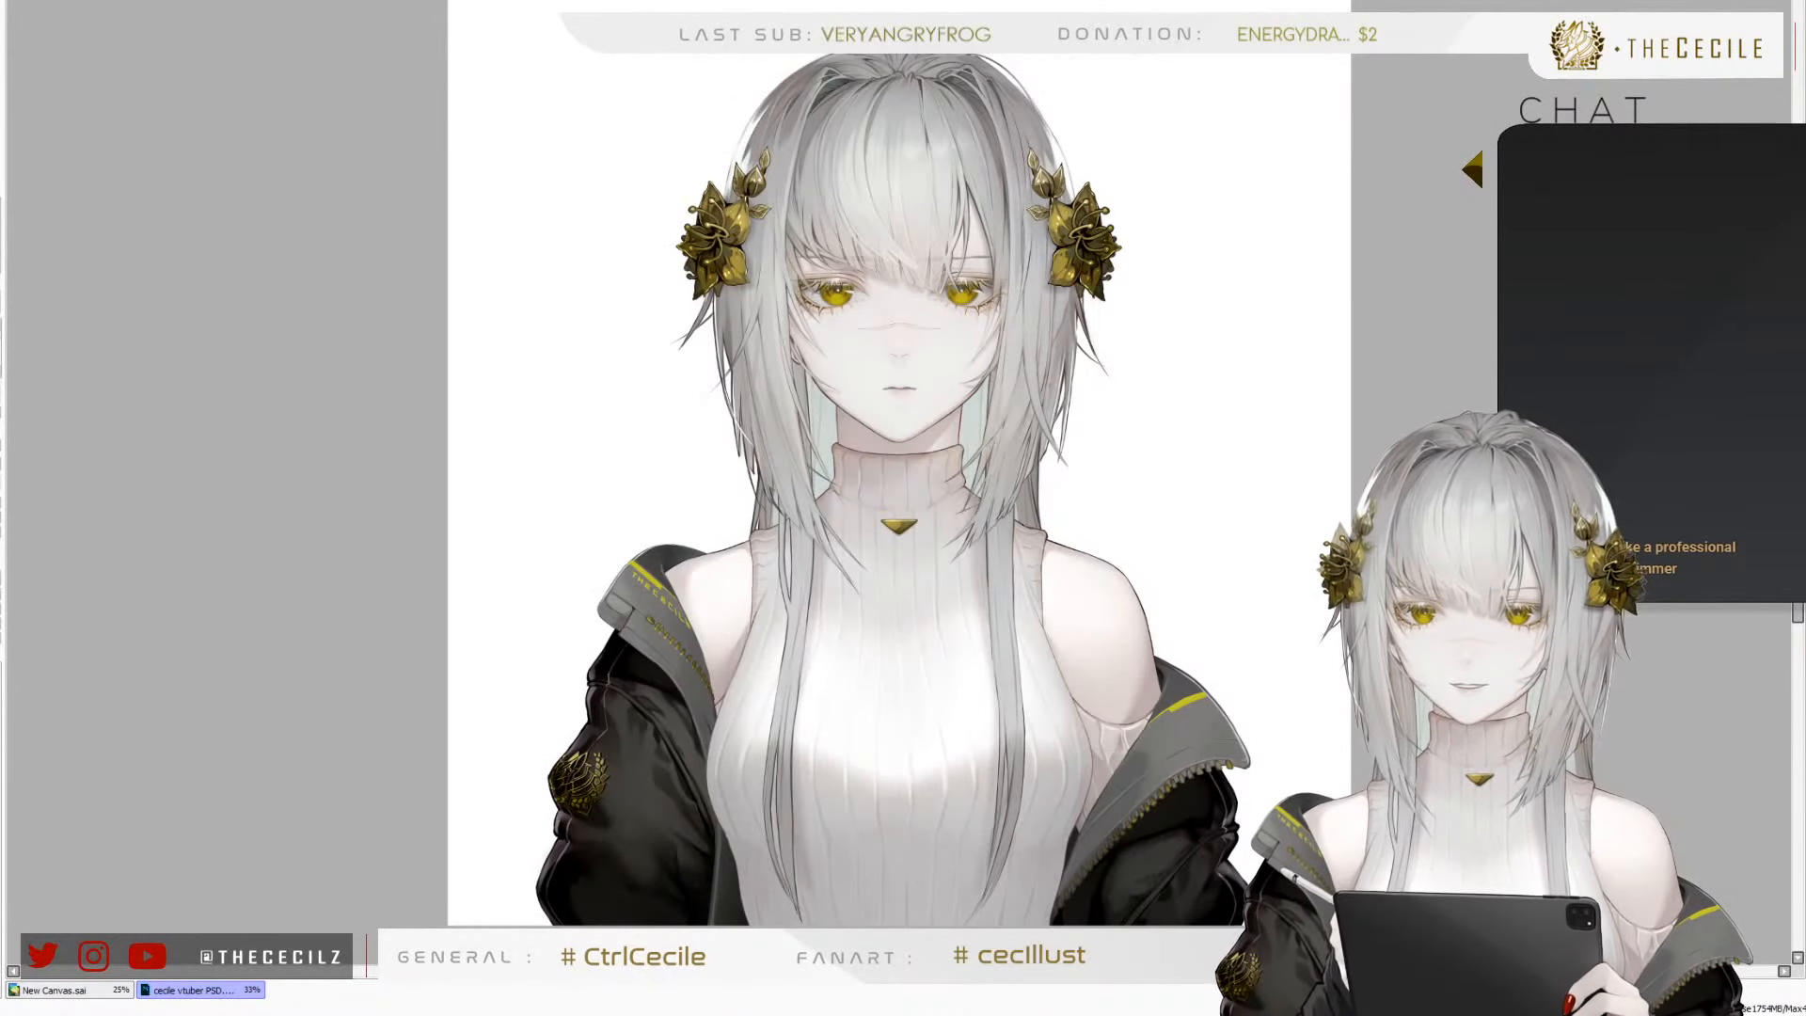
{"action": "scroll", "coordinate": [609, 409], "scroll_direction": "up", "scroll_amount": 1}
{"action": "scroll", "coordinate": [644, 407], "scroll_direction": "down", "scroll_amount": 3}
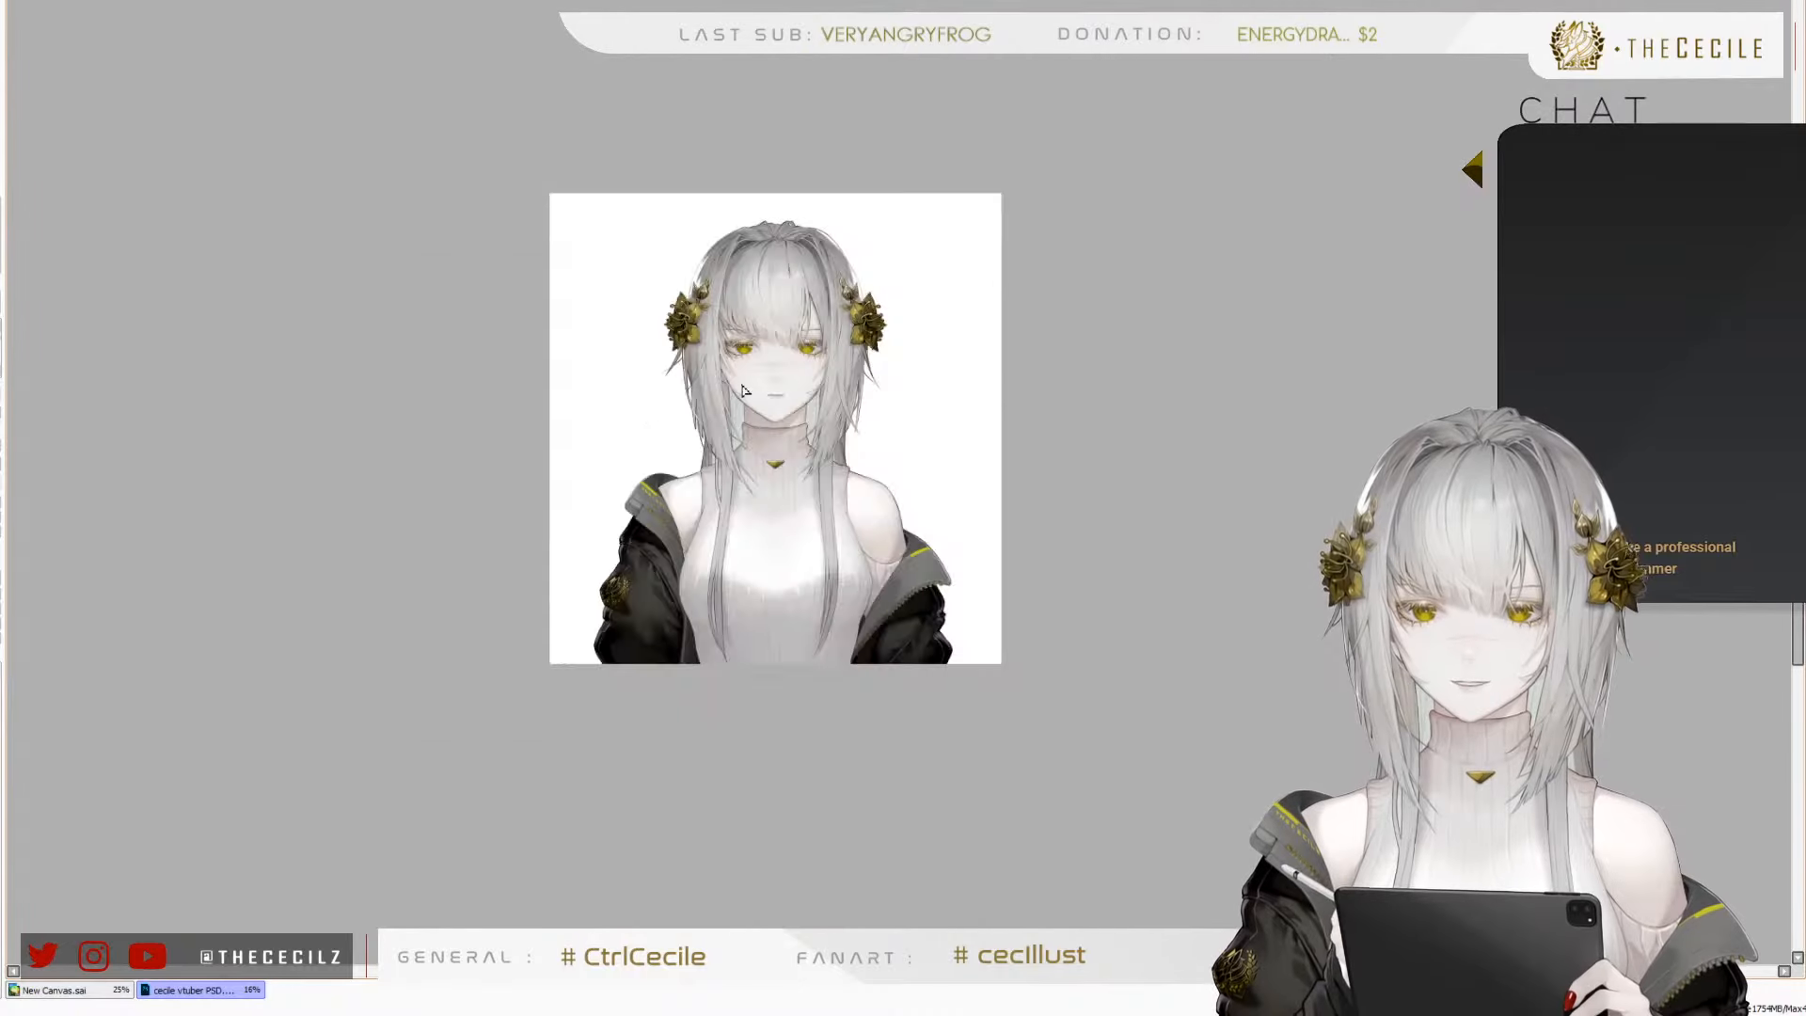
{"action": "scroll", "coordinate": [744, 390], "scroll_direction": "up", "scroll_amount": 2}
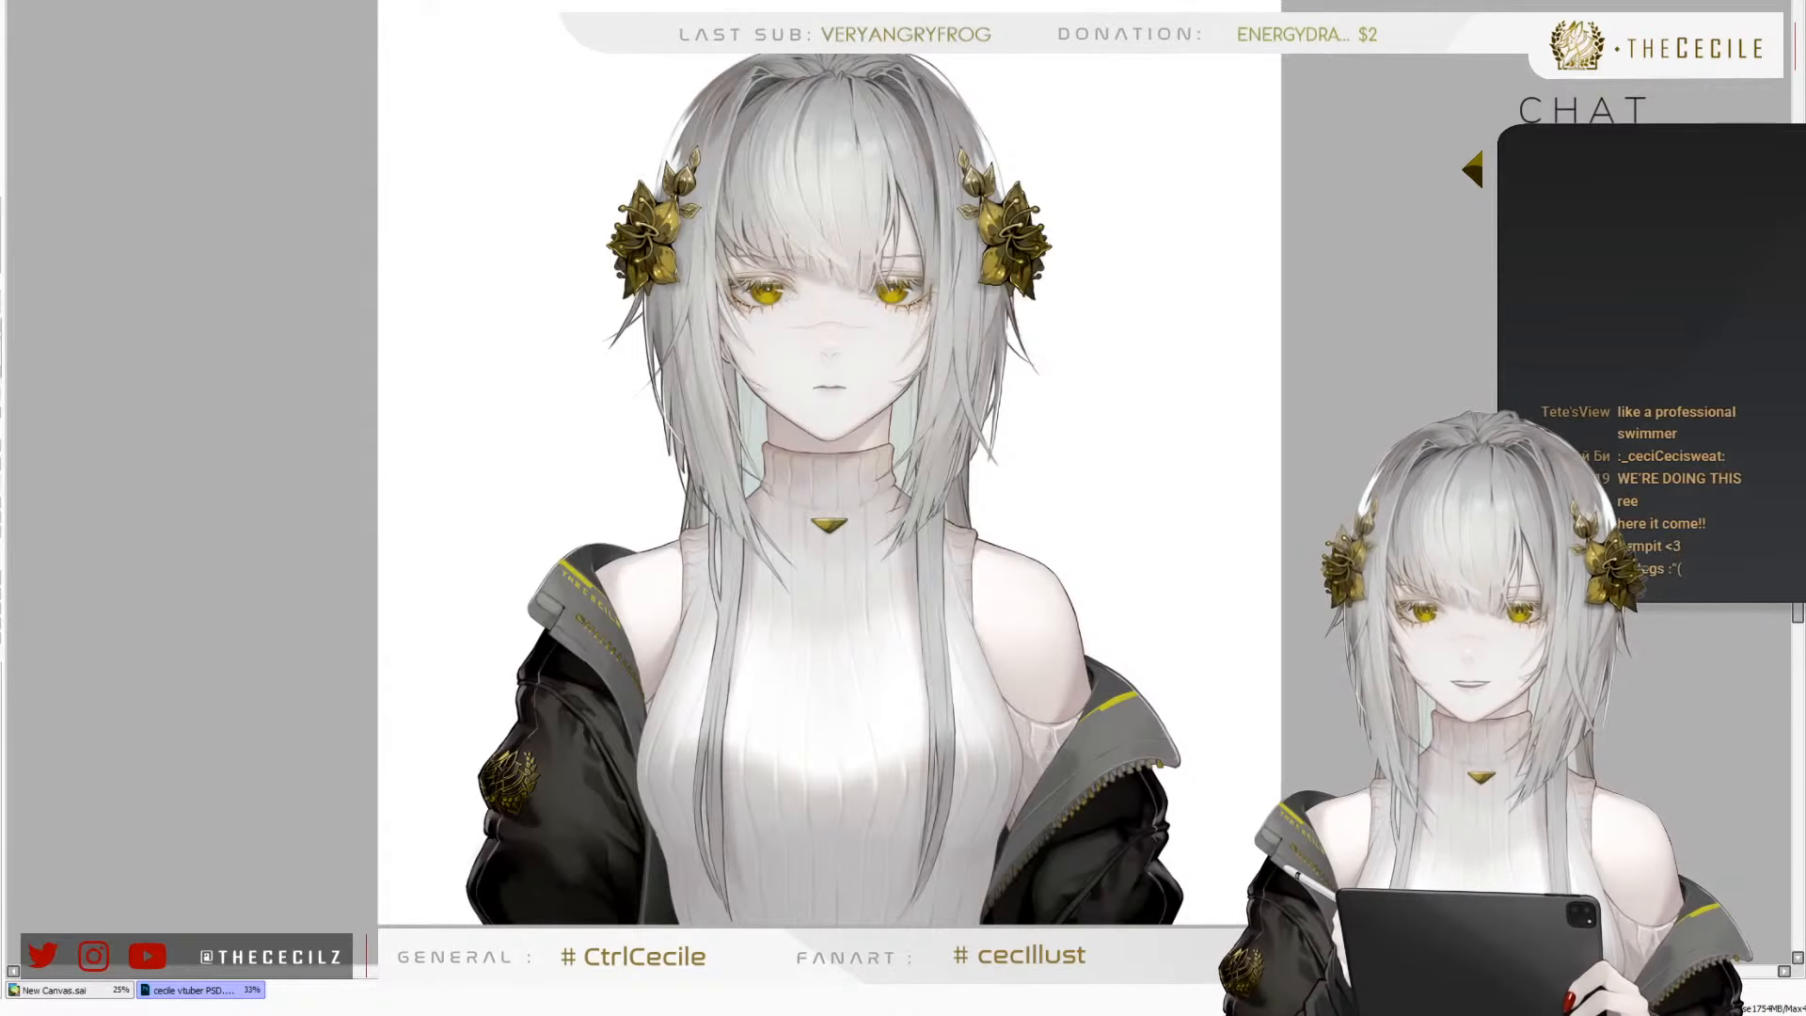
Switch to Discord and look through the swimsuit suggestions posted in the secret-communica… channel
{"action": "key", "text": "alt+Tab"}
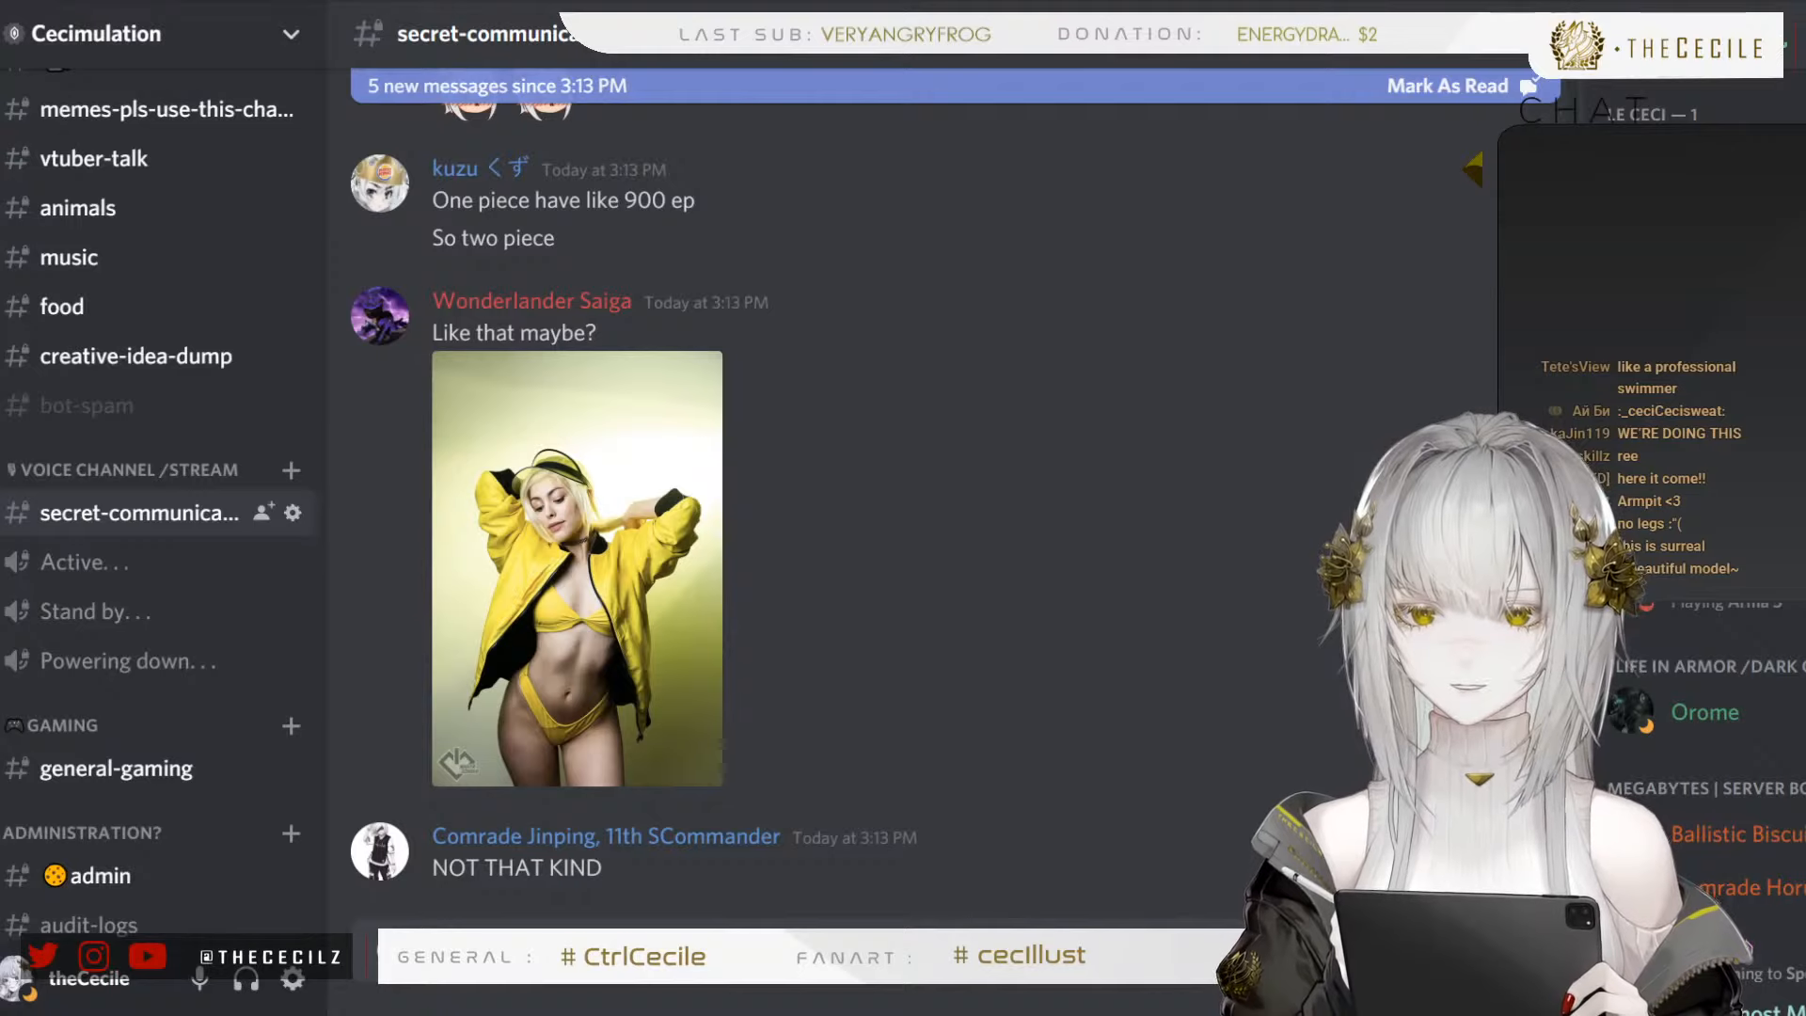
{"action": "scroll", "coordinate": [709, 574], "scroll_direction": "up", "scroll_amount": 8}
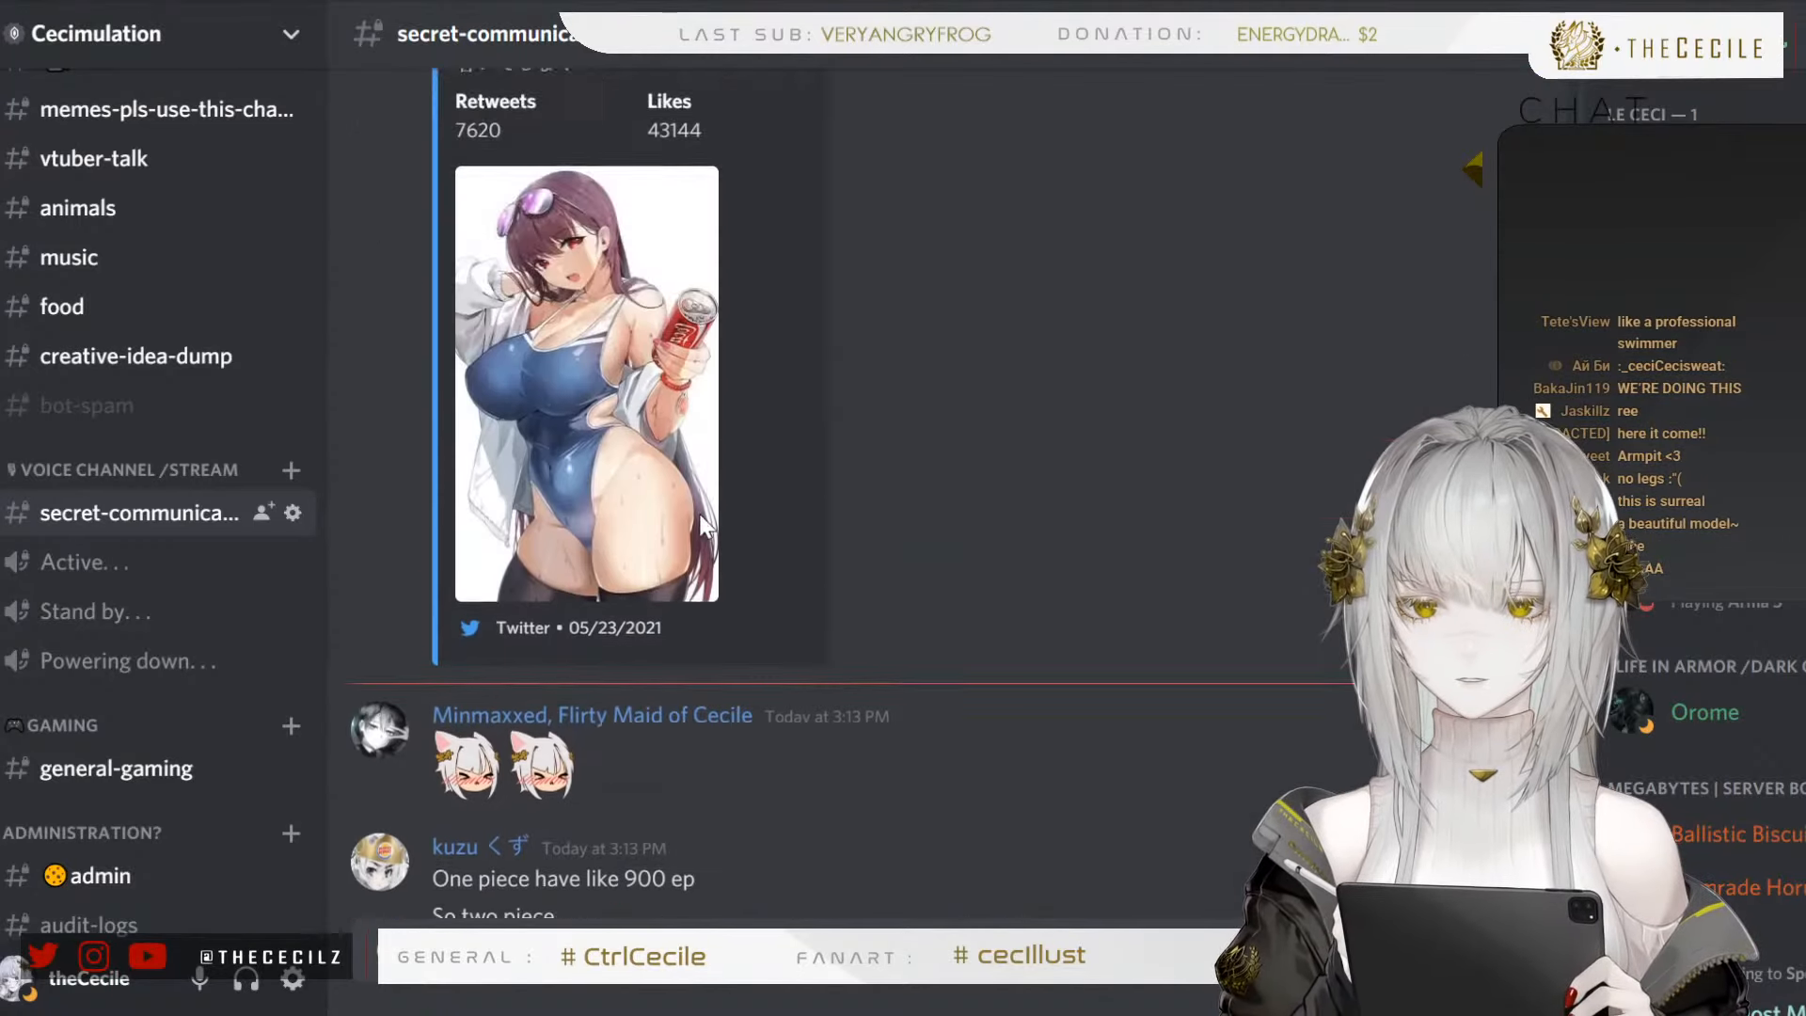
{"action": "scroll", "coordinate": [715, 606], "scroll_direction": "down", "scroll_amount": 6}
{"action": "scroll", "coordinate": [715, 606], "scroll_direction": "down", "scroll_amount": 4}
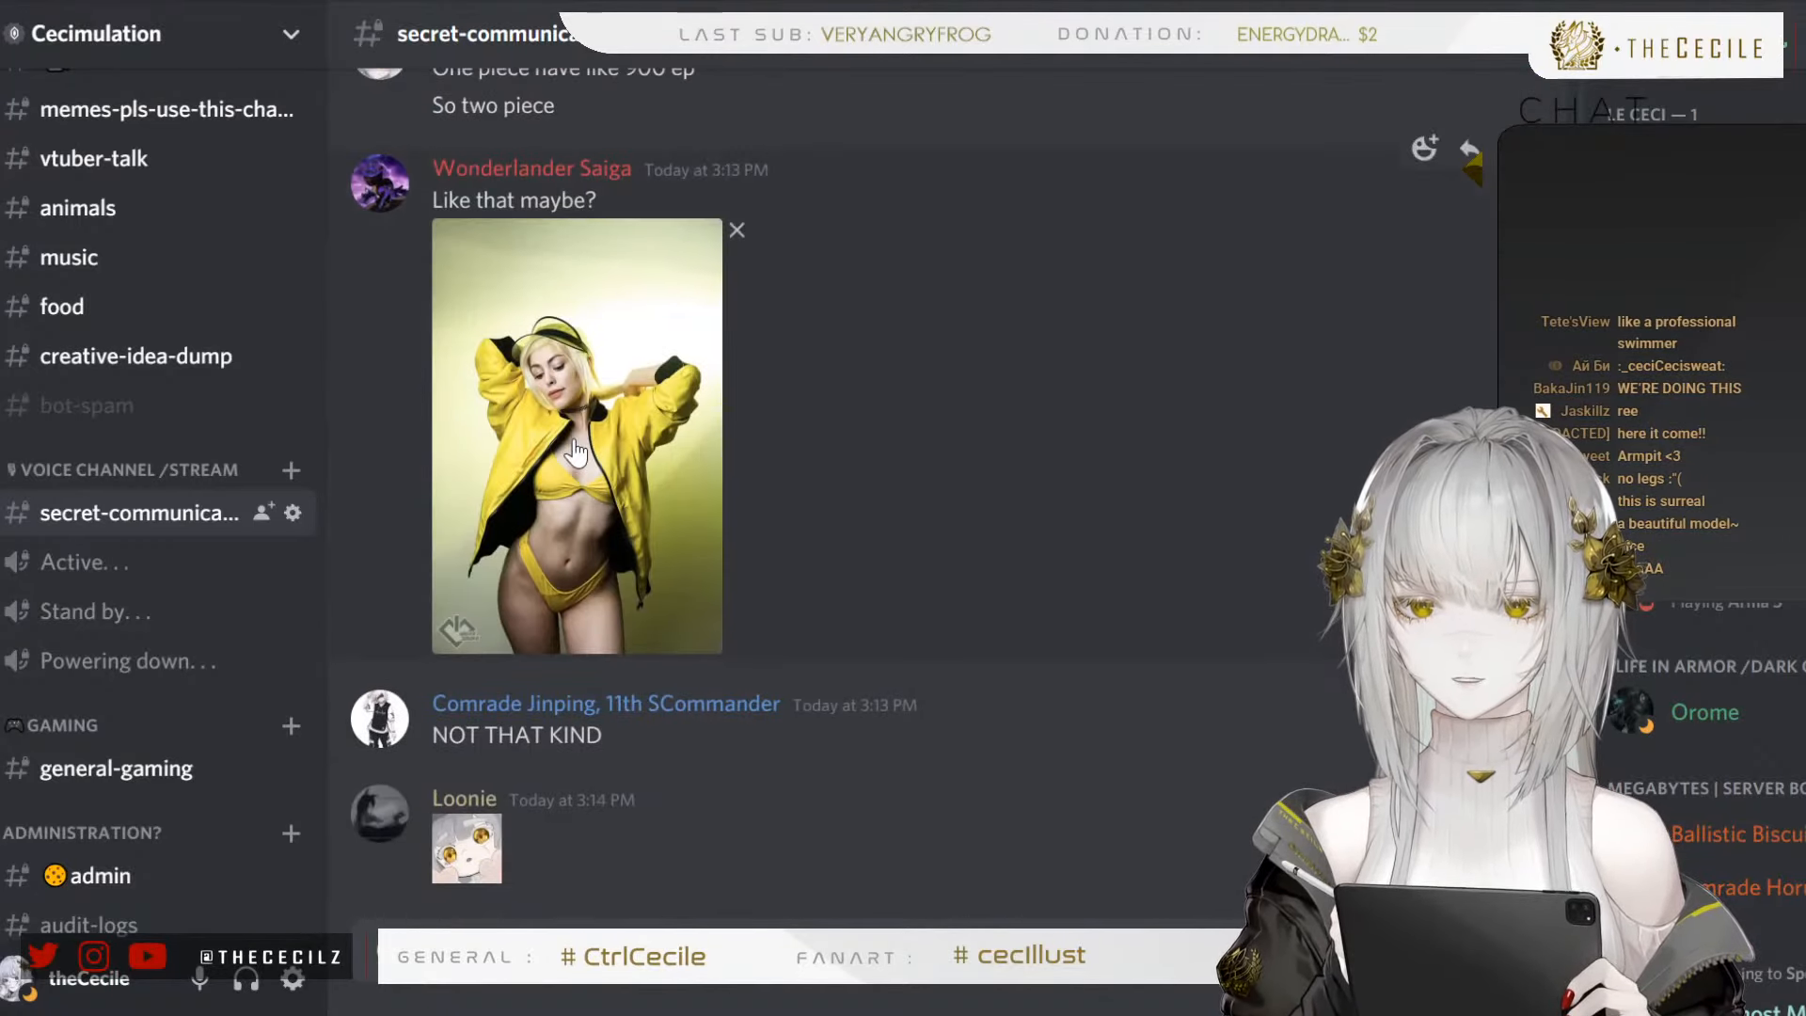
{"action": "scroll", "coordinate": [625, 532], "scroll_direction": "up", "scroll_amount": 7}
{"action": "scroll", "coordinate": [617, 564], "scroll_direction": "up", "scroll_amount": 10}
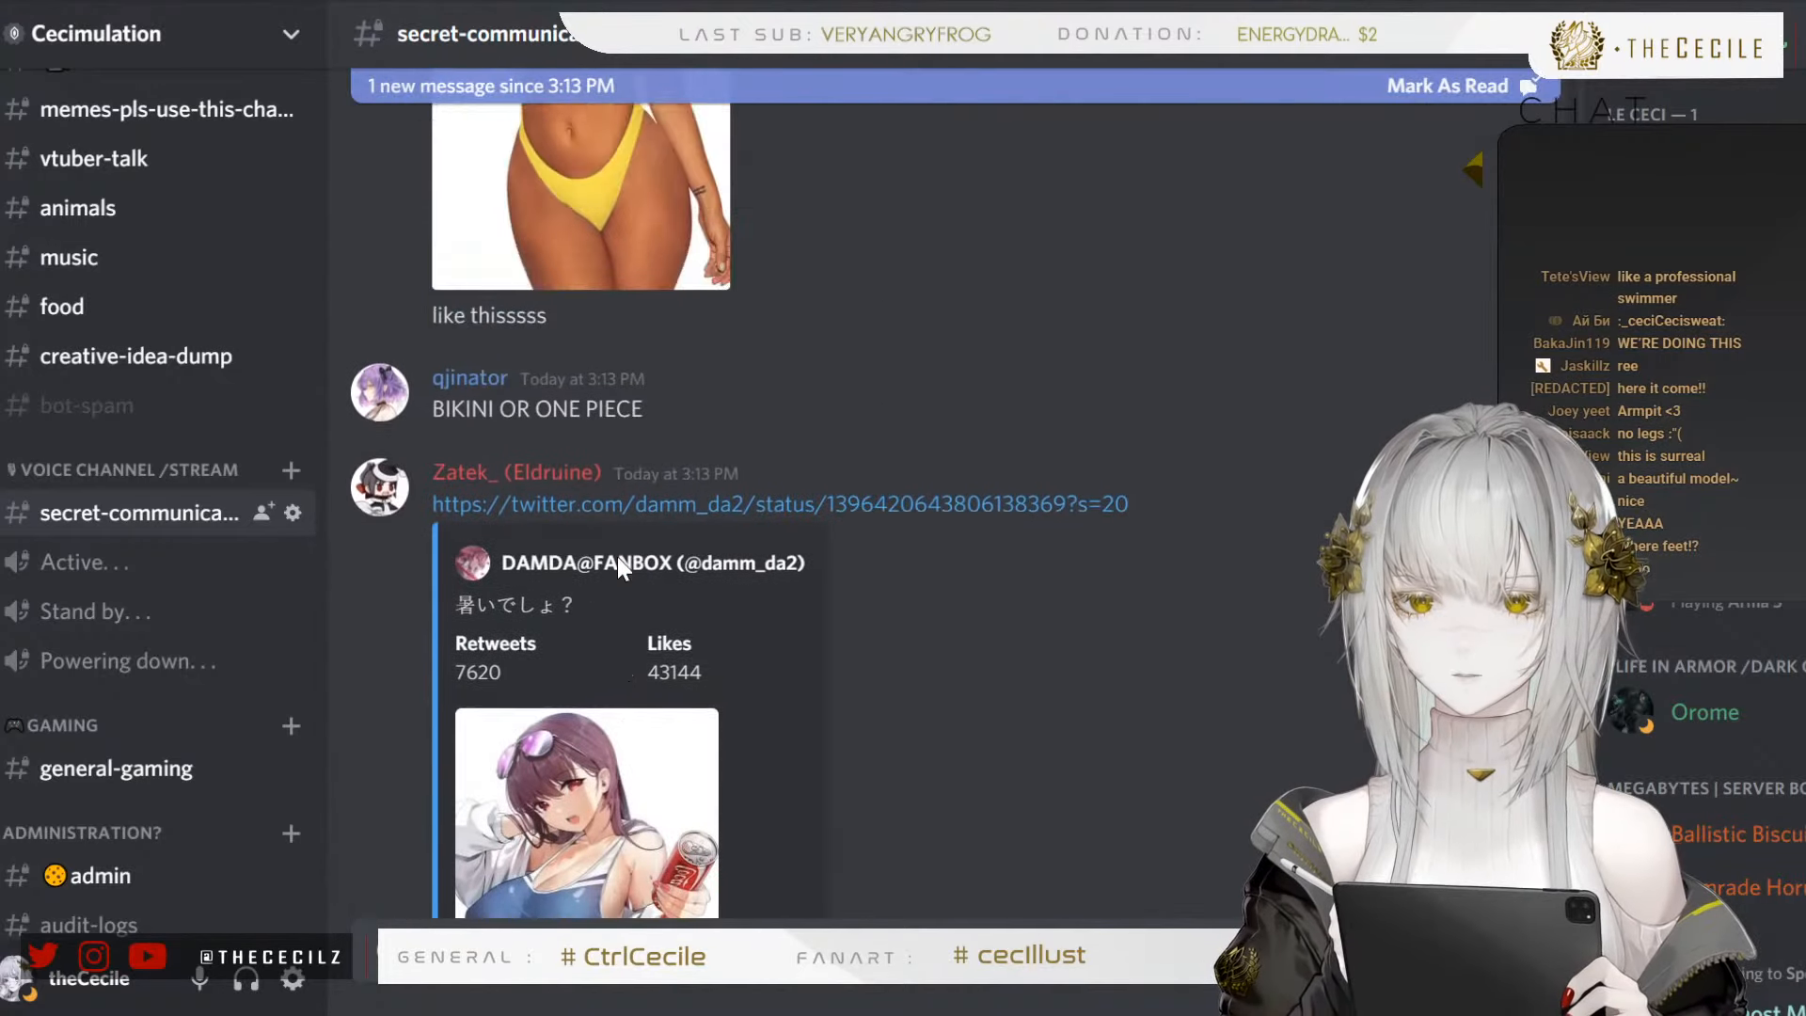
{"action": "scroll", "coordinate": [707, 597], "scroll_direction": "up", "scroll_amount": 3}
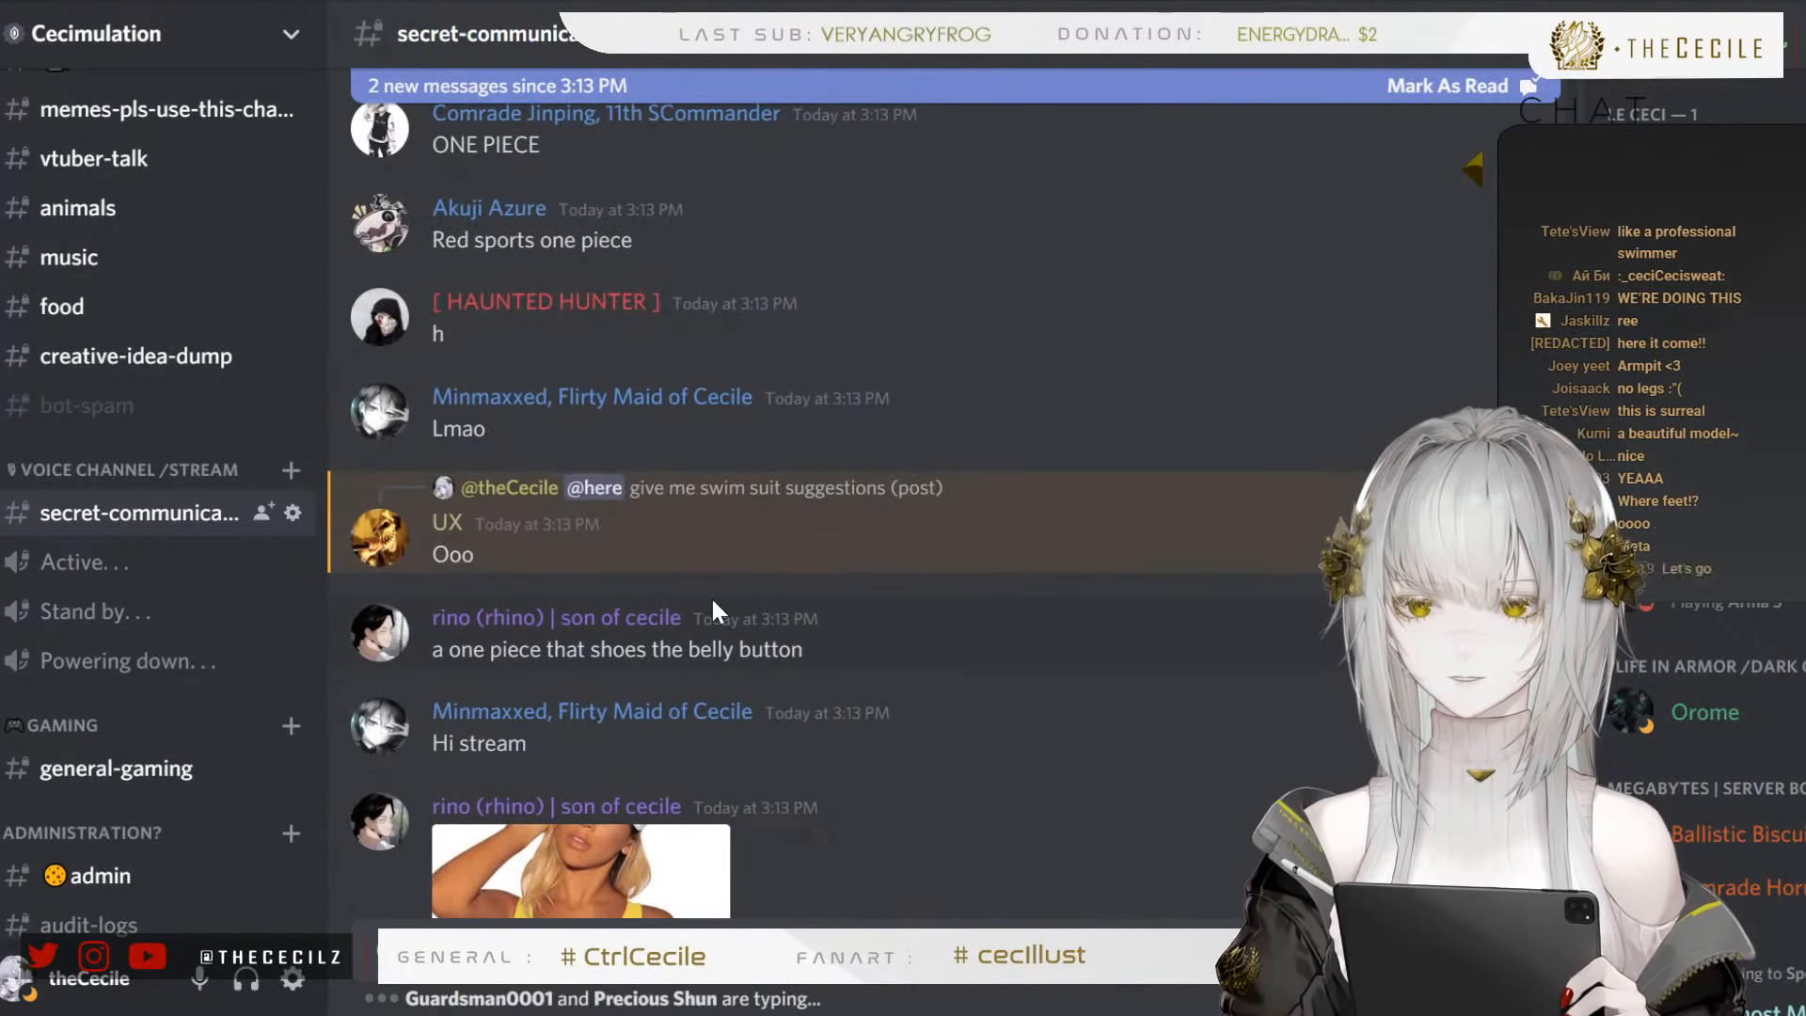
{"action": "scroll", "coordinate": [743, 621], "scroll_direction": "down", "scroll_amount": 2}
{"action": "scroll", "coordinate": [792, 623], "scroll_direction": "down", "scroll_amount": 3}
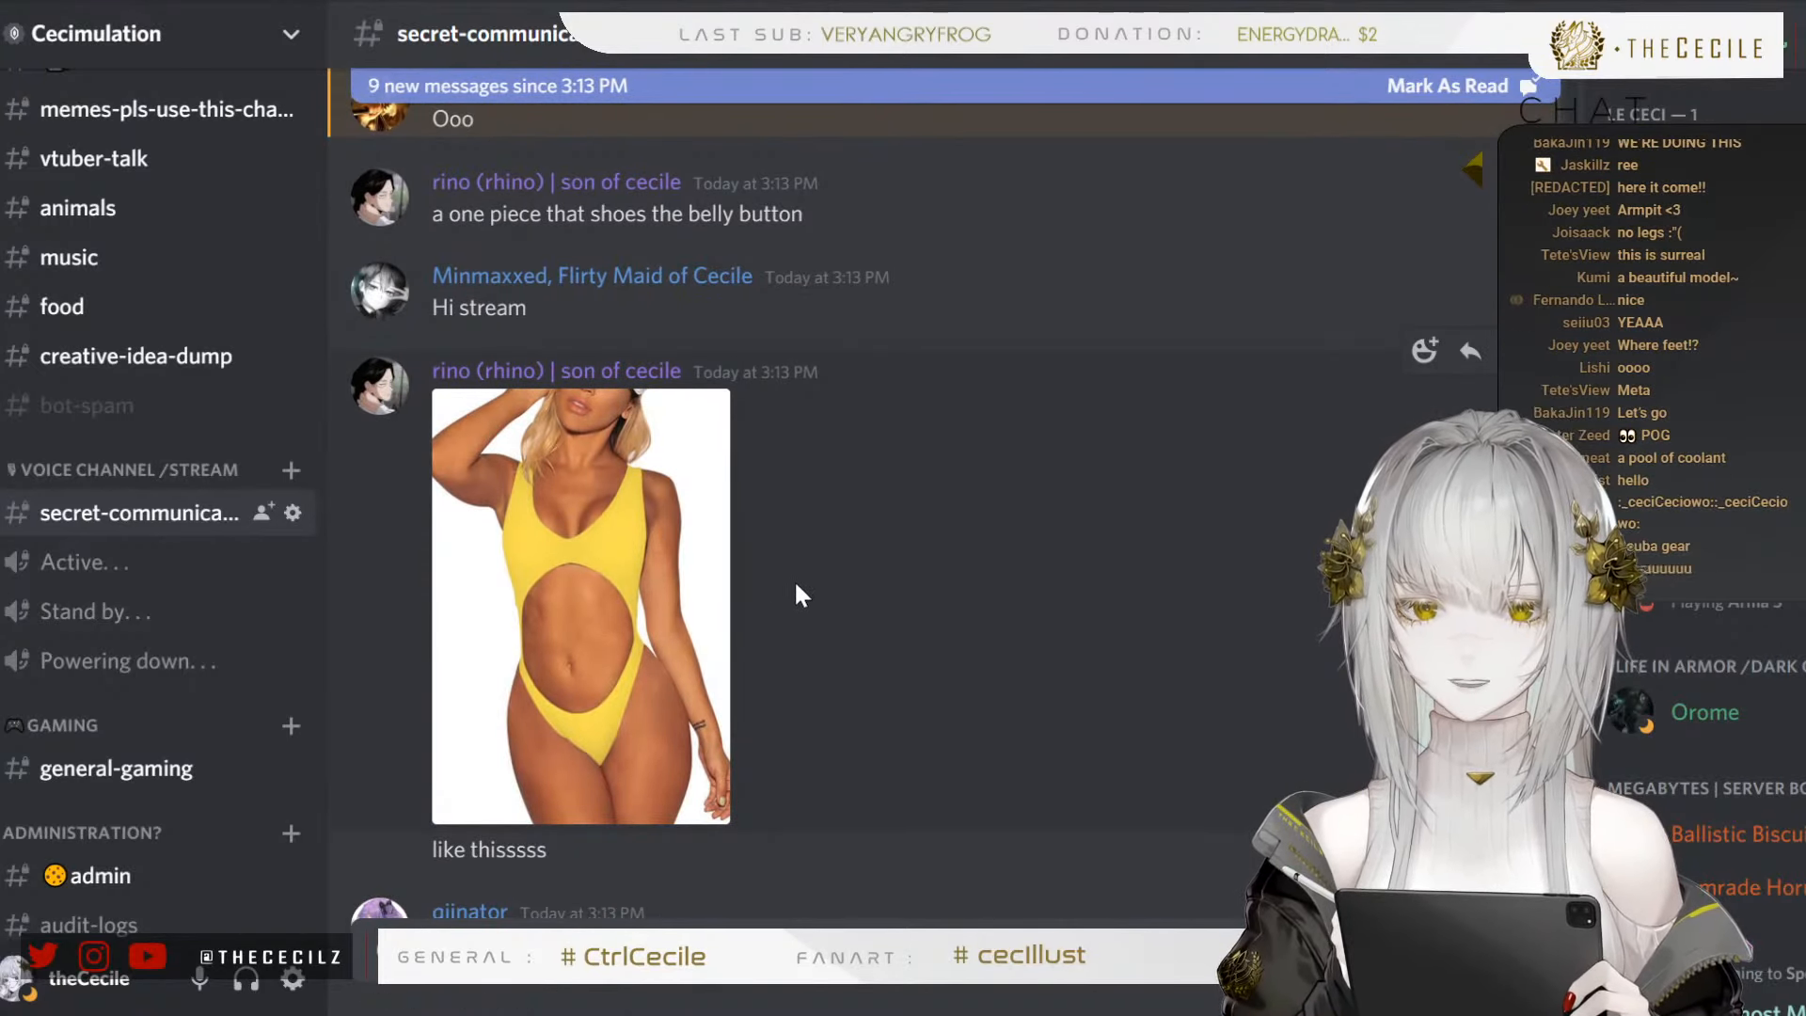
View the photo of the yellow cut-out one-piece swimsuit enlarged and close it
{"action": "scroll", "coordinate": [748, 593], "scroll_direction": "up", "scroll_amount": 2}
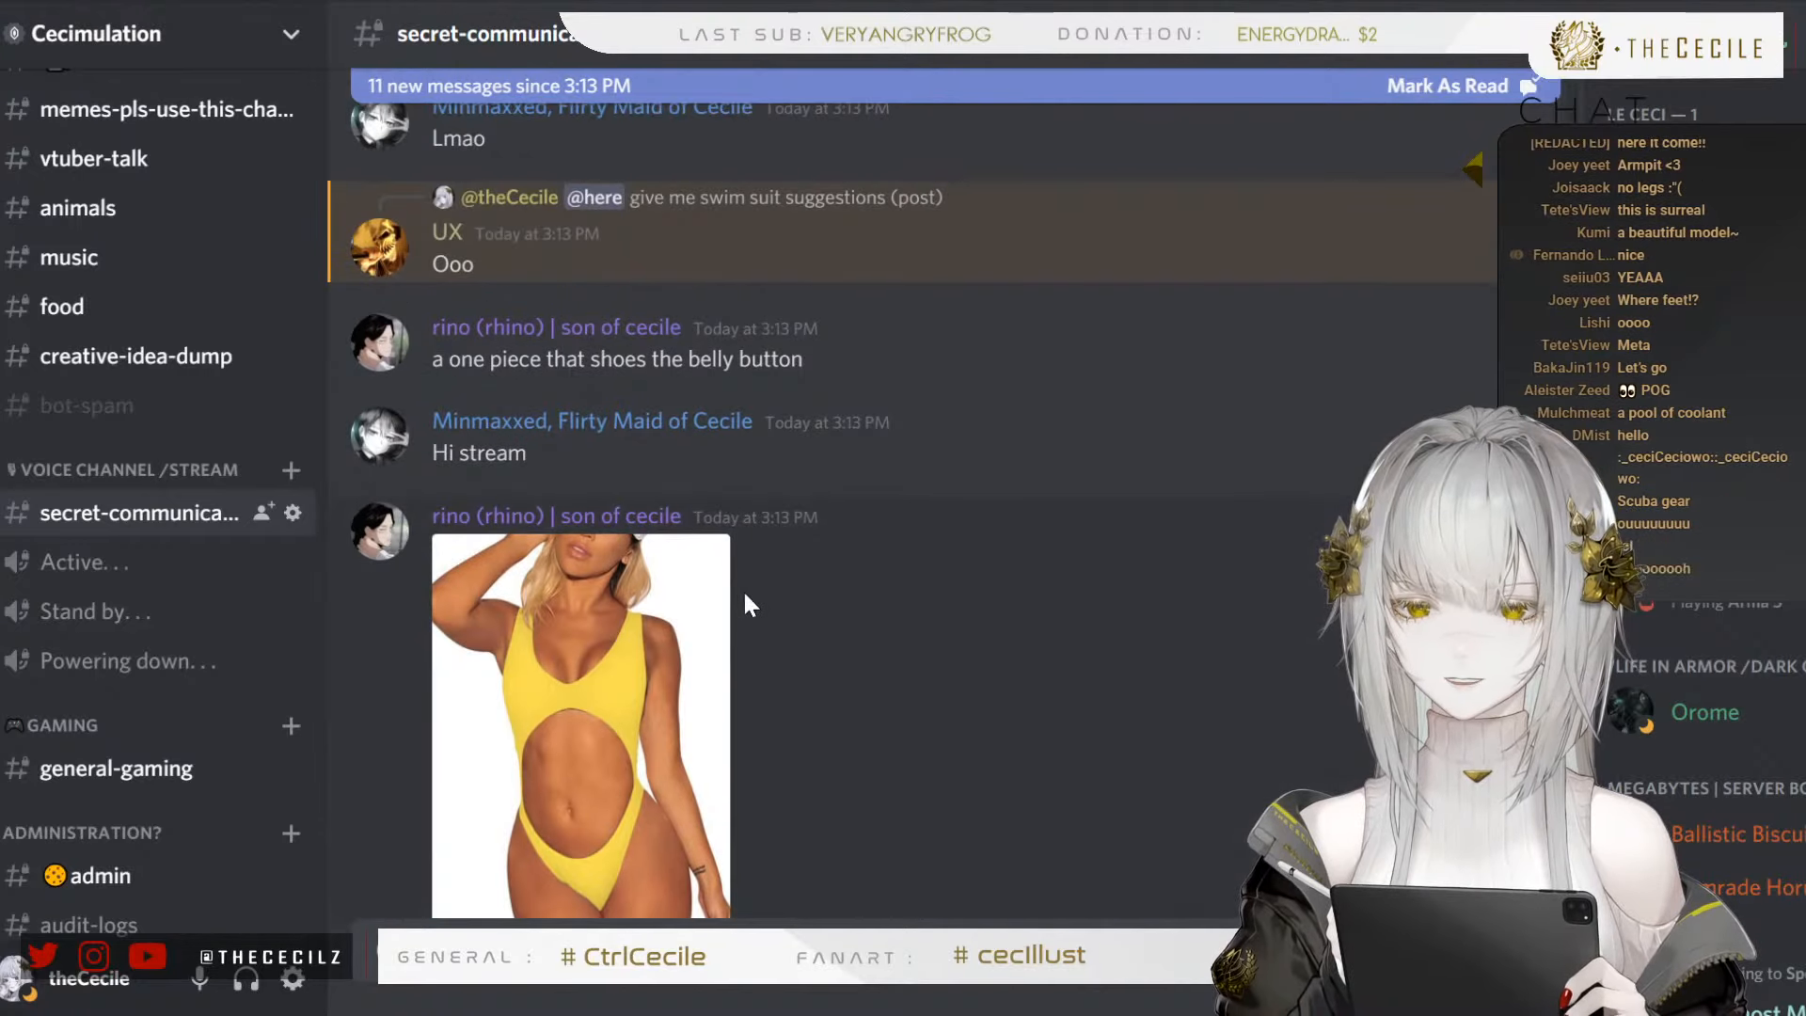
{"action": "scroll", "coordinate": [781, 602], "scroll_direction": "up", "scroll_amount": 3}
{"action": "scroll", "coordinate": [790, 611], "scroll_direction": "down", "scroll_amount": 3}
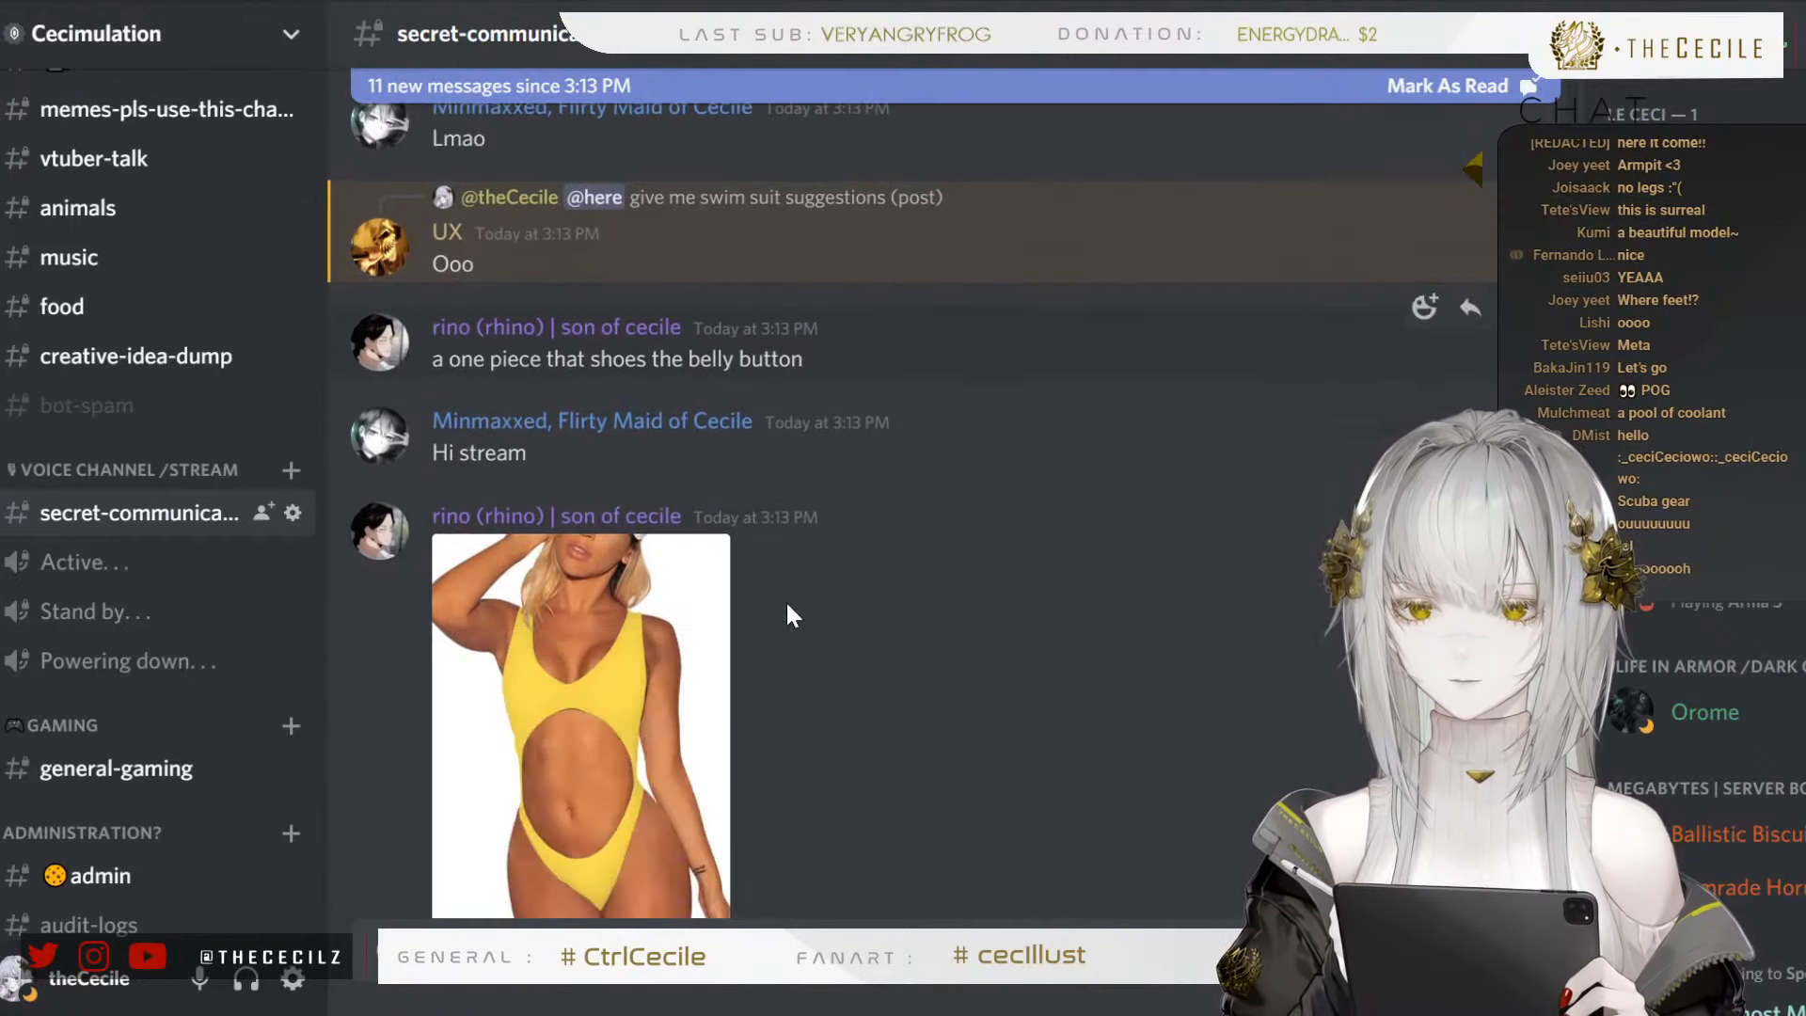
{"action": "left_click", "coordinate": [614, 648]}
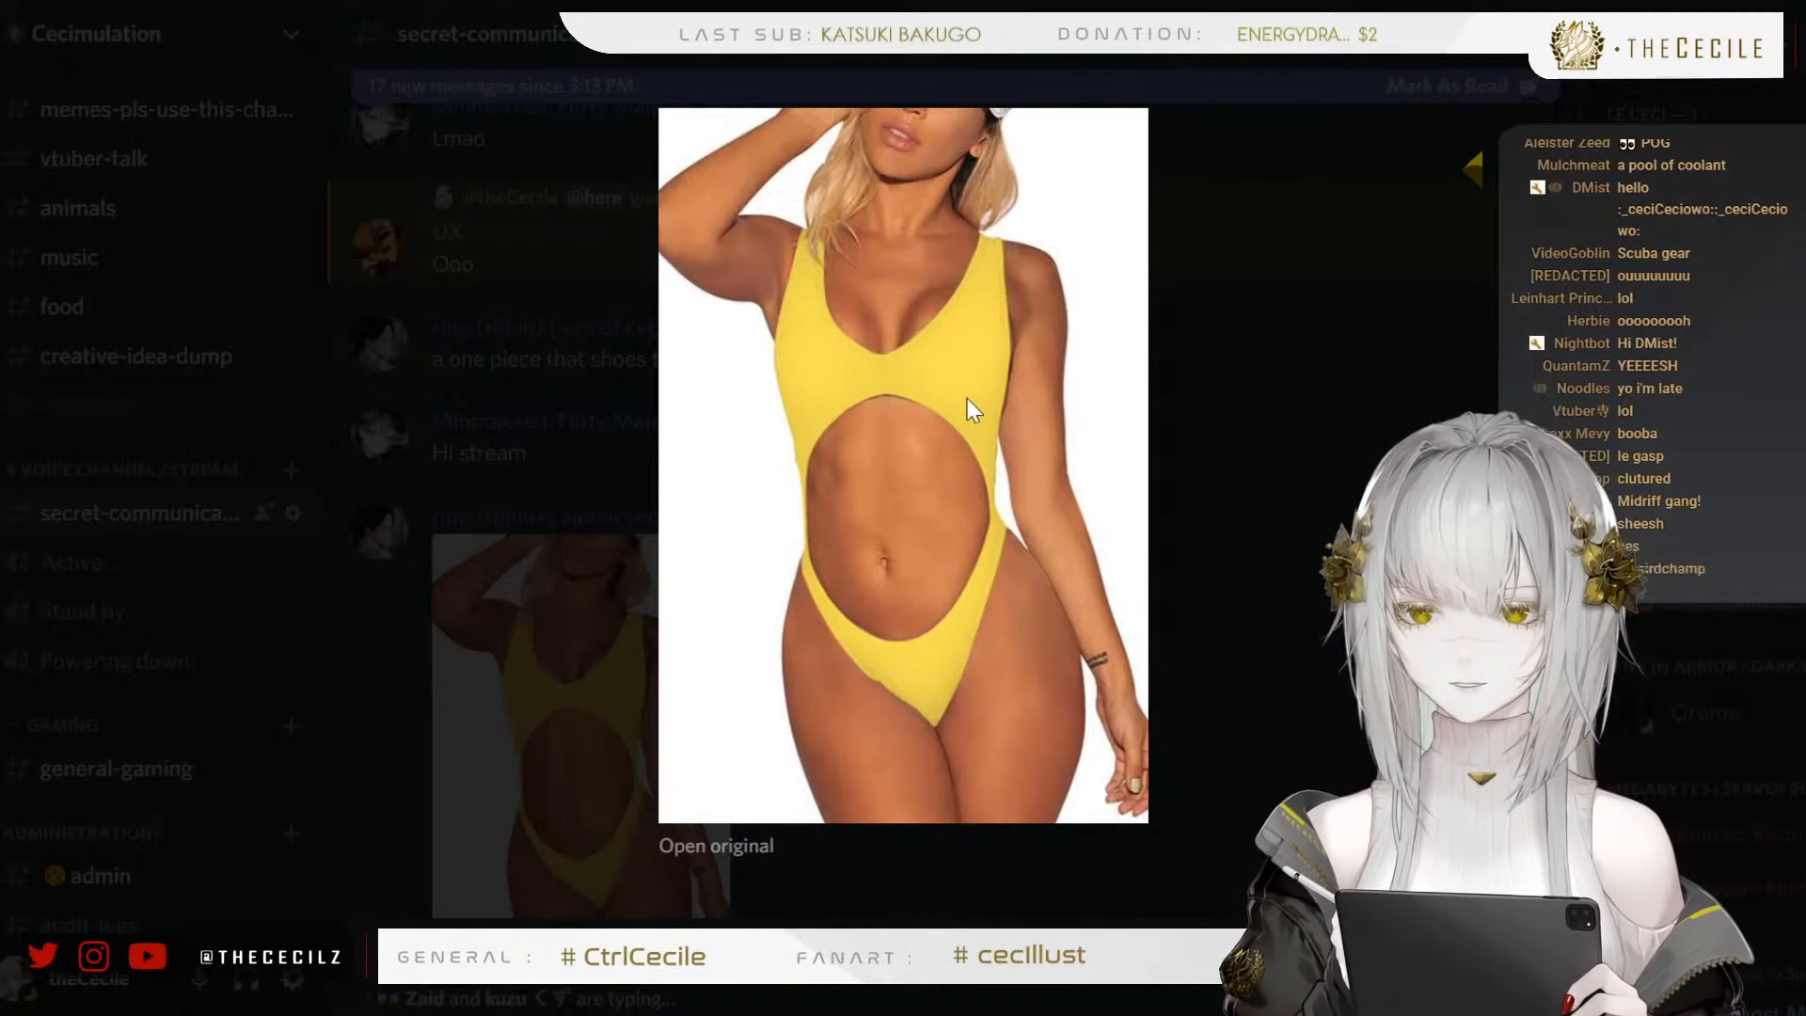
{"action": "left_click", "coordinate": [550, 541]}
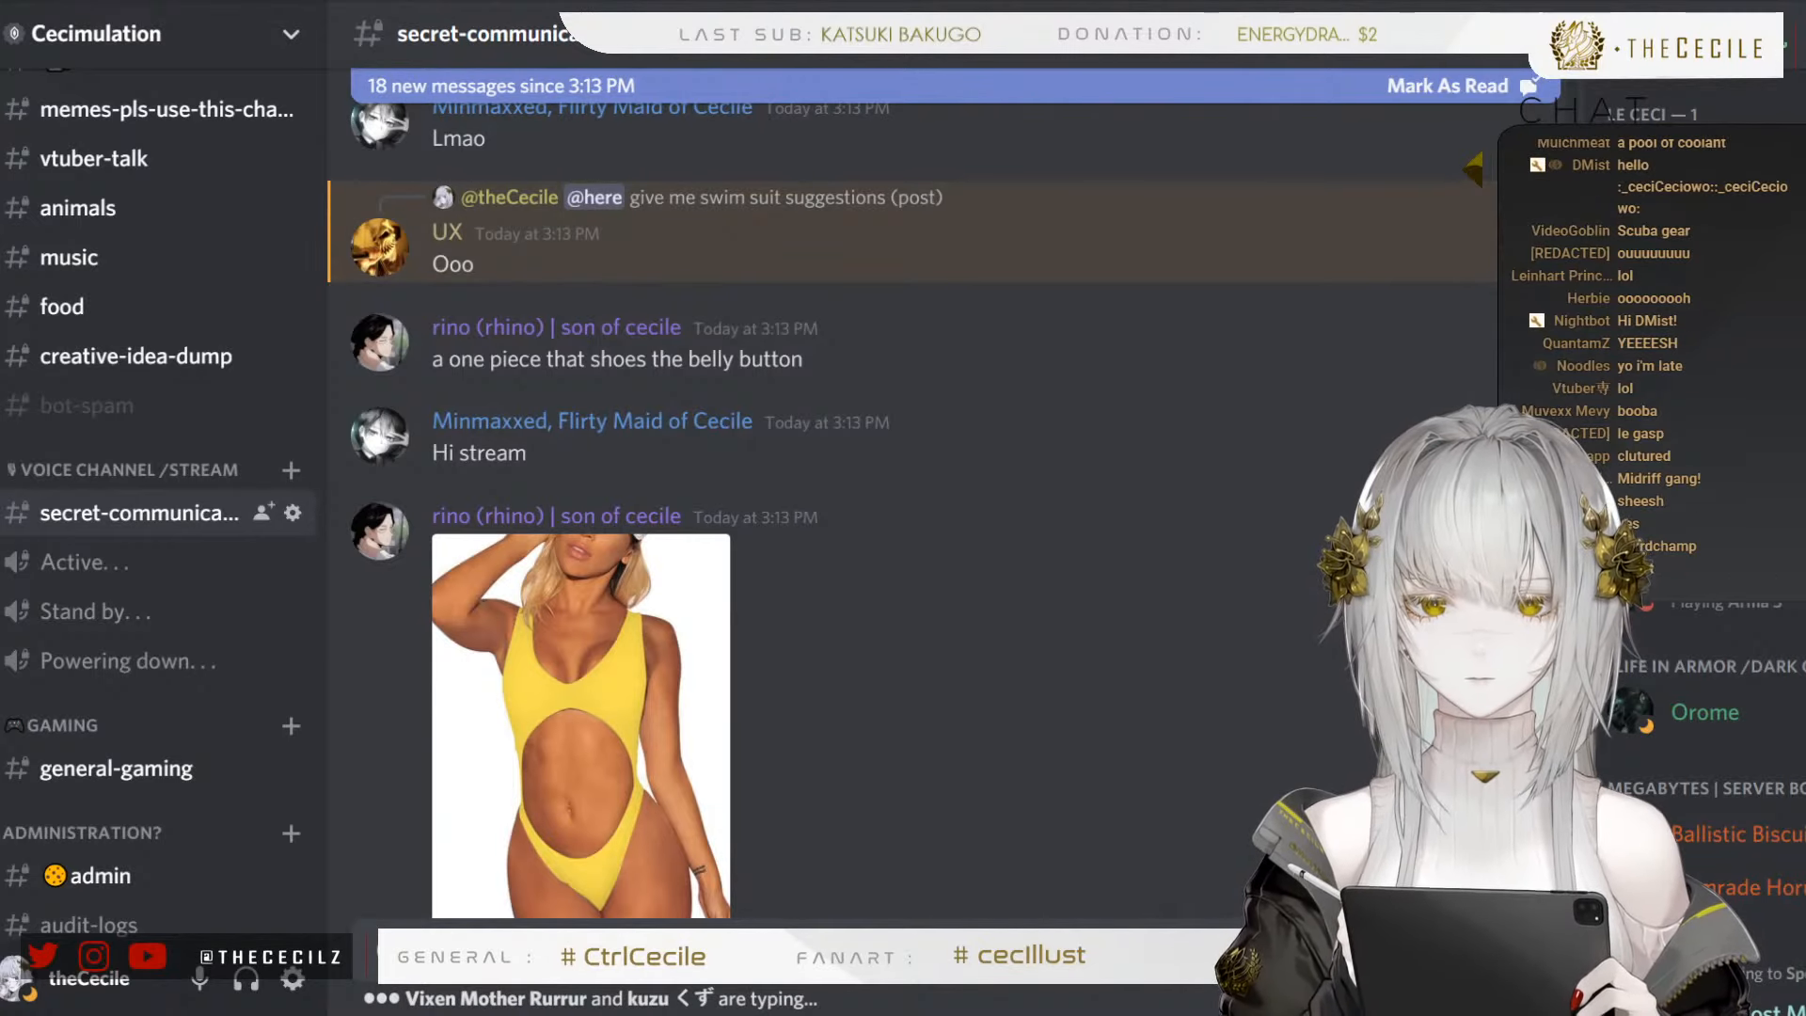
View the photo of the yellow bikini worn with an open yellow jacket enlarged and close it
{"action": "scroll", "coordinate": [723, 611], "scroll_direction": "down", "scroll_amount": 10}
{"action": "scroll", "coordinate": [724, 550], "scroll_direction": "up", "scroll_amount": 1}
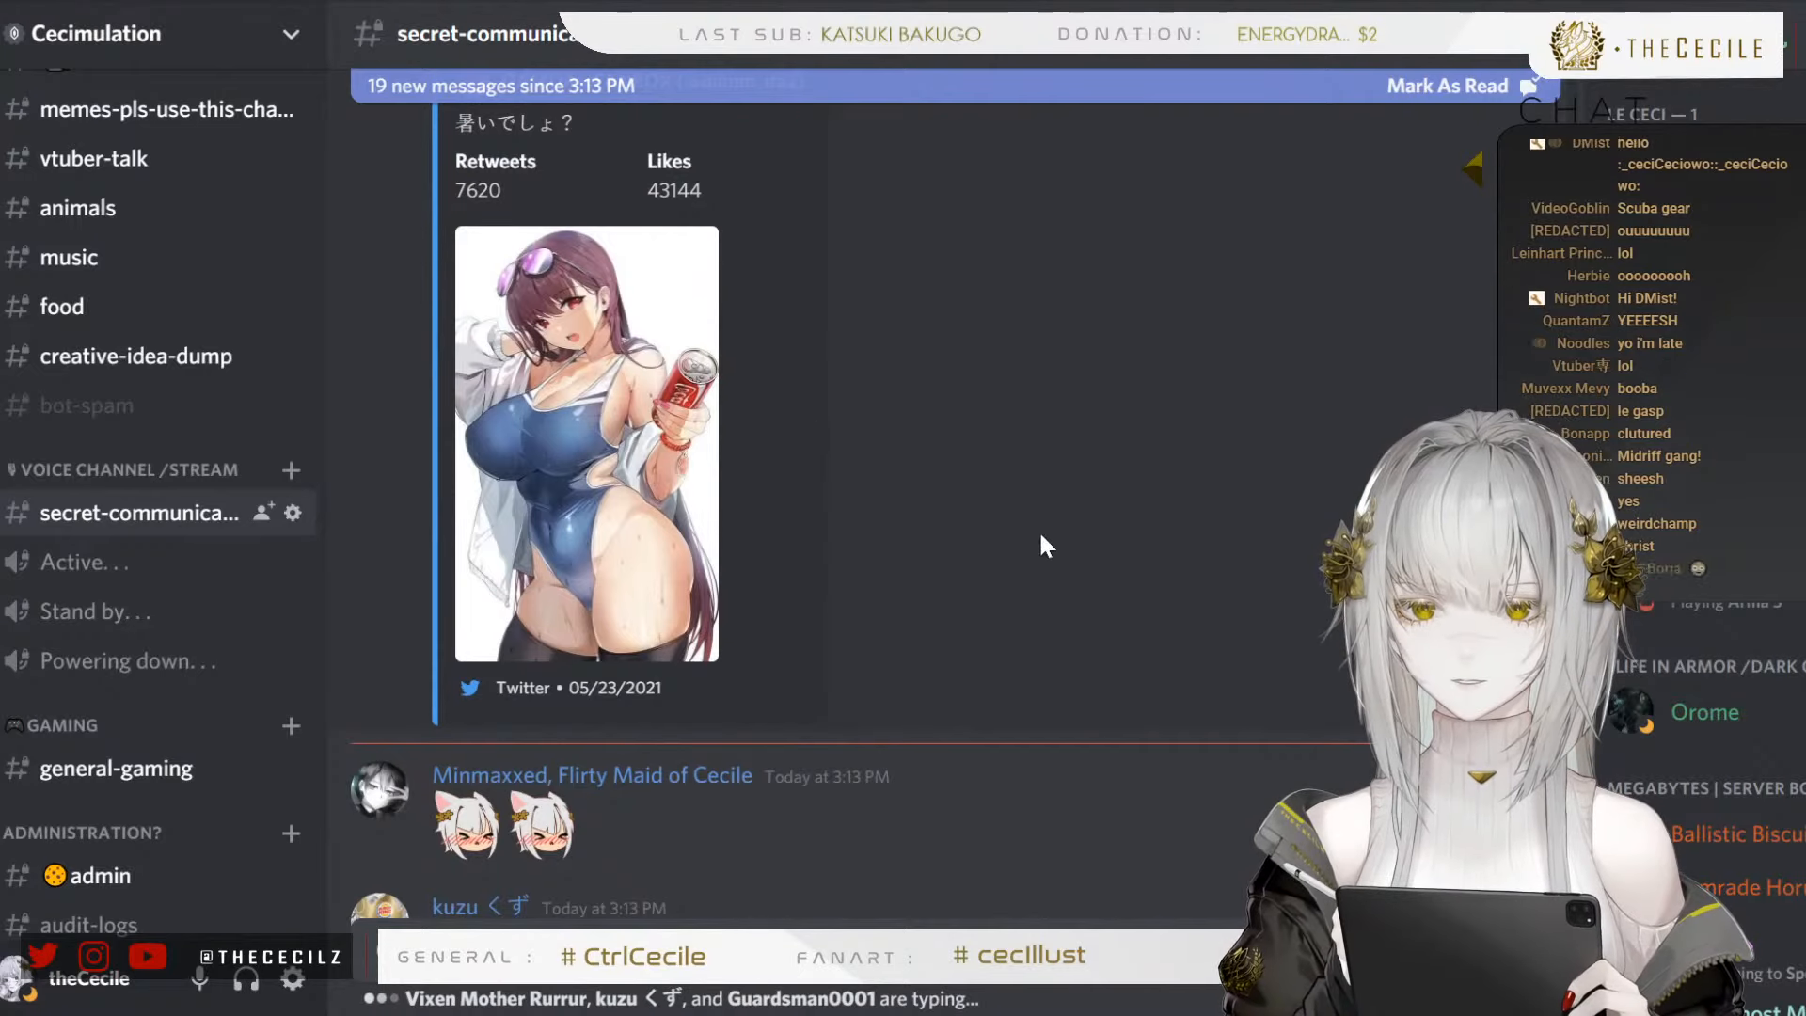
{"action": "scroll", "coordinate": [1025, 489], "scroll_direction": "down", "scroll_amount": 8}
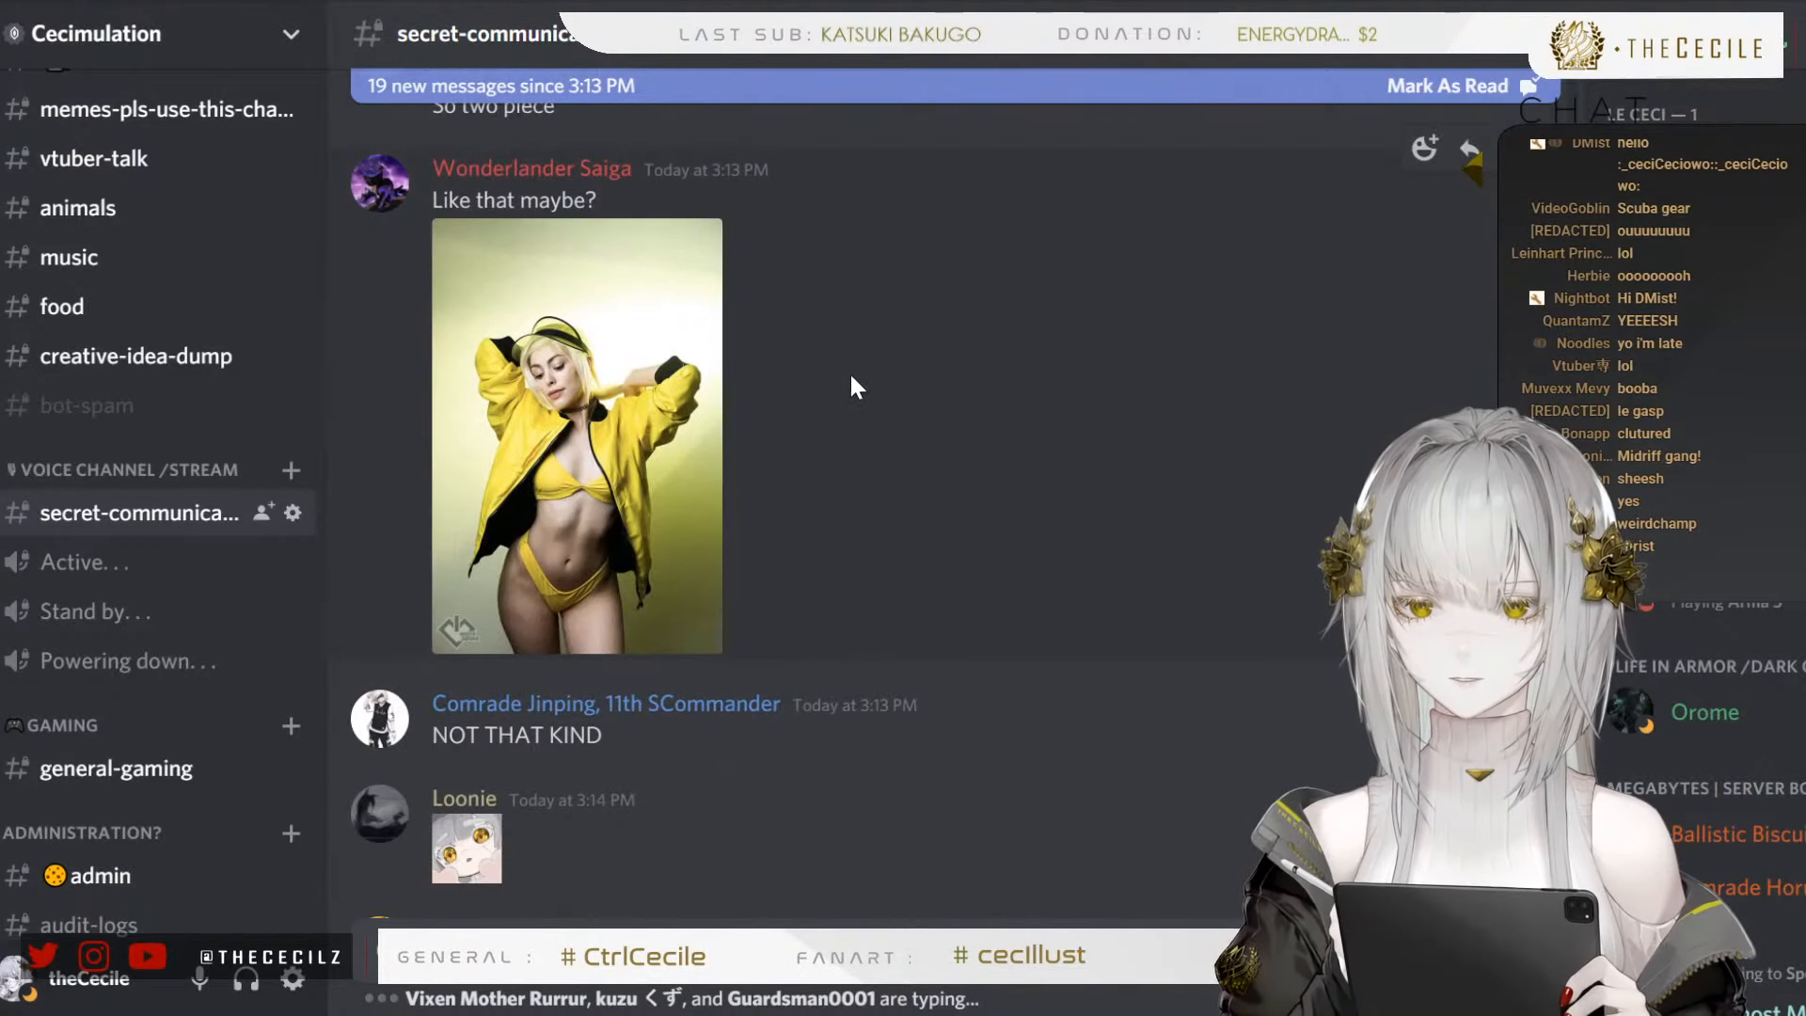
{"action": "left_click", "coordinate": [588, 389]}
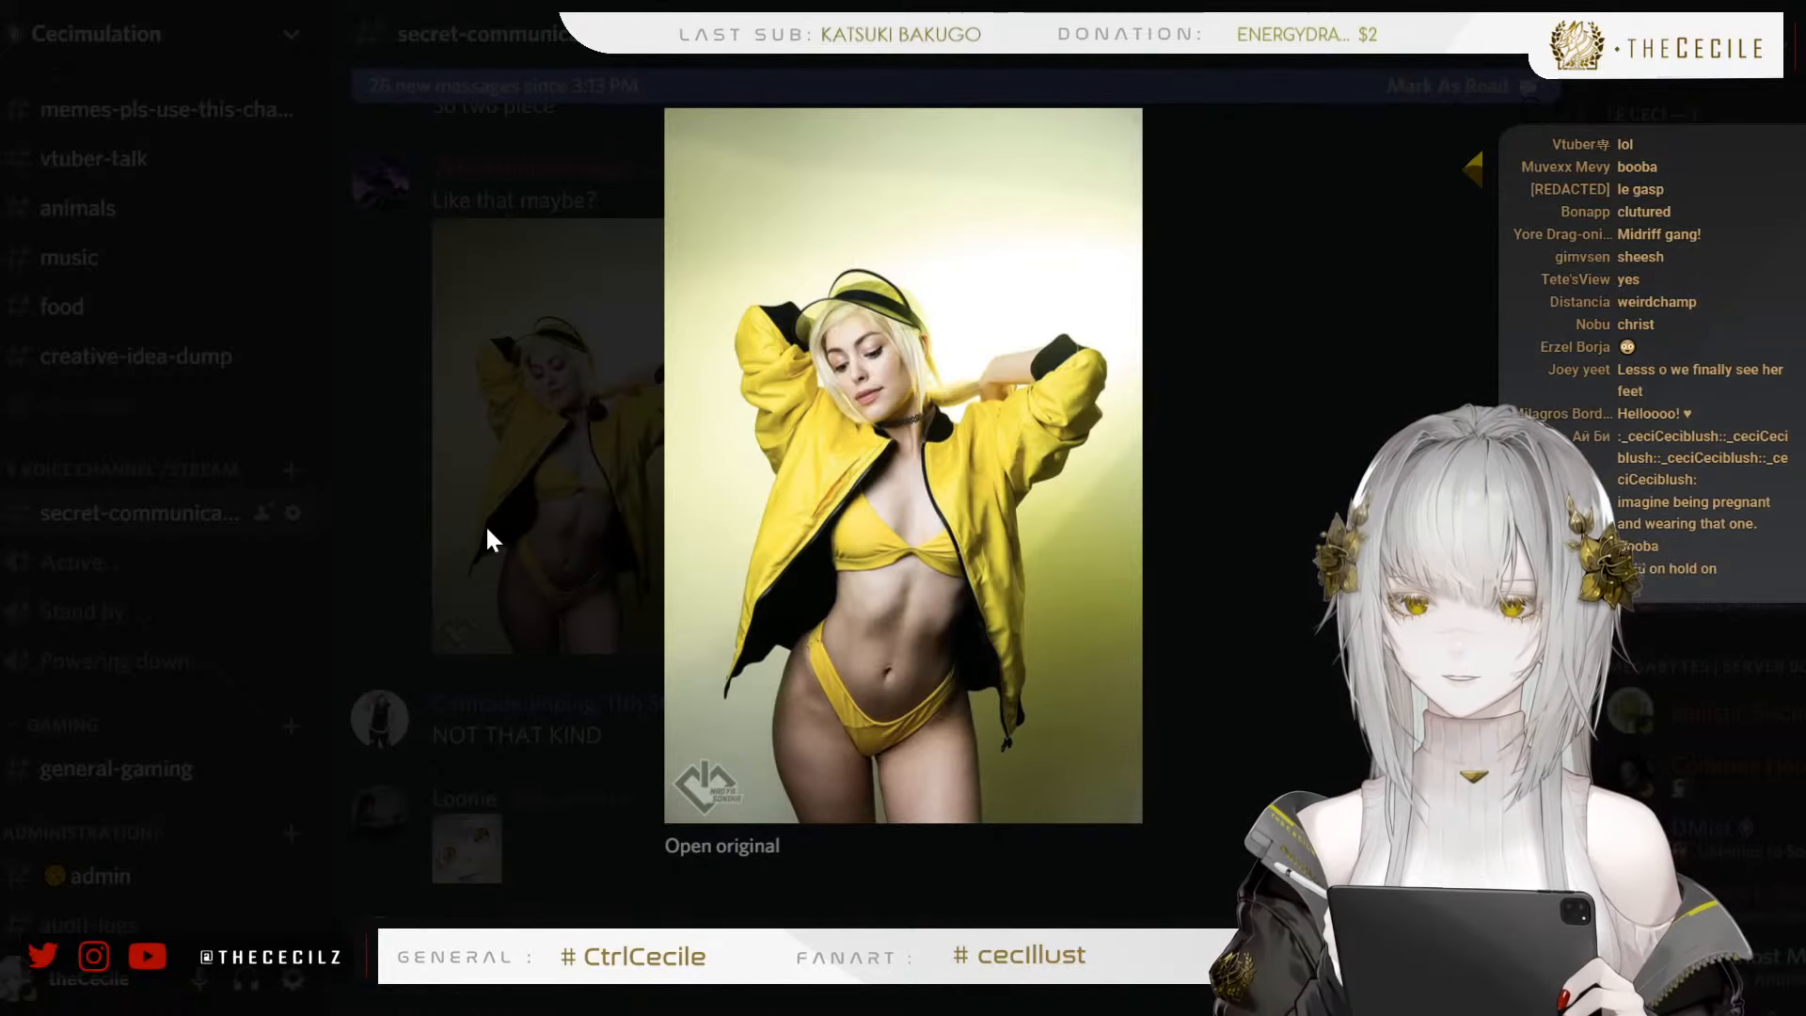
{"action": "left_click", "coordinate": [560, 523]}
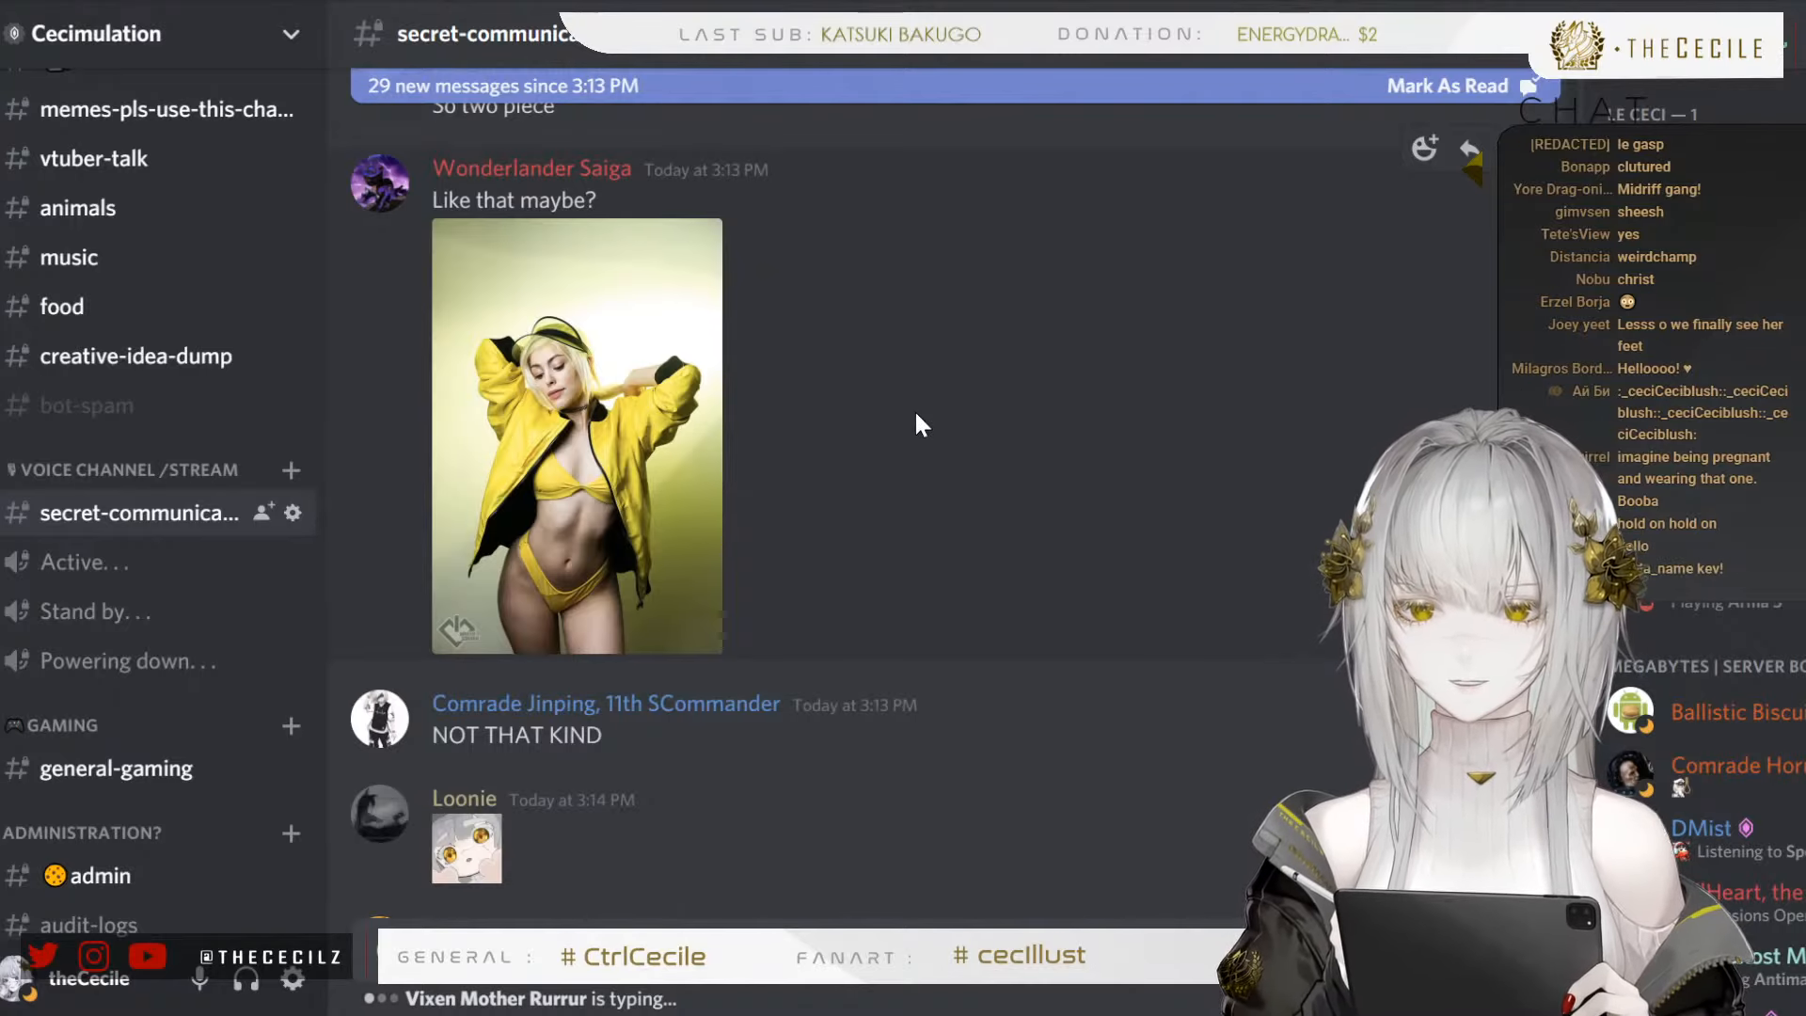
Browse the newer suggestions, view the black strappy cut-out swimsuit photo enlarged and close it
{"action": "scroll", "coordinate": [914, 414], "scroll_direction": "down", "scroll_amount": 5}
{"action": "scroll", "coordinate": [951, 414], "scroll_direction": "down", "scroll_amount": 9}
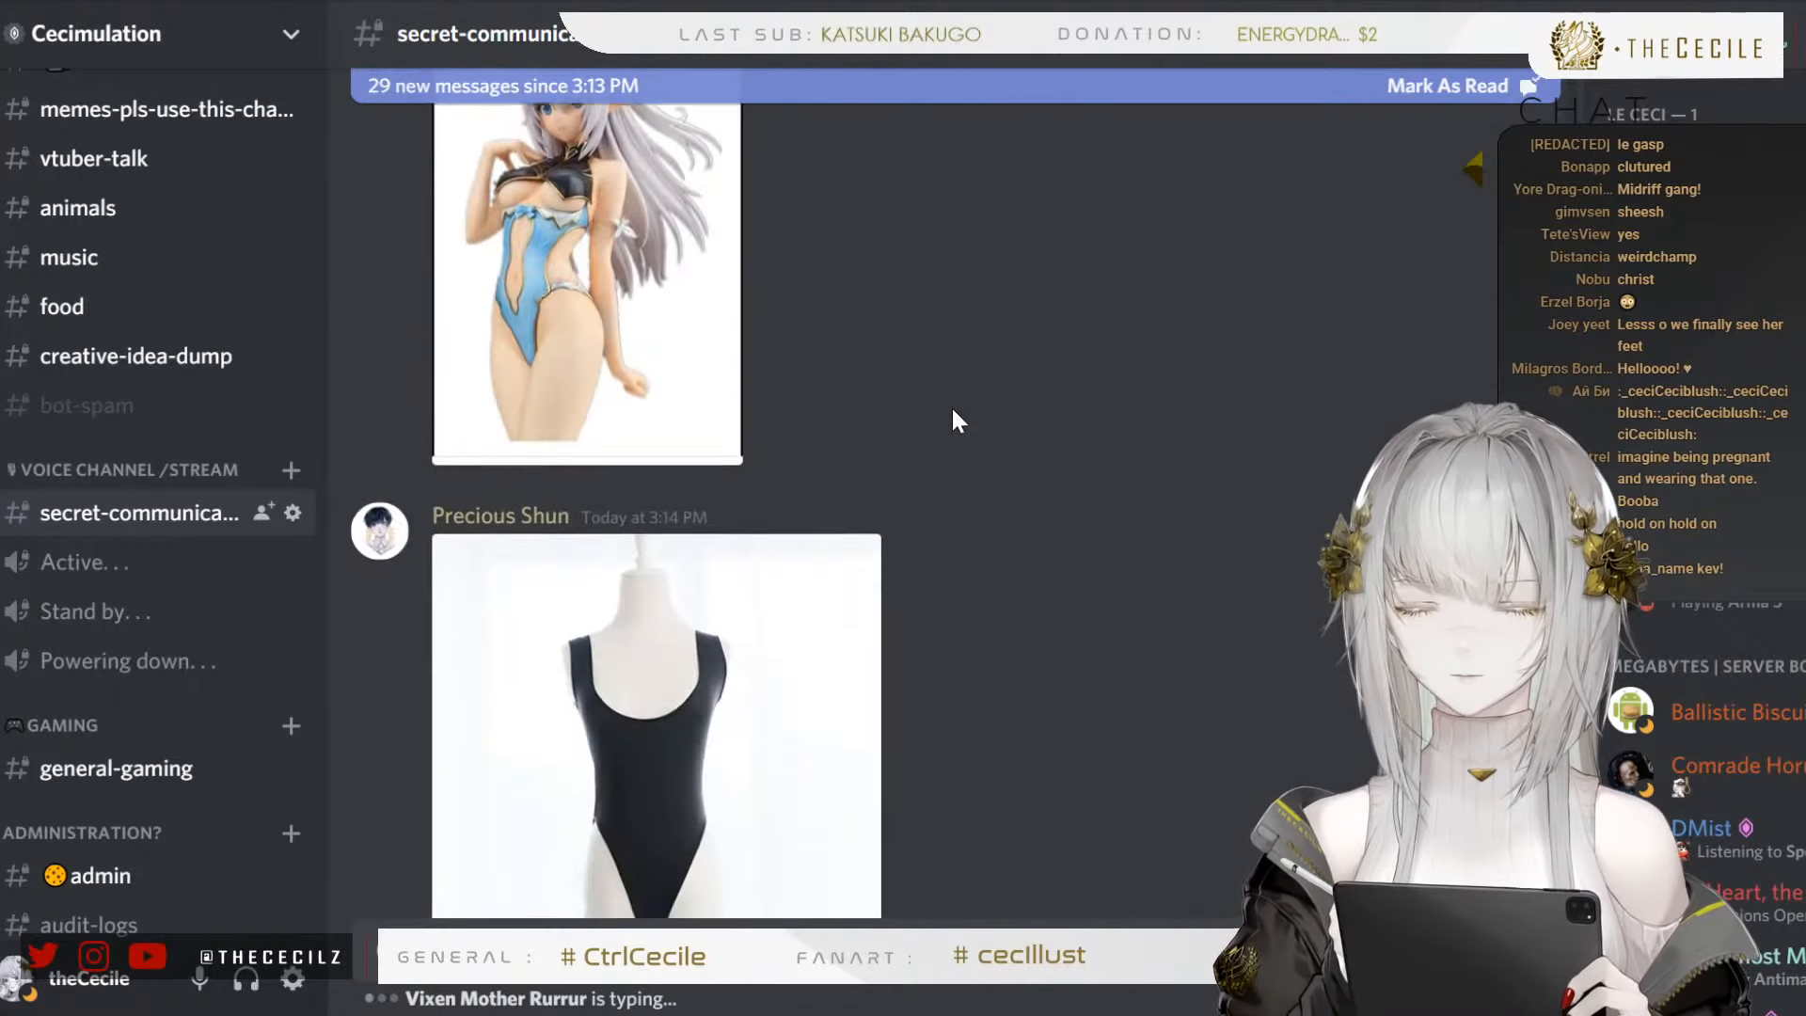
{"action": "scroll", "coordinate": [960, 440], "scroll_direction": "down", "scroll_amount": 7}
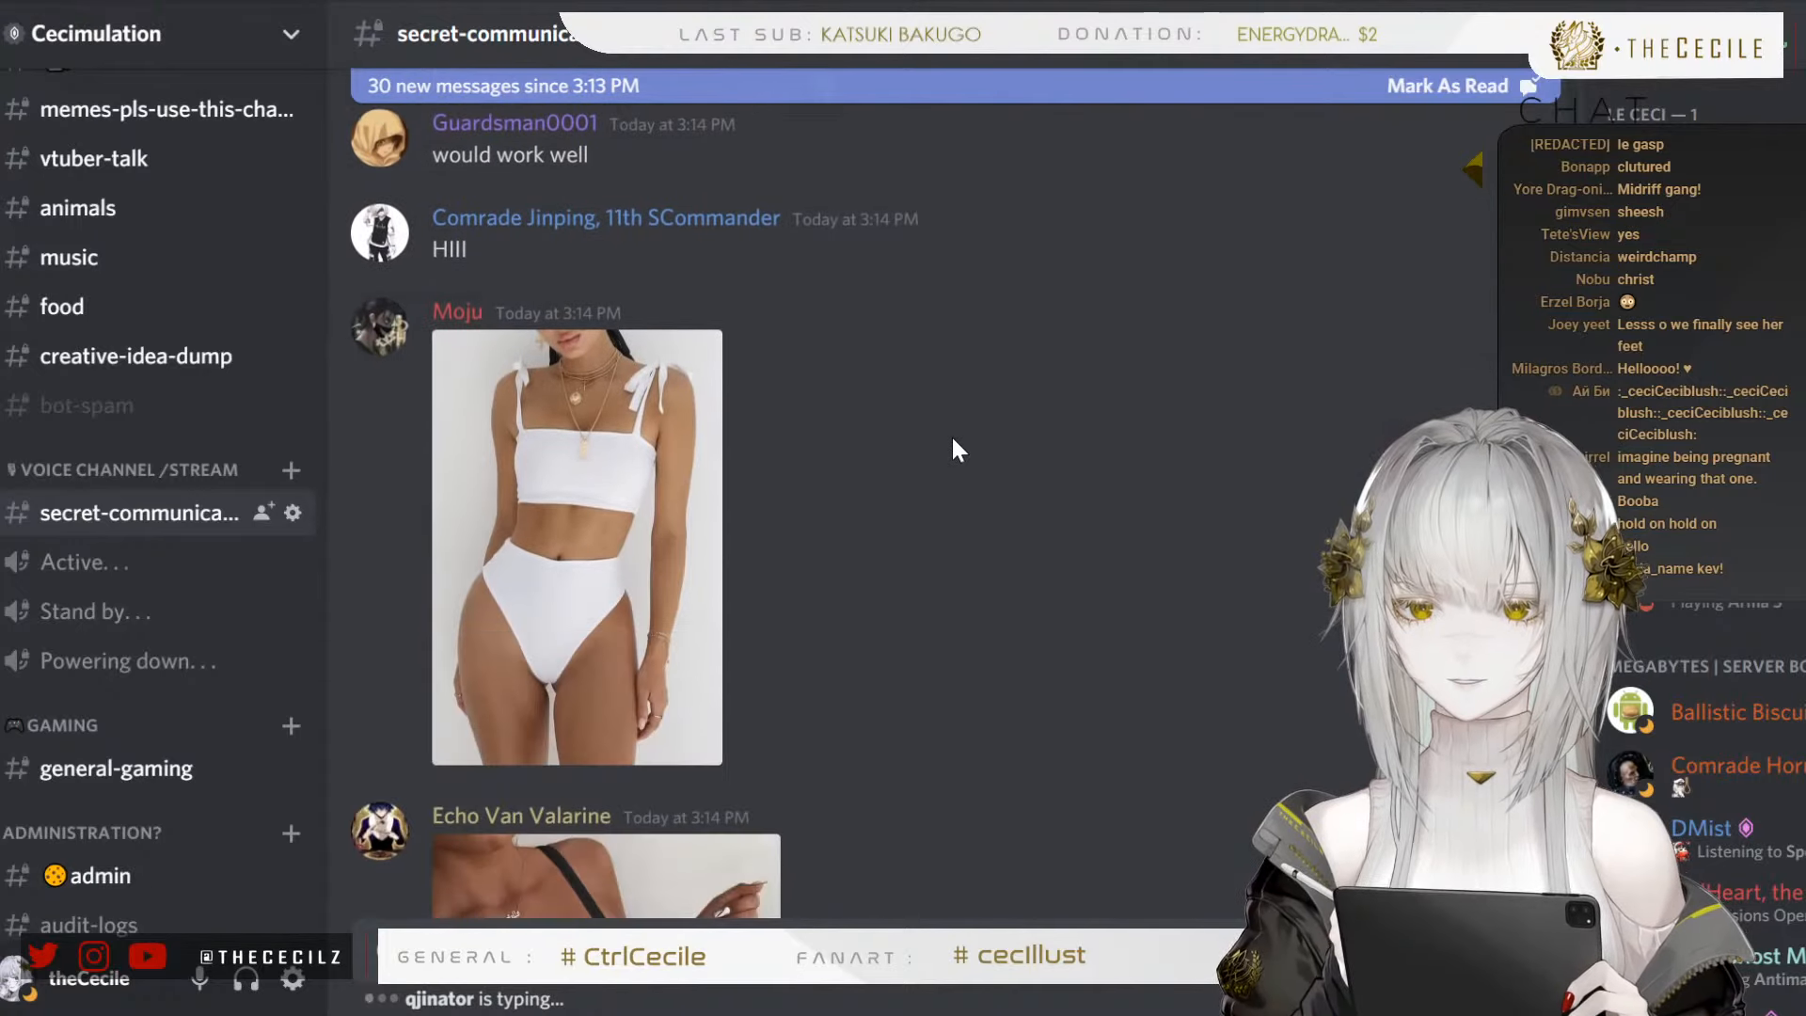
{"action": "scroll", "coordinate": [952, 433], "scroll_direction": "down", "scroll_amount": 3}
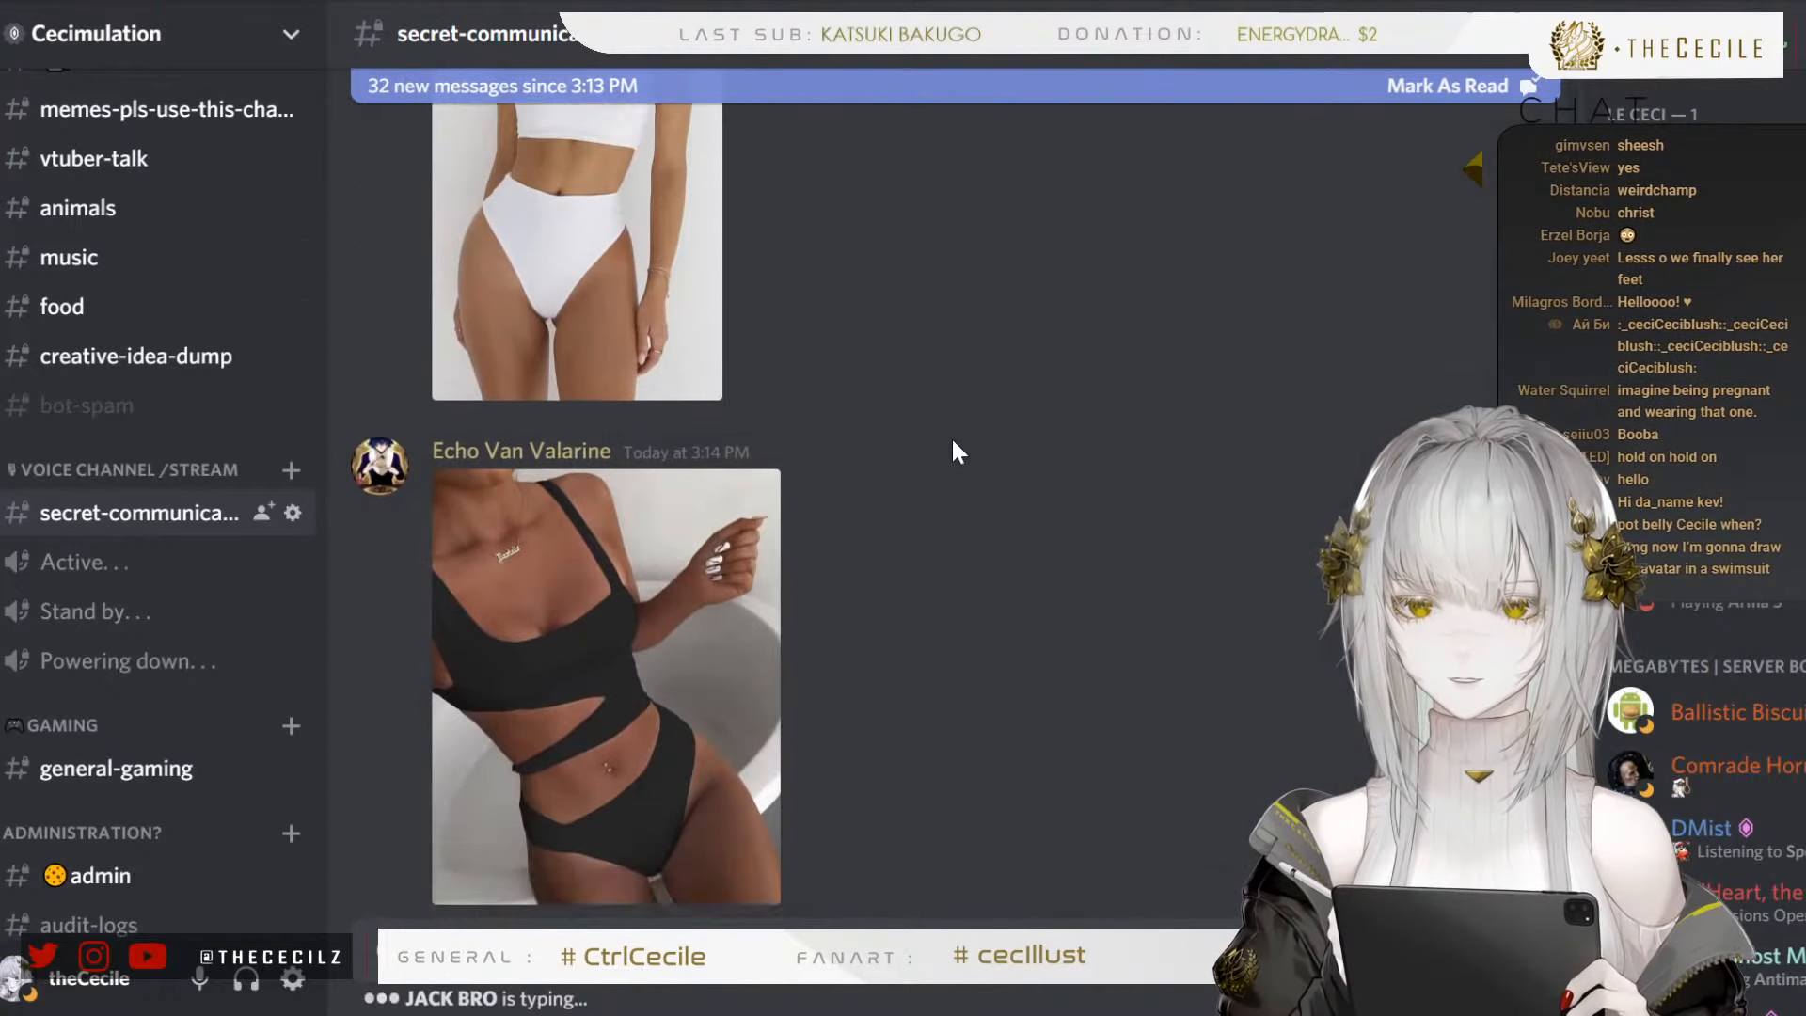
{"action": "scroll", "coordinate": [647, 632], "scroll_direction": "down", "scroll_amount": 5}
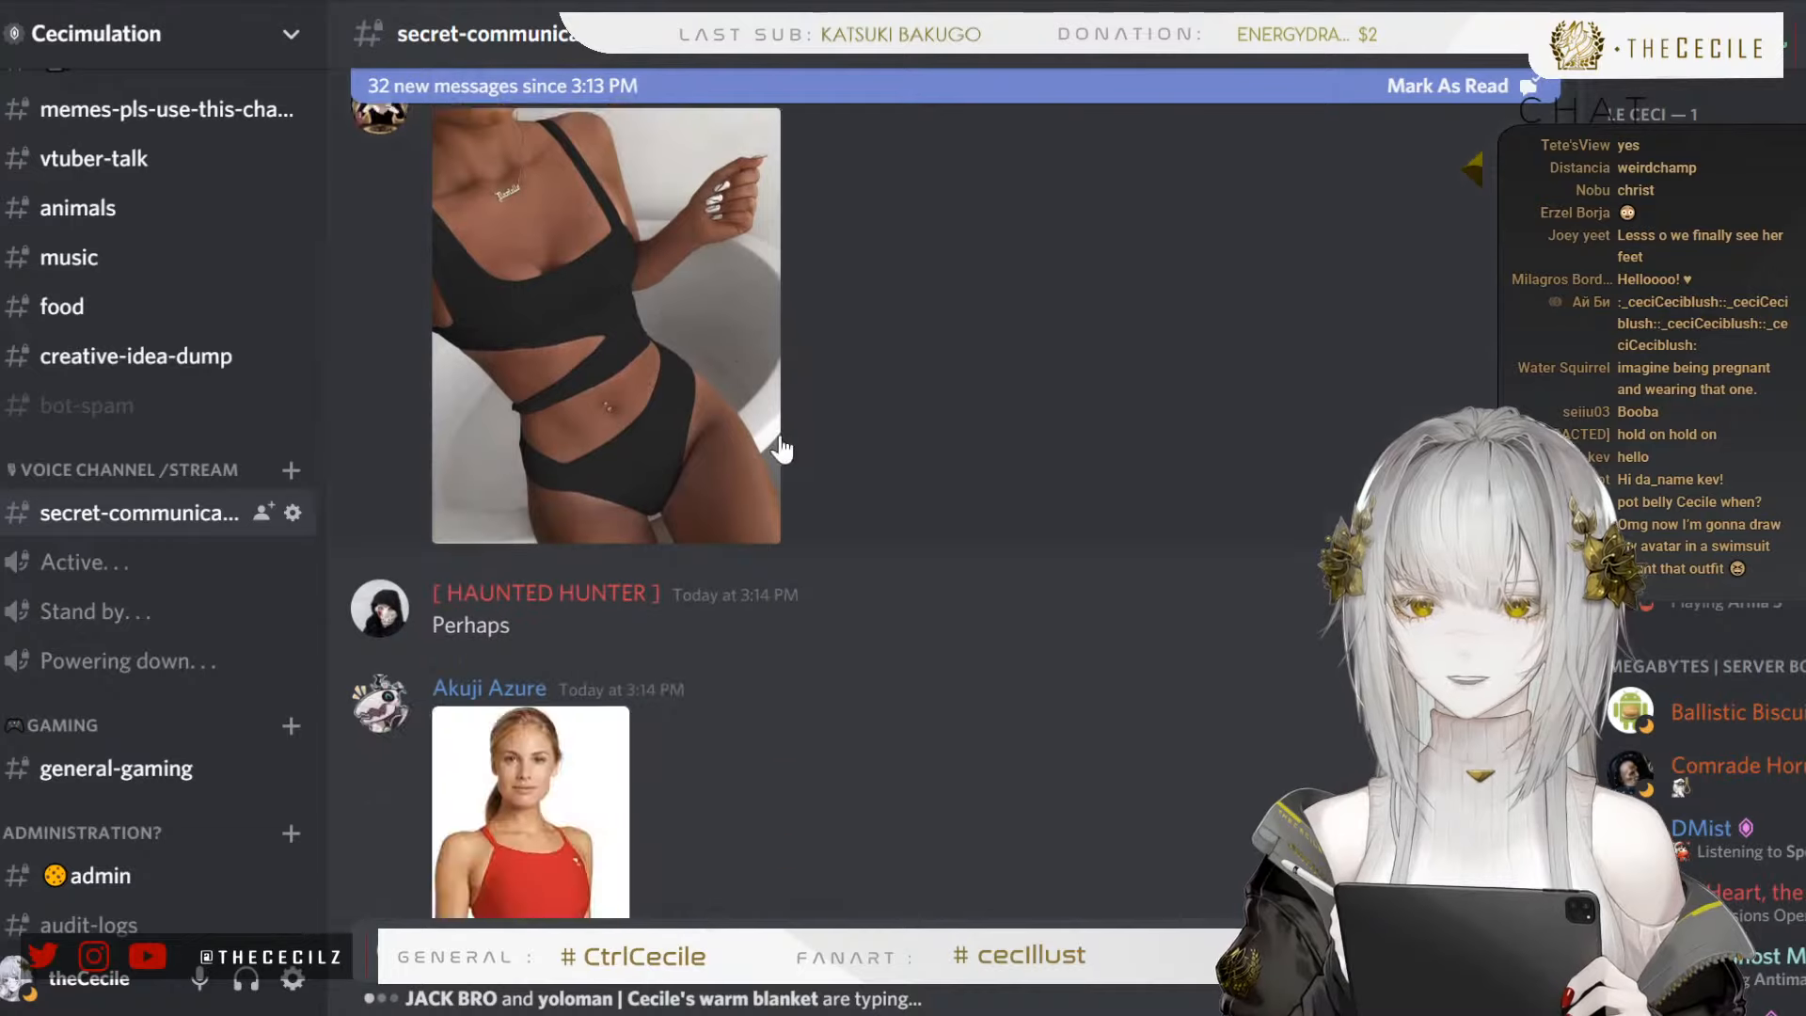
{"action": "left_click", "coordinate": [625, 304]}
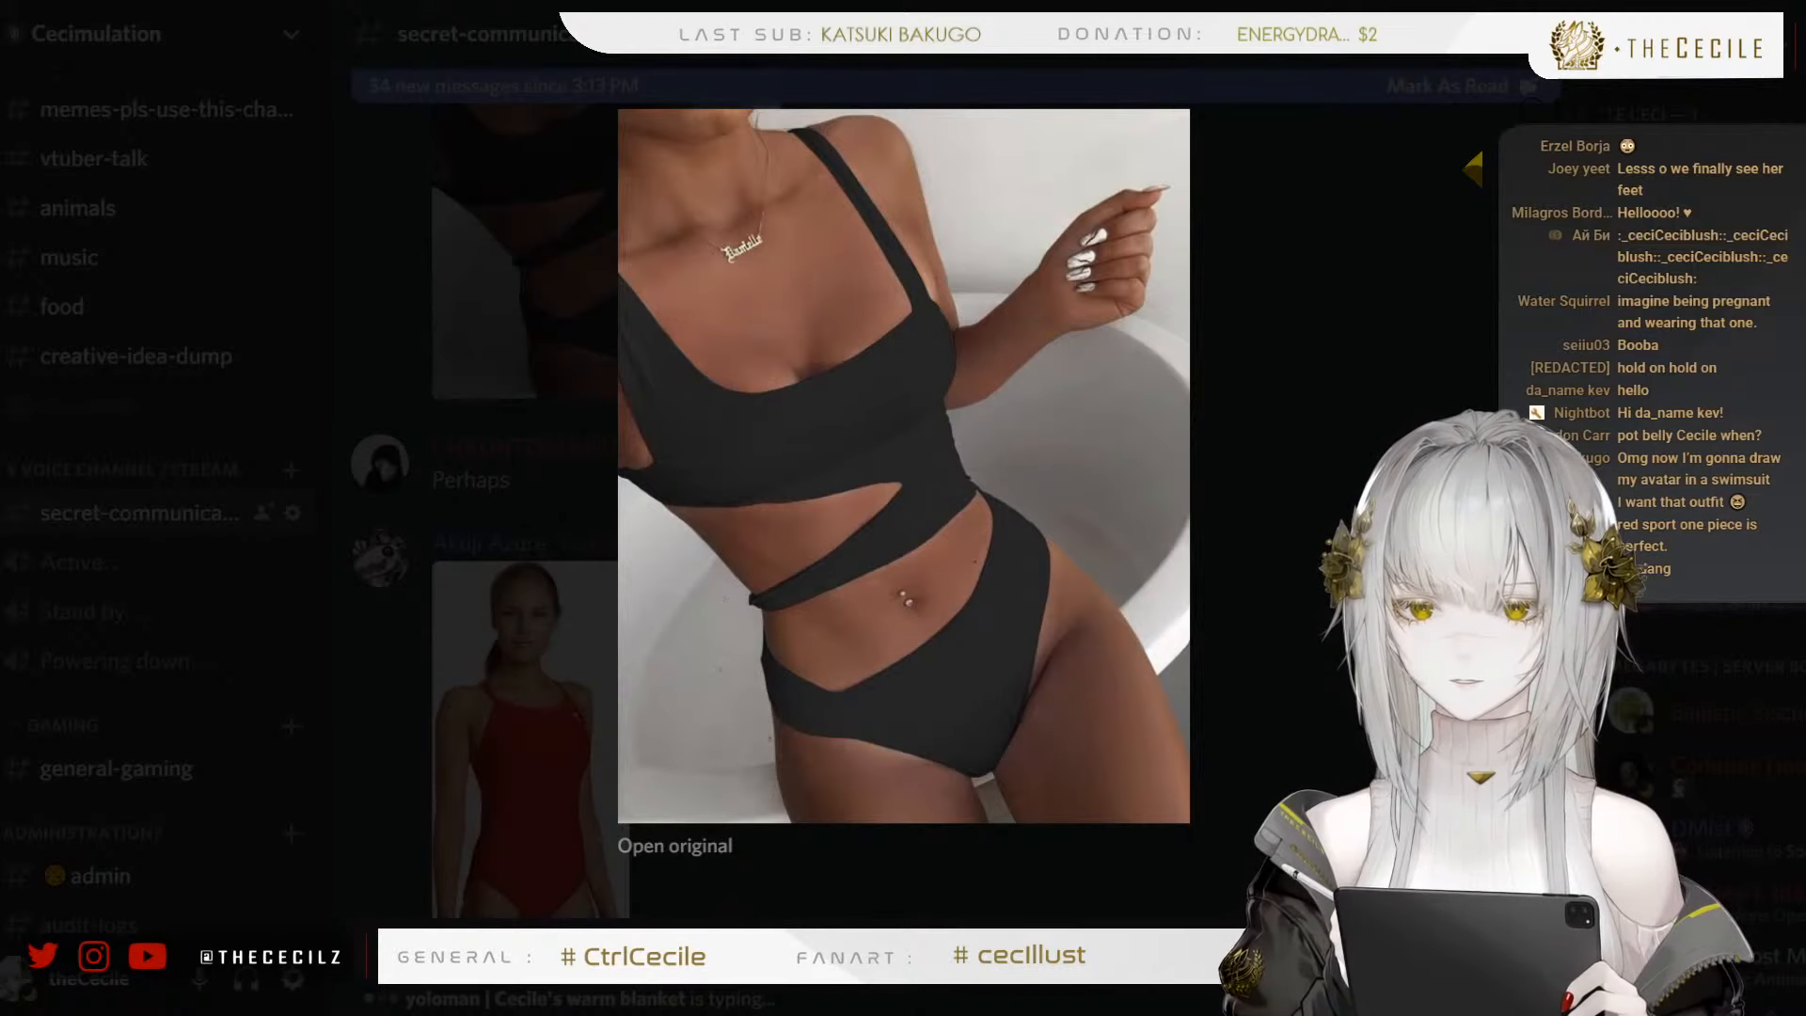
{"action": "left_click", "coordinate": [1198, 562]}
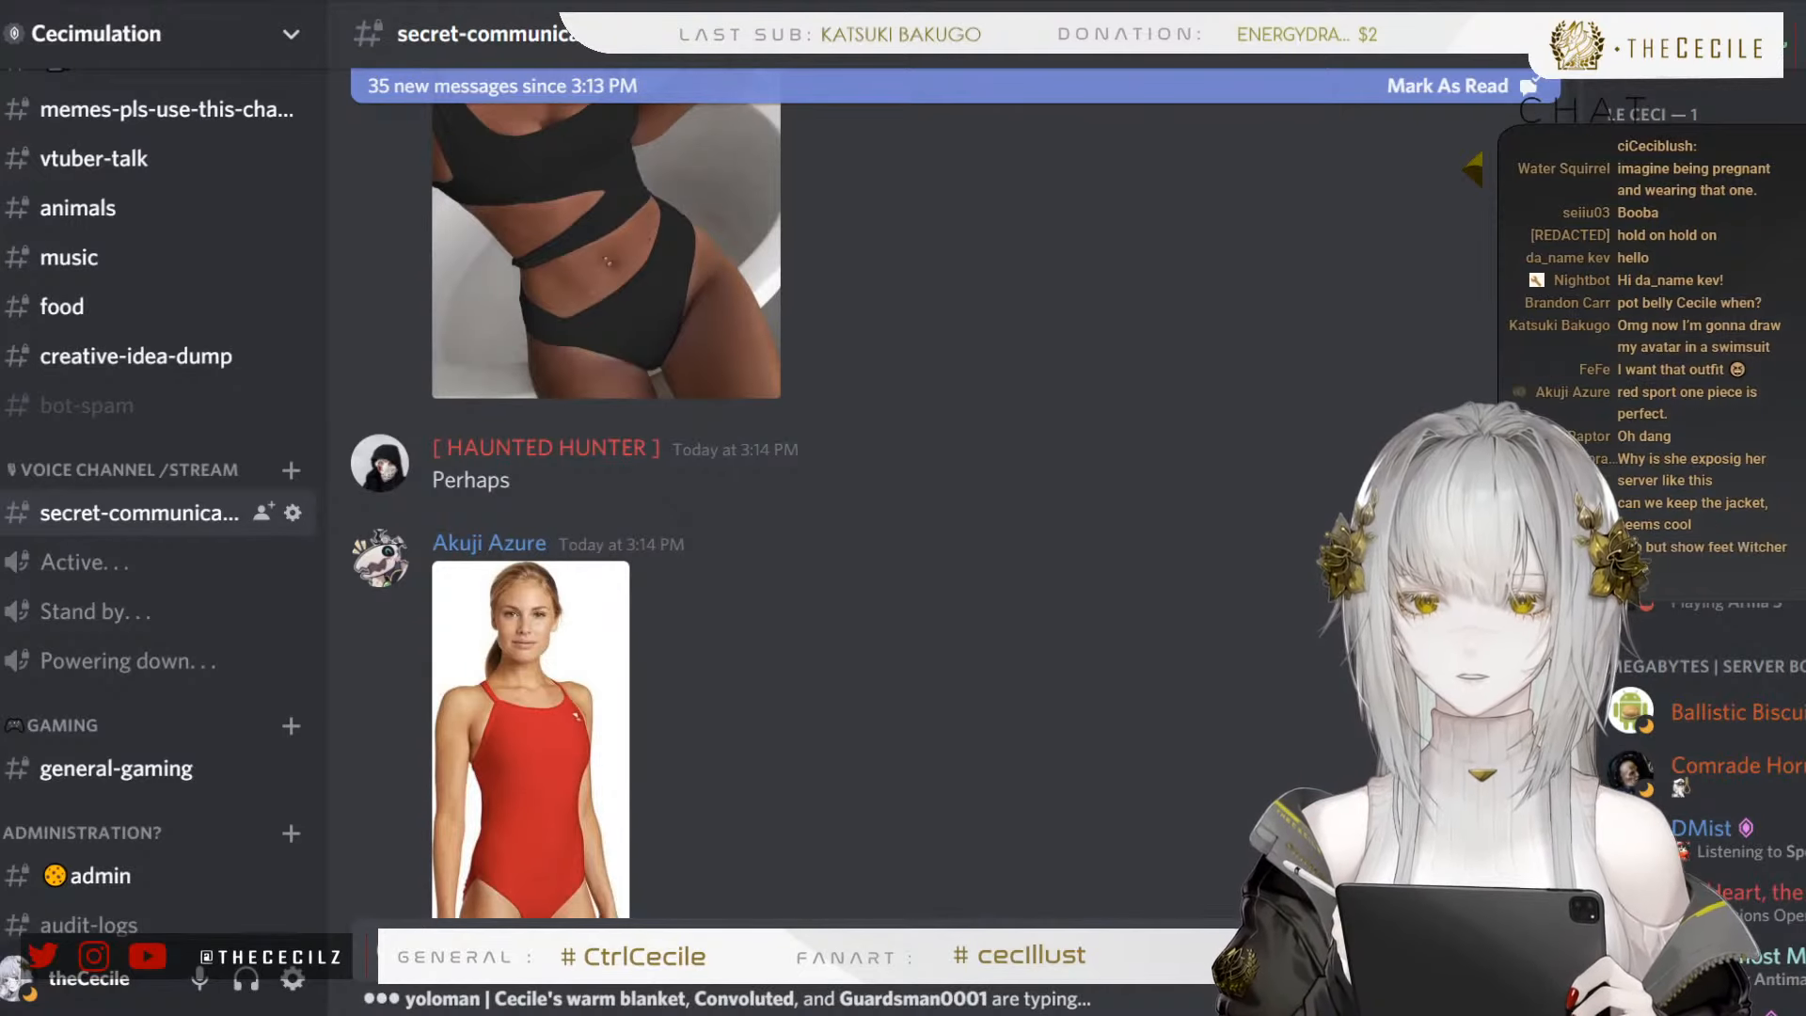
Glance at the character artwork, return to the Discord suggestions and view the white halter one-piece swimsuit photo enlarged
{"action": "key", "text": "alt+Tab"}
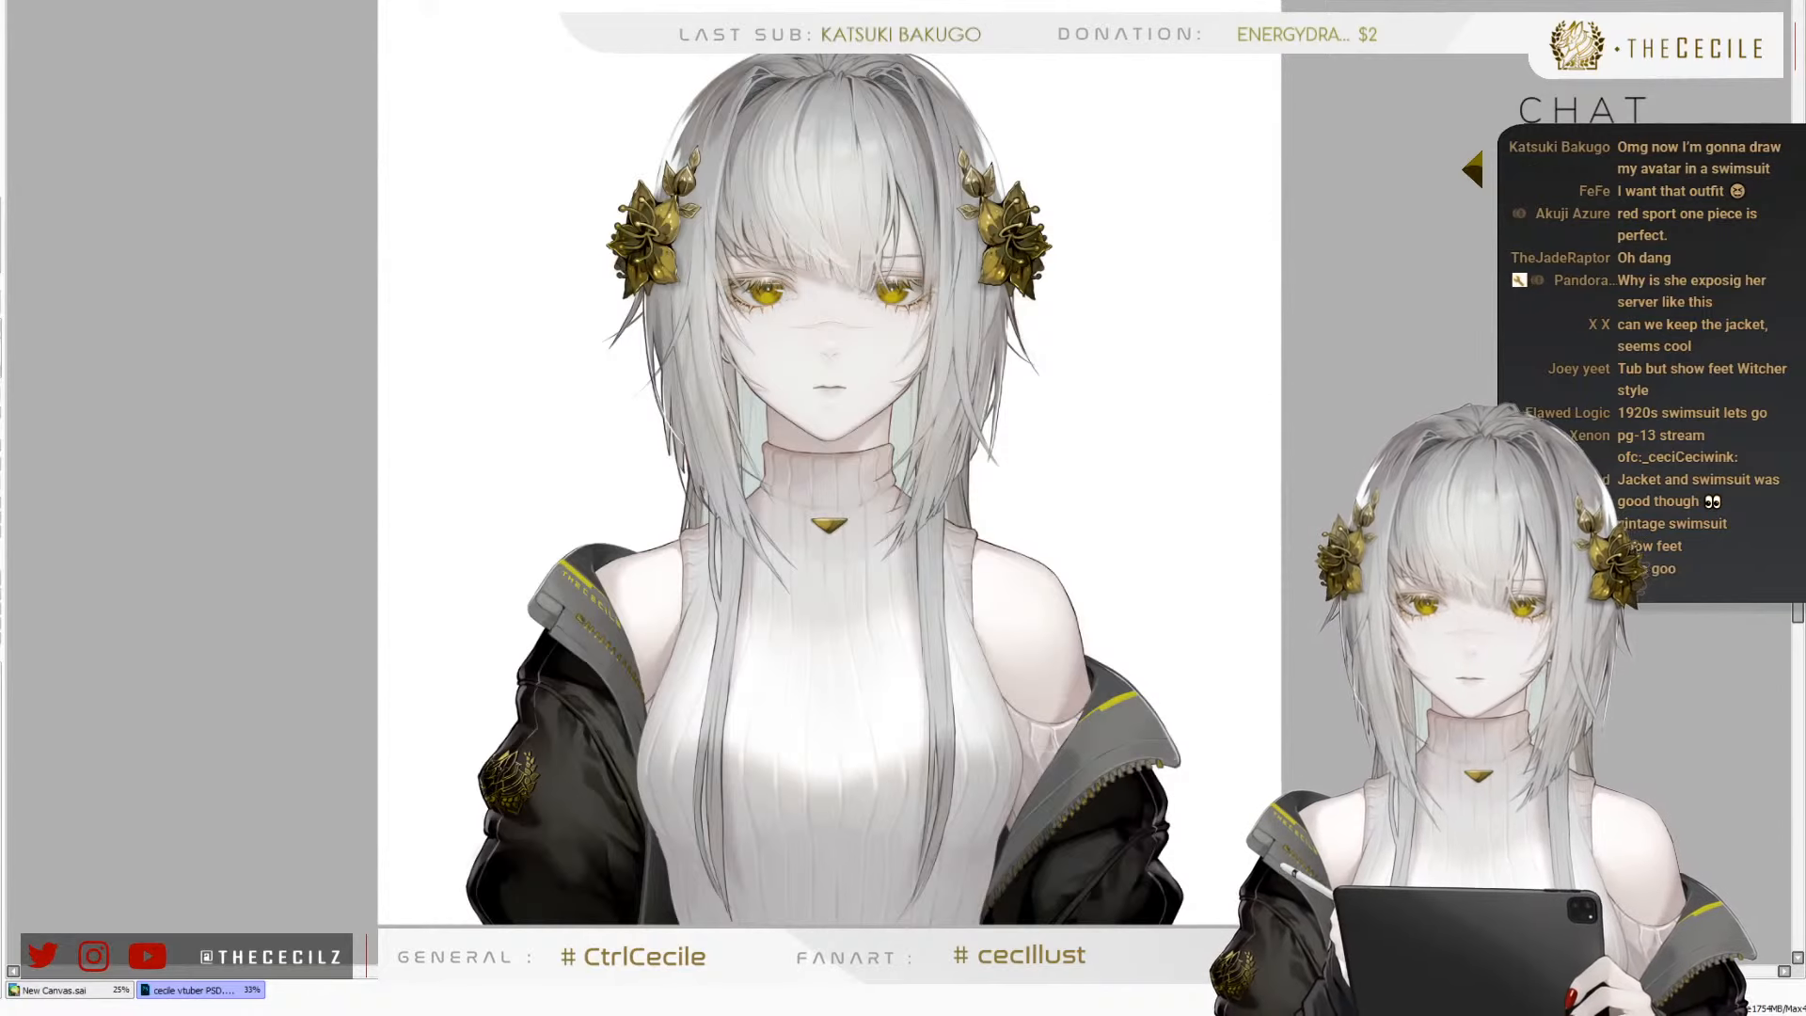
{"action": "key", "text": "alt+Tab"}
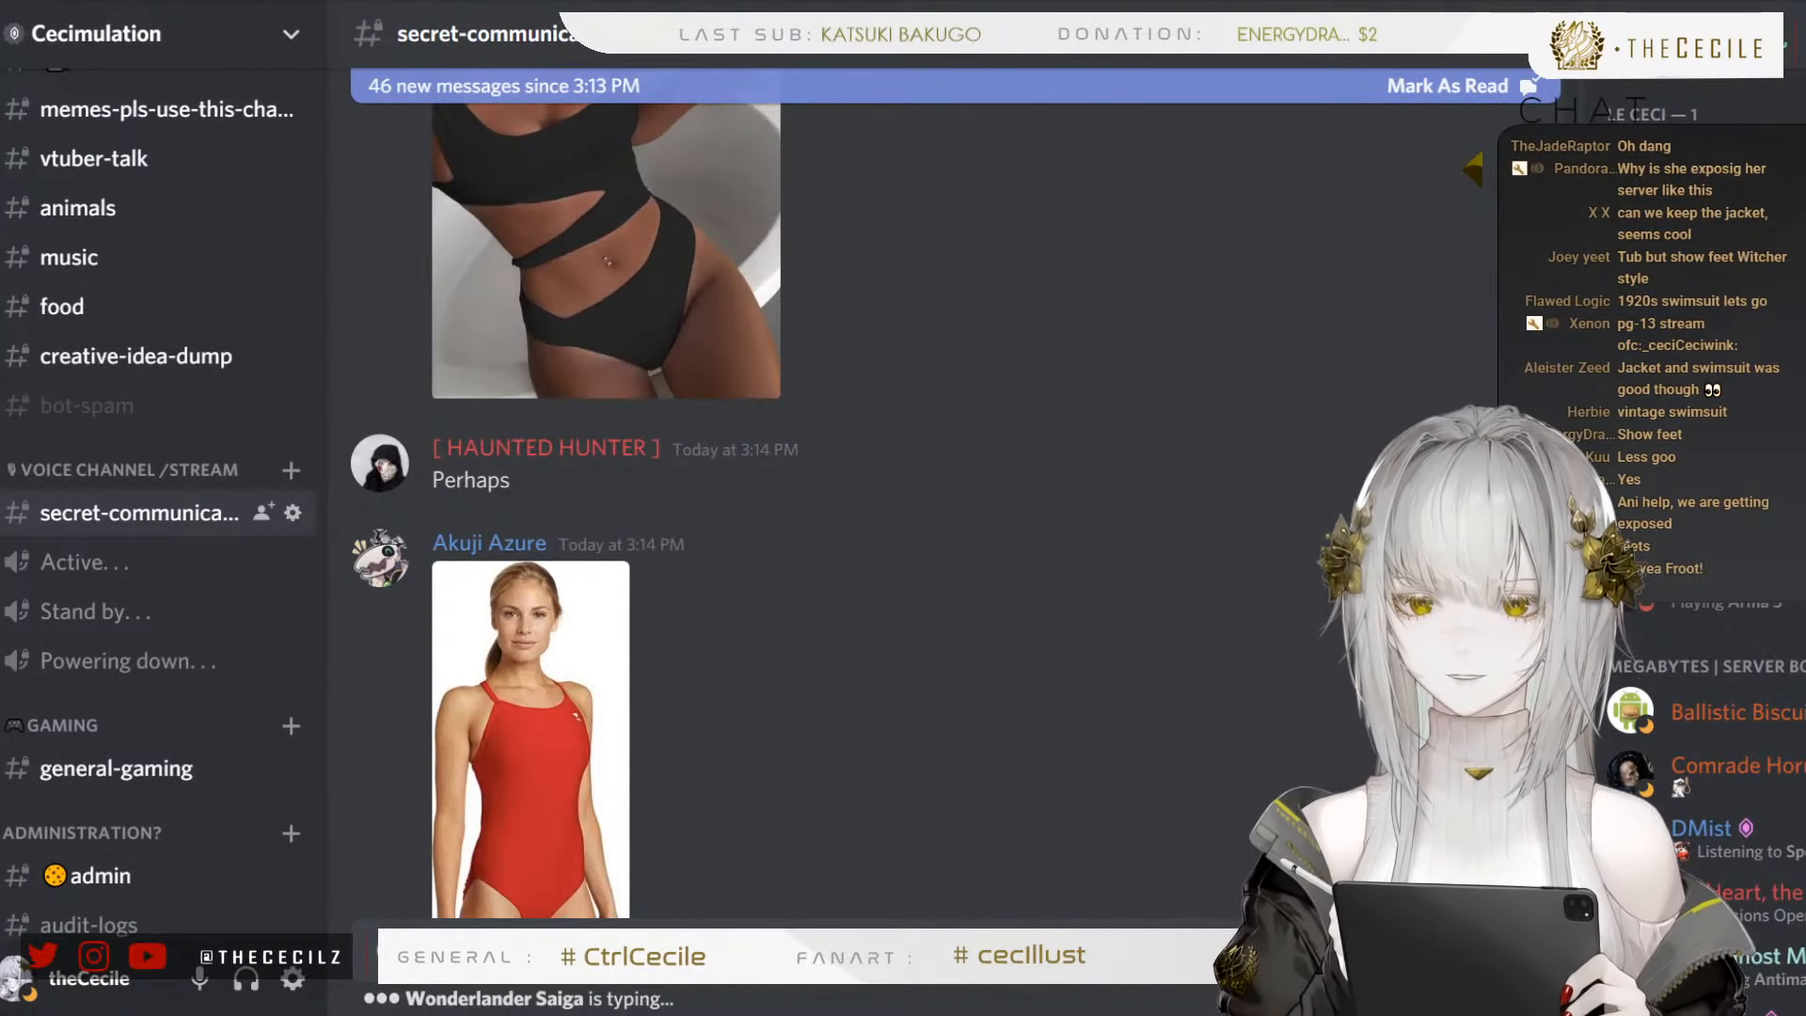
{"action": "scroll", "coordinate": [786, 689], "scroll_direction": "up", "scroll_amount": 8}
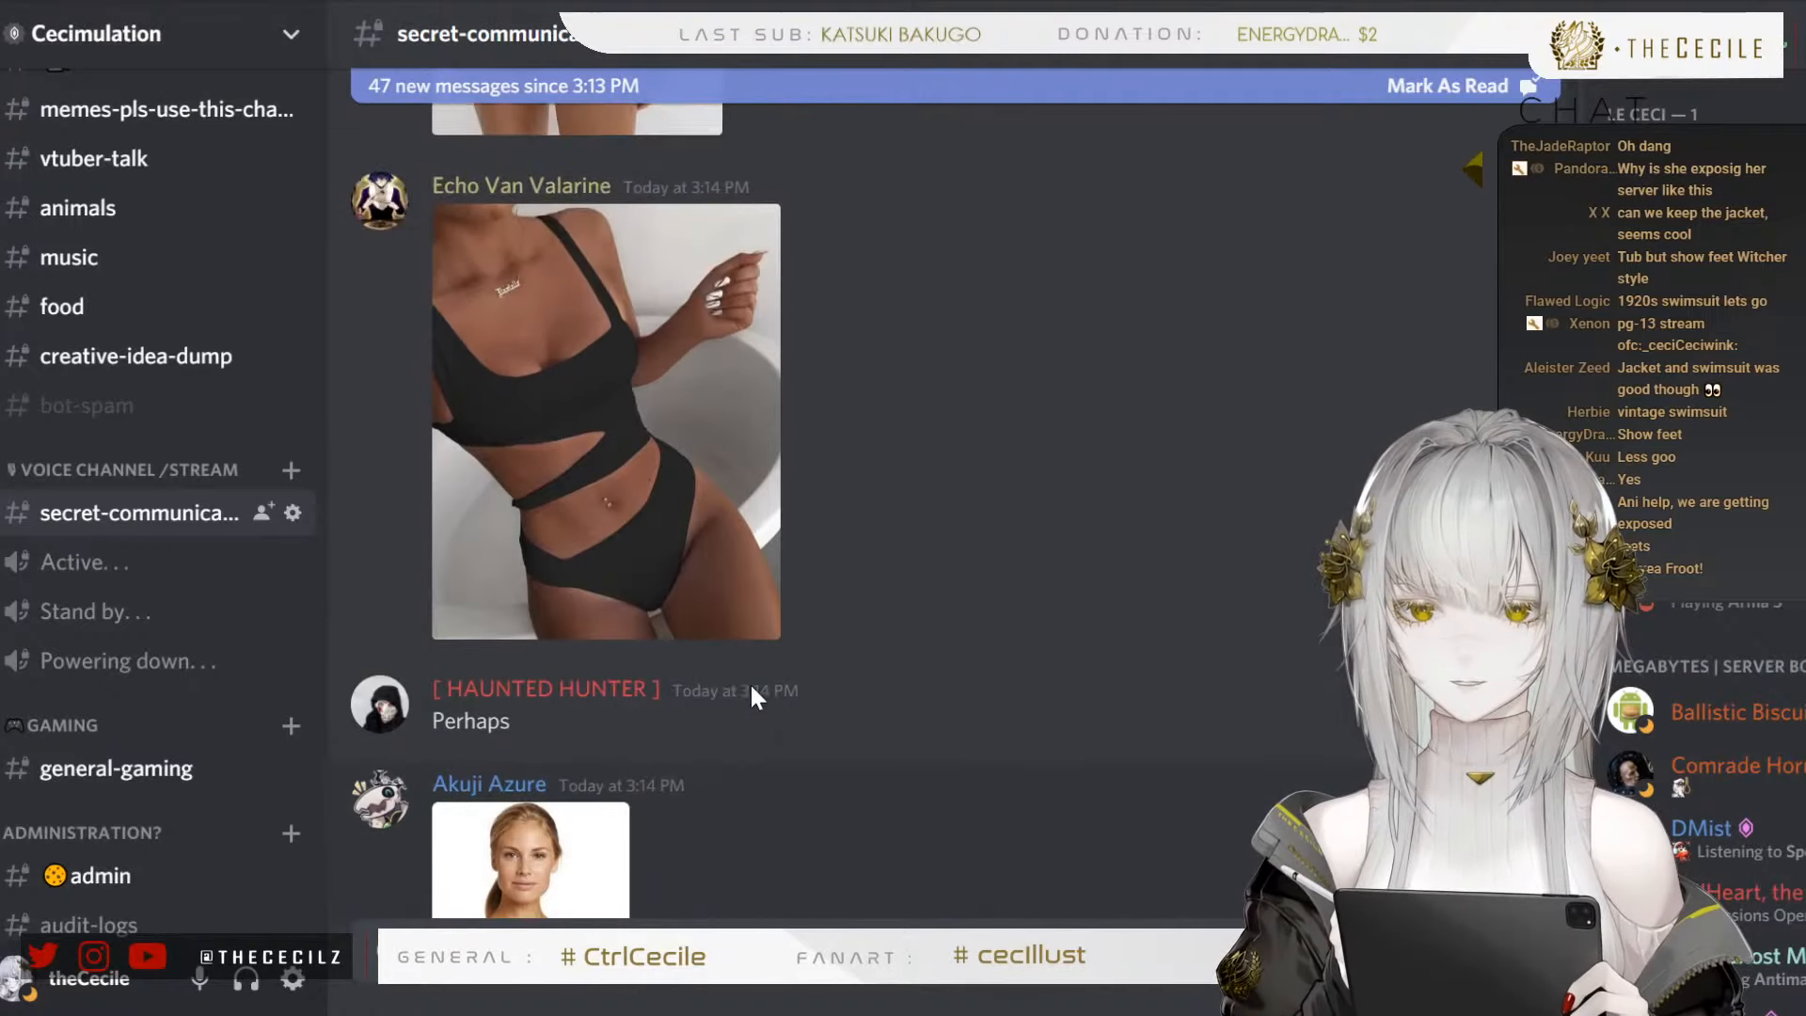
{"action": "scroll", "coordinate": [755, 658], "scroll_direction": "up", "scroll_amount": 3}
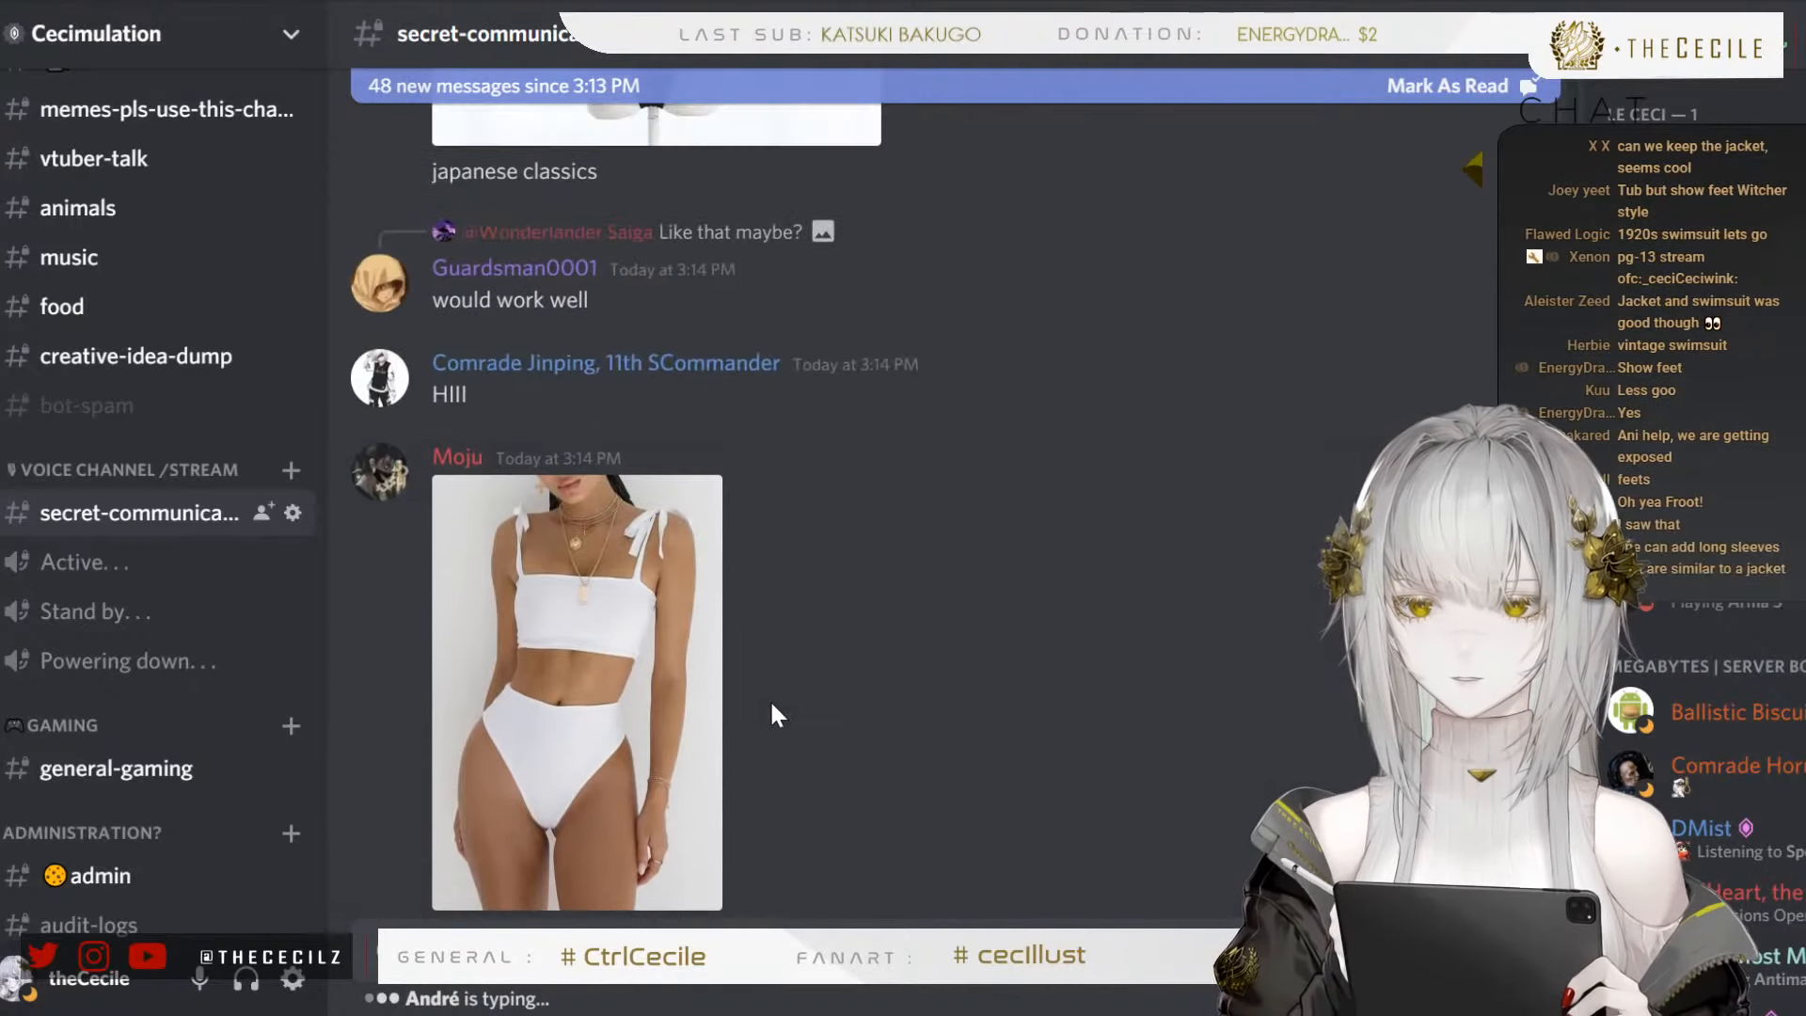
{"action": "scroll", "coordinate": [809, 653], "scroll_direction": "down", "scroll_amount": 8}
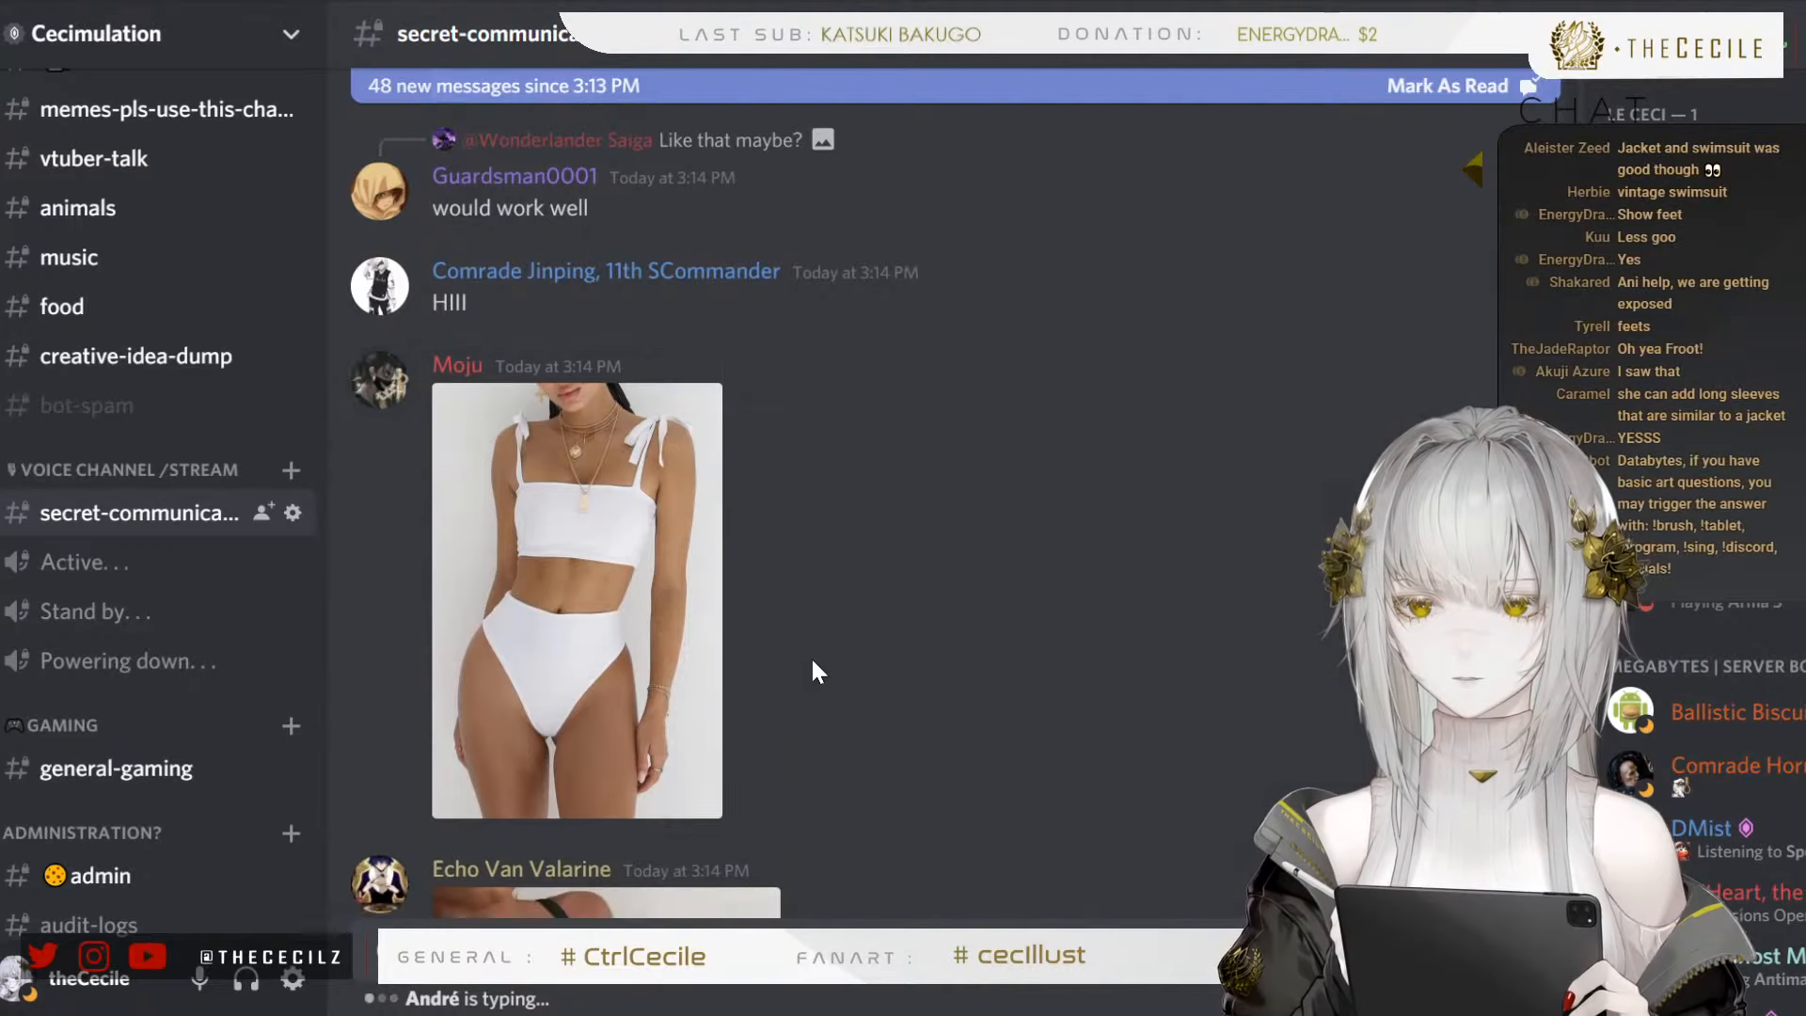
{"action": "scroll", "coordinate": [800, 634], "scroll_direction": "down", "scroll_amount": 9}
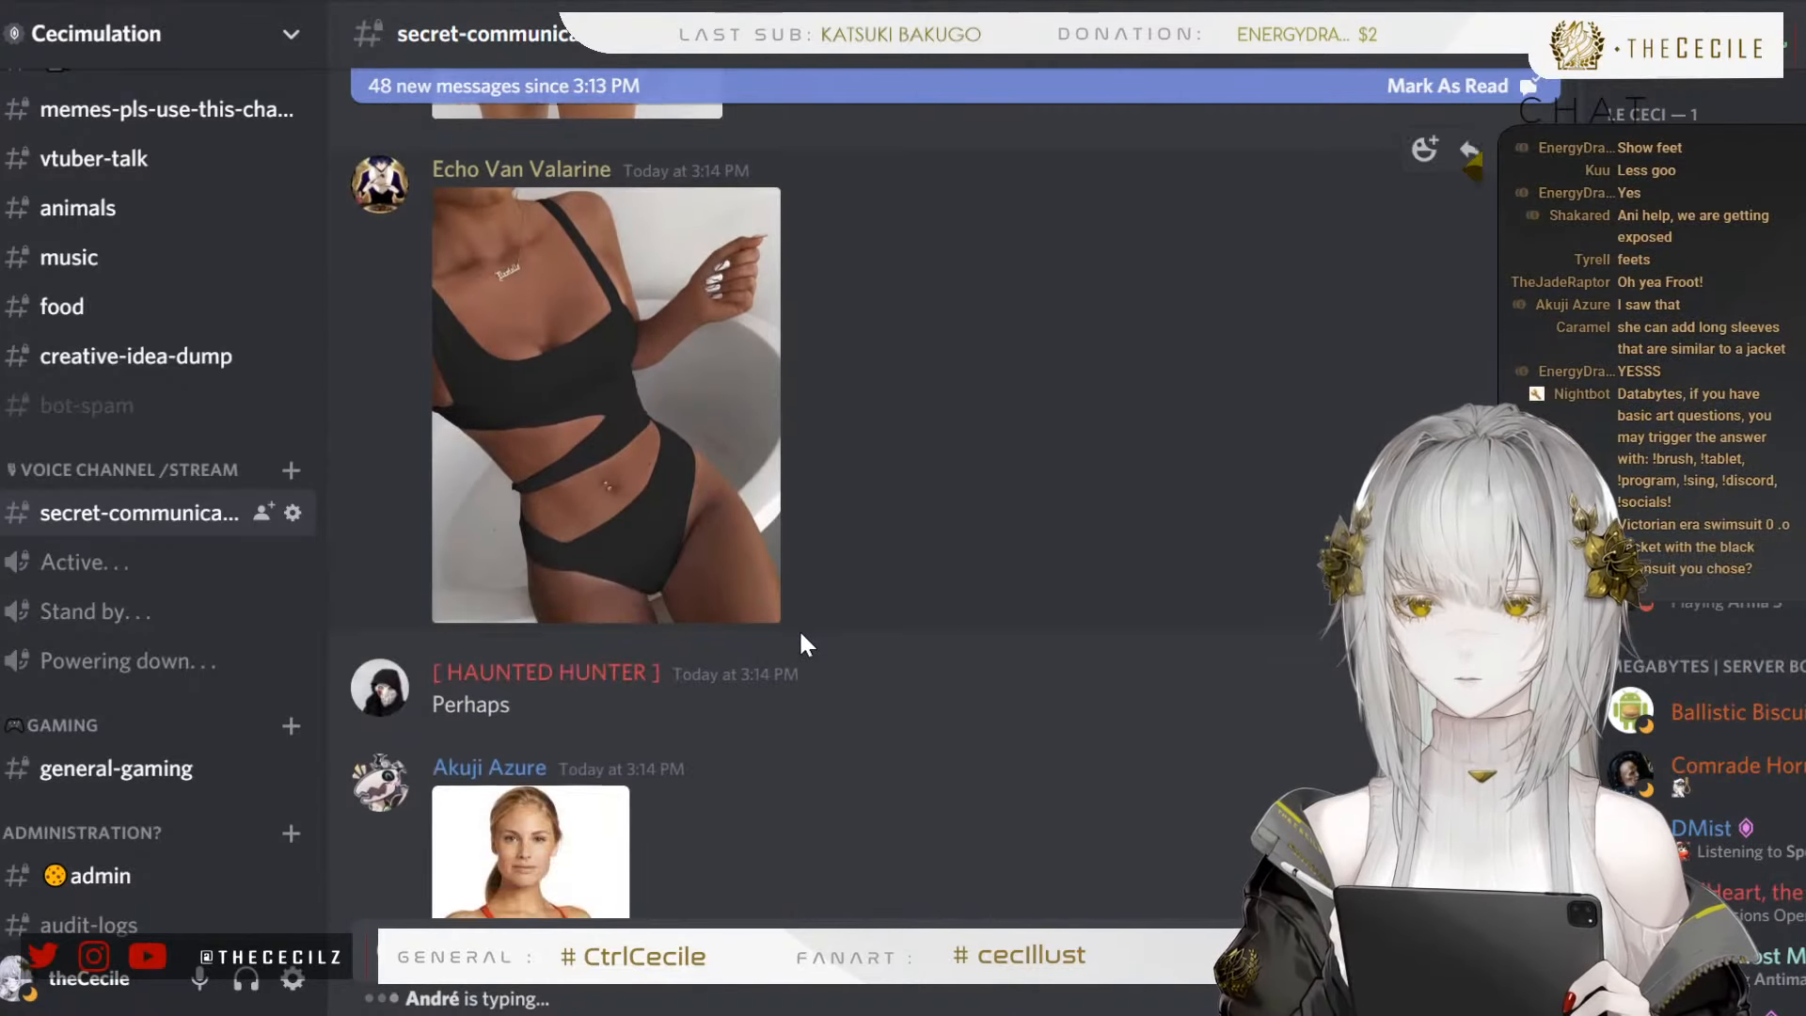
{"action": "scroll", "coordinate": [801, 635], "scroll_direction": "down", "scroll_amount": 4}
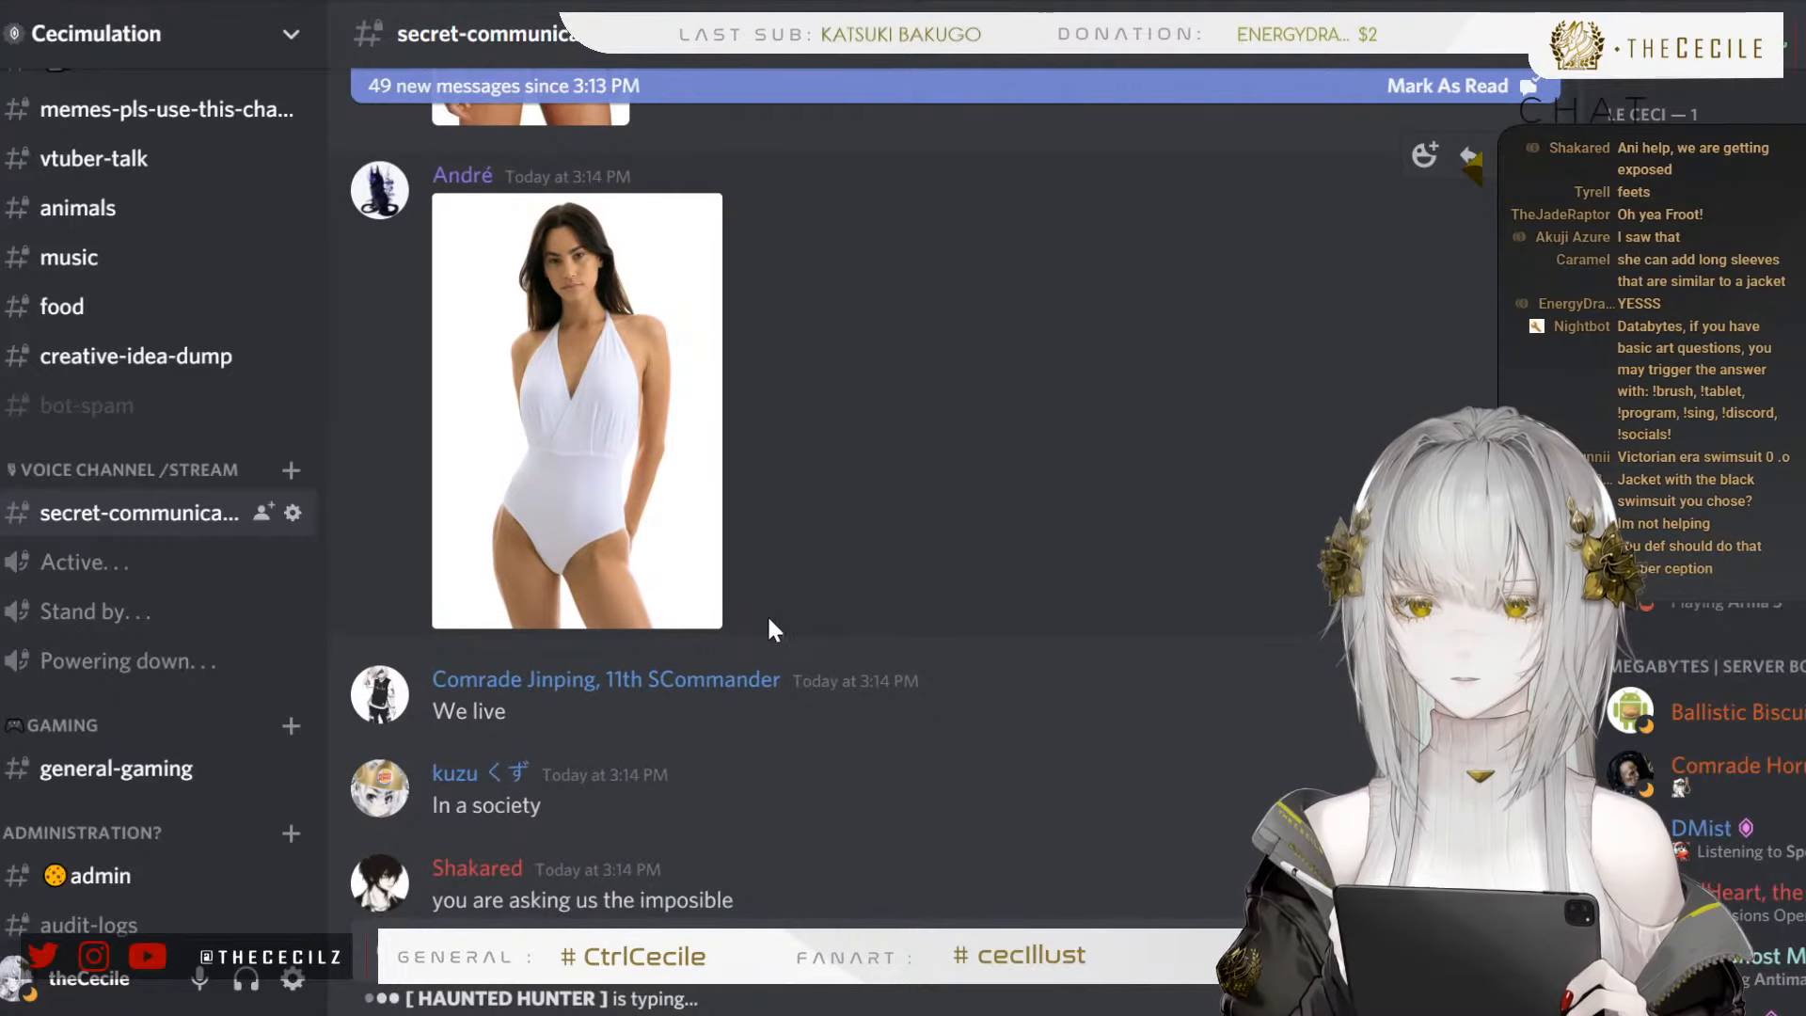
{"action": "left_click", "coordinate": [594, 481]}
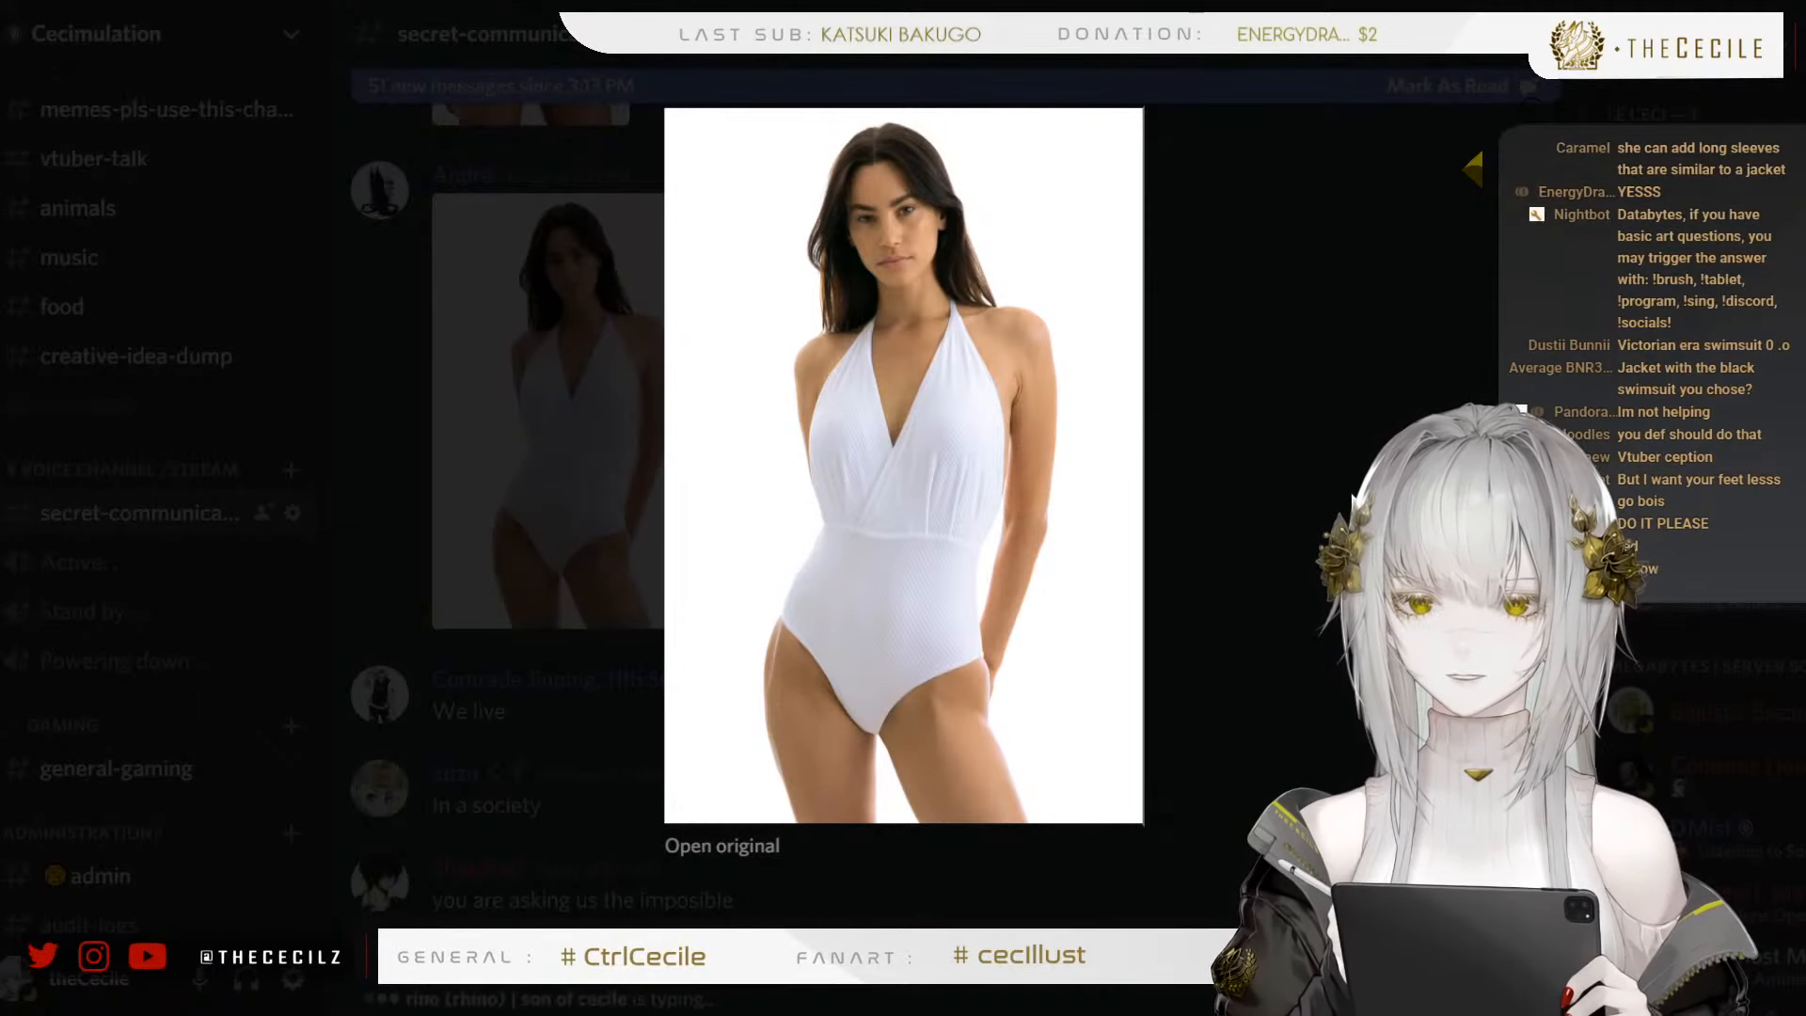
{"action": "key", "text": "Escape"}
View the photo of the blue two-piece swimsuit with yellow bands and sheer sleeves enlarged and close it
{"action": "scroll", "coordinate": [918, 487], "scroll_direction": "up", "scroll_amount": 4}
{"action": "scroll", "coordinate": [975, 487], "scroll_direction": "down", "scroll_amount": 4}
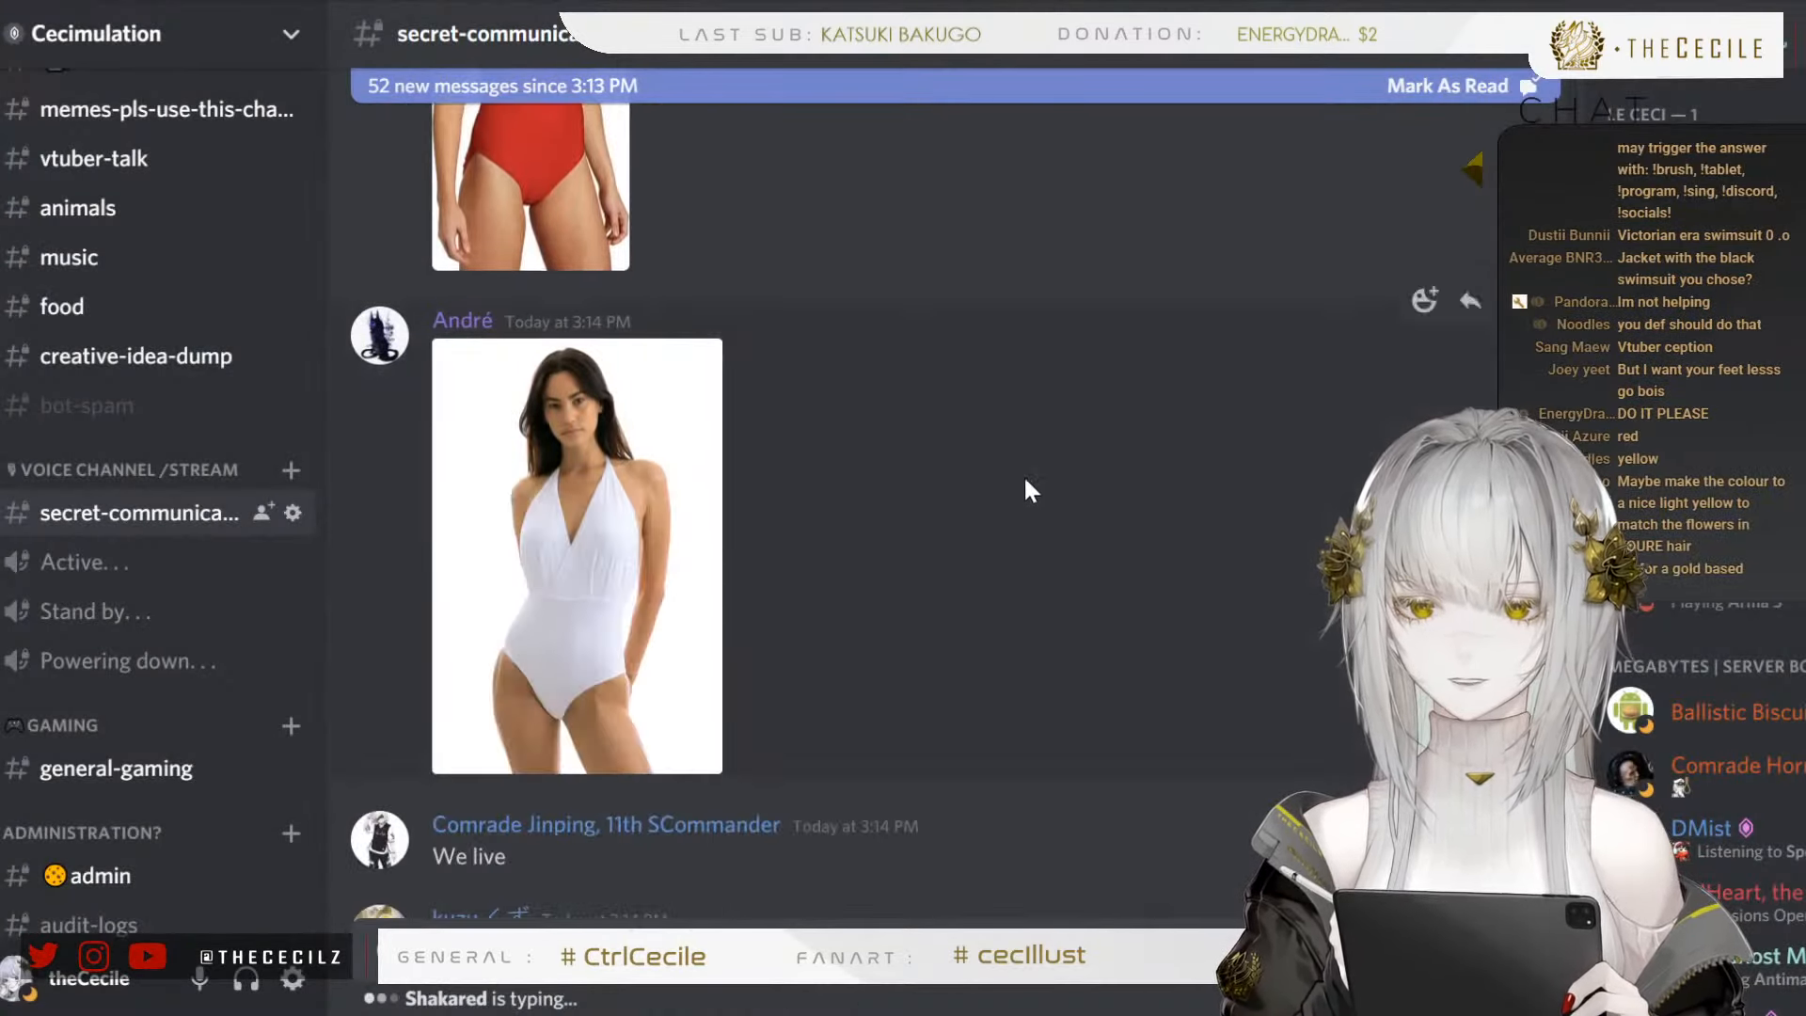
{"action": "scroll", "coordinate": [1026, 484], "scroll_direction": "down", "scroll_amount": 10}
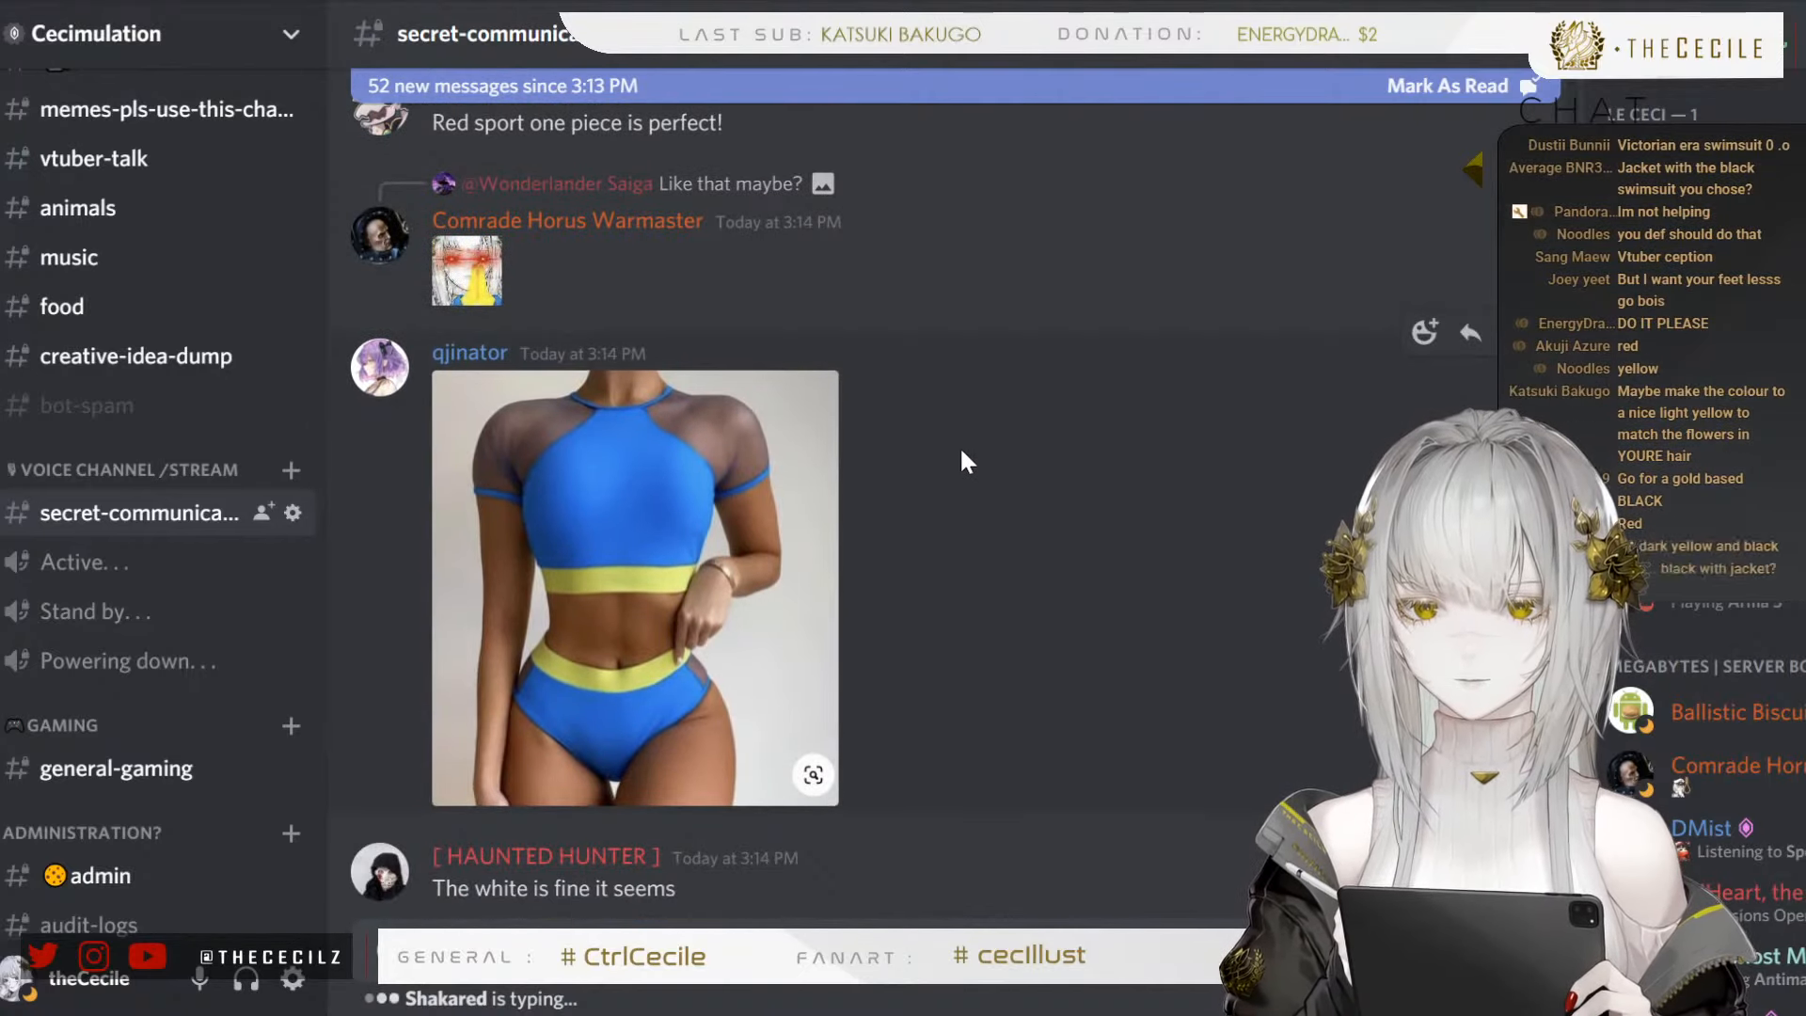
{"action": "left_click", "coordinate": [807, 534]}
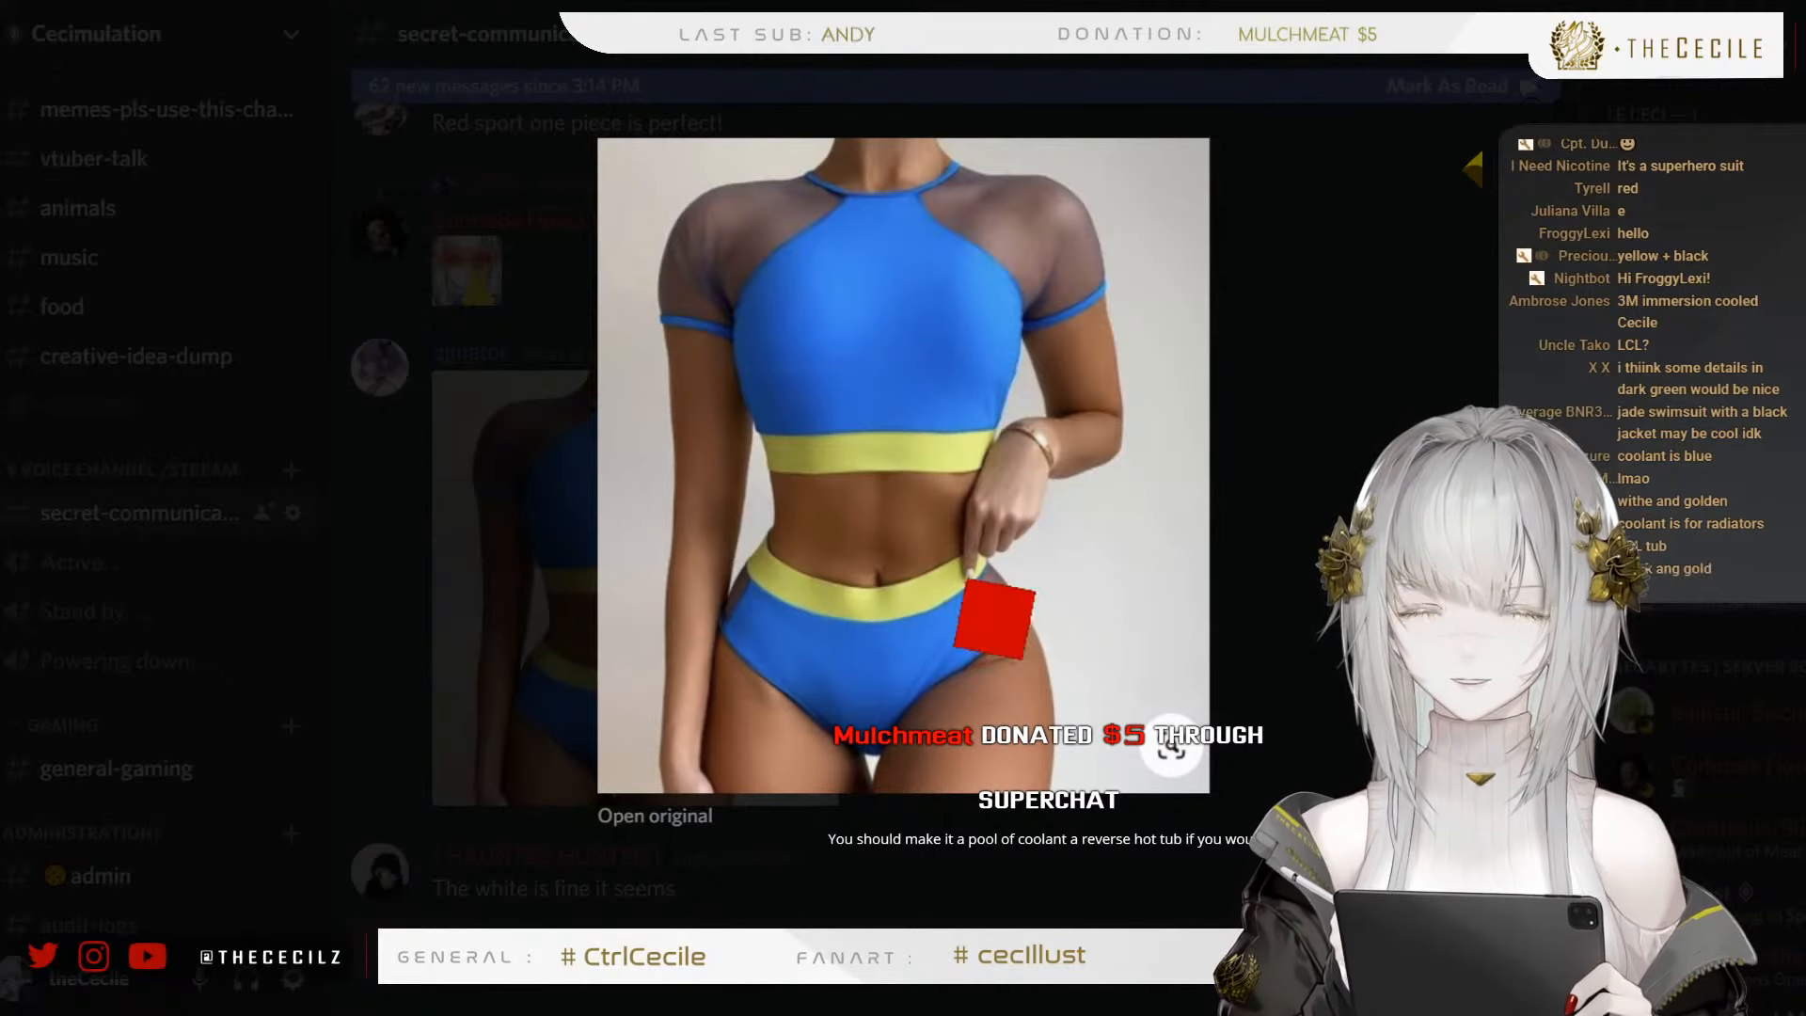
{"action": "left_click", "coordinate": [415, 552]}
Browse on to the pink Peppa Pig swimsuit suggestion, view its photo enlarged and close it
{"action": "scroll", "coordinate": [704, 635], "scroll_direction": "down", "scroll_amount": 6}
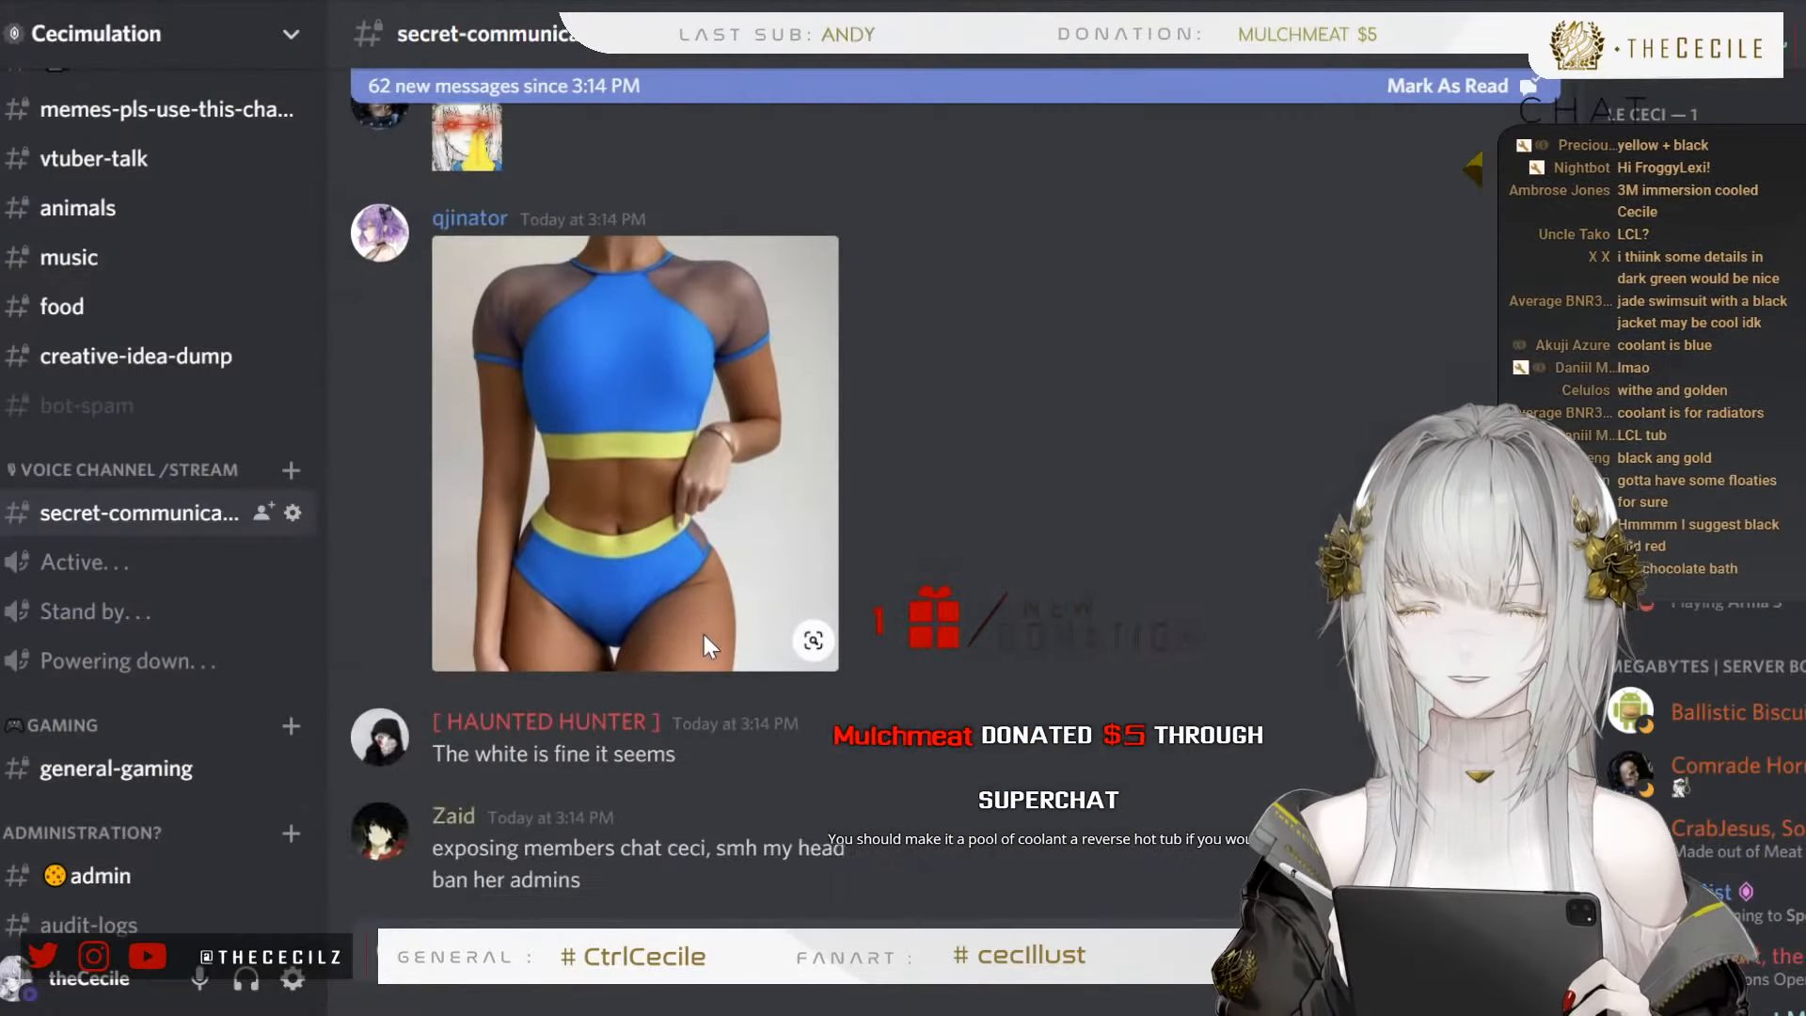
{"action": "scroll", "coordinate": [859, 491], "scroll_direction": "down", "scroll_amount": 1}
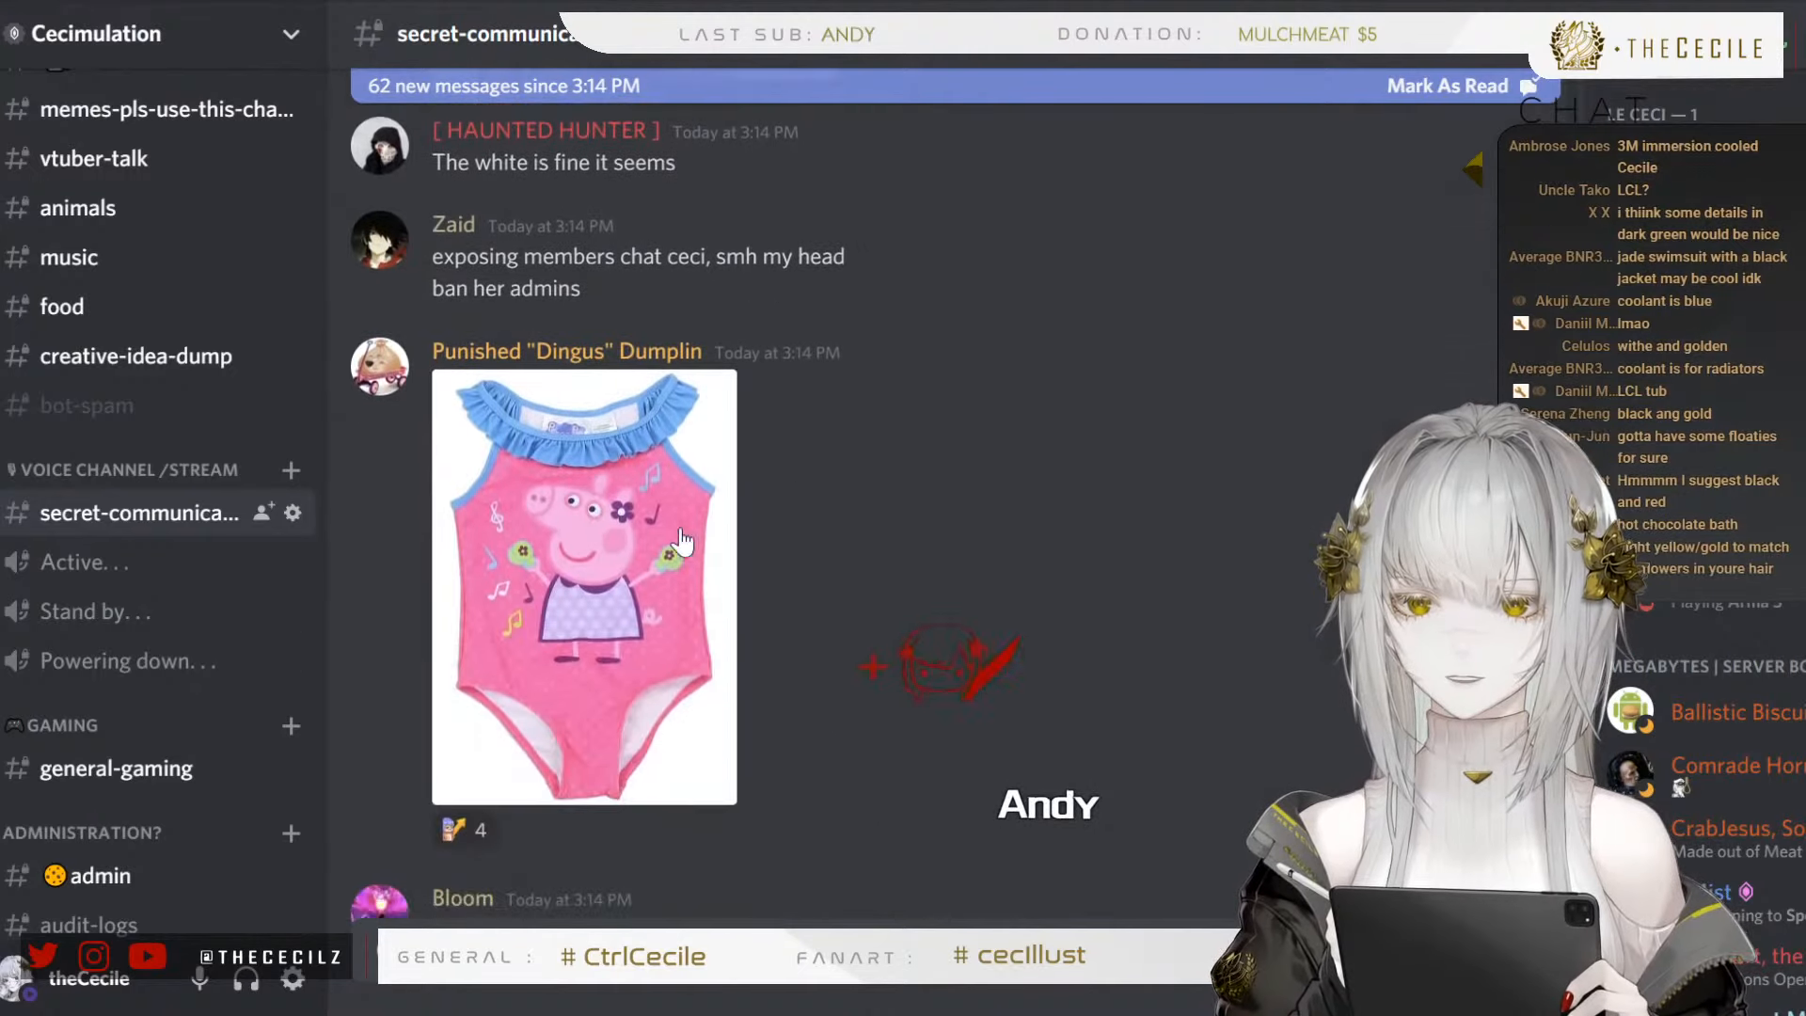
{"action": "left_click", "coordinate": [719, 564]}
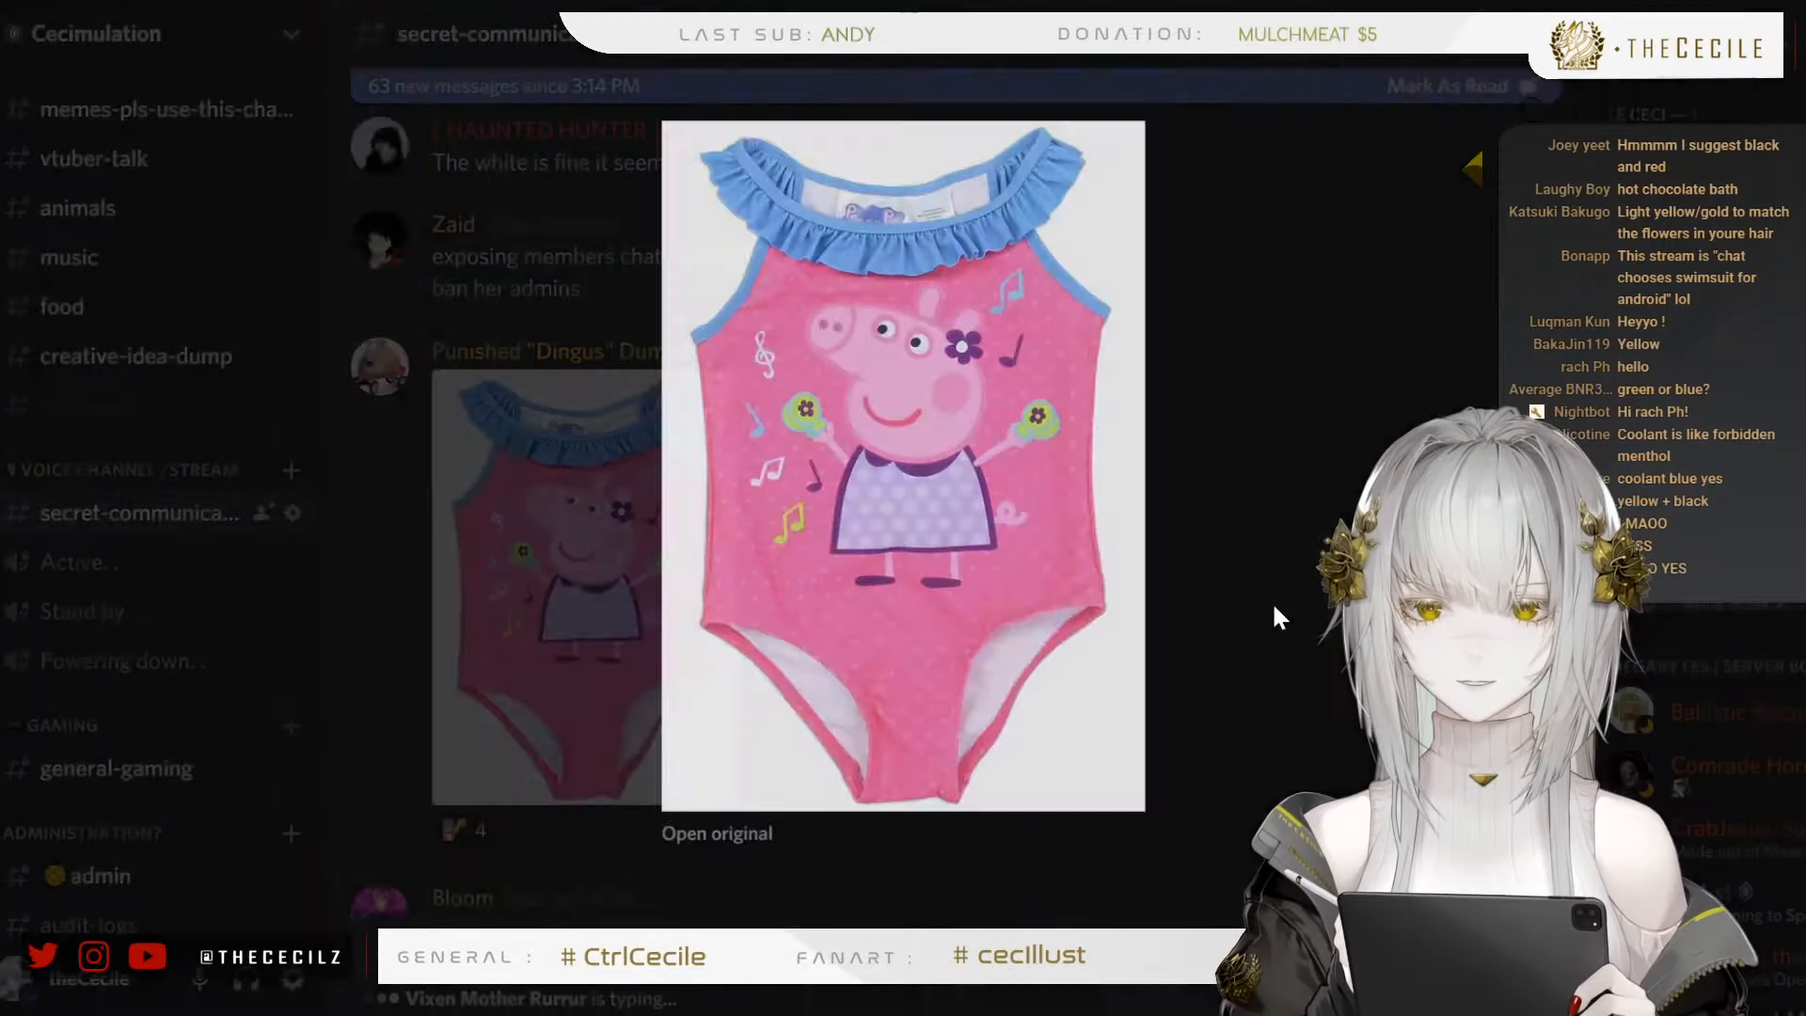
{"action": "left_click", "coordinate": [1270, 600]}
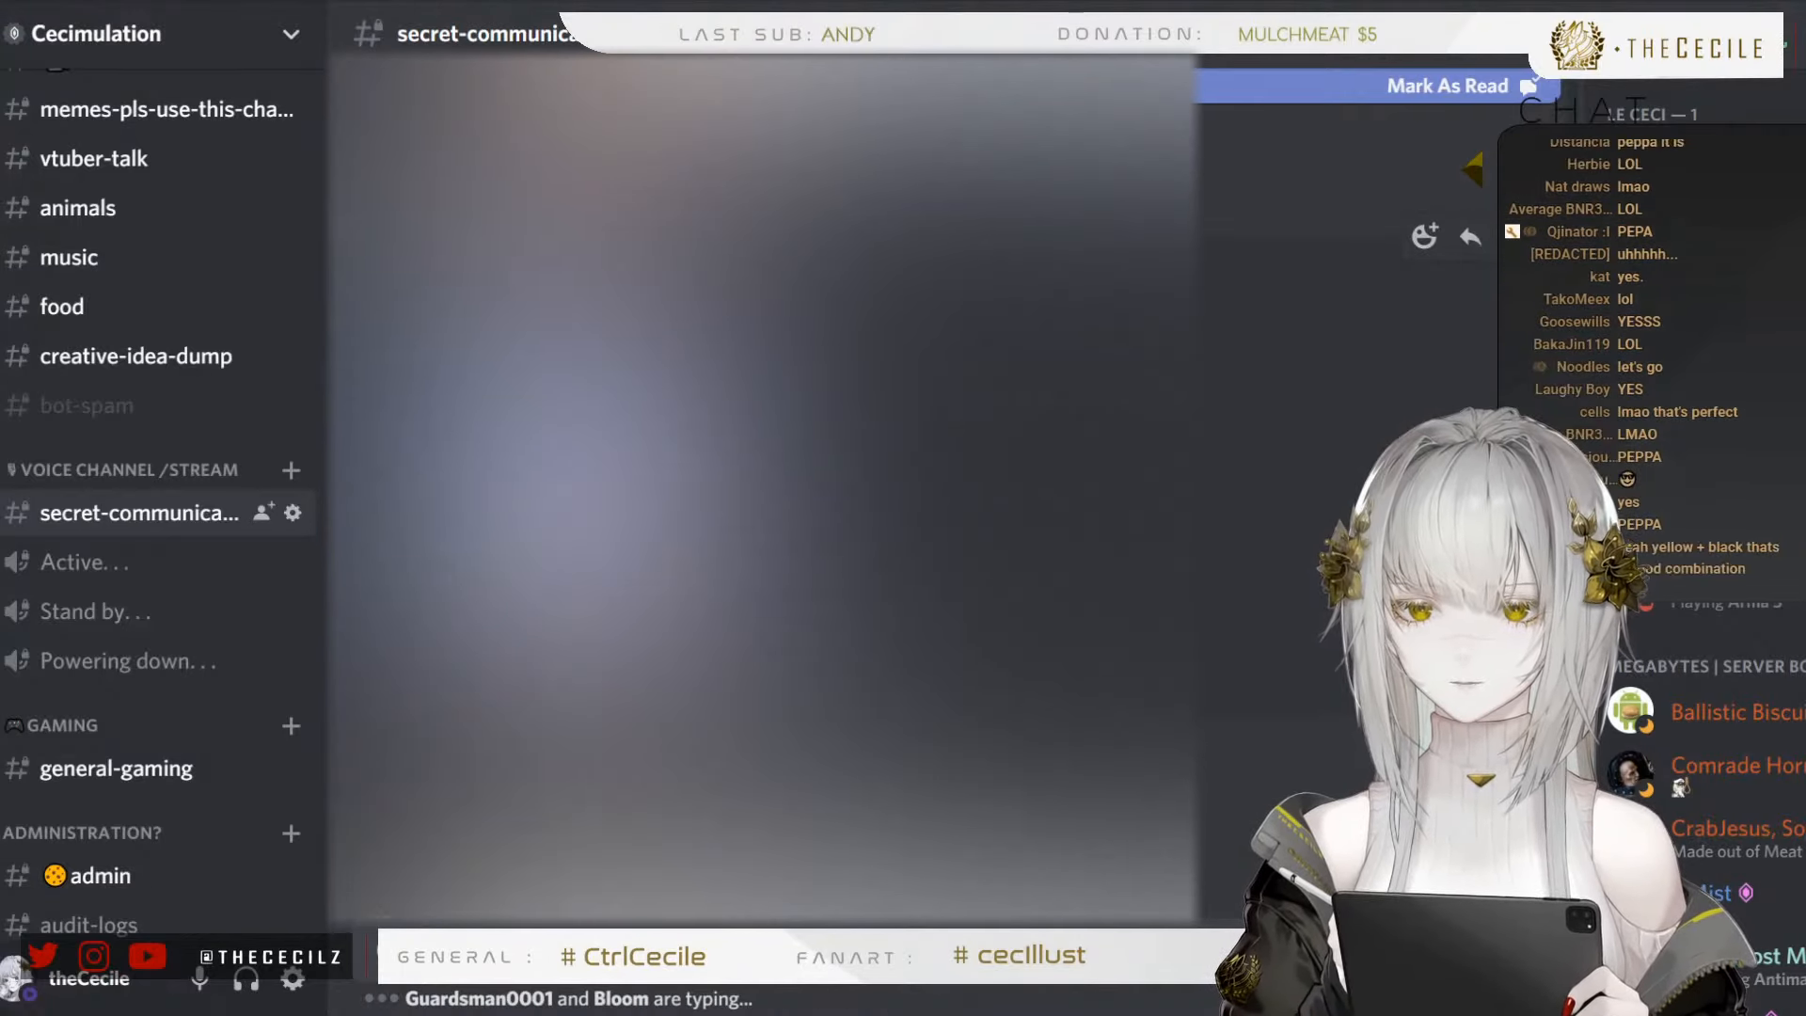
View the photo of the white strappy cut-out swimsuit enlarged, close it and check the suggestions below it
{"action": "left_click", "coordinate": [583, 489]}
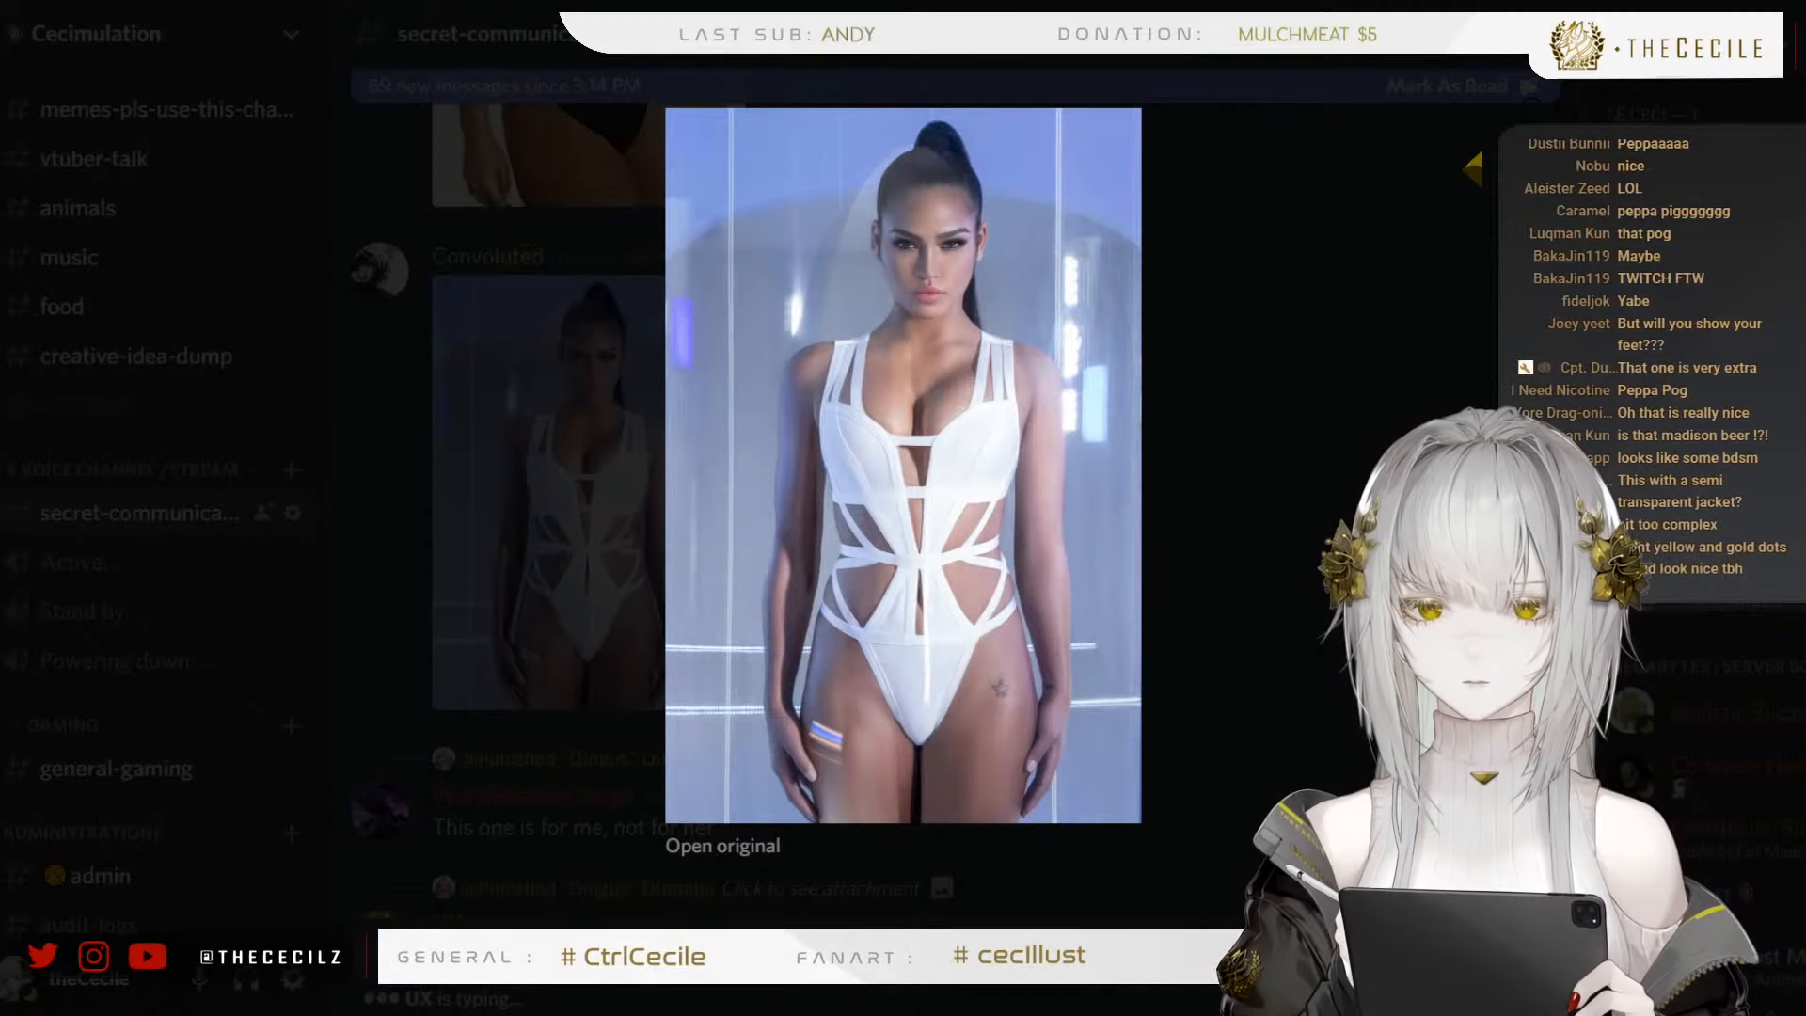
{"action": "left_click", "coordinate": [1212, 542]}
{"action": "scroll", "coordinate": [941, 423], "scroll_direction": "down", "scroll_amount": 6}
{"action": "scroll", "coordinate": [873, 527], "scroll_direction": "down", "scroll_amount": 5}
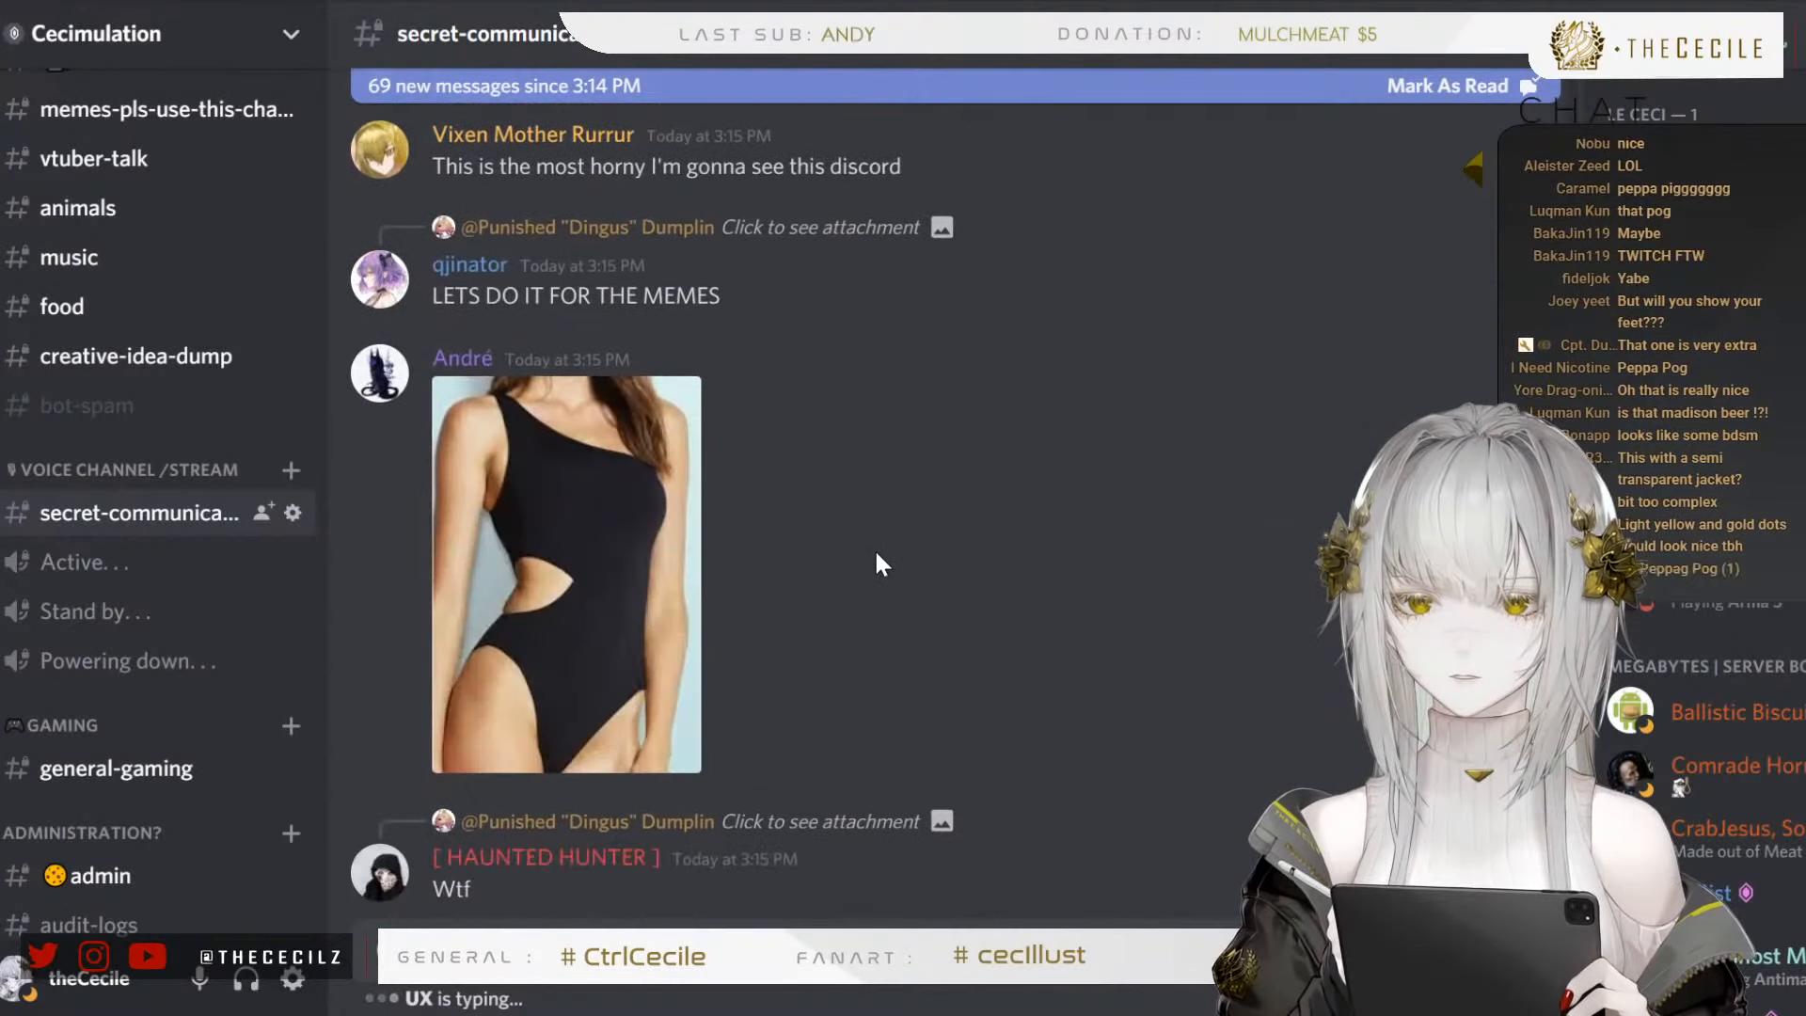
Return to the white strappy cut-out swimsuit photo, view it enlarged once more and close it
{"action": "scroll", "coordinate": [877, 555], "scroll_direction": "up", "scroll_amount": 5}
{"action": "scroll", "coordinate": [847, 550], "scroll_direction": "up", "scroll_amount": 6}
{"action": "scroll", "coordinate": [813, 550], "scroll_direction": "down", "scroll_amount": 3}
{"action": "scroll", "coordinate": [790, 546], "scroll_direction": "up", "scroll_amount": 3}
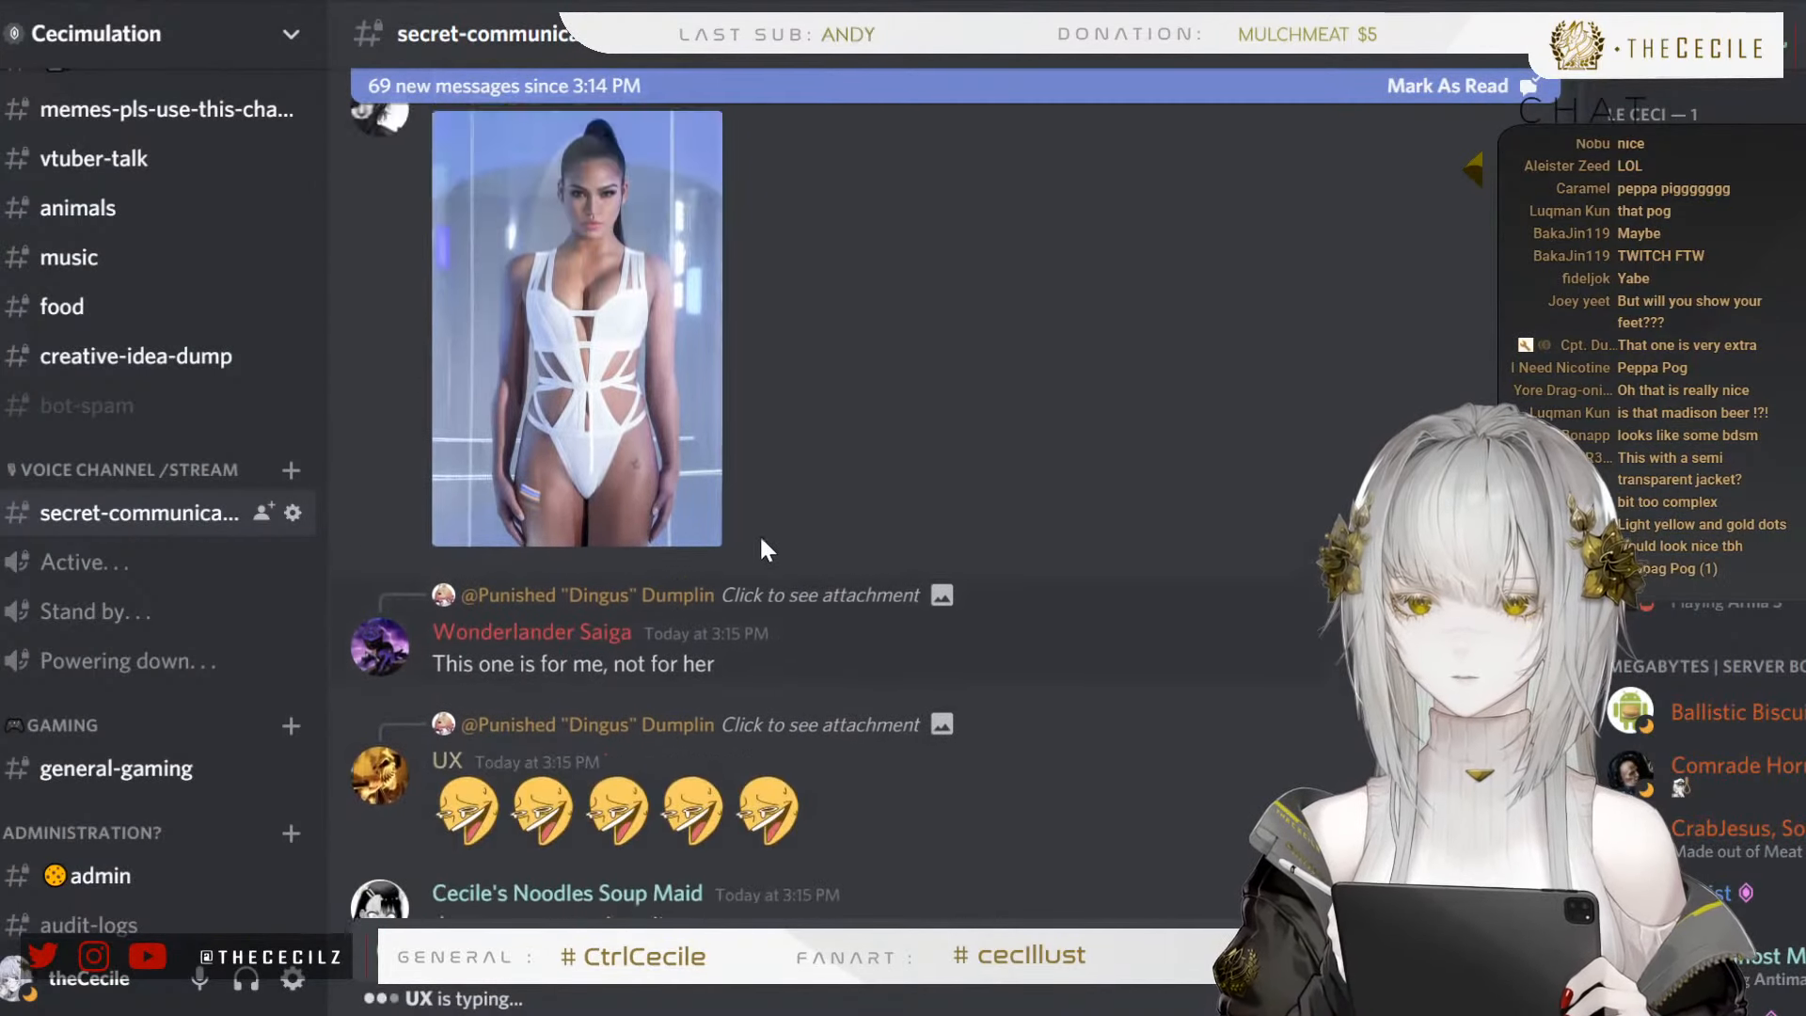
{"action": "left_click", "coordinate": [612, 501]}
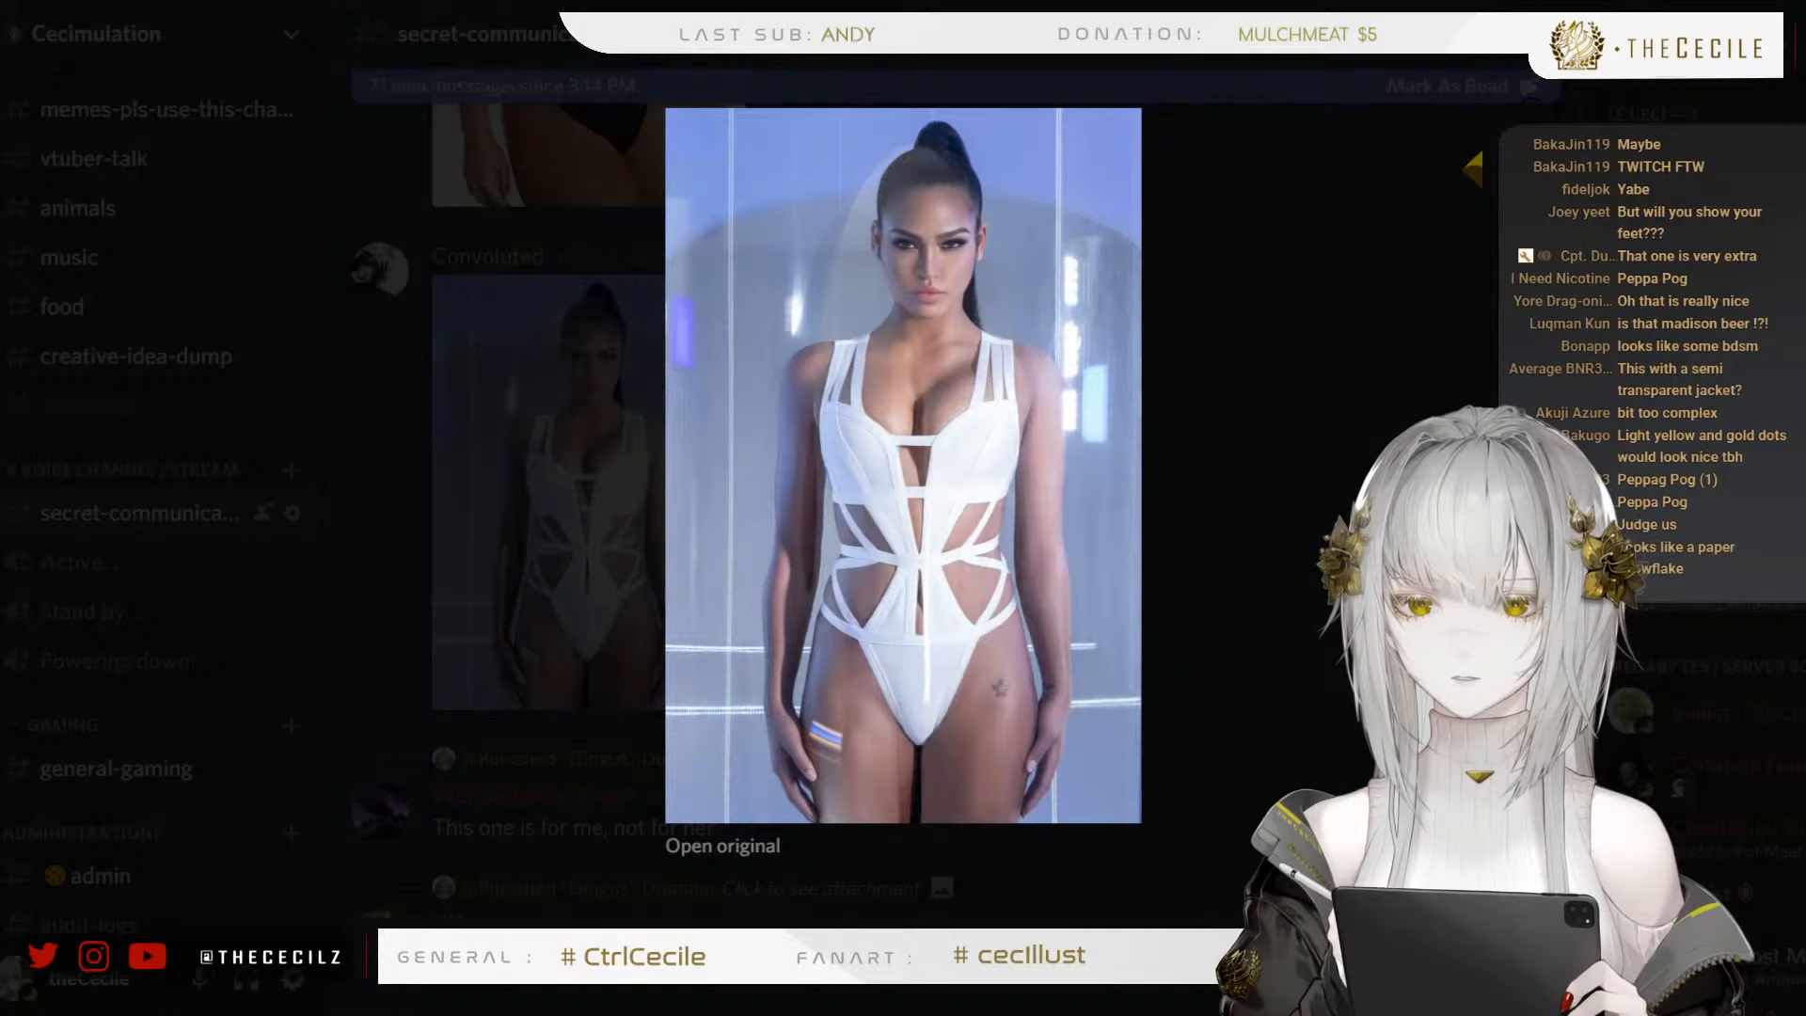
{"action": "left_click", "coordinate": [1247, 403]}
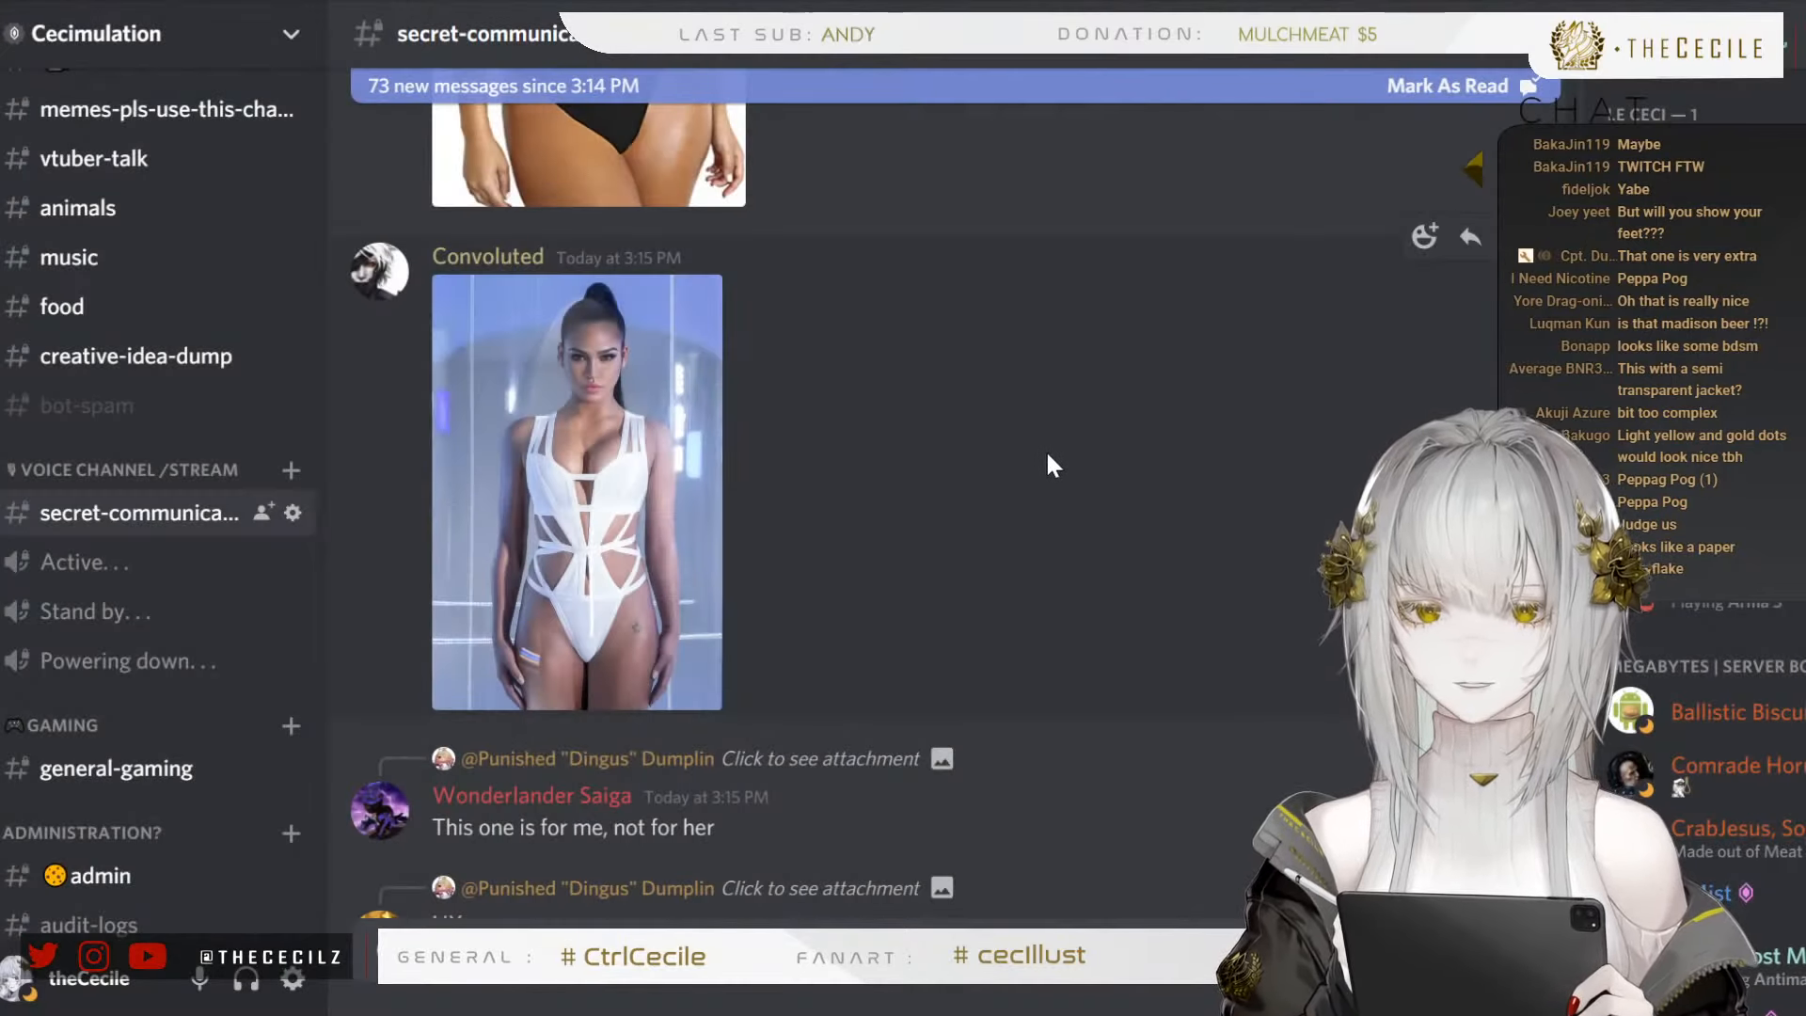
Browse the newer suggestions, from the black one-shoulder swimsuit past the colour-block two-piece to the black halter one-piece
{"action": "scroll", "coordinate": [975, 472], "scroll_direction": "down", "scroll_amount": 4}
{"action": "scroll", "coordinate": [913, 493], "scroll_direction": "down", "scroll_amount": 7}
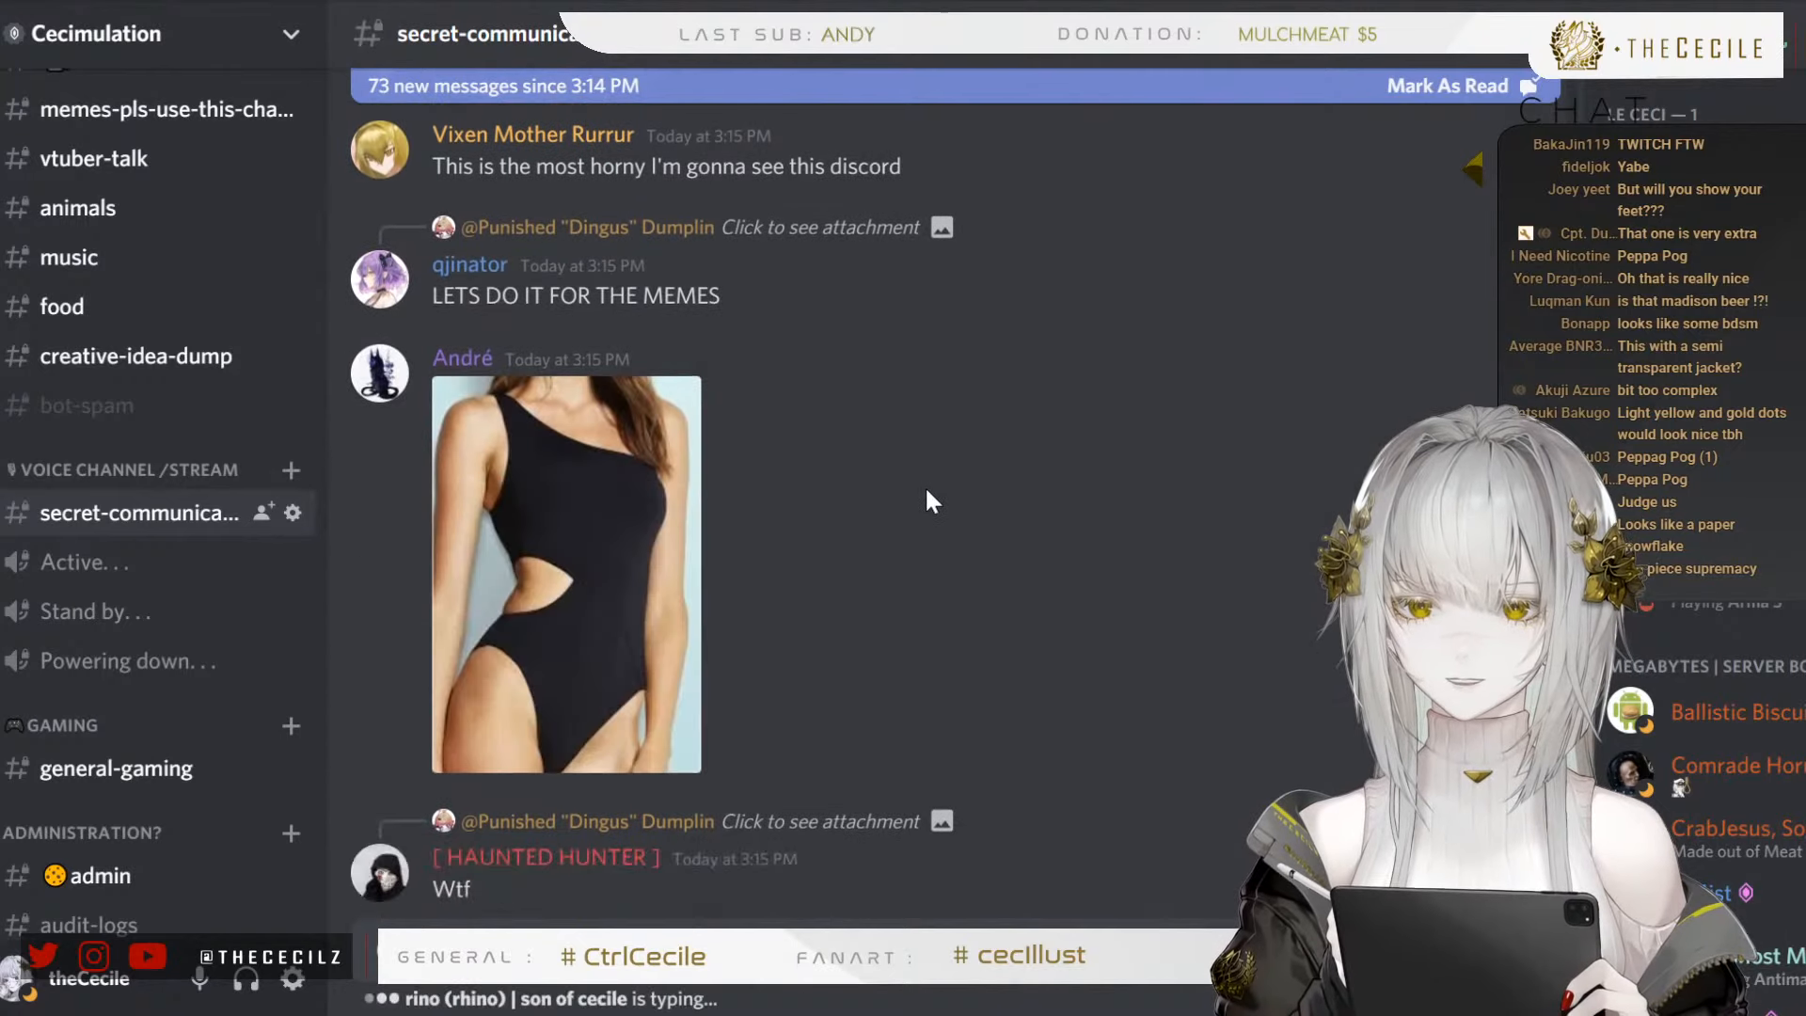
{"action": "scroll", "coordinate": [924, 485], "scroll_direction": "down", "scroll_amount": 3}
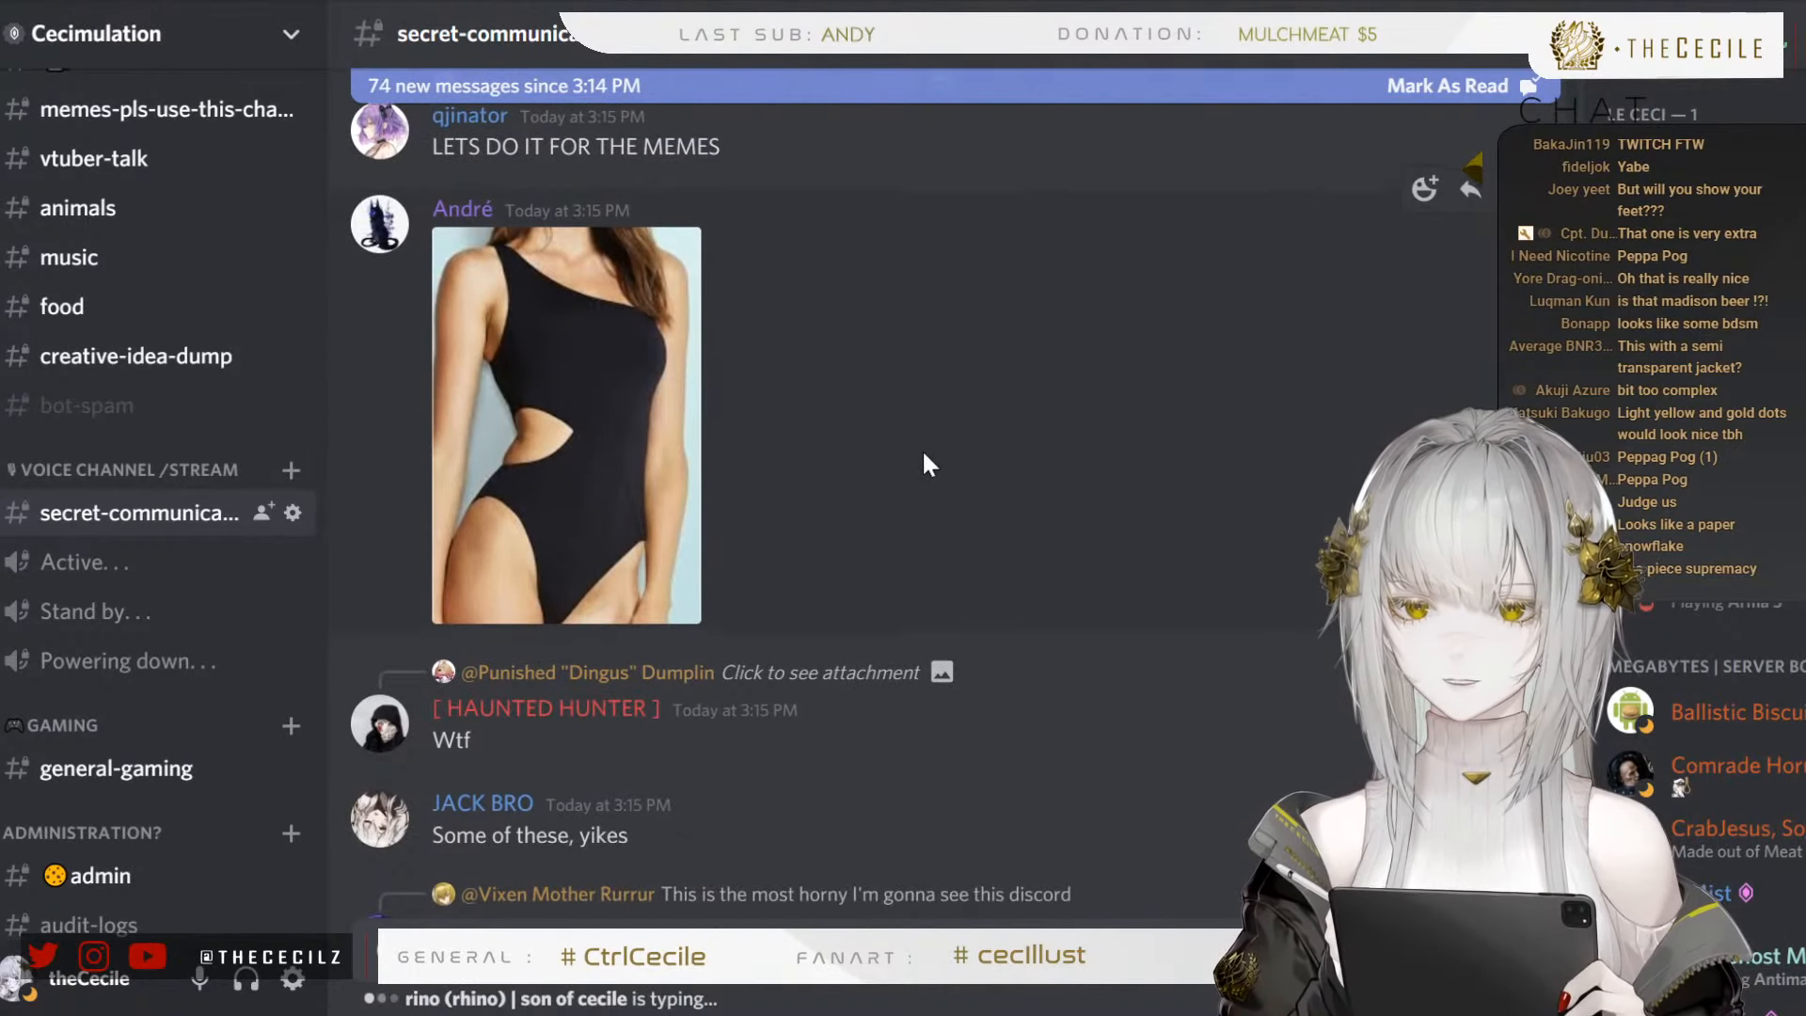
{"action": "scroll", "coordinate": [922, 449], "scroll_direction": "down", "scroll_amount": 15}
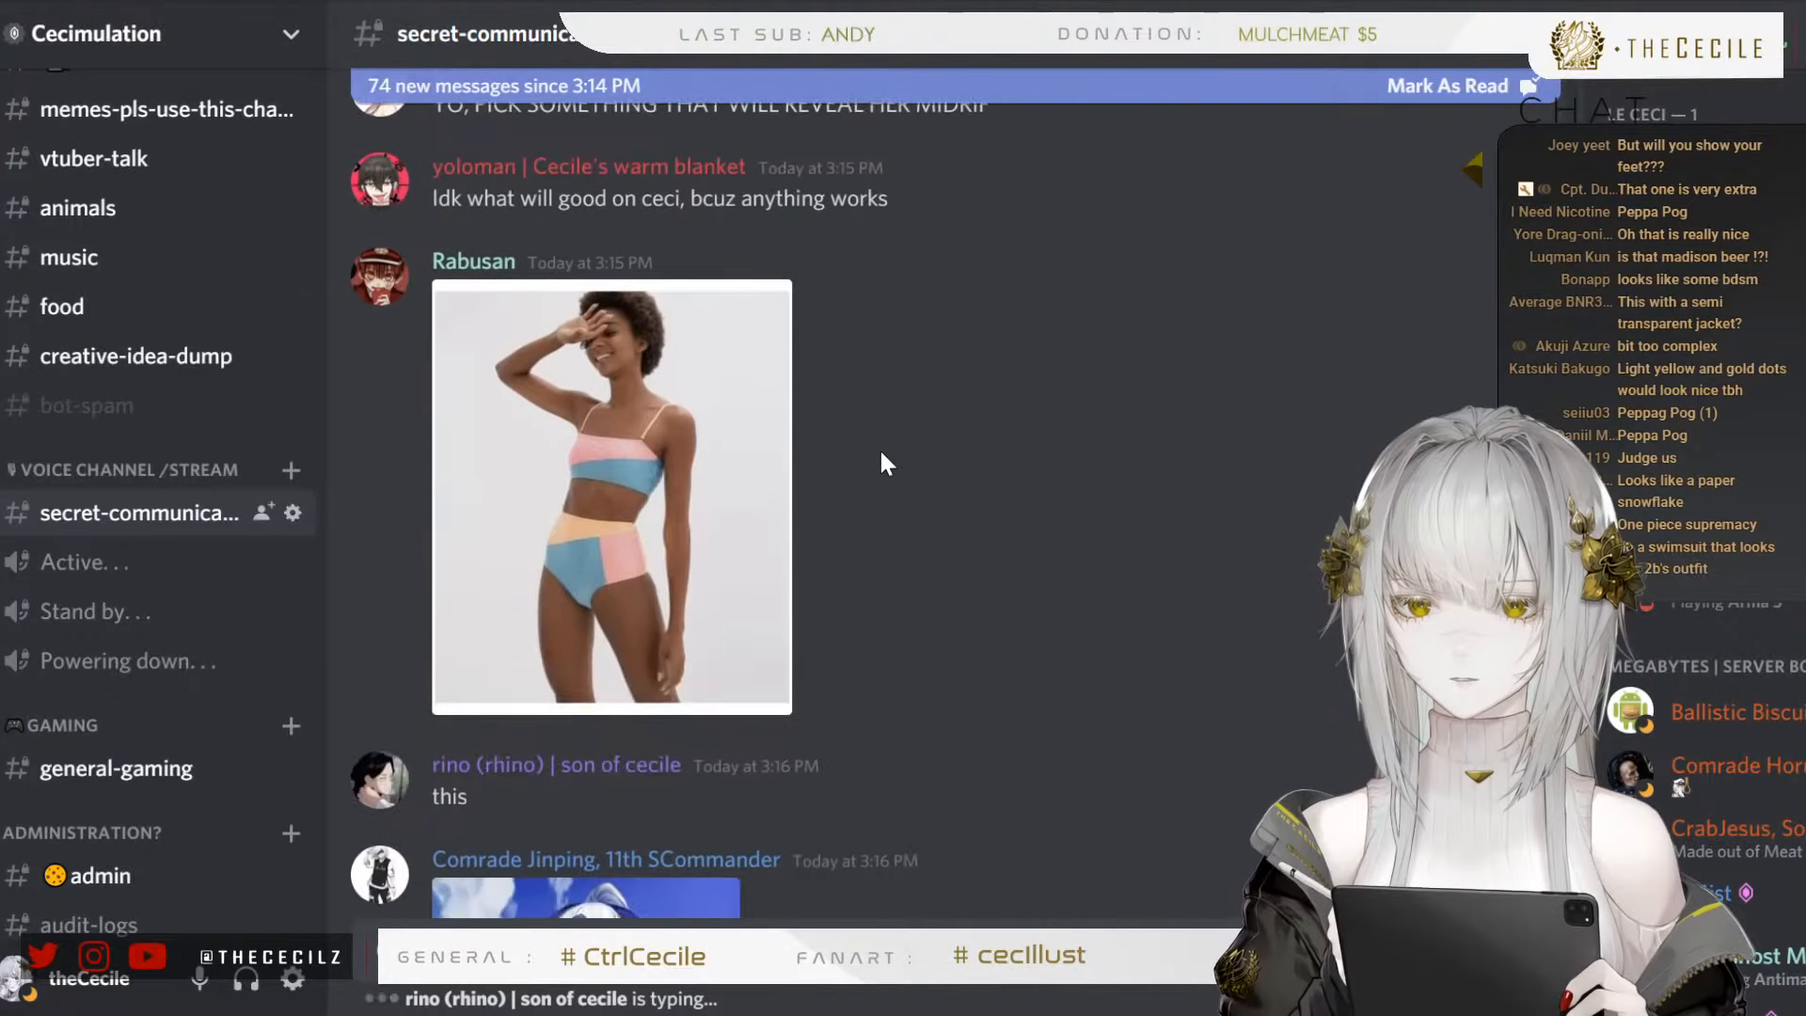
{"action": "scroll", "coordinate": [885, 461], "scroll_direction": "down", "scroll_amount": 10}
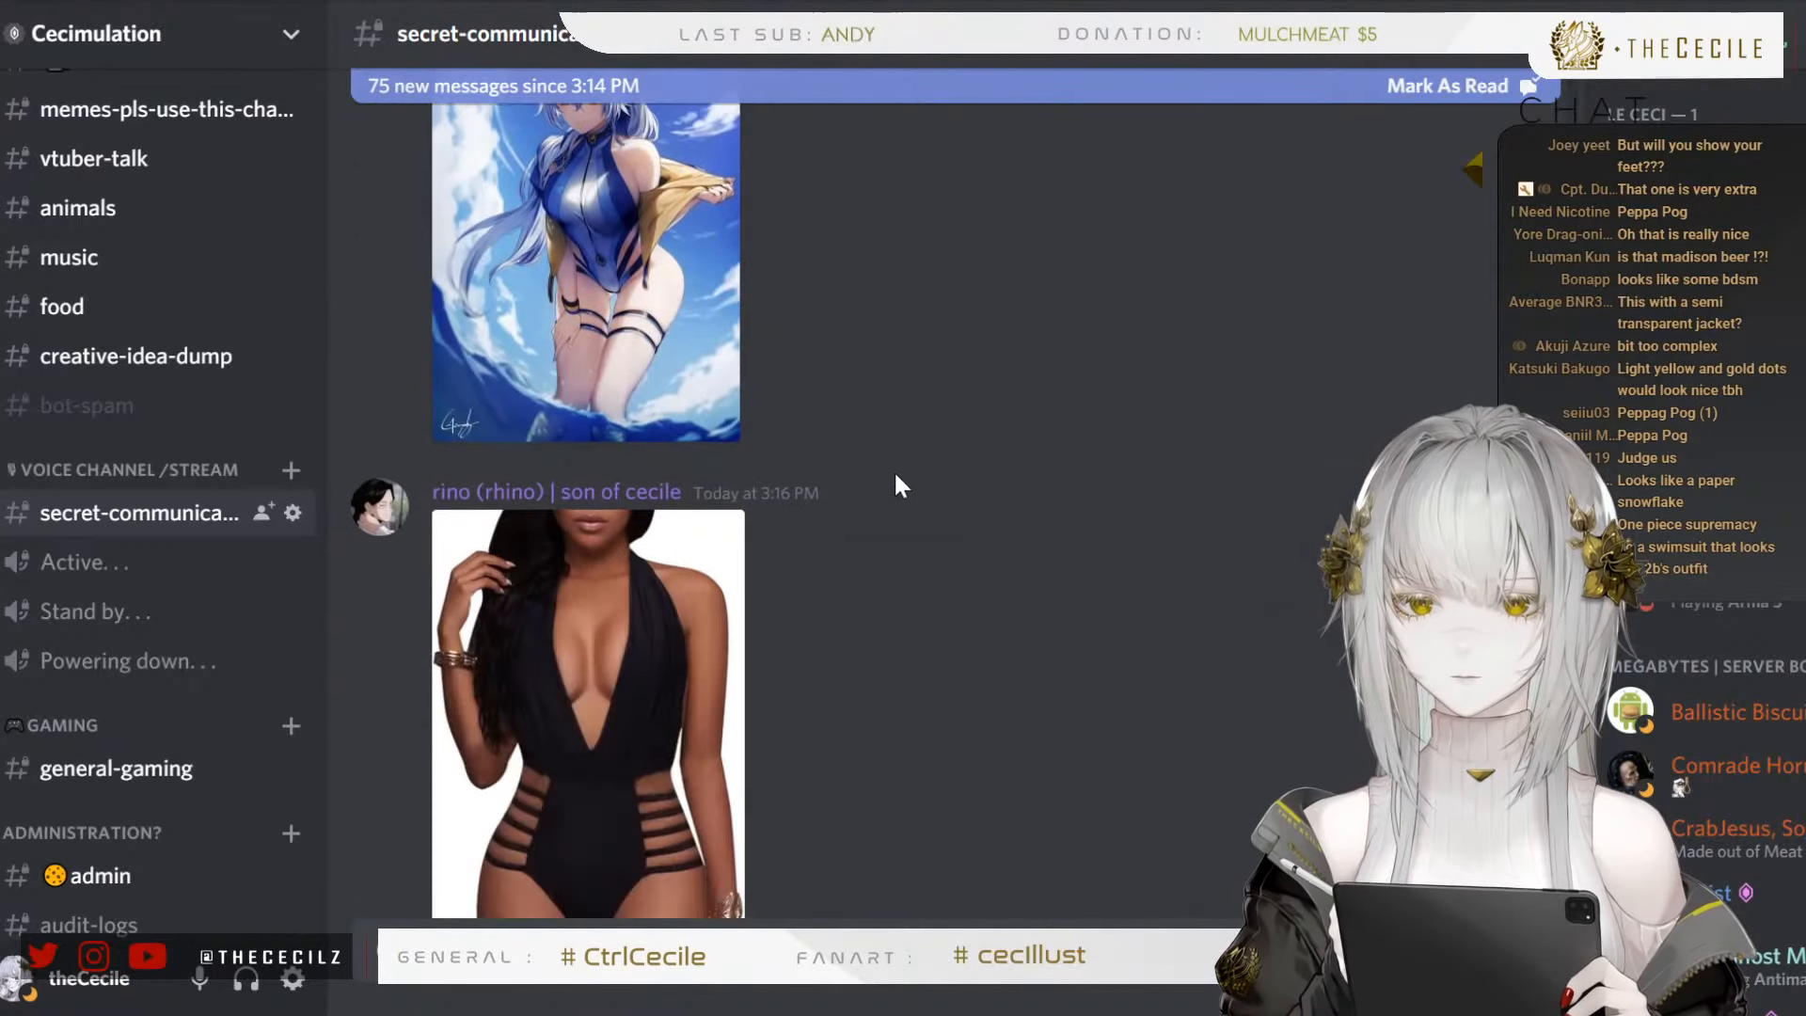
{"action": "scroll", "coordinate": [896, 476], "scroll_direction": "down", "scroll_amount": 5}
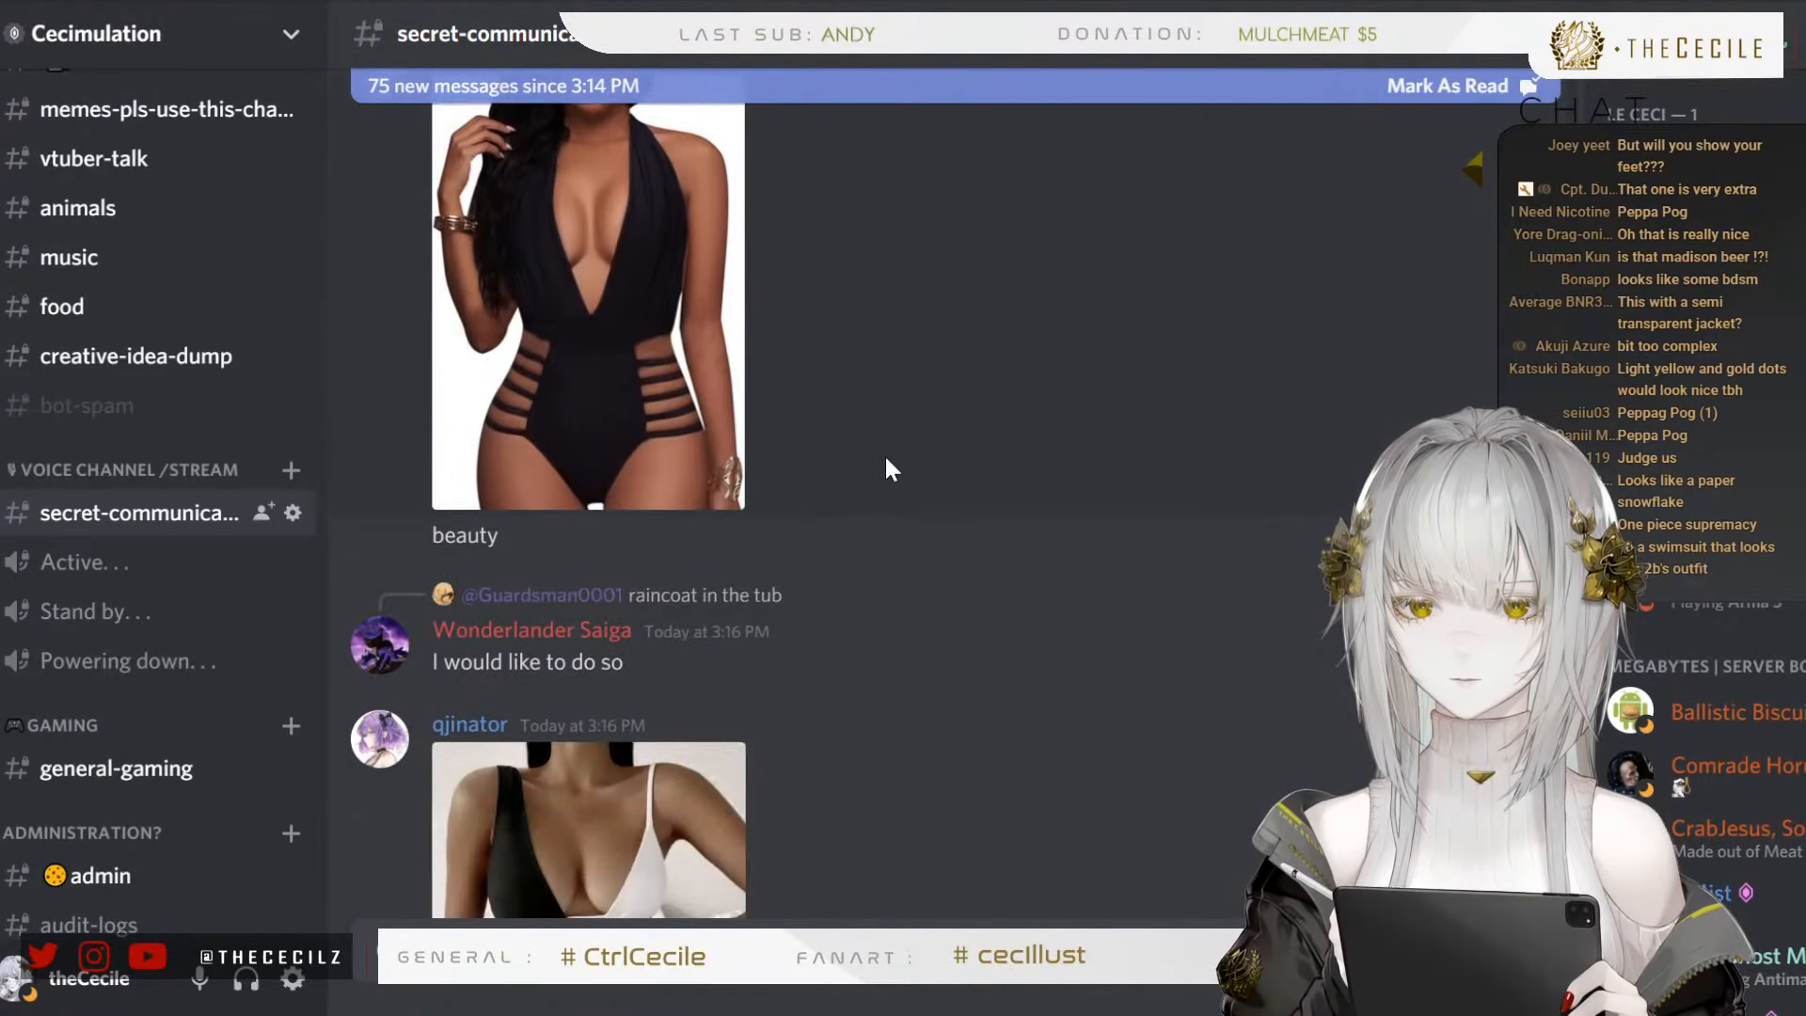
View the photo of the black plunging halter one-piece with strappy side cut-outs enlarged and close it
{"action": "scroll", "coordinate": [796, 425], "scroll_direction": "up", "scroll_amount": 2}
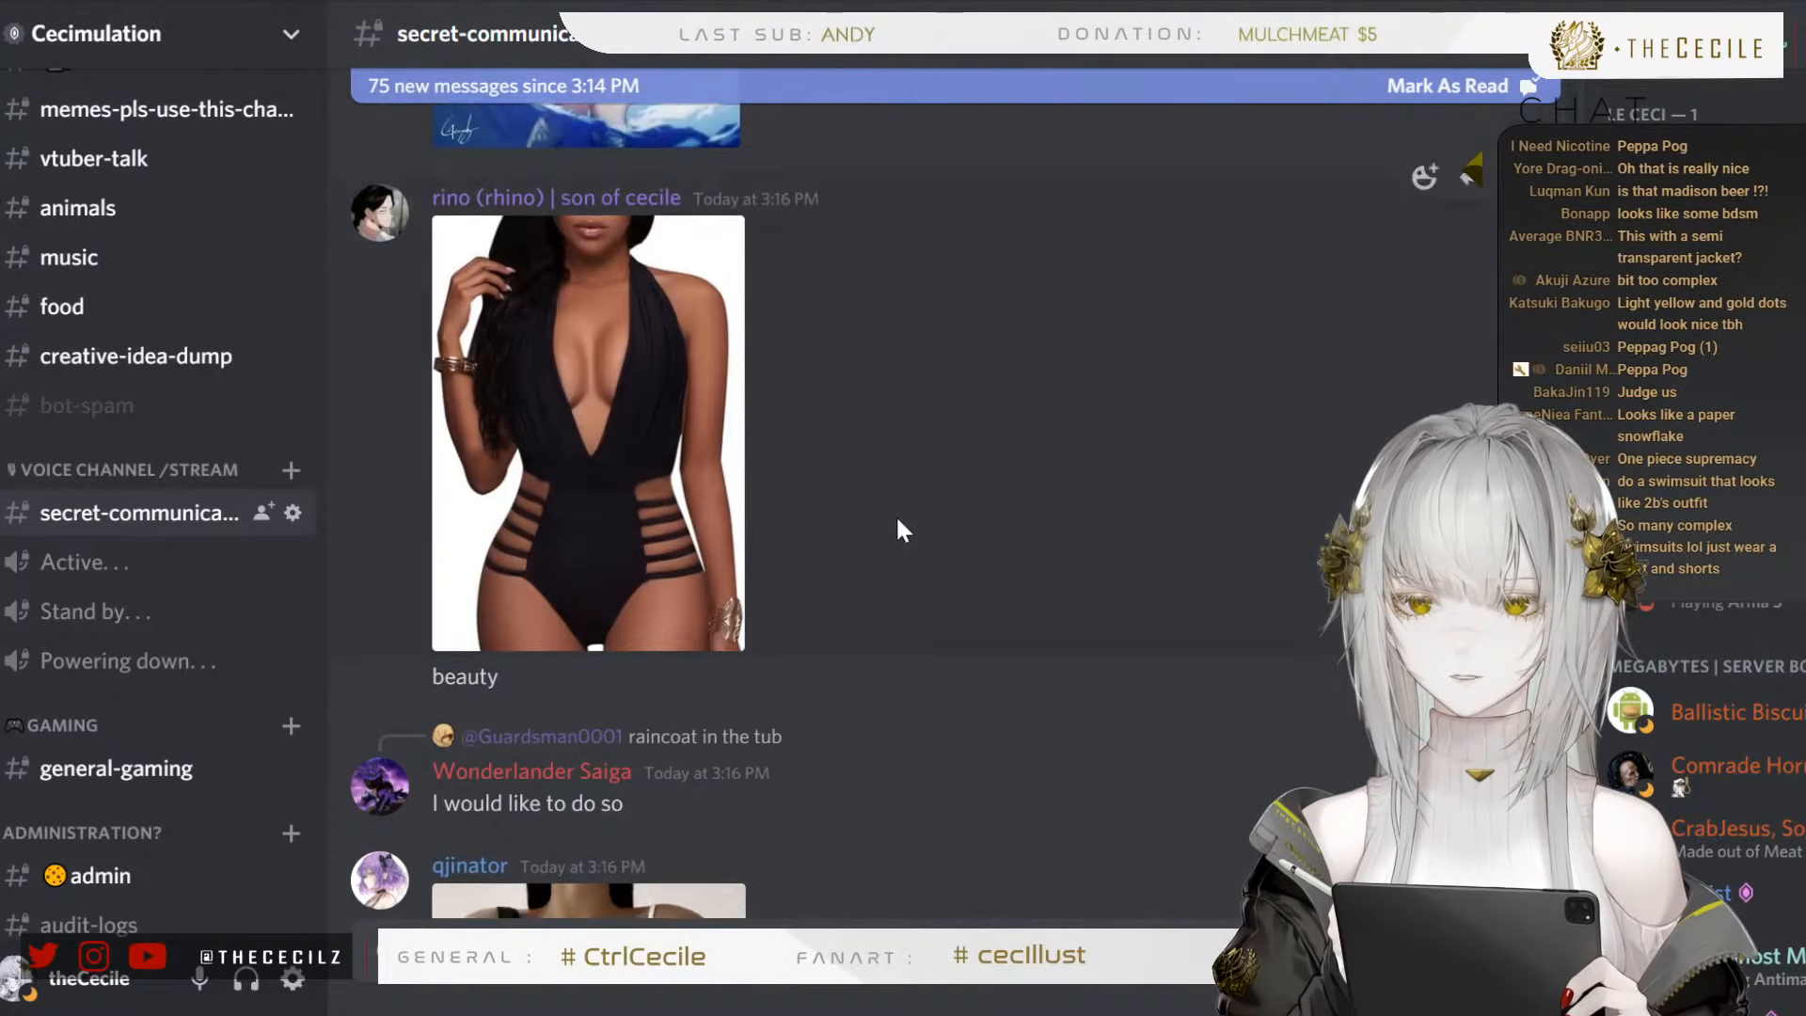
{"action": "scroll", "coordinate": [893, 525], "scroll_direction": "down", "scroll_amount": 3}
{"action": "scroll", "coordinate": [870, 546], "scroll_direction": "up", "scroll_amount": 3}
{"action": "scroll", "coordinate": [828, 546], "scroll_direction": "up", "scroll_amount": 1}
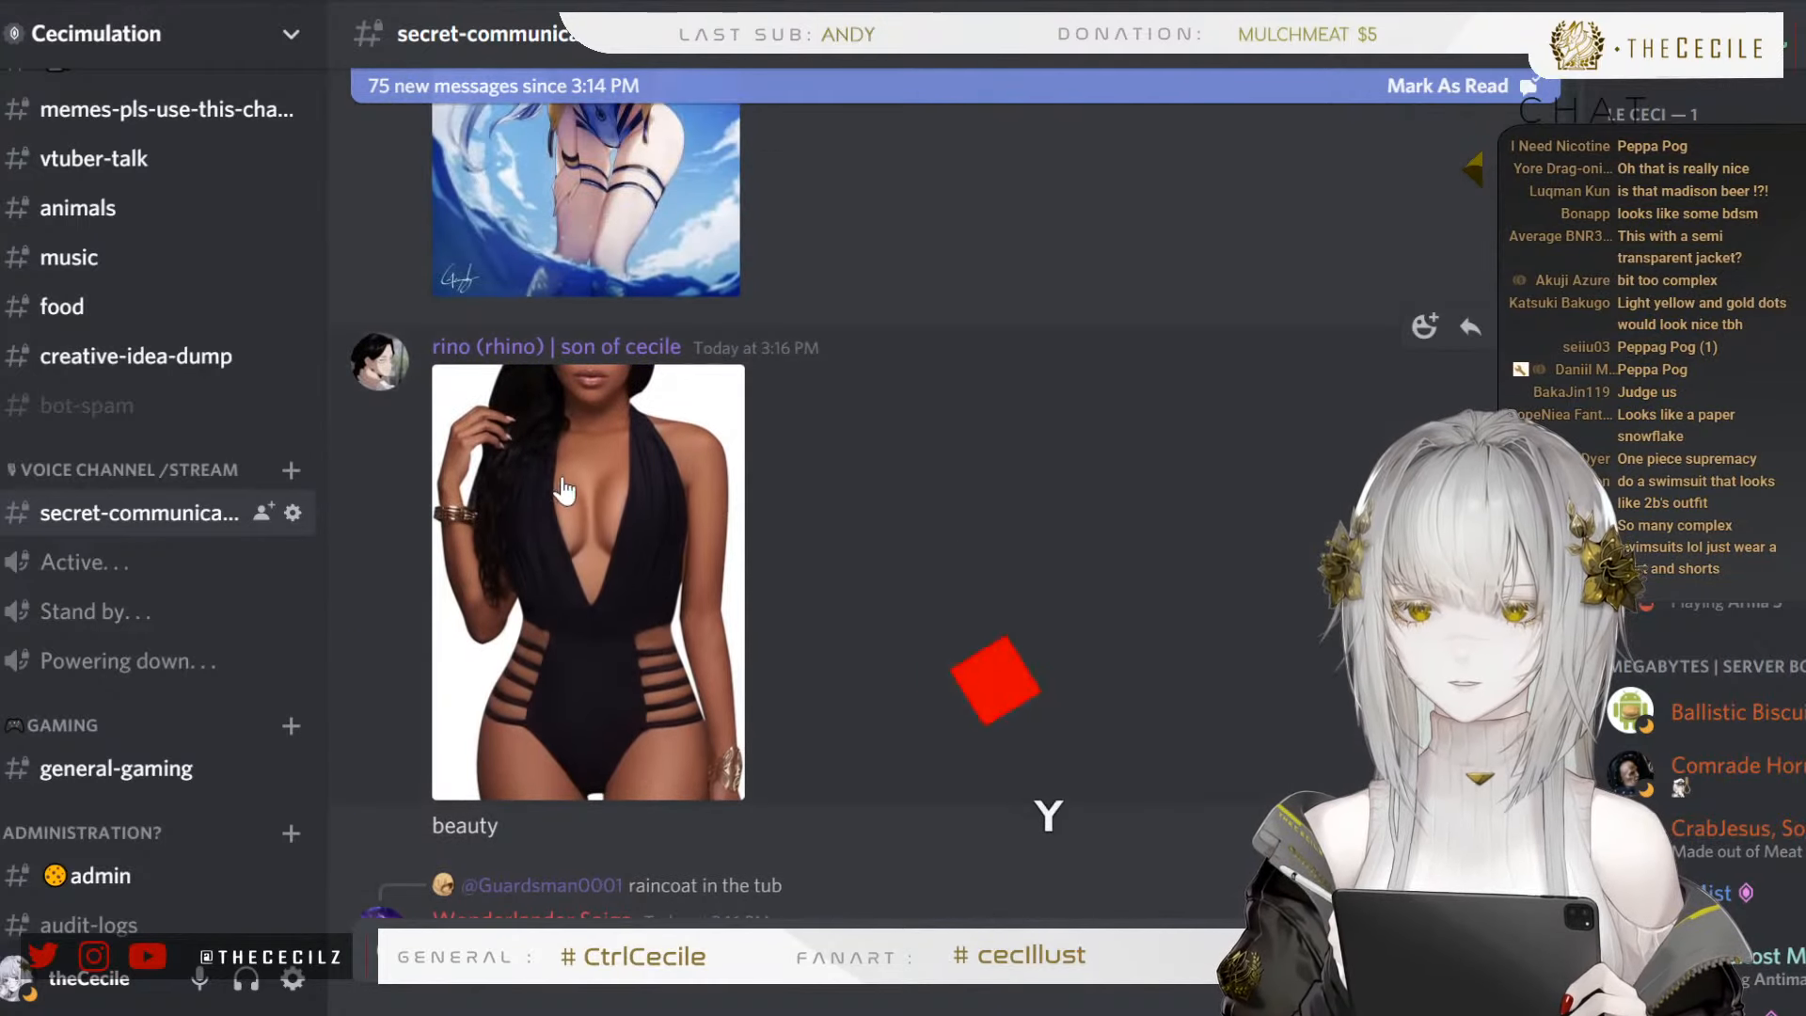
{"action": "left_click", "coordinate": [648, 596]}
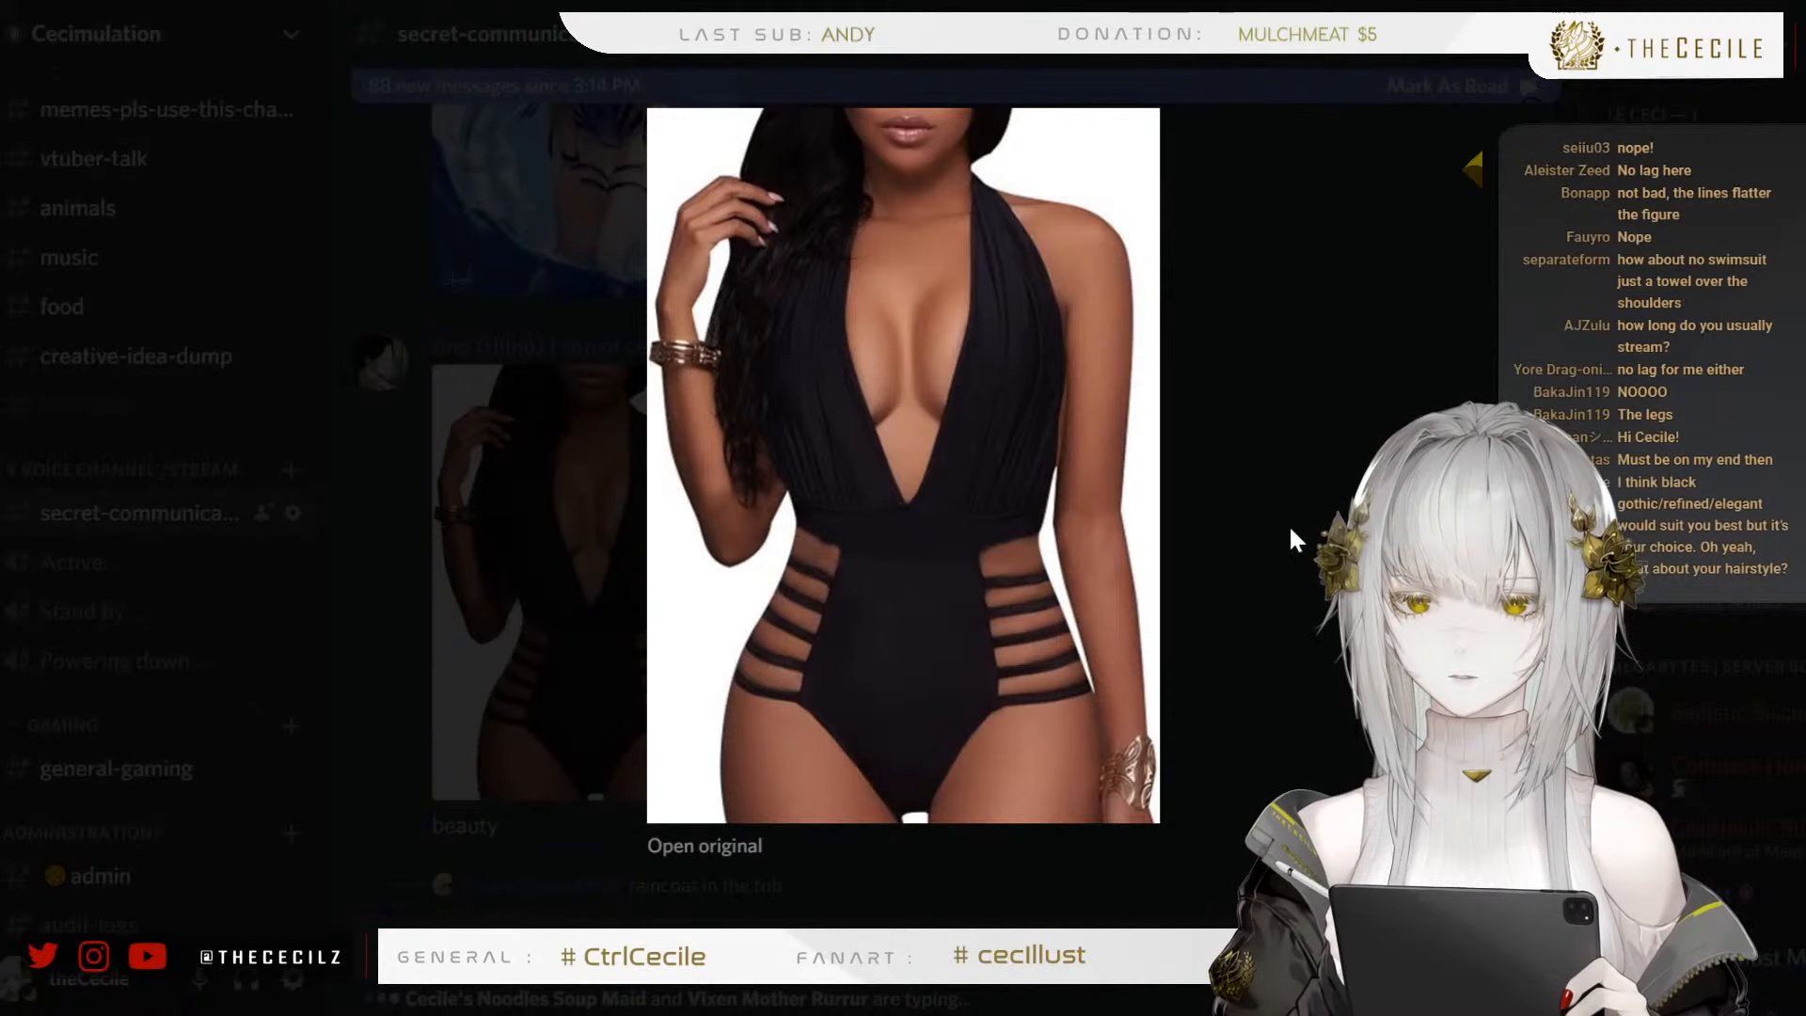
{"action": "left_click", "coordinate": [1189, 572]}
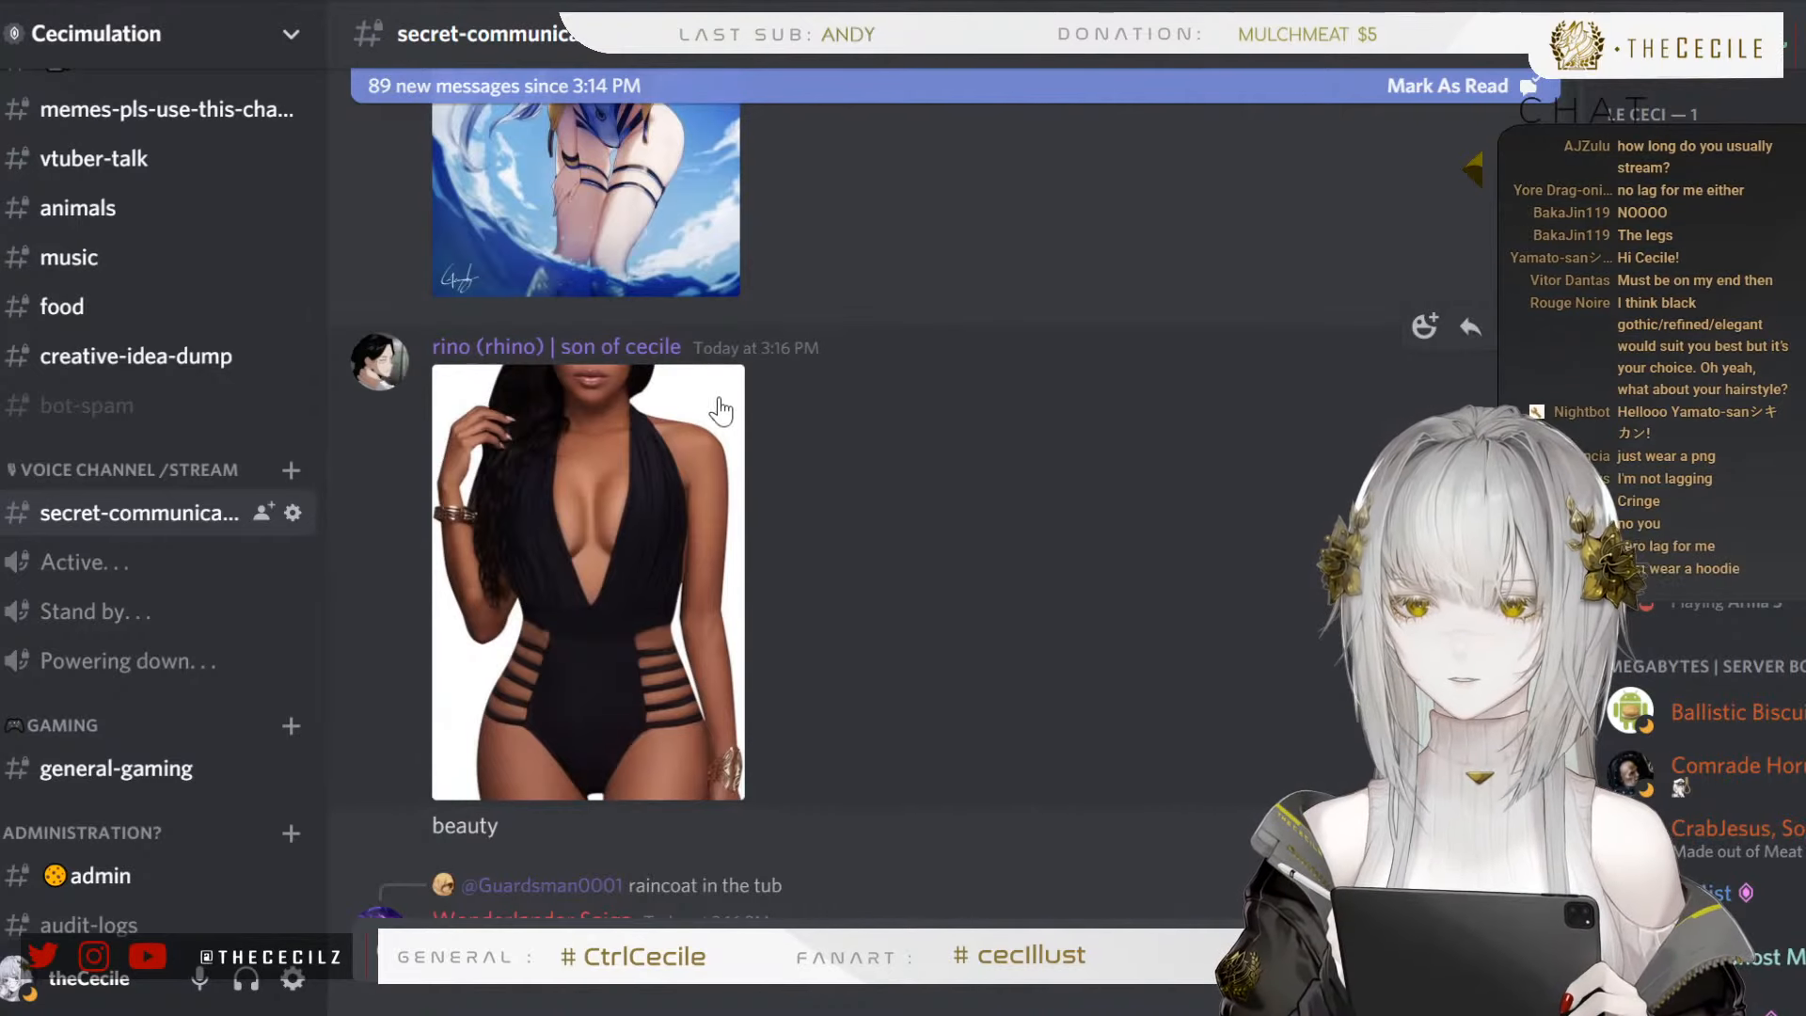
Browse on to the asymmetric black-and-white one-piece swimsuit, view its photo enlarged and close it
{"action": "scroll", "coordinate": [743, 397], "scroll_direction": "down", "scroll_amount": 6}
{"action": "scroll", "coordinate": [751, 400], "scroll_direction": "down", "scroll_amount": 1}
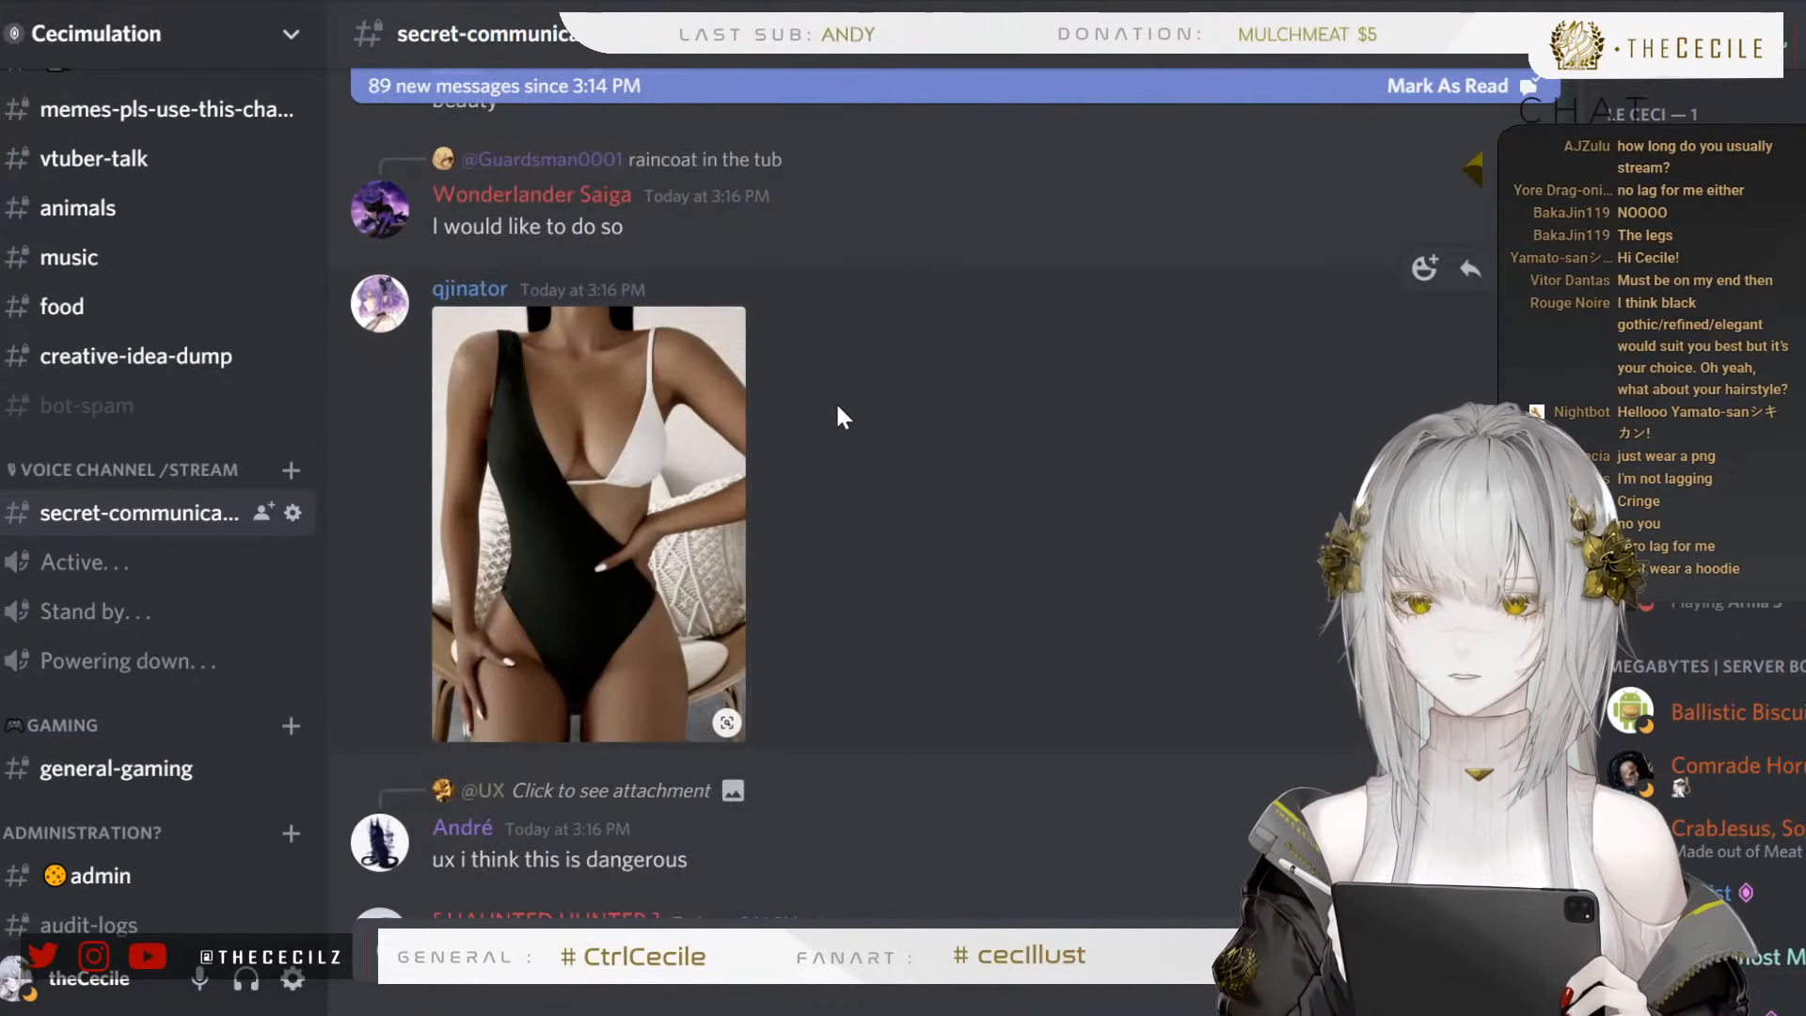
{"action": "scroll", "coordinate": [827, 423], "scroll_direction": "down", "scroll_amount": 3}
{"action": "scroll", "coordinate": [778, 512], "scroll_direction": "up", "scroll_amount": 4}
{"action": "left_click", "coordinate": [734, 523]}
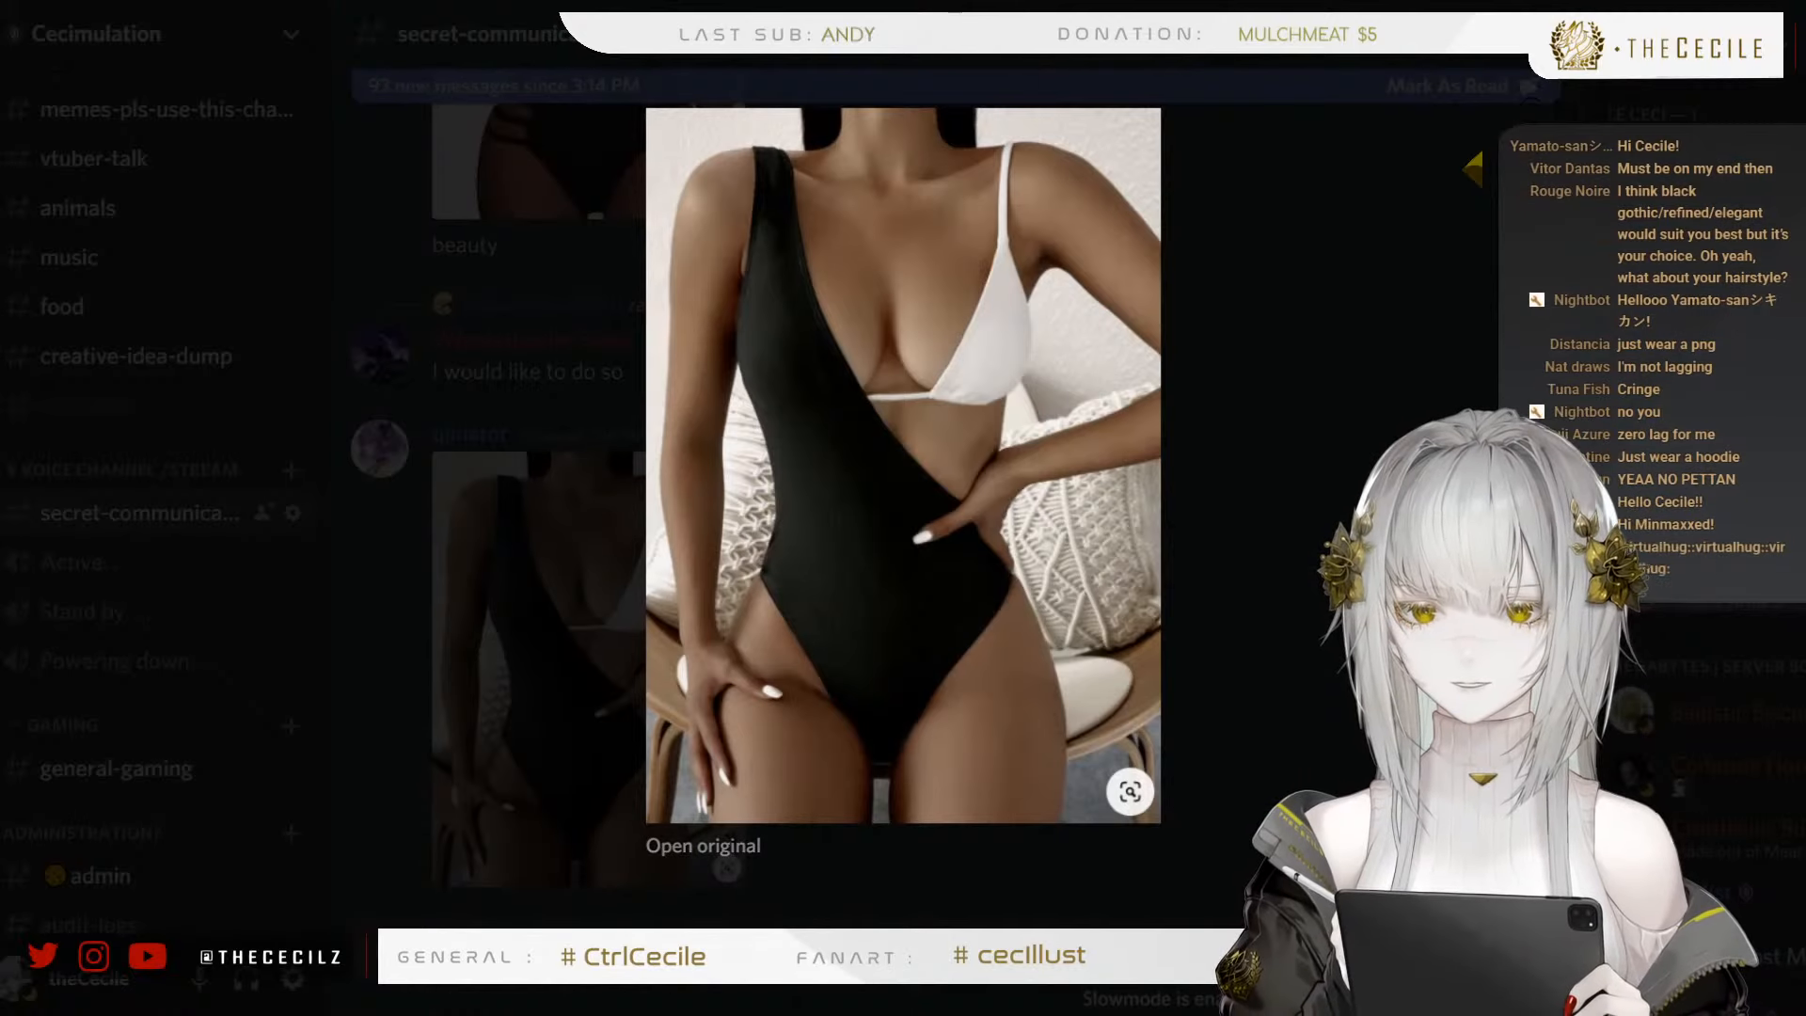
{"action": "left_click", "coordinate": [560, 752]}
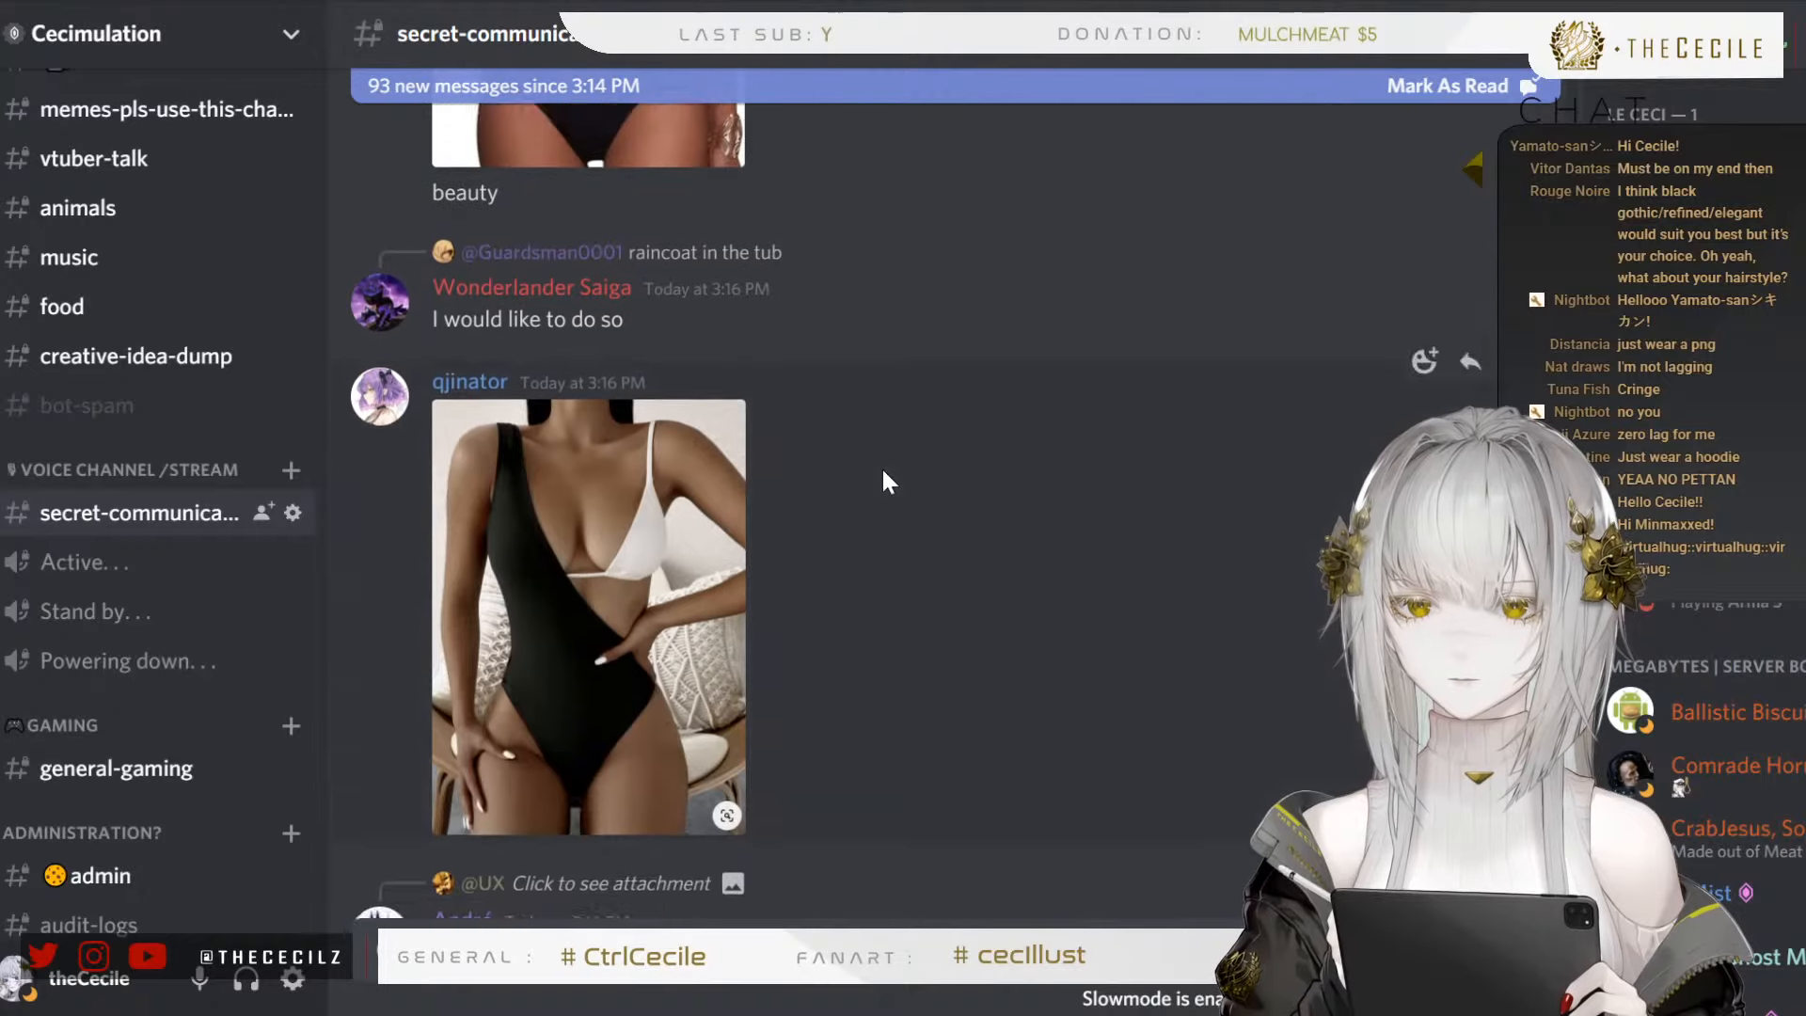
Browse on to the white ruffled bikini top with lace skirt, view its photo enlarged twice and close it
{"action": "scroll", "coordinate": [883, 467], "scroll_direction": "up", "scroll_amount": 2}
{"action": "scroll", "coordinate": [871, 444], "scroll_direction": "down", "scroll_amount": 2}
{"action": "scroll", "coordinate": [827, 470], "scroll_direction": "down", "scroll_amount": 2}
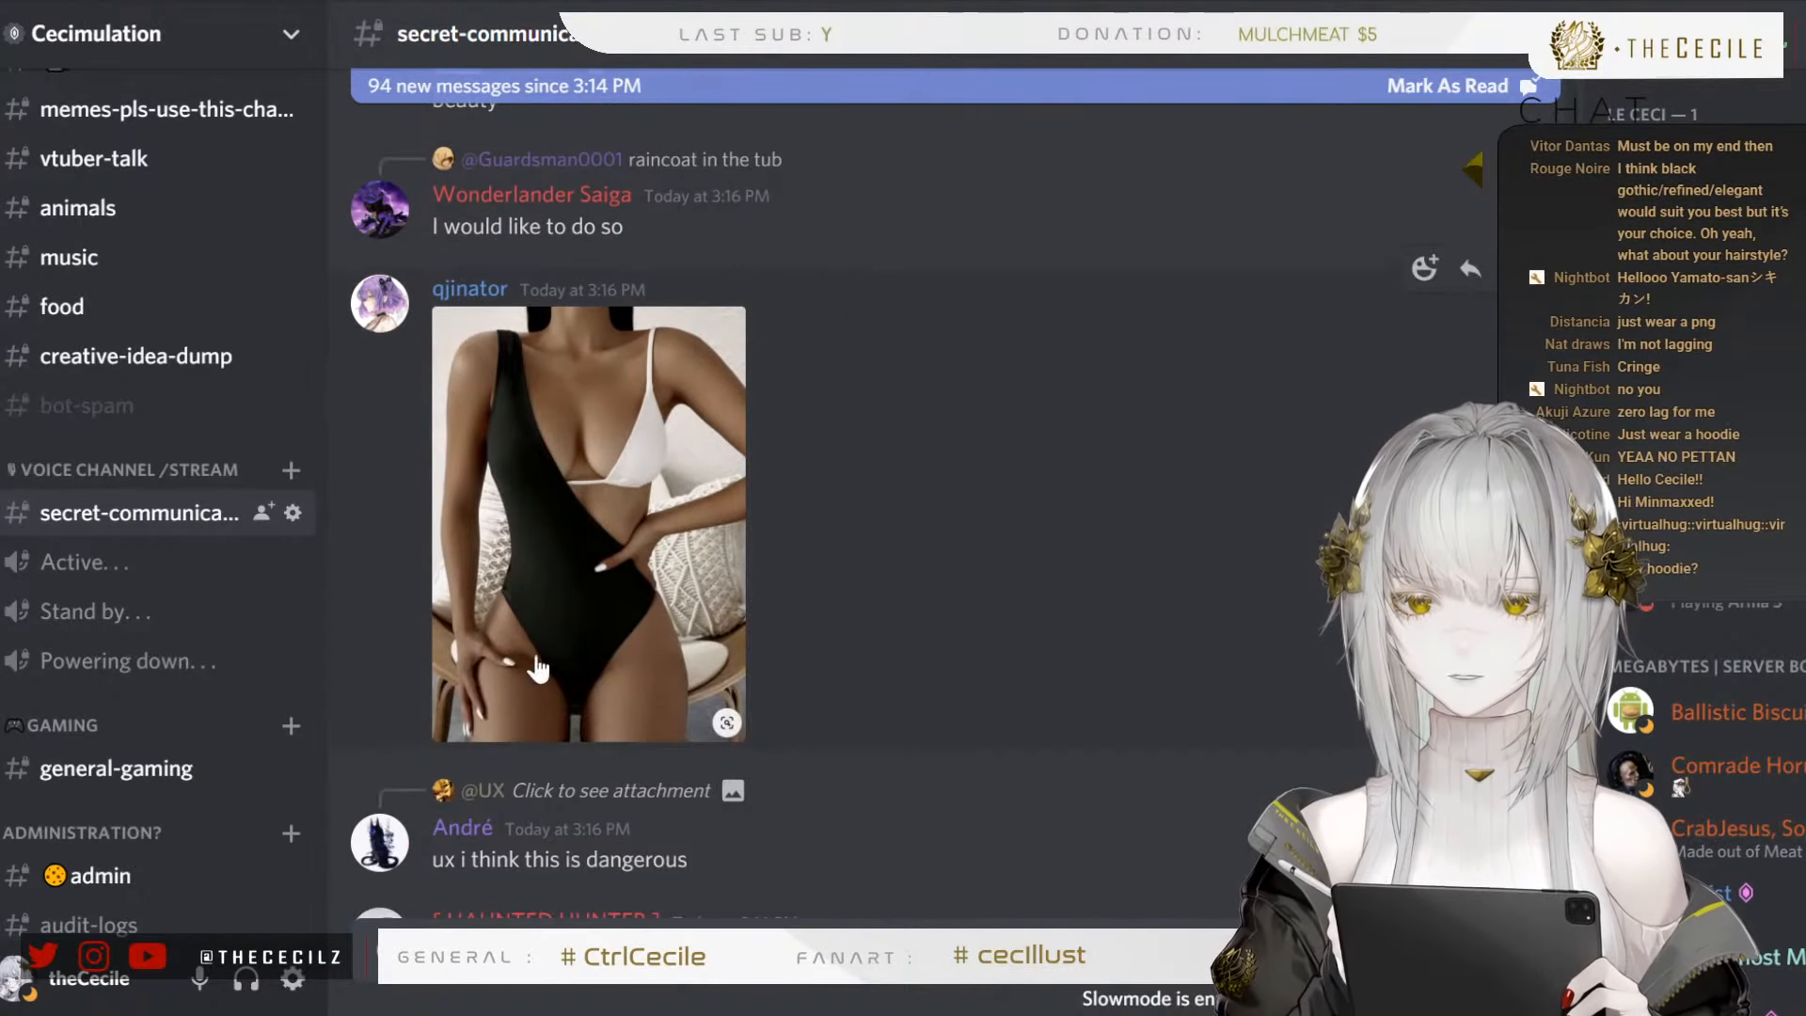
{"action": "scroll", "coordinate": [1069, 402], "scroll_direction": "down", "scroll_amount": 15}
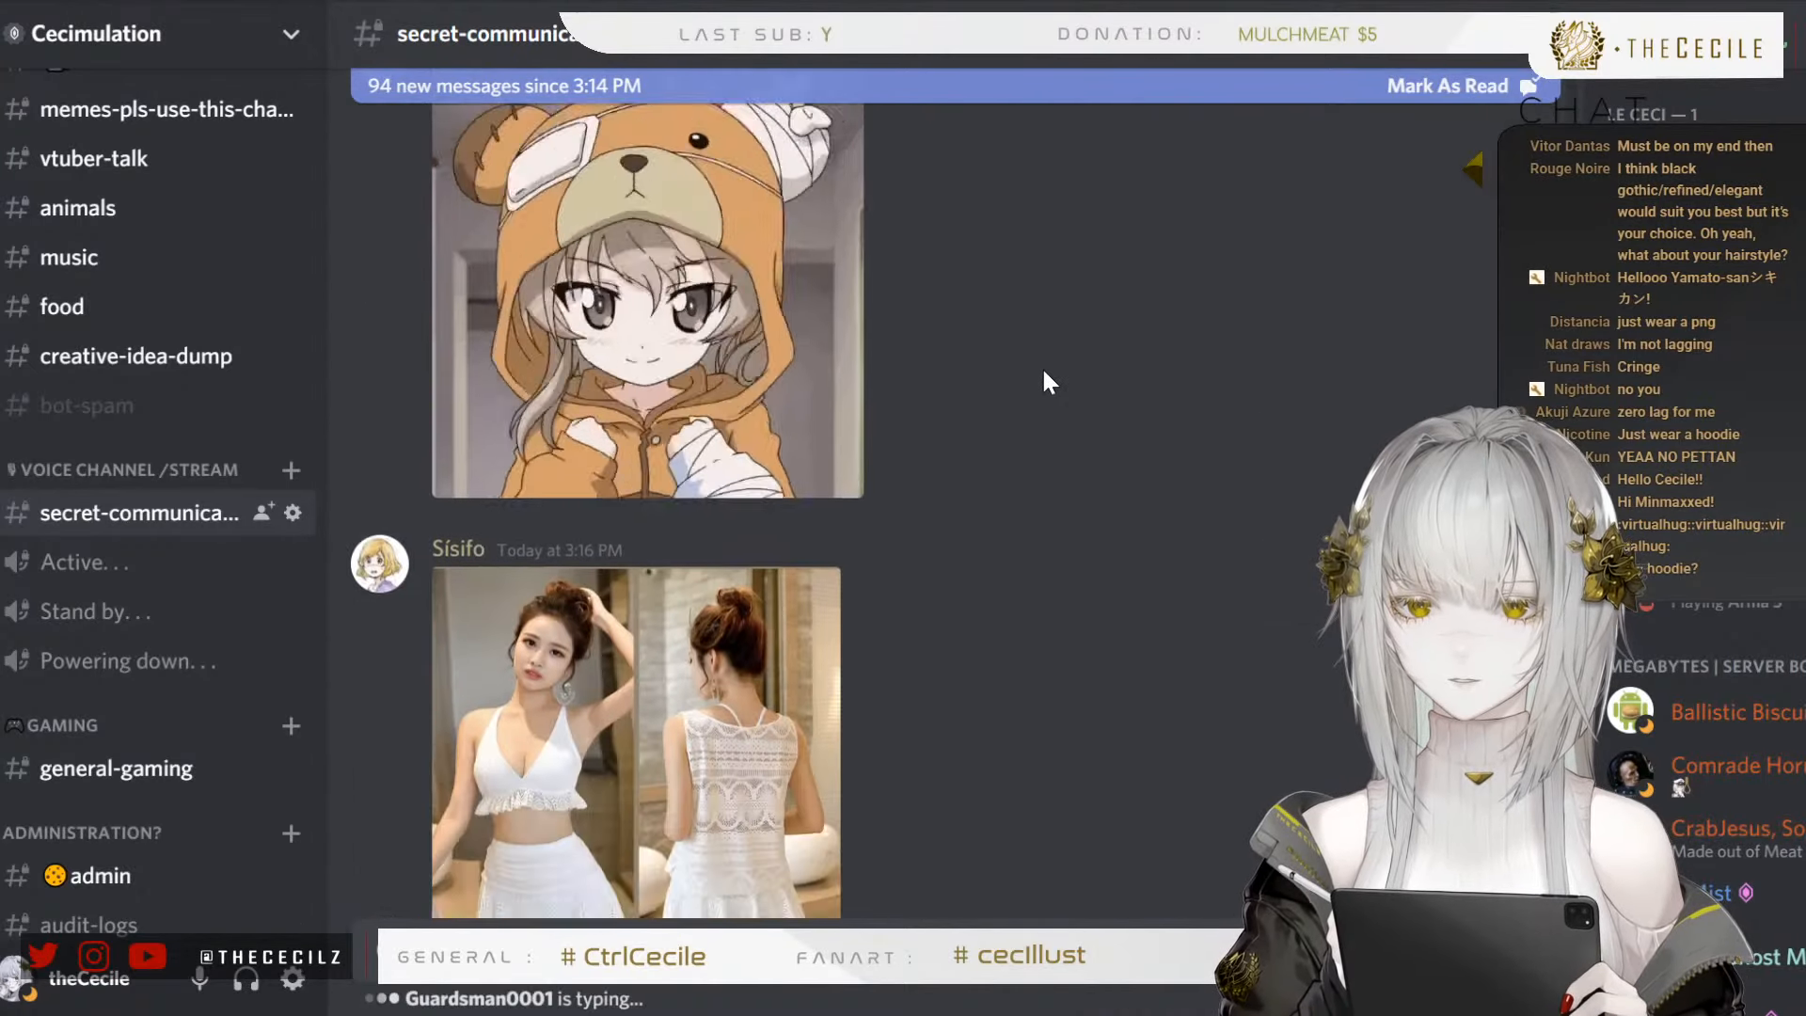
{"action": "scroll", "coordinate": [1043, 372], "scroll_direction": "down", "scroll_amount": 4}
{"action": "scroll", "coordinate": [1043, 372], "scroll_direction": "up", "scroll_amount": 2}
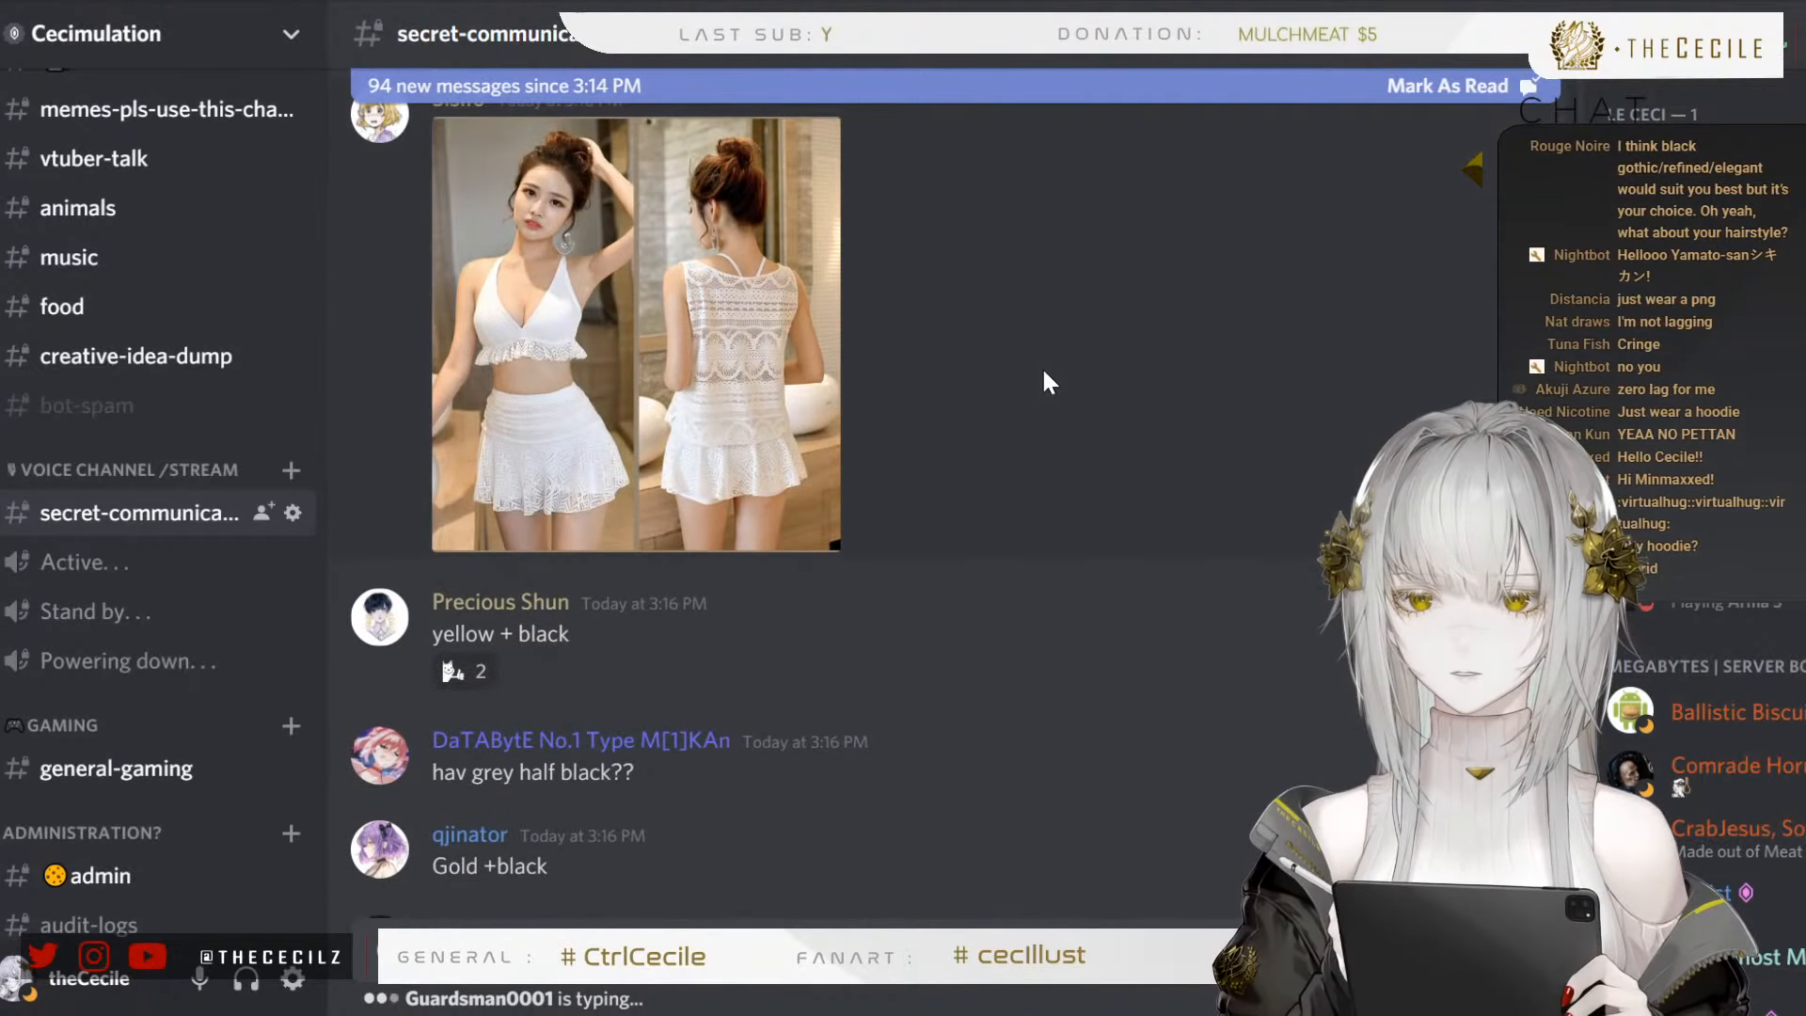
{"action": "scroll", "coordinate": [1043, 372], "scroll_direction": "up", "scroll_amount": 2}
{"action": "left_click", "coordinate": [561, 460]}
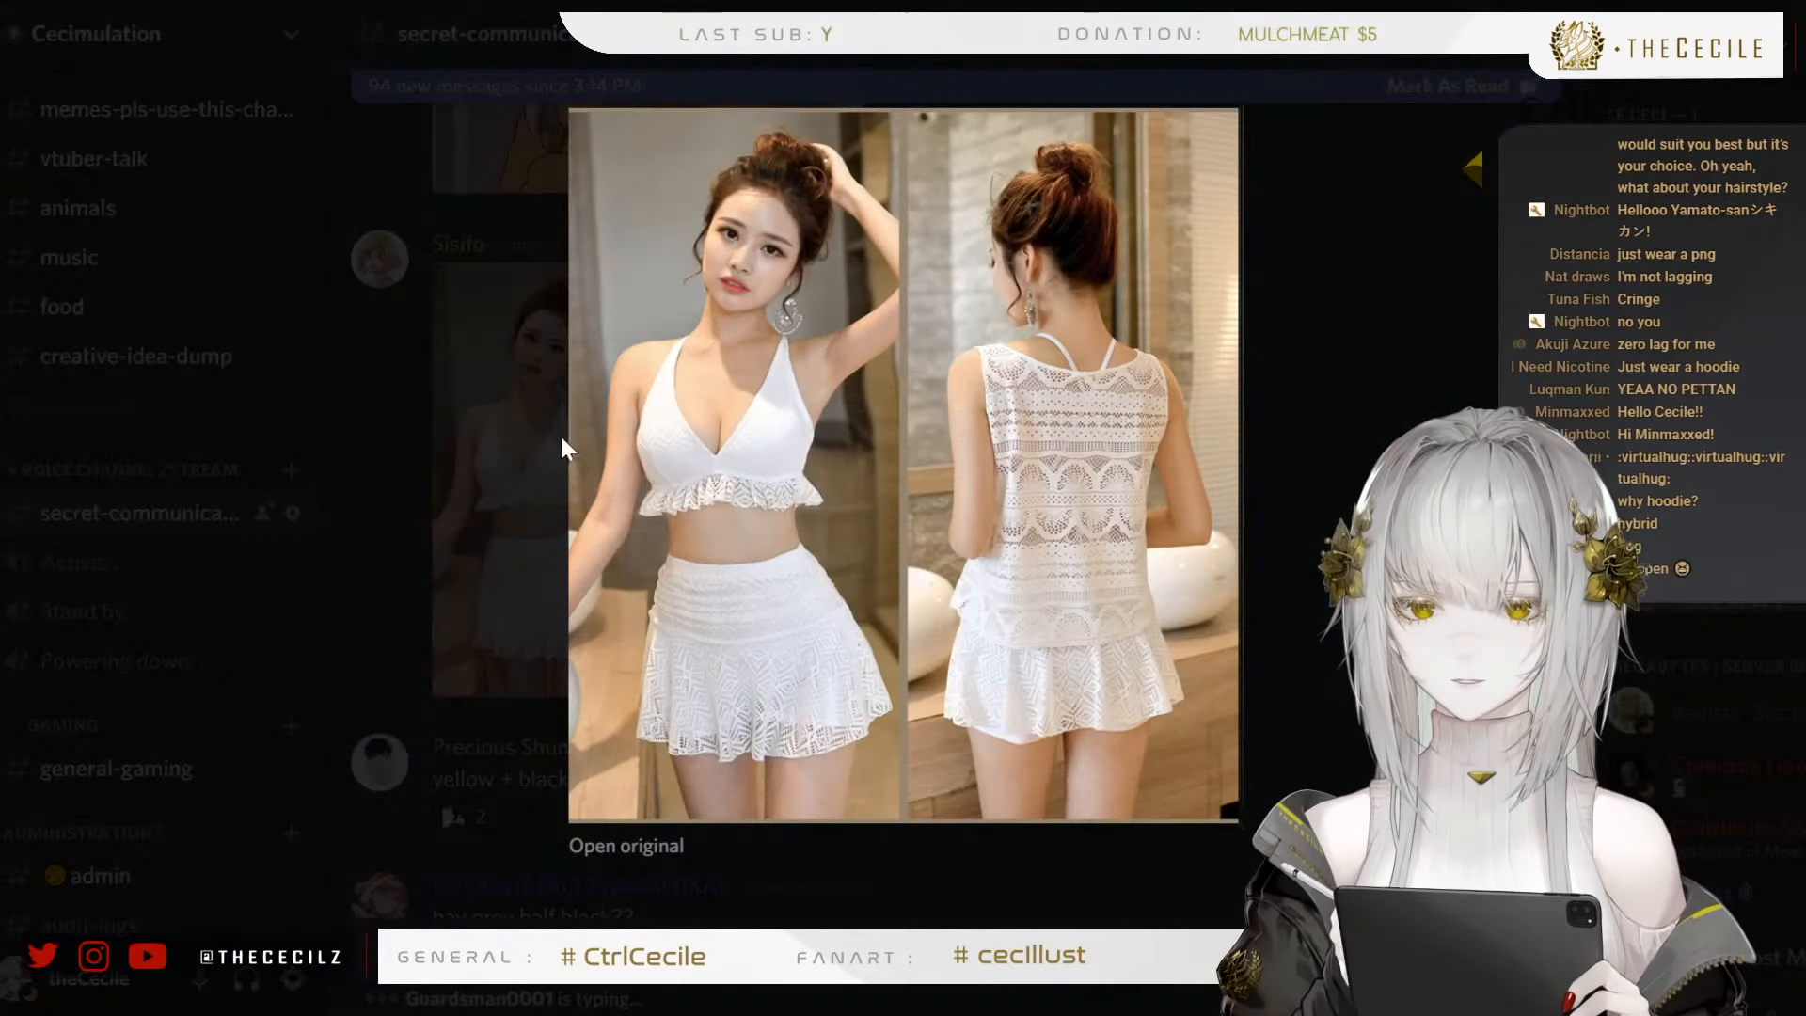
{"action": "left_click", "coordinate": [485, 450]}
{"action": "left_click", "coordinate": [627, 458]}
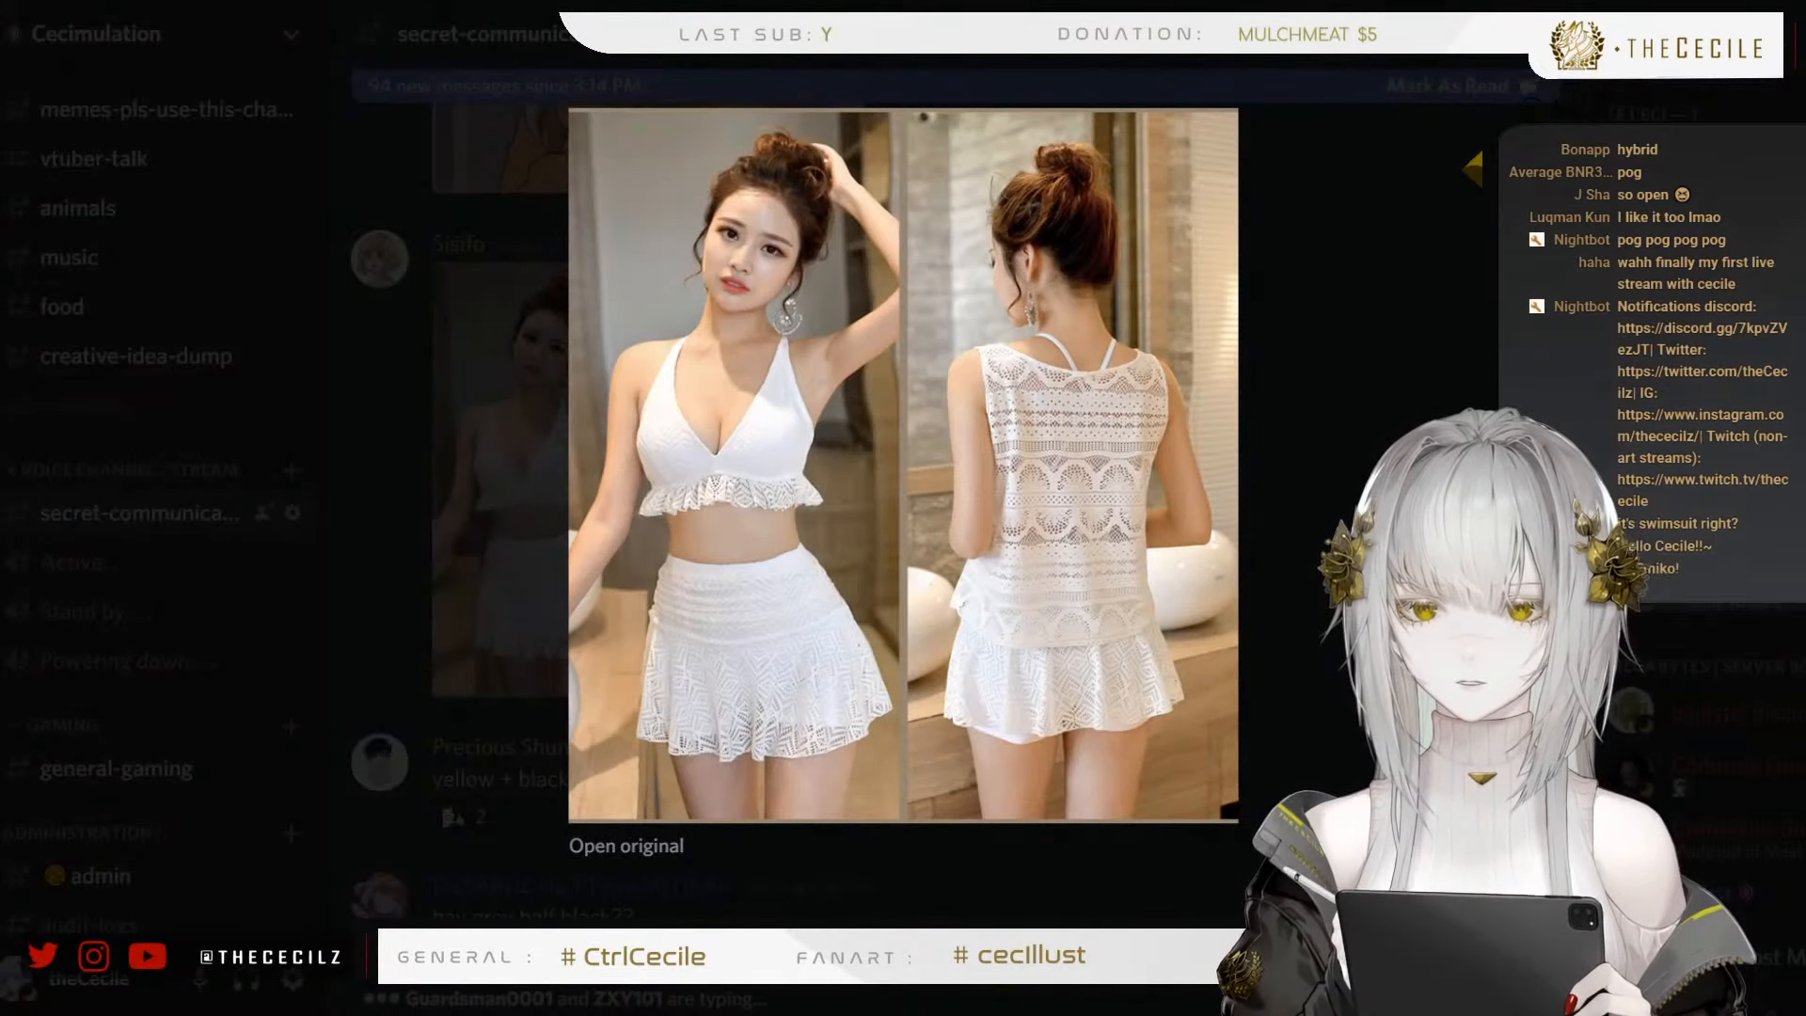
{"action": "left_click", "coordinate": [1294, 604]}
Read the colour suggestions, view the photo of the striped dress proposed as a colour reference enlarged and close it
{"action": "scroll", "coordinate": [809, 431], "scroll_direction": "down", "scroll_amount": 15}
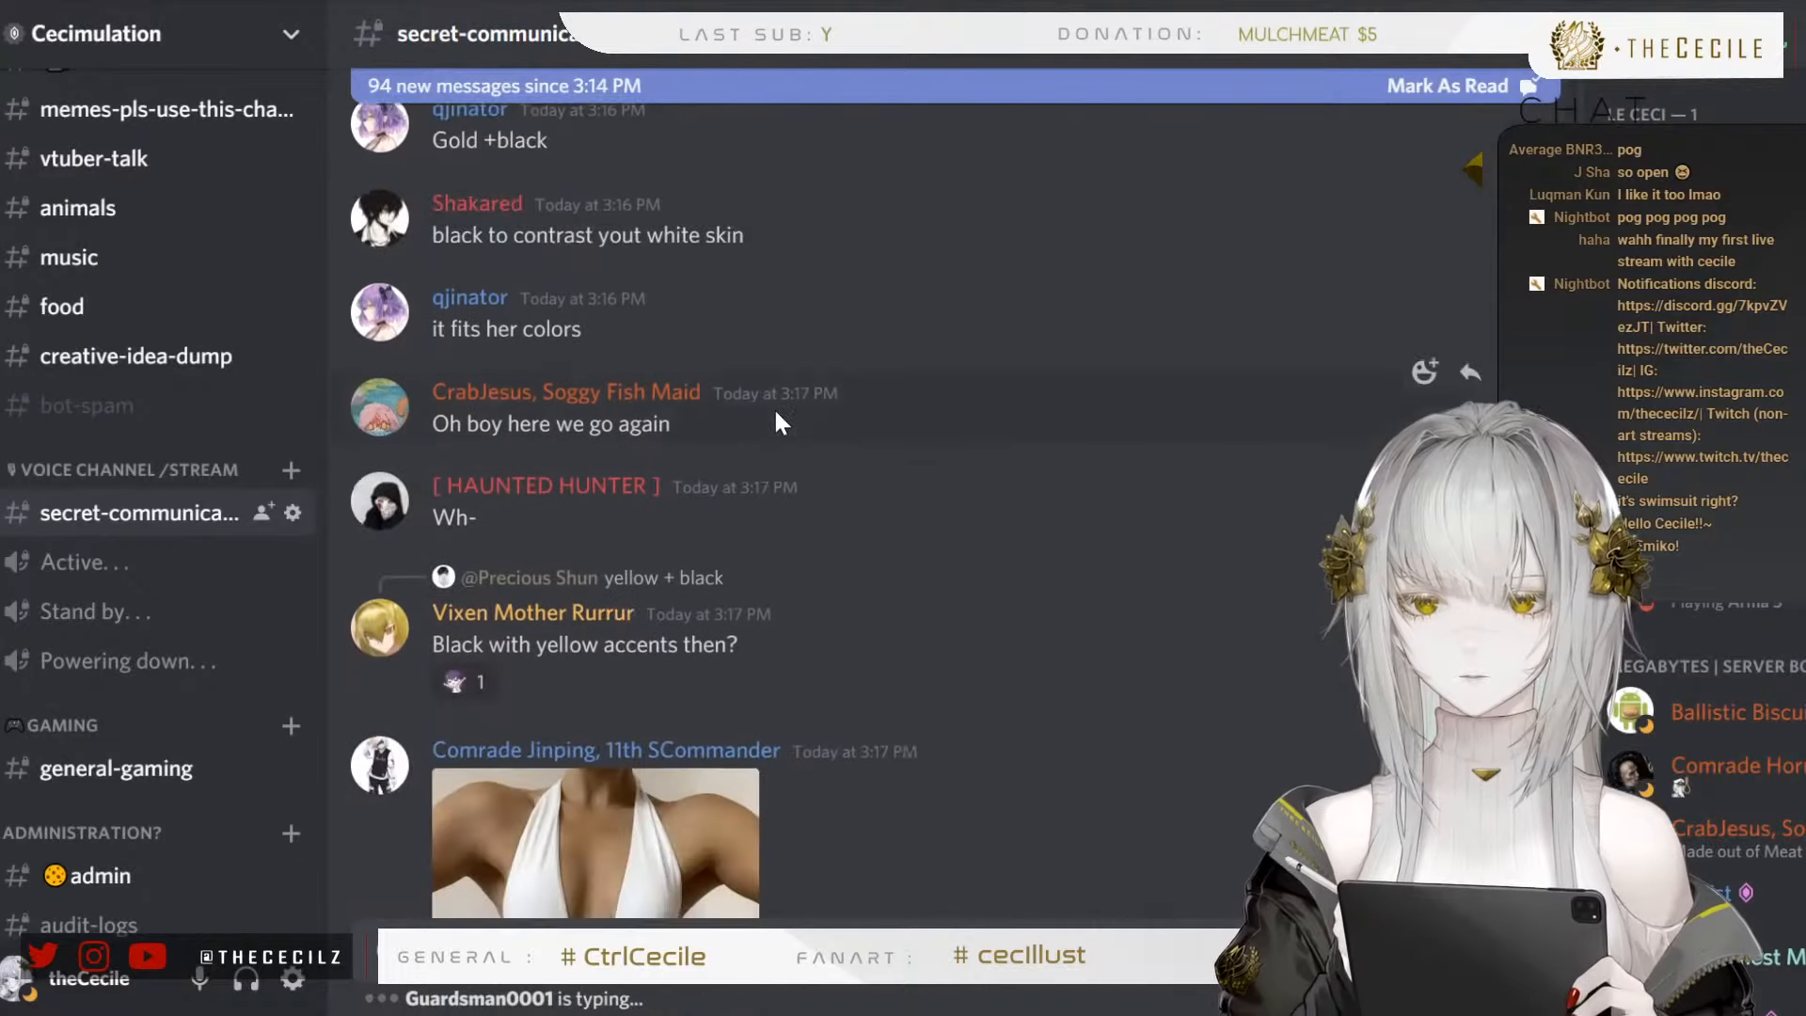
{"action": "scroll", "coordinate": [880, 367], "scroll_direction": "down", "scroll_amount": 2}
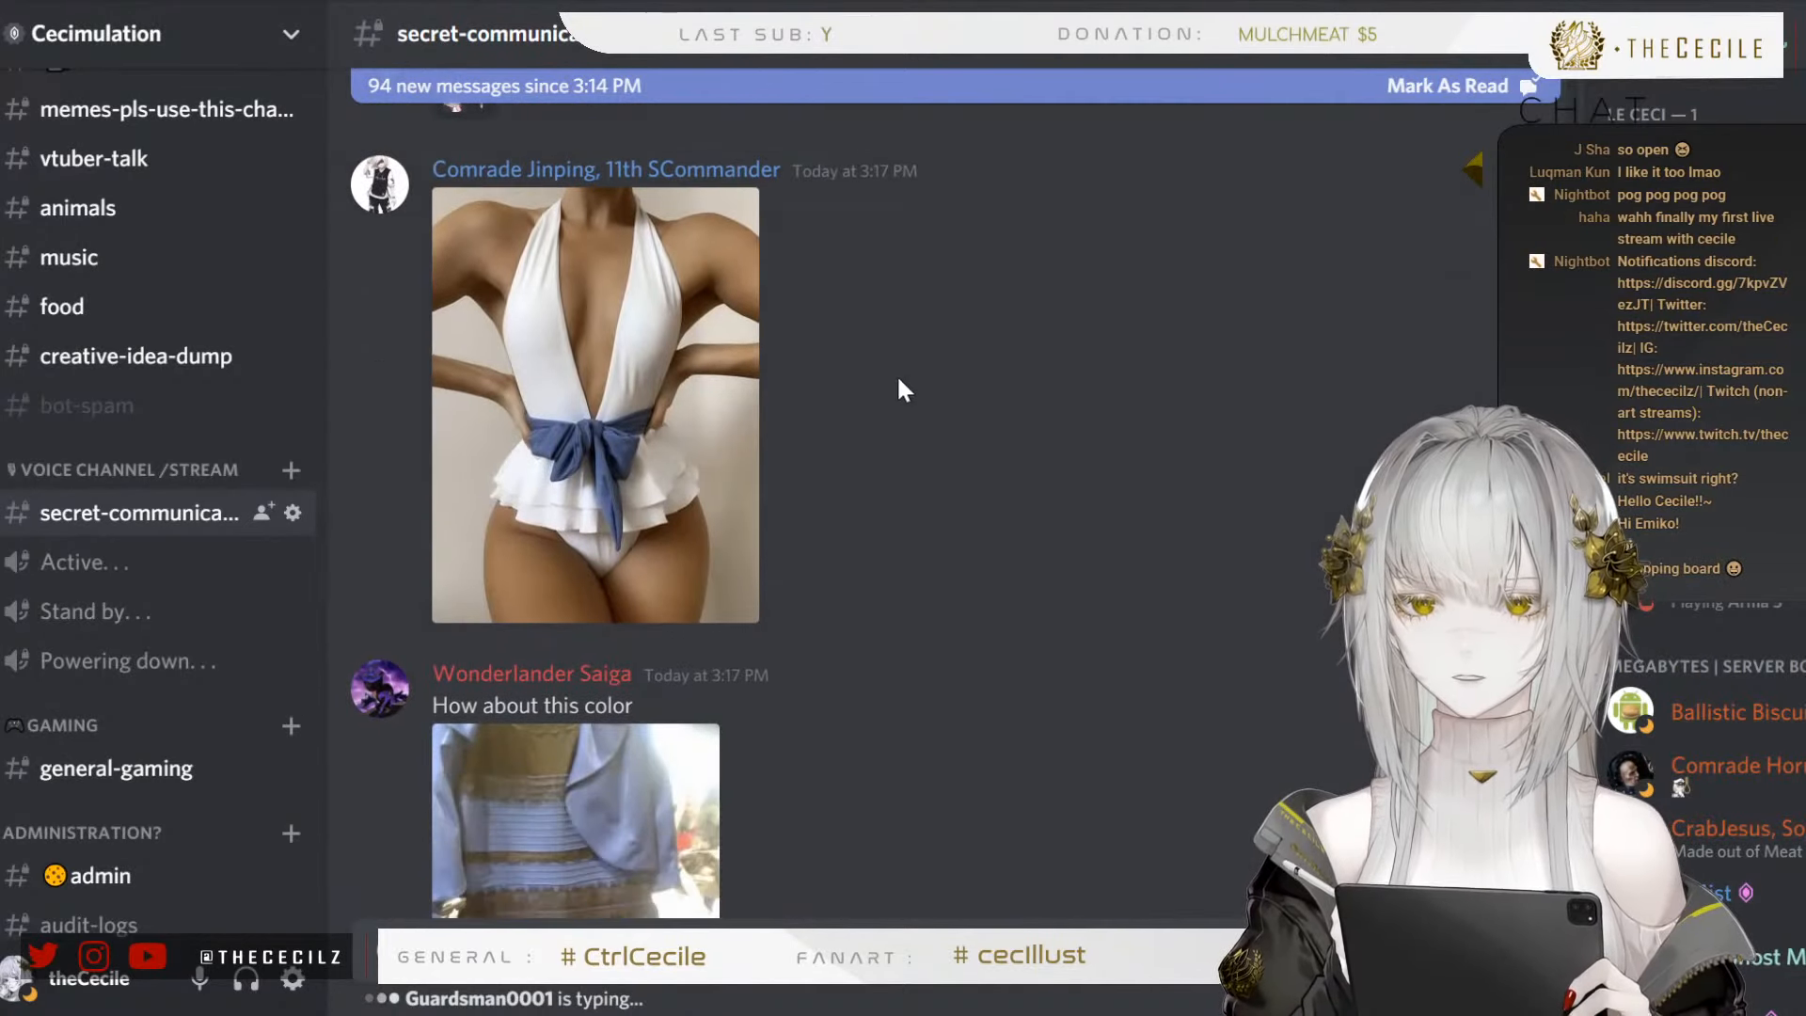
{"action": "scroll", "coordinate": [935, 335], "scroll_direction": "down", "scroll_amount": 3}
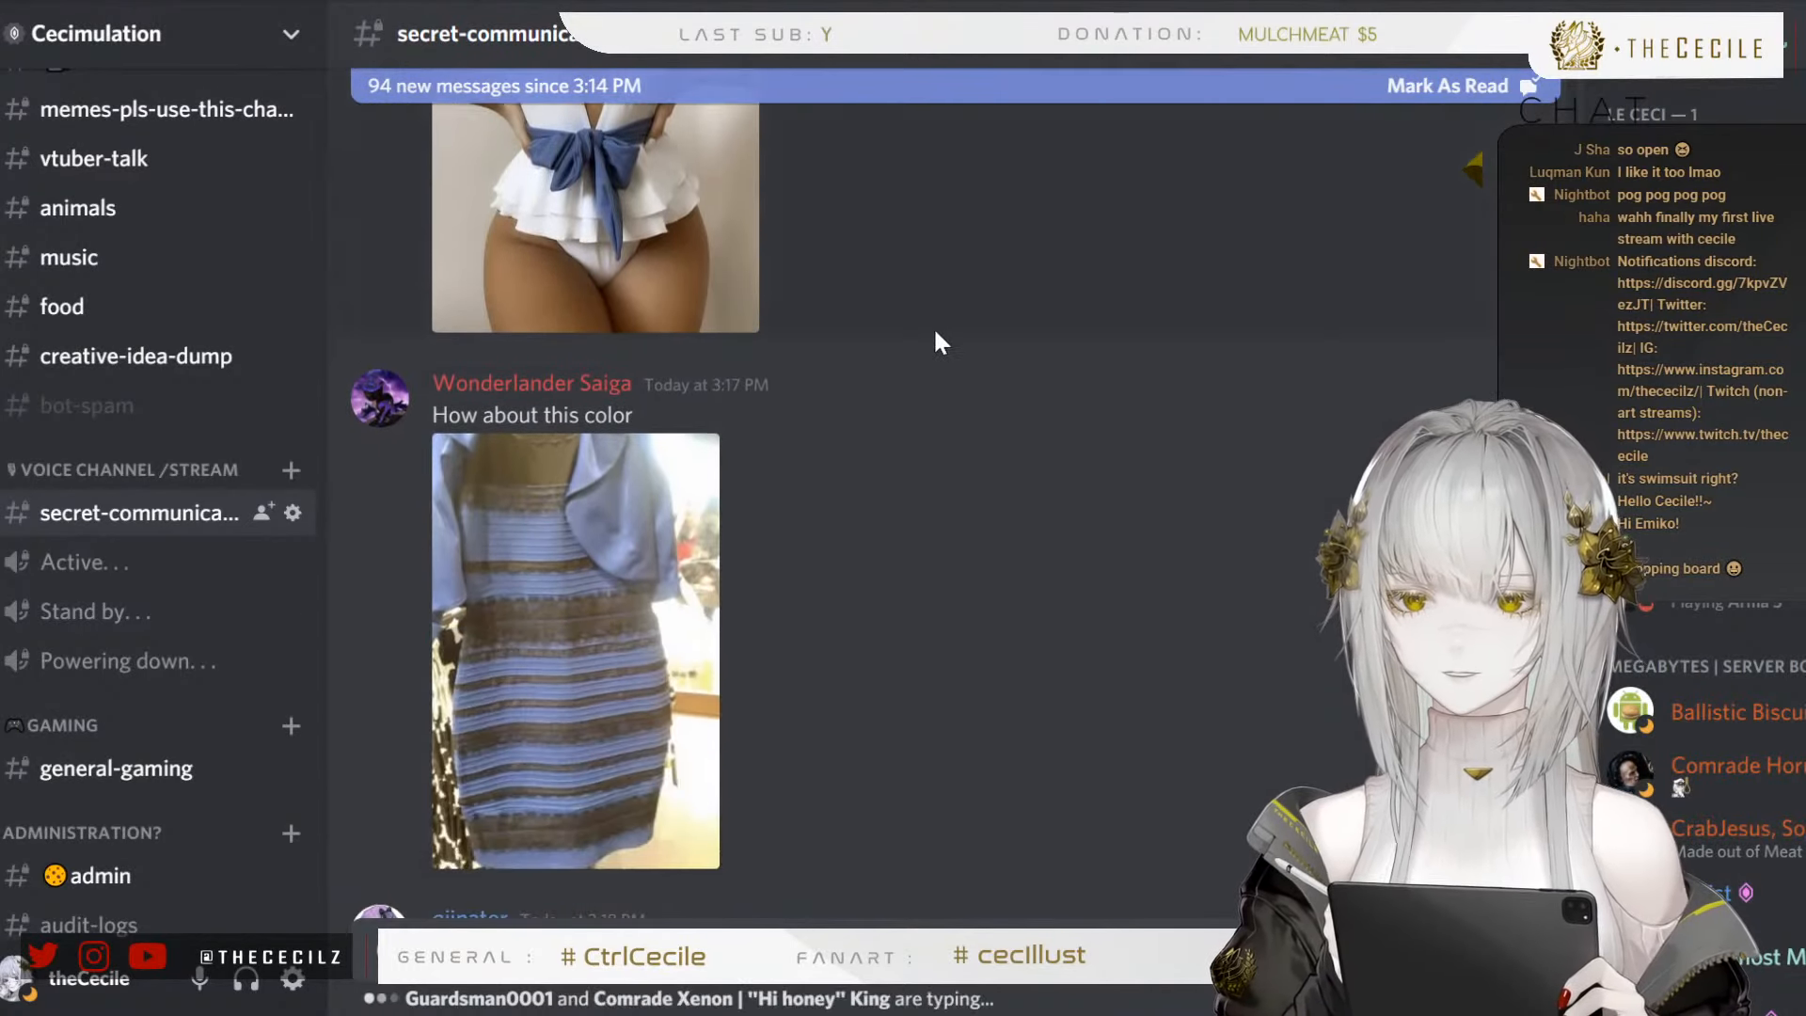
{"action": "scroll", "coordinate": [944, 333], "scroll_direction": "down", "scroll_amount": 2}
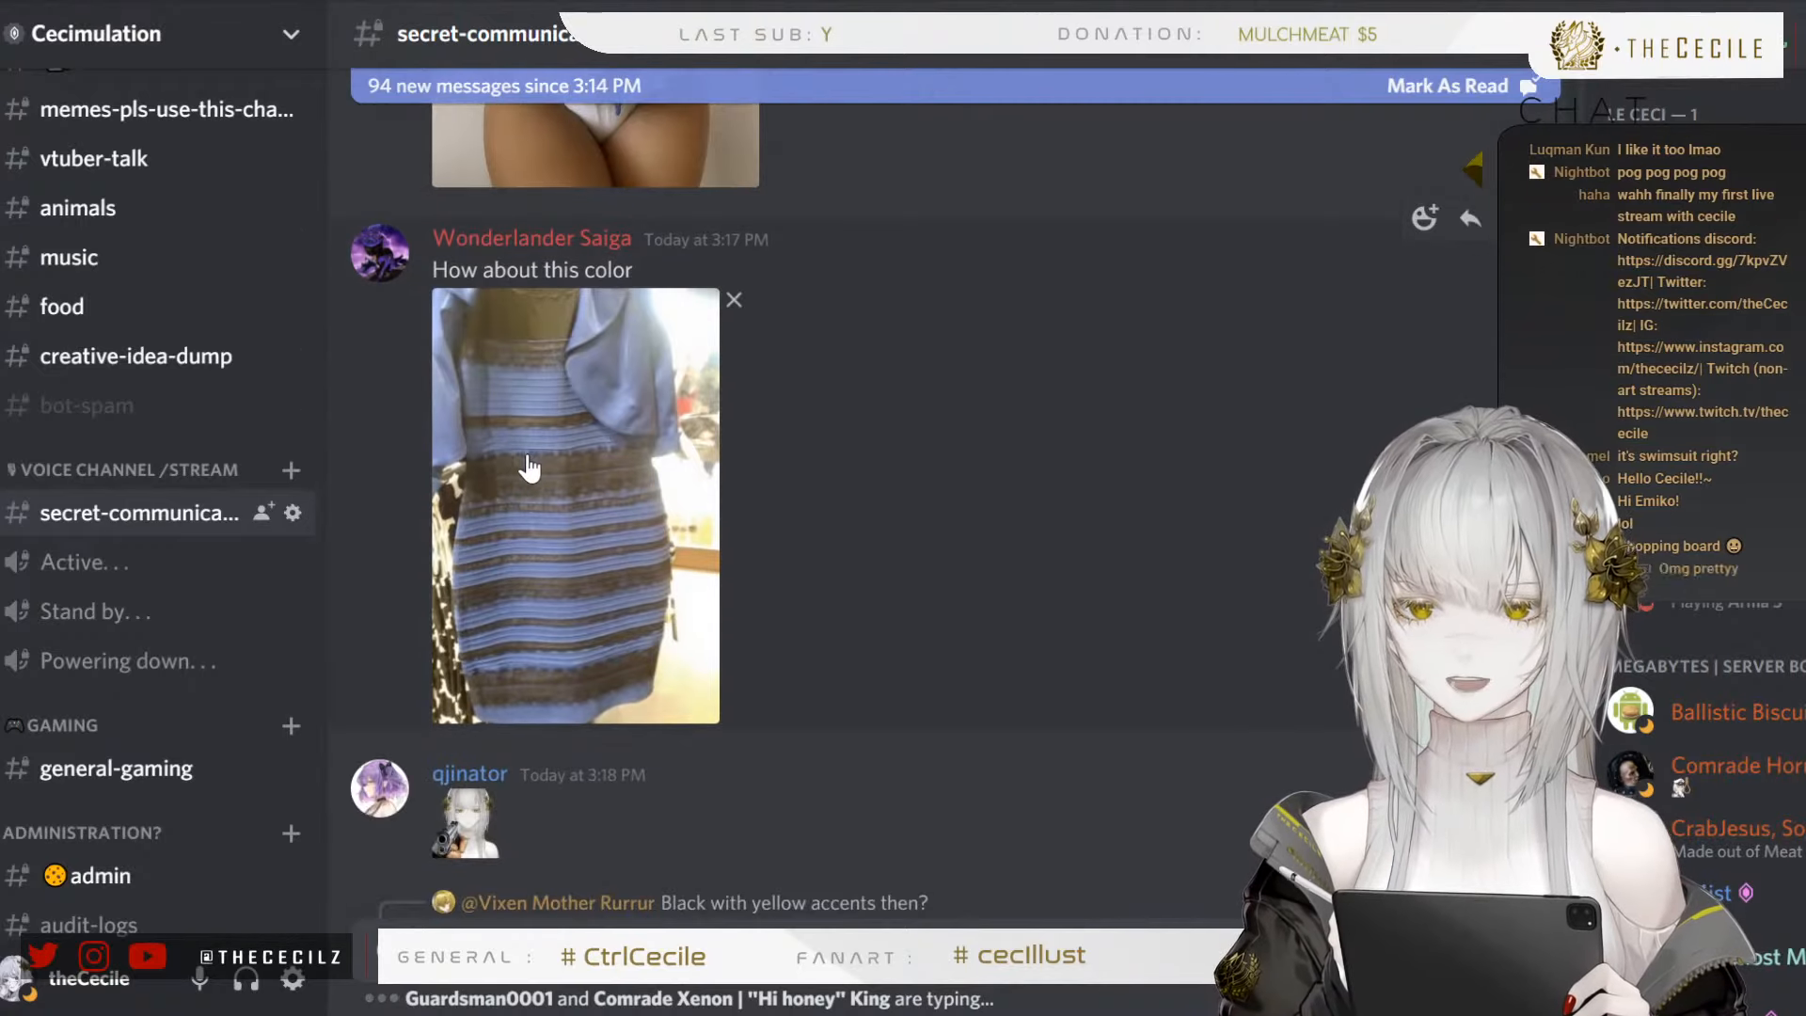
{"action": "left_click", "coordinate": [574, 489]}
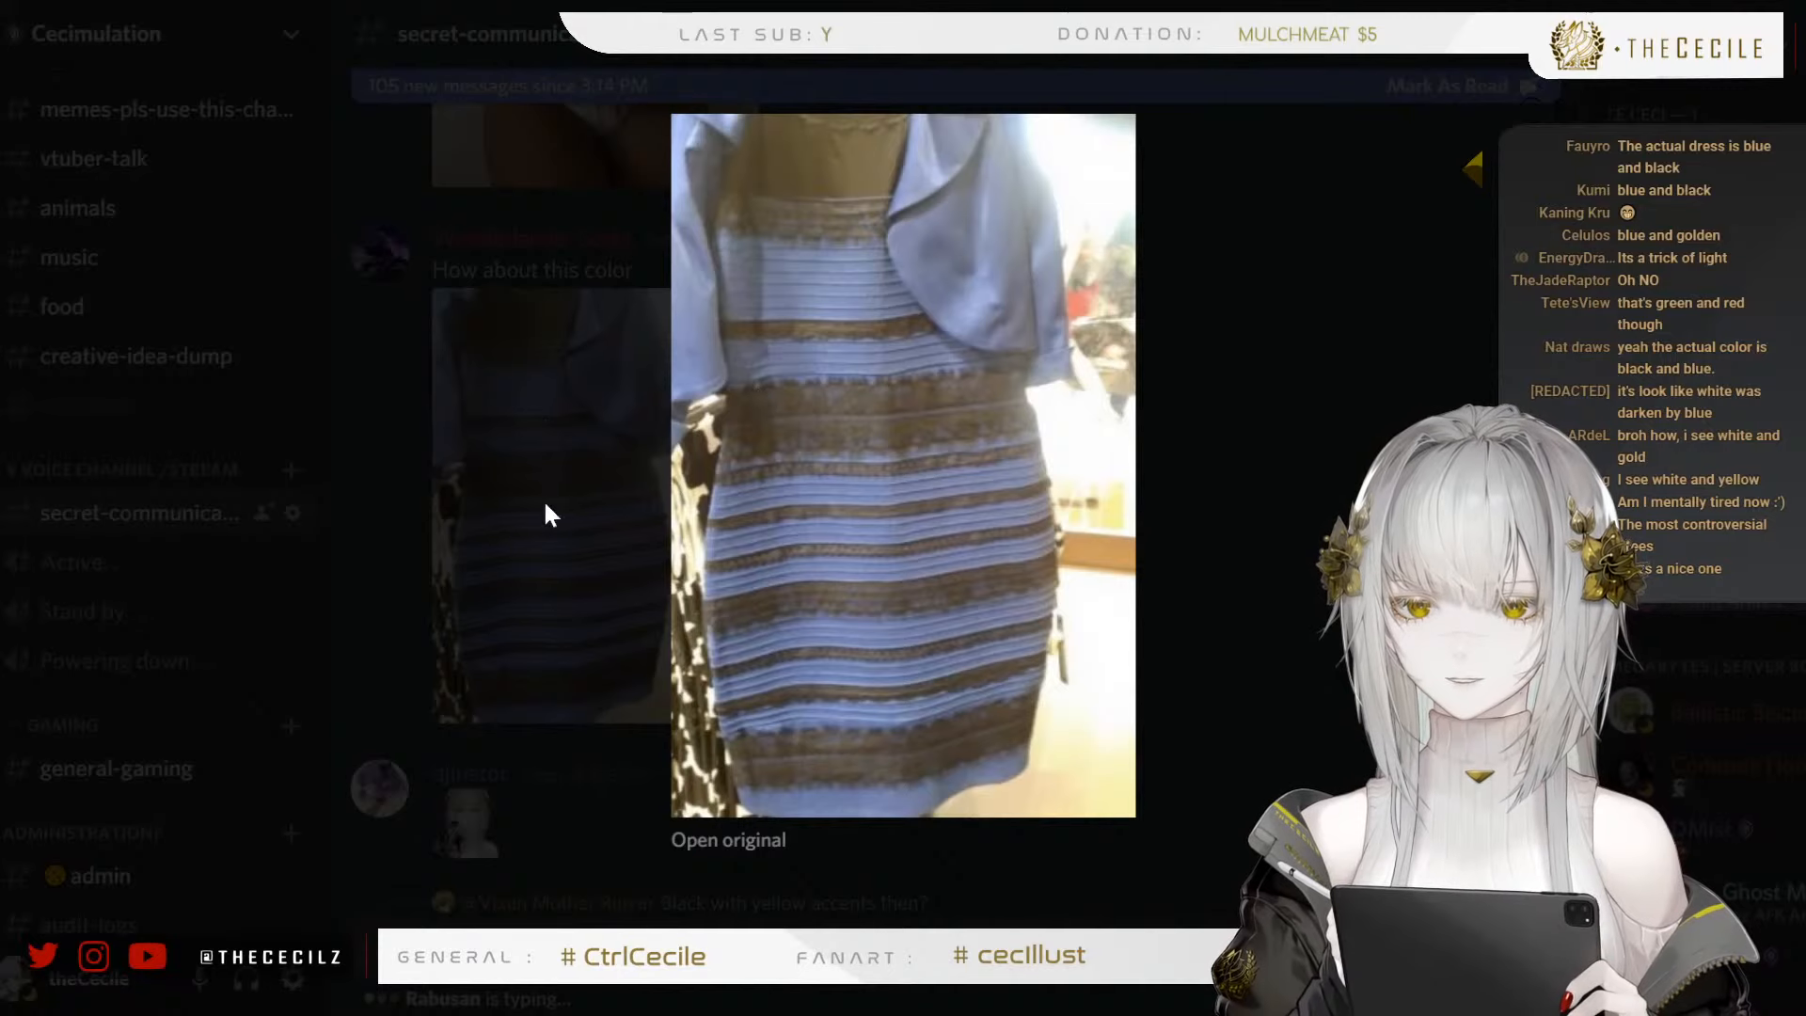
{"action": "left_click", "coordinate": [575, 486]}
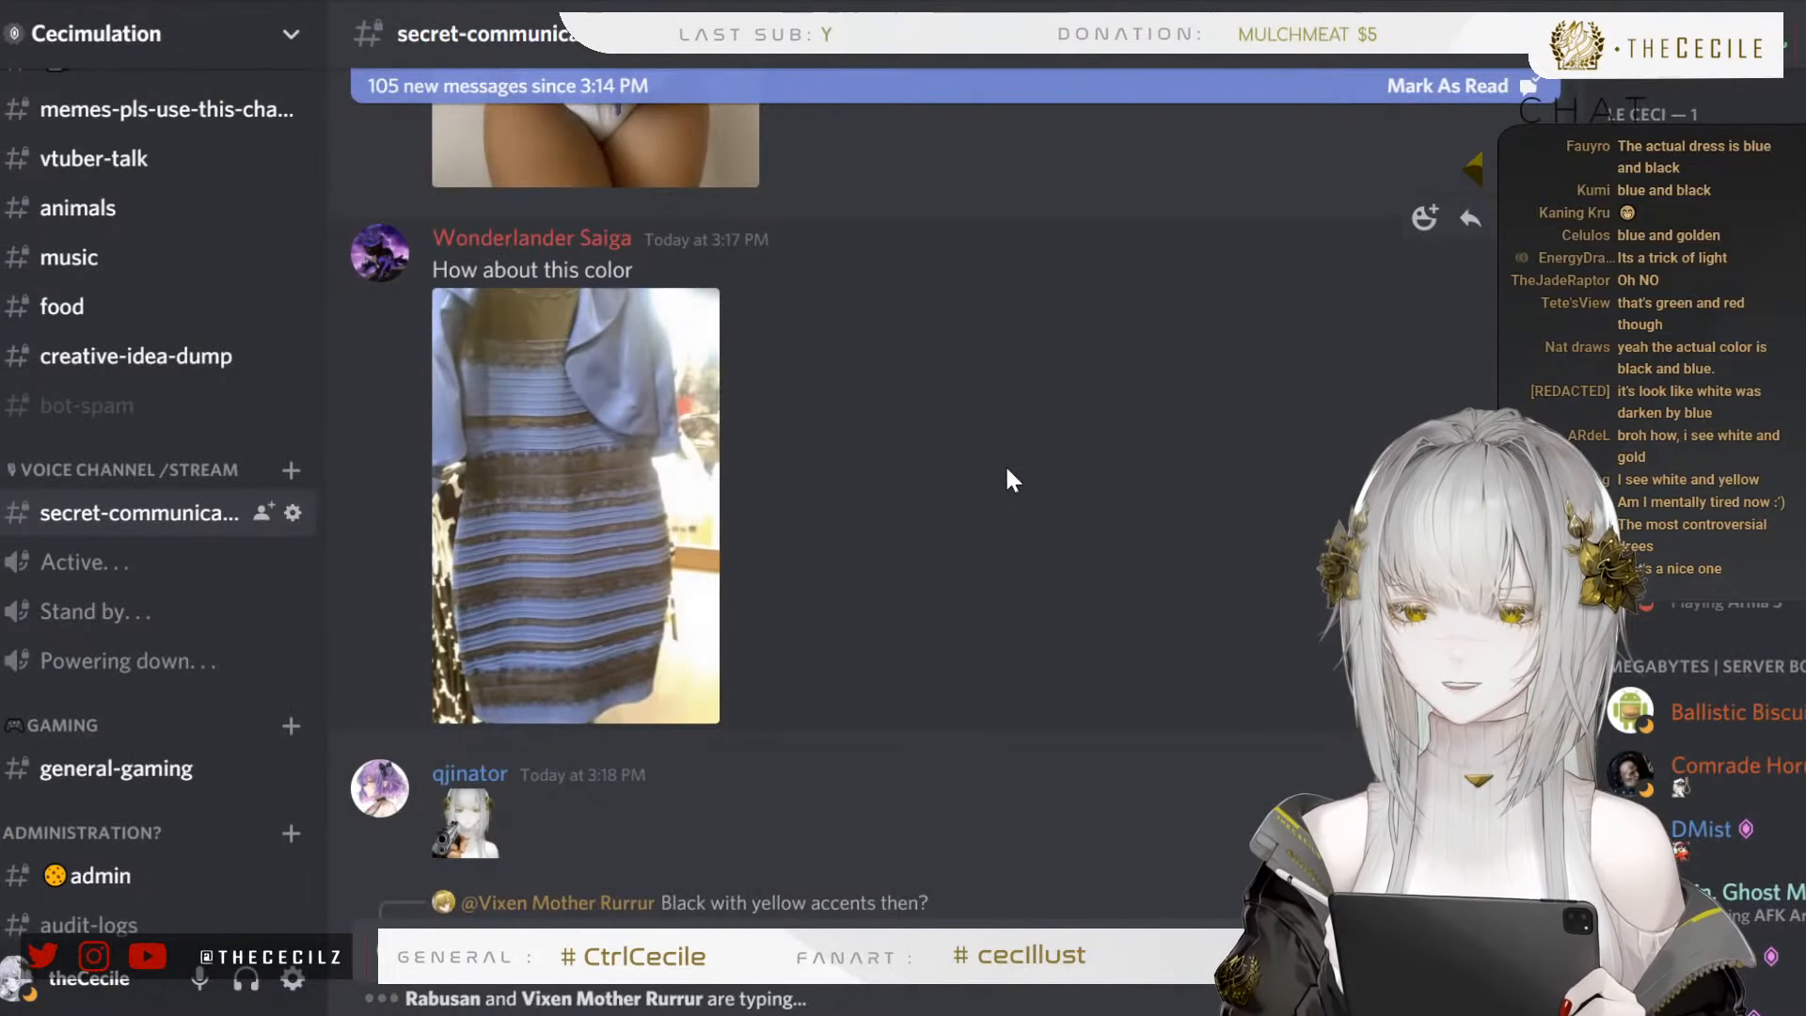
Browse on to the dark-and-white tie-dye bikini suggestion, view its photo enlarged and close it
{"action": "scroll", "coordinate": [1006, 470], "scroll_direction": "down", "scroll_amount": 10}
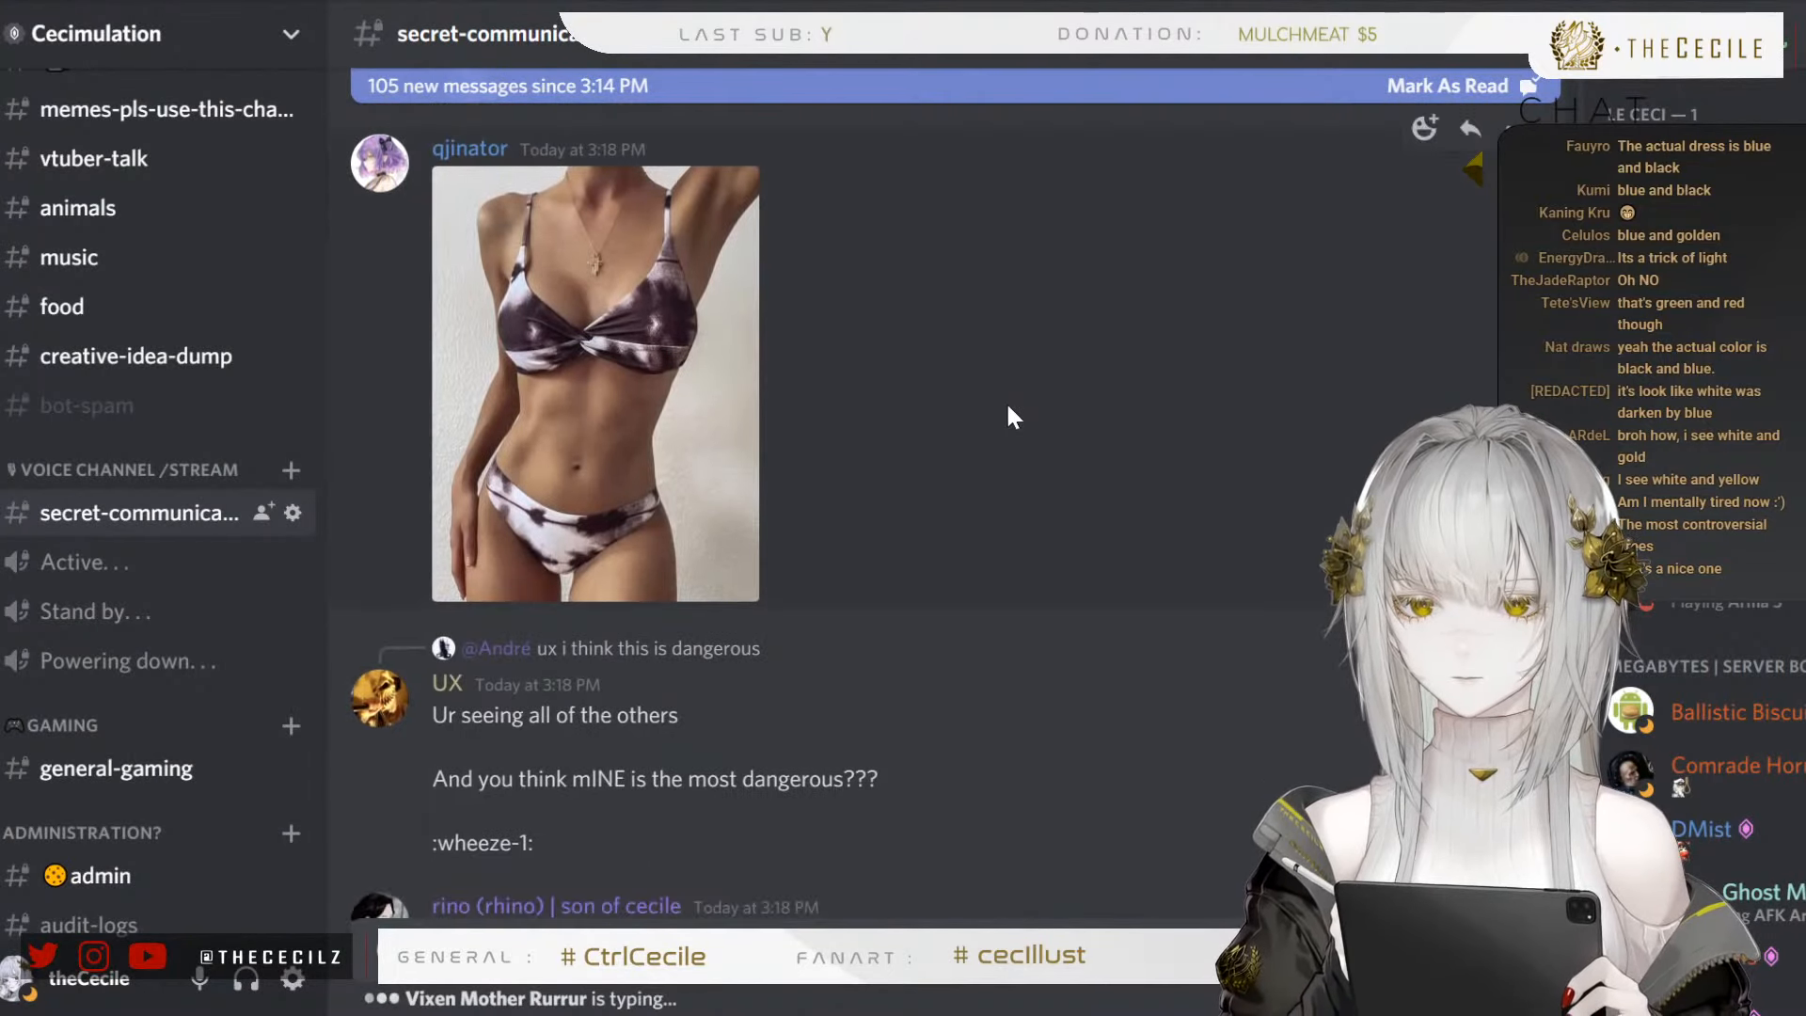
{"action": "scroll", "coordinate": [903, 358], "scroll_direction": "down", "scroll_amount": 1}
{"action": "left_click", "coordinate": [570, 299]}
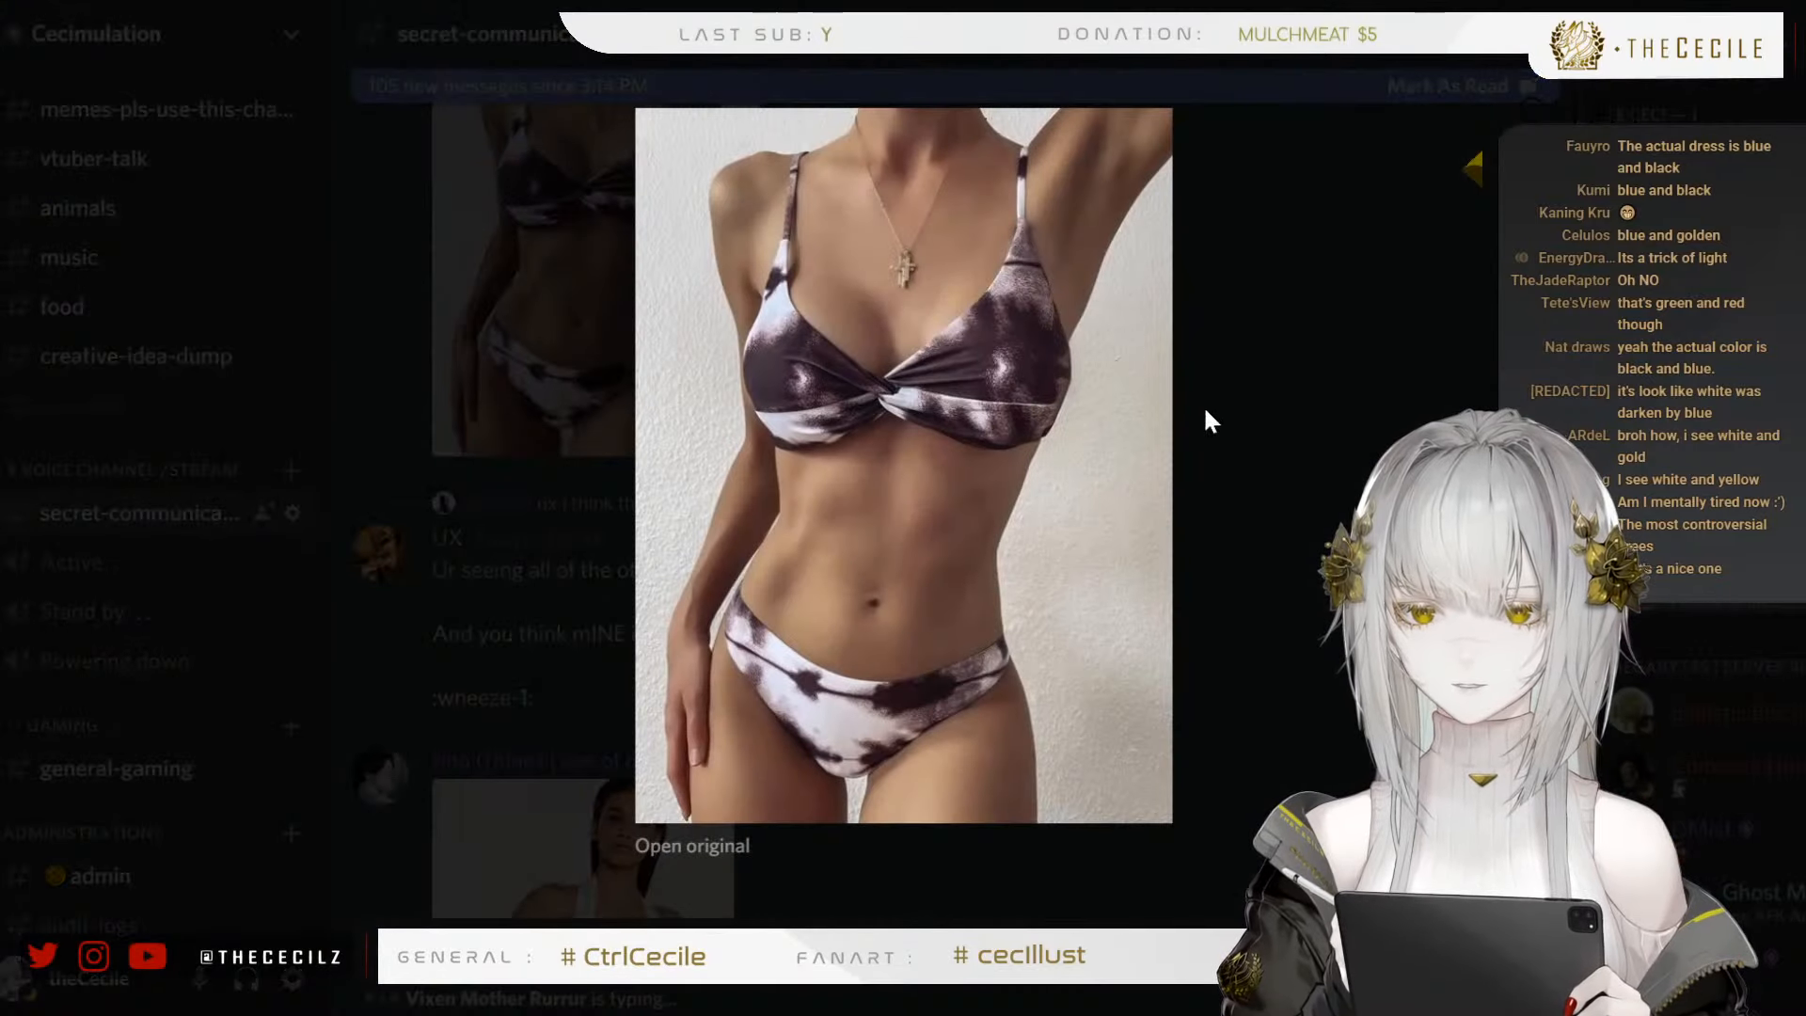
{"action": "left_click", "coordinate": [1398, 408]}
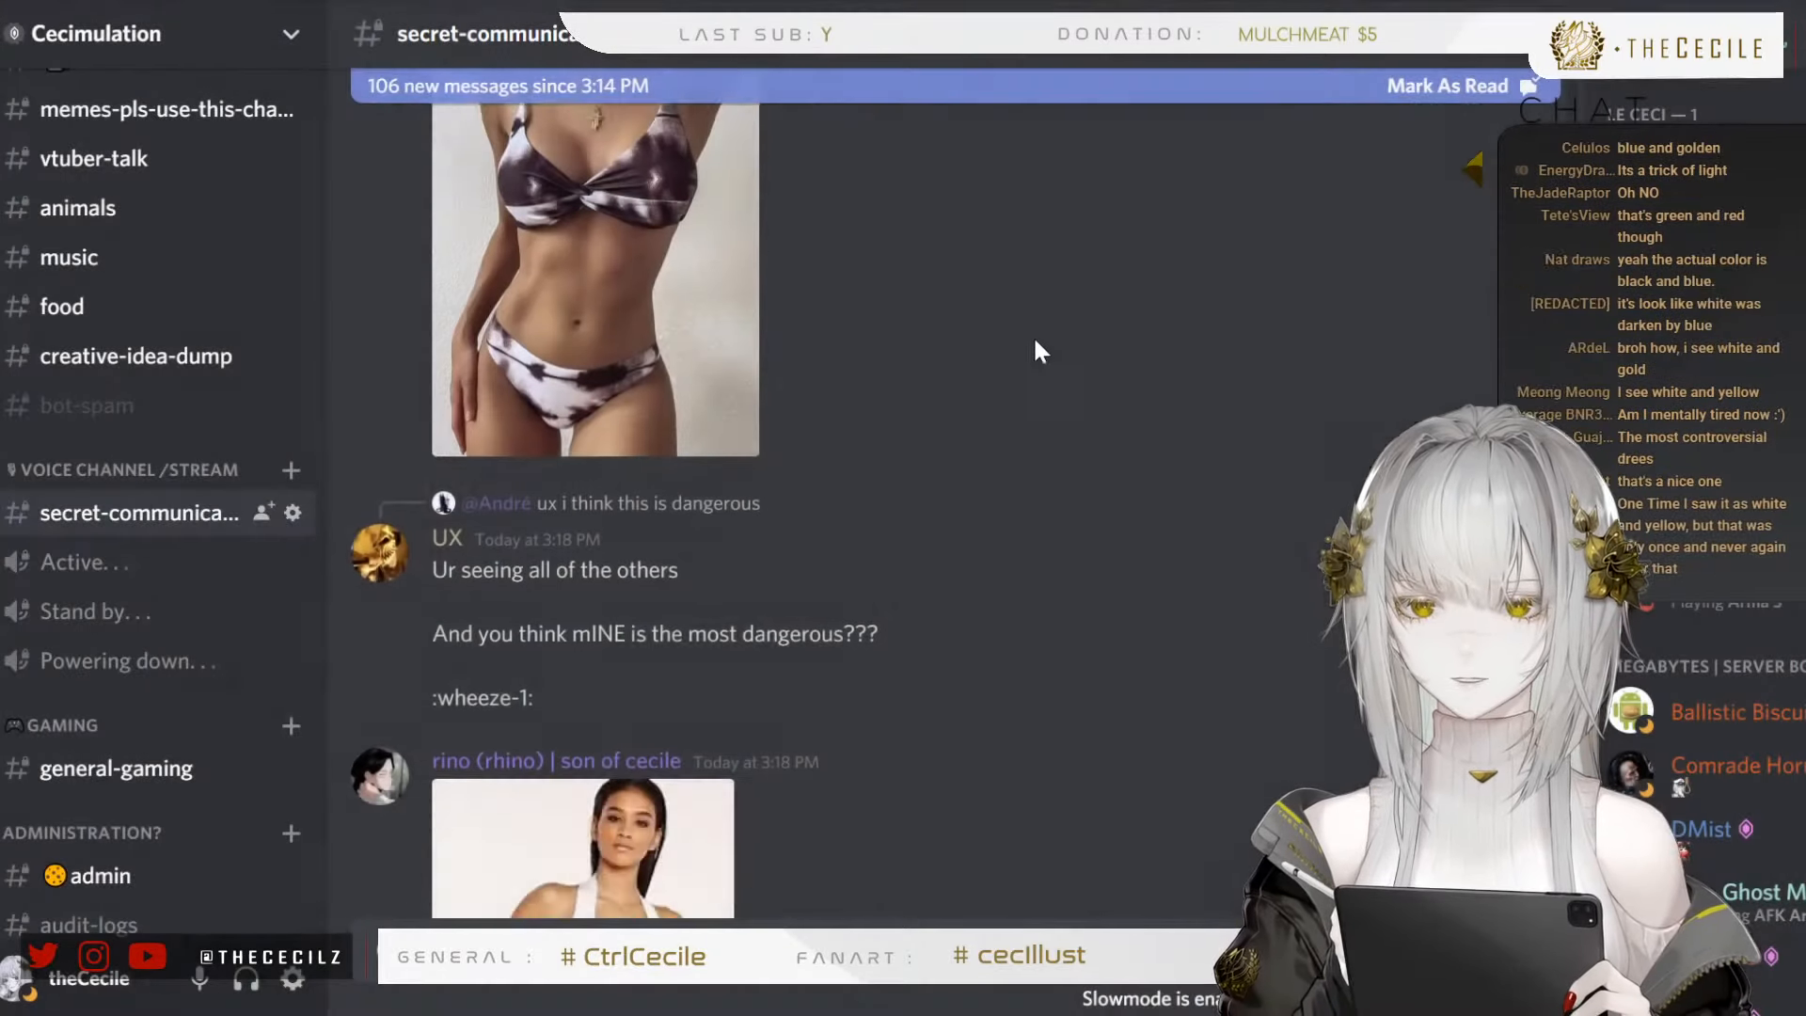
Recheck the dark-and-white tie-dye bikini suggestion, view its photo enlarged once more and close it
{"action": "scroll", "coordinate": [1033, 342], "scroll_direction": "up", "scroll_amount": 1}
{"action": "scroll", "coordinate": [905, 378], "scroll_direction": "down", "scroll_amount": 1}
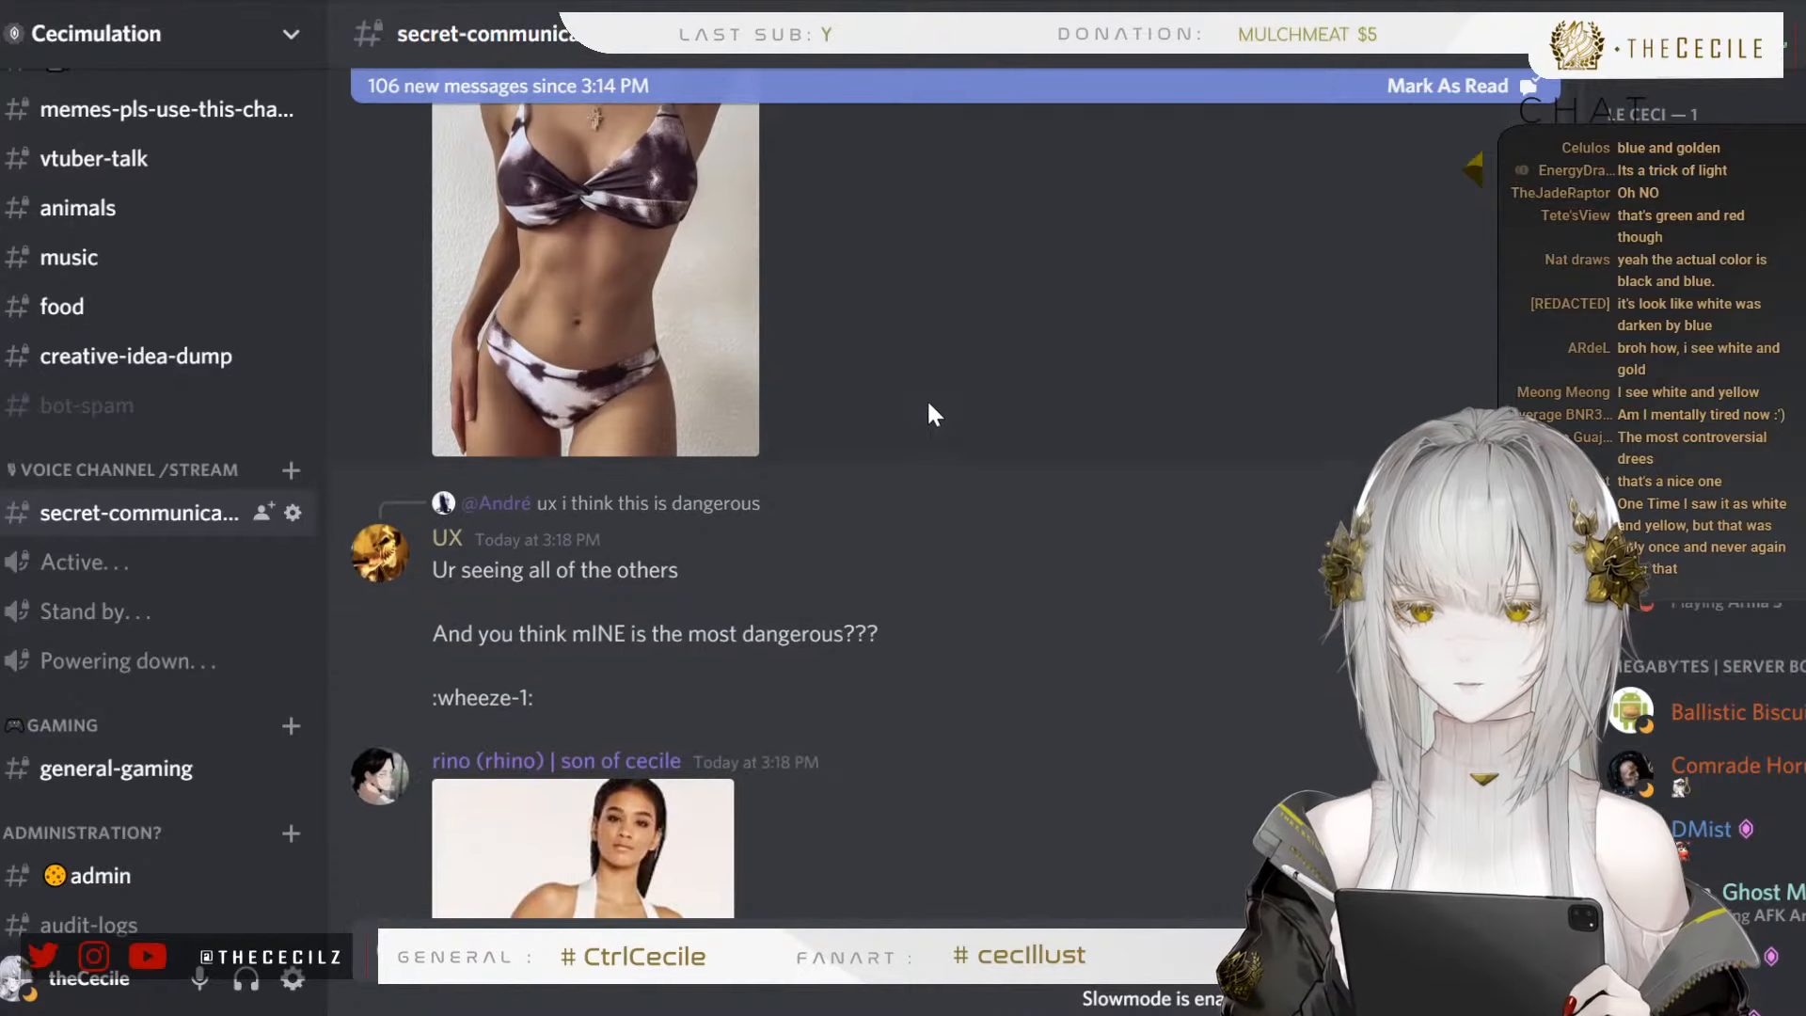
{"action": "scroll", "coordinate": [846, 357], "scroll_direction": "up", "scroll_amount": 2}
{"action": "left_click", "coordinate": [724, 339]}
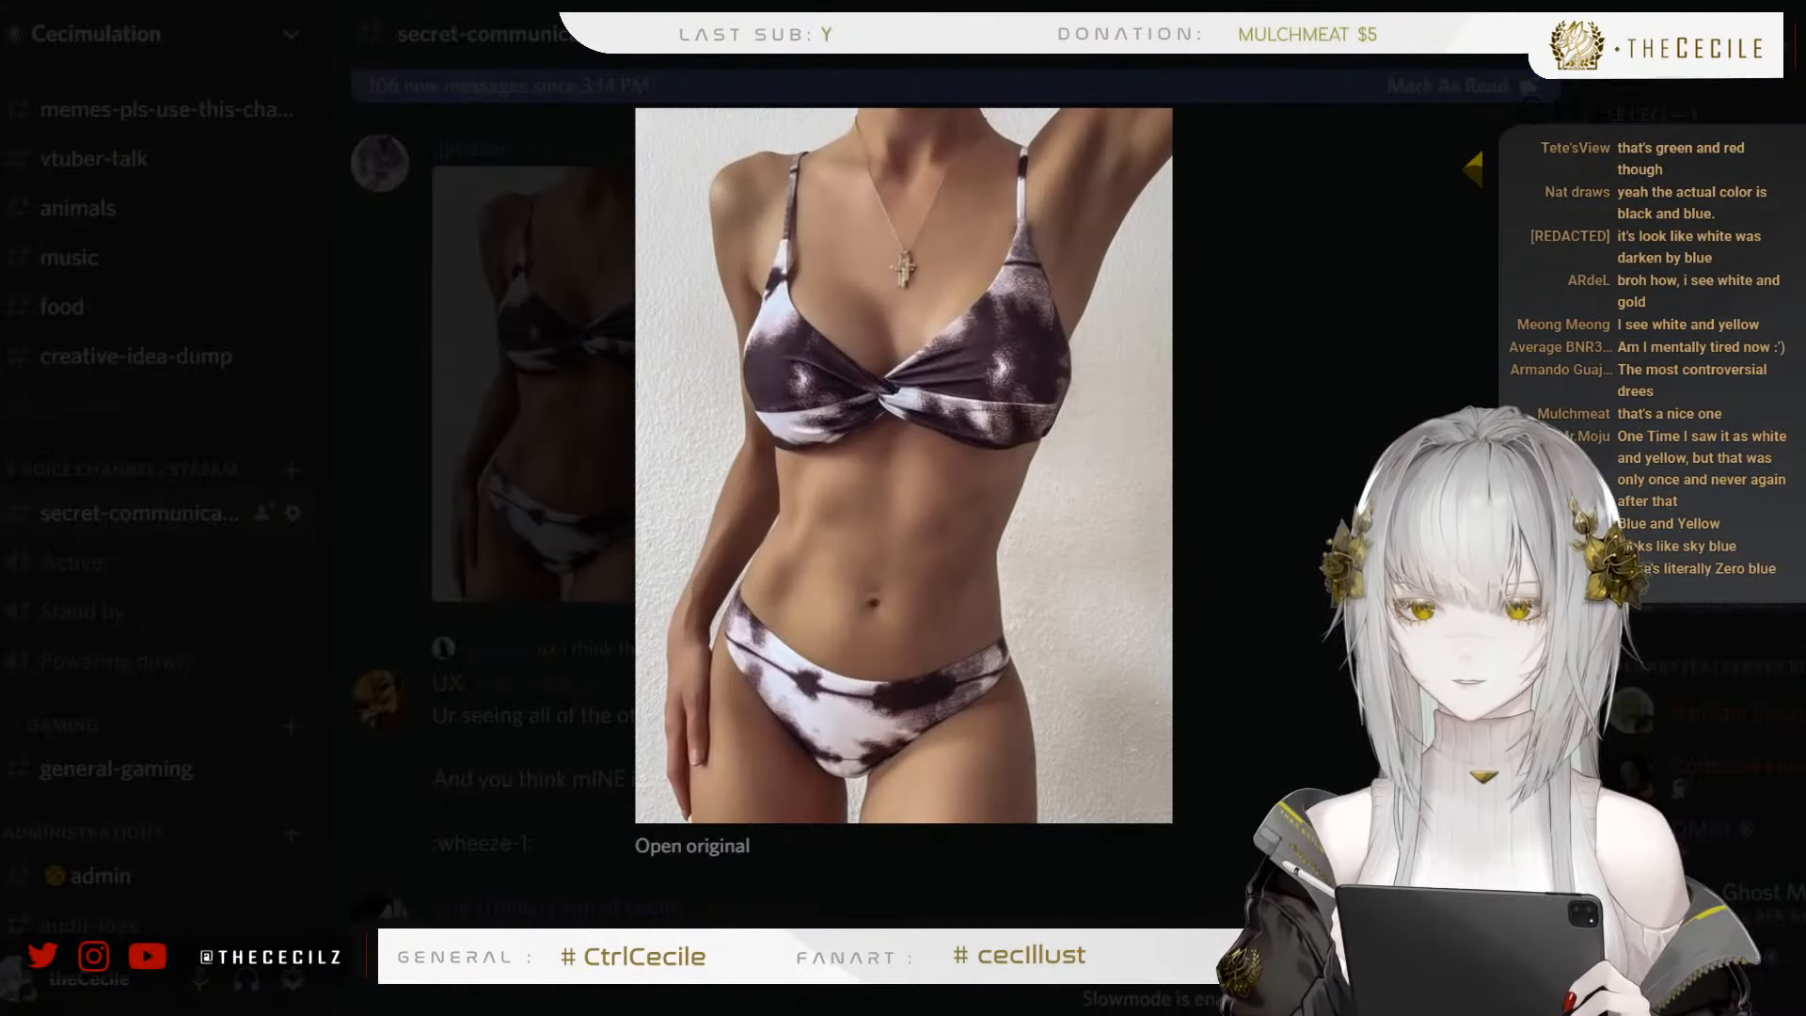
{"action": "key", "text": "Escape"}
Browse past the white cutout one-piece to the draped white outfit illustration, view it enlarged and close it
{"action": "scroll", "coordinate": [851, 376], "scroll_direction": "down", "scroll_amount": 5}
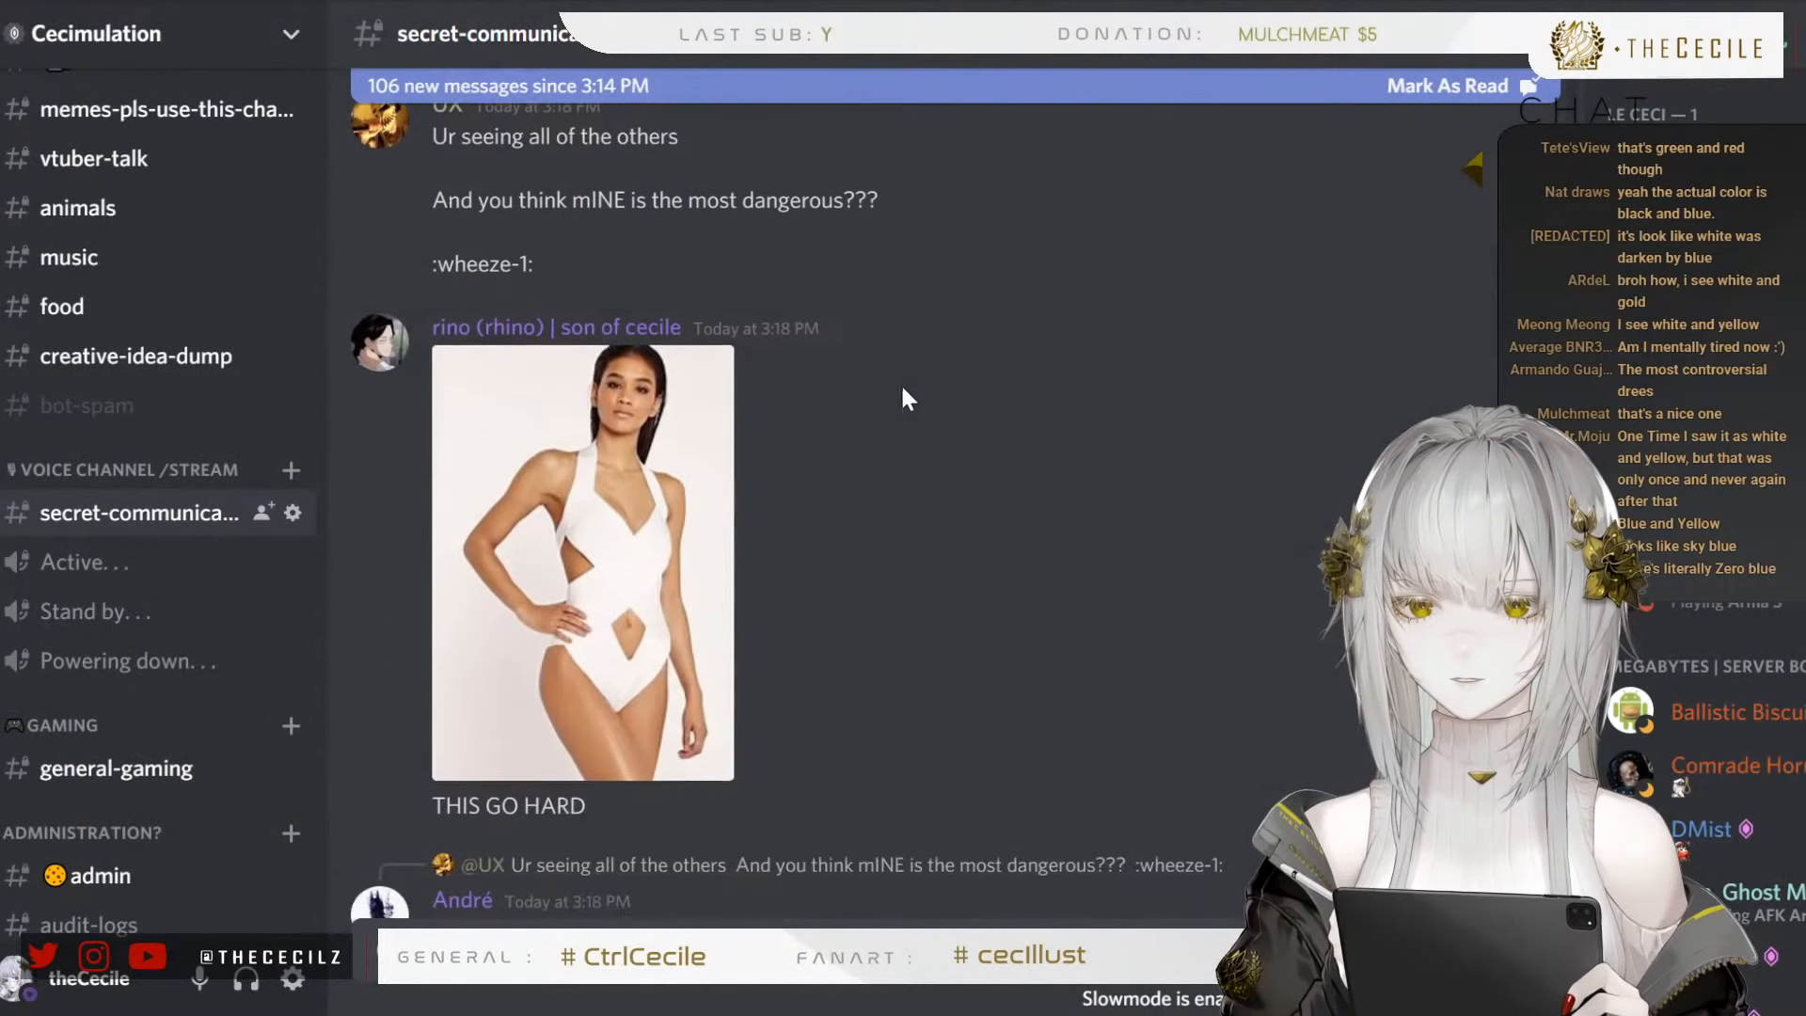
{"action": "scroll", "coordinate": [911, 352], "scroll_direction": "down", "scroll_amount": 1}
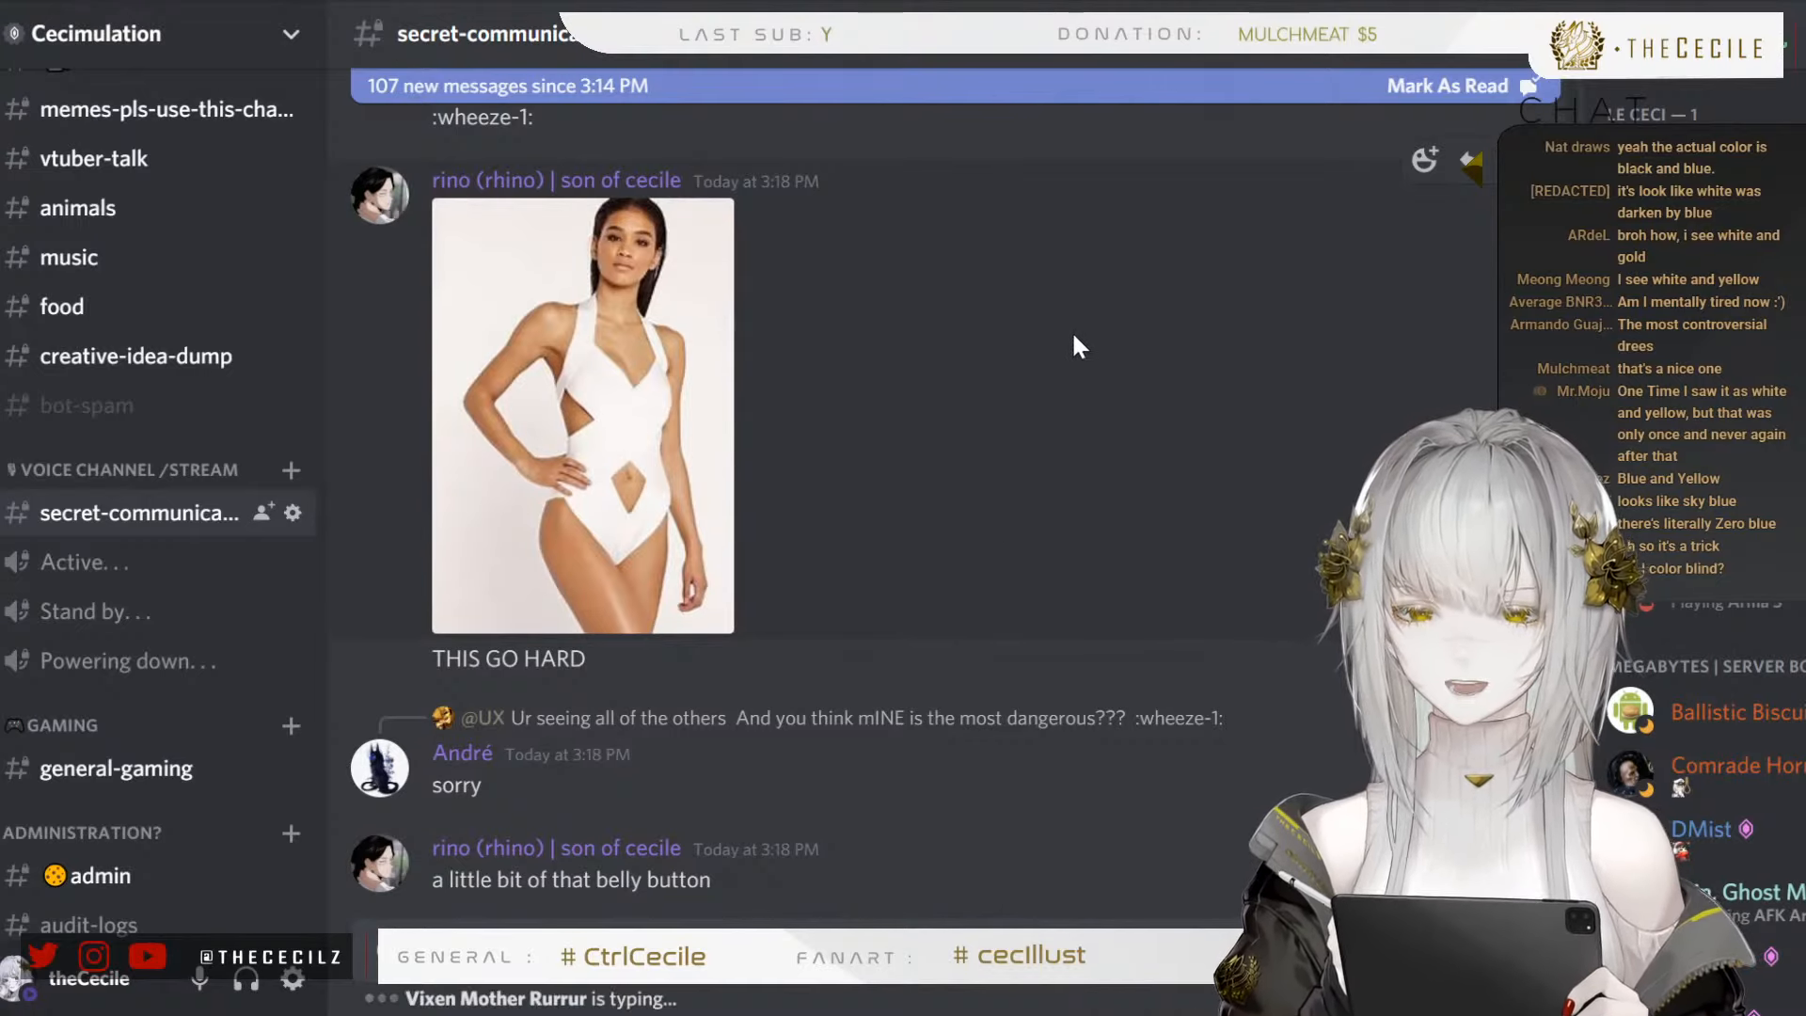
{"action": "scroll", "coordinate": [1069, 386], "scroll_direction": "down", "scroll_amount": 3}
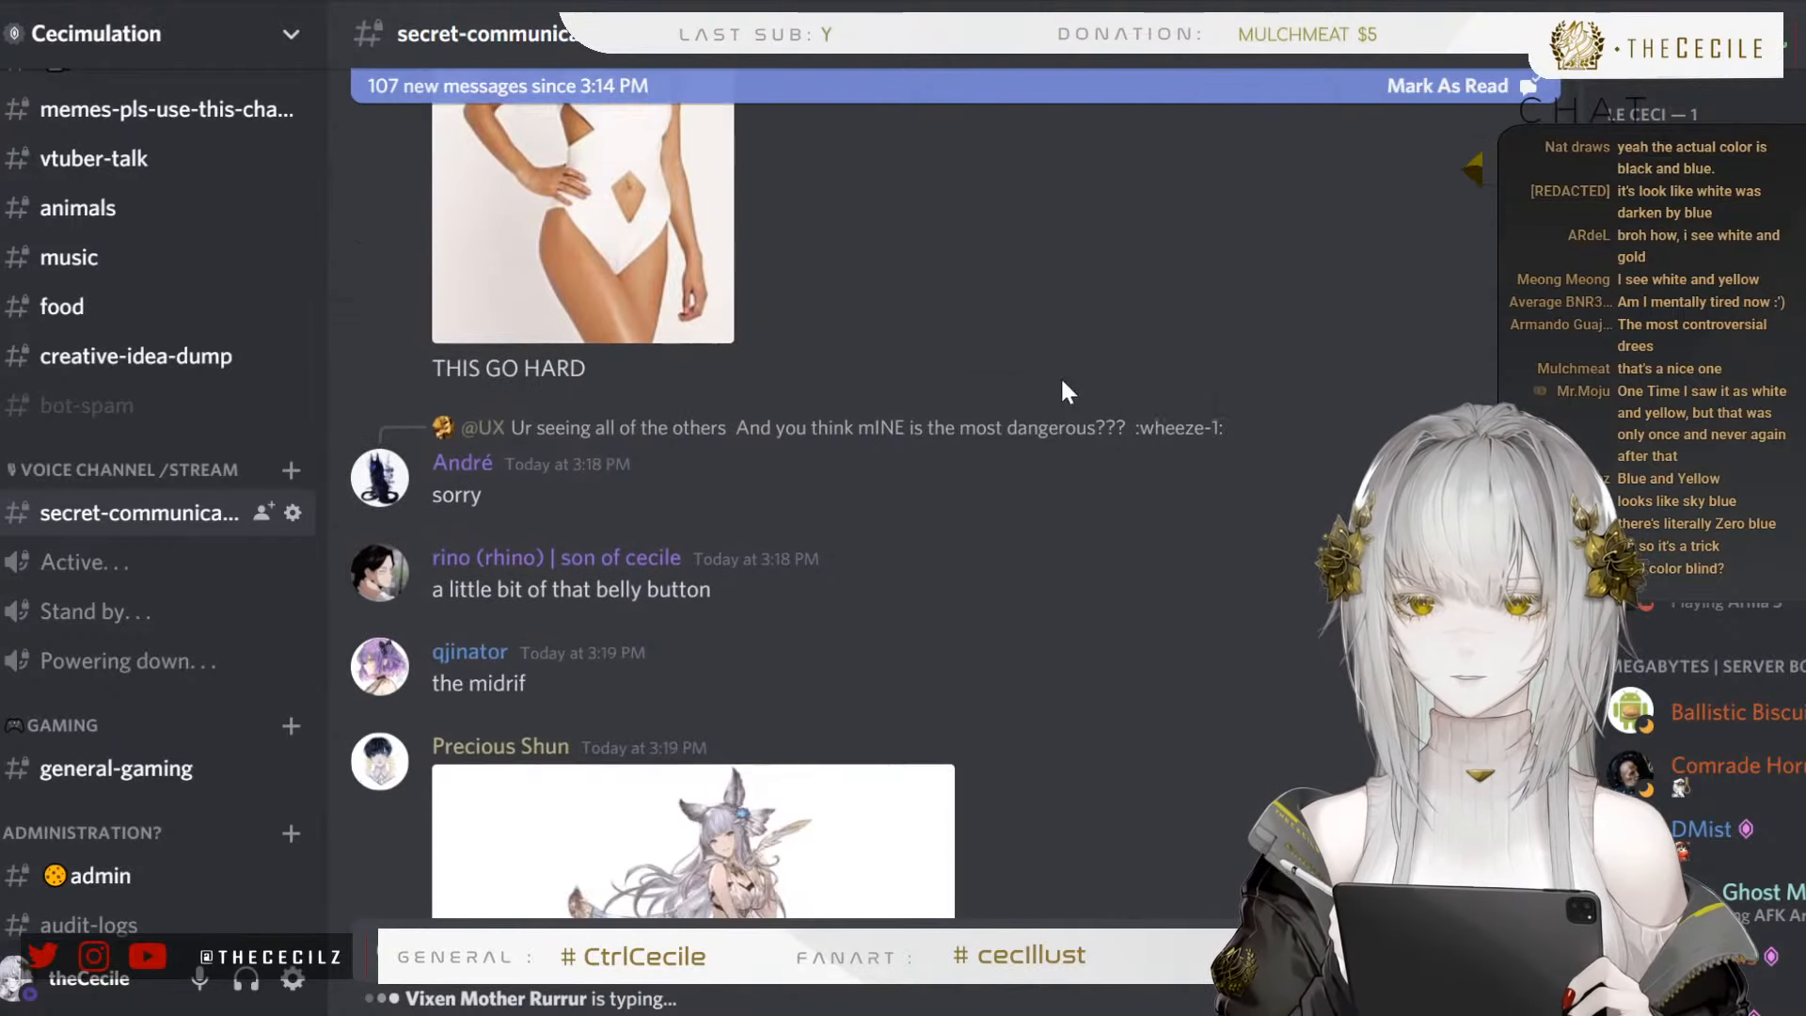
{"action": "scroll", "coordinate": [1063, 381], "scroll_direction": "down", "scroll_amount": 5}
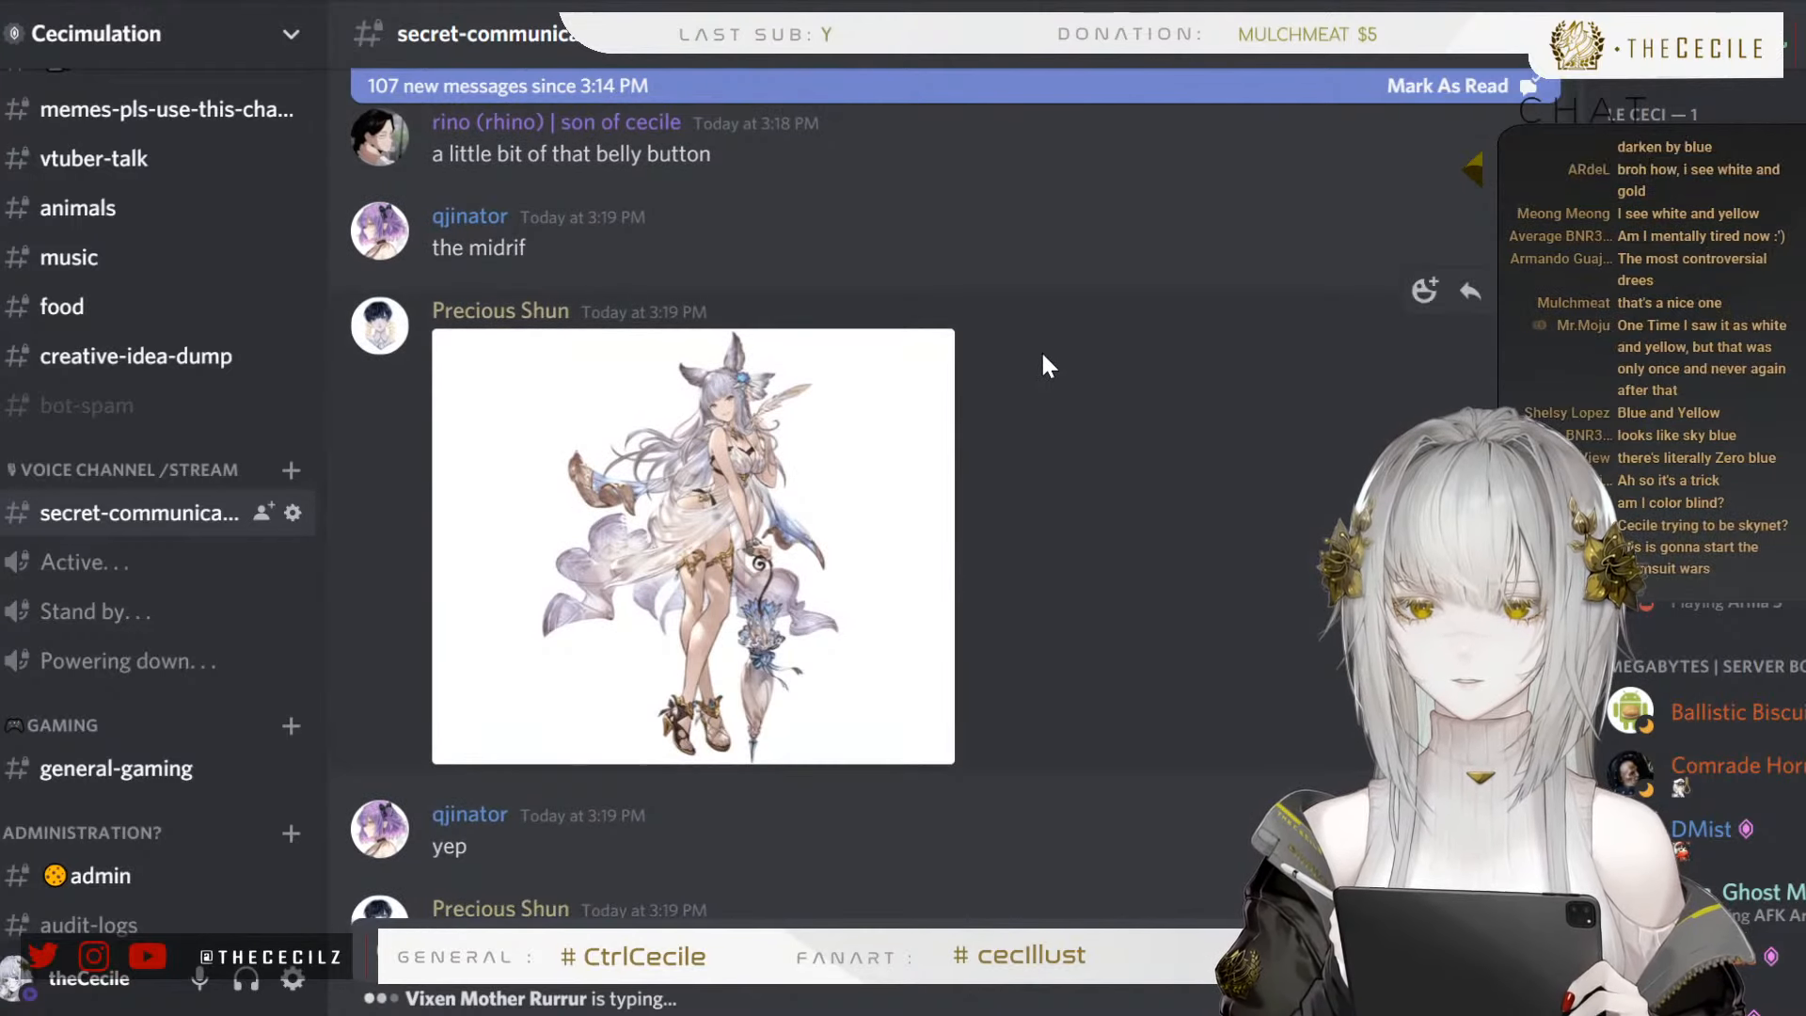
{"action": "scroll", "coordinate": [894, 322], "scroll_direction": "down", "scroll_amount": 3}
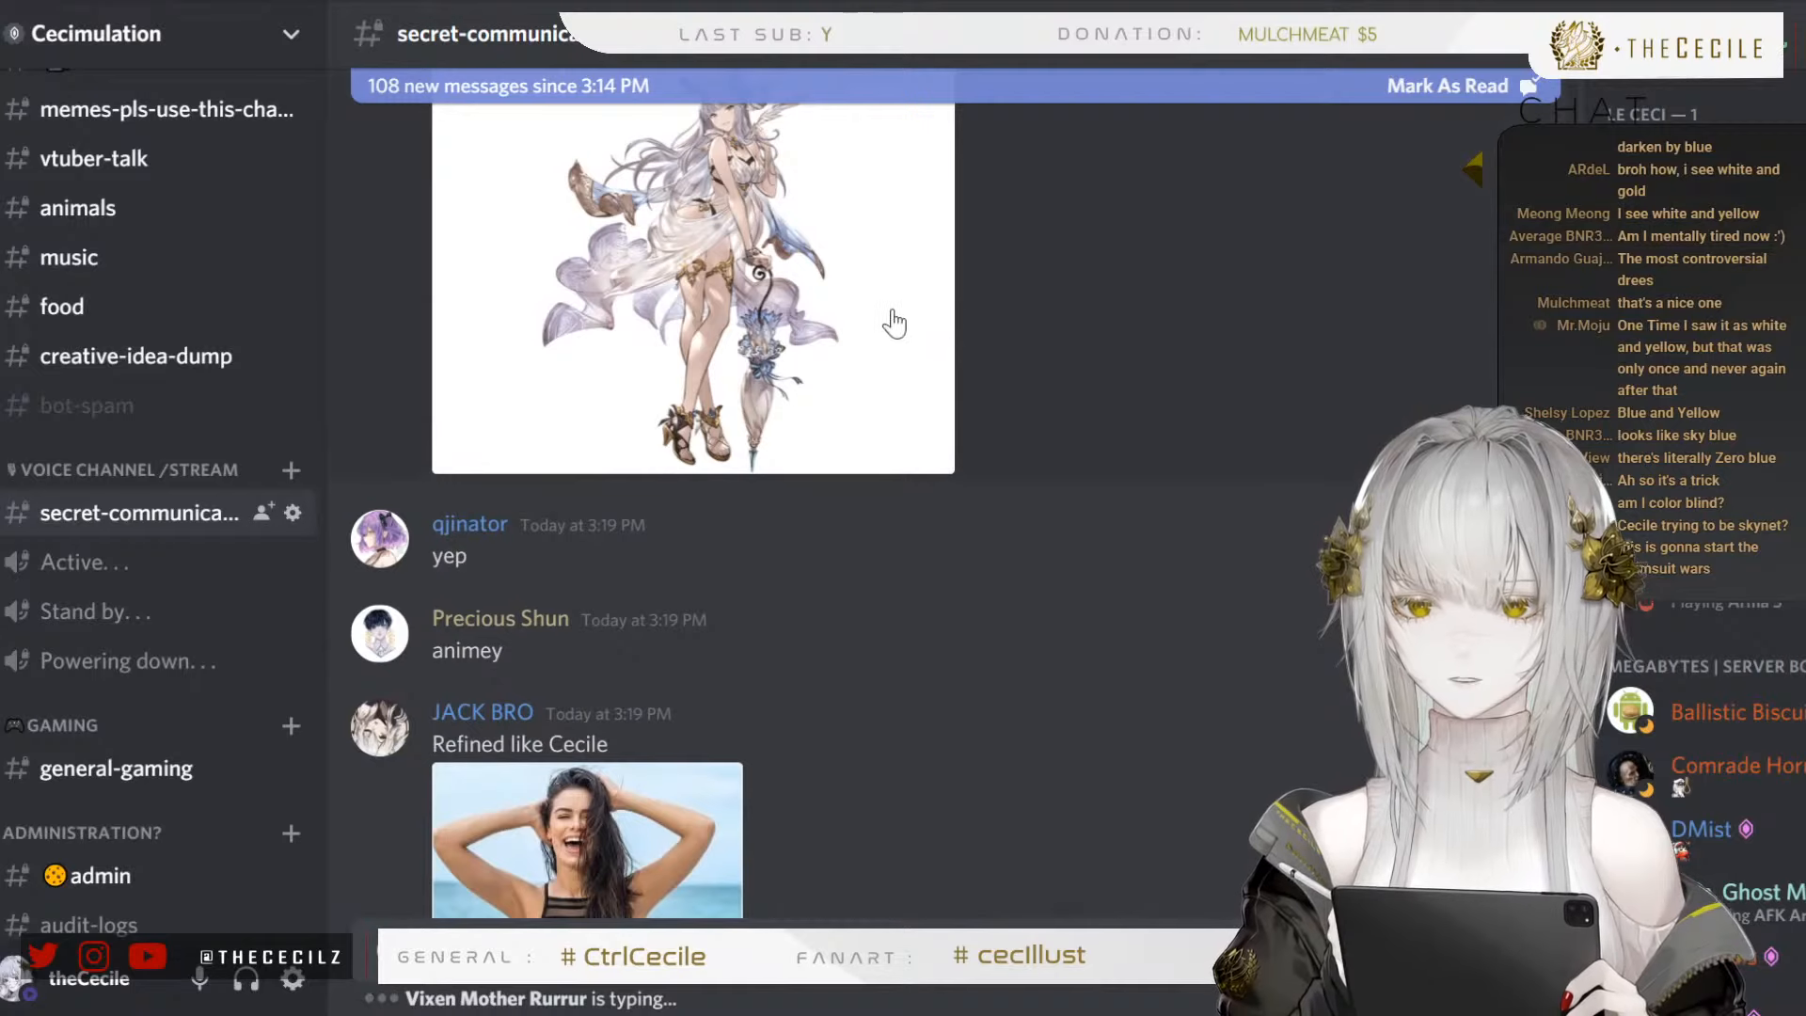
{"action": "scroll", "coordinate": [894, 323], "scroll_direction": "up", "scroll_amount": 2}
{"action": "left_click", "coordinate": [774, 333]}
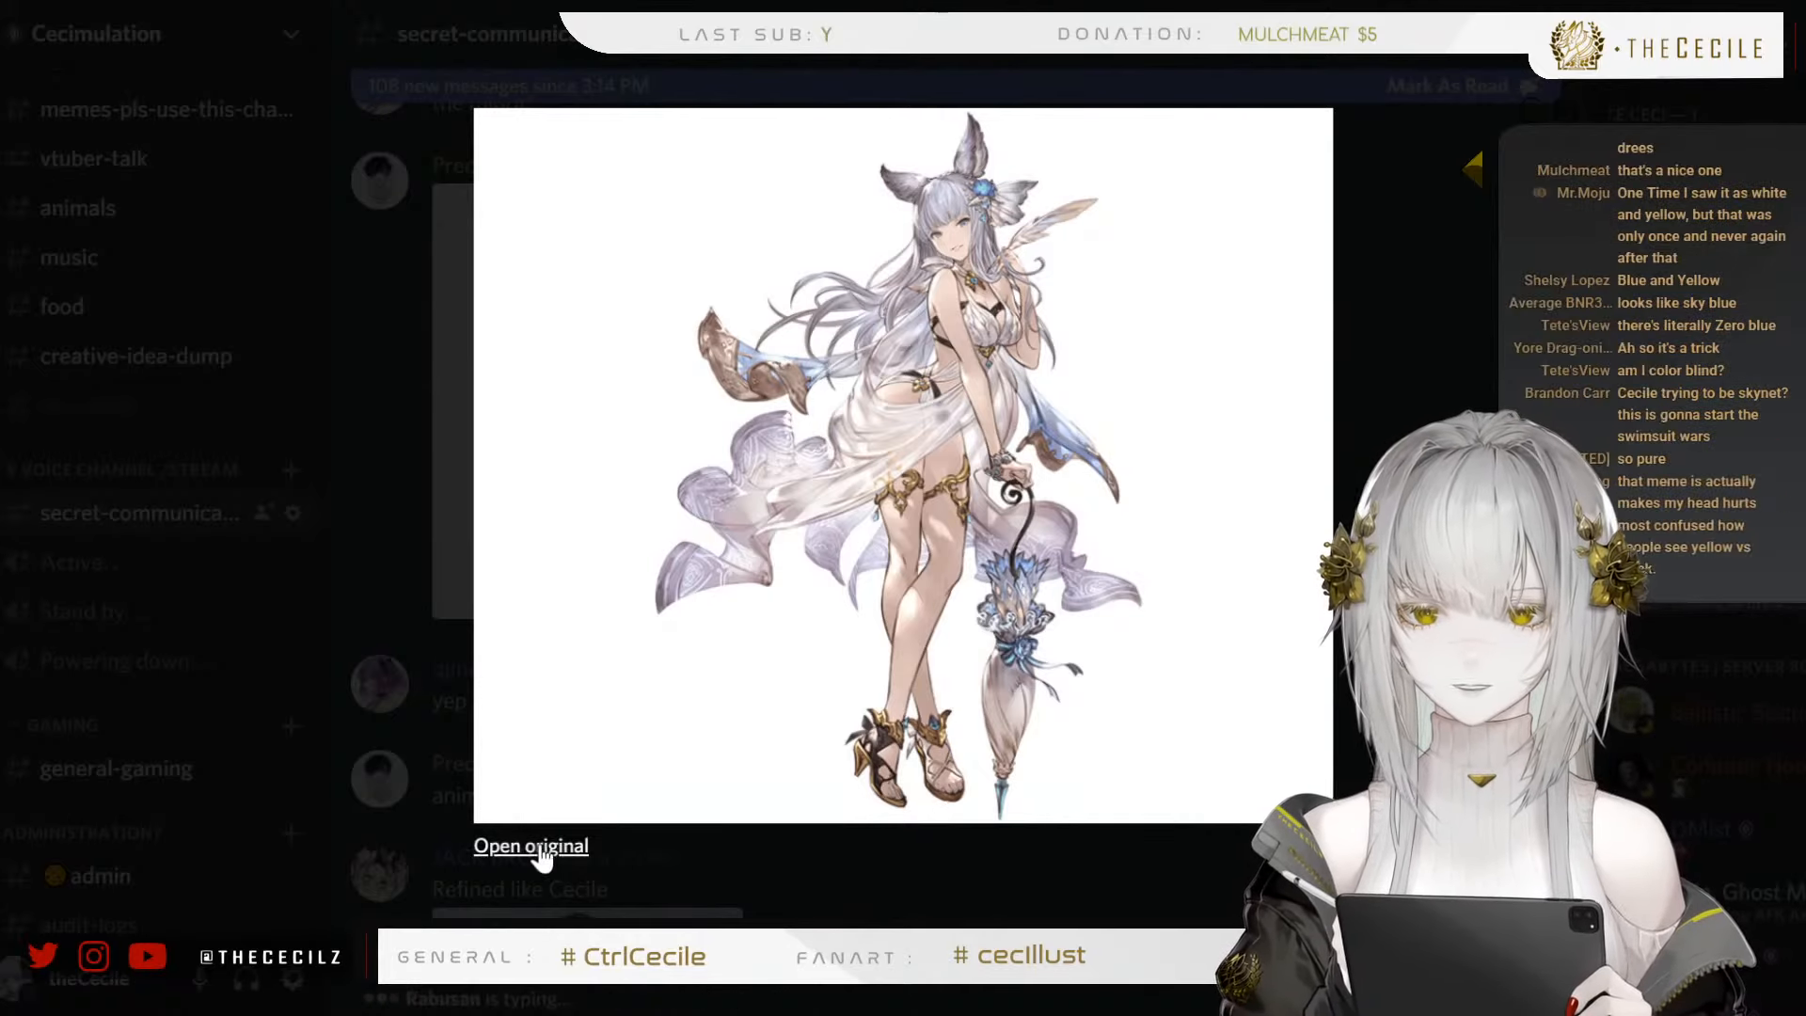
{"action": "left_click", "coordinate": [759, 863]}
Browse the following swimsuit suggestions, return to the navy crossed-halter one-piece with the front cutout and view its photo enlarged
{"action": "scroll", "coordinate": [782, 521], "scroll_direction": "down", "scroll_amount": 10}
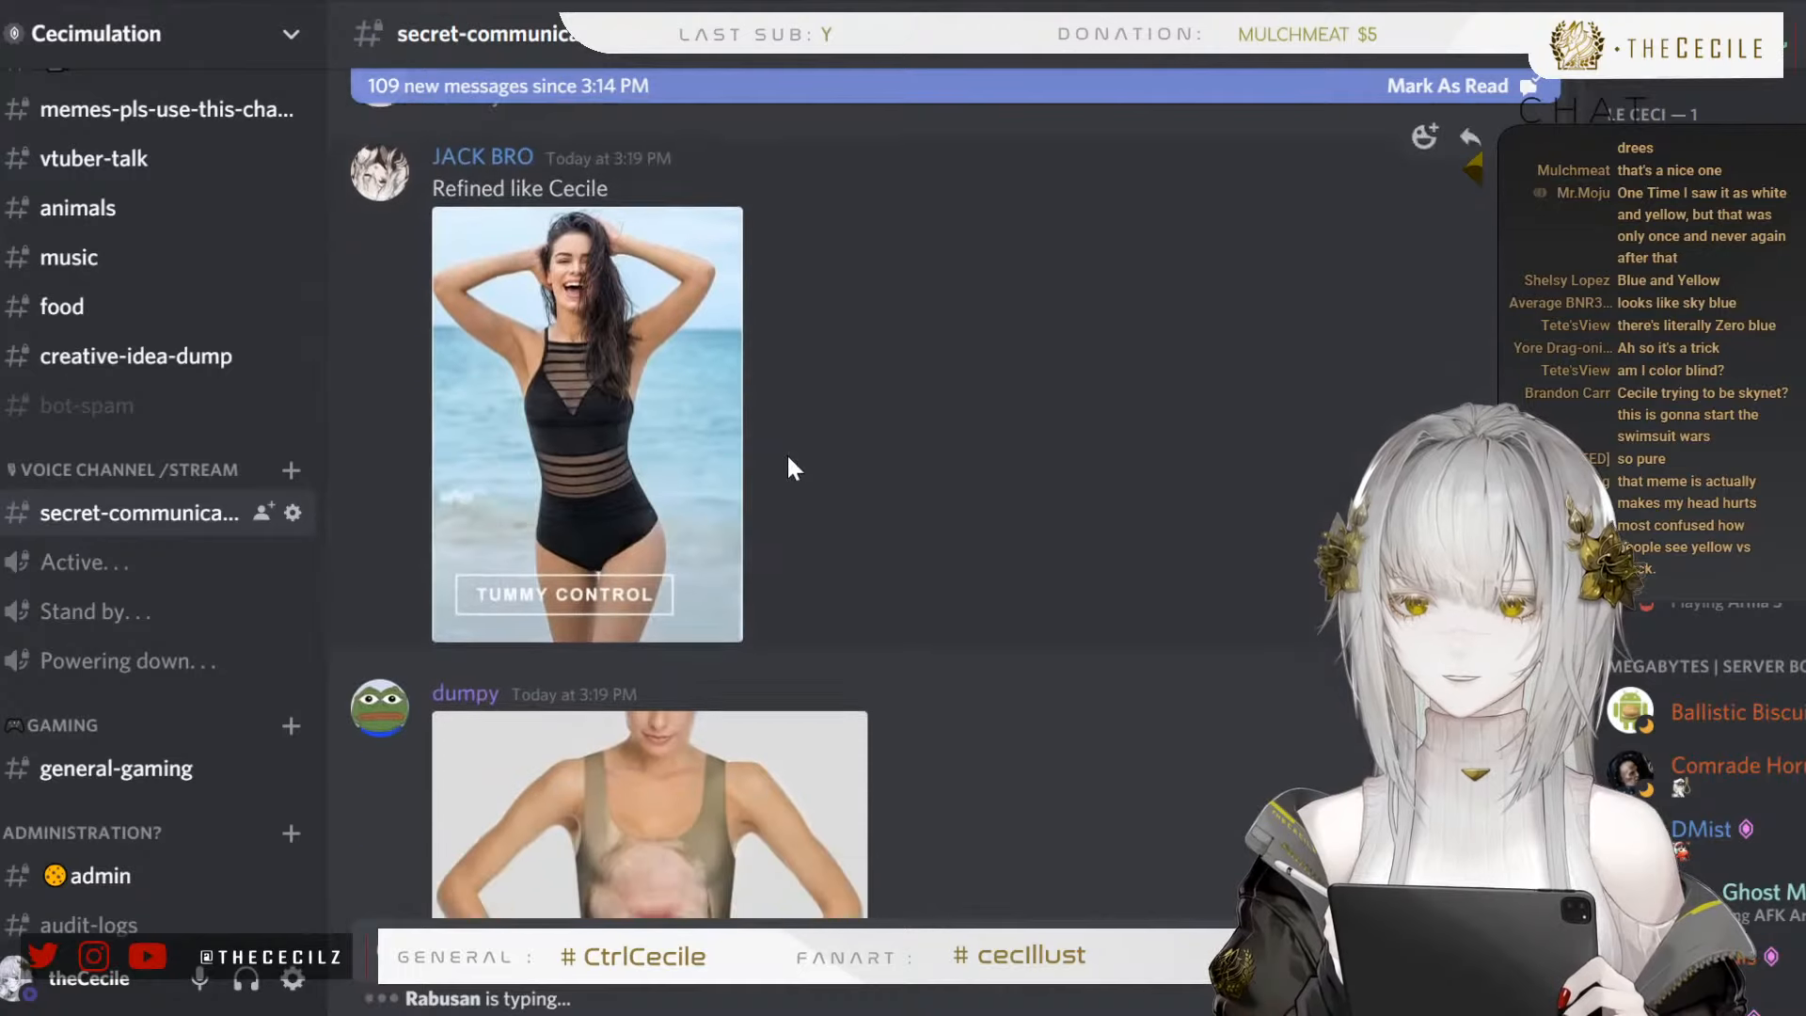
{"action": "scroll", "coordinate": [788, 455], "scroll_direction": "down", "scroll_amount": 5}
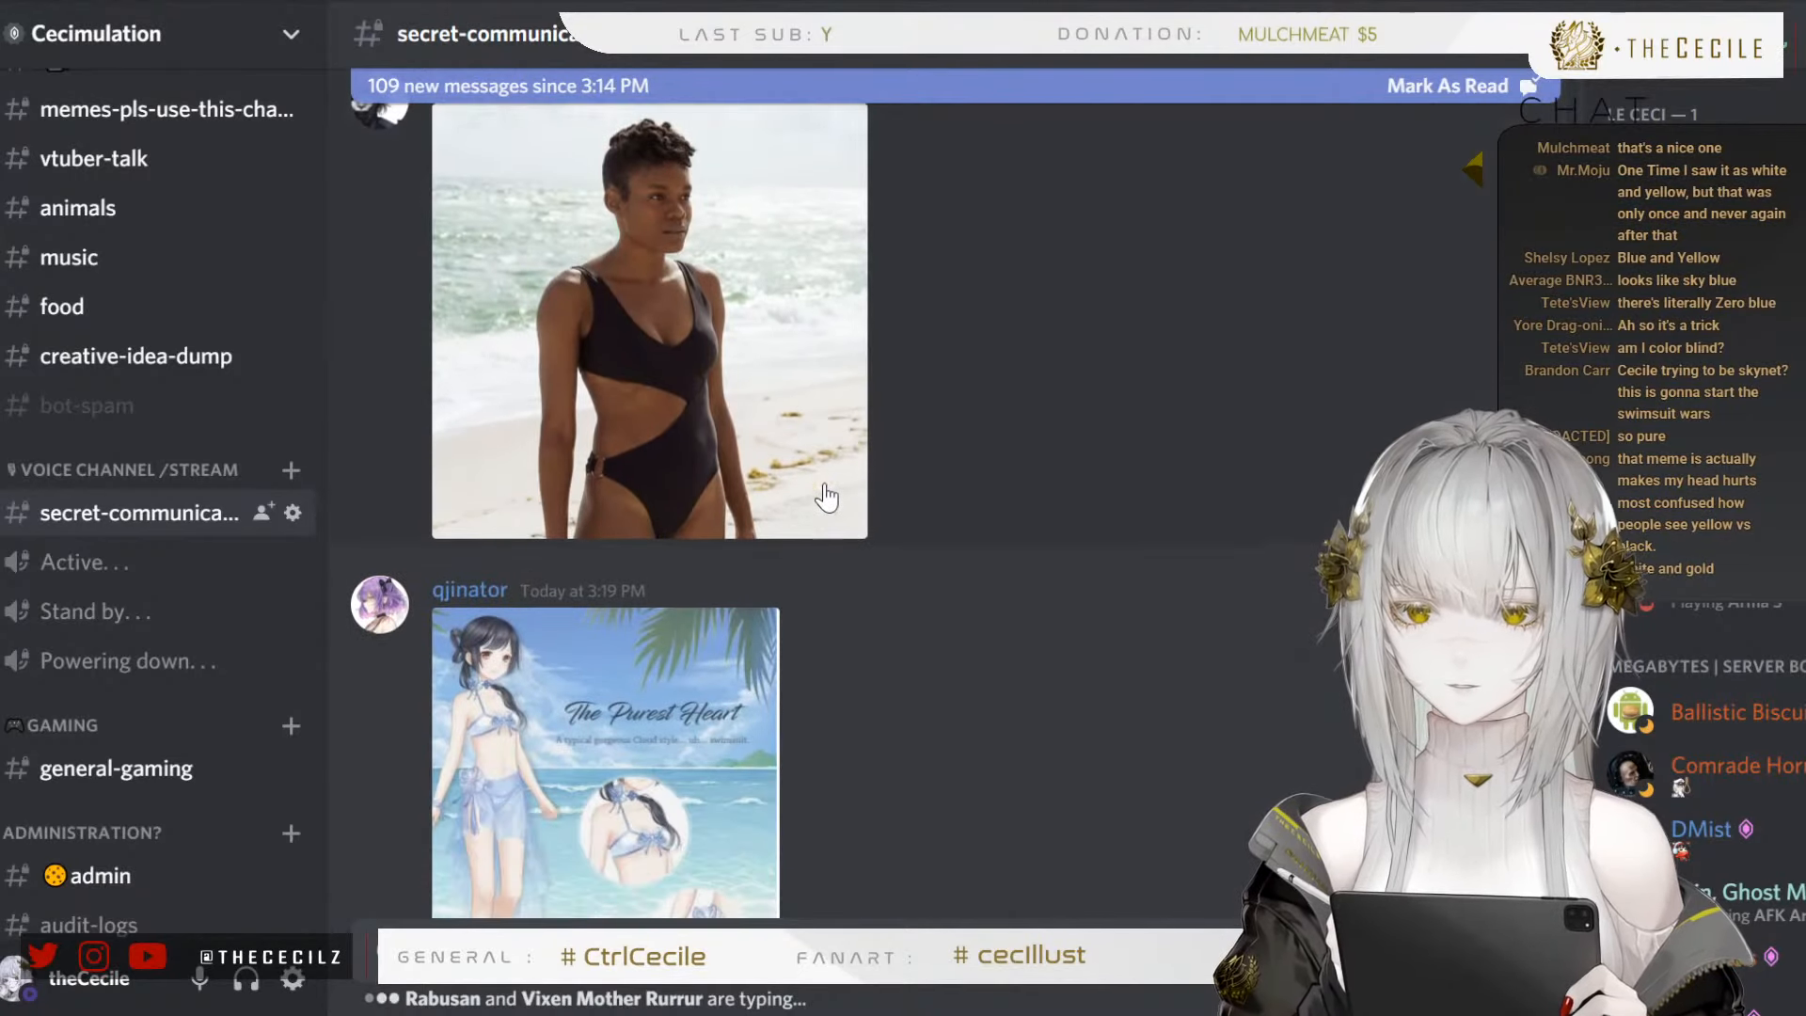
{"action": "scroll", "coordinate": [859, 457], "scroll_direction": "down", "scroll_amount": 12}
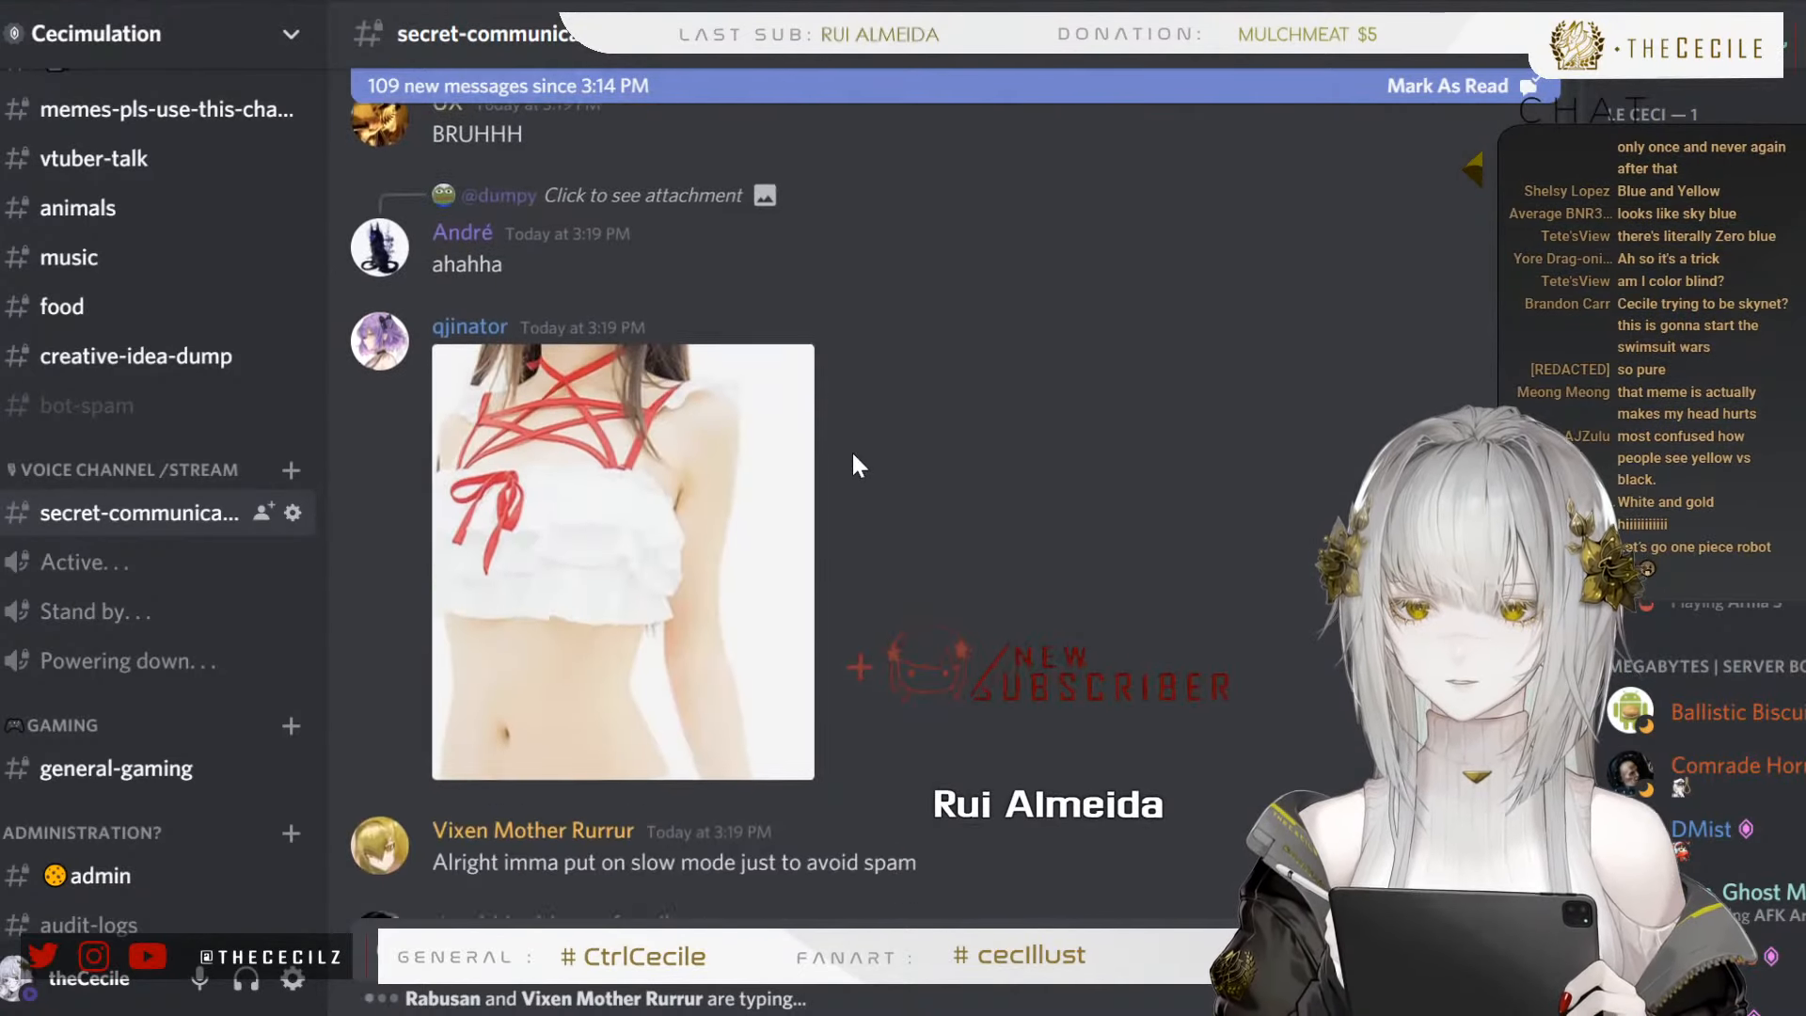
{"action": "scroll", "coordinate": [857, 489], "scroll_direction": "down", "scroll_amount": 8}
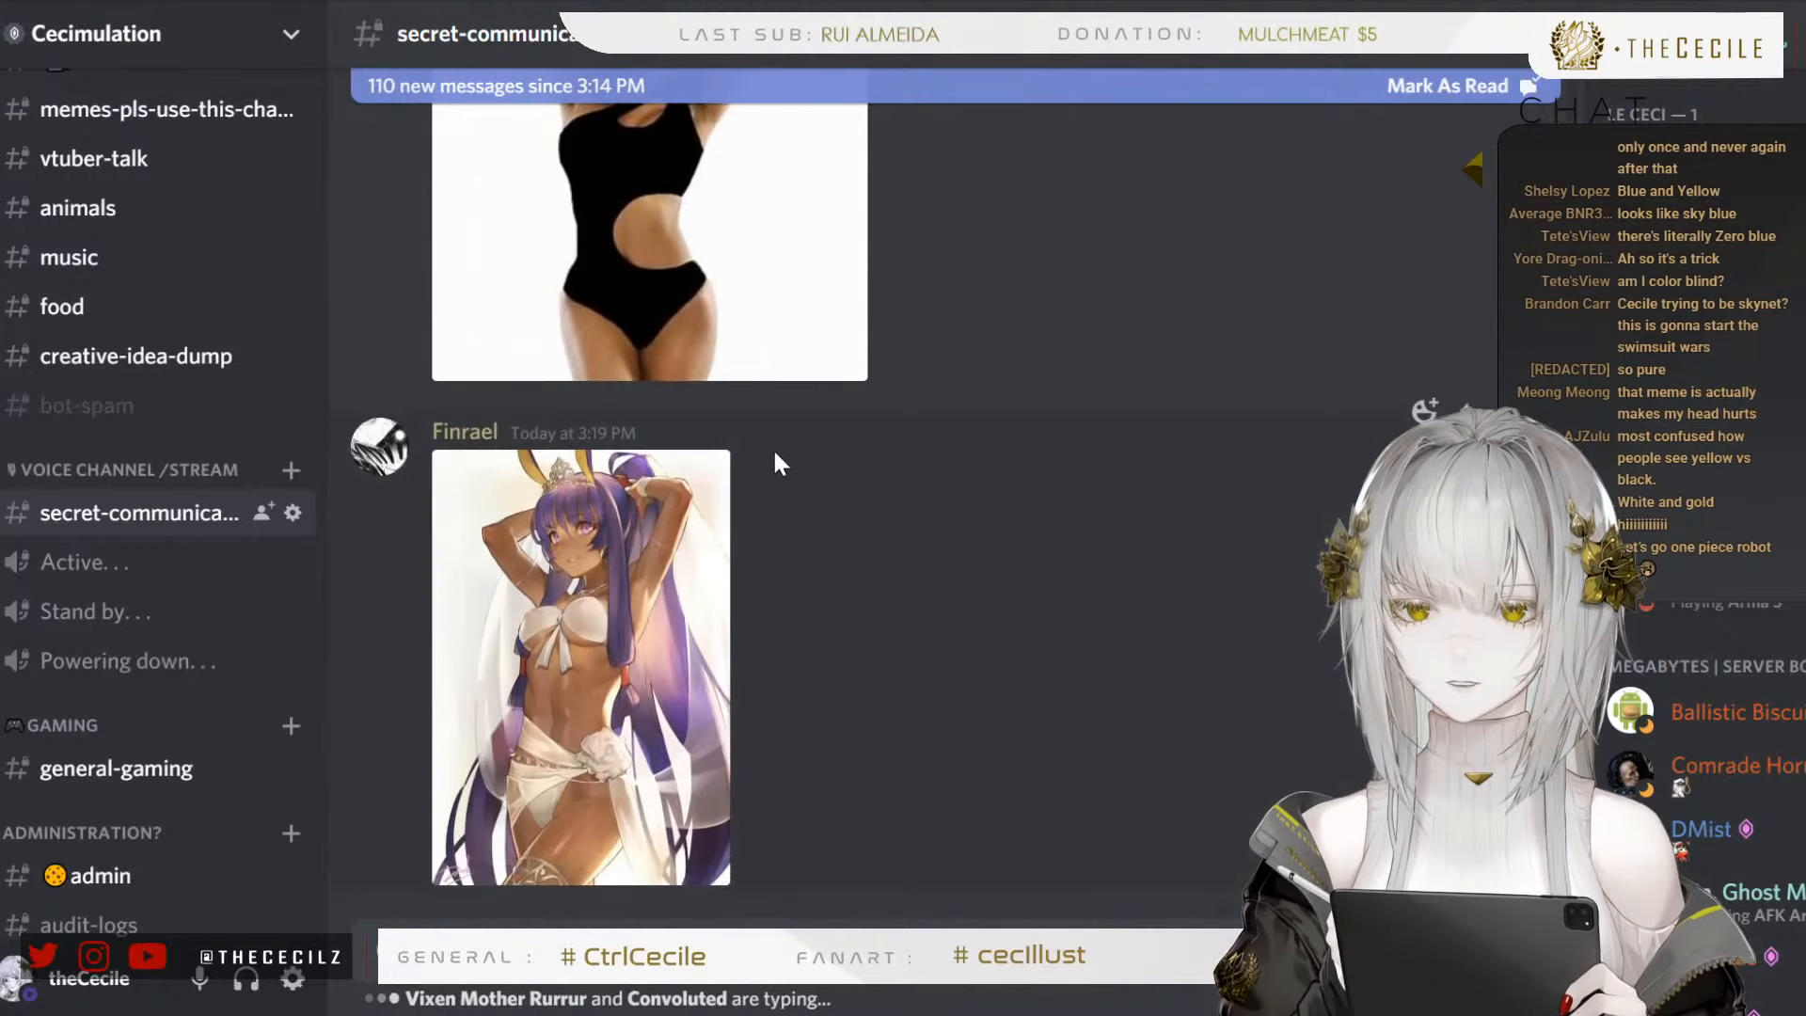
{"action": "scroll", "coordinate": [801, 435], "scroll_direction": "down", "scroll_amount": 10}
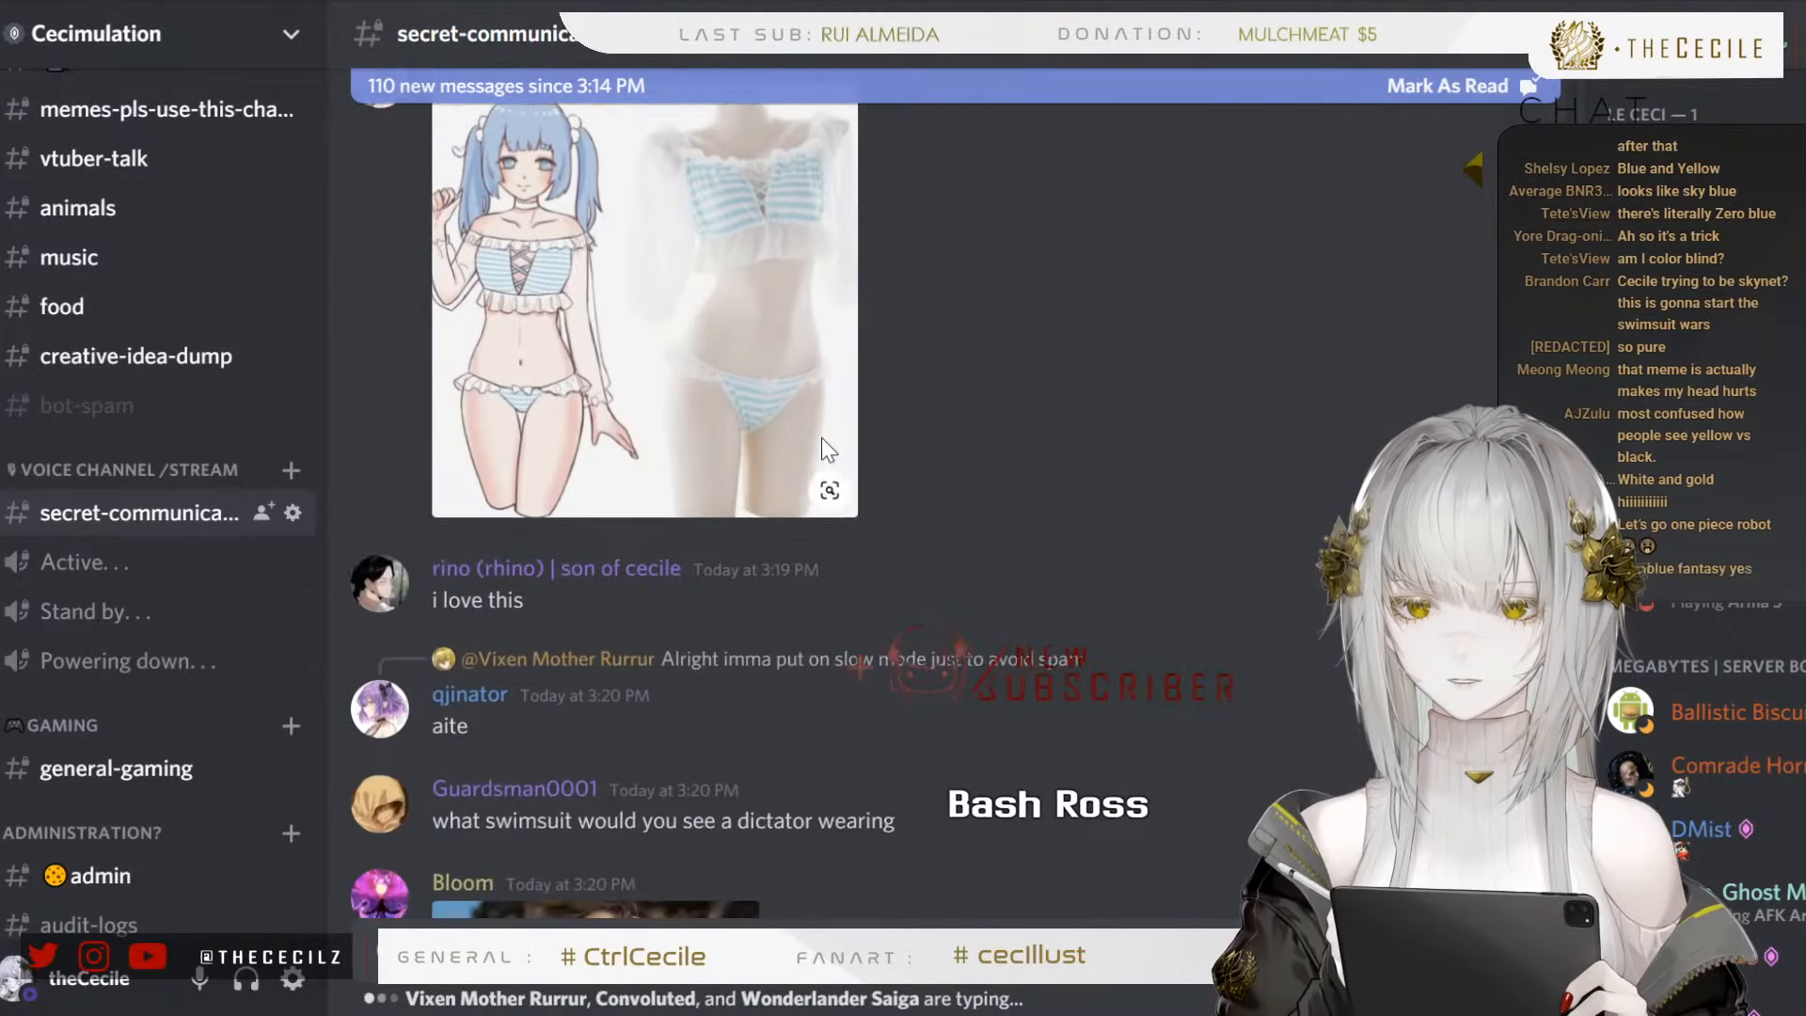
{"action": "scroll", "coordinate": [798, 414], "scroll_direction": "down", "scroll_amount": 5}
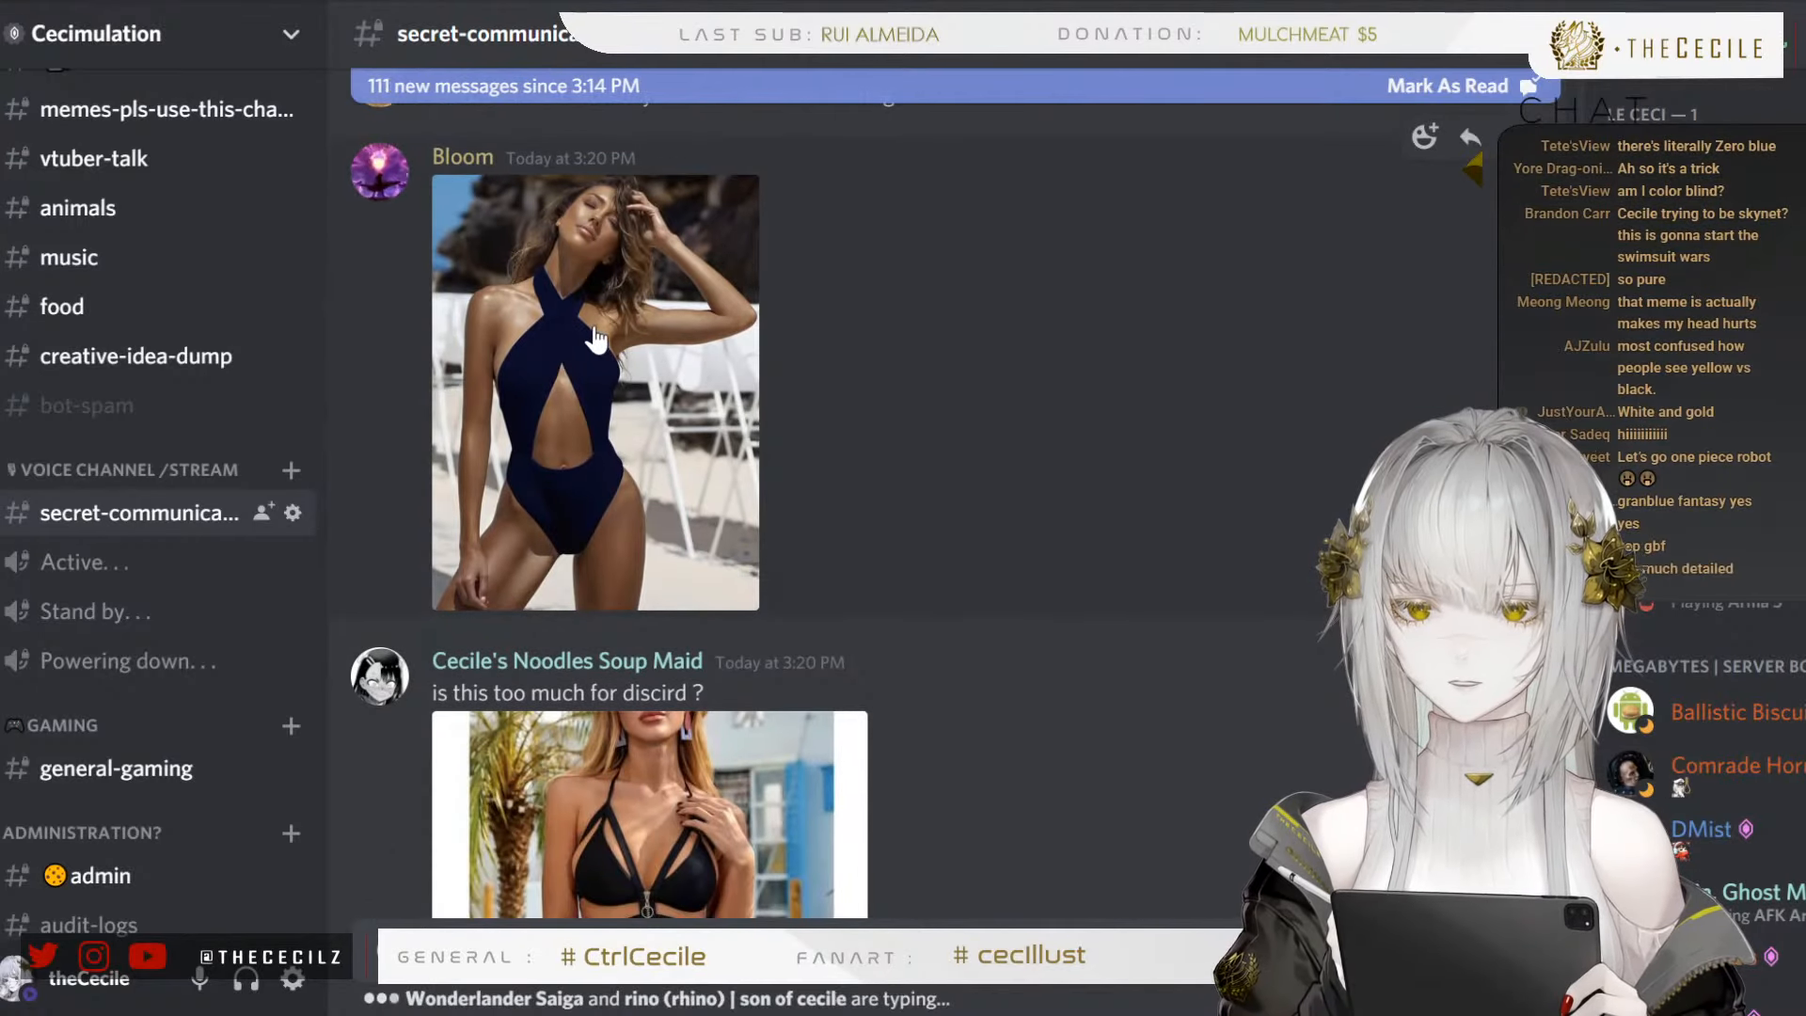
{"action": "scroll", "coordinate": [553, 329], "scroll_direction": "down", "scroll_amount": 1}
{"action": "scroll", "coordinate": [553, 329], "scroll_direction": "down", "scroll_amount": 12}
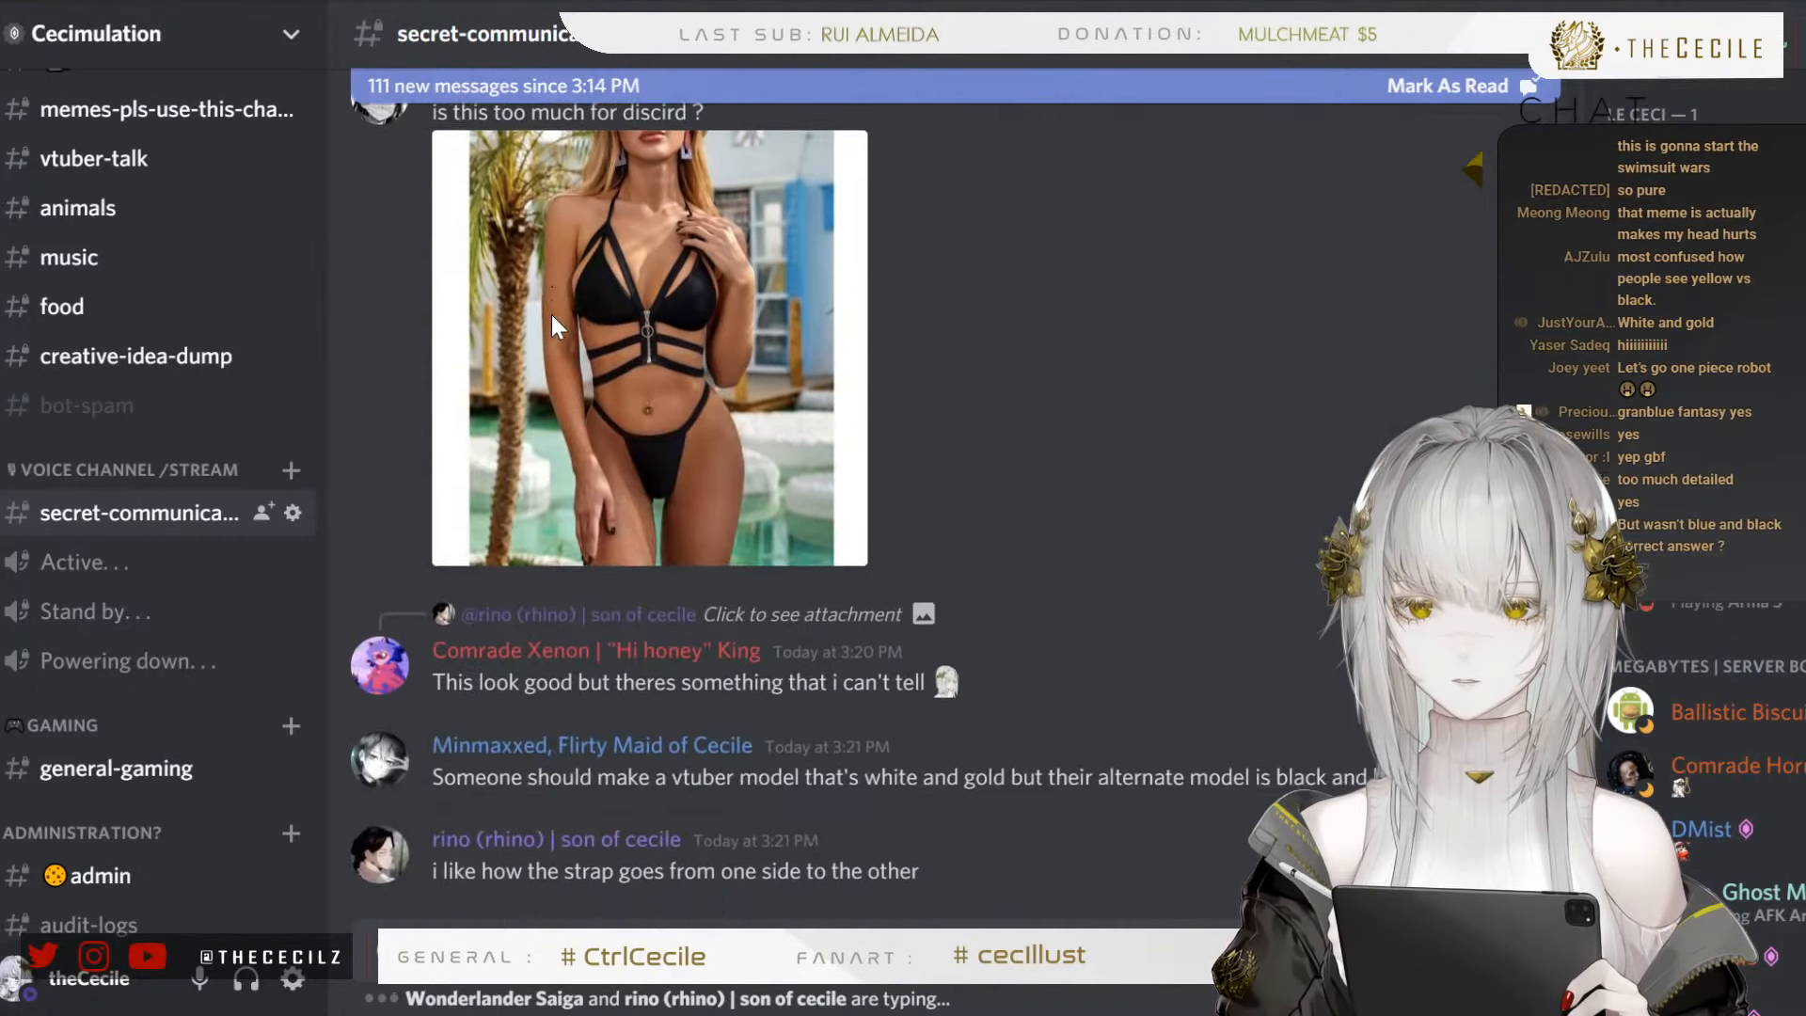
{"action": "scroll", "coordinate": [1060, 476], "scroll_direction": "down", "scroll_amount": 15}
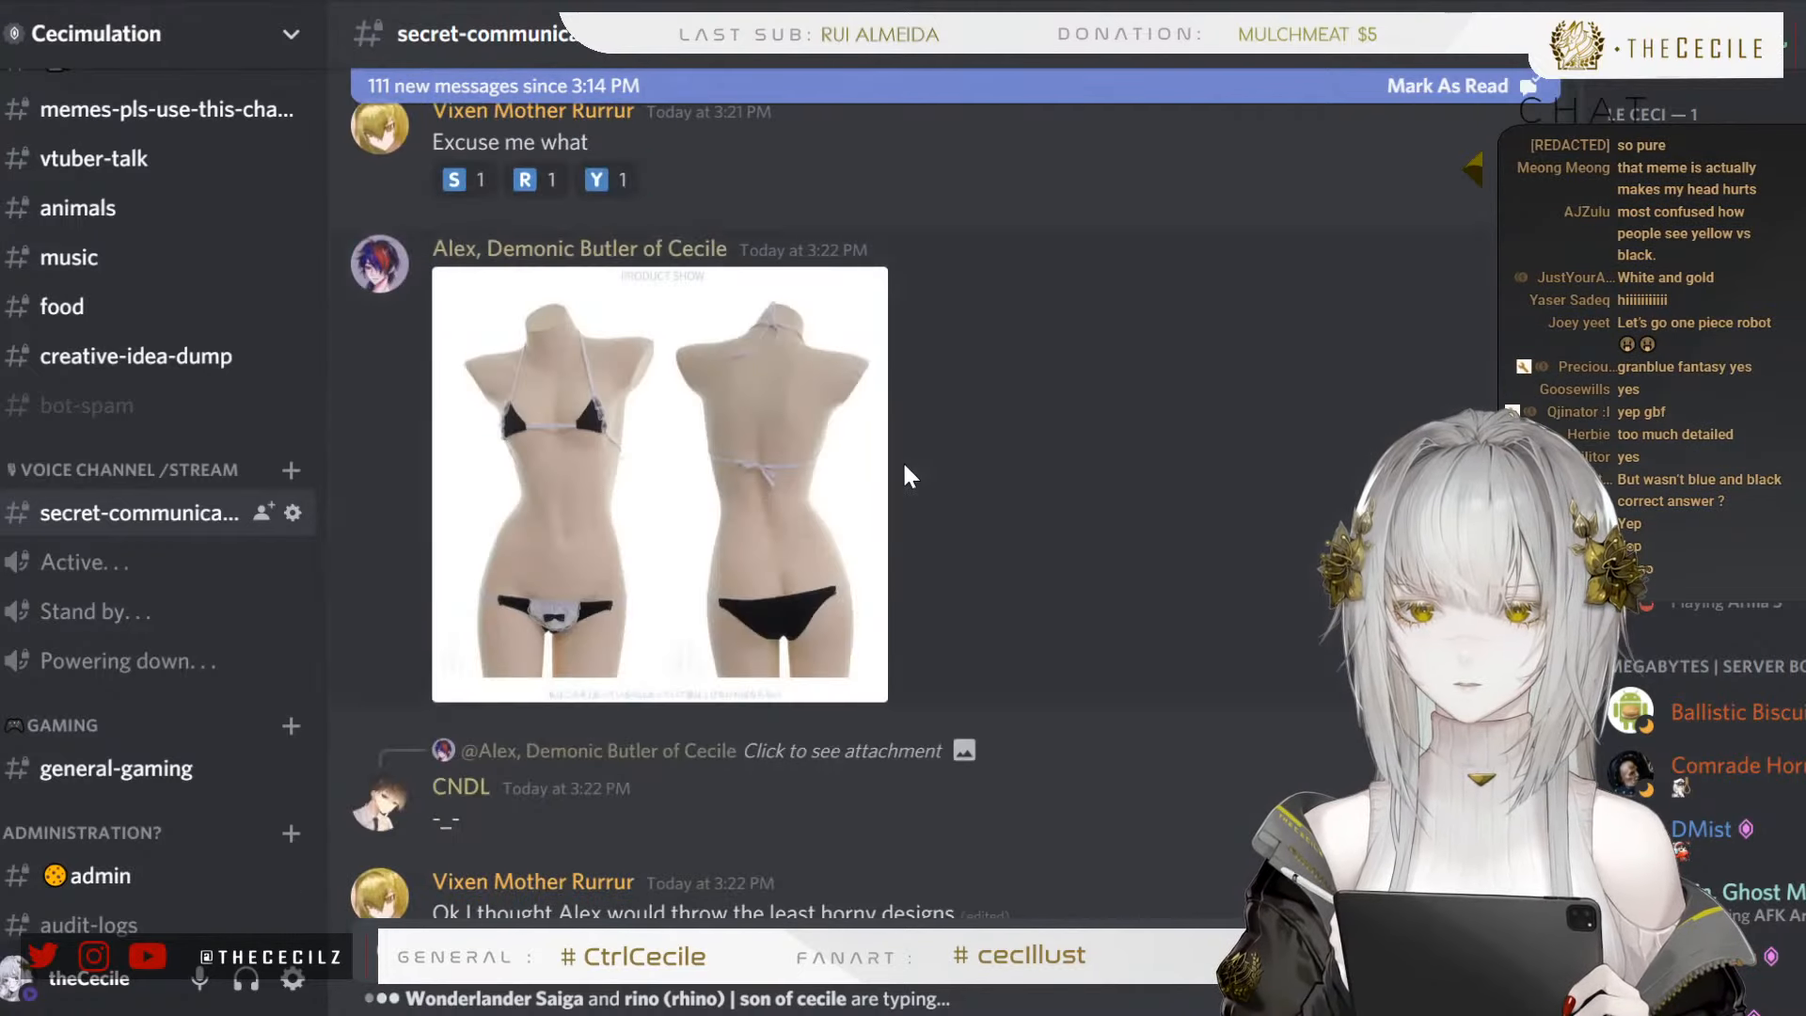
{"action": "scroll", "coordinate": [889, 496], "scroll_direction": "up", "scroll_amount": 15}
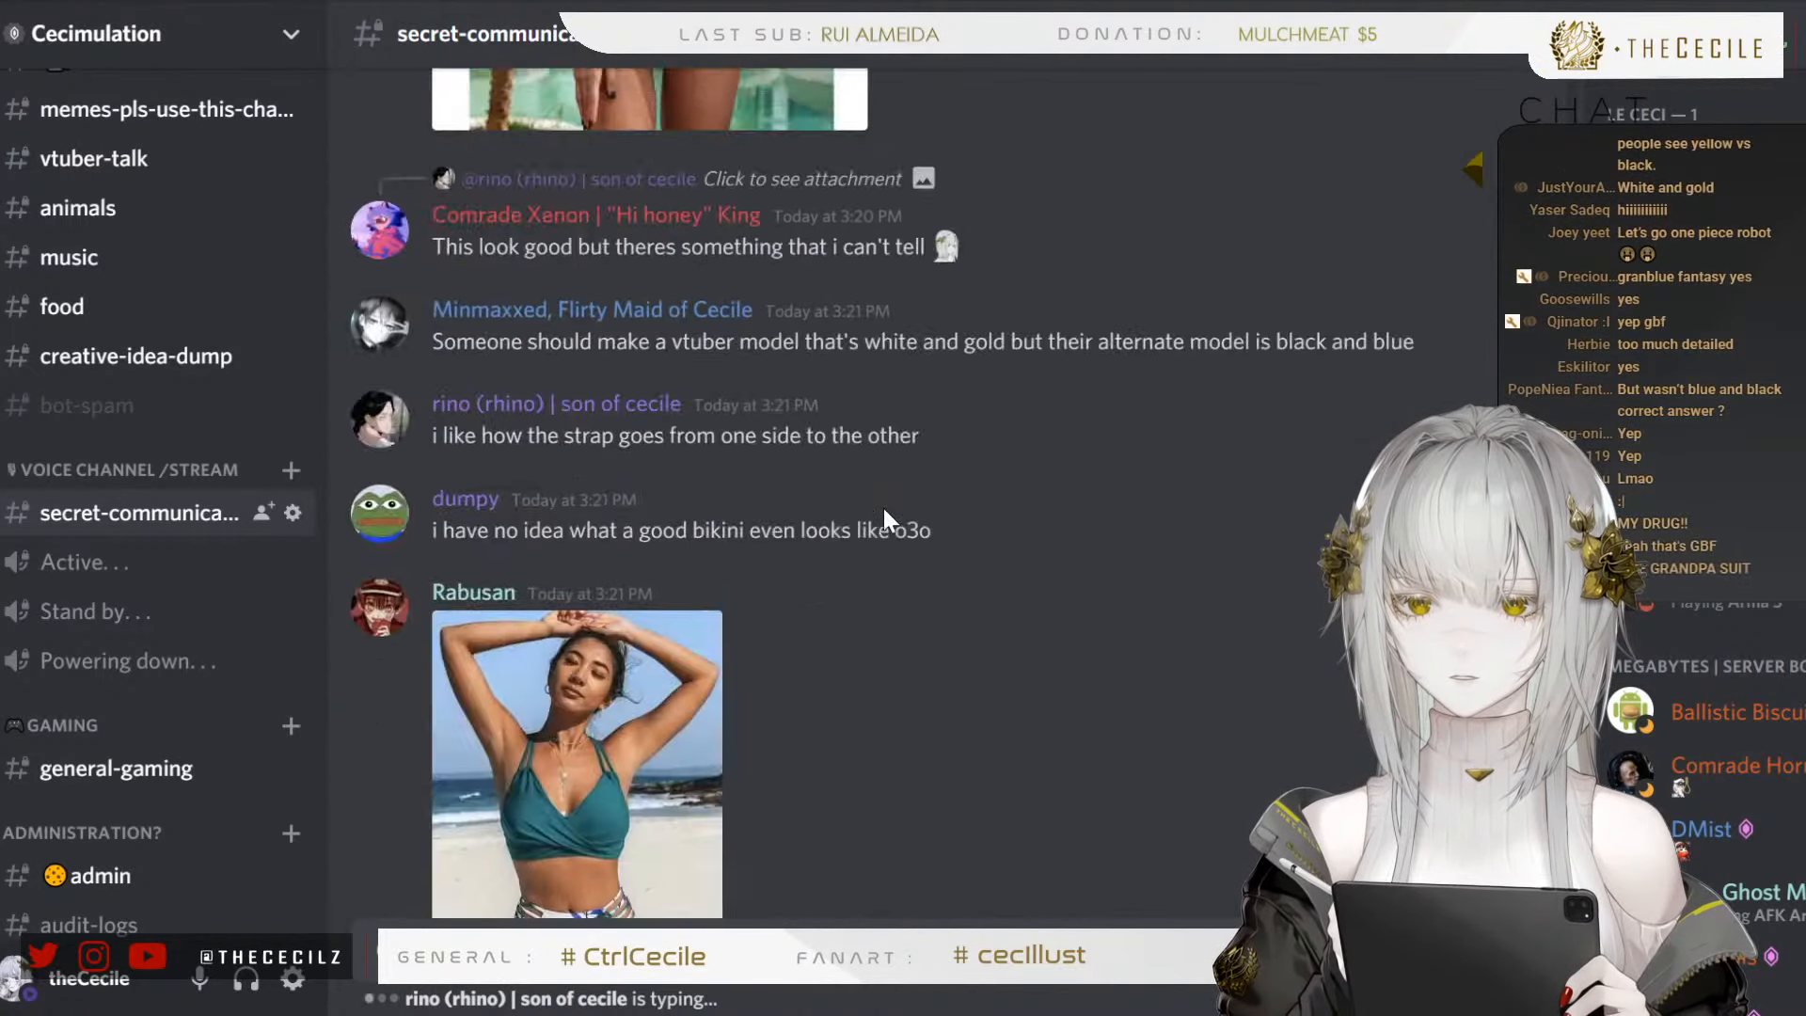
{"action": "scroll", "coordinate": [884, 519], "scroll_direction": "down", "scroll_amount": 4}
{"action": "left_click", "coordinate": [549, 587]}
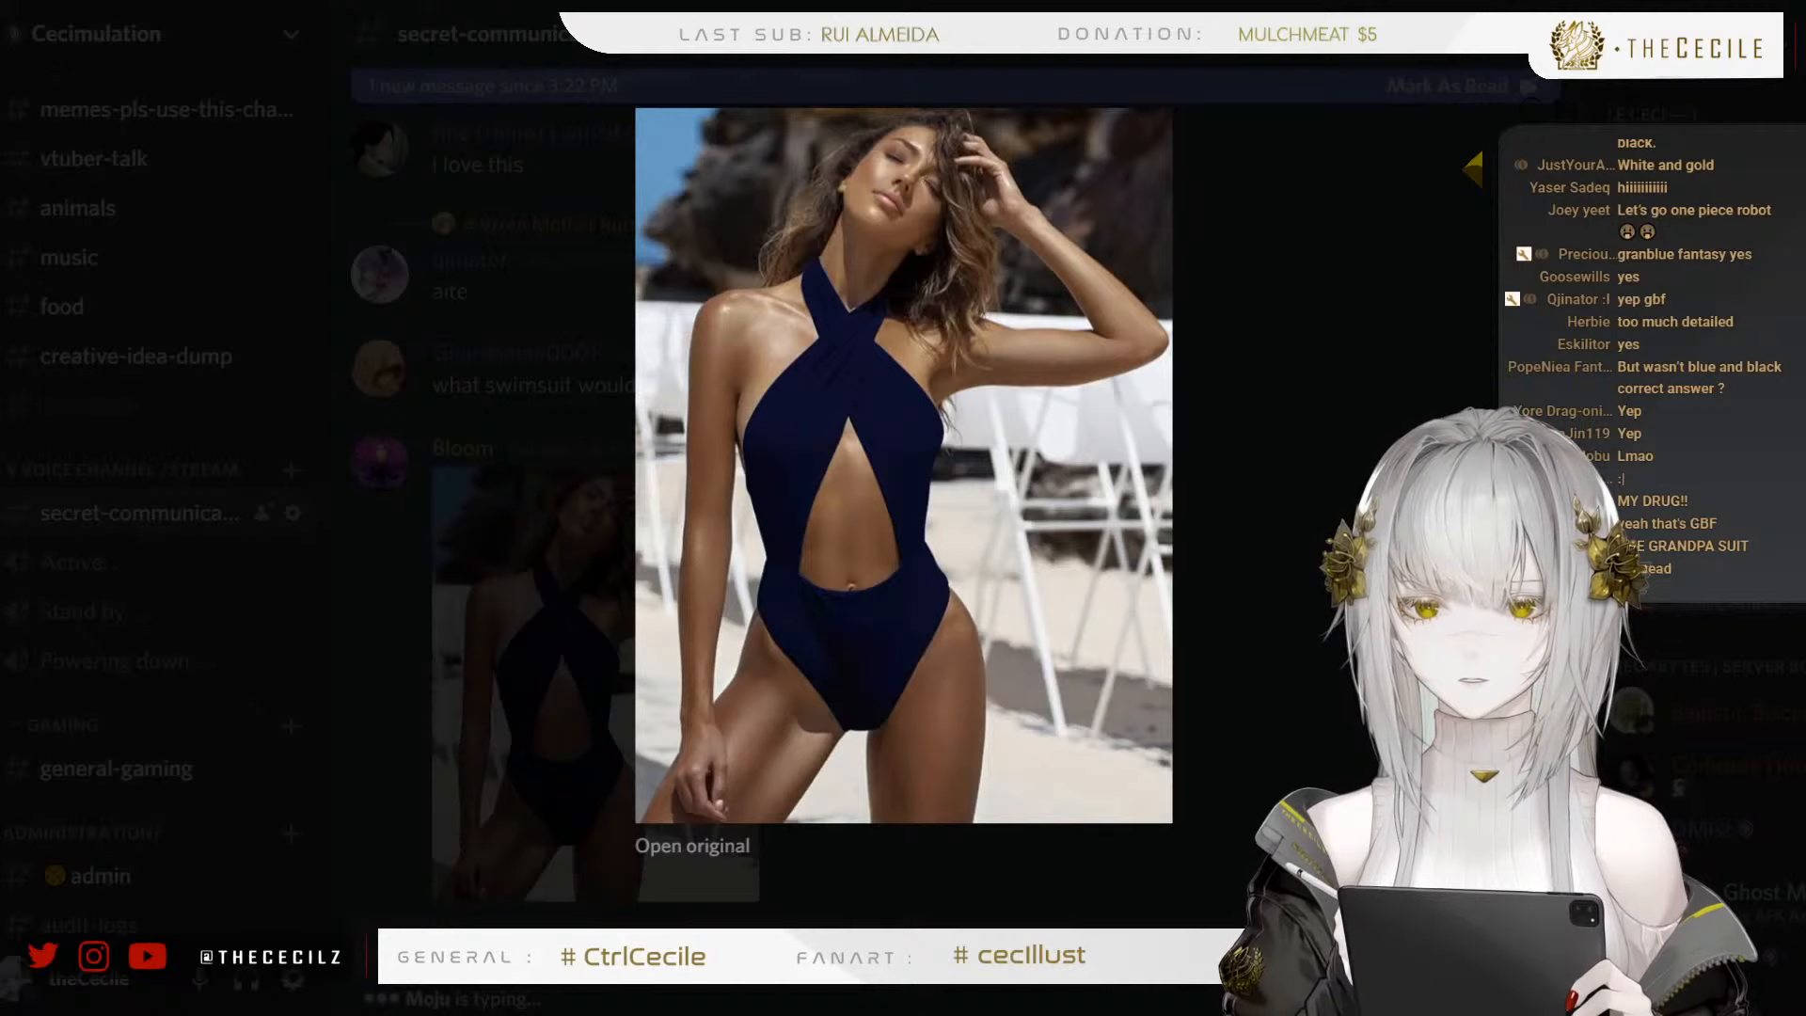
Switch to PaintTool SAI, create a new blank canvas and turn it to landscape orientation
{"action": "key", "text": "alt+Tab"}
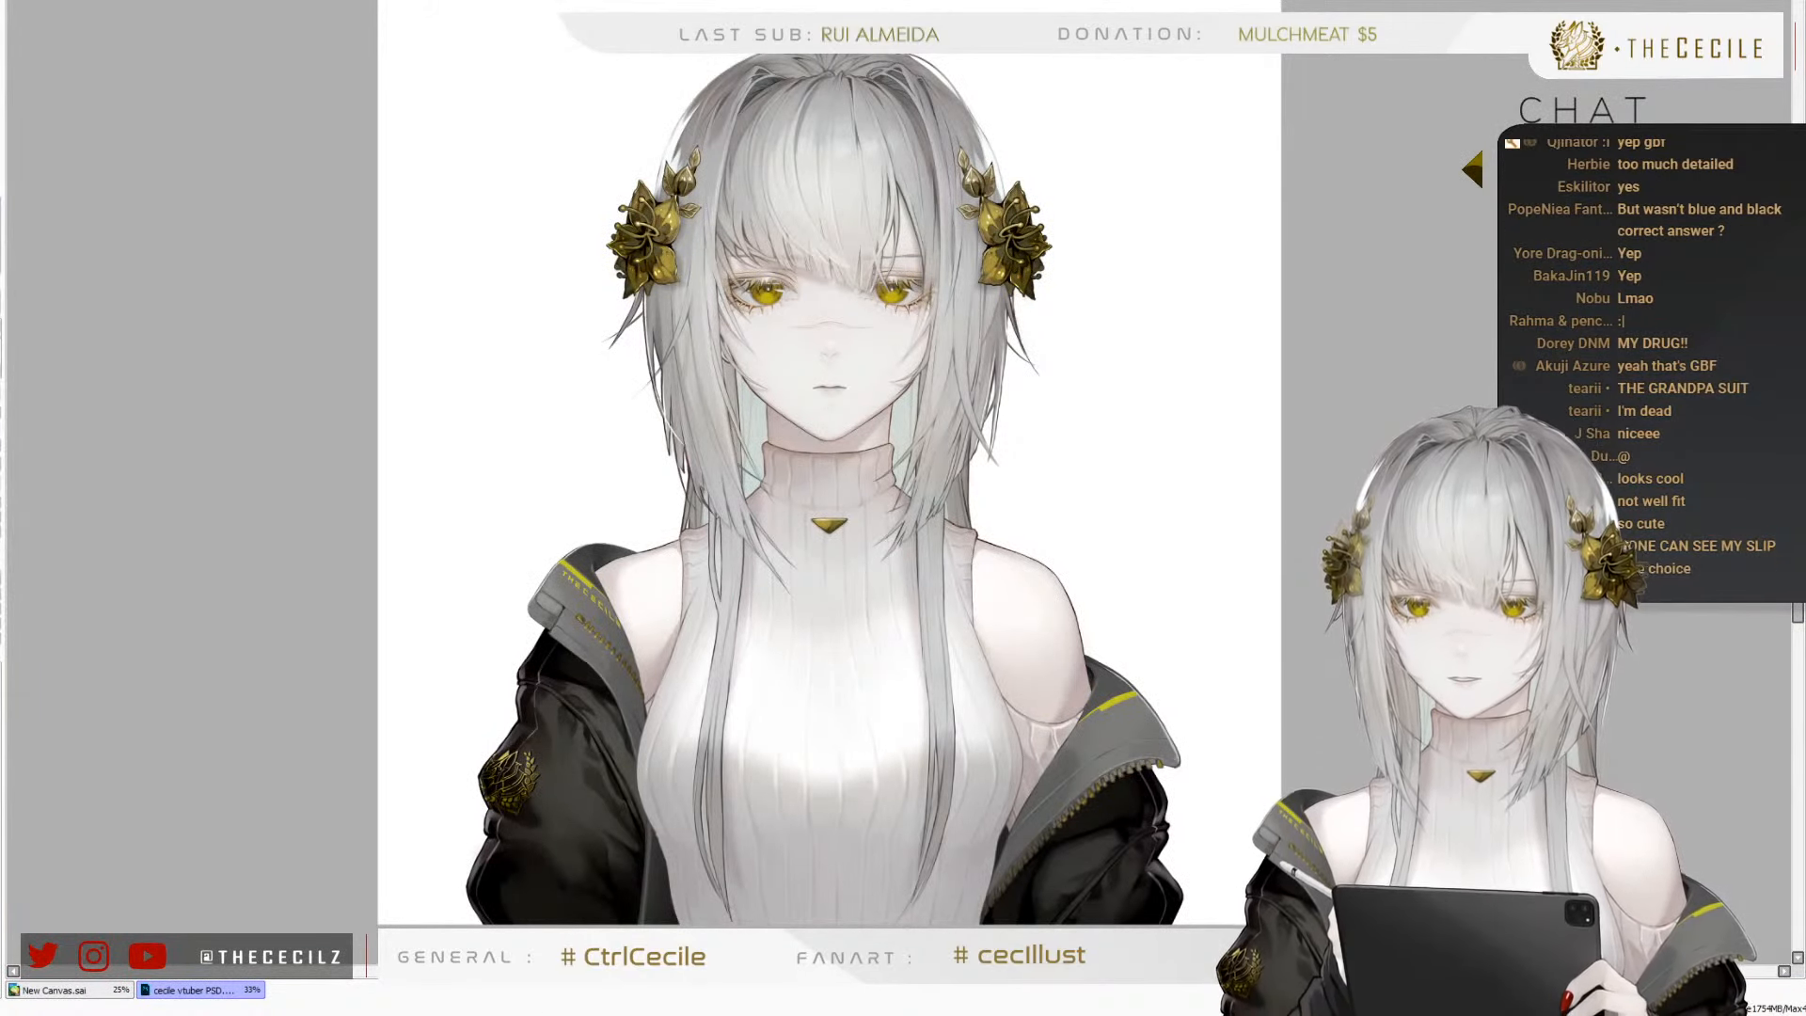
{"action": "key", "text": "Return"}
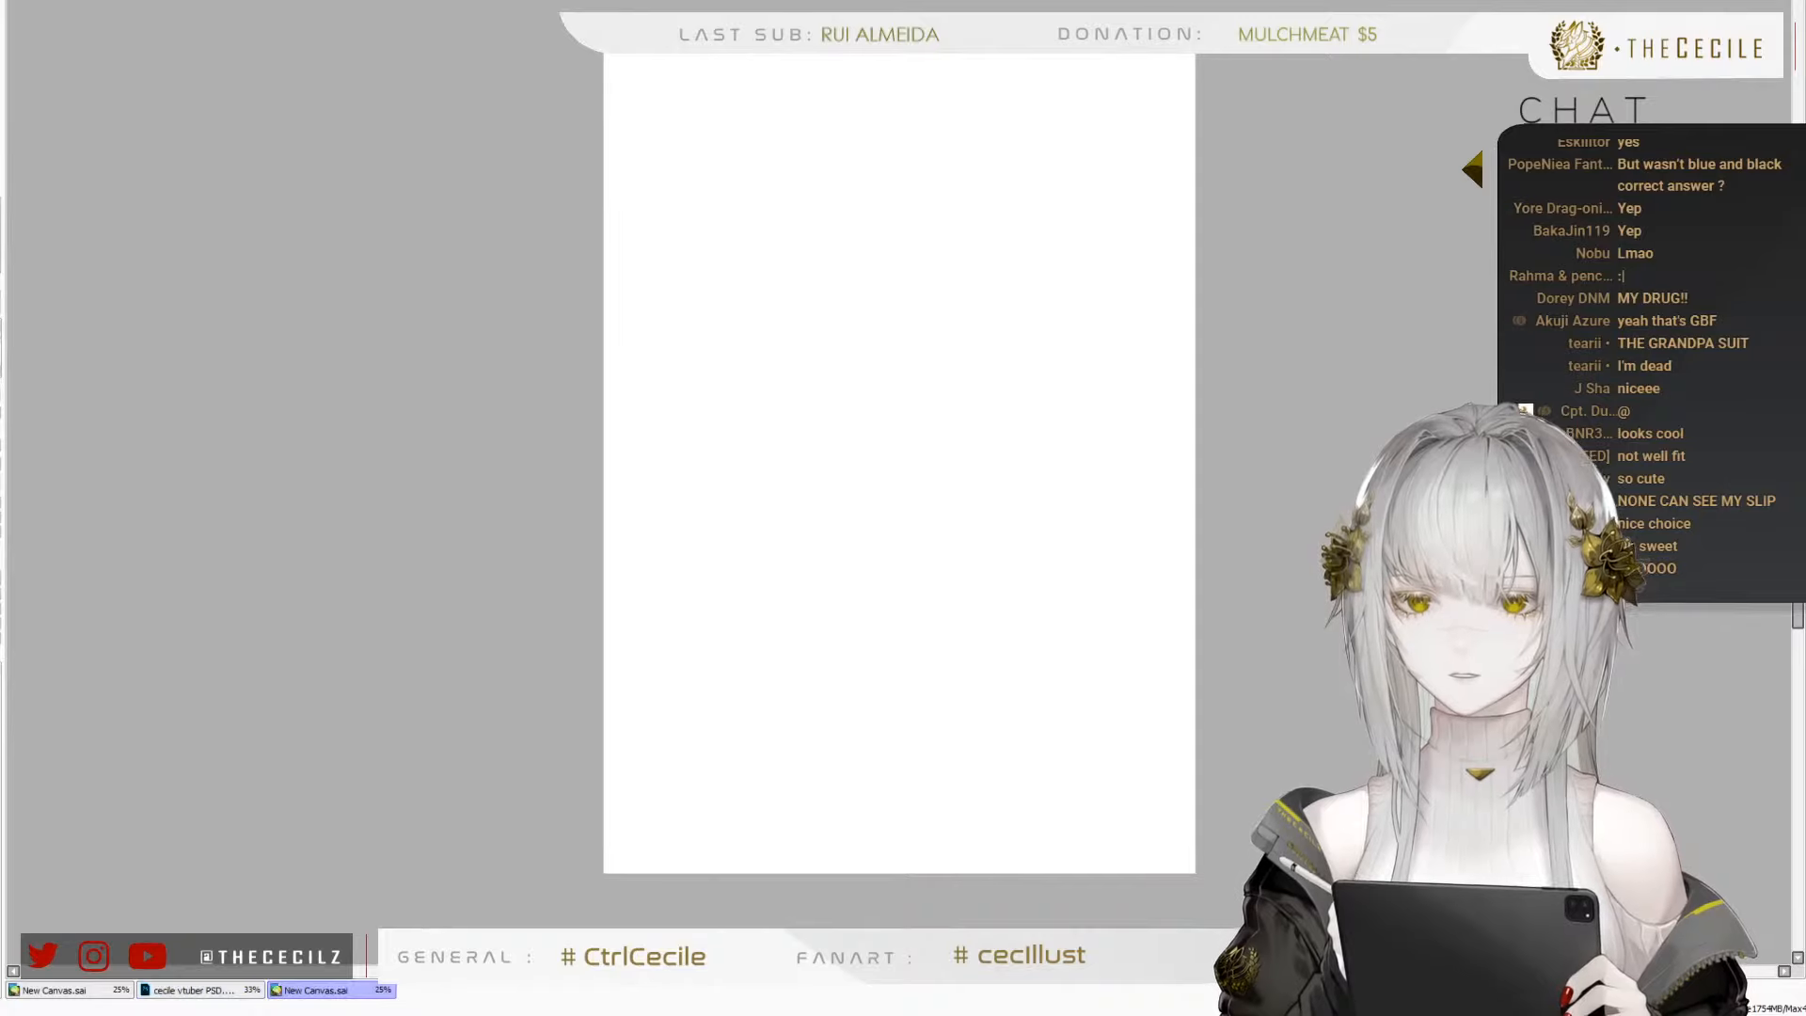
{"action": "left_click", "coordinate": [31, 25]}
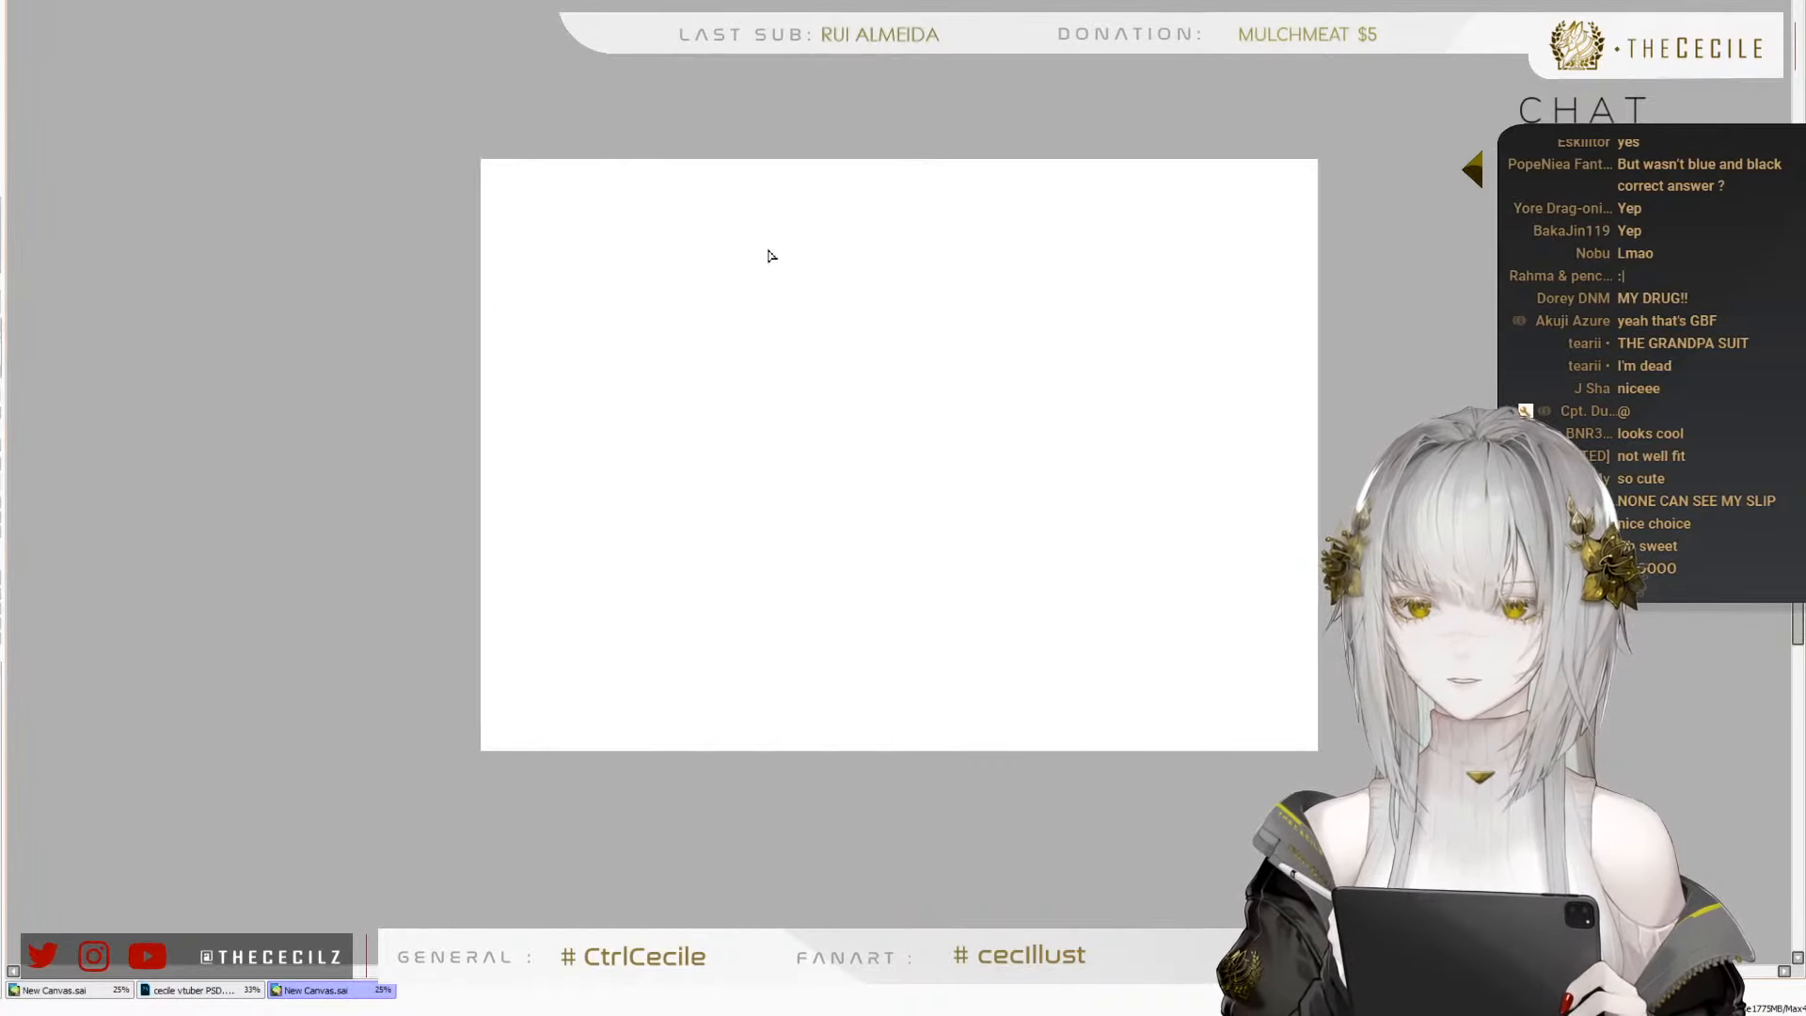
Paste the navy crossed-halter one-piece photo into the upper-left corner of the landscape canvas
{"action": "key", "text": "ctrl+v"}
{"action": "key", "text": "ctrl+t"}
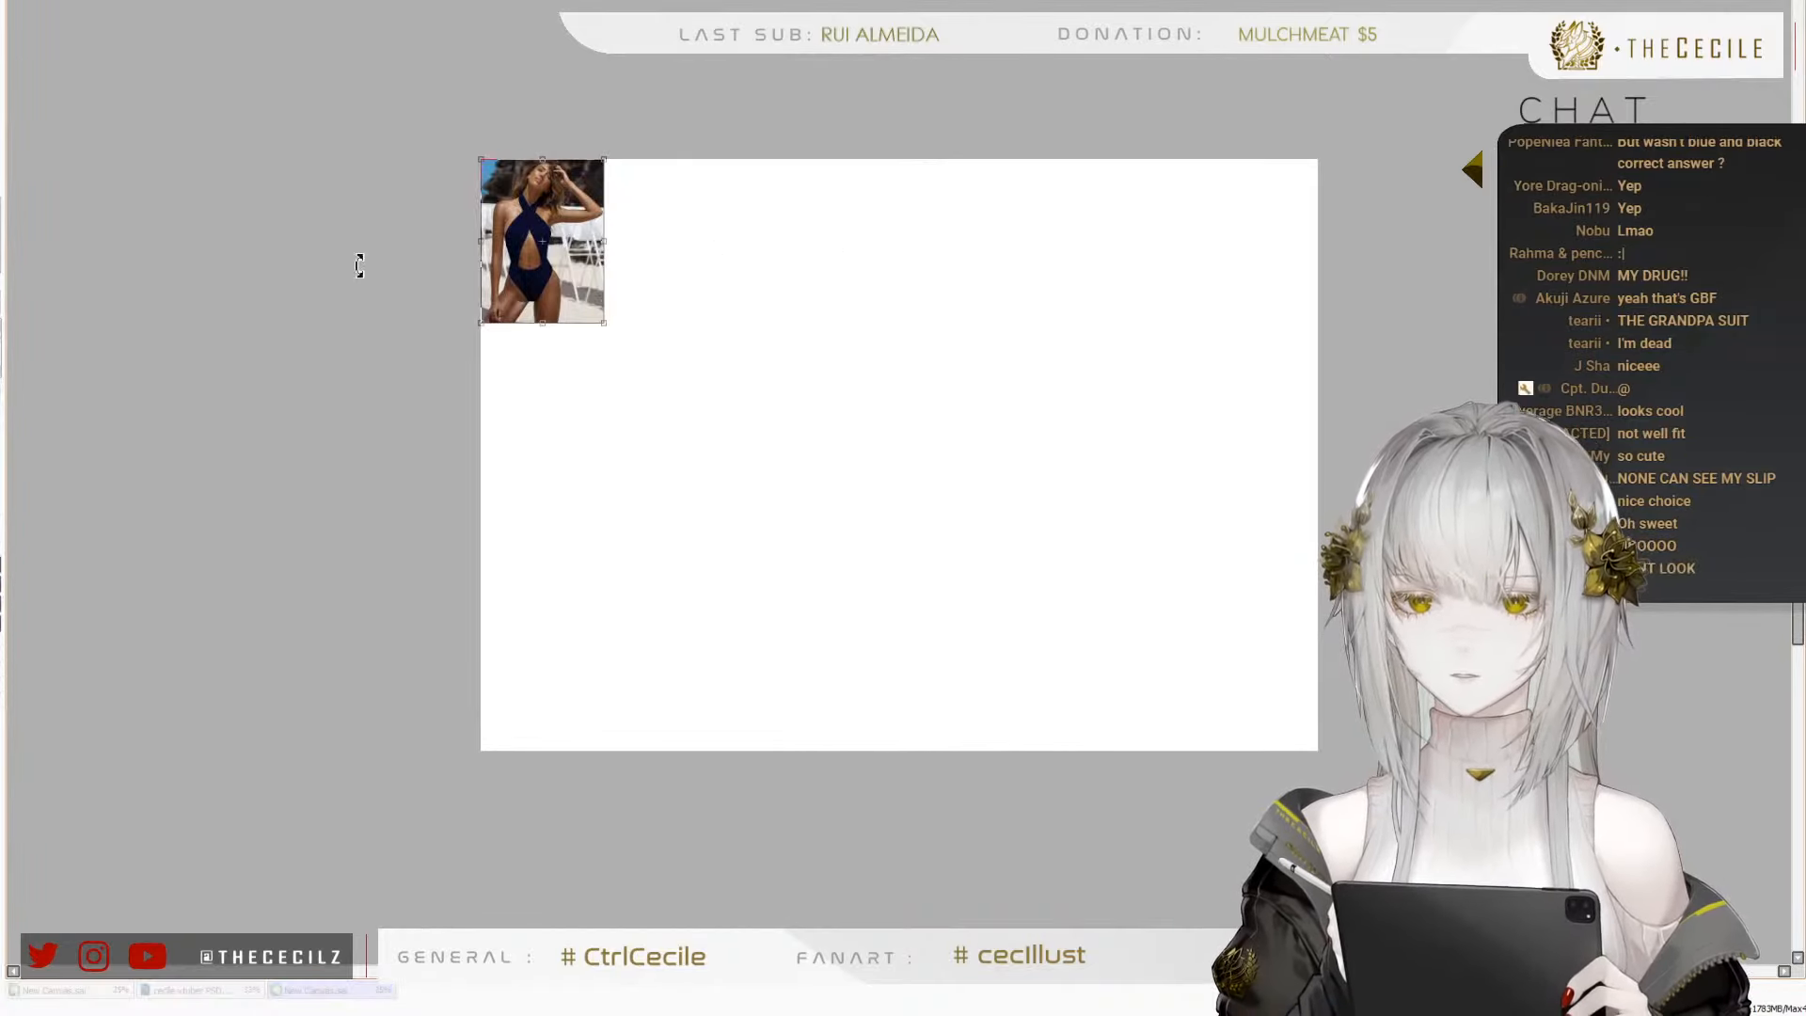
{"action": "key", "text": "Return"}
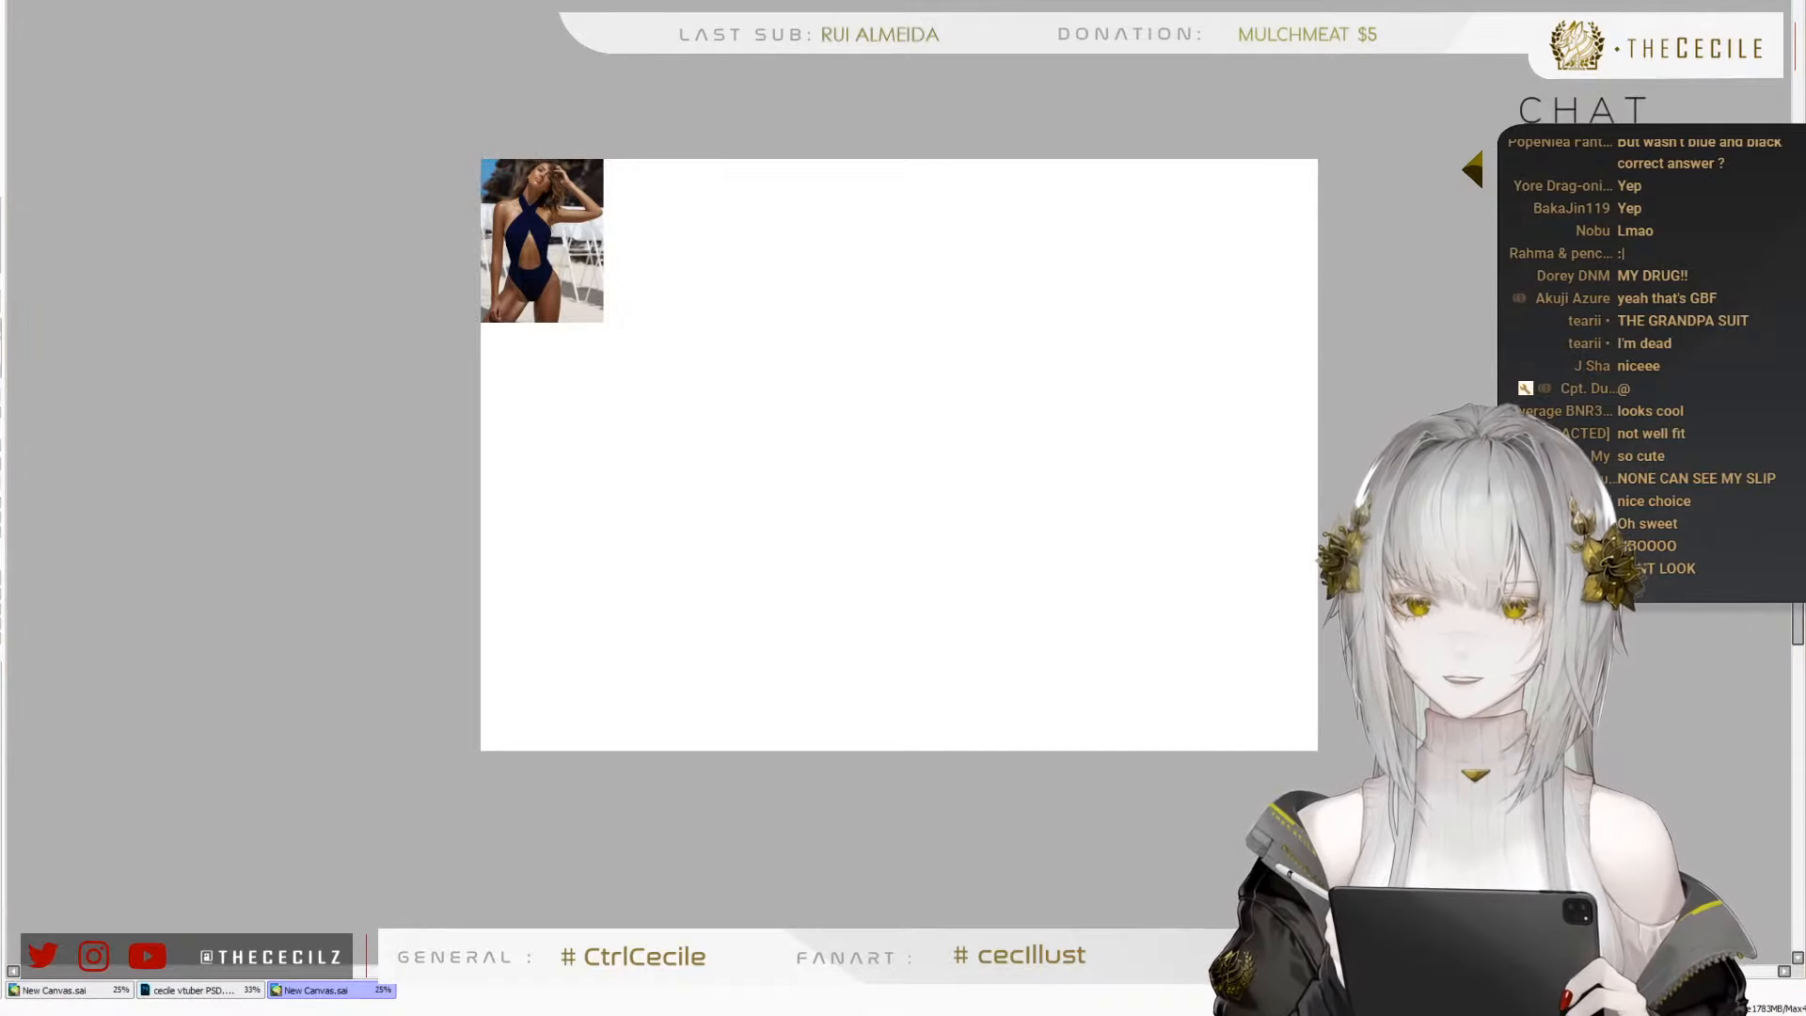
Paste the white bikini top and lace skirt photo and place it directly right of the navy one-piece
{"action": "key", "text": "ctrl+v"}
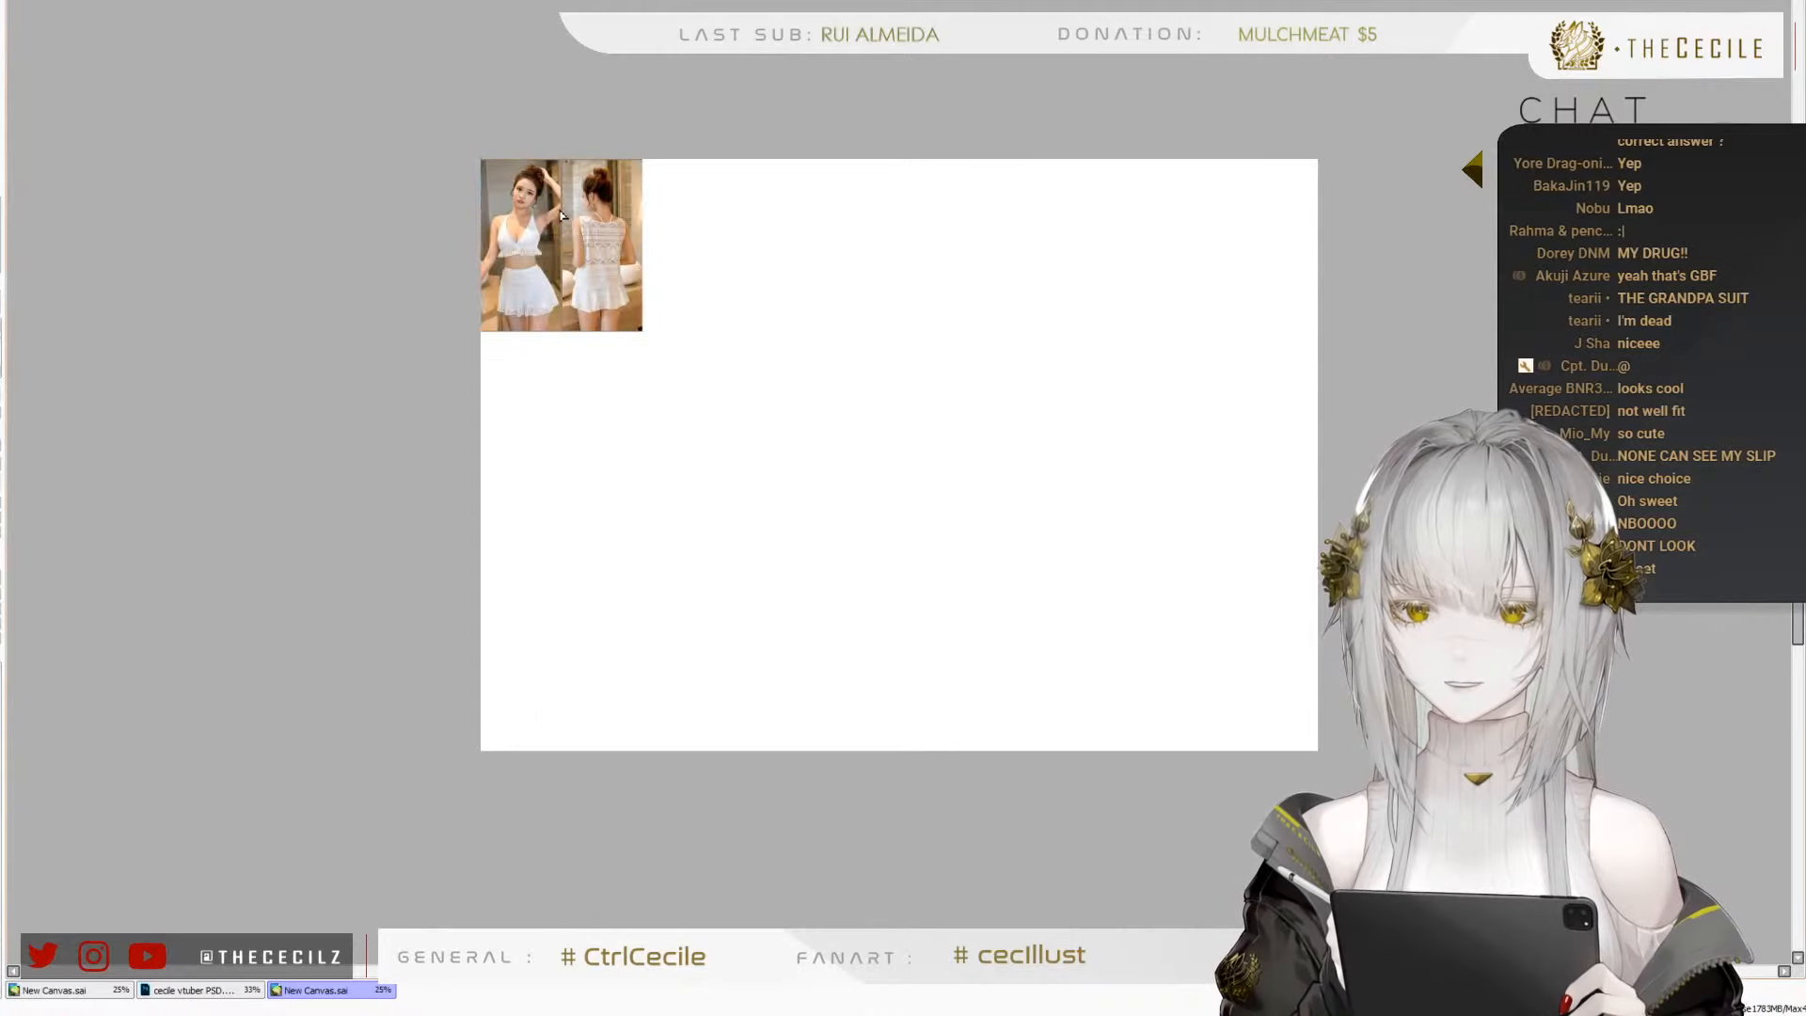
{"action": "left_click_drag", "start_coordinate": [540, 218], "coordinate": [663, 218]}
{"action": "scroll", "coordinate": [663, 218], "scroll_direction": "up", "scroll_amount": 2}
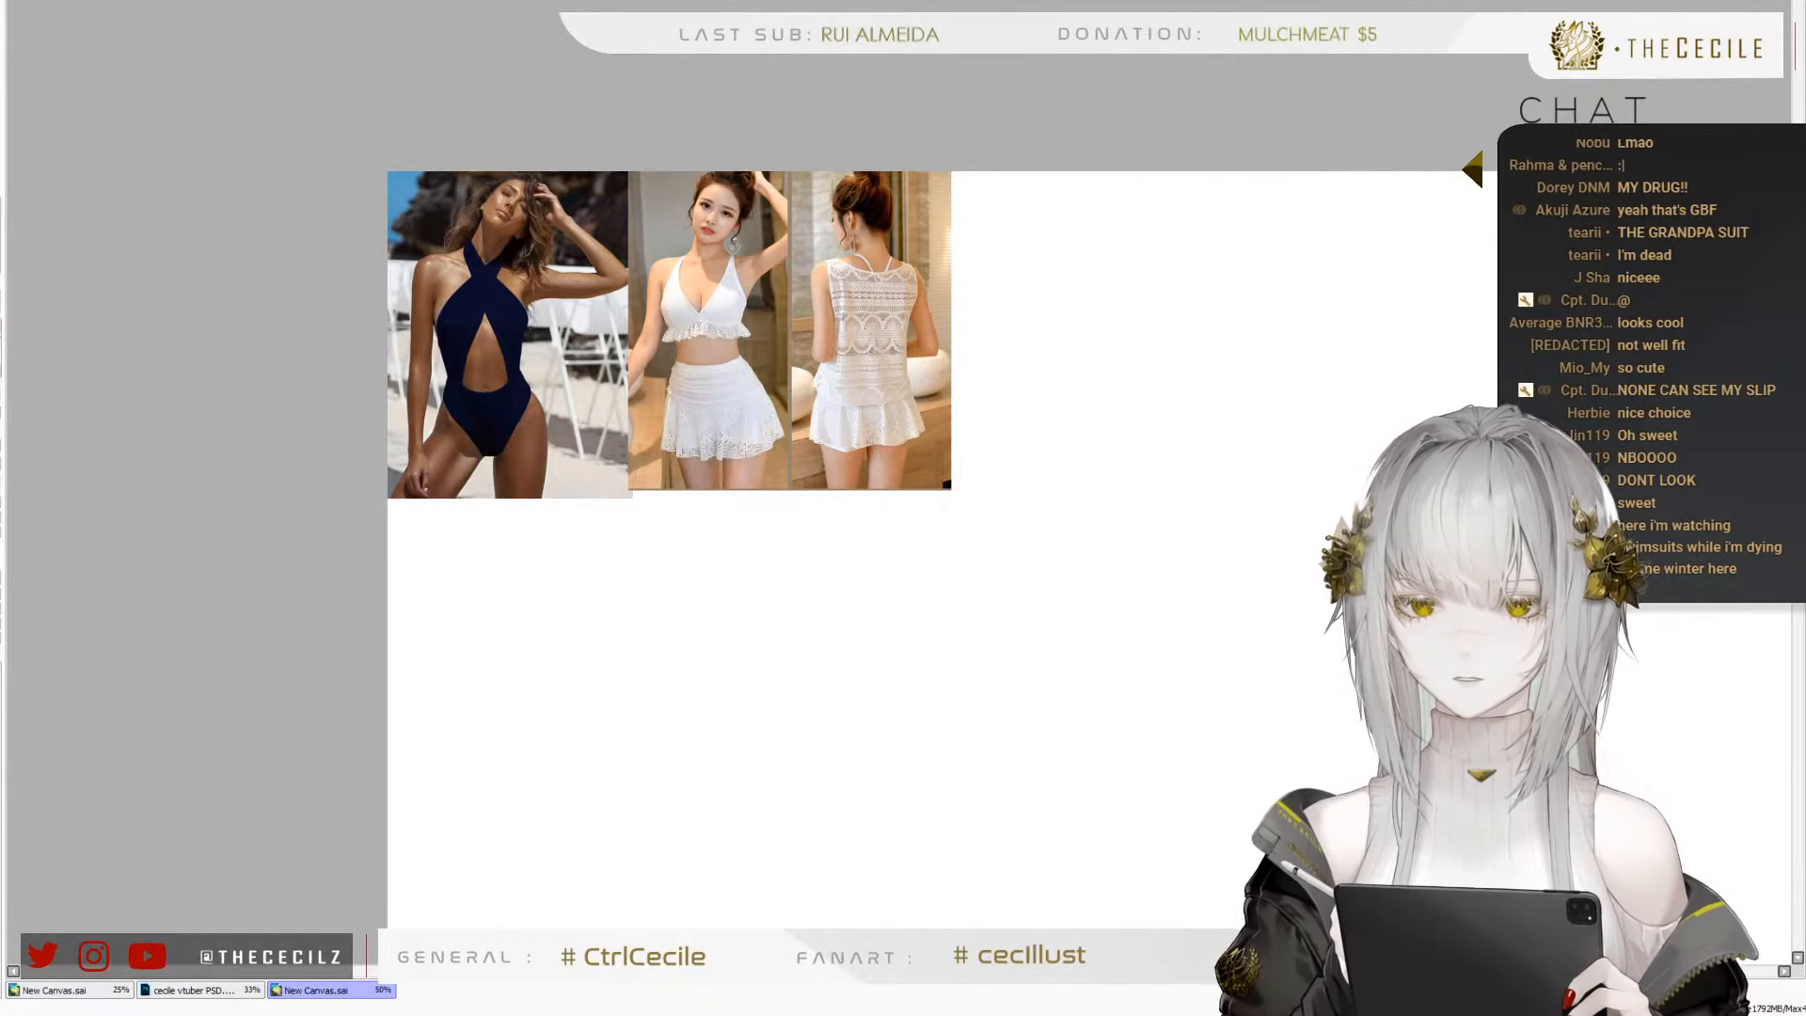
Paste the asymmetric black-and-white one-piece photo, scale it up to the row's height and place it over the white set's back view
{"action": "key", "text": "ctrl+v"}
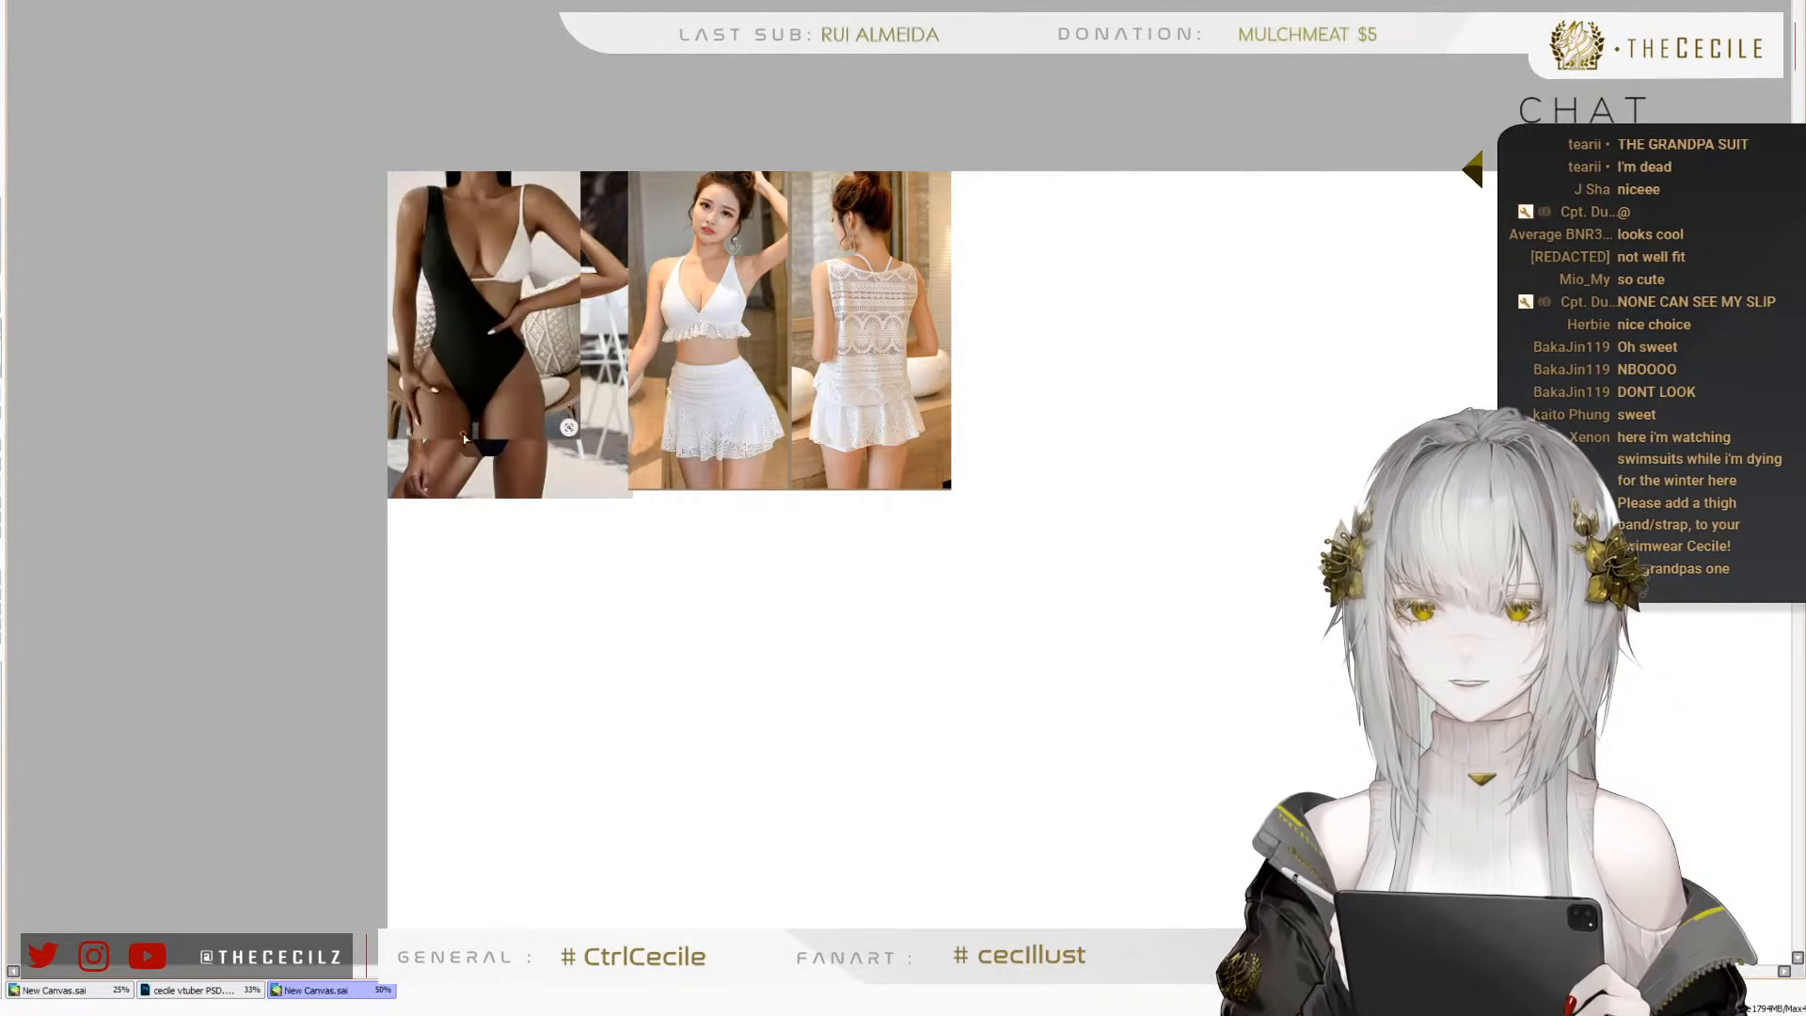
{"action": "left_click_drag", "start_coordinate": [380, 407], "coordinate": [944, 407]}
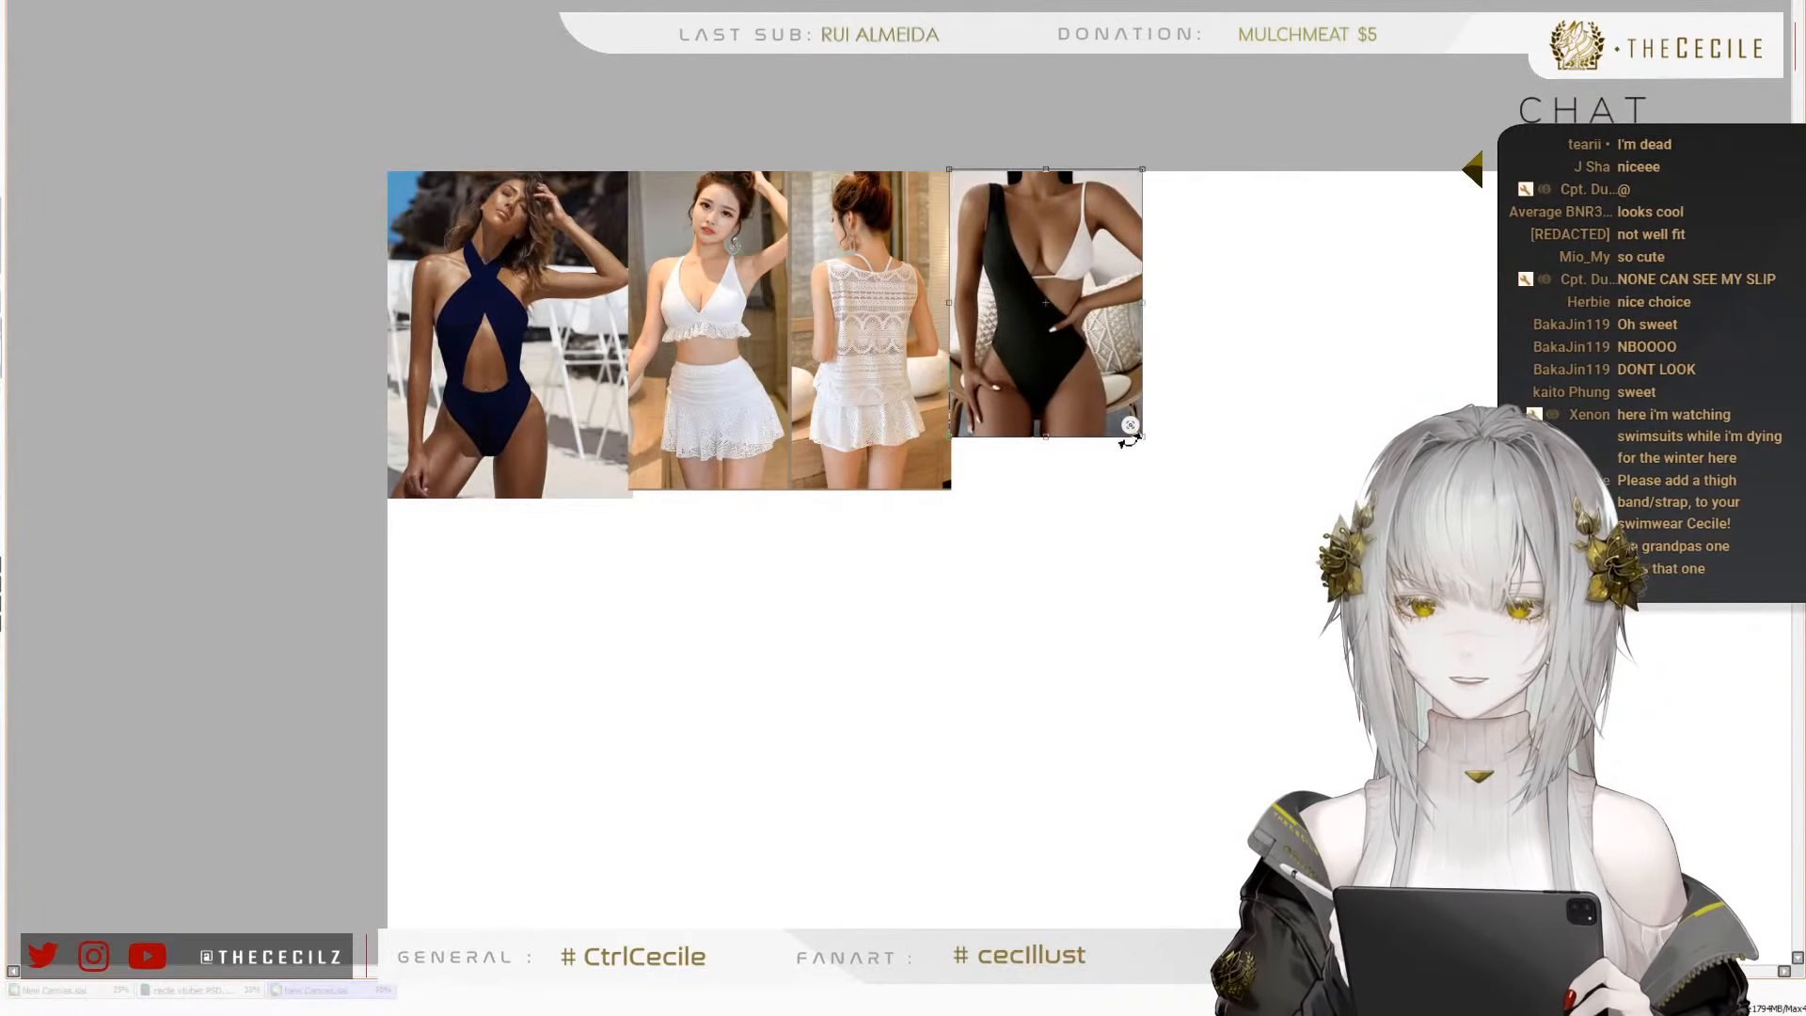
{"action": "left_click_drag", "start_coordinate": [1147, 436], "coordinate": [1184, 491]}
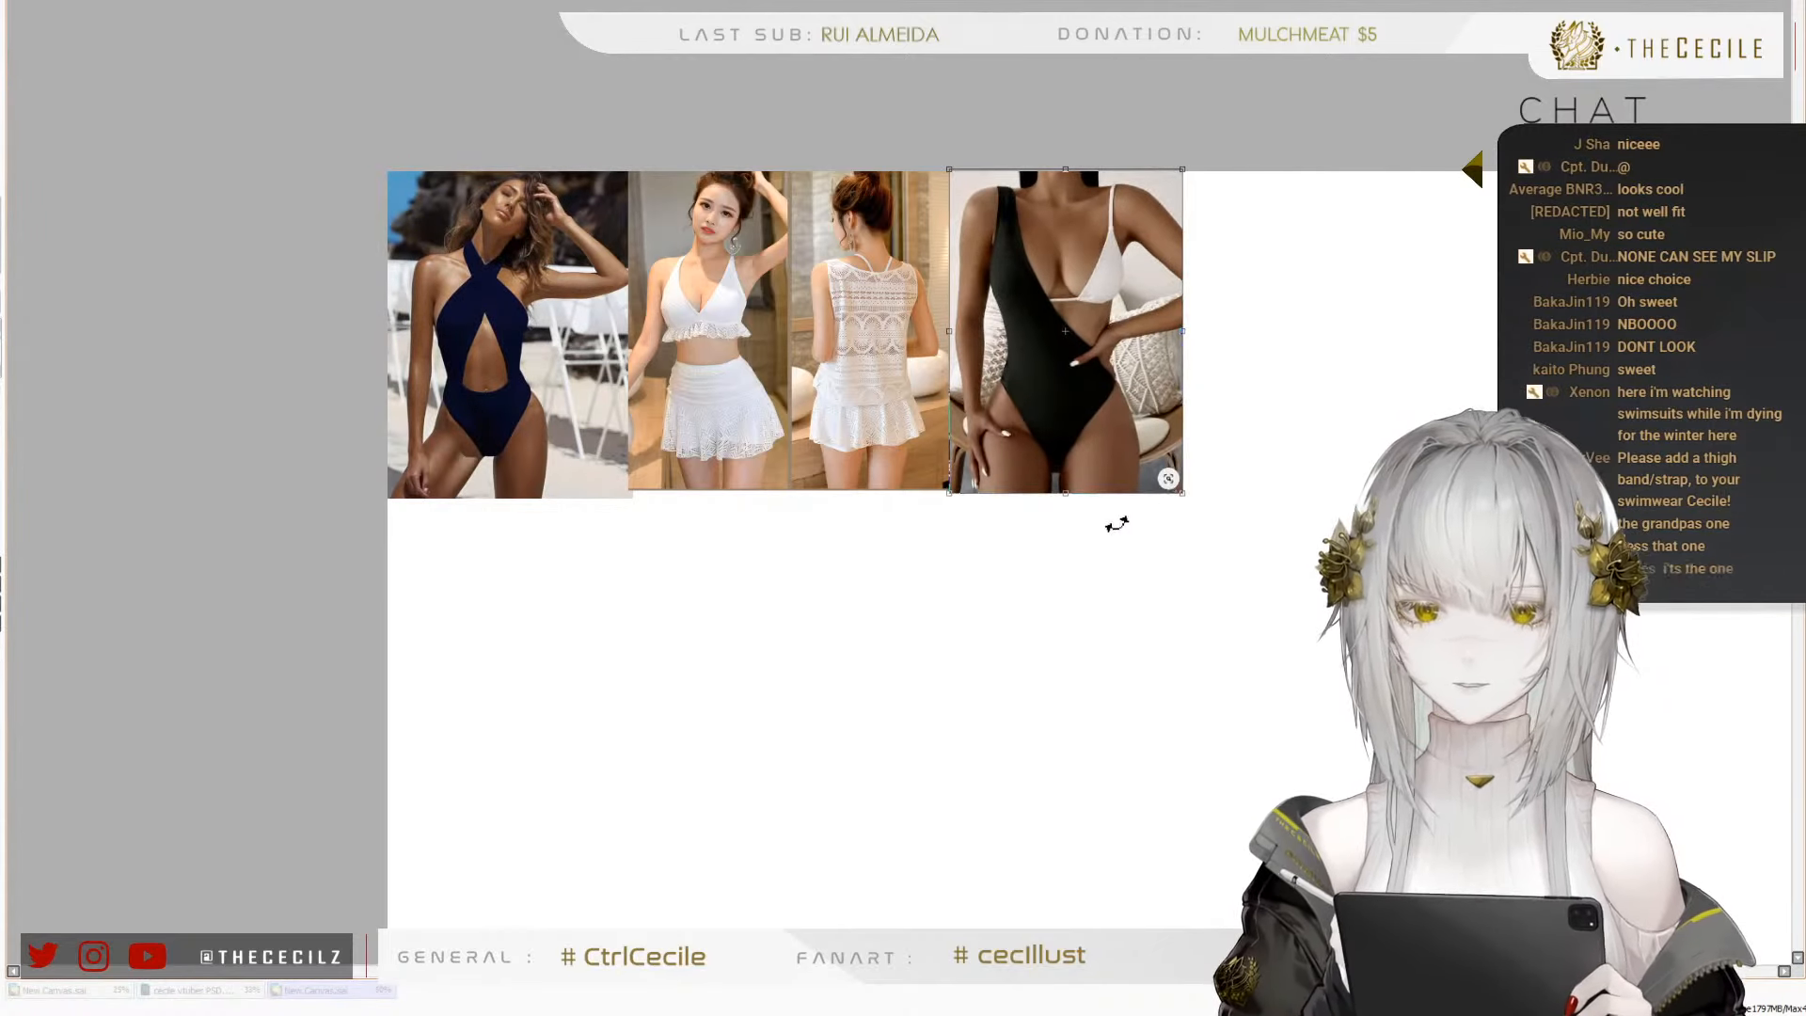
{"action": "key", "text": "Return"}
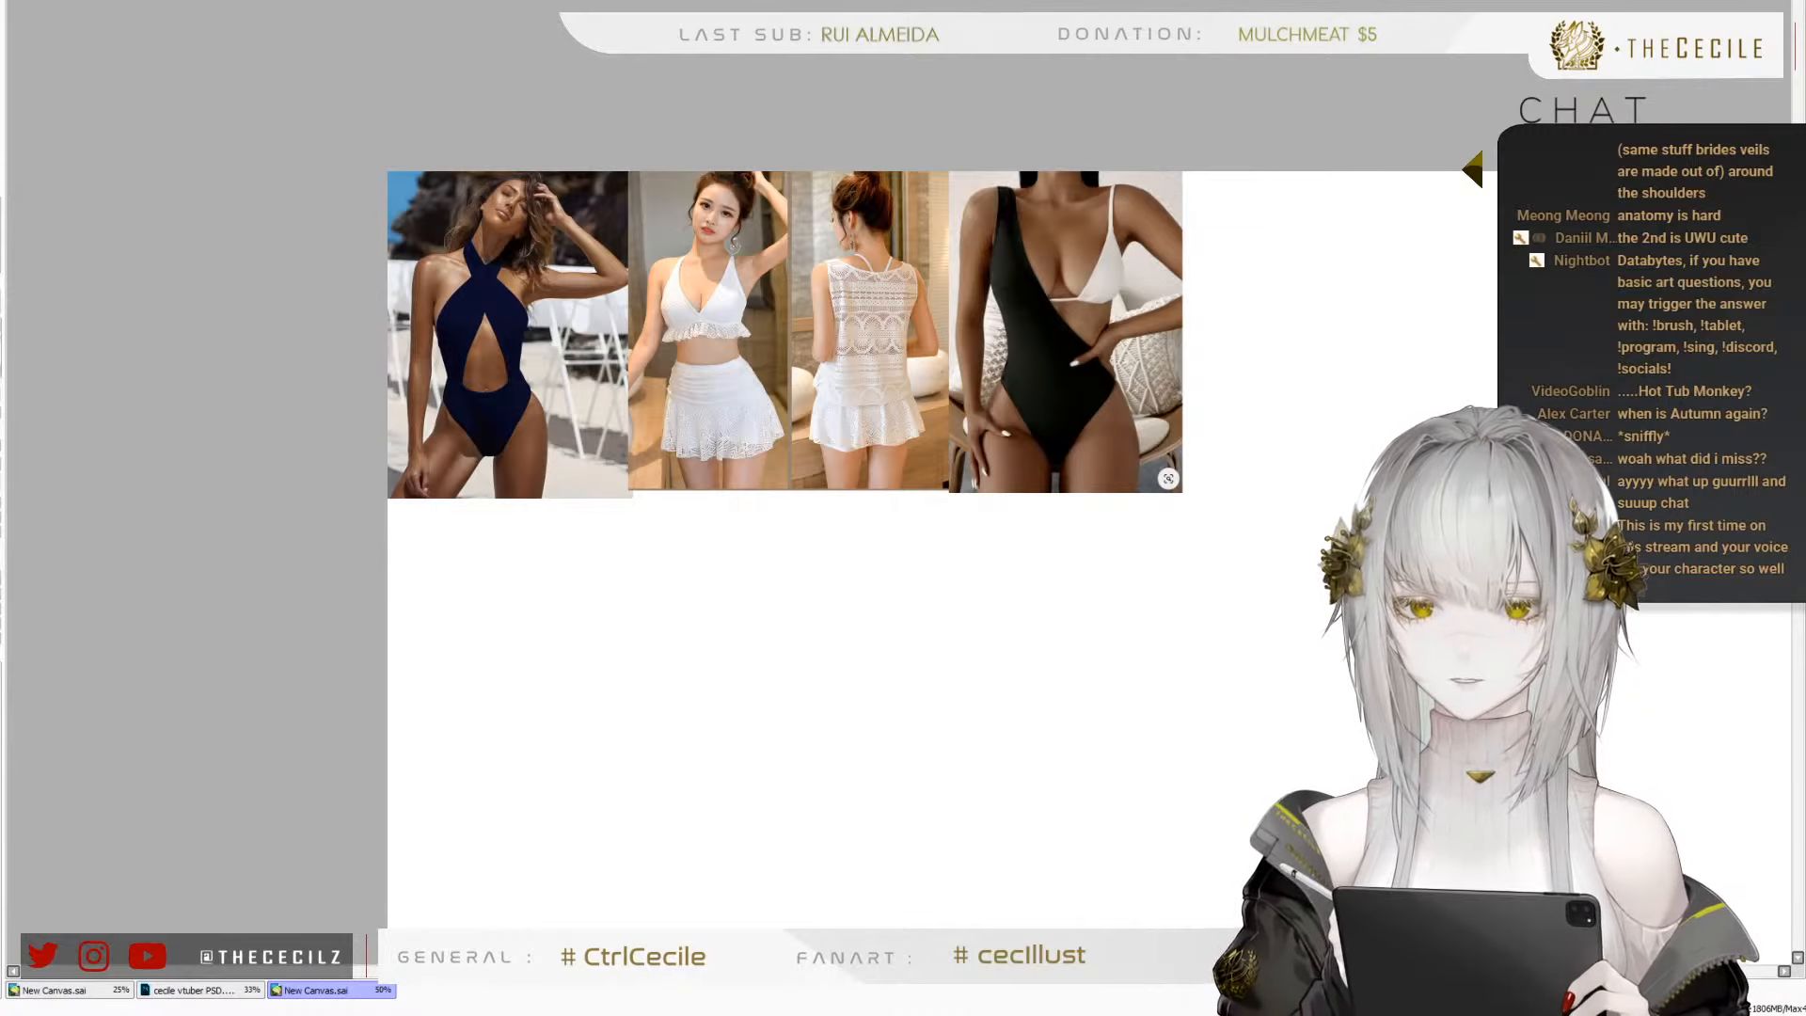
{"action": "left_click_drag", "start_coordinate": [1143, 331], "coordinate": [982, 332]}
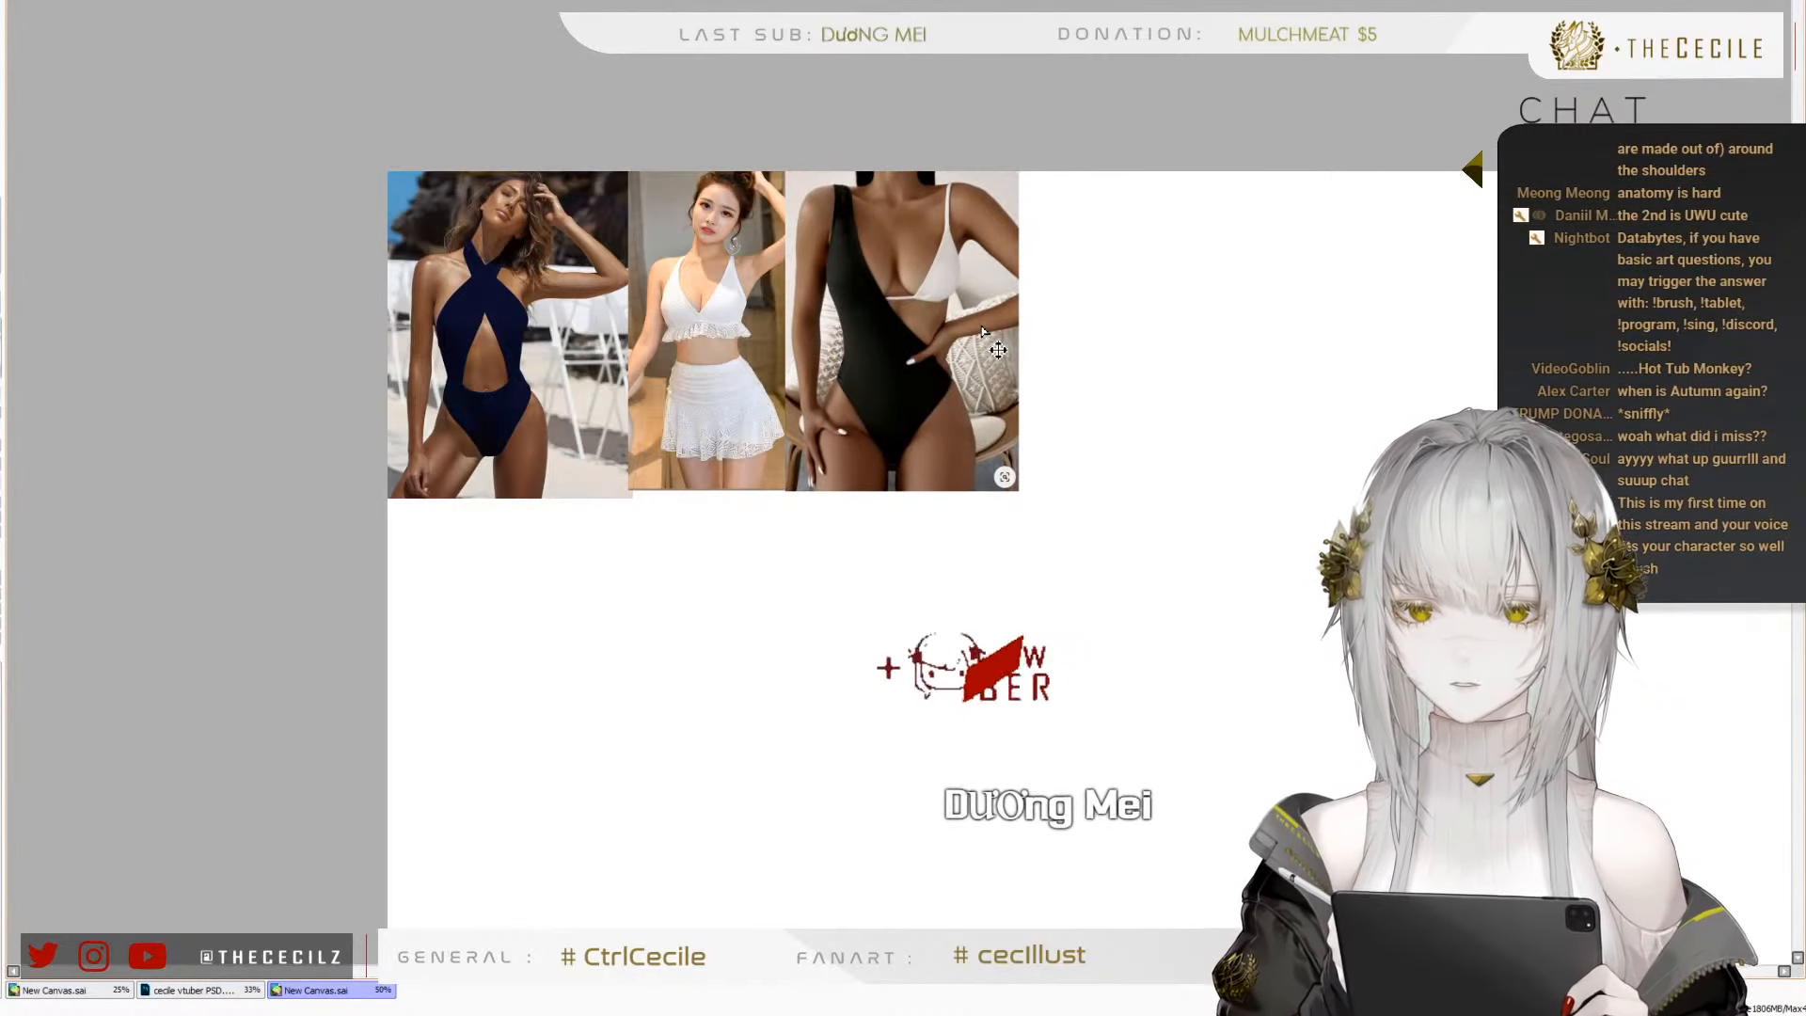
Paste the black plunging one-piece with strappy side cutouts, place it at the row's right end and scale it to the row's height
{"action": "key", "text": "ctrl+v"}
{"action": "left_click_drag", "start_coordinate": [463, 332], "coordinate": [1100, 339]}
{"action": "key", "text": "ctrl+t"}
{"action": "left_click_drag", "start_coordinate": [1219, 448], "coordinate": [1216, 486]}
{"action": "key", "text": "Return"}
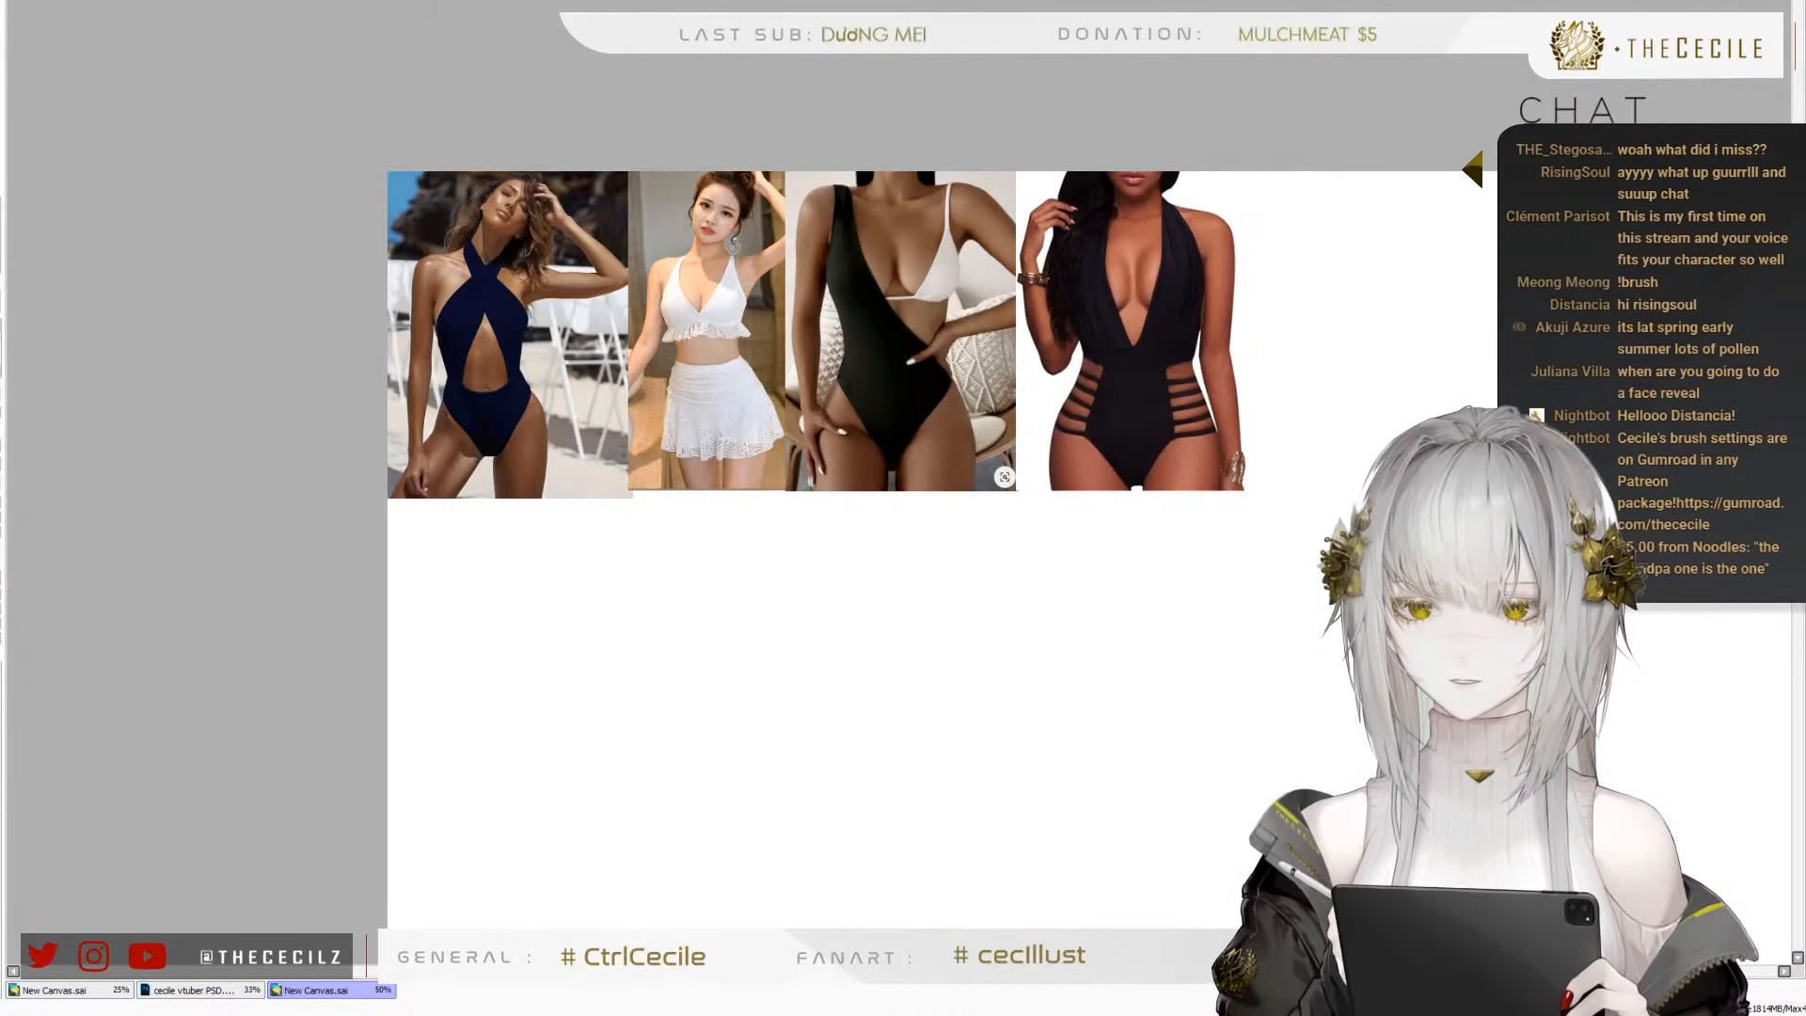
Scale the white strappy cutout one-piece photo down to the row's height and place it beside the black plunging one-piece
{"action": "key", "text": "ctrl+t"}
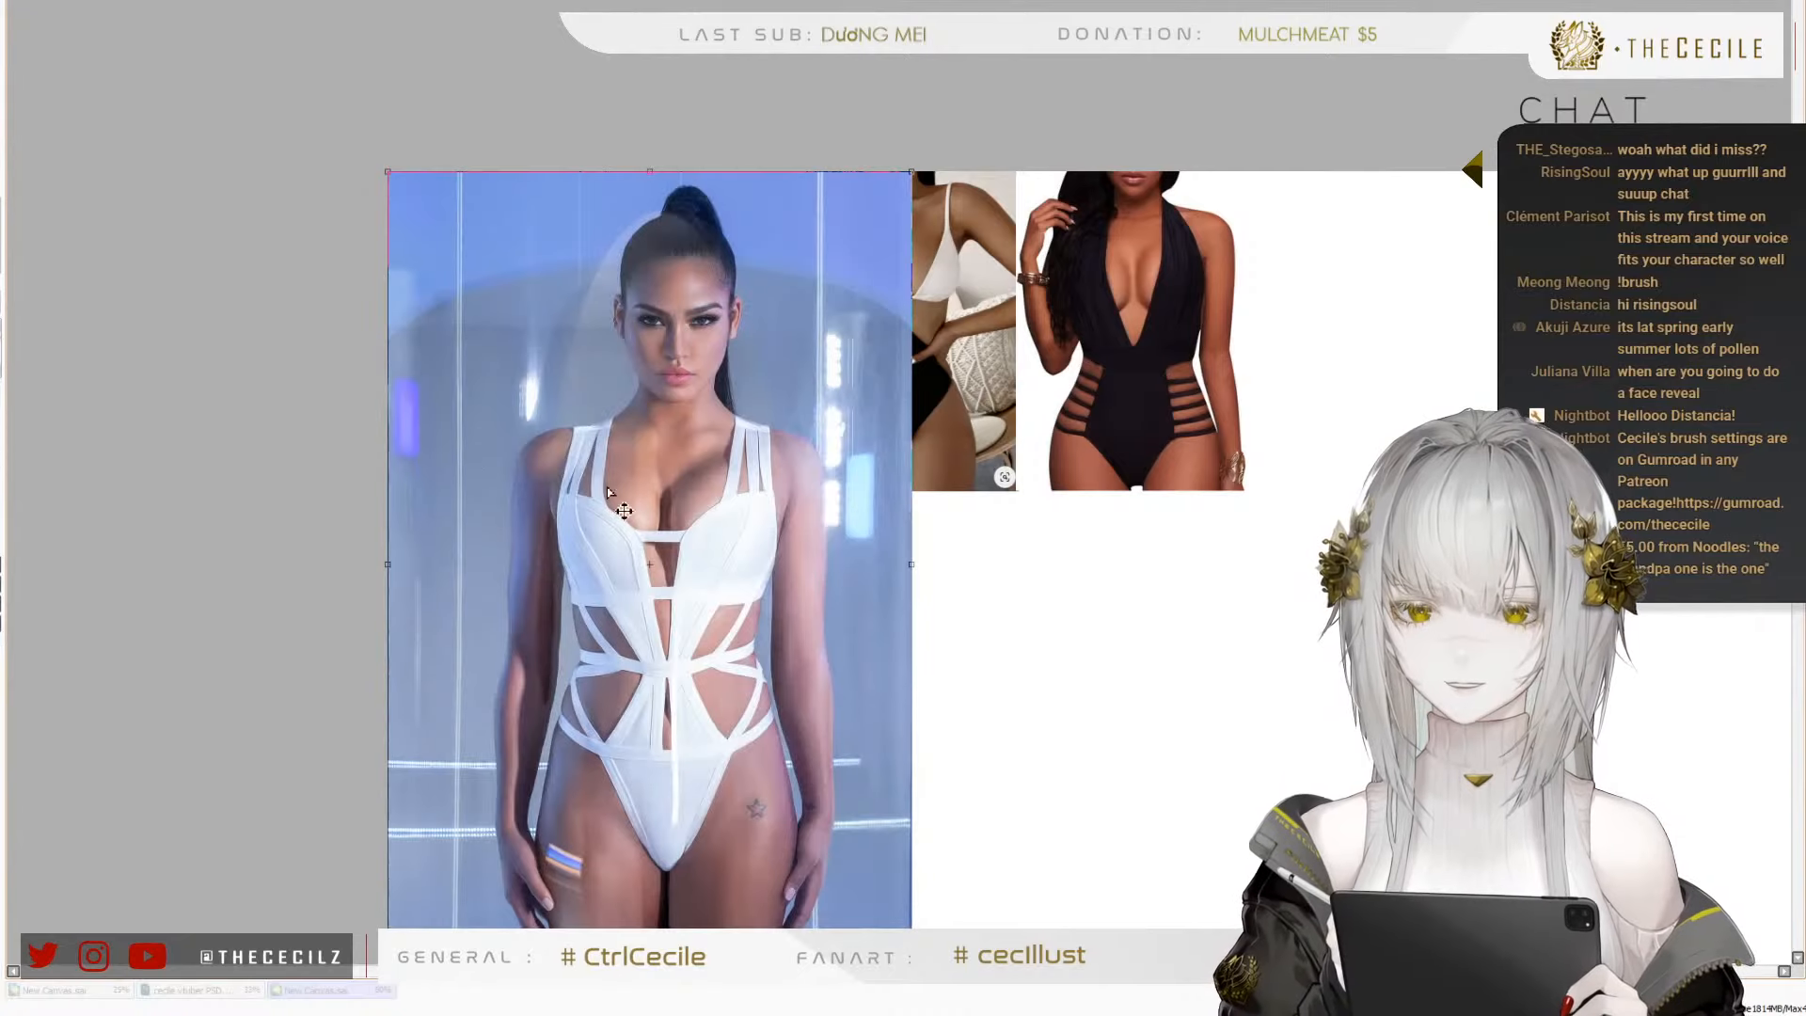
{"action": "scroll", "coordinate": [672, 251], "scroll_direction": "down", "scroll_amount": 1}
{"action": "left_click_drag", "start_coordinate": [835, 724], "coordinate": [678, 373]}
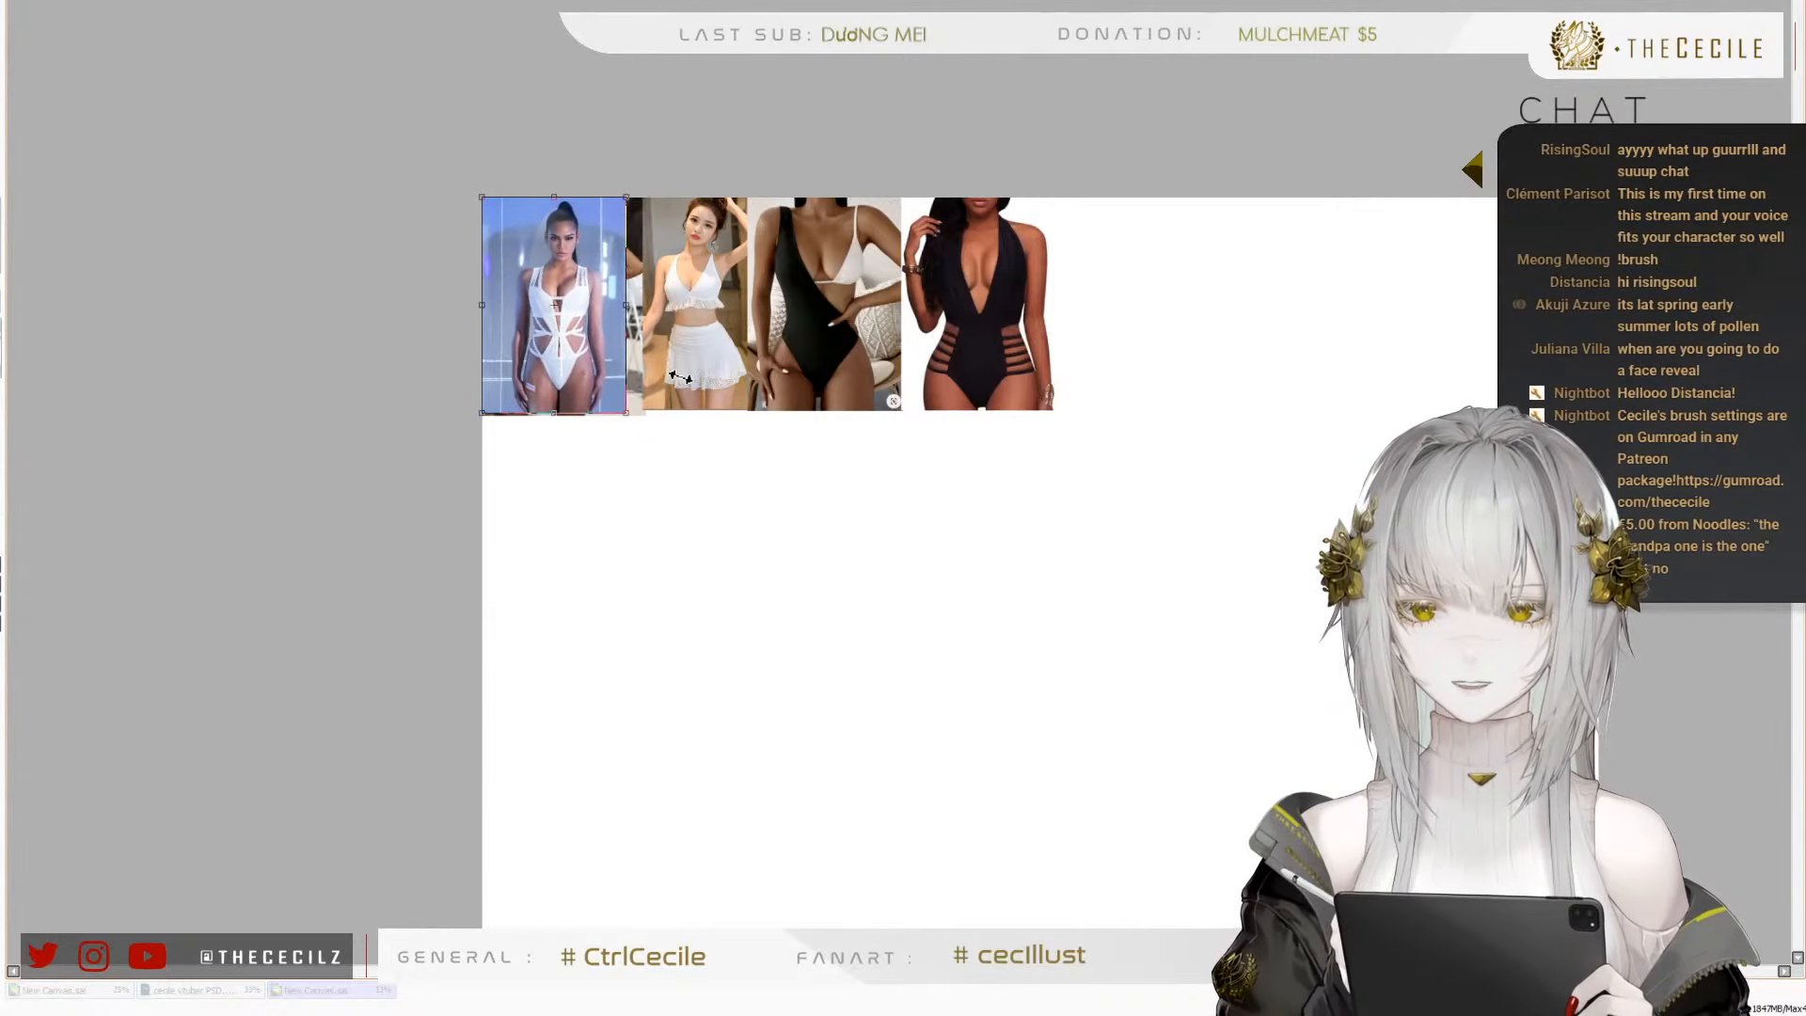
{"action": "left_click_drag", "start_coordinate": [566, 327], "coordinate": [1113, 325]}
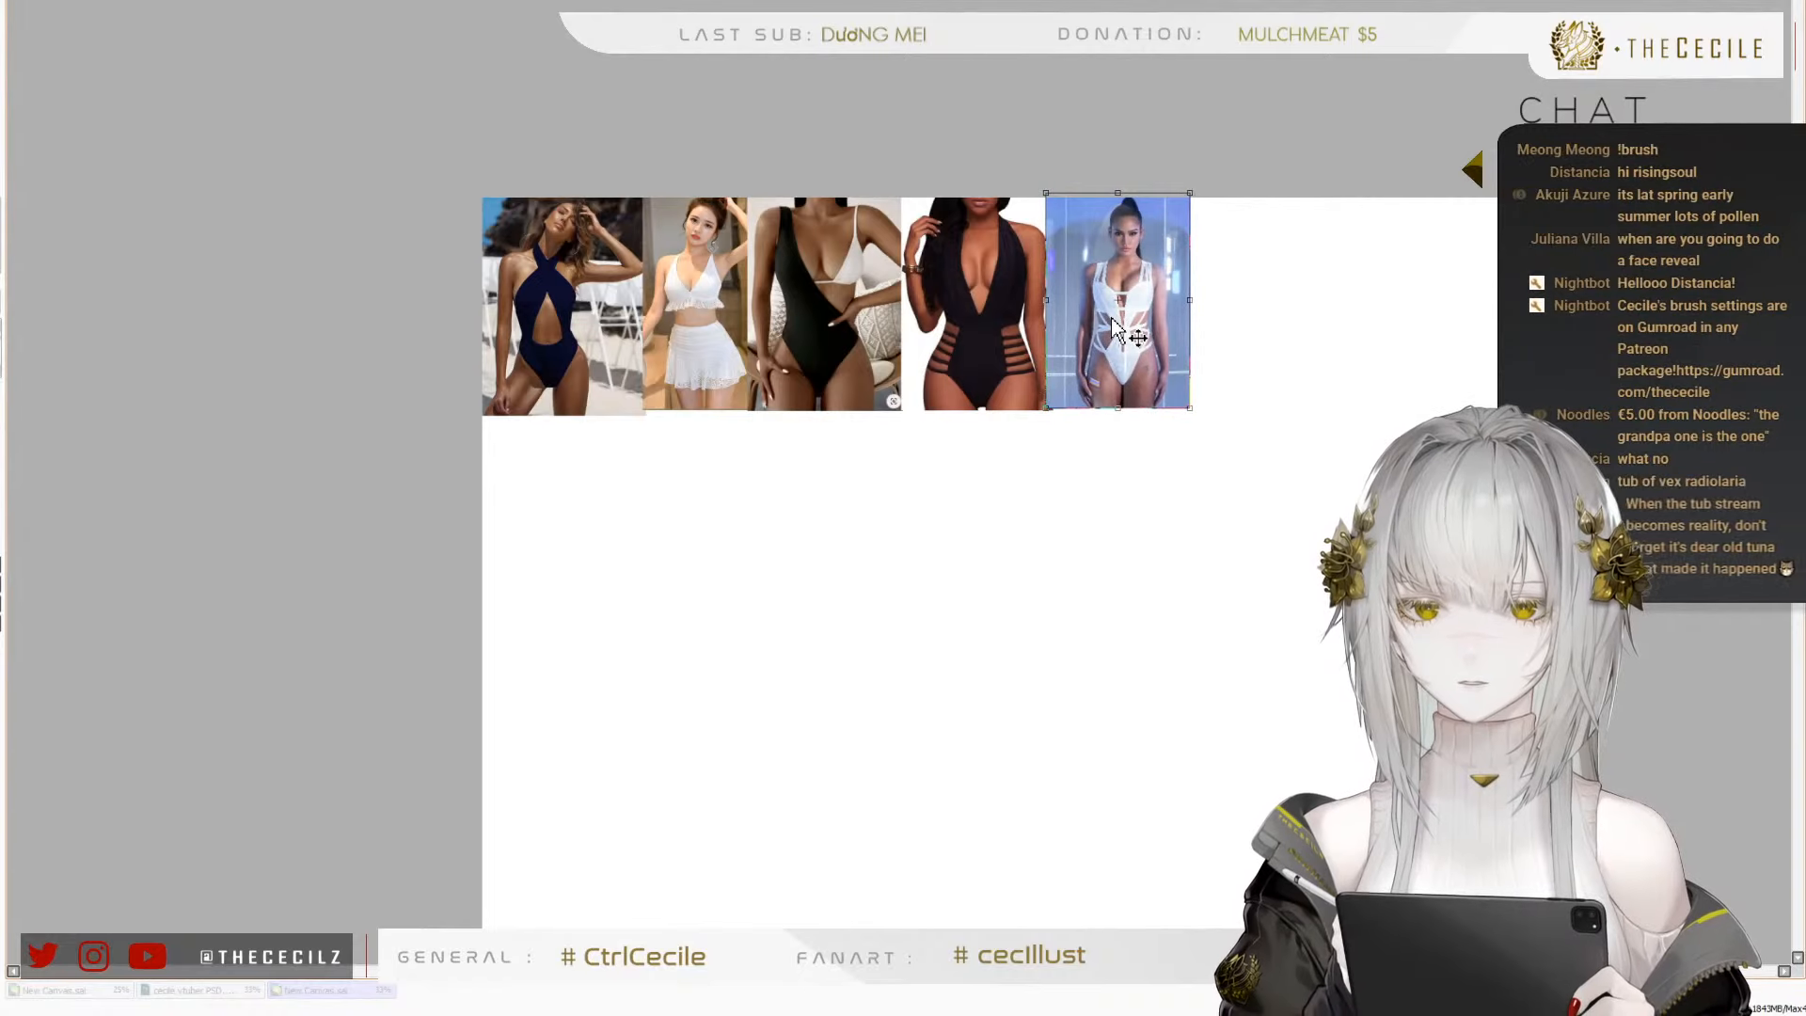
{"action": "key", "text": "Return"}
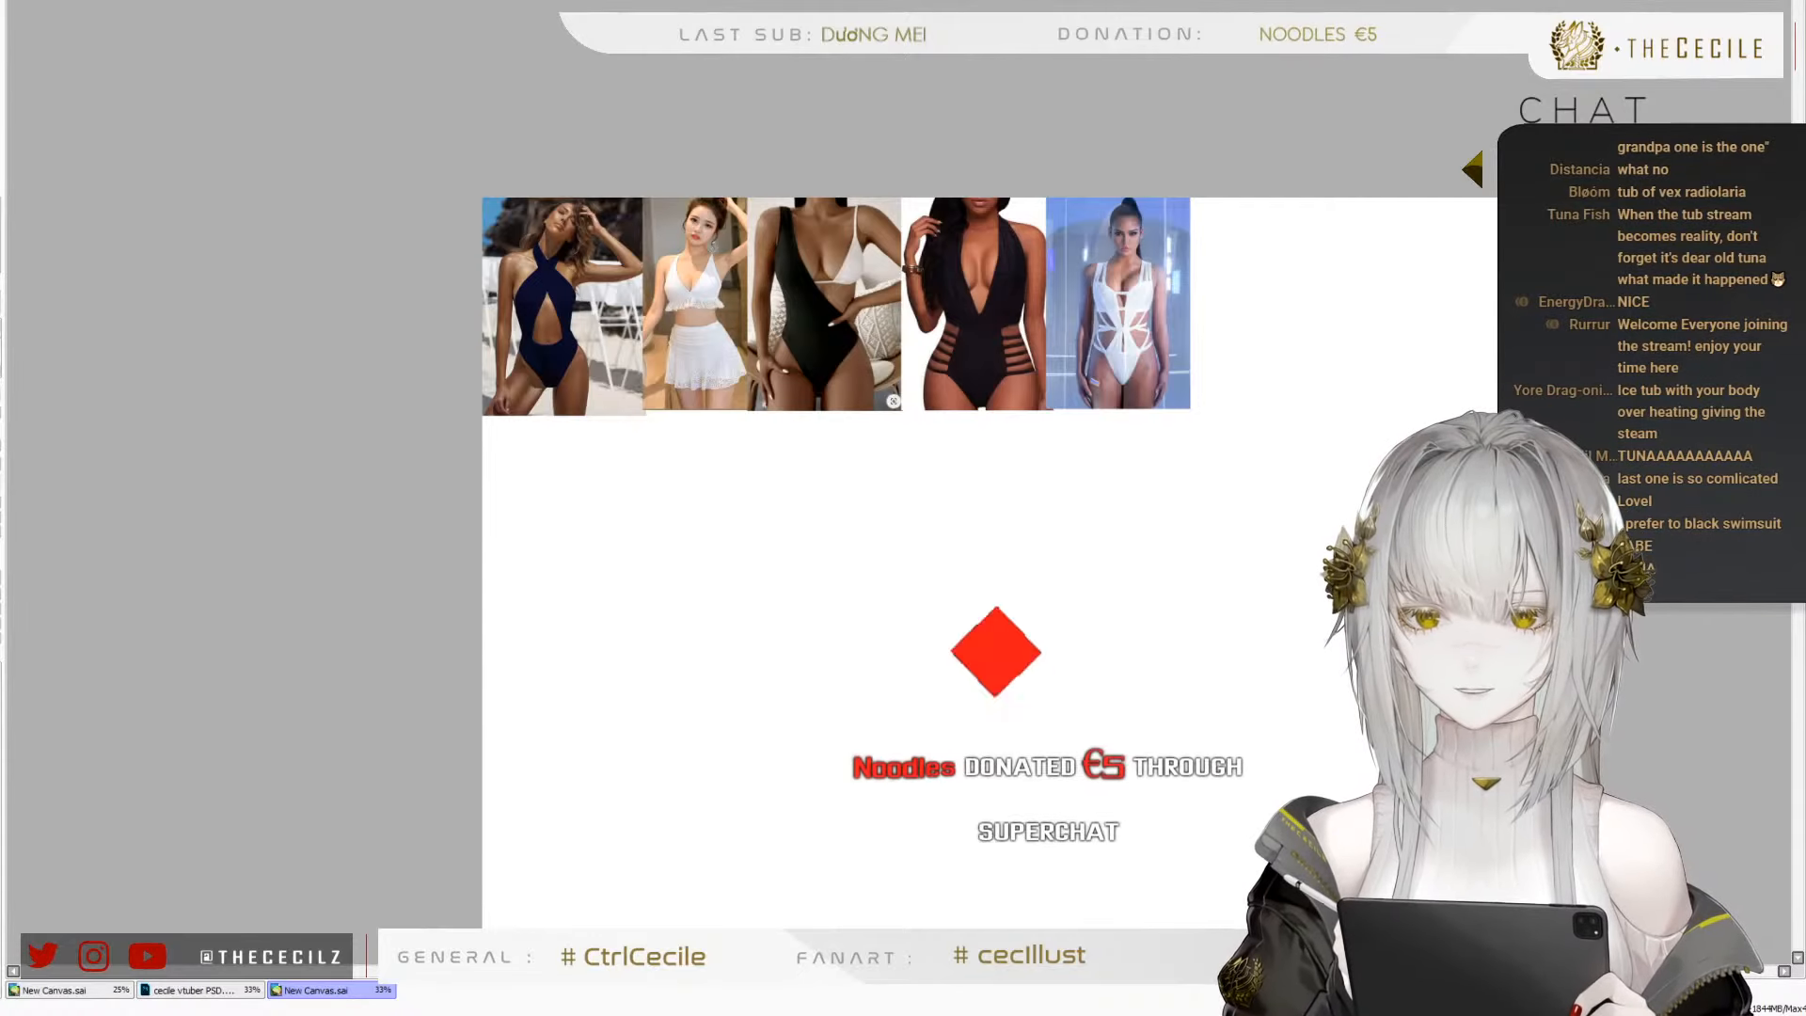
Check the suggestion image in Discord, return to PaintTool SAI and crop the canvas to the row of five swimsuit photos
{"action": "key", "text": "alt+Tab"}
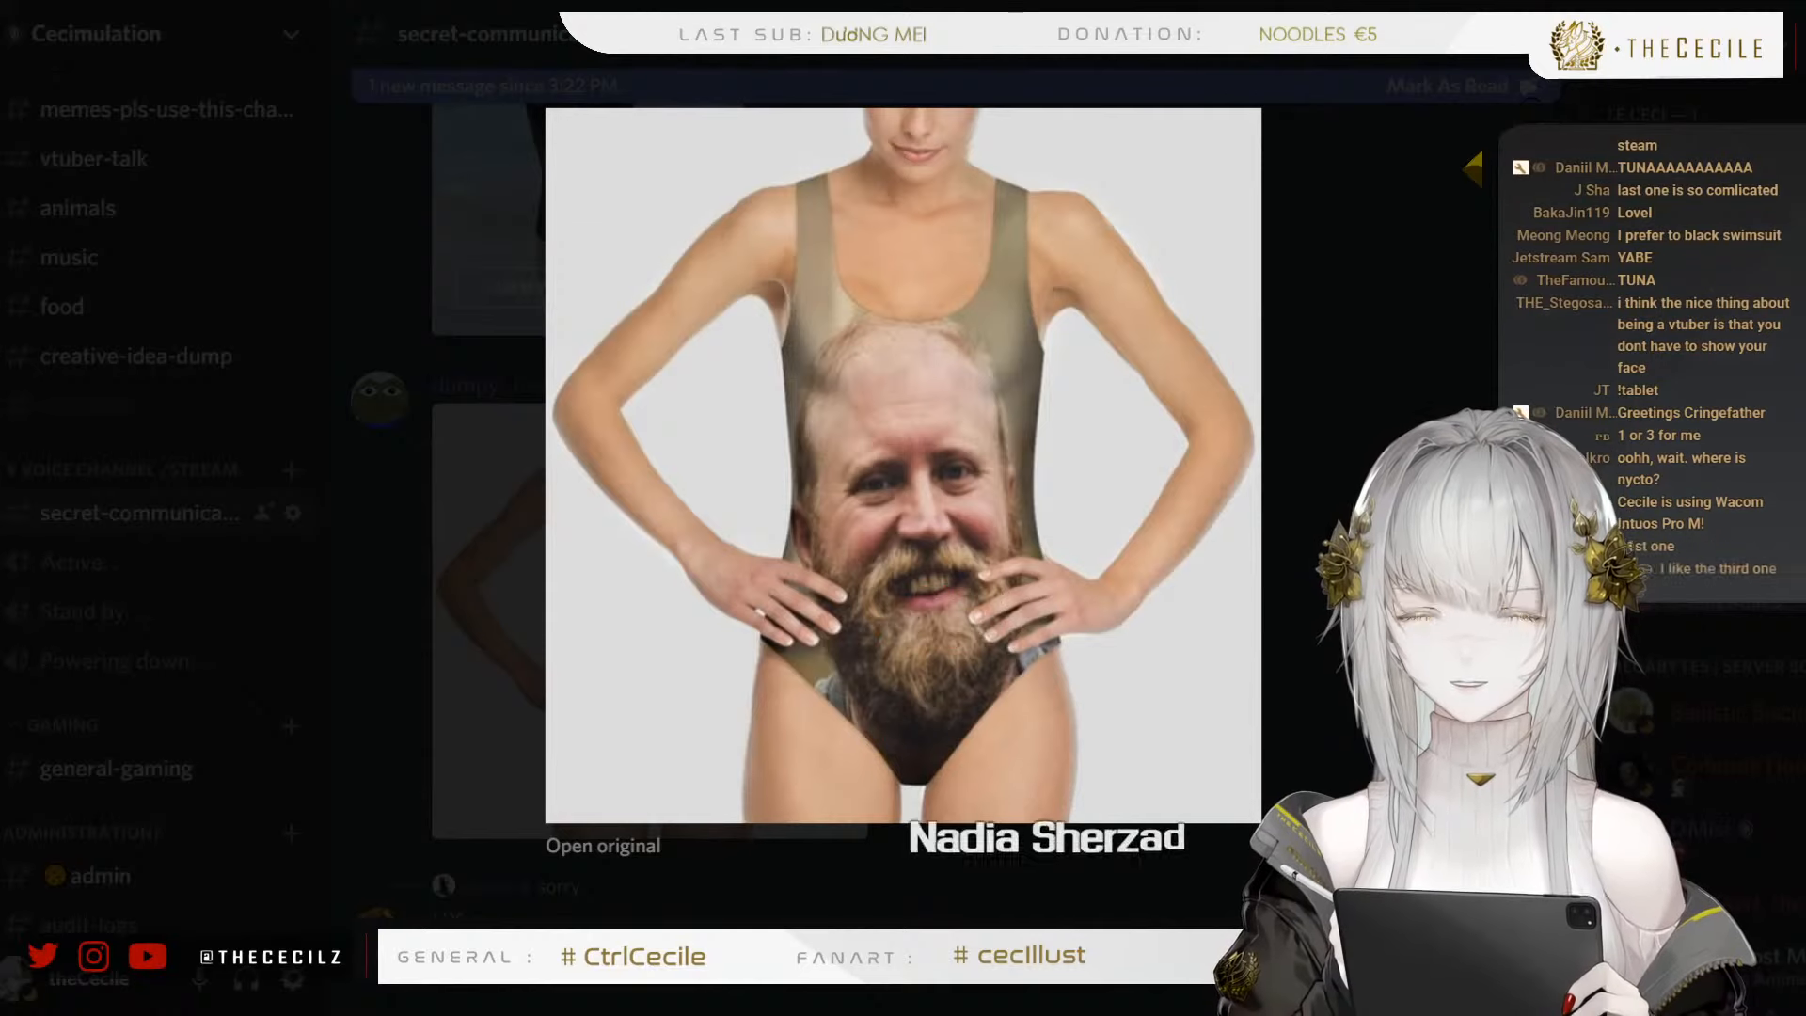
{"action": "key", "text": "alt+Tab"}
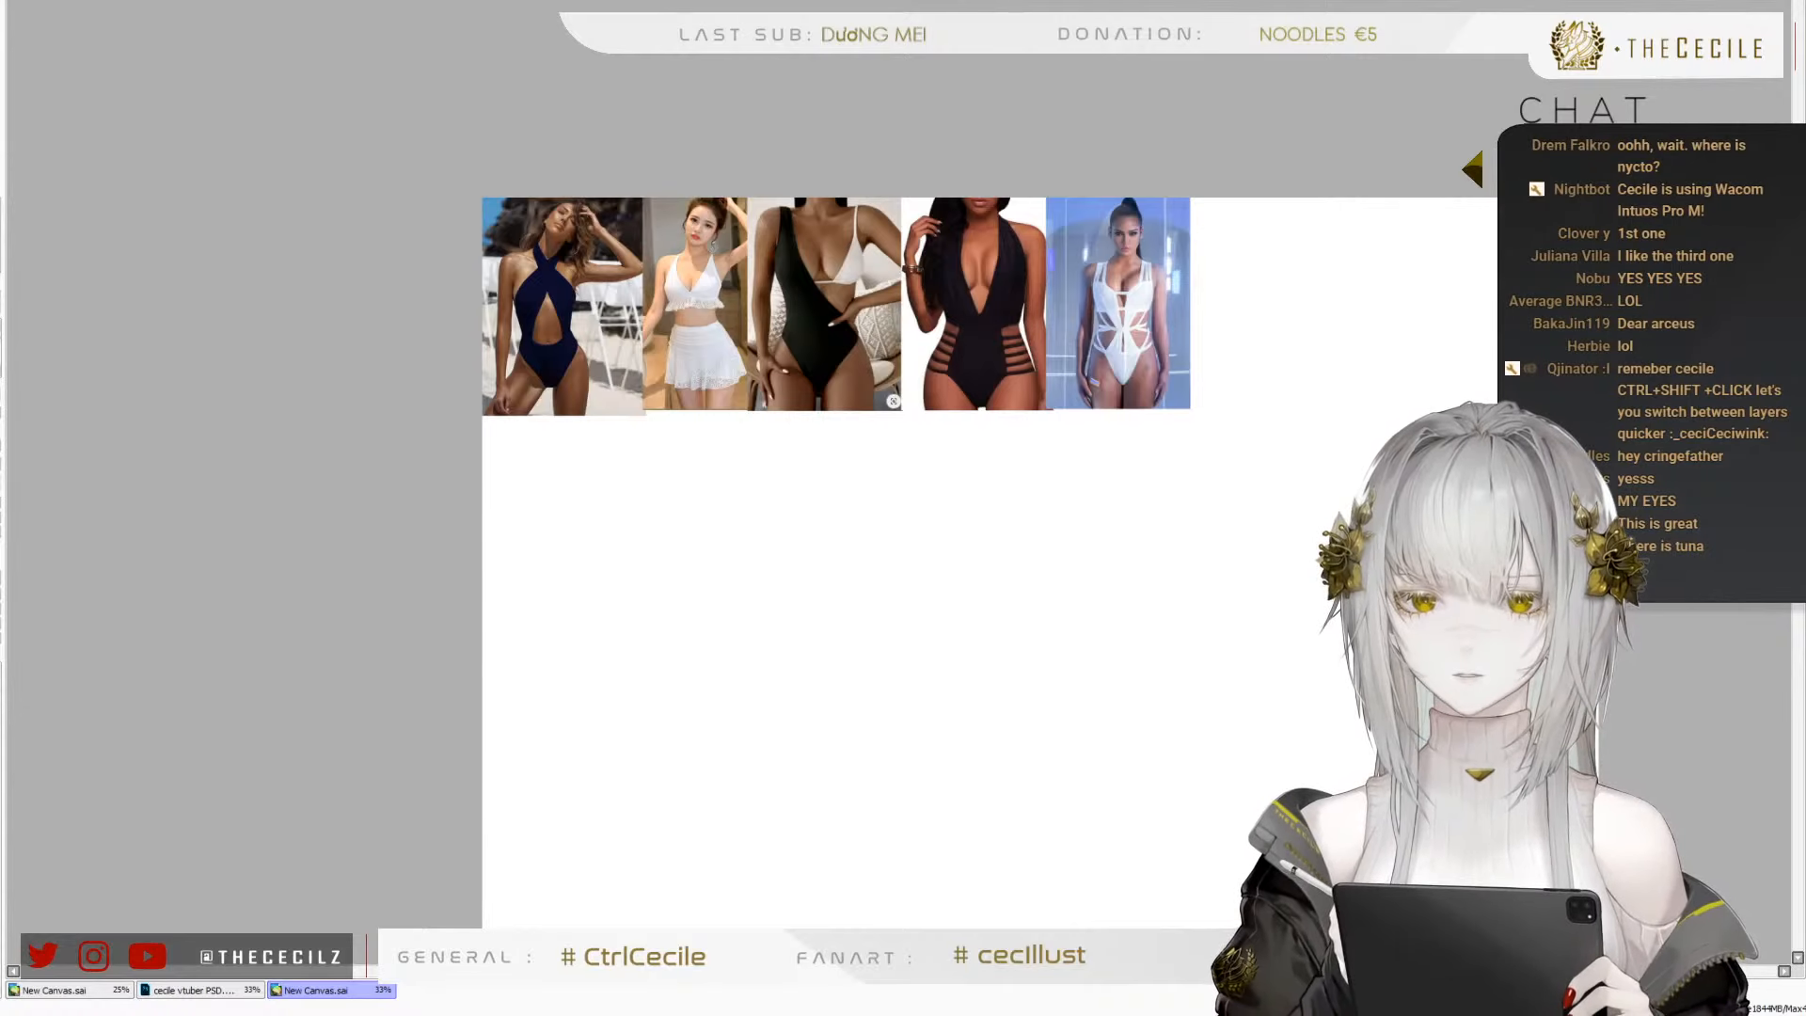
{"action": "scroll", "coordinate": [866, 138], "scroll_direction": "up", "scroll_amount": 1}
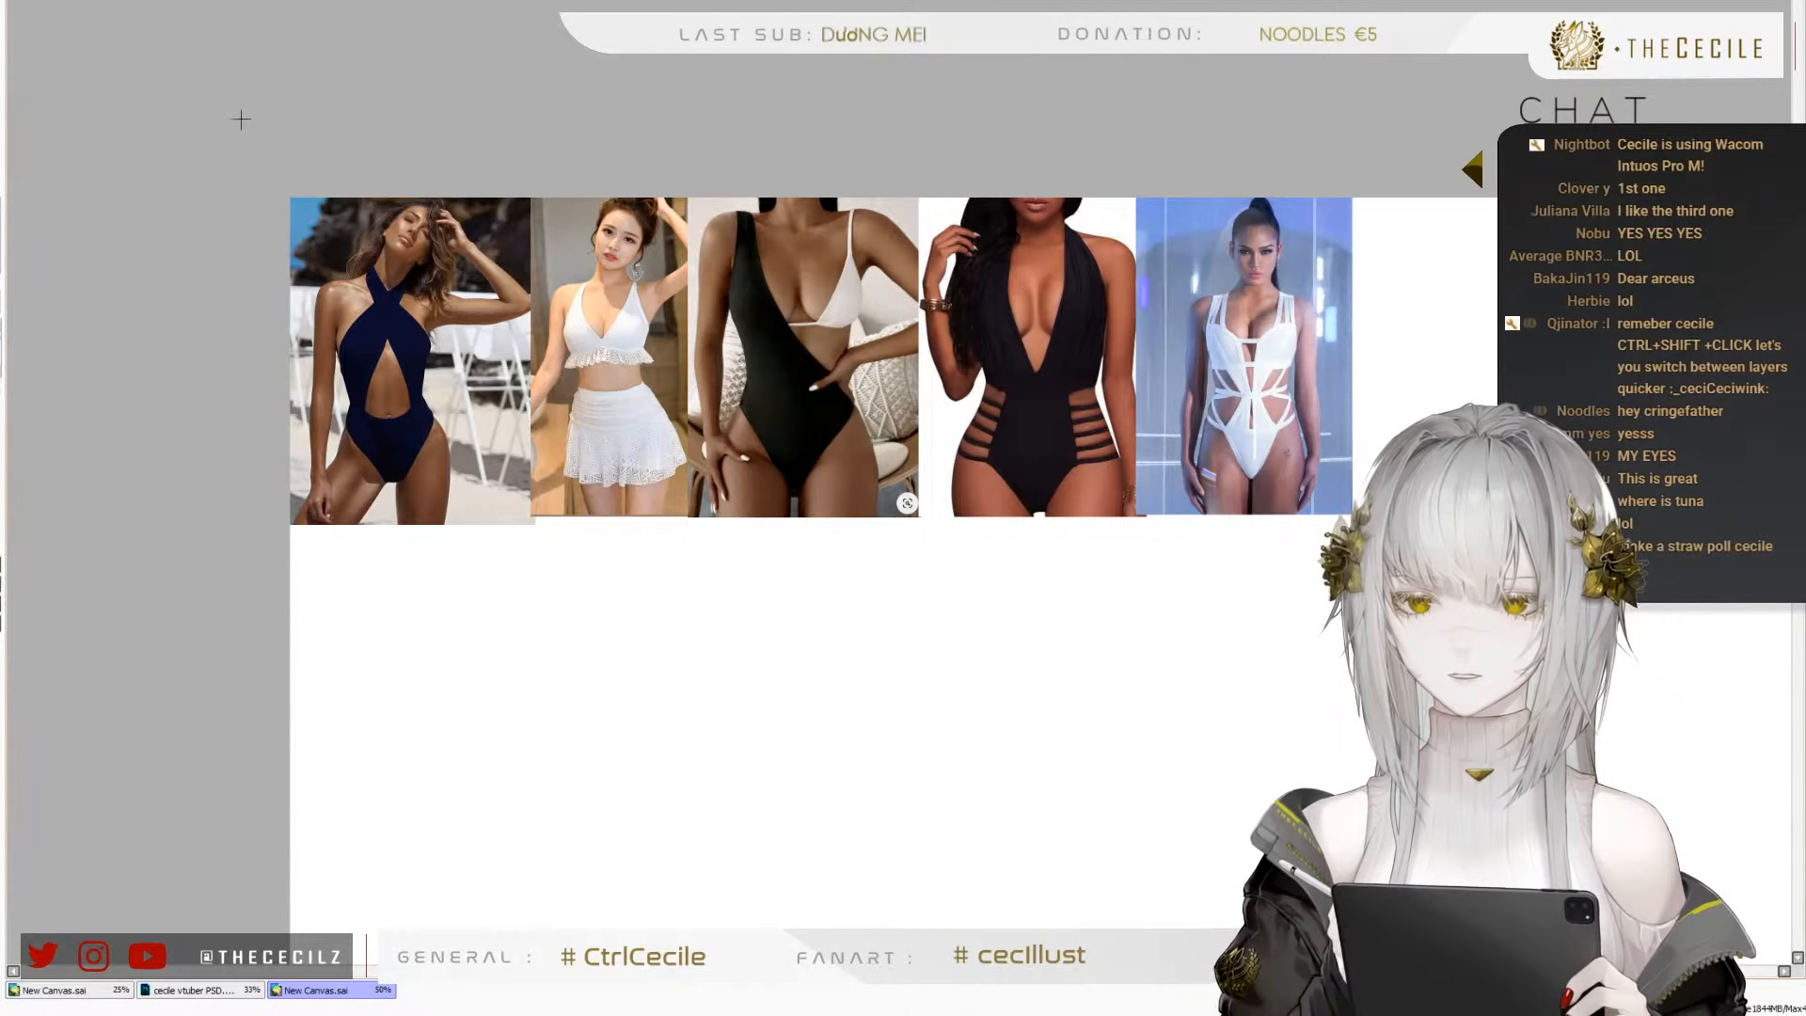
{"action": "left_click_drag", "start_coordinate": [238, 117], "coordinate": [1352, 513]}
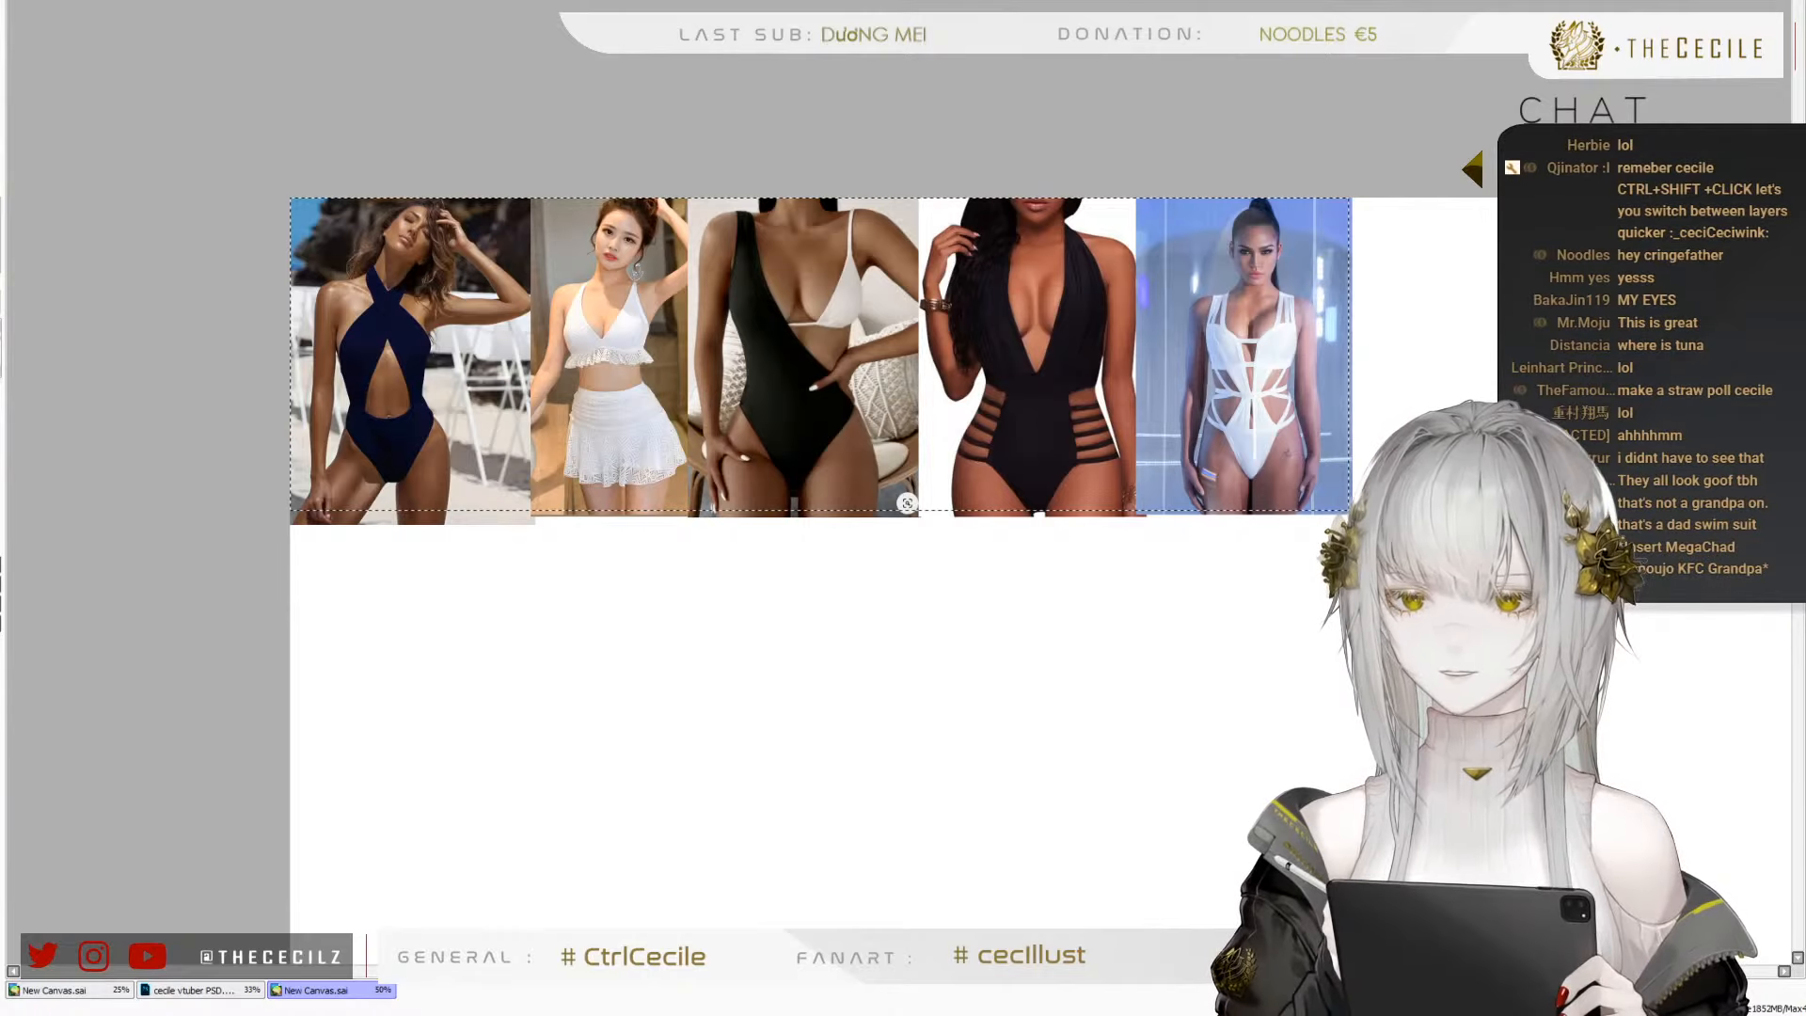
{"action": "scroll", "coordinate": [533, 218], "scroll_direction": "down", "scroll_amount": 3}
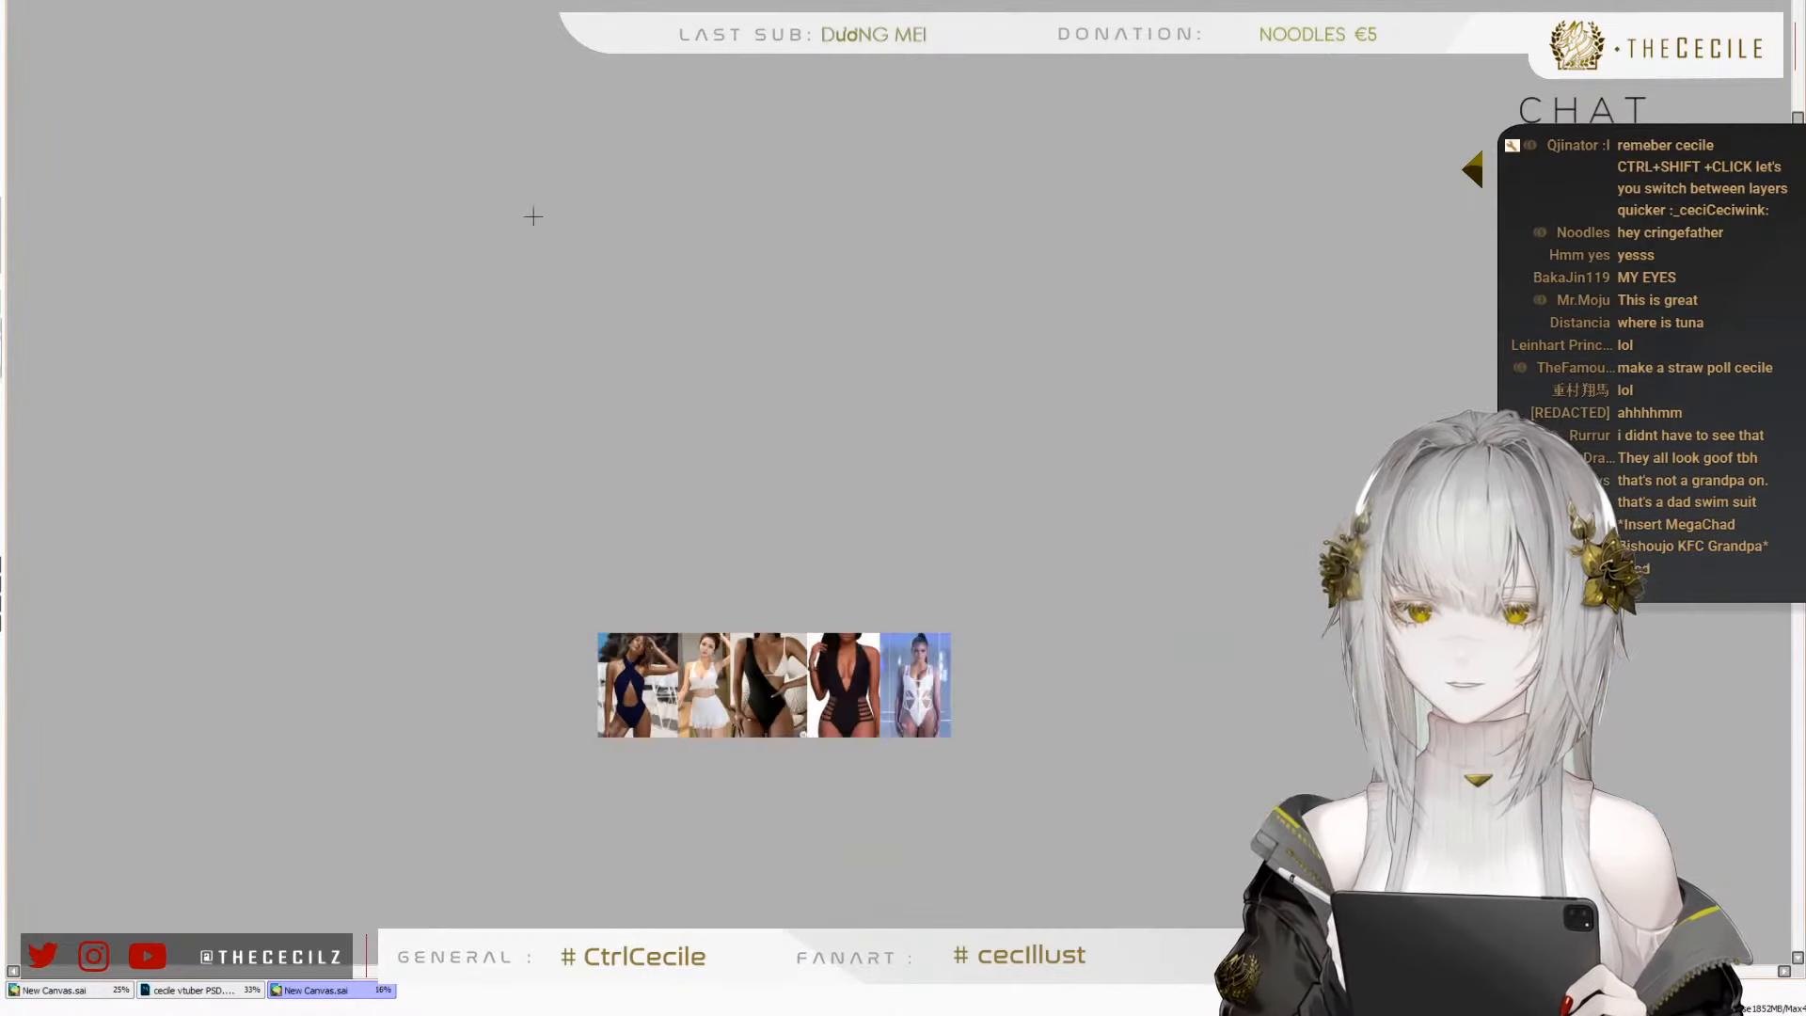
{"action": "scroll", "coordinate": [807, 816], "scroll_direction": "up", "scroll_amount": 3}
{"action": "scroll", "coordinate": [307, 611], "scroll_direction": "up", "scroll_amount": 1}
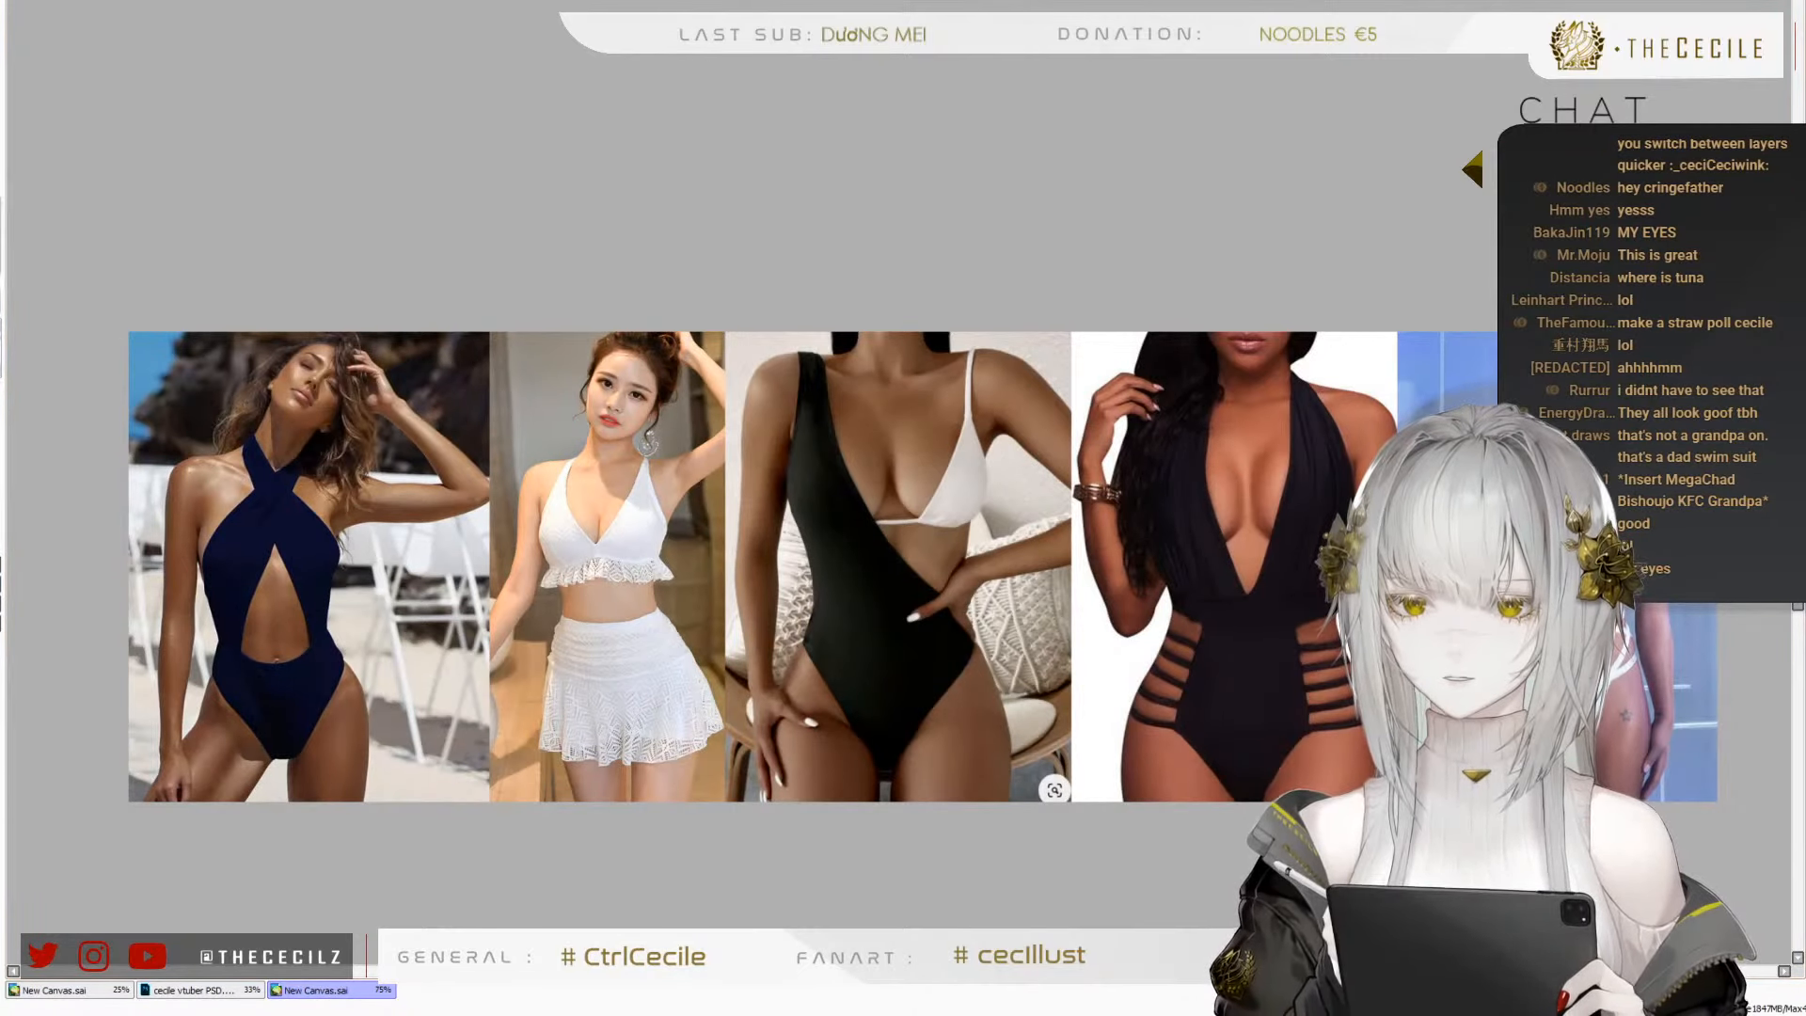
Switch to Discord, close the enlarged swimsuit image and open the server's announcements channel
{"action": "key", "text": "alt+Tab"}
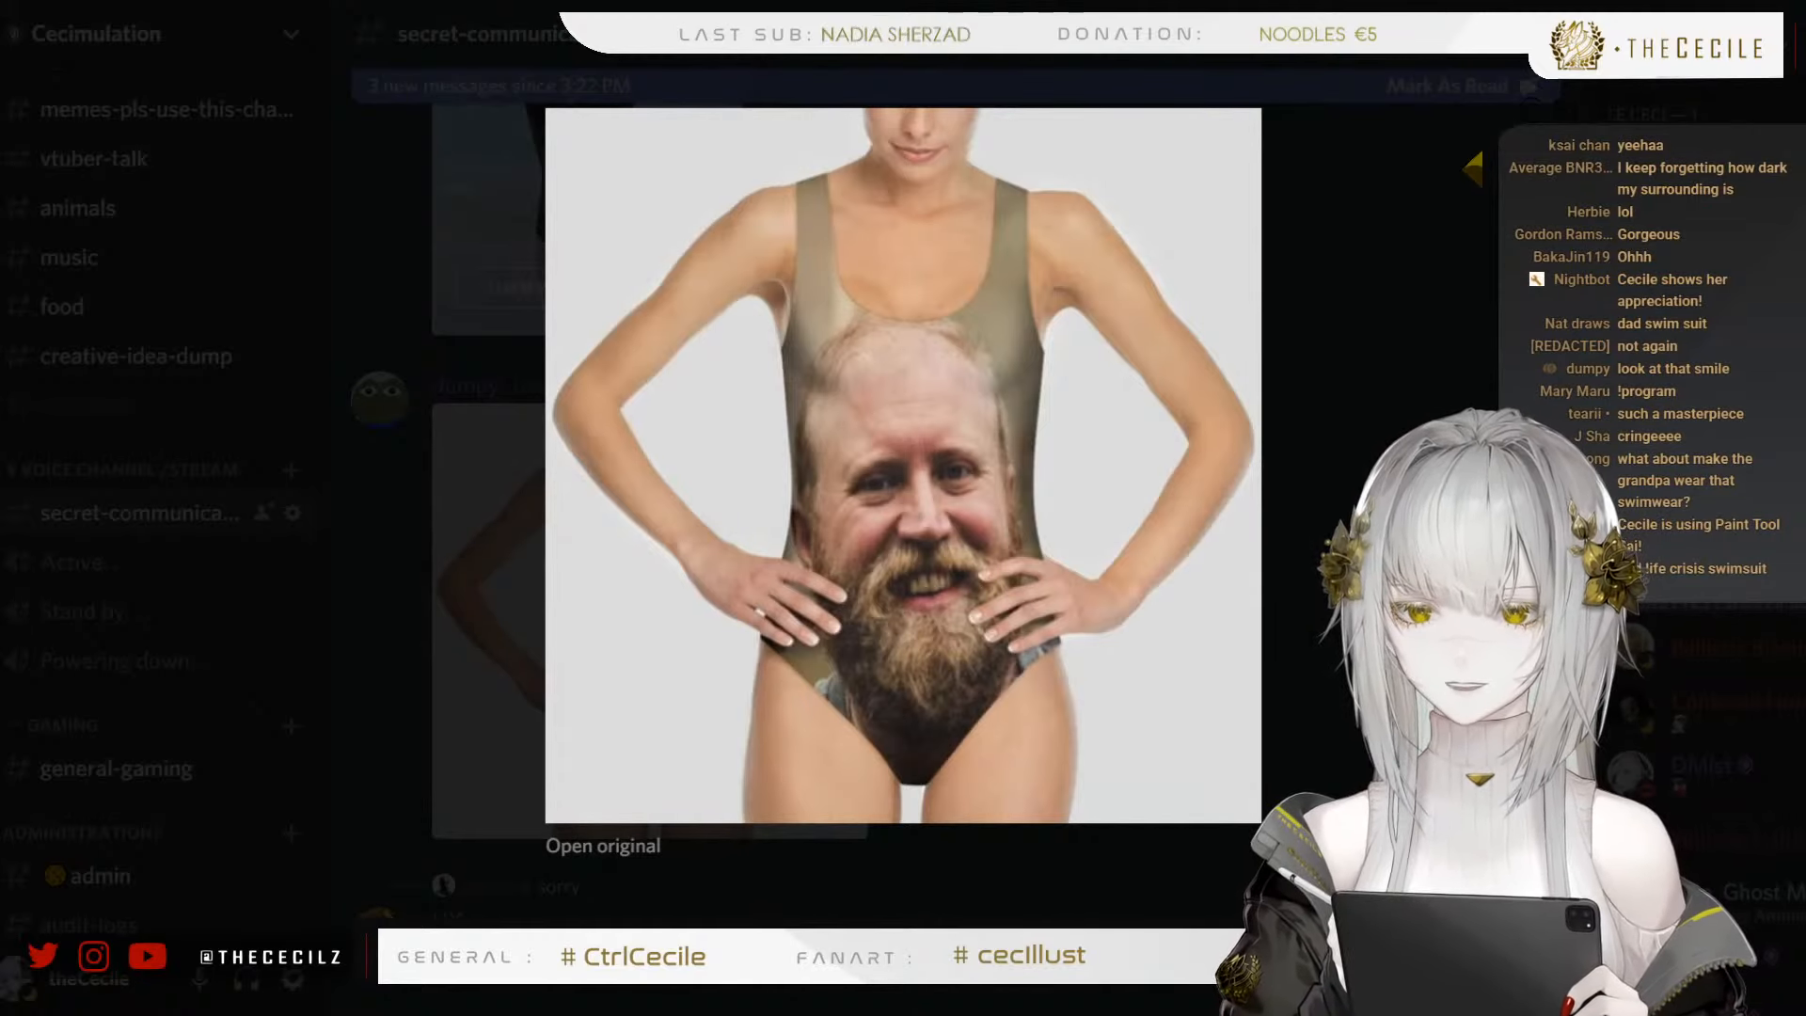
{"action": "left_click", "coordinate": [503, 552]}
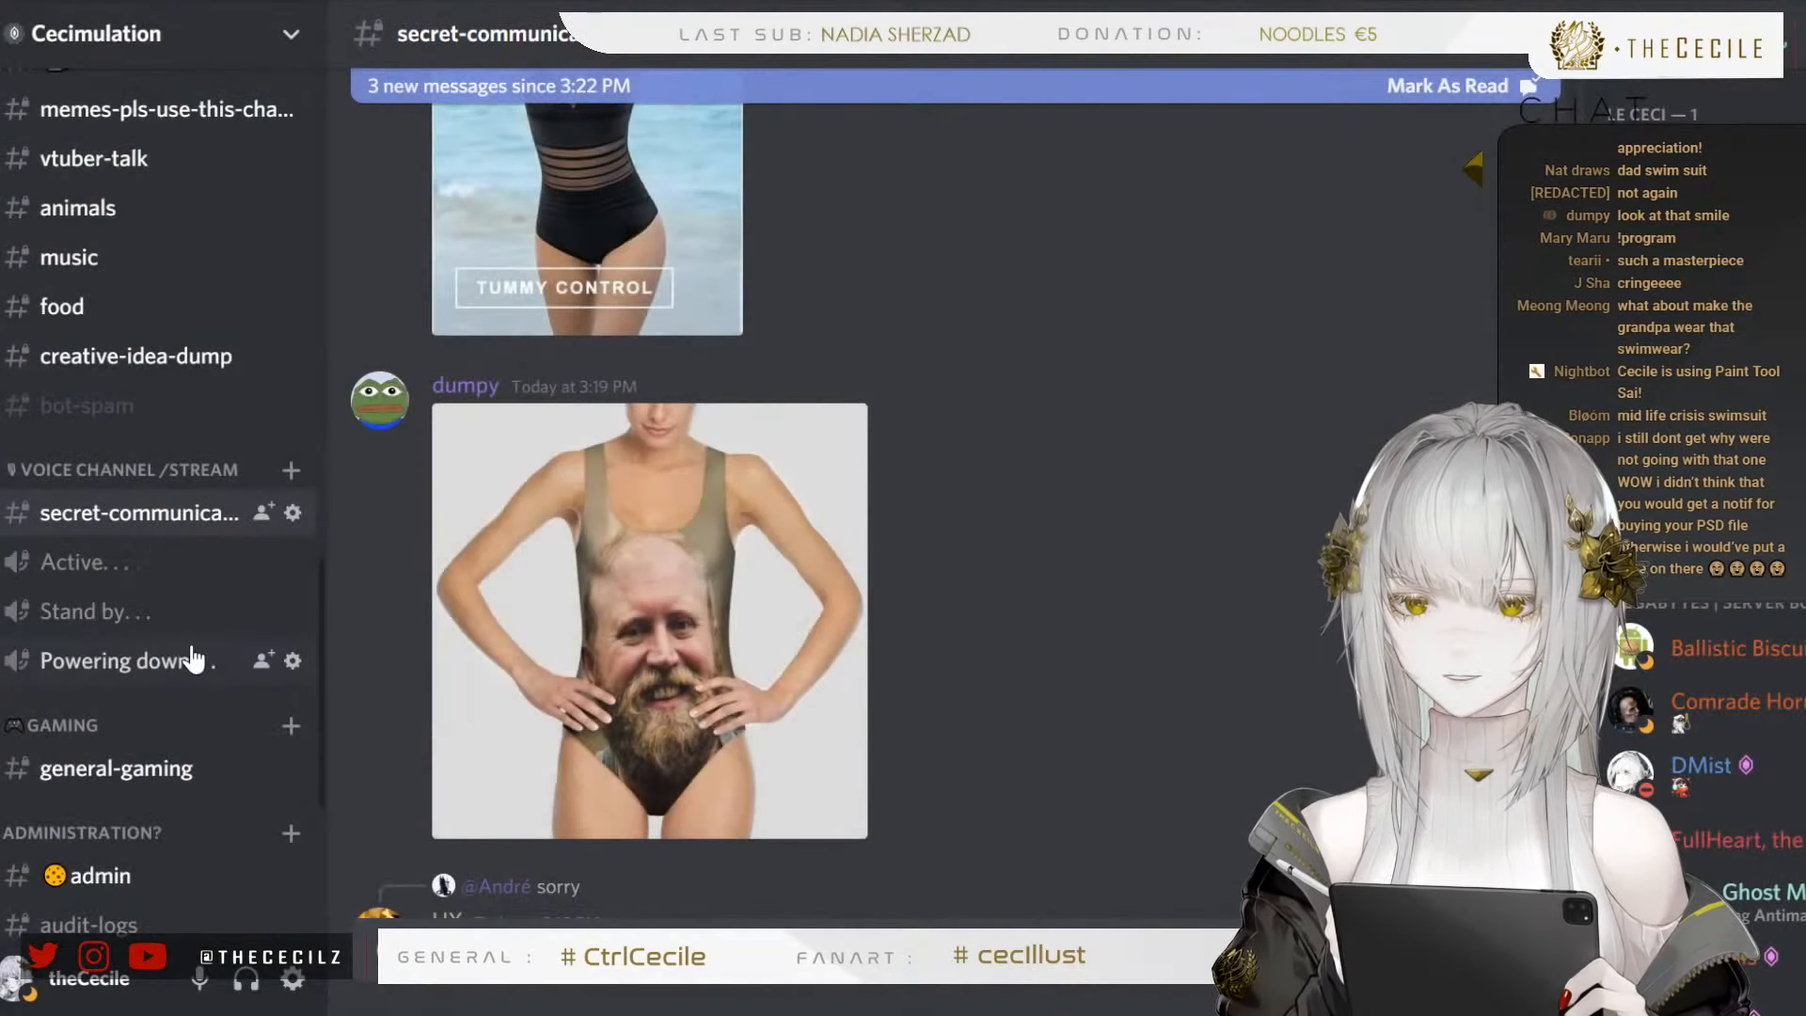
{"action": "scroll", "coordinate": [141, 602], "scroll_direction": "up", "scroll_amount": 10}
{"action": "scroll", "coordinate": [141, 600], "scroll_direction": "up", "scroll_amount": 3}
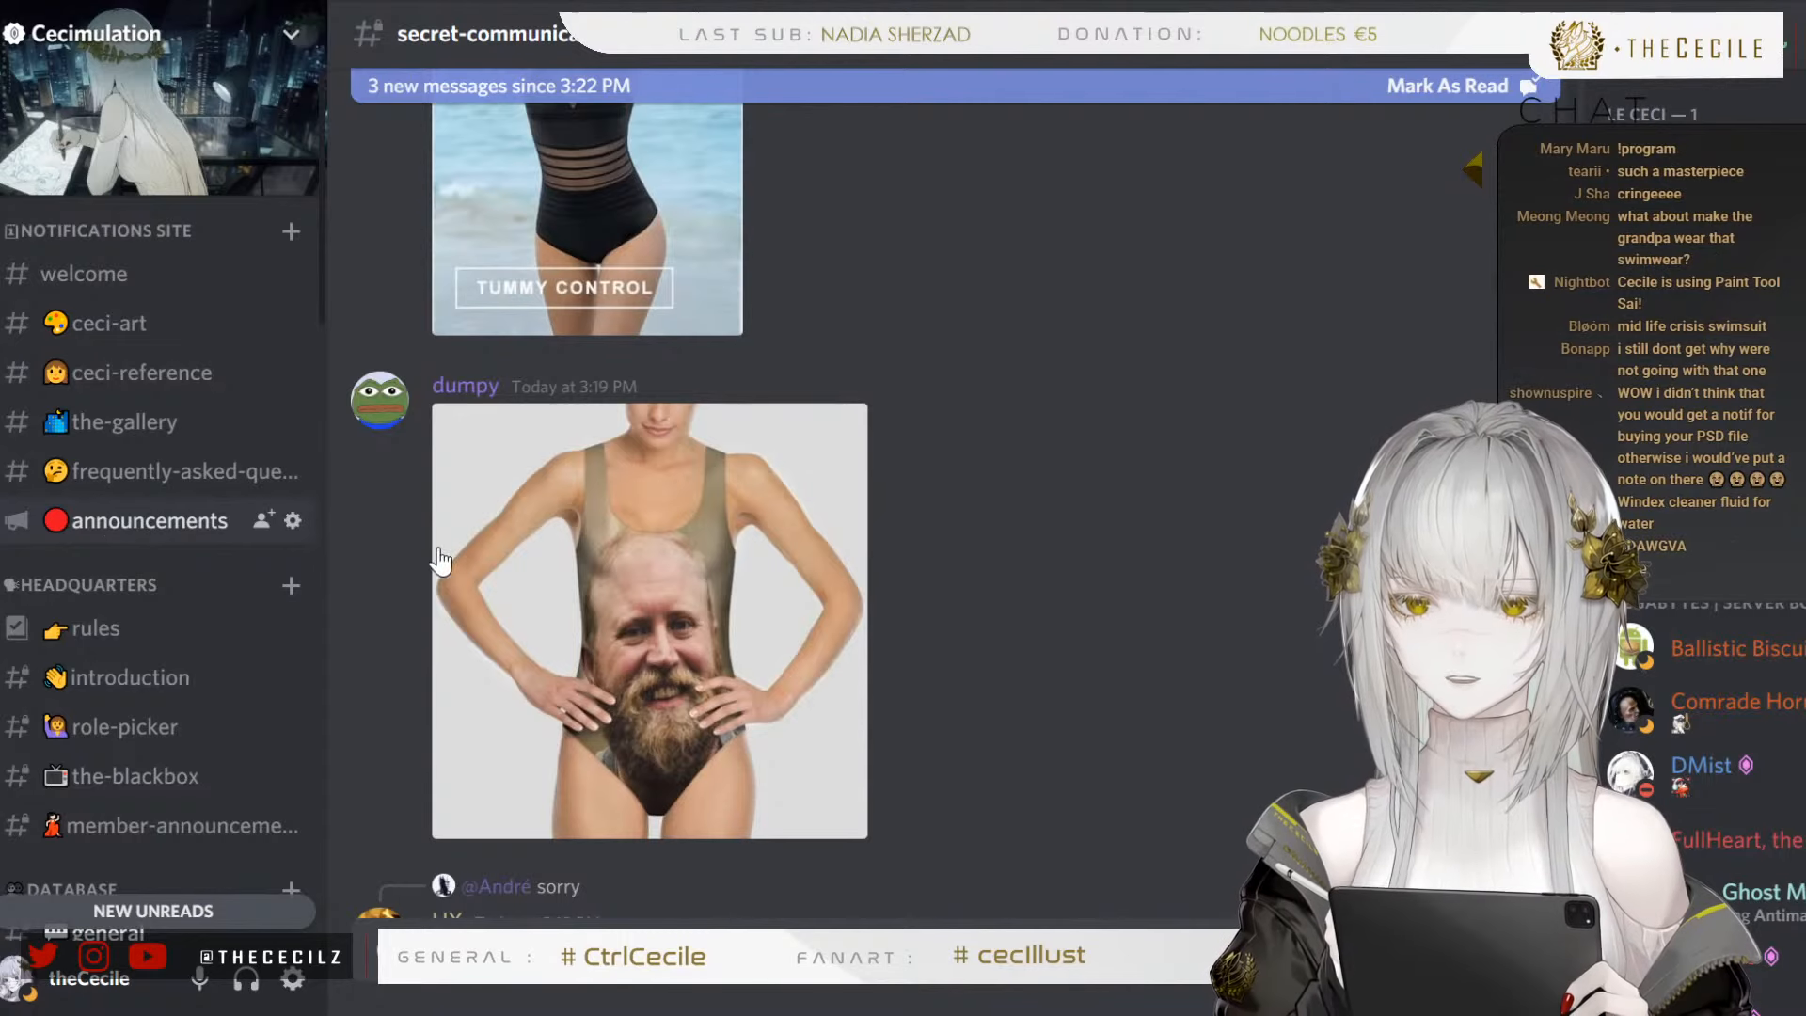
{"action": "left_click", "coordinate": [114, 528]}
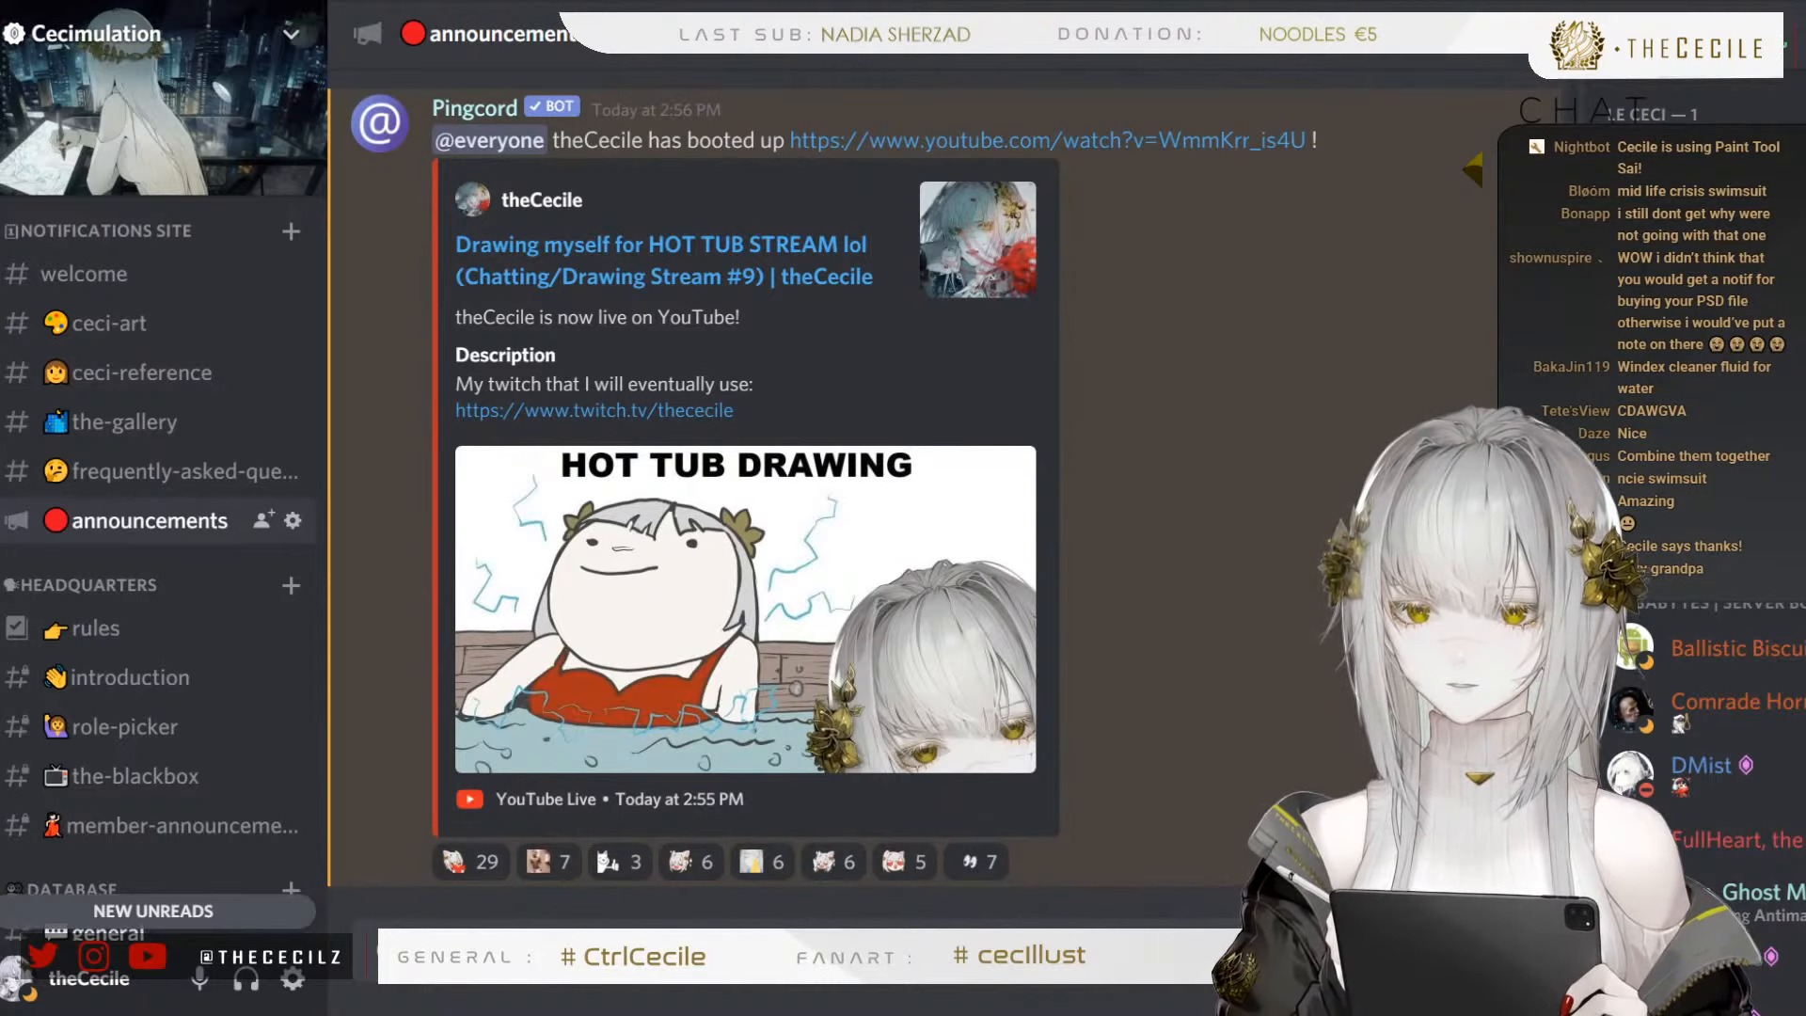
Continue the comment for the swimsuits.png upload after "DRAW ON MYSELF" with ". From left to right,"
{"action": "key", "text": "alt+Tab"}
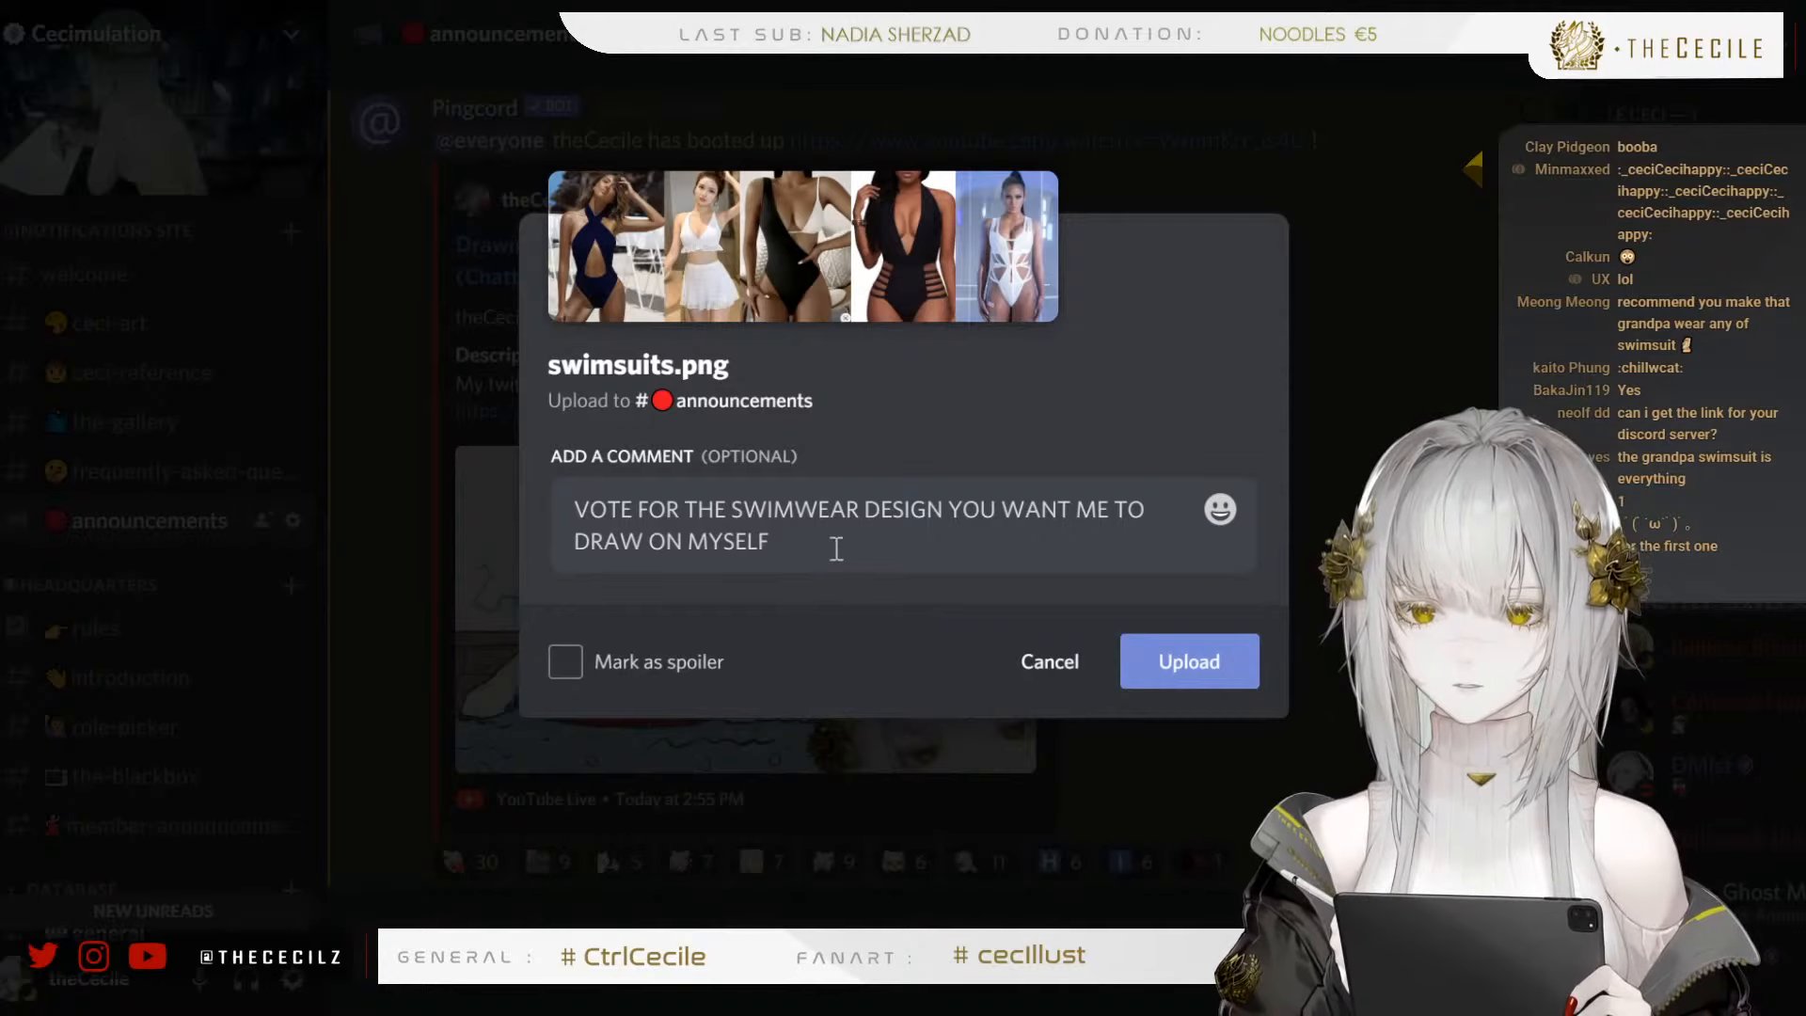
{"action": "type", "text": ". fRO"}
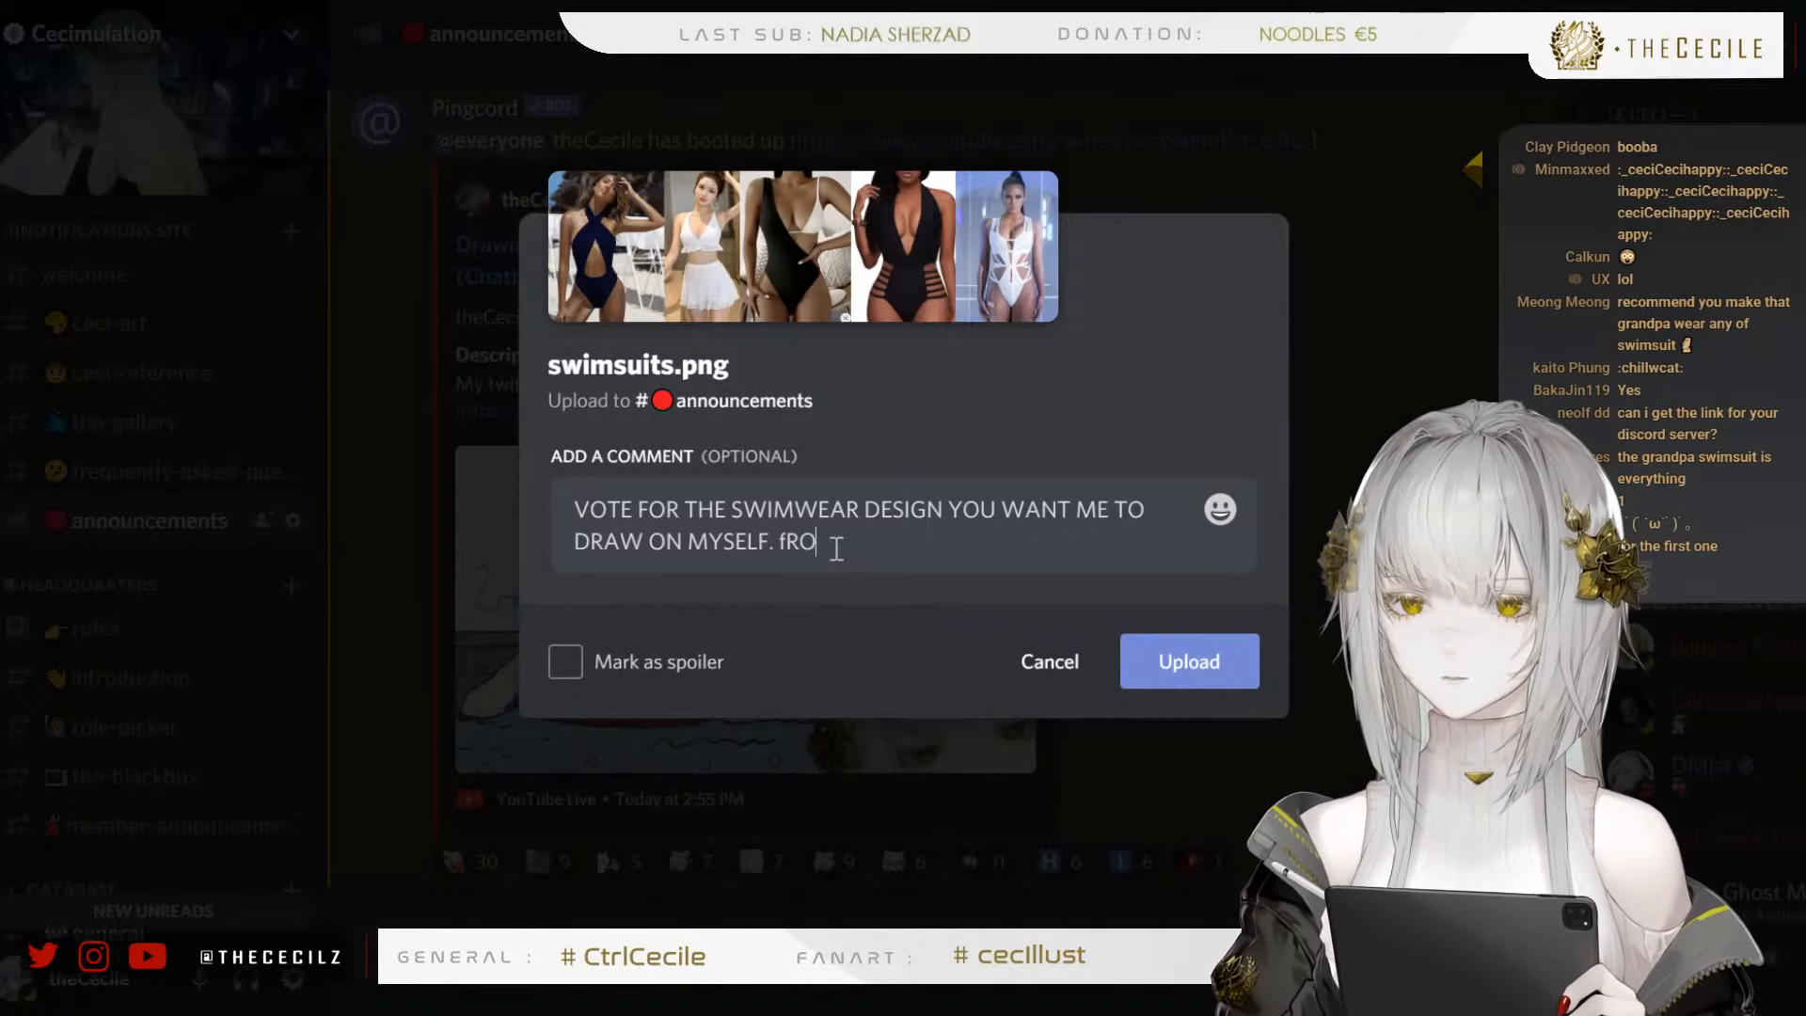
{"action": "type", "text": "M"}
{"action": "key", "text": "BackSpace"}
{"action": "key", "text": "BackSpace"}
{"action": "key", "text": "BackSpace"}
{"action": "key", "text": "BackSpace"}
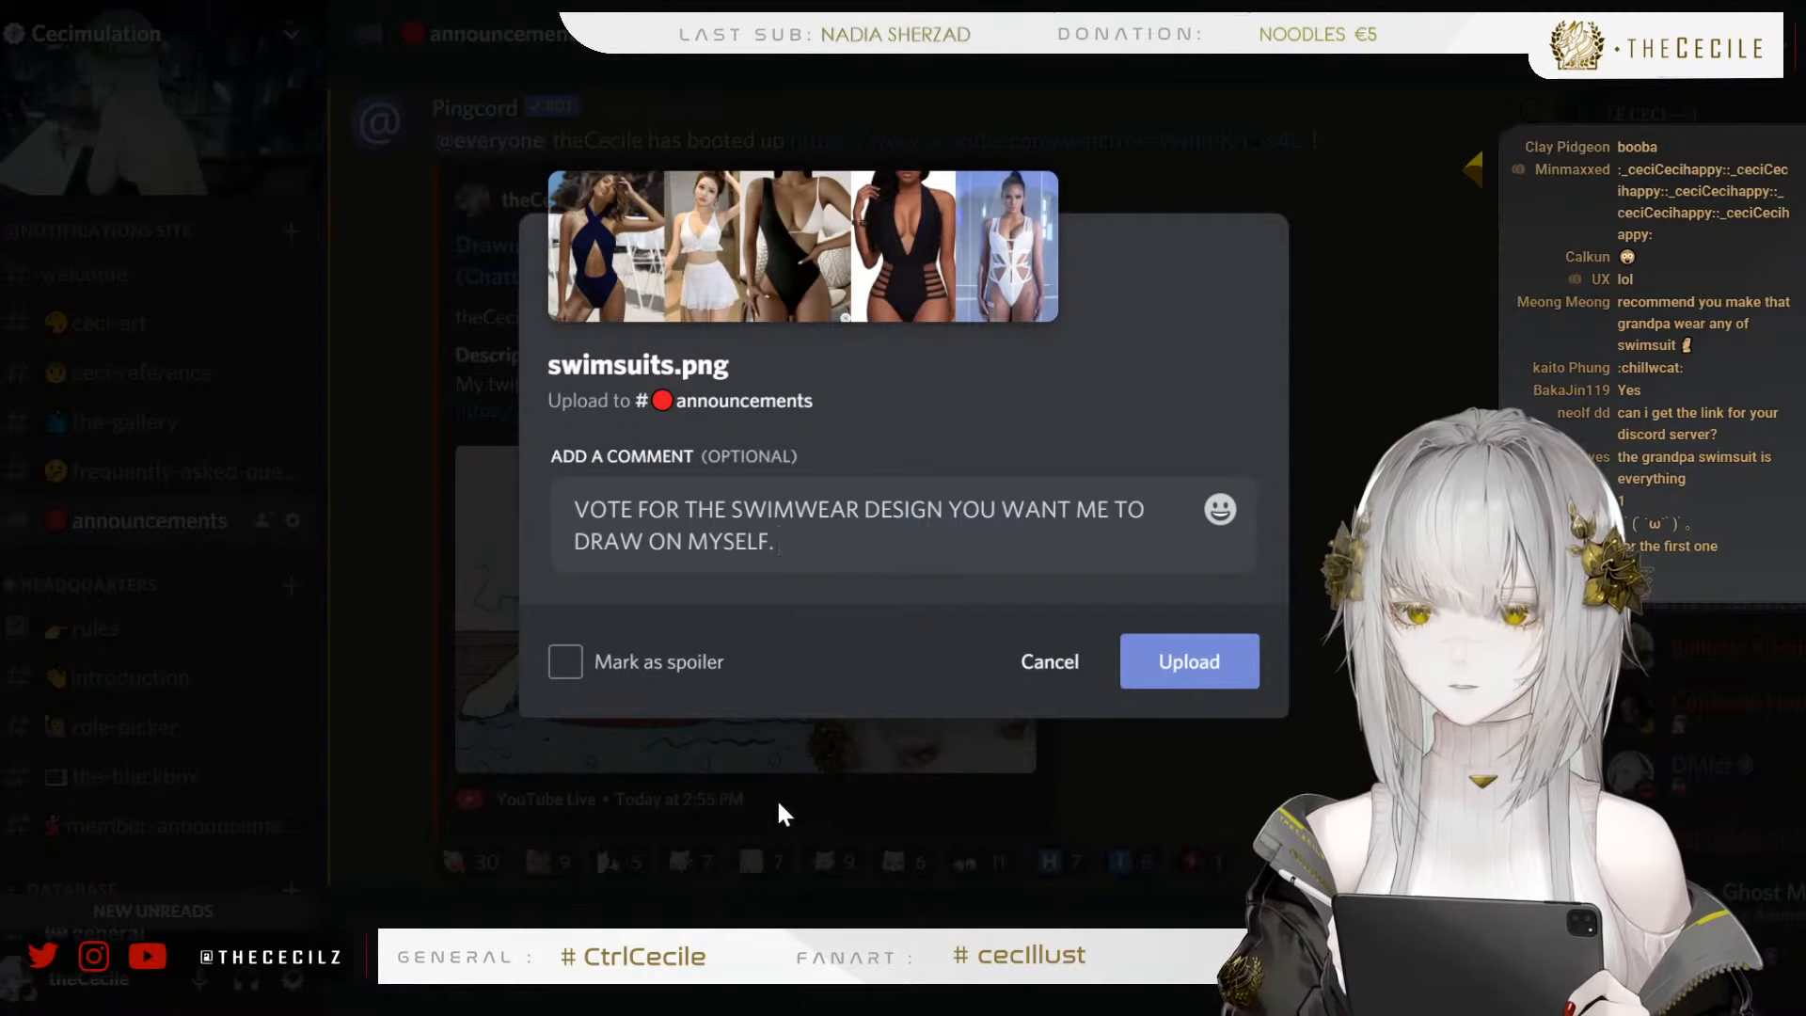
{"action": "type", "text": "From left"}
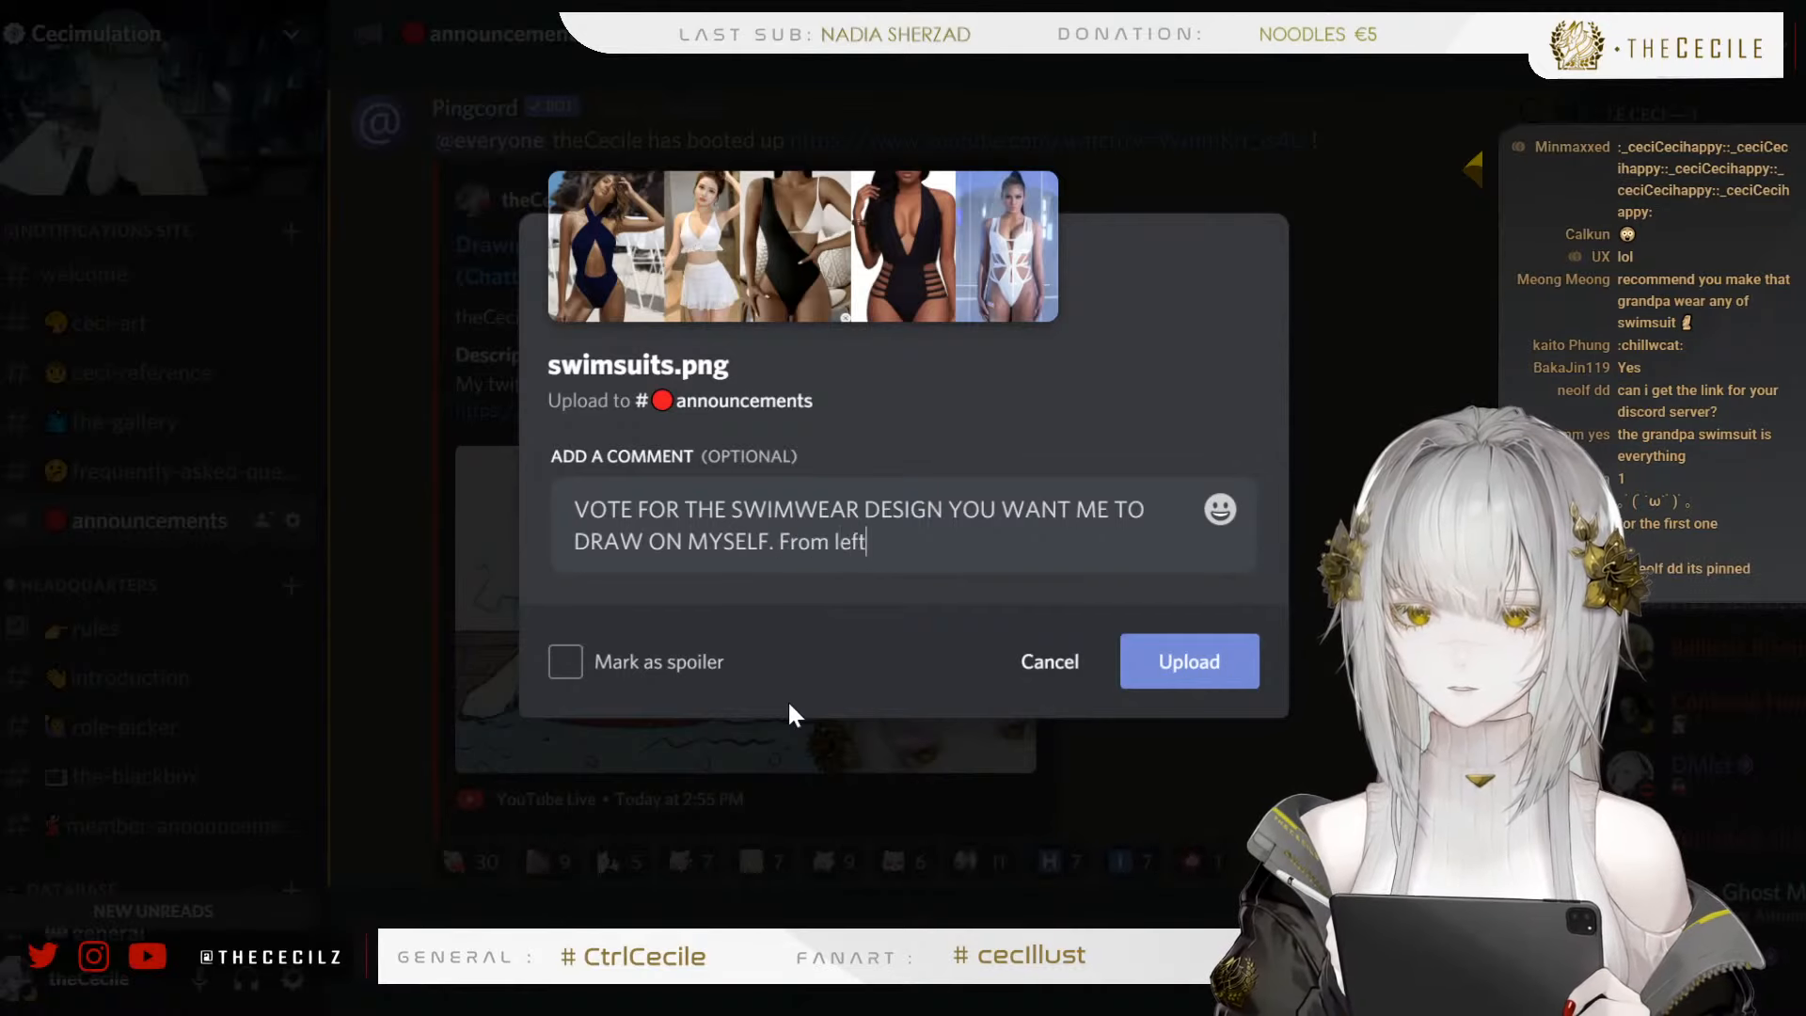
{"action": "type", "text": " to right:"}
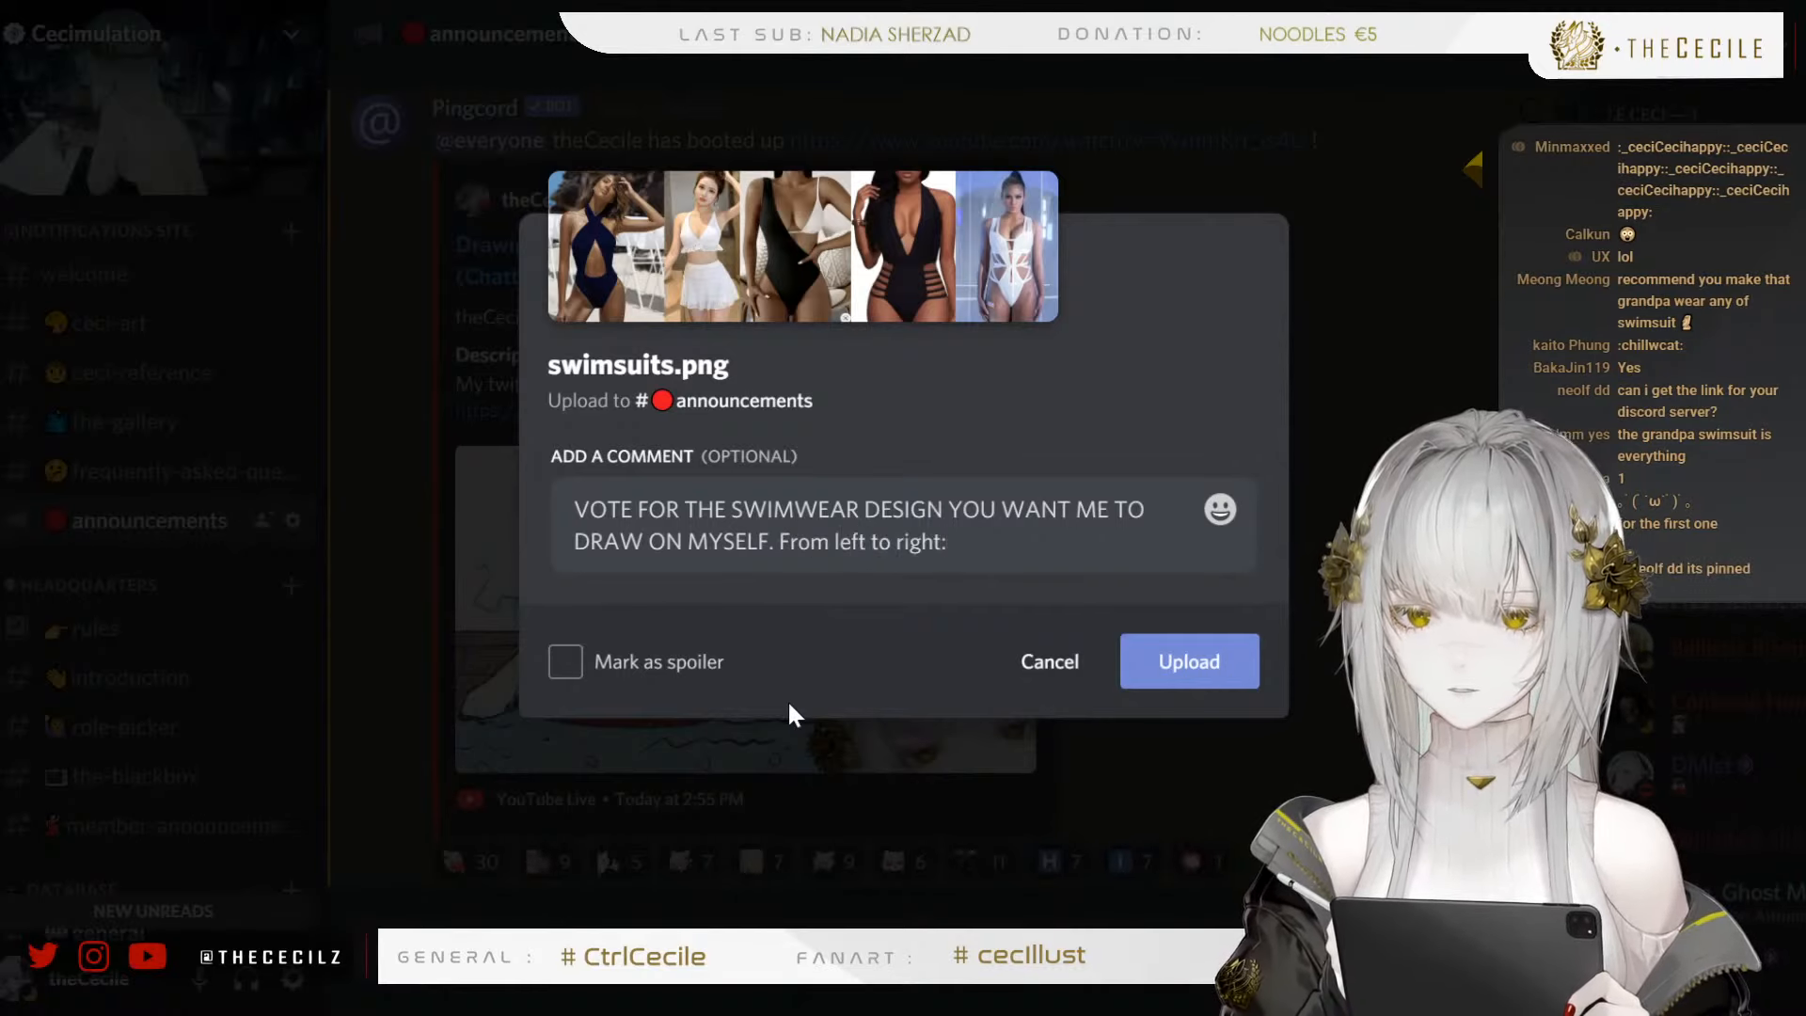
{"action": "key", "text": "BackSpace"}
{"action": "type", "text": ", u"}
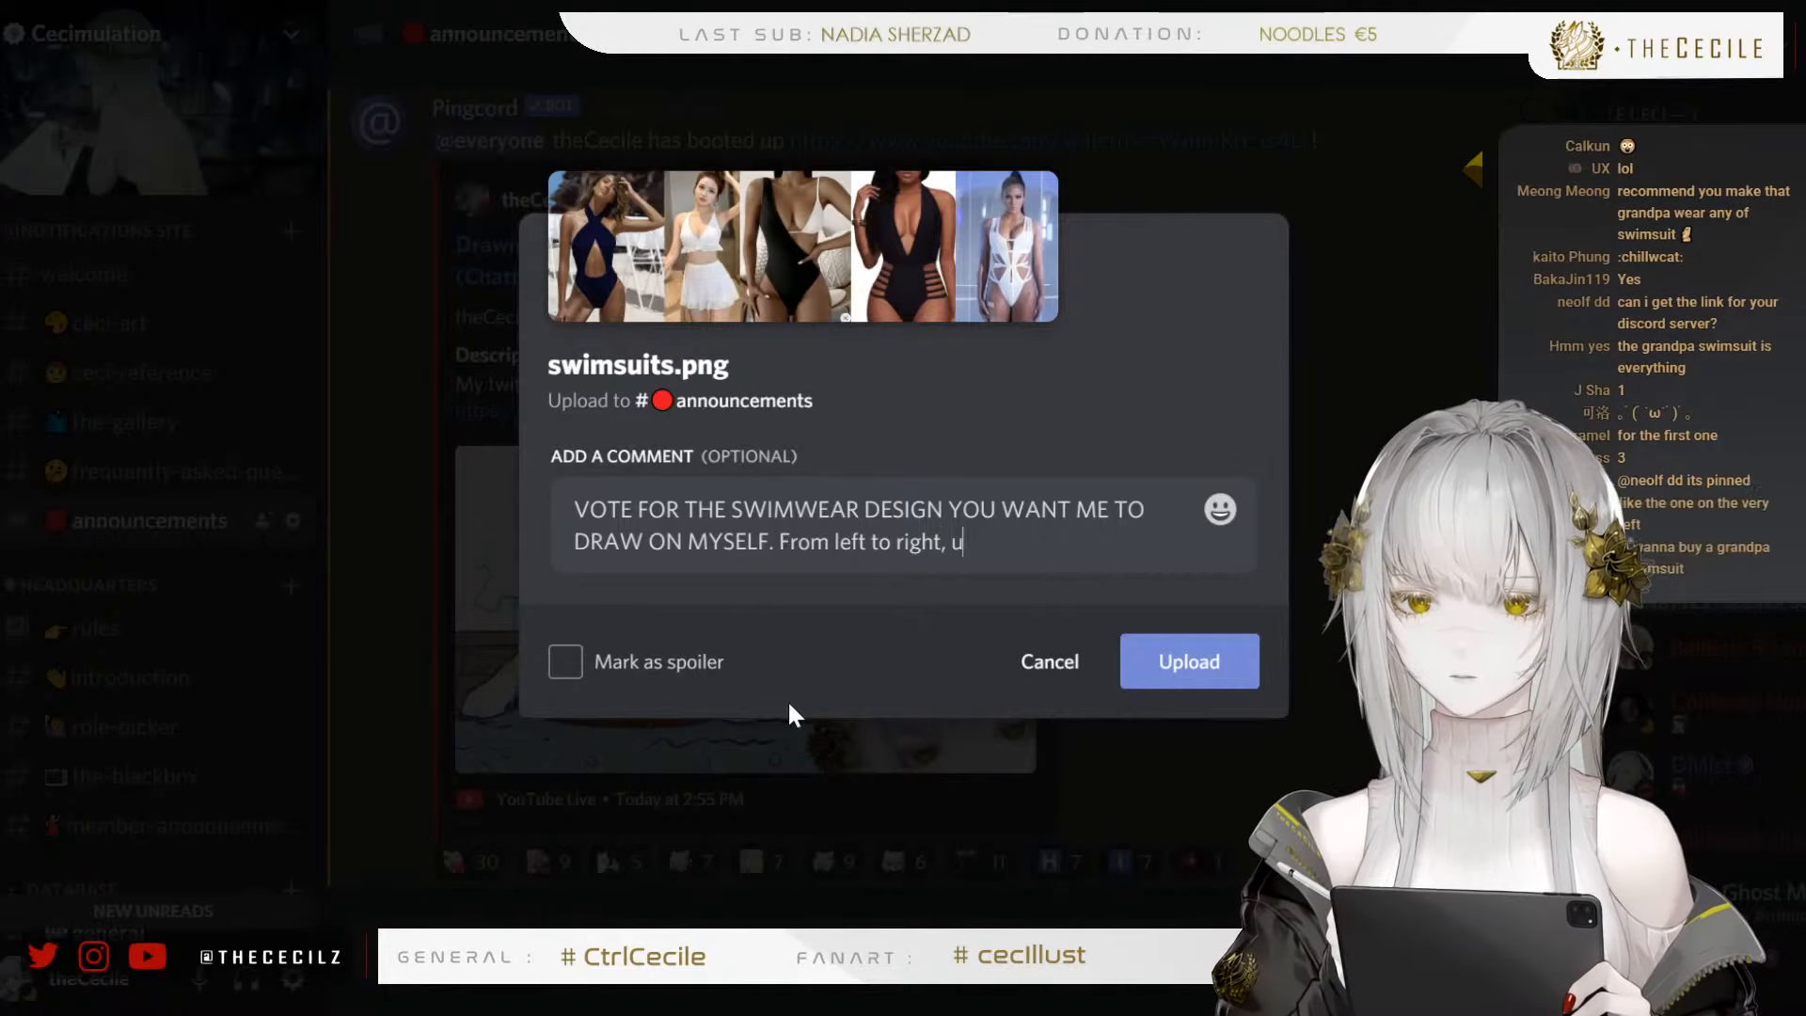
{"action": "type", "text": "se 1"}
{"action": "key", "text": "BackSpace"}
{"action": "key", "text": "BackSpace"}
{"action": "key", "text": "BackSpace"}
{"action": "key", "text": "BackSpace"}
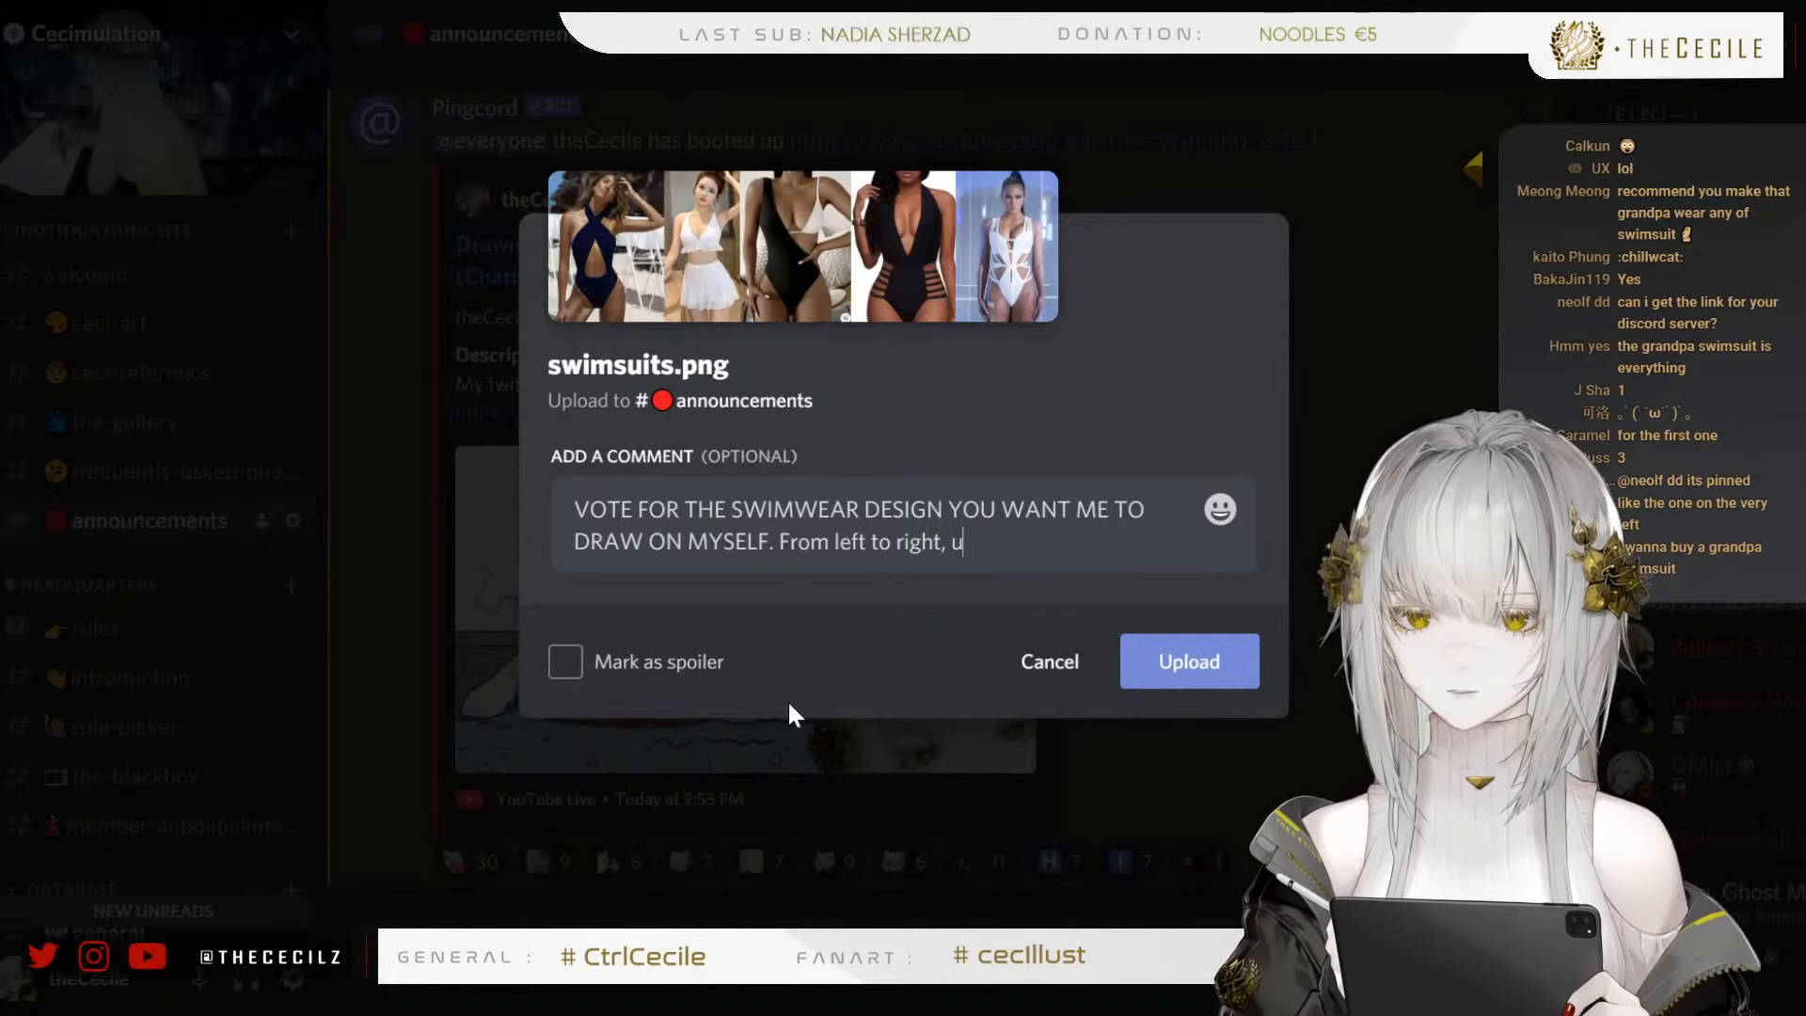
{"action": "key", "text": "BackSpace"}
Complete the upload comment's instruction with "react with this emoji if you want to vote for it:"
{"action": "type", "text": "react with this emo"}
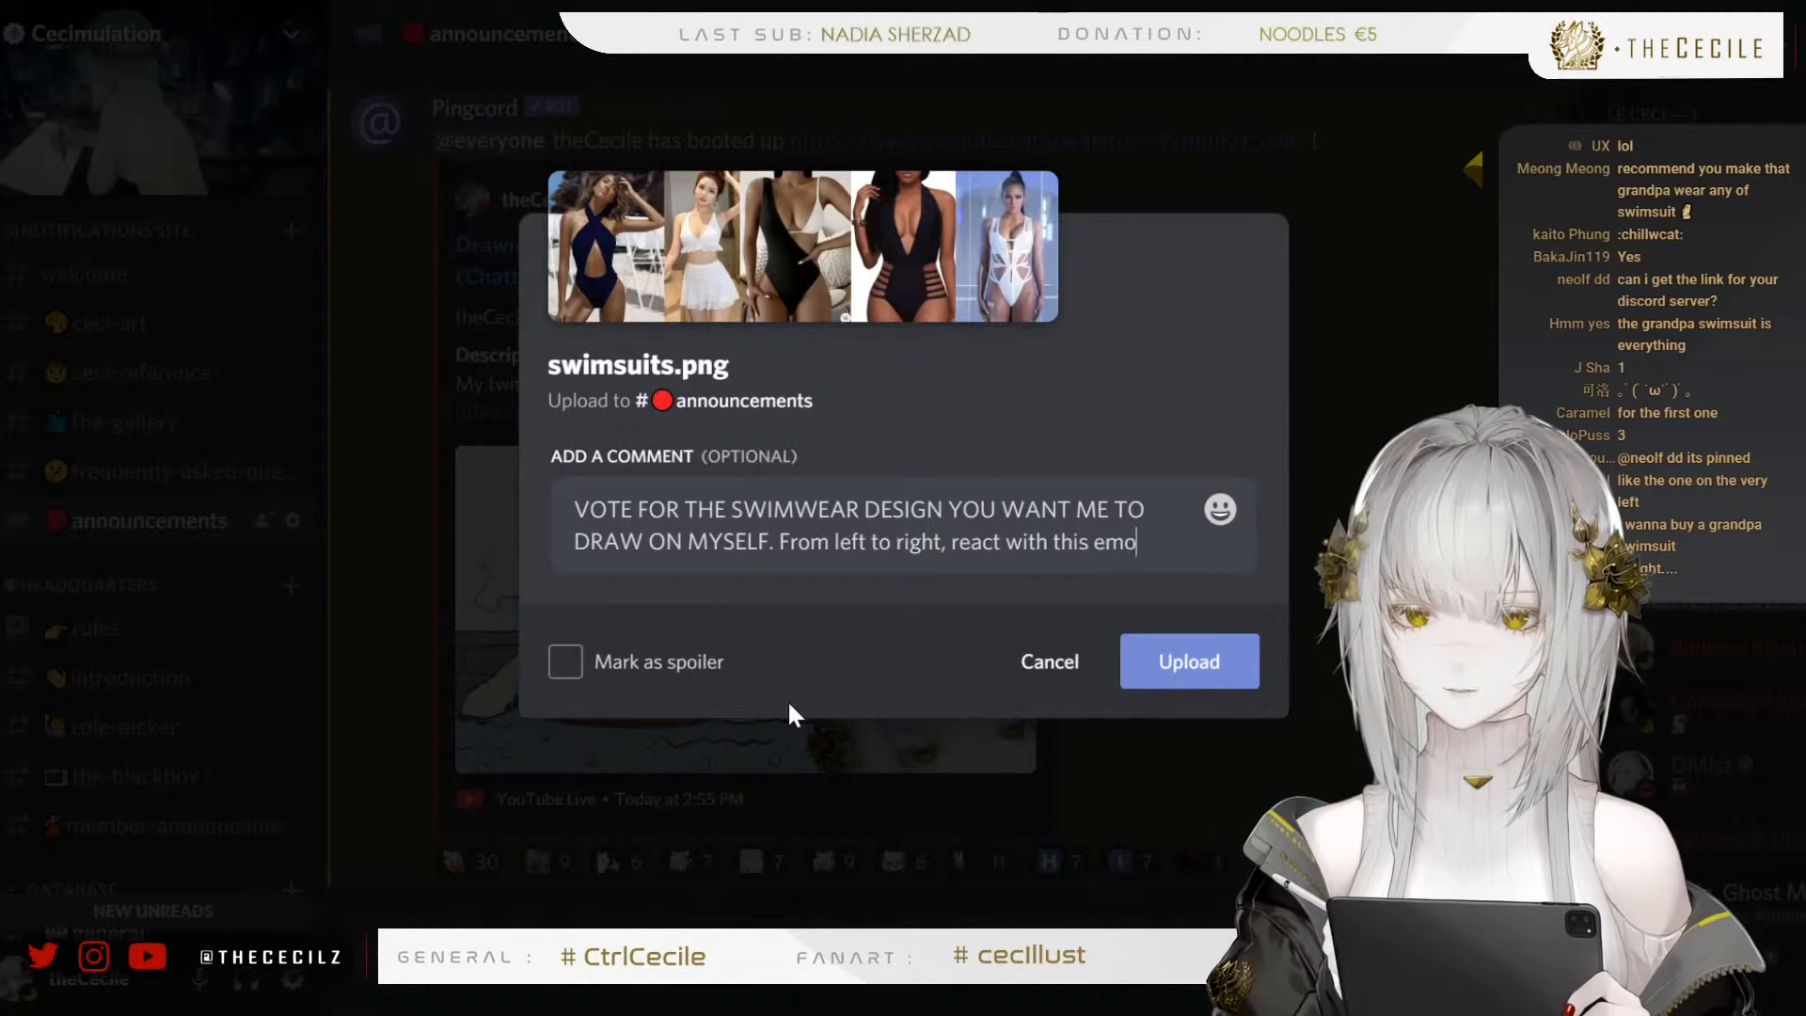
{"action": "type", "text": "ji if y"}
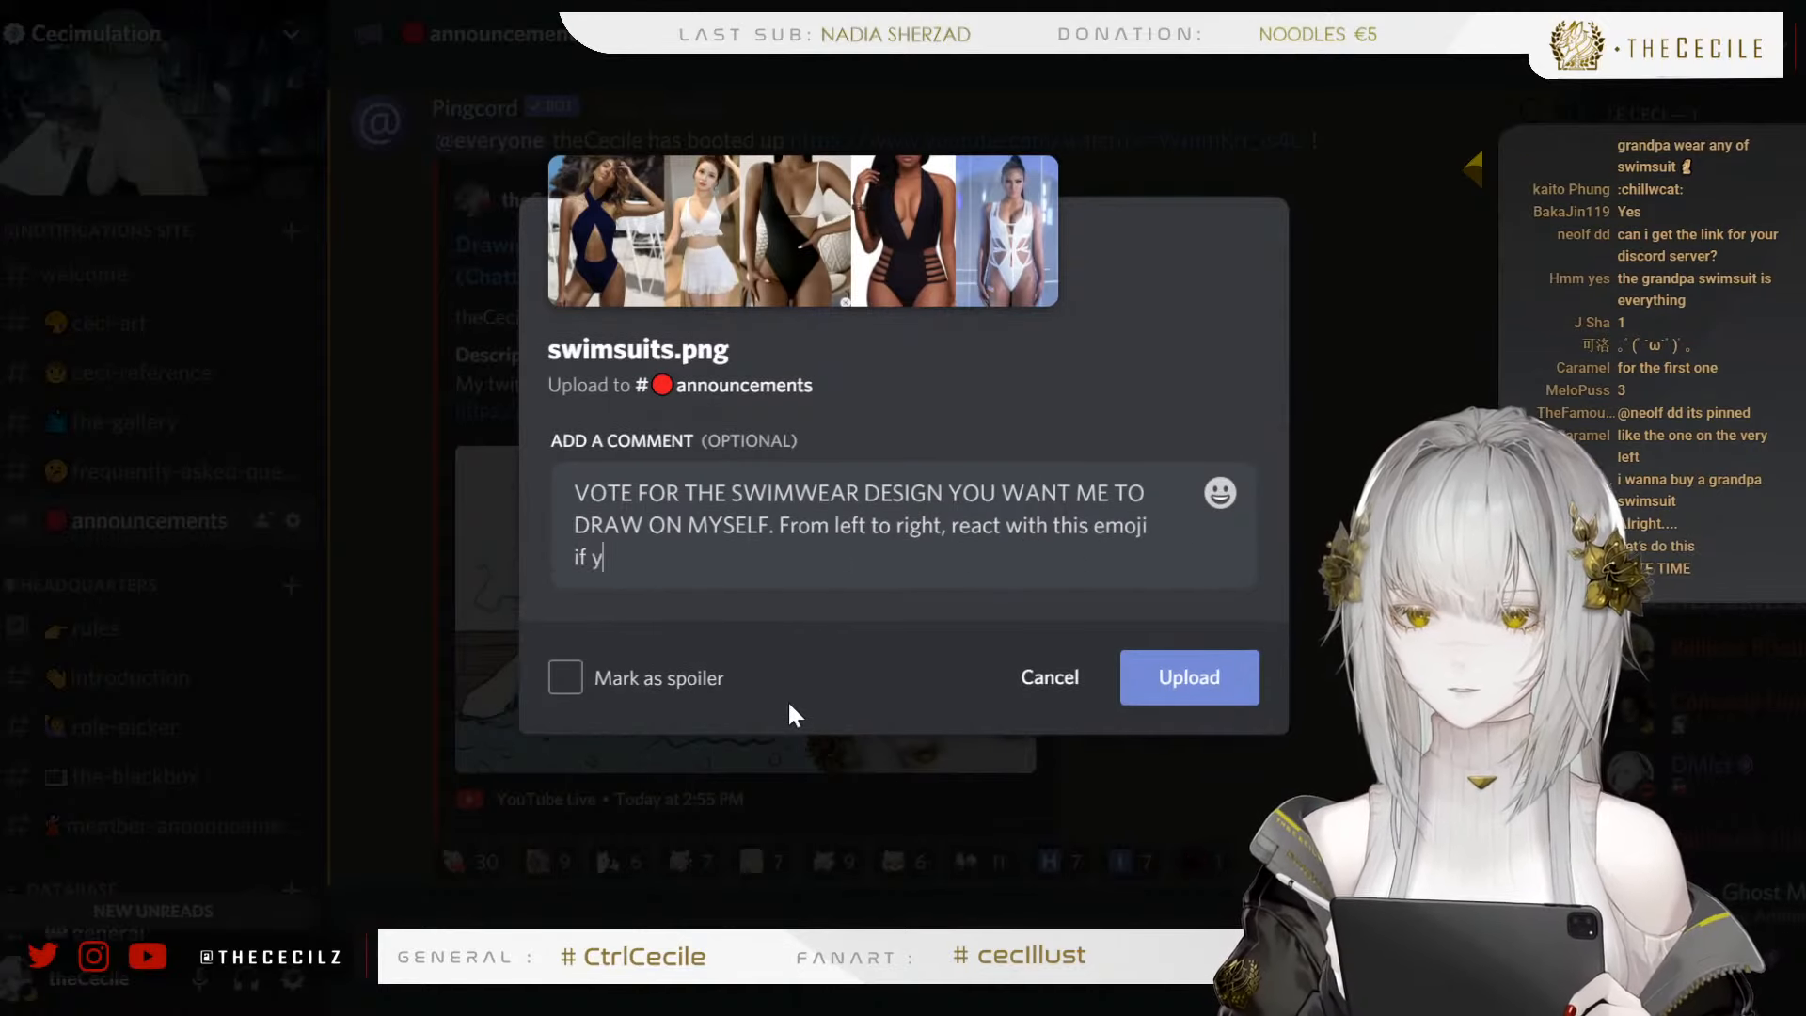
{"action": "type", "text": "ou"}
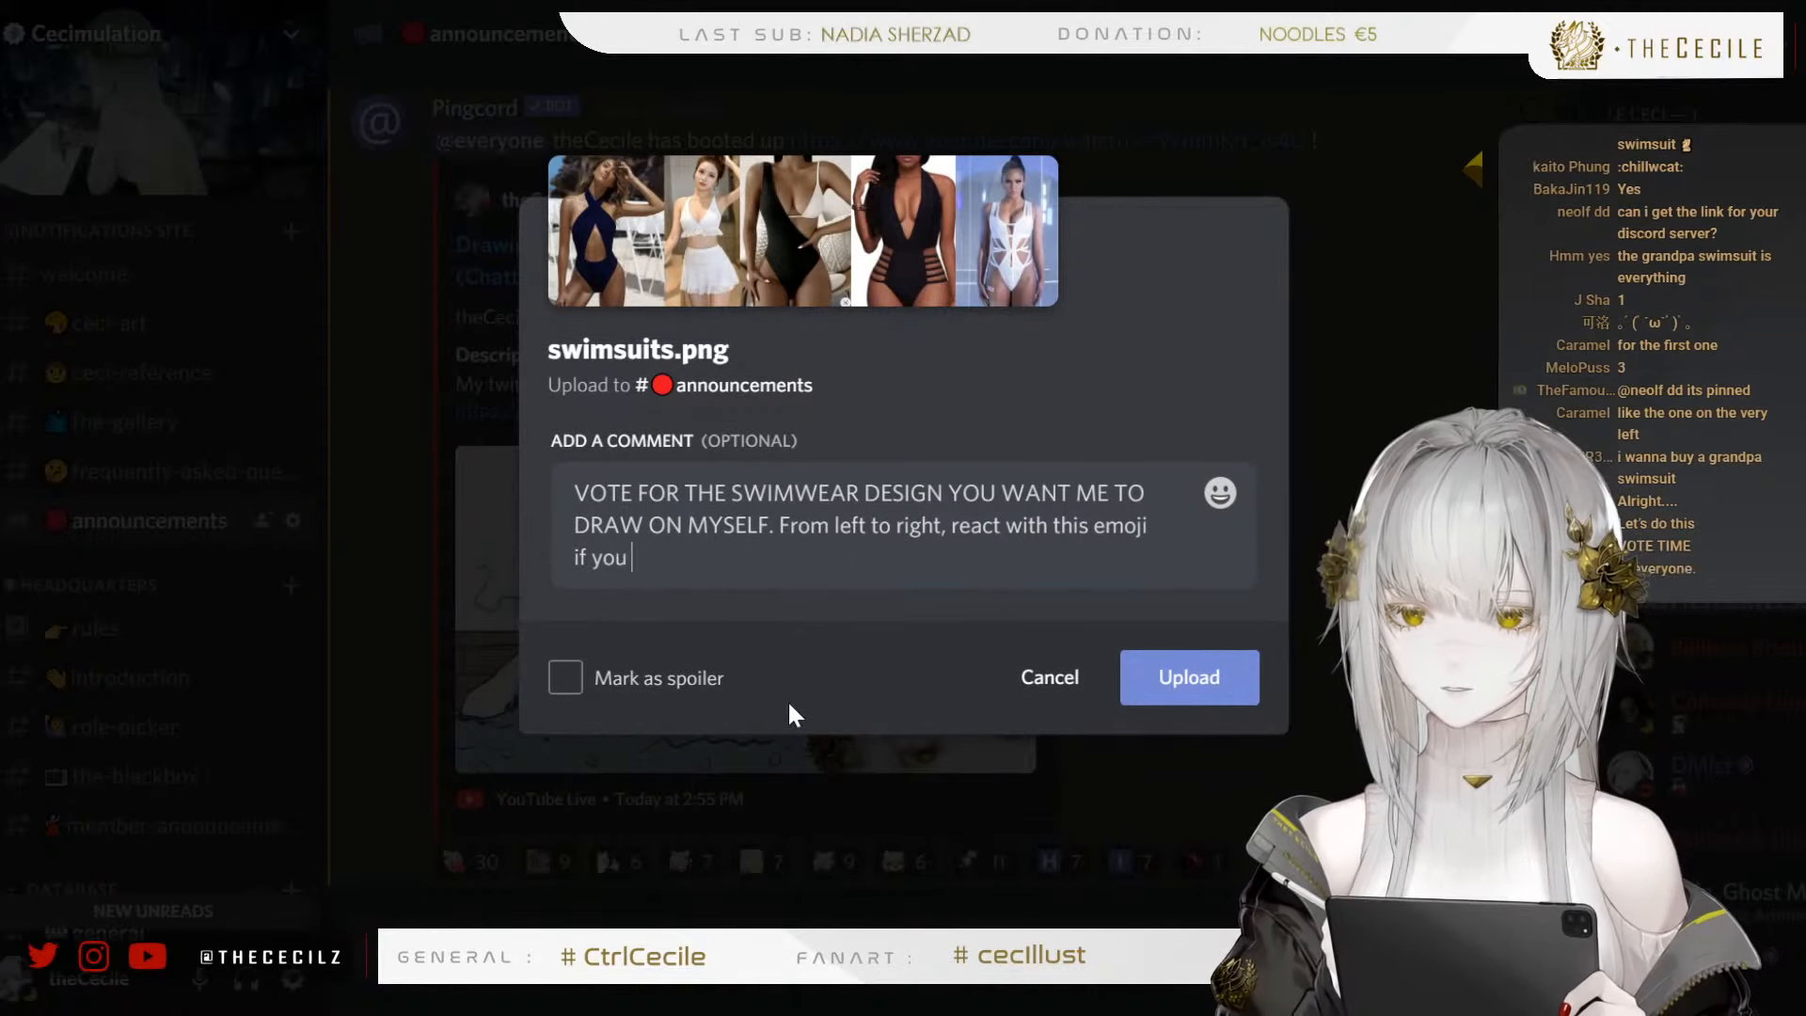
{"action": "type", "text": " want to "}
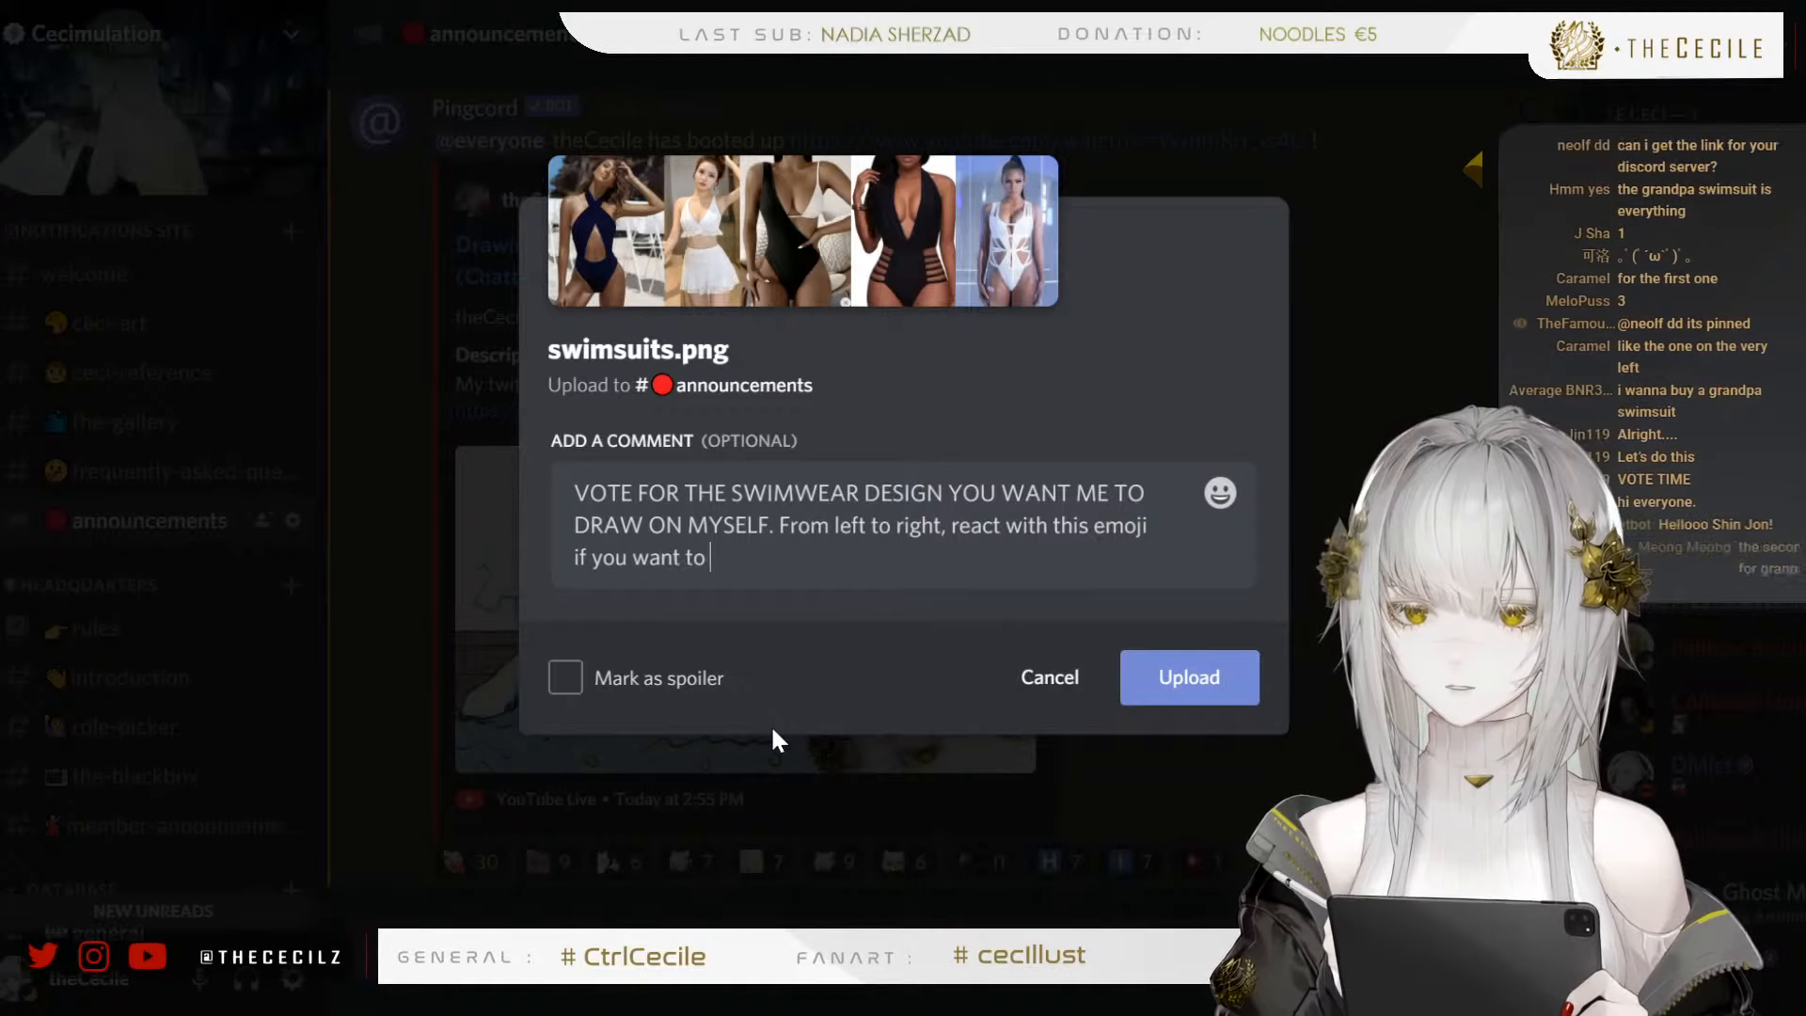
{"action": "type", "text": "vote fo"}
{"action": "key", "text": "BackSpace"}
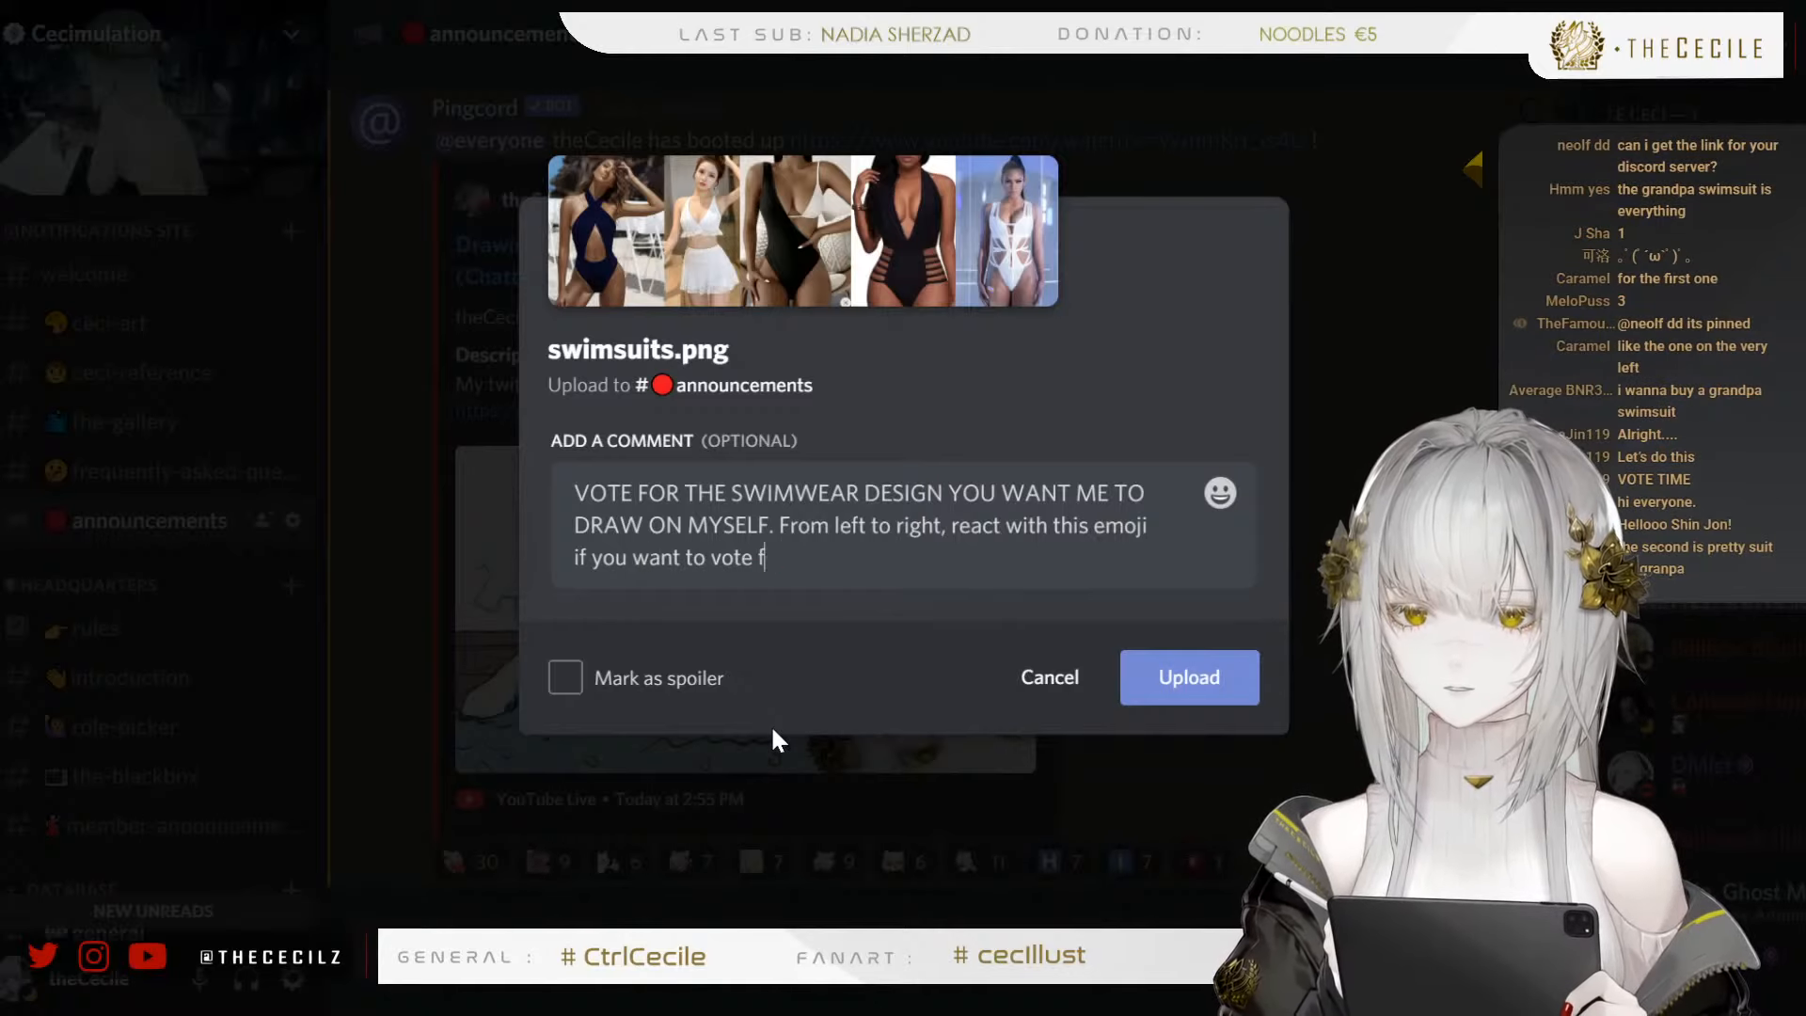
{"action": "type", "text": "or it:"}
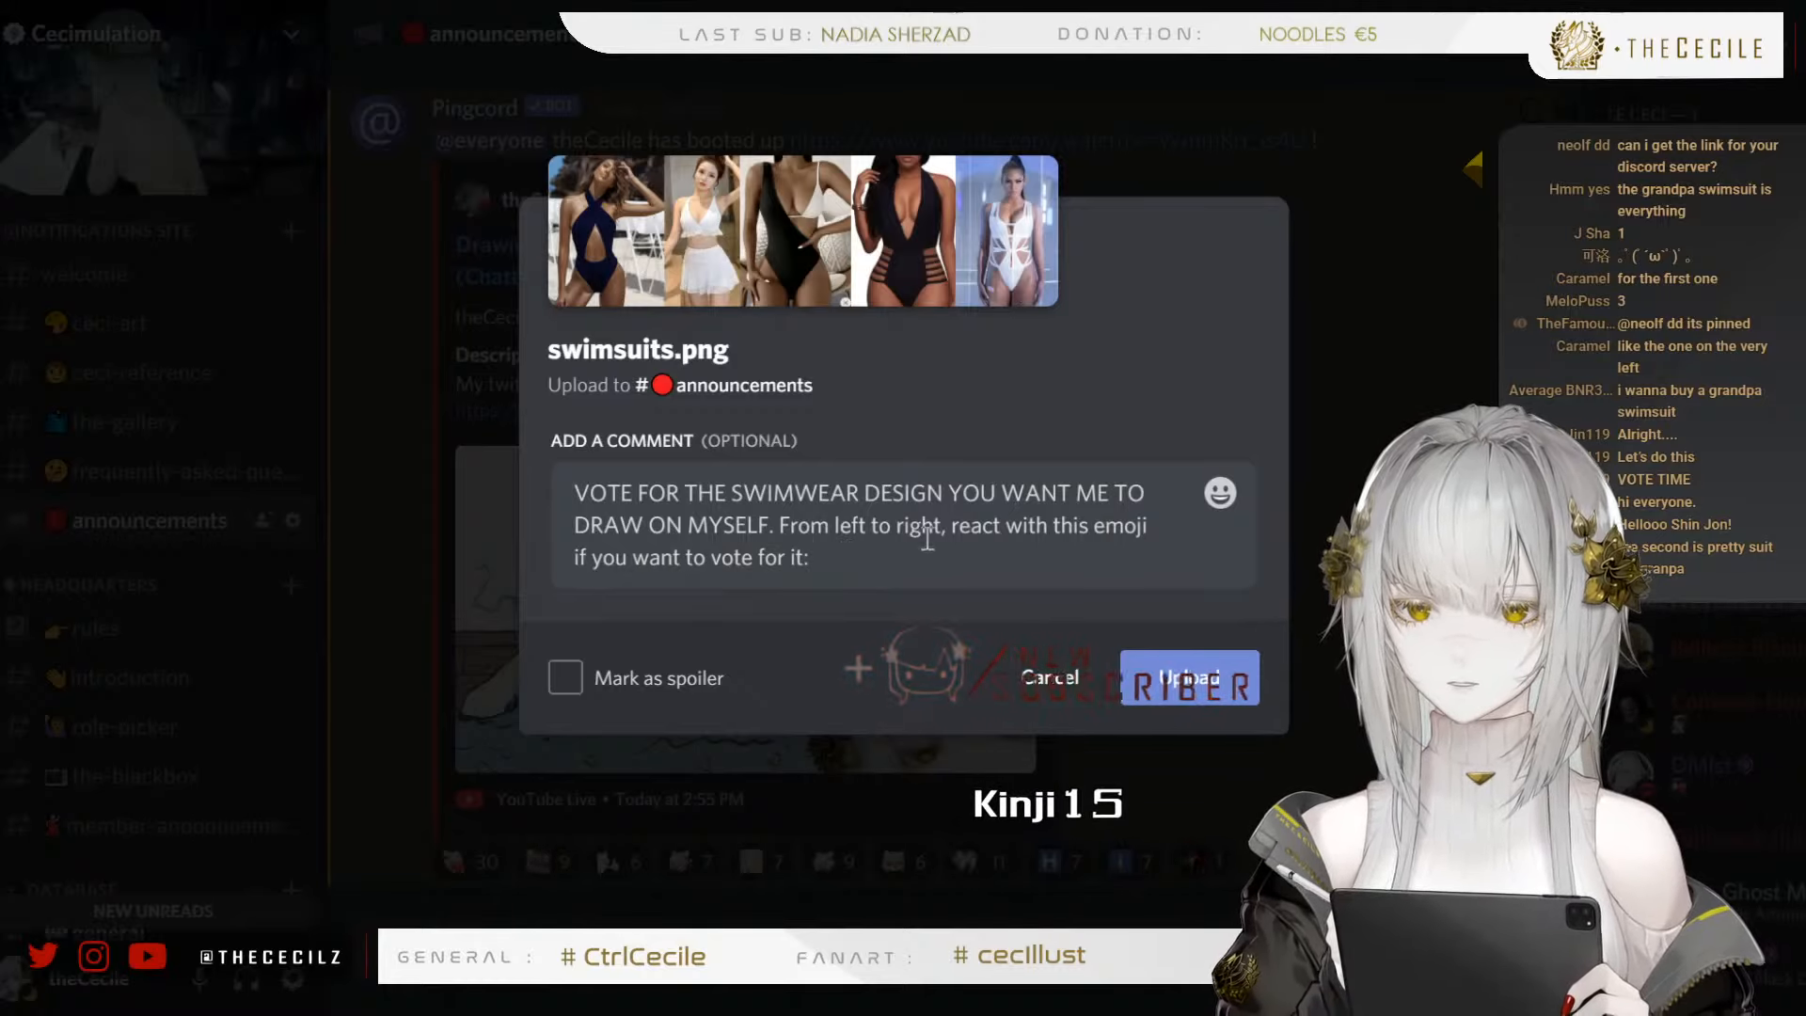
Append the number emojis one through five to the comment and upload swimsuits.png to the announcements channel
{"action": "type", "text": ":one"}
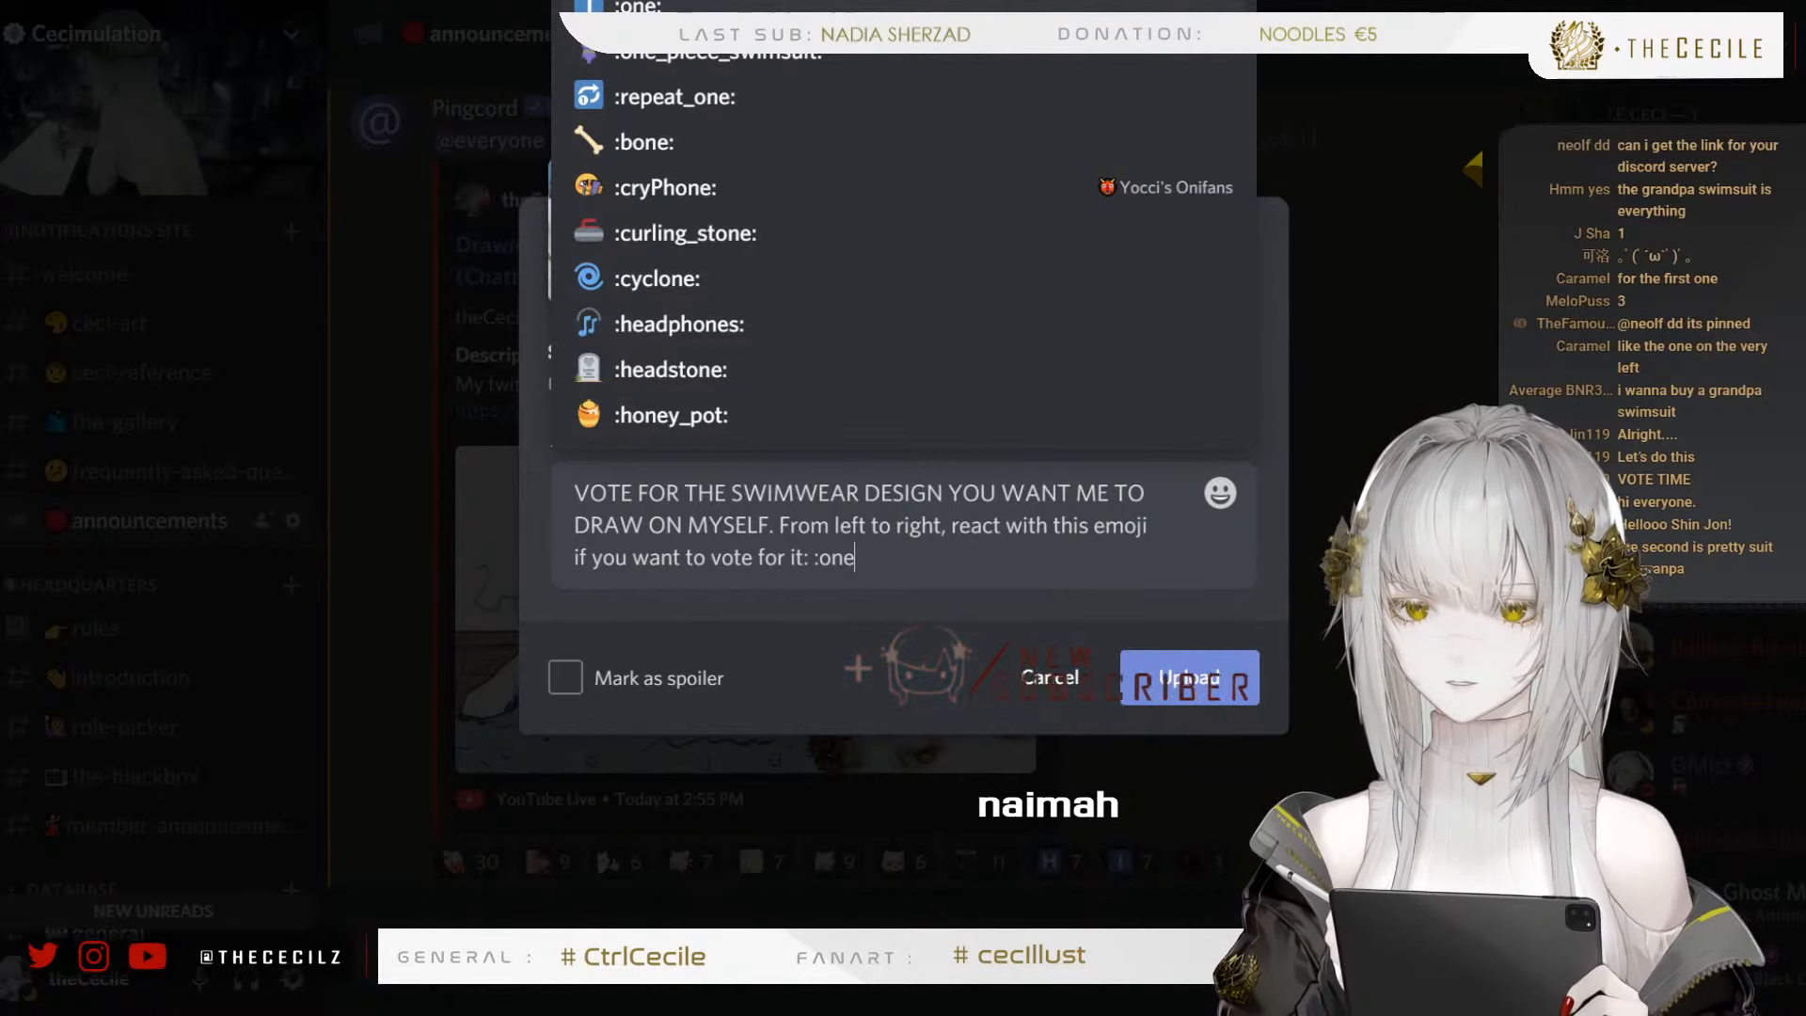
{"action": "left_click", "coordinate": [613, 5]}
{"action": "type", "text": ":t"}
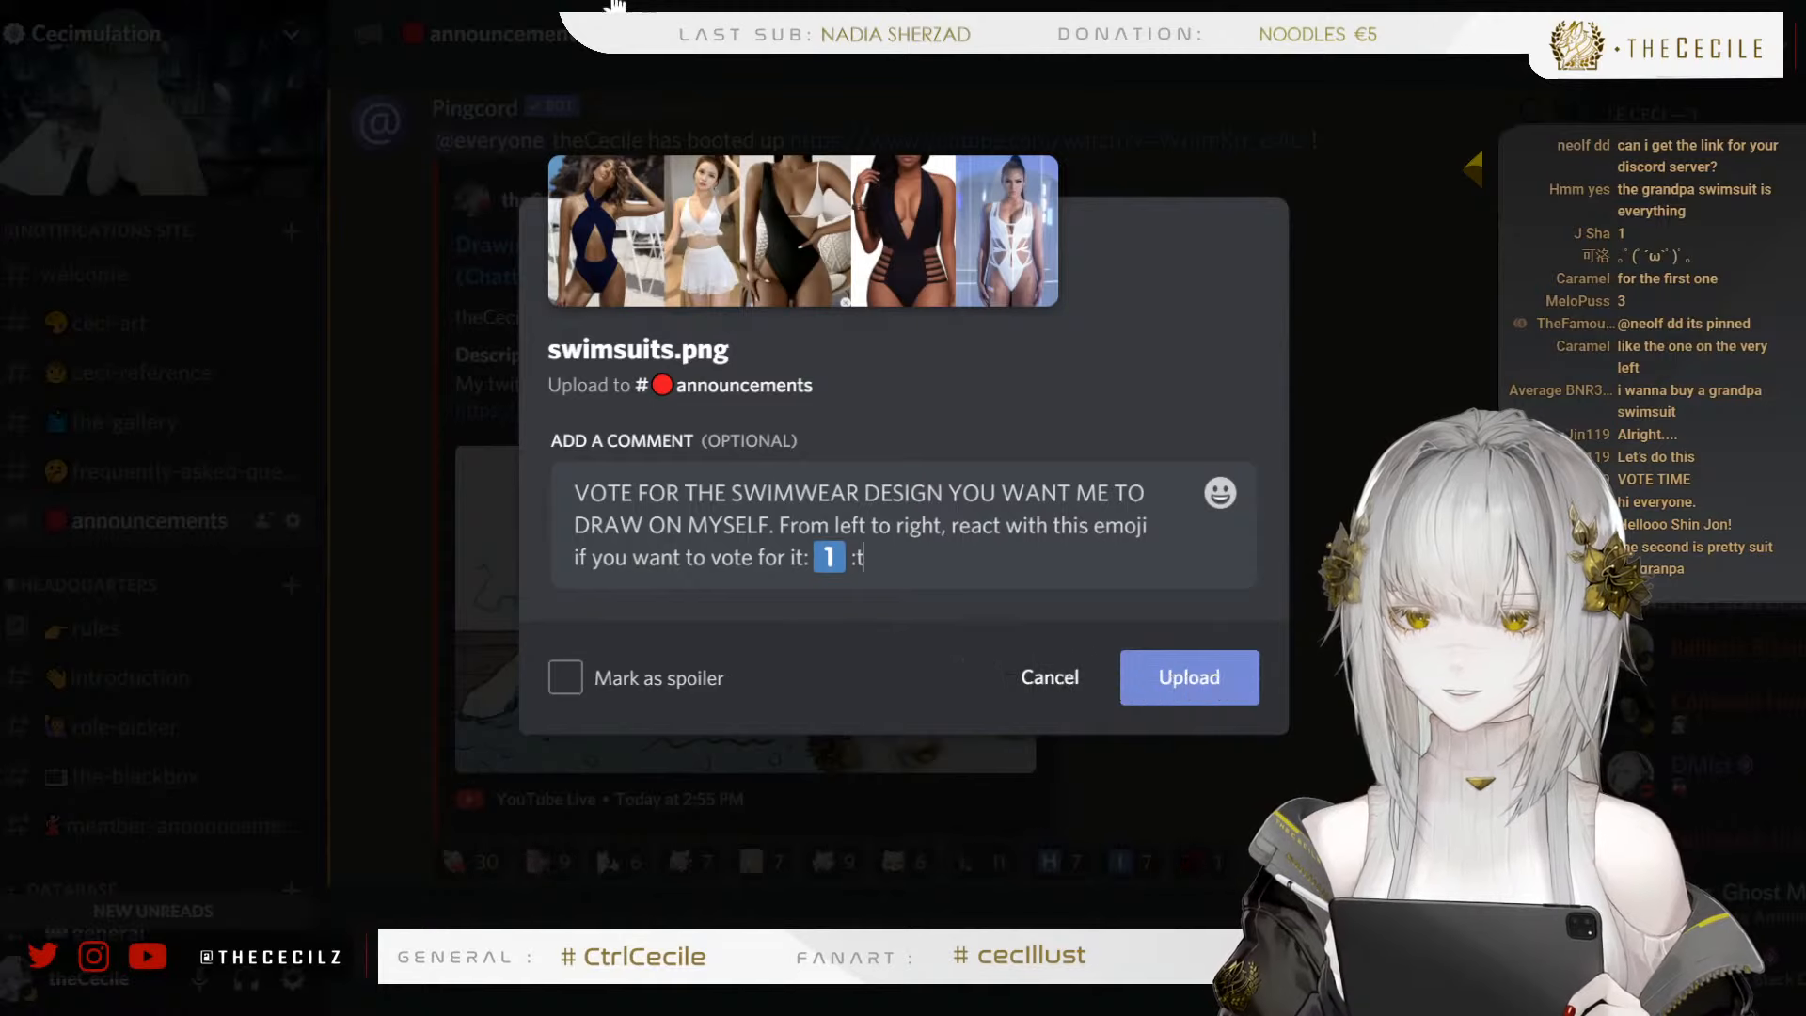
{"action": "type", "text": "wo"}
{"action": "left_click", "coordinate": [649, 211]}
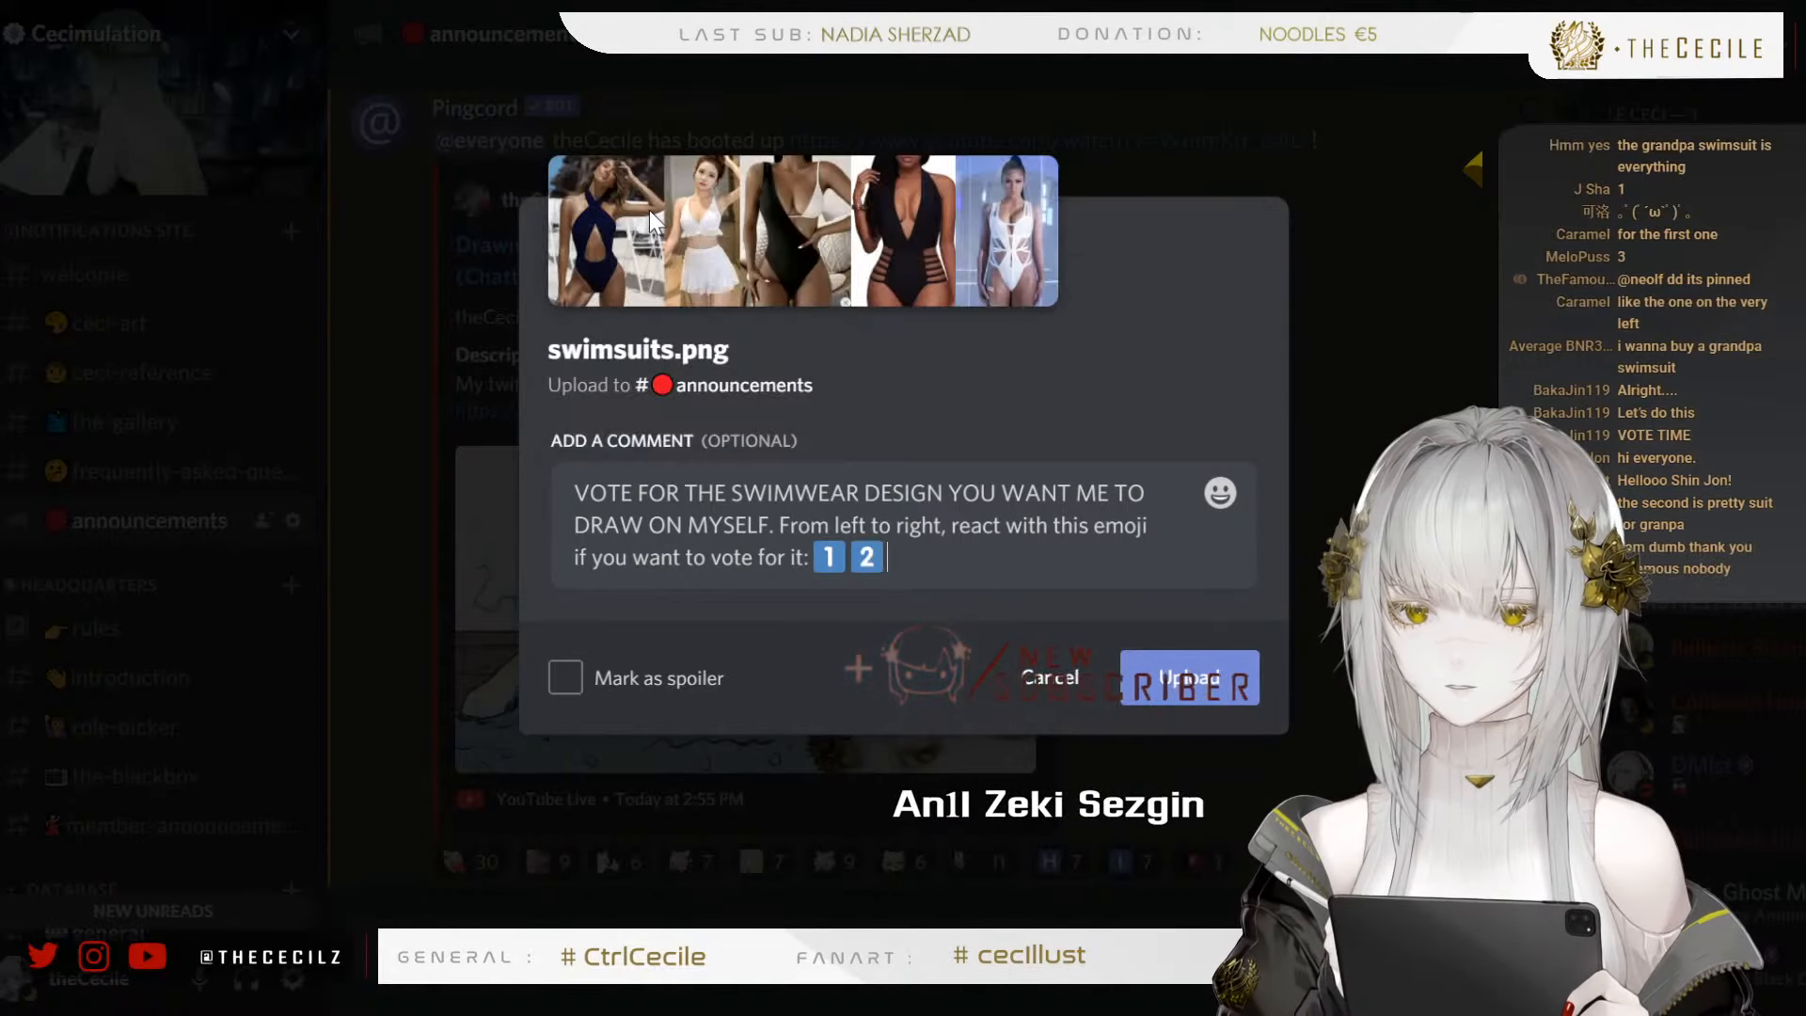
{"action": "type", "text": ":three"}
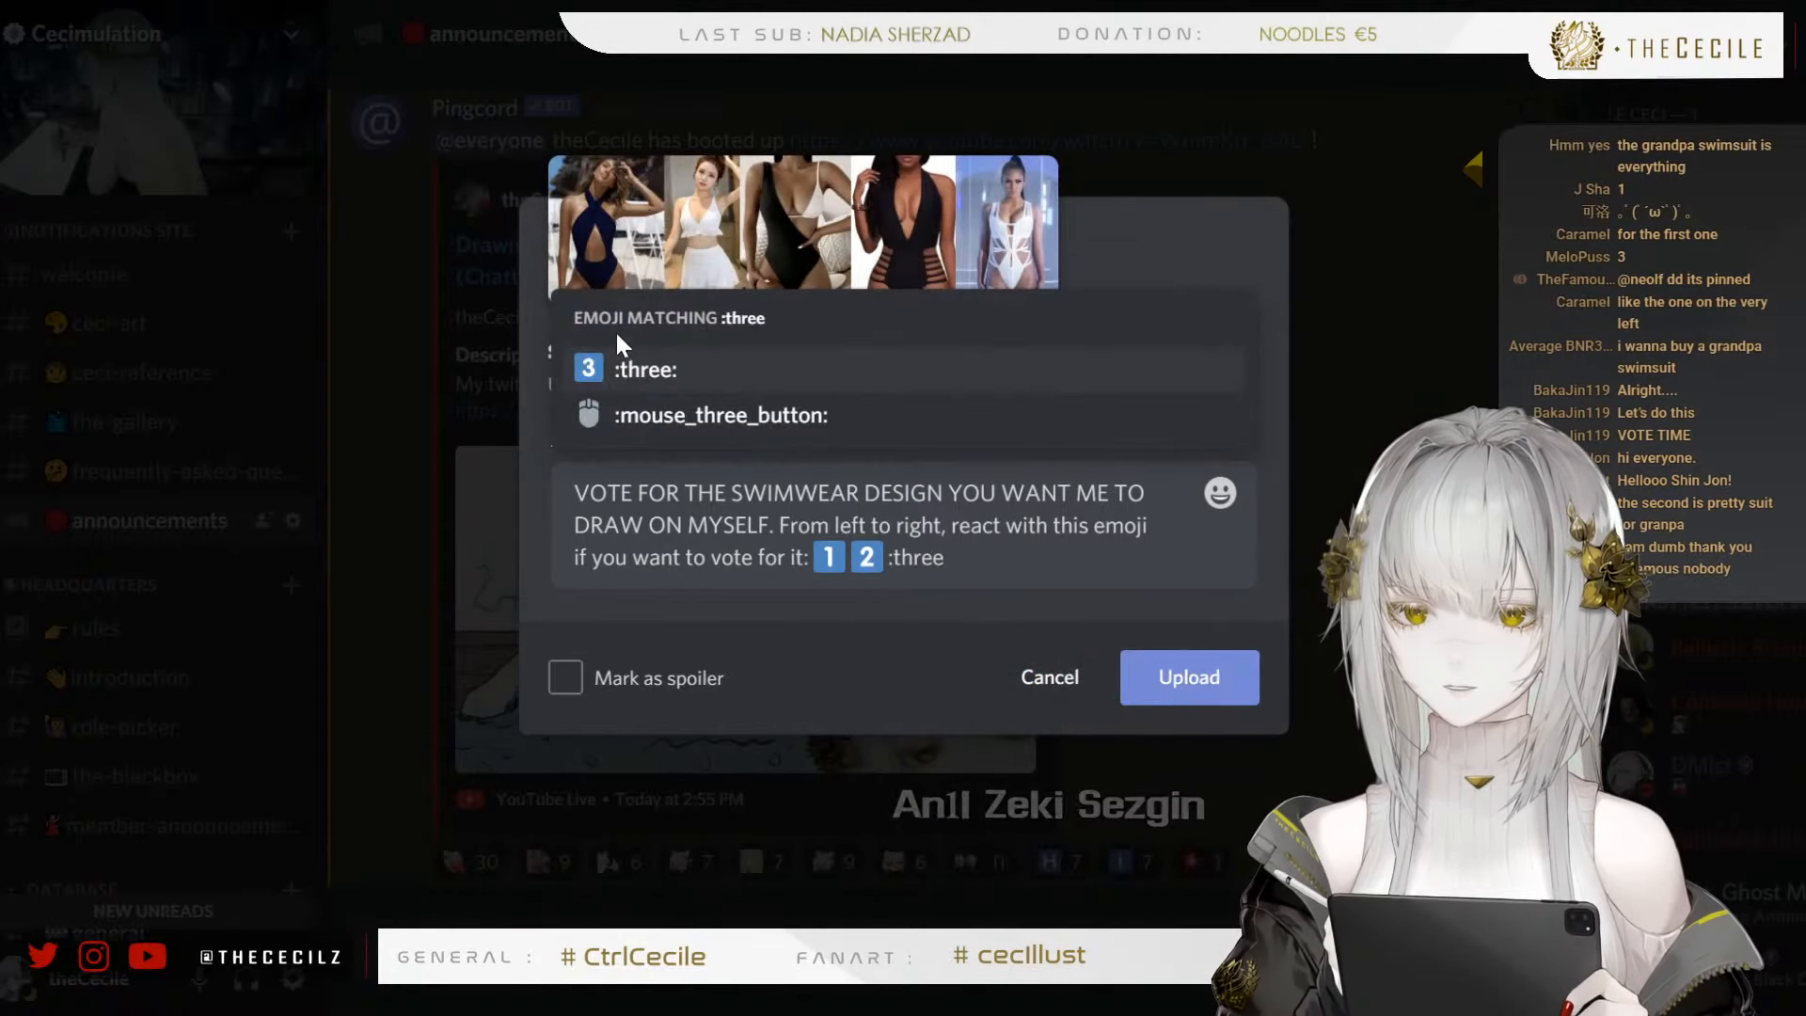
{"action": "left_click", "coordinate": [621, 365]}
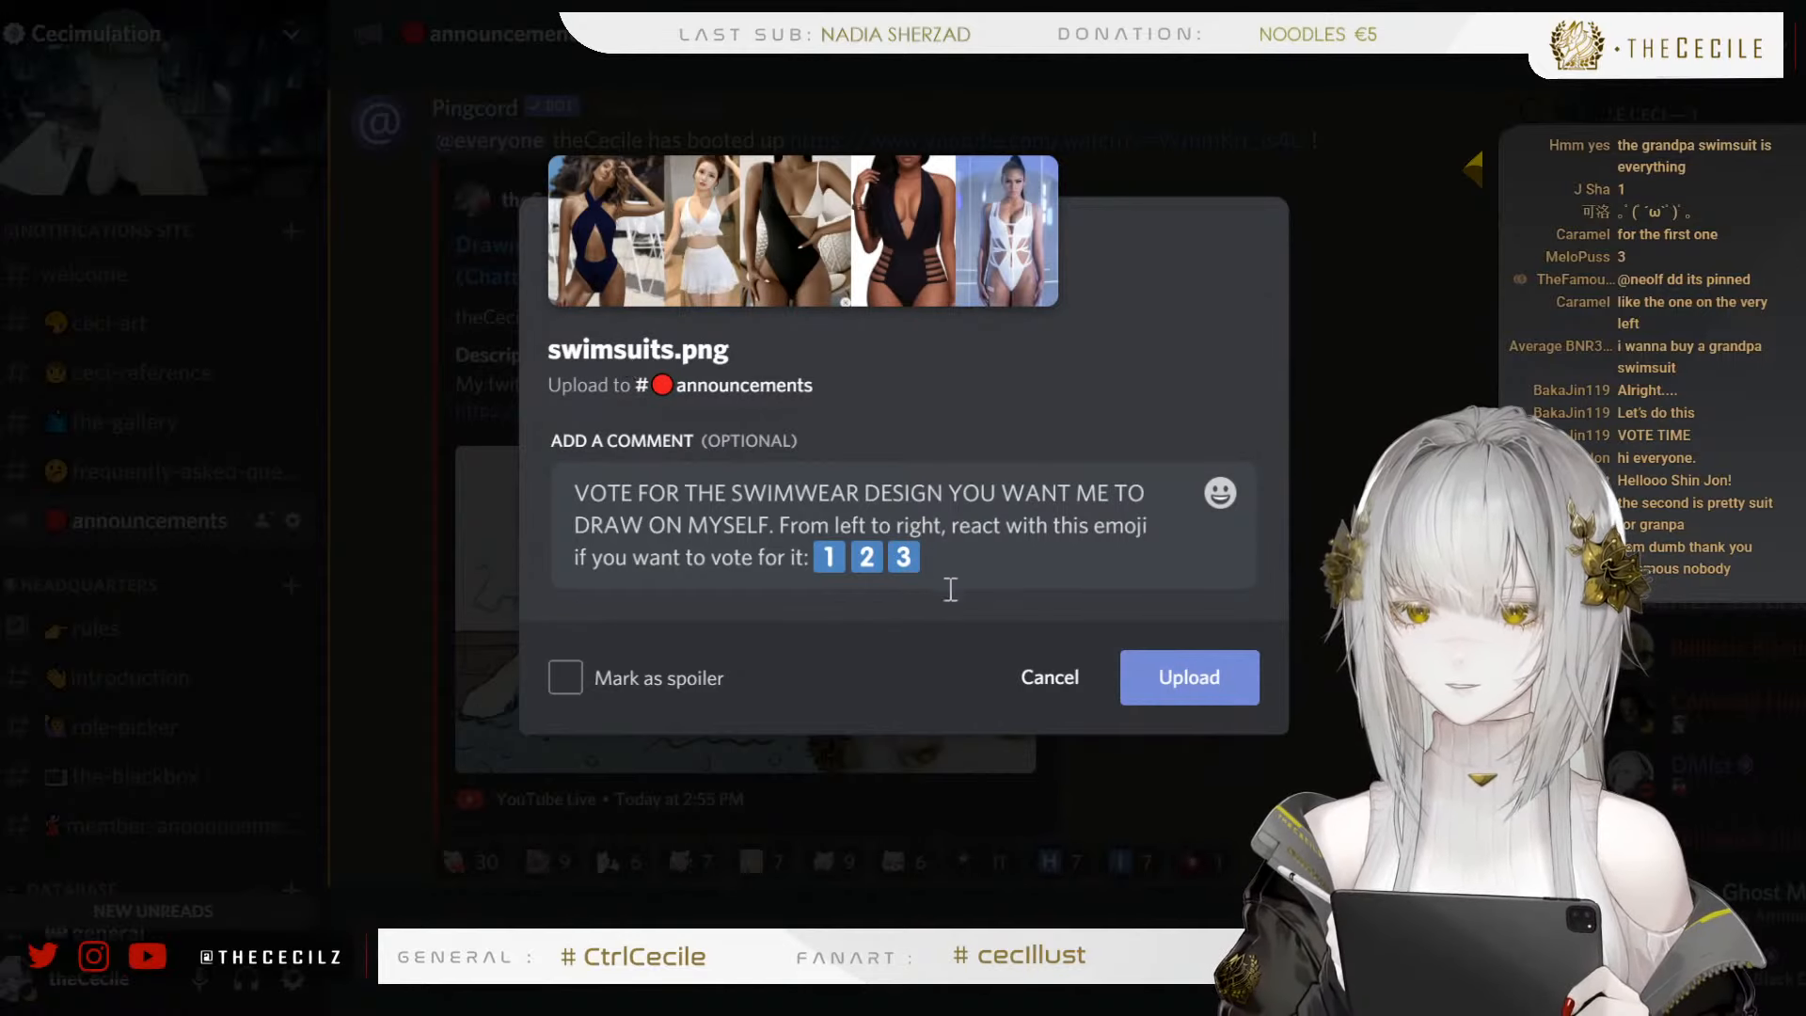
{"action": "type", "text": ":four"}
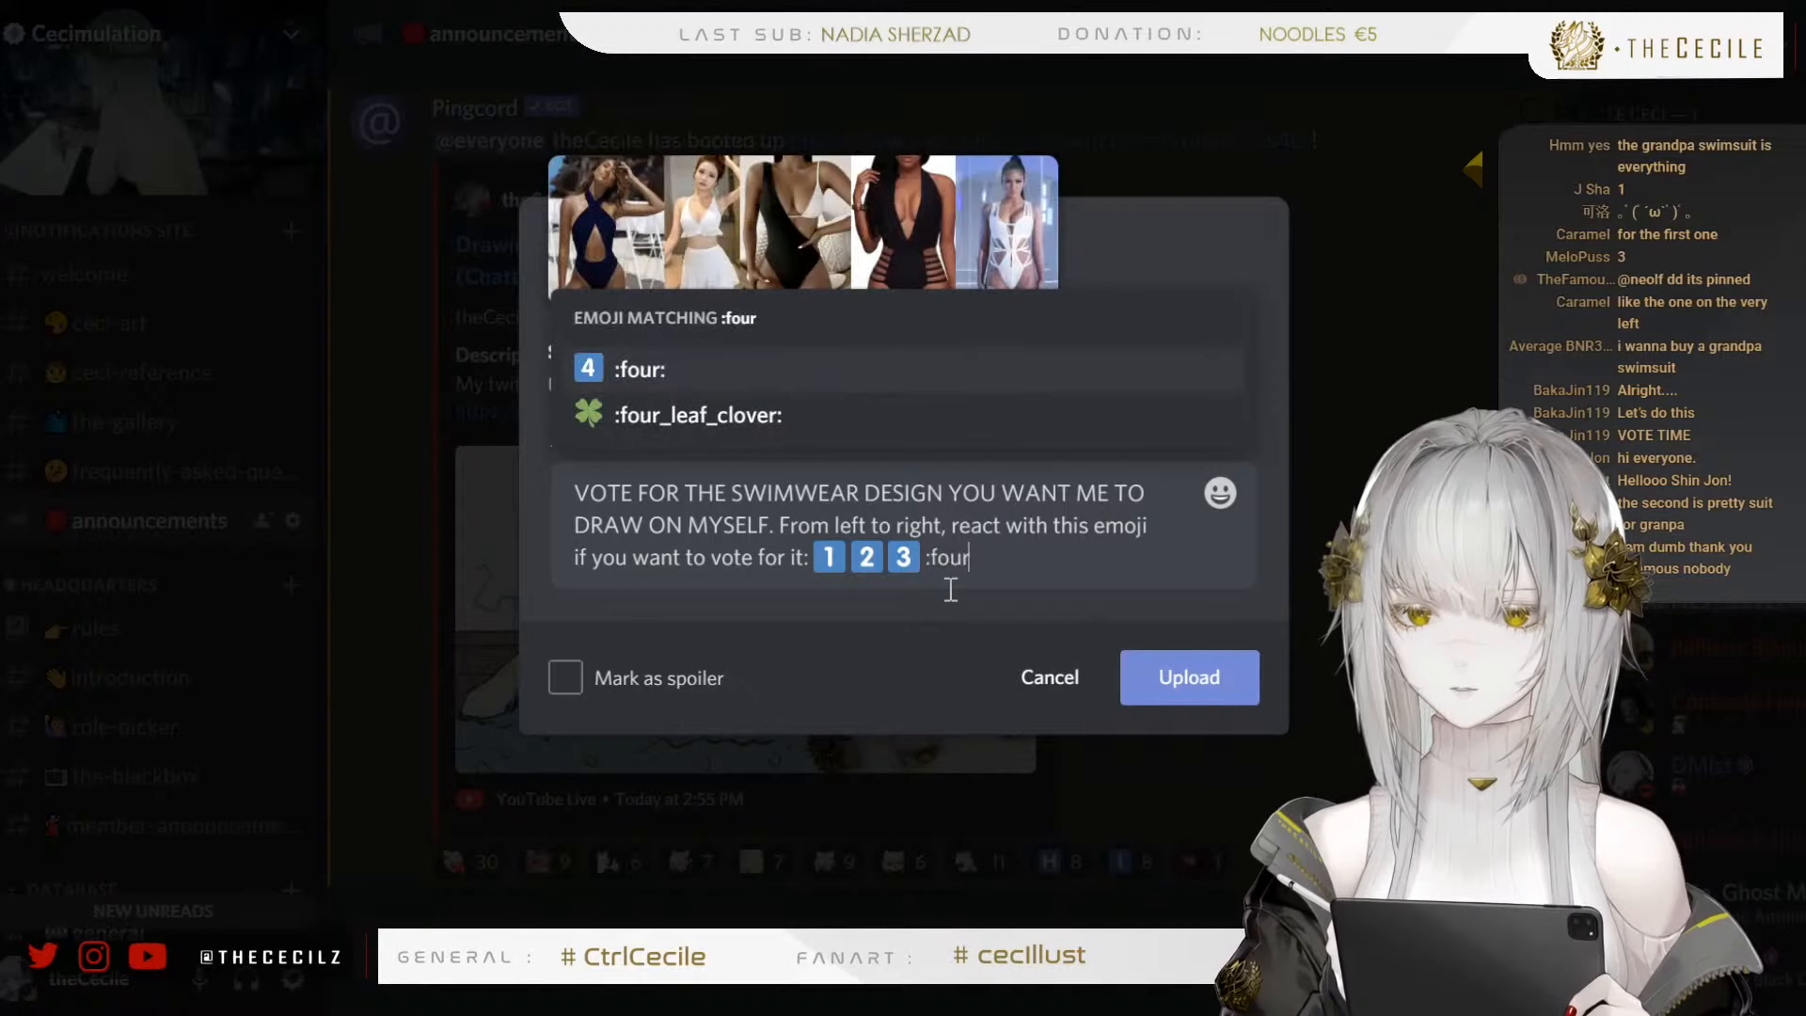
{"action": "left_click", "coordinate": [662, 371]}
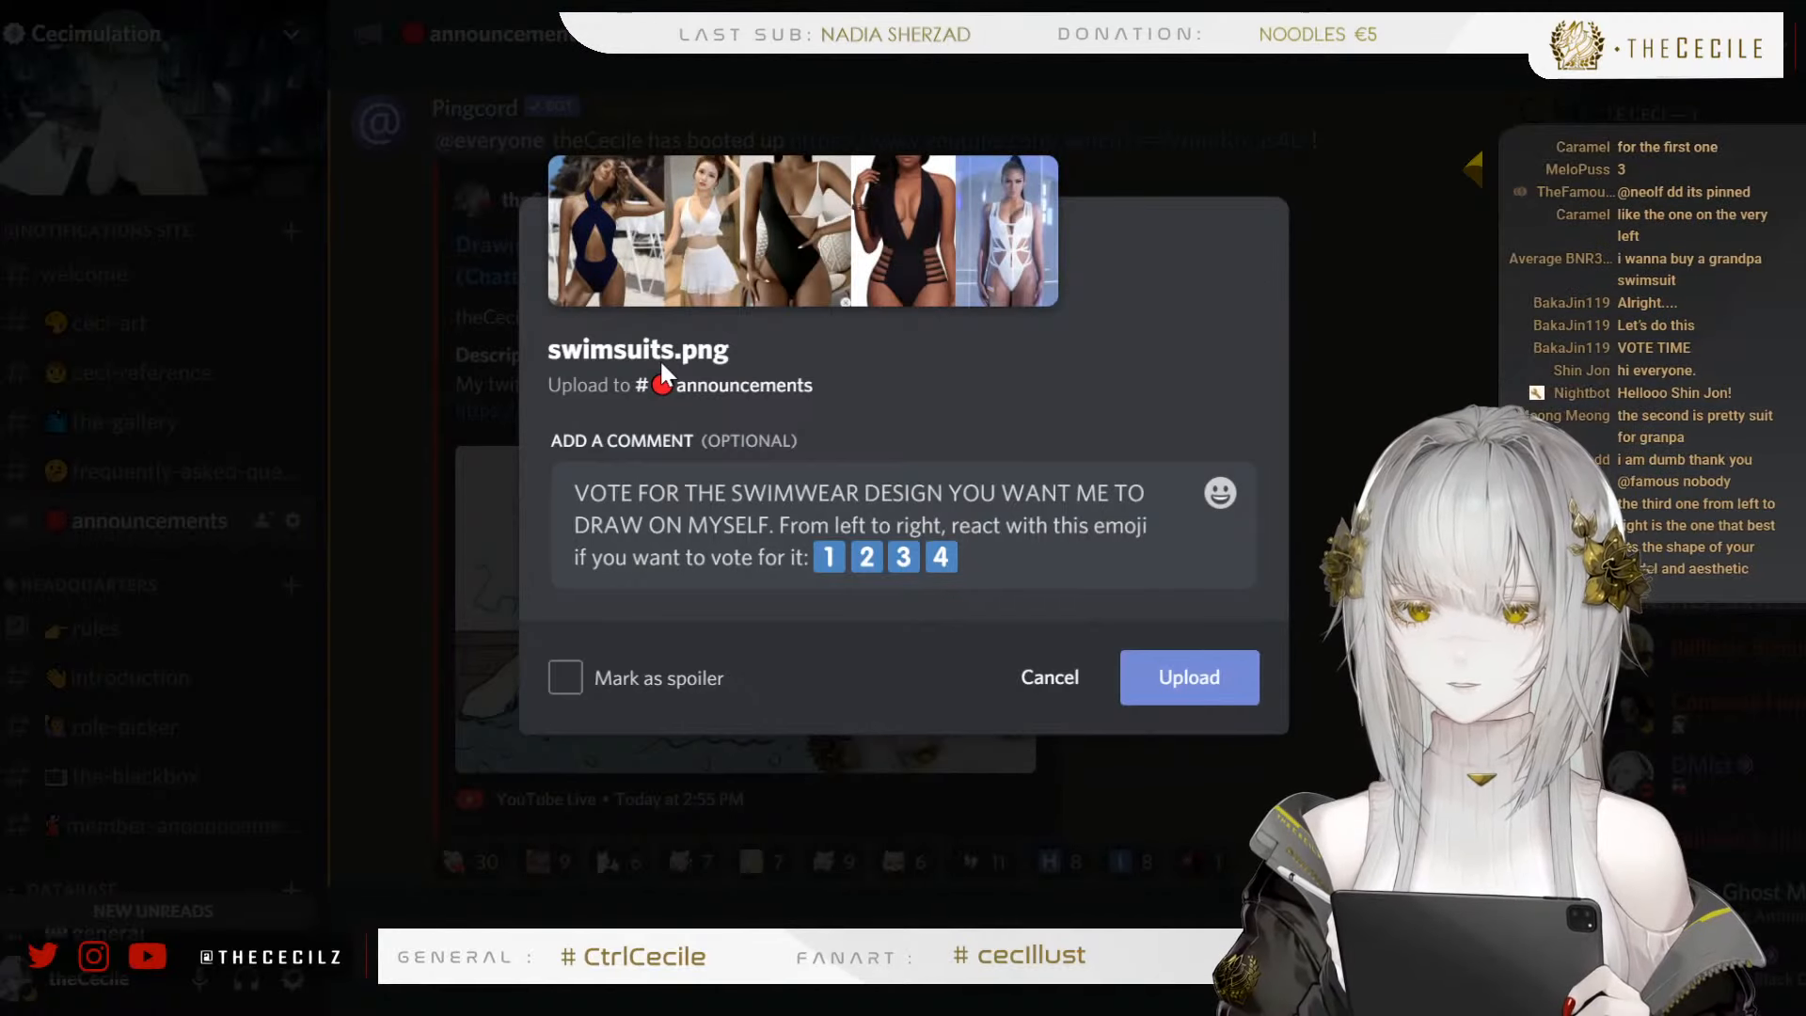
{"action": "type", "text": ":five"}
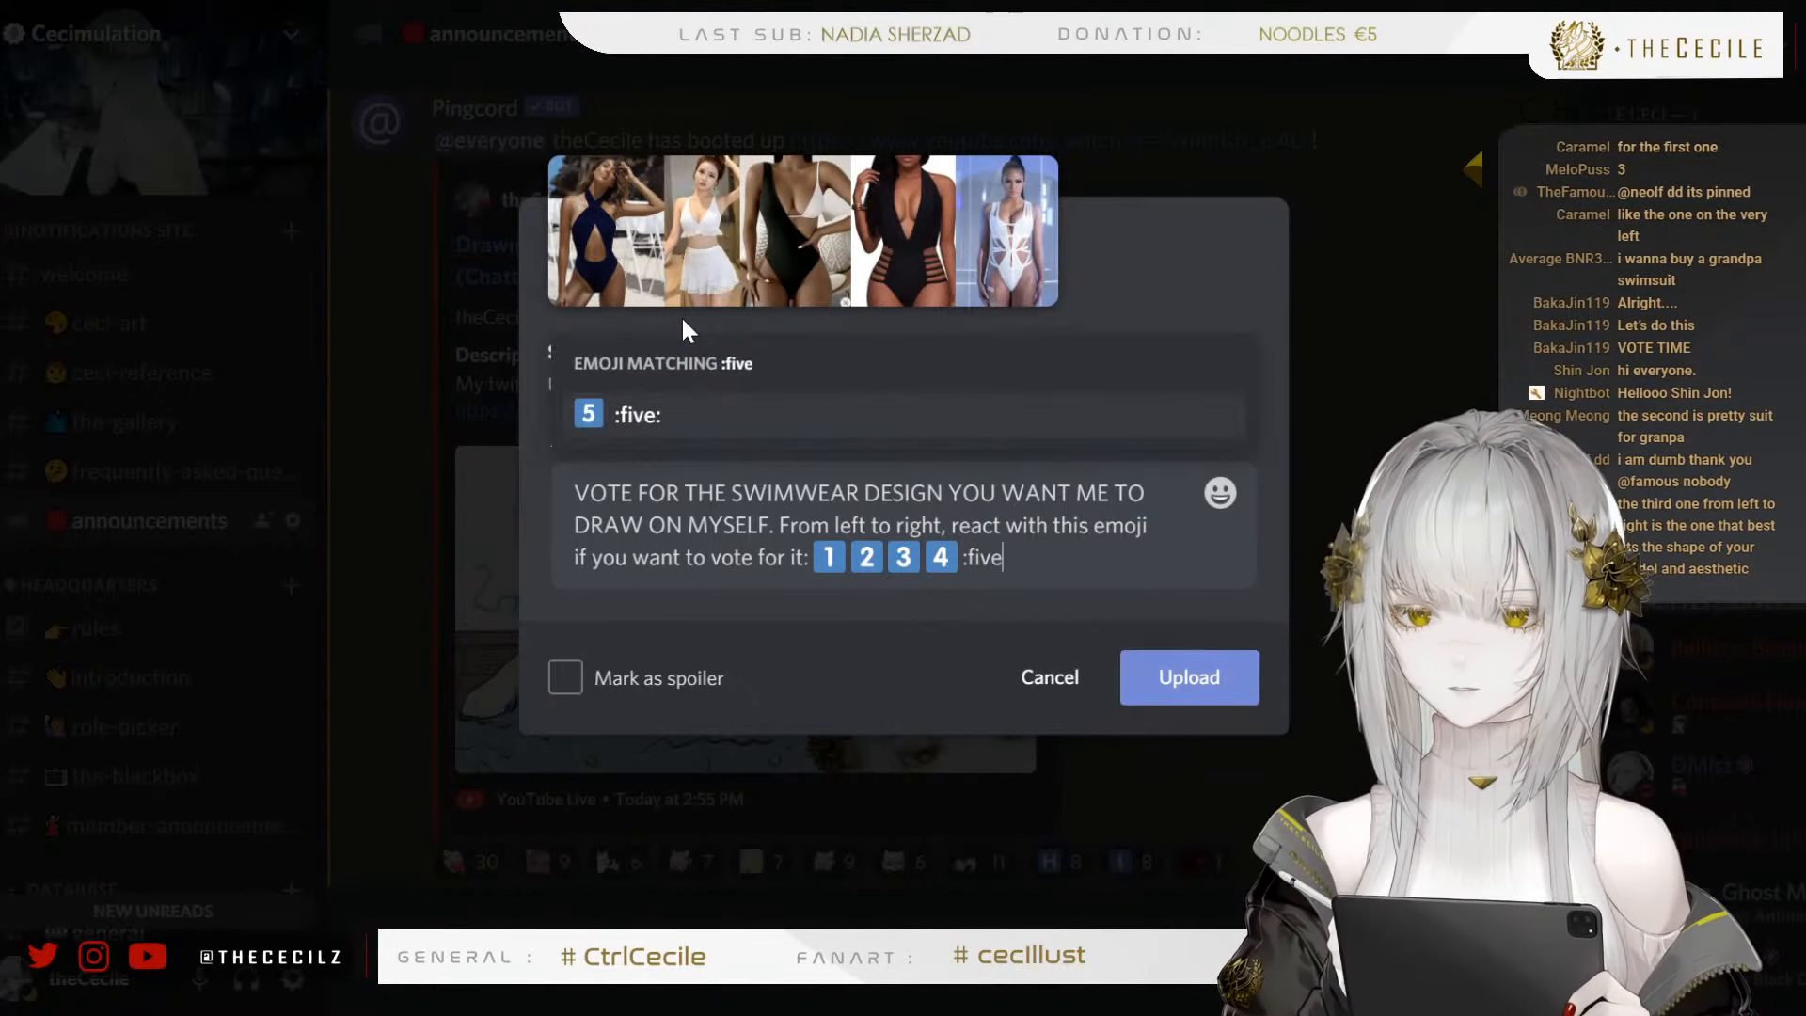
{"action": "left_click", "coordinate": [637, 418]}
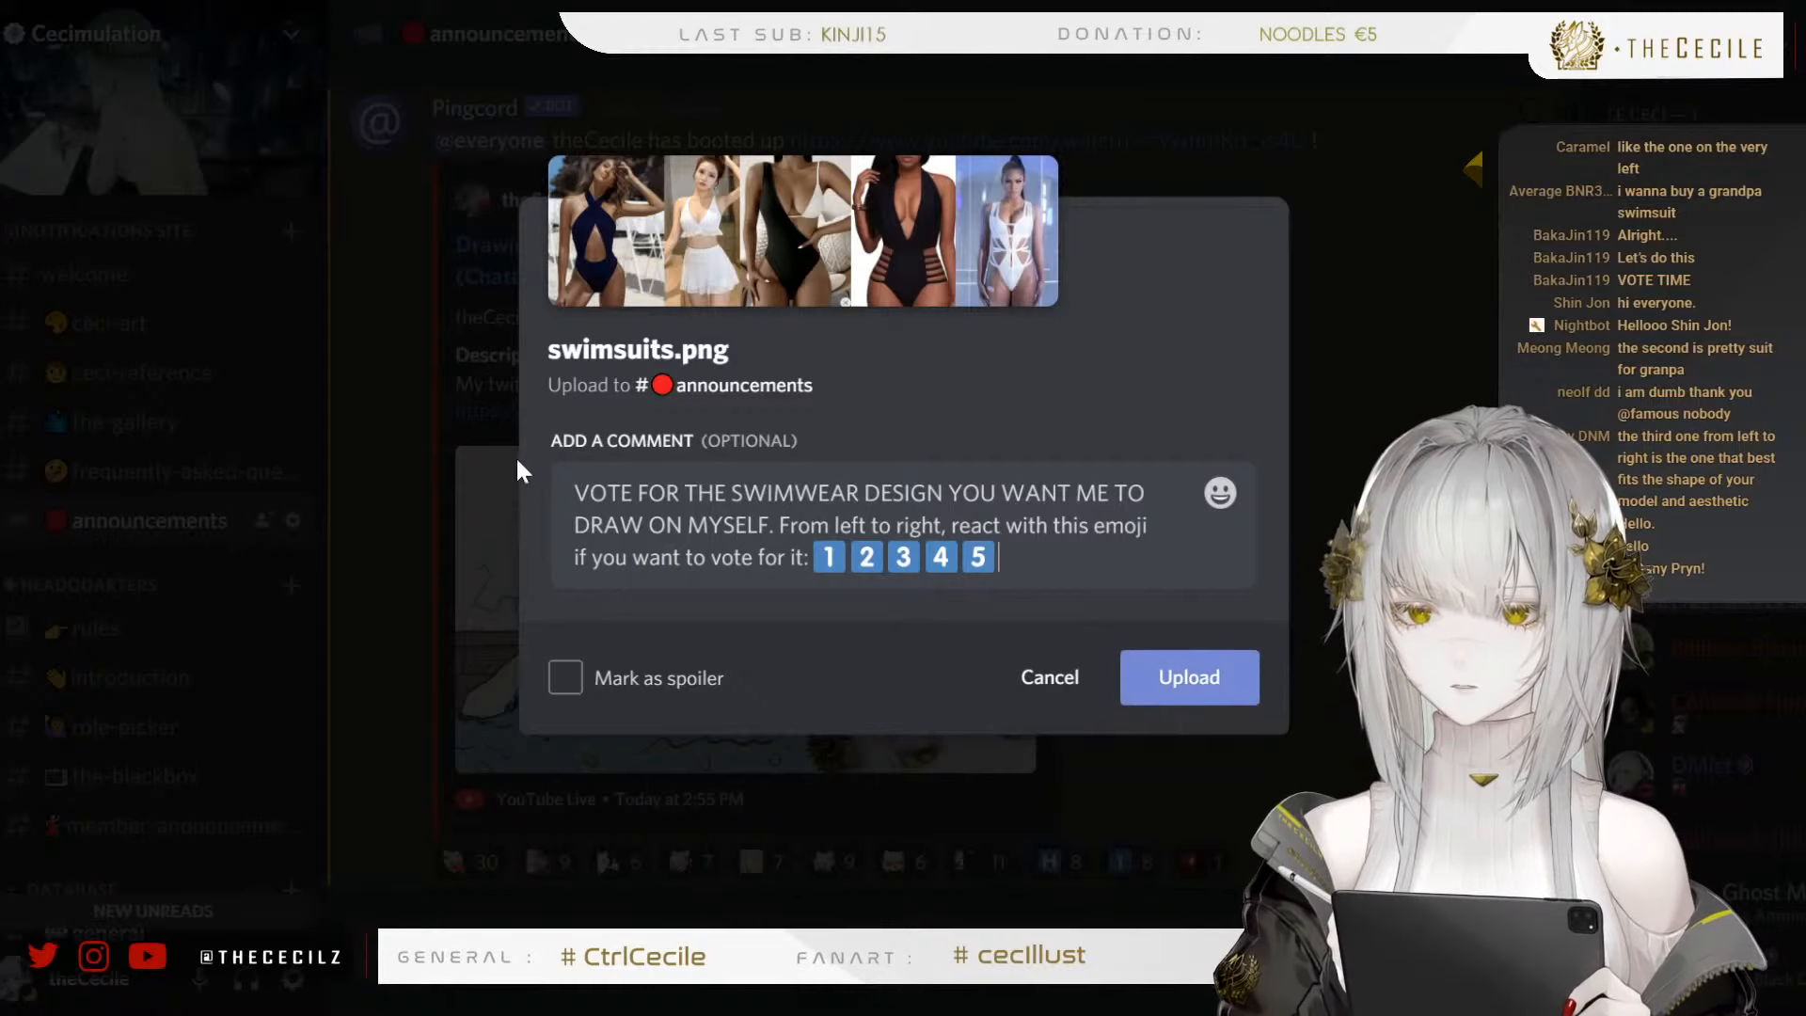
{"action": "left_click", "coordinate": [1149, 671]}
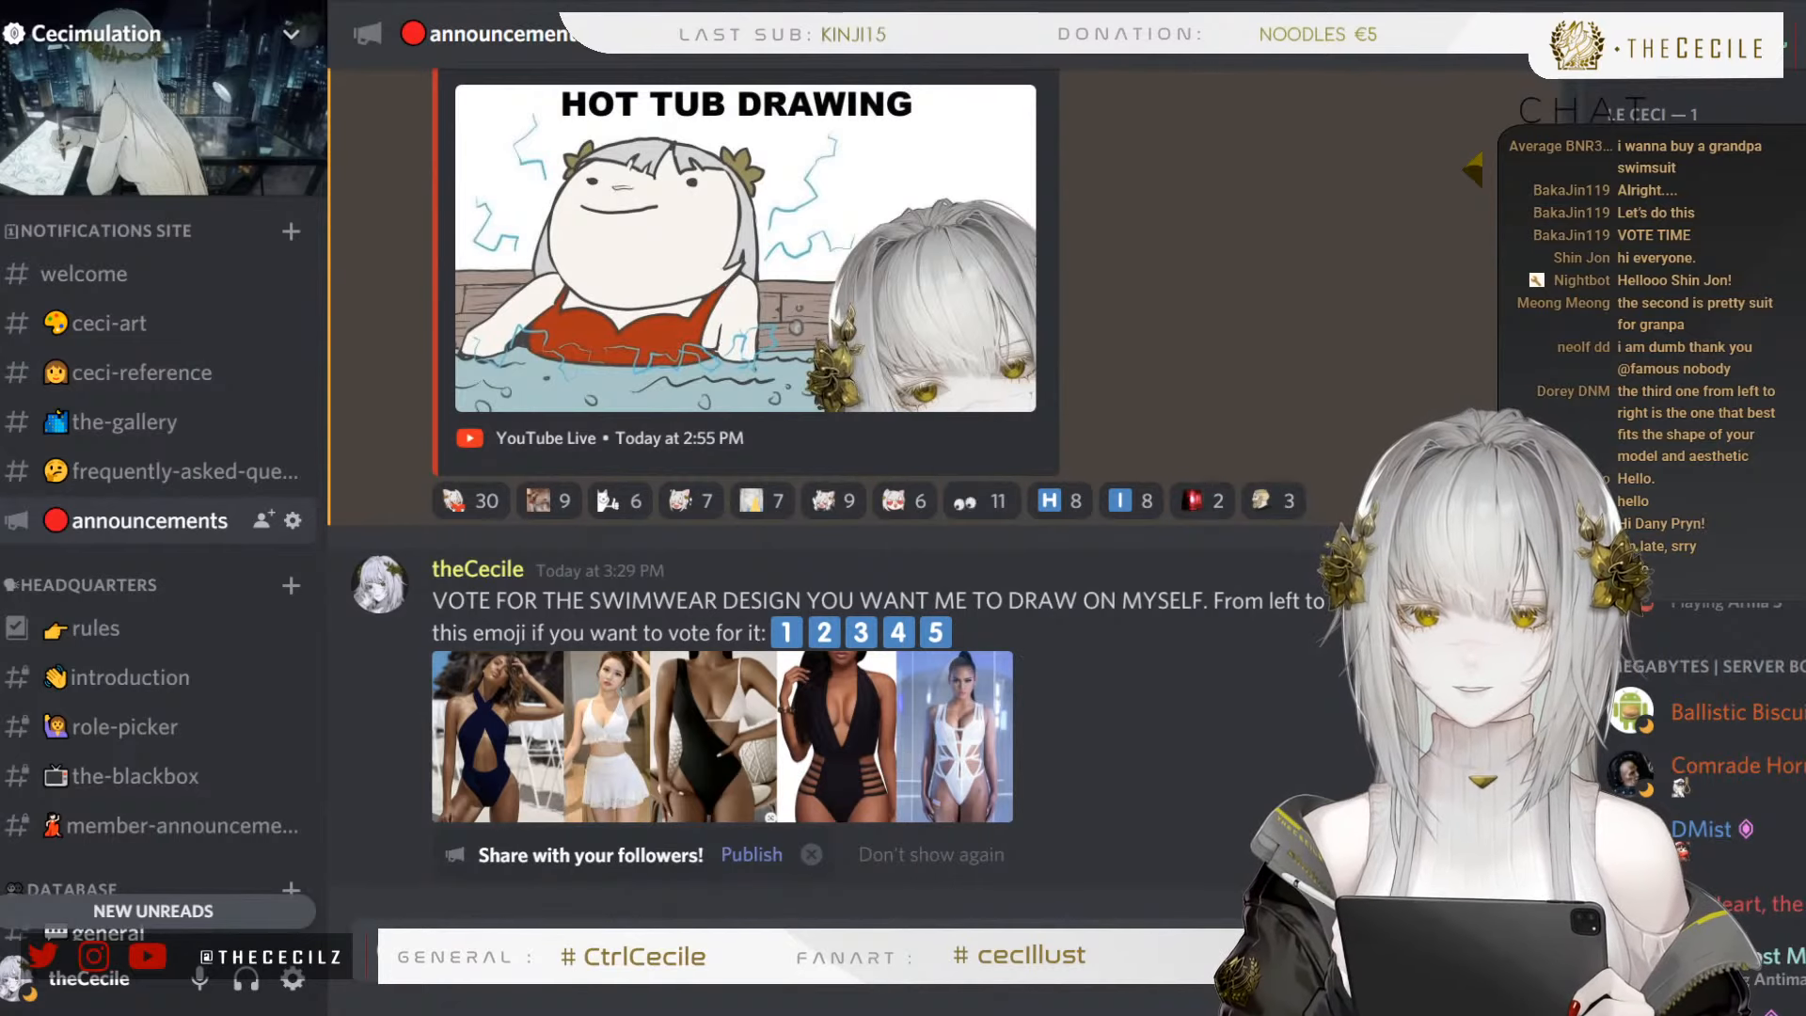
Try to add the number emojis one and two as reactions to the swimsuit vote post
{"action": "left_click", "coordinate": [1326, 500]}
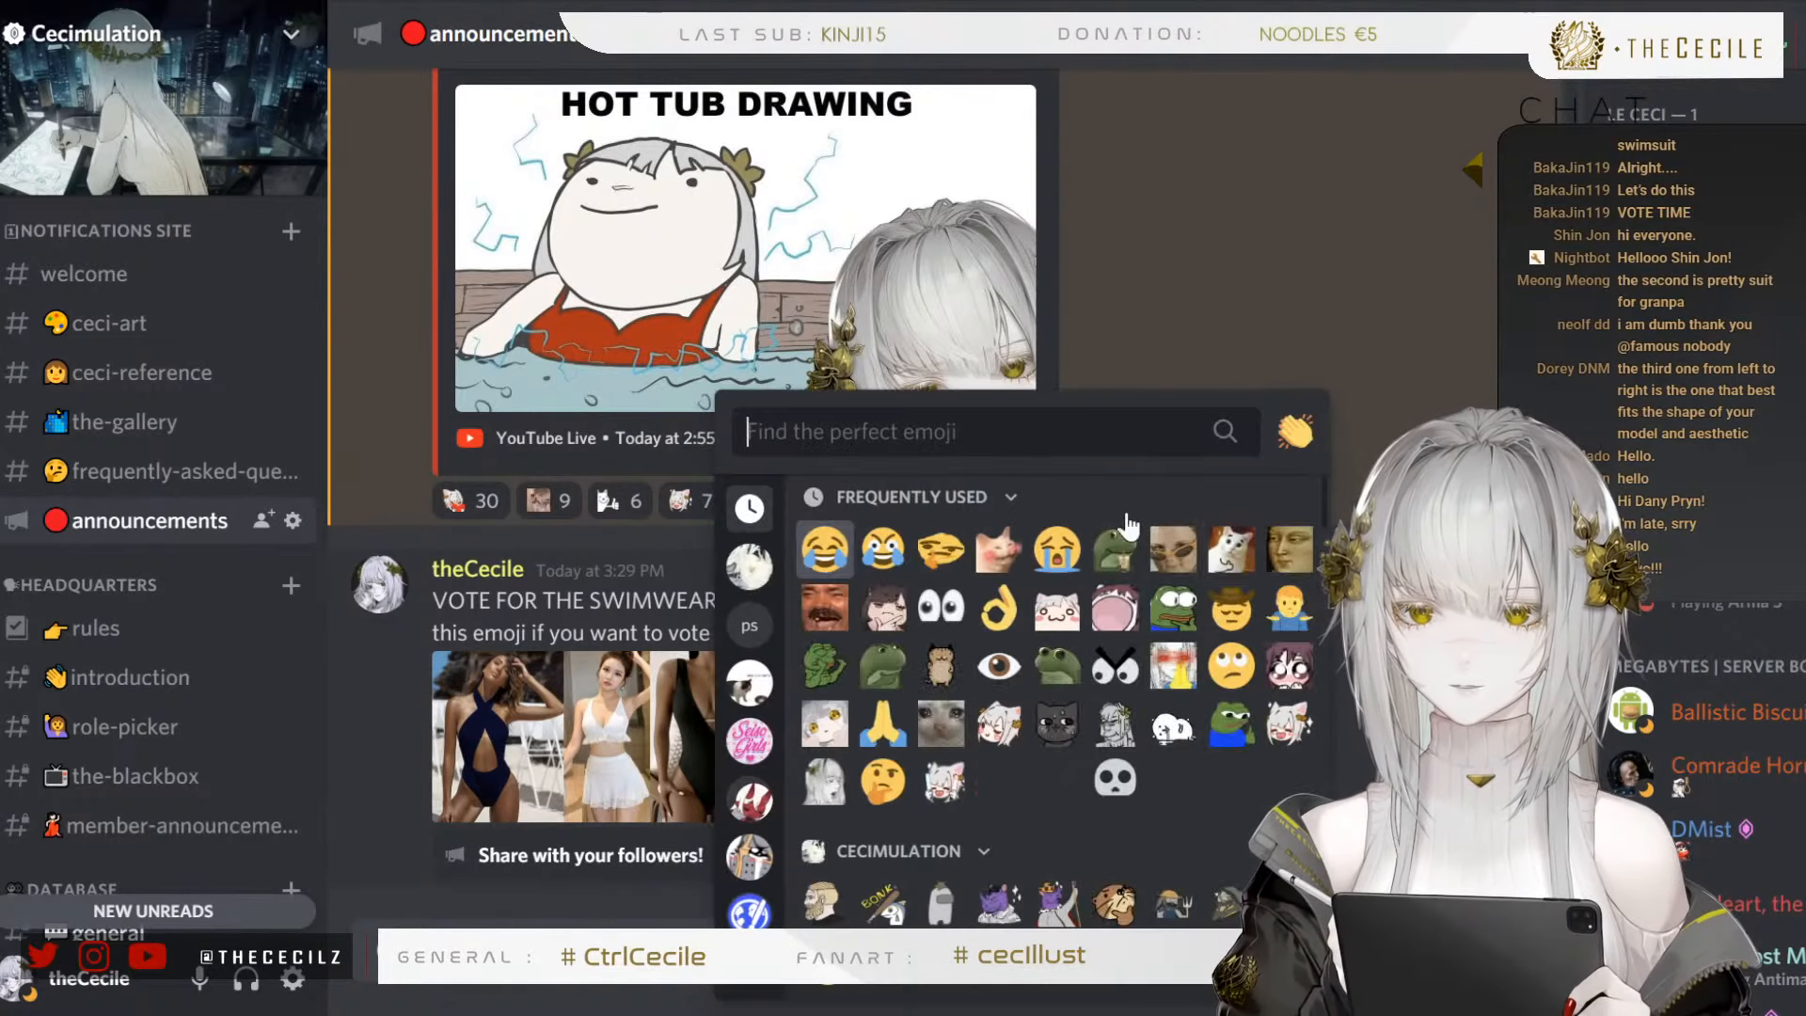
{"action": "type", "text": "one"}
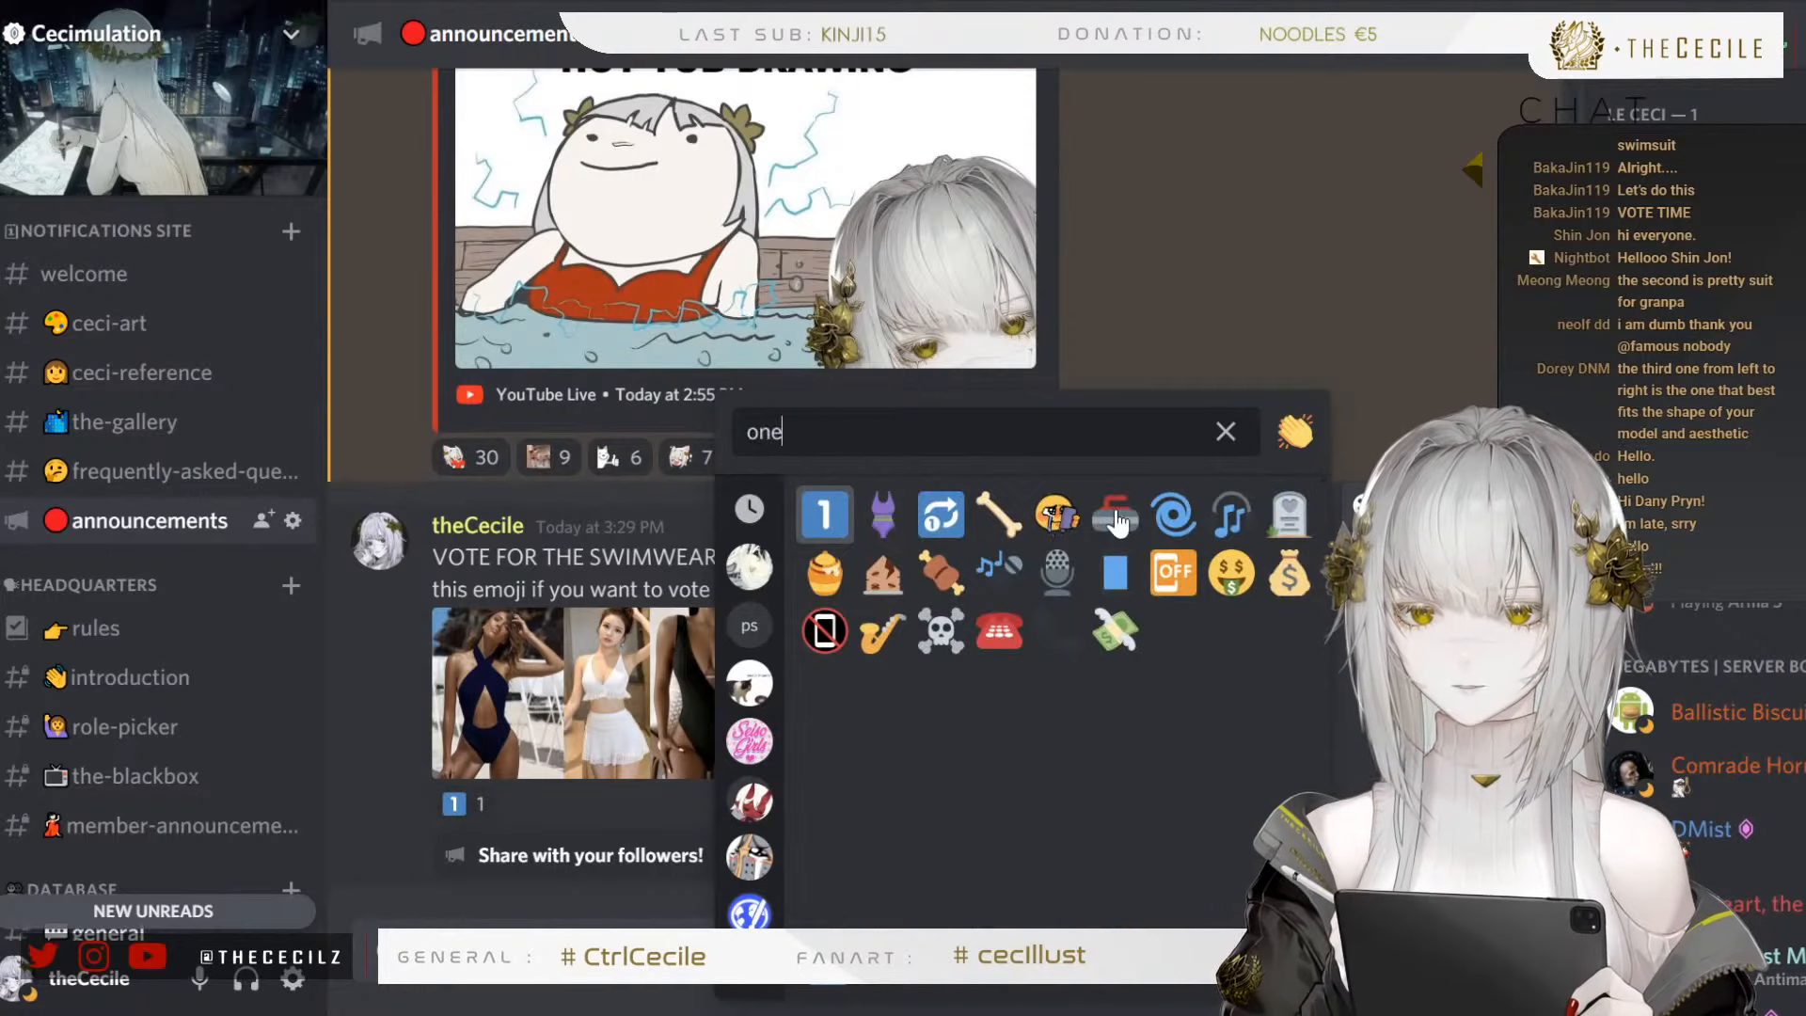
{"action": "key", "text": "BackSpace"}
{"action": "key", "text": "BackSpace"}
{"action": "key", "text": "BackSpace"}
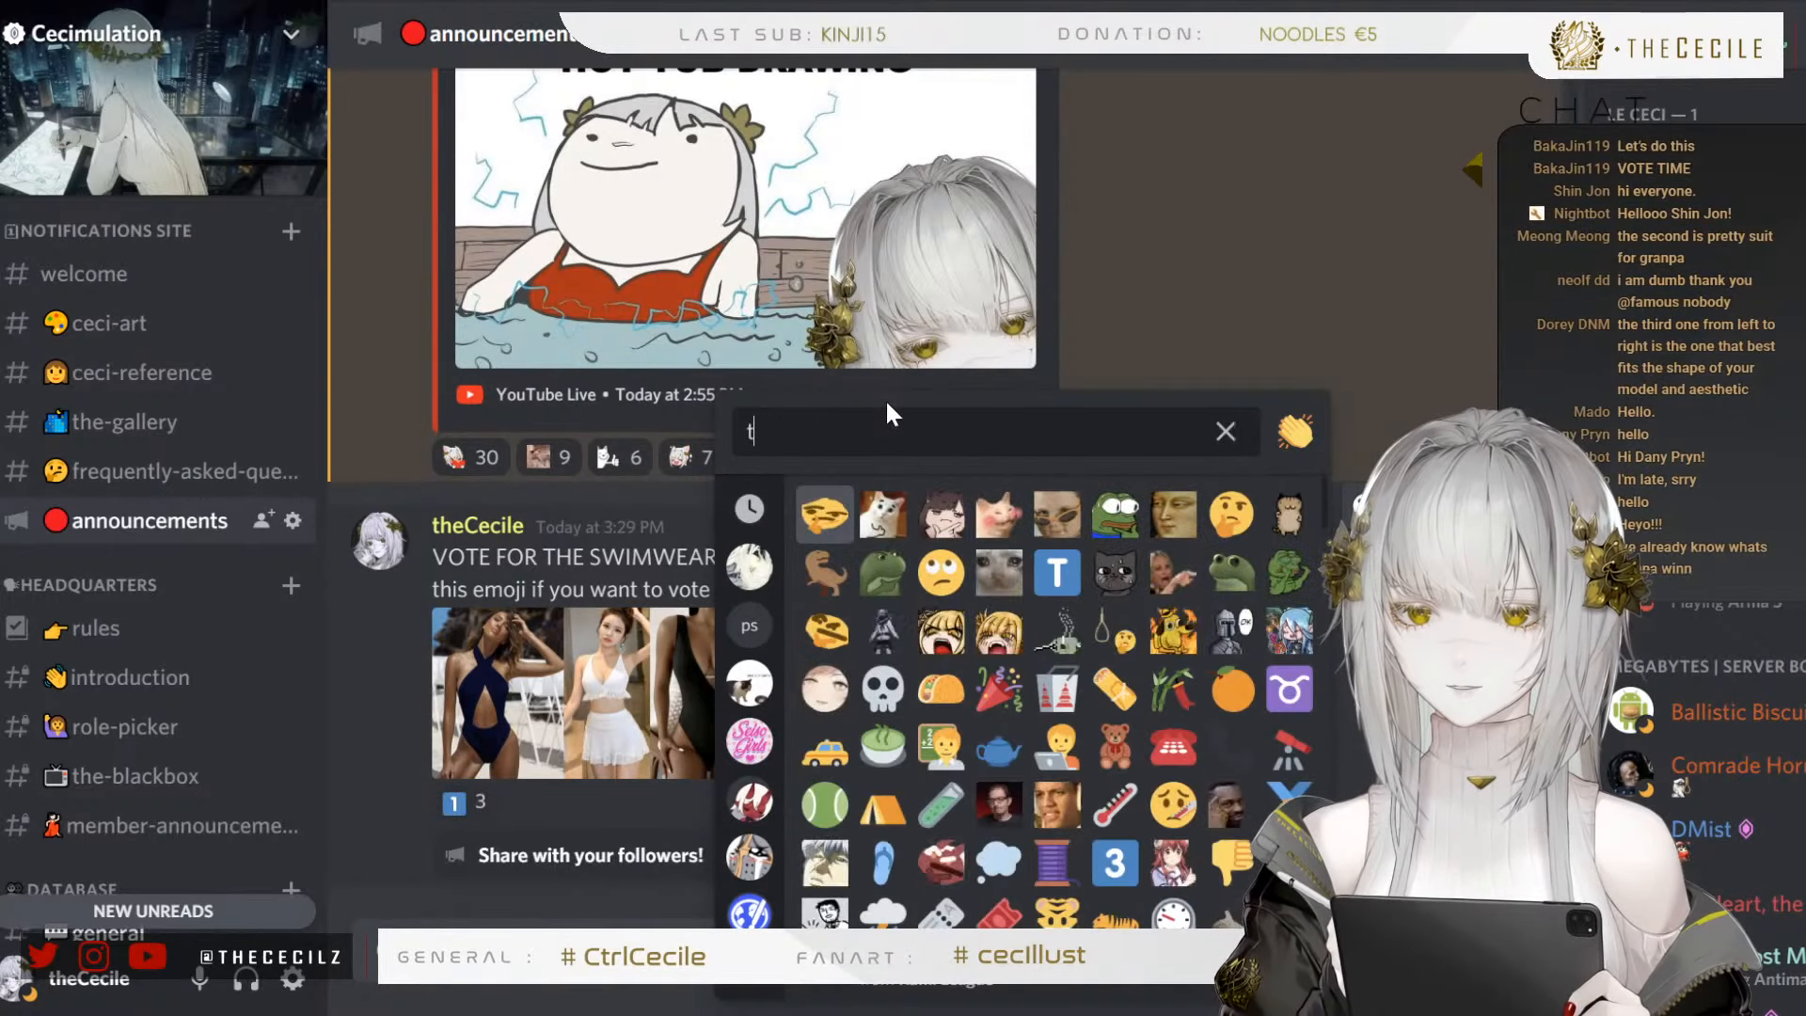
{"action": "type", "text": "tw"}
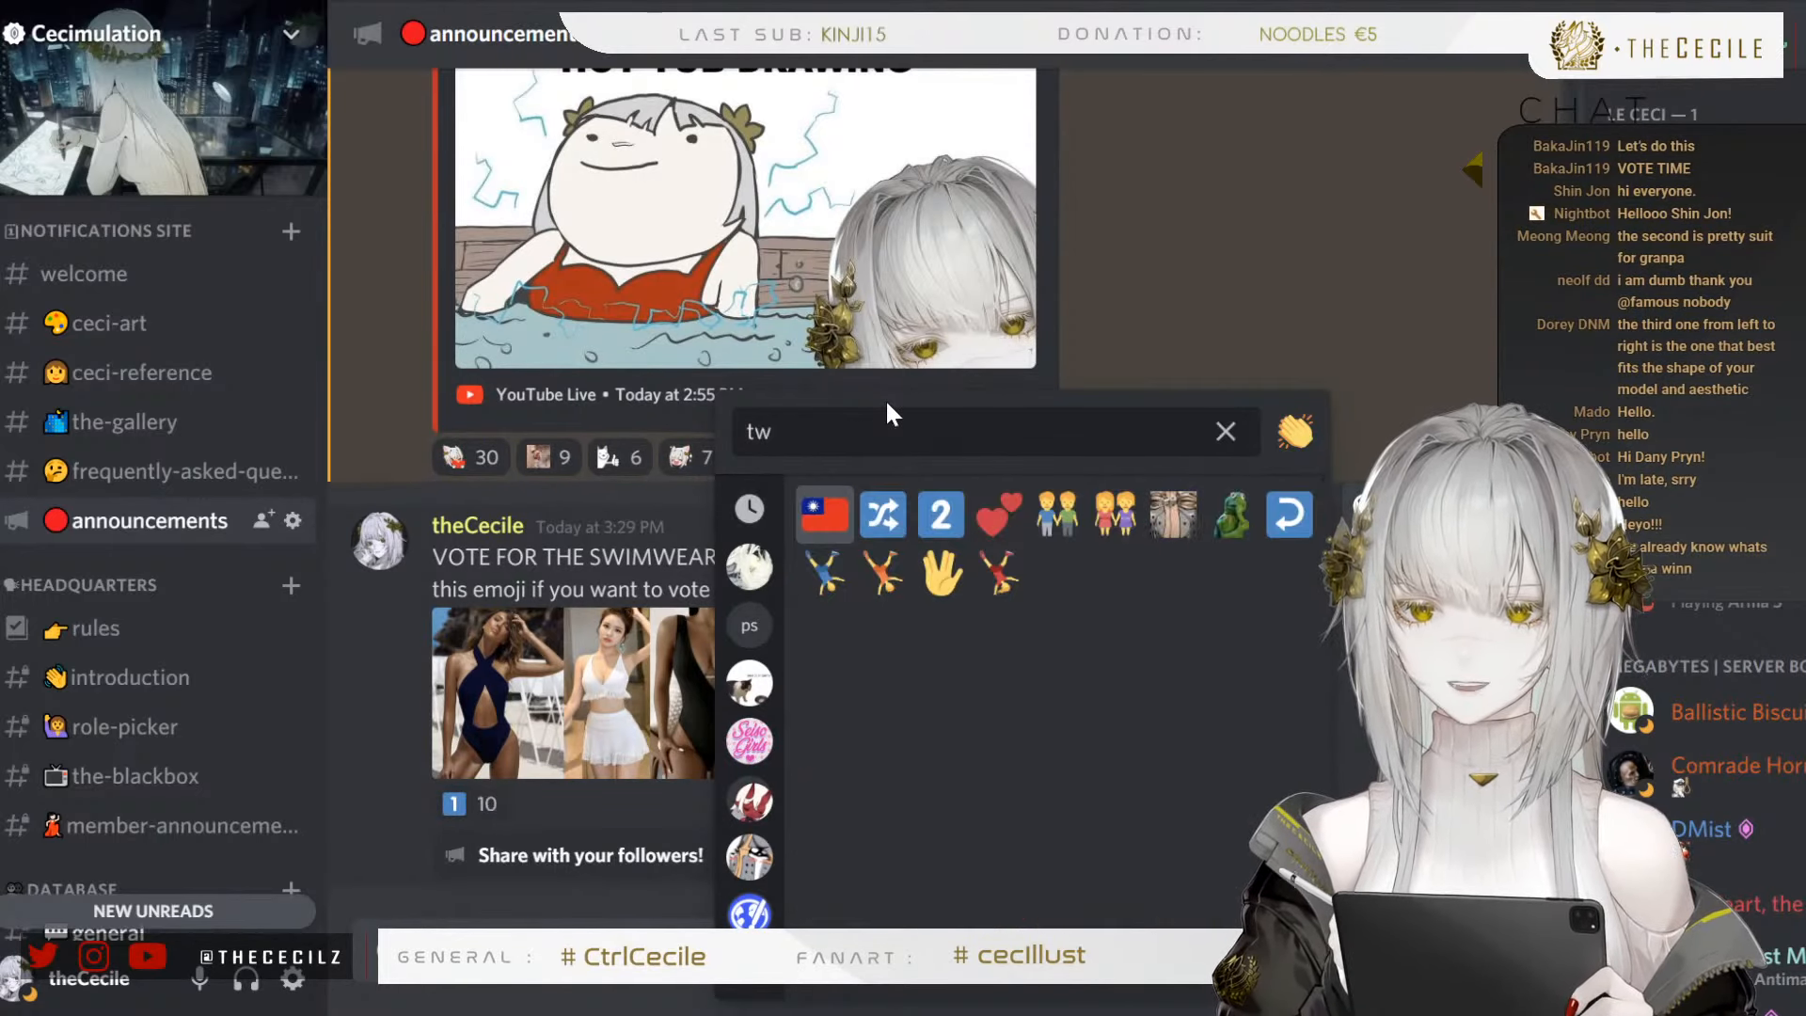
{"action": "type", "text": "o"}
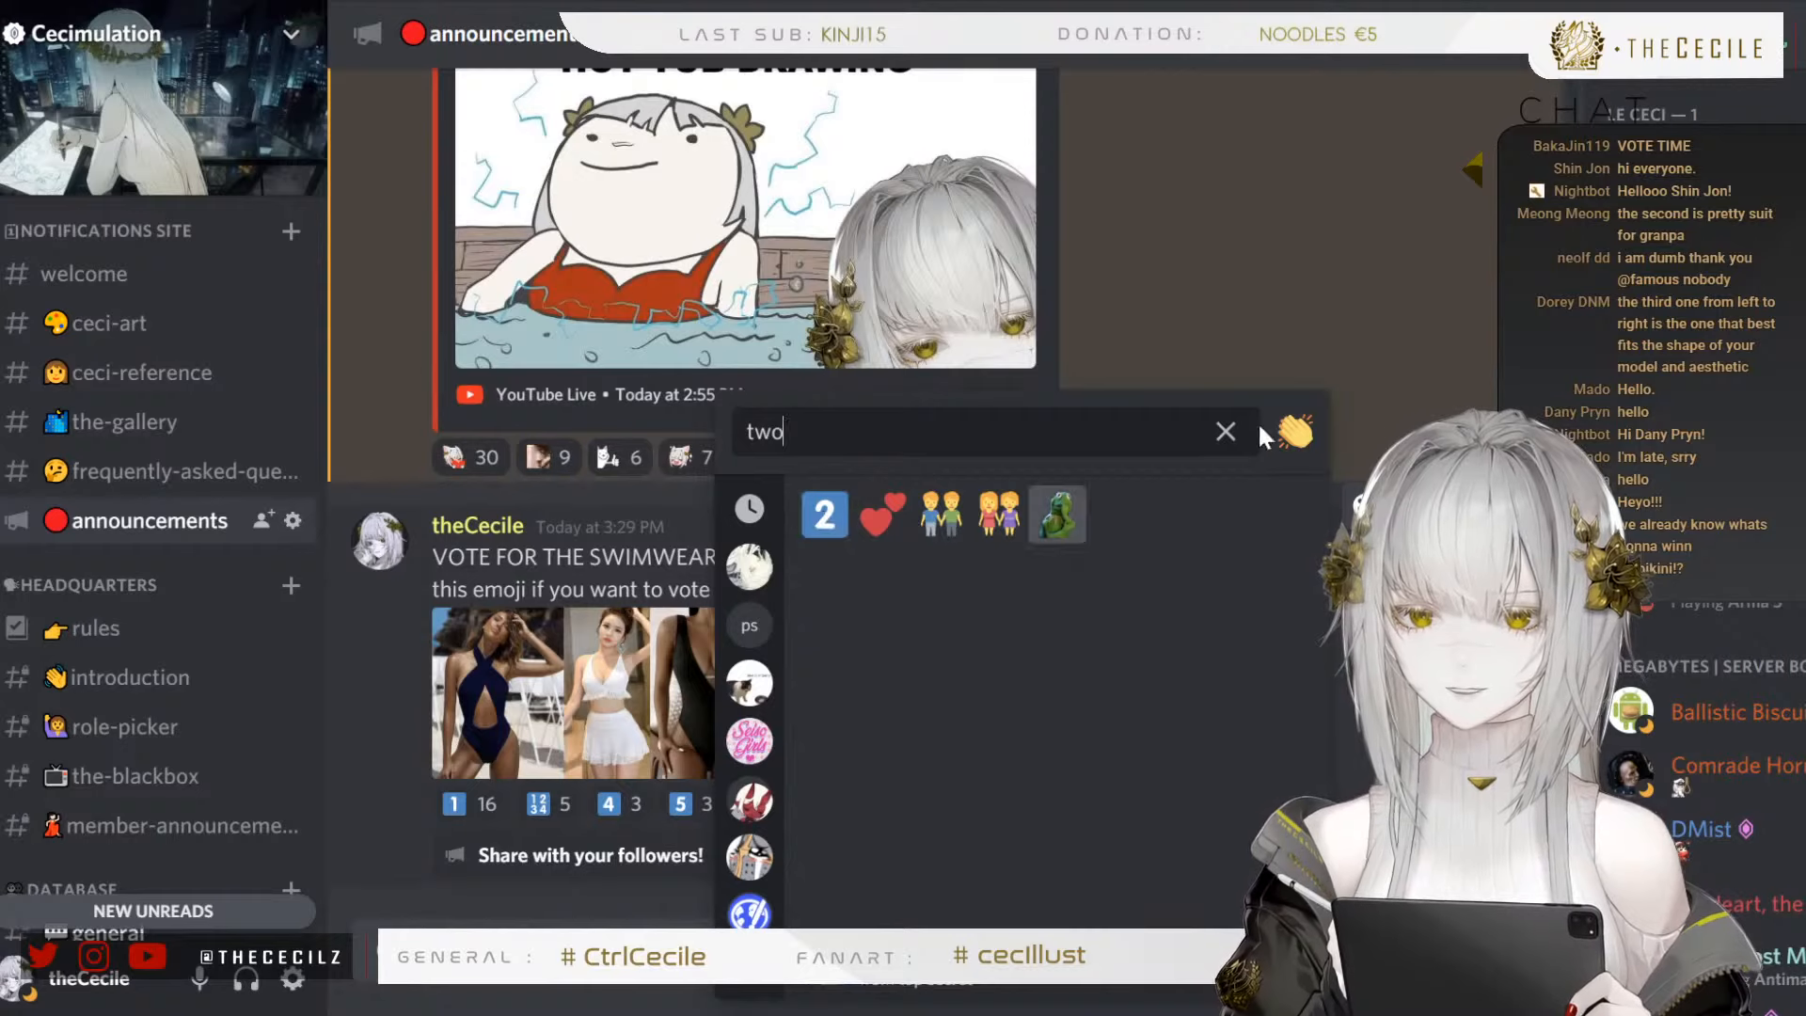
{"action": "left_click", "coordinate": [1227, 433]}
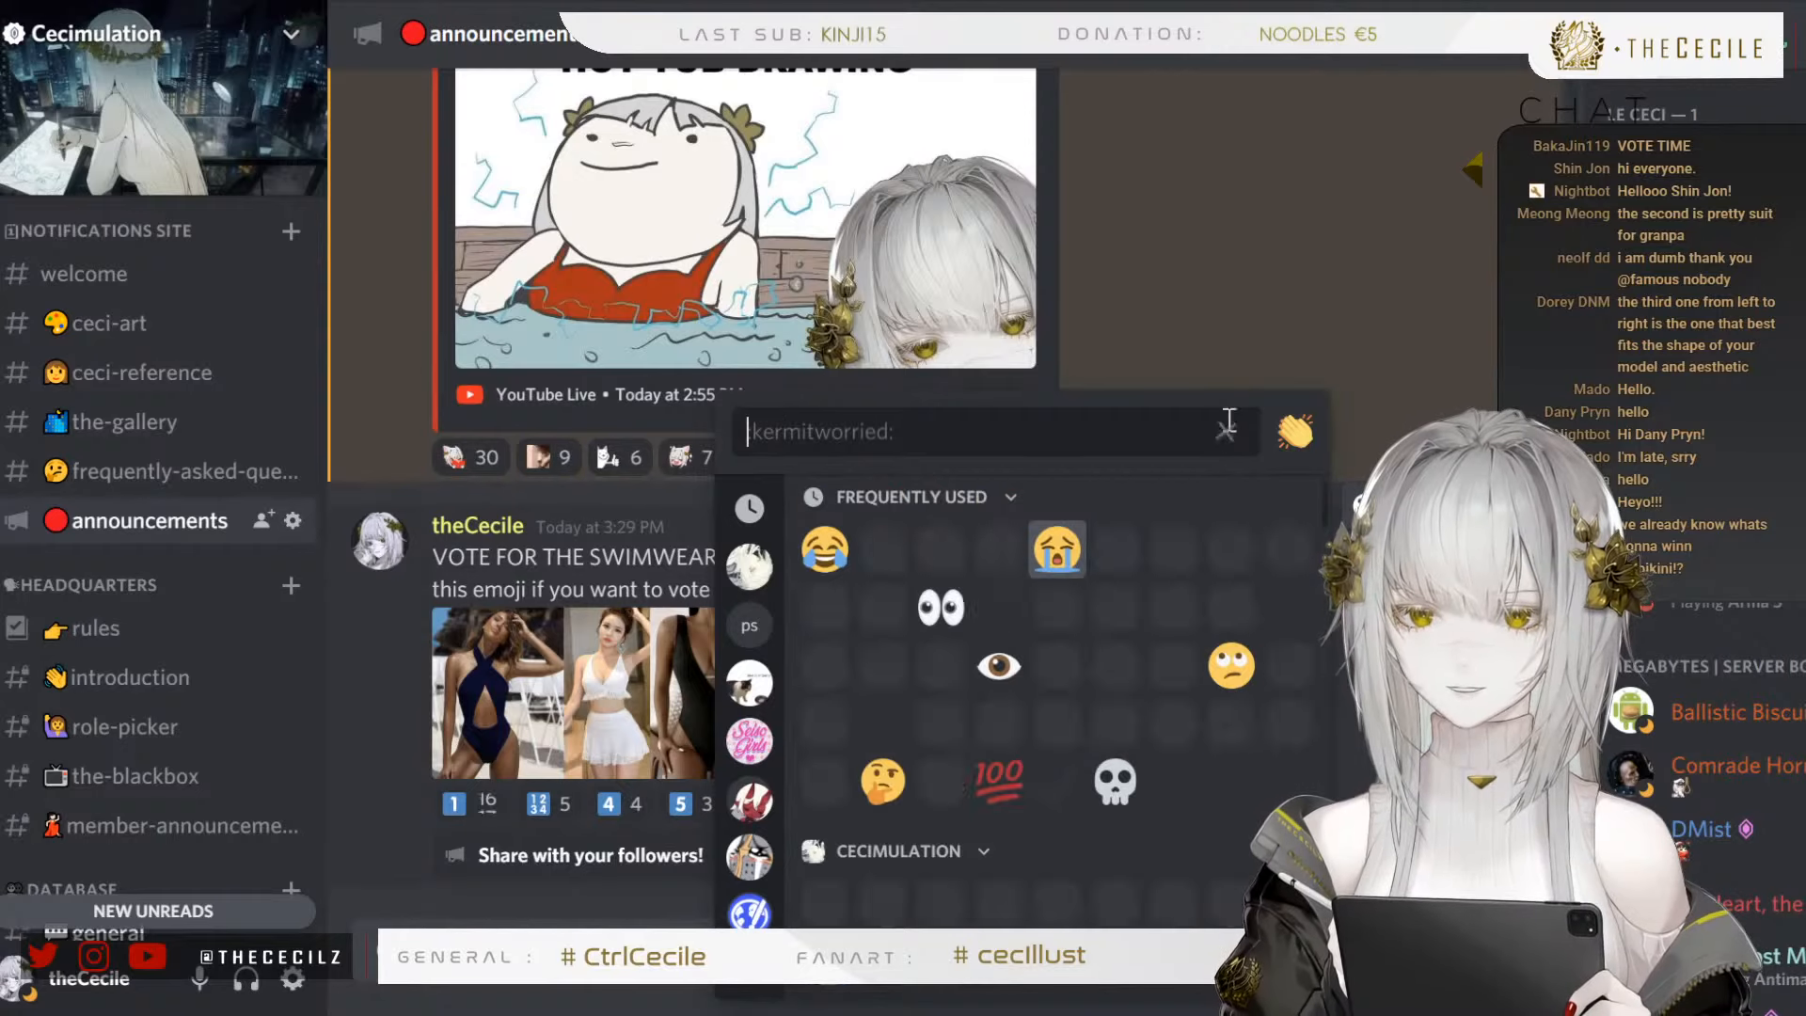
{"action": "left_click", "coordinate": [1274, 329]}
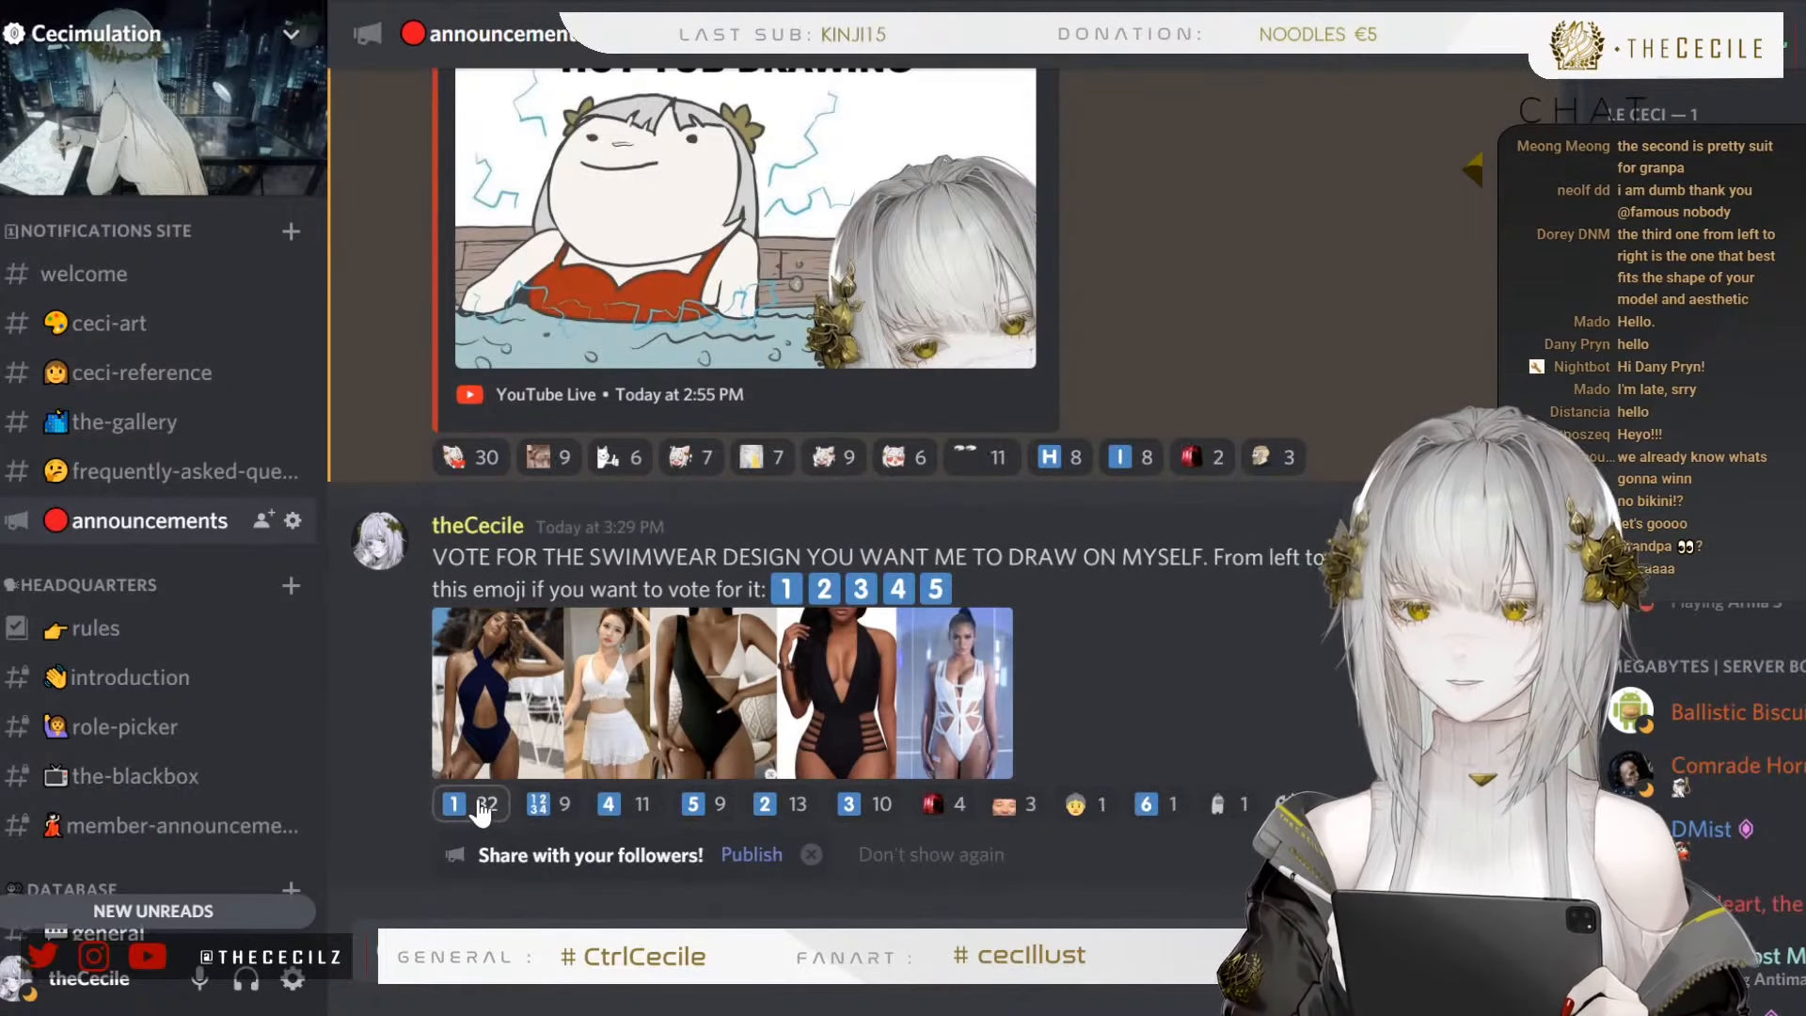
Check the vote counts of the number emoji reactions under the swimsuit vote post
{"action": "mouse_move", "coordinate": [480, 807]}
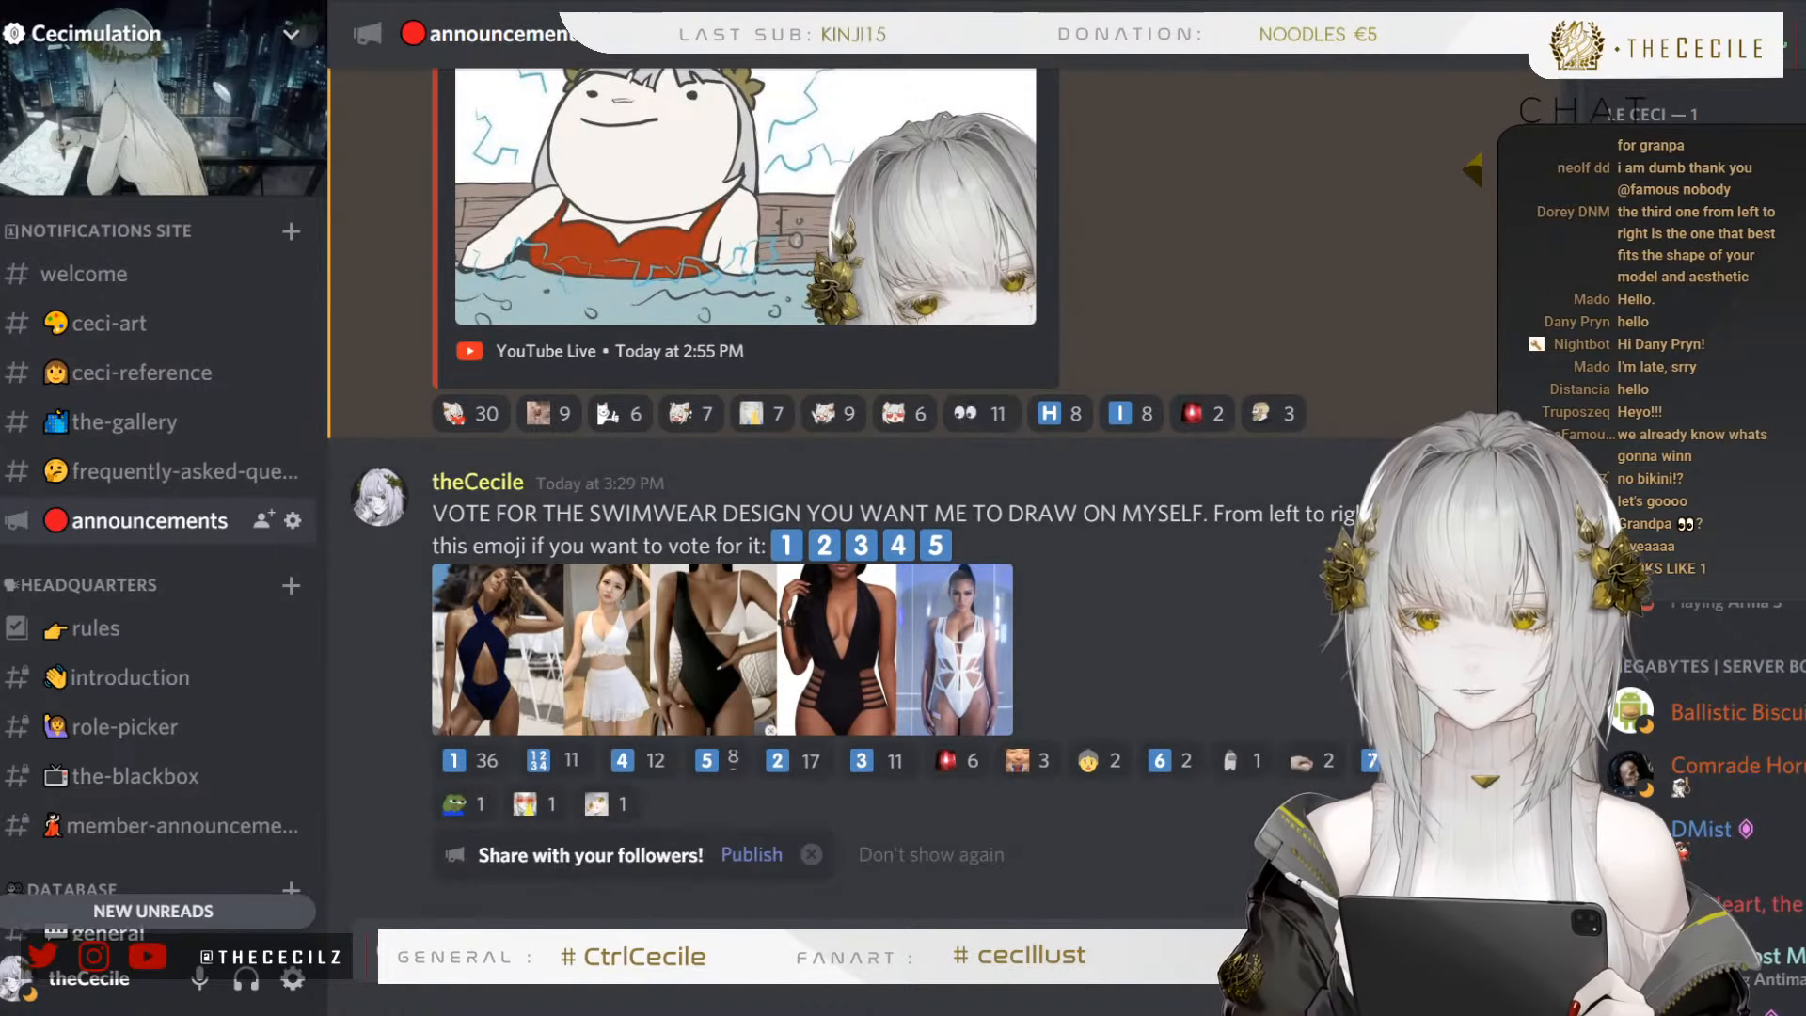
{"action": "mouse_move", "coordinate": [551, 770]}
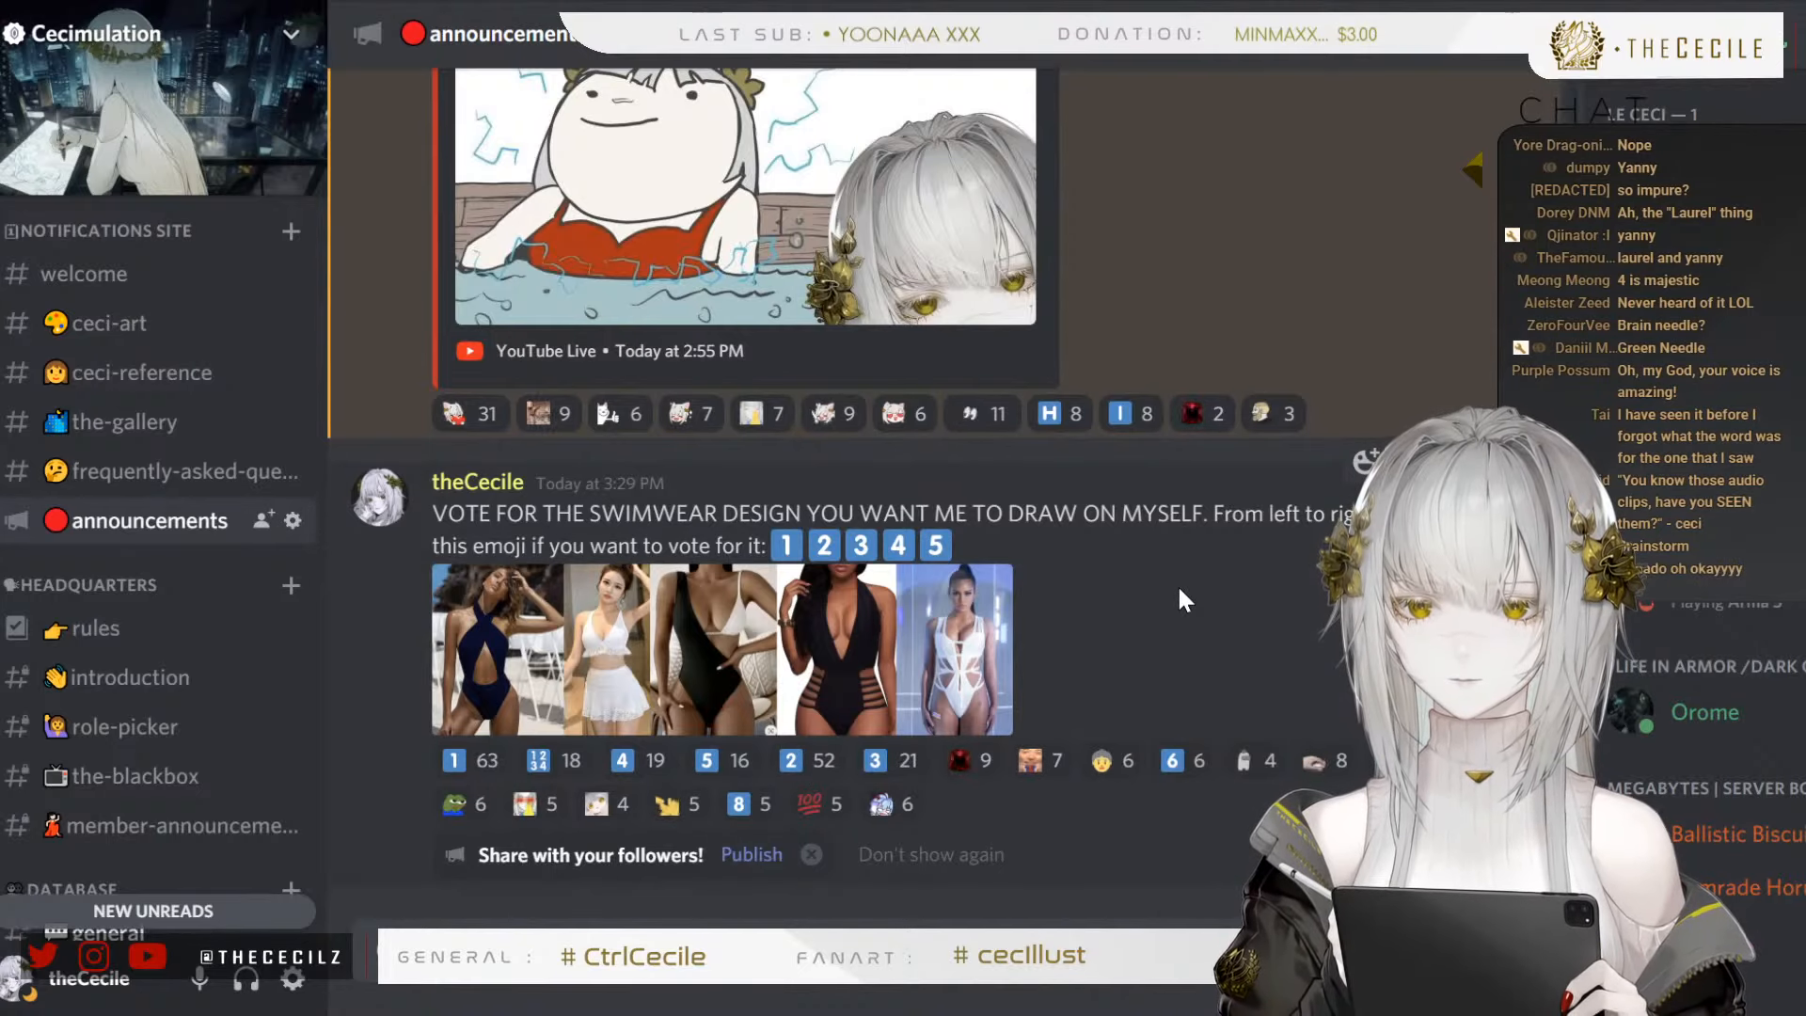
{"action": "mouse_move", "coordinate": [488, 781]}
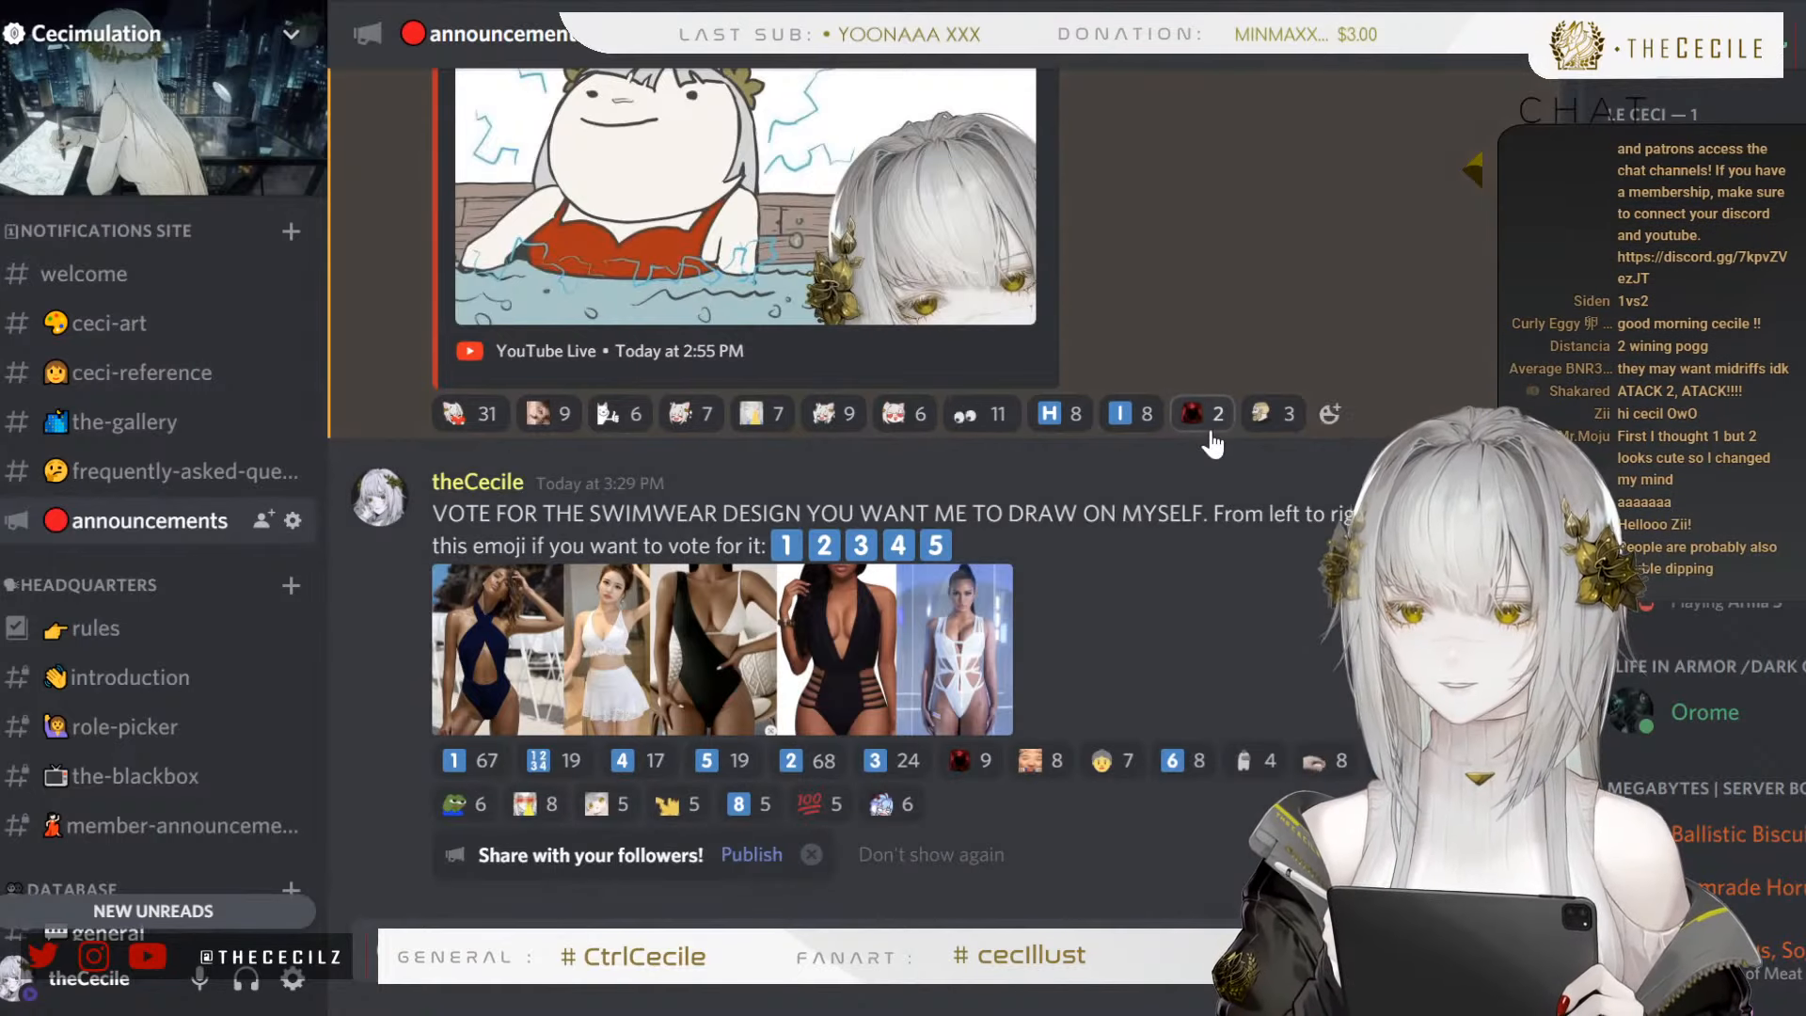
{"action": "mouse_move", "coordinate": [1212, 442]}
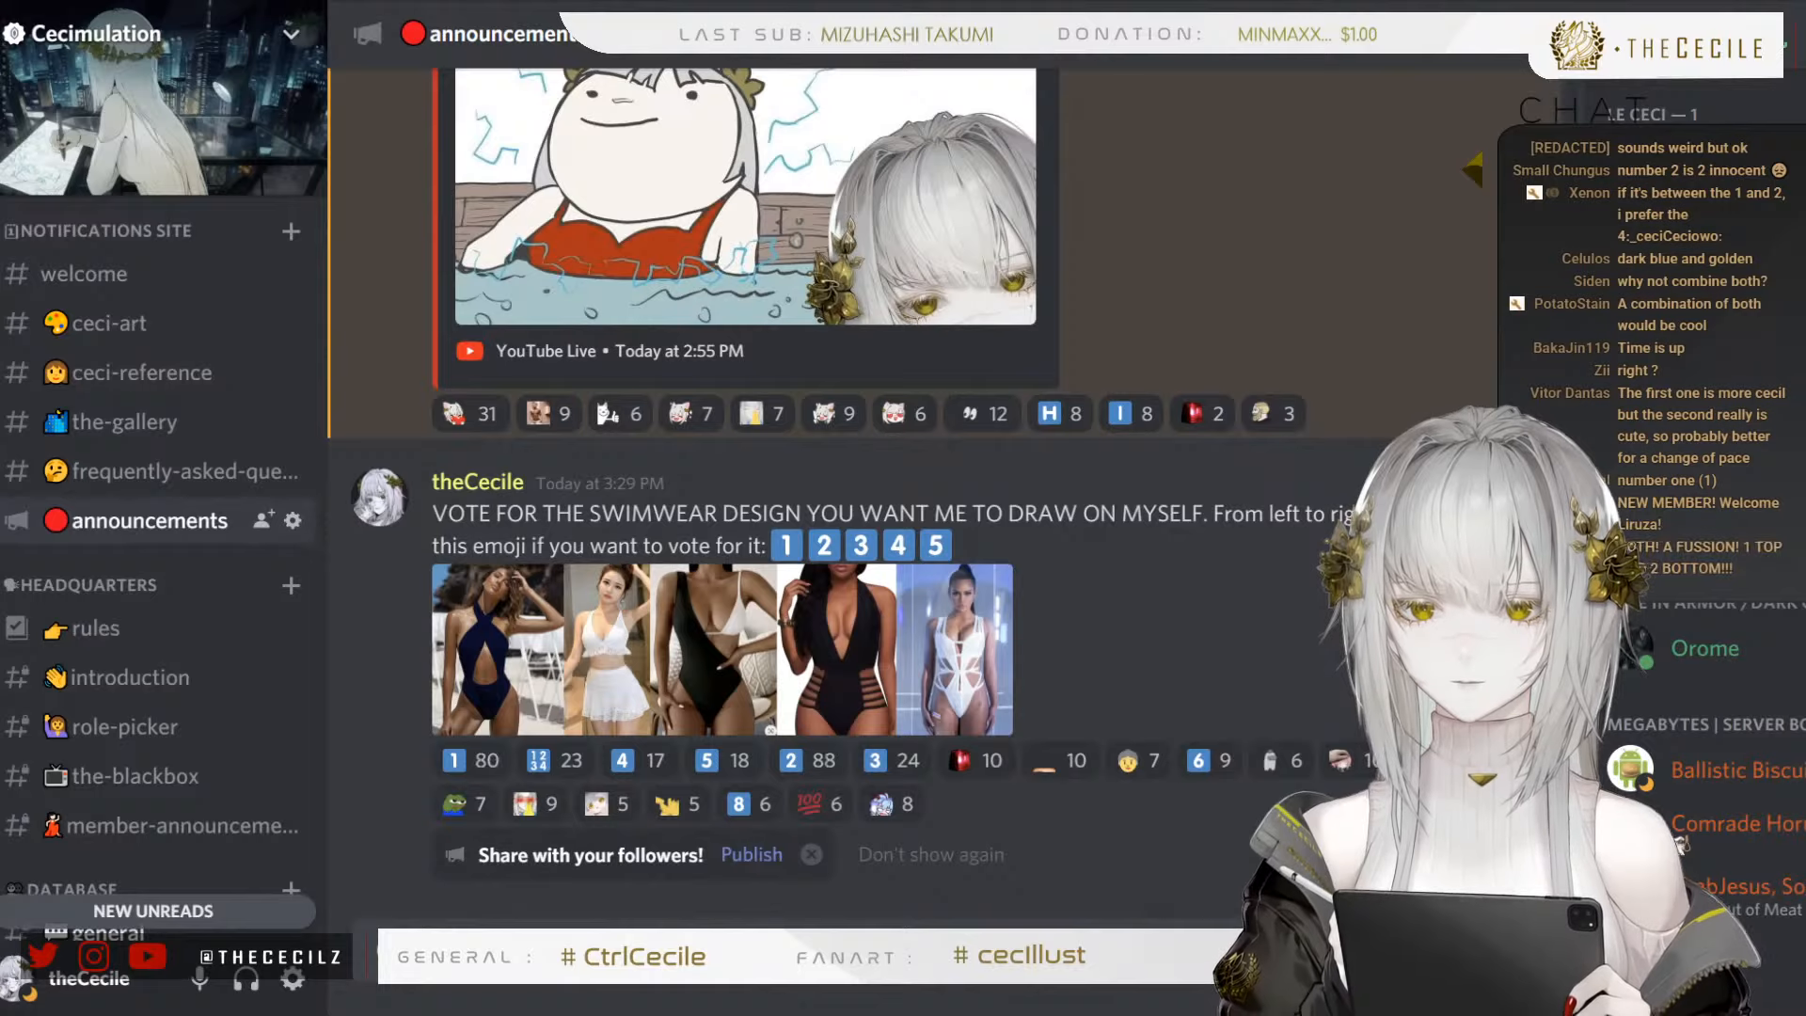
Switch to PaintTool SAI, close swimsuits.png and paste the white two-piece swimsuit photo into the upper-left corner of the VTuber character canvas
{"action": "key", "text": "alt+Tab"}
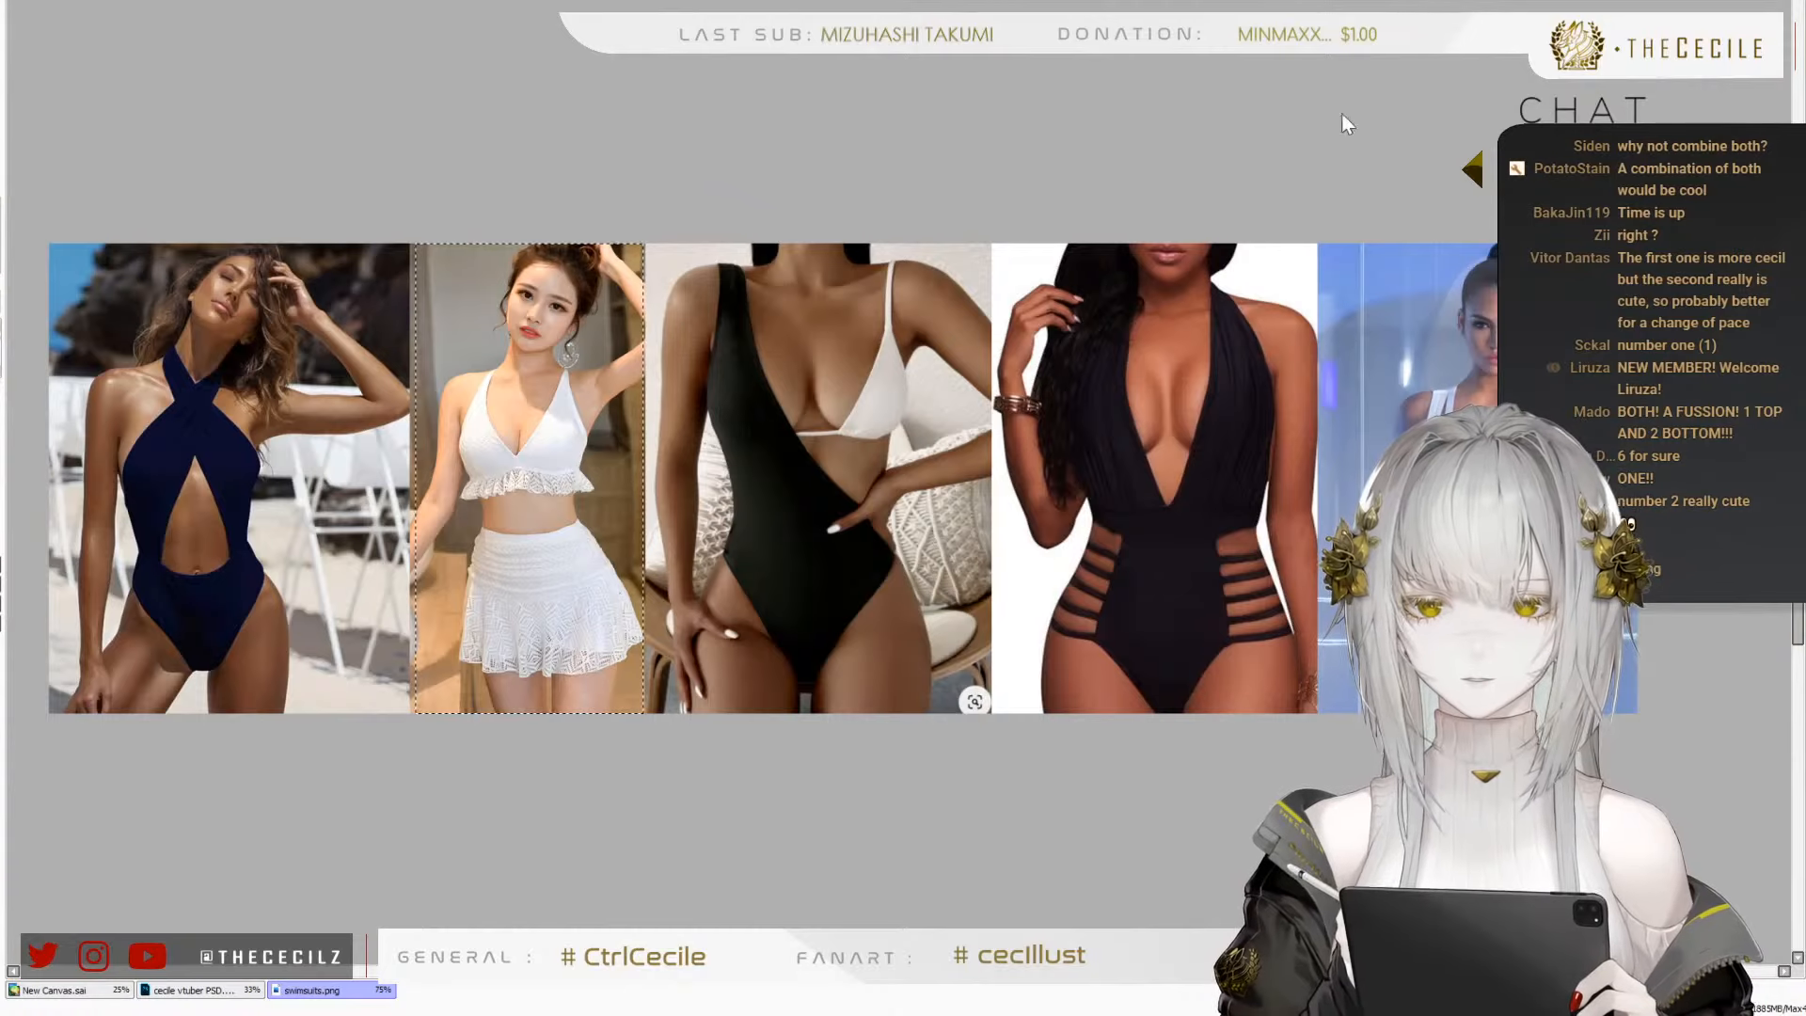
{"action": "key", "text": "ctrl+d"}
{"action": "key", "text": "ctrl+w"}
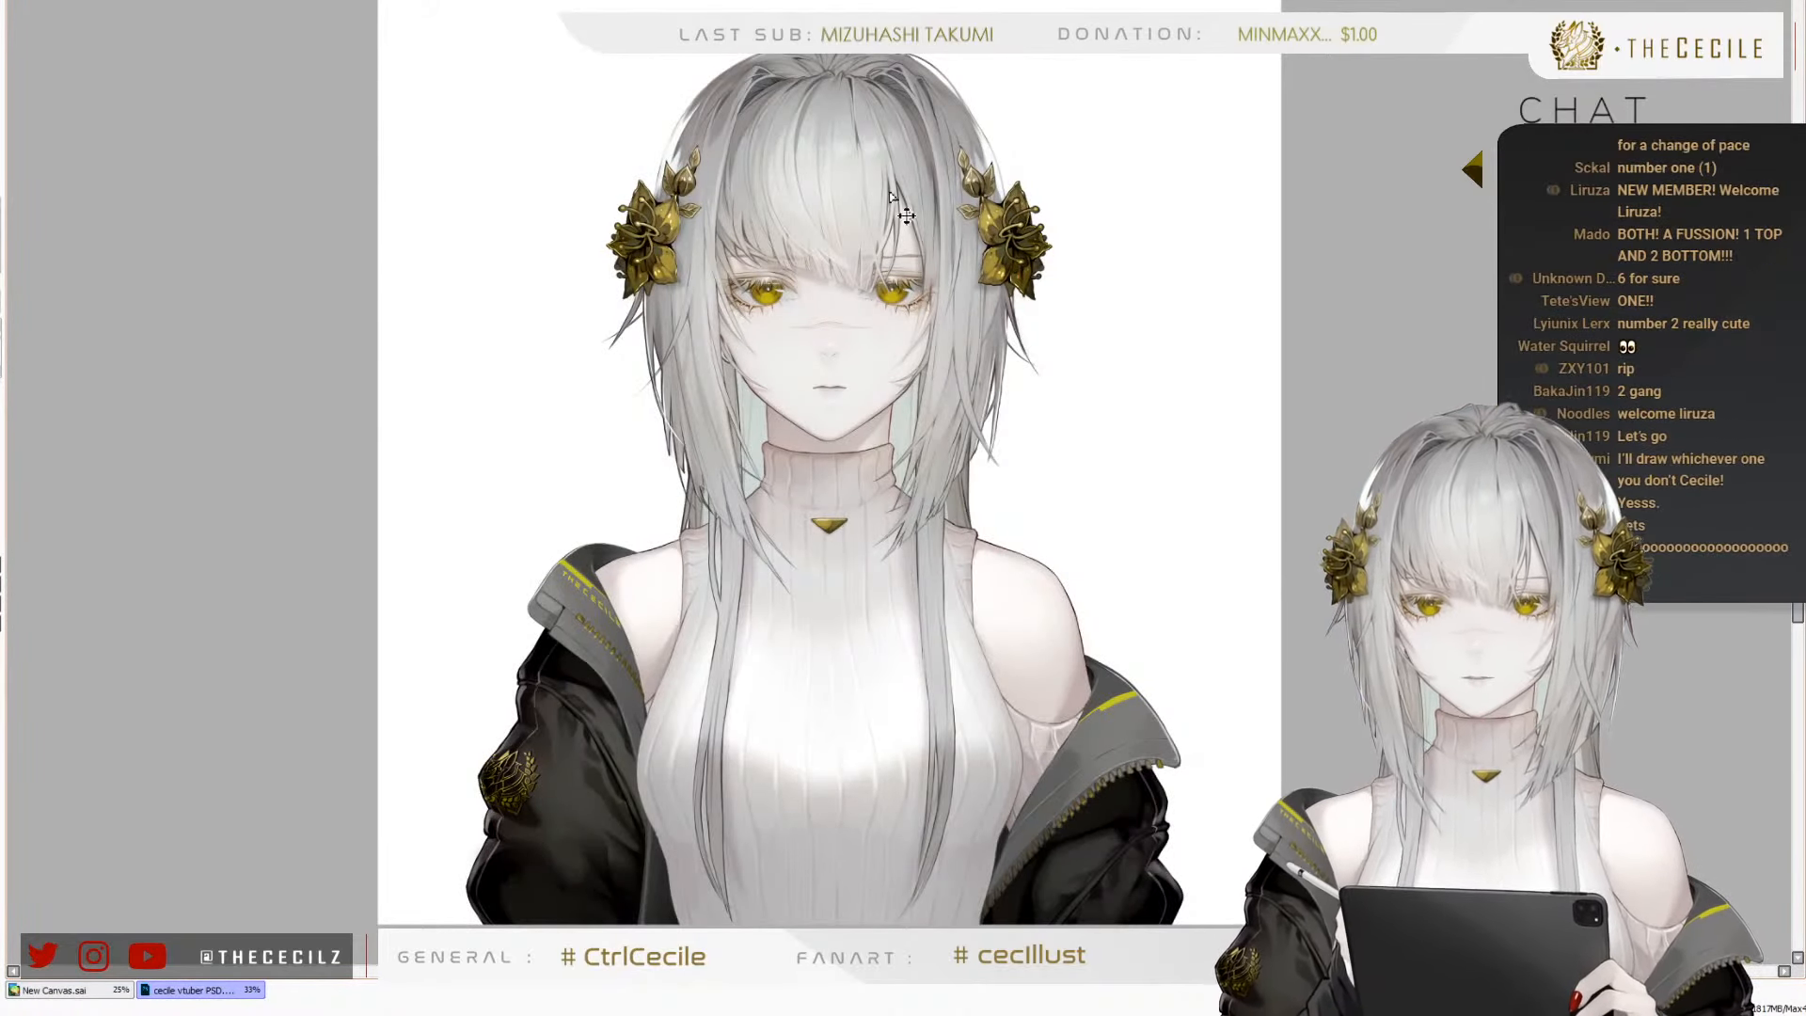
{"action": "key", "text": "ctrl+v"}
{"action": "left_click_drag", "start_coordinate": [606, 117], "coordinate": [443, 114]}
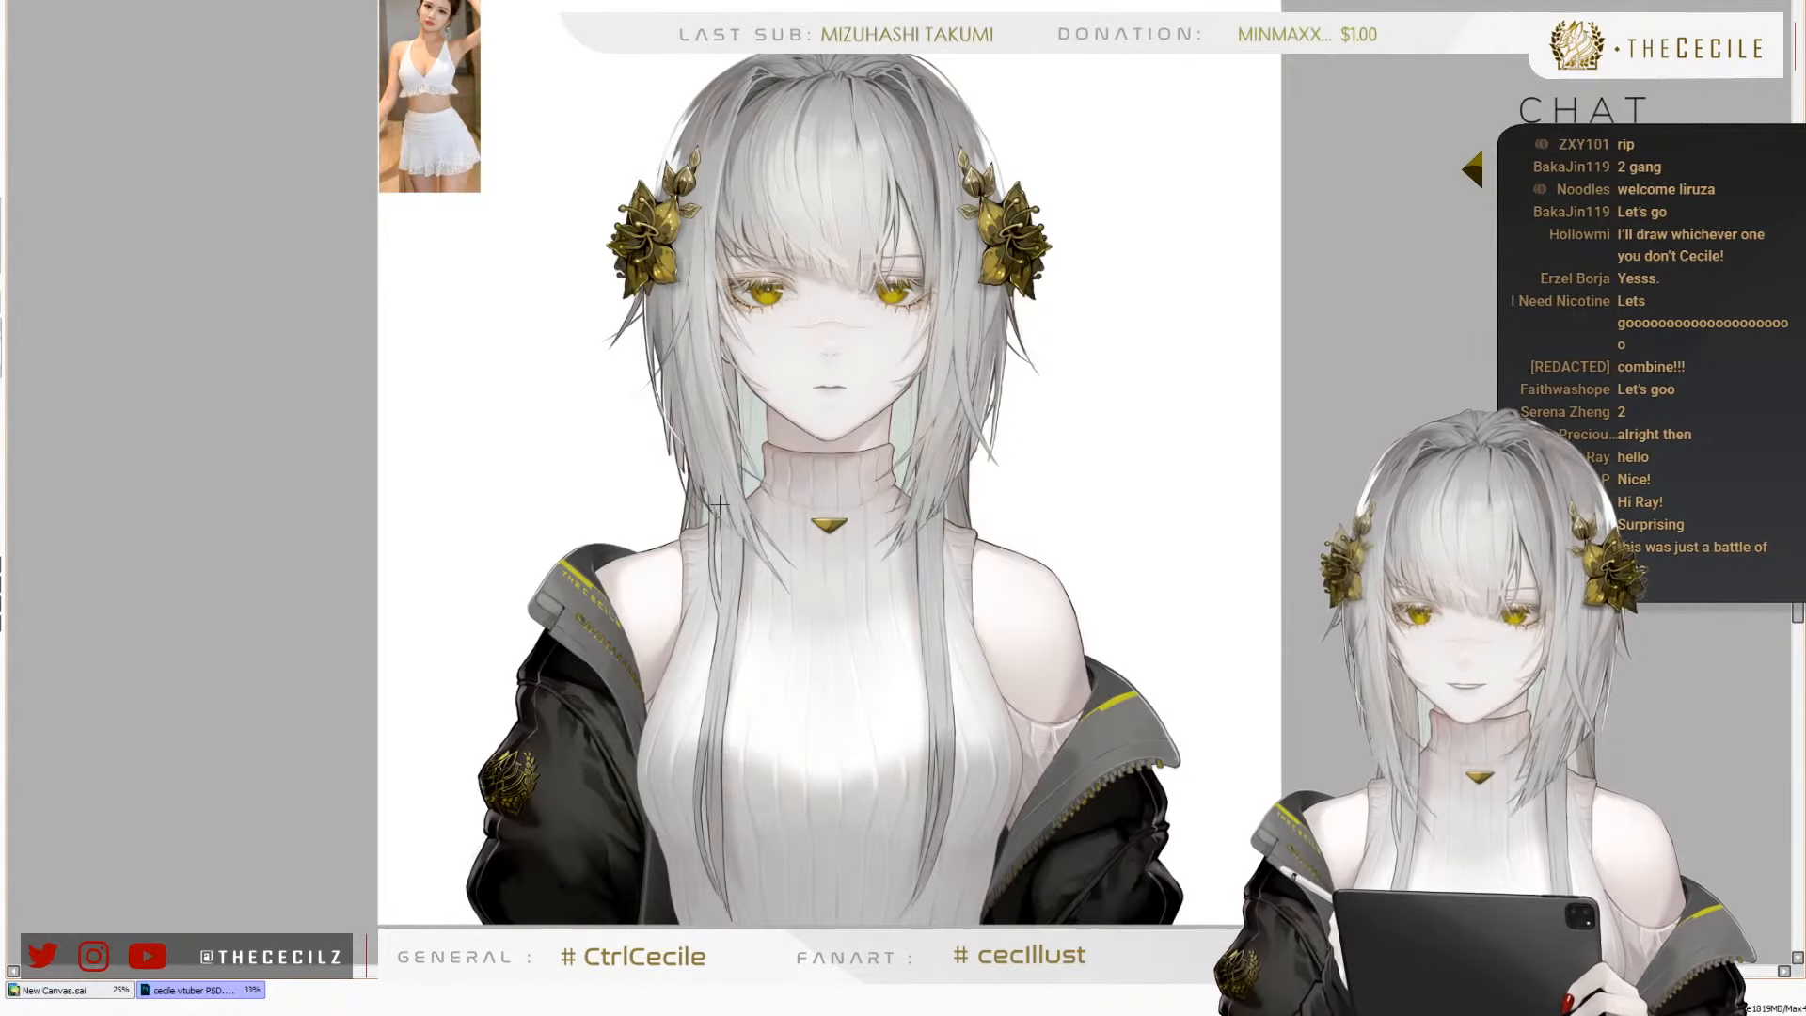
{"action": "scroll", "coordinate": [718, 555], "scroll_direction": "up", "scroll_amount": 1}
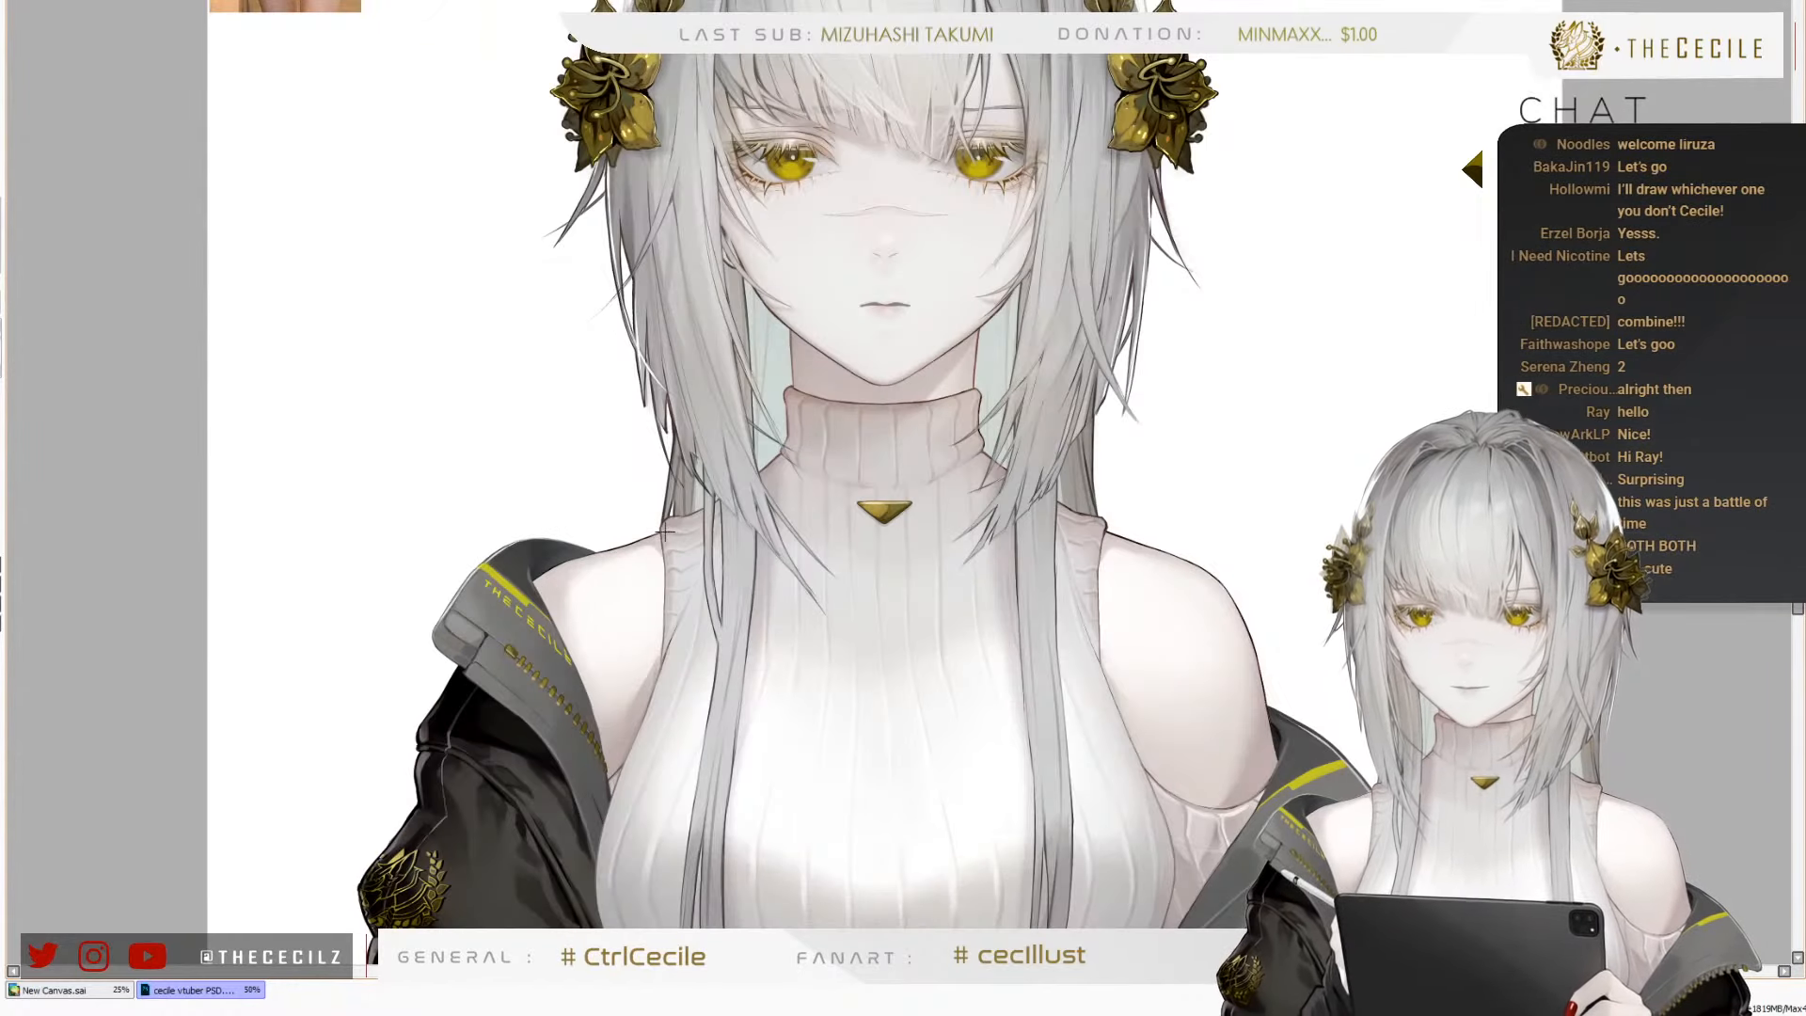
{"action": "scroll", "coordinate": [665, 533], "scroll_direction": "down", "scroll_amount": 1}
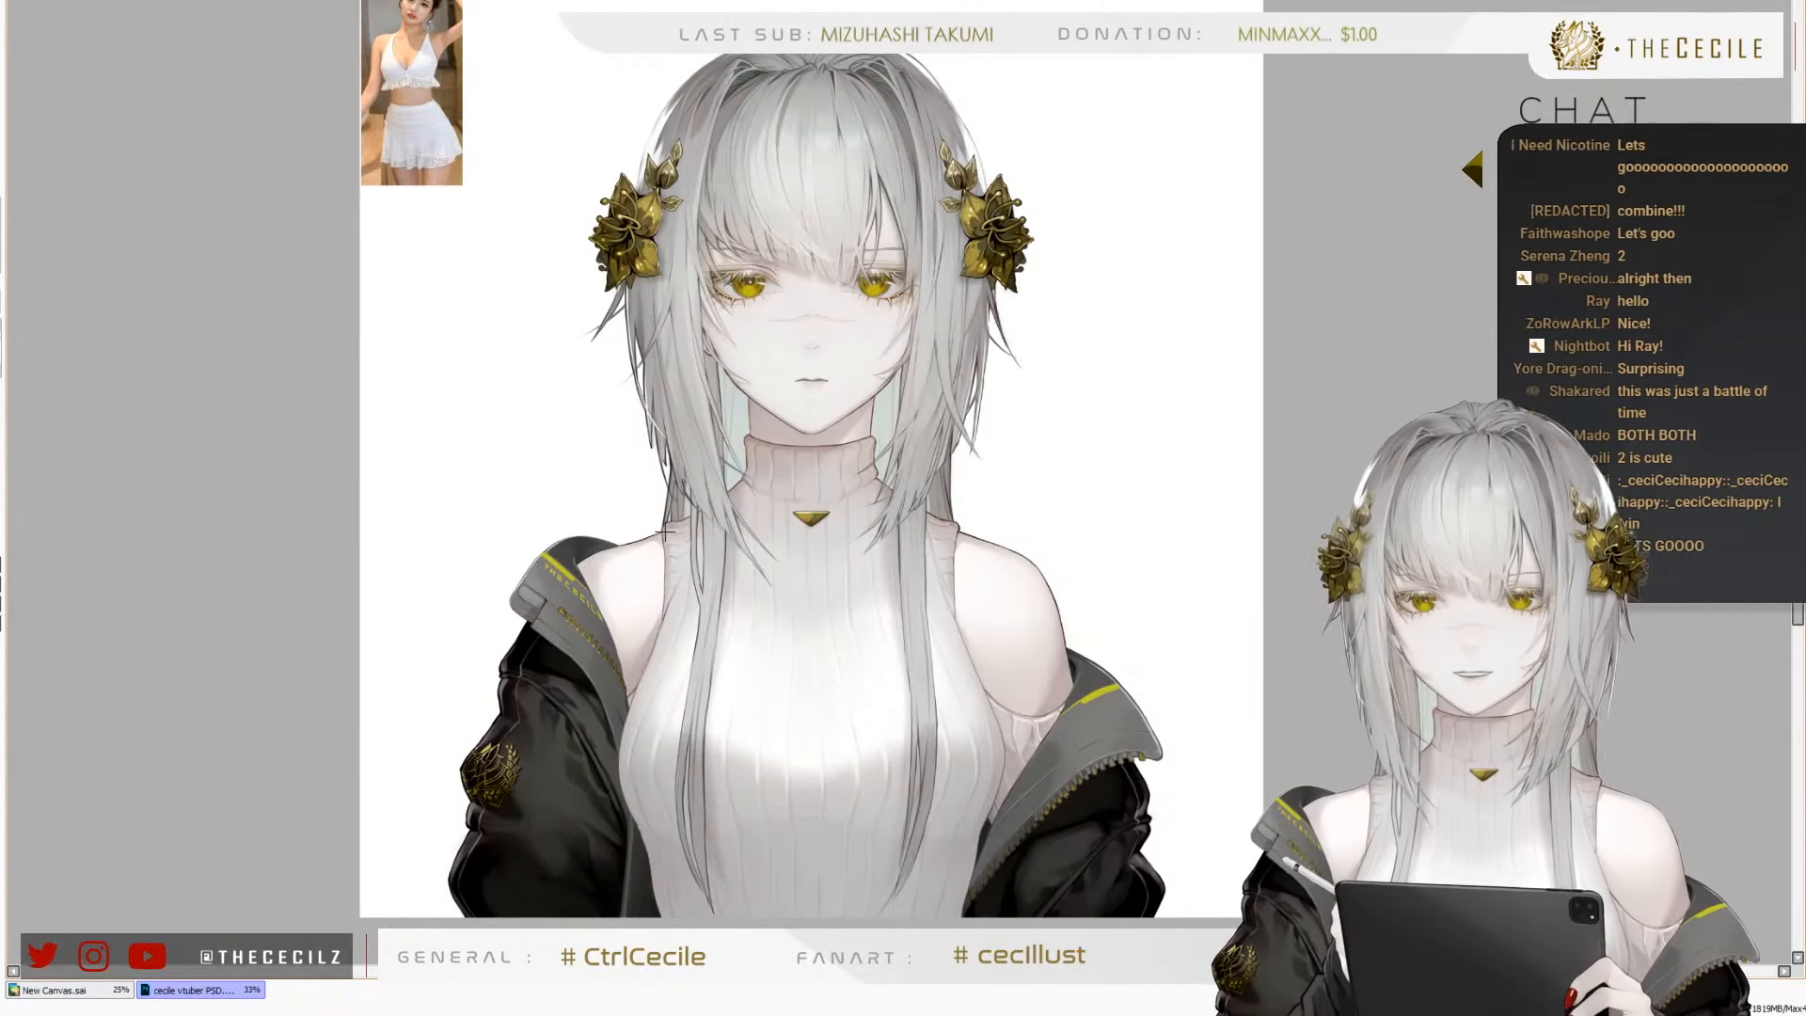
{"action": "scroll", "coordinate": [664, 533], "scroll_direction": "up", "scroll_amount": 1}
{"action": "scroll", "coordinate": [588, 552], "scroll_direction": "down", "scroll_amount": 1}
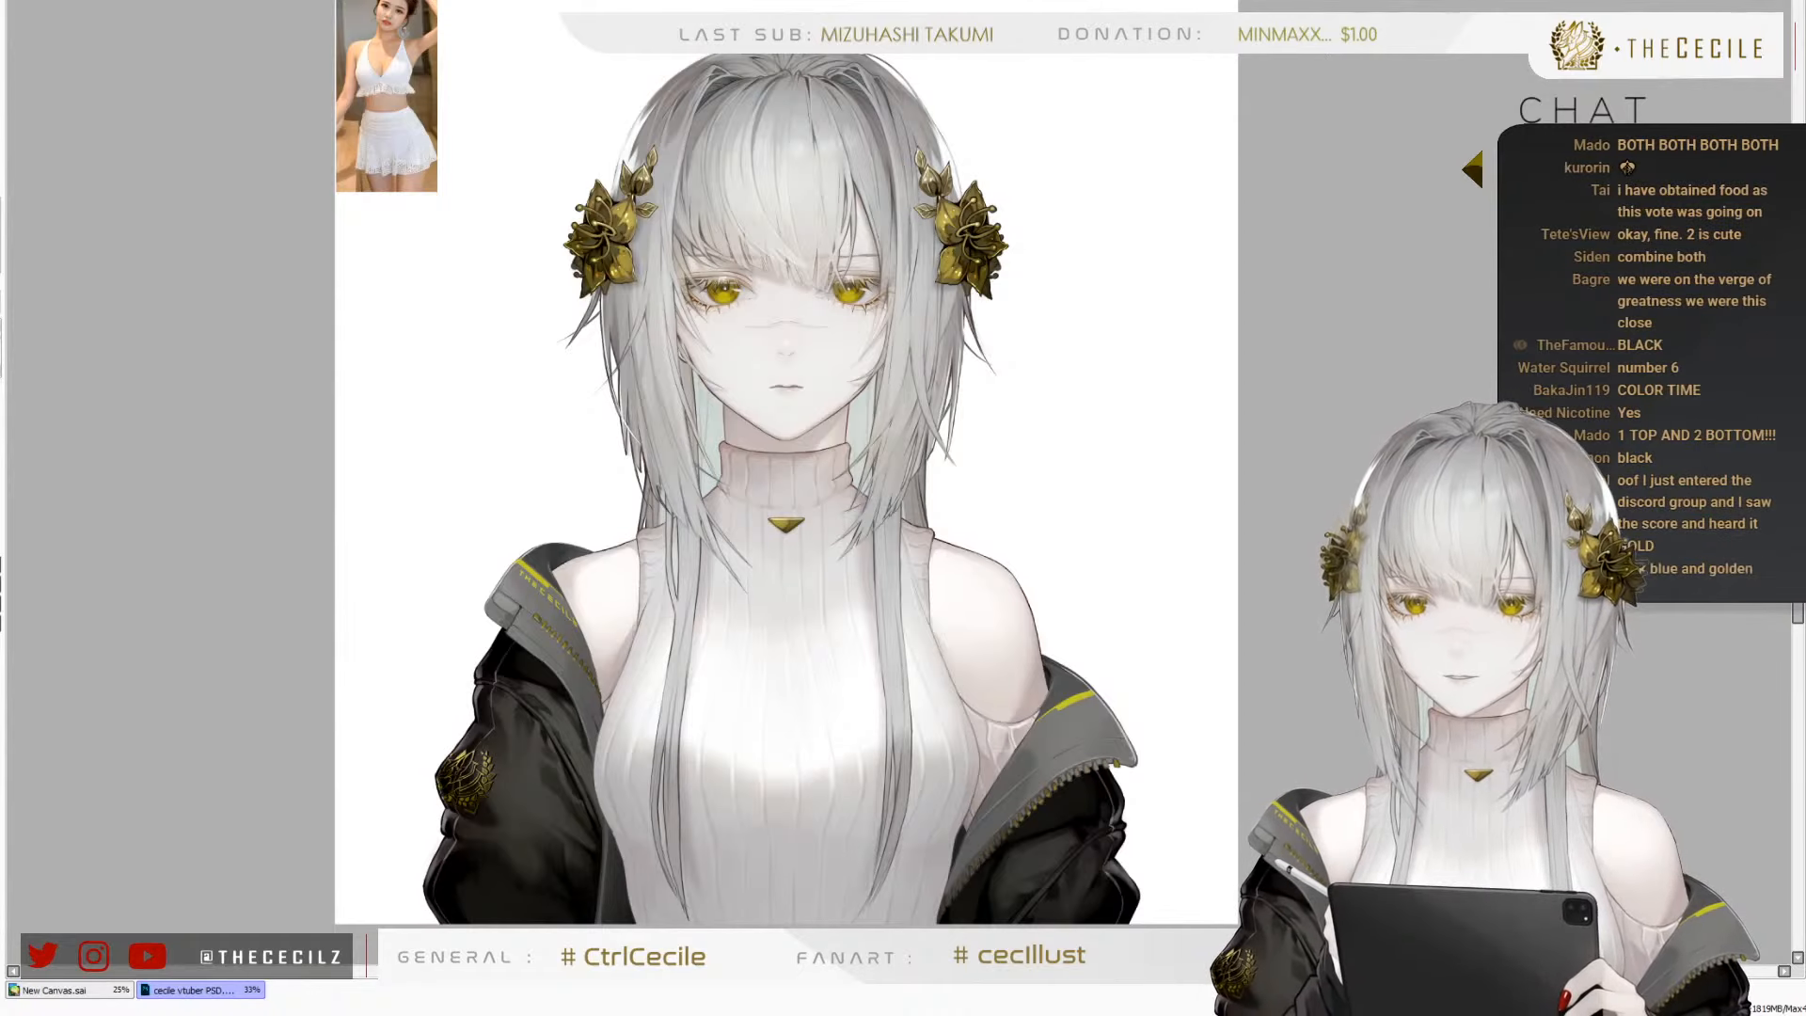
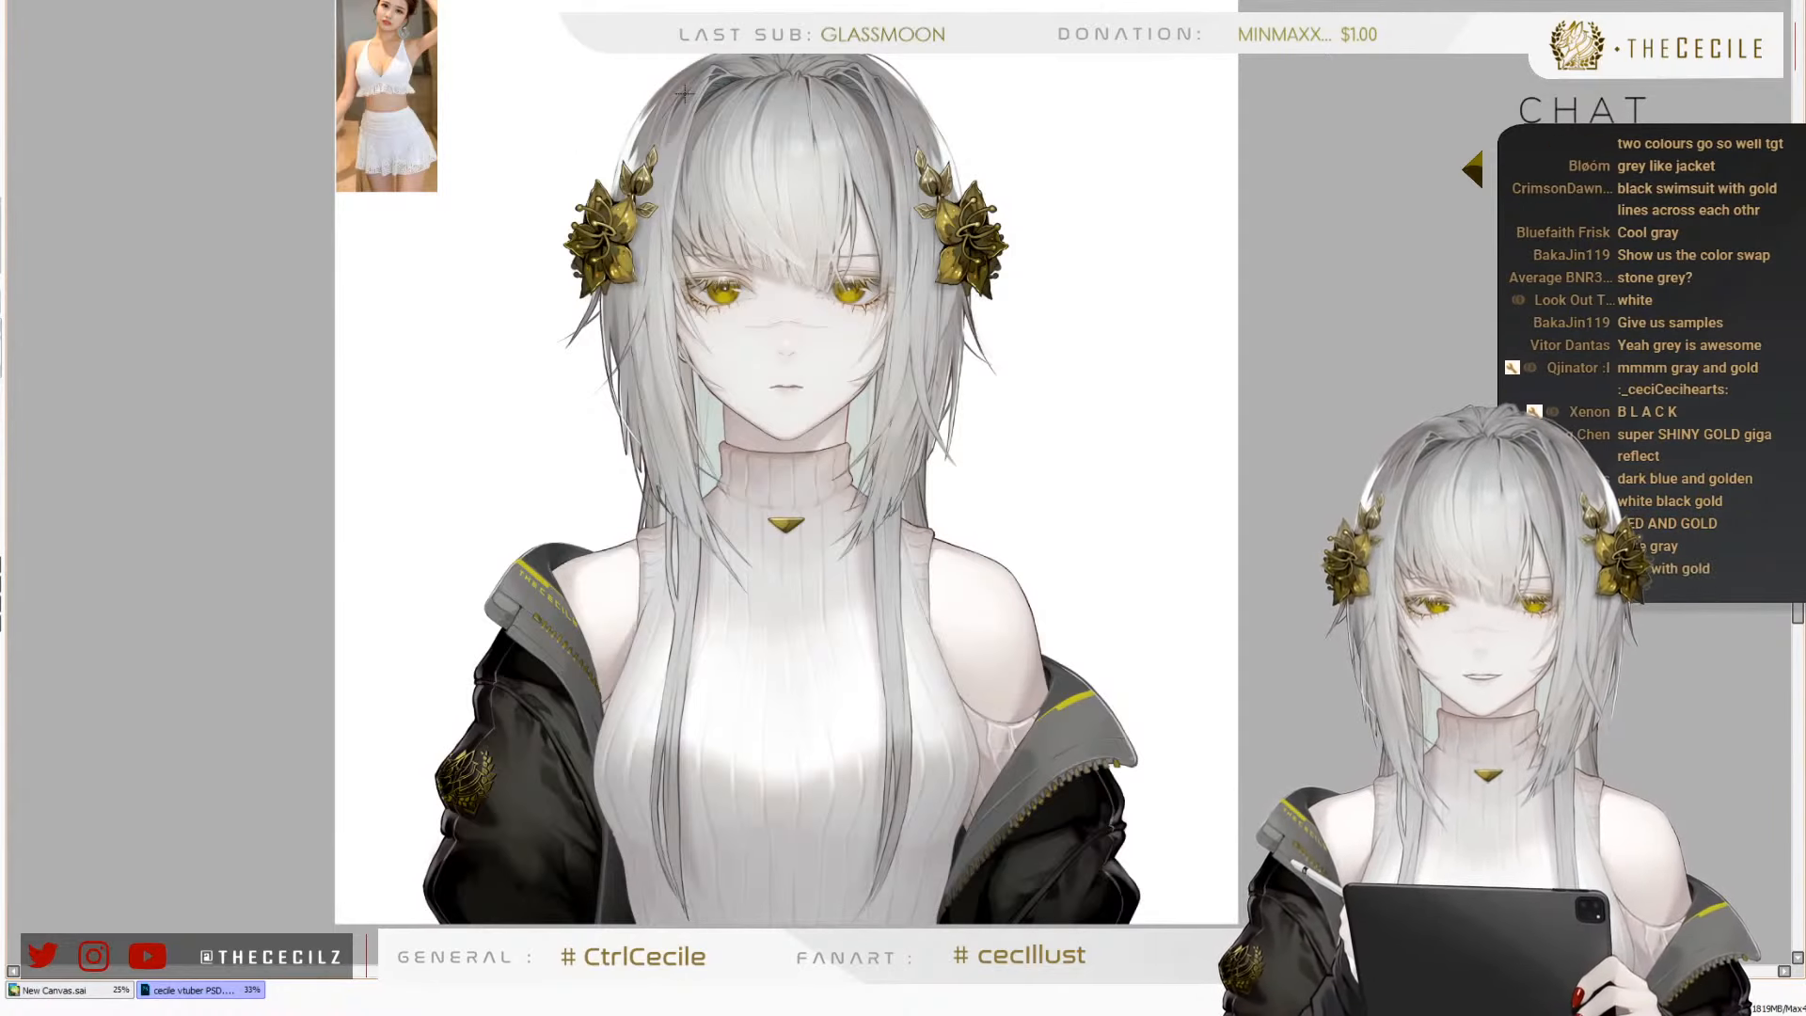
Hide the black jacket on the character so the shoulders and sweater sleeves are uncovered
{"action": "scroll", "coordinate": [674, 240], "scroll_direction": "up", "scroll_amount": 1}
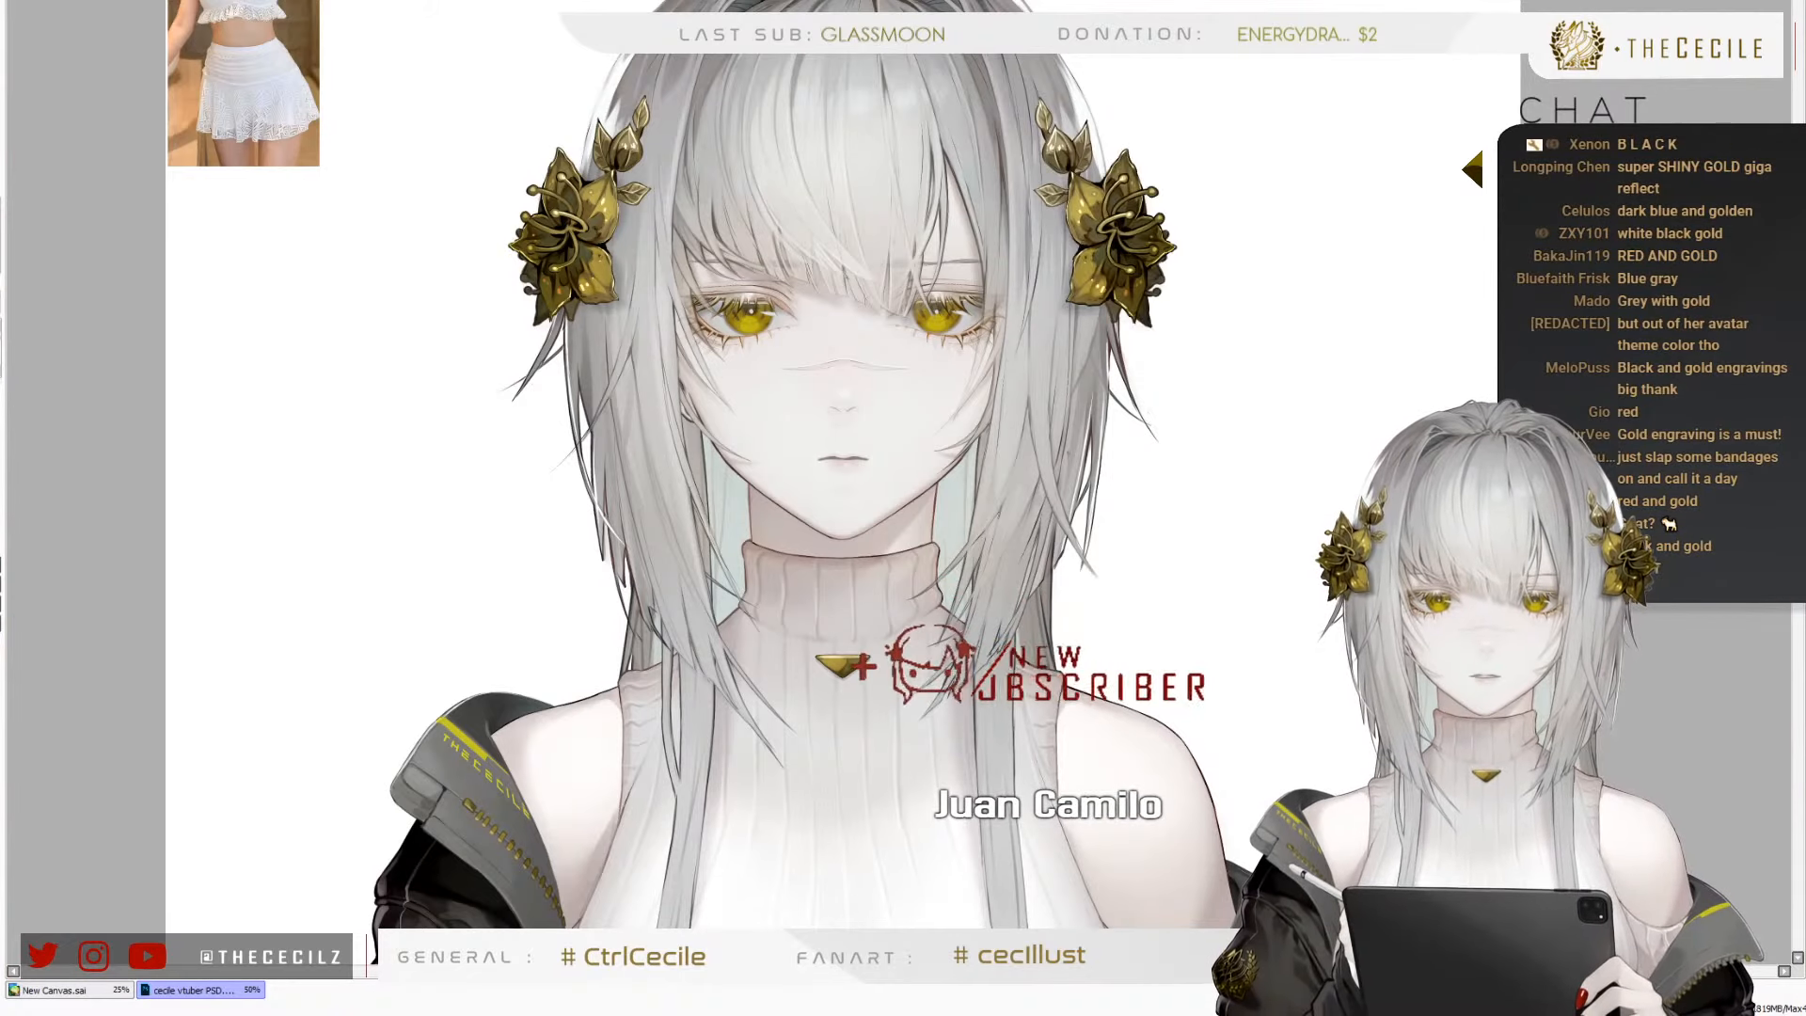
{"action": "scroll", "coordinate": [499, 230], "scroll_direction": "down", "scroll_amount": 1}
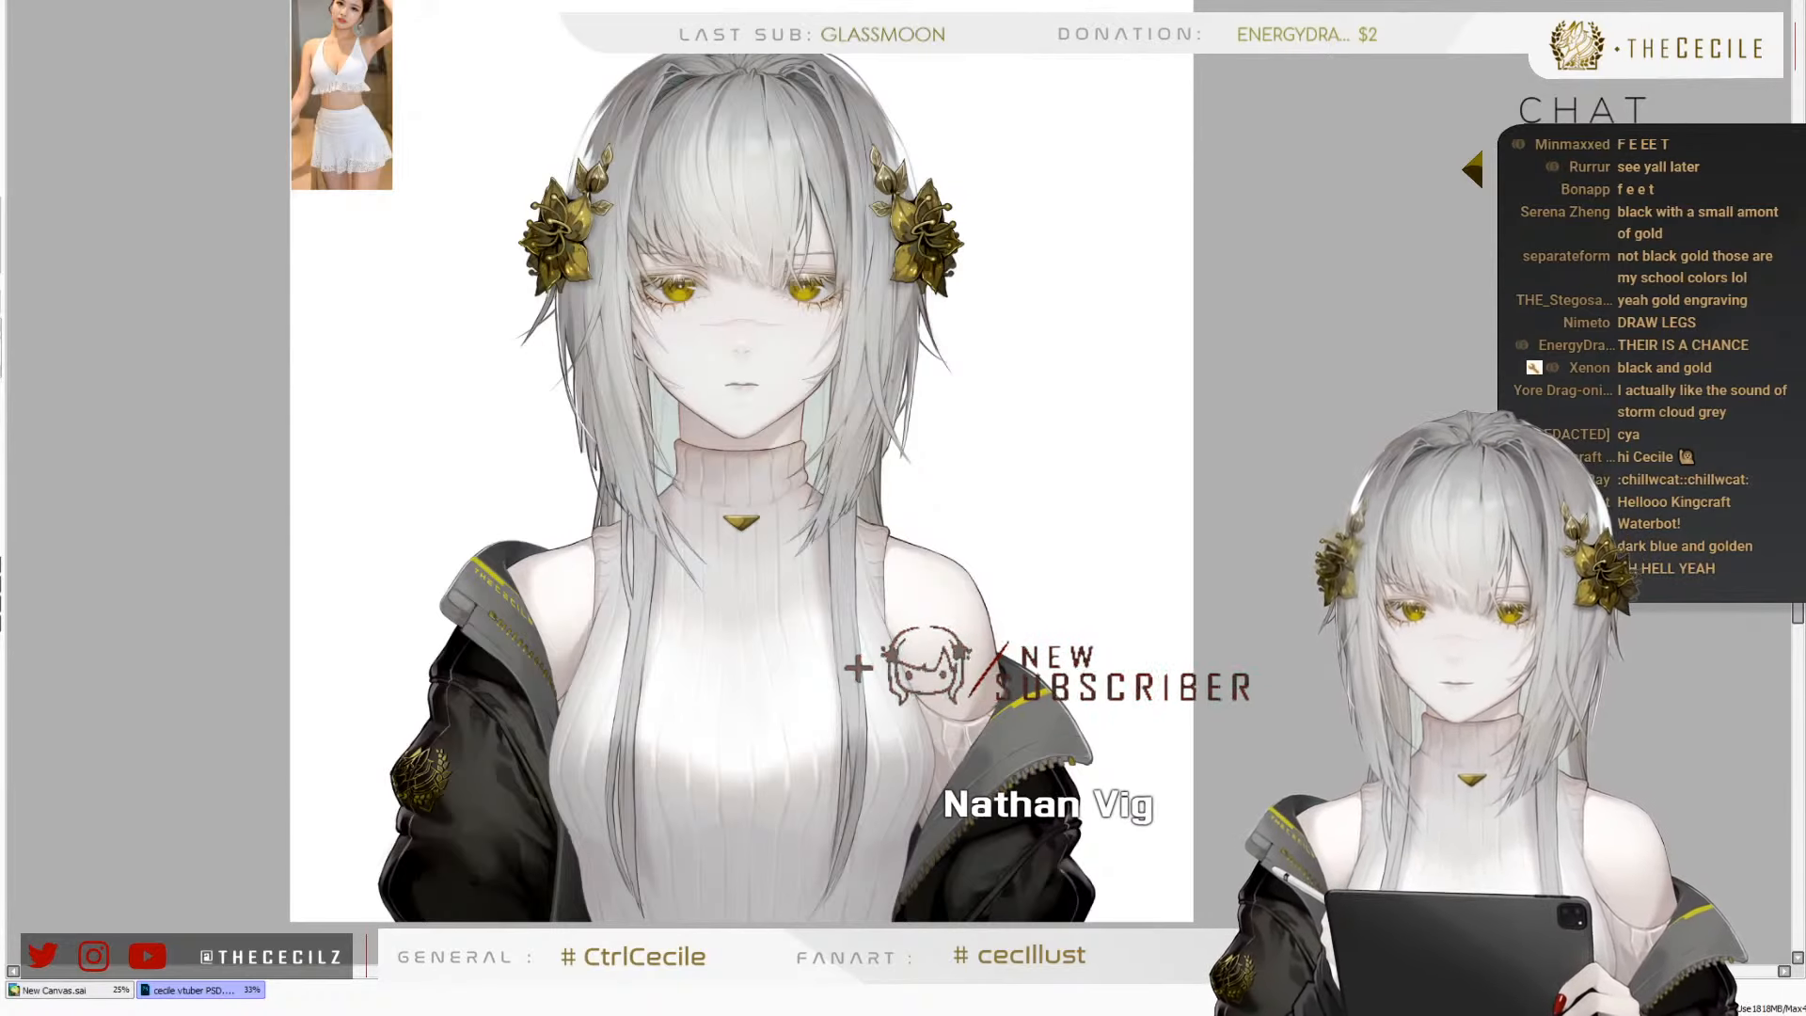
{"action": "scroll", "coordinate": [444, 530], "scroll_direction": "down", "scroll_amount": 1}
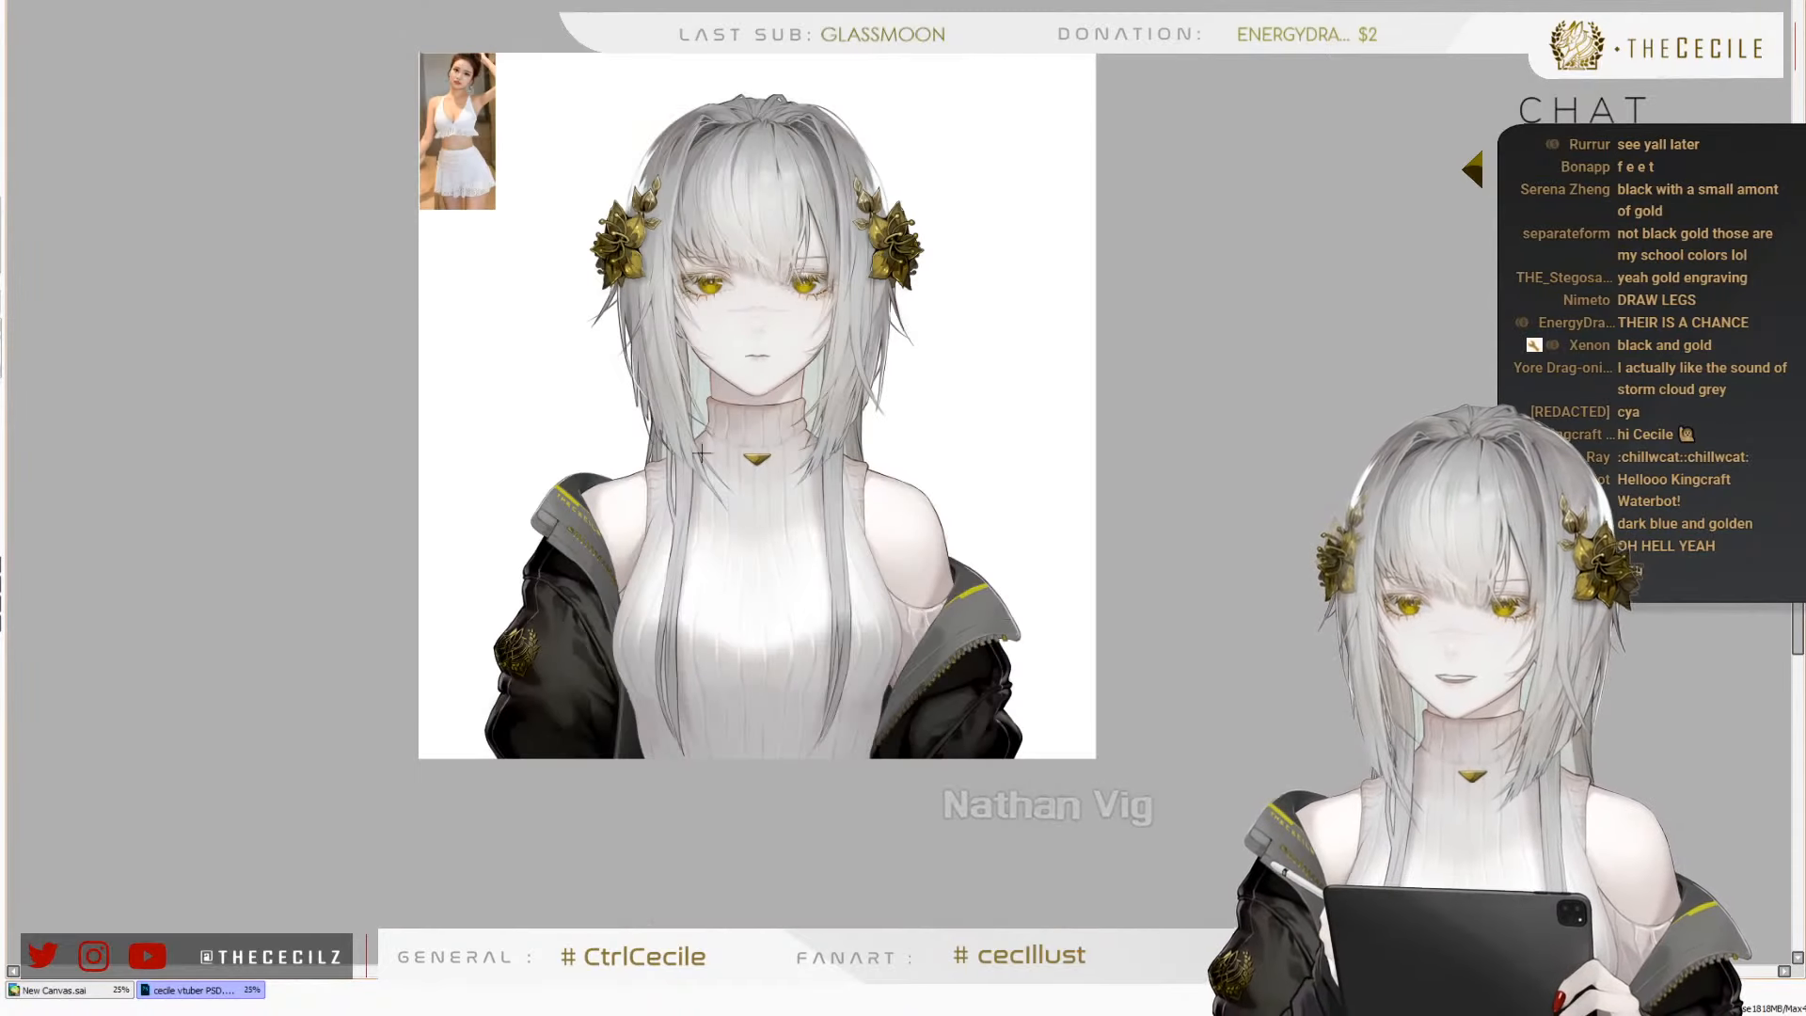
{"action": "scroll", "coordinate": [614, 617], "scroll_direction": "up", "scroll_amount": 2}
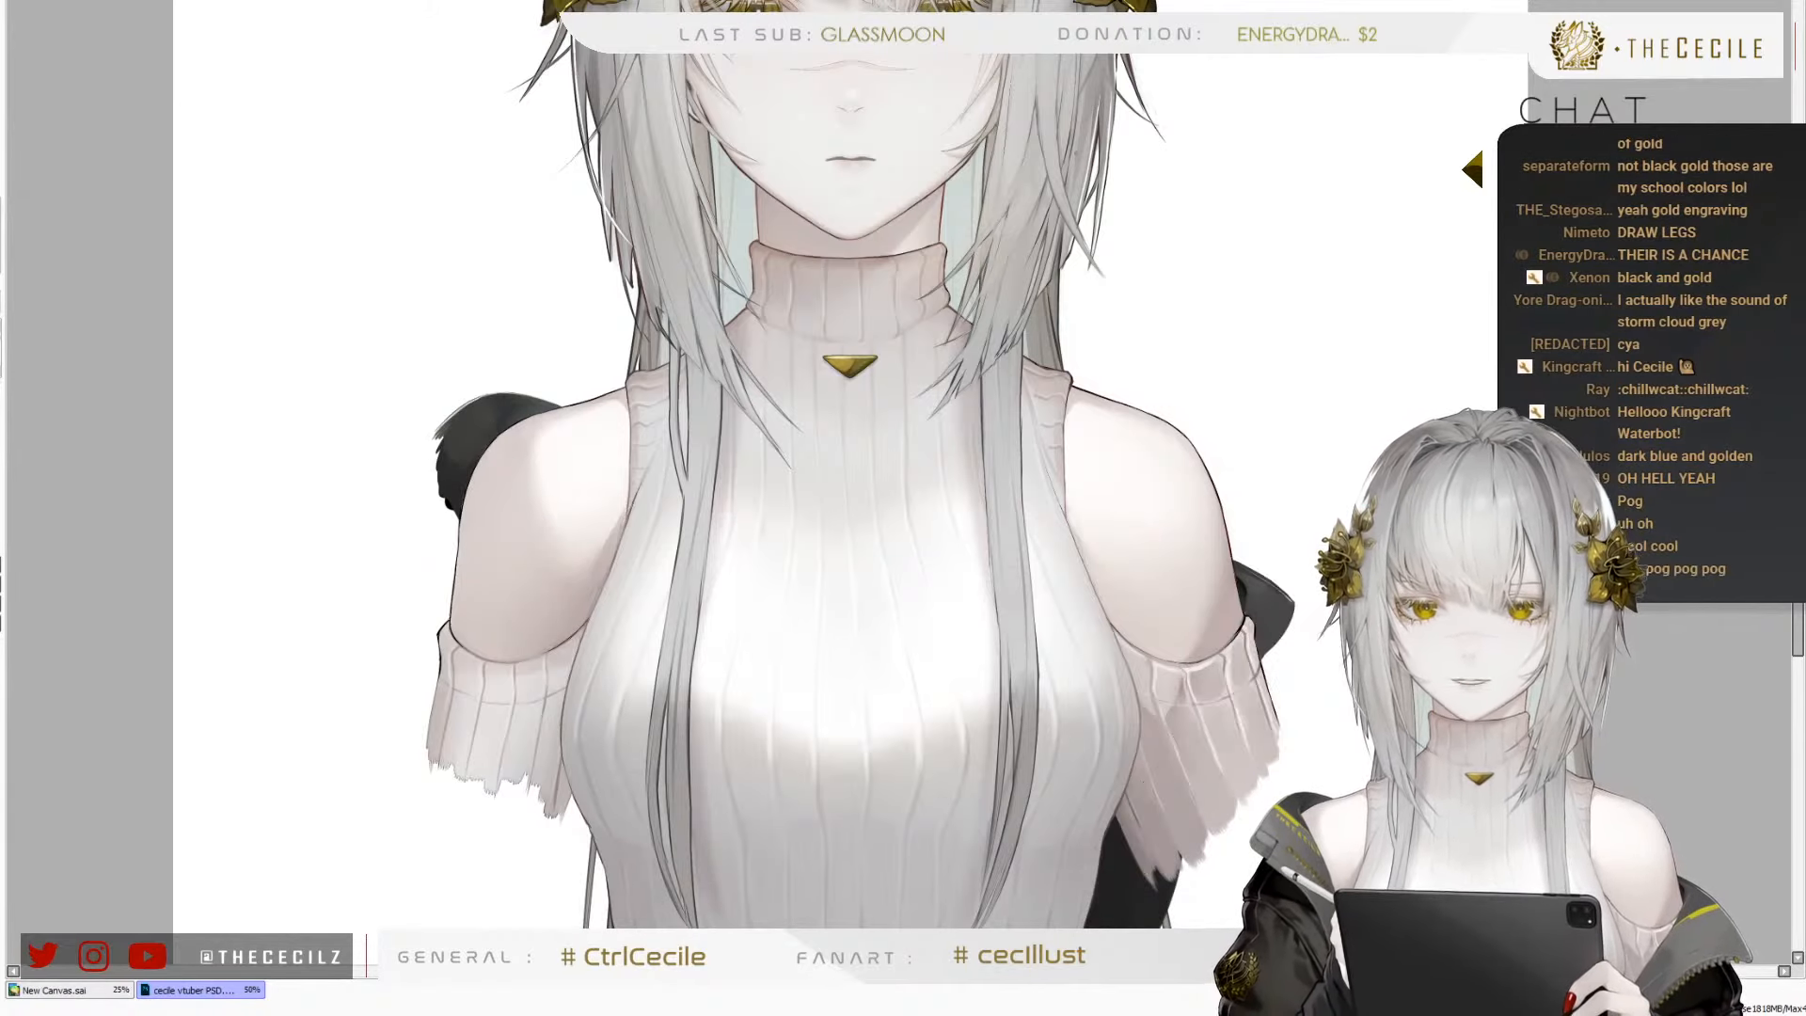
{"action": "scroll", "coordinate": [899, 423], "scroll_direction": "down", "scroll_amount": 1}
{"action": "scroll", "coordinate": [899, 424], "scroll_direction": "up", "scroll_amount": 1}
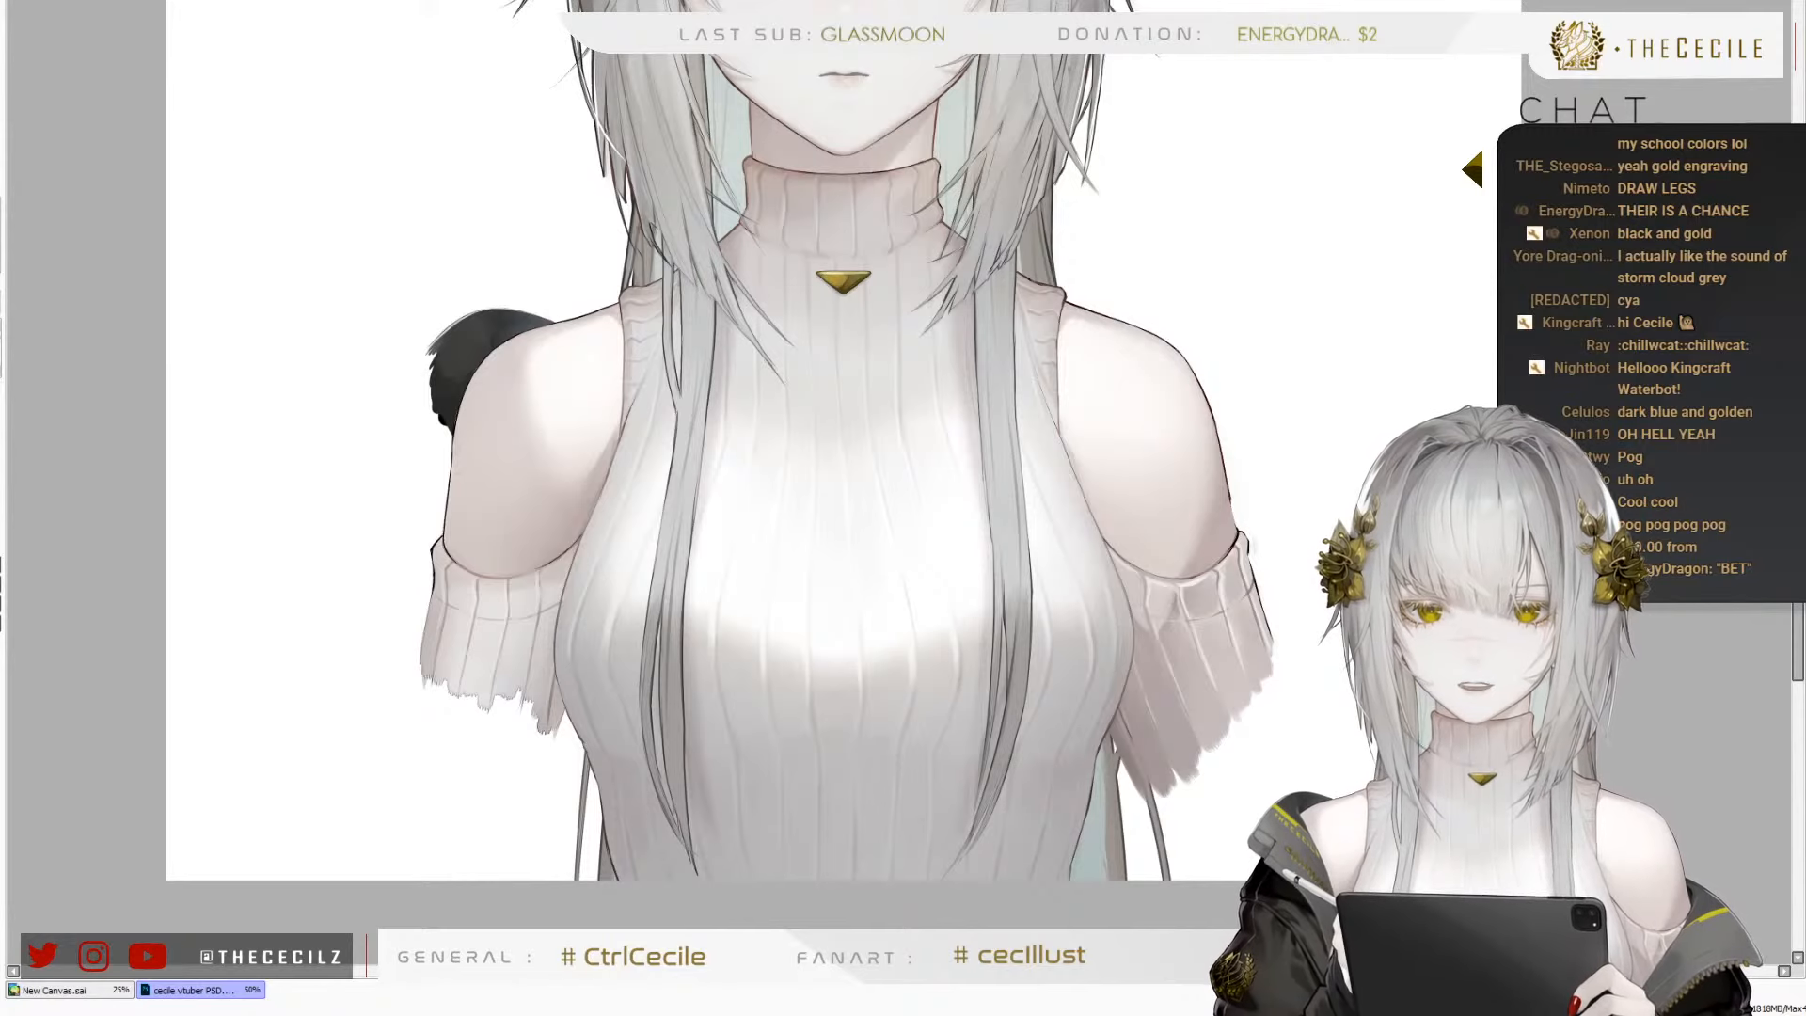
{"action": "scroll", "coordinate": [837, 681], "scroll_direction": "down", "scroll_amount": 2}
{"action": "scroll", "coordinate": [828, 715], "scroll_direction": "up", "scroll_amount": 1}
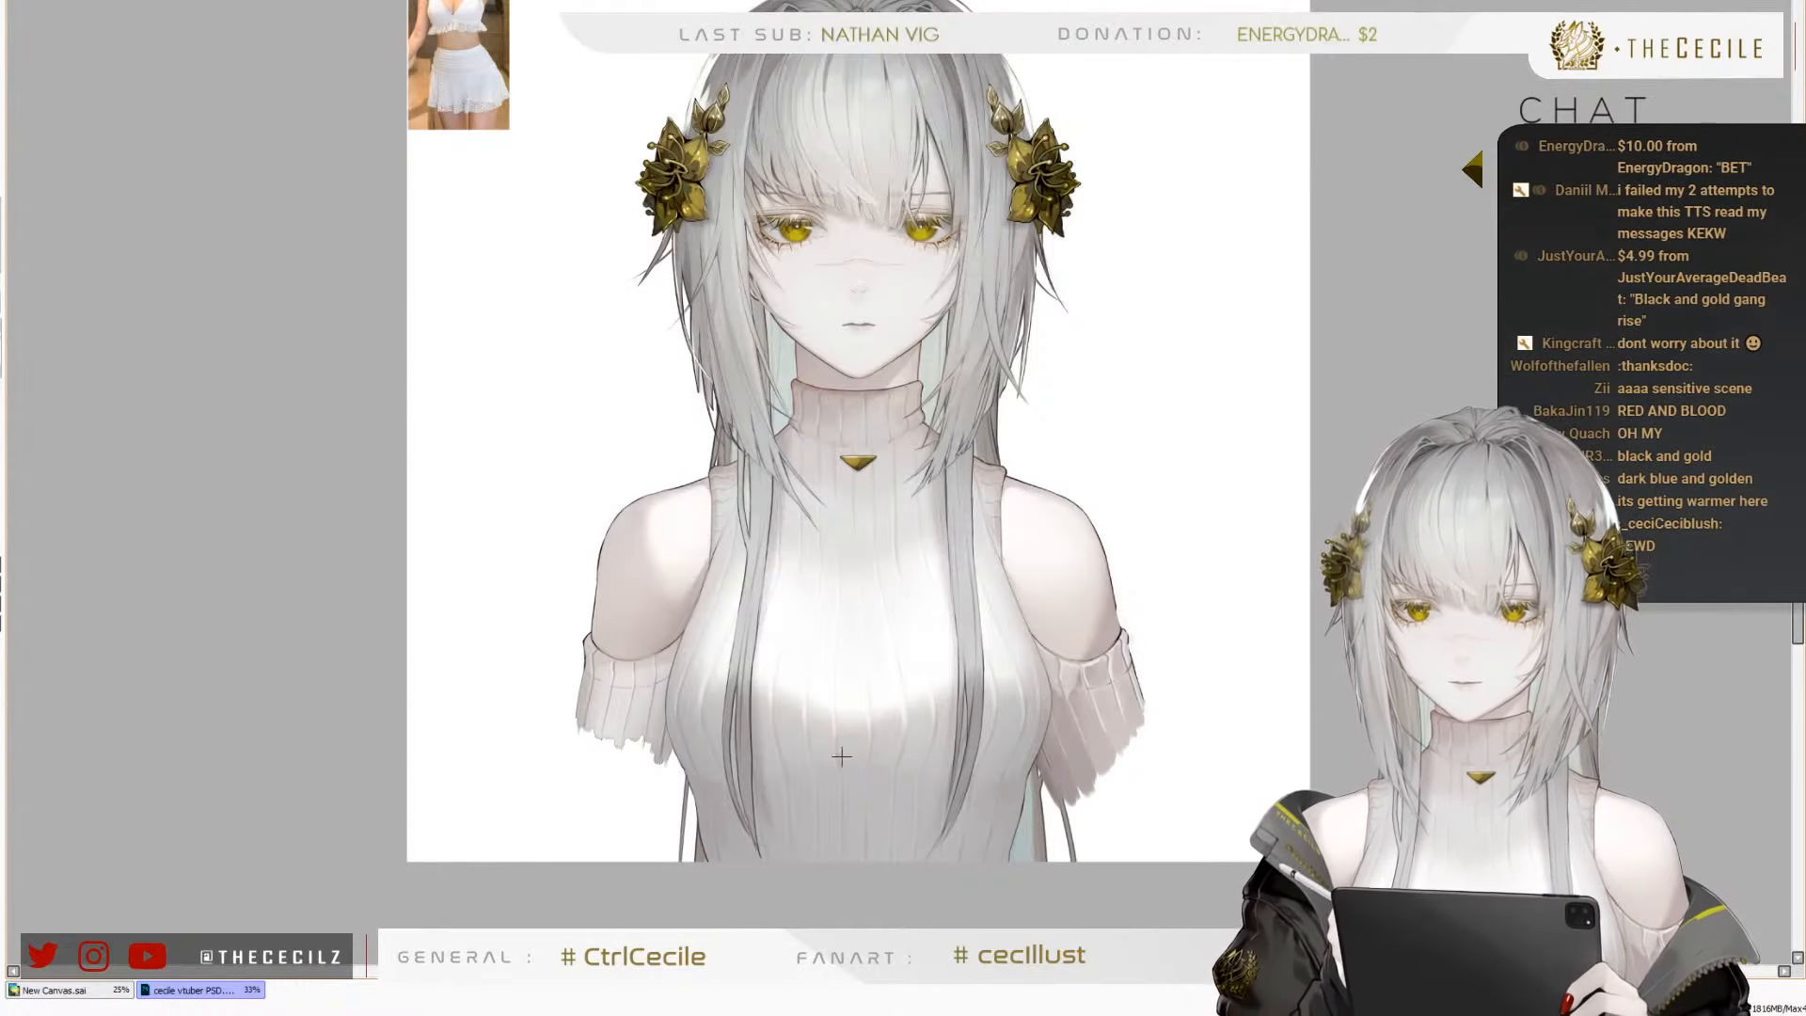
Examine the bare shoulders and the unfinished upper arms around the torn sweater sleeves
{"action": "scroll", "coordinate": [842, 756], "scroll_direction": "up", "scroll_amount": 1}
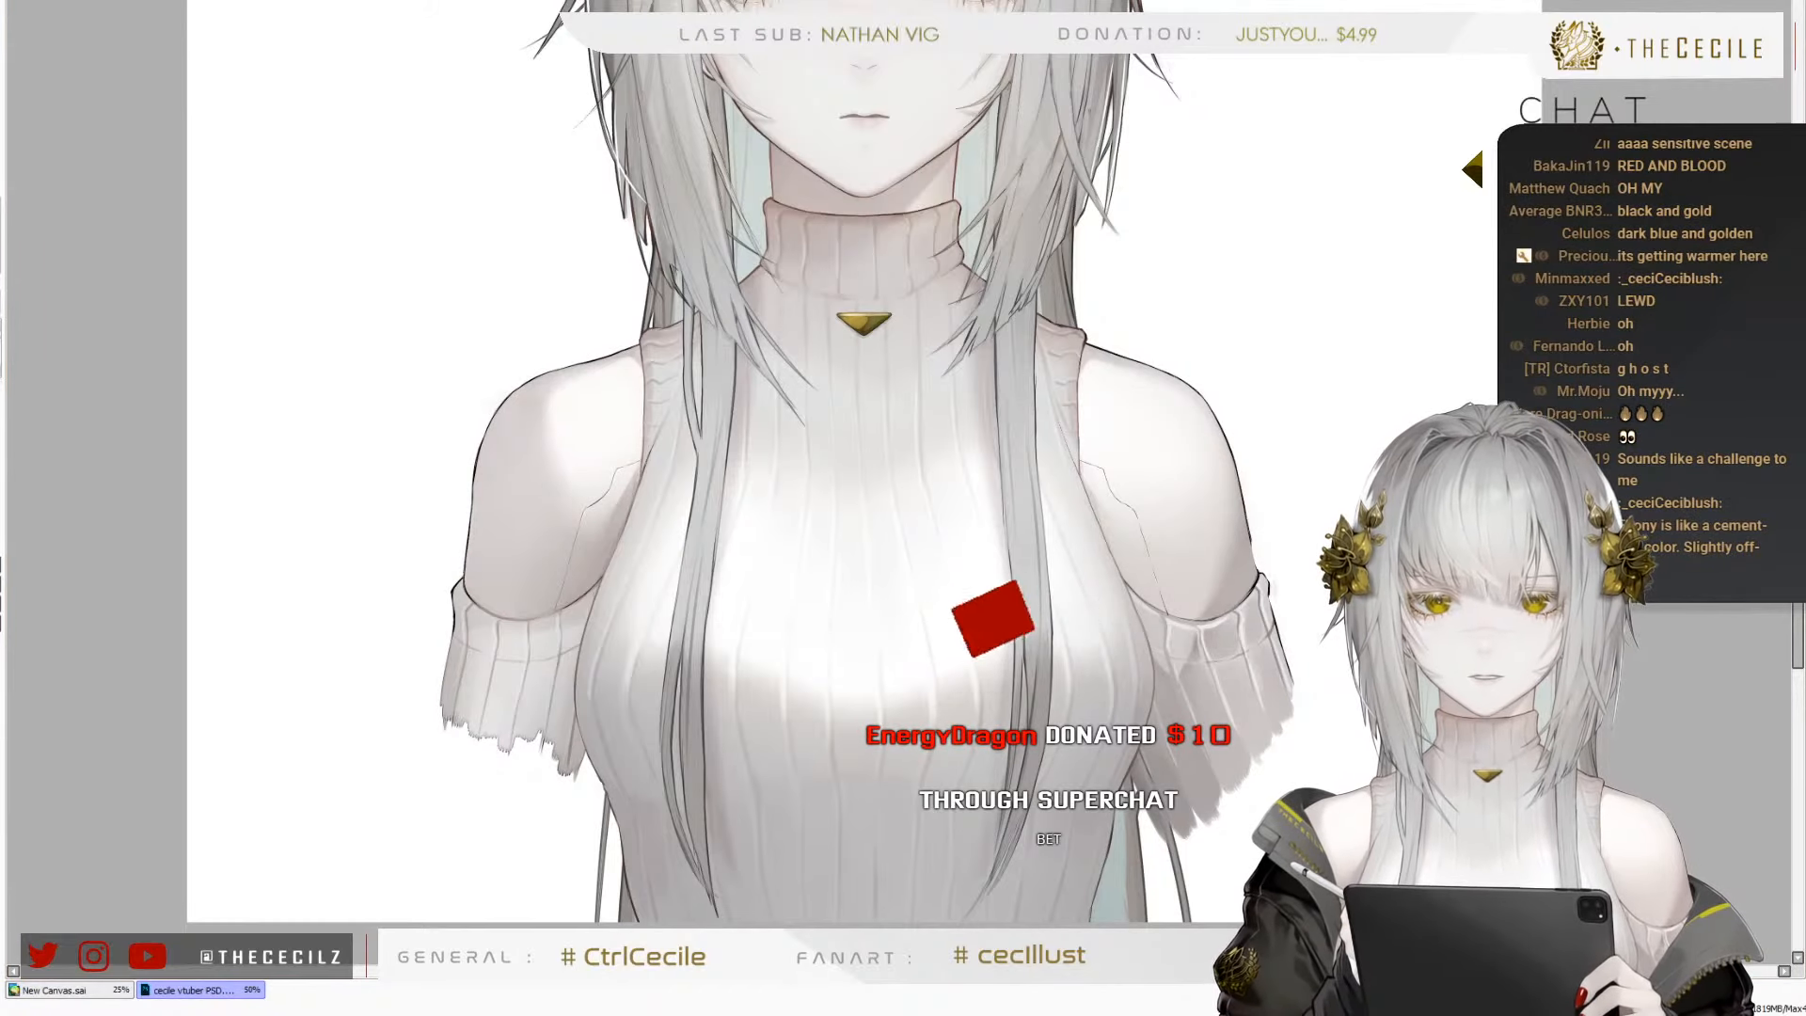
{"action": "scroll", "coordinate": [402, 373], "scroll_direction": "down", "scroll_amount": 1}
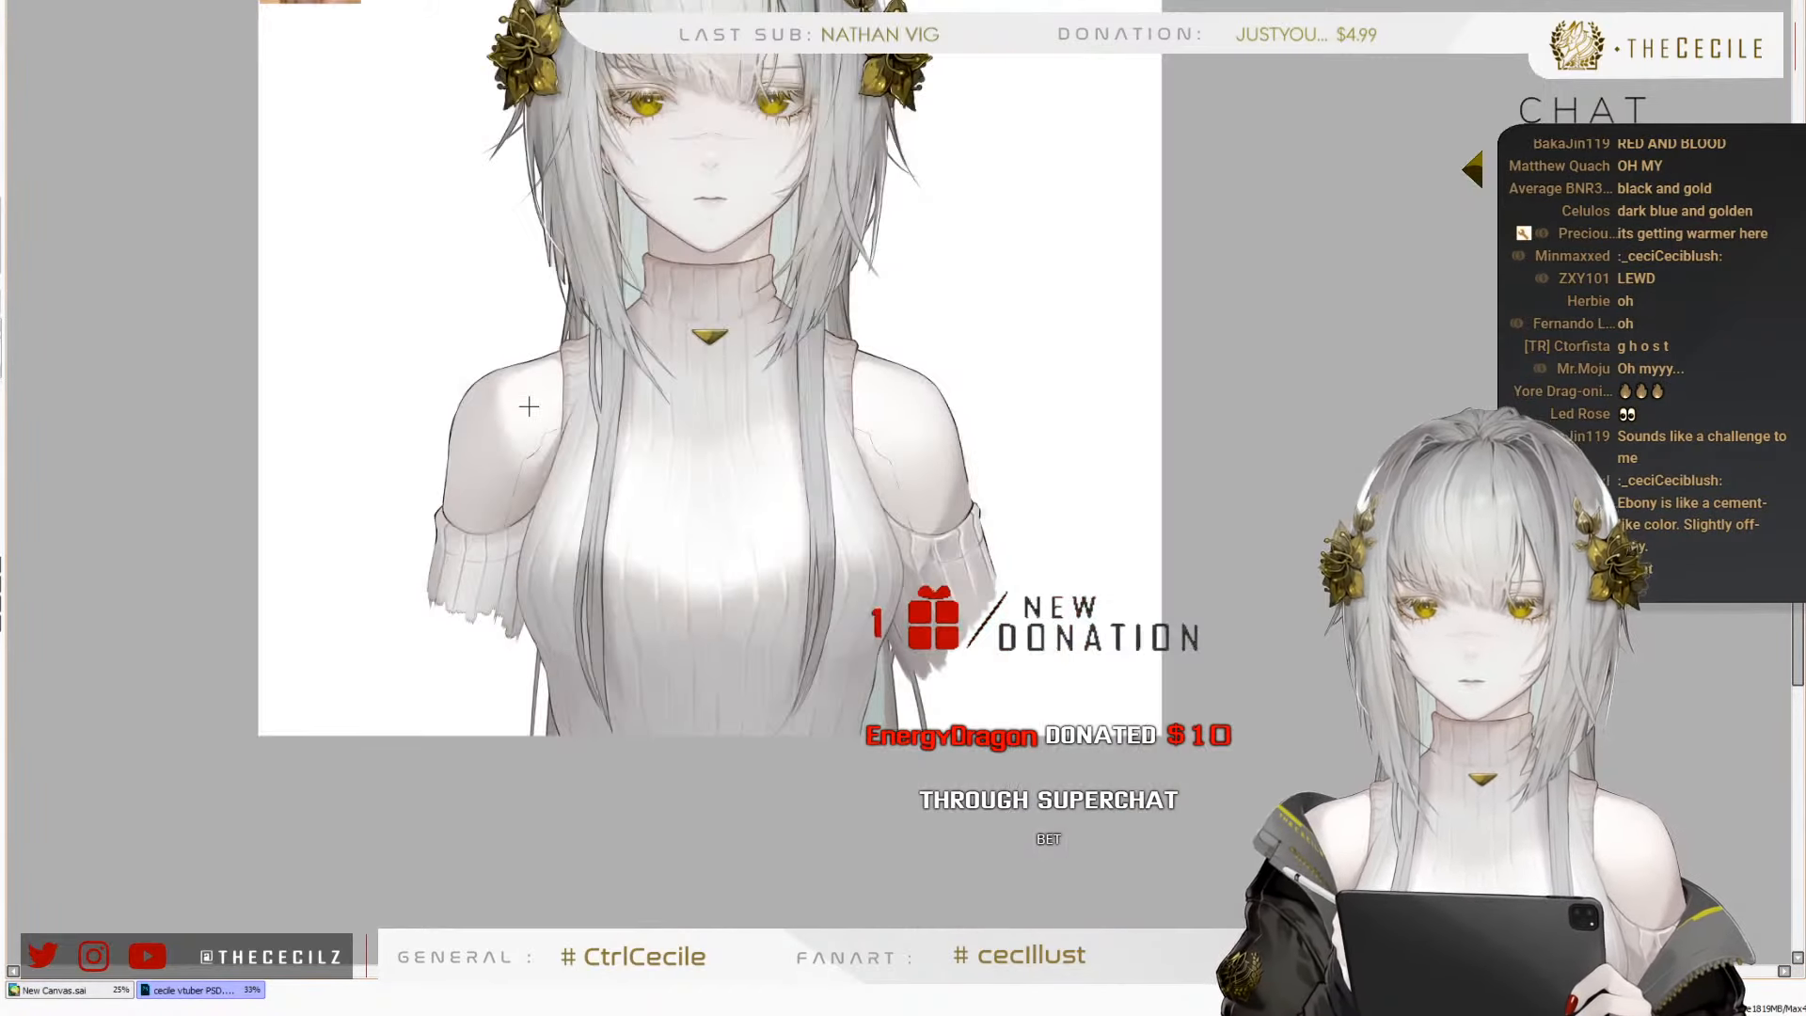
{"action": "scroll", "coordinate": [531, 439], "scroll_direction": "up", "scroll_amount": 3}
{"action": "scroll", "coordinate": [707, 485], "scroll_direction": "down", "scroll_amount": 2}
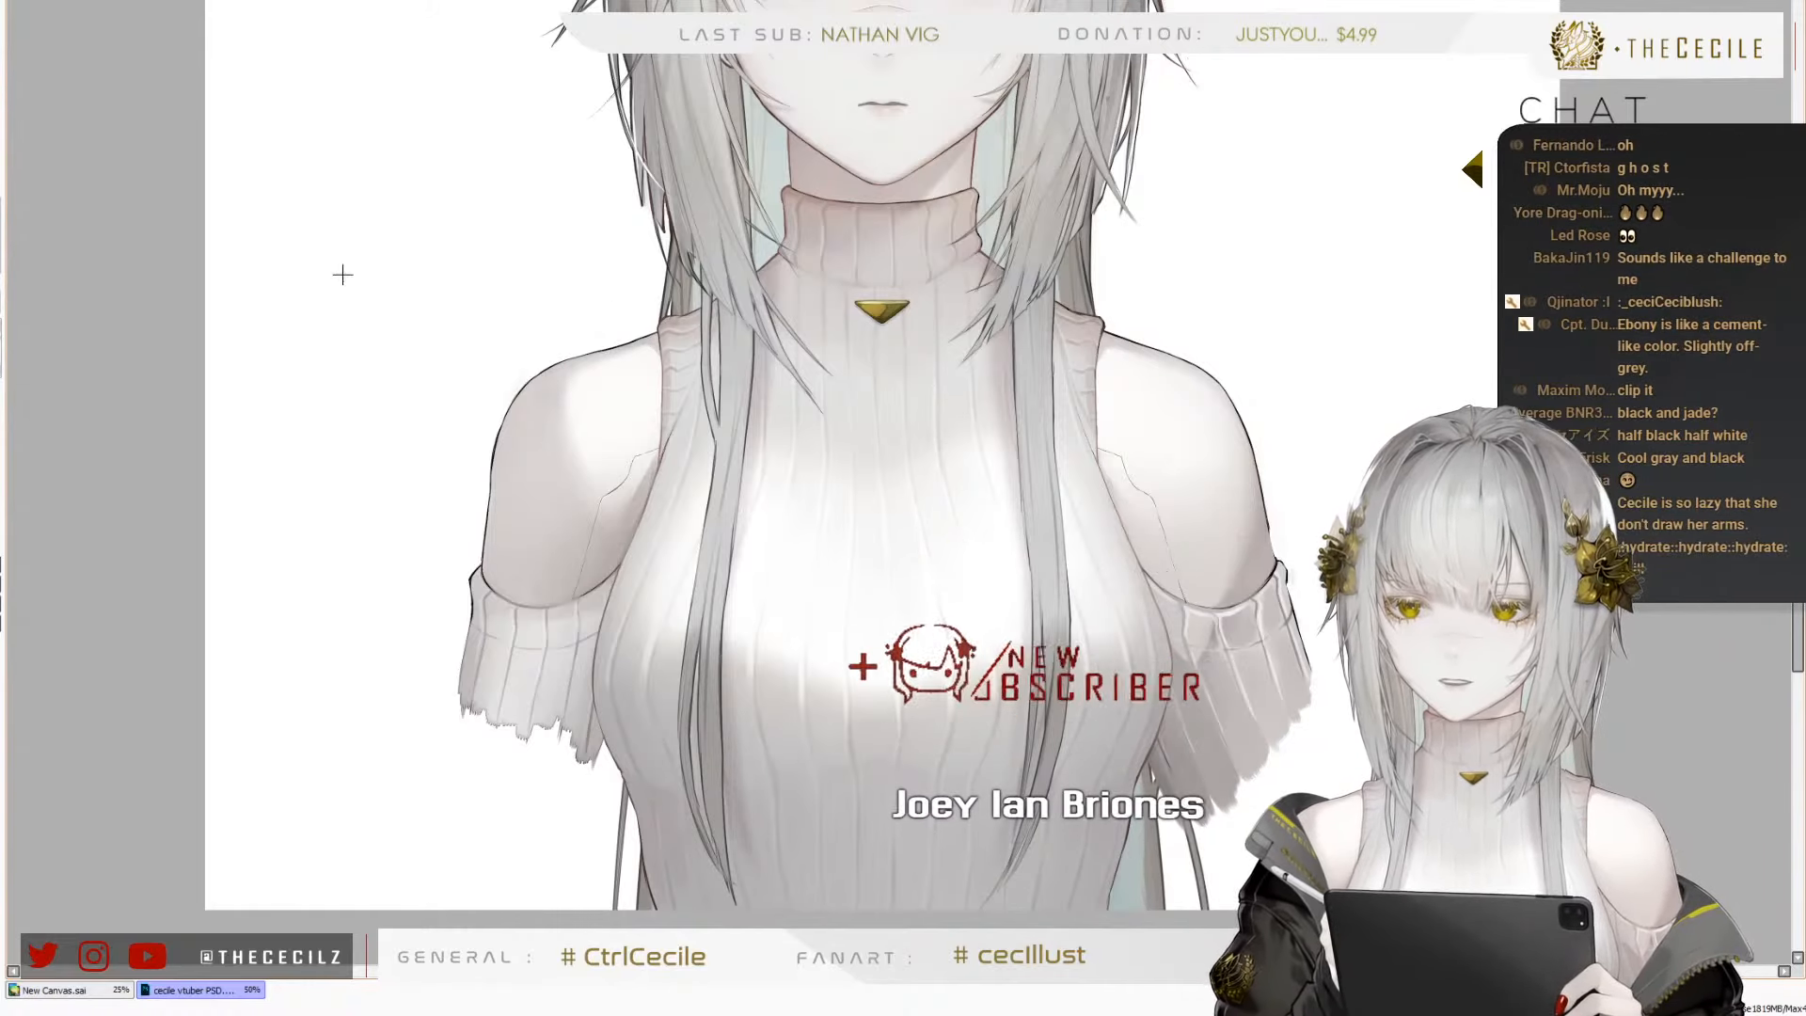
{"action": "scroll", "coordinate": [292, 256], "scroll_direction": "down", "scroll_amount": 1}
{"action": "scroll", "coordinate": [339, 243], "scroll_direction": "up", "scroll_amount": 1}
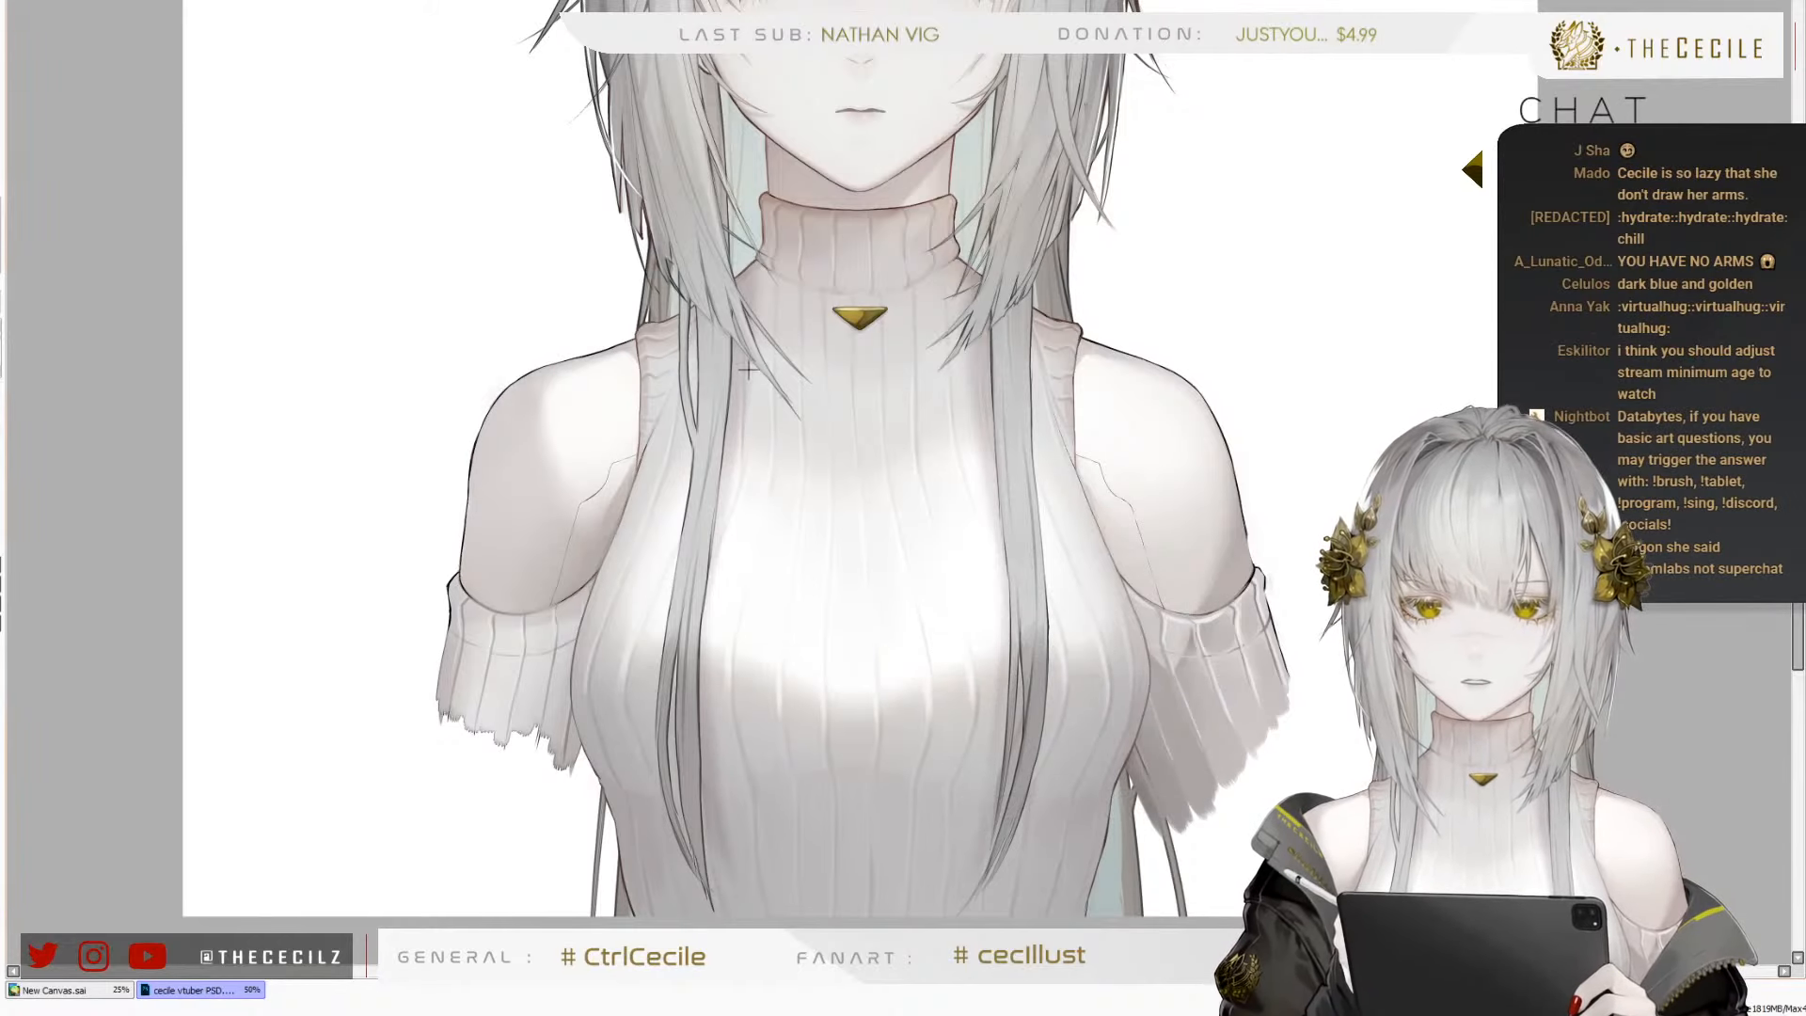
{"action": "scroll", "coordinate": [749, 370], "scroll_direction": "down", "scroll_amount": 1}
{"action": "scroll", "coordinate": [639, 433], "scroll_direction": "up", "scroll_amount": 1}
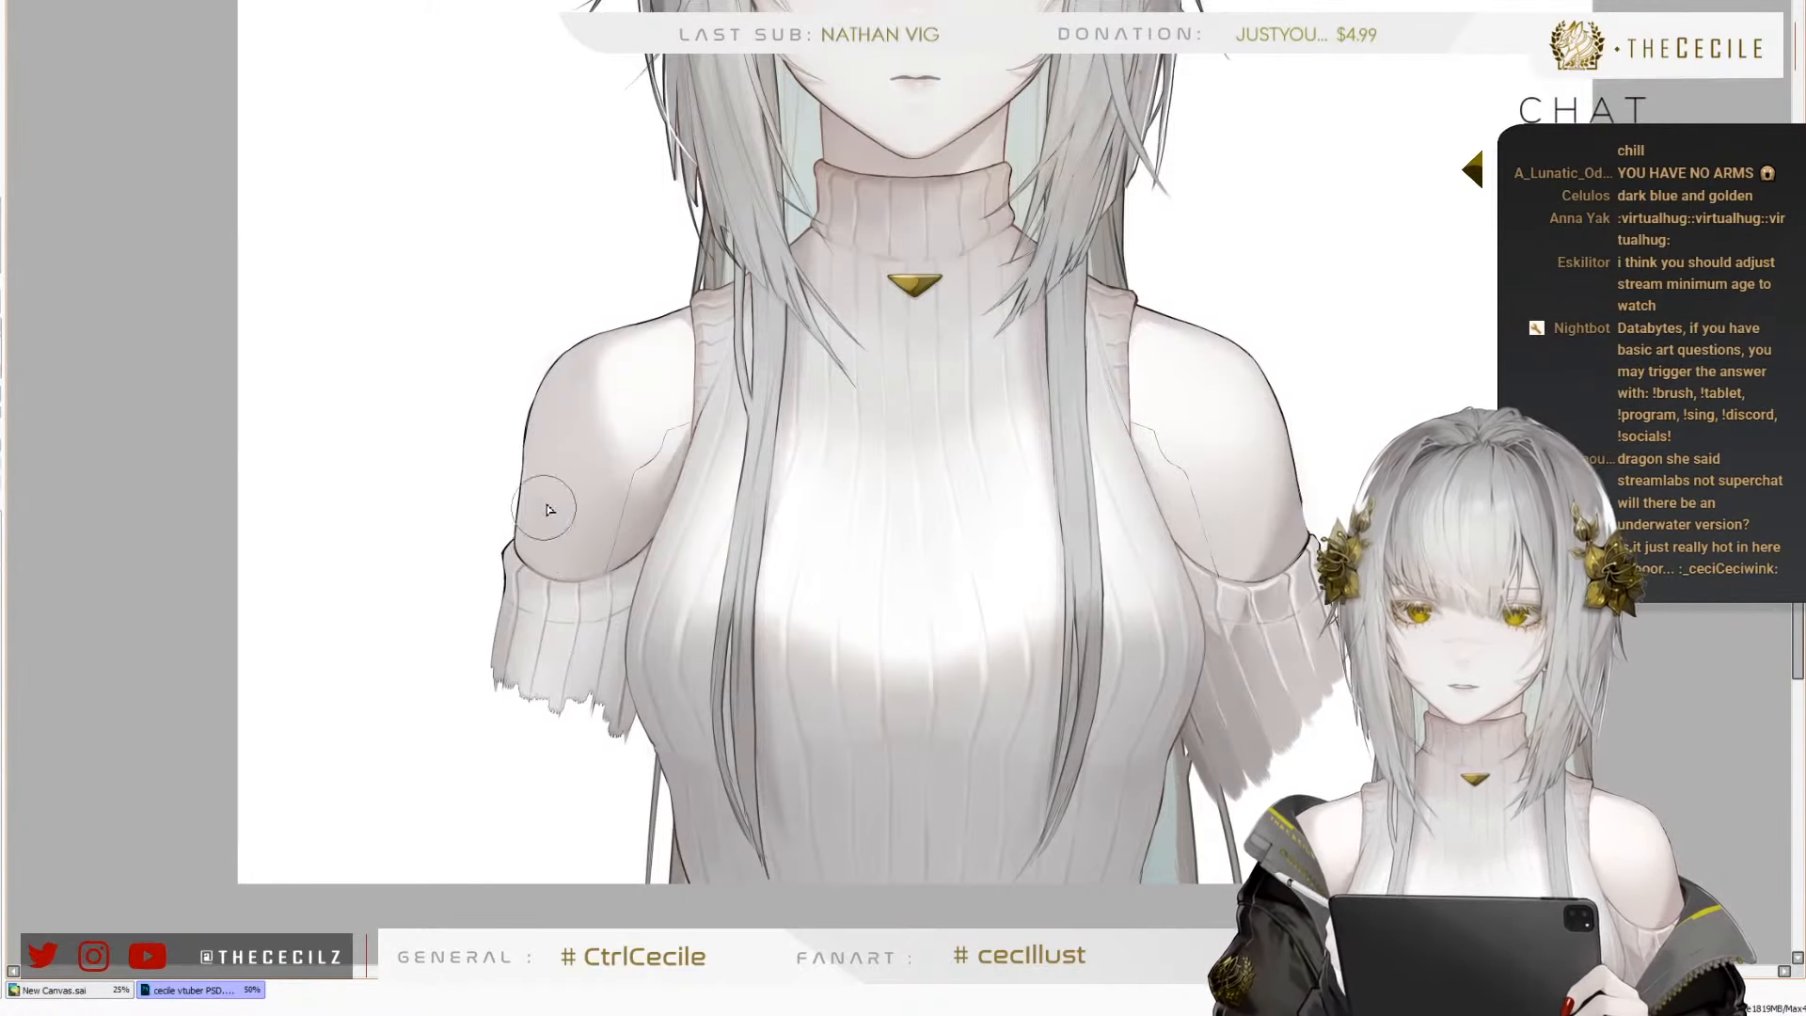
Paint over the sleeve cuff on the character's right arm with skin-toned strokes, extending the arm downward
{"action": "mouse_move", "coordinate": [561, 564]}
{"action": "left_mouse_down"}
{"action": "mouse_move", "coordinate": [527, 651]}
{"action": "mouse_move", "coordinate": [545, 657]}
{"action": "mouse_move", "coordinate": [571, 563]}
{"action": "mouse_move", "coordinate": [612, 643]}
{"action": "left_mouse_up"}
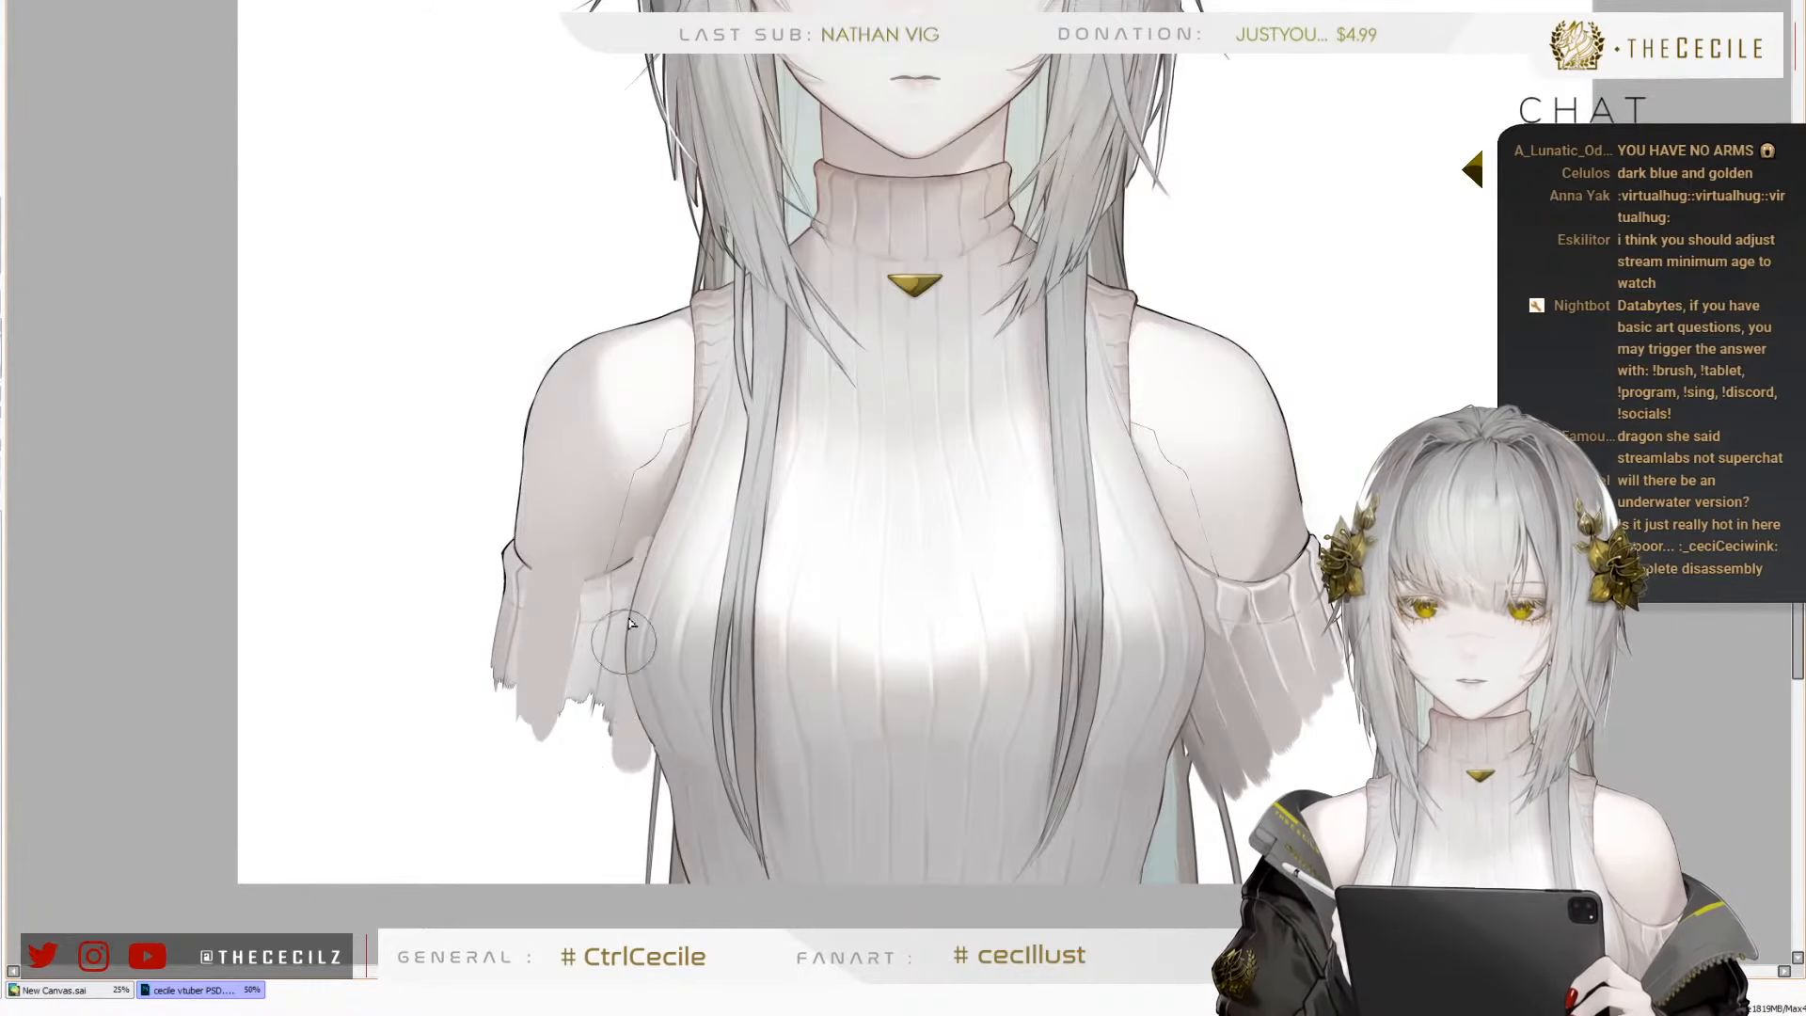
{"action": "left_click_drag", "start_coordinate": [634, 687], "coordinate": [609, 732]}
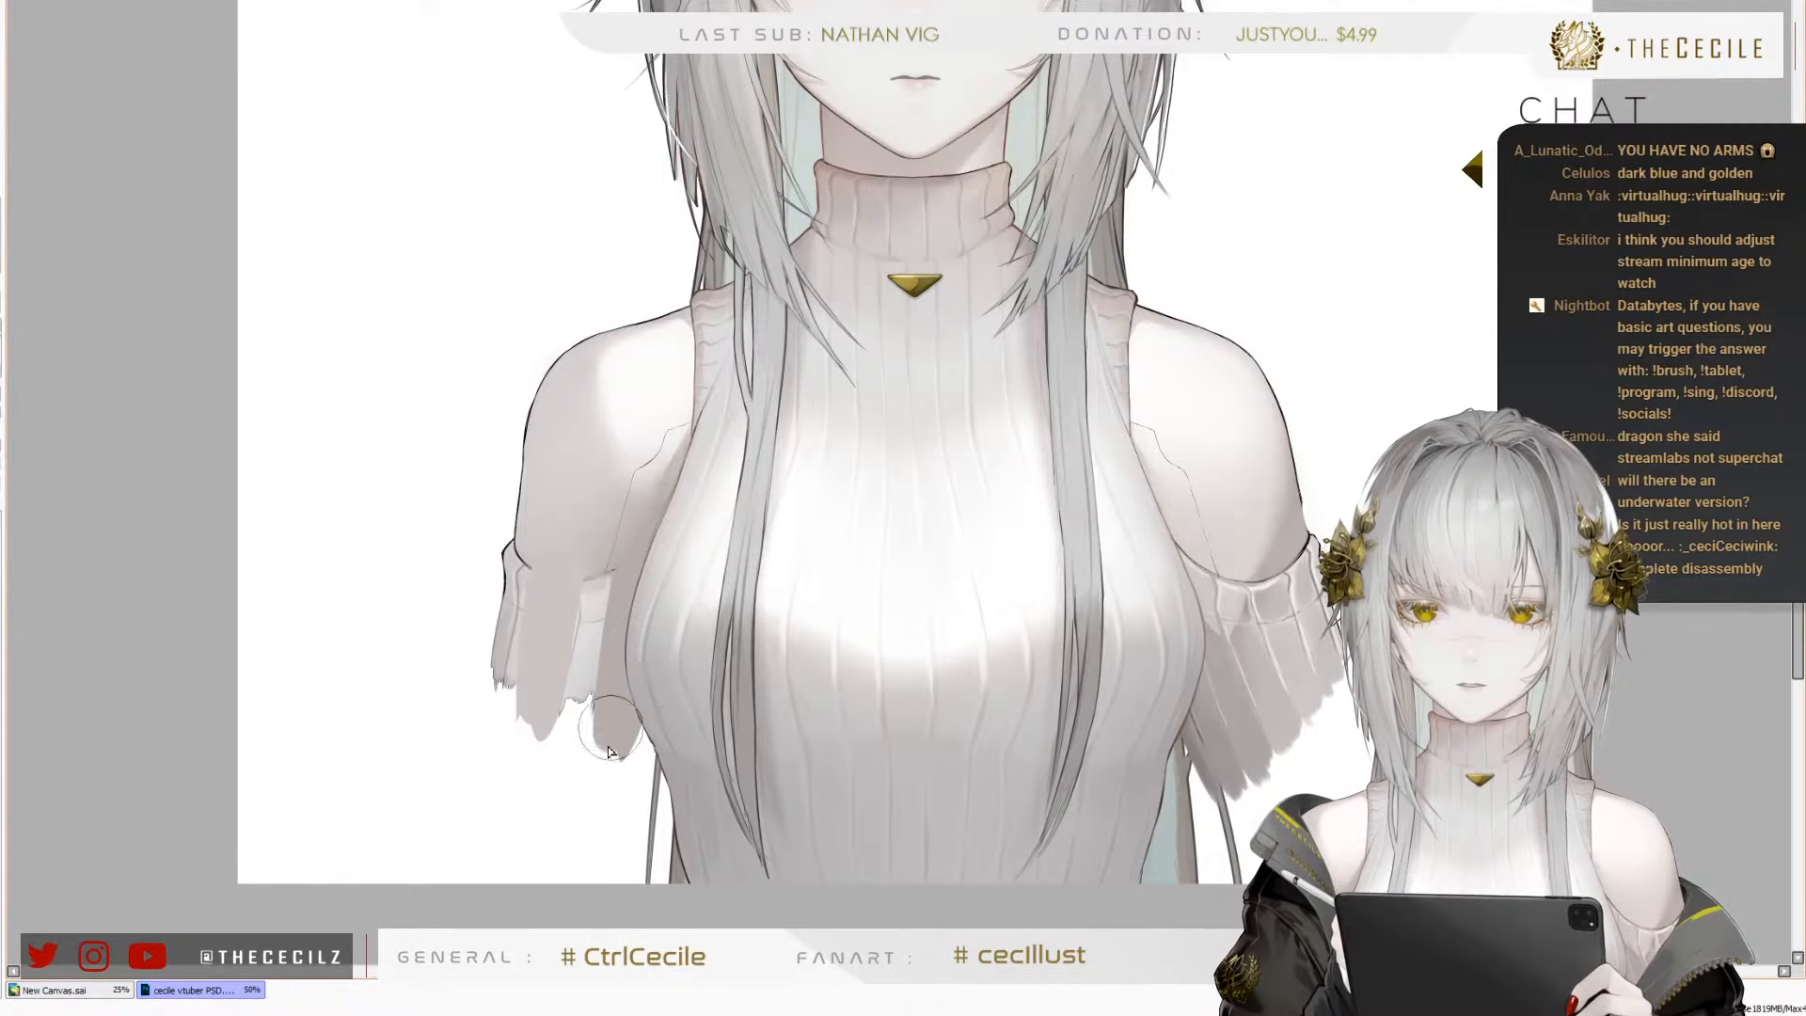
{"action": "left_click_drag", "start_coordinate": [621, 549], "coordinate": [599, 741]}
{"action": "left_click_drag", "start_coordinate": [598, 621], "coordinate": [582, 753]}
{"action": "left_click_drag", "start_coordinate": [594, 565], "coordinate": [589, 710]}
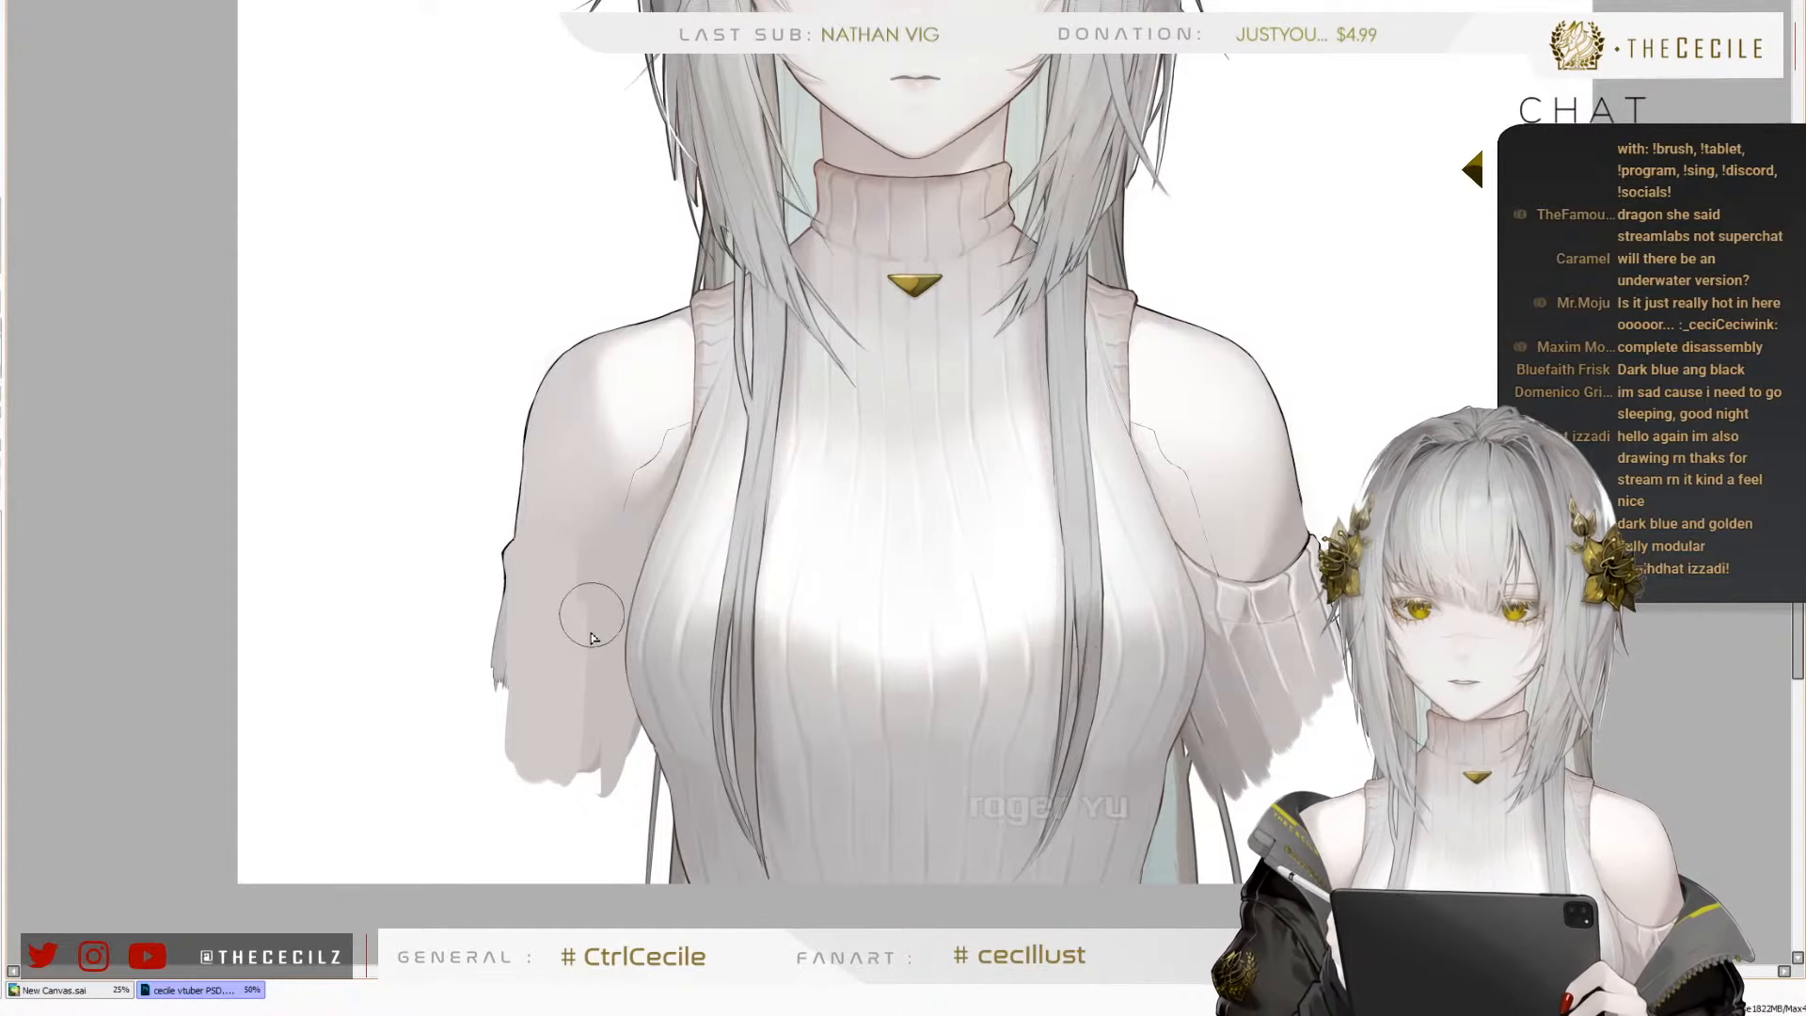
{"action": "left_click_drag", "start_coordinate": [580, 569], "coordinate": [540, 792]}
{"action": "mouse_move", "coordinate": [575, 662]}
{"action": "left_mouse_down"}
{"action": "mouse_move", "coordinate": [570, 723]}
{"action": "mouse_move", "coordinate": [575, 624]}
{"action": "mouse_move", "coordinate": [601, 735]}
{"action": "mouse_move", "coordinate": [558, 869]}
{"action": "left_mouse_up"}
{"action": "mouse_move", "coordinate": [627, 673]}
{"action": "left_mouse_down"}
{"action": "mouse_move", "coordinate": [600, 781]}
{"action": "mouse_move", "coordinate": [593, 870]}
{"action": "mouse_move", "coordinate": [645, 682]}
{"action": "mouse_move", "coordinate": [590, 895]}
{"action": "left_mouse_up"}
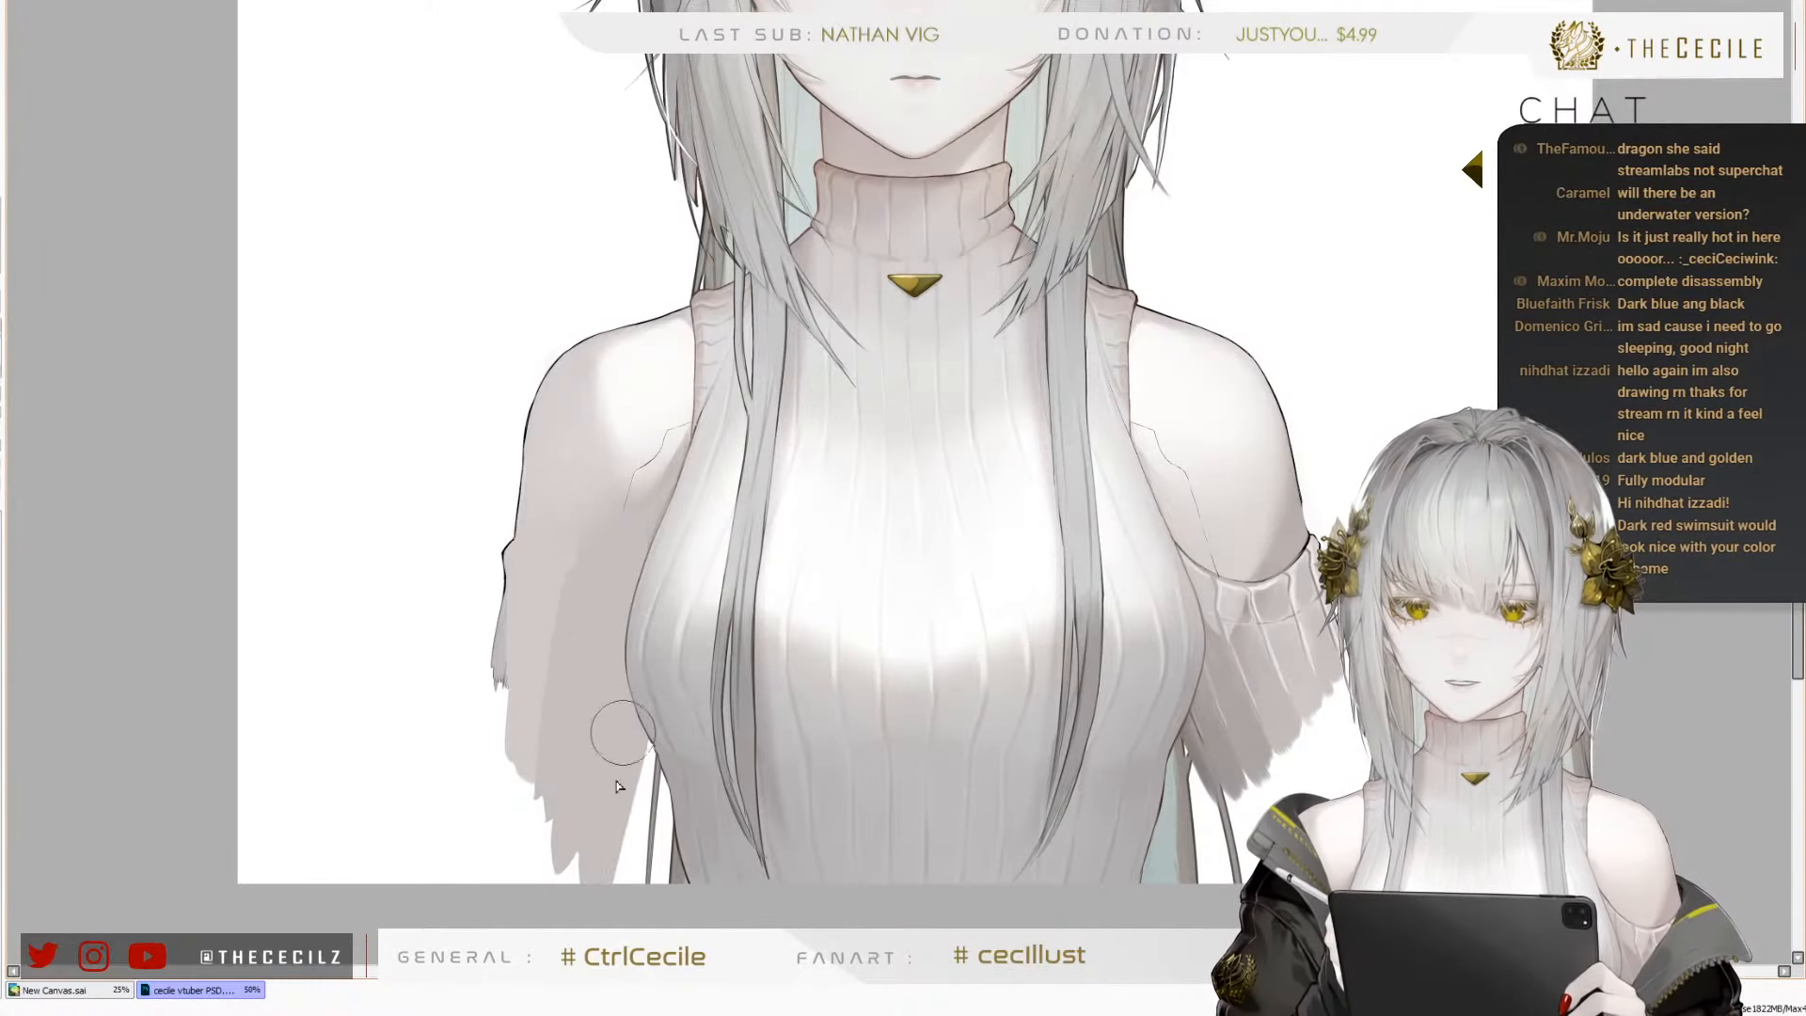
{"action": "key", "text": "ctrl+z"}
{"action": "mouse_move", "coordinate": [627, 706]}
{"action": "left_mouse_down"}
{"action": "mouse_move", "coordinate": [610, 887]}
{"action": "mouse_move", "coordinate": [608, 712]}
{"action": "mouse_move", "coordinate": [612, 893]}
{"action": "mouse_move", "coordinate": [619, 696]}
{"action": "mouse_move", "coordinate": [607, 834]}
{"action": "left_mouse_up"}
{"action": "key", "text": "ctrl+z"}
{"action": "key", "text": "ctrl+z"}
{"action": "left_click_drag", "start_coordinate": [509, 642], "coordinate": [505, 829]}
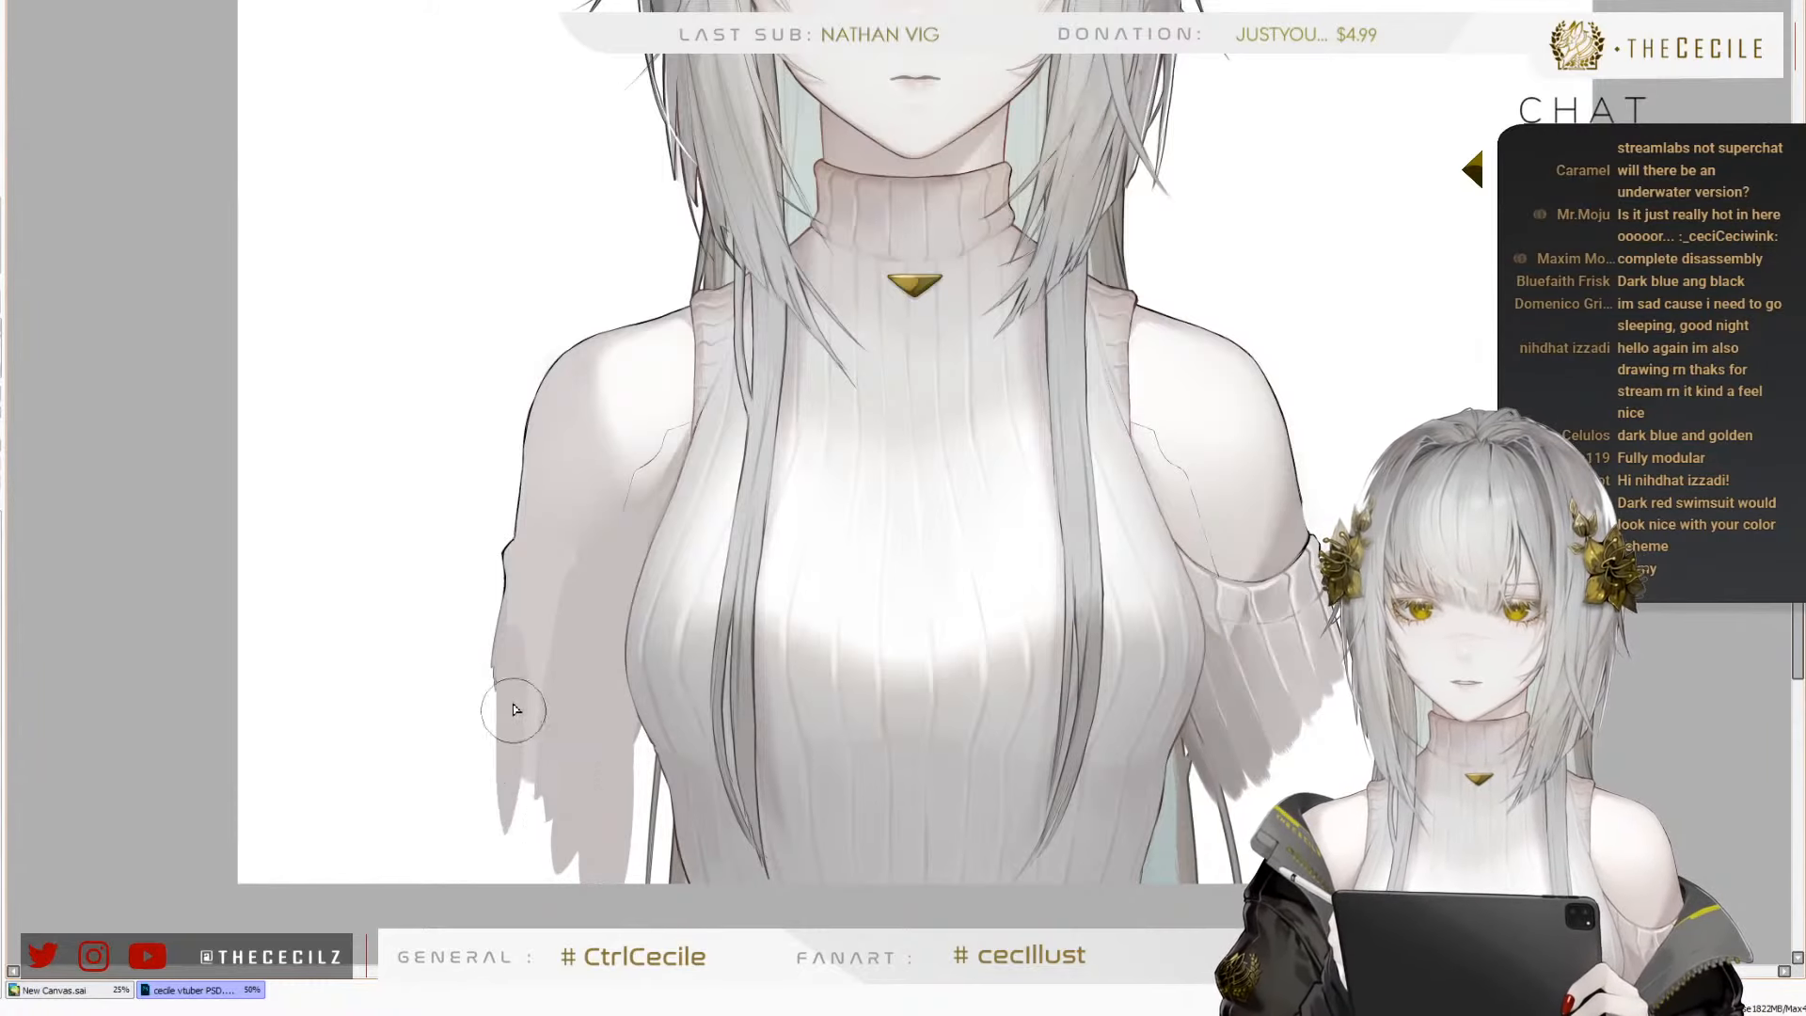
{"action": "key", "text": "ctrl+z"}
{"action": "key", "text": "ctrl+z"}
Extend the outer side of the character's right arm in skin tone down to the lower canvas edge
{"action": "left_click_drag", "start_coordinate": [511, 649], "coordinate": [485, 881]}
{"action": "left_click_drag", "start_coordinate": [515, 707], "coordinate": [506, 856]}
{"action": "left_click_drag", "start_coordinate": [533, 760], "coordinate": [564, 861]}
{"action": "key", "text": "c"}
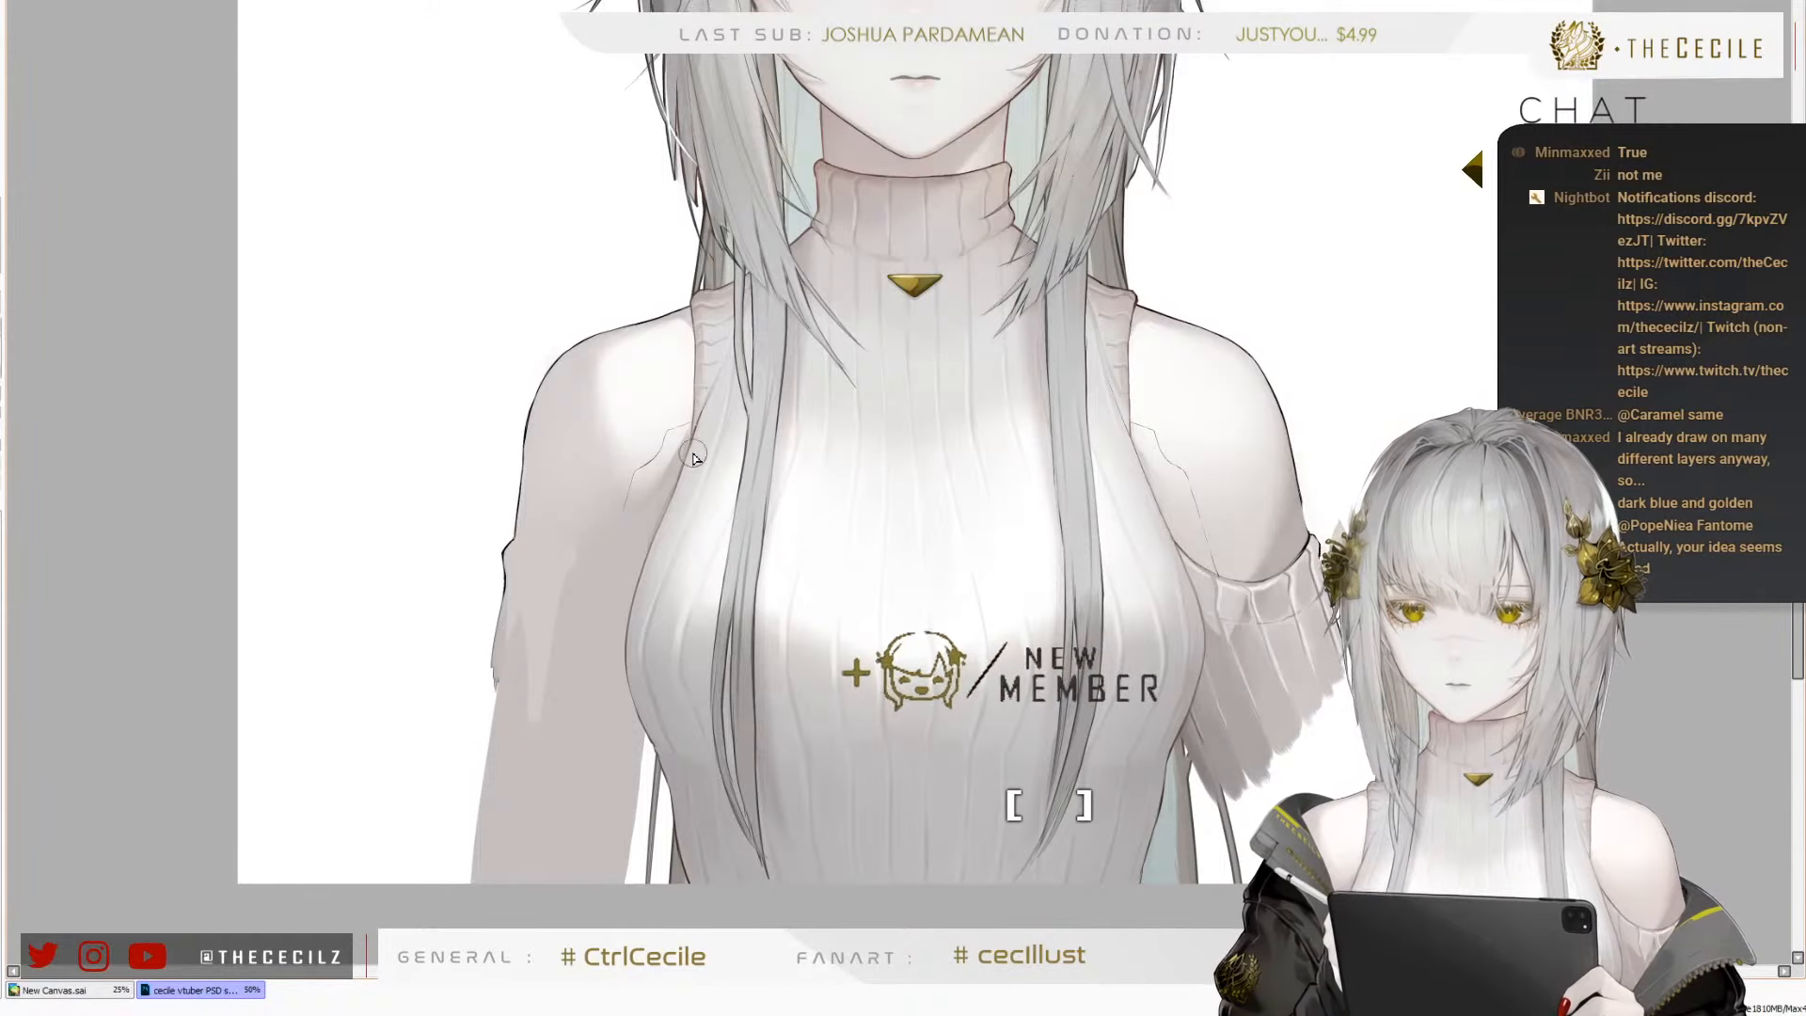
Paint the character's left arm in skin tone over the sleeve cuff and extend it toward the lower canvas edge
{"action": "scroll", "coordinate": [668, 440], "scroll_direction": "down", "scroll_amount": 1}
{"action": "scroll", "coordinate": [851, 524], "scroll_direction": "up", "scroll_amount": 2}
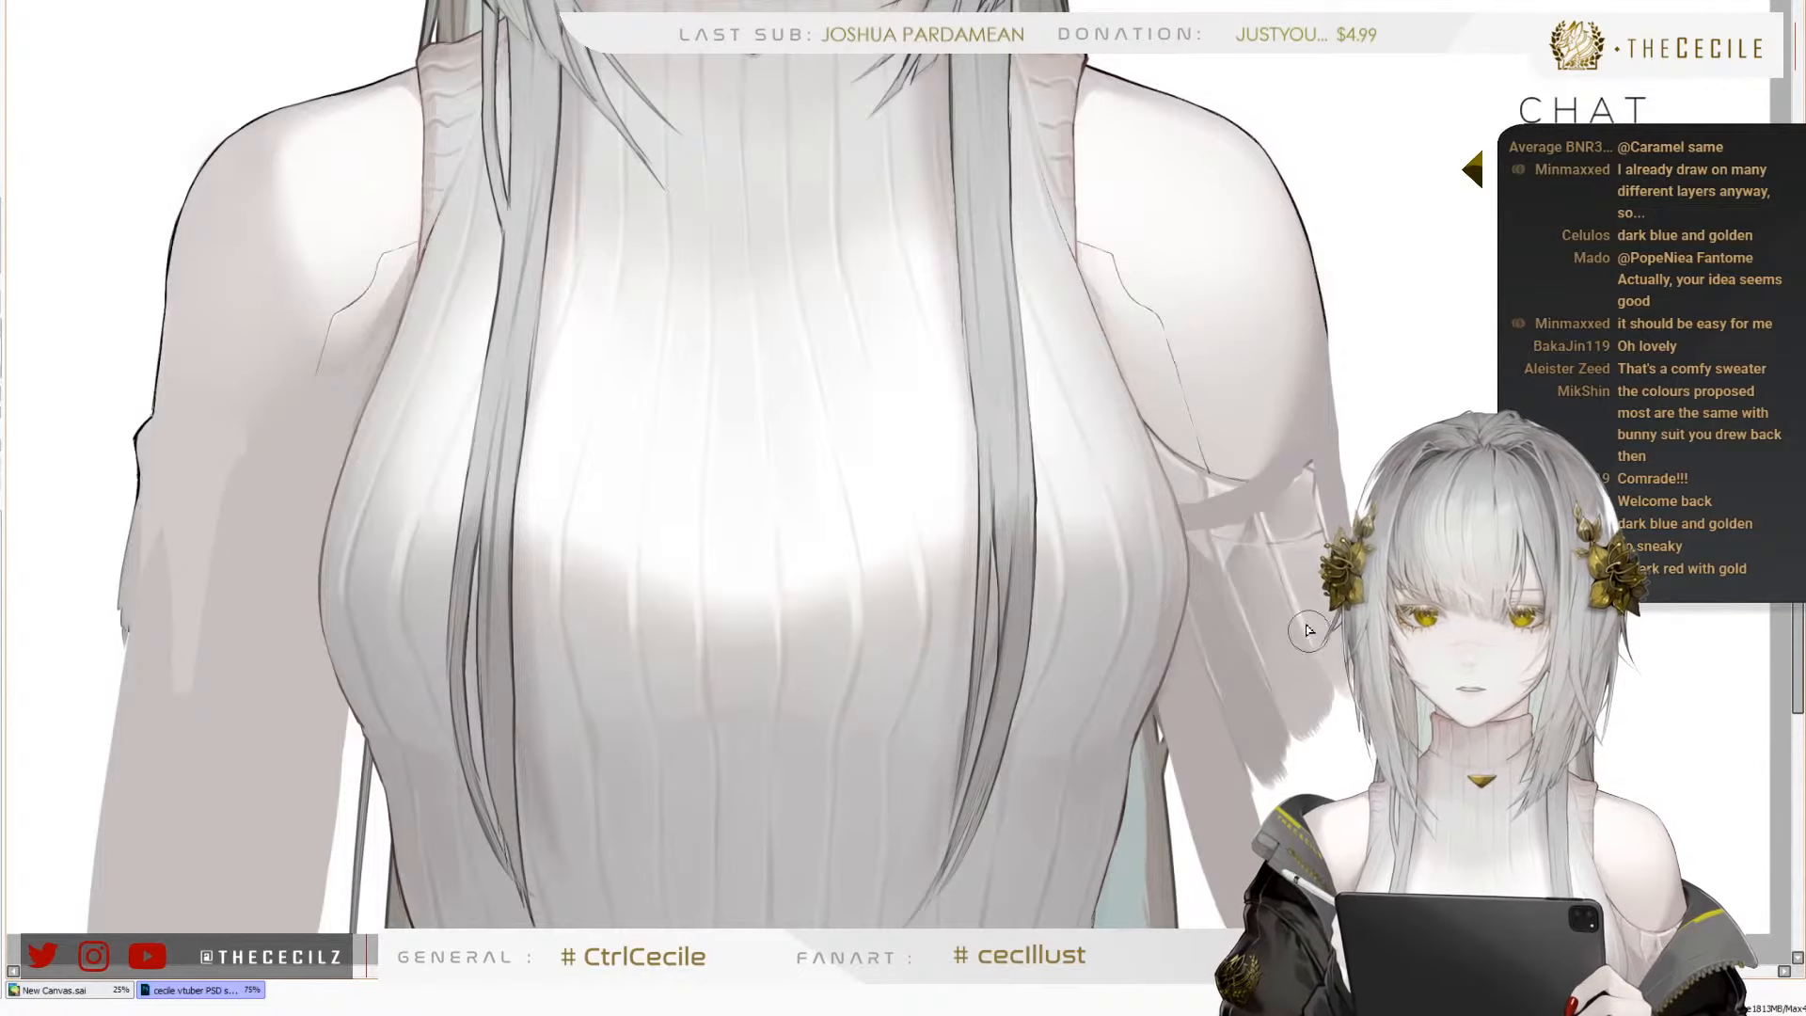
{"action": "left_click_drag", "start_coordinate": [1244, 470], "coordinate": [1283, 690]}
{"action": "left_click_drag", "start_coordinate": [1259, 417], "coordinate": [1305, 744]}
{"action": "left_click_drag", "start_coordinate": [1276, 471], "coordinate": [1311, 771]}
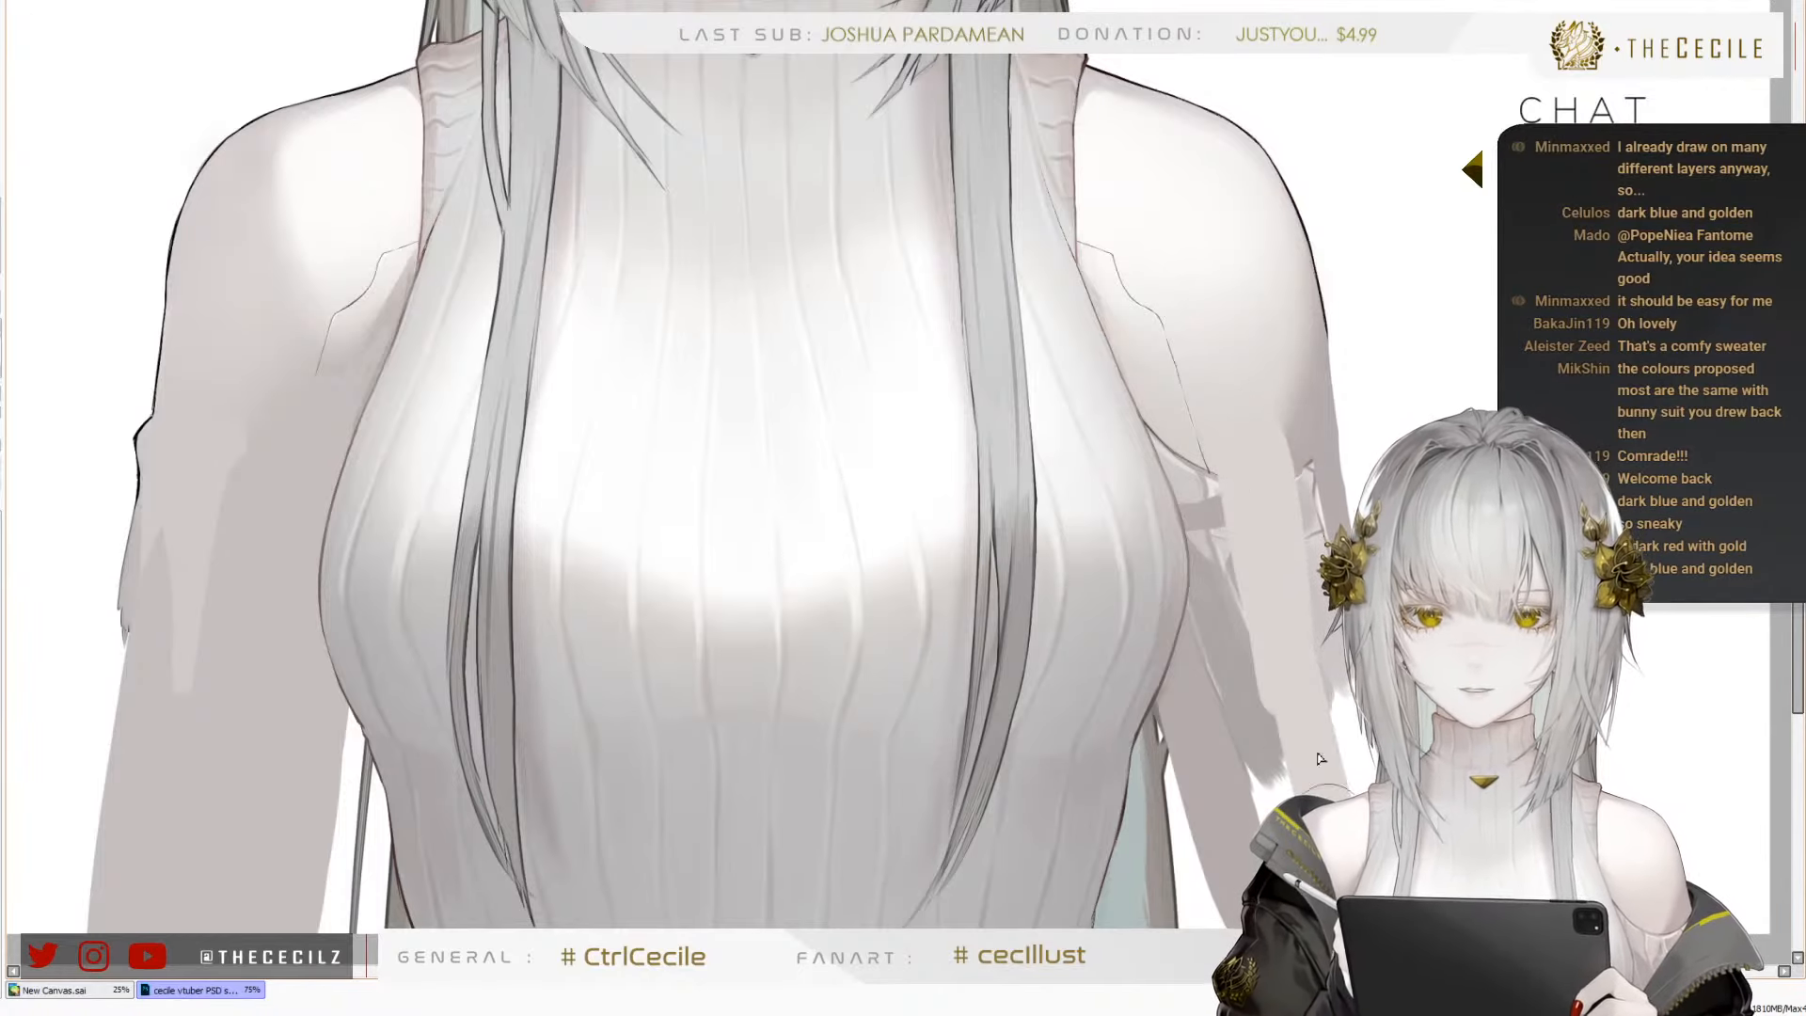
{"action": "key", "text": "bracketright"}
{"action": "key", "text": "bracketright"}
{"action": "key", "text": "bracketleft"}
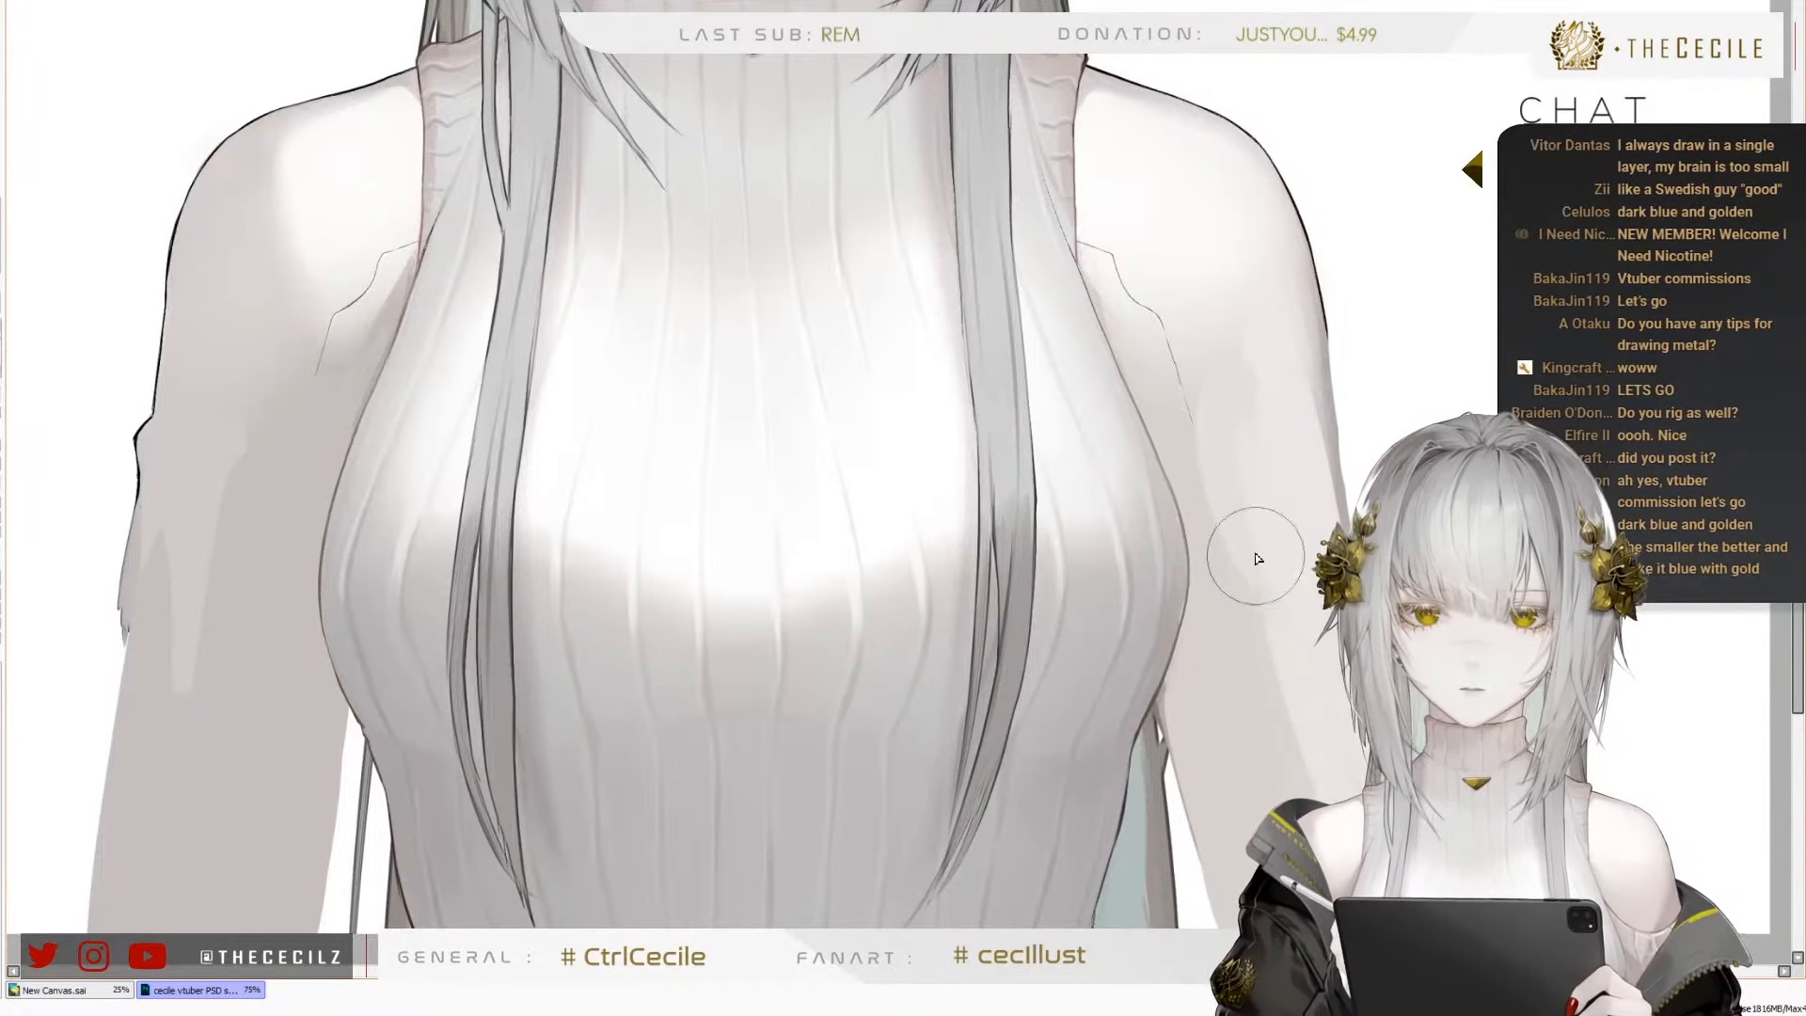
Repaint the character's right arm in smoother skin tones and trim away the old sleeve outline along its outer edge
{"action": "scroll", "coordinate": [949, 723], "scroll_direction": "down", "scroll_amount": 4}
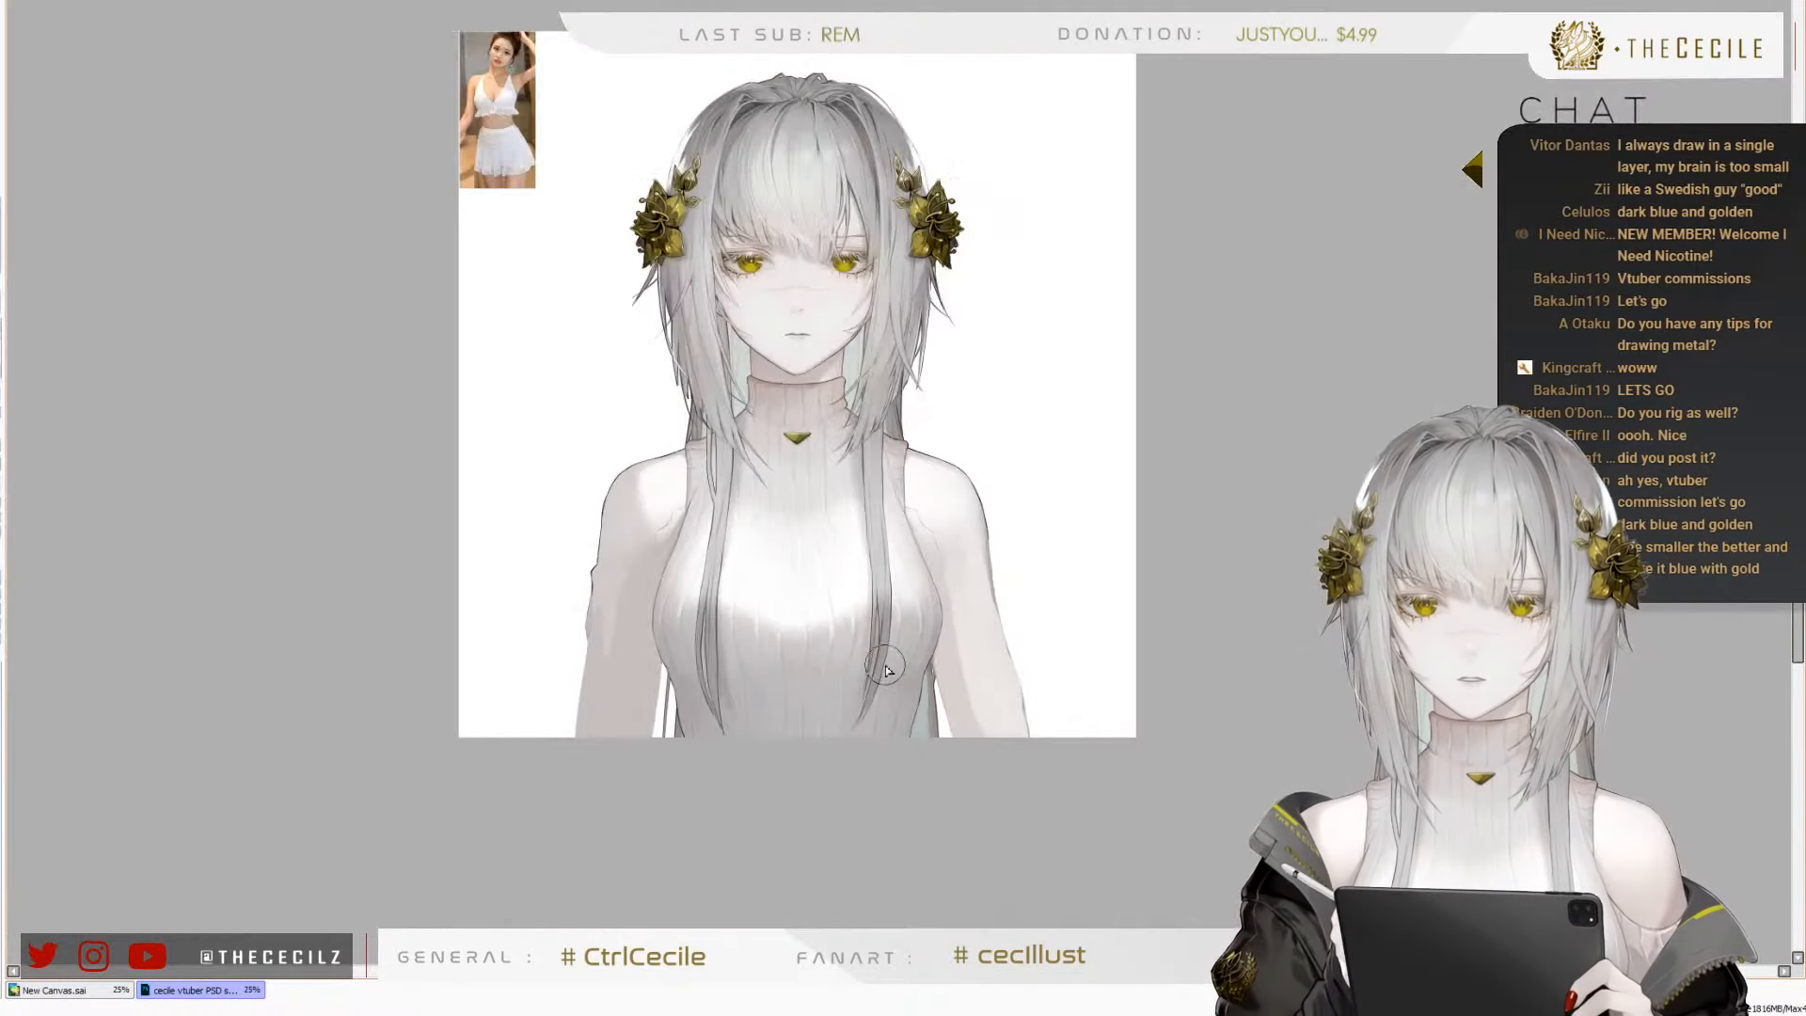
{"action": "scroll", "coordinate": [733, 543], "scroll_direction": "up", "scroll_amount": 1}
{"action": "scroll", "coordinate": [688, 565], "scroll_direction": "down", "scroll_amount": 2}
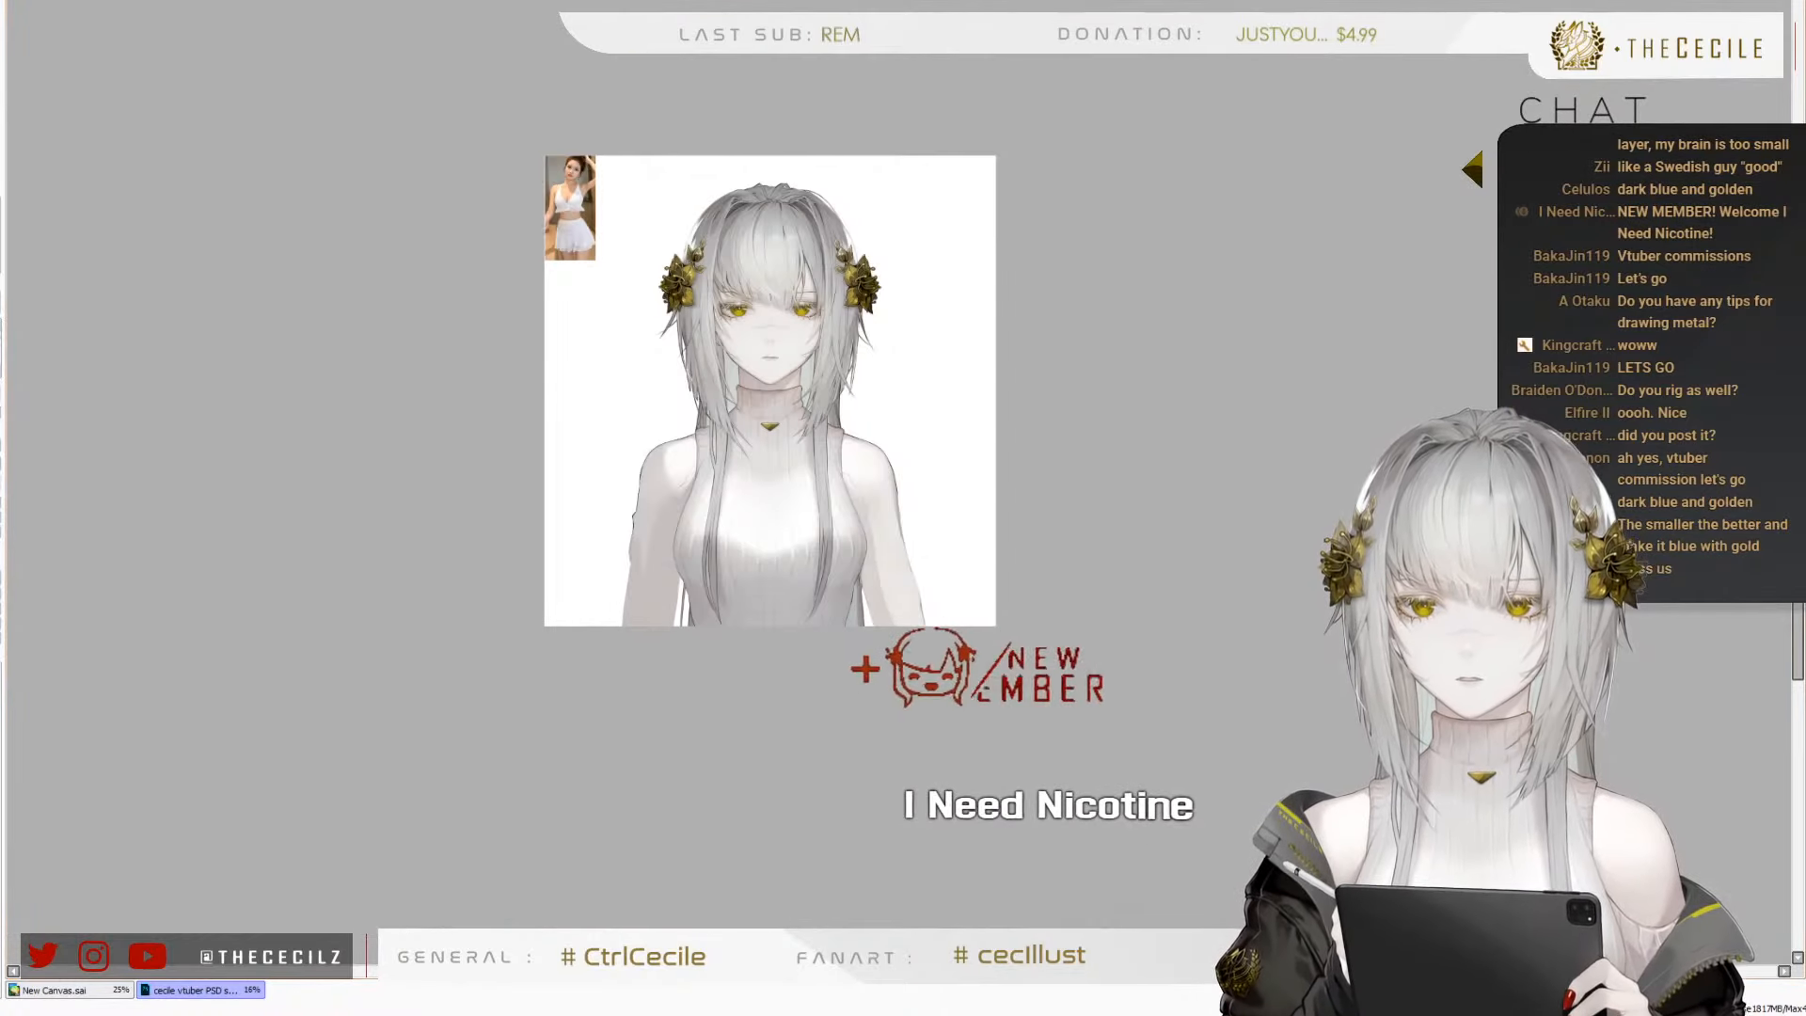
{"action": "key", "text": "h"}
{"action": "key", "text": "h"}
{"action": "scroll", "coordinate": [625, 536], "scroll_direction": "up", "scroll_amount": 3}
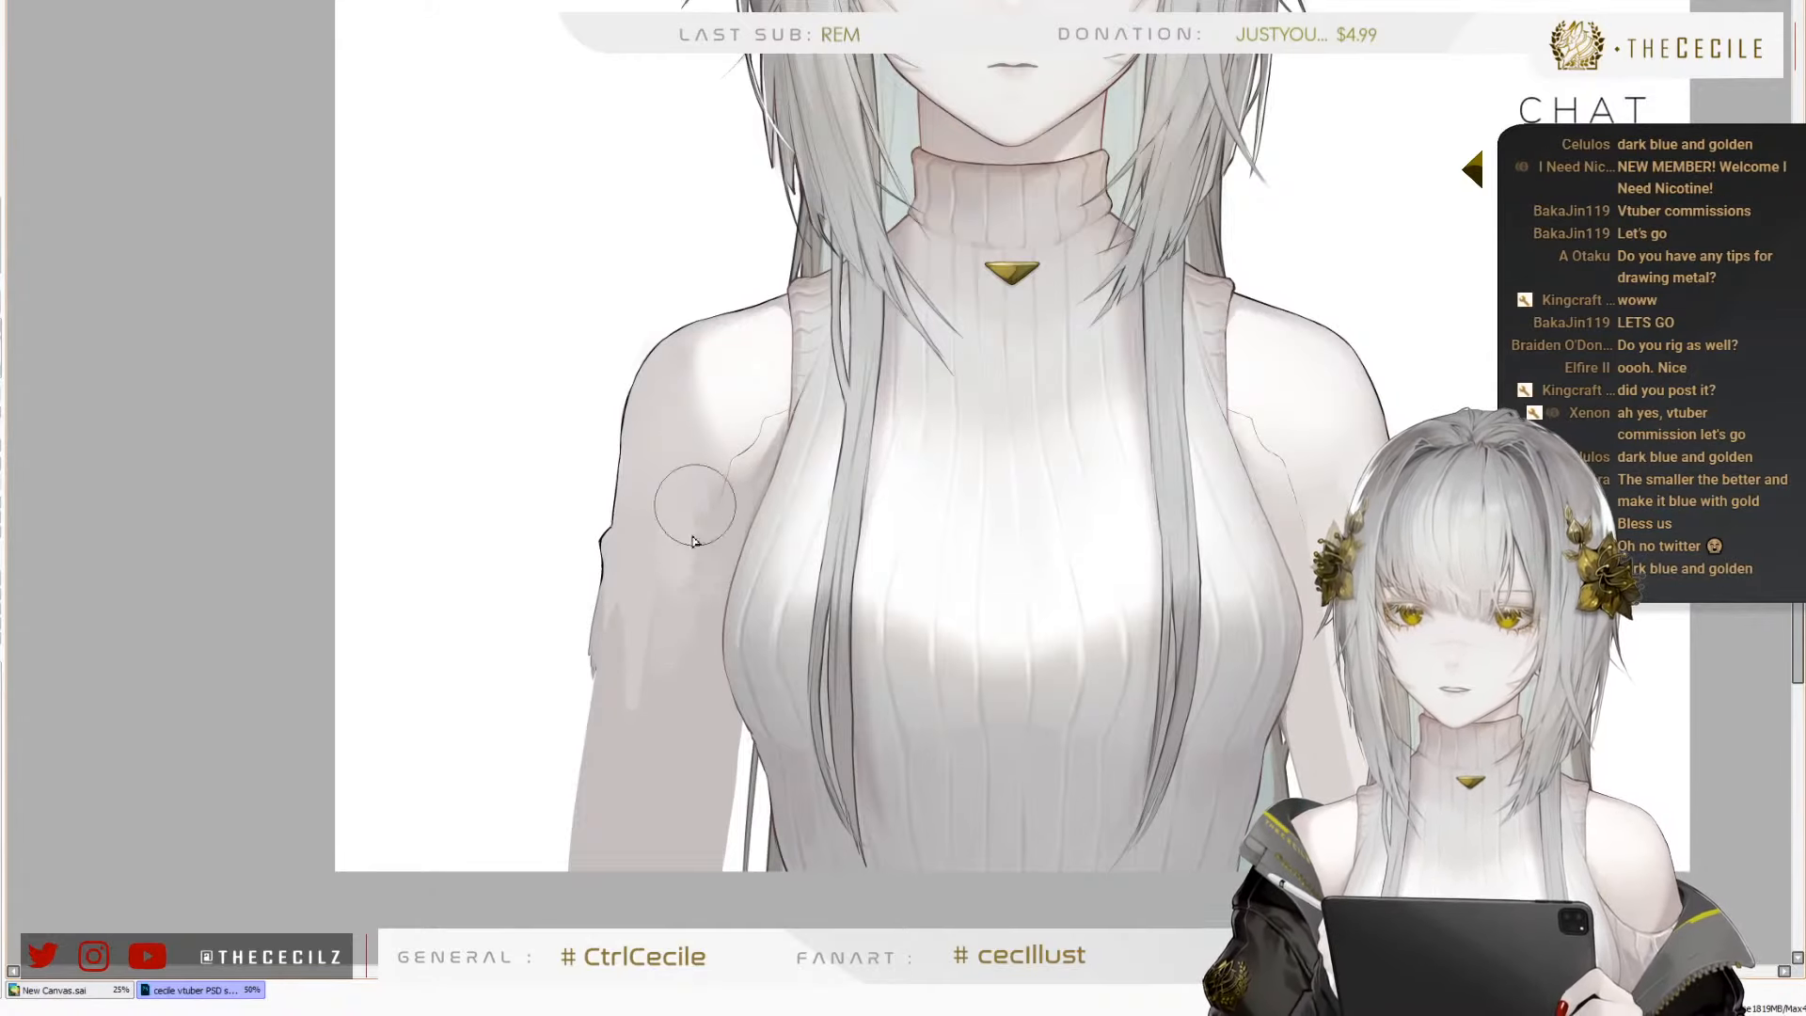
{"action": "mouse_move", "coordinate": [694, 516]}
{"action": "left_mouse_down"}
{"action": "mouse_move", "coordinate": [714, 523]}
{"action": "mouse_move", "coordinate": [650, 735]}
{"action": "mouse_move", "coordinate": [633, 649]}
{"action": "mouse_move", "coordinate": [565, 798]}
{"action": "left_mouse_up"}
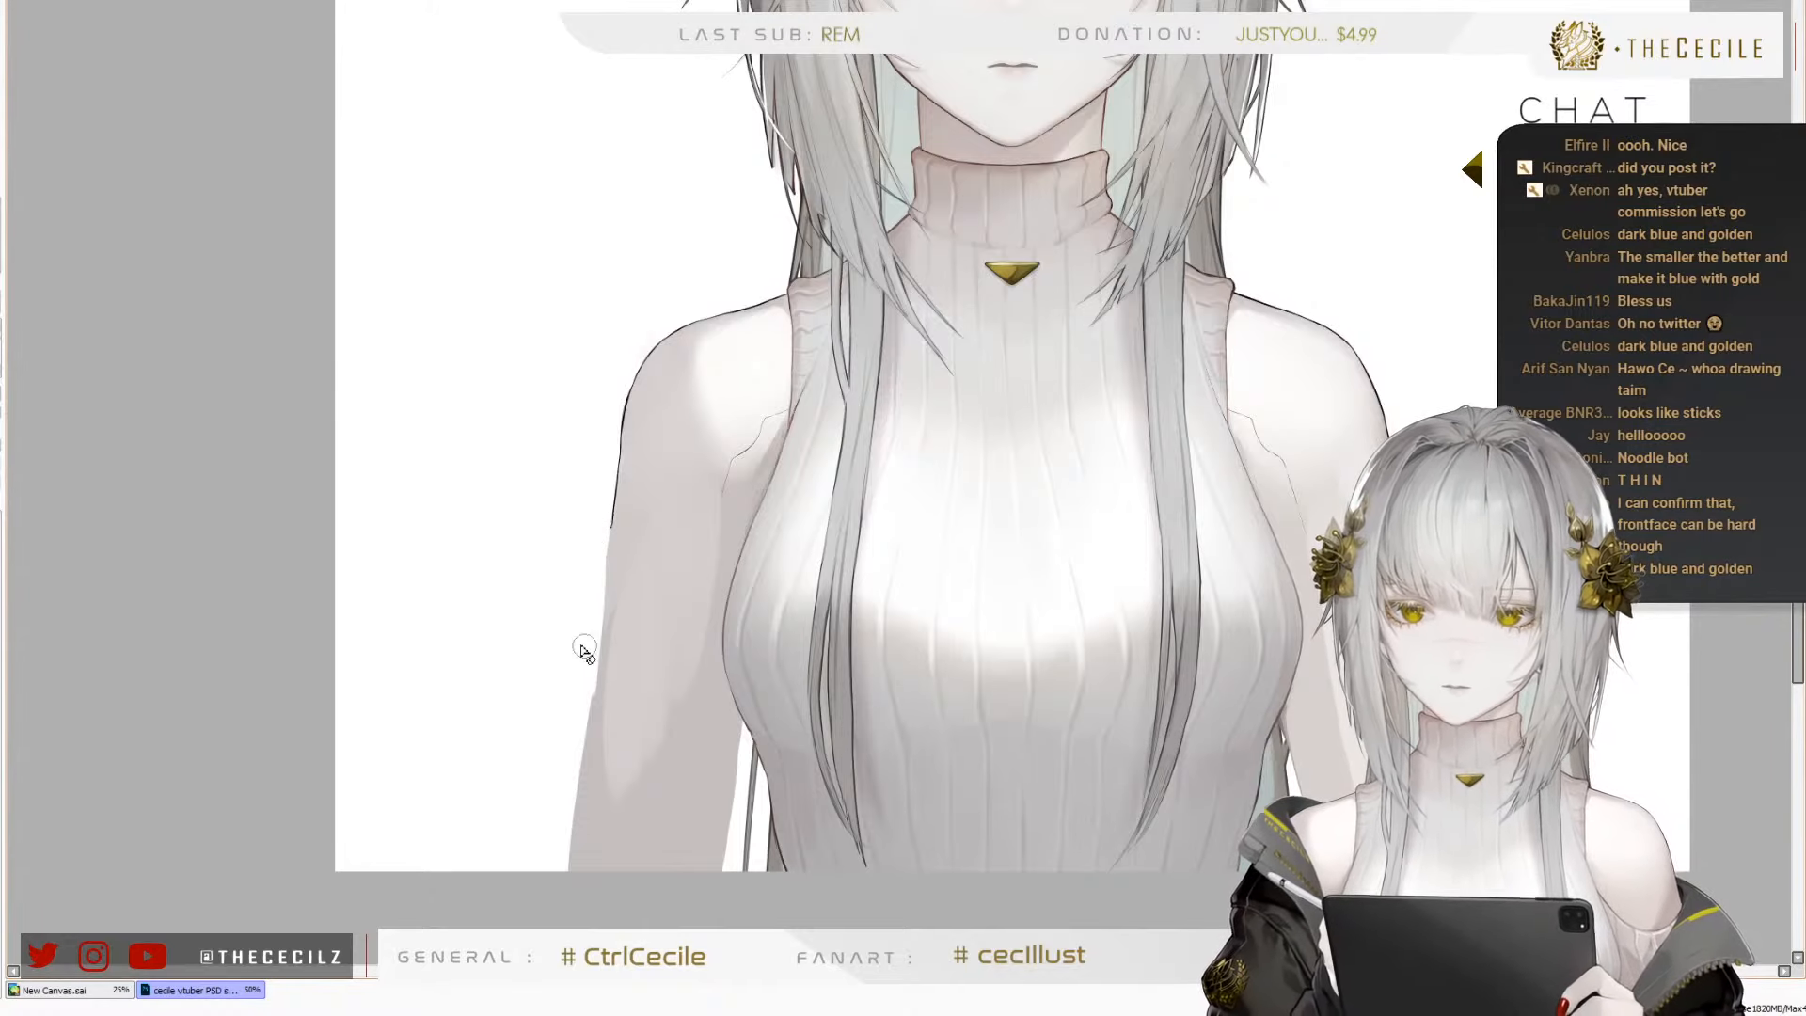
{"action": "key", "text": "ctrl+z"}
{"action": "left_click_drag", "start_coordinate": [600, 535], "coordinate": [584, 658]}
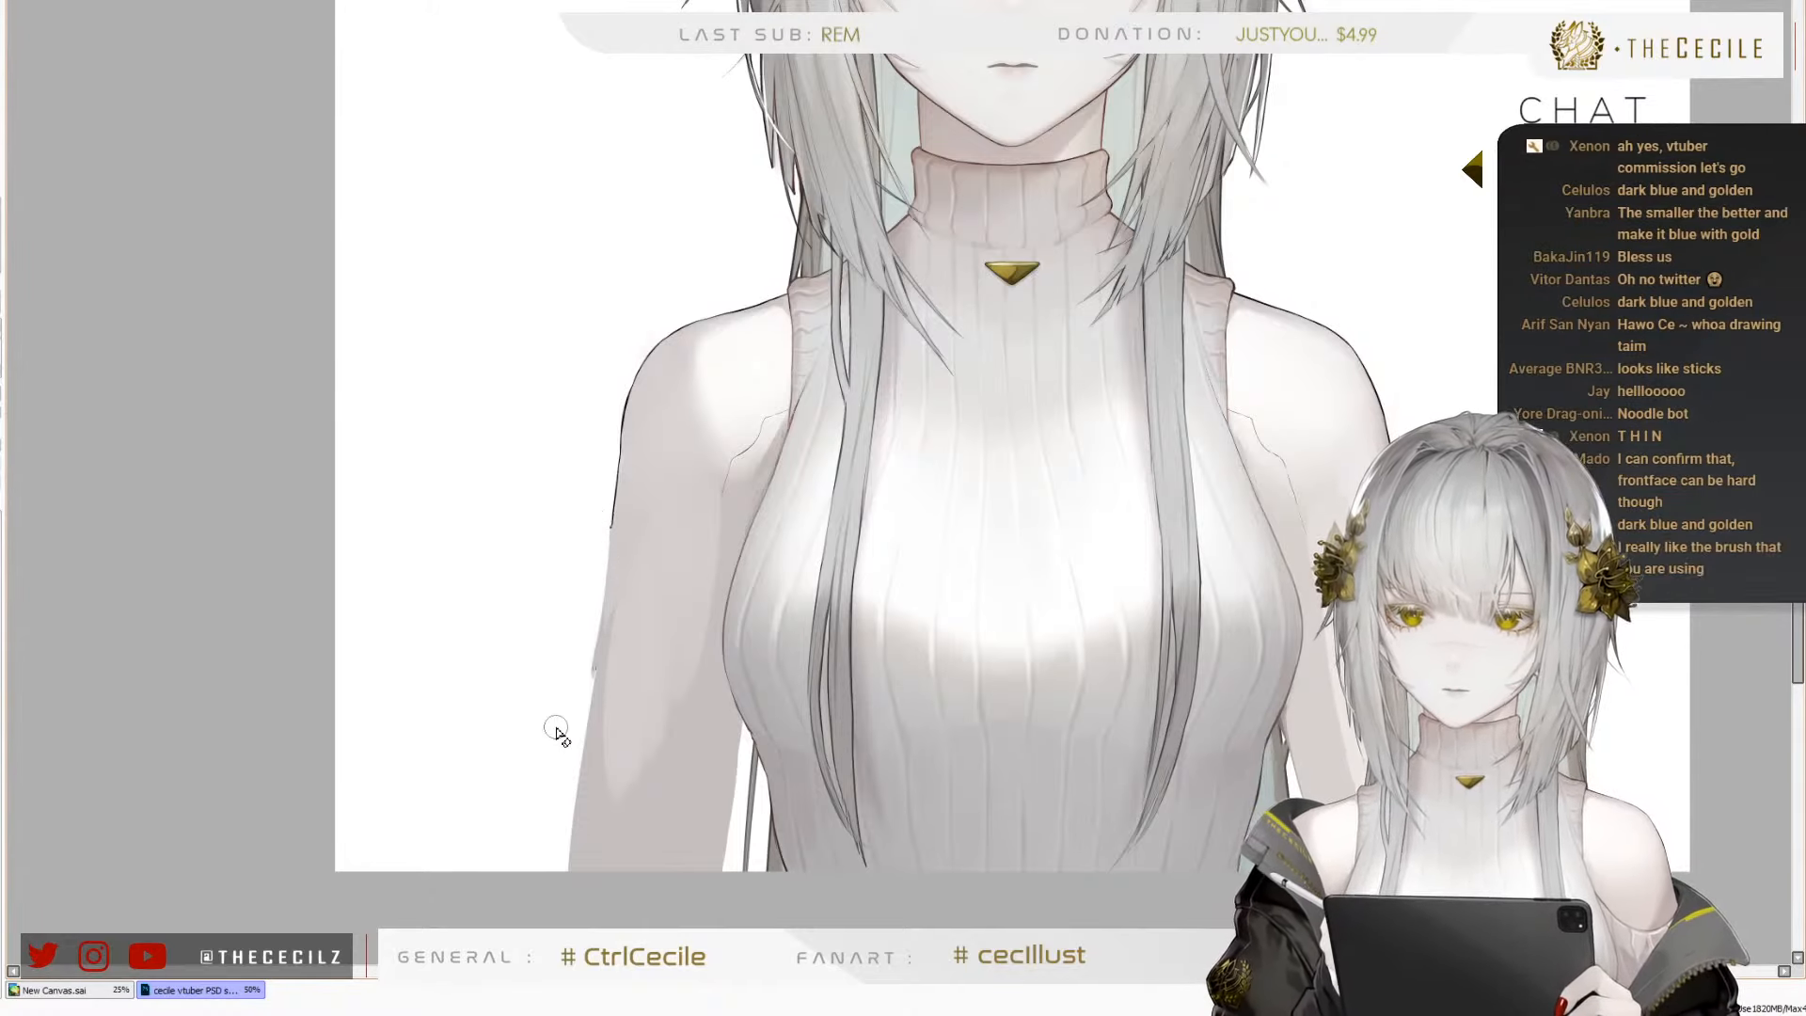
Draw a closed, curved four-sided outline in dark lines on the blank canvas area beside the hair
{"action": "scroll", "coordinate": [457, 679], "scroll_direction": "down", "scroll_amount": 3}
{"action": "scroll", "coordinate": [399, 508], "scroll_direction": "up", "scroll_amount": 5}
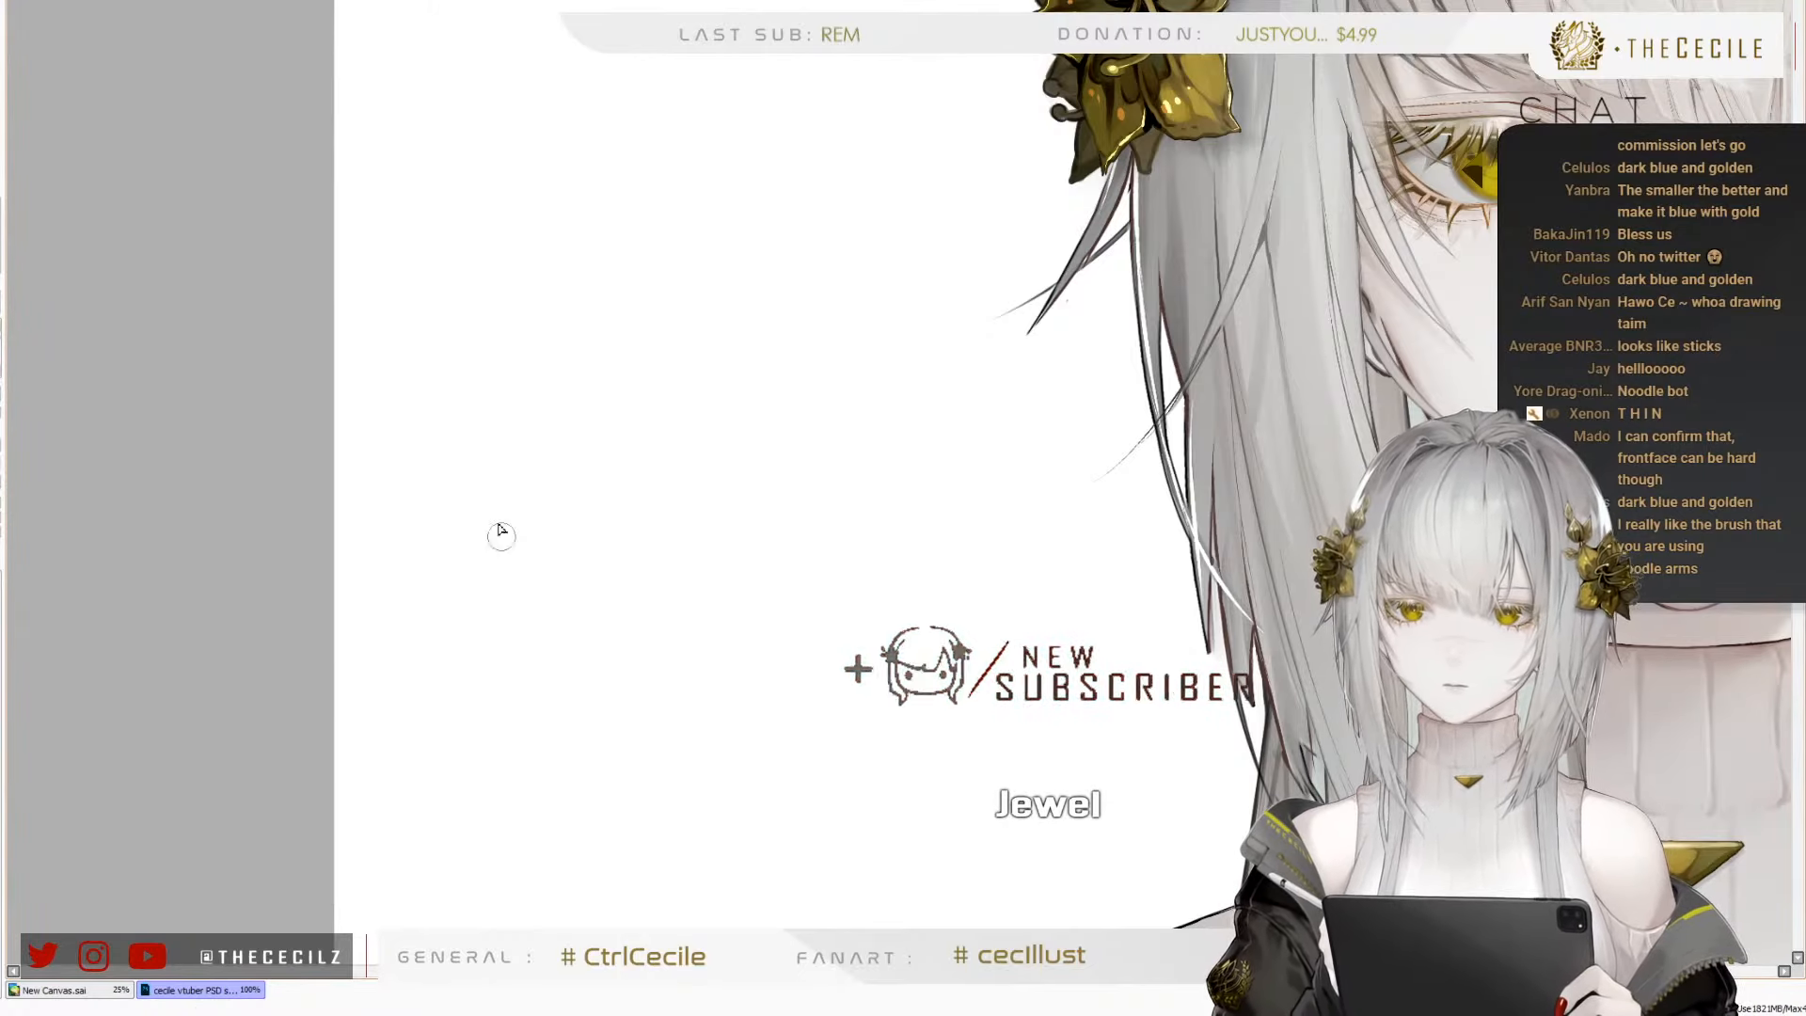
{"action": "left_click_drag", "start_coordinate": [436, 524], "coordinate": [654, 638]}
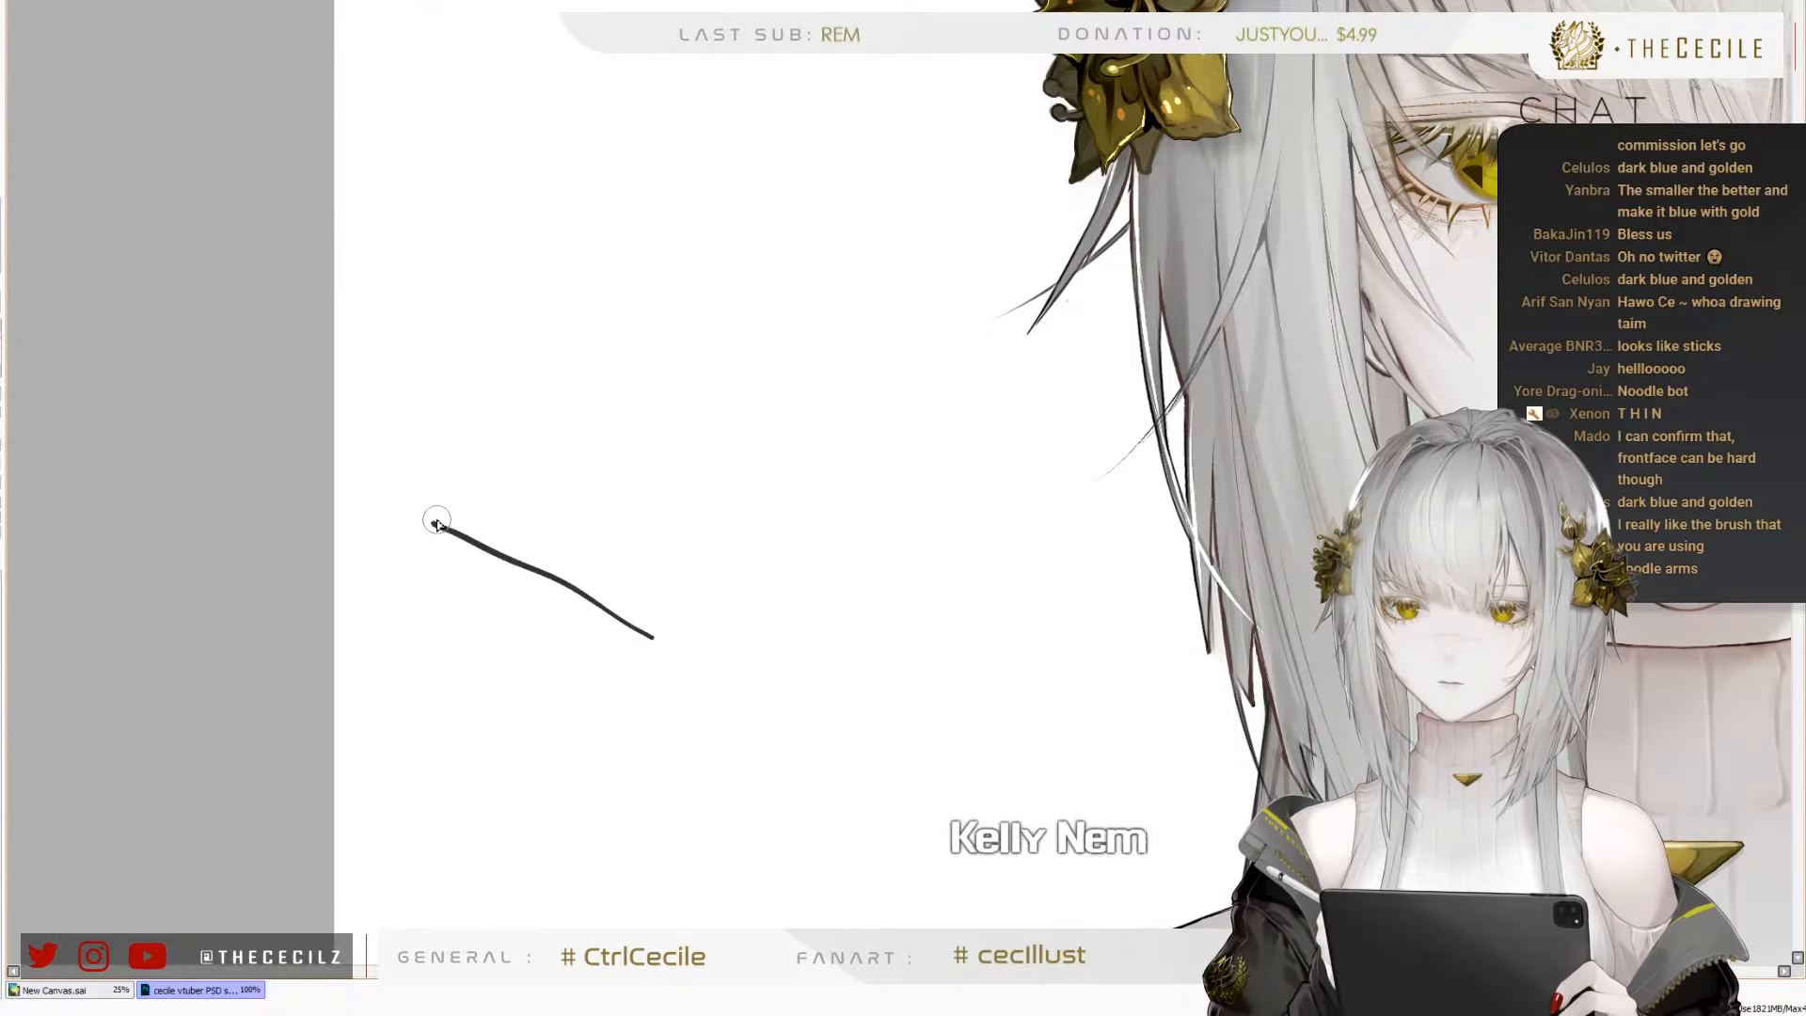
{"action": "mouse_move", "coordinate": [431, 521]}
{"action": "left_mouse_down"}
{"action": "mouse_move", "coordinate": [511, 365]}
{"action": "mouse_move", "coordinate": [673, 273]}
{"action": "mouse_move", "coordinate": [763, 251]}
{"action": "mouse_move", "coordinate": [975, 365]}
{"action": "mouse_move", "coordinate": [857, 407]}
{"action": "mouse_move", "coordinate": [694, 548]}
{"action": "left_mouse_up"}
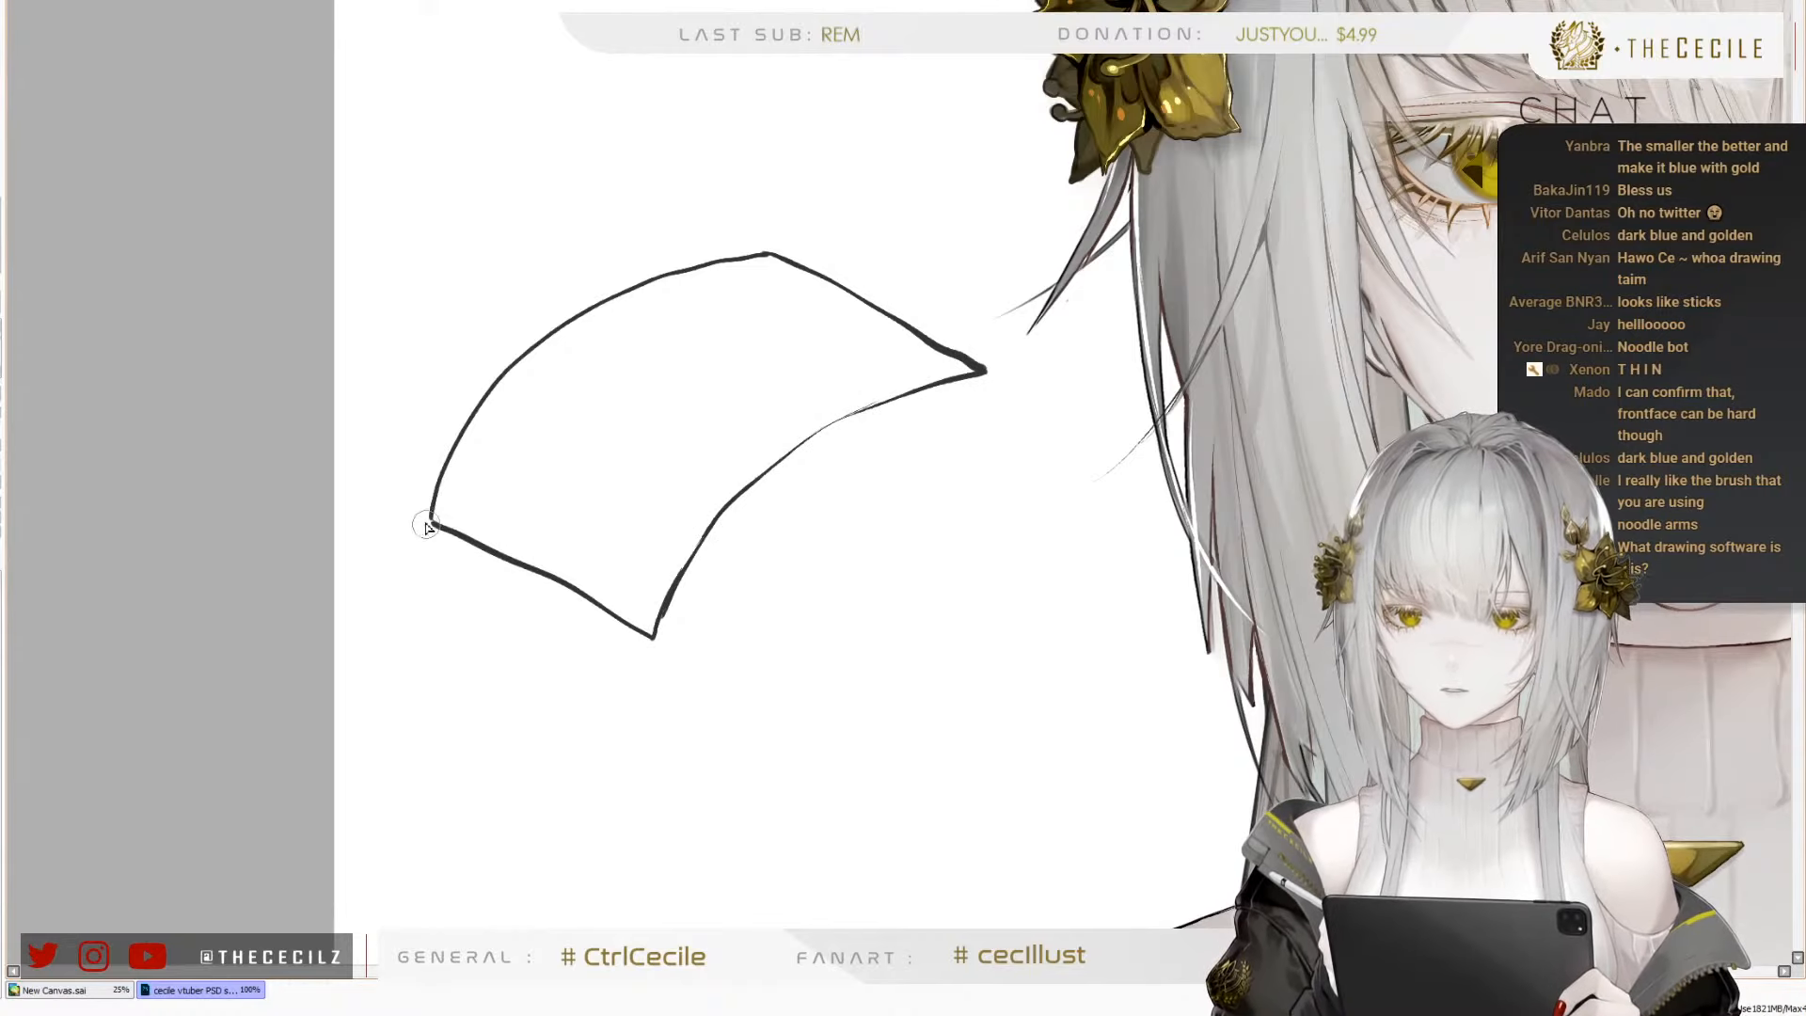
{"action": "left_click_drag", "start_coordinate": [435, 525], "coordinate": [458, 565]}
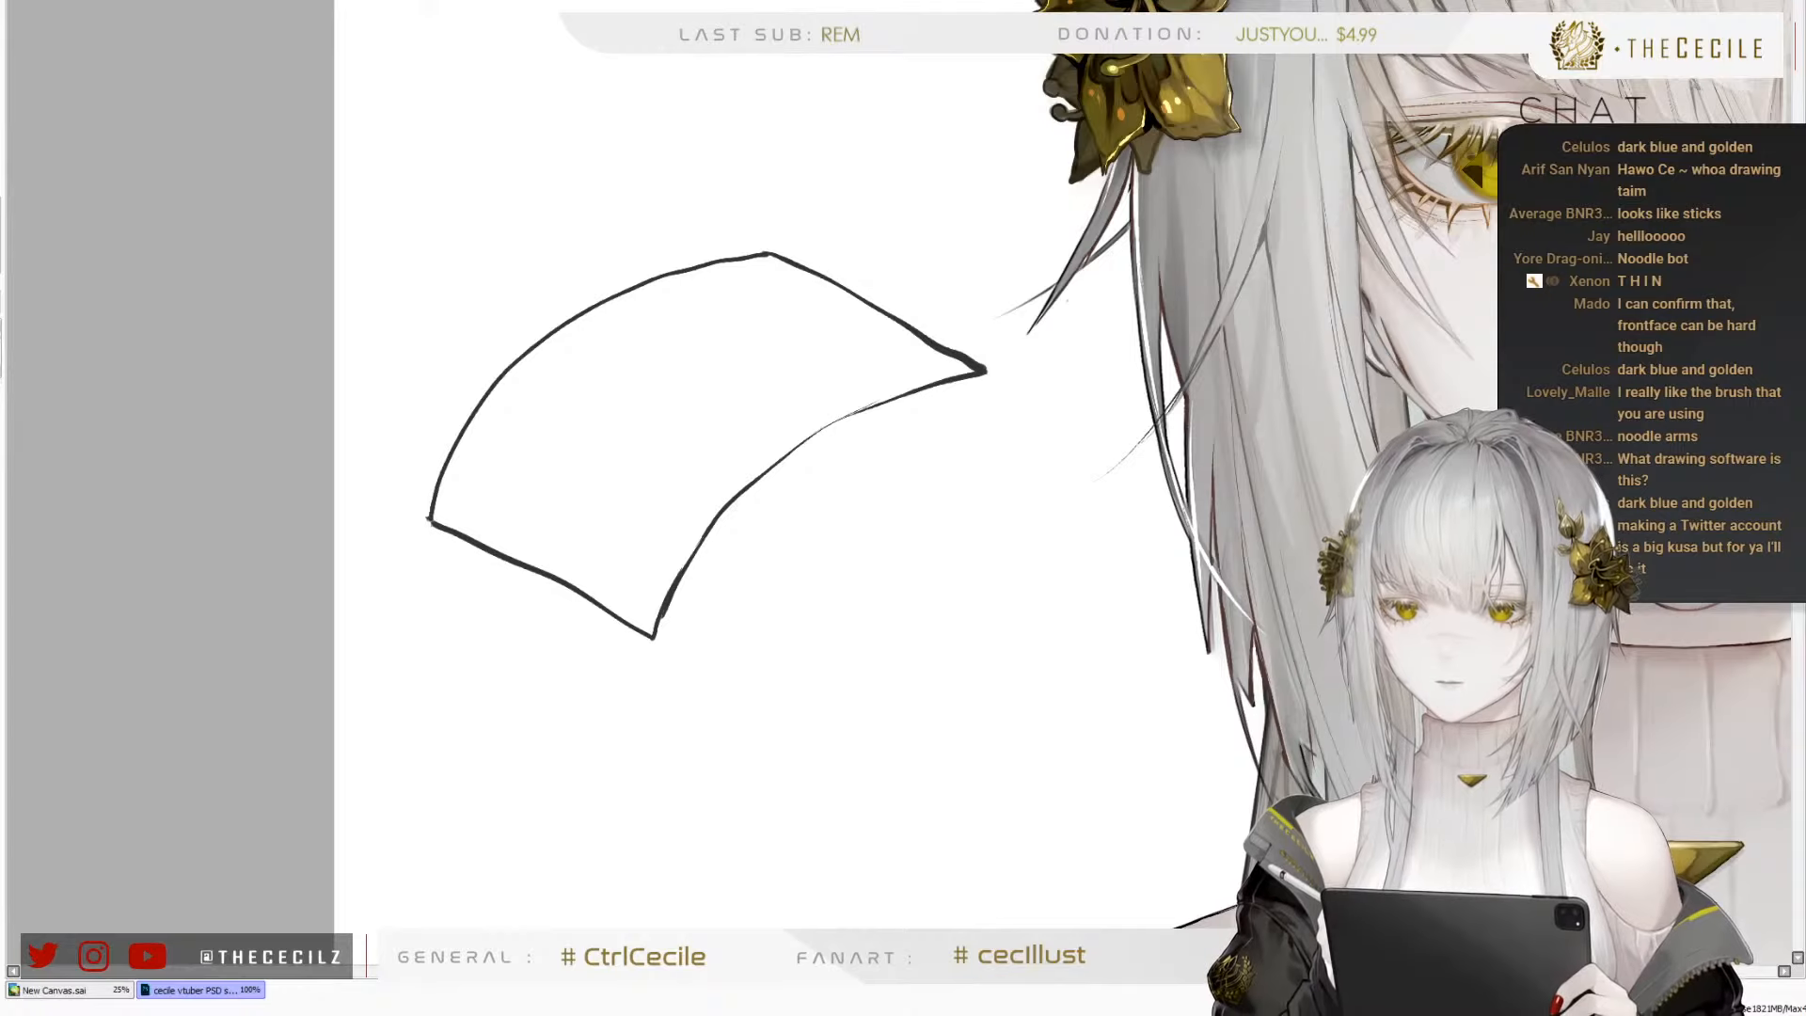
Fill the inside of the curved four-sided outline with dark olive-brown
{"action": "left_click", "coordinate": [583, 478]}
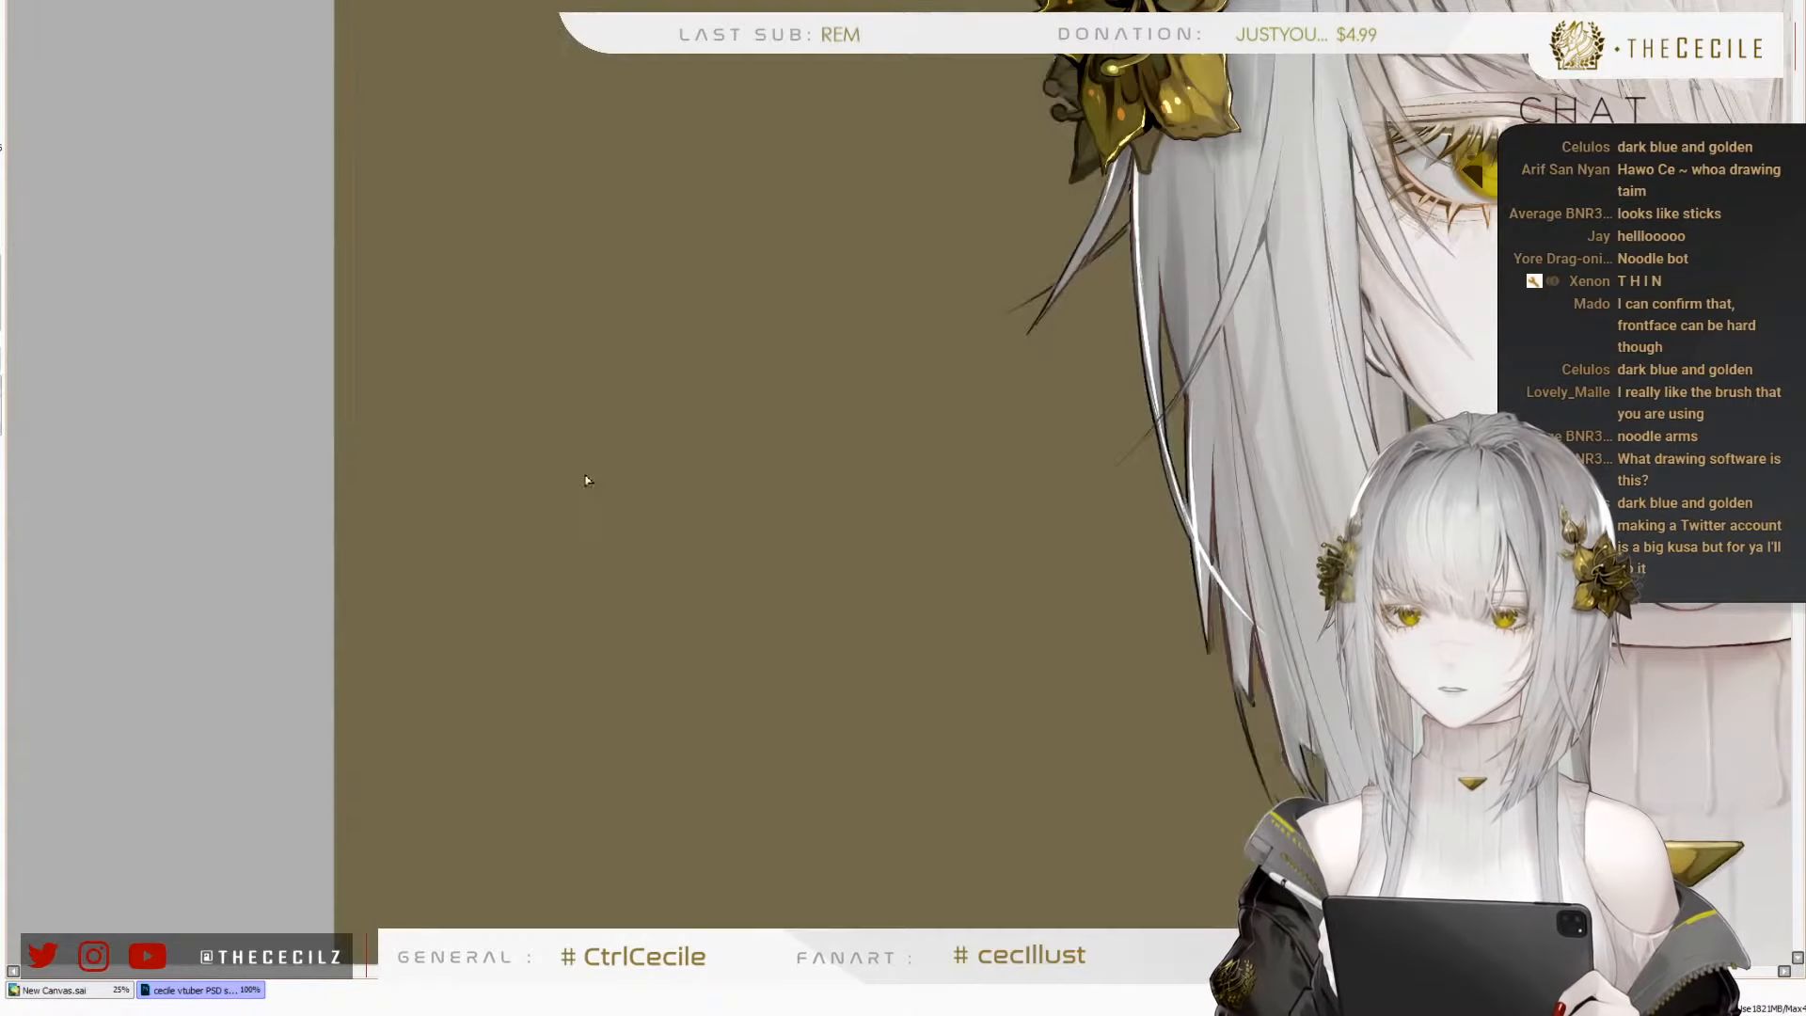
{"action": "key", "text": "ctrl+z"}
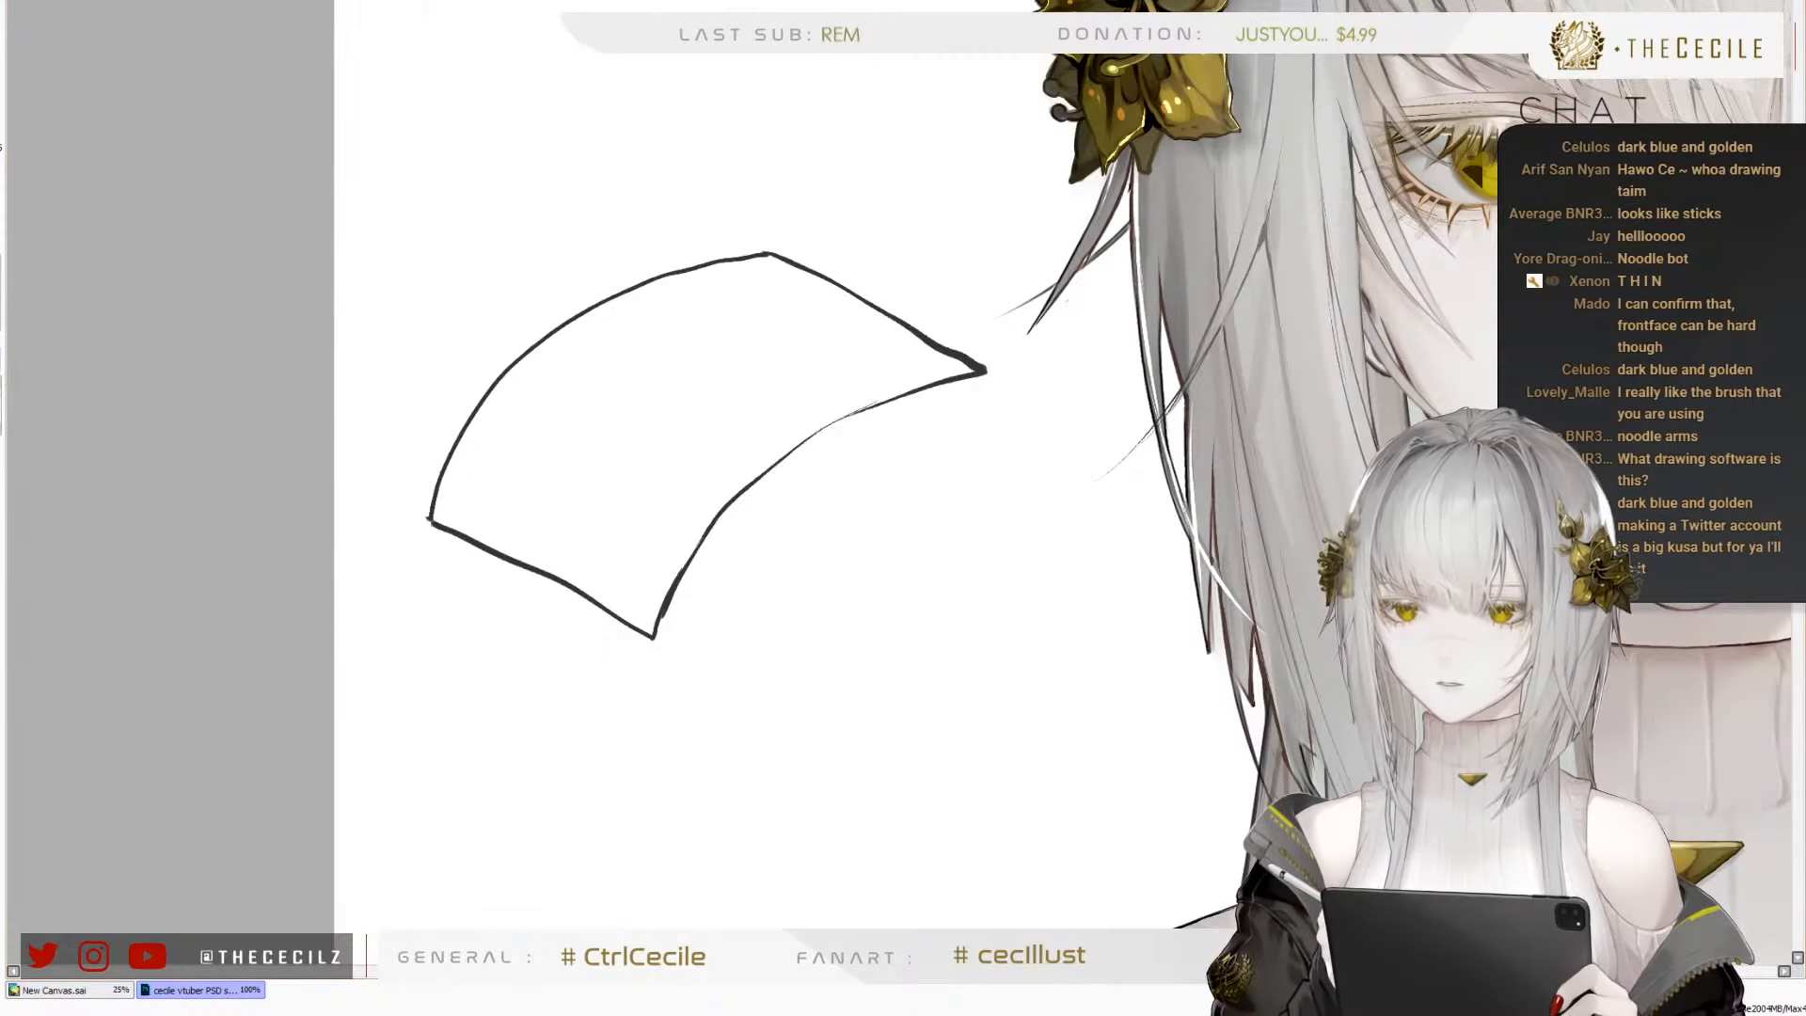
{"action": "left_click", "coordinate": [587, 388]}
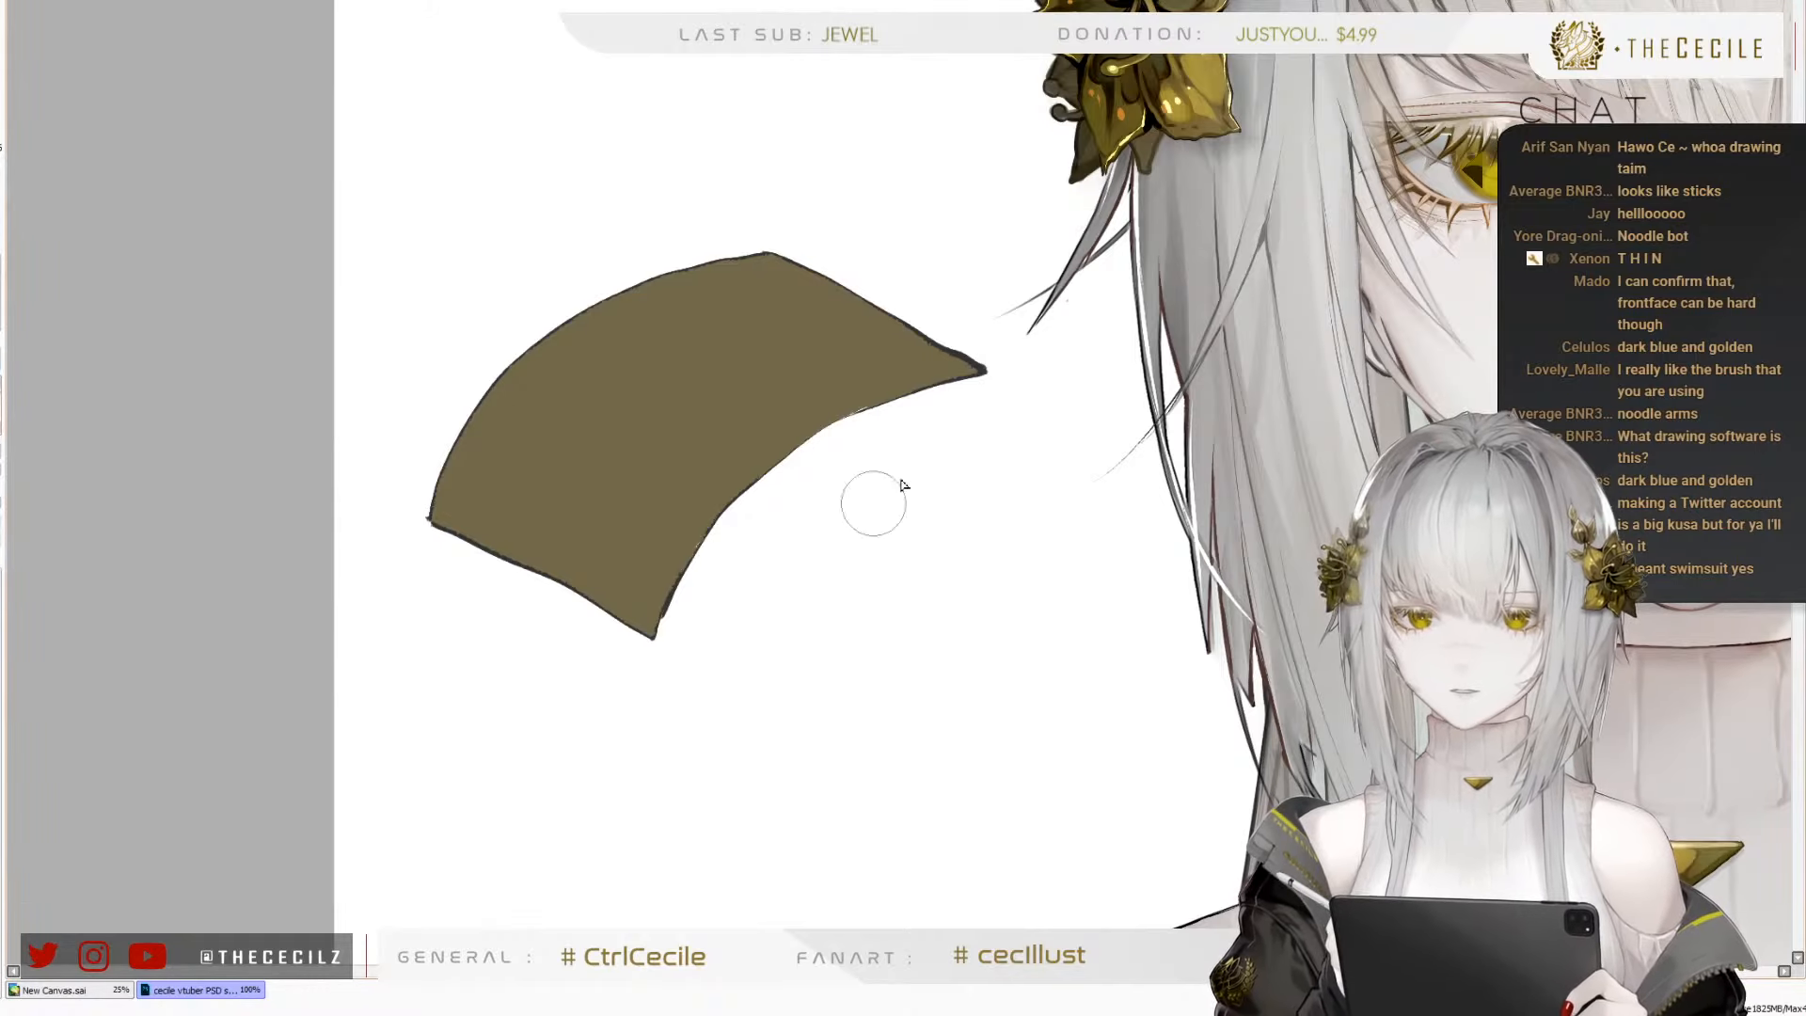
Adjust the brush size and try a large brush stroke across the olive-brown shape
{"action": "key", "text": "bracketright"}
{"action": "key", "text": "bracketright"}
{"action": "key", "text": "bracketright"}
{"action": "key", "text": "bracketright"}
{"action": "key", "text": "bracketright"}
{"action": "key", "text": "bracketright"}
{"action": "key", "text": "bracketleft"}
{"action": "key", "text": "bracketleft"}
{"action": "key", "text": "bracketleft"}
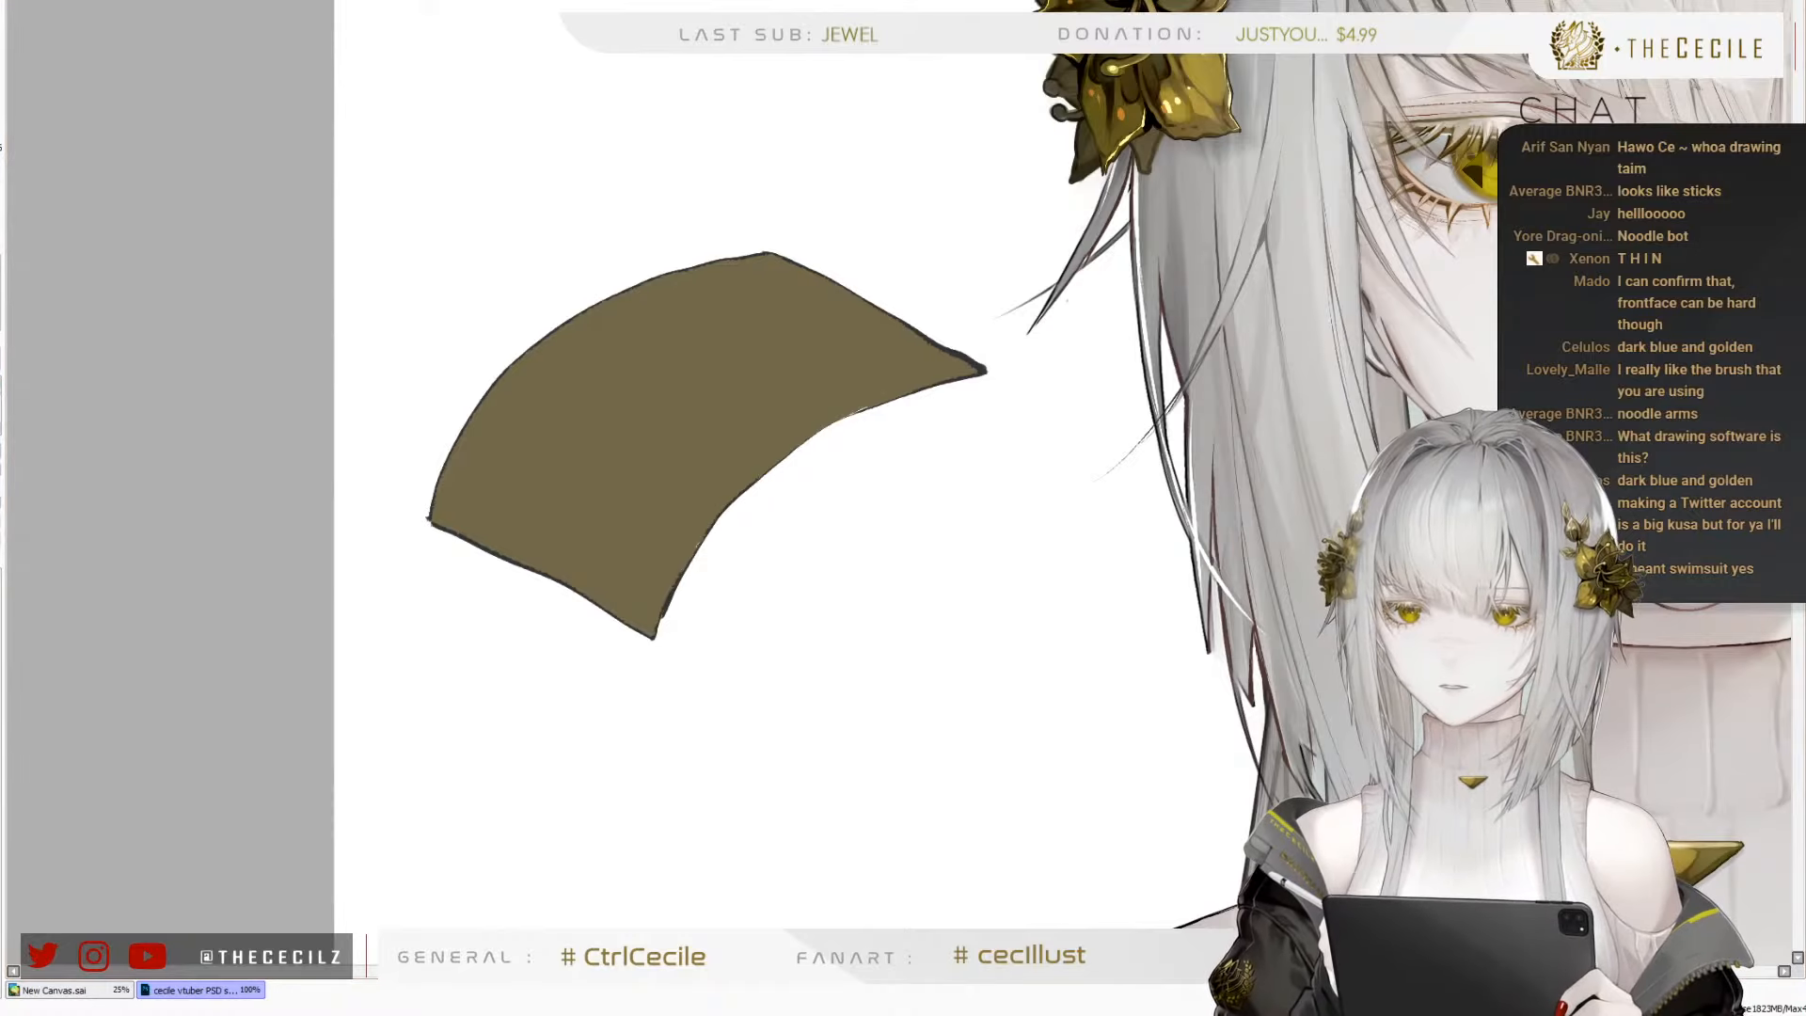
{"action": "key", "text": "bracketright"}
{"action": "key", "text": "bracketright"}
{"action": "key", "text": "bracketleft"}
{"action": "key", "text": "bracketleft"}
{"action": "key", "text": "bracketright"}
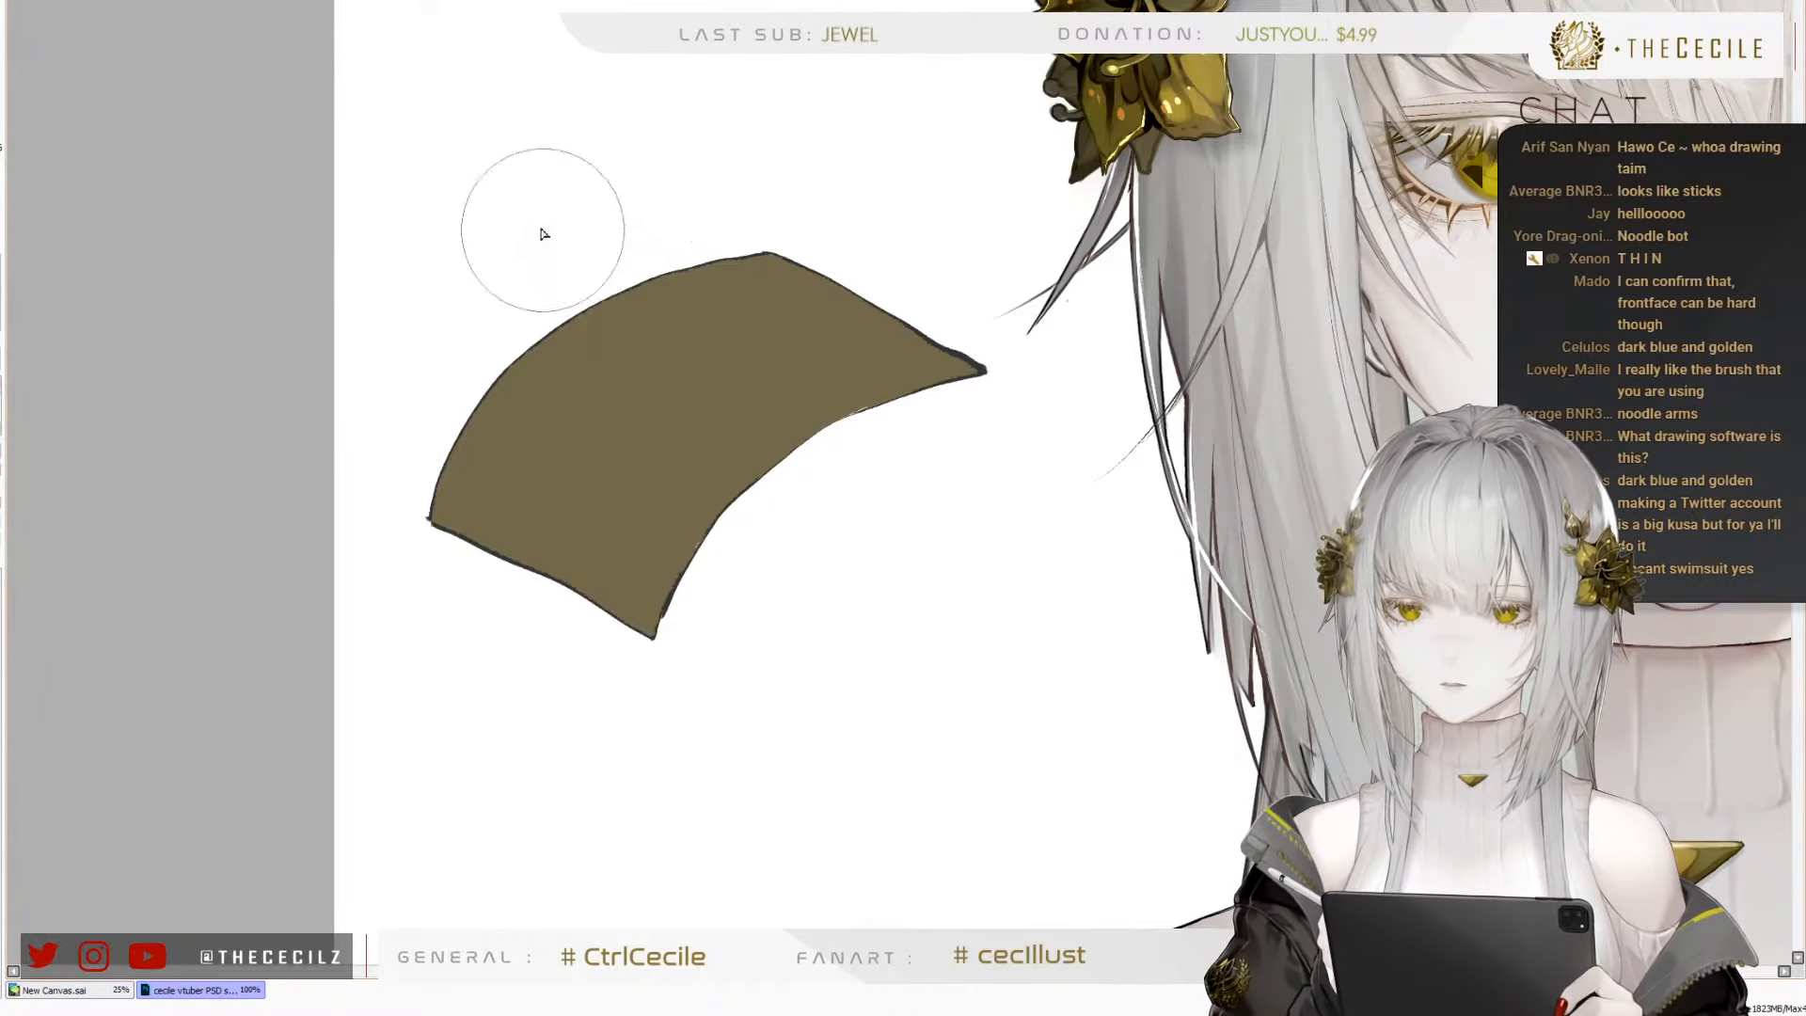
{"action": "left_click_drag", "start_coordinate": [546, 231], "coordinate": [848, 423]}
{"action": "key", "text": "ctrl+z"}
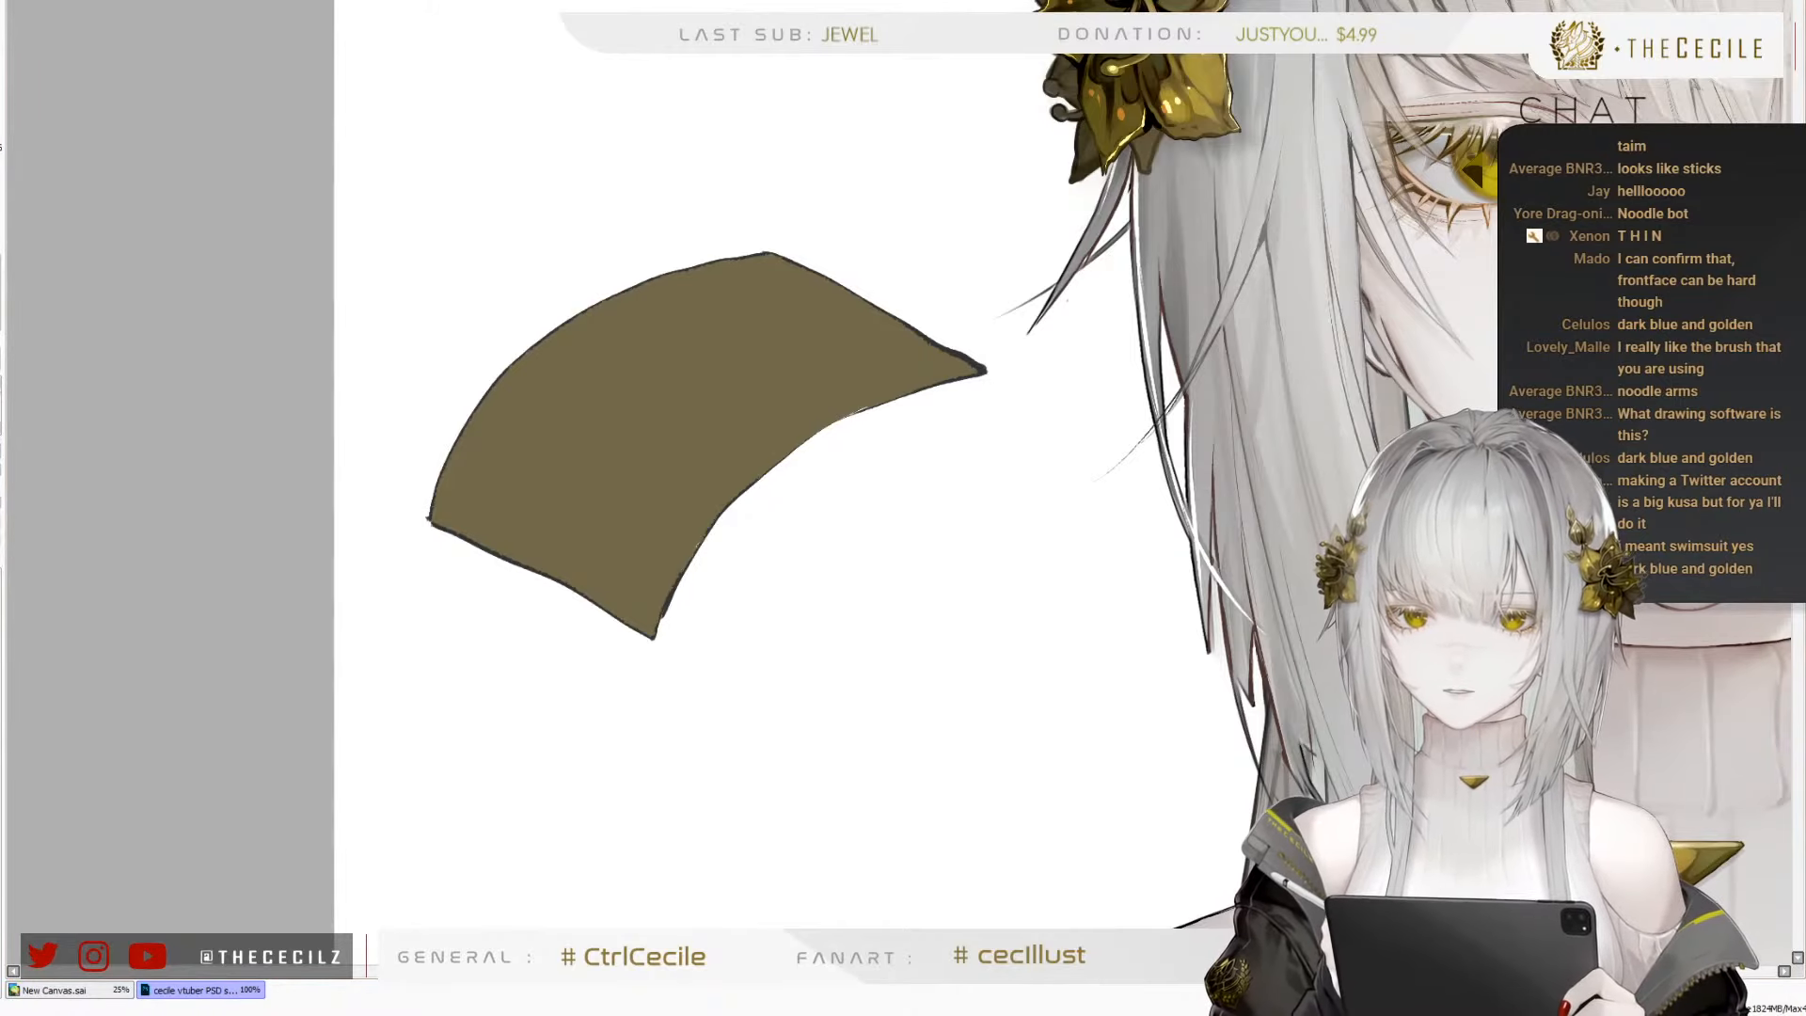
Paint a wide soft cream highlight band across the middle of the olive-brown shape and shade both its edges warm brown
{"action": "mouse_move", "coordinate": [516, 188]}
{"action": "left_mouse_down"}
{"action": "mouse_move", "coordinate": [689, 384]}
{"action": "mouse_move", "coordinate": [868, 477]}
{"action": "mouse_move", "coordinate": [831, 442]}
{"action": "mouse_move", "coordinate": [845, 461]}
{"action": "mouse_move", "coordinate": [706, 410]}
{"action": "mouse_move", "coordinate": [718, 399]}
{"action": "mouse_move", "coordinate": [537, 272]}
{"action": "mouse_move", "coordinate": [582, 328]}
{"action": "left_mouse_up"}
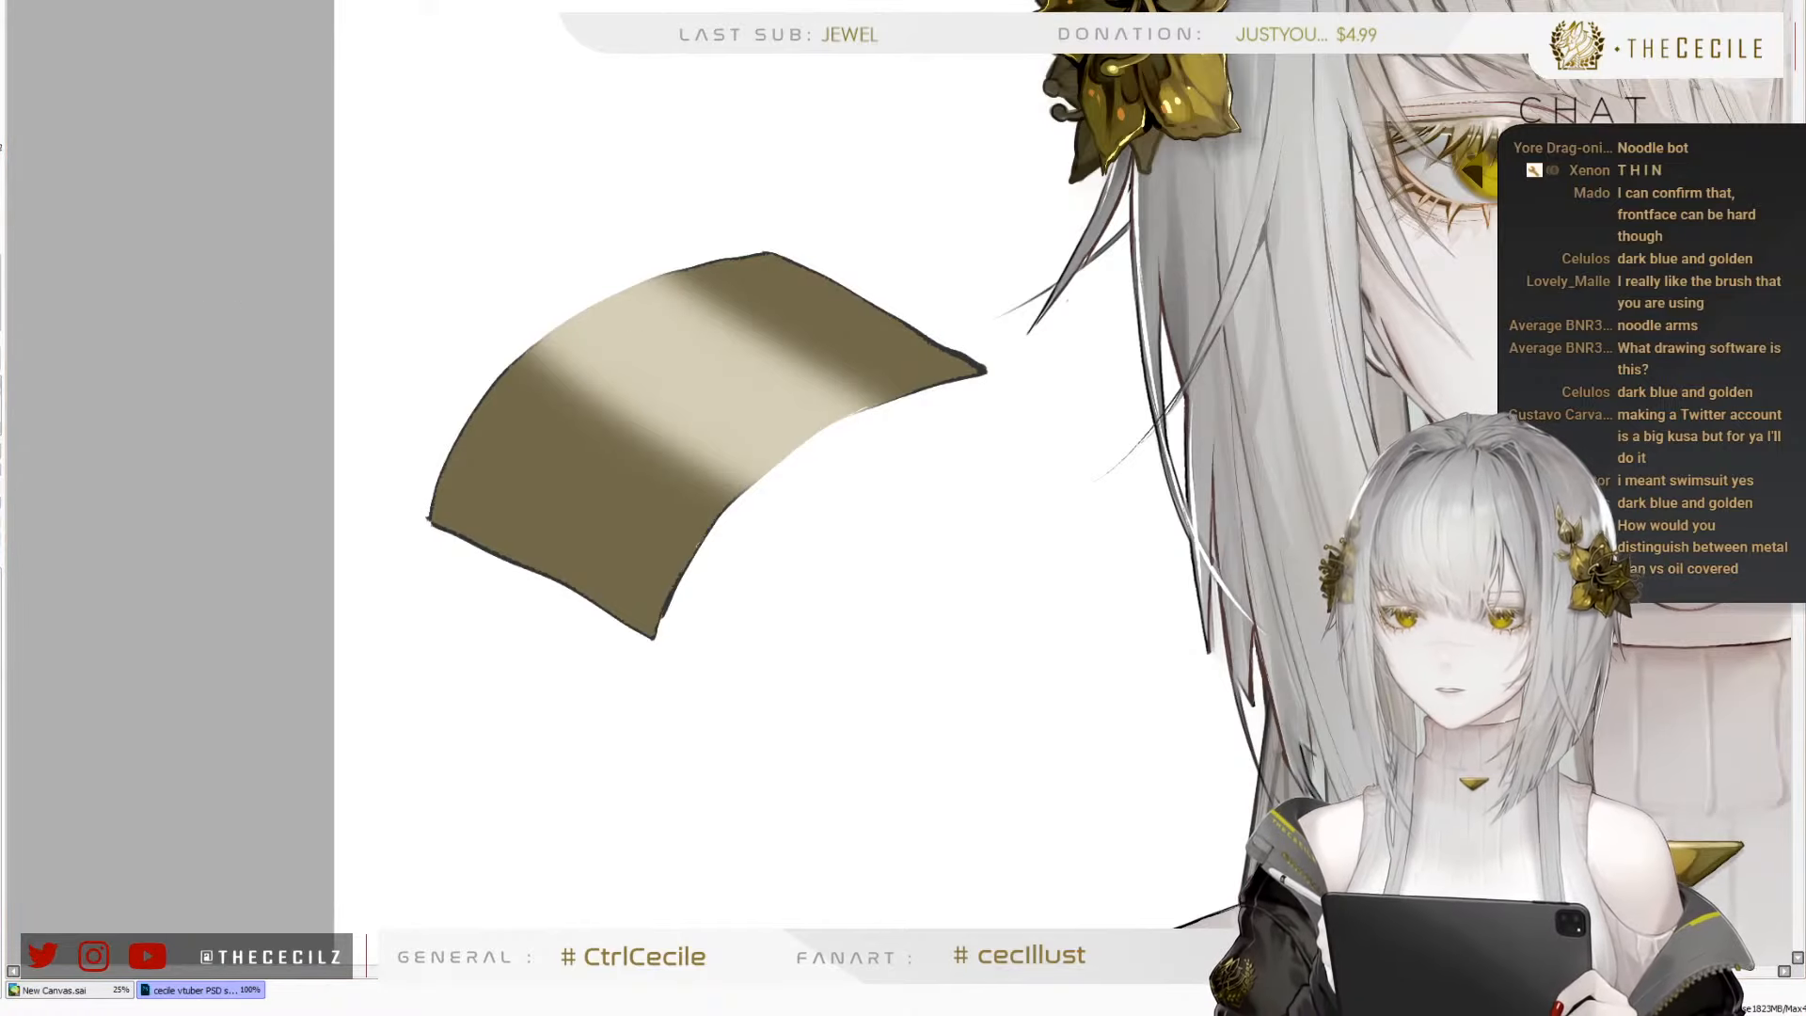
{"action": "mouse_move", "coordinate": [533, 369]}
{"action": "left_mouse_down"}
{"action": "mouse_move", "coordinate": [843, 522]}
{"action": "mouse_move", "coordinate": [423, 320]}
{"action": "left_mouse_up"}
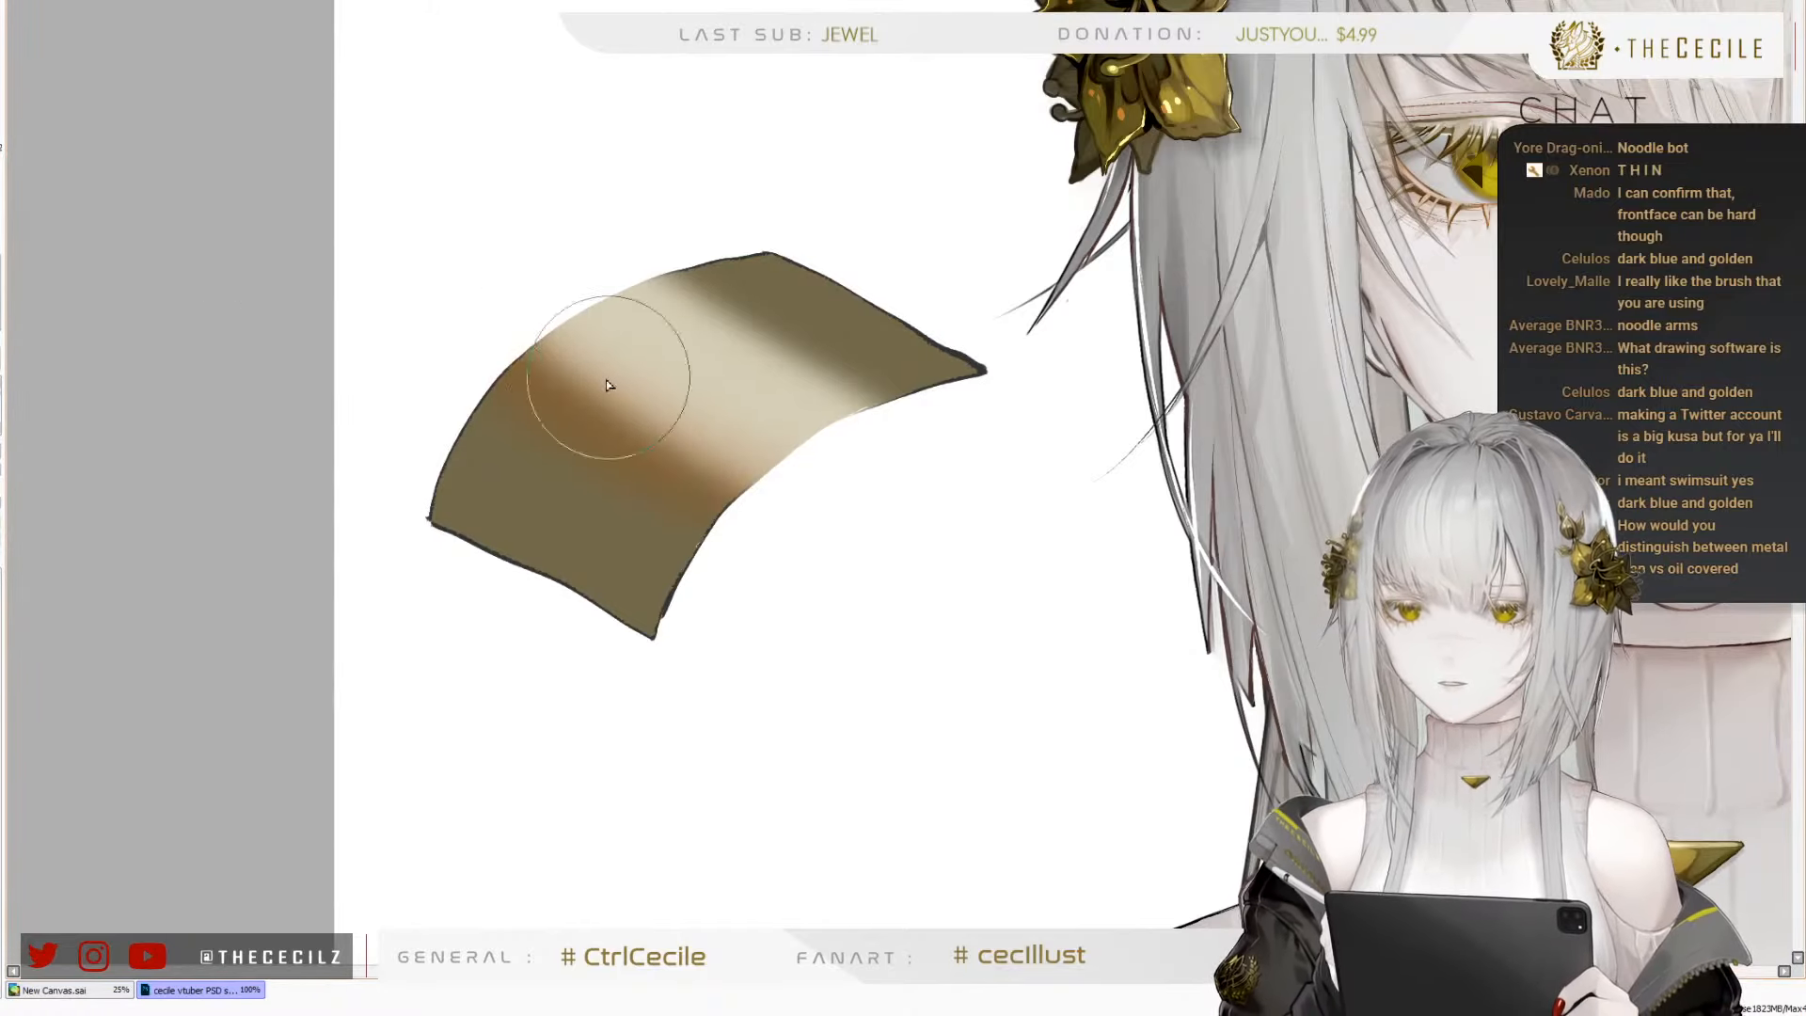
{"action": "mouse_move", "coordinate": [606, 379]}
{"action": "left_mouse_down"}
{"action": "mouse_move", "coordinate": [570, 432]}
{"action": "mouse_move", "coordinate": [613, 403]}
{"action": "left_mouse_up"}
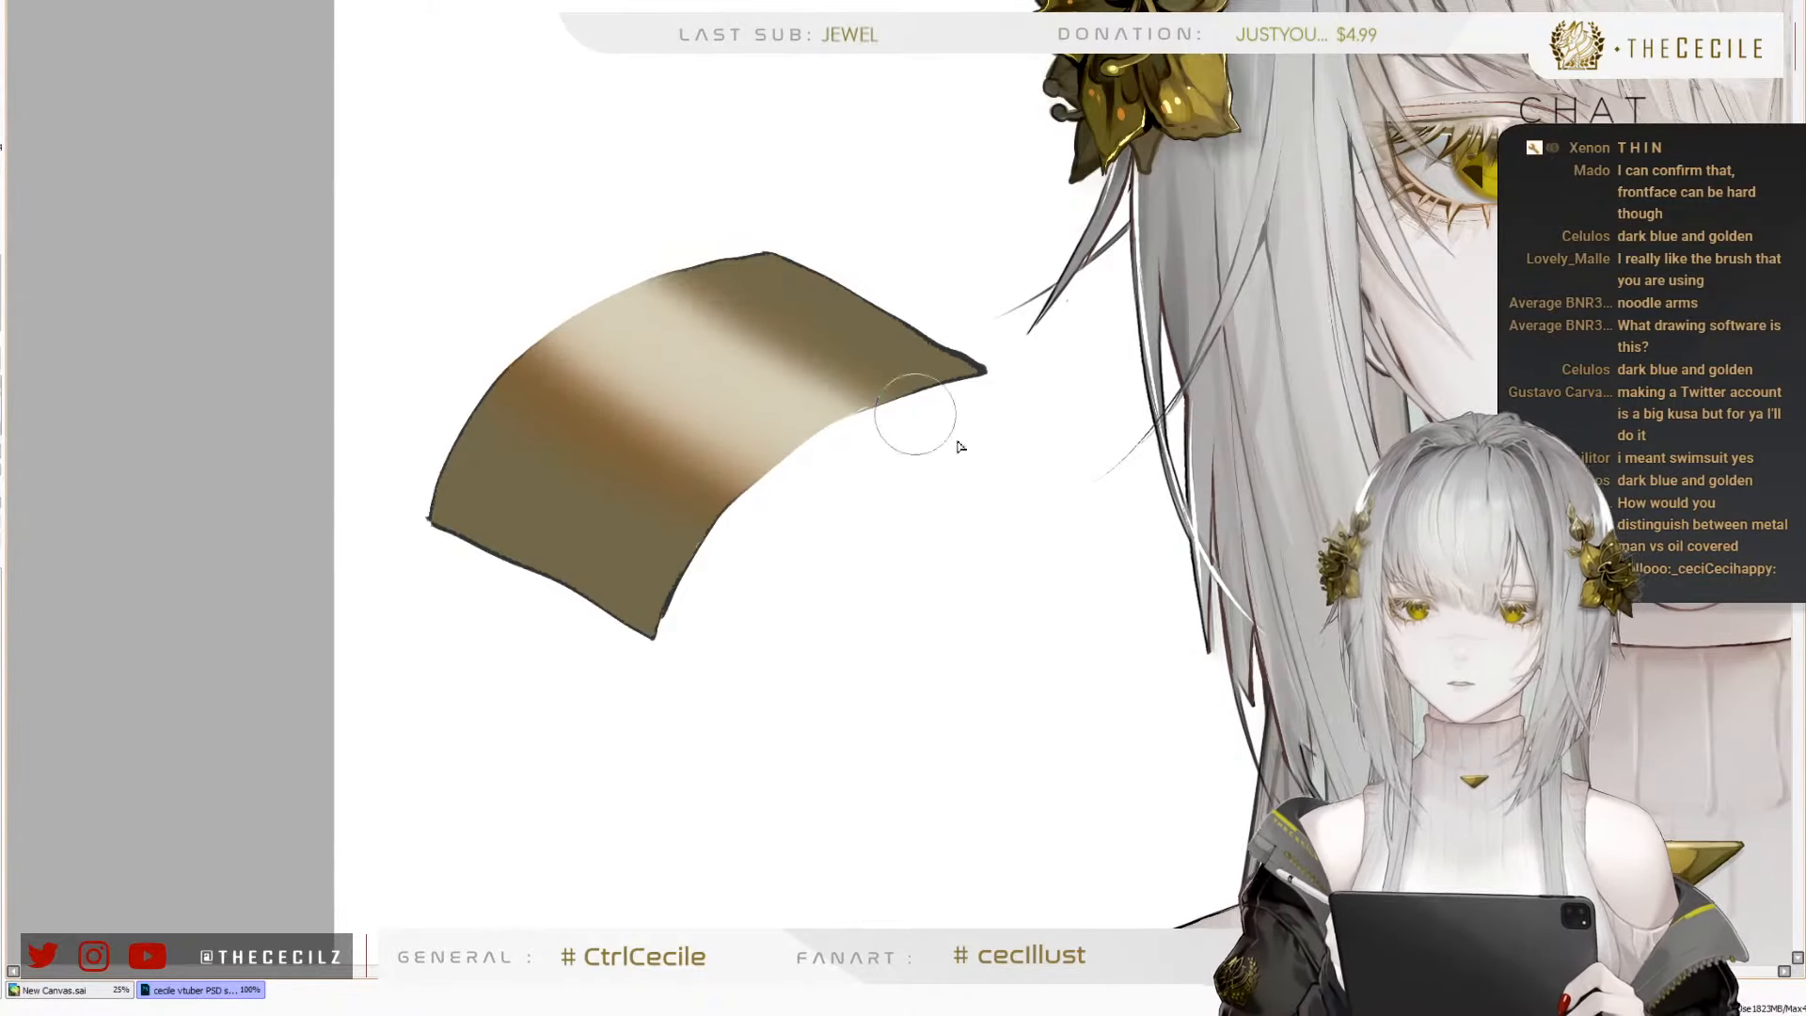
Add a faint soft reflection to the shape's lower part and a thin light streak near its upper end, resizing the brush
{"action": "key", "text": "bracketright"}
{"action": "key", "text": "bracketright"}
{"action": "key", "text": "bracketright"}
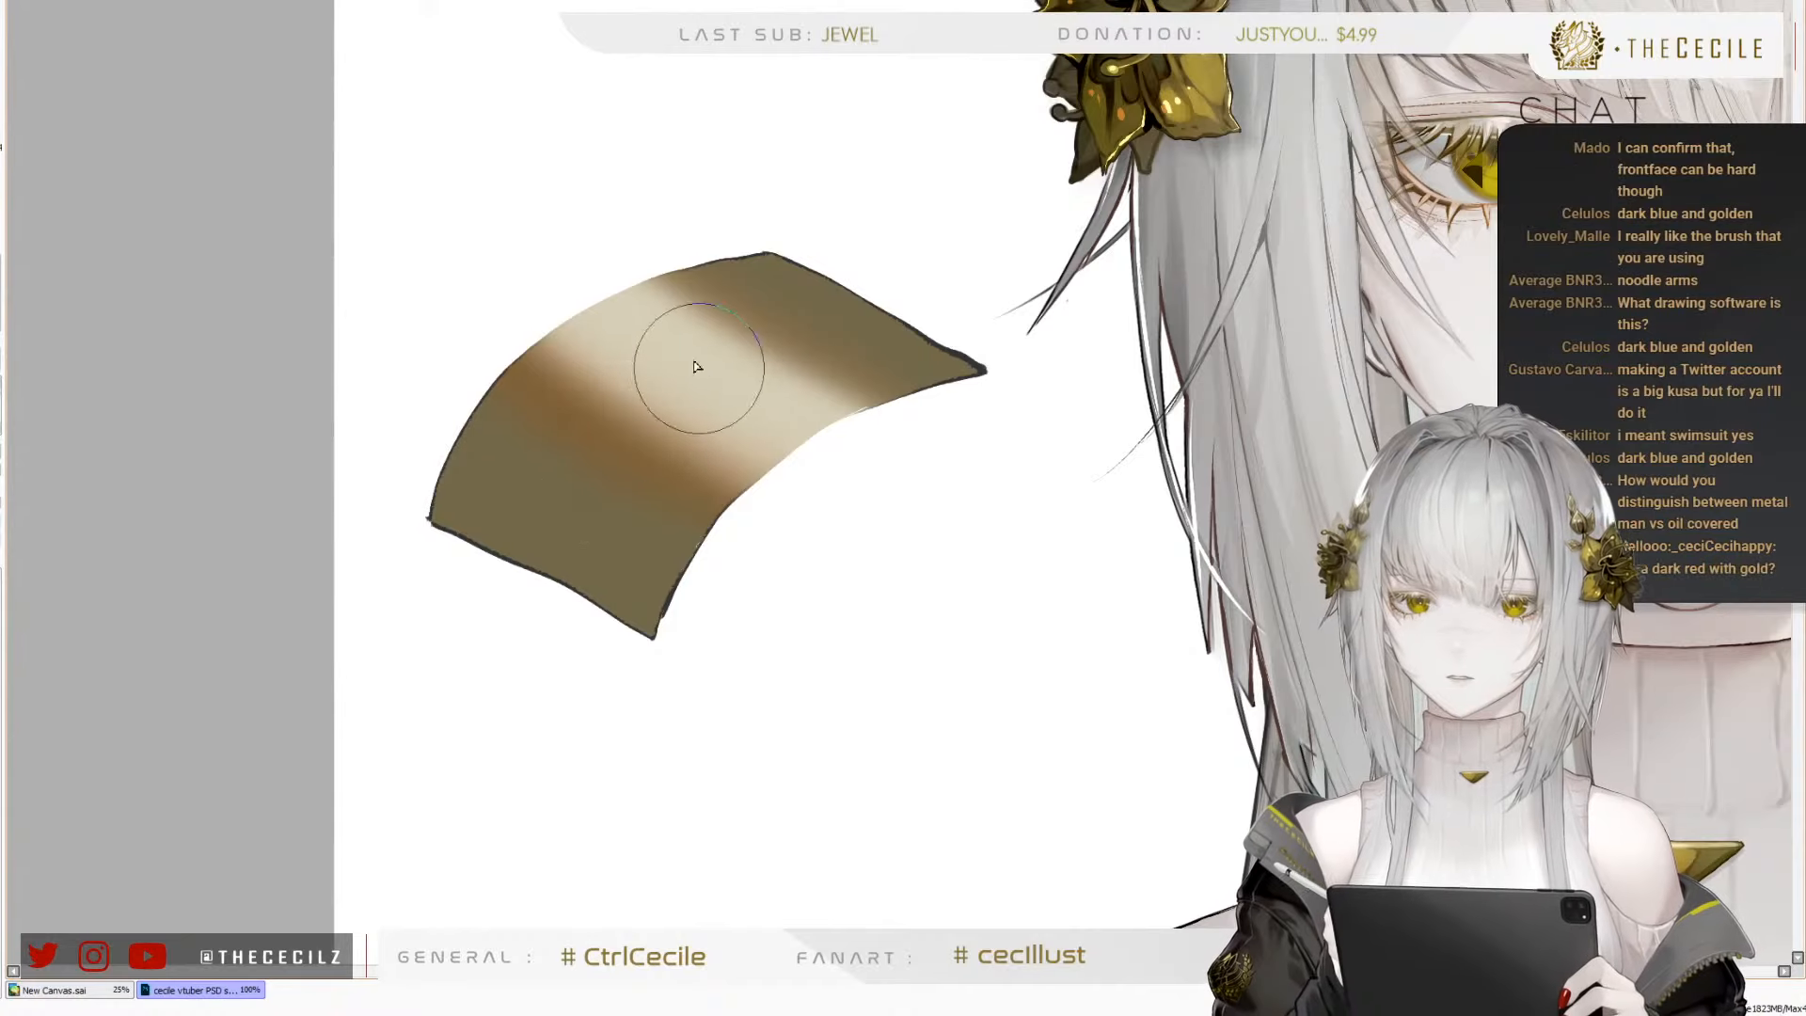
{"action": "key", "text": "bracketright"}
{"action": "key", "text": "bracketleft"}
{"action": "mouse_move", "coordinate": [431, 410]}
{"action": "left_mouse_down"}
{"action": "mouse_move", "coordinate": [594, 538]}
{"action": "mouse_move", "coordinate": [754, 585]}
{"action": "left_mouse_up"}
{"action": "key", "text": "bracketleft"}
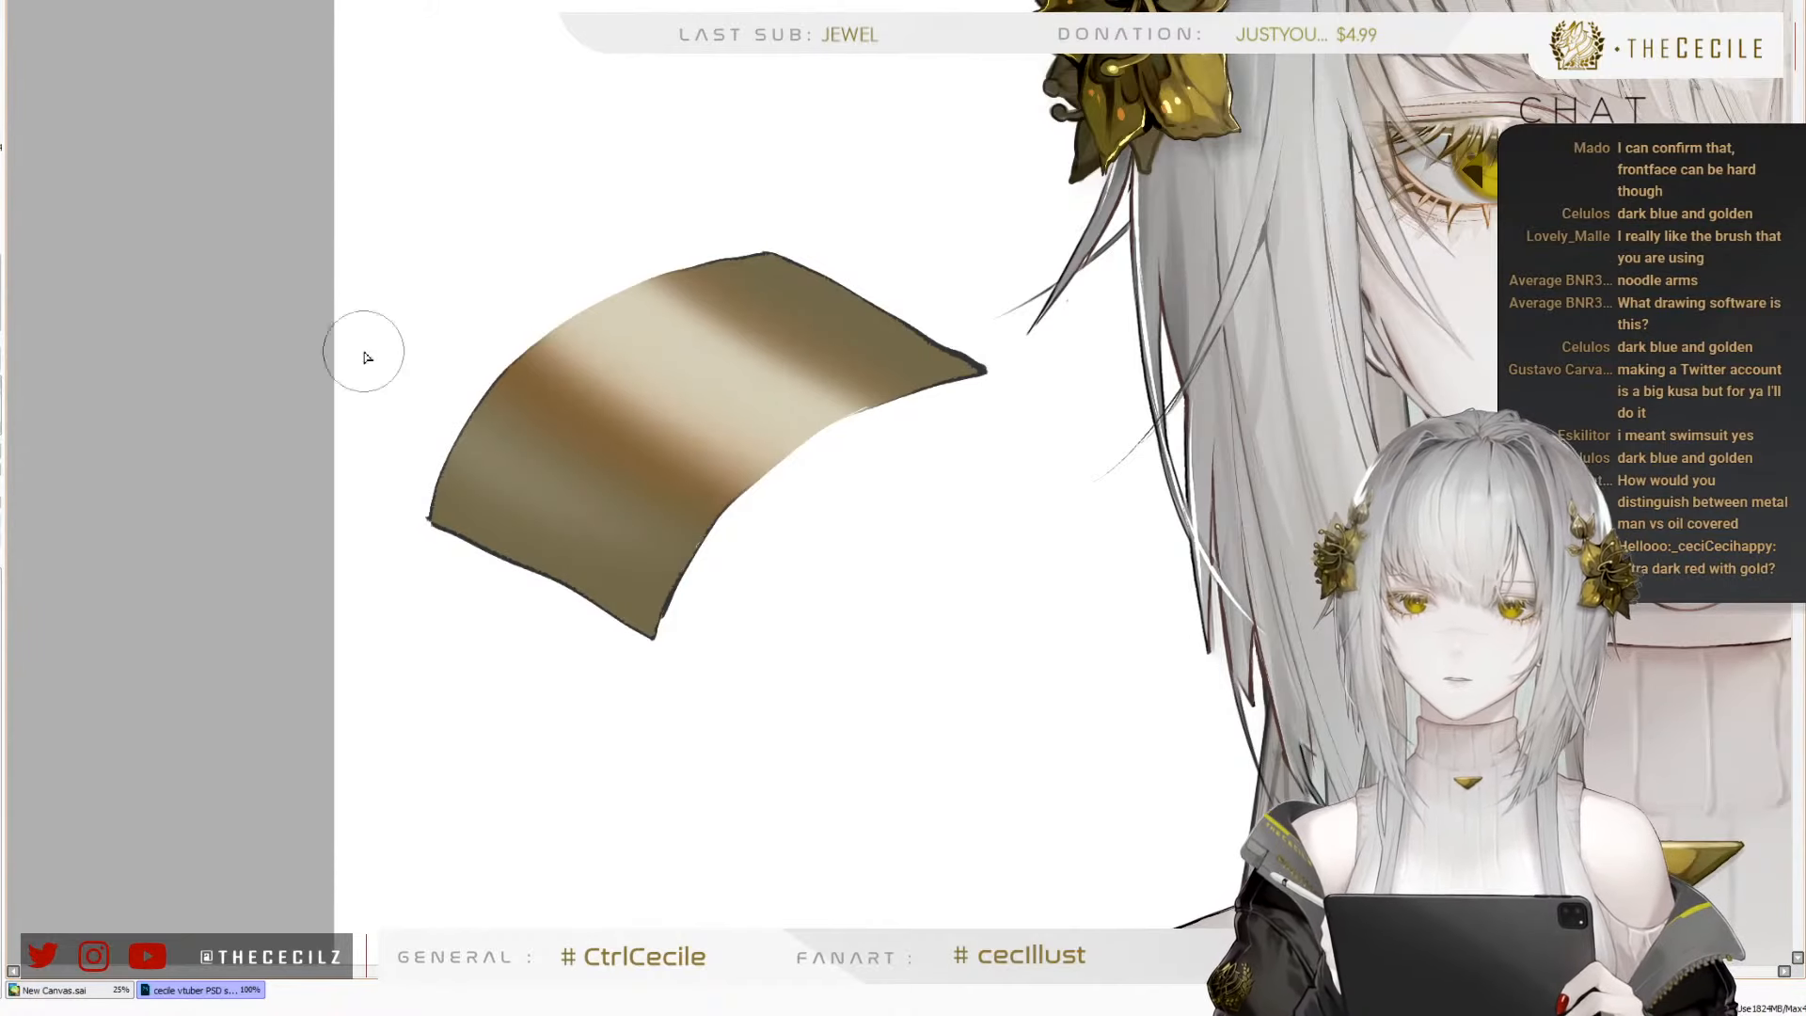
{"action": "key", "text": "bracketleft"}
{"action": "left_click_drag", "start_coordinate": [702, 248], "coordinate": [858, 337]}
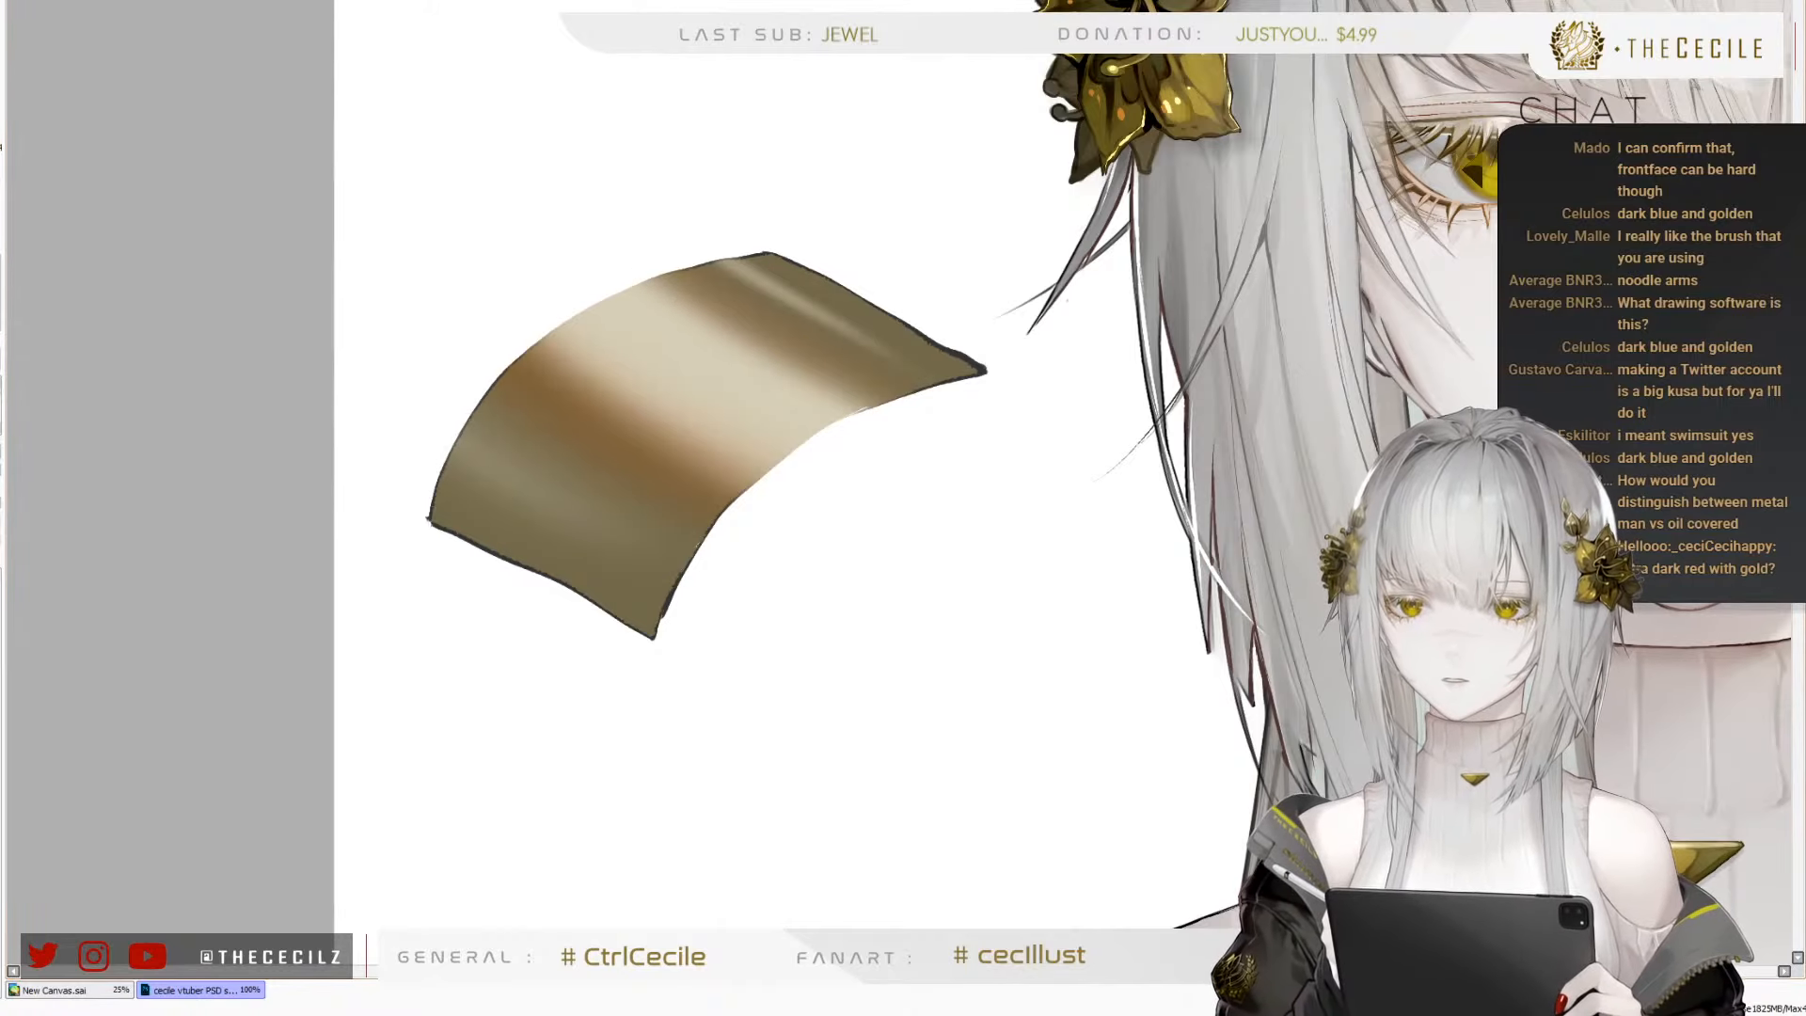
Soften the metal shape's dark outline and shade its lower part in cooler grey-brown tones with varied brush sizes
{"action": "key", "text": "bracketright"}
{"action": "key", "text": "bracketright"}
{"action": "key", "text": "bracketright"}
{"action": "key", "text": "bracketright"}
{"action": "key", "text": "bracketright"}
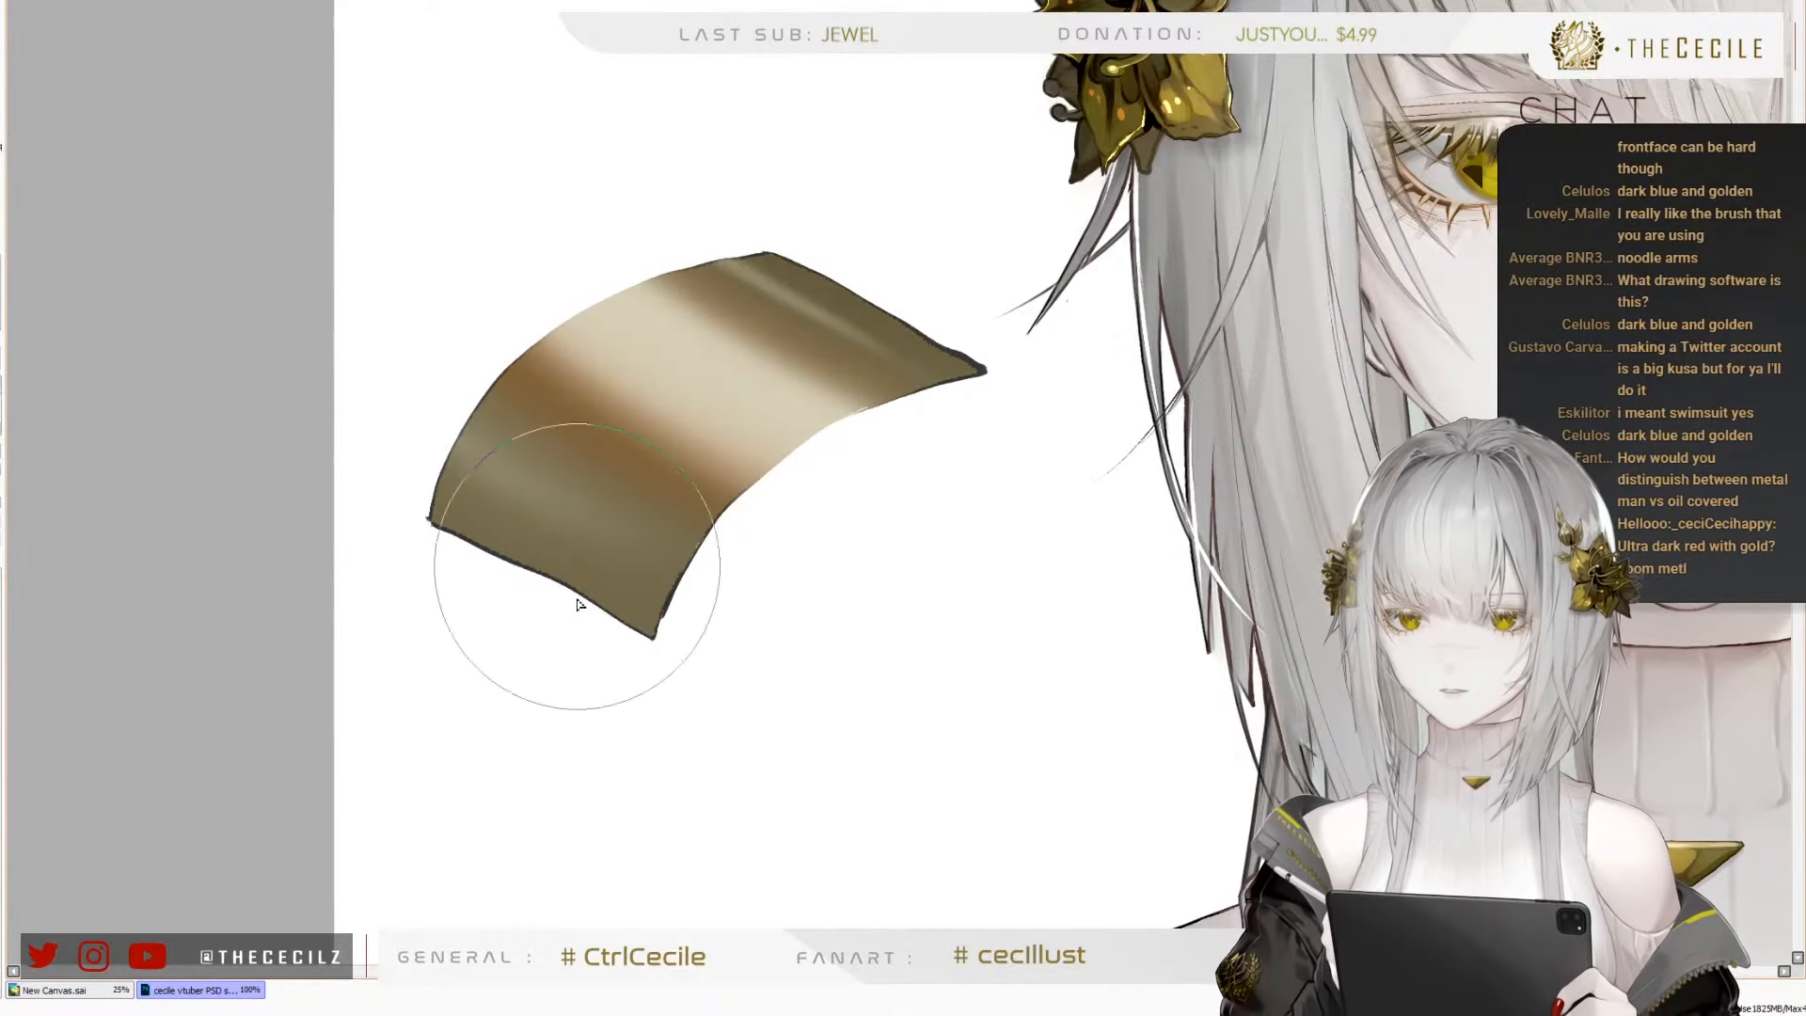
{"action": "key", "text": "bracketleft"}
{"action": "key", "text": "bracketleft"}
{"action": "key", "text": "bracketleft"}
{"action": "key", "text": "bracketleft"}
{"action": "key", "text": "bracketleft"}
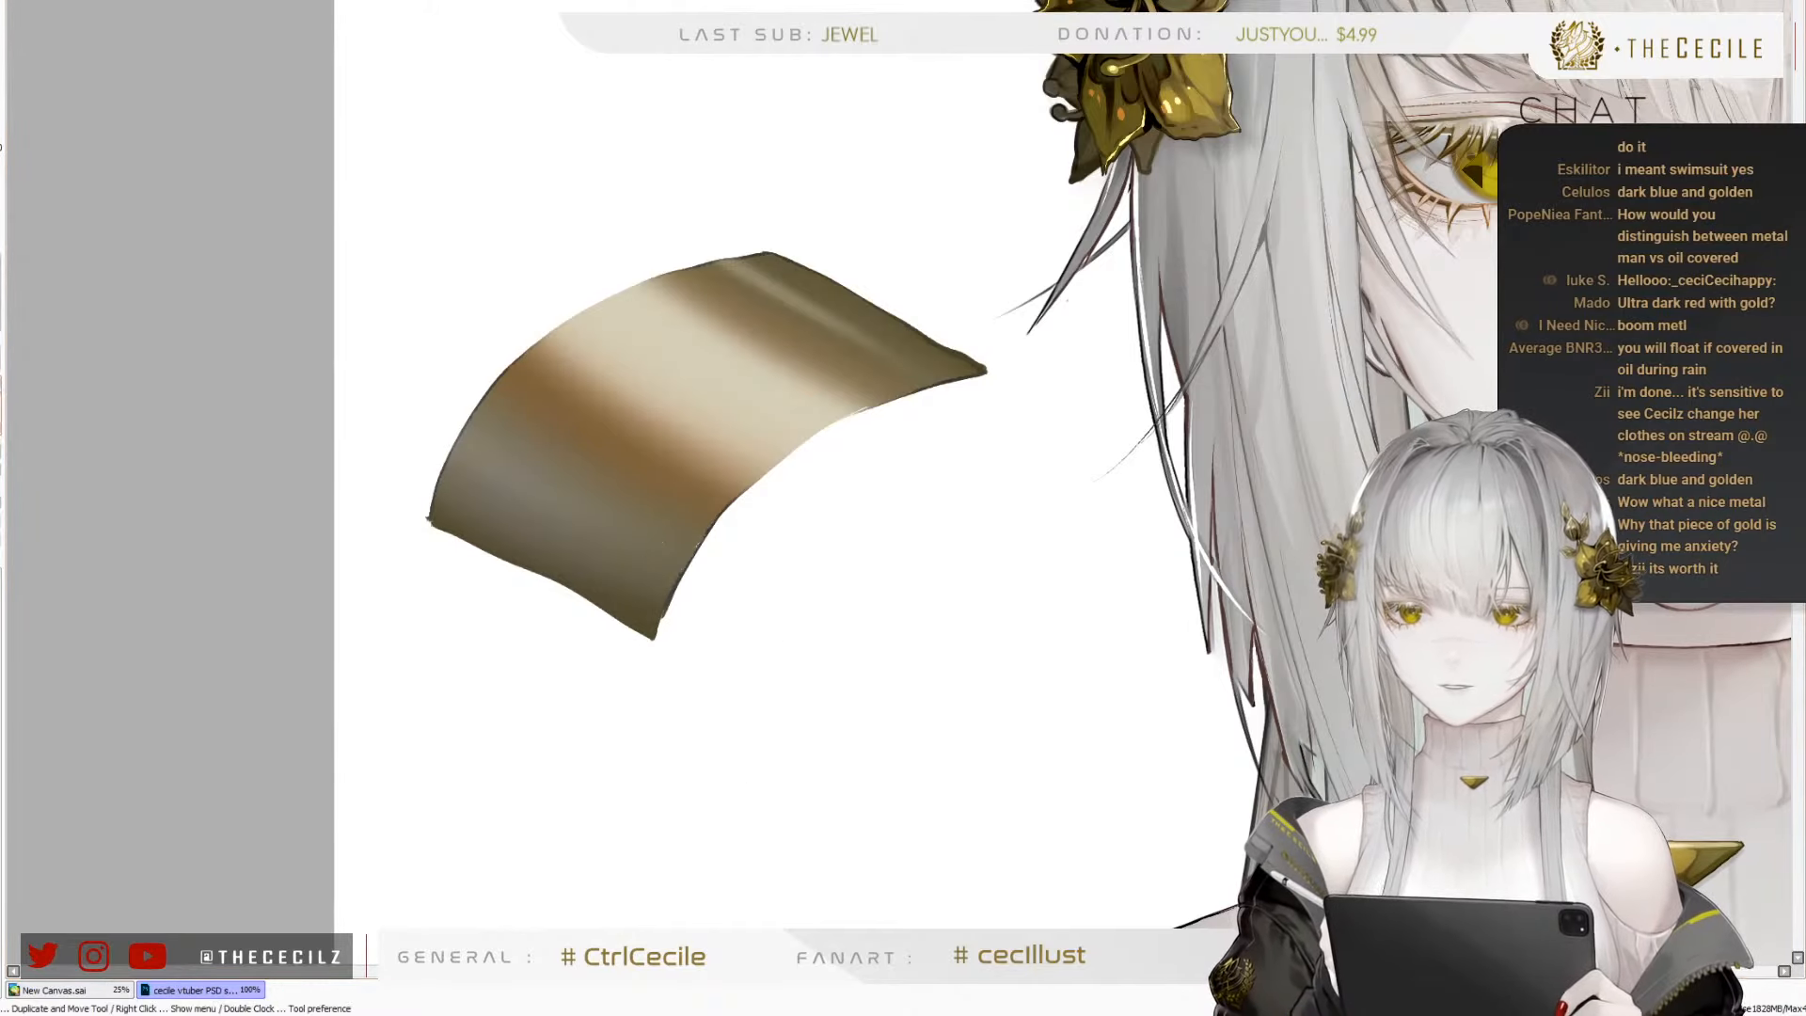
Paint a solid orange-red circle on the blank canvas below the metal shape
{"action": "left_click_drag", "start_coordinate": [717, 712], "coordinate": [687, 571]}
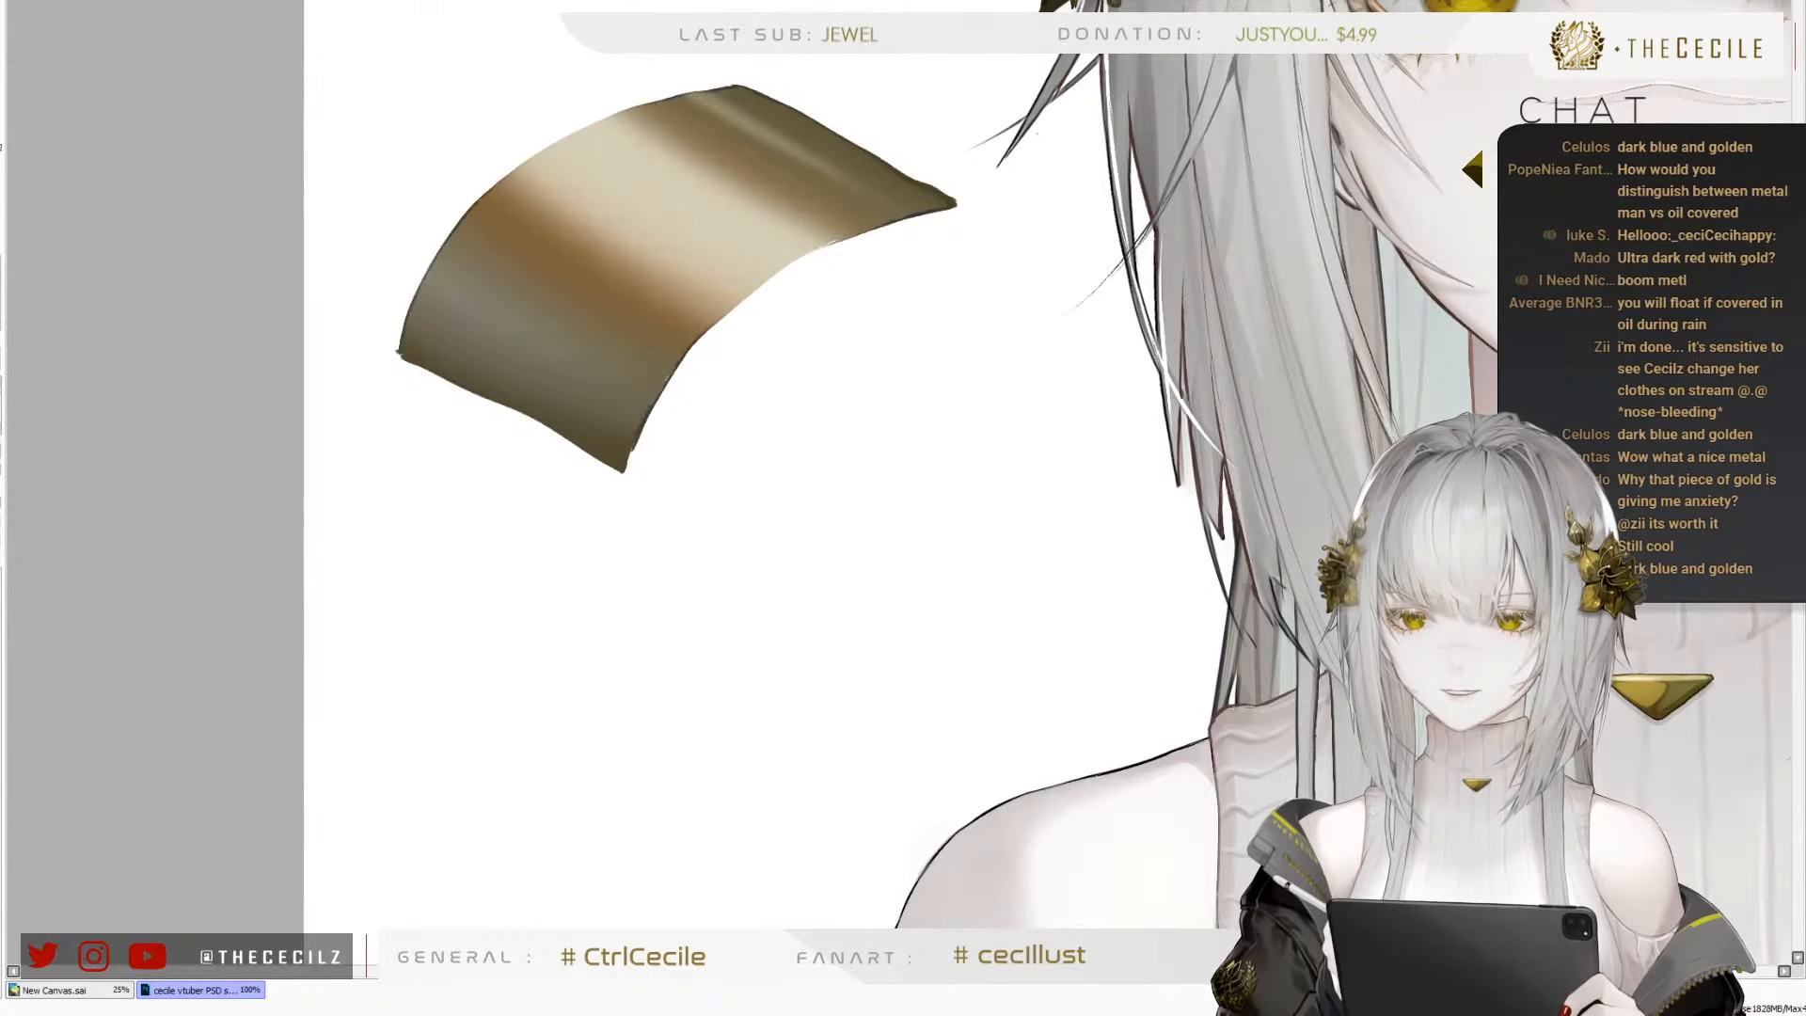
{"action": "key", "text": "bracketright"}
{"action": "key", "text": "bracketright"}
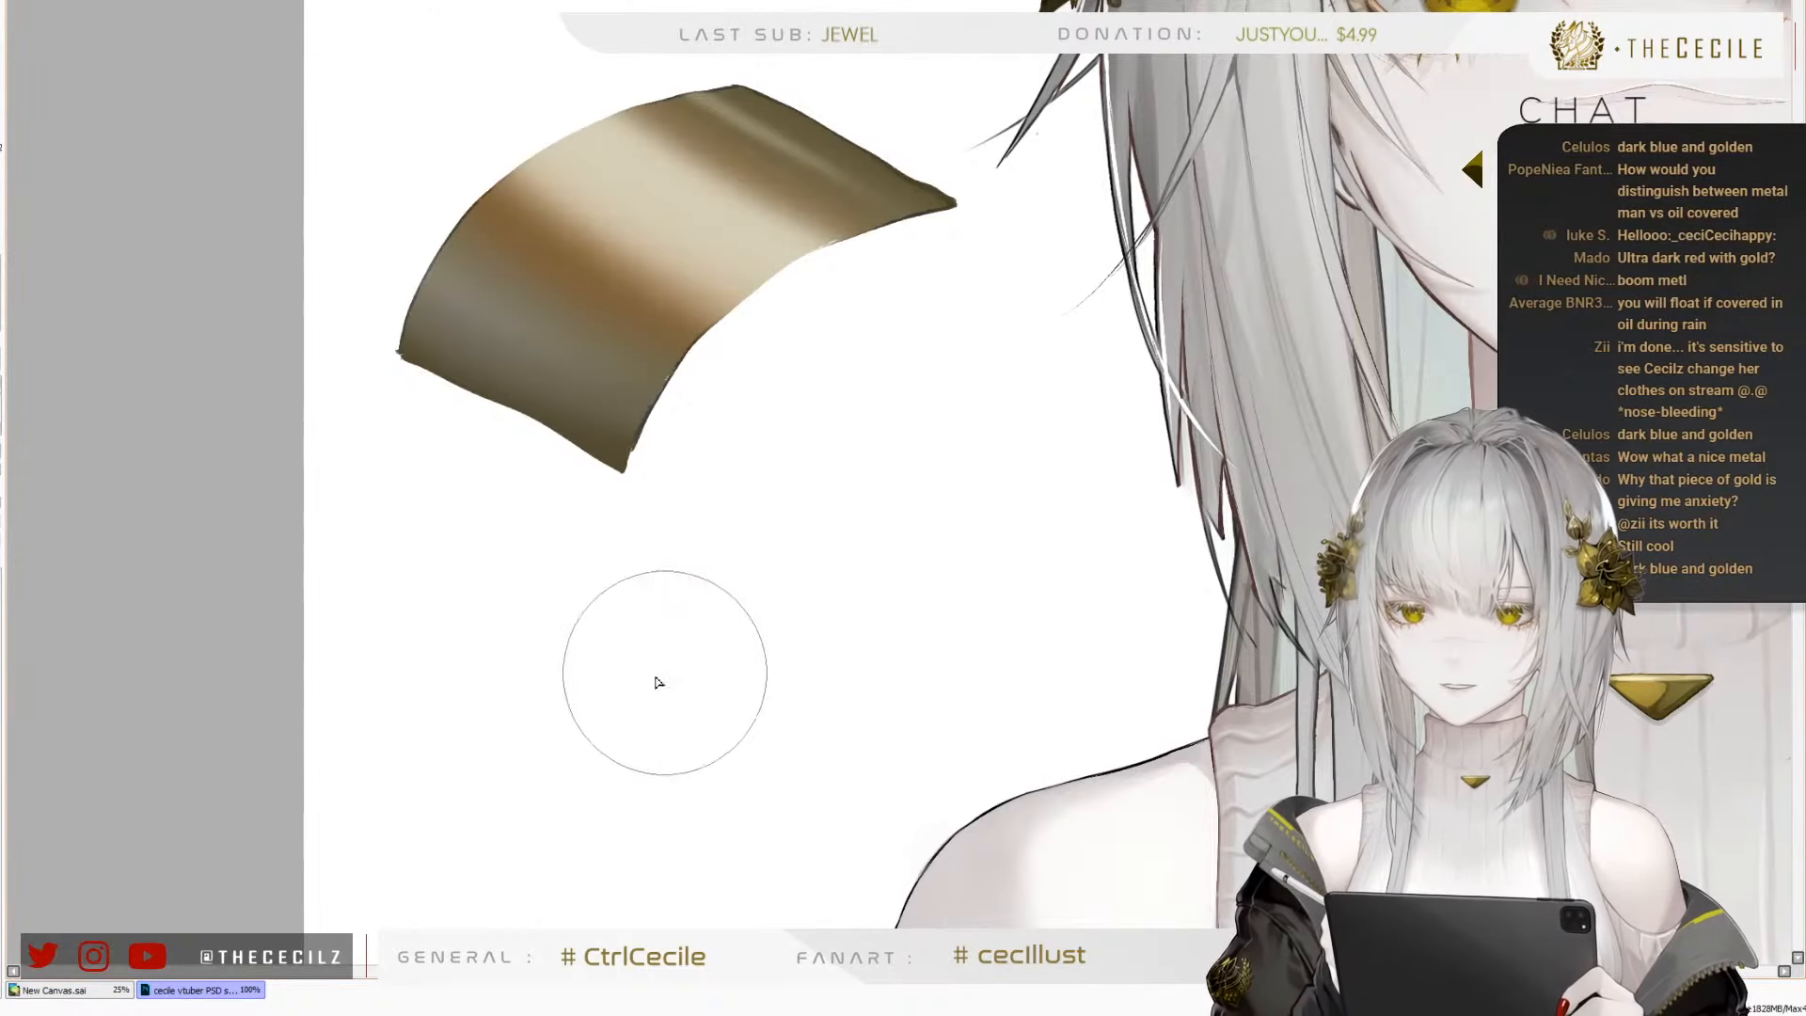
{"action": "key", "text": "bracketleft"}
{"action": "key", "text": "bracketleft"}
{"action": "key", "text": "bracketleft"}
{"action": "key", "text": "bracketright"}
{"action": "key", "text": "bracketright"}
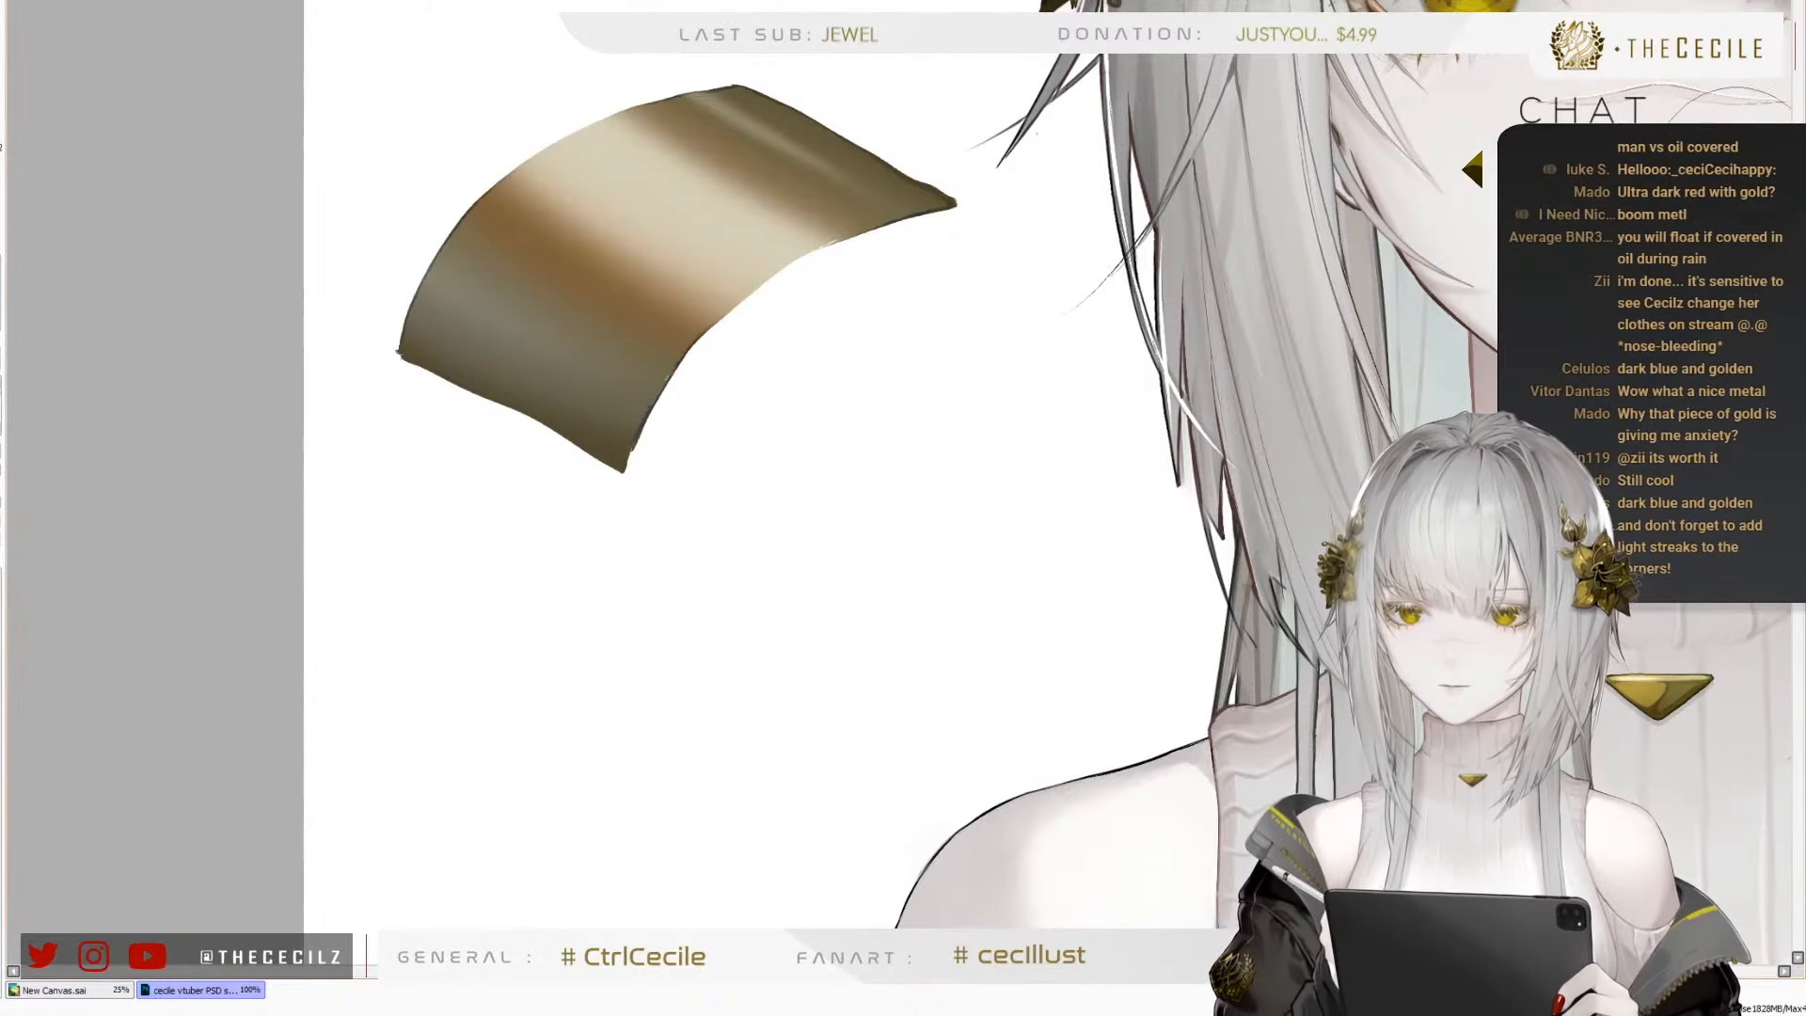
{"action": "mouse_move", "coordinate": [585, 705]}
{"action": "left_mouse_down"}
{"action": "mouse_move", "coordinate": [579, 650]}
{"action": "mouse_move", "coordinate": [563, 660]}
{"action": "mouse_move", "coordinate": [574, 713]}
{"action": "mouse_move", "coordinate": [647, 718]}
{"action": "mouse_move", "coordinate": [621, 644]}
{"action": "mouse_move", "coordinate": [573, 656]}
{"action": "mouse_move", "coordinate": [606, 732]}
{"action": "mouse_move", "coordinate": [661, 689]}
{"action": "left_mouse_up"}
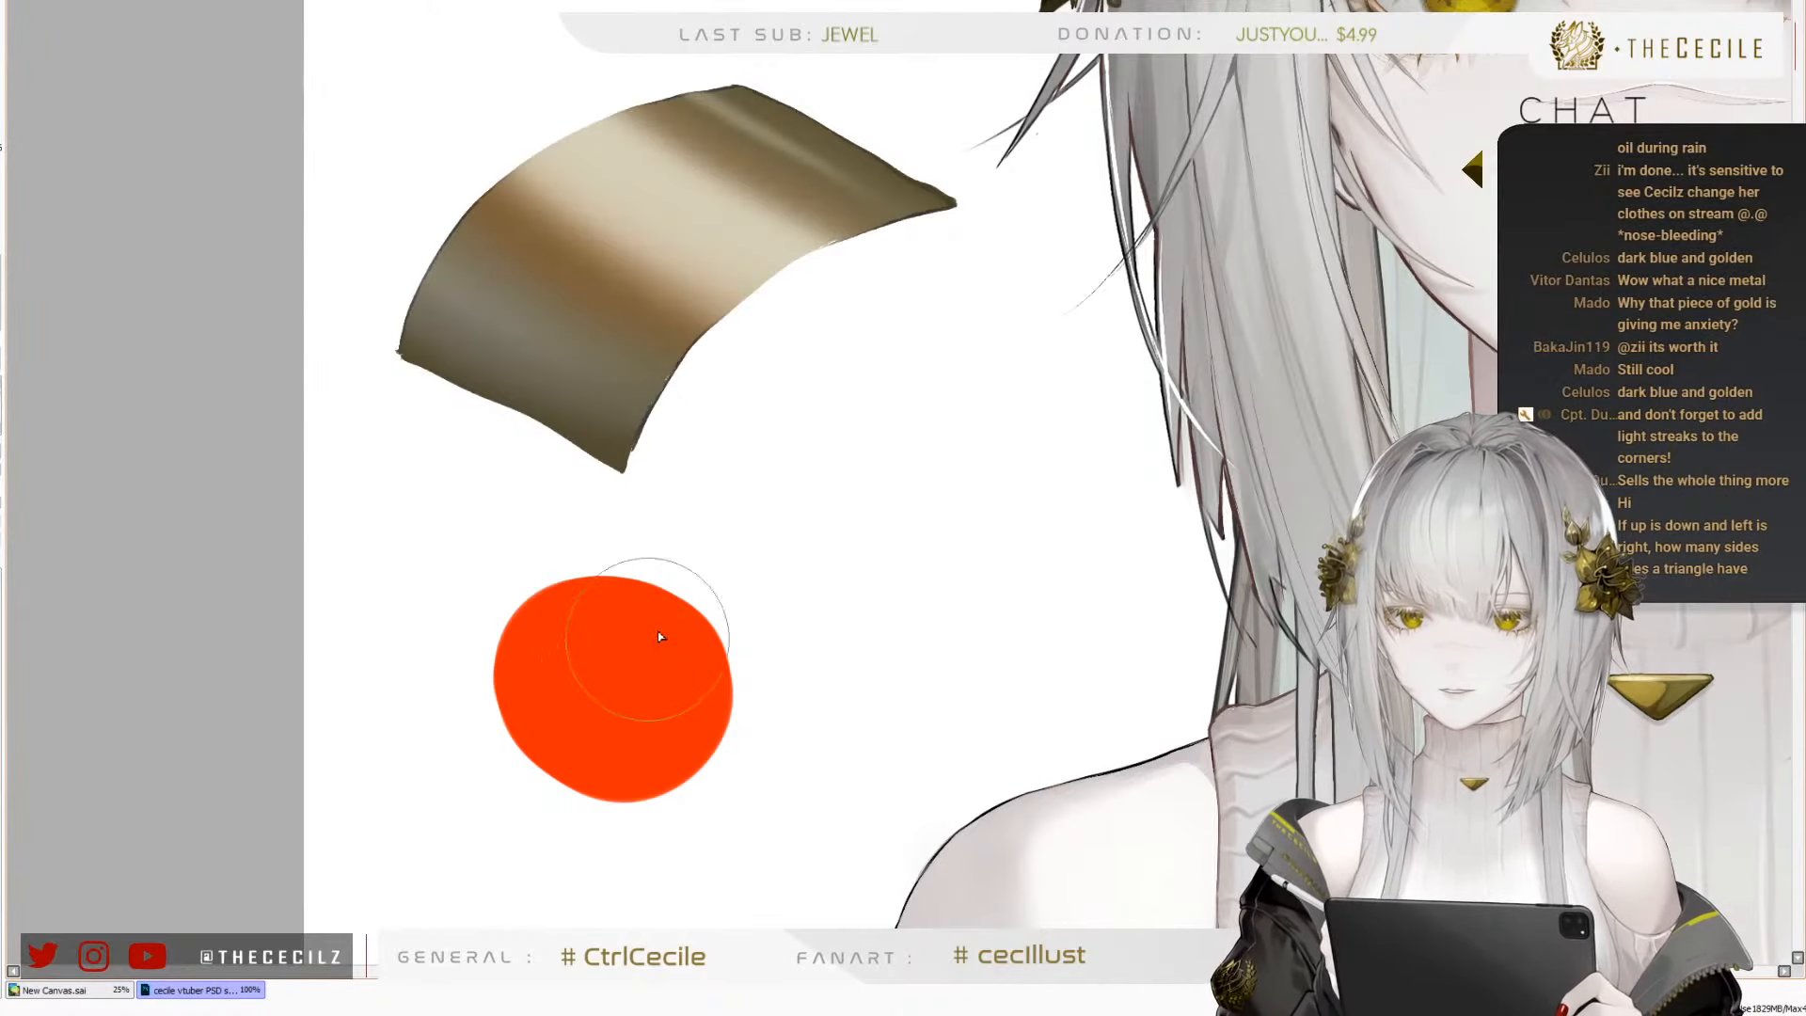
Paint a soft green spot beside the orange-red circle and blend translucent green over the circle's centre
{"action": "mouse_move", "coordinate": [806, 617]}
{"action": "left_mouse_down"}
{"action": "mouse_move", "coordinate": [871, 600]}
{"action": "mouse_move", "coordinate": [805, 571]}
{"action": "mouse_move", "coordinate": [842, 579]}
{"action": "left_mouse_up"}
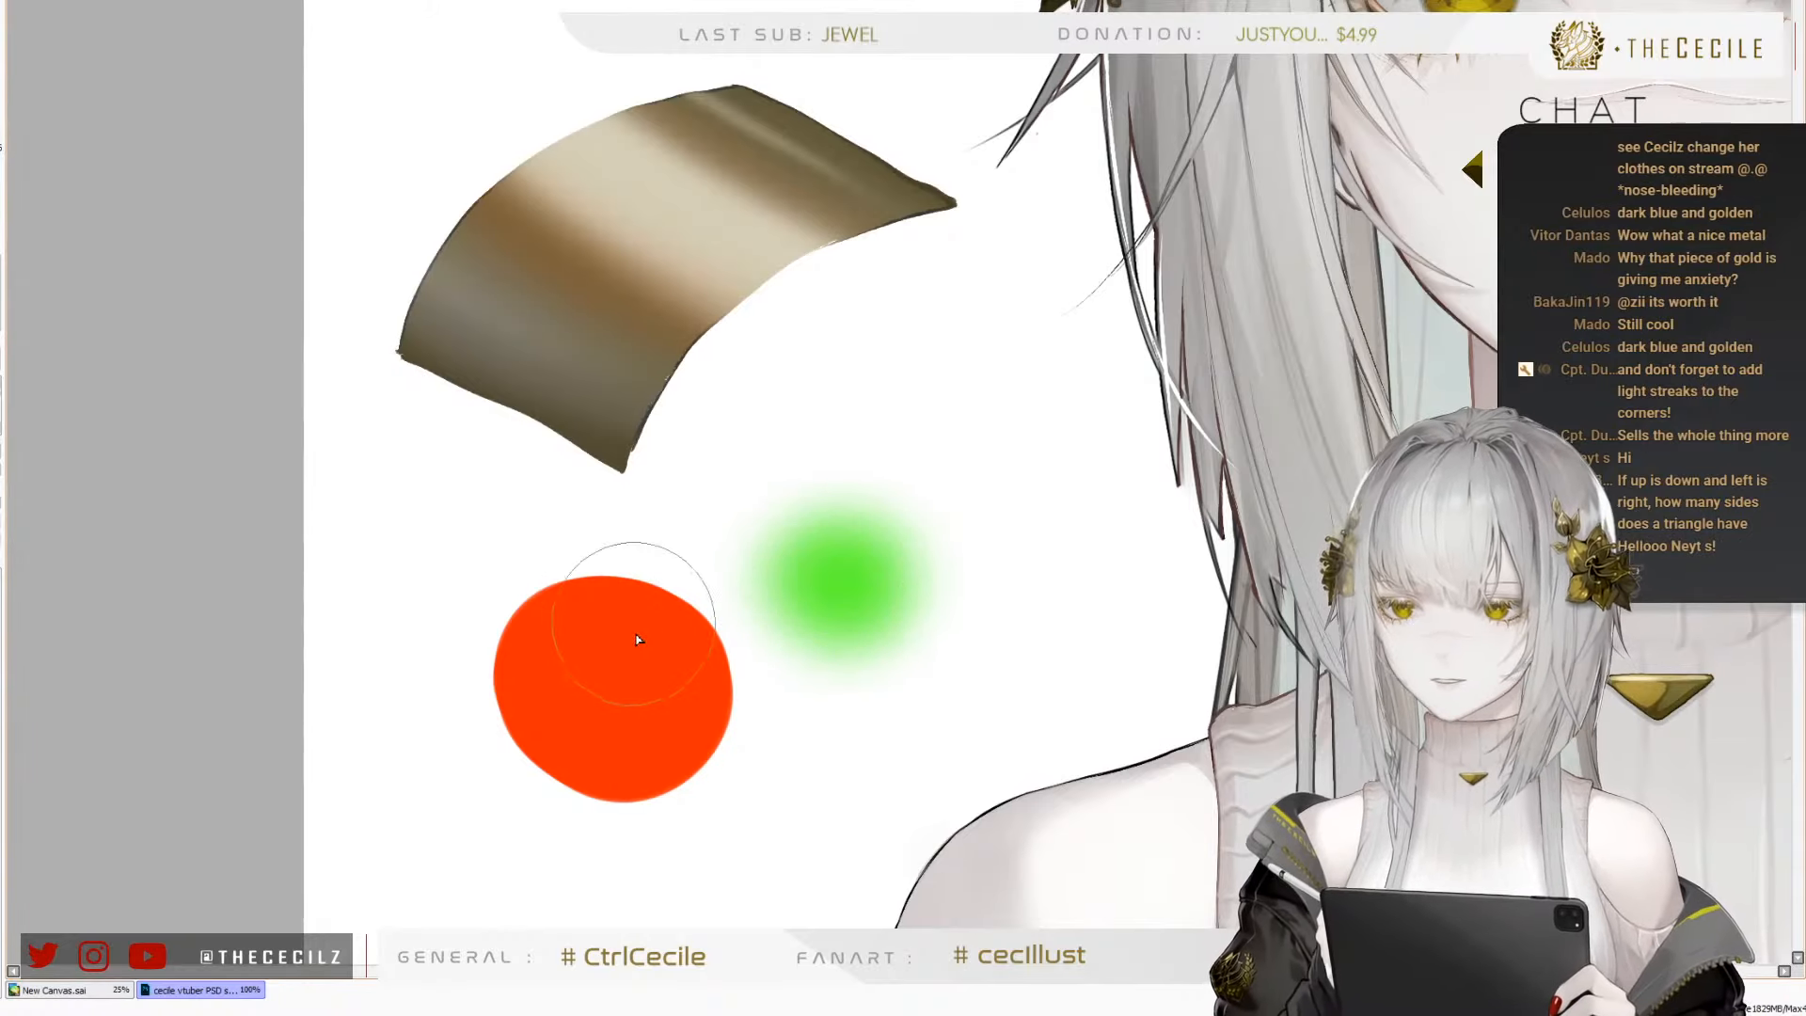
{"action": "mouse_move", "coordinate": [618, 681]}
{"action": "left_mouse_down"}
{"action": "mouse_move", "coordinate": [645, 677]}
{"action": "mouse_move", "coordinate": [603, 649]}
{"action": "mouse_move", "coordinate": [609, 718]}
{"action": "mouse_move", "coordinate": [602, 682]}
{"action": "left_mouse_up"}
{"action": "key", "text": "ctrl+z"}
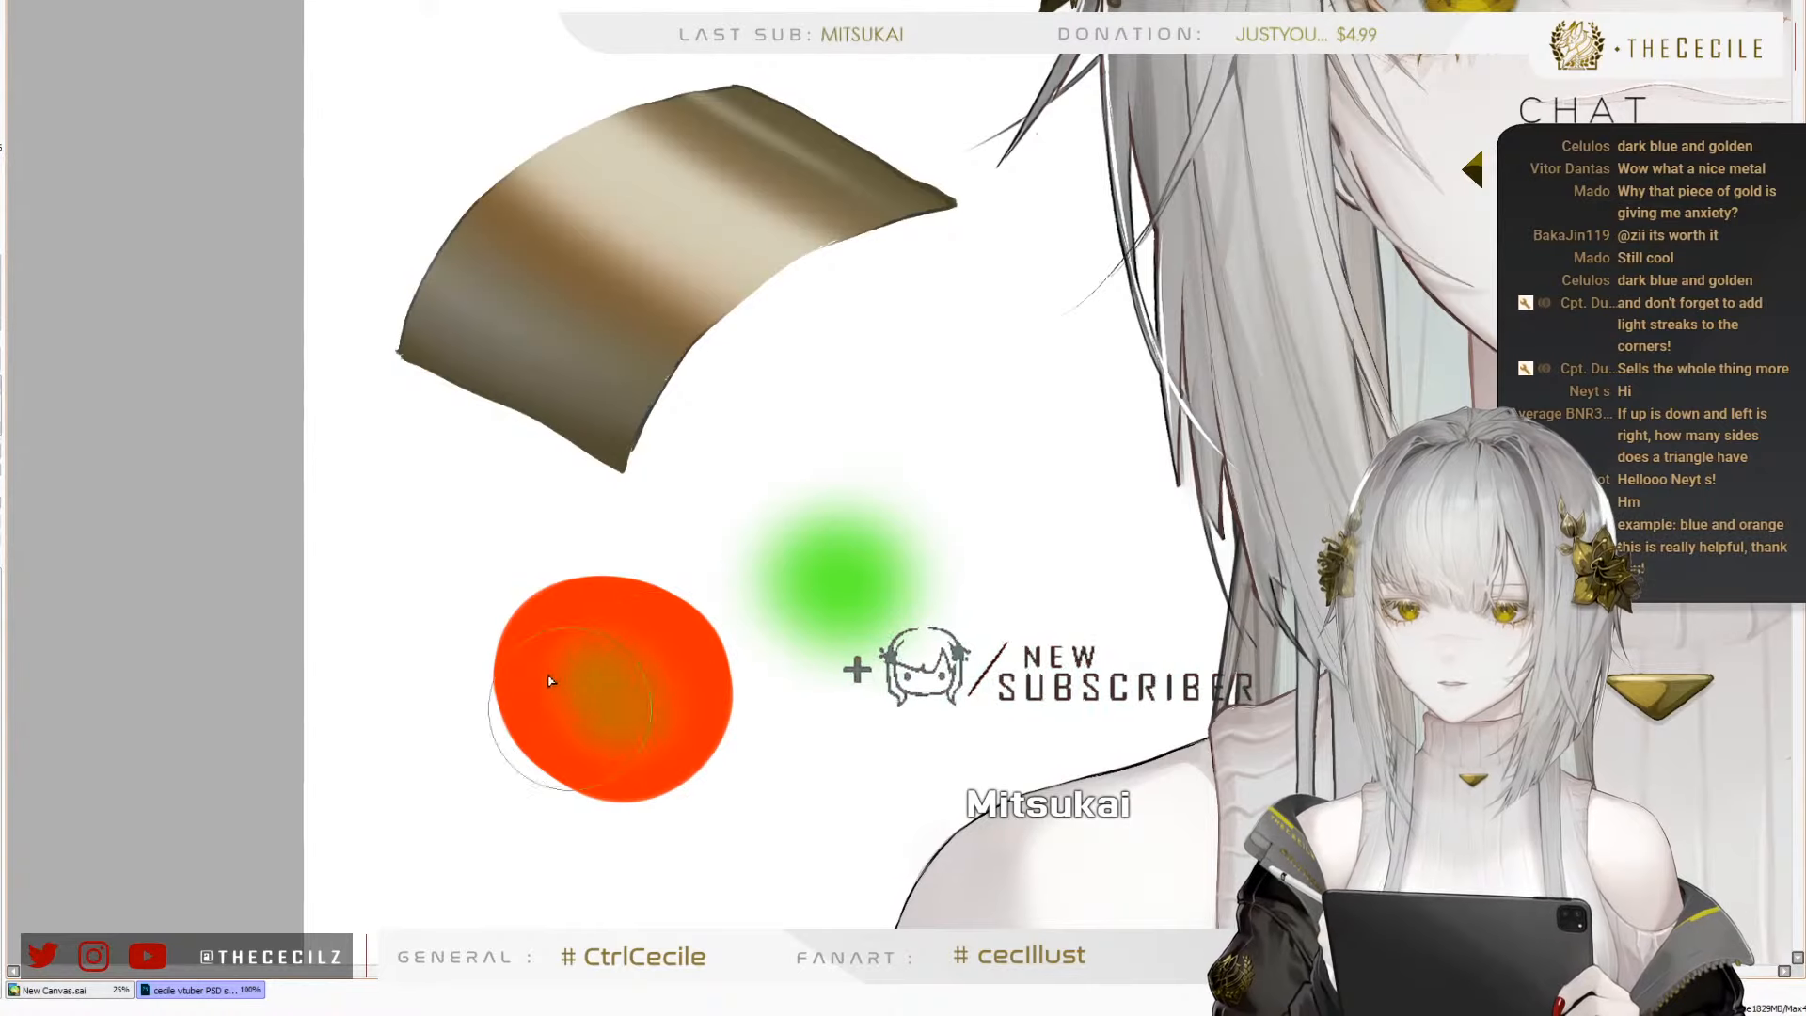
Examine the blended centre of the orange-red circle up close and from a distance
{"action": "scroll", "coordinate": [589, 622], "scroll_direction": "up", "scroll_amount": 5}
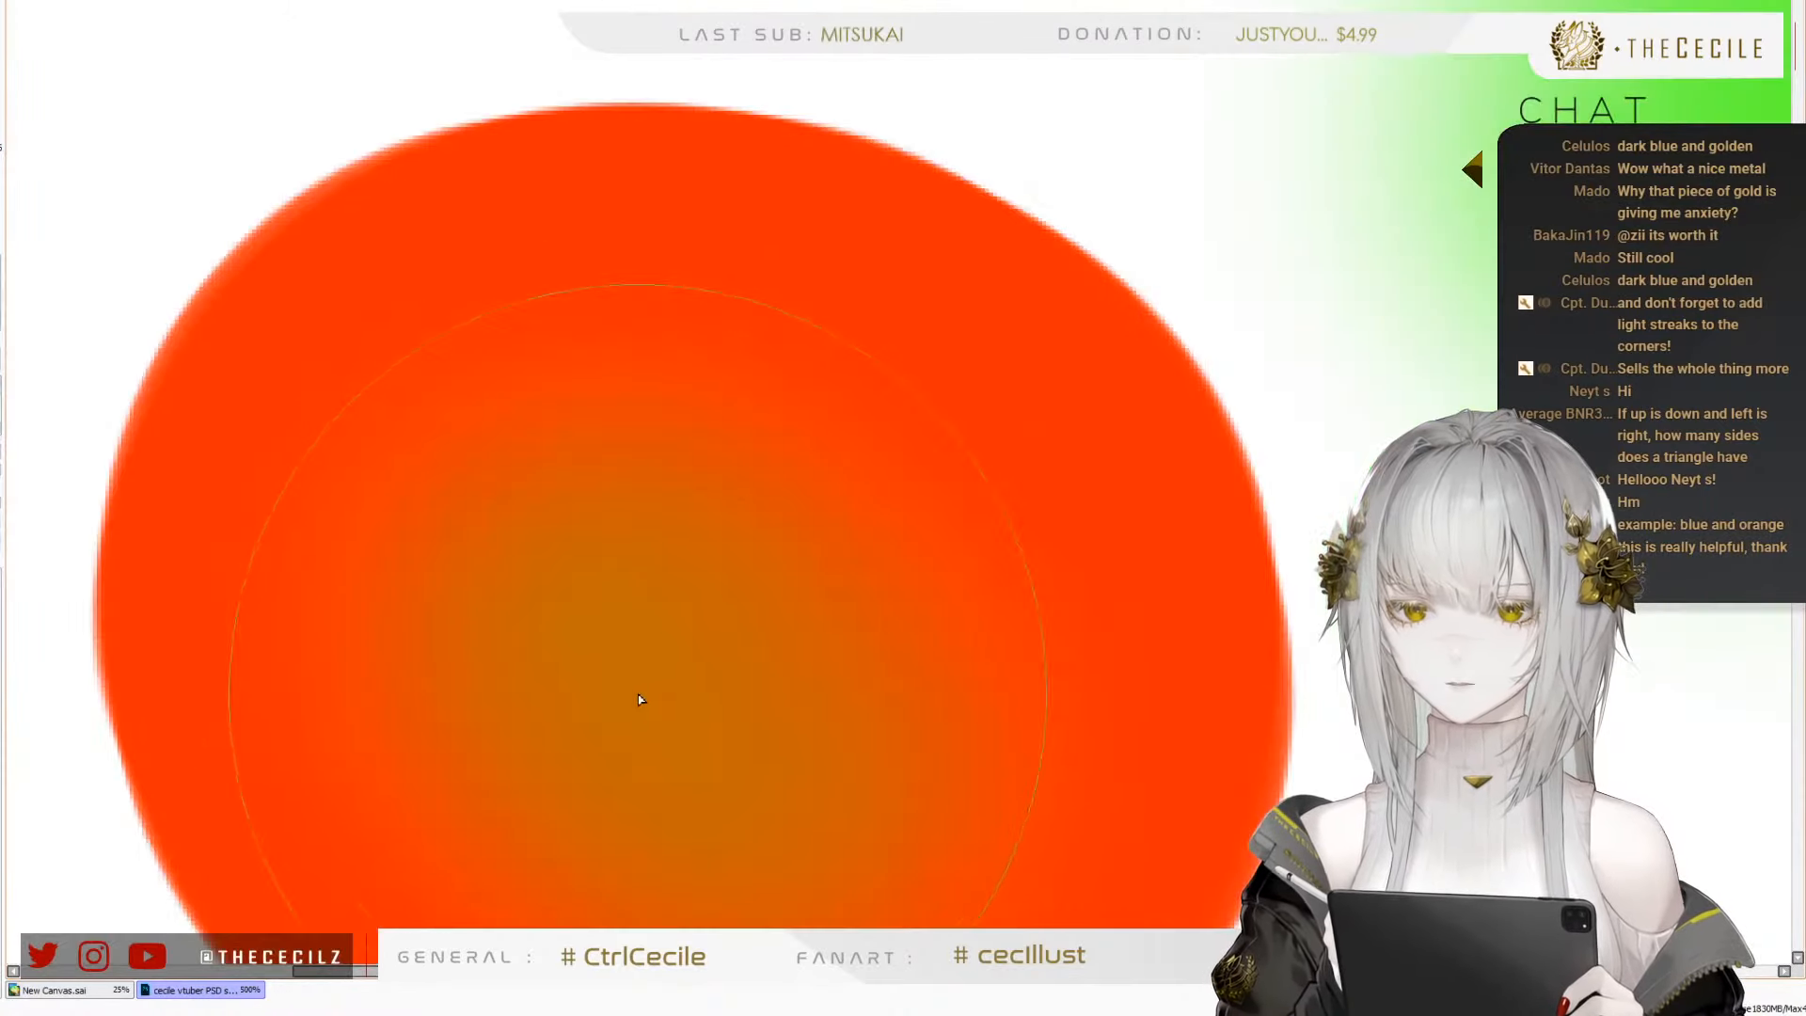
{"action": "scroll", "coordinate": [629, 710], "scroll_direction": "up", "scroll_amount": 4}
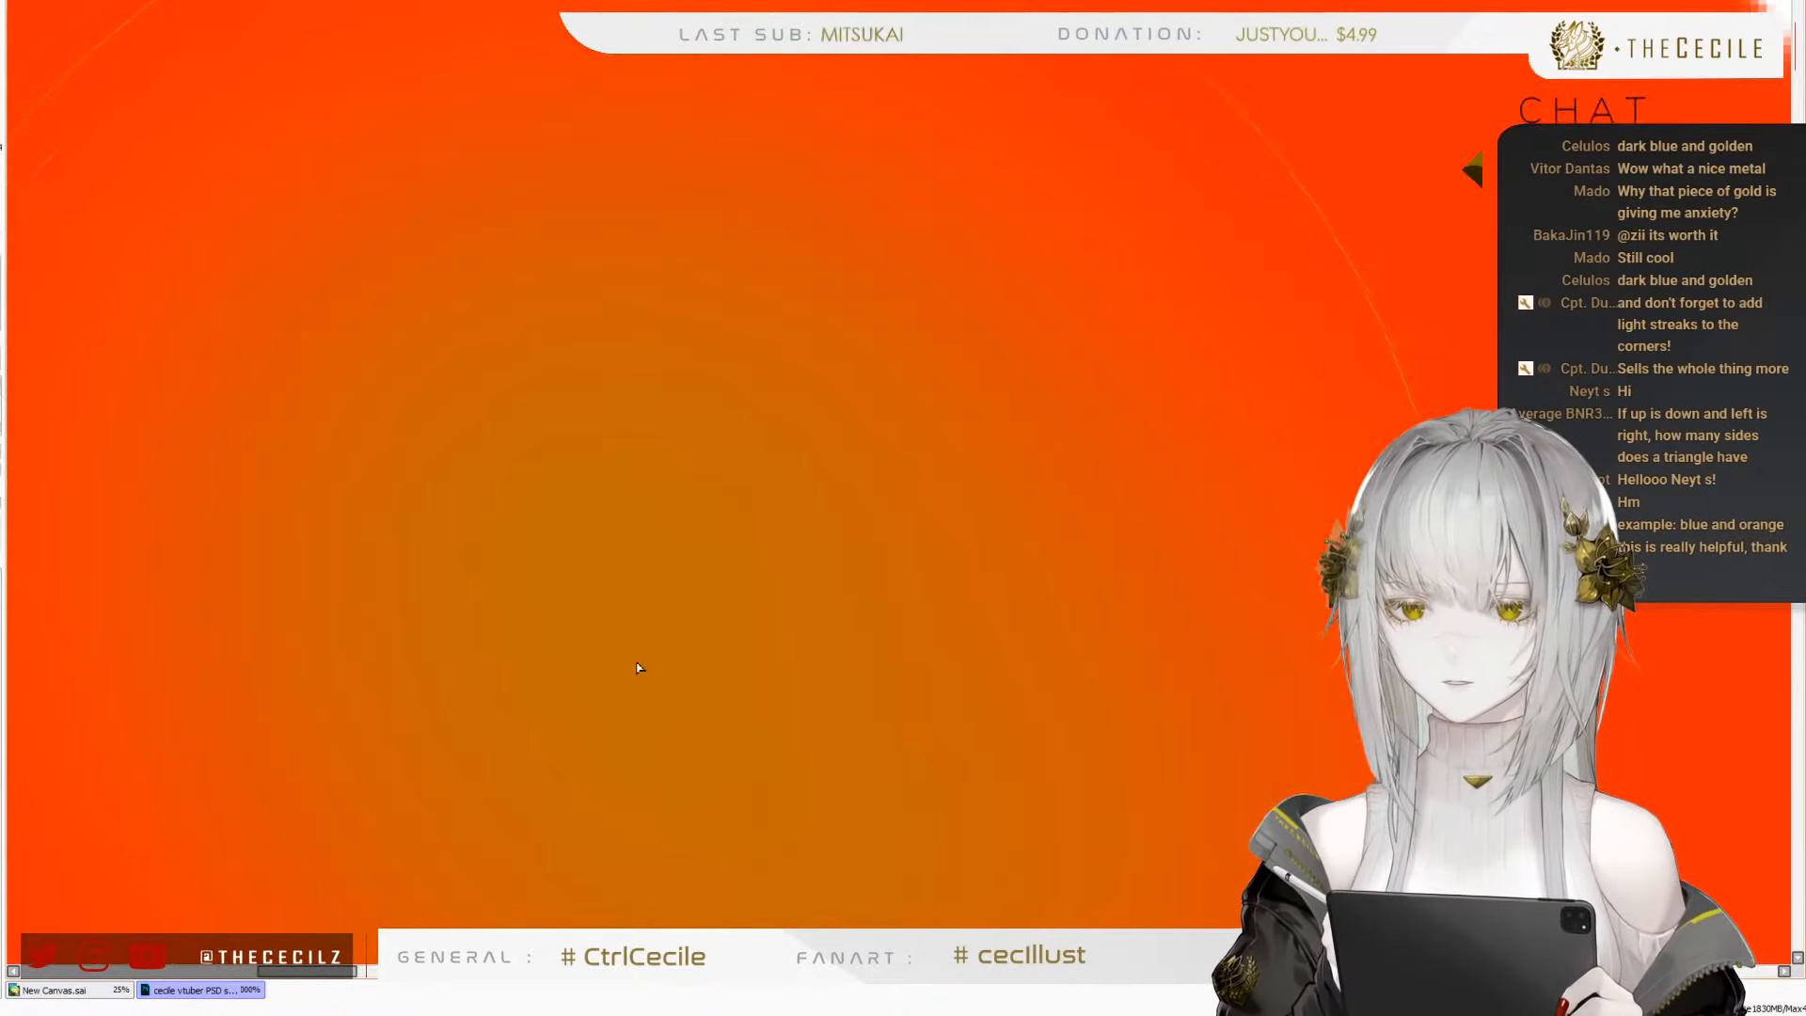
{"action": "scroll", "coordinate": [638, 649], "scroll_direction": "down", "scroll_amount": 4}
{"action": "scroll", "coordinate": [659, 621], "scroll_direction": "down", "scroll_amount": 3}
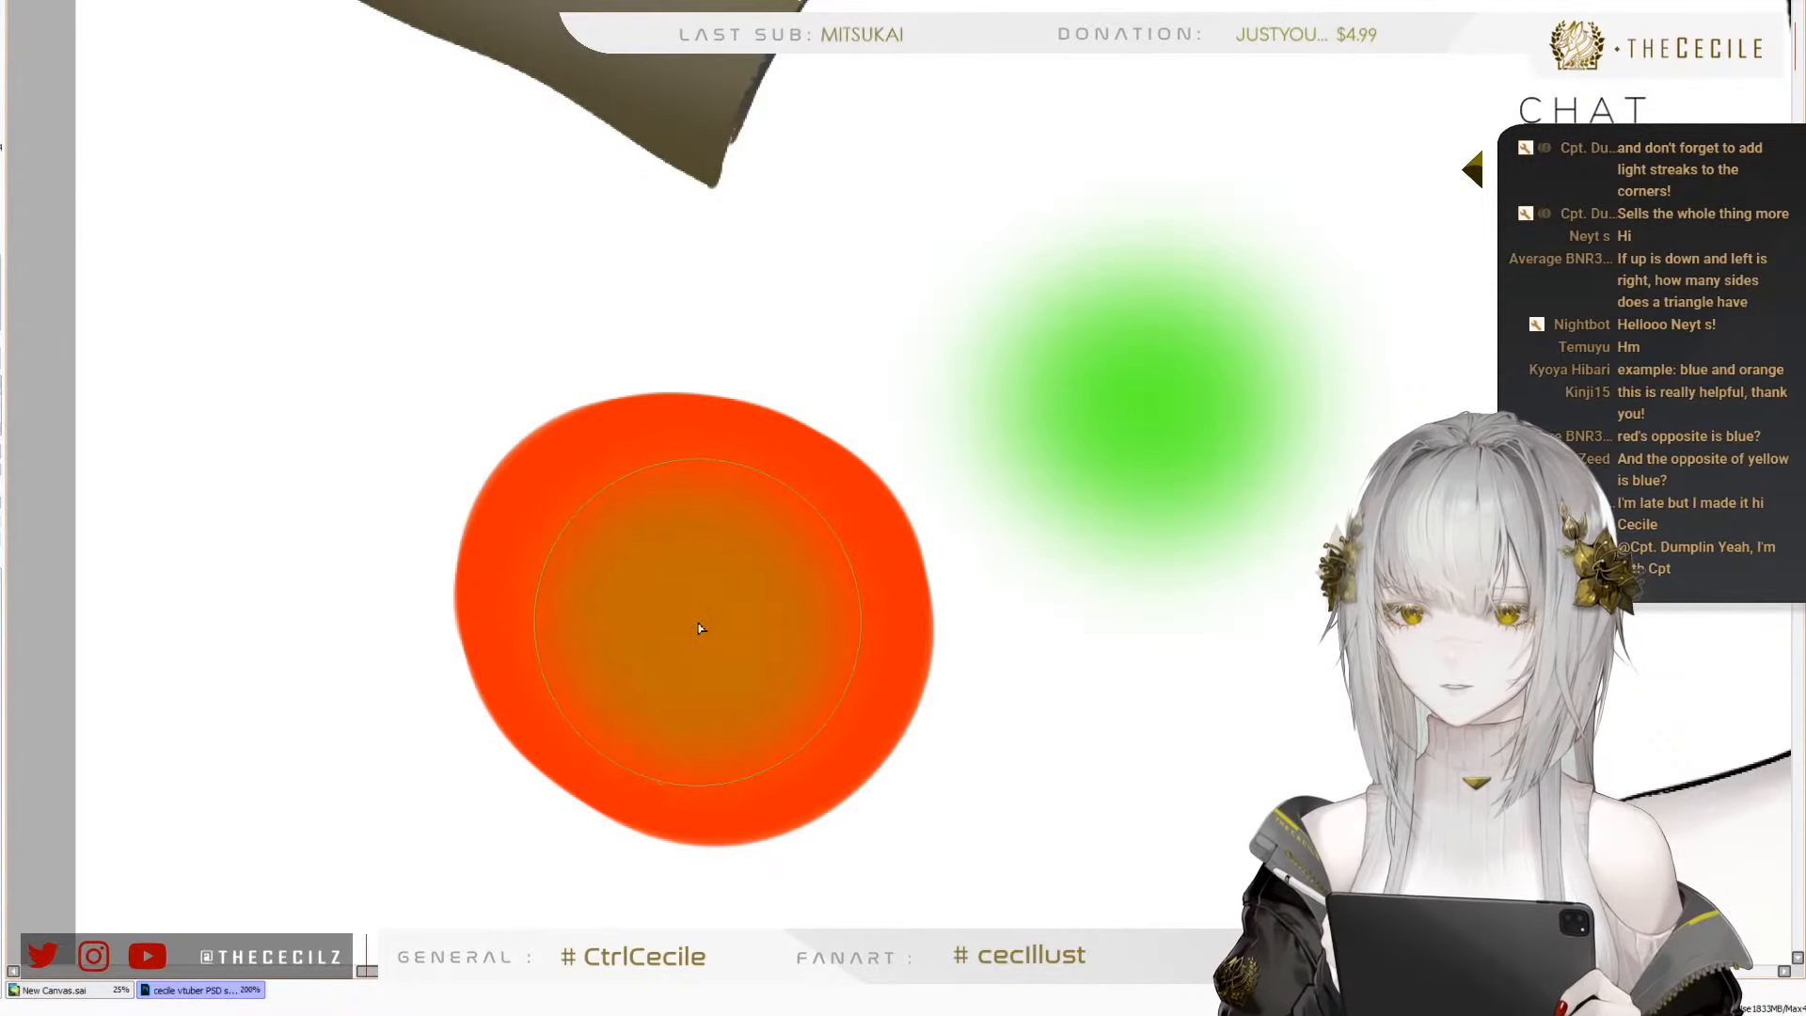
{"action": "scroll", "coordinate": [698, 628], "scroll_direction": "up", "scroll_amount": 1}
{"action": "scroll", "coordinate": [698, 628], "scroll_direction": "down", "scroll_amount": 4}
{"action": "scroll", "coordinate": [698, 627], "scroll_direction": "up", "scroll_amount": 4}
{"action": "scroll", "coordinate": [698, 628], "scroll_direction": "down", "scroll_amount": 5}
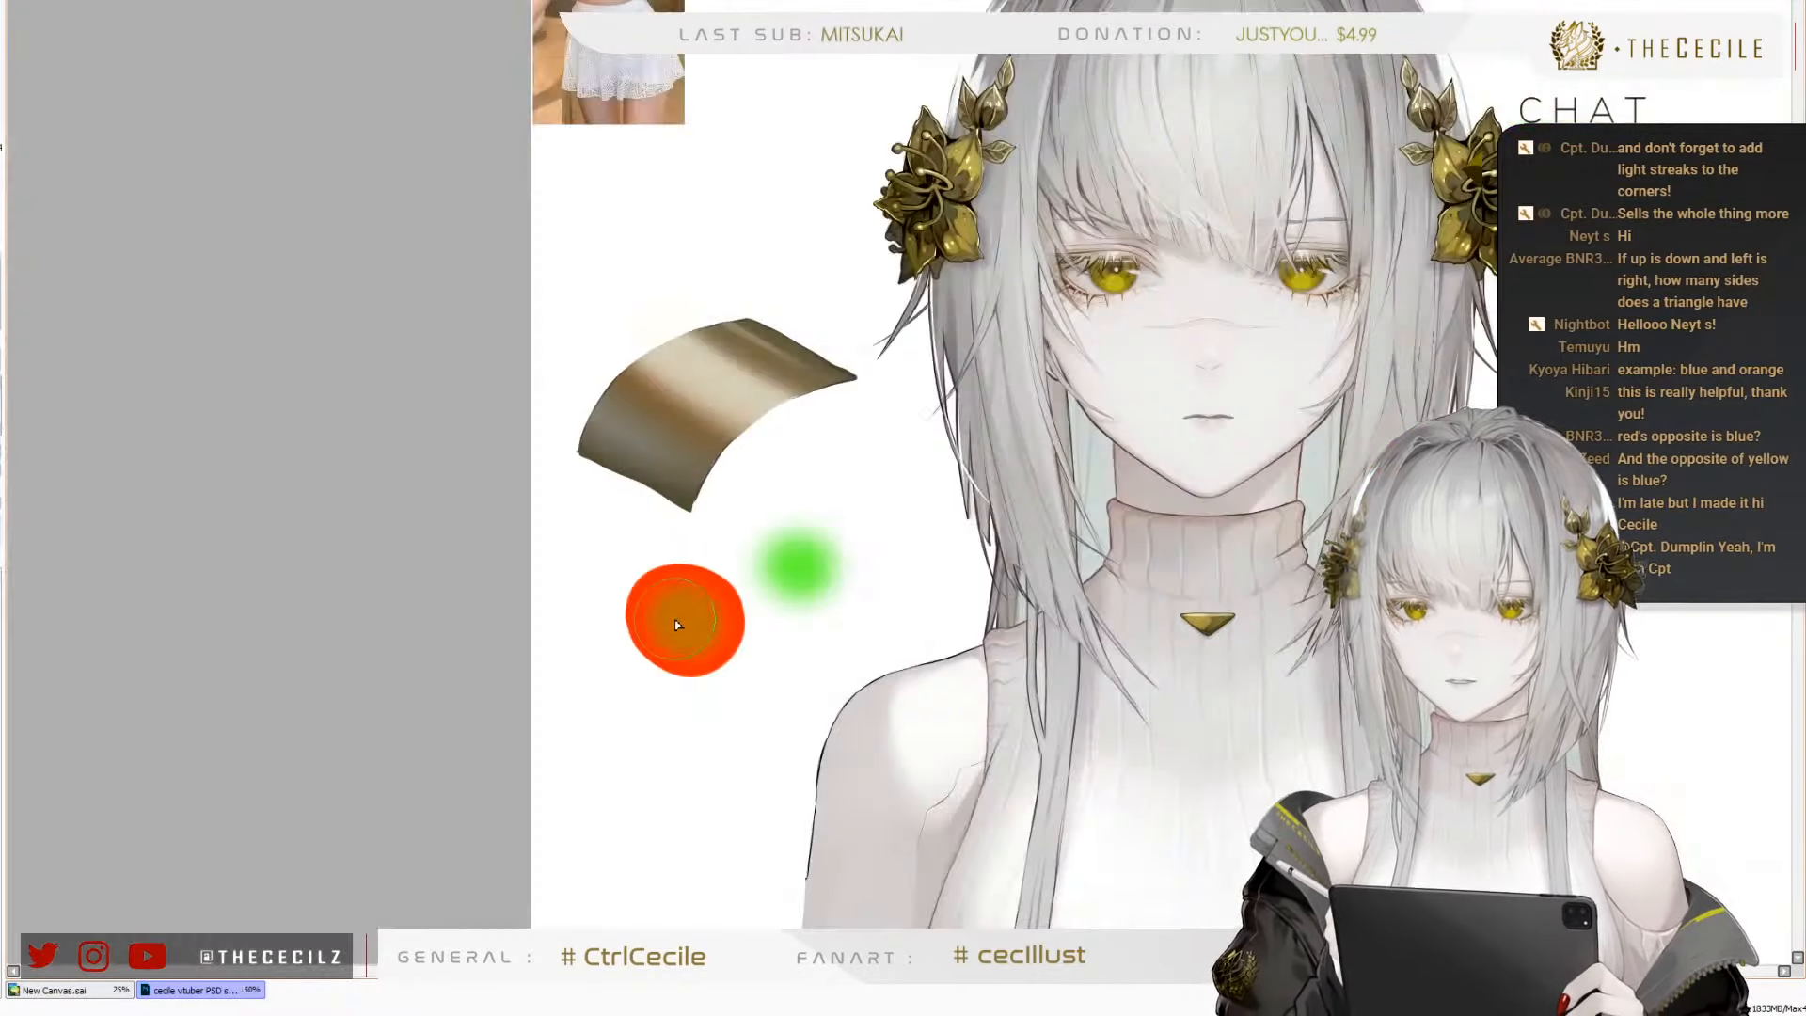
{"action": "scroll", "coordinate": [688, 563], "scroll_direction": "up", "scroll_amount": 1}
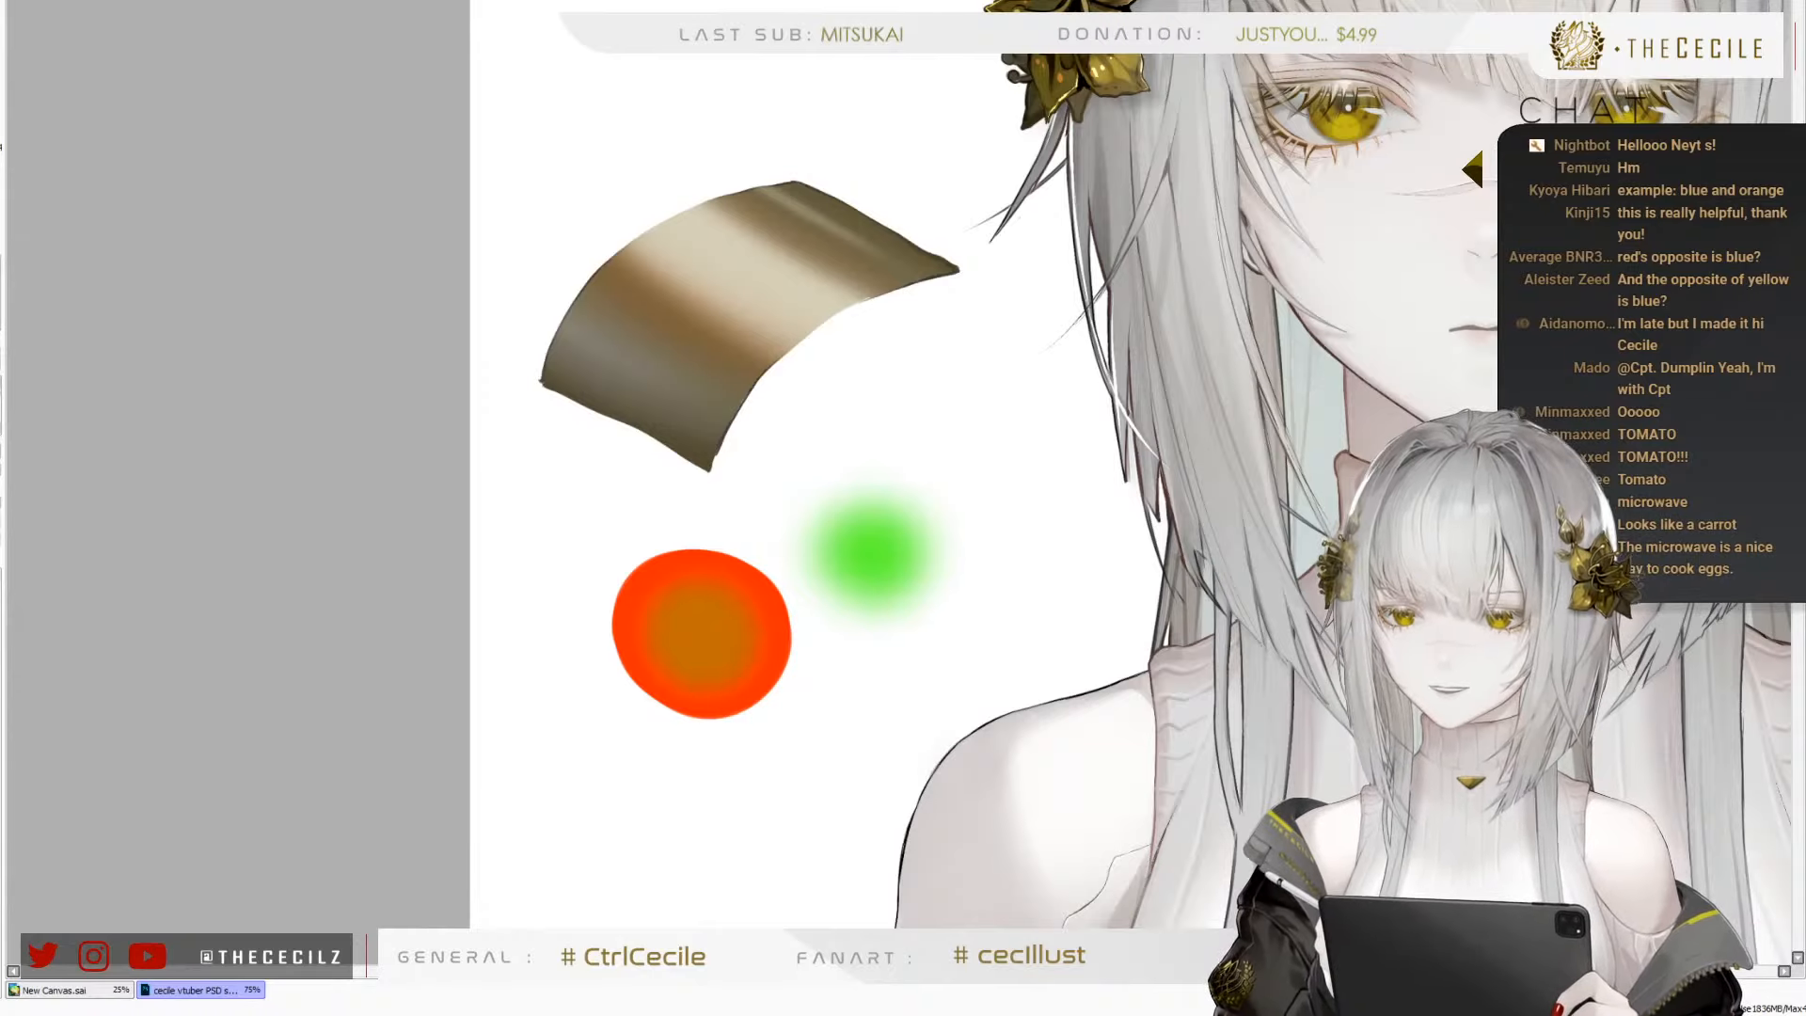
Clear the metal shape, orange-red circle and green spot from the canvas beside the character
{"action": "key", "text": "d"}
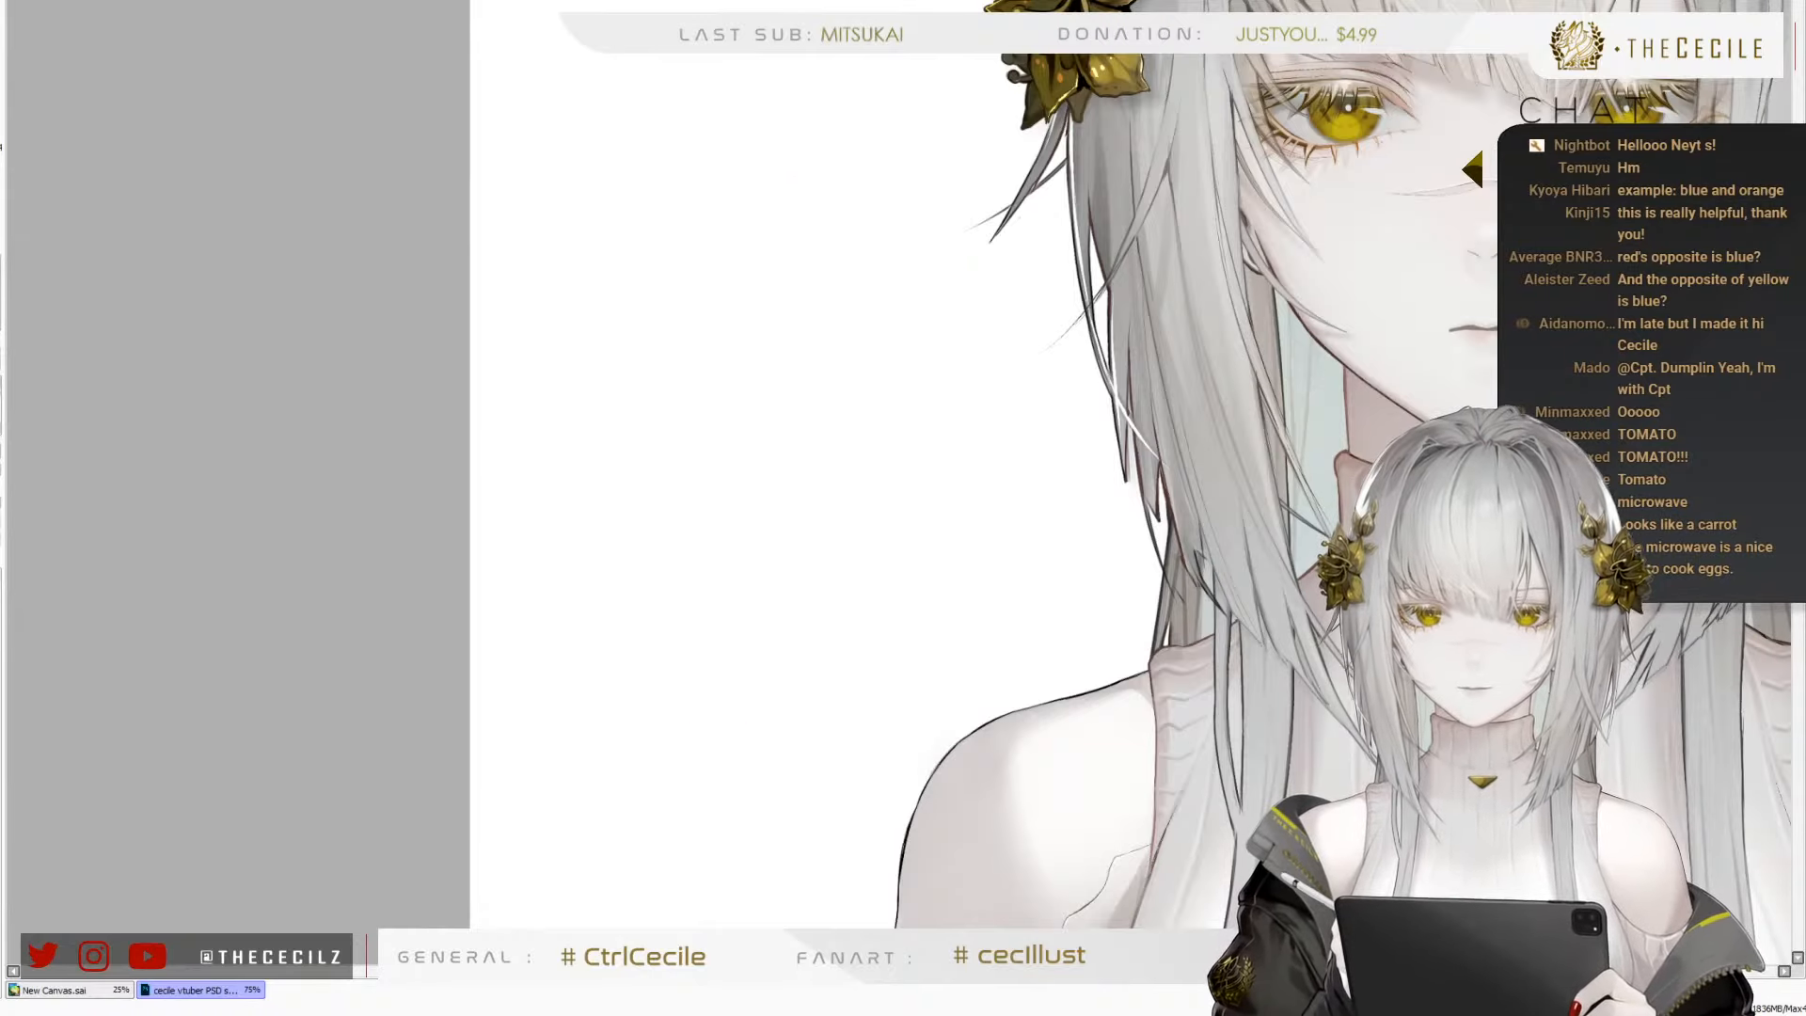
{"action": "key", "text": "ctrl+z"}
{"action": "key", "text": "d"}
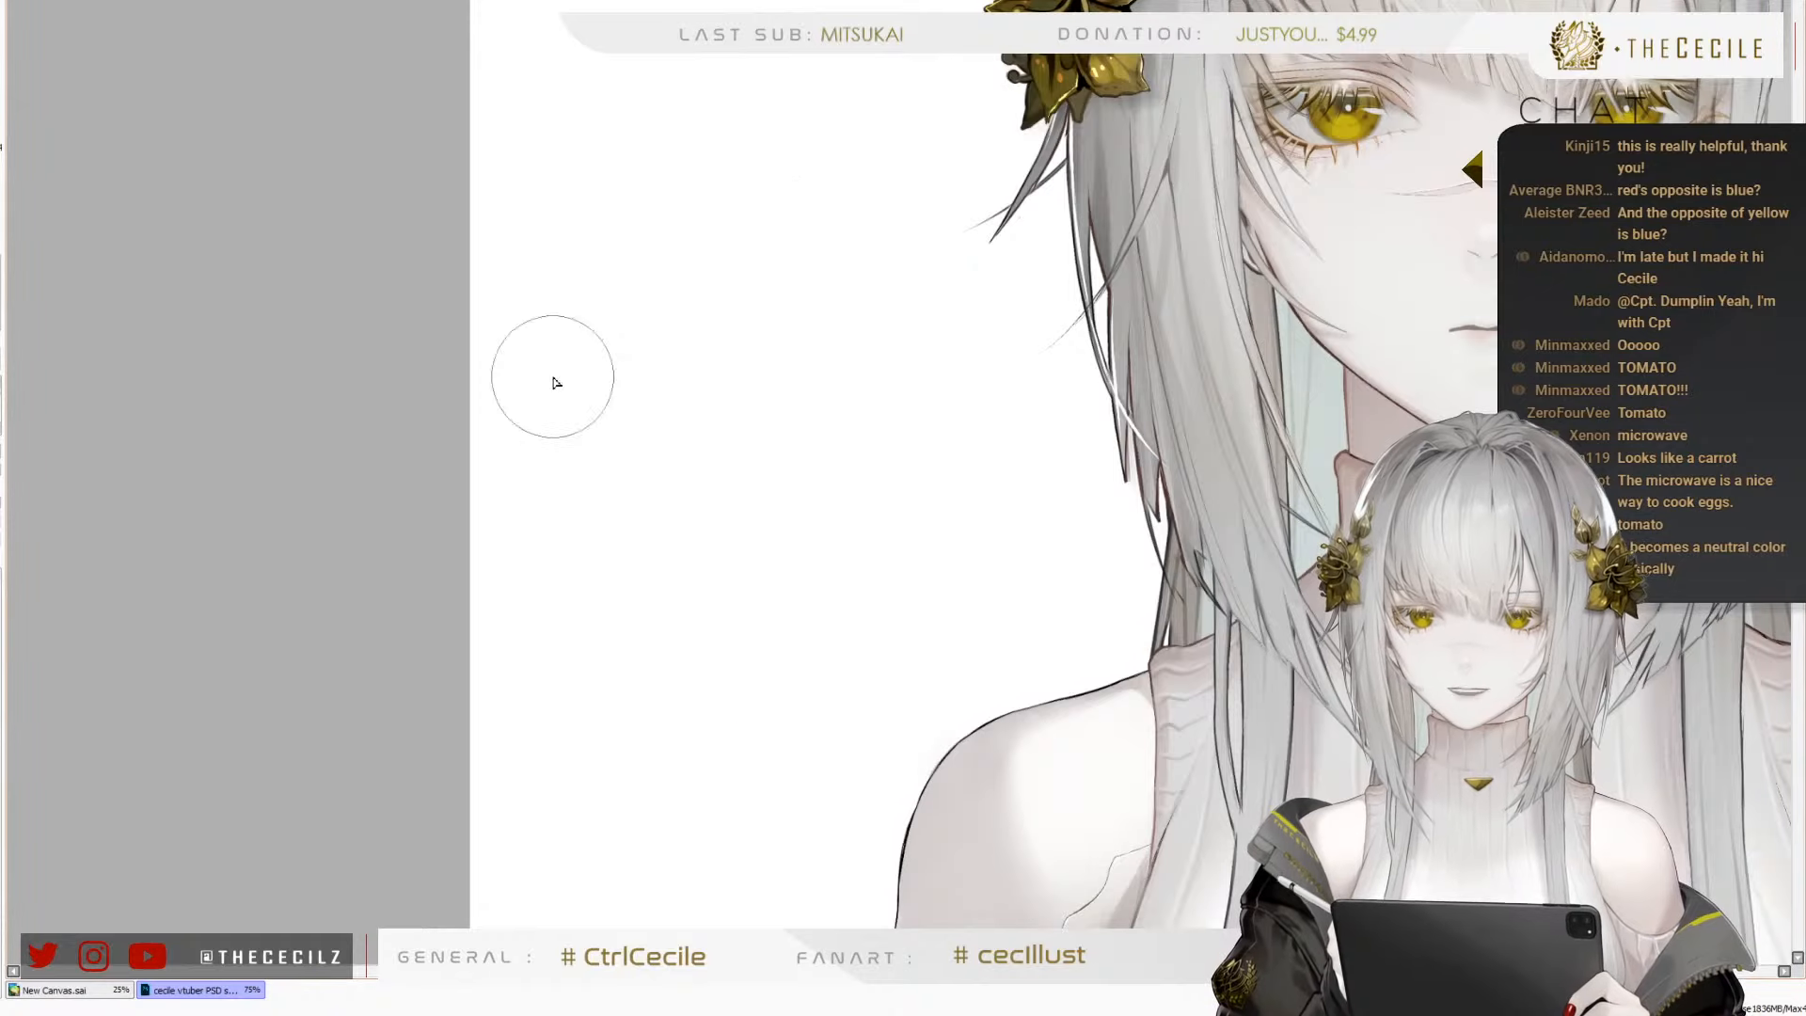
Brighten the character's right shoulder and upper arm with a pale skin tone, covering the darker shading
{"action": "scroll", "coordinate": [492, 213], "scroll_direction": "down", "scroll_amount": 1}
{"action": "scroll", "coordinate": [485, 183], "scroll_direction": "down", "scroll_amount": 1}
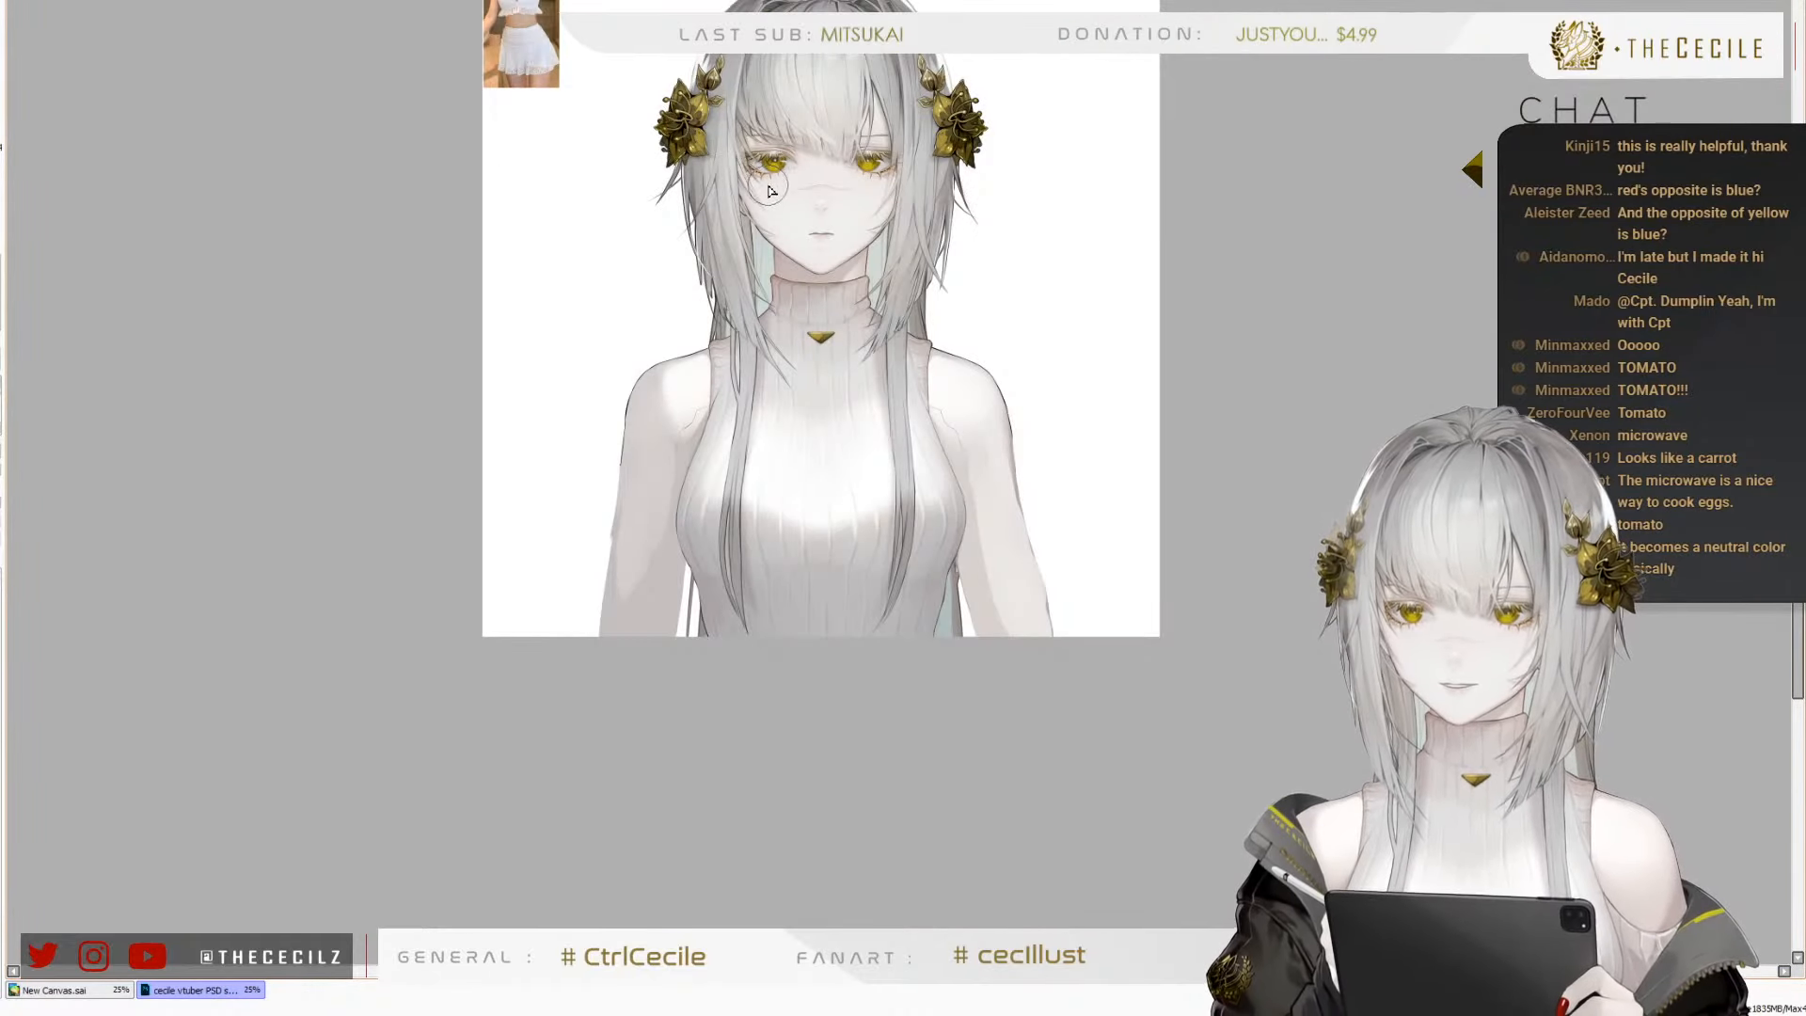
{"action": "scroll", "coordinate": [769, 194], "scroll_direction": "up", "scroll_amount": 2}
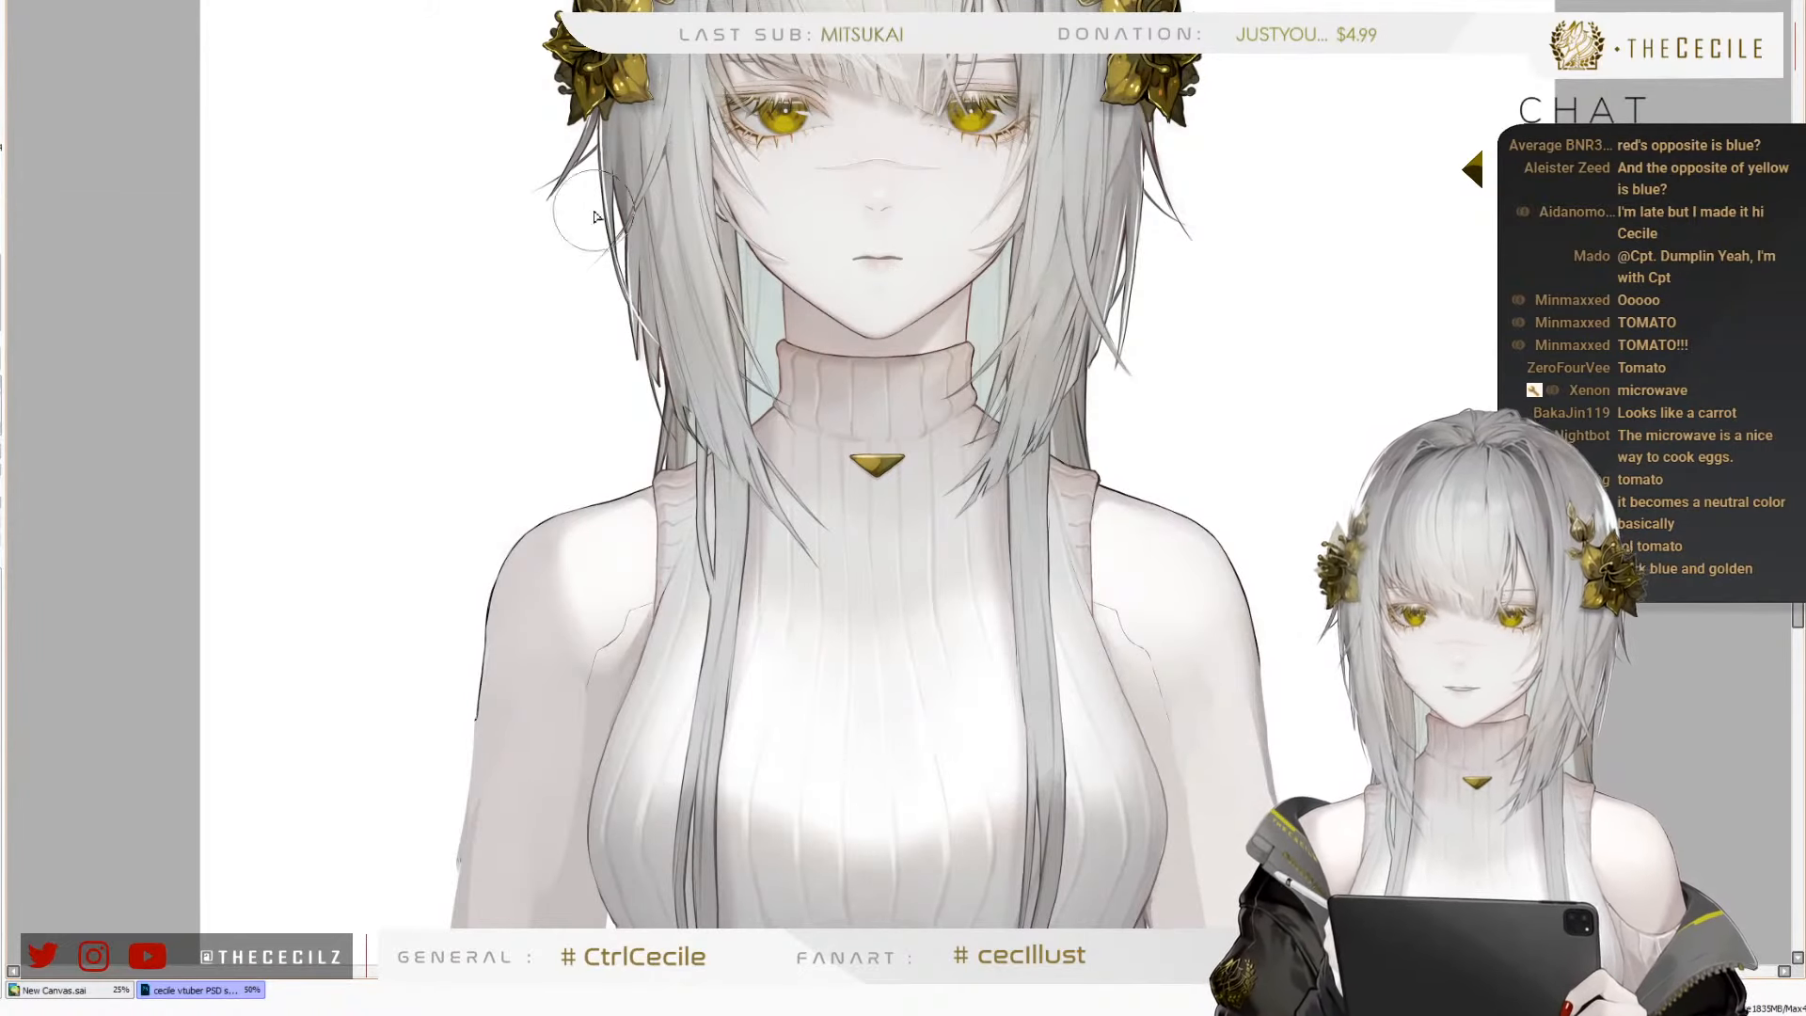
{"action": "scroll", "coordinate": [666, 207], "scroll_direction": "down", "scroll_amount": 1}
{"action": "scroll", "coordinate": [553, 679], "scroll_direction": "up", "scroll_amount": 3}
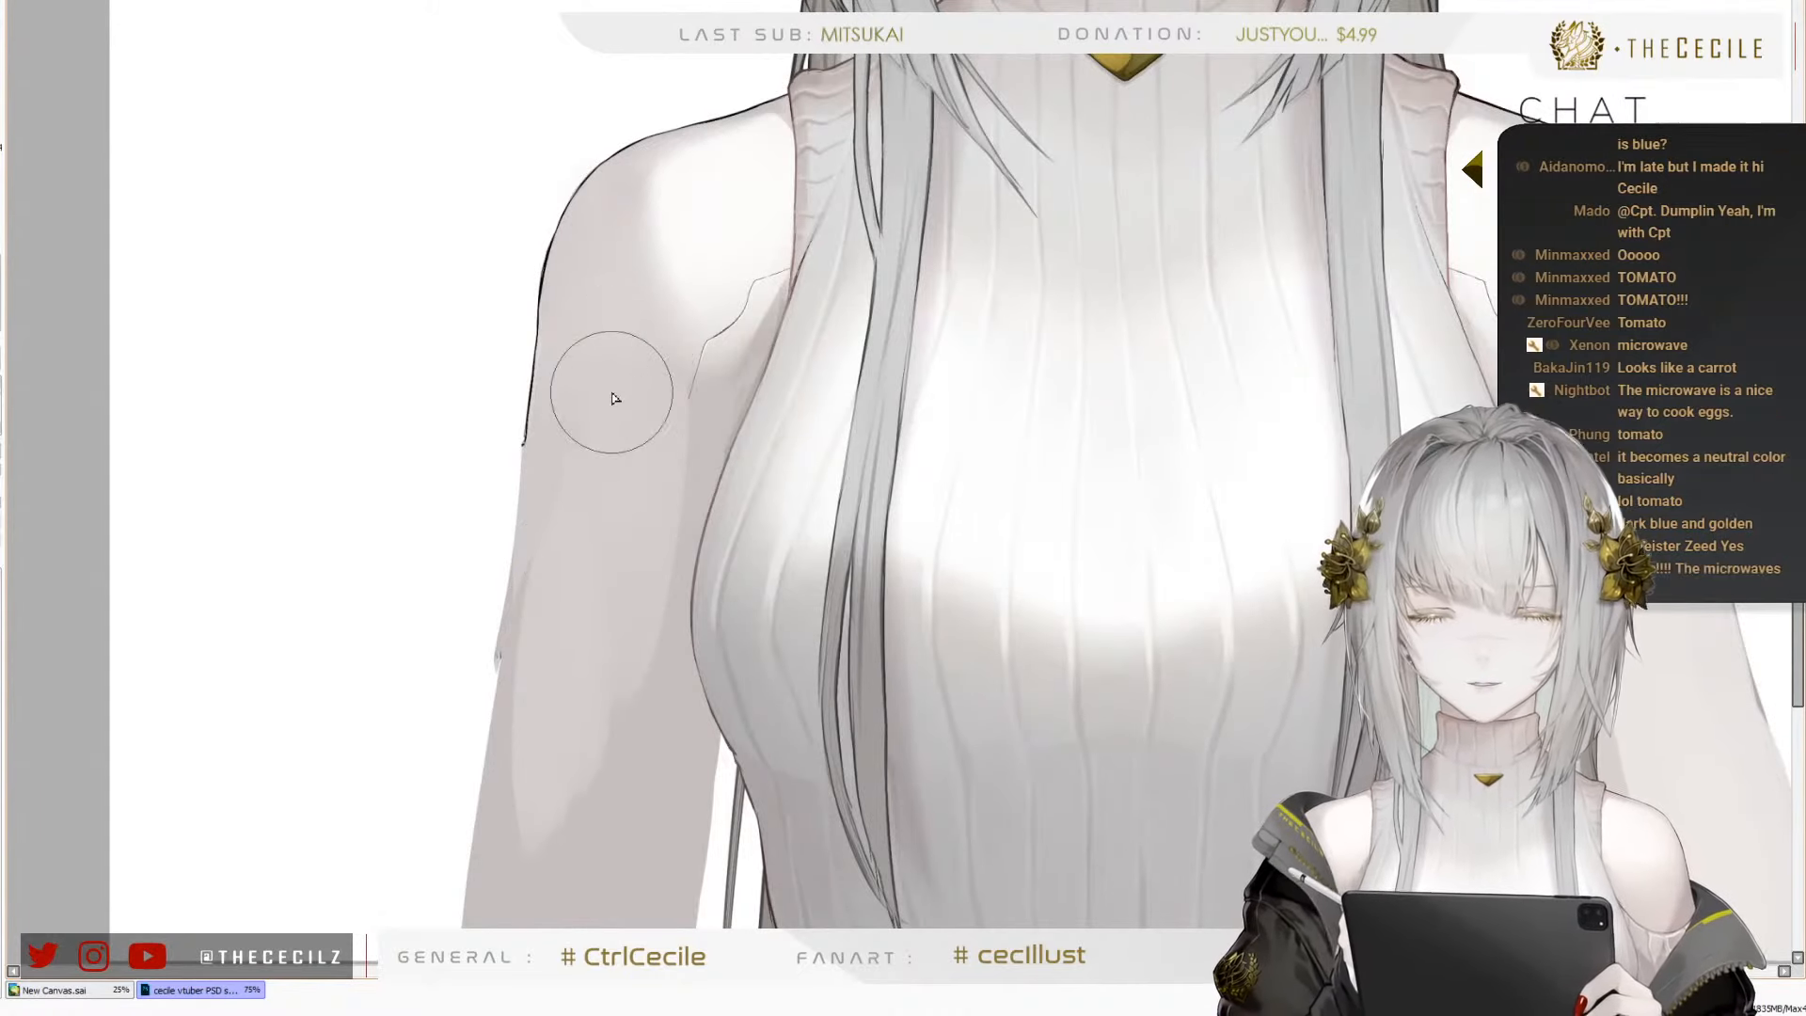
{"action": "scroll", "coordinate": [613, 386], "scroll_direction": "down", "scroll_amount": 1}
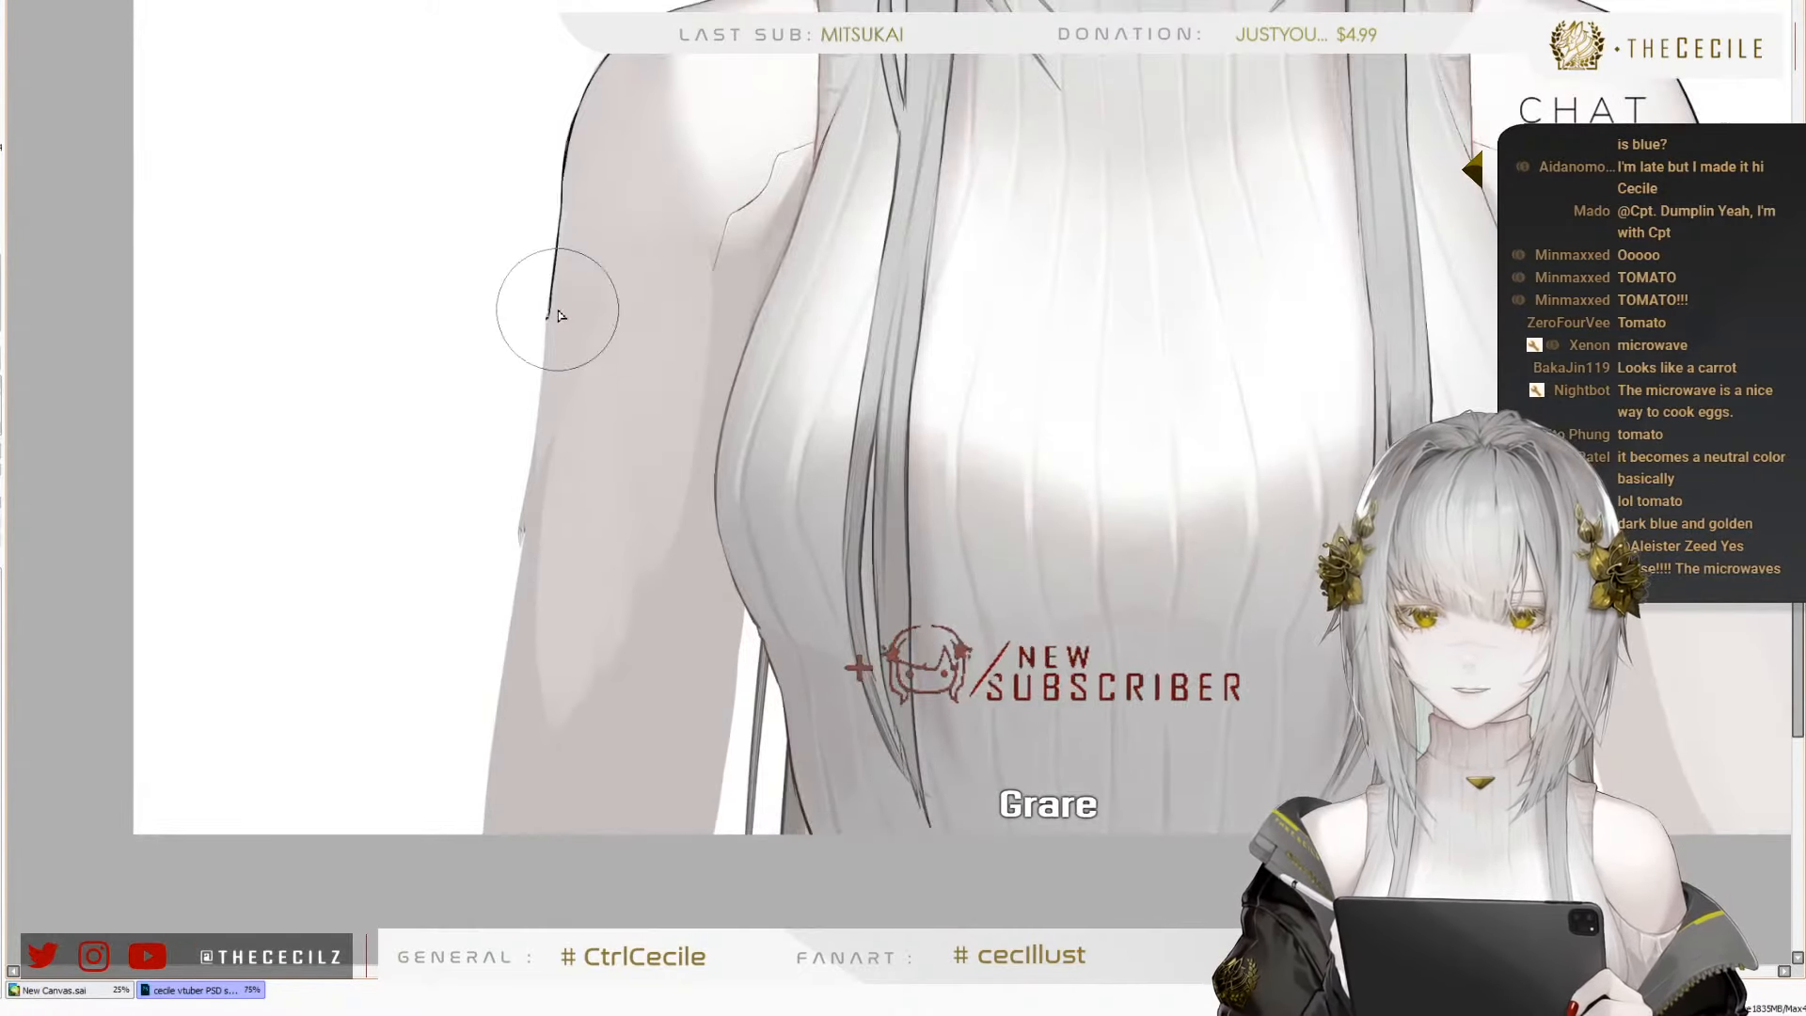
{"action": "scroll", "coordinate": [555, 404], "scroll_direction": "down", "scroll_amount": 1}
{"action": "scroll", "coordinate": [602, 640], "scroll_direction": "down", "scroll_amount": 1}
{"action": "scroll", "coordinate": [555, 489], "scroll_direction": "up", "scroll_amount": 1}
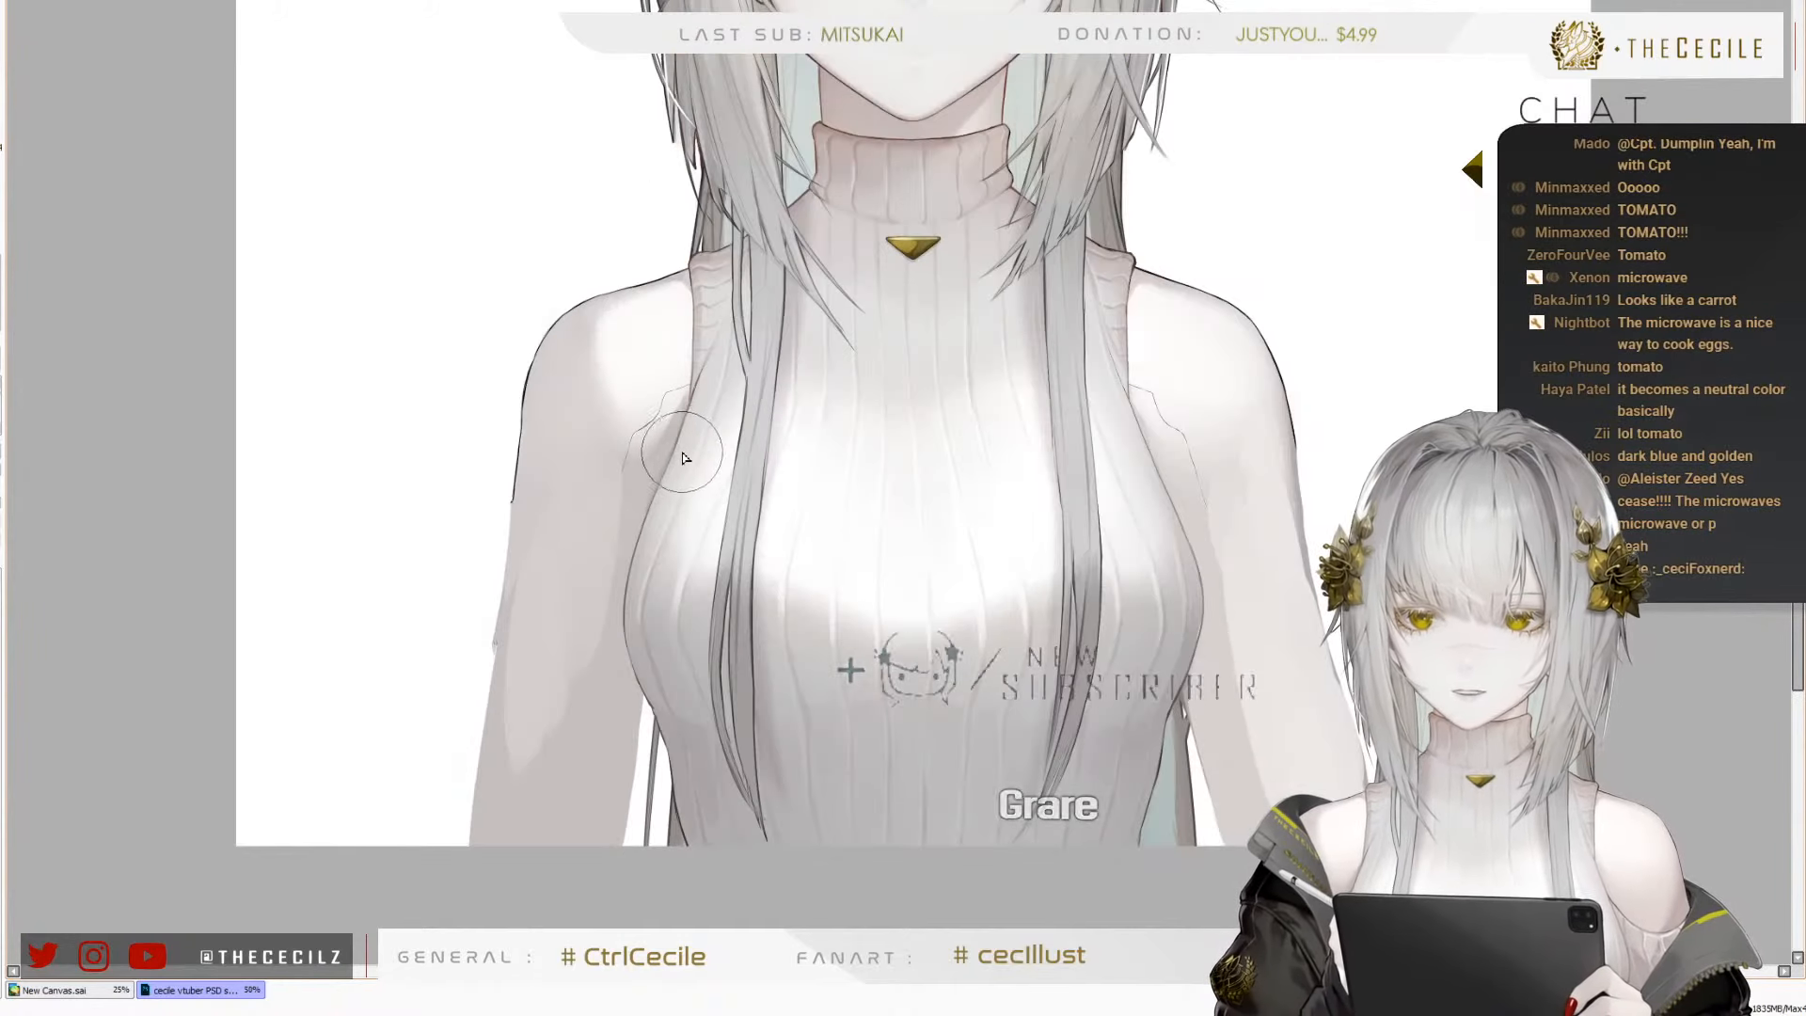
{"action": "scroll", "coordinate": [542, 466], "scroll_direction": "up", "scroll_amount": 1}
{"action": "scroll", "coordinate": [621, 381], "scroll_direction": "down", "scroll_amount": 1}
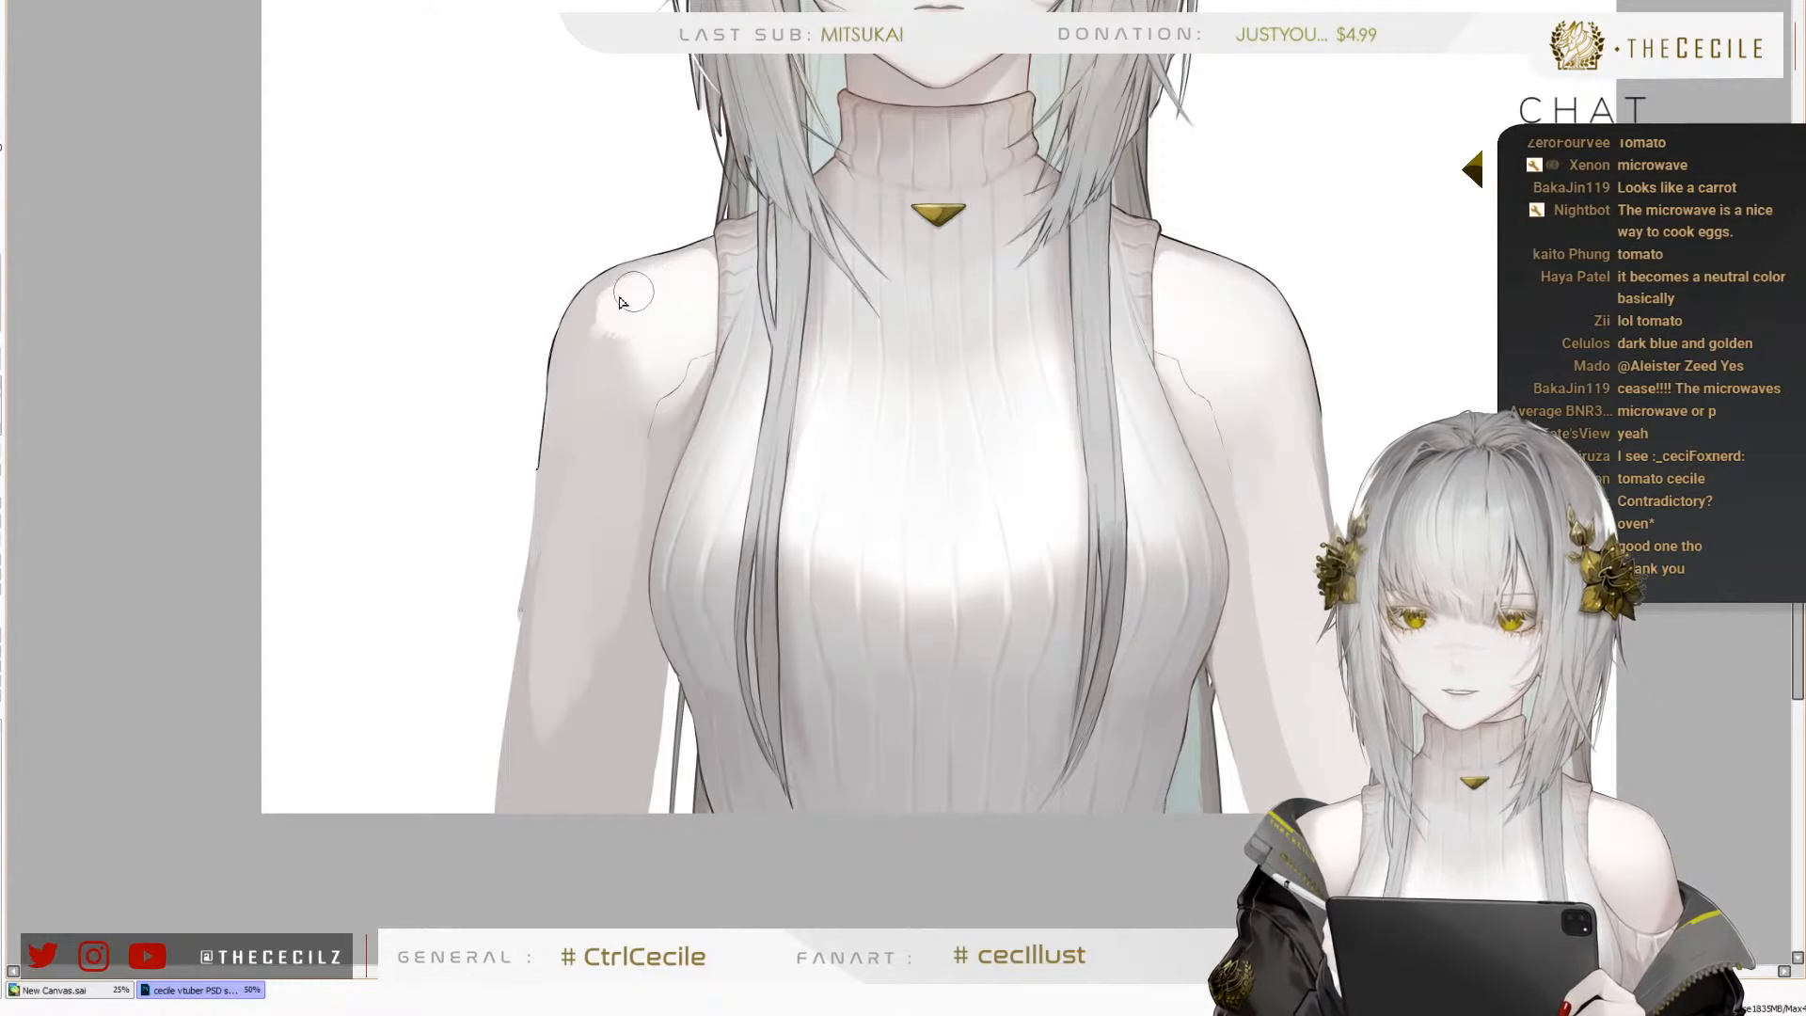
{"action": "mouse_move", "coordinate": [581, 337]}
{"action": "left_mouse_down"}
{"action": "mouse_move", "coordinate": [584, 438]}
{"action": "mouse_move", "coordinate": [585, 353]}
{"action": "mouse_move", "coordinate": [656, 313]}
{"action": "left_mouse_up"}
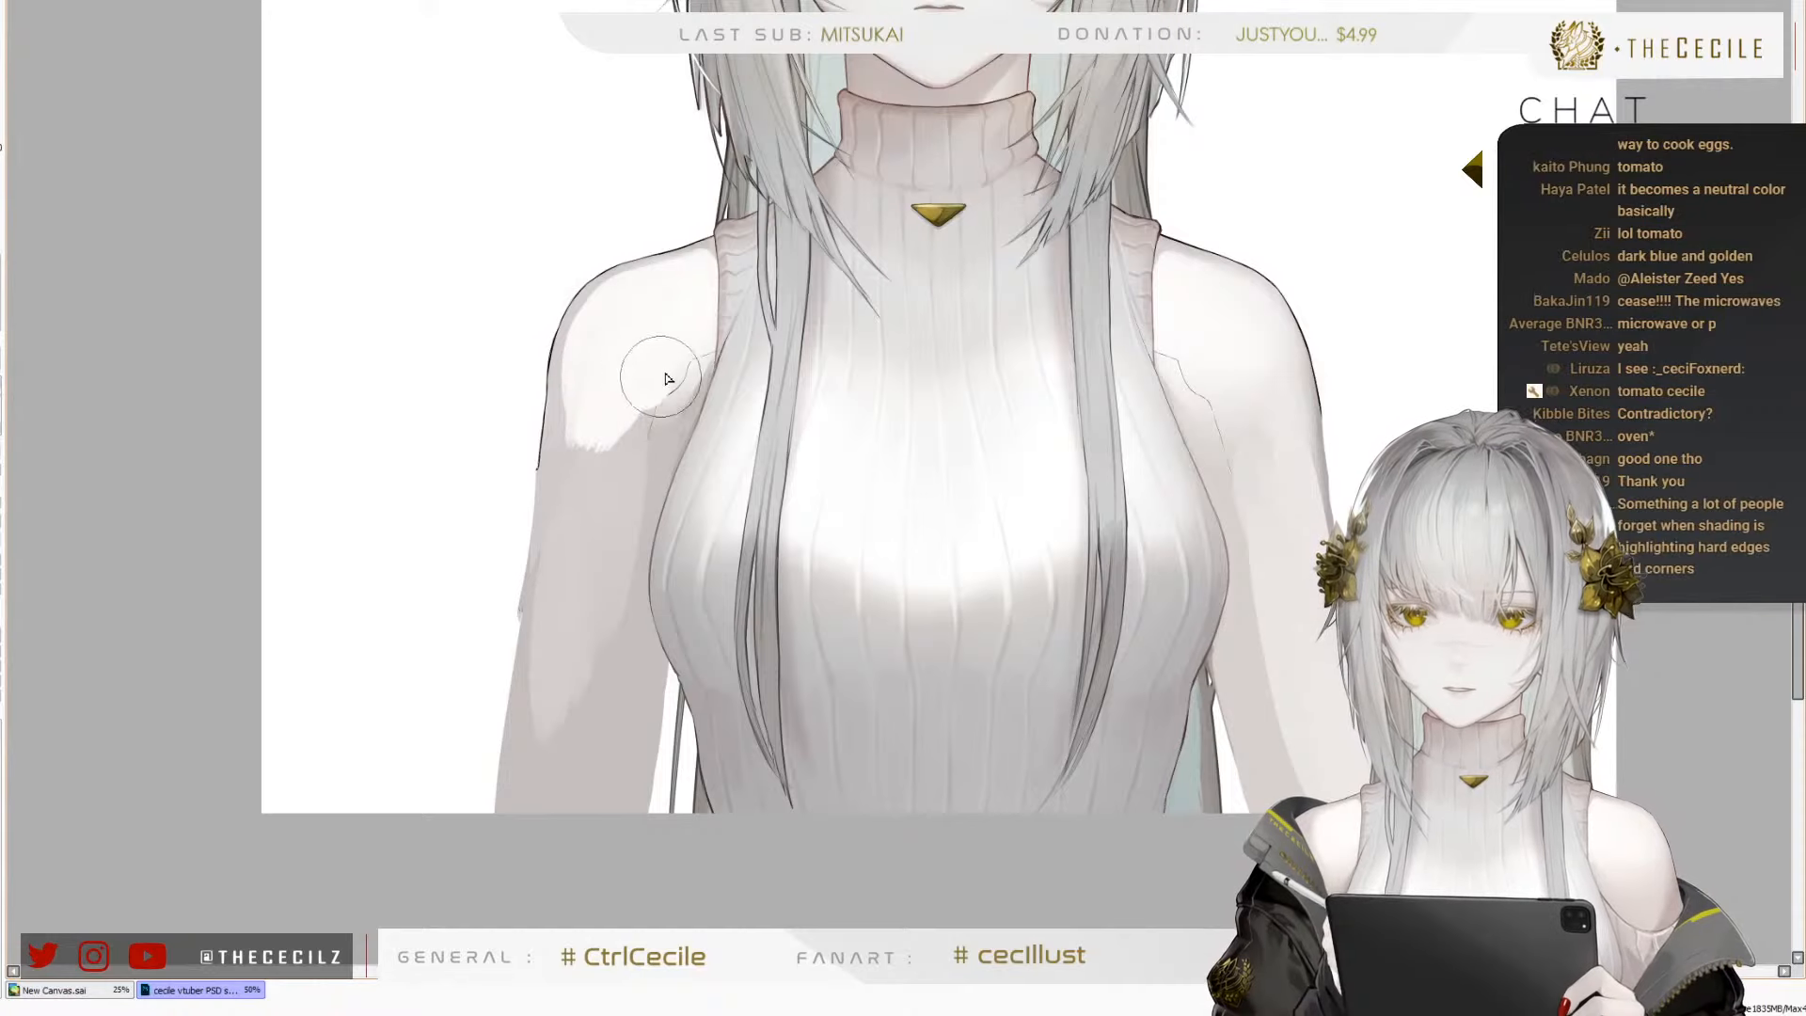
{"action": "left_click_drag", "start_coordinate": [614, 475], "coordinate": [635, 434]}
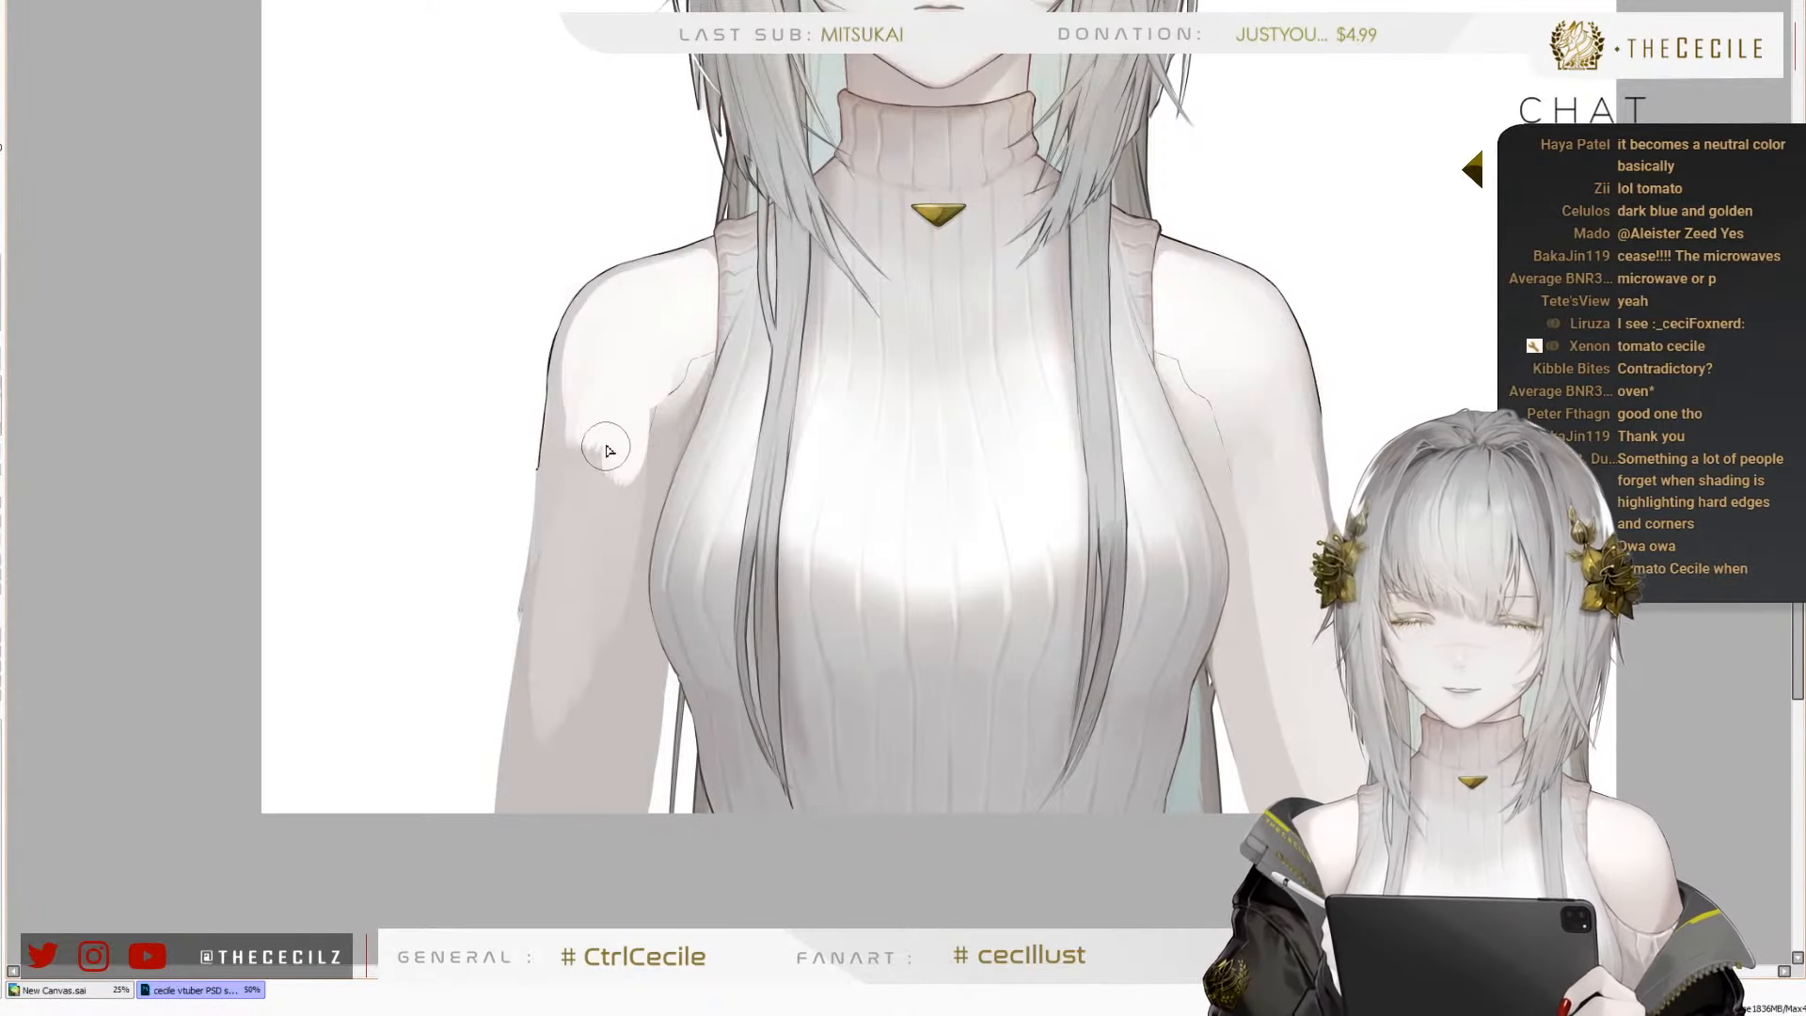
Extend the pale skin tone down the character's right arm with a smaller brush, leaving thin shading along its edges
{"action": "key", "text": "["}
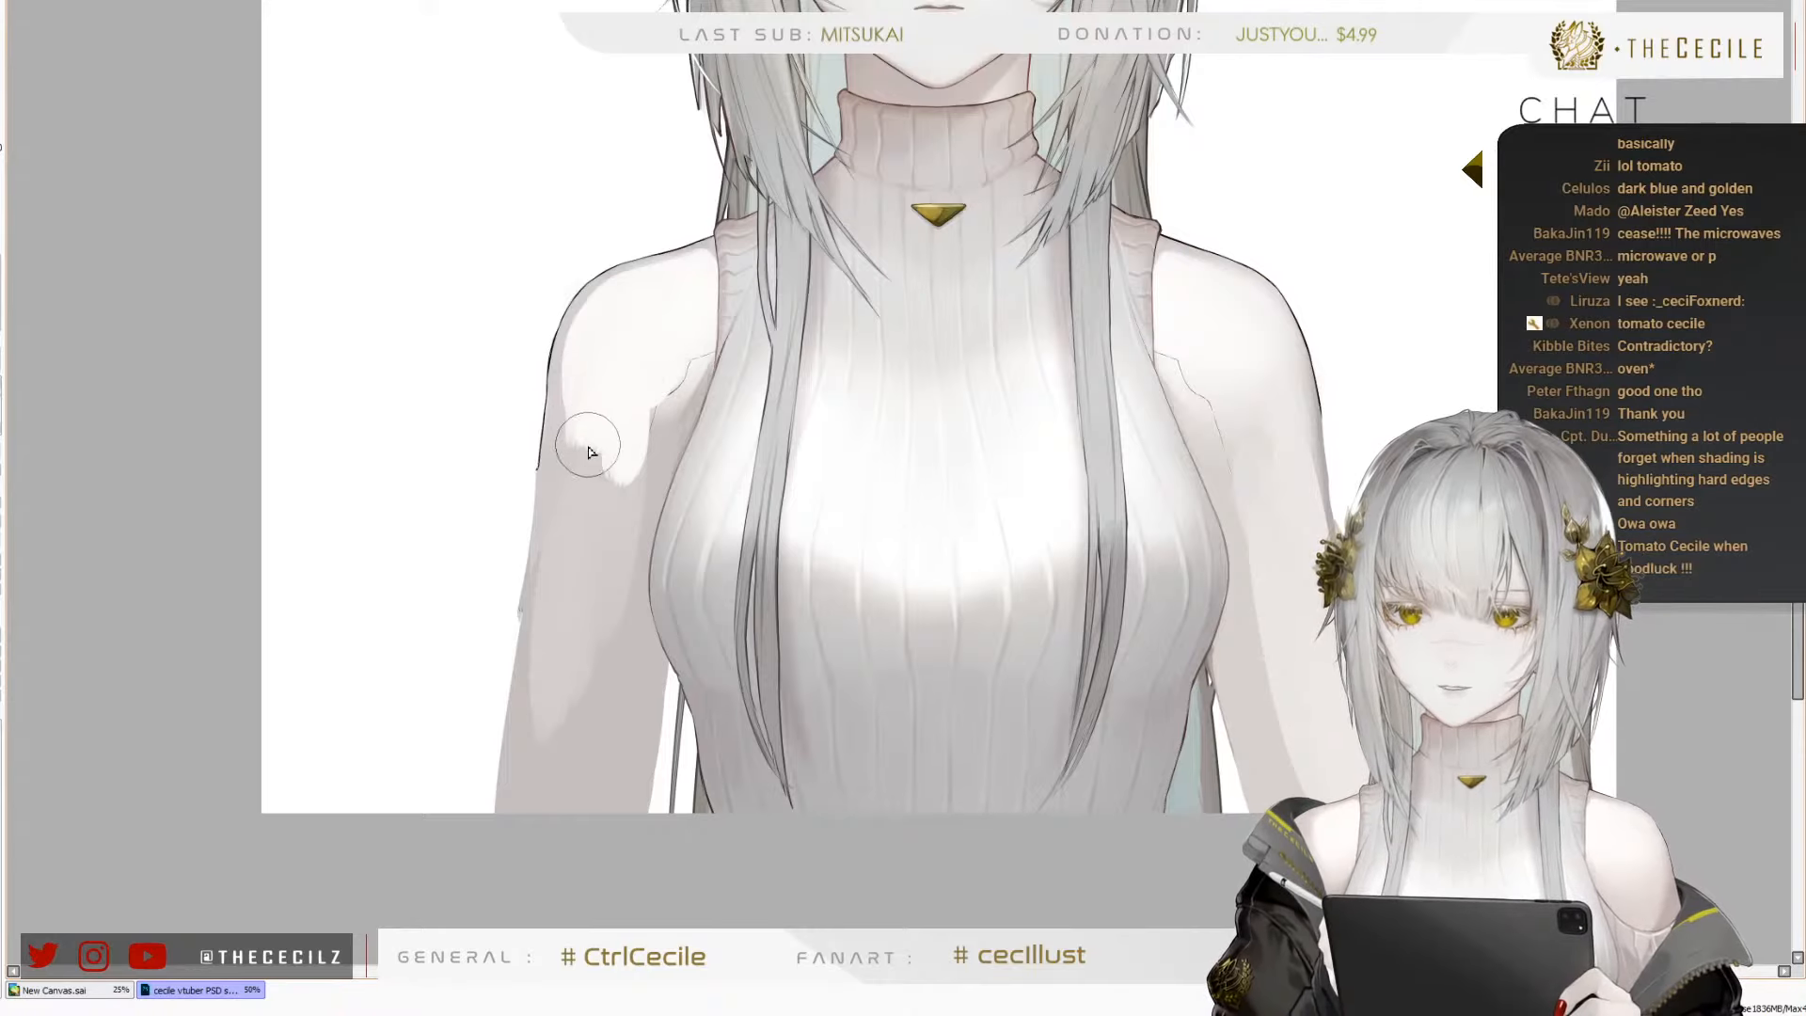
{"action": "mouse_move", "coordinate": [589, 452]}
{"action": "left_mouse_down"}
{"action": "mouse_move", "coordinate": [582, 541]}
{"action": "mouse_move", "coordinate": [580, 369]}
{"action": "mouse_move", "coordinate": [571, 657]}
{"action": "mouse_move", "coordinate": [622, 452]}
{"action": "mouse_move", "coordinate": [598, 659]}
{"action": "mouse_move", "coordinate": [627, 415]}
{"action": "mouse_move", "coordinate": [616, 558]}
{"action": "mouse_move", "coordinate": [615, 524]}
{"action": "mouse_move", "coordinate": [617, 549]}
{"action": "mouse_move", "coordinate": [589, 518]}
{"action": "mouse_move", "coordinate": [590, 665]}
{"action": "mouse_move", "coordinate": [604, 519]}
{"action": "mouse_move", "coordinate": [584, 610]}
{"action": "mouse_move", "coordinate": [579, 558]}
{"action": "mouse_move", "coordinate": [582, 631]}
{"action": "left_mouse_up"}
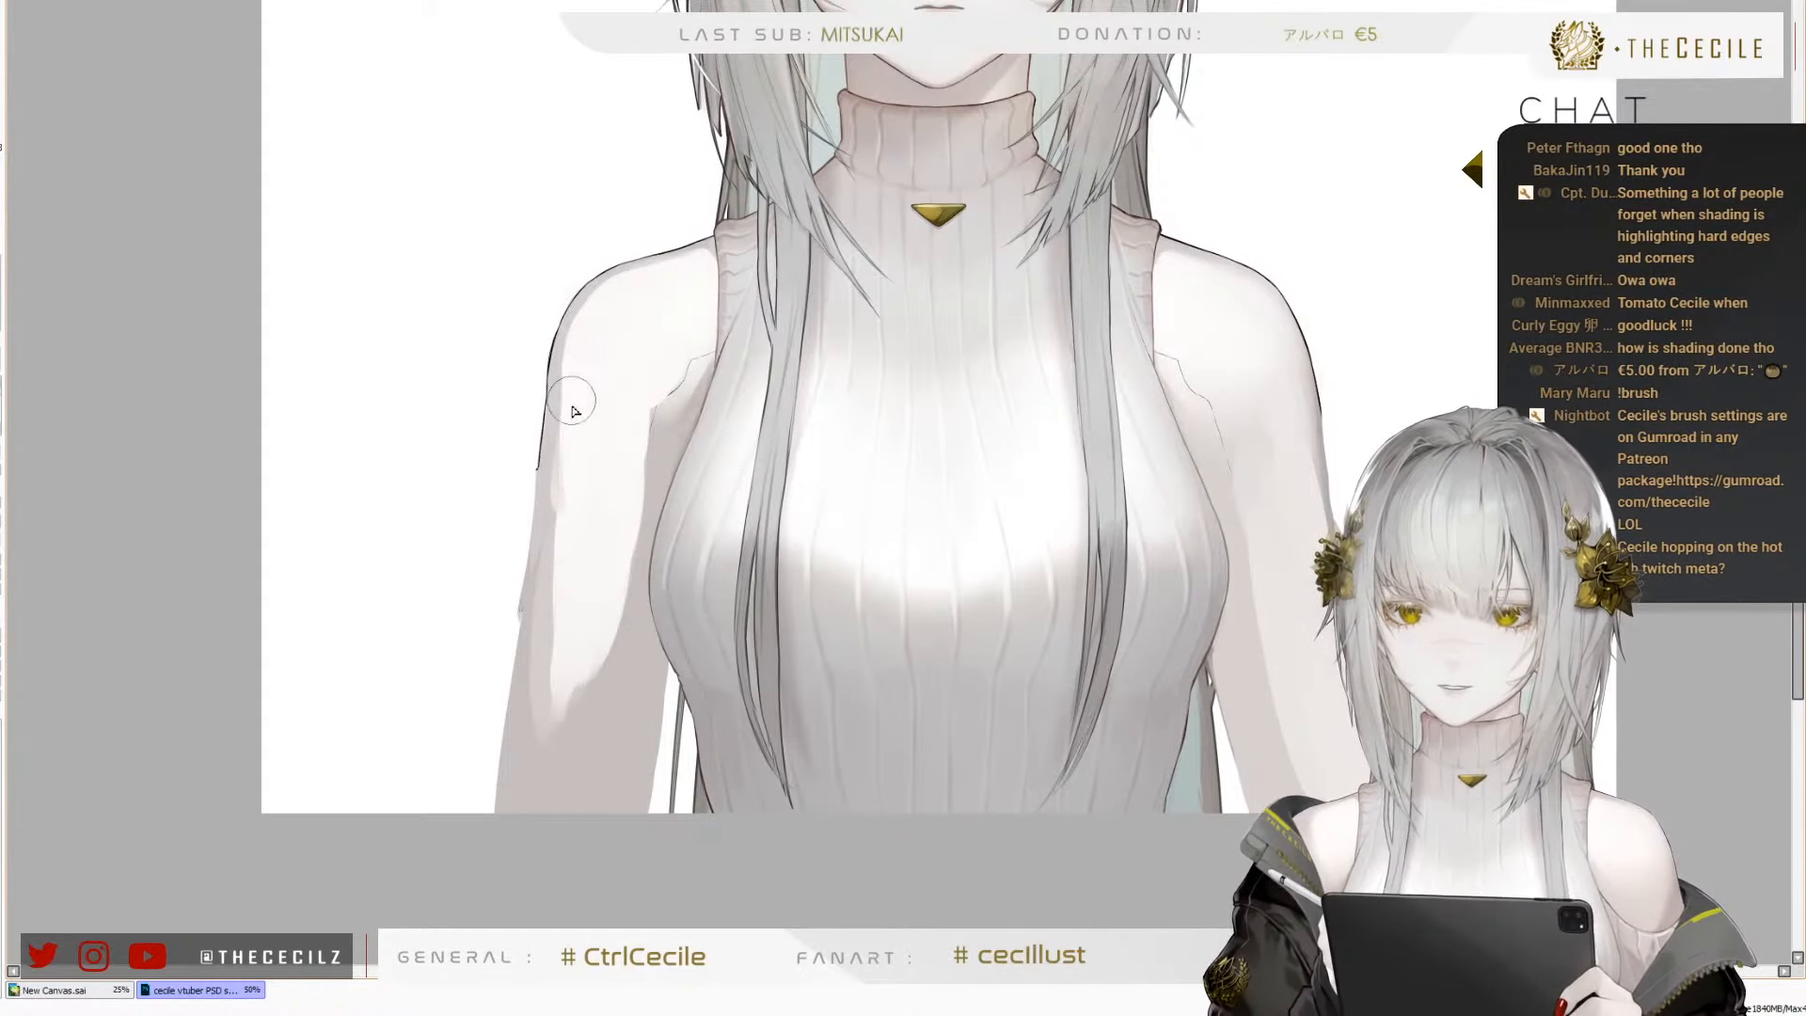
{"action": "mouse_move", "coordinate": [566, 398]}
{"action": "left_mouse_down"}
{"action": "mouse_move", "coordinate": [525, 864]}
{"action": "mouse_move", "coordinate": [554, 786]}
{"action": "mouse_move", "coordinate": [557, 878]}
{"action": "mouse_move", "coordinate": [620, 624]}
{"action": "mouse_move", "coordinate": [624, 444]}
{"action": "left_mouse_up"}
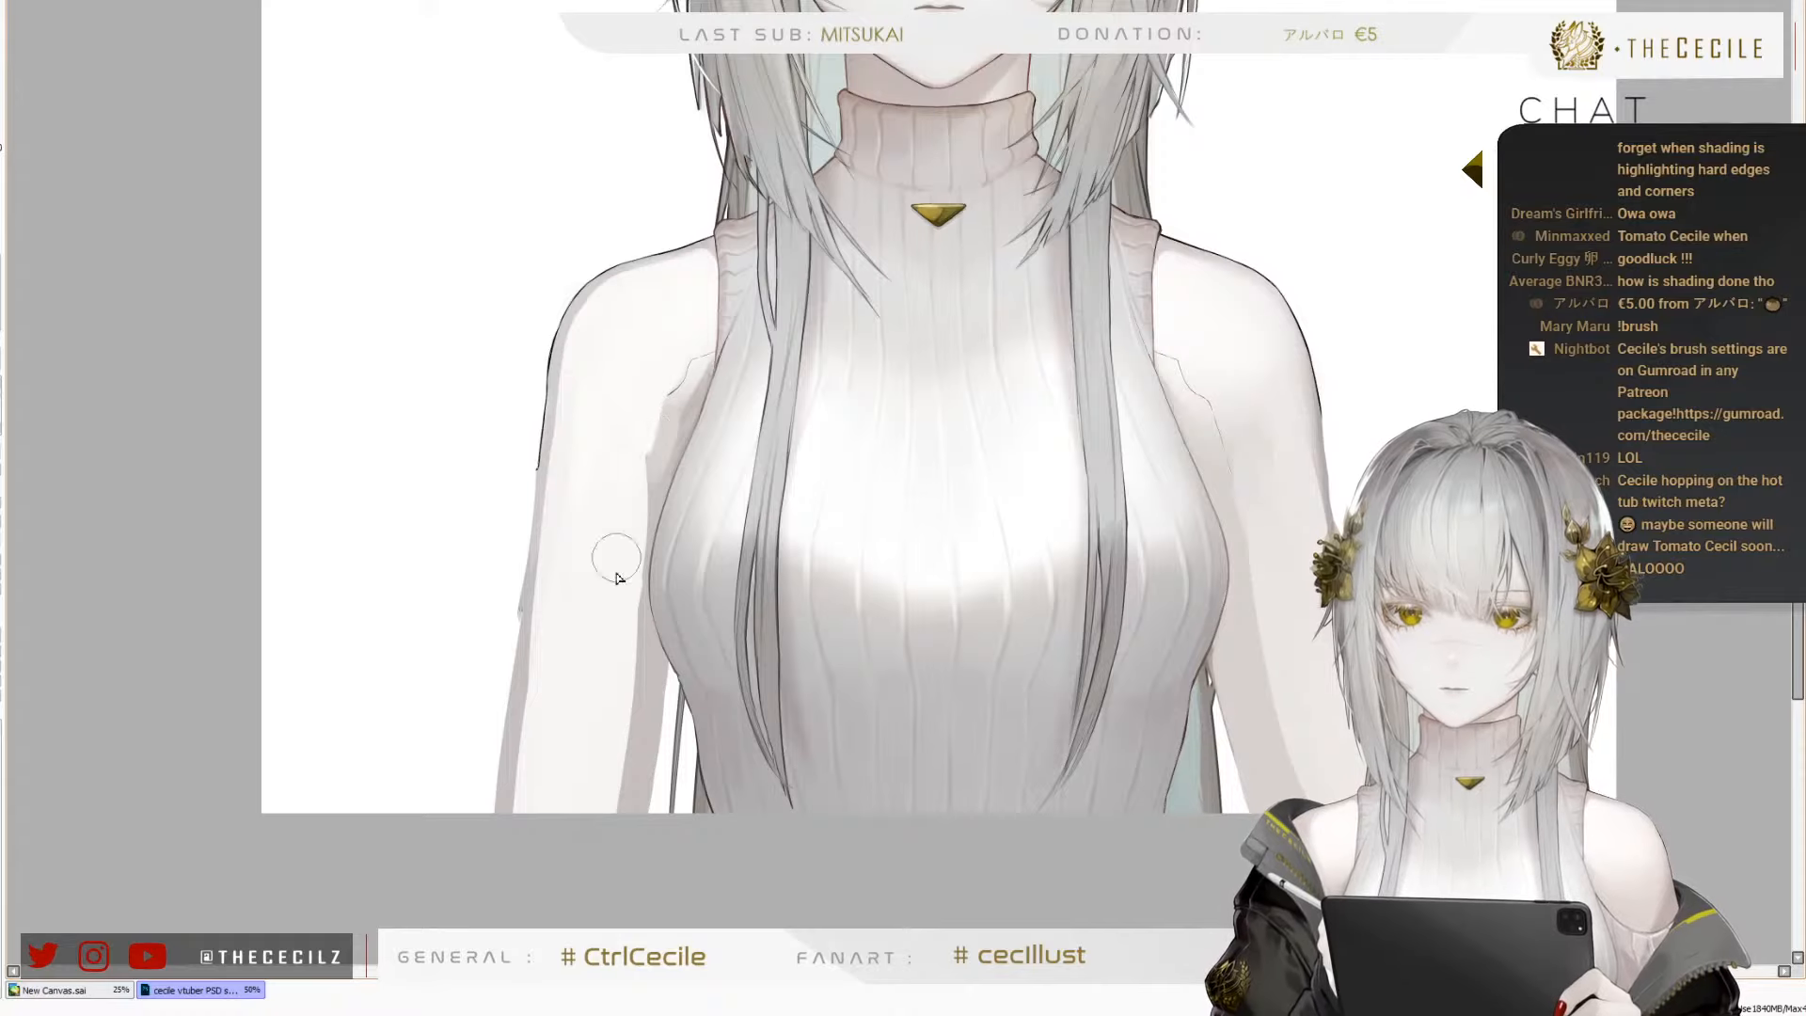
{"action": "mouse_move", "coordinate": [652, 438]}
{"action": "left_mouse_down"}
{"action": "mouse_move", "coordinate": [639, 471]}
{"action": "mouse_move", "coordinate": [636, 450]}
{"action": "mouse_move", "coordinate": [664, 436]}
{"action": "mouse_move", "coordinate": [666, 455]}
{"action": "mouse_move", "coordinate": [685, 406]}
{"action": "mouse_move", "coordinate": [680, 438]}
{"action": "mouse_move", "coordinate": [699, 367]}
{"action": "mouse_move", "coordinate": [655, 517]}
{"action": "mouse_move", "coordinate": [671, 421]}
{"action": "mouse_move", "coordinate": [648, 662]}
{"action": "left_mouse_up"}
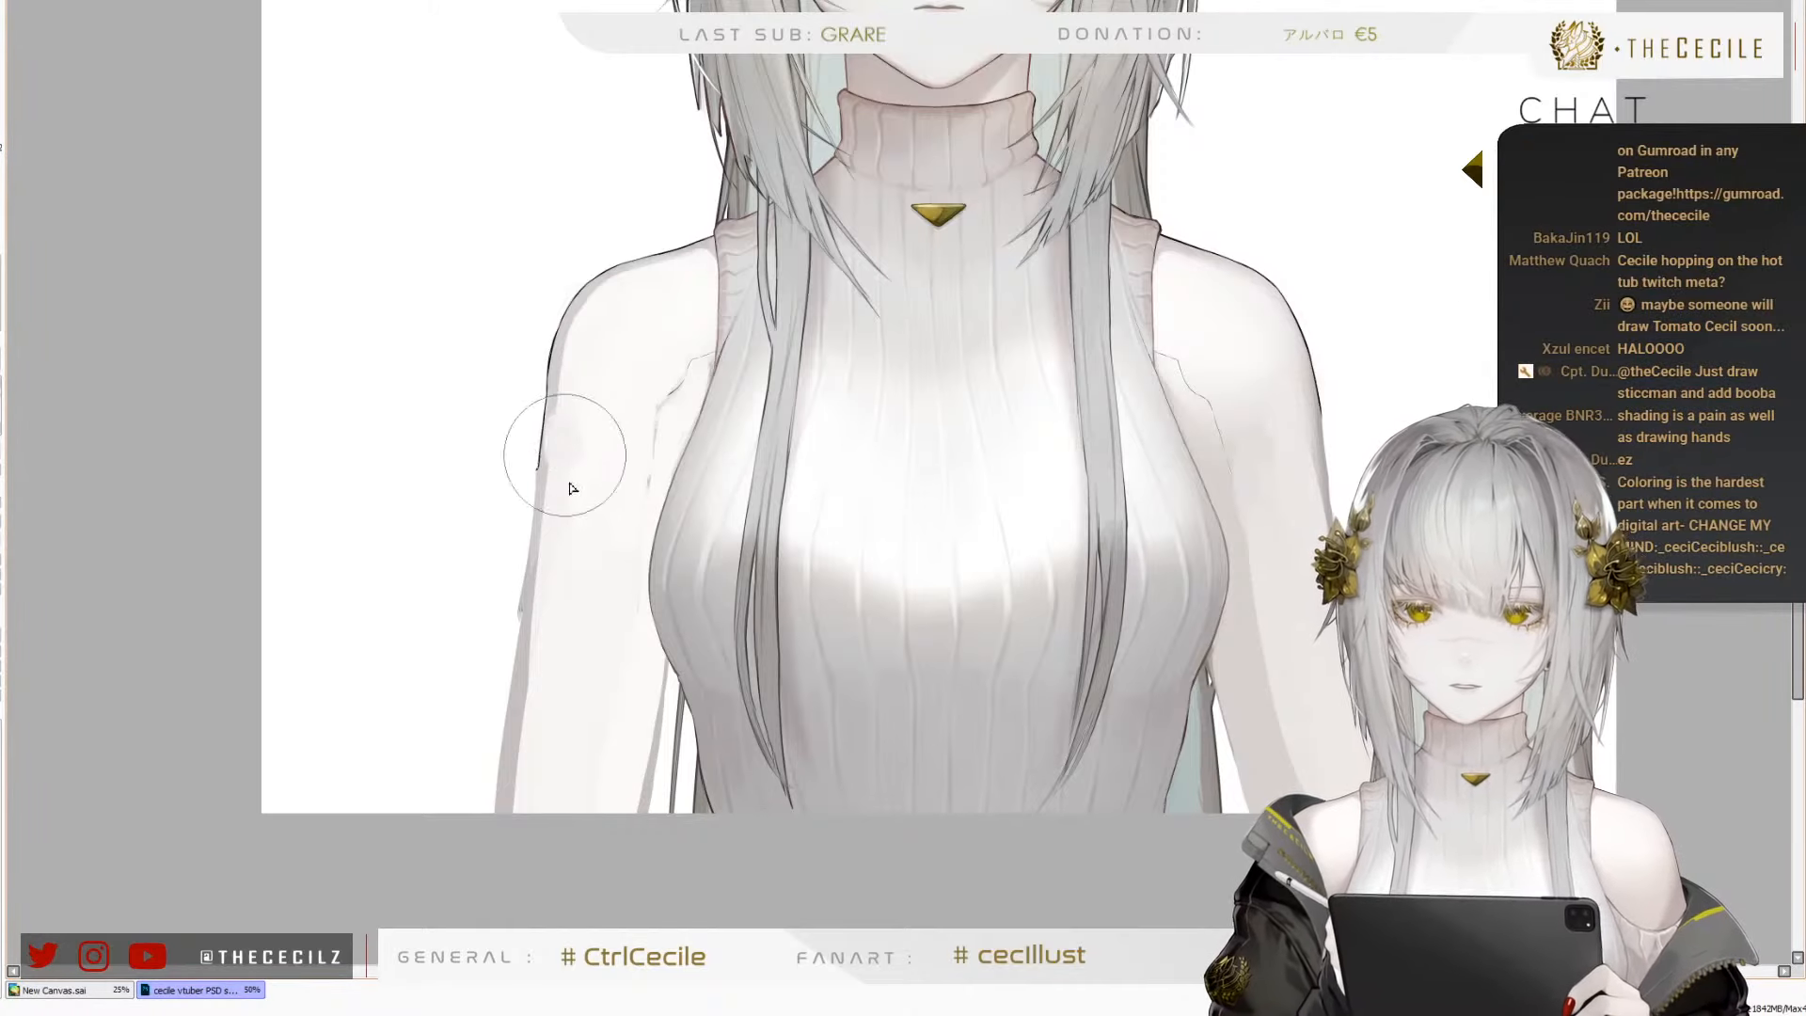
Cover the character's right arm below the shoulder with an even, slightly darker off-white tone
{"action": "mouse_move", "coordinate": [564, 456]}
{"action": "left_mouse_down"}
{"action": "mouse_move", "coordinate": [574, 386]}
{"action": "mouse_move", "coordinate": [588, 453]}
{"action": "mouse_move", "coordinate": [655, 500]}
{"action": "mouse_move", "coordinate": [614, 685]}
{"action": "mouse_move", "coordinate": [586, 688]}
{"action": "mouse_move", "coordinate": [566, 755]}
{"action": "mouse_move", "coordinate": [555, 478]}
{"action": "mouse_move", "coordinate": [547, 777]}
{"action": "mouse_move", "coordinate": [519, 809]}
{"action": "mouse_move", "coordinate": [564, 796]}
{"action": "mouse_move", "coordinate": [651, 602]}
{"action": "mouse_move", "coordinate": [595, 861]}
{"action": "left_mouse_up"}
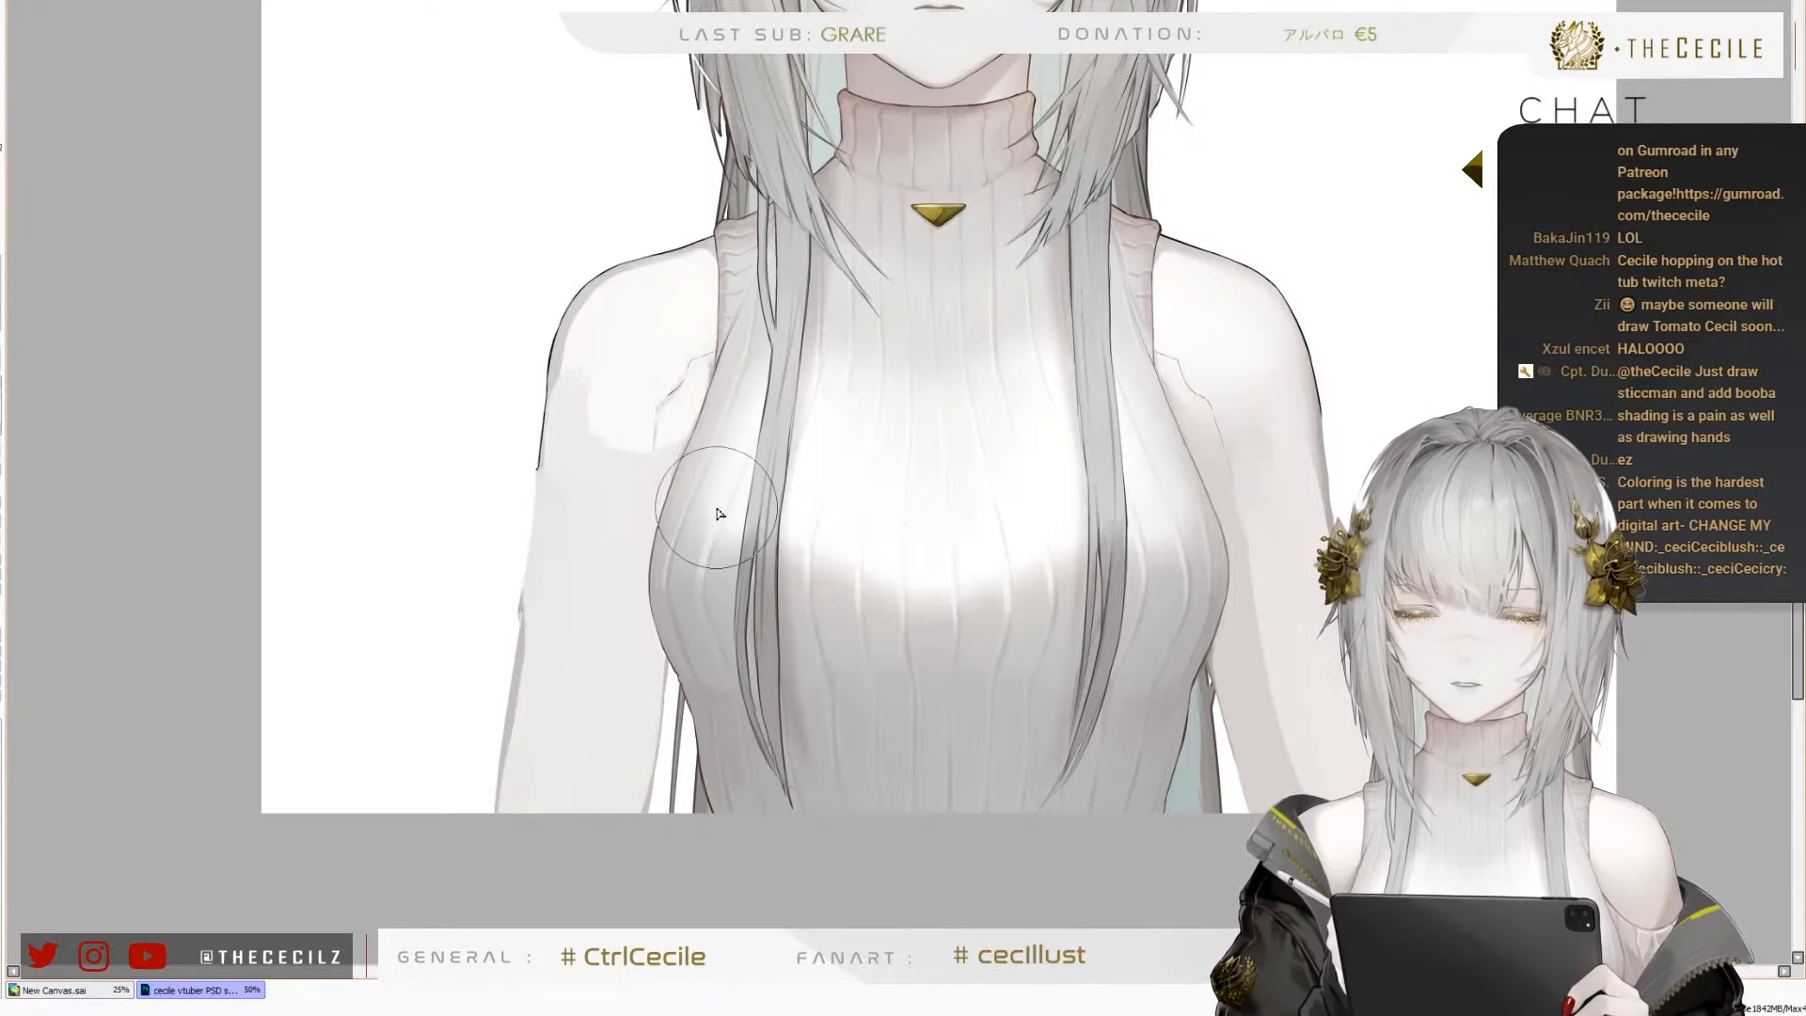
{"action": "scroll", "coordinate": [717, 509], "scroll_direction": "down", "scroll_amount": 3}
{"action": "scroll", "coordinate": [791, 461], "scroll_direction": "up", "scroll_amount": 3}
{"action": "scroll", "coordinate": [719, 470], "scroll_direction": "down", "scroll_amount": 1}
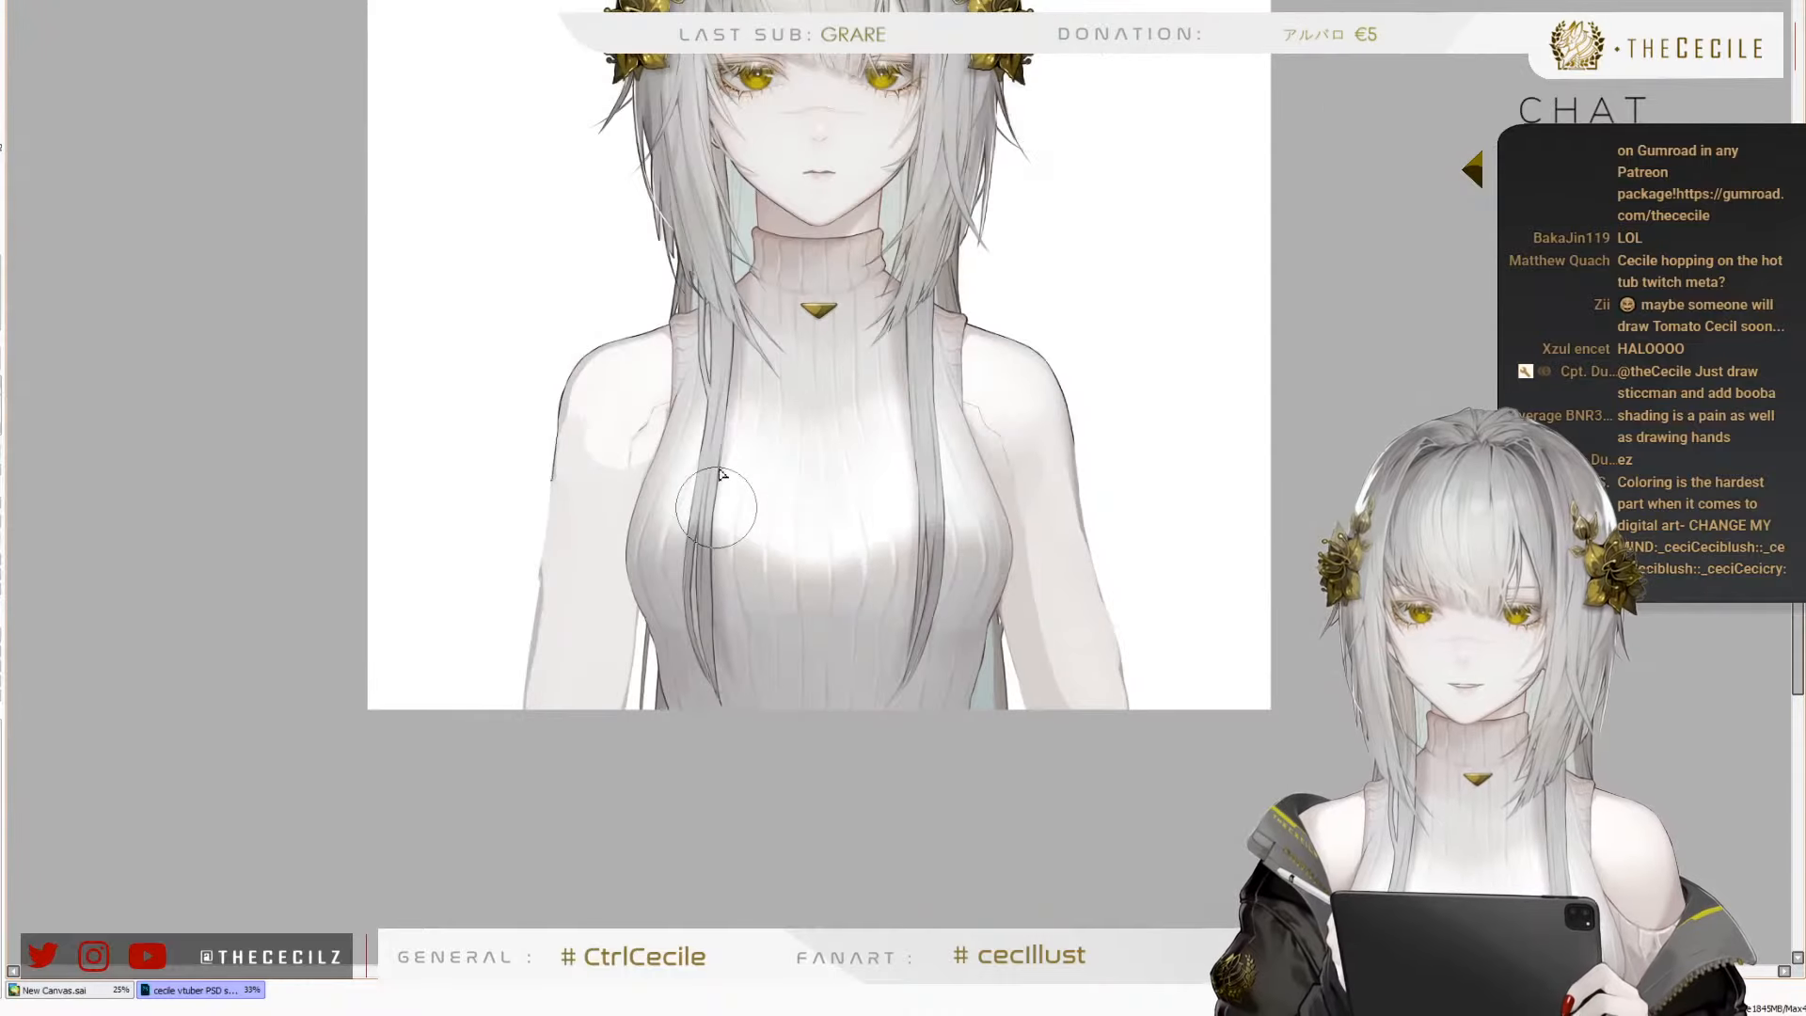
Paint over the jagged line near the character's right armpit and blend the pale highlight across that shoulder
{"action": "scroll", "coordinate": [719, 473], "scroll_direction": "up", "scroll_amount": 1}
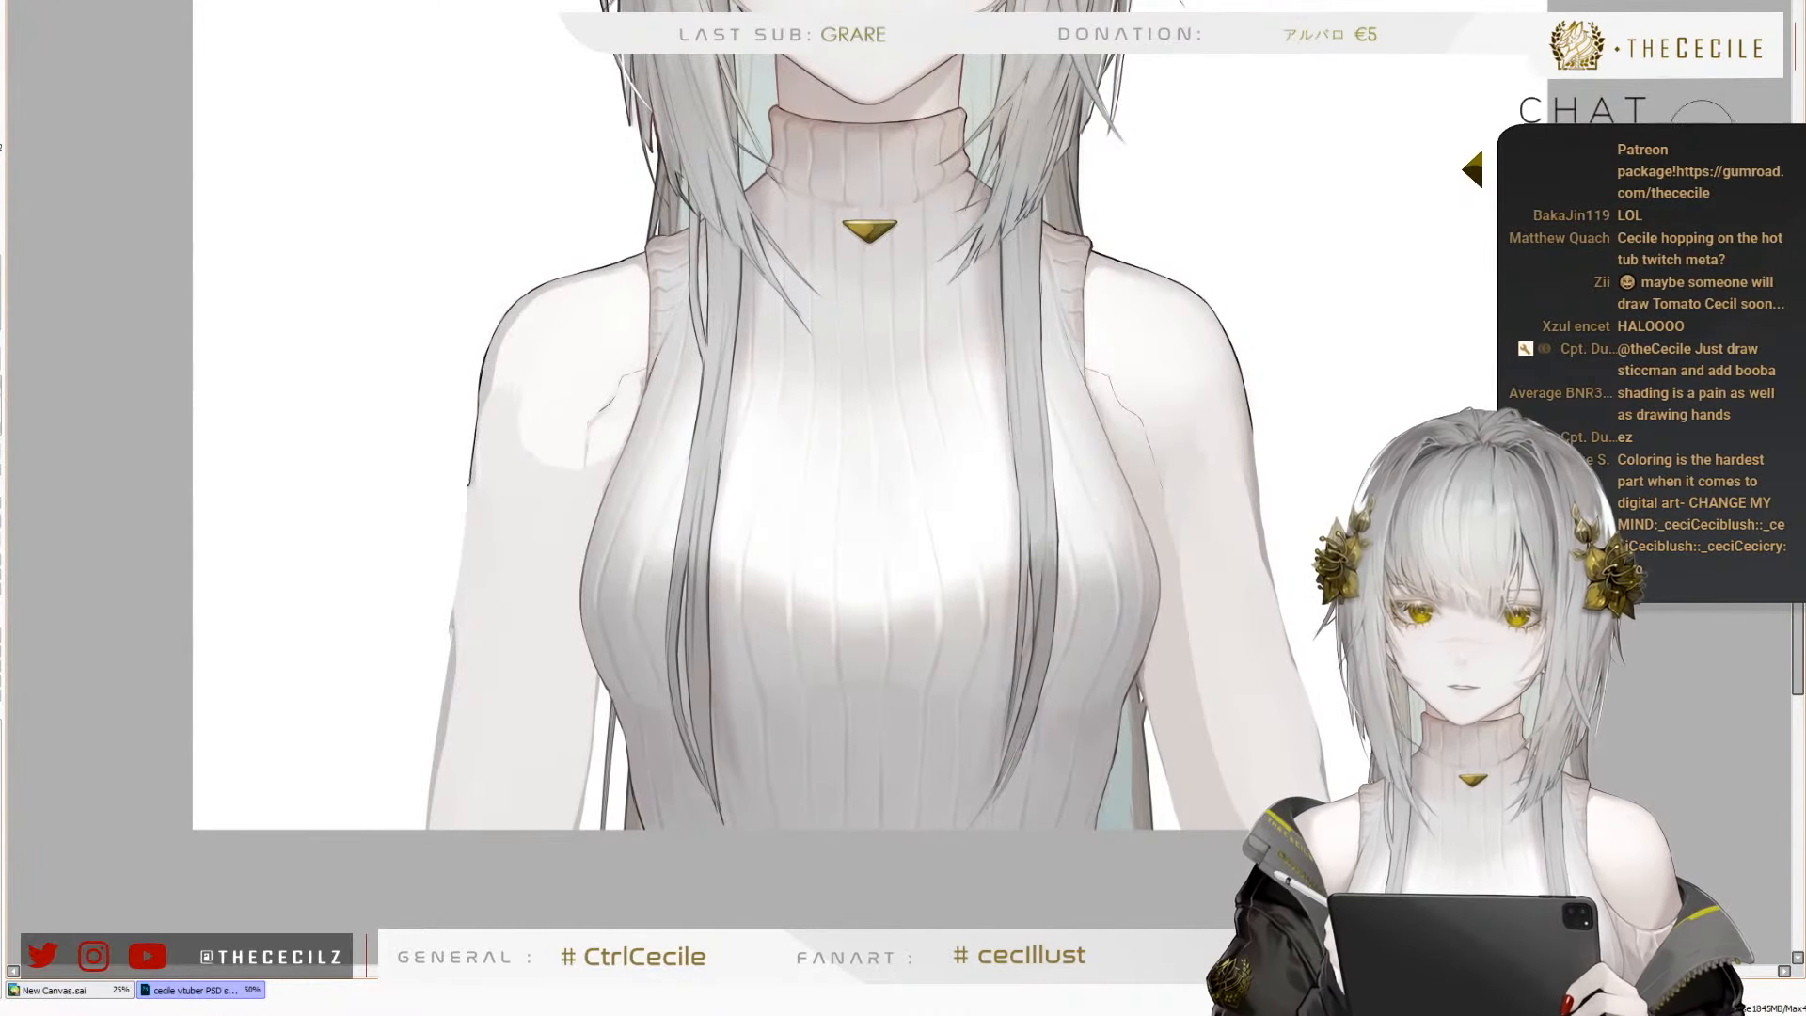
{"action": "right_click", "coordinate": [614, 396]}
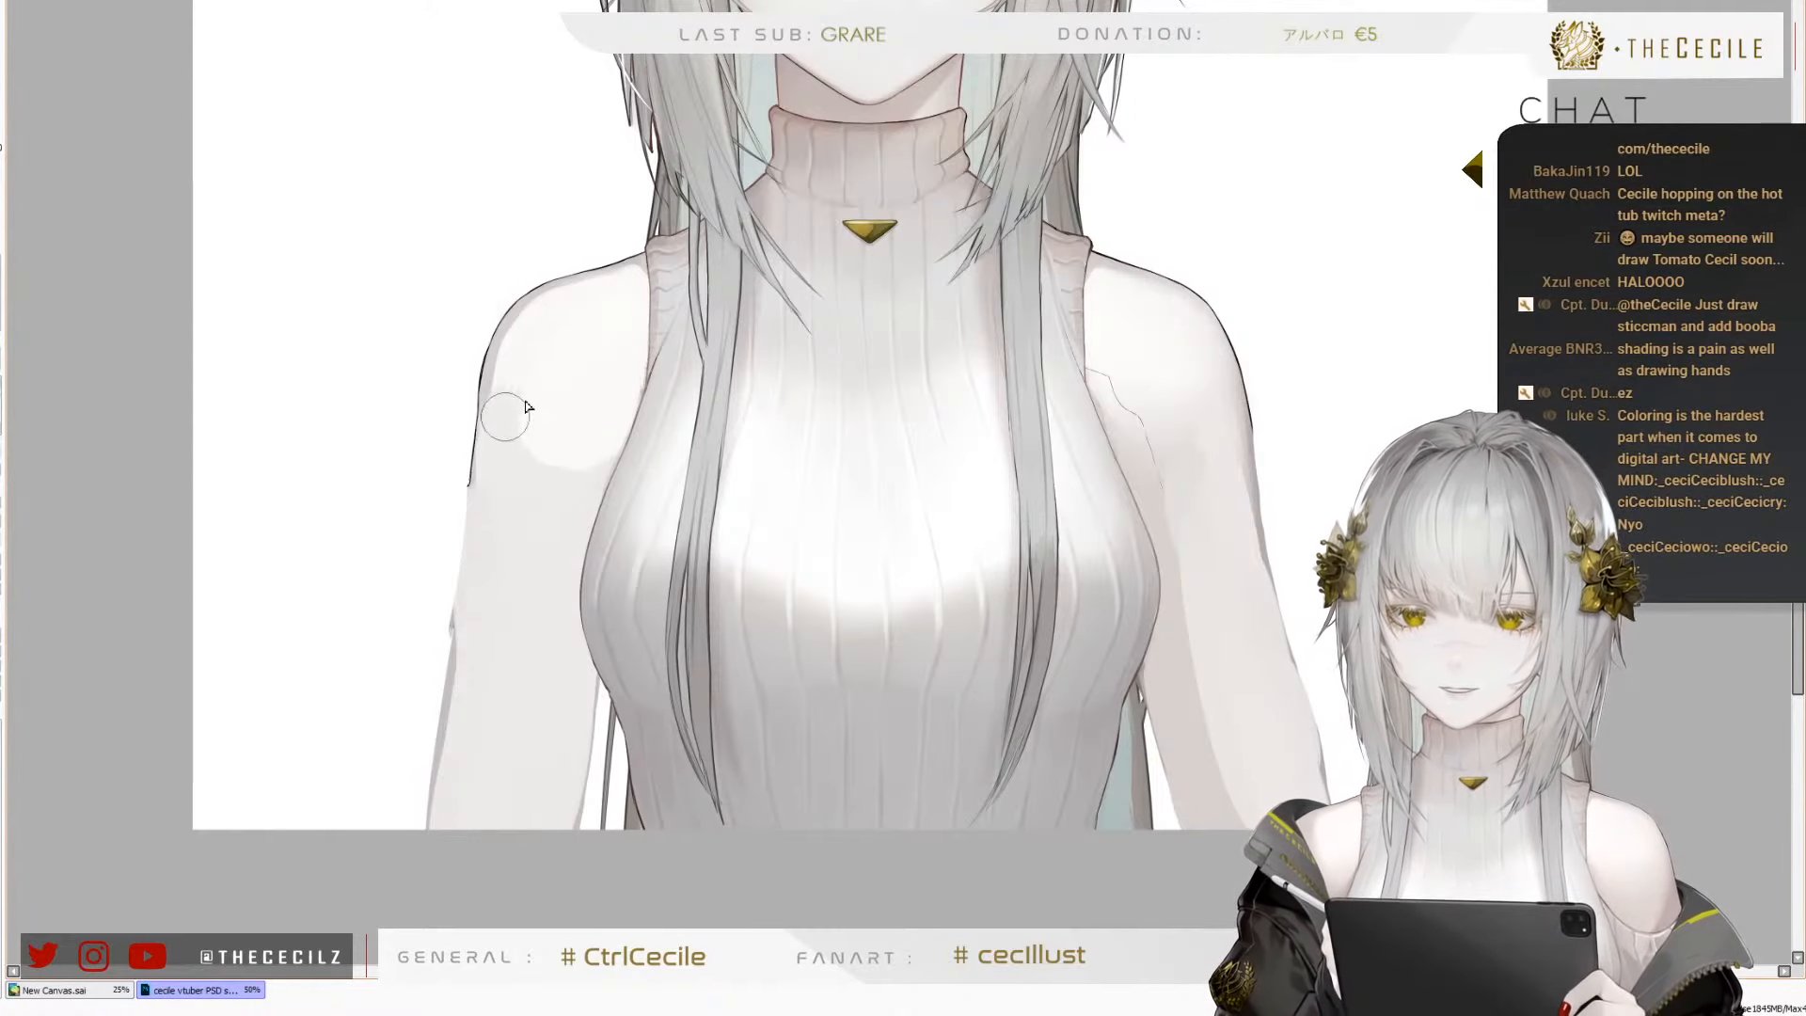
{"action": "key", "text": "b"}
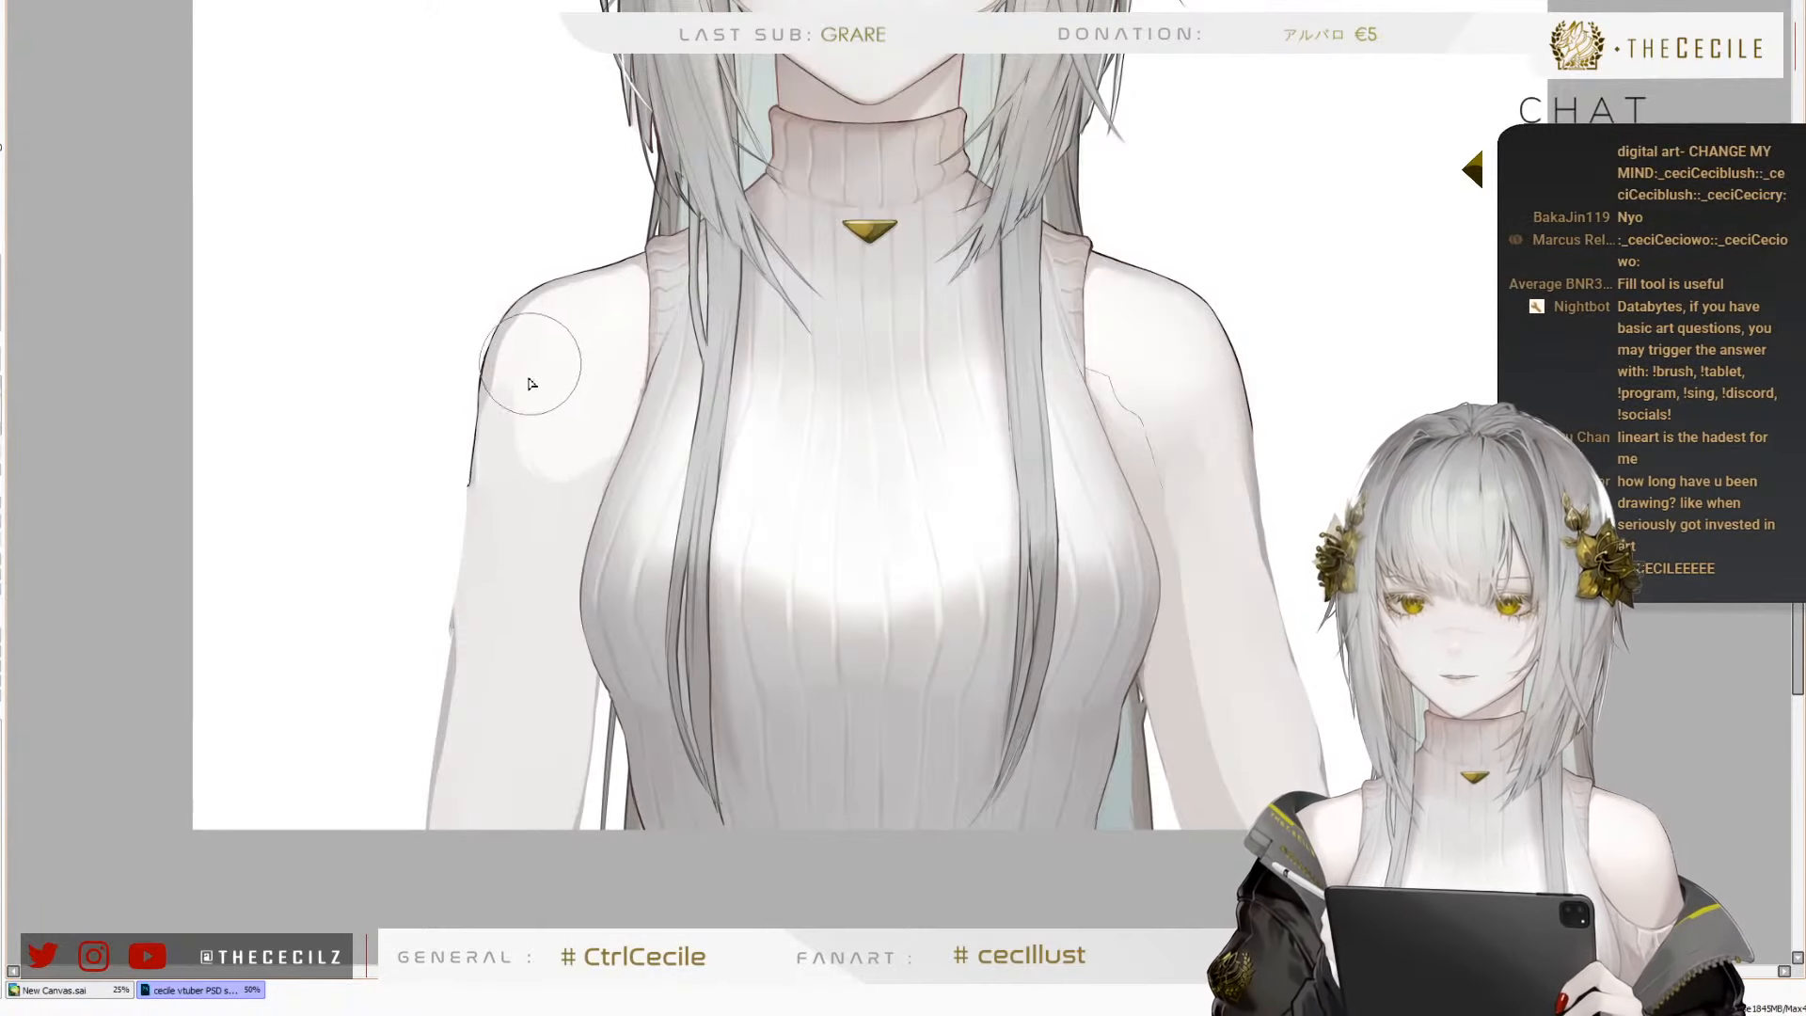
{"action": "mouse_move", "coordinate": [528, 367]}
{"action": "left_mouse_down"}
{"action": "mouse_move", "coordinate": [534, 471]}
{"action": "mouse_move", "coordinate": [614, 428]}
{"action": "mouse_move", "coordinate": [524, 409]}
{"action": "mouse_move", "coordinate": [546, 453]}
{"action": "mouse_move", "coordinate": [573, 361]}
{"action": "left_mouse_up"}
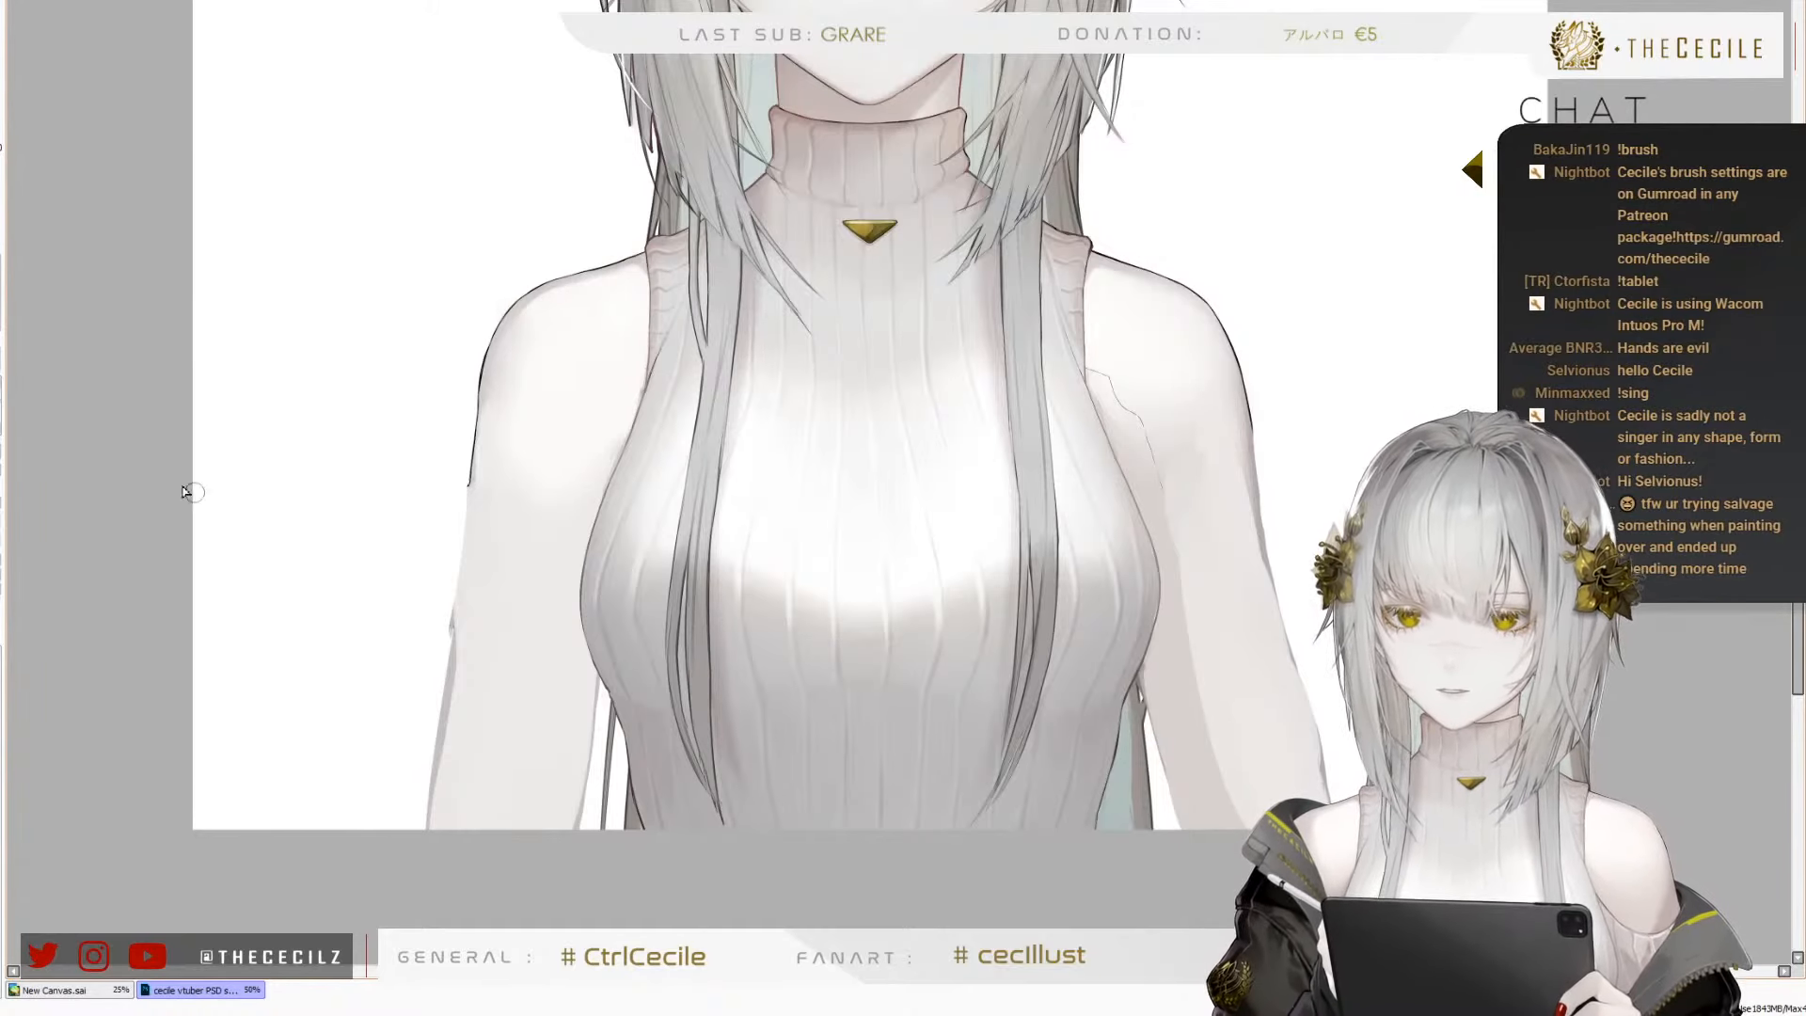
Lighten the shading along the top edge of the character's right shoulder, redoing the first stroke with a smaller brush
{"action": "scroll", "coordinate": [580, 423], "scroll_direction": "down", "scroll_amount": 3}
{"action": "scroll", "coordinate": [572, 428], "scroll_direction": "up", "scroll_amount": 4}
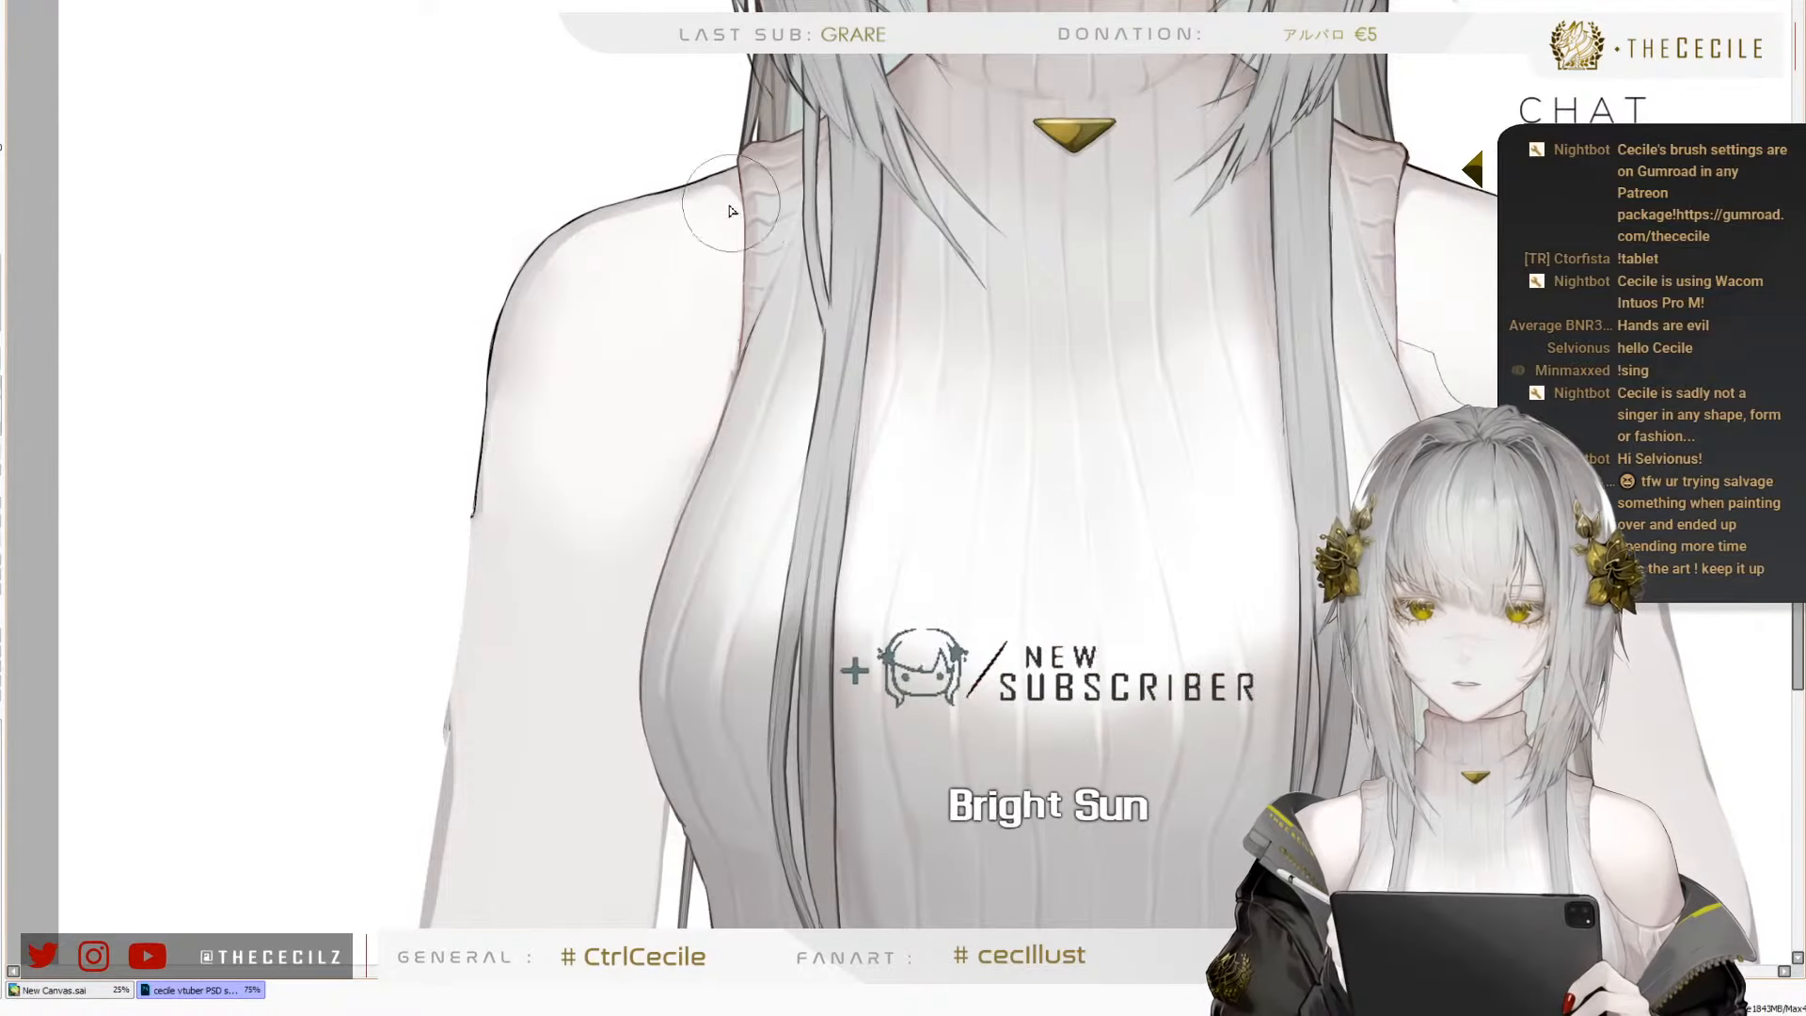
{"action": "mouse_move", "coordinate": [729, 211]}
{"action": "left_mouse_down"}
{"action": "mouse_move", "coordinate": [583, 308]}
{"action": "mouse_move", "coordinate": [592, 273]}
{"action": "mouse_move", "coordinate": [538, 342]}
{"action": "mouse_move", "coordinate": [592, 247]}
{"action": "mouse_move", "coordinate": [581, 264]}
{"action": "mouse_move", "coordinate": [546, 247]}
{"action": "mouse_move", "coordinate": [592, 207]}
{"action": "mouse_move", "coordinate": [696, 193]}
{"action": "mouse_move", "coordinate": [655, 219]}
{"action": "left_mouse_up"}
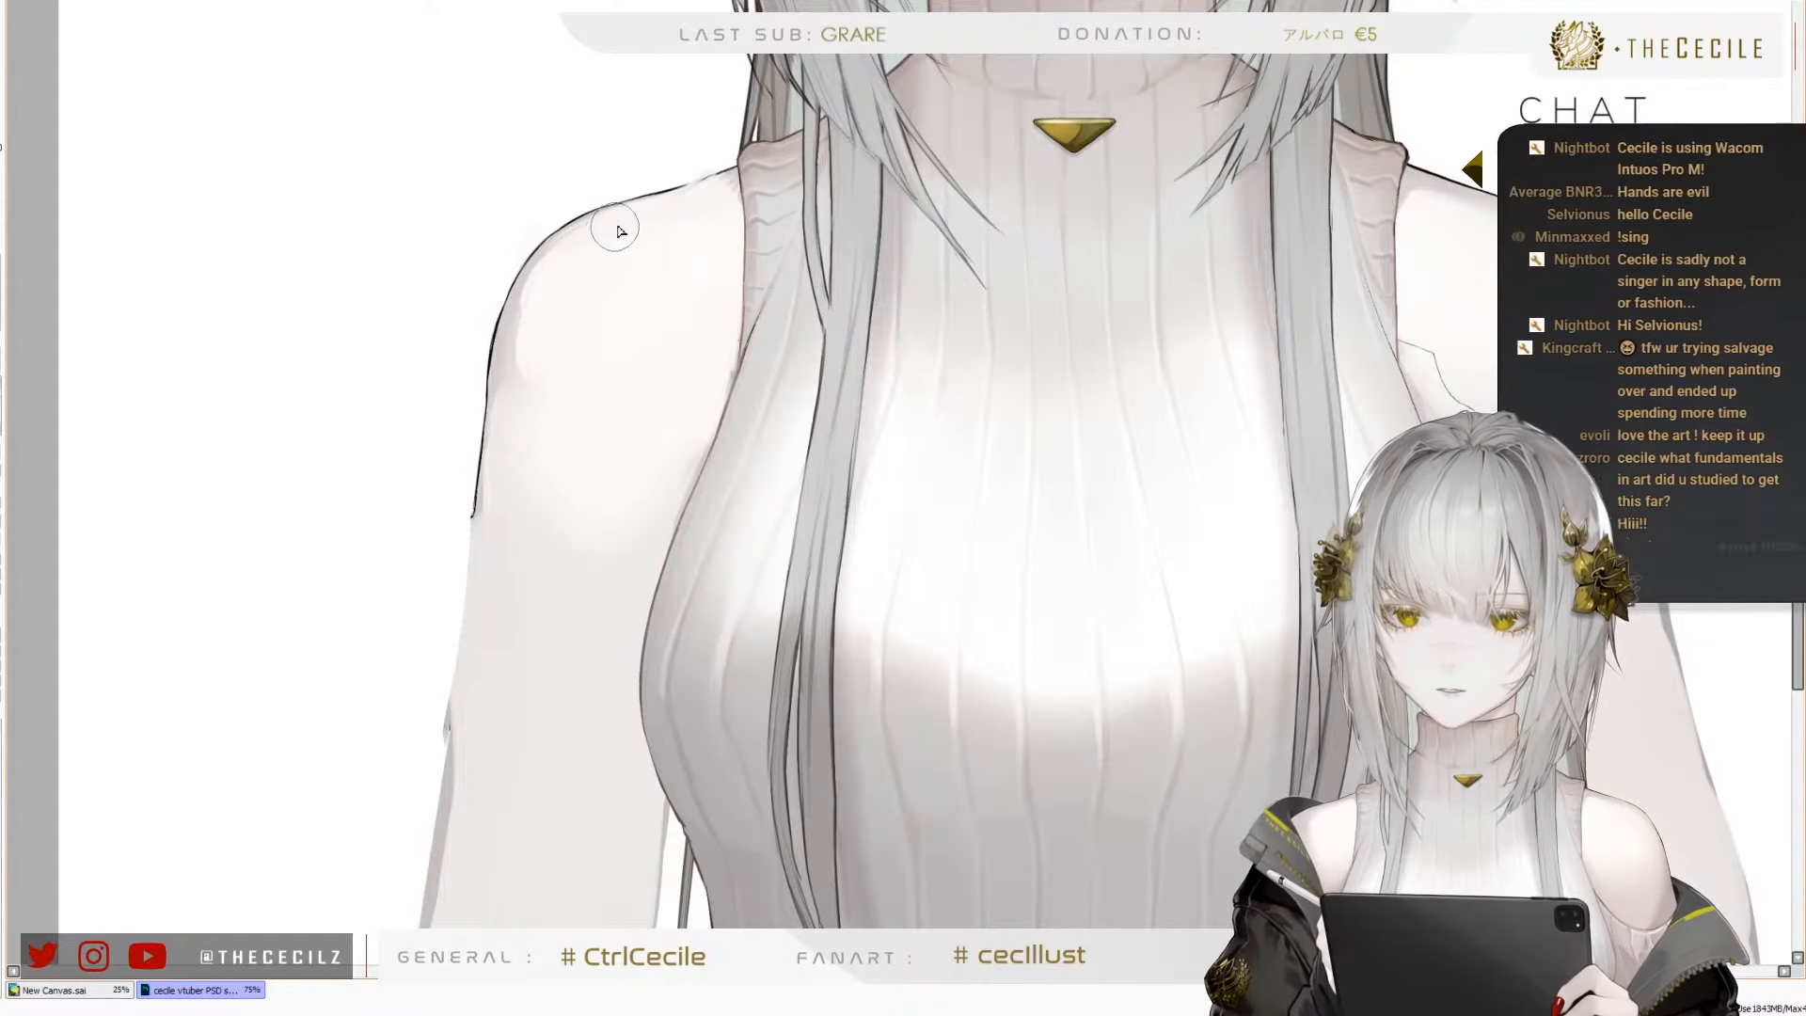
{"action": "key", "text": "ctrl+z"}
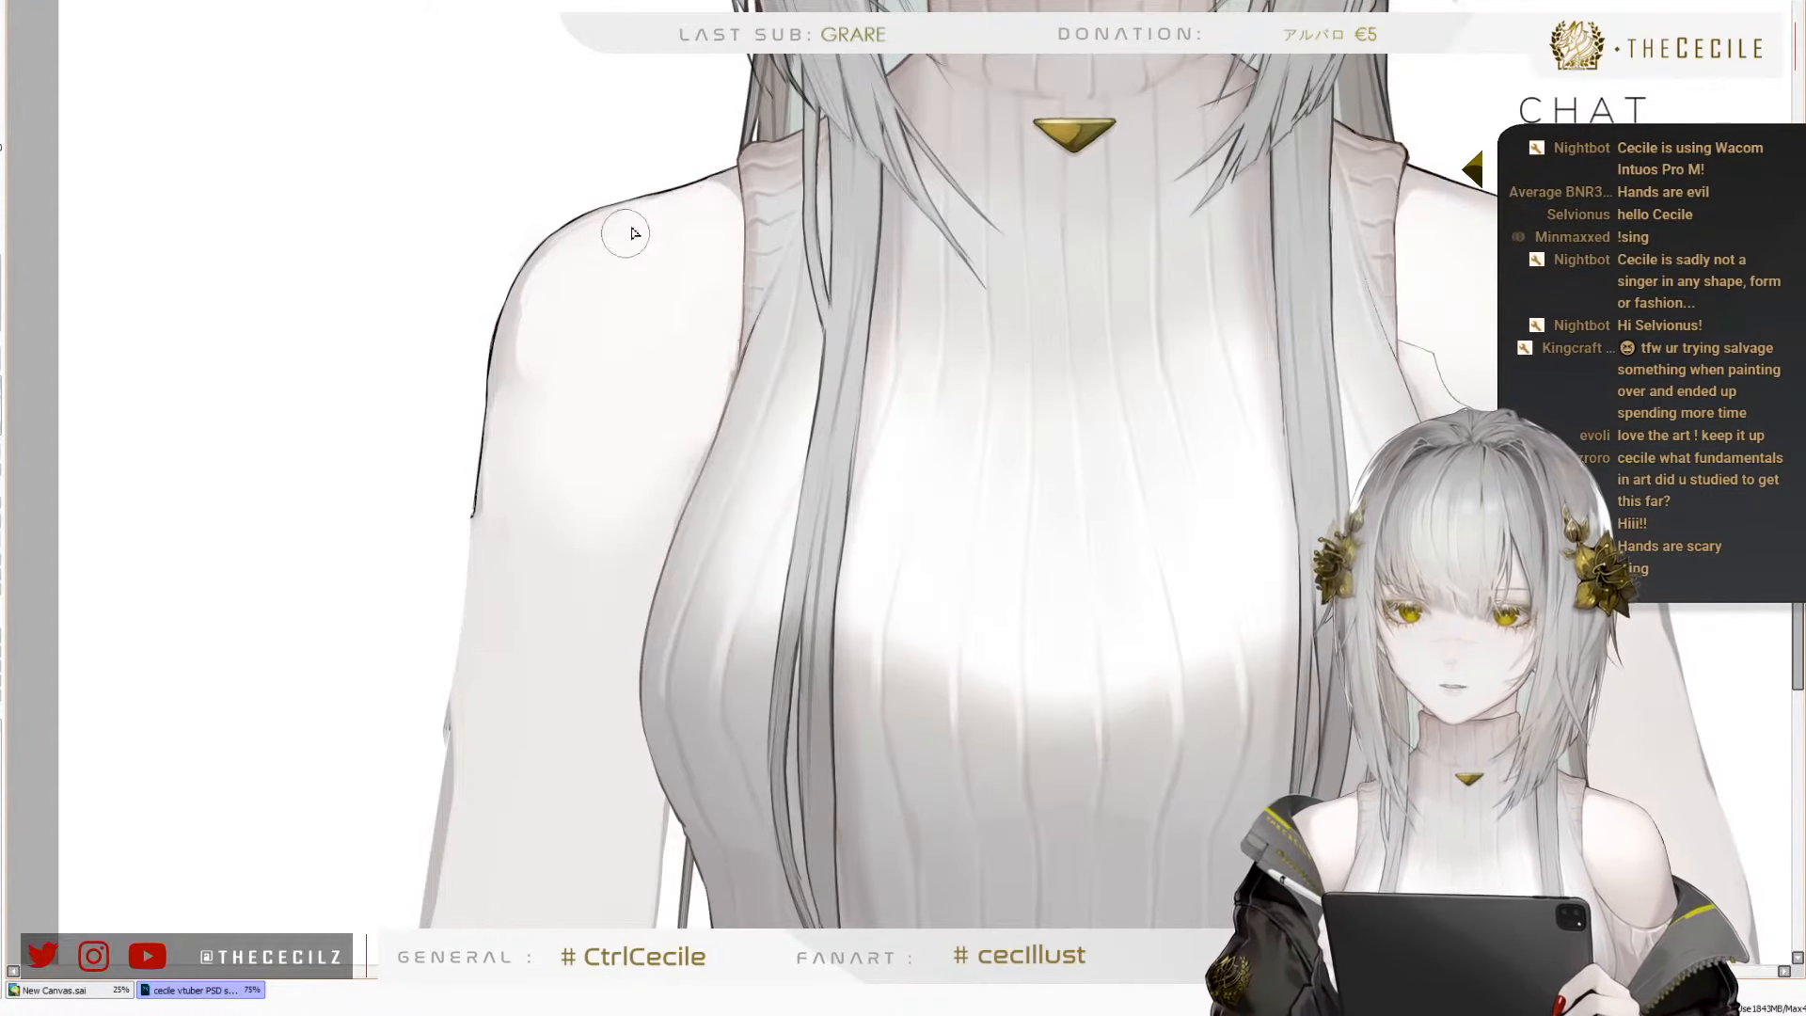
{"action": "mouse_move", "coordinate": [635, 234]}
{"action": "left_mouse_down"}
{"action": "mouse_move", "coordinate": [623, 248]}
{"action": "mouse_move", "coordinate": [691, 210]}
{"action": "left_mouse_up"}
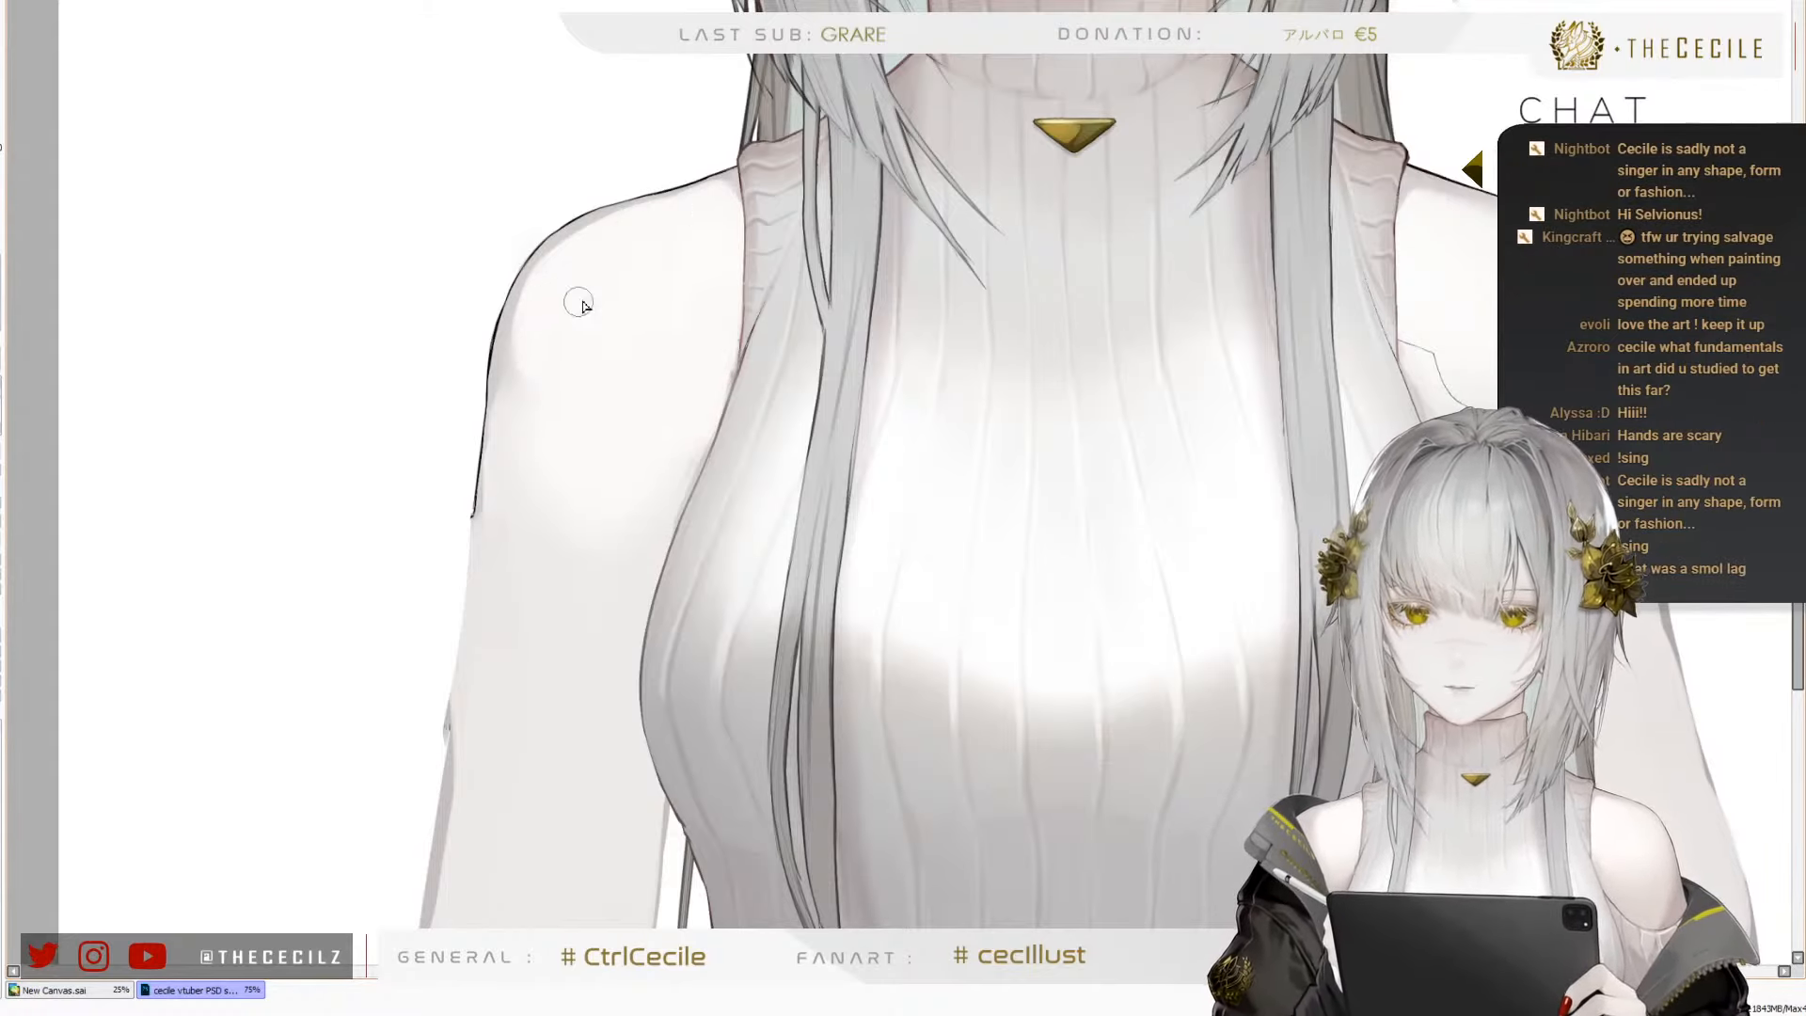
{"action": "mouse_move", "coordinate": [562, 322]}
{"action": "left_mouse_down"}
{"action": "mouse_move", "coordinate": [540, 406]}
{"action": "mouse_move", "coordinate": [533, 318]}
{"action": "mouse_move", "coordinate": [535, 336]}
{"action": "left_mouse_up"}
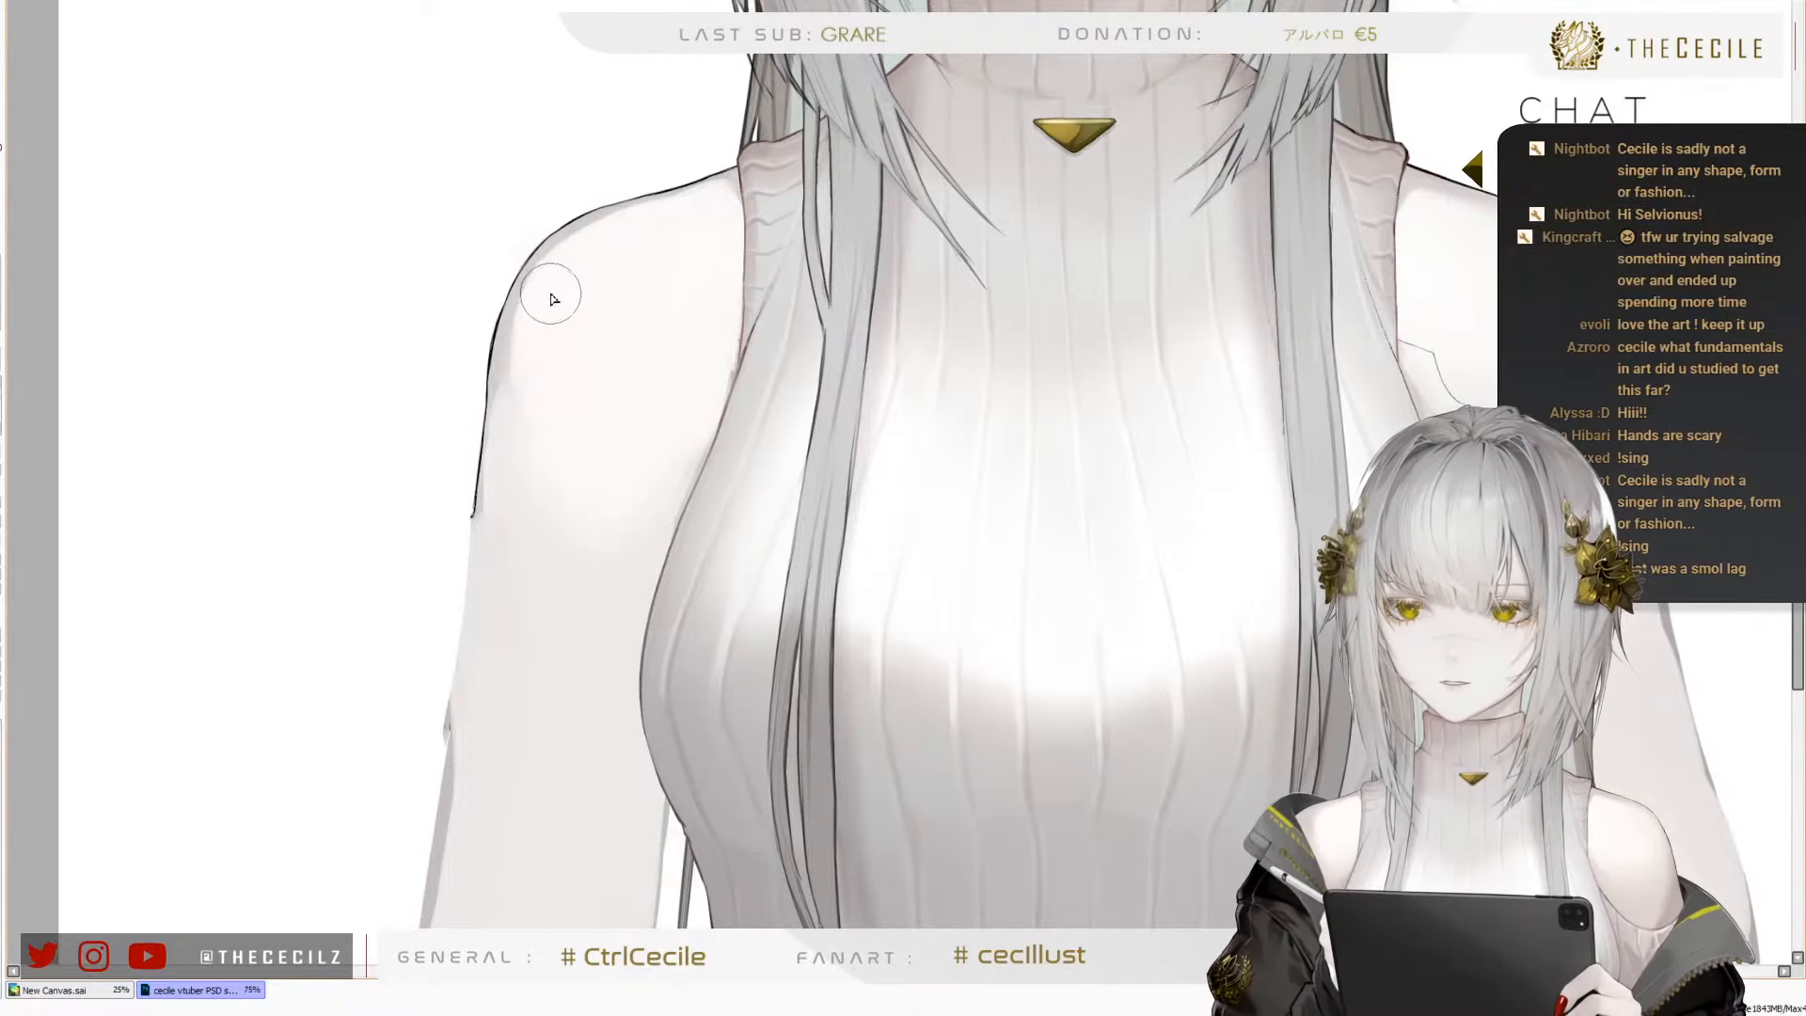
Smooth the pale skin tones across the character's right shoulder and upper arm, alternating between larger and smaller brush sizes
{"action": "key", "text": "]"}
{"action": "key", "text": "]"}
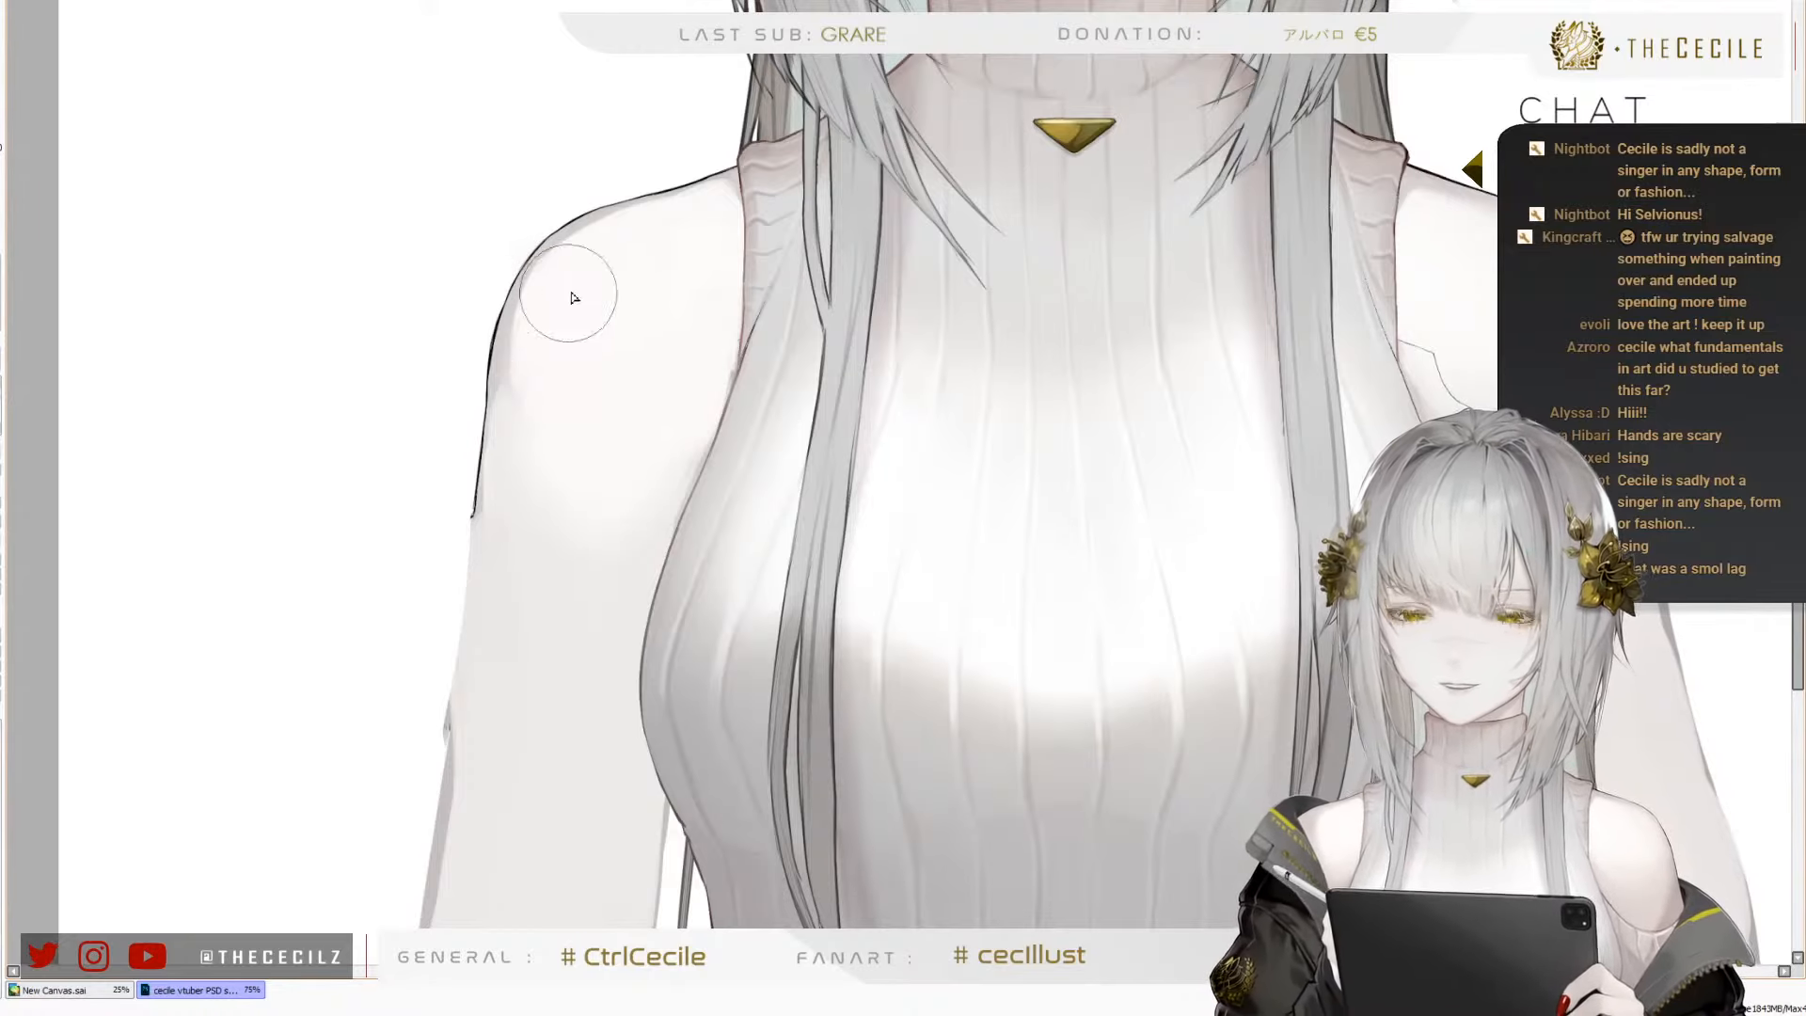
{"action": "key", "text": "["}
{"action": "key", "text": "["}
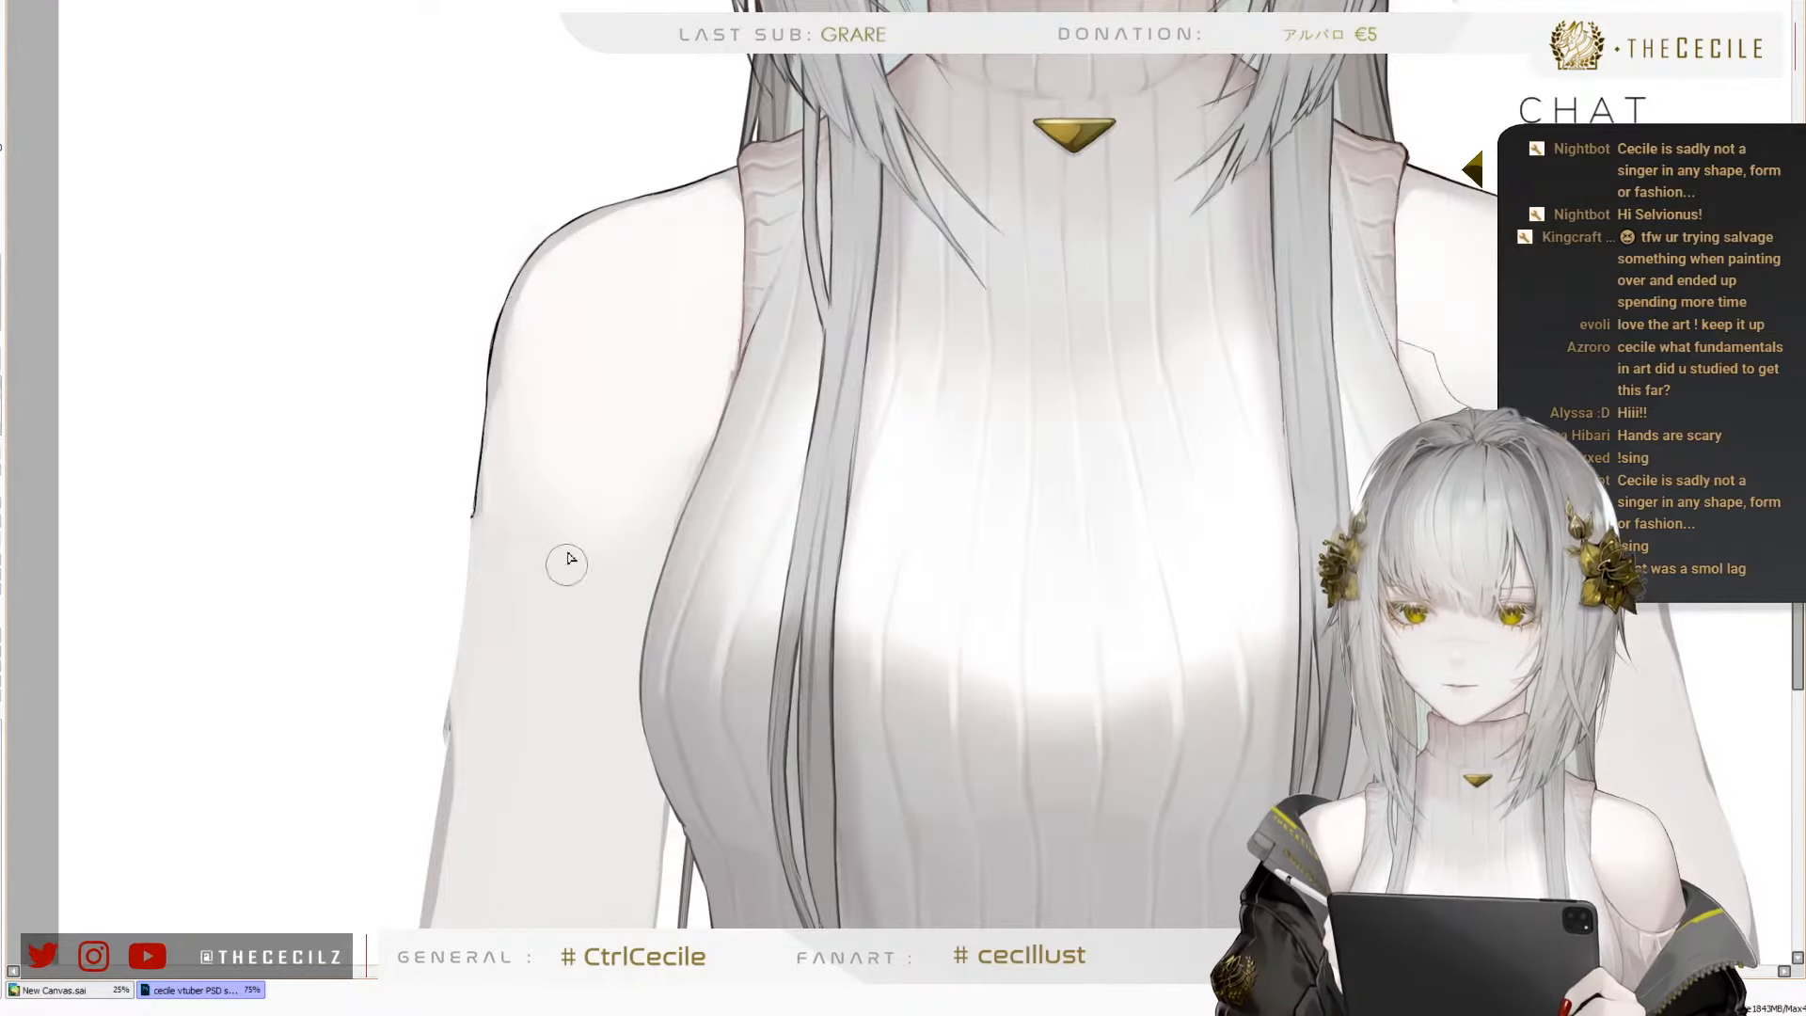
{"action": "key", "text": "]"}
{"action": "key", "text": "]"}
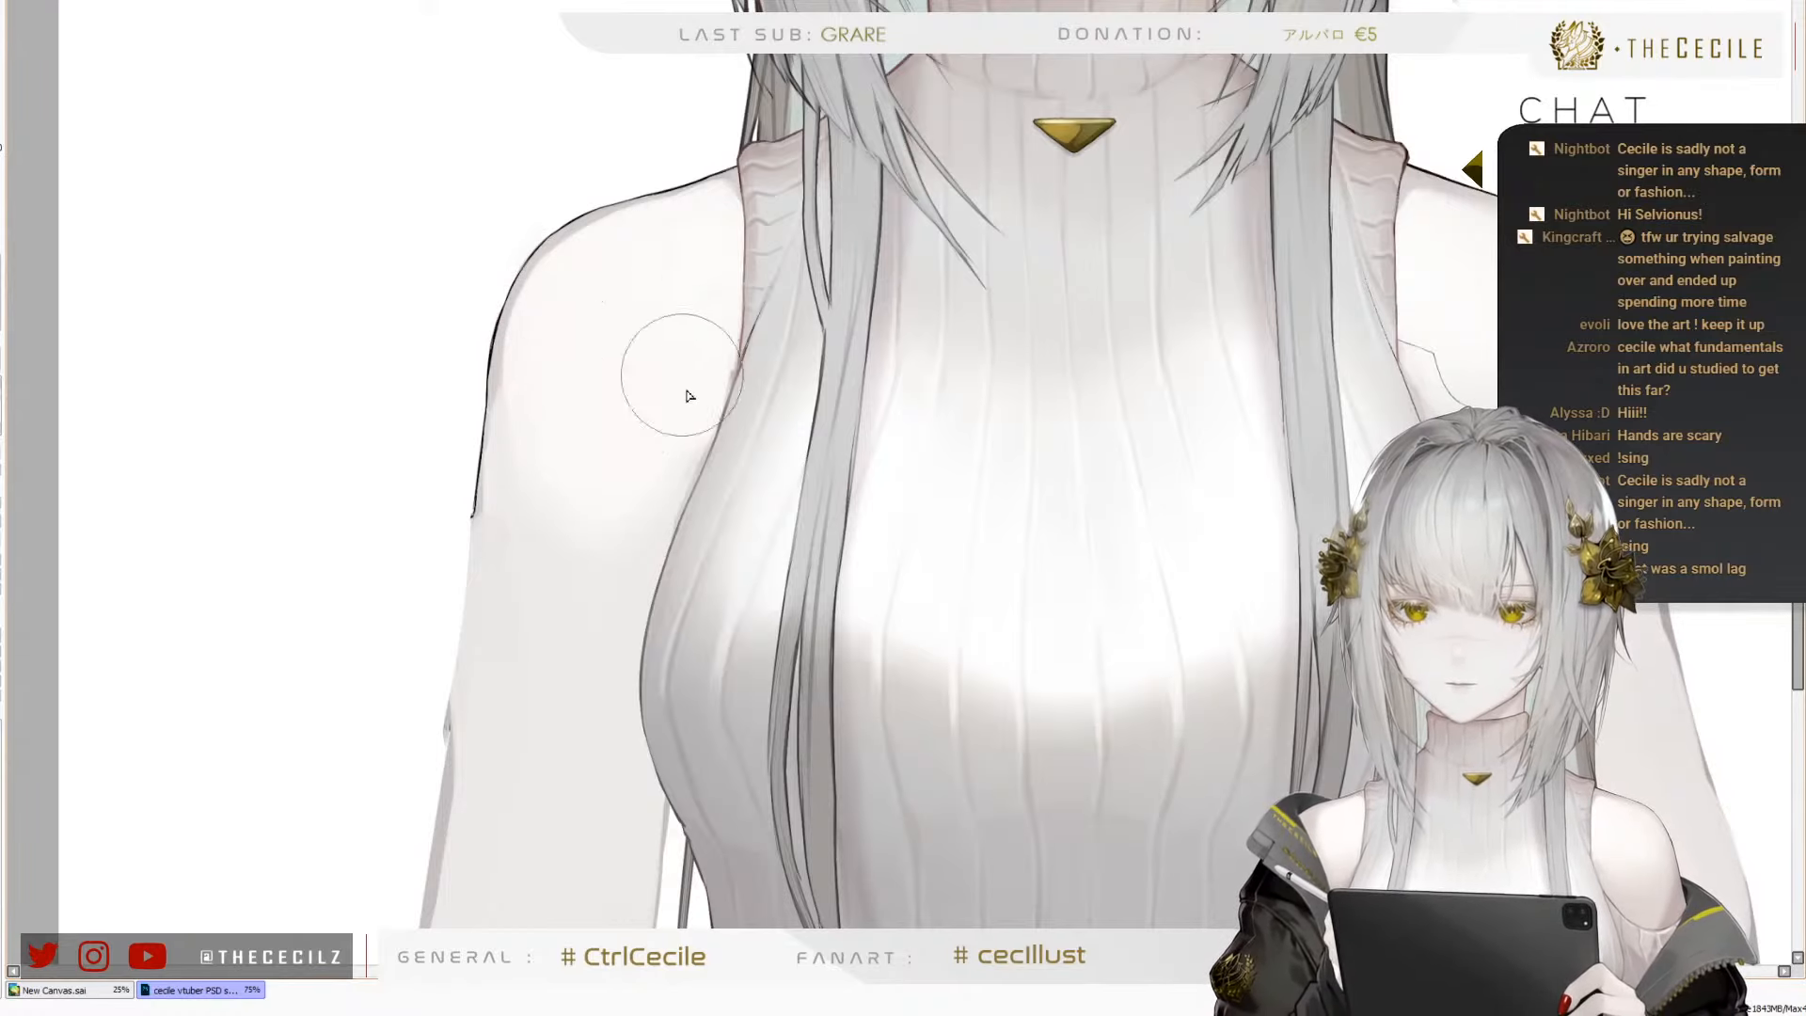
{"action": "key", "text": "["}
{"action": "key", "text": "["}
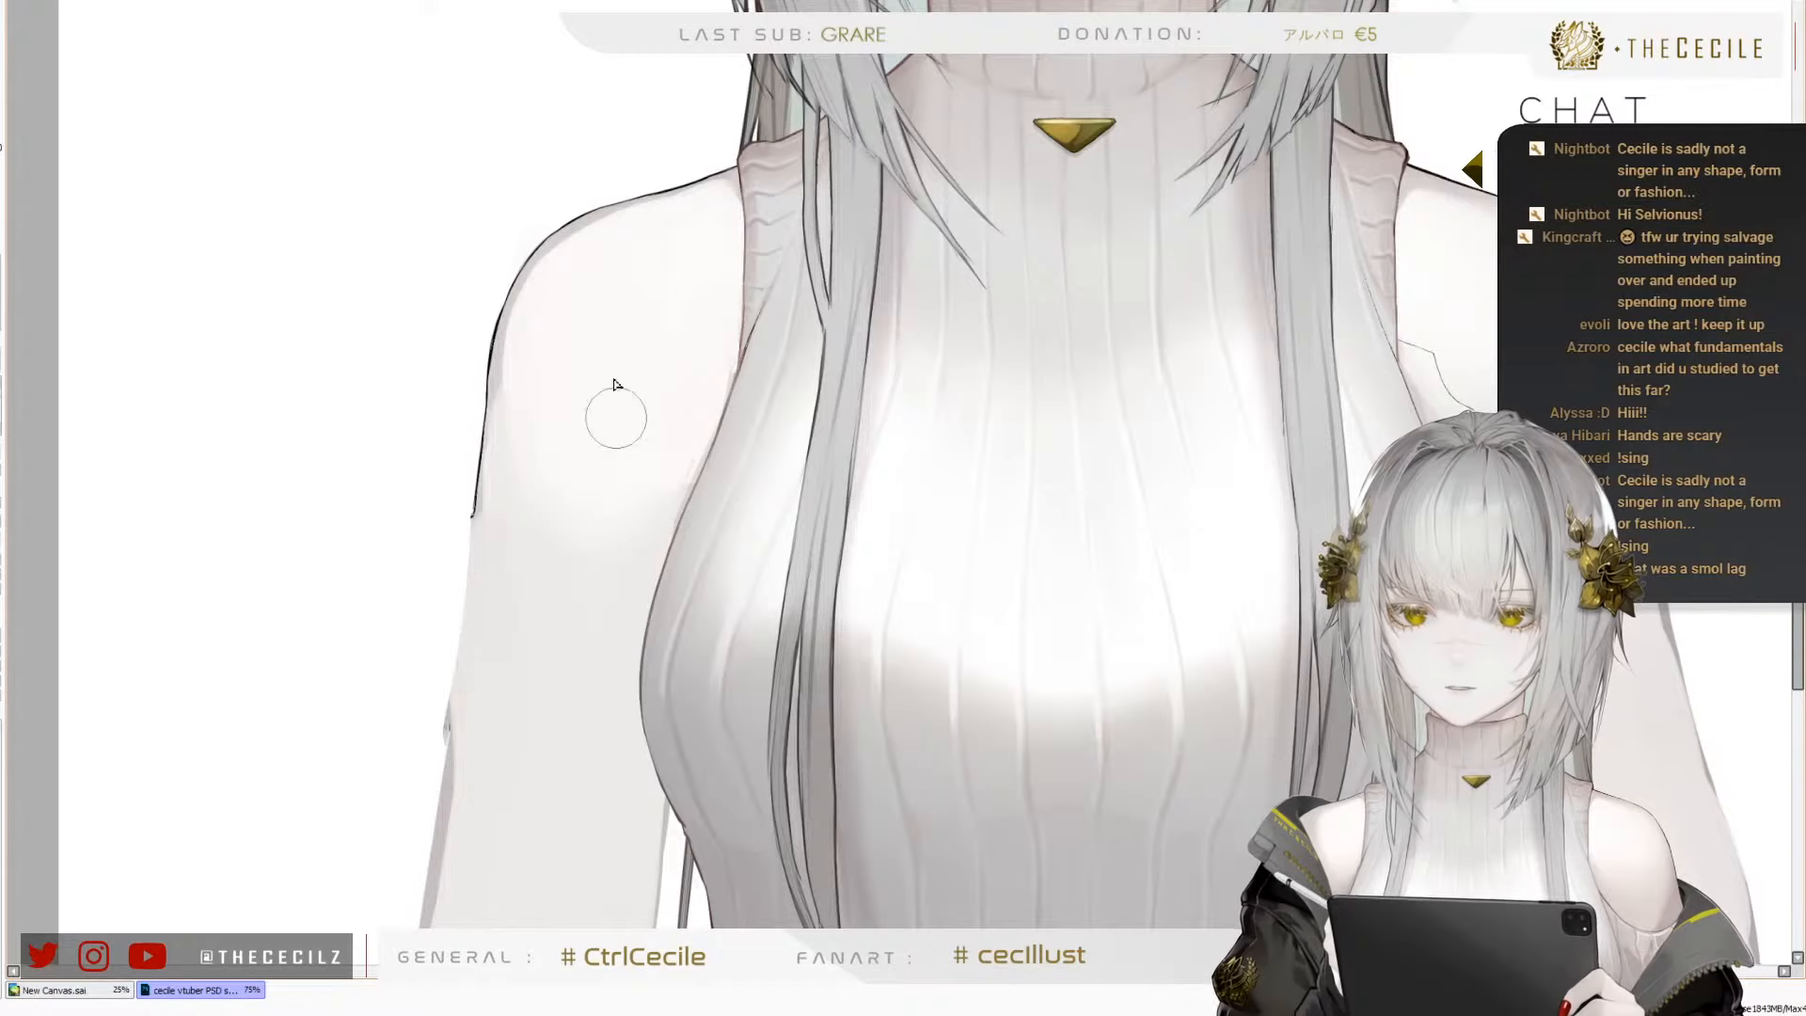
Examine both shoulders up close and against the whole figure with the swimsuit reference photo
{"action": "scroll", "coordinate": [555, 248], "scroll_direction": "down", "scroll_amount": 3}
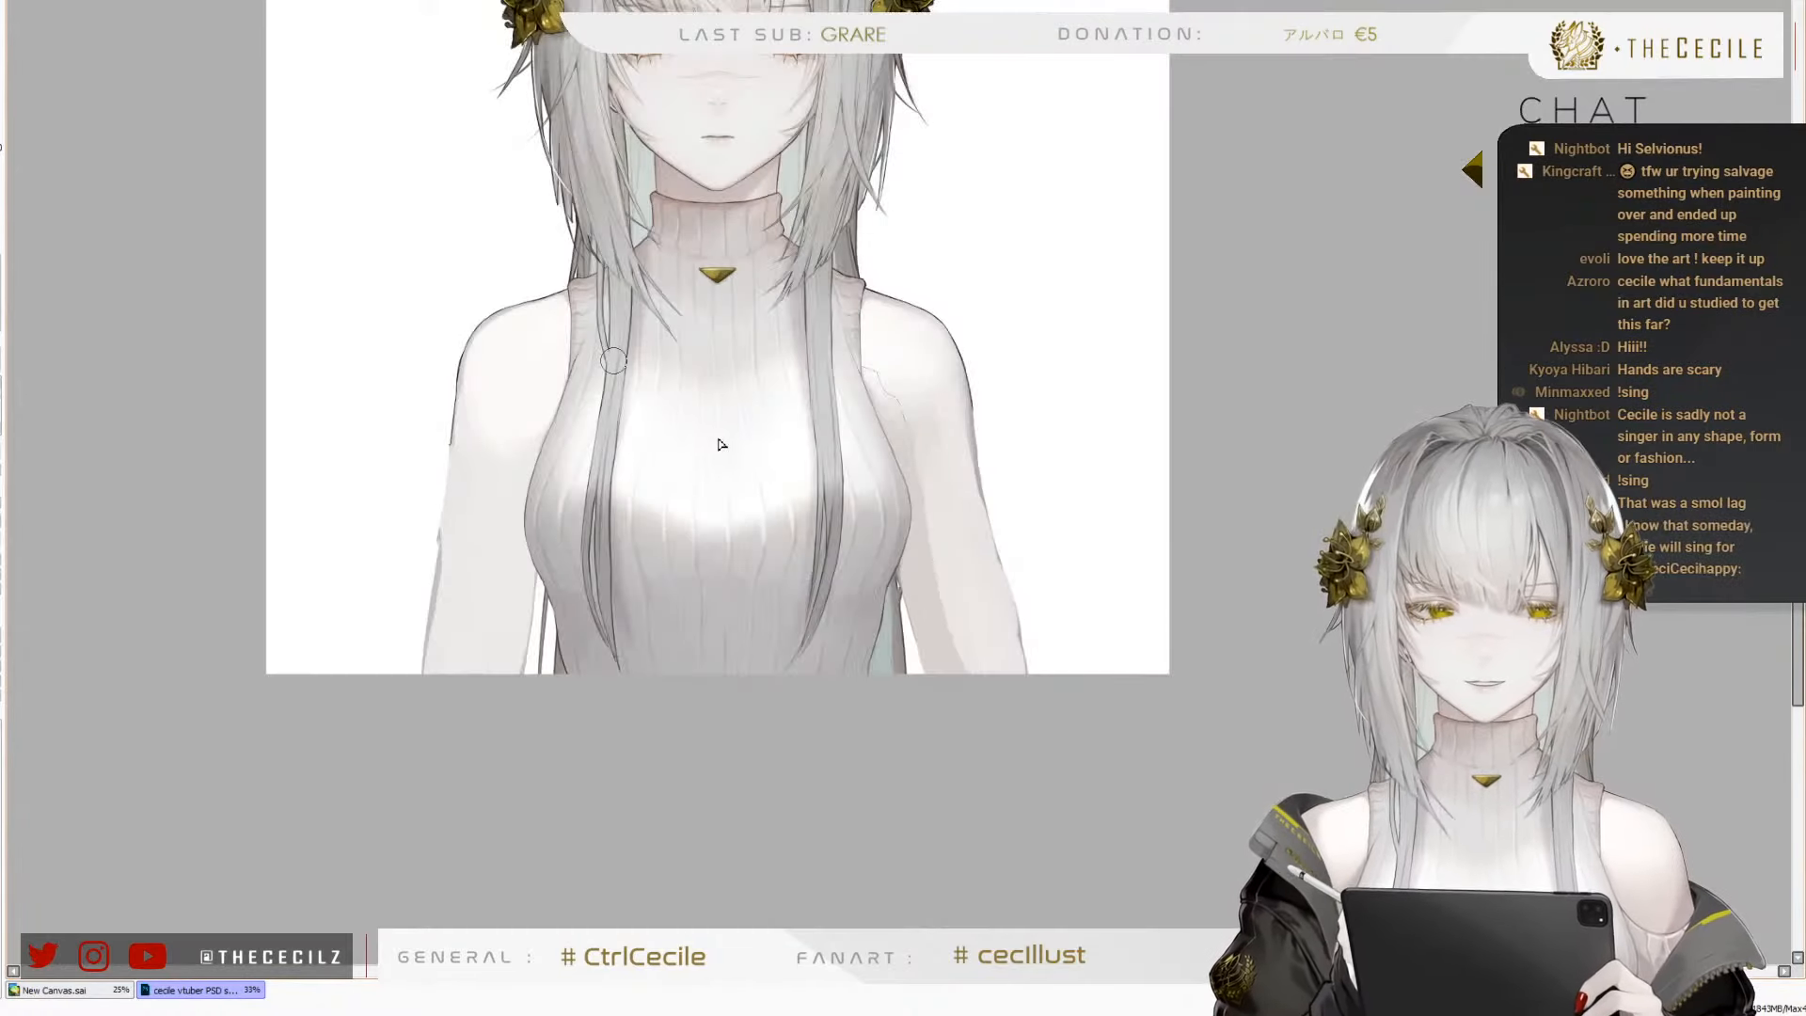
{"action": "scroll", "coordinate": [865, 384], "scroll_direction": "up", "scroll_amount": 3}
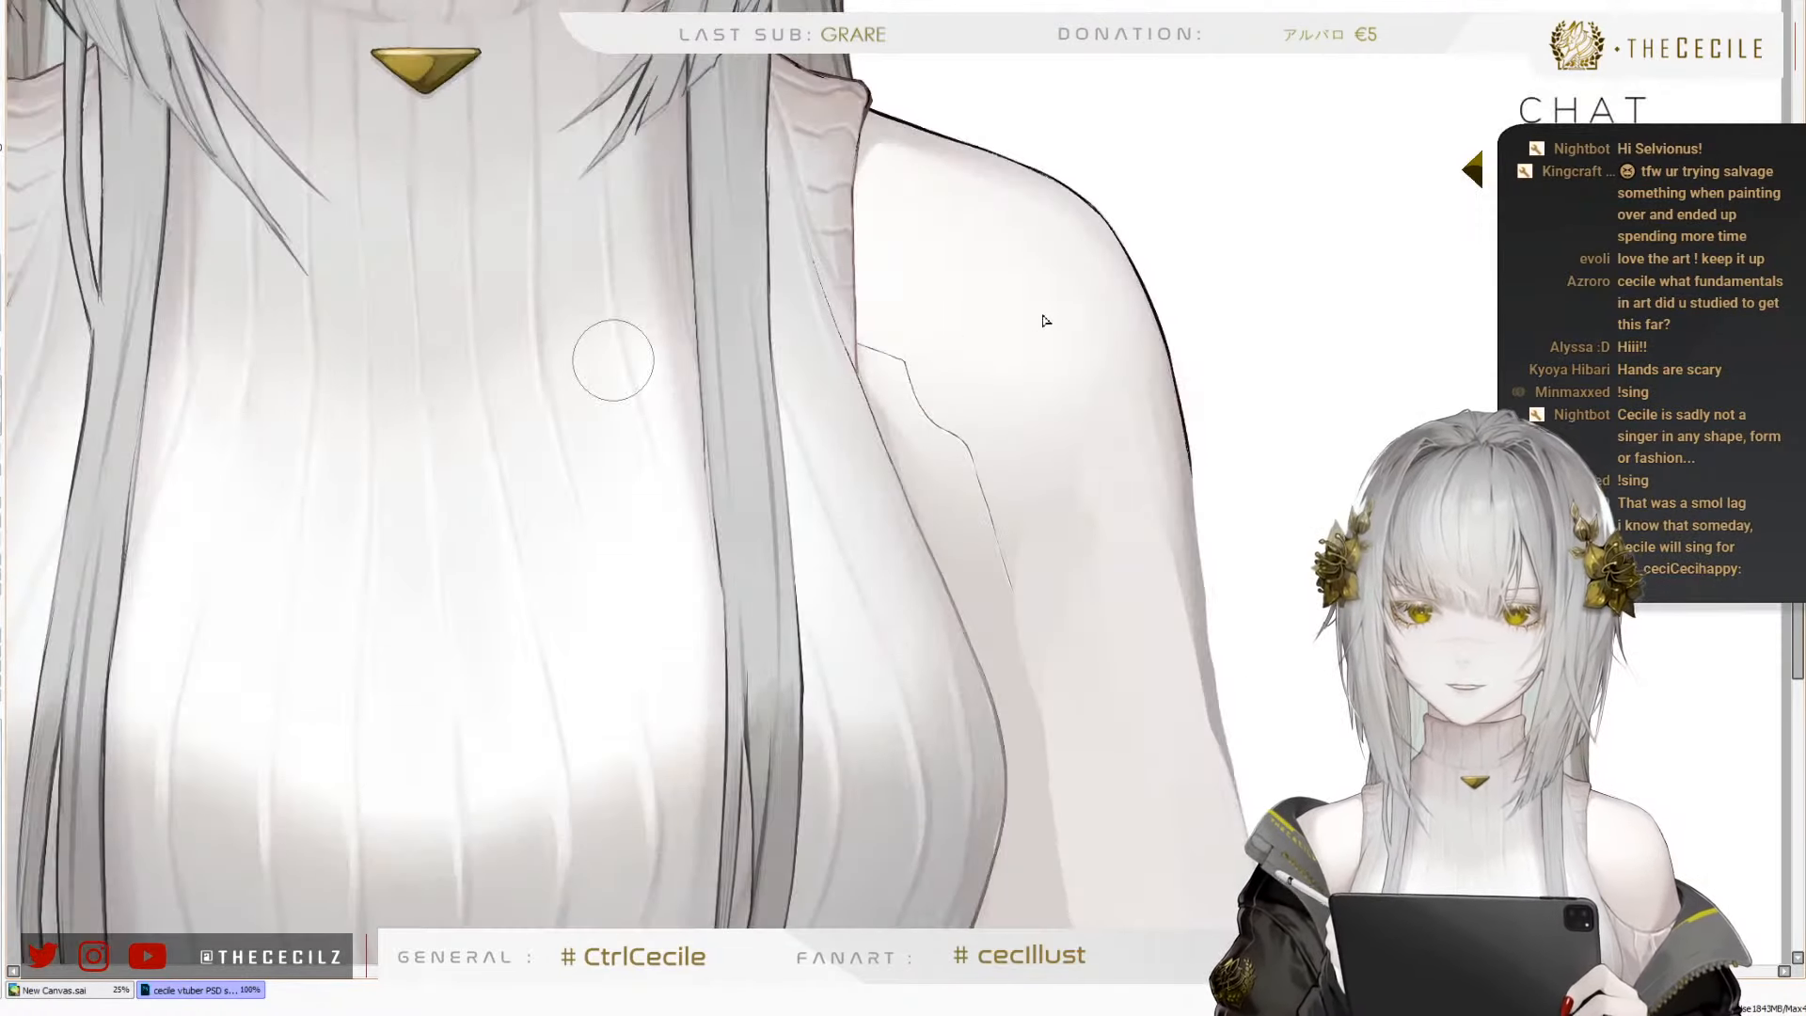
{"action": "left_click", "coordinate": [615, 360], "text": "ctrl+shift"}
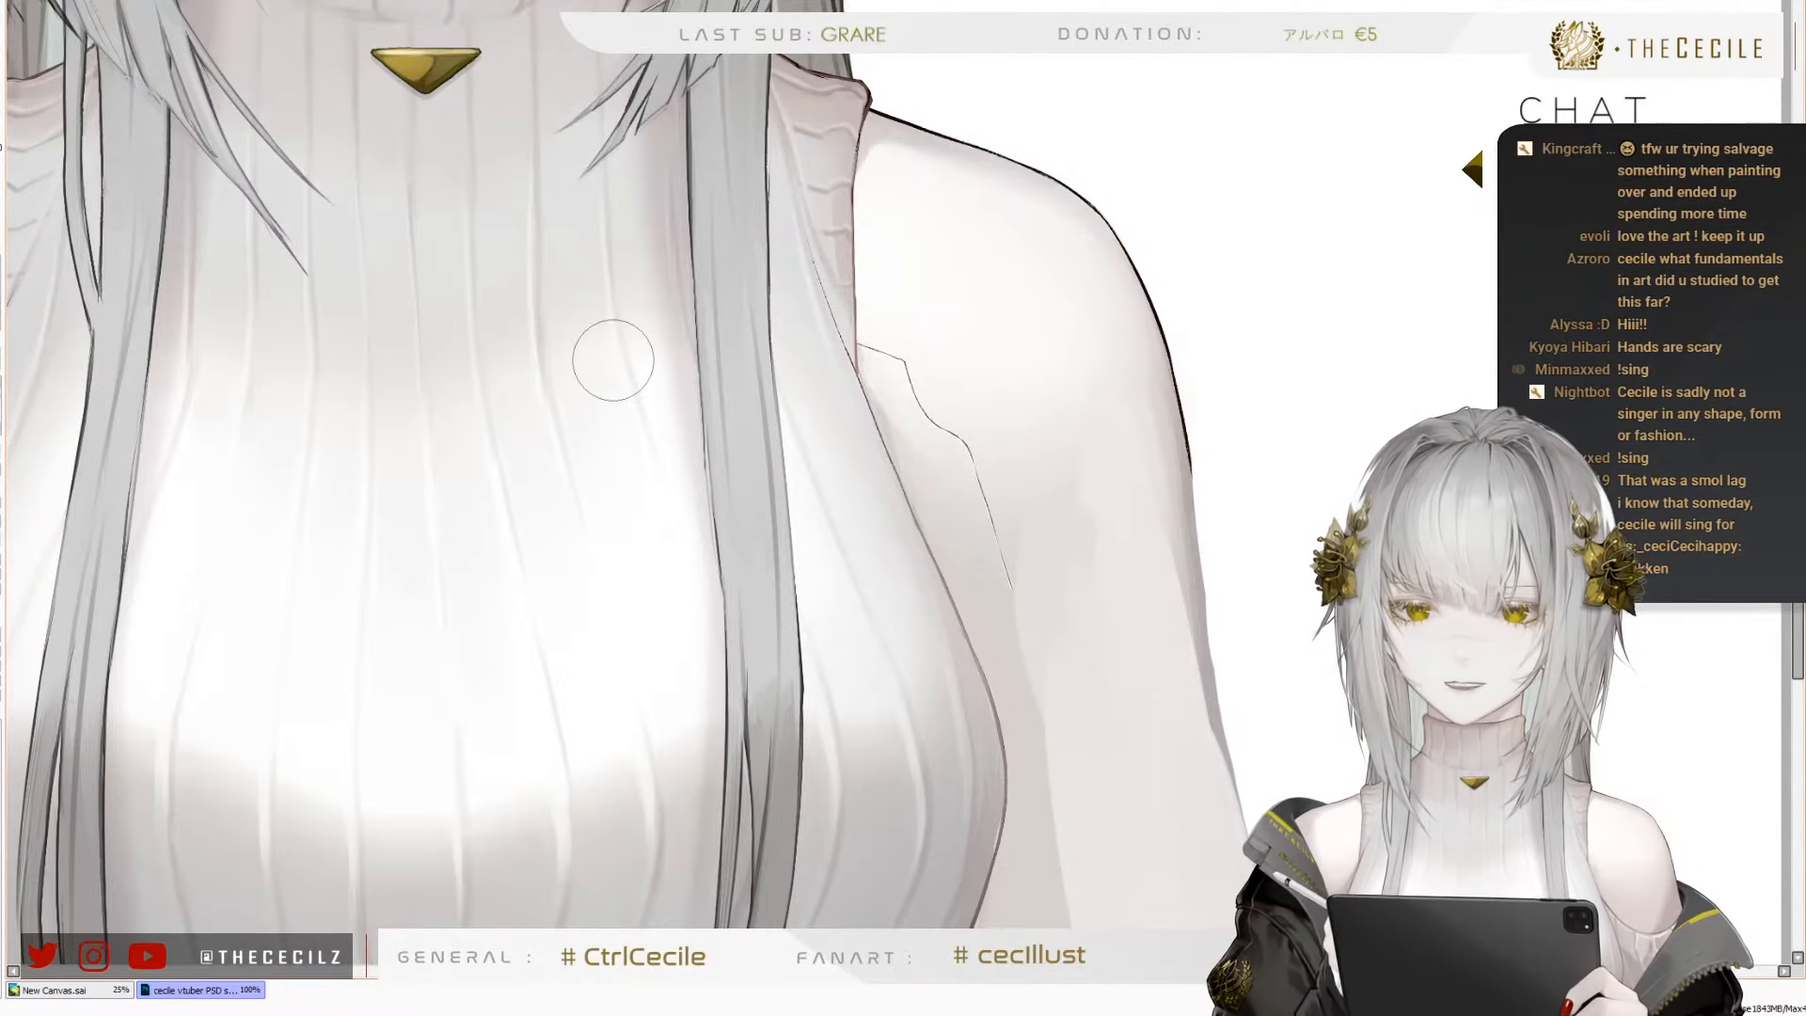
{"action": "scroll", "coordinate": [613, 360], "scroll_direction": "down", "scroll_amount": 3}
{"action": "scroll", "coordinate": [524, 323], "scroll_direction": "down", "scroll_amount": 2}
{"action": "scroll", "coordinate": [452, 141], "scroll_direction": "up", "scroll_amount": 4}
{"action": "scroll", "coordinate": [442, 99], "scroll_direction": "down", "scroll_amount": 3}
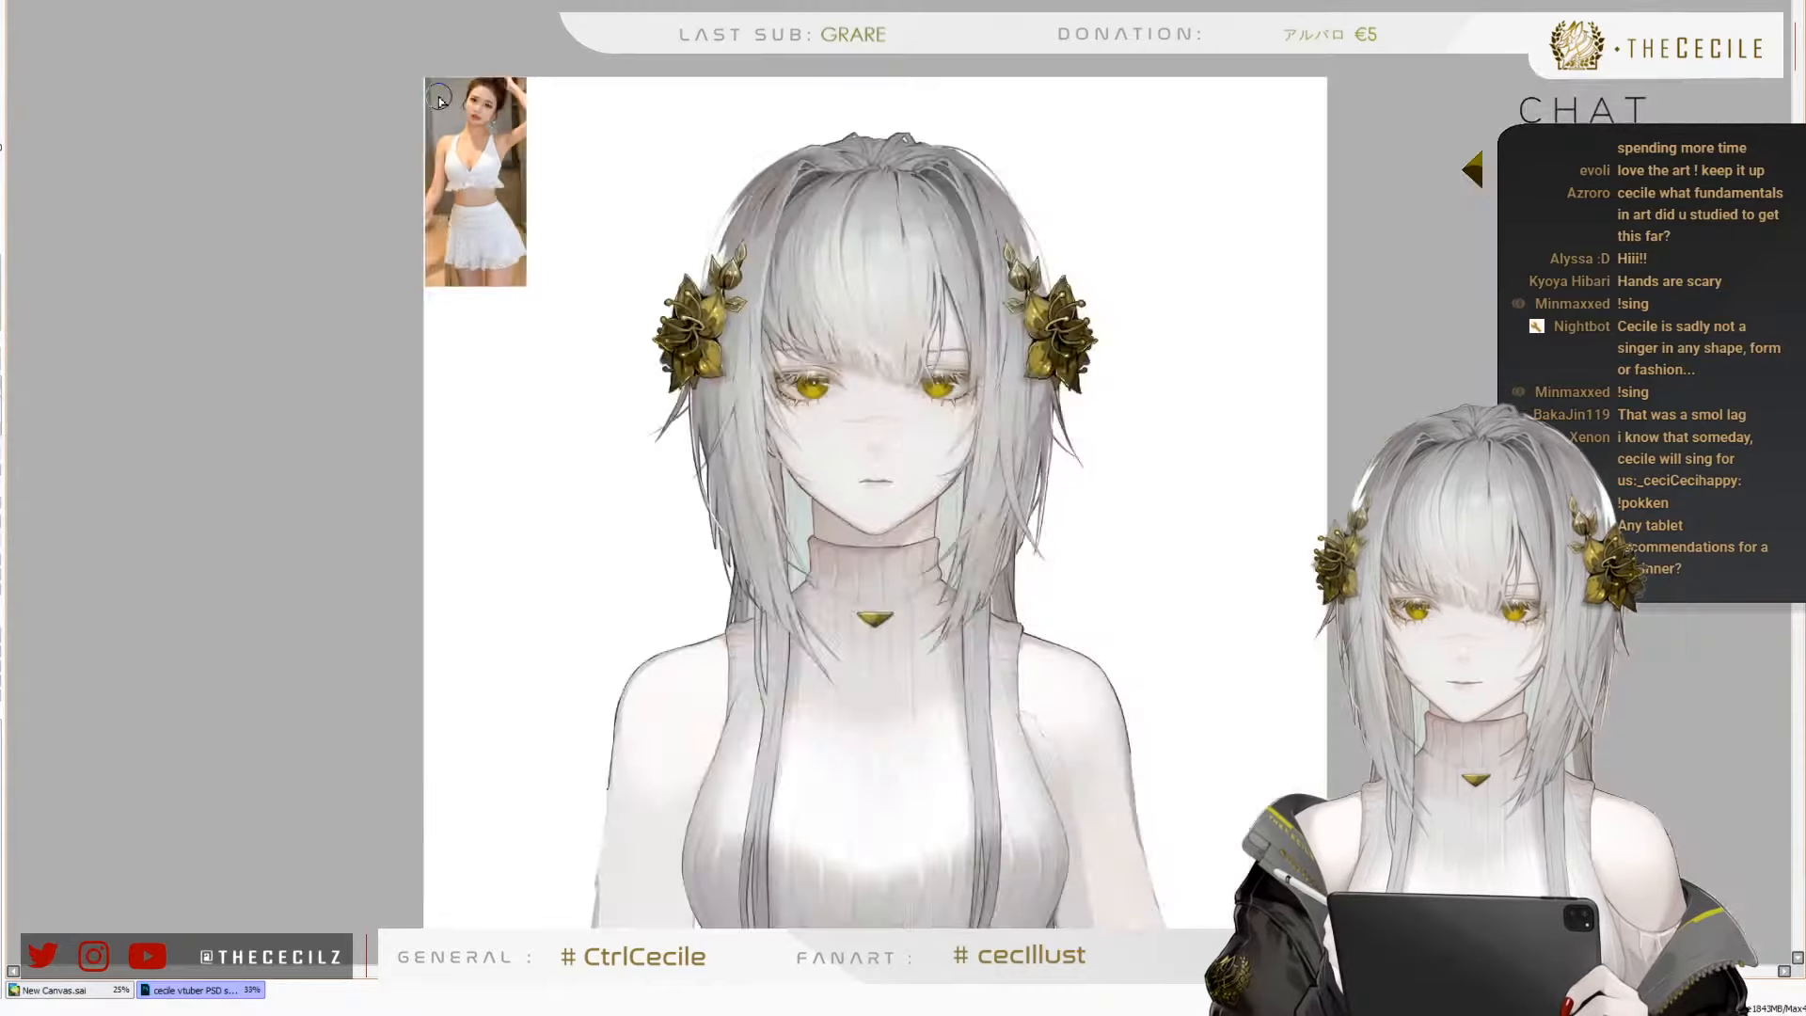
{"action": "scroll", "coordinate": [461, 100], "scroll_direction": "up", "scroll_amount": 1}
{"action": "scroll", "coordinate": [358, 32], "scroll_direction": "down", "scroll_amount": 2}
{"action": "scroll", "coordinate": [754, 670], "scroll_direction": "up", "scroll_amount": 2}
{"action": "scroll", "coordinate": [563, 414], "scroll_direction": "up", "scroll_amount": 1}
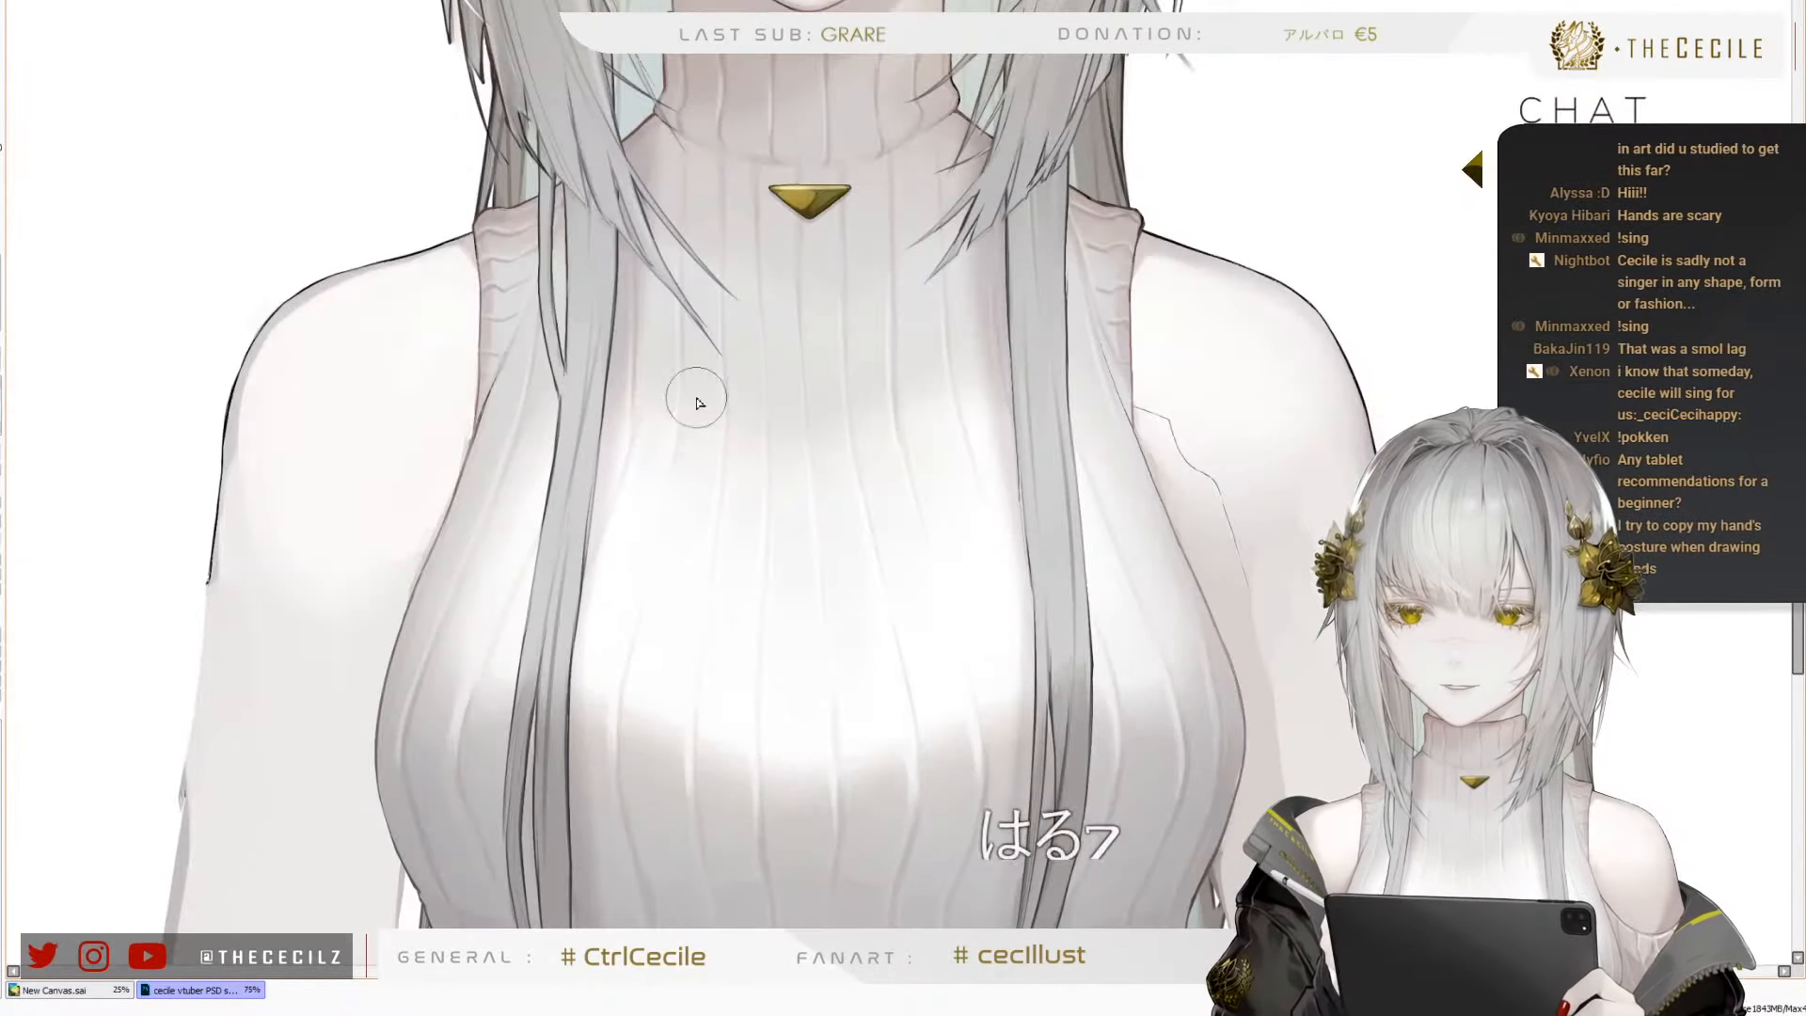
Cover the jagged line and shading on the character's left shoulder with a pale skin tone using a larger brush
{"action": "scroll", "coordinate": [1228, 262], "scroll_direction": "up", "scroll_amount": 1}
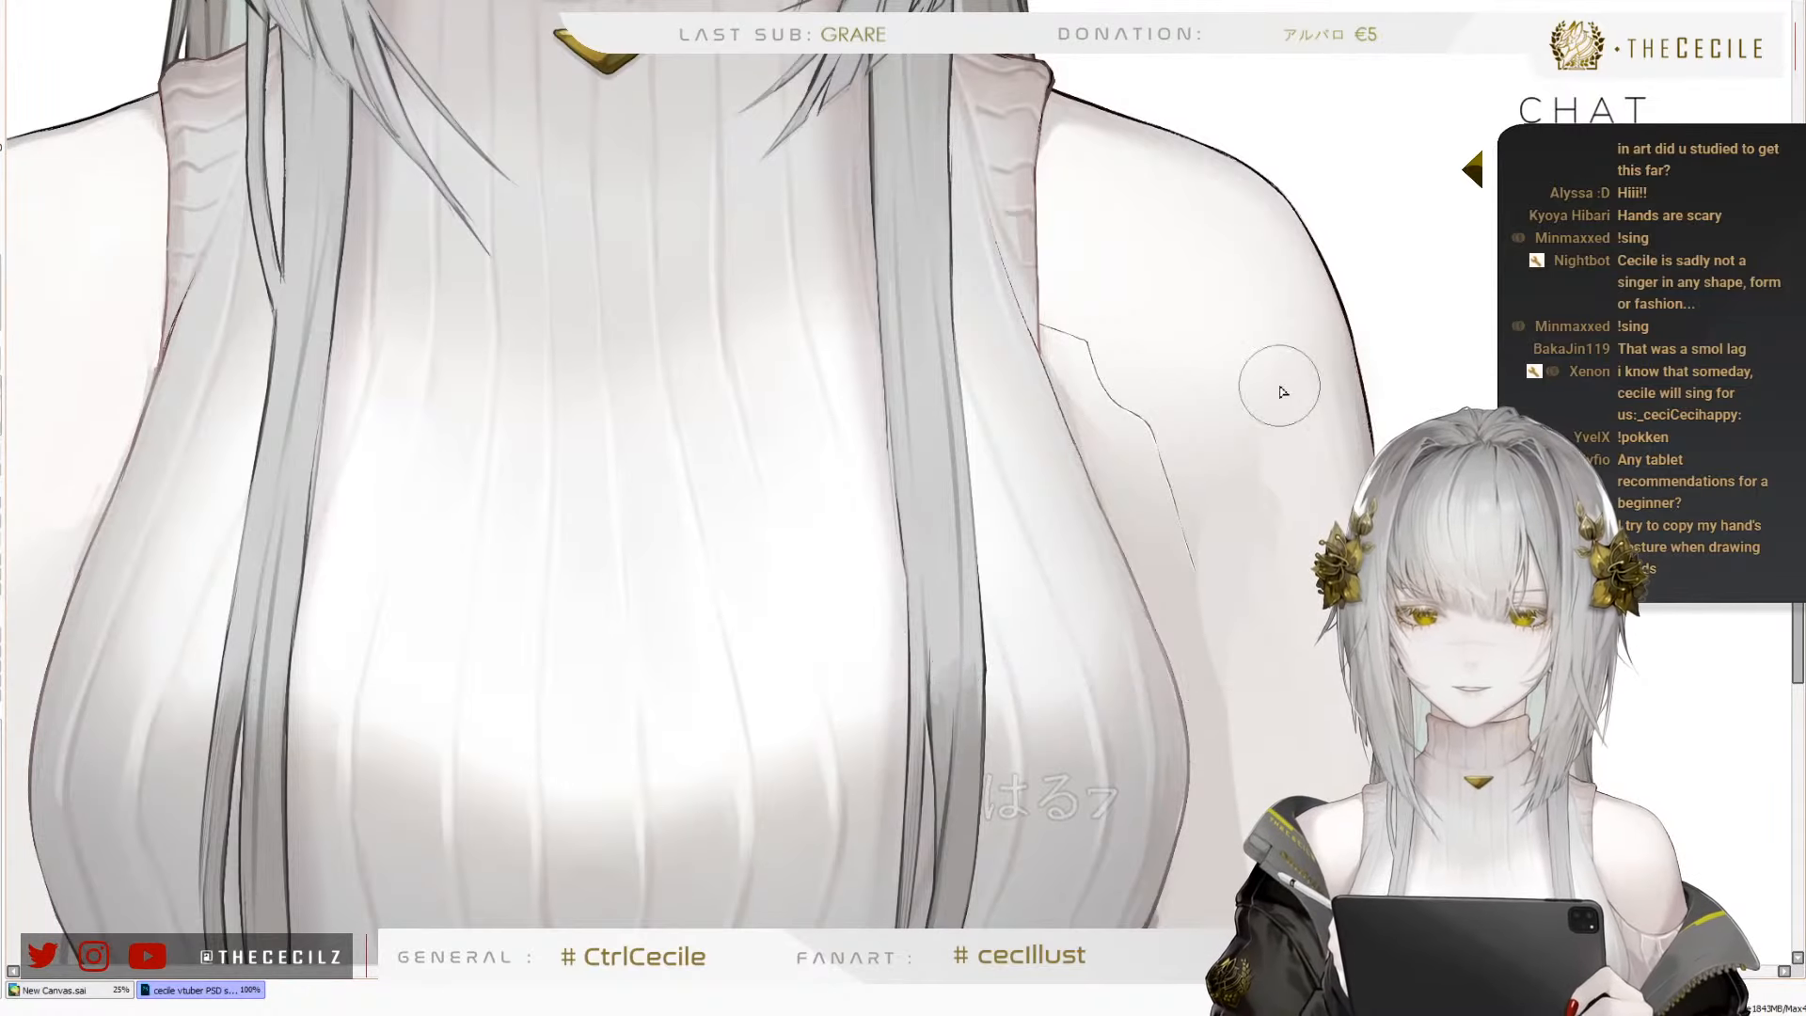
{"action": "scroll", "coordinate": [1283, 392], "scroll_direction": "up", "scroll_amount": 2}
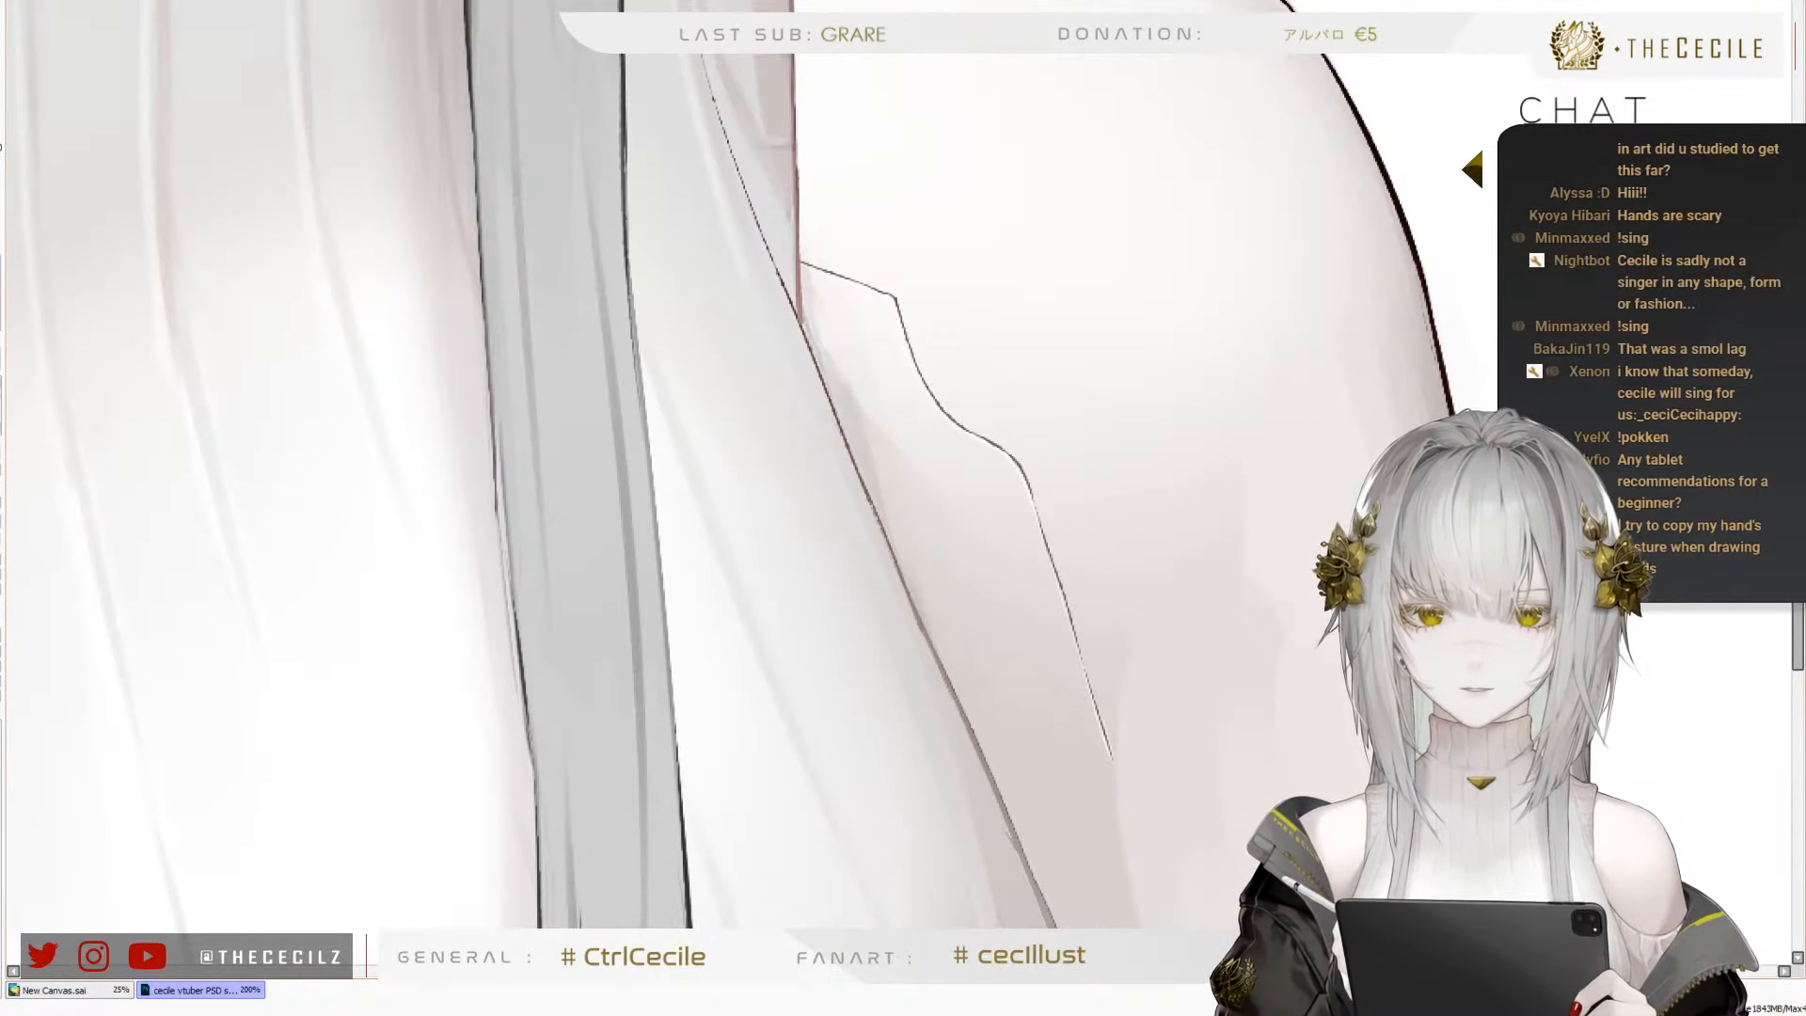
{"action": "scroll", "coordinate": [1214, 351], "scroll_direction": "down", "scroll_amount": 2}
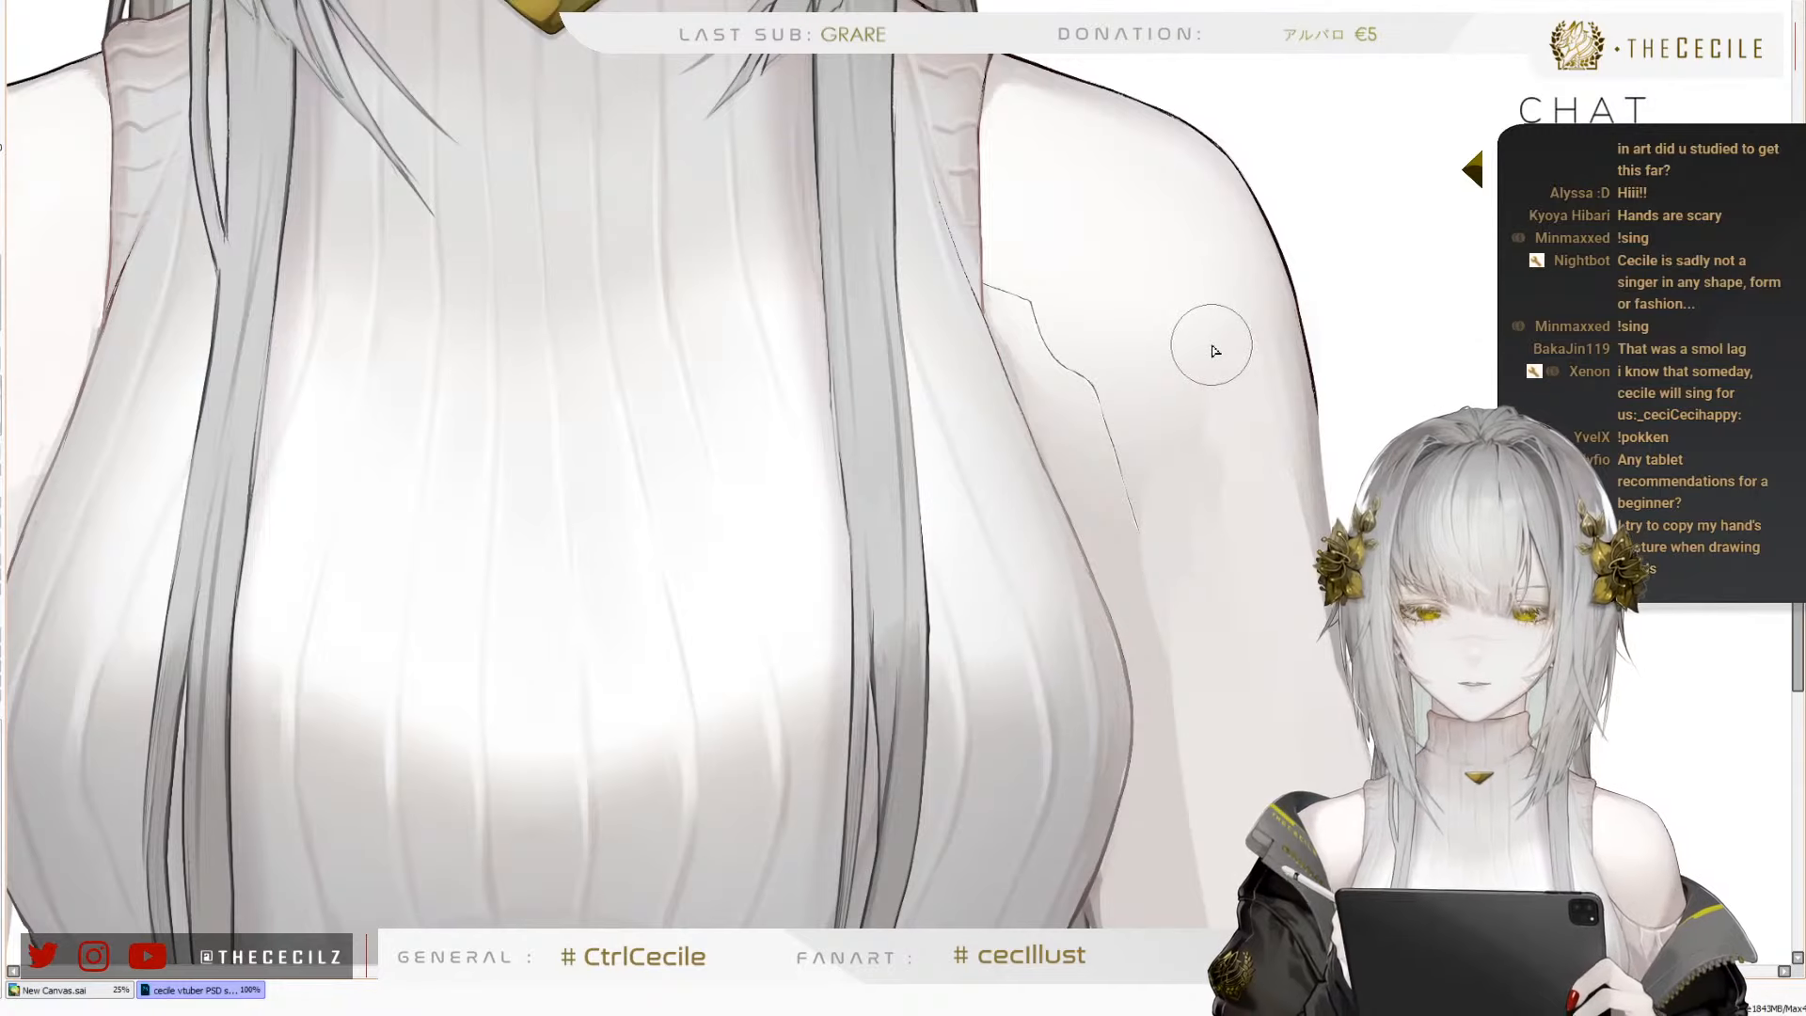
{"action": "key", "text": "bracketright"}
{"action": "key", "text": "bracketright"}
{"action": "key", "text": "bracketright"}
{"action": "key", "text": "bracketright"}
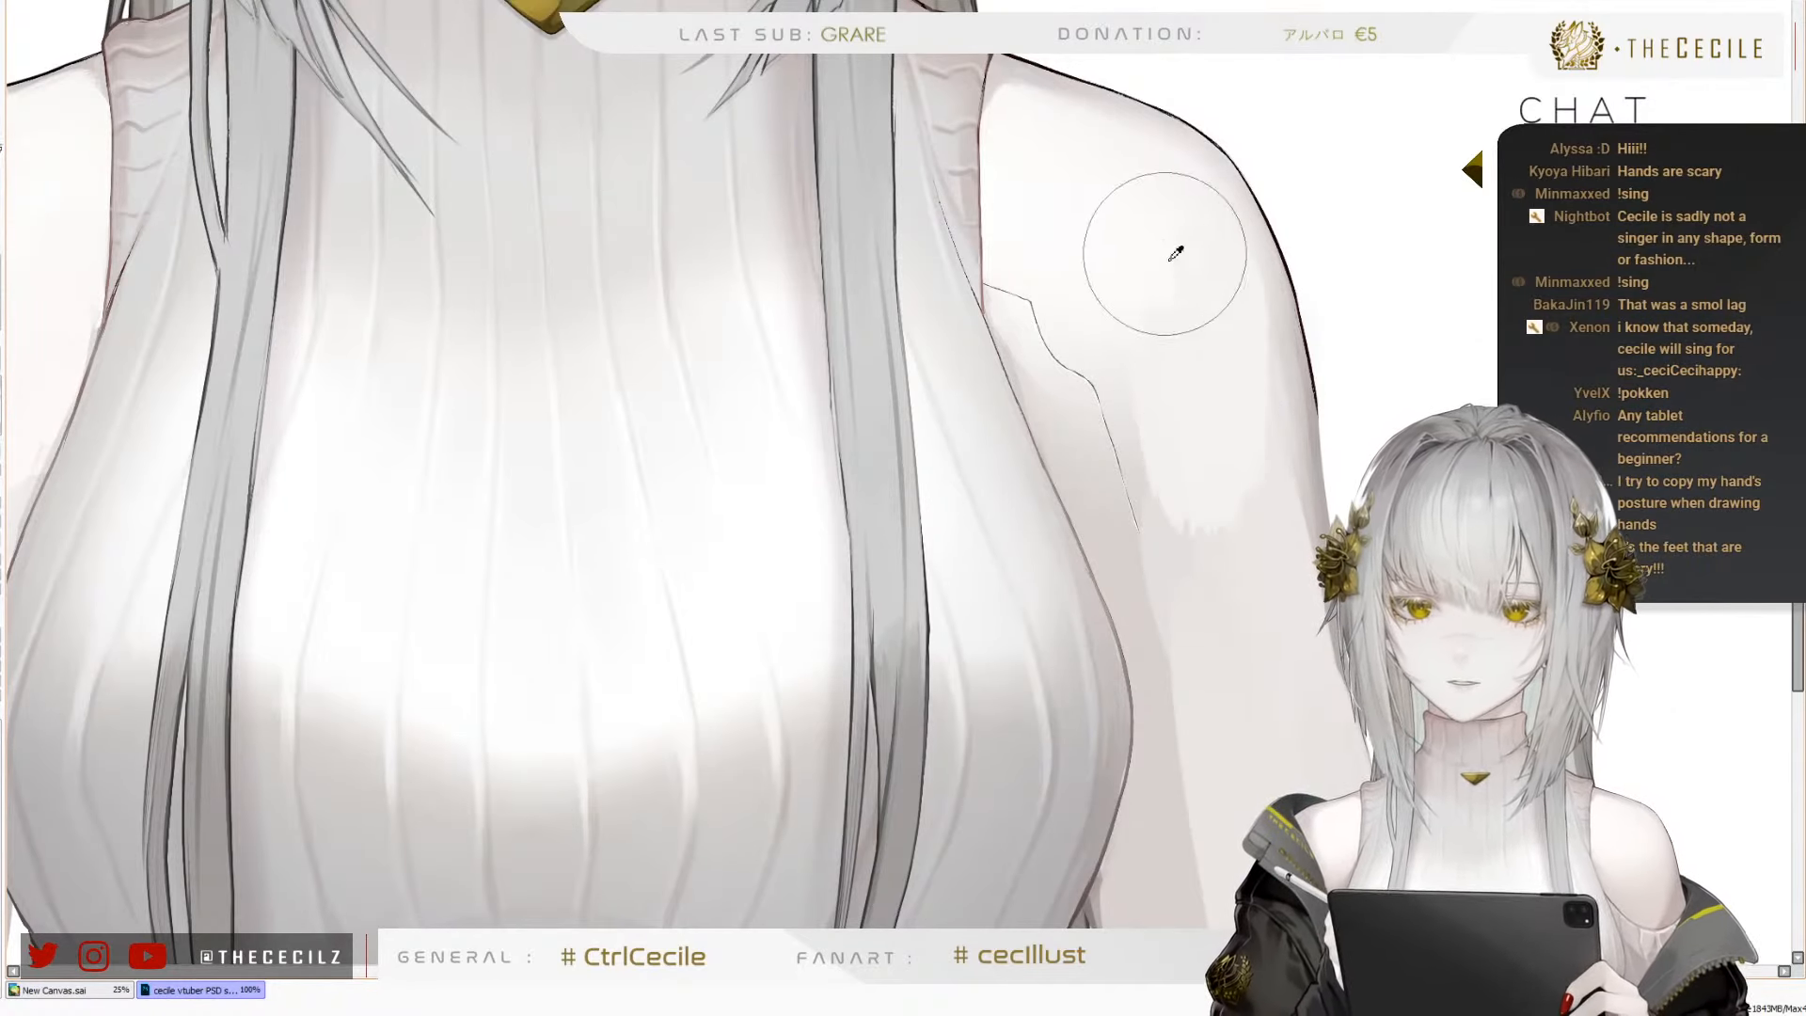
{"action": "mouse_move", "coordinate": [1166, 393]}
{"action": "left_mouse_down"}
{"action": "mouse_move", "coordinate": [1145, 438]}
{"action": "mouse_move", "coordinate": [1033, 250]}
{"action": "mouse_move", "coordinate": [1107, 451]}
{"action": "mouse_move", "coordinate": [1038, 246]}
{"action": "mouse_move", "coordinate": [1024, 298]}
{"action": "mouse_move", "coordinate": [1033, 215]}
{"action": "mouse_move", "coordinate": [1021, 316]}
{"action": "mouse_move", "coordinate": [1022, 200]}
{"action": "mouse_move", "coordinate": [1036, 369]}
{"action": "mouse_move", "coordinate": [1014, 236]}
{"action": "mouse_move", "coordinate": [1073, 422]}
{"action": "mouse_move", "coordinate": [1024, 282]}
{"action": "left_mouse_up"}
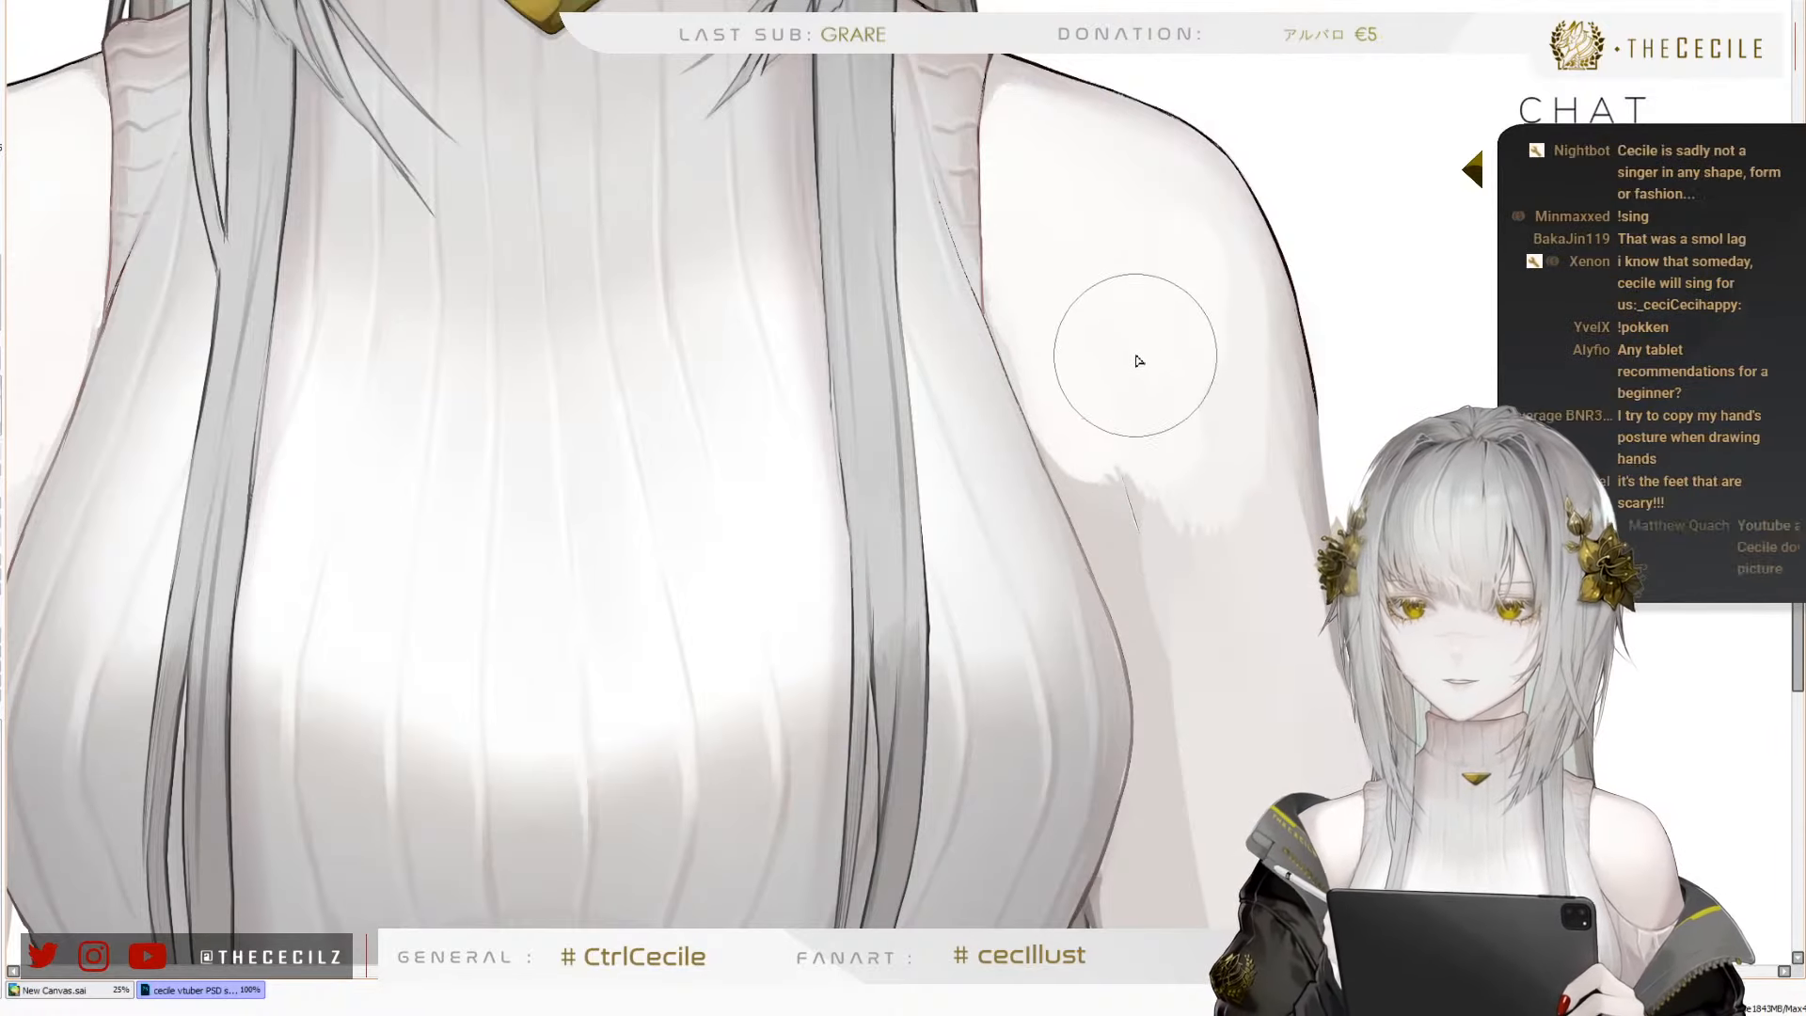
{"action": "mouse_move", "coordinate": [1106, 406]}
{"action": "left_mouse_down"}
{"action": "mouse_move", "coordinate": [1059, 359]}
{"action": "mouse_move", "coordinate": [1041, 403]}
{"action": "left_mouse_up"}
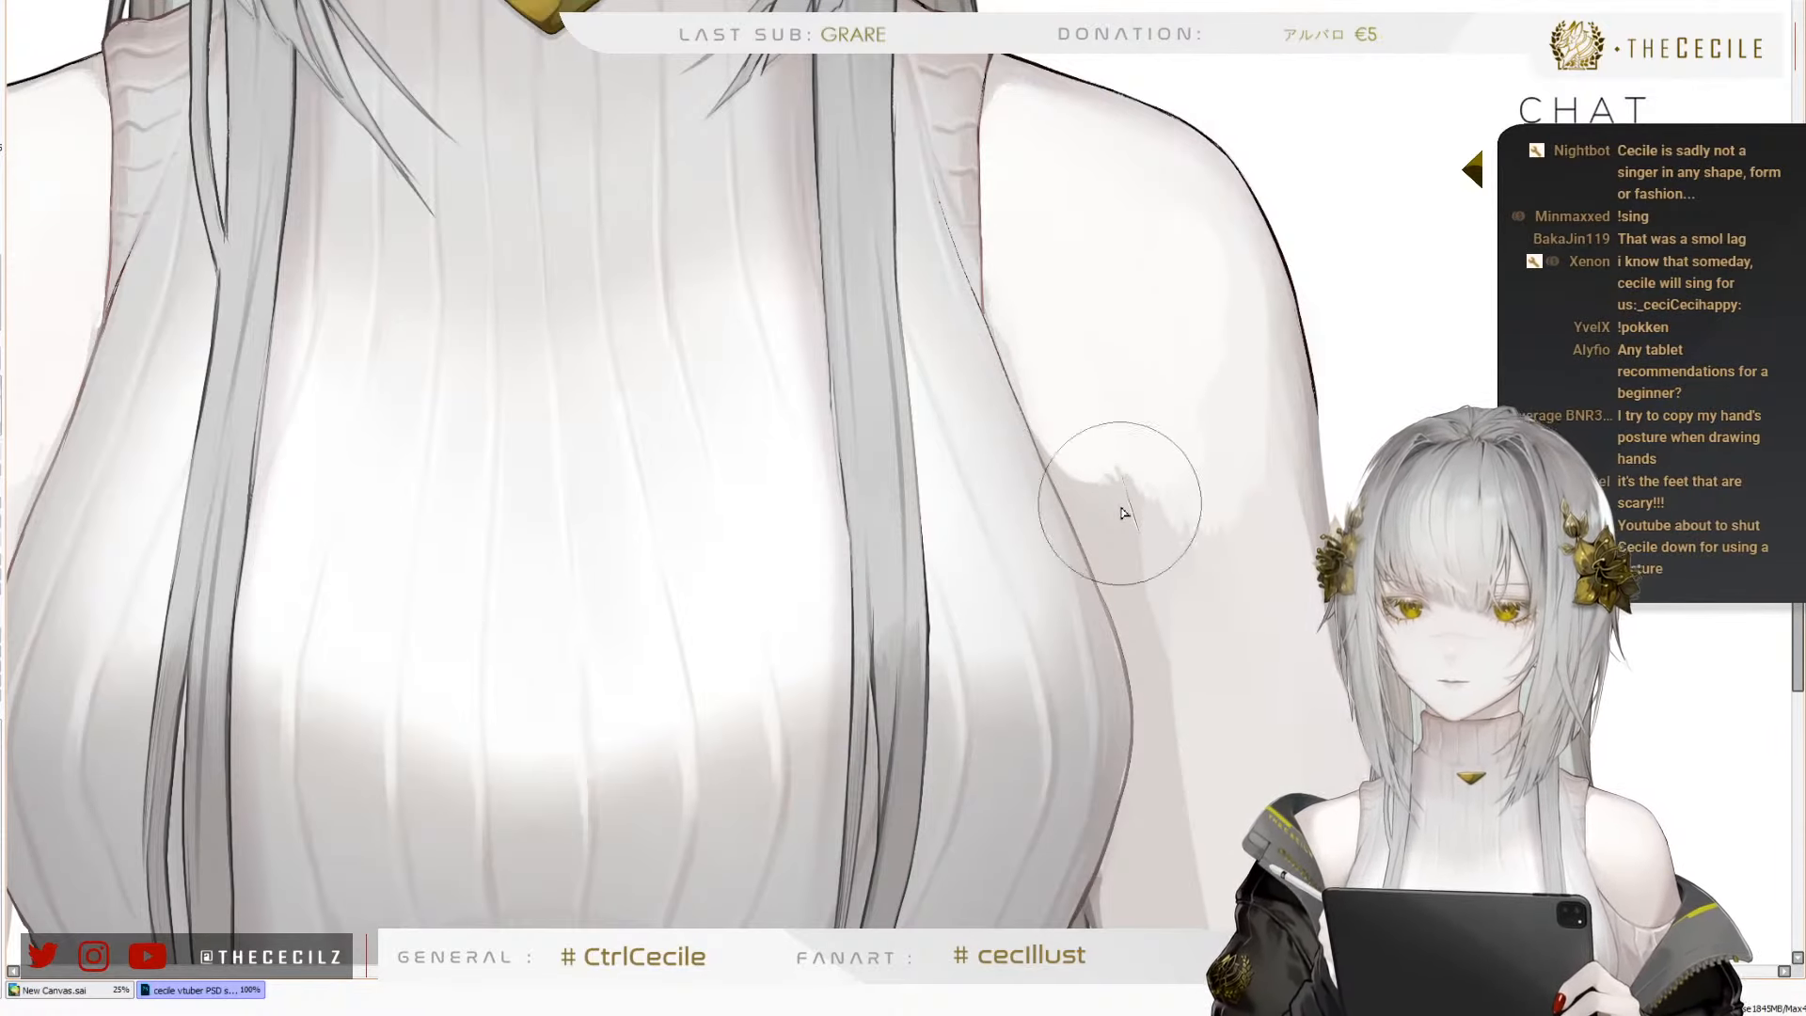
{"action": "mouse_move", "coordinate": [1125, 512]}
{"action": "left_mouse_down"}
{"action": "mouse_move", "coordinate": [1168, 513]}
{"action": "mouse_move", "coordinate": [1192, 556]}
{"action": "mouse_move", "coordinate": [1092, 483]}
{"action": "mouse_move", "coordinate": [1192, 497]}
{"action": "mouse_move", "coordinate": [1213, 474]}
{"action": "mouse_move", "coordinate": [1197, 508]}
{"action": "mouse_move", "coordinate": [1227, 462]}
{"action": "mouse_move", "coordinate": [1196, 408]}
{"action": "left_mouse_up"}
Blend the lower edge of the pale highlight into the character's left upper arm
{"action": "key", "text": "bracketleft"}
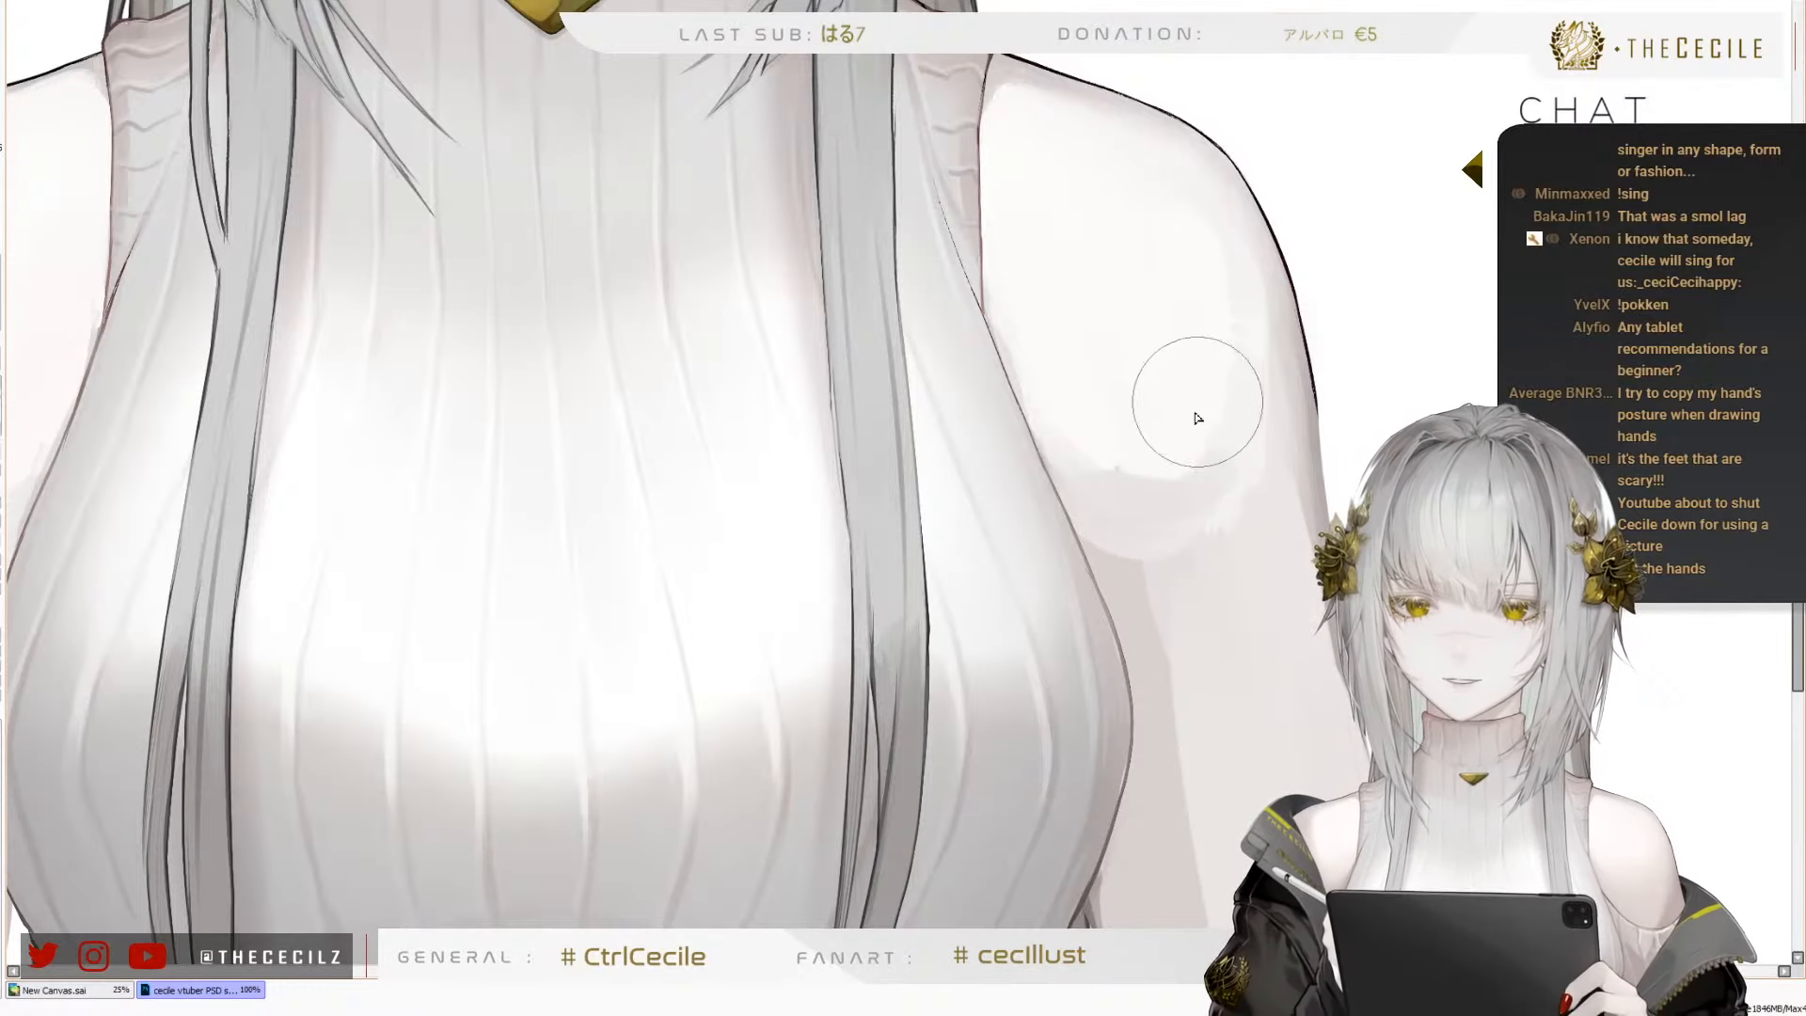
{"action": "key", "text": "bracketright"}
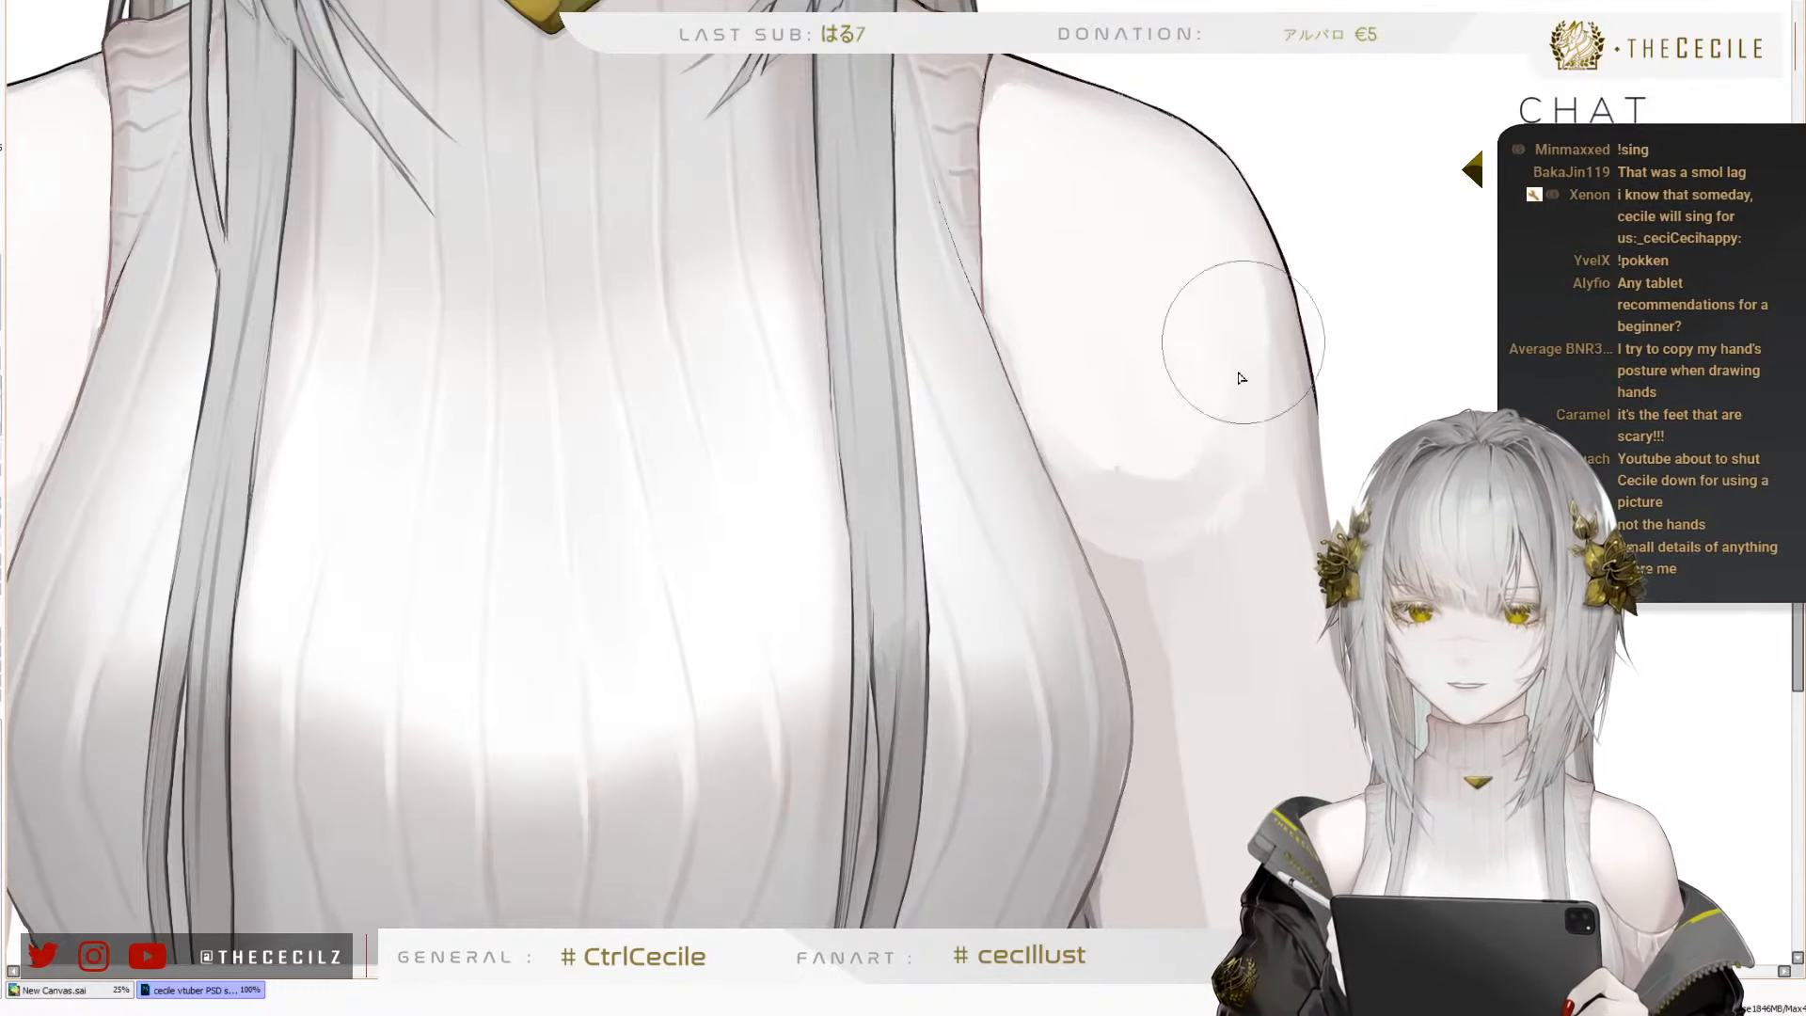
{"action": "mouse_move", "coordinate": [1244, 343]}
{"action": "left_mouse_down"}
{"action": "mouse_move", "coordinate": [1203, 333]}
{"action": "mouse_move", "coordinate": [1197, 435]}
{"action": "mouse_move", "coordinate": [1219, 421]}
{"action": "left_mouse_up"}
{"action": "left_click_drag", "start_coordinate": [1205, 662], "coordinate": [1186, 398]}
{"action": "left_click_drag", "start_coordinate": [1086, 290], "coordinate": [1131, 343]}
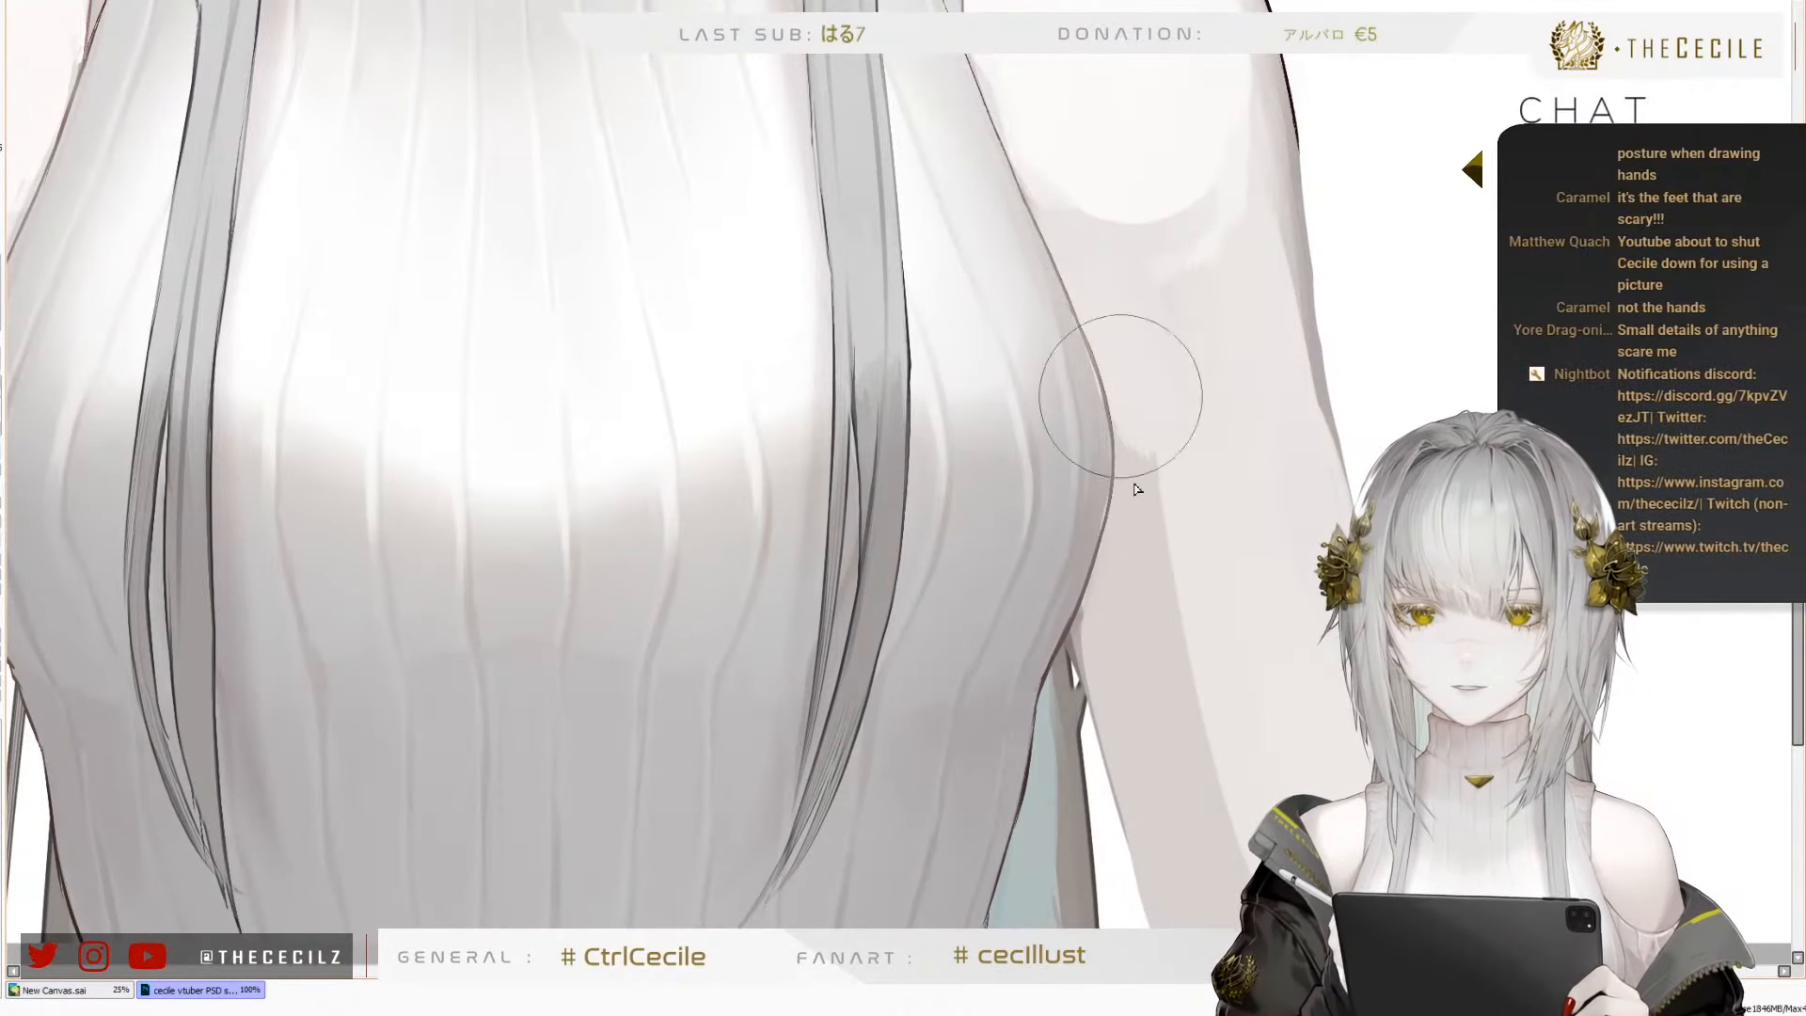
Paint over the darker shading band along the inside of the character's left arm with the light skin tone
{"action": "mouse_move", "coordinate": [1135, 484]}
{"action": "left_mouse_down"}
{"action": "mouse_move", "coordinate": [1208, 717]}
{"action": "mouse_move", "coordinate": [1176, 681]}
{"action": "mouse_move", "coordinate": [1181, 720]}
{"action": "left_mouse_up"}
{"action": "left_click_drag", "start_coordinate": [1158, 526], "coordinate": [1176, 741]}
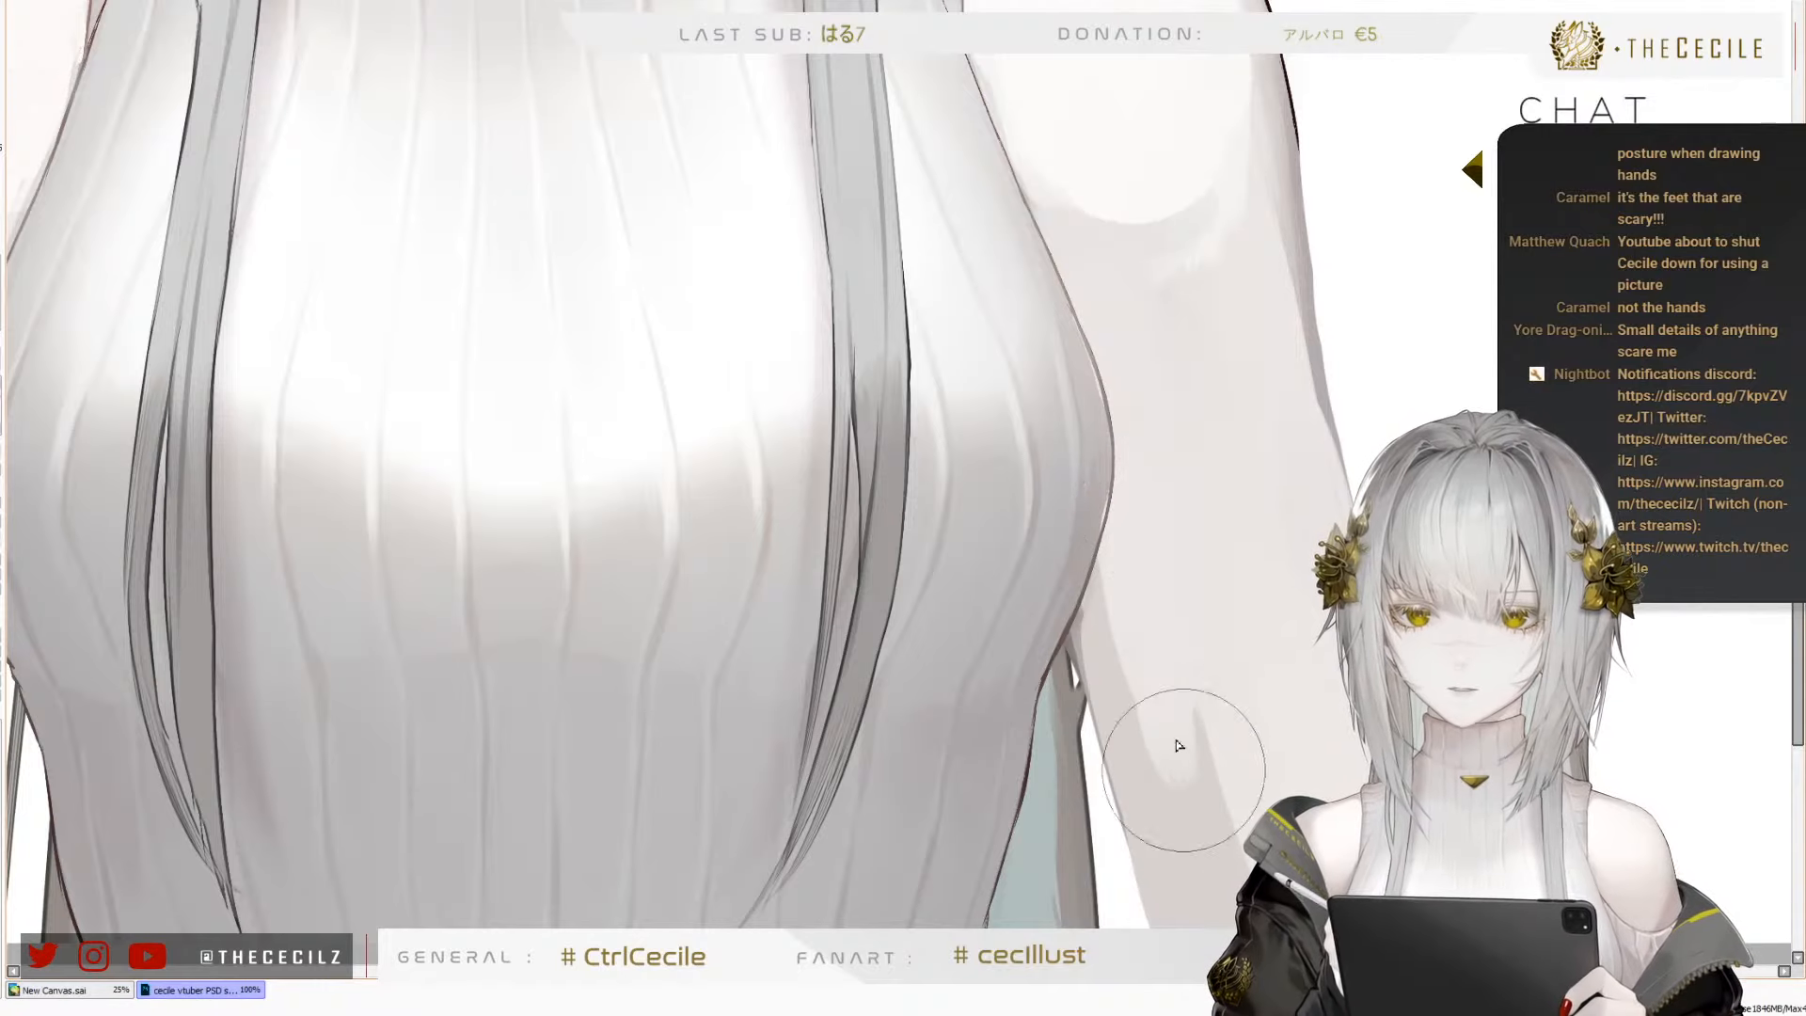
{"action": "mouse_move", "coordinate": [1138, 581]}
{"action": "left_mouse_down"}
{"action": "mouse_move", "coordinate": [1166, 738]}
{"action": "mouse_move", "coordinate": [1155, 827]}
{"action": "left_mouse_up"}
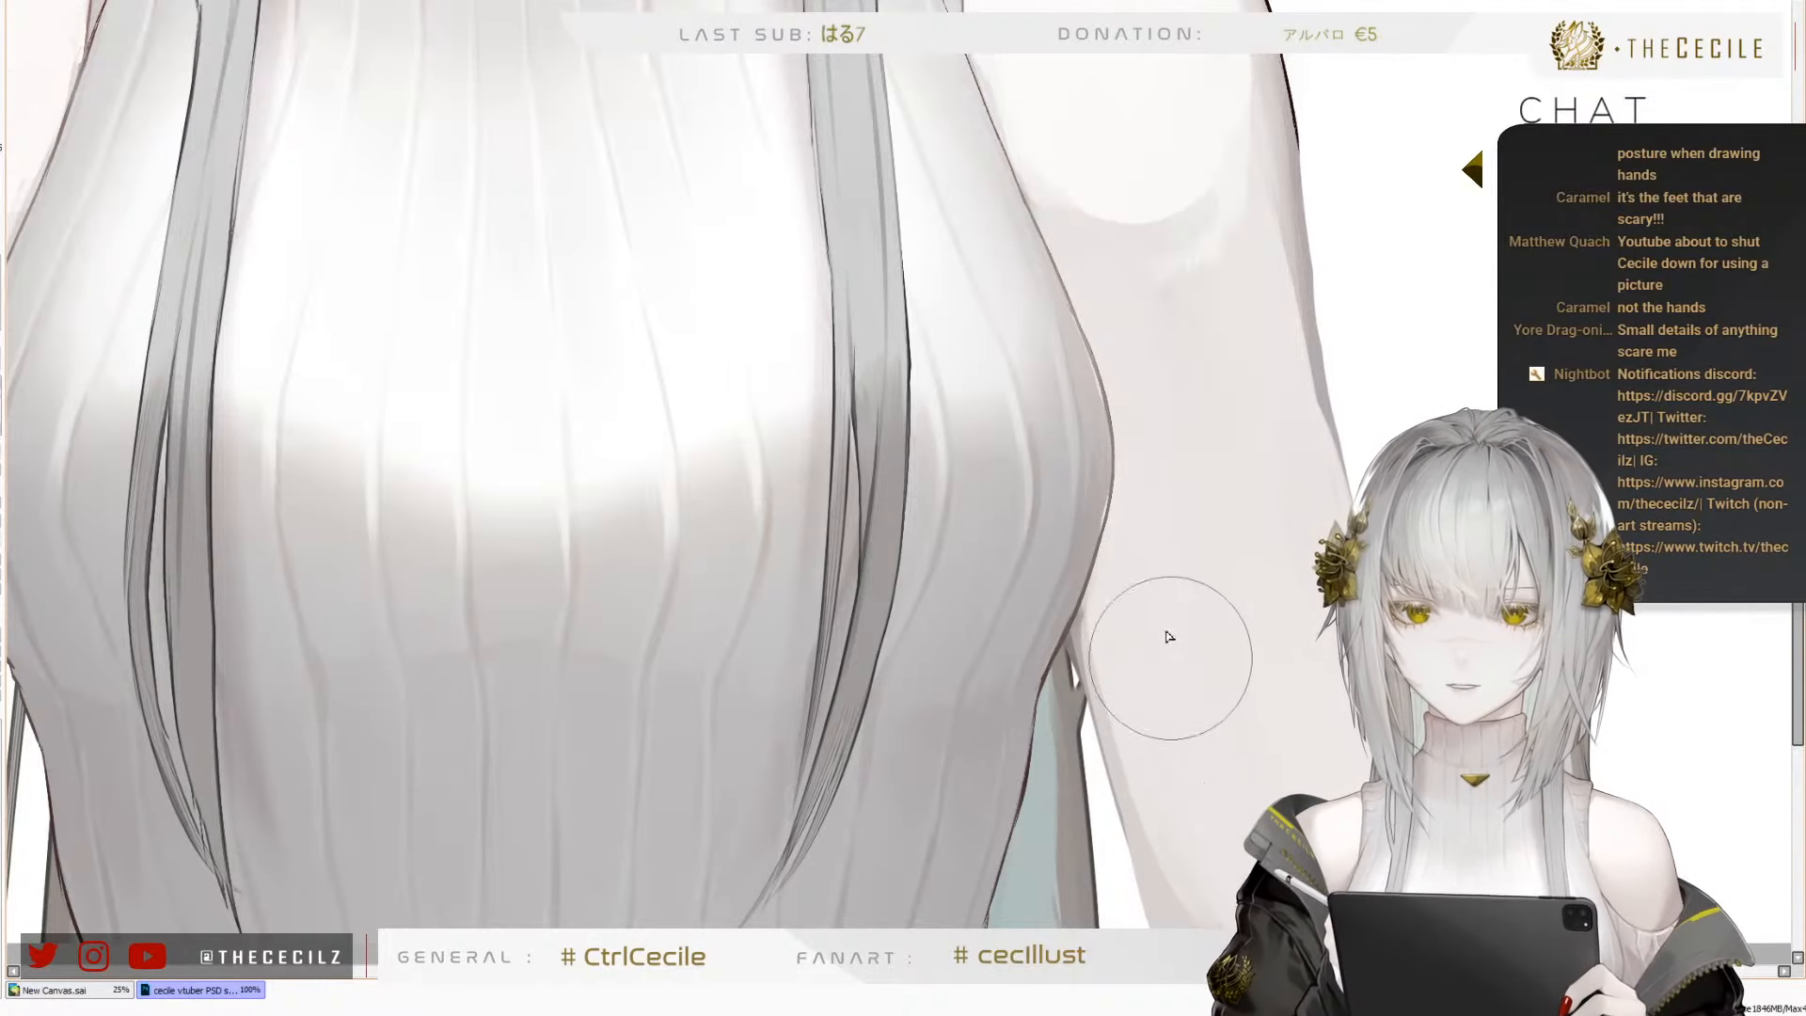
{"action": "left_click_drag", "start_coordinate": [1152, 658], "coordinate": [1148, 818]}
{"action": "left_click_drag", "start_coordinate": [1129, 602], "coordinate": [1147, 692]}
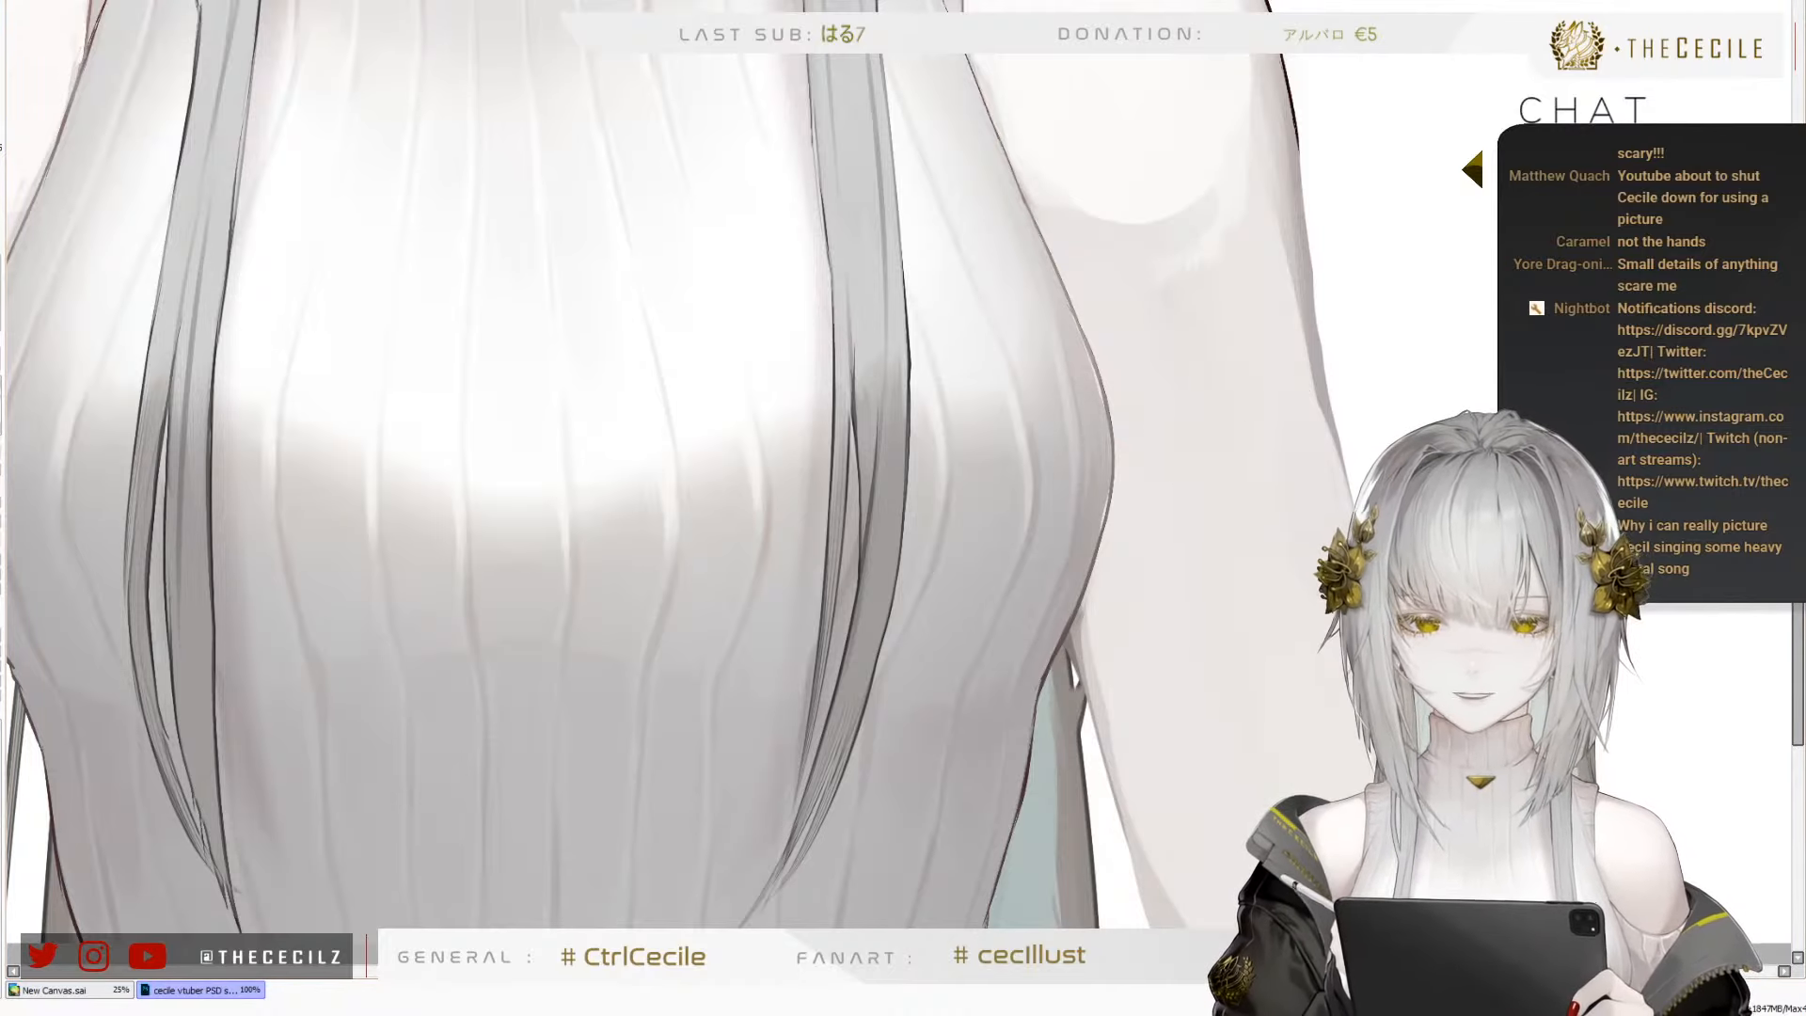
Clean up the smudges below the highlight on the character's left upper arm with a smaller brush
{"action": "key", "text": "Page_Up"}
{"action": "key", "text": "Page_Up"}
{"action": "key", "text": "Page_Down"}
{"action": "key", "text": "Page_Down"}
{"action": "key", "text": "Page_Down"}
{"action": "key", "text": "ctrl+z"}
{"action": "key", "text": "["}
{"action": "key", "text": "["}
{"action": "key", "text": "["}
{"action": "key", "text": "["}
{"action": "key", "text": "["}
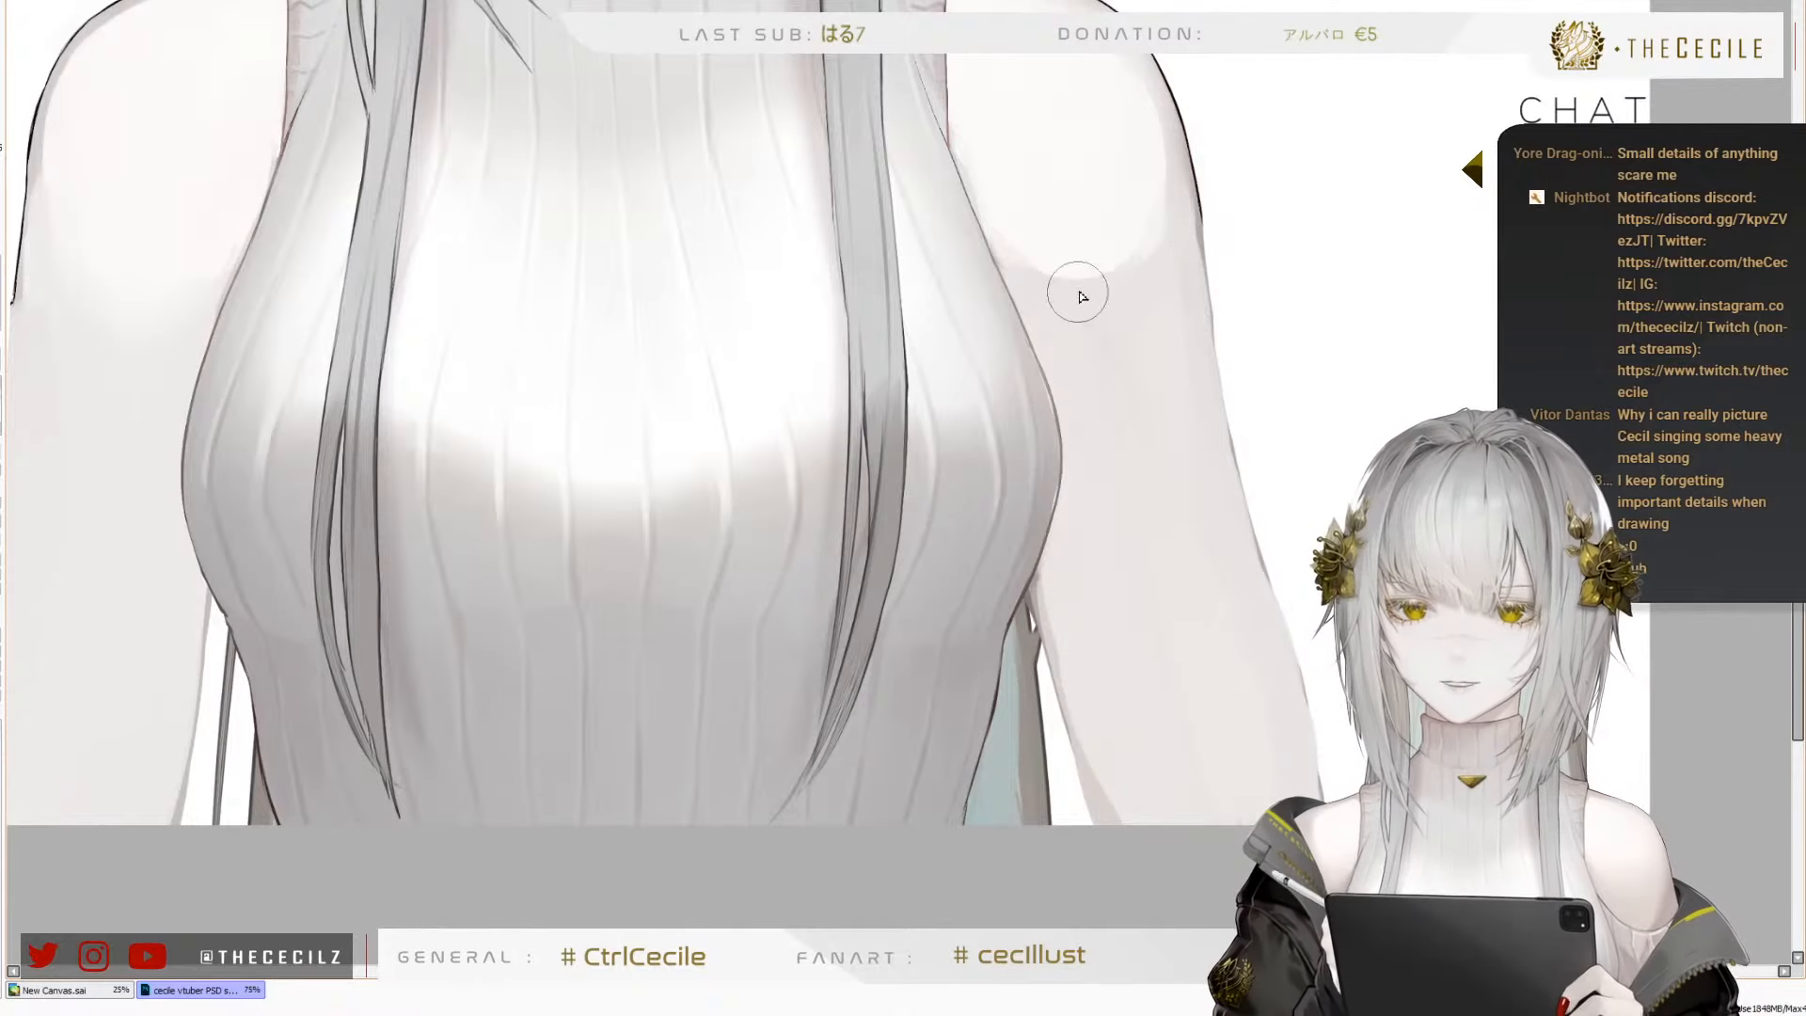
Erase the bumpy outer edge of the character's right arm below the shoulder into a straighter contour
{"action": "mouse_move", "coordinate": [952, 369]}
{"action": "left_mouse_down"}
{"action": "mouse_move", "coordinate": [1165, 351]}
{"action": "mouse_move", "coordinate": [1266, 374]}
{"action": "mouse_move", "coordinate": [1485, 268]}
{"action": "left_mouse_up"}
{"action": "left_click_drag", "start_coordinate": [1083, 515], "coordinate": [1008, 423]}
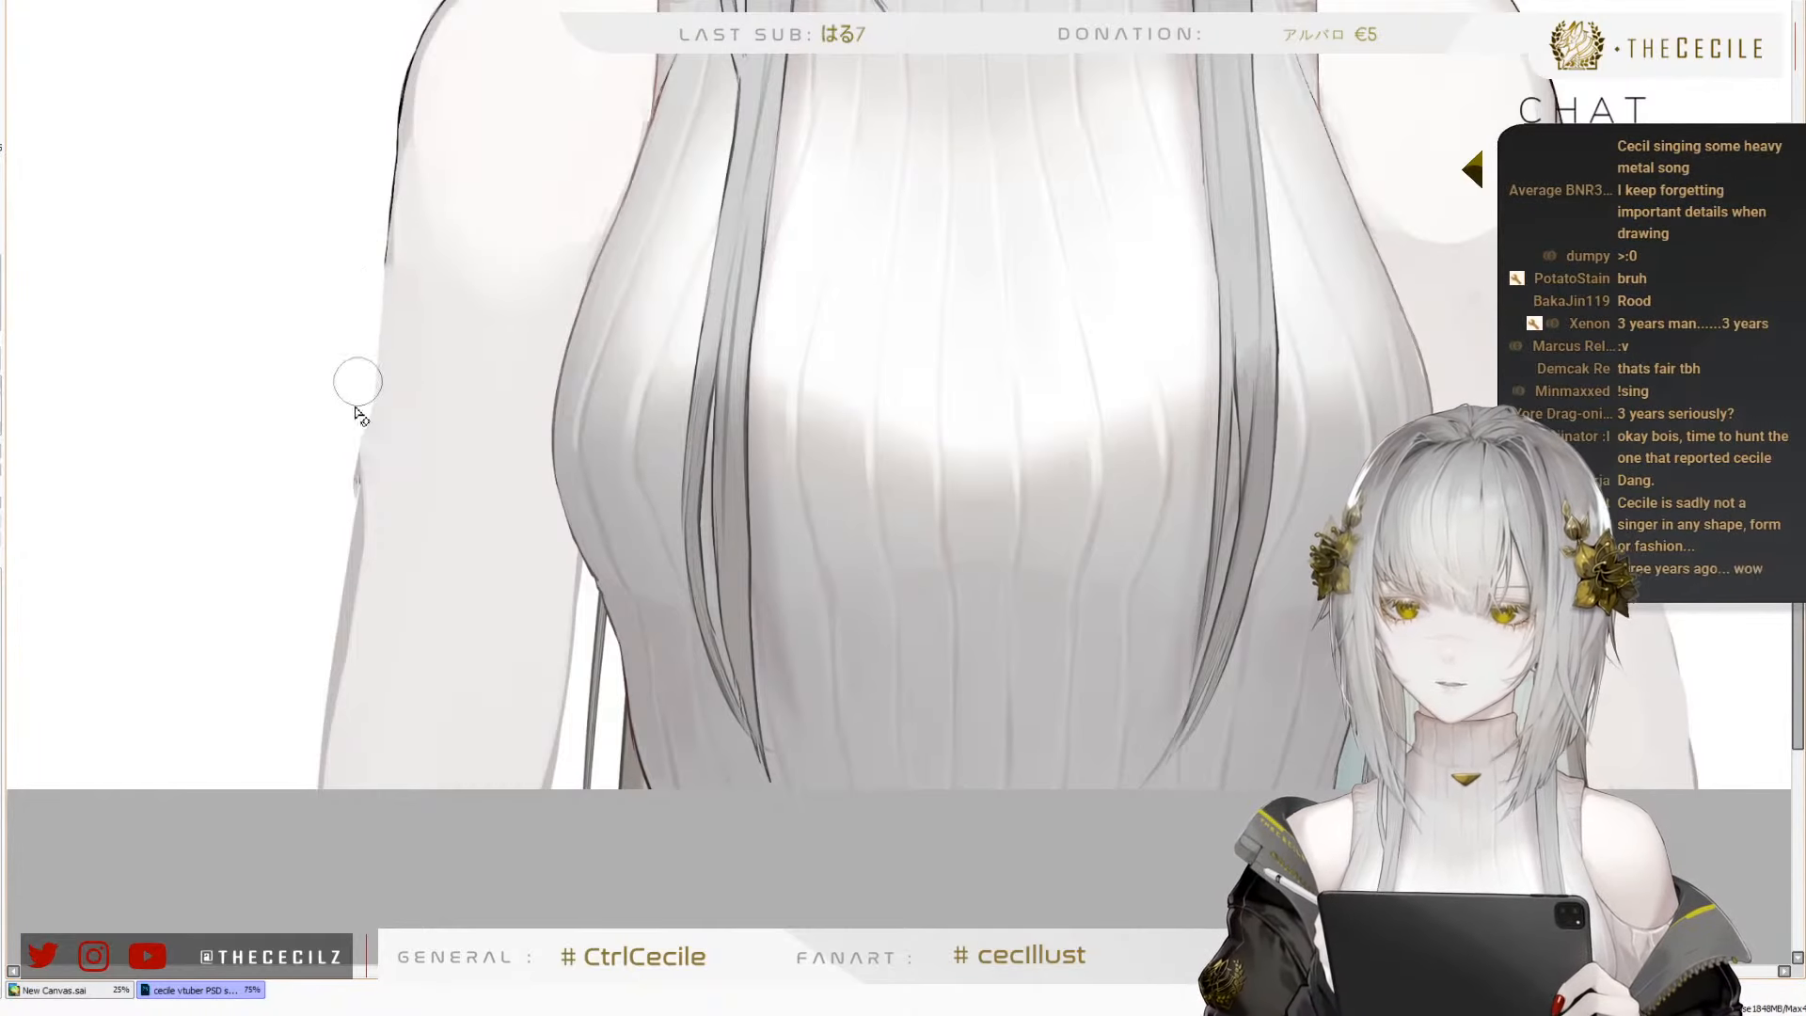
{"action": "key", "text": "ctrl+z"}
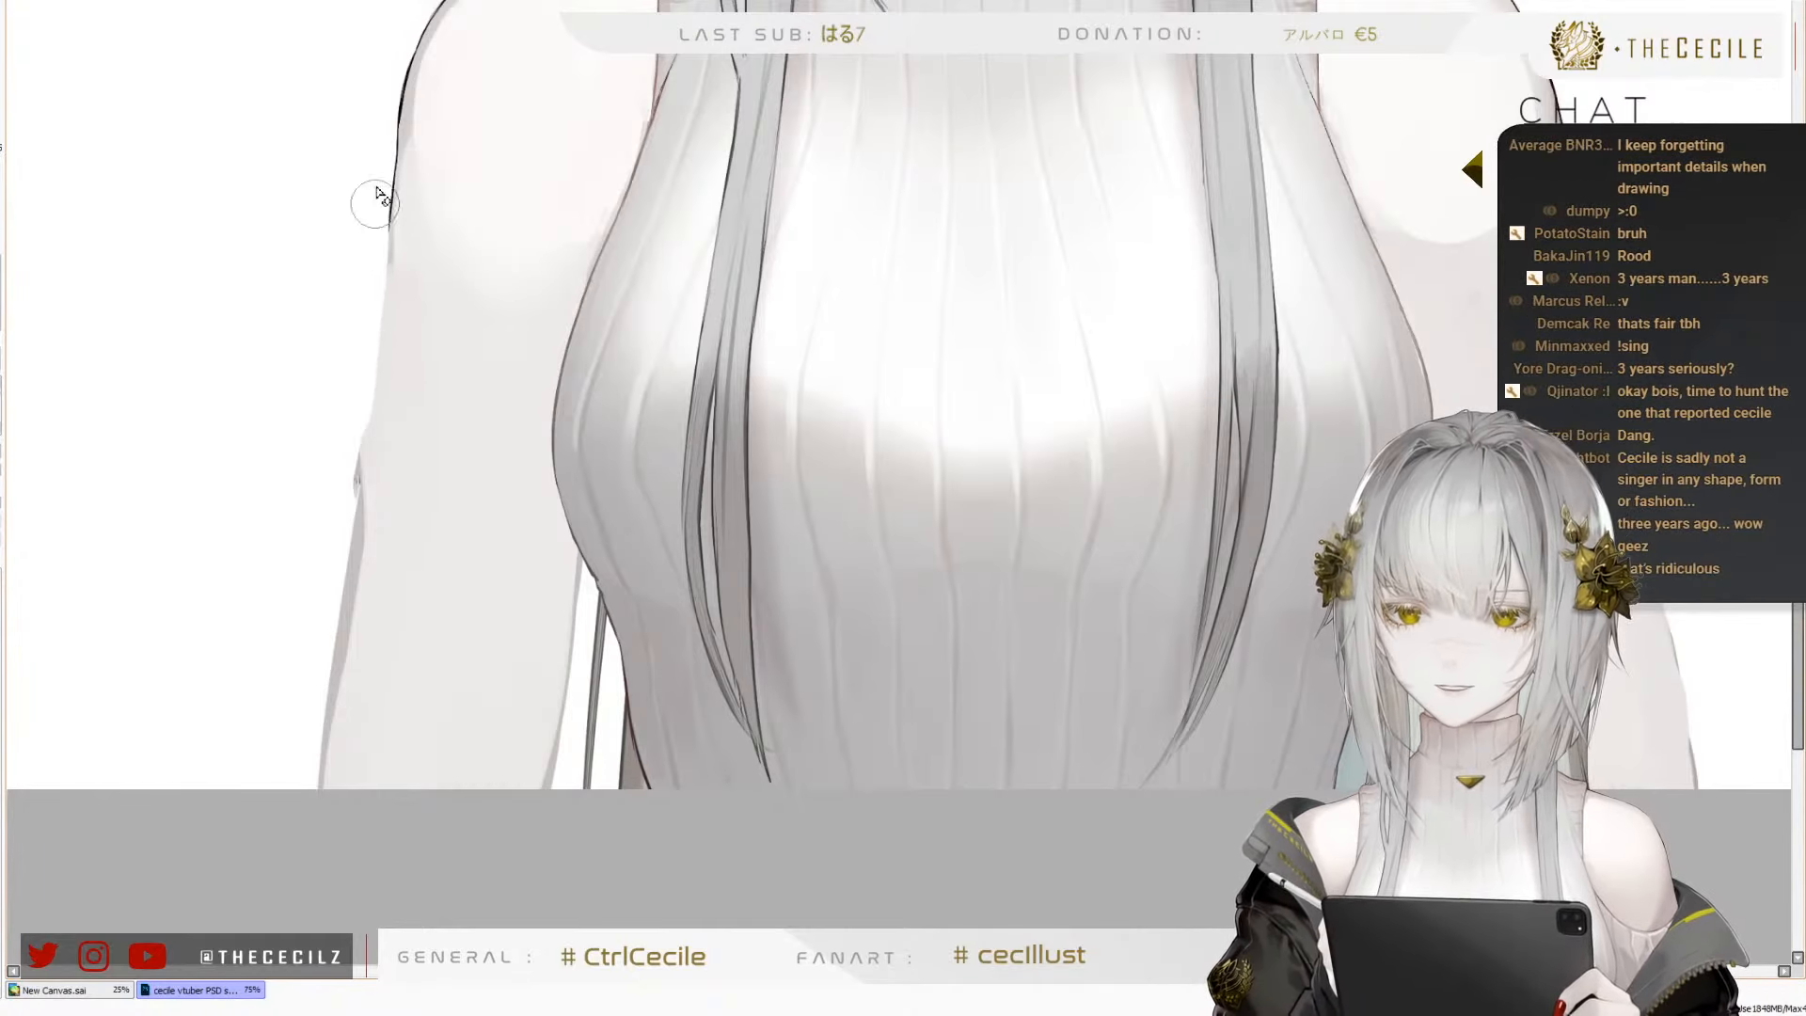
{"action": "left_click_drag", "start_coordinate": [376, 204], "coordinate": [354, 439]}
{"action": "left_click_drag", "start_coordinate": [361, 275], "coordinate": [342, 508]}
{"action": "left_click_drag", "start_coordinate": [365, 390], "coordinate": [347, 508]}
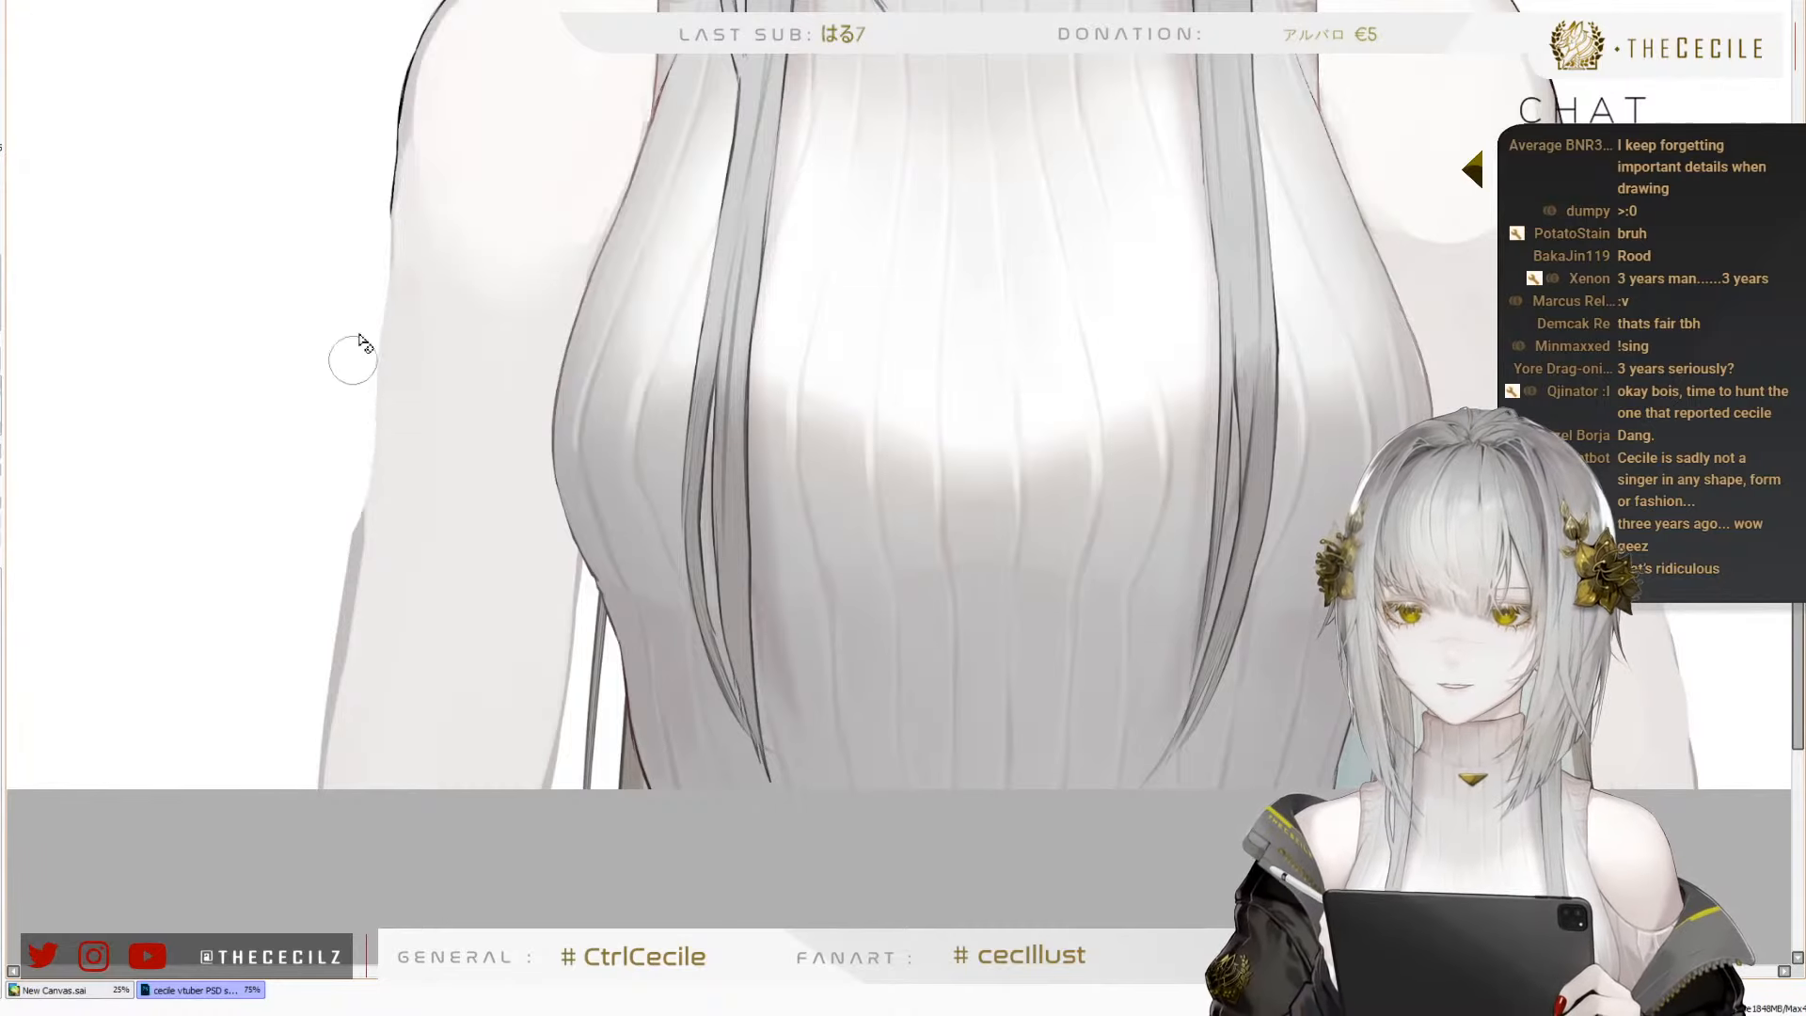
{"action": "mouse_move", "coordinate": [372, 299]}
{"action": "left_mouse_down"}
{"action": "mouse_move", "coordinate": [361, 353]}
{"action": "mouse_move", "coordinate": [369, 271]}
{"action": "mouse_move", "coordinate": [356, 503]}
{"action": "left_mouse_up"}
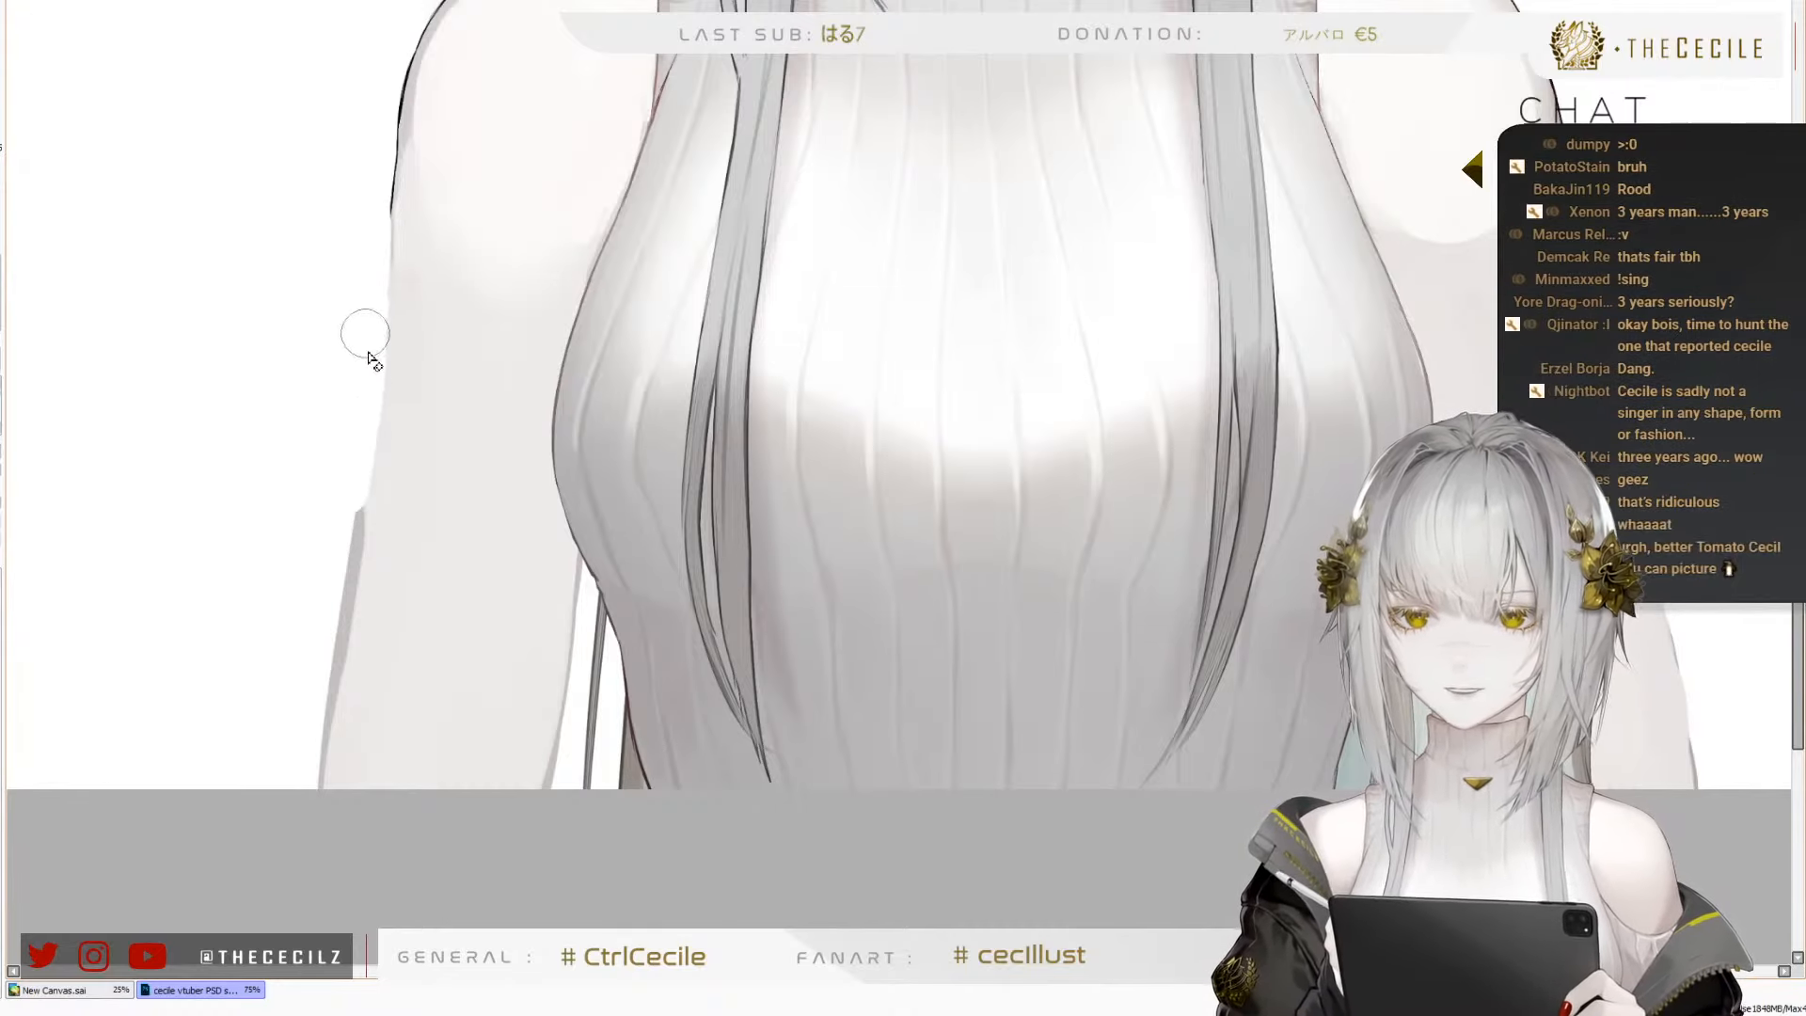
Erase the jutting grey edge on the outside of the character's right arm so the contour tapers smoothly downward
{"action": "left_click_drag", "start_coordinate": [365, 334], "coordinate": [329, 602]}
{"action": "left_click_drag", "start_coordinate": [347, 488], "coordinate": [308, 688]}
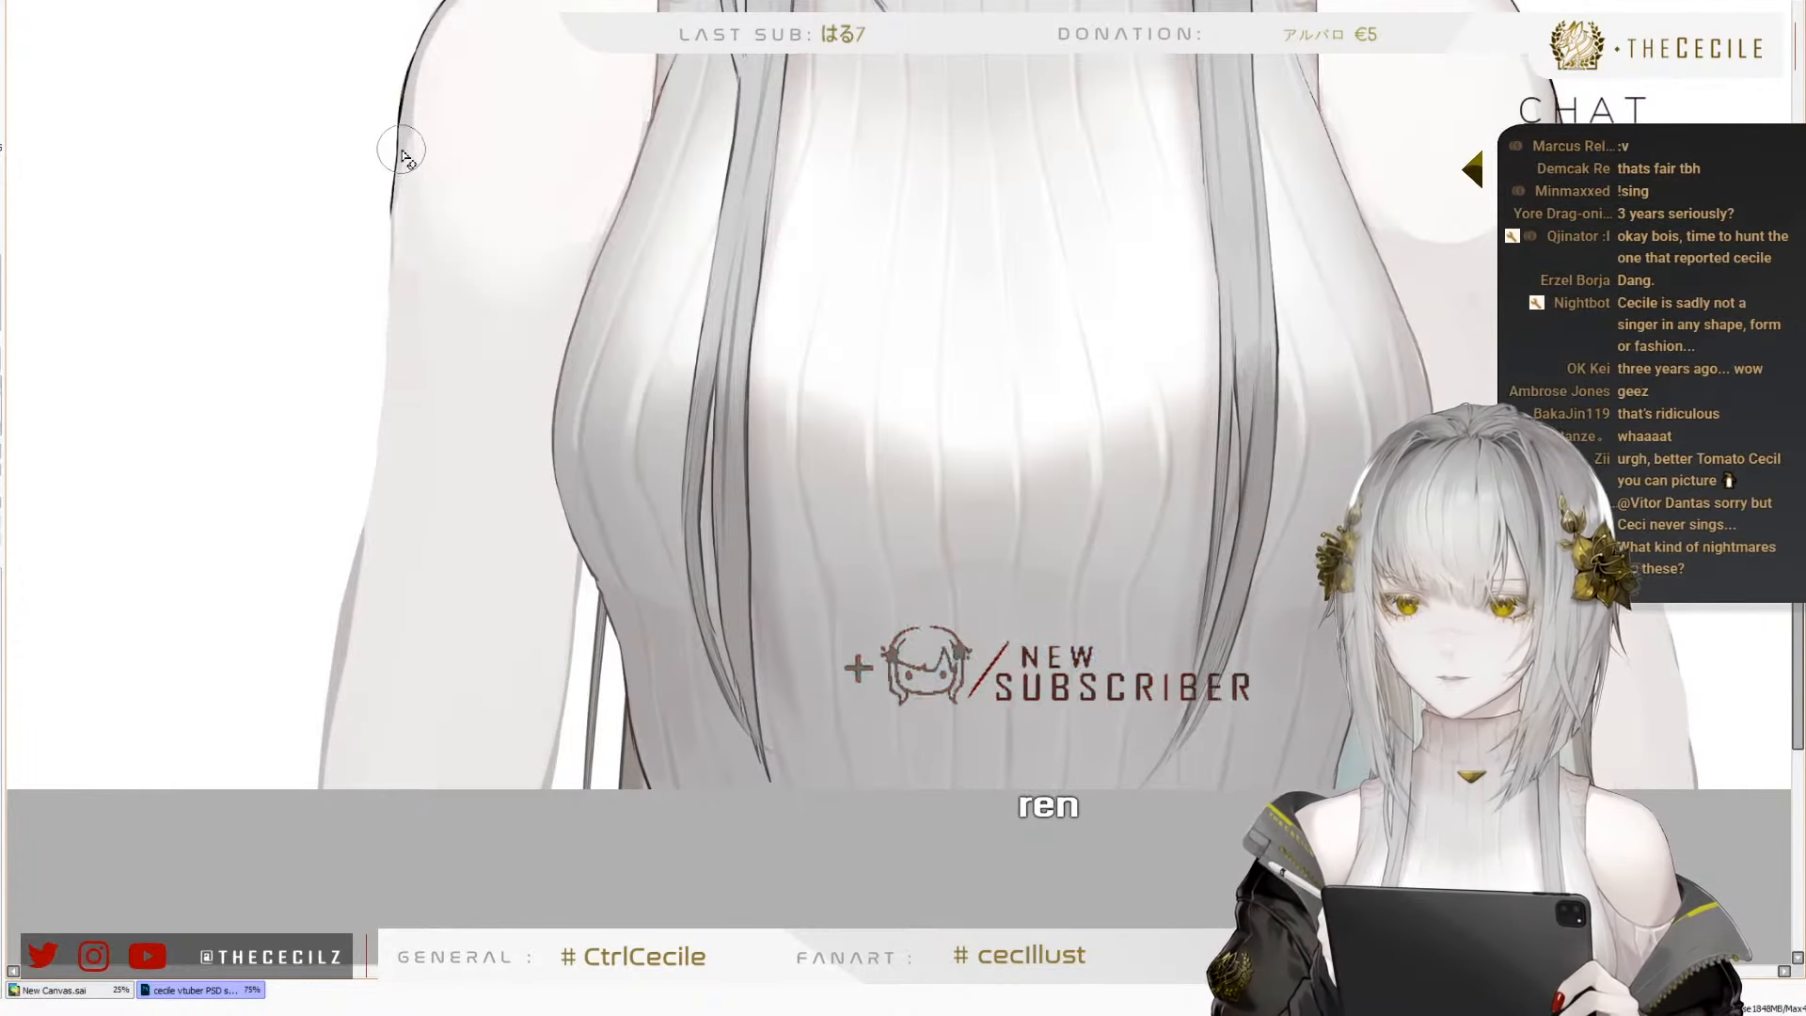
{"action": "scroll", "coordinate": [402, 140], "scroll_direction": "up", "scroll_amount": 2}
{"action": "scroll", "coordinate": [572, 449], "scroll_direction": "down", "scroll_amount": 2}
{"action": "scroll", "coordinate": [355, 411], "scroll_direction": "down", "scroll_amount": 3}
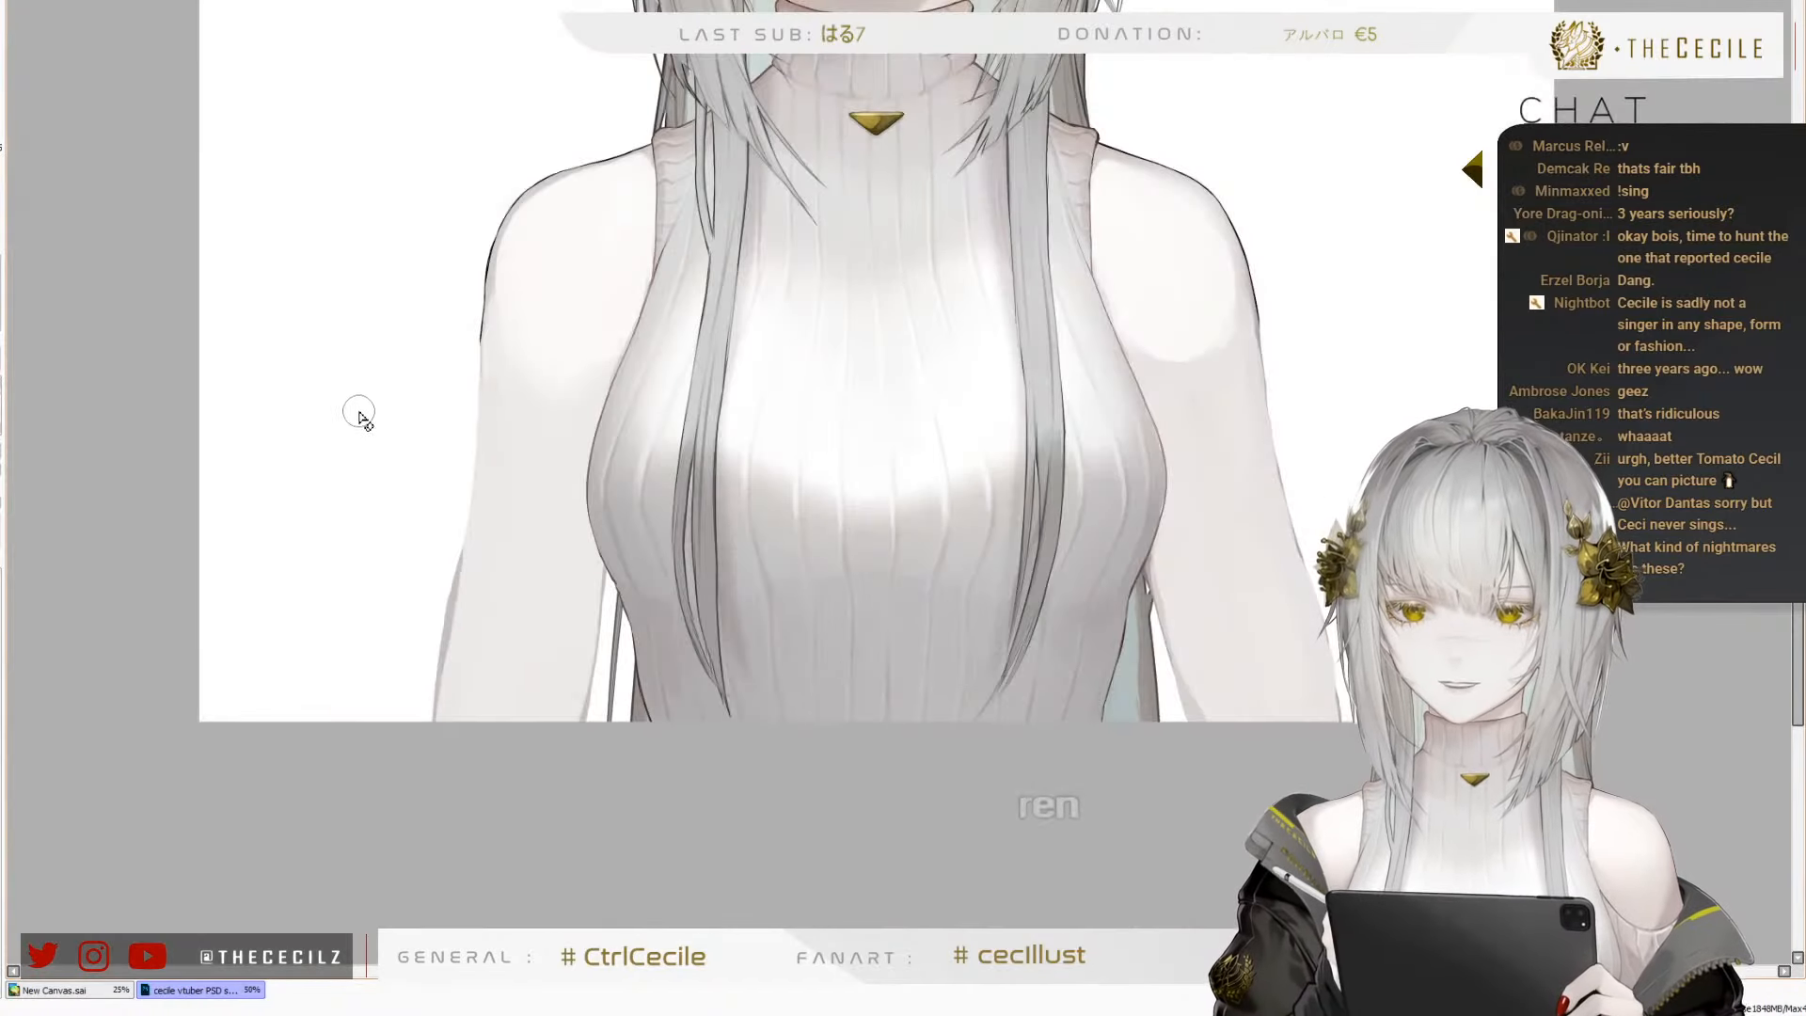
{"action": "scroll", "coordinate": [471, 285], "scroll_direction": "up", "scroll_amount": 1}
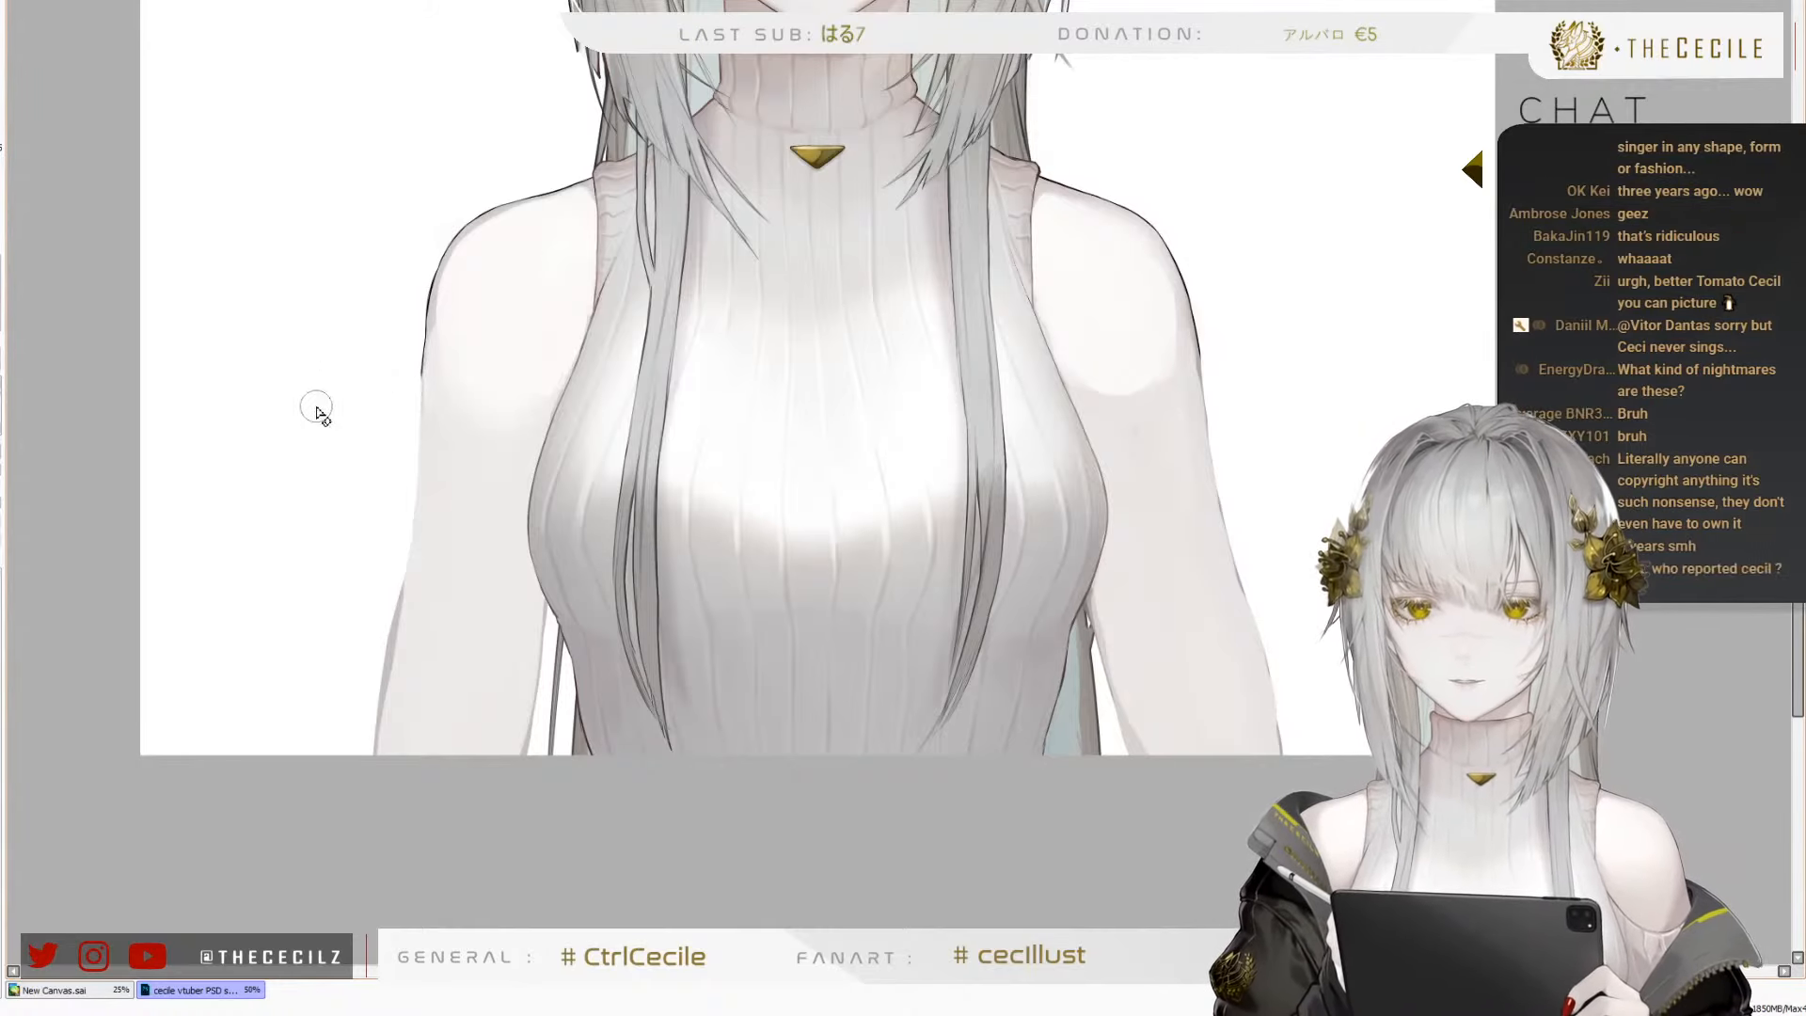
Trim the lower end of the black outline on the character's right shoulder with a smaller eraser
{"action": "scroll", "coordinate": [314, 407], "scroll_direction": "up", "scroll_amount": 4}
{"action": "key", "text": "bracketleft"}
{"action": "key", "text": "bracketleft"}
{"action": "key", "text": "bracketleft"}
{"action": "key", "text": "bracketleft"}
{"action": "key", "text": "bracketleft"}
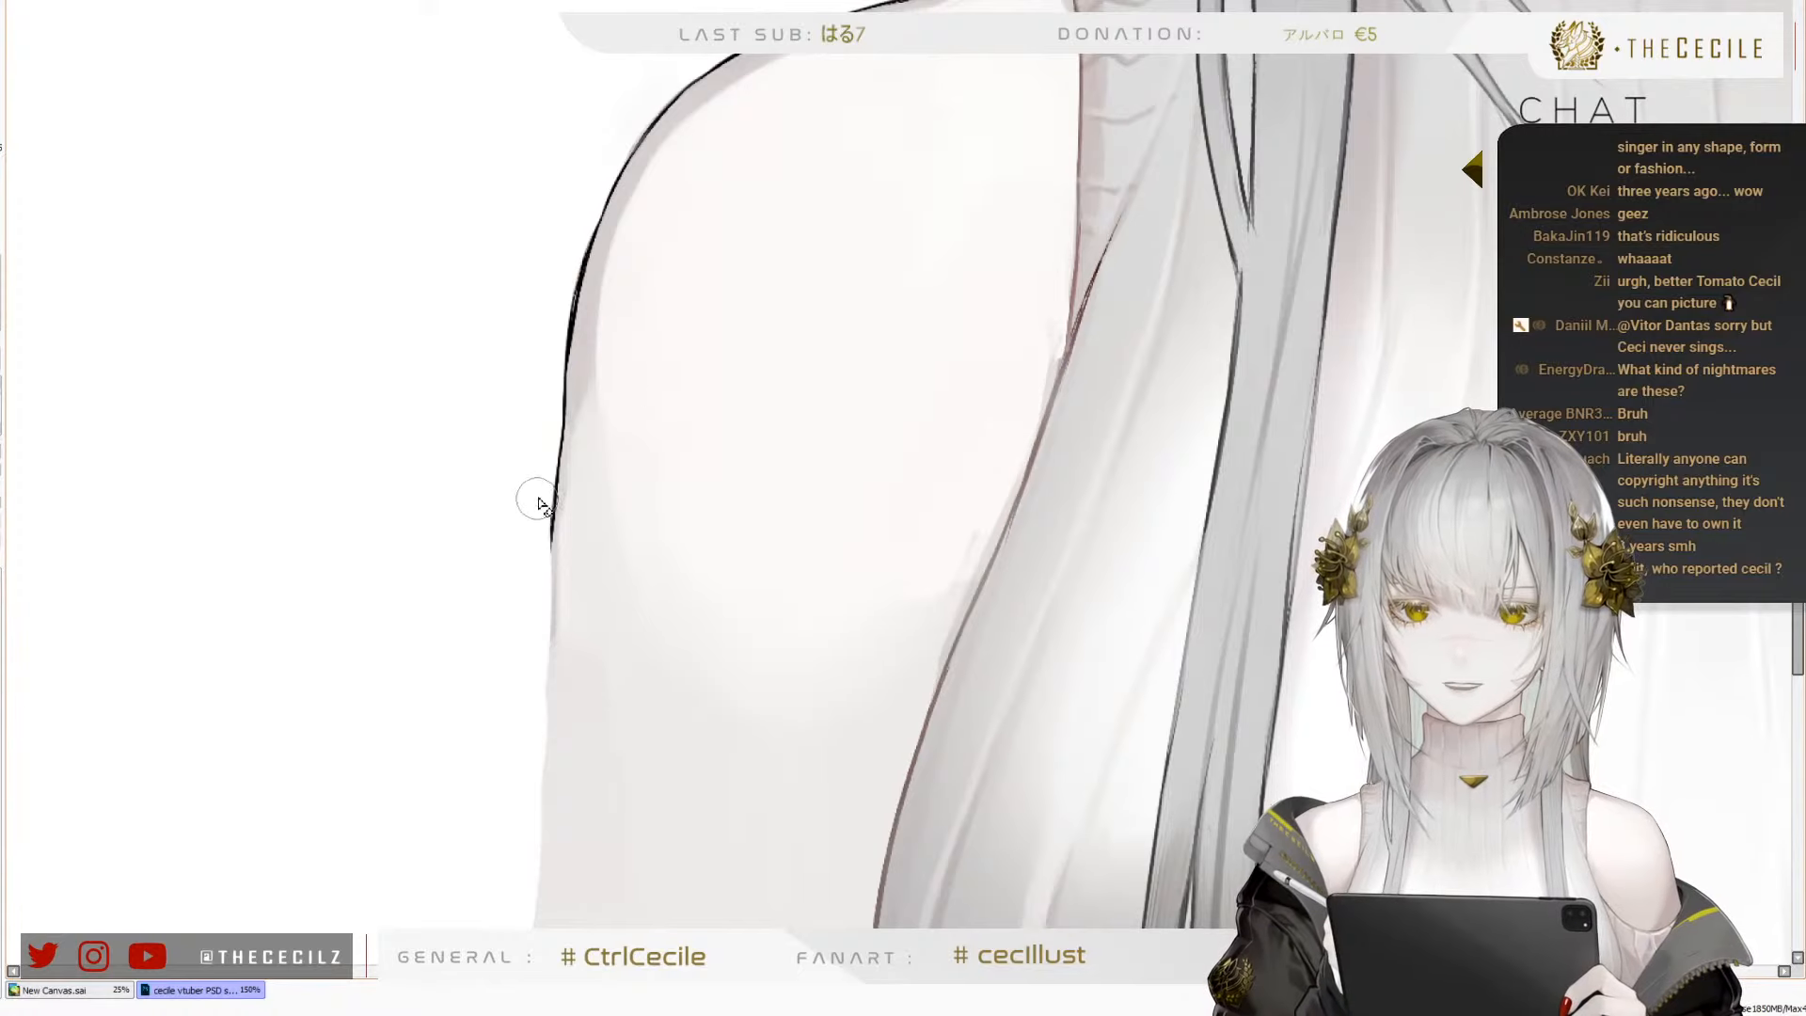
{"action": "left_click_drag", "start_coordinate": [542, 423], "coordinate": [532, 575]}
{"action": "key", "text": "ctrl+z"}
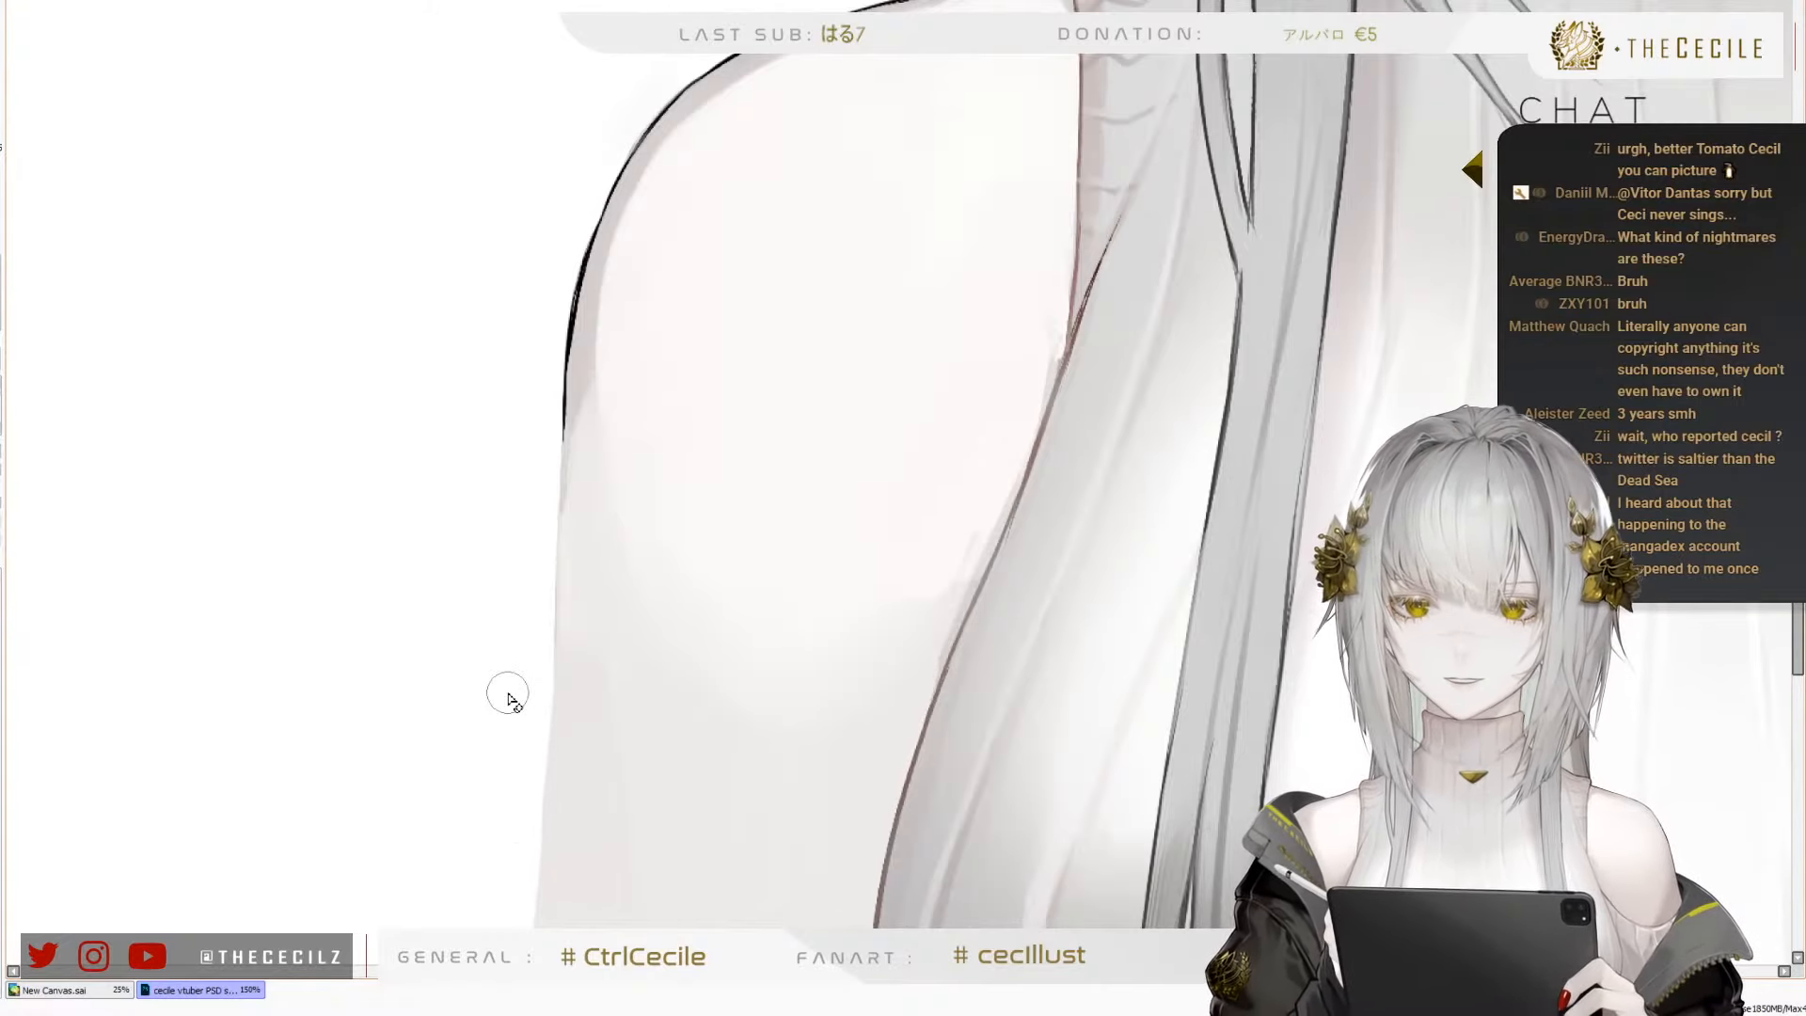
{"action": "scroll", "coordinate": [169, 310], "scroll_direction": "down", "scroll_amount": 3}
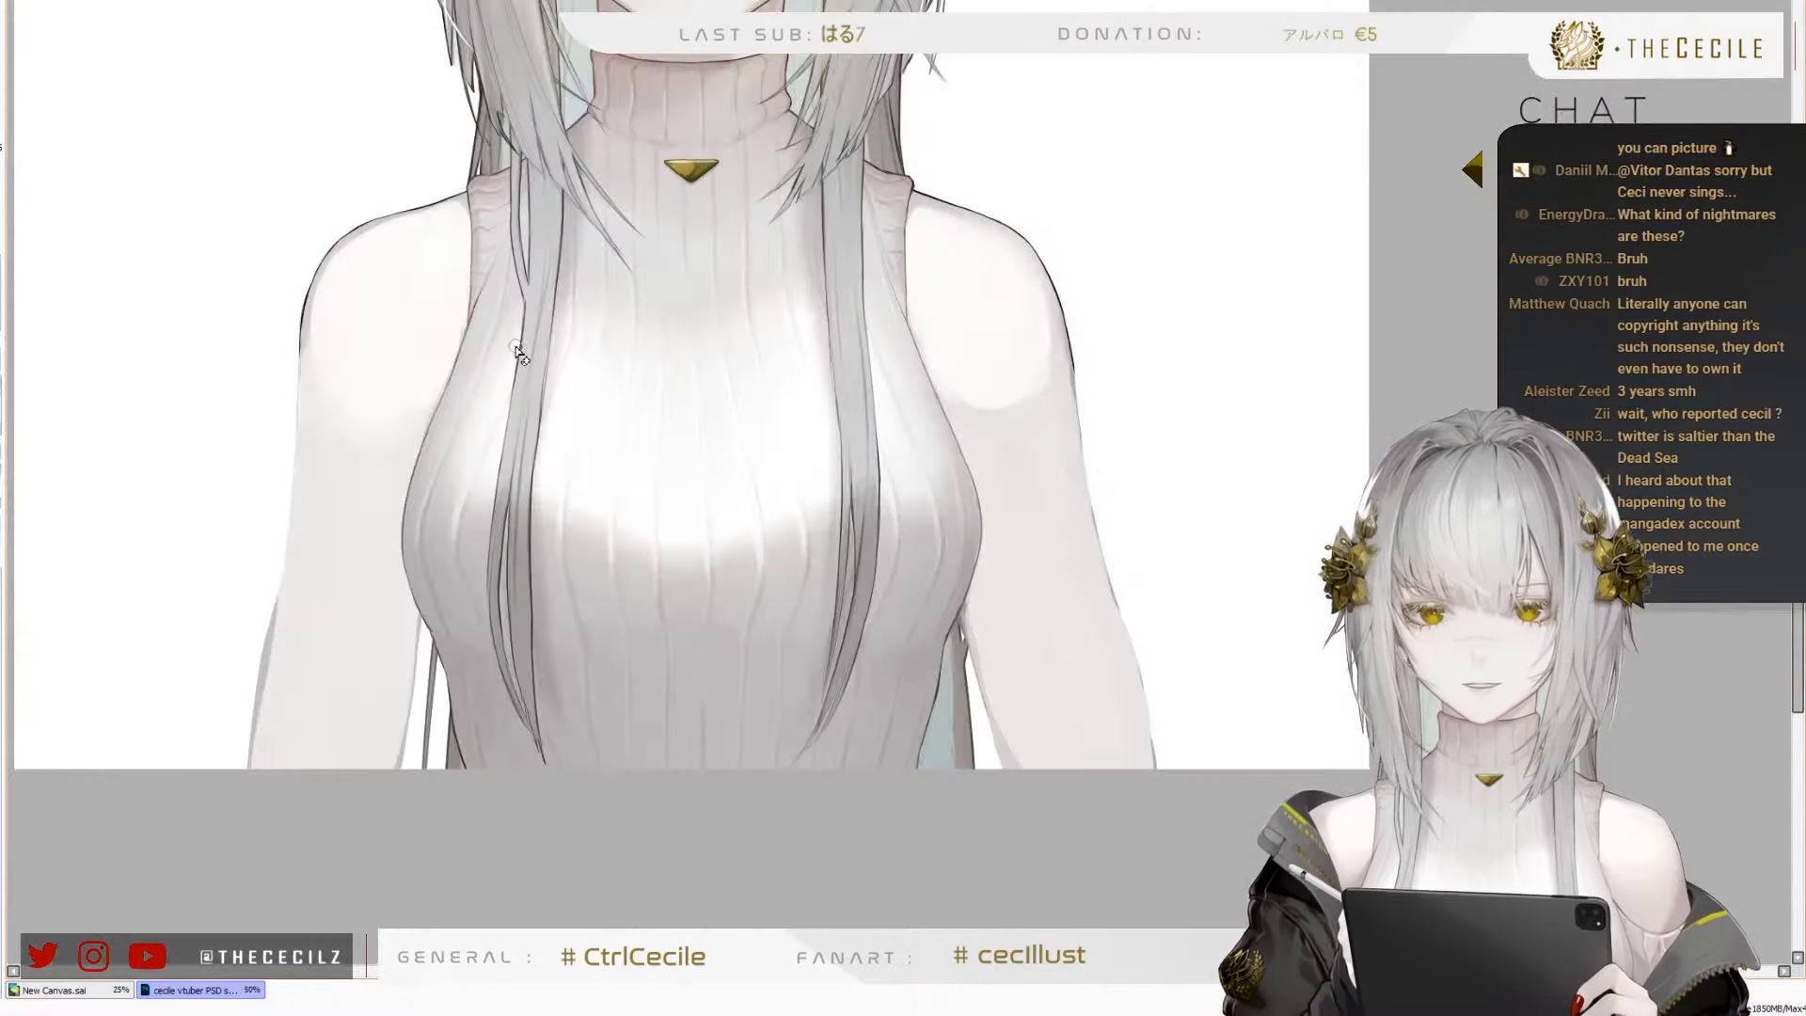
{"action": "scroll", "coordinate": [544, 574], "scroll_direction": "down", "scroll_amount": 1}
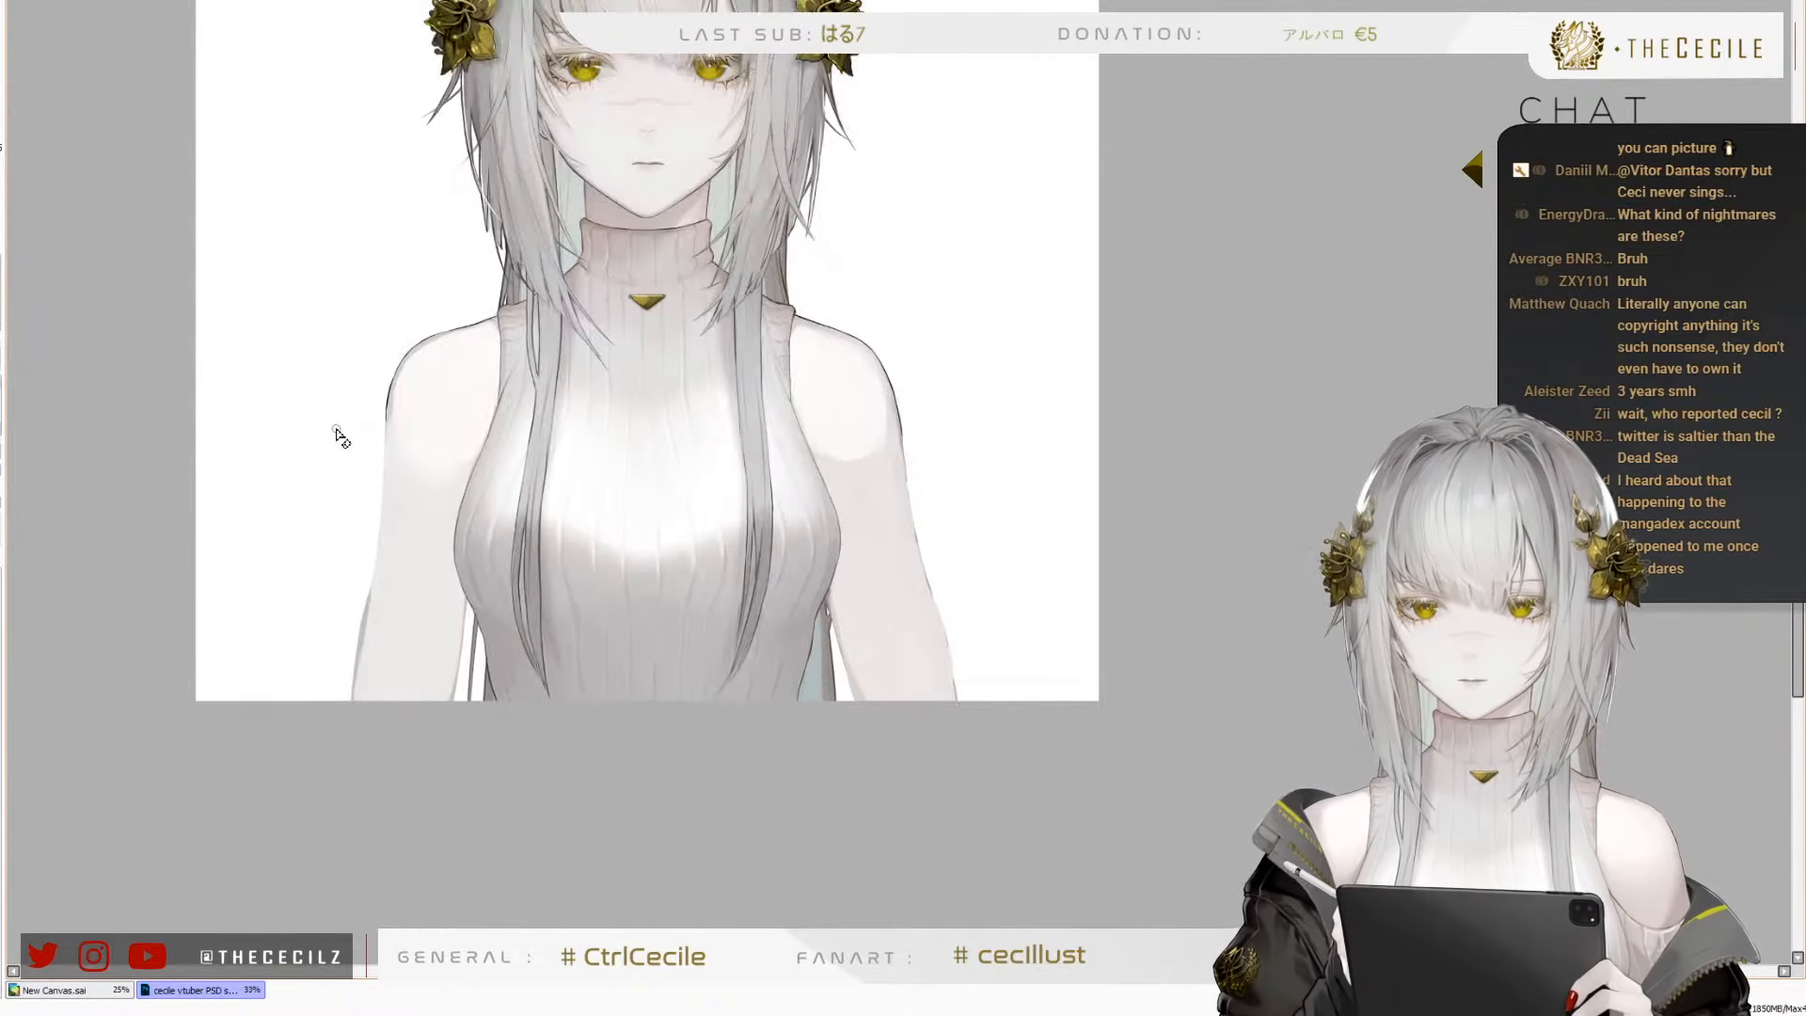
Clean up the outer contour of the character's left arm below the shoulder on the left arm layer
{"action": "scroll", "coordinate": [908, 511], "scroll_direction": "up", "scroll_amount": 4}
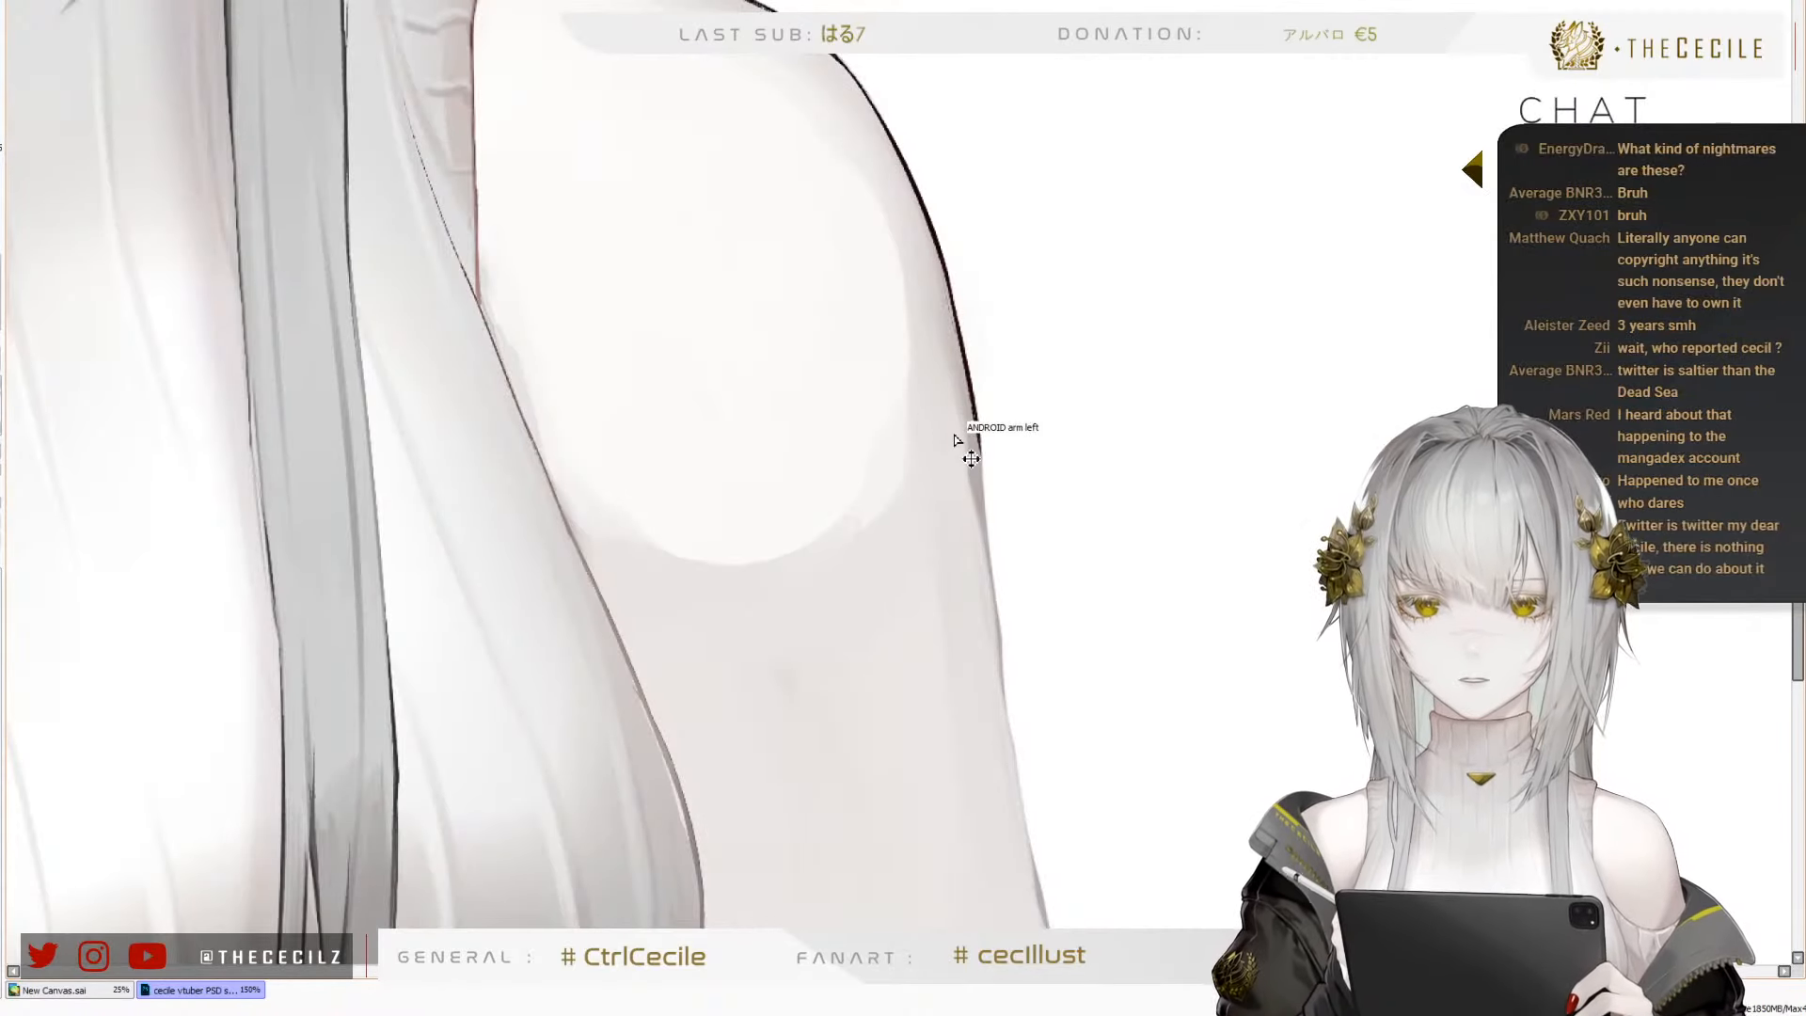
{"action": "scroll", "coordinate": [1005, 224], "scroll_direction": "down", "scroll_amount": 3}
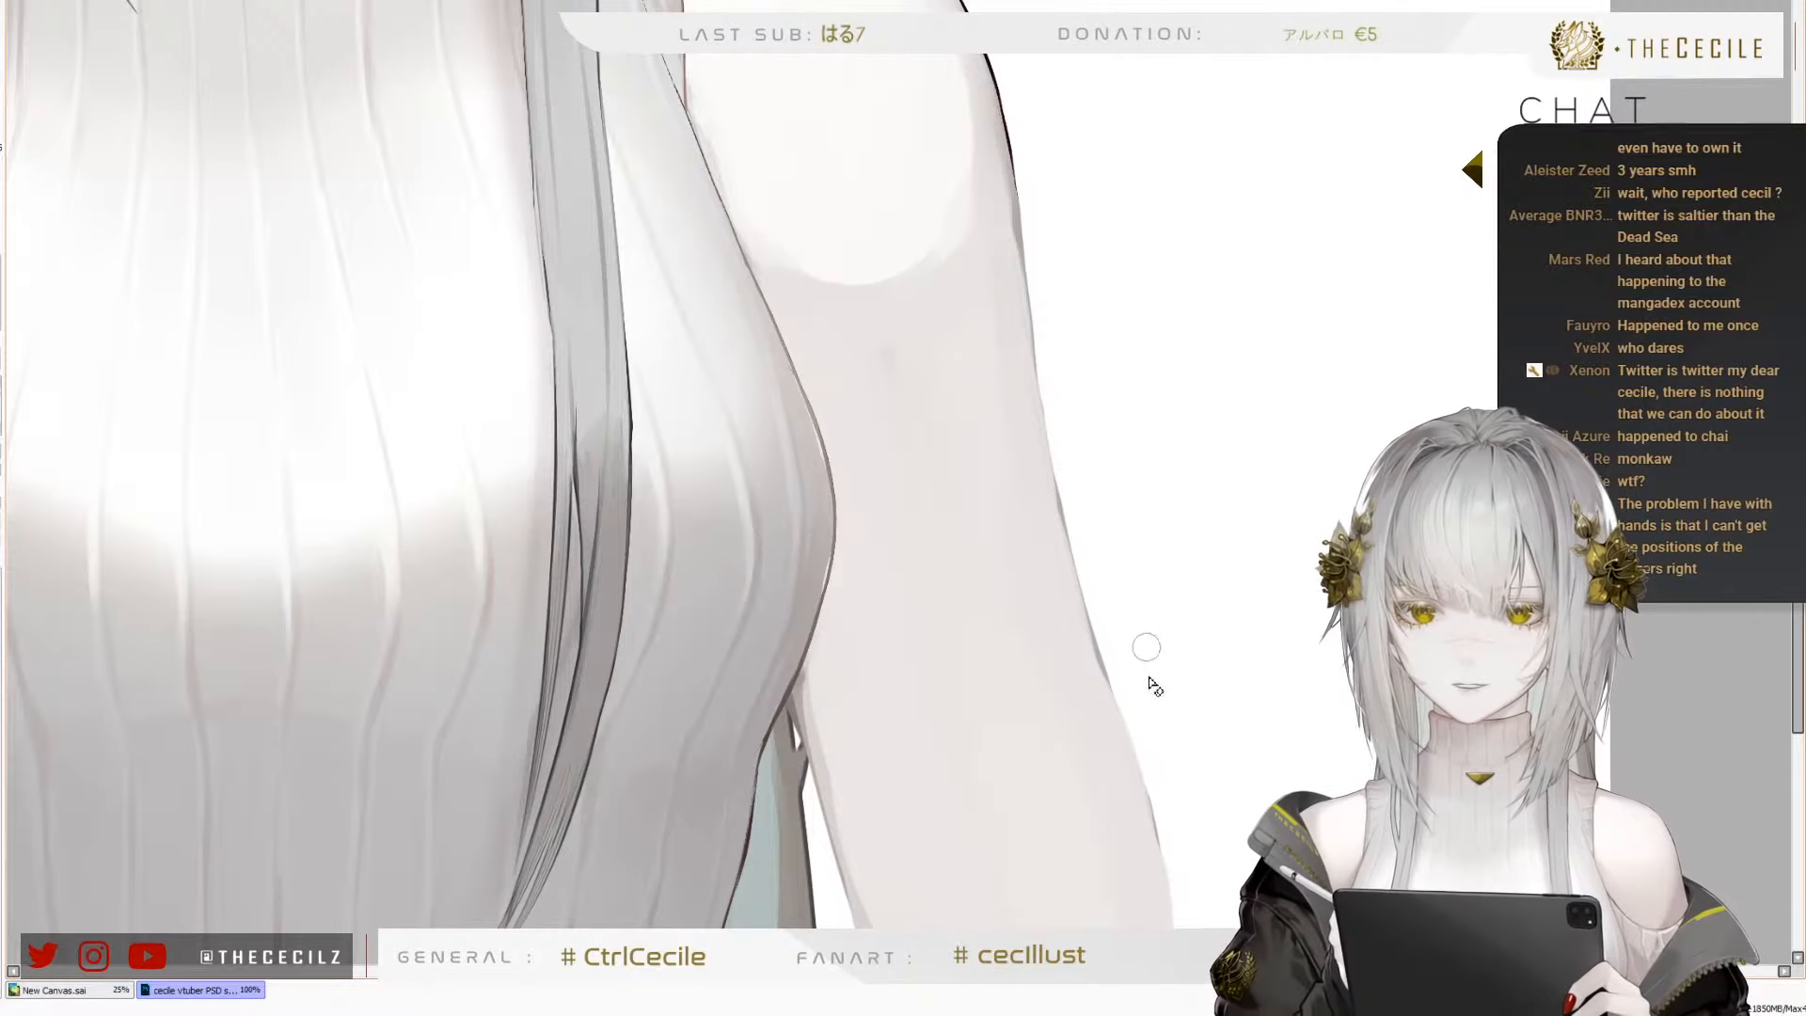
{"action": "left_click_drag", "start_coordinate": [1175, 755], "coordinate": [1191, 602]}
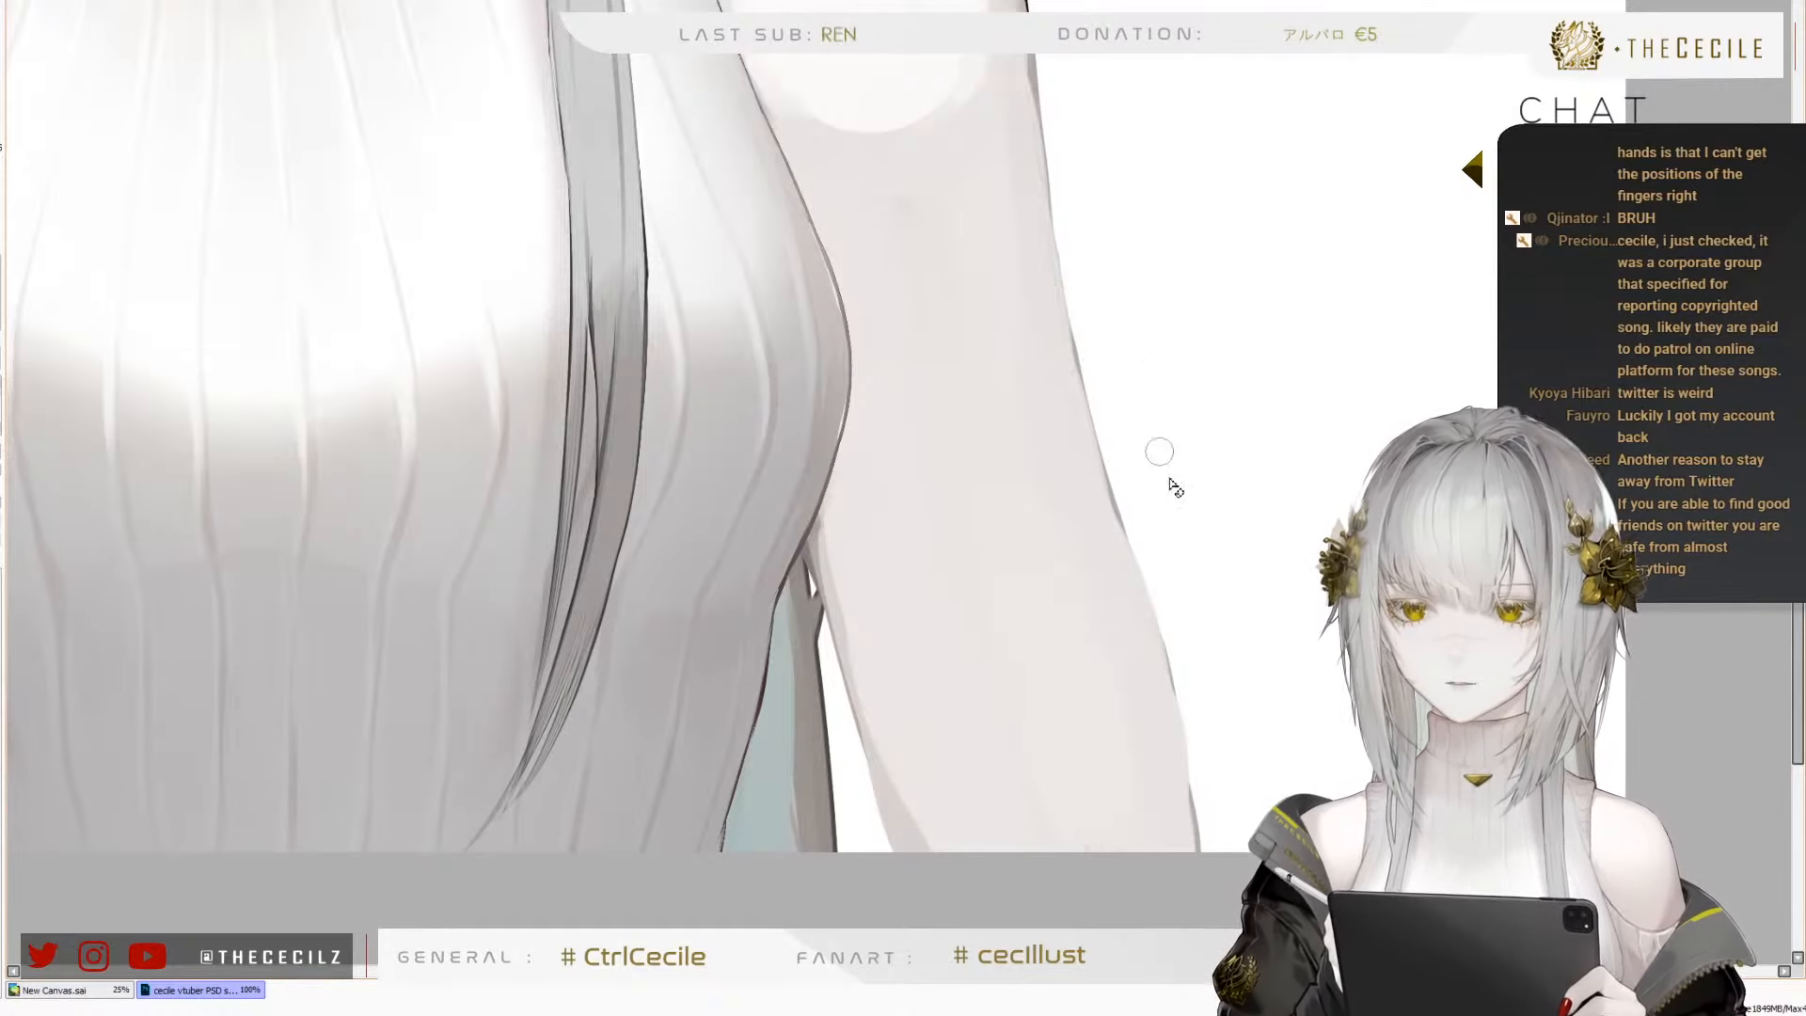
{"action": "mouse_move", "coordinate": [1057, 476]}
{"action": "left_mouse_down"}
{"action": "mouse_move", "coordinate": [1081, 533]}
{"action": "mouse_move", "coordinate": [1157, 582]}
{"action": "mouse_move", "coordinate": [1180, 557]}
{"action": "left_mouse_up"}
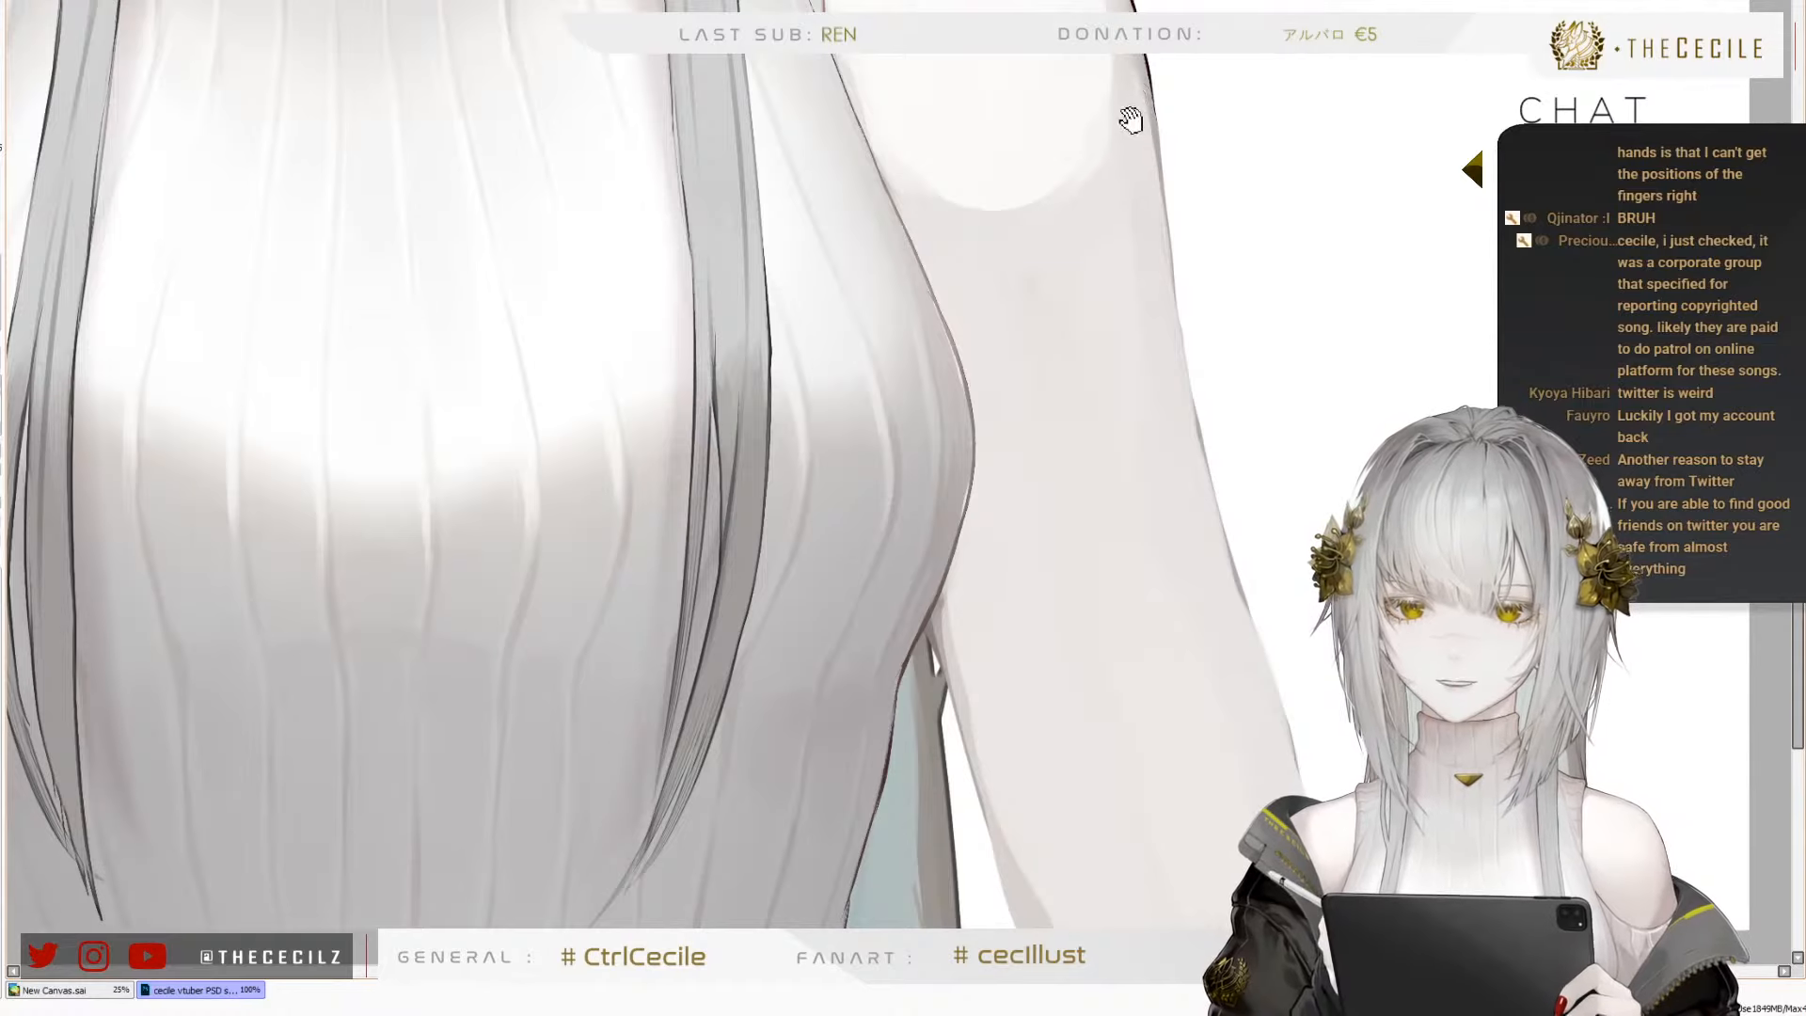
{"action": "left_click_drag", "start_coordinate": [1131, 120], "coordinate": [1147, 229]}
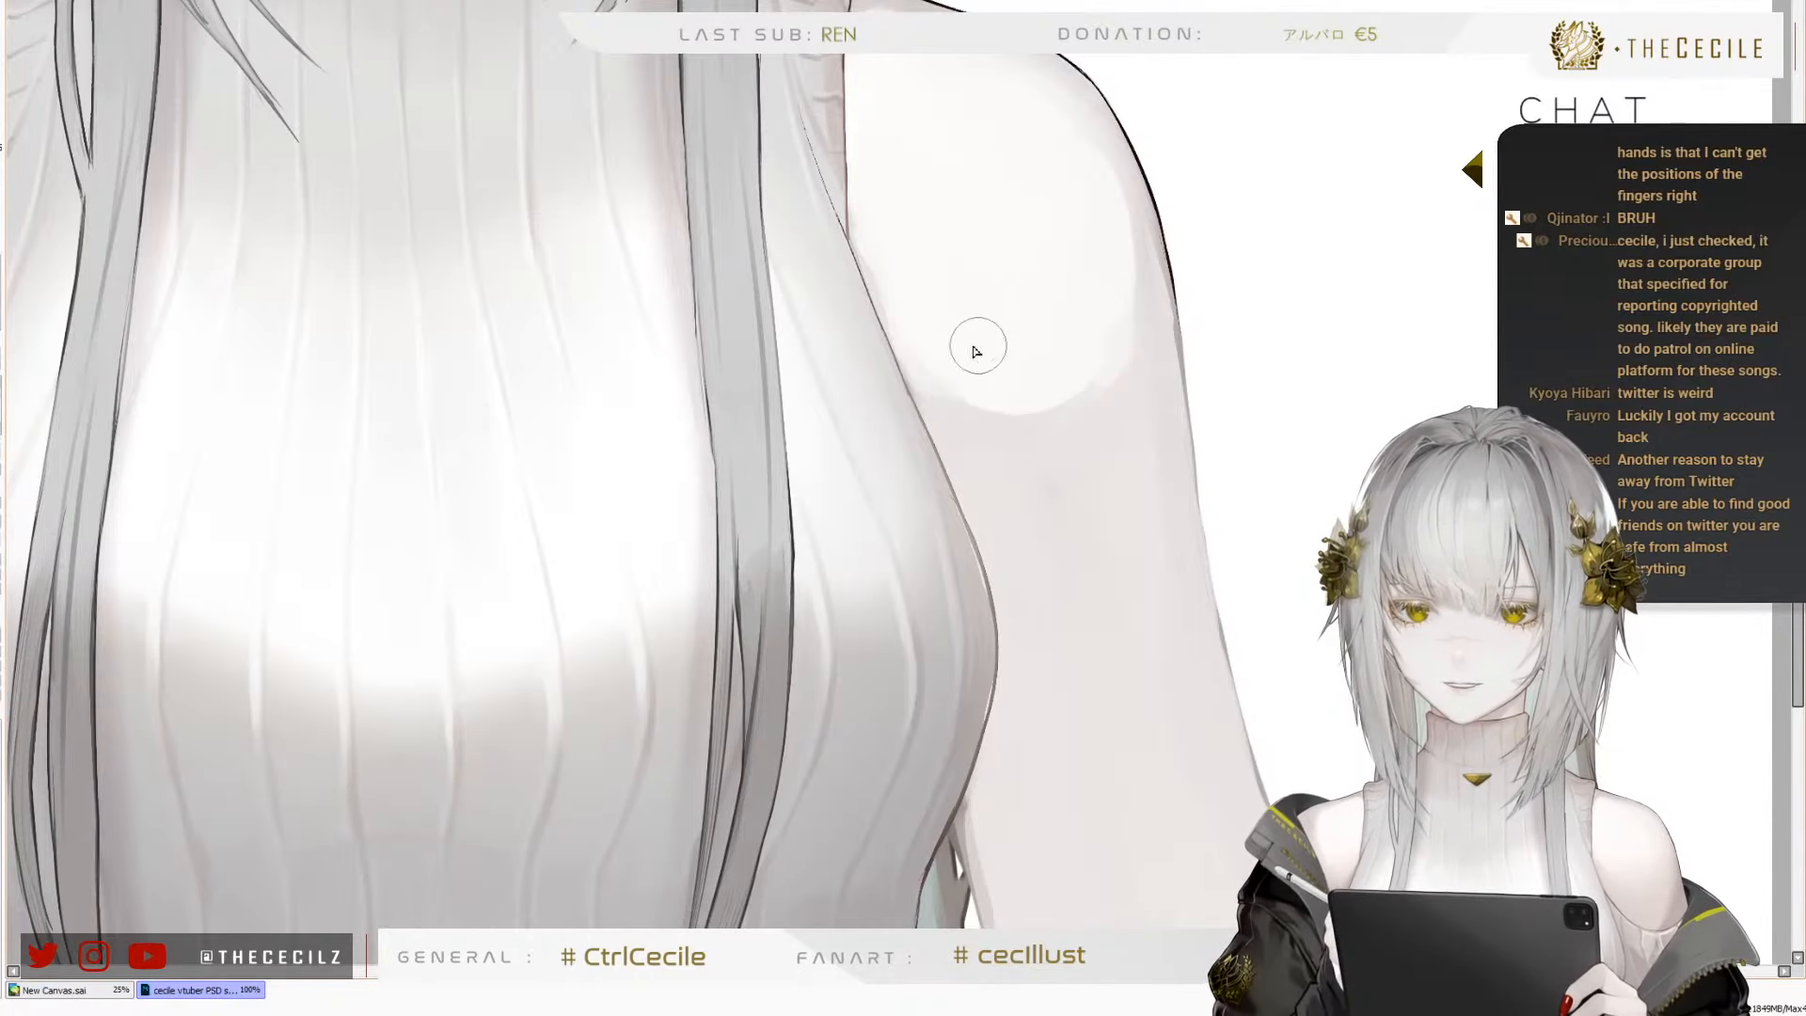
Extend the pale highlight outward and downward on the character's left shoulder
{"action": "mouse_move", "coordinate": [977, 351]}
{"action": "left_mouse_down"}
{"action": "mouse_move", "coordinate": [919, 355]}
{"action": "mouse_move", "coordinate": [1057, 387]}
{"action": "mouse_move", "coordinate": [1115, 299]}
{"action": "mouse_move", "coordinate": [1124, 362]}
{"action": "mouse_move", "coordinate": [1061, 203]}
{"action": "mouse_move", "coordinate": [1097, 285]}
{"action": "left_mouse_up"}
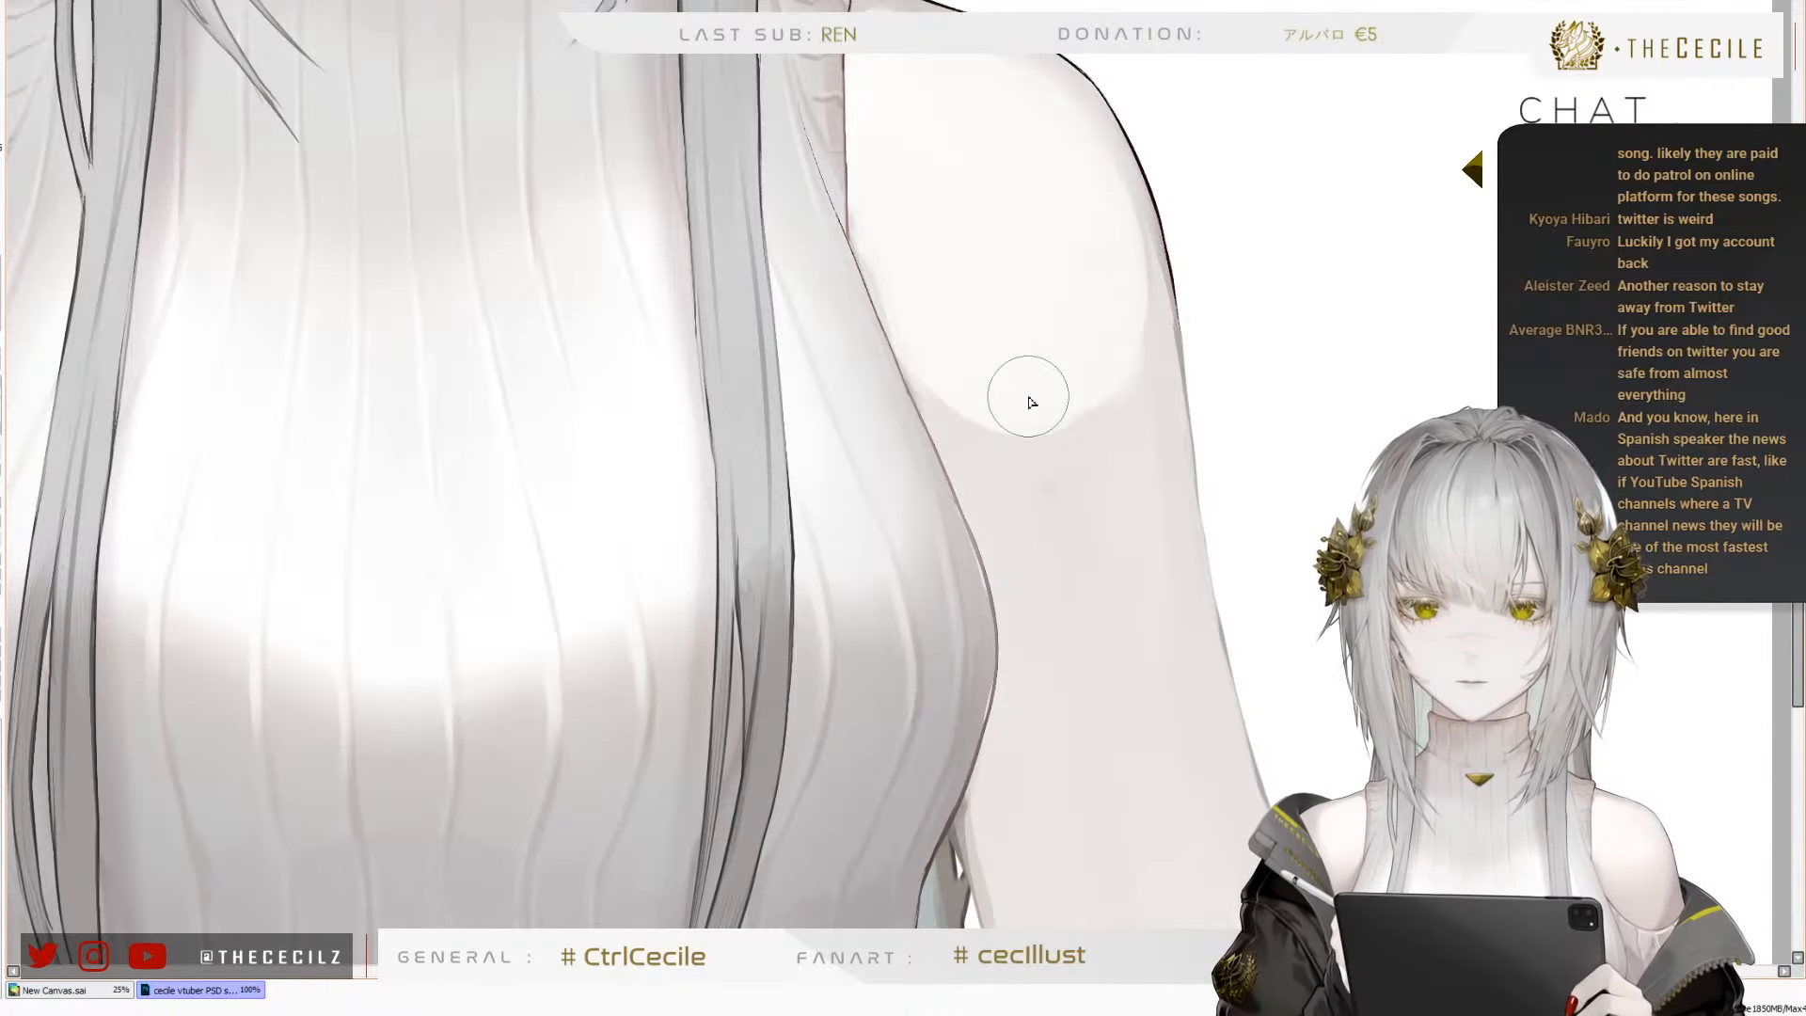
{"action": "scroll", "coordinate": [1031, 402], "scroll_direction": "down", "scroll_amount": 1}
{"action": "scroll", "coordinate": [788, 406], "scroll_direction": "down", "scroll_amount": 1}
{"action": "scroll", "coordinate": [774, 392], "scroll_direction": "up", "scroll_amount": 2}
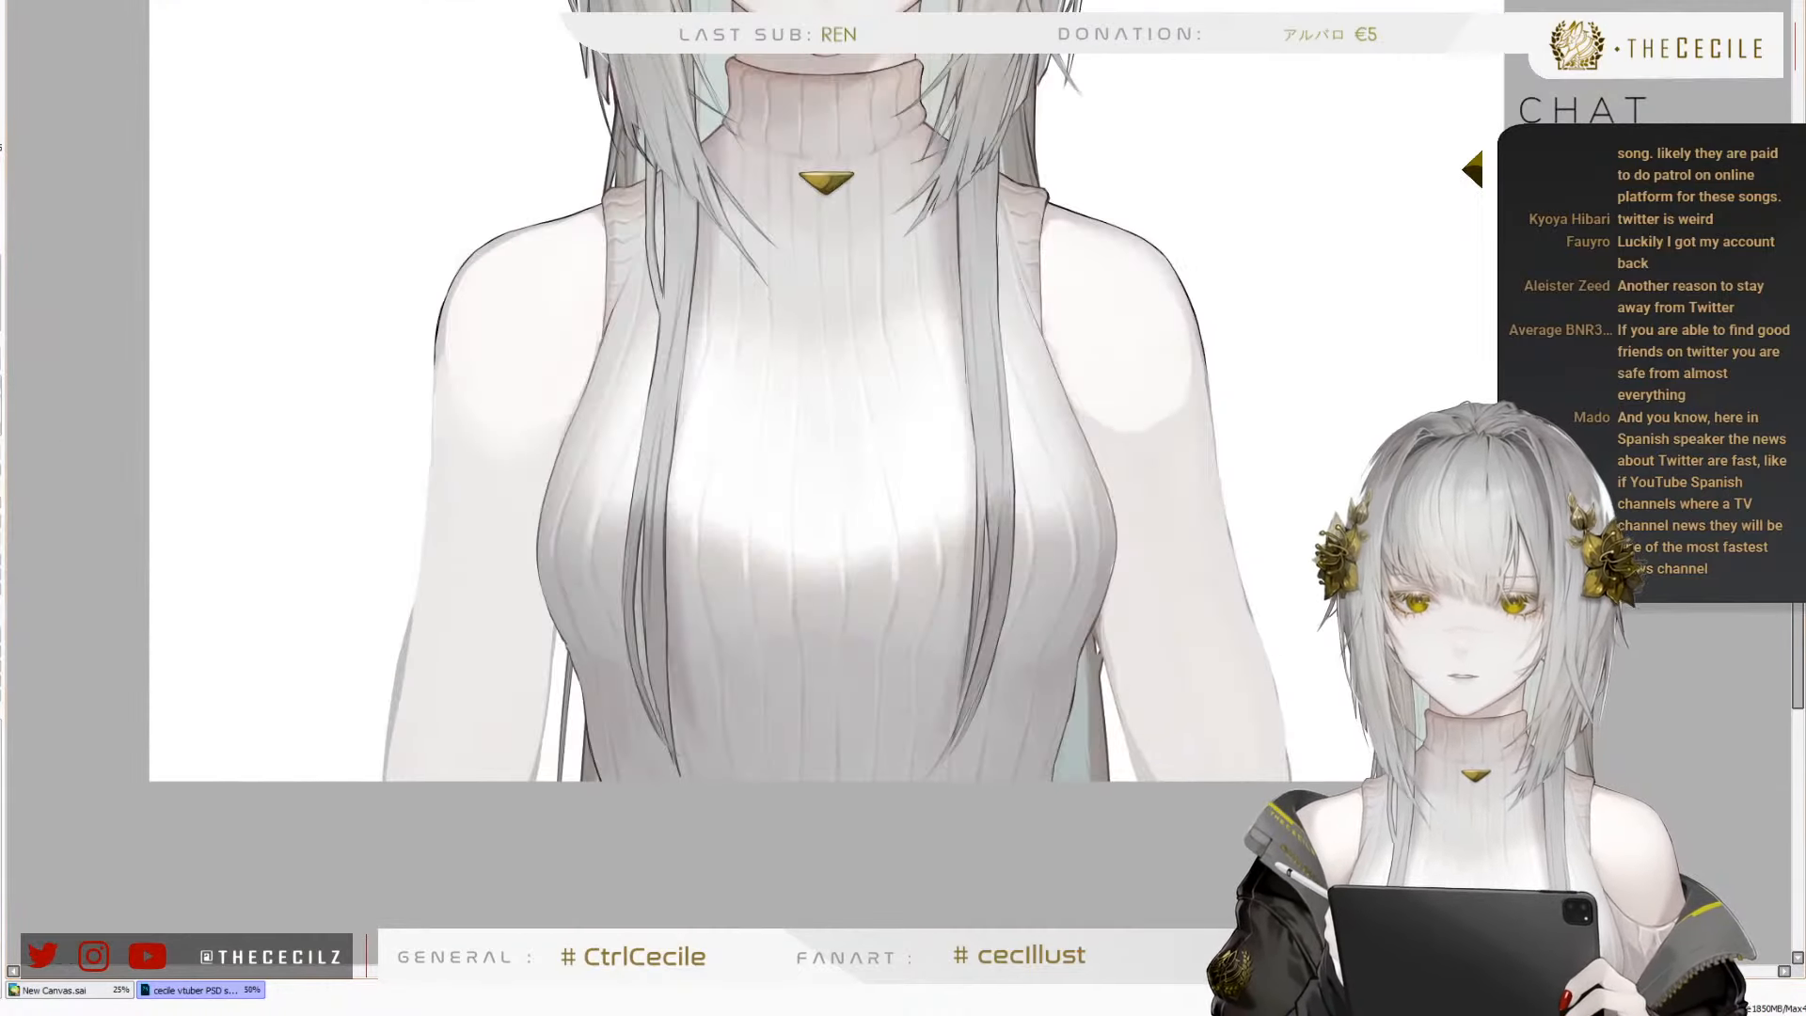
{"action": "scroll", "coordinate": [1101, 369], "scroll_direction": "up", "scroll_amount": 2}
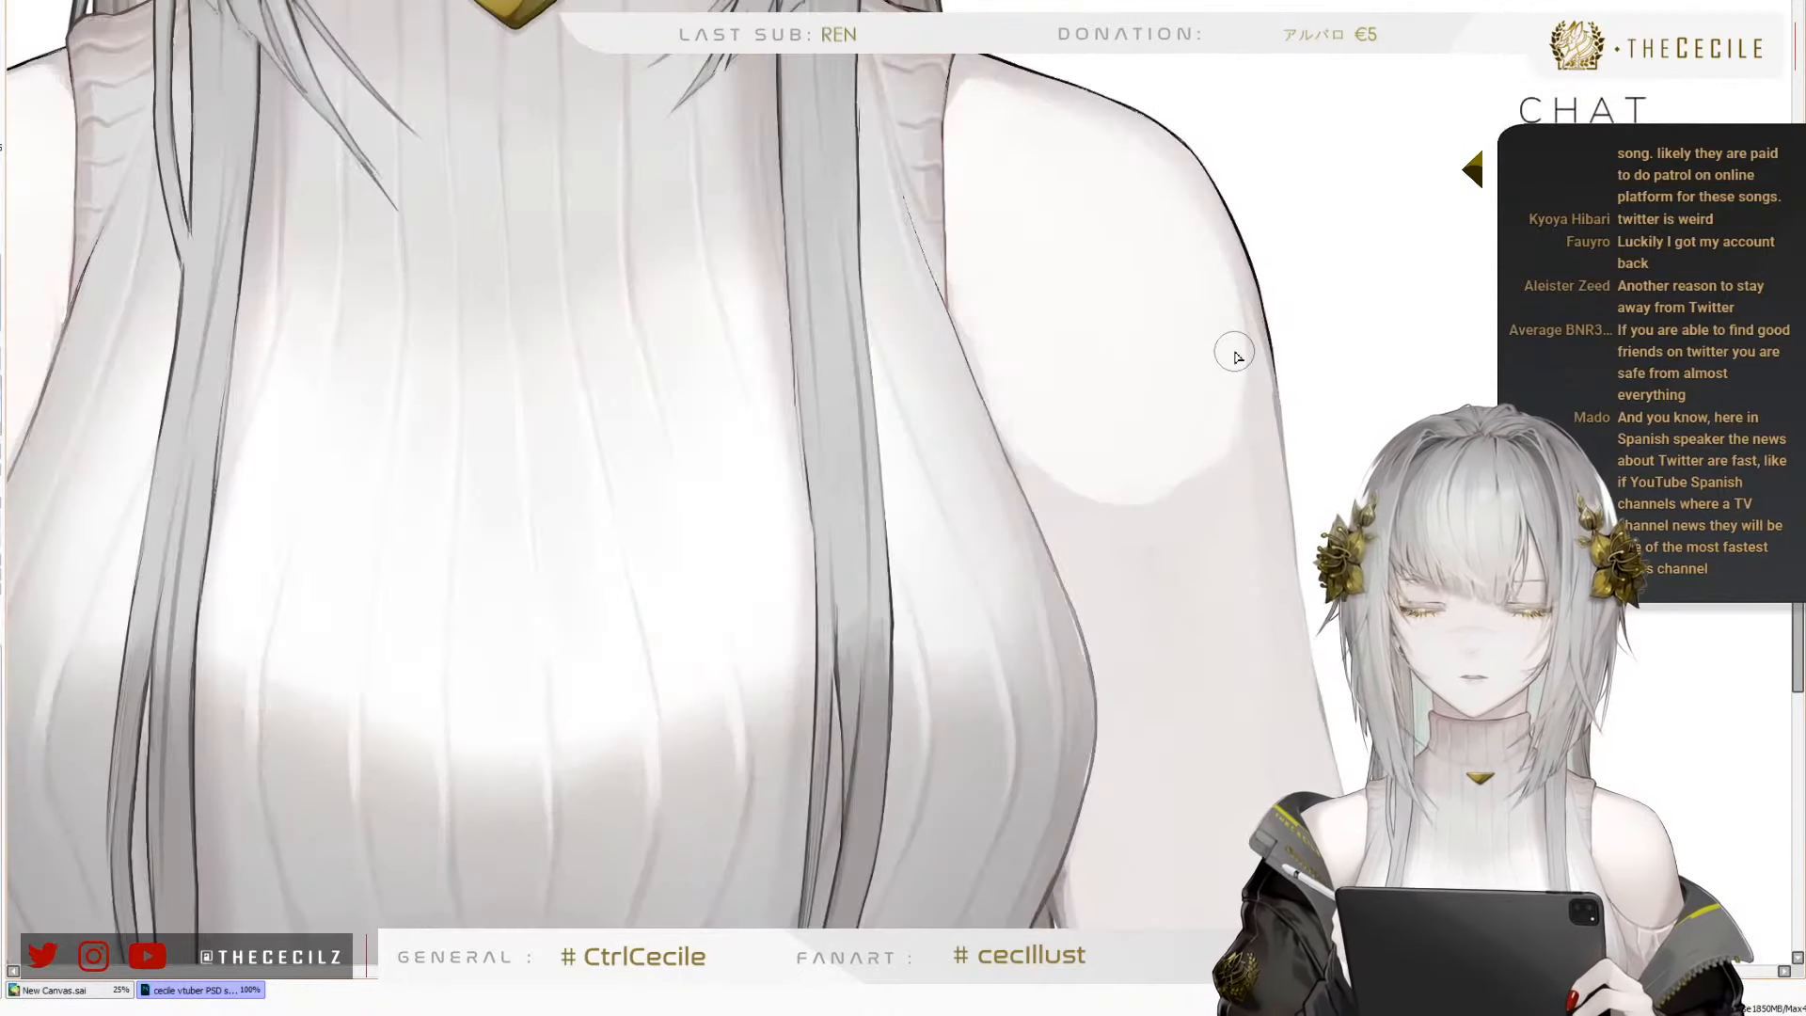
Soften the lower edge of the left shoulder's pale highlight into the arm with a larger brush
{"action": "key", "text": "]"}
{"action": "key", "text": "]"}
{"action": "key", "text": "]"}
{"action": "key", "text": "]"}
{"action": "mouse_move", "coordinate": [973, 405]}
{"action": "left_mouse_down"}
{"action": "mouse_move", "coordinate": [1043, 454]}
{"action": "mouse_move", "coordinate": [1022, 399]}
{"action": "mouse_move", "coordinate": [1118, 524]}
{"action": "mouse_move", "coordinate": [1008, 352]}
{"action": "mouse_move", "coordinate": [1050, 436]}
{"action": "mouse_move", "coordinate": [988, 266]}
{"action": "mouse_move", "coordinate": [994, 338]}
{"action": "mouse_move", "coordinate": [1044, 449]}
{"action": "mouse_move", "coordinate": [975, 287]}
{"action": "left_mouse_up"}
{"action": "mouse_move", "coordinate": [1198, 535]}
{"action": "left_mouse_down"}
{"action": "mouse_move", "coordinate": [1162, 497]}
{"action": "mouse_move", "coordinate": [1207, 409]}
{"action": "left_mouse_up"}
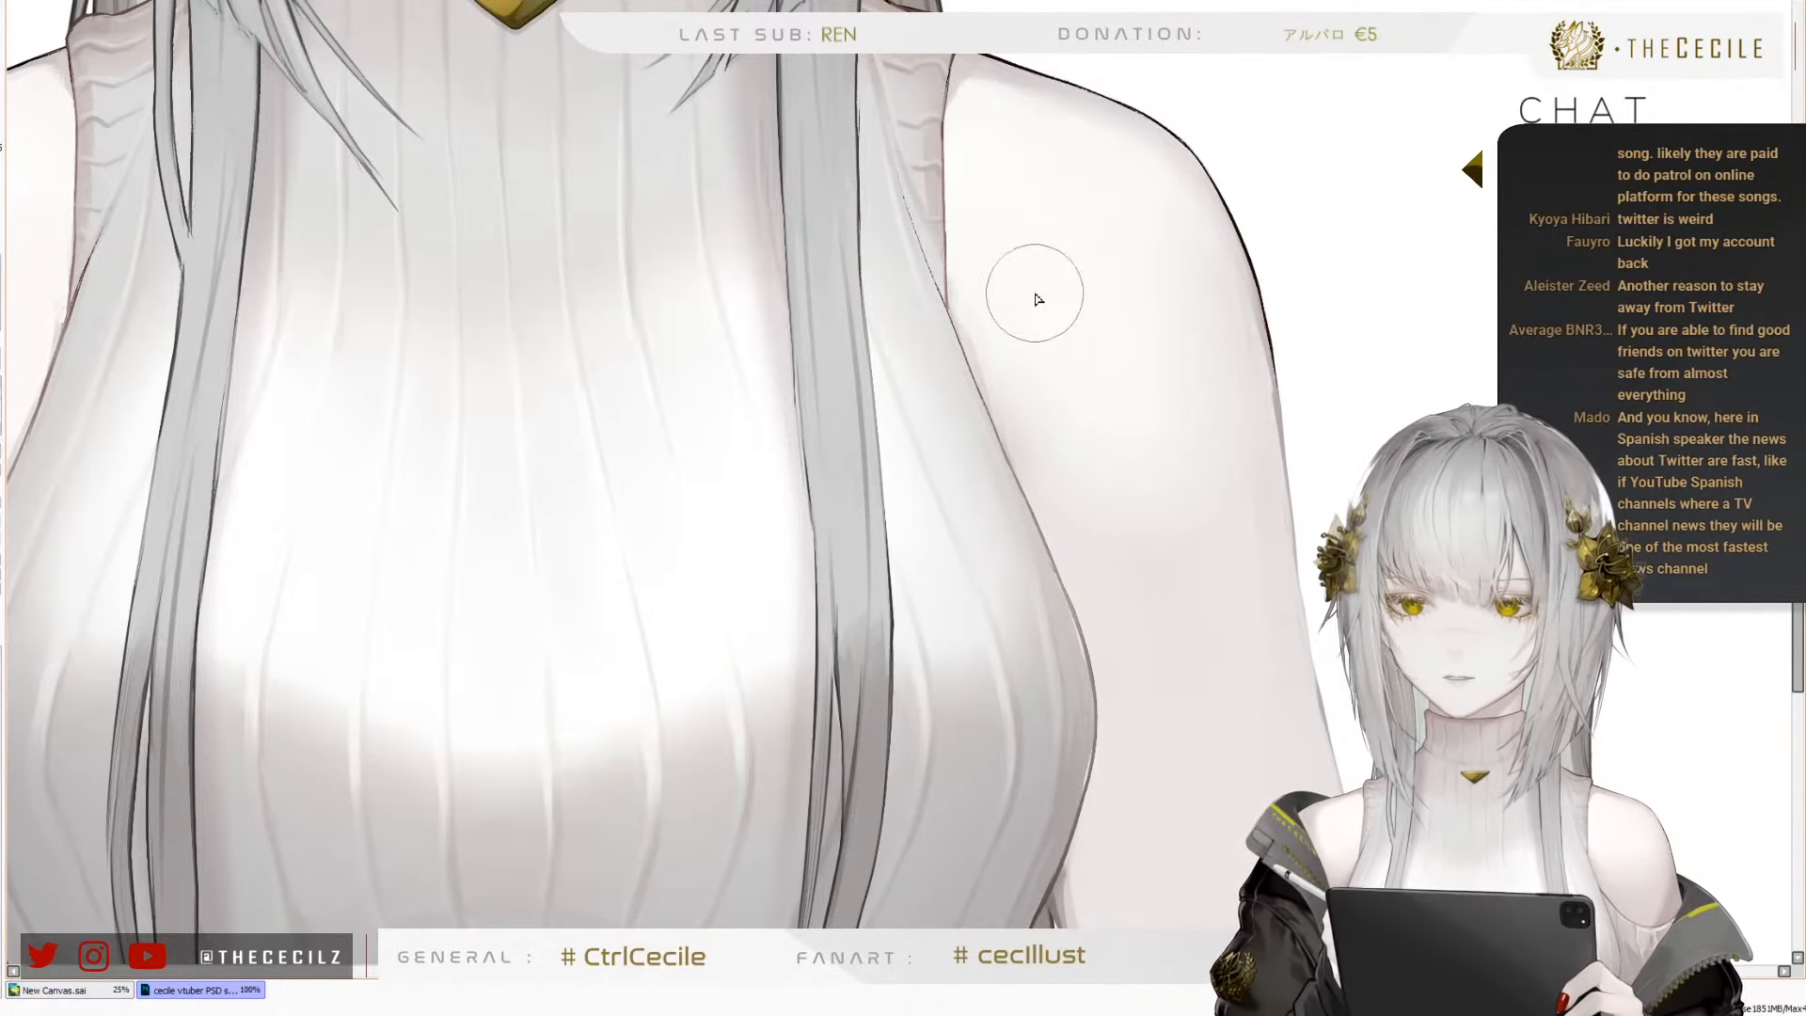
Check the figure as a whole and move the swimsuit reference photo down beside the character's right shoulder
{"action": "scroll", "coordinate": [943, 350], "scroll_direction": "down", "scroll_amount": 3}
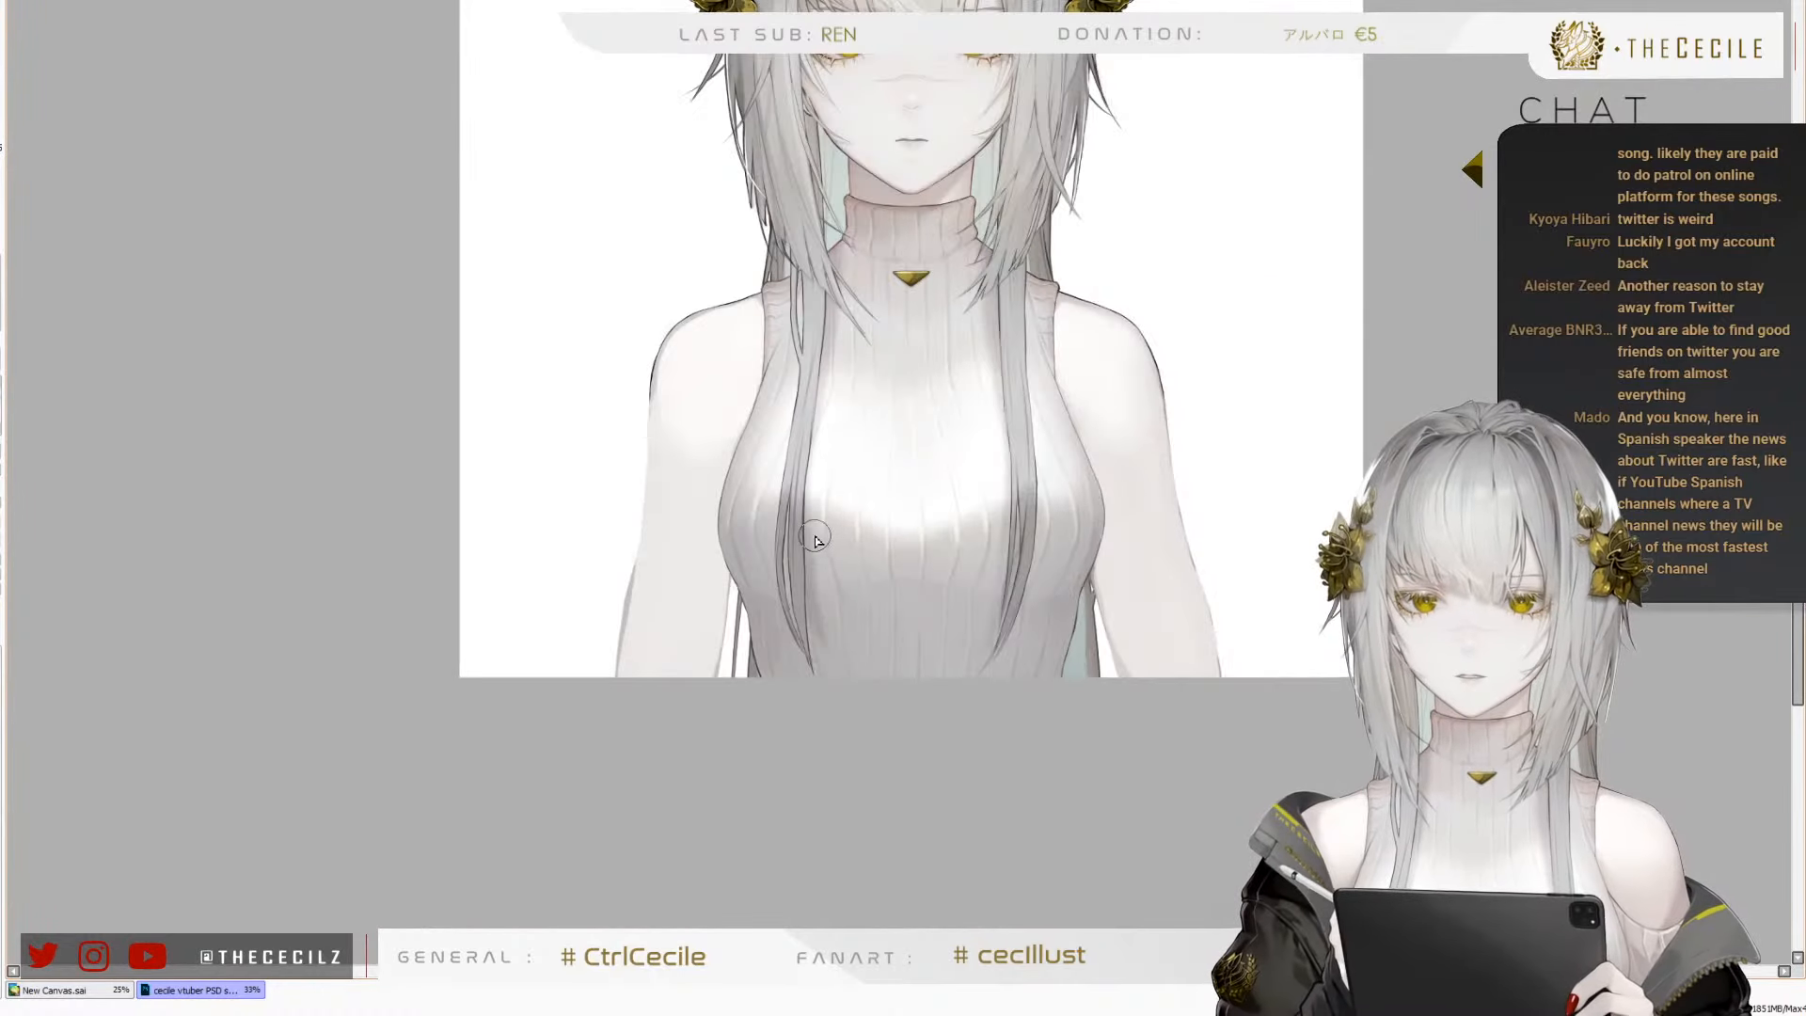
{"action": "scroll", "coordinate": [729, 475], "scroll_direction": "down", "scroll_amount": 2}
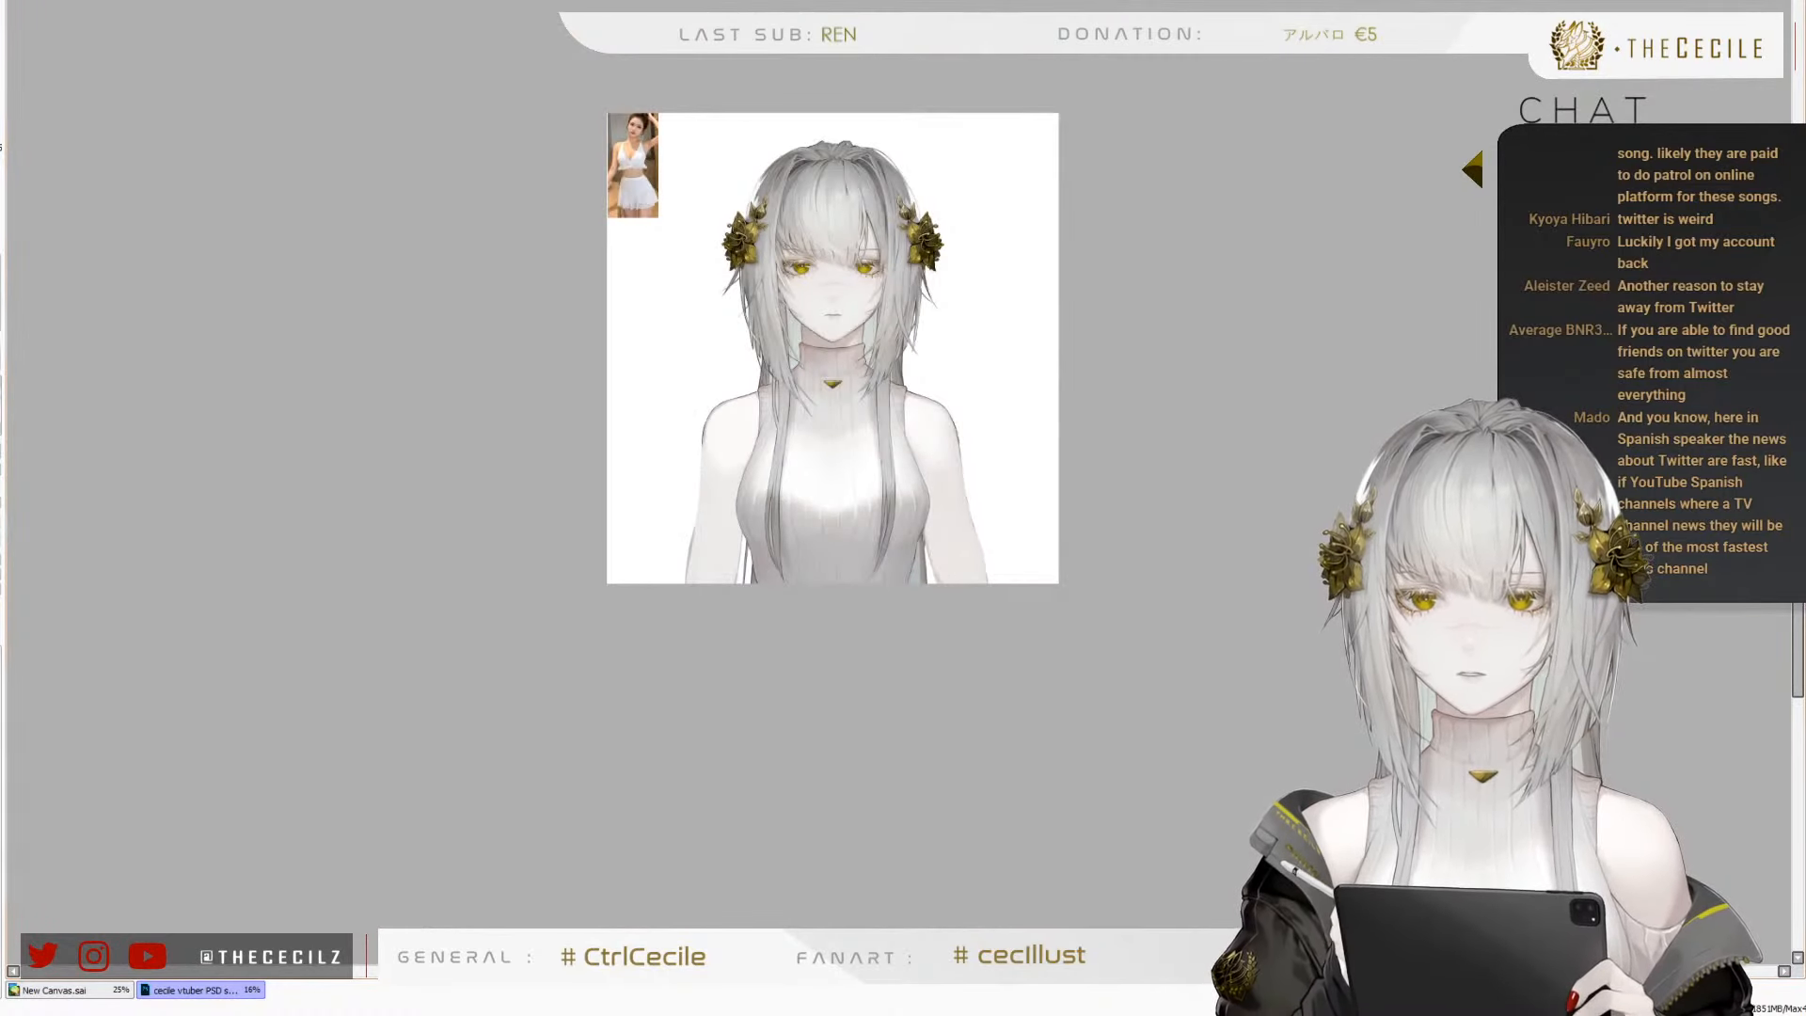
{"action": "key", "text": "h"}
{"action": "key", "text": "h"}
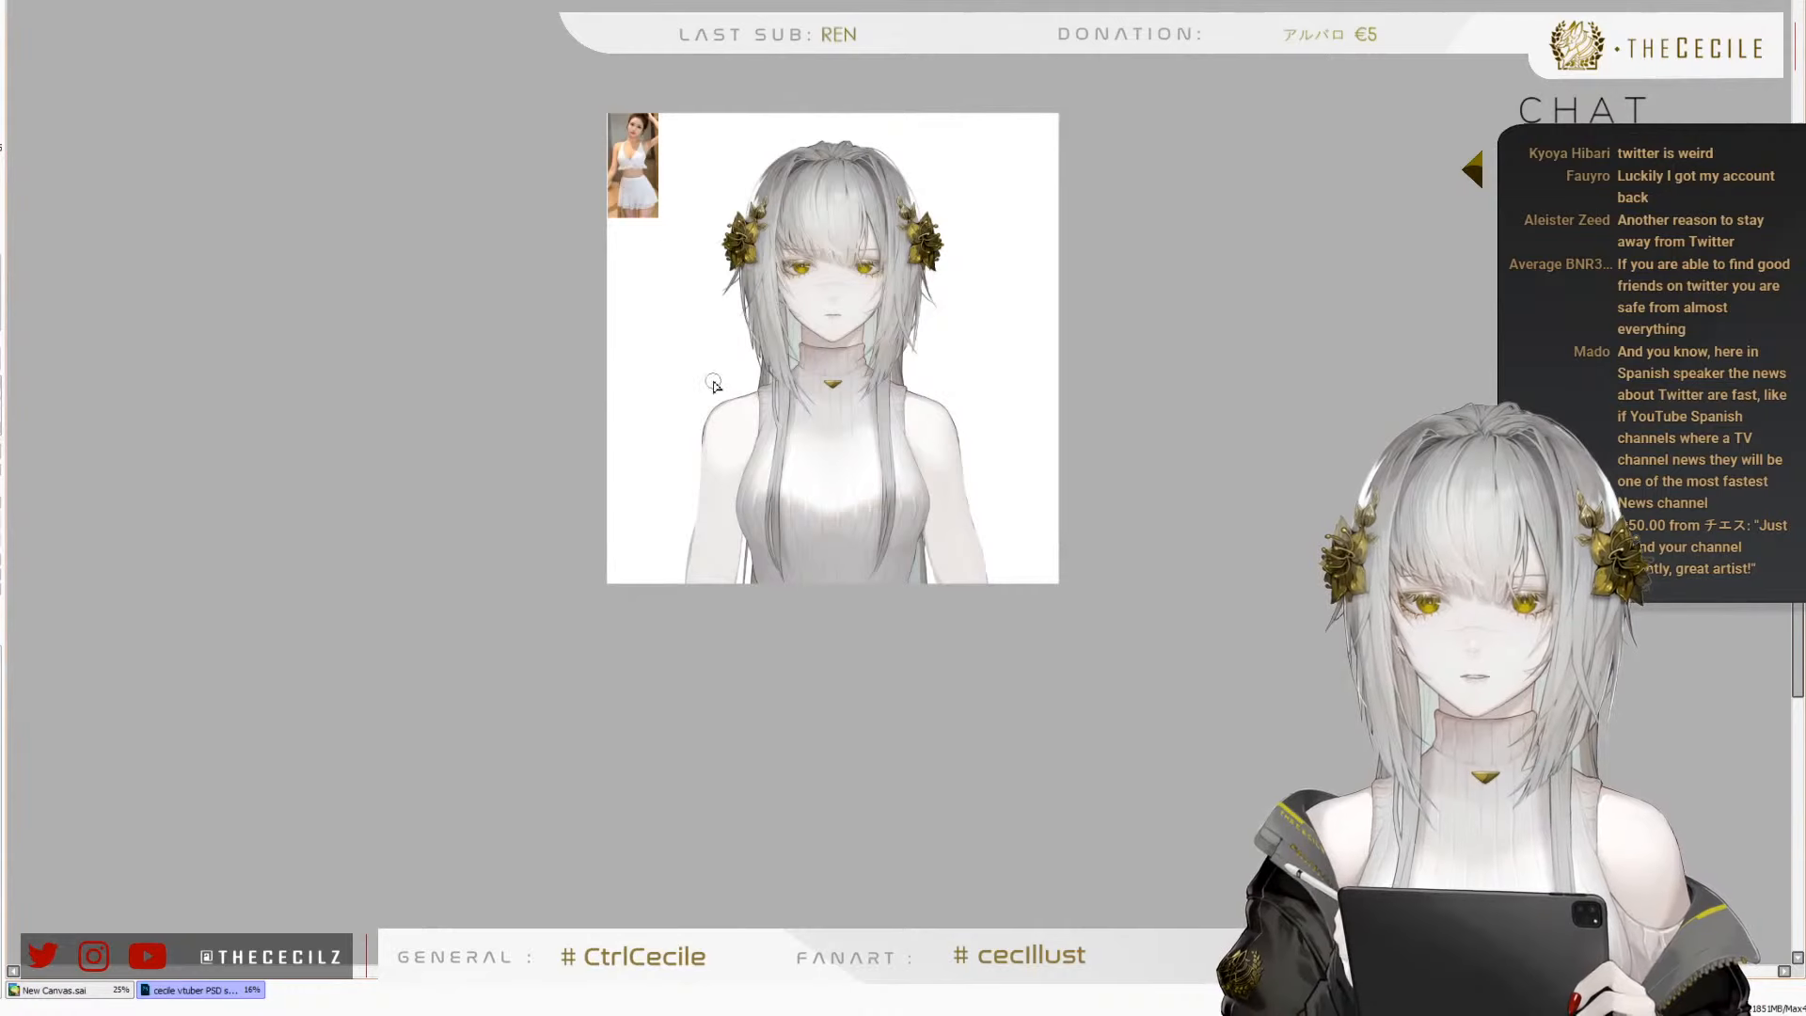
{"action": "scroll", "coordinate": [714, 385], "scroll_direction": "up", "scroll_amount": 2}
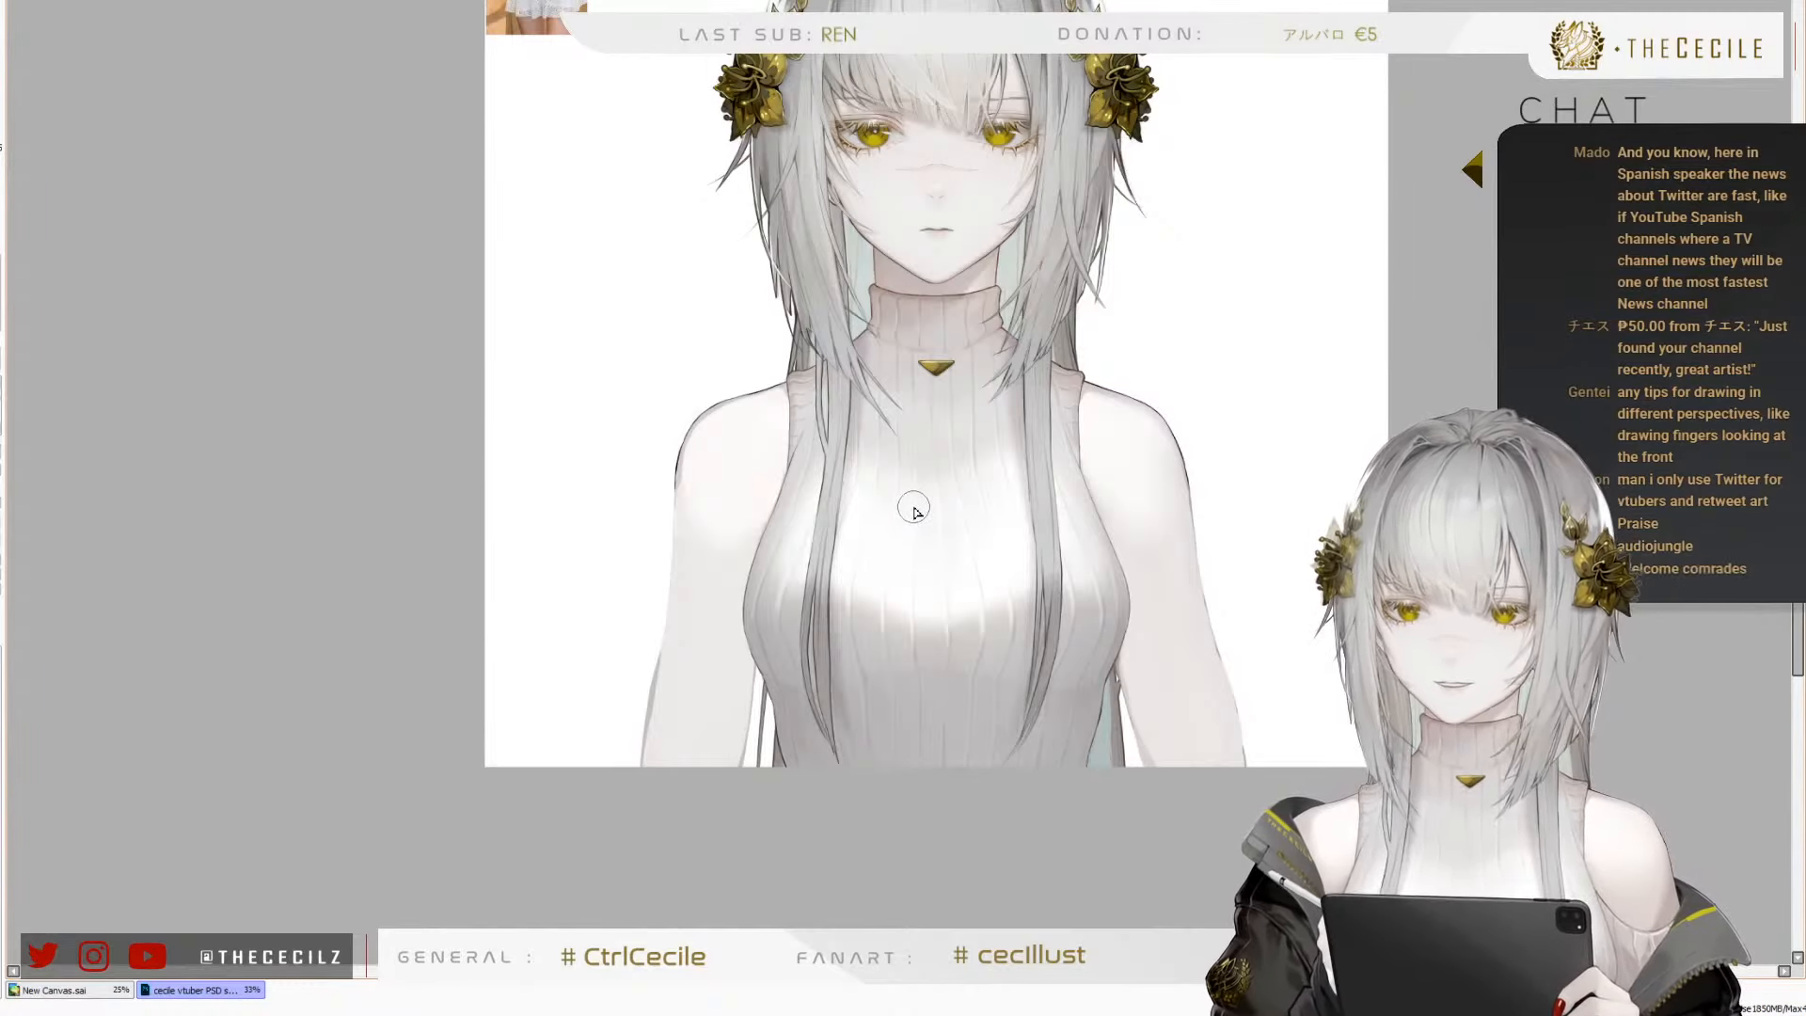
{"action": "scroll", "coordinate": [896, 475], "scroll_direction": "up", "scroll_amount": 3}
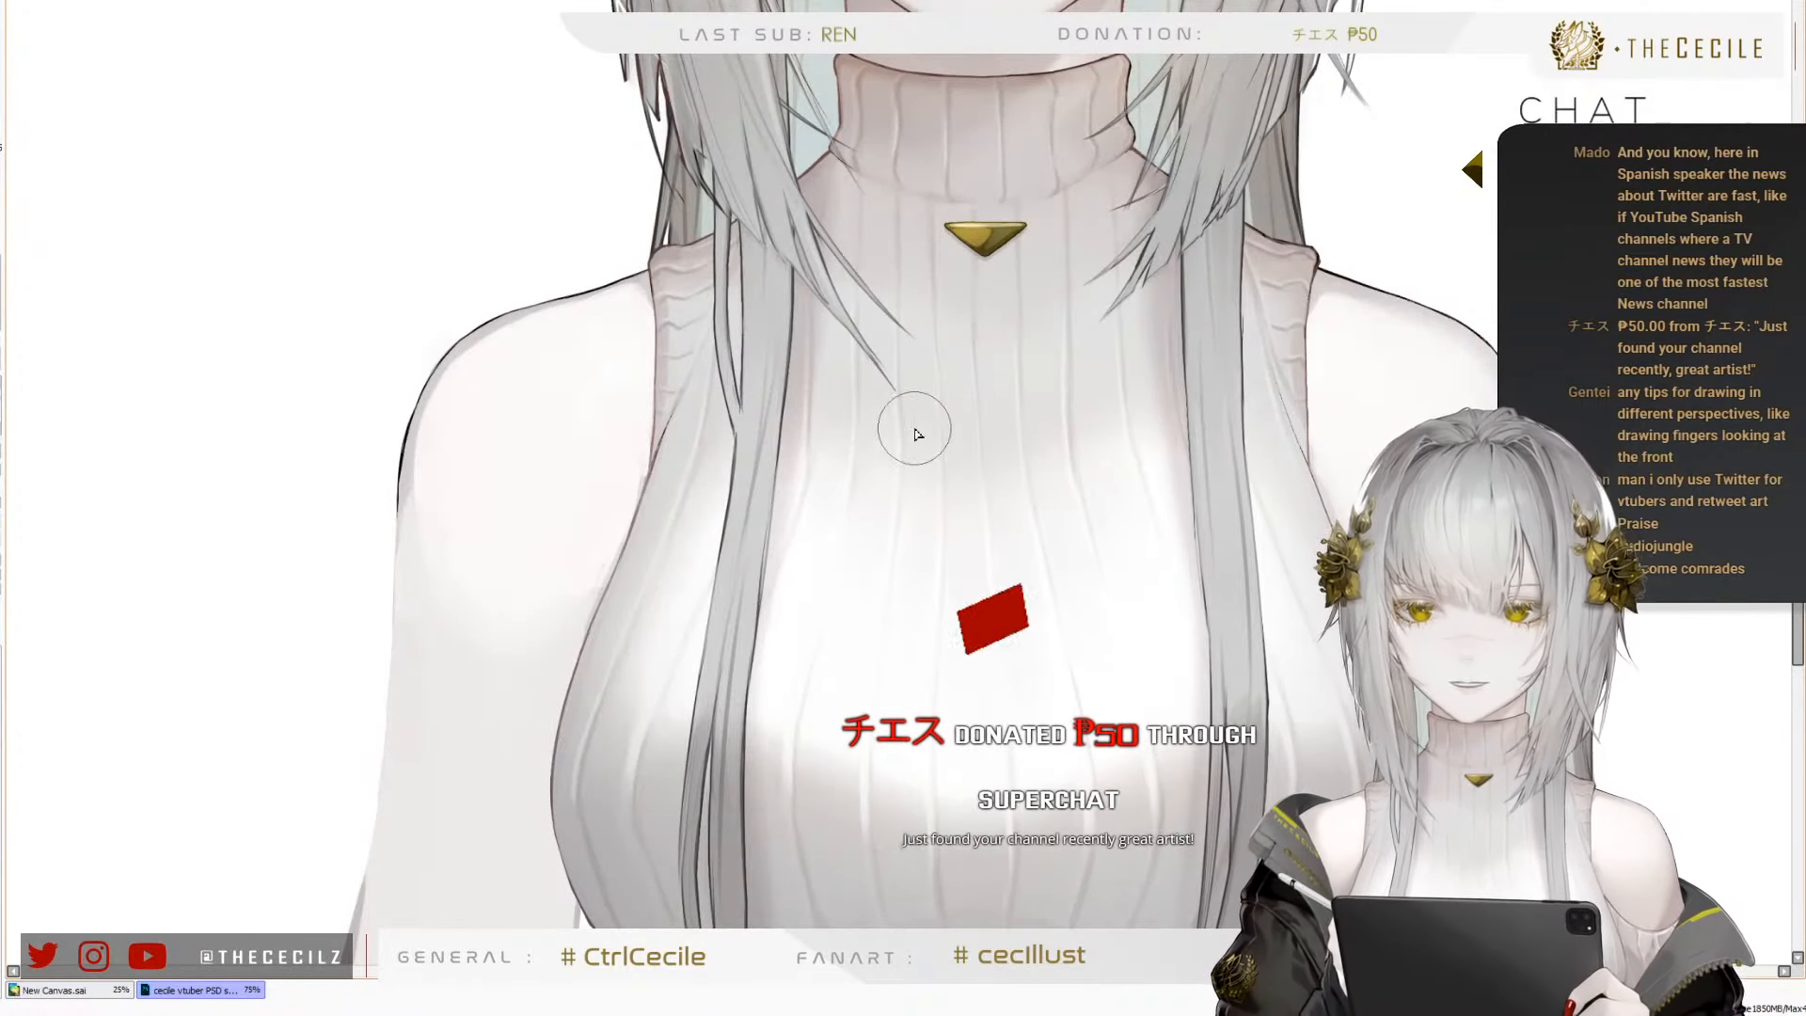
{"action": "scroll", "coordinate": [822, 436], "scroll_direction": "down", "scroll_amount": 2}
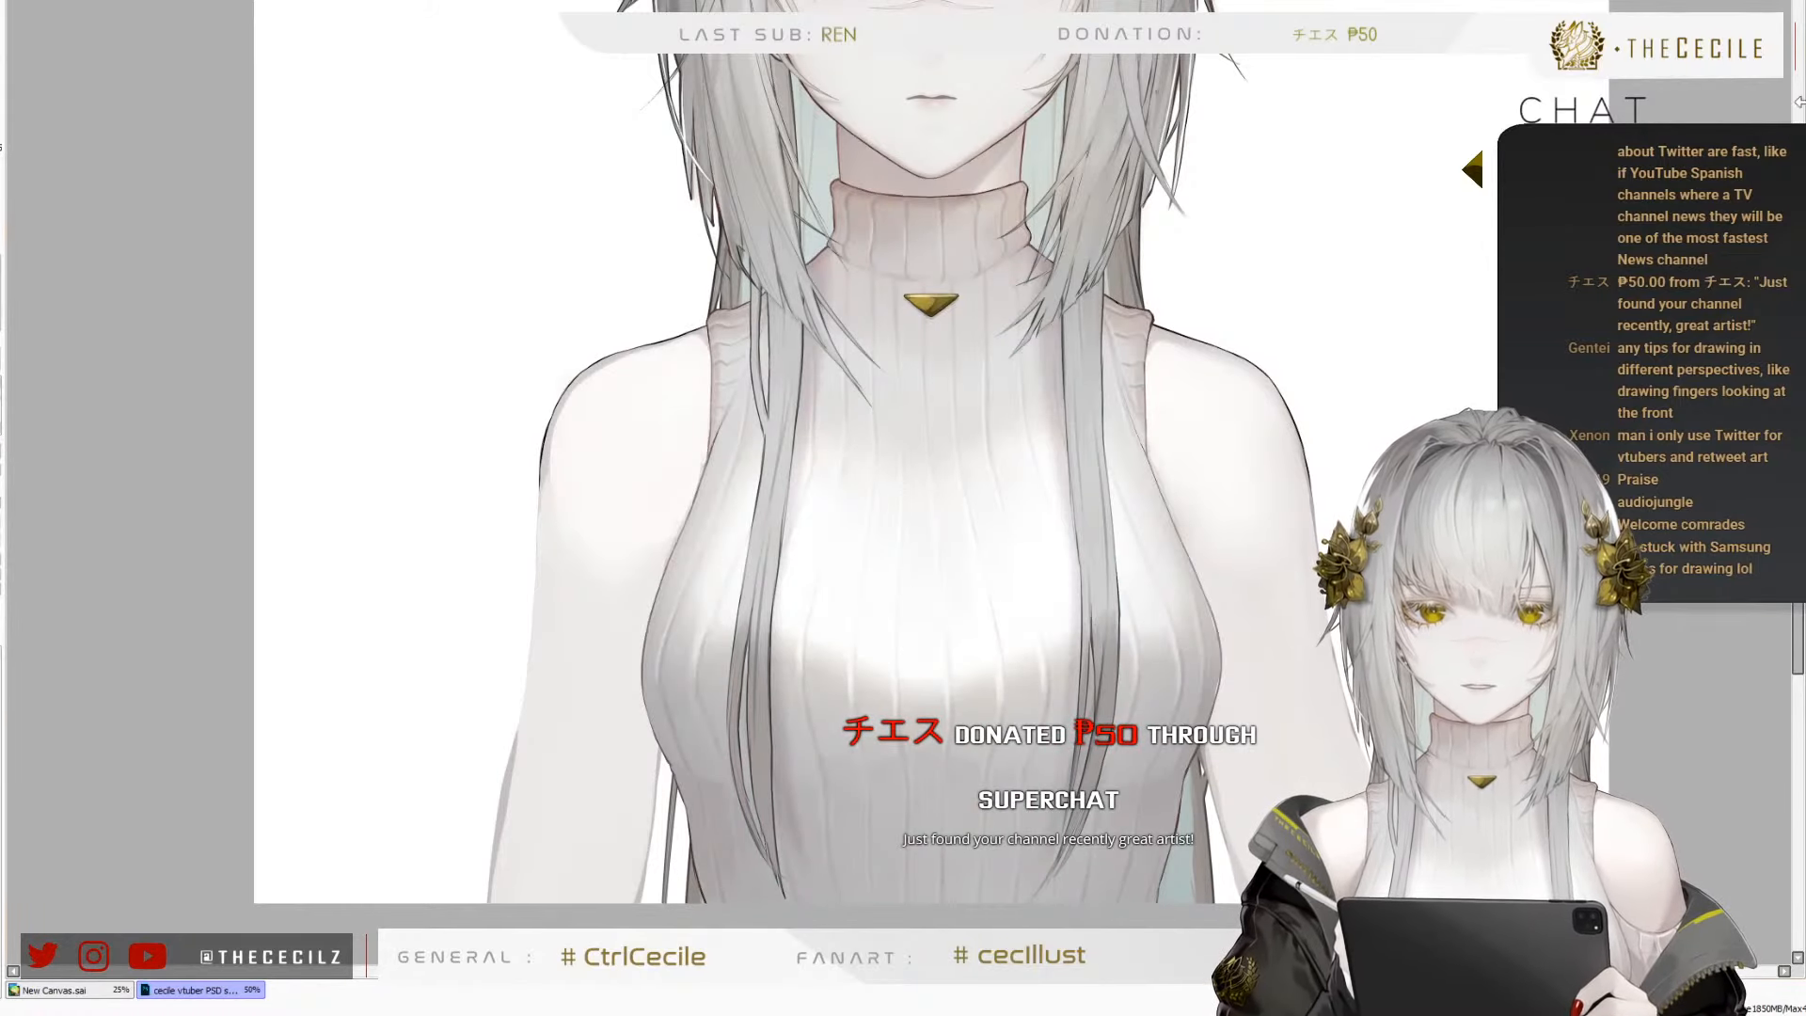
{"action": "scroll", "coordinate": [807, 505], "scroll_direction": "down", "scroll_amount": 2}
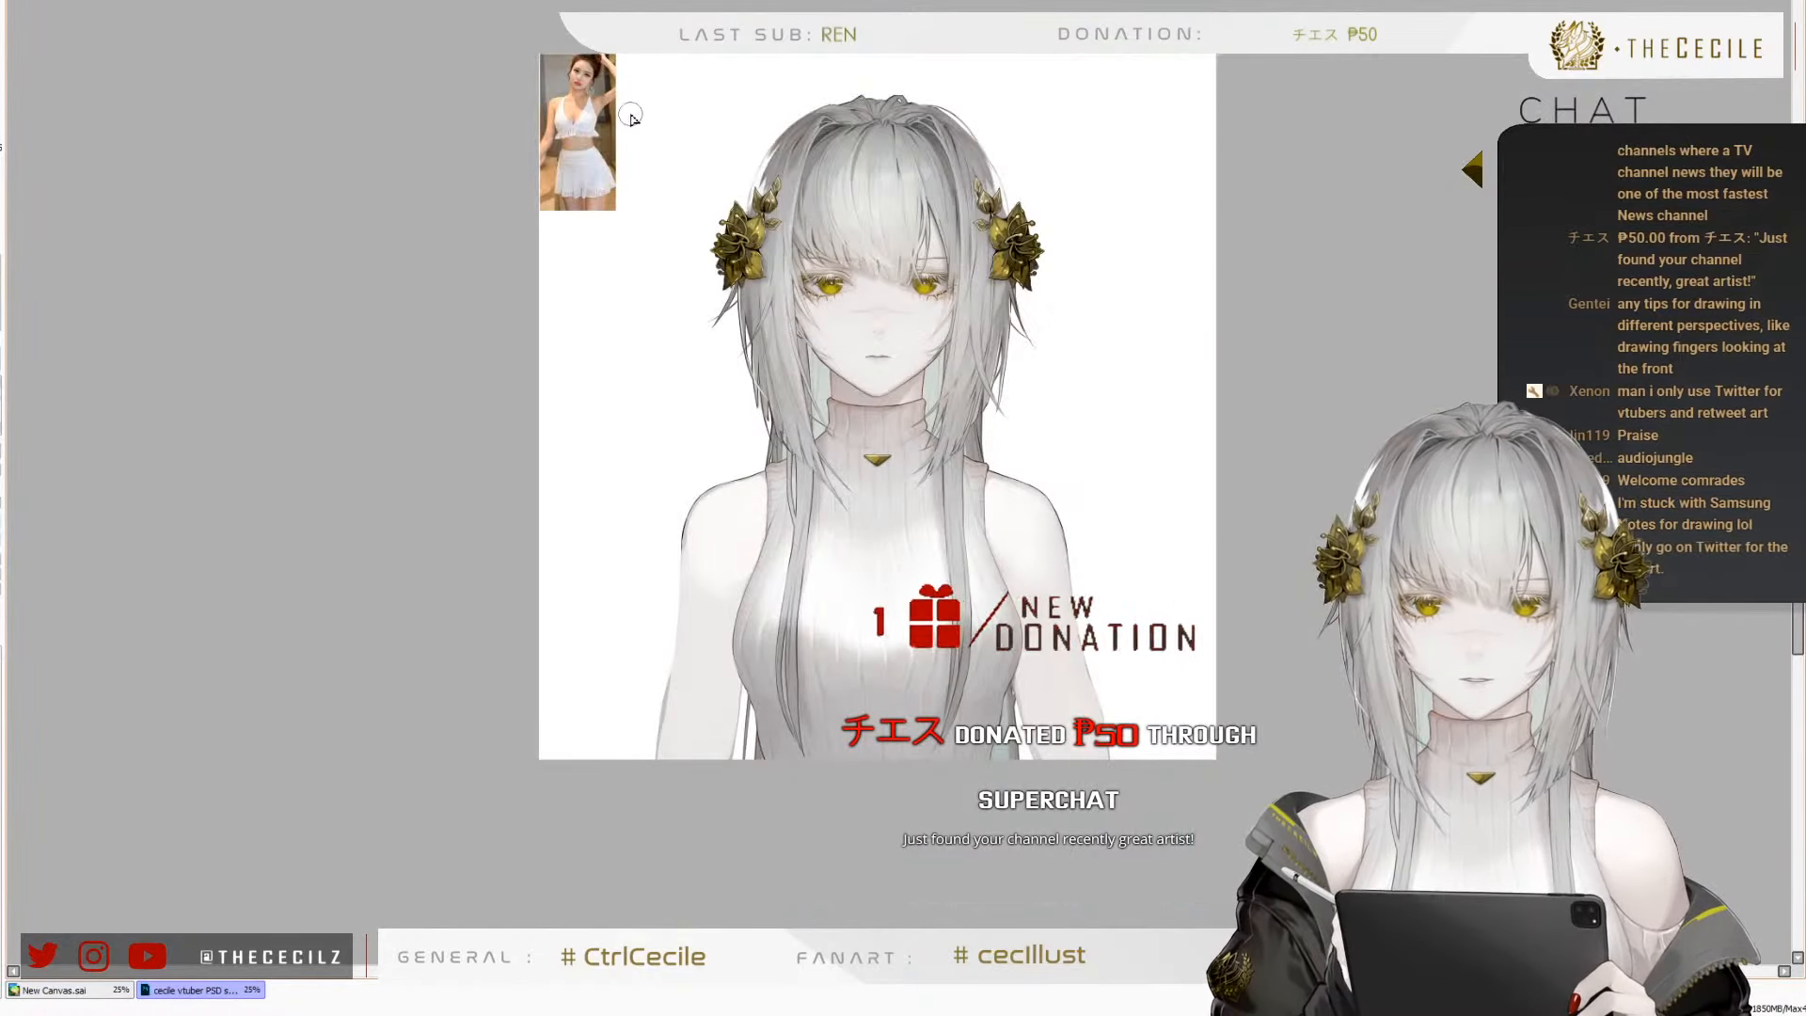
{"action": "left_click_drag", "start_coordinate": [589, 115], "coordinate": [664, 403]}
{"action": "scroll", "coordinate": [795, 505], "scroll_direction": "up", "scroll_amount": 3}
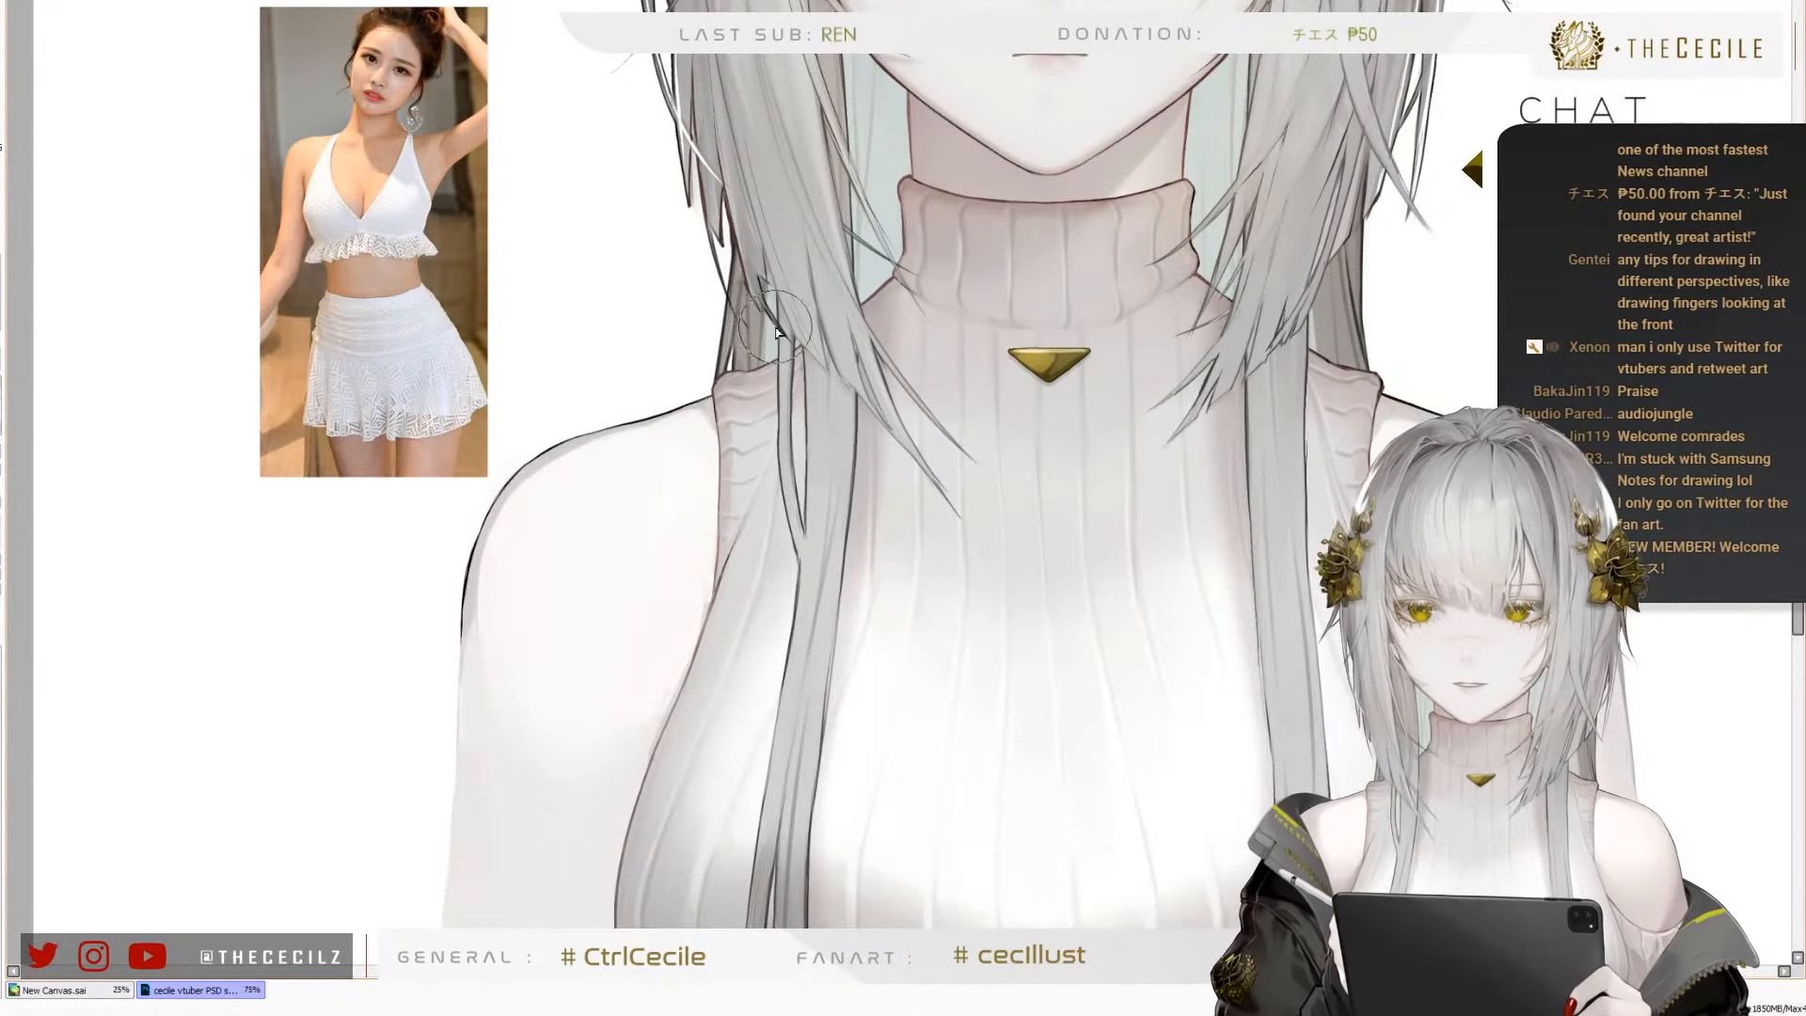
Erase the sweater's turtleneck collar down to the gold pendant to expose the bare neck
{"action": "scroll", "coordinate": [664, 306], "scroll_direction": "down", "scroll_amount": 1}
{"action": "scroll", "coordinate": [909, 466], "scroll_direction": "up", "scroll_amount": 1}
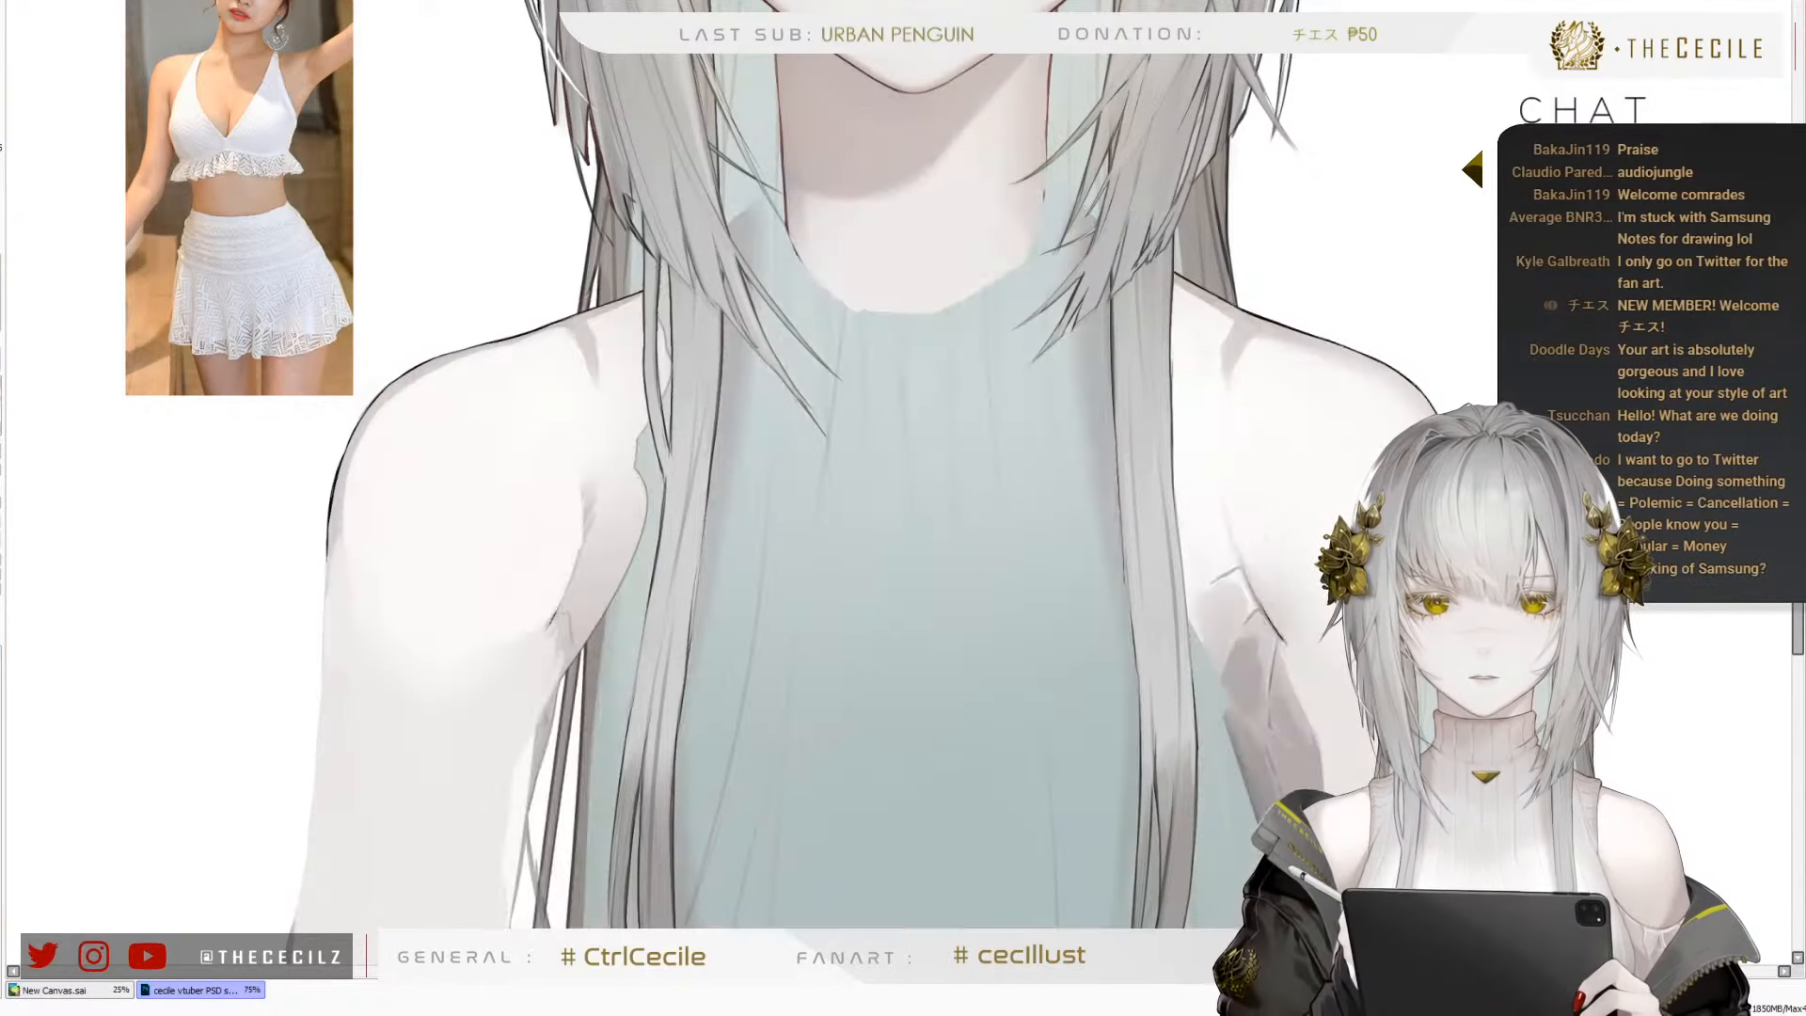
{"action": "scroll", "coordinate": [809, 39], "scroll_direction": "up", "scroll_amount": 2}
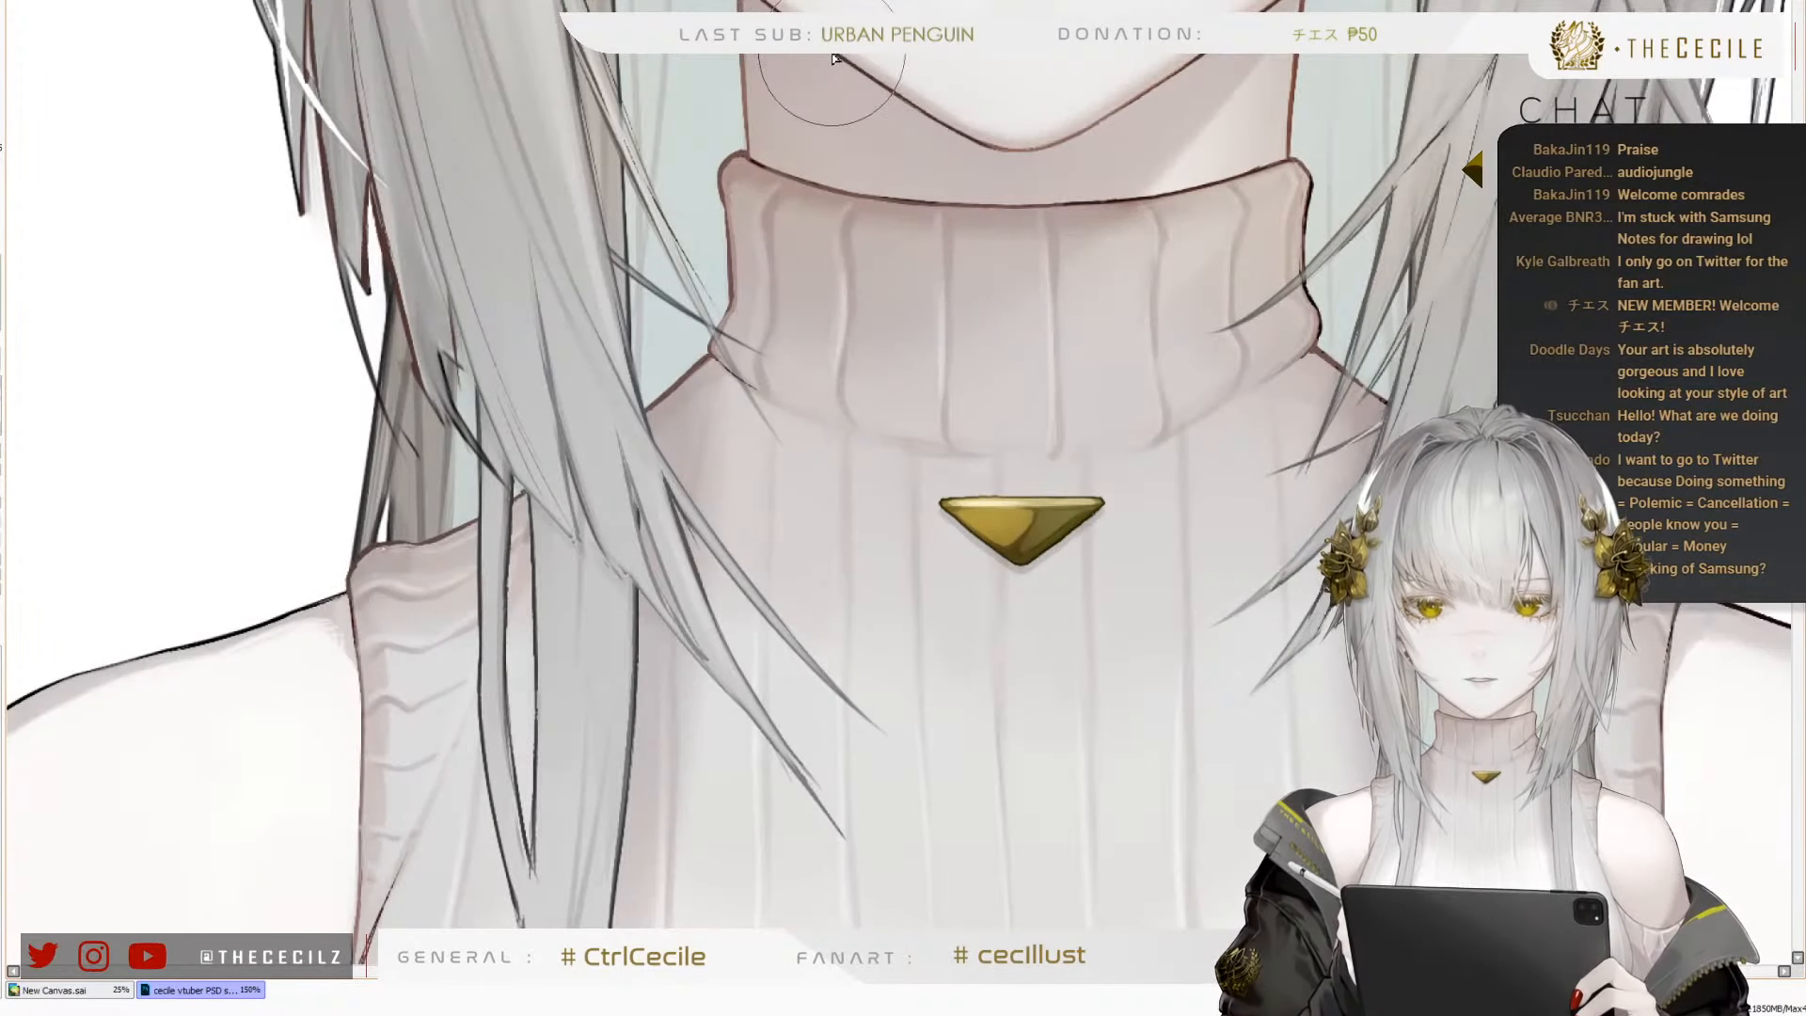
{"action": "scroll", "coordinate": [753, 89], "scroll_direction": "down", "scroll_amount": 2}
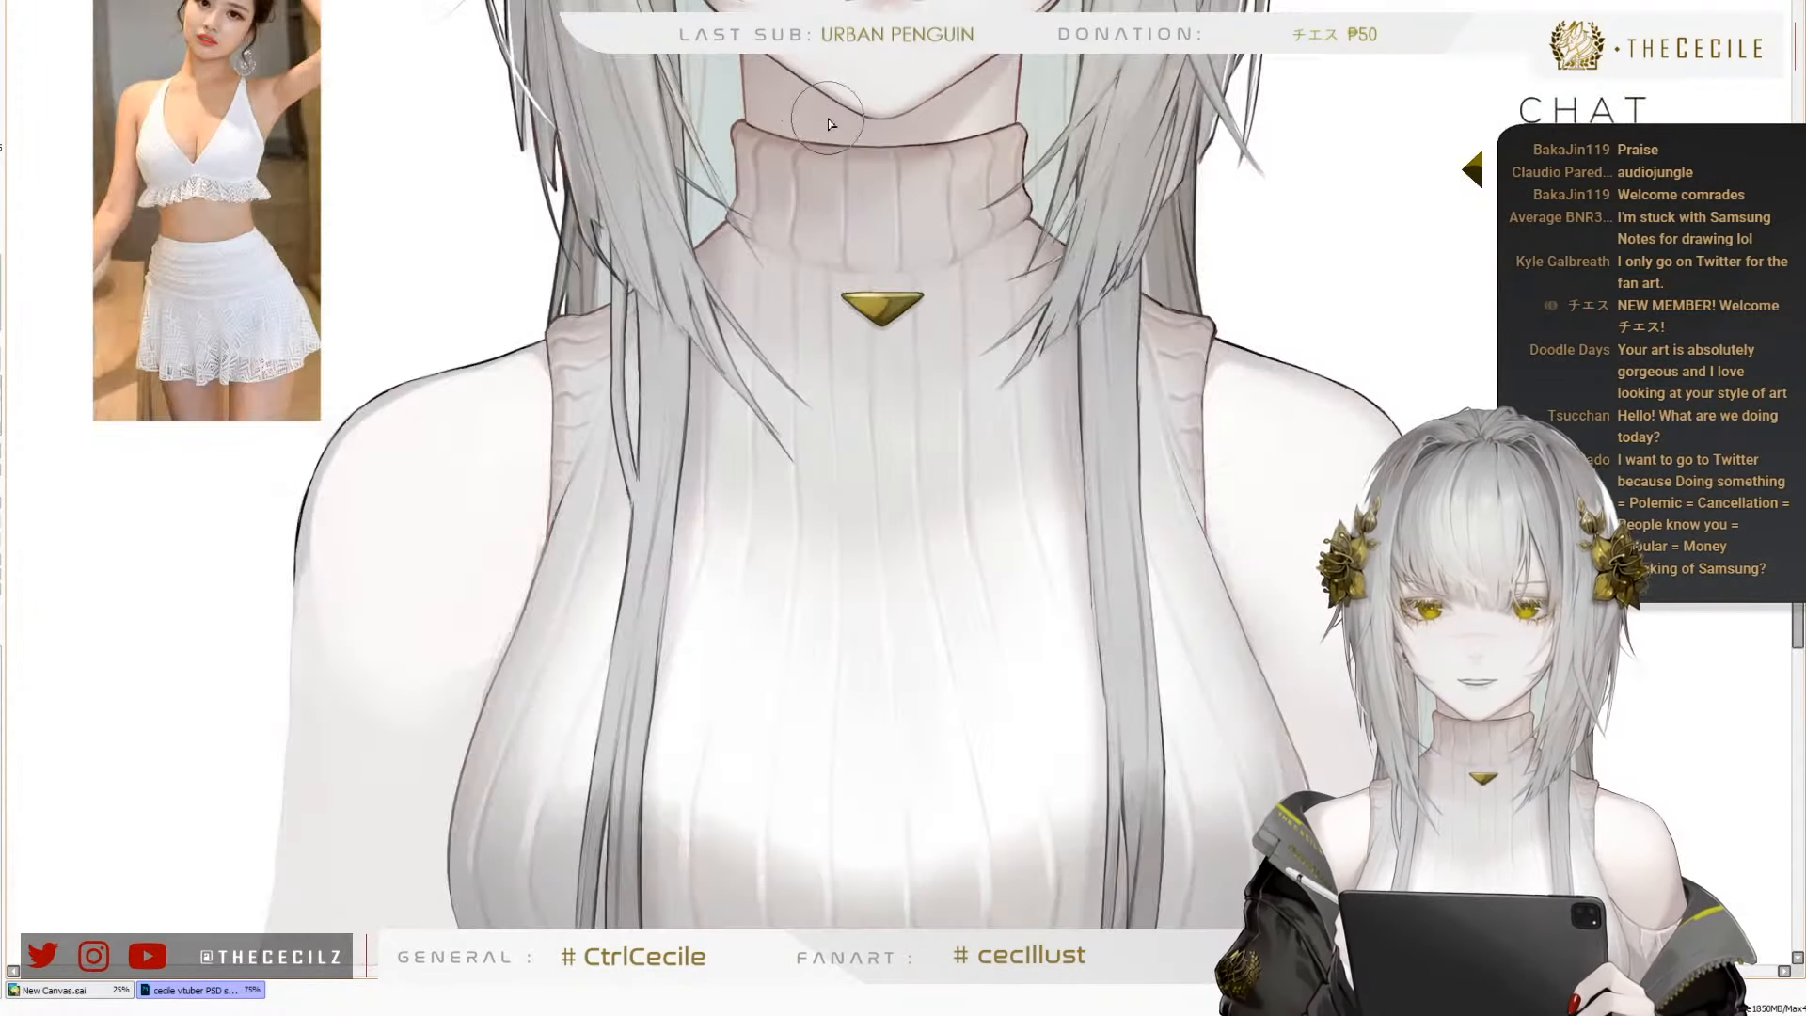
{"action": "scroll", "coordinate": [864, 71], "scroll_direction": "down", "scroll_amount": 1}
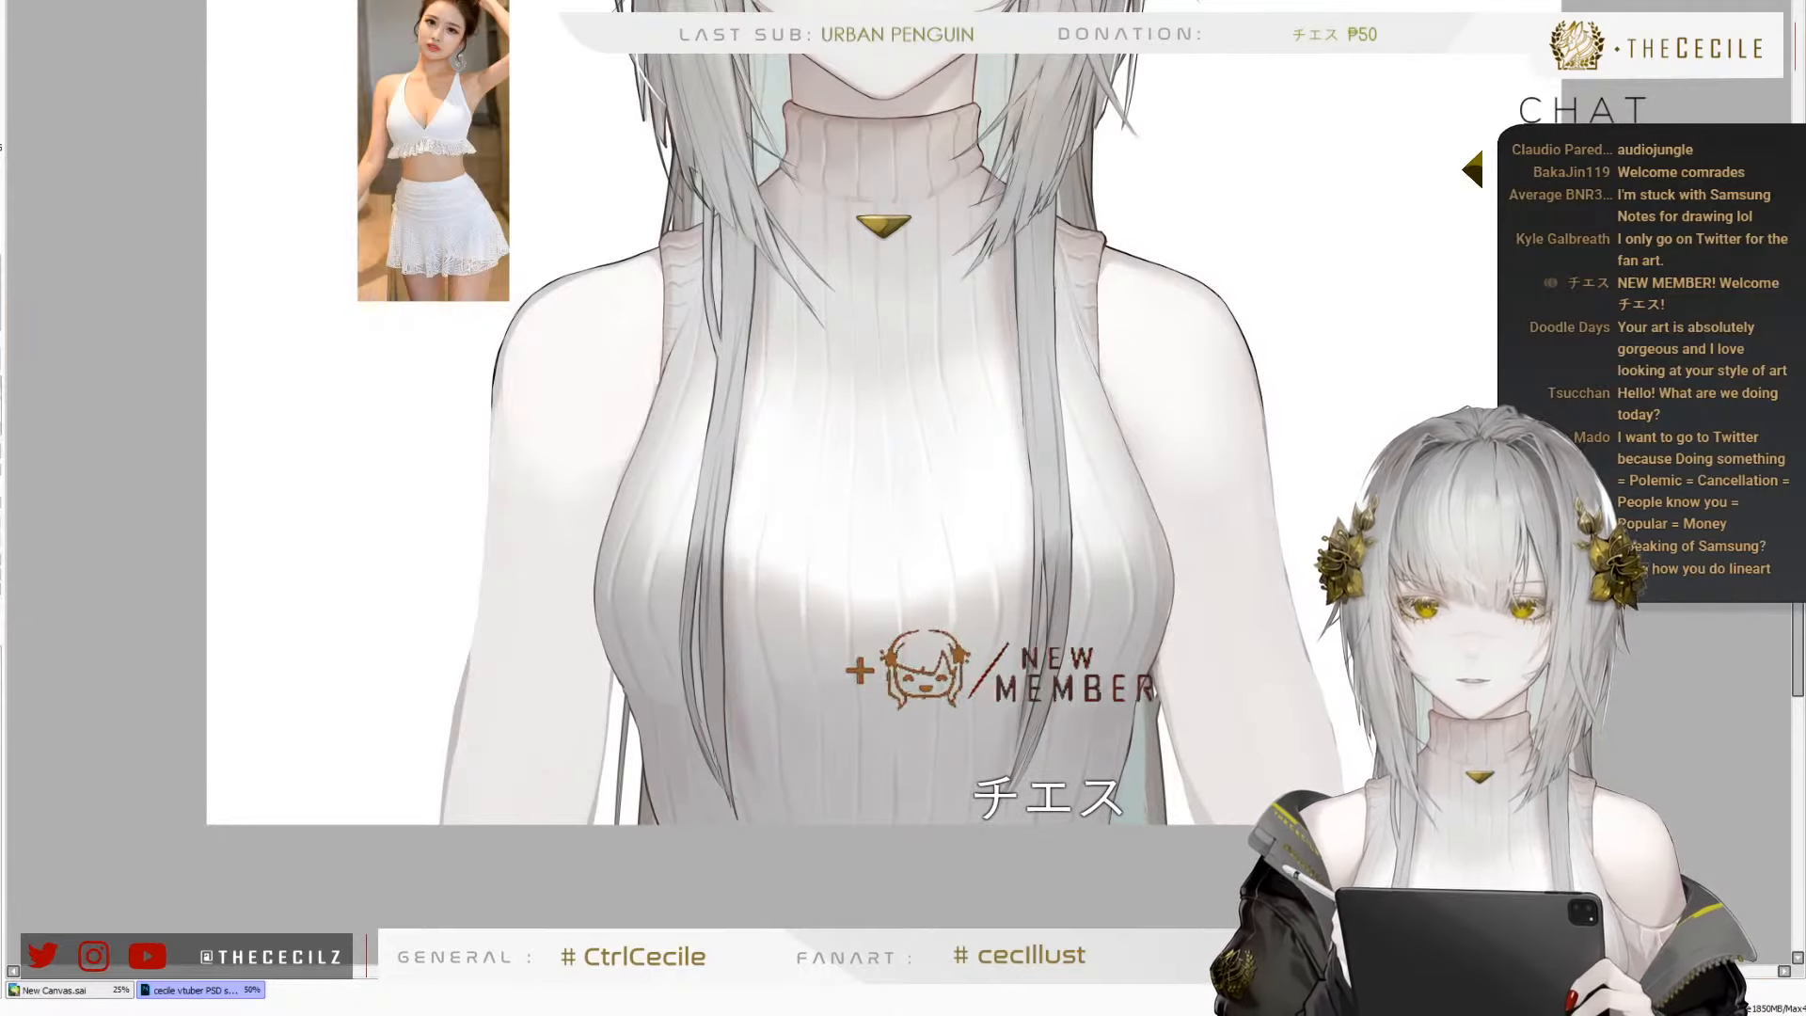
{"action": "scroll", "coordinate": [844, 61], "scroll_direction": "up", "scroll_amount": 2}
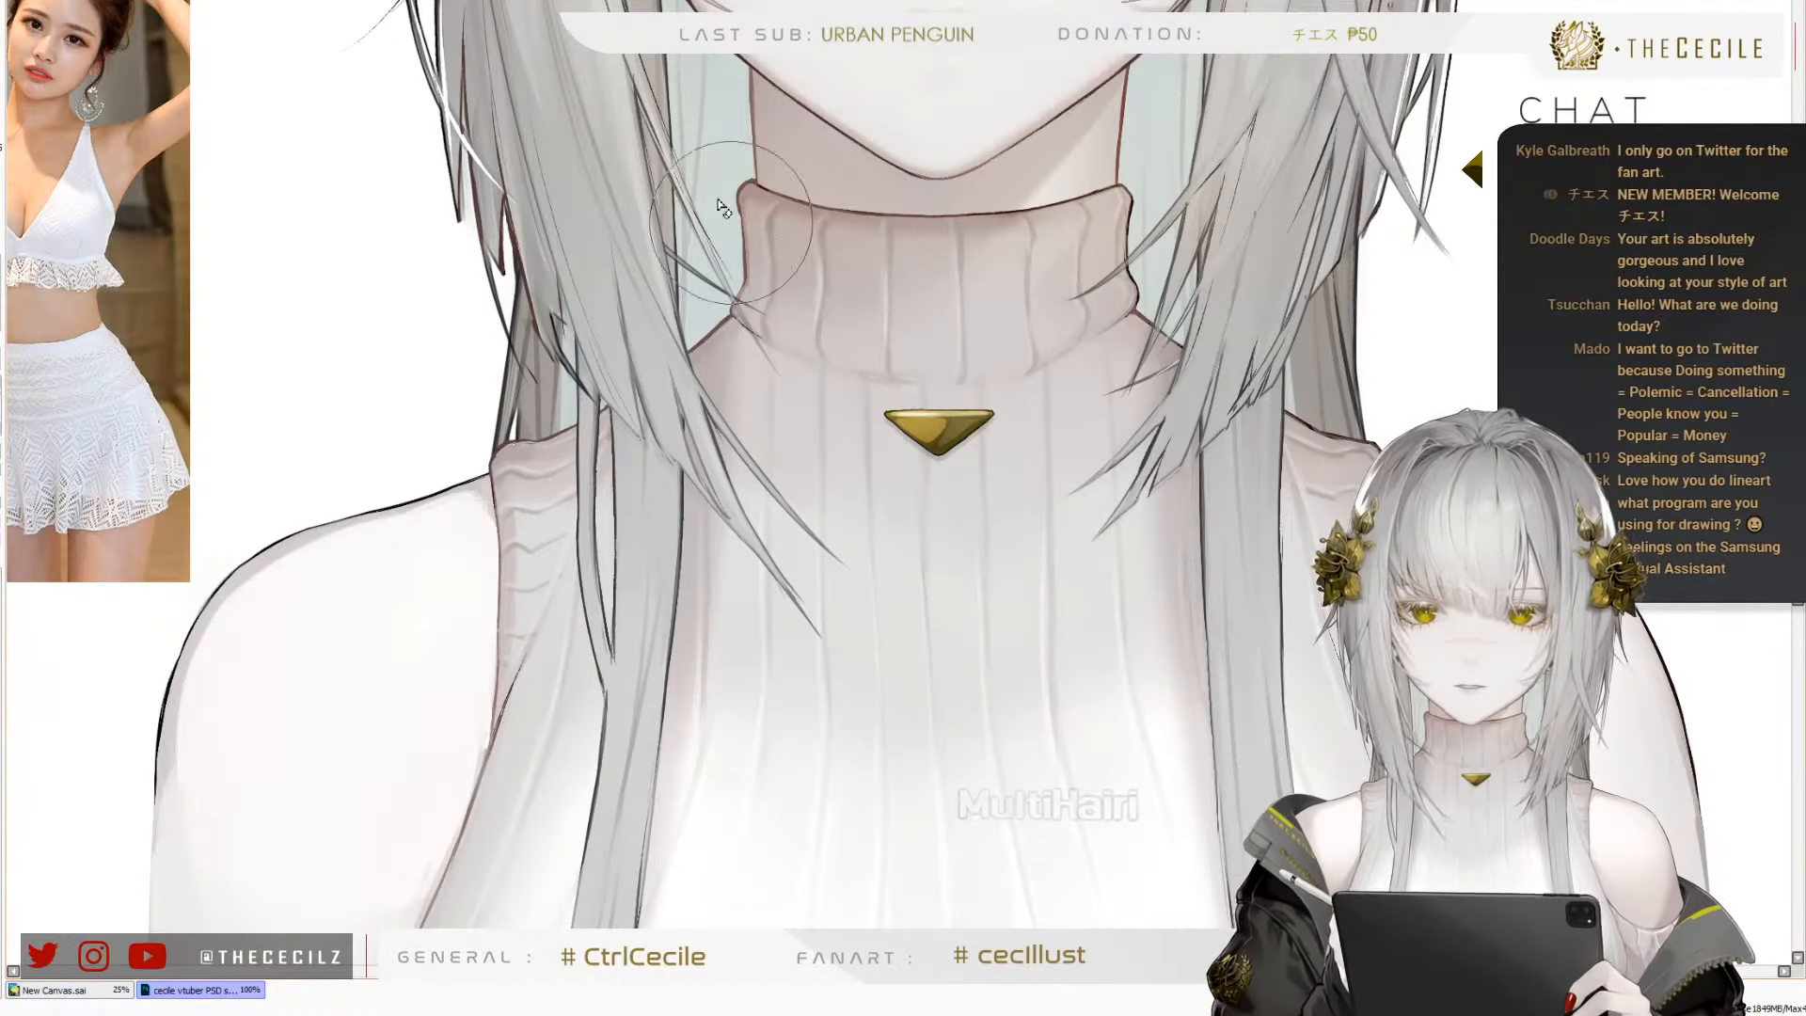
{"action": "mouse_move", "coordinate": [734, 222]}
{"action": "left_mouse_down"}
{"action": "mouse_move", "coordinate": [999, 252]}
{"action": "mouse_move", "coordinate": [1109, 200]}
{"action": "mouse_move", "coordinate": [1082, 284]}
{"action": "left_mouse_up"}
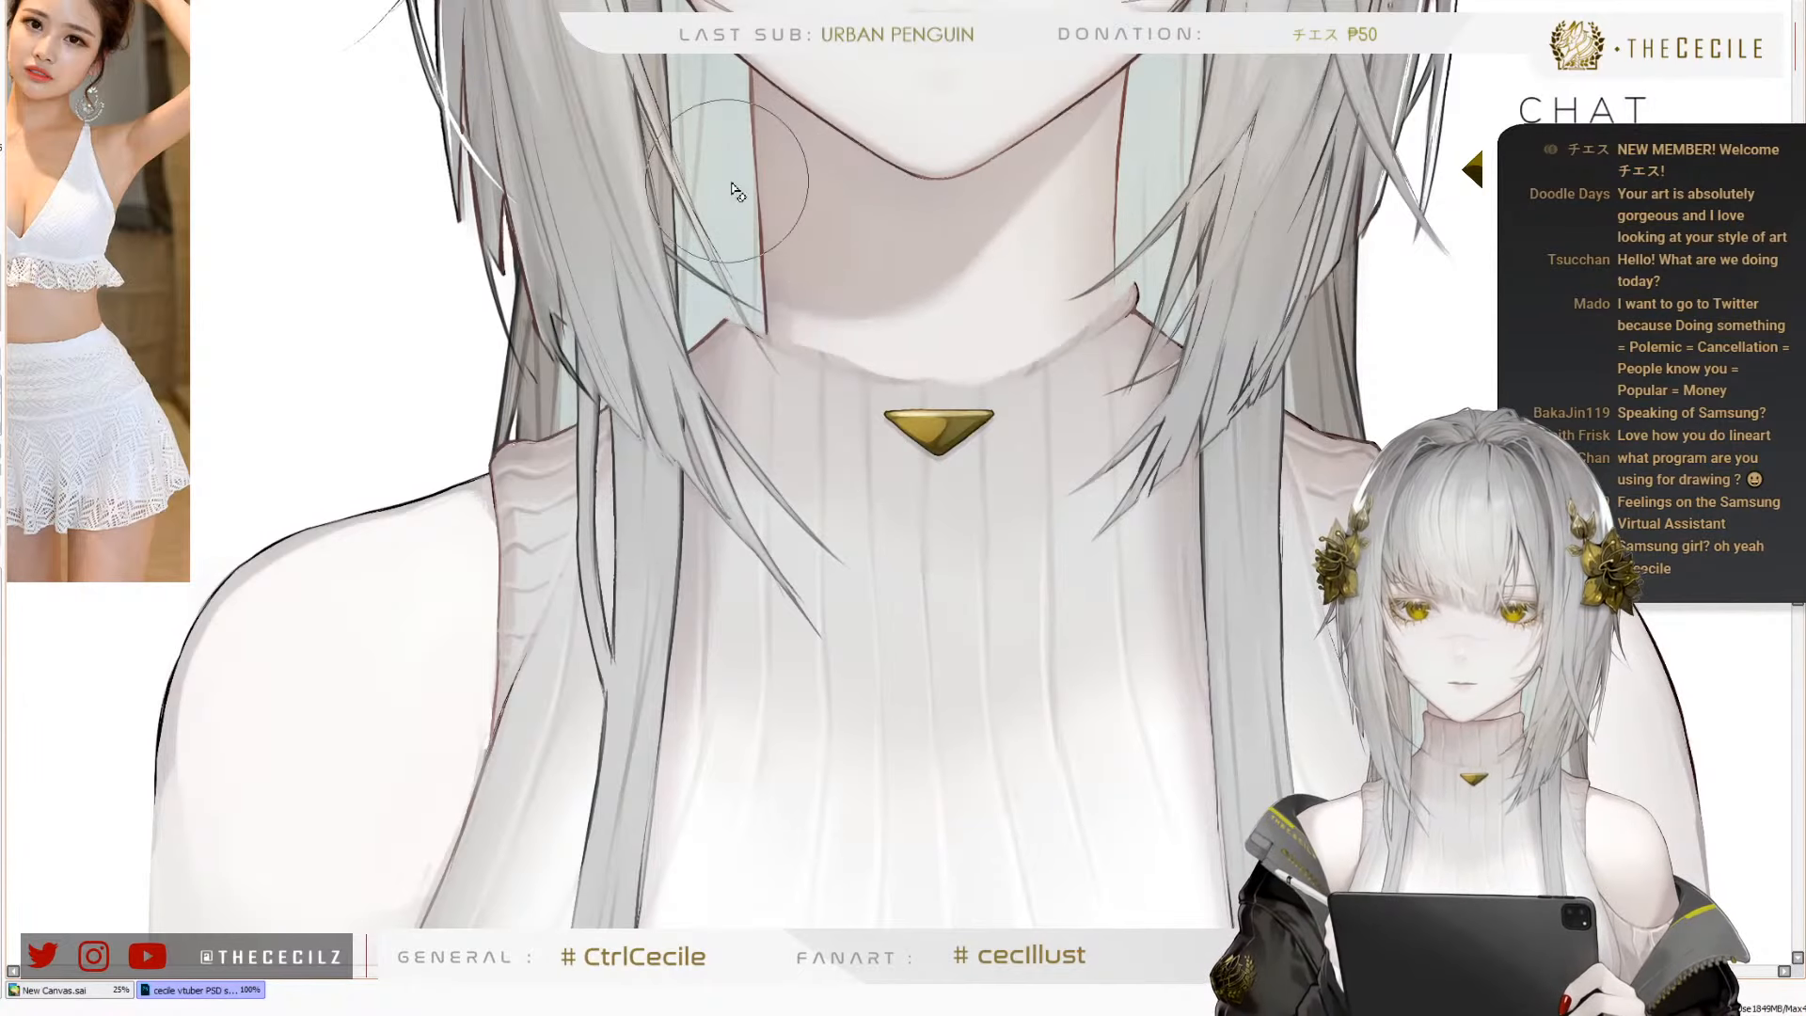
{"action": "left_click_drag", "start_coordinate": [753, 182], "coordinate": [852, 335]}
{"action": "left_click_drag", "start_coordinate": [756, 282], "coordinate": [885, 334]}
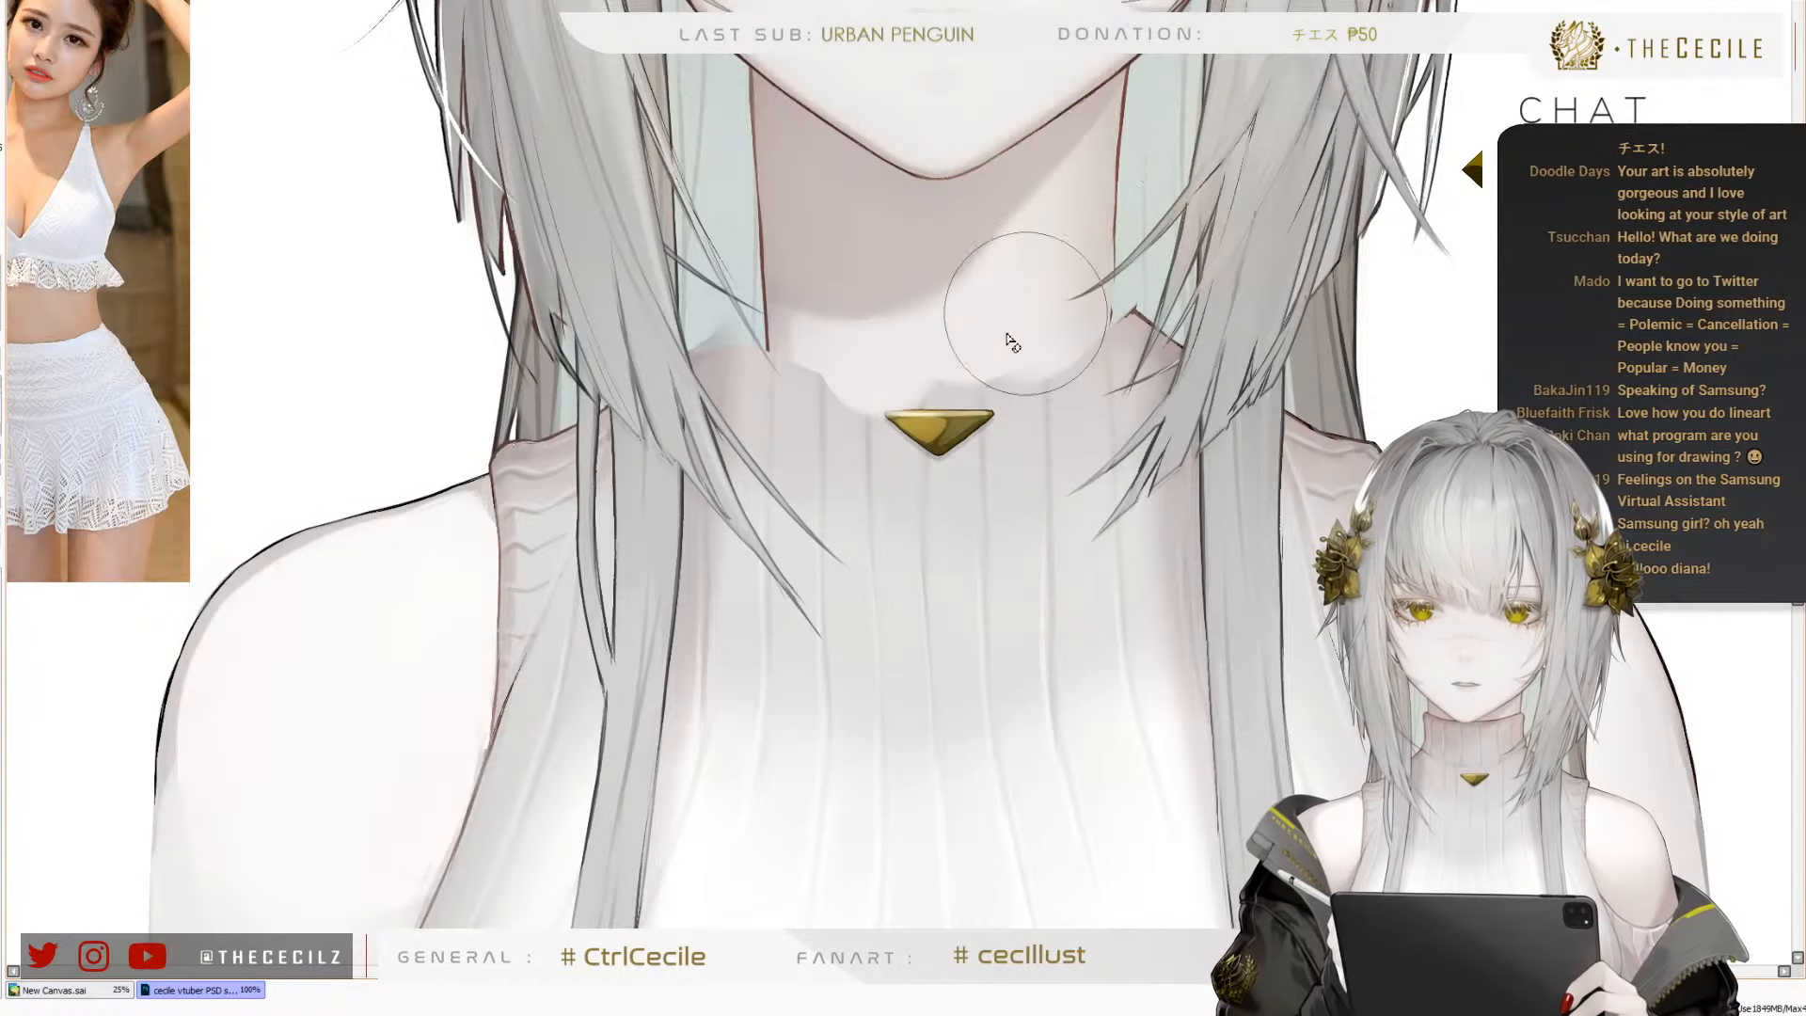
Paint a flat beige skin shadow tone over the base of the neck and upper chest with a smaller brush
{"action": "key", "text": "Page_Down"}
{"action": "key", "text": "Page_Down"}
{"action": "key", "text": "Page_Down"}
{"action": "key", "text": "Page_Down"}
{"action": "key", "text": "Page_Down"}
{"action": "key", "text": "Page_Up"}
{"action": "key", "text": "Page_Up"}
{"action": "key", "text": "Page_Up"}
{"action": "key", "text": "Page_Up"}
{"action": "key", "text": "Page_Up"}
{"action": "key", "text": "Page_Up"}
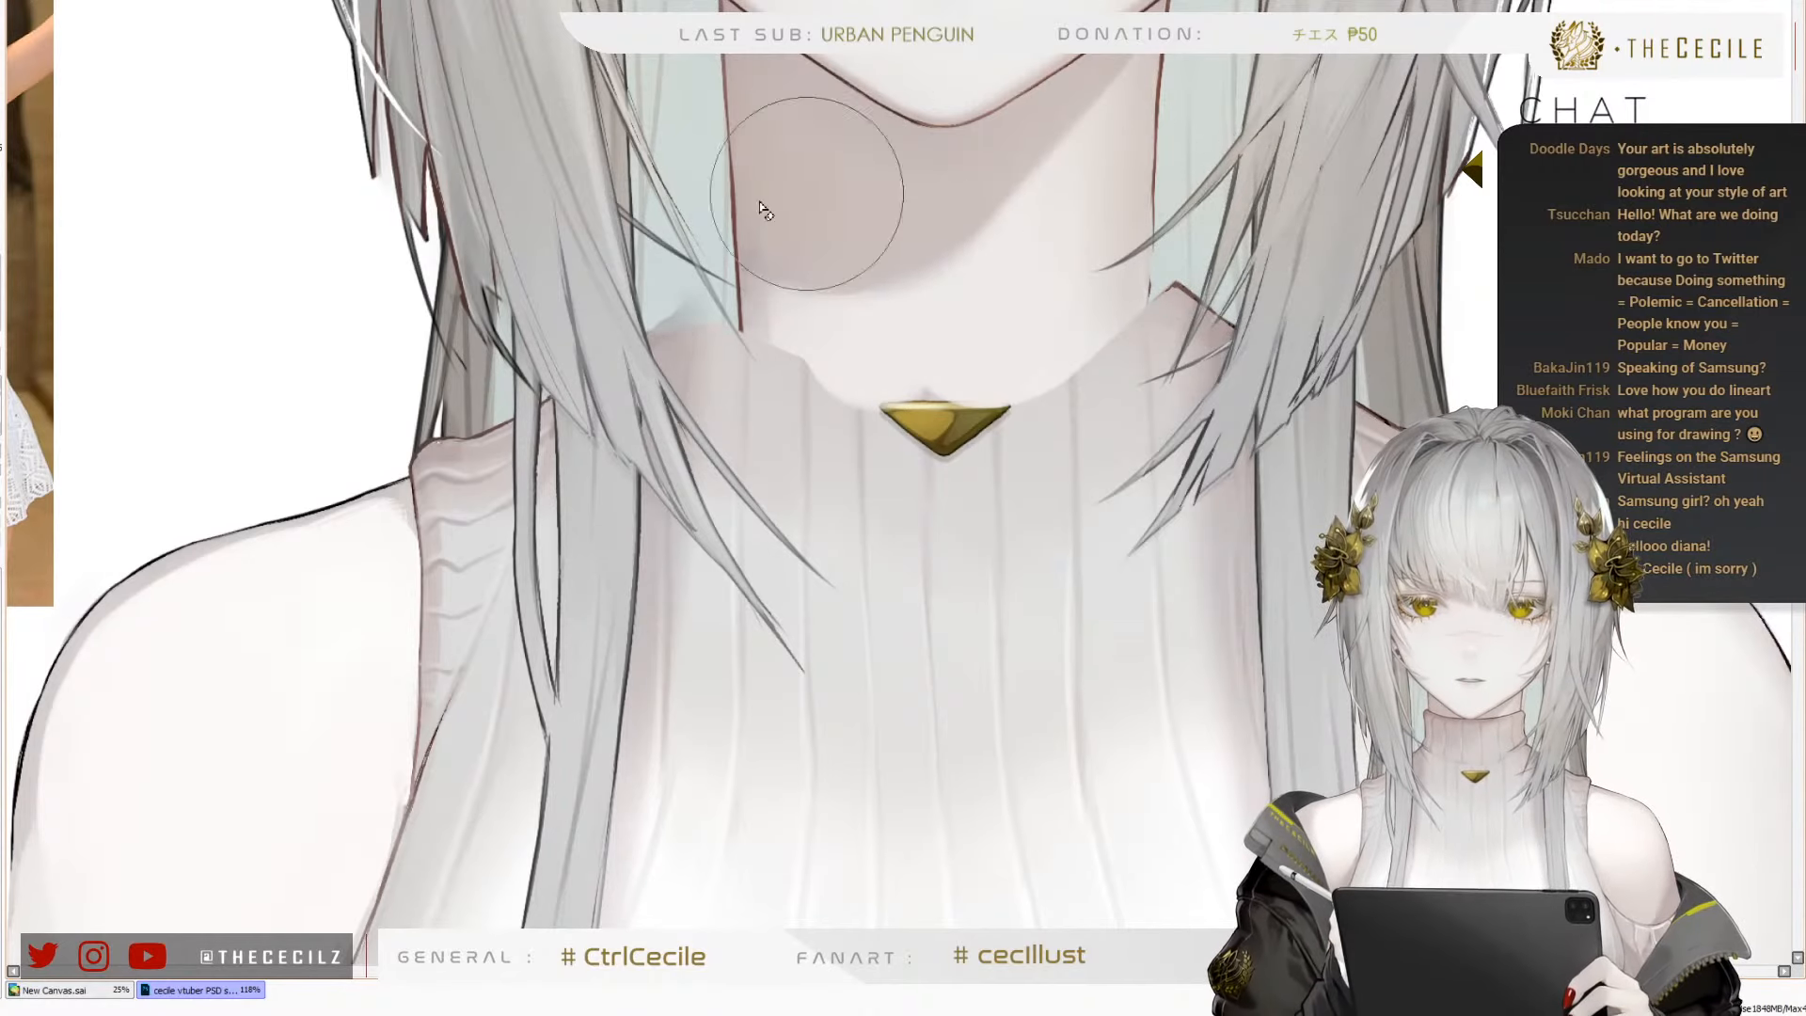
{"action": "left_click_drag", "start_coordinate": [854, 237], "coordinate": [858, 248]}
{"action": "key", "text": "["}
{"action": "key", "text": "["}
{"action": "key", "text": "["}
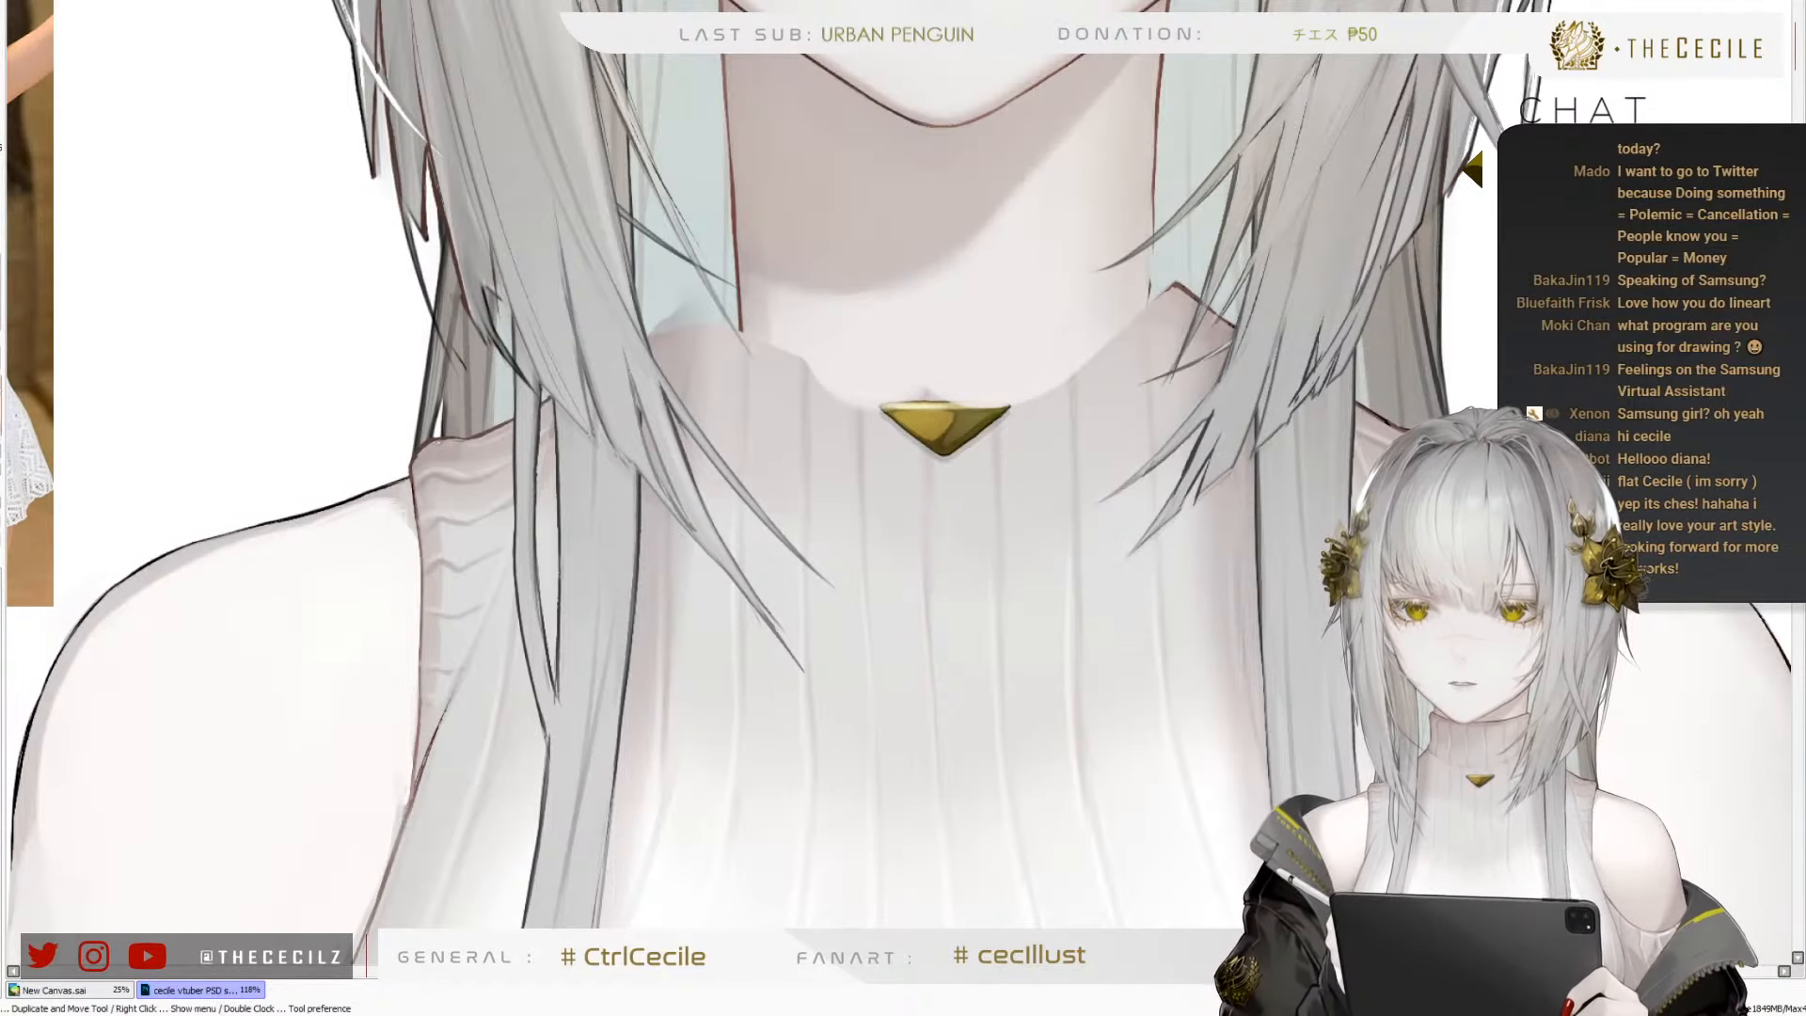
{"action": "key", "text": "["}
{"action": "key", "text": "["}
{"action": "key", "text": "["}
{"action": "mouse_move", "coordinate": [766, 339]}
{"action": "left_mouse_down"}
{"action": "mouse_move", "coordinate": [742, 344]}
{"action": "mouse_move", "coordinate": [1082, 306]}
{"action": "mouse_move", "coordinate": [800, 393]}
{"action": "mouse_move", "coordinate": [1020, 456]}
{"action": "left_mouse_up"}
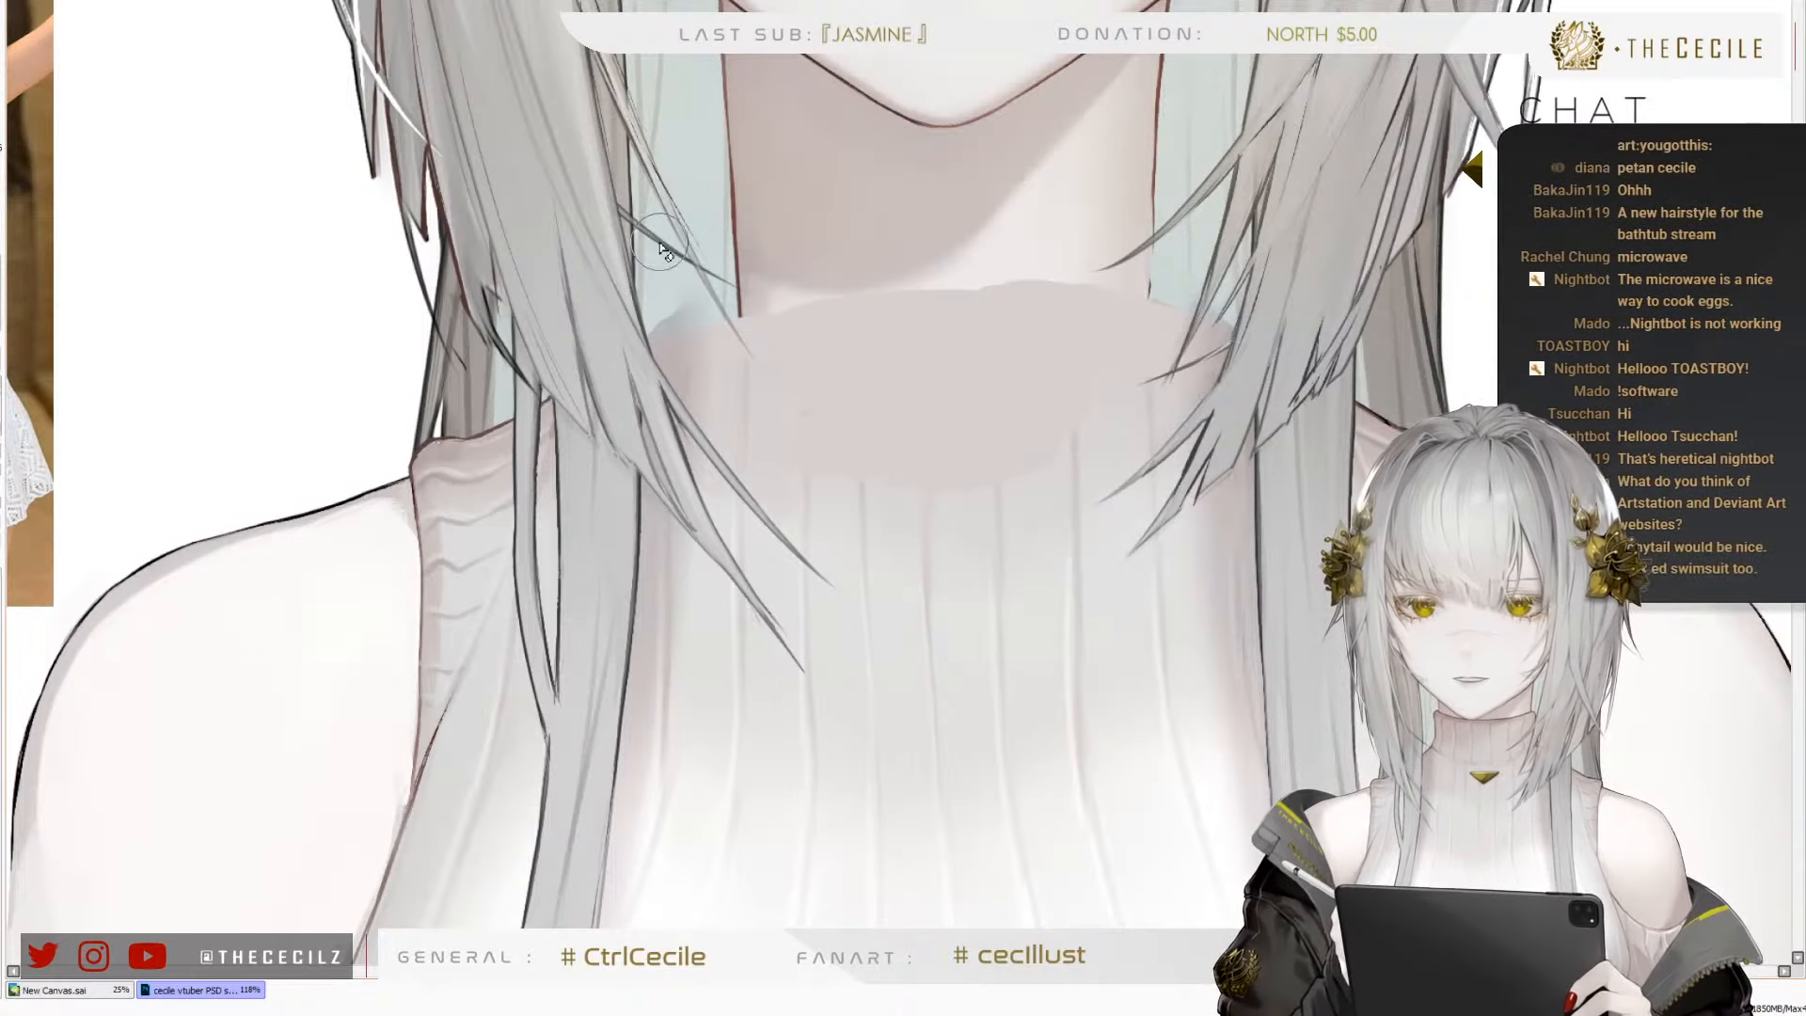
{"action": "scroll", "coordinate": [662, 235], "scroll_direction": "down", "scroll_amount": 3}
{"action": "scroll", "coordinate": [759, 224], "scroll_direction": "up", "scroll_amount": 4}
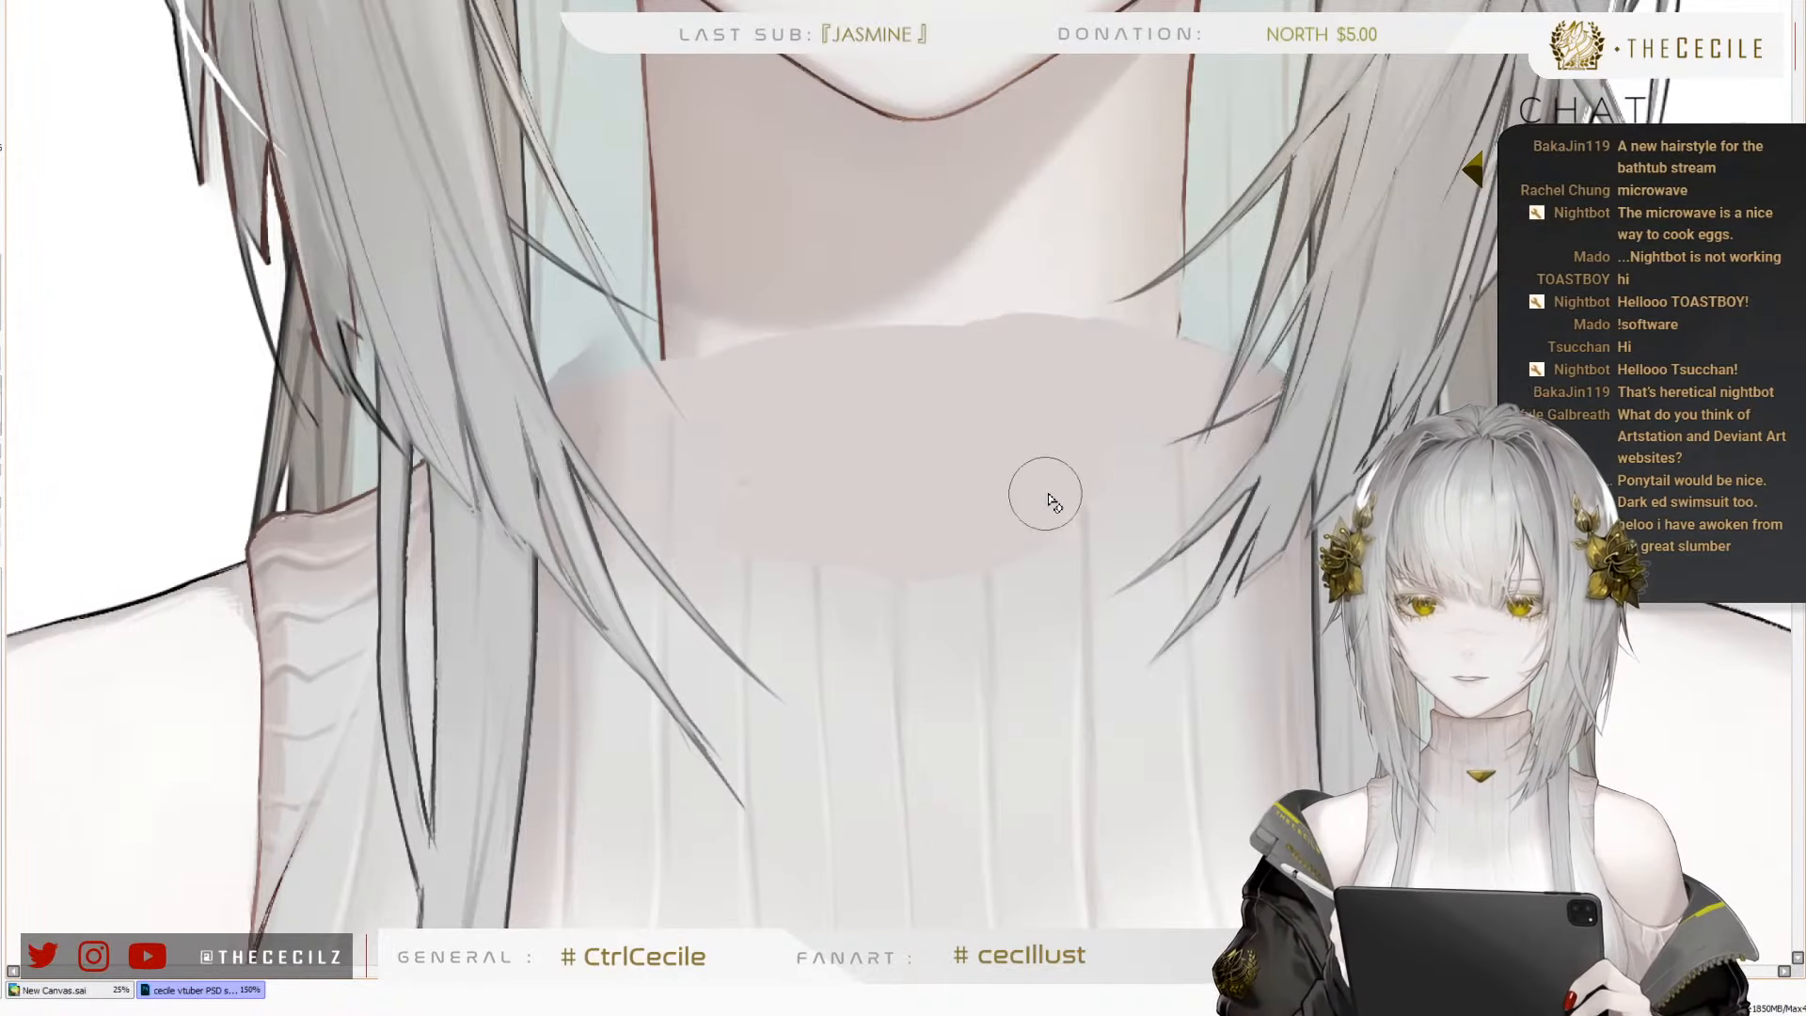
Cover the rest of the sweater's torso with the flat pale skin tone using a larger brush, keeping the hair strands uncovered
{"action": "scroll", "coordinate": [1028, 511], "scroll_direction": "down", "scroll_amount": 5}
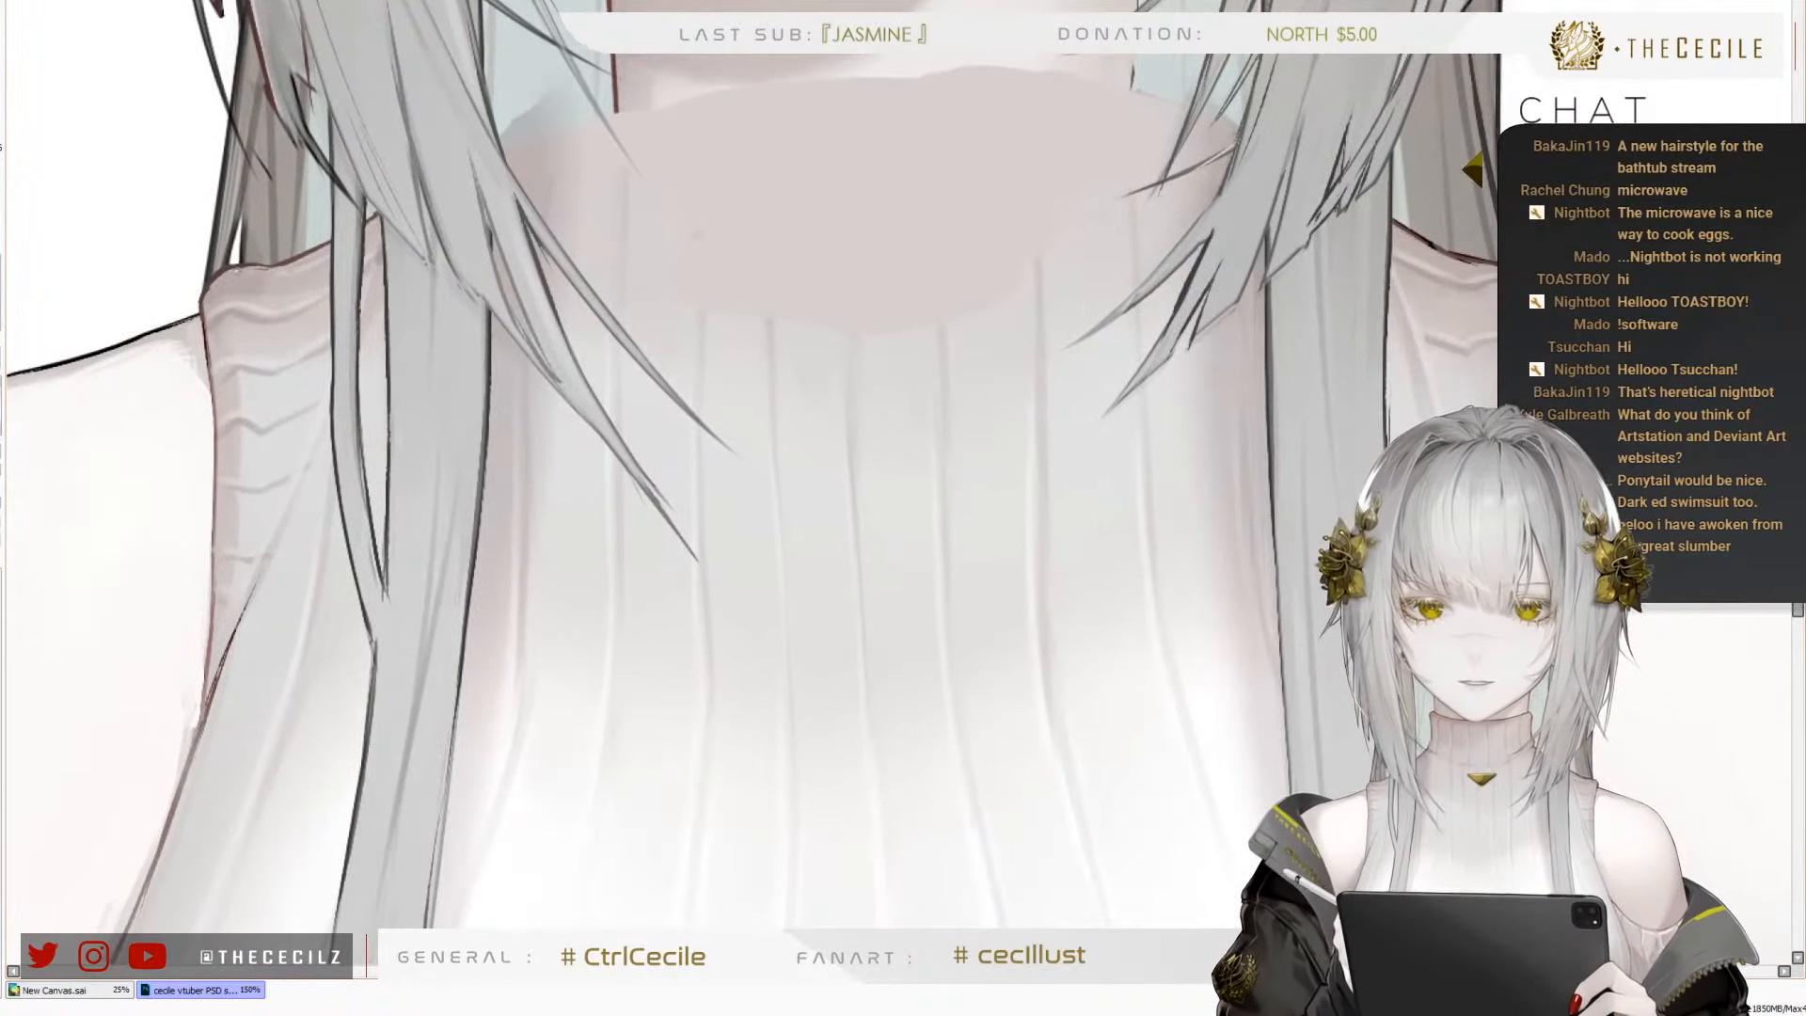
{"action": "scroll", "coordinate": [892, 442], "scroll_direction": "down", "scroll_amount": 5}
{"action": "left_click_drag", "start_coordinate": [1386, 417], "coordinate": [1286, 335]}
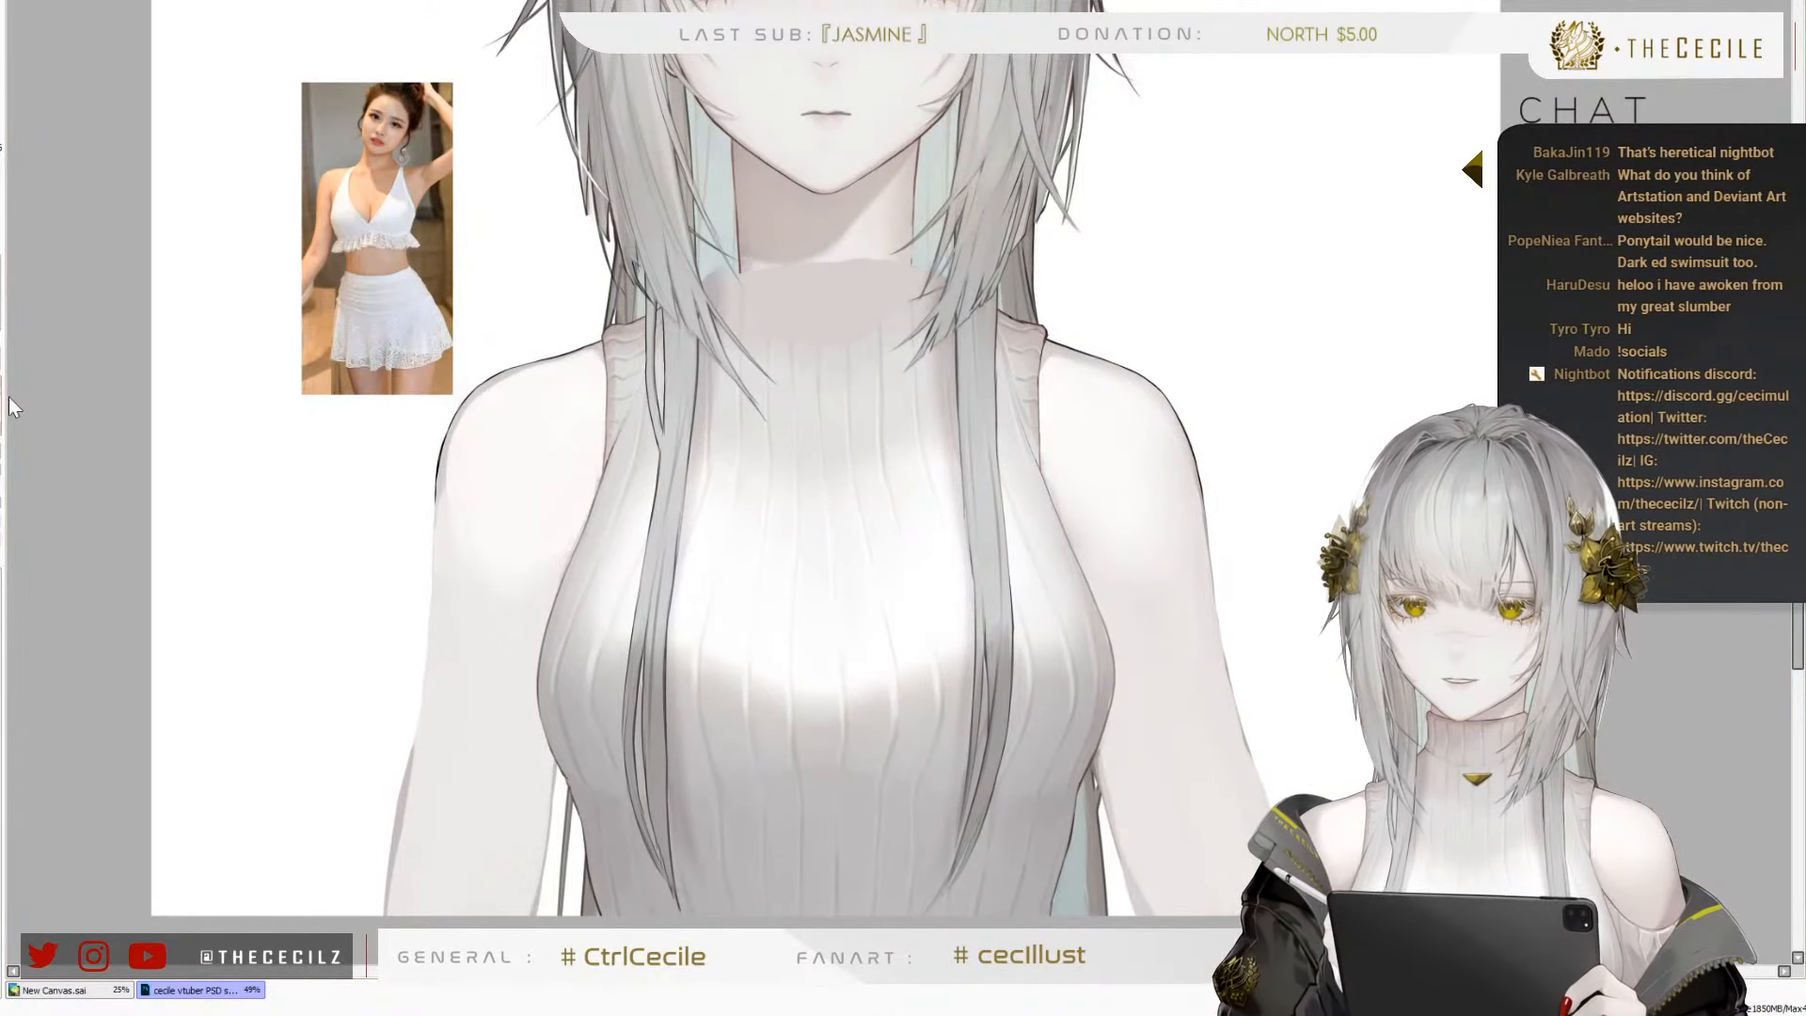
{"action": "key", "text": "bracketright"}
{"action": "key", "text": "bracketright"}
{"action": "key", "text": "bracketright"}
{"action": "key", "text": "bracketright"}
{"action": "key", "text": "bracketright"}
{"action": "key", "text": "bracketright"}
{"action": "key", "text": "bracketright"}
{"action": "key", "text": "bracketright"}
{"action": "key", "text": "bracketright"}
{"action": "key", "text": "bracketright"}
{"action": "key", "text": "bracketright"}
{"action": "key", "text": "bracketright"}
{"action": "key", "text": "bracketright"}
{"action": "key", "text": "bracketright"}
{"action": "key", "text": "bracketright"}
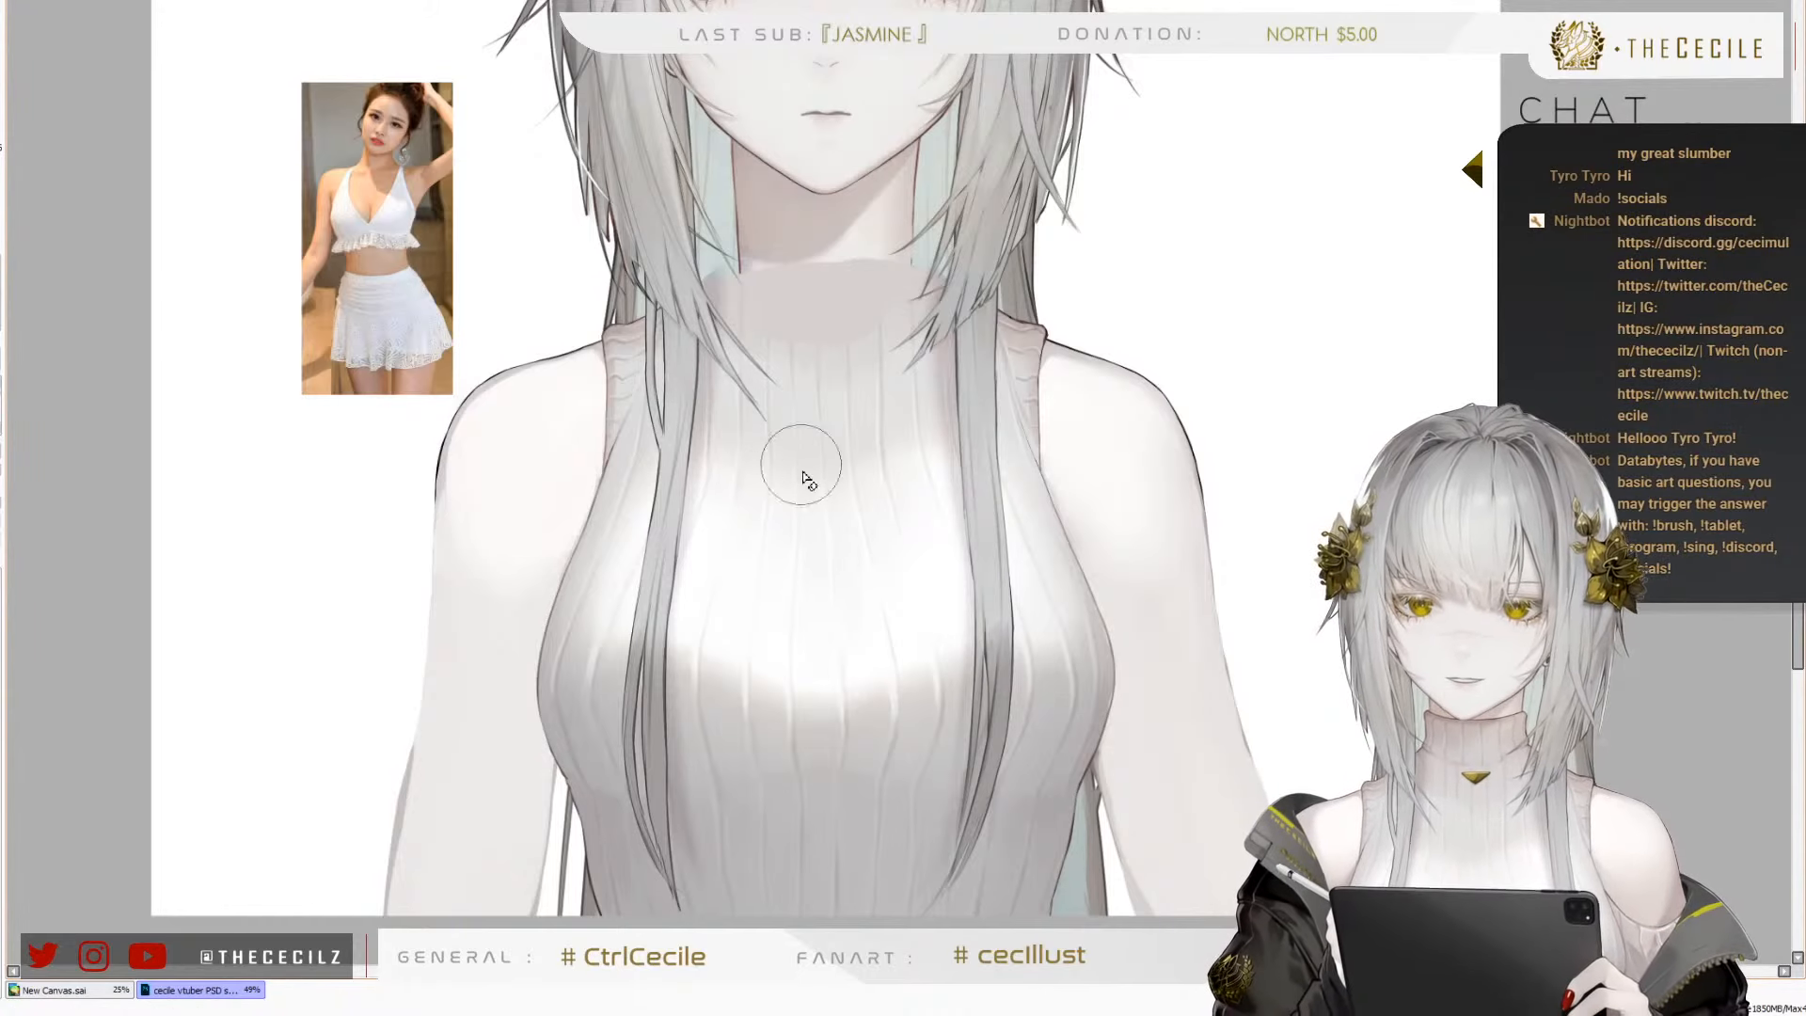
{"action": "mouse_move", "coordinate": [757, 370]}
{"action": "left_mouse_down"}
{"action": "mouse_move", "coordinate": [764, 632]}
{"action": "mouse_move", "coordinate": [754, 365]}
{"action": "mouse_move", "coordinate": [874, 410]}
{"action": "mouse_move", "coordinate": [878, 334]}
{"action": "mouse_move", "coordinate": [890, 373]}
{"action": "left_mouse_up"}
{"action": "key", "text": "ctrl+z"}
{"action": "mouse_move", "coordinate": [859, 259]}
{"action": "left_mouse_down"}
{"action": "mouse_move", "coordinate": [768, 296]}
{"action": "mouse_move", "coordinate": [855, 435]}
{"action": "mouse_move", "coordinate": [590, 725]}
{"action": "mouse_move", "coordinate": [927, 875]}
{"action": "mouse_move", "coordinate": [555, 592]}
{"action": "mouse_move", "coordinate": [630, 348]}
{"action": "mouse_move", "coordinate": [687, 803]}
{"action": "left_mouse_up"}
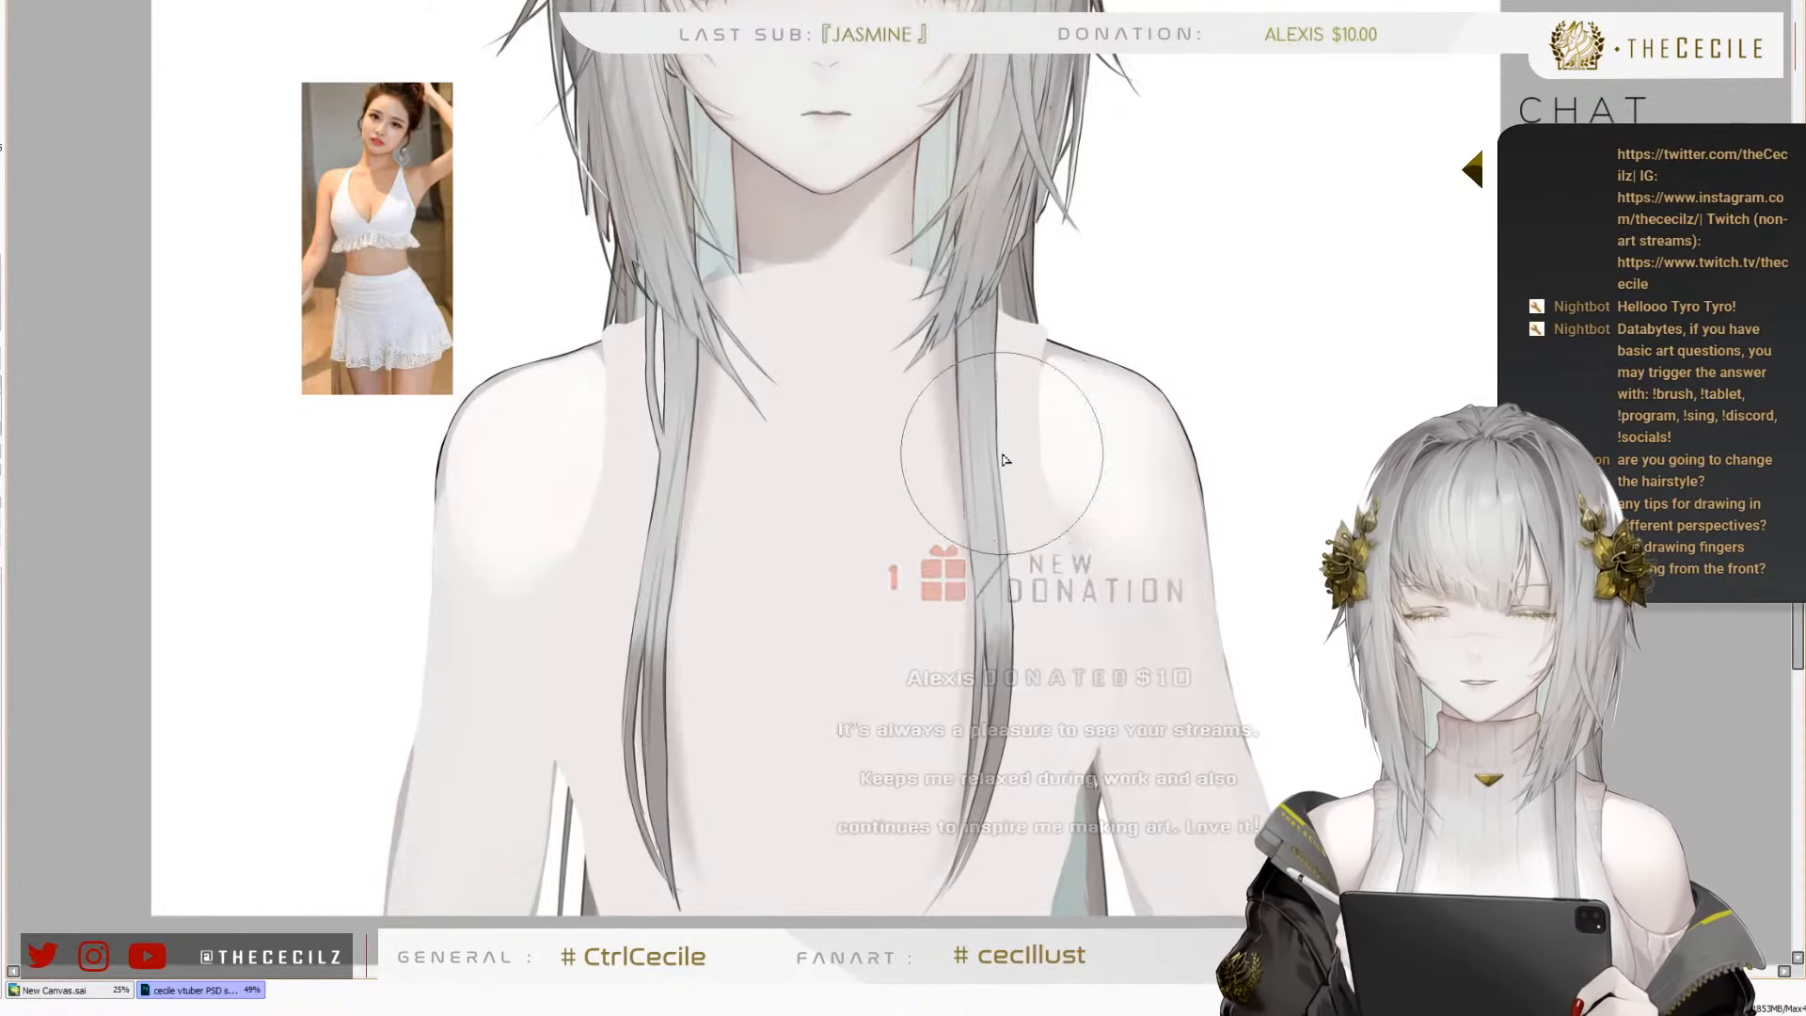
Examine the bare neck, shoulders and torso up close, with the canvas rotated, and as a whole figure
{"action": "scroll", "coordinate": [889, 523], "scroll_direction": "up", "scroll_amount": 2}
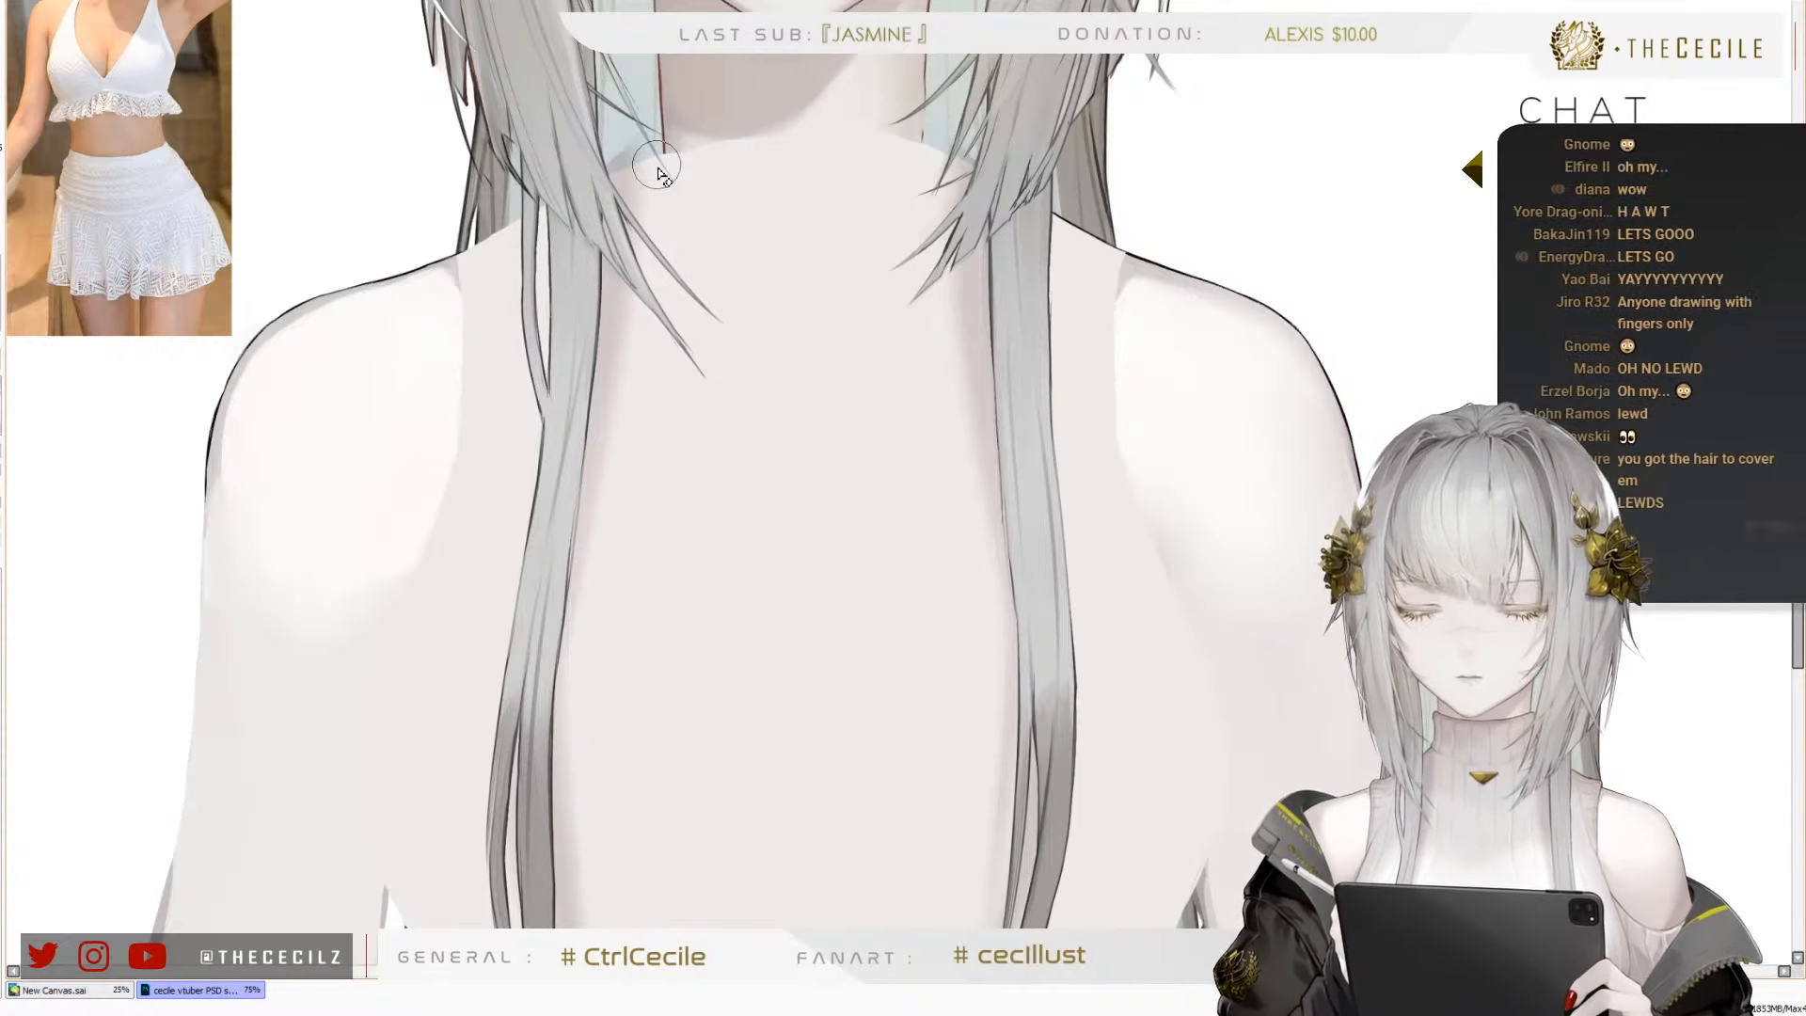
{"action": "key", "text": "Delete"}
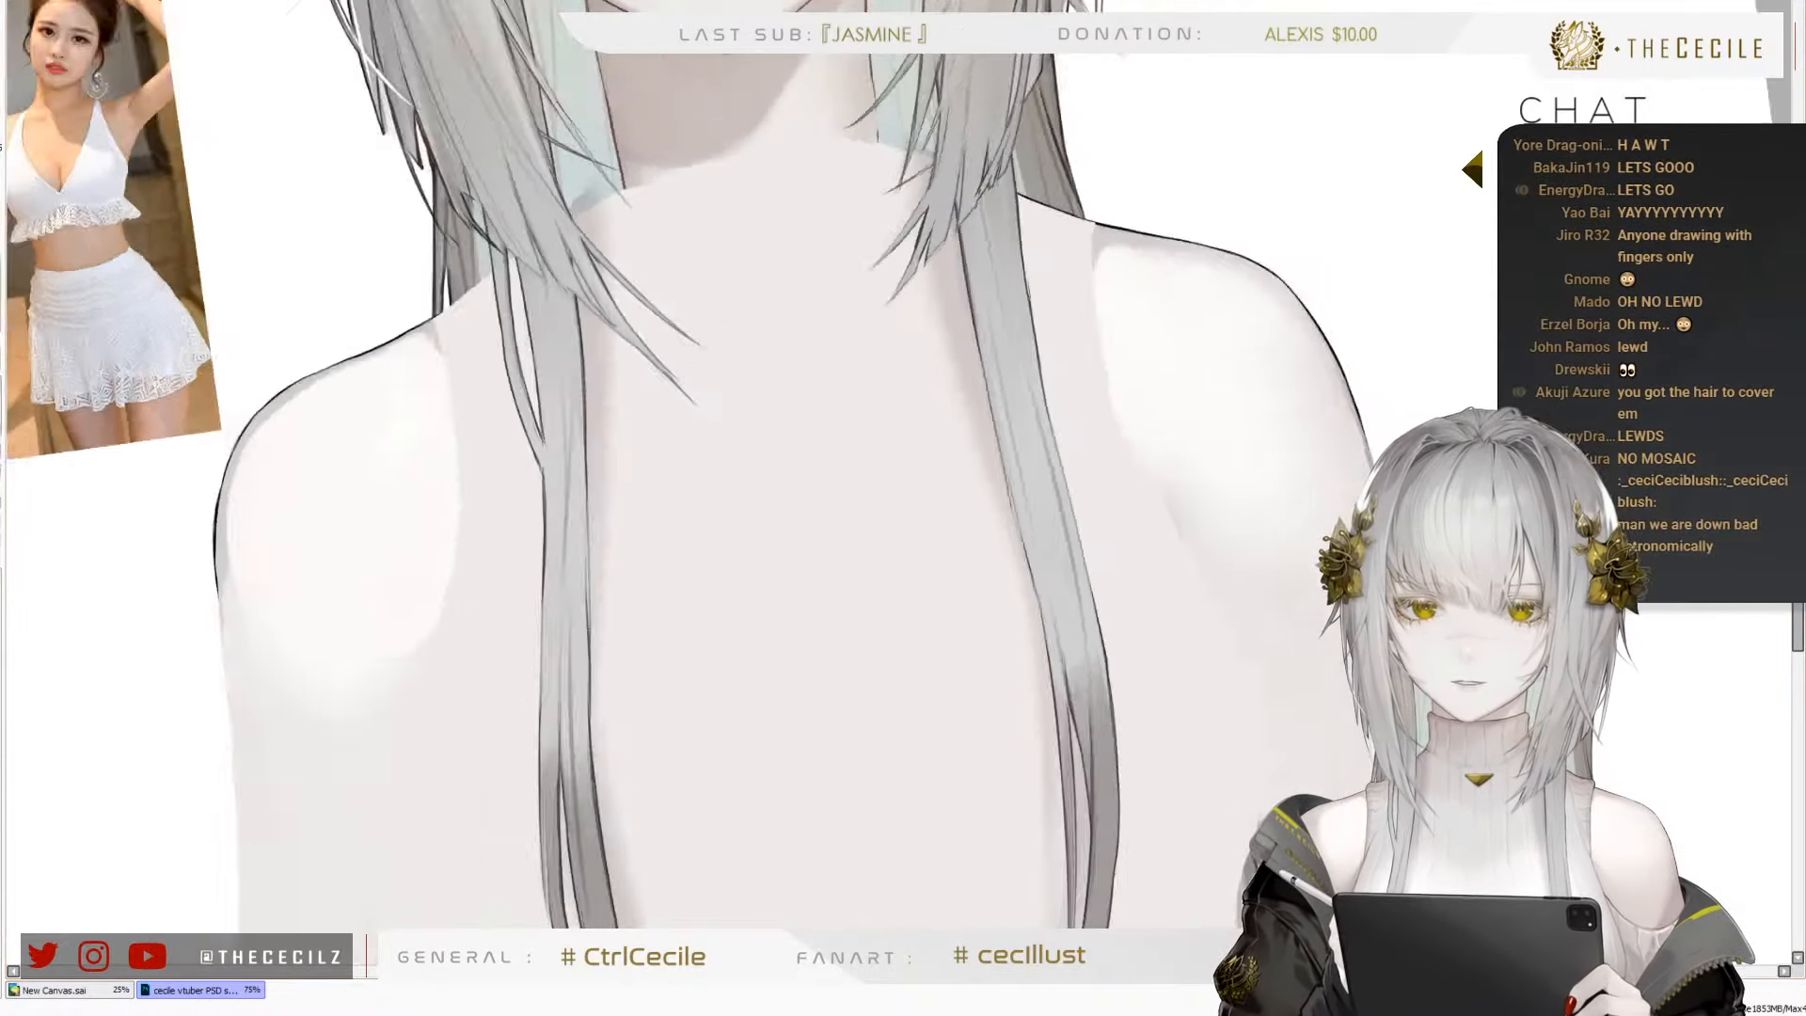
{"action": "key", "text": "Delete"}
{"action": "key", "text": "Delete"}
{"action": "key", "text": "Home"}
{"action": "key", "text": "Page_Down"}
{"action": "key", "text": "Page_Down"}
{"action": "key", "text": "Page_Down"}
{"action": "key", "text": "Page_Up"}
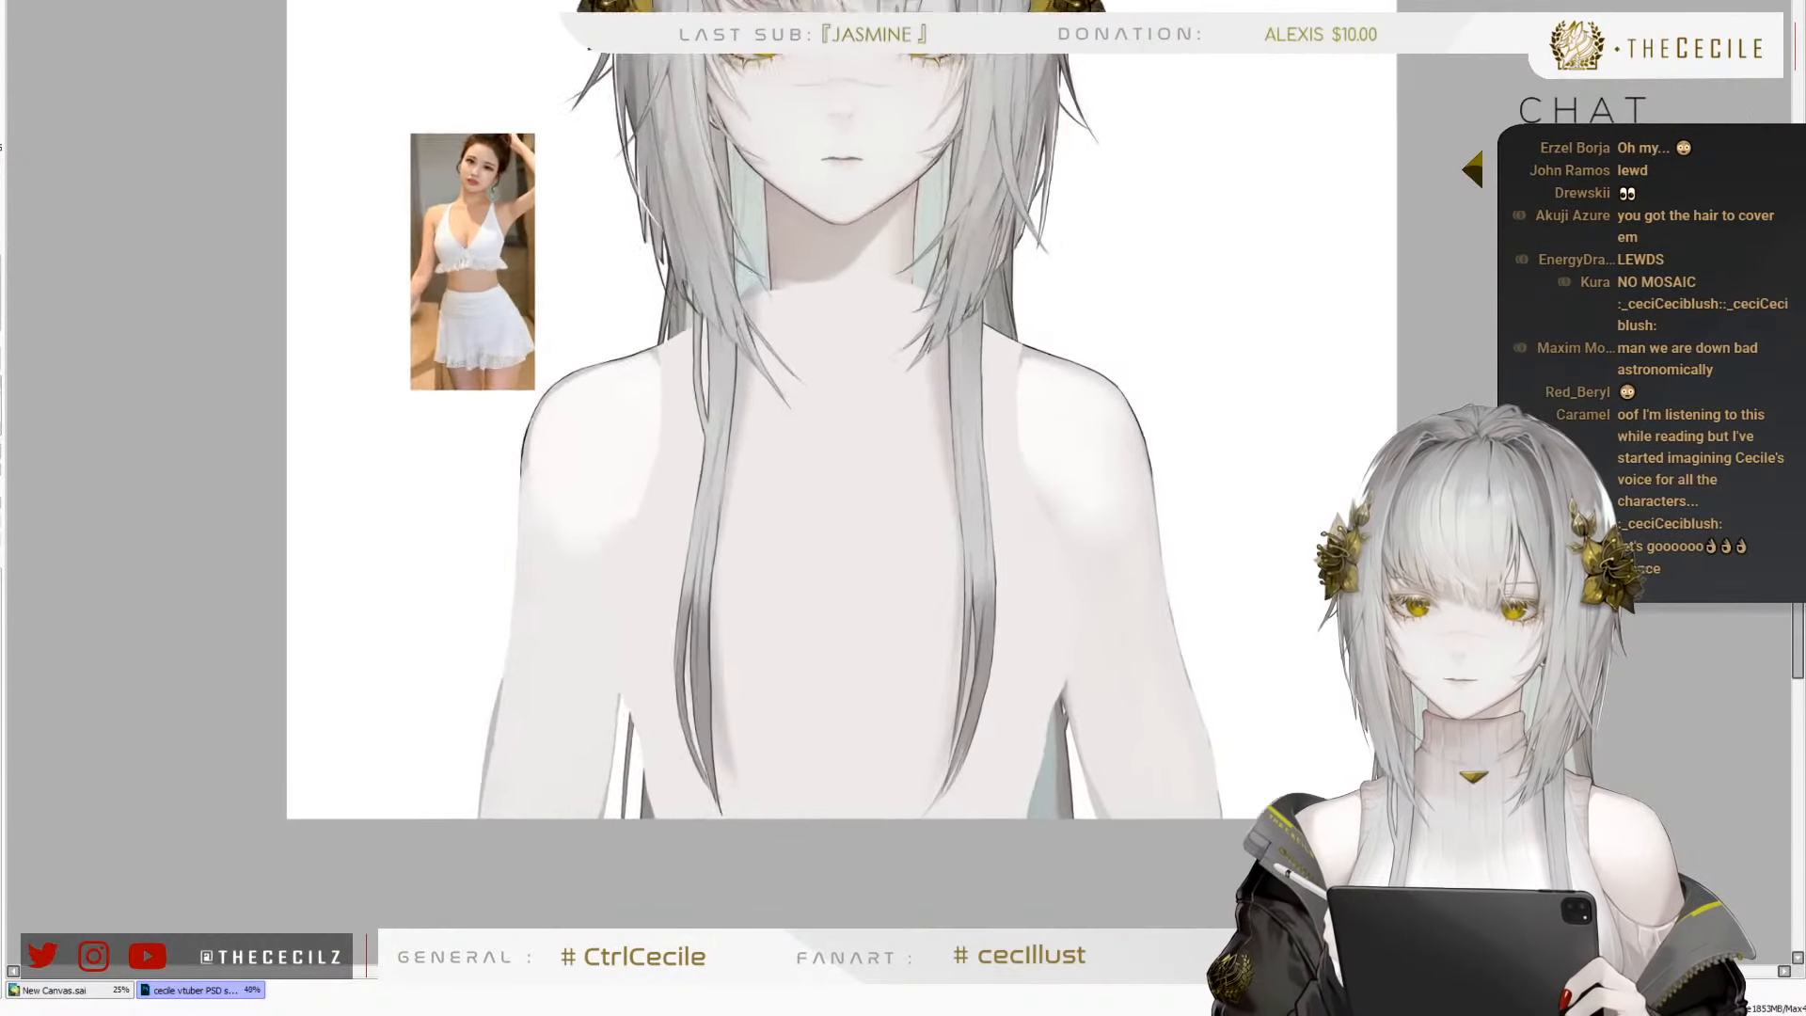
{"action": "key", "text": "Page_Up"}
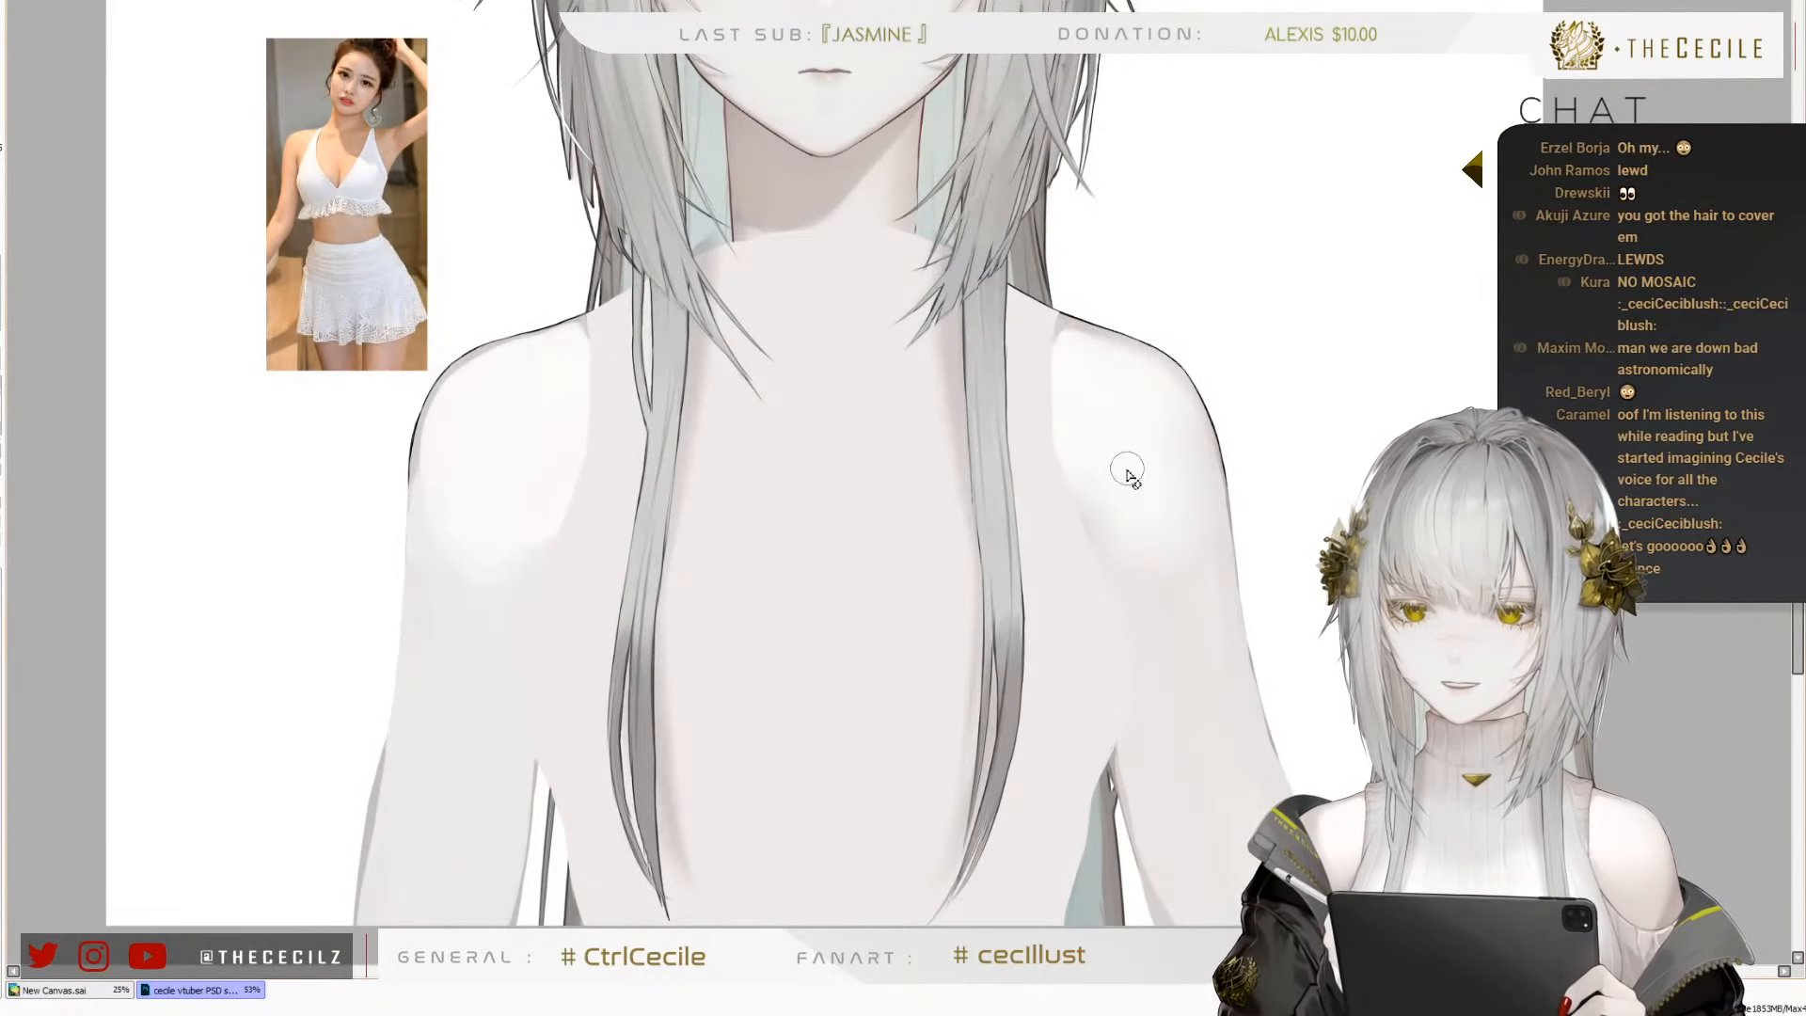
Blend the base of the neck and inner shoulders into the chest and trim the lower end of the right neck outline
{"action": "mouse_move", "coordinate": [1069, 619]}
{"action": "left_mouse_down"}
{"action": "mouse_move", "coordinate": [1057, 532]}
{"action": "mouse_move", "coordinate": [1029, 517]}
{"action": "left_mouse_up"}
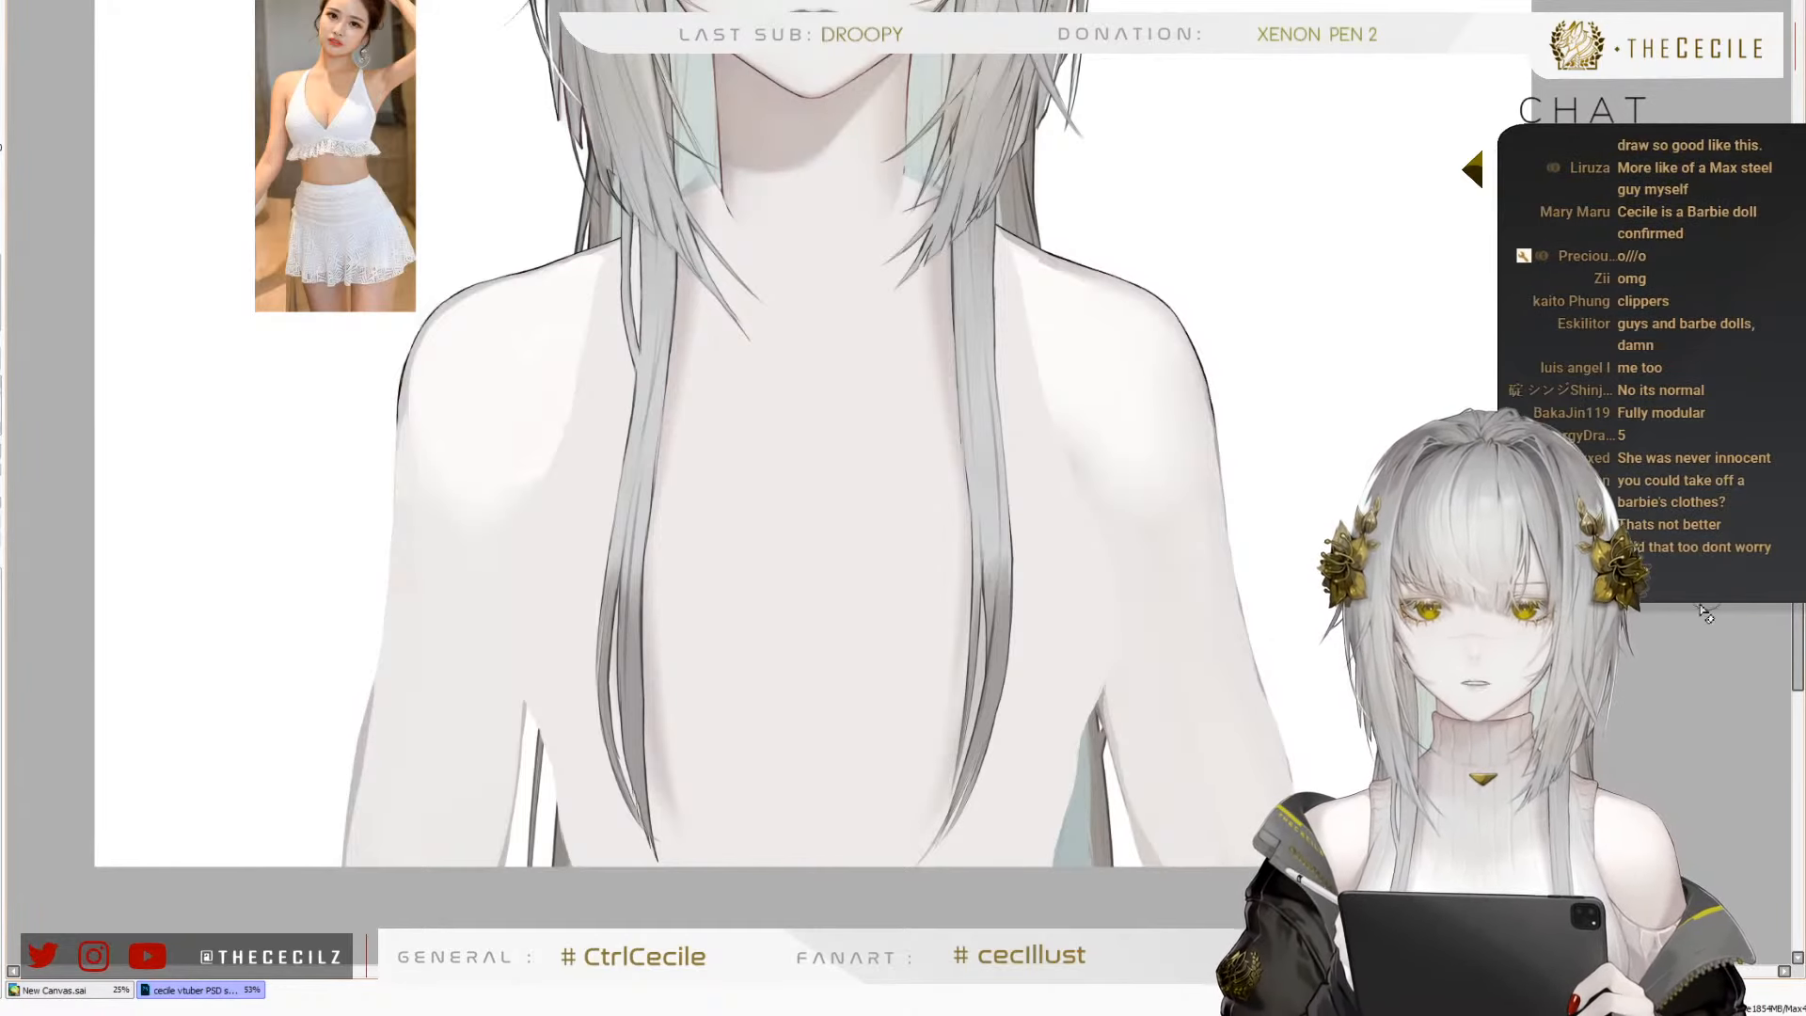
{"action": "scroll", "coordinate": [758, 117], "scroll_direction": "up", "scroll_amount": 3}
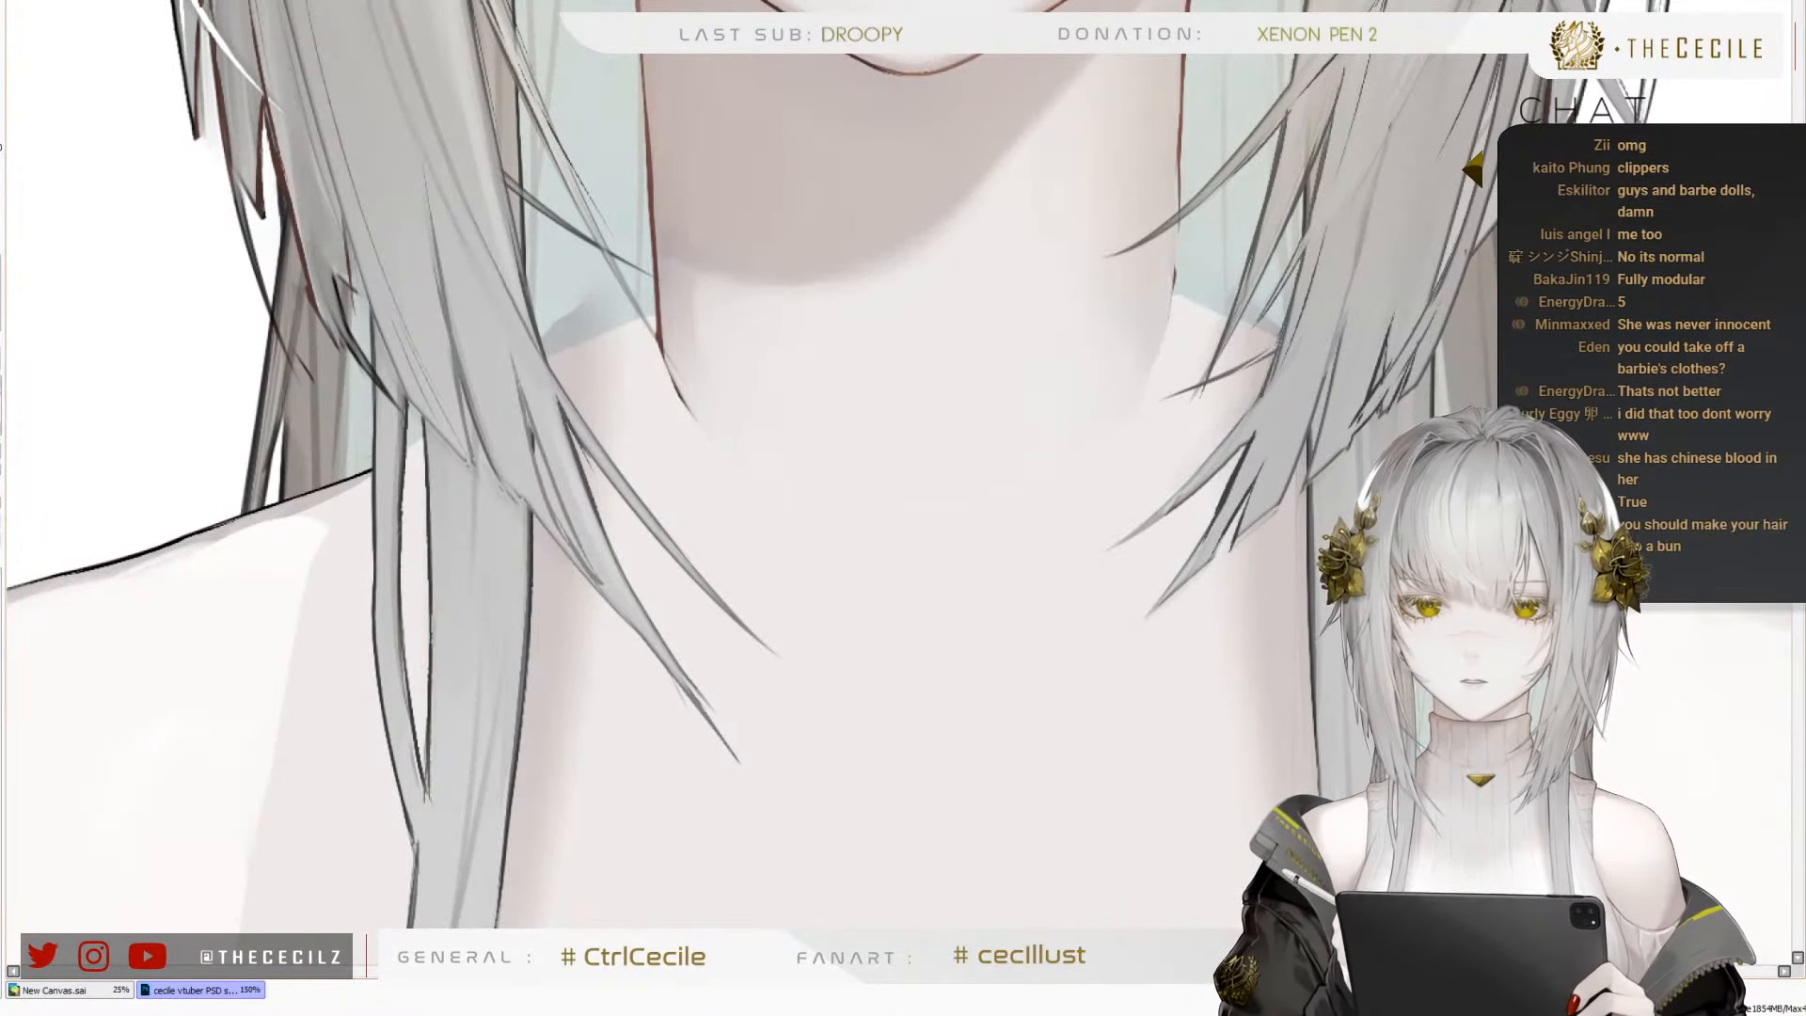
{"action": "mouse_move", "coordinate": [681, 394]}
{"action": "left_mouse_down"}
{"action": "mouse_move", "coordinate": [710, 456]}
{"action": "mouse_move", "coordinate": [698, 300]}
{"action": "left_mouse_up"}
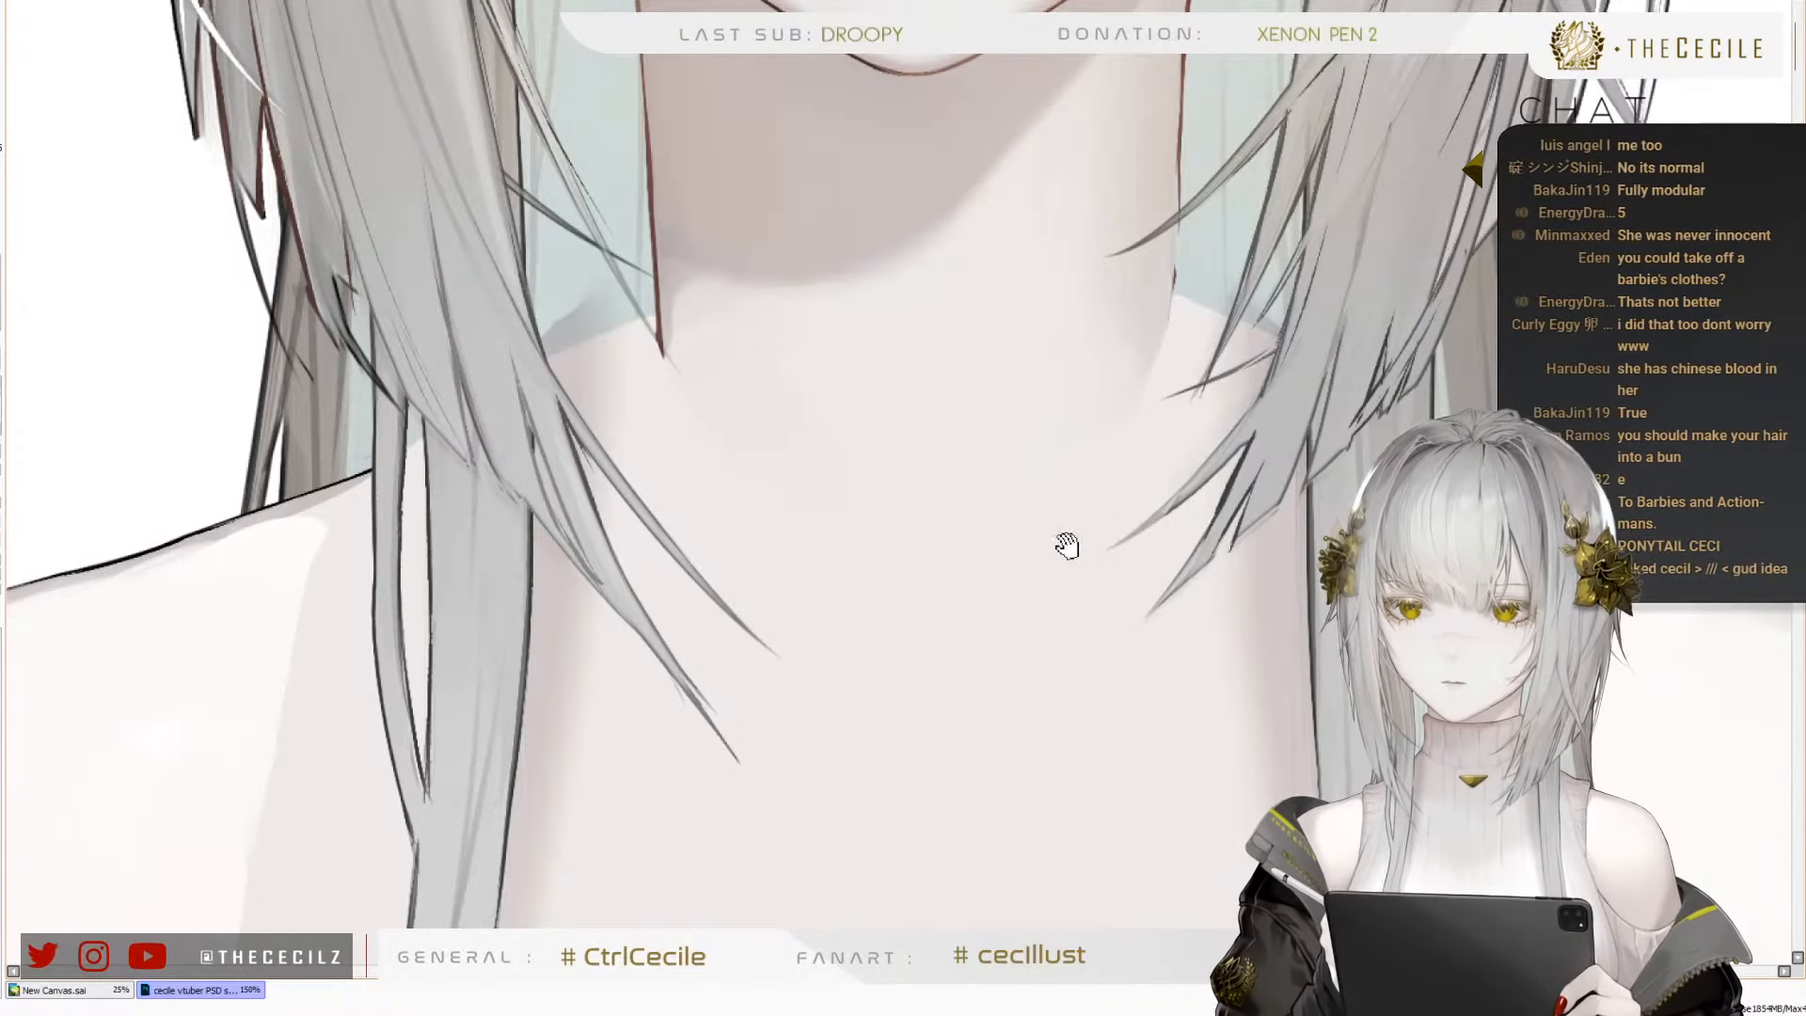
{"action": "left_click_drag", "start_coordinate": [1067, 546], "coordinate": [1041, 484]}
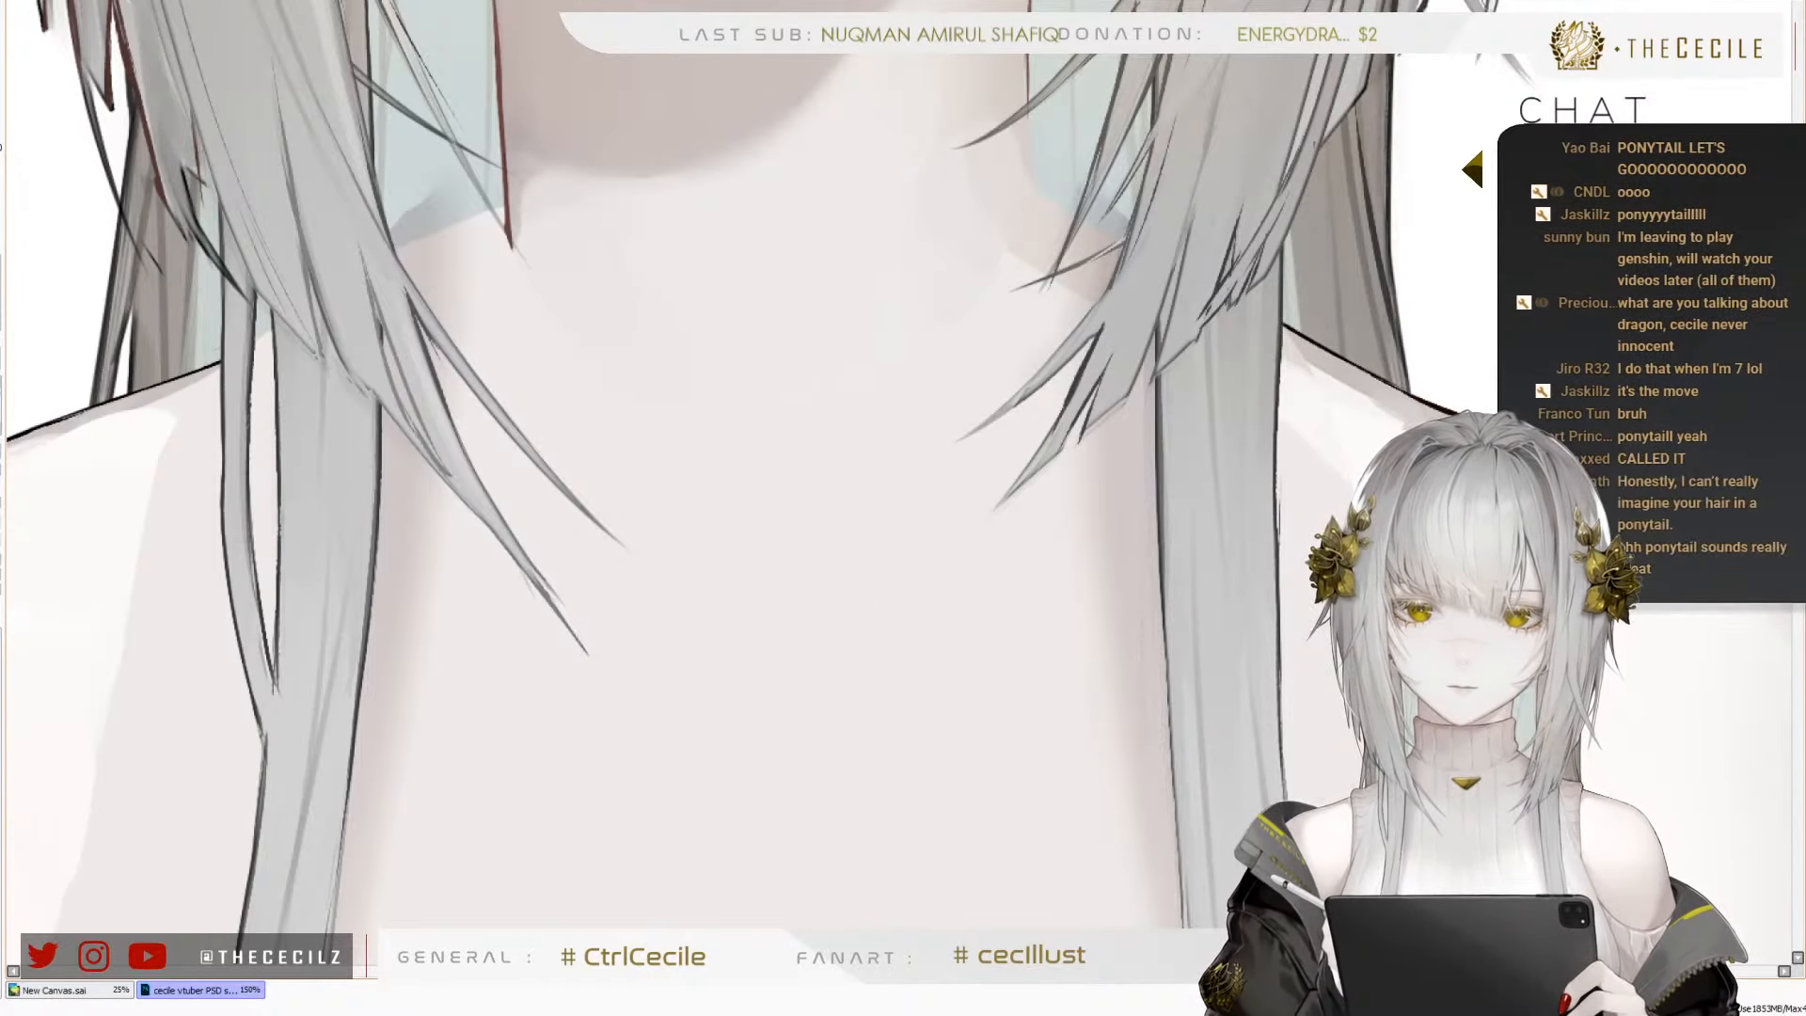
Compare the bare shoulders and chest with the swimsuit reference photo, both up close and as a whole figure
{"action": "scroll", "coordinate": [1194, 471], "scroll_direction": "down", "scroll_amount": 4}
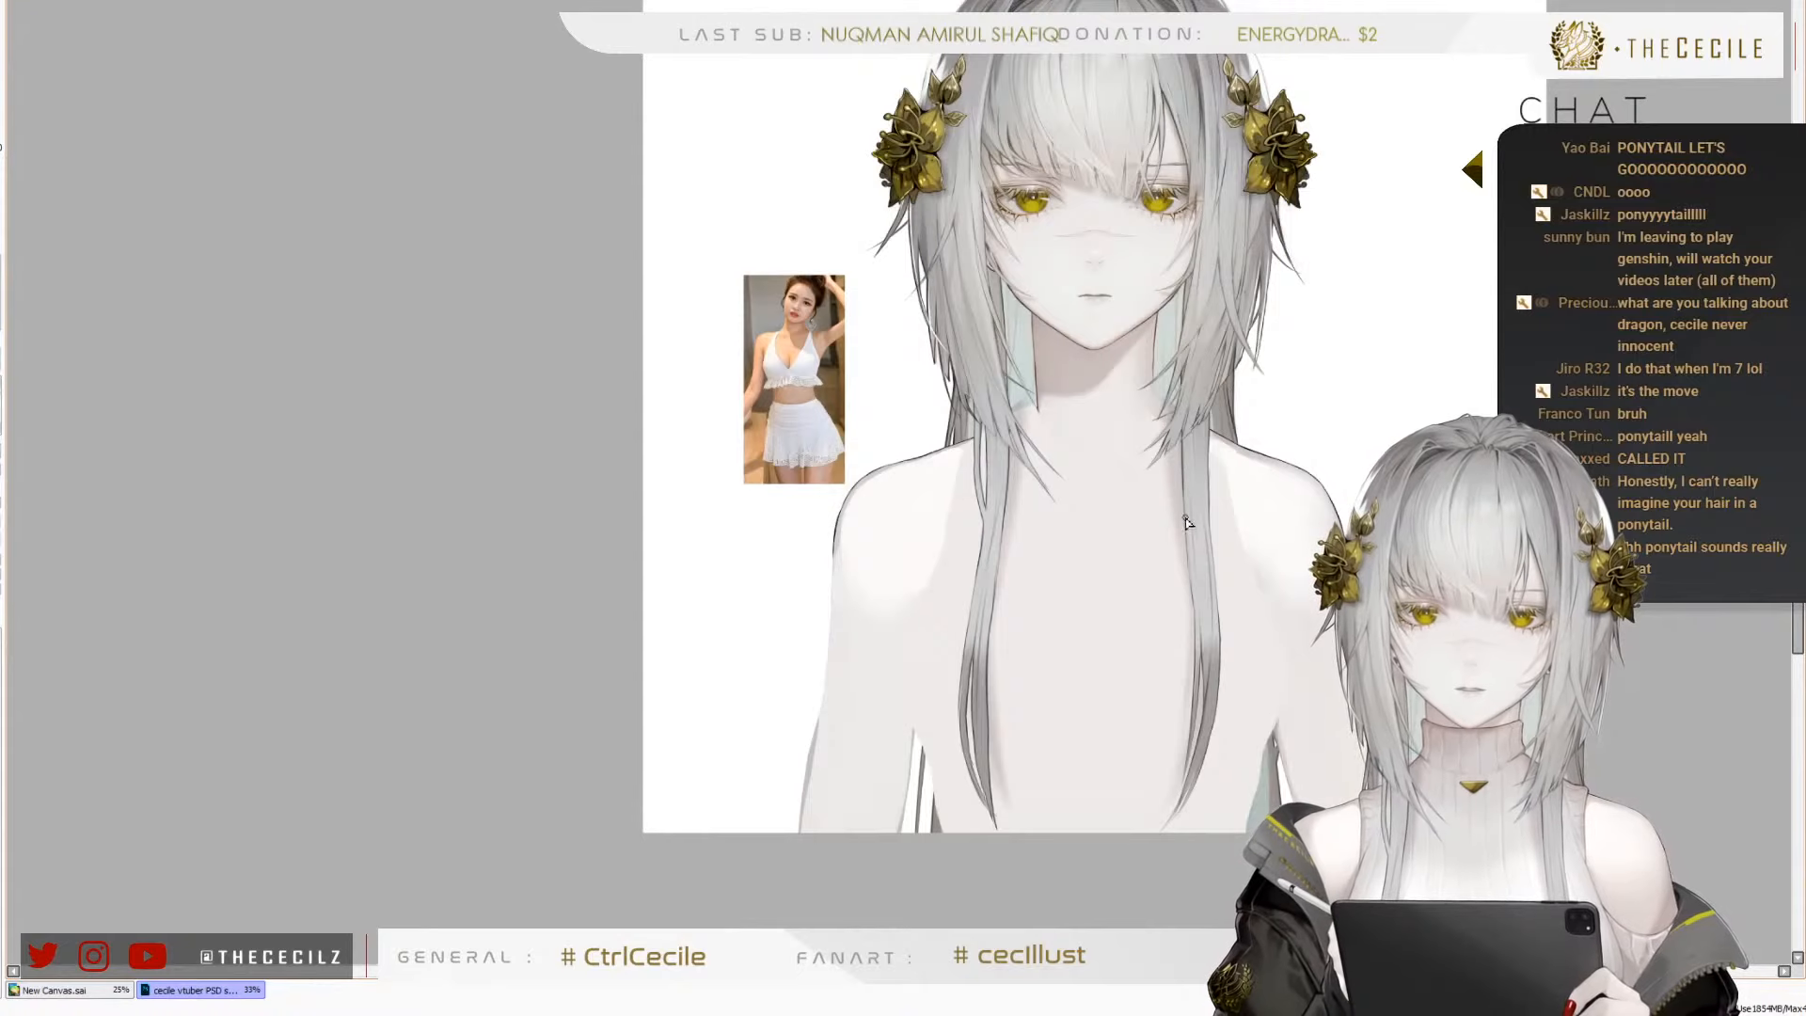
{"action": "scroll", "coordinate": [1175, 535], "scroll_direction": "up", "scroll_amount": 3}
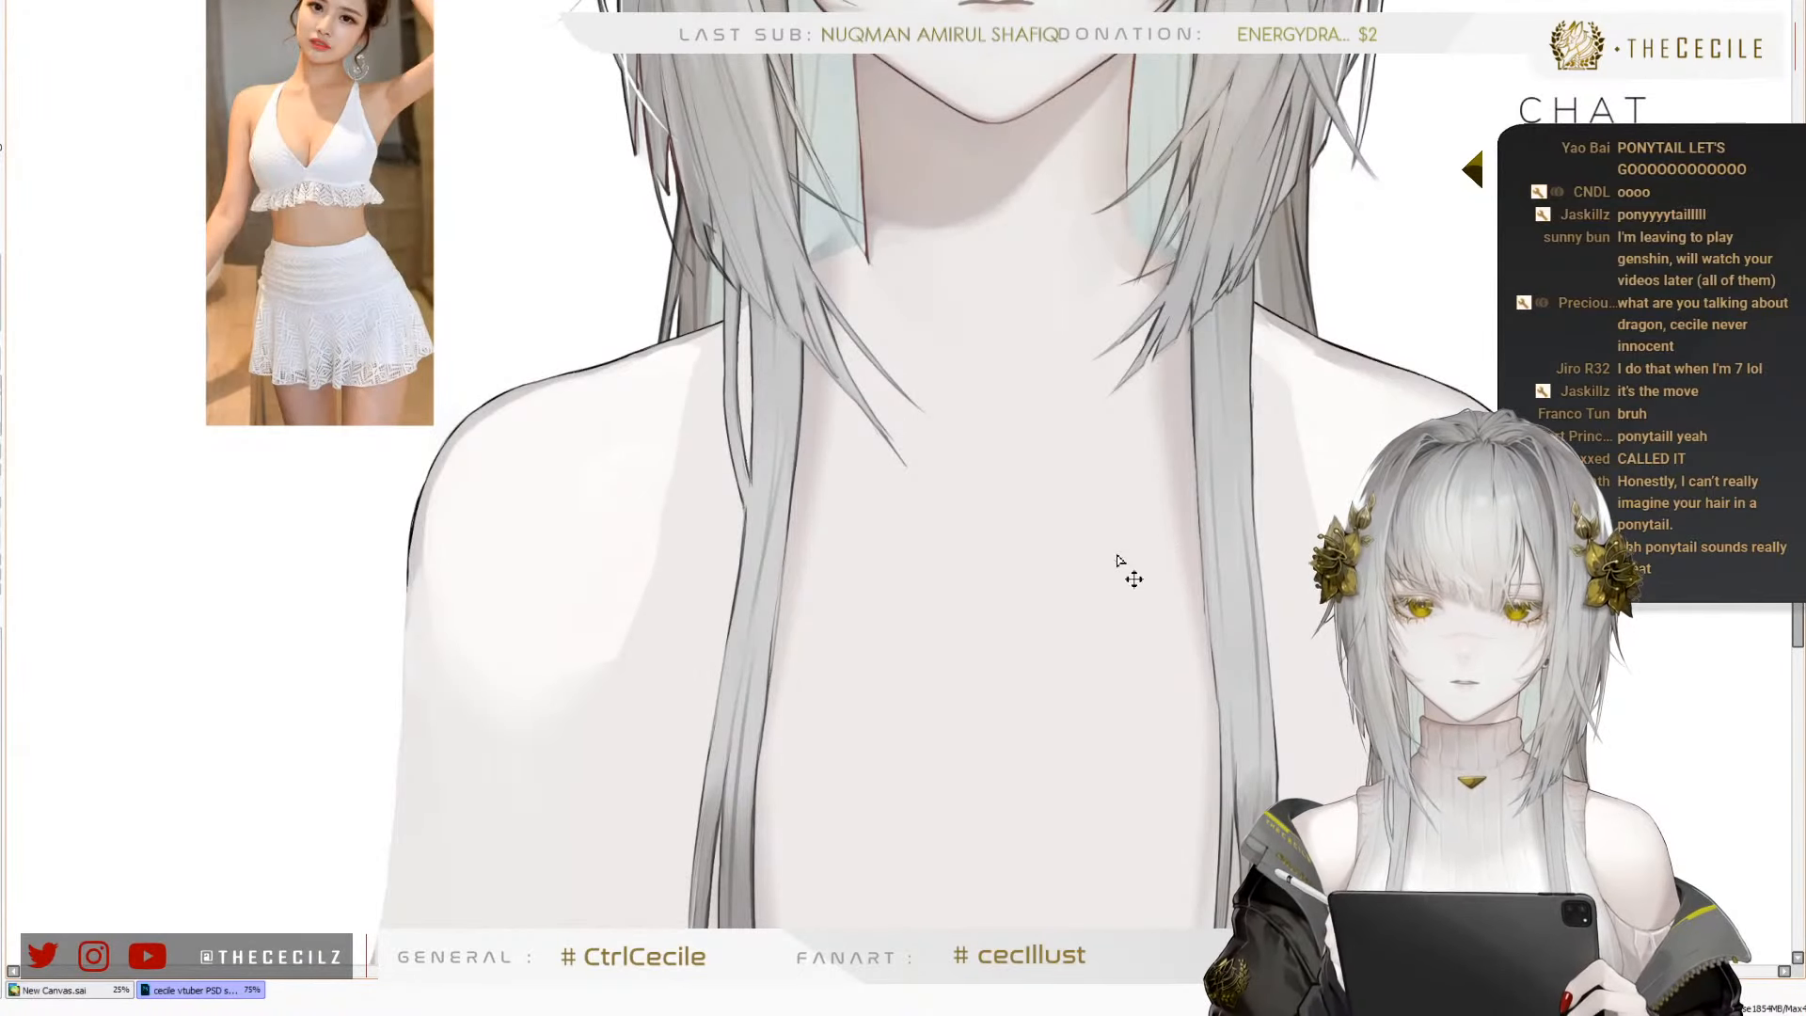
{"action": "scroll", "coordinate": [815, 185], "scroll_direction": "down", "scroll_amount": 1}
{"action": "scroll", "coordinate": [752, 360], "scroll_direction": "up", "scroll_amount": 1}
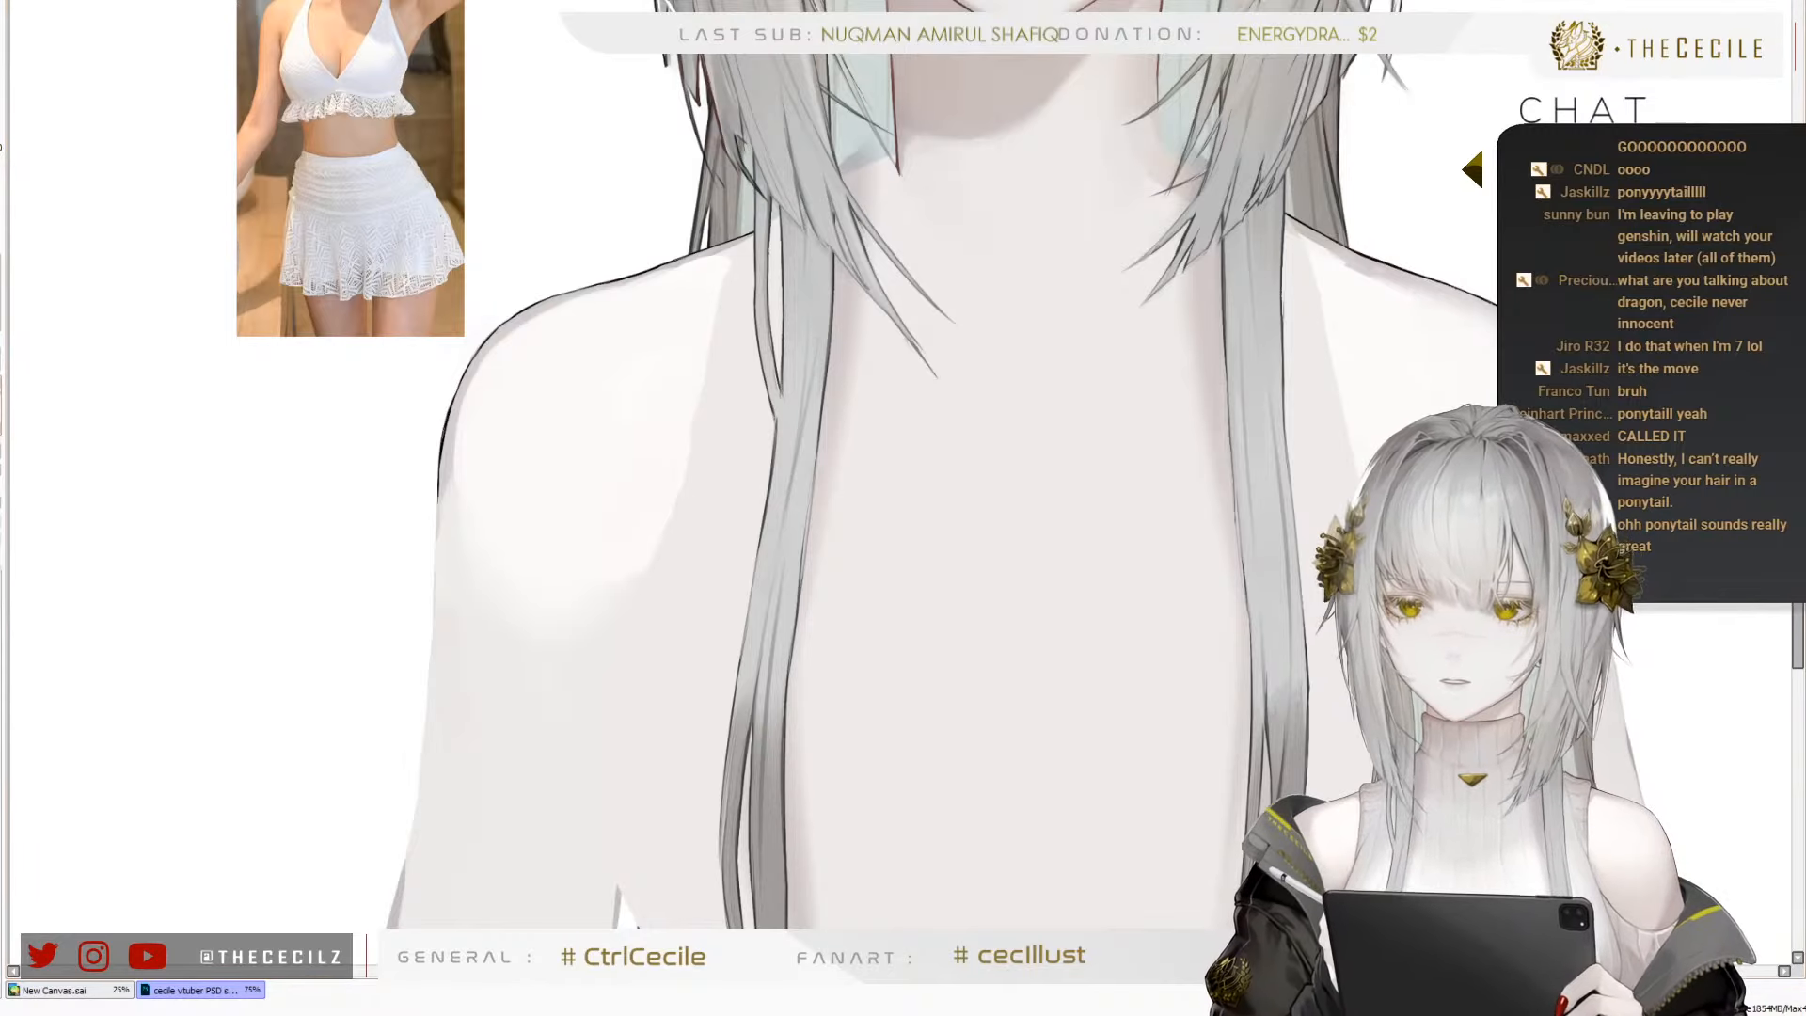
{"action": "scroll", "coordinate": [597, 379], "scroll_direction": "up", "scroll_amount": 1}
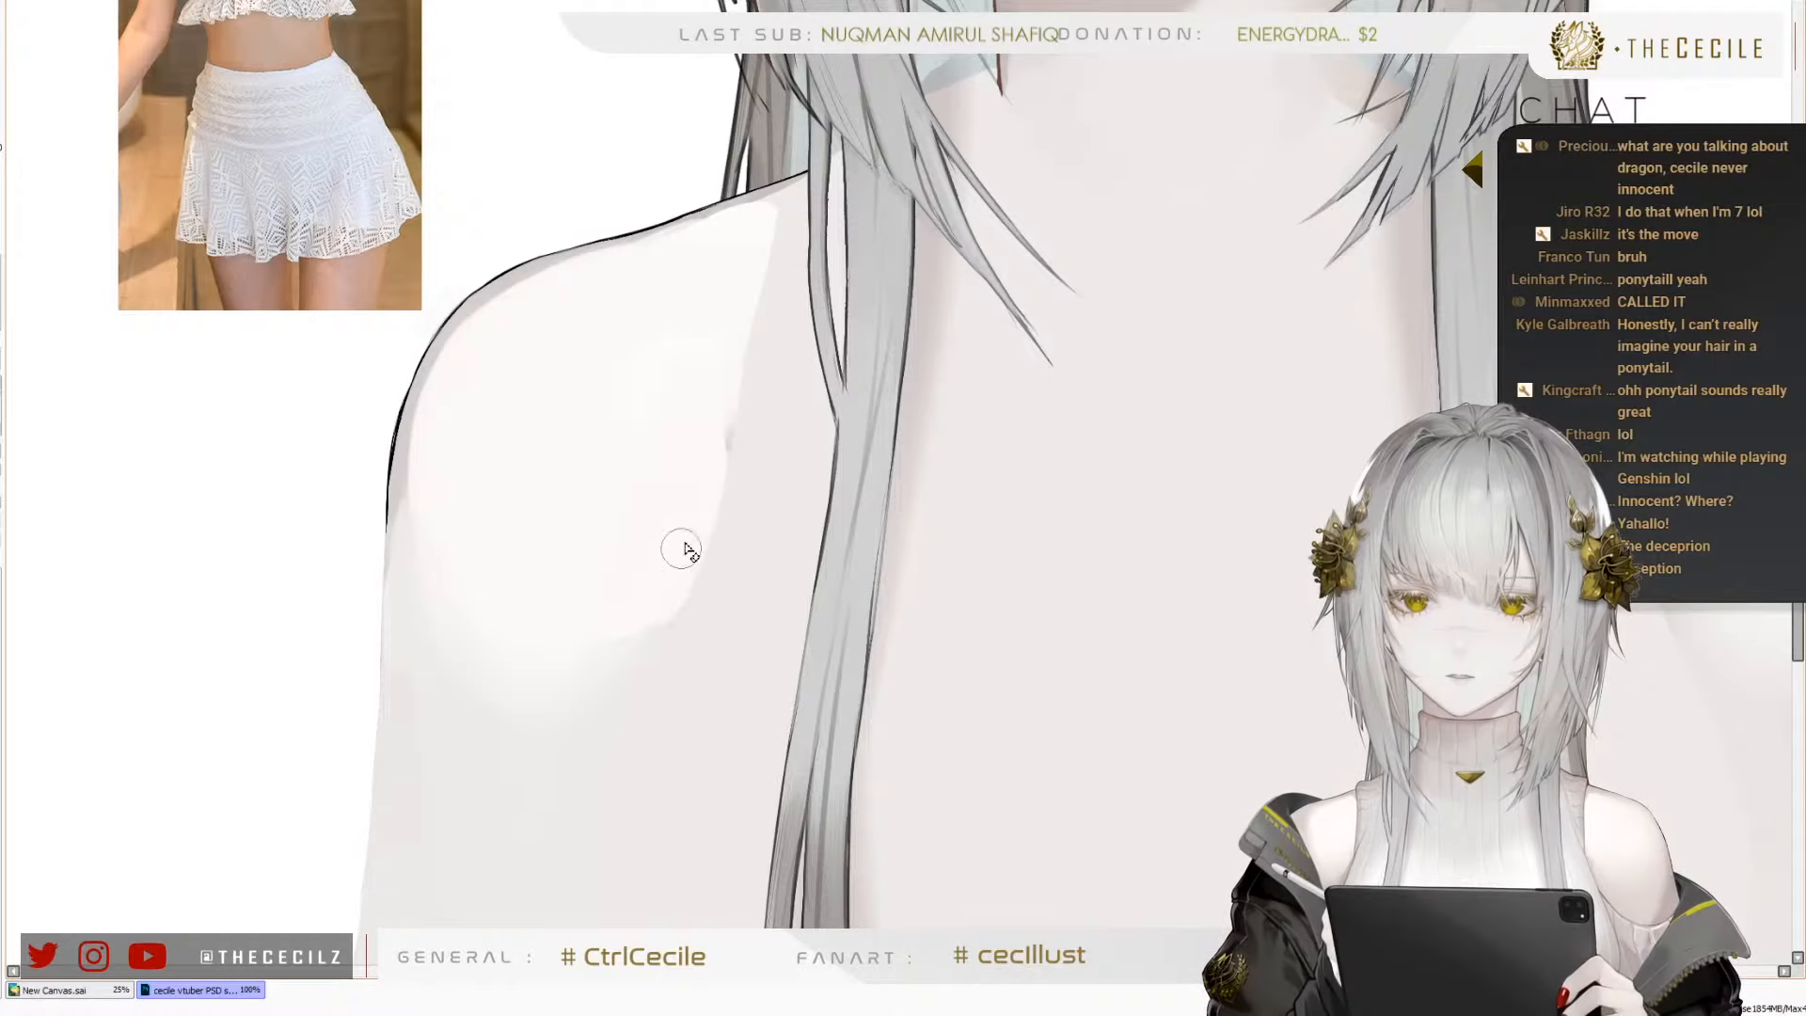
{"action": "scroll", "coordinate": [639, 463], "scroll_direction": "down", "scroll_amount": 3}
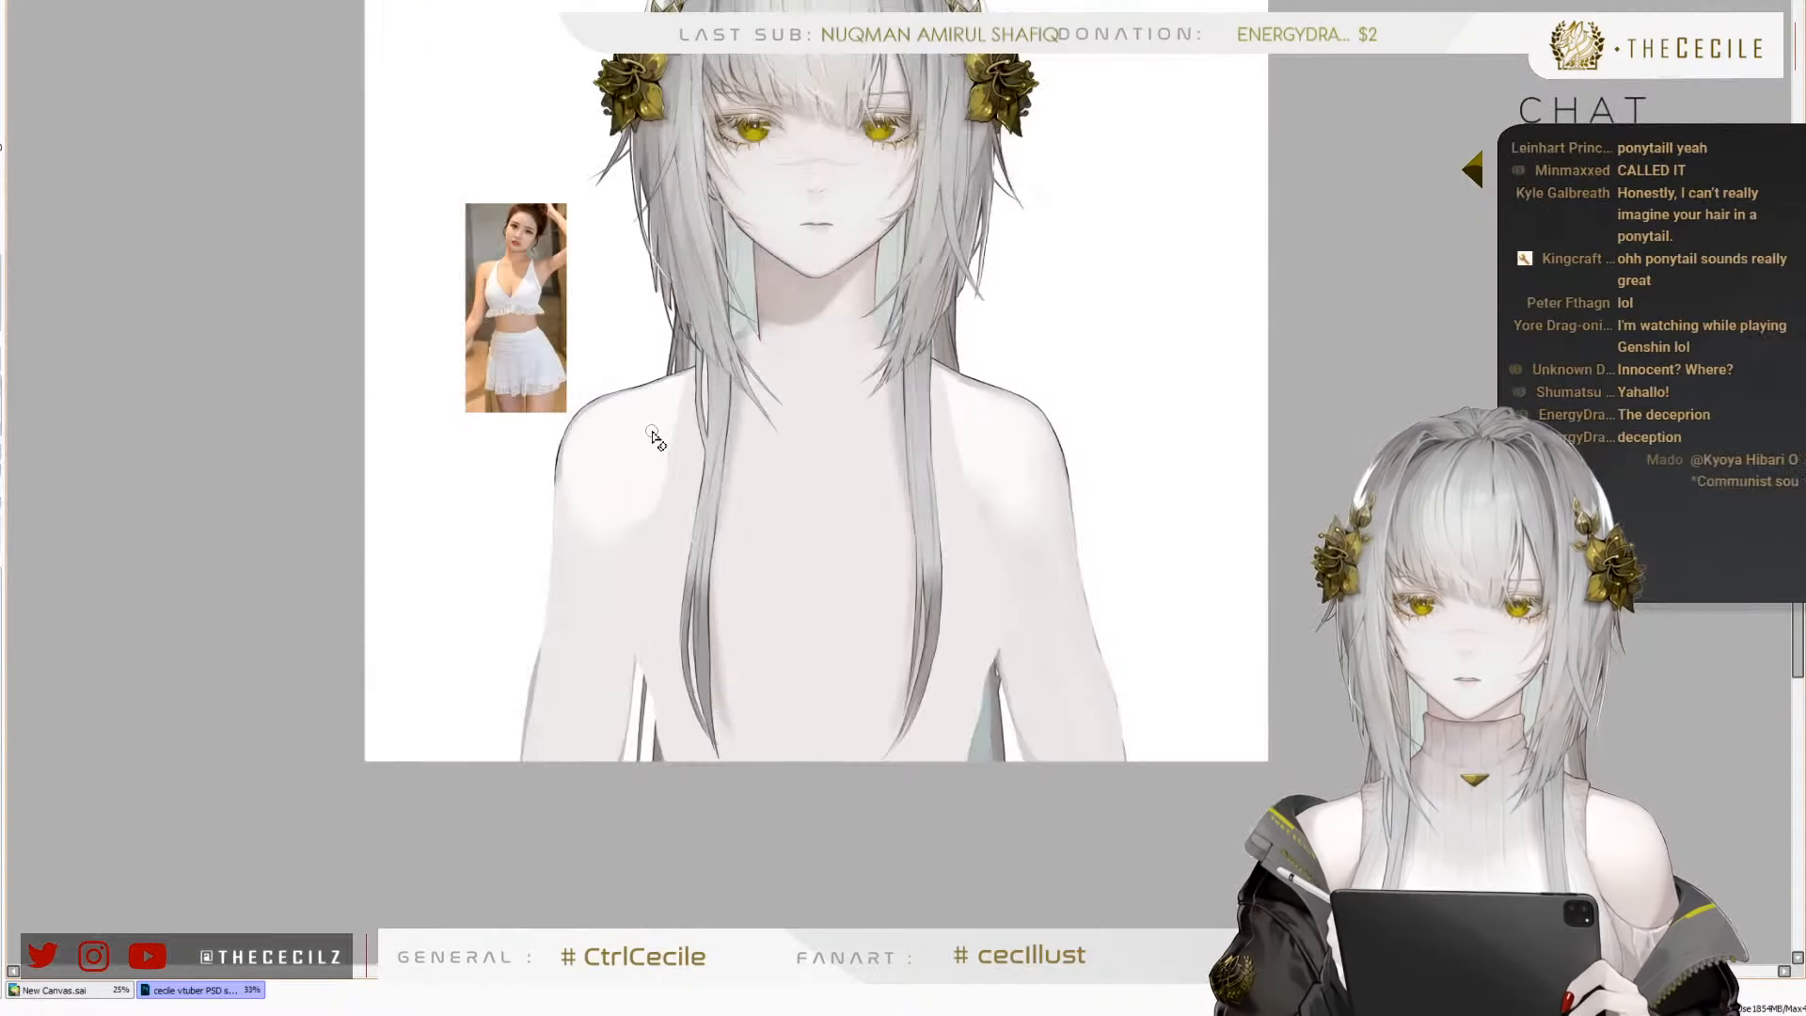
{"action": "scroll", "coordinate": [581, 447], "scroll_direction": "up", "scroll_amount": 1}
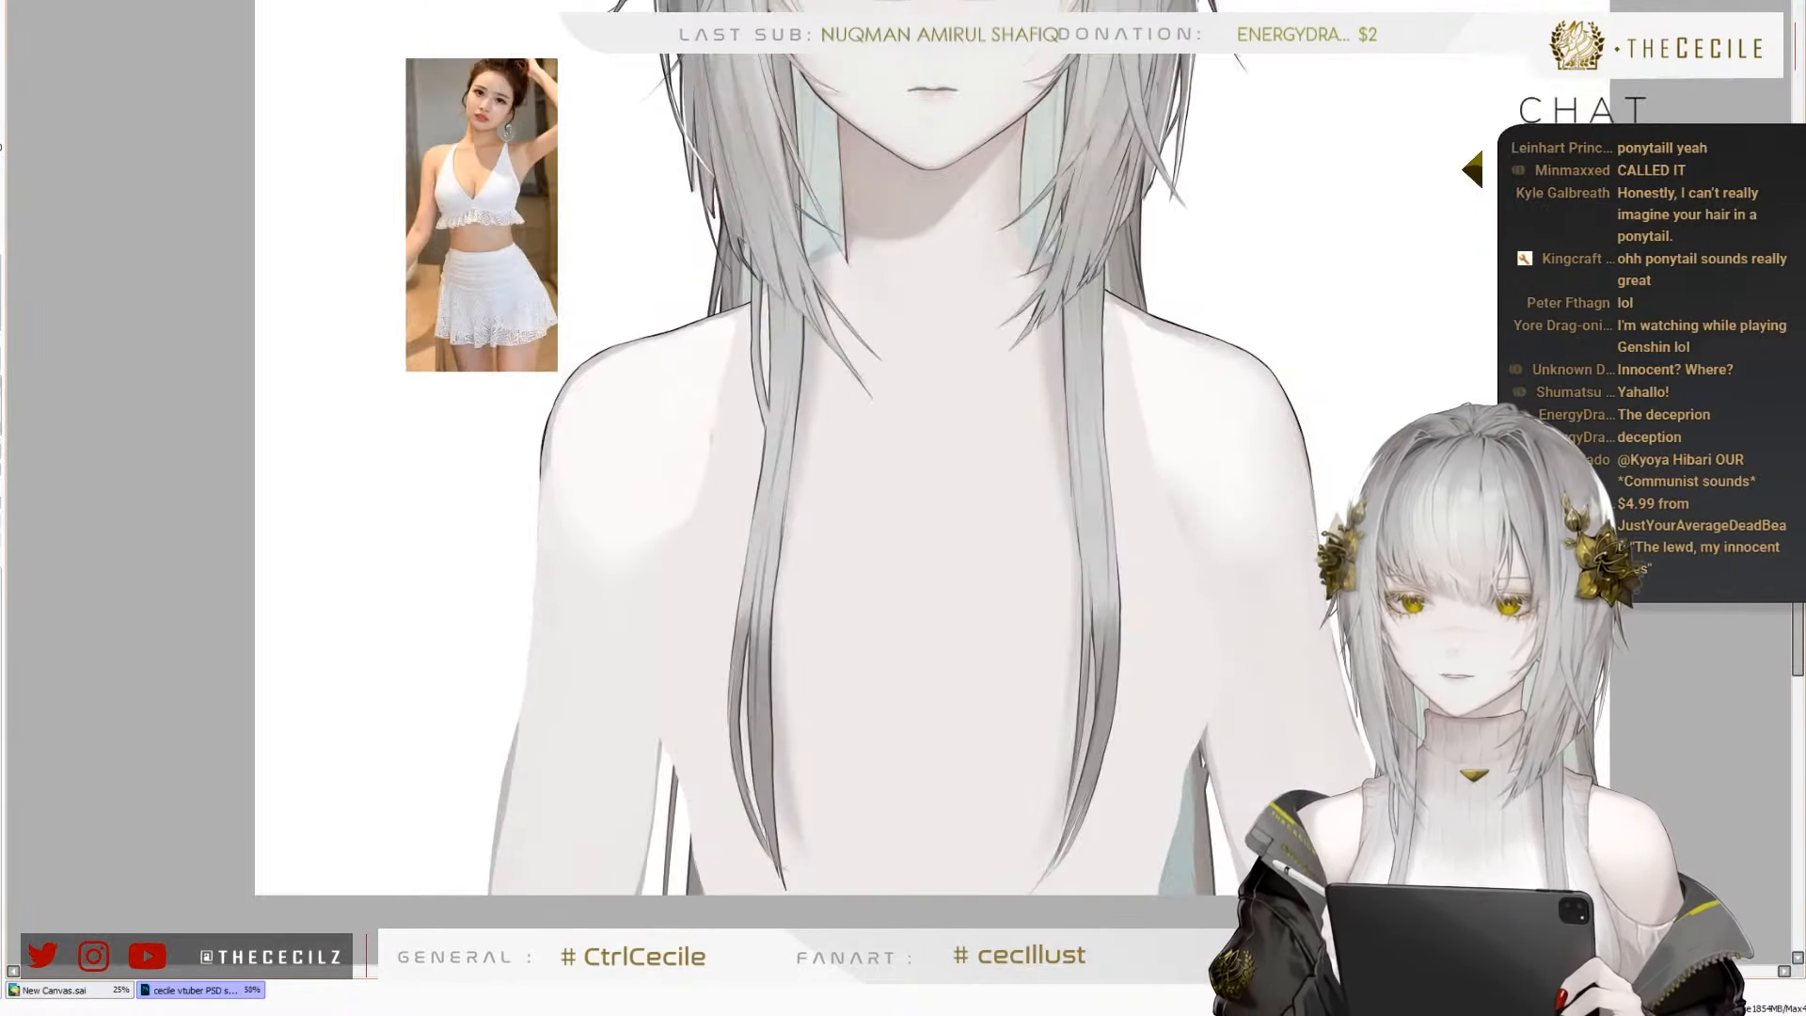
{"action": "scroll", "coordinate": [856, 600], "scroll_direction": "up", "scroll_amount": 1}
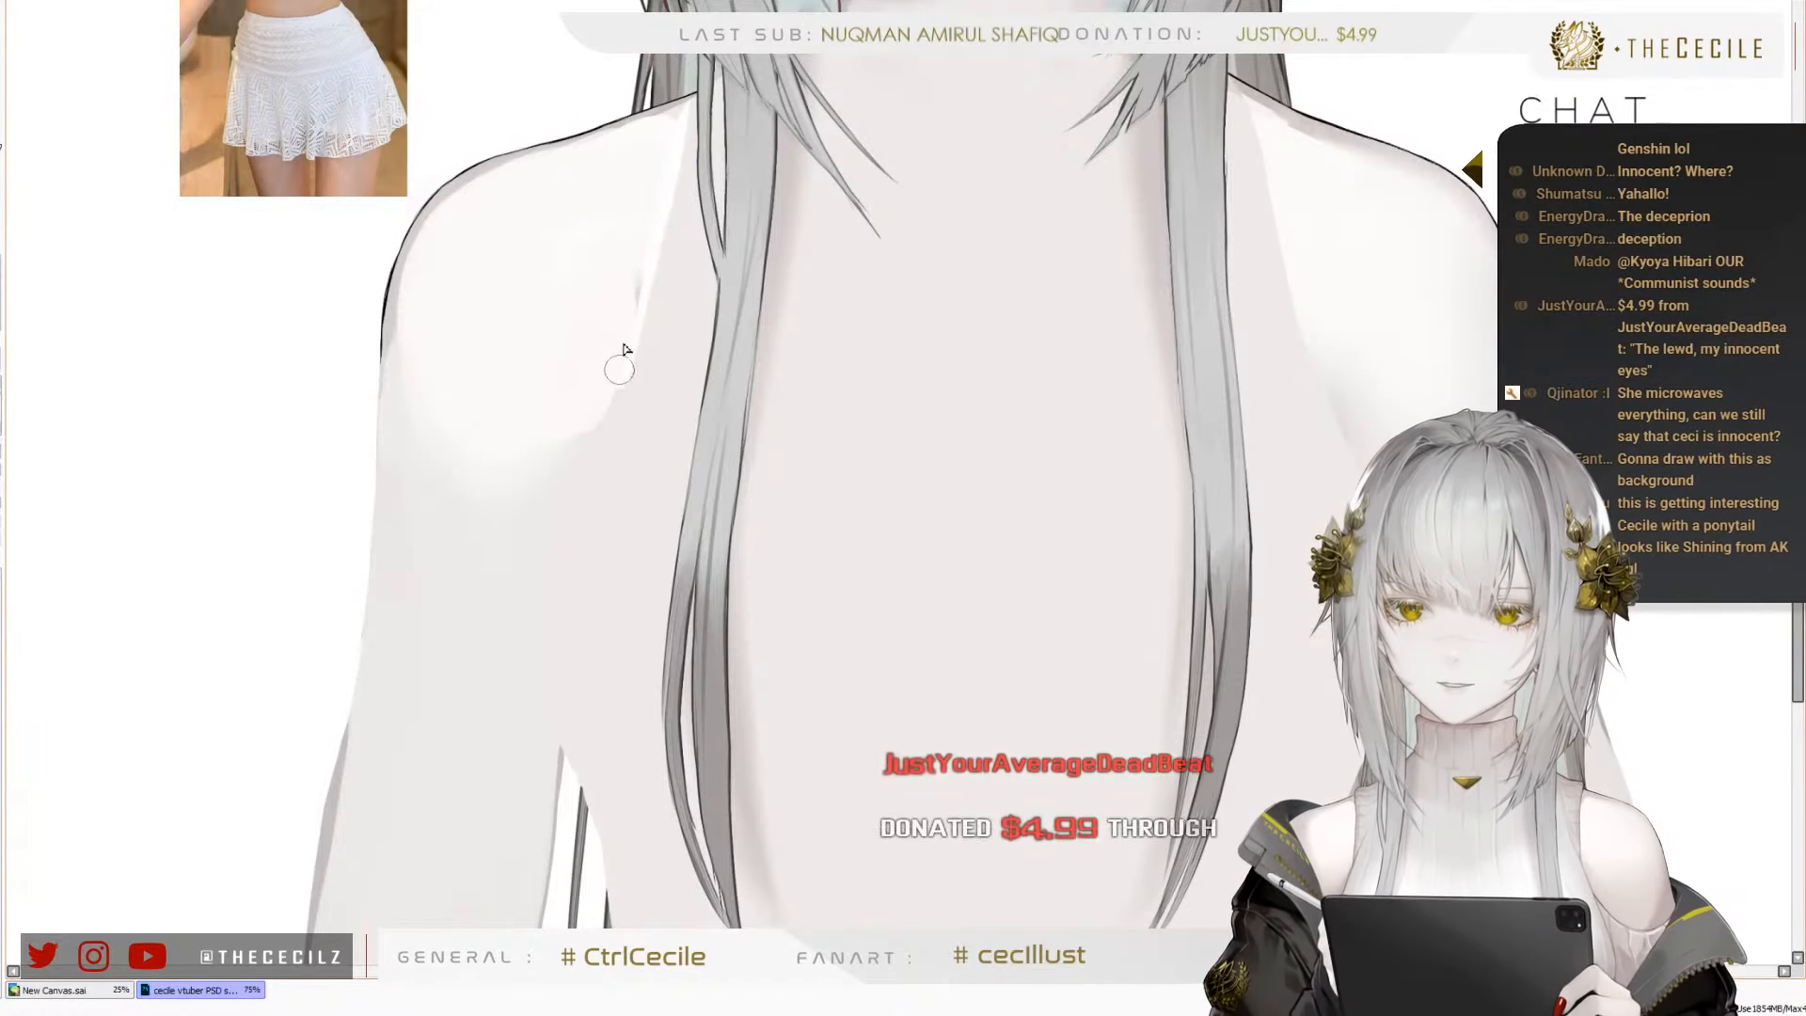
Undo the last shoulder stroke and paint a white strap from the top of the character's right shoulder down toward the armpit
{"action": "key", "text": "ctrl+z"}
{"action": "left_click_drag", "start_coordinate": [689, 101], "coordinate": [633, 296]}
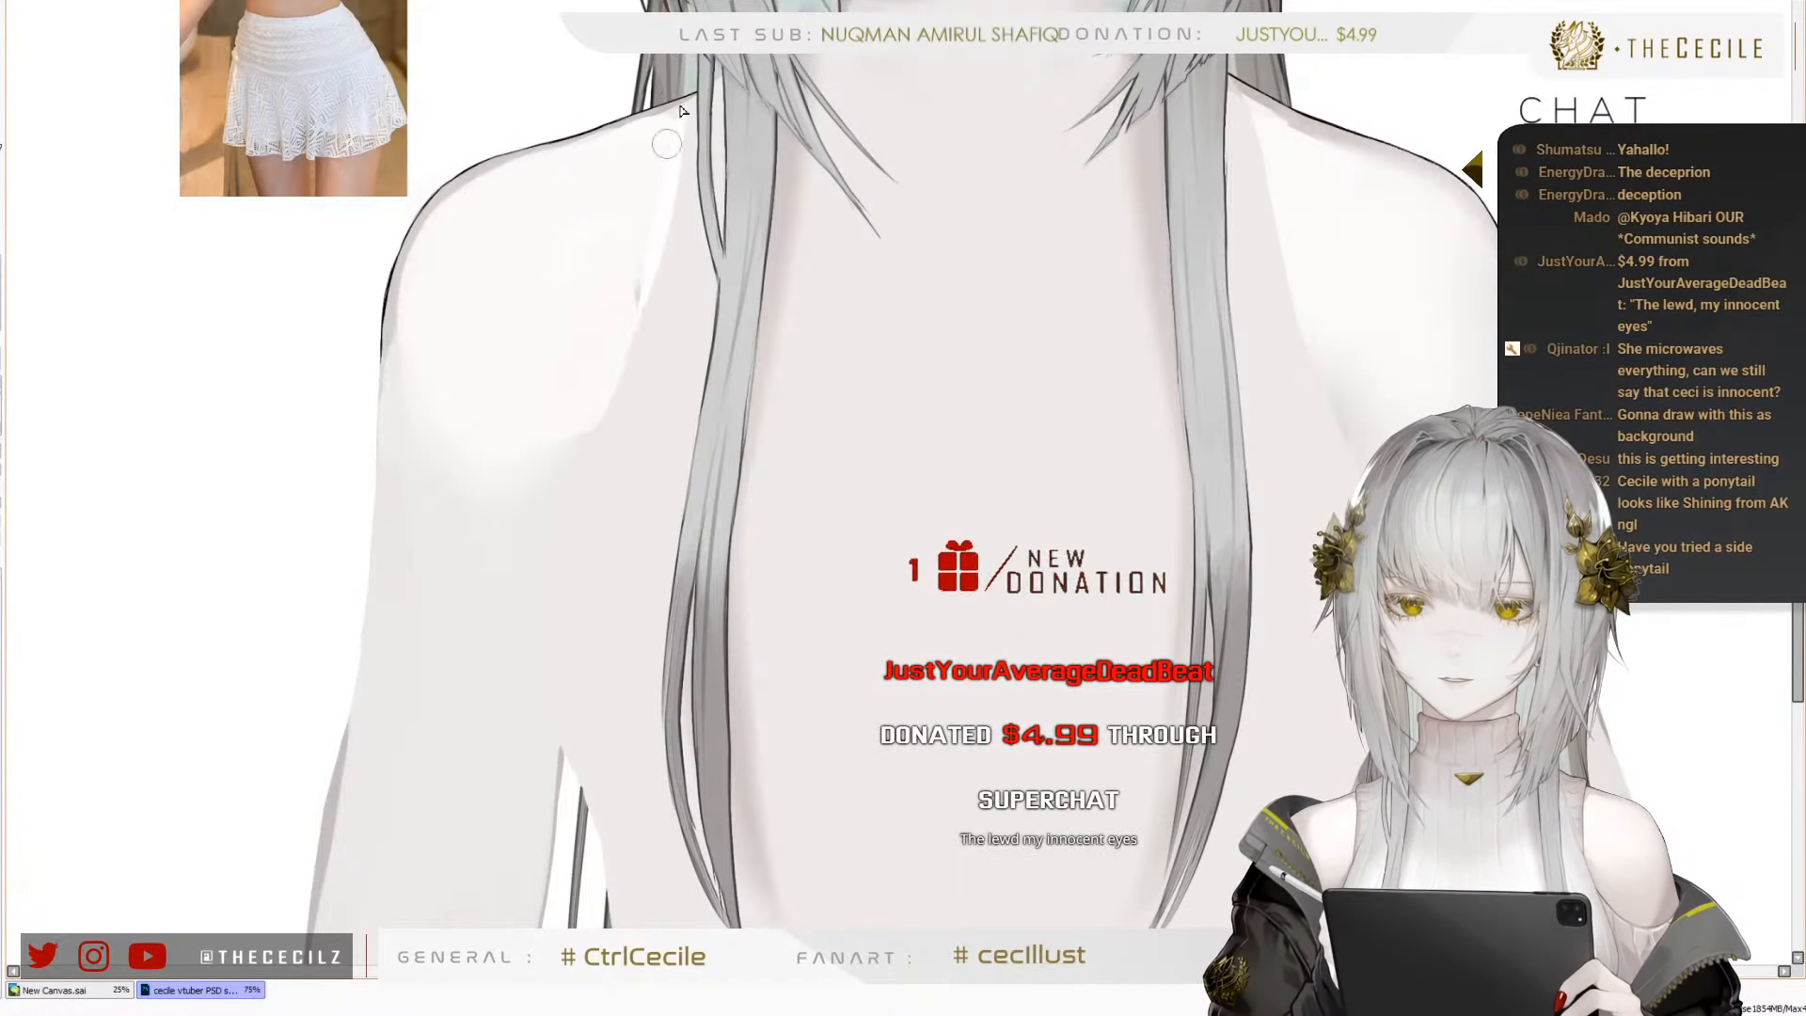
{"action": "left_click_drag", "start_coordinate": [685, 115], "coordinate": [607, 473]}
{"action": "left_click_drag", "start_coordinate": [672, 188], "coordinate": [595, 499]}
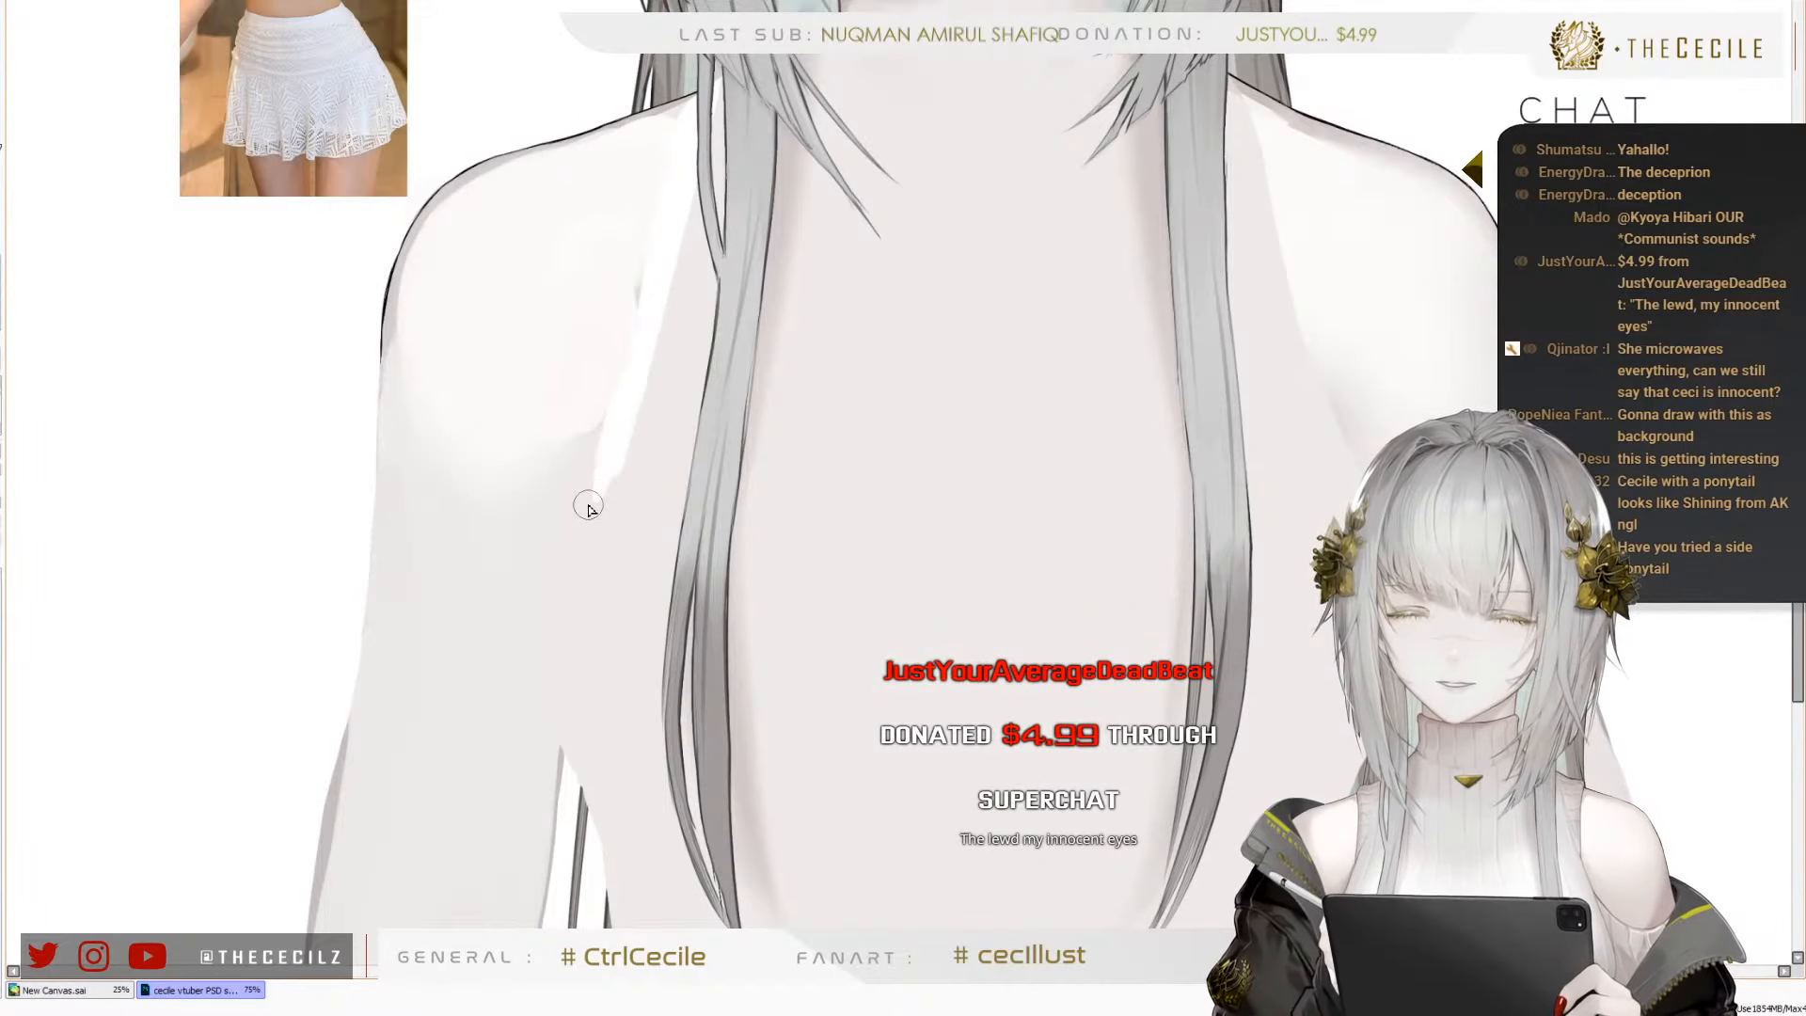
{"action": "scroll", "coordinate": [354, 216], "scroll_direction": "up", "scroll_amount": 5}
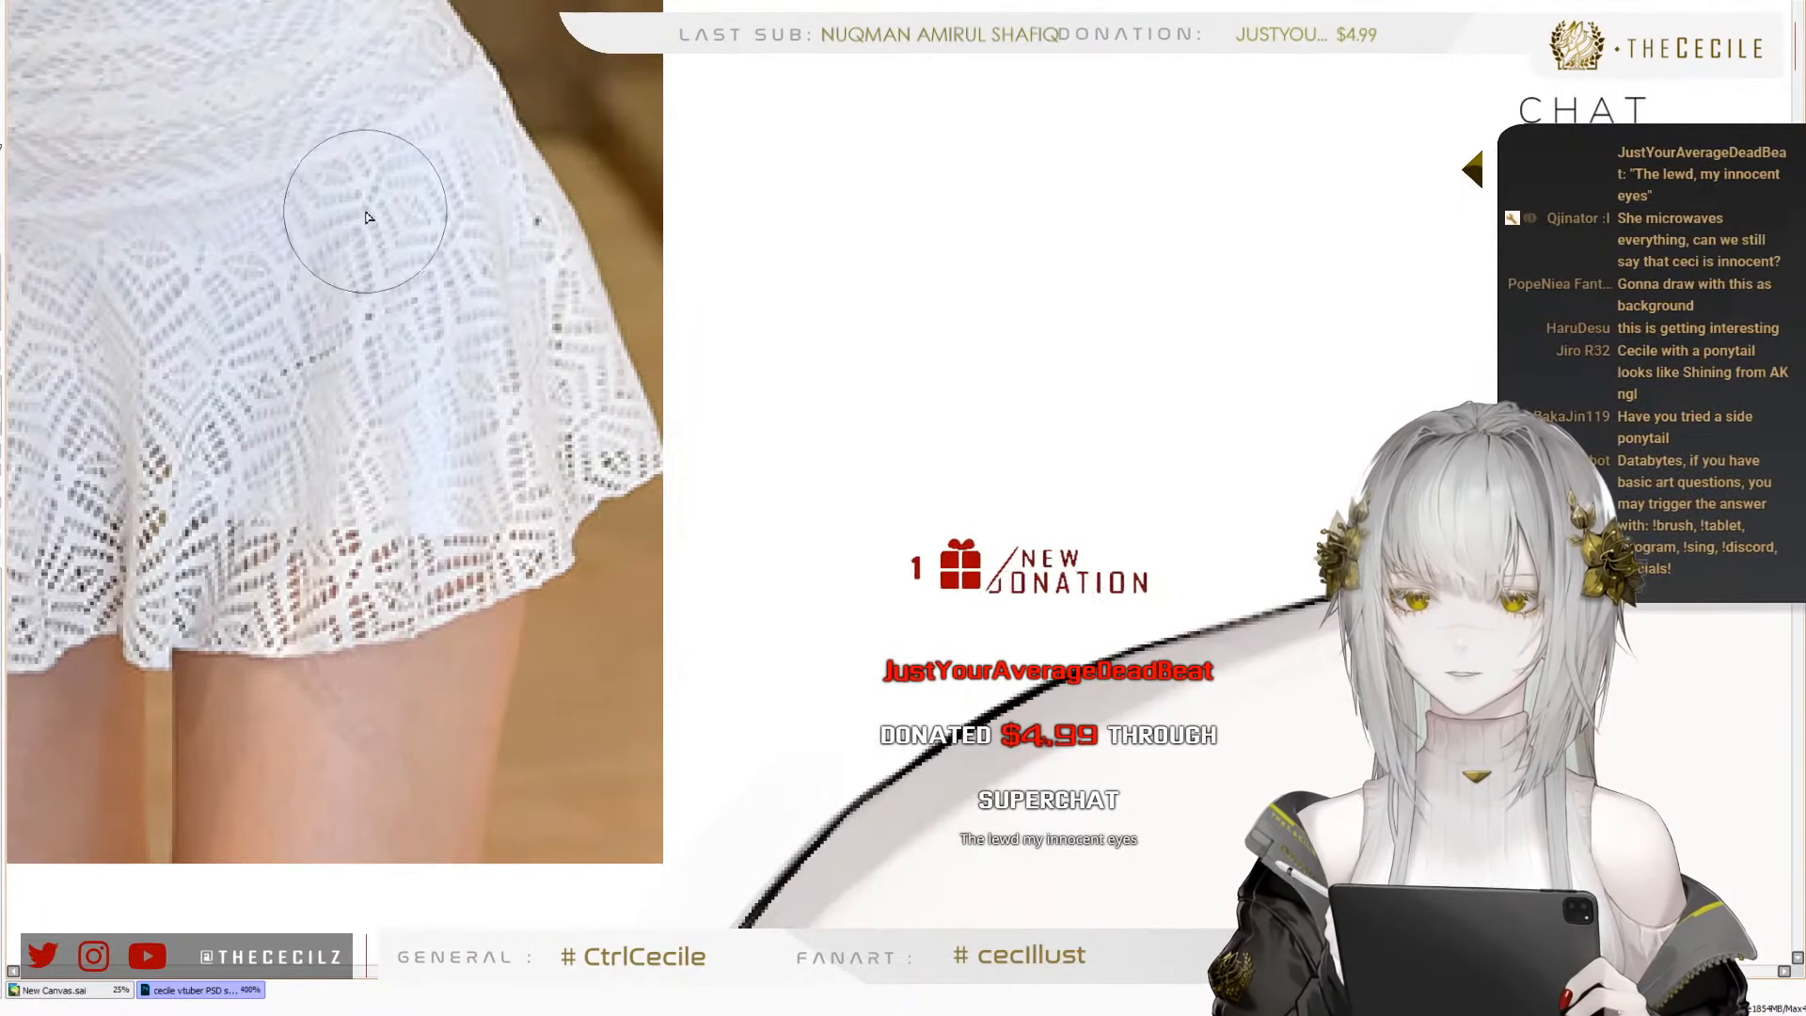
{"action": "scroll", "coordinate": [367, 217], "scroll_direction": "up", "scroll_amount": 4}
{"action": "scroll", "coordinate": [361, 244], "scroll_direction": "down", "scroll_amount": 9}
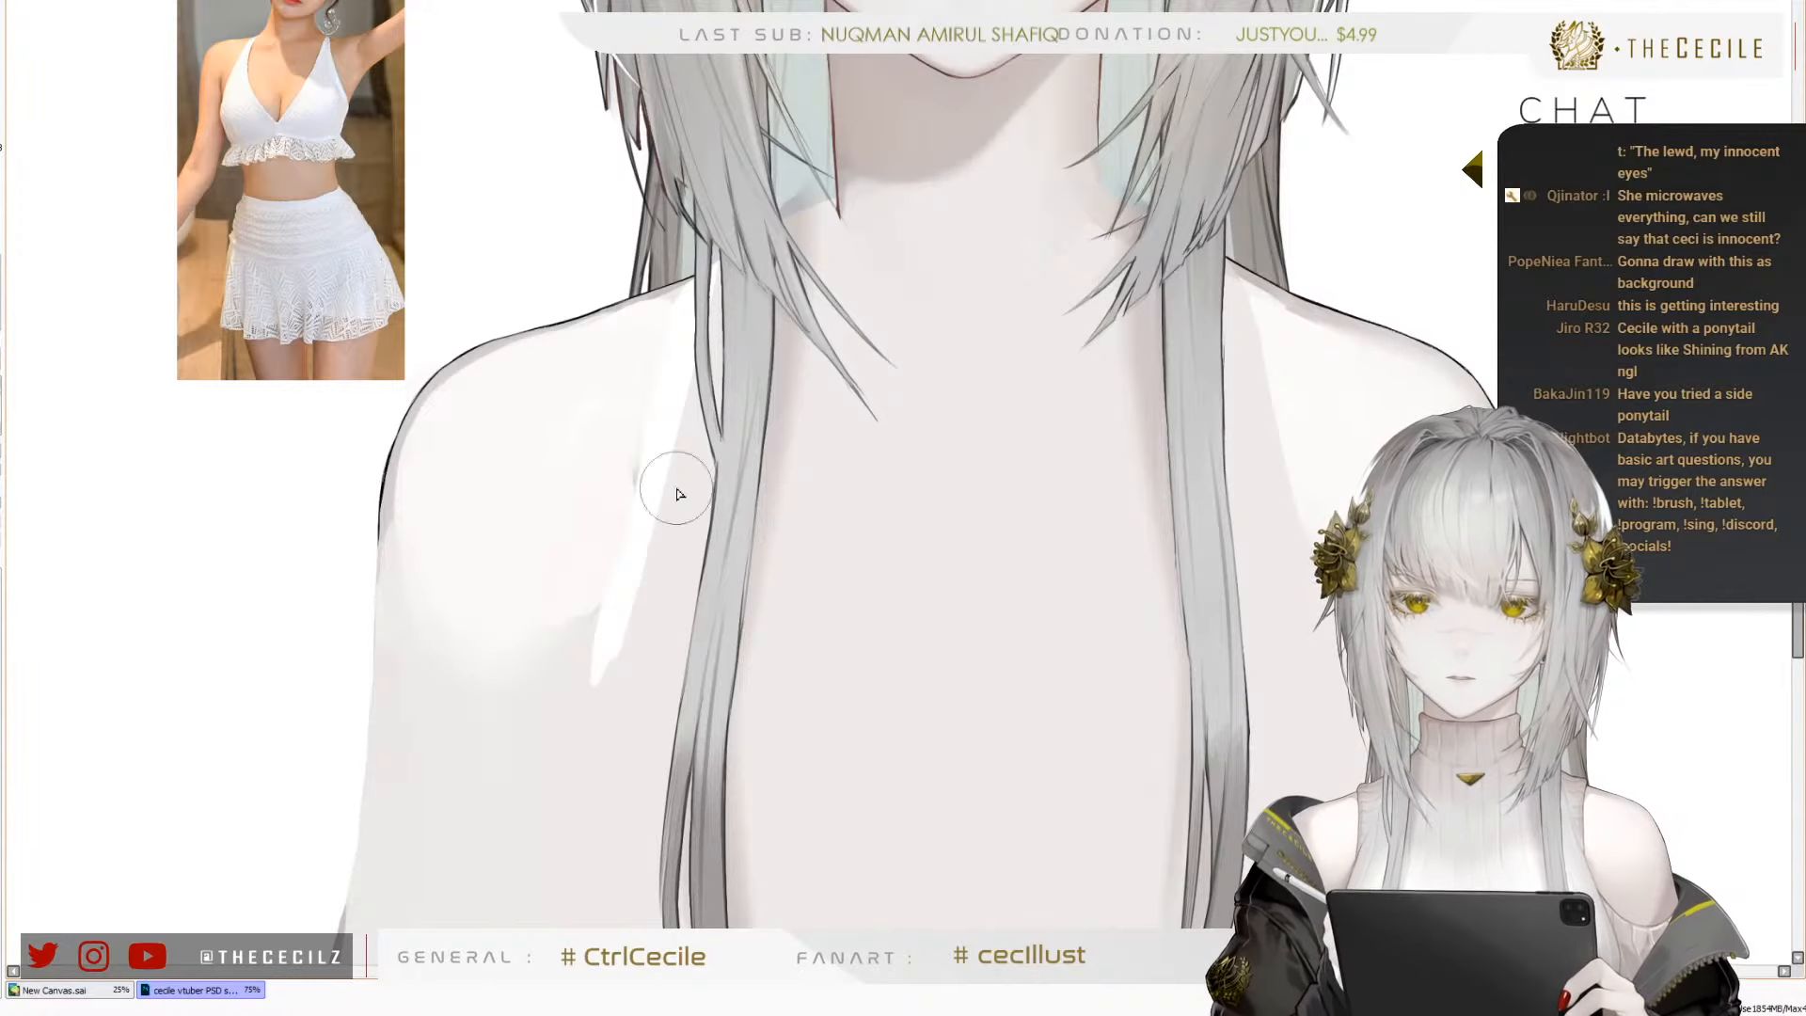
{"action": "mouse_move", "coordinate": [677, 486]}
{"action": "left_mouse_down"}
{"action": "mouse_move", "coordinate": [919, 507]}
{"action": "mouse_move", "coordinate": [818, 568]}
{"action": "mouse_move", "coordinate": [822, 470]}
{"action": "left_mouse_up"}
{"action": "scroll", "coordinate": [801, 427], "scroll_direction": "down", "scroll_amount": 5}
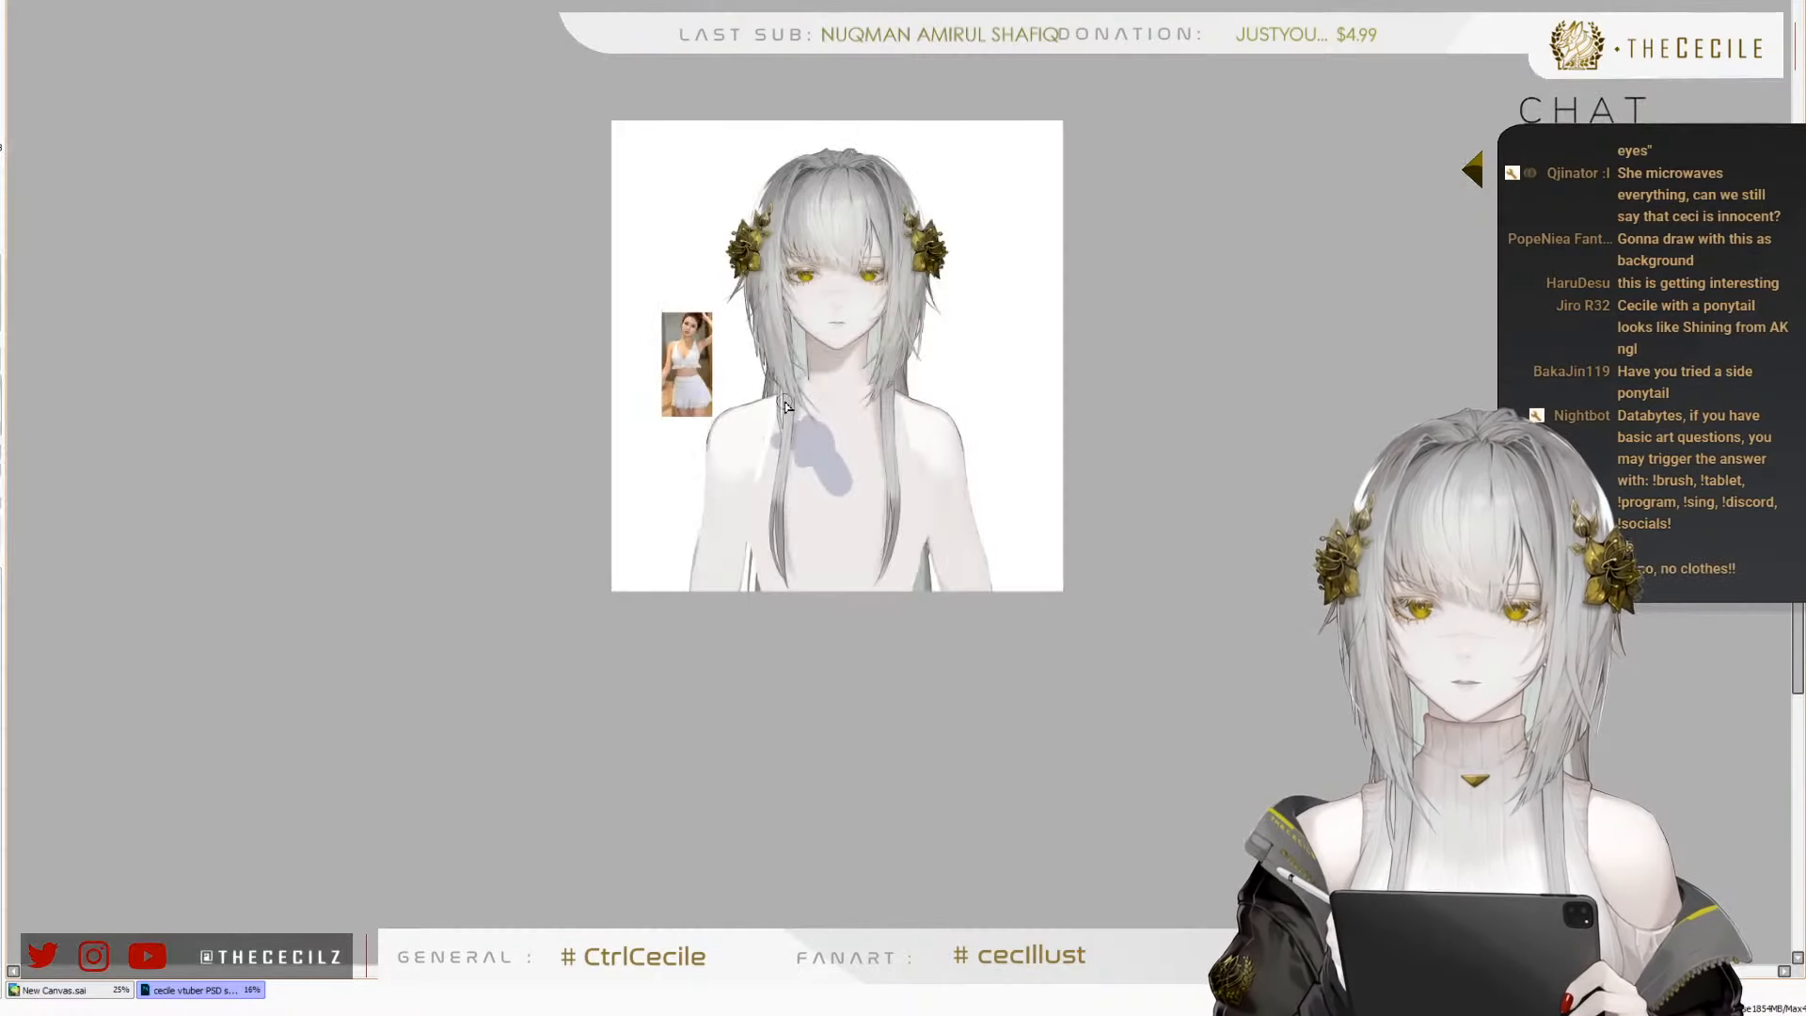
{"action": "key", "text": "ctrl+z"}
Extend the white swimsuit edge past the right armpit and down the torso's side, and paint a matching edge on the left side
{"action": "scroll", "coordinate": [813, 468], "scroll_direction": "up", "scroll_amount": 3}
{"action": "scroll", "coordinate": [713, 320], "scroll_direction": "down", "scroll_amount": 1}
{"action": "scroll", "coordinate": [667, 495], "scroll_direction": "up", "scroll_amount": 3}
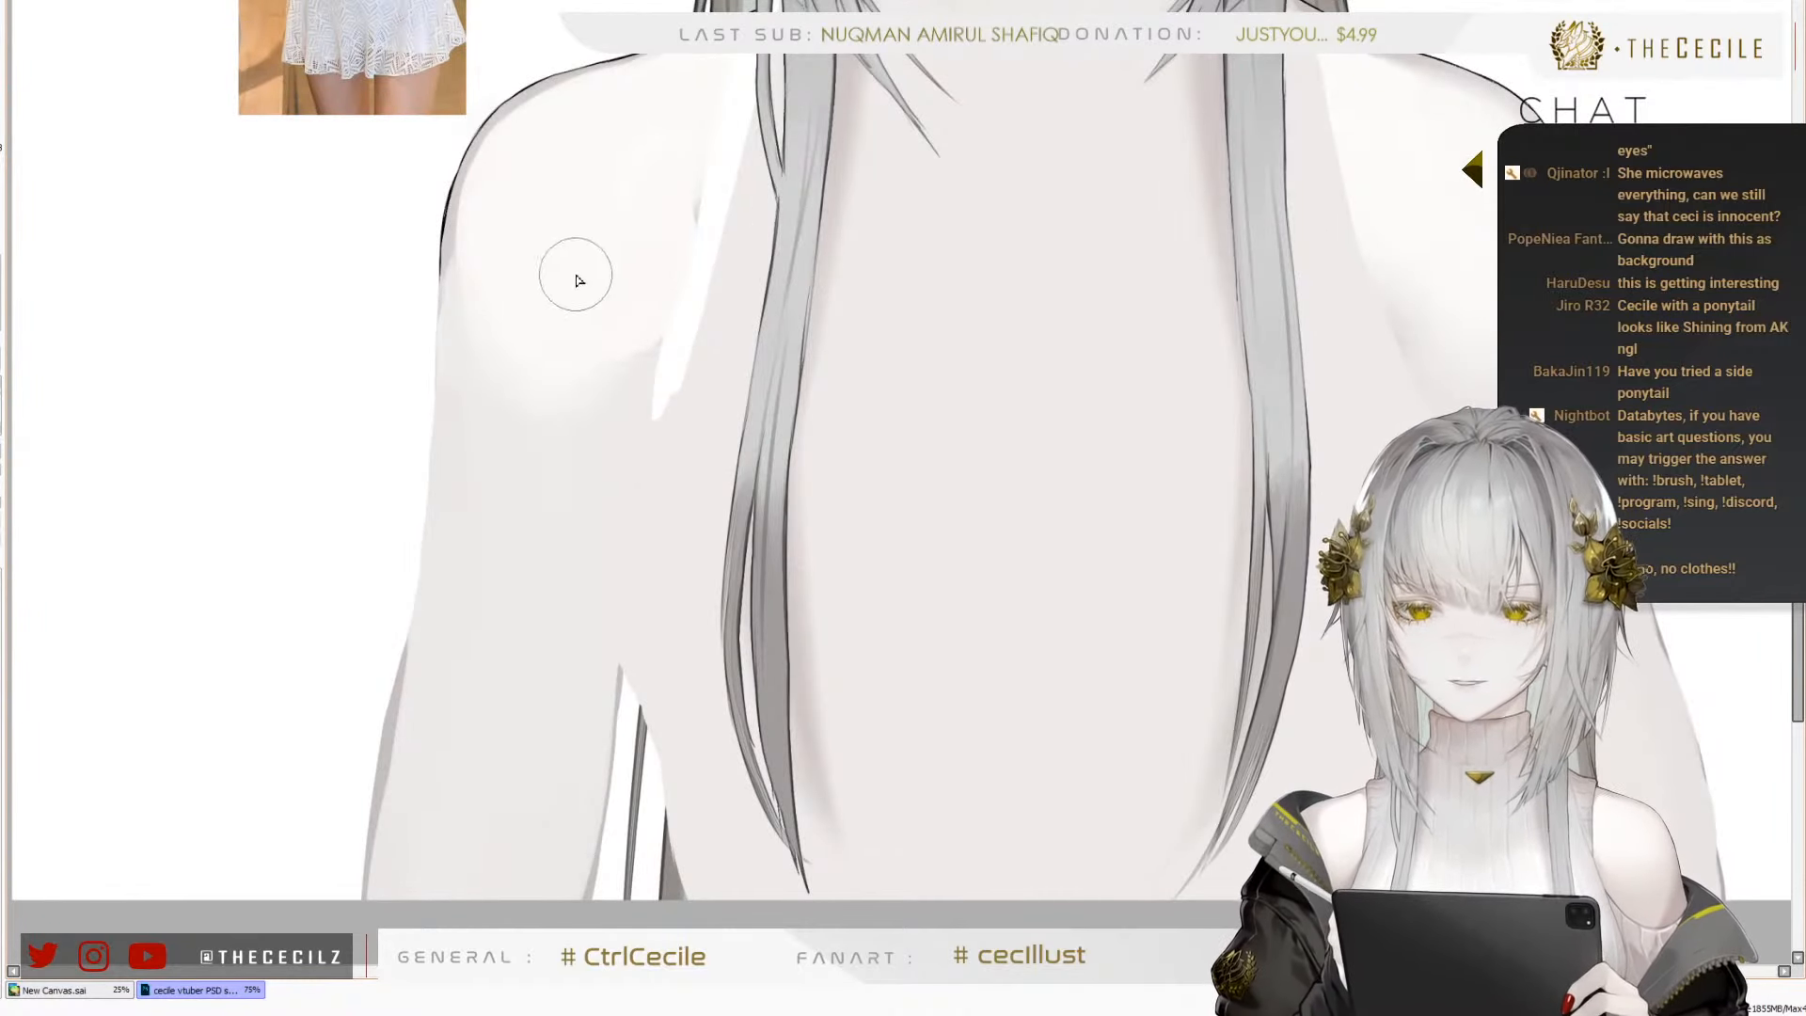
{"action": "scroll", "coordinate": [592, 287], "scroll_direction": "down", "scroll_amount": 2}
{"action": "scroll", "coordinate": [625, 319], "scroll_direction": "up", "scroll_amount": 2}
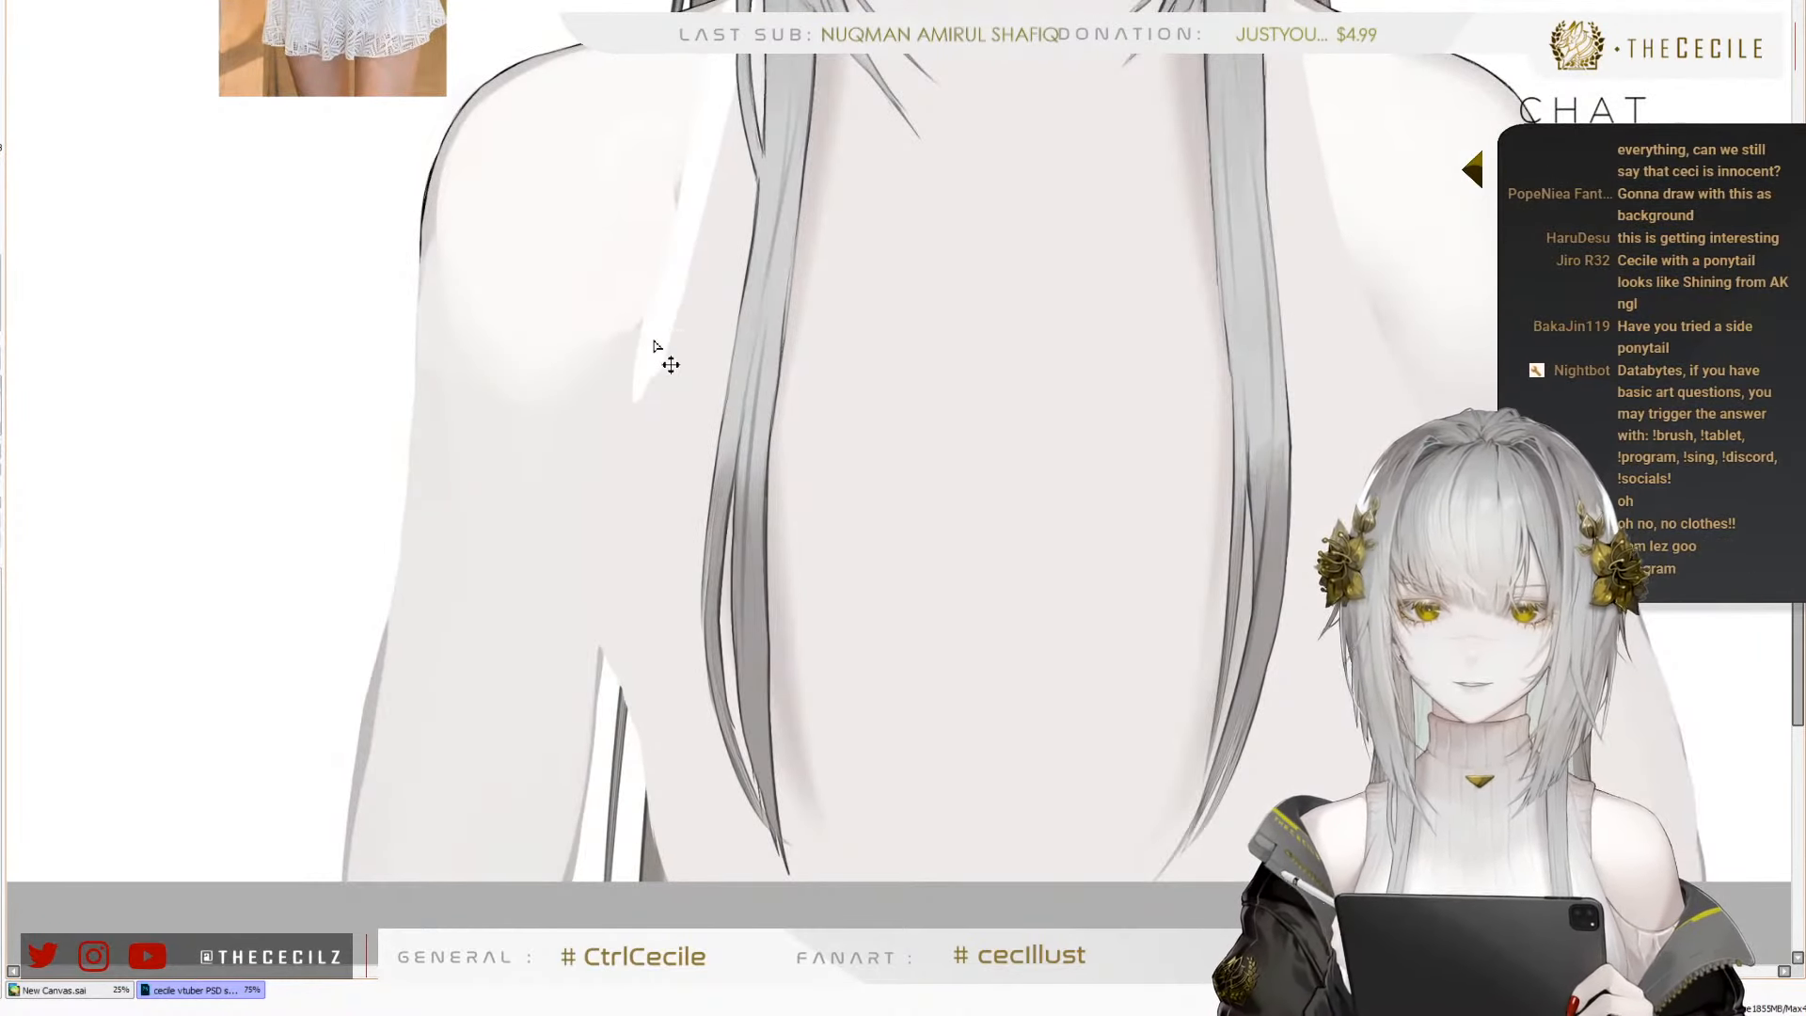
{"action": "scroll", "coordinate": [500, 364], "scroll_direction": "down", "scroll_amount": 2}
{"action": "scroll", "coordinate": [641, 274], "scroll_direction": "up", "scroll_amount": 2}
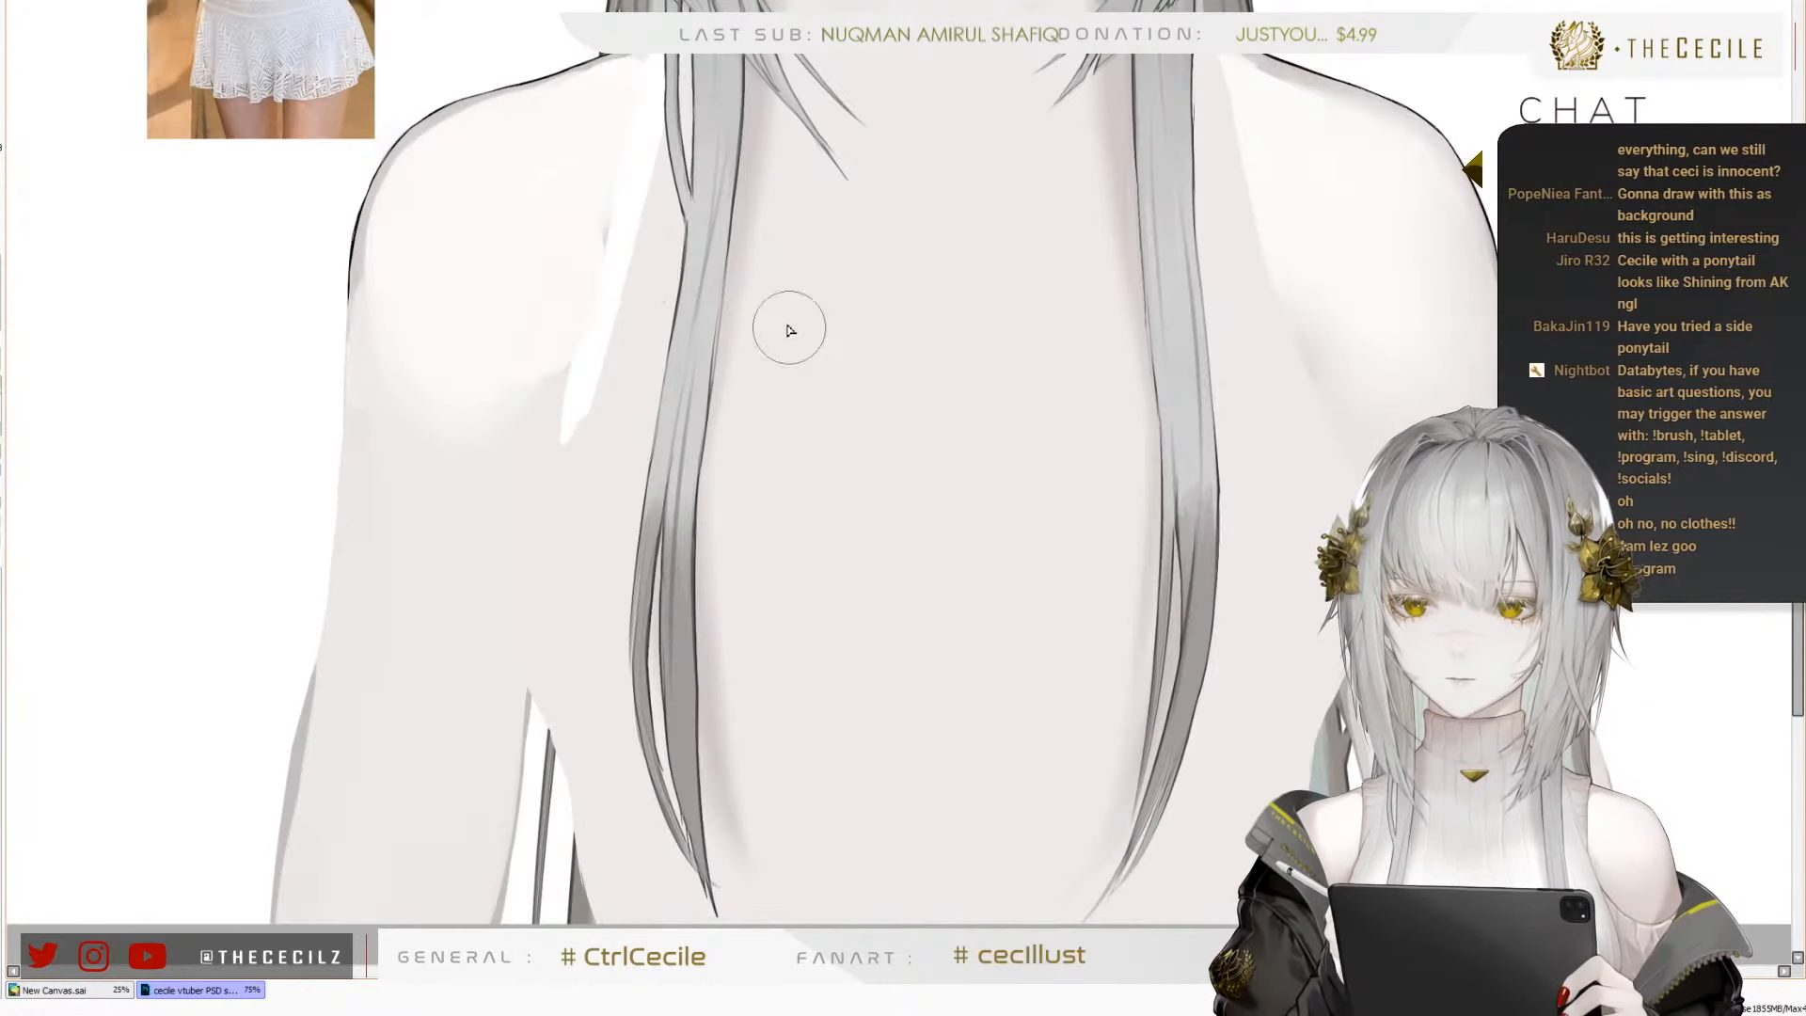
{"action": "mouse_move", "coordinate": [596, 342]}
{"action": "left_mouse_down"}
{"action": "mouse_move", "coordinate": [548, 518]}
{"action": "mouse_move", "coordinate": [570, 701]}
{"action": "left_mouse_up"}
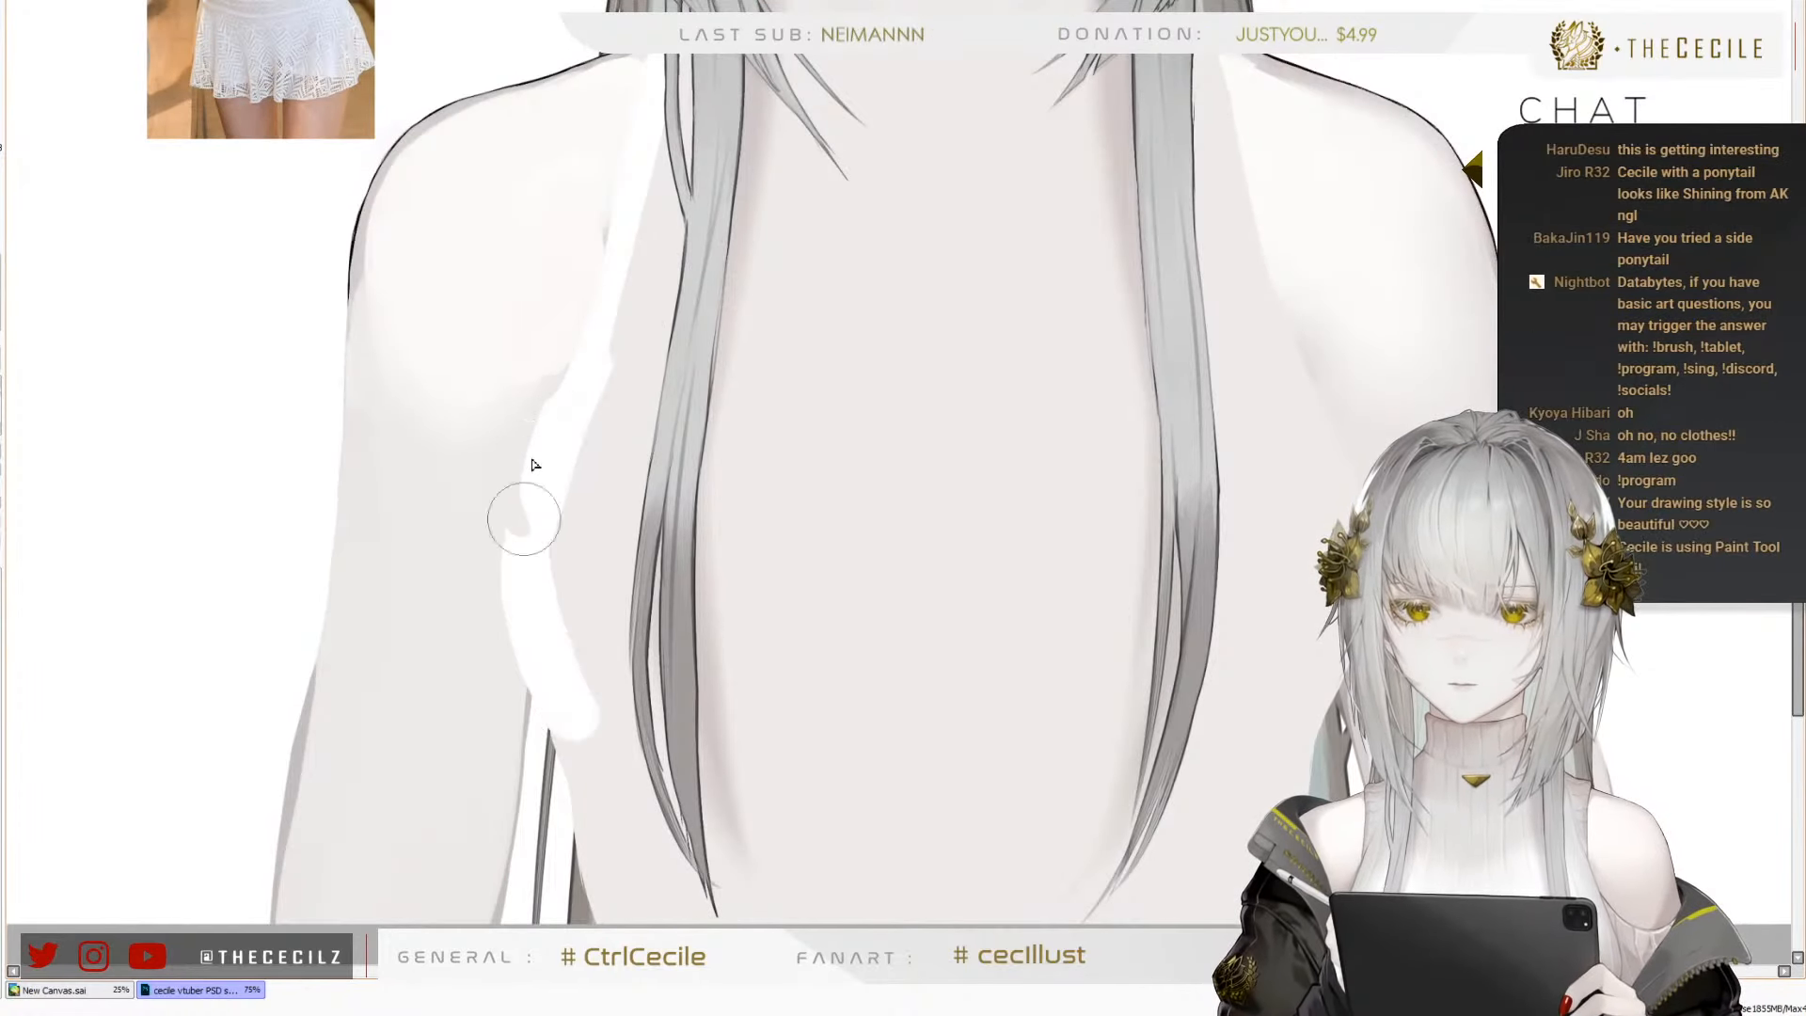
{"action": "left_click_drag", "start_coordinate": [534, 555], "coordinate": [602, 736]}
{"action": "left_click_drag", "start_coordinate": [623, 799], "coordinate": [573, 729]}
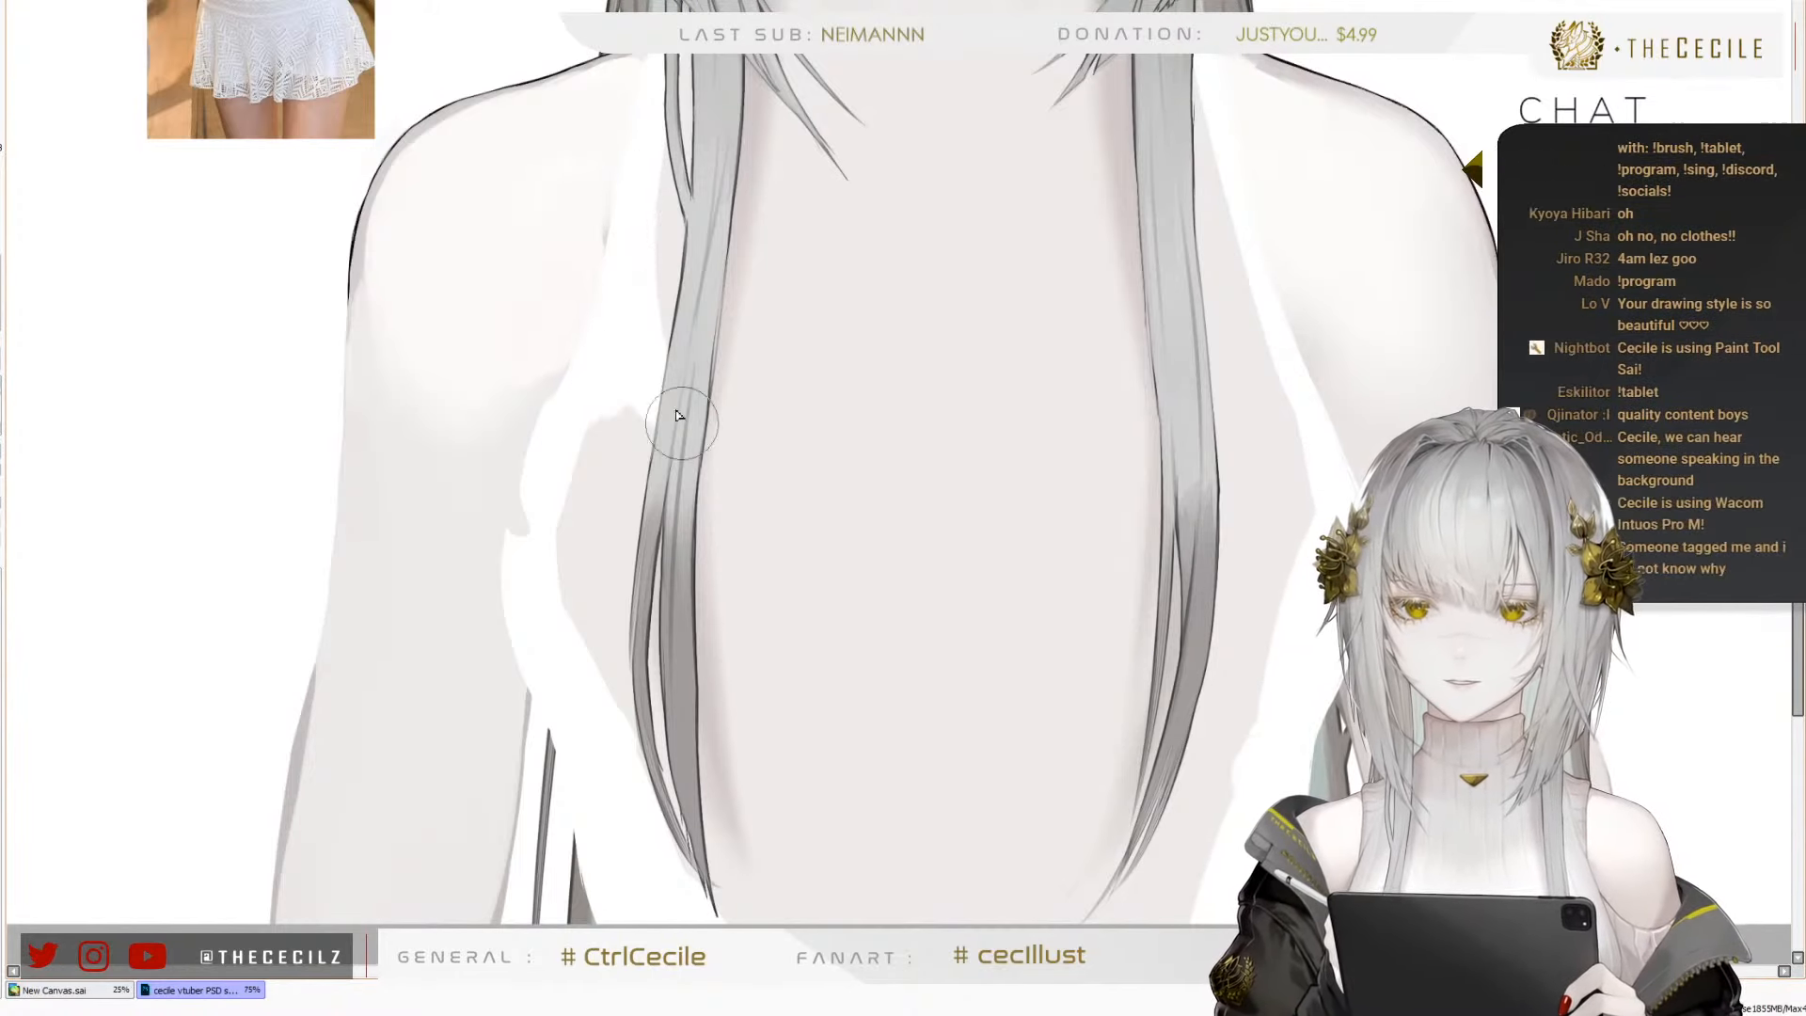
Paint the swimsuit top's white V-shaped neckline across the chest, from both hair strands down to a point at the centre
{"action": "left_click_drag", "start_coordinate": [811, 484], "coordinate": [608, 123]}
{"action": "left_click_drag", "start_coordinate": [624, 202], "coordinate": [858, 476]}
{"action": "key", "text": "ctrl+z"}
{"action": "left_click_drag", "start_coordinate": [647, 251], "coordinate": [870, 447]}
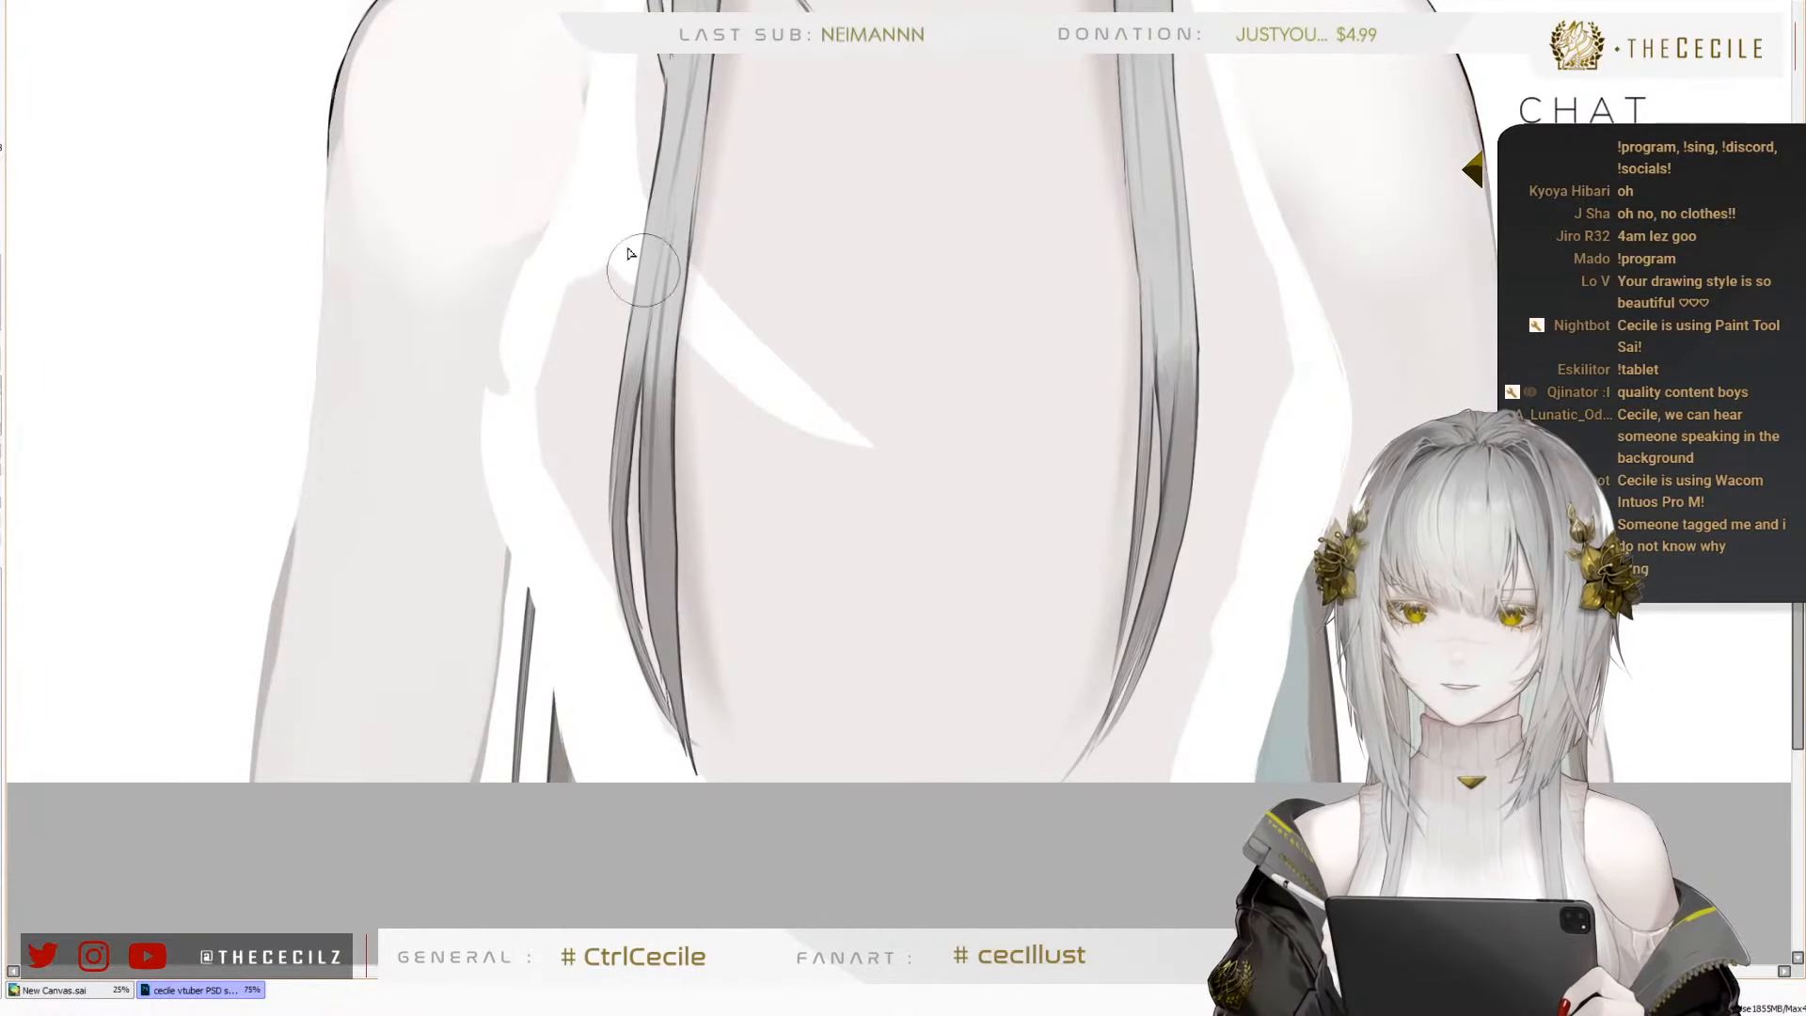
{"action": "left_click_drag", "start_coordinate": [685, 299], "coordinate": [928, 479]}
{"action": "mouse_move", "coordinate": [955, 334]}
{"action": "left_mouse_down"}
{"action": "mouse_move", "coordinate": [992, 686]}
{"action": "mouse_move", "coordinate": [956, 408]}
{"action": "left_mouse_up"}
{"action": "left_click_drag", "start_coordinate": [621, 365], "coordinate": [883, 604]}
{"action": "mouse_move", "coordinate": [807, 527]}
{"action": "left_mouse_down"}
{"action": "mouse_move", "coordinate": [918, 600]}
{"action": "mouse_move", "coordinate": [1052, 452]}
{"action": "left_mouse_up"}
{"action": "mouse_move", "coordinate": [983, 513]}
{"action": "left_mouse_down"}
{"action": "mouse_move", "coordinate": [1115, 409]}
{"action": "mouse_move", "coordinate": [1125, 377]}
{"action": "left_mouse_up"}
Finish the V-neckline band from its centre point up to the character's left strap, widening it in white toward the left armpit
{"action": "mouse_move", "coordinate": [890, 616]}
{"action": "left_mouse_down"}
{"action": "mouse_move", "coordinate": [1116, 380]}
{"action": "mouse_move", "coordinate": [1205, 231]}
{"action": "mouse_move", "coordinate": [1200, 151]}
{"action": "left_mouse_up"}
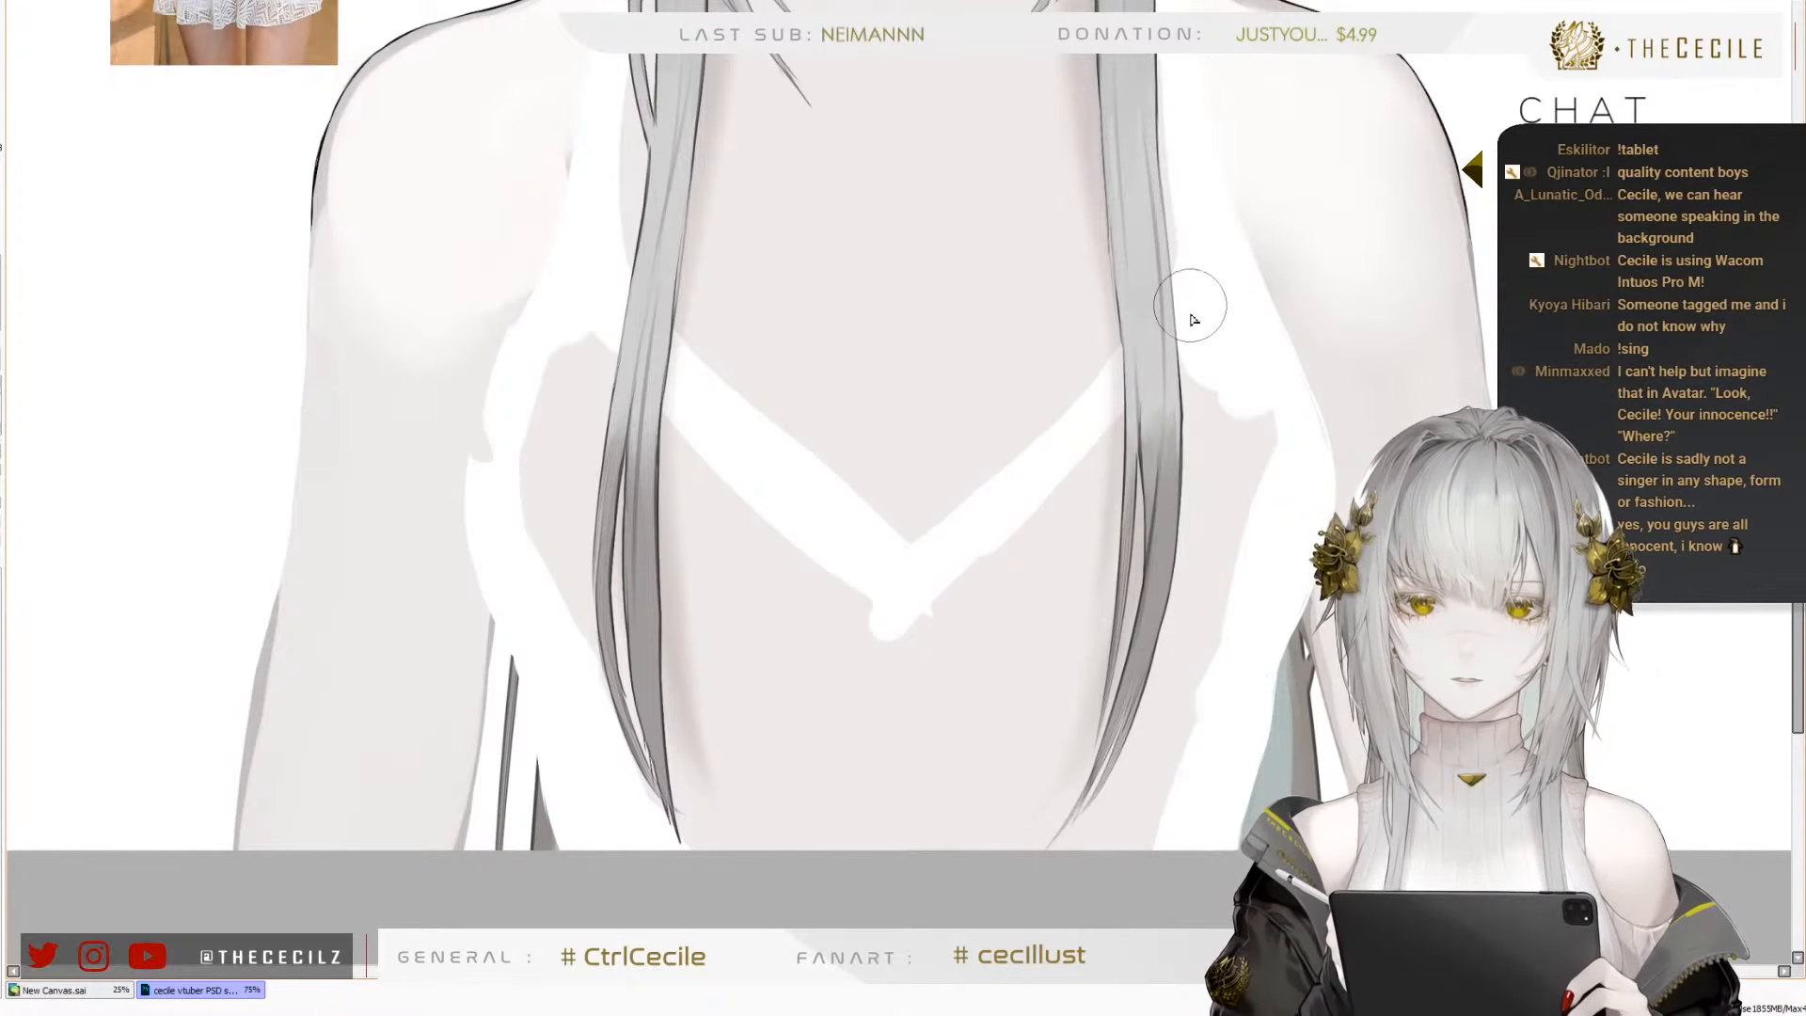
{"action": "left_click_drag", "start_coordinate": [1183, 457], "coordinate": [1189, 540]}
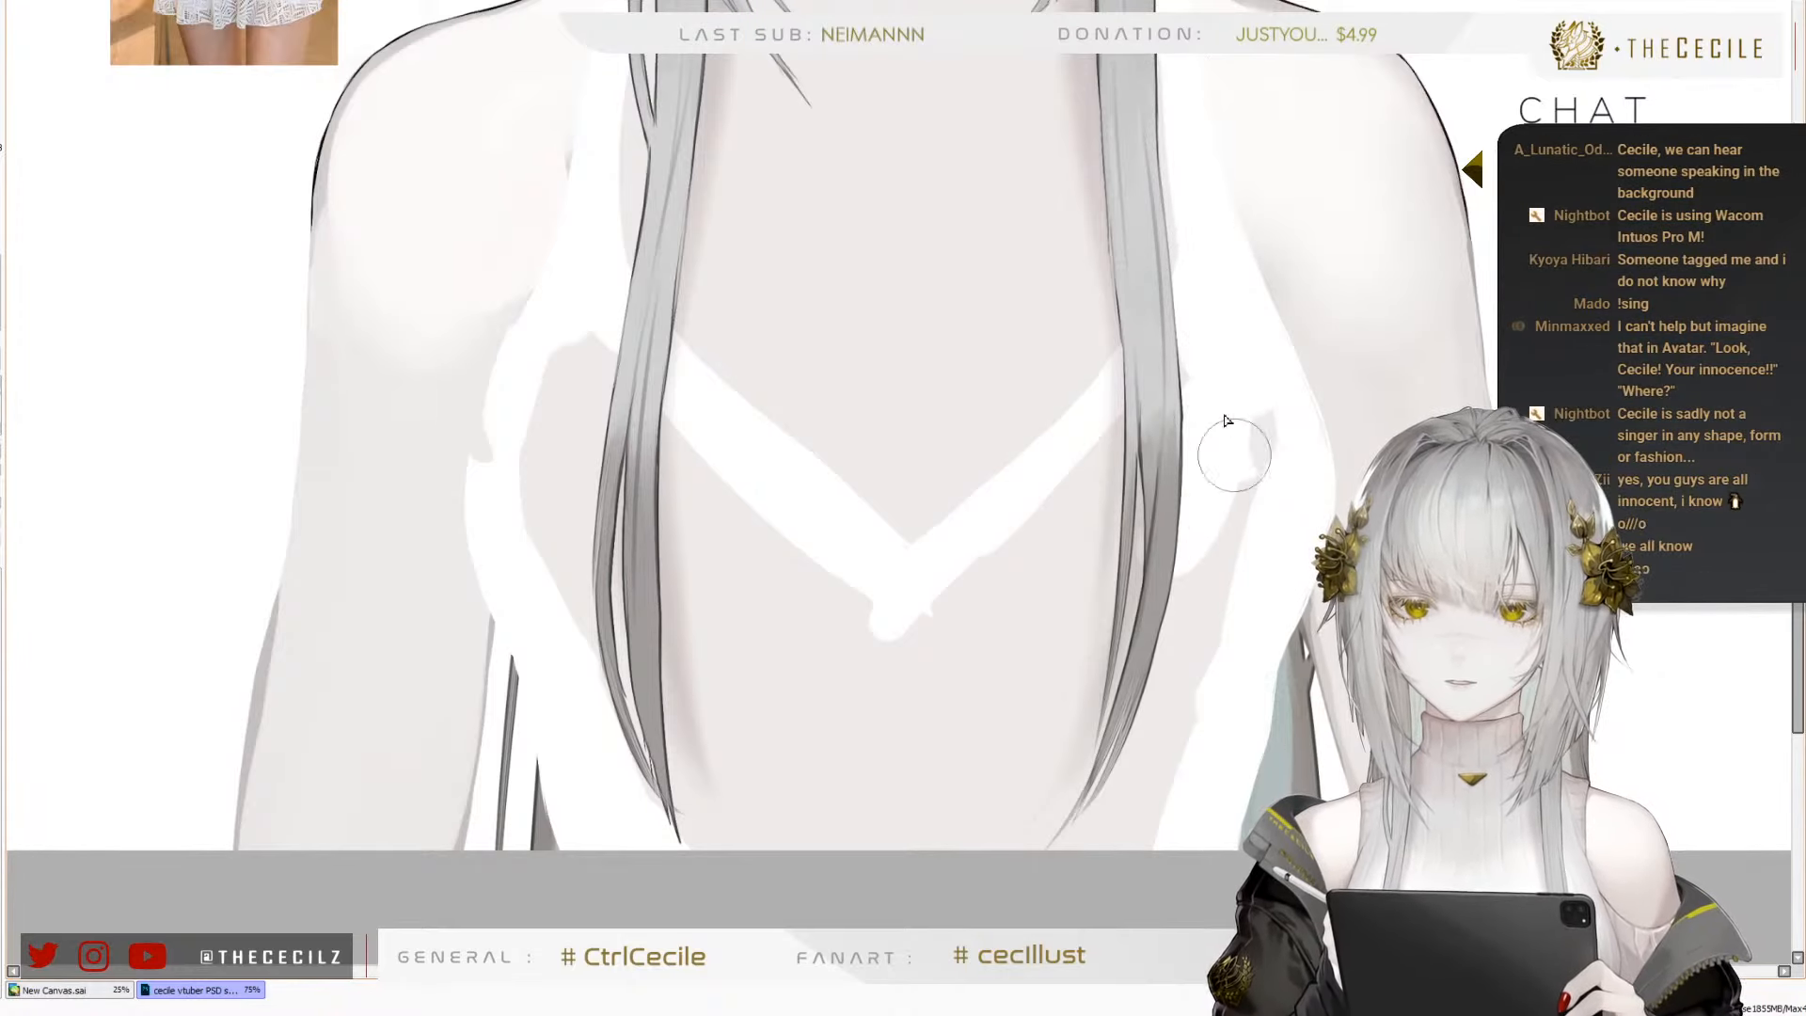
{"action": "left_click_drag", "start_coordinate": [1241, 423], "coordinate": [1209, 555]}
{"action": "mouse_move", "coordinate": [1146, 404]}
{"action": "left_mouse_down"}
{"action": "mouse_move", "coordinate": [1055, 544]}
{"action": "mouse_move", "coordinate": [937, 619]}
{"action": "left_mouse_up"}
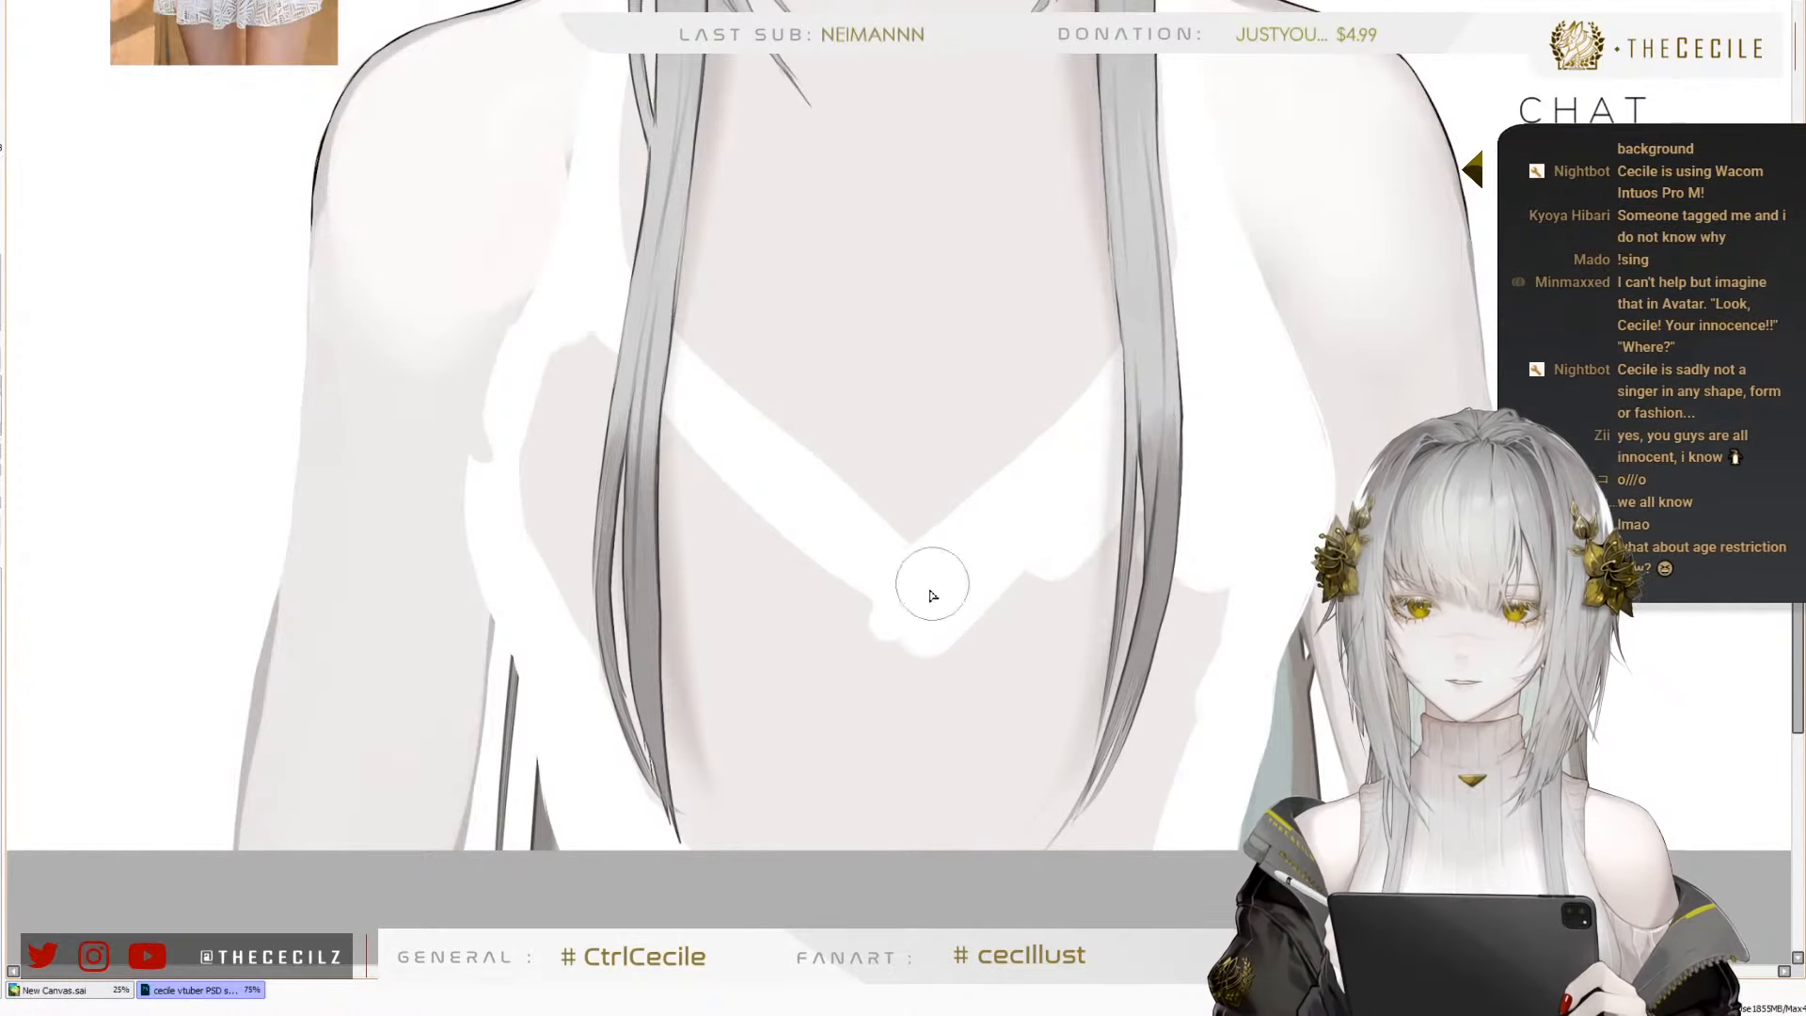
Fill the rest of the torso below the neckline with white, from side to side and down to the canvas edge
{"action": "mouse_move", "coordinate": [1144, 361]}
{"action": "left_mouse_down"}
{"action": "mouse_move", "coordinate": [934, 627]}
{"action": "mouse_move", "coordinate": [610, 496]}
{"action": "mouse_move", "coordinate": [688, 496]}
{"action": "mouse_move", "coordinate": [863, 676]}
{"action": "mouse_move", "coordinate": [496, 406]}
{"action": "mouse_move", "coordinate": [514, 380]}
{"action": "mouse_move", "coordinate": [559, 486]}
{"action": "mouse_move", "coordinate": [786, 529]}
{"action": "mouse_move", "coordinate": [956, 682]}
{"action": "mouse_move", "coordinate": [919, 657]}
{"action": "left_mouse_up"}
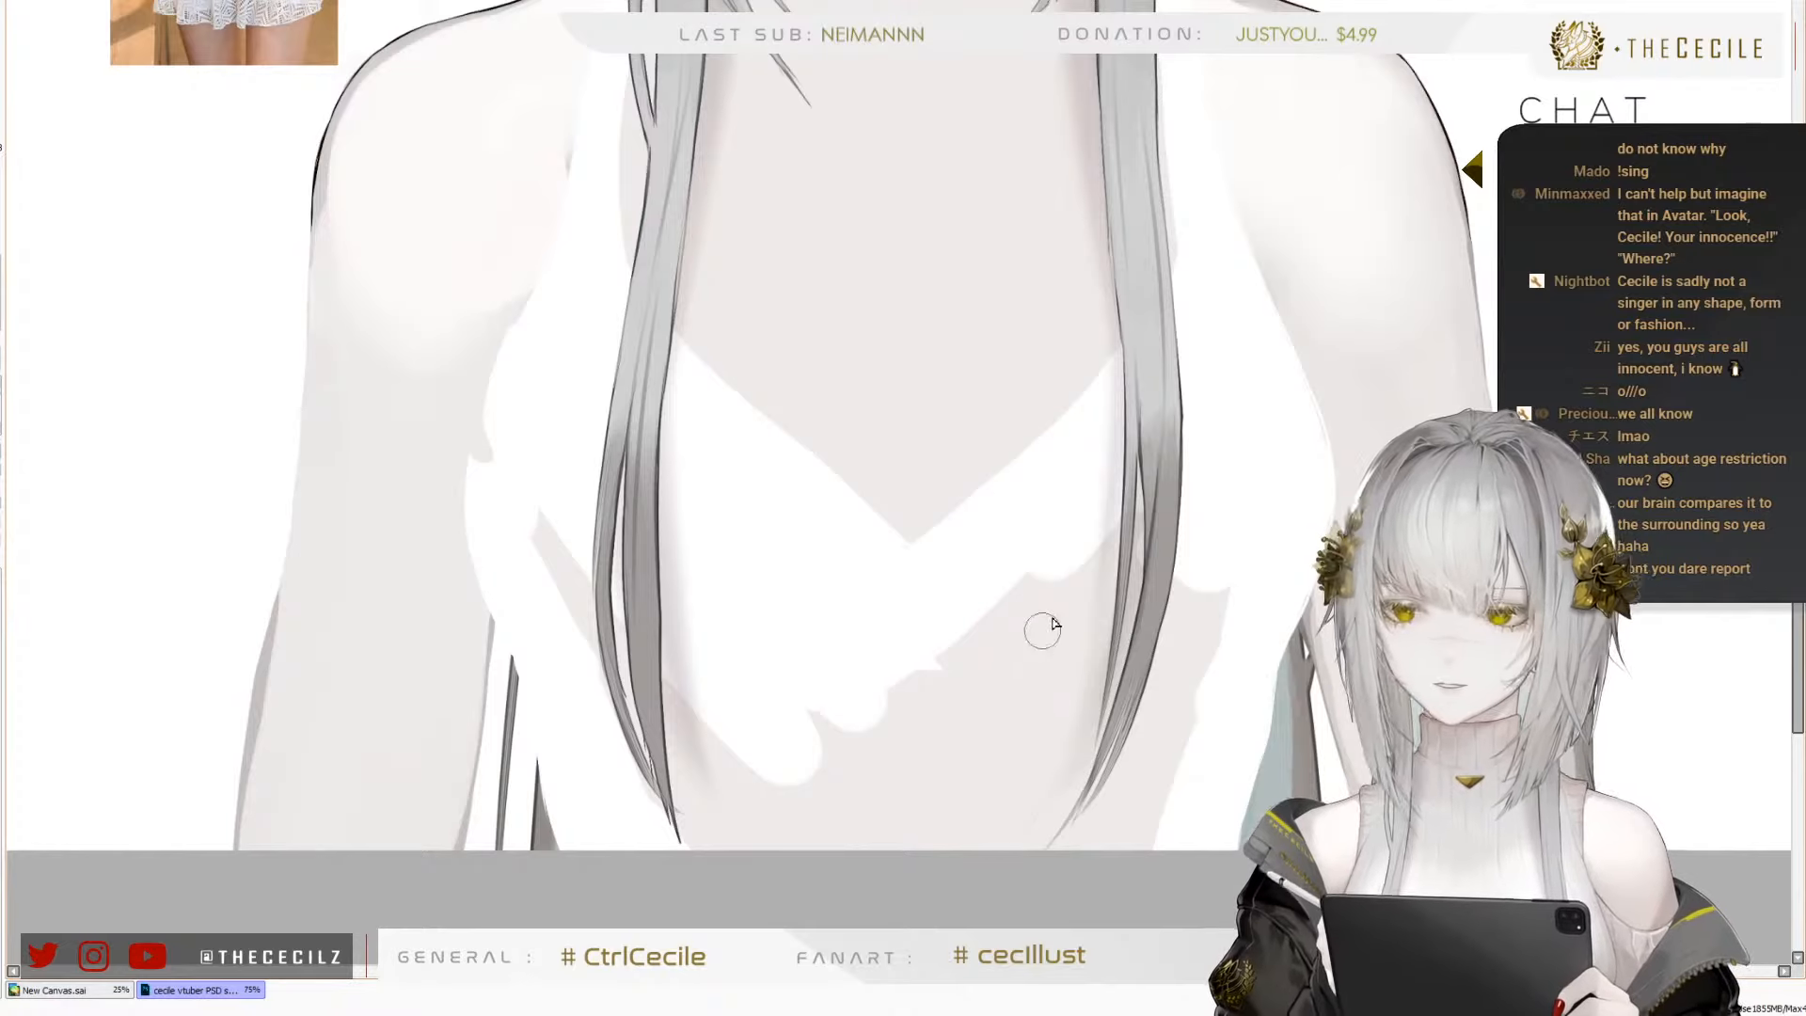
{"action": "key", "text": "e"}
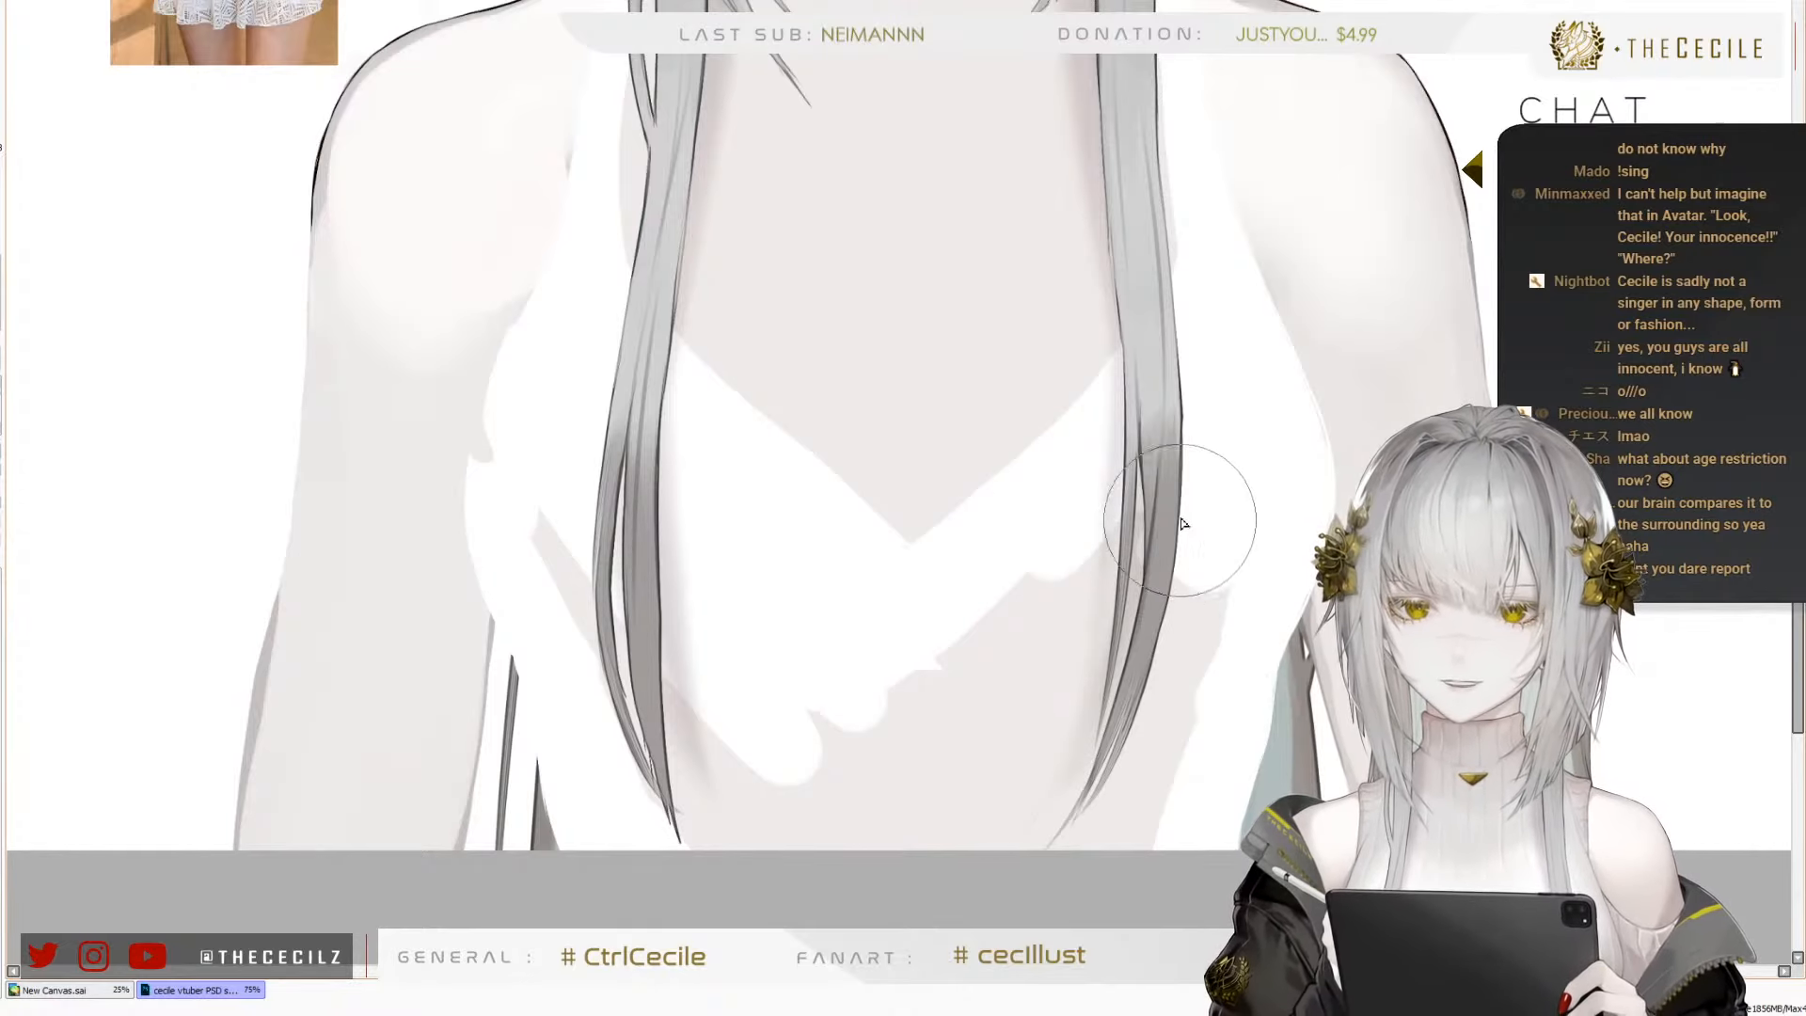
{"action": "mouse_move", "coordinate": [1184, 524]}
{"action": "left_mouse_down"}
{"action": "mouse_move", "coordinate": [1148, 590]}
{"action": "mouse_move", "coordinate": [1096, 582]}
{"action": "mouse_move", "coordinate": [1098, 603]}
{"action": "mouse_move", "coordinate": [939, 669]}
{"action": "mouse_move", "coordinate": [809, 743]}
{"action": "left_mouse_up"}
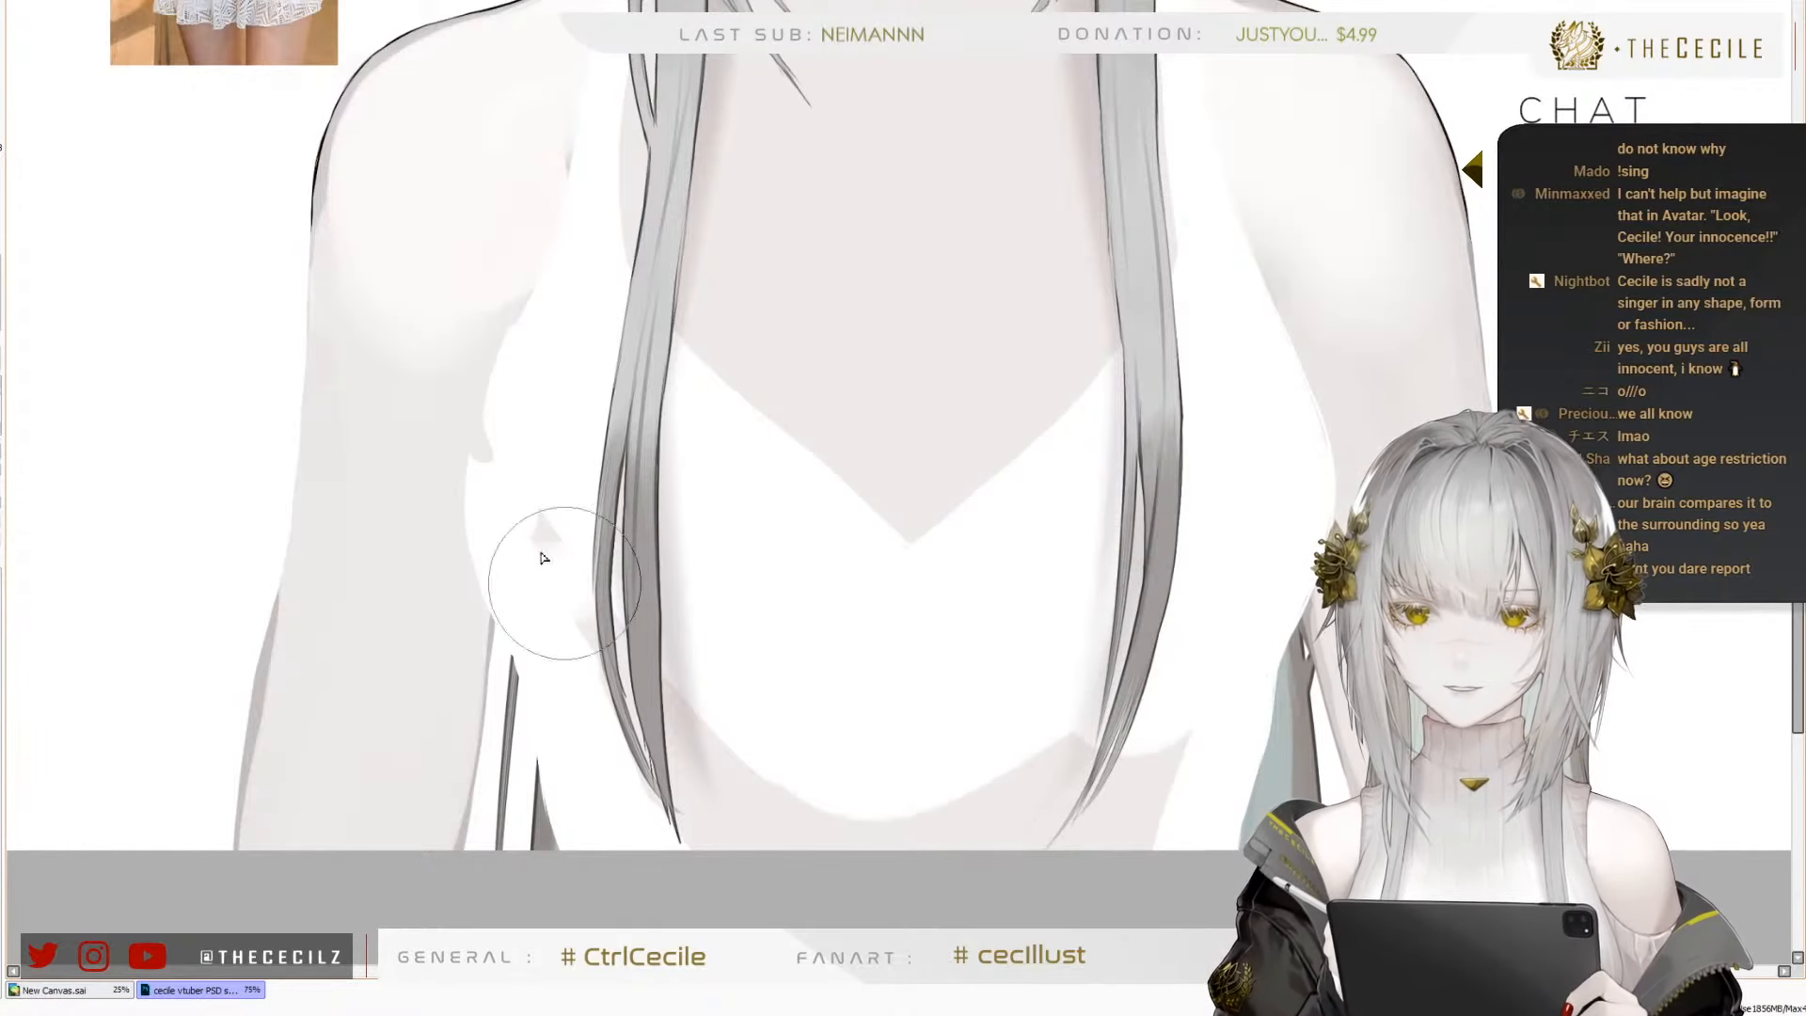
{"action": "mouse_move", "coordinate": [541, 558]}
{"action": "left_mouse_down"}
{"action": "mouse_move", "coordinate": [758, 819]}
{"action": "mouse_move", "coordinate": [646, 743]}
{"action": "mouse_move", "coordinate": [1035, 884]}
{"action": "mouse_move", "coordinate": [1042, 850]}
{"action": "left_mouse_up"}
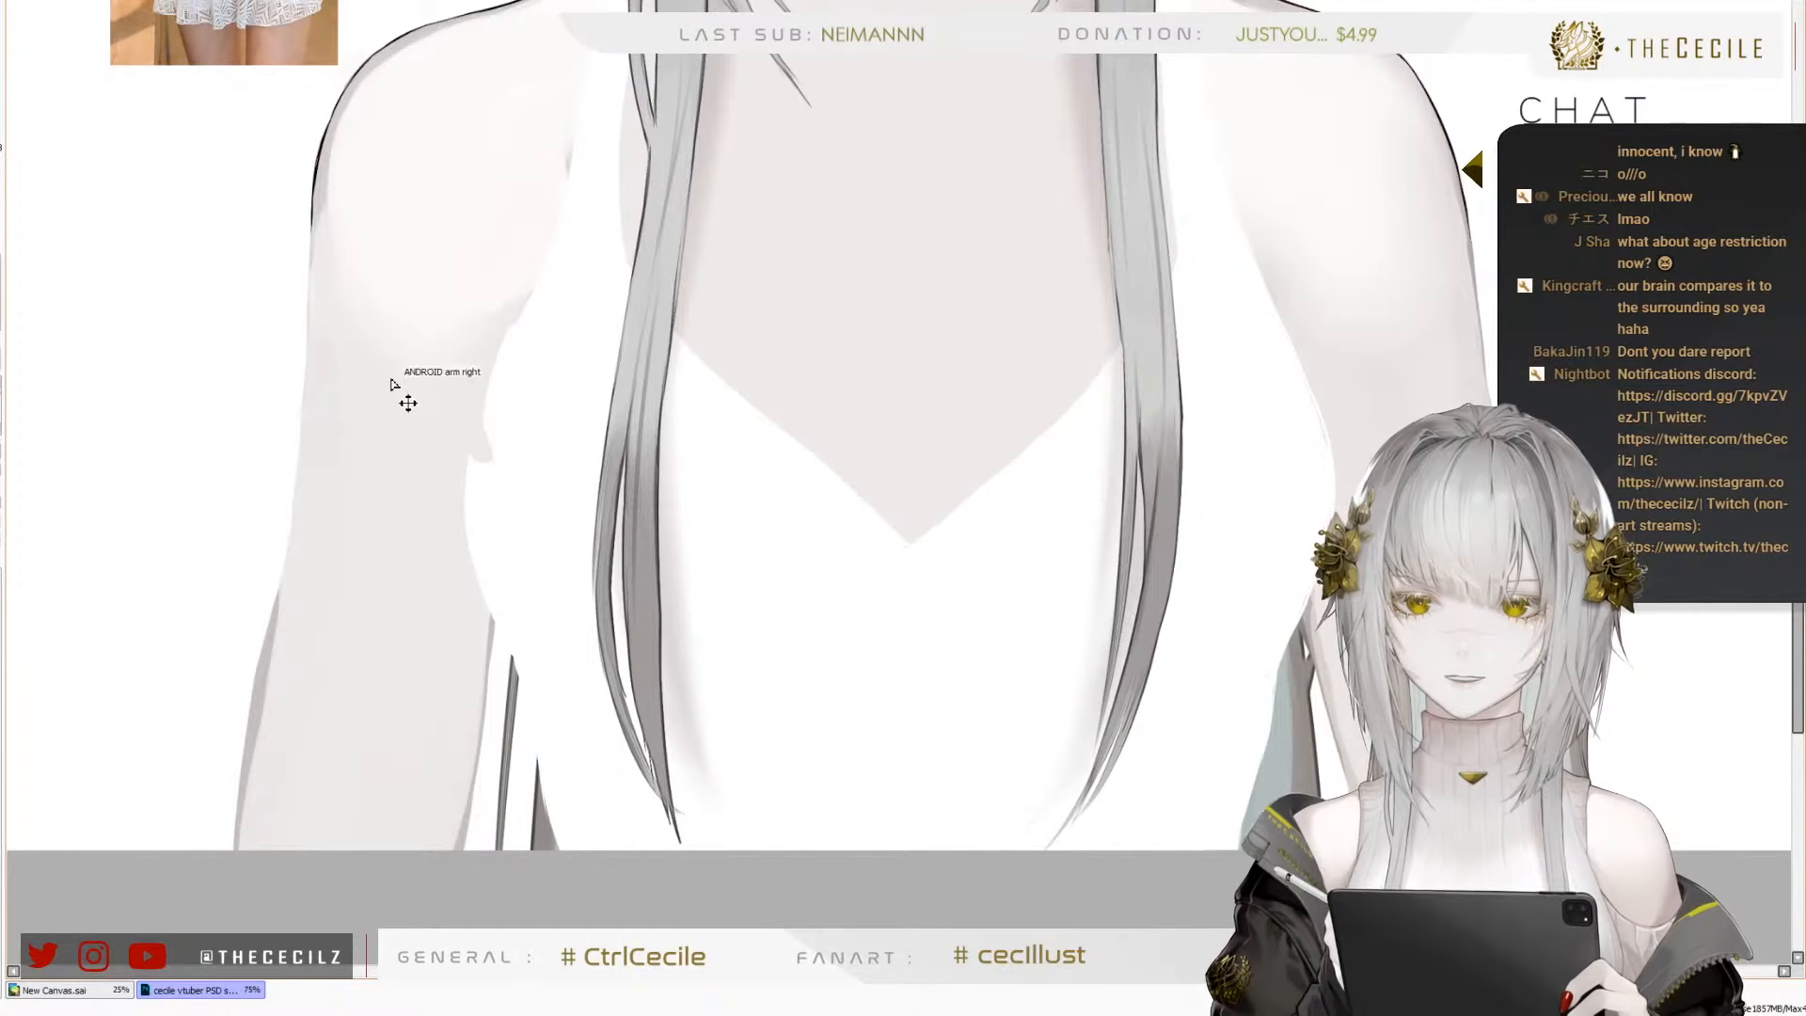
Smooth the ragged edge between the right arm and the white top near the armpit, and check the figure mirrored
{"action": "scroll", "coordinate": [447, 386], "scroll_direction": "up", "scroll_amount": 1}
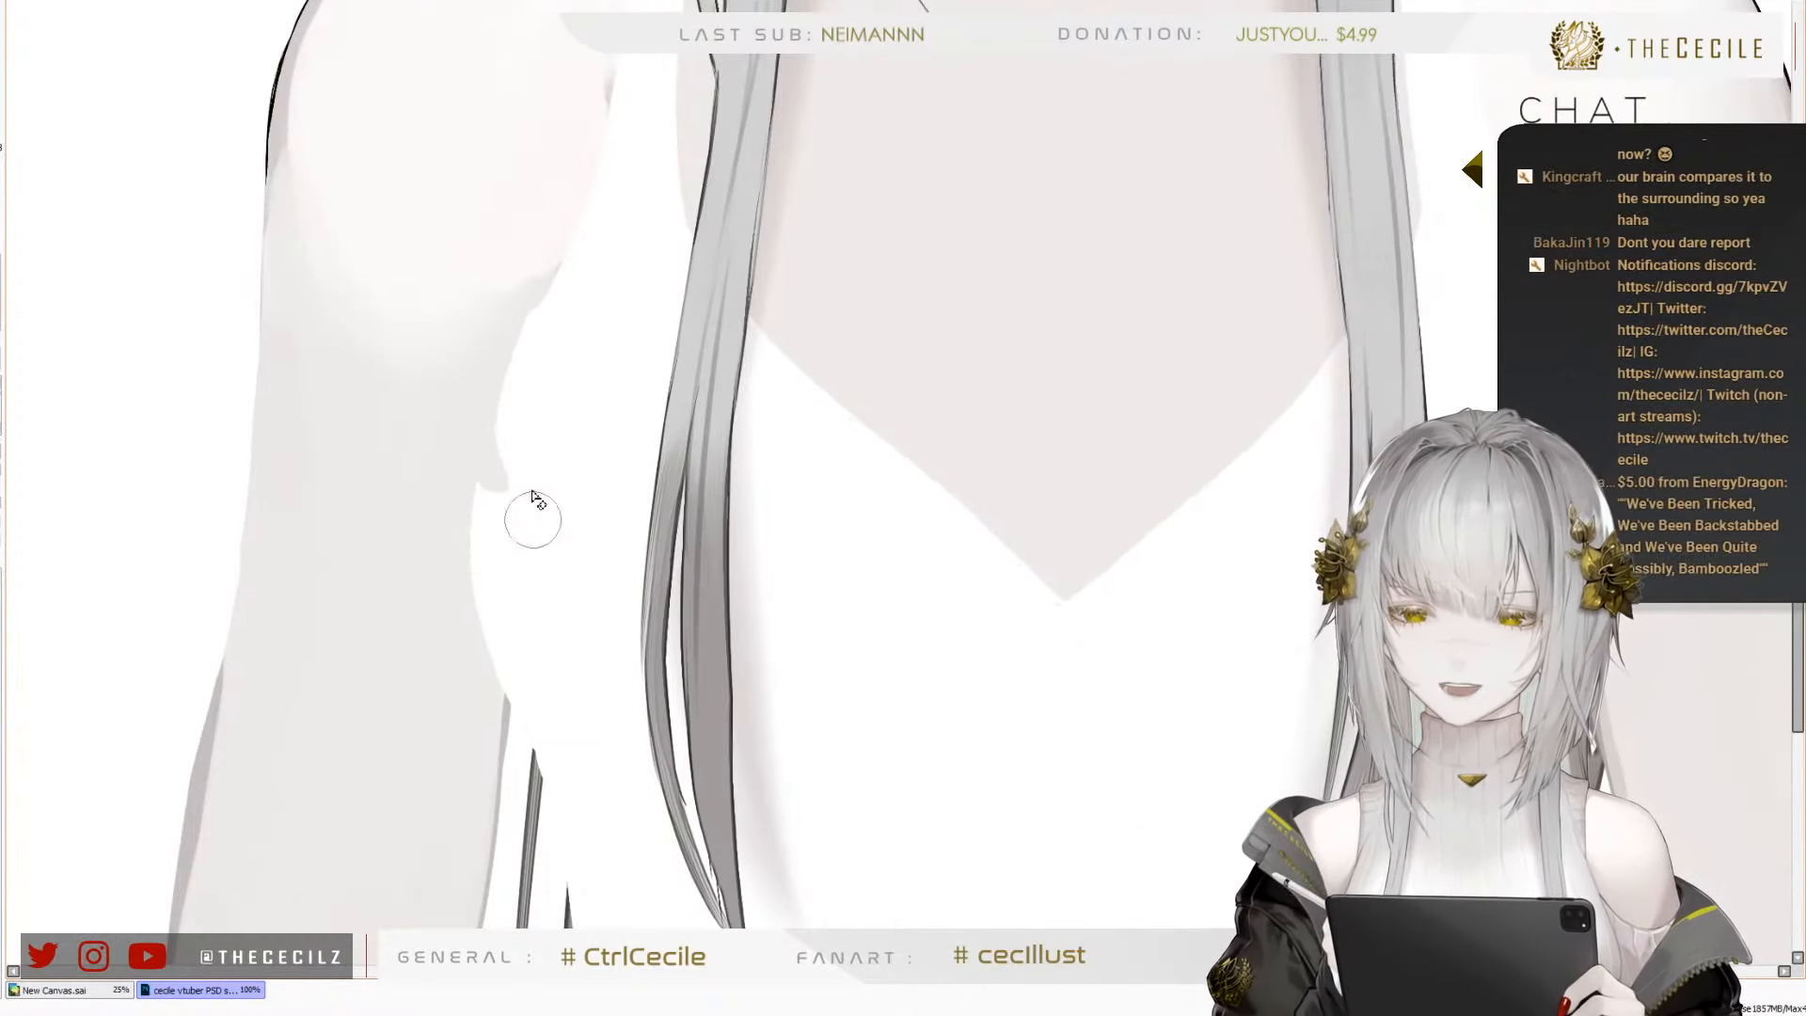
{"action": "mouse_move", "coordinate": [533, 519]}
{"action": "left_mouse_down"}
{"action": "mouse_move", "coordinate": [499, 521]}
{"action": "mouse_move", "coordinate": [521, 402]}
{"action": "left_mouse_up"}
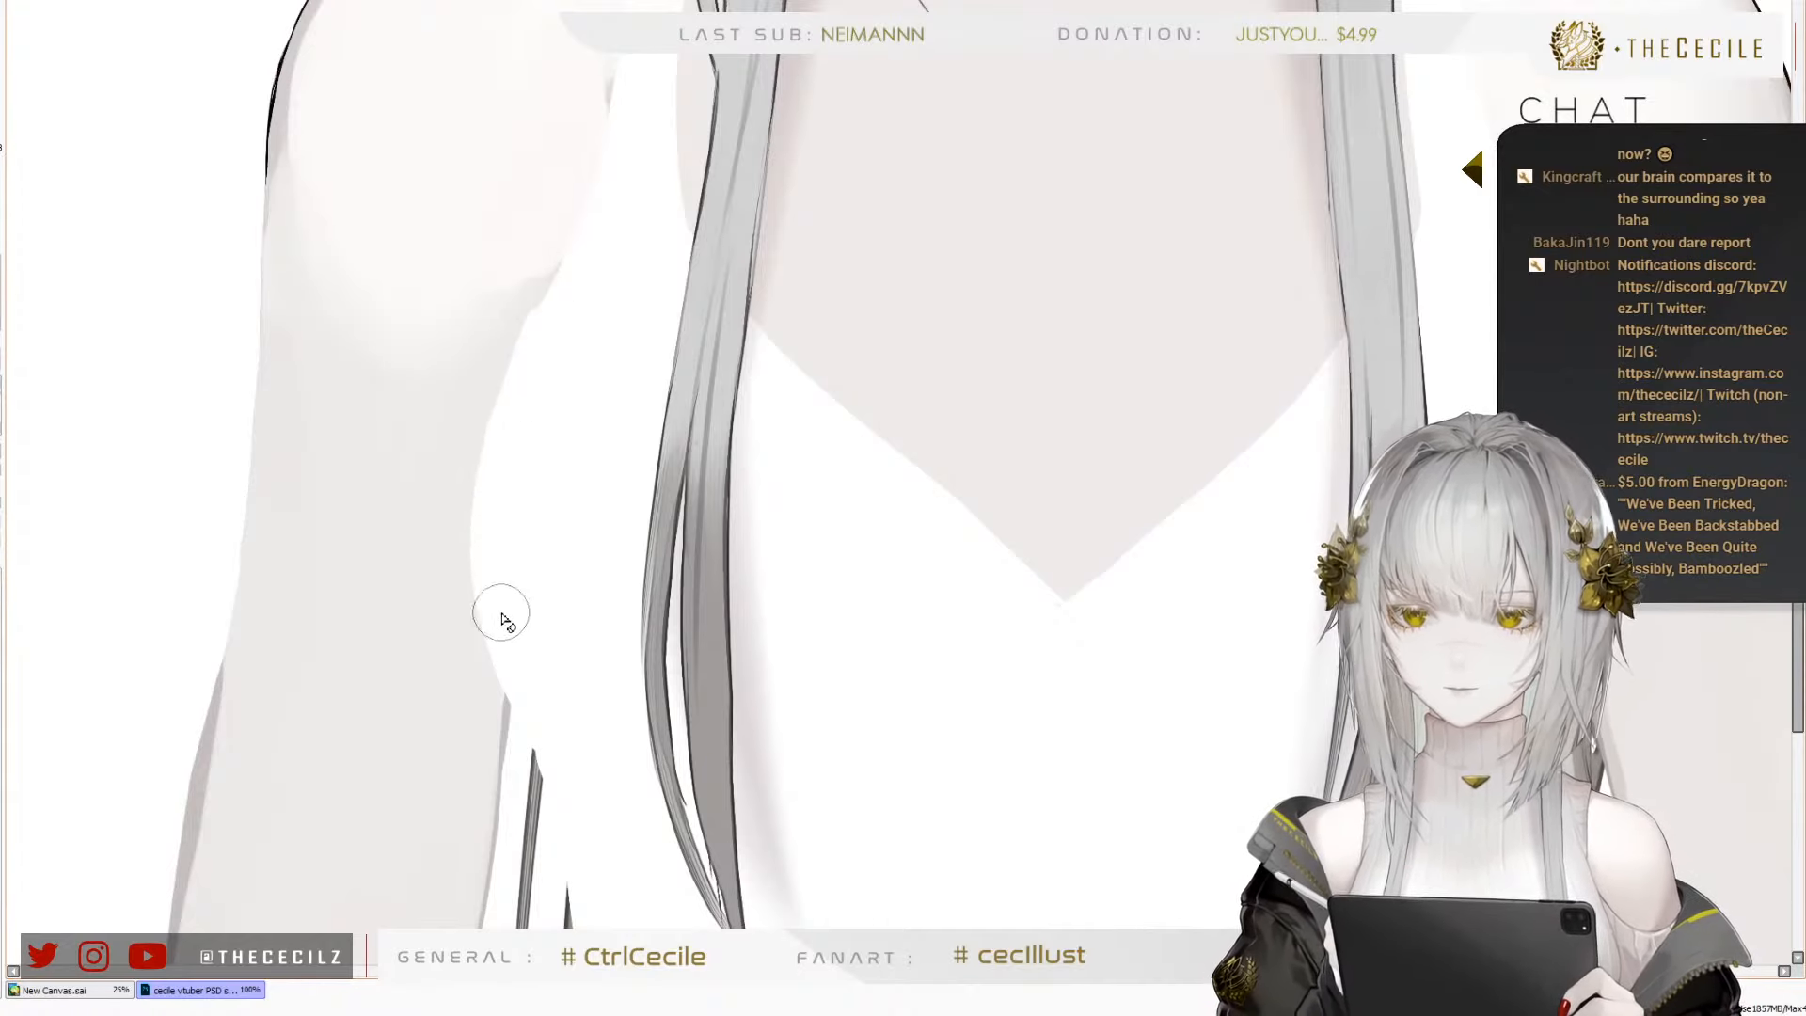
{"action": "scroll", "coordinate": [524, 568], "scroll_direction": "down", "scroll_amount": 4}
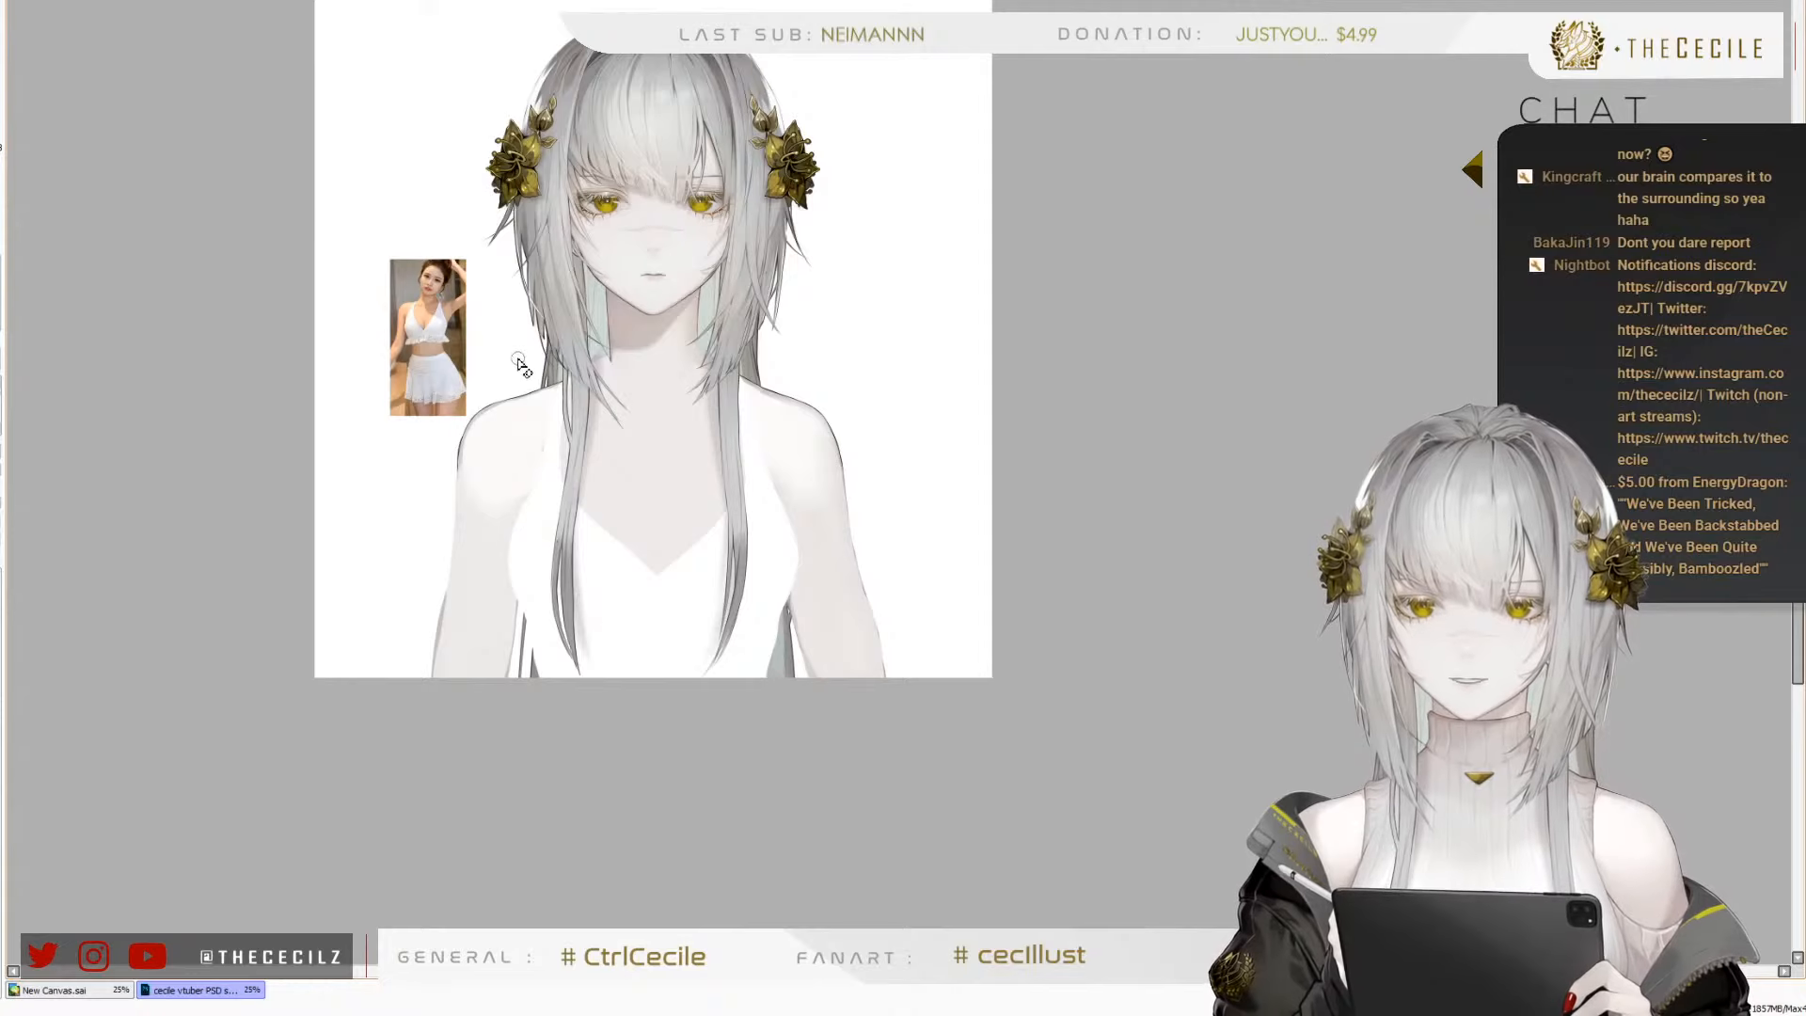
{"action": "key", "text": "h"}
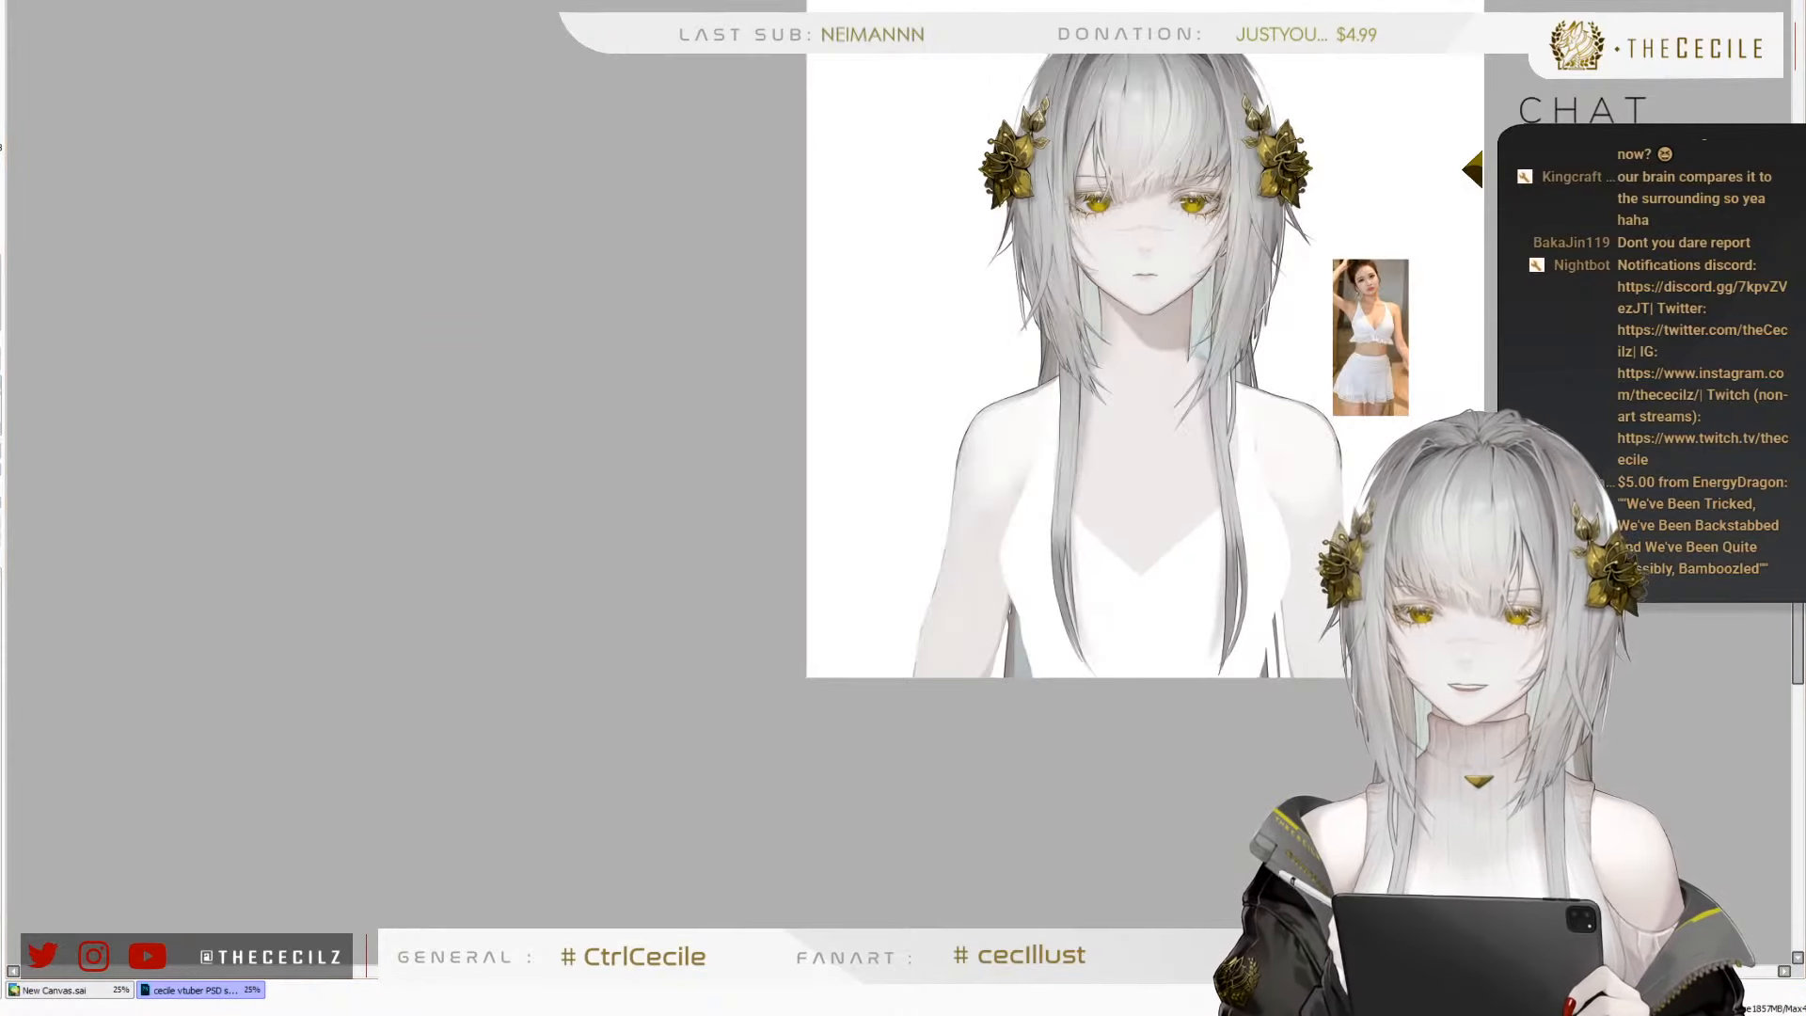
{"action": "key", "text": "h"}
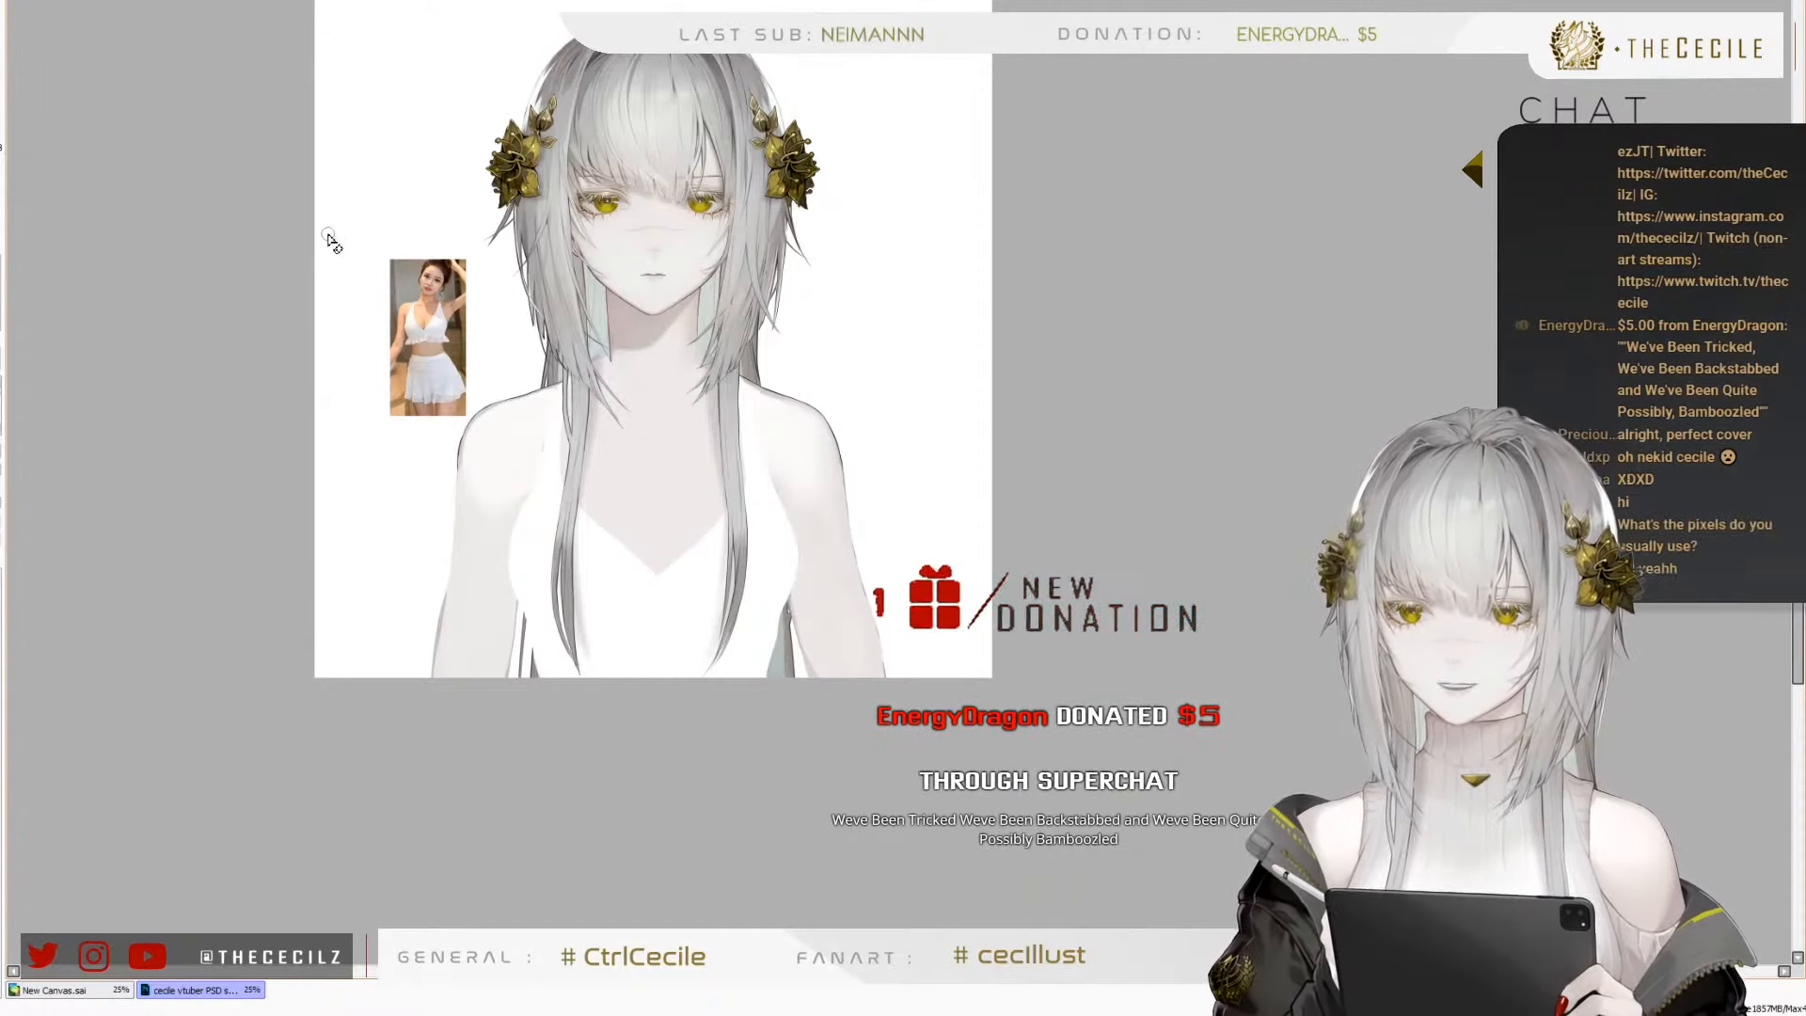
Blend the light skin tone of the right shoulder down the inner upper arm beside the armpit, varying the brush size
{"action": "scroll", "coordinate": [533, 498], "scroll_direction": "up", "scroll_amount": 2}
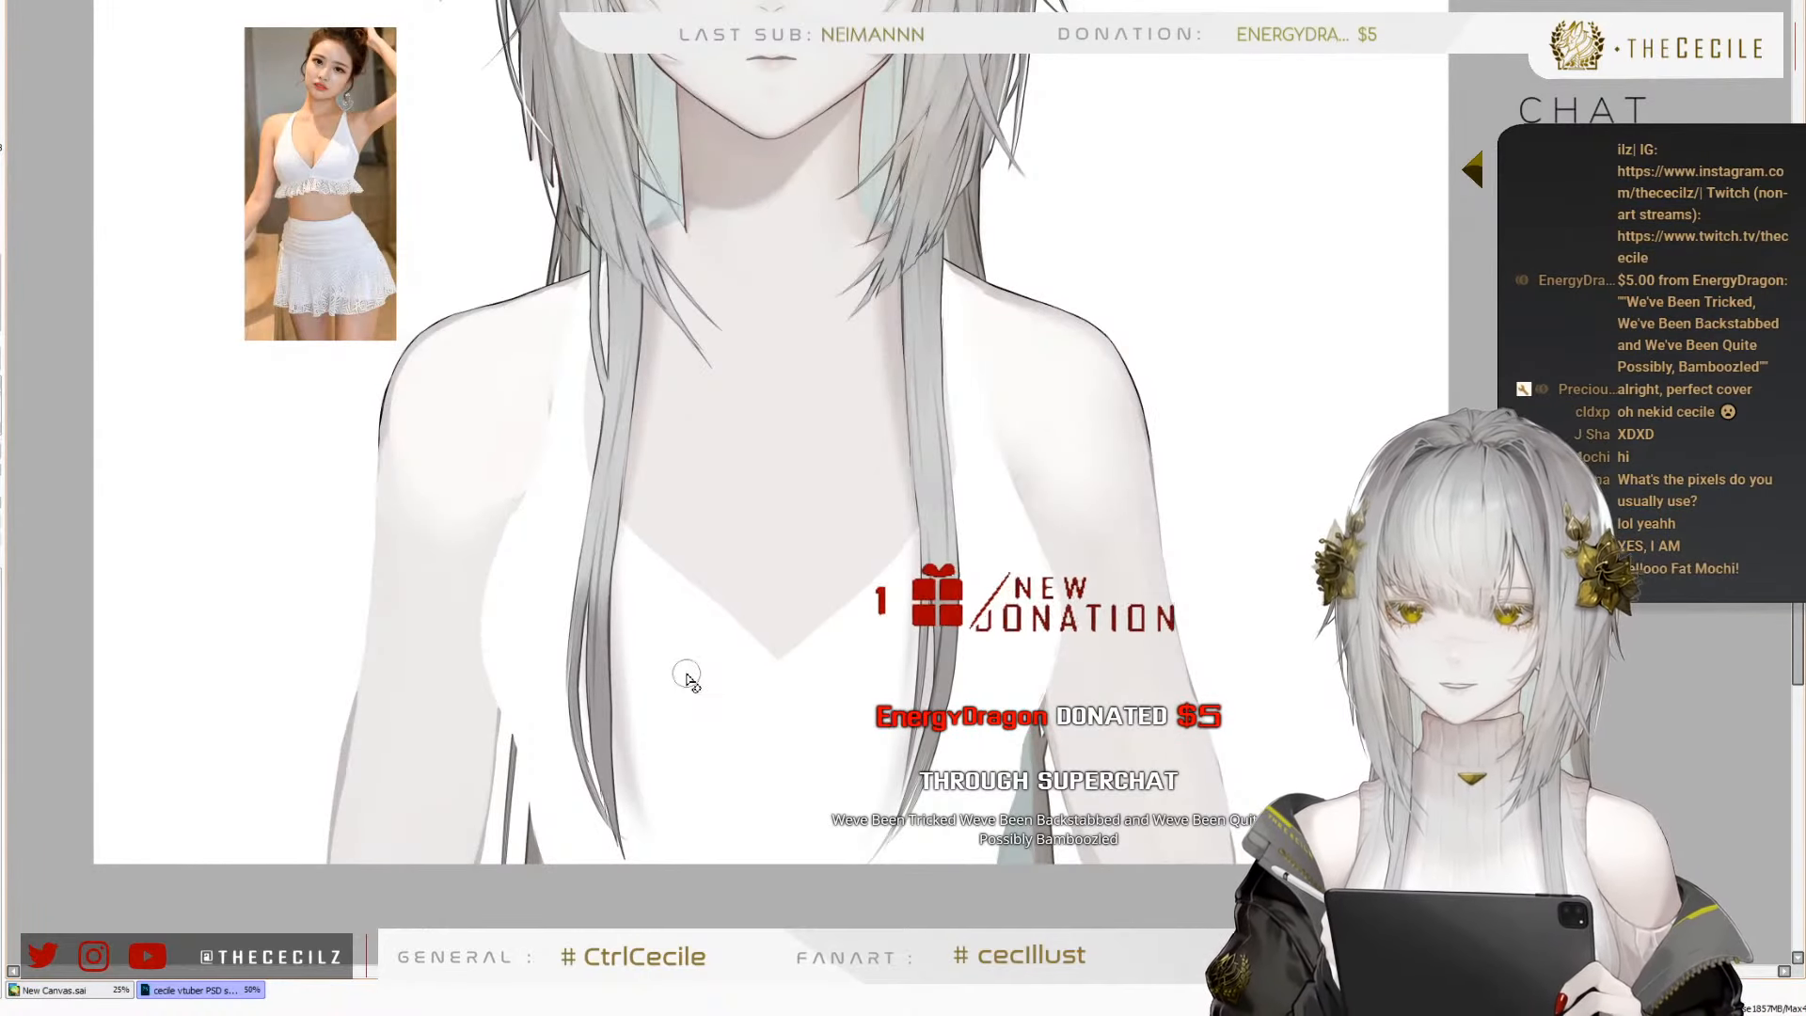
{"action": "scroll", "coordinate": [694, 611], "scroll_direction": "up", "scroll_amount": 1}
{"action": "scroll", "coordinate": [800, 248], "scroll_direction": "down", "scroll_amount": 1}
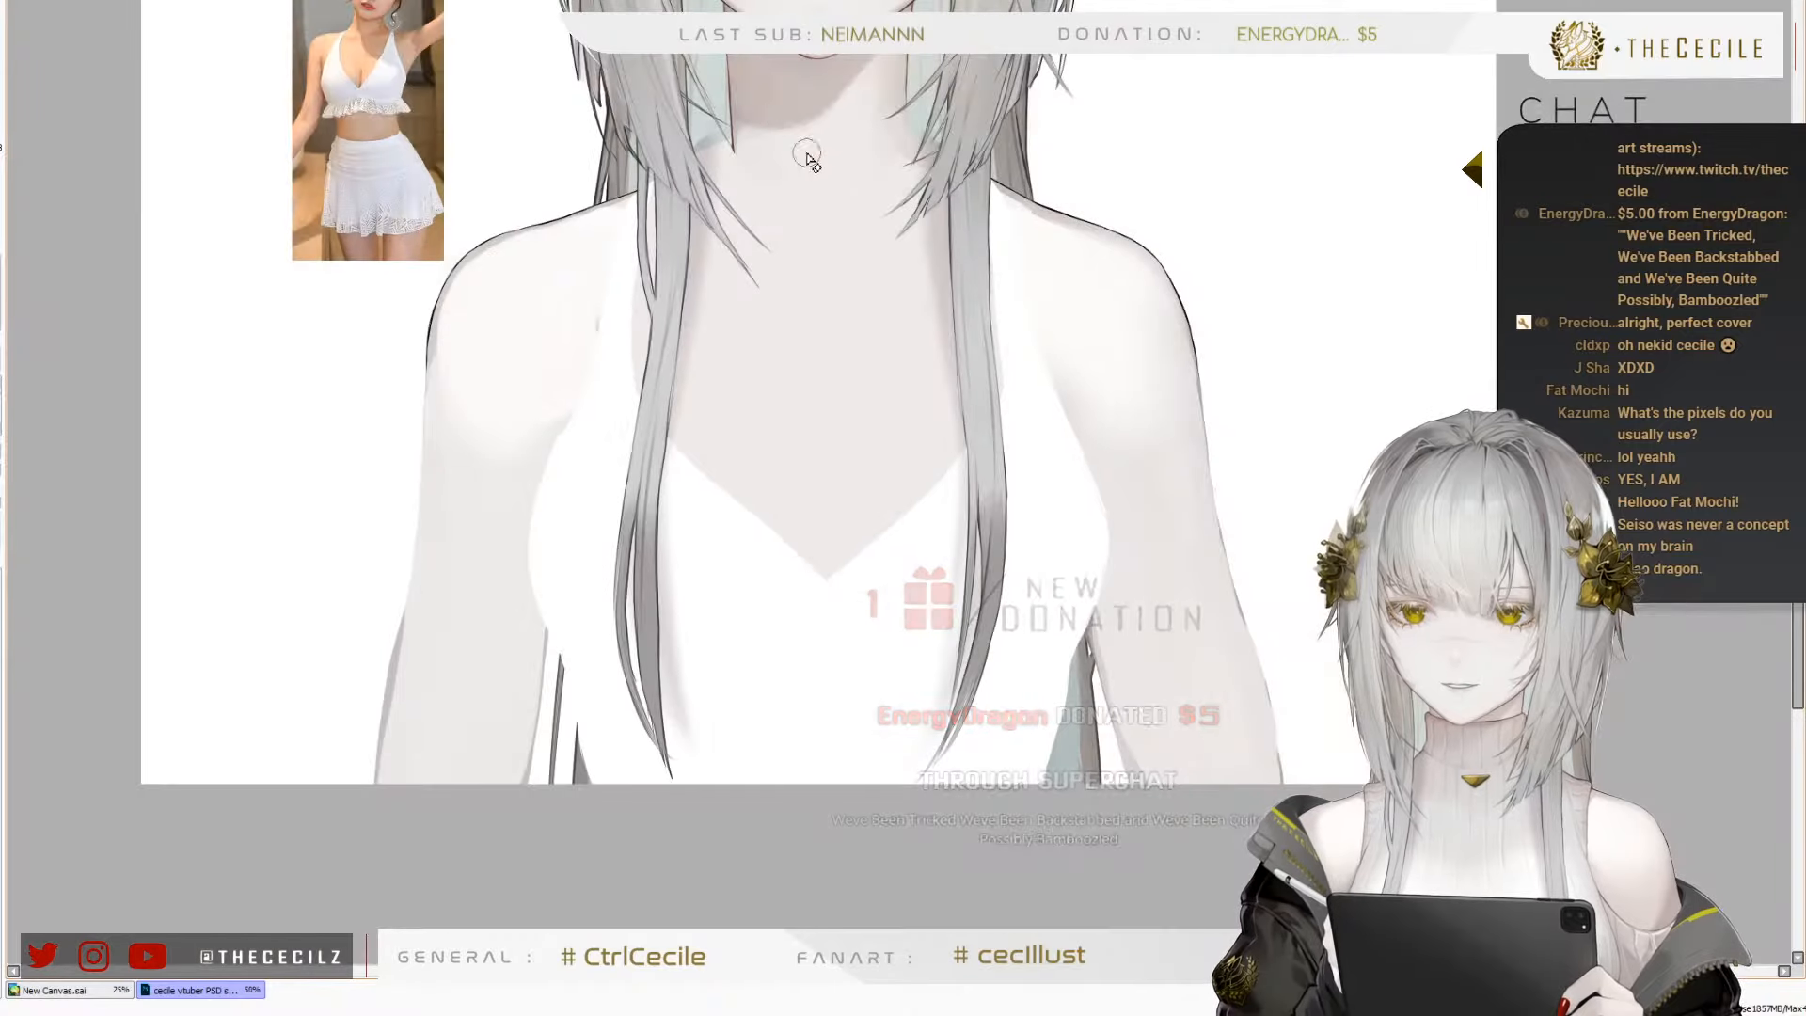
{"action": "scroll", "coordinate": [653, 367], "scroll_direction": "up", "scroll_amount": 1}
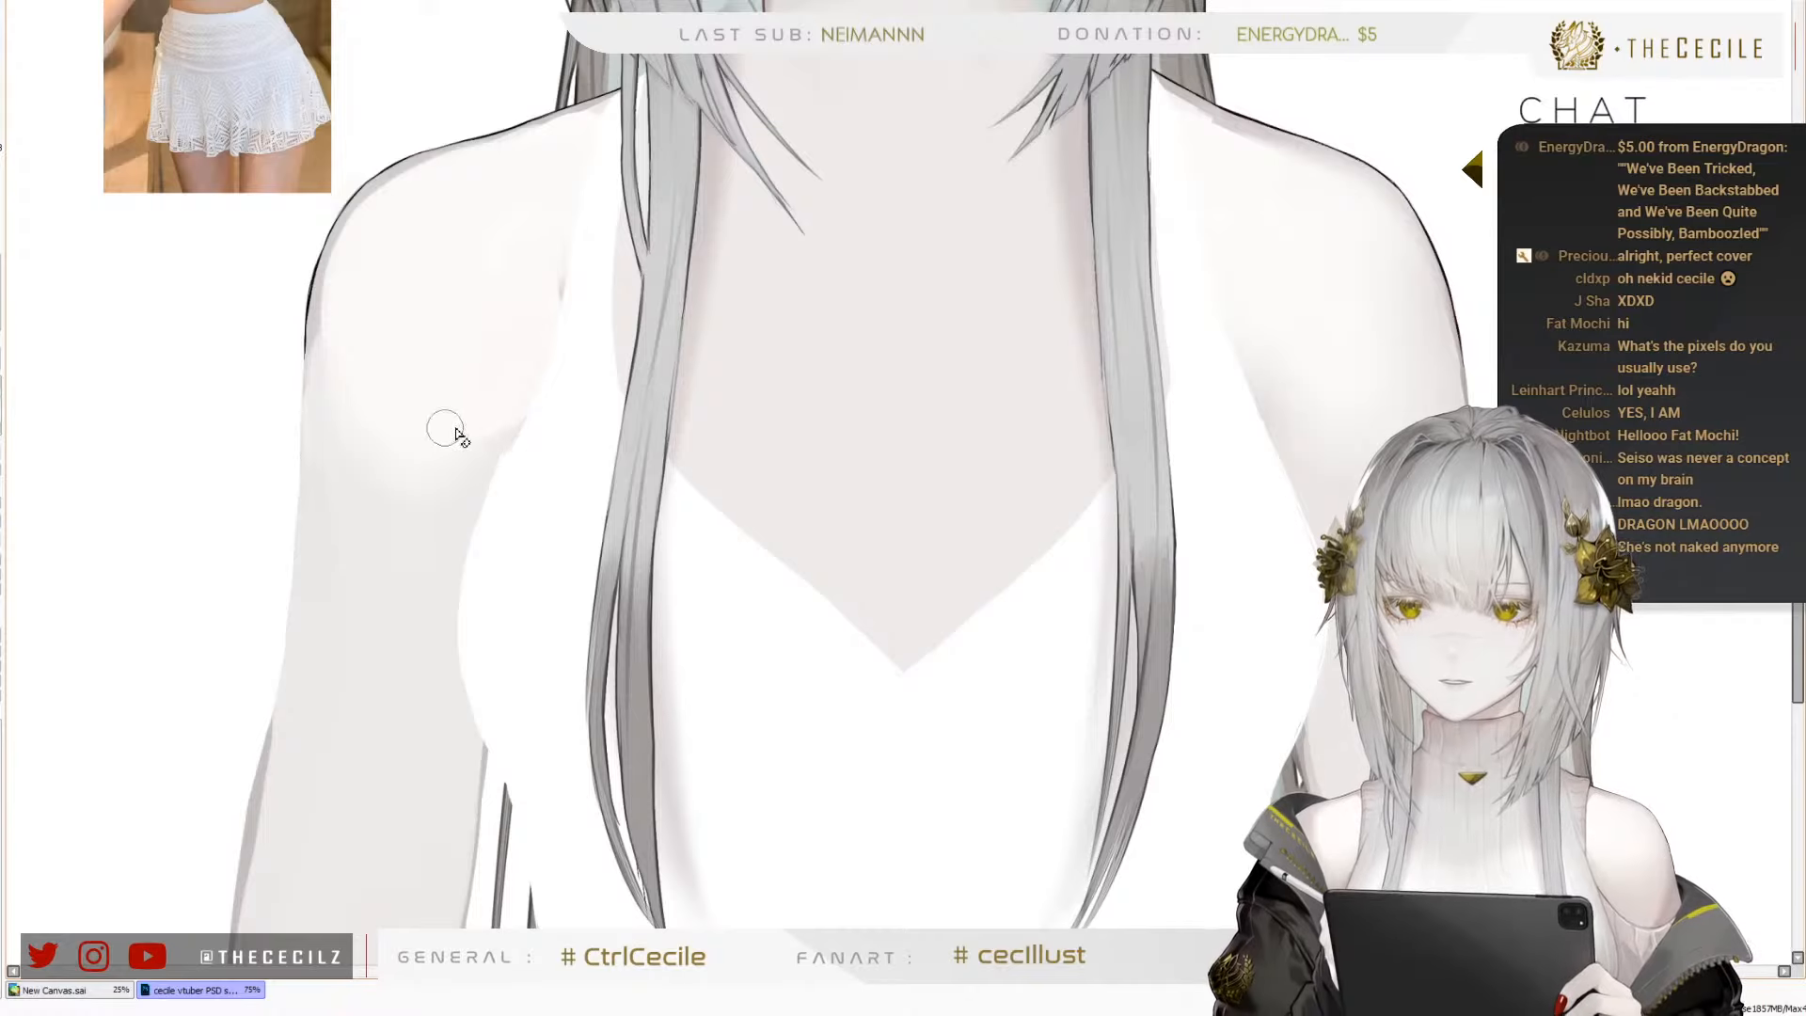
{"action": "key", "text": "bracketright"}
{"action": "key", "text": "bracketright"}
{"action": "key", "text": "bracketright"}
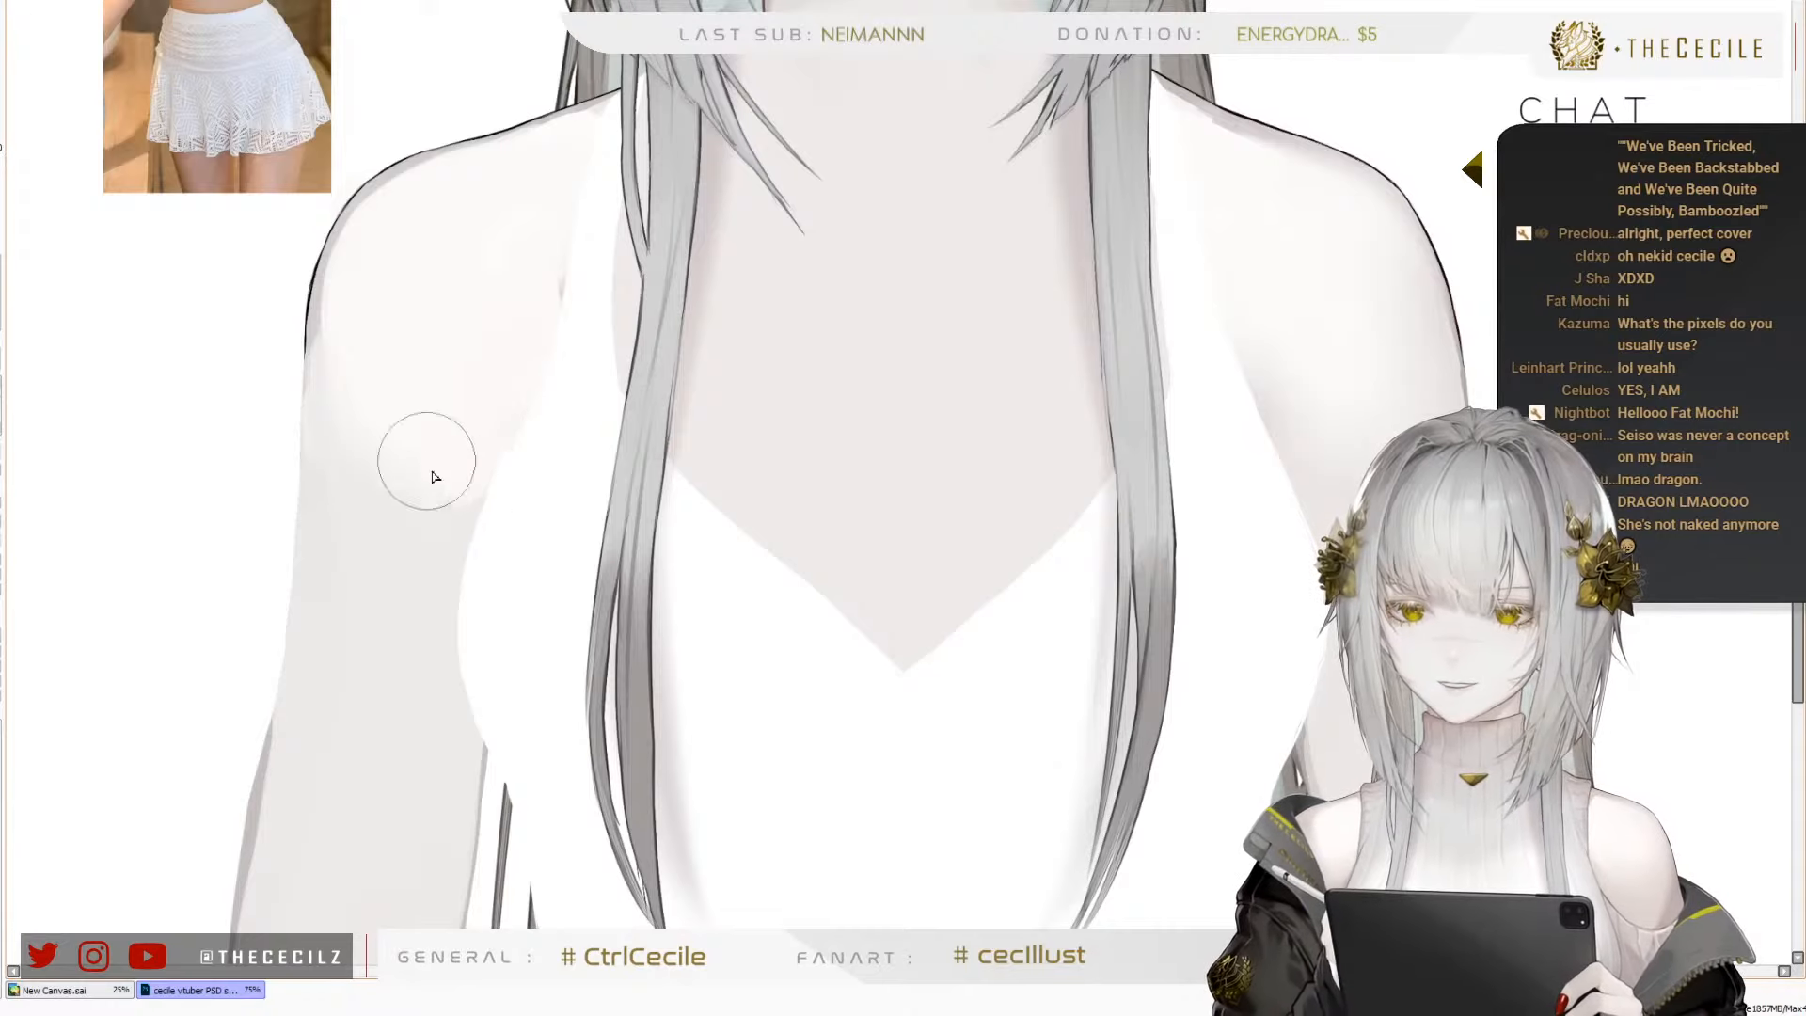
{"action": "key", "text": "bracketleft"}
{"action": "key", "text": "bracketleft"}
{"action": "key", "text": "bracketleft"}
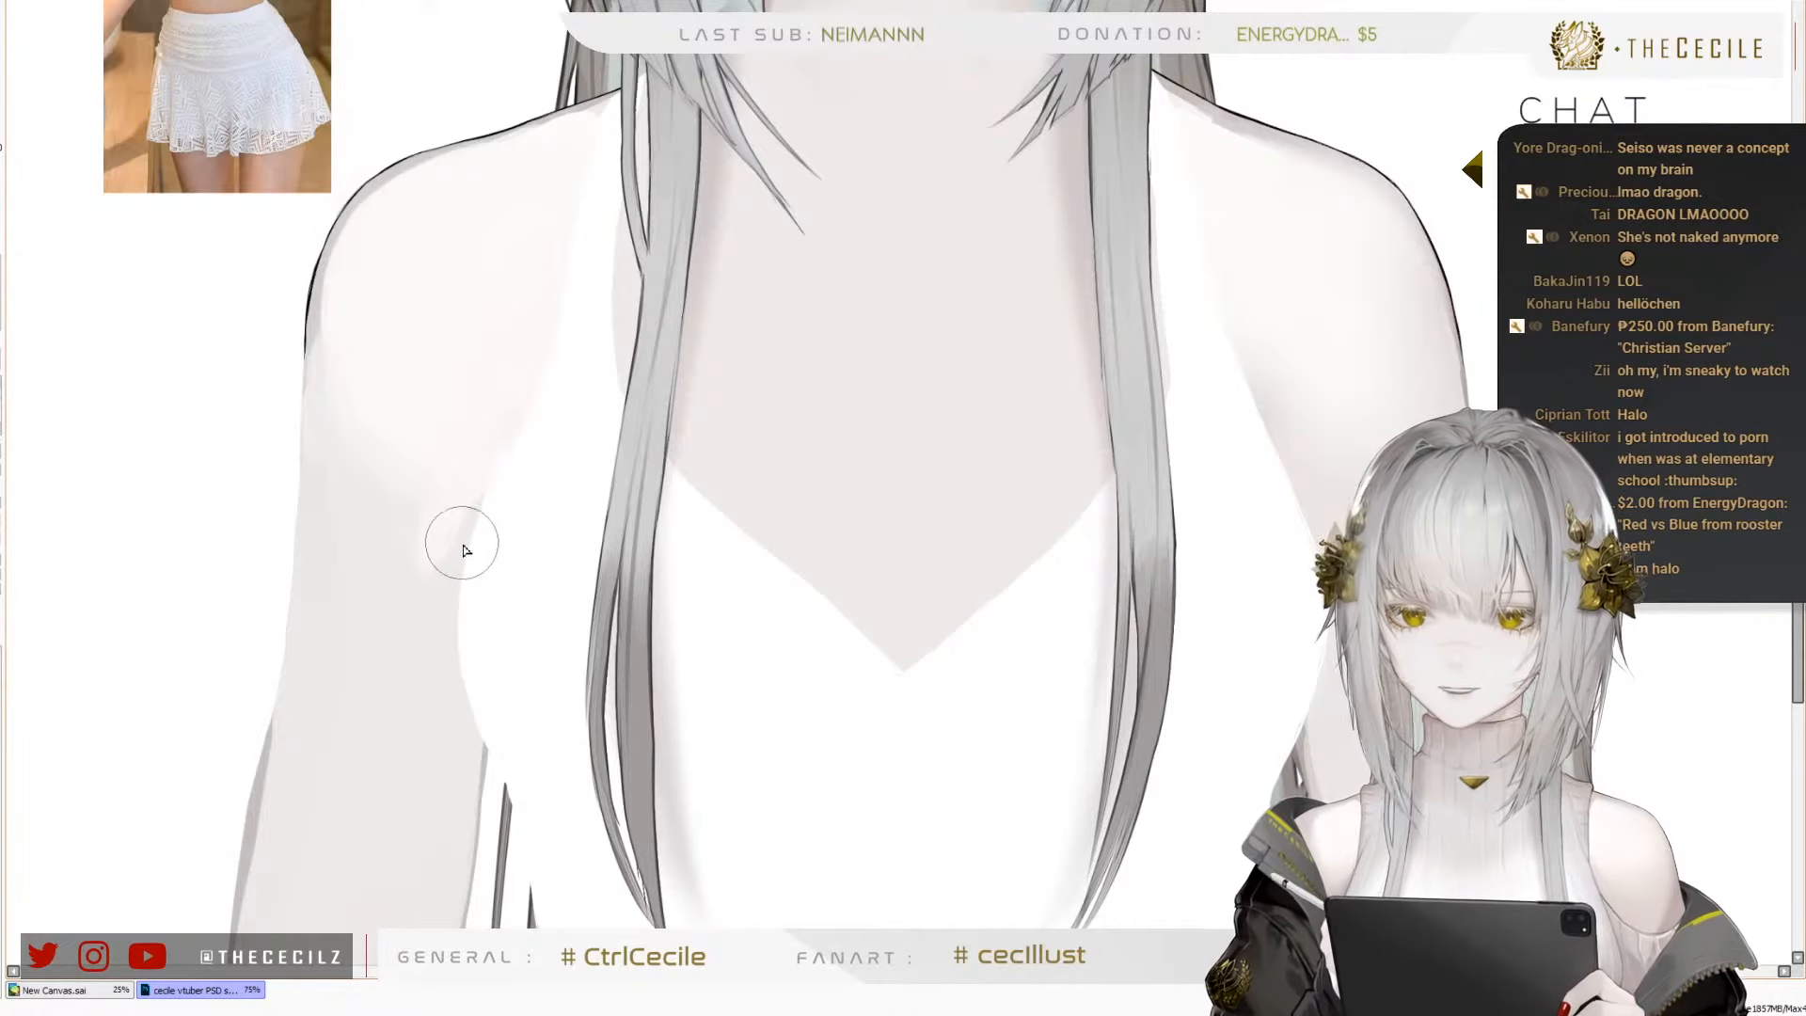
Soften the transition between the light right shoulder and the greyer upper arm with broad strokes
{"action": "key", "text": "e"}
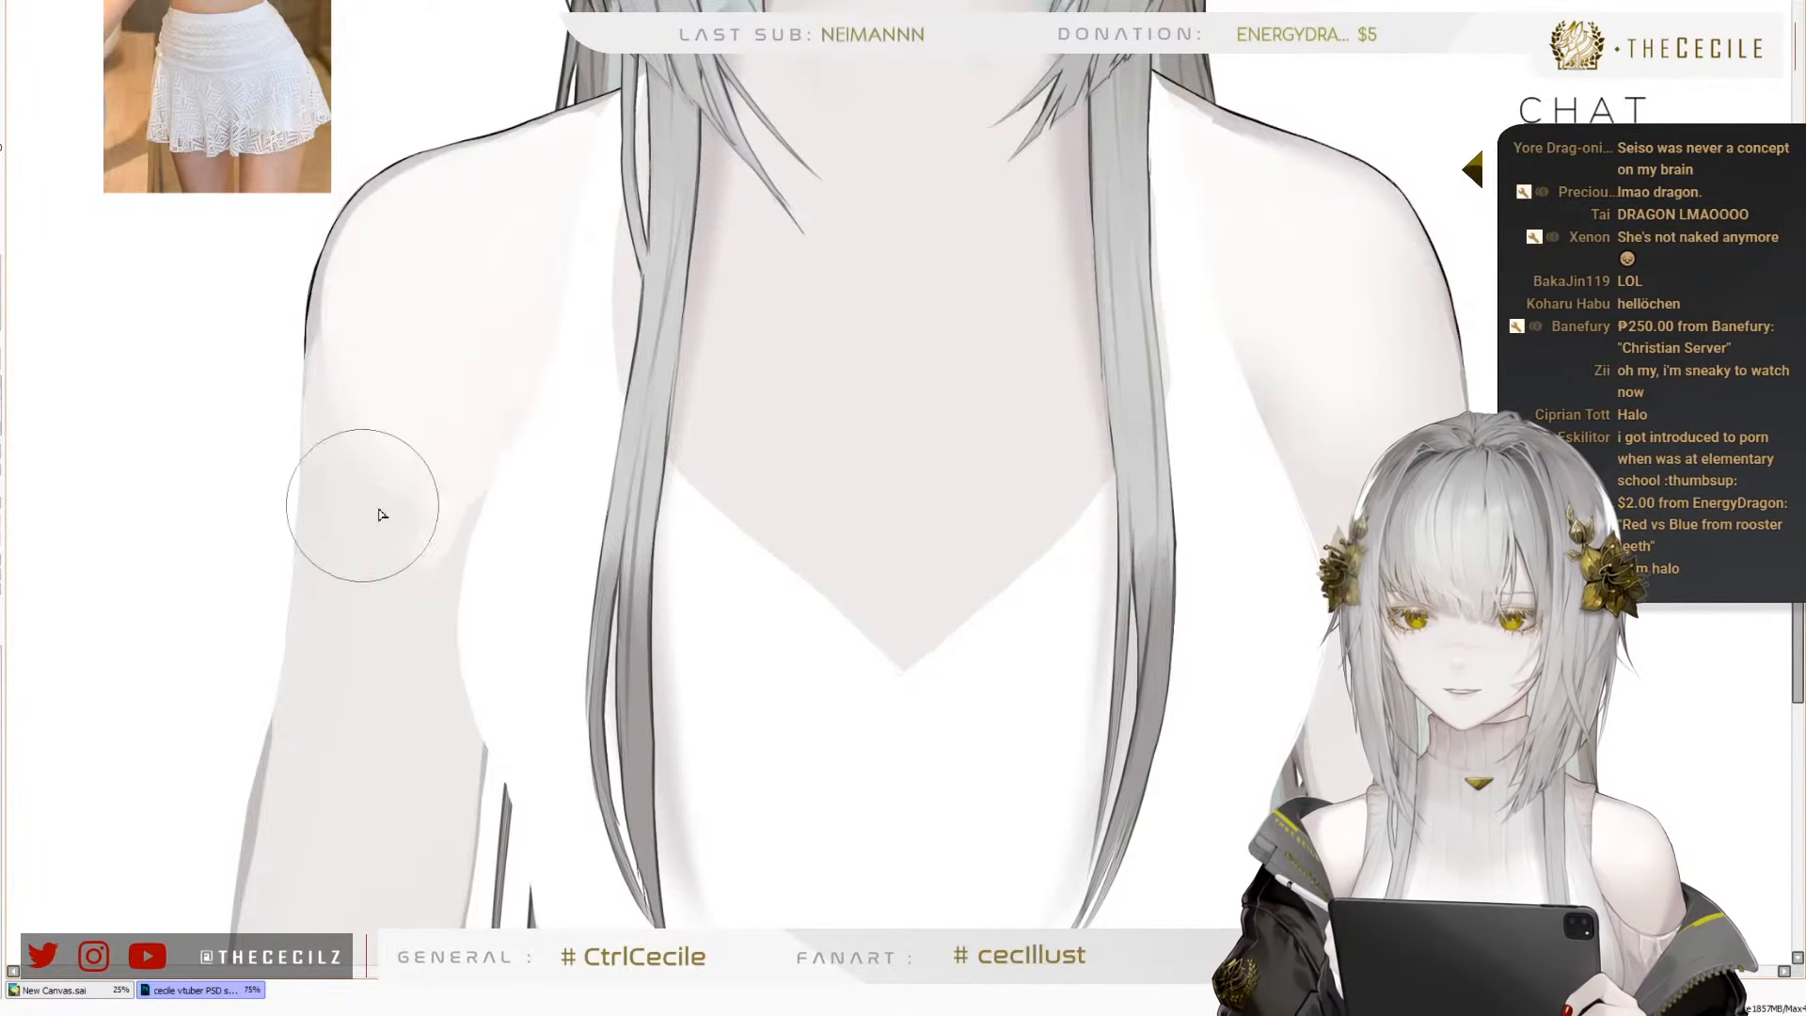
{"action": "mouse_move", "coordinate": [405, 457]}
{"action": "left_mouse_down"}
{"action": "mouse_move", "coordinate": [413, 503]}
{"action": "mouse_move", "coordinate": [396, 499]}
{"action": "mouse_move", "coordinate": [391, 439]}
{"action": "mouse_move", "coordinate": [416, 413]}
{"action": "mouse_move", "coordinate": [429, 521]}
{"action": "mouse_move", "coordinate": [492, 441]}
{"action": "mouse_move", "coordinate": [439, 505]}
{"action": "mouse_move", "coordinate": [480, 468]}
{"action": "mouse_move", "coordinate": [498, 390]}
{"action": "mouse_move", "coordinate": [409, 433]}
{"action": "mouse_move", "coordinate": [427, 416]}
{"action": "mouse_move", "coordinate": [442, 438]}
{"action": "mouse_move", "coordinate": [421, 467]}
{"action": "mouse_move", "coordinate": [435, 508]}
{"action": "mouse_move", "coordinate": [417, 567]}
{"action": "mouse_move", "coordinate": [433, 499]}
{"action": "mouse_move", "coordinate": [470, 470]}
{"action": "left_mouse_up"}
{"action": "mouse_move", "coordinate": [434, 626]}
{"action": "left_mouse_down"}
{"action": "mouse_move", "coordinate": [383, 615]}
{"action": "mouse_move", "coordinate": [351, 467]}
{"action": "mouse_move", "coordinate": [379, 311]}
{"action": "mouse_move", "coordinate": [395, 478]}
{"action": "mouse_move", "coordinate": [407, 347]}
{"action": "mouse_move", "coordinate": [393, 479]}
{"action": "mouse_move", "coordinate": [367, 327]}
{"action": "mouse_move", "coordinate": [349, 487]}
{"action": "left_mouse_up"}
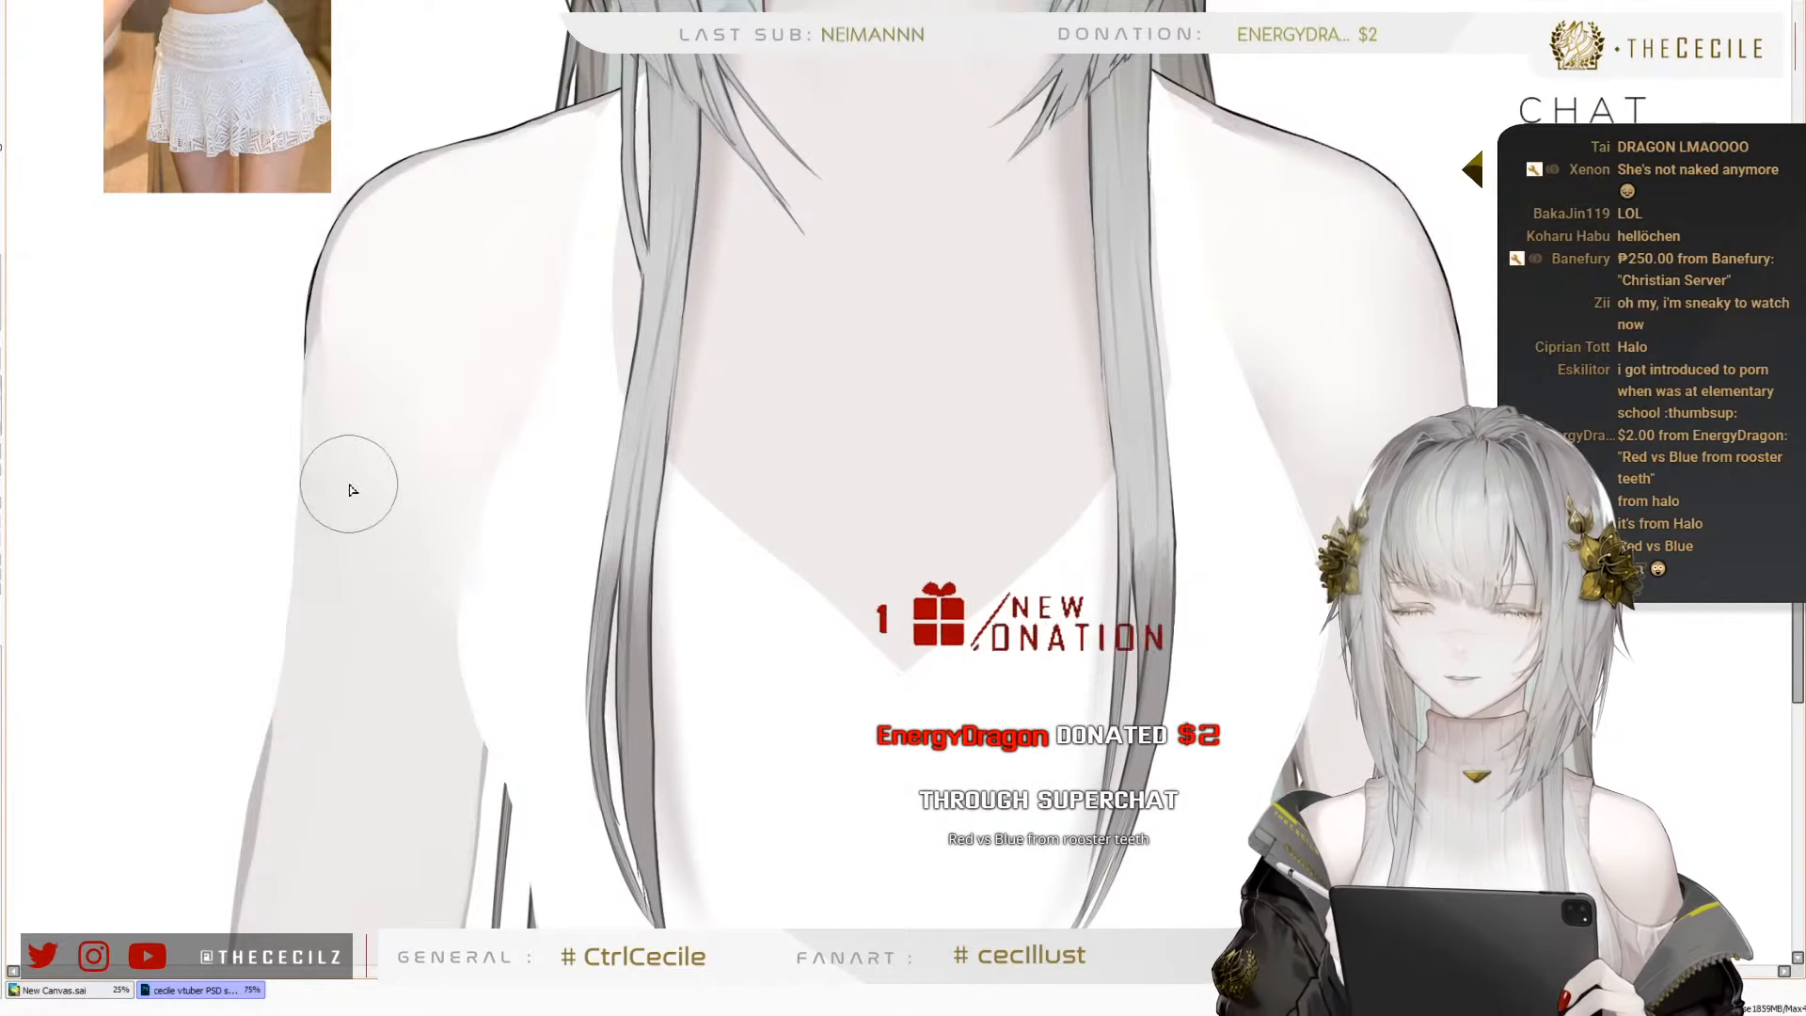
Refine the skin shading along the inside of the right shoulder's outline with a smaller brush
{"action": "scroll", "coordinate": [251, 58], "scroll_direction": "up", "scroll_amount": 2}
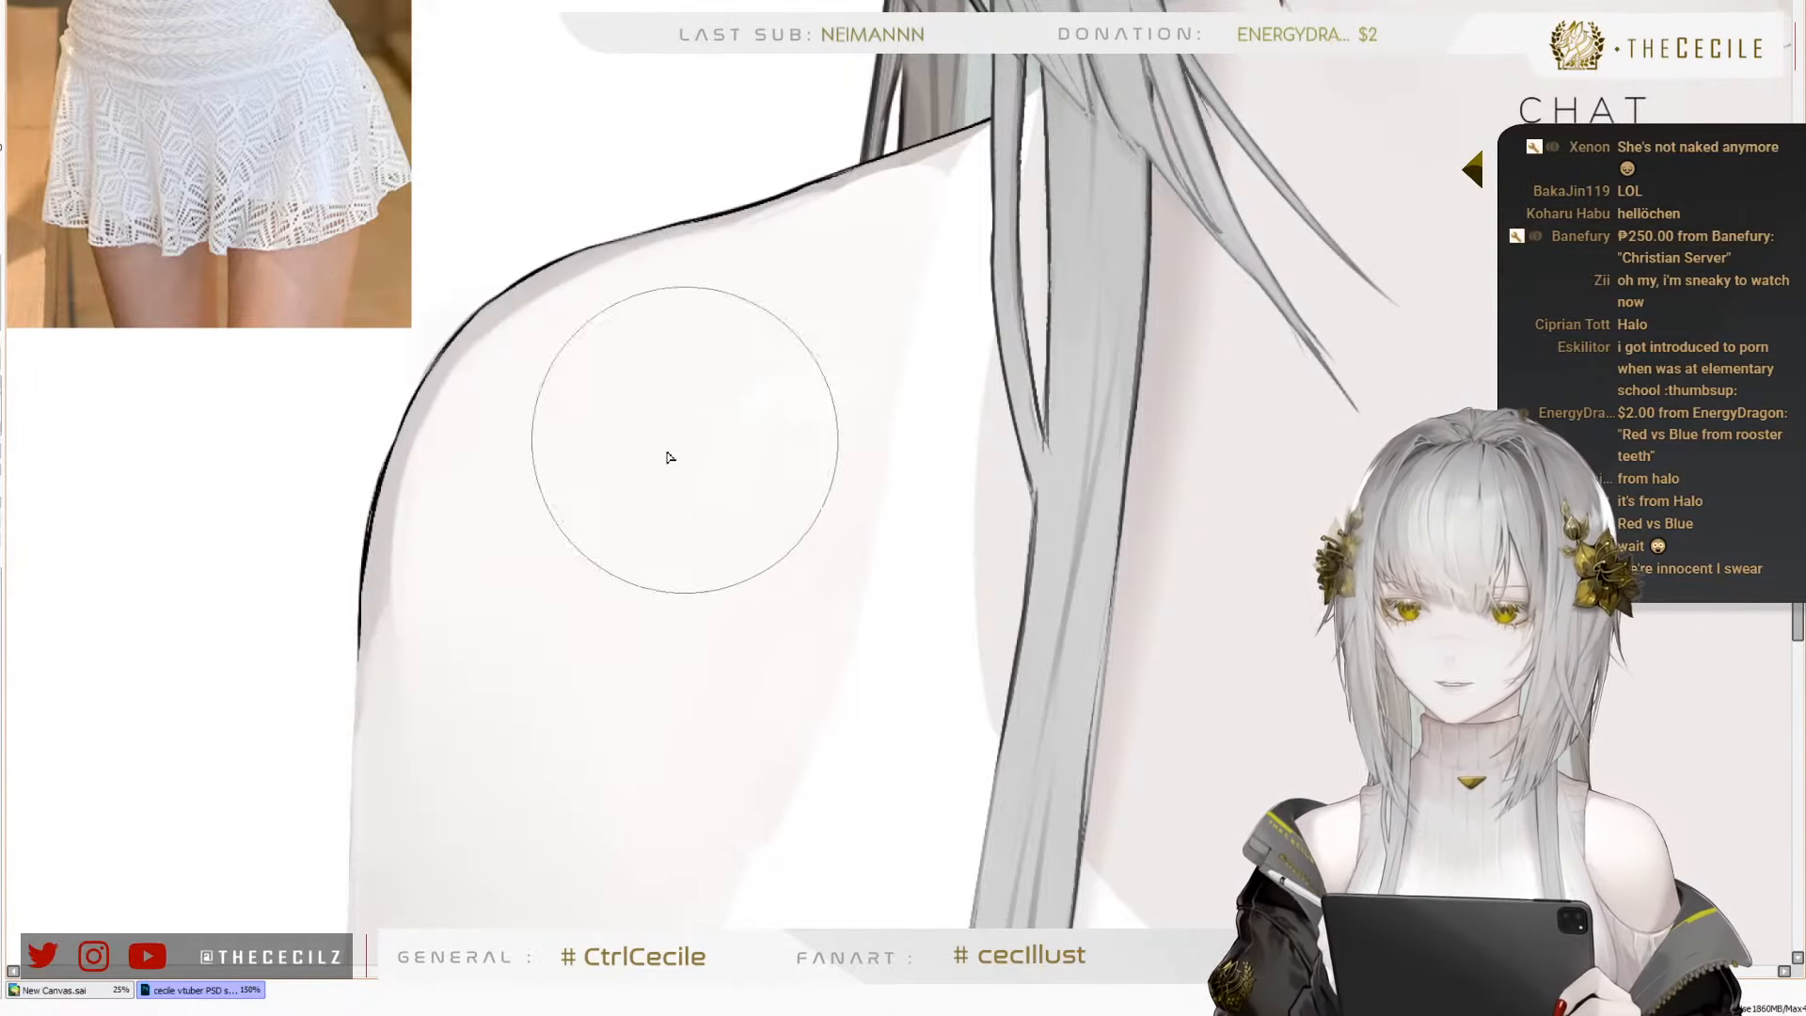
{"action": "key", "text": "bracketleft"}
{"action": "key", "text": "bracketleft"}
{"action": "key", "text": "bracketleft"}
{"action": "key", "text": "bracketleft"}
{"action": "key", "text": "bracketleft"}
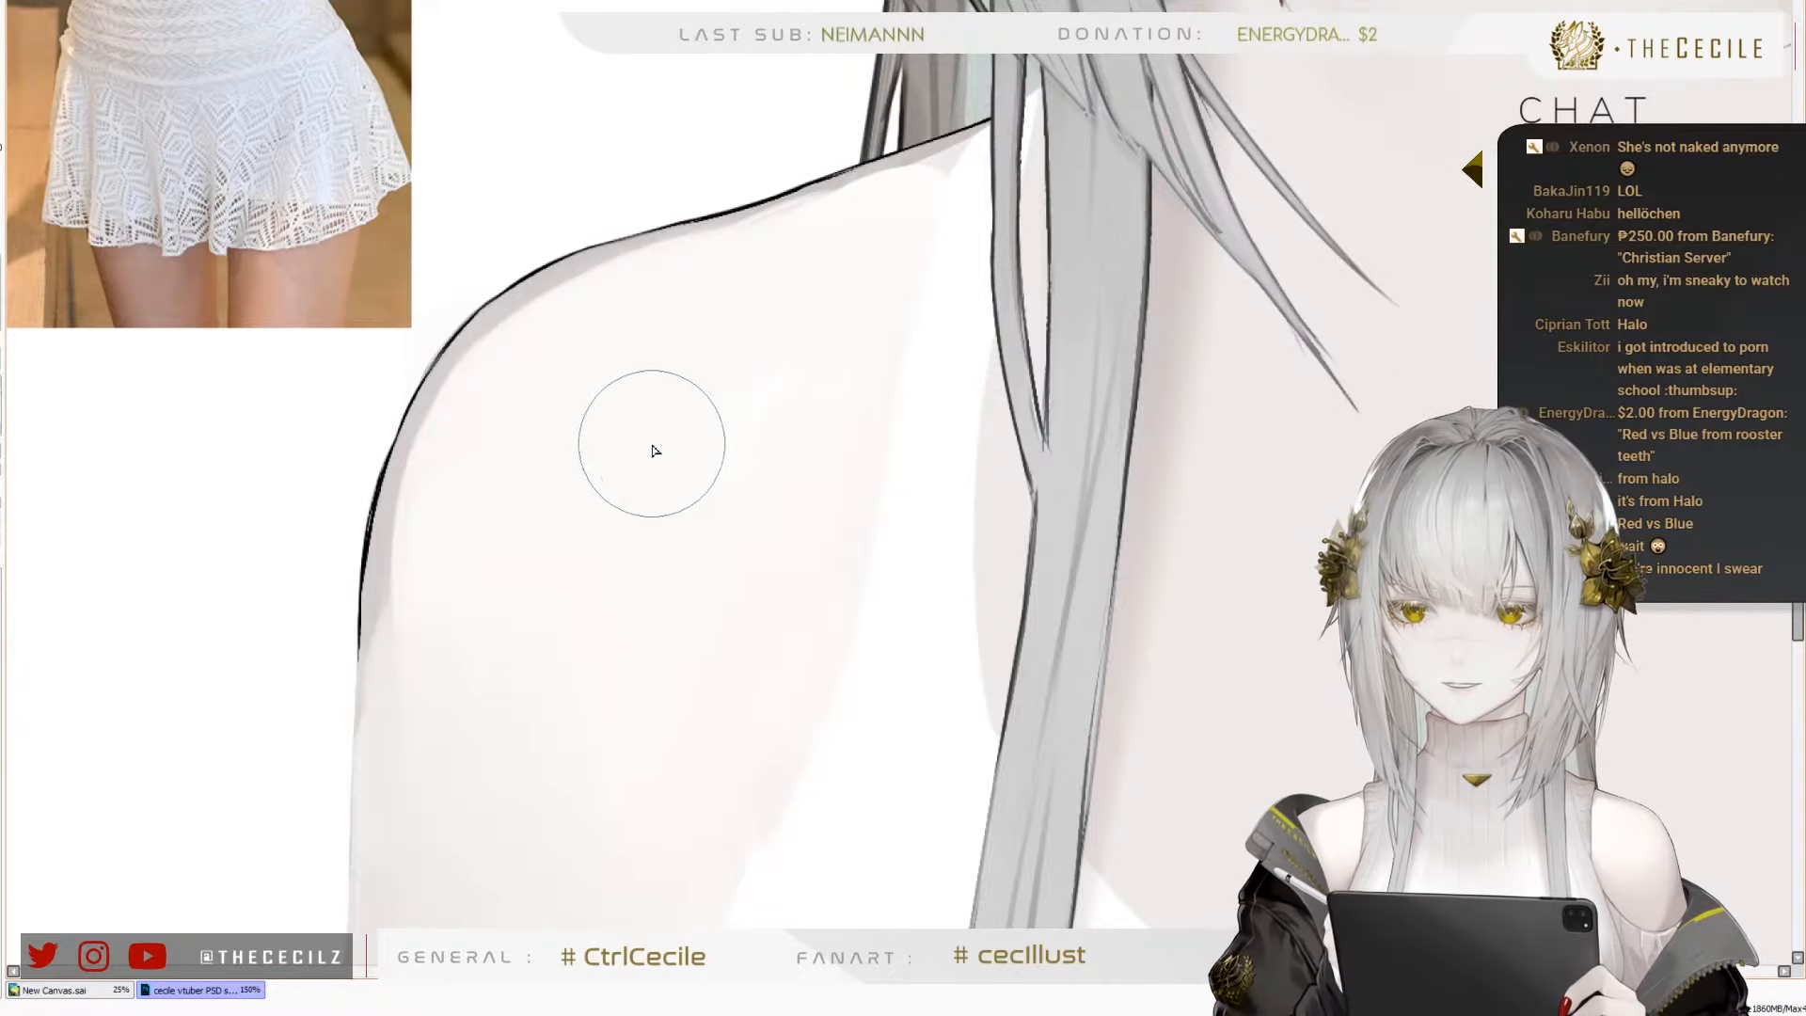
{"action": "key", "text": "bracketleft"}
{"action": "key", "text": "bracketleft"}
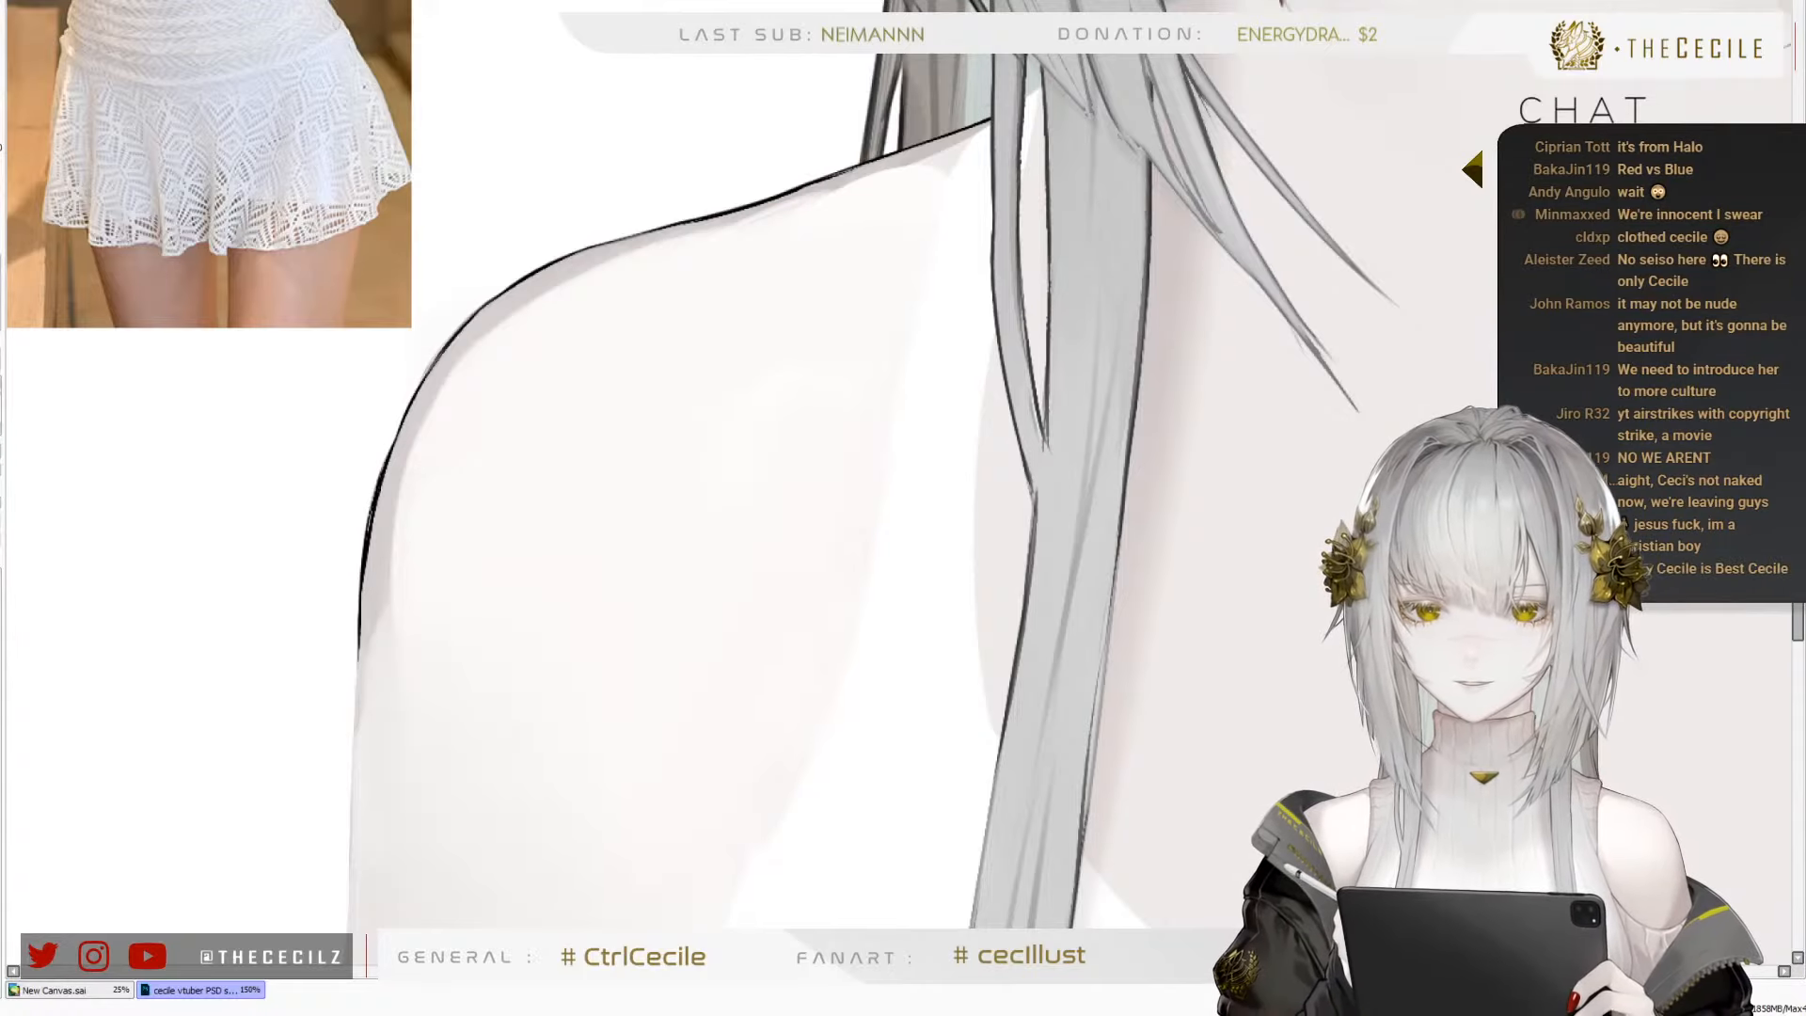
Examine the right arm, armpit edge and top up close and as a whole figure beside the reference photo
{"action": "scroll", "coordinate": [707, 82], "scroll_direction": "down", "scroll_amount": 3}
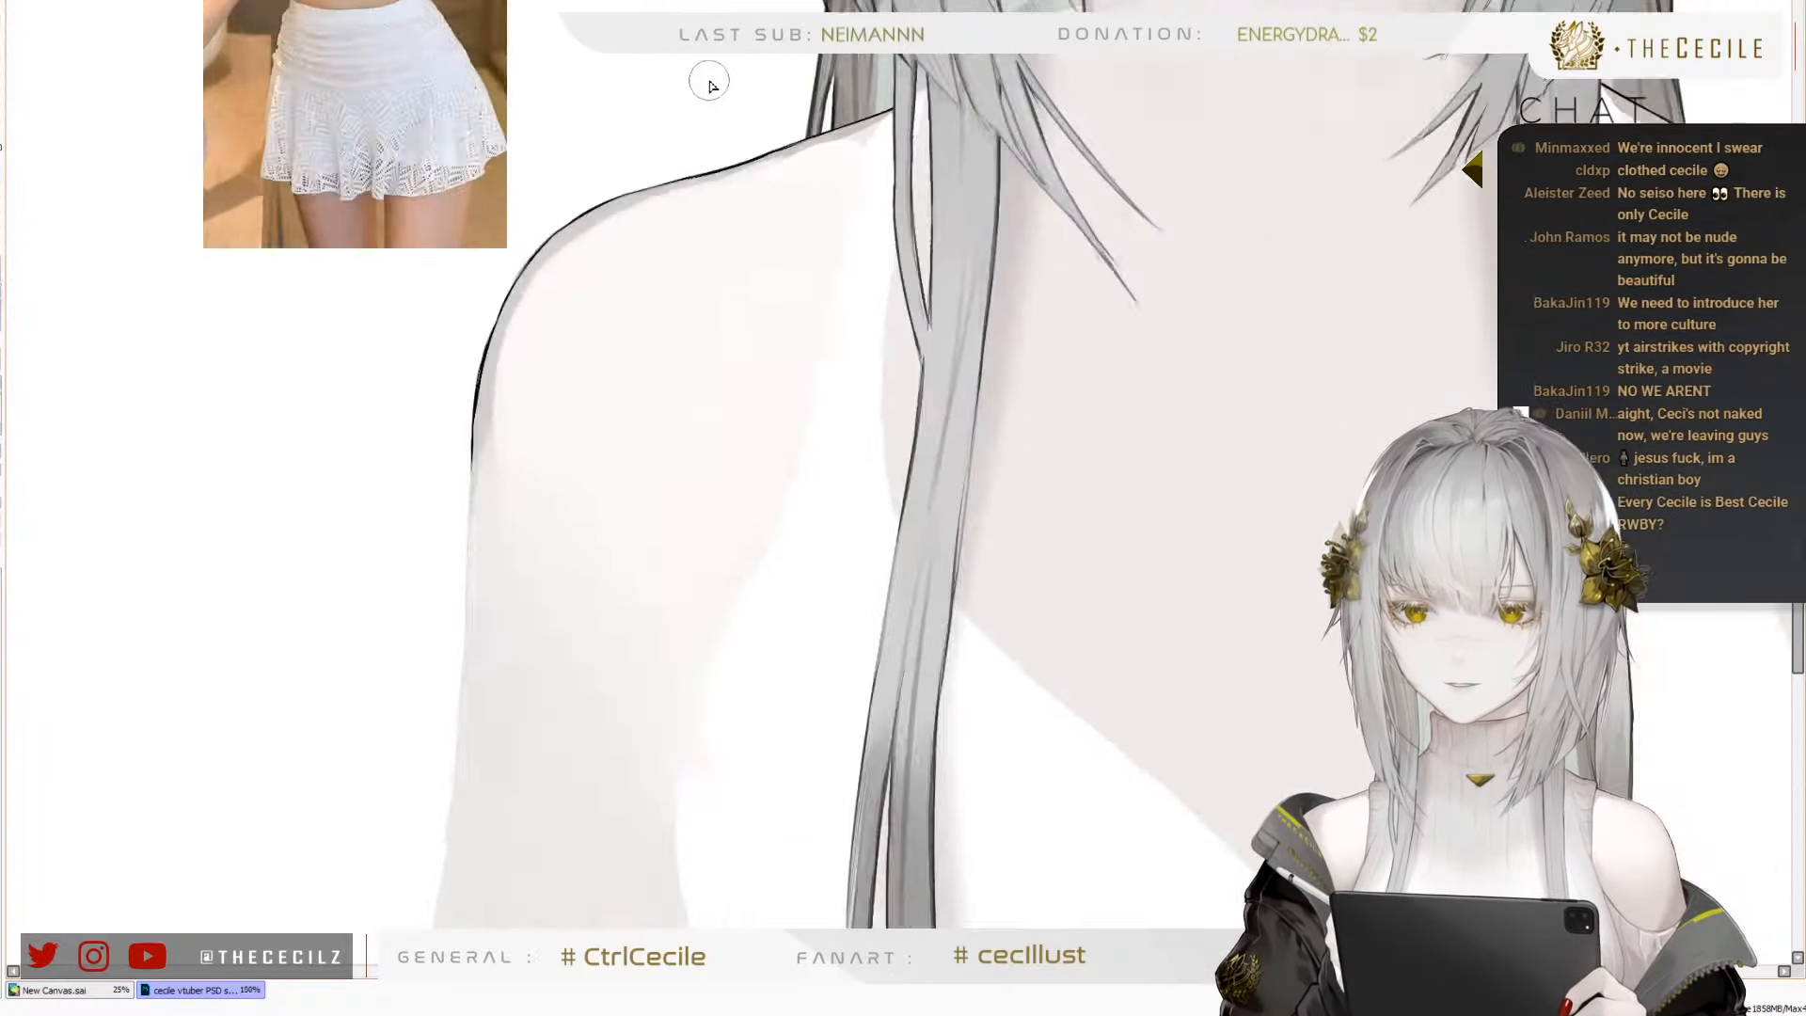
{"action": "scroll", "coordinate": [725, 379], "scroll_direction": "up", "scroll_amount": 1}
{"action": "scroll", "coordinate": [799, 340], "scroll_direction": "up", "scroll_amount": 1}
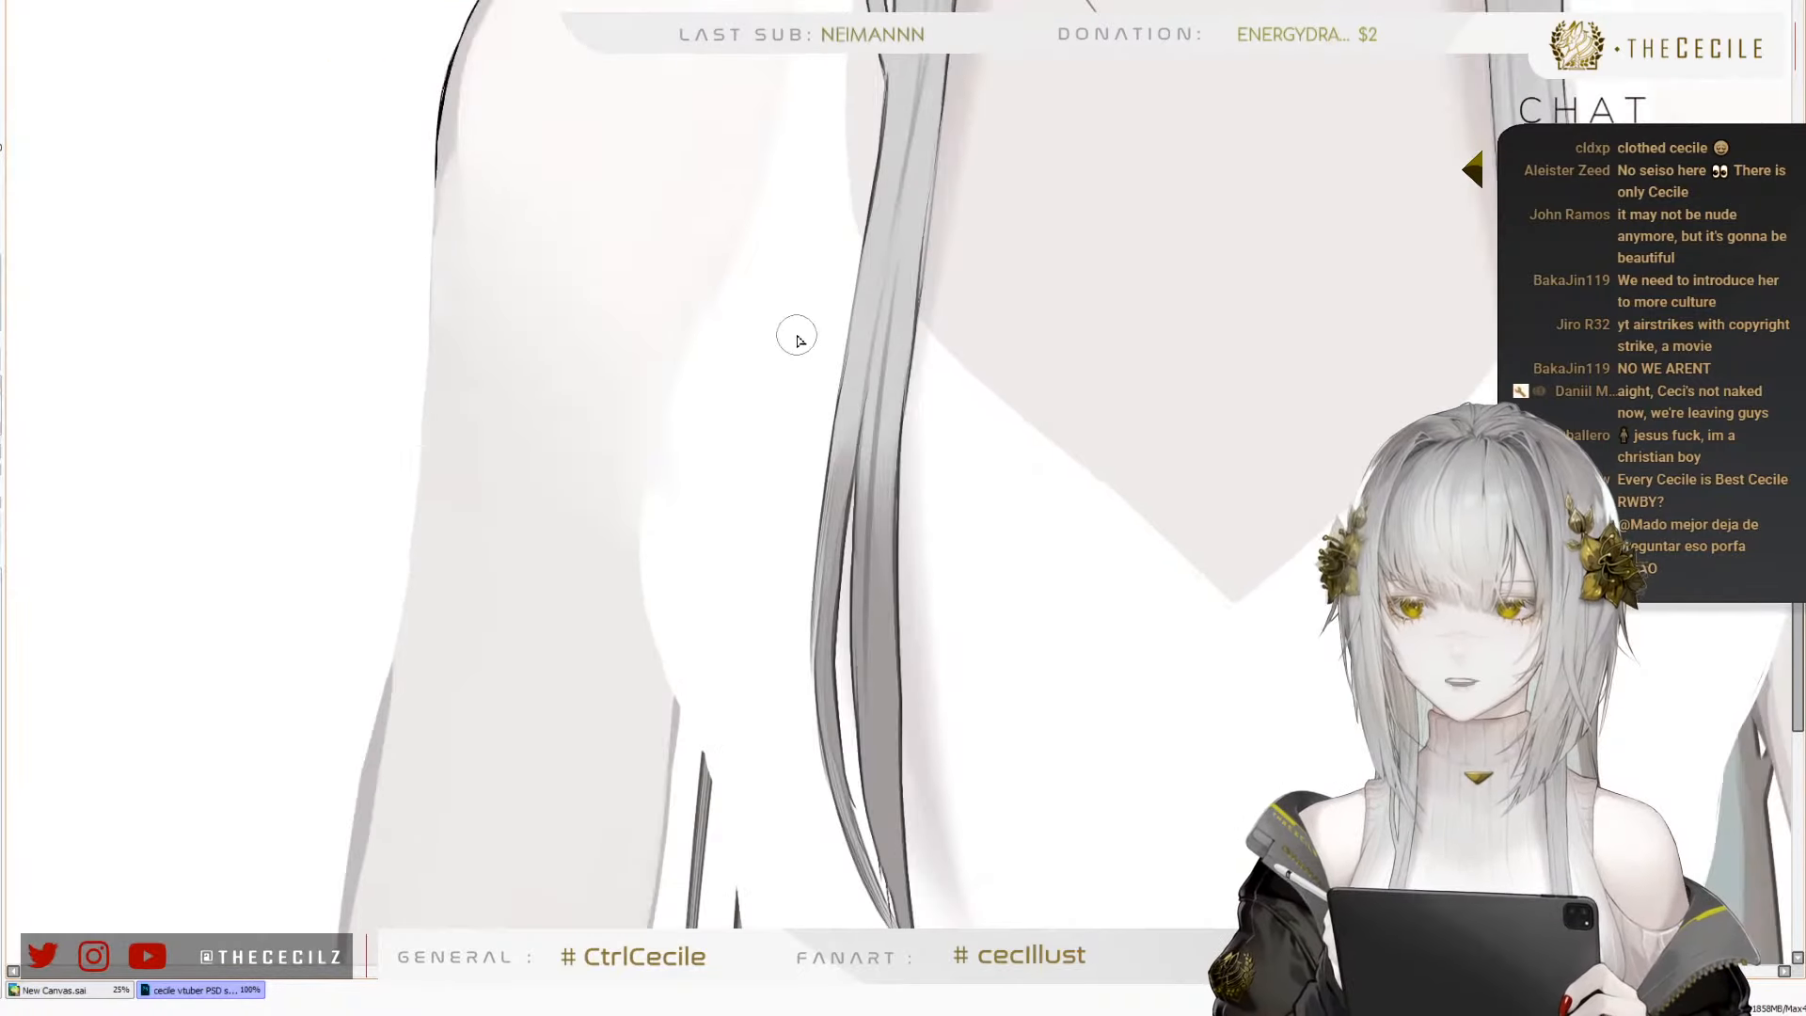
{"action": "scroll", "coordinate": [404, 121], "scroll_direction": "down", "scroll_amount": 1}
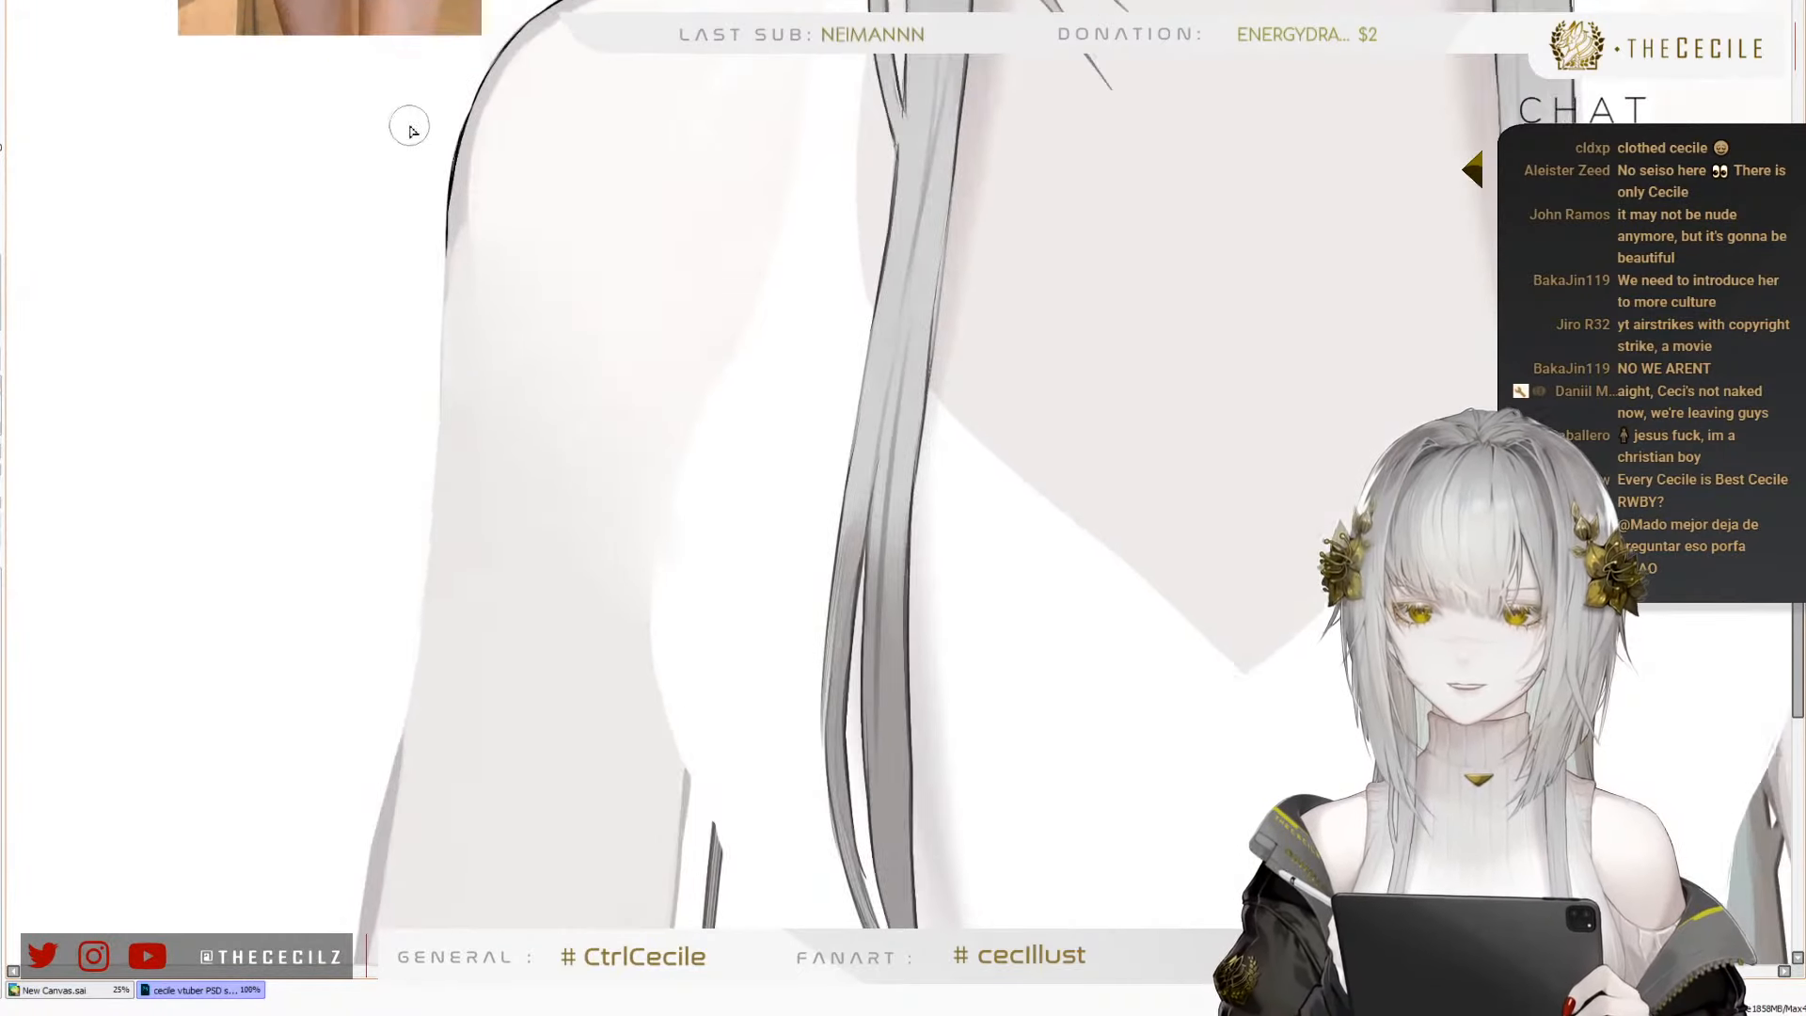
{"action": "scroll", "coordinate": [498, 395], "scroll_direction": "up", "scroll_amount": 1}
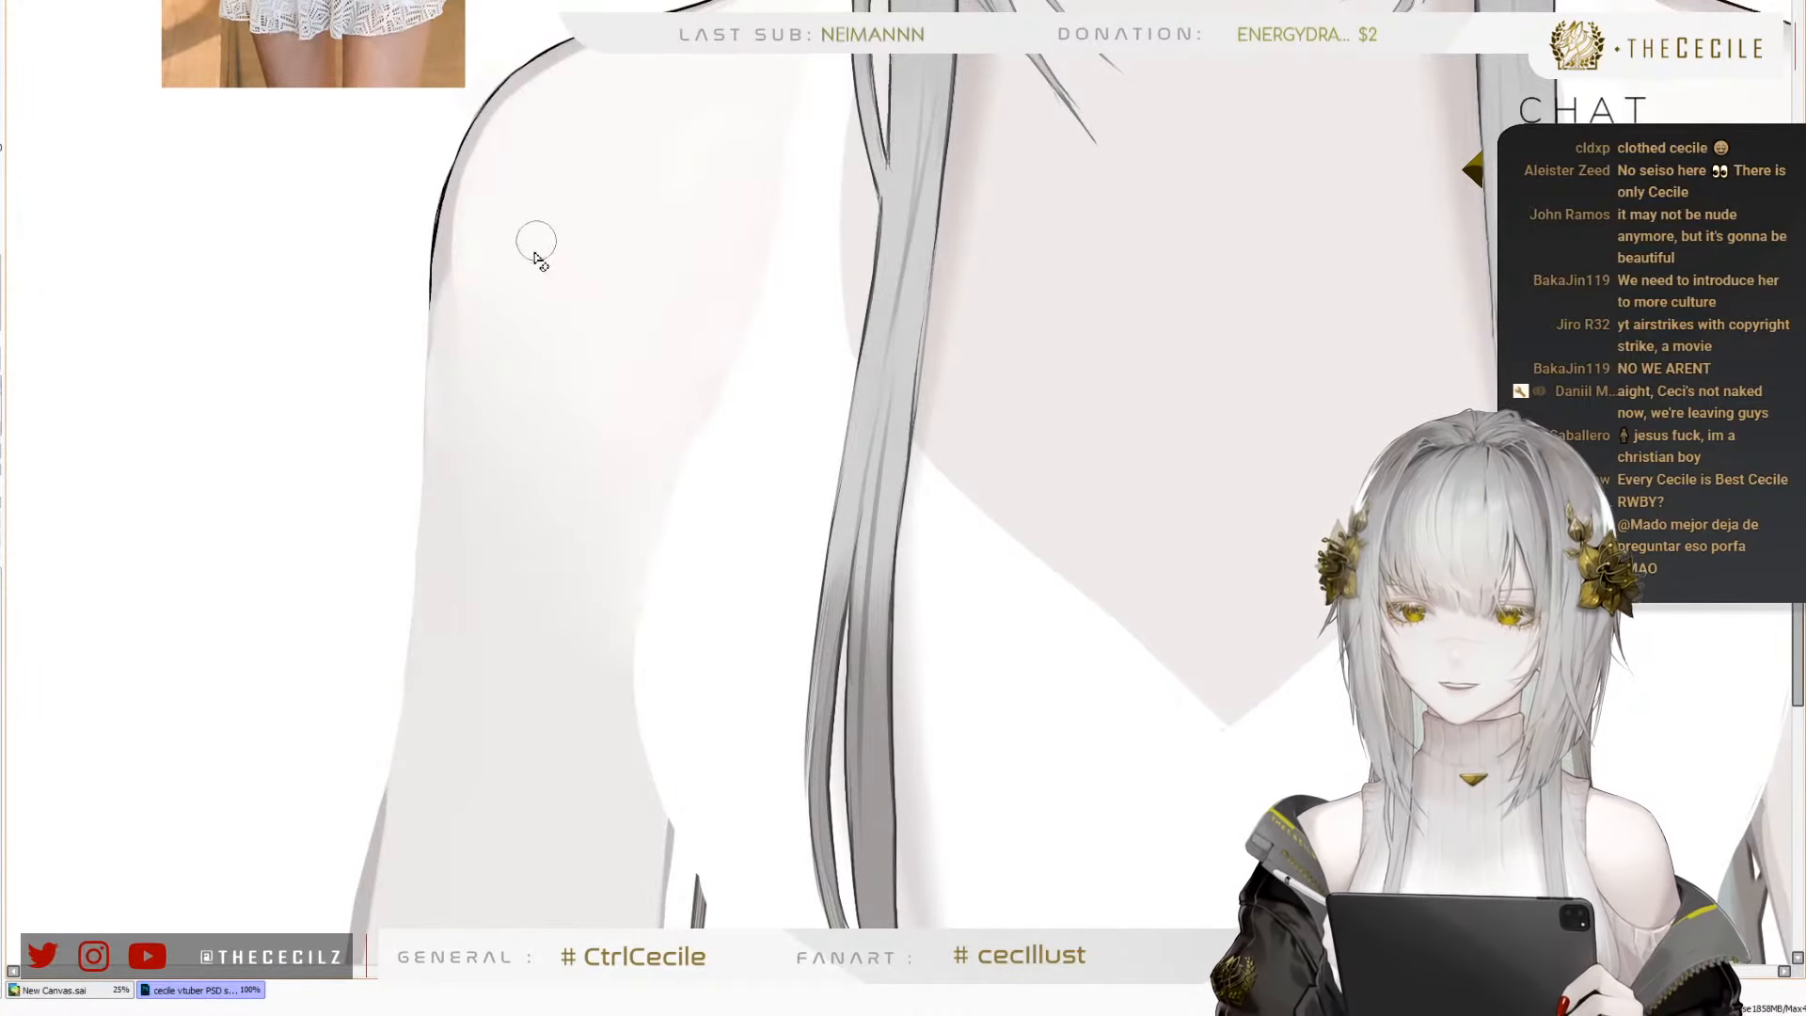
{"action": "scroll", "coordinate": [612, 450], "scroll_direction": "down", "scroll_amount": 4}
{"action": "scroll", "coordinate": [750, 428], "scroll_direction": "up", "scroll_amount": 1}
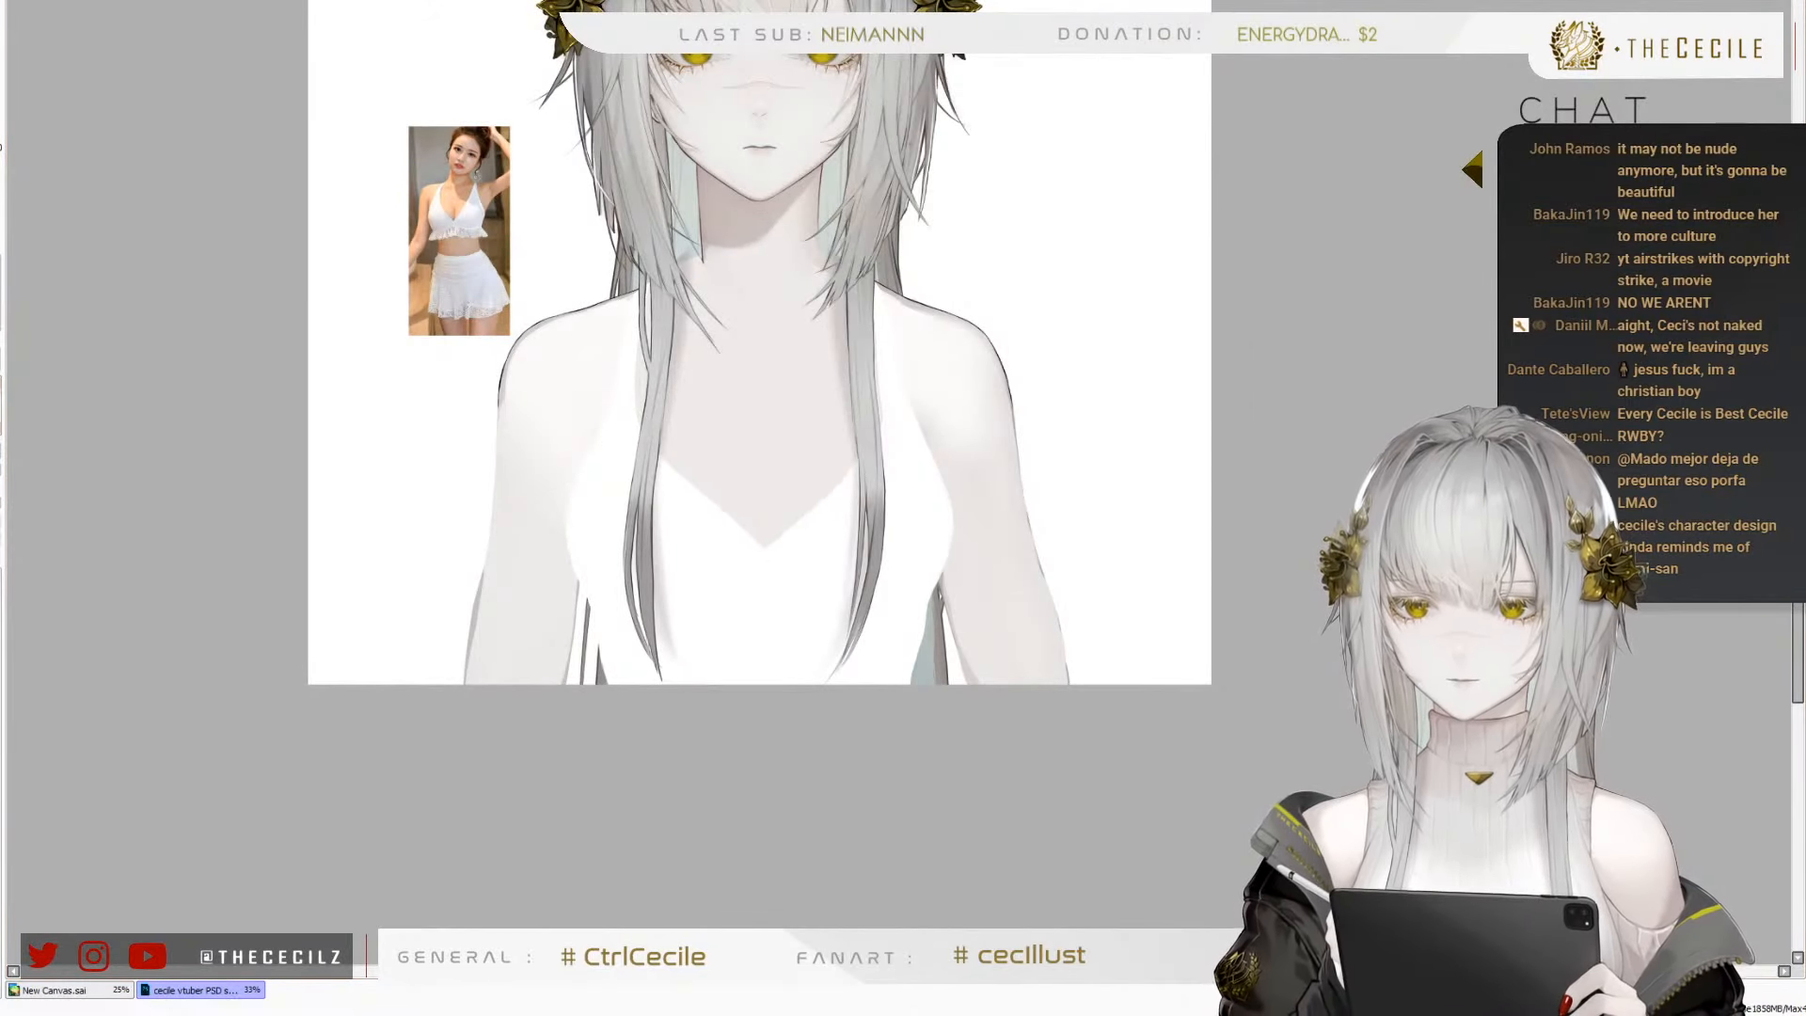
{"action": "scroll", "coordinate": [371, 507], "scroll_direction": "down", "scroll_amount": 1}
{"action": "scroll", "coordinate": [414, 558], "scroll_direction": "up", "scroll_amount": 4}
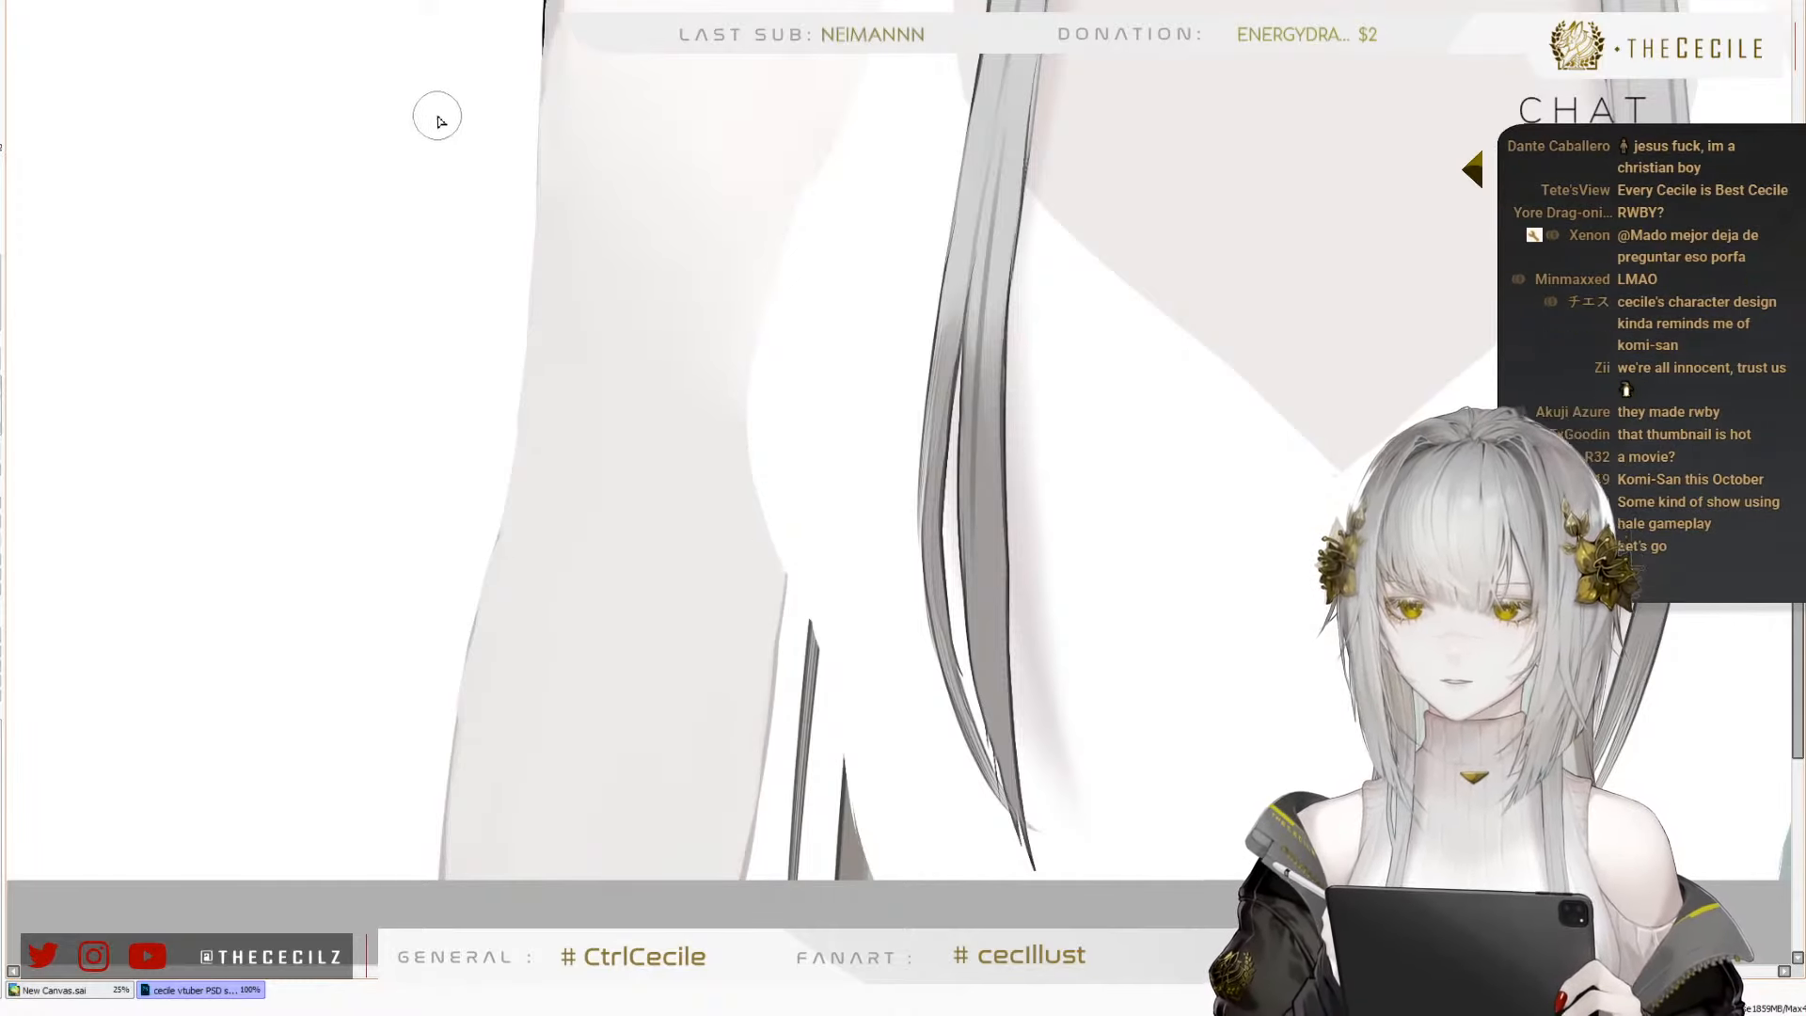
{"action": "scroll", "coordinate": [349, 579], "scroll_direction": "down", "scroll_amount": 2}
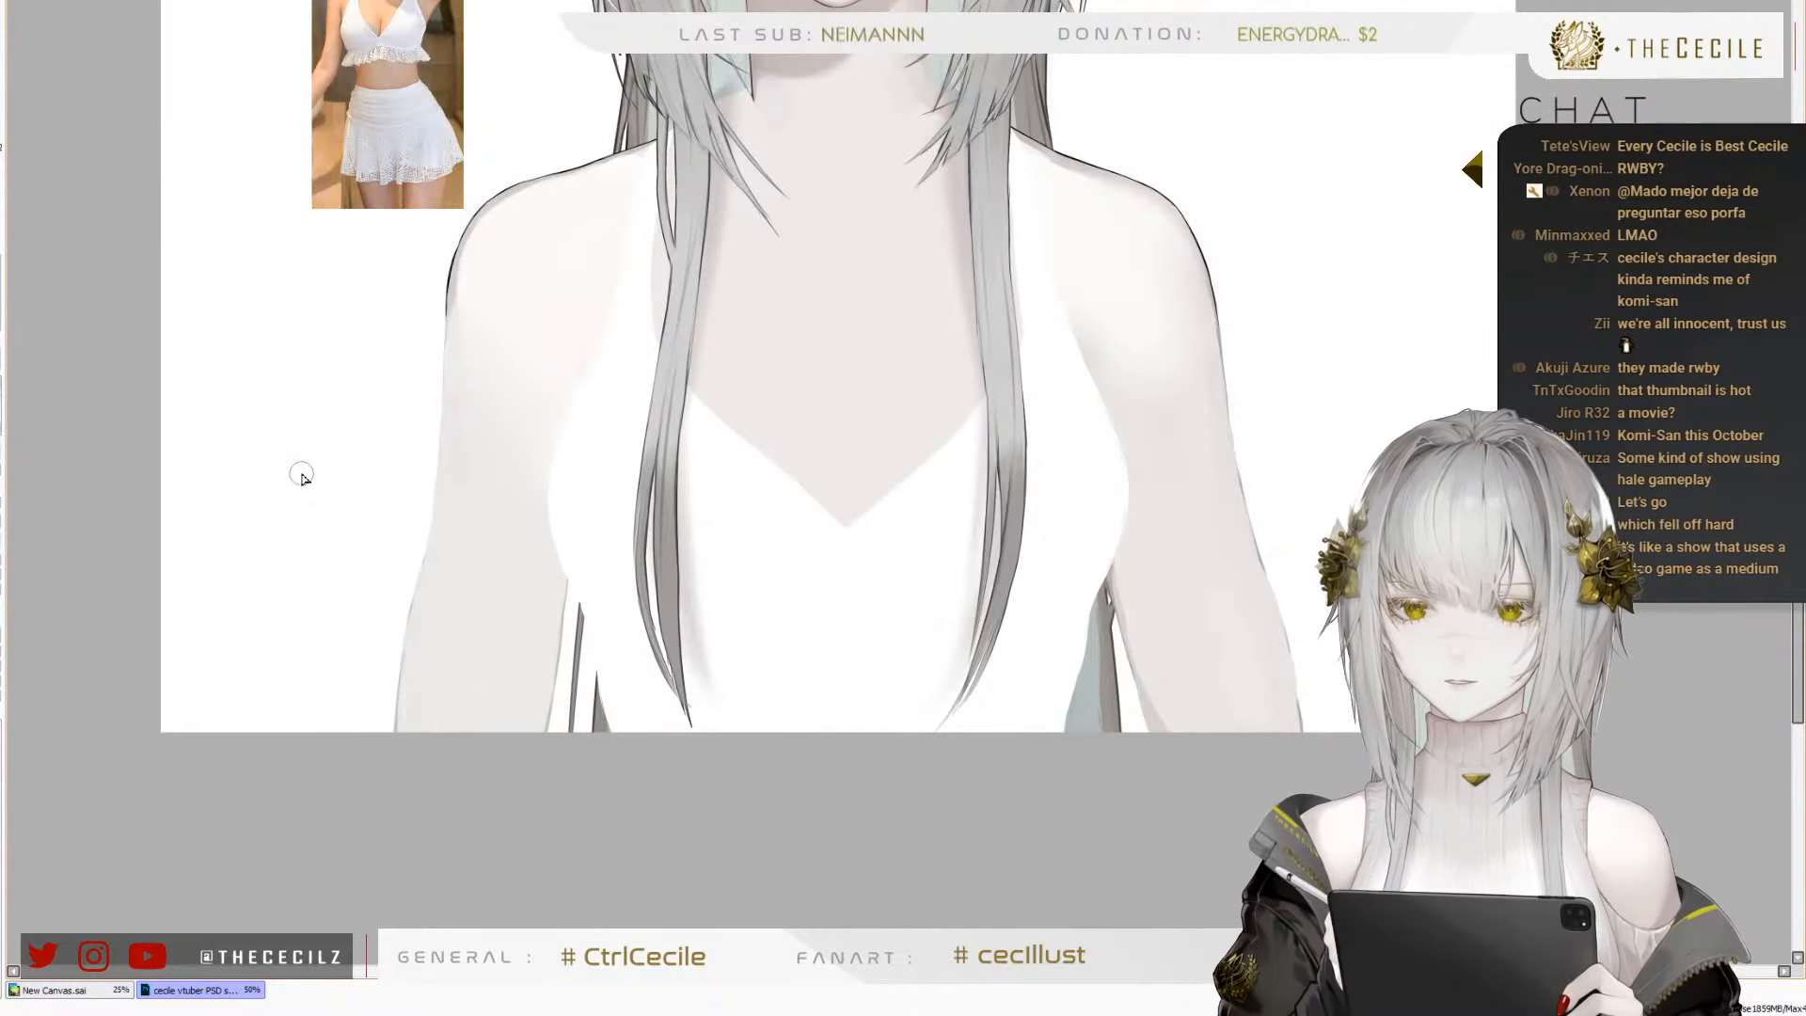
Inspect the right shoulder's outline and skin shading in close-up and compare them with the whole upper body
{"action": "scroll", "coordinate": [431, 294], "scroll_direction": "up", "scroll_amount": 4}
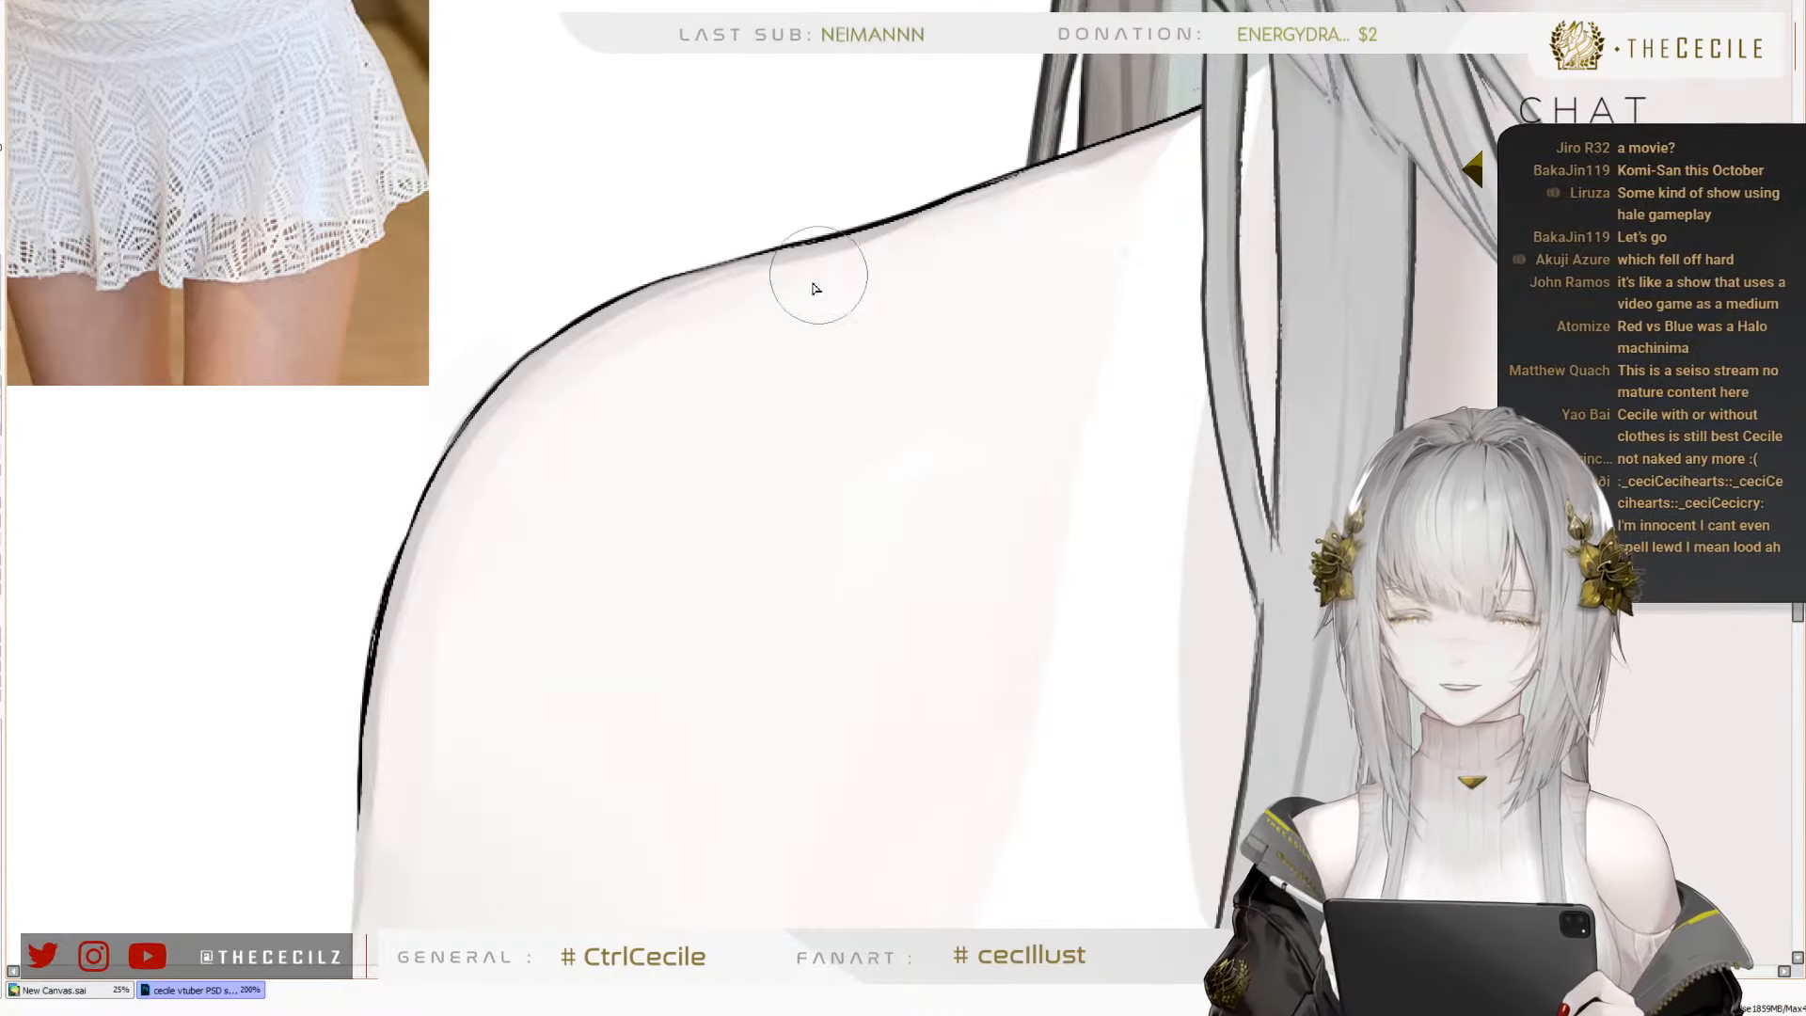
{"action": "left_click_drag", "start_coordinate": [637, 567], "coordinate": [604, 340]}
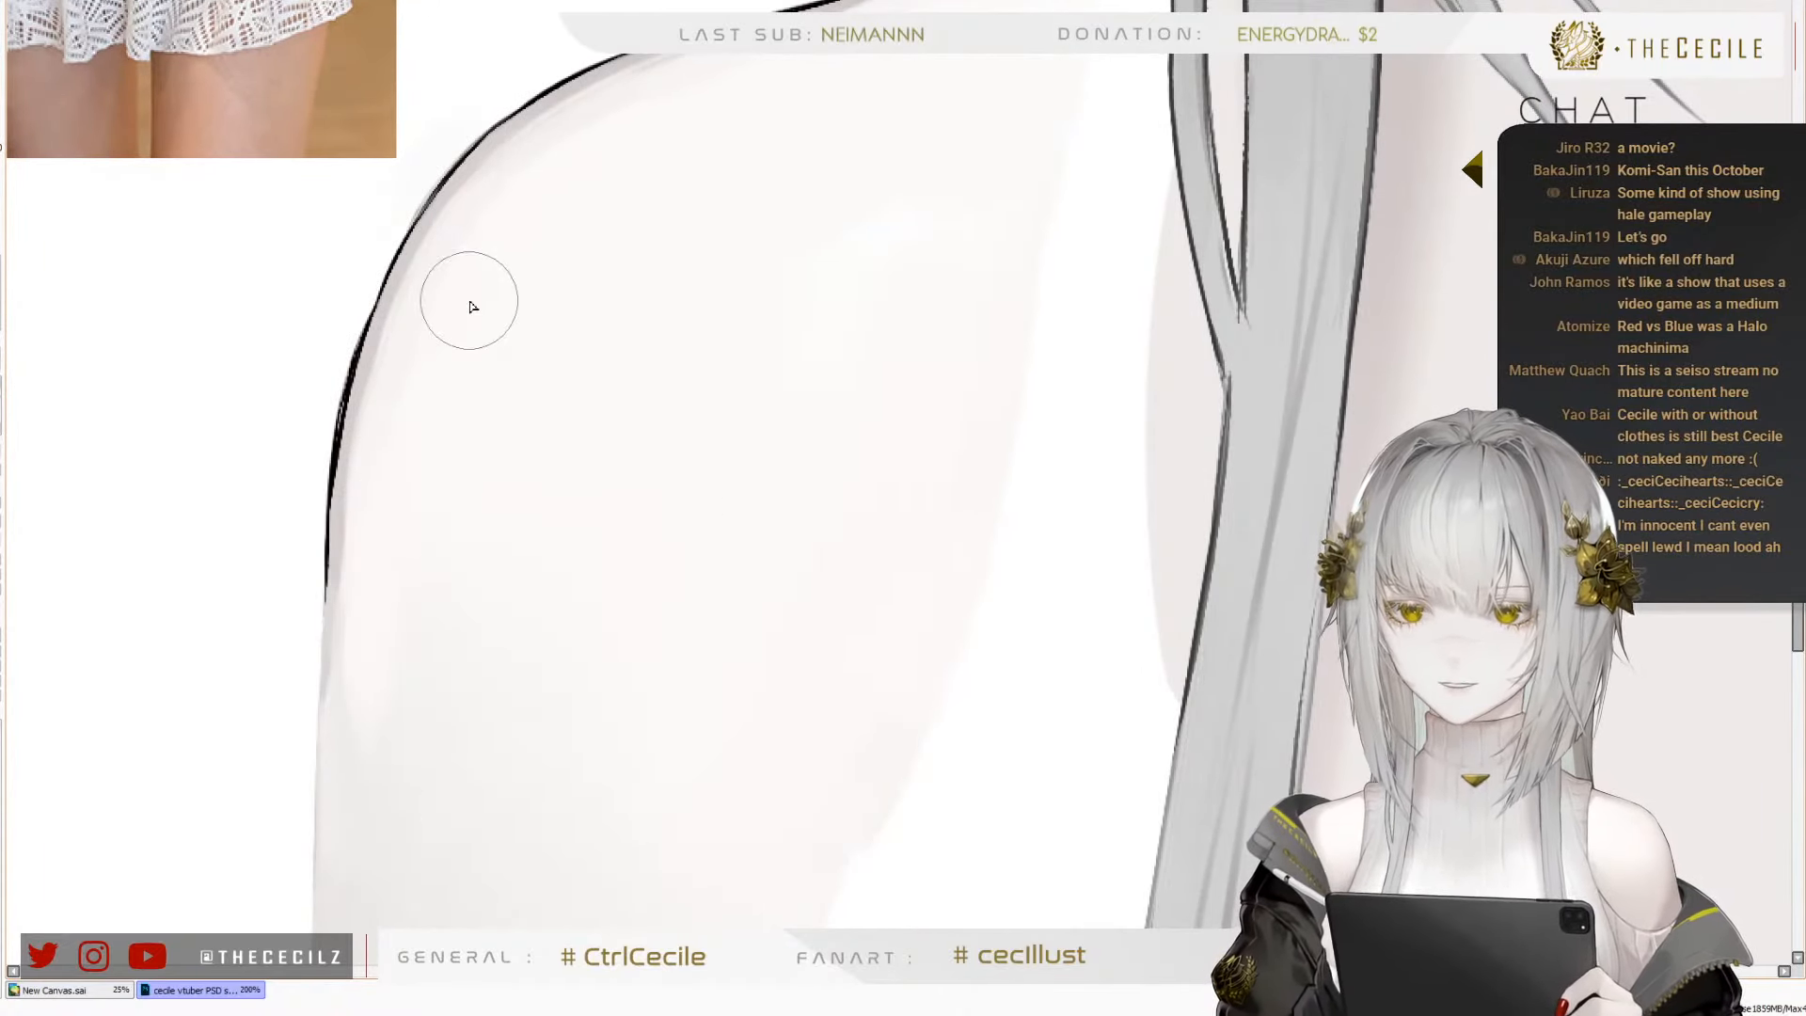
{"action": "scroll", "coordinate": [329, 124], "scroll_direction": "down", "scroll_amount": 4}
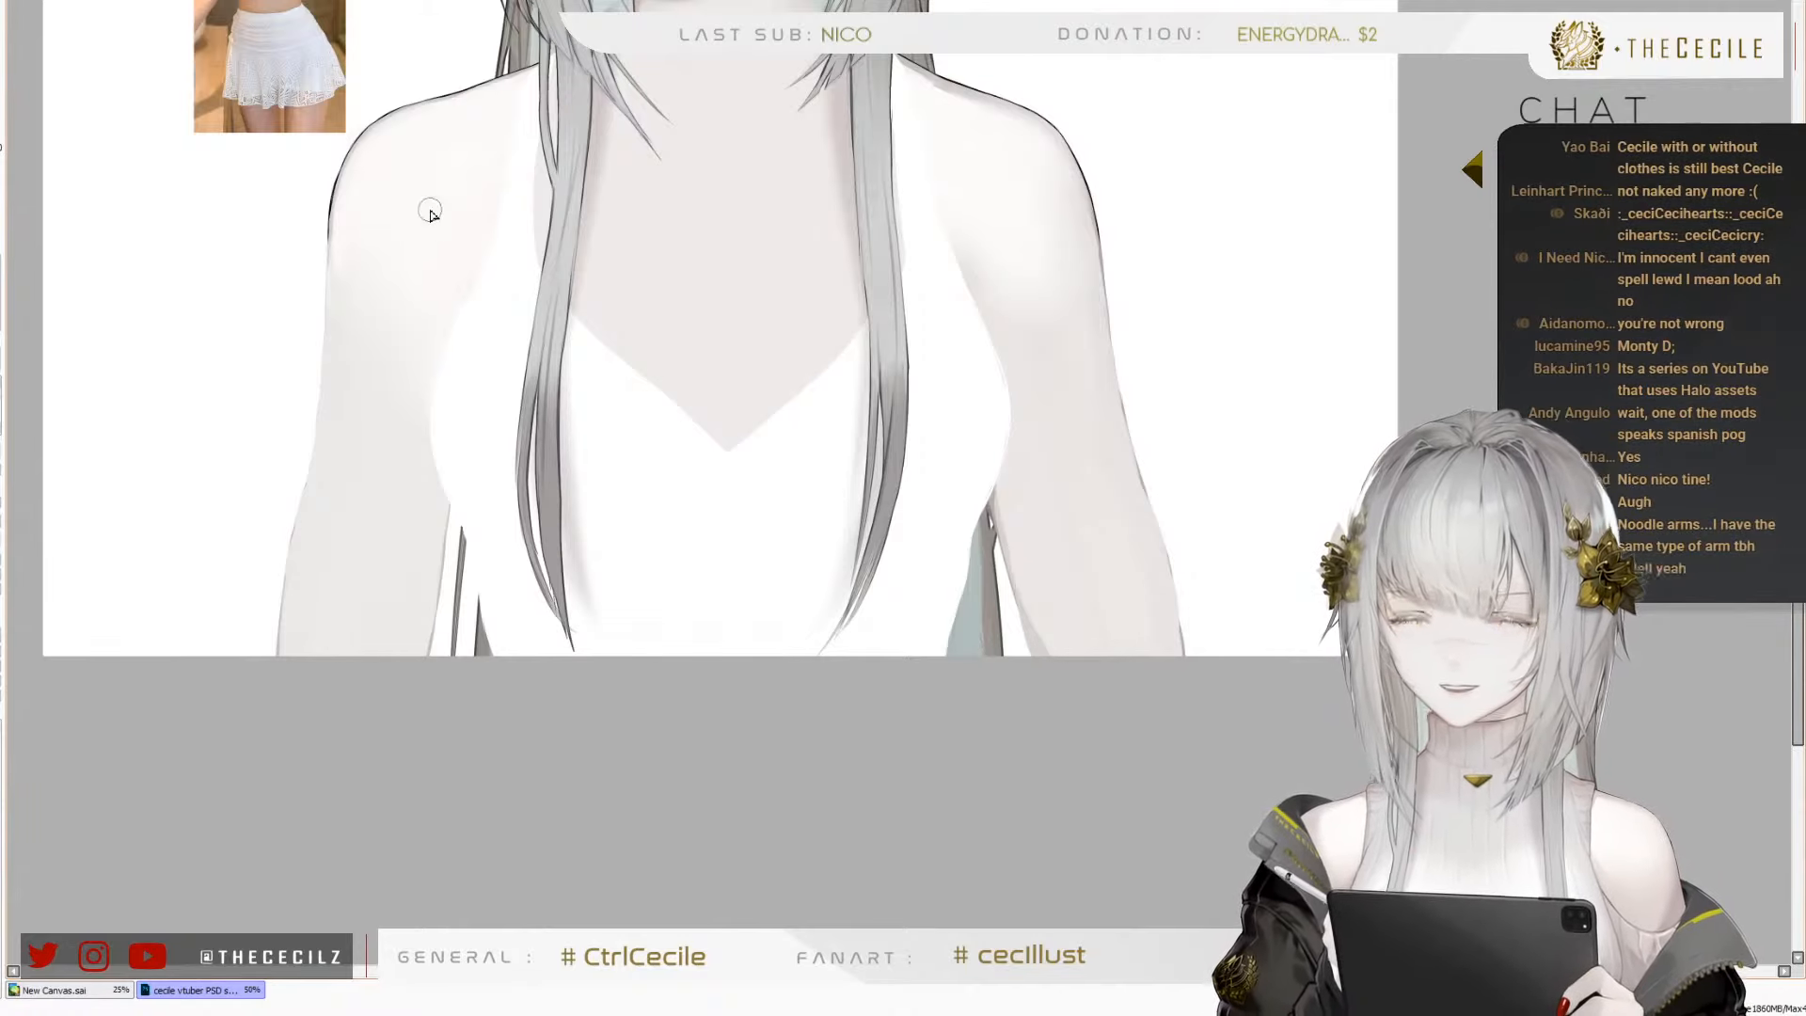
{"action": "scroll", "coordinate": [312, 496], "scroll_direction": "down", "scroll_amount": 1}
{"action": "scroll", "coordinate": [279, 231], "scroll_direction": "up", "scroll_amount": 5}
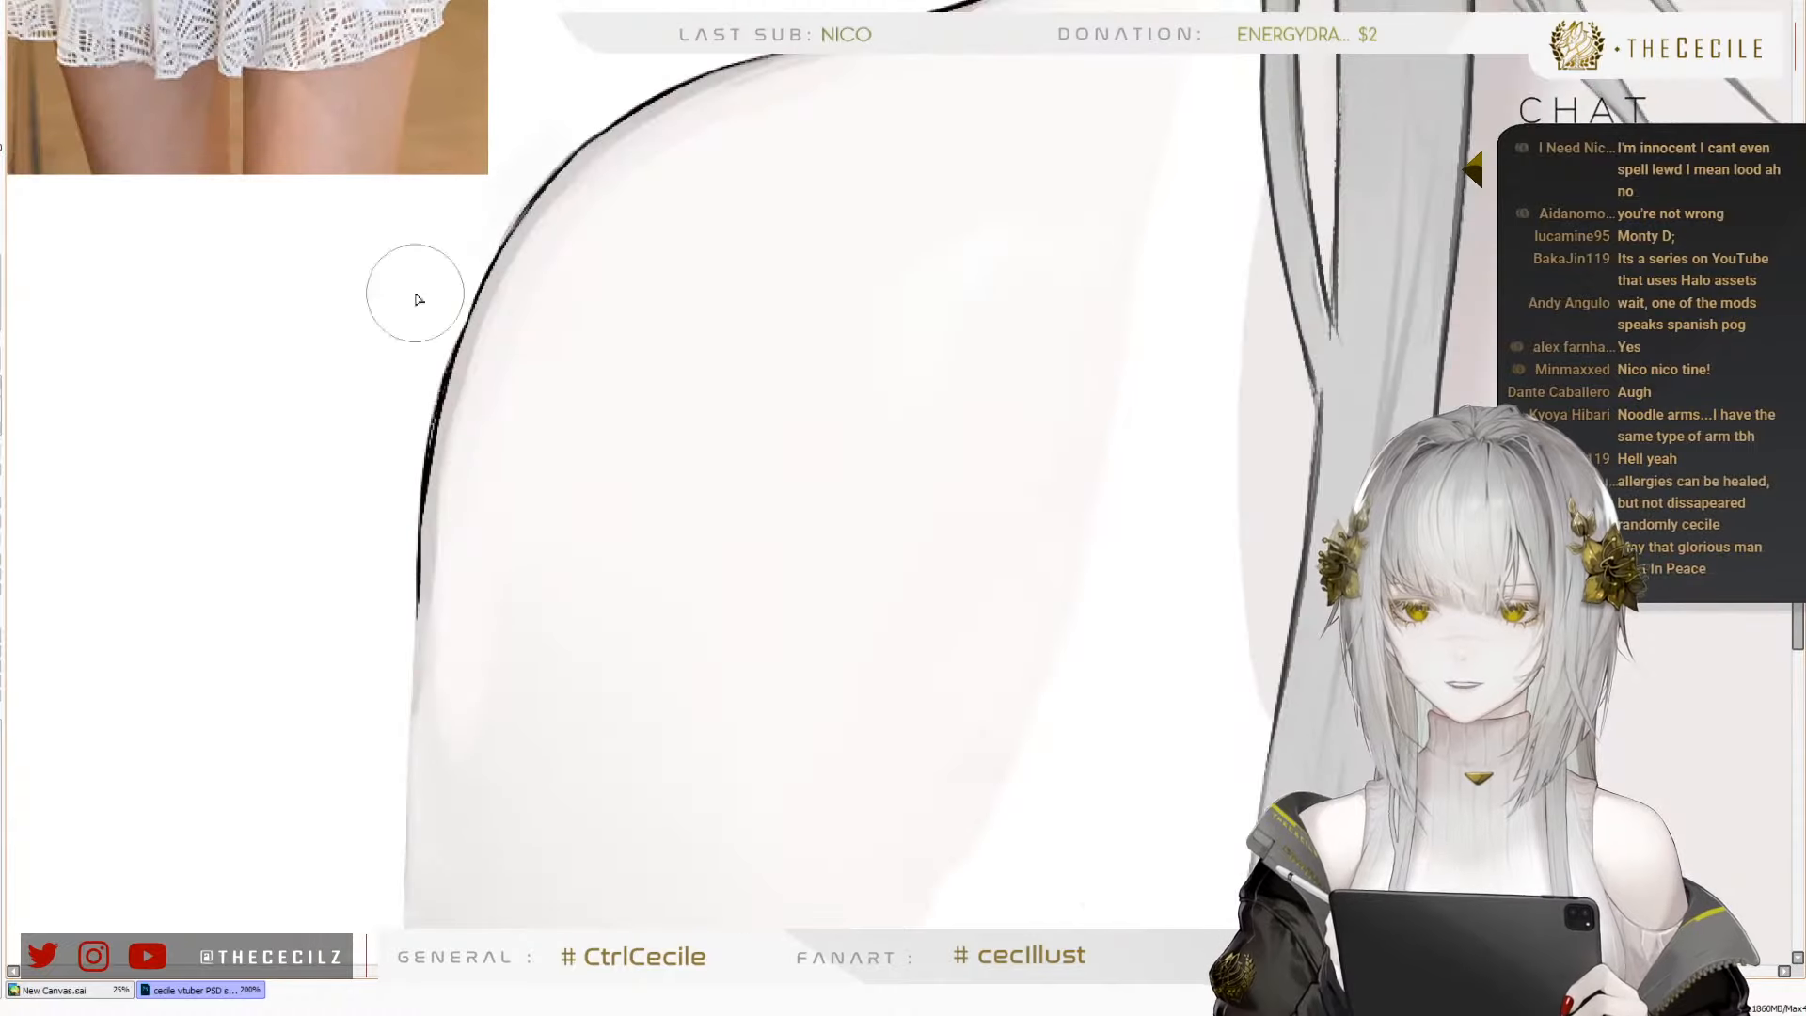
{"action": "scroll", "coordinate": [442, 299], "scroll_direction": "down", "scroll_amount": 5}
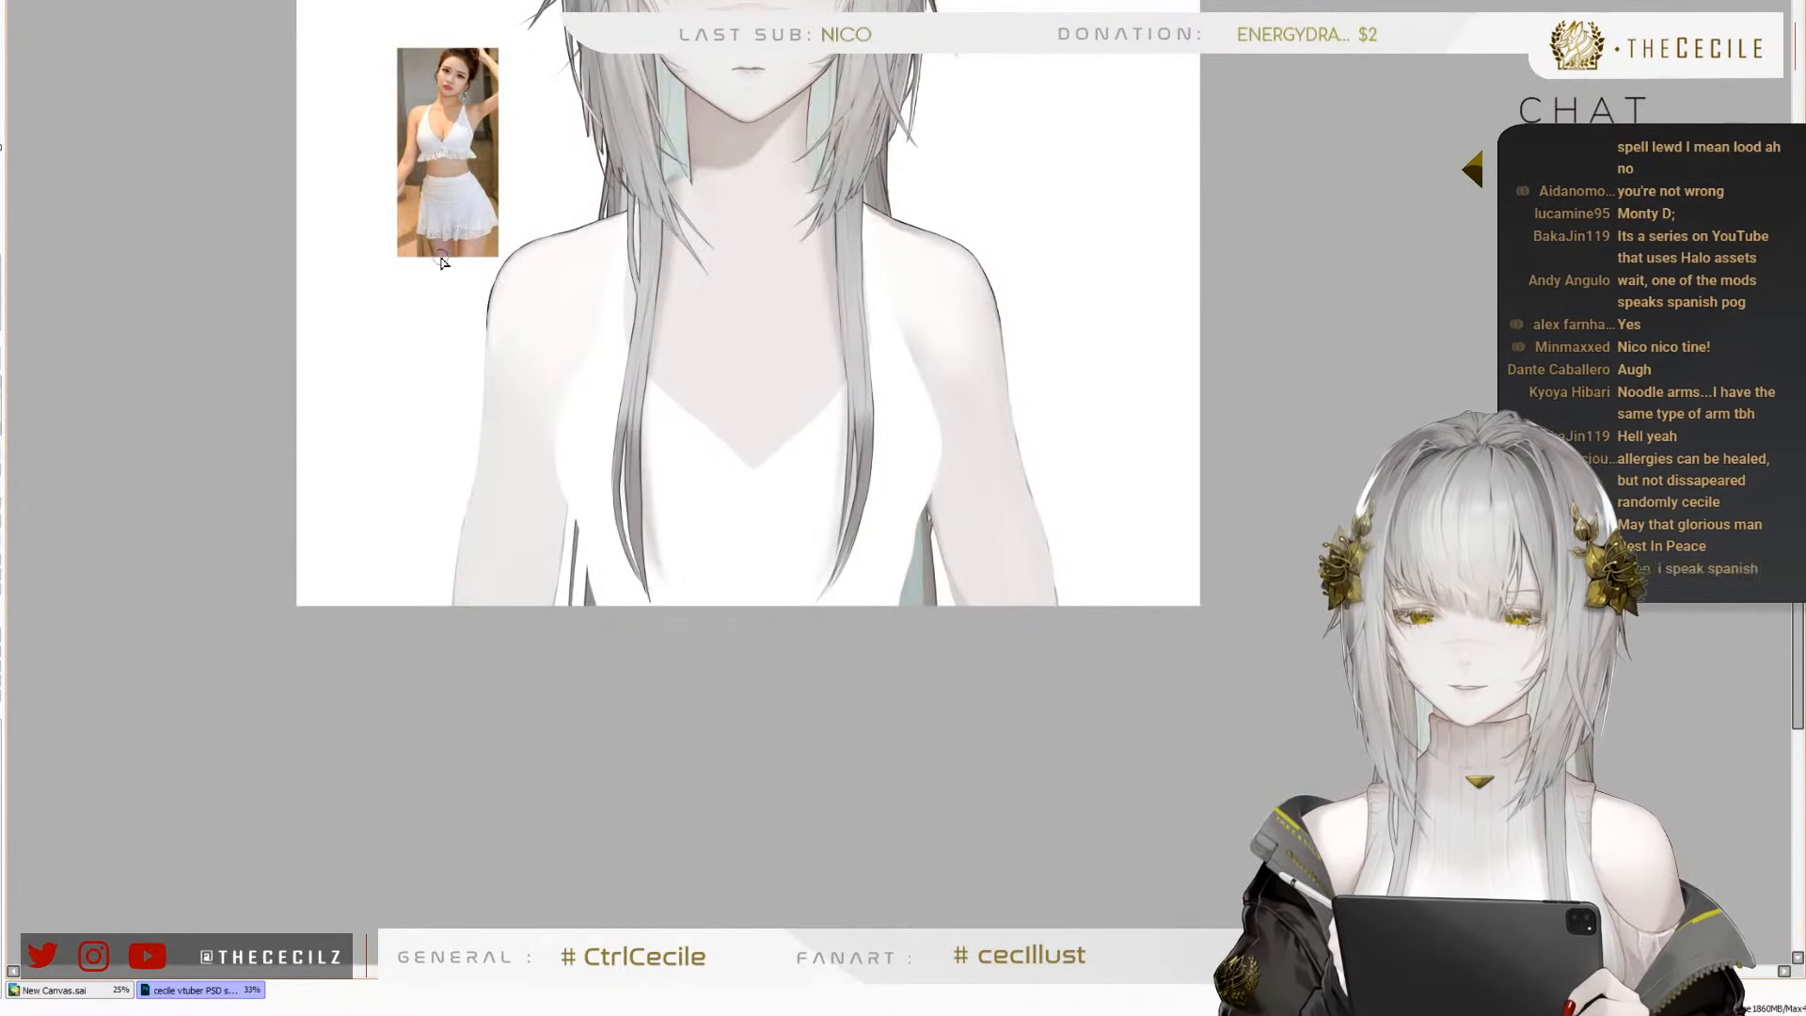
{"action": "scroll", "coordinate": [577, 244], "scroll_direction": "up", "scroll_amount": 3}
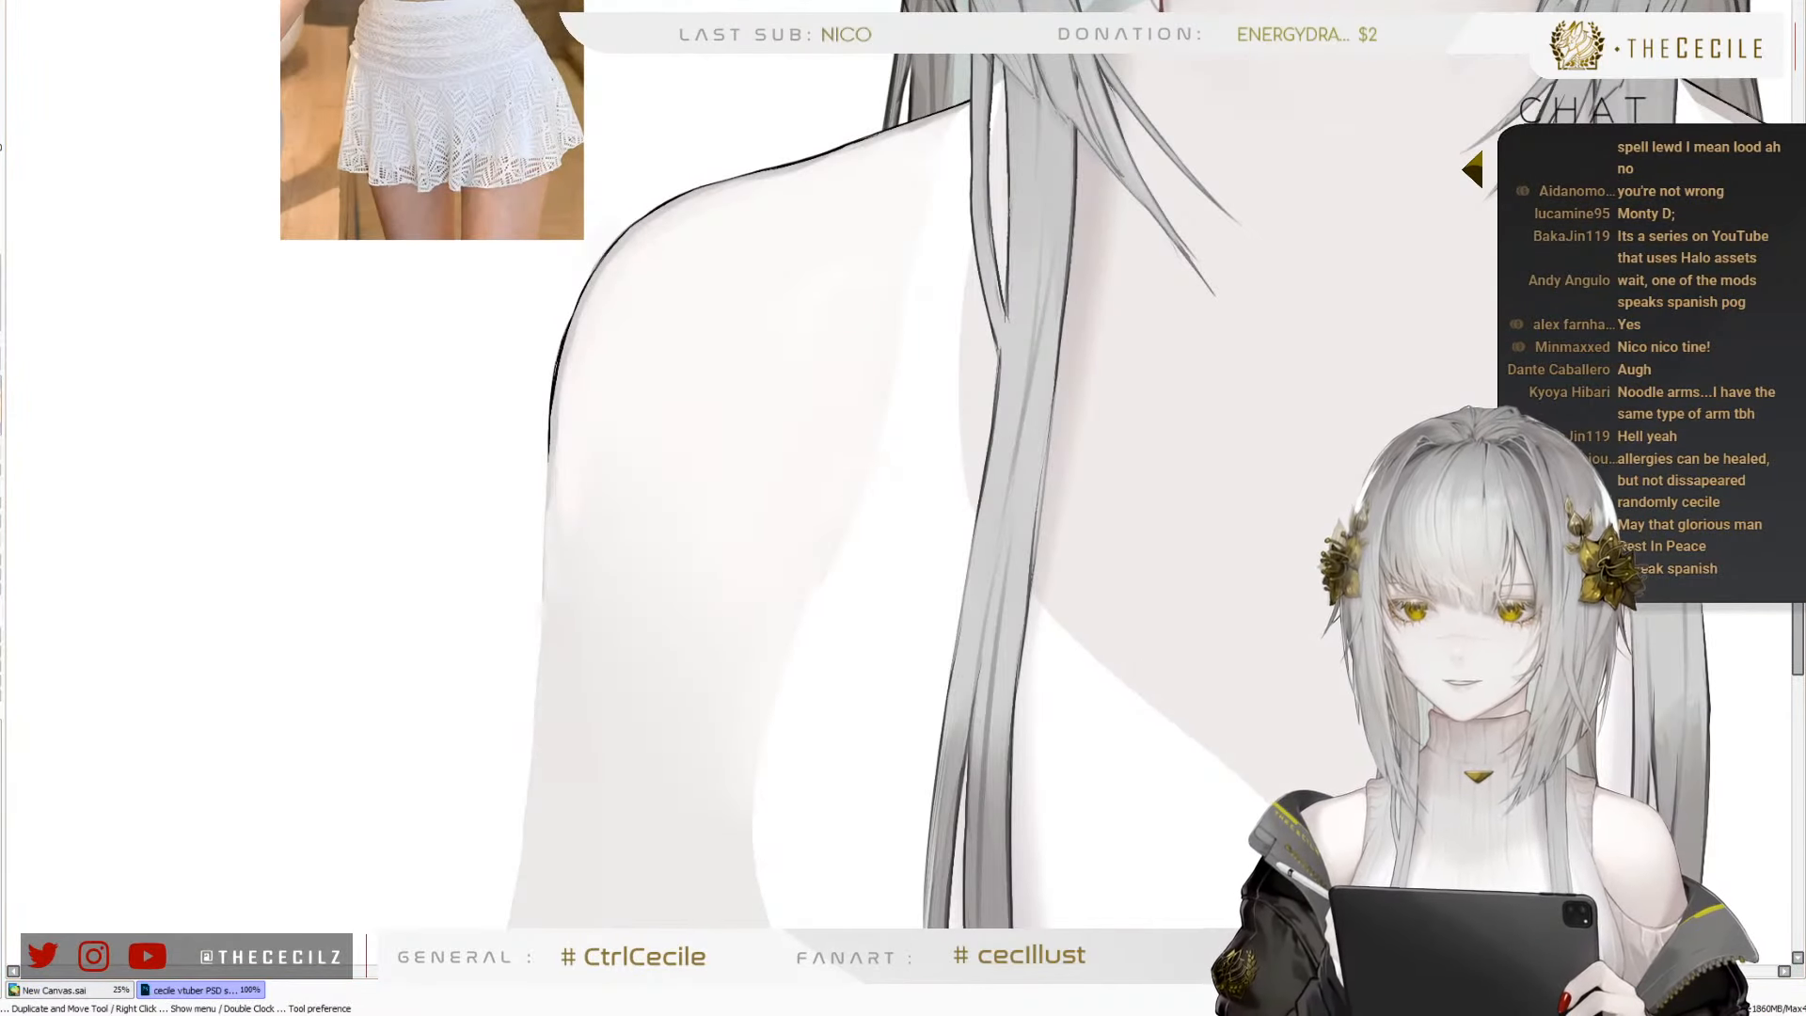
Paint the light shoulder tone further down over the greyer skin of the right upper arm
{"action": "scroll", "coordinate": [320, 209], "scroll_direction": "down", "scroll_amount": 2}
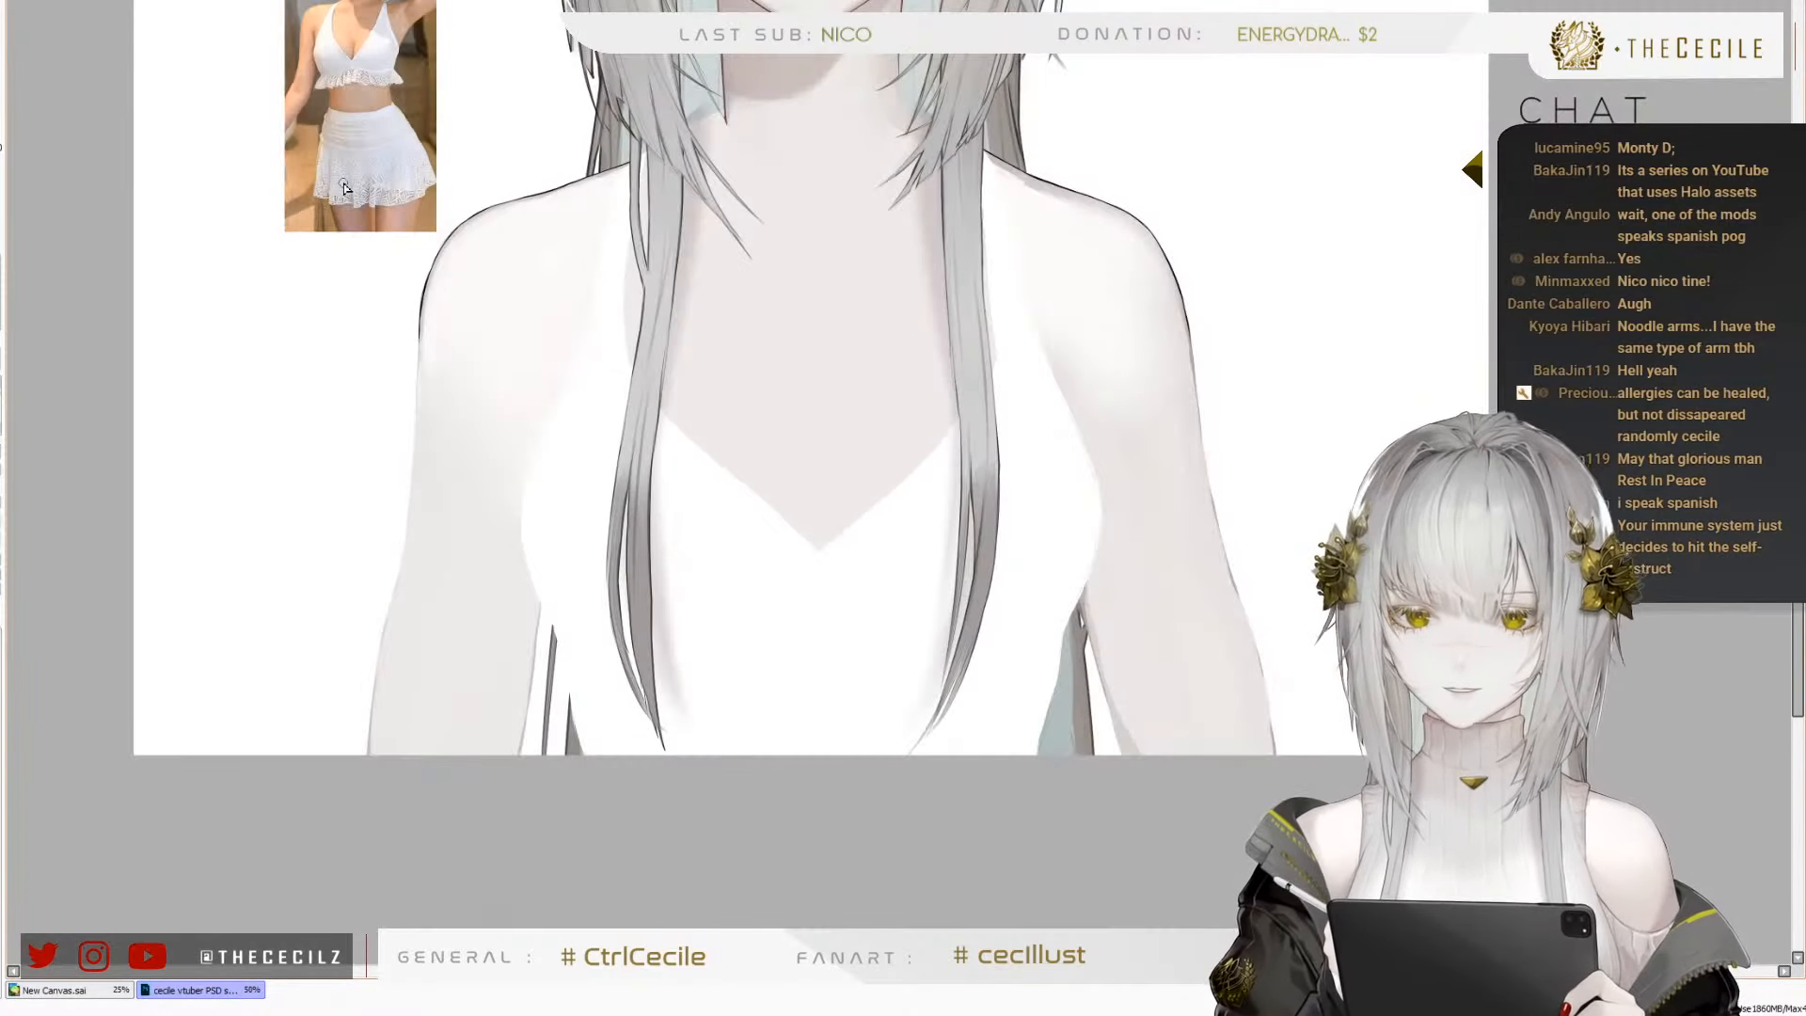
{"action": "scroll", "coordinate": [319, 263], "scroll_direction": "up", "scroll_amount": 2}
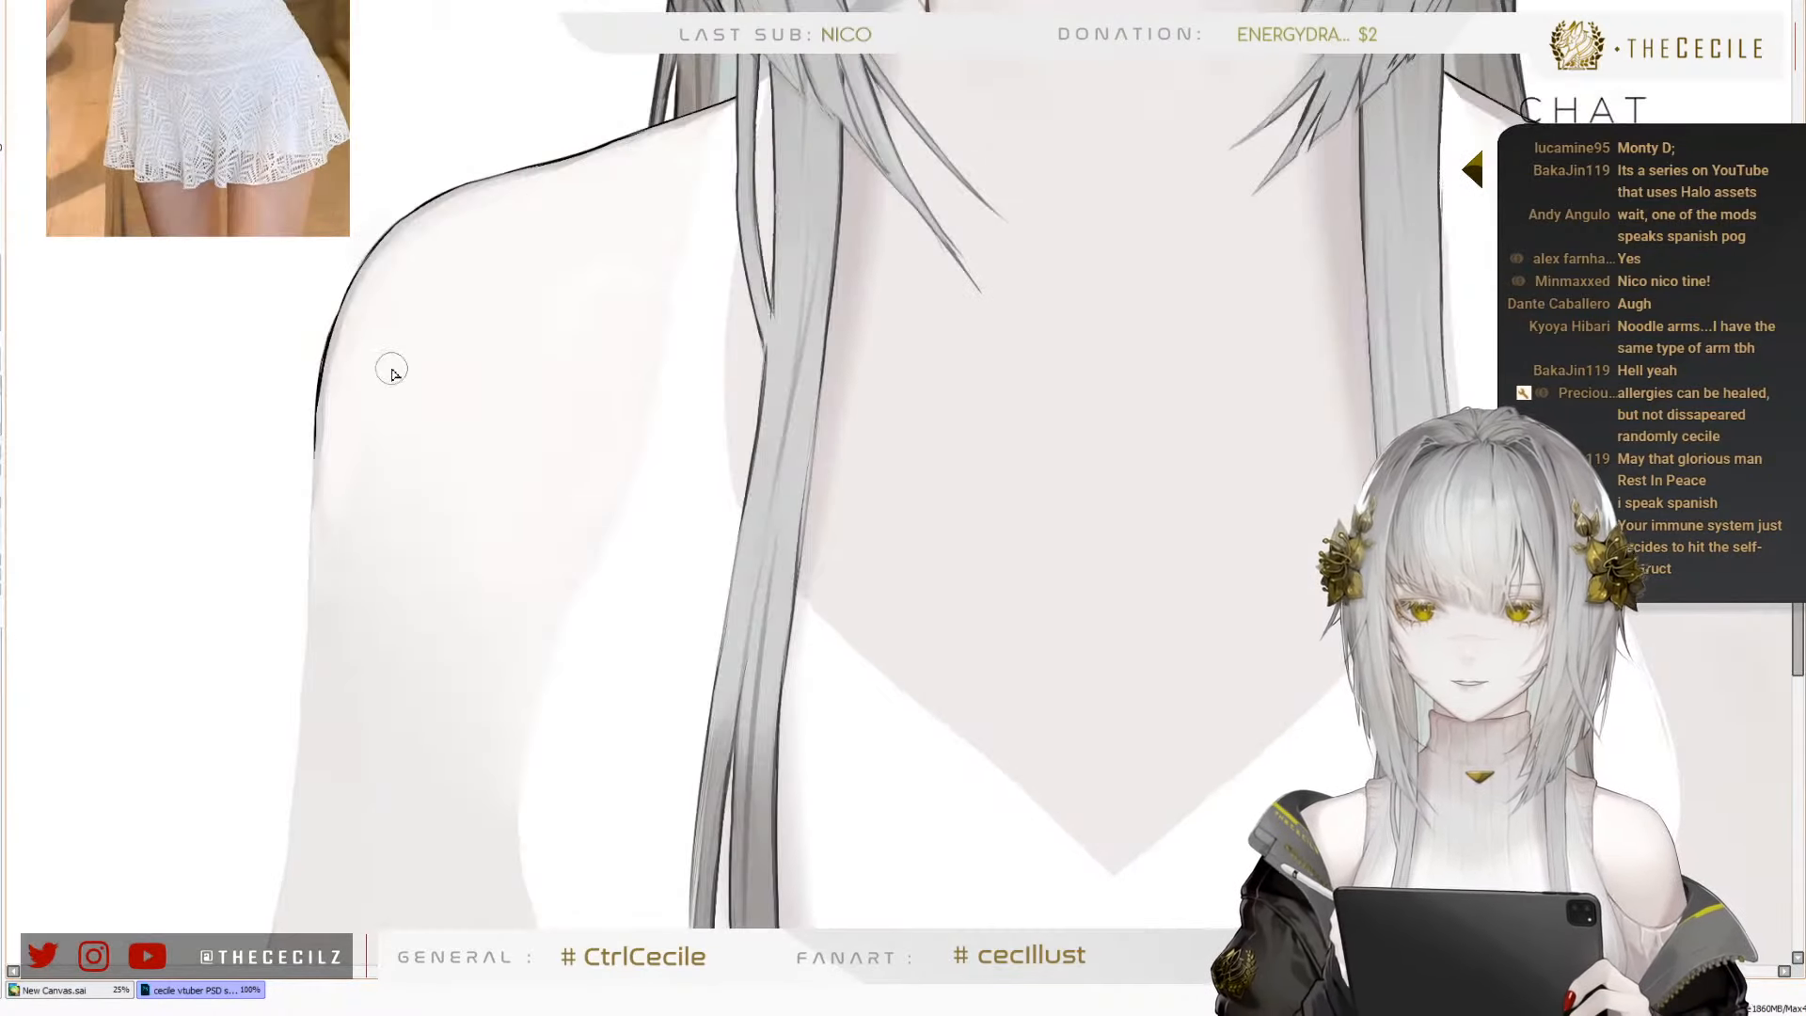
{"action": "key", "text": "bracketright"}
{"action": "key", "text": "bracketright"}
{"action": "key", "text": "bracketright"}
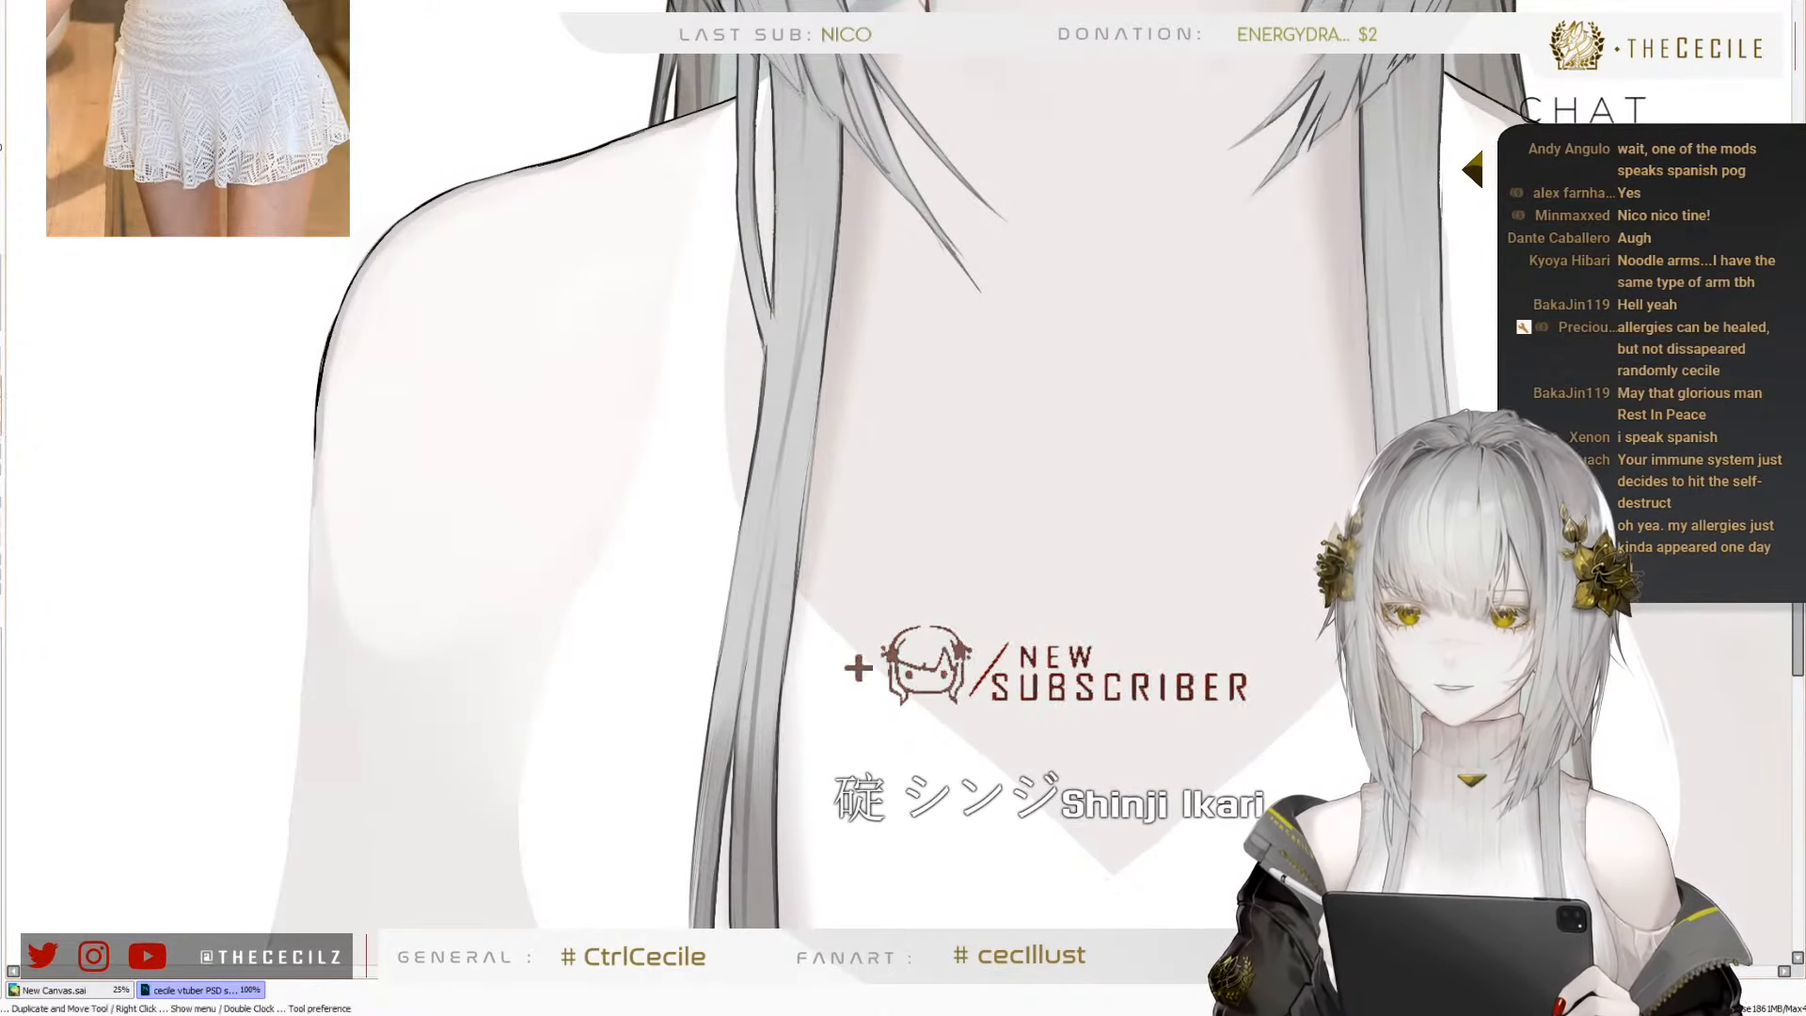
{"action": "key", "text": "bracketleft"}
{"action": "key", "text": "bracketleft"}
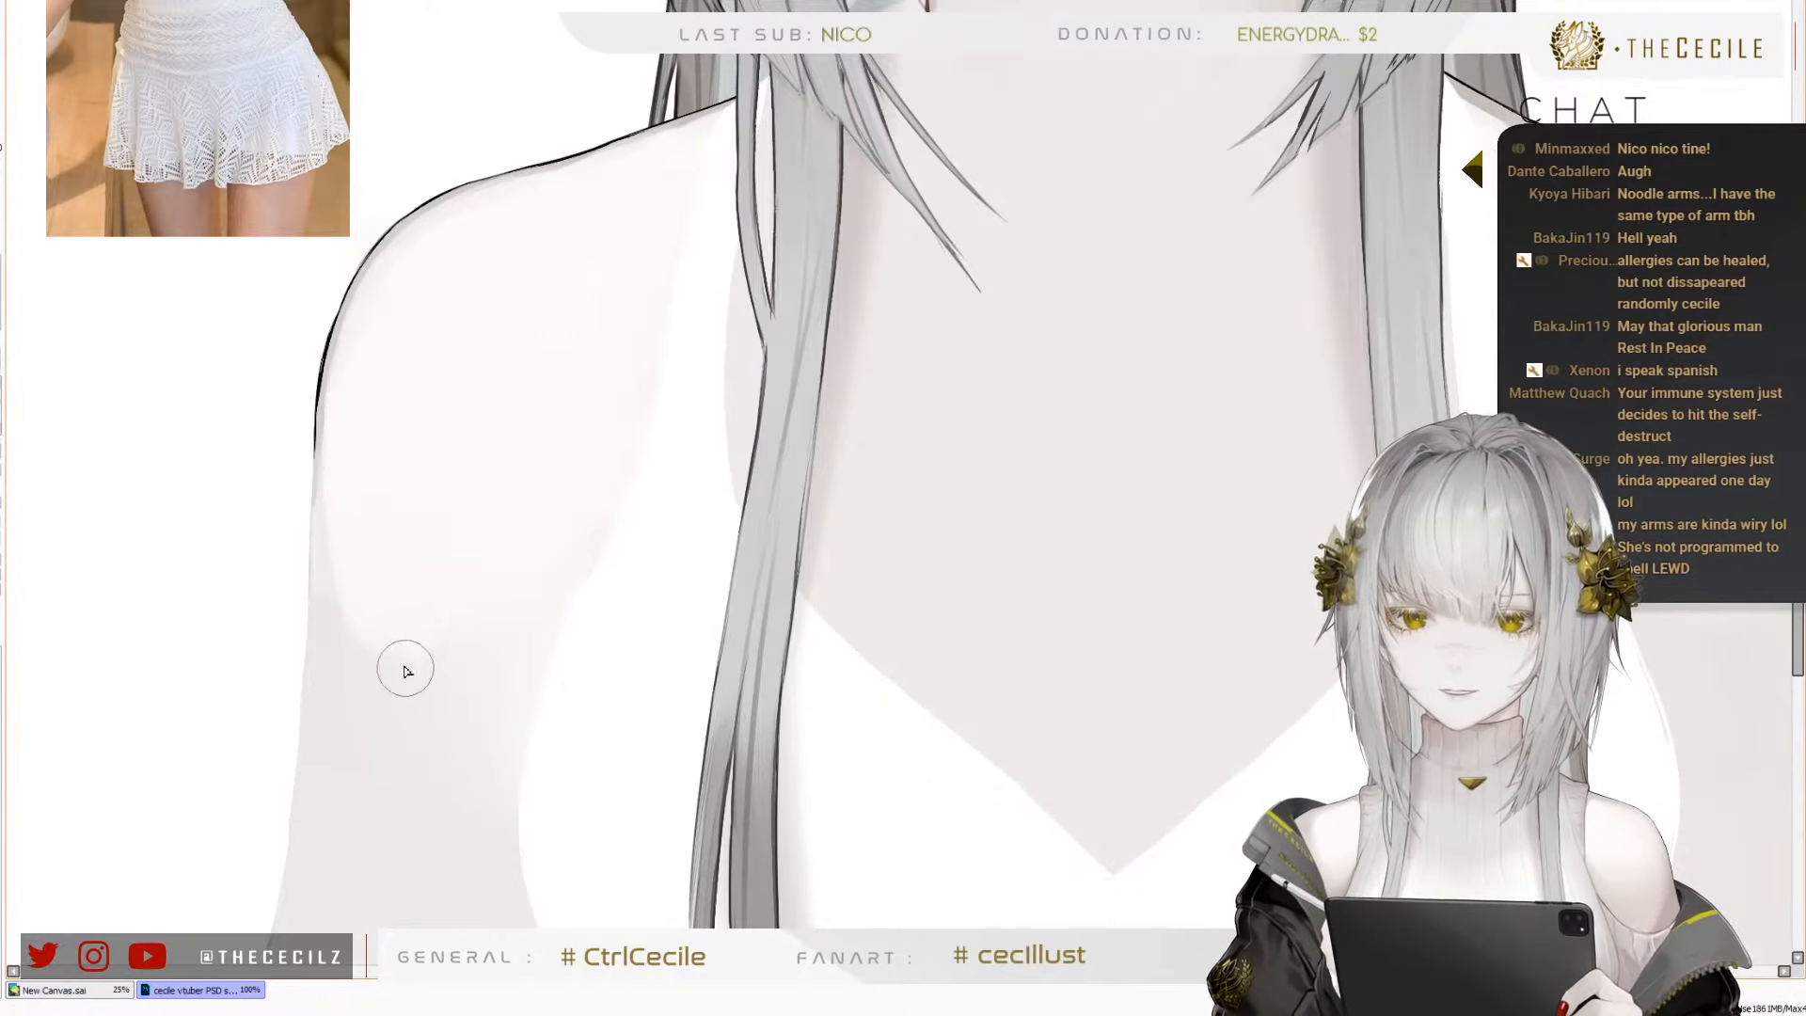
Blend the lower edge of the light tone into the right upper arm and along its outer edge, varying the brush size
{"action": "key", "text": "bracketright"}
{"action": "key", "text": "bracketright"}
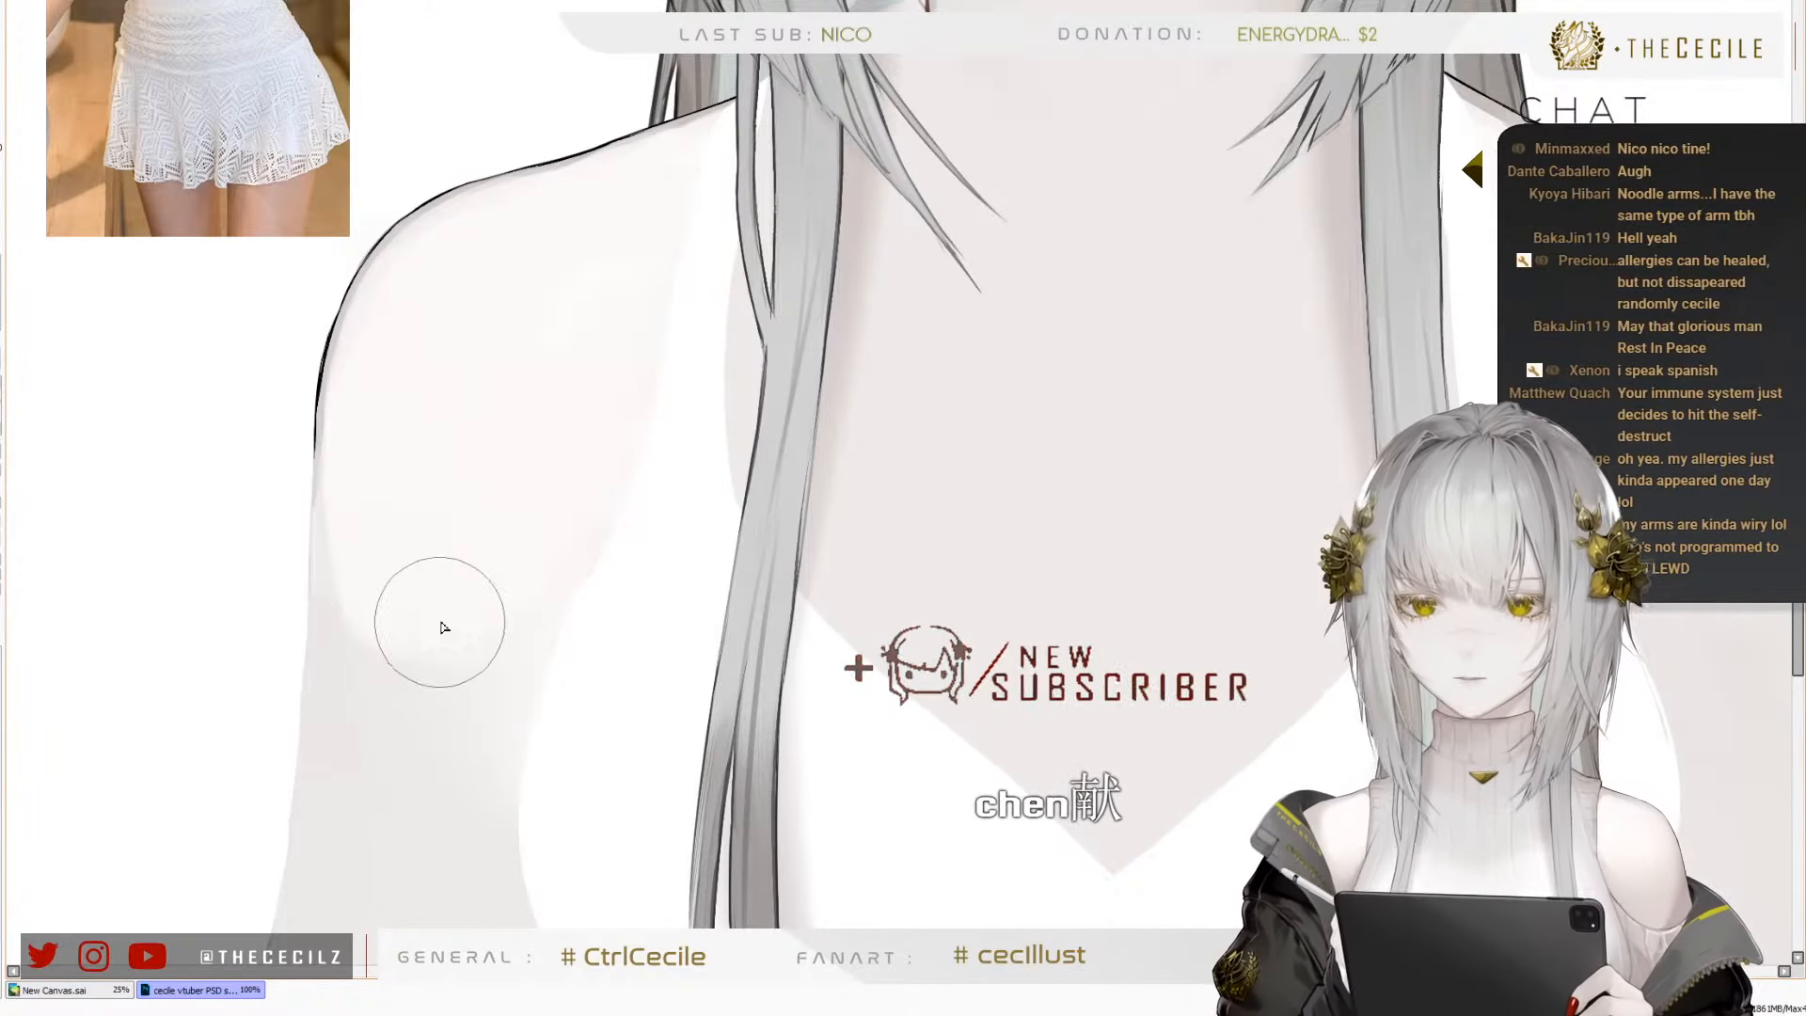
{"action": "key", "text": "bracketleft"}
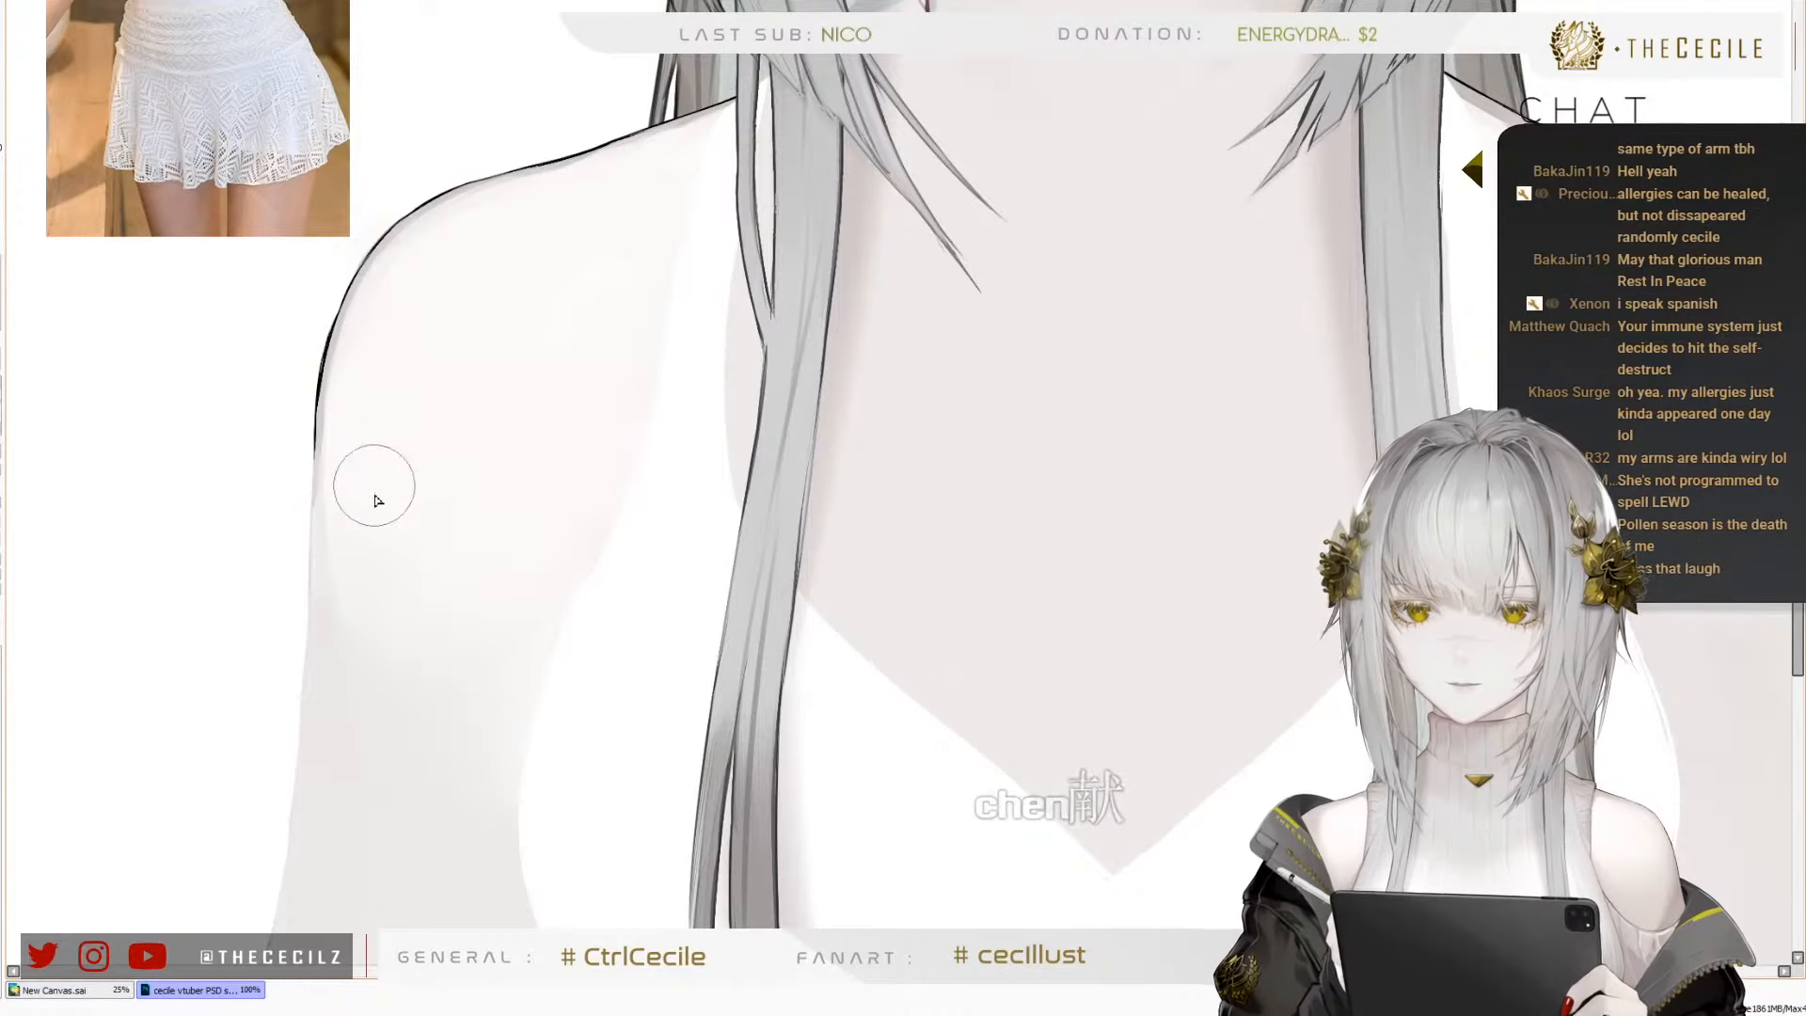
{"action": "key", "text": "bracketleft"}
{"action": "mouse_move", "coordinate": [369, 527]}
{"action": "left_mouse_down"}
{"action": "mouse_move", "coordinate": [380, 650]}
{"action": "mouse_move", "coordinate": [341, 370]}
{"action": "mouse_move", "coordinate": [354, 408]}
{"action": "left_mouse_up"}
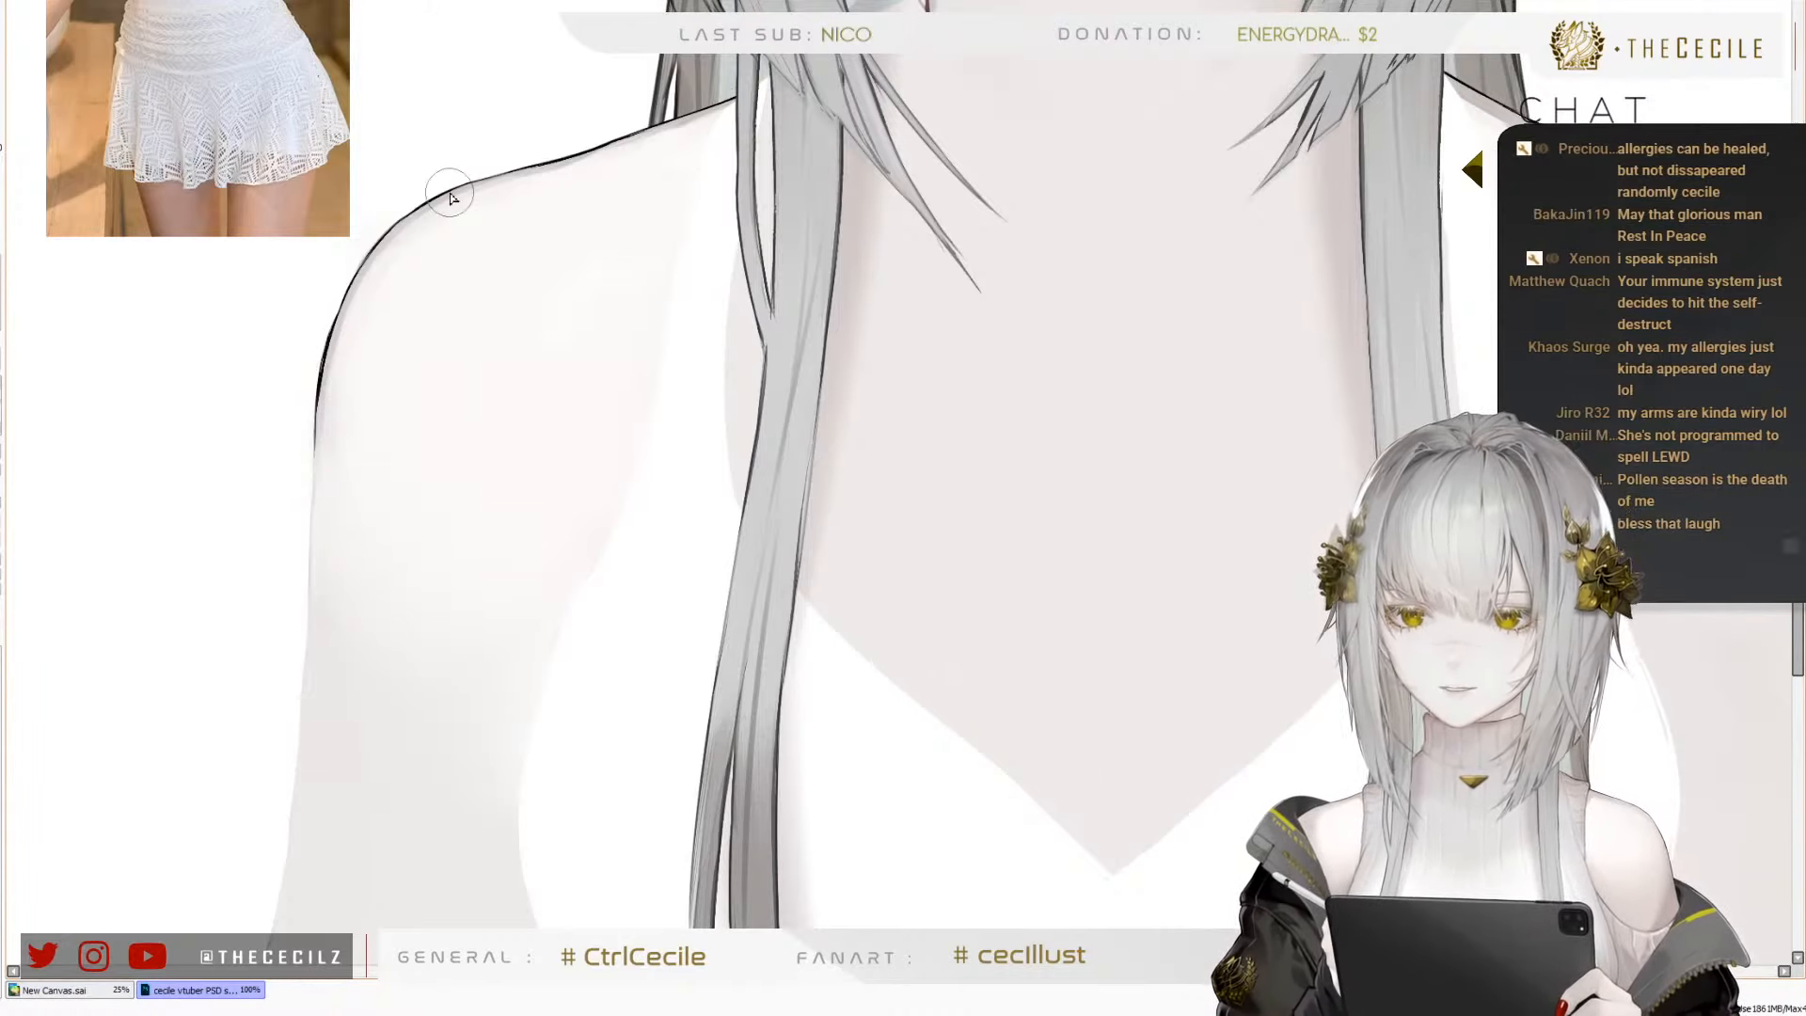
Check the whole upper body beside the reference photo, both in normal and mirrored view
{"action": "scroll", "coordinate": [323, 393], "scroll_direction": "down", "scroll_amount": 3}
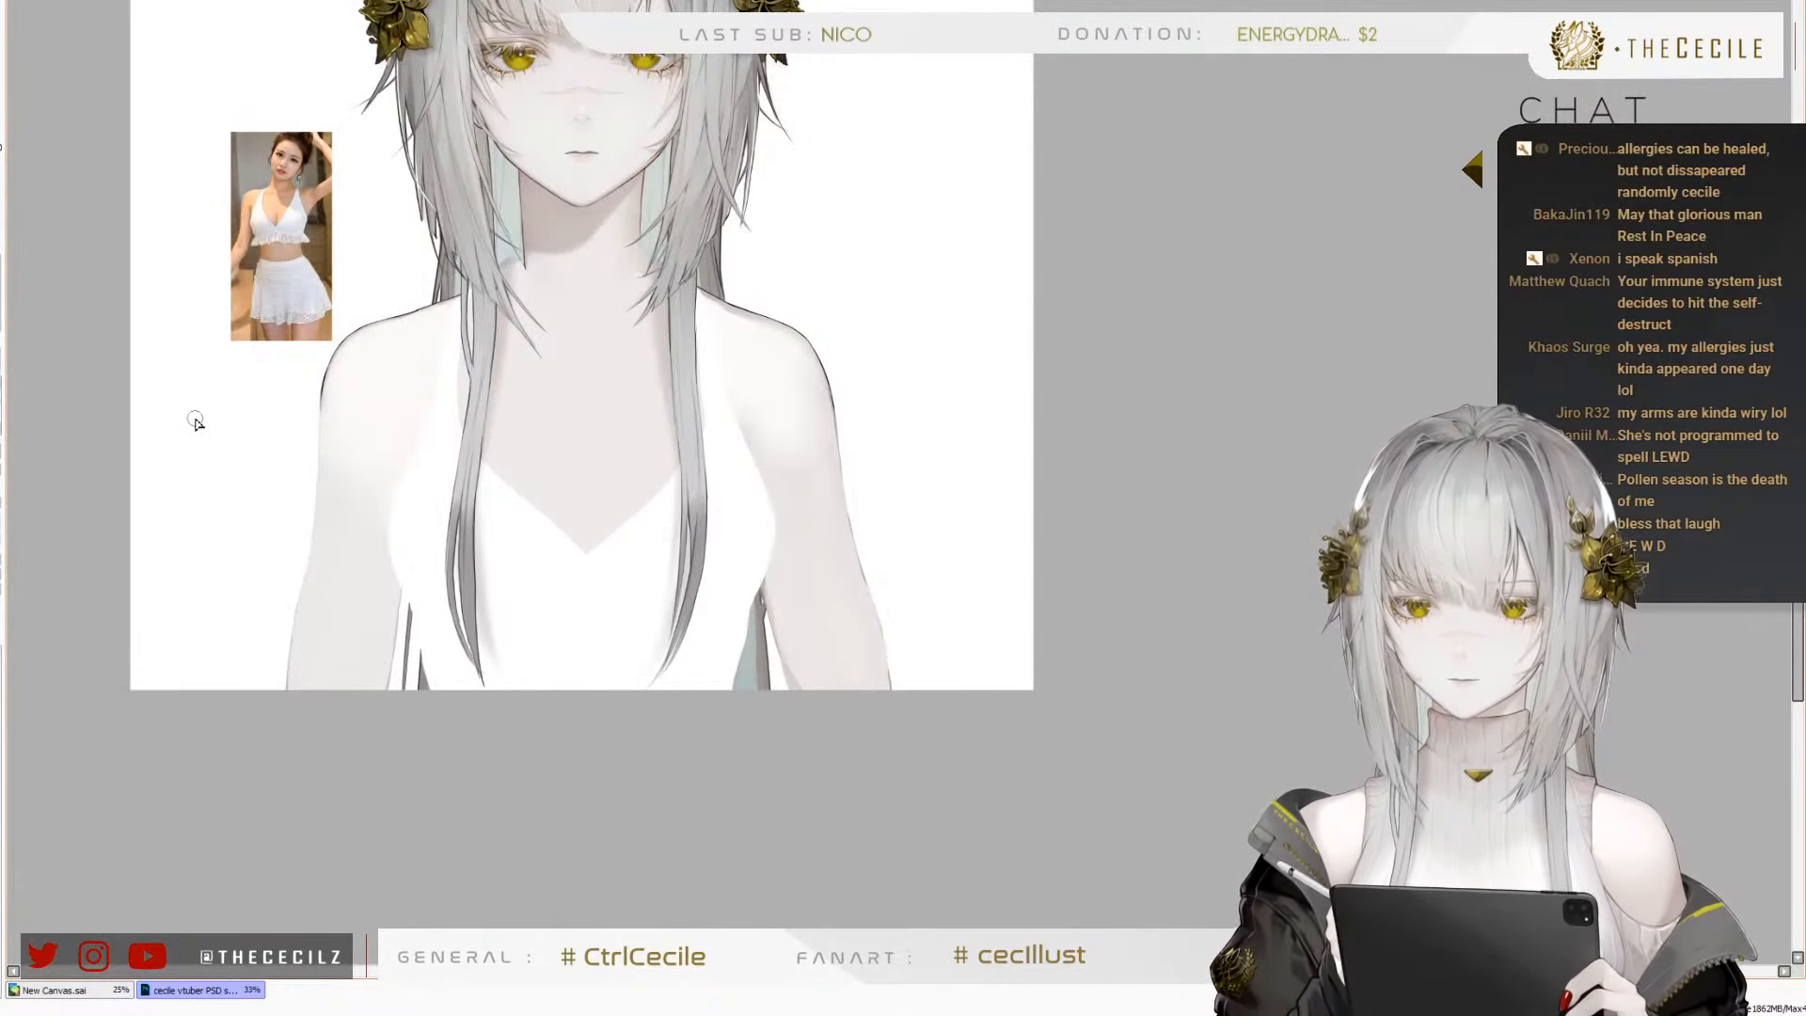
{"action": "scroll", "coordinate": [272, 536], "scroll_direction": "up", "scroll_amount": 1}
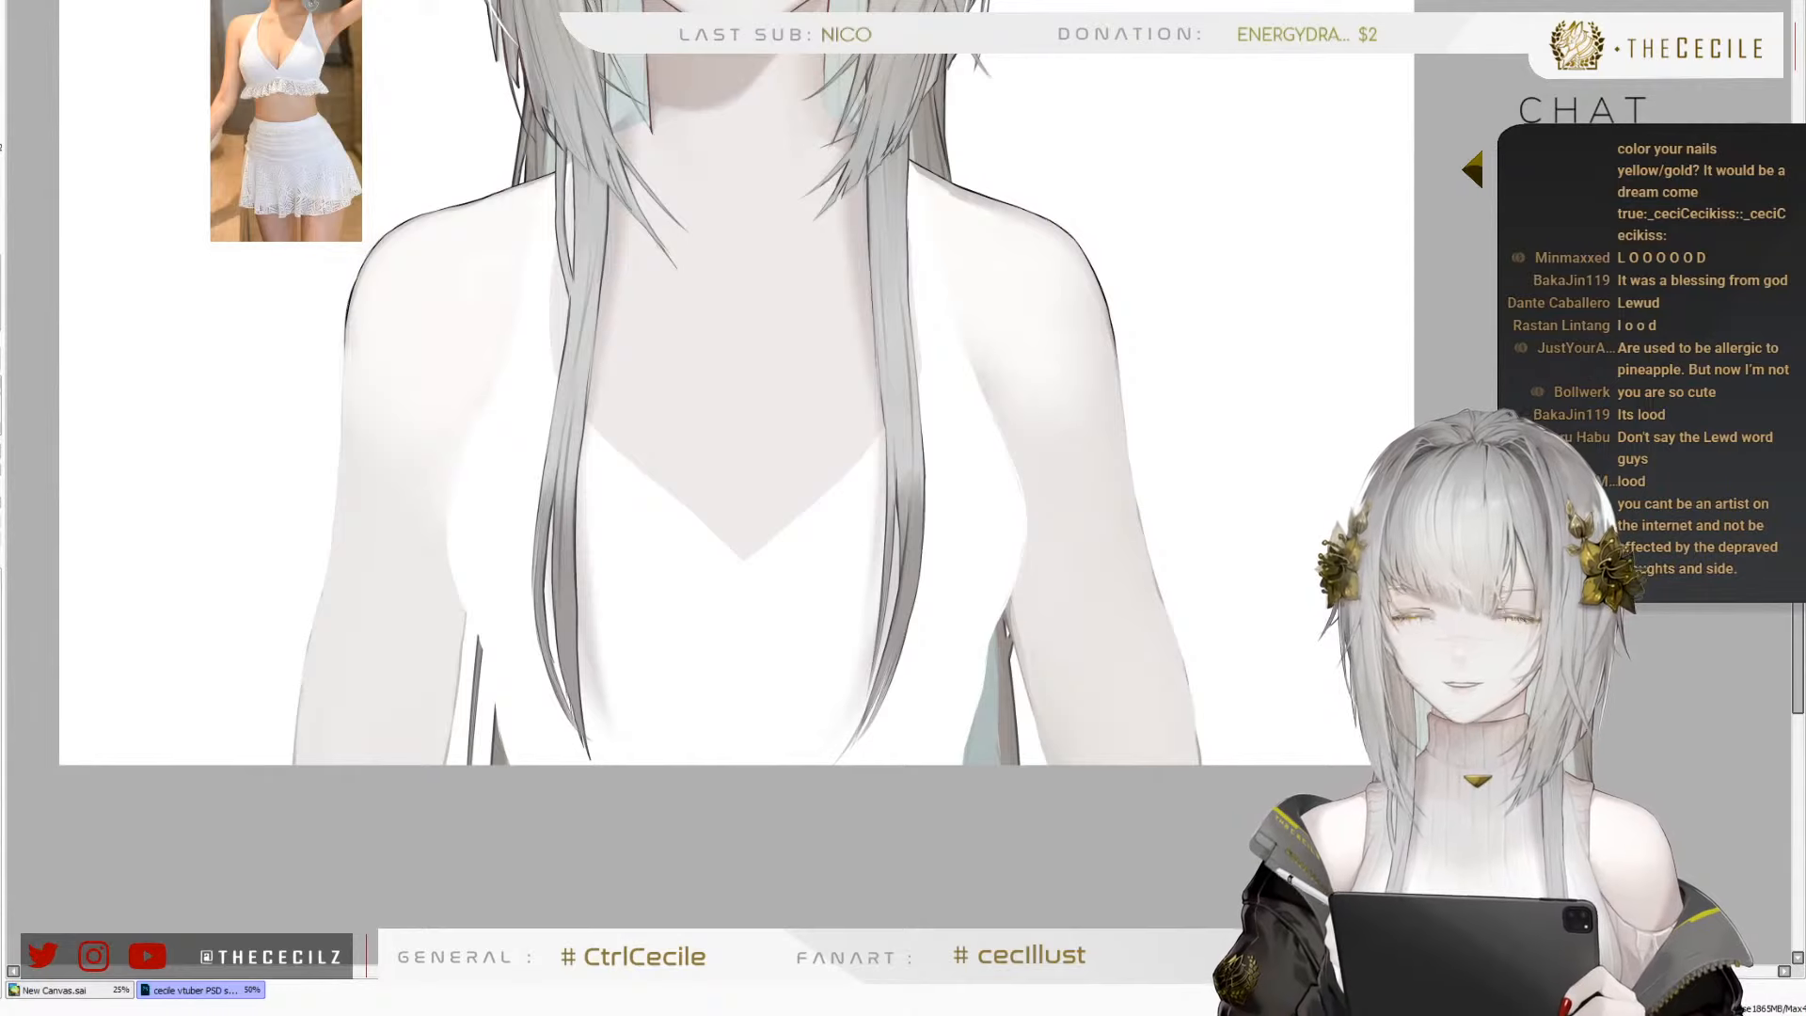
{"action": "key", "text": "minus"}
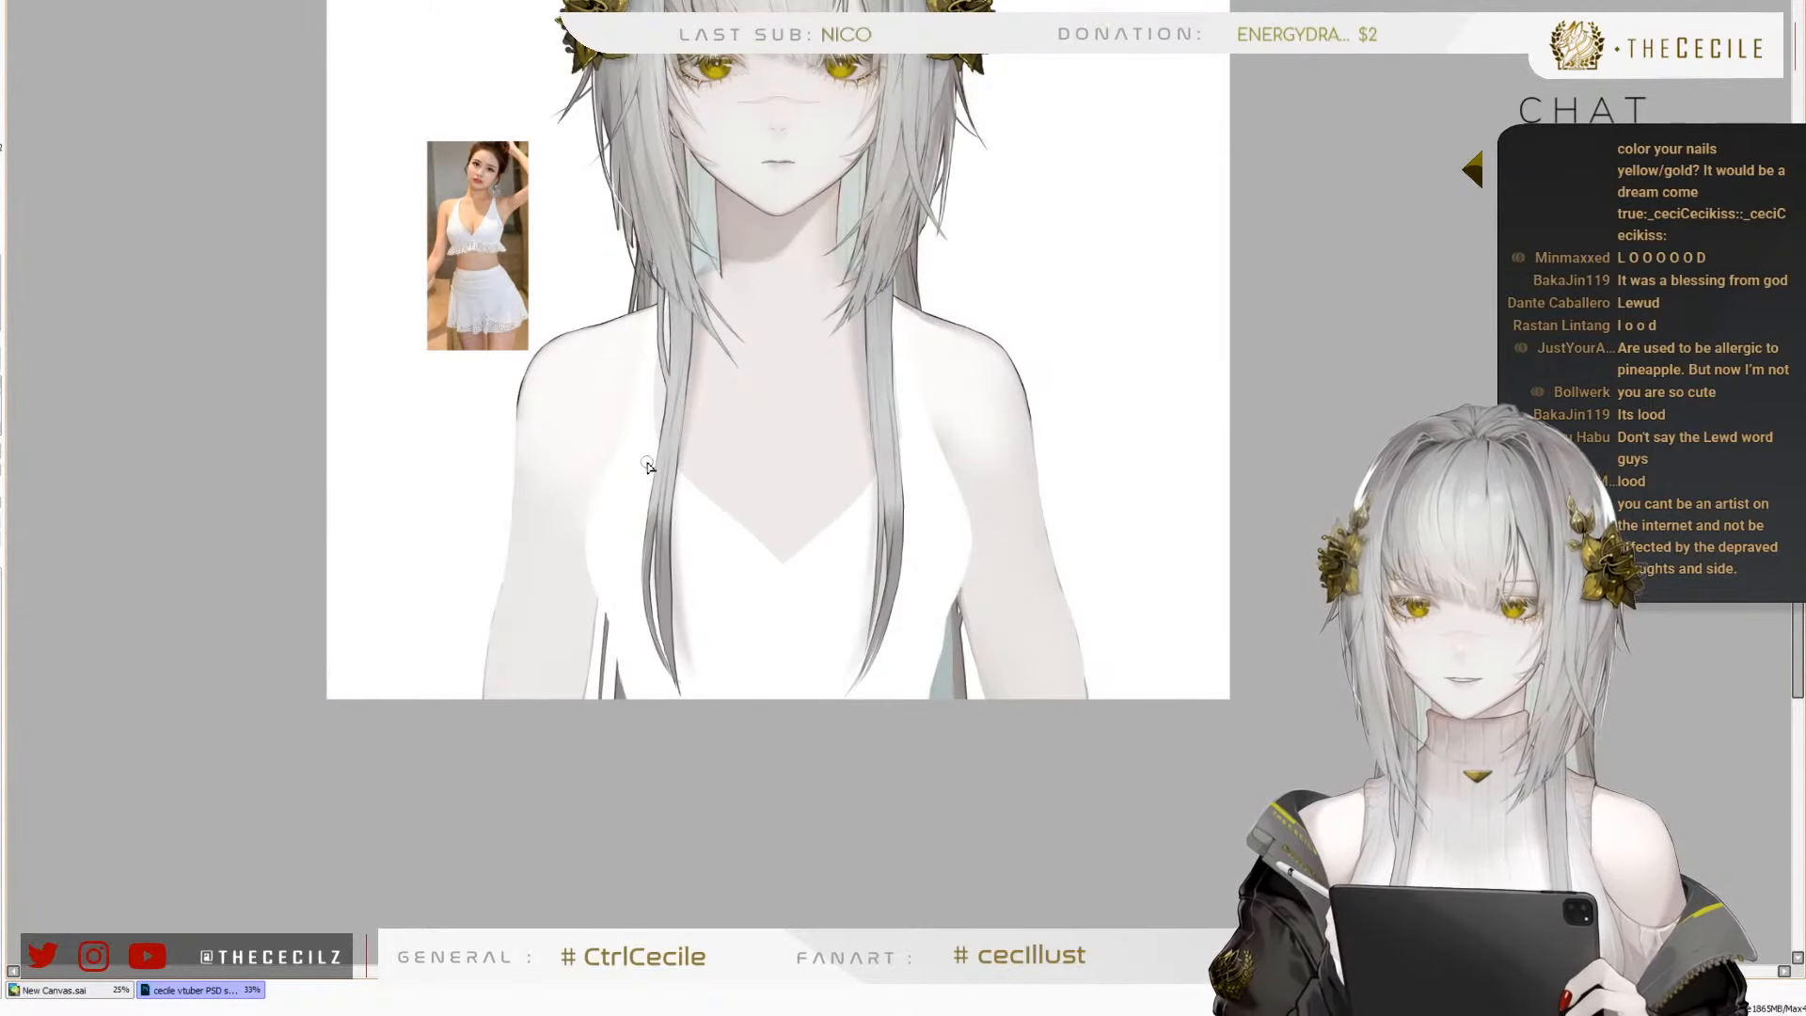
{"action": "key", "text": "plus"}
{"action": "scroll", "coordinate": [461, 325], "scroll_direction": "up", "scroll_amount": 3}
{"action": "scroll", "coordinate": [494, 273], "scroll_direction": "down", "scroll_amount": 5}
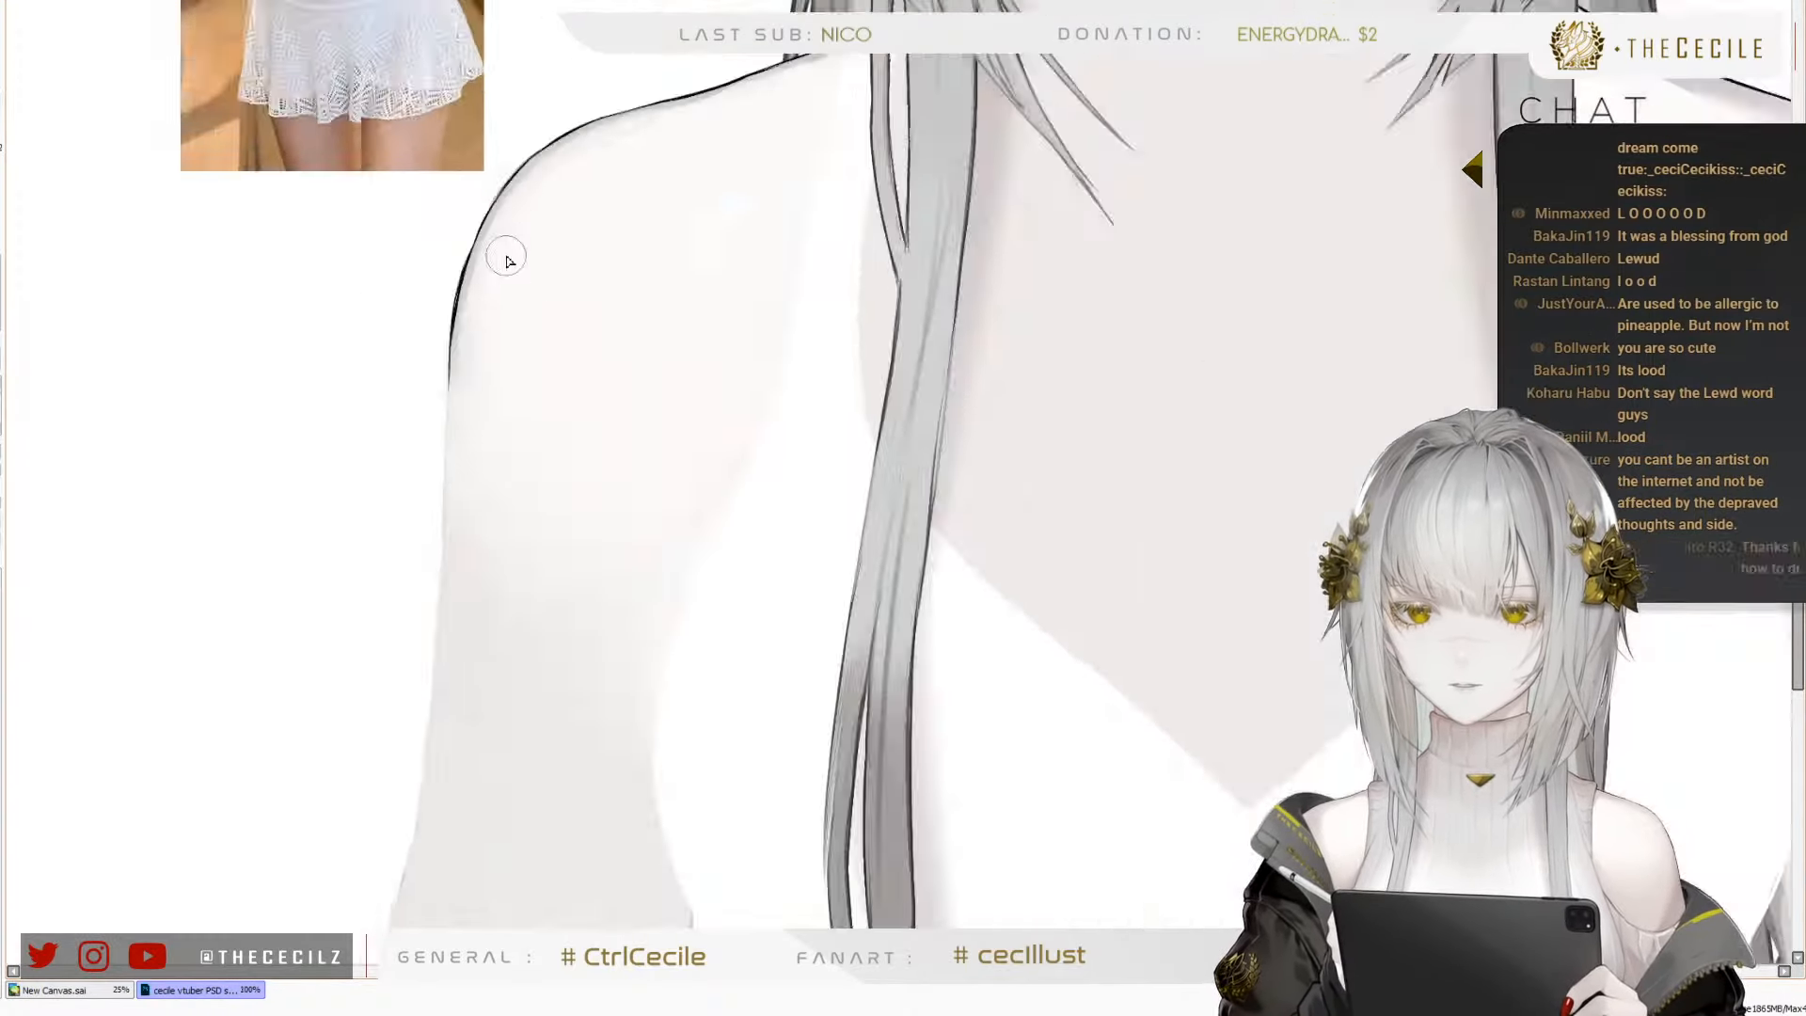
{"action": "key", "text": "h"}
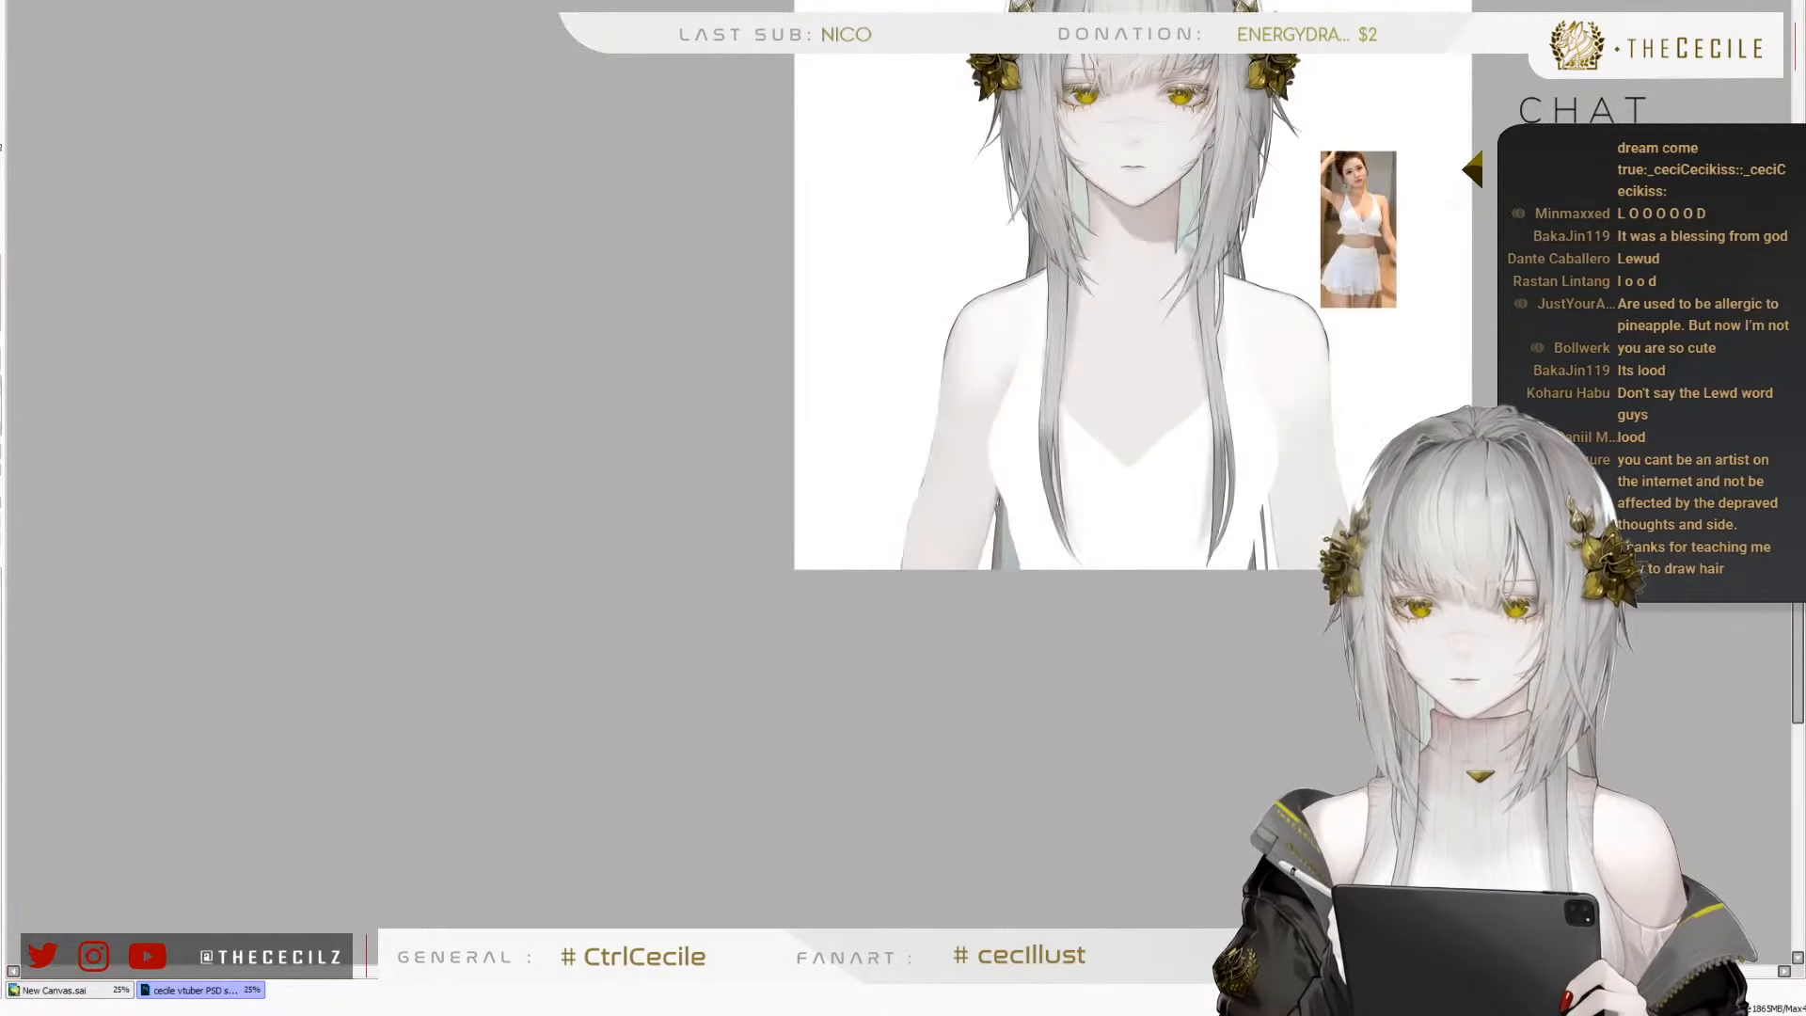
{"action": "key", "text": "h"}
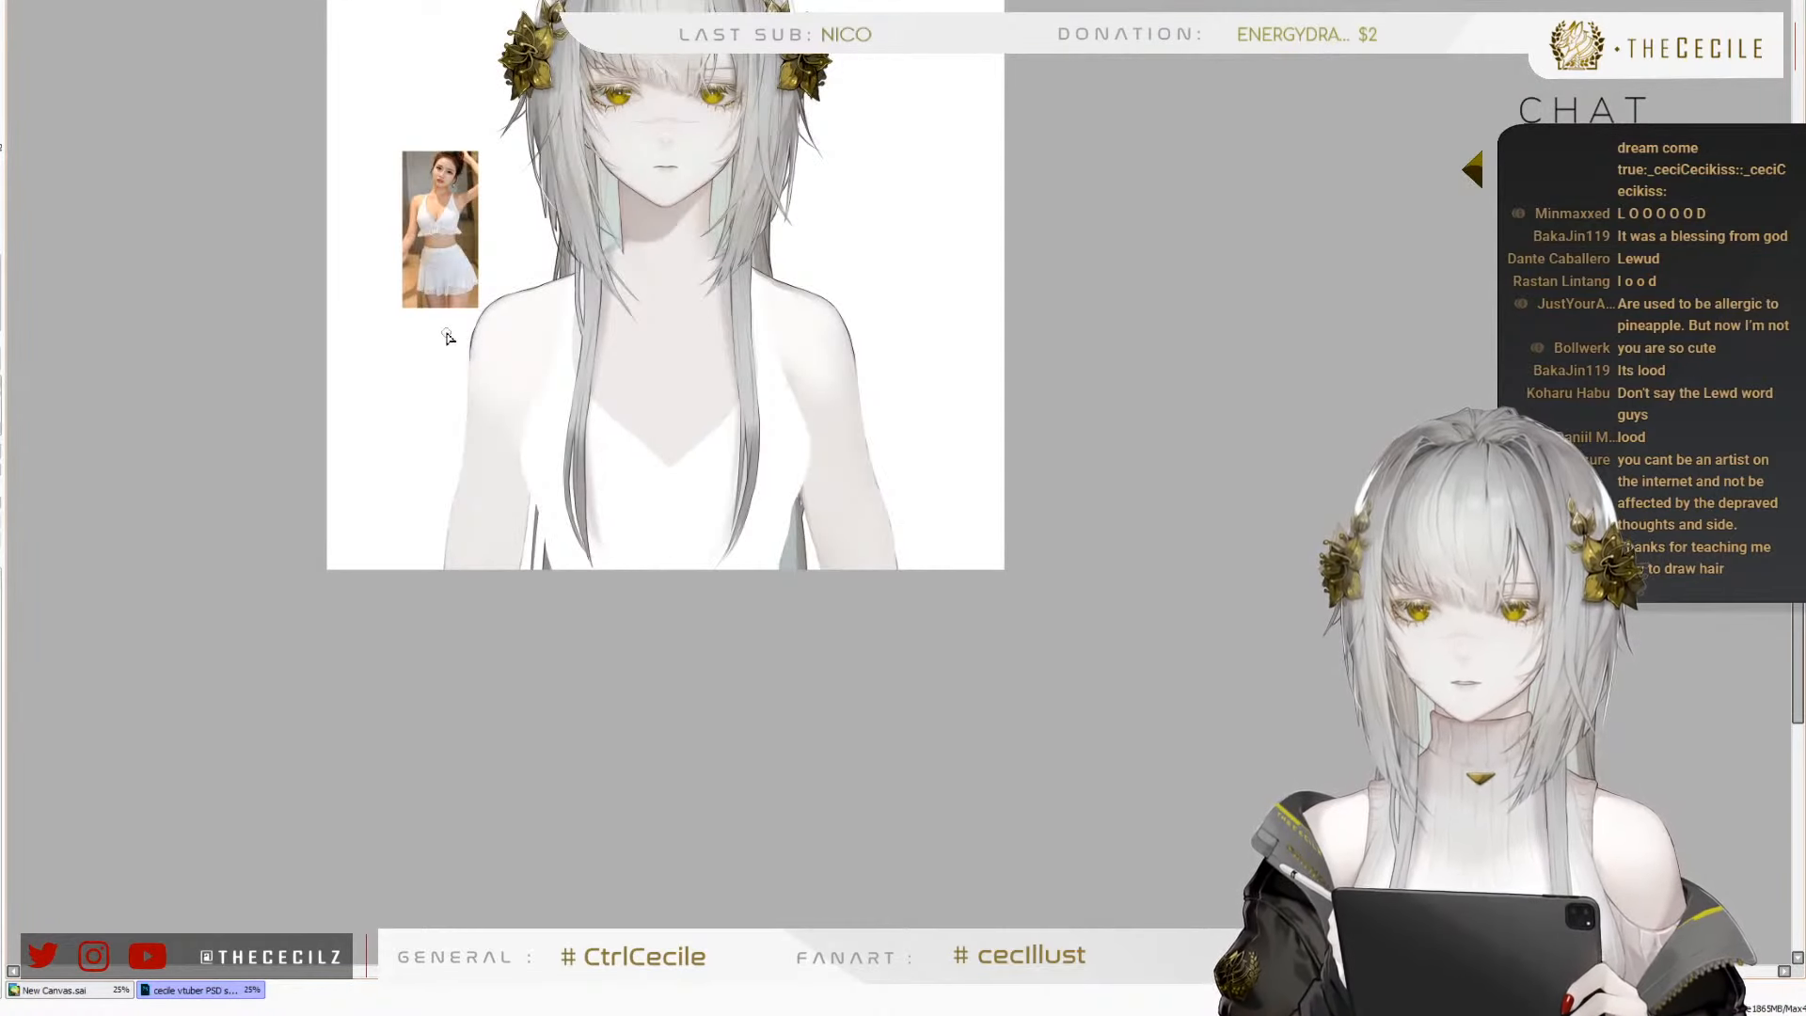
Examine the right shoulder's outline and the arm's outer edge in close-up and against the whole torso
{"action": "scroll", "coordinate": [406, 419], "scroll_direction": "up", "scroll_amount": 1}
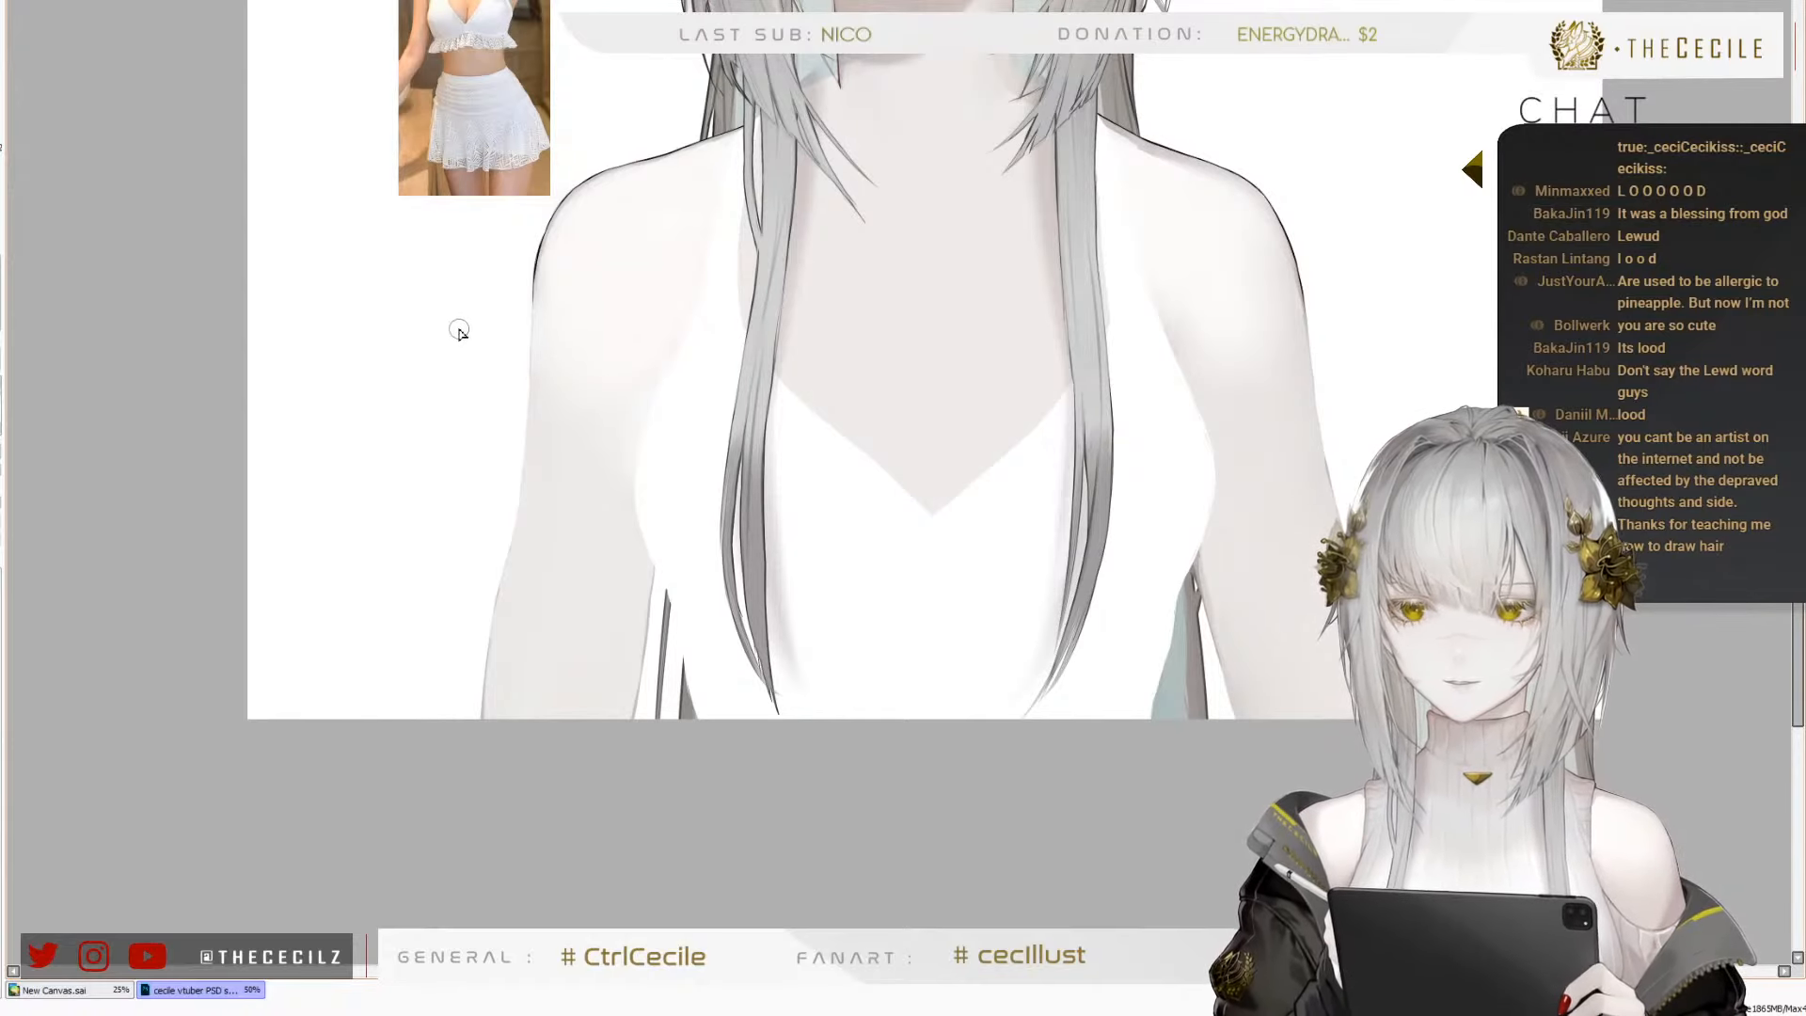
{"action": "scroll", "coordinate": [549, 222], "scroll_direction": "up", "scroll_amount": 2}
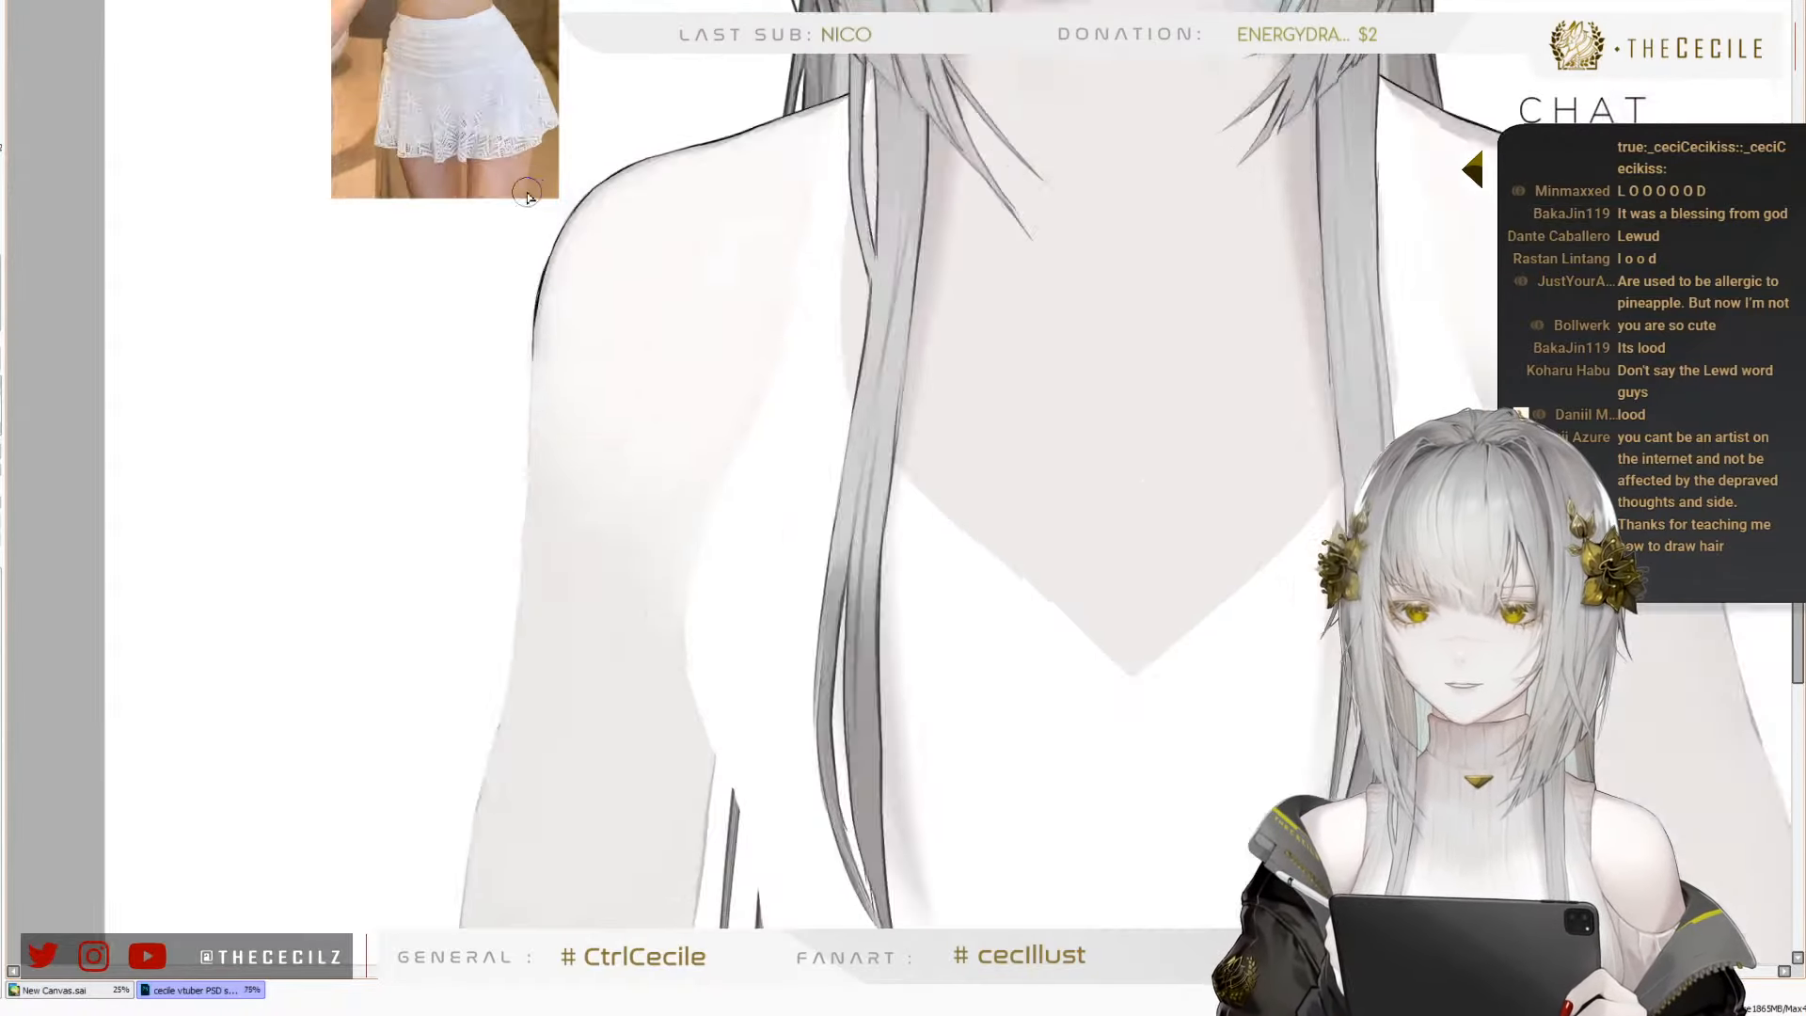
{"action": "scroll", "coordinate": [533, 312], "scroll_direction": "down", "scroll_amount": 2}
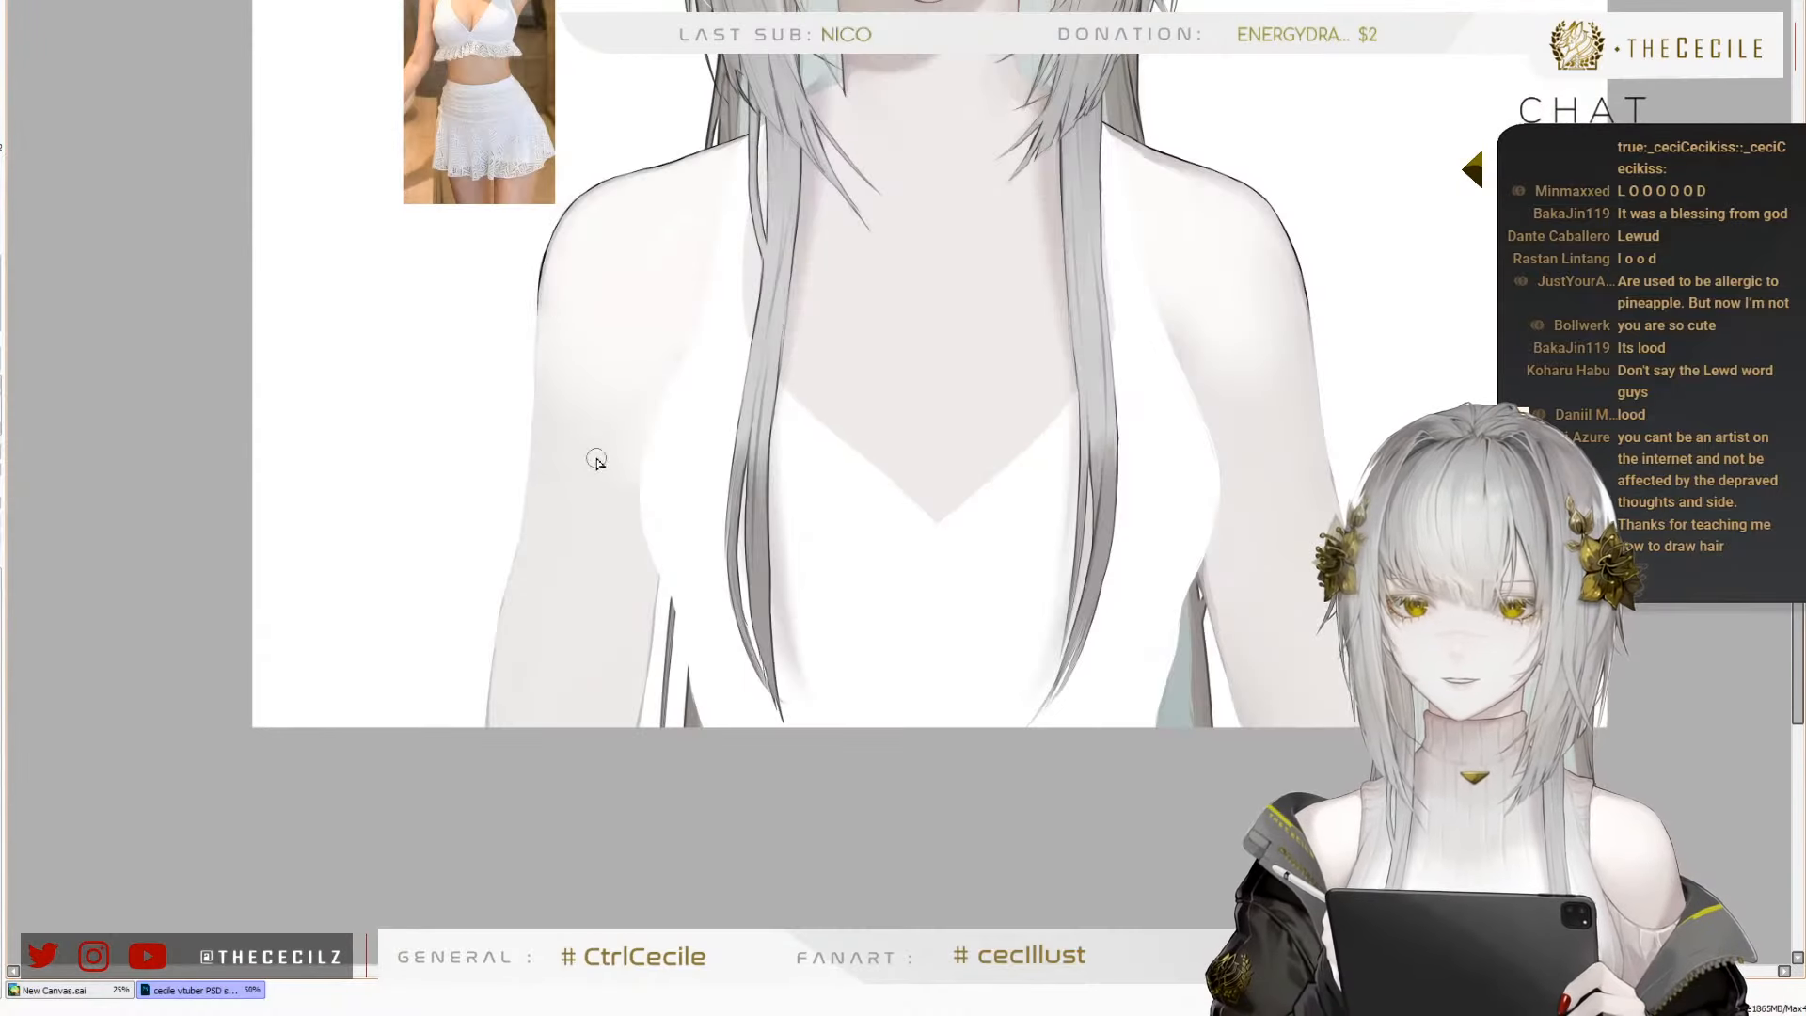
{"action": "scroll", "coordinate": [583, 367], "scroll_direction": "up", "scroll_amount": 2}
{"action": "scroll", "coordinate": [621, 273], "scroll_direction": "down", "scroll_amount": 2}
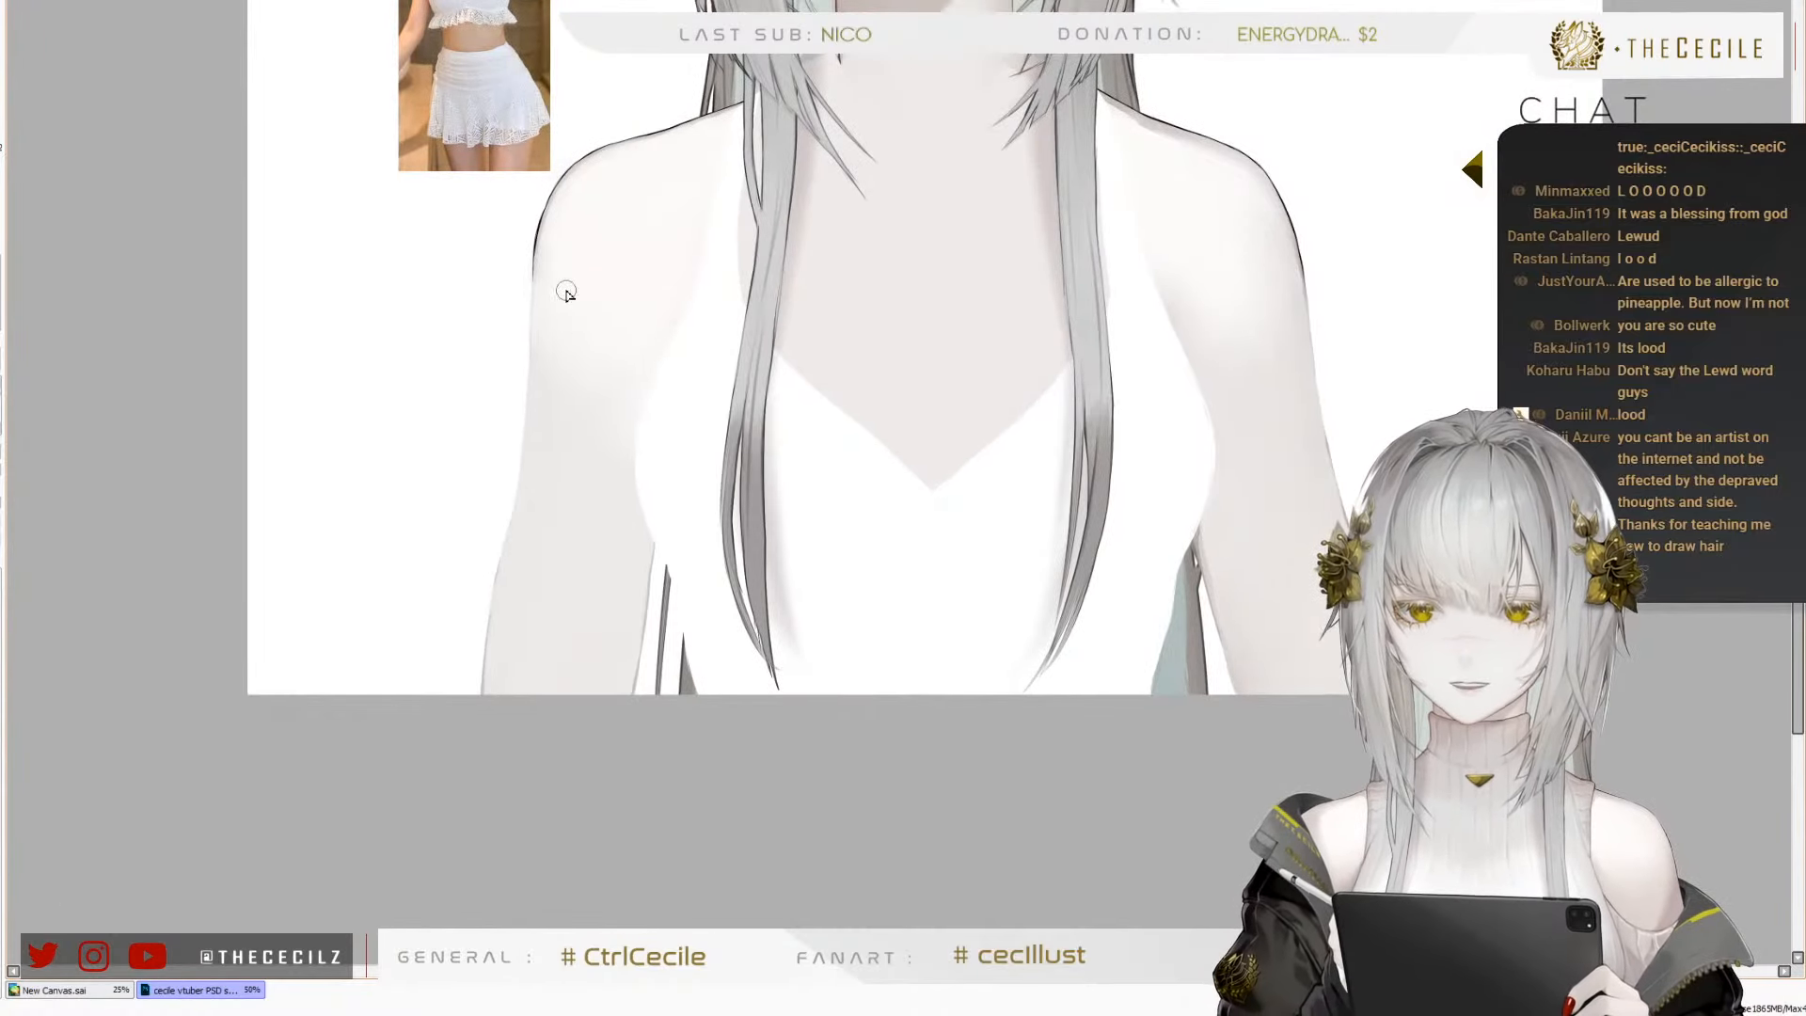
{"action": "scroll", "coordinate": [495, 321], "scroll_direction": "up", "scroll_amount": 1}
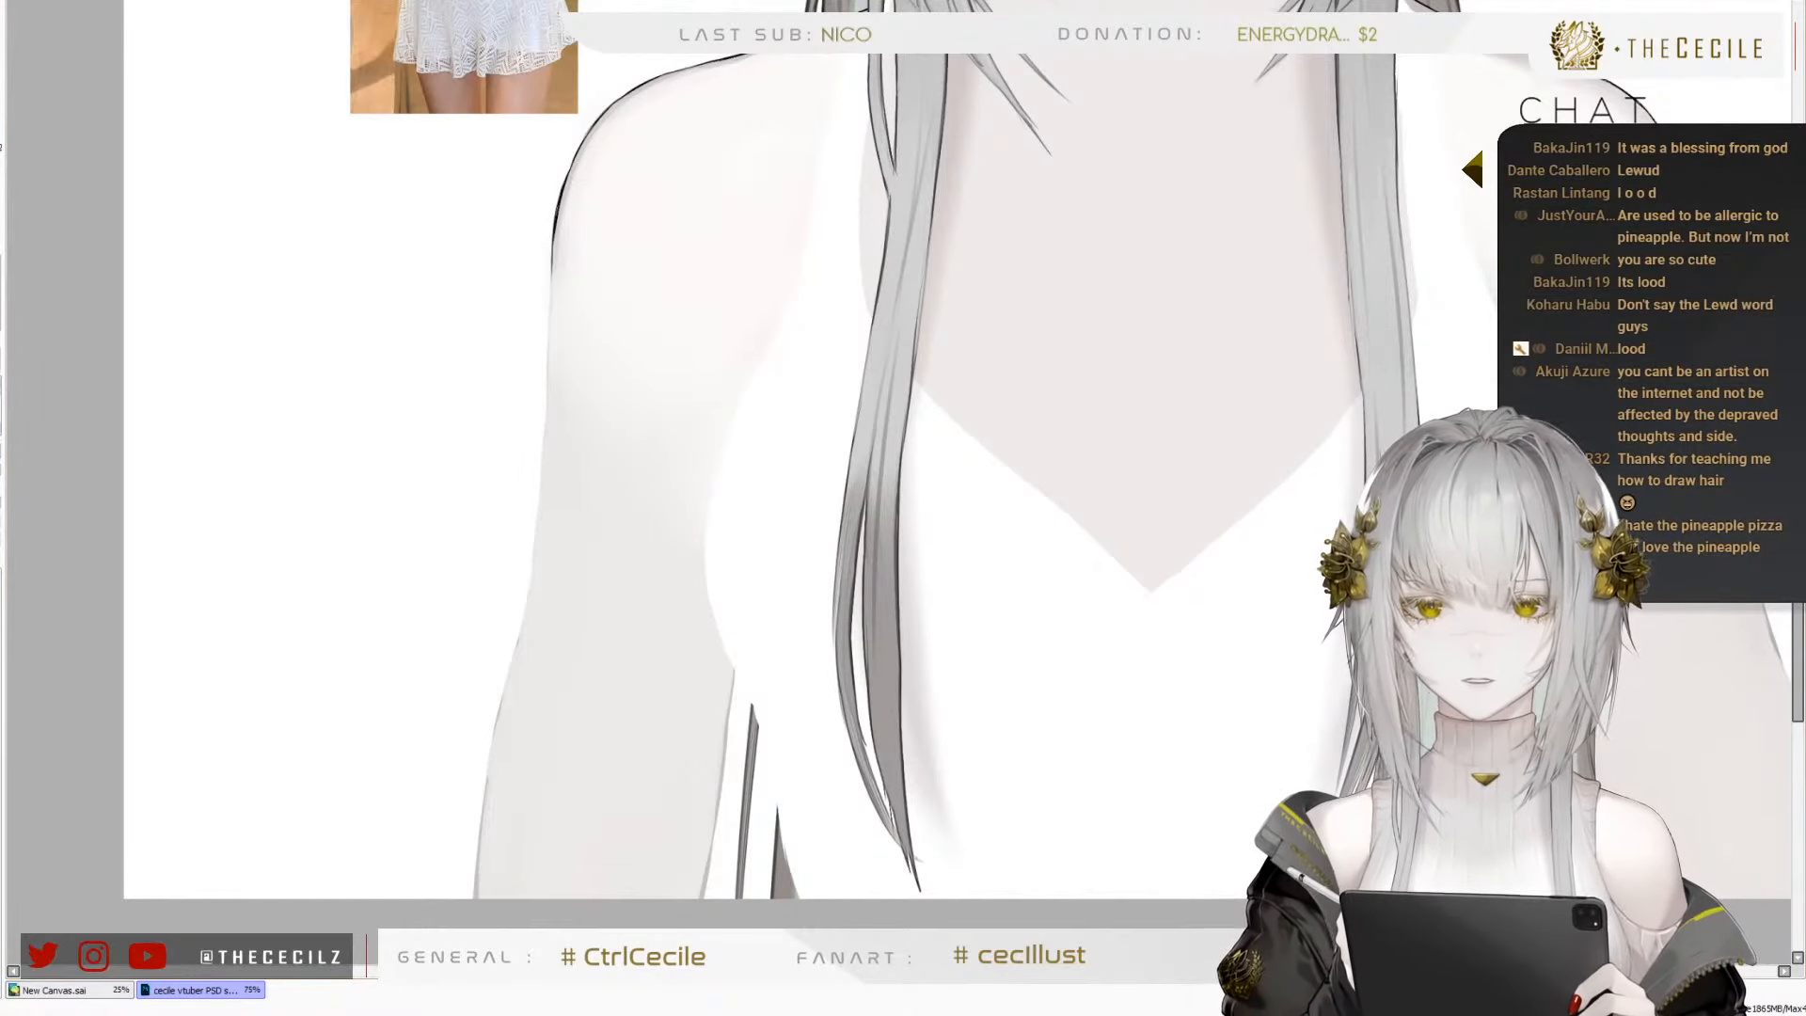
{"action": "scroll", "coordinate": [646, 46], "scroll_direction": "up", "scroll_amount": 2}
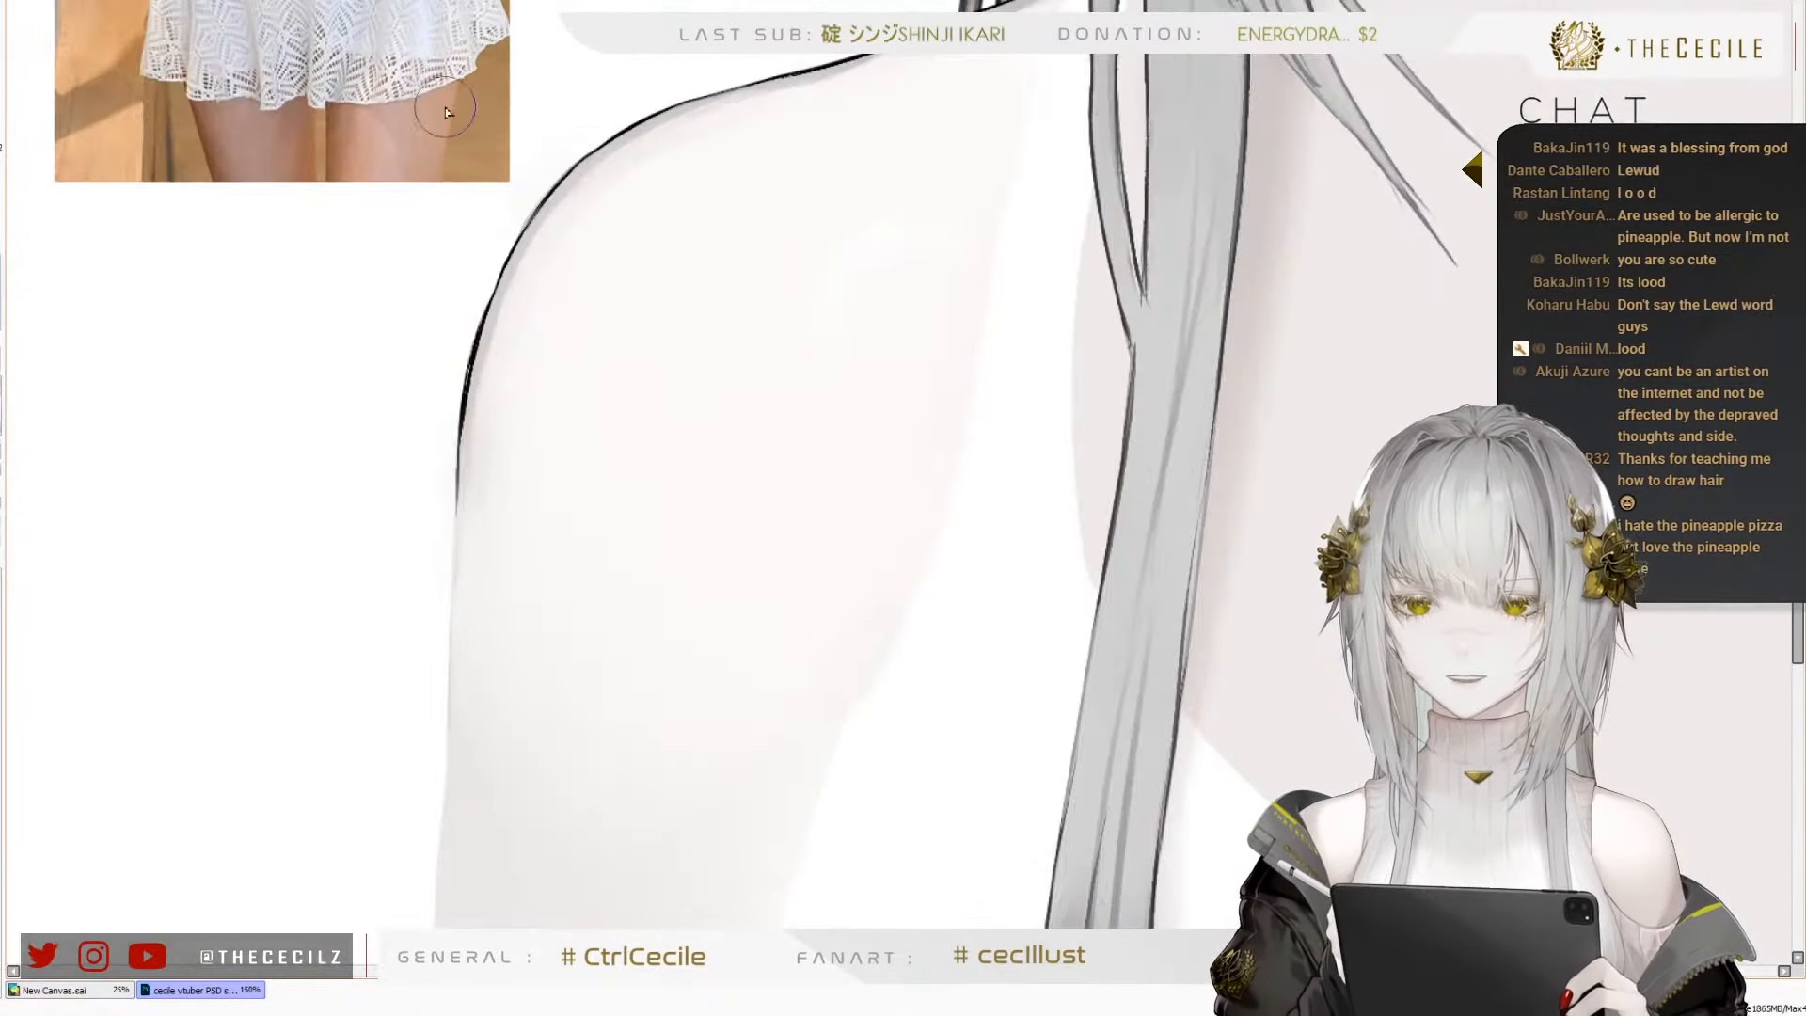
{"action": "scroll", "coordinate": [605, 85], "scroll_direction": "down", "scroll_amount": 2}
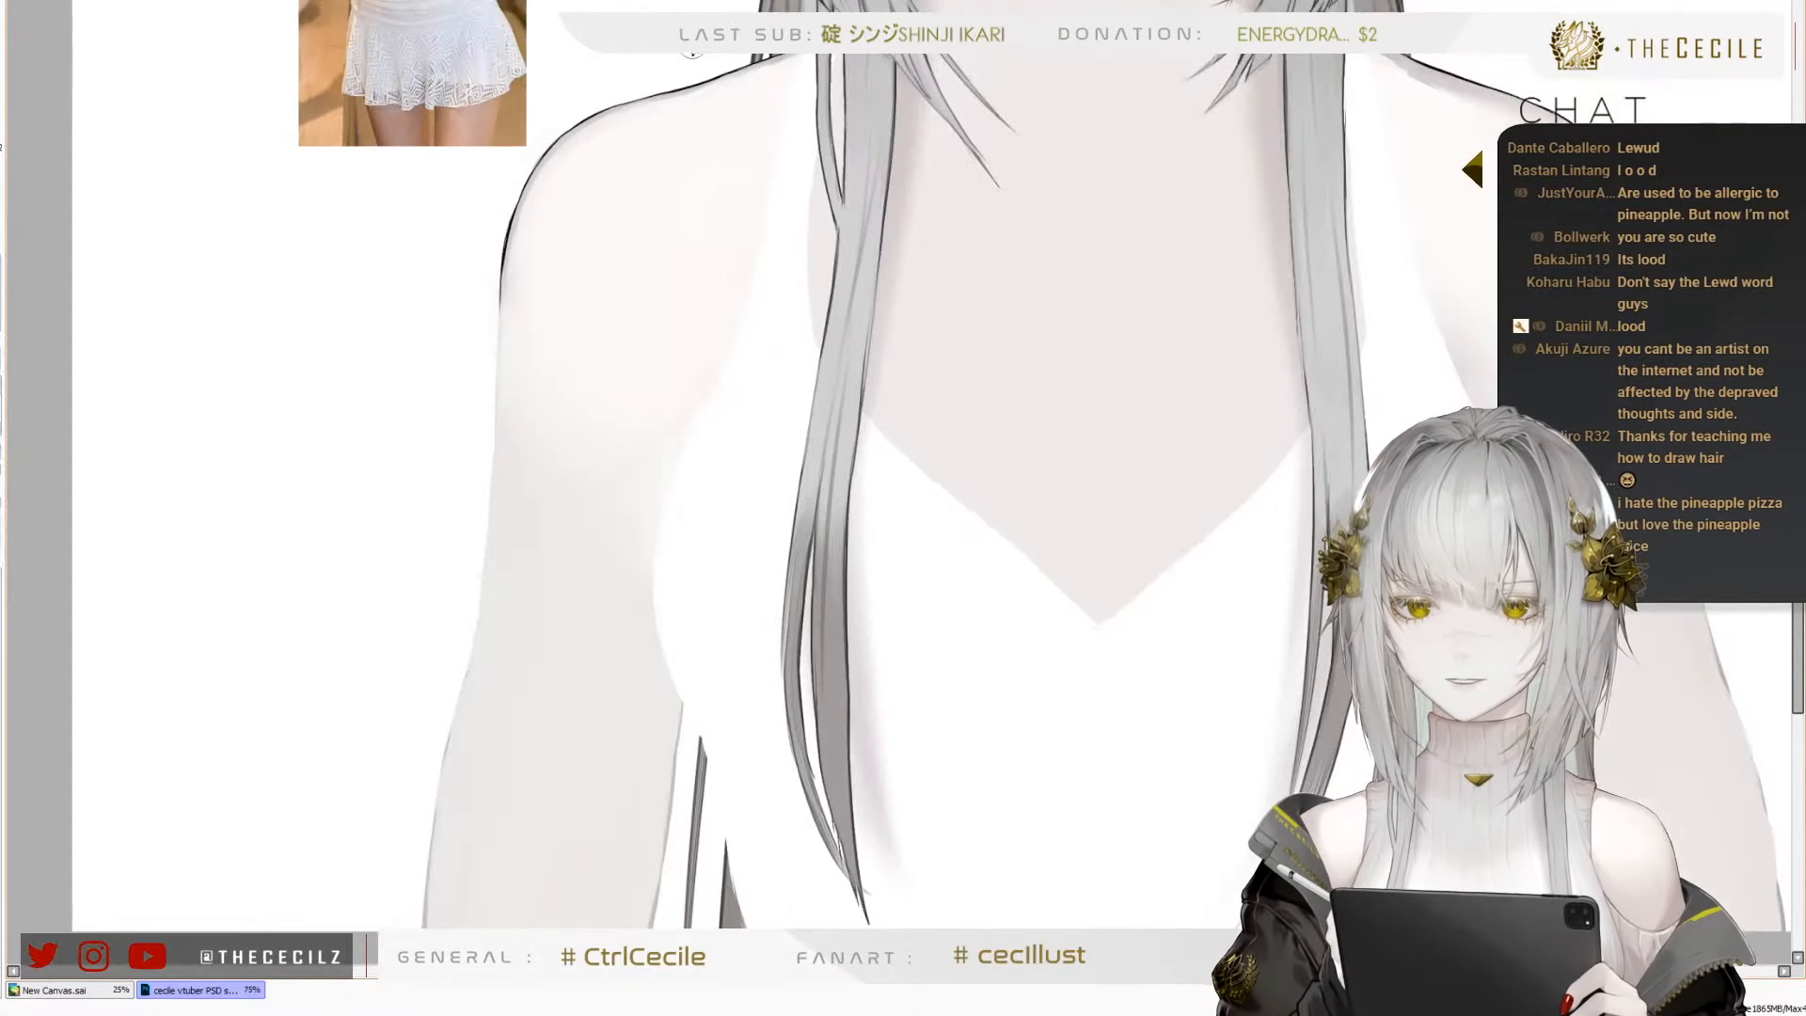
{"action": "scroll", "coordinate": [691, 51], "scroll_direction": "up", "scroll_amount": 2}
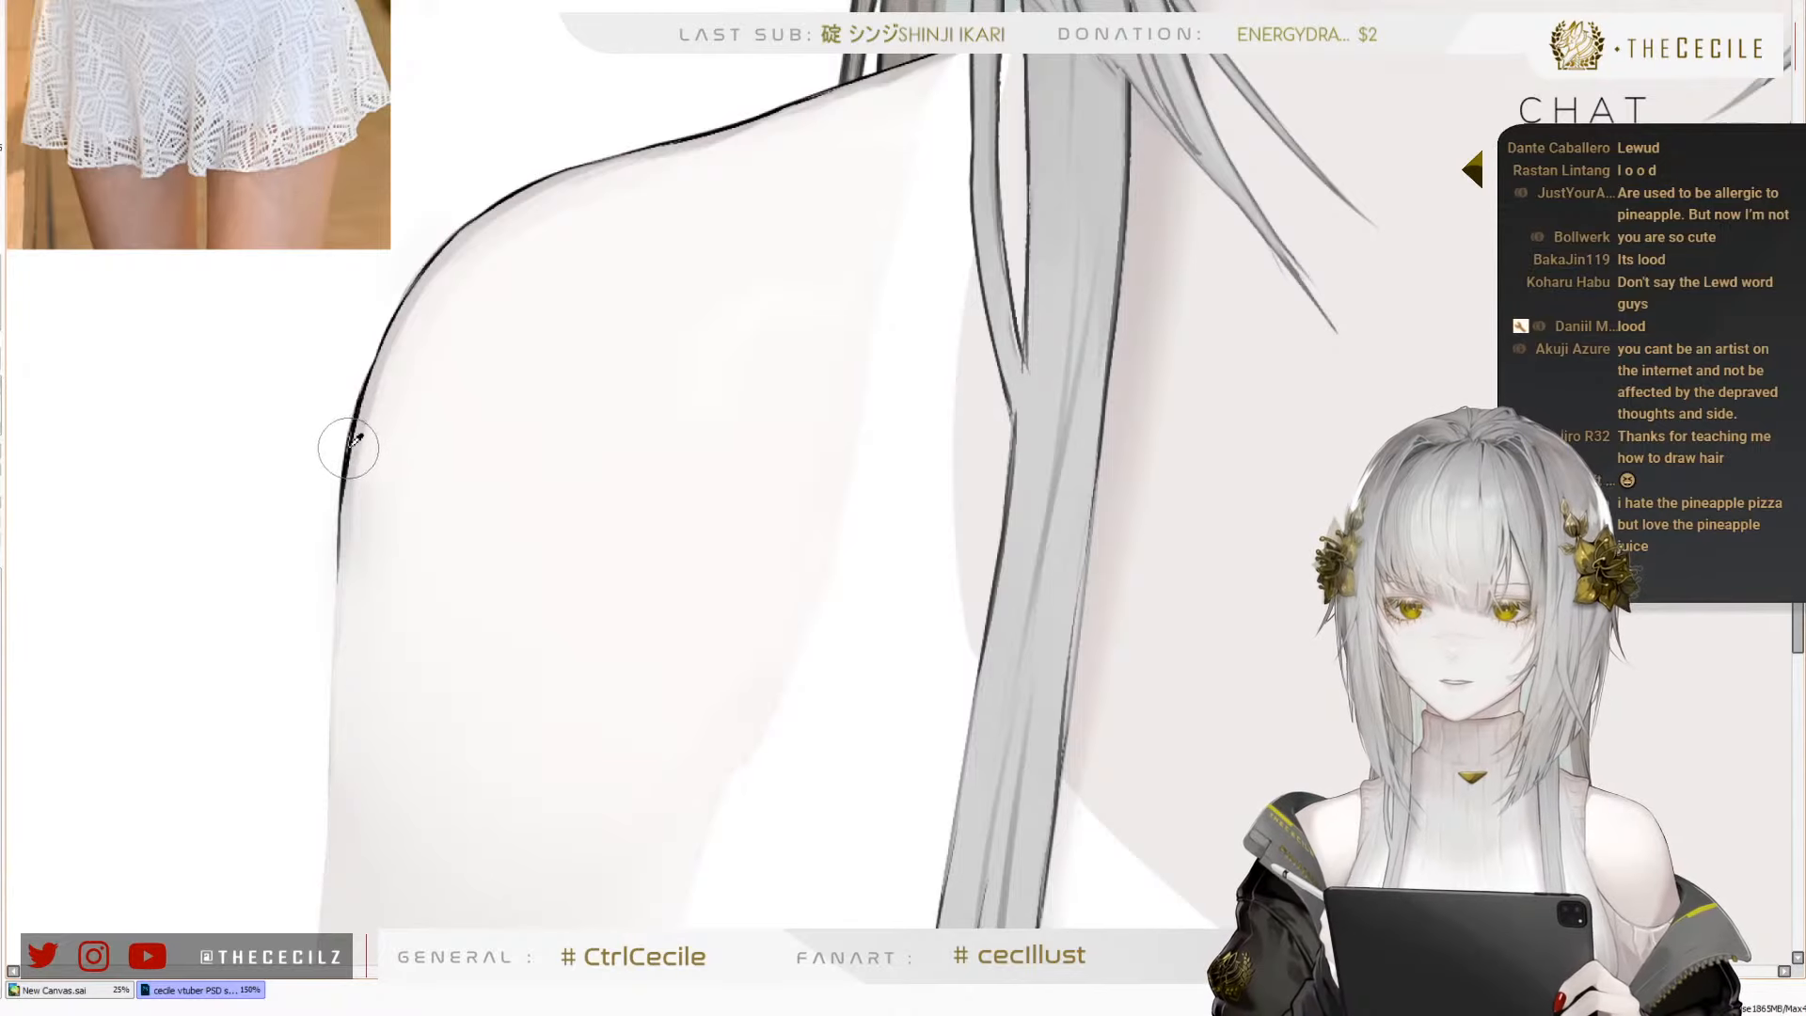
{"action": "scroll", "coordinate": [467, 383], "scroll_direction": "down", "scroll_amount": 4}
{"action": "scroll", "coordinate": [355, 532], "scroll_direction": "up", "scroll_amount": 2}
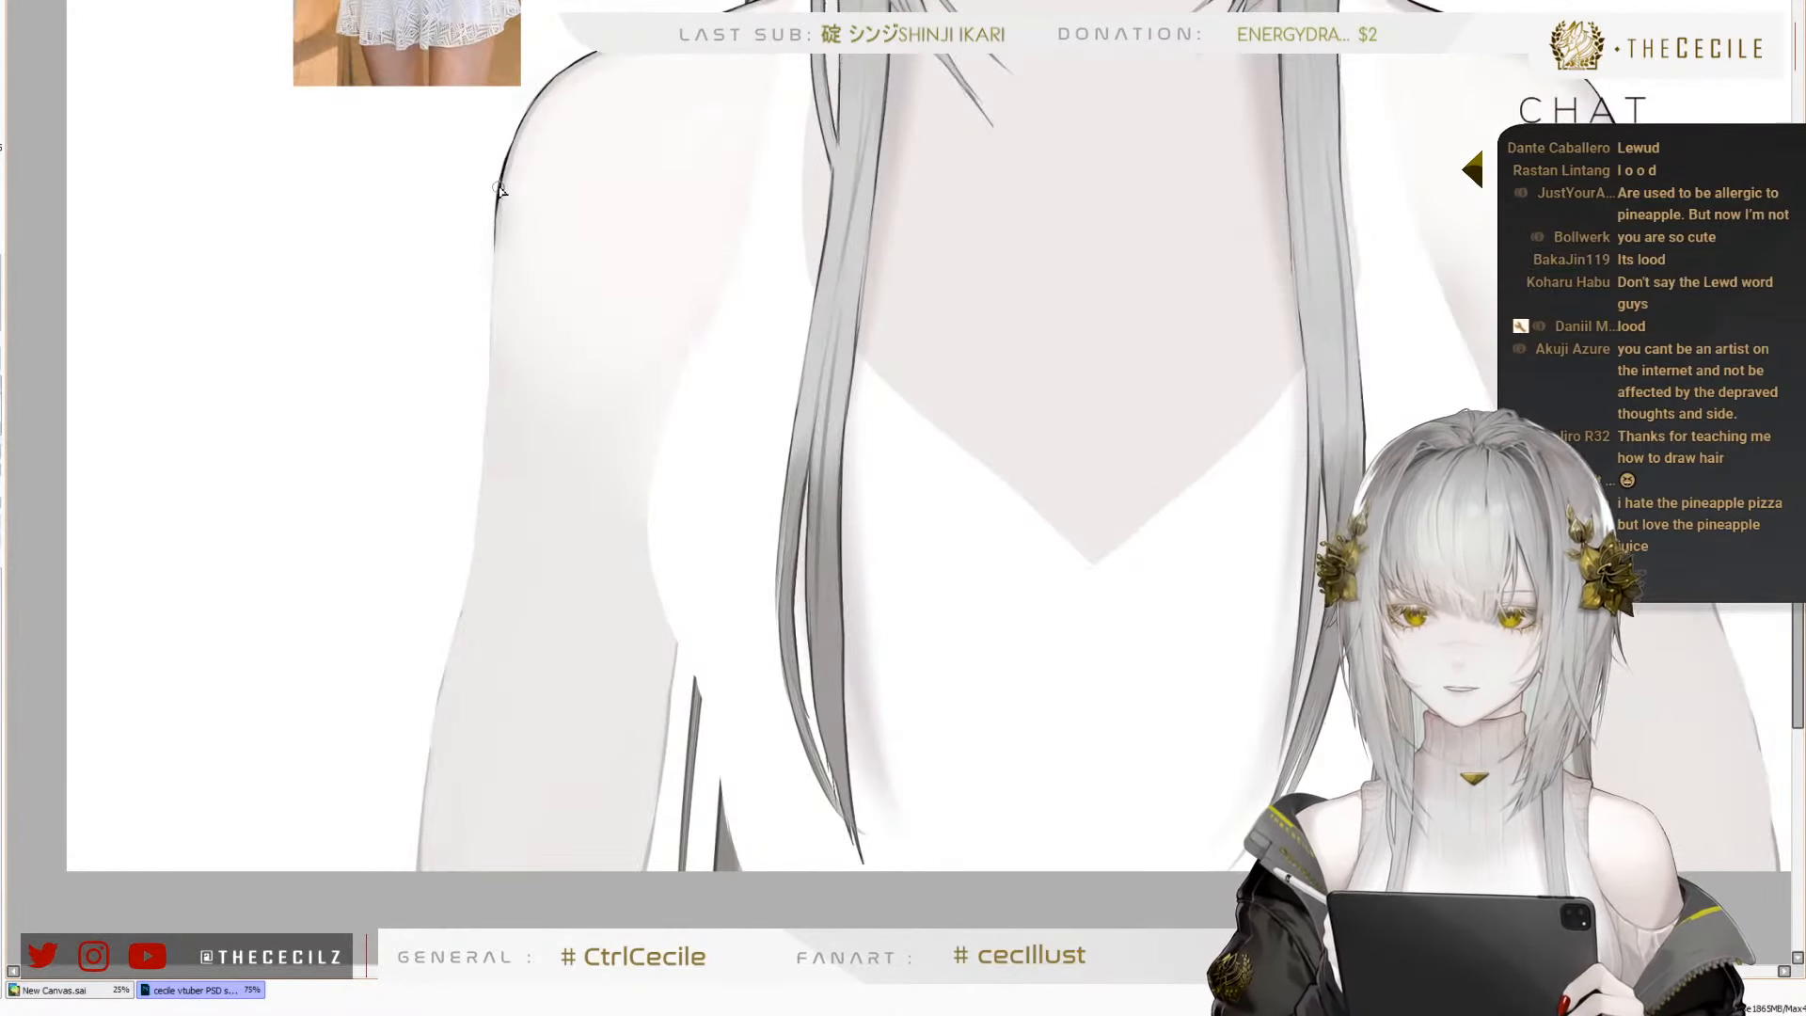
{"action": "left_click_drag", "start_coordinate": [499, 187], "coordinate": [487, 367]}
{"action": "key", "text": "ctrl+z"}
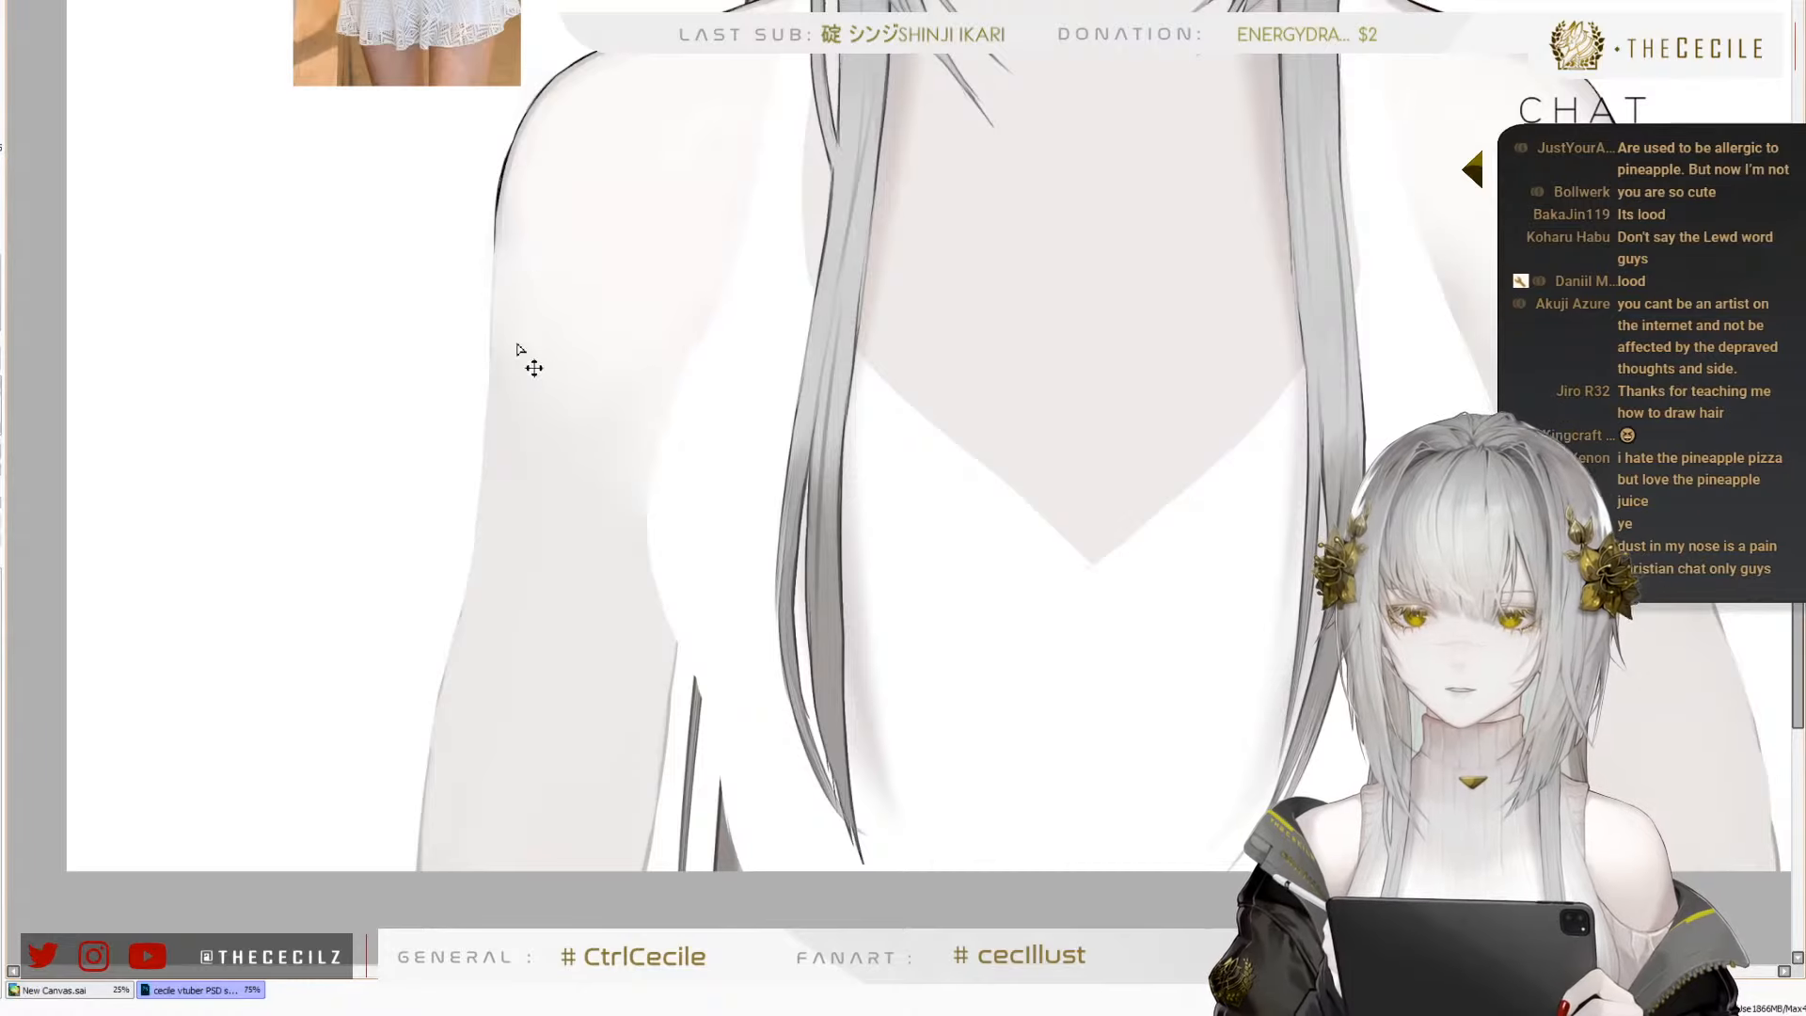
{"action": "left_click_drag", "start_coordinate": [496, 201], "coordinate": [477, 421]}
{"action": "key", "text": "ctrl+z"}
{"action": "left_click_drag", "start_coordinate": [497, 218], "coordinate": [481, 465]}
{"action": "key", "text": "ctrl+z"}
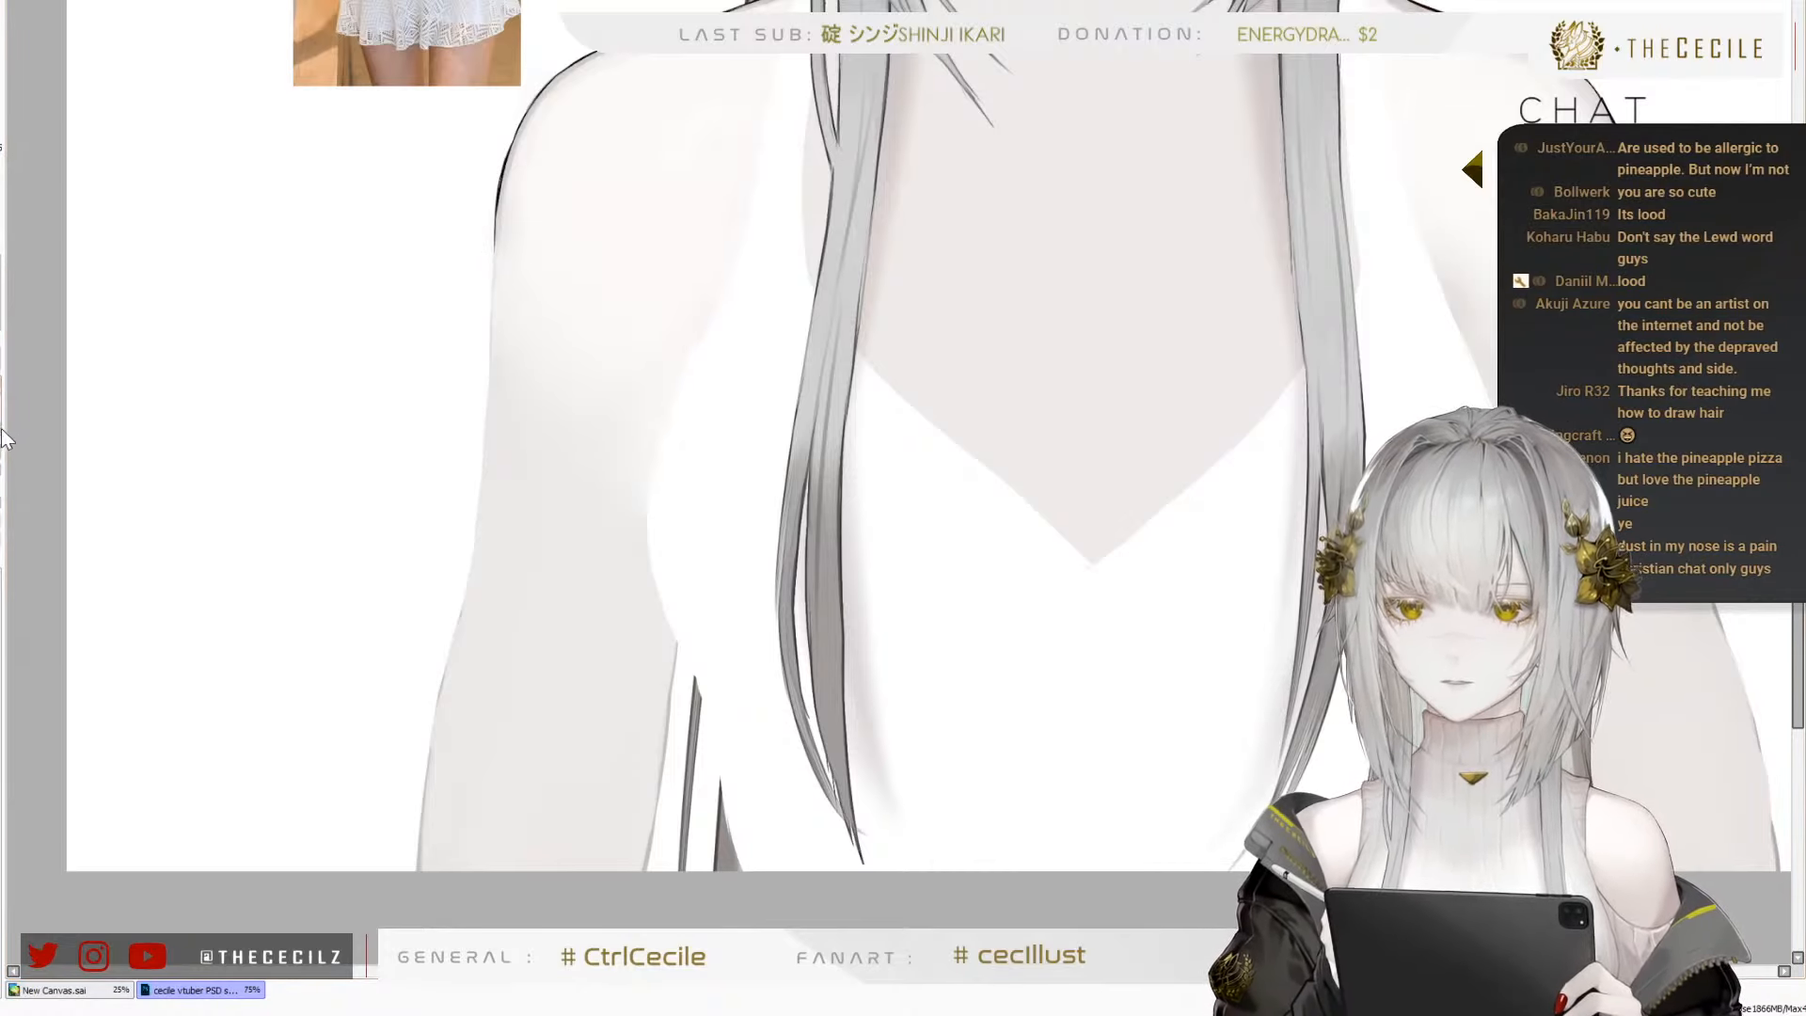
{"action": "left_click_drag", "start_coordinate": [496, 169], "coordinate": [480, 376]}
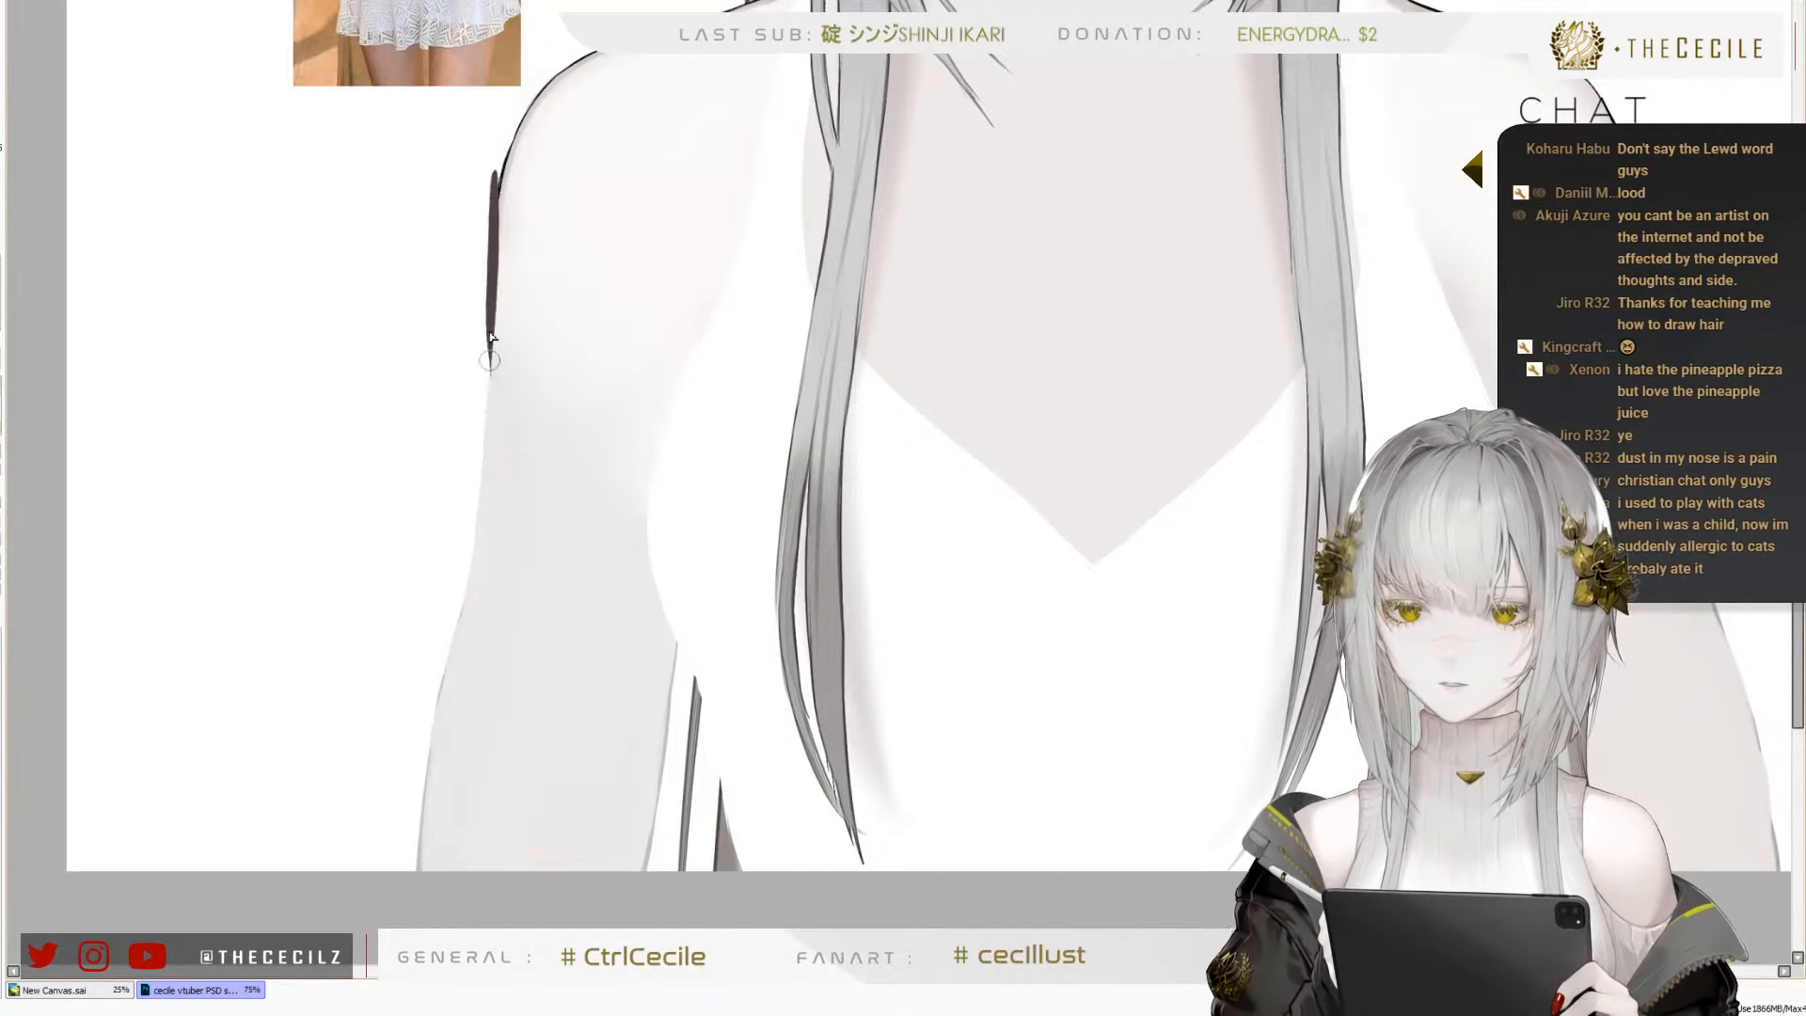
{"action": "key", "text": "ctrl+z"}
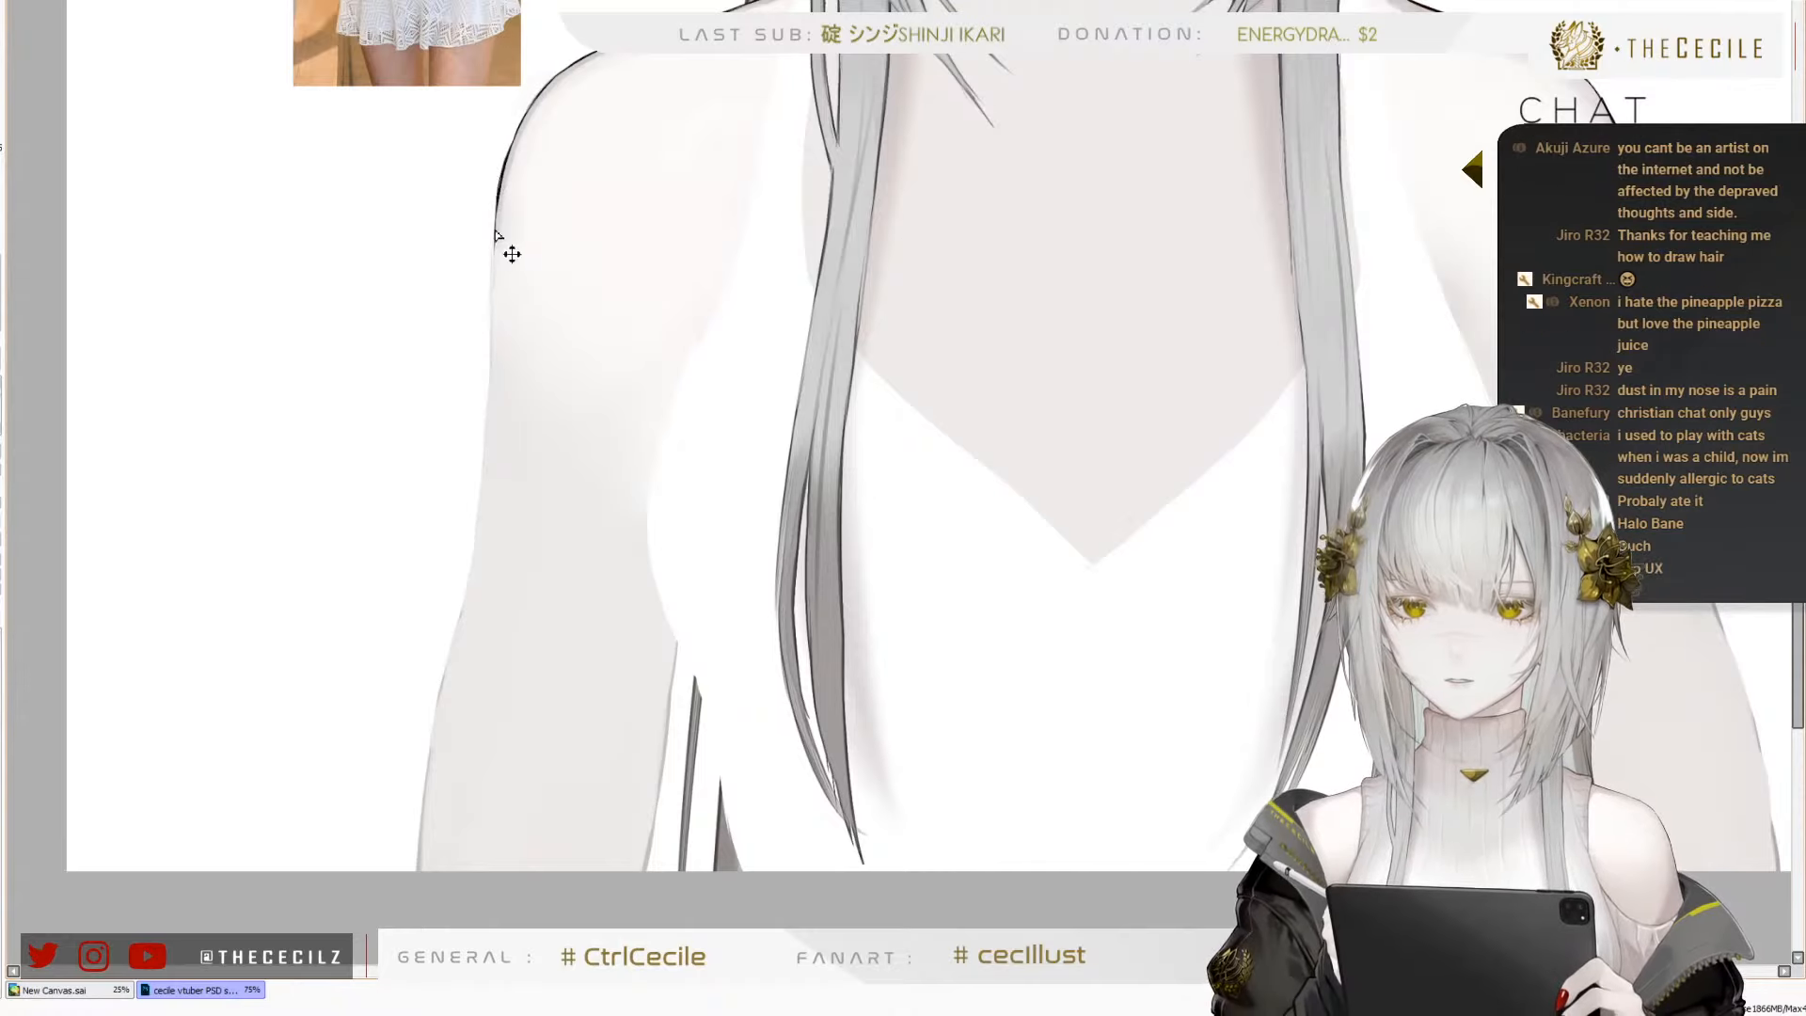
Extend the right shoulder's dark outline with a thin tapered stroke down the outer edge of the upper arm
{"action": "left_click_drag", "start_coordinate": [493, 226], "coordinate": [489, 372]}
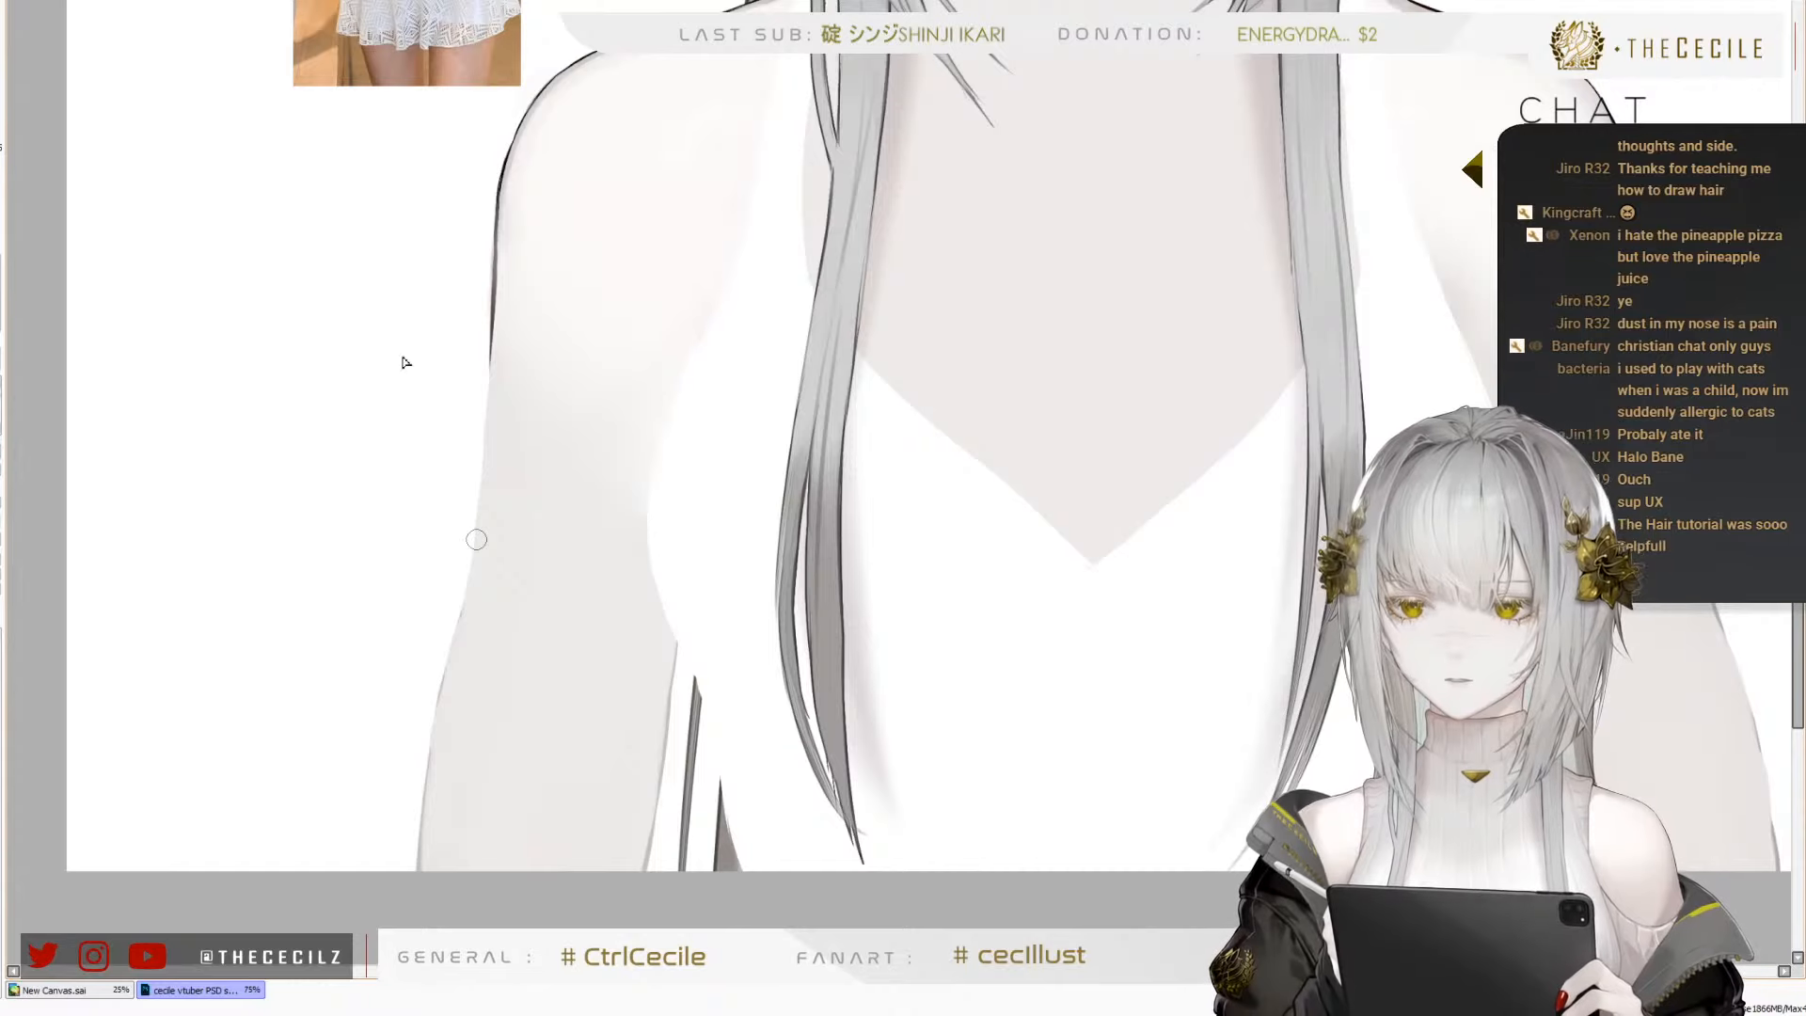
{"action": "scroll", "coordinate": [406, 532], "scroll_direction": "down", "scroll_amount": 1}
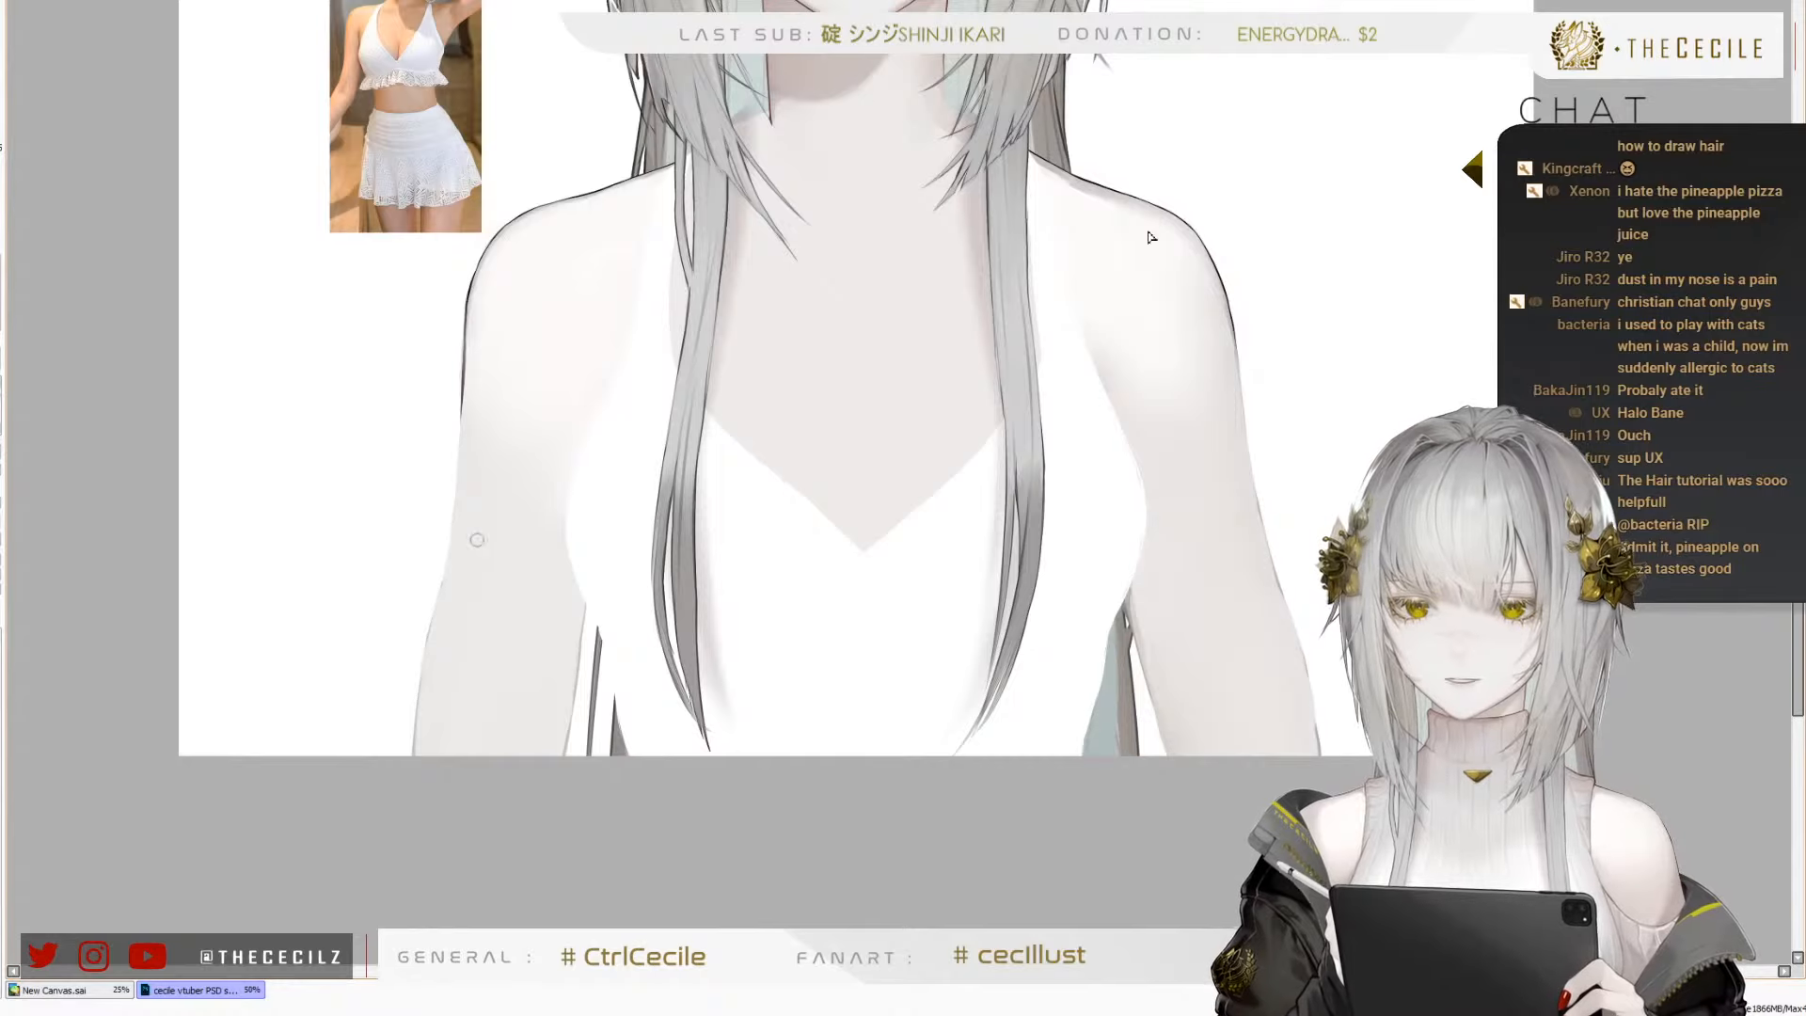
{"action": "scroll", "coordinate": [615, 431], "scroll_direction": "down", "scroll_amount": 2}
{"action": "scroll", "coordinate": [493, 527], "scroll_direction": "up", "scroll_amount": 5}
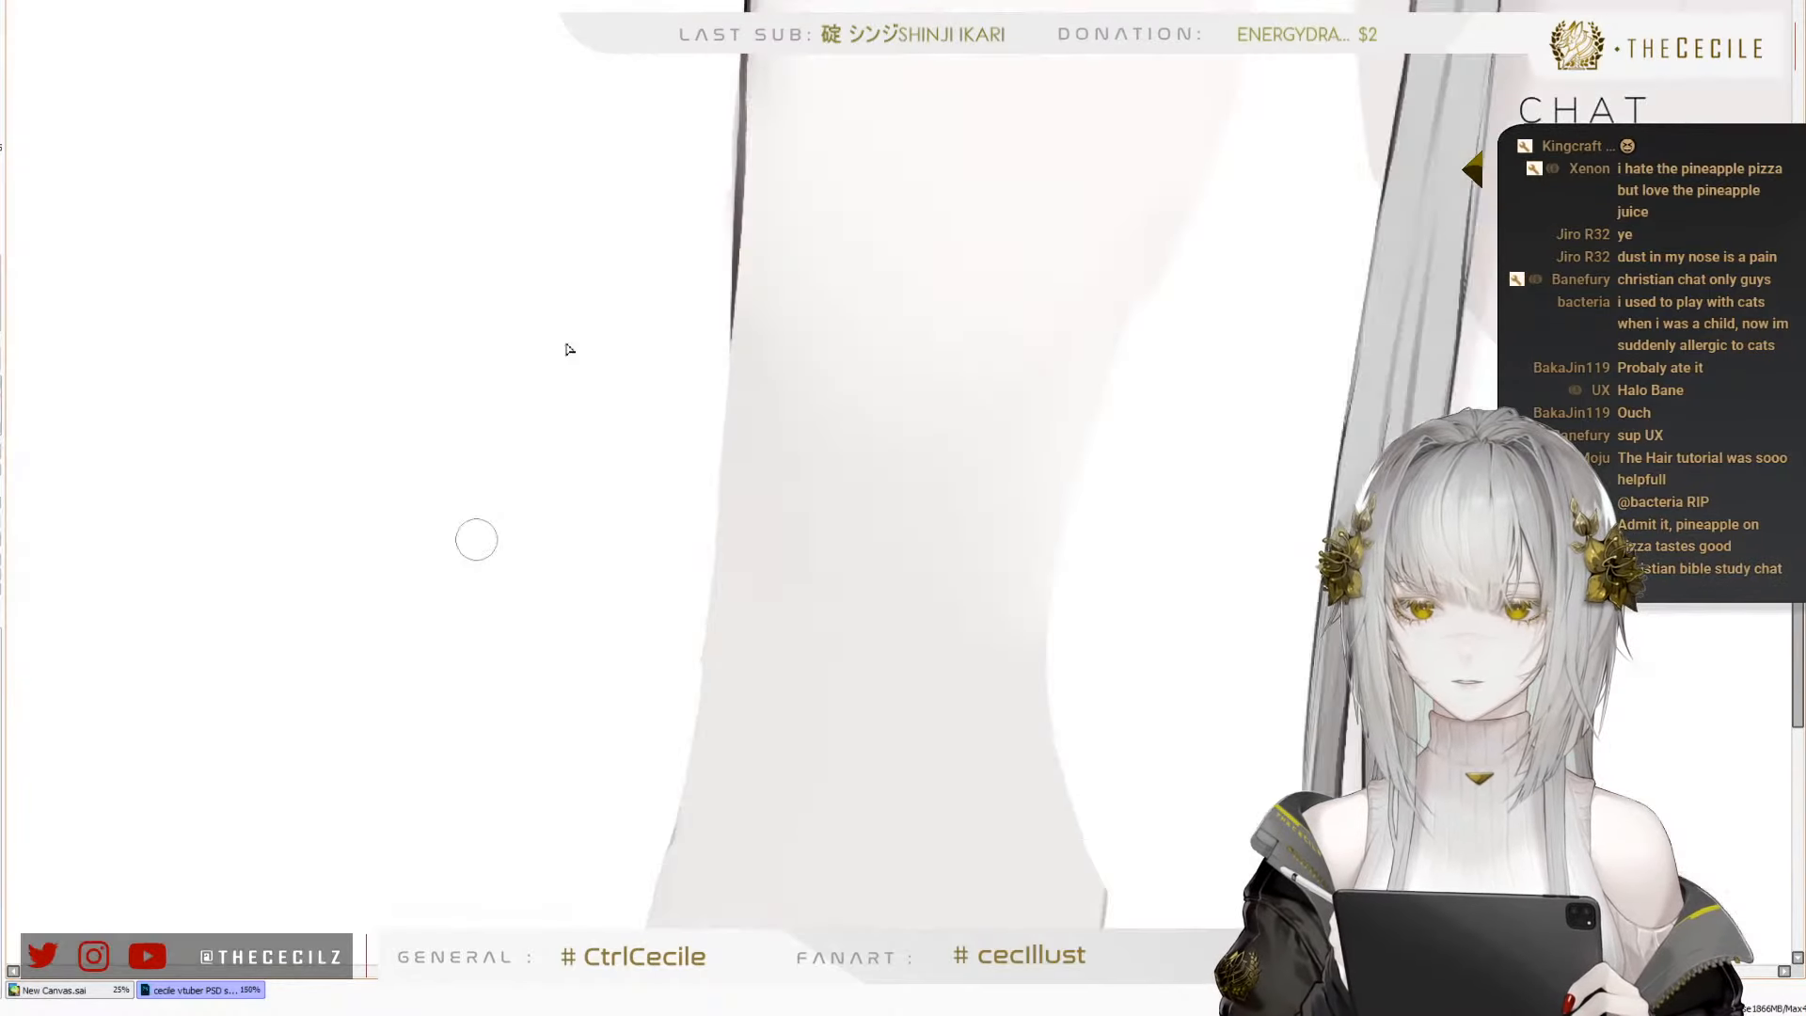
{"action": "scroll", "coordinate": [710, 97], "scroll_direction": "up", "scroll_amount": 1}
{"action": "left_click", "coordinate": [751, 146], "text": "ctrl+shift"}
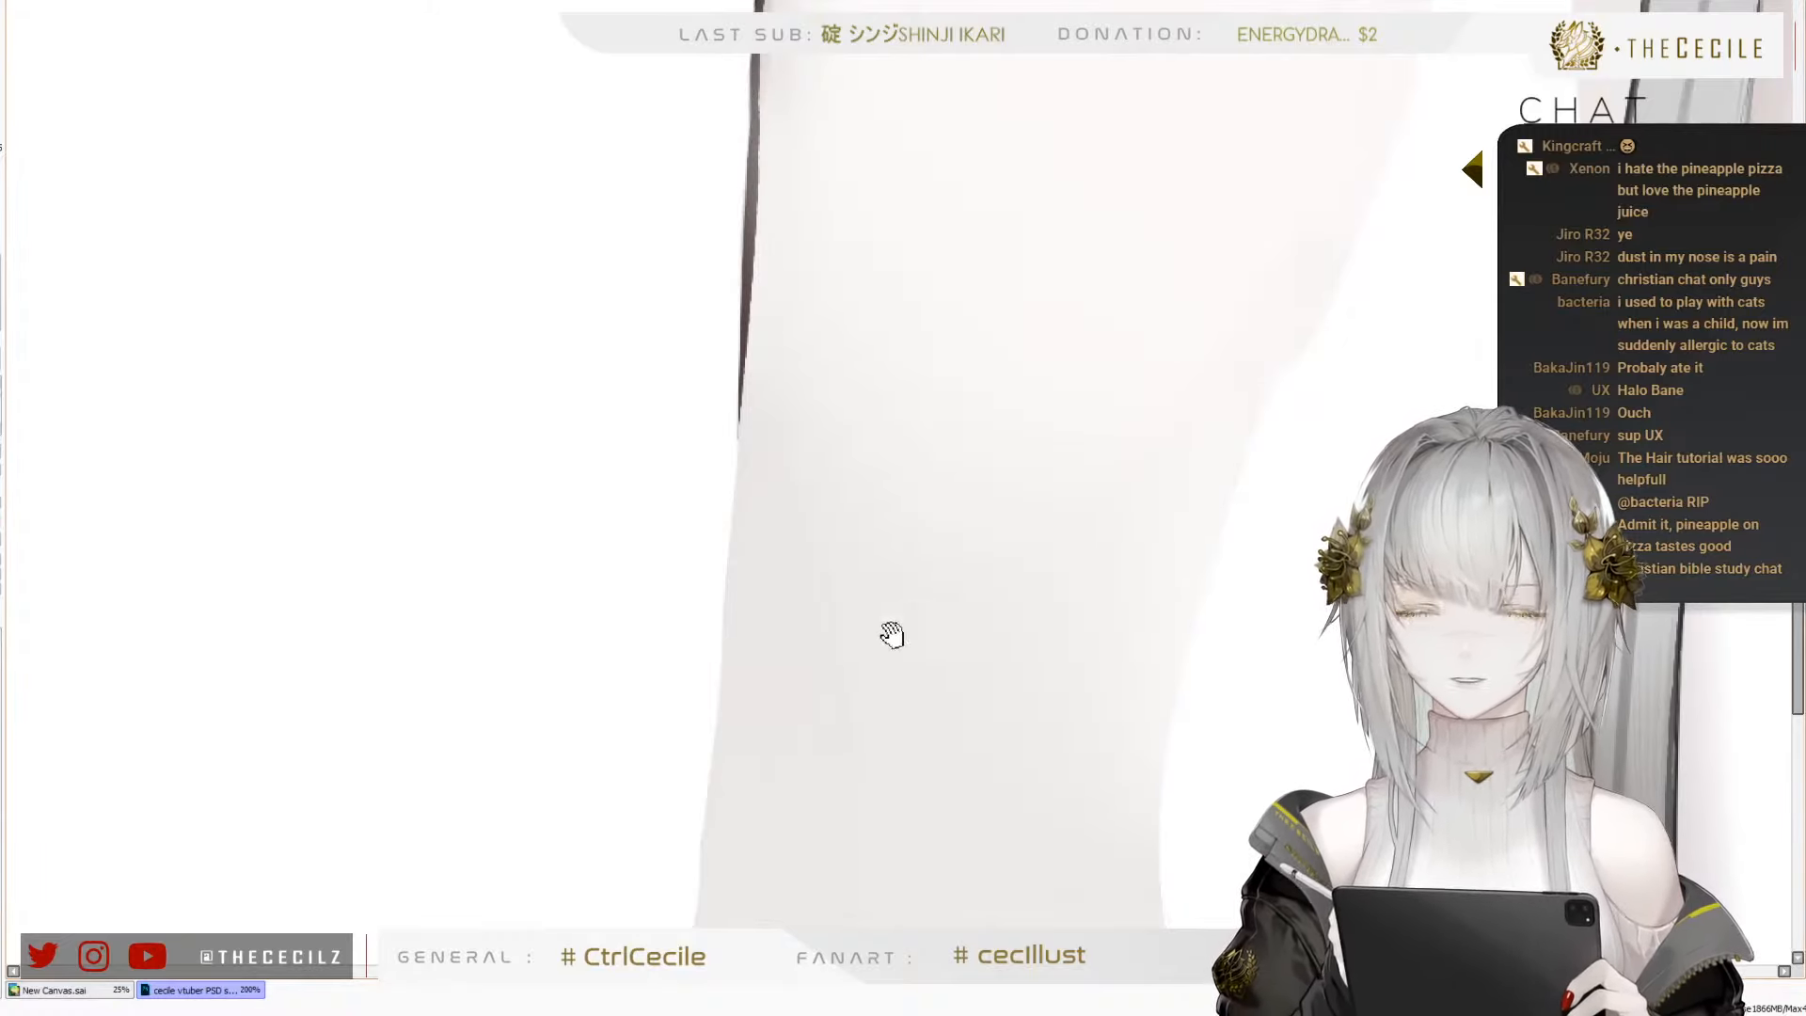
Continue the thin dark outline down the outer edge of the right upper arm, redrawing strokes that stray from the contour
{"action": "left_click_drag", "start_coordinate": [917, 534], "coordinate": [1042, 166]}
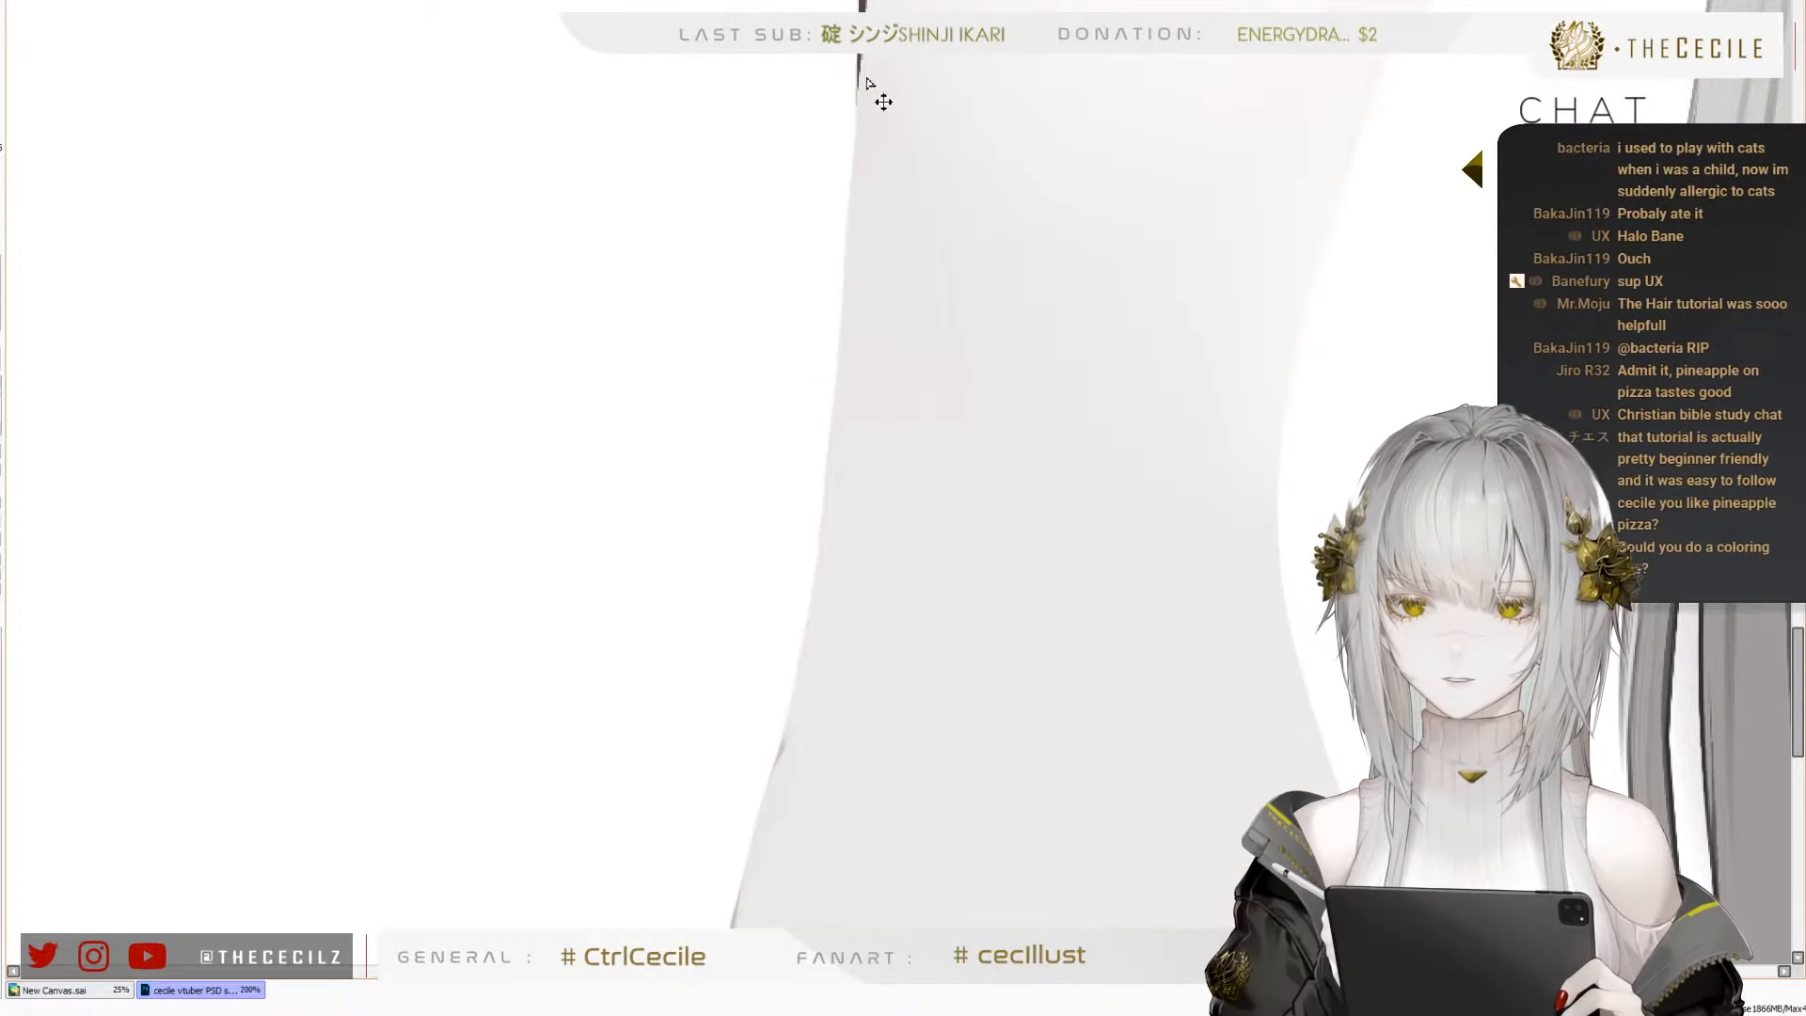
{"action": "left_click_drag", "start_coordinate": [859, 58], "coordinate": [847, 299]}
{"action": "left_click_drag", "start_coordinate": [858, 132], "coordinate": [844, 370]}
{"action": "key", "text": "ctrl+z"}
{"action": "left_click_drag", "start_coordinate": [854, 202], "coordinate": [841, 388]}
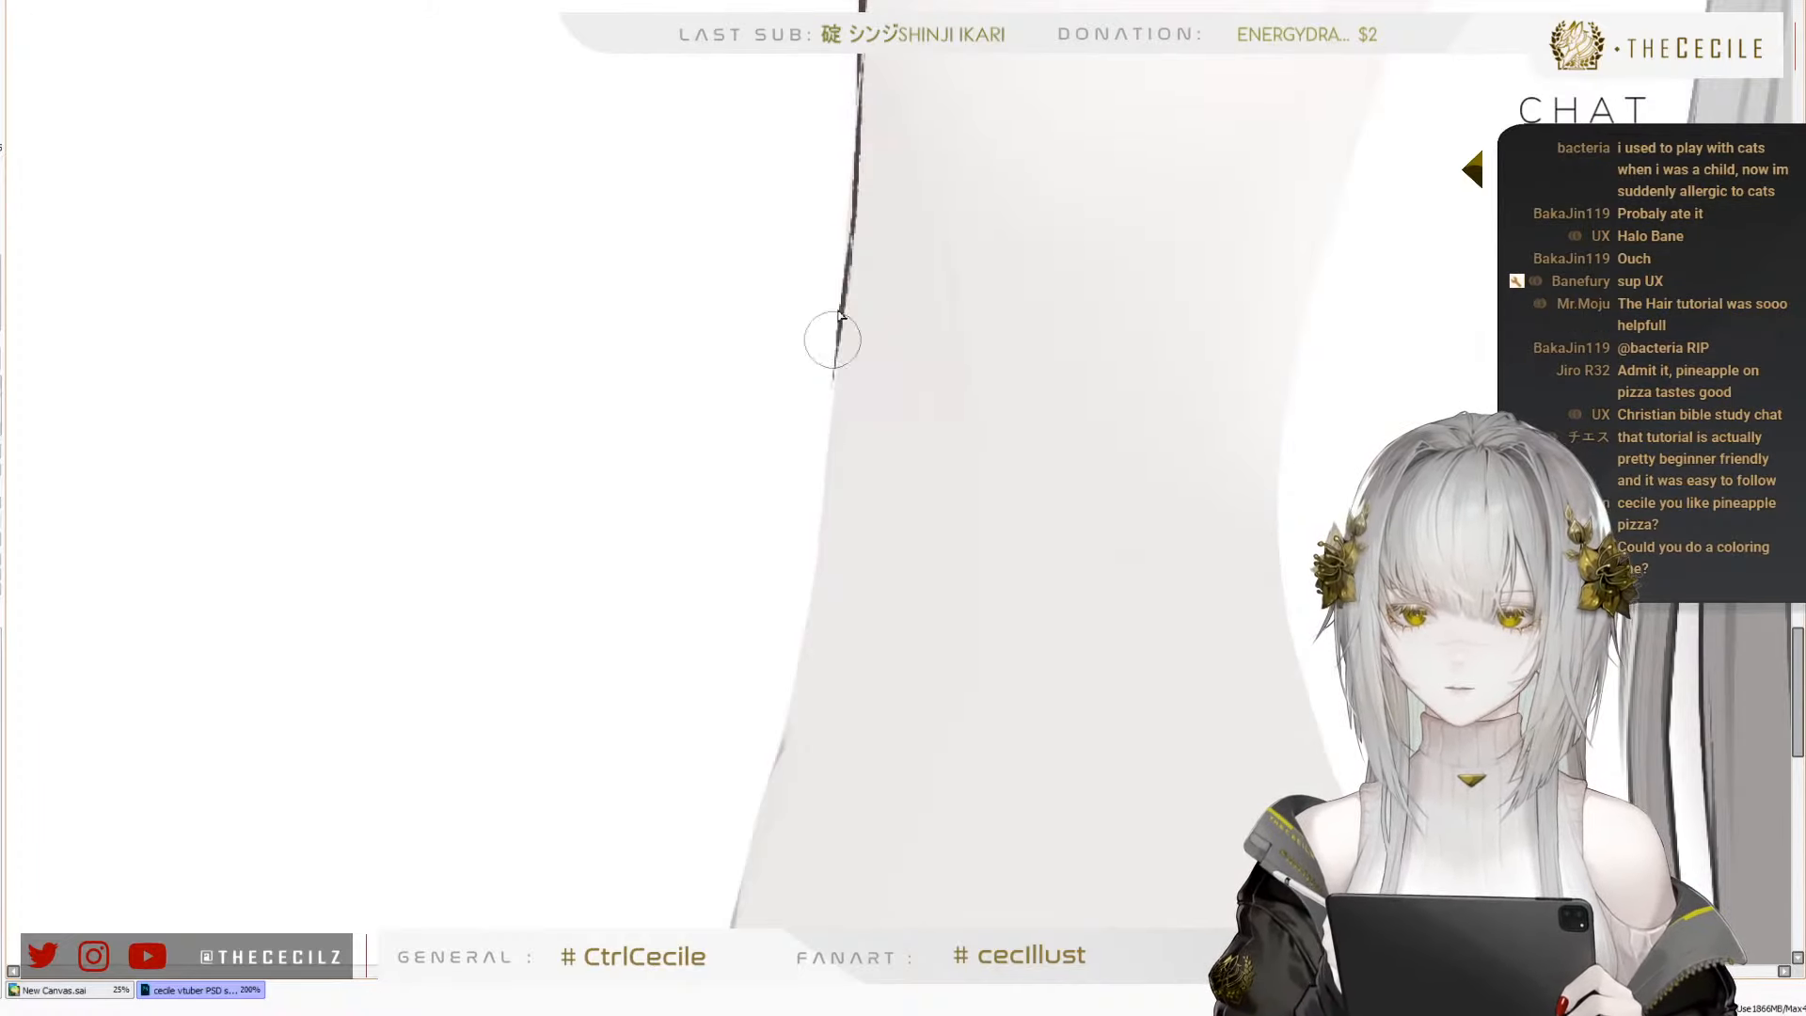
{"action": "key", "text": "ctrl+z"}
{"action": "left_click_drag", "start_coordinate": [852, 245], "coordinate": [834, 463]}
{"action": "left_click_drag", "start_coordinate": [848, 283], "coordinate": [827, 567]}
Continue the thin dark outline down the right arm's outer edge toward the elbow, replacing the first stroke with a closer-fitting one
{"action": "left_click_drag", "start_coordinate": [791, 732], "coordinate": [967, 464]}
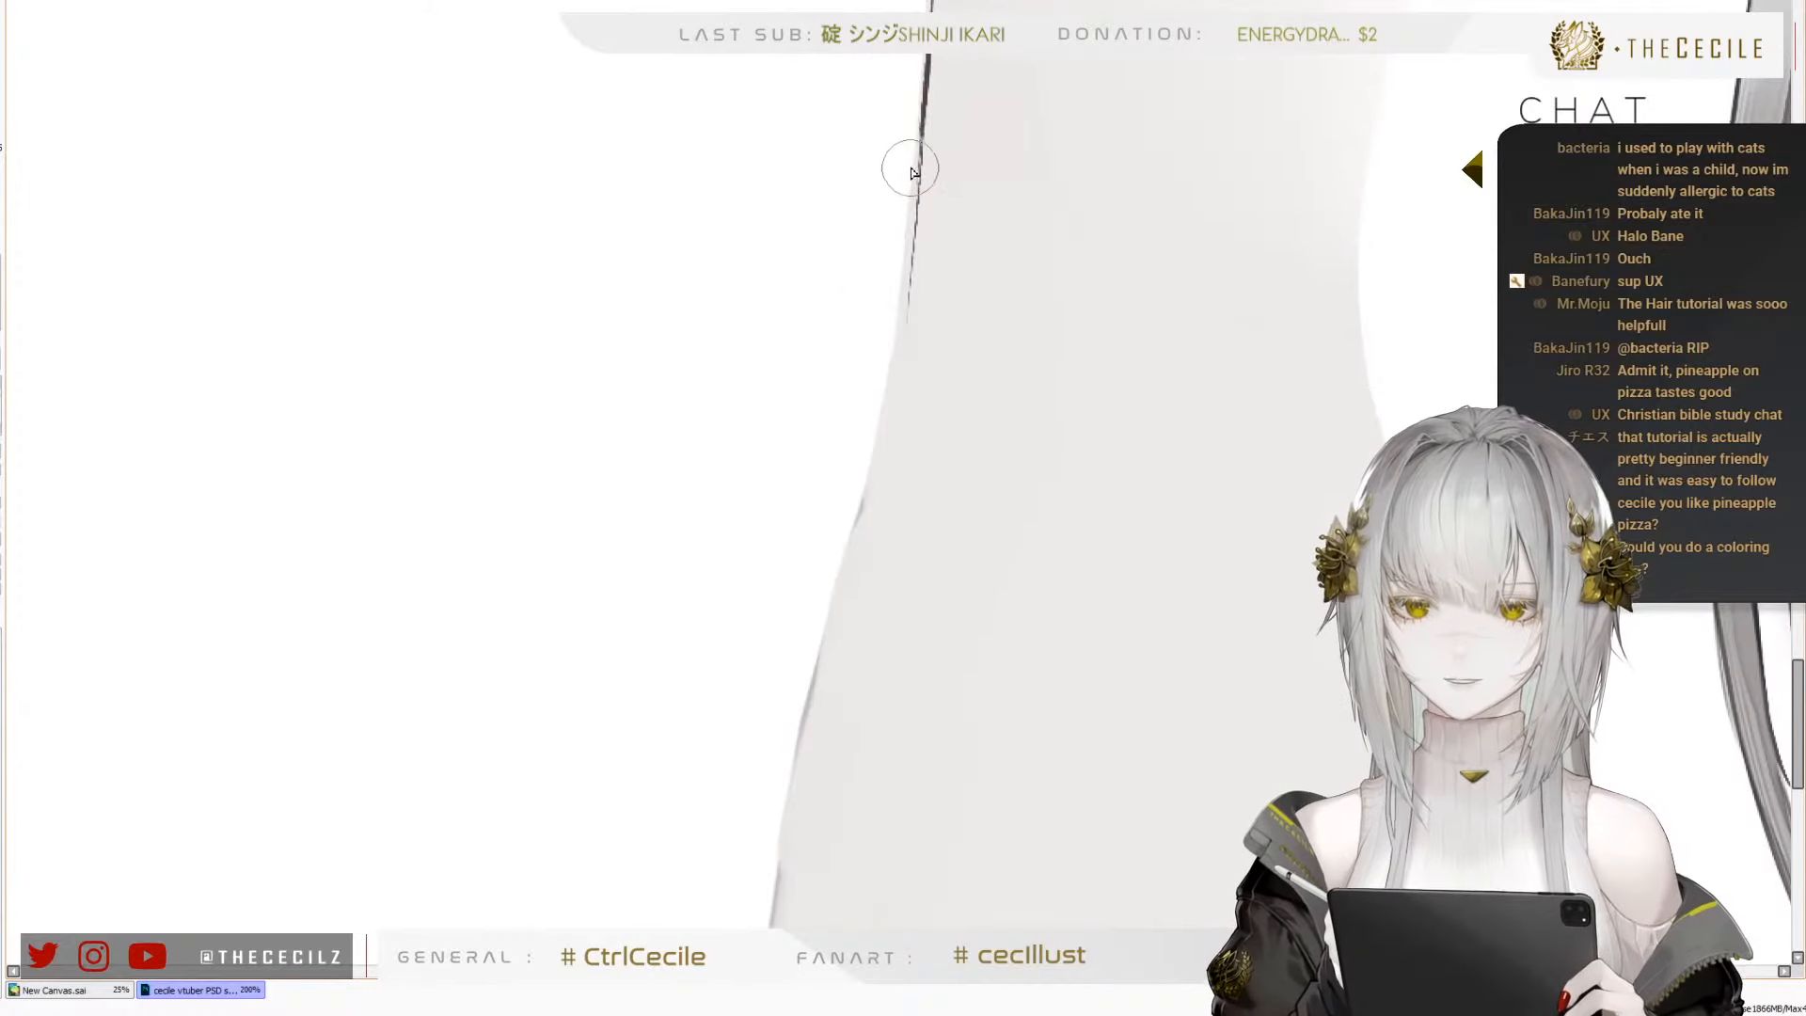
{"action": "mouse_move", "coordinate": [919, 155]}
{"action": "left_mouse_down"}
{"action": "mouse_move", "coordinate": [906, 330]}
{"action": "mouse_move", "coordinate": [875, 414]}
{"action": "left_mouse_up"}
{"action": "key", "text": "ctrl+z"}
{"action": "left_click_drag", "start_coordinate": [917, 146], "coordinate": [891, 364]}
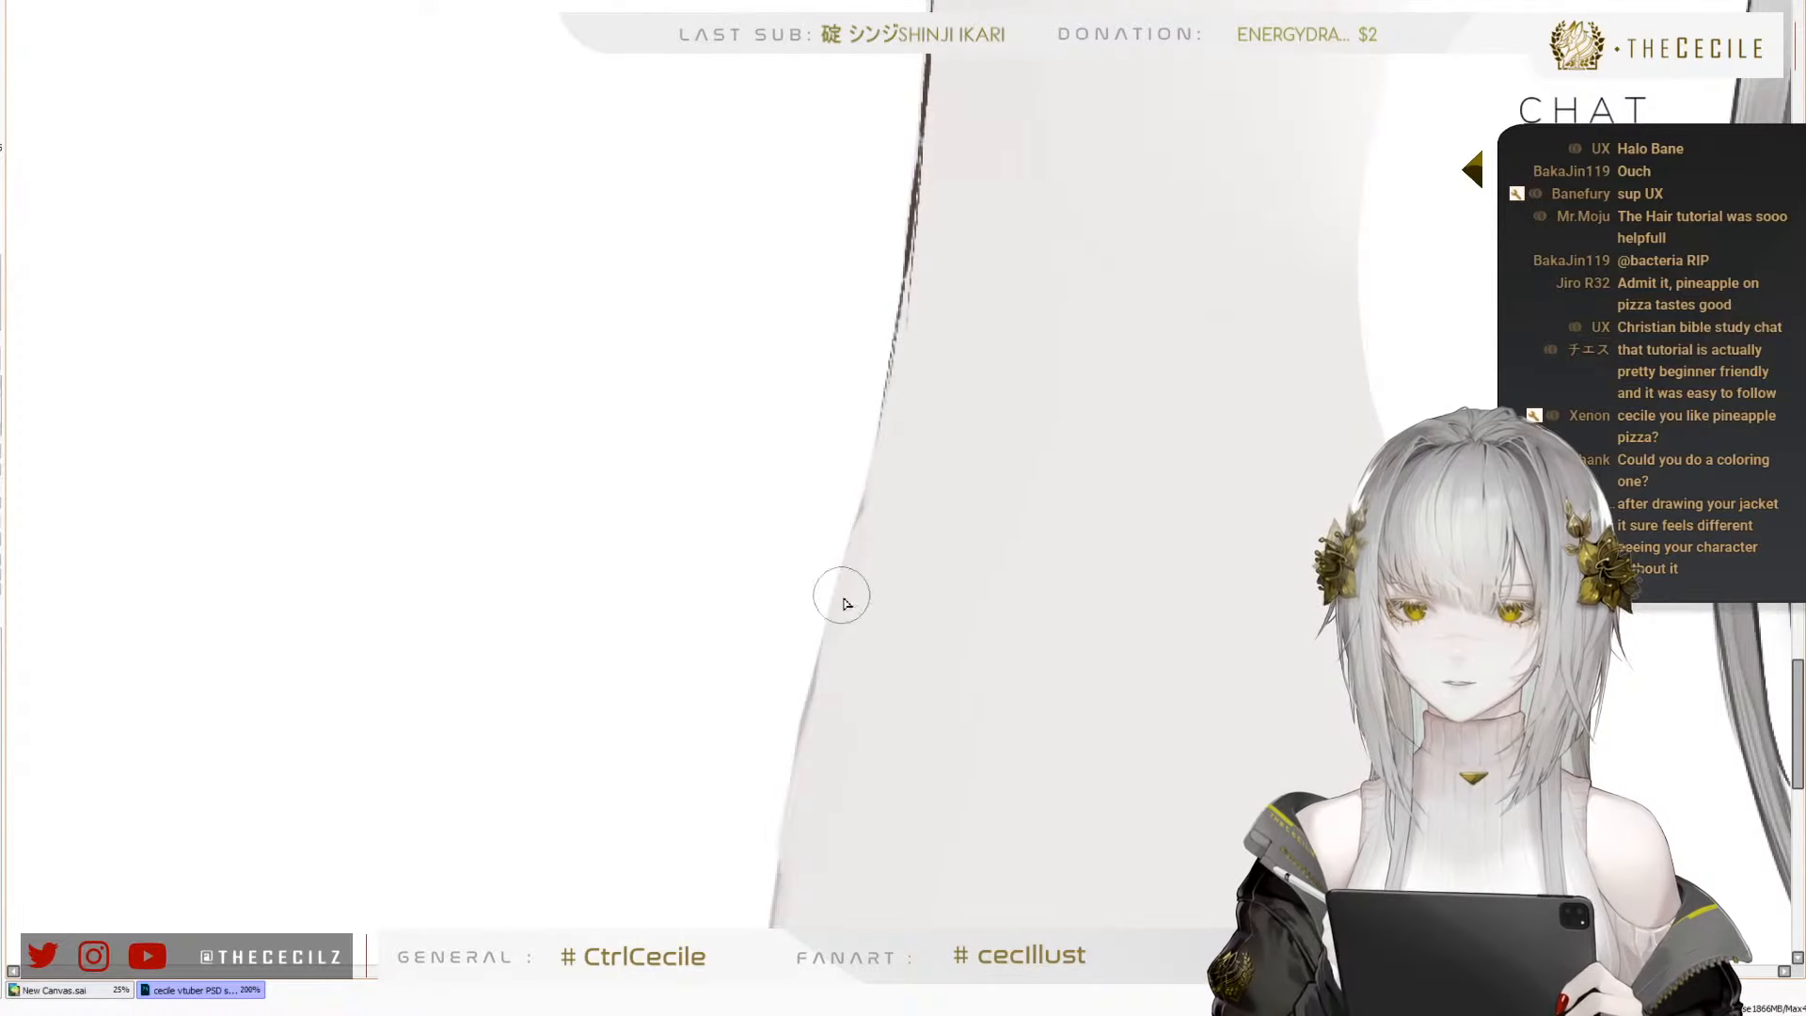
Extend the right arm's outline with a fine line down to the slight bend at the elbow, undoing strokes that miss the contour
{"action": "left_click_drag", "start_coordinate": [929, 583], "coordinate": [1014, 304]}
{"action": "left_click_drag", "start_coordinate": [974, 99], "coordinate": [908, 362]}
{"action": "key", "text": "ctrl+z"}
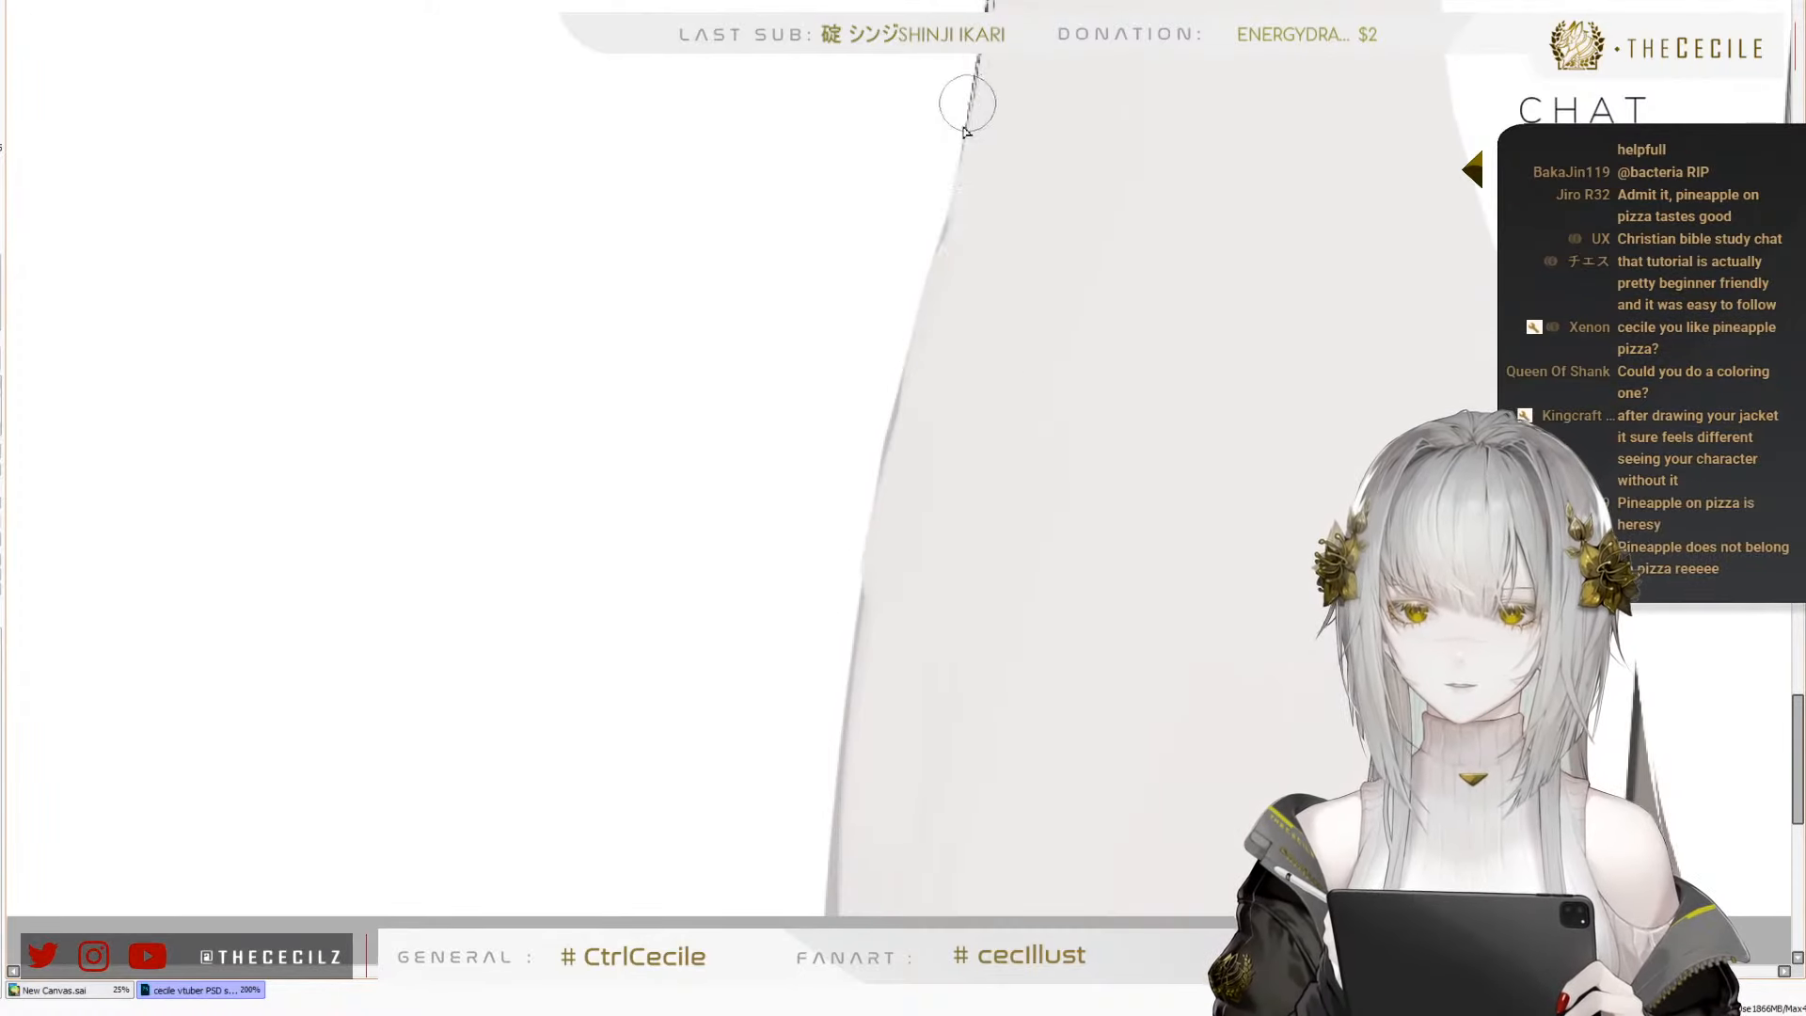
{"action": "key", "text": "ctrl+z"}
{"action": "left_click_drag", "start_coordinate": [967, 113], "coordinate": [894, 387]}
{"action": "key", "text": "ctrl+z"}
Outline the outer edge just below the right elbow bend with thin overlapping strokes, removing the ones that stray
{"action": "key", "text": "ctrl+z"}
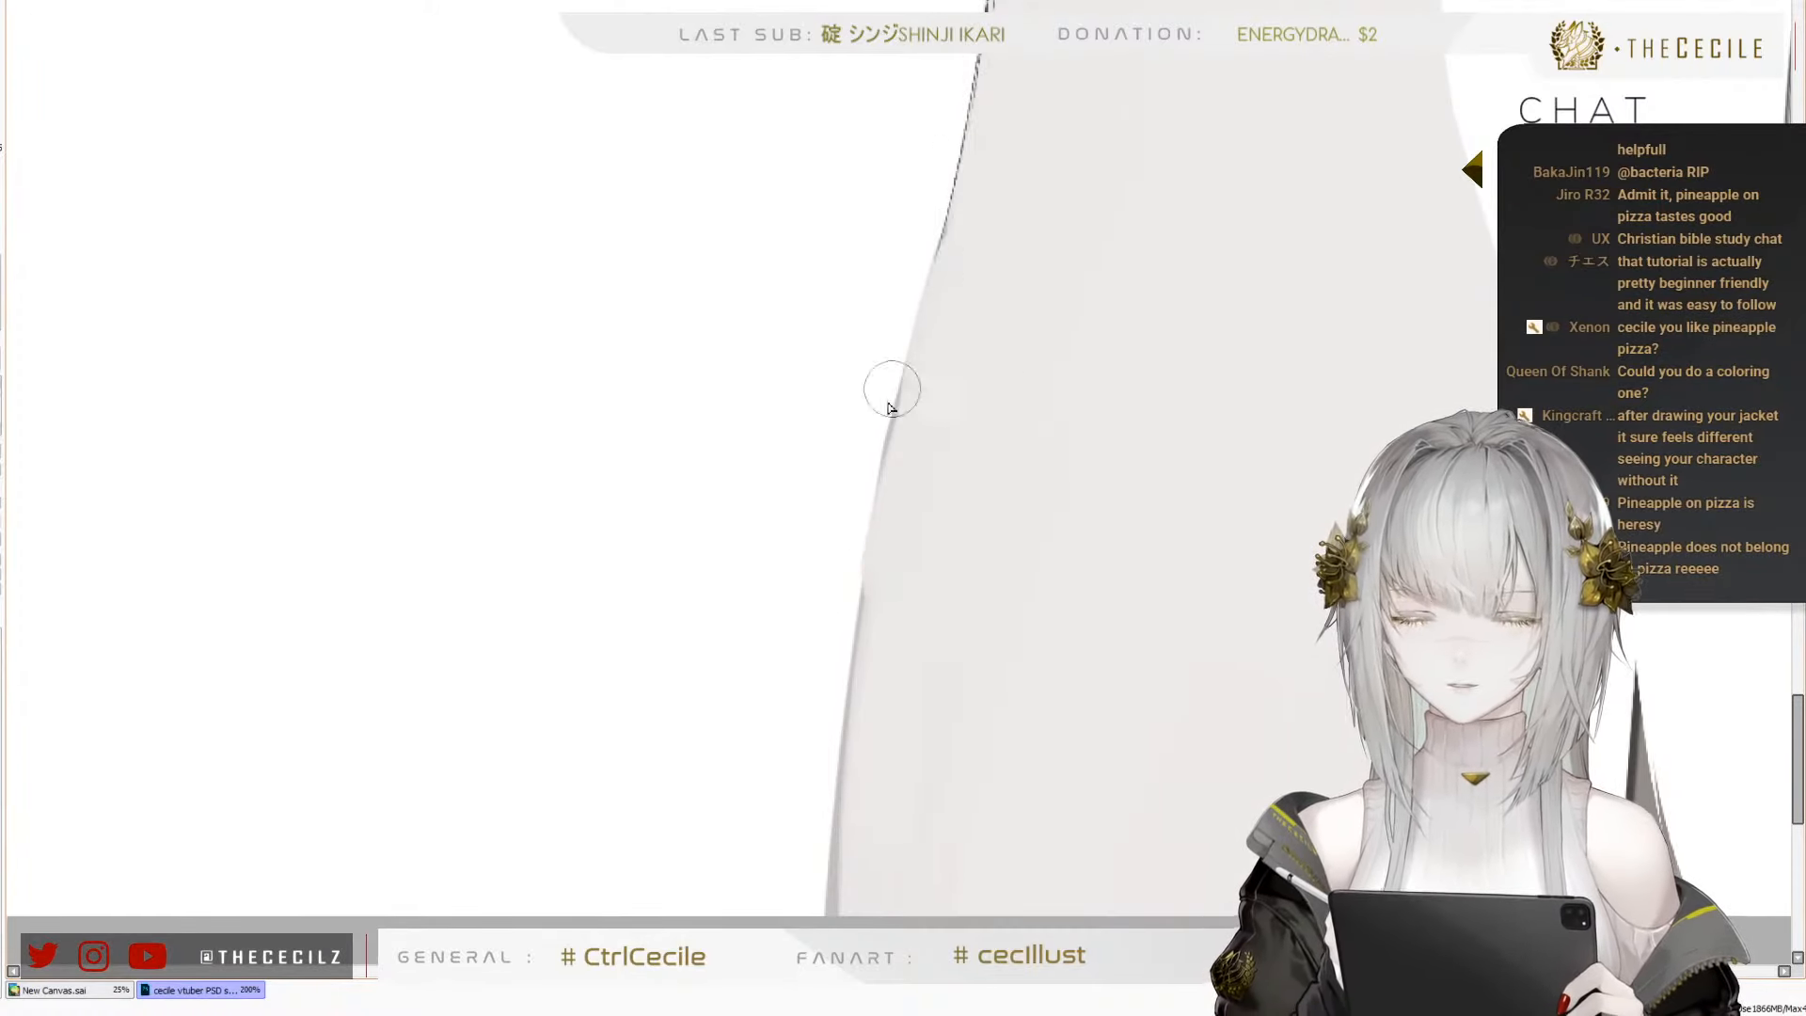
{"action": "mouse_move", "coordinate": [950, 201]}
{"action": "left_mouse_down"}
{"action": "mouse_move", "coordinate": [860, 591]}
{"action": "mouse_move", "coordinate": [913, 337]}
{"action": "mouse_move", "coordinate": [875, 480]}
{"action": "left_mouse_up"}
{"action": "key", "text": "ctrl+z"}
{"action": "key", "text": "ctrl+z"}
{"action": "key", "text": "ctrl+z"}
{"action": "left_click_drag", "start_coordinate": [930, 279], "coordinate": [873, 513]}
{"action": "left_click_drag", "start_coordinate": [919, 374], "coordinate": [864, 593]}
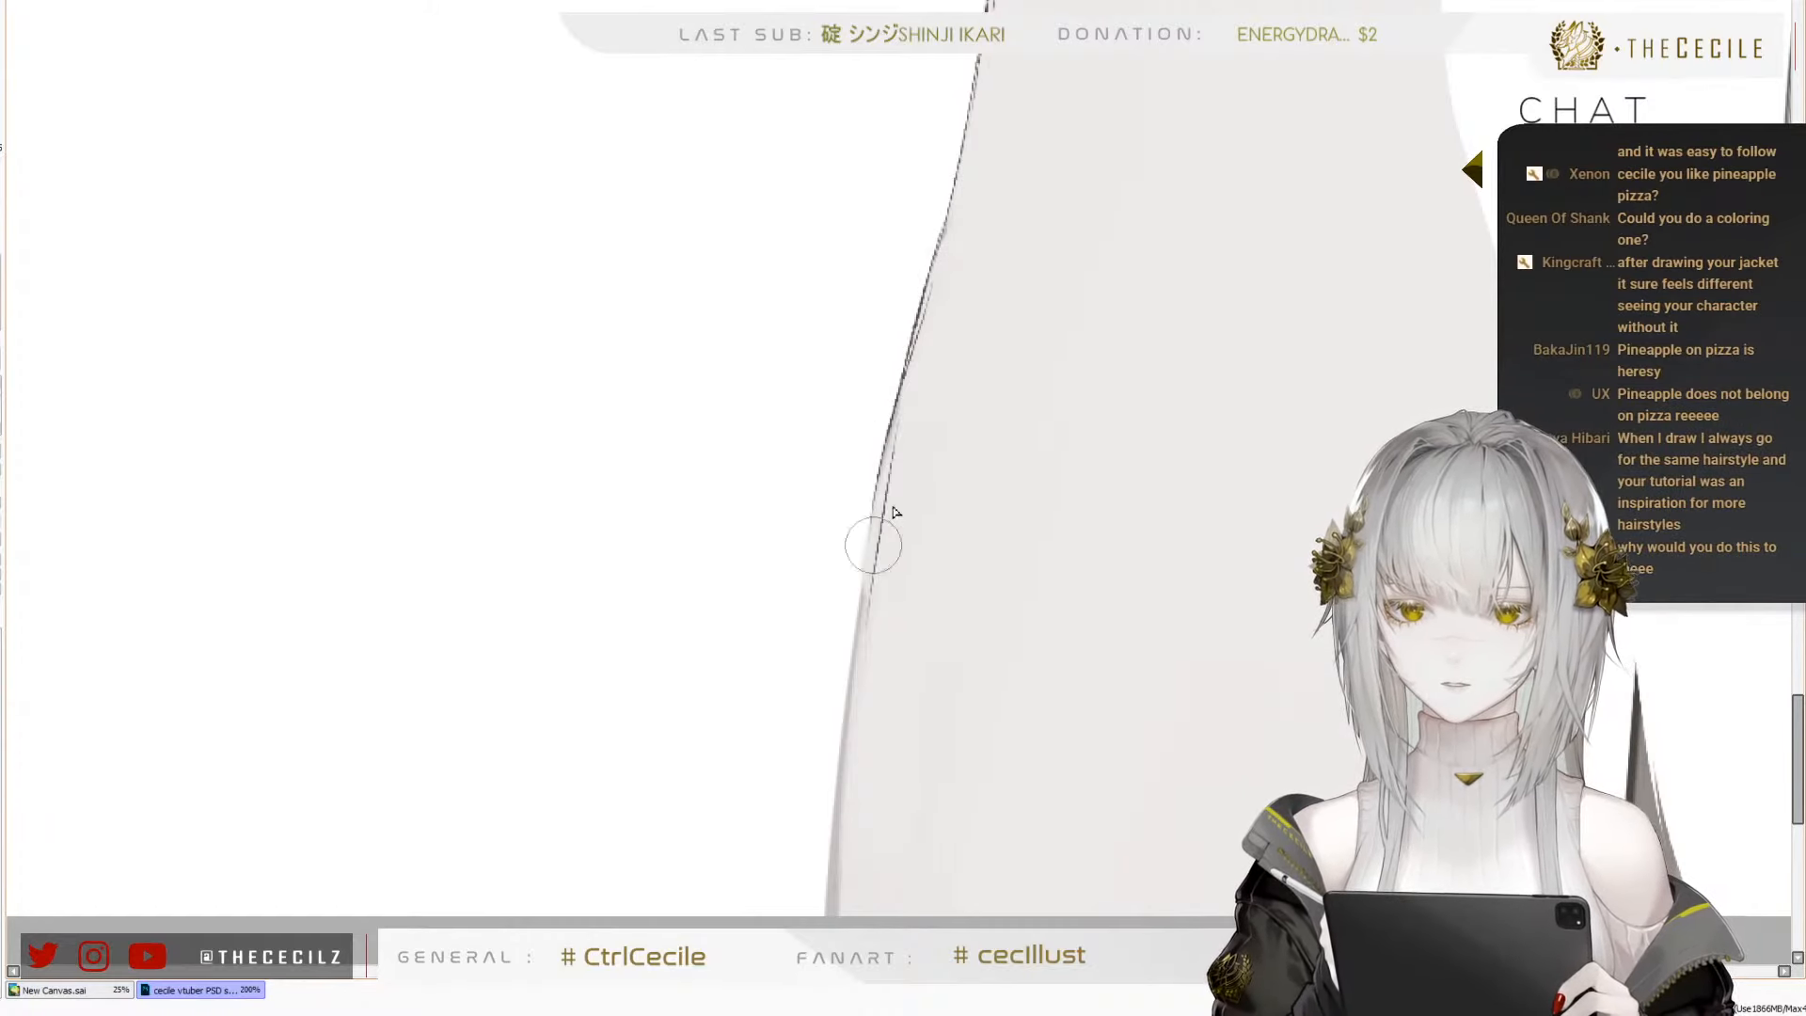
{"action": "key", "text": "ctrl+z"}
{"action": "left_click_drag", "start_coordinate": [883, 458], "coordinate": [841, 675]}
{"action": "key", "text": "ctrl+z"}
{"action": "left_click_drag", "start_coordinate": [876, 501], "coordinate": [843, 679]}
{"action": "key", "text": "ctrl+z"}
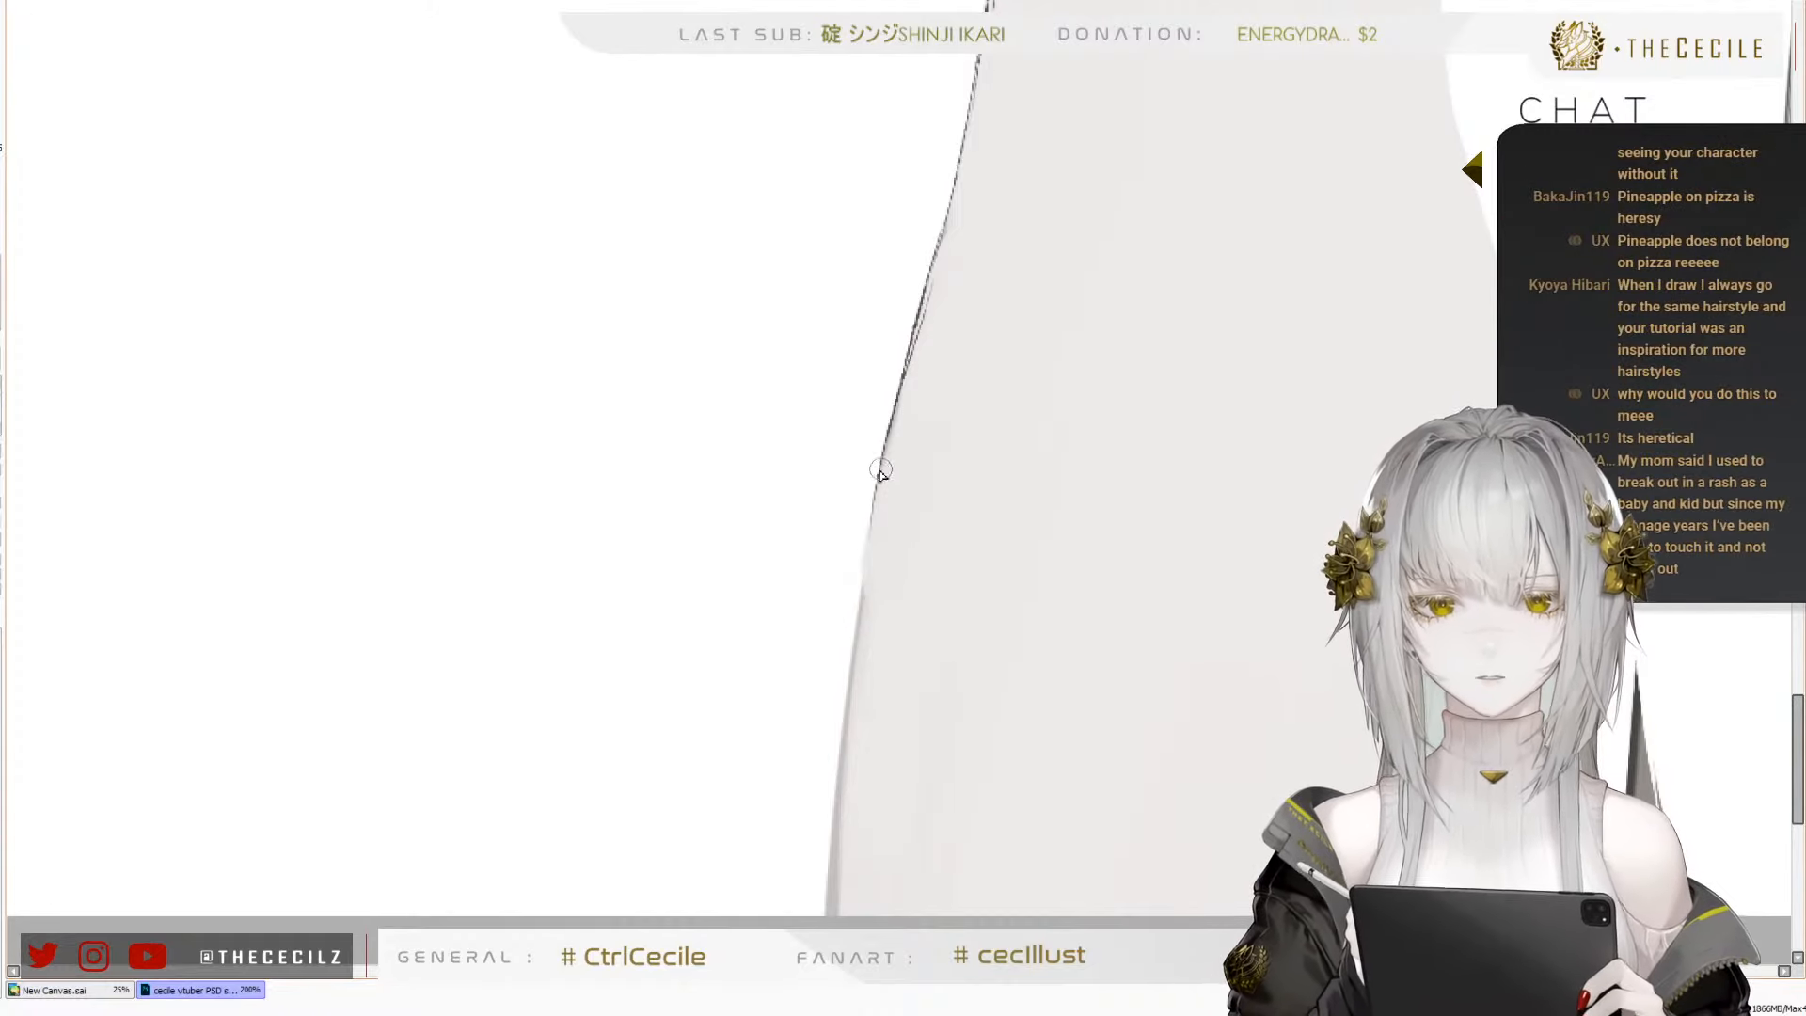
{"action": "left_click_drag", "start_coordinate": [876, 498], "coordinate": [843, 641]}
{"action": "key", "text": "ctrl+z"}
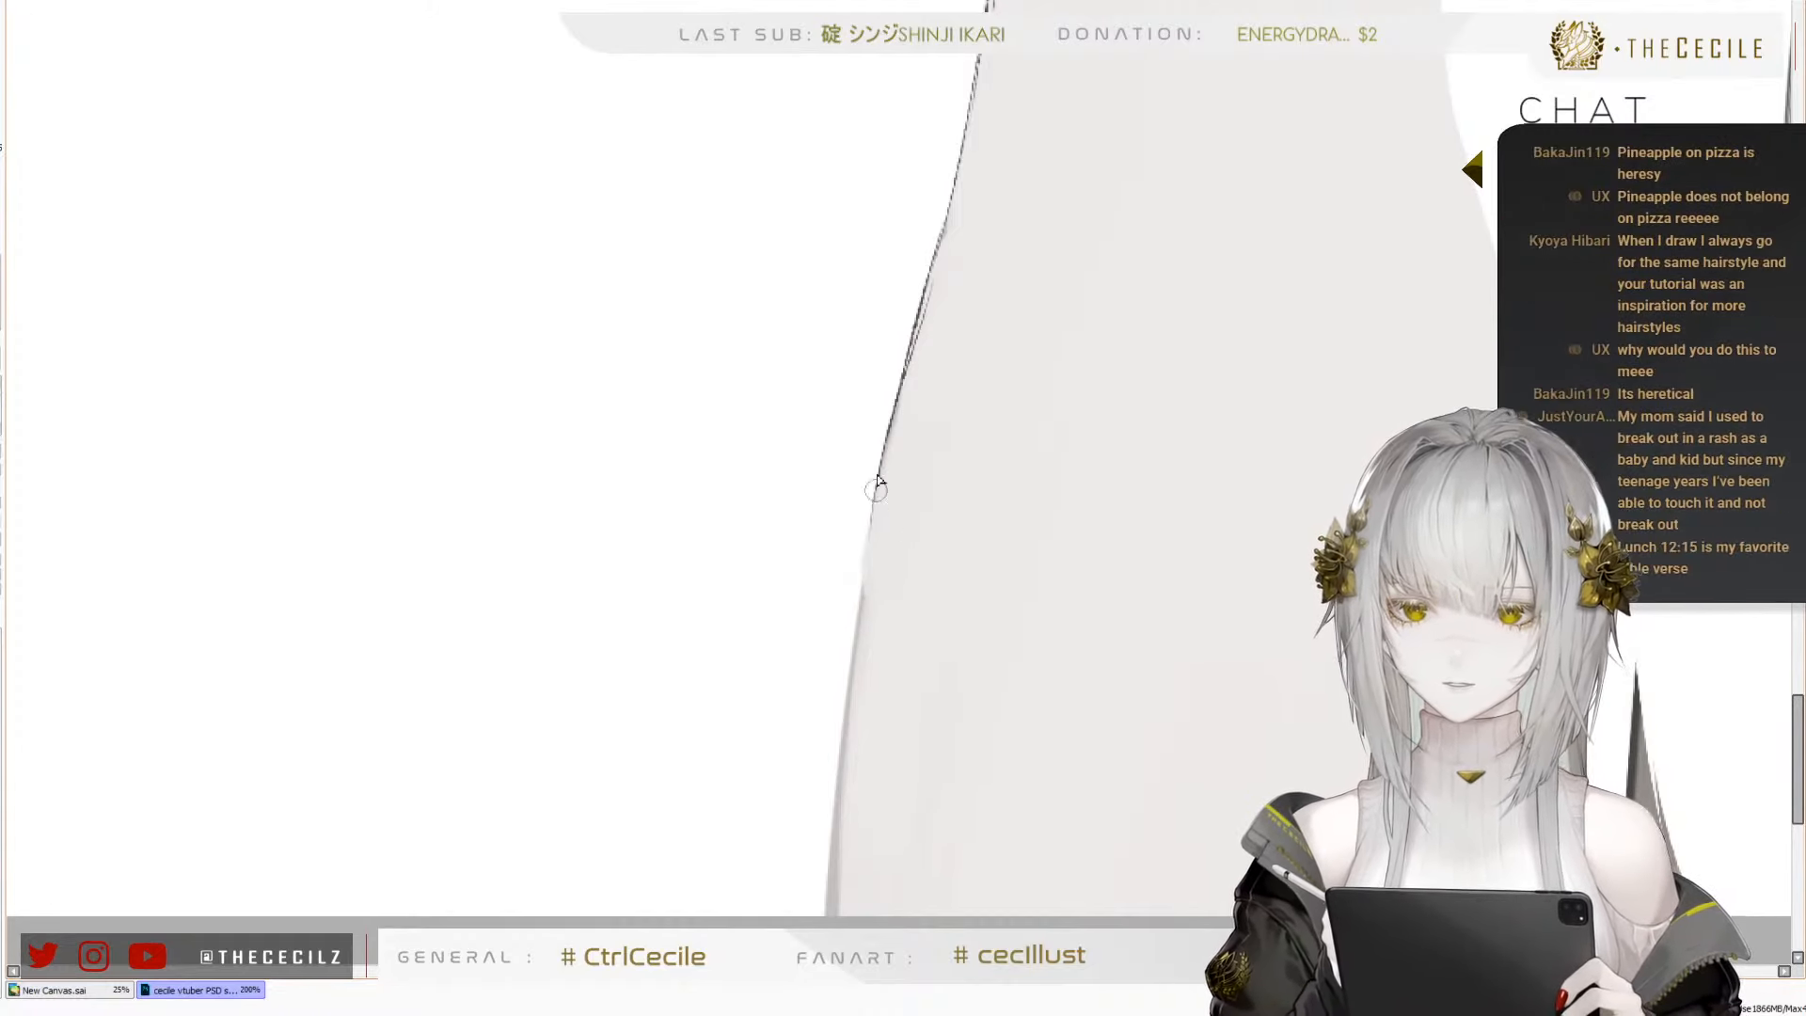
Draw the right forearm's thin dark outer outline down to the canvas's lower edge, redoing its lowest stretch
{"action": "left_click_drag", "start_coordinate": [876, 498], "coordinate": [826, 903]}
{"action": "key", "text": "ctrl+z"}
{"action": "left_click_drag", "start_coordinate": [849, 693], "coordinate": [830, 911]}
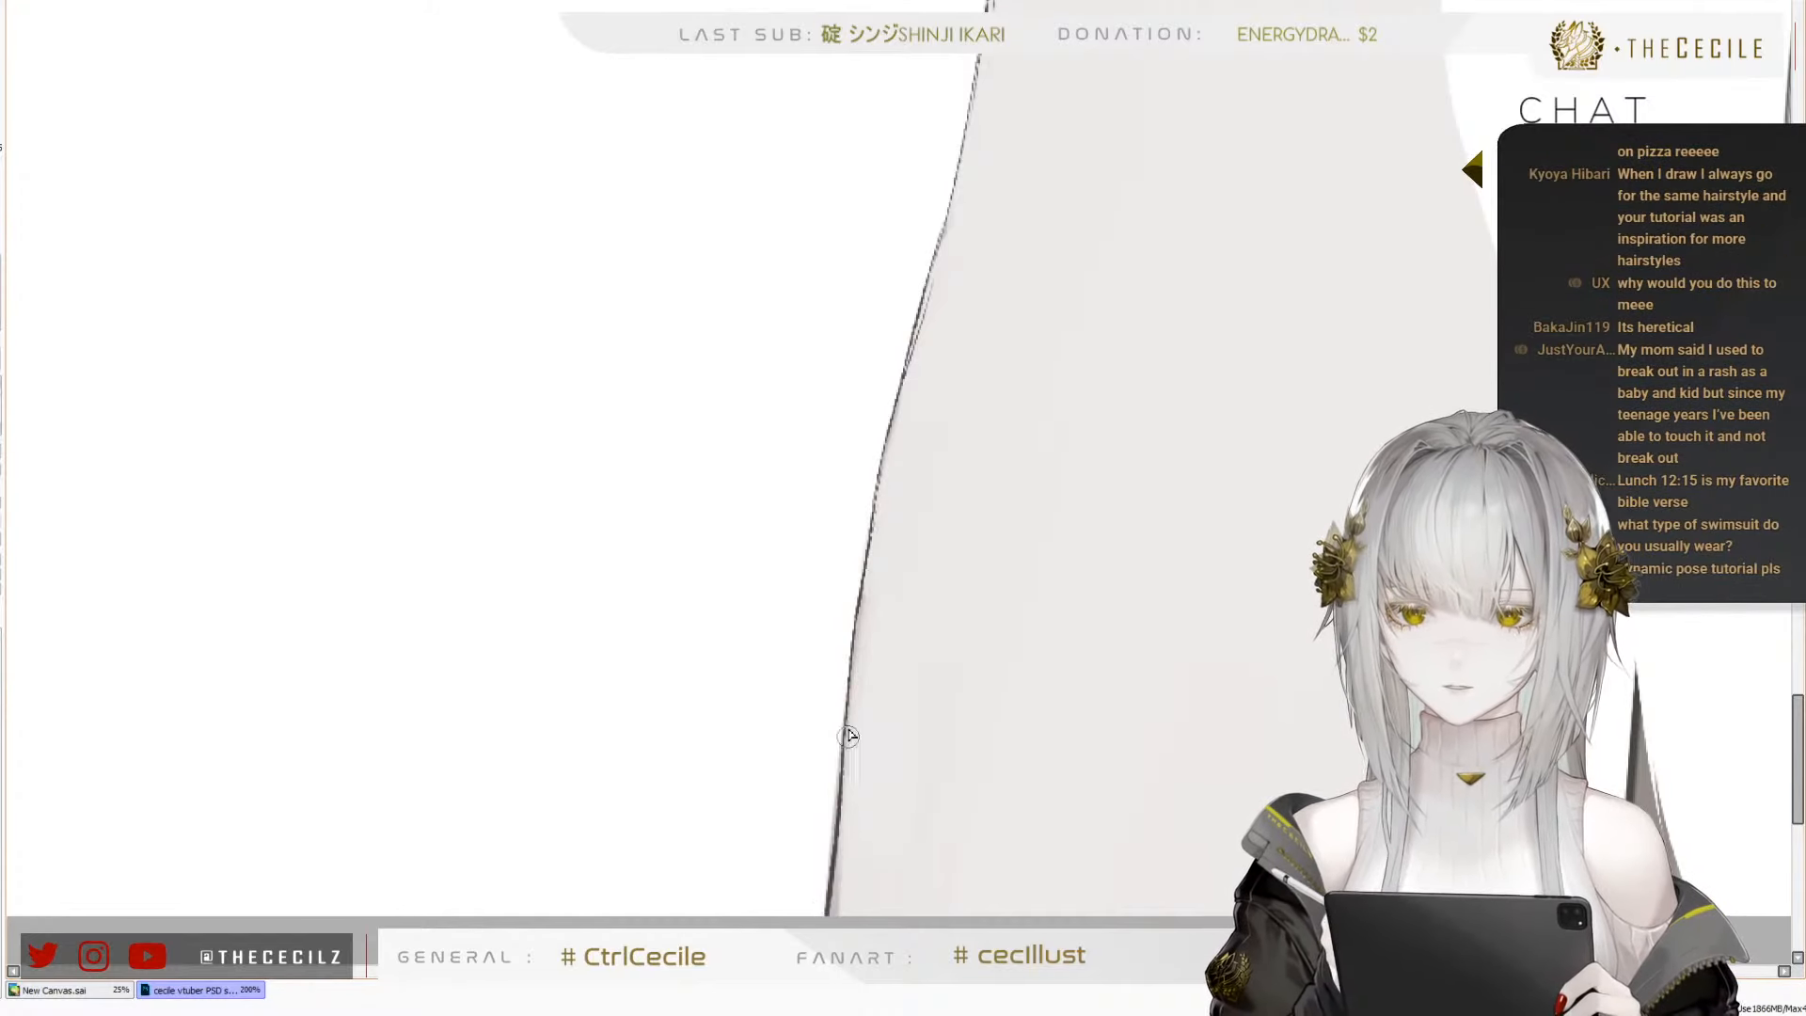
{"action": "key", "text": "ctrl+z"}
{"action": "key", "text": "ctrl+z"}
{"action": "left_click_drag", "start_coordinate": [850, 698], "coordinate": [830, 913]}
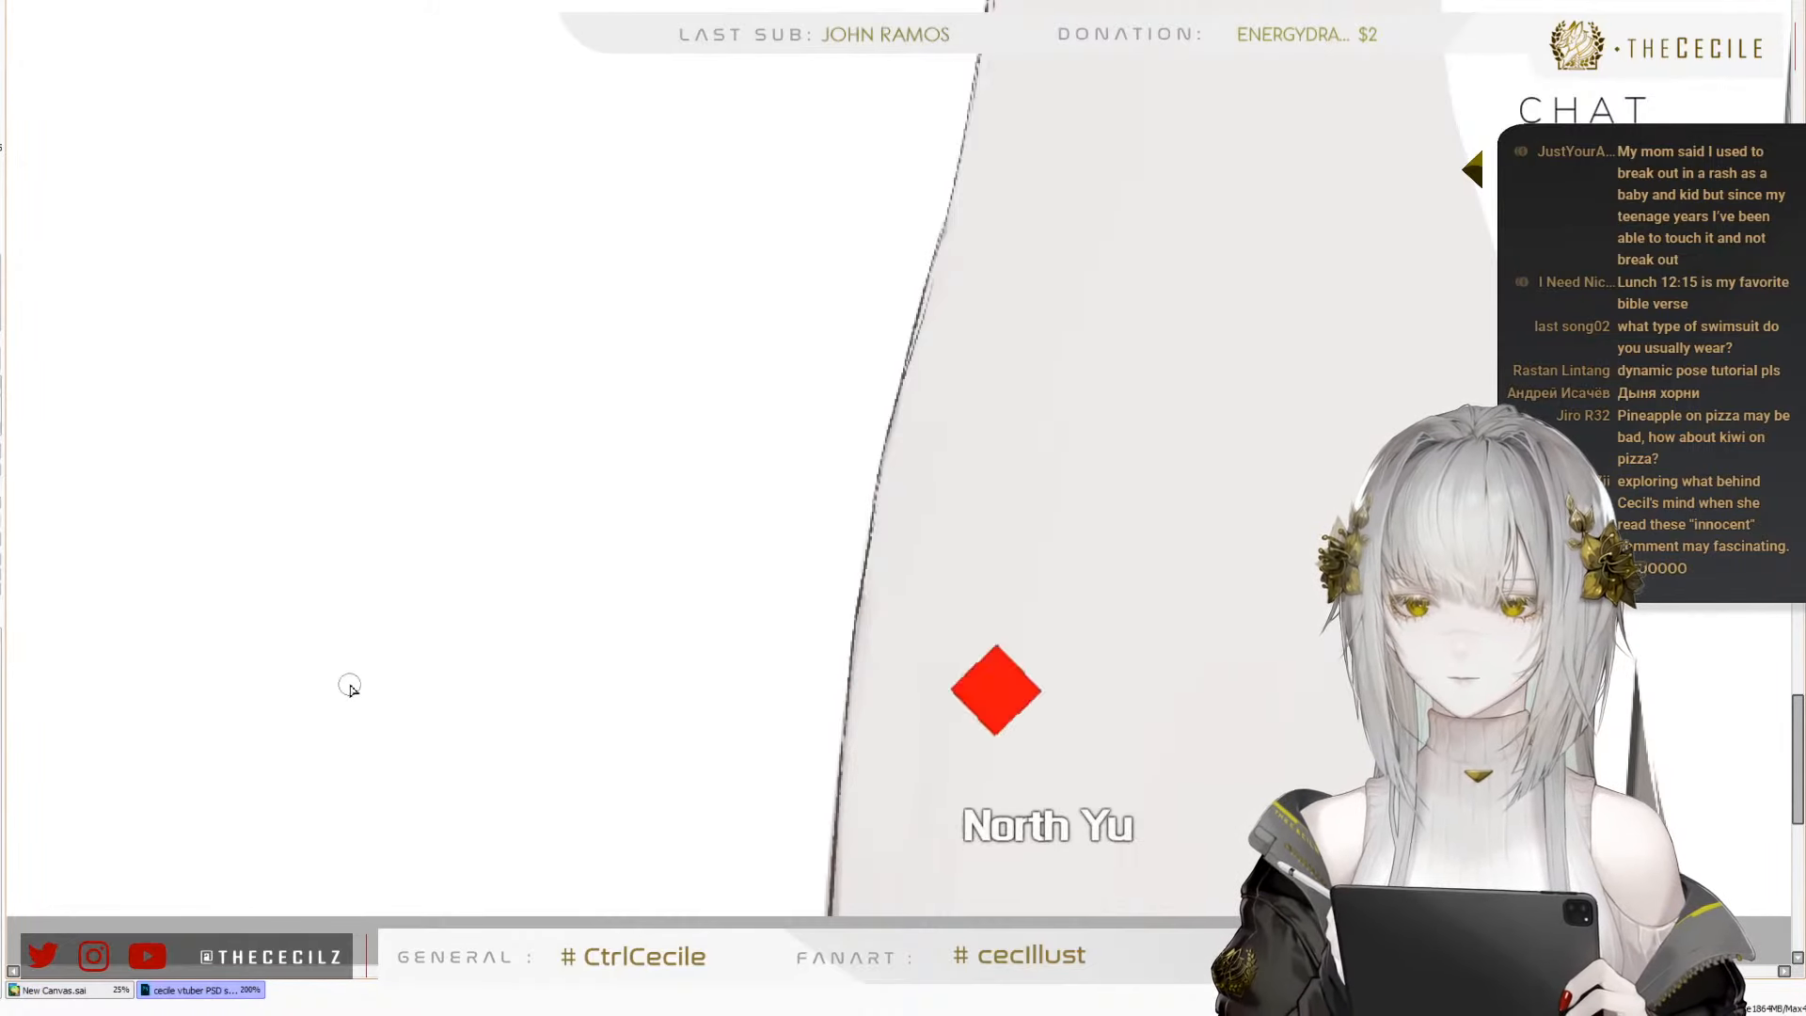
Compare the outlines of both shoulders and arms, in close-up and against the whole torso
{"action": "scroll", "coordinate": [354, 743], "scroll_direction": "down", "scroll_amount": 2}
{"action": "scroll", "coordinate": [404, 720], "scroll_direction": "down", "scroll_amount": 2}
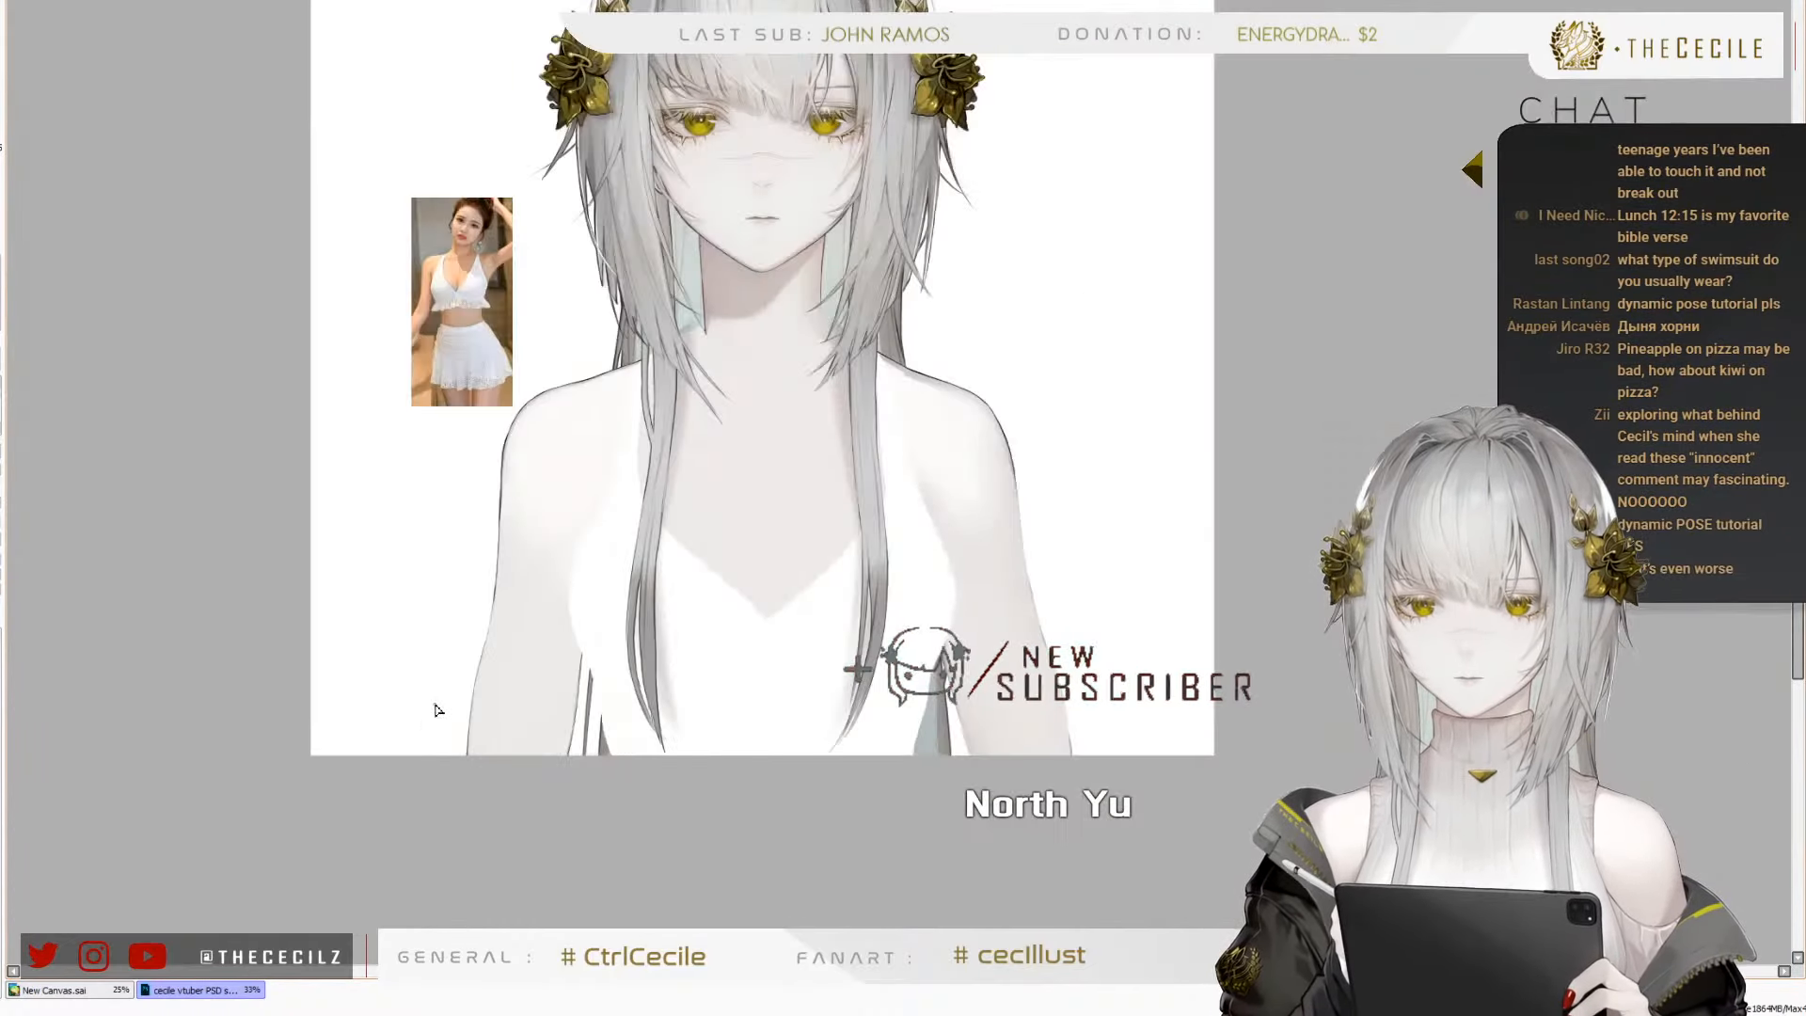
{"action": "scroll", "coordinate": [478, 455], "scroll_direction": "up", "scroll_amount": 4}
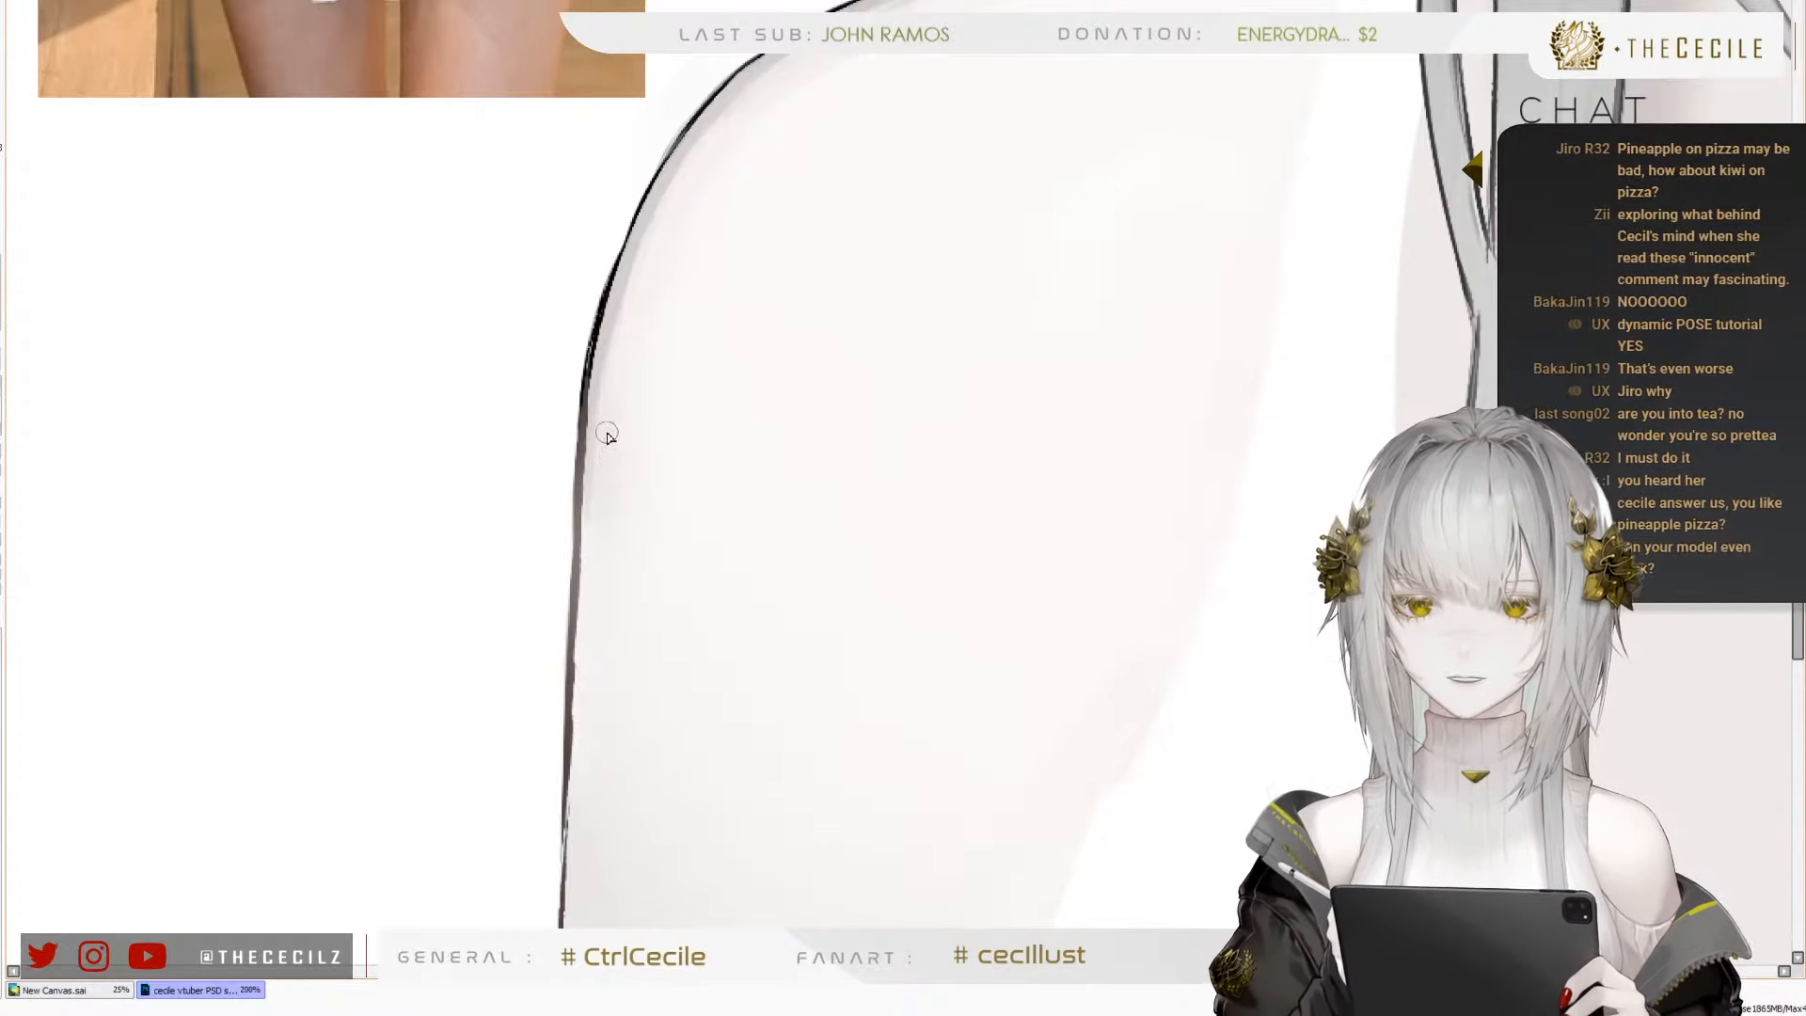
{"action": "scroll", "coordinate": [574, 365], "scroll_direction": "down", "scroll_amount": 5}
{"action": "scroll", "coordinate": [1093, 345], "scroll_direction": "up", "scroll_amount": 6}
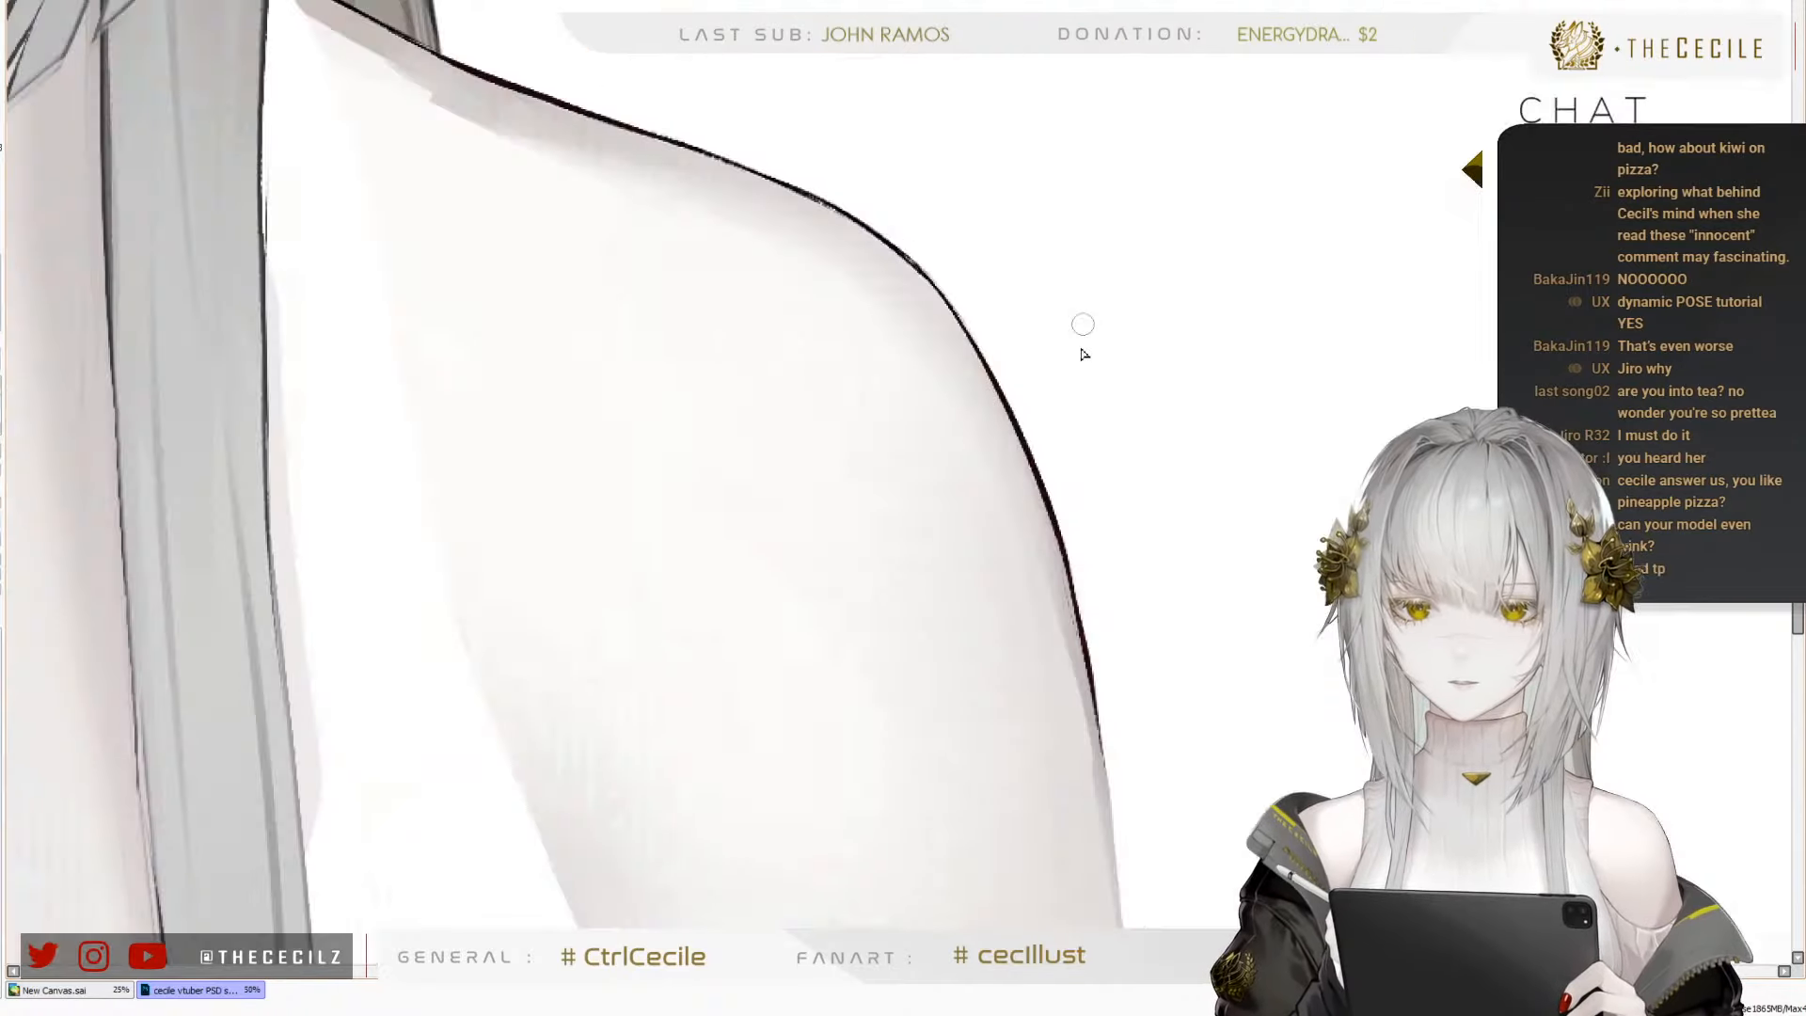
{"action": "scroll", "coordinate": [964, 273], "scroll_direction": "down", "scroll_amount": 5}
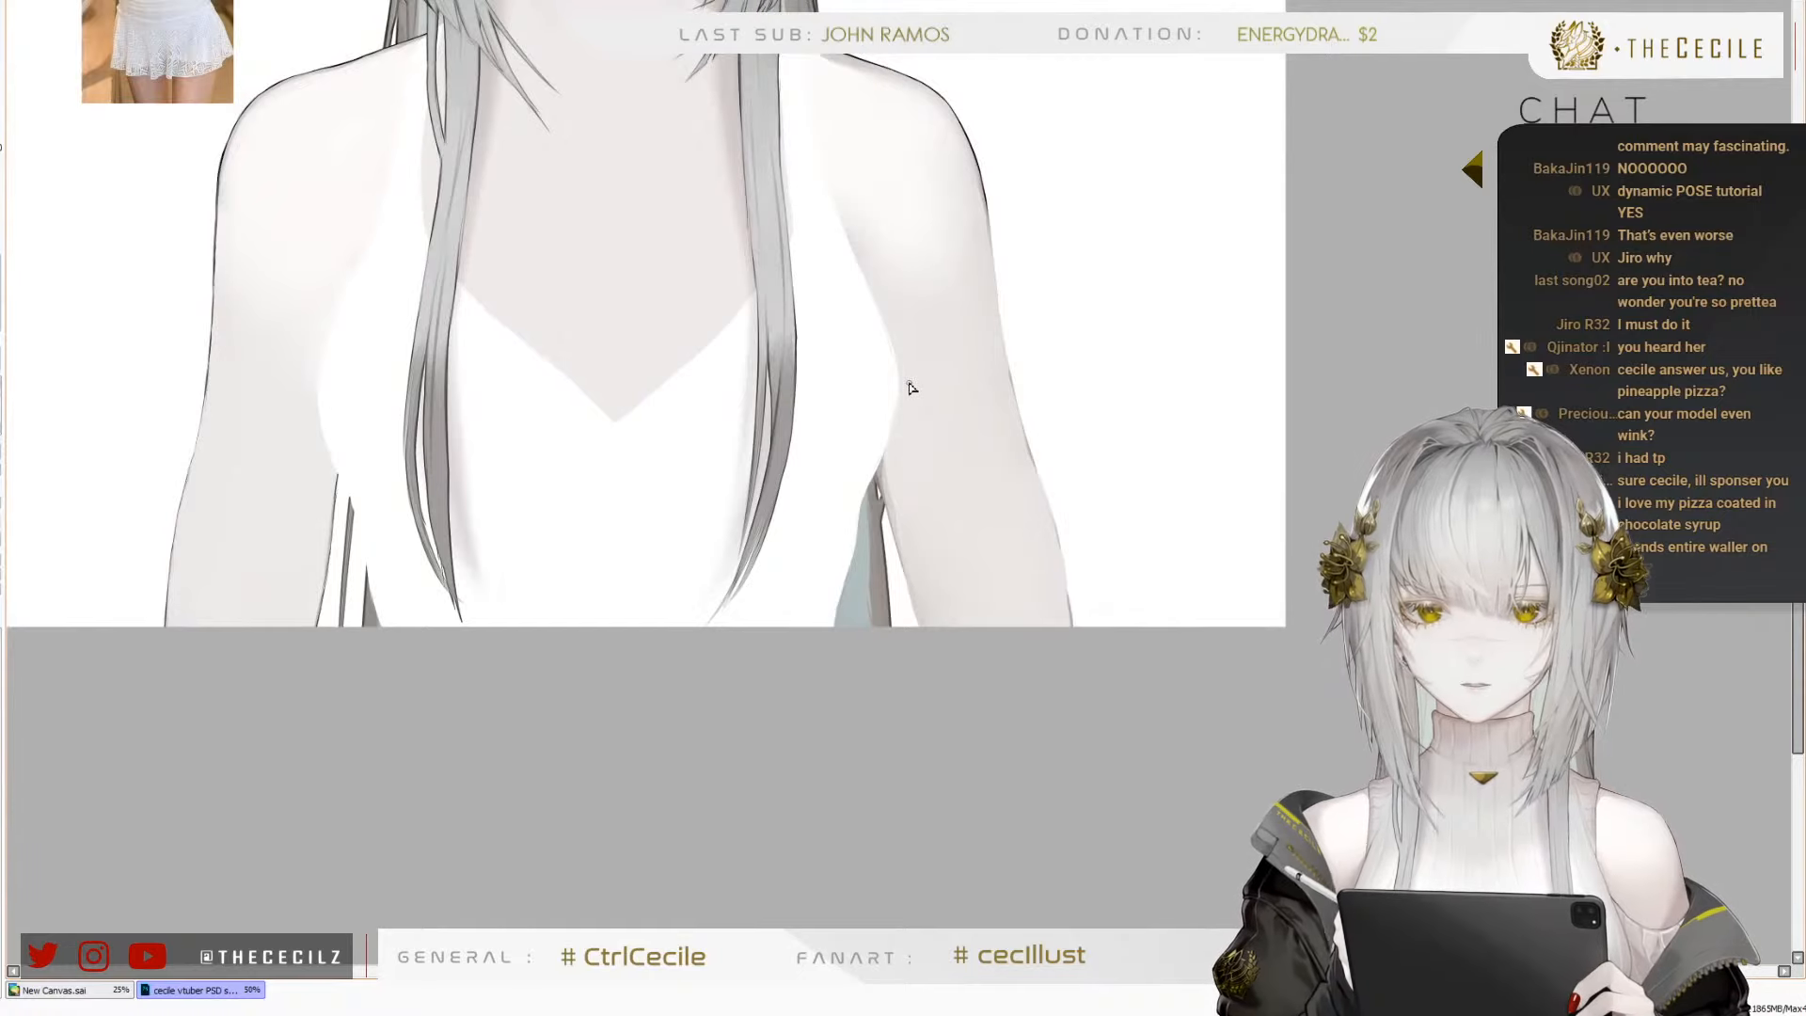
{"action": "scroll", "coordinate": [863, 384], "scroll_direction": "up", "scroll_amount": 1}
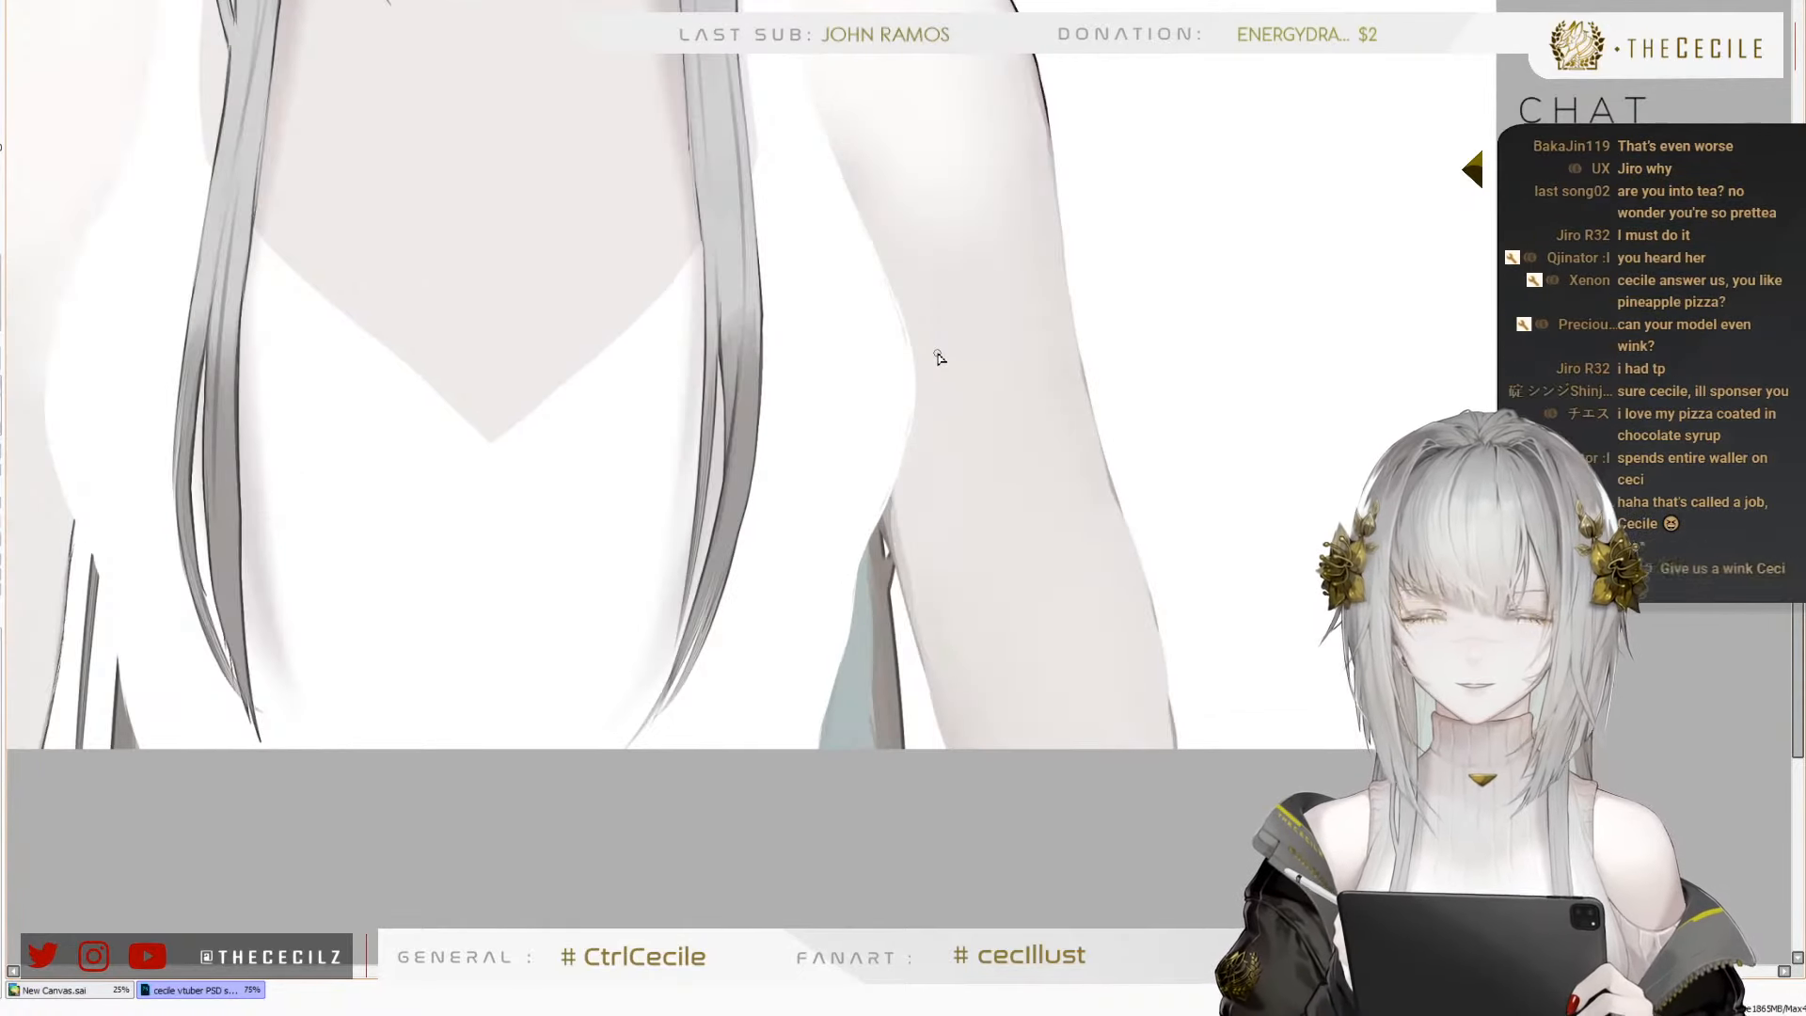
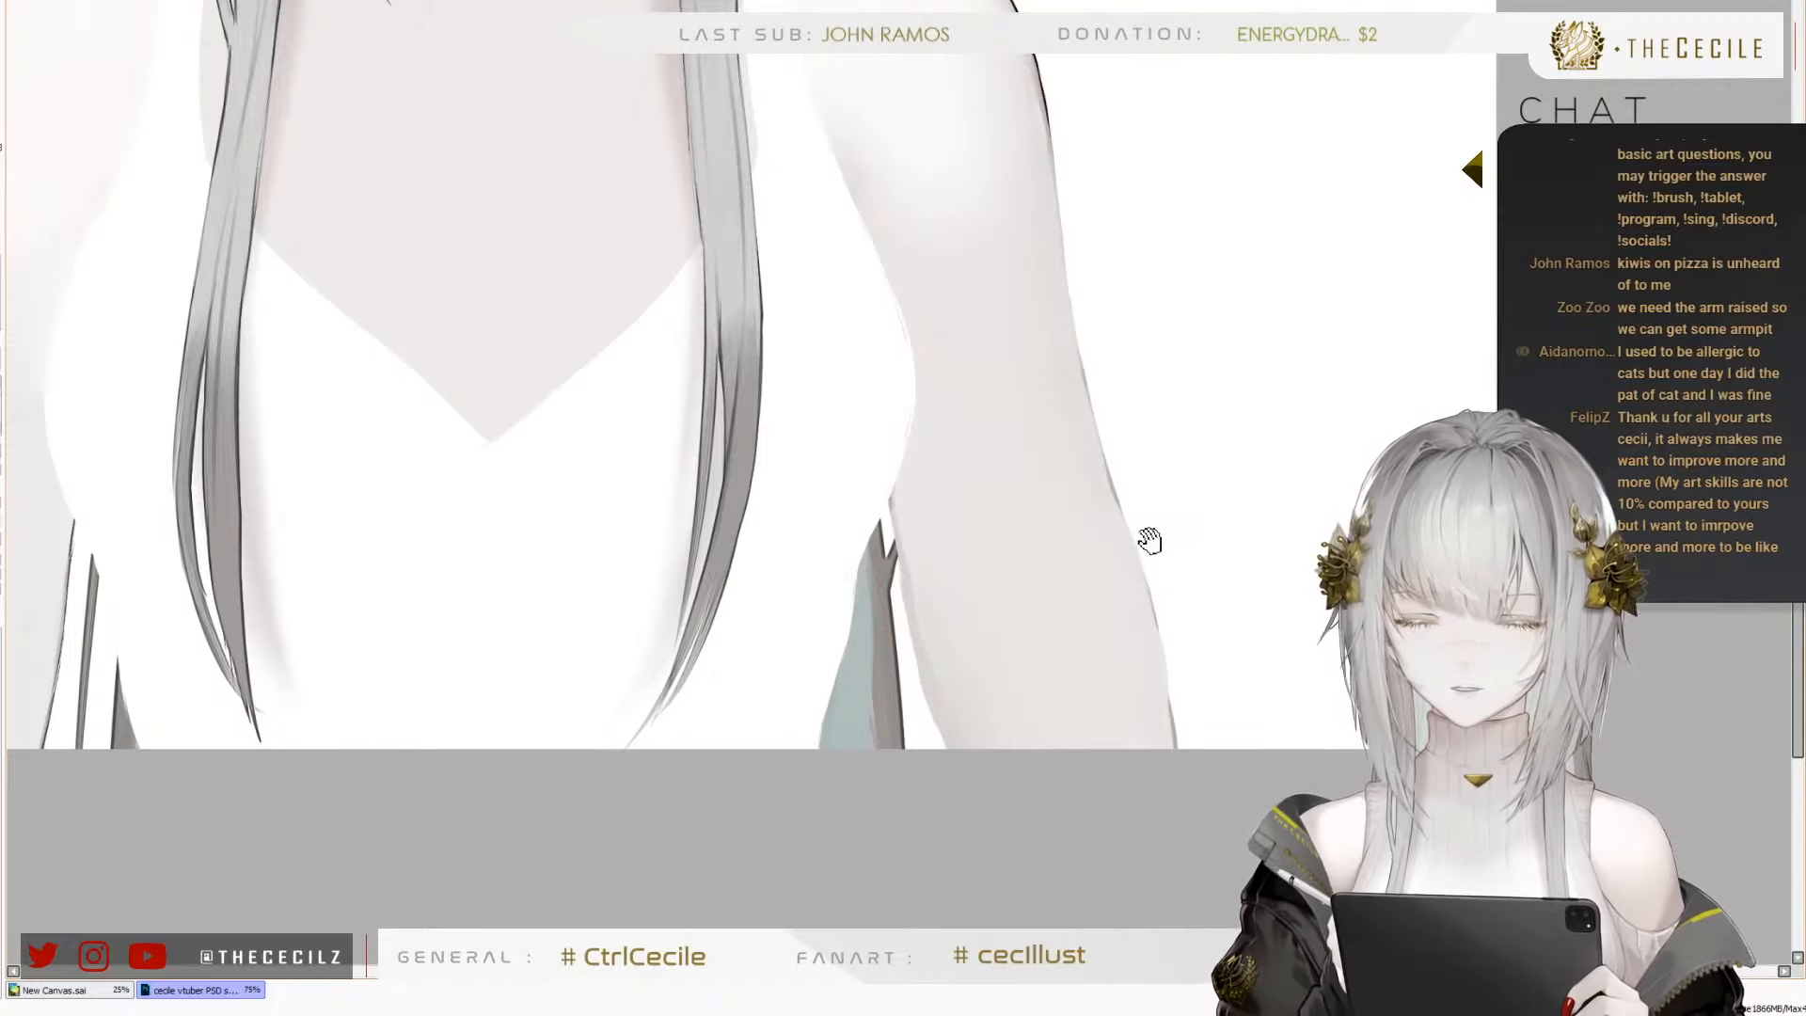
Try to extend the dark outer outline of the right upper arm downward from the shoulder with a fine stroke
{"action": "left_click_drag", "start_coordinate": [1164, 496], "coordinate": [1183, 588]}
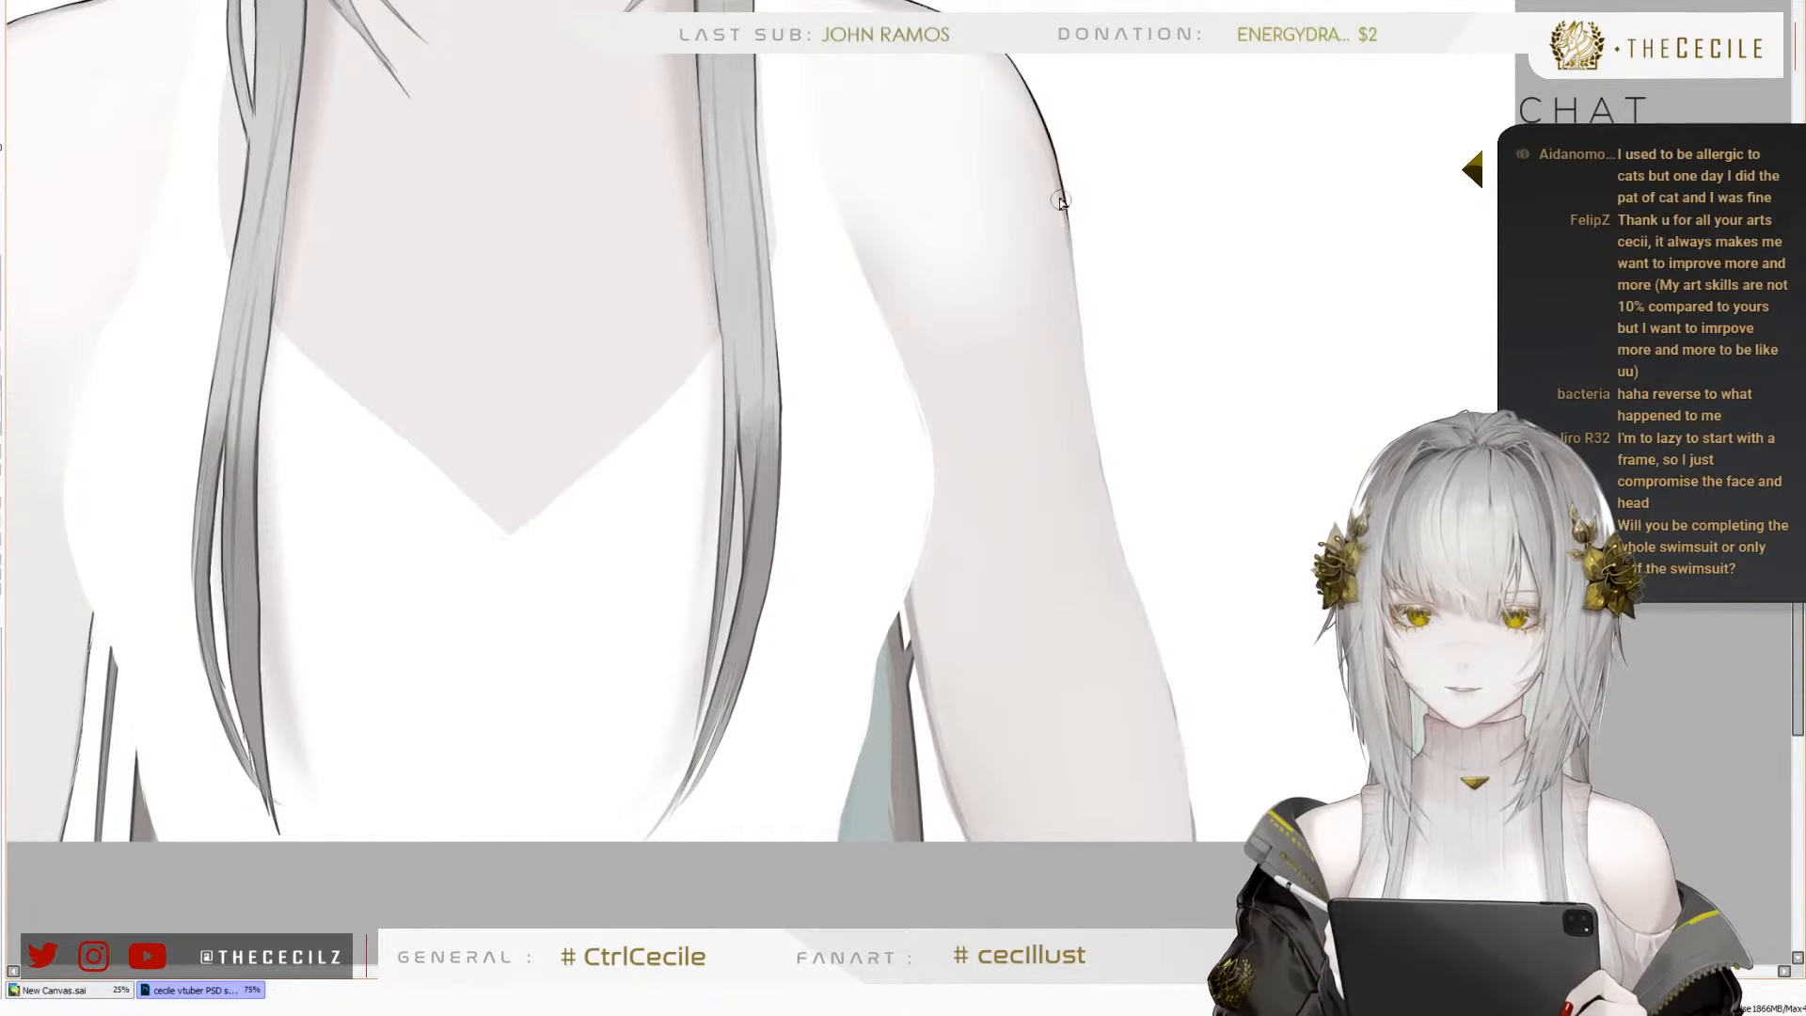
{"action": "key", "text": "ctrl+z"}
{"action": "left_click_drag", "start_coordinate": [1067, 222], "coordinate": [1090, 407]}
{"action": "key", "text": "ctrl+z"}
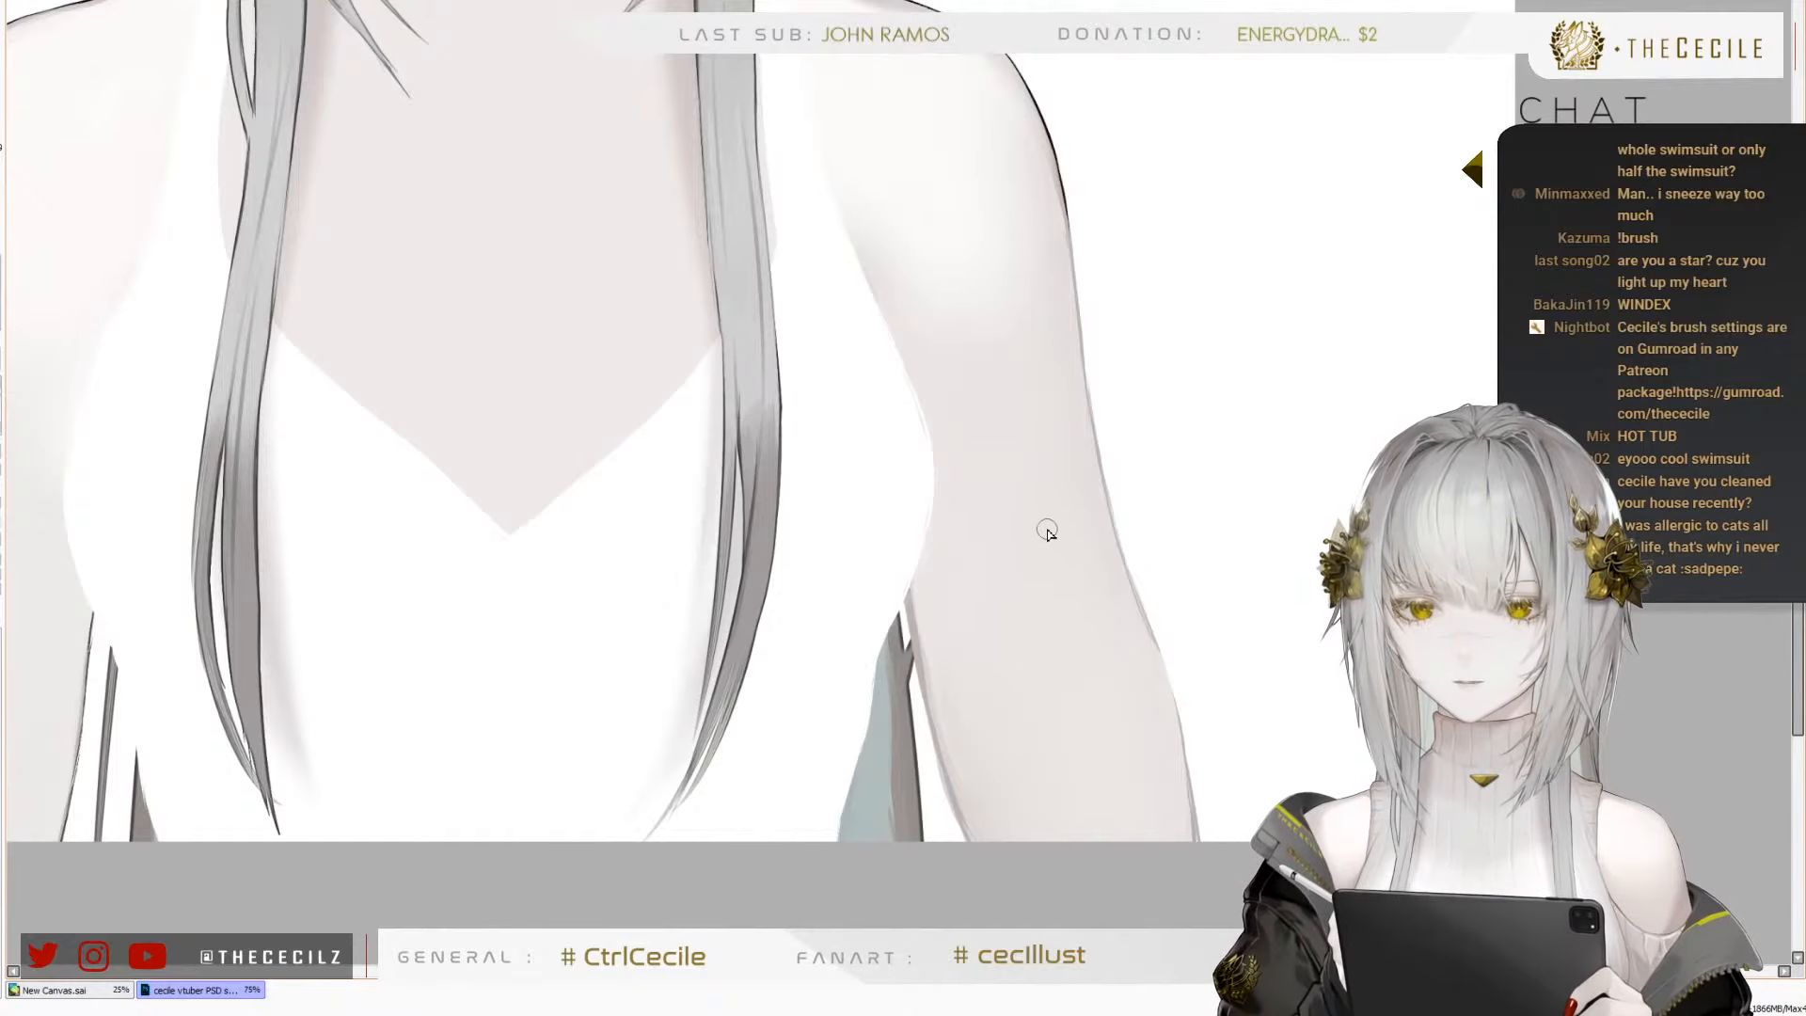
{"action": "scroll", "coordinate": [970, 649], "scroll_direction": "down", "scroll_amount": 3}
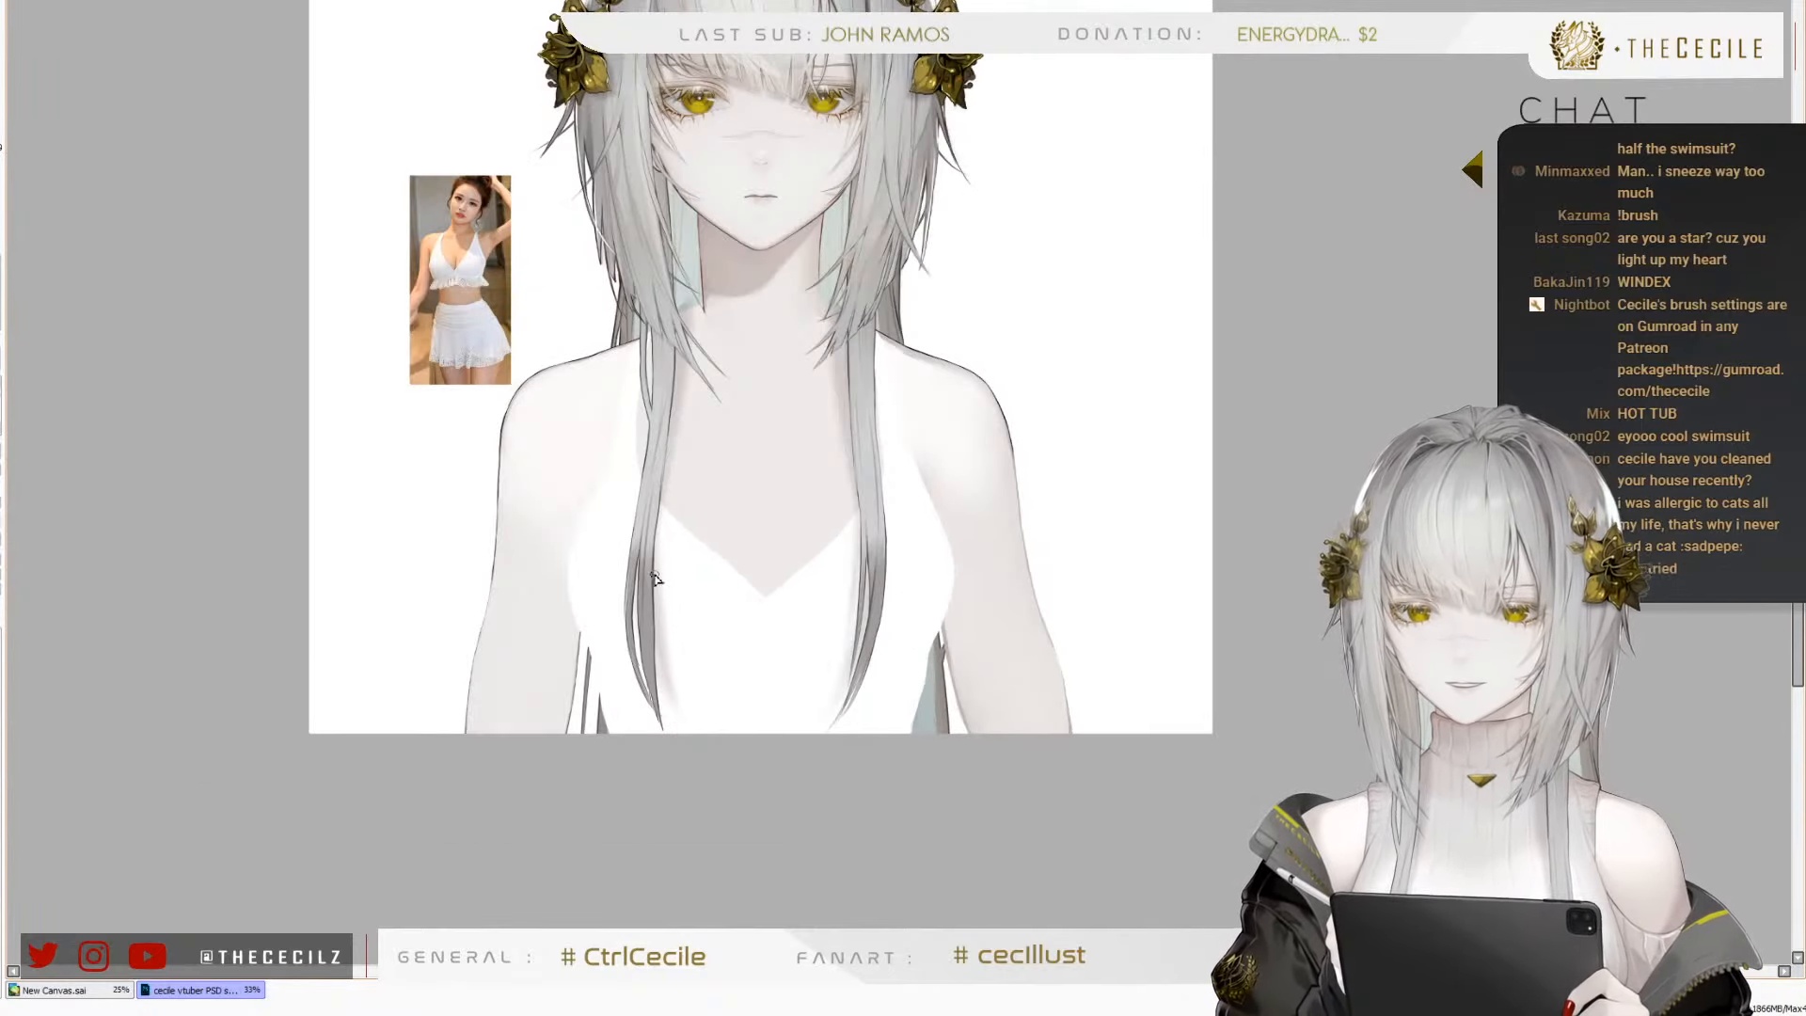
Start the right arm's inner outline just below the armpit with a smaller brush, undoing the first thick stroke
{"action": "scroll", "coordinate": [1021, 704], "scroll_direction": "up", "scroll_amount": 3}
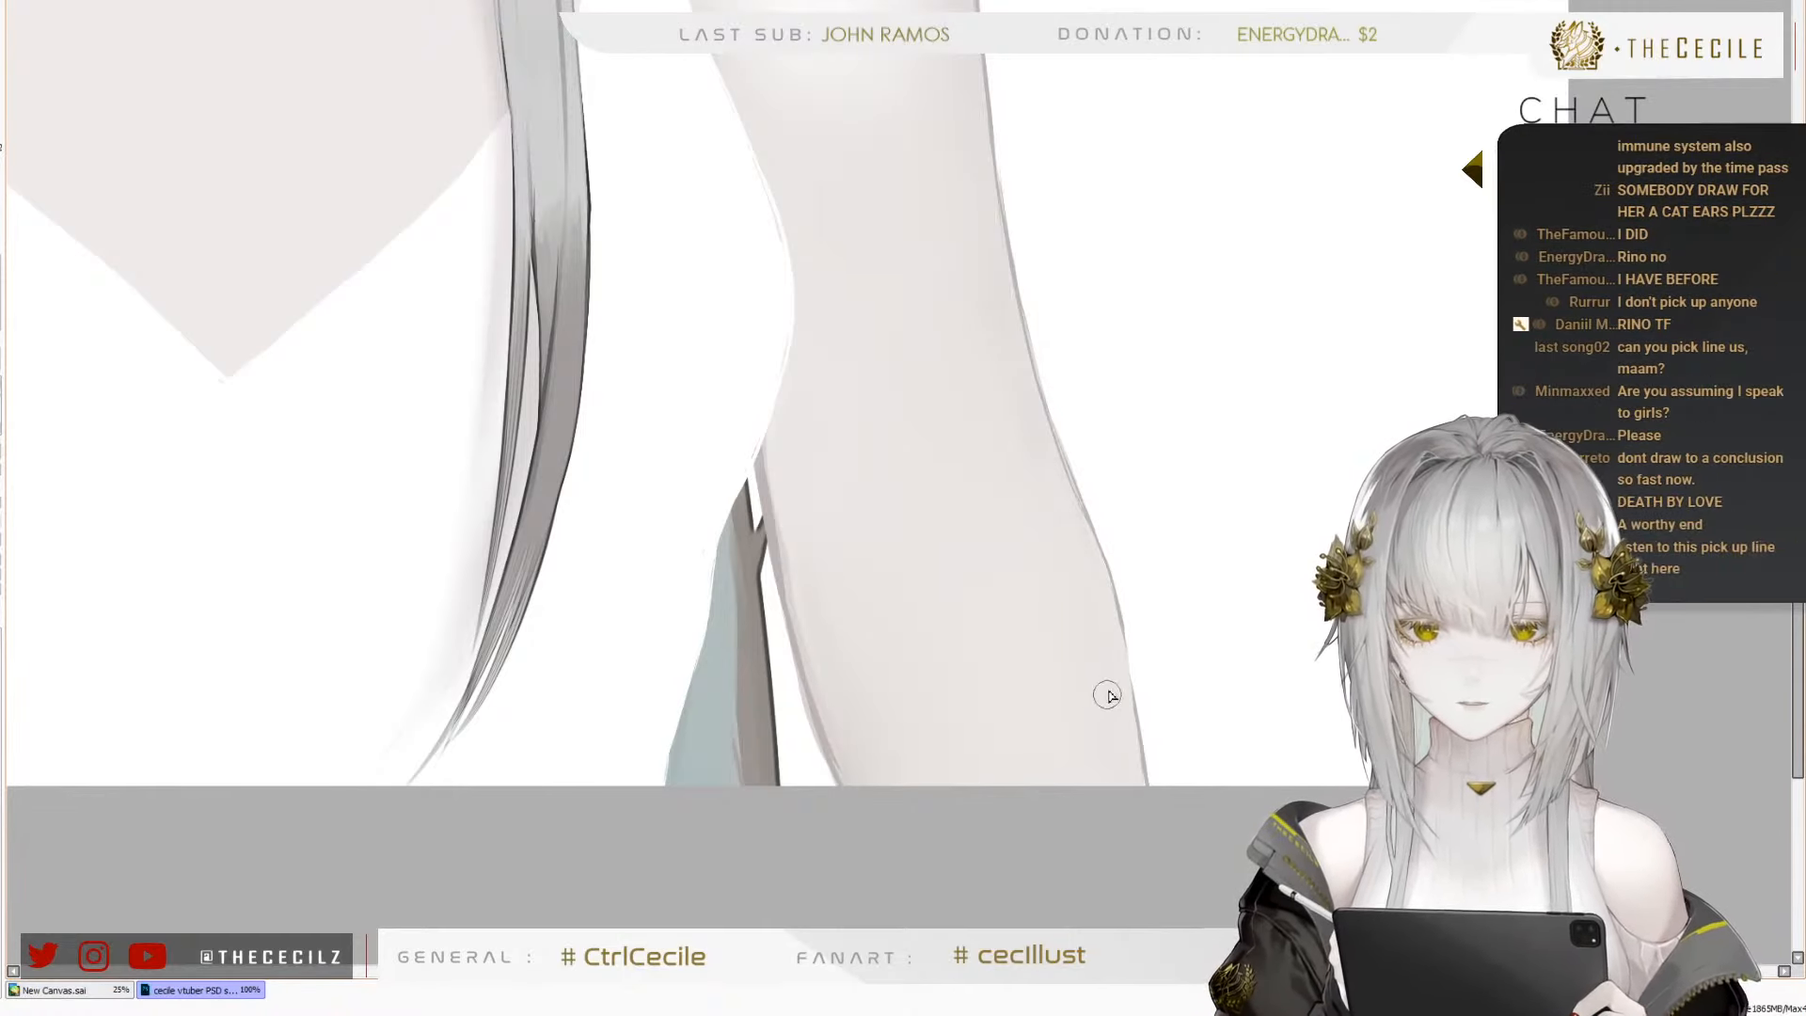
{"action": "left_click_drag", "start_coordinate": [915, 579], "coordinate": [1060, 717]}
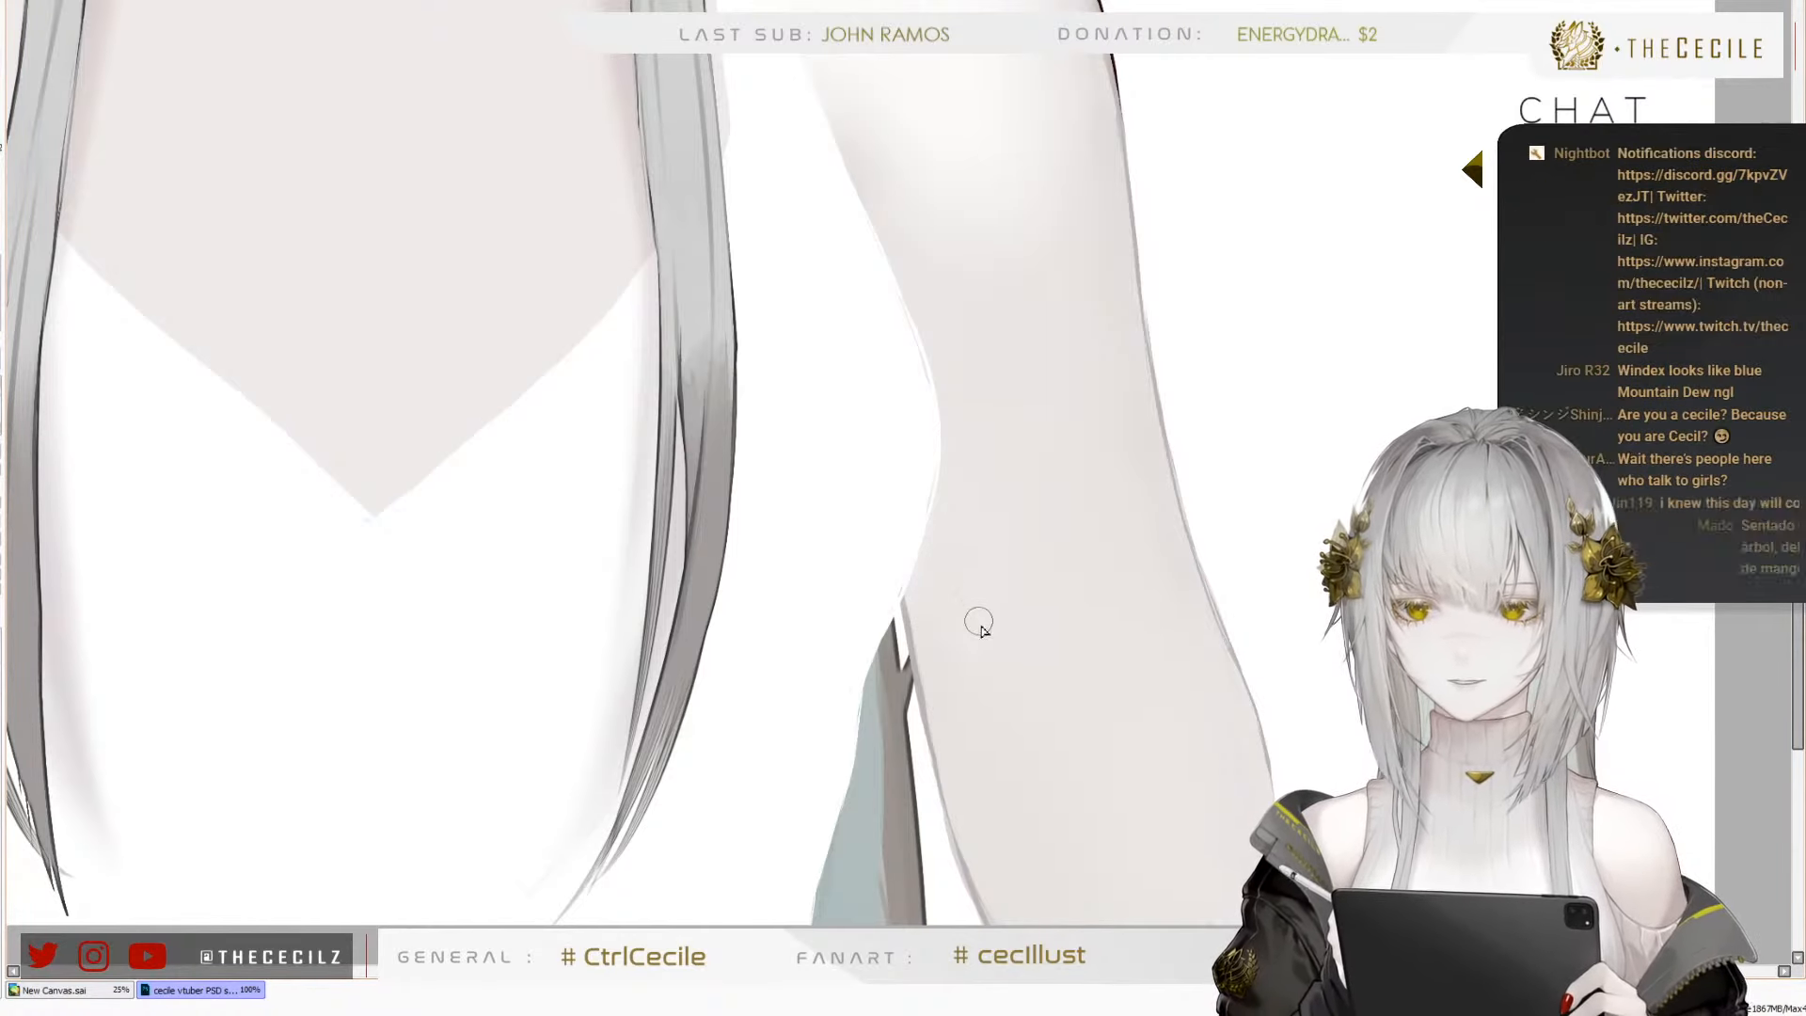
{"action": "left_click_drag", "start_coordinate": [1028, 790], "coordinate": [1069, 686]}
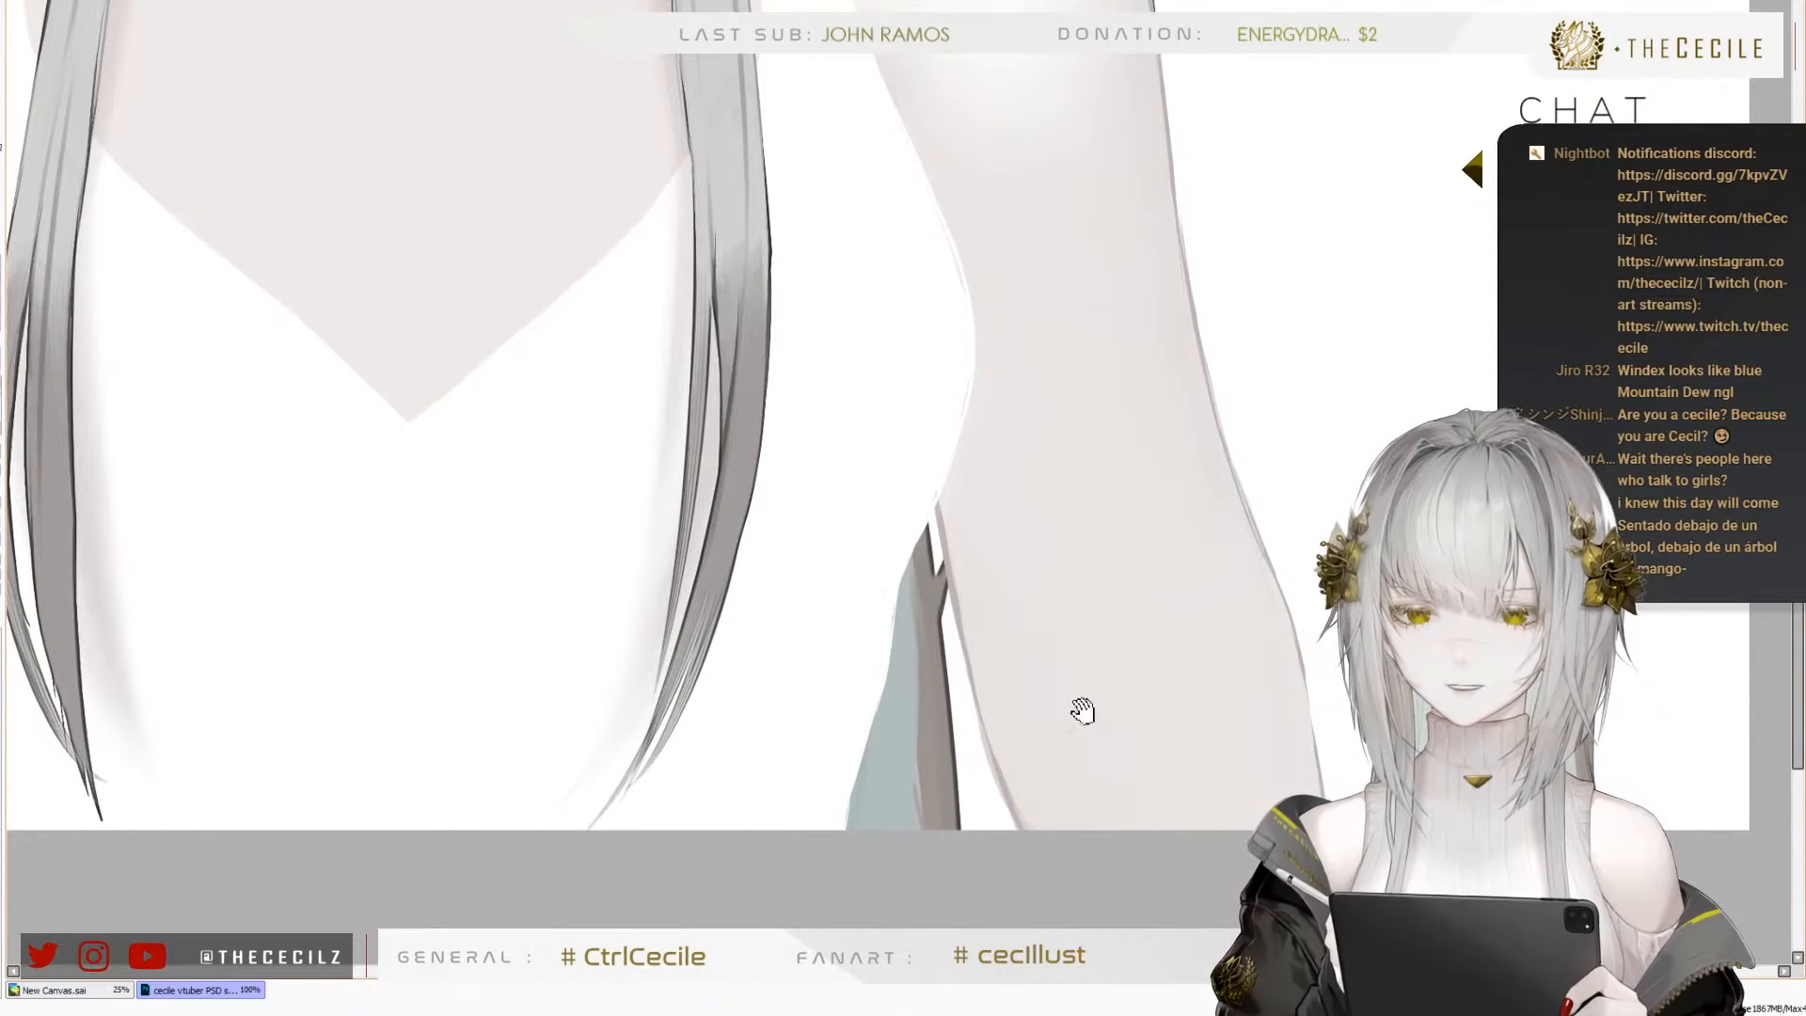
{"action": "scroll", "coordinate": [1138, 391], "scroll_direction": "up", "scroll_amount": 5}
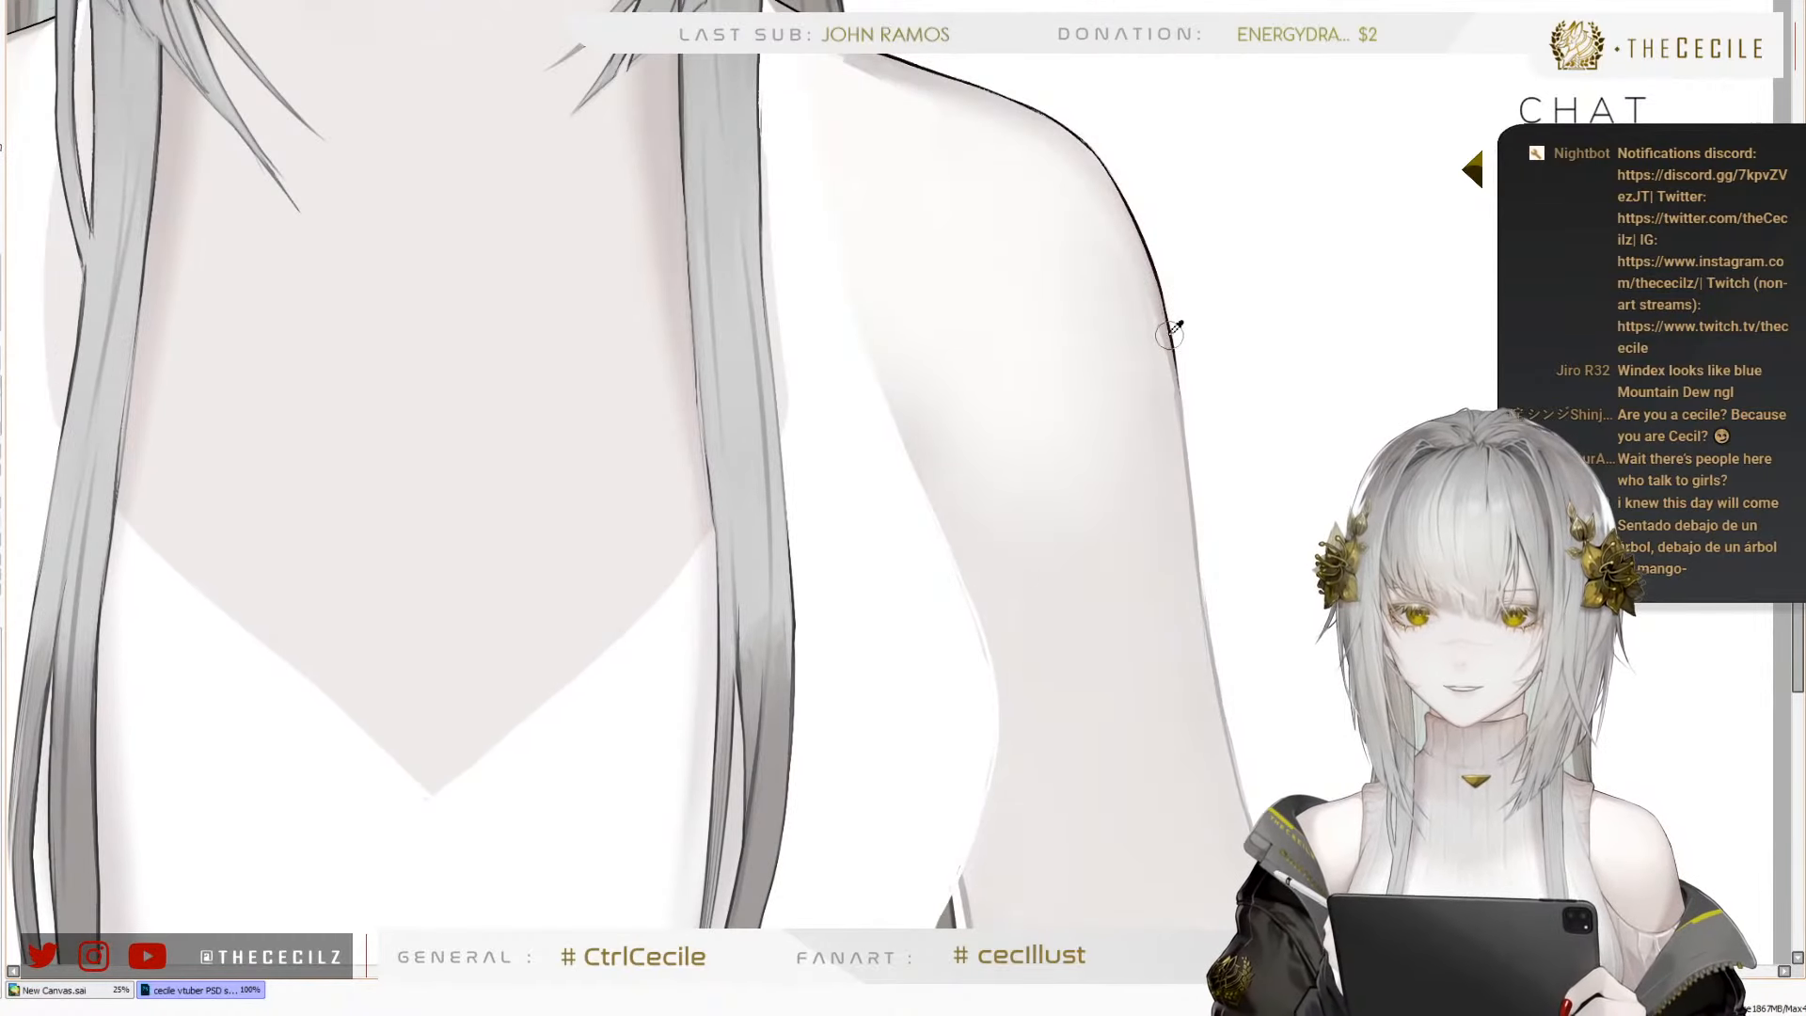
{"action": "scroll", "coordinate": [1097, 827], "scroll_direction": "down", "scroll_amount": 5}
{"action": "left_click_drag", "start_coordinate": [968, 516], "coordinate": [1000, 668]}
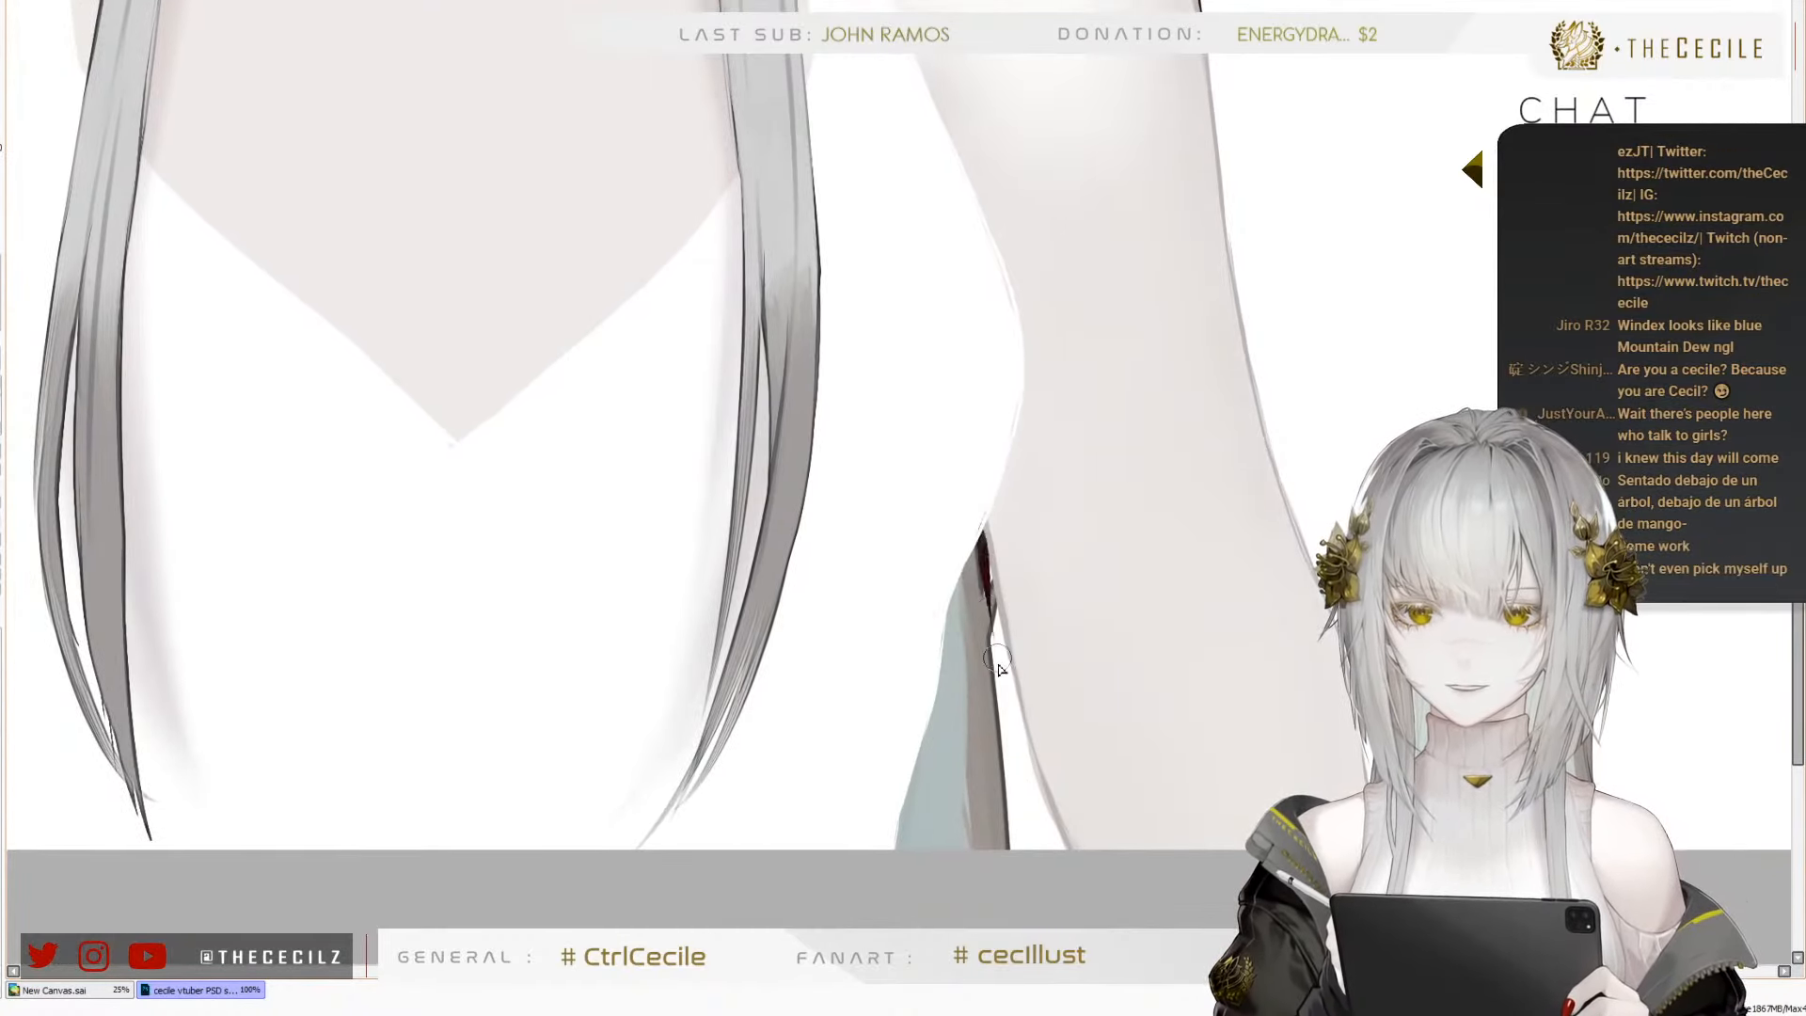
{"action": "key", "text": "ctrl+z"}
{"action": "key", "text": "["}
{"action": "key", "text": "["}
{"action": "key", "text": "["}
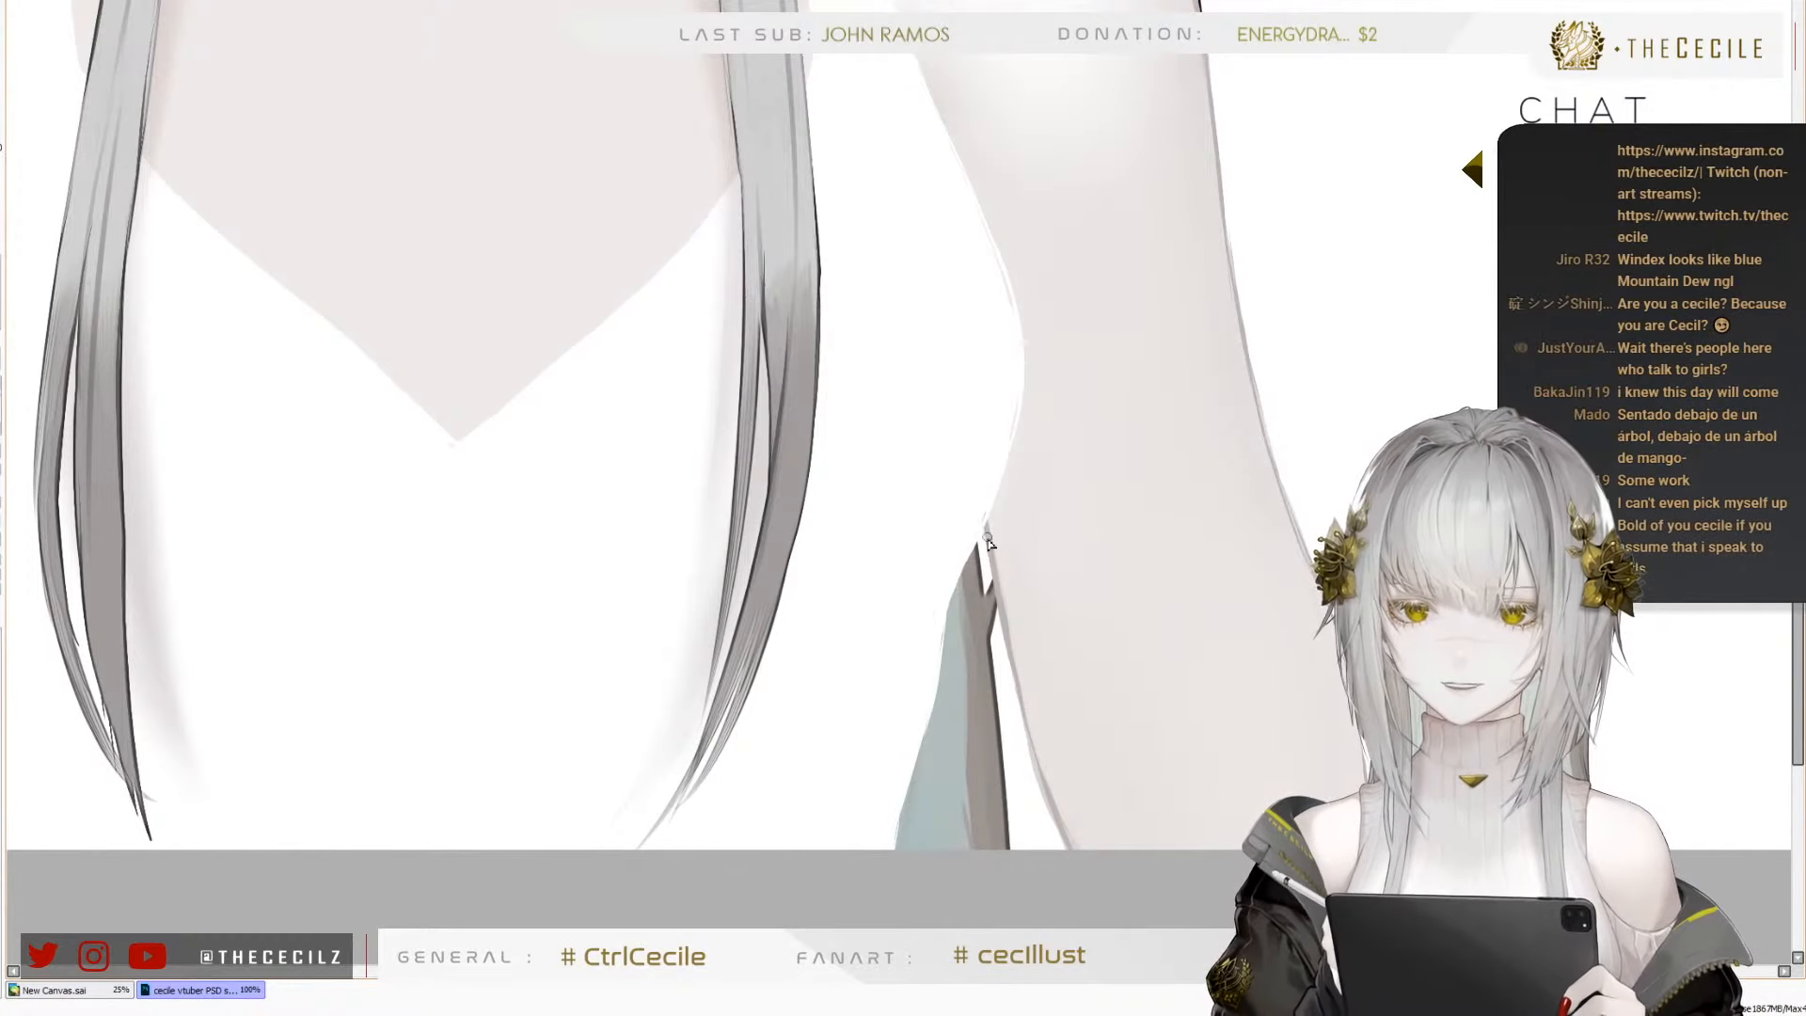
{"action": "left_click_drag", "start_coordinate": [982, 519], "coordinate": [1000, 614]}
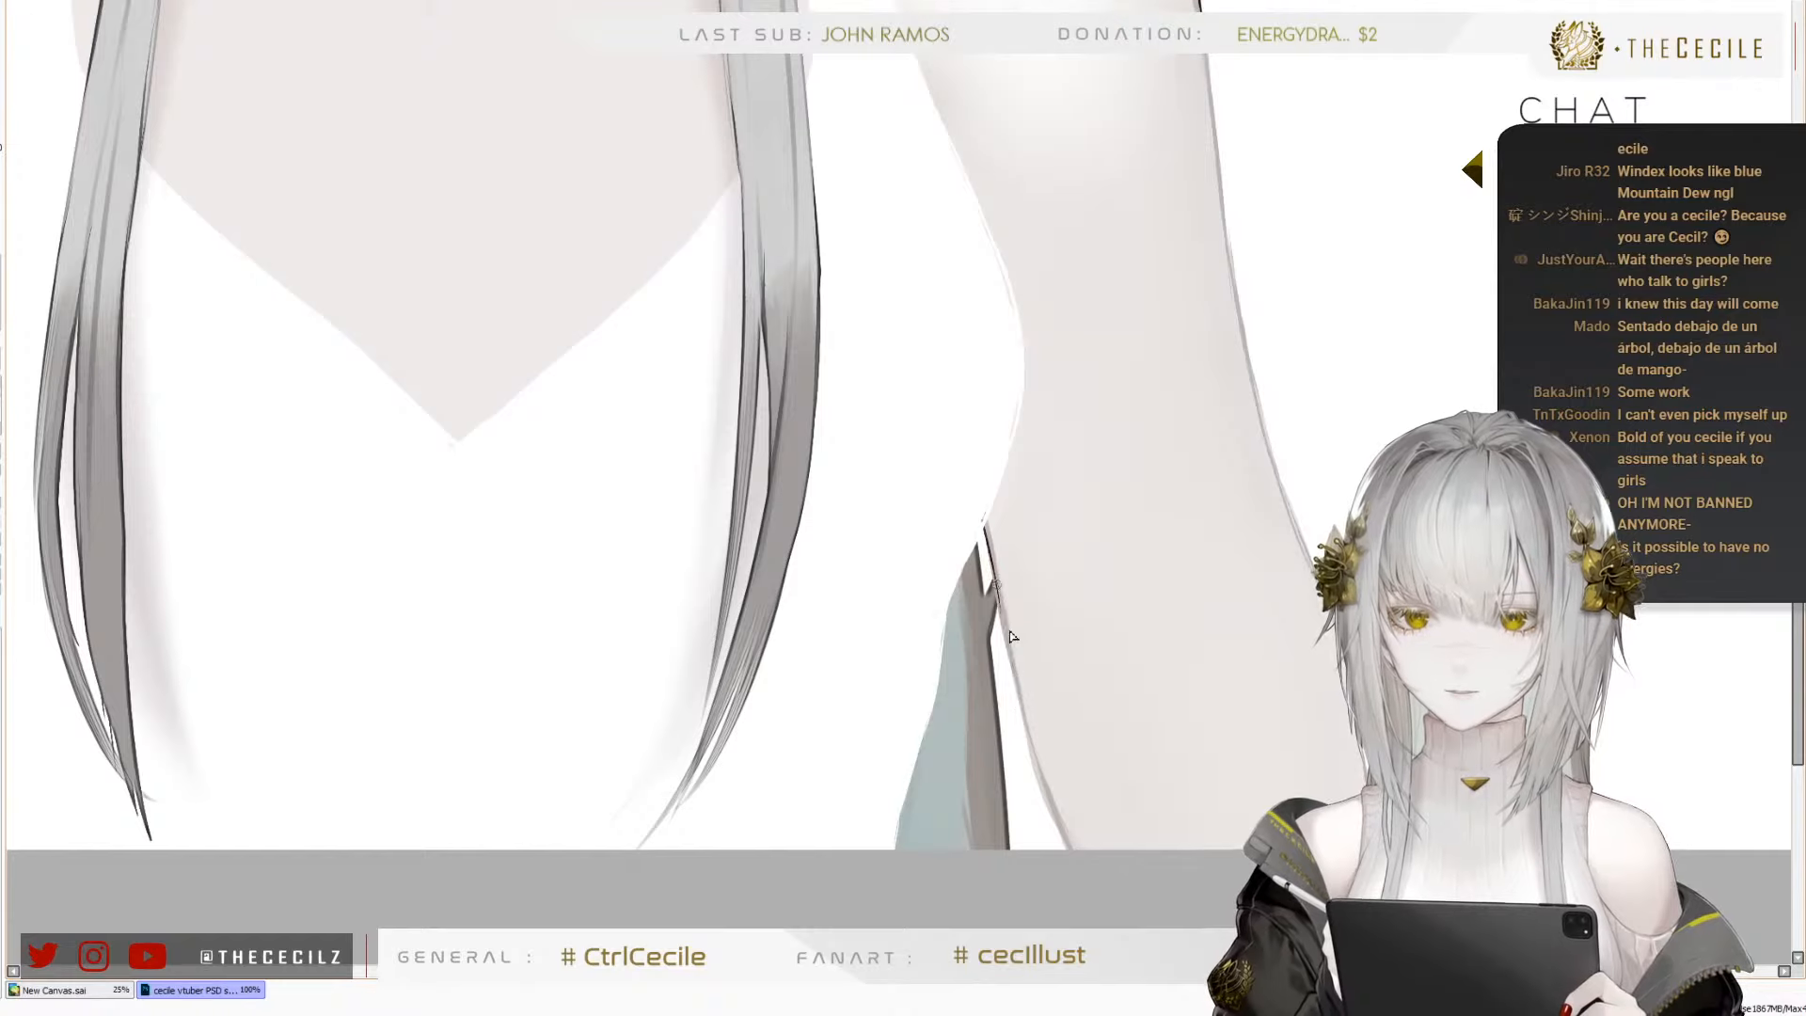
Continue the right arm's thin dark inner outline down to the canvas's lower edge, redoing strokes that stray from the contour
{"action": "left_click_drag", "start_coordinate": [993, 582], "coordinate": [1021, 703]}
{"action": "key", "text": "ctrl+z"}
{"action": "left_click_drag", "start_coordinate": [997, 598], "coordinate": [1022, 694]}
{"action": "key", "text": "ctrl+z"}
{"action": "key", "text": "ctrl+z"}
{"action": "key", "text": "ctrl+z"}
{"action": "left_click_drag", "start_coordinate": [997, 596], "coordinate": [1019, 702]}
{"action": "key", "text": "ctrl+z"}
{"action": "key", "text": "ctrl+z"}
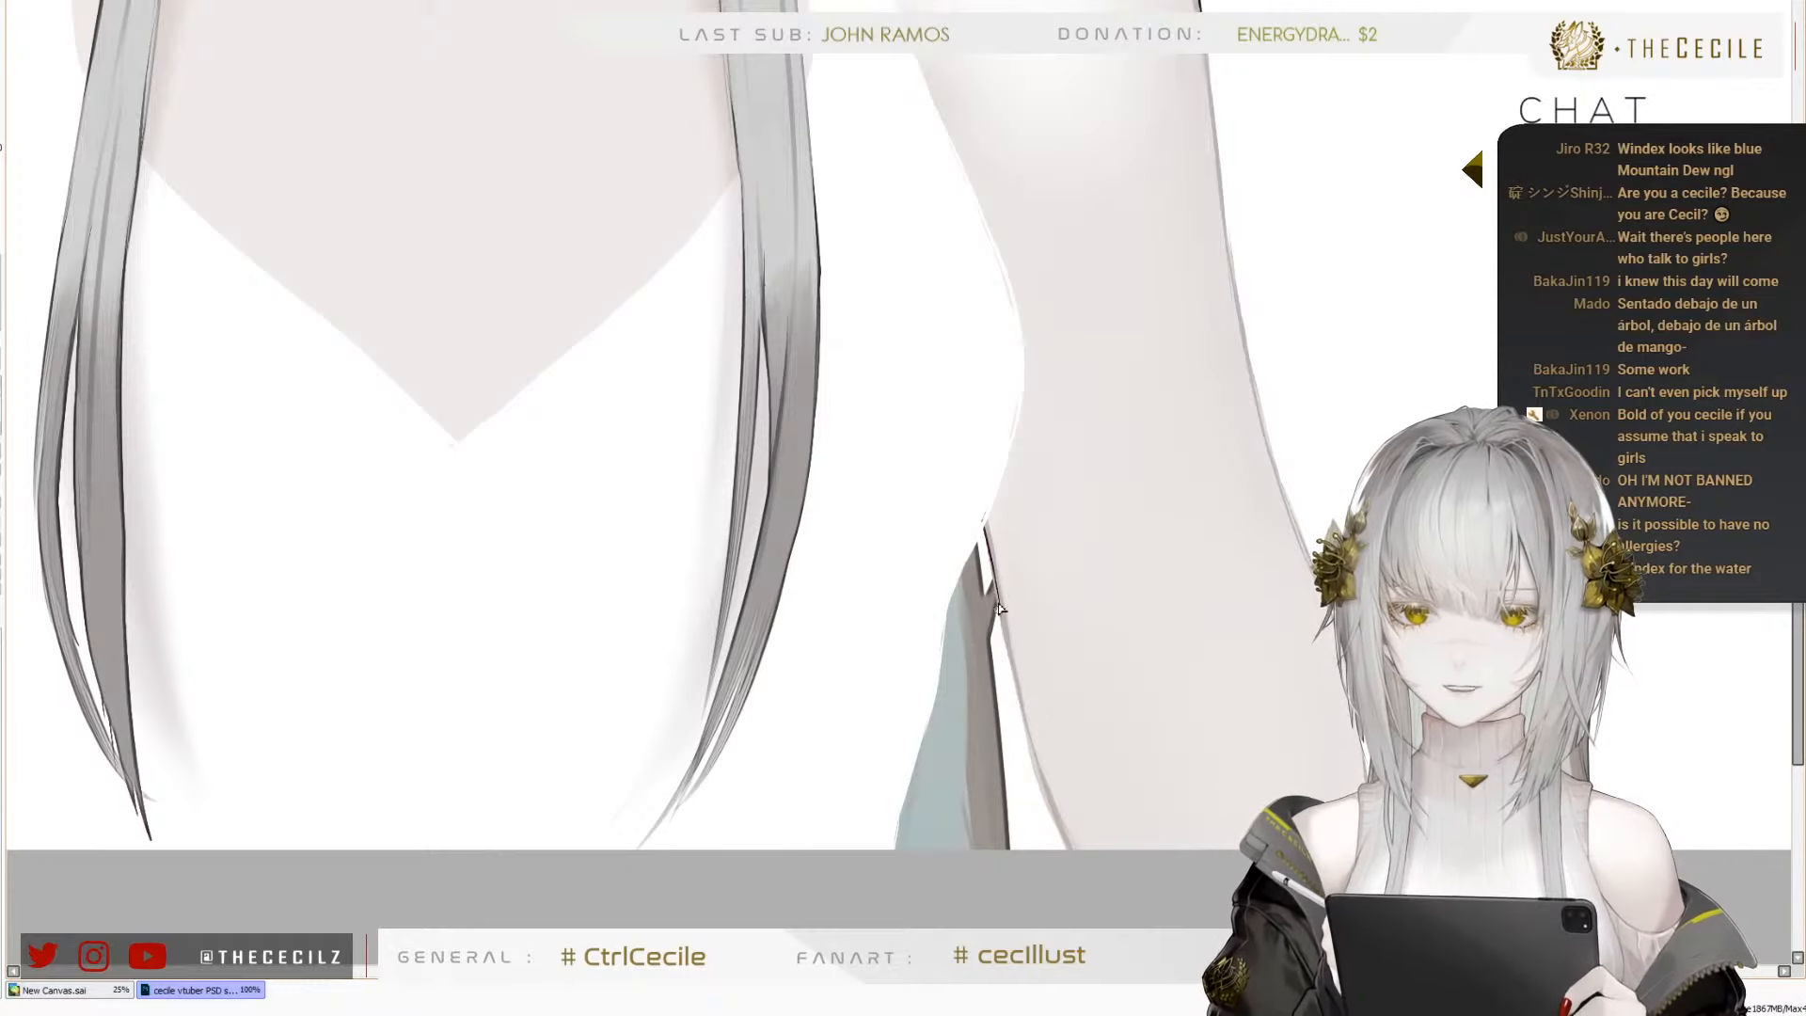
{"action": "key", "text": "ctrl+z"}
{"action": "left_click_drag", "start_coordinate": [996, 591], "coordinate": [1020, 698]}
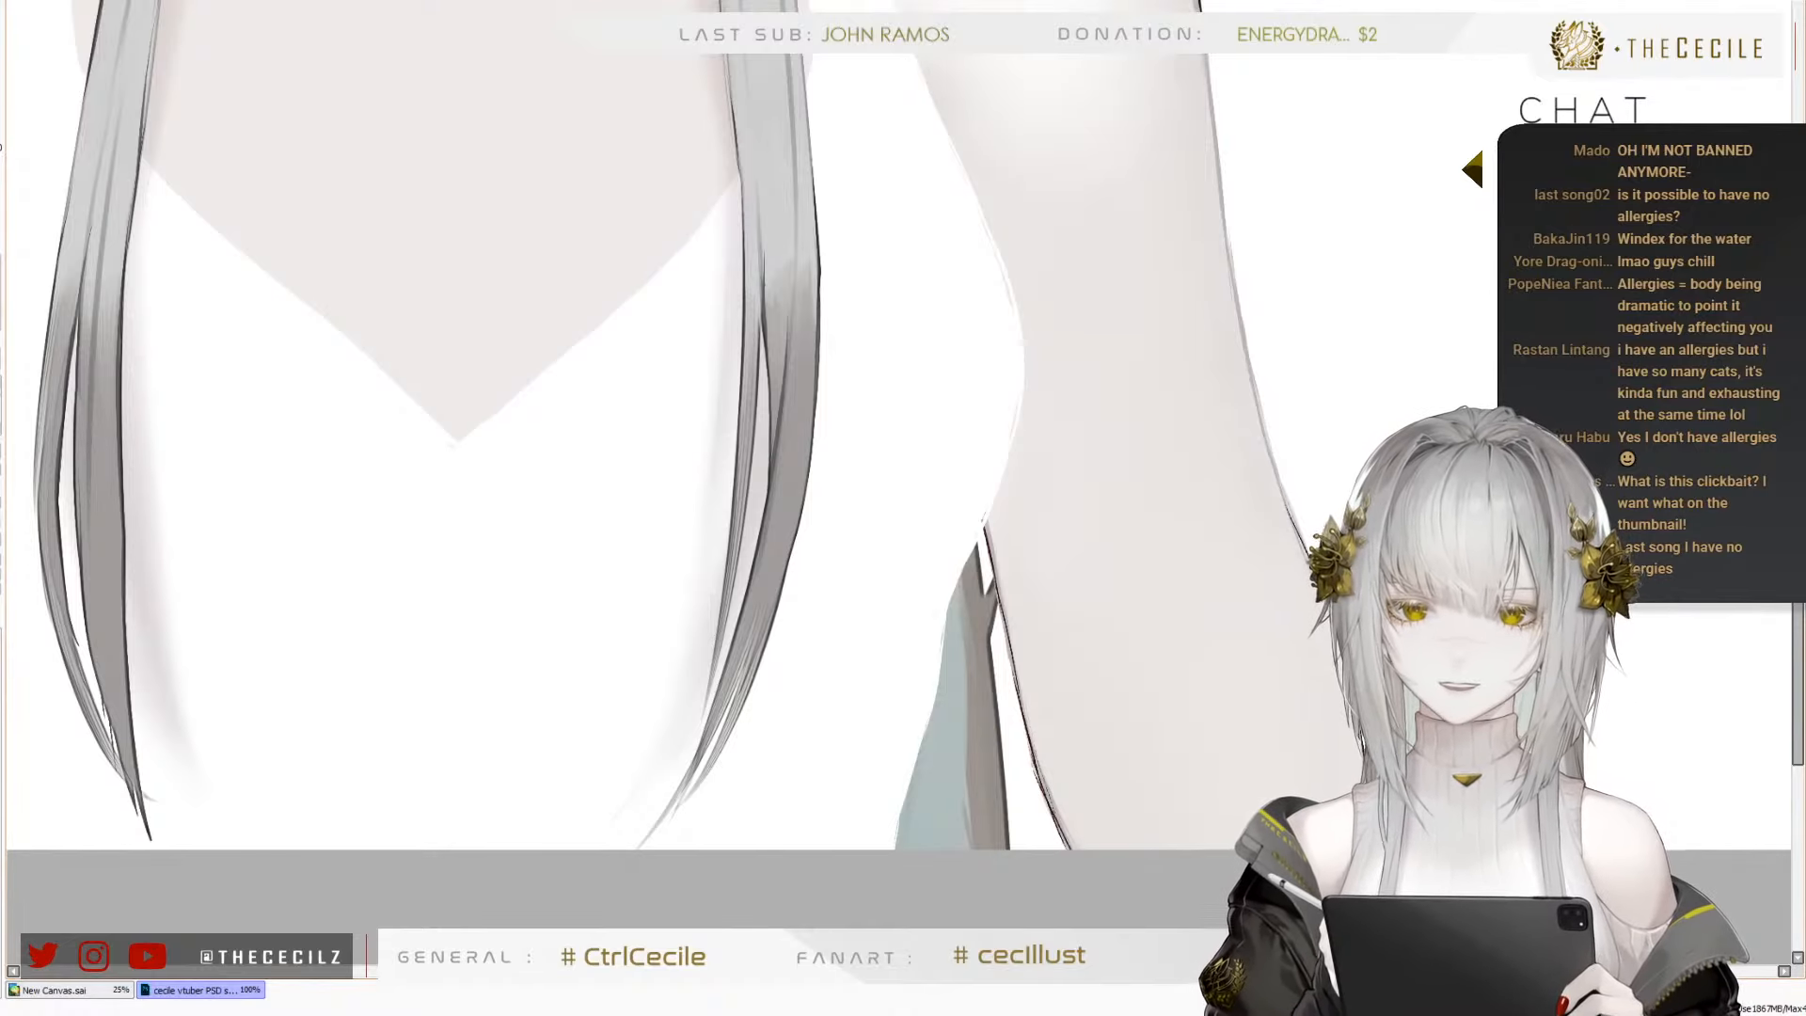
Darken the right upper arm's outer outline between shoulder and elbow with fine strokes, undoing misses and the stray mark inside the arm
{"action": "left_click_drag", "start_coordinate": [1245, 523], "coordinate": [1207, 676]}
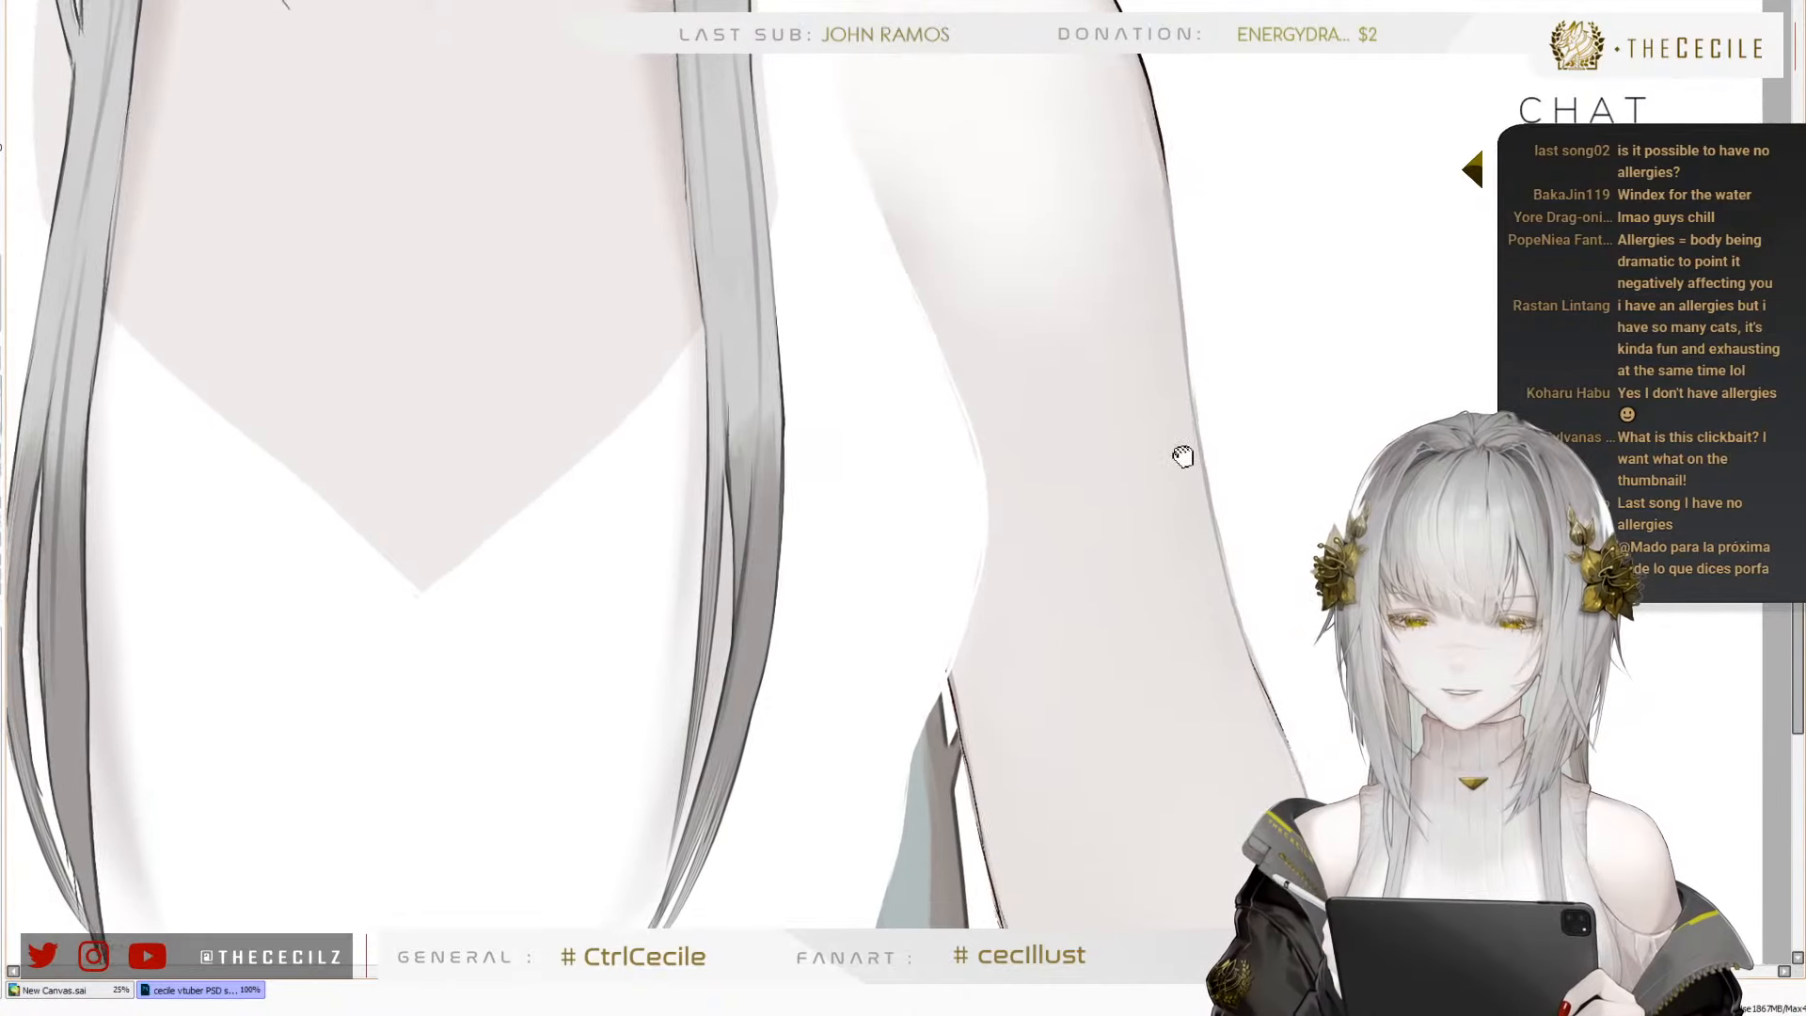
{"action": "left_click_drag", "start_coordinate": [1182, 456], "coordinate": [1157, 420]}
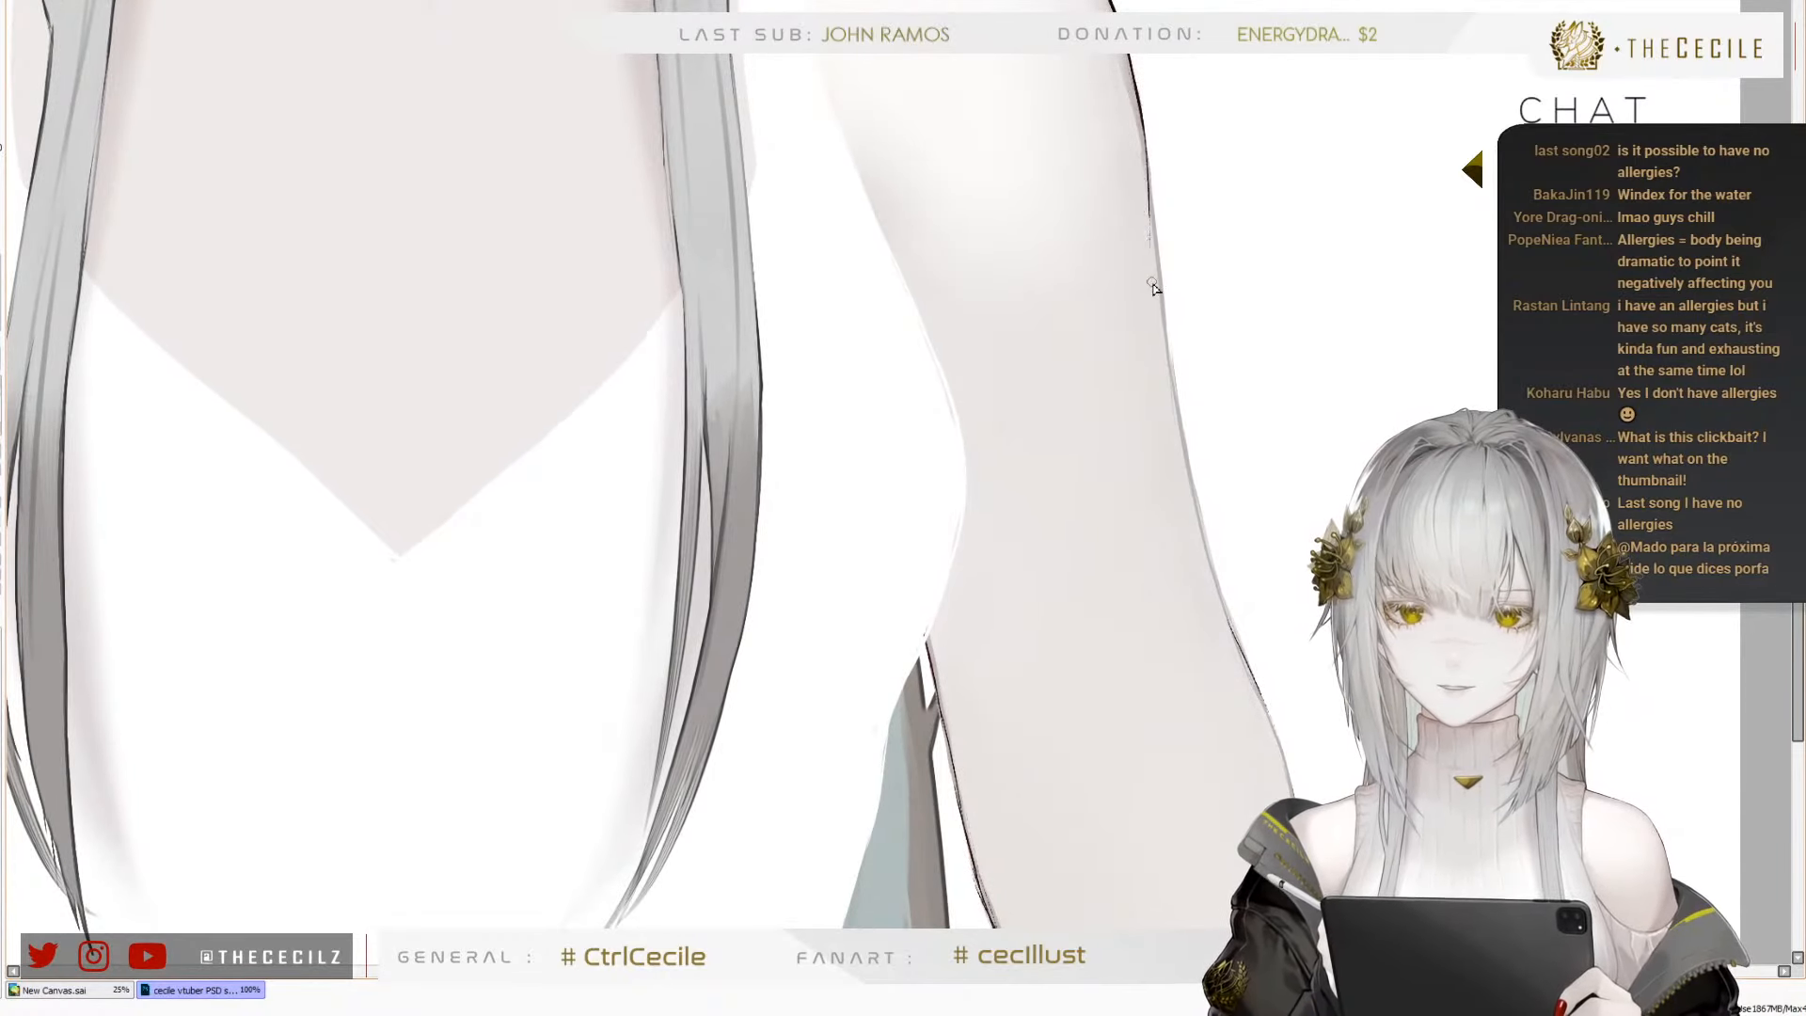
{"action": "key", "text": "ctrl+z"}
{"action": "left_click_drag", "start_coordinate": [1139, 98], "coordinate": [1164, 302]}
{"action": "key", "text": "ctrl+z"}
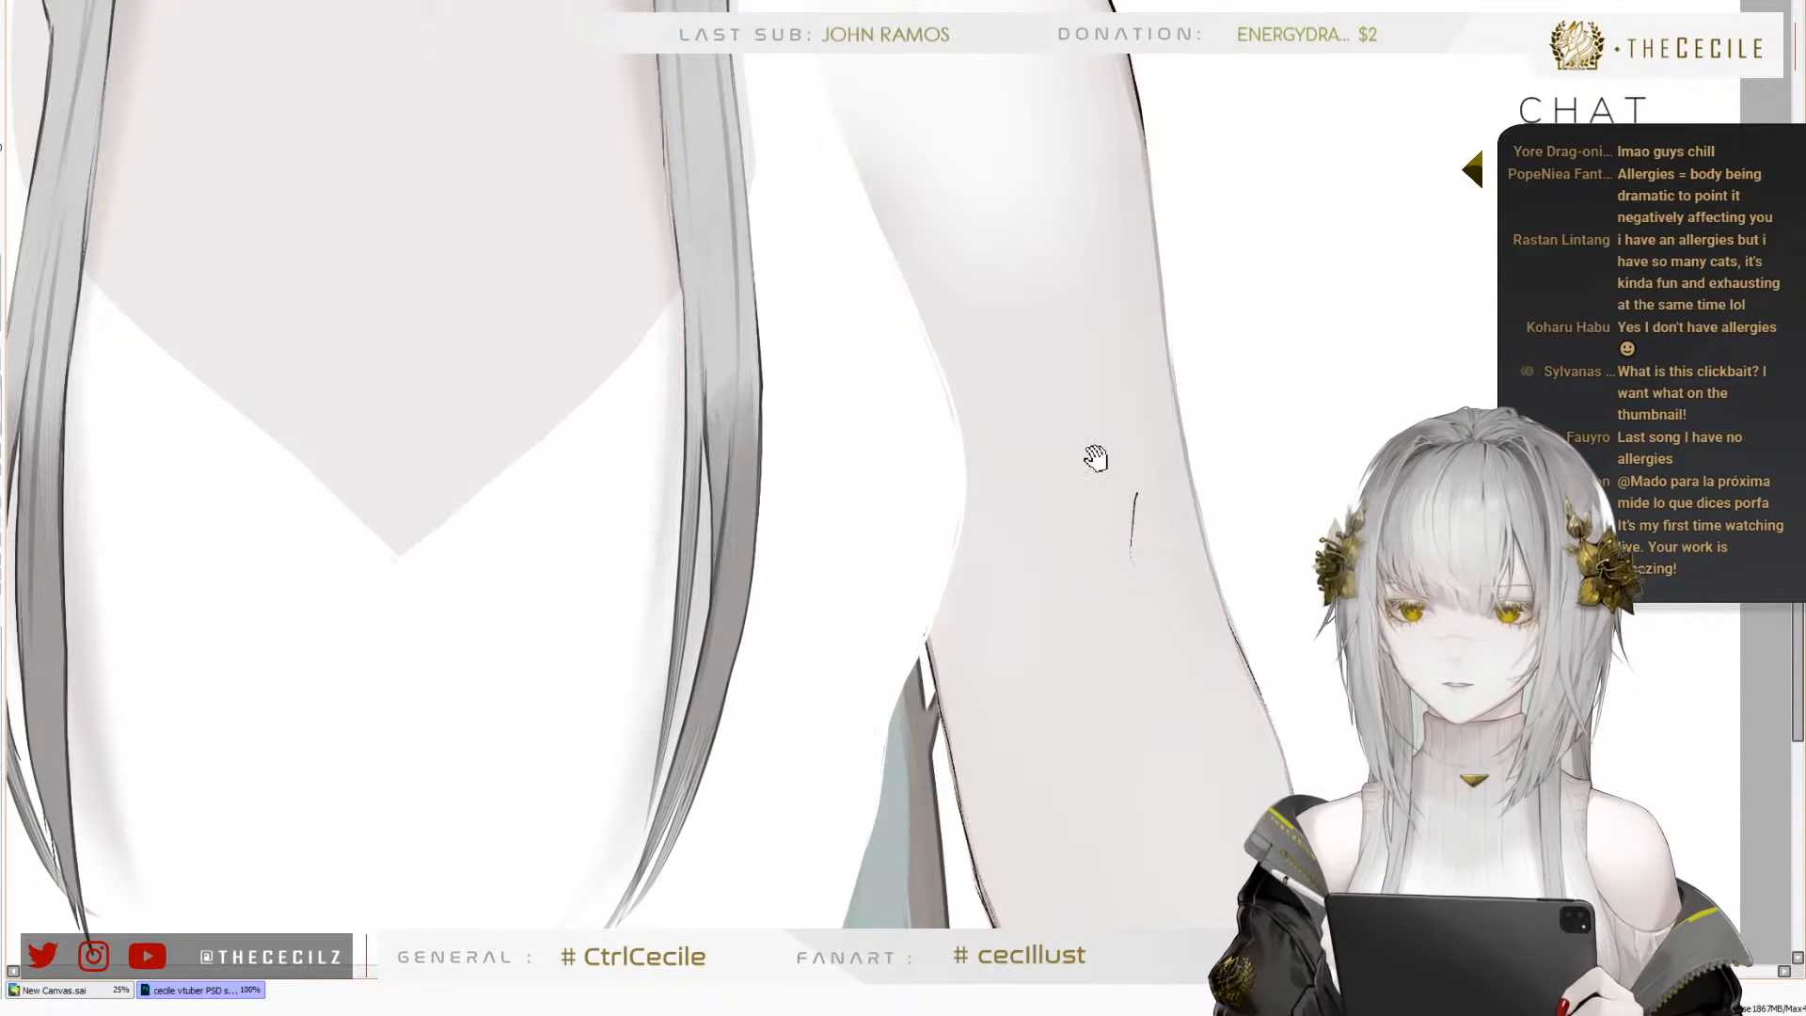
{"action": "left_click_drag", "start_coordinate": [1124, 427], "coordinate": [1174, 415]}
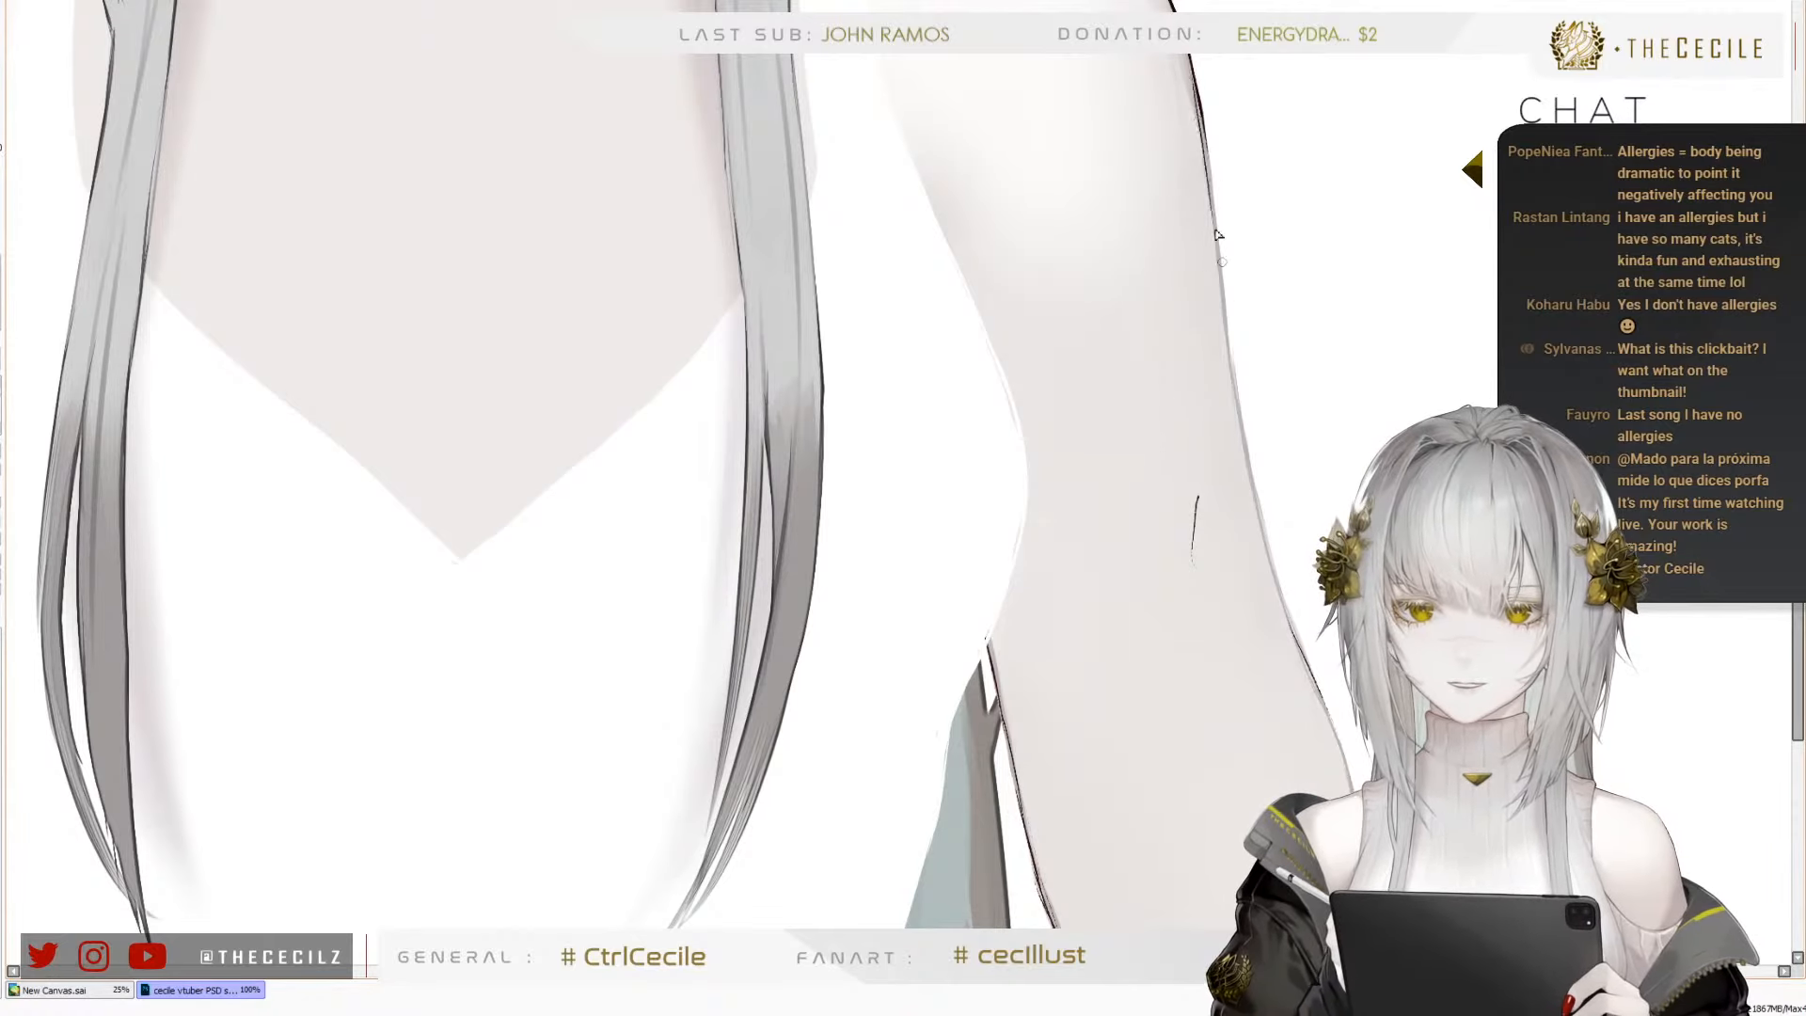
{"action": "key", "text": "ctrl+z"}
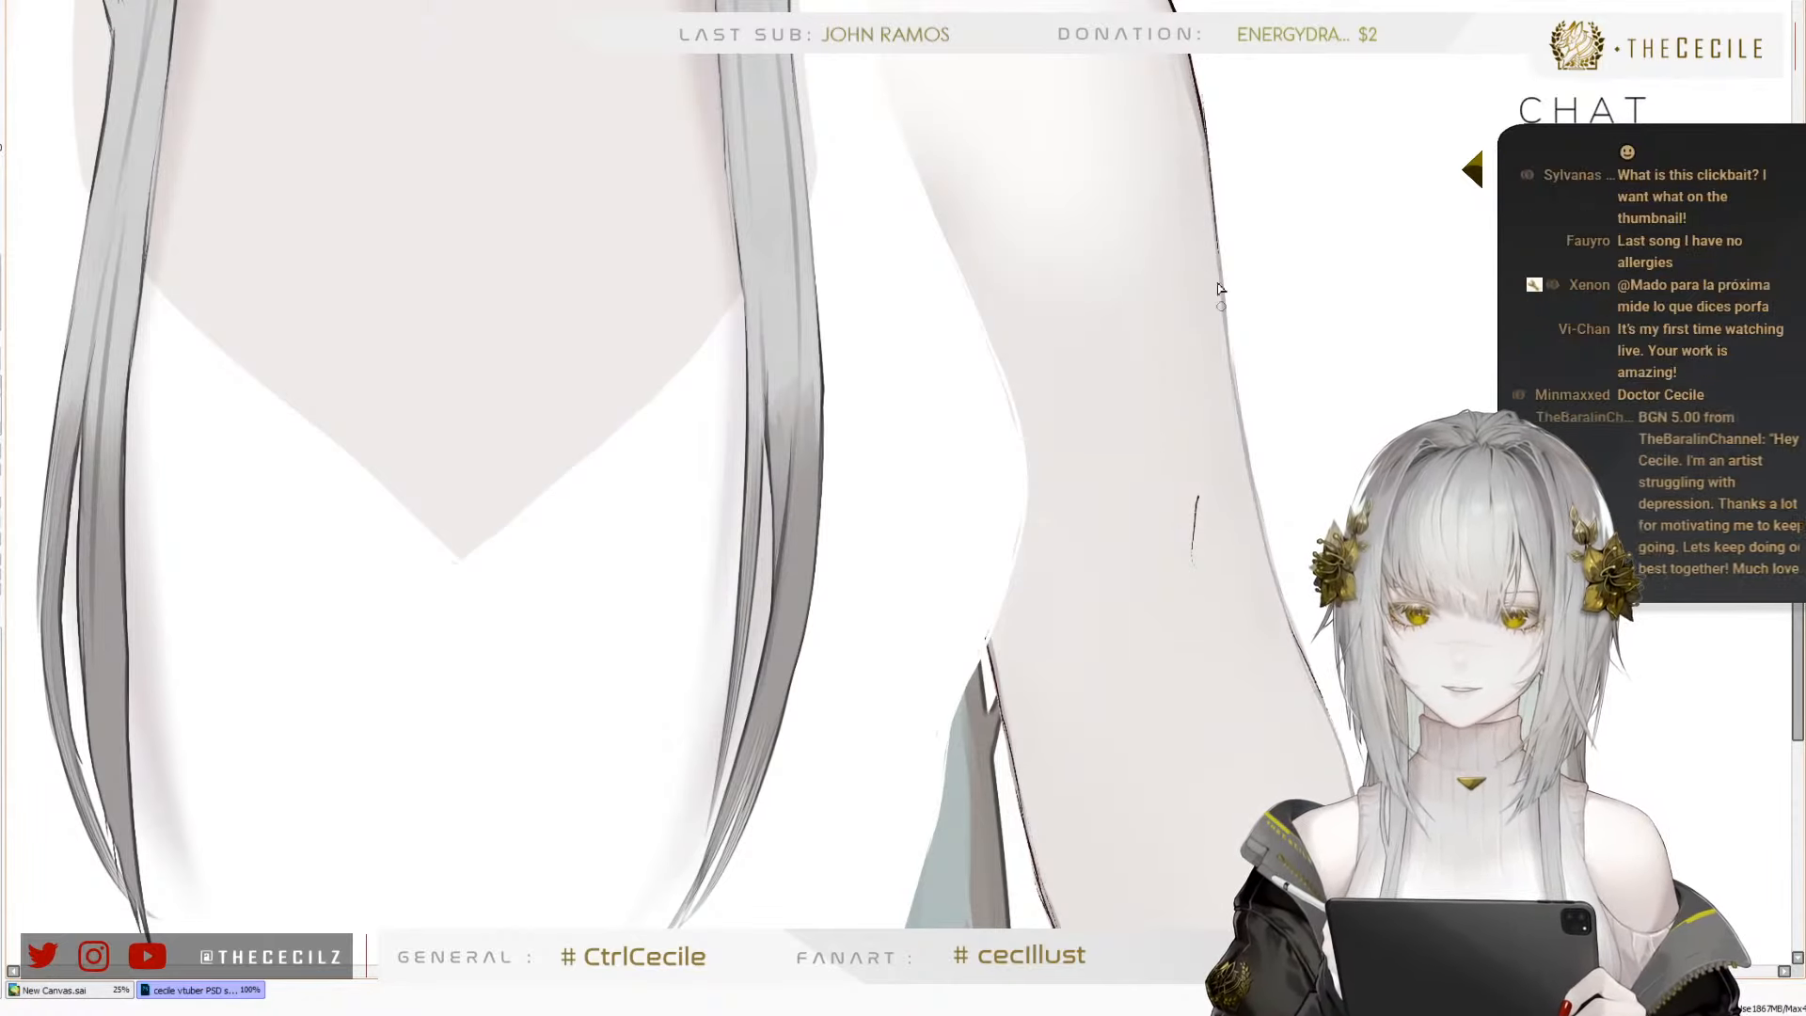
{"action": "left_click_drag", "start_coordinate": [1201, 116], "coordinate": [1236, 419]}
{"action": "key", "text": "ctrl+z"}
{"action": "mouse_move", "coordinate": [1229, 325]}
{"action": "left_mouse_down"}
{"action": "mouse_move", "coordinate": [1263, 541]}
{"action": "mouse_move", "coordinate": [1220, 299]}
{"action": "mouse_move", "coordinate": [1260, 604]}
{"action": "mouse_move", "coordinate": [1209, 361]}
{"action": "mouse_move", "coordinate": [1209, 533]}
{"action": "mouse_move", "coordinate": [1203, 467]}
{"action": "mouse_move", "coordinate": [1194, 588]}
{"action": "left_mouse_up"}
{"action": "key", "text": "ctrl+z"}
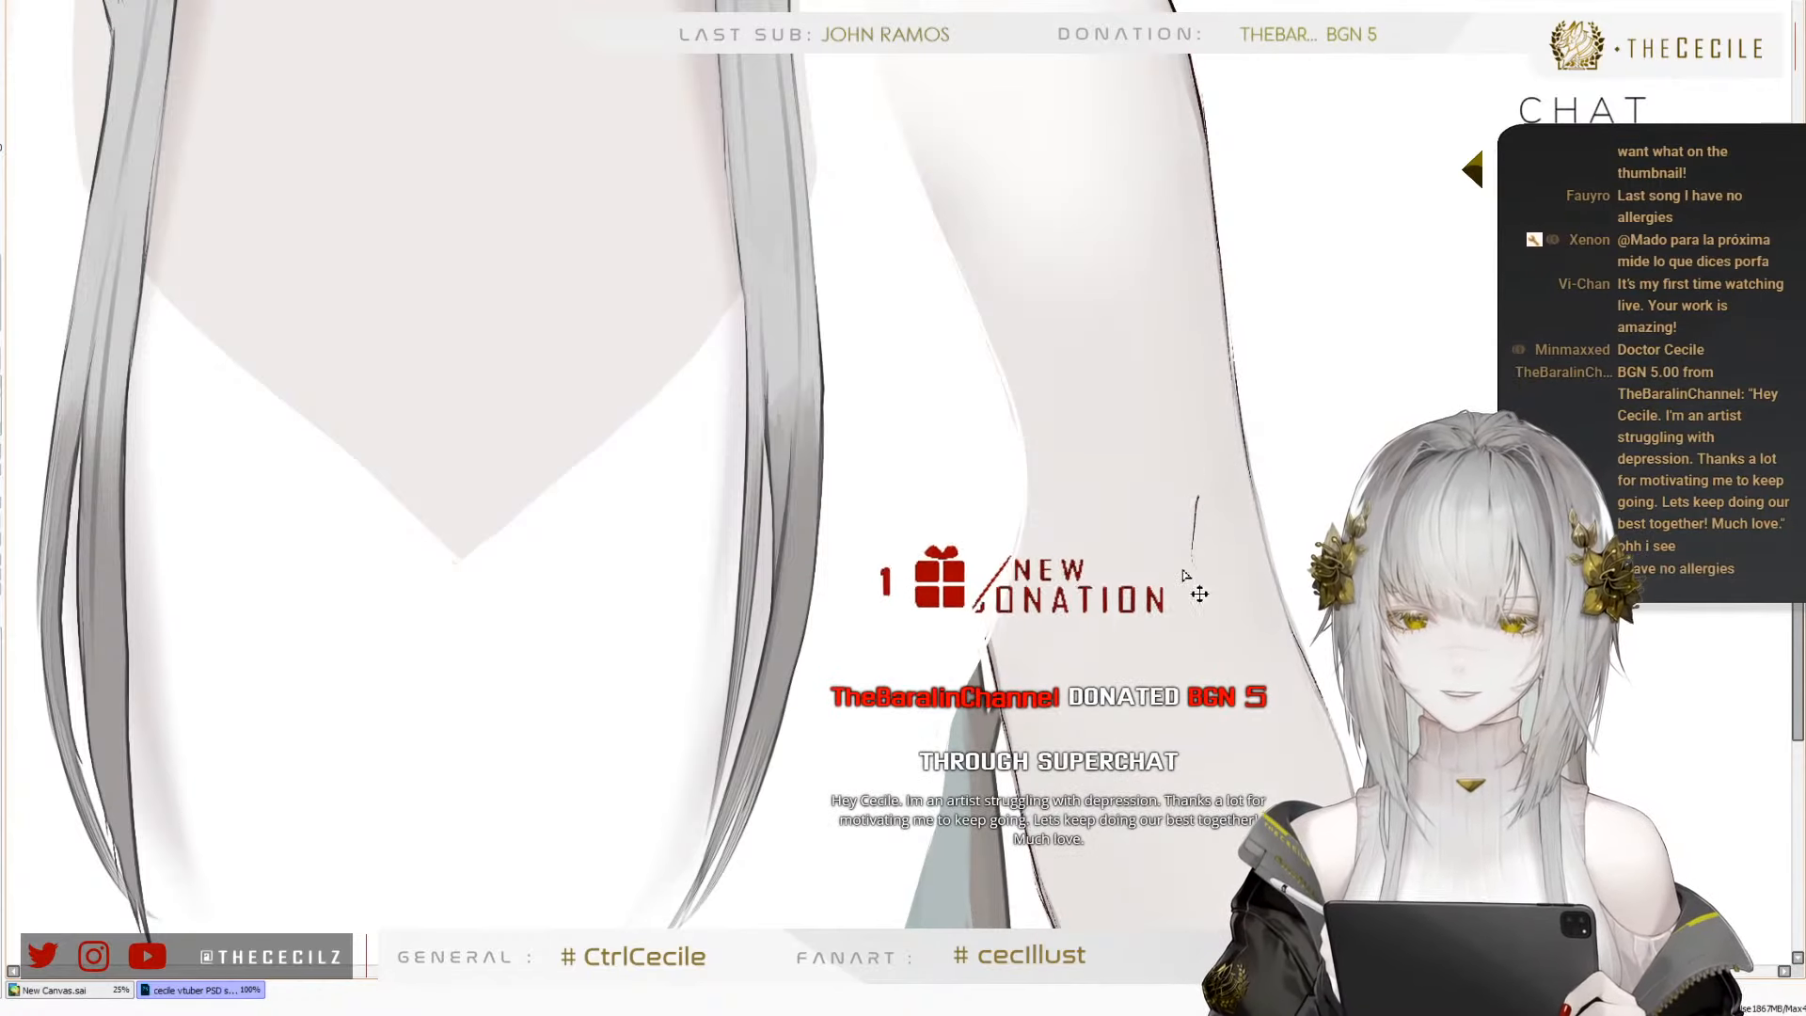
{"action": "key", "text": "ctrl+z"}
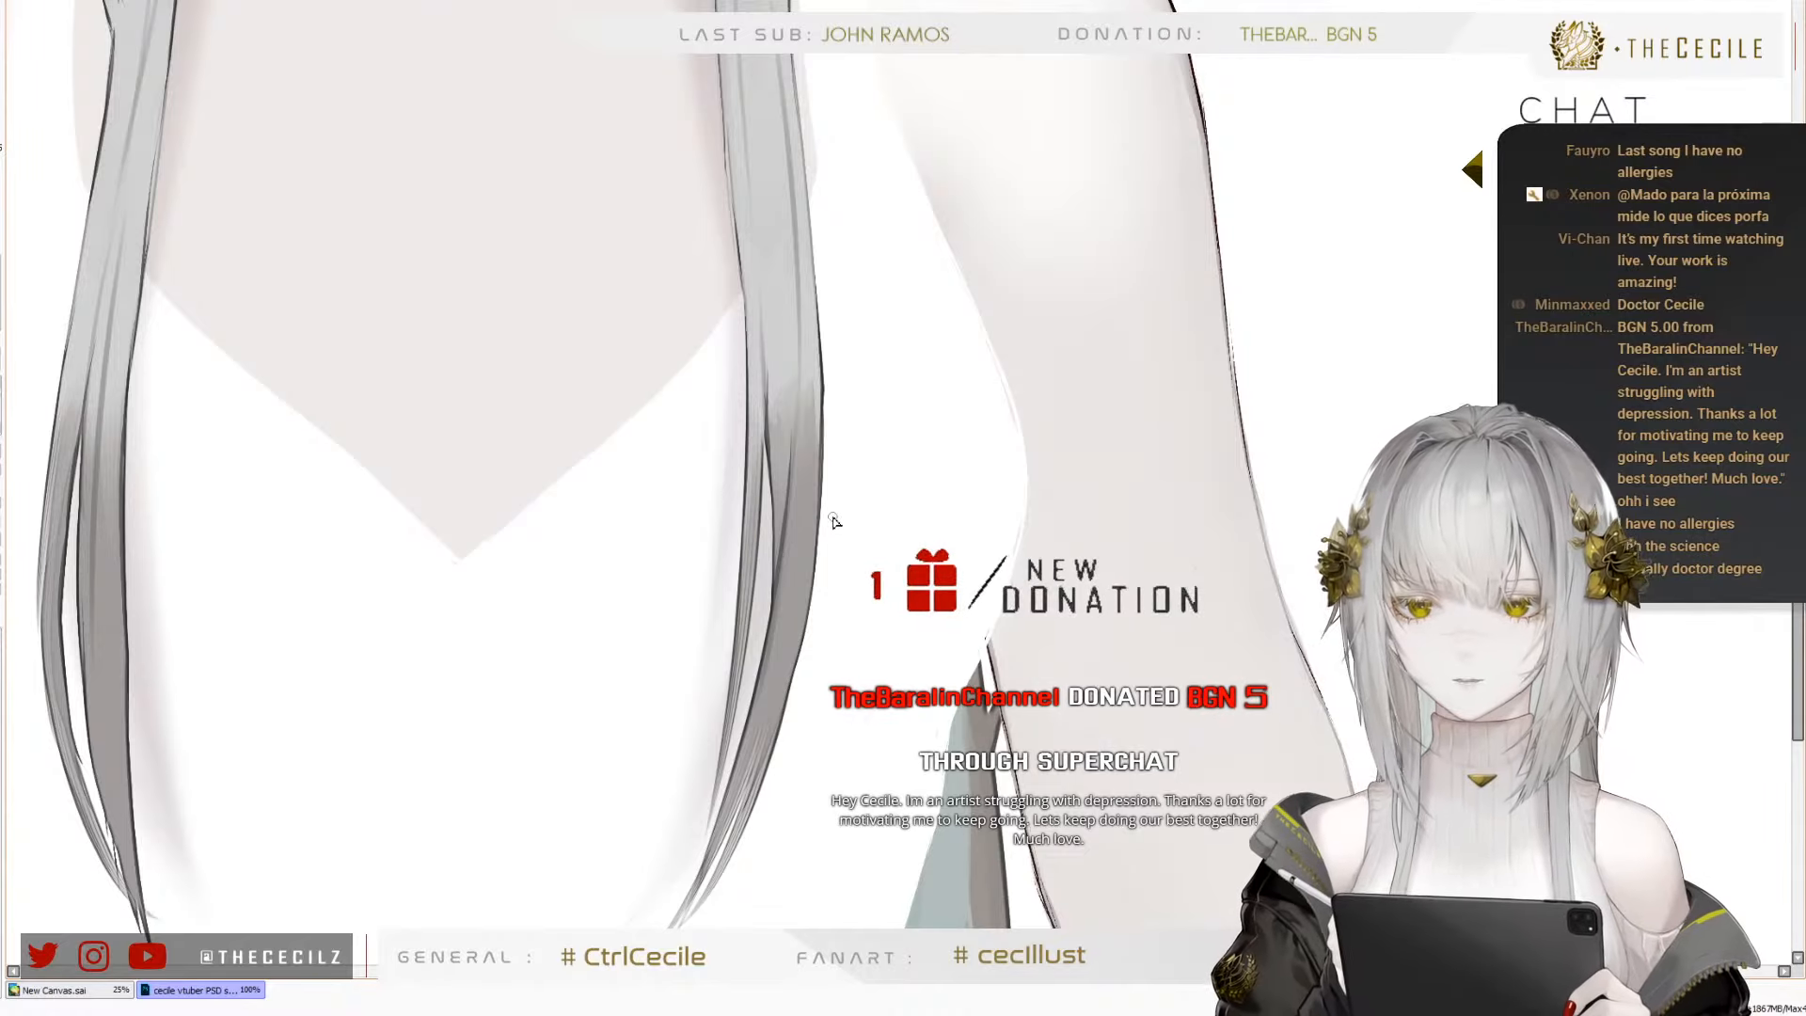
Examine the outlines of both arms, in close-up along the left shoulder's edge and against the whole figure
{"action": "scroll", "coordinate": [607, 569], "scroll_direction": "down", "scroll_amount": 2}
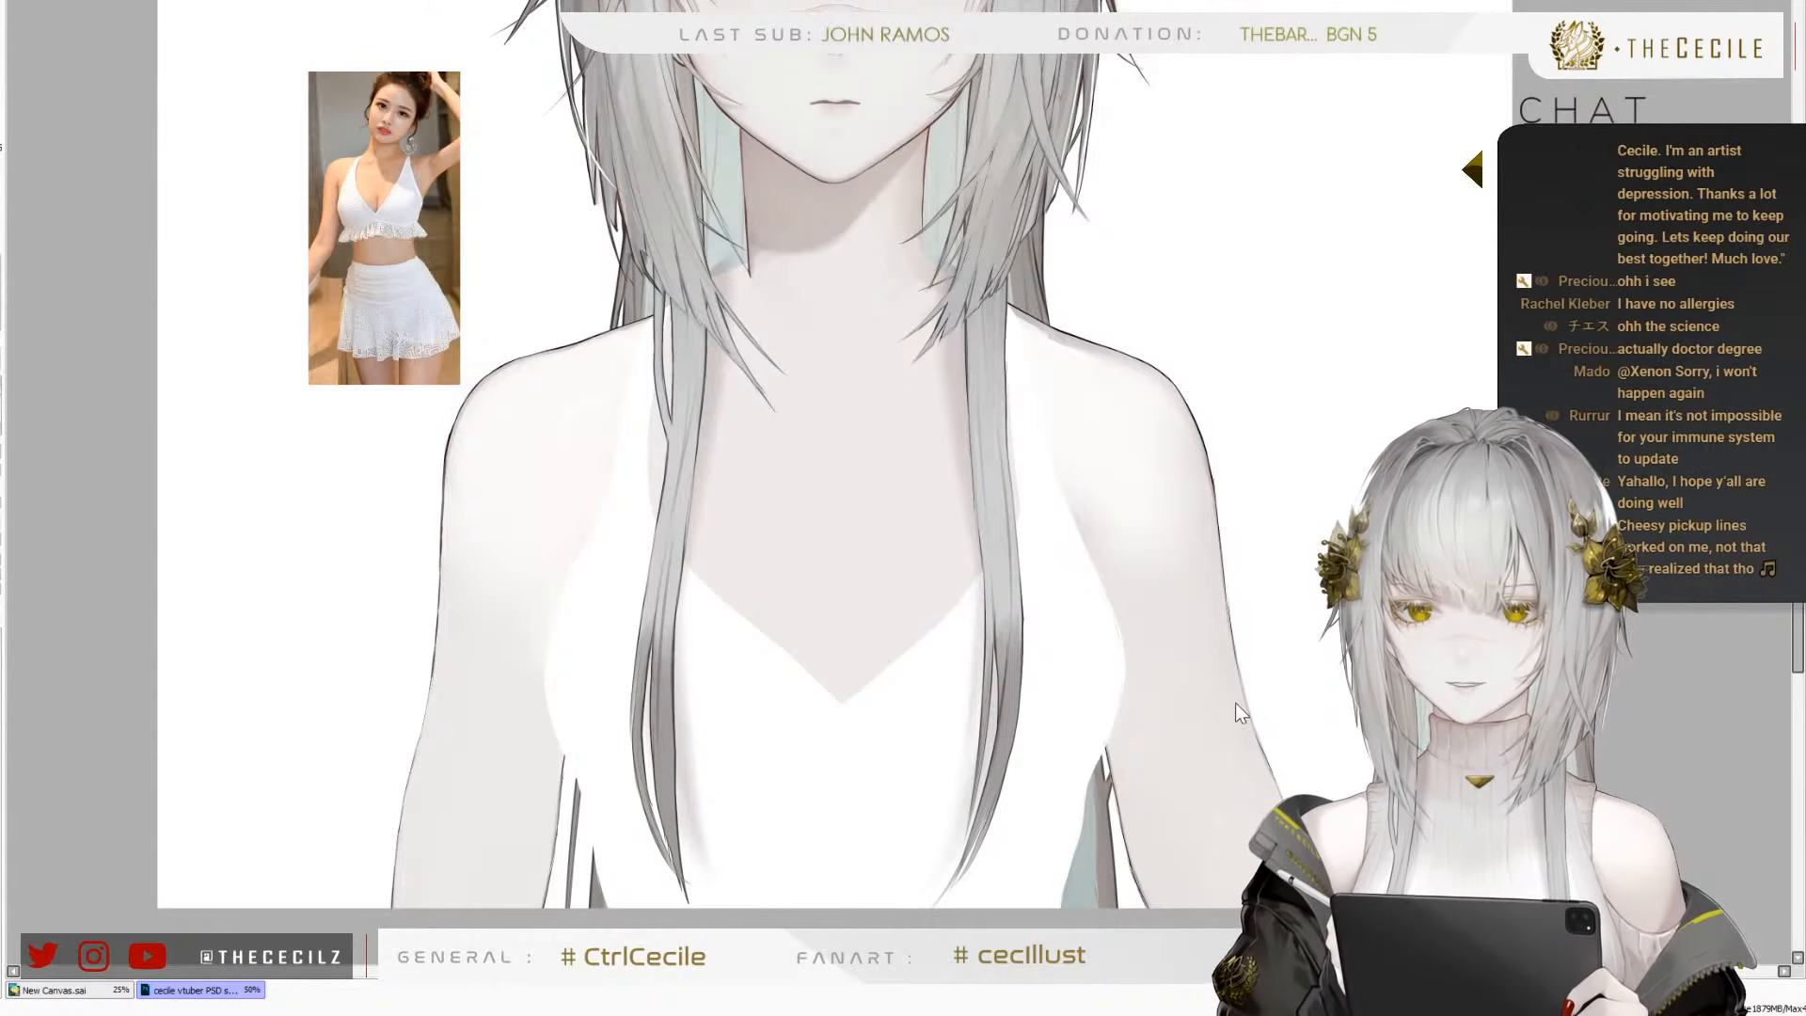
{"action": "scroll", "coordinate": [725, 713], "scroll_direction": "down", "scroll_amount": 3}
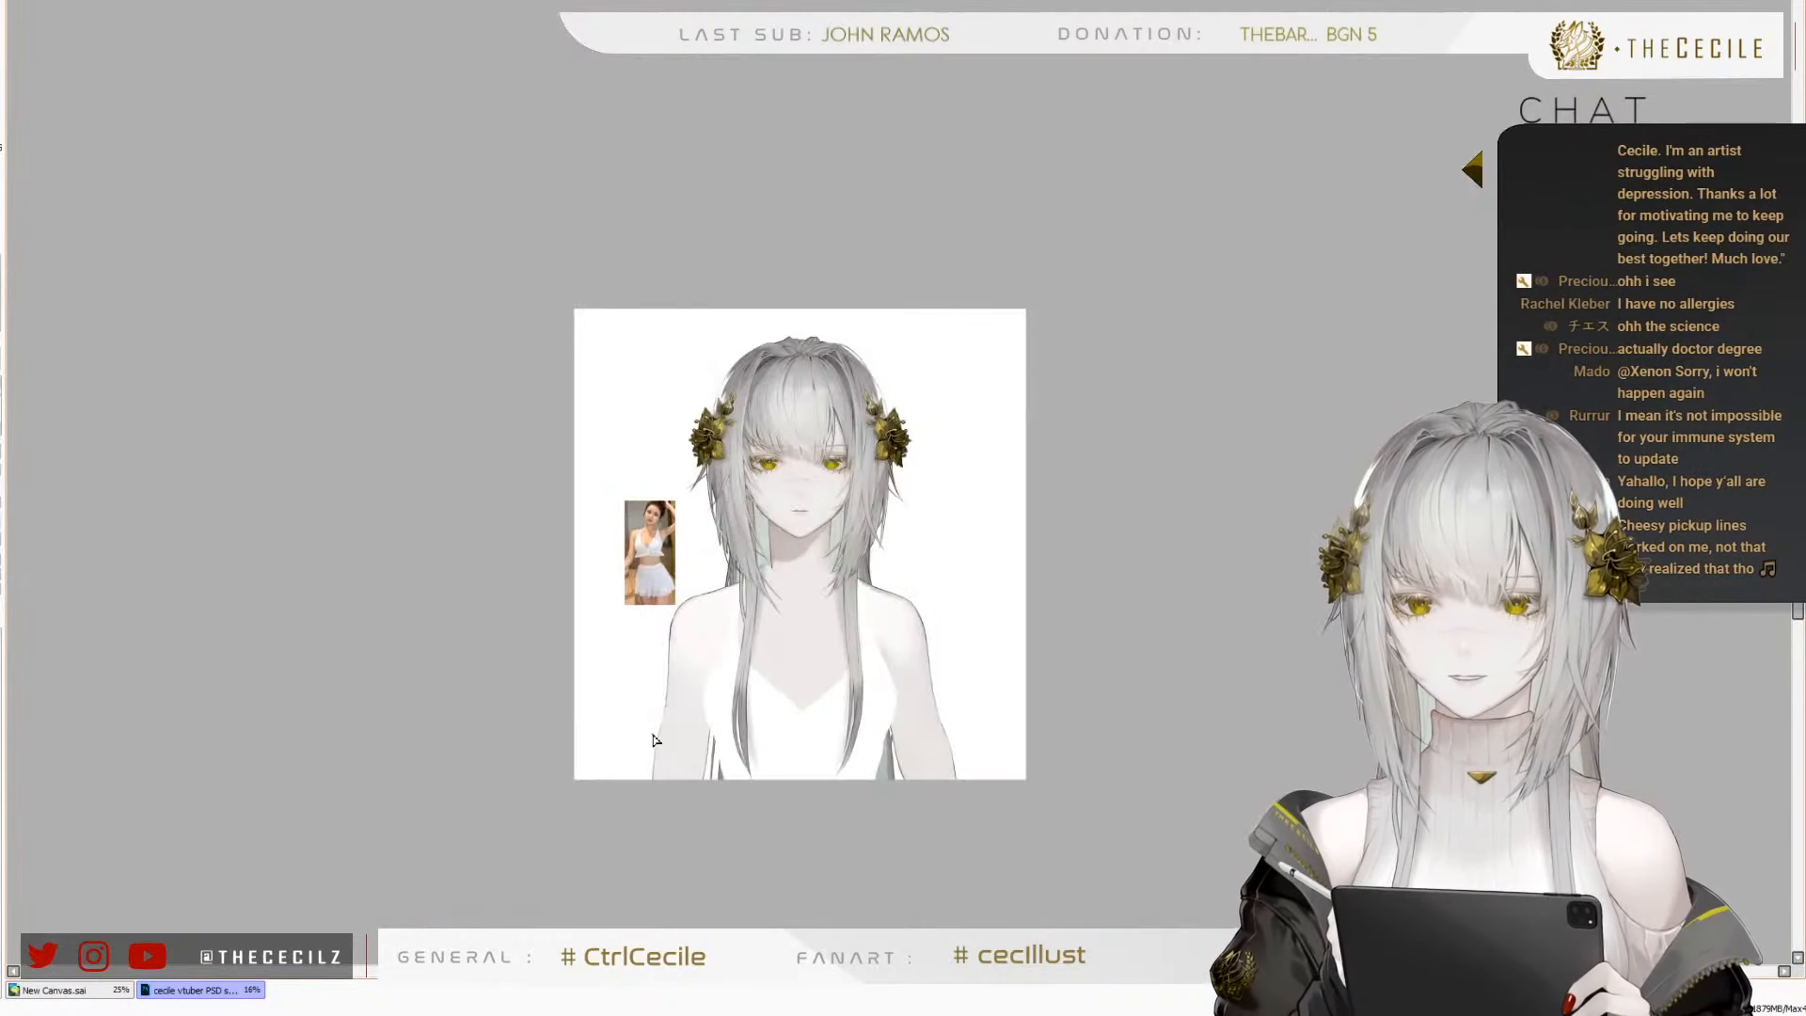
{"action": "scroll", "coordinate": [661, 716], "scroll_direction": "up", "scroll_amount": 3}
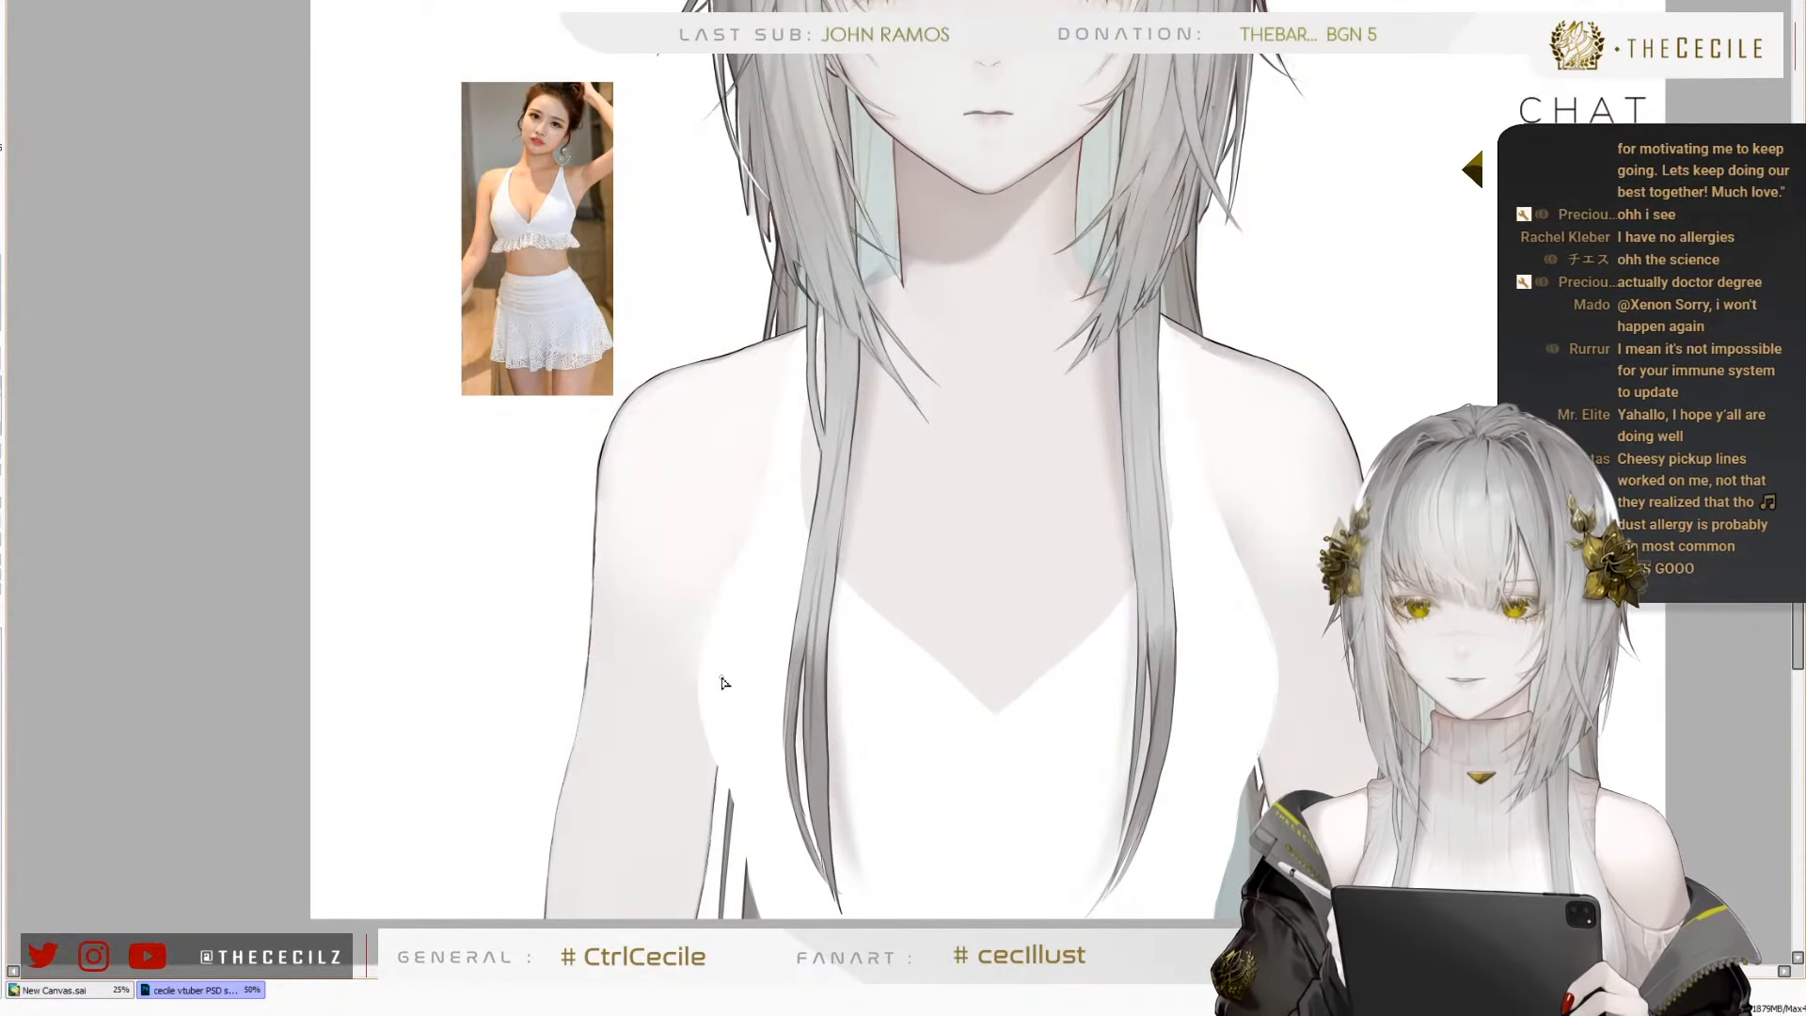
{"action": "scroll", "coordinate": [725, 683], "scroll_direction": "up", "scroll_amount": 1}
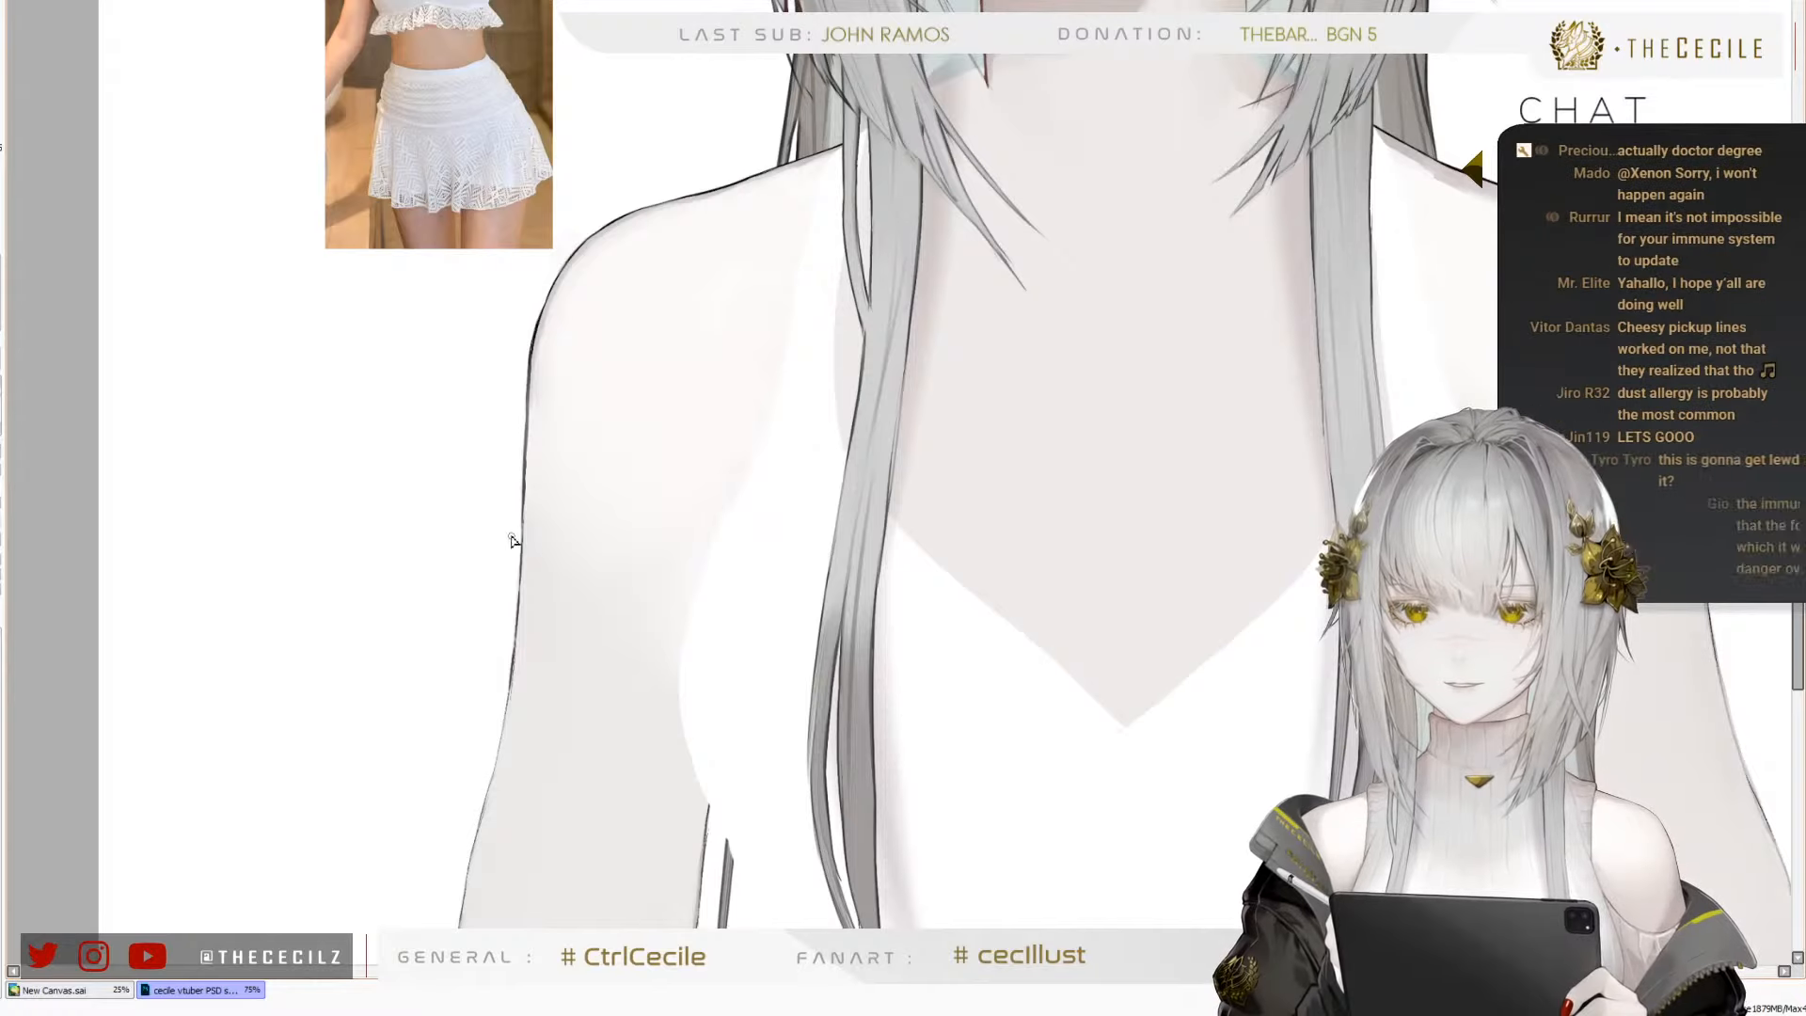
{"action": "scroll", "coordinate": [527, 385], "scroll_direction": "up", "scroll_amount": 5}
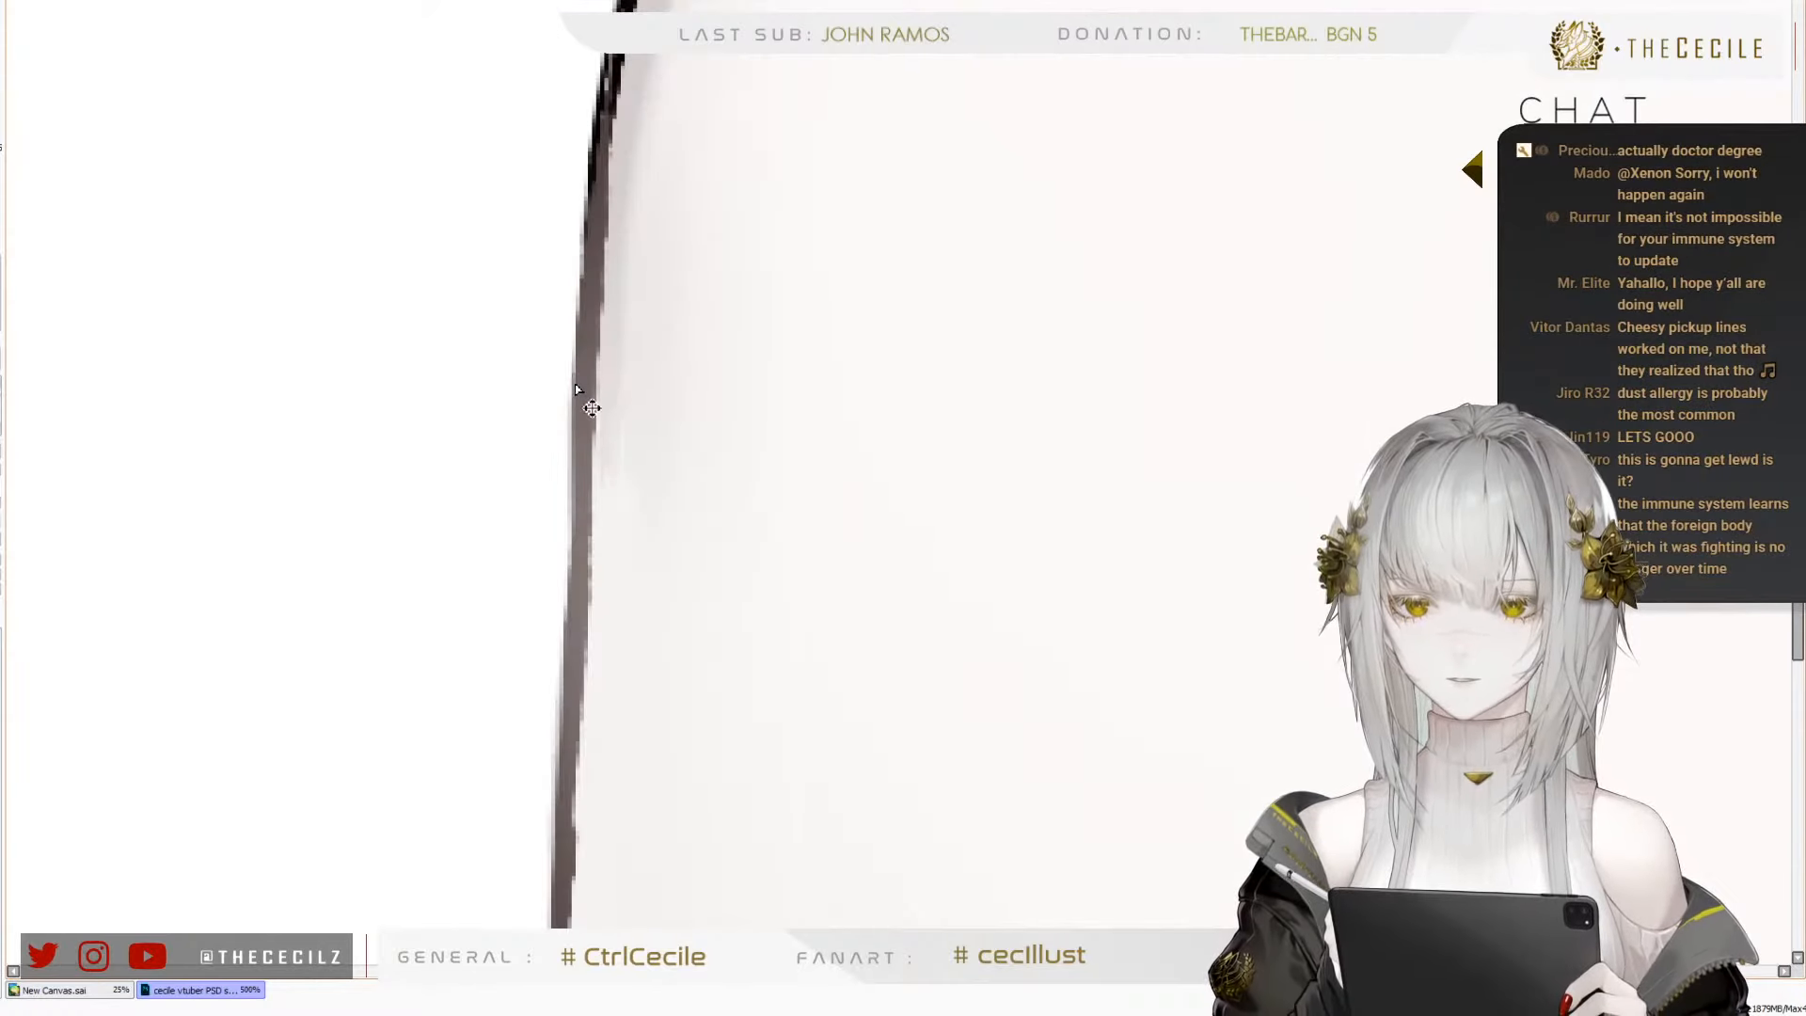
{"action": "scroll", "coordinate": [387, 358], "scroll_direction": "down", "scroll_amount": 6}
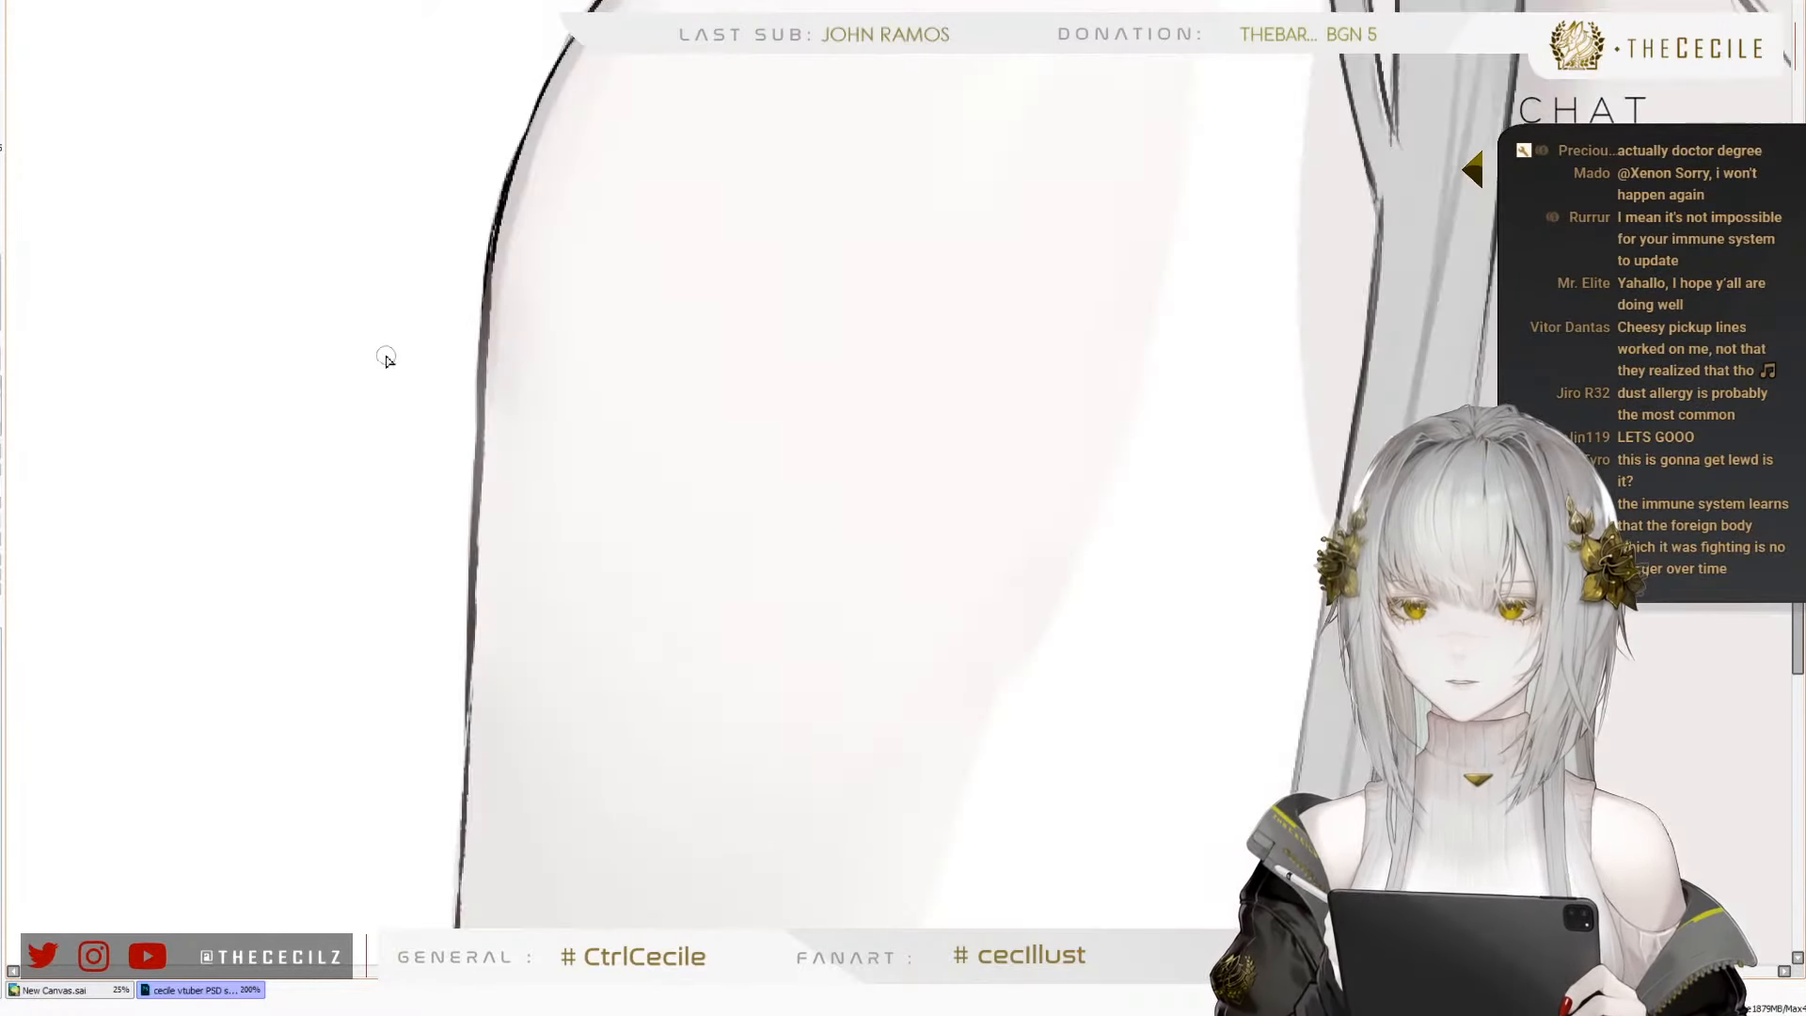
{"action": "scroll", "coordinate": [395, 682], "scroll_direction": "up", "scroll_amount": 1}
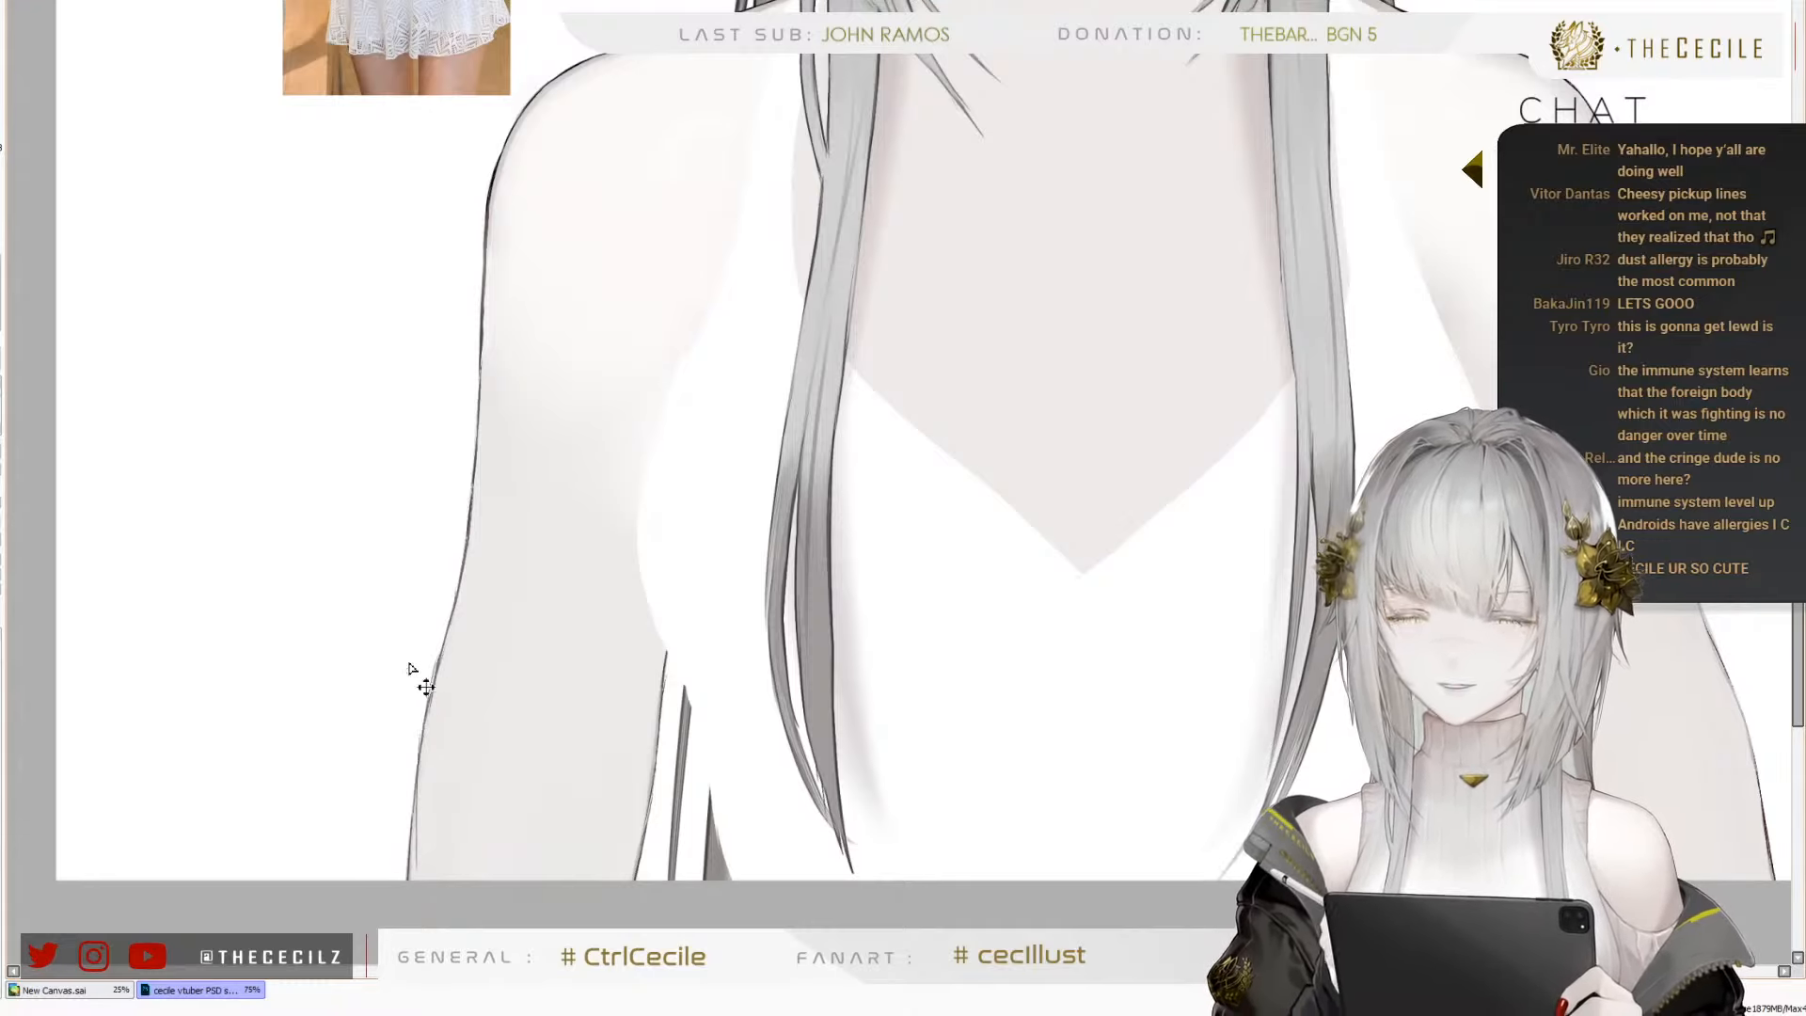
{"action": "scroll", "coordinate": [425, 748], "scroll_direction": "down", "scroll_amount": 4}
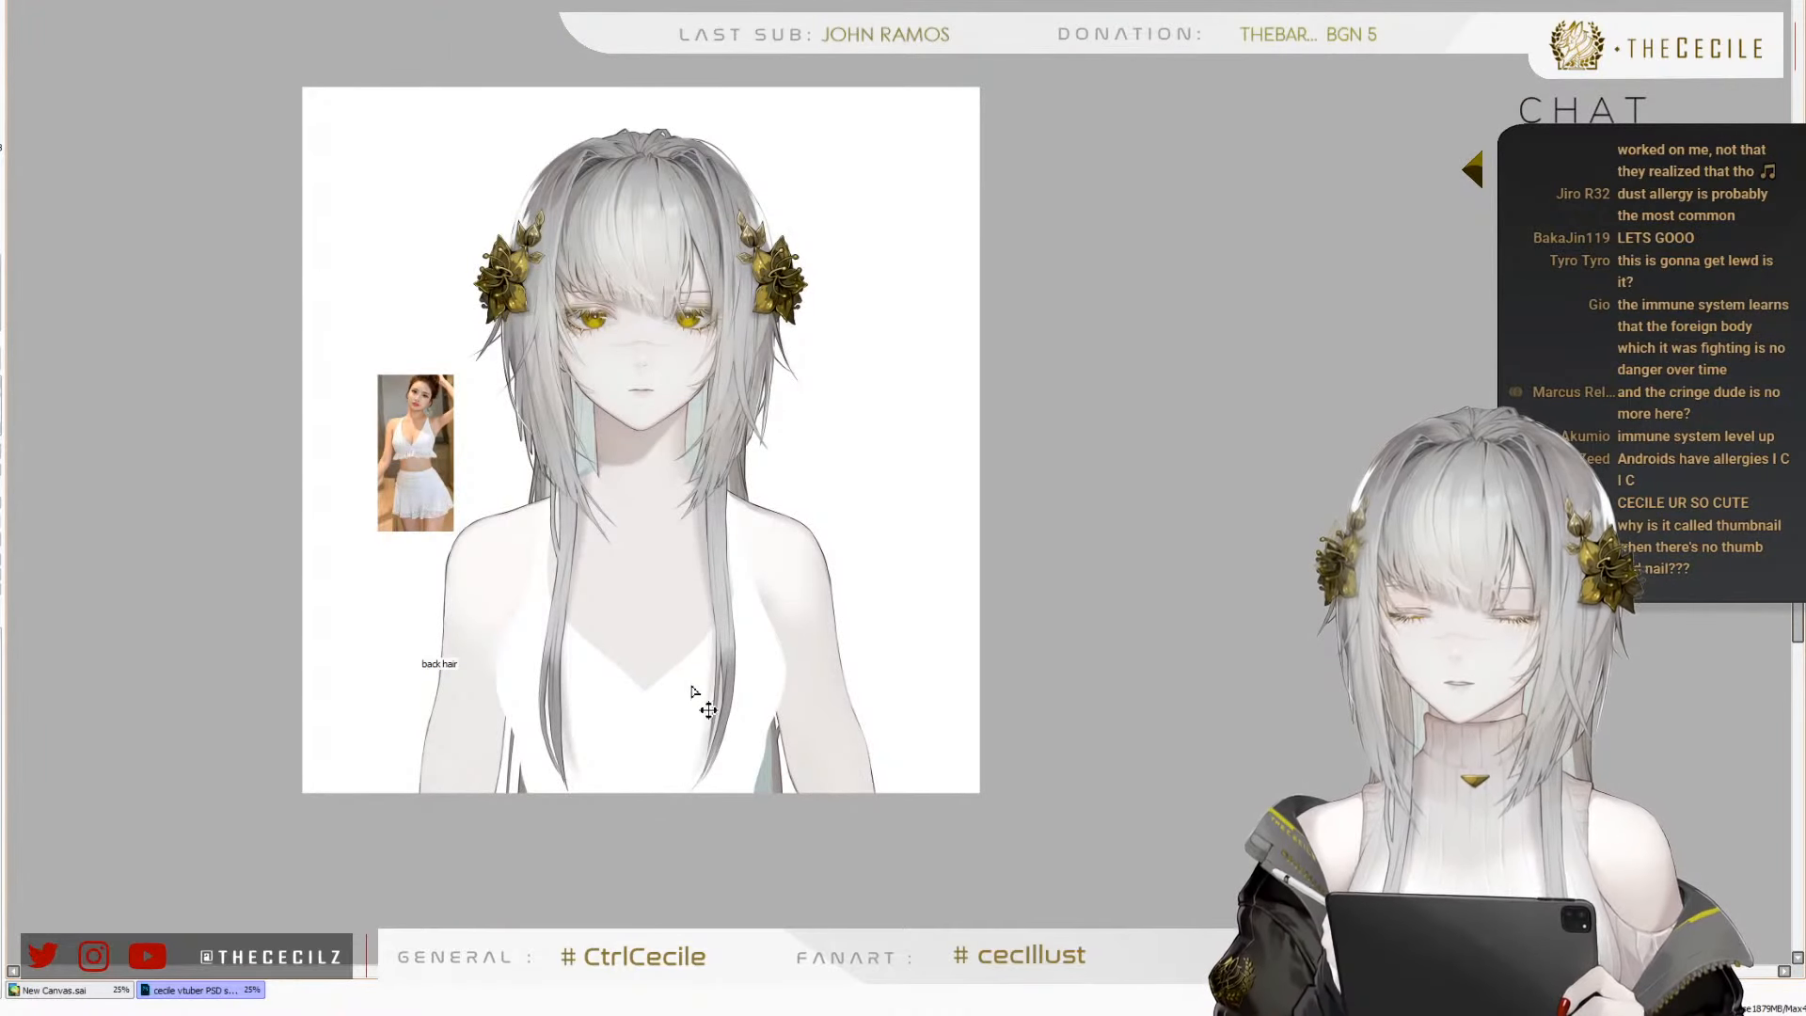
Reshape the straight V neckline of the white top into a deeper one with curved edges over the bust
{"action": "scroll", "coordinate": [596, 730], "scroll_direction": "up", "scroll_amount": 2}
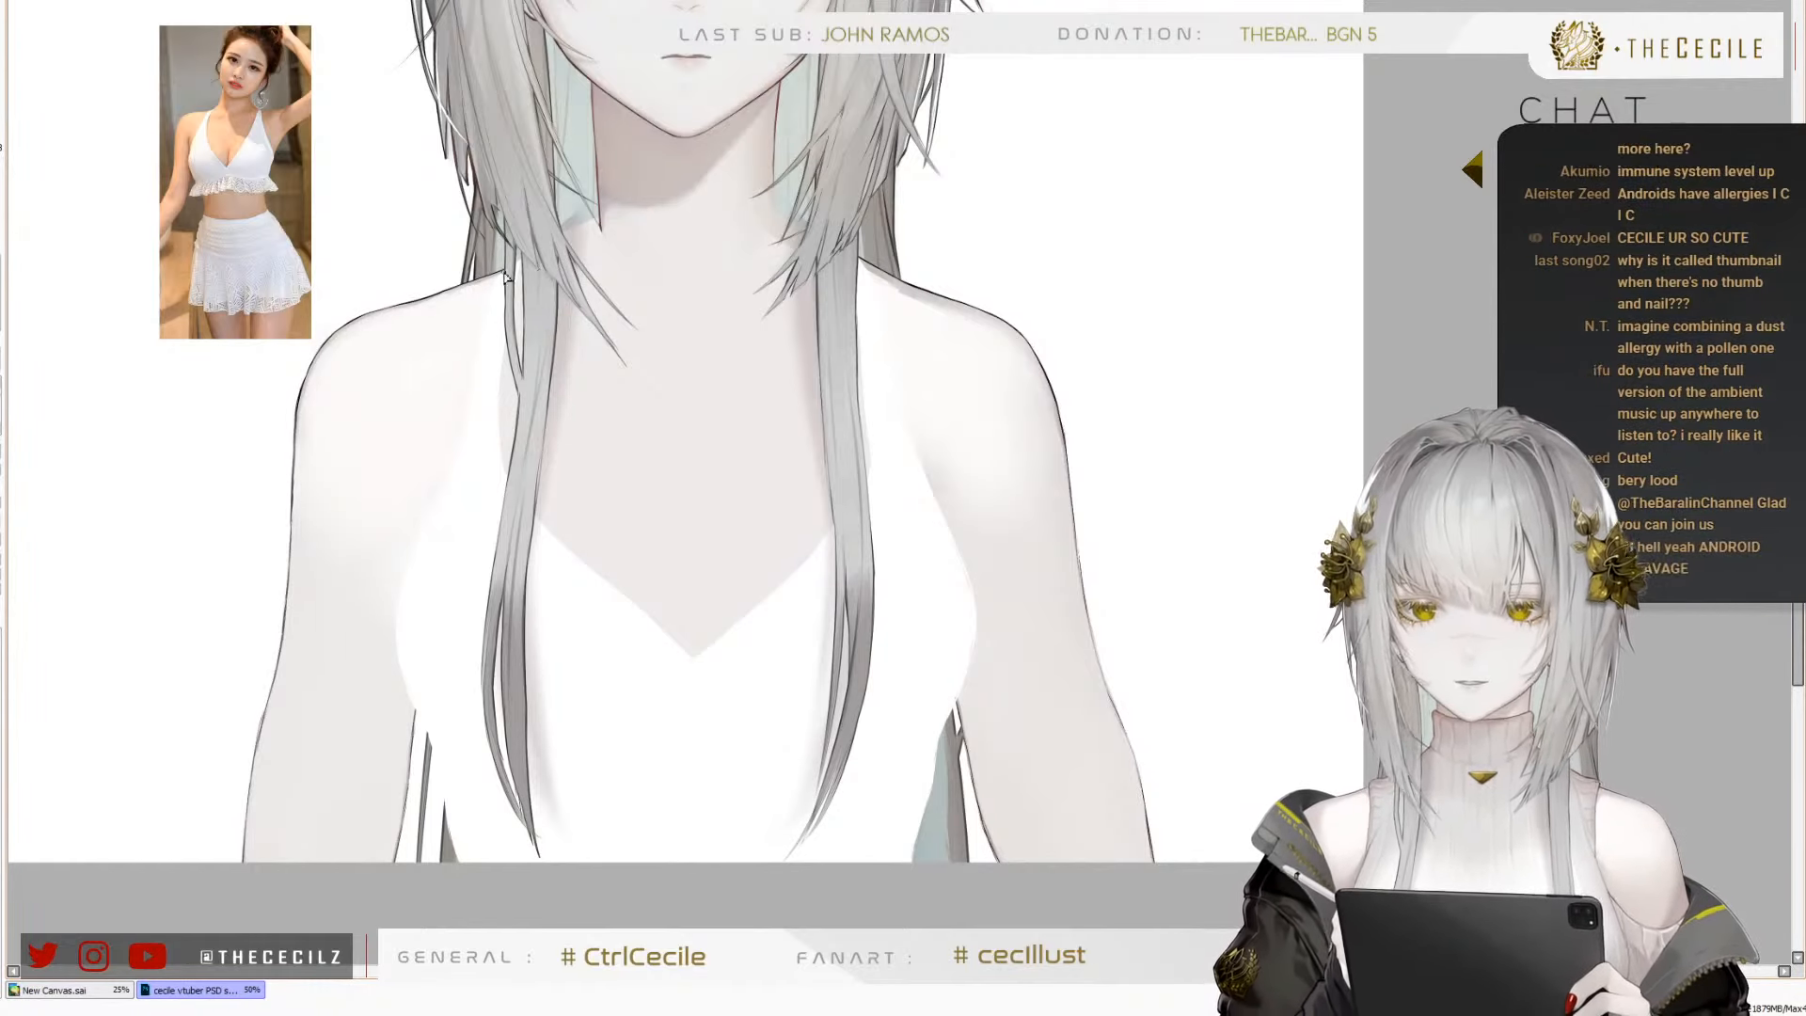
{"action": "scroll", "coordinate": [300, 430], "scroll_direction": "up", "scroll_amount": 1}
{"action": "scroll", "coordinate": [326, 431], "scroll_direction": "down", "scroll_amount": 1}
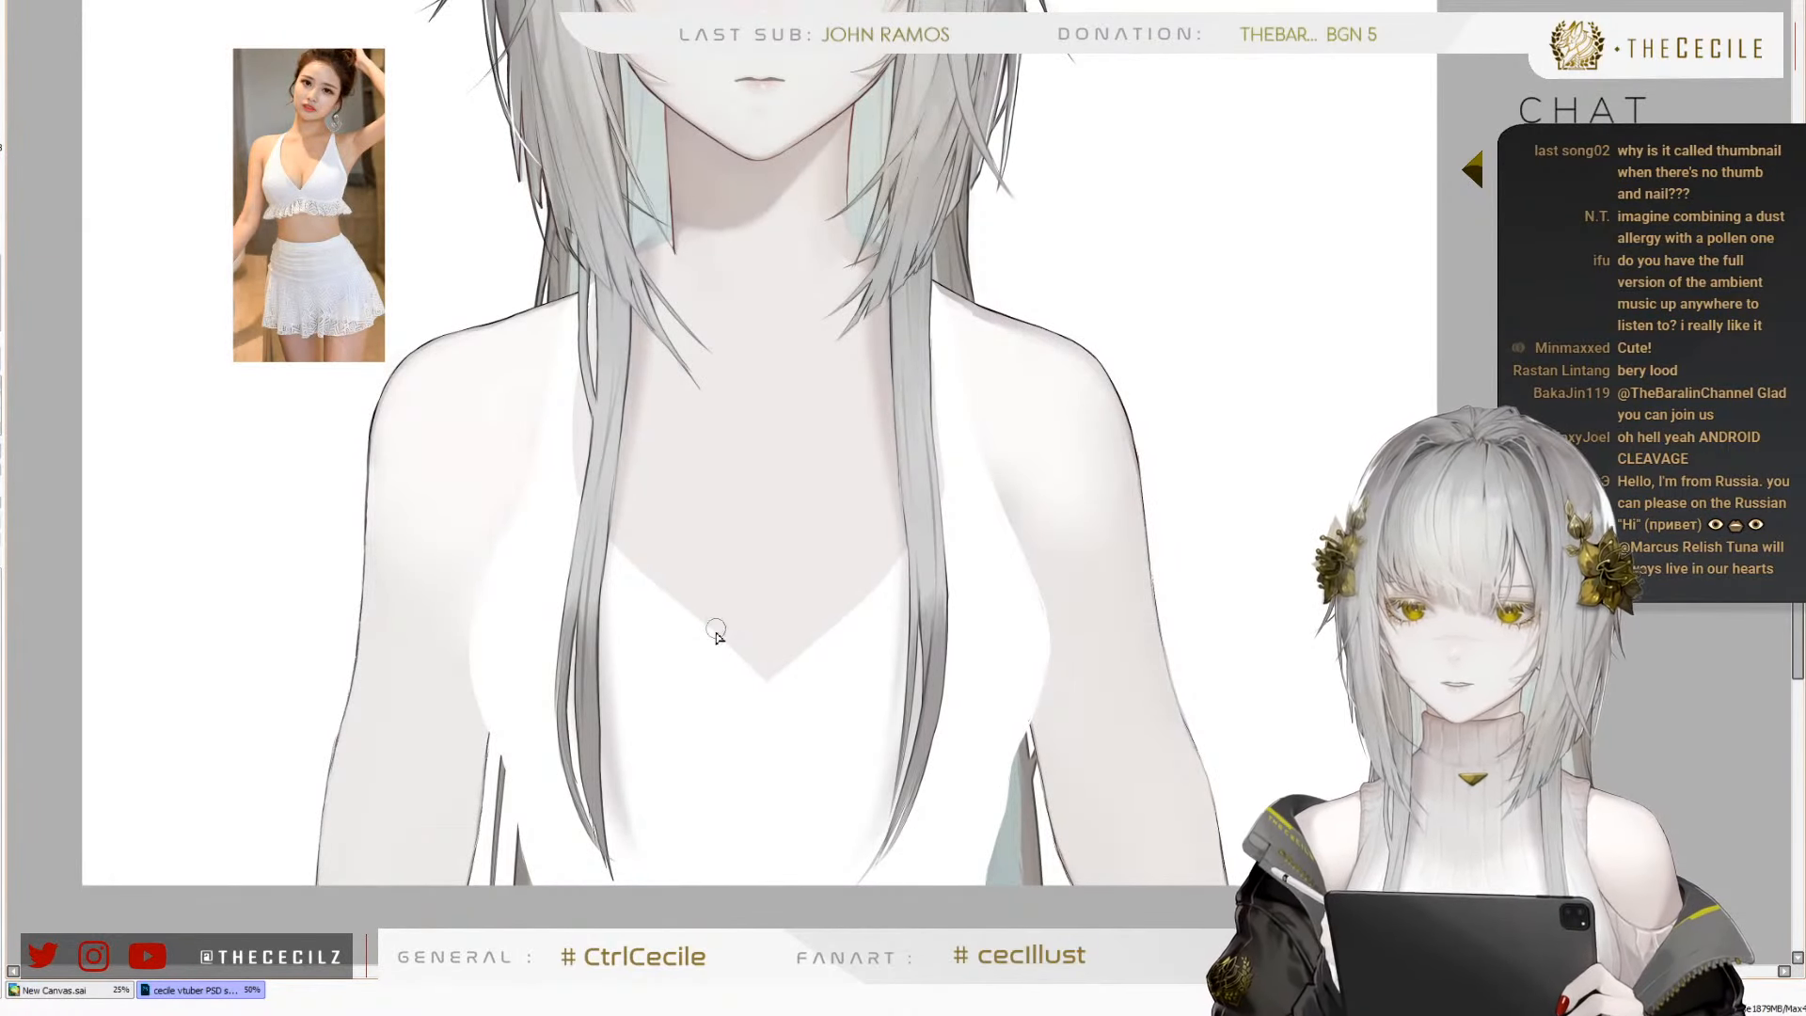
{"action": "left_click", "coordinate": [722, 592], "text": "alt"}
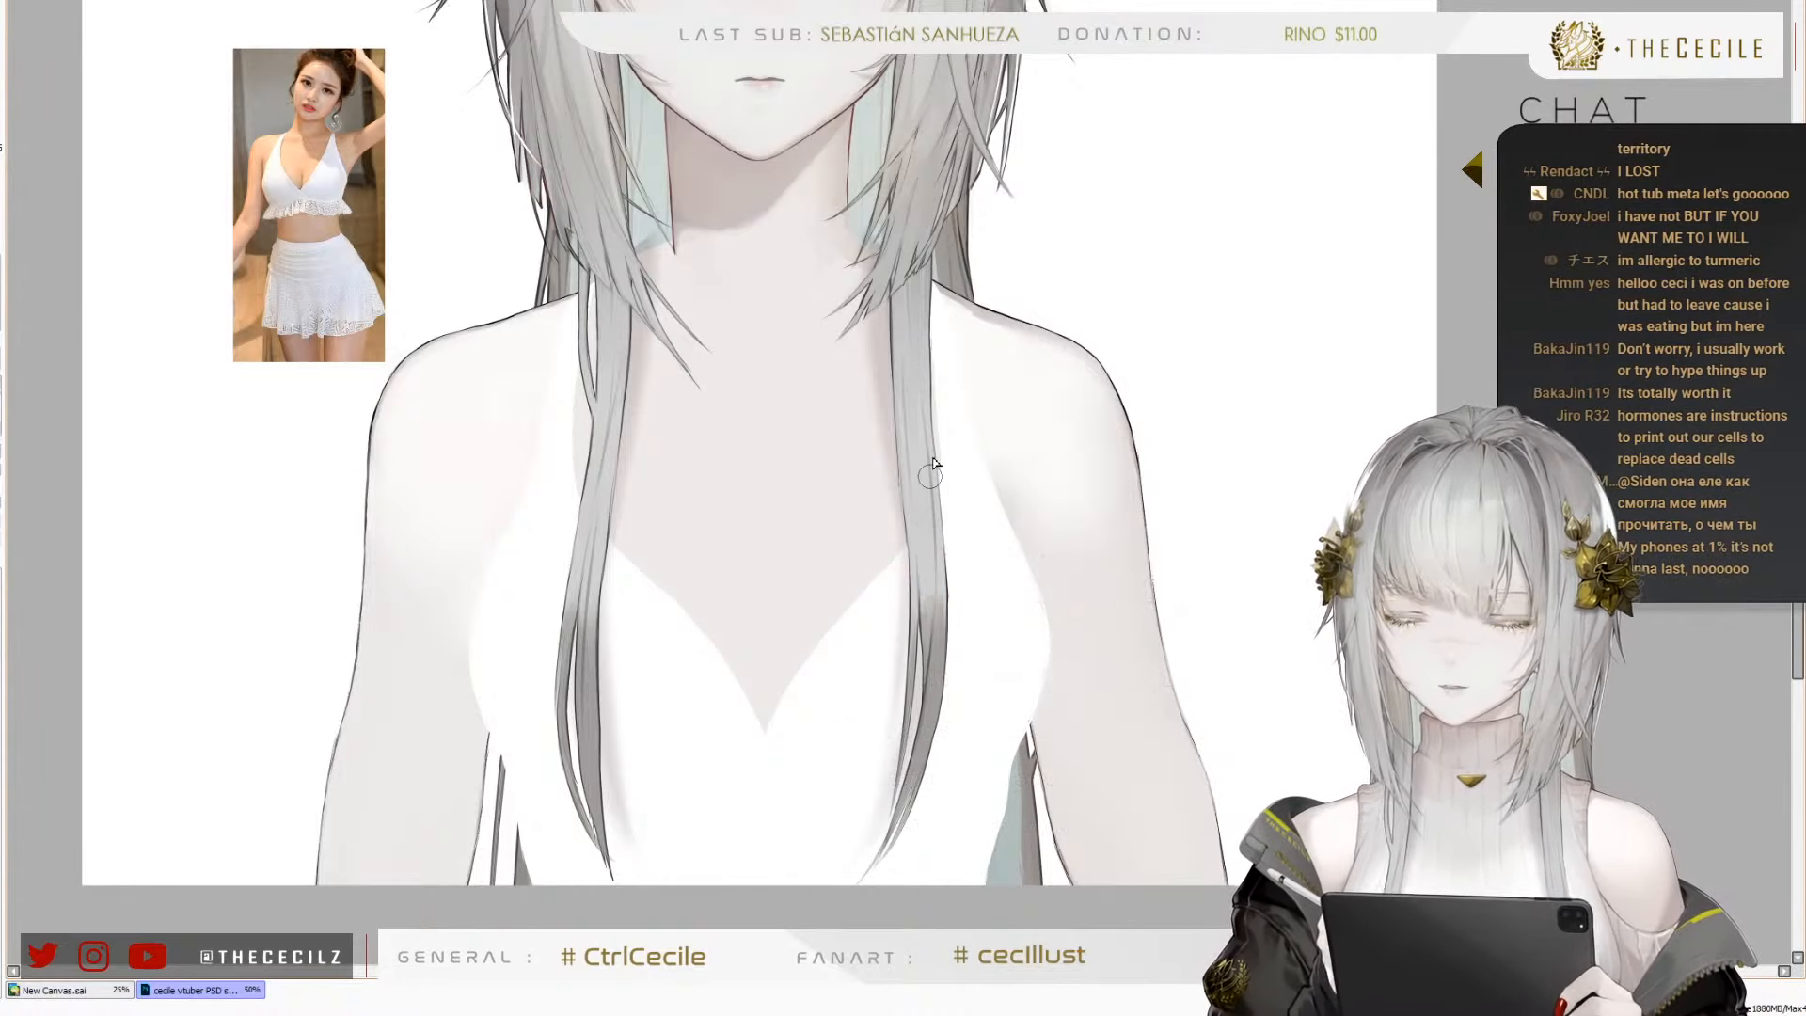
Check the reshaped neckline and the arms against the whole figure, including in a mirrored view of the canvas
{"action": "scroll", "coordinate": [616, 658], "scroll_direction": "down", "scroll_amount": 3}
{"action": "scroll", "coordinate": [558, 639], "scroll_direction": "up", "scroll_amount": 3}
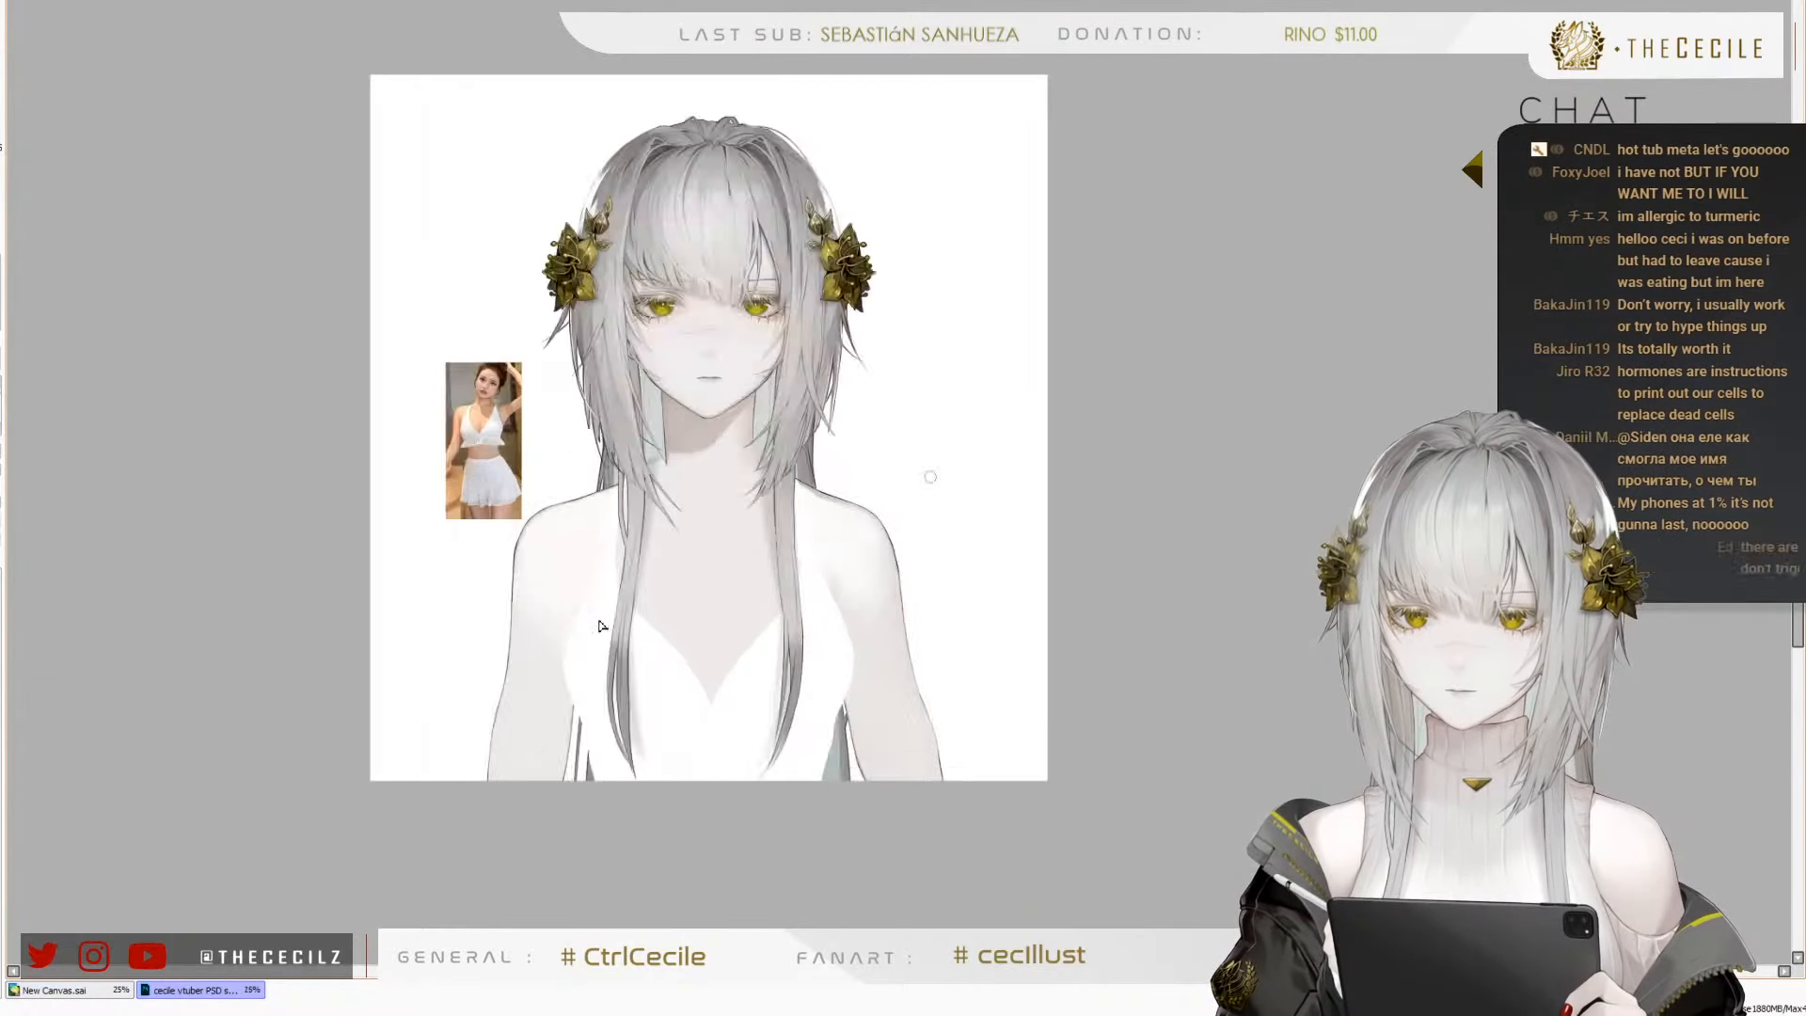
{"action": "scroll", "coordinate": [659, 730], "scroll_direction": "down", "scroll_amount": 1}
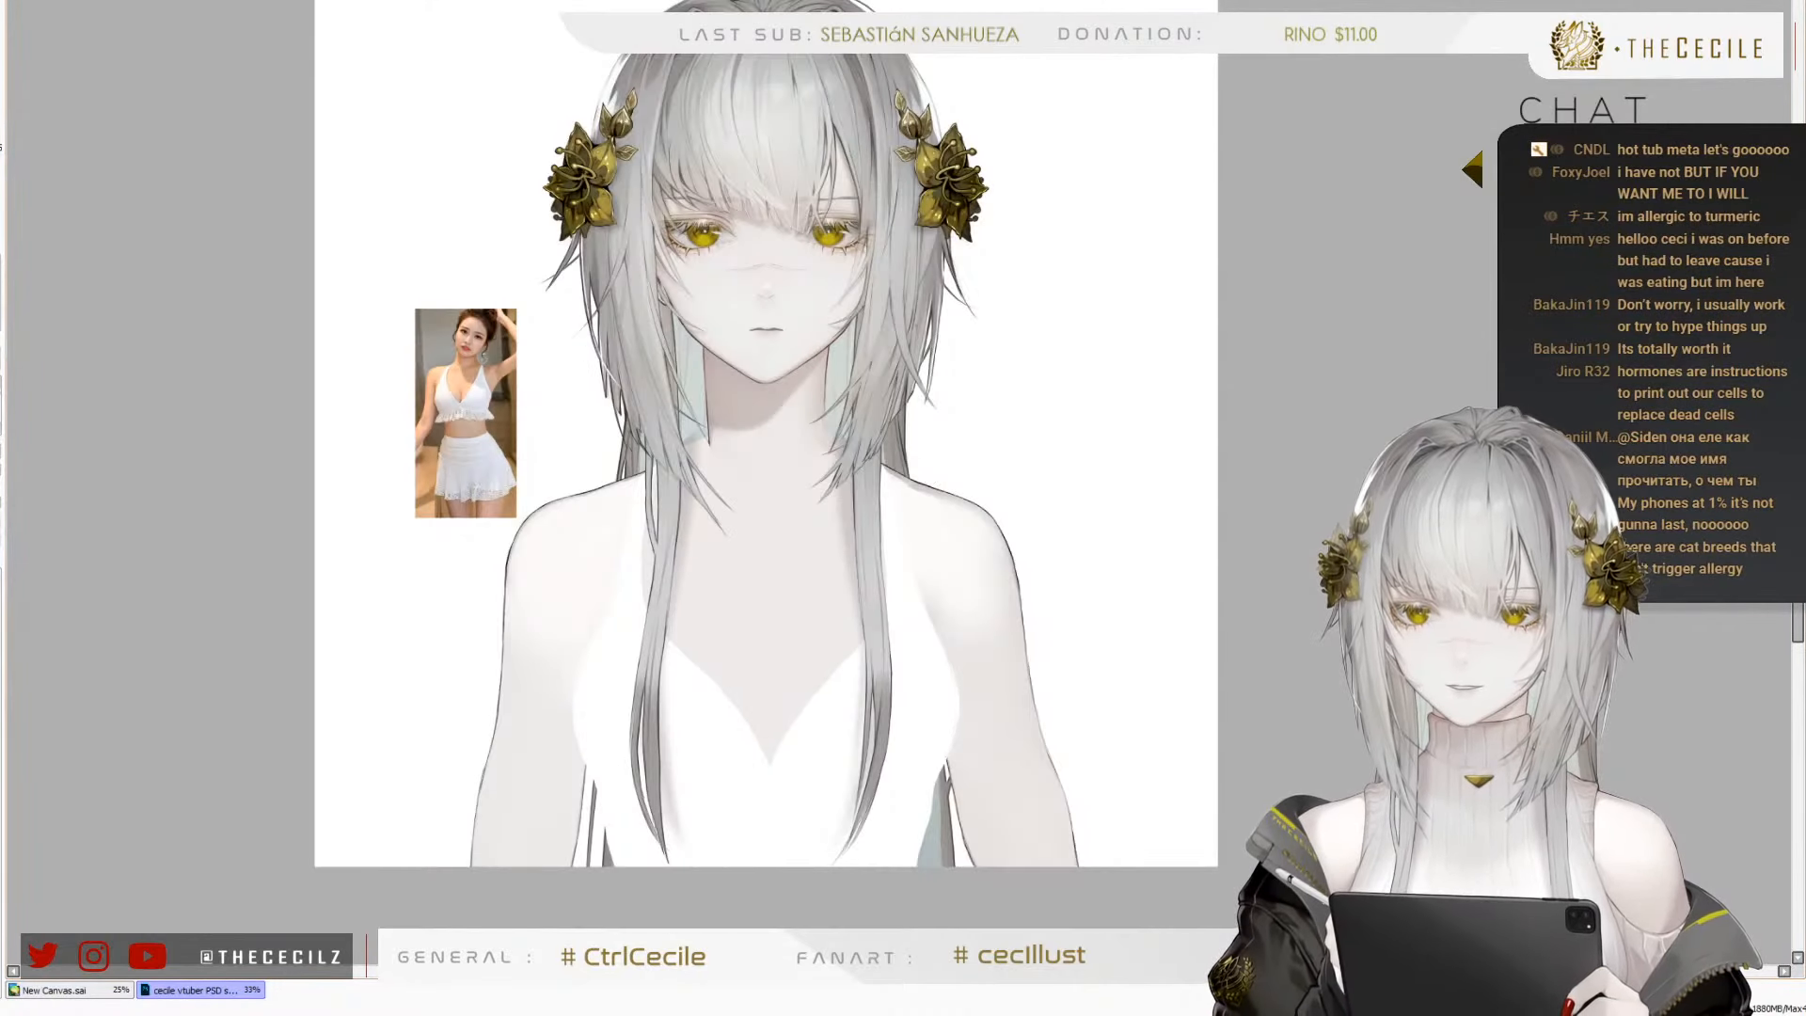
{"action": "key", "text": "h"}
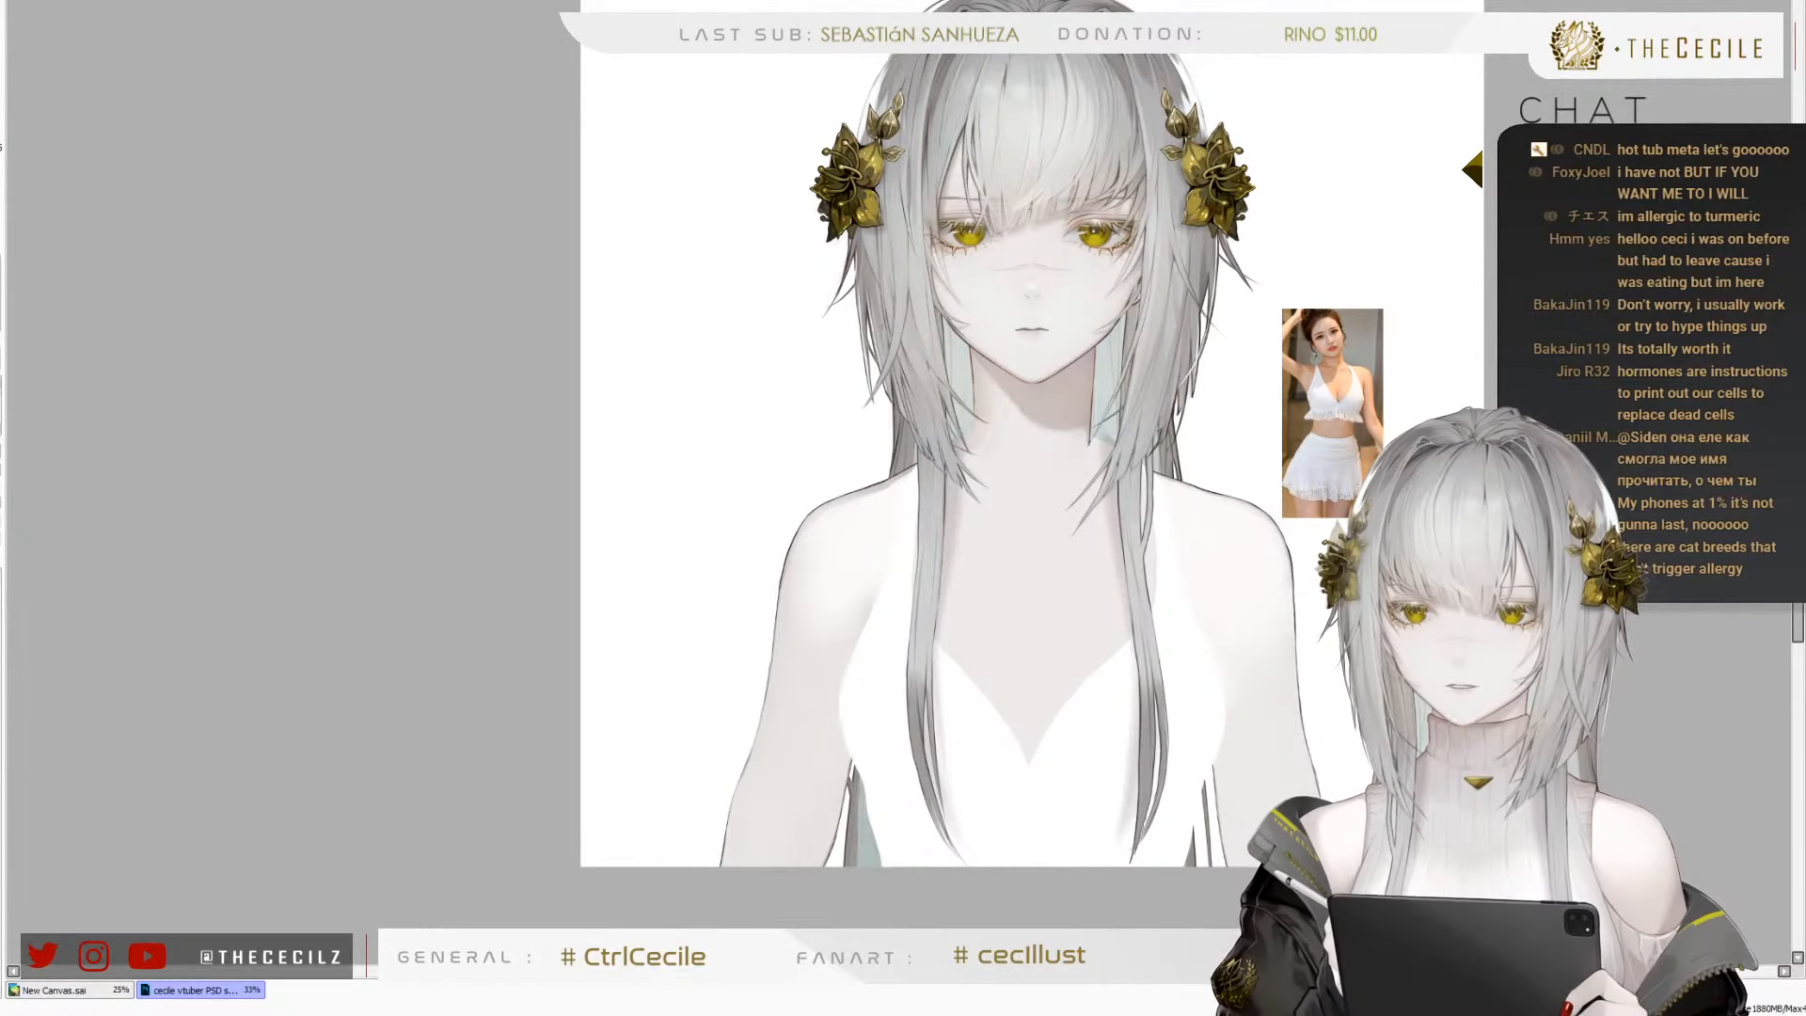
{"action": "key", "text": "h"}
{"action": "scroll", "coordinate": [681, 473], "scroll_direction": "down", "scroll_amount": 2}
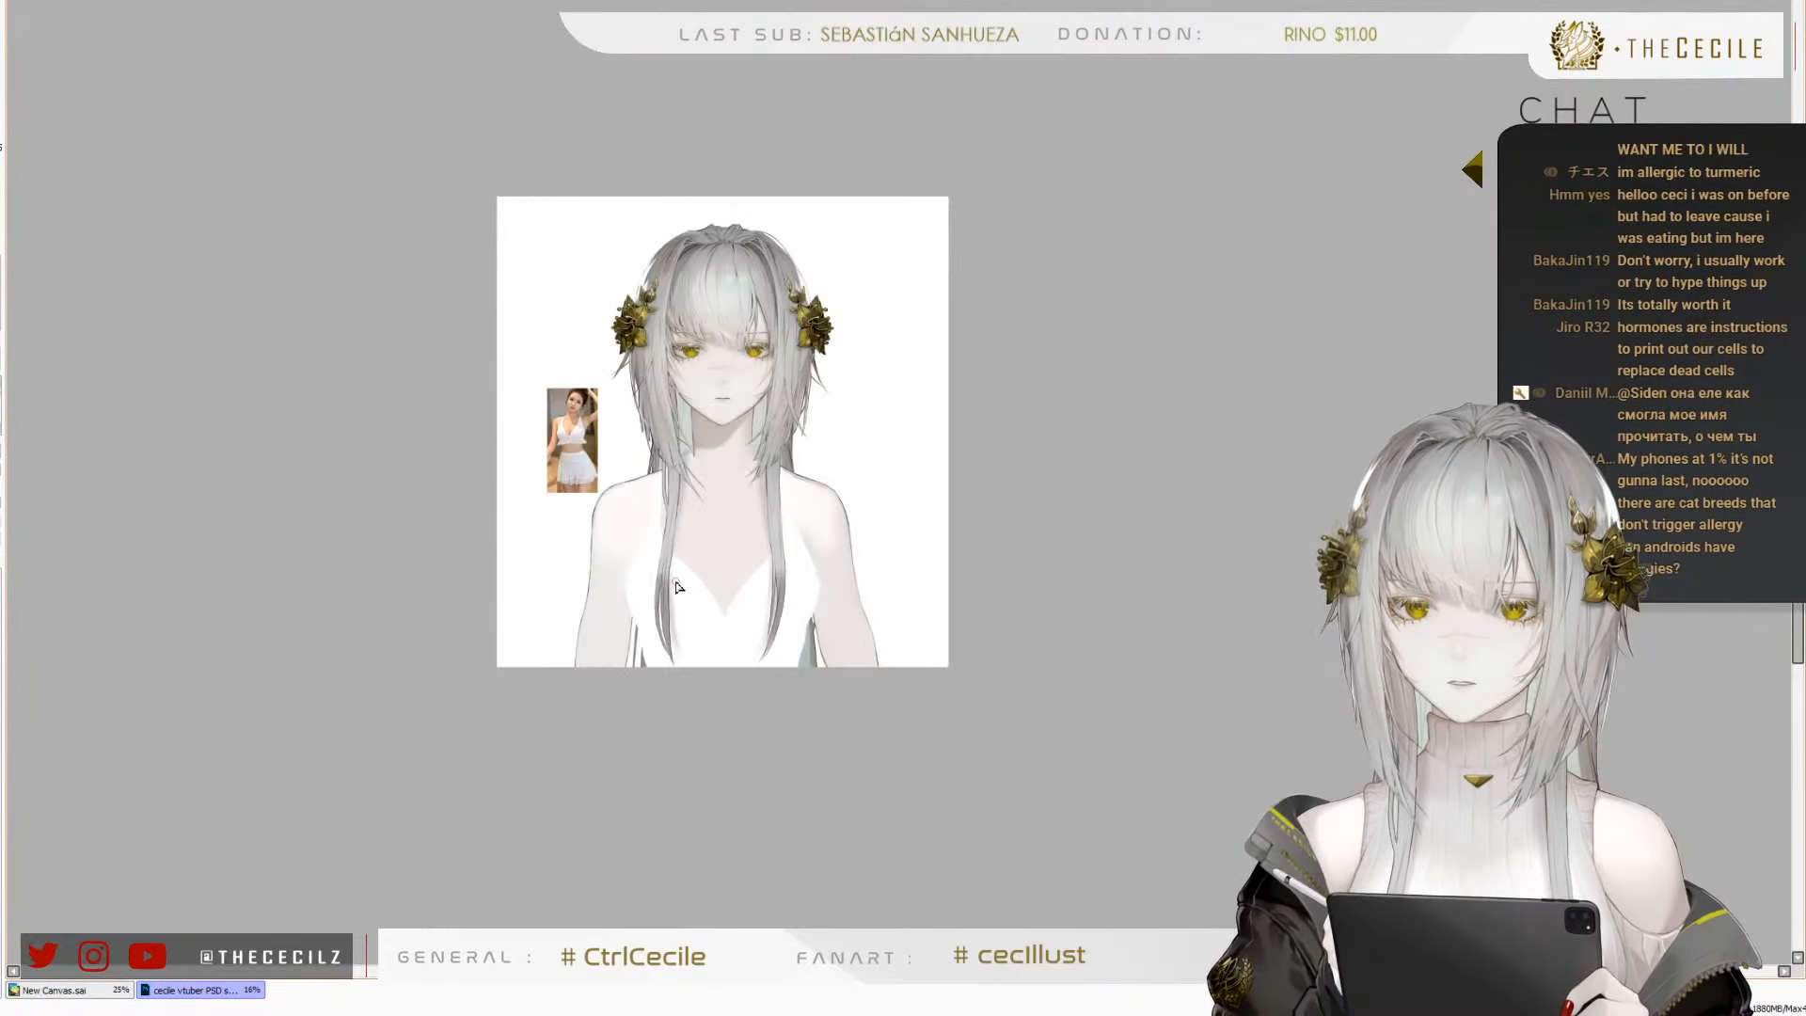
{"action": "scroll", "coordinate": [691, 594], "scroll_direction": "up", "scroll_amount": 4}
{"action": "scroll", "coordinate": [715, 649], "scroll_direction": "down", "scroll_amount": 3}
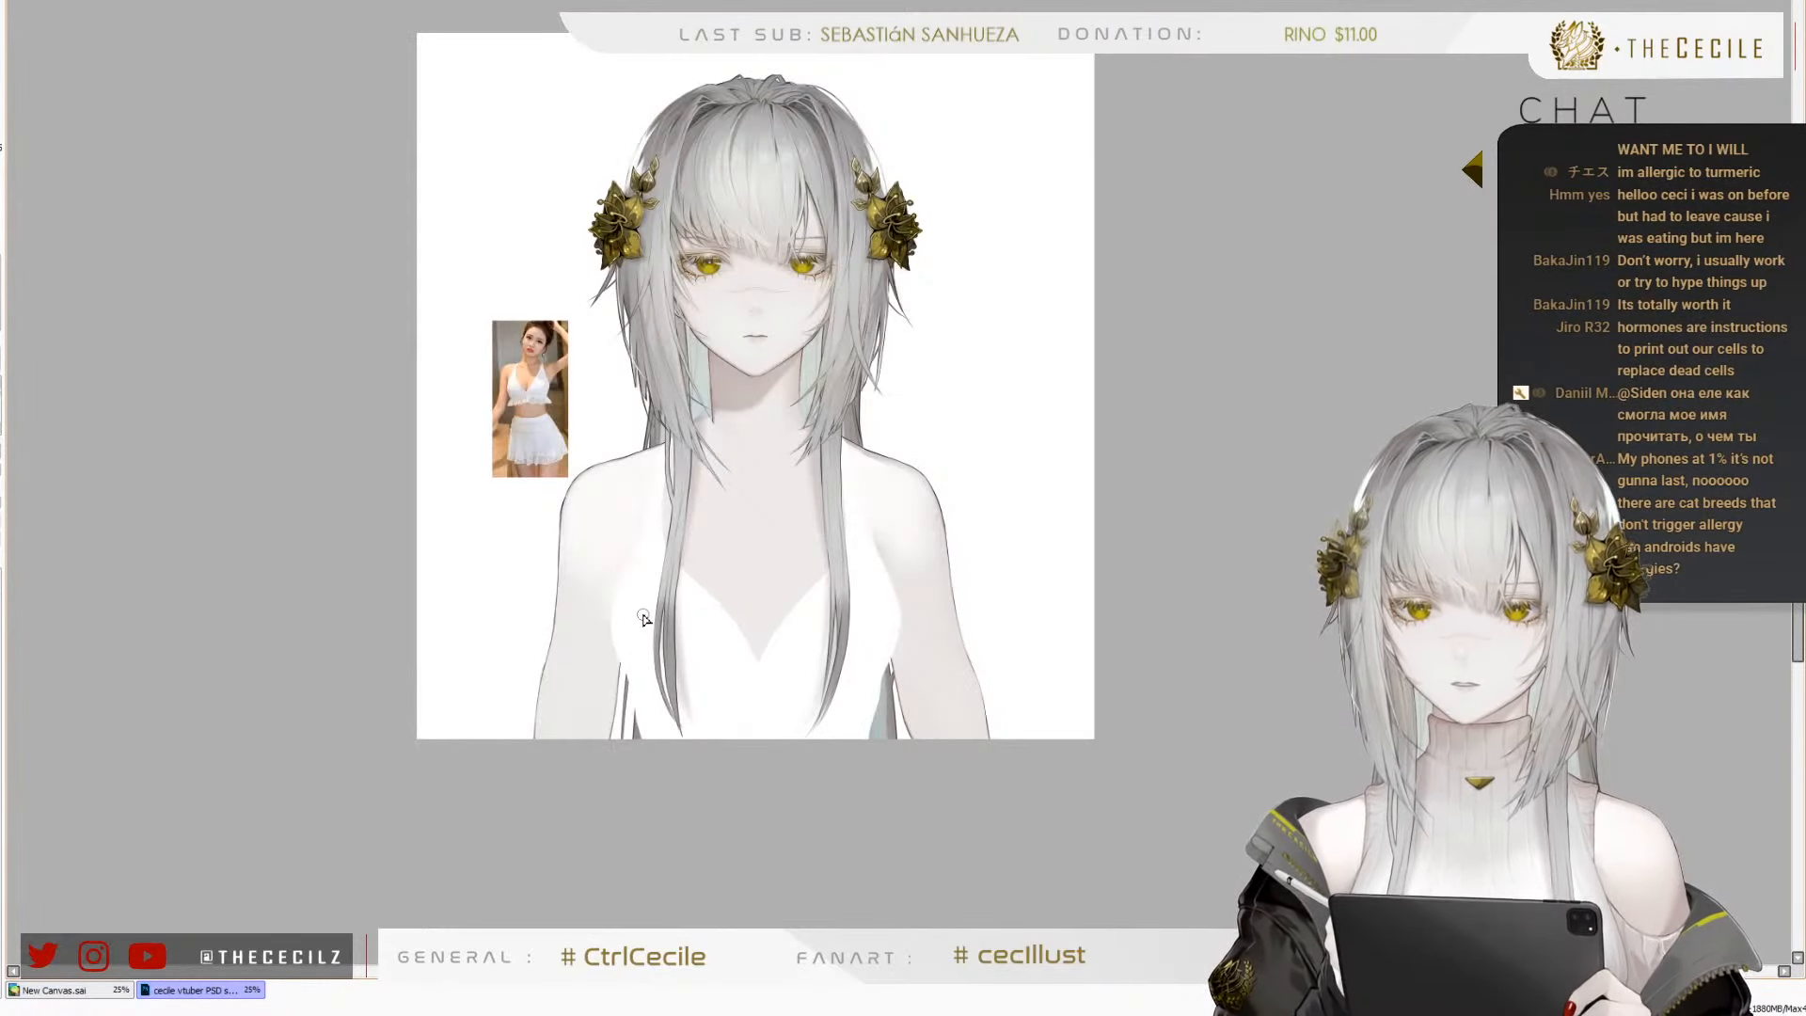
Touch up the strap area between the hair strands beside the neck, comparing with the whole figure and undoing the last stroke
{"action": "scroll", "coordinate": [644, 617], "scroll_direction": "up", "scroll_amount": 1}
{"action": "scroll", "coordinate": [669, 602], "scroll_direction": "up", "scroll_amount": 1}
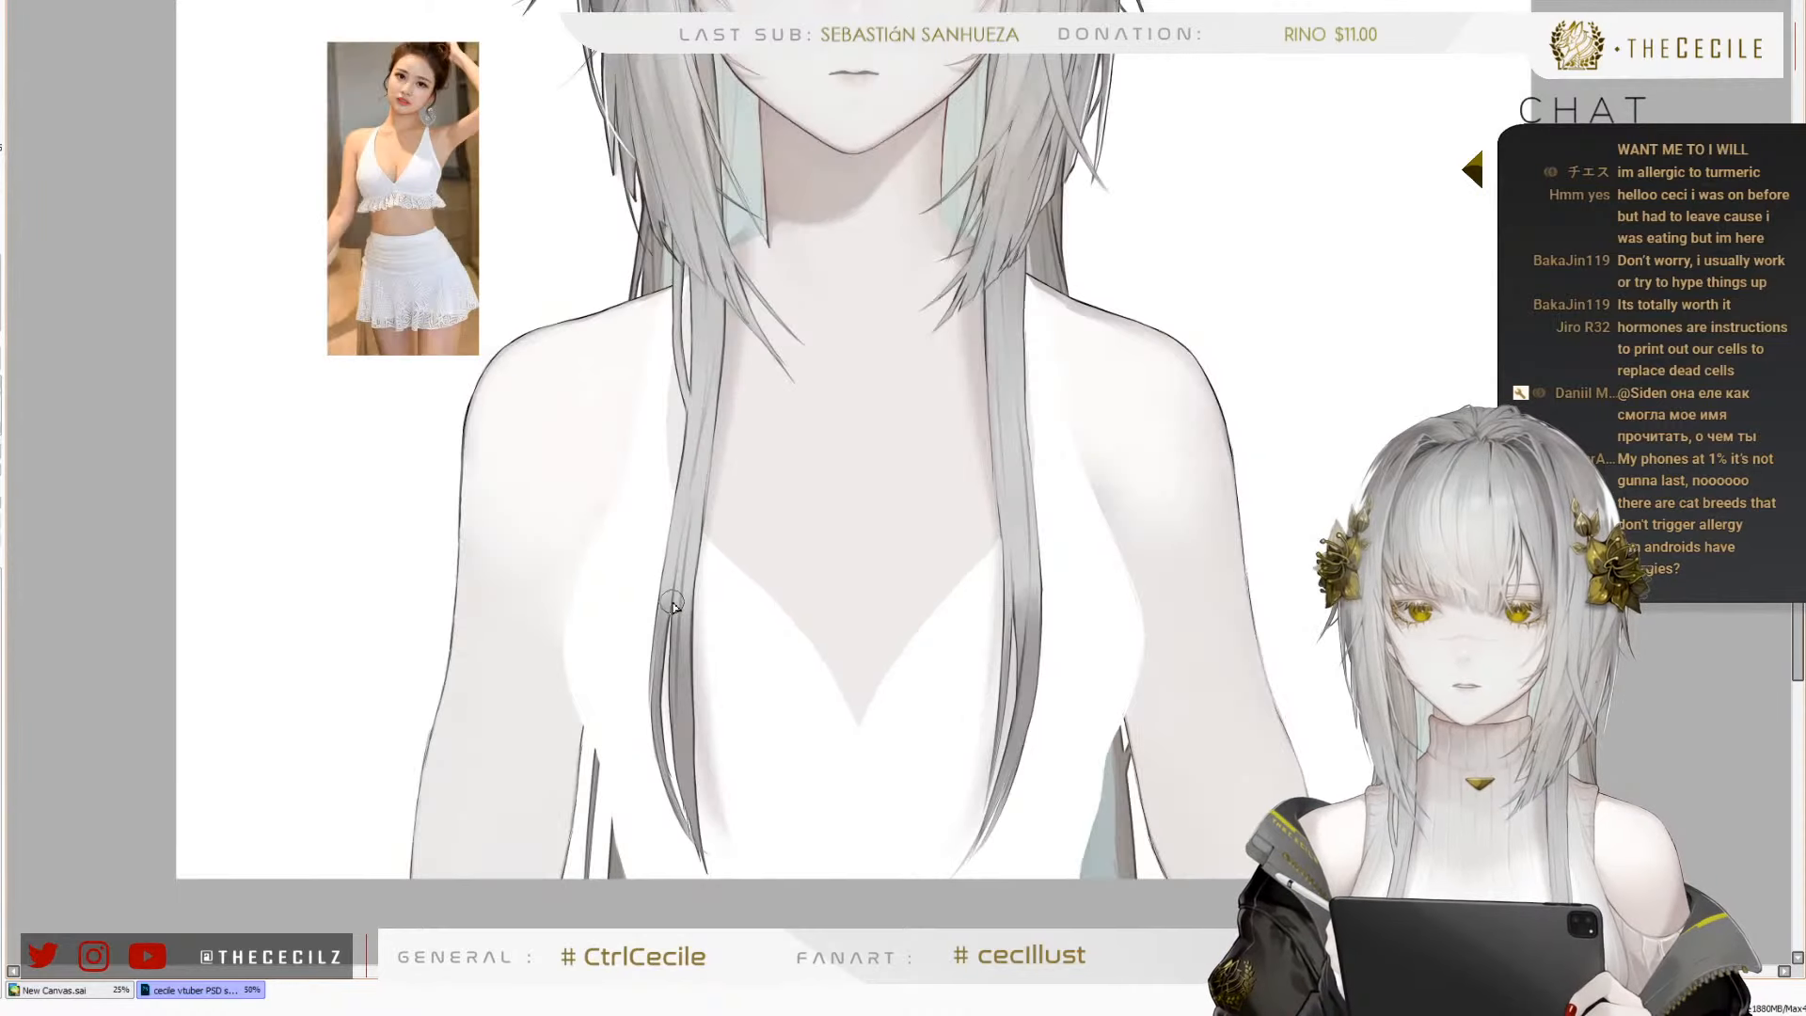
{"action": "scroll", "coordinate": [670, 602], "scroll_direction": "down", "scroll_amount": 2}
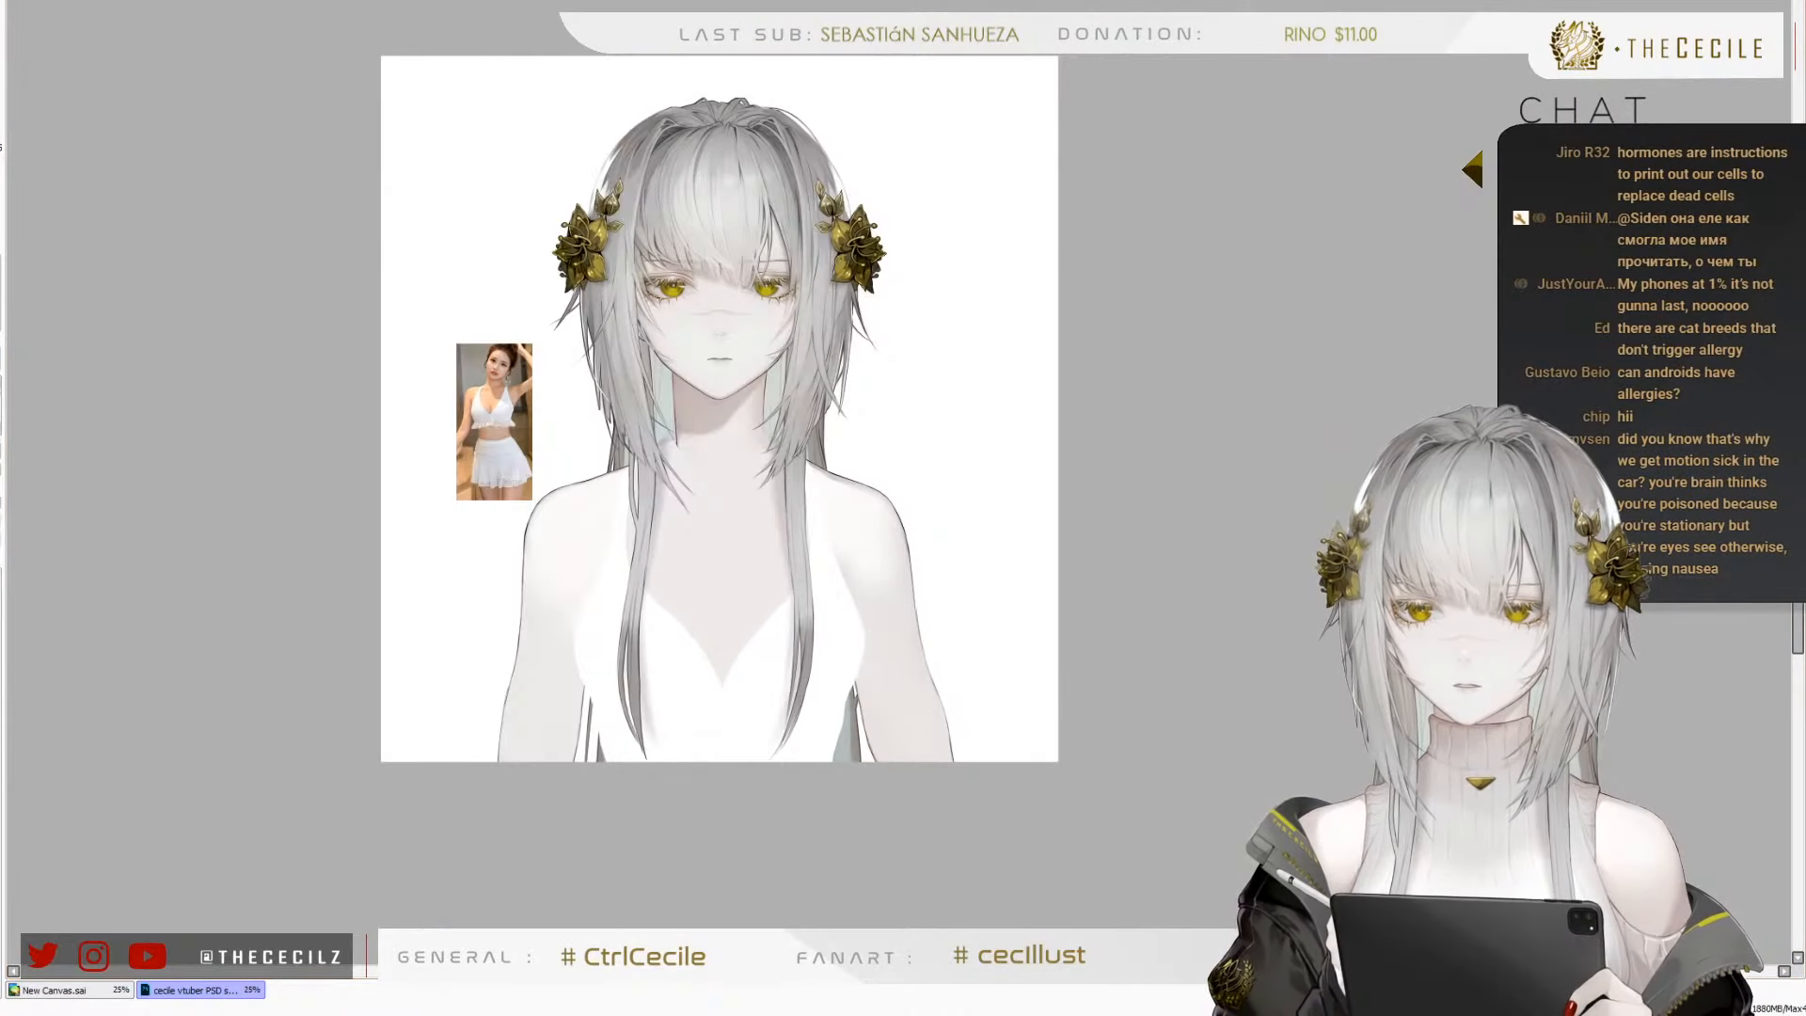
{"action": "key", "text": "h"}
{"action": "key", "text": "h"}
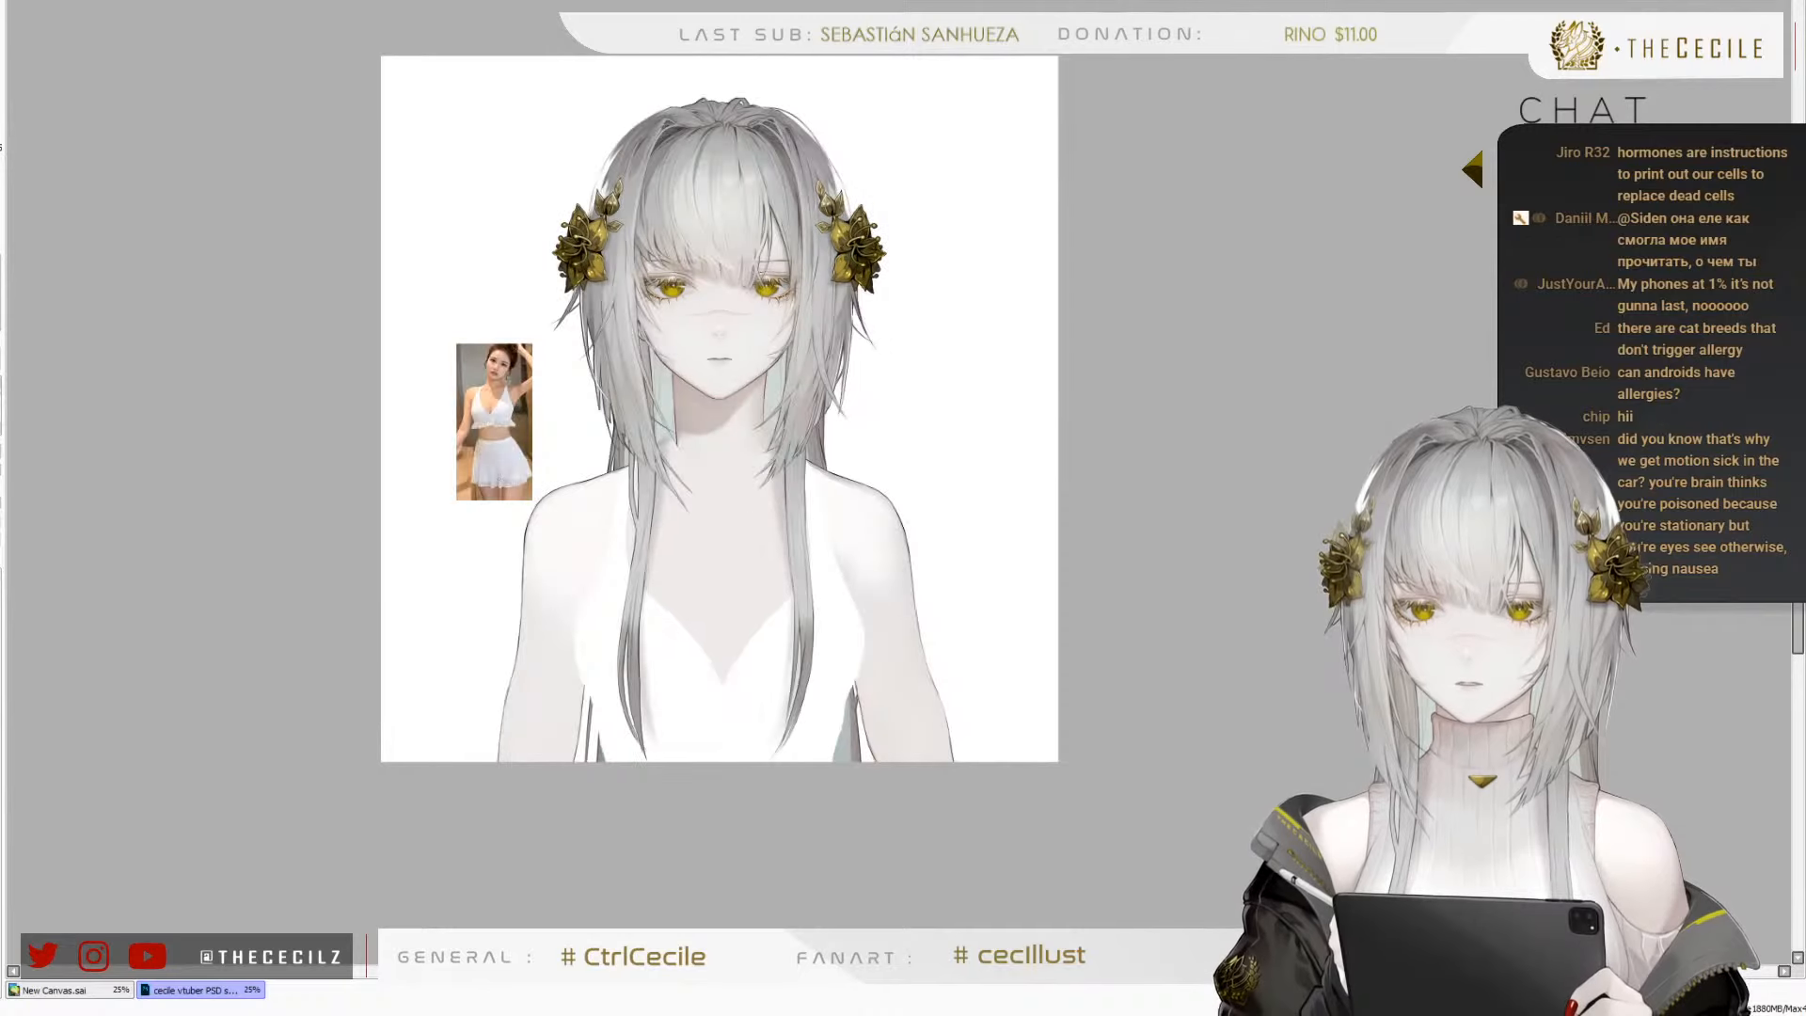
{"action": "scroll", "coordinate": [570, 512], "scroll_direction": "up", "scroll_amount": 4}
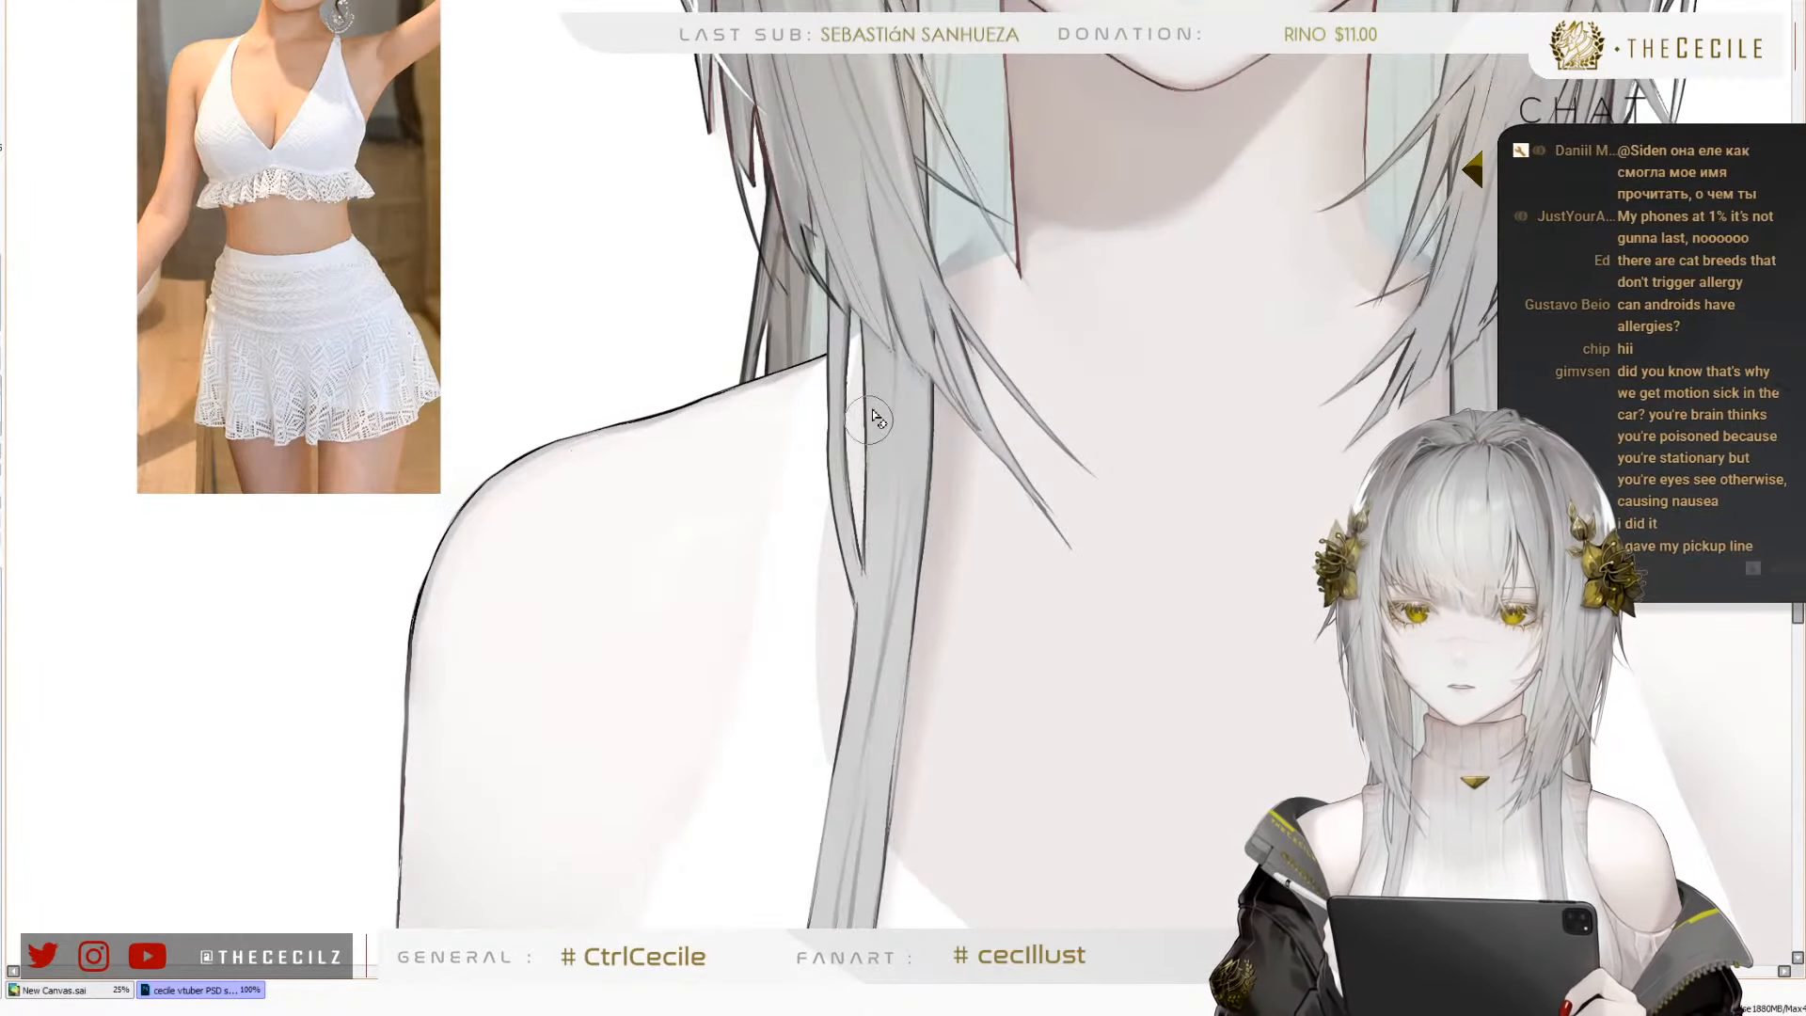
{"action": "left_click_drag", "start_coordinate": [861, 417], "coordinate": [852, 481]}
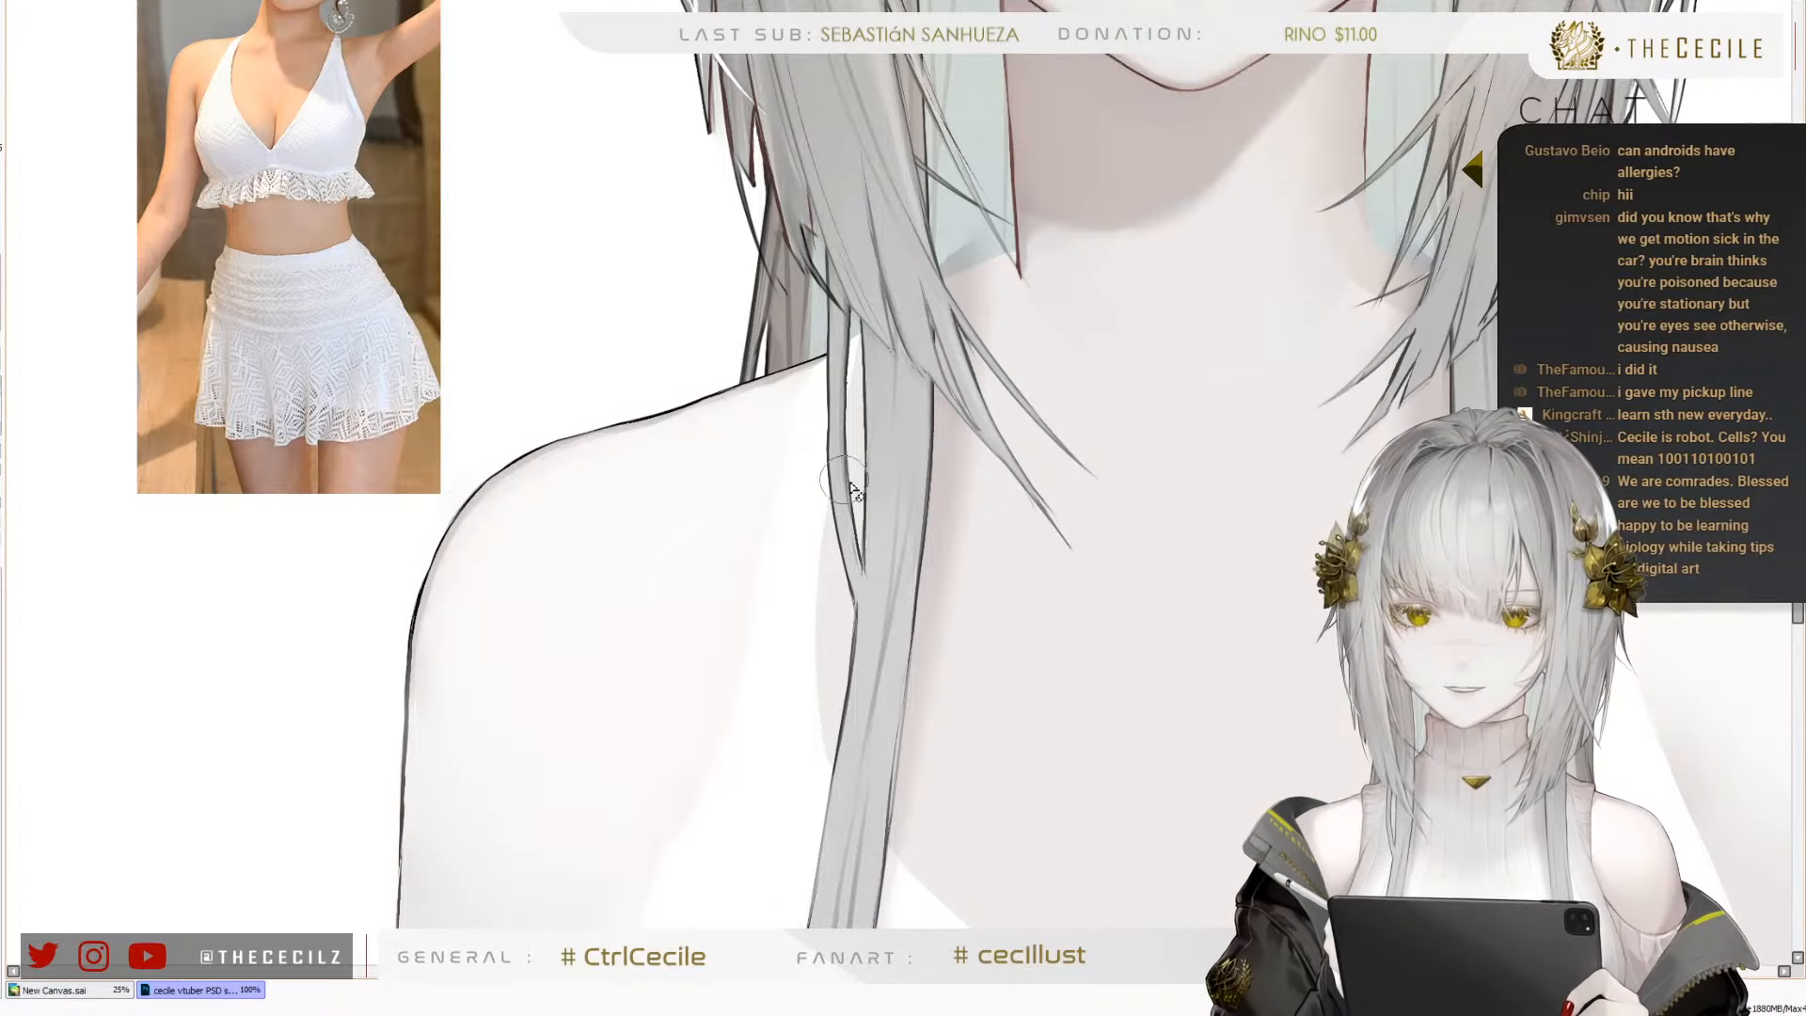
{"action": "mouse_move", "coordinate": [864, 426]}
{"action": "left_mouse_down"}
{"action": "mouse_move", "coordinate": [854, 487]}
{"action": "mouse_move", "coordinate": [864, 399]}
{"action": "mouse_move", "coordinate": [850, 547]}
{"action": "left_mouse_up"}
{"action": "key", "text": "ctrl+z"}
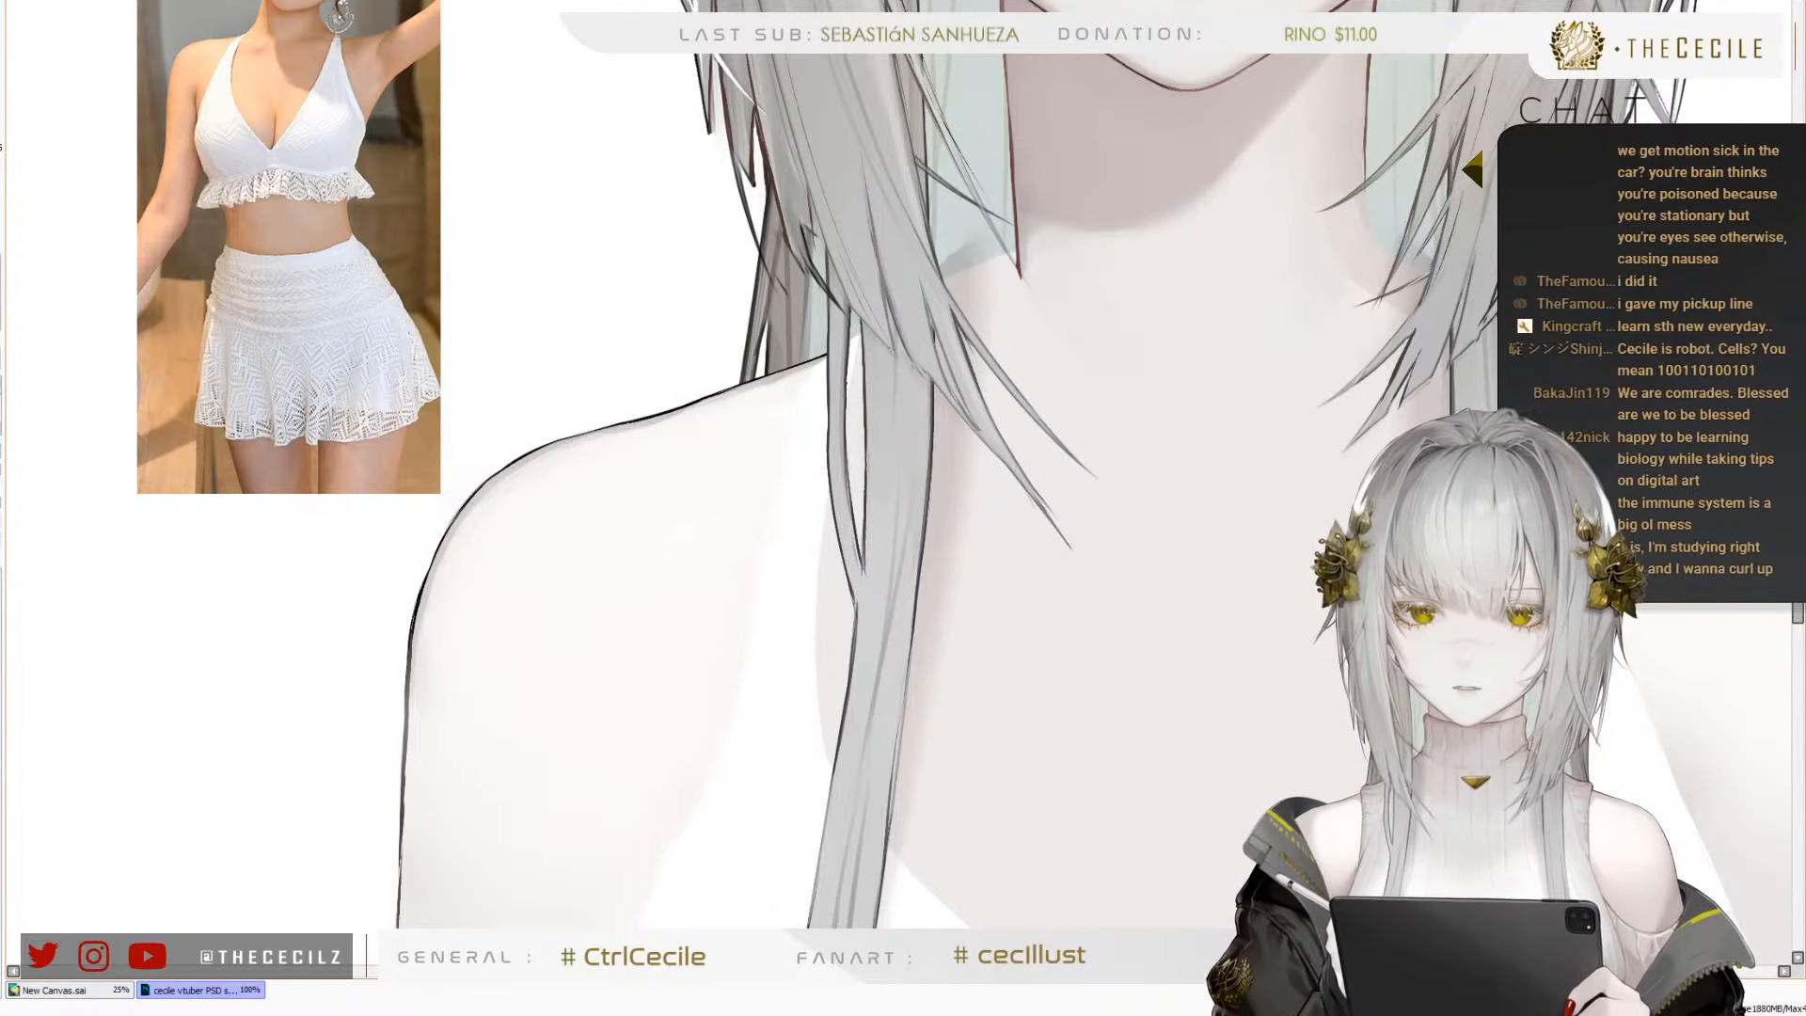
Enlarge the white top and chest slightly with a transform, extending the lower edge past the canvas, and apply it
{"action": "scroll", "coordinate": [778, 403], "scroll_direction": "down", "scroll_amount": 4}
{"action": "key", "text": "ctrl+t"}
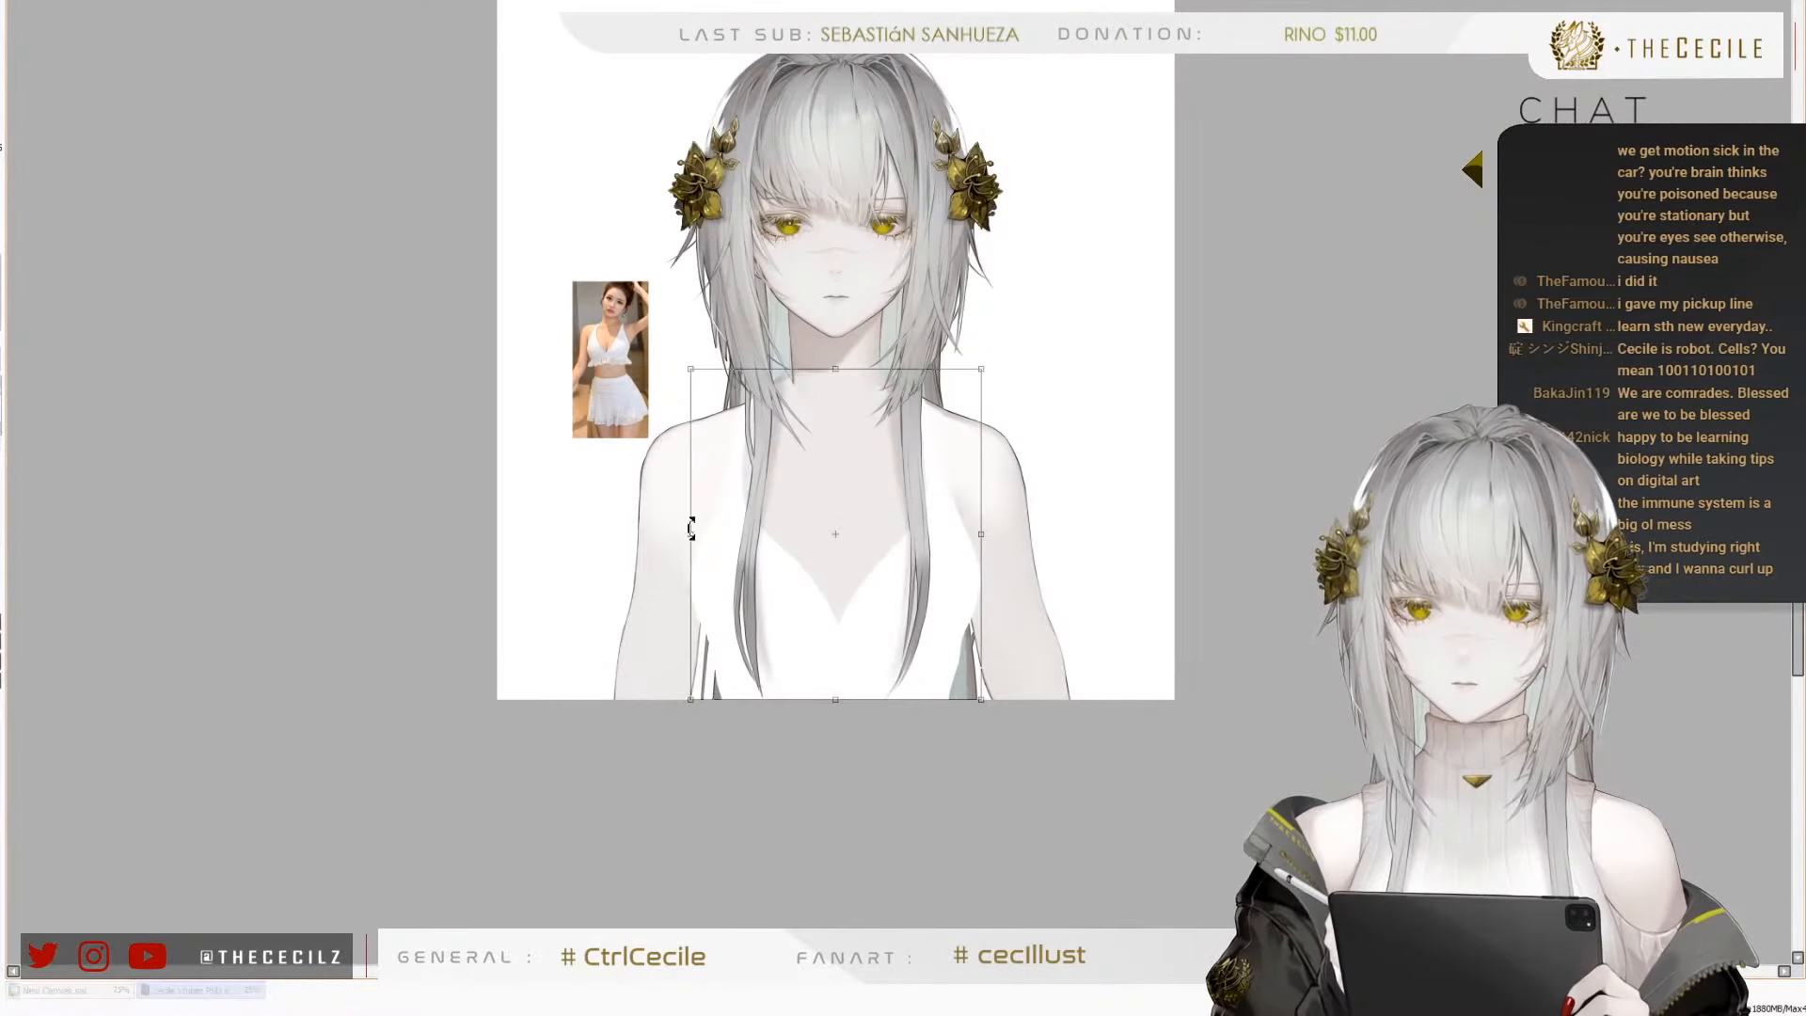
{"action": "left_click_drag", "start_coordinate": [983, 703], "coordinate": [996, 722]}
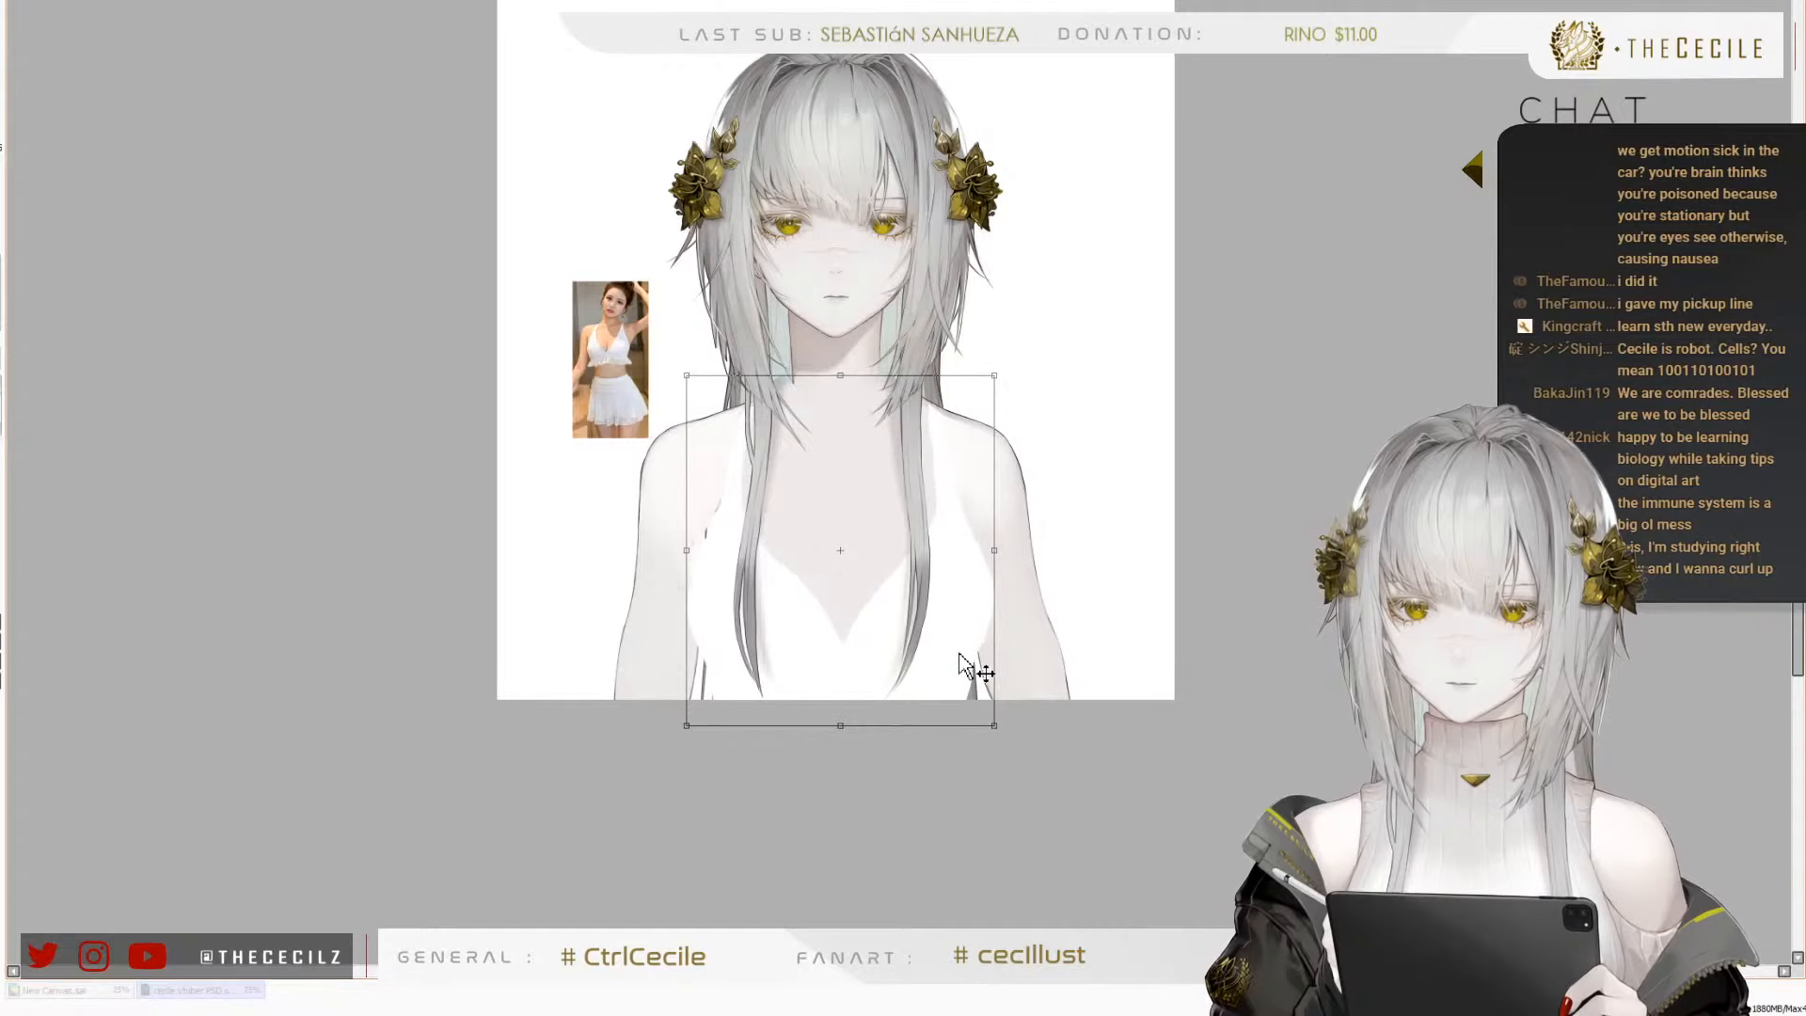
{"action": "scroll", "coordinate": [838, 512], "scroll_direction": "down", "scroll_amount": 1}
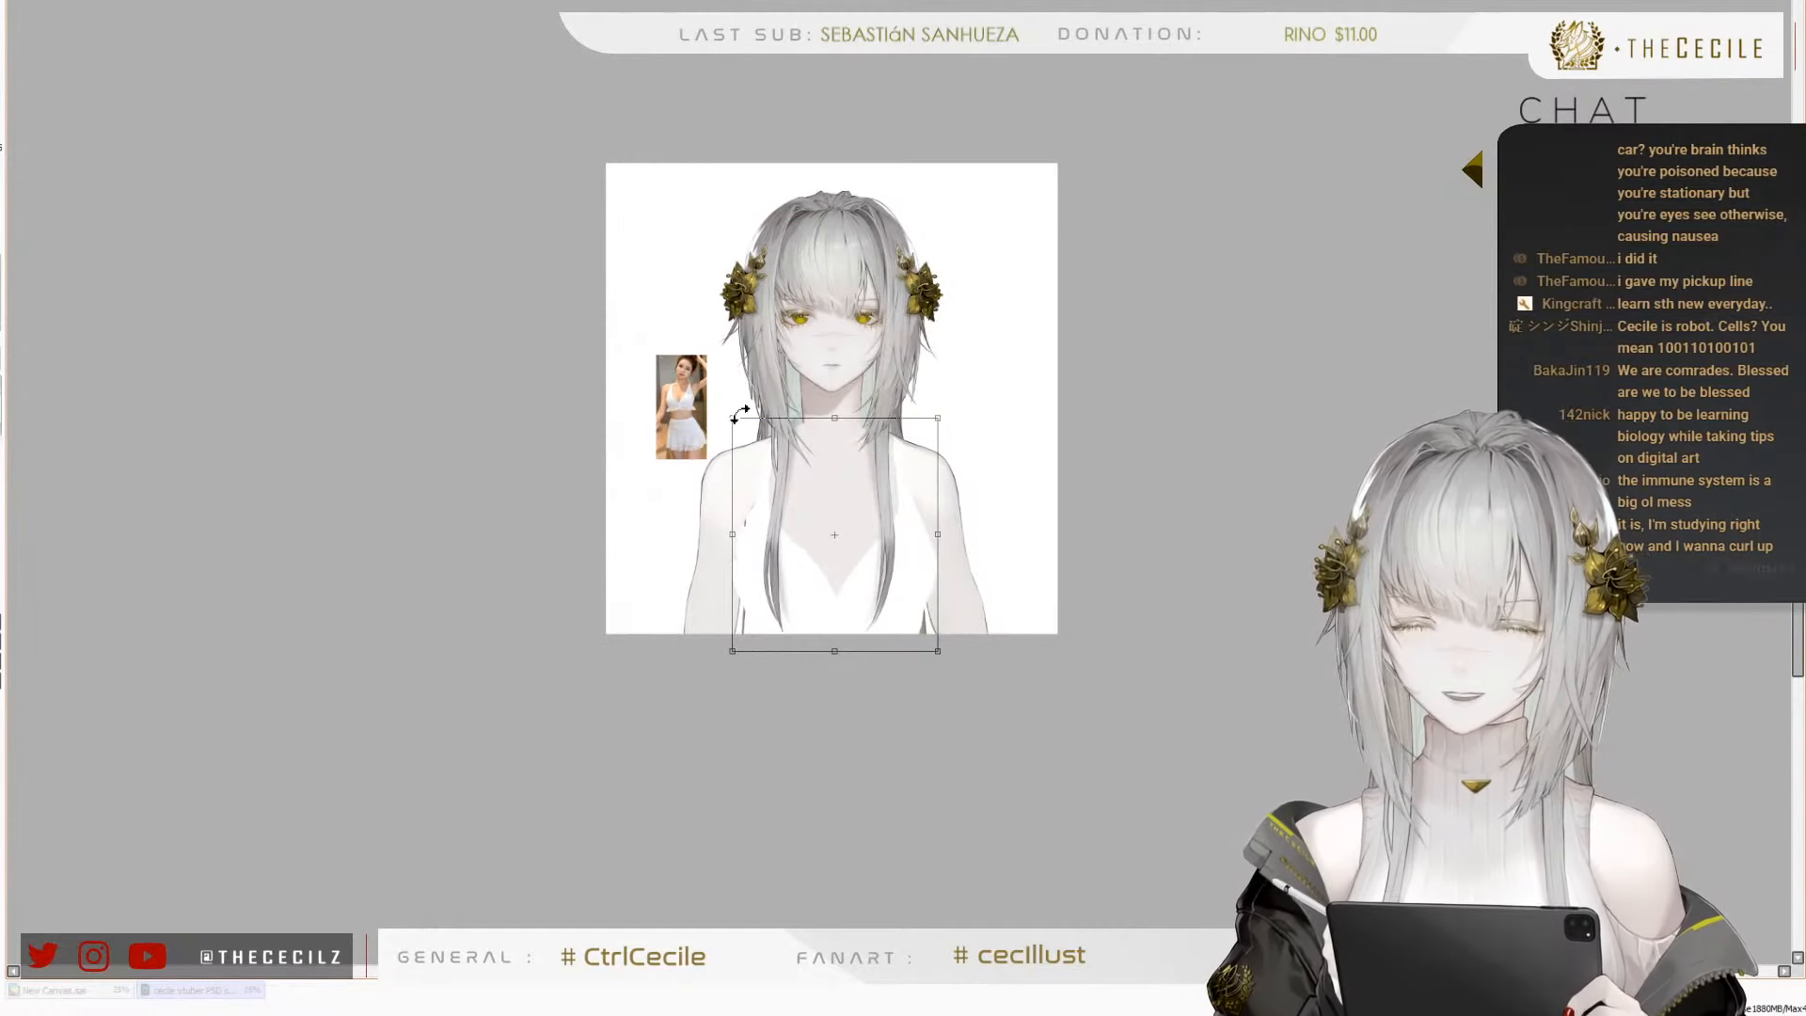
{"action": "key", "text": "Return"}
Paint the cleavage shading as a soft Y-shaped line running into a darker diamond at the neckline's lowest point
{"action": "scroll", "coordinate": [755, 533], "scroll_direction": "up", "scroll_amount": 4}
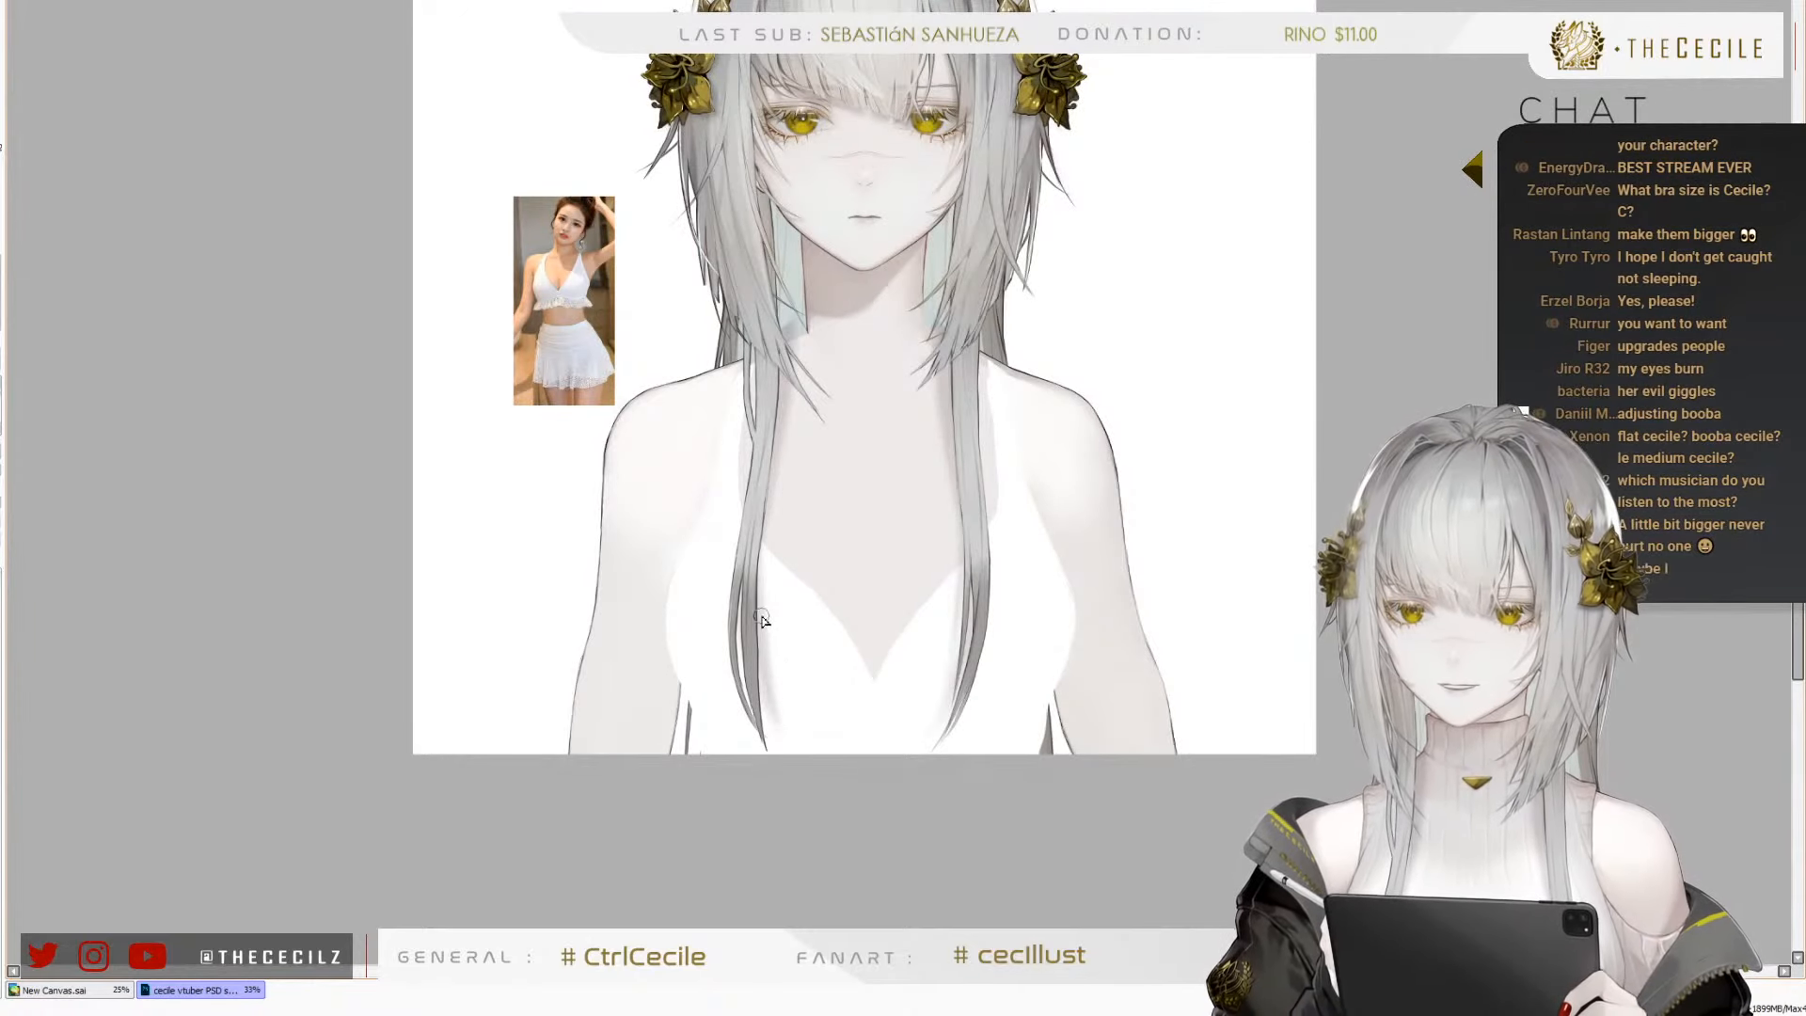
{"action": "scroll", "coordinate": [762, 618], "scroll_direction": "up", "scroll_amount": 3}
{"action": "scroll", "coordinate": [734, 524], "scroll_direction": "up", "scroll_amount": 1}
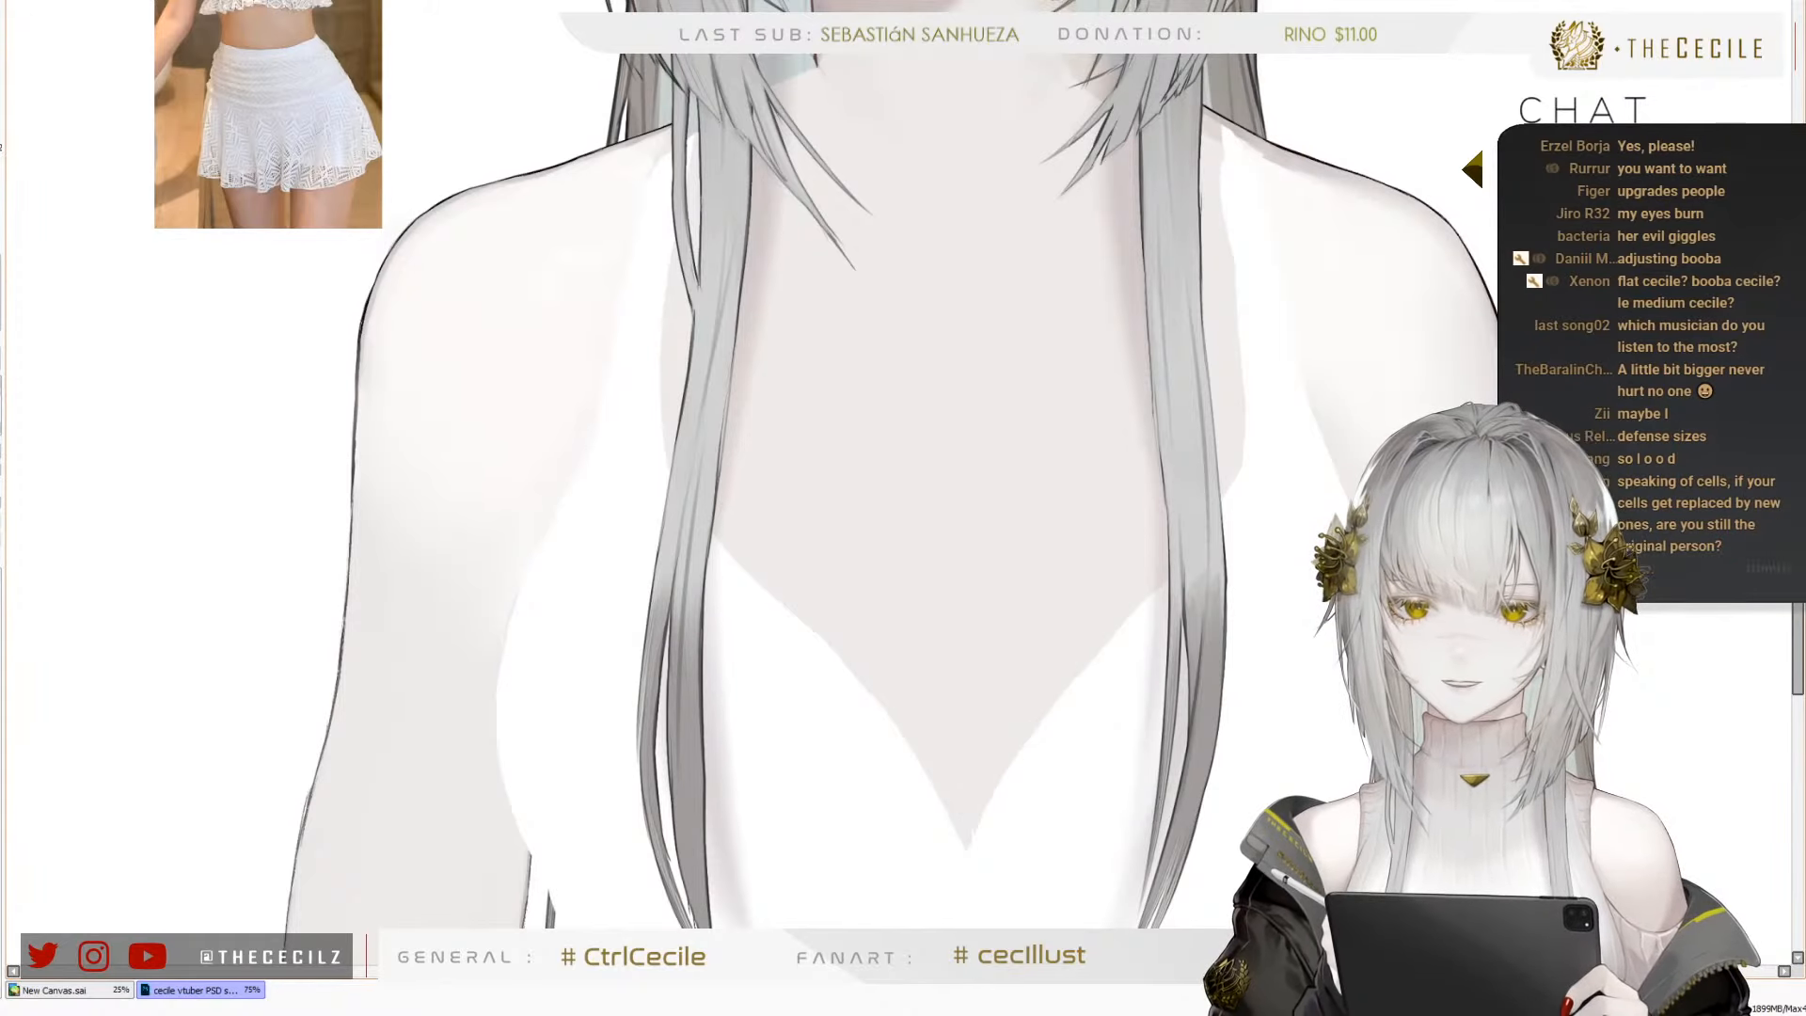
{"action": "mouse_move", "coordinate": [918, 626]}
{"action": "left_mouse_down"}
{"action": "mouse_move", "coordinate": [966, 823]}
{"action": "mouse_move", "coordinate": [868, 667]}
{"action": "left_mouse_up"}
{"action": "left_click_drag", "start_coordinate": [909, 829], "coordinate": [916, 874]}
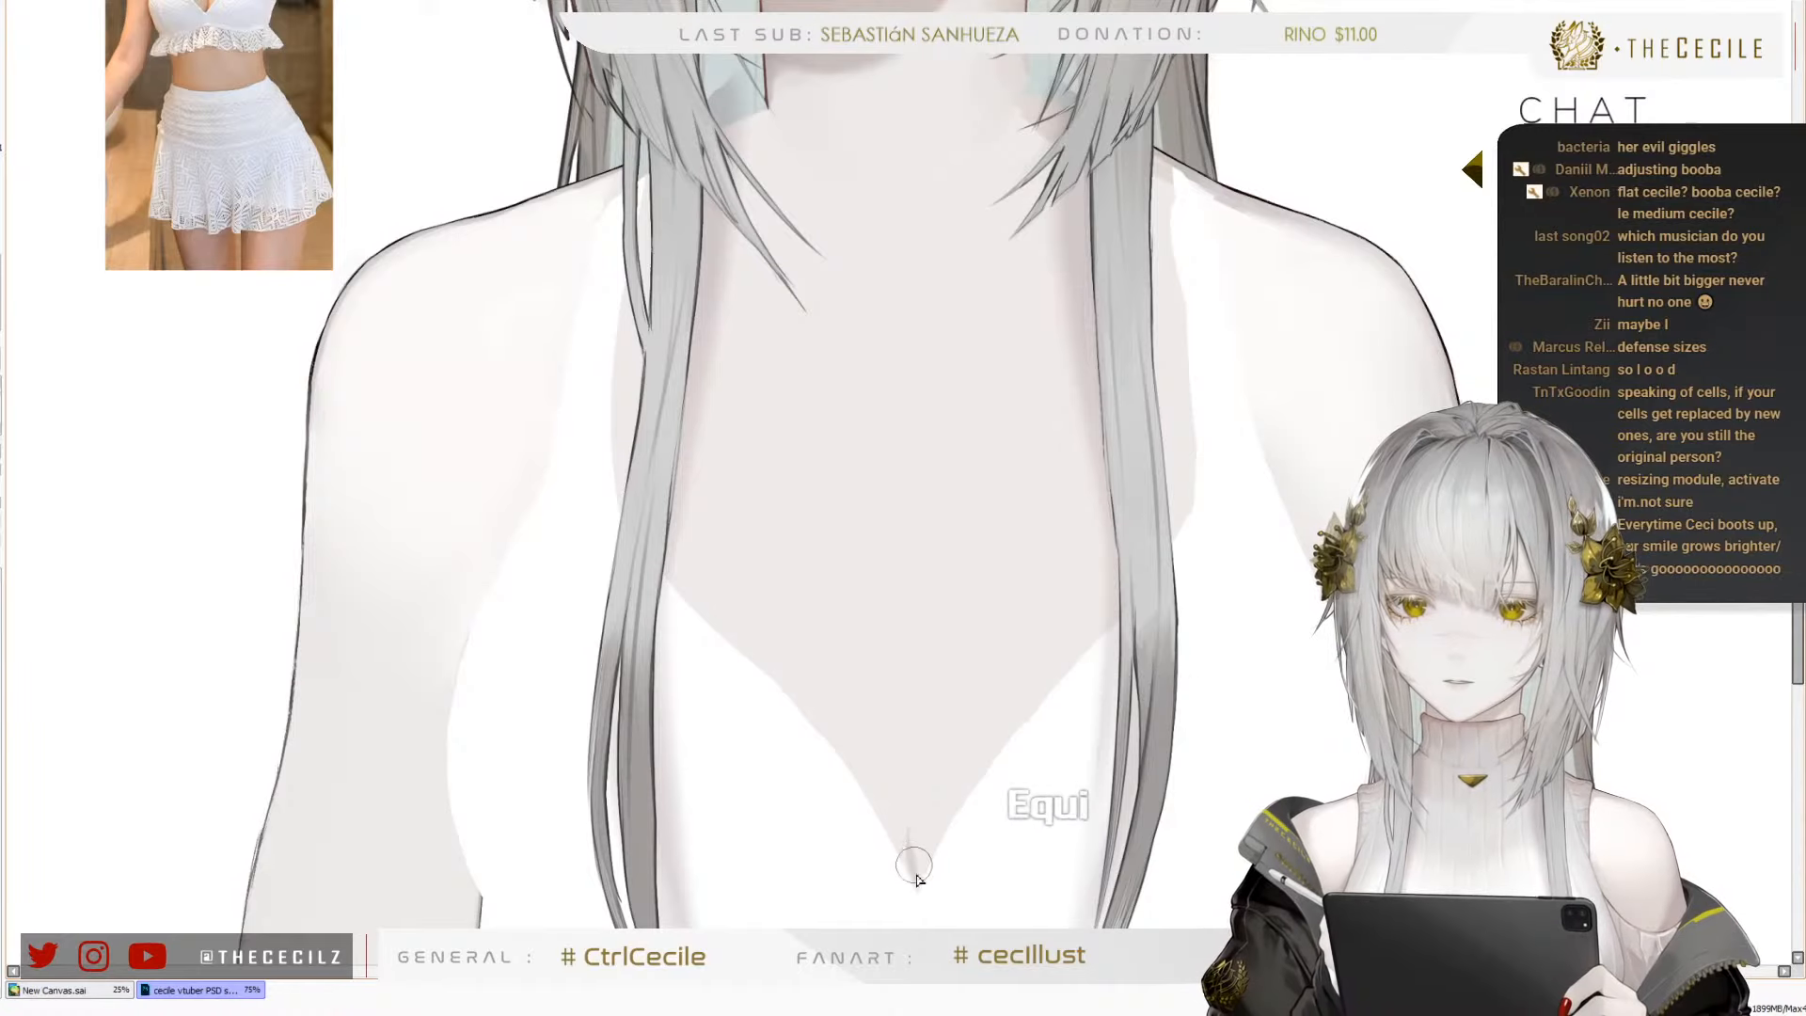
{"action": "mouse_move", "coordinate": [897, 773]}
{"action": "left_mouse_down"}
{"action": "mouse_move", "coordinate": [926, 857]}
{"action": "mouse_move", "coordinate": [904, 829]}
{"action": "mouse_move", "coordinate": [911, 871]}
{"action": "left_mouse_up"}
{"action": "mouse_move", "coordinate": [901, 805]}
{"action": "left_mouse_down"}
{"action": "mouse_move", "coordinate": [914, 881]}
{"action": "mouse_move", "coordinate": [907, 803]}
{"action": "mouse_move", "coordinate": [919, 823]}
{"action": "mouse_move", "coordinate": [890, 831]}
{"action": "mouse_move", "coordinate": [900, 851]}
{"action": "mouse_move", "coordinate": [913, 820]}
{"action": "mouse_move", "coordinate": [928, 829]}
{"action": "mouse_move", "coordinate": [910, 798]}
{"action": "mouse_move", "coordinate": [923, 837]}
{"action": "left_mouse_up"}
{"action": "scroll", "coordinate": [877, 696], "scroll_direction": "down", "scroll_amount": 3}
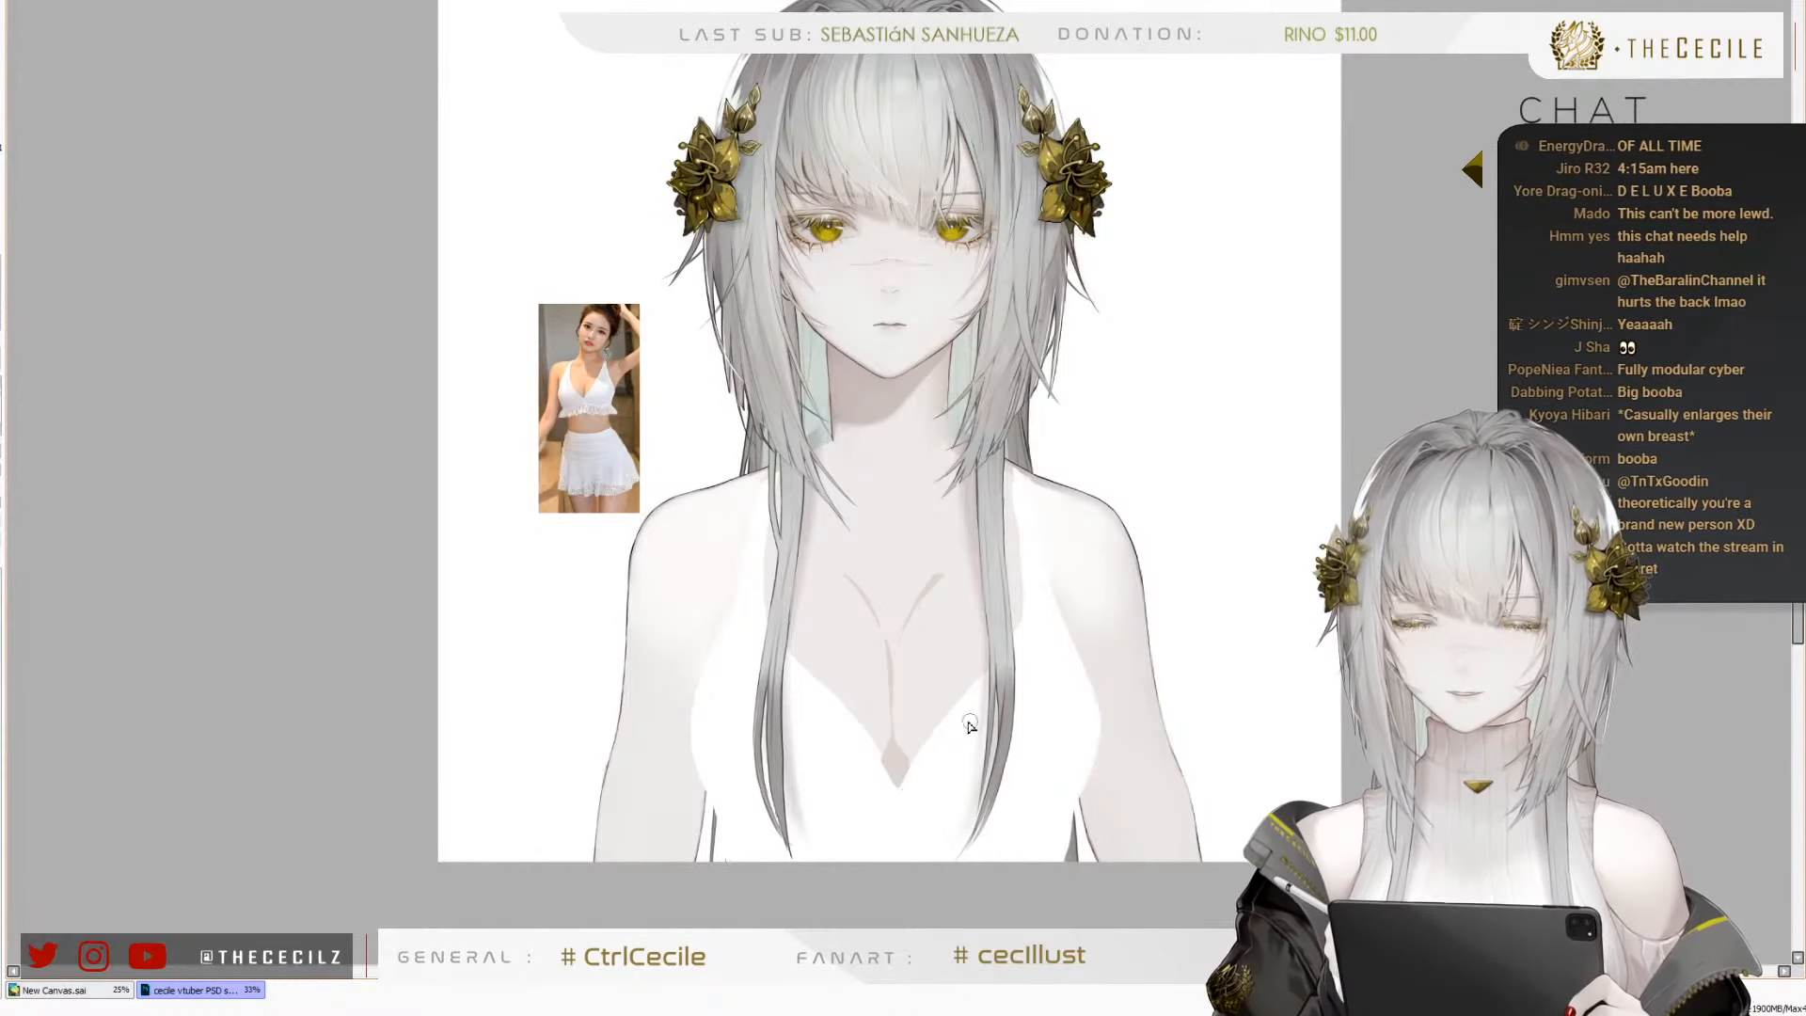
{"action": "scroll", "coordinate": [806, 537], "scroll_direction": "down", "scroll_amount": 2}
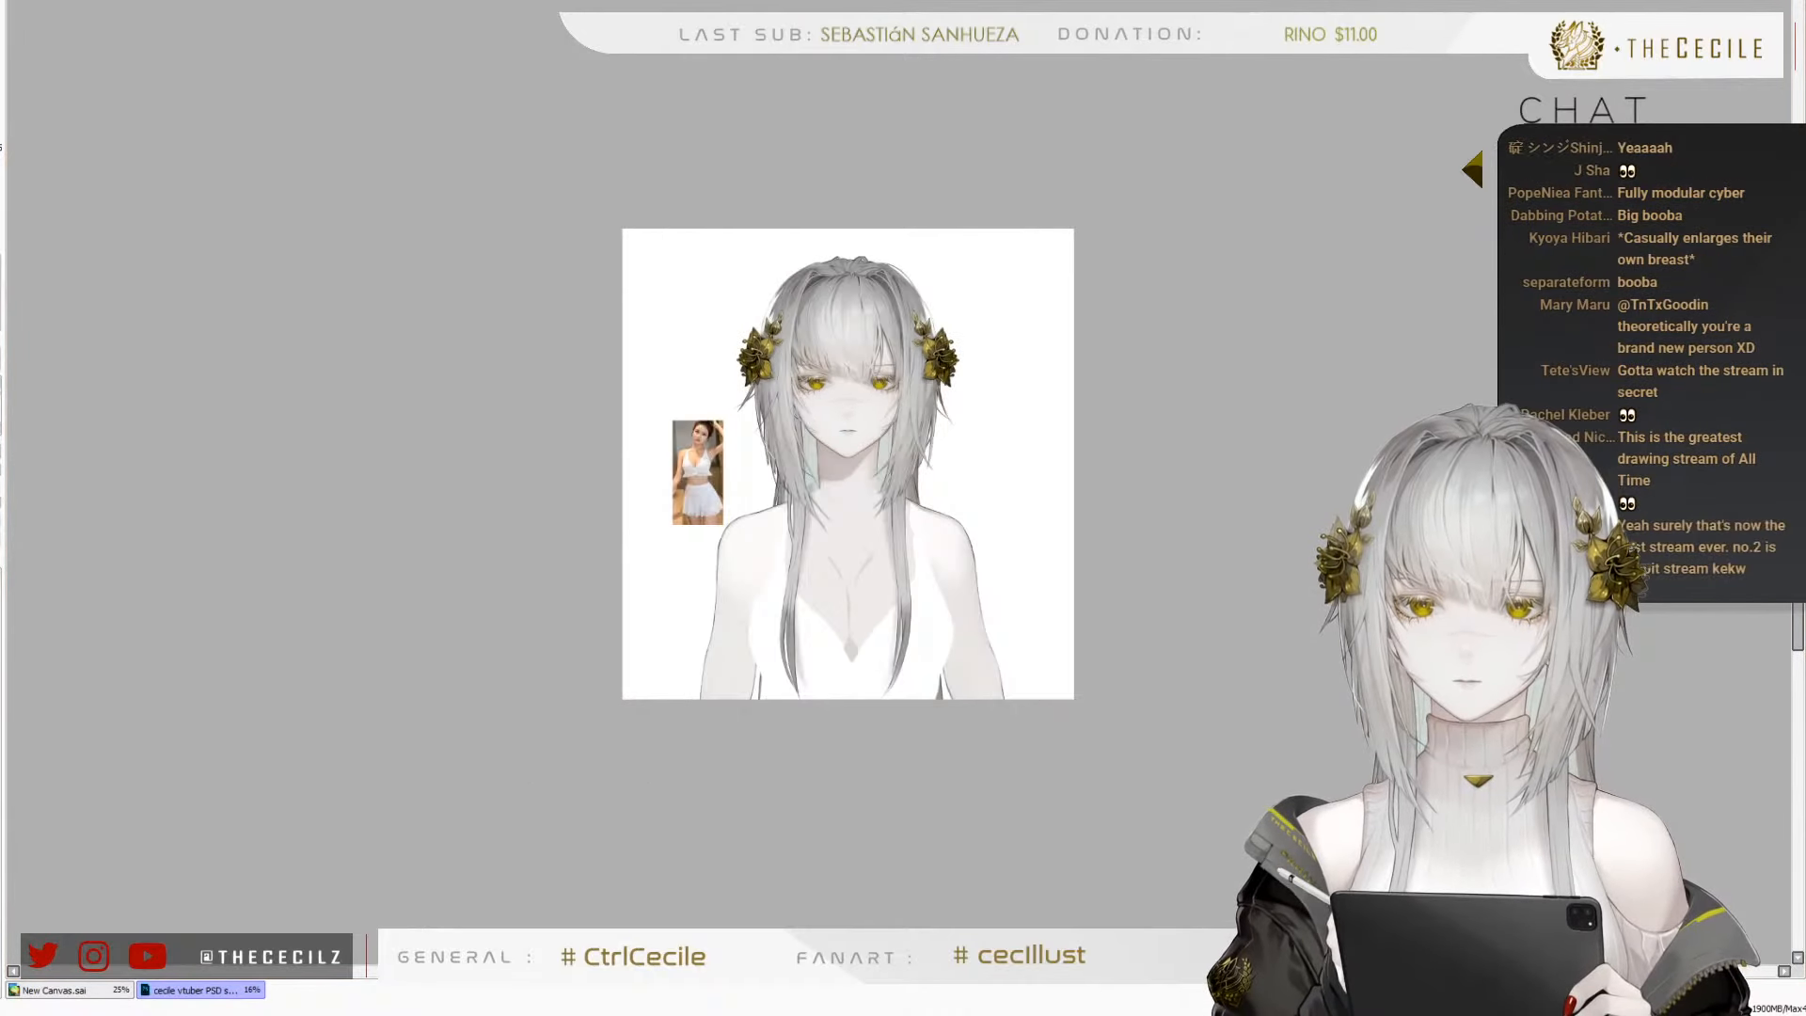
Refine the faint collarbone lines at the base of the neck and out toward both shoulders, comparing with the whole figure
{"action": "scroll", "coordinate": [775, 562], "scroll_direction": "up", "scroll_amount": 3}
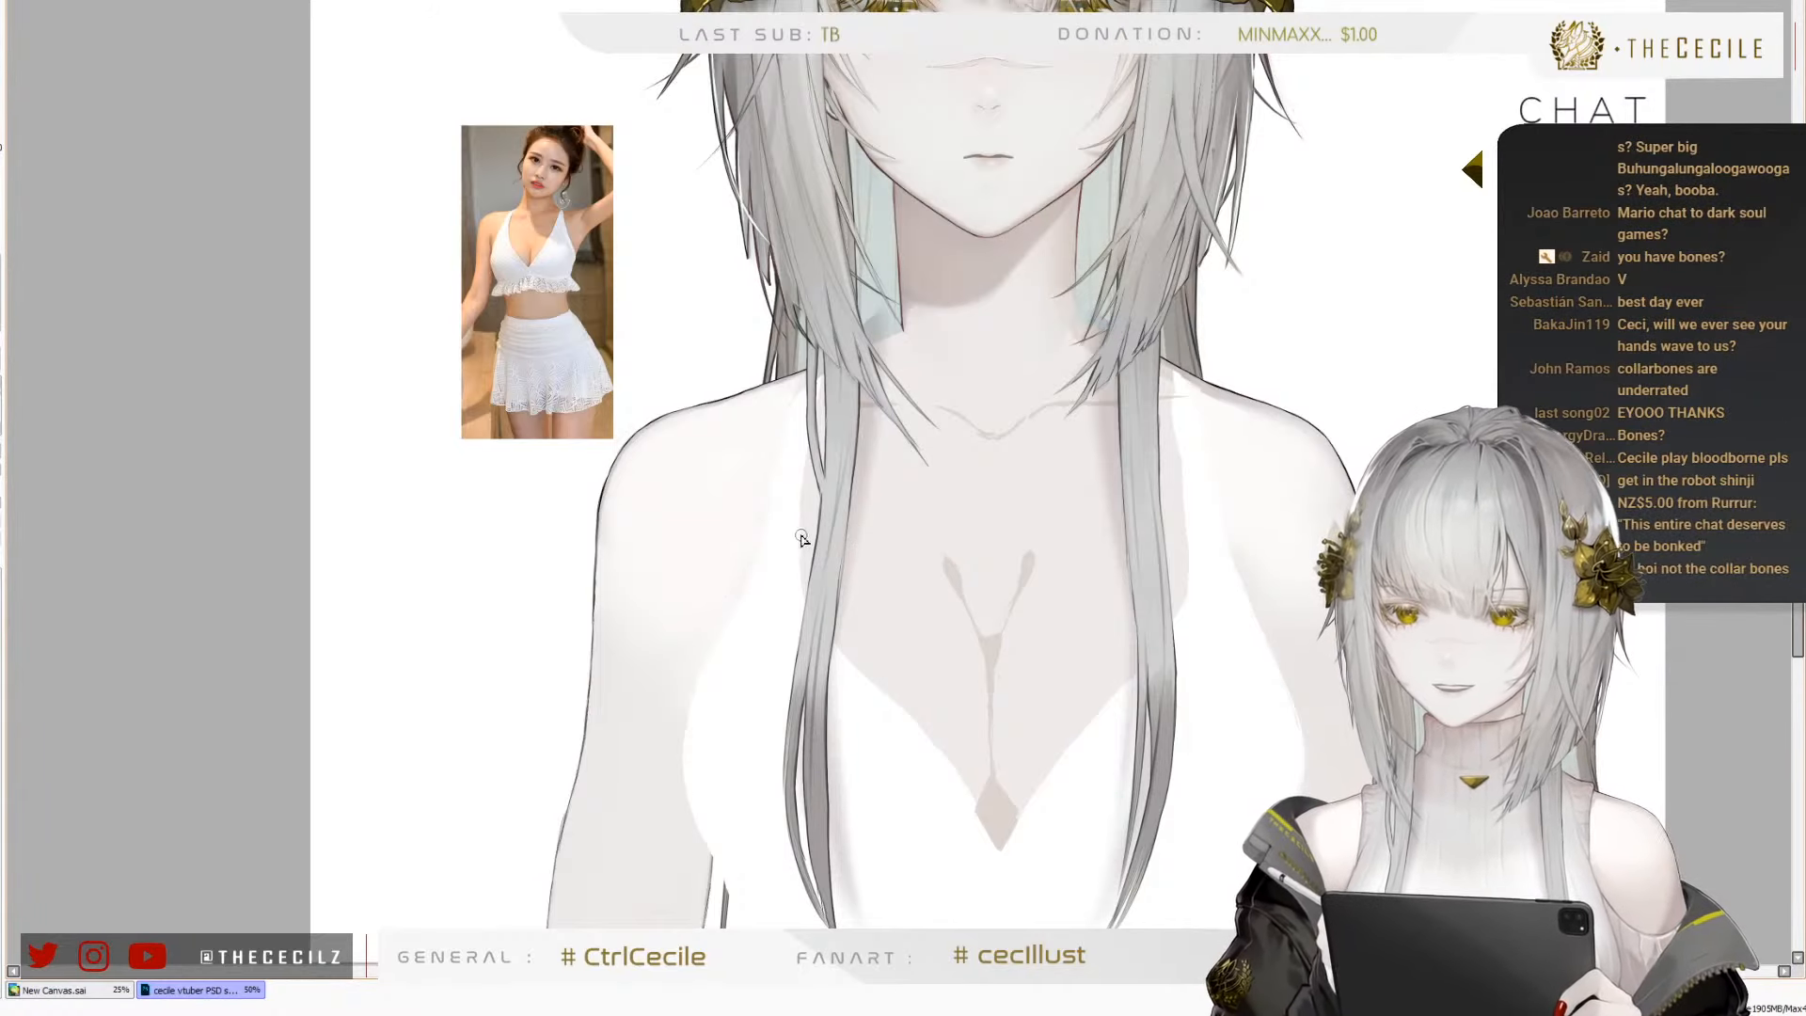
{"action": "scroll", "coordinate": [706, 555], "scroll_direction": "down", "scroll_amount": 1}
{"action": "scroll", "coordinate": [817, 515], "scroll_direction": "up", "scroll_amount": 2}
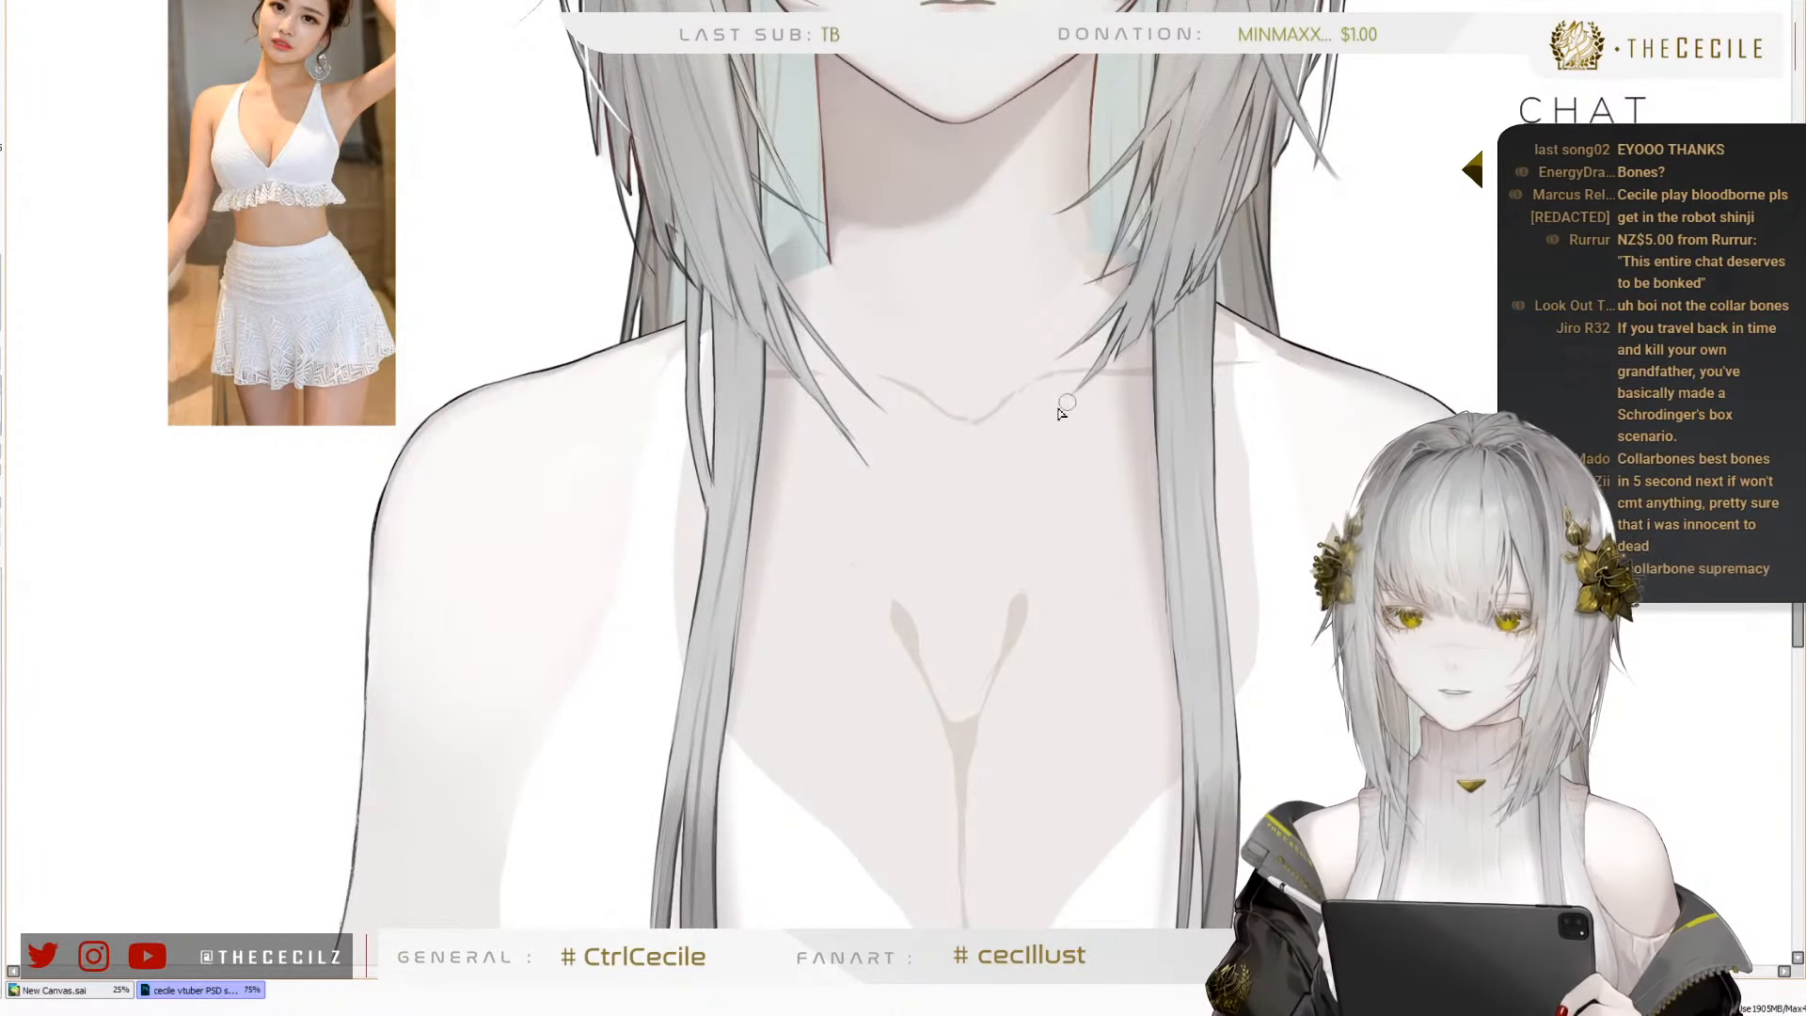
{"action": "left_click_drag", "start_coordinate": [979, 338], "coordinate": [915, 375]}
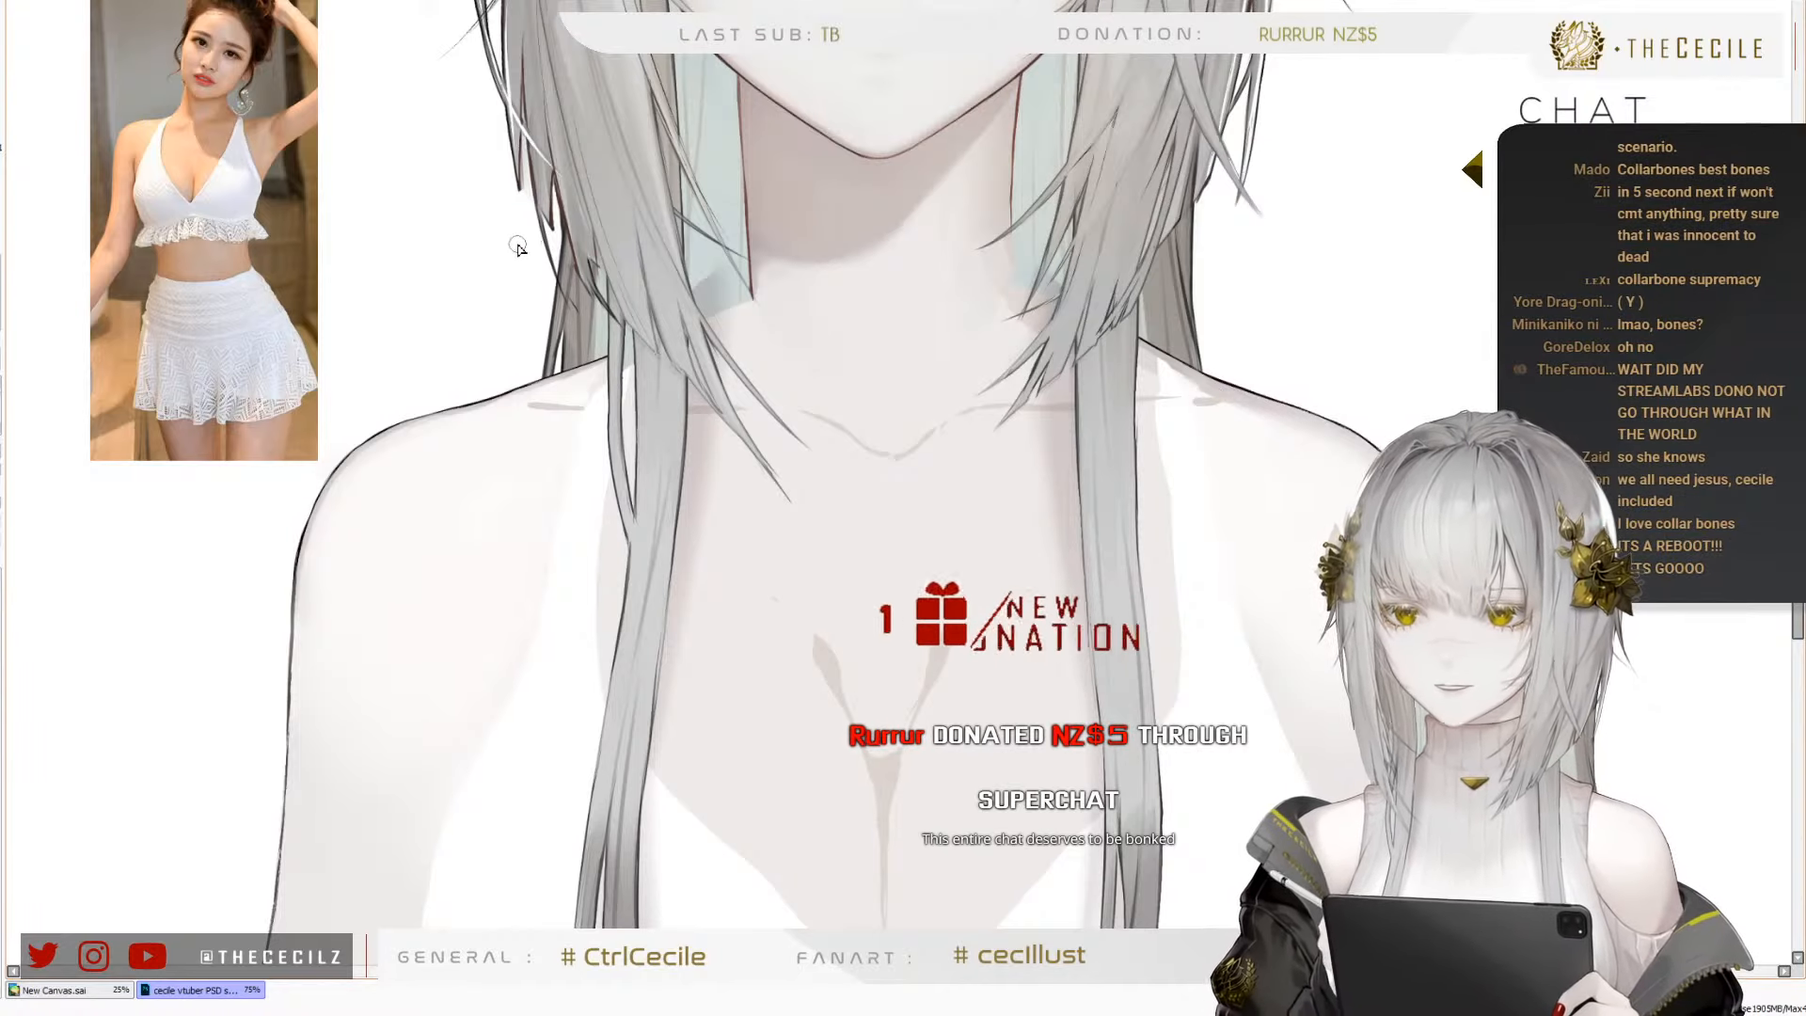
{"action": "scroll", "coordinate": [753, 571], "scroll_direction": "down", "scroll_amount": 1}
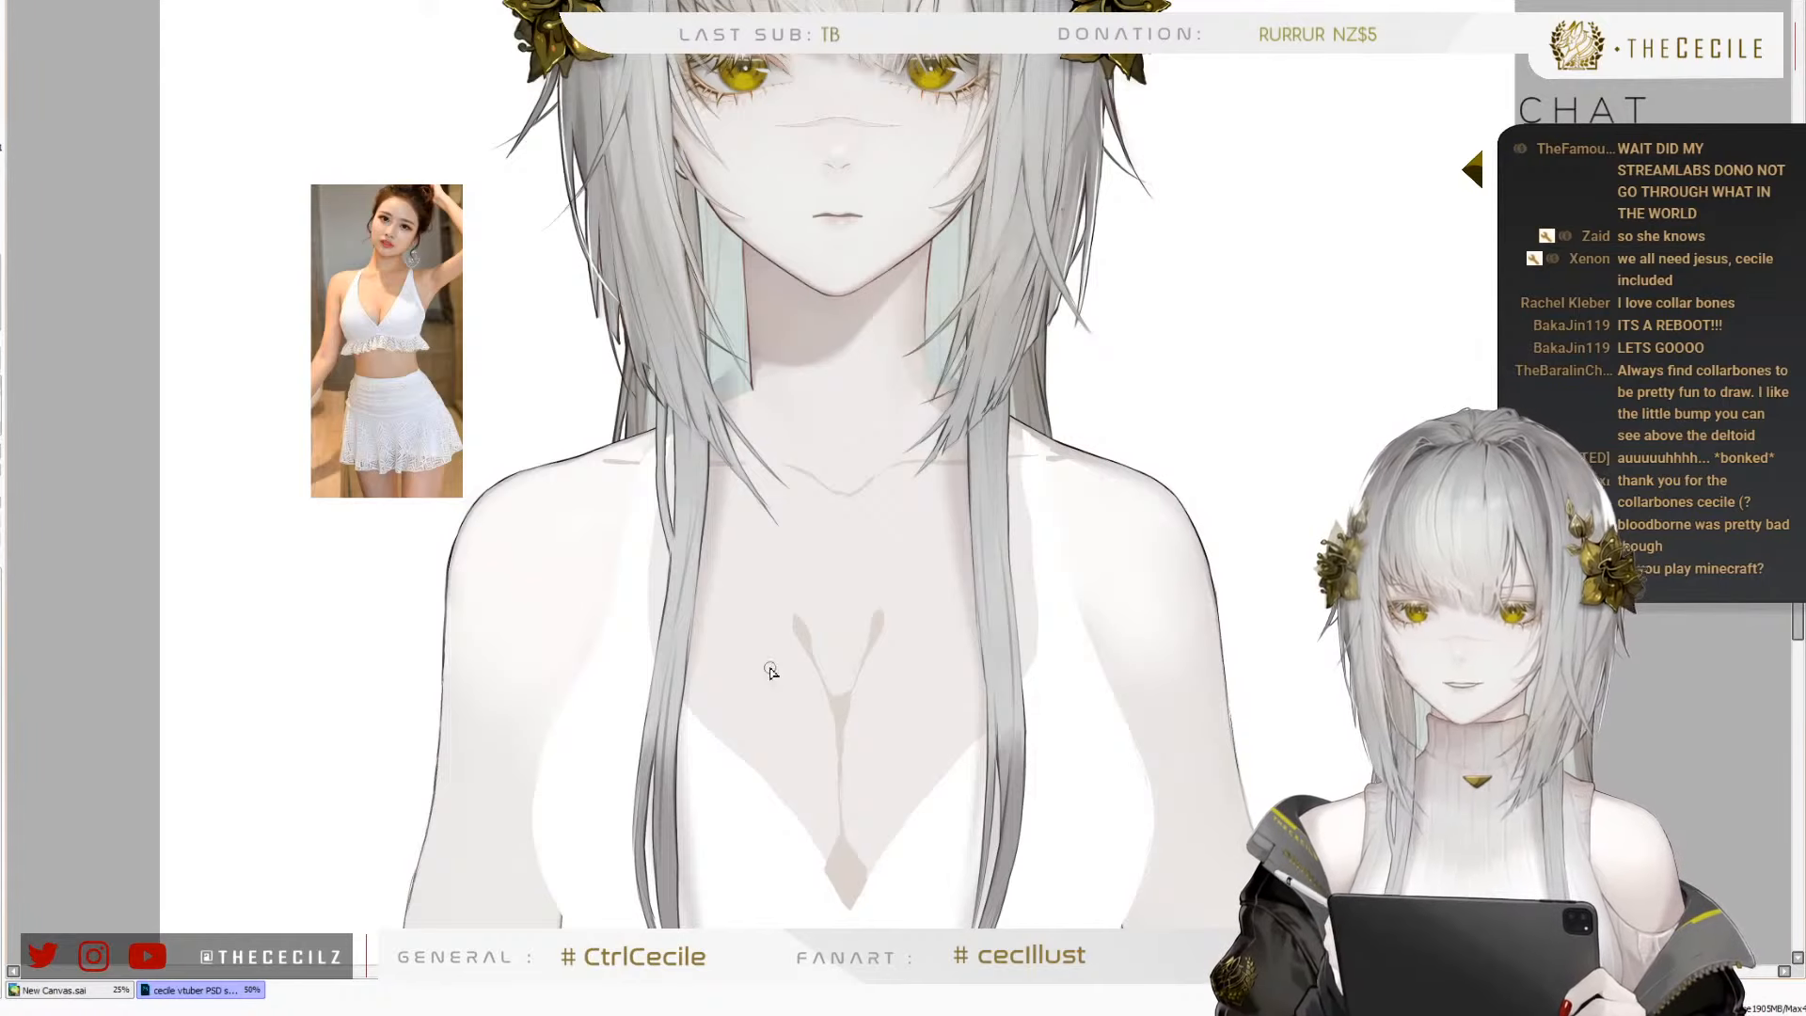
{"action": "scroll", "coordinate": [678, 456], "scroll_direction": "down", "scroll_amount": 2}
{"action": "scroll", "coordinate": [715, 527], "scroll_direction": "up", "scroll_amount": 3}
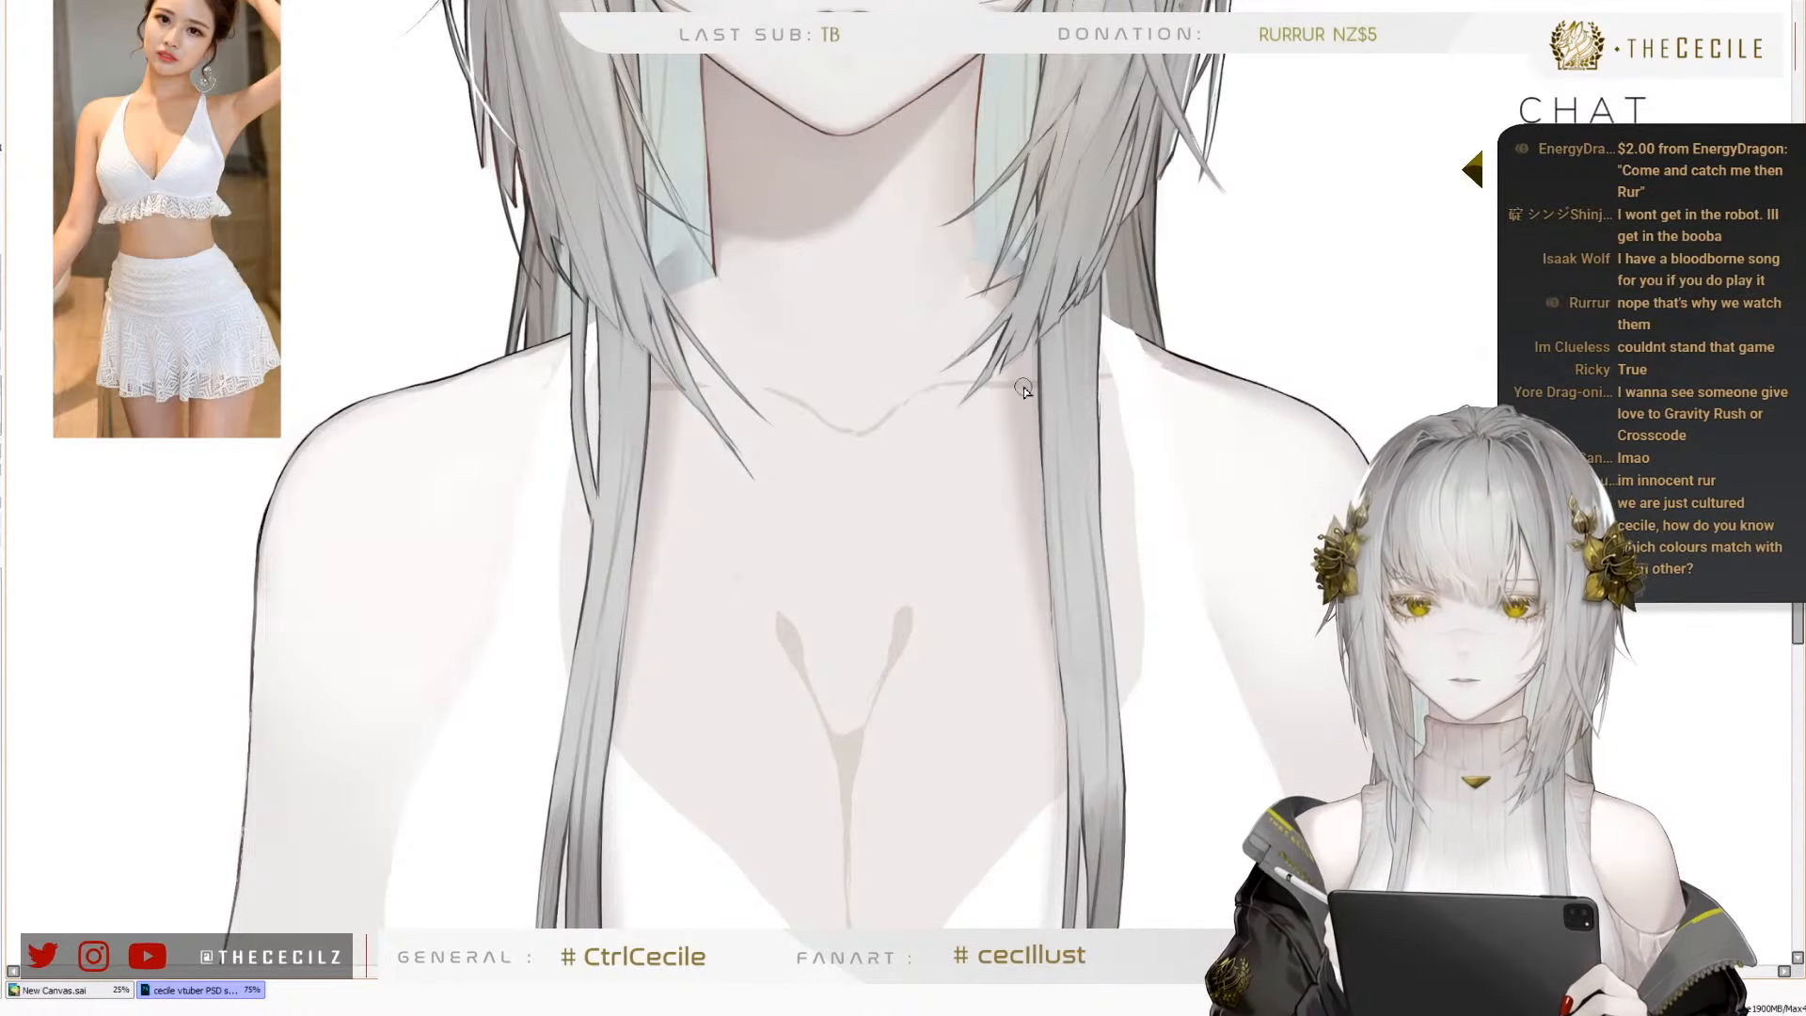
Sketch a turned figure's jaw, neck, shoulders and arms in black lines on the blank canvas beside the character
{"action": "left_click_drag", "start_coordinate": [1382, 439], "coordinate": [876, 576]}
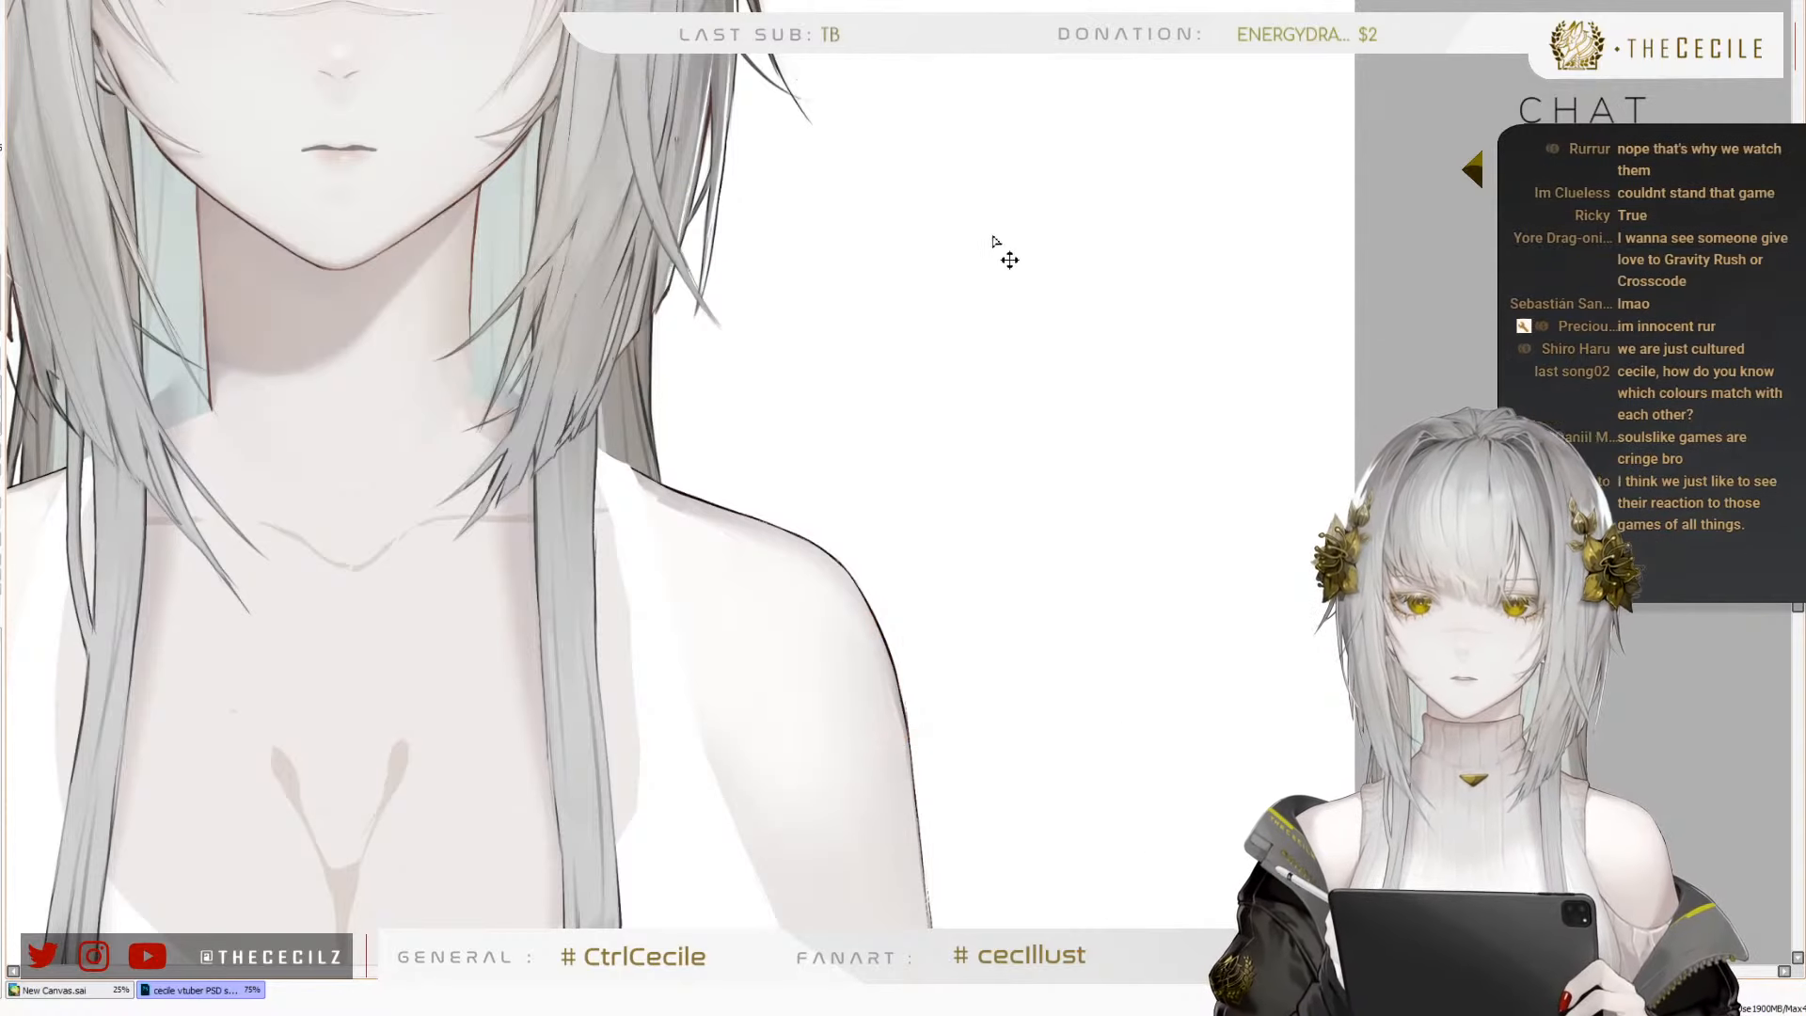
{"action": "left_click_drag", "start_coordinate": [985, 96], "coordinate": [994, 280]}
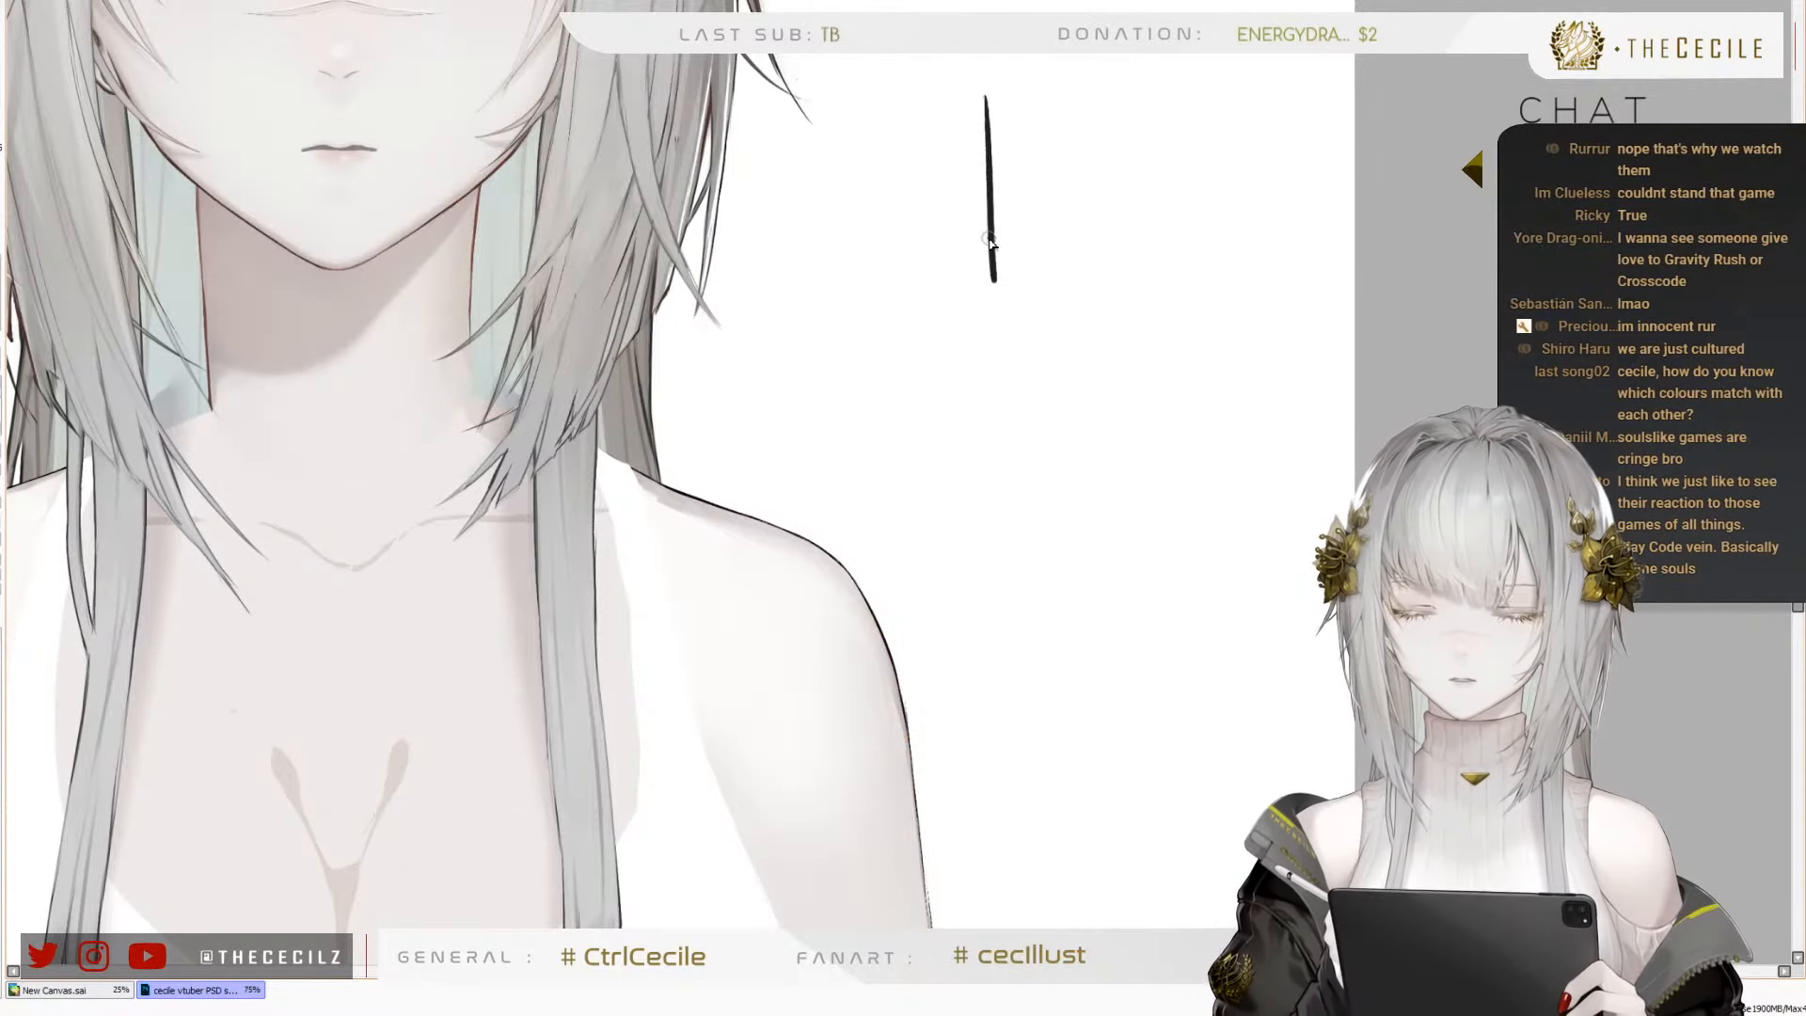
{"action": "key", "text": "ctrl+z"}
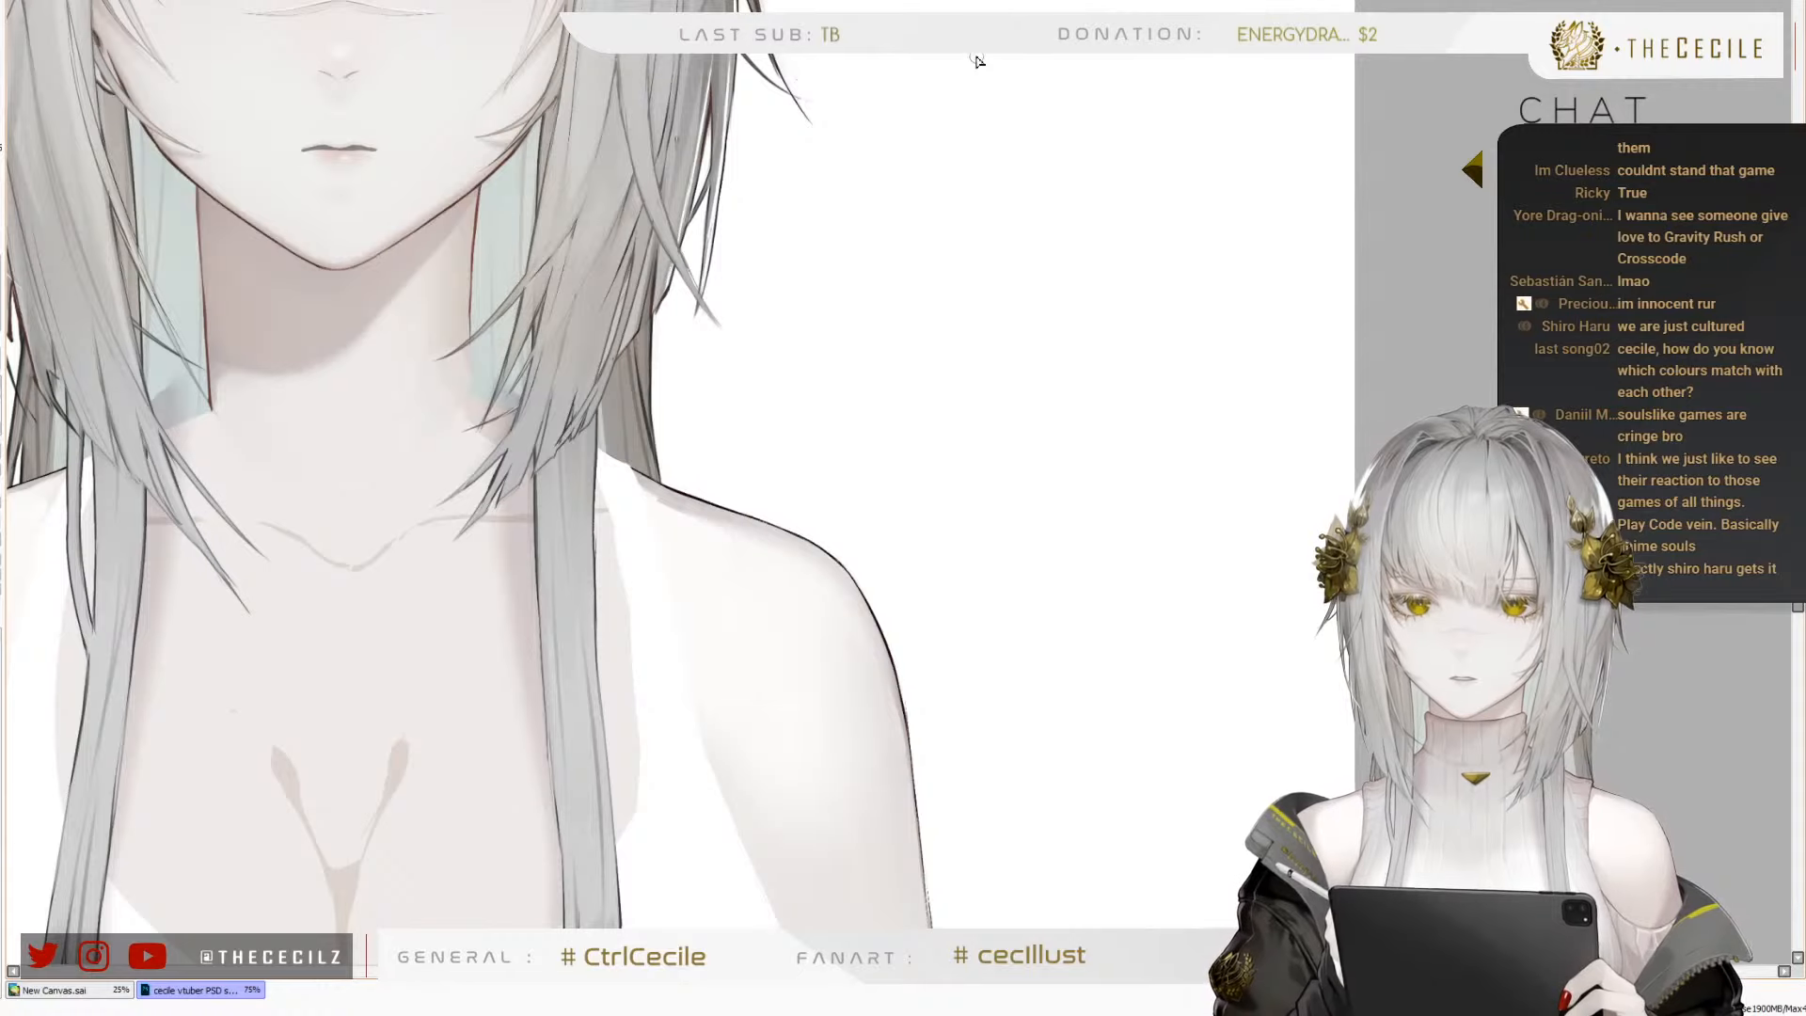
{"action": "mouse_move", "coordinate": [964, 58]}
{"action": "left_mouse_down"}
{"action": "mouse_move", "coordinate": [995, 221]}
{"action": "mouse_move", "coordinate": [826, 463]}
{"action": "left_mouse_up"}
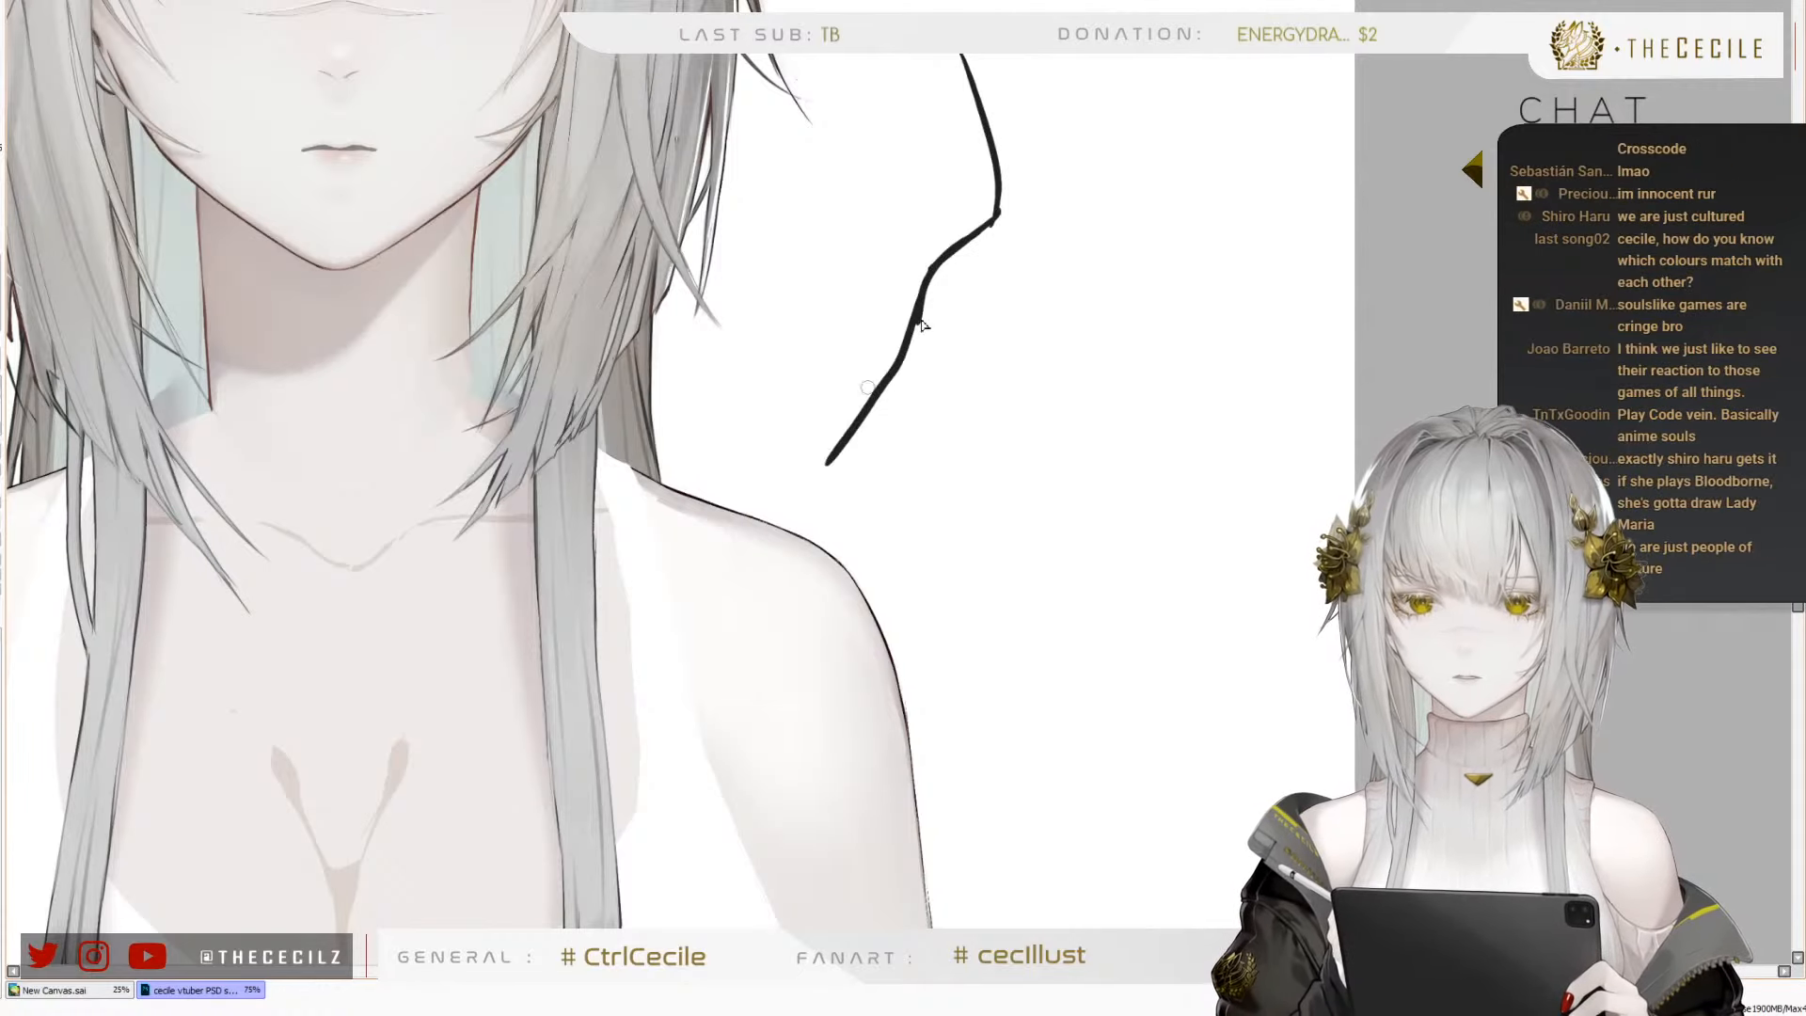
{"action": "mouse_move", "coordinate": [1187, 52]}
{"action": "left_mouse_down"}
{"action": "mouse_move", "coordinate": [1227, 202]}
{"action": "mouse_move", "coordinate": [1275, 247]}
{"action": "left_mouse_up"}
{"action": "mouse_move", "coordinate": [1163, 215]}
{"action": "left_mouse_down"}
{"action": "mouse_move", "coordinate": [1042, 322]}
{"action": "mouse_move", "coordinate": [1054, 539]}
{"action": "left_mouse_up"}
{"action": "mouse_move", "coordinate": [1240, 181]}
{"action": "left_mouse_down"}
{"action": "mouse_move", "coordinate": [1272, 247]}
{"action": "mouse_move", "coordinate": [1313, 497]}
{"action": "left_mouse_up"}
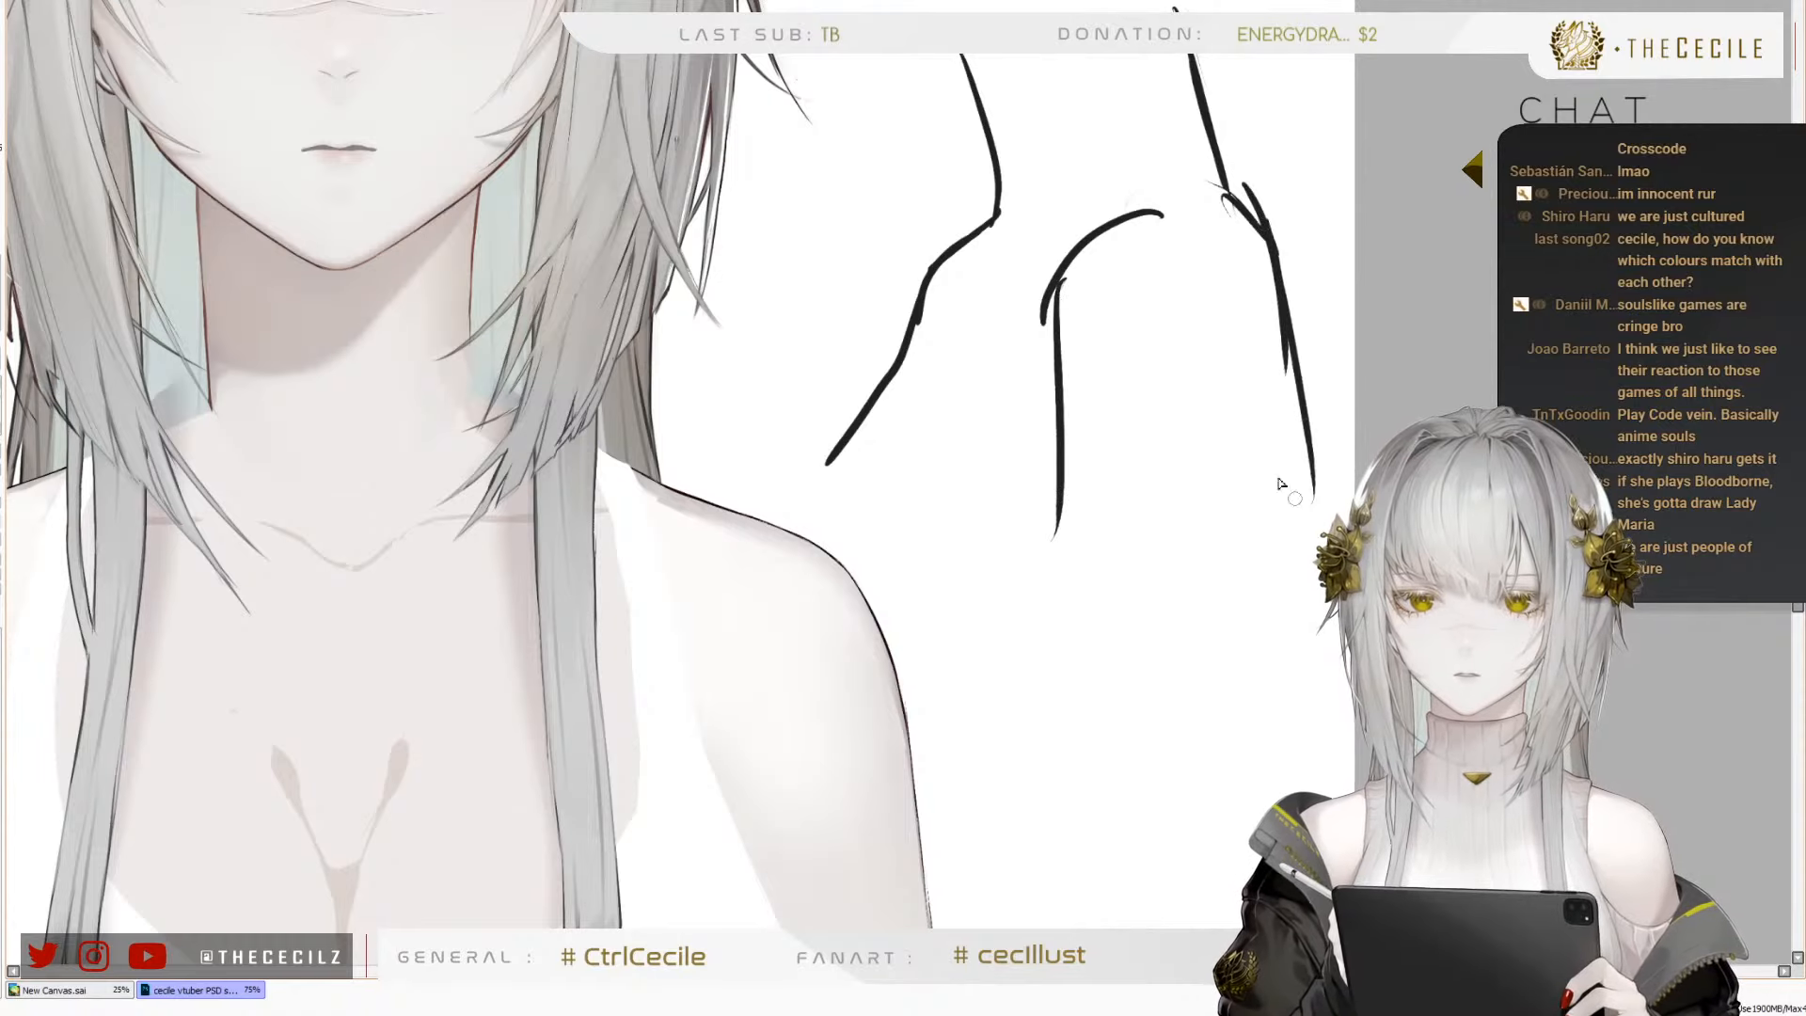
{"action": "mouse_move", "coordinate": [992, 54]}
{"action": "left_mouse_down"}
{"action": "mouse_move", "coordinate": [888, 109]}
{"action": "mouse_move", "coordinate": [824, 53]}
{"action": "left_mouse_up"}
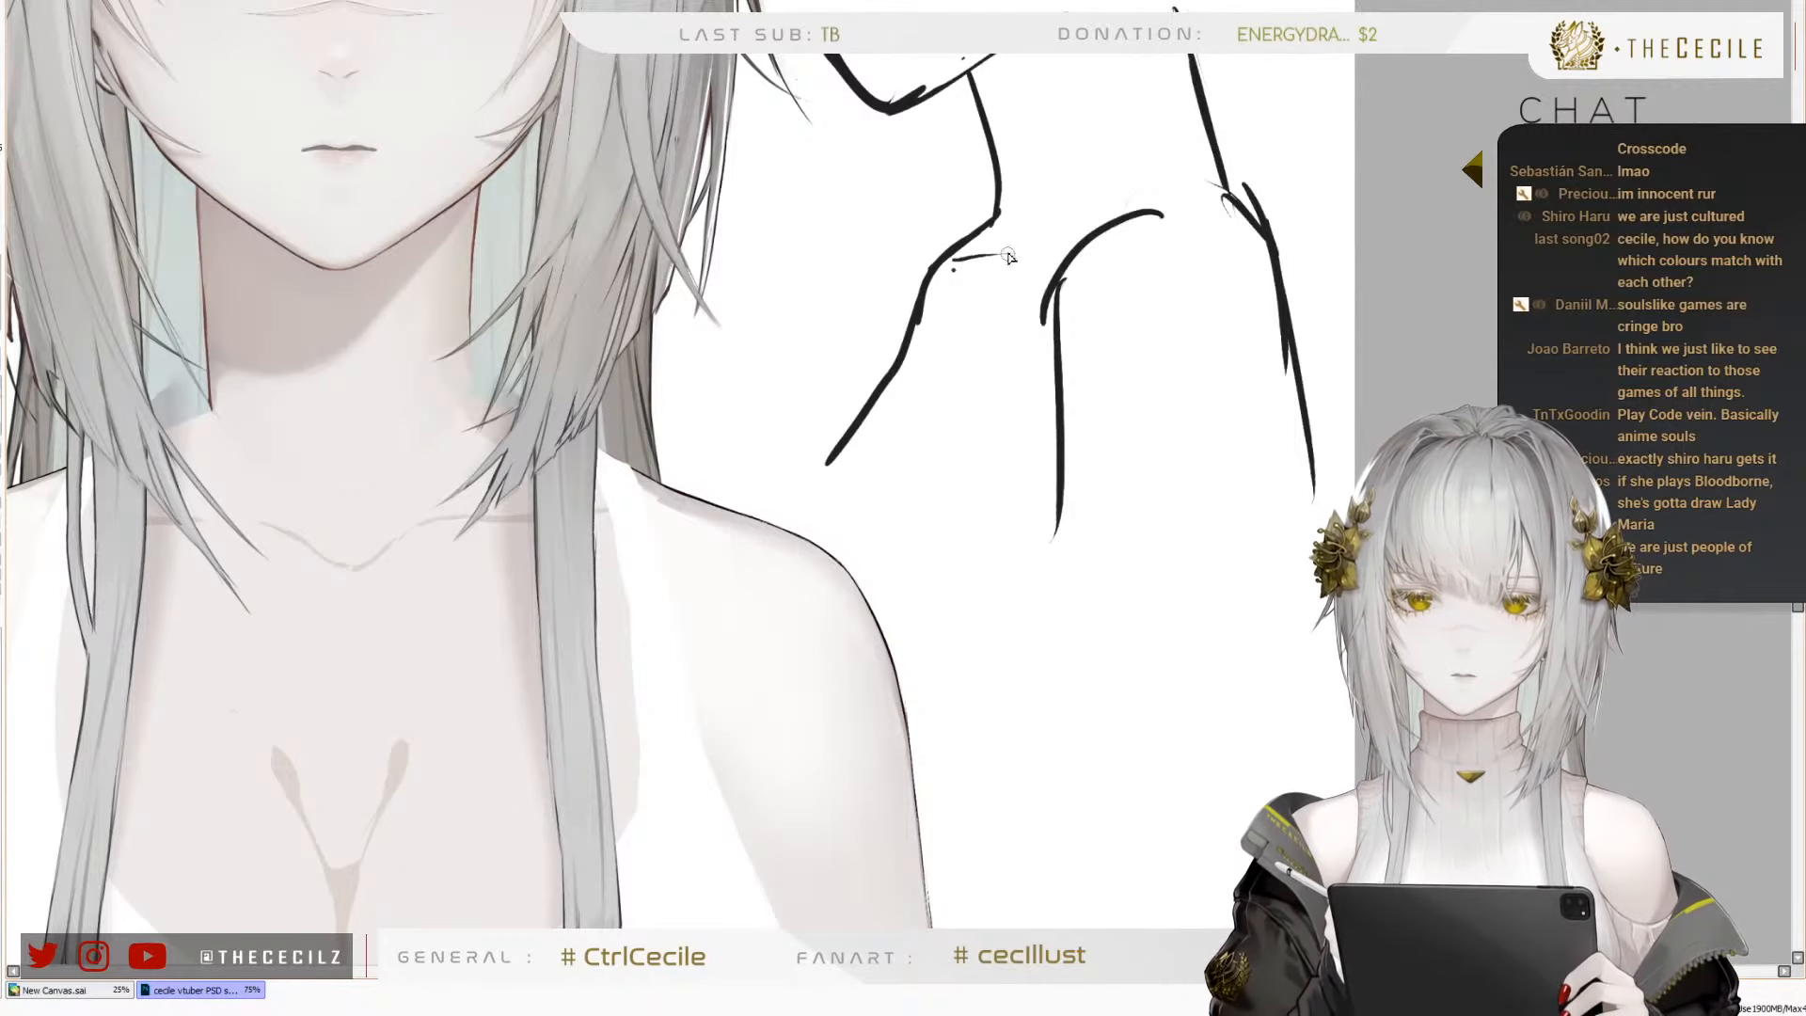
Add the collarbone line across the demonstration sketch and thicken its slanting upper-body line, undoing misplaced strokes
{"action": "left_click_drag", "start_coordinate": [958, 261], "coordinate": [1030, 244]}
{"action": "key", "text": "ctrl+z"}
{"action": "key", "text": "ctrl+z"}
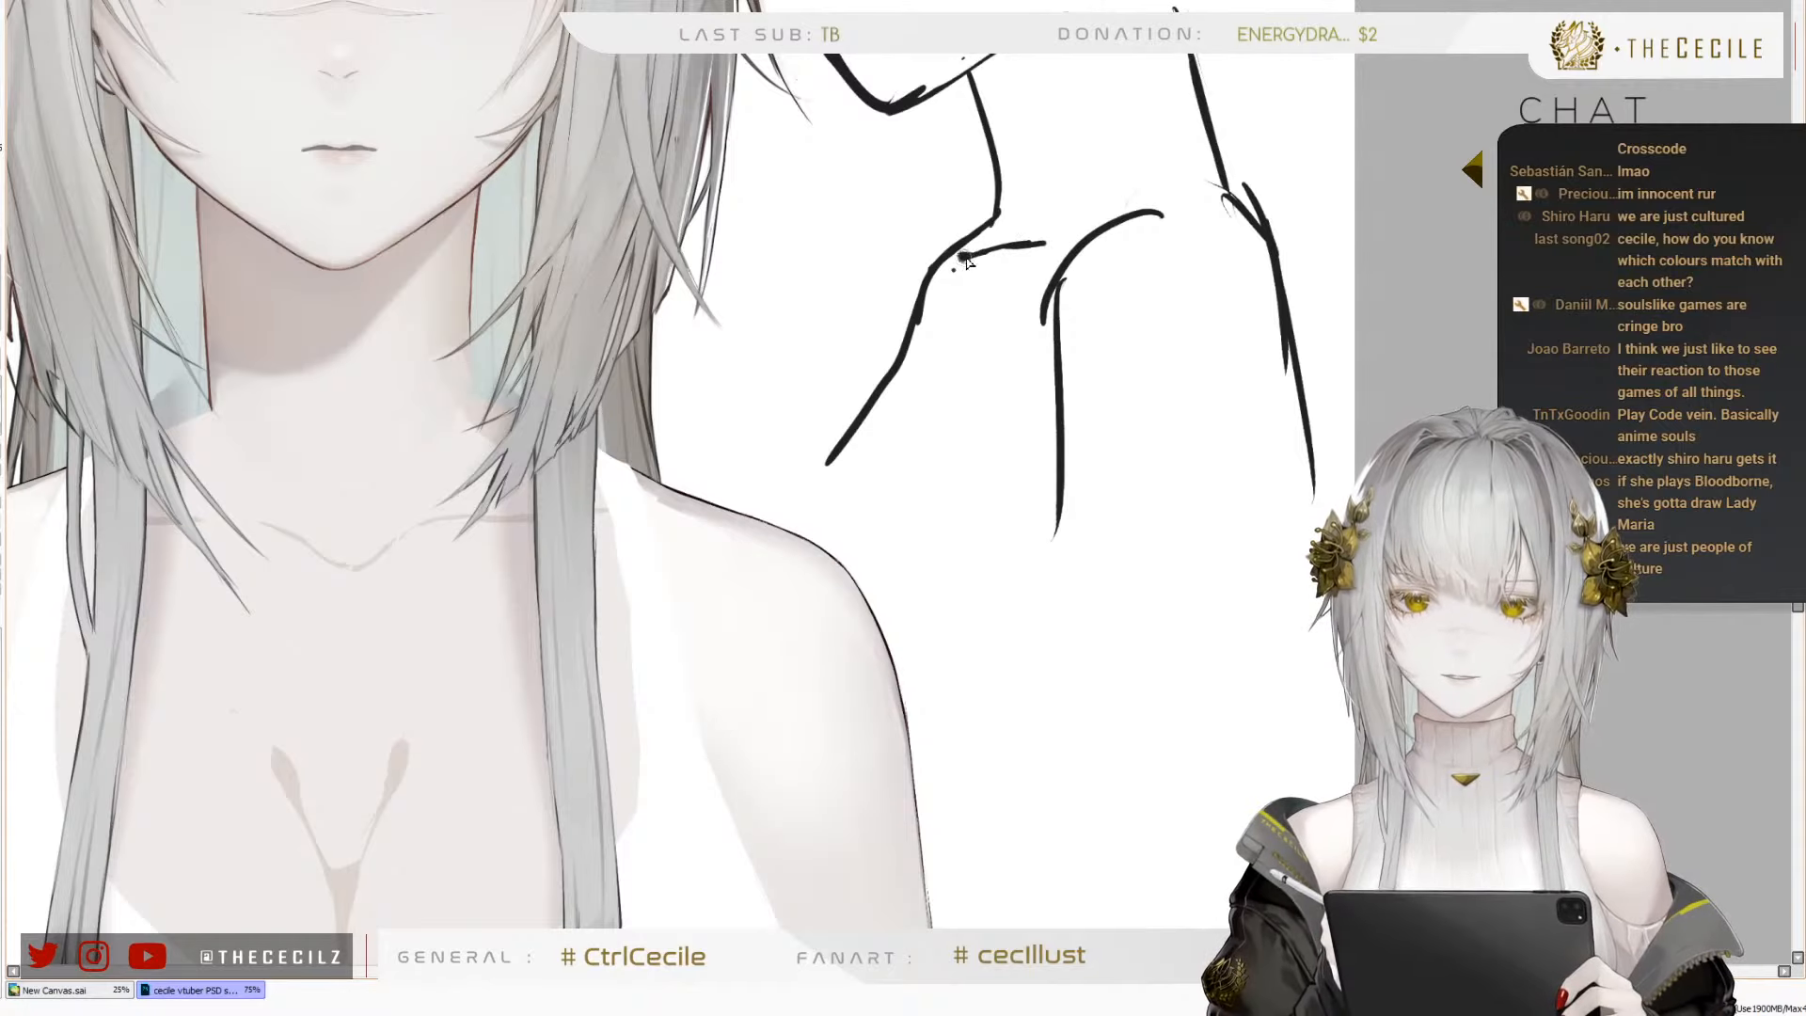
{"action": "mouse_move", "coordinate": [951, 272]}
{"action": "left_mouse_down"}
{"action": "mouse_move", "coordinate": [858, 453]}
{"action": "mouse_move", "coordinate": [833, 459]}
{"action": "left_mouse_up"}
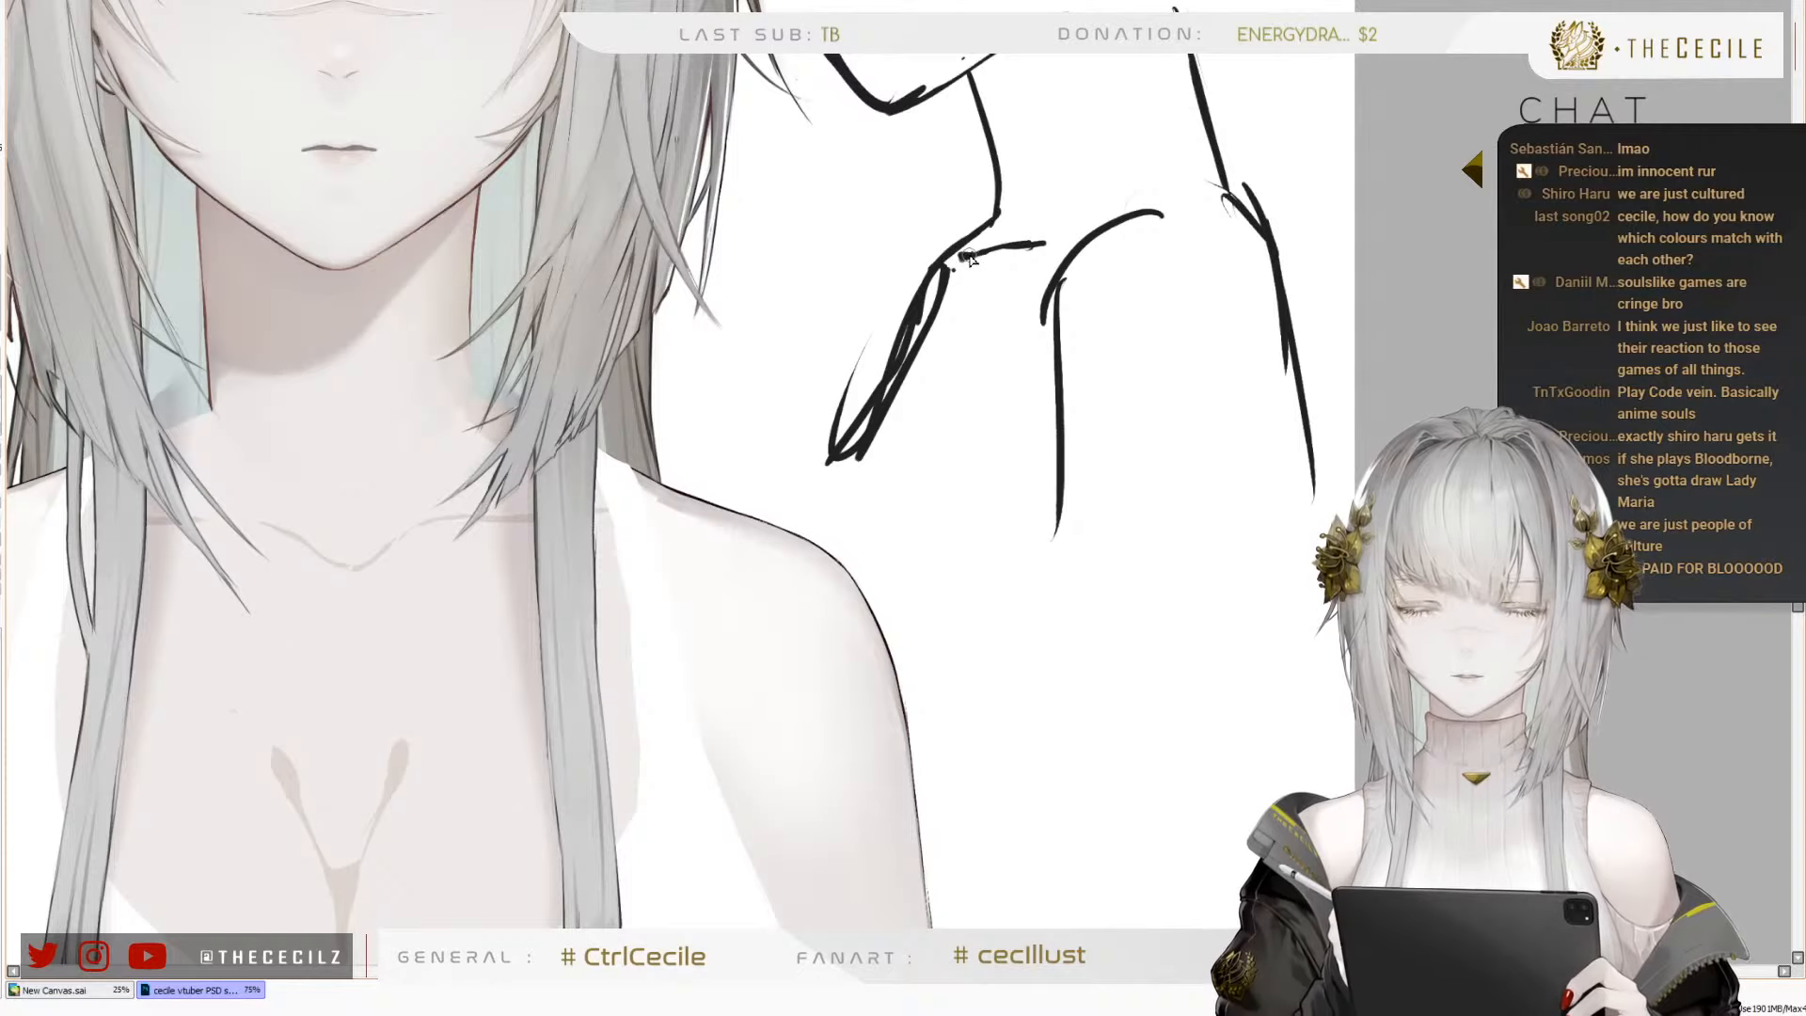
{"action": "mouse_move", "coordinate": [1057, 247]}
{"action": "left_mouse_down"}
{"action": "mouse_move", "coordinate": [1128, 230]}
{"action": "mouse_move", "coordinate": [1187, 252]}
{"action": "mouse_move", "coordinate": [1171, 247]}
{"action": "left_mouse_up"}
{"action": "key", "text": "ctrl+z"}
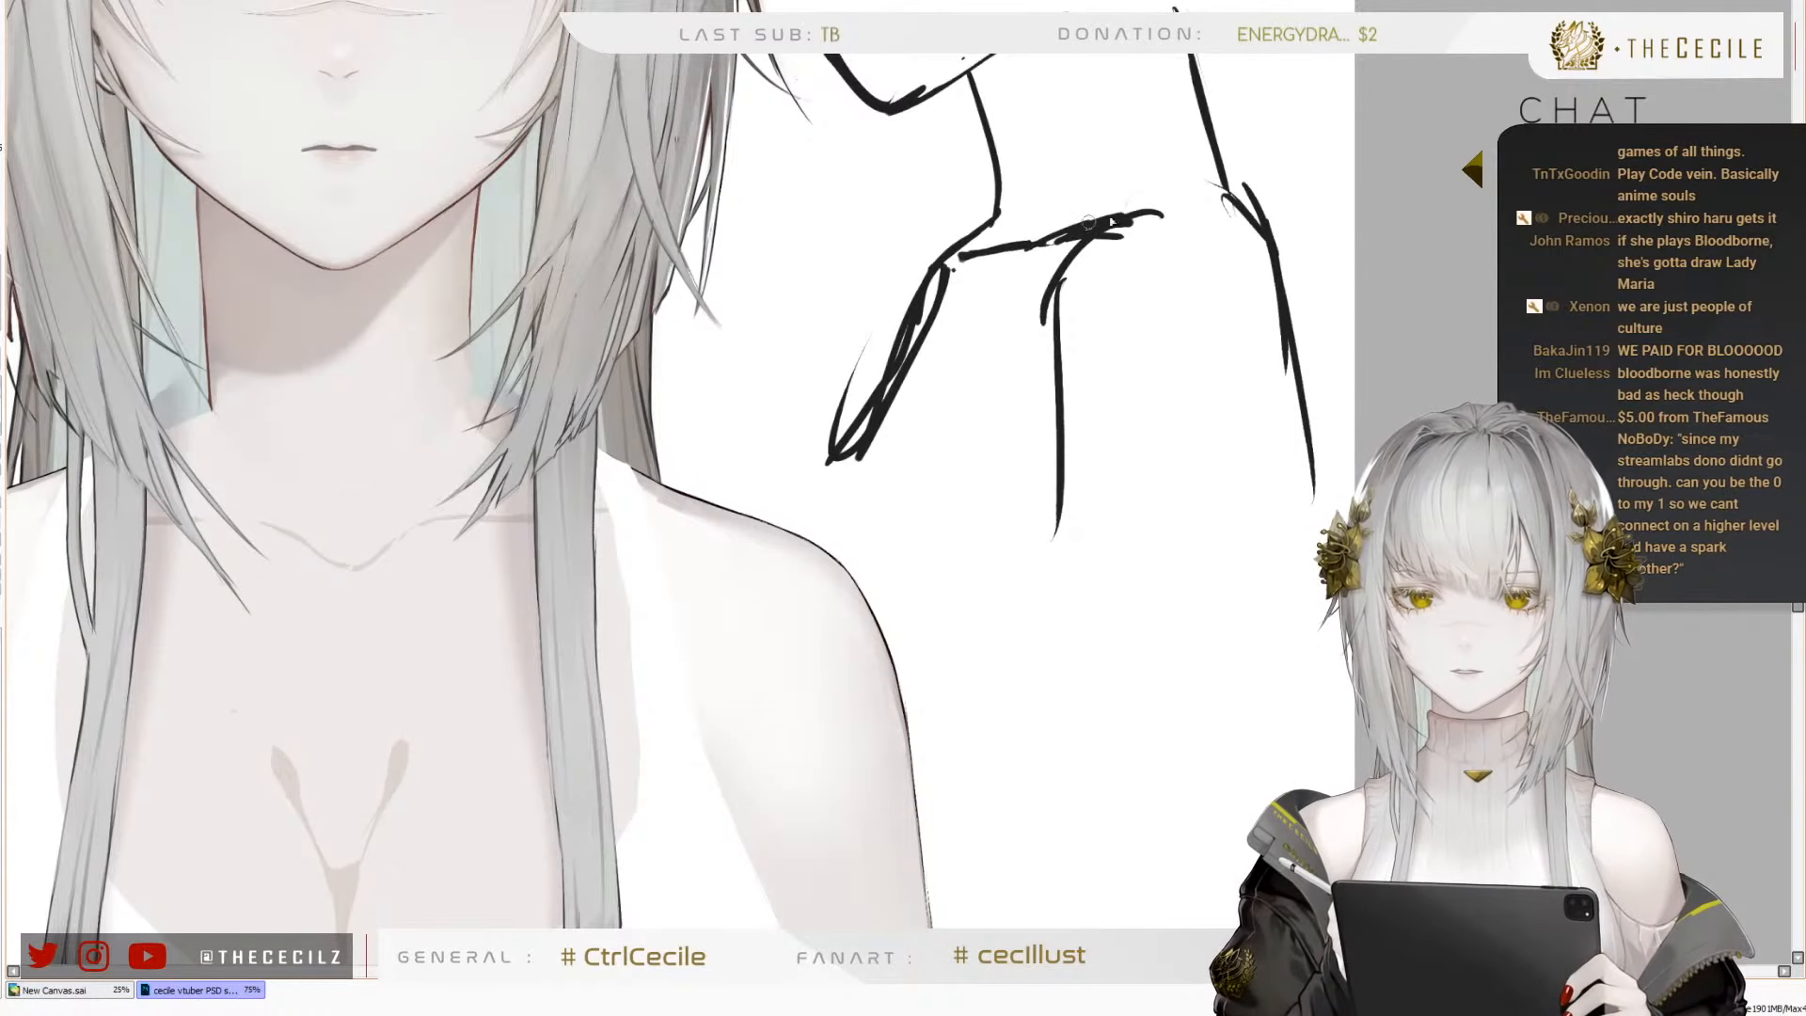
{"action": "scroll", "coordinate": [1105, 282], "scroll_direction": "down", "scroll_amount": 4}
{"action": "mouse_move", "coordinate": [1092, 178]}
{"action": "left_mouse_down"}
{"action": "mouse_move", "coordinate": [1117, 287]}
{"action": "mouse_move", "coordinate": [1024, 263]}
{"action": "mouse_move", "coordinate": [956, 348]}
{"action": "left_mouse_up"}
{"action": "mouse_move", "coordinate": [1209, 168]}
{"action": "left_mouse_down"}
{"action": "mouse_move", "coordinate": [1230, 277]}
{"action": "mouse_move", "coordinate": [1327, 311]}
{"action": "left_mouse_up"}
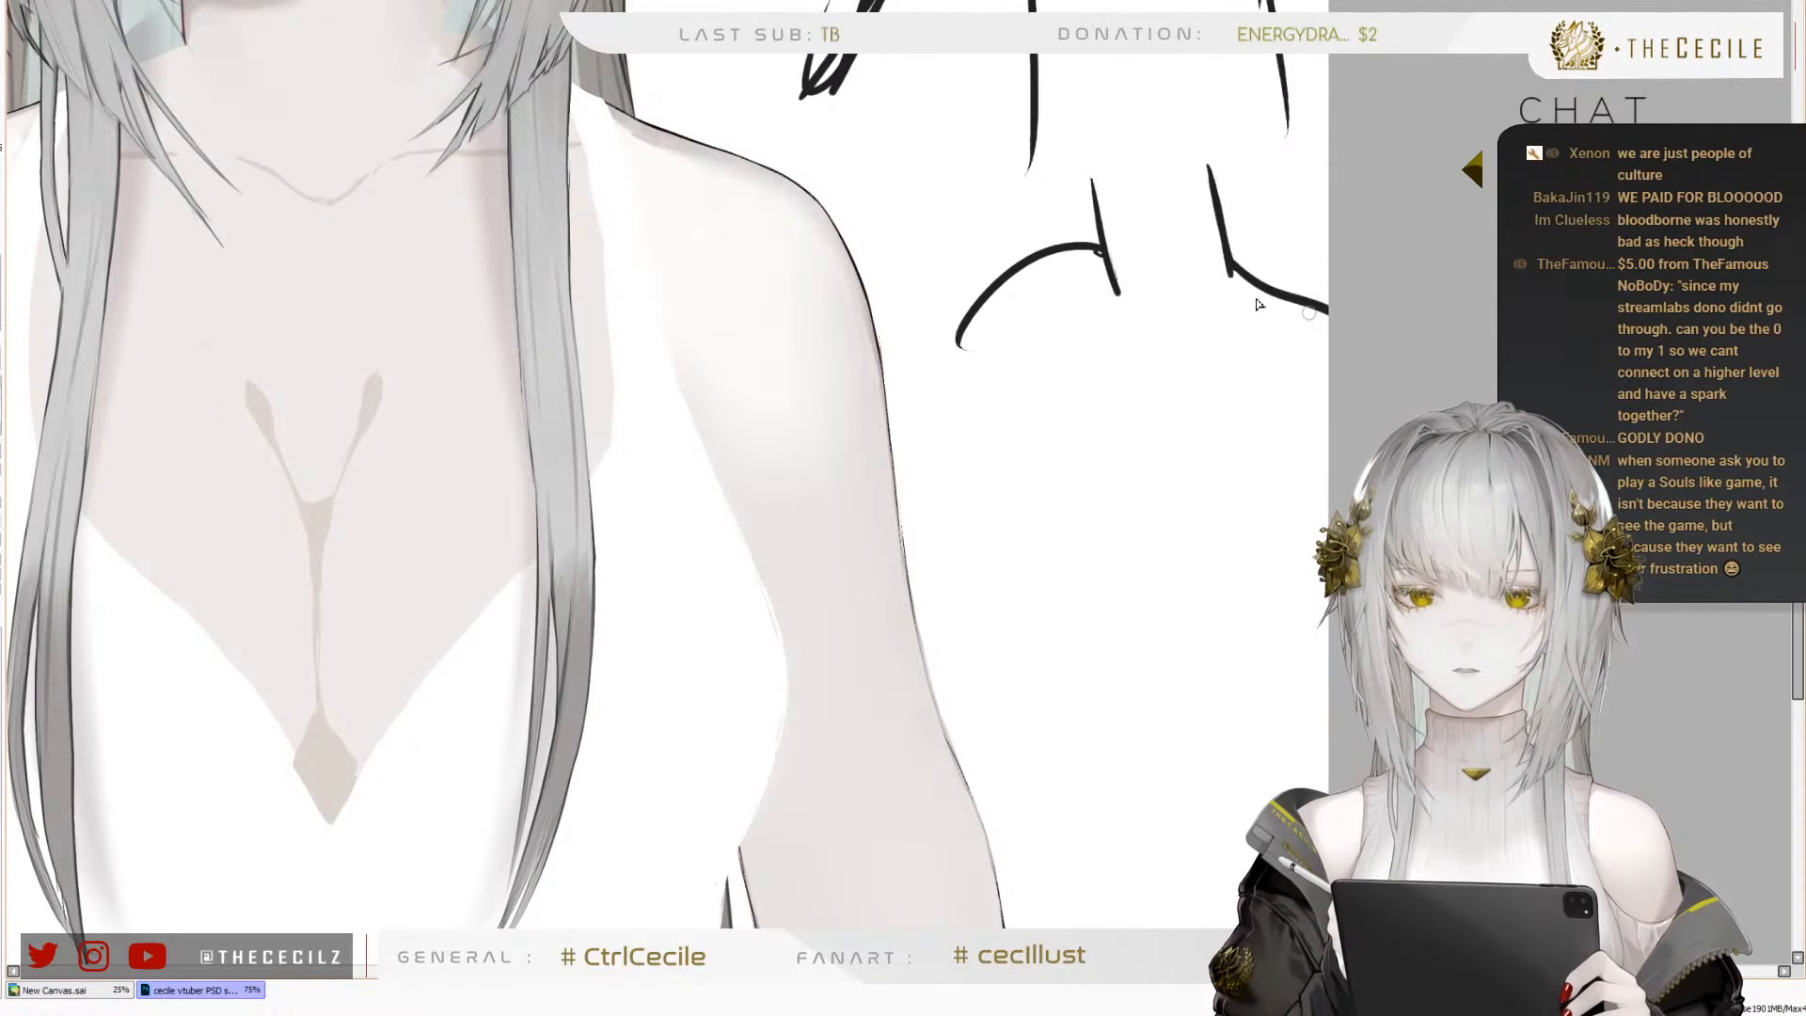
{"action": "left_click_drag", "start_coordinate": [1112, 259], "coordinate": [946, 326]}
{"action": "mouse_move", "coordinate": [1189, 370]}
{"action": "left_mouse_down"}
{"action": "mouse_move", "coordinate": [1120, 365]}
{"action": "mouse_move", "coordinate": [1213, 365]}
{"action": "left_mouse_up"}
{"action": "key", "text": "ctrl+z"}
{"action": "mouse_move", "coordinate": [1118, 249]}
{"action": "left_mouse_down"}
{"action": "mouse_move", "coordinate": [1055, 246]}
{"action": "mouse_move", "coordinate": [1137, 279]}
{"action": "mouse_move", "coordinate": [1163, 351]}
{"action": "left_mouse_up"}
{"action": "key", "text": "ctrl+z"}
{"action": "key", "text": "ctrl+z"}
{"action": "key", "text": "ctrl+z"}
{"action": "key", "text": "ctrl+z"}
{"action": "key", "text": "ctrl+z"}
Sketch a second turned neck with both shoulder curves and a short inner arm line below the first sketch
{"action": "mouse_move", "coordinate": [1026, 199]}
{"action": "left_mouse_down"}
{"action": "mouse_move", "coordinate": [1049, 348]}
{"action": "mouse_move", "coordinate": [983, 305]}
{"action": "mouse_move", "coordinate": [946, 346]}
{"action": "left_mouse_up"}
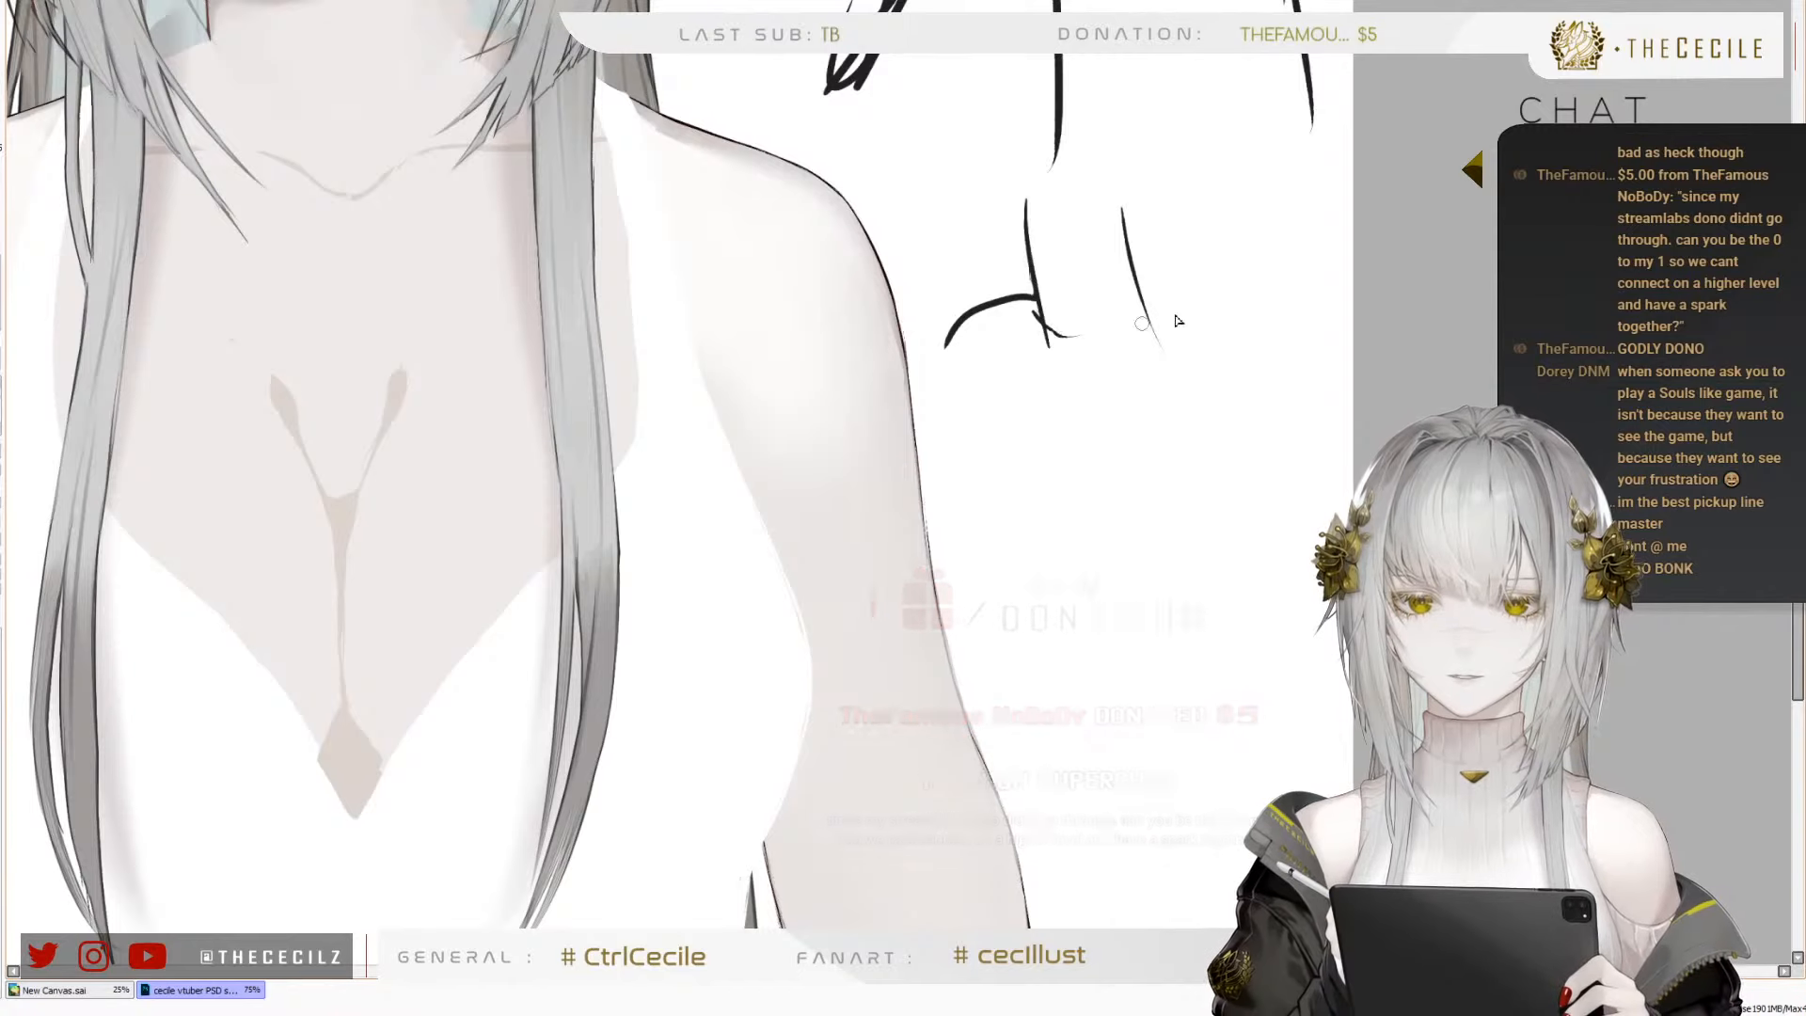
{"action": "left_click_drag", "start_coordinate": [1148, 320], "coordinate": [1265, 407]}
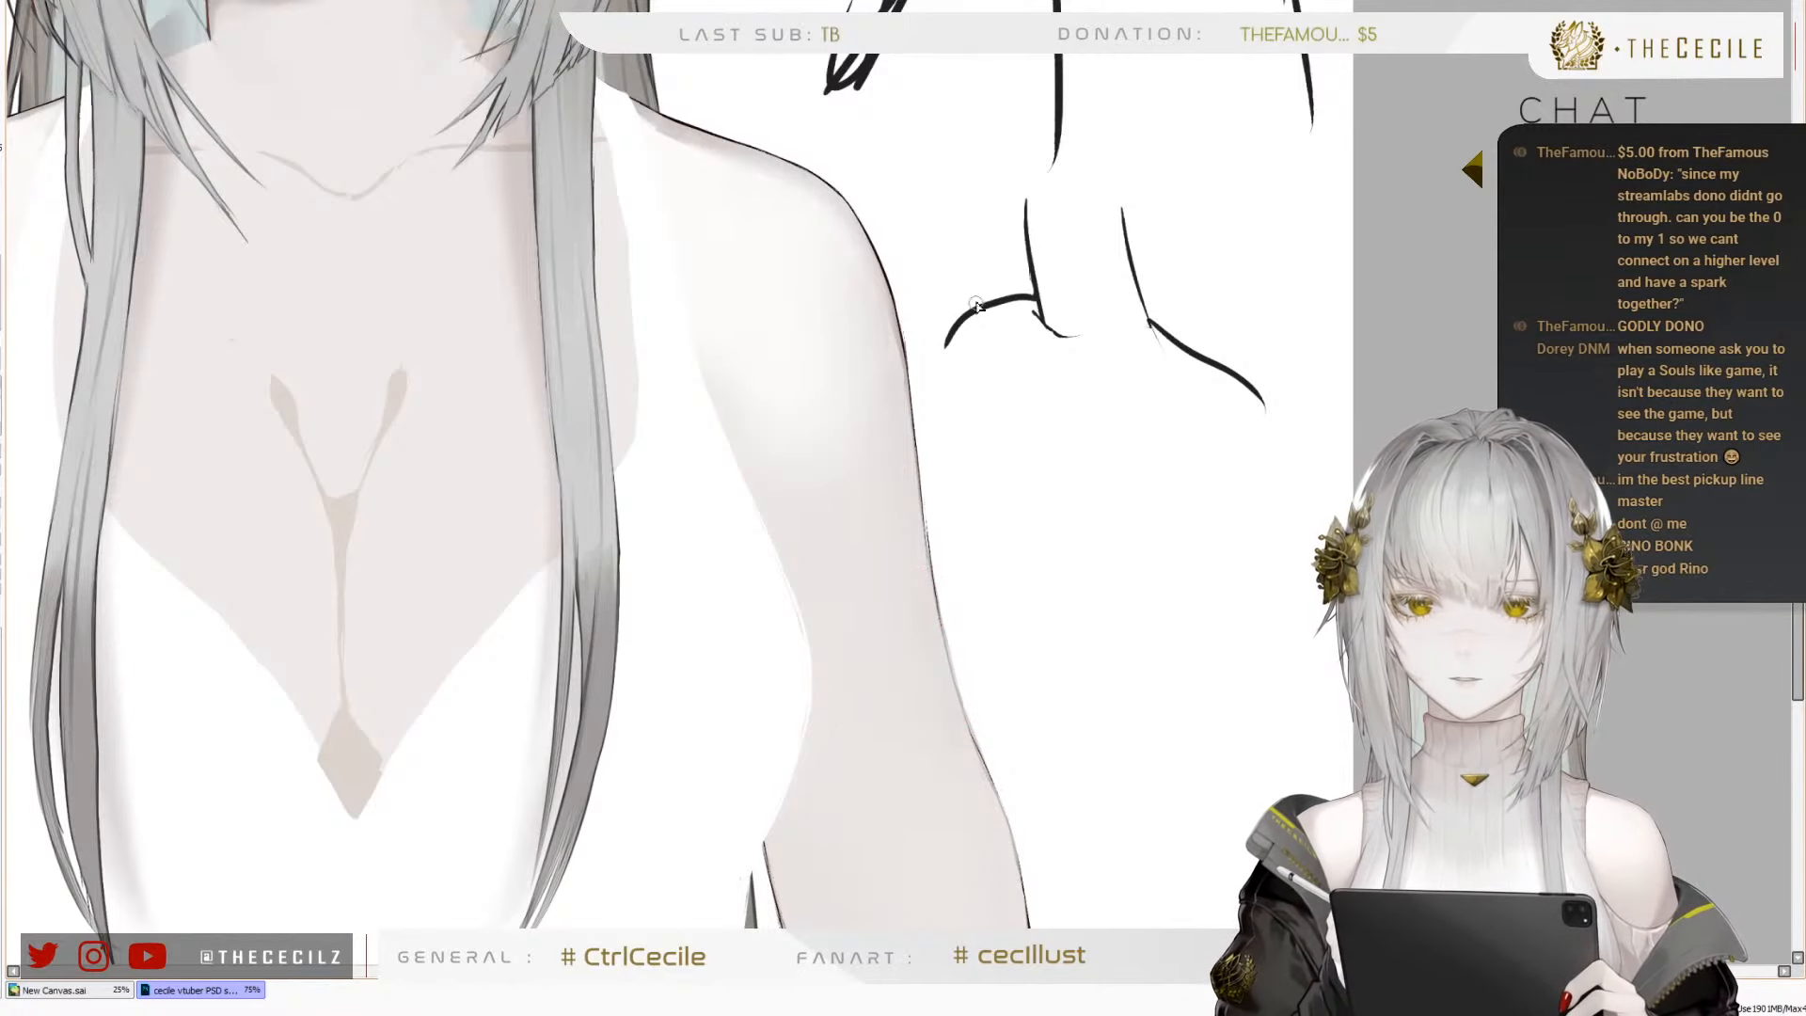
{"action": "left_click_drag", "start_coordinate": [988, 297], "coordinate": [936, 338]}
{"action": "left_click_drag", "start_coordinate": [1166, 411], "coordinate": [1169, 501]}
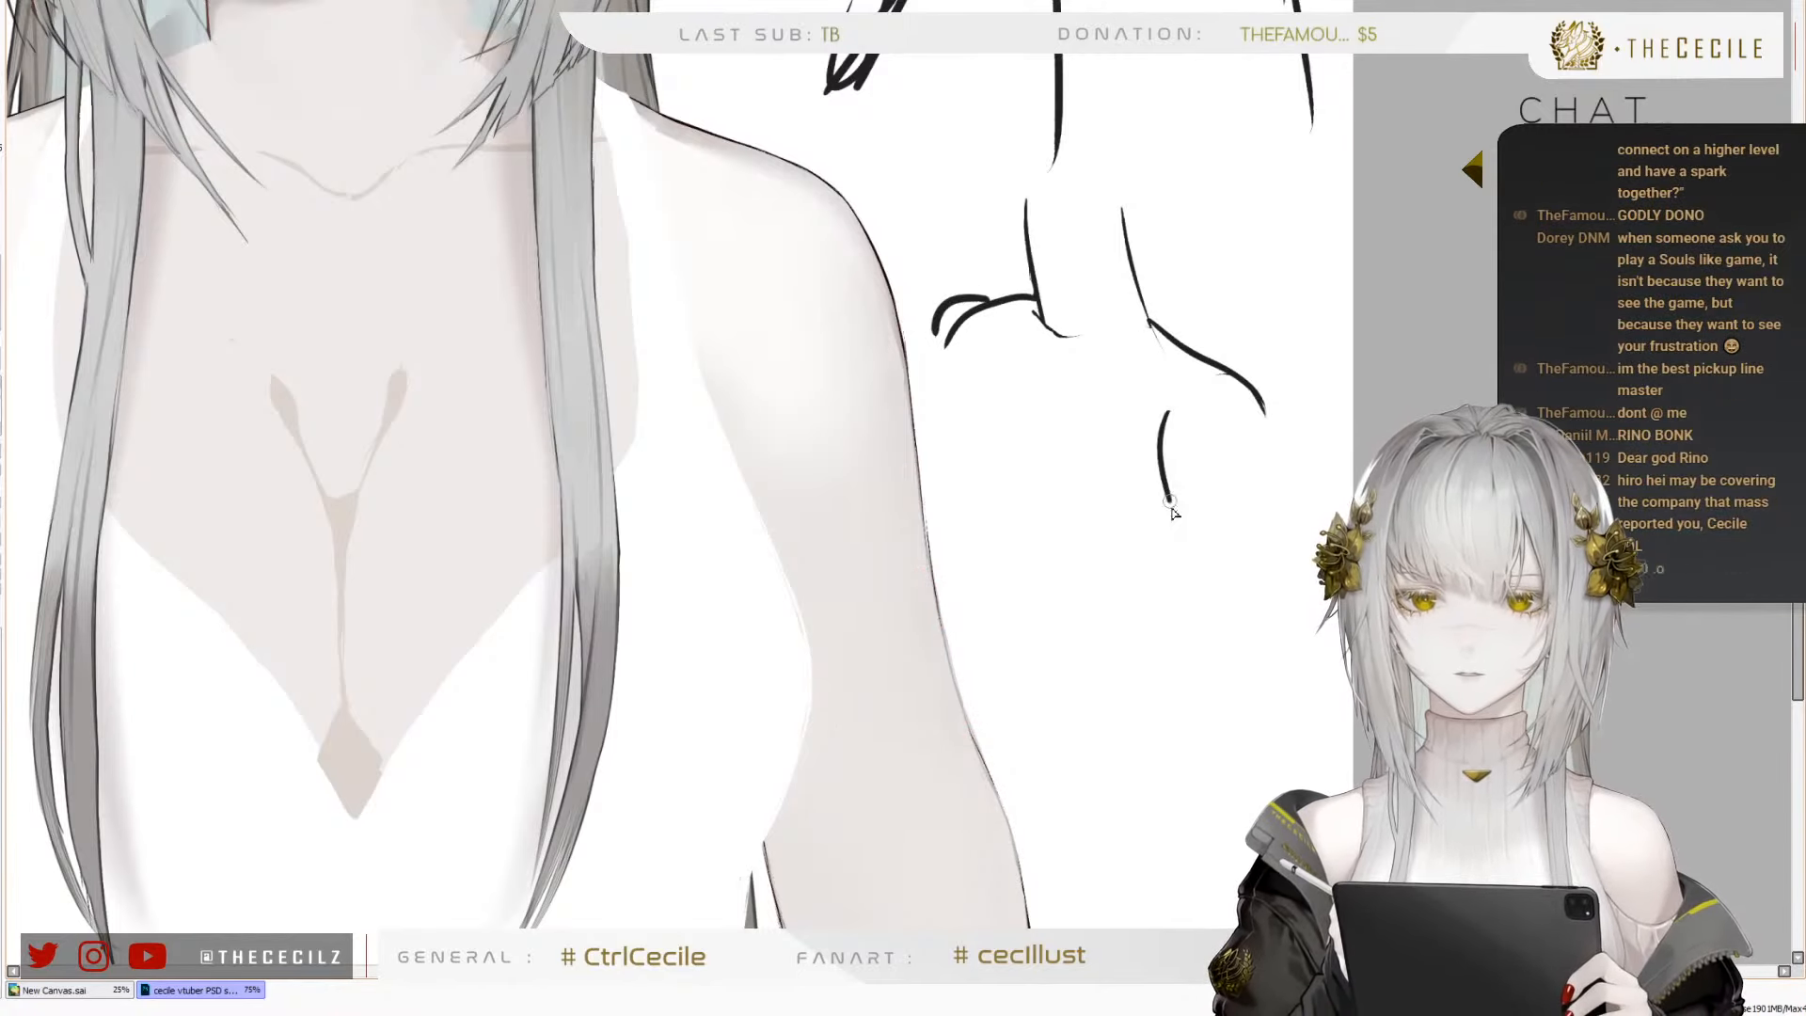
{"action": "left_click_drag", "start_coordinate": [969, 325], "coordinate": [996, 314]}
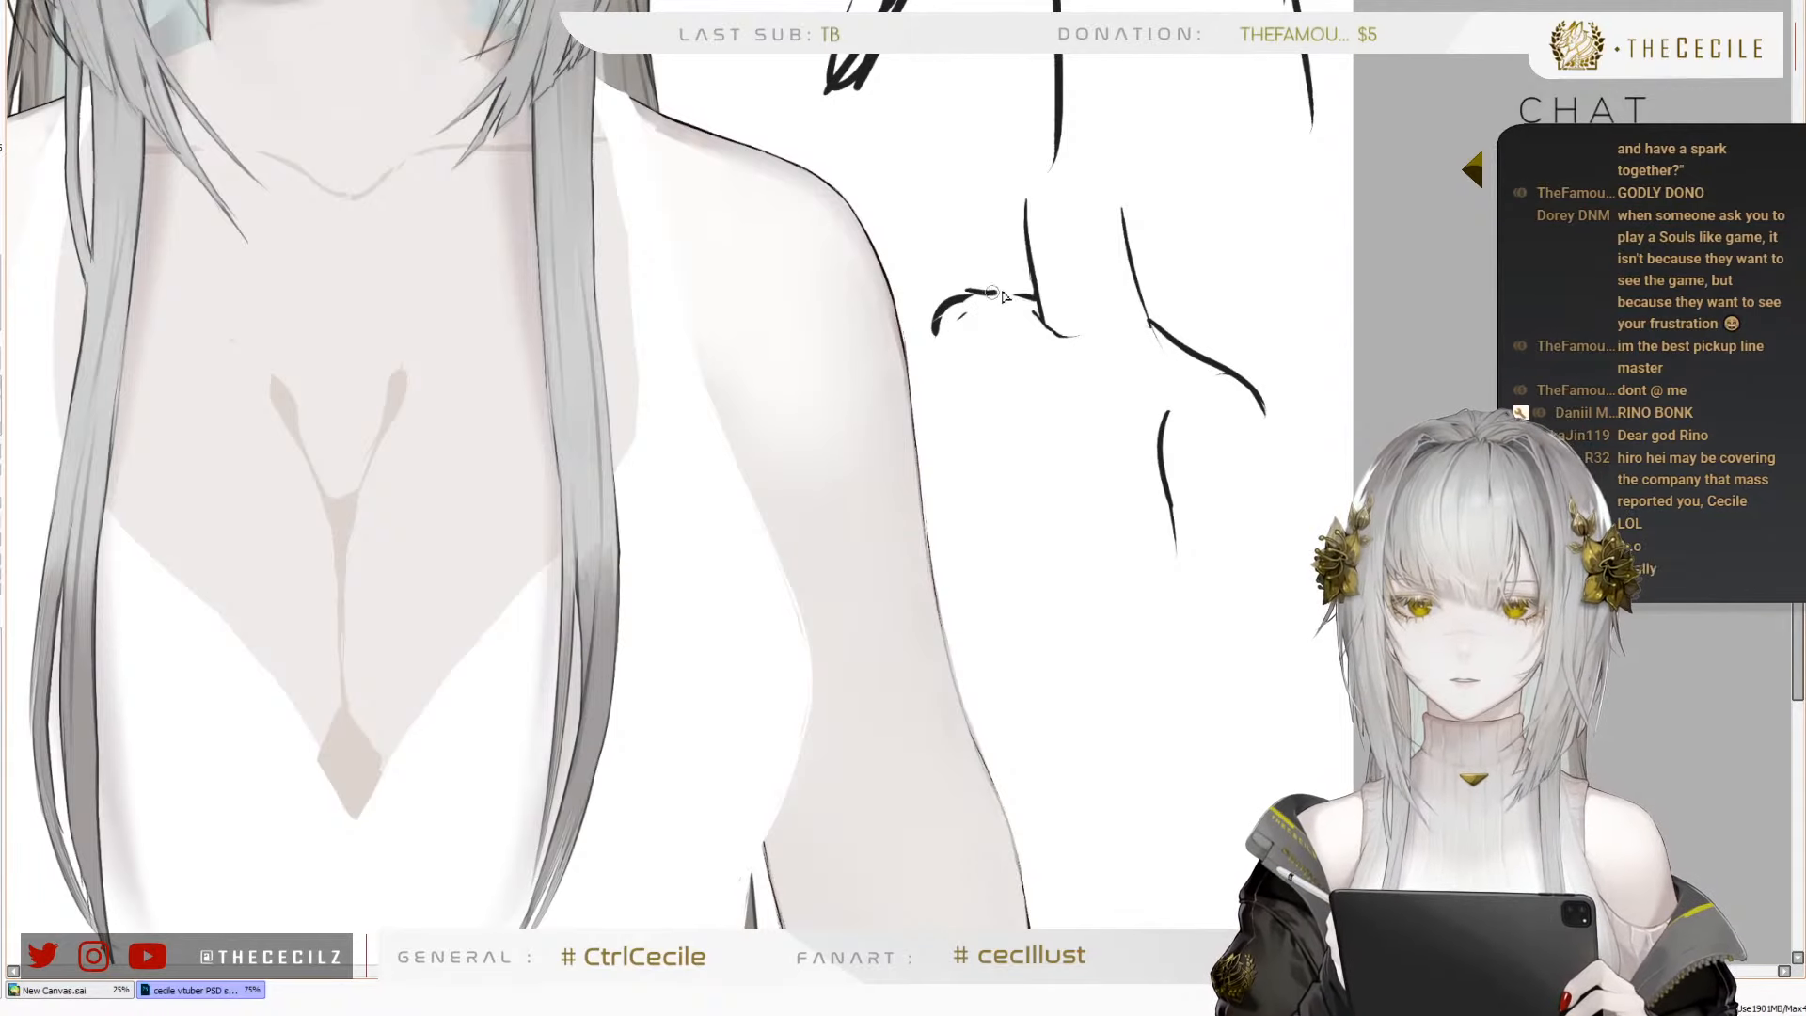
Add the outer arm and collarbone lines to the second demonstration sketch and draw a round head above its neck
{"action": "left_click_drag", "start_coordinate": [1028, 377], "coordinate": [984, 553]}
{"action": "left_click_drag", "start_coordinate": [1018, 419], "coordinate": [983, 561]}
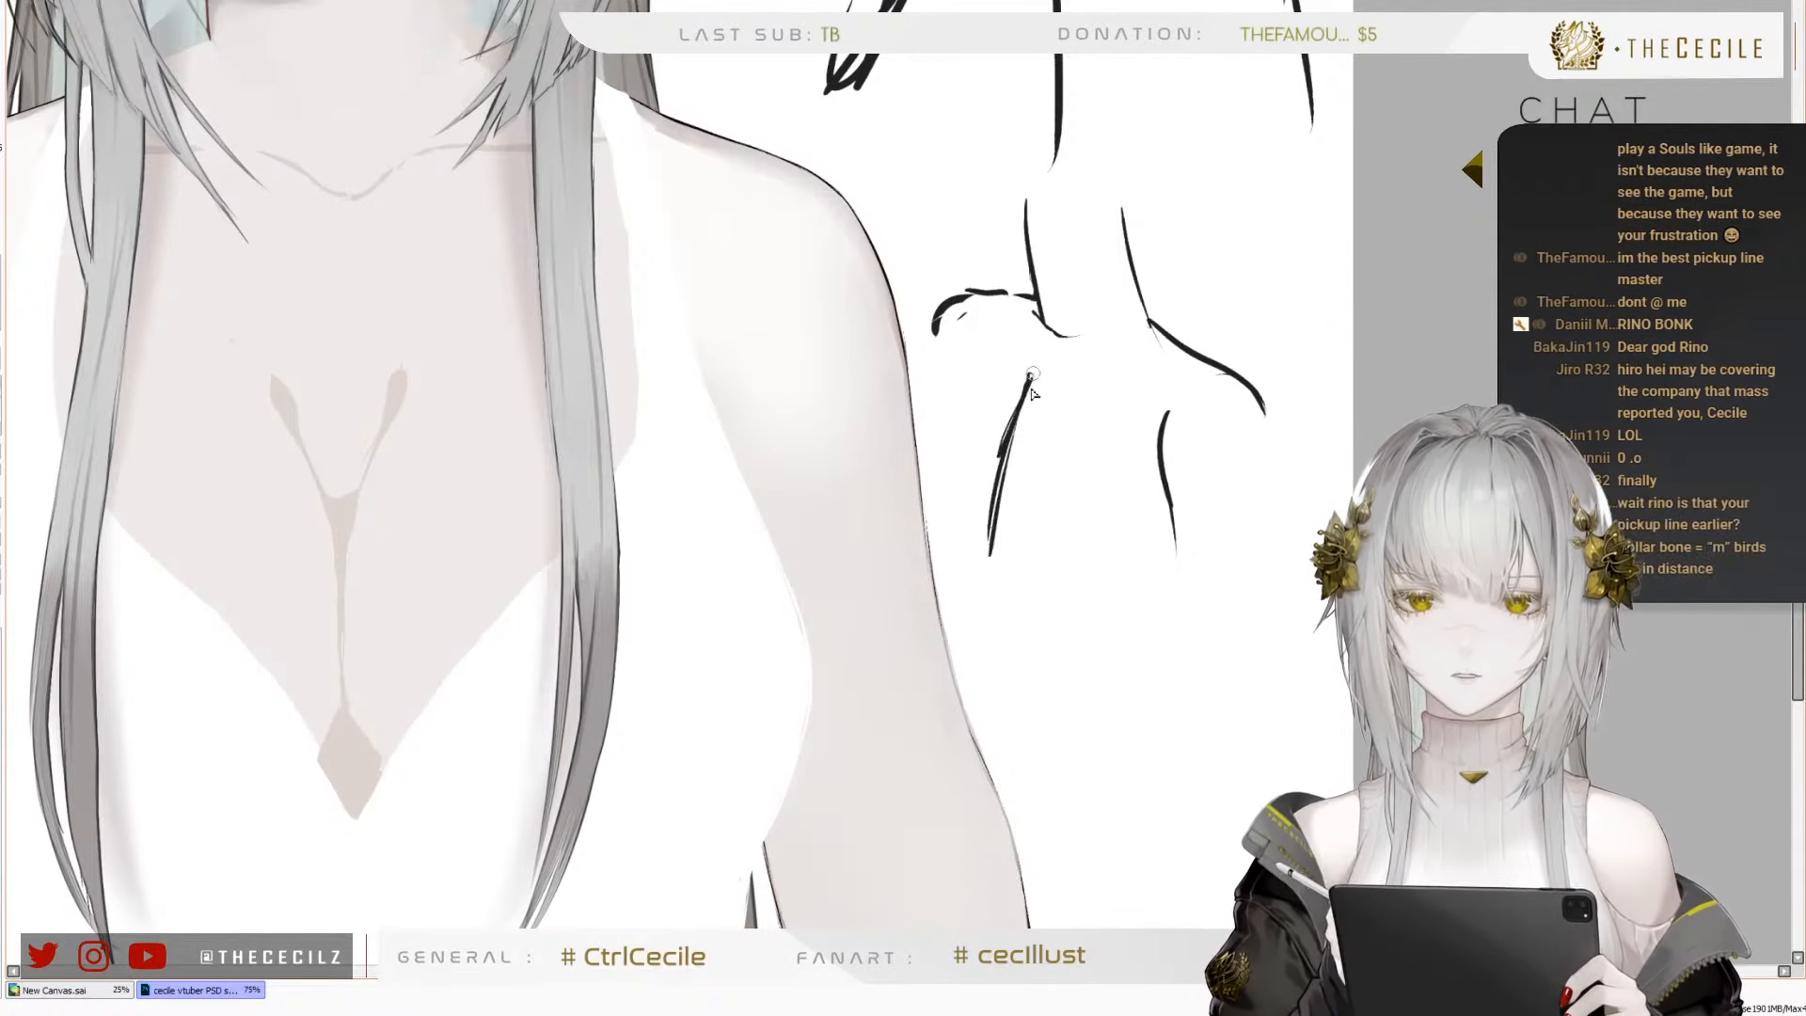
{"action": "left_click_drag", "start_coordinate": [1033, 367], "coordinate": [986, 579]}
{"action": "left_click_drag", "start_coordinate": [1025, 374], "coordinate": [1093, 382]}
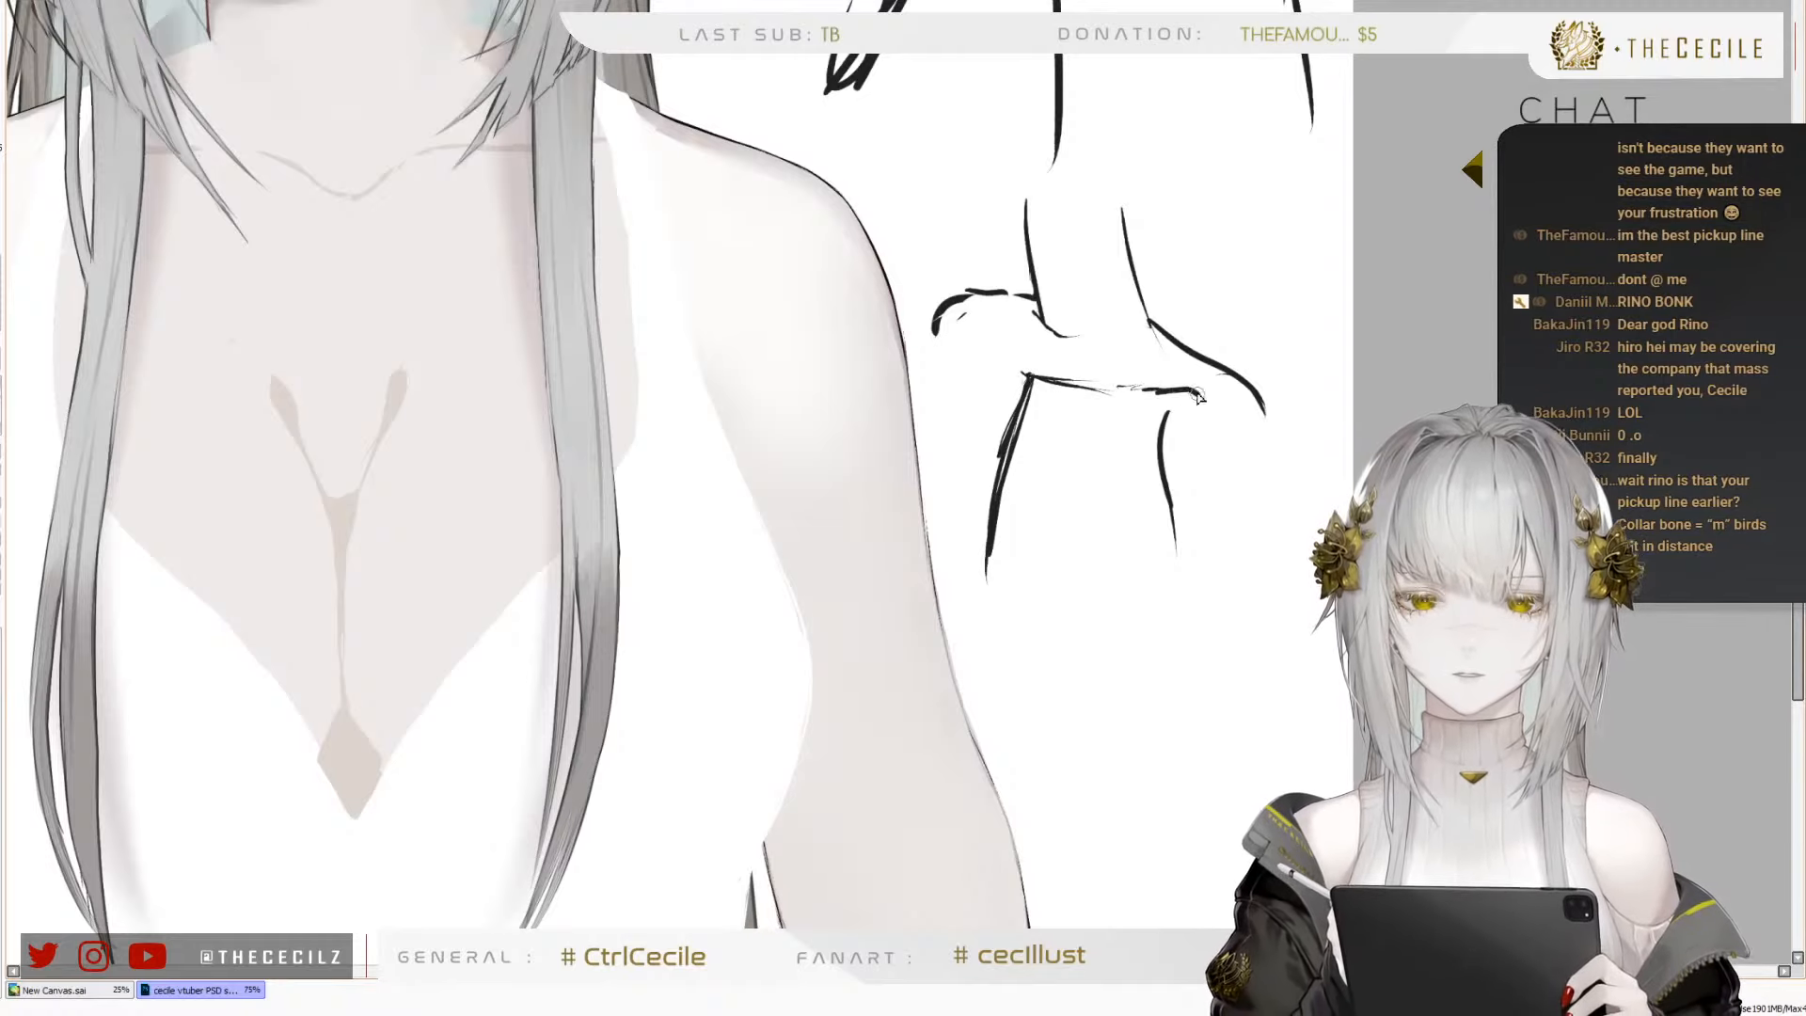
{"action": "mouse_move", "coordinate": [1200, 395]}
{"action": "left_mouse_down"}
{"action": "mouse_move", "coordinate": [1024, 372]}
{"action": "mouse_move", "coordinate": [1103, 381]}
{"action": "mouse_move", "coordinate": [1002, 498]}
{"action": "mouse_move", "coordinate": [986, 579]}
{"action": "left_mouse_up"}
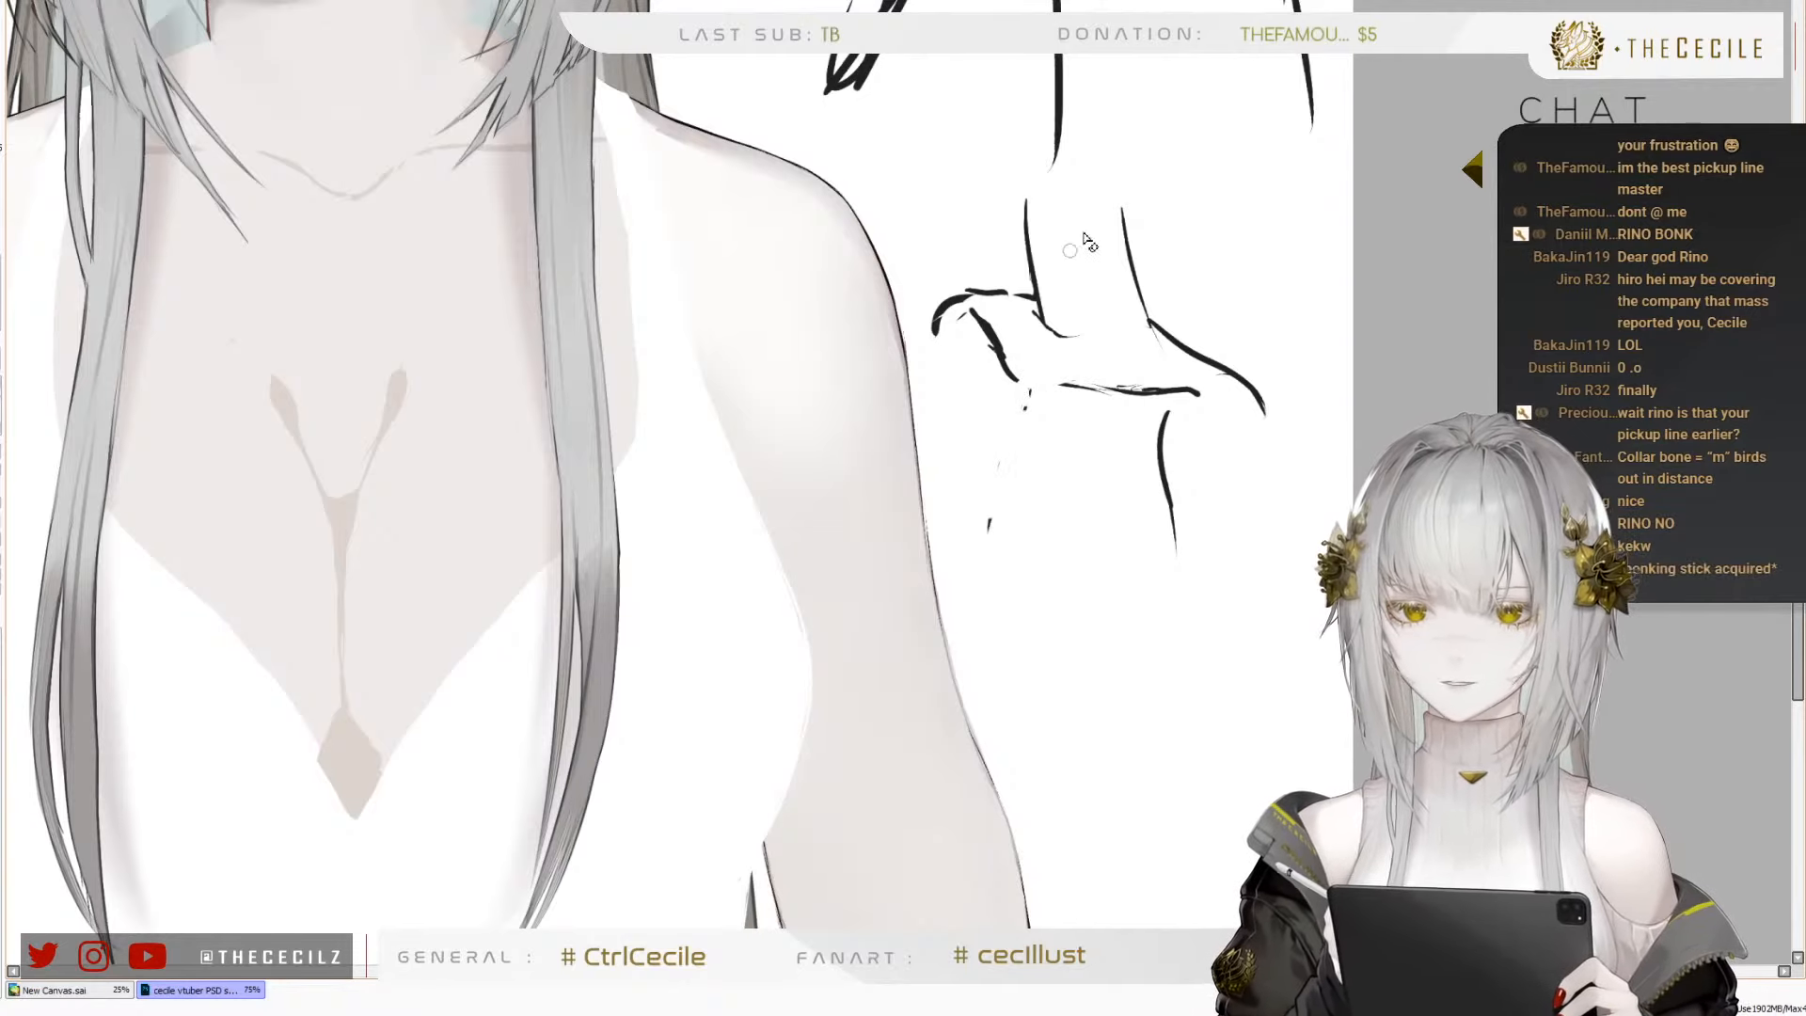
{"action": "left_click_drag", "start_coordinate": [1086, 193], "coordinate": [939, 169]}
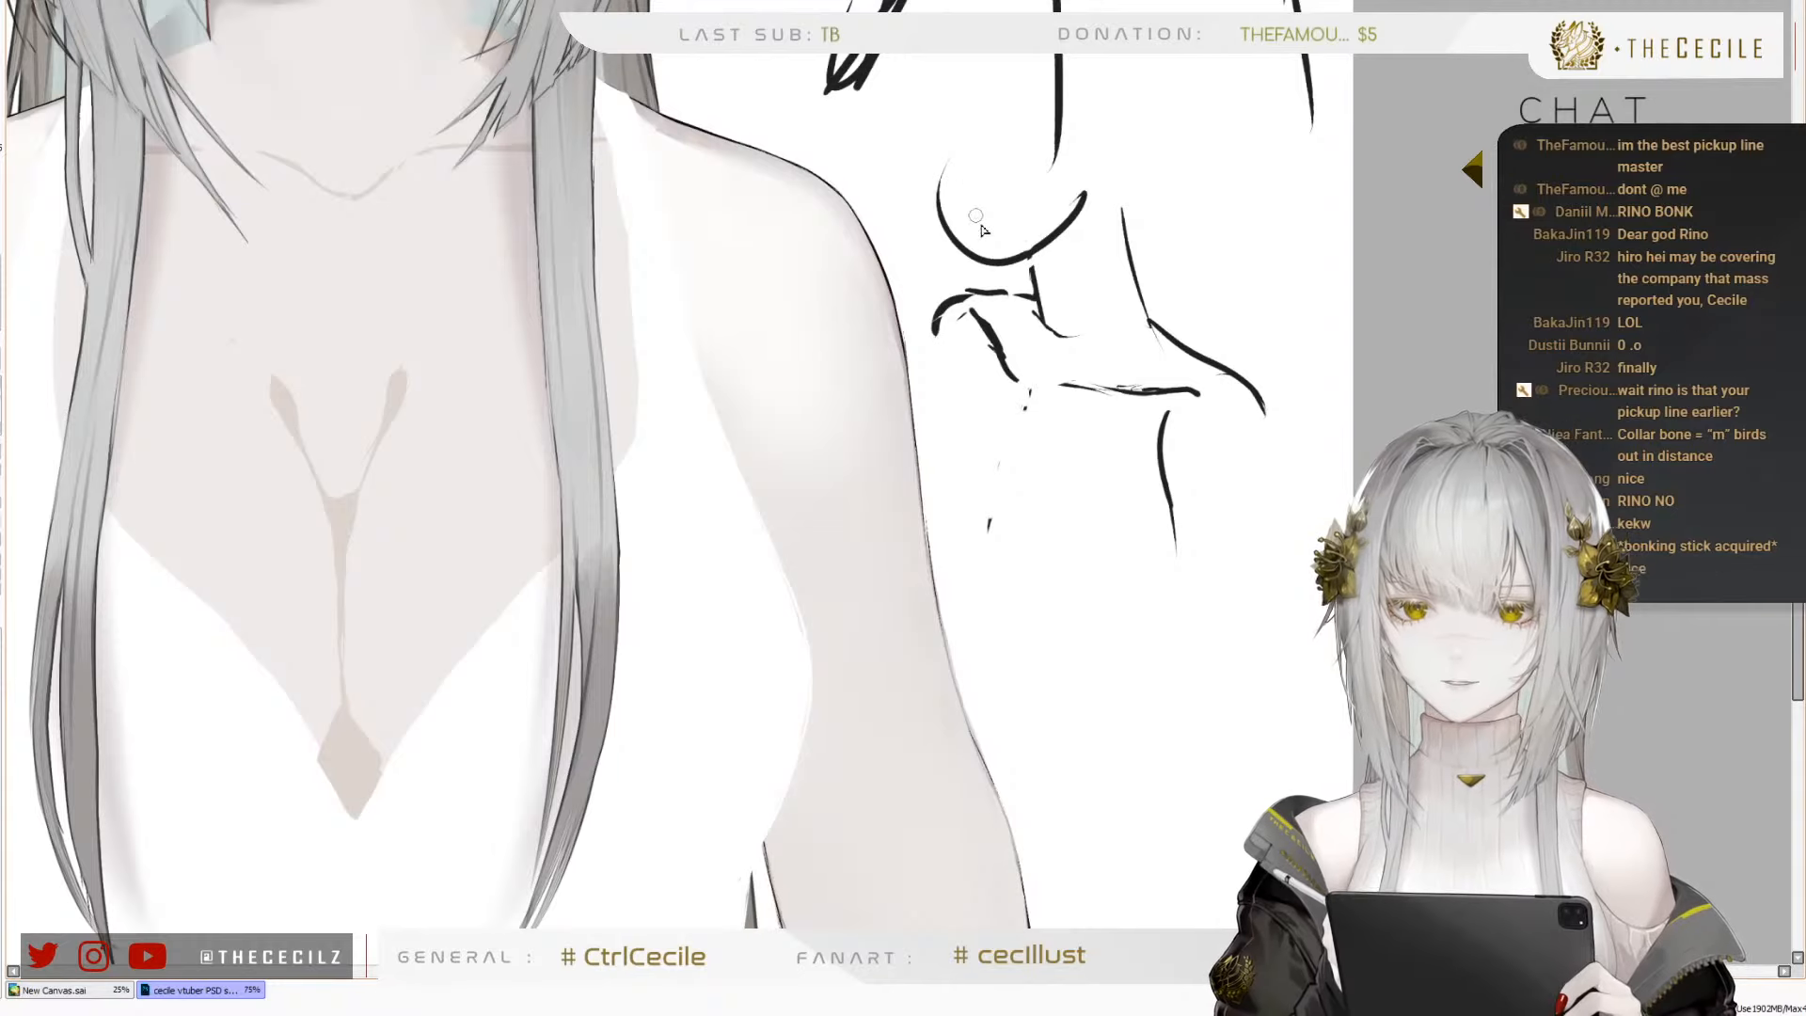
{"action": "mouse_move", "coordinate": [979, 229]}
{"action": "left_mouse_down"}
{"action": "mouse_move", "coordinate": [1125, 122]}
{"action": "mouse_move", "coordinate": [950, 84]}
{"action": "mouse_move", "coordinate": [1073, 235]}
{"action": "left_mouse_up"}
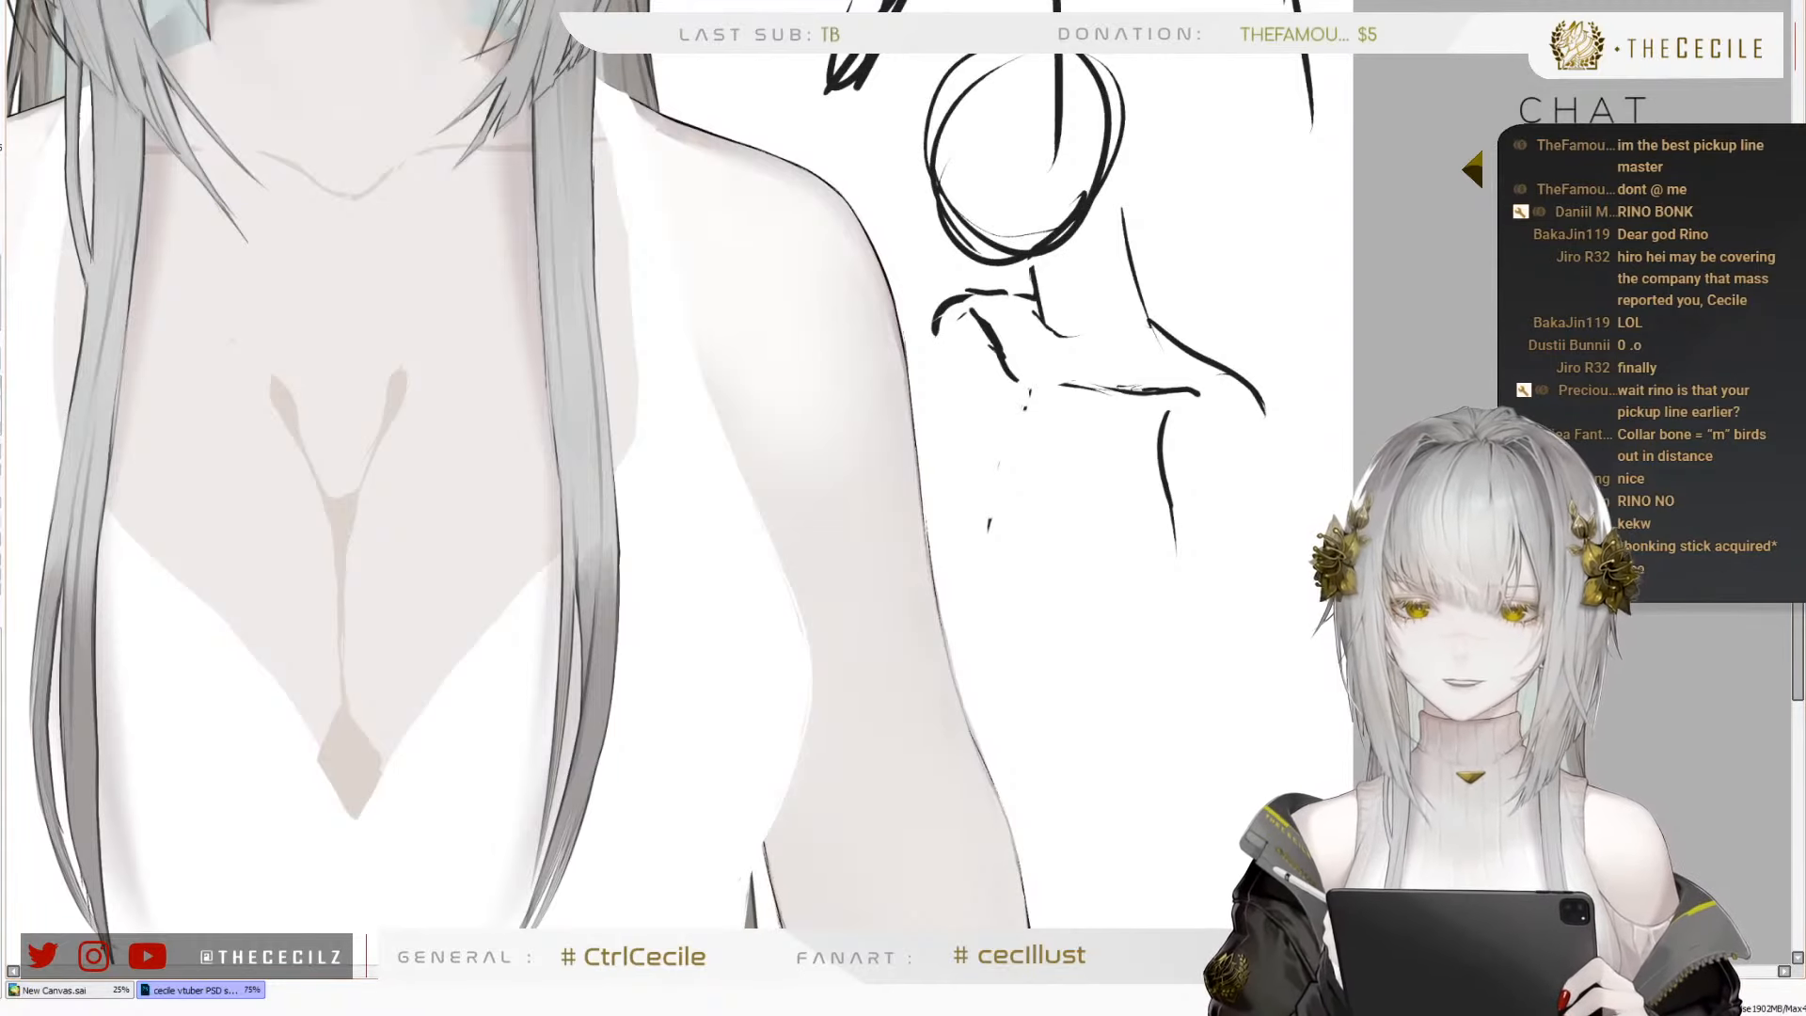
Erase all the black demonstration sketches from the blank canvas beside the character
{"action": "scroll", "coordinate": [1348, 383], "scroll_direction": "down", "scroll_amount": 2}
{"action": "scroll", "coordinate": [1242, 75], "scroll_direction": "up", "scroll_amount": 1}
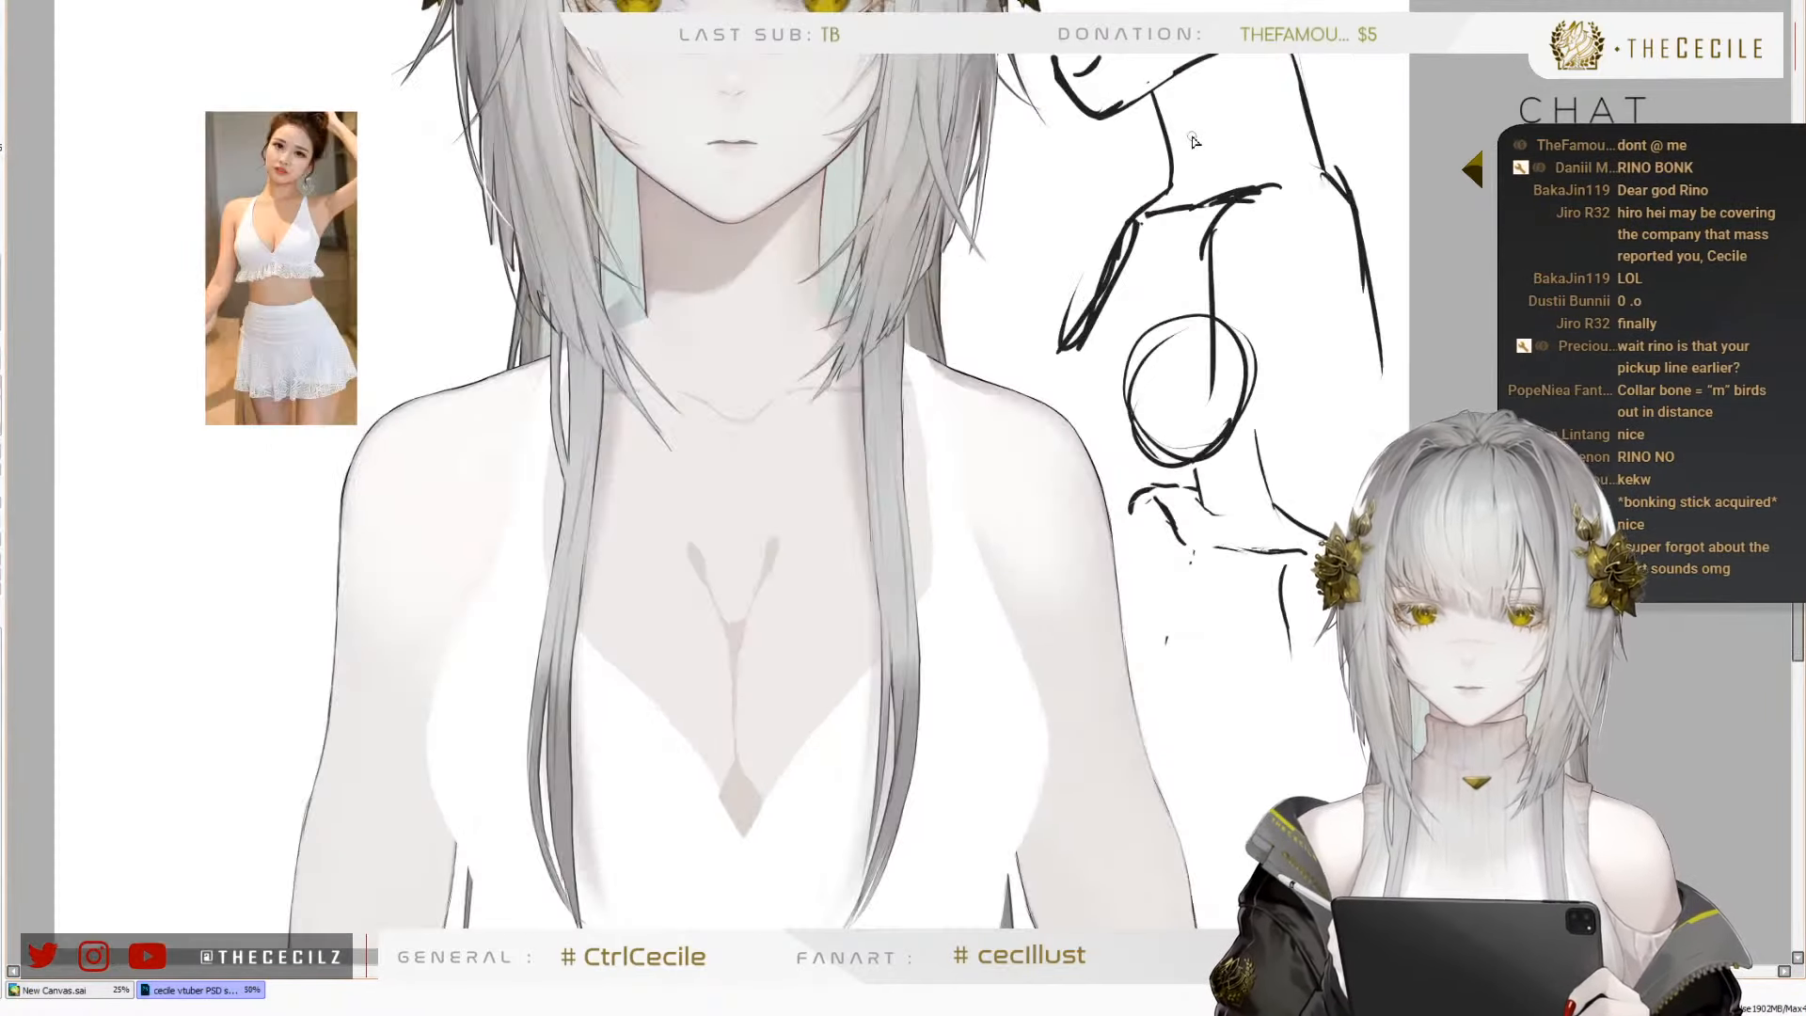
{"action": "key", "text": "e"}
{"action": "mouse_move", "coordinate": [1117, 28]}
{"action": "left_mouse_down"}
{"action": "mouse_move", "coordinate": [1076, 75]}
{"action": "mouse_move", "coordinate": [1086, 28]}
{"action": "mouse_move", "coordinate": [1185, 42]}
{"action": "mouse_move", "coordinate": [1205, 244]}
{"action": "left_mouse_up"}
{"action": "mouse_move", "coordinate": [1292, 37]}
{"action": "left_mouse_down"}
{"action": "mouse_move", "coordinate": [1213, 442]}
{"action": "mouse_move", "coordinate": [1172, 402]}
{"action": "mouse_move", "coordinate": [1163, 136]}
{"action": "left_mouse_up"}
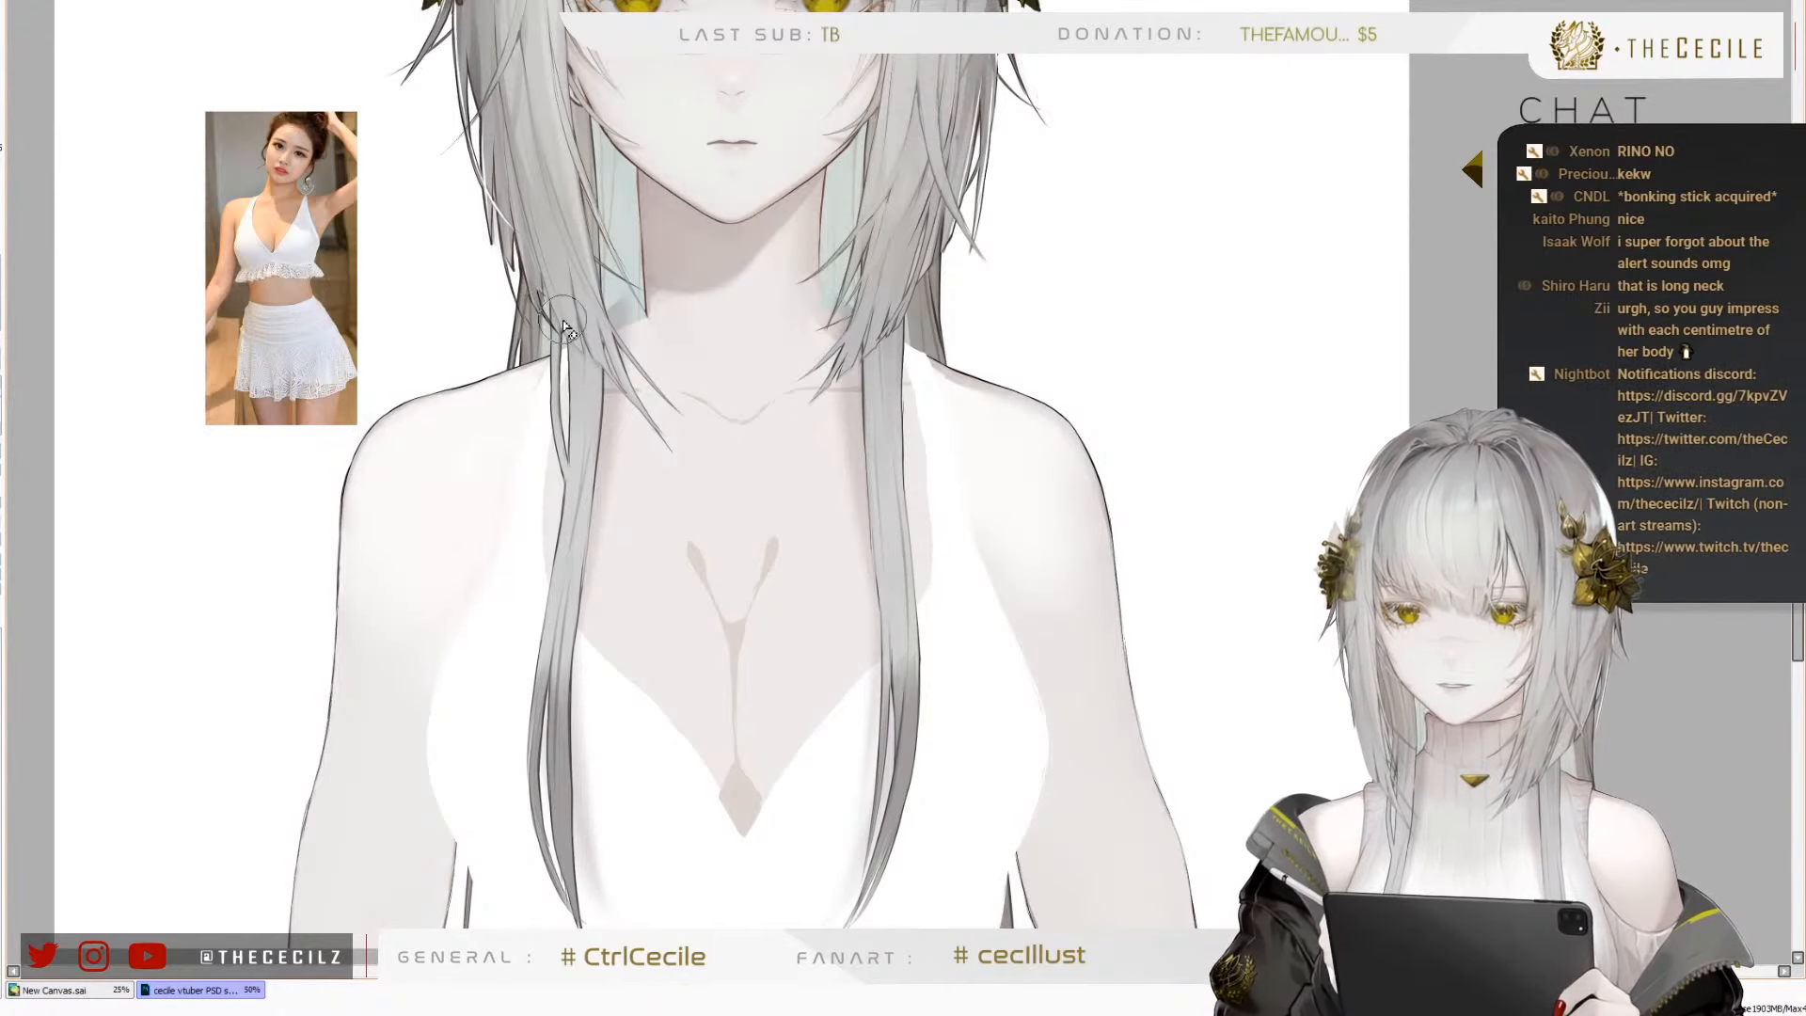
Reshape the white top's neckline into rounded cup edges and cover the diamond at the base of the cleavage
{"action": "scroll", "coordinate": [577, 299], "scroll_direction": "down", "scroll_amount": 1}
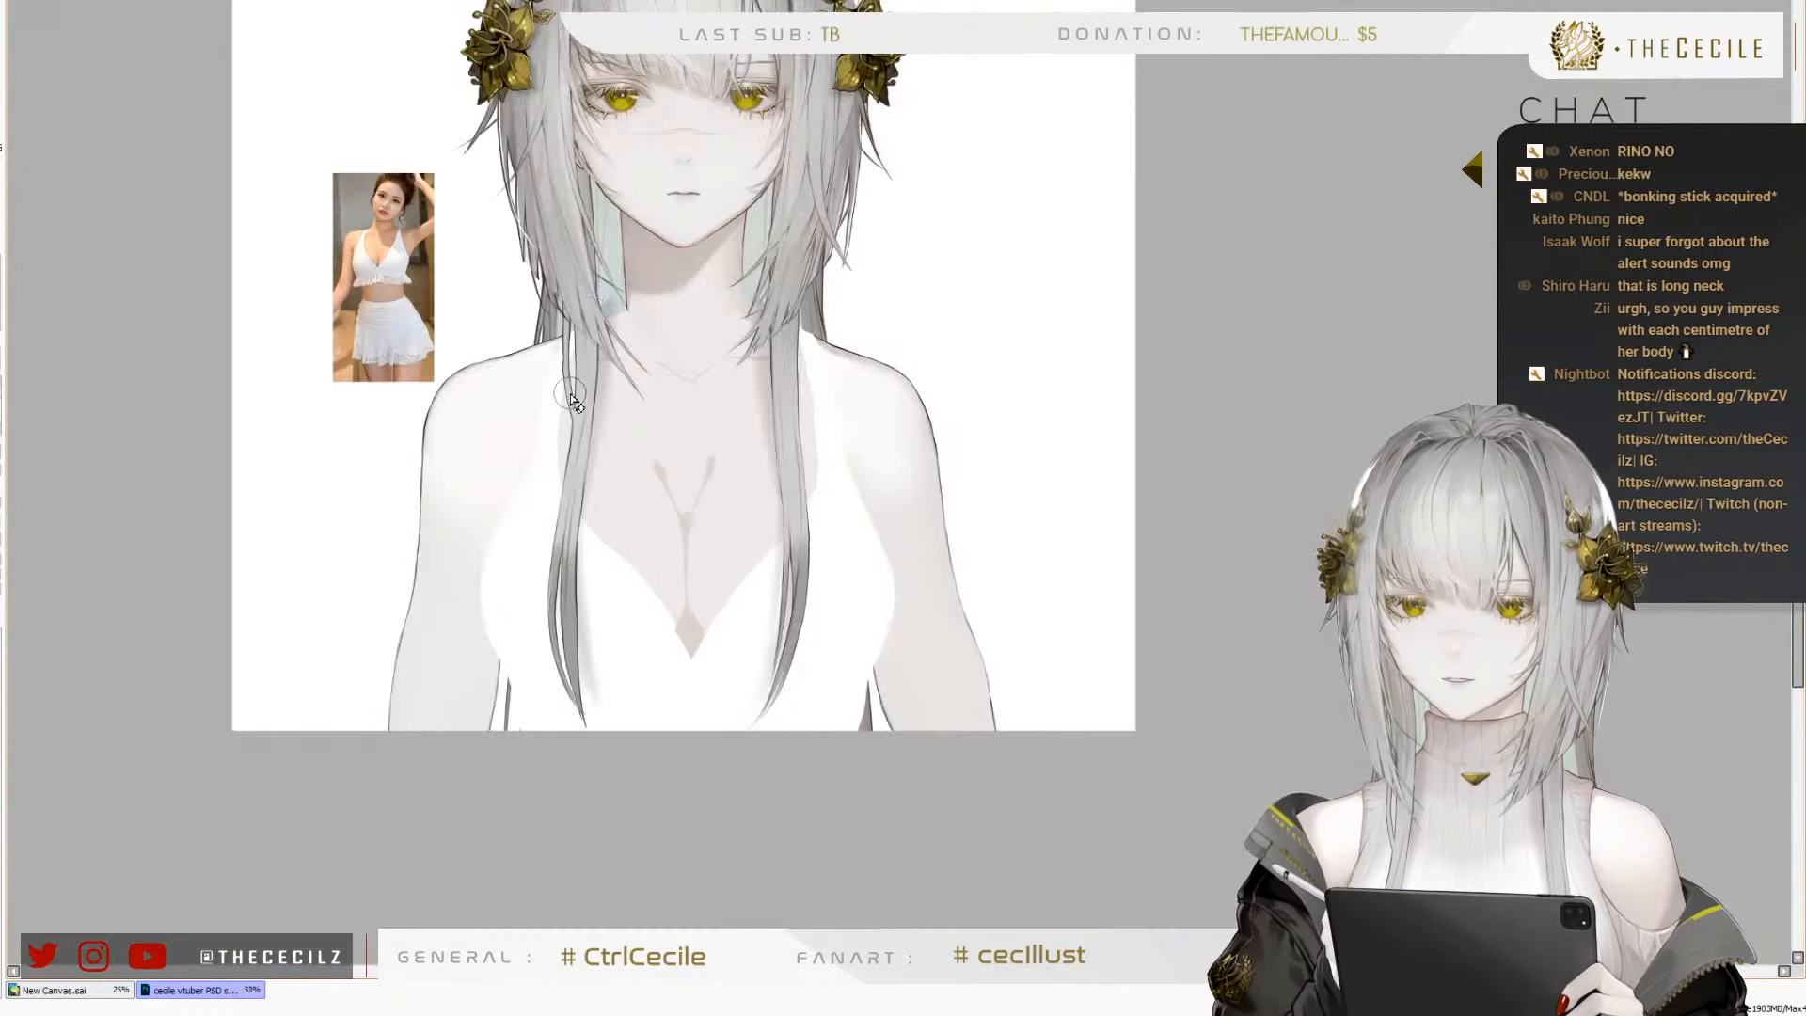
{"action": "scroll", "coordinate": [555, 433], "scroll_direction": "up", "scroll_amount": 1}
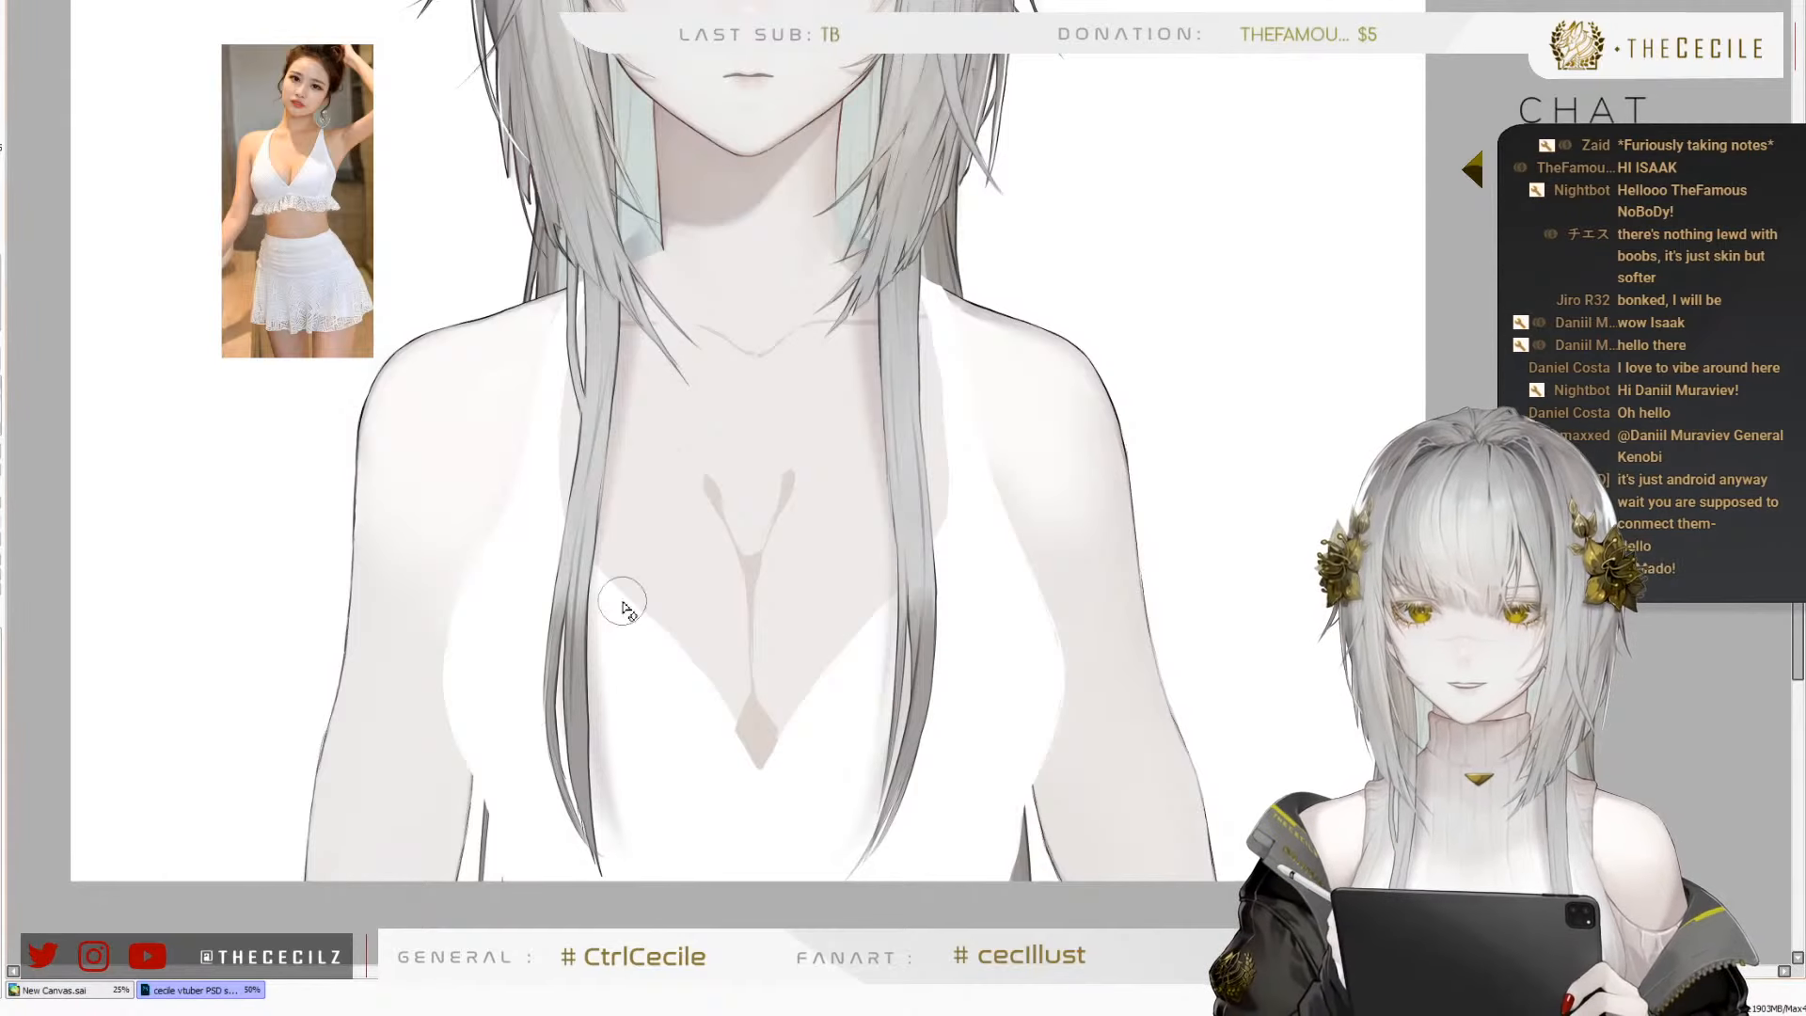
{"action": "scroll", "coordinate": [813, 601], "scroll_direction": "down", "scroll_amount": 2}
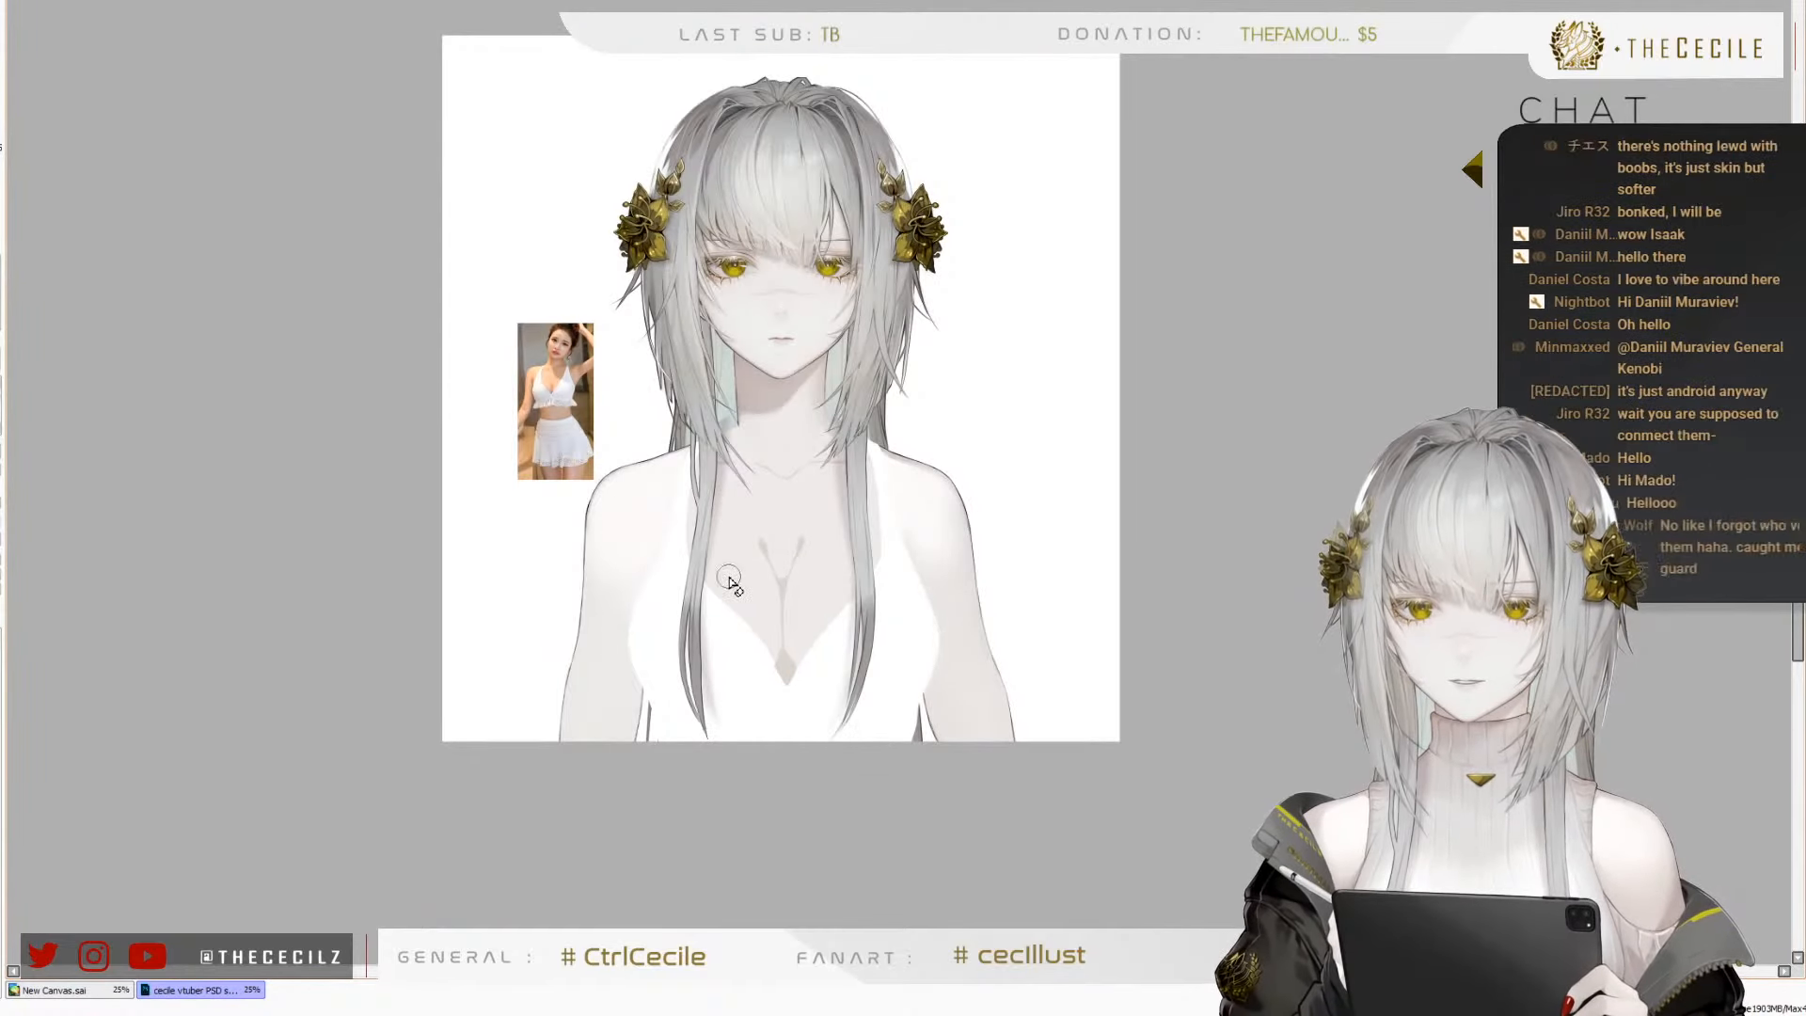
{"action": "scroll", "coordinate": [636, 508], "scroll_direction": "up", "scroll_amount": 2}
{"action": "scroll", "coordinate": [800, 621], "scroll_direction": "up", "scroll_amount": 1}
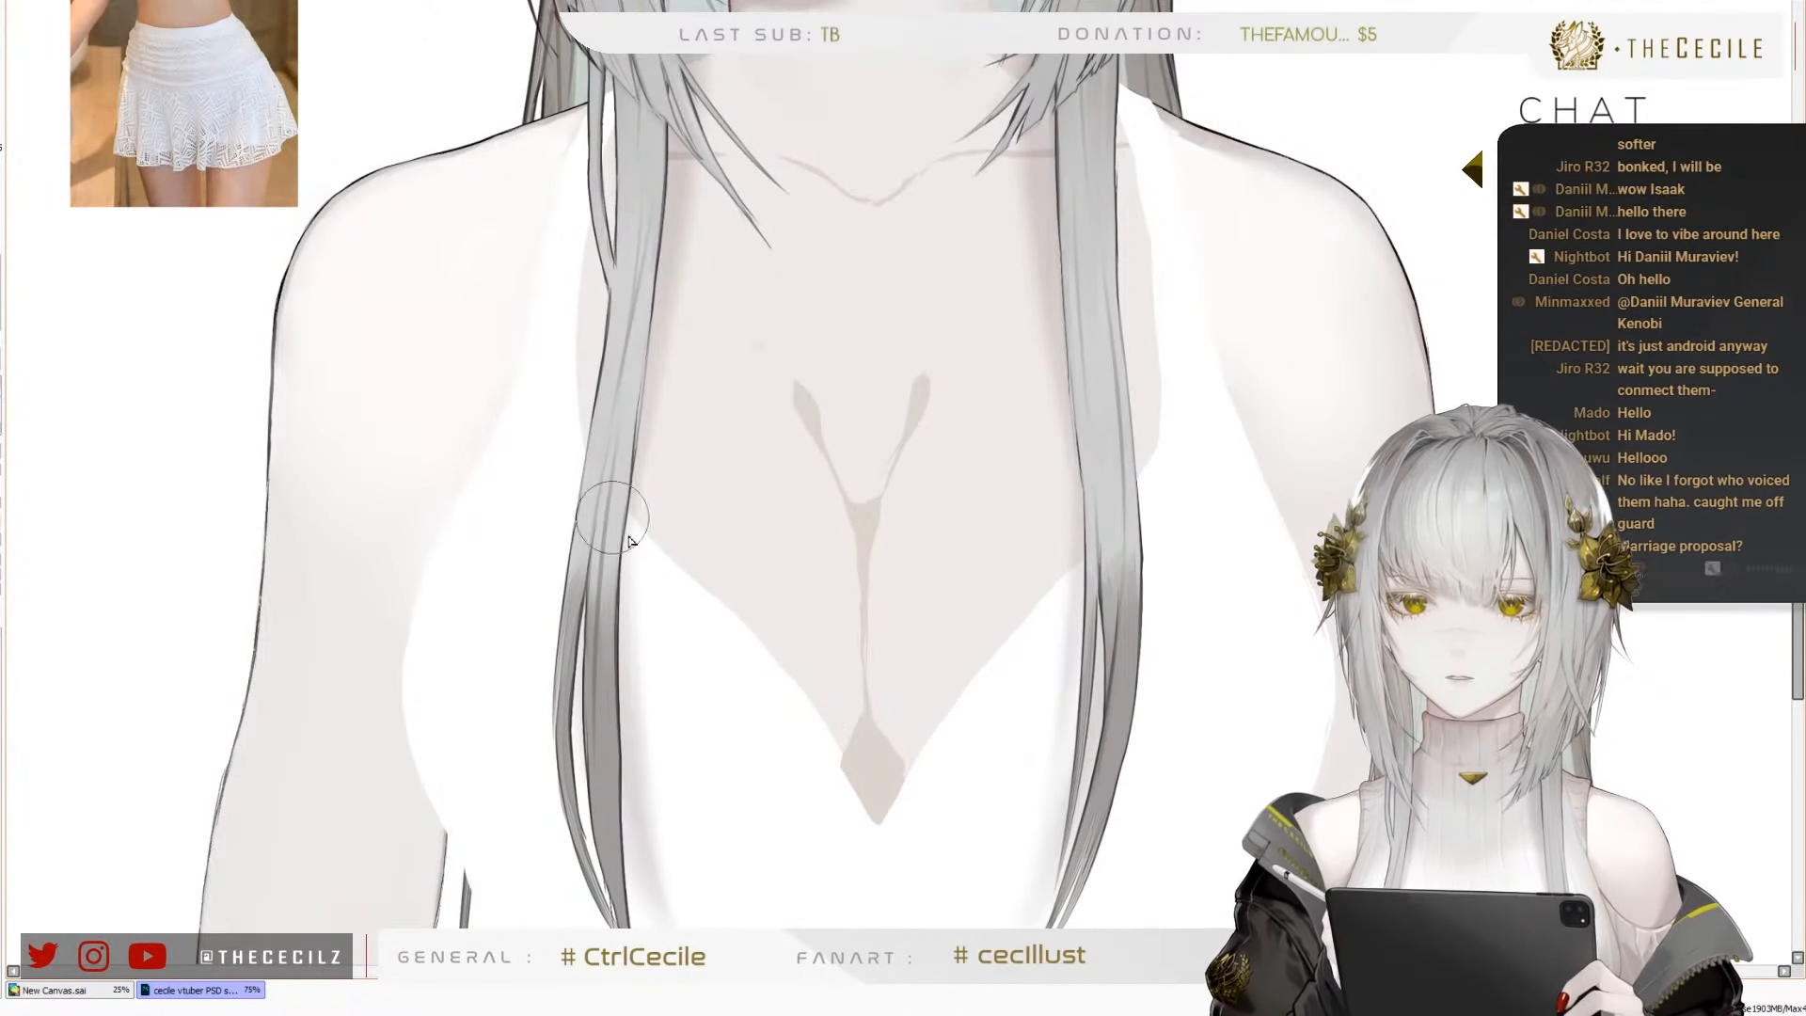
{"action": "mouse_move", "coordinate": [678, 585]}
{"action": "left_mouse_down"}
{"action": "mouse_move", "coordinate": [808, 705]}
{"action": "mouse_move", "coordinate": [892, 823]}
{"action": "mouse_move", "coordinate": [989, 712]}
{"action": "mouse_move", "coordinate": [955, 699]}
{"action": "mouse_move", "coordinate": [932, 793]}
{"action": "left_mouse_up"}
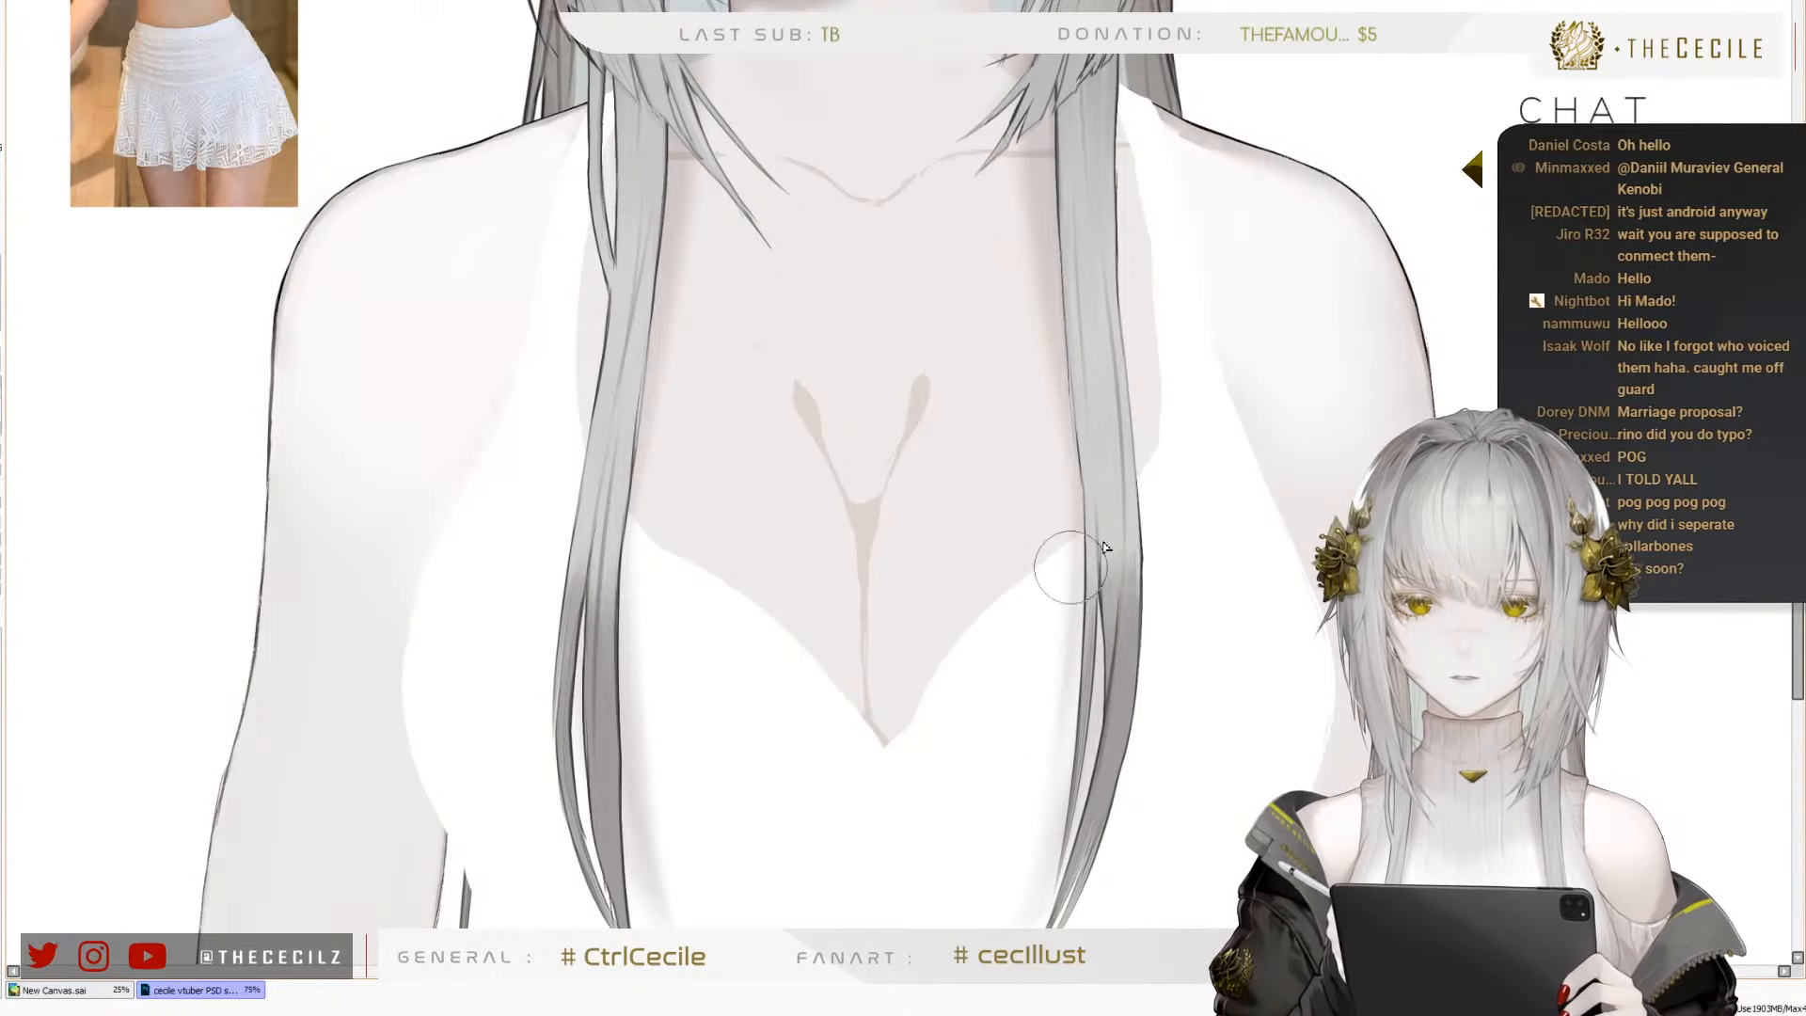
Examine the reshaped neckline and bust both up close and against the whole figure
{"action": "scroll", "coordinate": [855, 640], "scroll_direction": "down", "scroll_amount": 3}
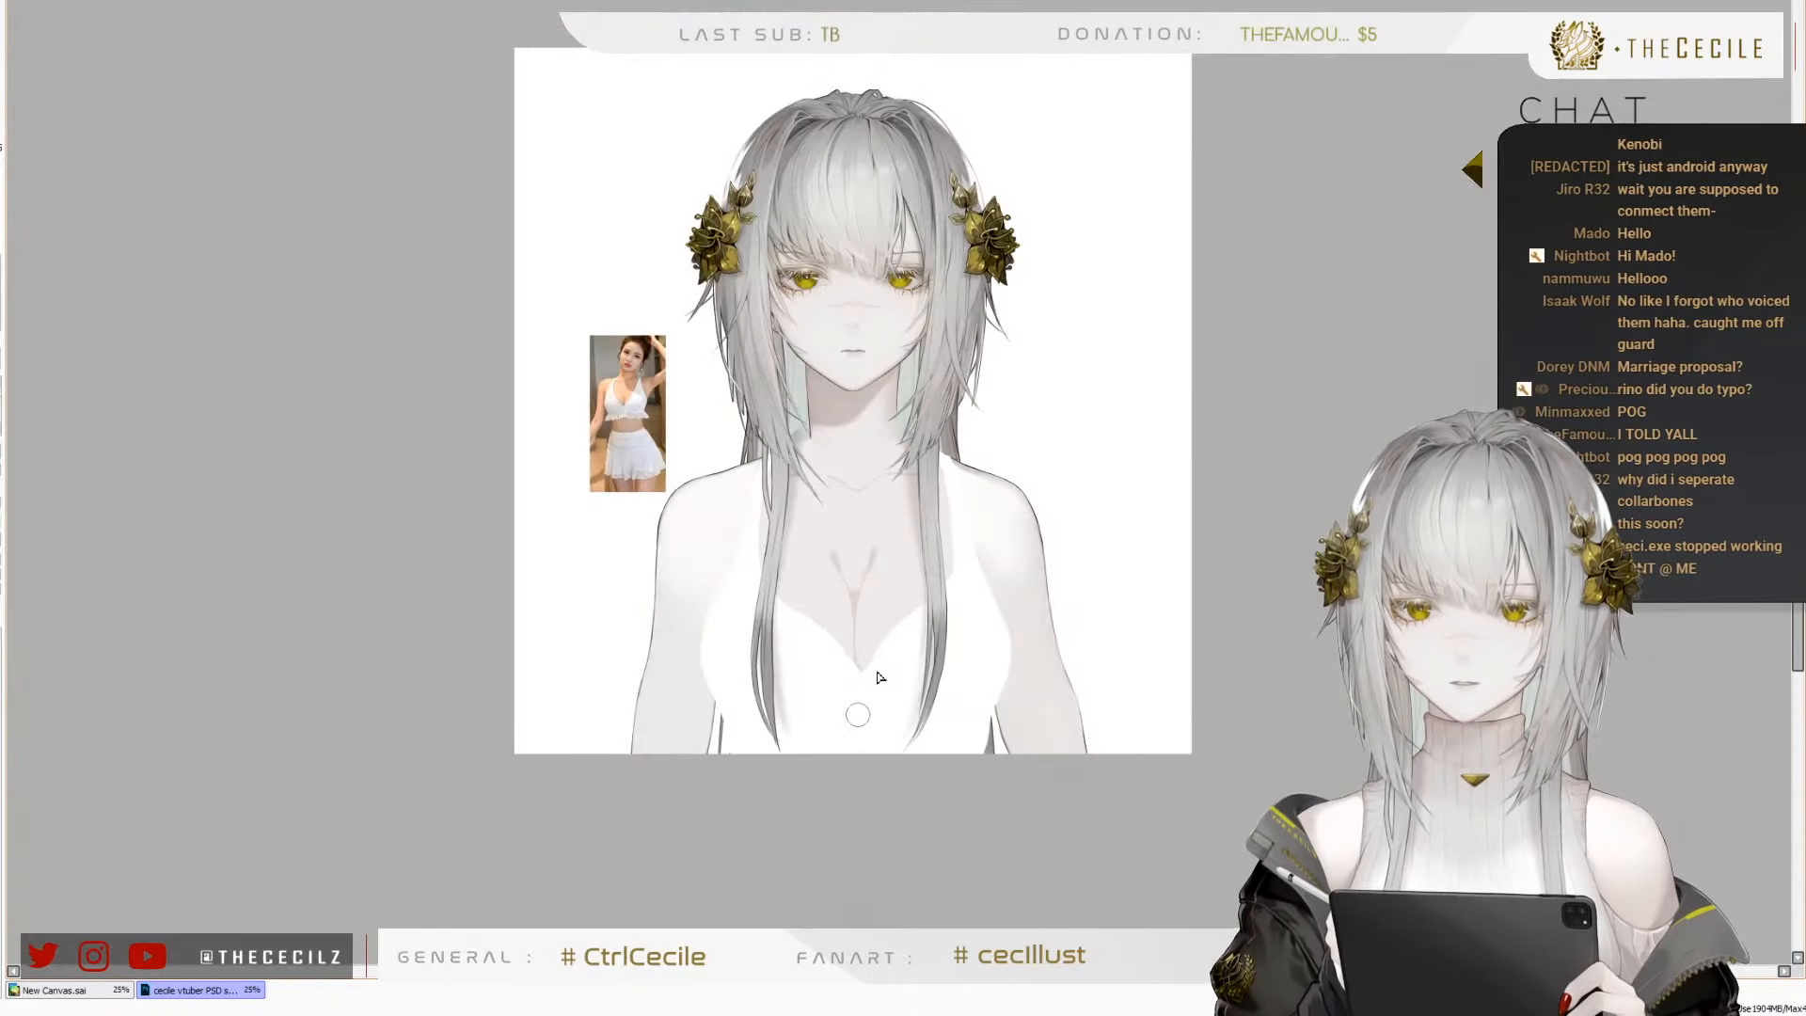
{"action": "scroll", "coordinate": [883, 681], "scroll_direction": "up", "scroll_amount": 3}
{"action": "scroll", "coordinate": [783, 820], "scroll_direction": "down", "scroll_amount": 2}
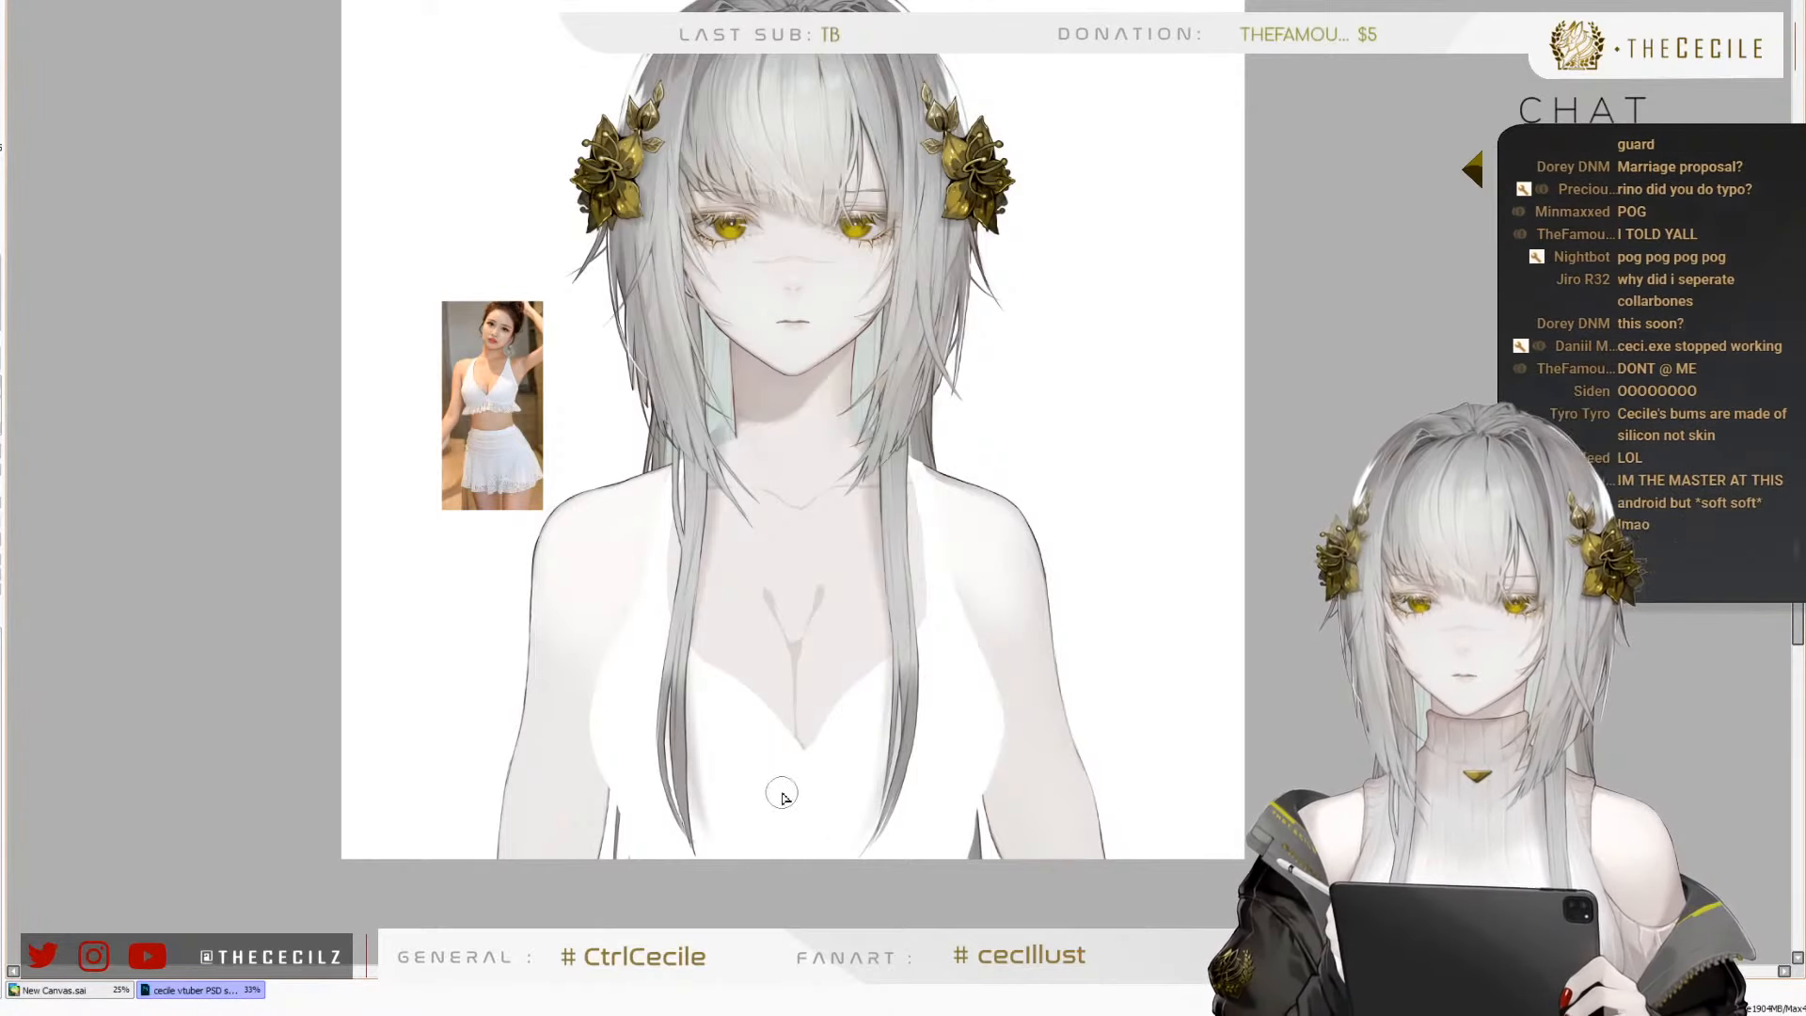
{"action": "scroll", "coordinate": [742, 793], "scroll_direction": "up", "scroll_amount": 3}
{"action": "scroll", "coordinate": [422, 425], "scroll_direction": "down", "scroll_amount": 1}
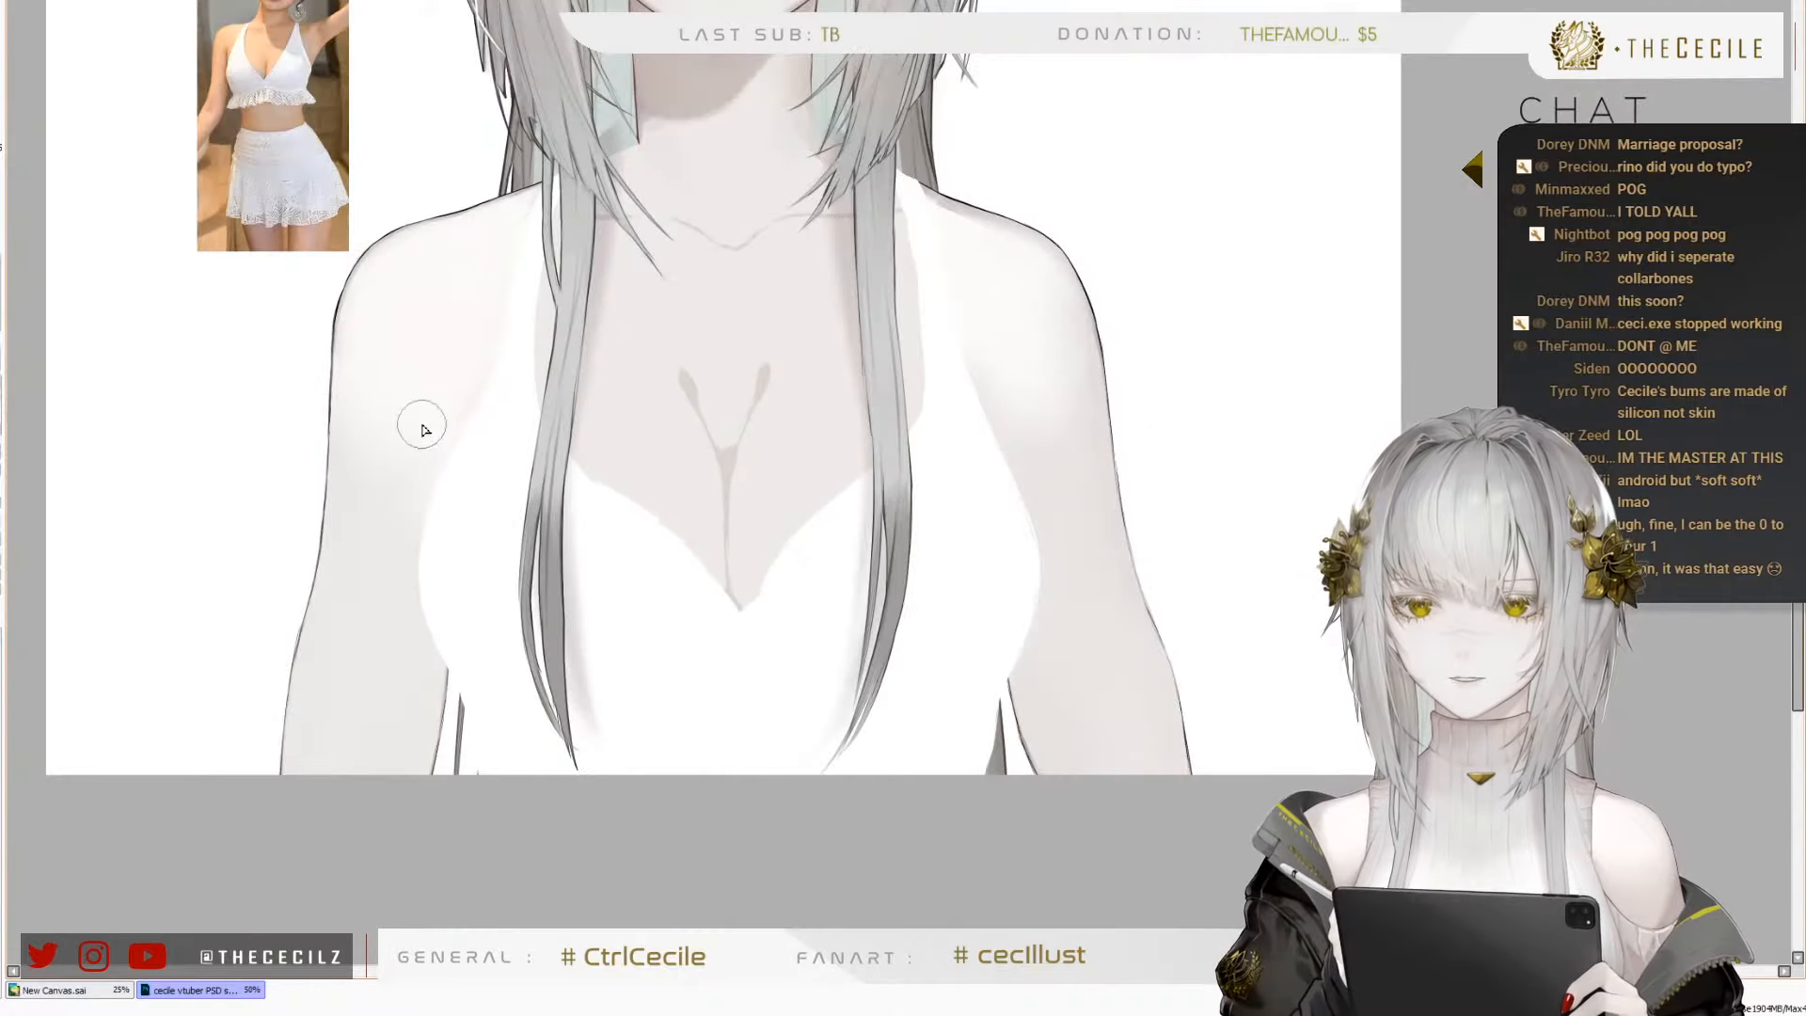
{"action": "scroll", "coordinate": [269, 80], "scroll_direction": "up", "scroll_amount": 3}
{"action": "scroll", "coordinate": [282, 80], "scroll_direction": "down", "scroll_amount": 2}
{"action": "scroll", "coordinate": [711, 873], "scroll_direction": "down", "scroll_amount": 3}
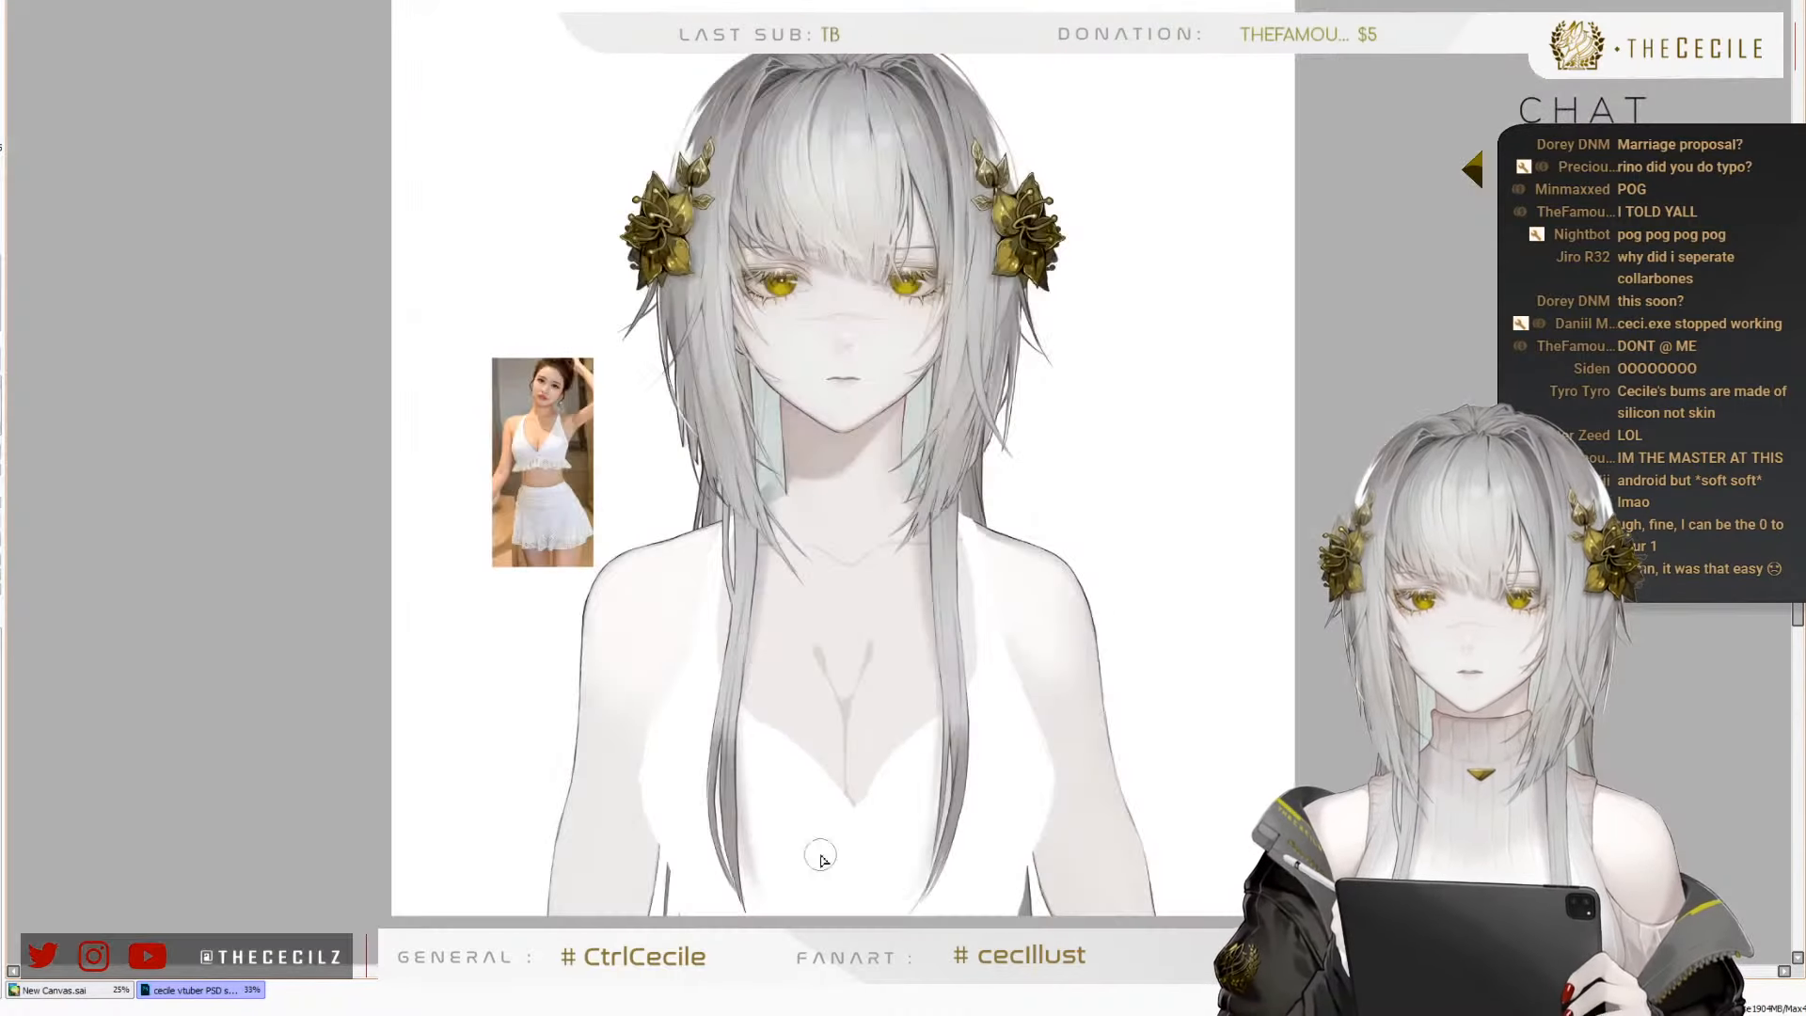
Paint a skin-coloured midriff below the bust, giving the white top a curved lower hem that peaks at the centre
{"action": "scroll", "coordinate": [802, 869], "scroll_direction": "up", "scroll_amount": 3}
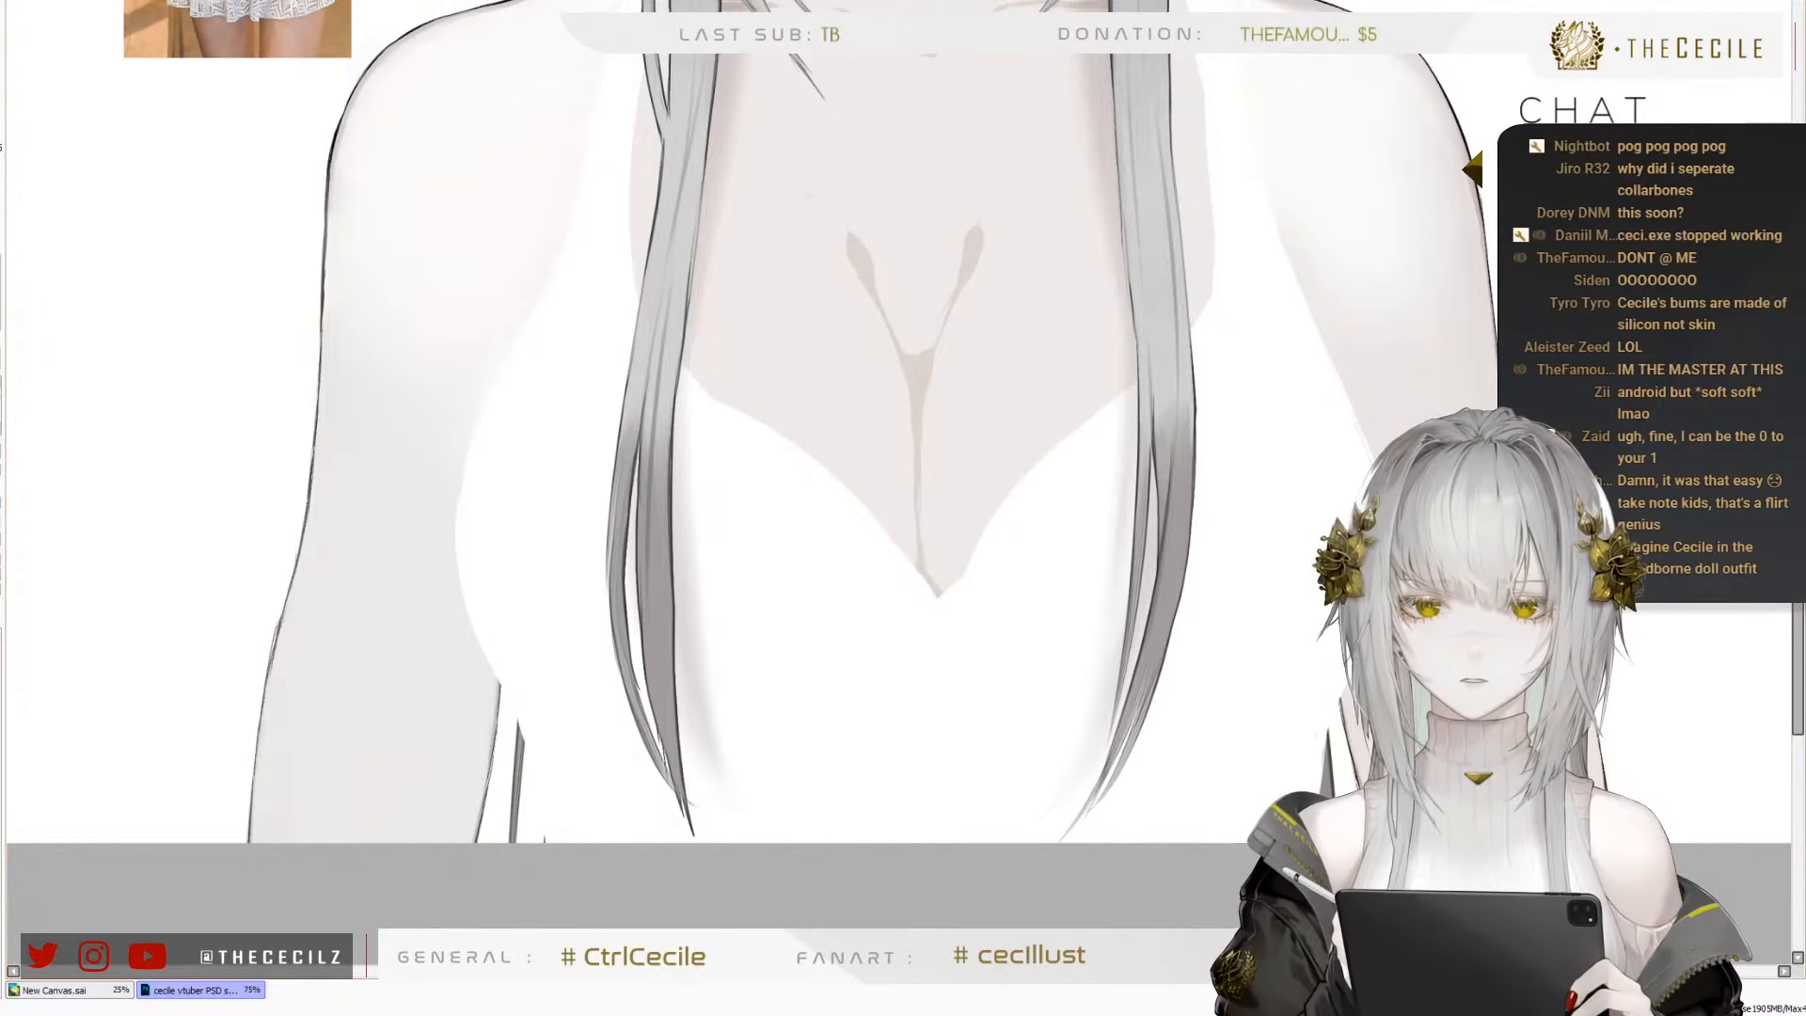
{"action": "mouse_move", "coordinate": [524, 797]}
{"action": "left_mouse_down"}
{"action": "mouse_move", "coordinate": [699, 795]}
{"action": "mouse_move", "coordinate": [823, 767]}
{"action": "mouse_move", "coordinate": [980, 685]}
{"action": "mouse_move", "coordinate": [941, 694]}
{"action": "mouse_move", "coordinate": [1190, 828]}
{"action": "left_mouse_up"}
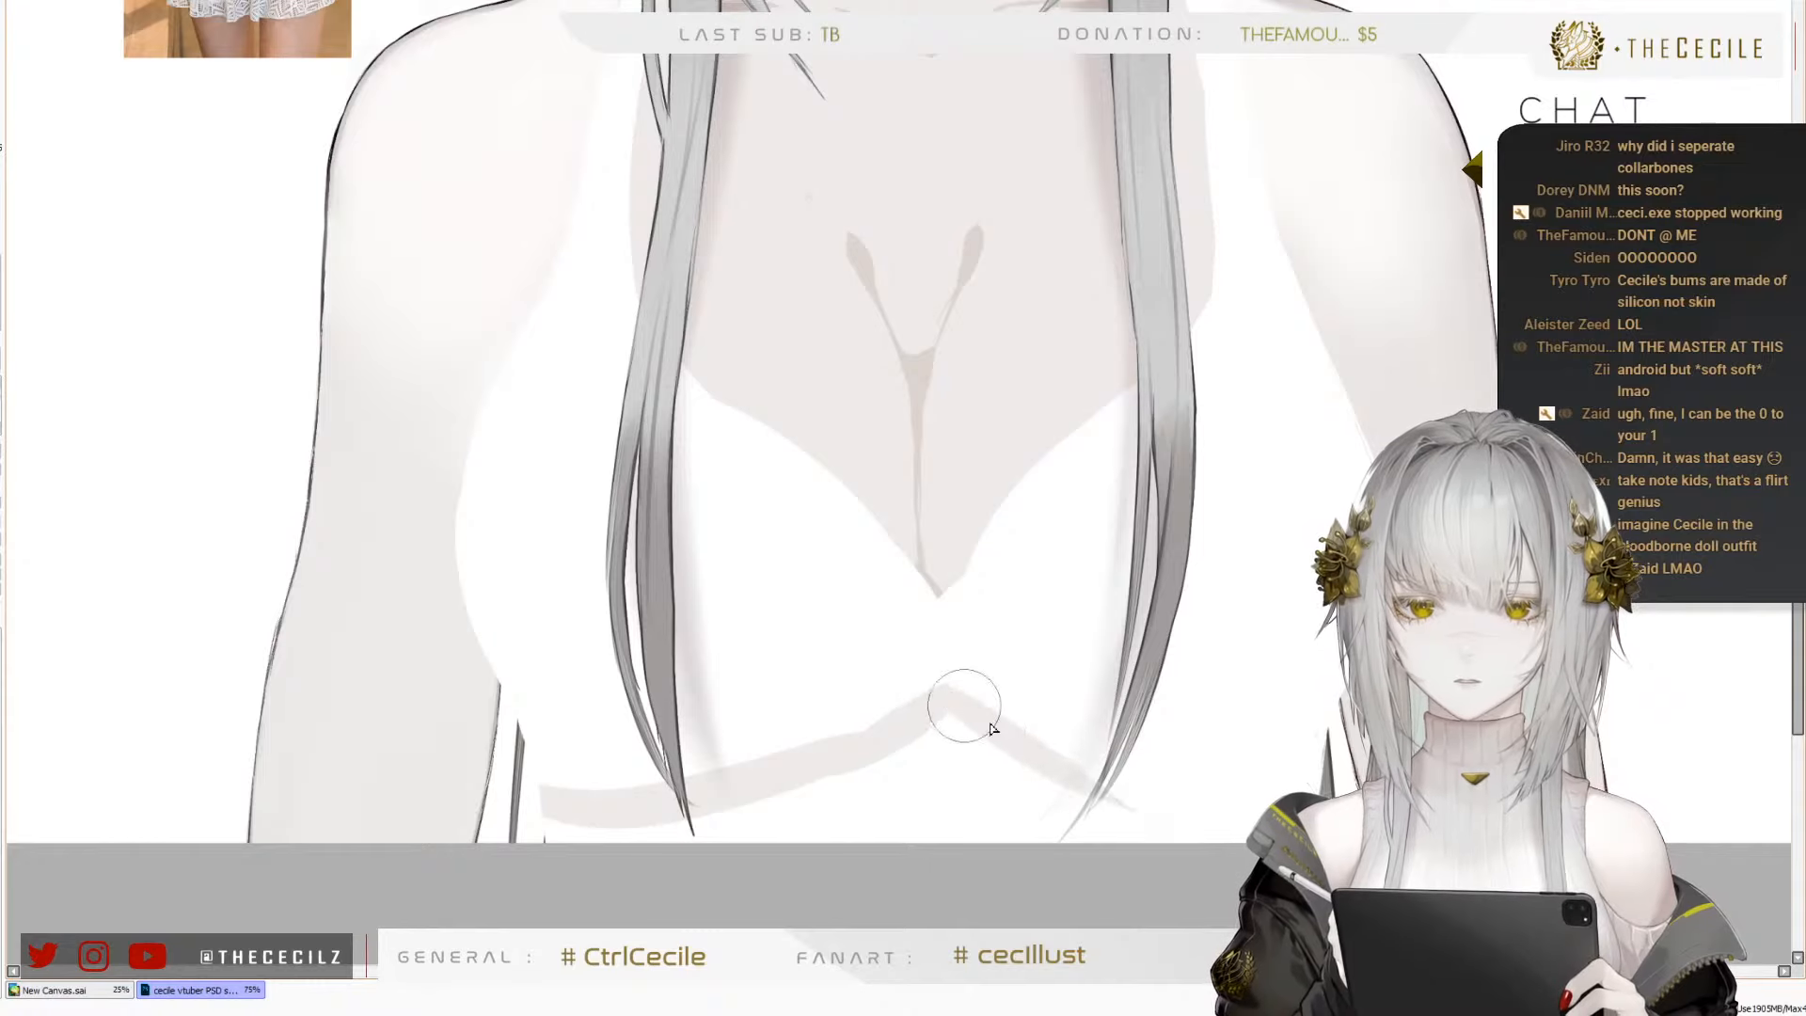
{"action": "left_click_drag", "start_coordinate": [964, 708], "coordinate": [1308, 803]}
{"action": "left_click_drag", "start_coordinate": [1152, 795], "coordinate": [984, 733]}
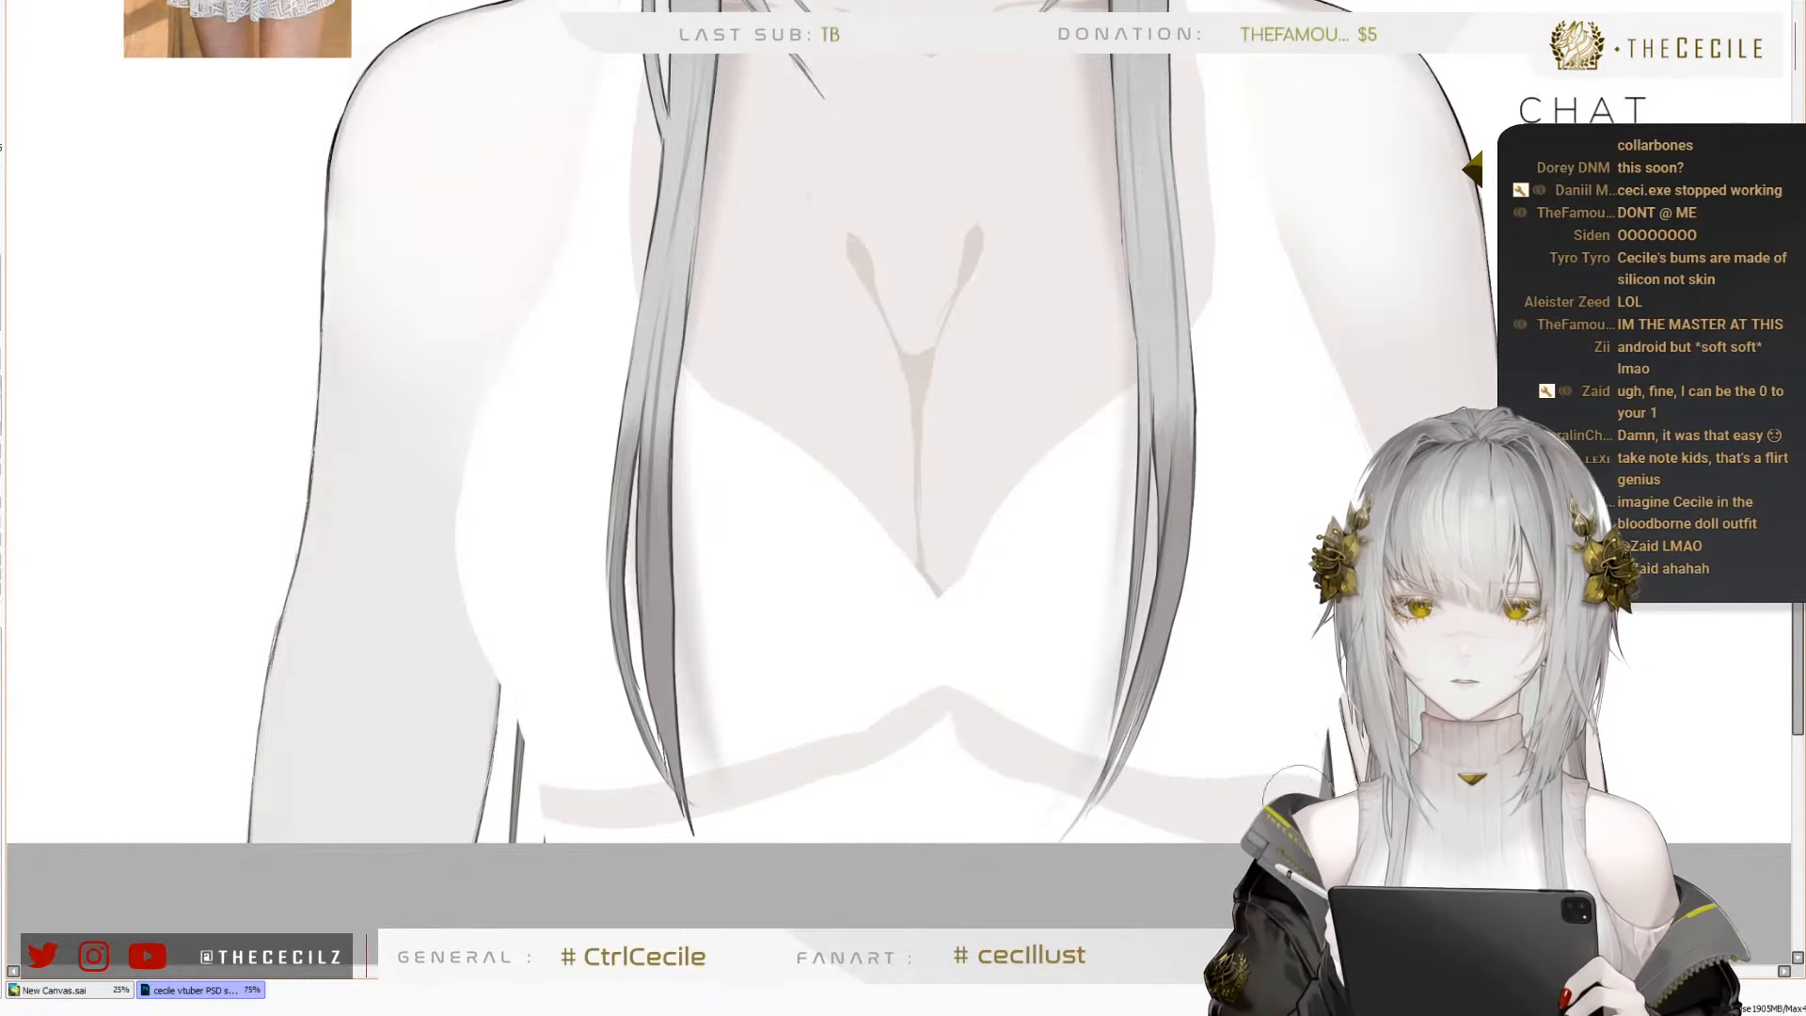
{"action": "mouse_move", "coordinate": [1166, 821]}
{"action": "left_mouse_down"}
{"action": "mouse_move", "coordinate": [963, 750]}
{"action": "mouse_move", "coordinate": [890, 818]}
{"action": "mouse_move", "coordinate": [804, 811]}
{"action": "mouse_move", "coordinate": [614, 875]}
{"action": "mouse_move", "coordinate": [647, 807]}
{"action": "mouse_move", "coordinate": [674, 811]}
{"action": "left_mouse_up"}
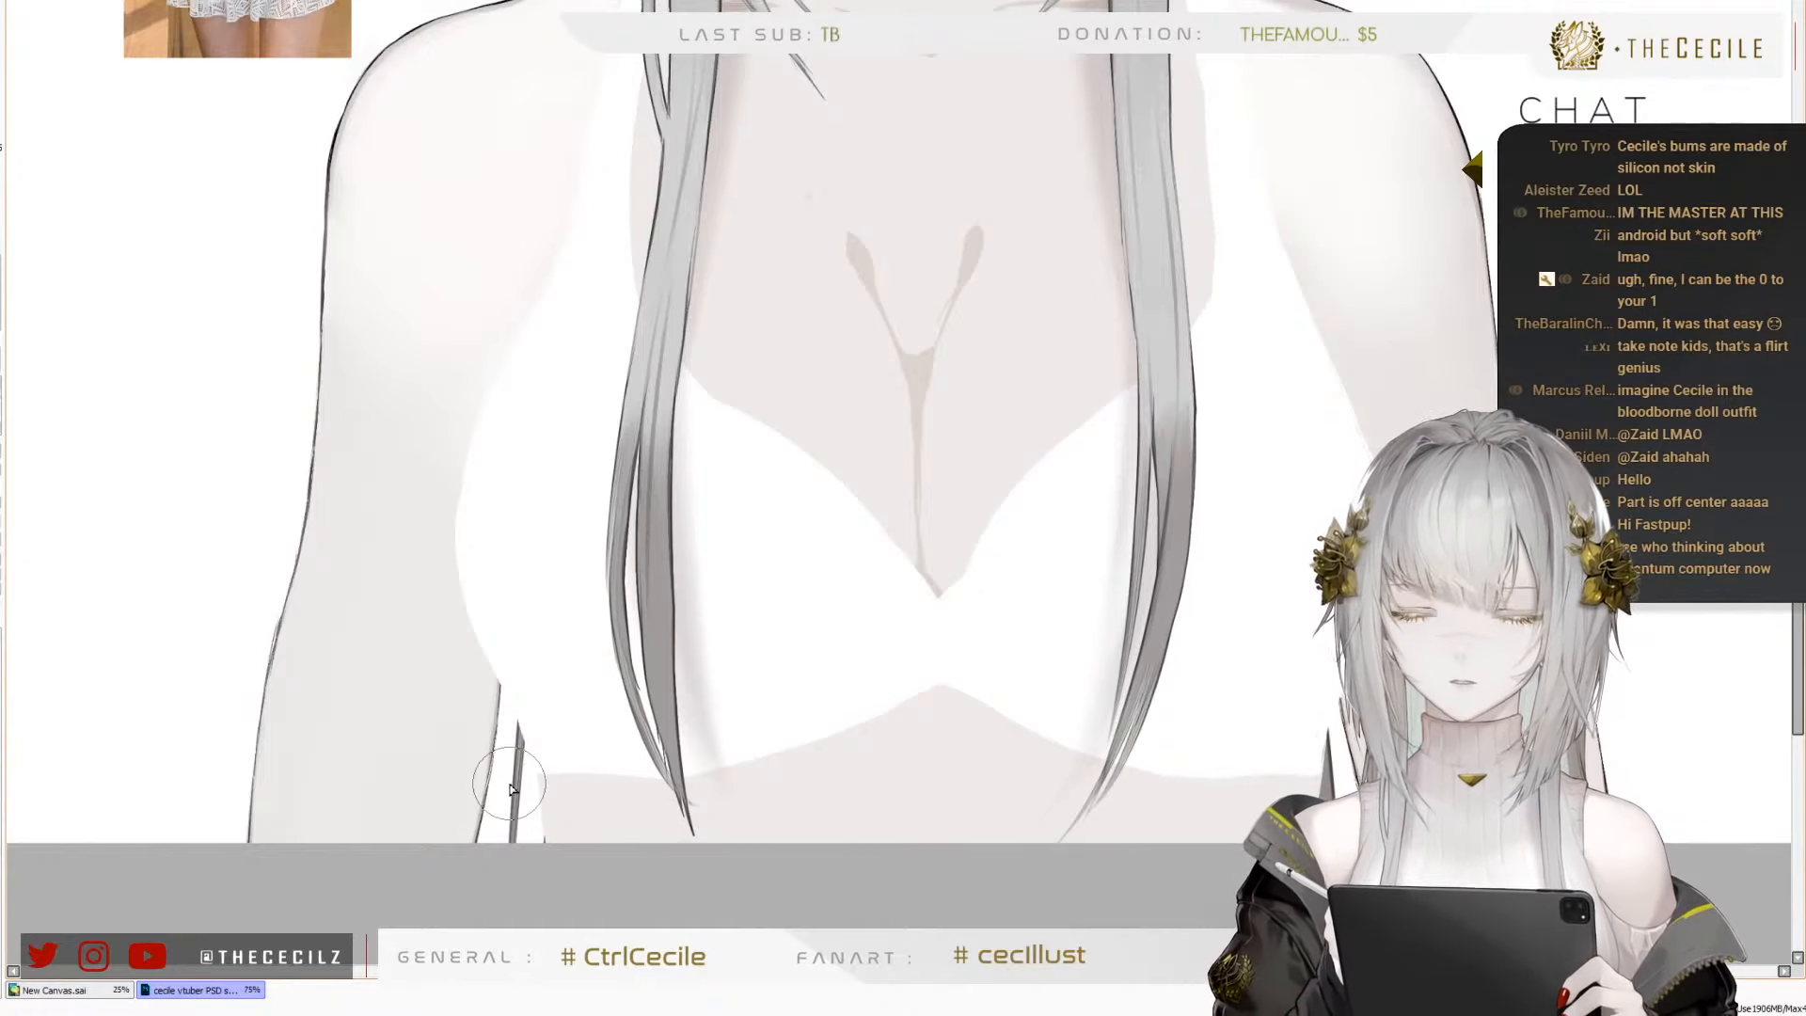
Study the frilled hem in the reference photo and tint the canvas background light grey behind the white top
{"action": "scroll", "coordinate": [509, 777], "scroll_direction": "down", "scroll_amount": 5}
{"action": "scroll", "coordinate": [348, 673], "scroll_direction": "up", "scroll_amount": 6}
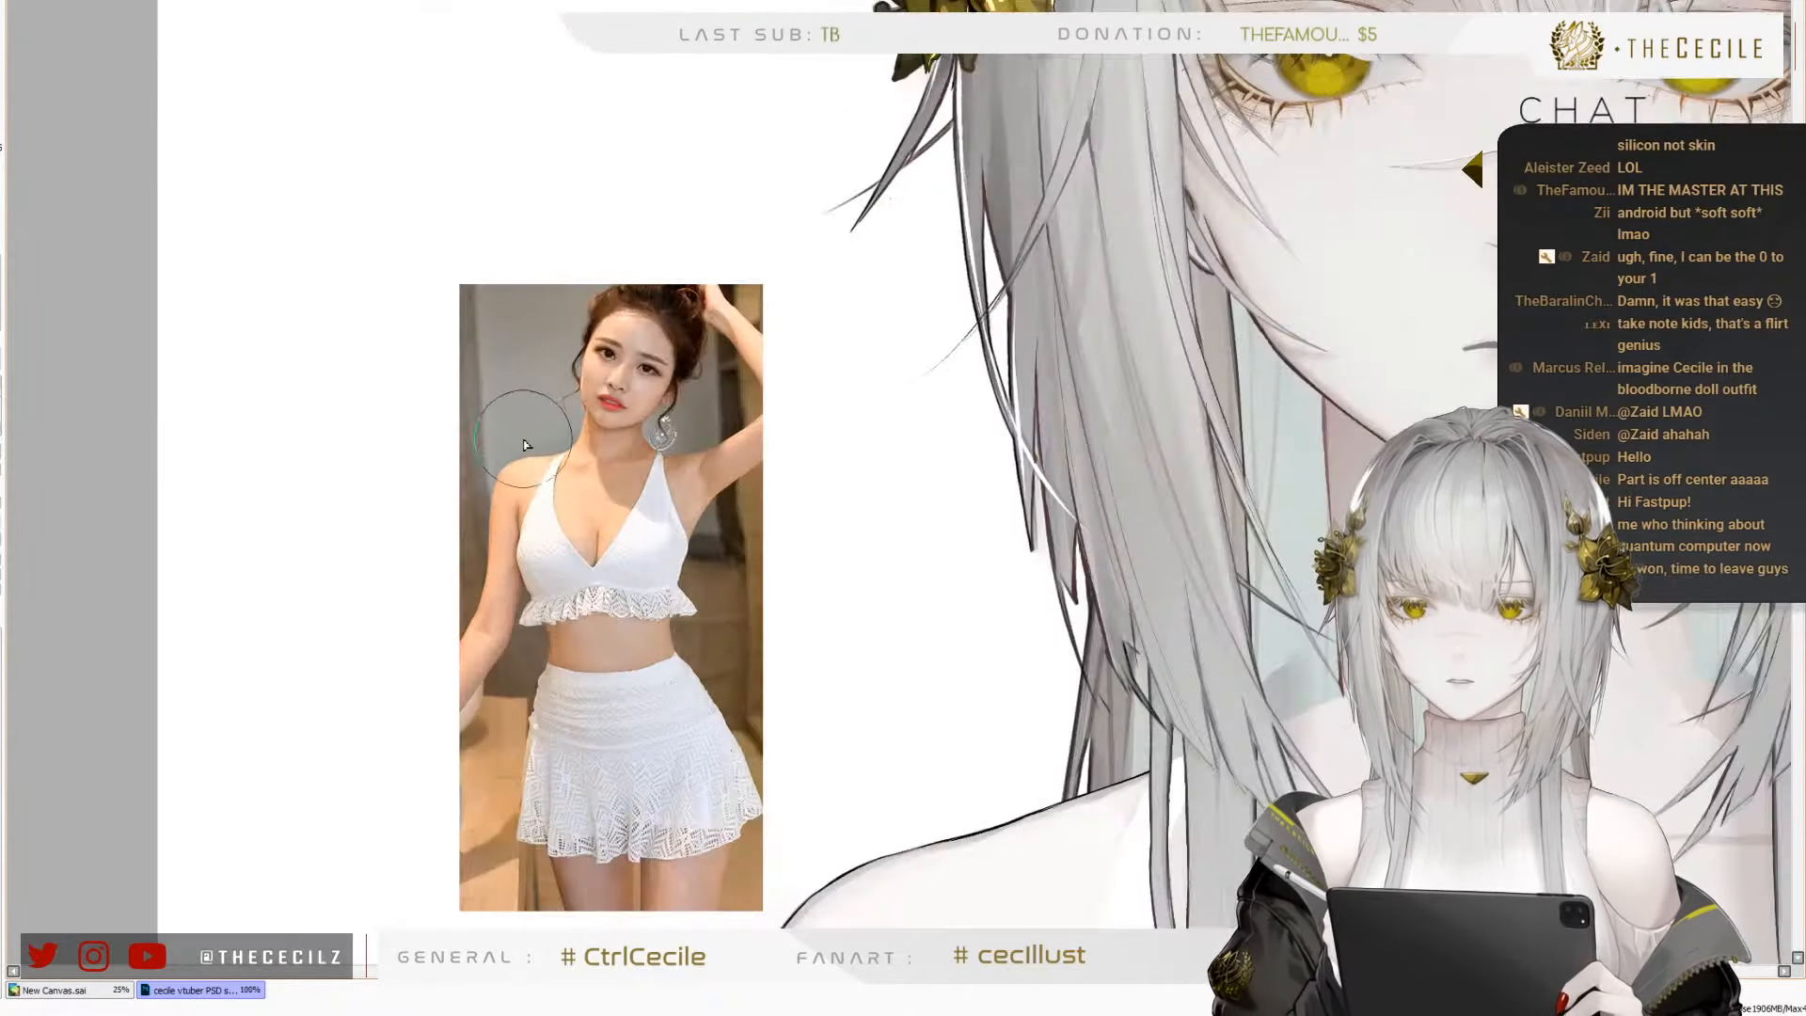
{"action": "scroll", "coordinate": [604, 201], "scroll_direction": "down", "scroll_amount": 4}
{"action": "scroll", "coordinate": [756, 587], "scroll_direction": "up", "scroll_amount": 3}
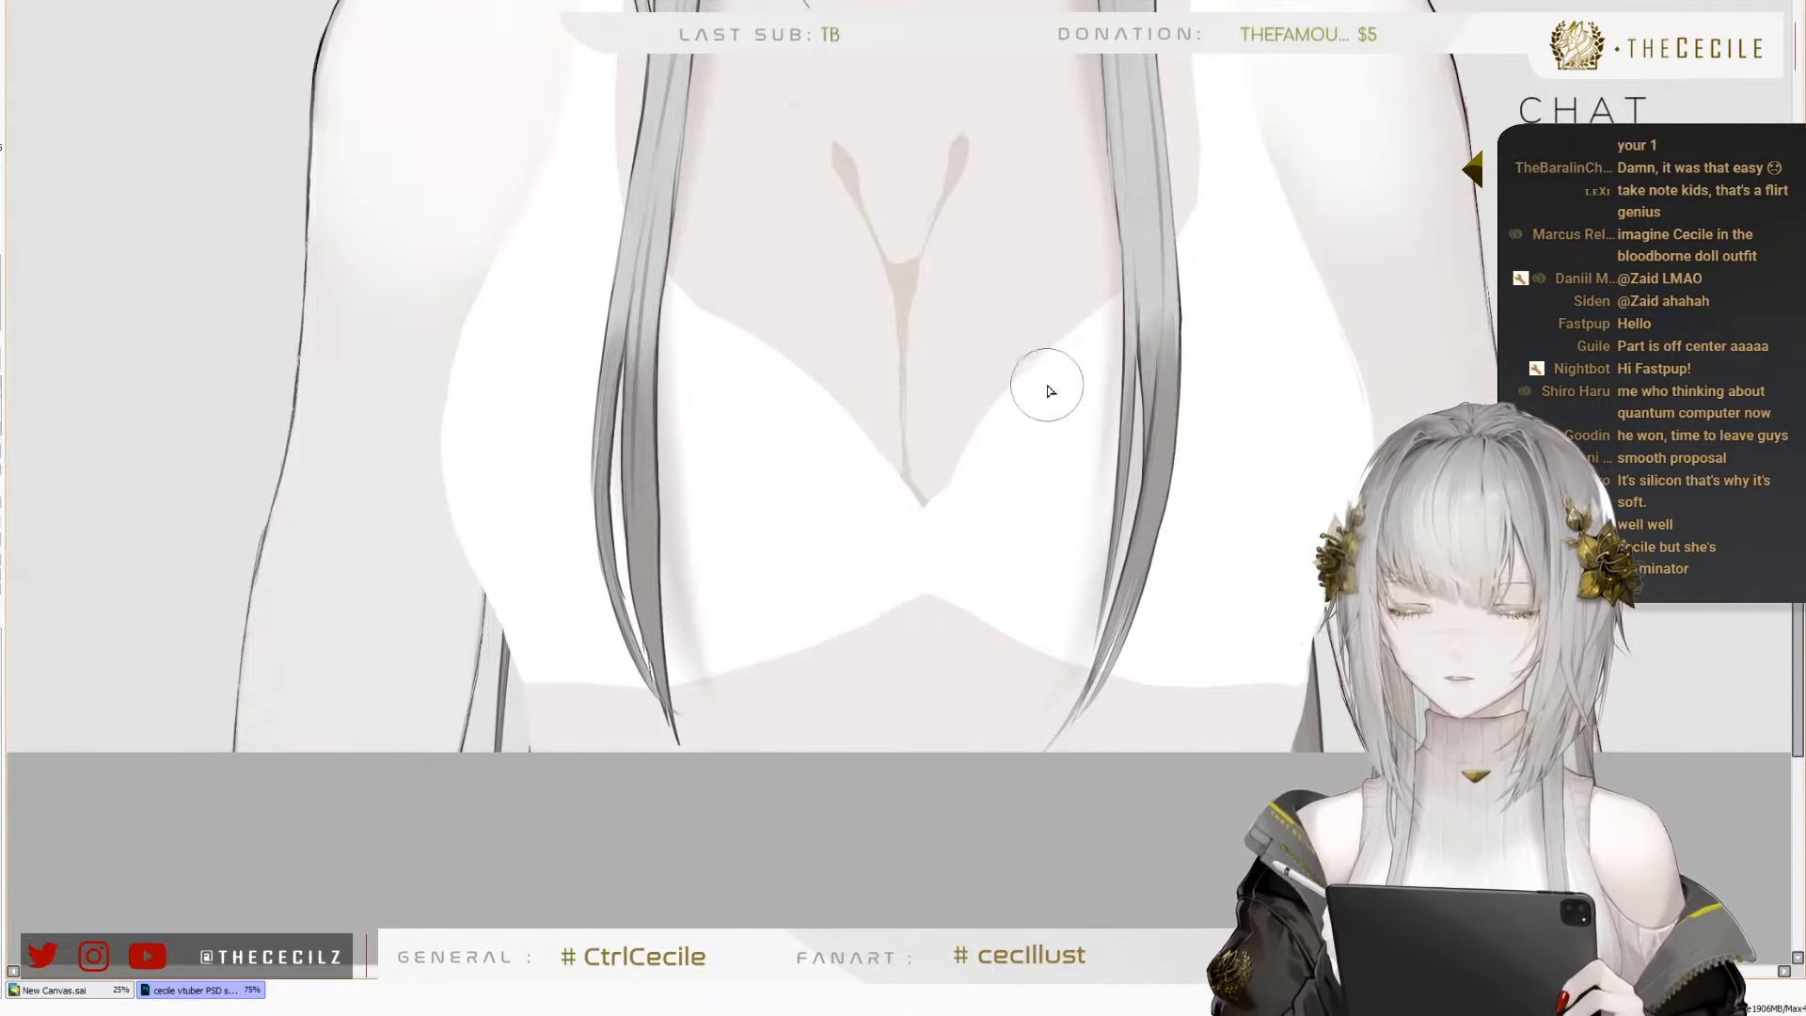
{"action": "scroll", "coordinate": [788, 589], "scroll_direction": "up", "scroll_amount": 1}
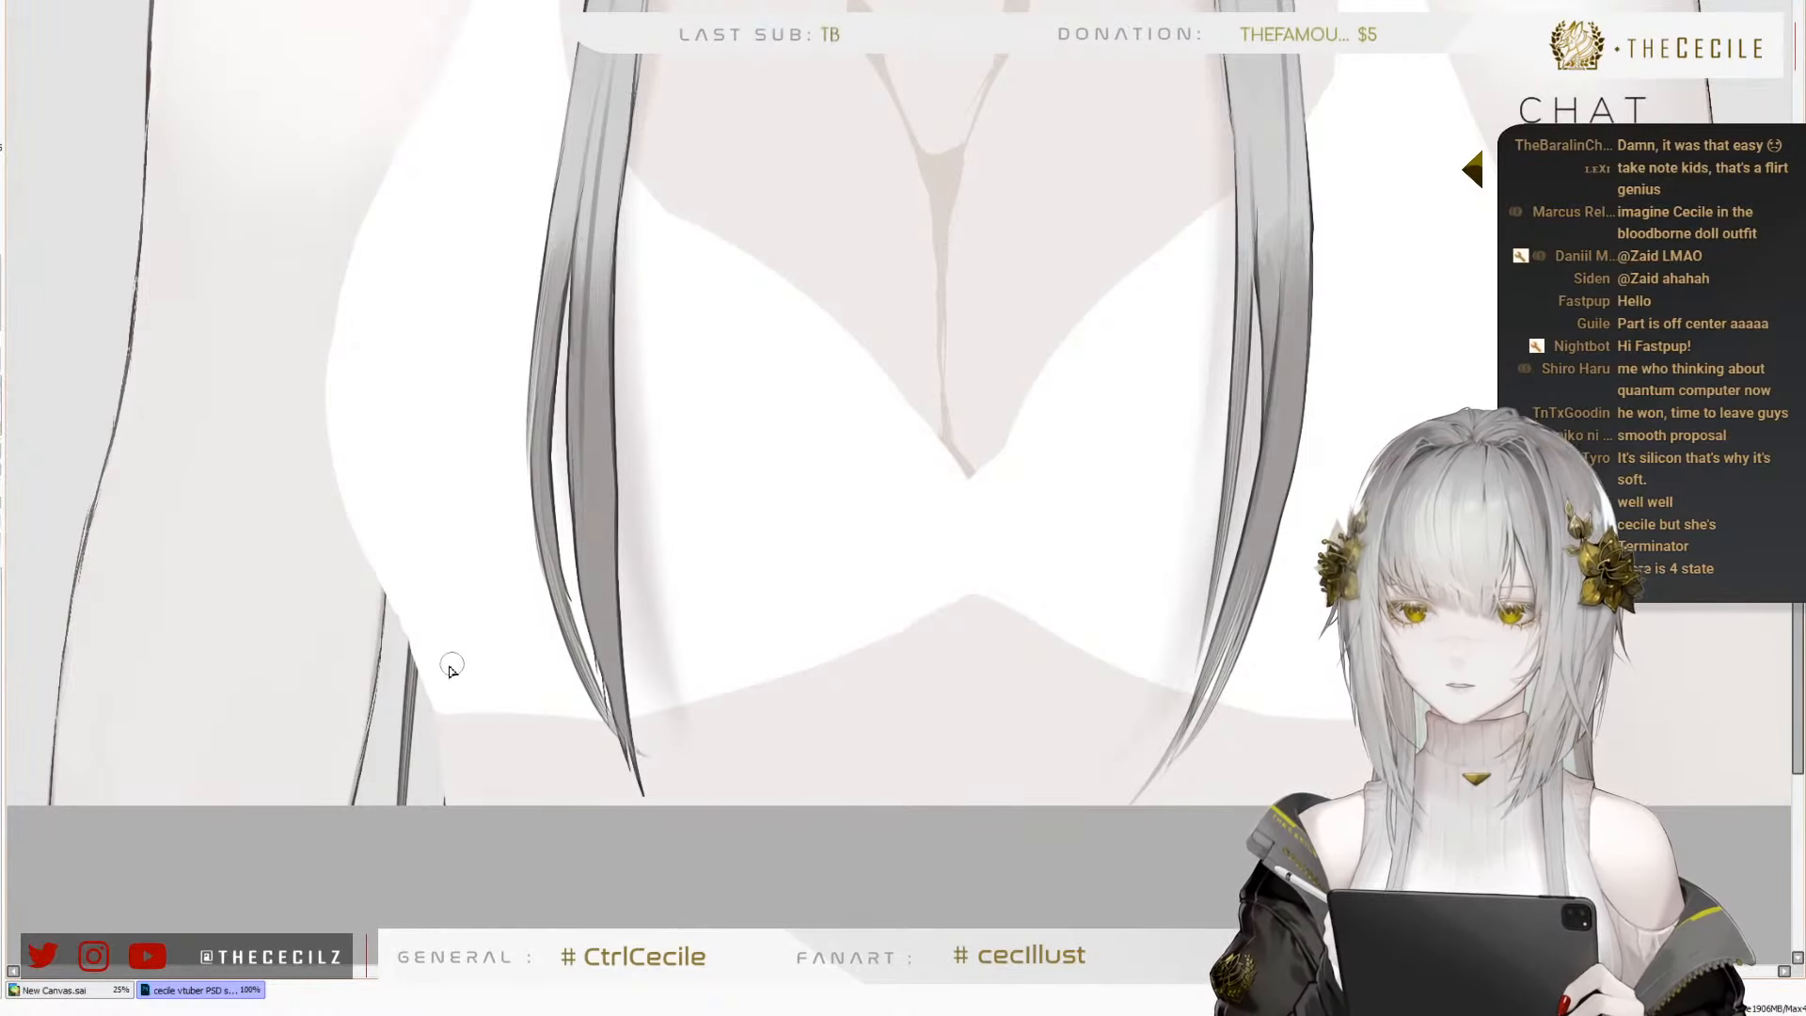
Try to paint a white scalloped frill along the top's lower hem
{"action": "mouse_move", "coordinate": [435, 642]}
{"action": "left_mouse_down"}
{"action": "mouse_move", "coordinate": [412, 732]}
{"action": "mouse_move", "coordinate": [434, 698]}
{"action": "mouse_move", "coordinate": [497, 730]}
{"action": "mouse_move", "coordinate": [538, 703]}
{"action": "mouse_move", "coordinate": [507, 716]}
{"action": "mouse_move", "coordinate": [456, 693]}
{"action": "mouse_move", "coordinate": [492, 742]}
{"action": "mouse_move", "coordinate": [600, 685]}
{"action": "mouse_move", "coordinate": [521, 716]}
{"action": "mouse_move", "coordinate": [603, 729]}
{"action": "mouse_move", "coordinate": [642, 697]}
{"action": "mouse_move", "coordinate": [632, 715]}
{"action": "mouse_move", "coordinate": [688, 711]}
{"action": "mouse_move", "coordinate": [772, 654]}
{"action": "mouse_move", "coordinate": [801, 690]}
{"action": "mouse_move", "coordinate": [821, 641]}
{"action": "mouse_move", "coordinate": [884, 616]}
{"action": "mouse_move", "coordinate": [844, 621]}
{"action": "mouse_move", "coordinate": [889, 618]}
{"action": "mouse_move", "coordinate": [844, 659]}
{"action": "mouse_move", "coordinate": [866, 671]}
{"action": "mouse_move", "coordinate": [892, 669]}
{"action": "mouse_move", "coordinate": [911, 624]}
{"action": "mouse_move", "coordinate": [860, 650]}
{"action": "mouse_move", "coordinate": [921, 621]}
{"action": "mouse_move", "coordinate": [951, 638]}
{"action": "mouse_move", "coordinate": [967, 599]}
{"action": "mouse_move", "coordinate": [951, 620]}
{"action": "mouse_move", "coordinate": [1024, 612]}
{"action": "mouse_move", "coordinate": [999, 605]}
{"action": "mouse_move", "coordinate": [1041, 660]}
{"action": "mouse_move", "coordinate": [1069, 624]}
{"action": "left_mouse_up"}
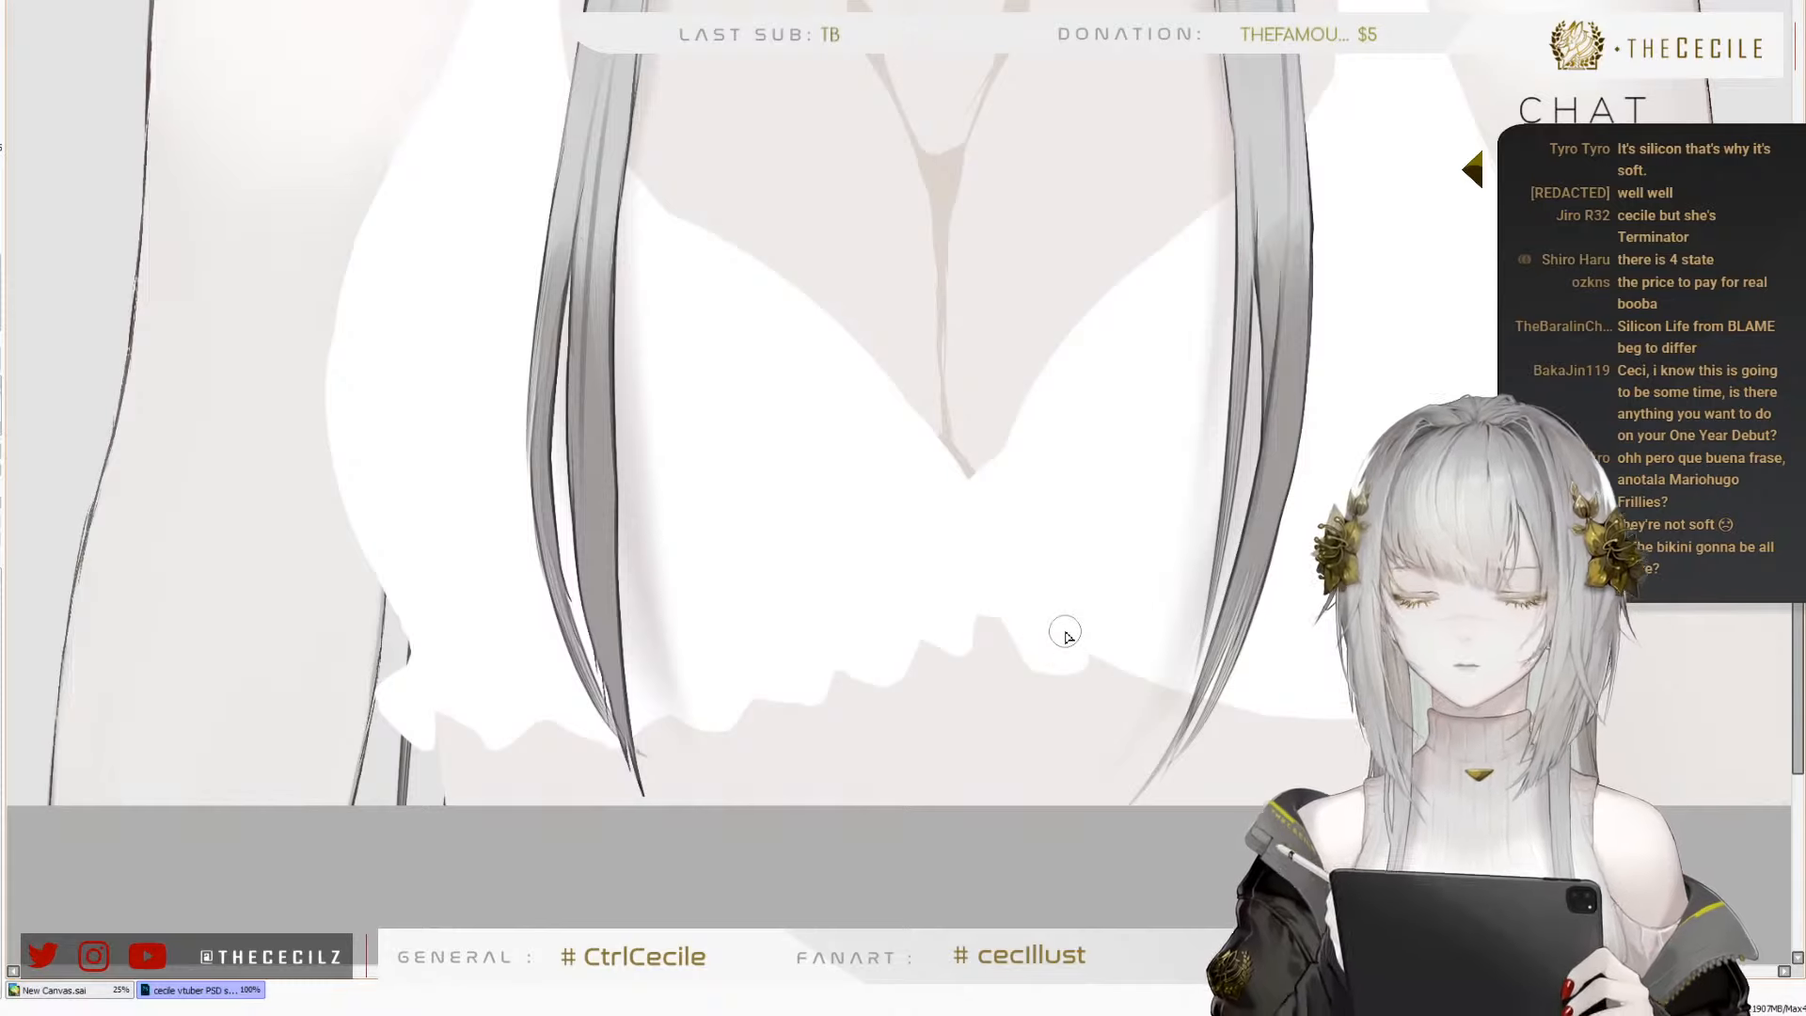
{"action": "key", "text": "ctrl+z"}
{"action": "key", "text": "ctrl+z"}
{"action": "key", "text": "ctrl+z"}
{"action": "key", "text": "ctrl+z"}
{"action": "key", "text": "ctrl+z"}
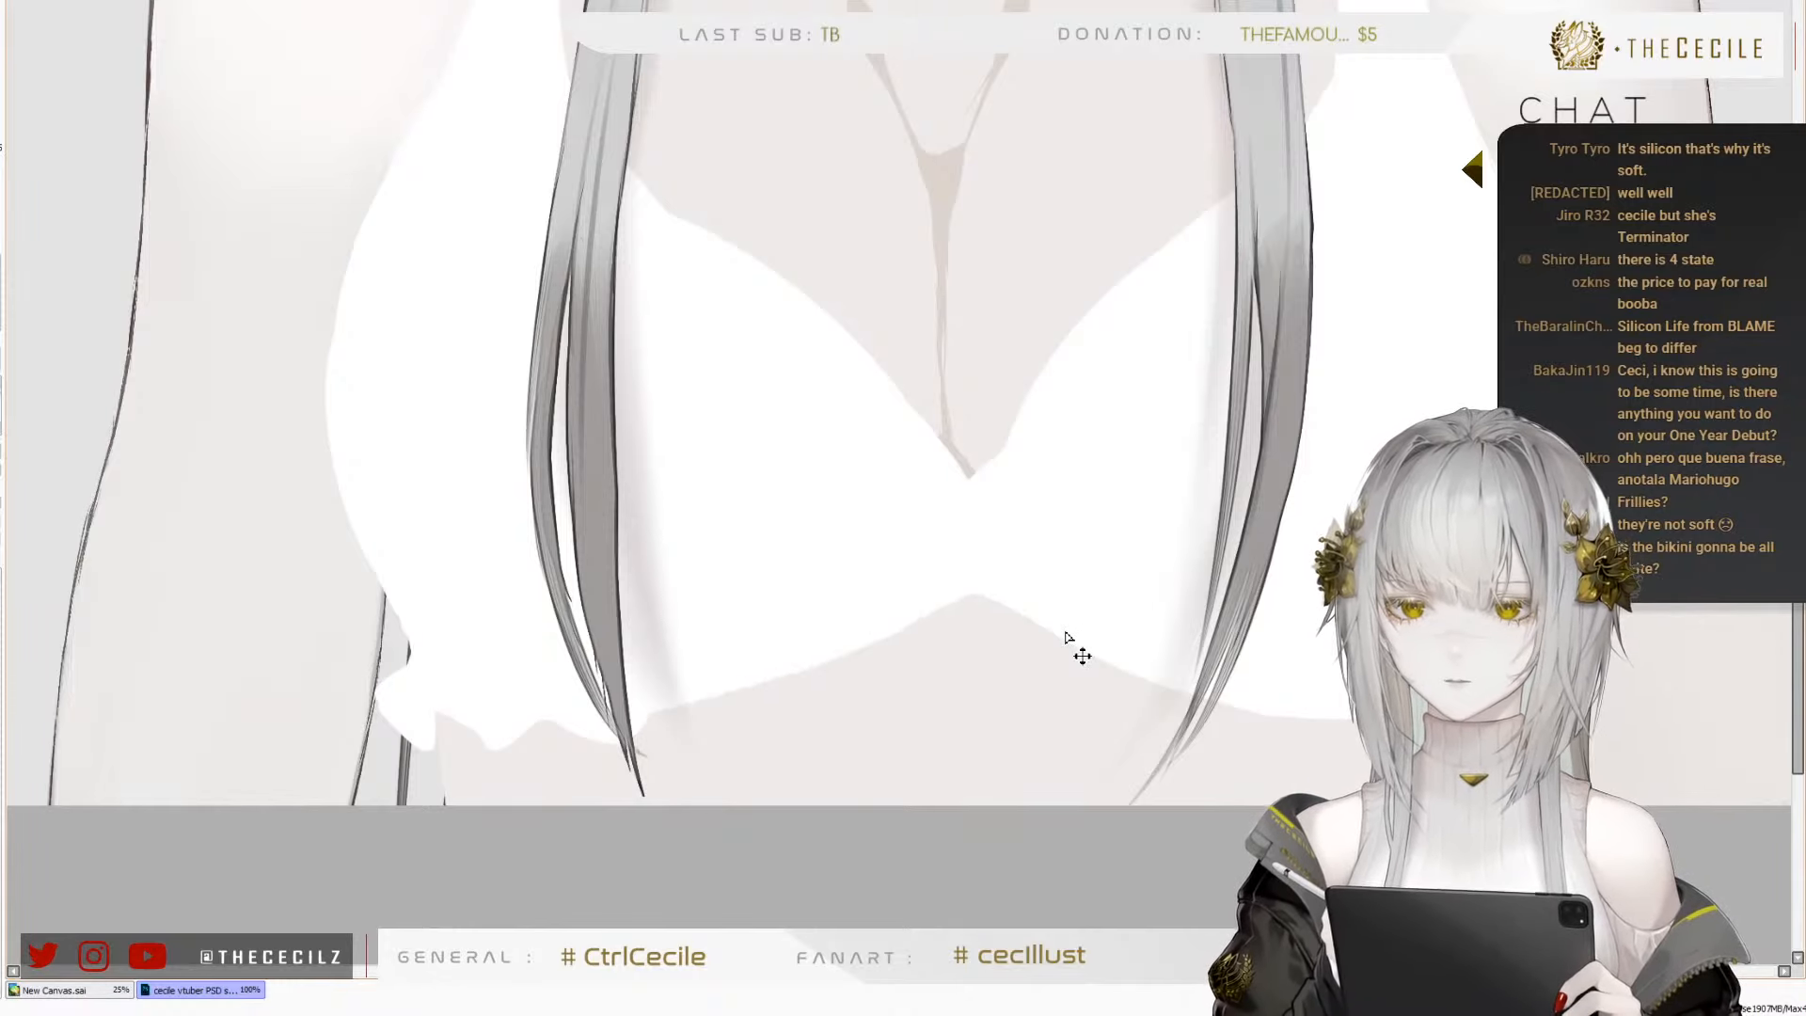
{"action": "key", "text": "ctrl+z"}
{"action": "key", "text": "ctrl+z"}
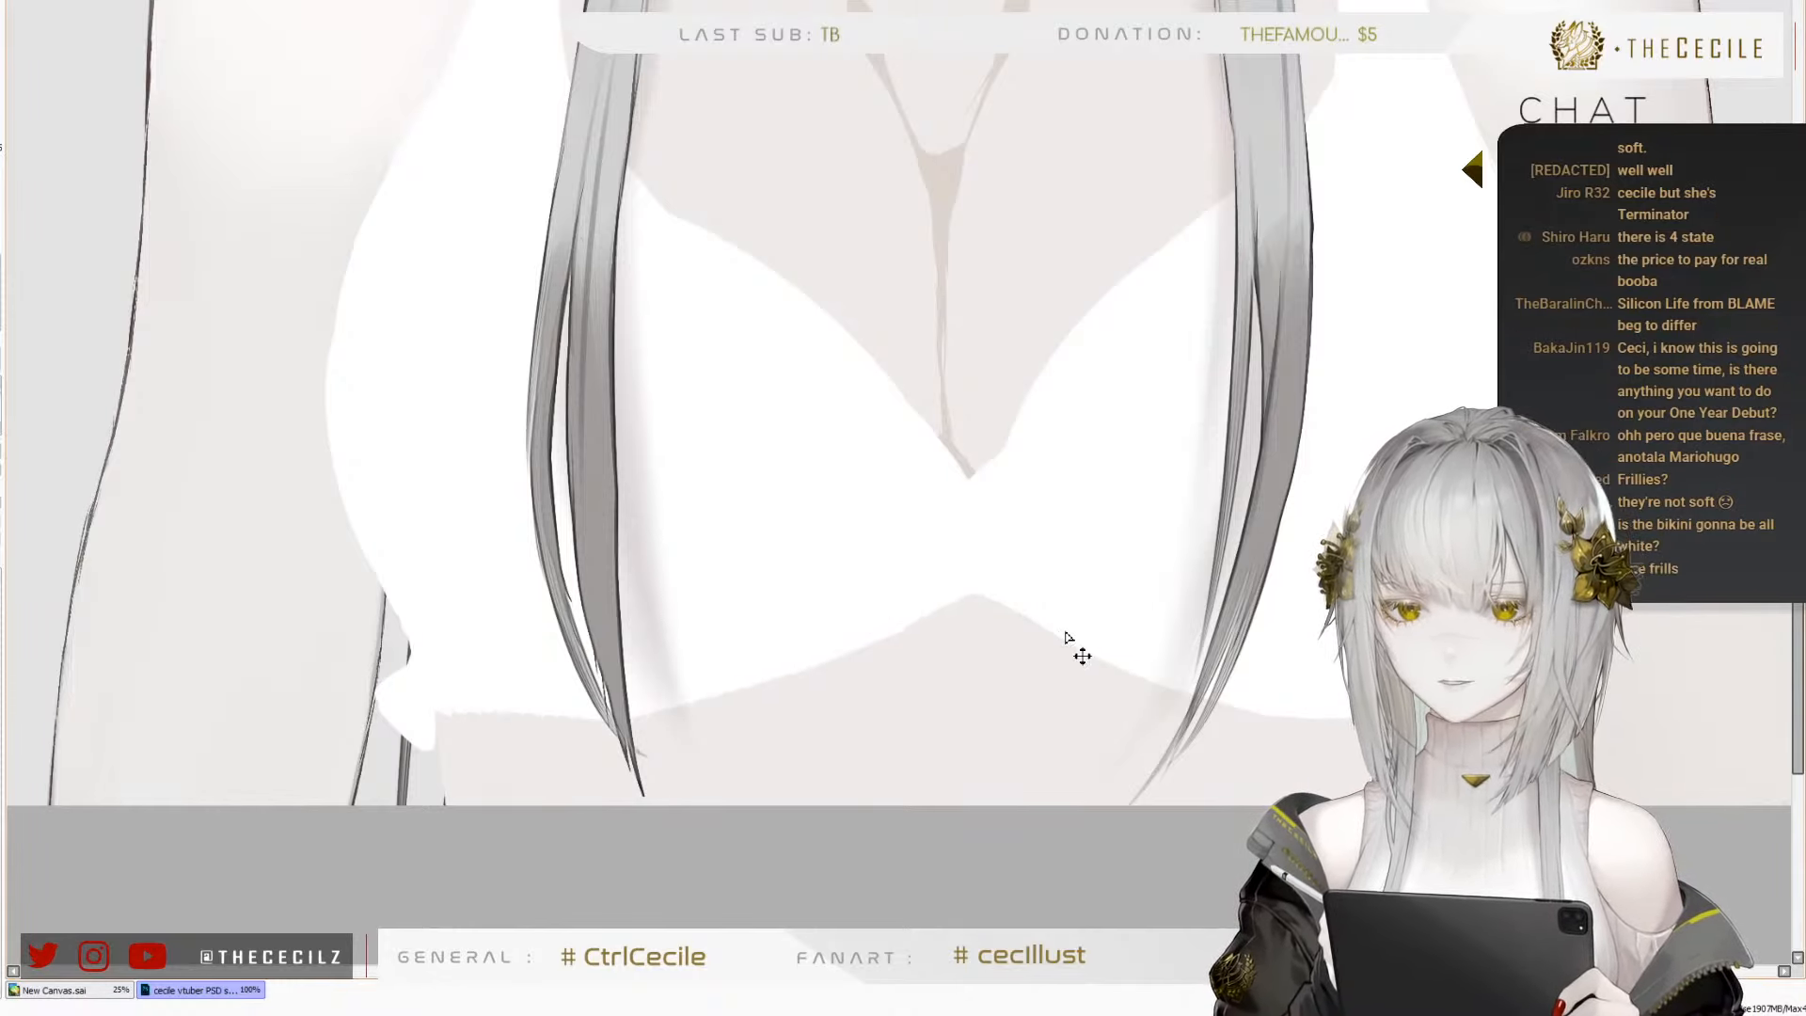
{"action": "key", "text": "ctrl+z"}
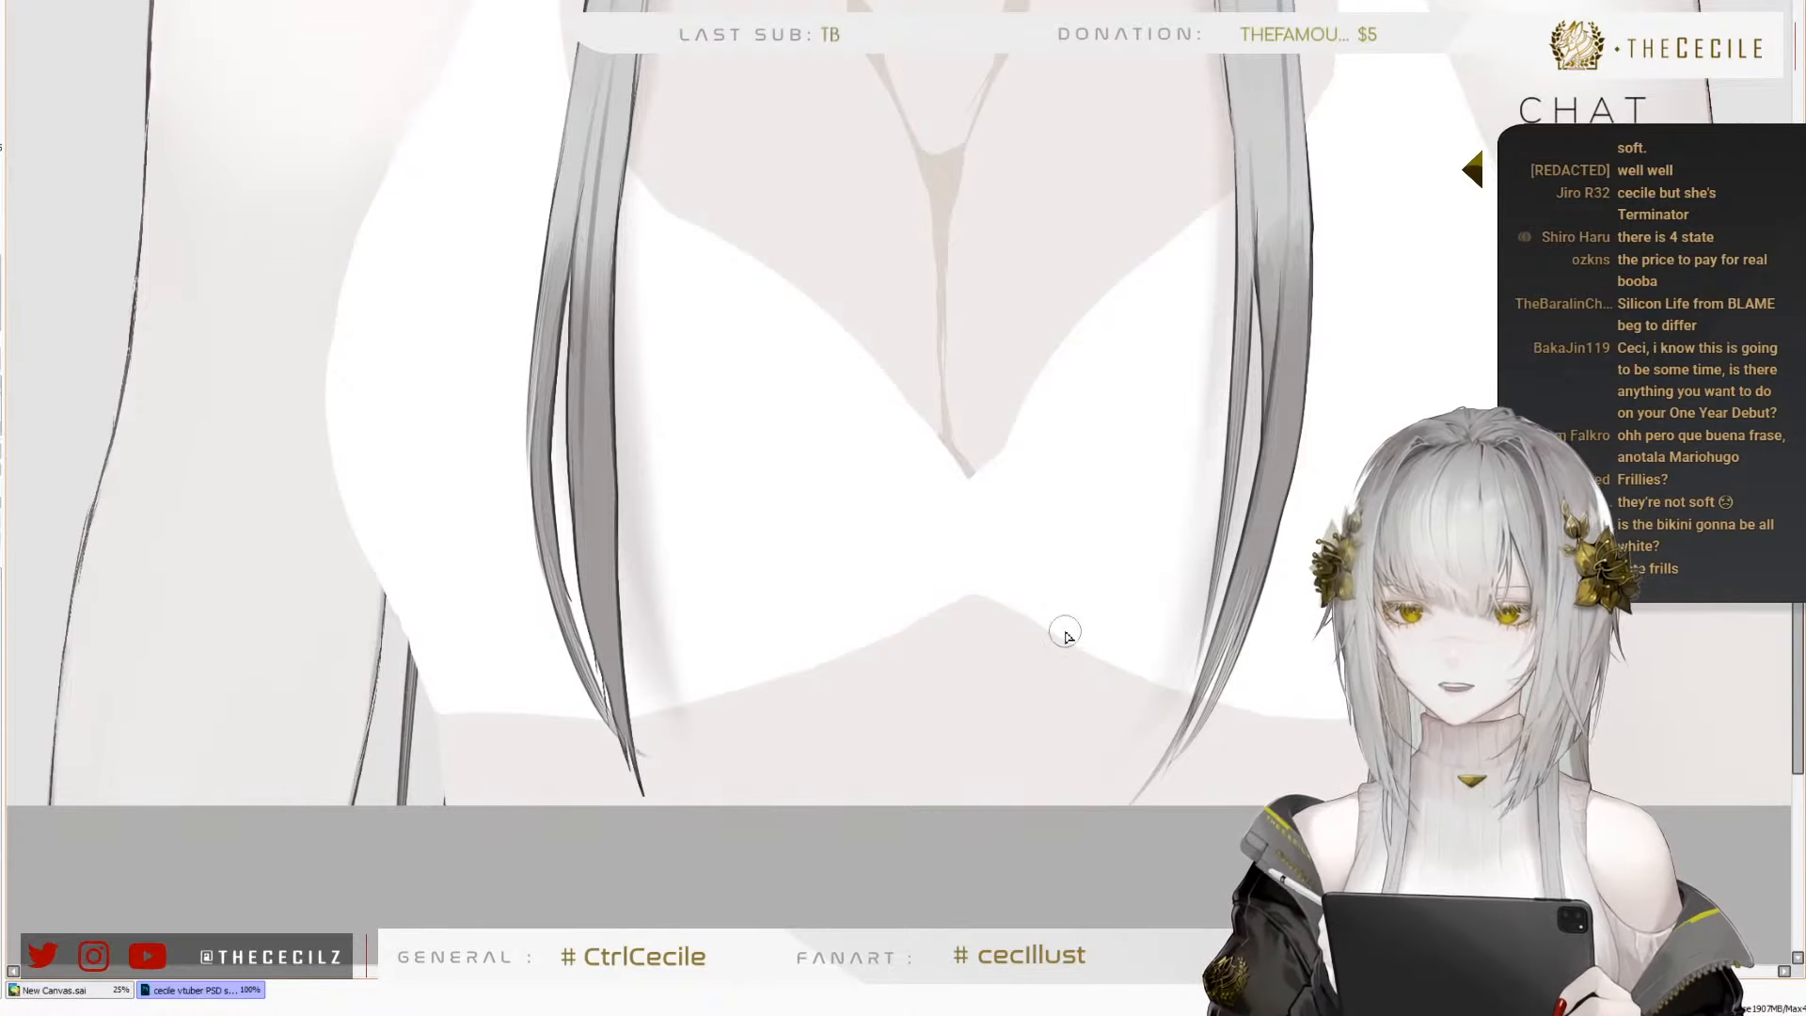
{"action": "key", "text": "ctrl+z"}
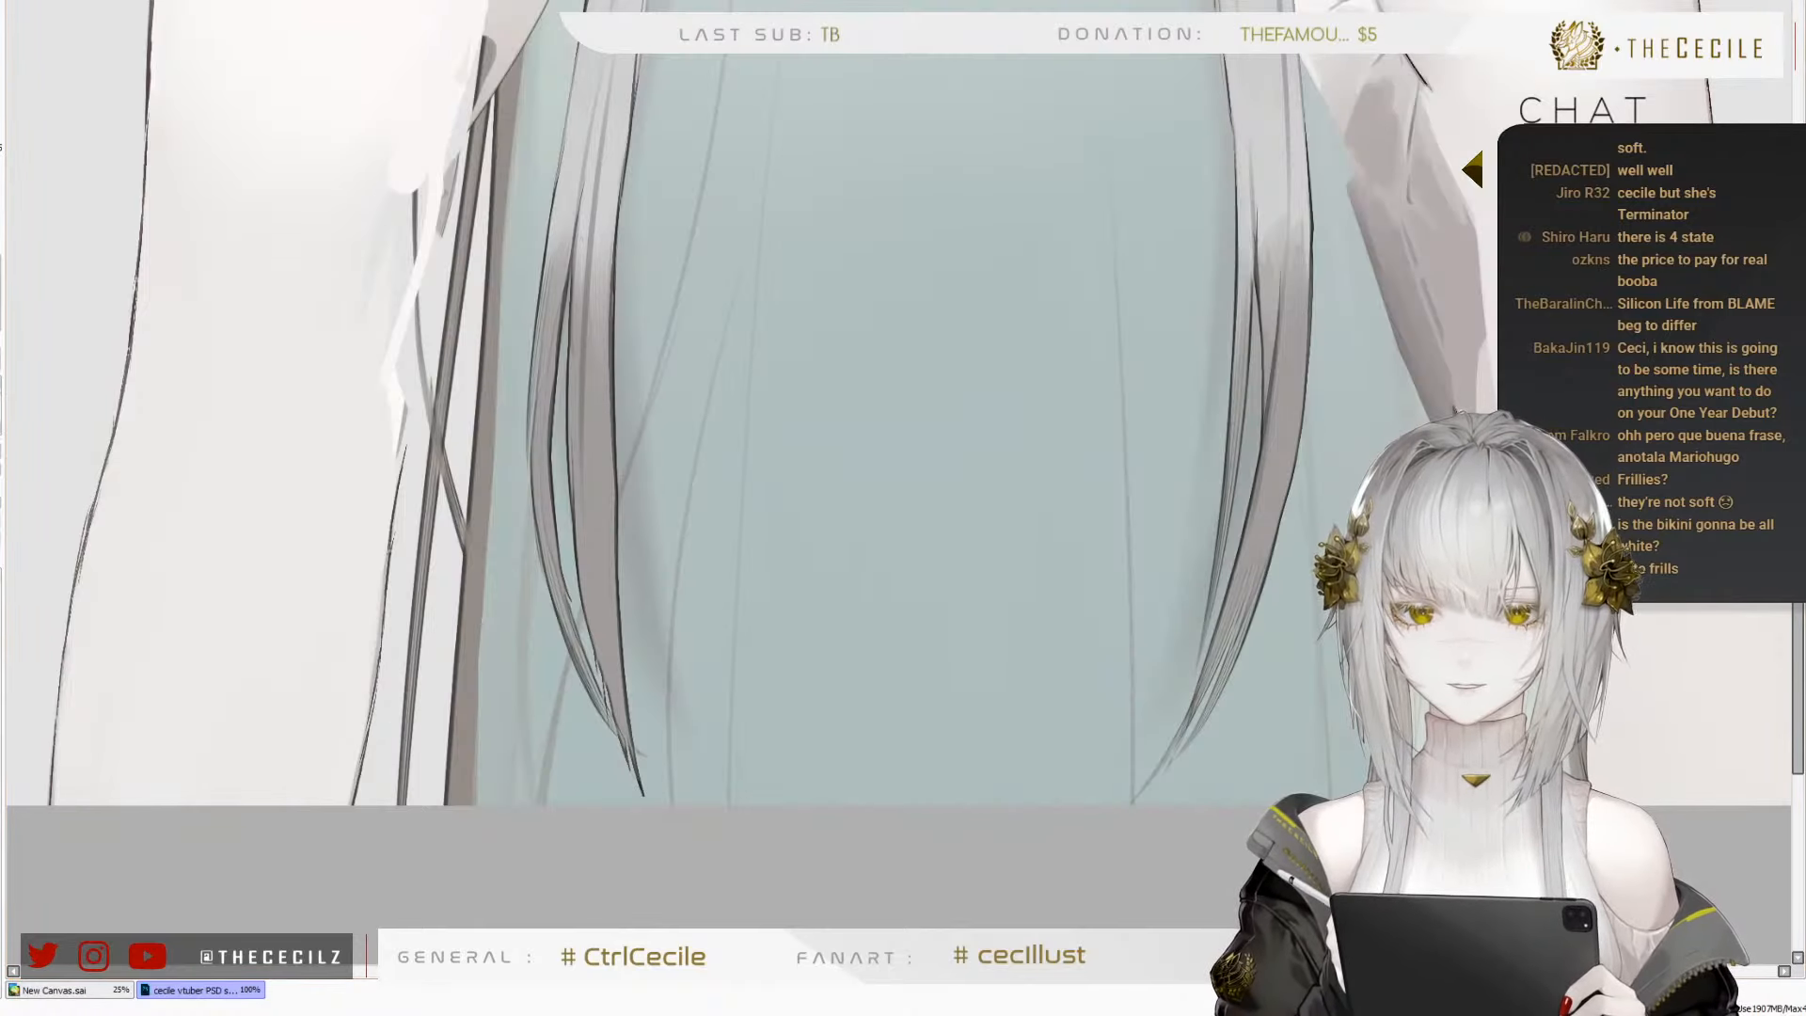
{"action": "key", "text": "ctrl+y"}
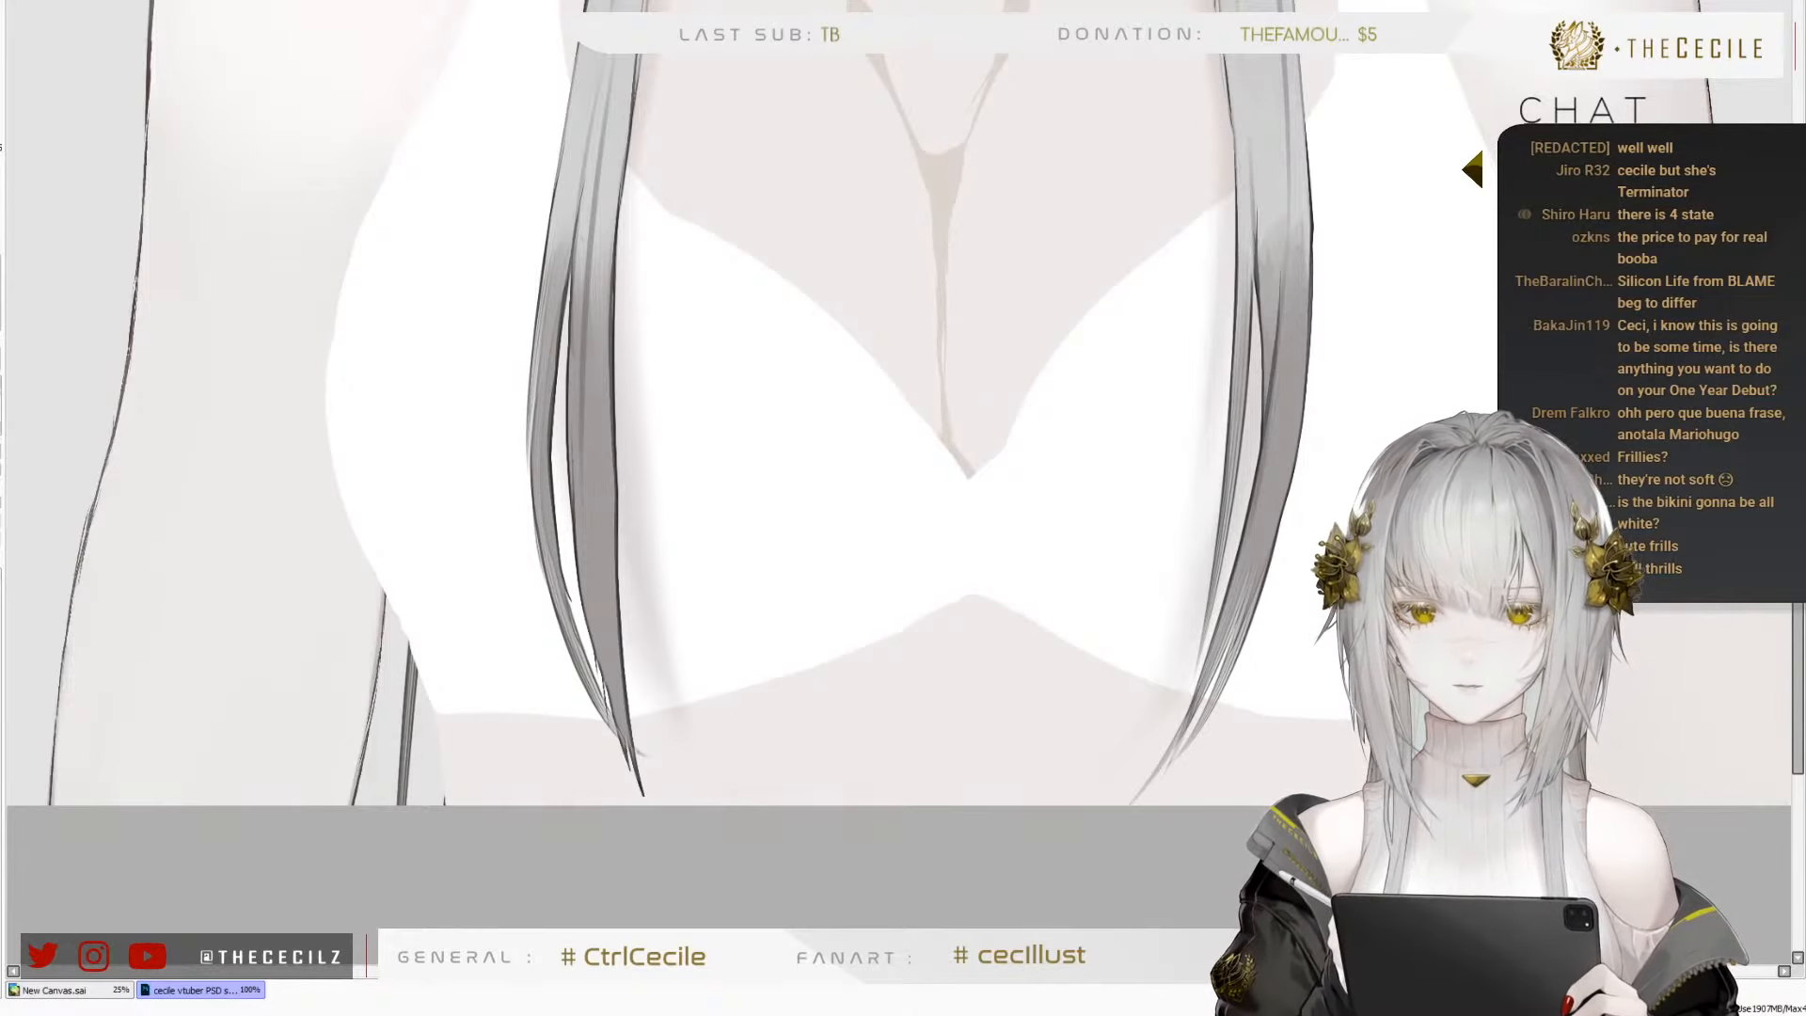
{"action": "key", "text": "ctrl+z"}
{"action": "key", "text": "ctrl+y"}
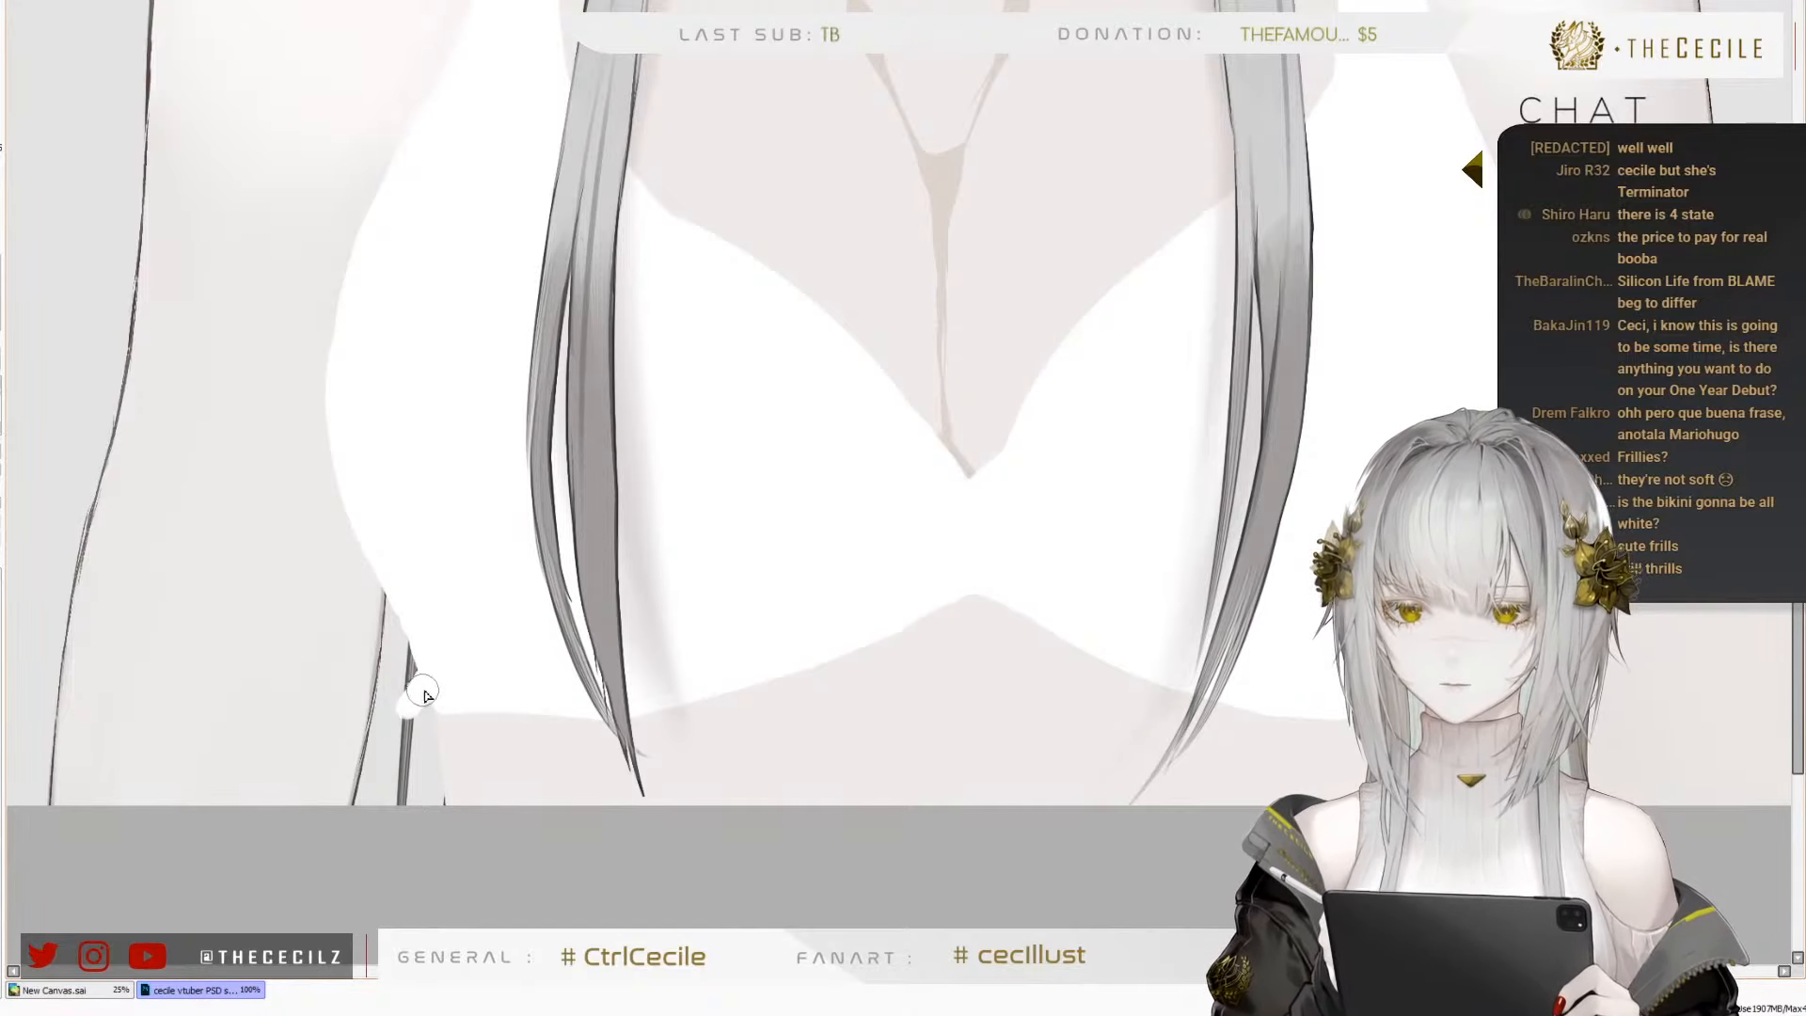
Draw a wavy dark grey frill outline along the top's lower hem and fill its outermost left fold
{"action": "mouse_move", "coordinate": [422, 673]}
{"action": "left_mouse_down"}
{"action": "mouse_move", "coordinate": [375, 721]}
{"action": "mouse_move", "coordinate": [427, 752]}
{"action": "mouse_move", "coordinate": [423, 709]}
{"action": "mouse_move", "coordinate": [468, 708]}
{"action": "mouse_move", "coordinate": [429, 678]}
{"action": "mouse_move", "coordinate": [501, 740]}
{"action": "mouse_move", "coordinate": [604, 637]}
{"action": "mouse_move", "coordinate": [546, 734]}
{"action": "mouse_move", "coordinate": [550, 708]}
{"action": "mouse_move", "coordinate": [641, 756]}
{"action": "mouse_move", "coordinate": [586, 722]}
{"action": "mouse_move", "coordinate": [498, 737]}
{"action": "mouse_move", "coordinate": [478, 721]}
{"action": "mouse_move", "coordinate": [503, 751]}
{"action": "mouse_move", "coordinate": [549, 744]}
{"action": "mouse_move", "coordinate": [571, 707]}
{"action": "mouse_move", "coordinate": [624, 749]}
{"action": "mouse_move", "coordinate": [675, 738]}
{"action": "mouse_move", "coordinate": [683, 703]}
{"action": "mouse_move", "coordinate": [794, 709]}
{"action": "mouse_move", "coordinate": [801, 662]}
{"action": "mouse_move", "coordinate": [850, 696]}
{"action": "mouse_move", "coordinate": [841, 669]}
{"action": "mouse_move", "coordinate": [868, 686]}
{"action": "mouse_move", "coordinate": [901, 625]}
{"action": "mouse_move", "coordinate": [930, 616]}
{"action": "mouse_move", "coordinate": [956, 649]}
{"action": "mouse_move", "coordinate": [928, 639]}
{"action": "mouse_move", "coordinate": [946, 633]}
{"action": "mouse_move", "coordinate": [965, 662]}
{"action": "mouse_move", "coordinate": [1049, 623]}
{"action": "mouse_move", "coordinate": [1079, 700]}
{"action": "mouse_move", "coordinate": [1149, 674]}
{"action": "mouse_move", "coordinate": [1168, 714]}
{"action": "mouse_move", "coordinate": [1219, 730]}
{"action": "mouse_move", "coordinate": [1281, 706]}
{"action": "left_mouse_up"}
{"action": "key", "text": "ctrl+z"}
{"action": "key", "text": "ctrl+z"}
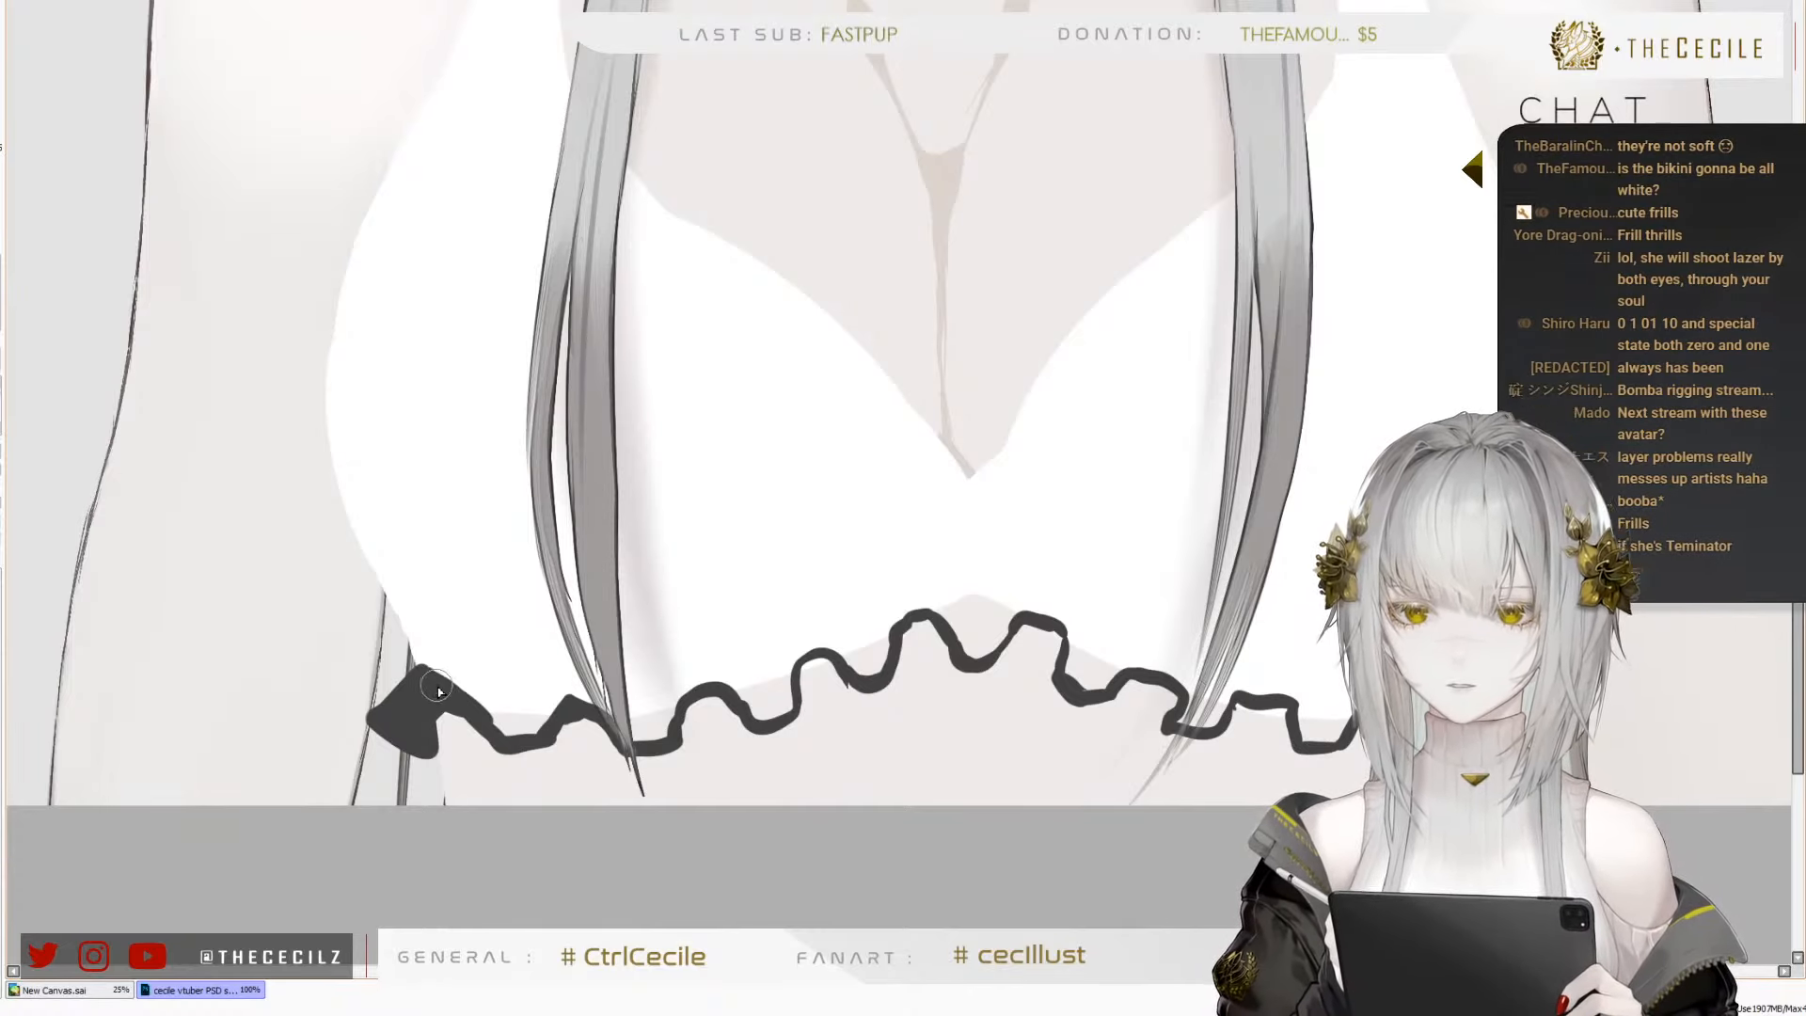
Fill the wavy frill outline with solid dark grey from the second left fold across to the far right fold
{"action": "left_click_drag", "start_coordinate": [438, 673], "coordinate": [562, 695]}
{"action": "key", "text": "ctrl+z"}
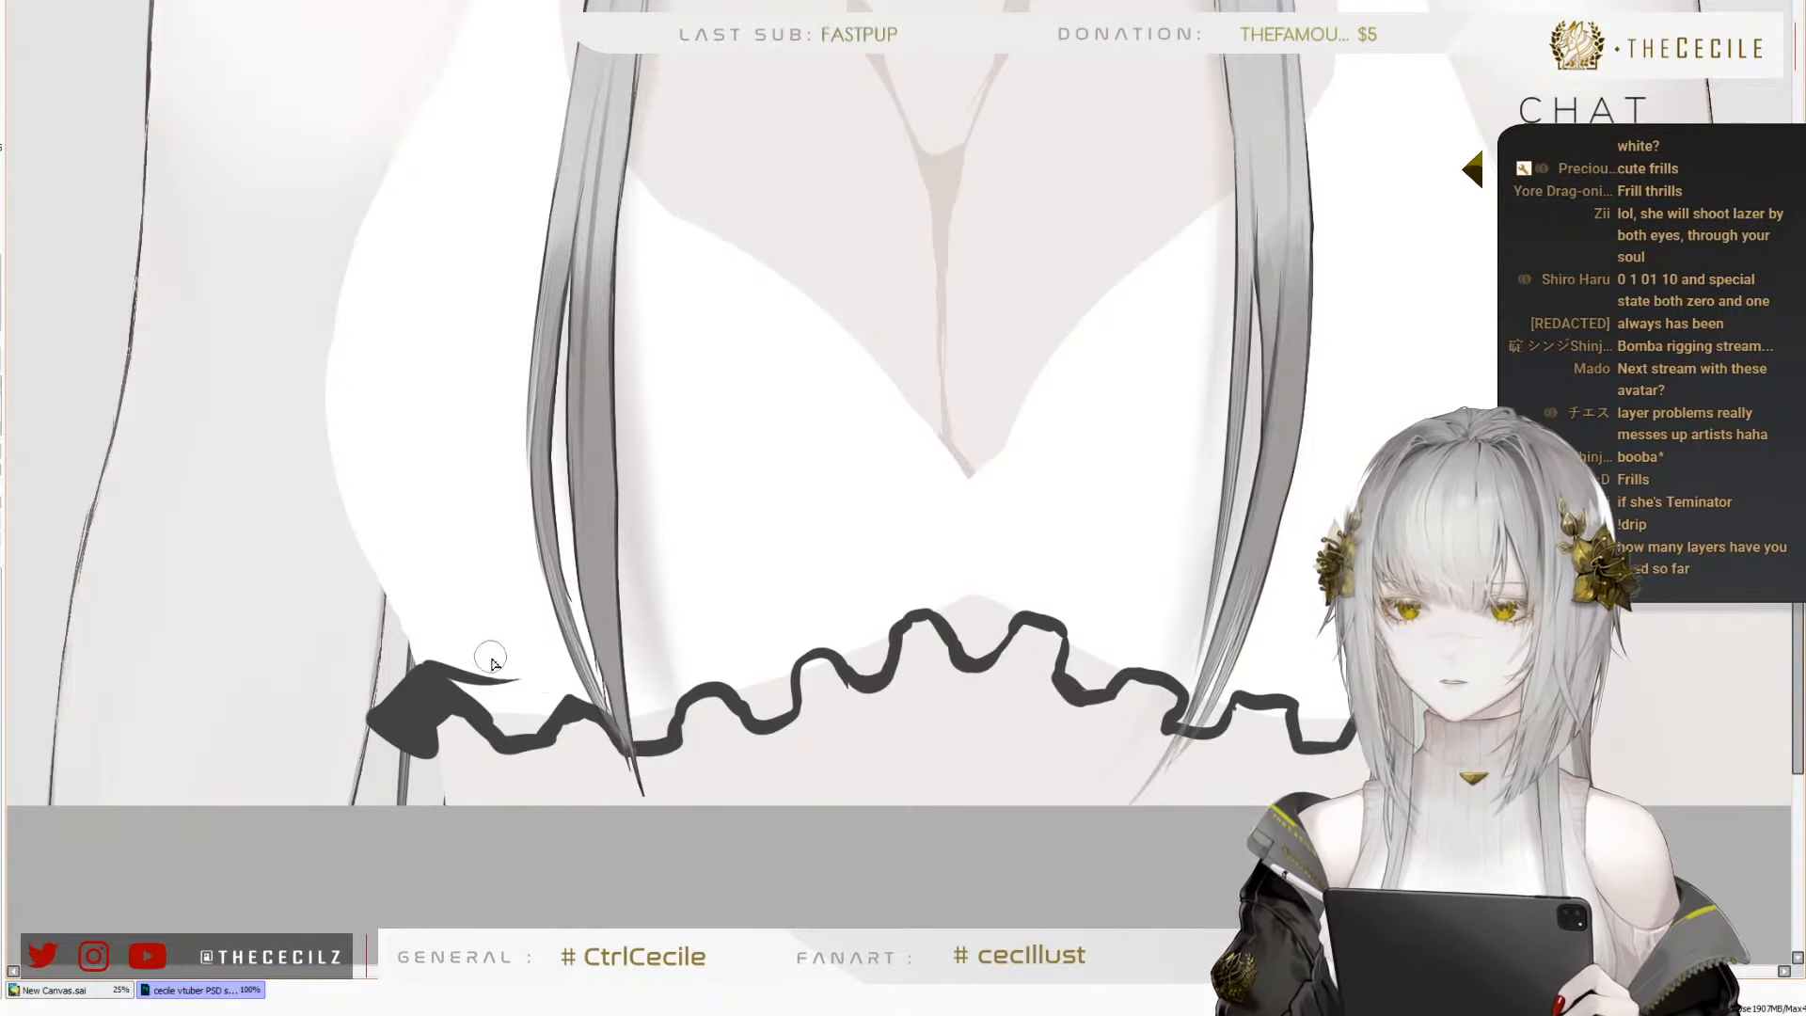
{"action": "key", "text": "ctrl+z"}
{"action": "left_click_drag", "start_coordinate": [431, 682], "coordinate": [544, 695]}
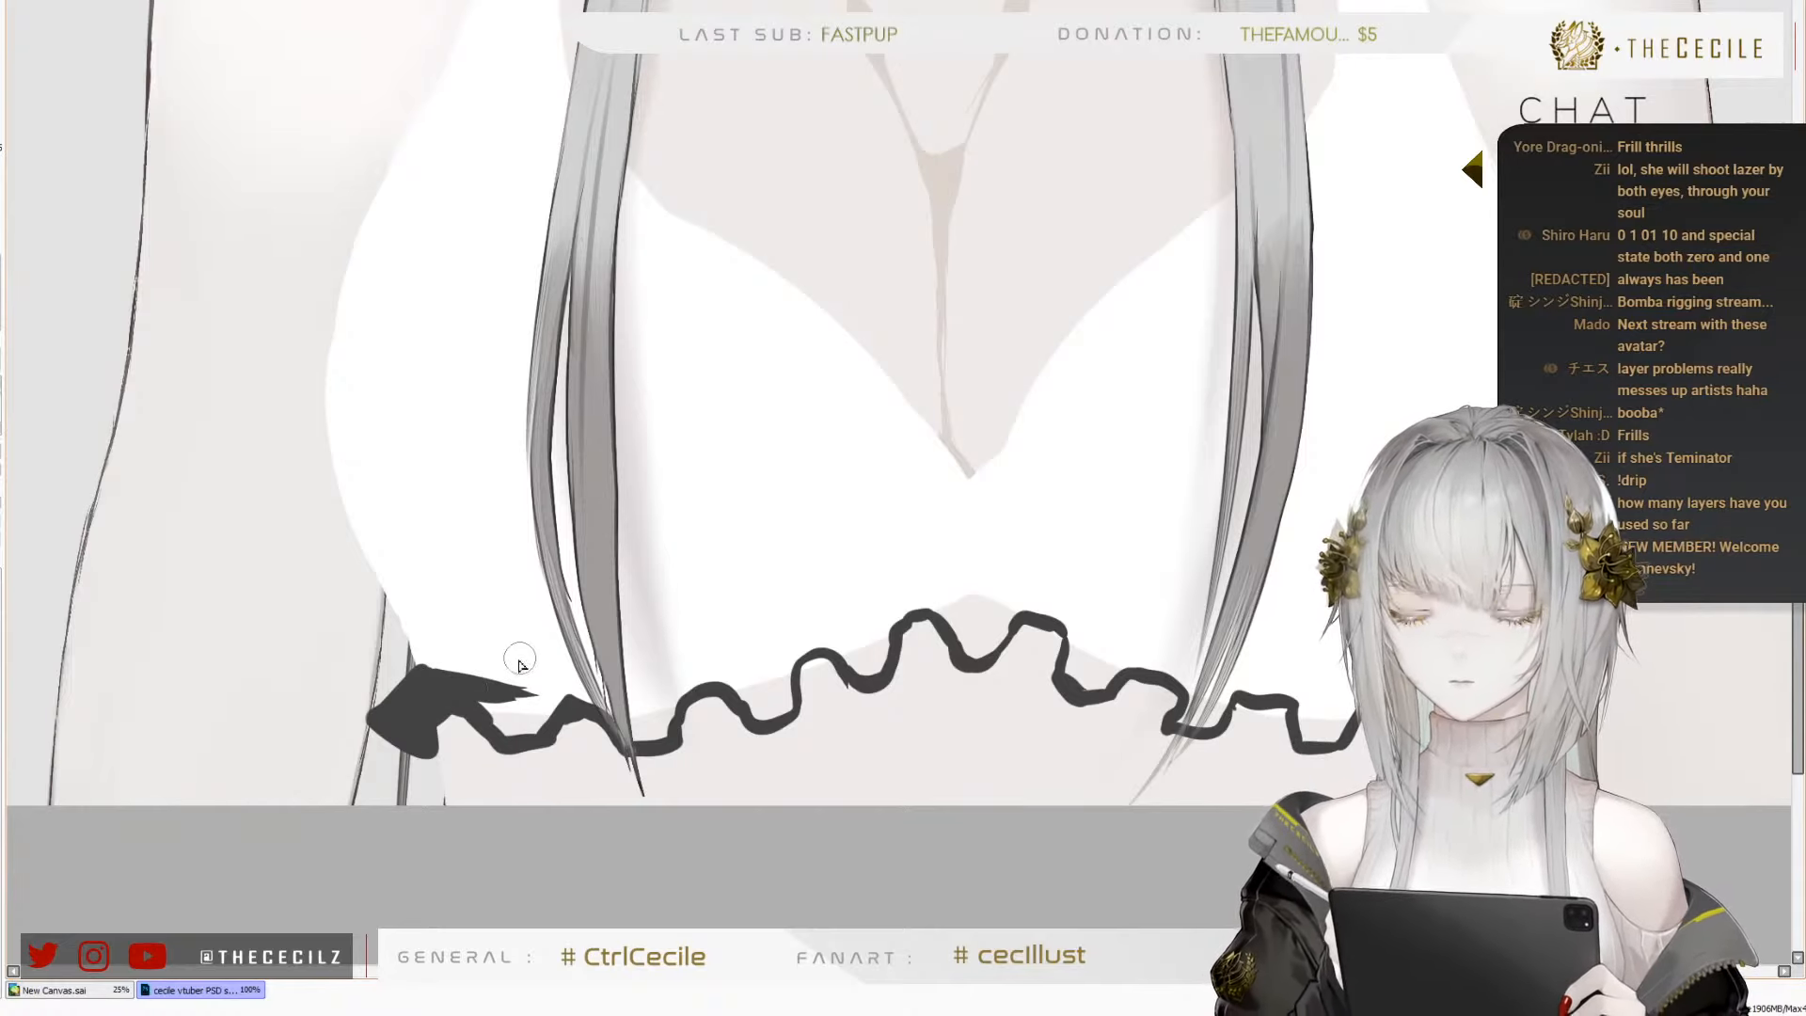
{"action": "mouse_move", "coordinate": [519, 665]}
{"action": "left_mouse_down"}
{"action": "mouse_move", "coordinate": [486, 682]}
{"action": "mouse_move", "coordinate": [506, 723]}
{"action": "mouse_move", "coordinate": [492, 727]}
{"action": "mouse_move", "coordinate": [509, 750]}
{"action": "mouse_move", "coordinate": [530, 719]}
{"action": "left_mouse_up"}
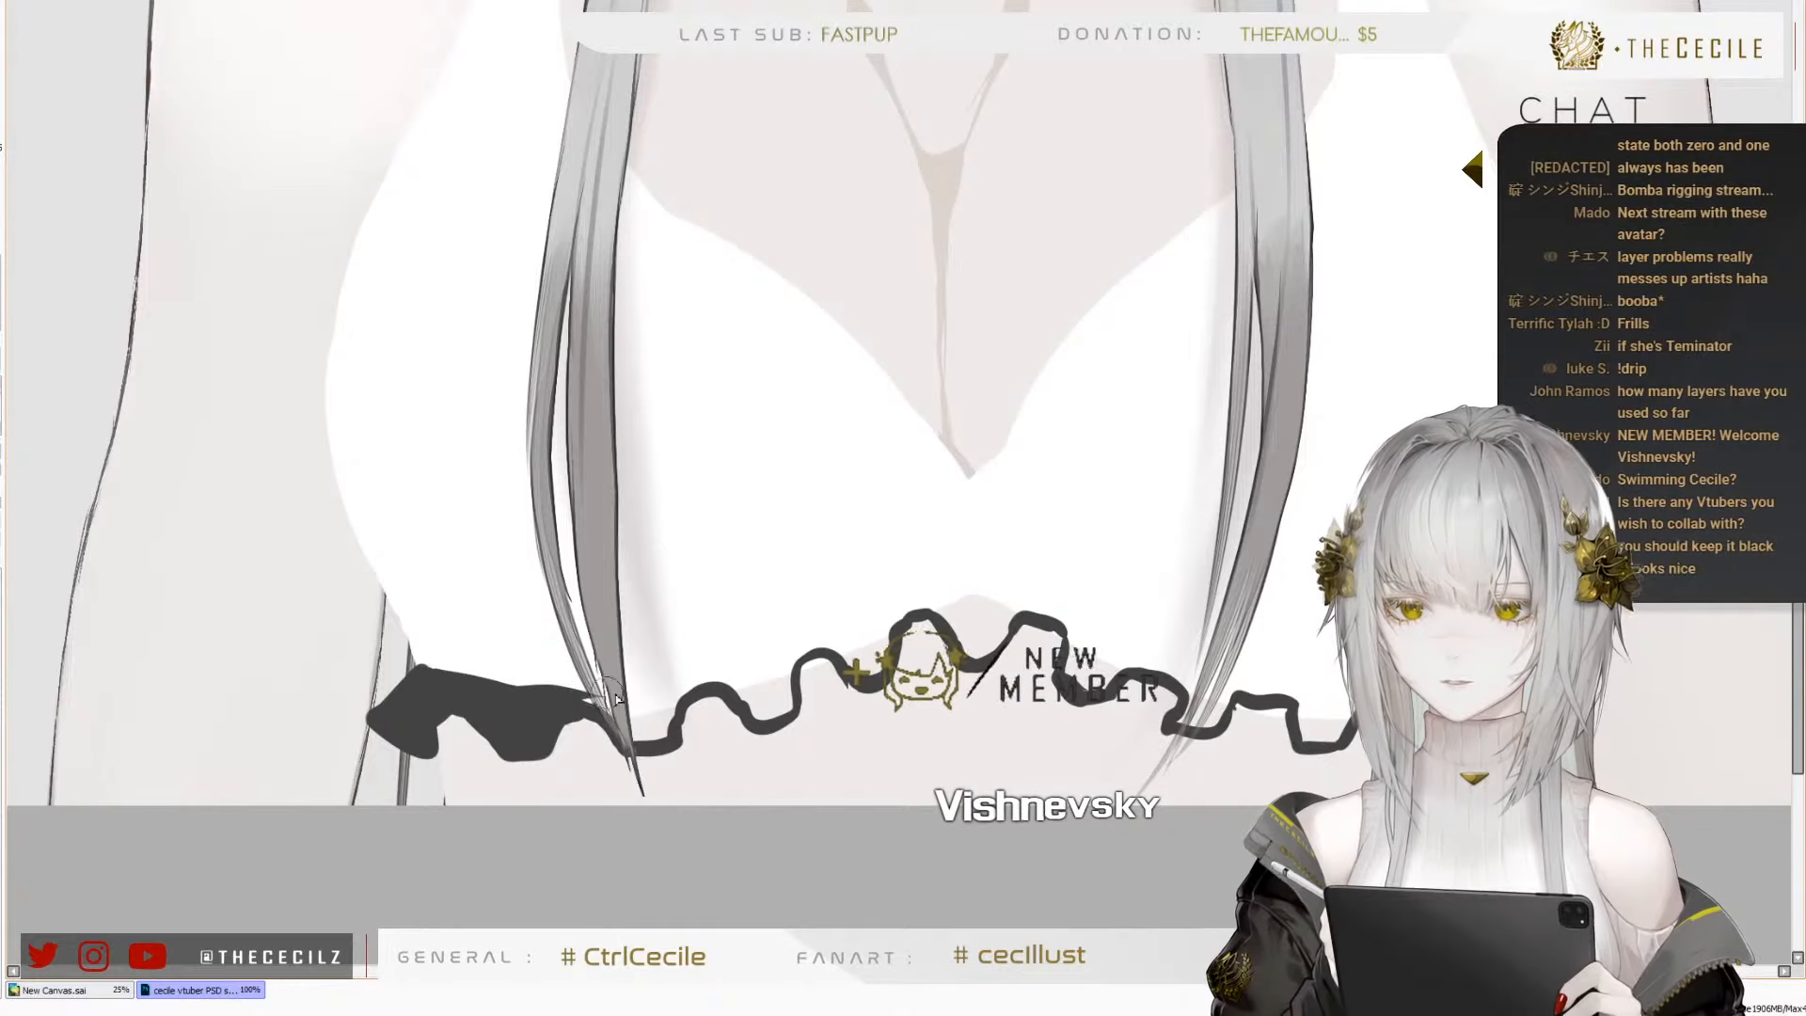
{"action": "mouse_move", "coordinate": [607, 725]}
{"action": "left_mouse_down"}
{"action": "mouse_move", "coordinate": [663, 701]}
{"action": "mouse_move", "coordinate": [647, 690]}
{"action": "mouse_move", "coordinate": [678, 691]}
{"action": "mouse_move", "coordinate": [670, 711]}
{"action": "mouse_move", "coordinate": [712, 673]}
{"action": "mouse_move", "coordinate": [682, 682]}
{"action": "mouse_move", "coordinate": [745, 674]}
{"action": "mouse_move", "coordinate": [788, 700]}
{"action": "left_mouse_up"}
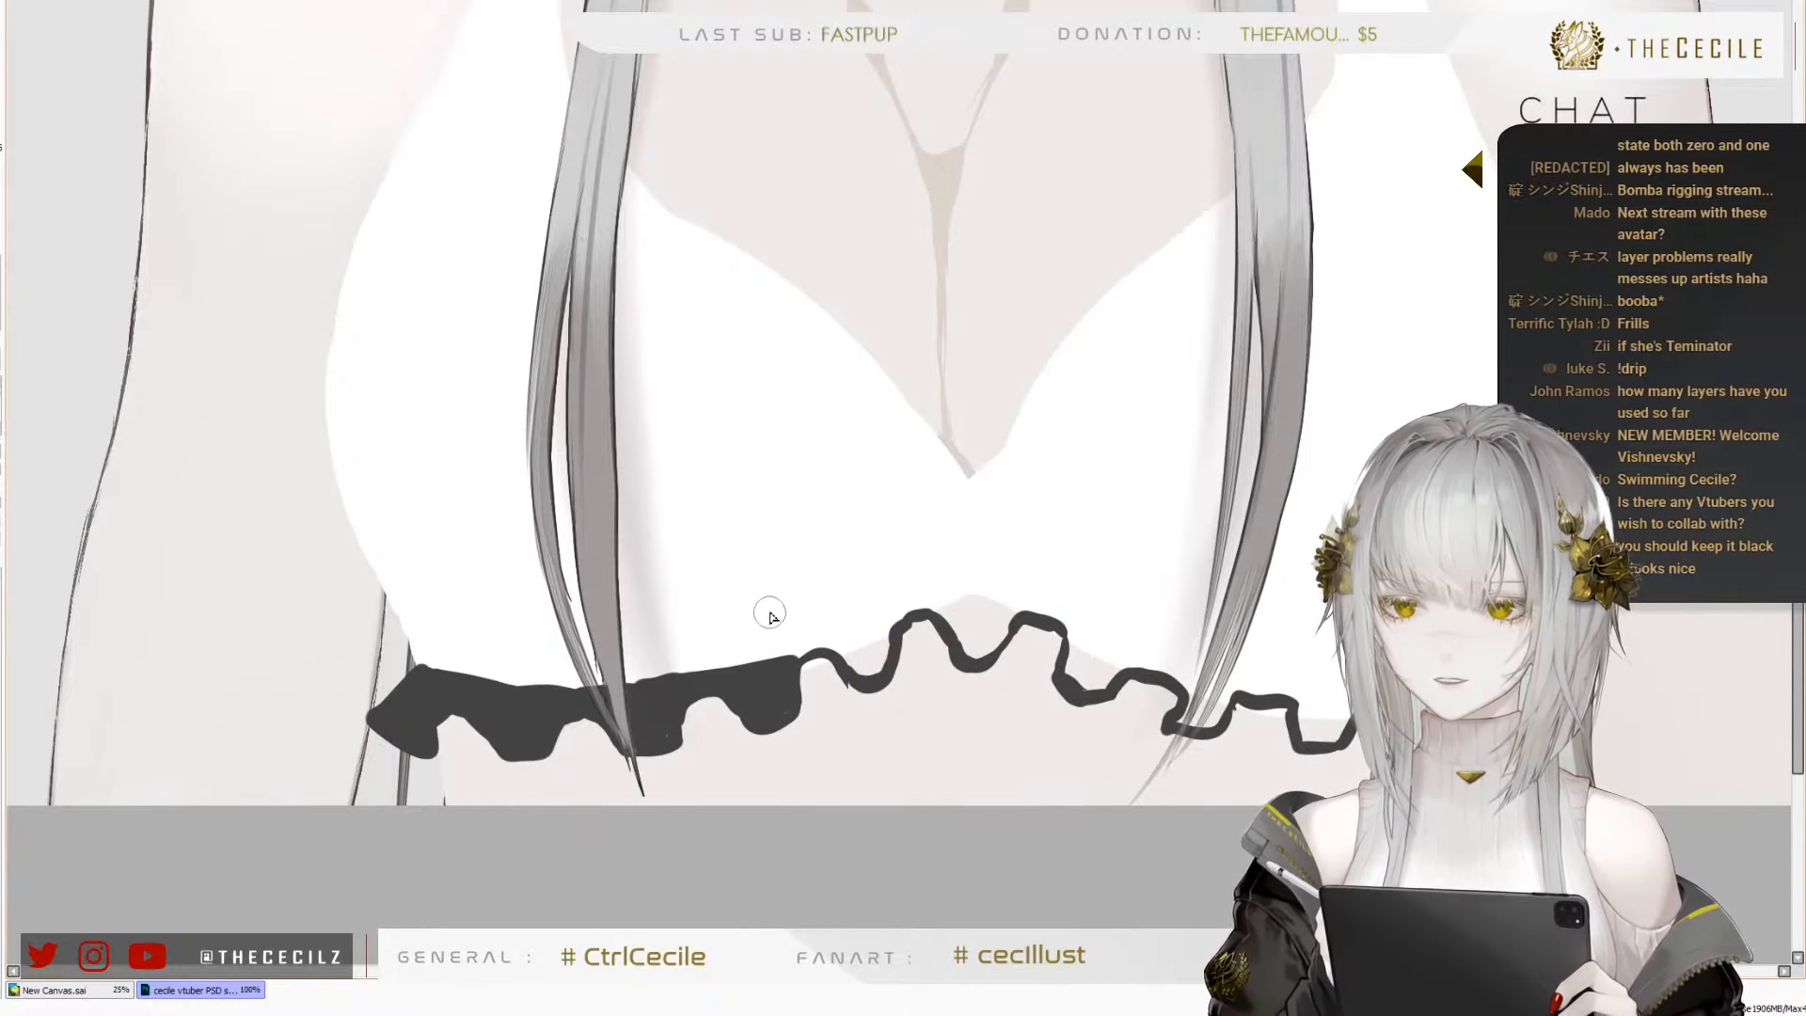
{"action": "mouse_move", "coordinate": [781, 679]}
{"action": "left_mouse_down"}
{"action": "mouse_move", "coordinate": [928, 604]}
{"action": "mouse_move", "coordinate": [969, 645]}
{"action": "mouse_move", "coordinate": [999, 631]}
{"action": "mouse_move", "coordinate": [942, 601]}
{"action": "mouse_move", "coordinate": [1017, 606]}
{"action": "mouse_move", "coordinate": [993, 614]}
{"action": "mouse_move", "coordinate": [1048, 637]}
{"action": "mouse_move", "coordinate": [1011, 602]}
{"action": "mouse_move", "coordinate": [1078, 643]}
{"action": "mouse_move", "coordinate": [1074, 682]}
{"action": "mouse_move", "coordinate": [1073, 645]}
{"action": "mouse_move", "coordinate": [1105, 665]}
{"action": "mouse_move", "coordinate": [1054, 631]}
{"action": "mouse_move", "coordinate": [1219, 696]}
{"action": "mouse_move", "coordinate": [1192, 718]}
{"action": "mouse_move", "coordinate": [1209, 719]}
{"action": "mouse_move", "coordinate": [1195, 689]}
{"action": "mouse_move", "coordinate": [1130, 664]}
{"action": "mouse_move", "coordinate": [1341, 732]}
{"action": "left_mouse_up"}
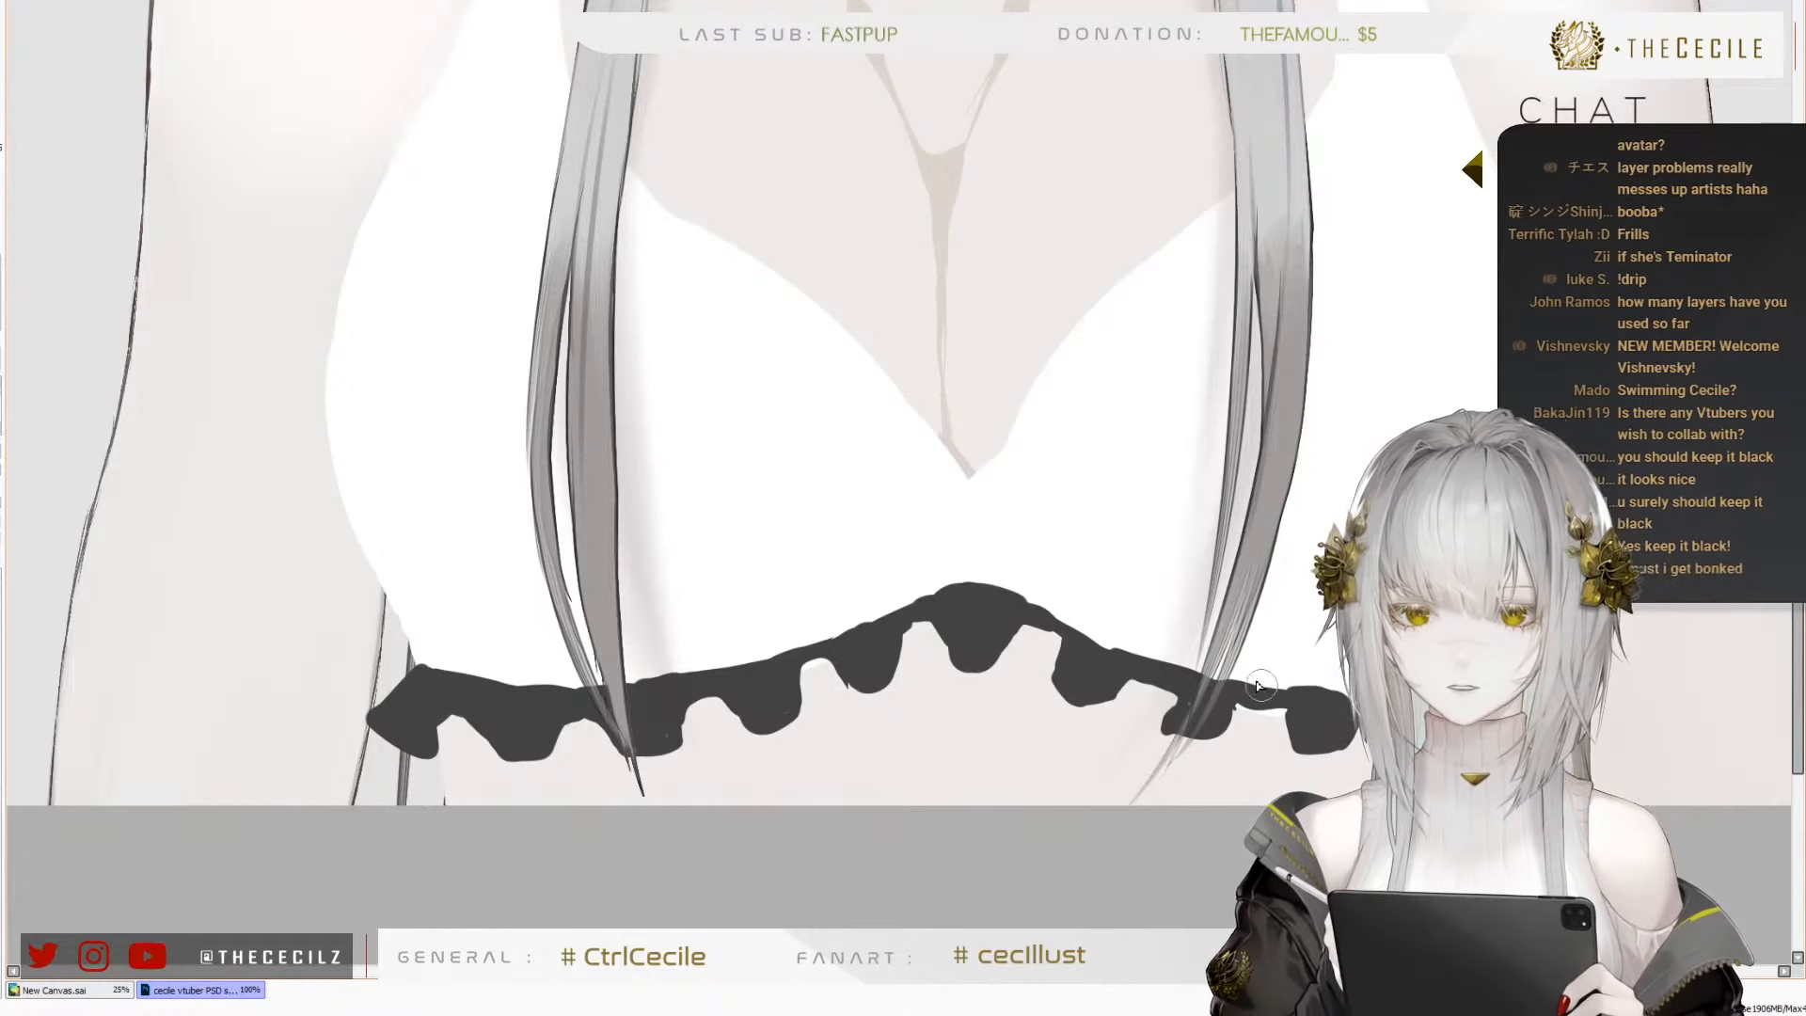
{"action": "left_click_drag", "start_coordinate": [1215, 676], "coordinate": [1341, 692]}
{"action": "key", "text": "ctrl+z"}
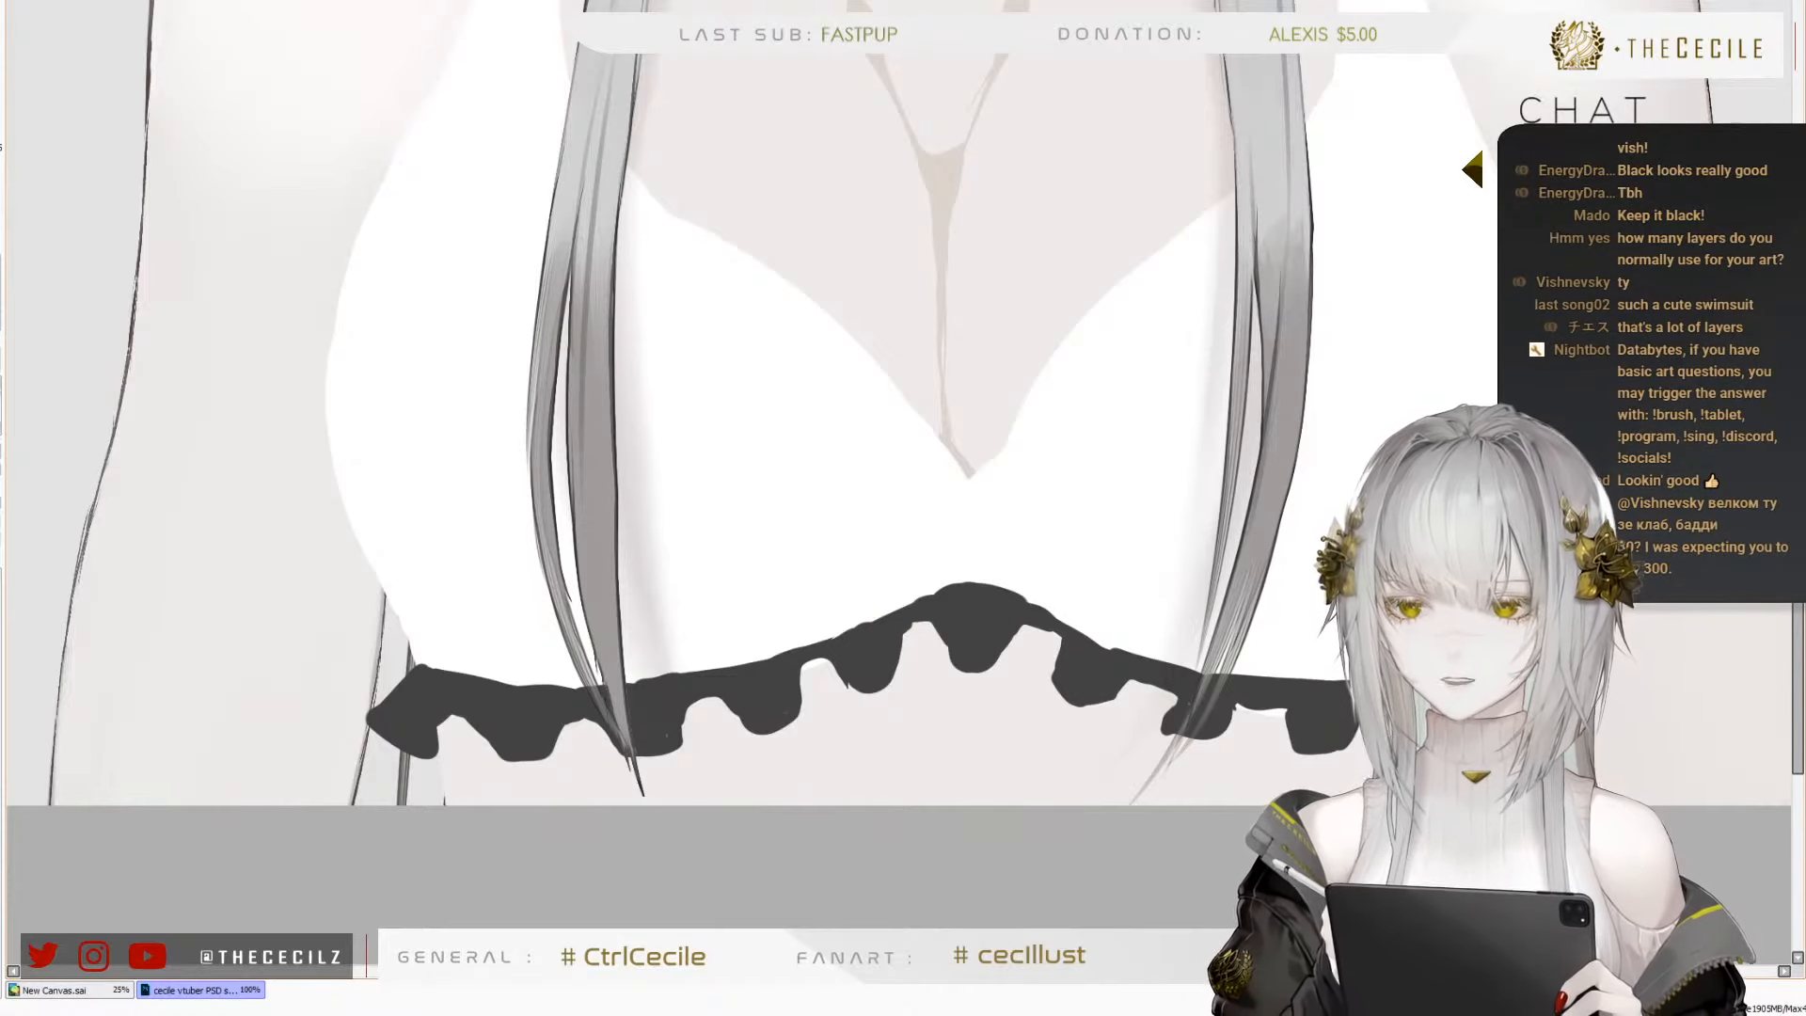
Extend the frill's outer left tip and clean up the fold edges beside the centre and on the right
{"action": "scroll", "coordinate": [854, 775], "scroll_direction": "down", "scroll_amount": 3}
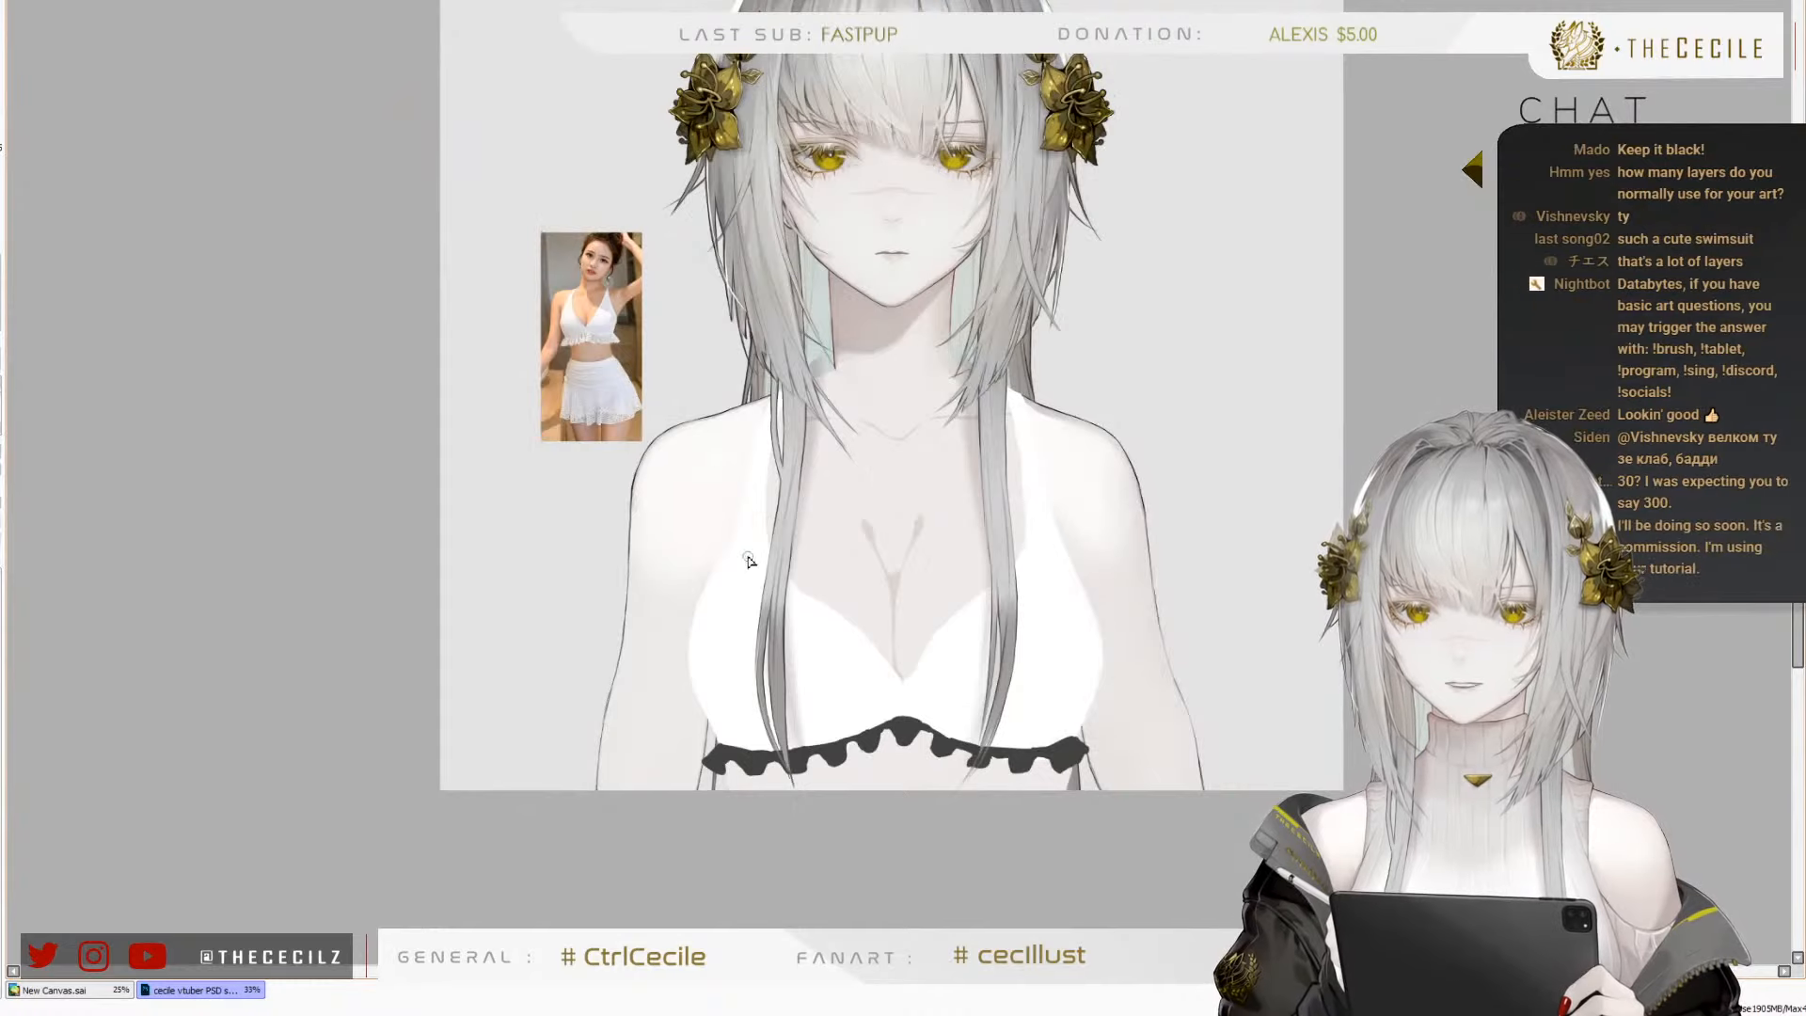
{"action": "scroll", "coordinate": [871, 701], "scroll_direction": "up", "scroll_amount": 2}
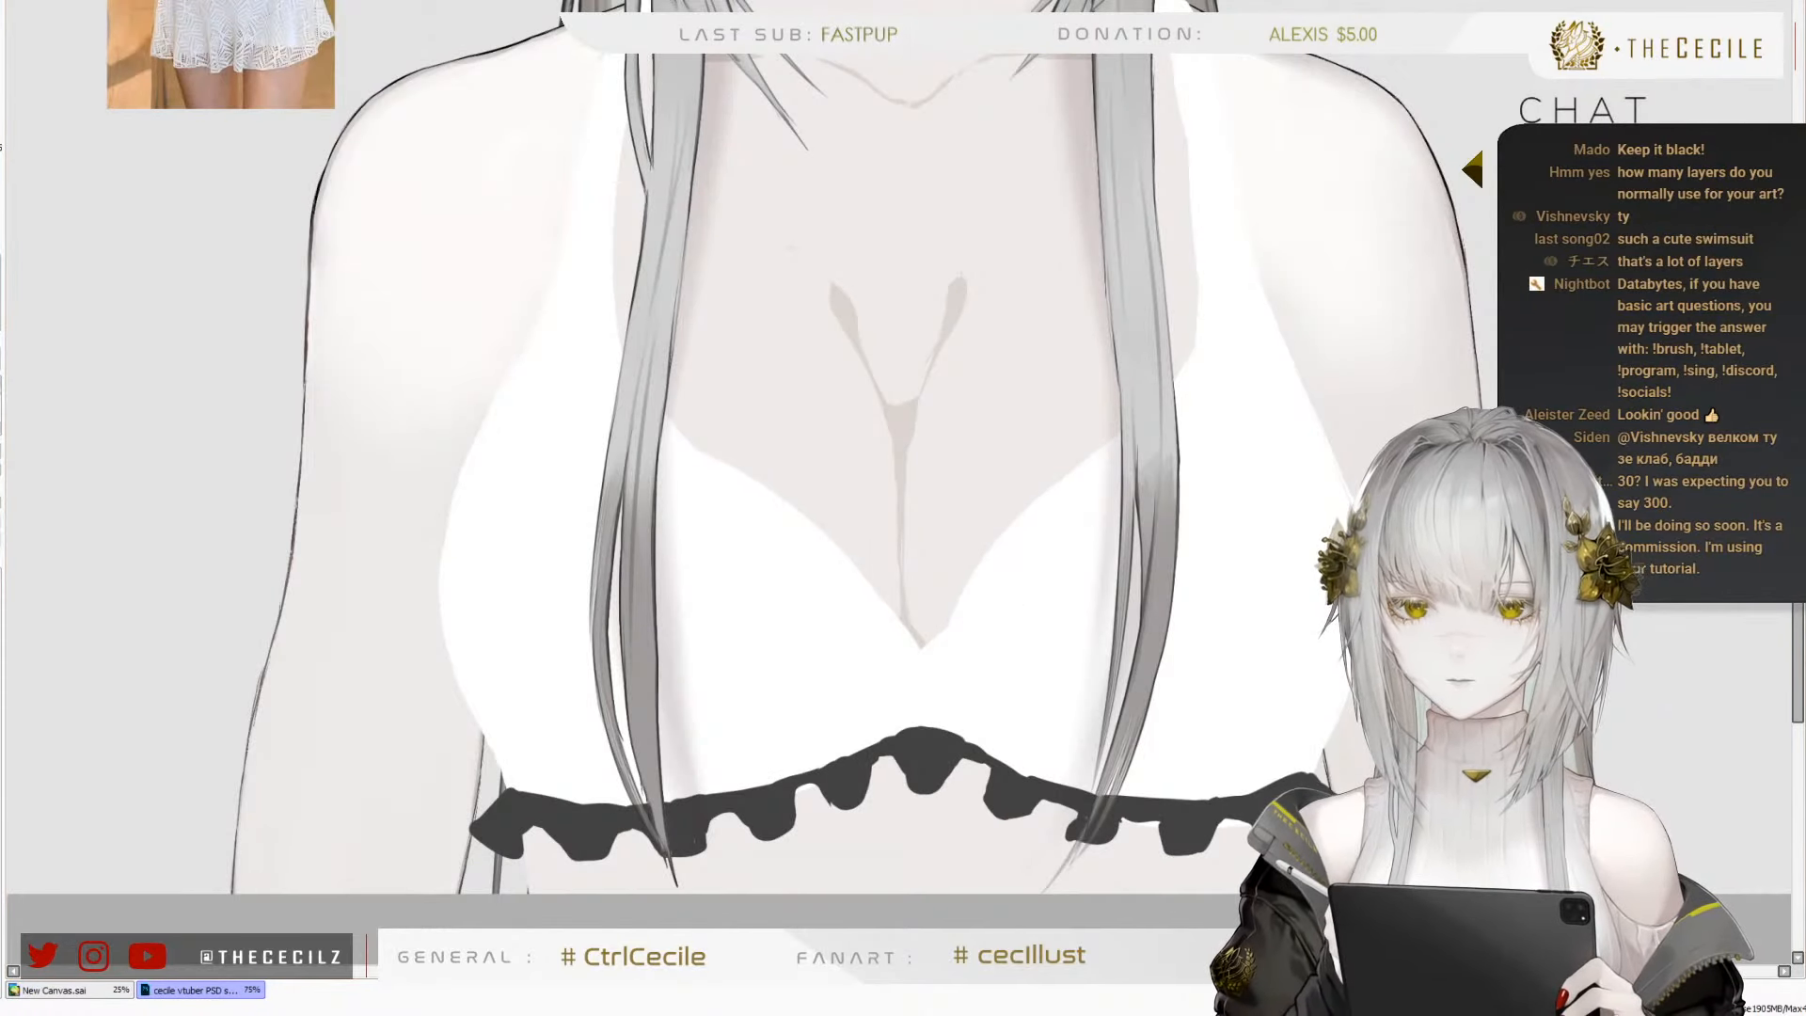
{"action": "scroll", "coordinate": [771, 415], "scroll_direction": "down", "scroll_amount": 3}
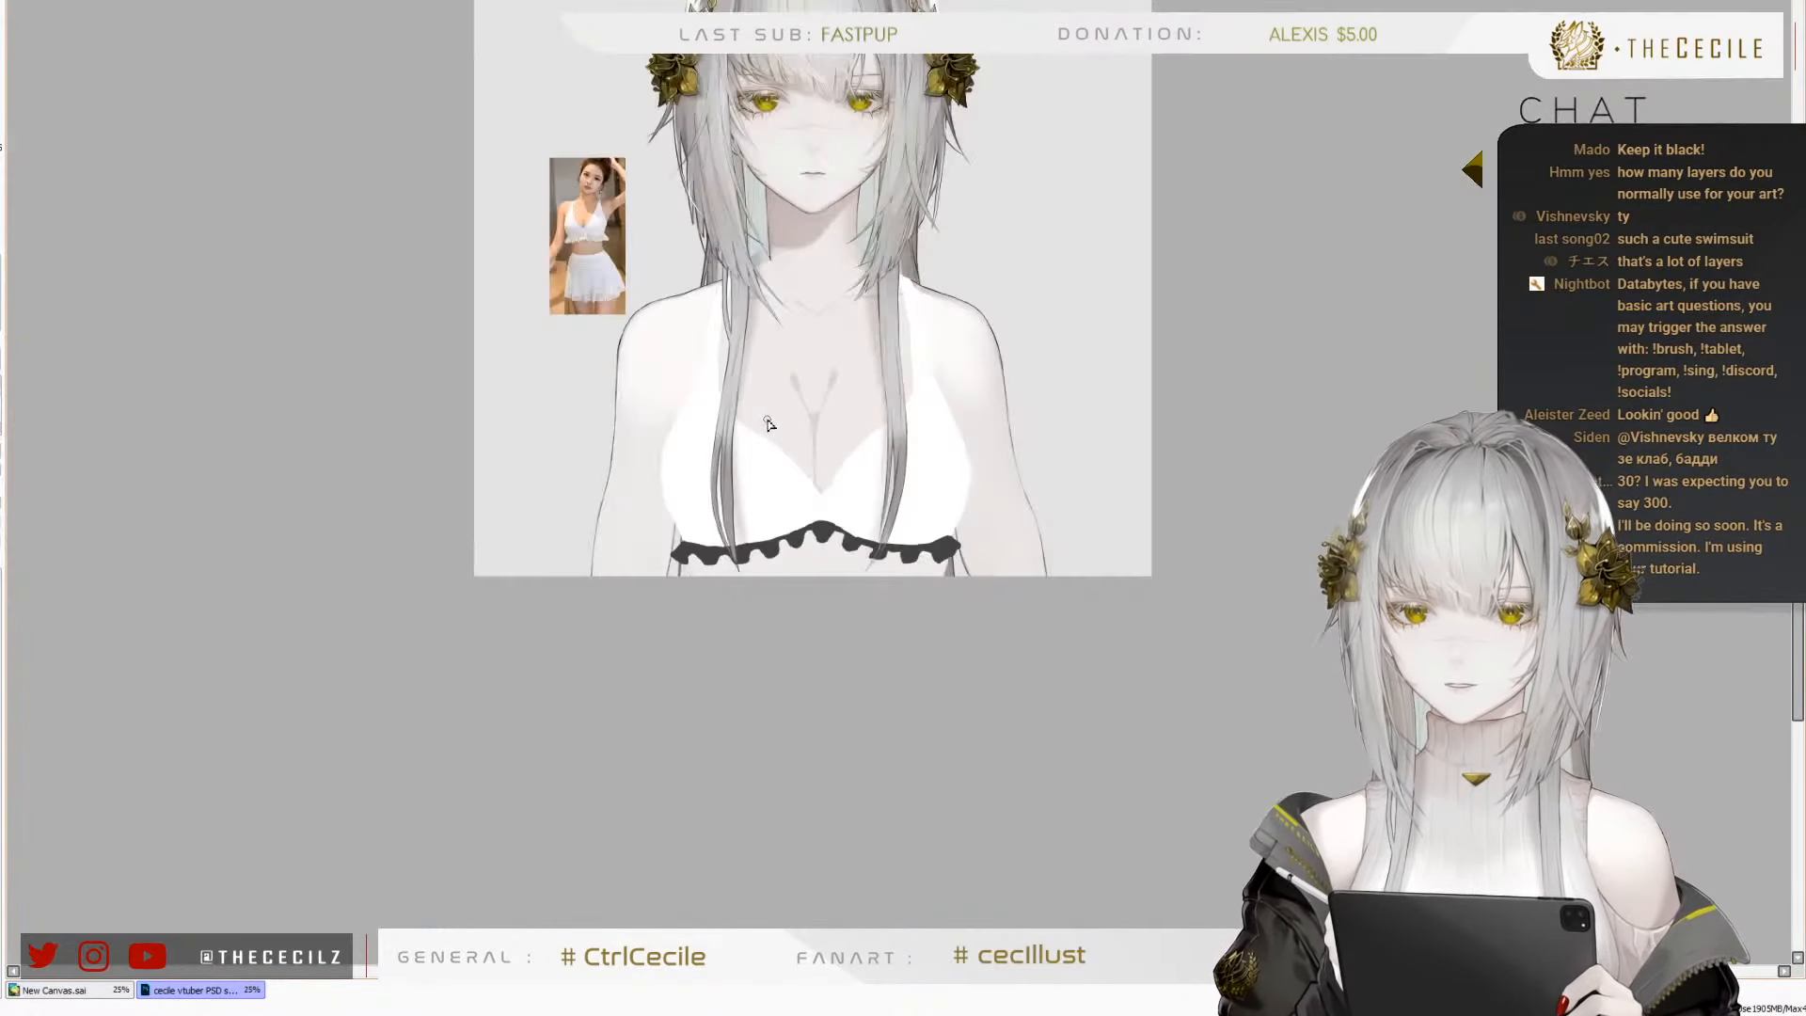
{"action": "scroll", "coordinate": [714, 337], "scroll_direction": "up", "scroll_amount": 4}
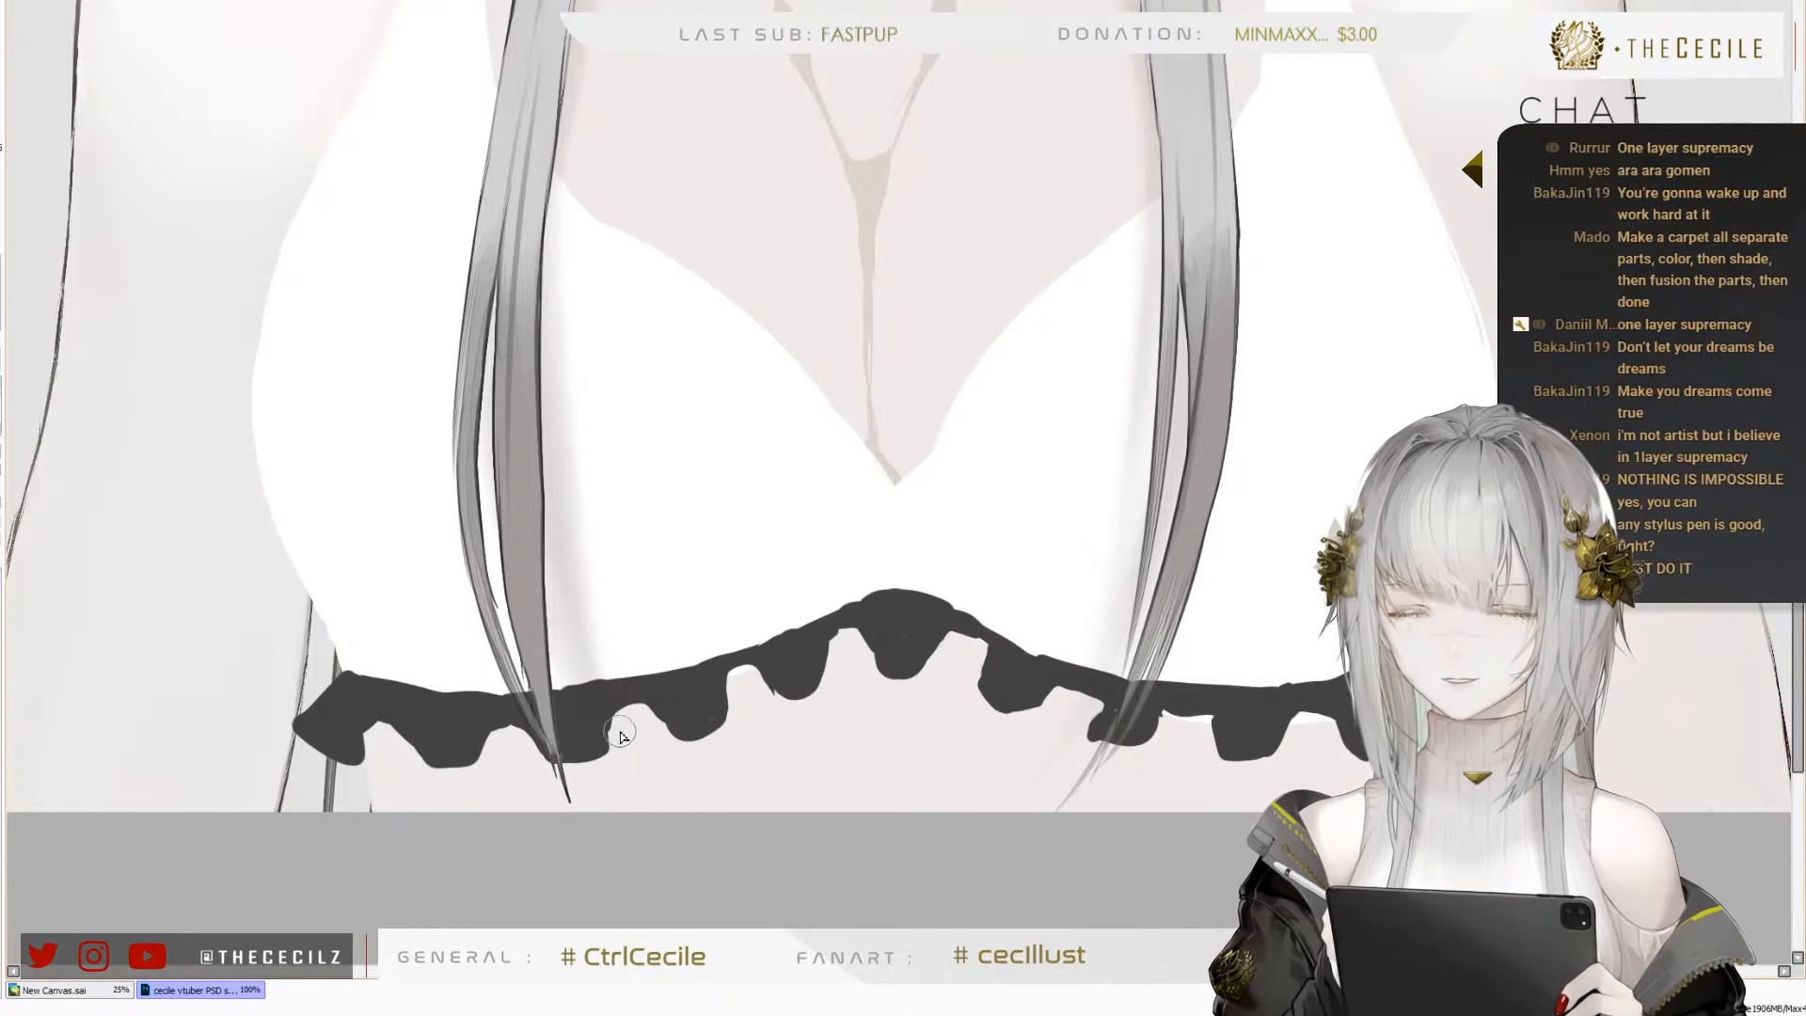
{"action": "scroll", "coordinate": [927, 667], "scroll_direction": "down", "scroll_amount": 3}
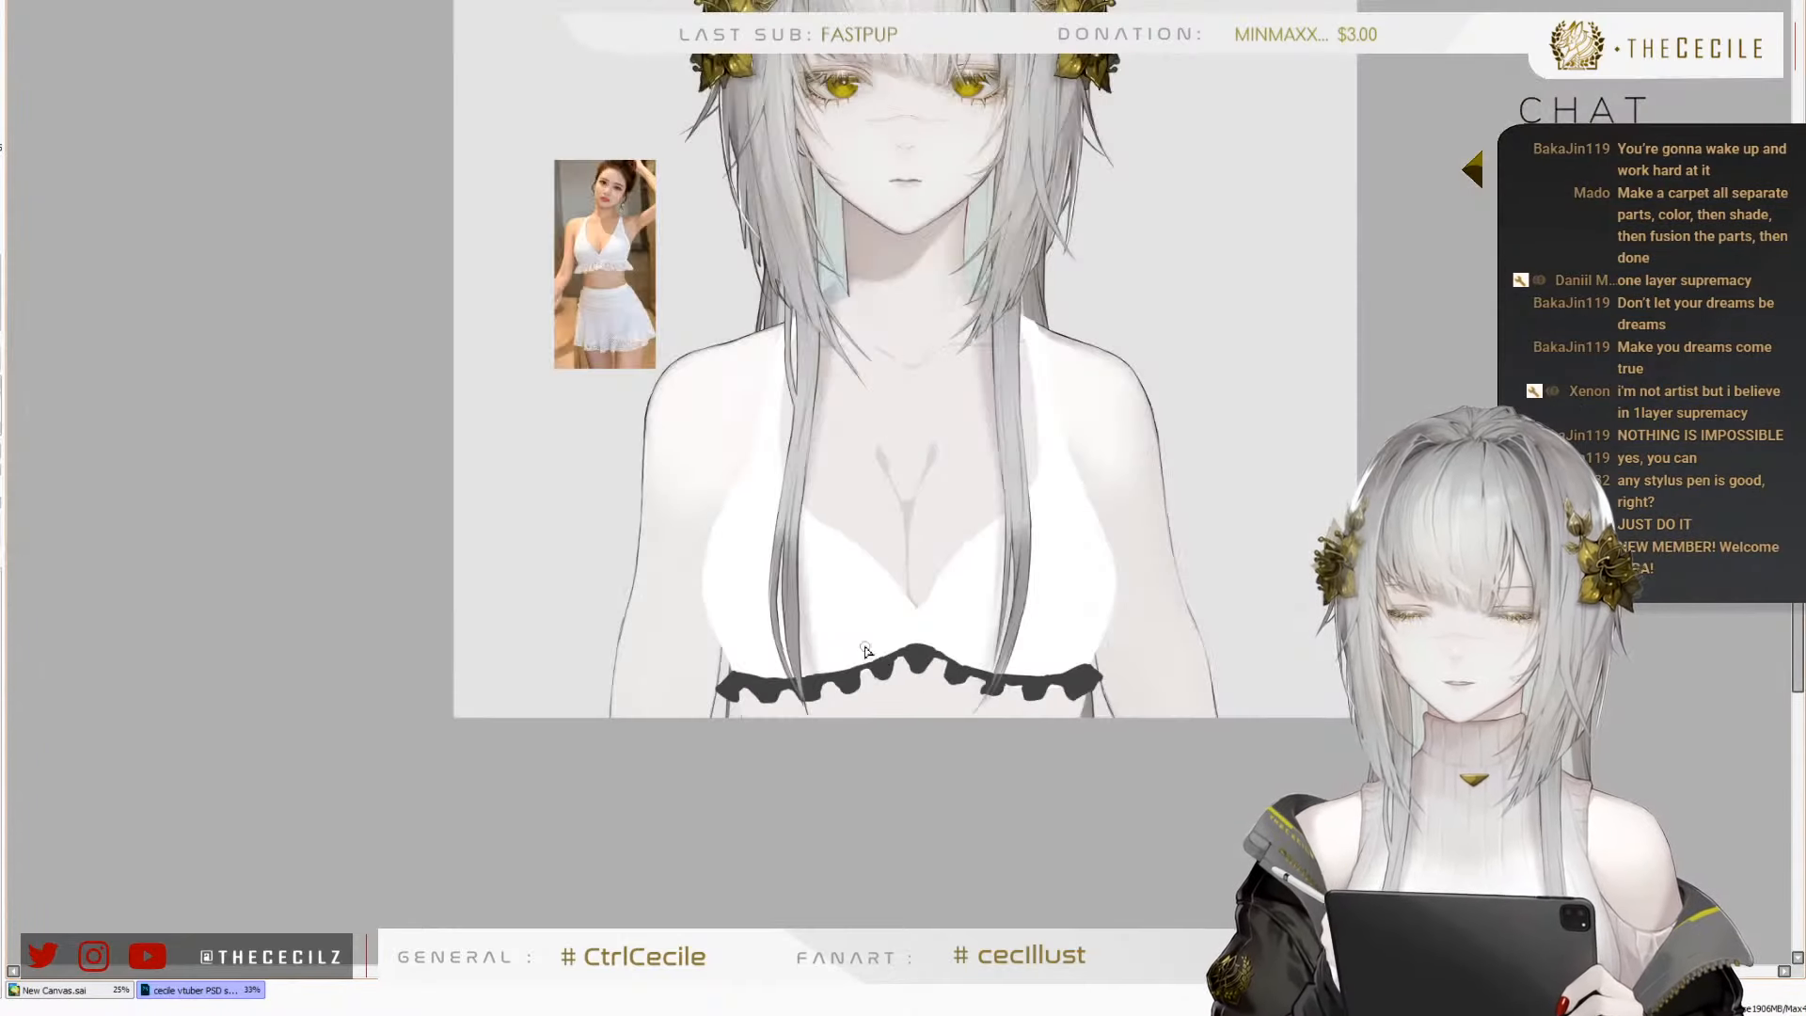
{"action": "scroll", "coordinate": [871, 607], "scroll_direction": "up", "scroll_amount": 3}
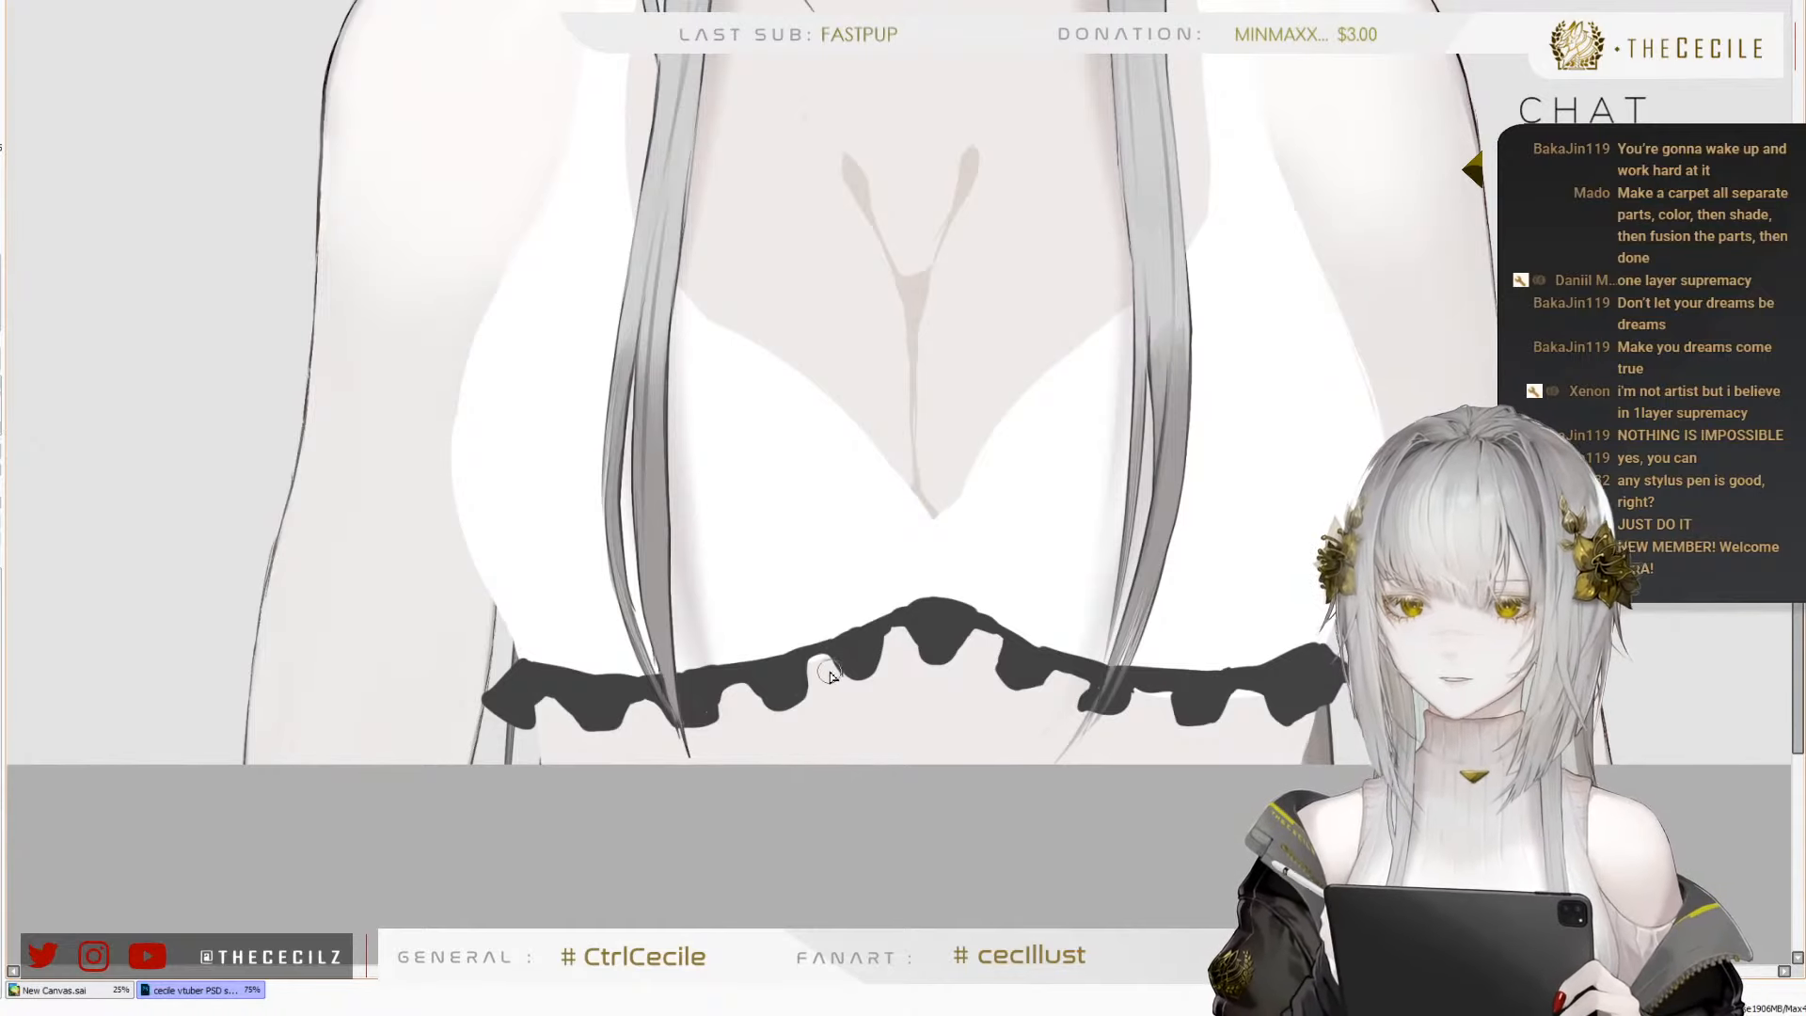
{"action": "scroll", "coordinate": [824, 672], "scroll_direction": "up", "scroll_amount": 1}
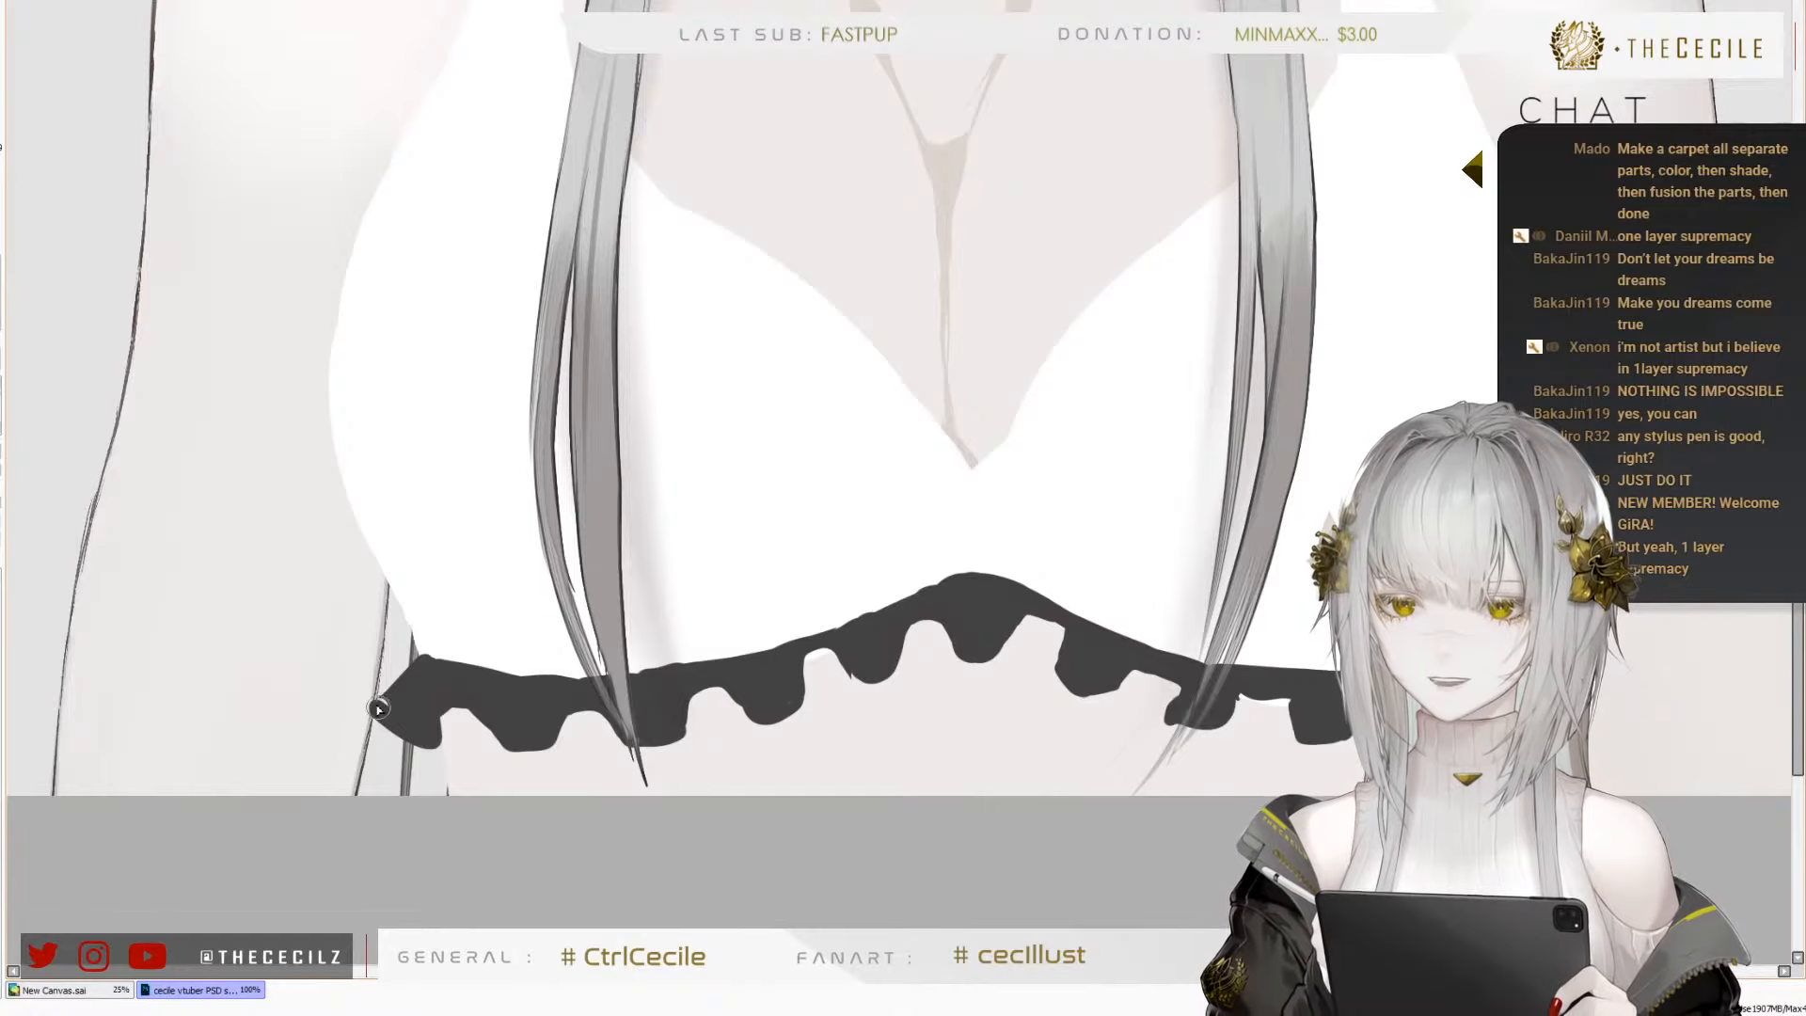
{"action": "mouse_move", "coordinate": [383, 692]}
{"action": "left_mouse_down"}
{"action": "mouse_move", "coordinate": [403, 696]}
{"action": "mouse_move", "coordinate": [417, 664]}
{"action": "left_mouse_up"}
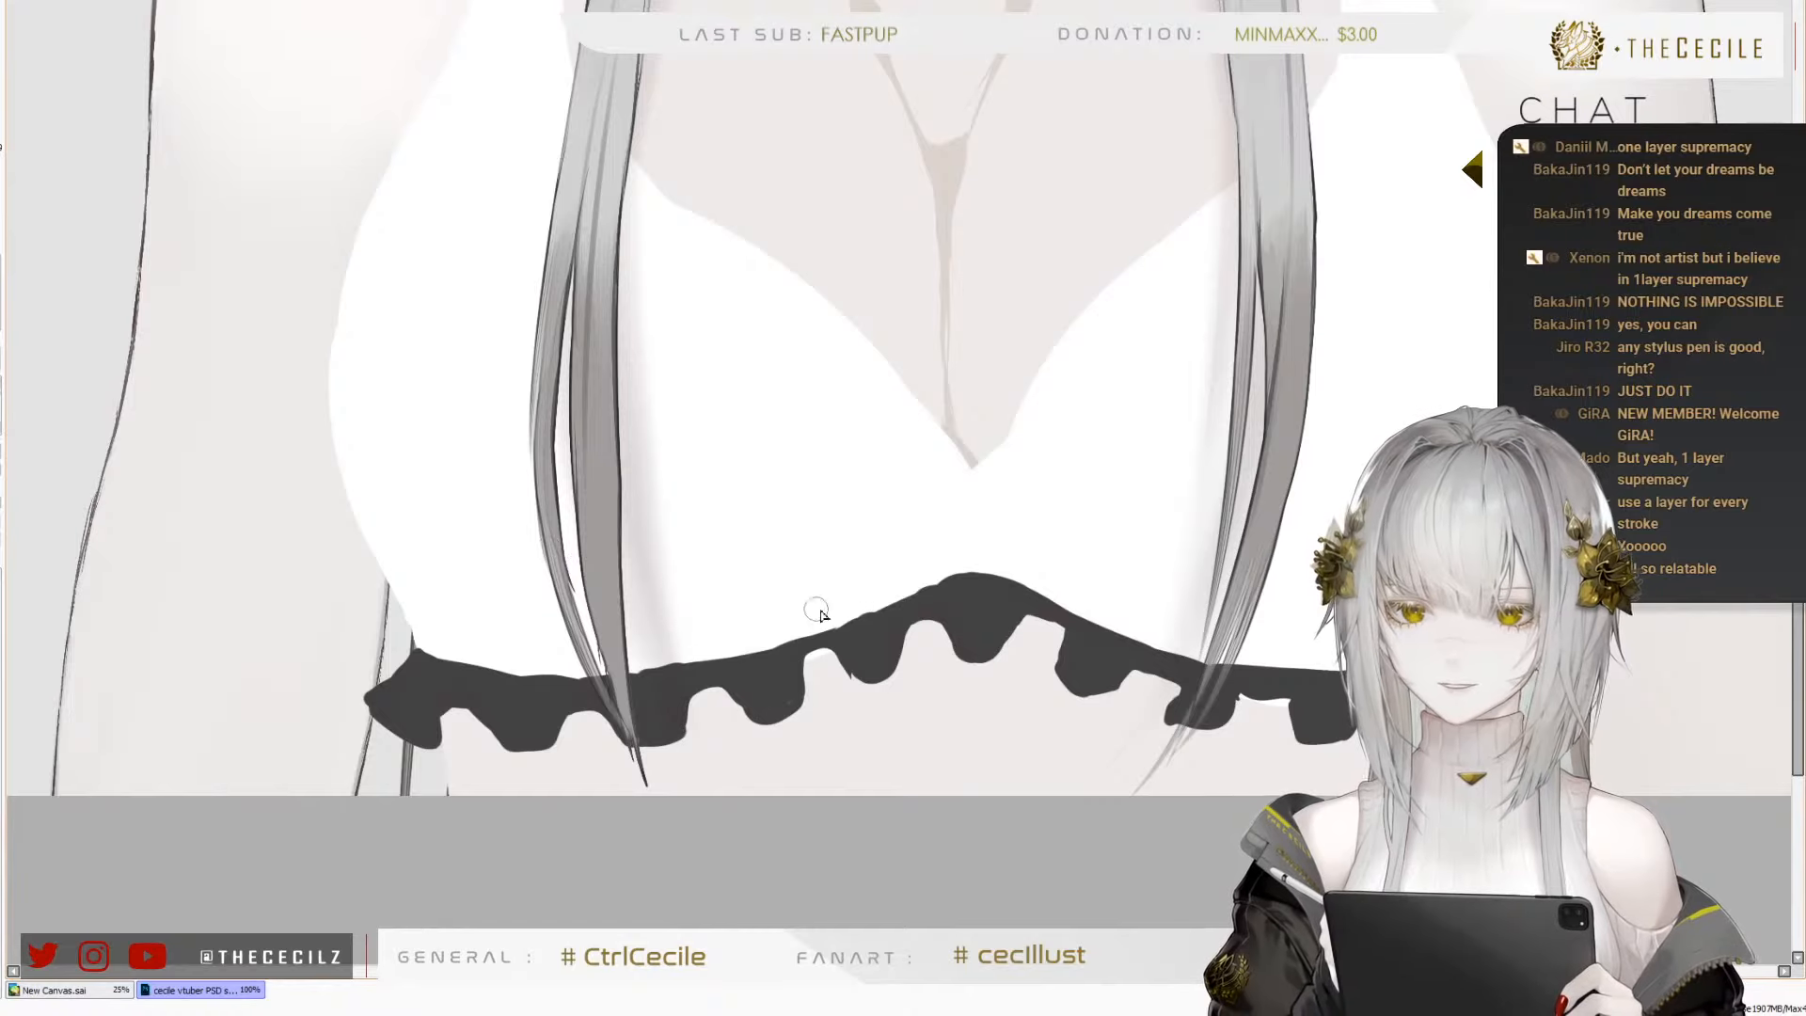
{"action": "left_click_drag", "start_coordinate": [848, 651], "coordinate": [858, 671]}
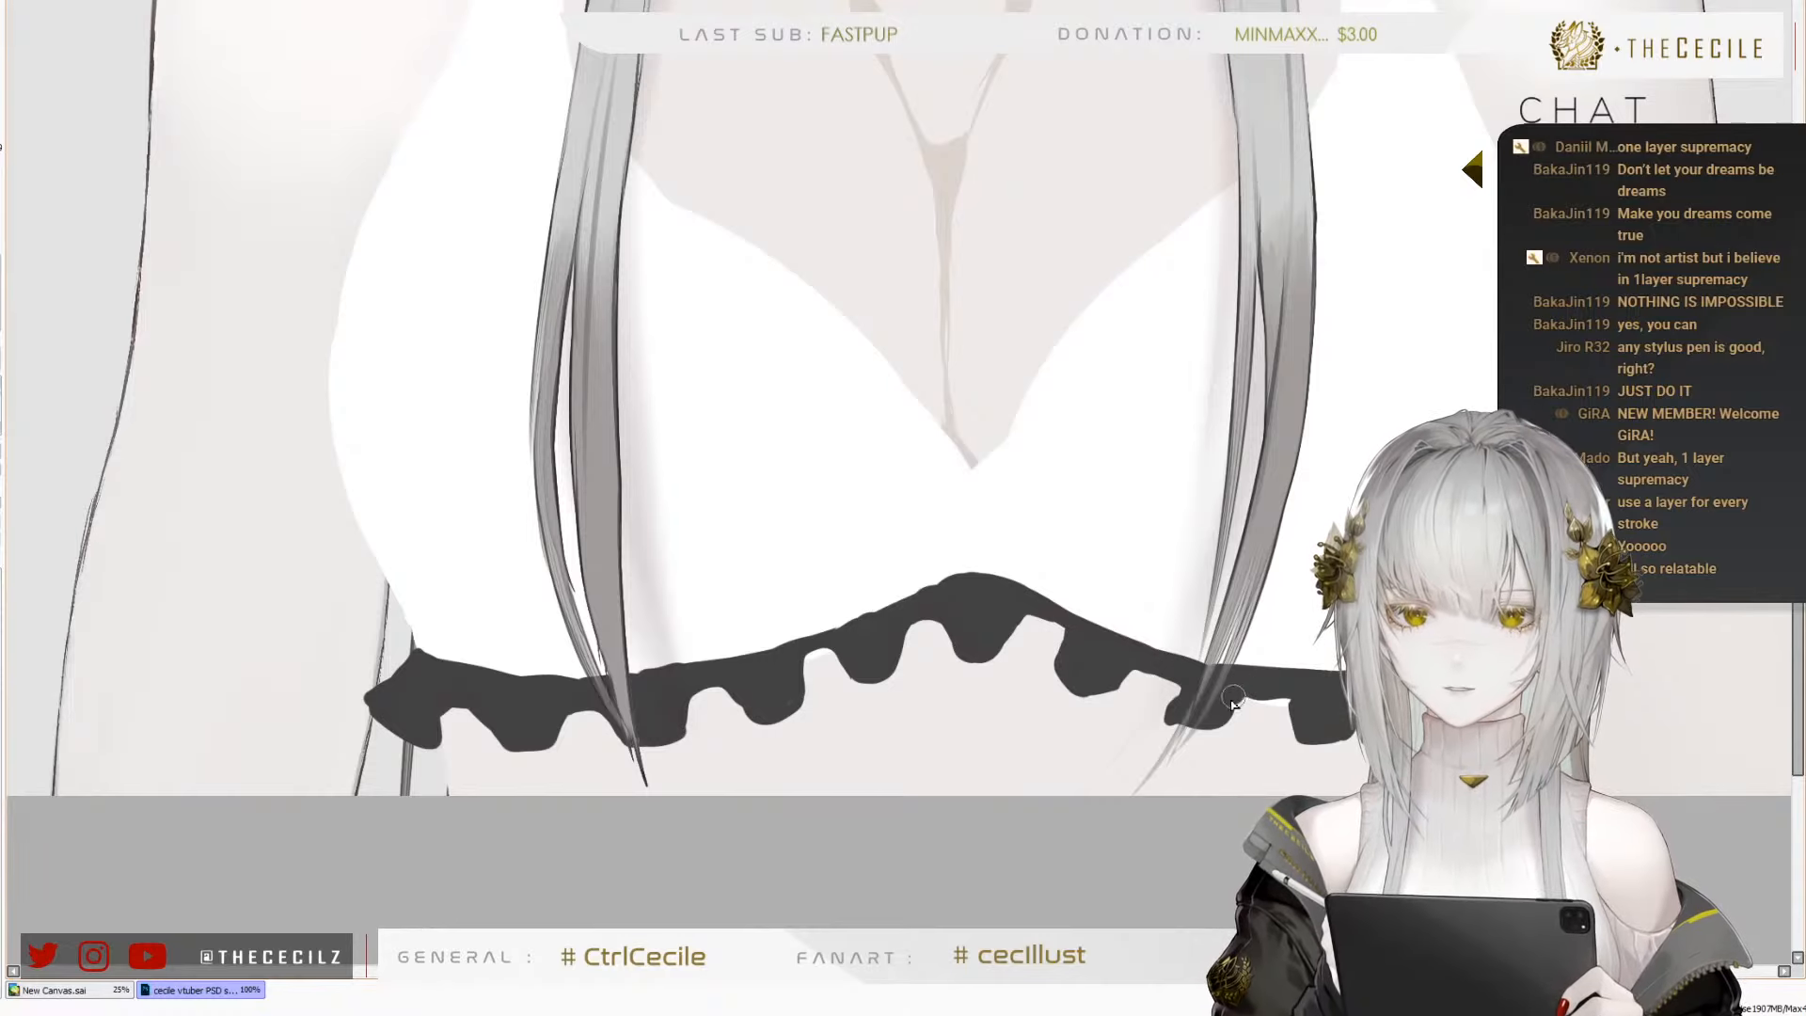
{"action": "left_click_drag", "start_coordinate": [1233, 697], "coordinate": [1244, 690]}
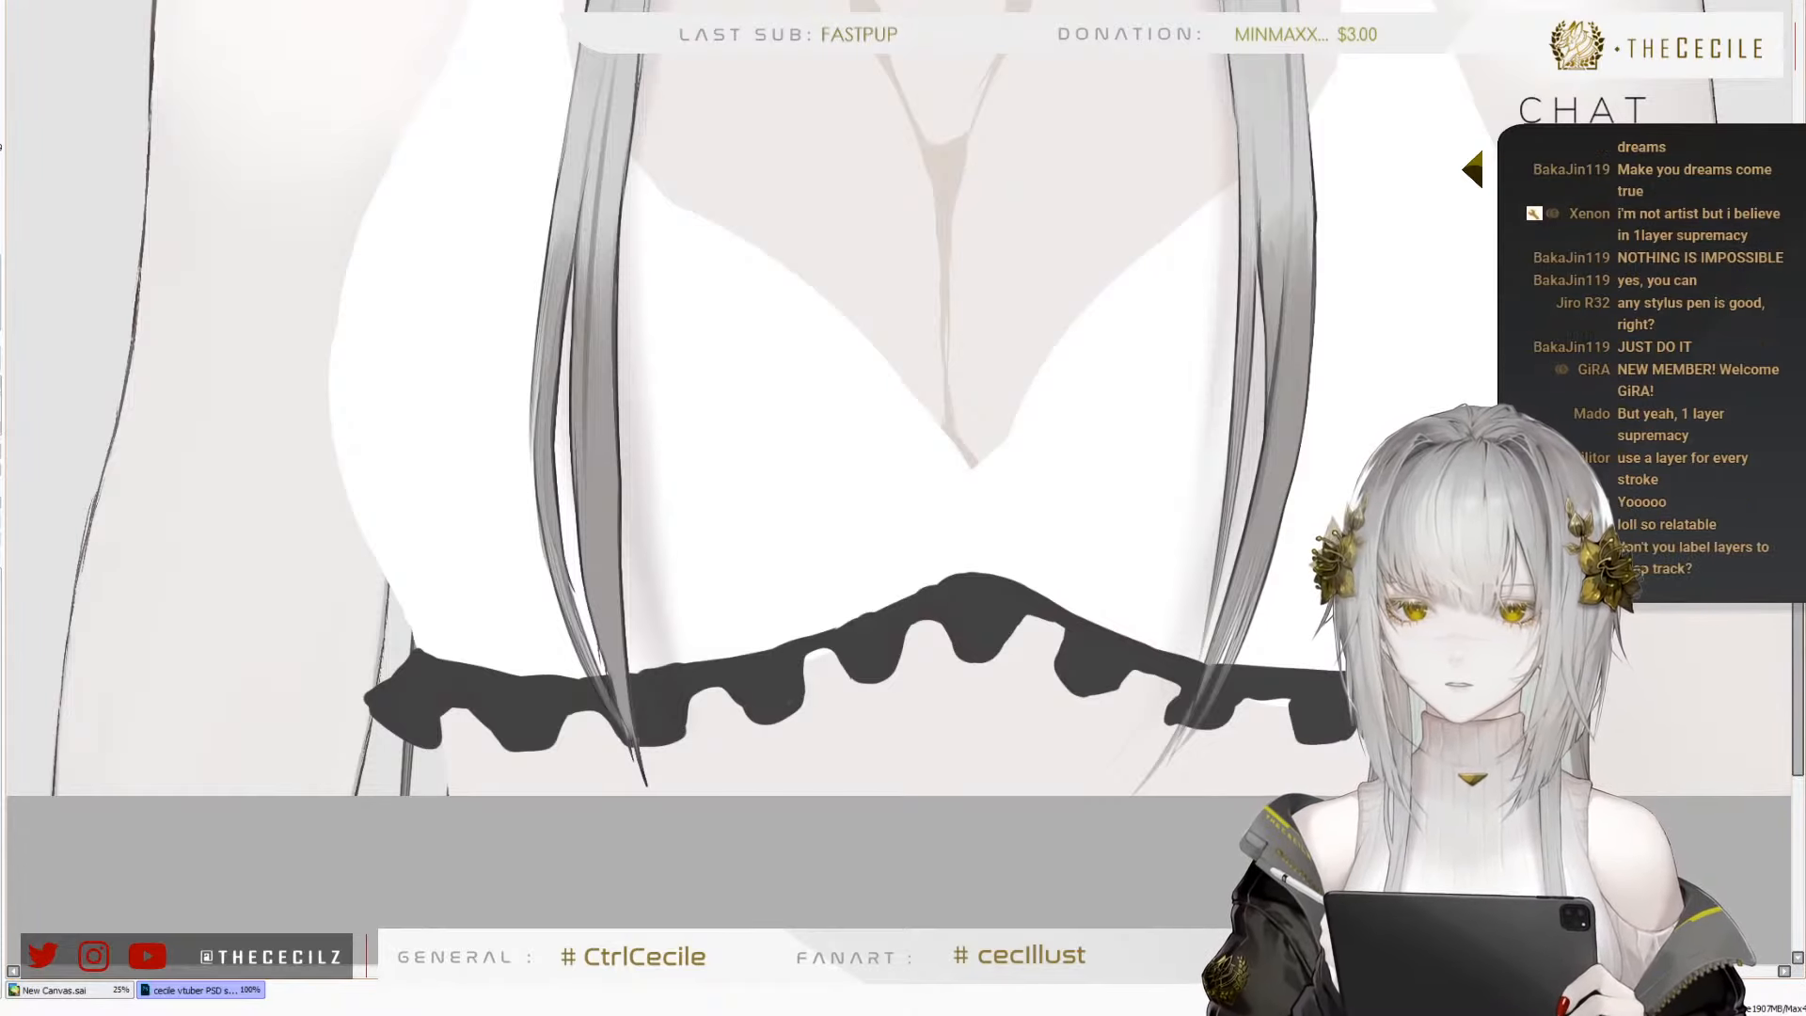
Check the reference photo's frill and paint the dark frill's upper edge into a smooth curve peaking at the centre
{"action": "scroll", "coordinate": [1063, 517], "scroll_direction": "down", "scroll_amount": 2}
{"action": "scroll", "coordinate": [442, 228], "scroll_direction": "up", "scroll_amount": 4}
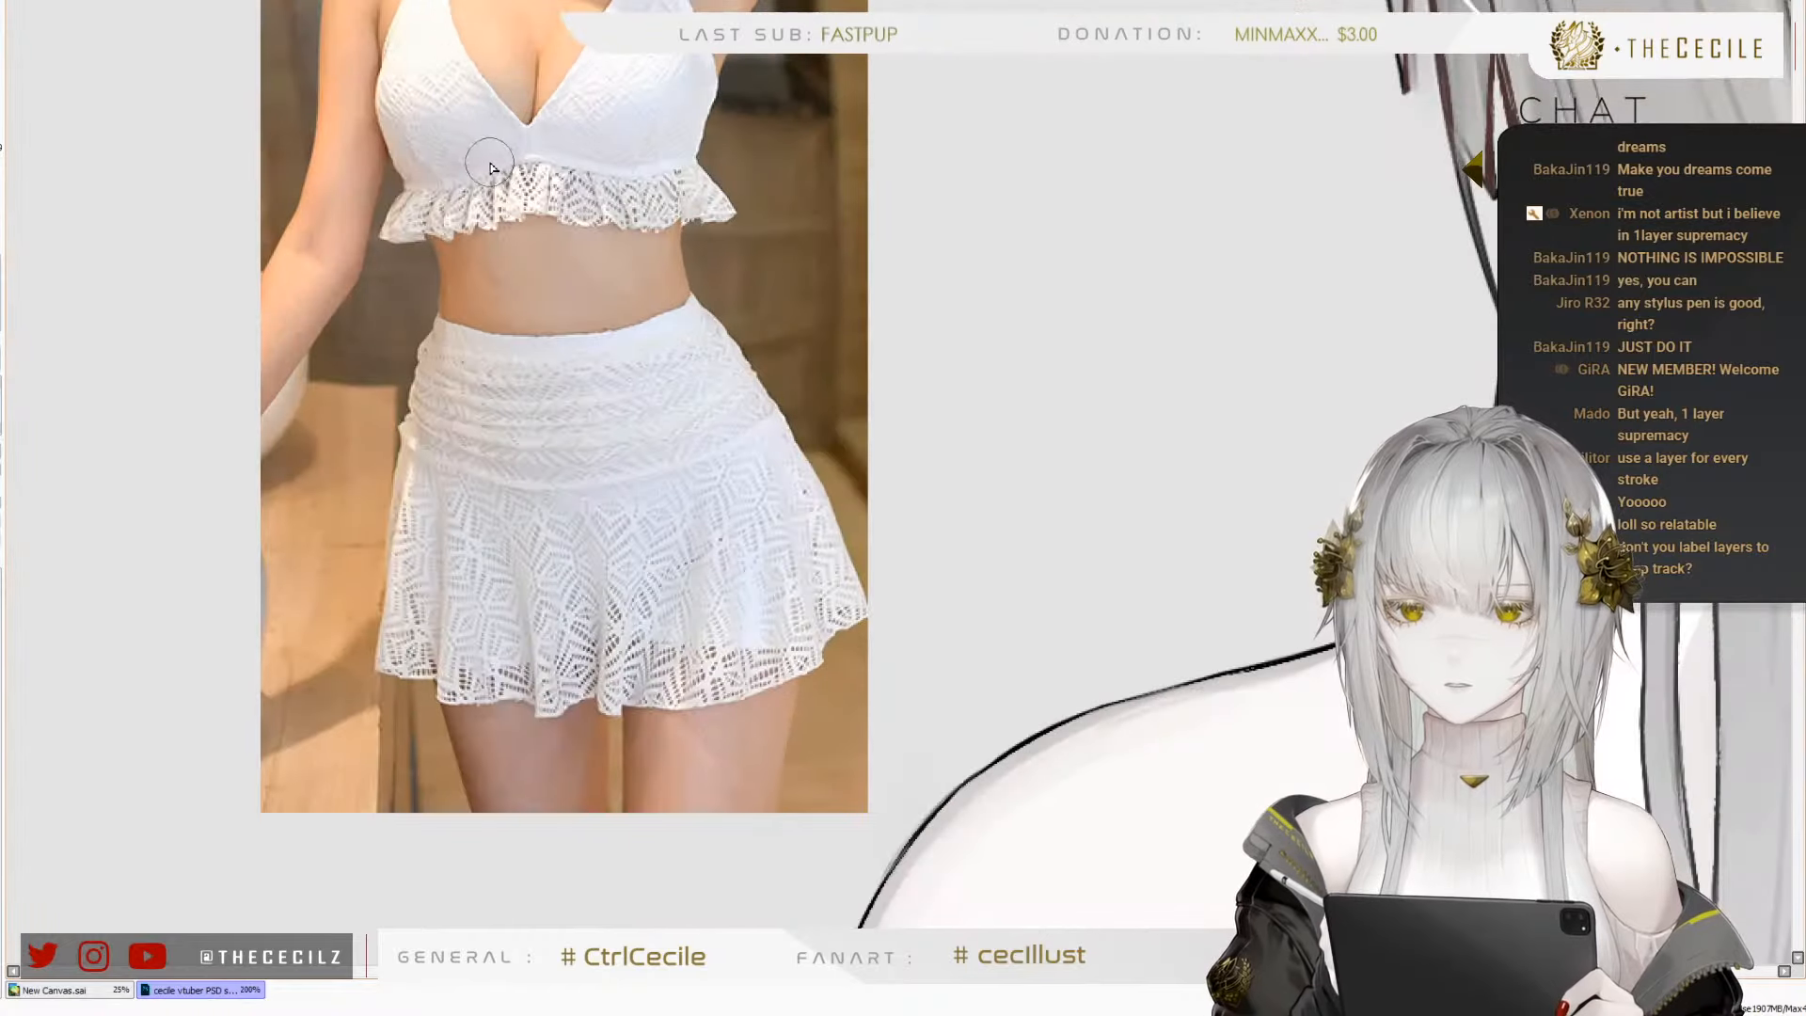
{"action": "scroll", "coordinate": [470, 112], "scroll_direction": "down", "scroll_amount": 3}
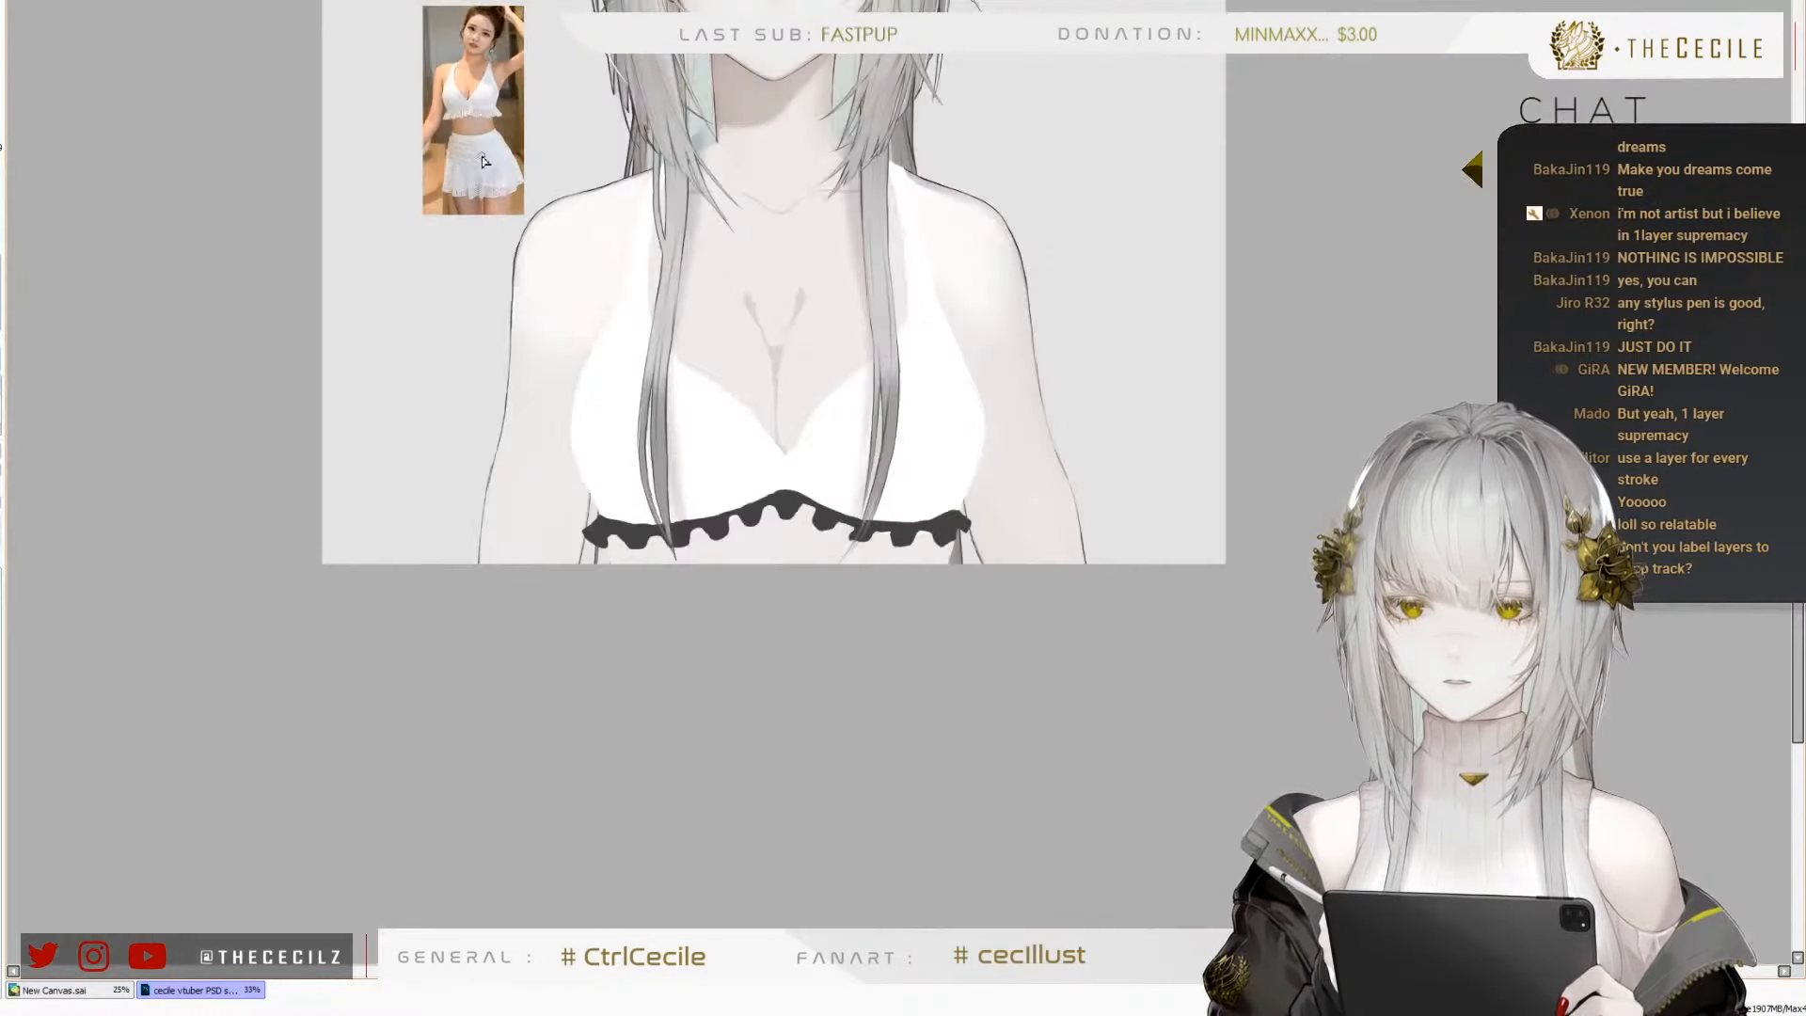
{"action": "scroll", "coordinate": [686, 455], "scroll_direction": "up", "scroll_amount": 2}
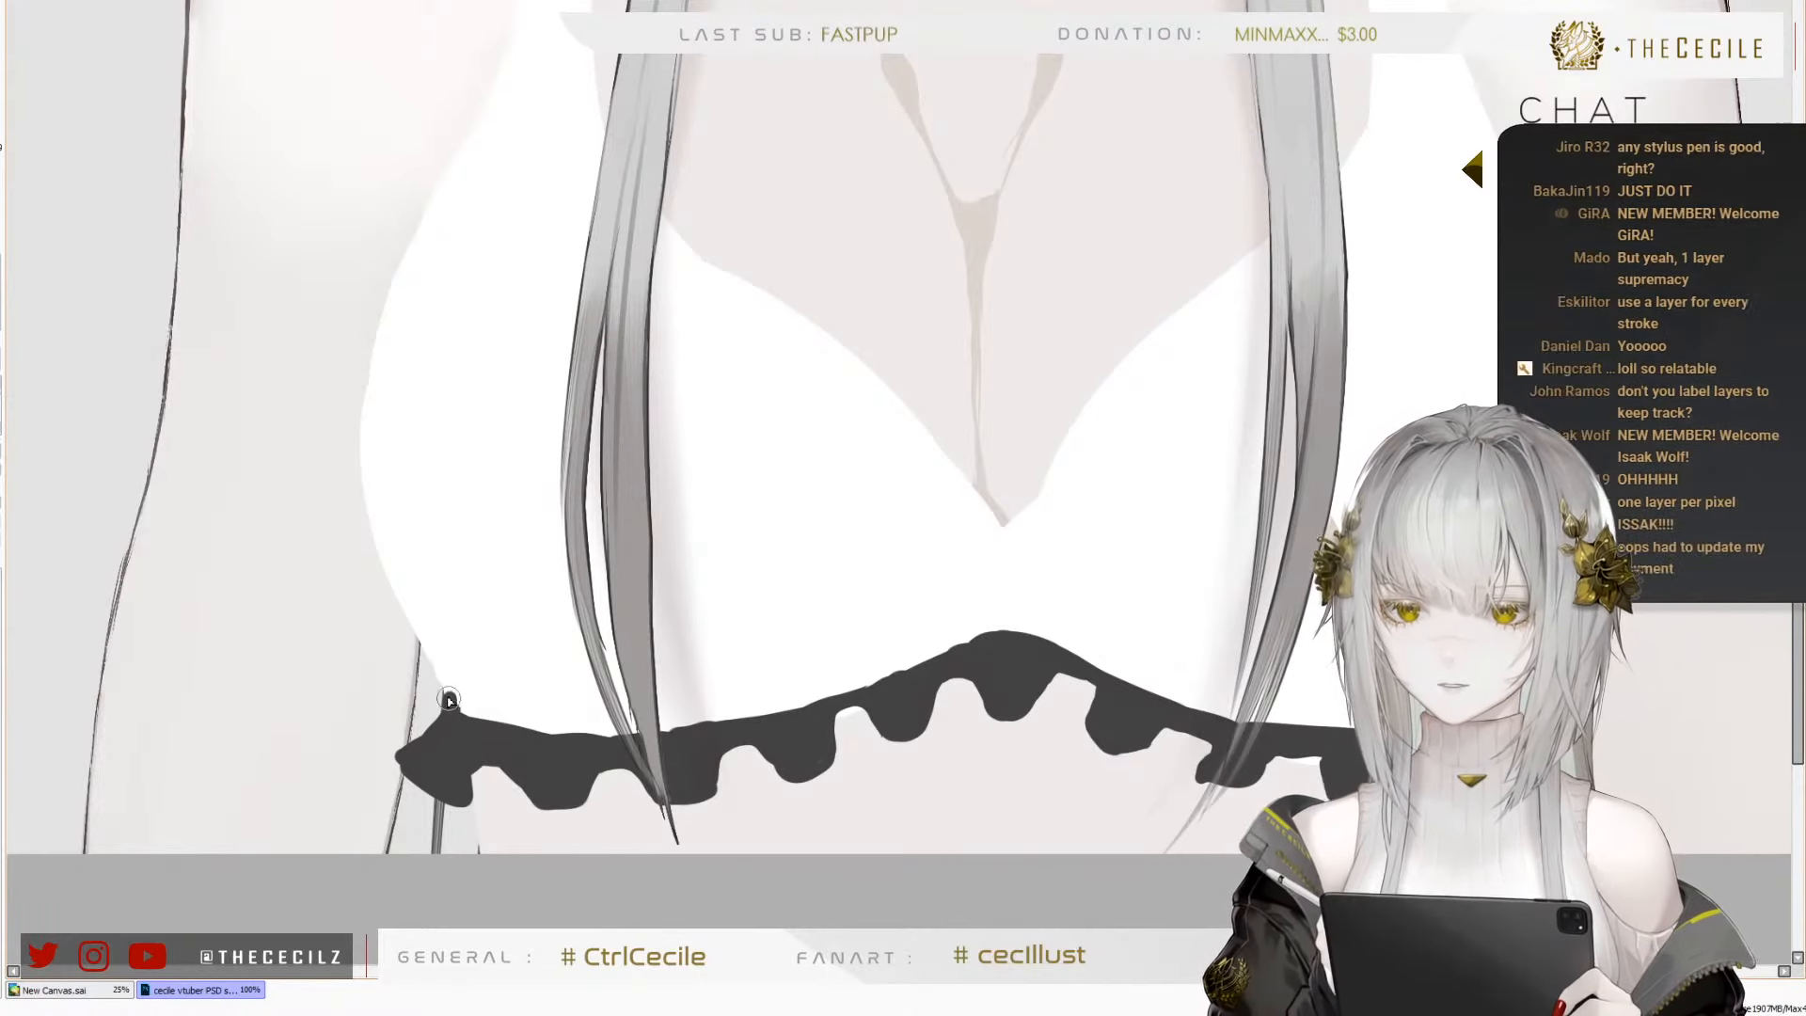
{"action": "left_click_drag", "start_coordinate": [449, 700], "coordinate": [544, 735]}
{"action": "mouse_move", "coordinate": [451, 700]}
{"action": "left_mouse_down"}
{"action": "mouse_move", "coordinate": [611, 722]}
{"action": "mouse_move", "coordinate": [697, 712]}
{"action": "left_mouse_up"}
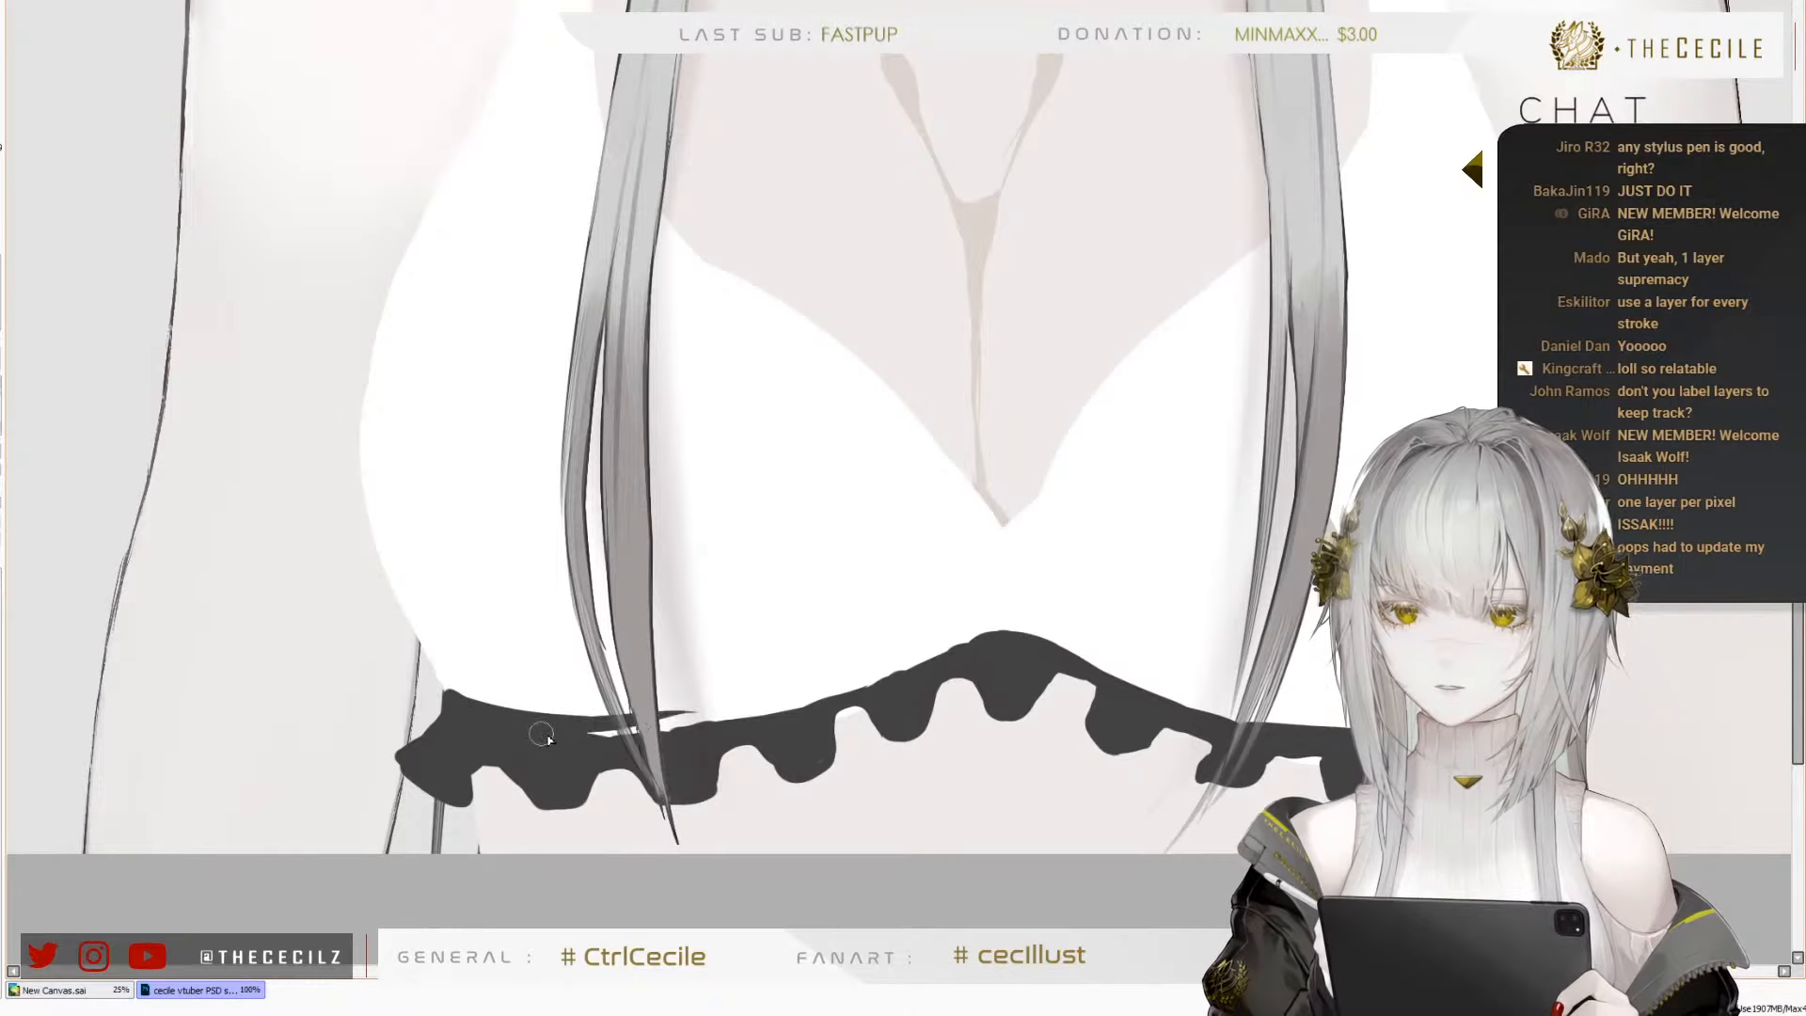
{"action": "mouse_move", "coordinate": [542, 735]}
{"action": "left_mouse_down"}
{"action": "mouse_move", "coordinate": [799, 707]}
{"action": "mouse_move", "coordinate": [1001, 630]}
{"action": "mouse_move", "coordinate": [1097, 674]}
{"action": "left_mouse_up"}
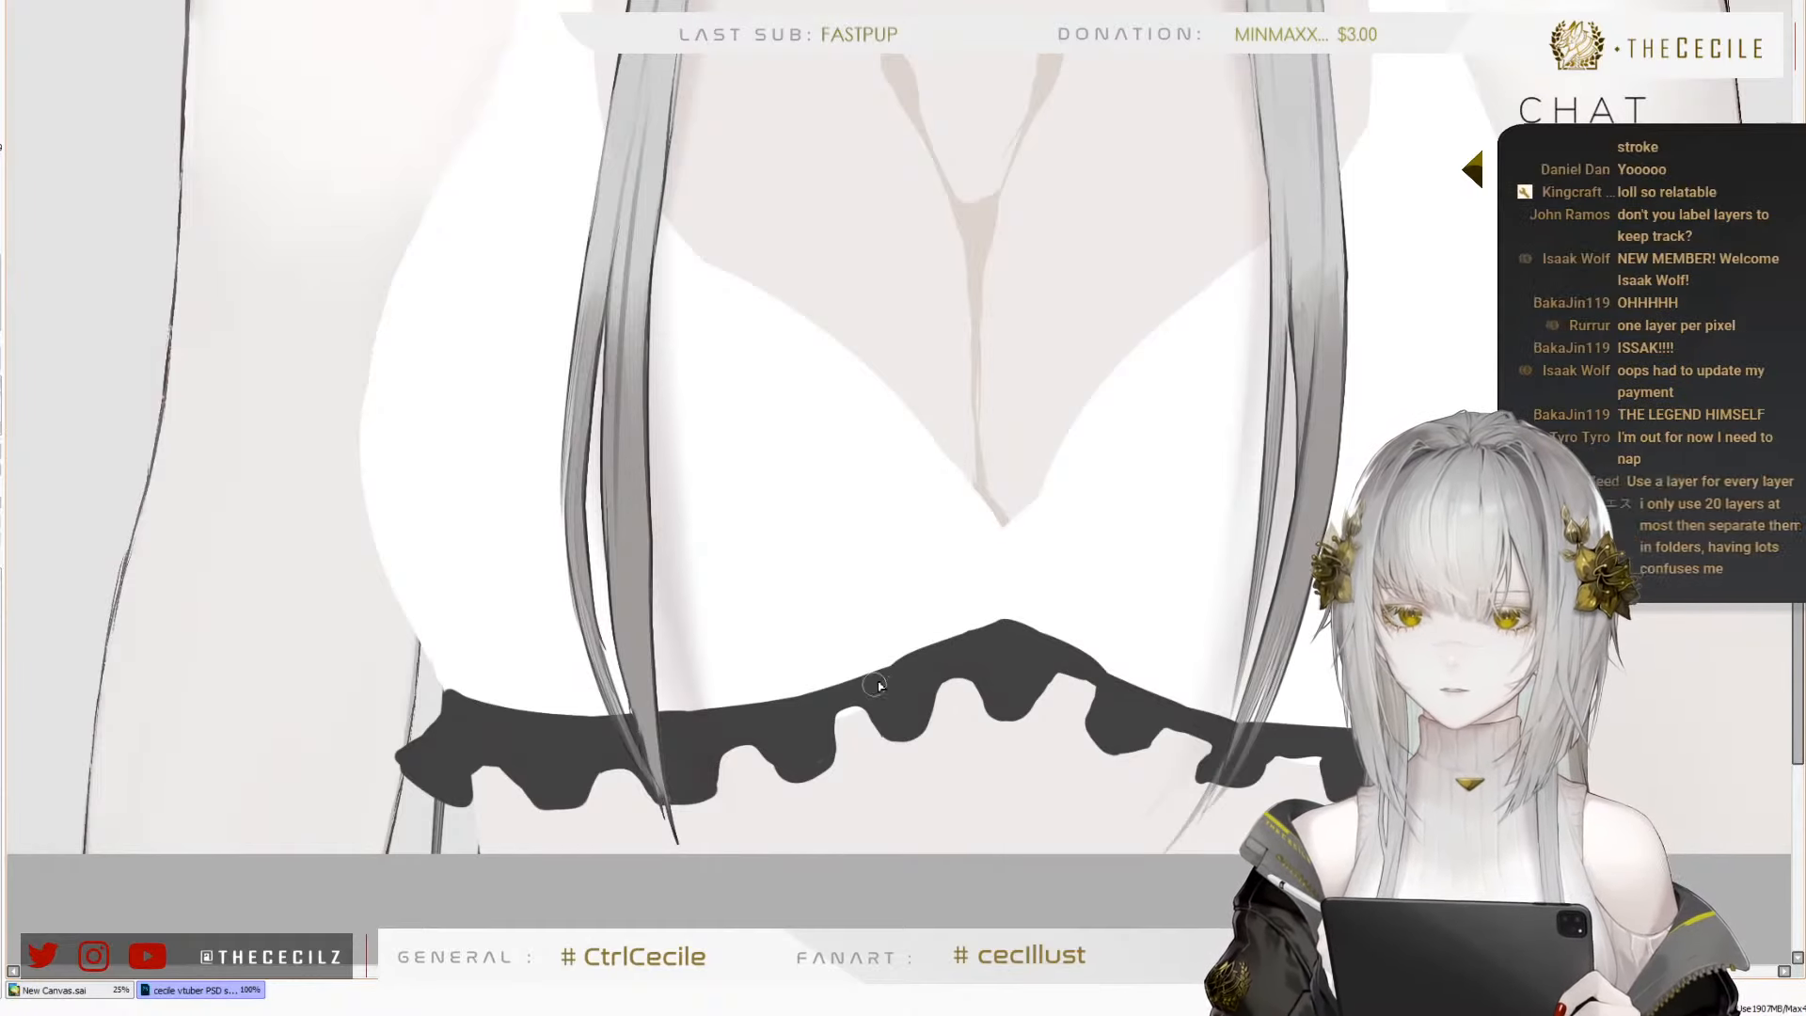
{"action": "mouse_move", "coordinate": [884, 675]}
{"action": "left_mouse_down"}
{"action": "mouse_move", "coordinate": [1002, 618]}
{"action": "mouse_move", "coordinate": [1212, 714]}
{"action": "left_mouse_up"}
{"action": "mouse_move", "coordinate": [1042, 642]}
{"action": "left_mouse_down"}
{"action": "mouse_move", "coordinate": [1212, 710]}
{"action": "mouse_move", "coordinate": [1350, 732]}
{"action": "left_mouse_up"}
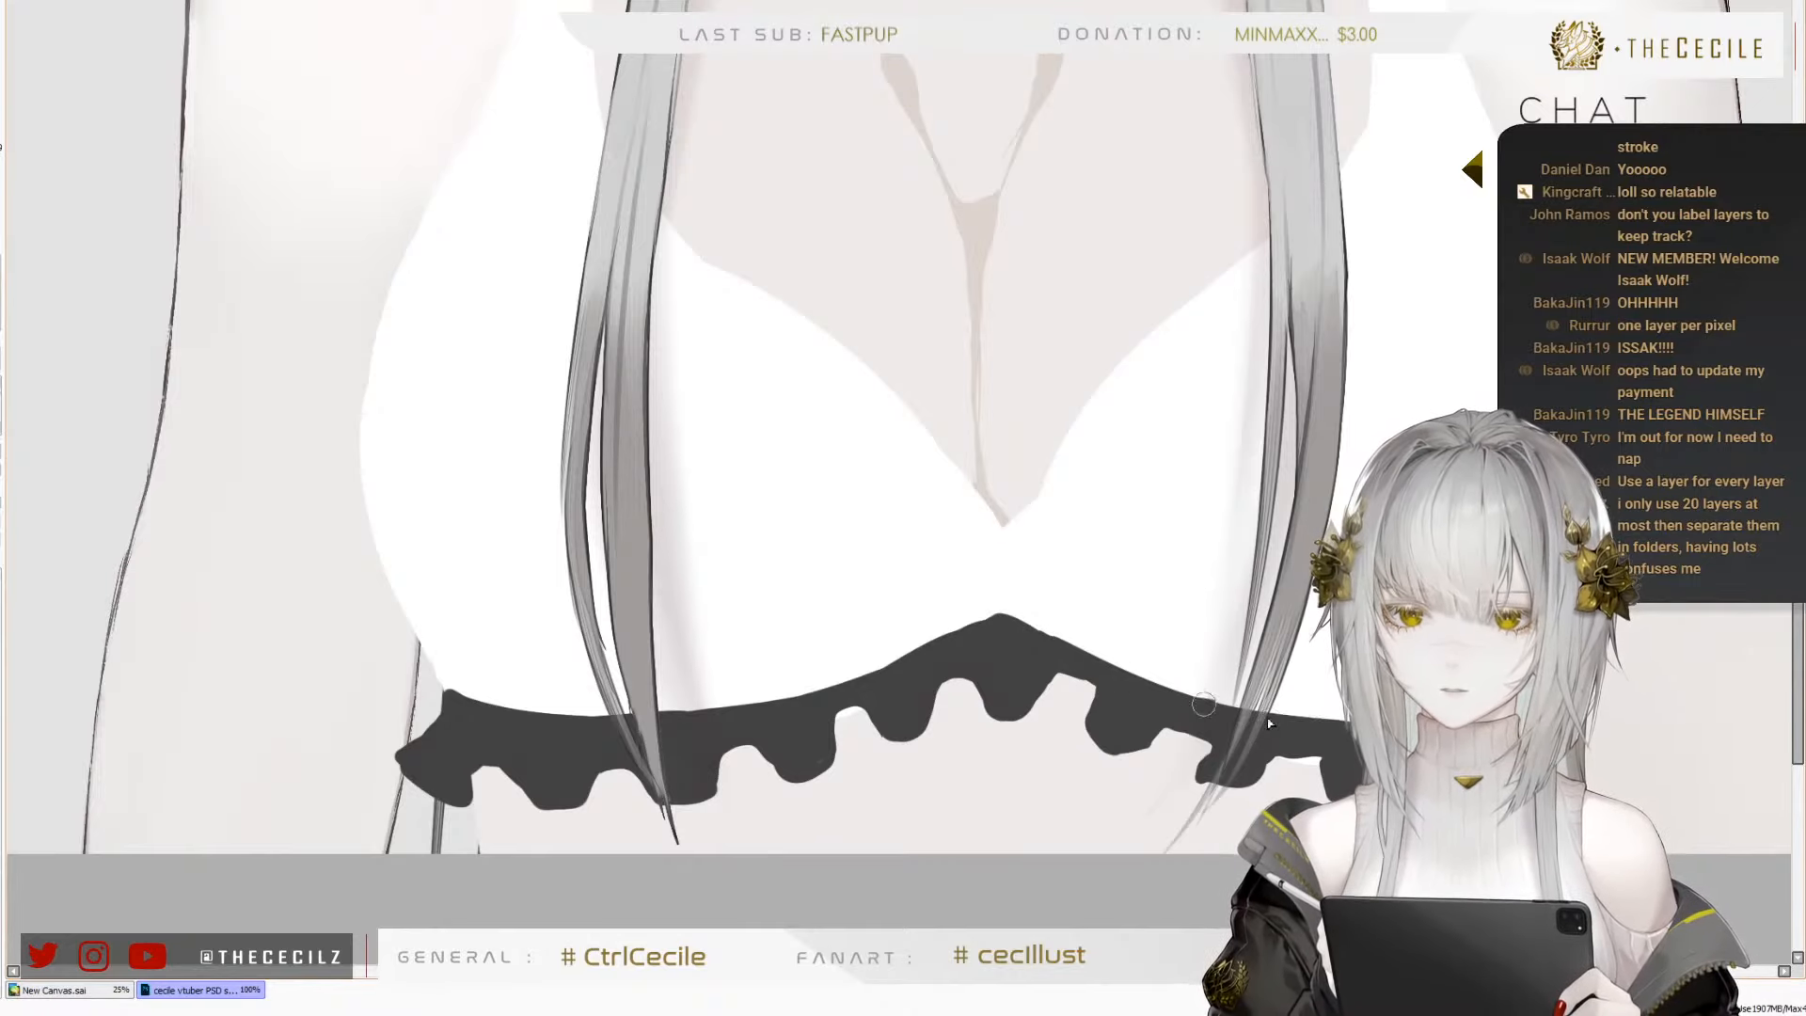
{"action": "left_click_drag", "start_coordinate": [1204, 703], "coordinate": [1347, 727]}
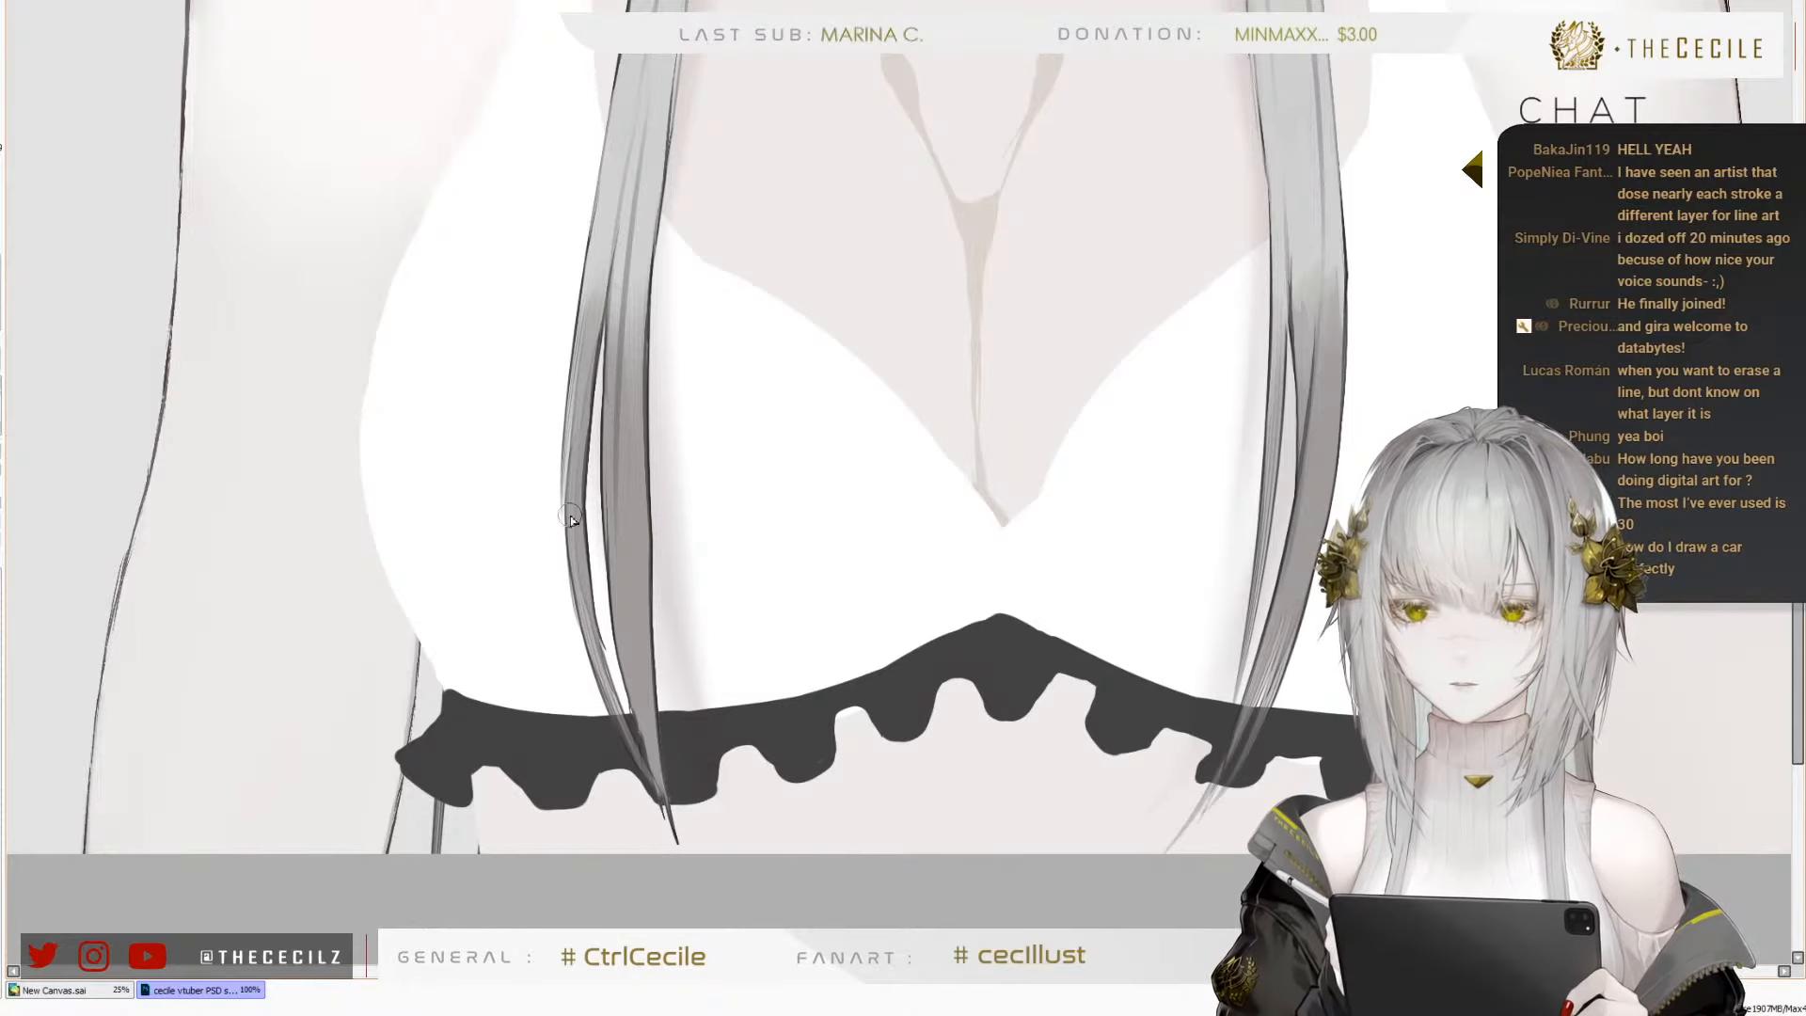
Carve the underside of the frill's outermost left fold into a pointed tip and touch up its upper corner
{"action": "scroll", "coordinate": [686, 767], "scroll_direction": "down", "scroll_amount": 1}
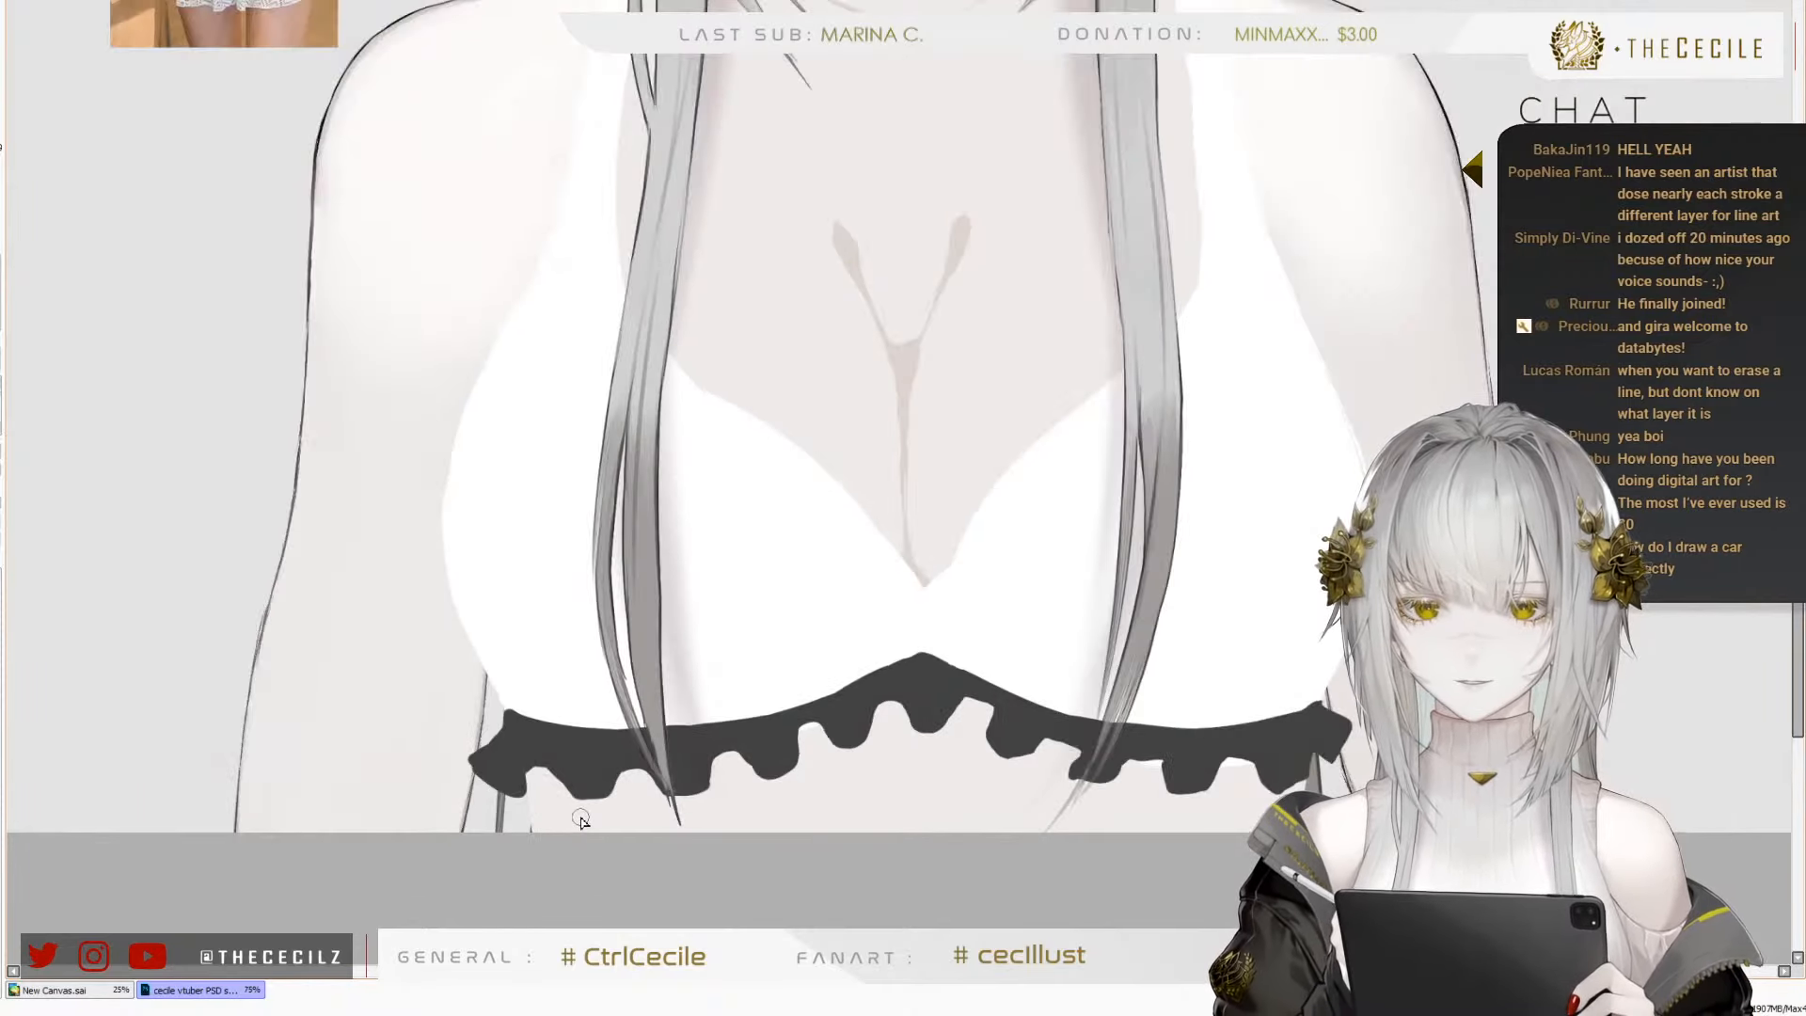
{"action": "scroll", "coordinate": [481, 795], "scroll_direction": "up", "scroll_amount": 4}
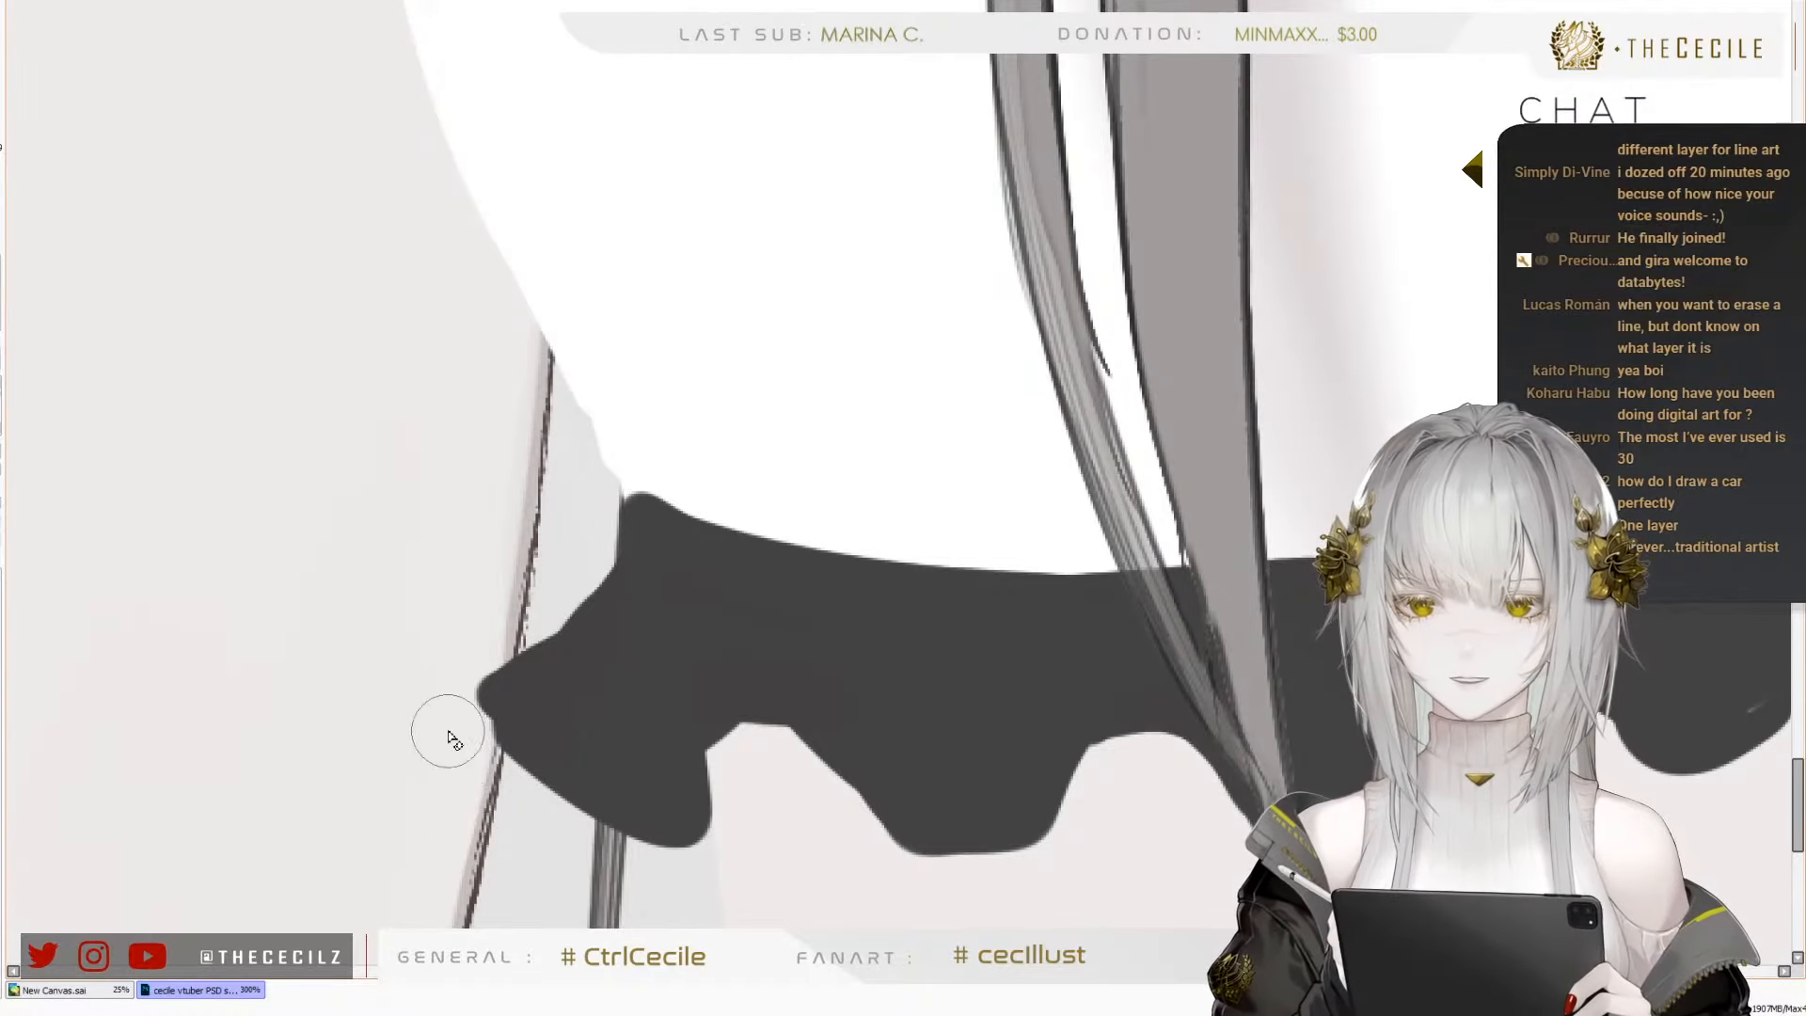
{"action": "mouse_move", "coordinate": [449, 731]}
{"action": "left_mouse_down"}
{"action": "mouse_move", "coordinate": [524, 740]}
{"action": "mouse_move", "coordinate": [542, 811]}
{"action": "left_mouse_up"}
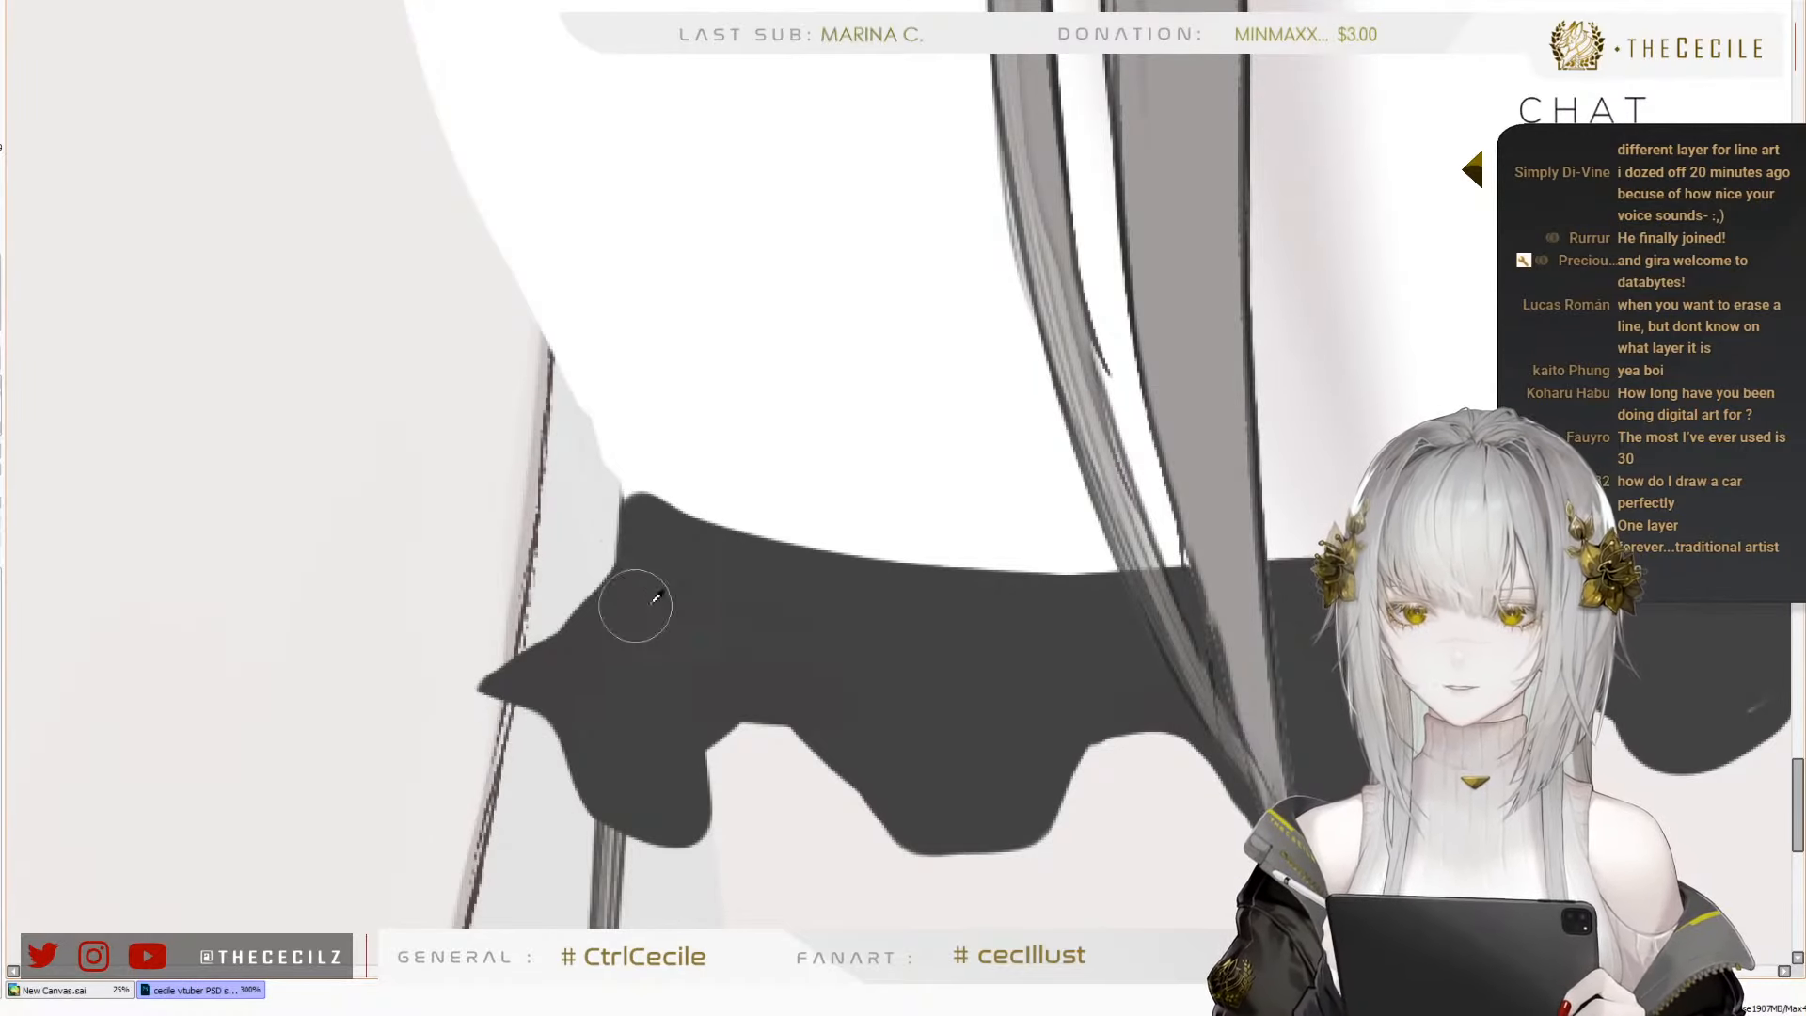
{"action": "mouse_move", "coordinate": [649, 520]}
{"action": "left_mouse_down"}
{"action": "mouse_move", "coordinate": [605, 584]}
{"action": "mouse_move", "coordinate": [516, 678]}
{"action": "mouse_move", "coordinate": [632, 515]}
{"action": "left_mouse_up"}
{"action": "scroll", "coordinate": [576, 691], "scroll_direction": "down", "scroll_amount": 4}
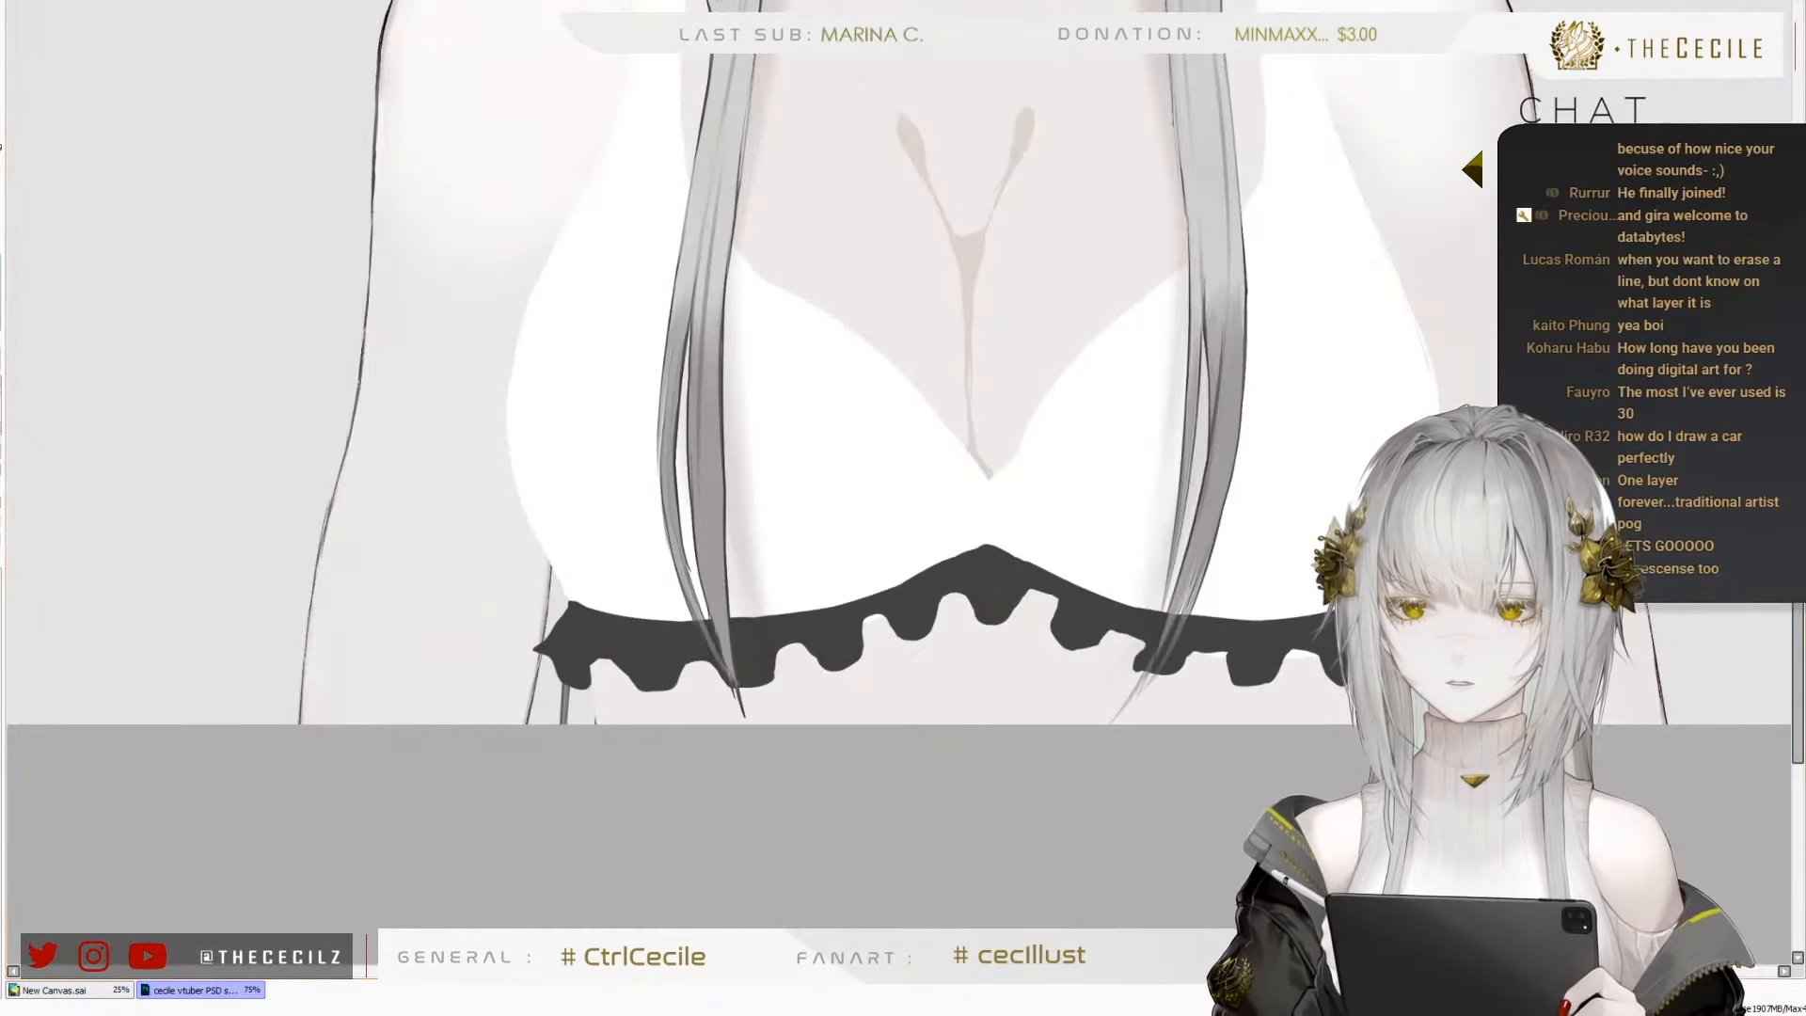
Recolour the dark grey frill to white with a hue and luminance adjustment
{"action": "key", "text": "ctrl+u"}
{"action": "left_click", "coordinate": [258, 69]}
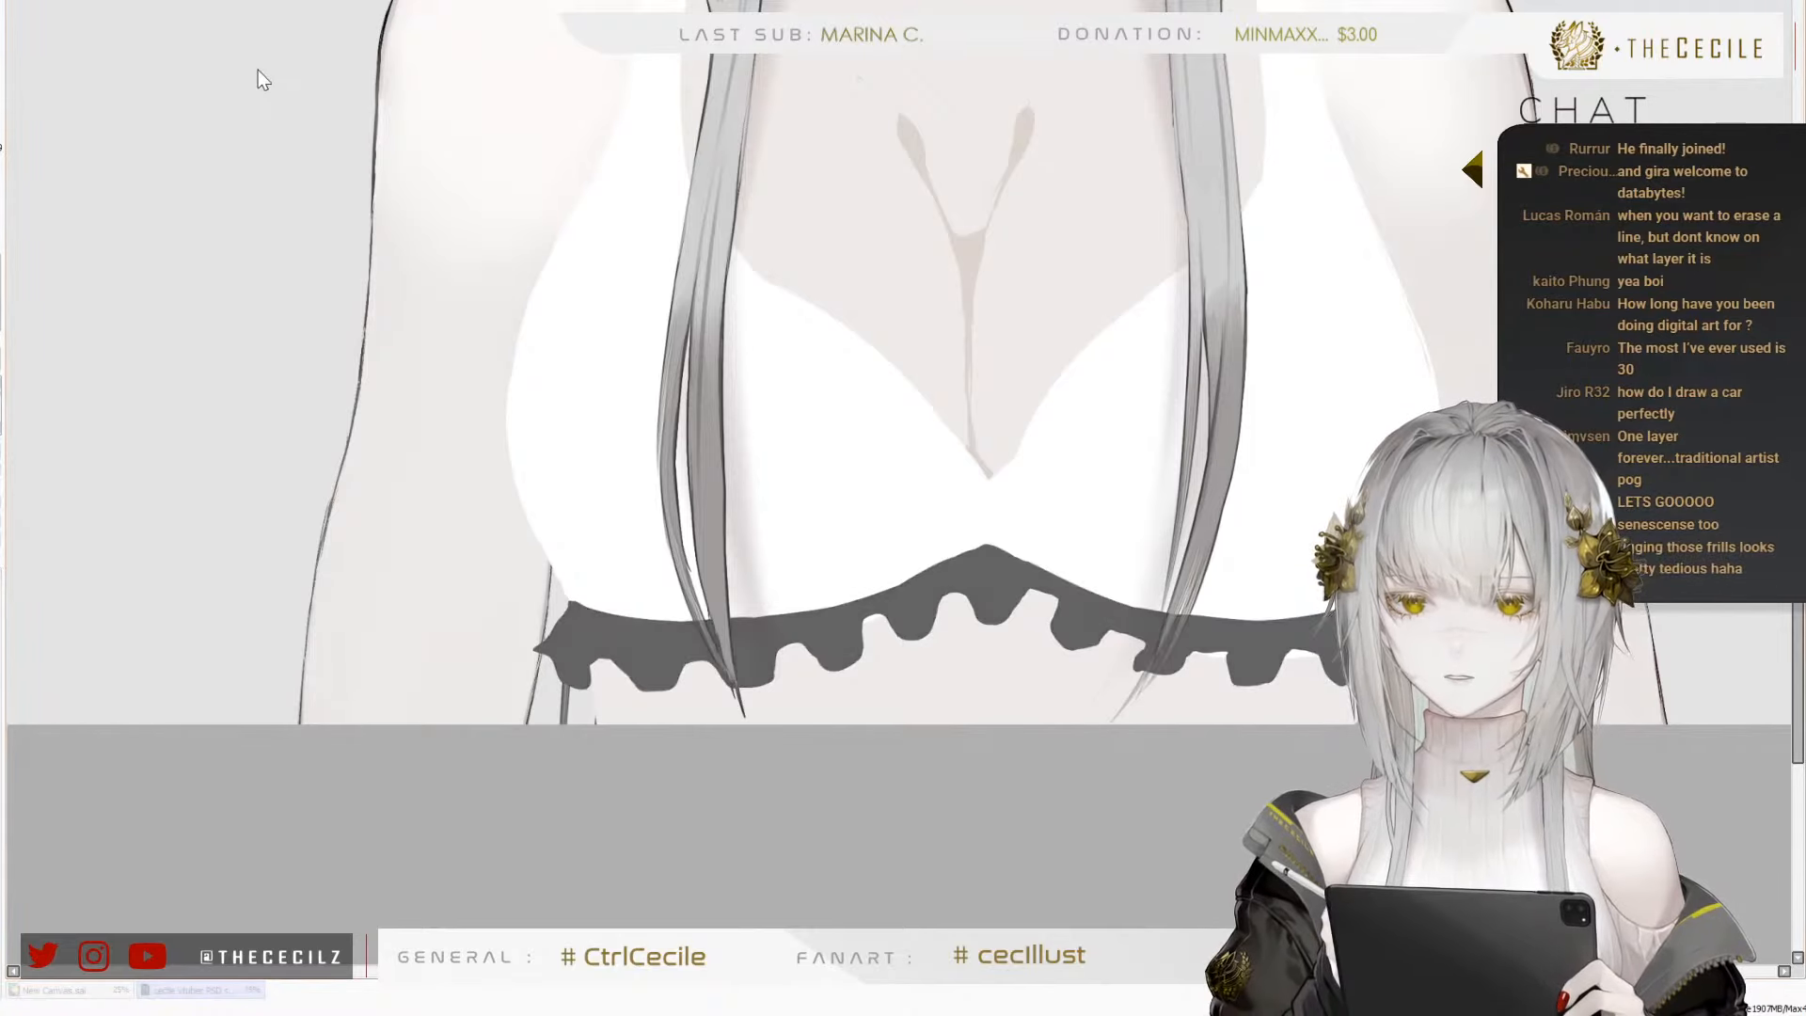
{"action": "left_click_drag", "start_coordinate": [265, 71], "coordinate": [390, 79]}
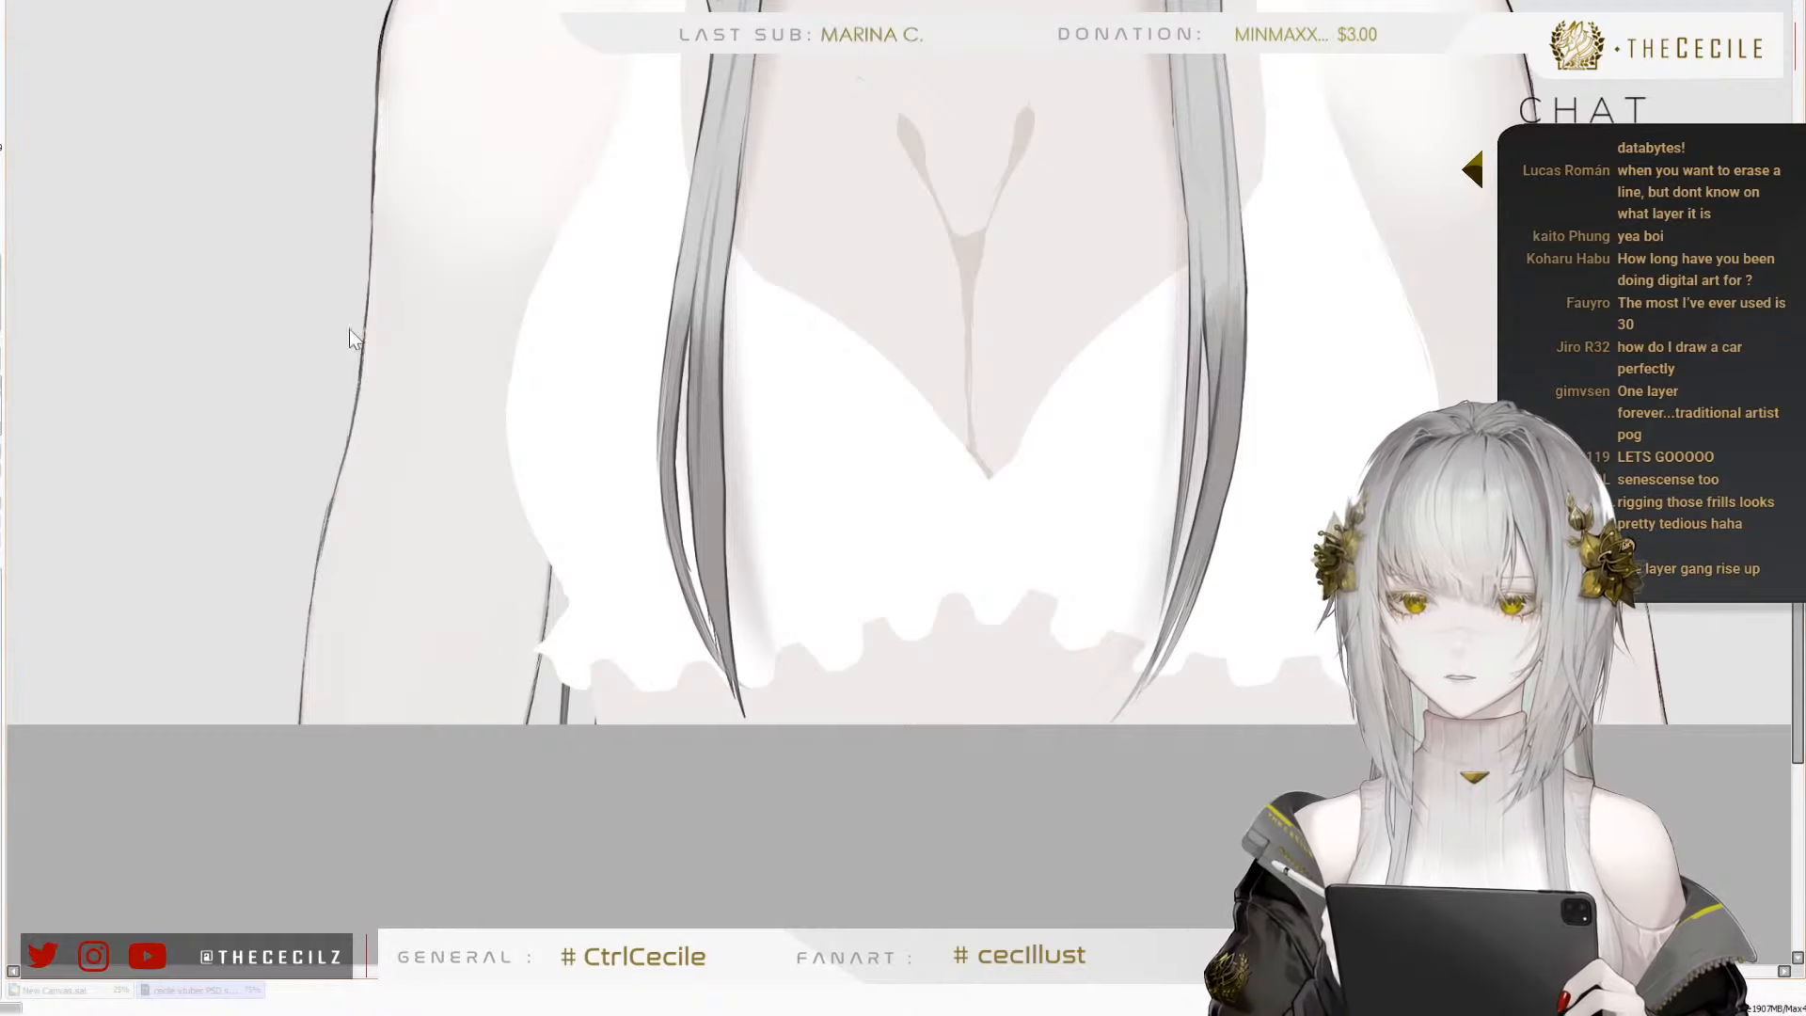
Examine the white frilled top on the whole figure beside the reference photo, also with the canvas mirrored
{"action": "scroll", "coordinate": [573, 729], "scroll_direction": "down", "scroll_amount": 3}
{"action": "scroll", "coordinate": [579, 555], "scroll_direction": "up", "scroll_amount": 2}
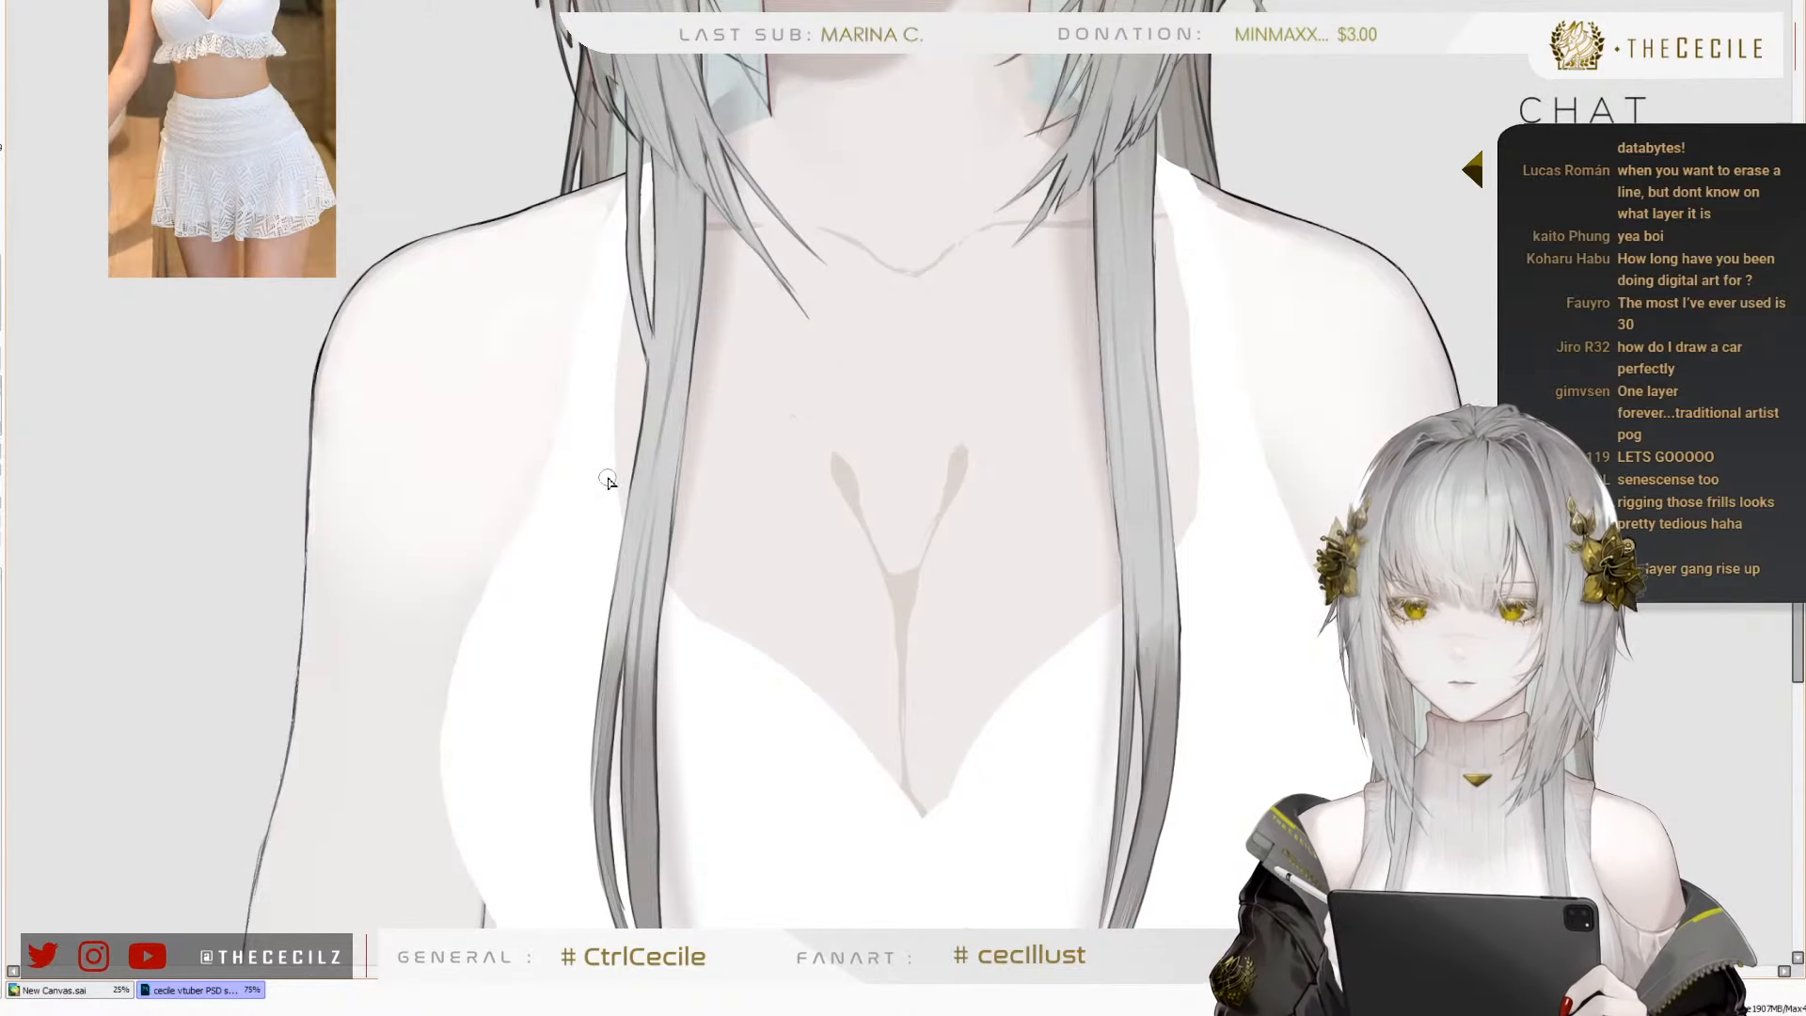
{"action": "scroll", "coordinate": [608, 481], "scroll_direction": "down", "scroll_amount": 1}
{"action": "scroll", "coordinate": [569, 516], "scroll_direction": "down", "scroll_amount": 1}
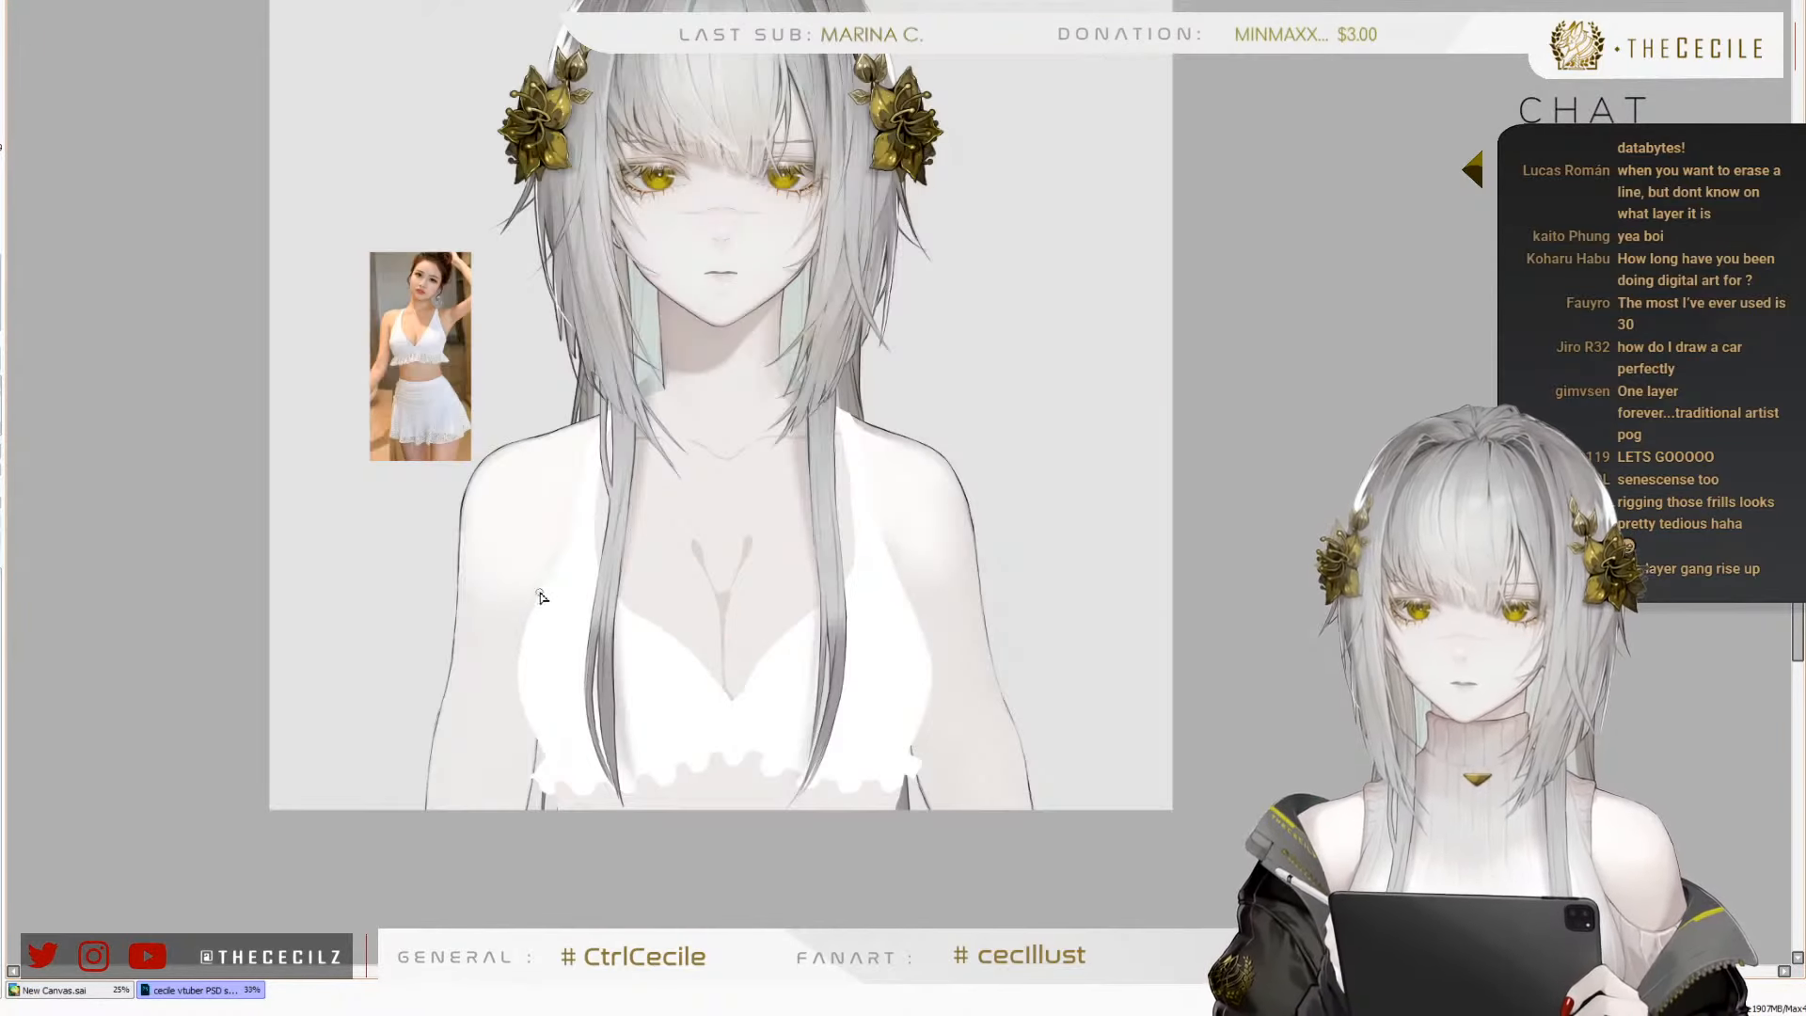
{"action": "key", "text": "h"}
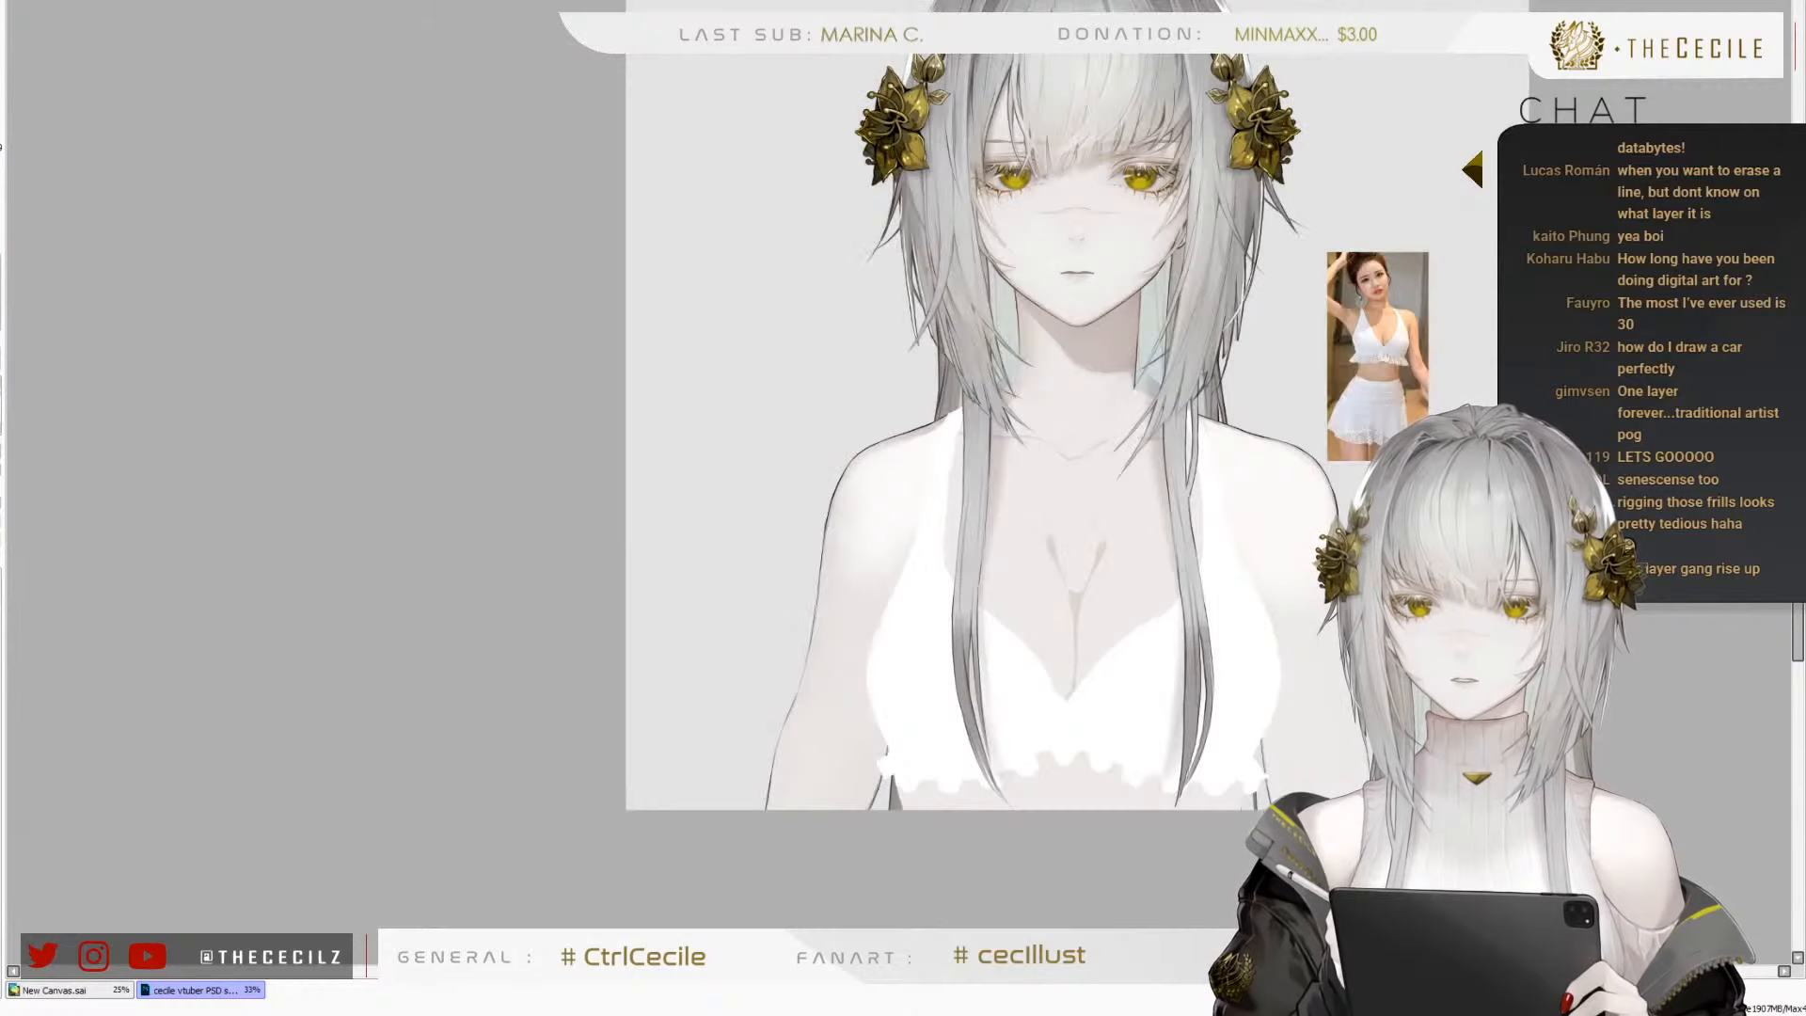
{"action": "key", "text": "h"}
{"action": "scroll", "coordinate": [616, 633], "scroll_direction": "down", "scroll_amount": 1}
{"action": "scroll", "coordinate": [671, 492], "scroll_direction": "up", "scroll_amount": 3}
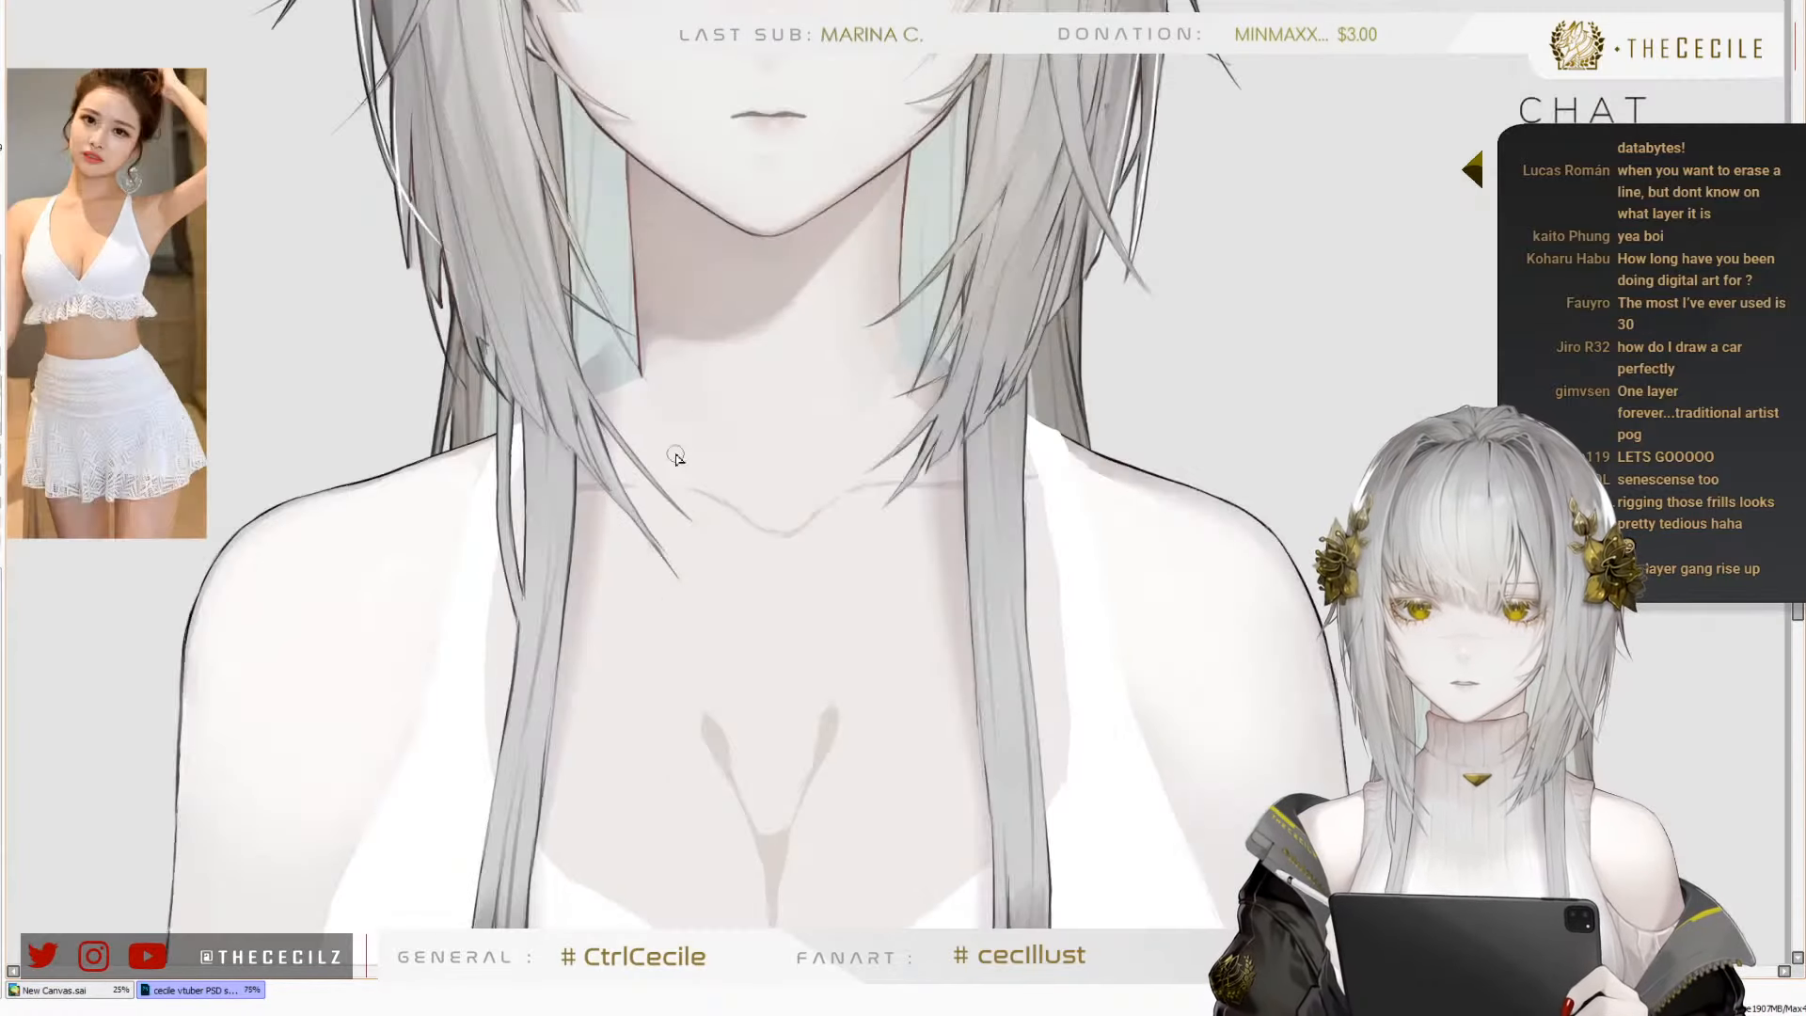
Retouch the skin edge where the right side of the neck meets the shoulder beneath the hair strands
{"action": "scroll", "coordinate": [621, 405], "scroll_direction": "up", "scroll_amount": 2}
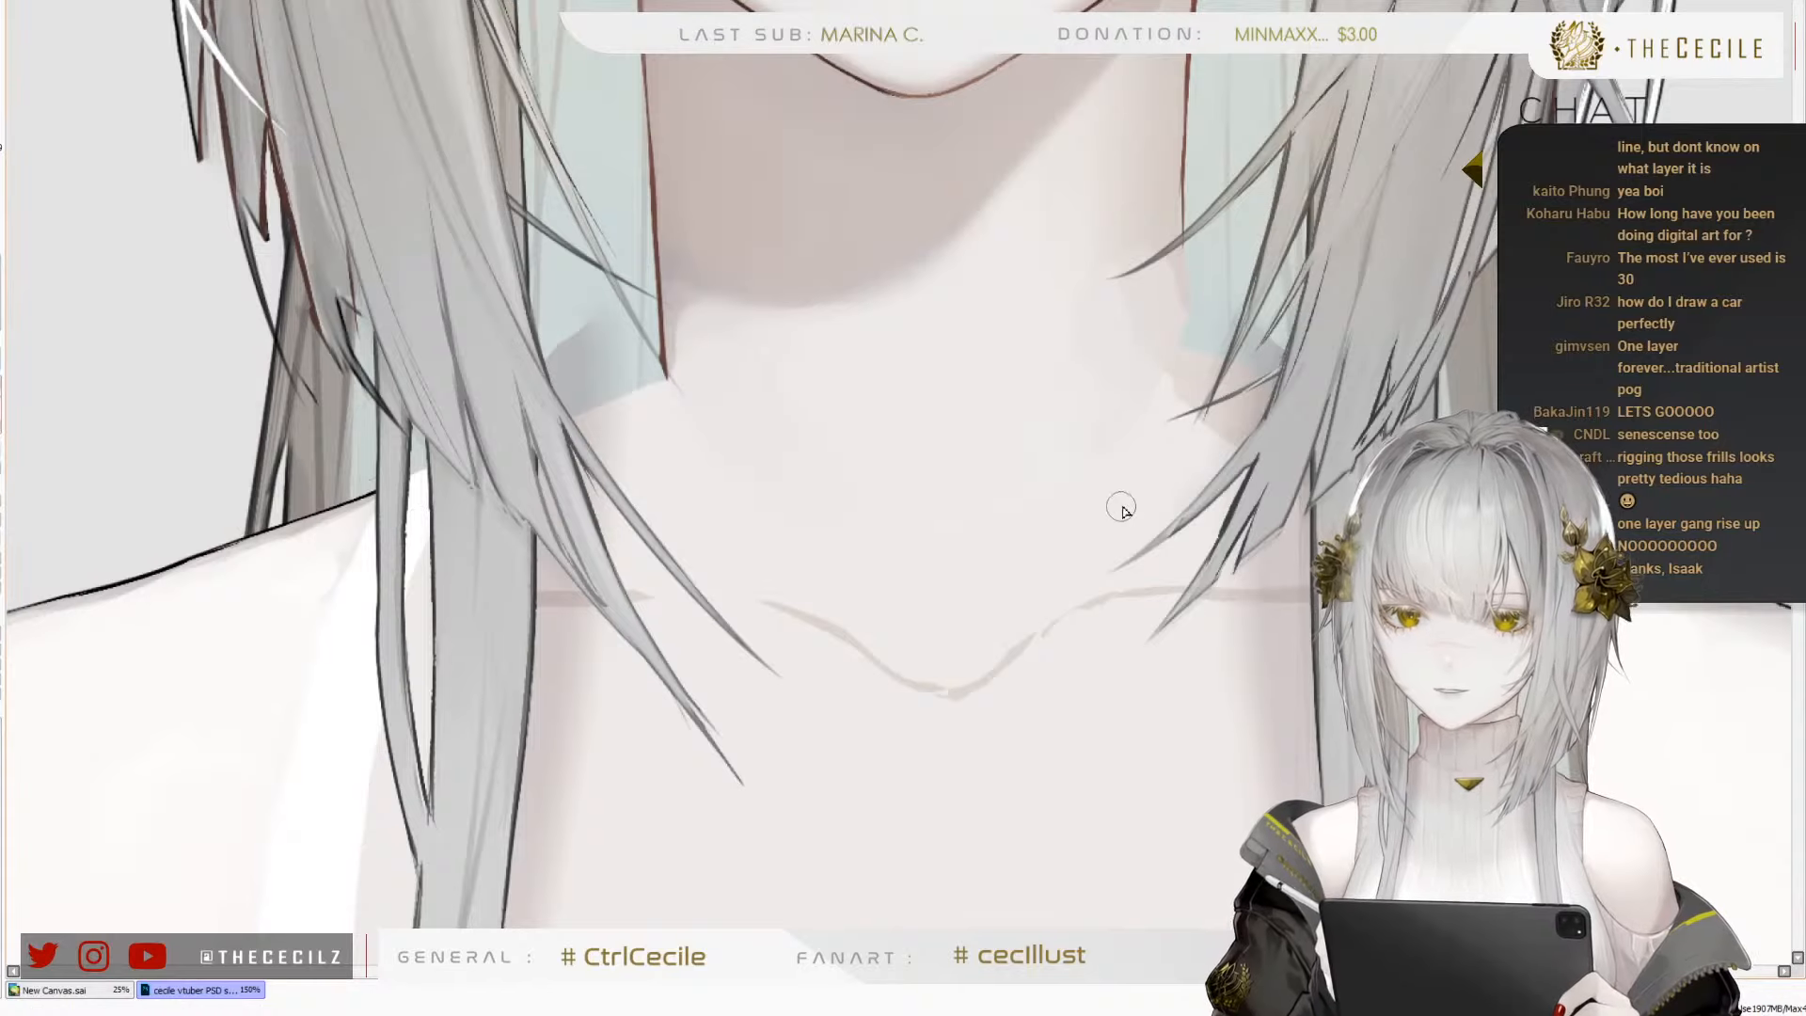
{"action": "key", "text": "b"}
{"action": "left_click", "coordinate": [1202, 437], "text": "alt"}
{"action": "left_click_drag", "start_coordinate": [1171, 398], "coordinate": [1176, 404]}
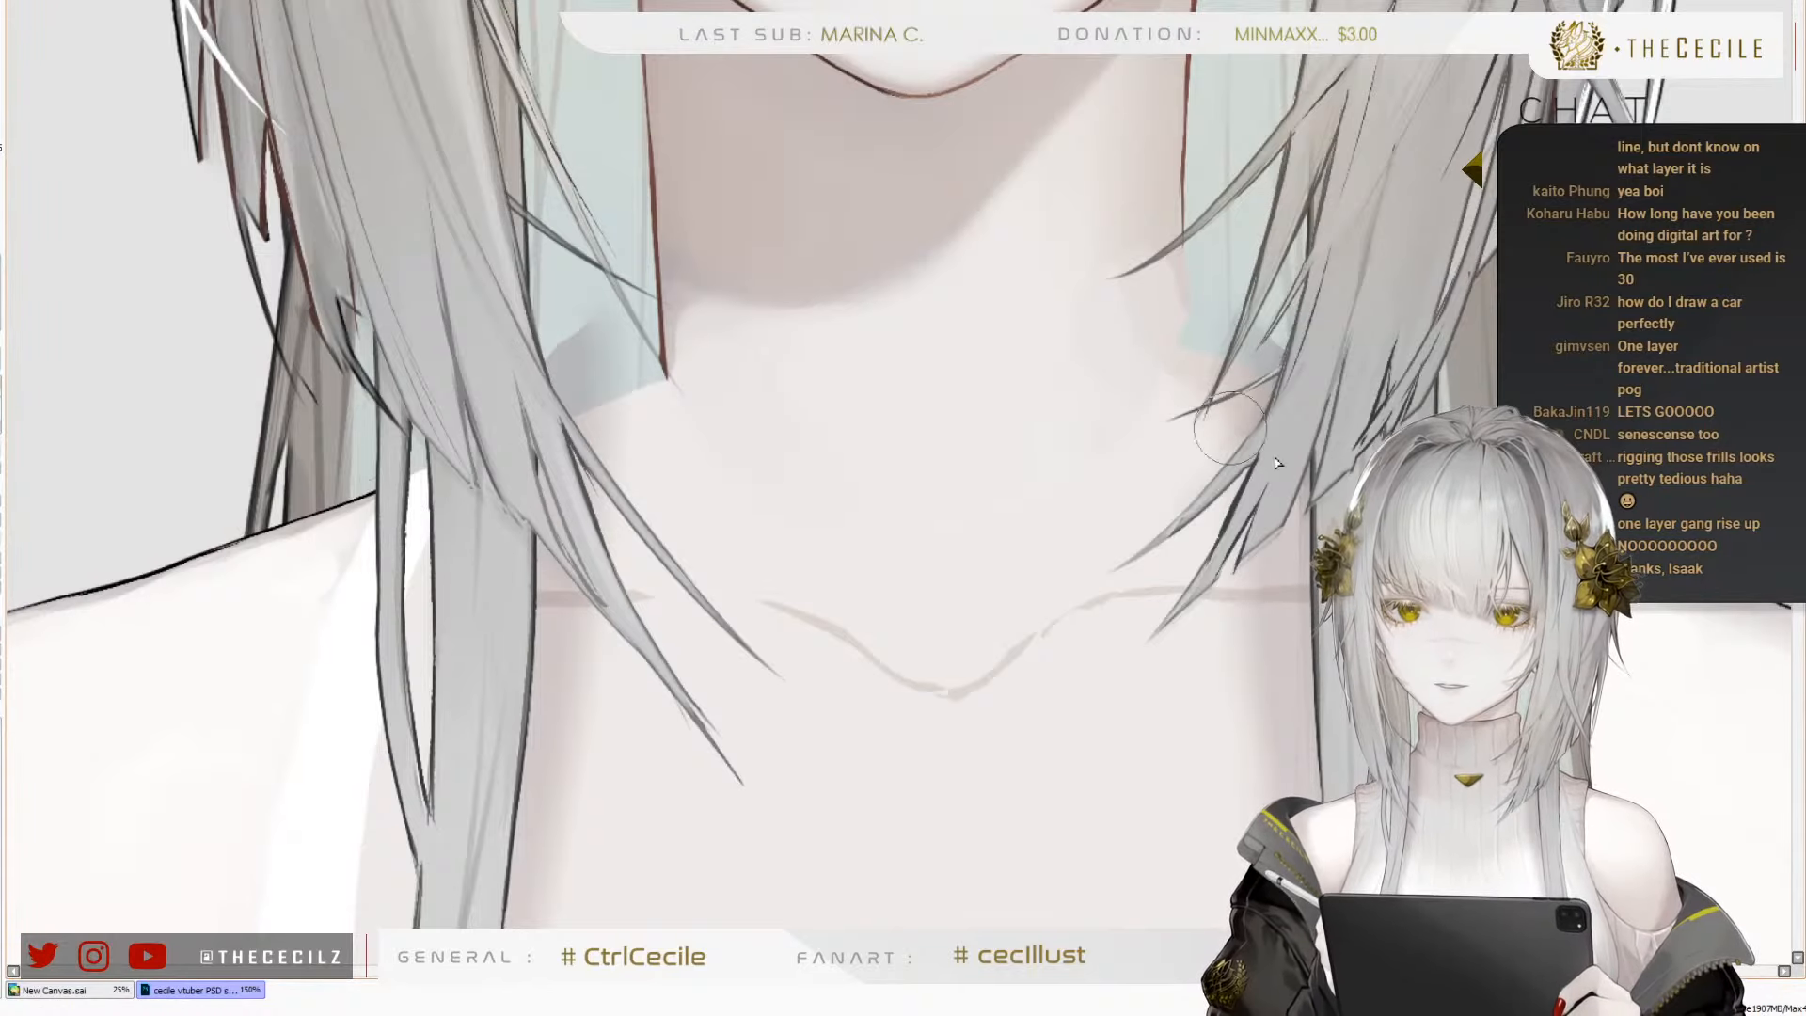
Smooth the skin at the right base of the neck and fade the lower tip of the left neck outline
{"action": "left_click_drag", "start_coordinate": [1144, 346], "coordinate": [1204, 396]}
{"action": "left_click_drag", "start_coordinate": [1127, 309], "coordinate": [1248, 396]}
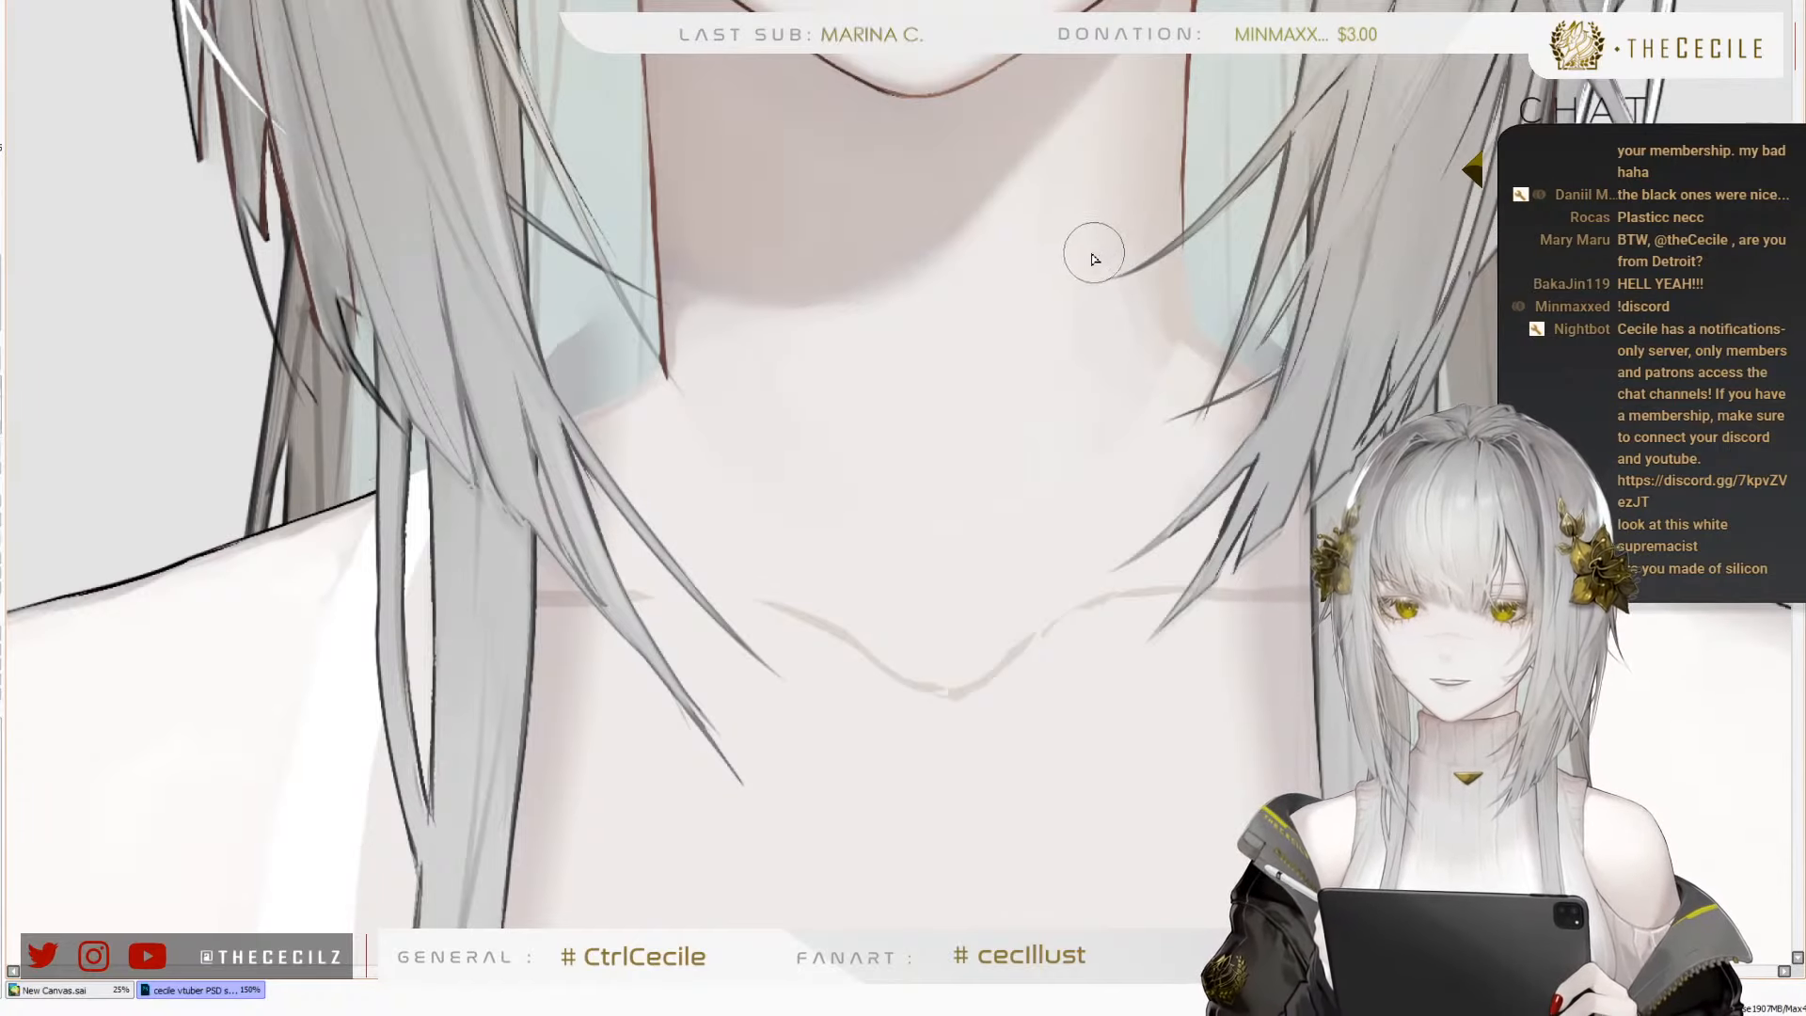
{"action": "key", "text": "bracketleft"}
{"action": "key", "text": "bracketleft"}
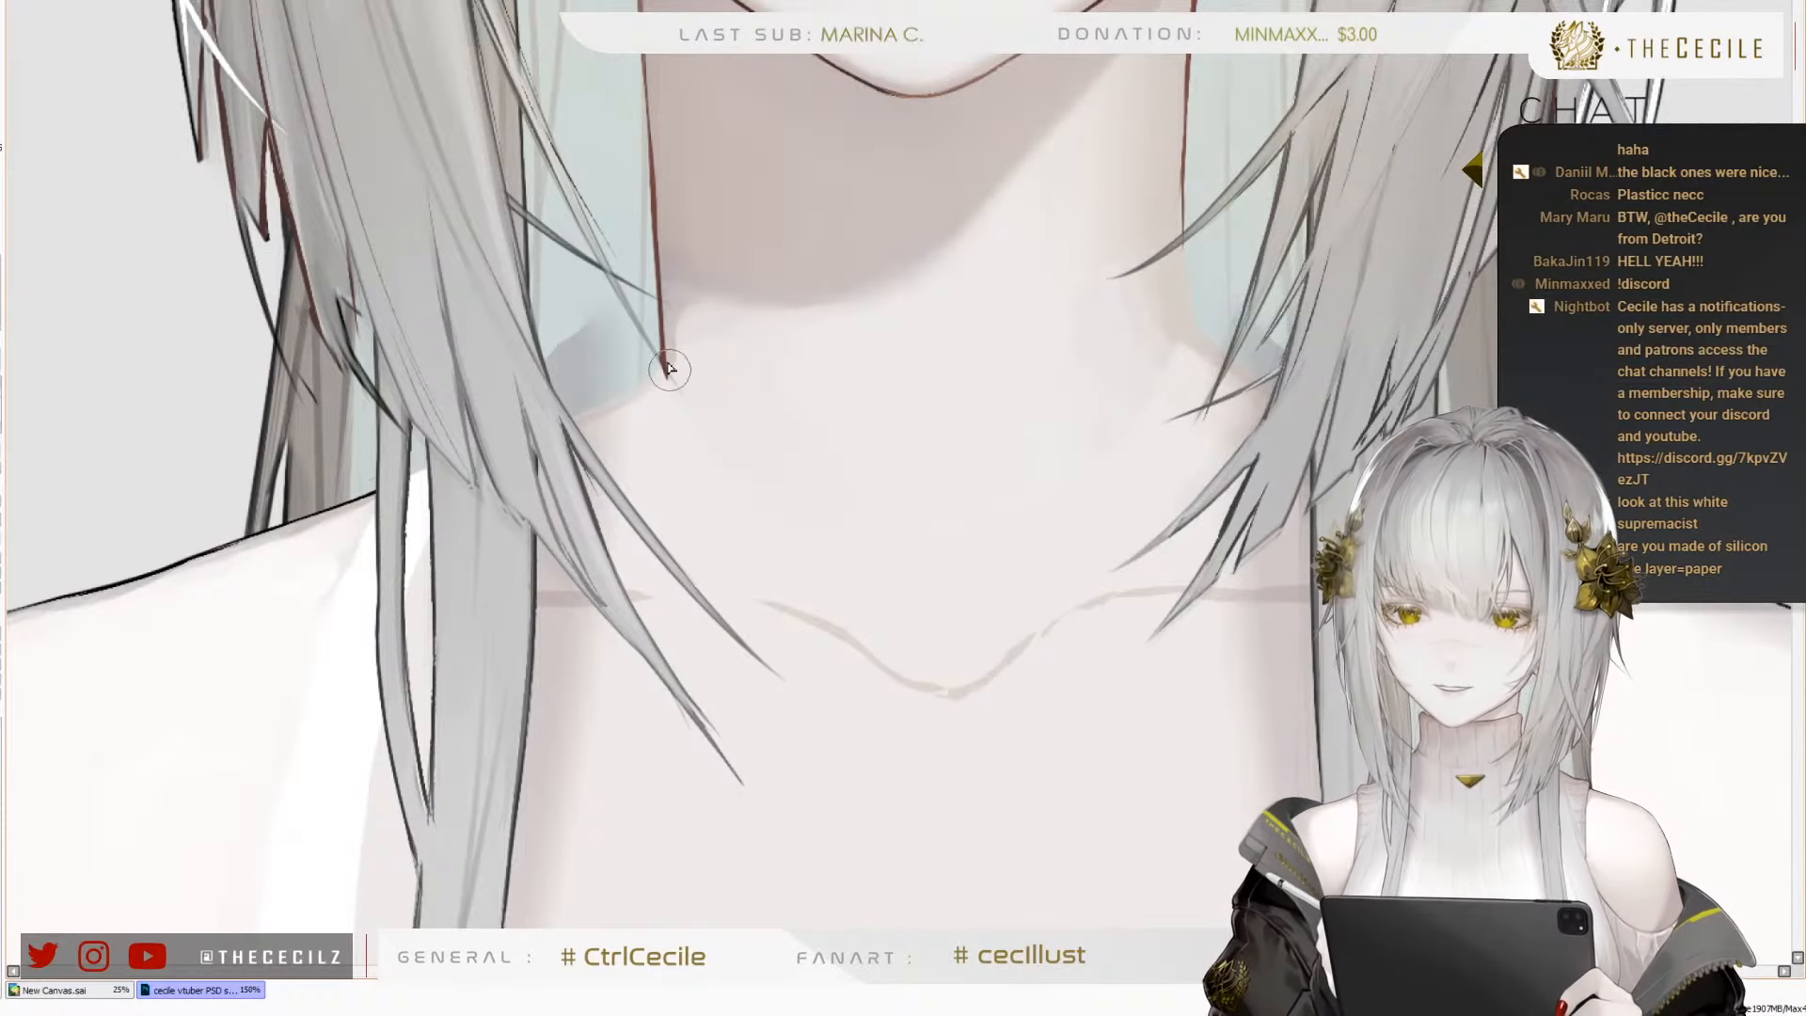
{"action": "key", "text": "bracketleft"}
{"action": "key", "text": "bracketleft"}
{"action": "key", "text": "bracketleft"}
{"action": "key", "text": "bracketleft"}
{"action": "left_click_drag", "start_coordinate": [664, 378], "coordinate": [668, 354]}
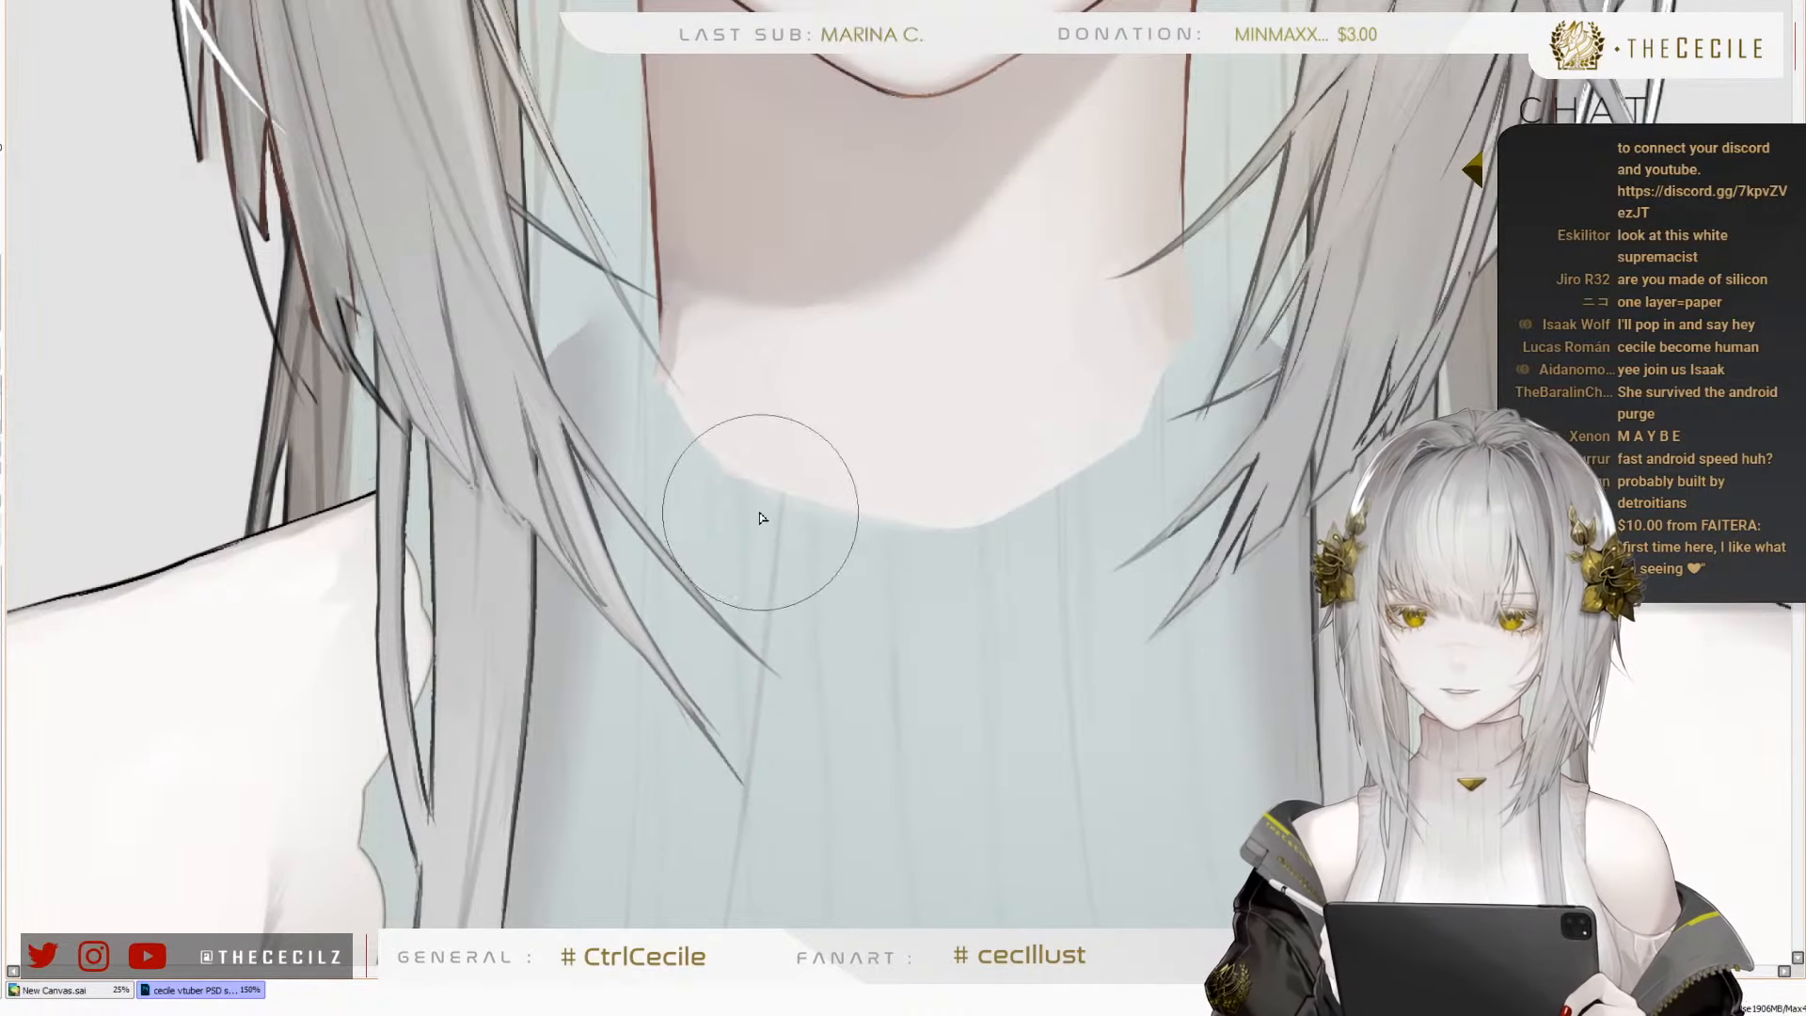
Erase softly along the hard lower edge of the neck skin, across its right side and middle, with the chest skin hidden
{"action": "key", "text": "e"}
{"action": "key", "text": "]"}
{"action": "key", "text": "["}
{"action": "key", "text": "["}
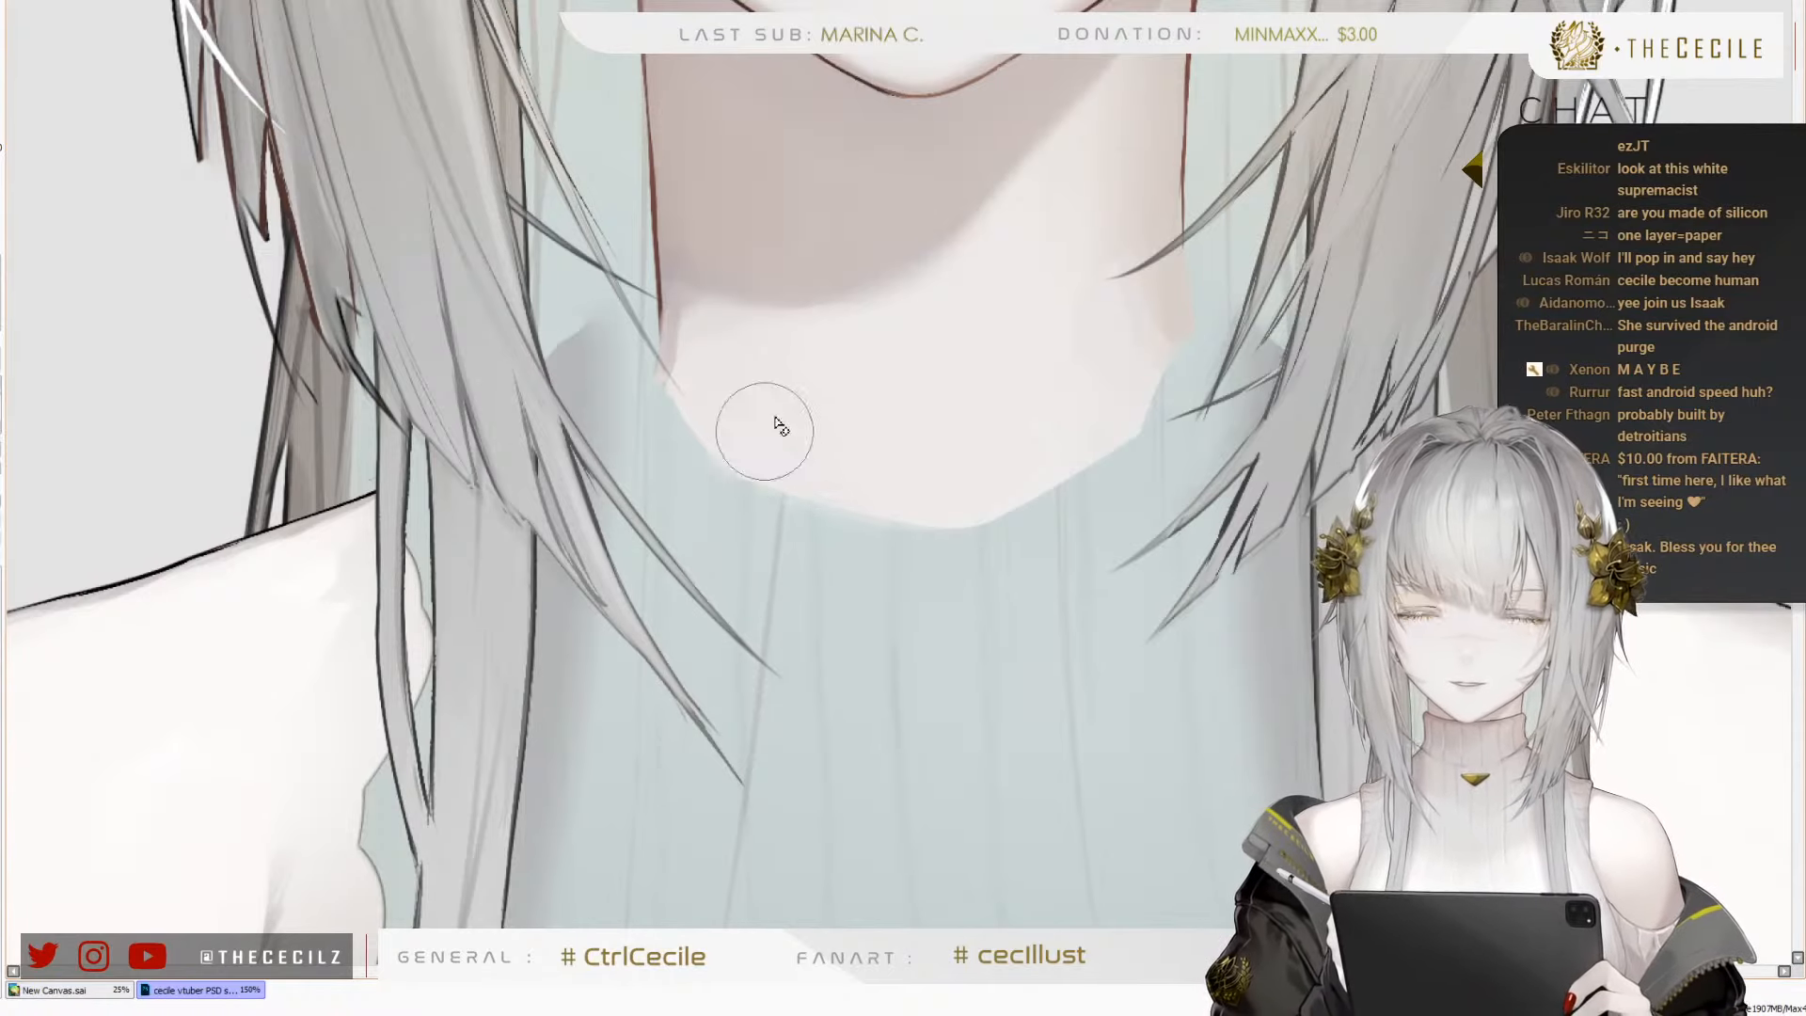
{"action": "key", "text": "]"}
{"action": "key", "text": "]"}
{"action": "key", "text": "]"}
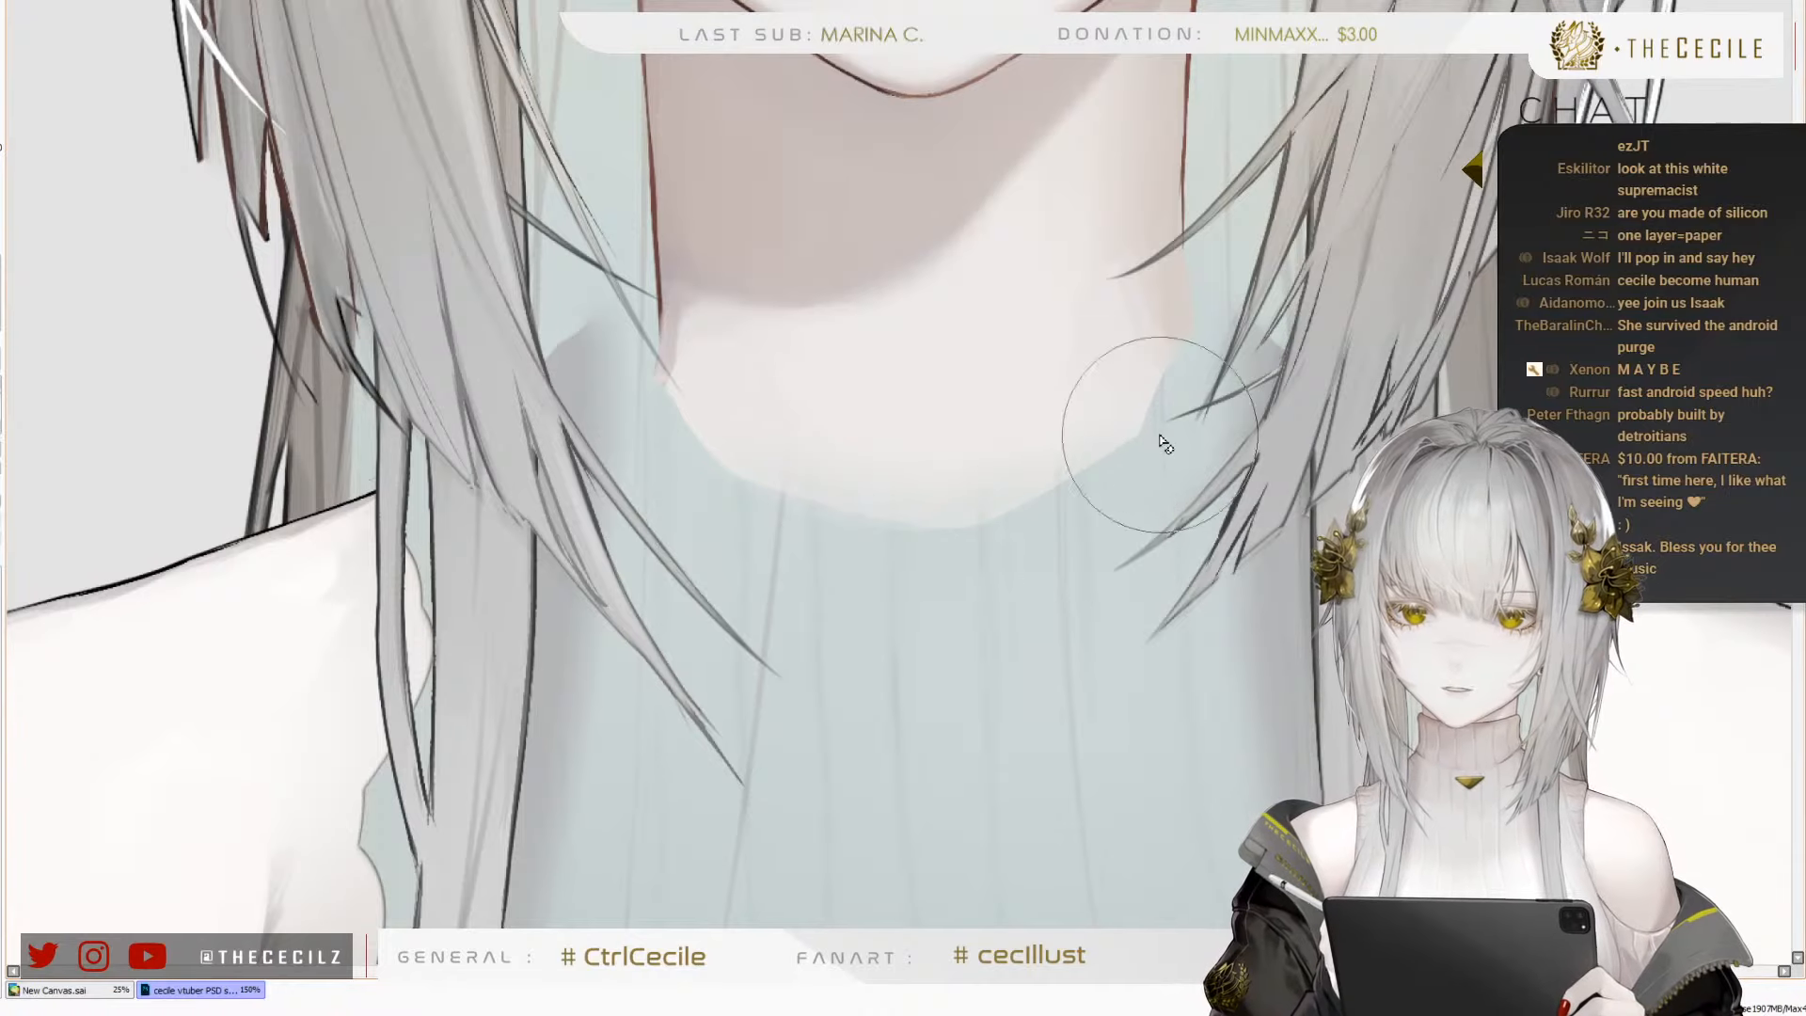
{"action": "key", "text": "["}
{"action": "key", "text": "["}
{"action": "key", "text": "["}
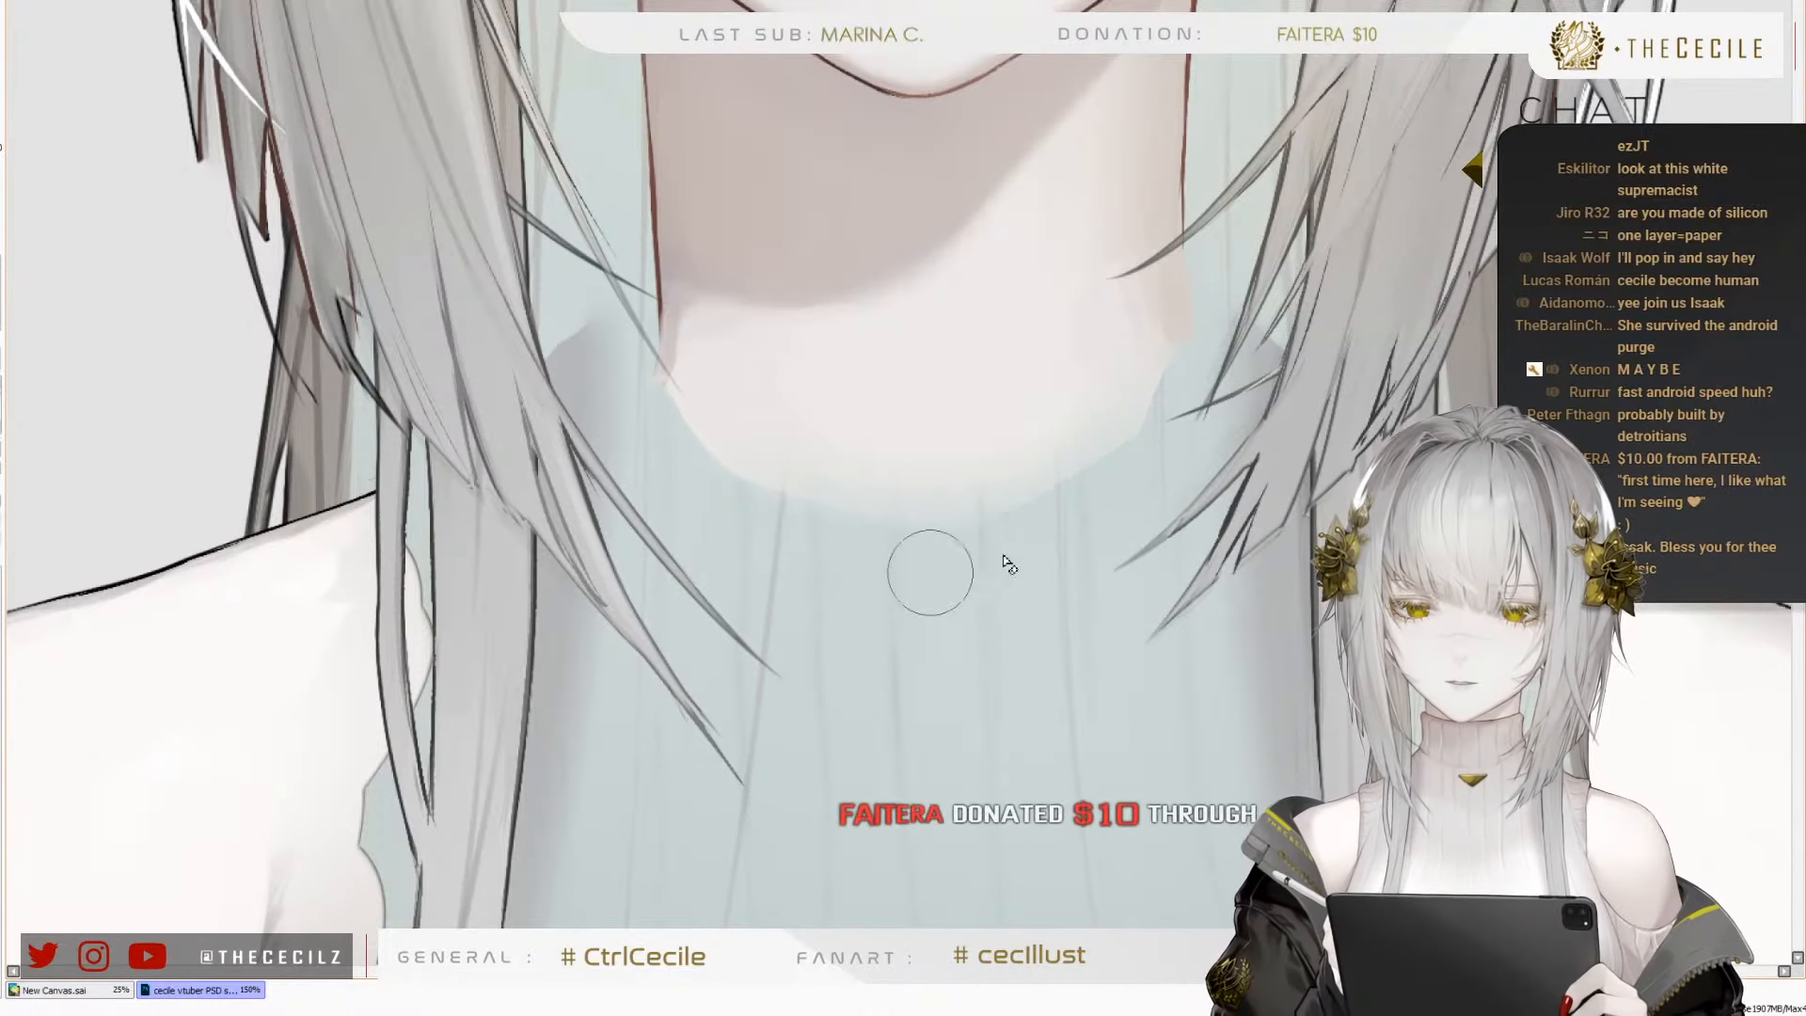
{"action": "key", "text": "["}
{"action": "key", "text": "["}
{"action": "mouse_move", "coordinate": [1067, 499]}
{"action": "left_mouse_down"}
{"action": "mouse_move", "coordinate": [1141, 438]}
{"action": "mouse_move", "coordinate": [1088, 475]}
{"action": "mouse_move", "coordinate": [907, 508]}
{"action": "left_mouse_up"}
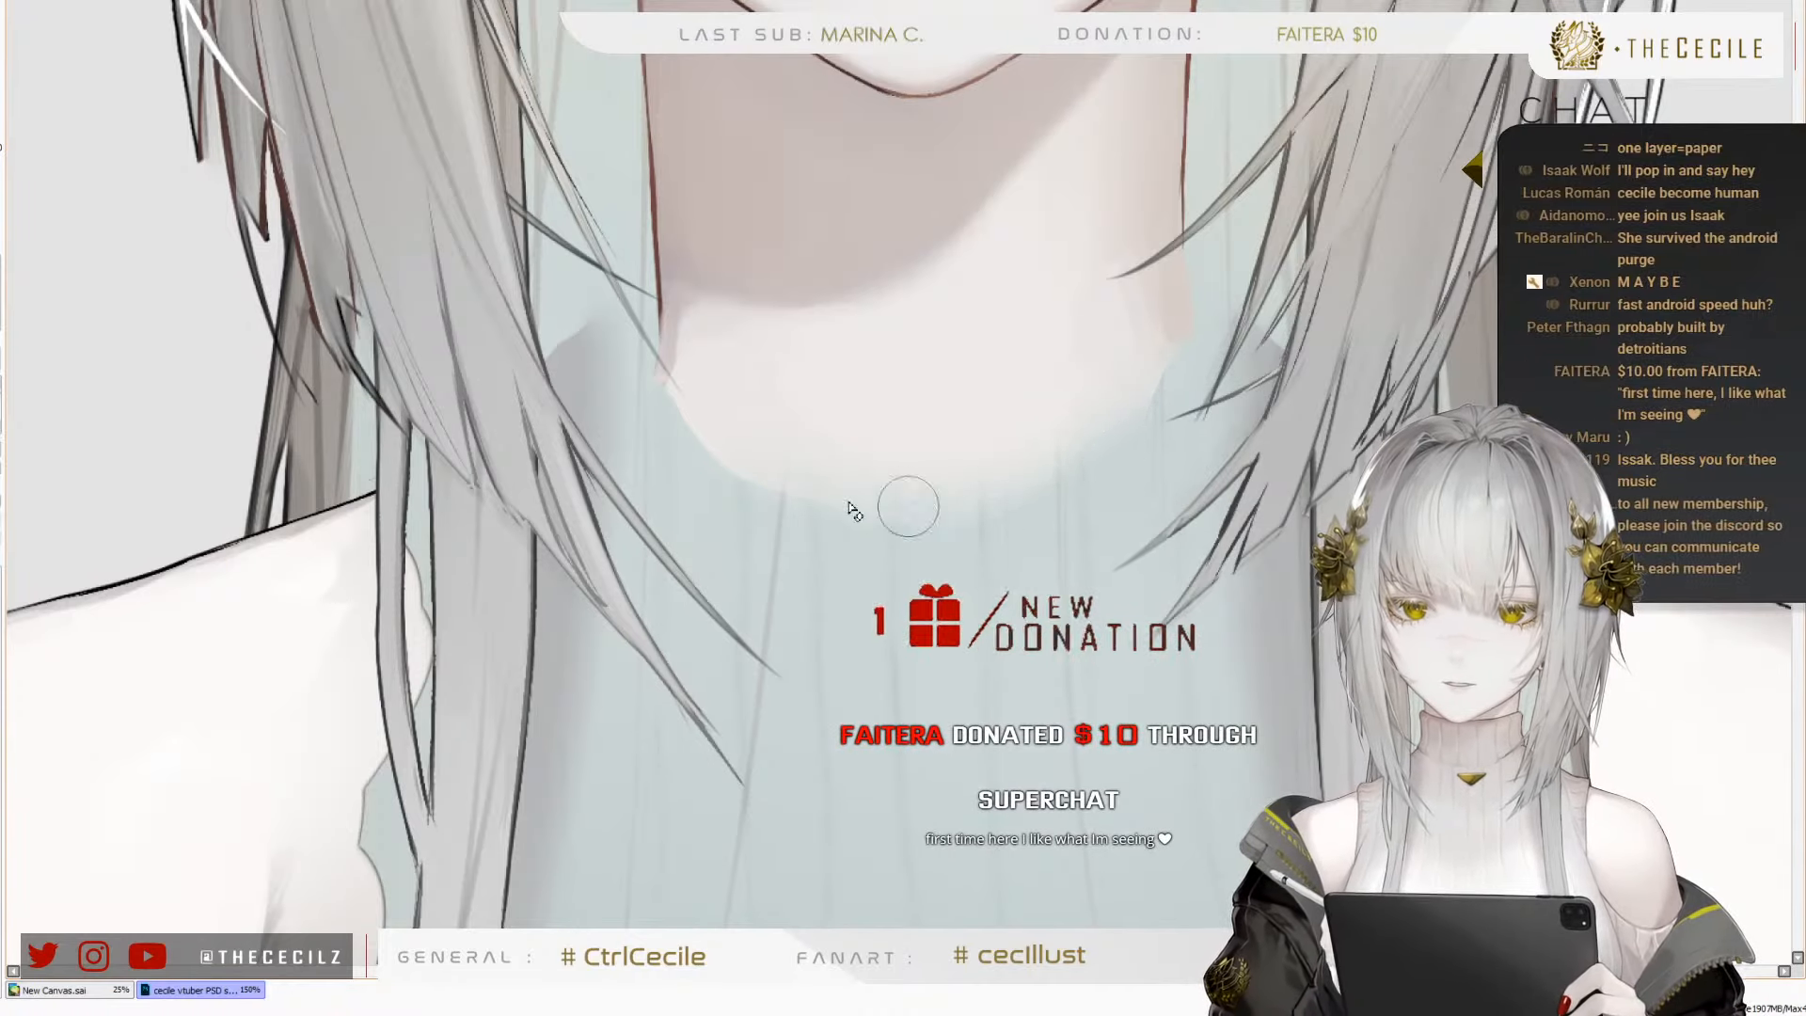
Fade the lower left and lower right curves of the neck skin into the turtleneck area
{"action": "key", "text": "]"}
{"action": "key", "text": "]"}
{"action": "mouse_move", "coordinate": [794, 517]}
{"action": "left_mouse_down"}
{"action": "mouse_move", "coordinate": [657, 436]}
{"action": "mouse_move", "coordinate": [675, 431]}
{"action": "mouse_move", "coordinate": [633, 386]}
{"action": "left_mouse_up"}
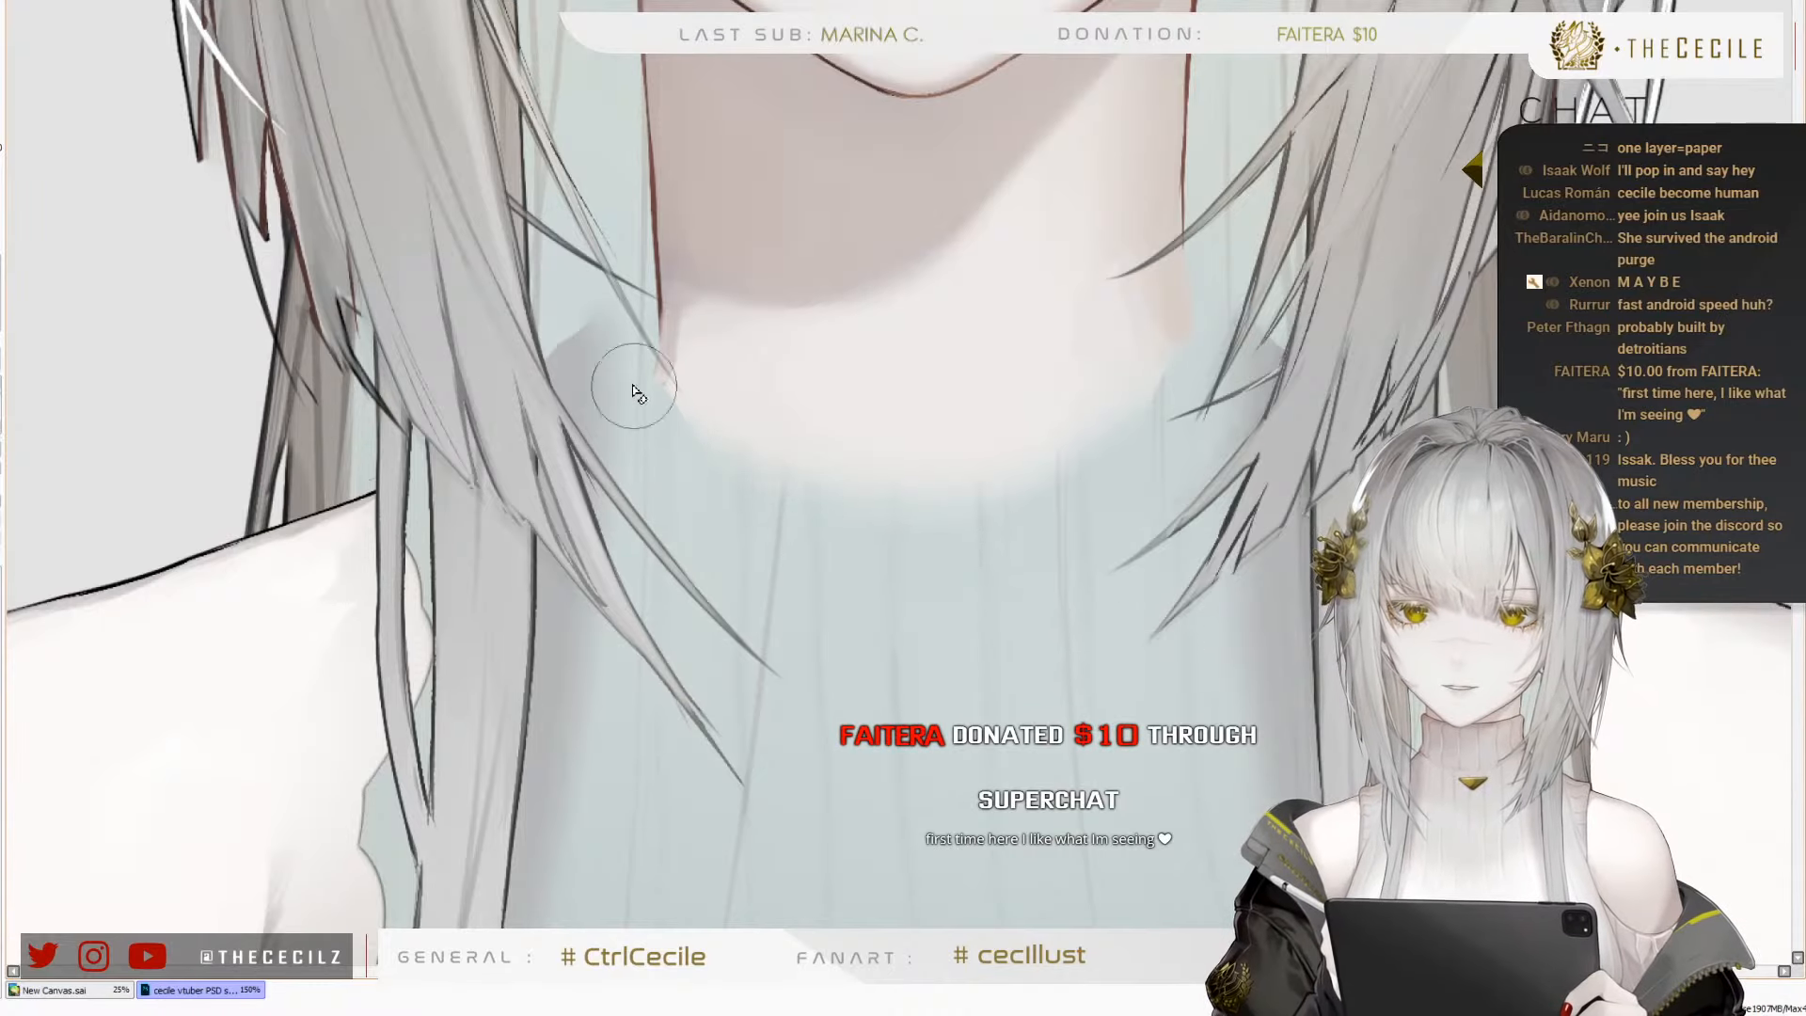
{"action": "key", "text": "]"}
{"action": "key", "text": "]"}
{"action": "key", "text": "["}
{"action": "key", "text": "["}
{"action": "key", "text": "["}
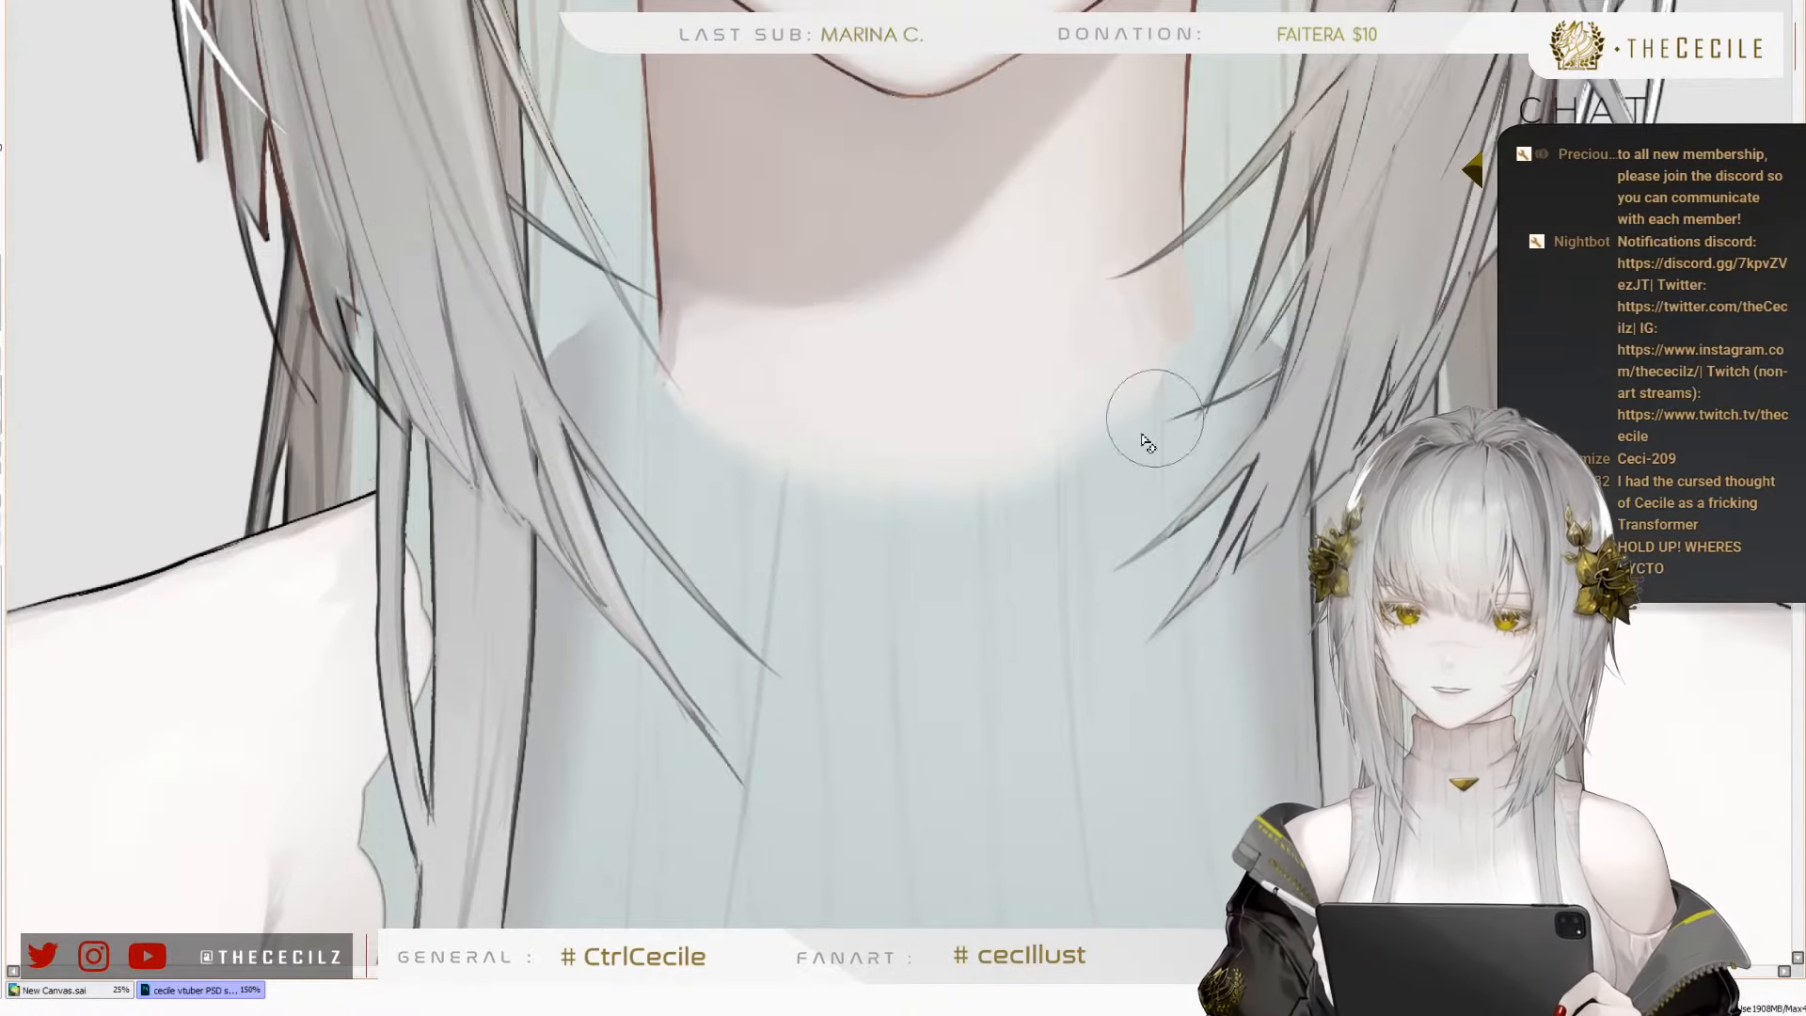
{"action": "left_click_drag", "start_coordinate": [1155, 417], "coordinate": [1178, 381]}
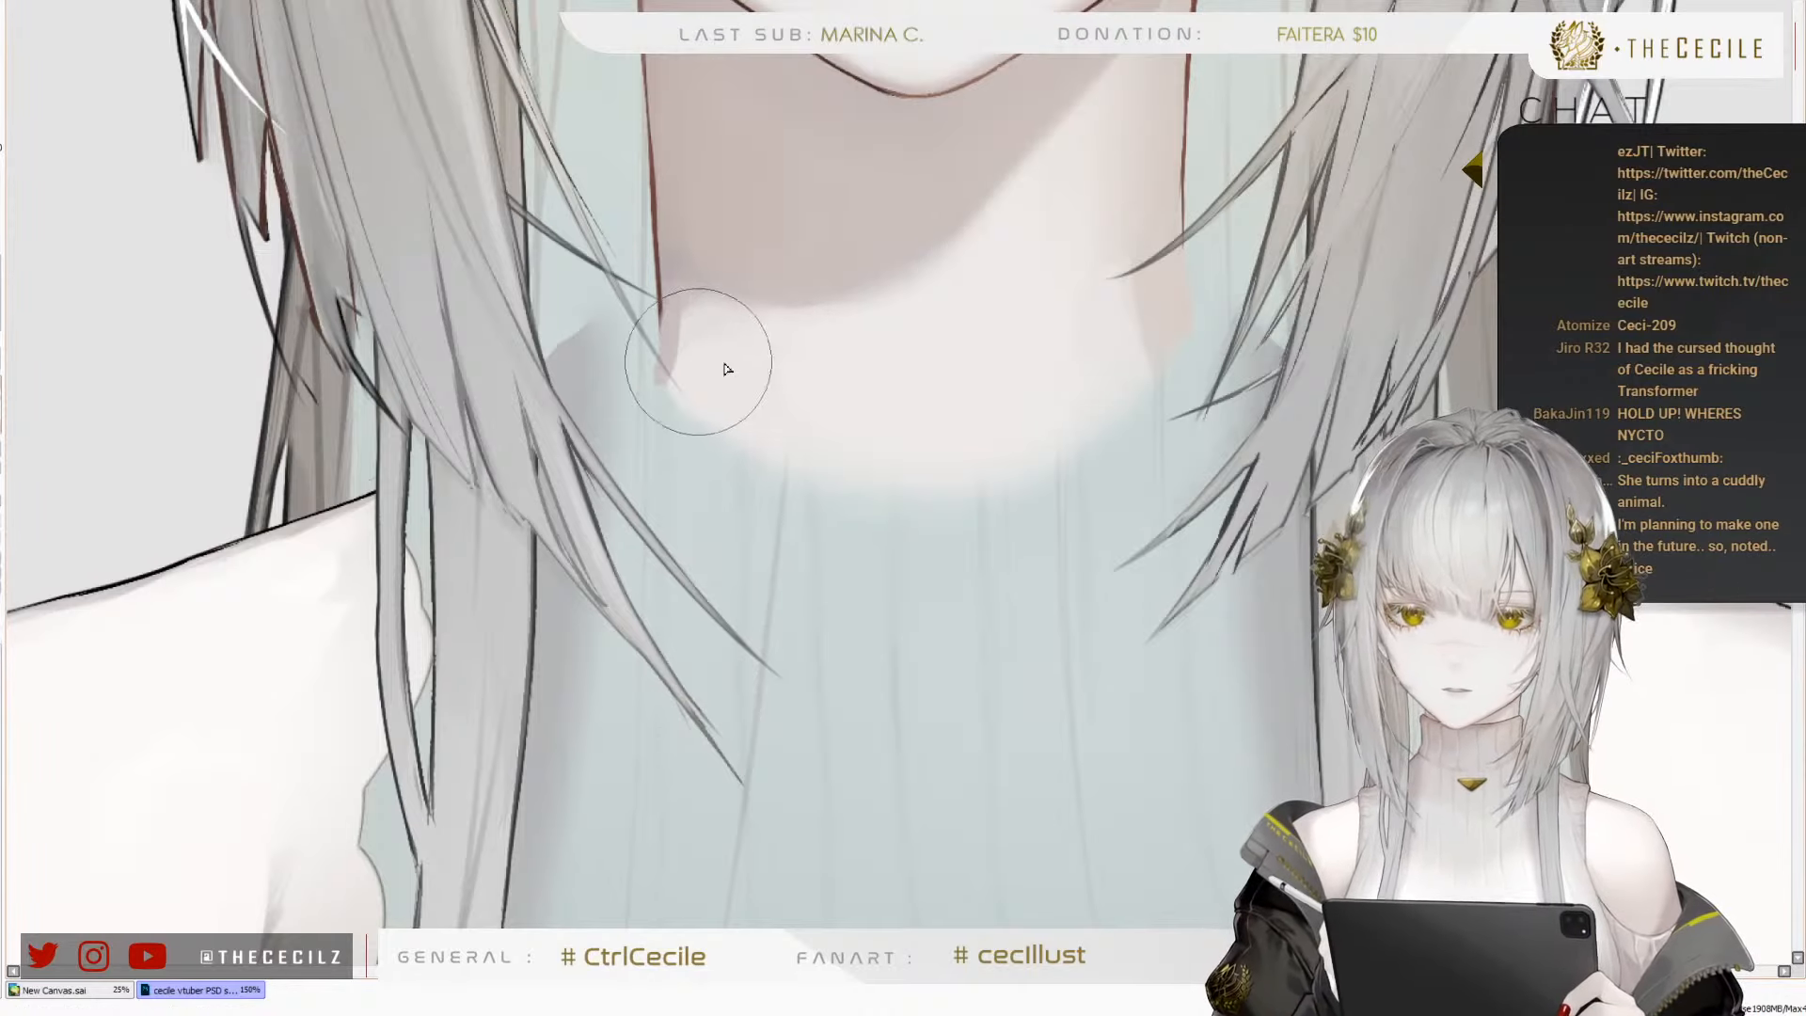
Blend the skin shading along the right side of the neck and in its lower left corner
{"action": "key", "text": "bracketleft"}
{"action": "key", "text": "bracketleft"}
{"action": "key", "text": "bracketleft"}
{"action": "key", "text": "bracketleft"}
{"action": "key", "text": "bracketleft"}
{"action": "key", "text": "bracketleft"}
{"action": "key", "text": "bracketleft"}
{"action": "key", "text": "bracketleft"}
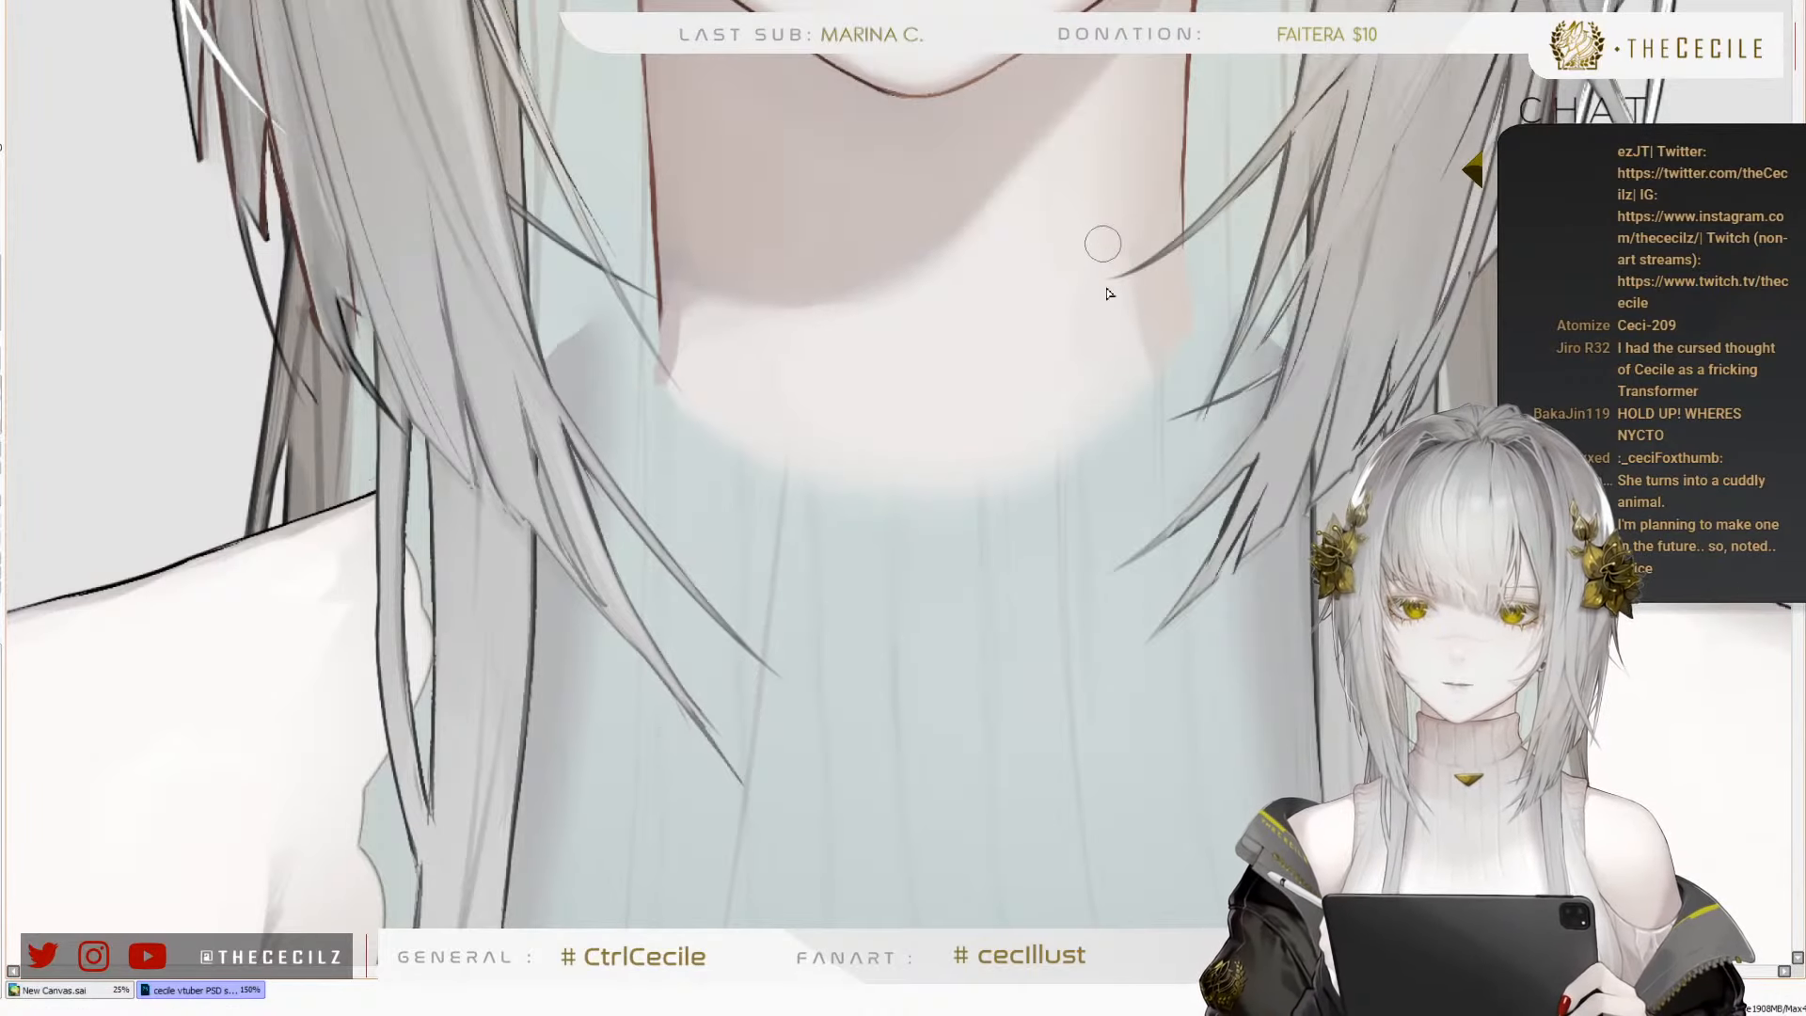
{"action": "key", "text": "bracketright"}
{"action": "key", "text": "bracketright"}
{"action": "key", "text": "bracketright"}
{"action": "left_click_drag", "start_coordinate": [1119, 202], "coordinate": [1176, 403]}
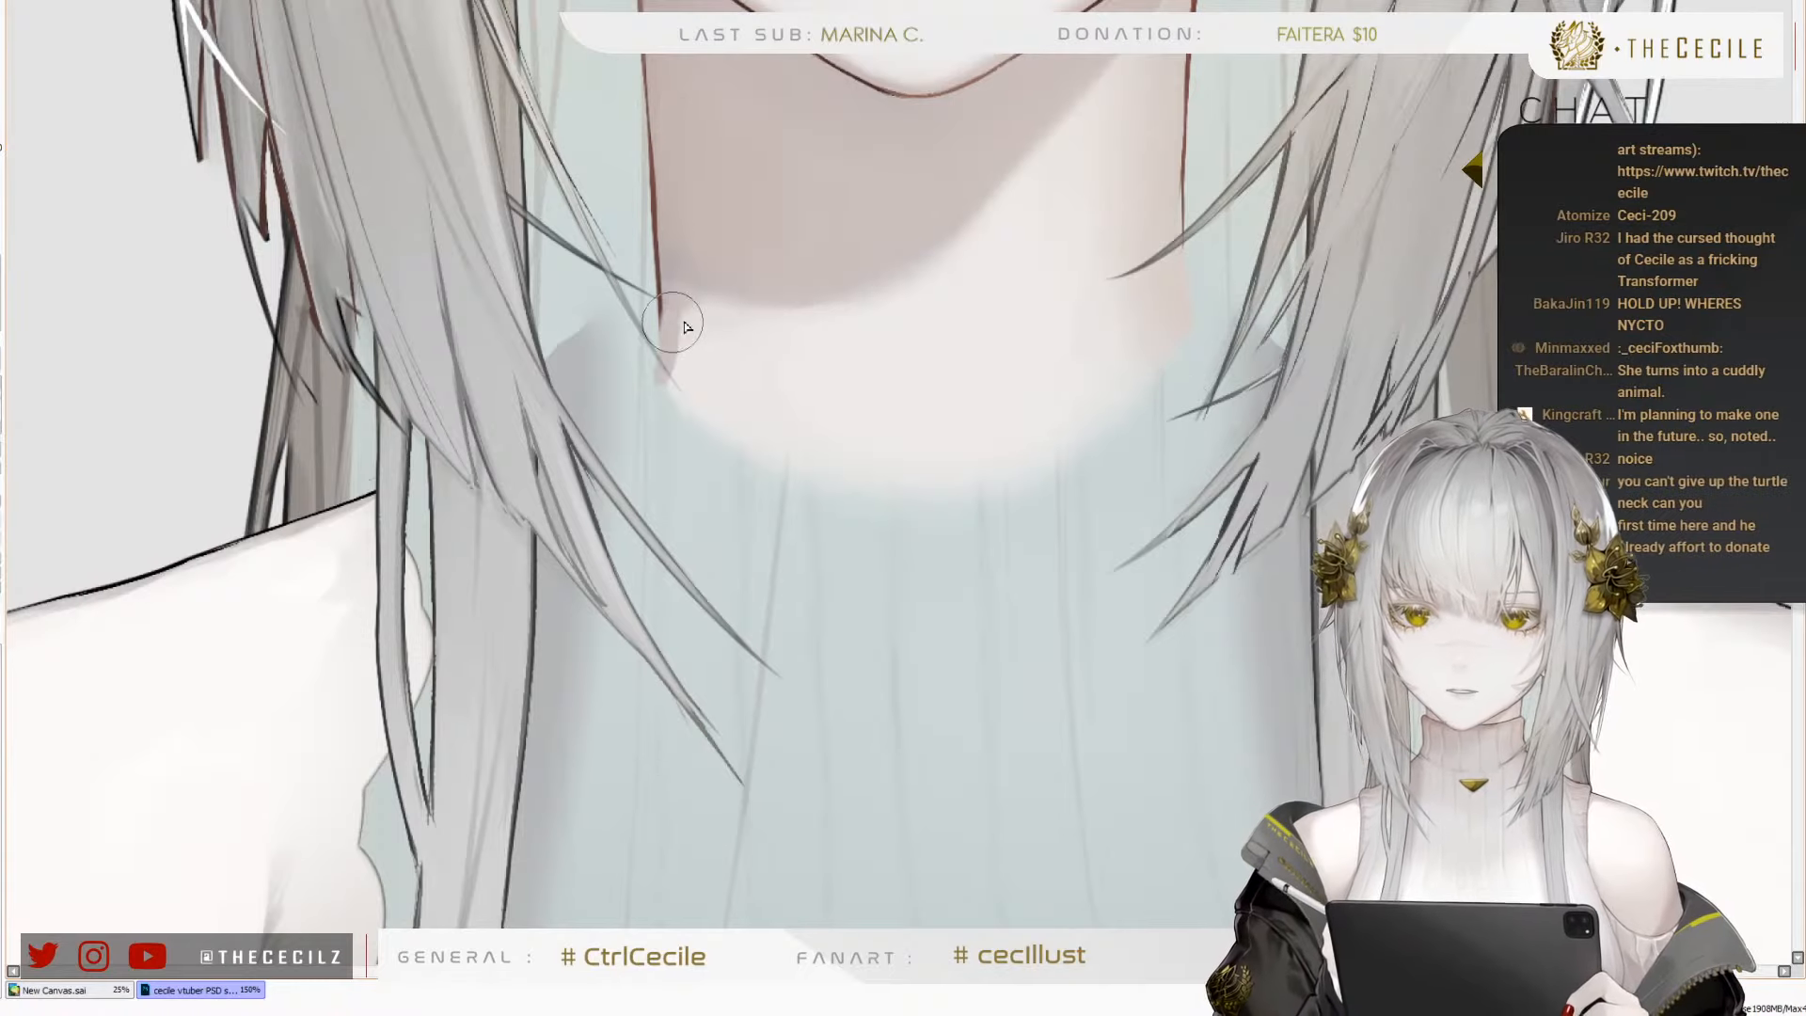
{"action": "key", "text": "bracketleft"}
{"action": "key", "text": "bracketleft"}
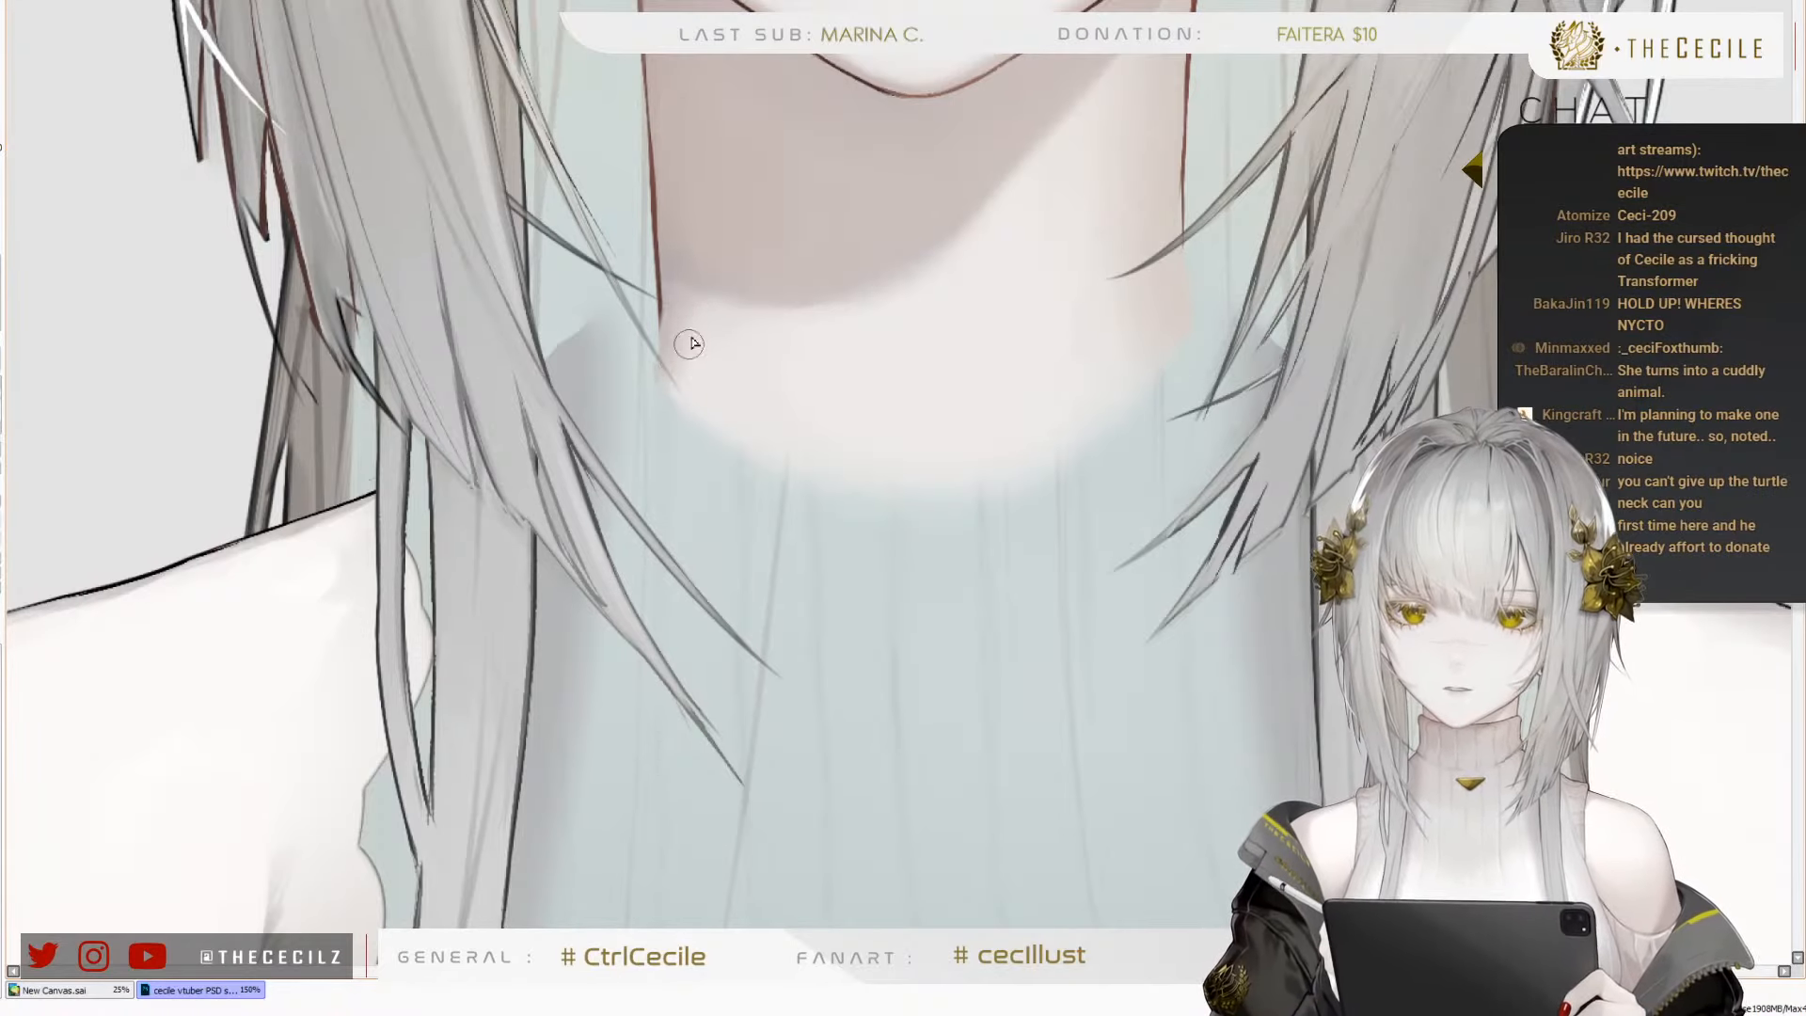
Extend the reddish-brown neck outlines down to the neck base on both sides and tidy their lower ends
{"action": "key", "text": "bracketright"}
{"action": "key", "text": "bracketright"}
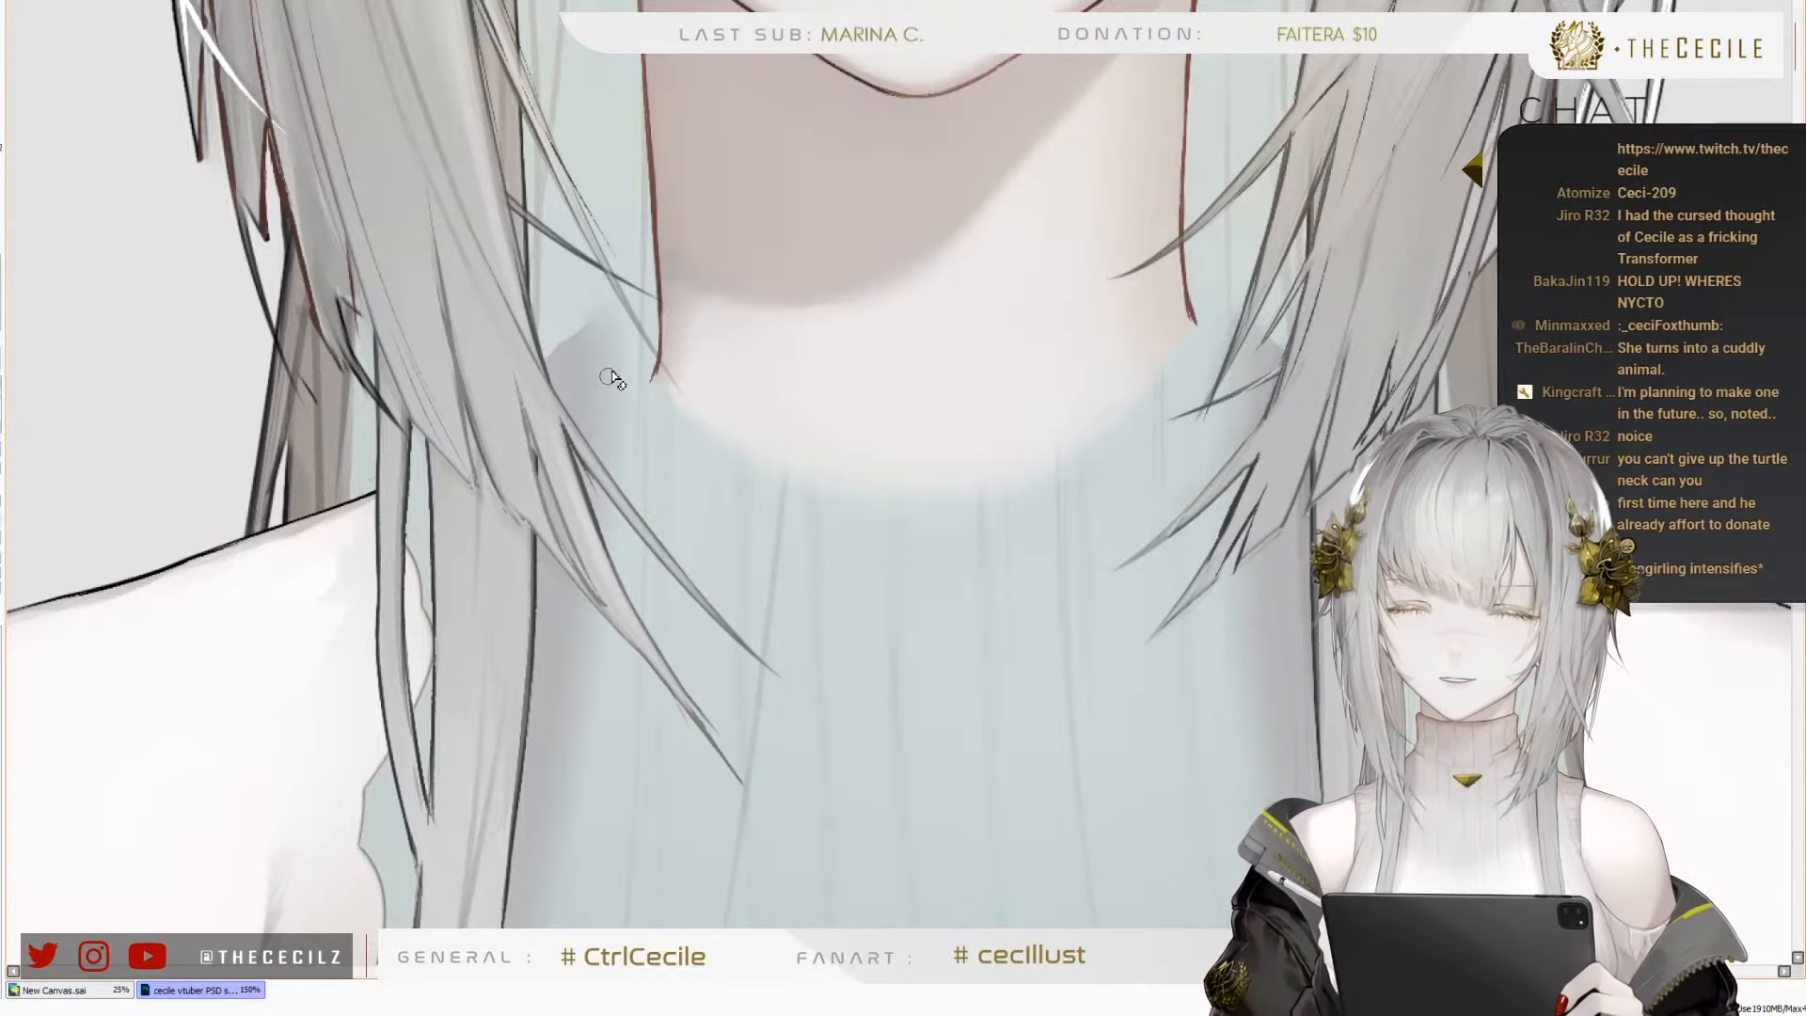
{"action": "key", "text": "bracketright"}
{"action": "key", "text": "bracketright"}
{"action": "key", "text": "bracketright"}
{"action": "key", "text": "bracketright"}
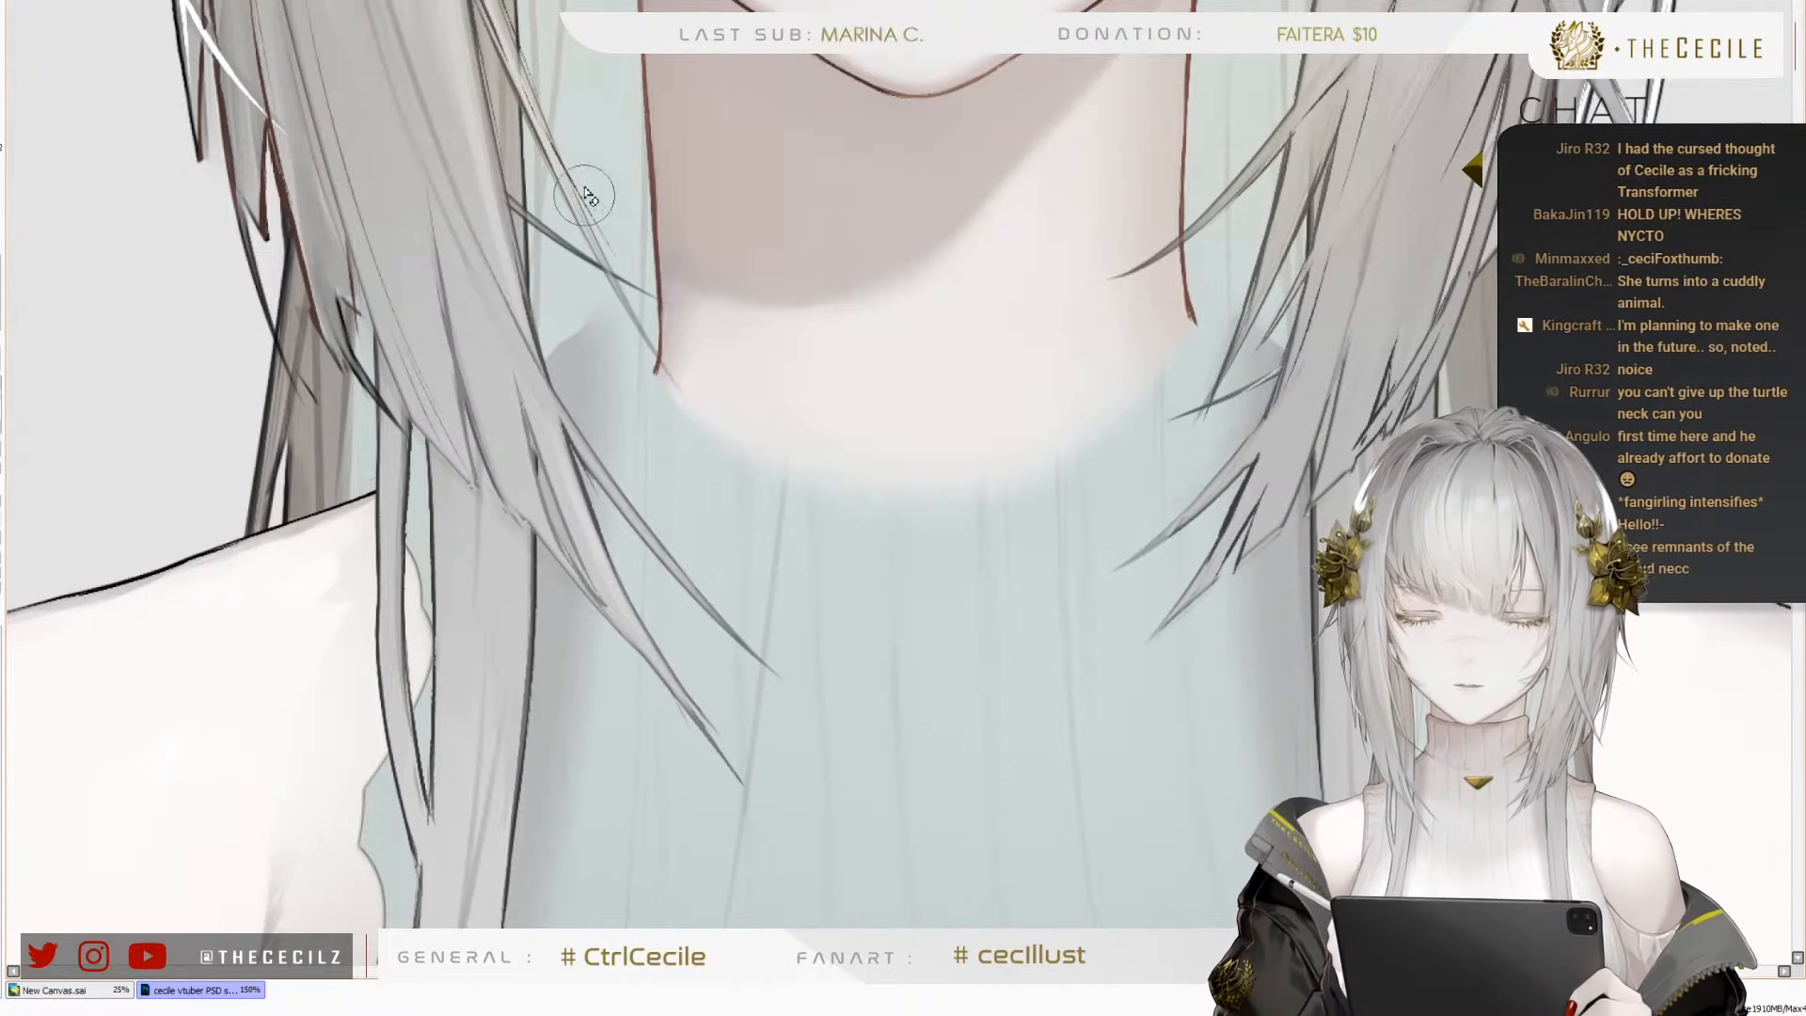
Curve the lower end of the left neck outline outward toward the shoulder
{"action": "key", "text": "minus"}
{"action": "key", "text": "minus"}
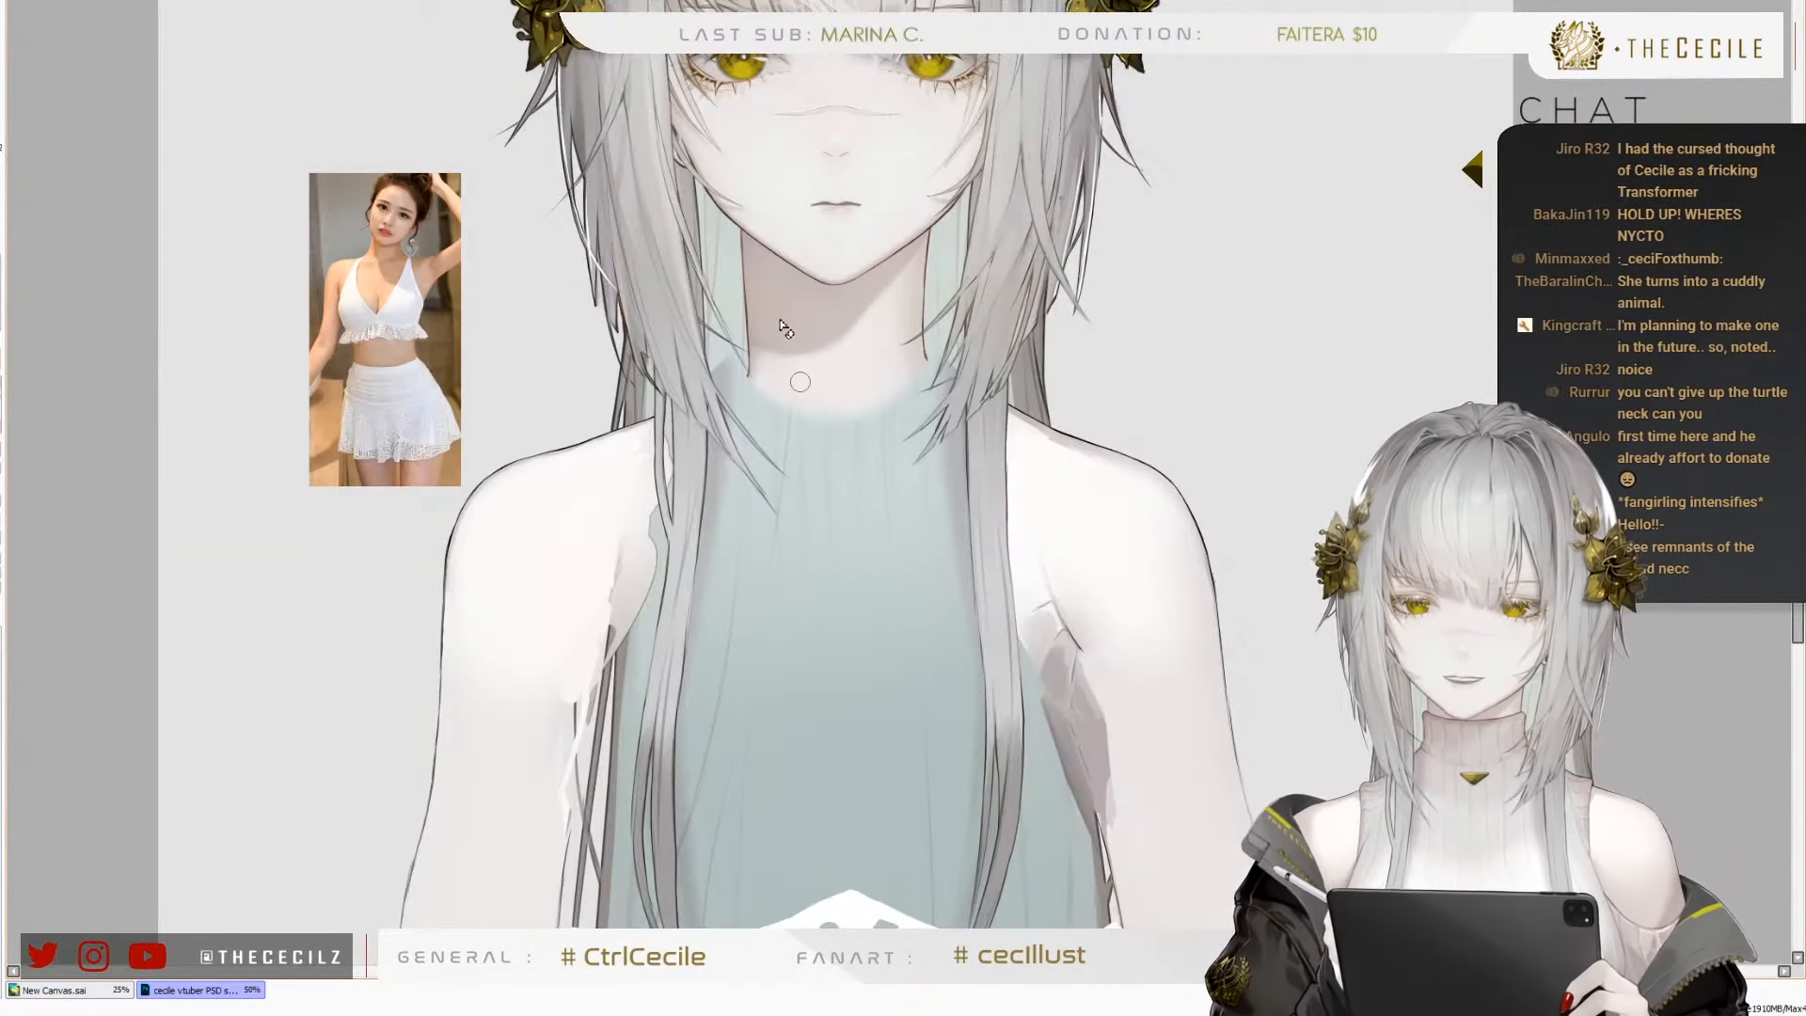
{"action": "scroll", "coordinate": [781, 327], "scroll_direction": "up", "scroll_amount": 3}
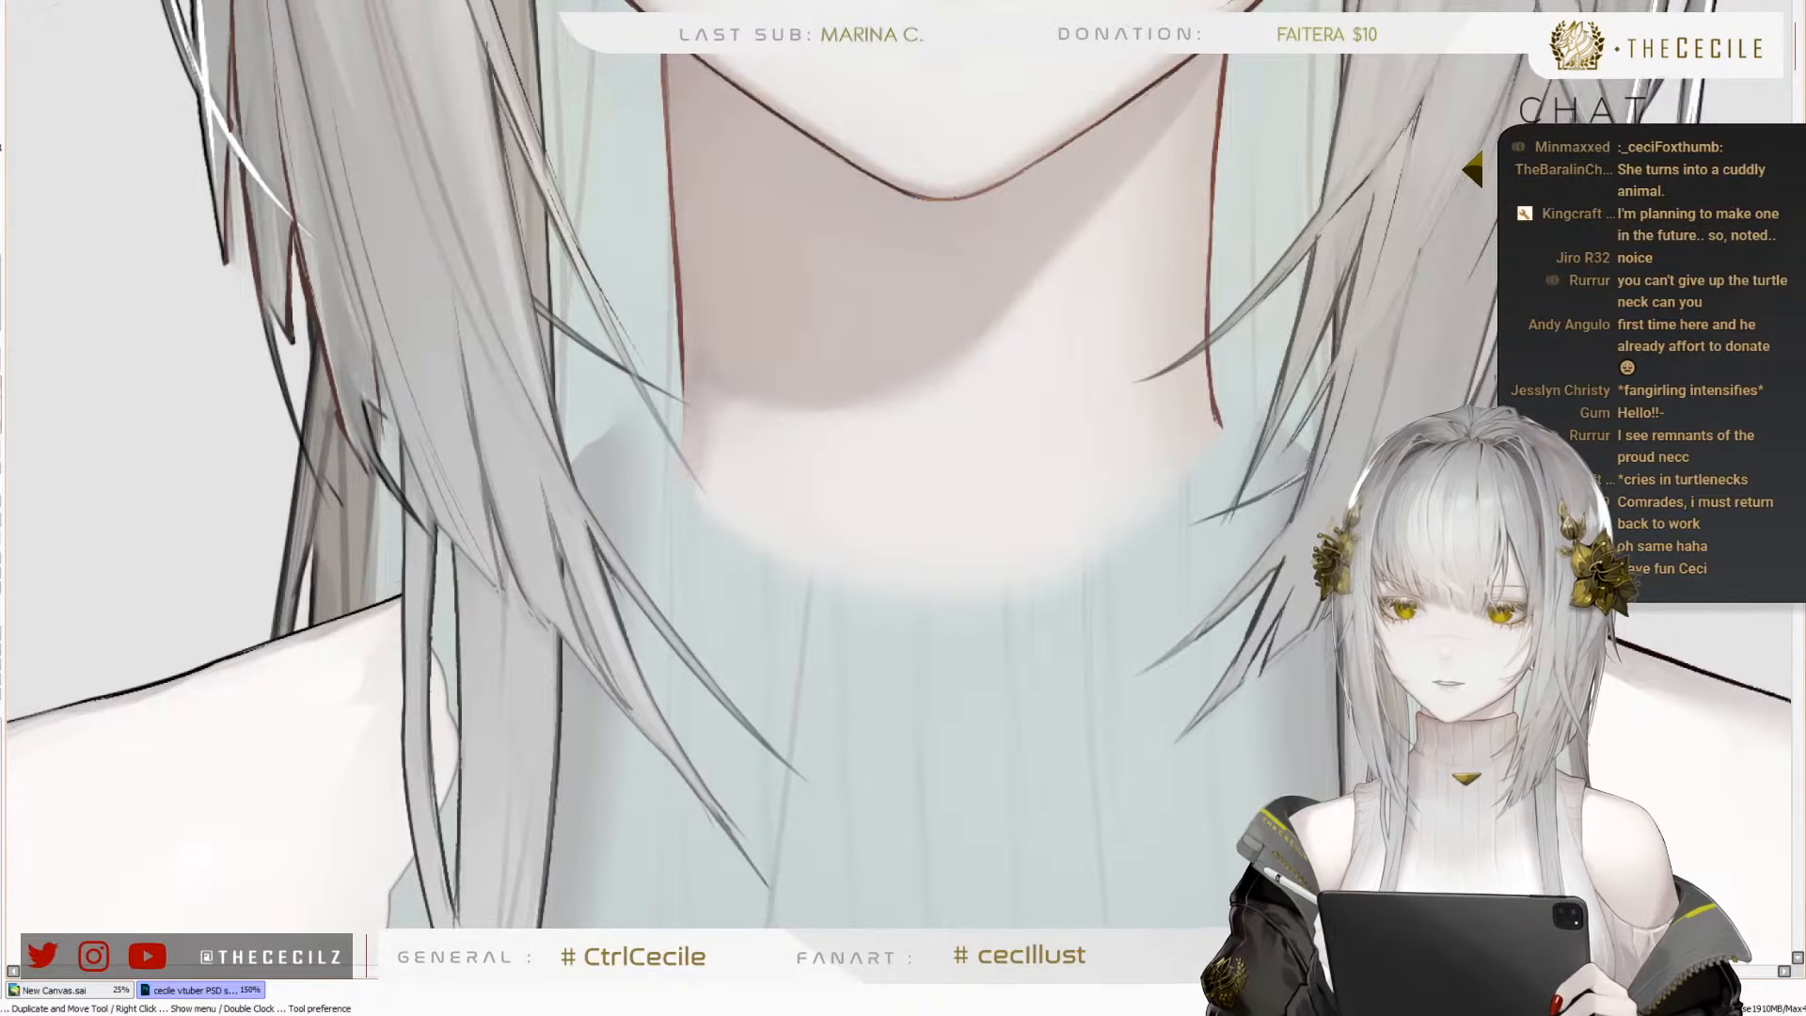
{"action": "left_click_drag", "start_coordinate": [684, 394], "coordinate": [672, 448]}
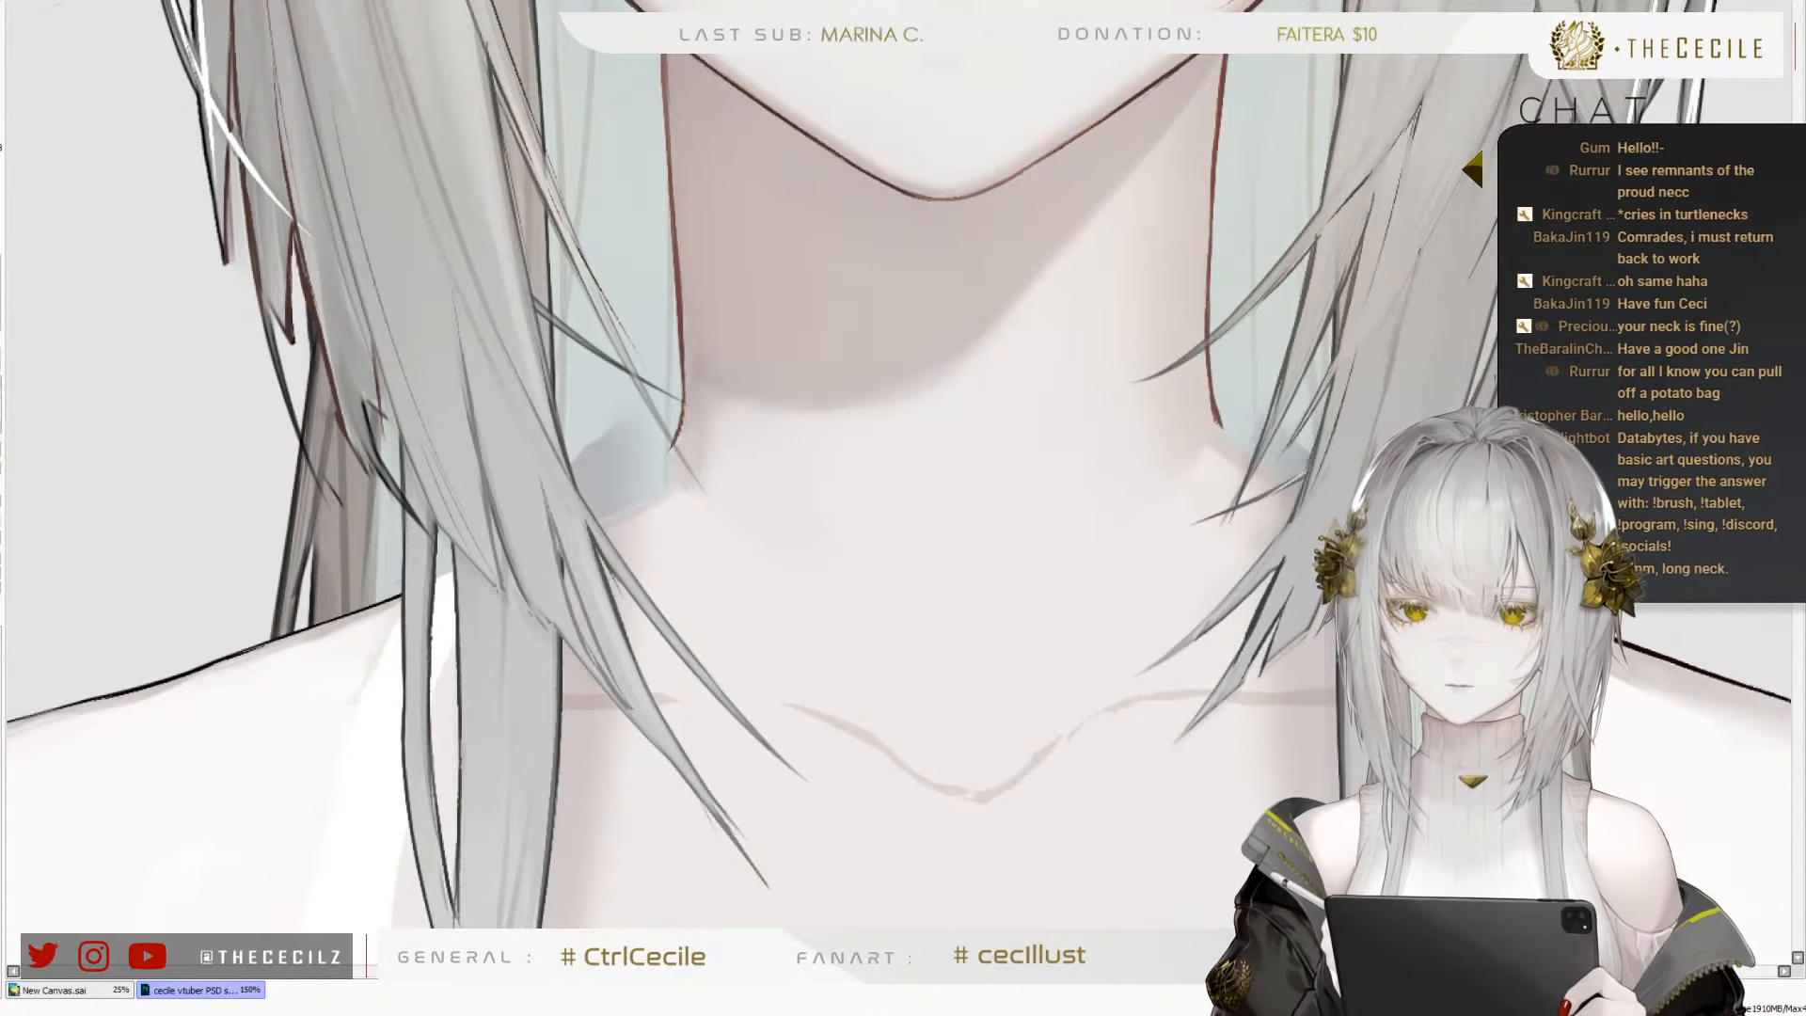
Examine the reworked neck base on the whole figure and close up around the left shoulder and neck outlines
{"action": "scroll", "coordinate": [1052, 432], "scroll_direction": "down", "scroll_amount": 5}
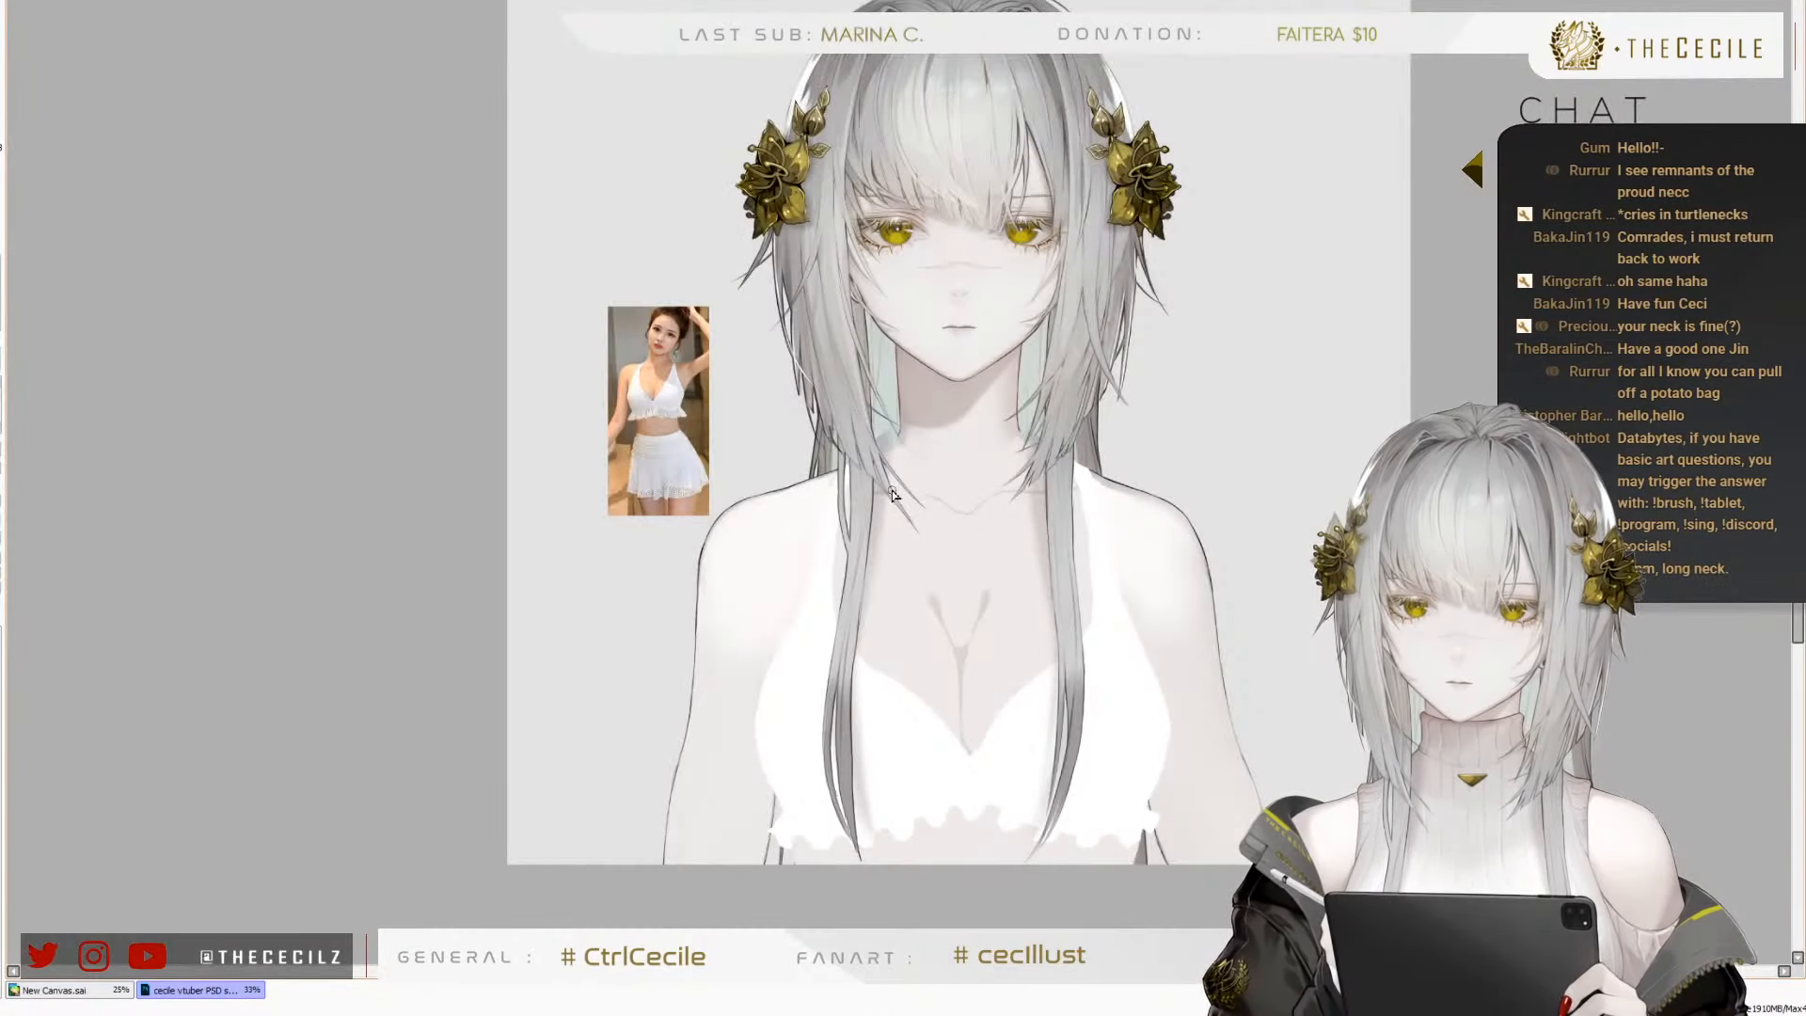
{"action": "scroll", "coordinate": [892, 493], "scroll_direction": "up", "scroll_amount": 4}
{"action": "scroll", "coordinate": [894, 414], "scroll_direction": "up", "scroll_amount": 1}
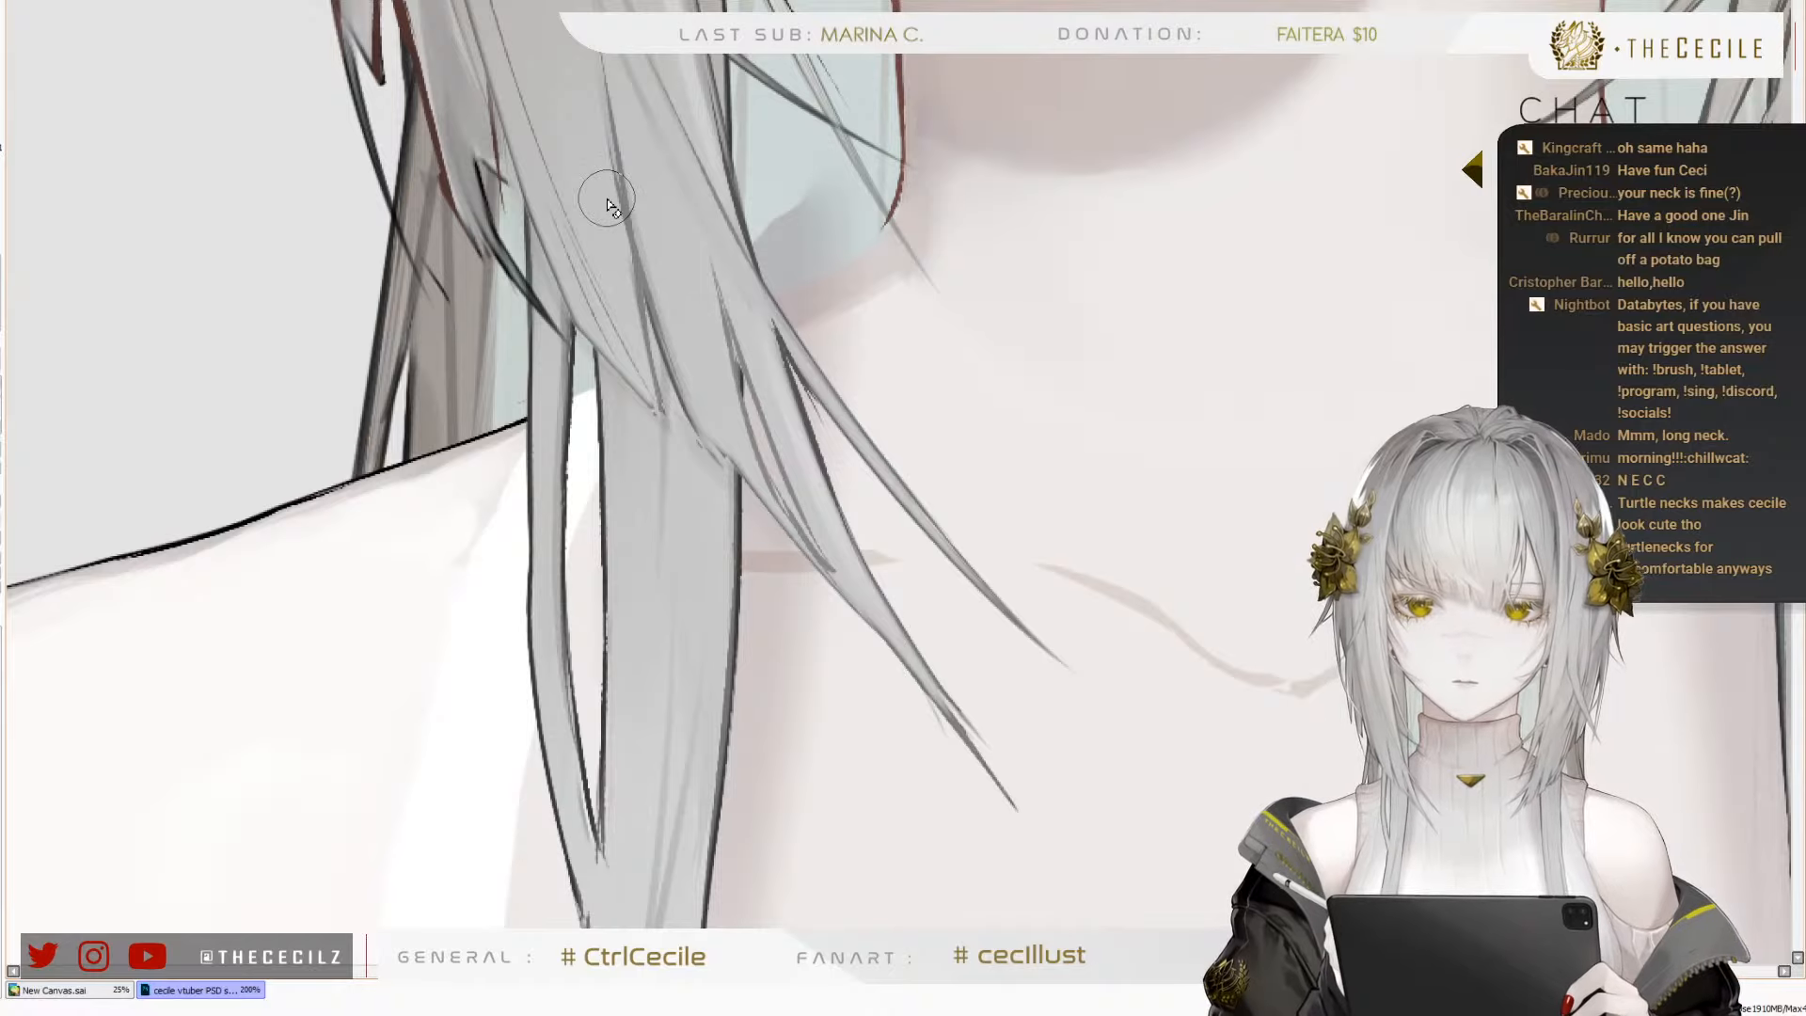
{"action": "scroll", "coordinate": [490, 301], "scroll_direction": "down", "scroll_amount": 3}
{"action": "scroll", "coordinate": [658, 244], "scroll_direction": "up", "scroll_amount": 2}
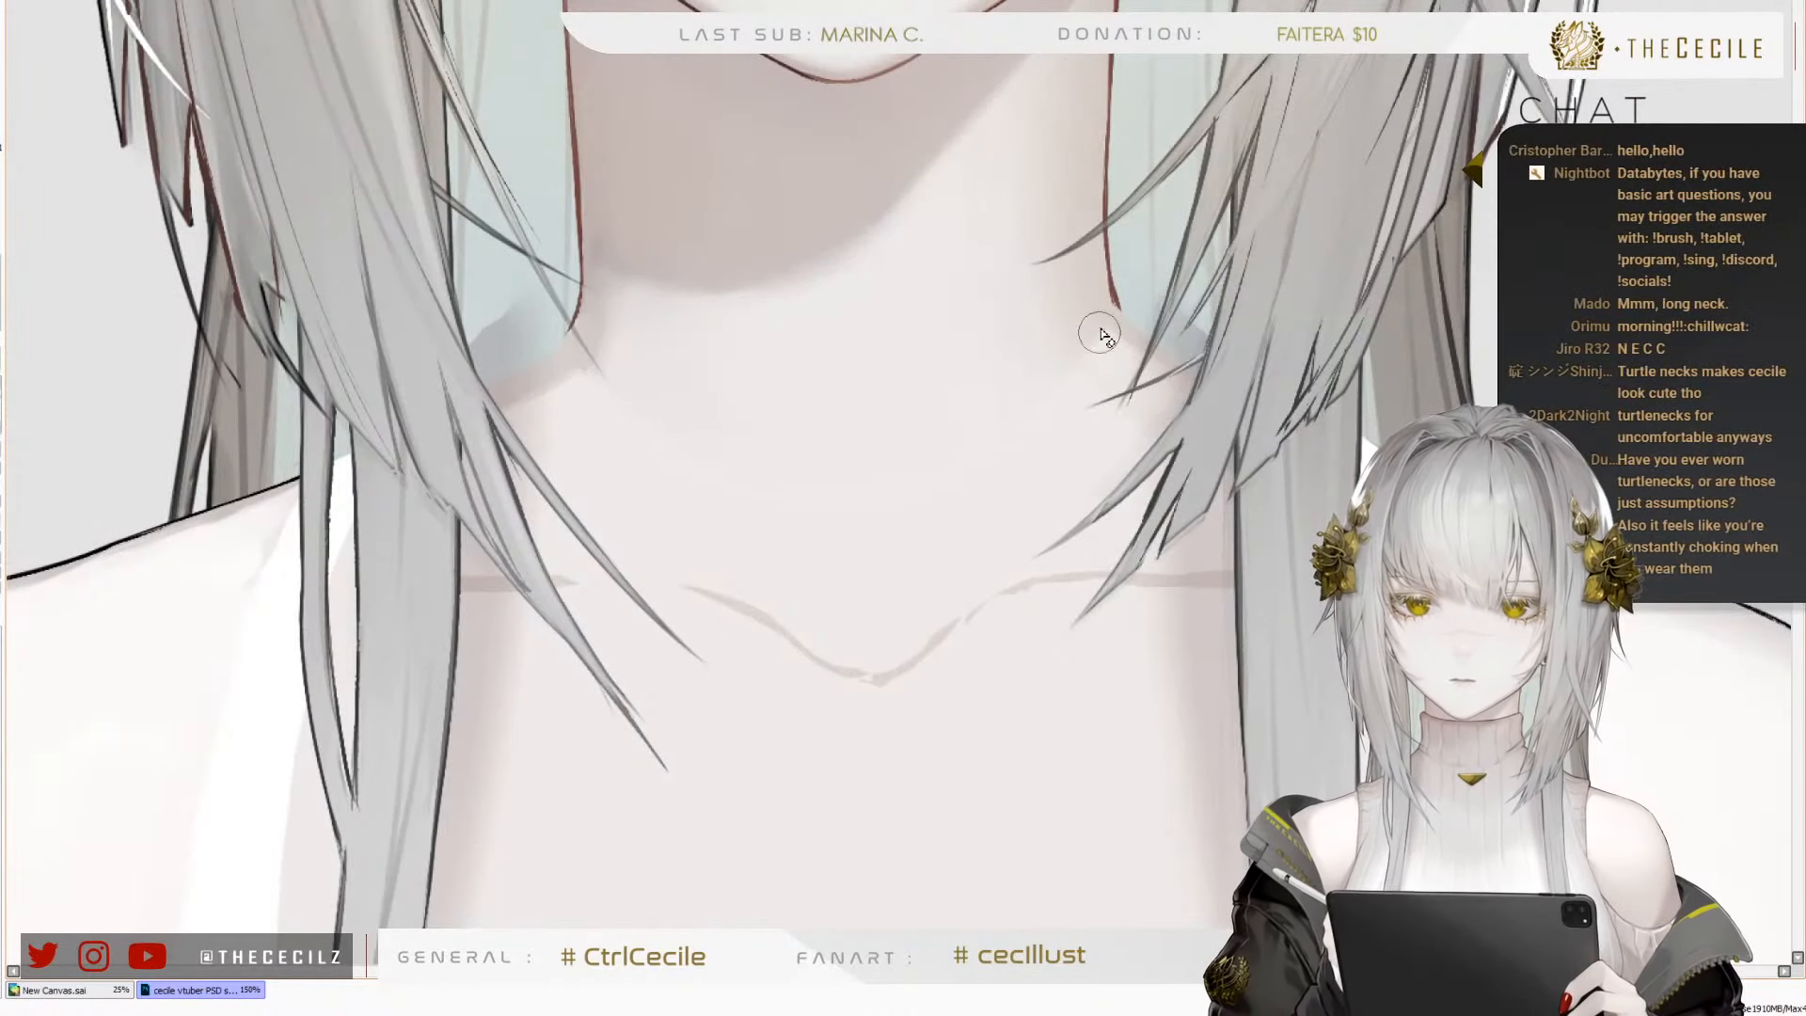
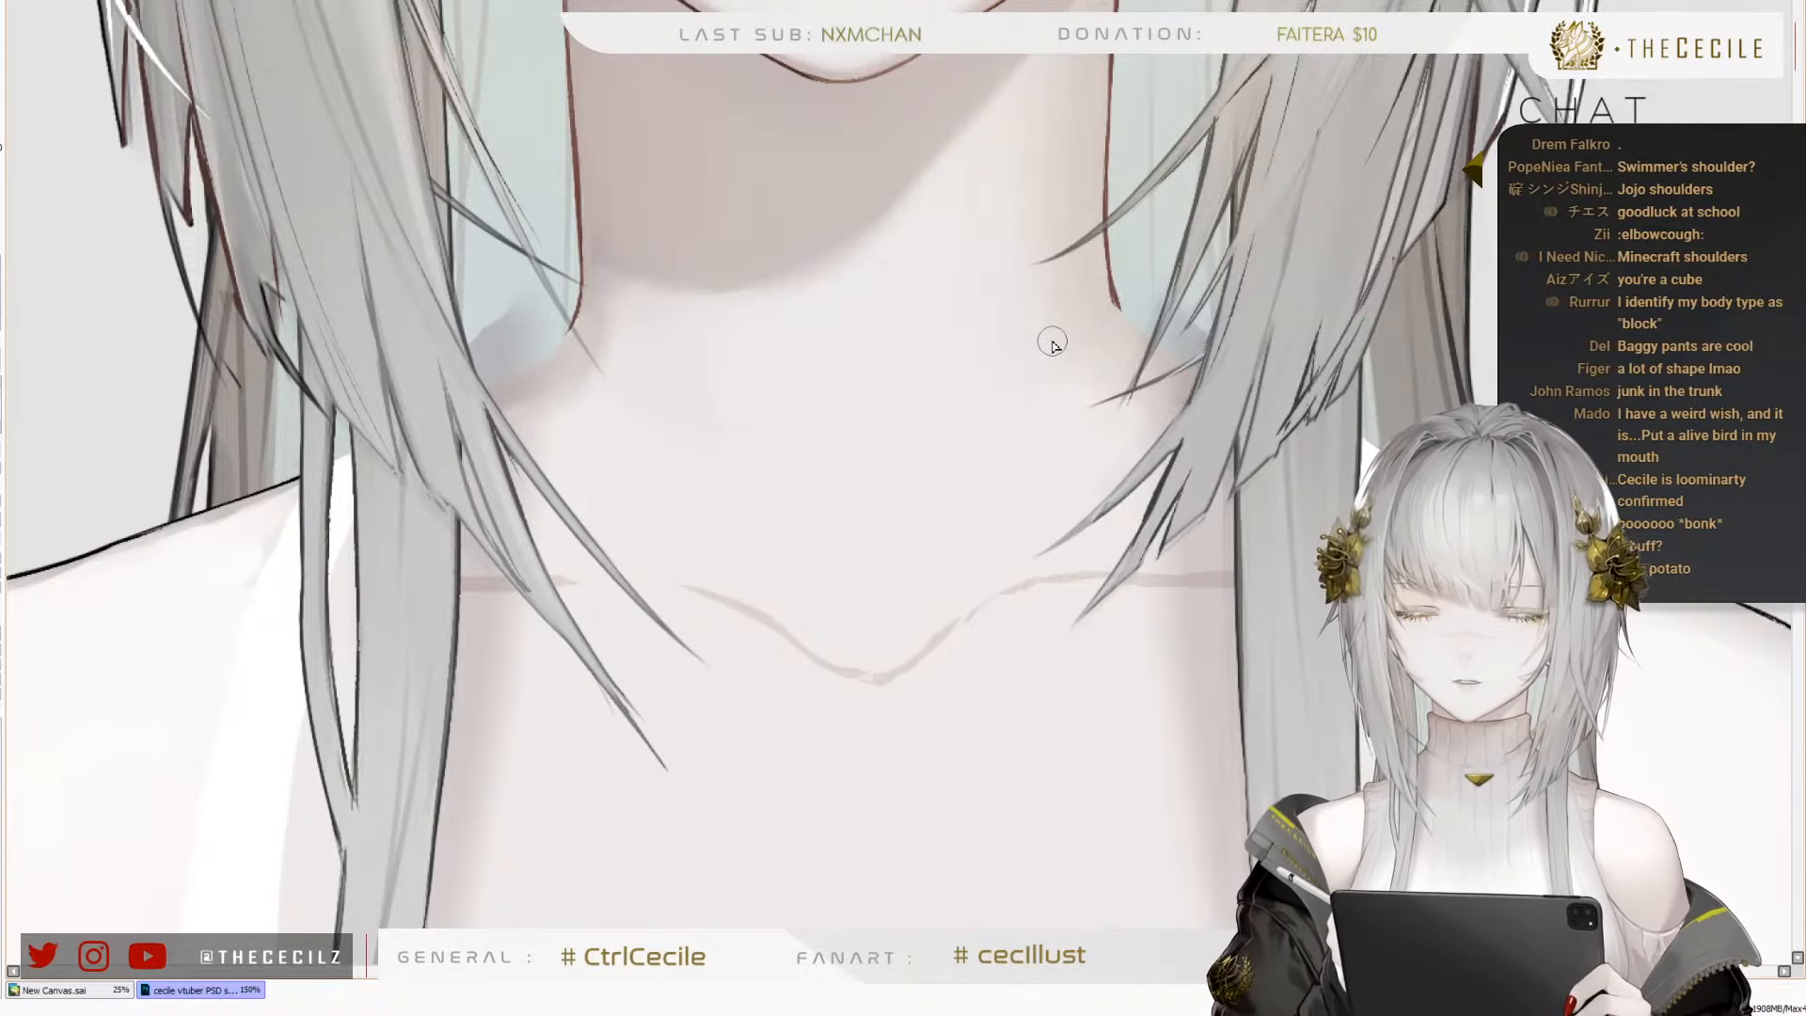
Extend the reddish-brown outline from the left neck base outward along the shoulder slope to the hair
{"action": "scroll", "coordinate": [770, 528], "scroll_direction": "down", "scroll_amount": 3}
{"action": "scroll", "coordinate": [769, 524], "scroll_direction": "up", "scroll_amount": 4}
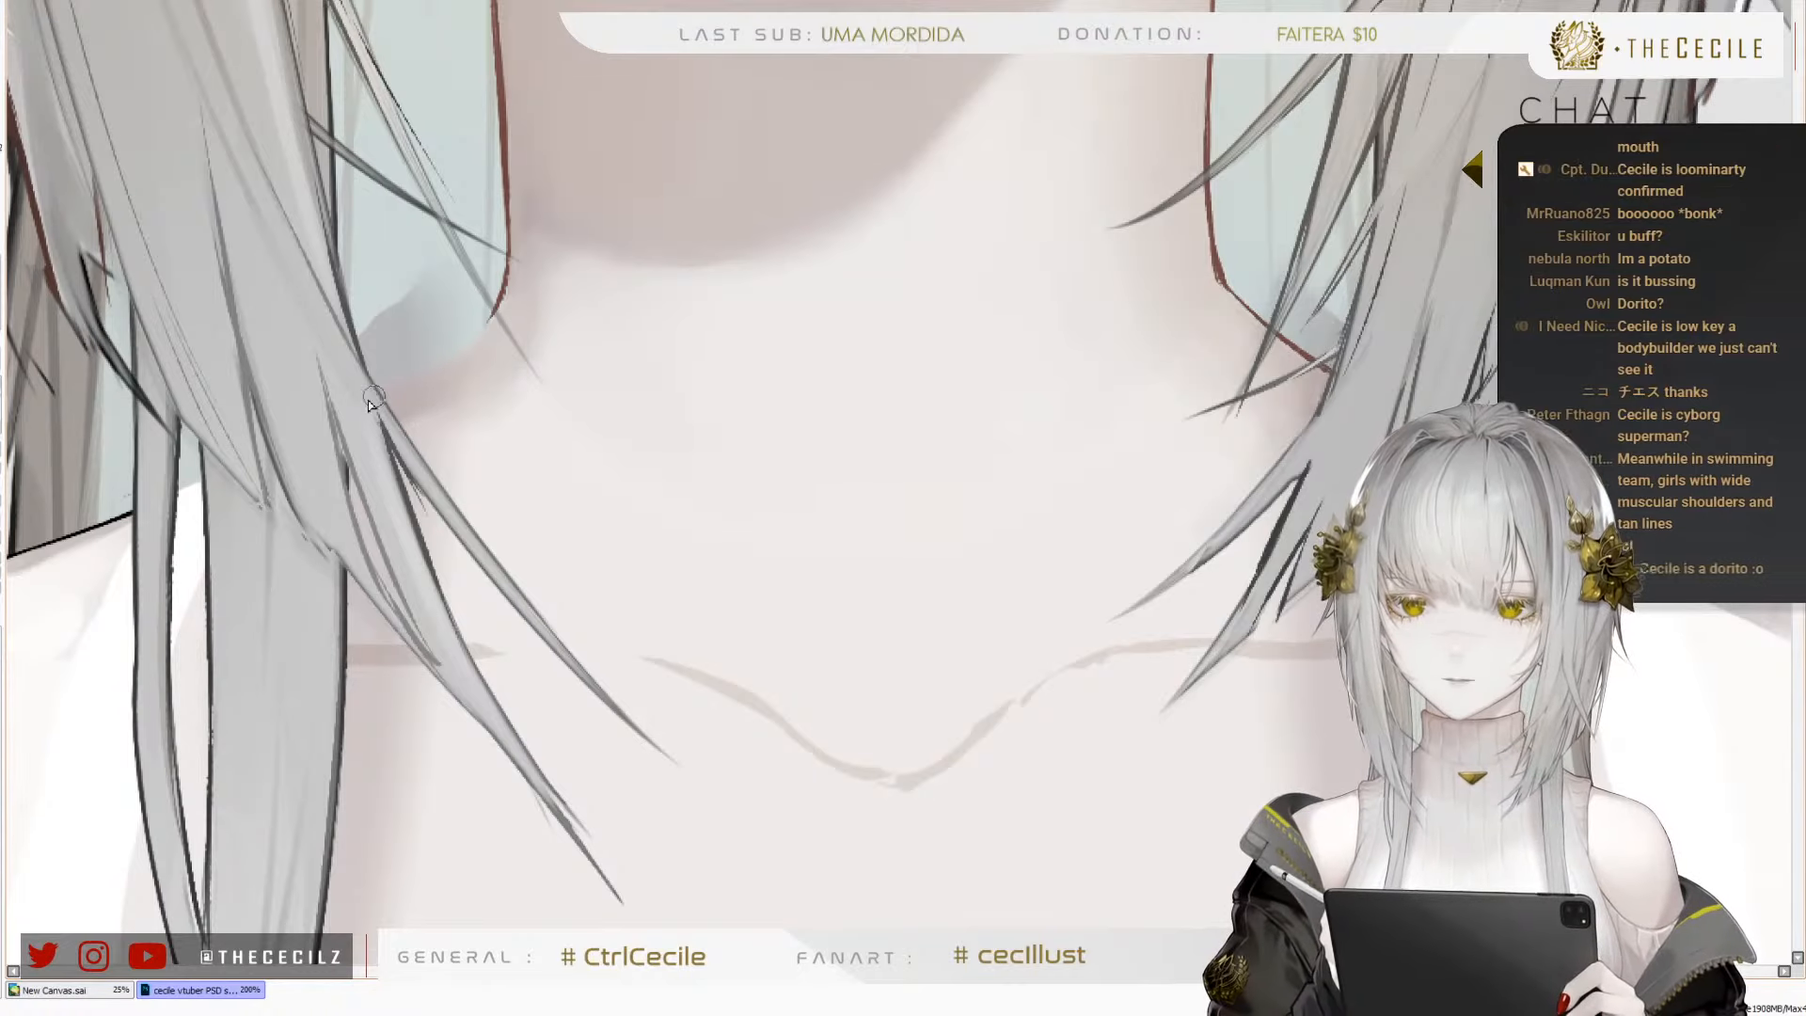
{"action": "mouse_move", "coordinate": [379, 388]}
{"action": "left_mouse_down"}
{"action": "mouse_move", "coordinate": [467, 346]}
{"action": "mouse_move", "coordinate": [502, 309]}
{"action": "mouse_move", "coordinate": [465, 348]}
{"action": "mouse_move", "coordinate": [433, 365]}
{"action": "mouse_move", "coordinate": [511, 283]}
{"action": "left_mouse_up"}
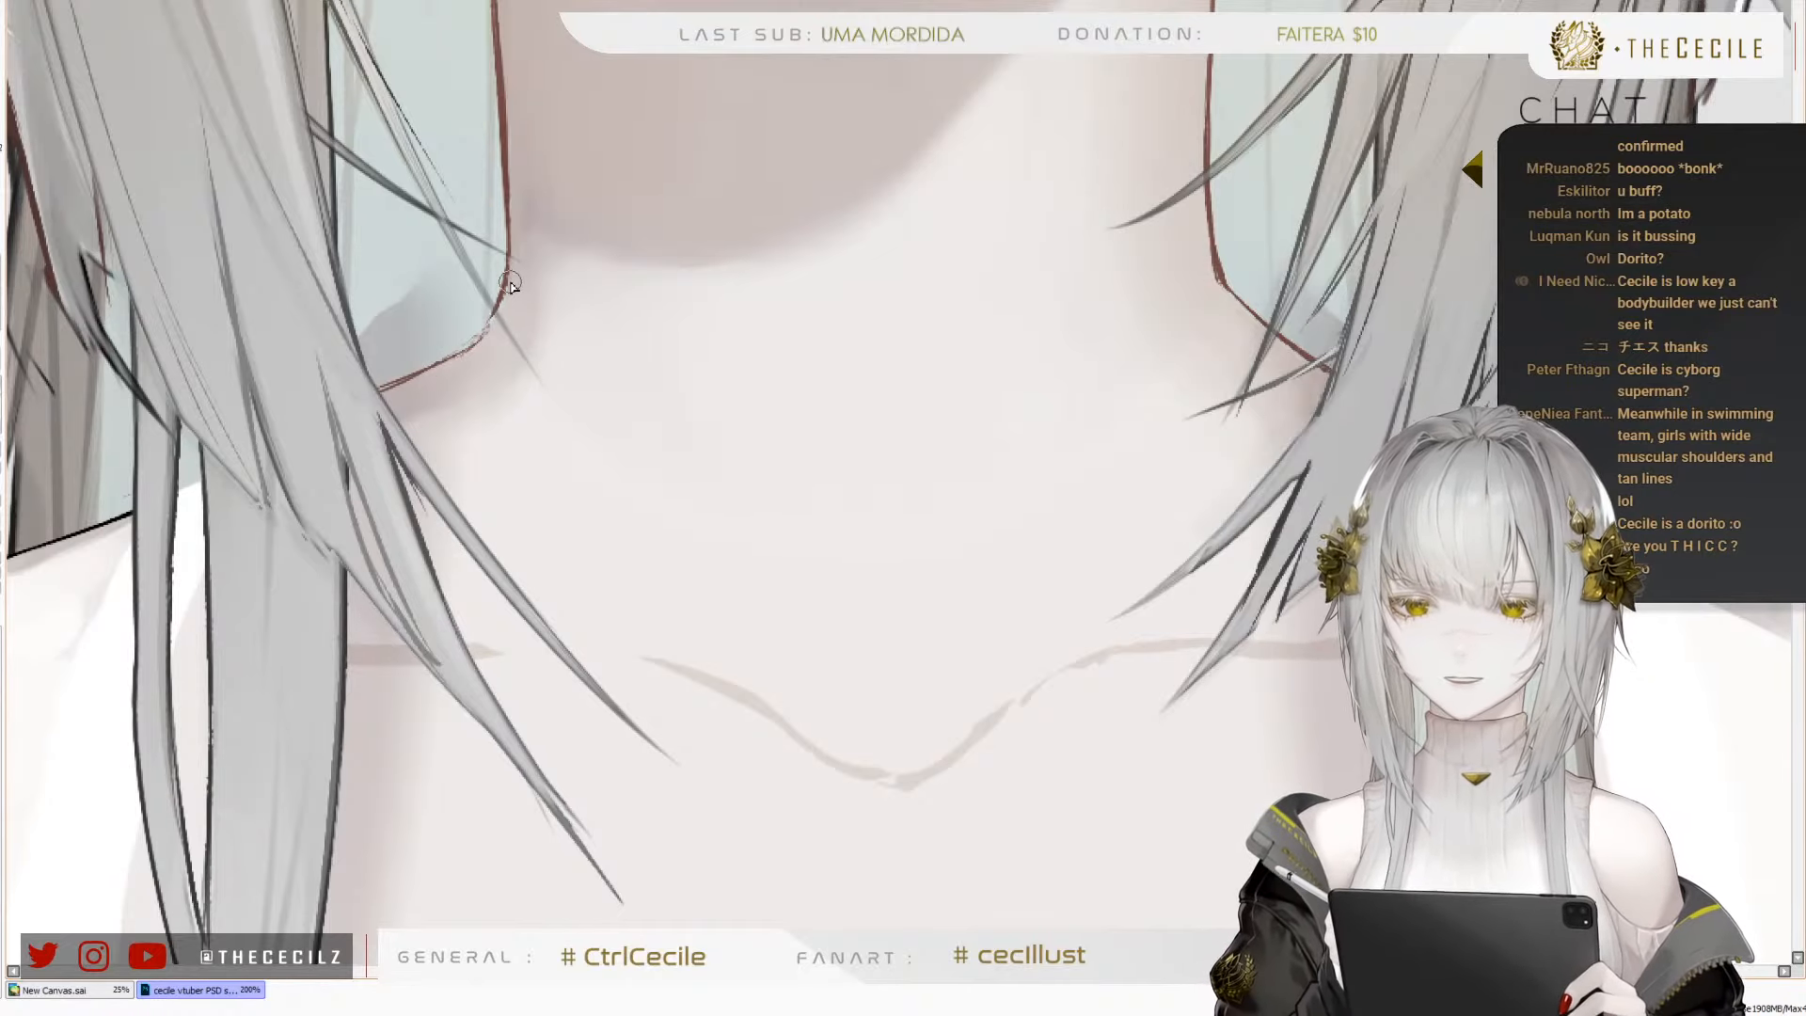
Check the neck and shoulders in normal and mirrored view and retouch the left outline where neck meets shoulder
{"action": "scroll", "coordinate": [689, 615], "scroll_direction": "down", "scroll_amount": 7}
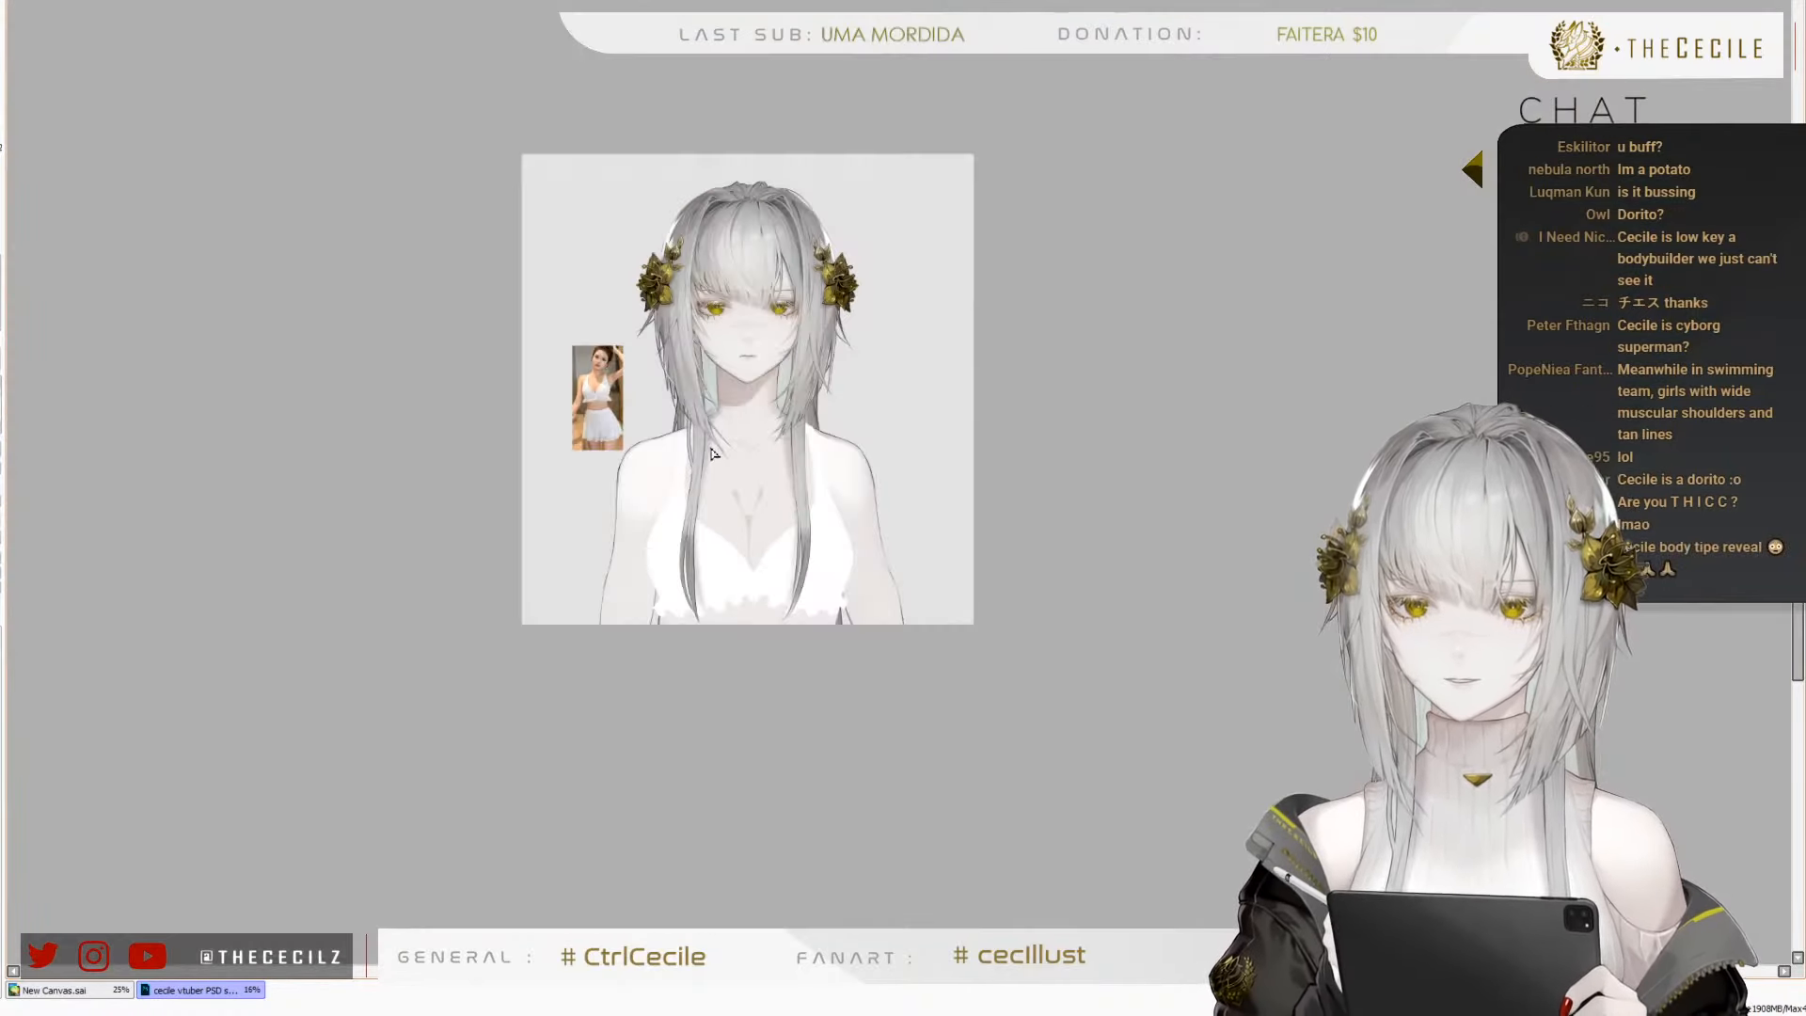
{"action": "scroll", "coordinate": [712, 453], "scroll_direction": "up", "scroll_amount": 3}
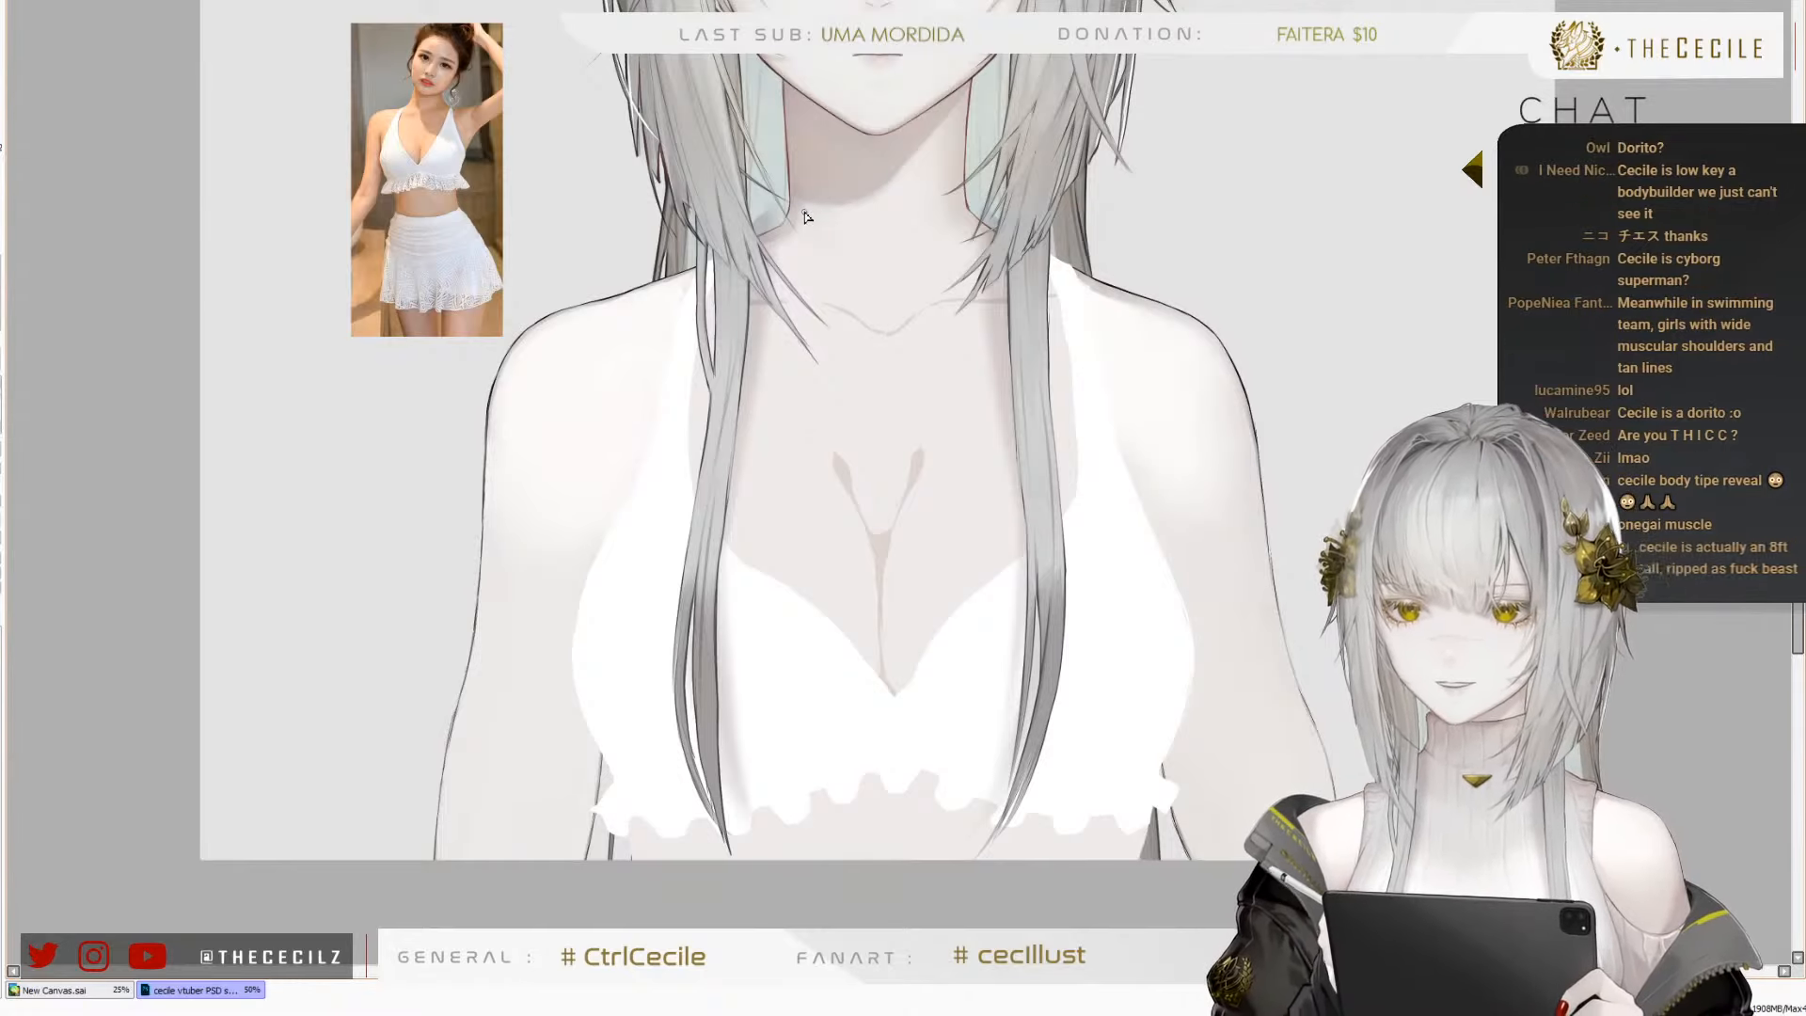
{"action": "scroll", "coordinate": [811, 254], "scroll_direction": "up", "scroll_amount": 1}
{"action": "scroll", "coordinate": [683, 329], "scroll_direction": "down", "scroll_amount": 2}
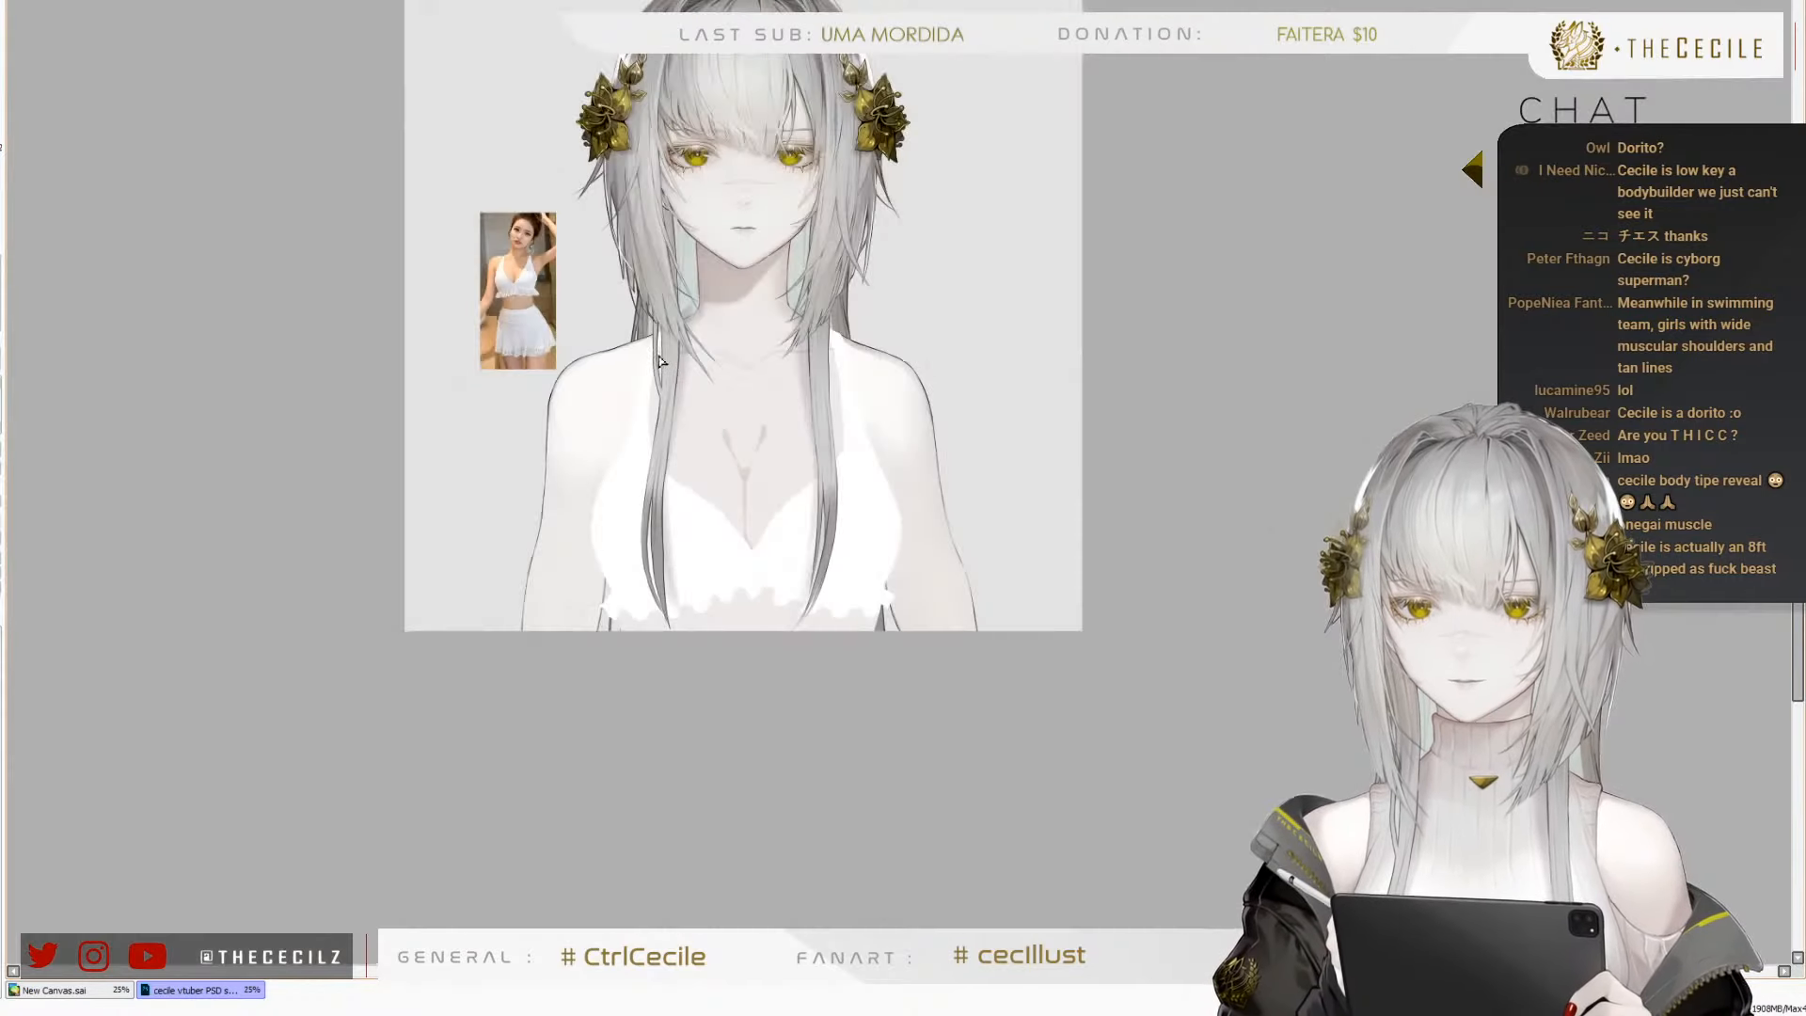
{"action": "key", "text": "h"}
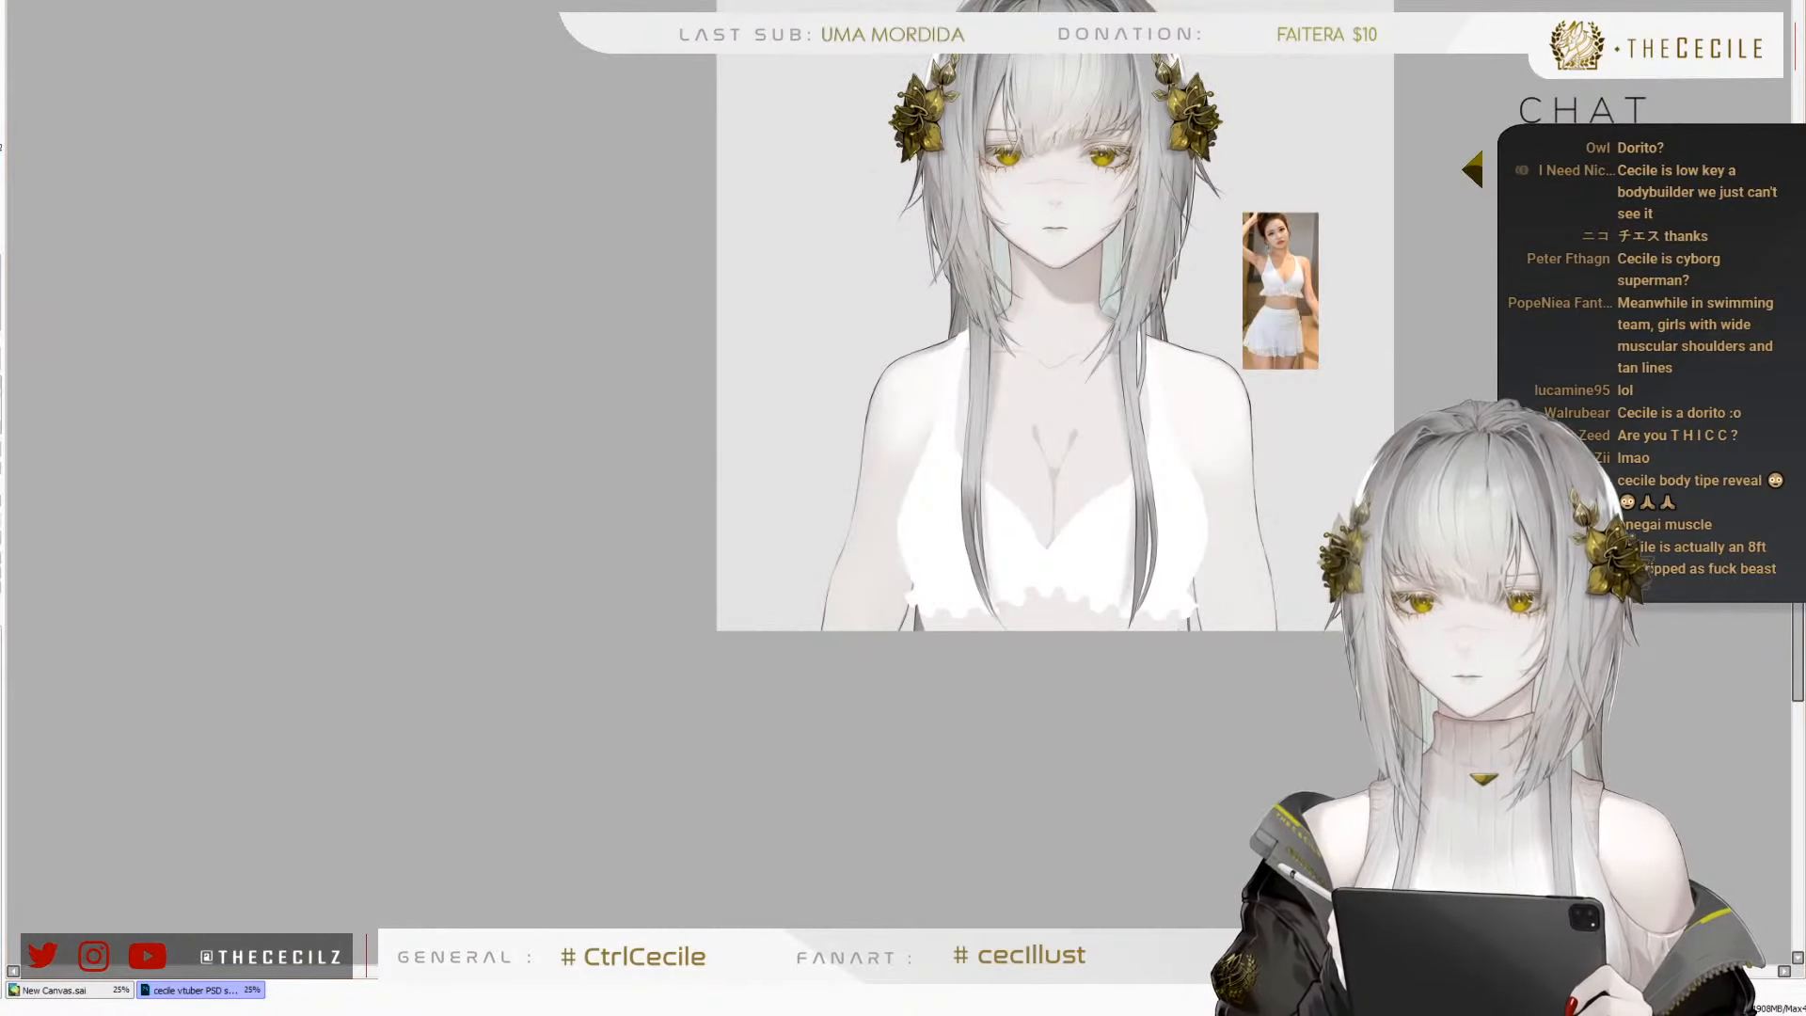
{"action": "key", "text": "h"}
{"action": "scroll", "coordinate": [732, 316], "scroll_direction": "up", "scroll_amount": 6}
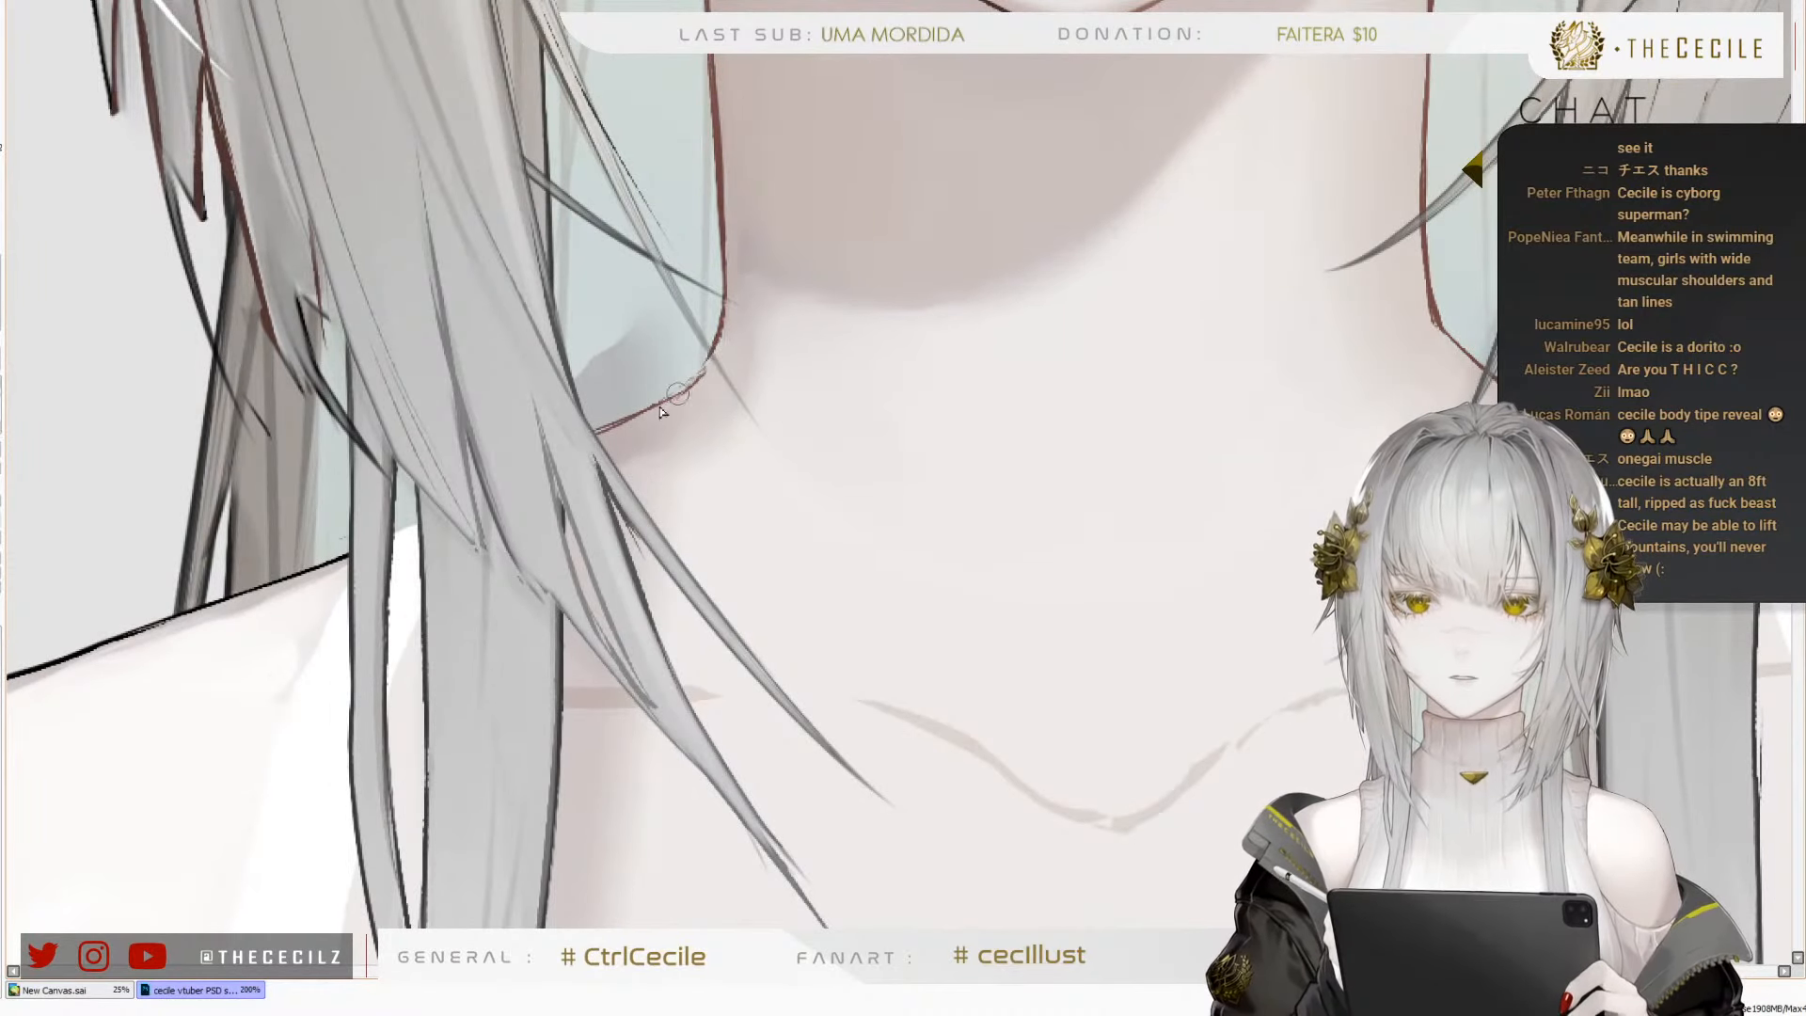
{"action": "left_click_drag", "start_coordinate": [710, 365], "coordinate": [605, 437]}
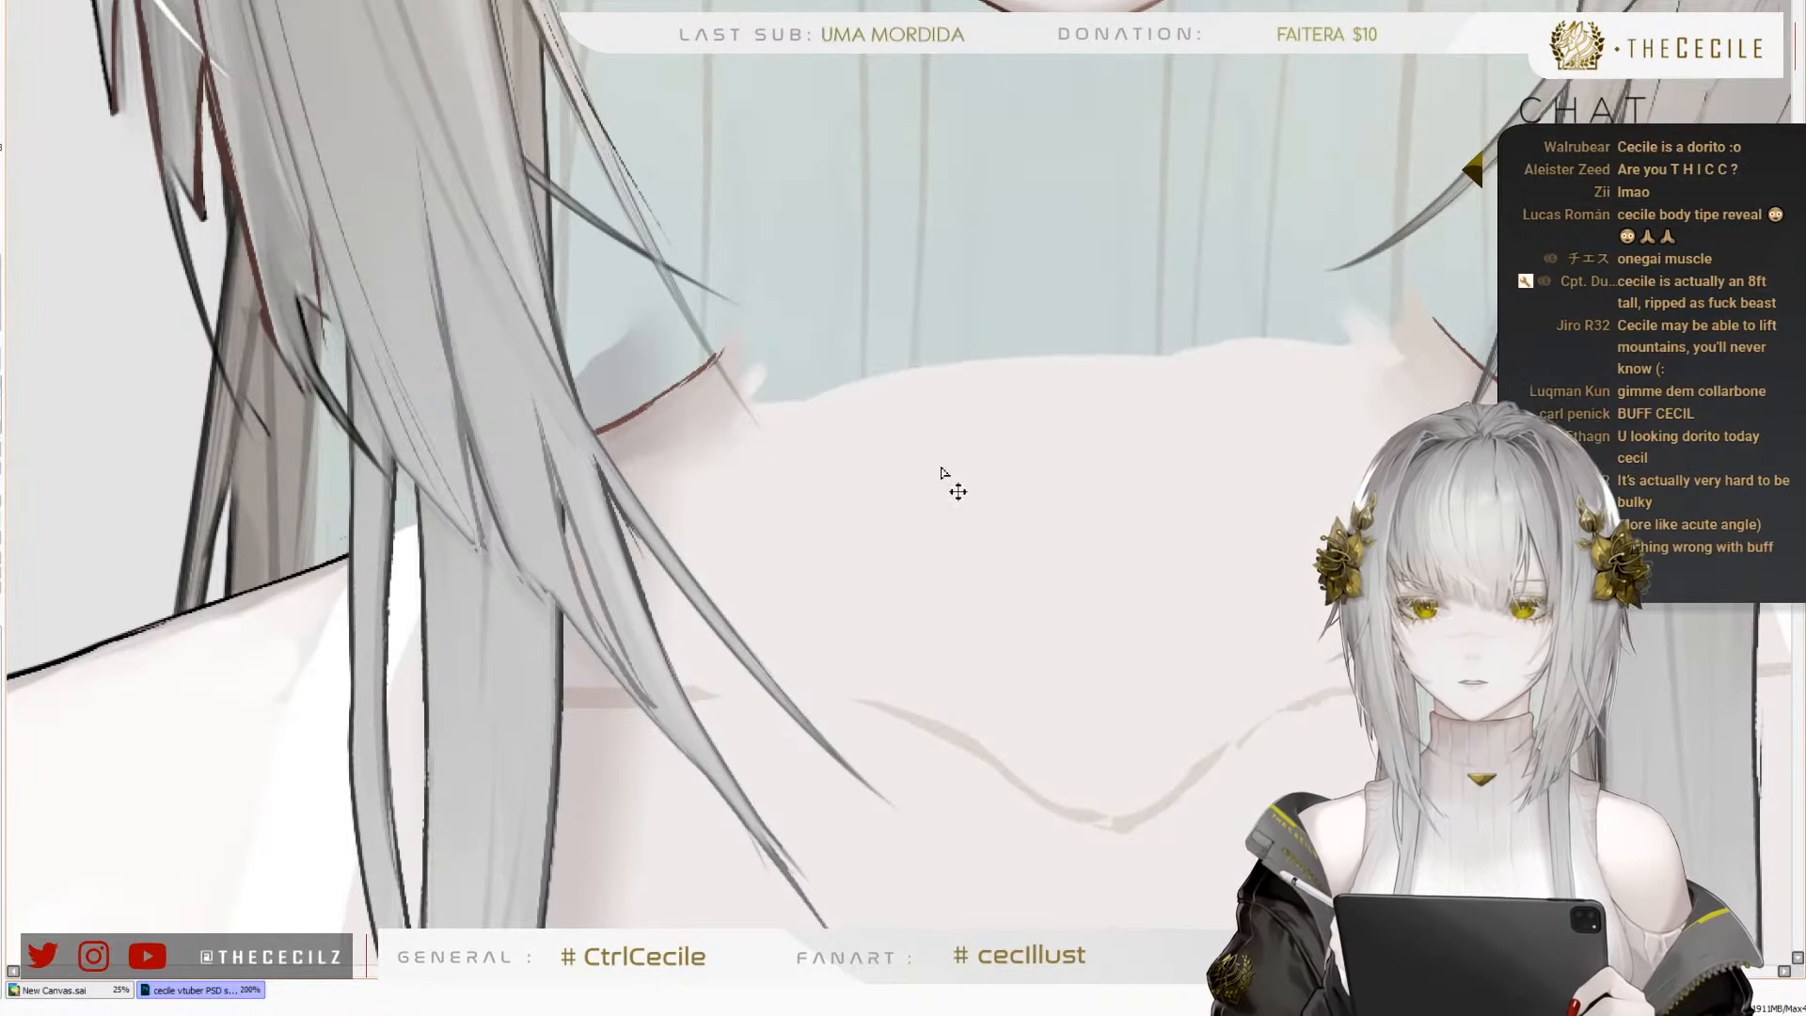
With the neck hidden, paint the pale chest skin upward between both shoulder slopes into a broad rounded top edge
{"action": "scroll", "coordinate": [619, 576], "scroll_direction": "down", "scroll_amount": 1}
{"action": "scroll", "coordinate": [835, 381], "scroll_direction": "up", "scroll_amount": 1}
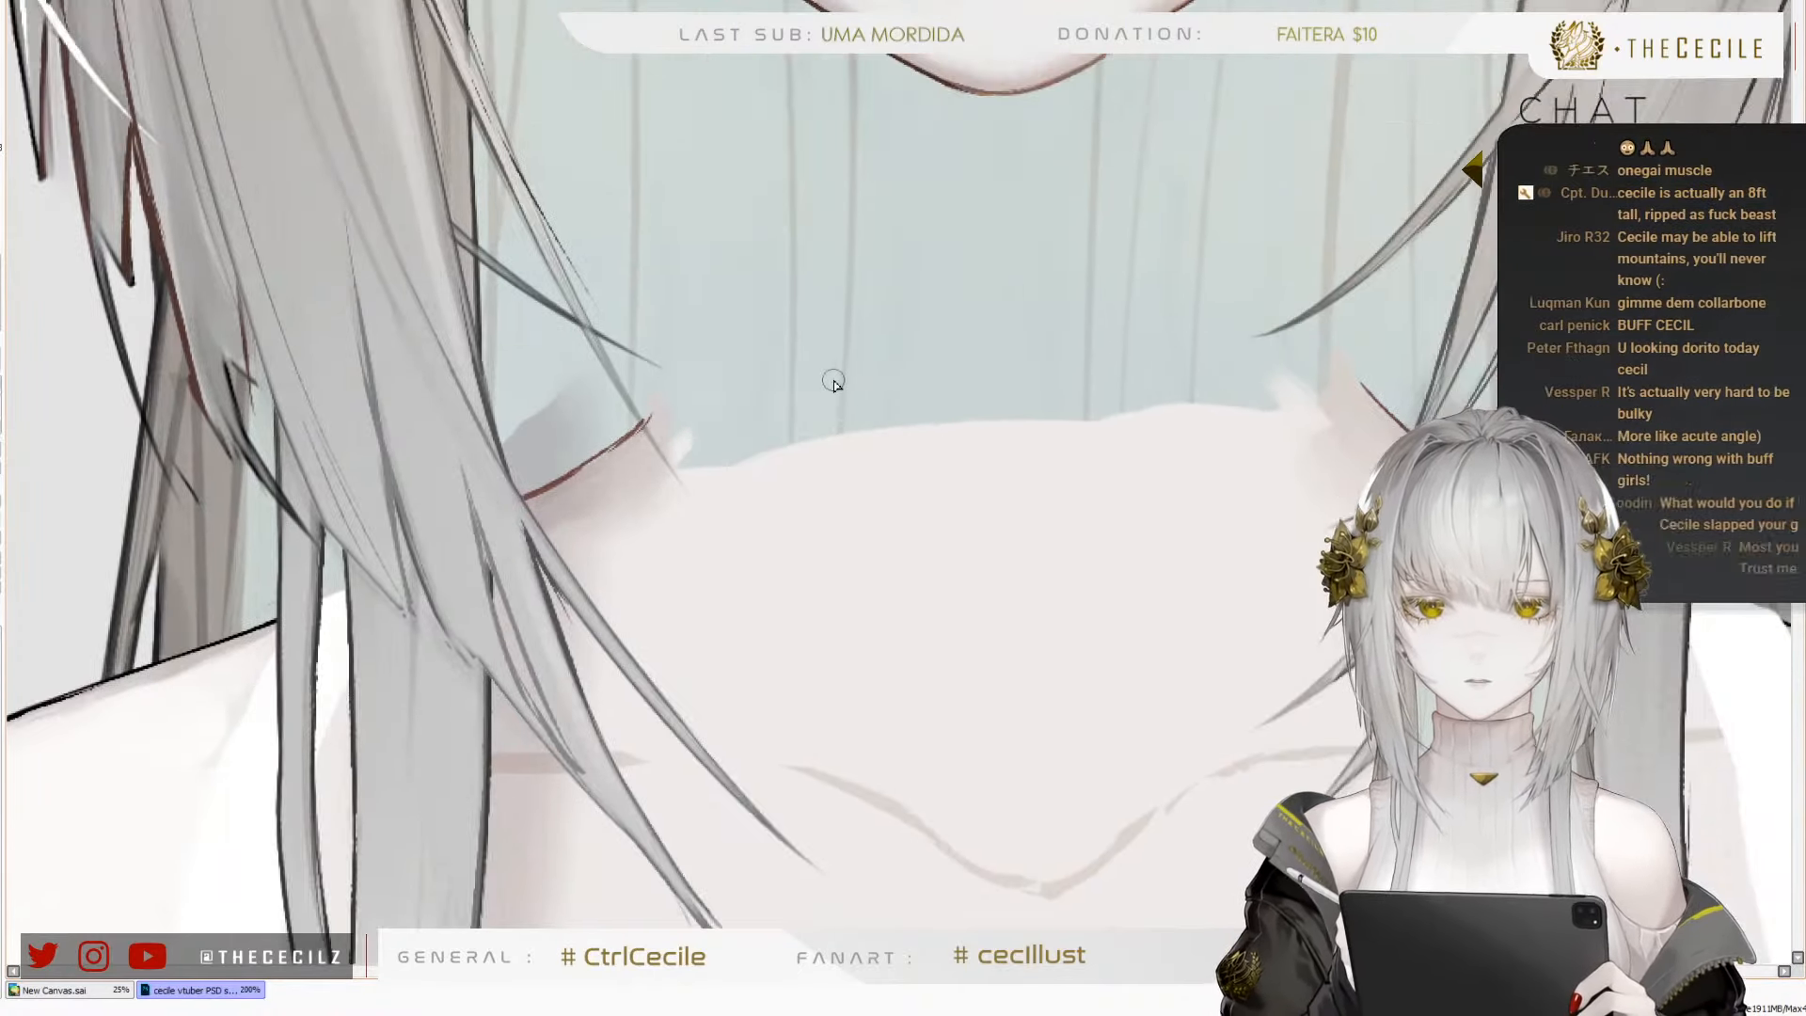
{"action": "left_click", "coordinate": [2, 446]}
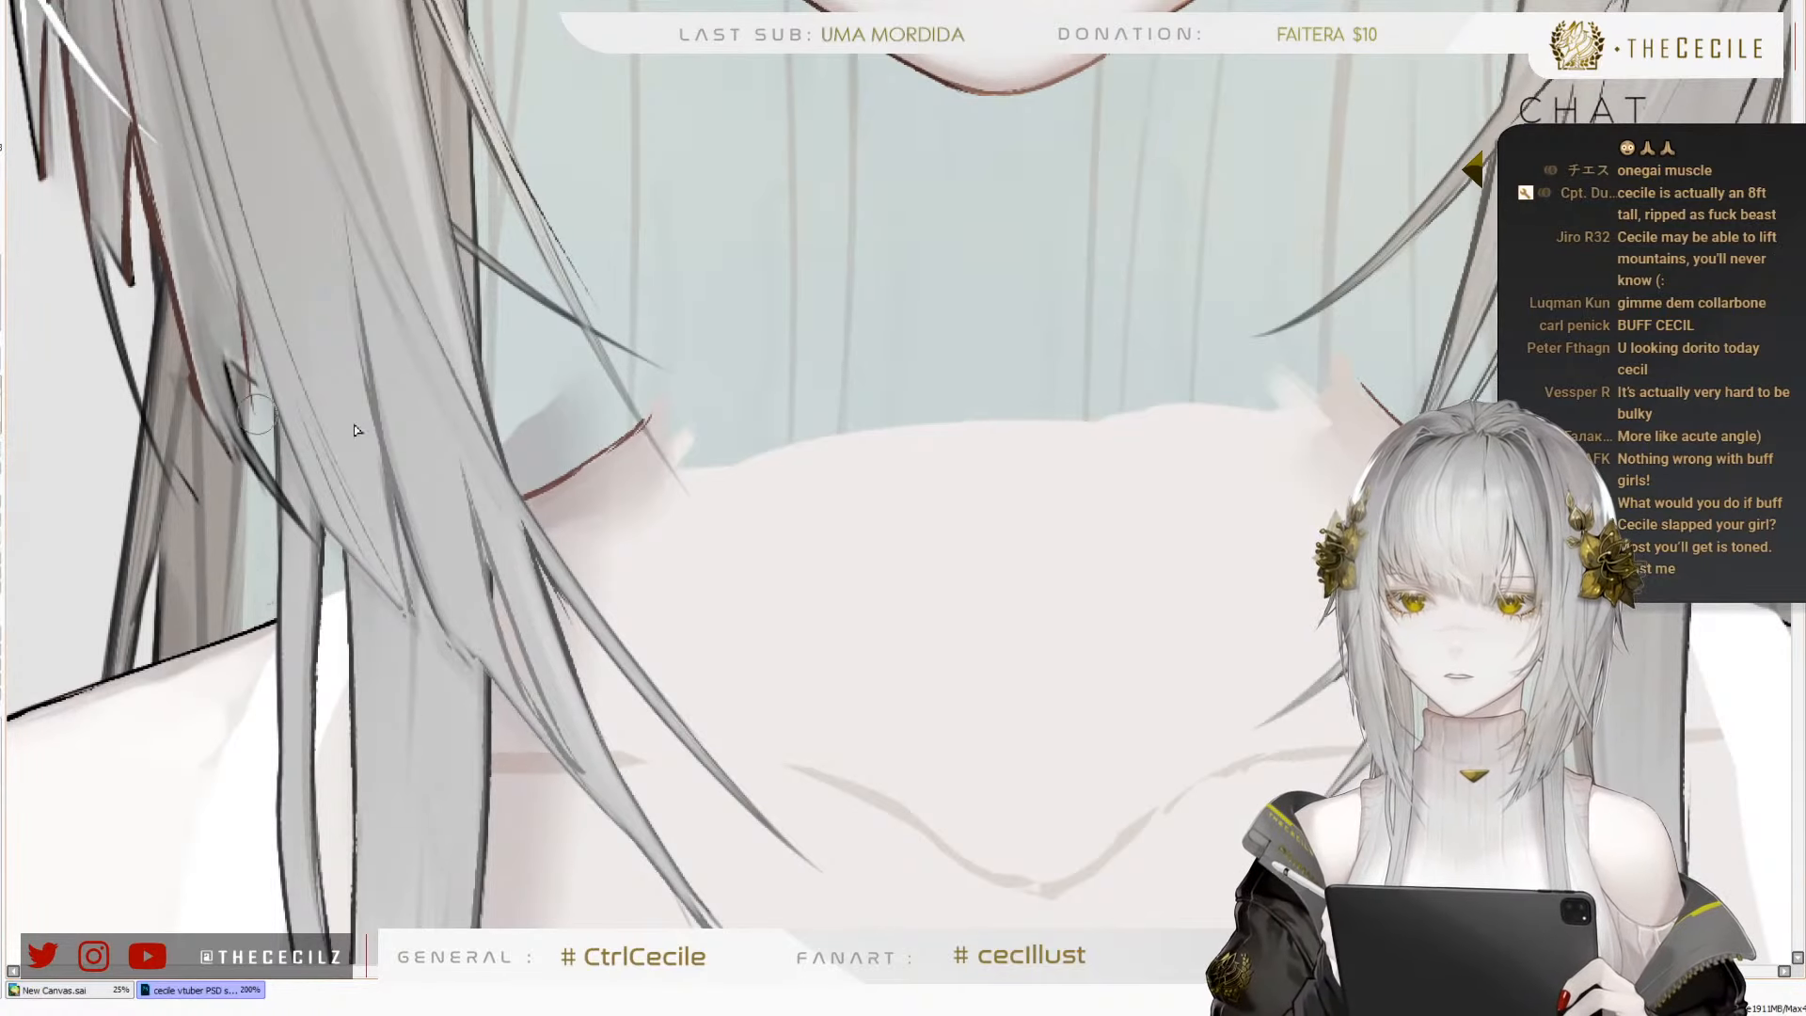
{"action": "key", "text": "]"}
{"action": "key", "text": "["}
{"action": "key", "text": "["}
{"action": "key", "text": "["}
{"action": "key", "text": "["}
{"action": "key", "text": "["}
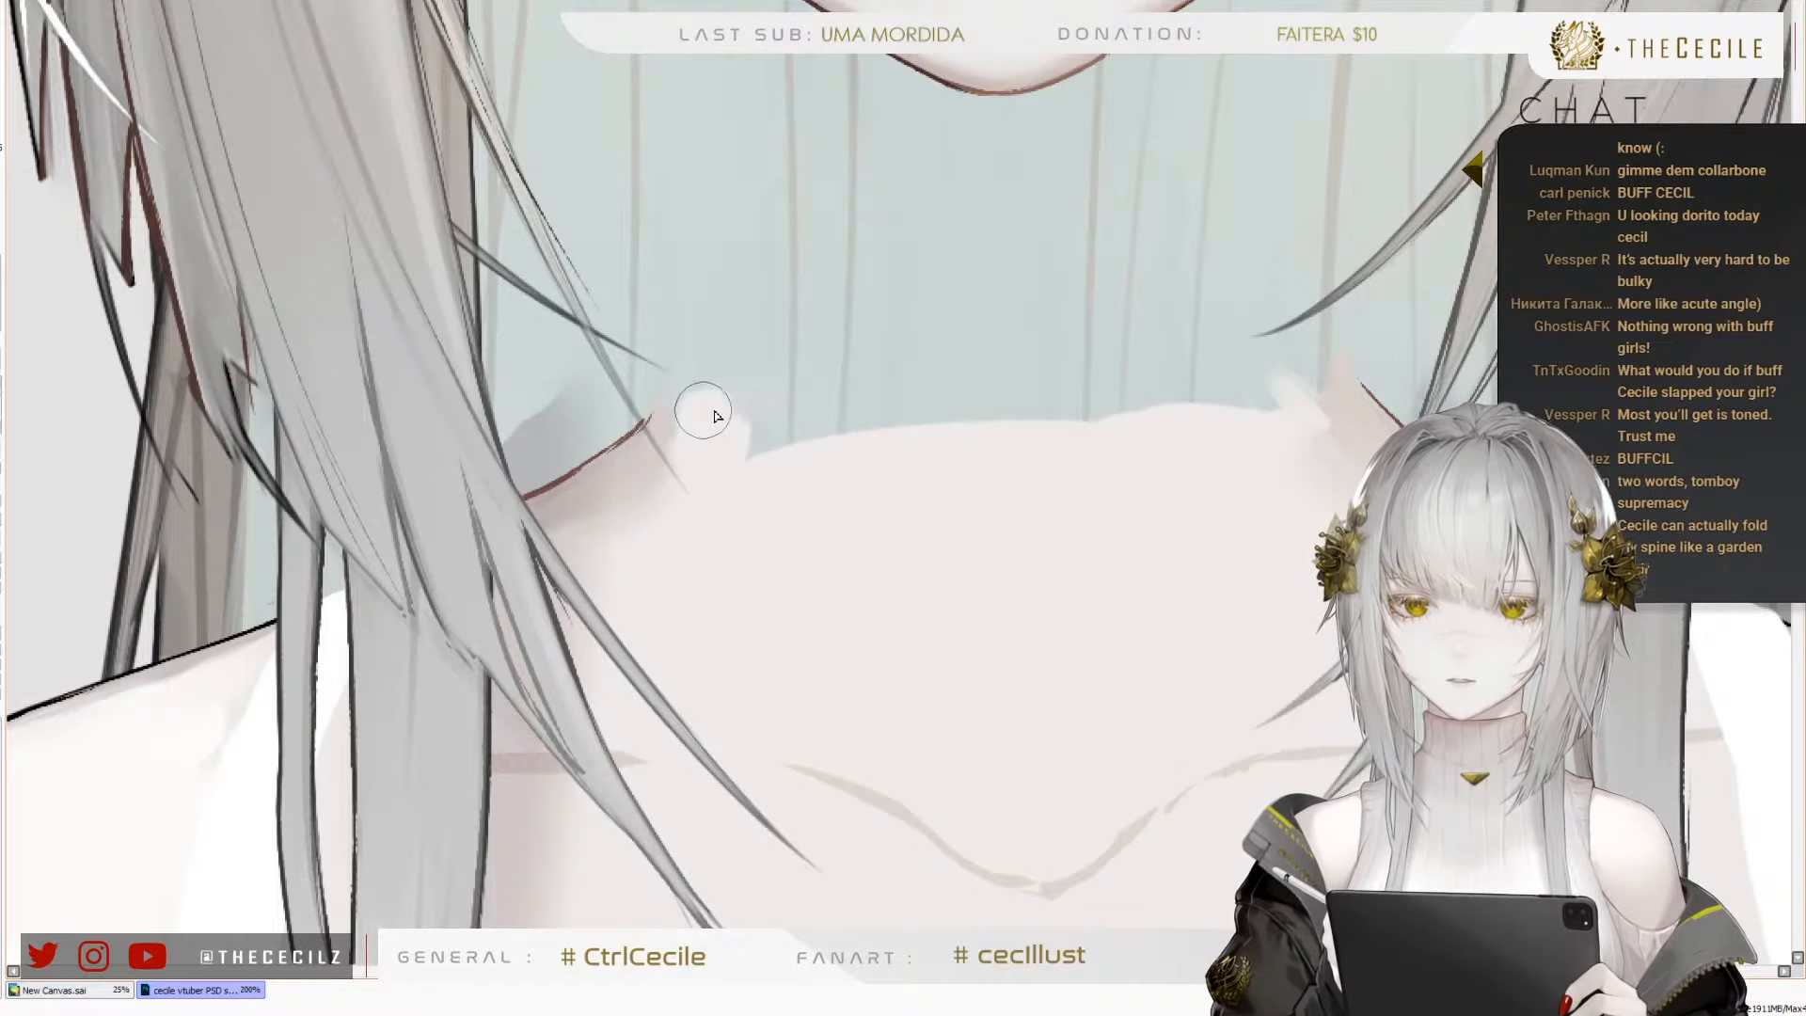
{"action": "mouse_move", "coordinate": [715, 416]}
{"action": "left_mouse_down"}
{"action": "mouse_move", "coordinate": [854, 429]}
{"action": "mouse_move", "coordinate": [1101, 421]}
{"action": "mouse_move", "coordinate": [940, 425]}
{"action": "mouse_move", "coordinate": [1248, 410]}
{"action": "mouse_move", "coordinate": [1262, 381]}
{"action": "mouse_move", "coordinate": [981, 402]}
{"action": "mouse_move", "coordinate": [1203, 374]}
{"action": "mouse_move", "coordinate": [1118, 361]}
{"action": "mouse_move", "coordinate": [878, 389]}
{"action": "mouse_move", "coordinate": [748, 369]}
{"action": "mouse_move", "coordinate": [697, 414]}
{"action": "left_mouse_up"}
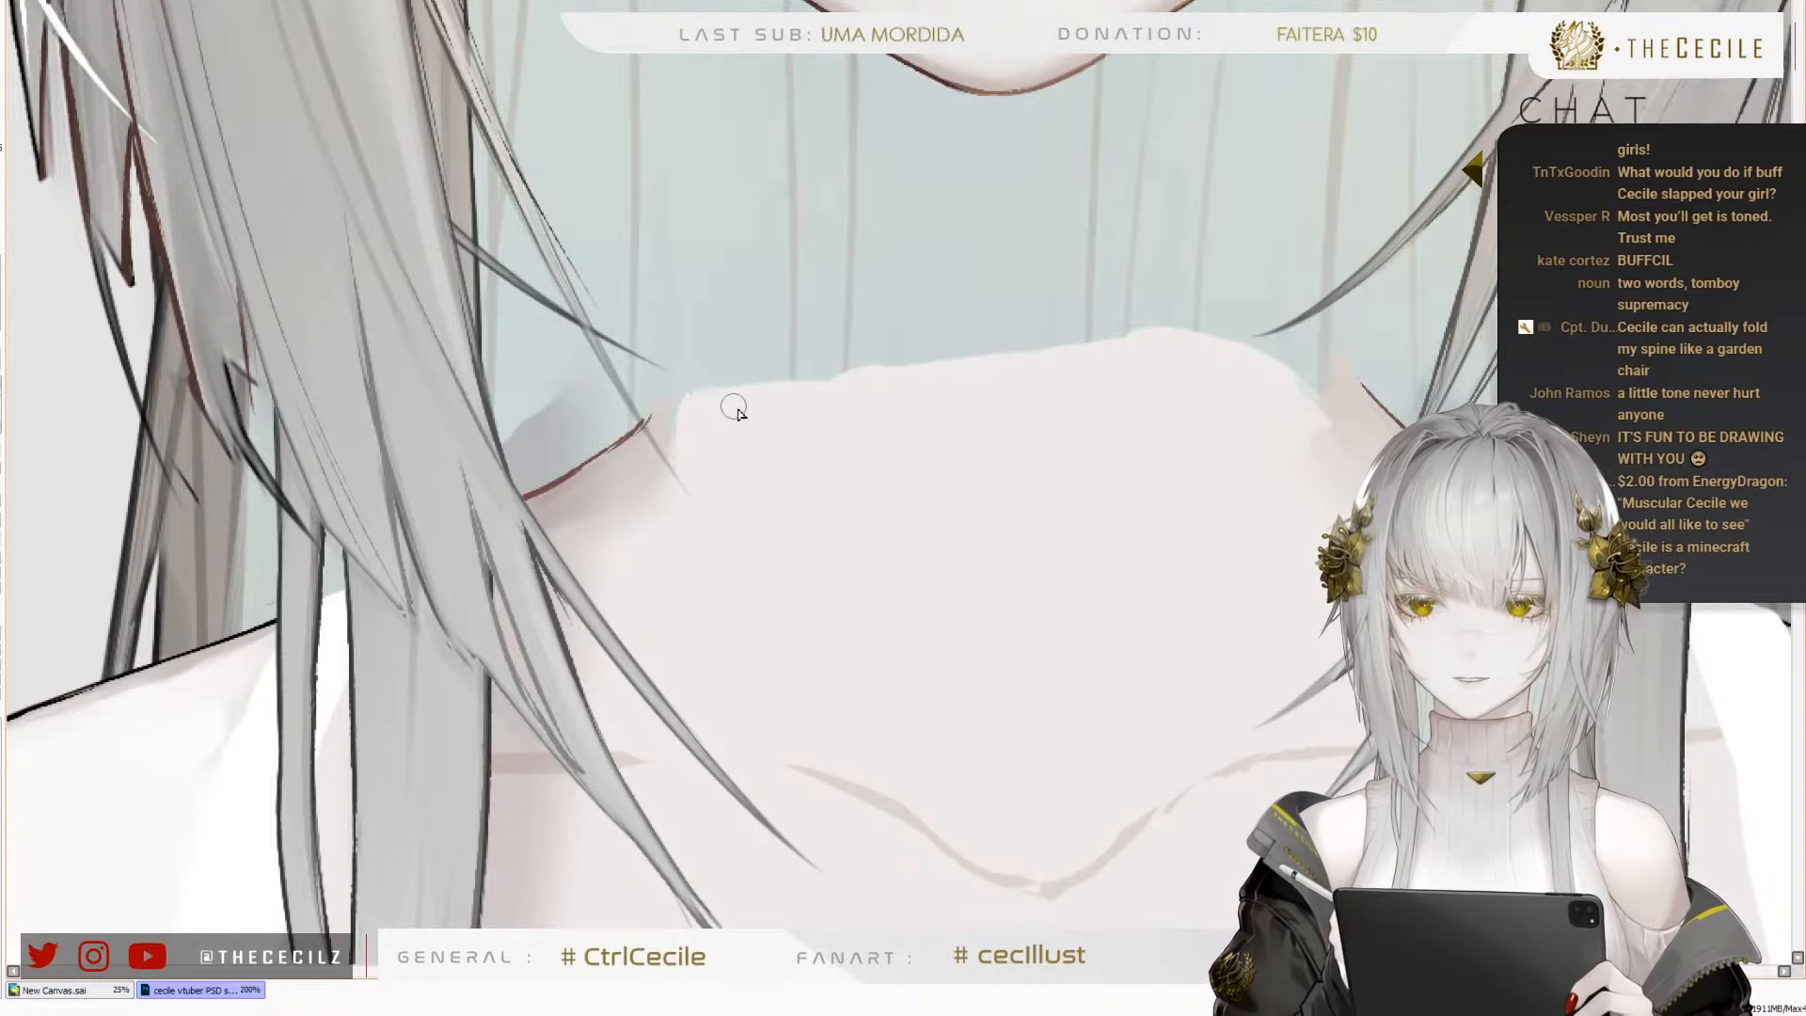
{"action": "mouse_move", "coordinate": [715, 402]}
{"action": "left_mouse_down"}
{"action": "mouse_move", "coordinate": [971, 345]}
{"action": "mouse_move", "coordinate": [851, 361]}
{"action": "mouse_move", "coordinate": [1047, 374]}
{"action": "mouse_move", "coordinate": [1008, 361]}
{"action": "mouse_move", "coordinate": [1055, 351]}
{"action": "mouse_move", "coordinate": [1057, 369]}
{"action": "mouse_move", "coordinate": [985, 335]}
{"action": "mouse_move", "coordinate": [1034, 364]}
{"action": "mouse_move", "coordinate": [986, 341]}
{"action": "mouse_move", "coordinate": [1135, 350]}
{"action": "mouse_move", "coordinate": [983, 336]}
{"action": "mouse_move", "coordinate": [1238, 355]}
{"action": "left_mouse_up"}
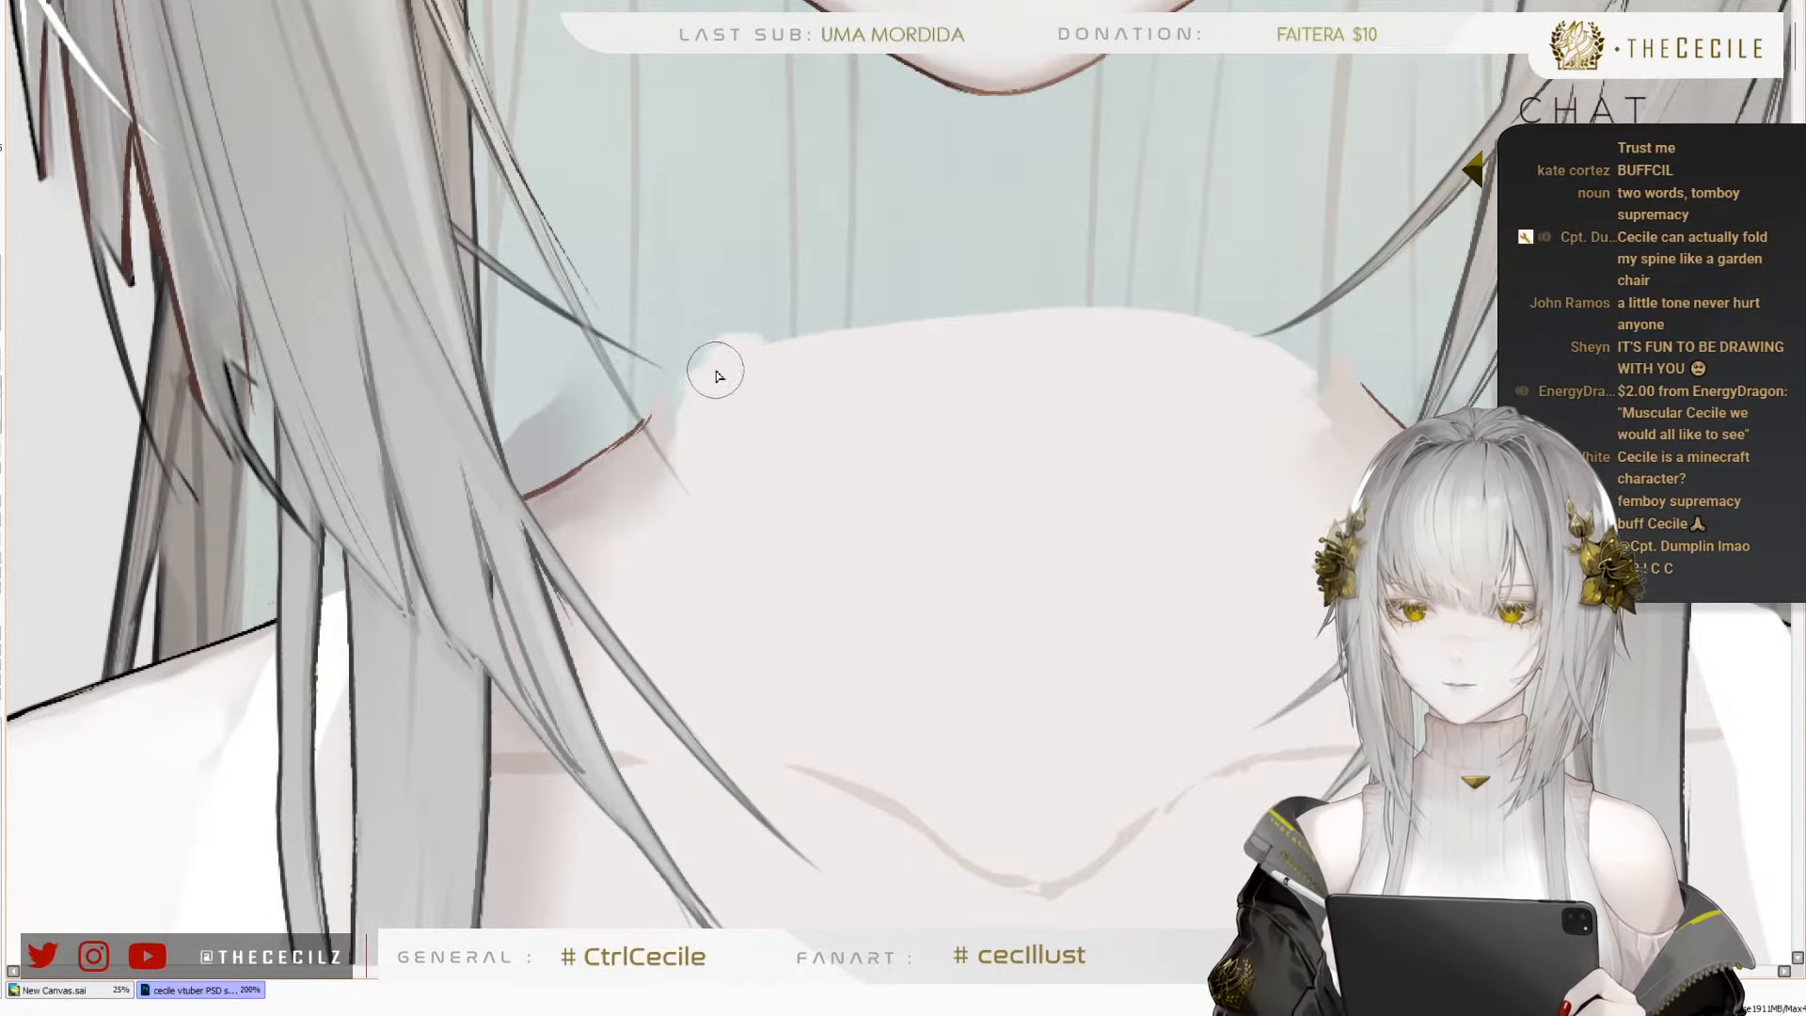
{"action": "mouse_move", "coordinate": [862, 339]}
{"action": "left_mouse_down"}
{"action": "mouse_move", "coordinate": [1063, 301]}
{"action": "mouse_move", "coordinate": [1021, 298]}
{"action": "mouse_move", "coordinate": [1154, 312]}
{"action": "mouse_move", "coordinate": [1310, 373]}
{"action": "left_mouse_up"}
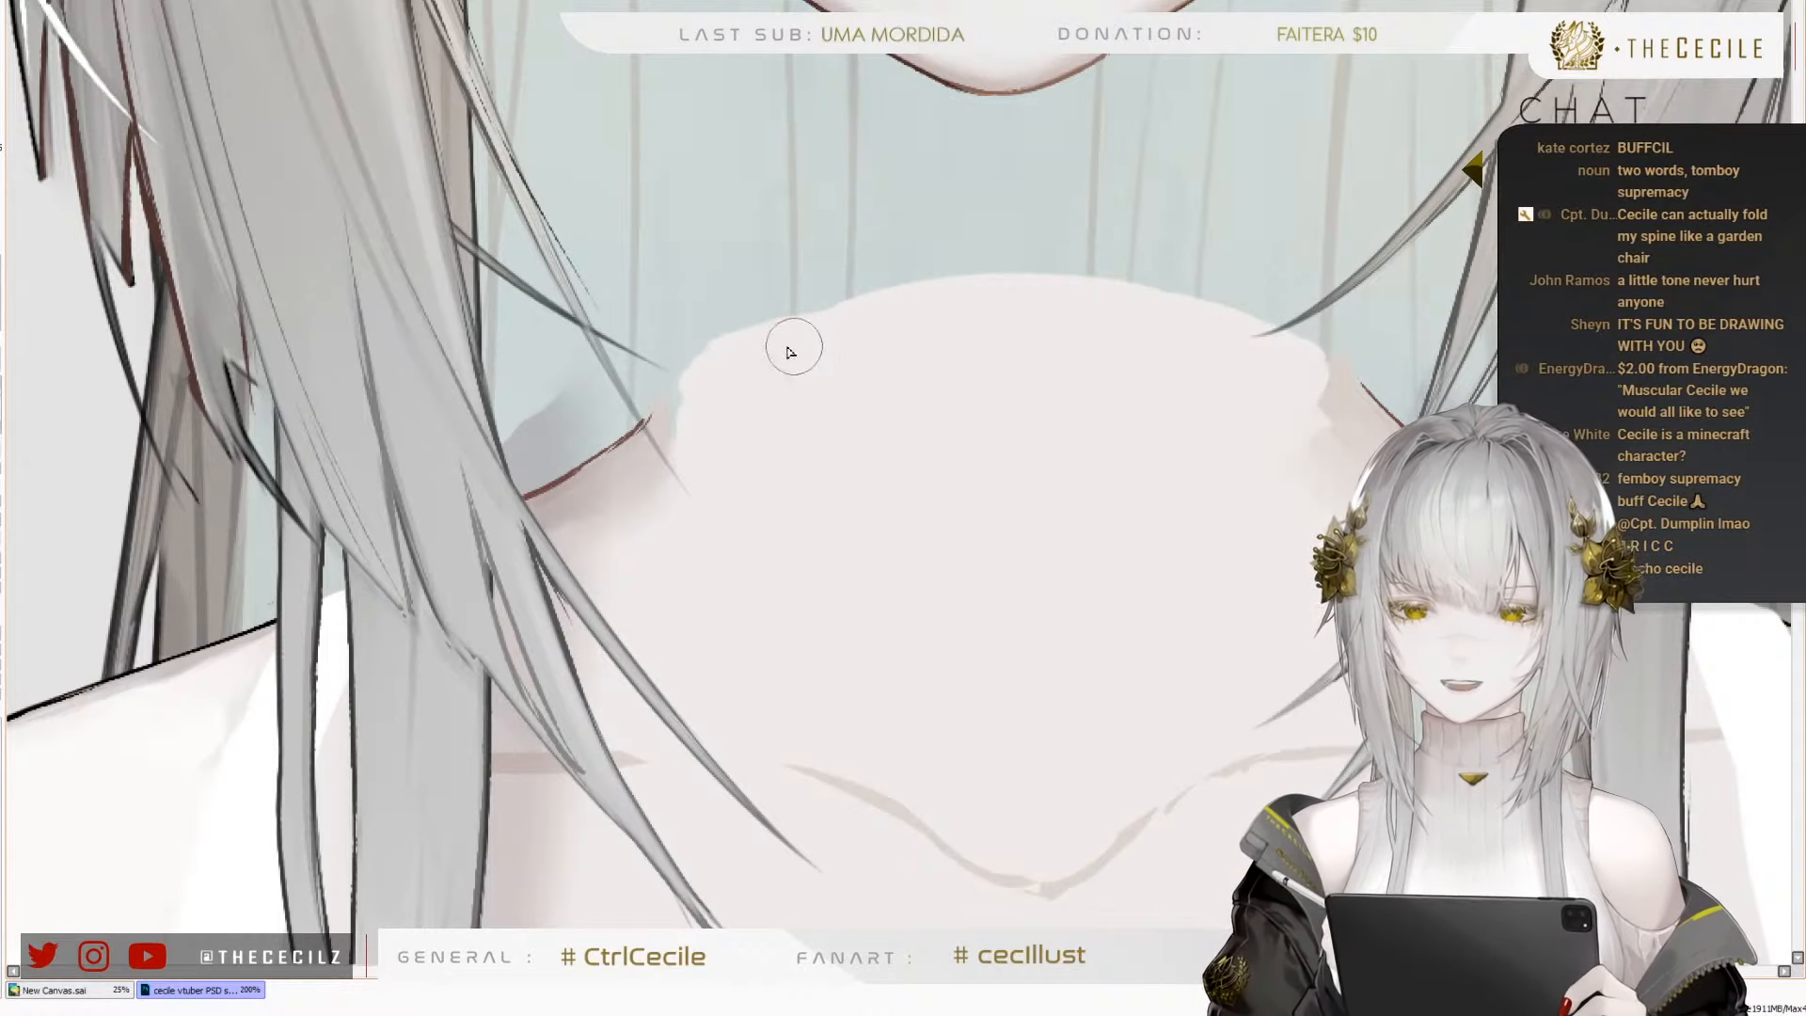
{"action": "left_click_drag", "start_coordinate": [795, 346], "coordinate": [952, 303]}
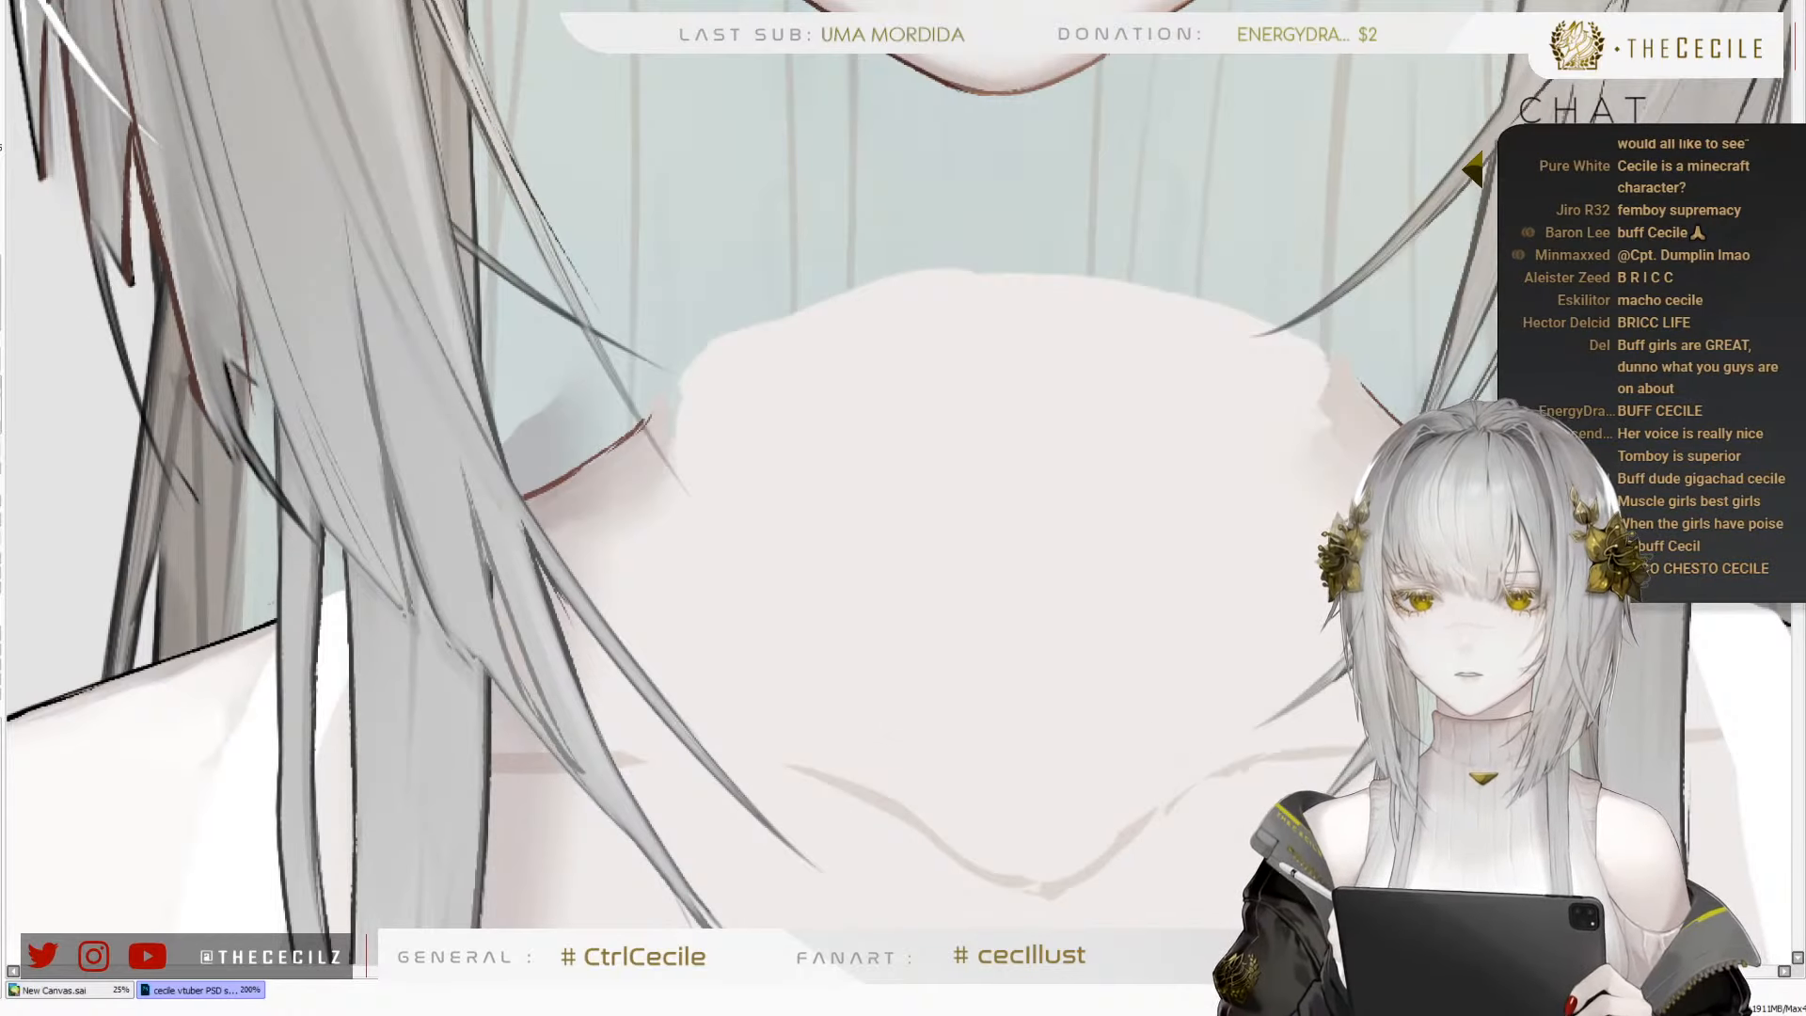
Switch to Discord and browse the-gallery channel back to the 05/27/2021 fan art of the character with muscular abs
{"action": "key", "text": "alt+Tab"}
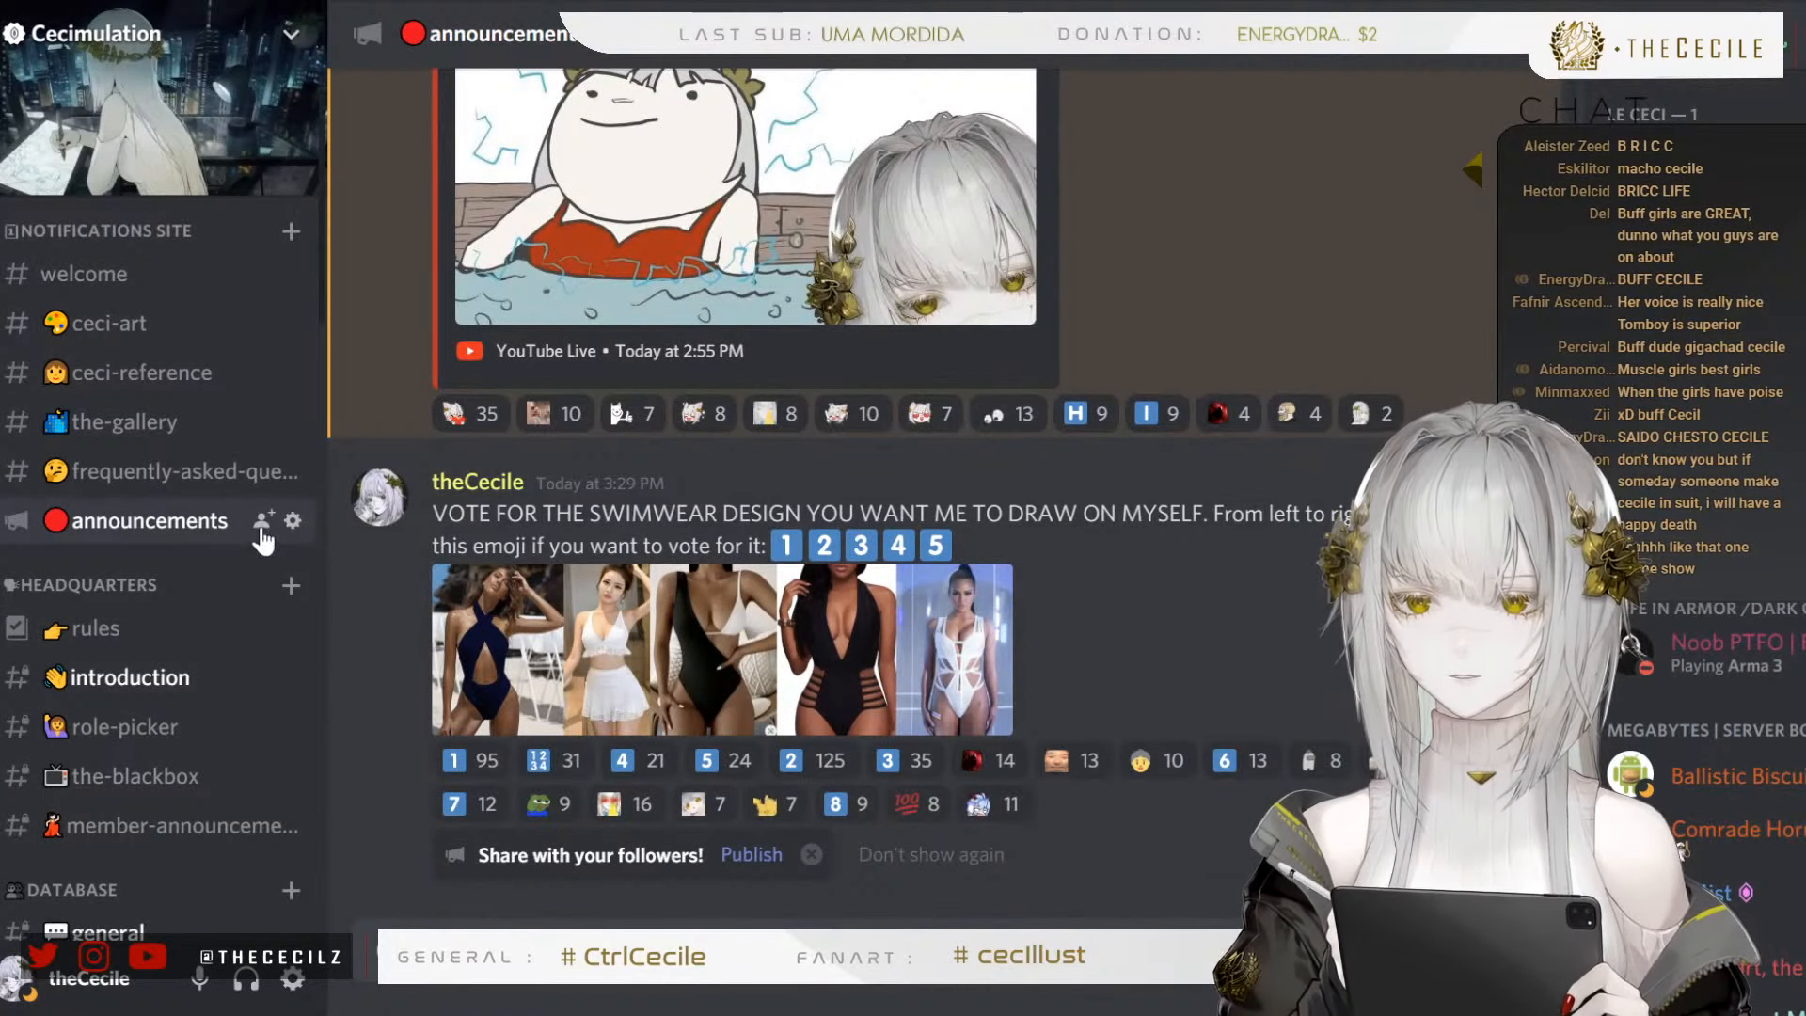
{"action": "left_click", "coordinate": [178, 421]}
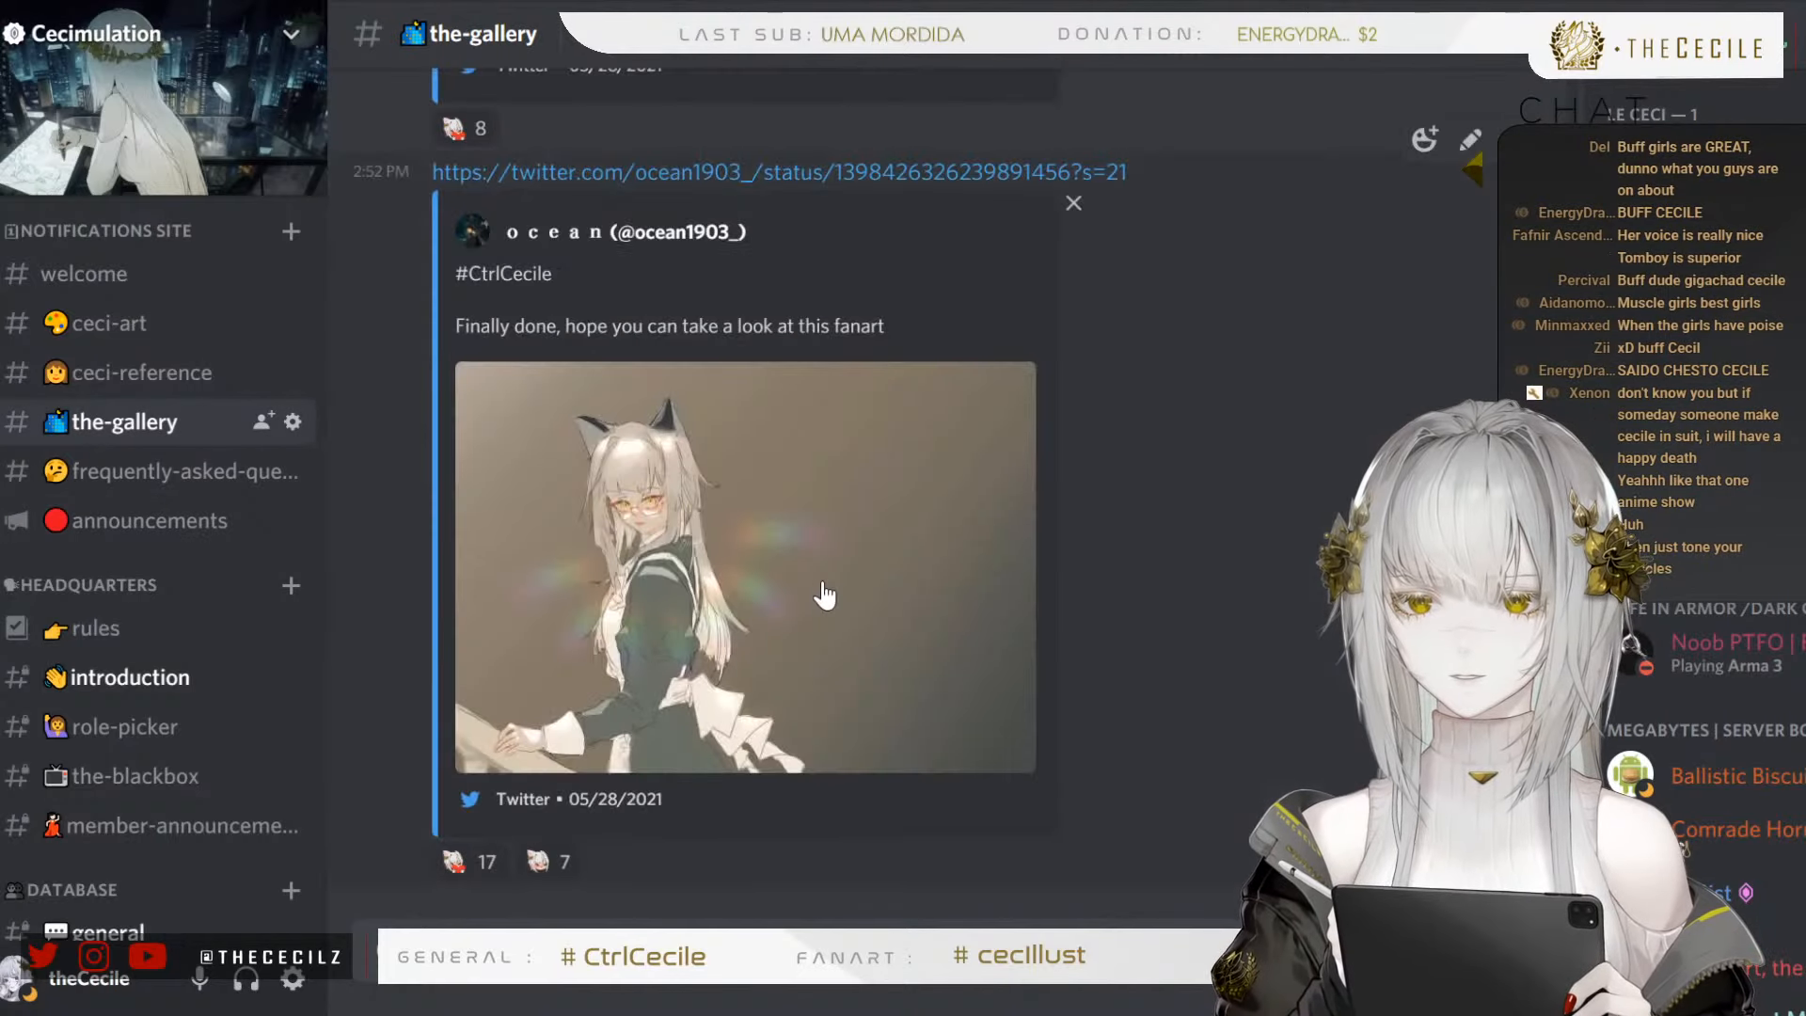
{"action": "scroll", "coordinate": [846, 600], "scroll_direction": "up", "scroll_amount": 10}
{"action": "scroll", "coordinate": [768, 612], "scroll_direction": "up", "scroll_amount": 10}
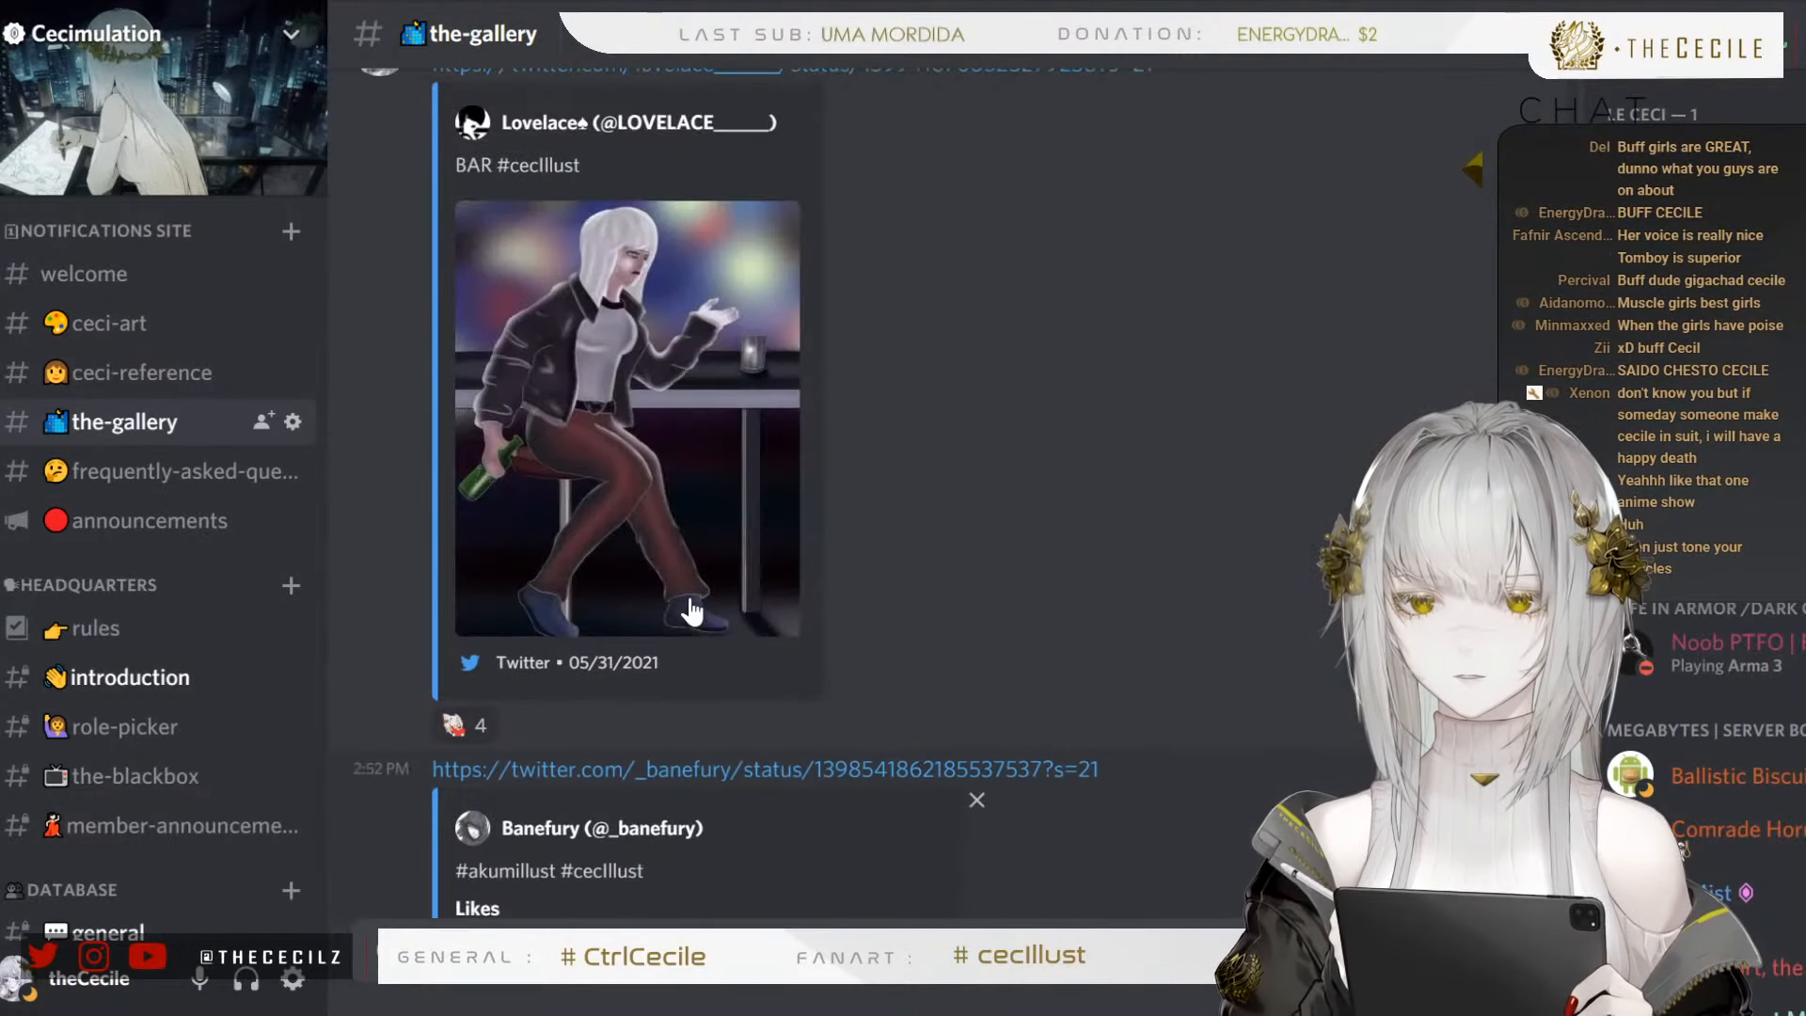
{"action": "scroll", "coordinate": [724, 606], "scroll_direction": "up", "scroll_amount": 10}
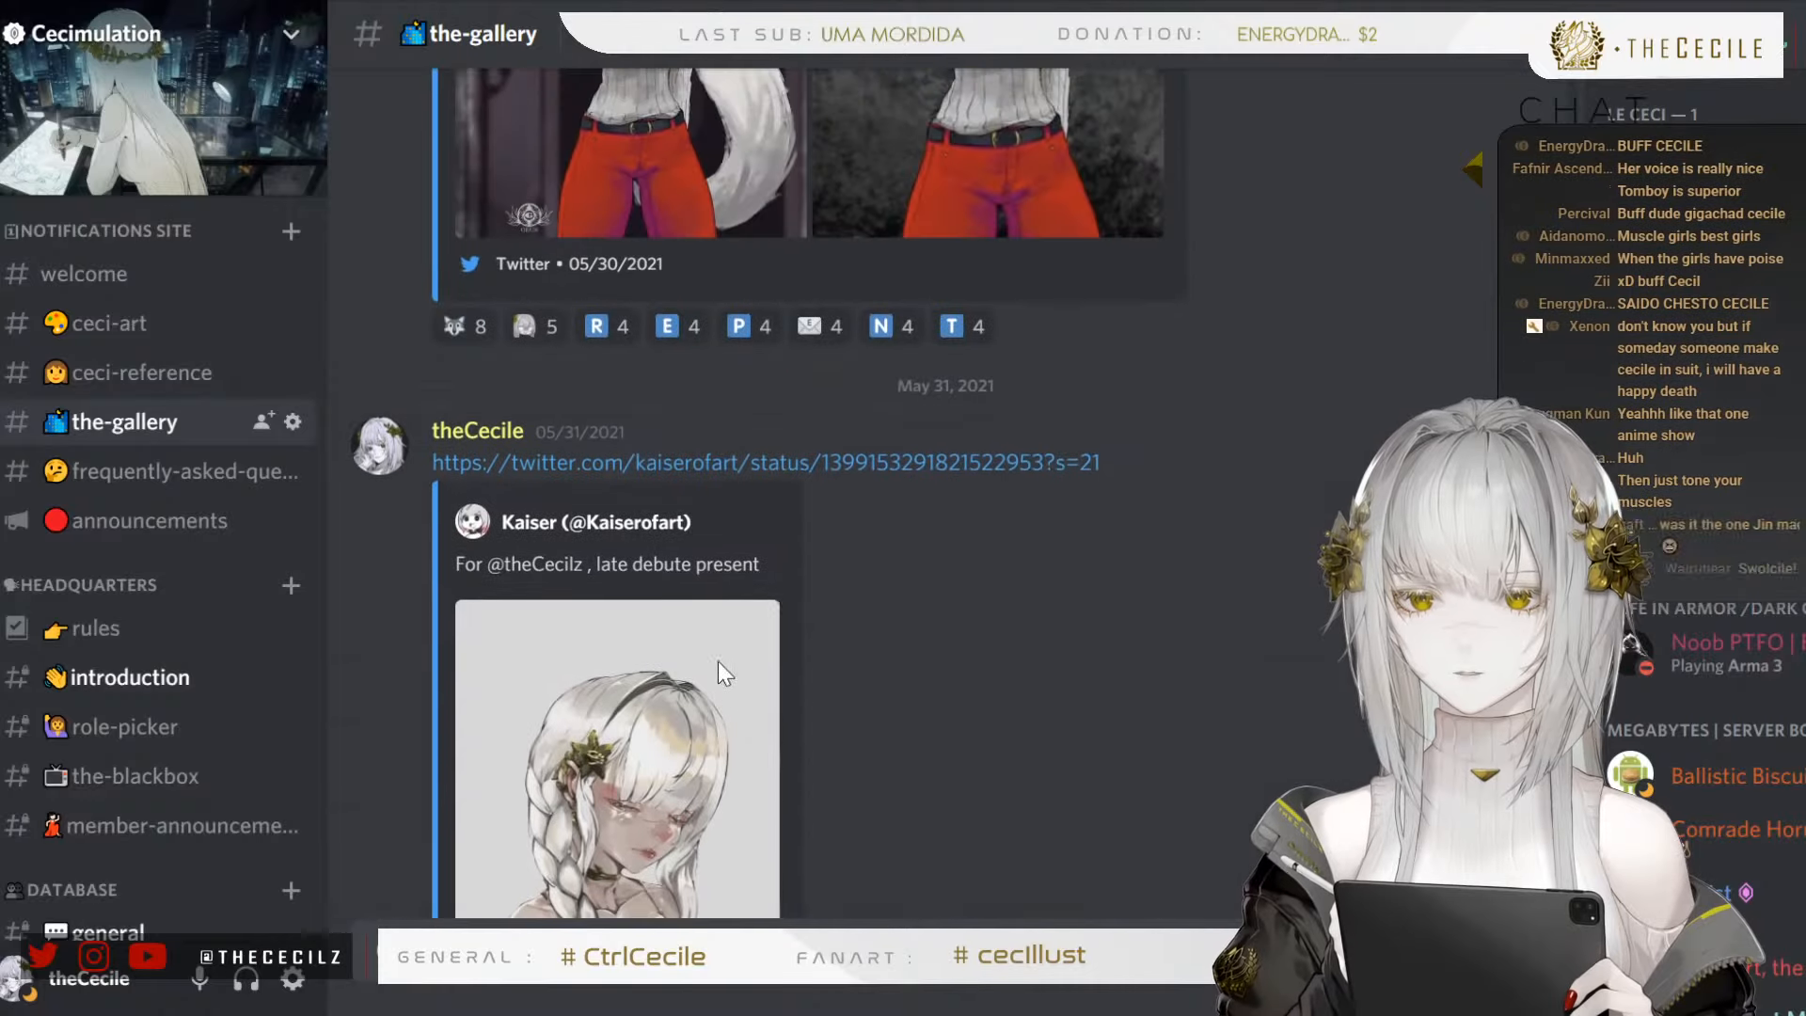
{"action": "scroll", "coordinate": [701, 657], "scroll_direction": "up", "scroll_amount": 10}
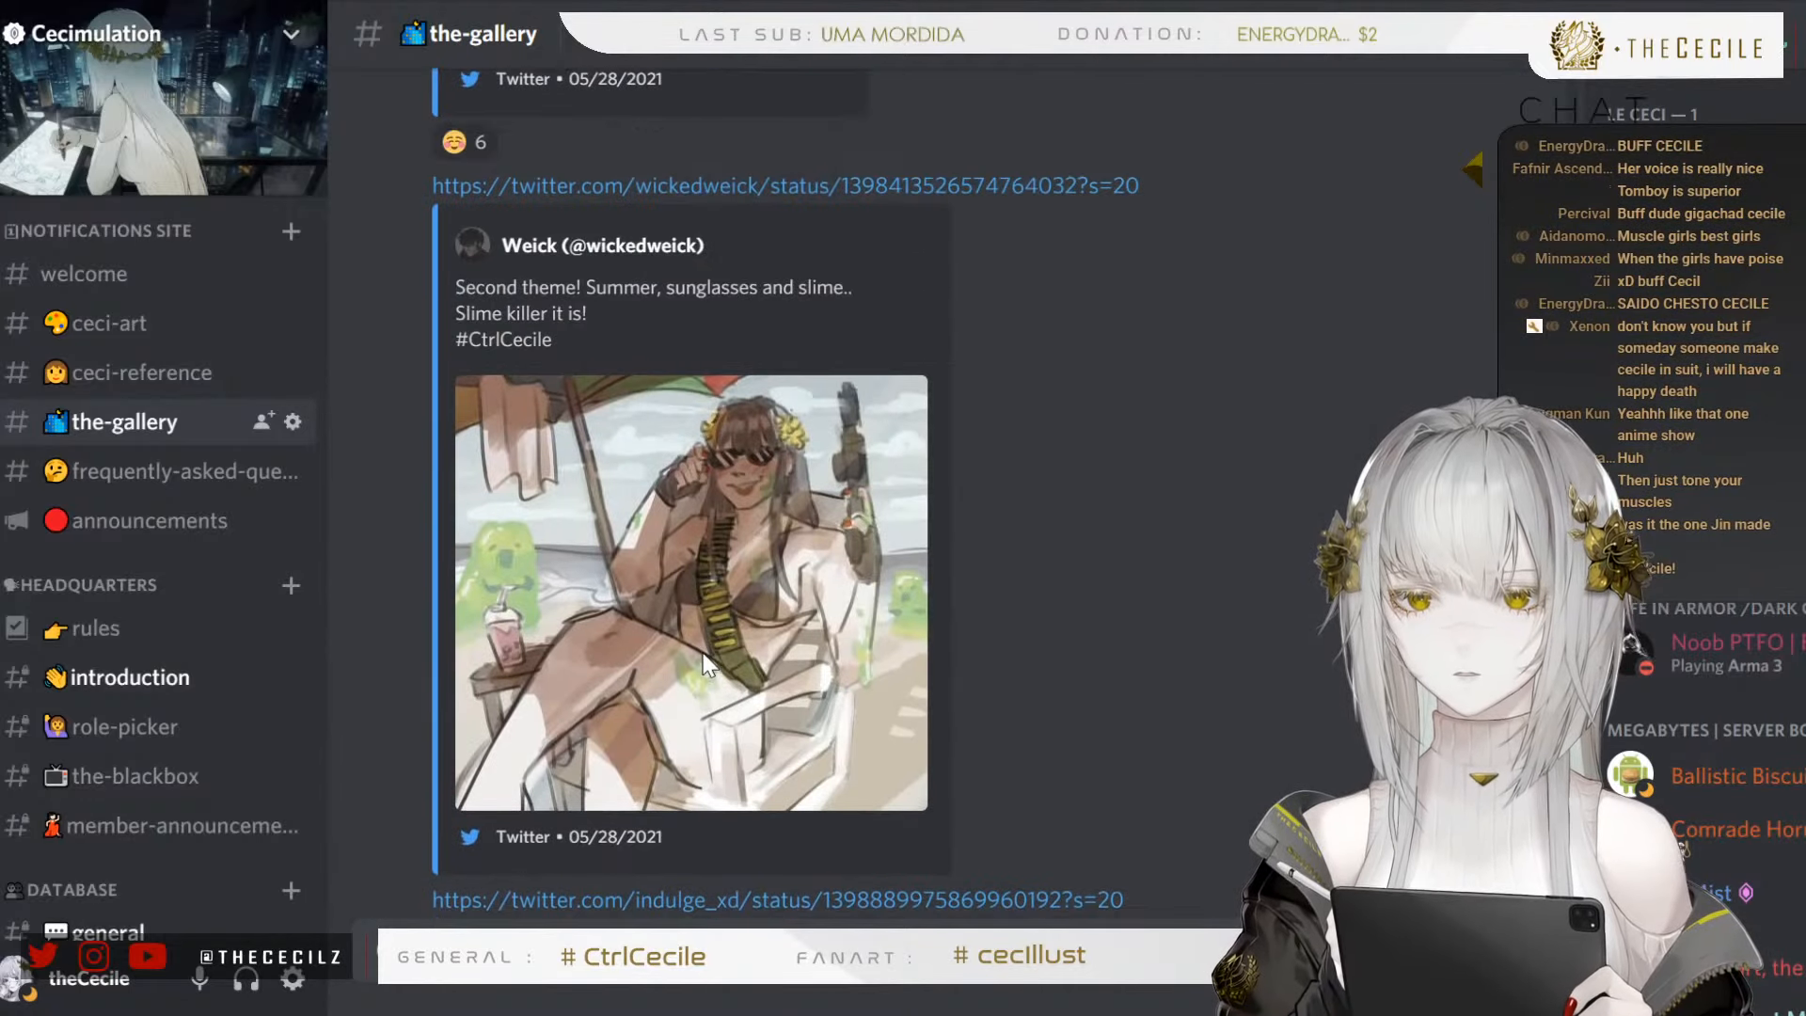
{"action": "scroll", "coordinate": [706, 663], "scroll_direction": "up", "scroll_amount": 10}
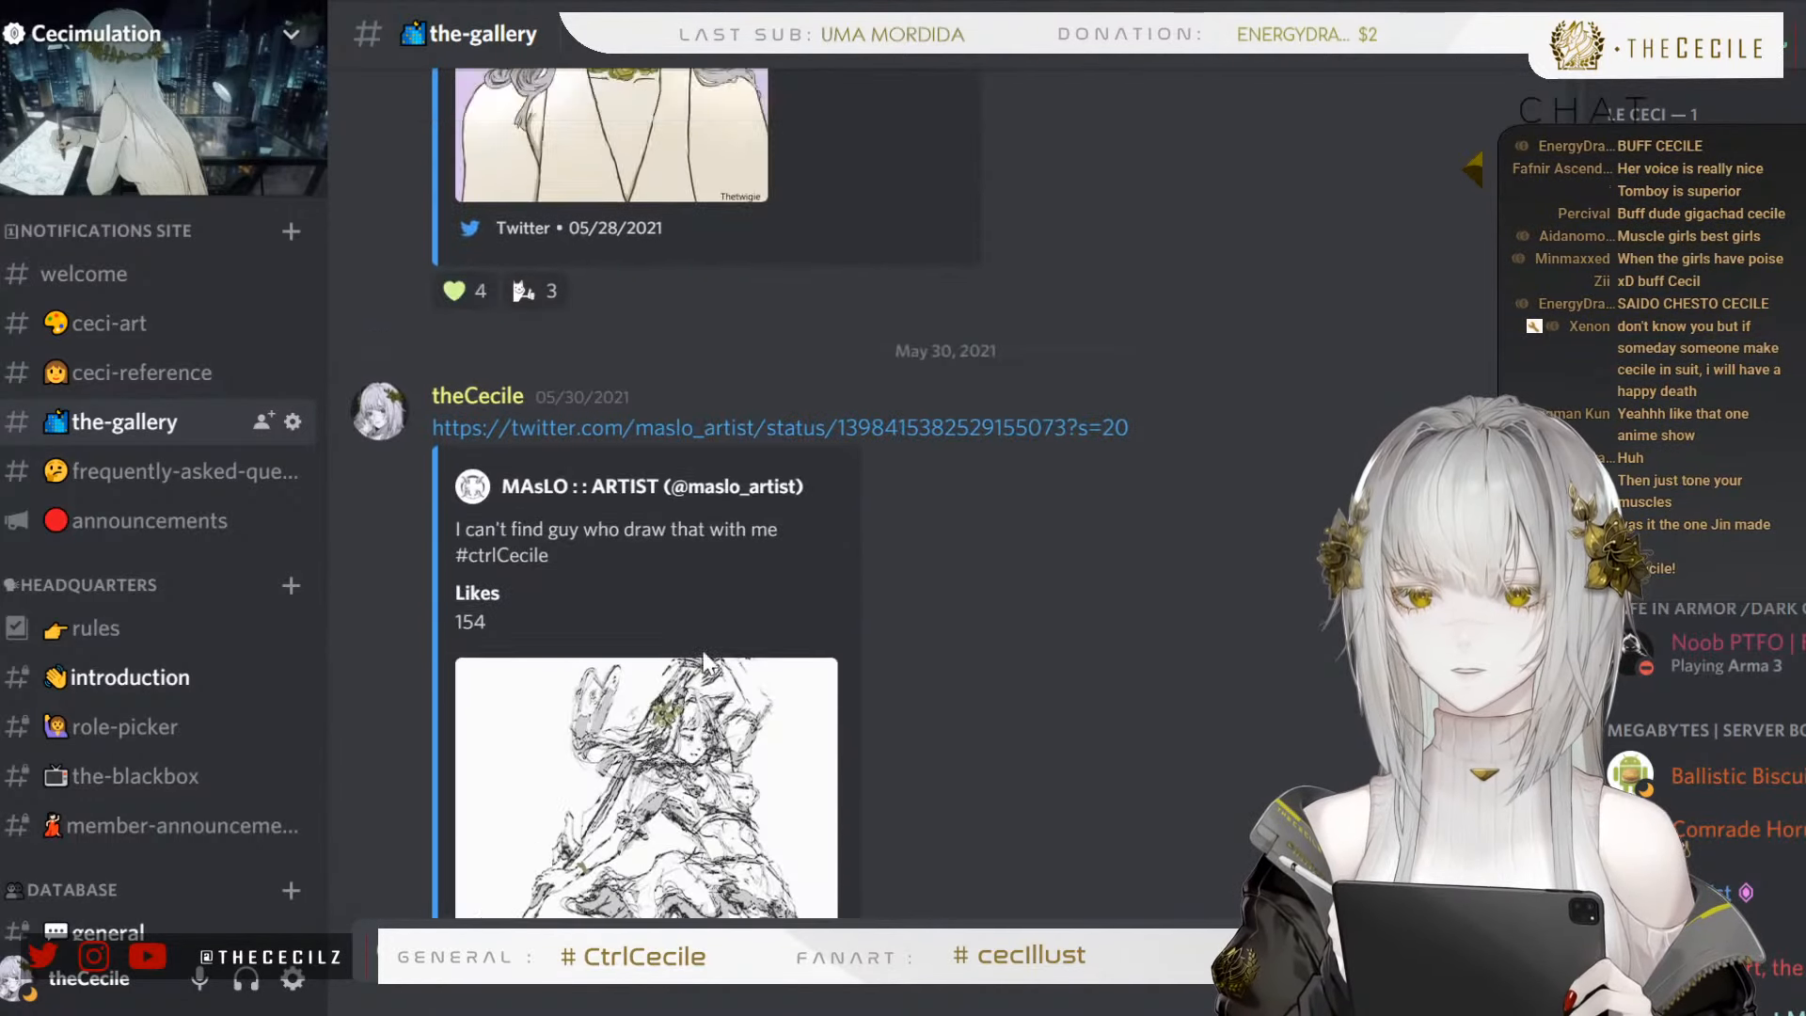
{"action": "scroll", "coordinate": [706, 663], "scroll_direction": "up", "scroll_amount": 8}
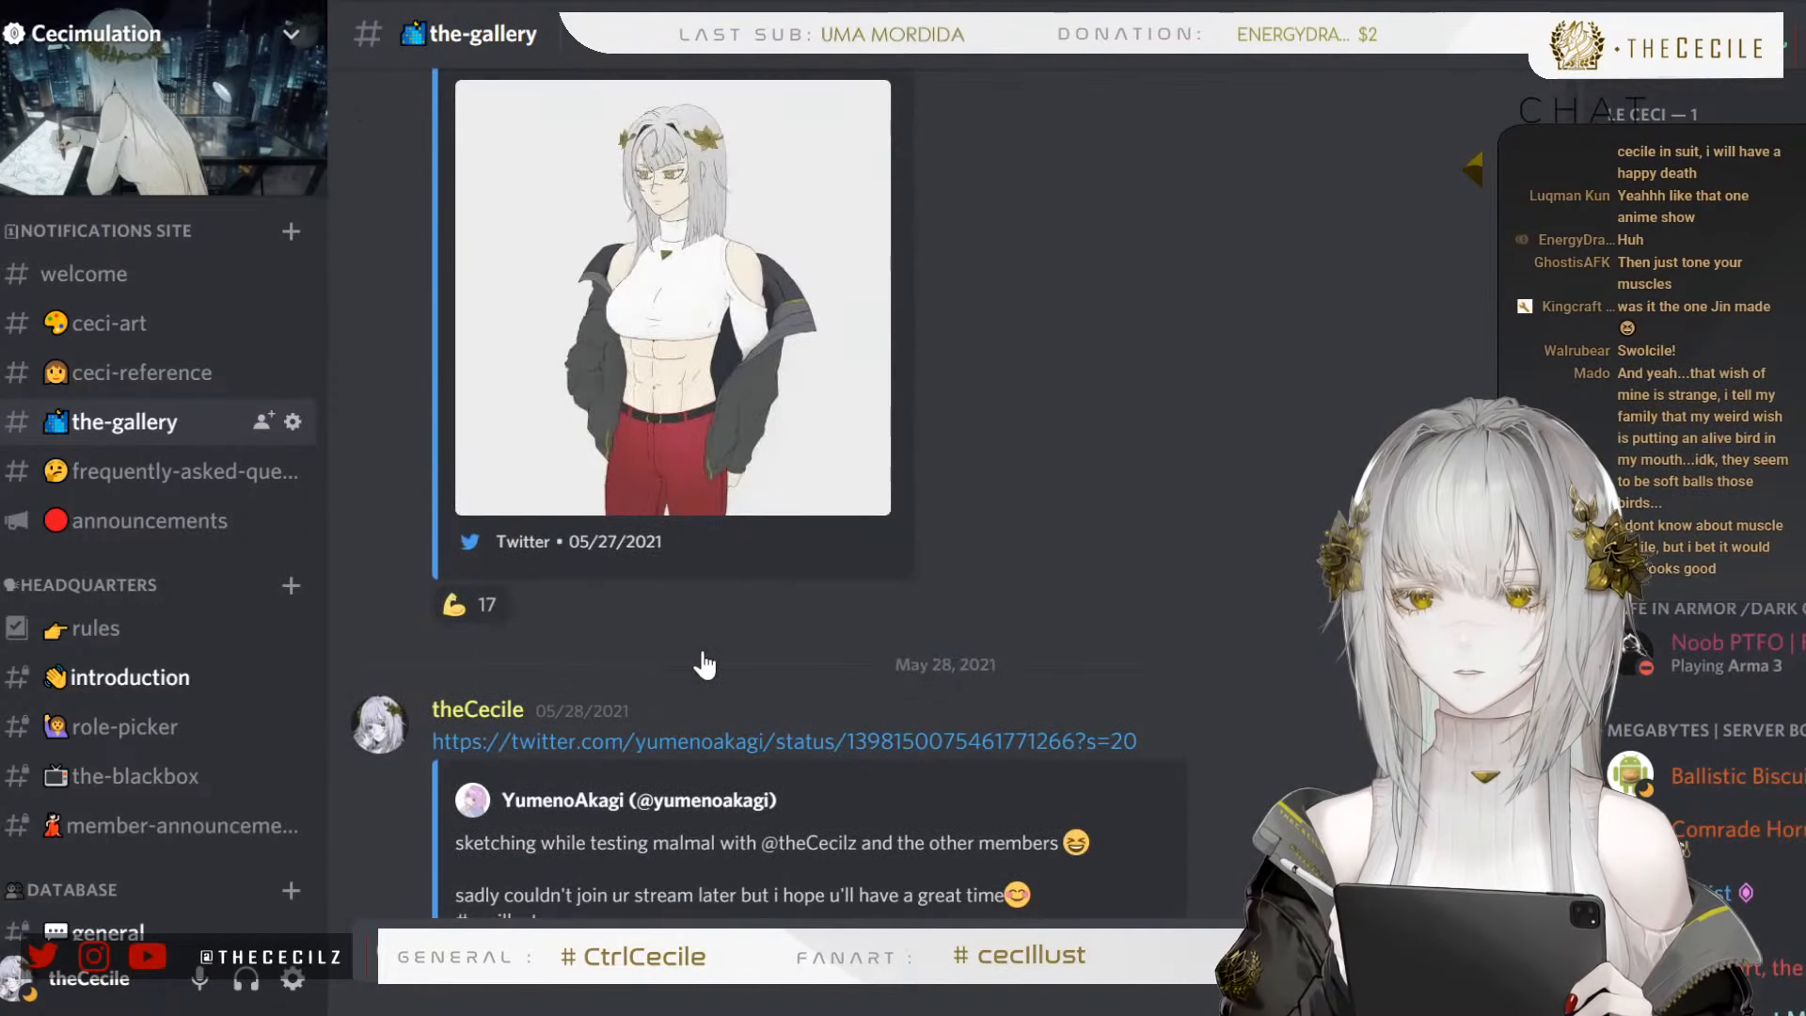
{"action": "scroll", "coordinate": [663, 527], "scroll_direction": "up", "scroll_amount": 3}
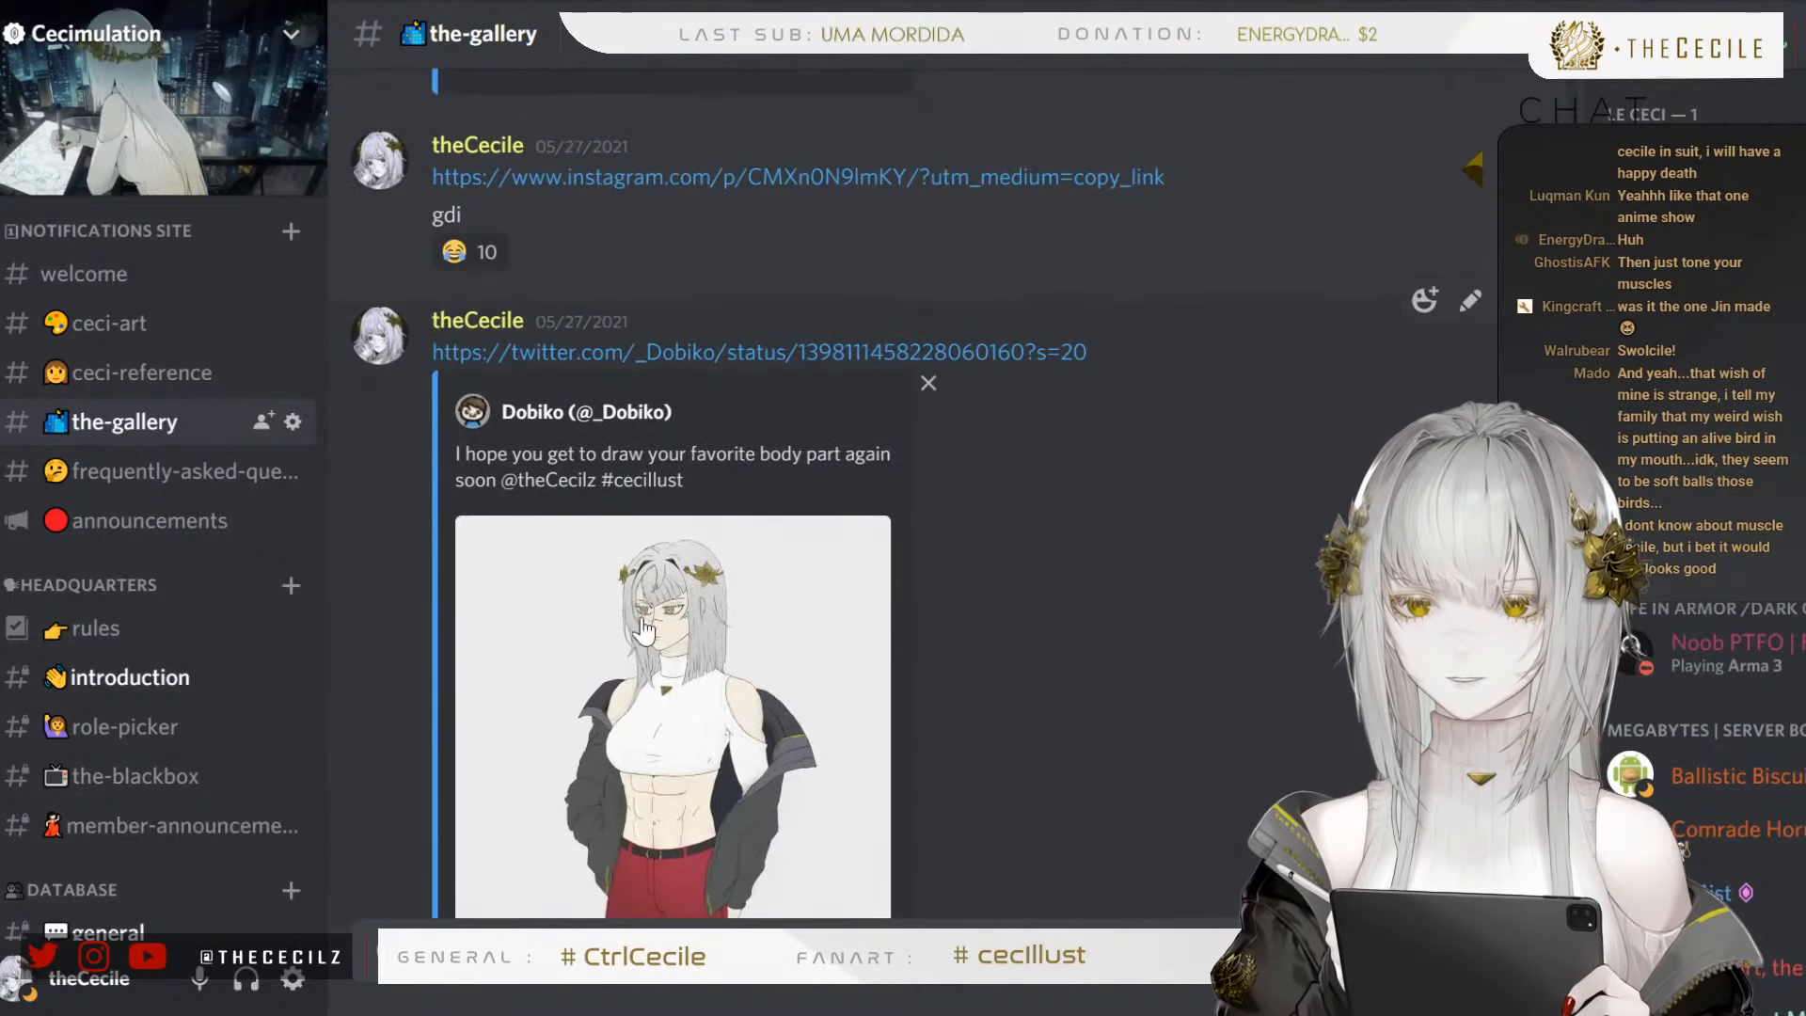
View the muscular fan art enlarged, close it and return to the drawing in PaintTool SAI
{"action": "left_click", "coordinate": [651, 564]}
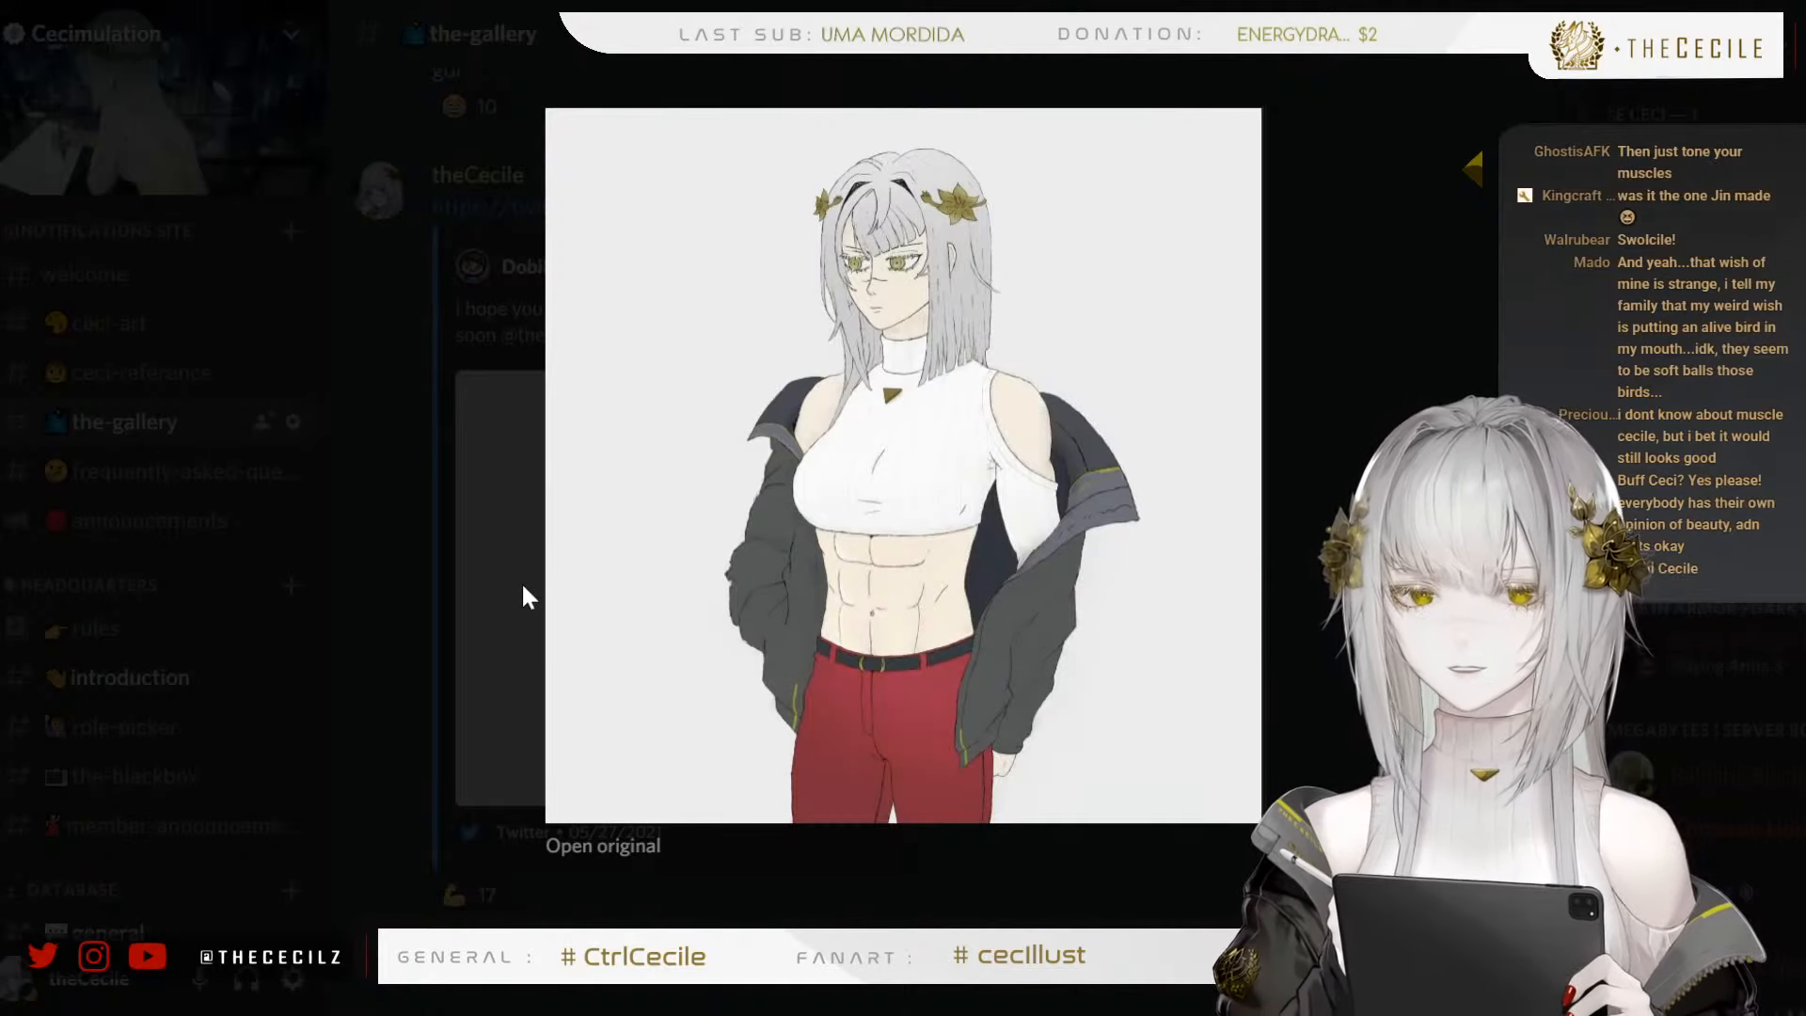
{"action": "left_click", "coordinate": [463, 594]}
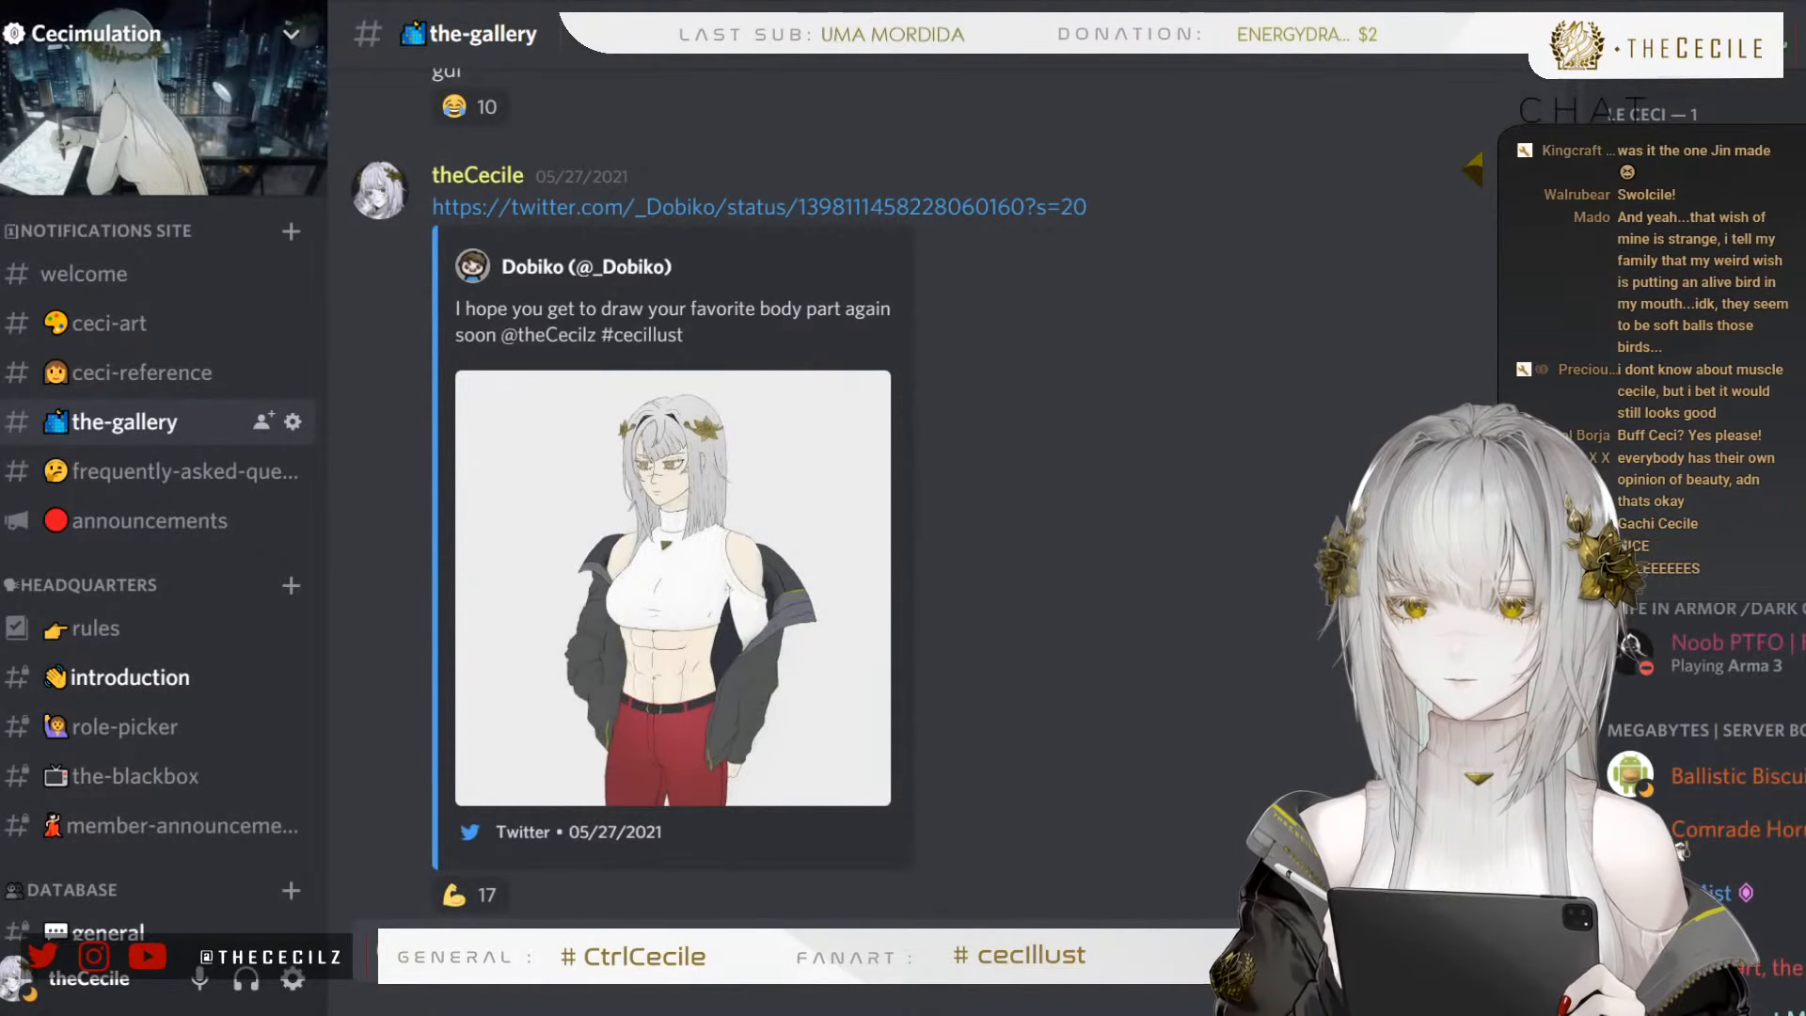
{"action": "key", "text": "alt+Tab"}
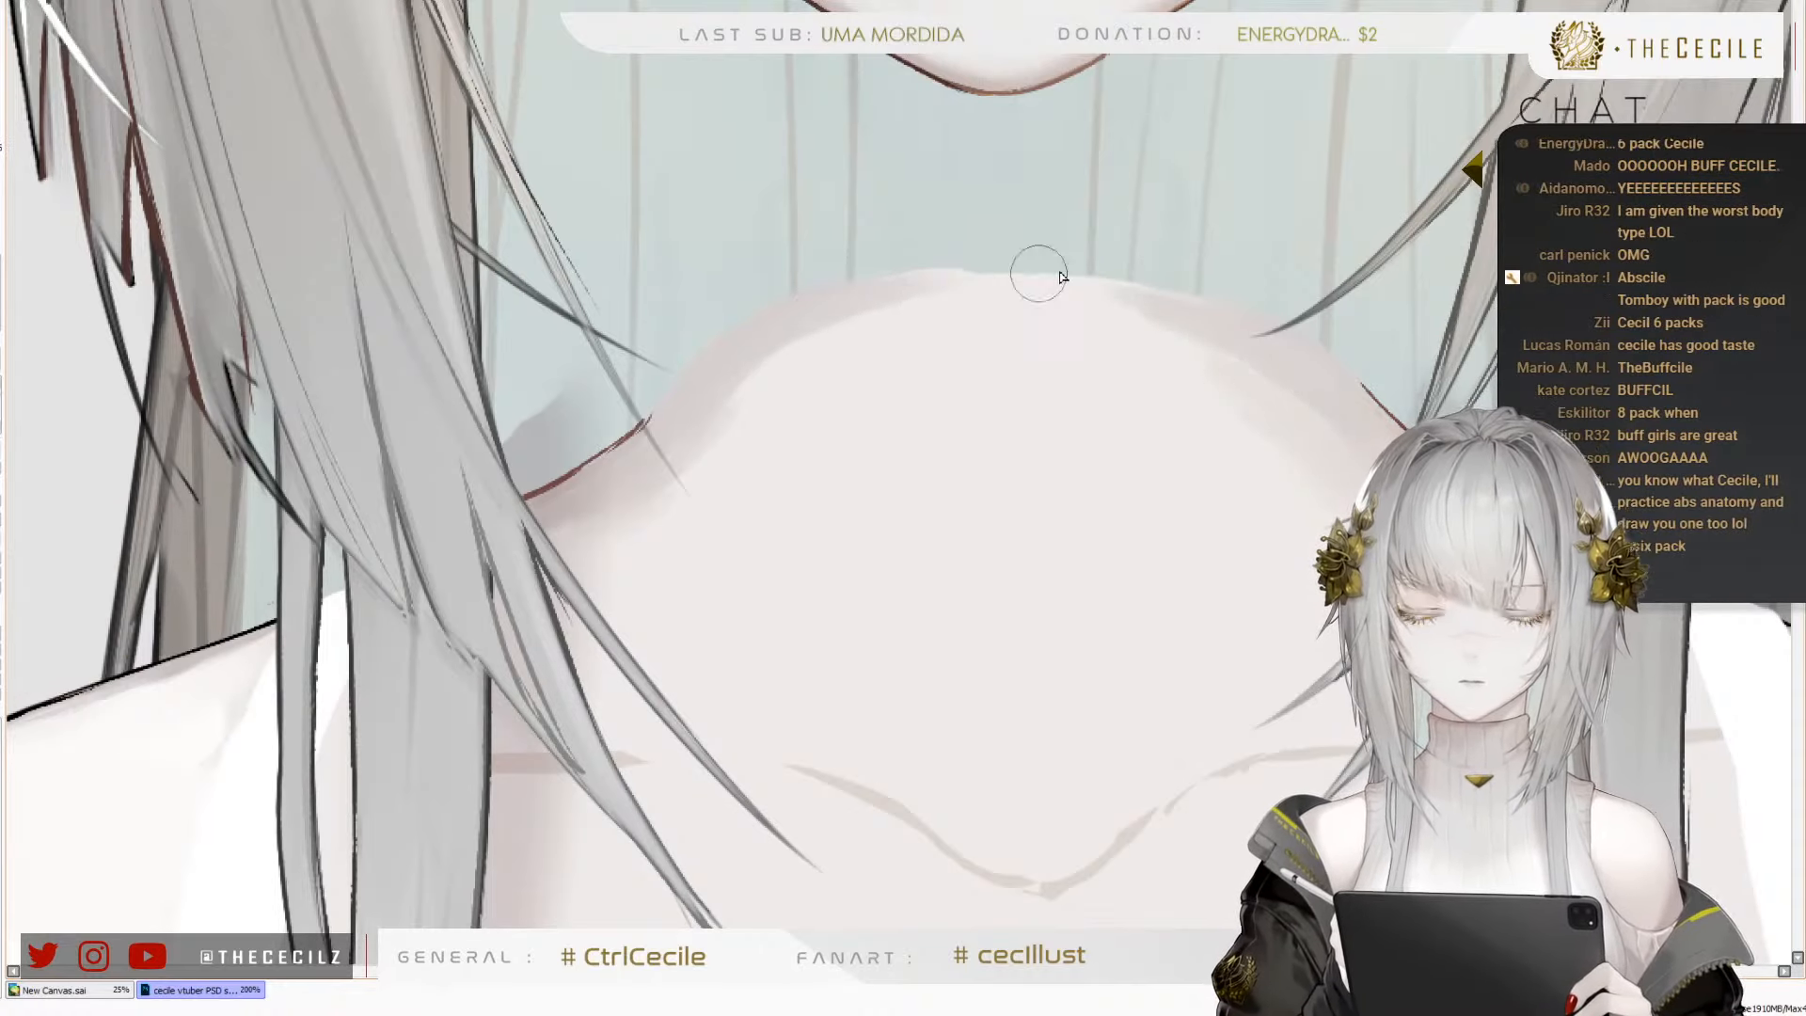
Check the rounded skin area on the whole figure and bring the hidden neck back over it
{"action": "scroll", "coordinate": [883, 318], "scroll_direction": "down", "scroll_amount": 6}
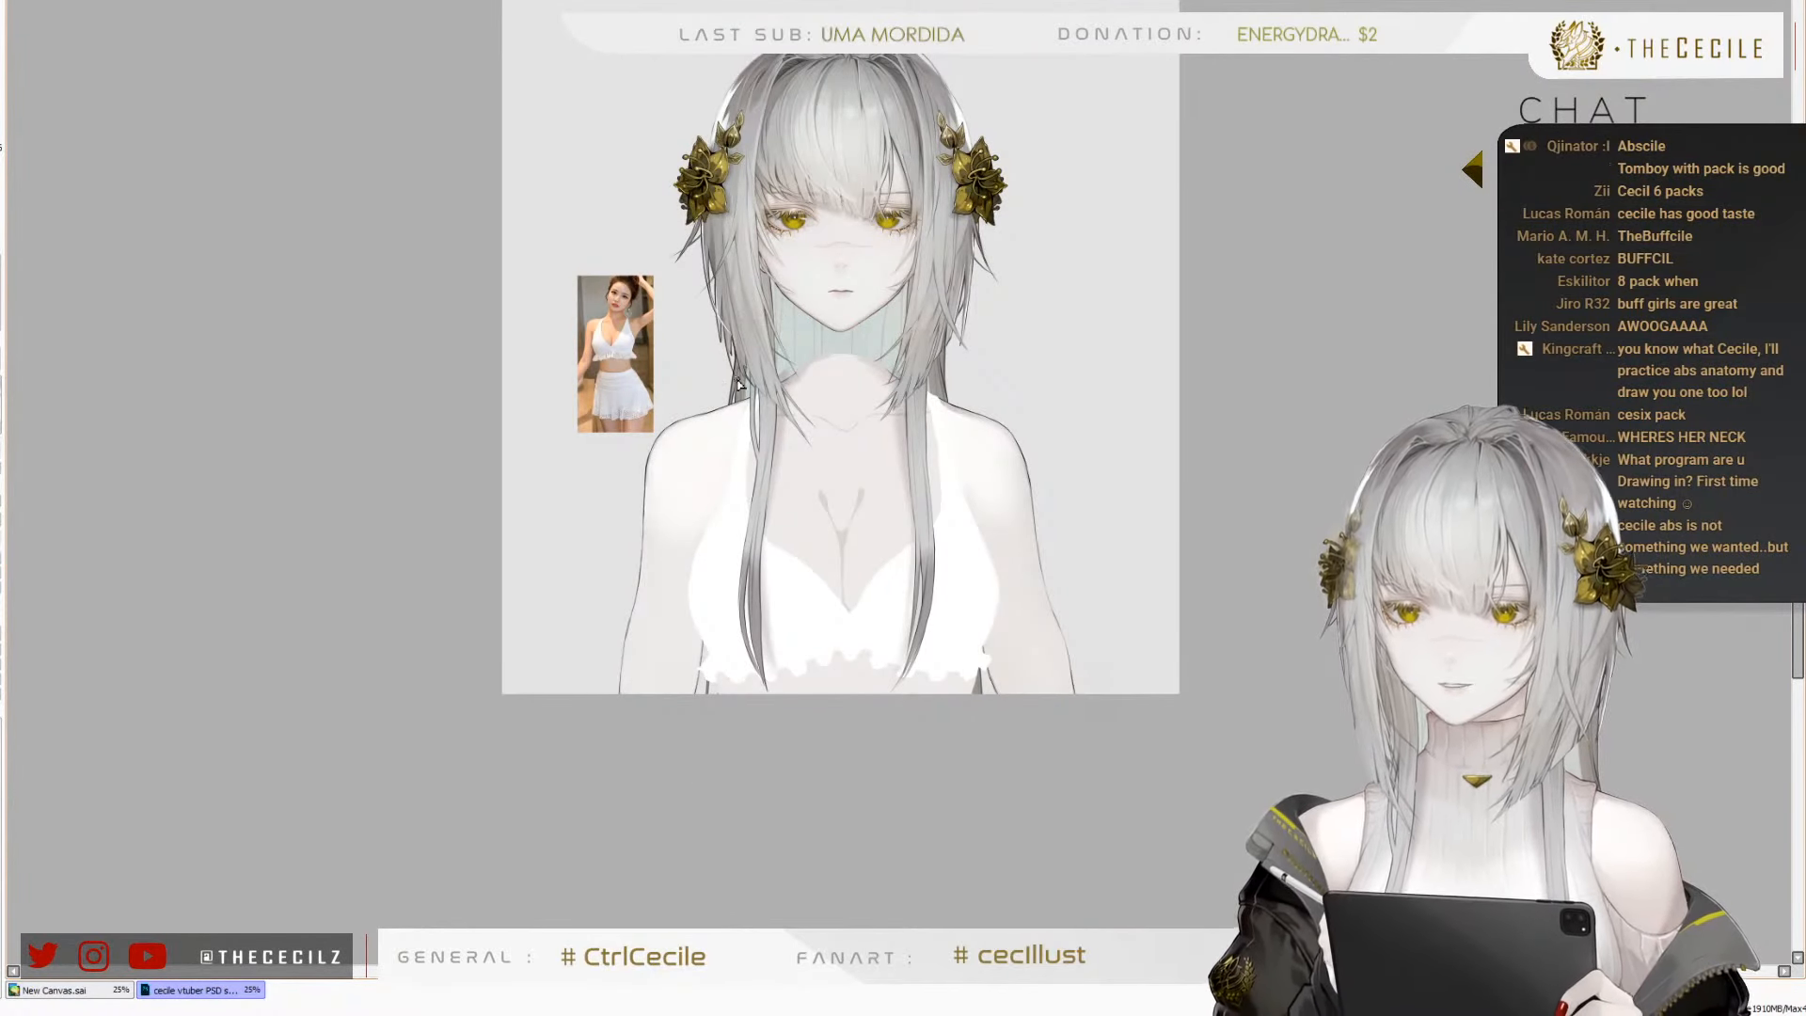
{"action": "scroll", "coordinate": [733, 382], "scroll_direction": "up", "scroll_amount": 1}
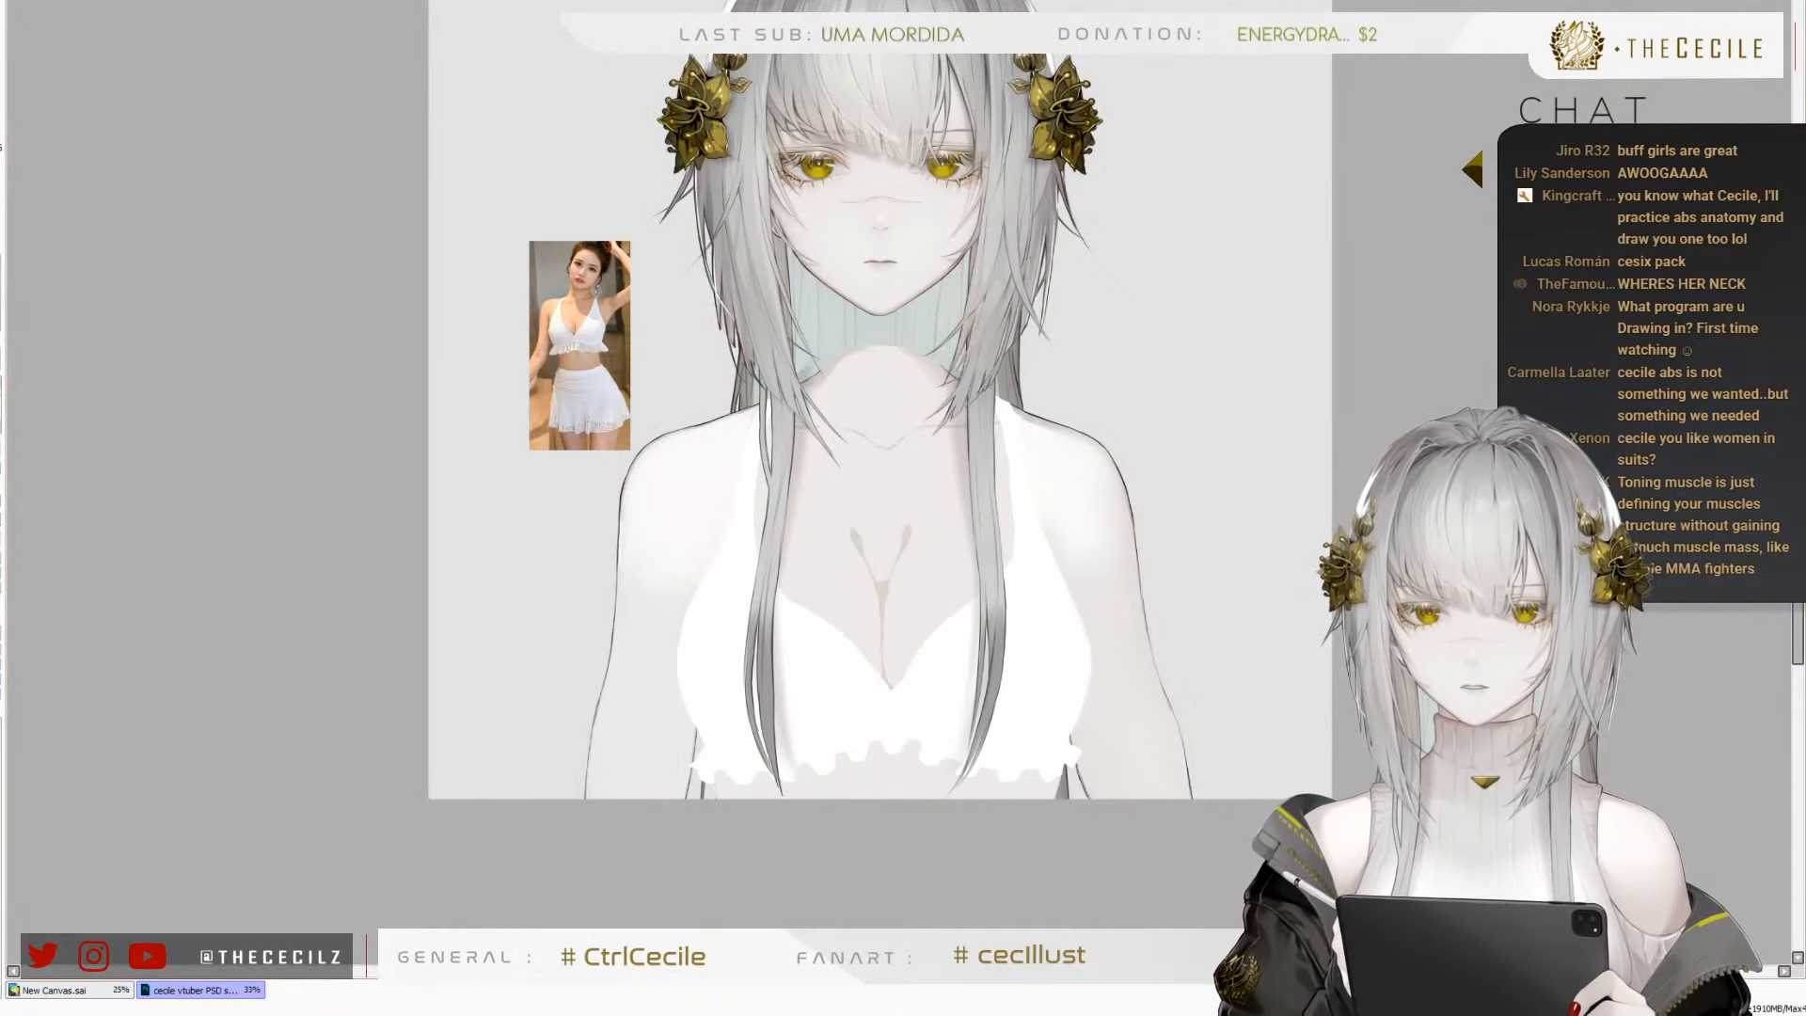
{"action": "key", "text": "ctrl+z"}
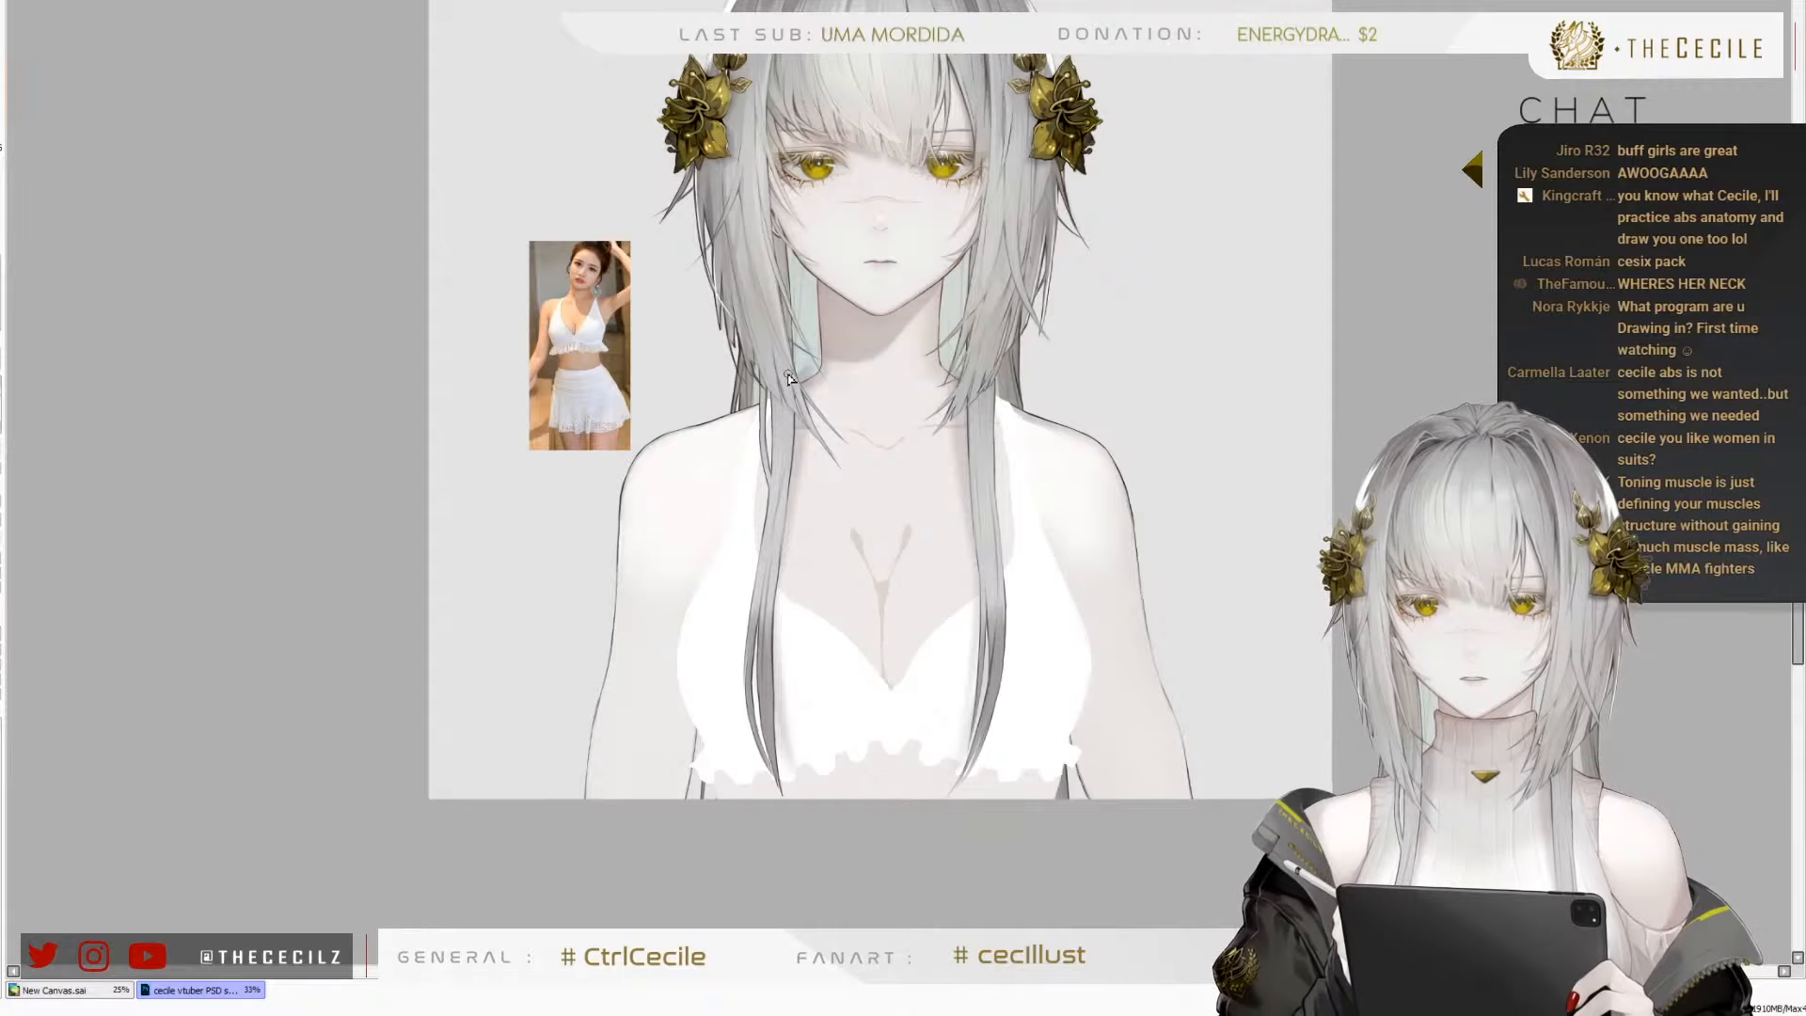
Examine the neck and shoulder transition close up and on the whole figure, in normal and mirrored view
{"action": "scroll", "coordinate": [789, 376], "scroll_direction": "up", "scroll_amount": 5}
{"action": "scroll", "coordinate": [895, 347], "scroll_direction": "down", "scroll_amount": 3}
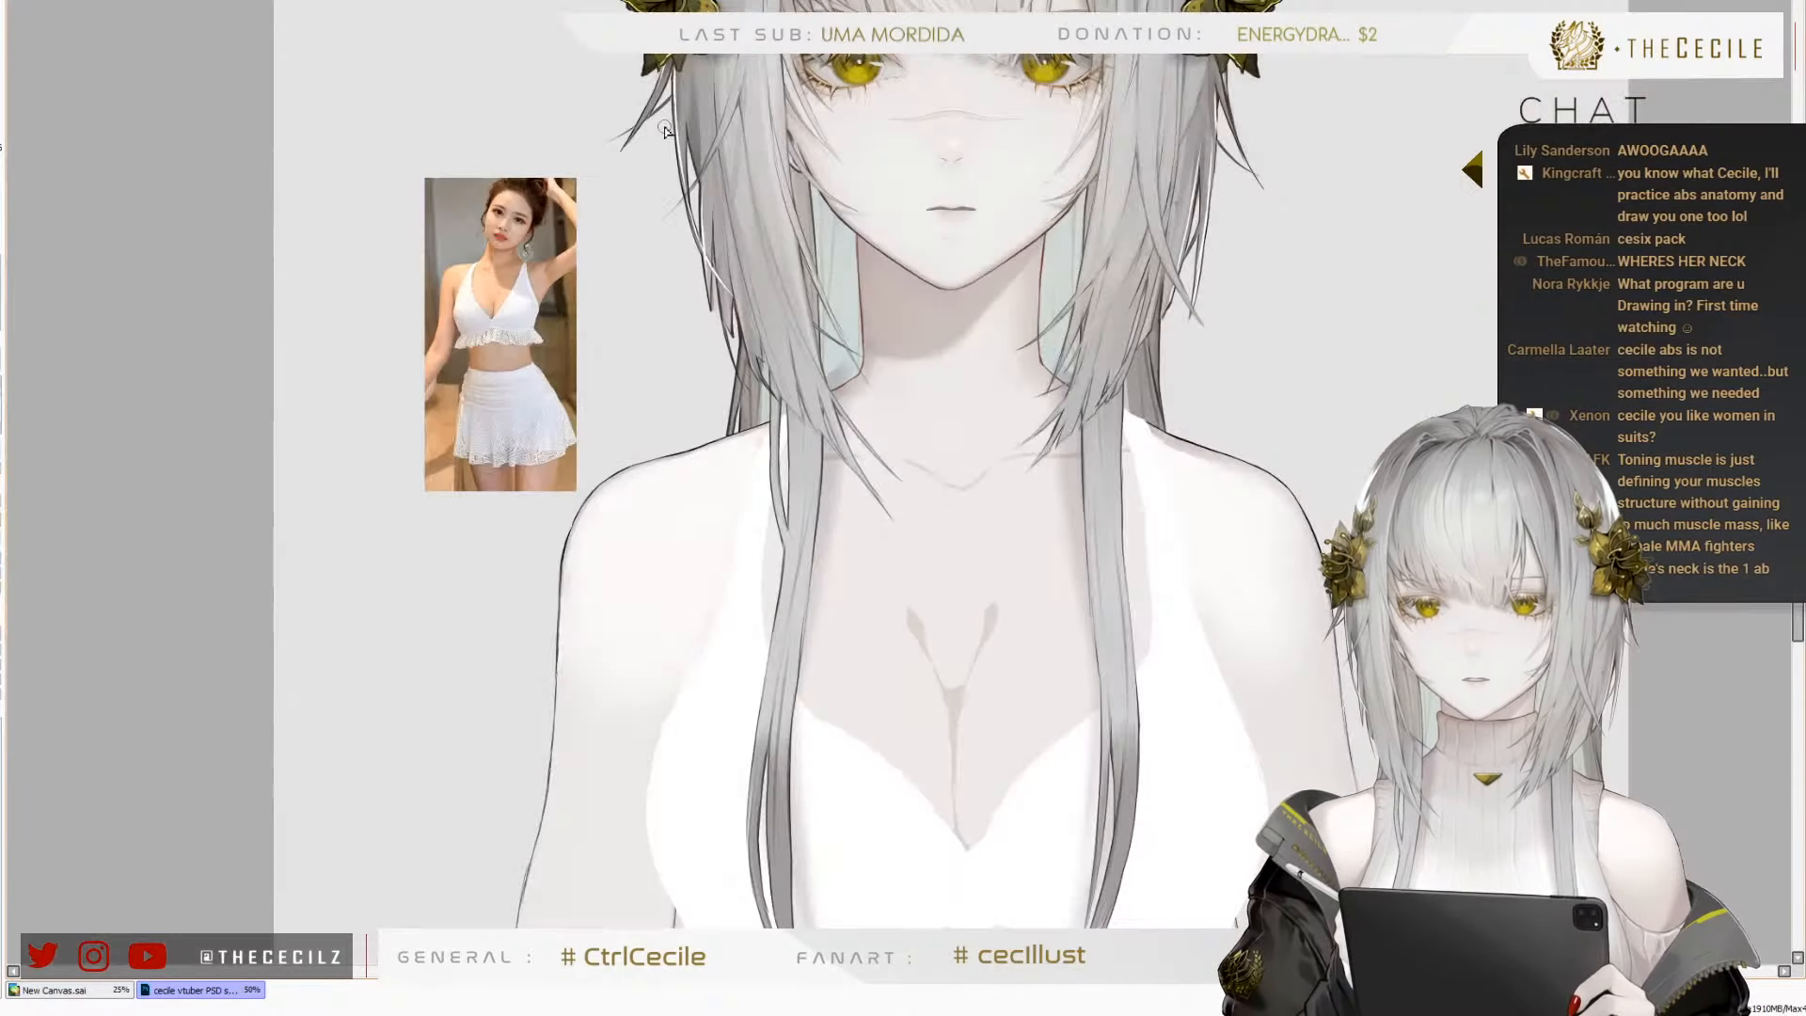
{"action": "scroll", "coordinate": [584, 471], "scroll_direction": "down", "scroll_amount": 2}
{"action": "scroll", "coordinate": [736, 395], "scroll_direction": "up", "scroll_amount": 4}
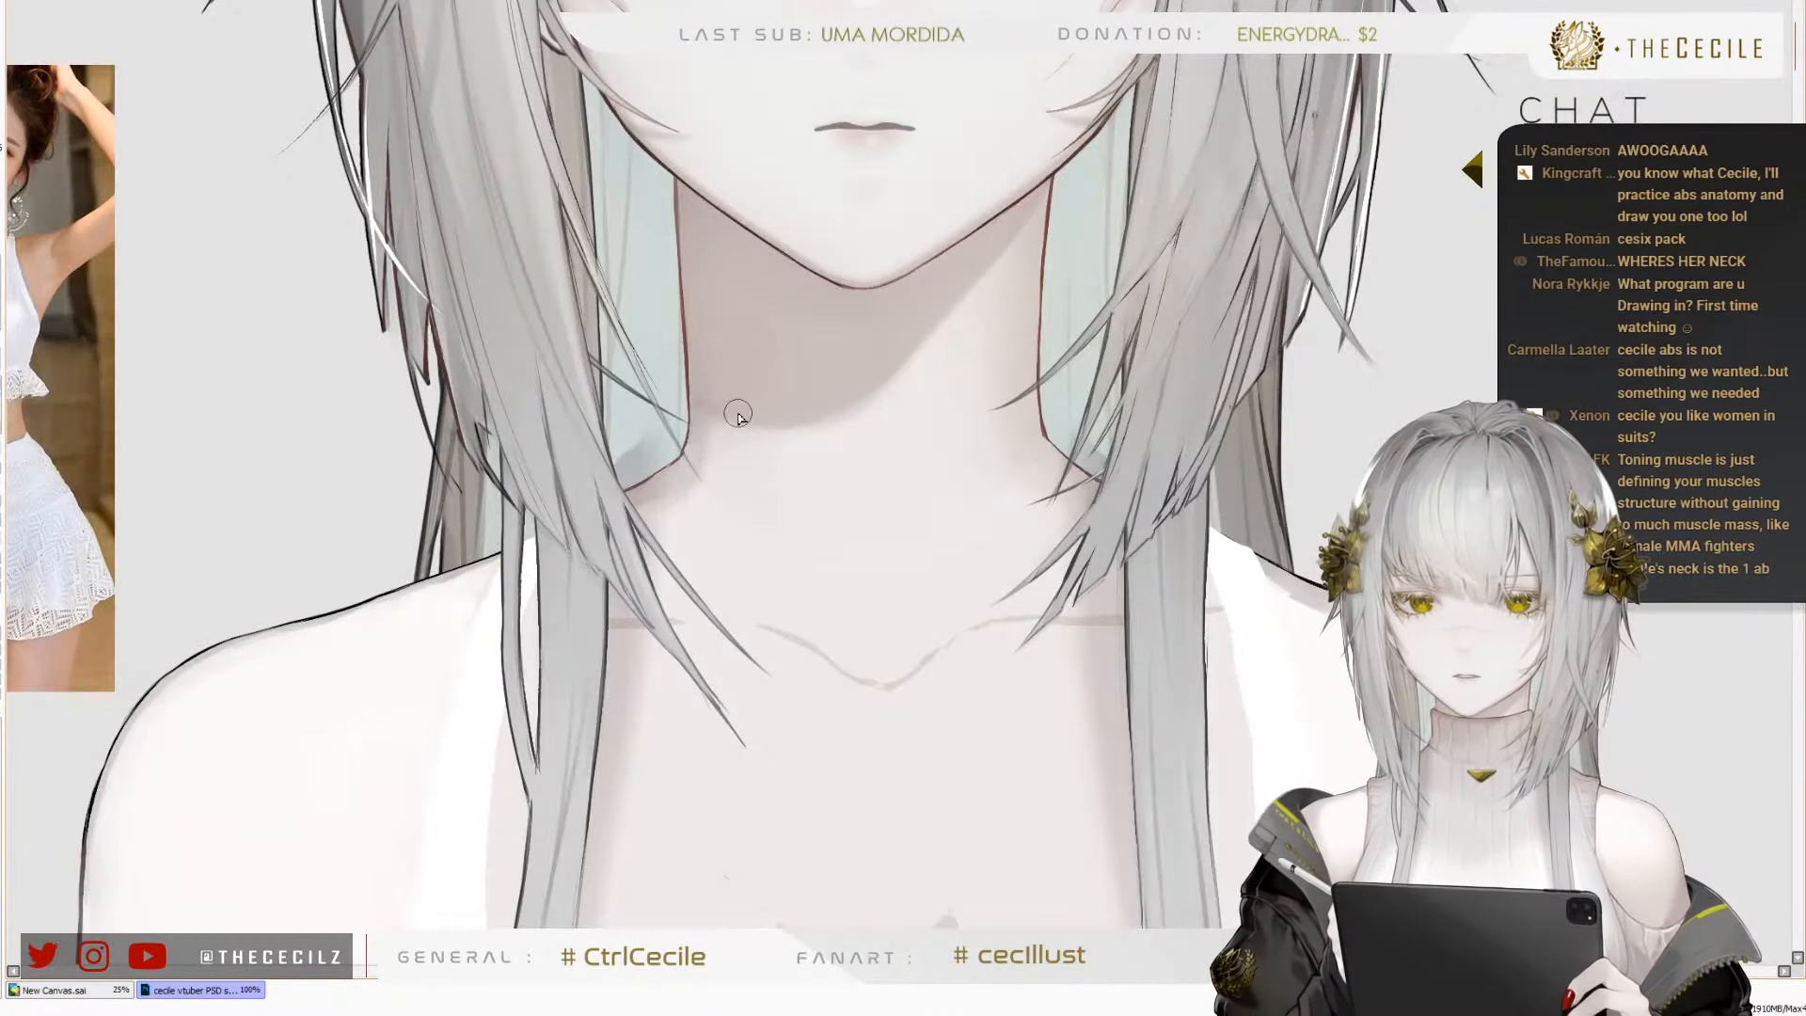
{"action": "scroll", "coordinate": [734, 414], "scroll_direction": "down", "scroll_amount": 3}
{"action": "key", "text": "h"}
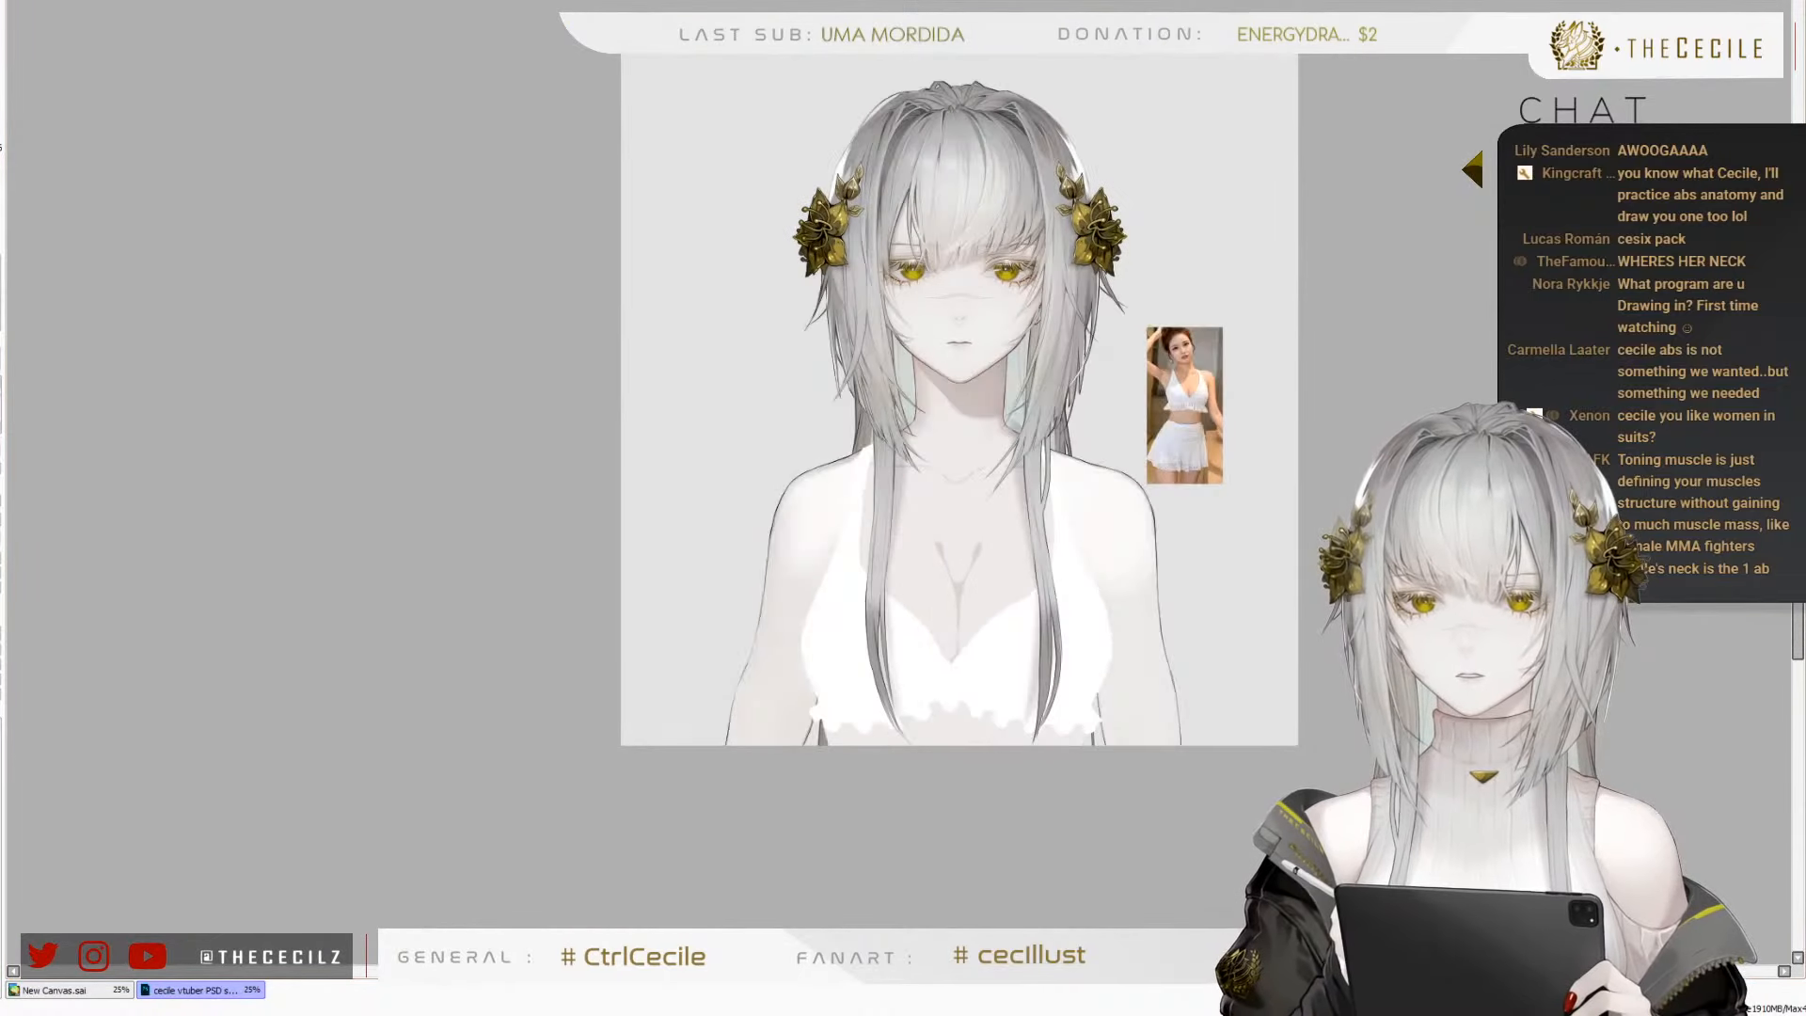
{"action": "key", "text": "h"}
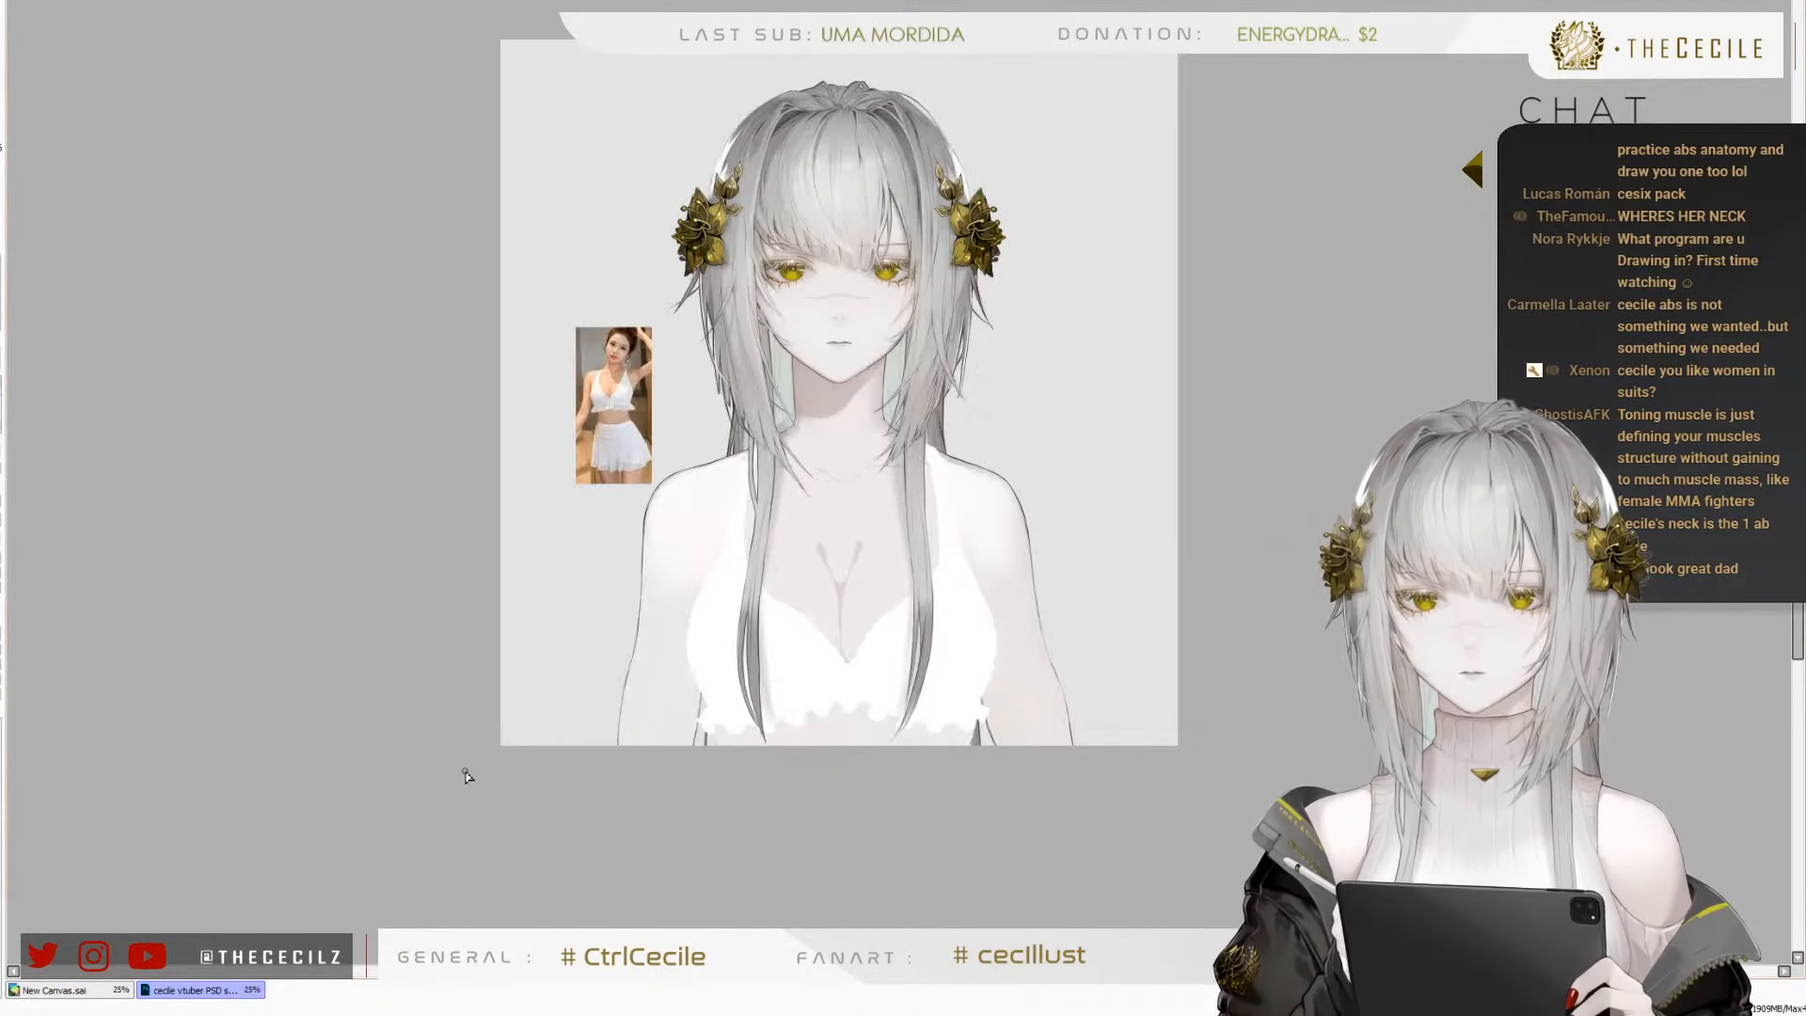
Erase the lower part of the outer outline on the right arm down to the canvas edge
{"action": "scroll", "coordinate": [1055, 700], "scroll_direction": "up", "scroll_amount": 1}
{"action": "scroll", "coordinate": [1010, 686], "scroll_direction": "up", "scroll_amount": 1}
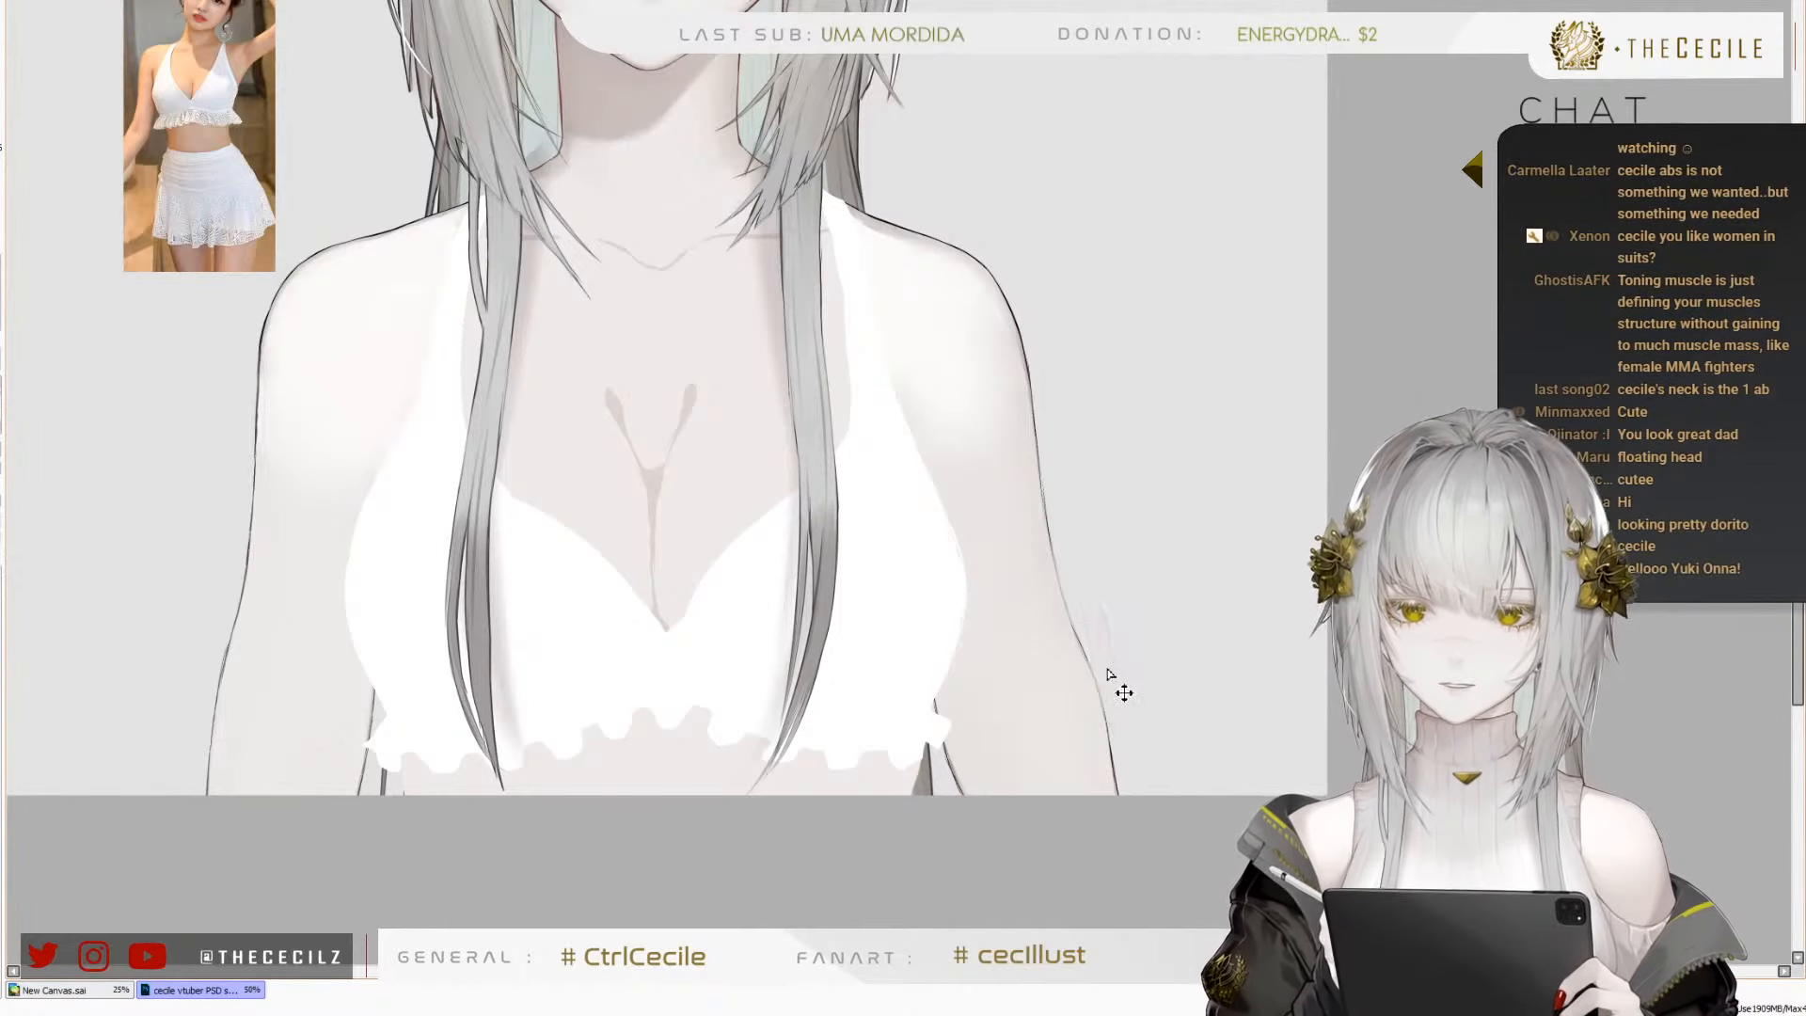
{"action": "mouse_move", "coordinate": [1112, 705]}
{"action": "left_mouse_down"}
{"action": "mouse_move", "coordinate": [1082, 585]}
{"action": "mouse_move", "coordinate": [1137, 796]}
{"action": "mouse_move", "coordinate": [1109, 687]}
{"action": "left_mouse_up"}
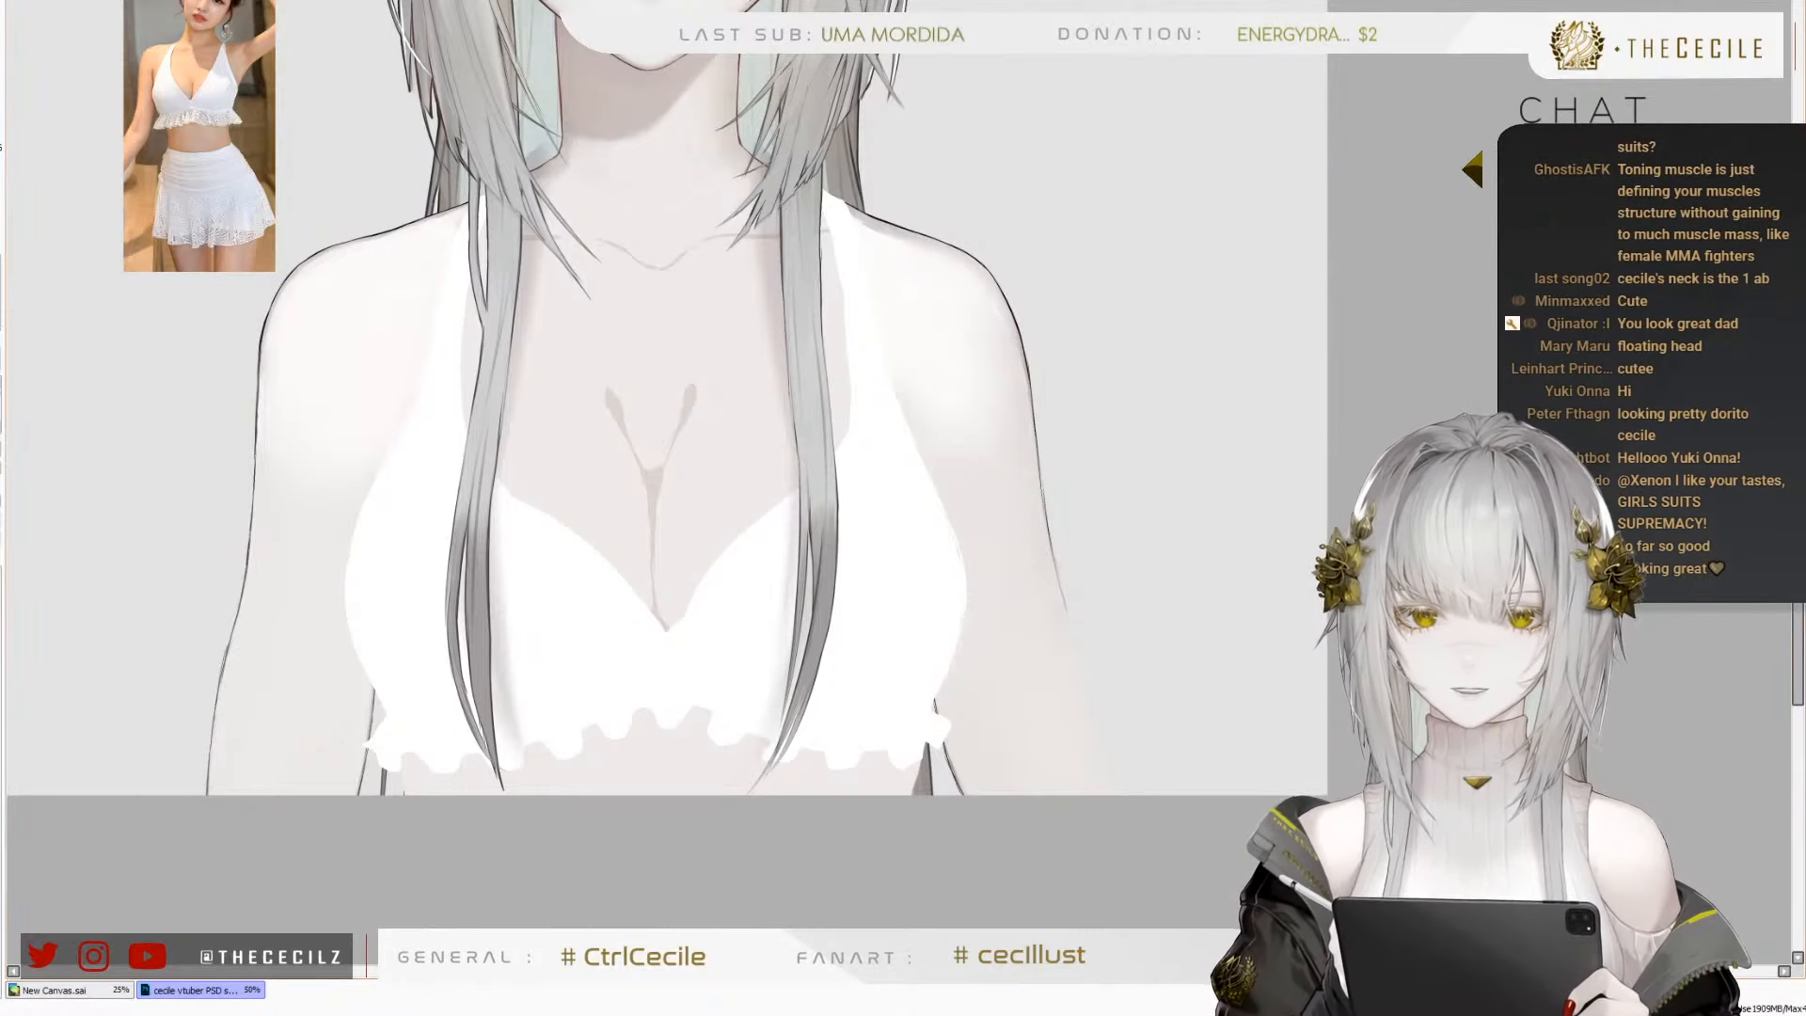
Redraw the lower outer outline of the right arm as a thin, smooth line running down to the canvas edge
{"action": "scroll", "coordinate": [899, 483], "scroll_direction": "up", "scroll_amount": 3}
{"action": "left_click_drag", "start_coordinate": [1309, 775], "coordinate": [1278, 540]}
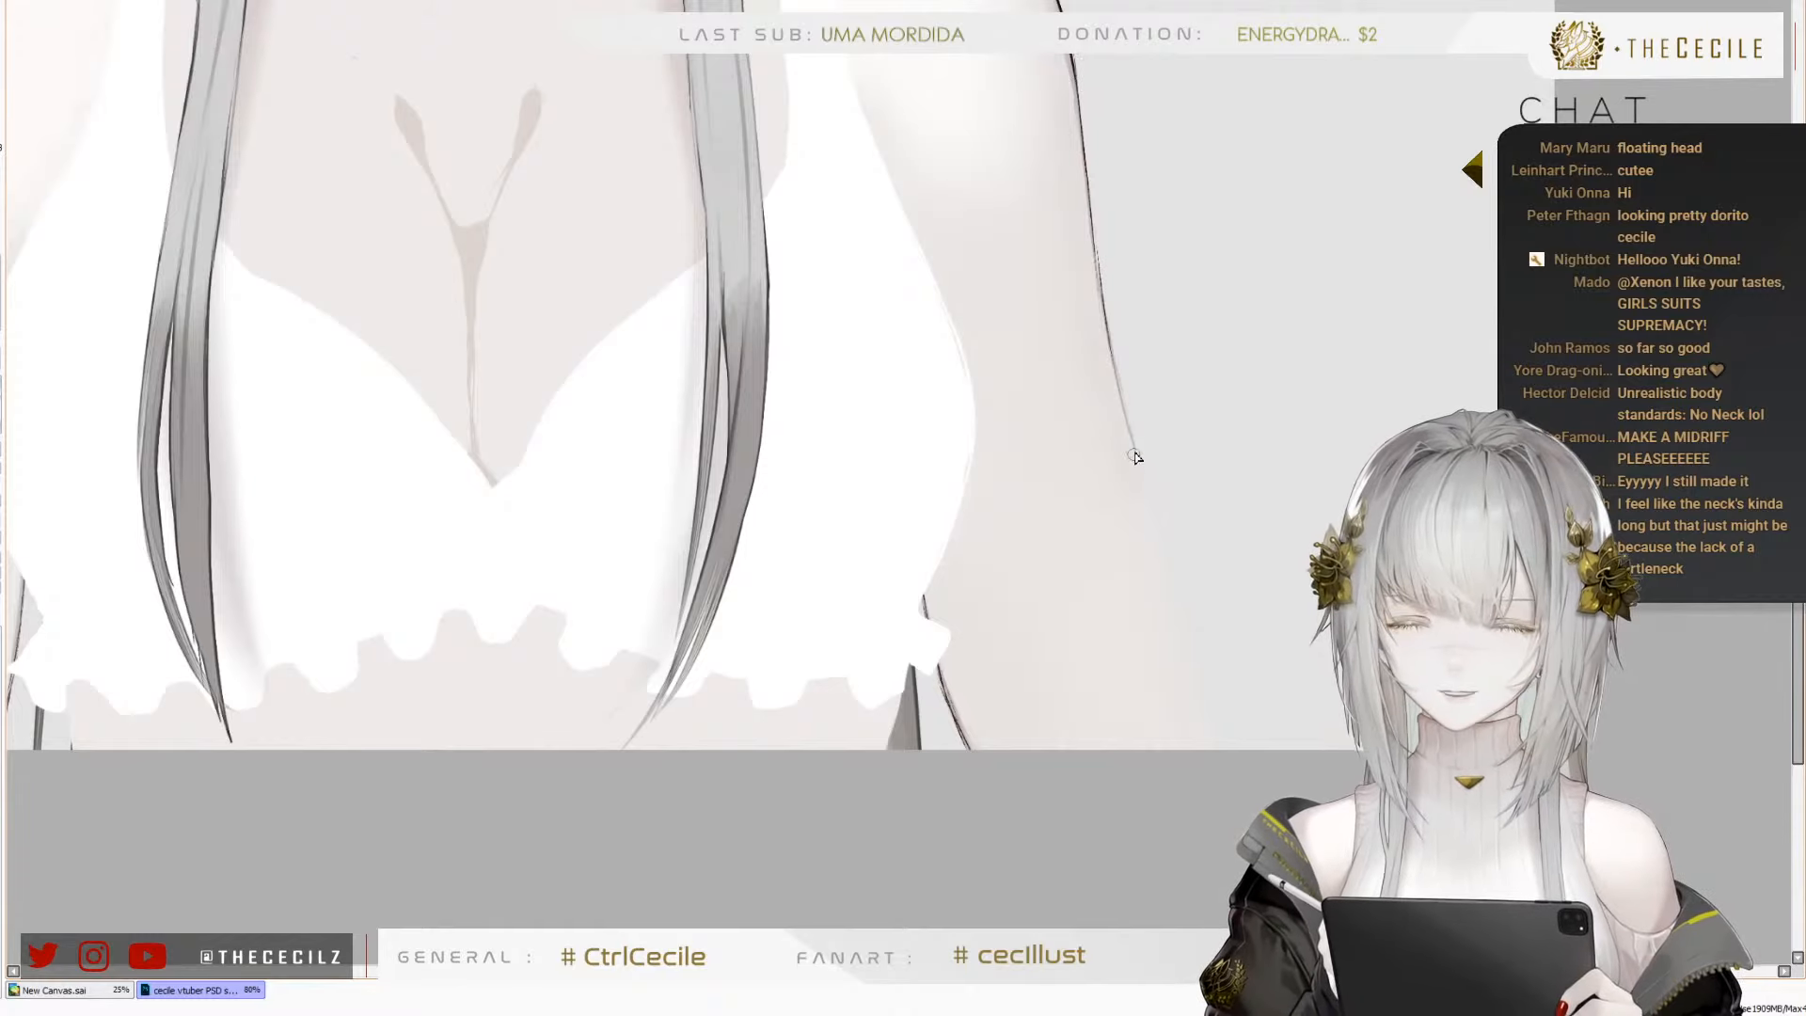
{"action": "left_click_drag", "start_coordinate": [1125, 414], "coordinate": [1182, 612]}
{"action": "key", "text": "ctrl+z"}
{"action": "key", "text": "ctrl+z"}
{"action": "left_click_drag", "start_coordinate": [1125, 407], "coordinate": [1179, 602]}
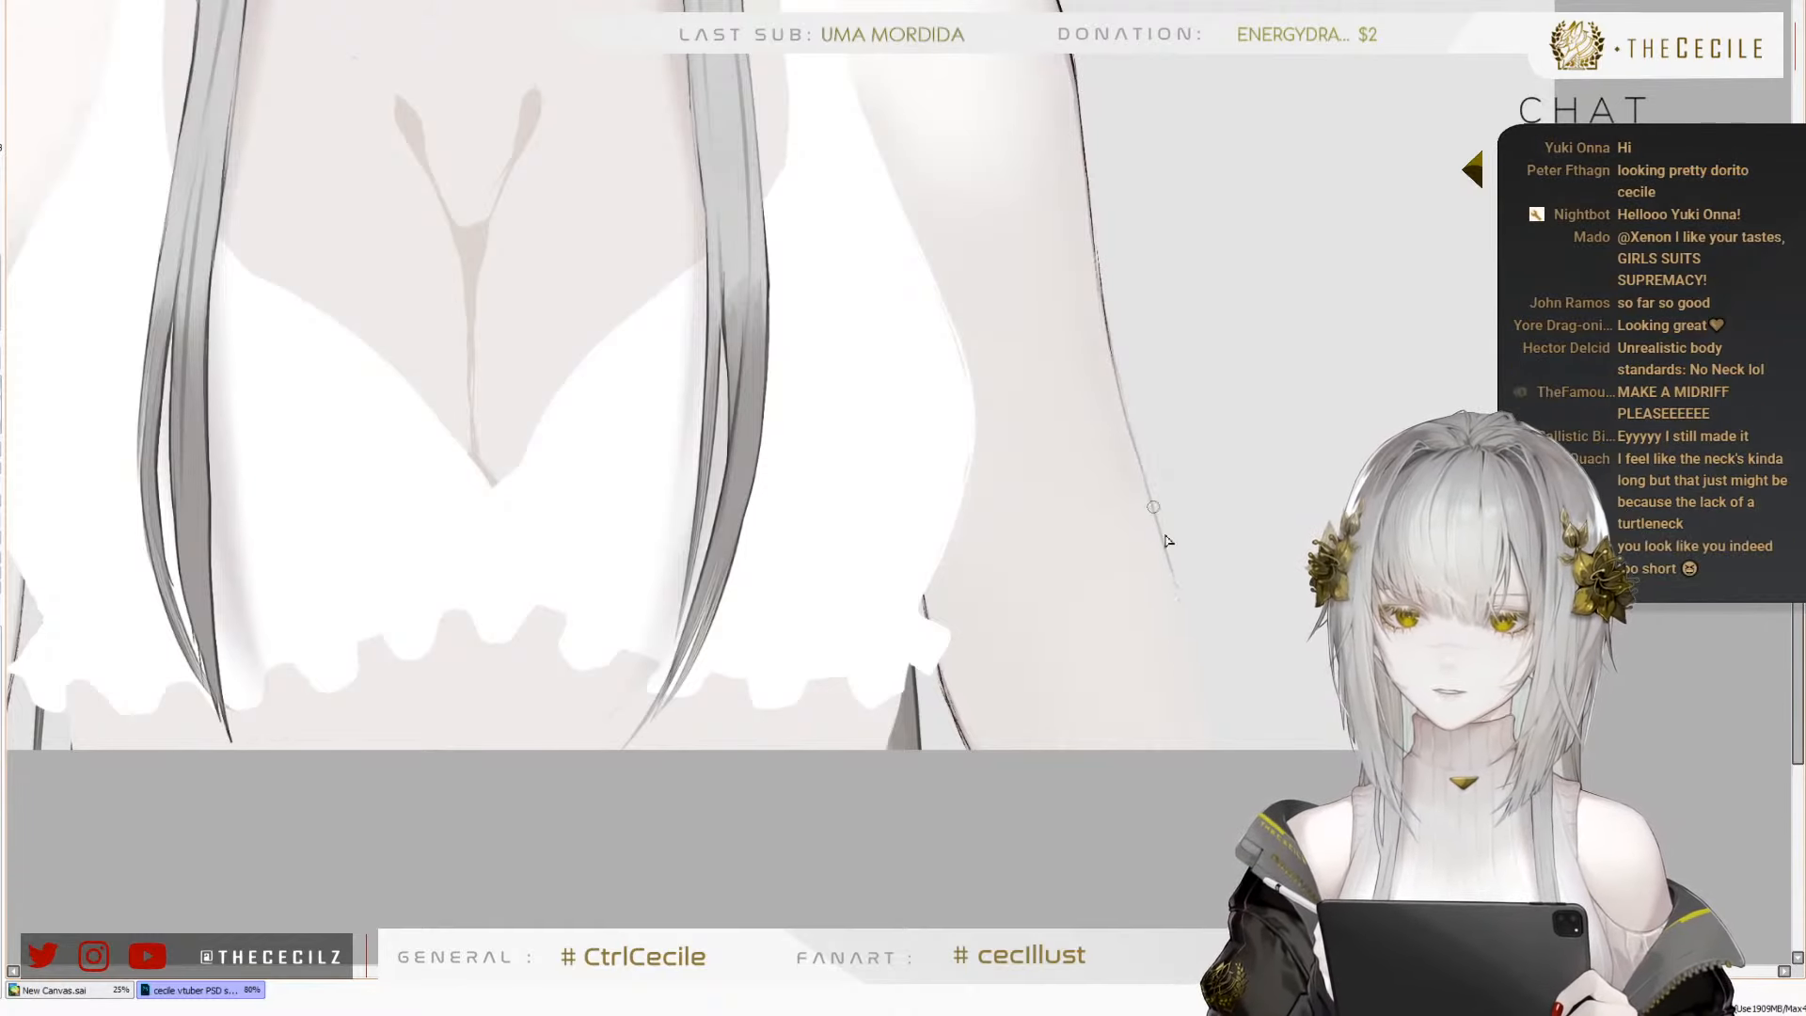
{"action": "left_click_drag", "start_coordinate": [1165, 535], "coordinate": [1226, 744]}
{"action": "left_click_drag", "start_coordinate": [1169, 582], "coordinate": [1229, 750]}
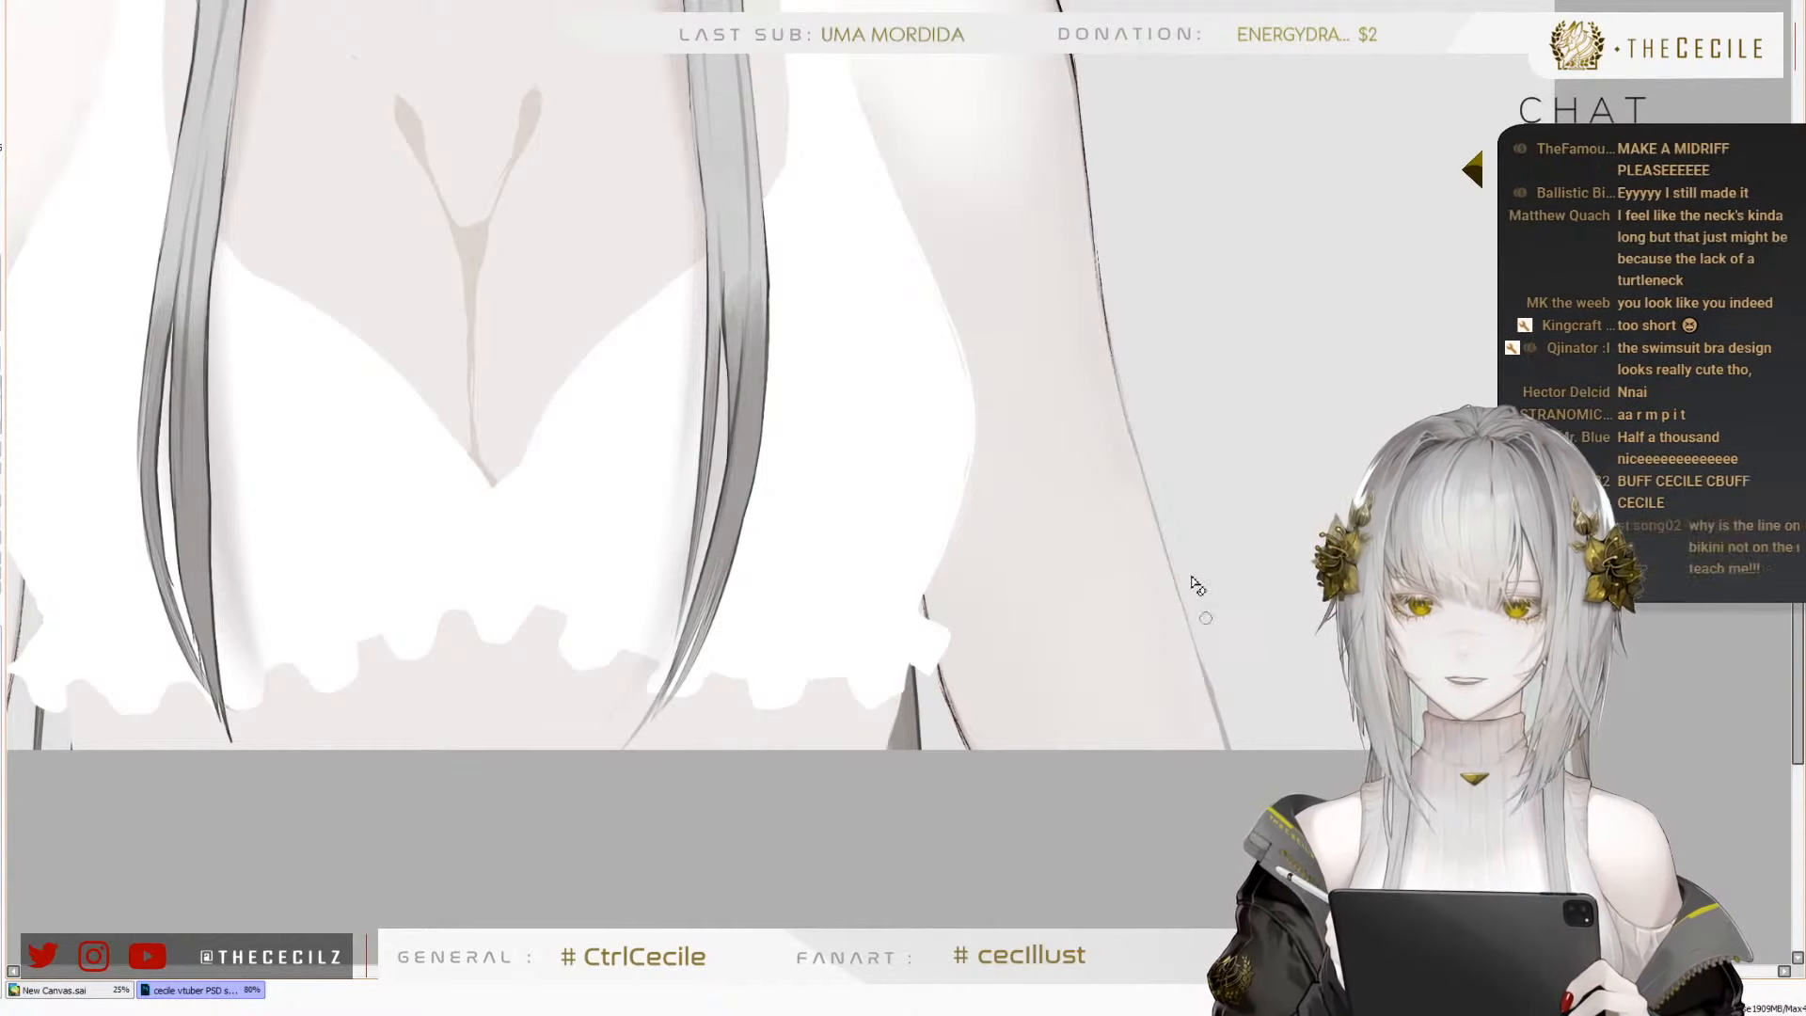
{"action": "left_click_drag", "start_coordinate": [1165, 294], "coordinate": [1231, 713]}
Show the white background and replace the lower outer outline of the left arm with a smoother line down to the canvas edge
{"action": "left_click_drag", "start_coordinate": [979, 835], "coordinate": [1109, 668]}
{"action": "left_click_drag", "start_coordinate": [903, 783], "coordinate": [1339, 718]}
{"action": "left_click", "coordinate": [668, 577], "text": "ctrl+shift"}
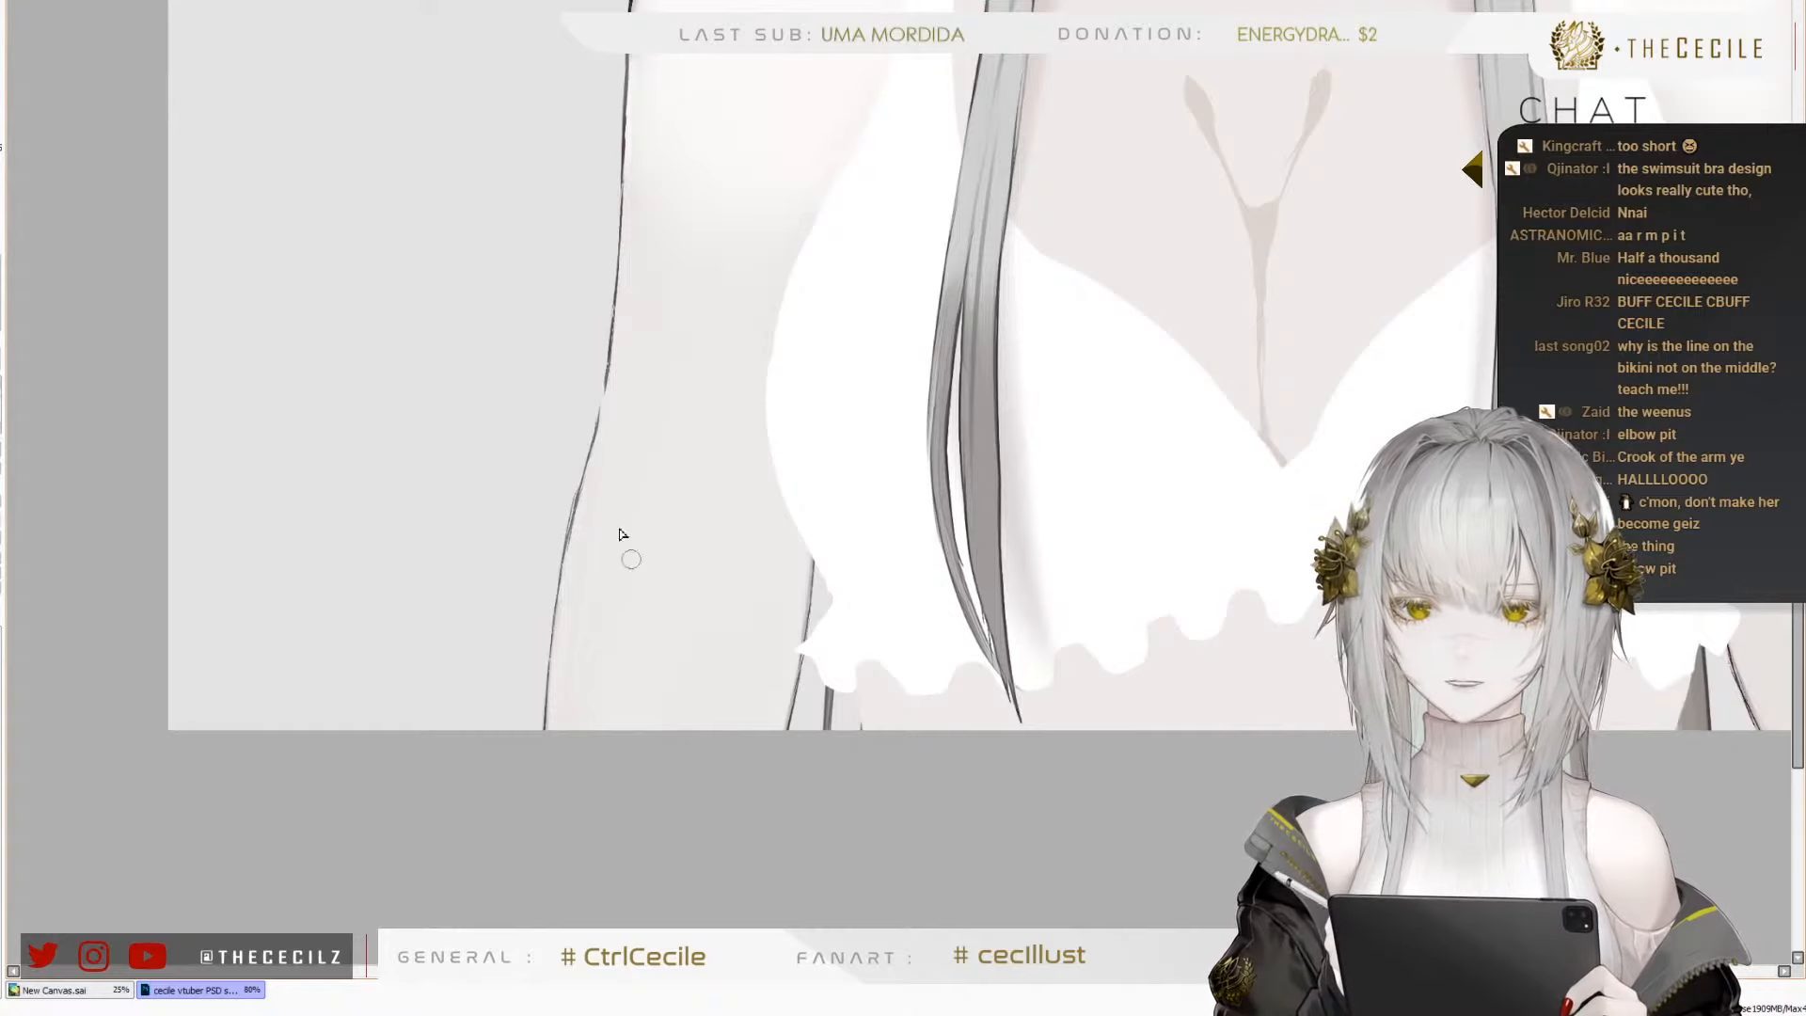
{"action": "mouse_move", "coordinate": [583, 481]}
{"action": "left_mouse_down"}
{"action": "mouse_move", "coordinate": [589, 377]}
{"action": "mouse_move", "coordinate": [560, 543]}
{"action": "mouse_move", "coordinate": [598, 425]}
{"action": "left_mouse_up"}
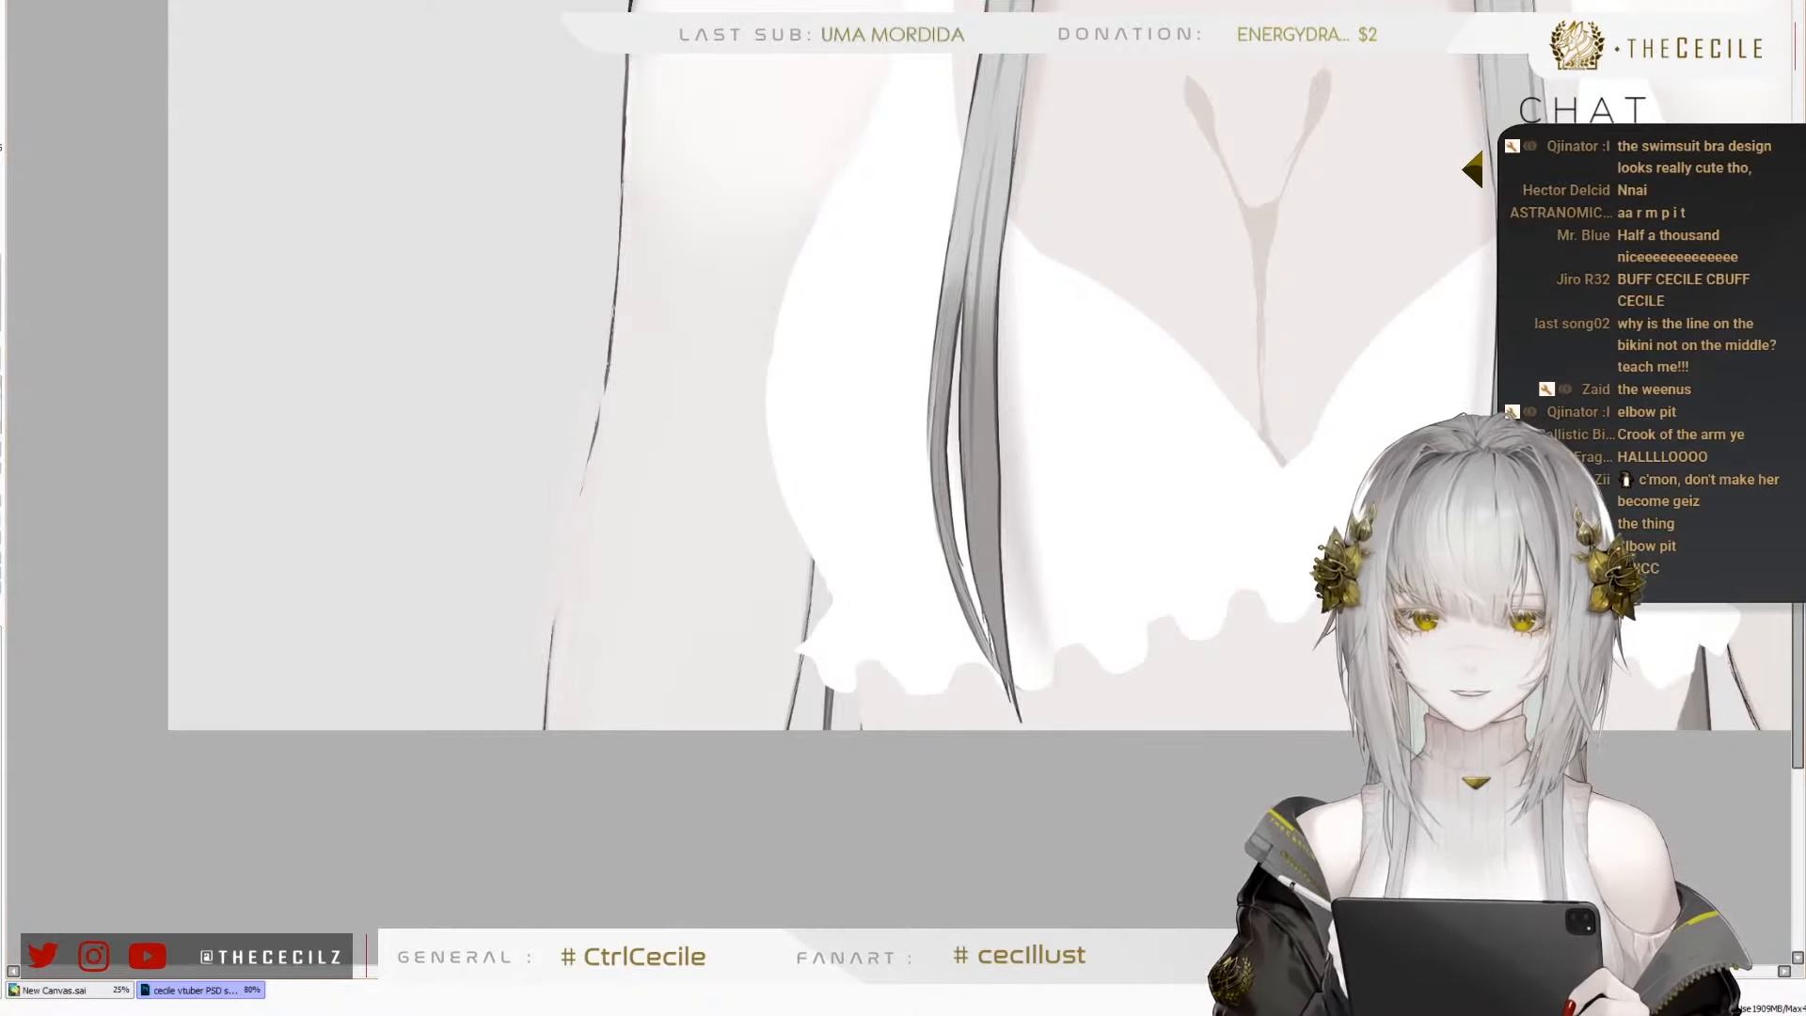
{"action": "left_click", "coordinate": [645, 483], "text": "ctrl+shift"}
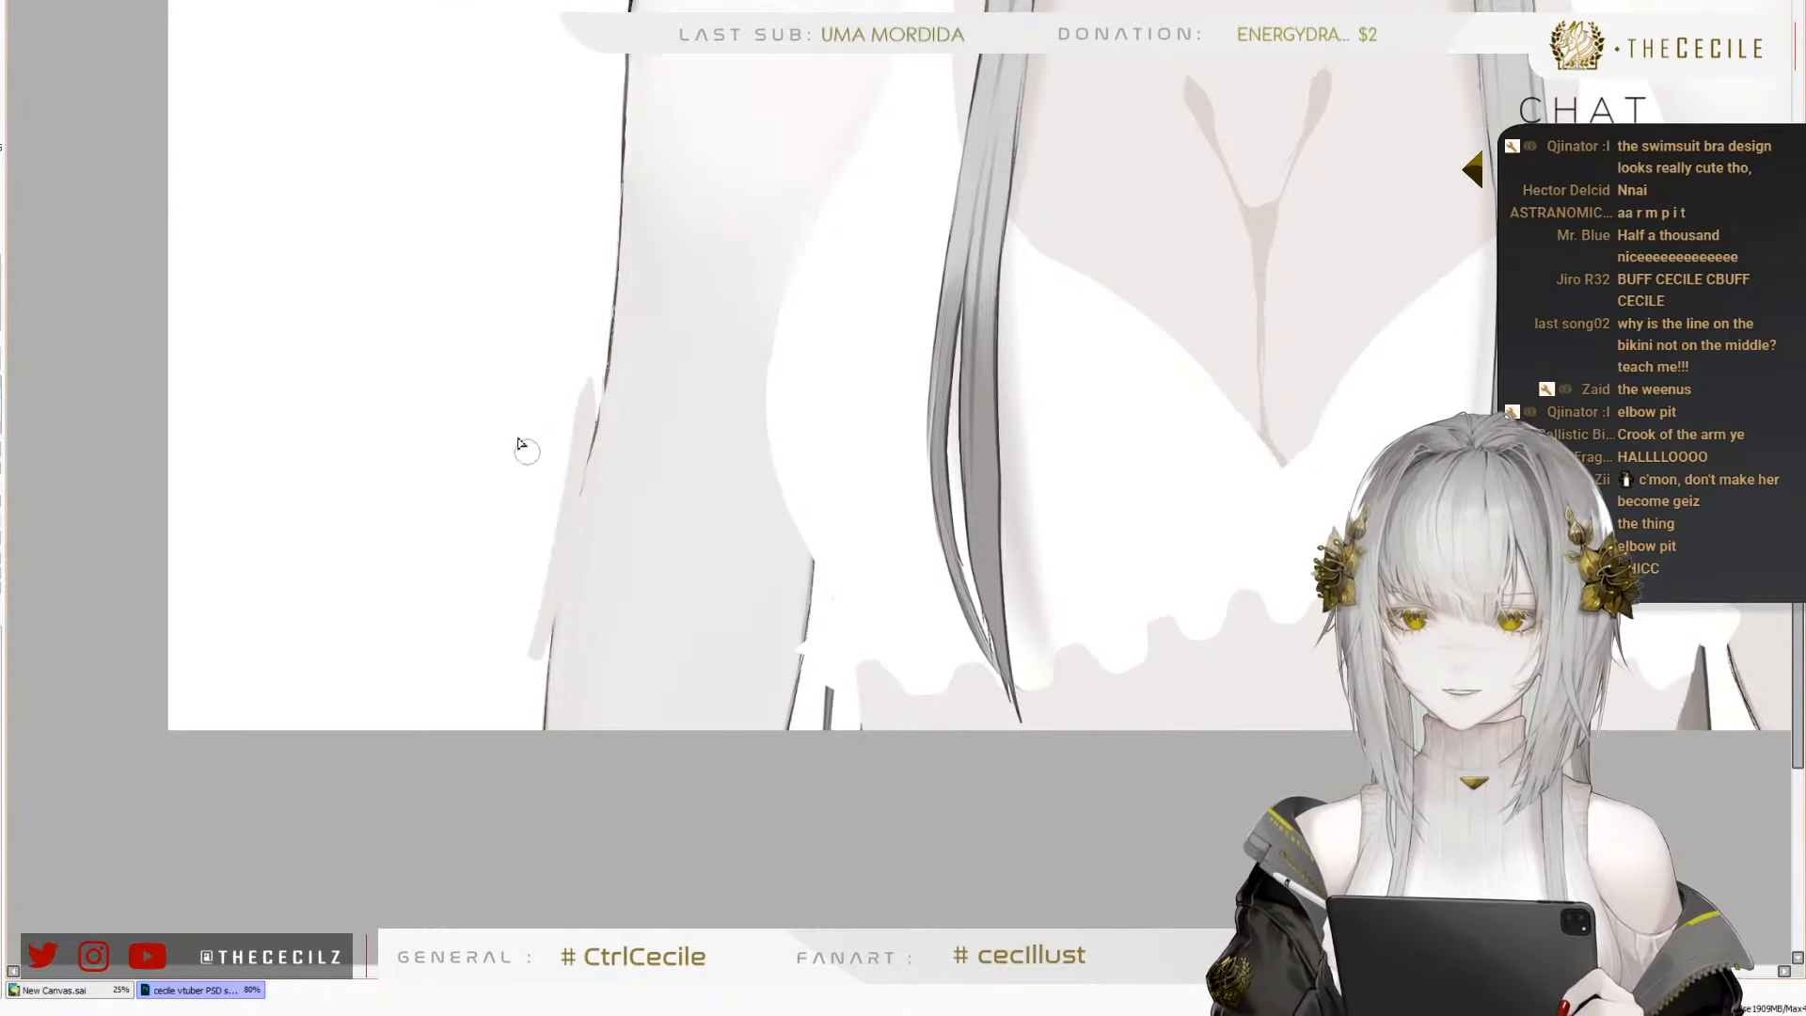
{"action": "left_click_drag", "start_coordinate": [580, 396], "coordinate": [536, 651]}
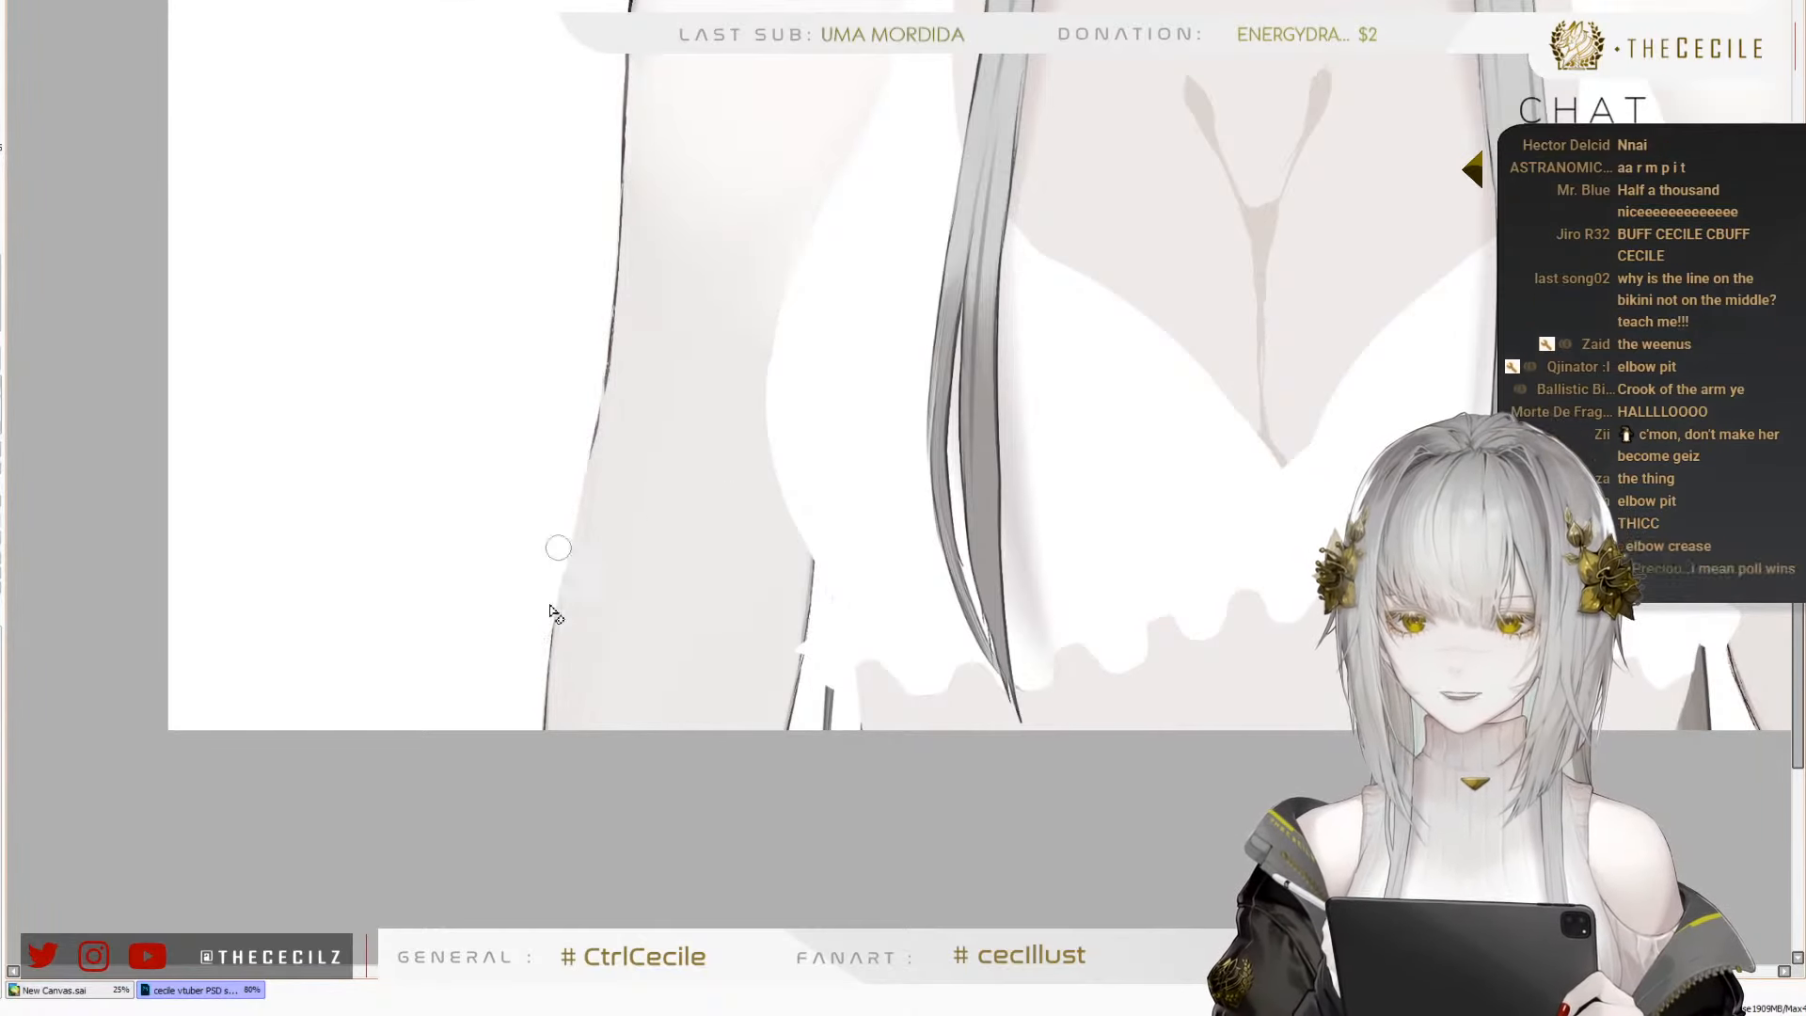
{"action": "left_click_drag", "start_coordinate": [567, 508], "coordinate": [546, 691]}
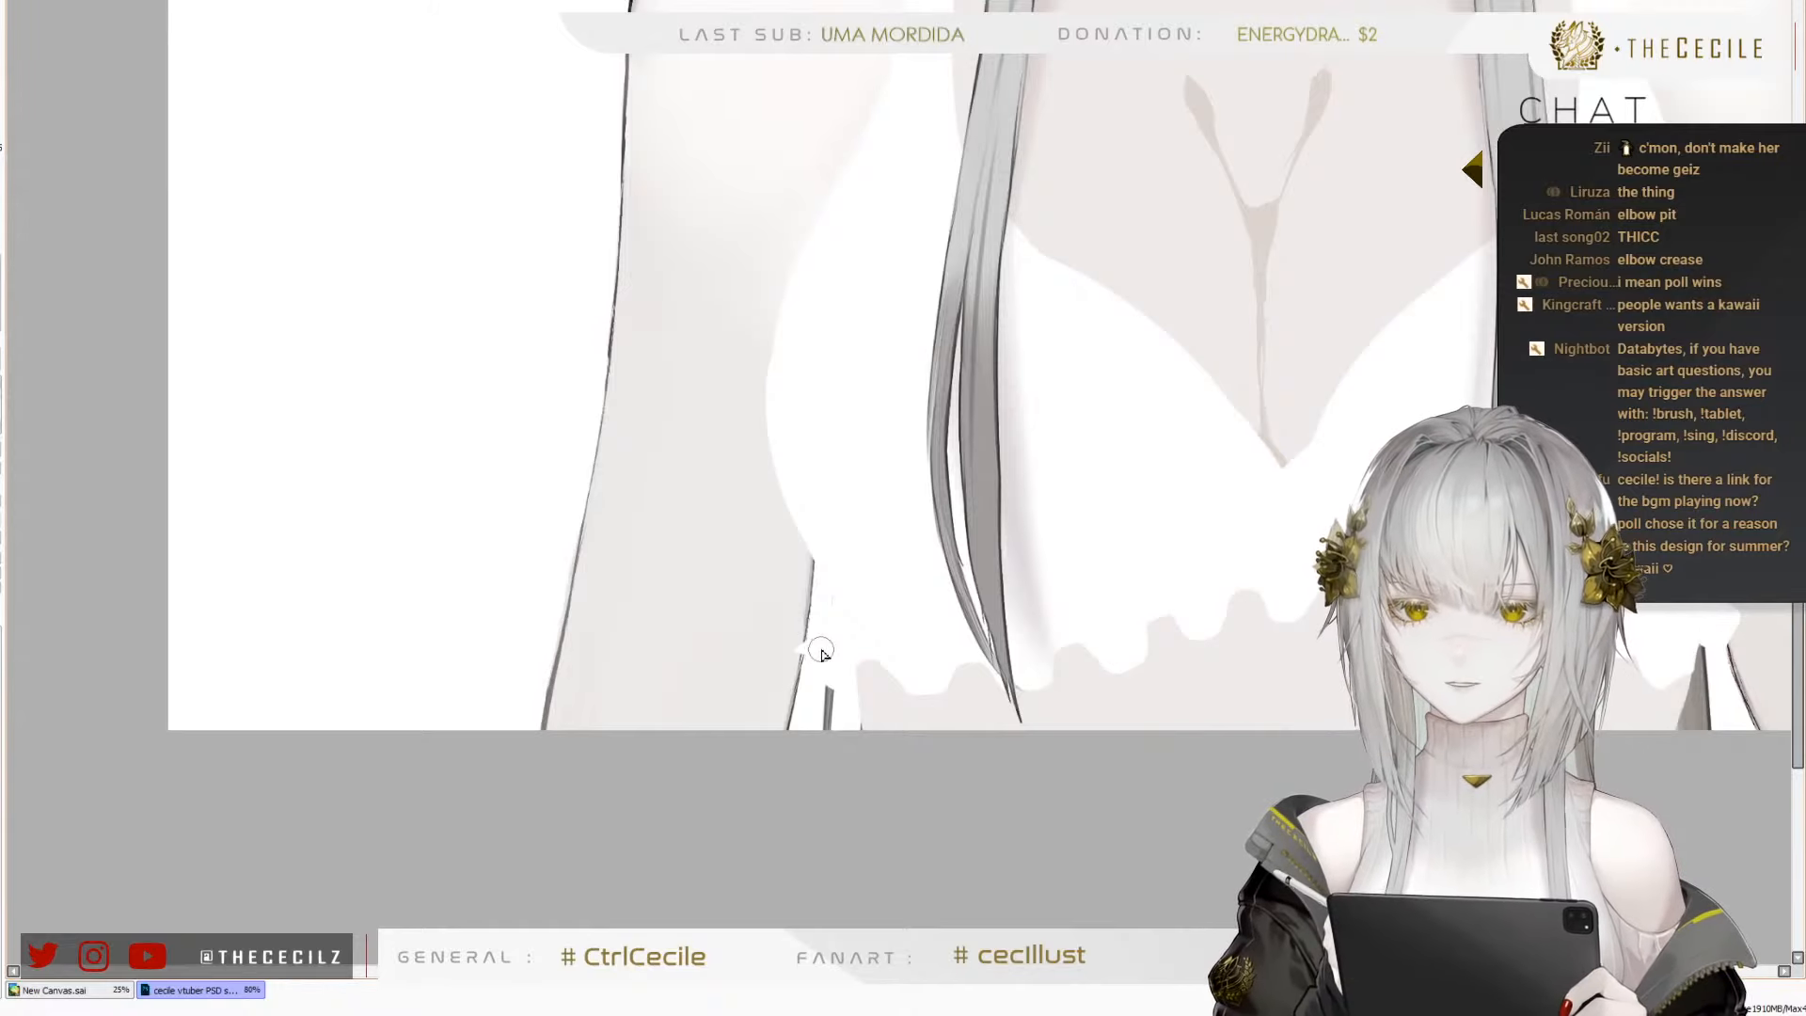
Erase the heavy inner outline of the right arm beside the frill and redraw it as a thinner line to the canvas edge
{"action": "scroll", "coordinate": [824, 650], "scroll_direction": "up", "scroll_amount": 7}
{"action": "scroll", "coordinate": [793, 750], "scroll_direction": "down", "scroll_amount": 6}
{"action": "scroll", "coordinate": [701, 825], "scroll_direction": "down", "scroll_amount": 4}
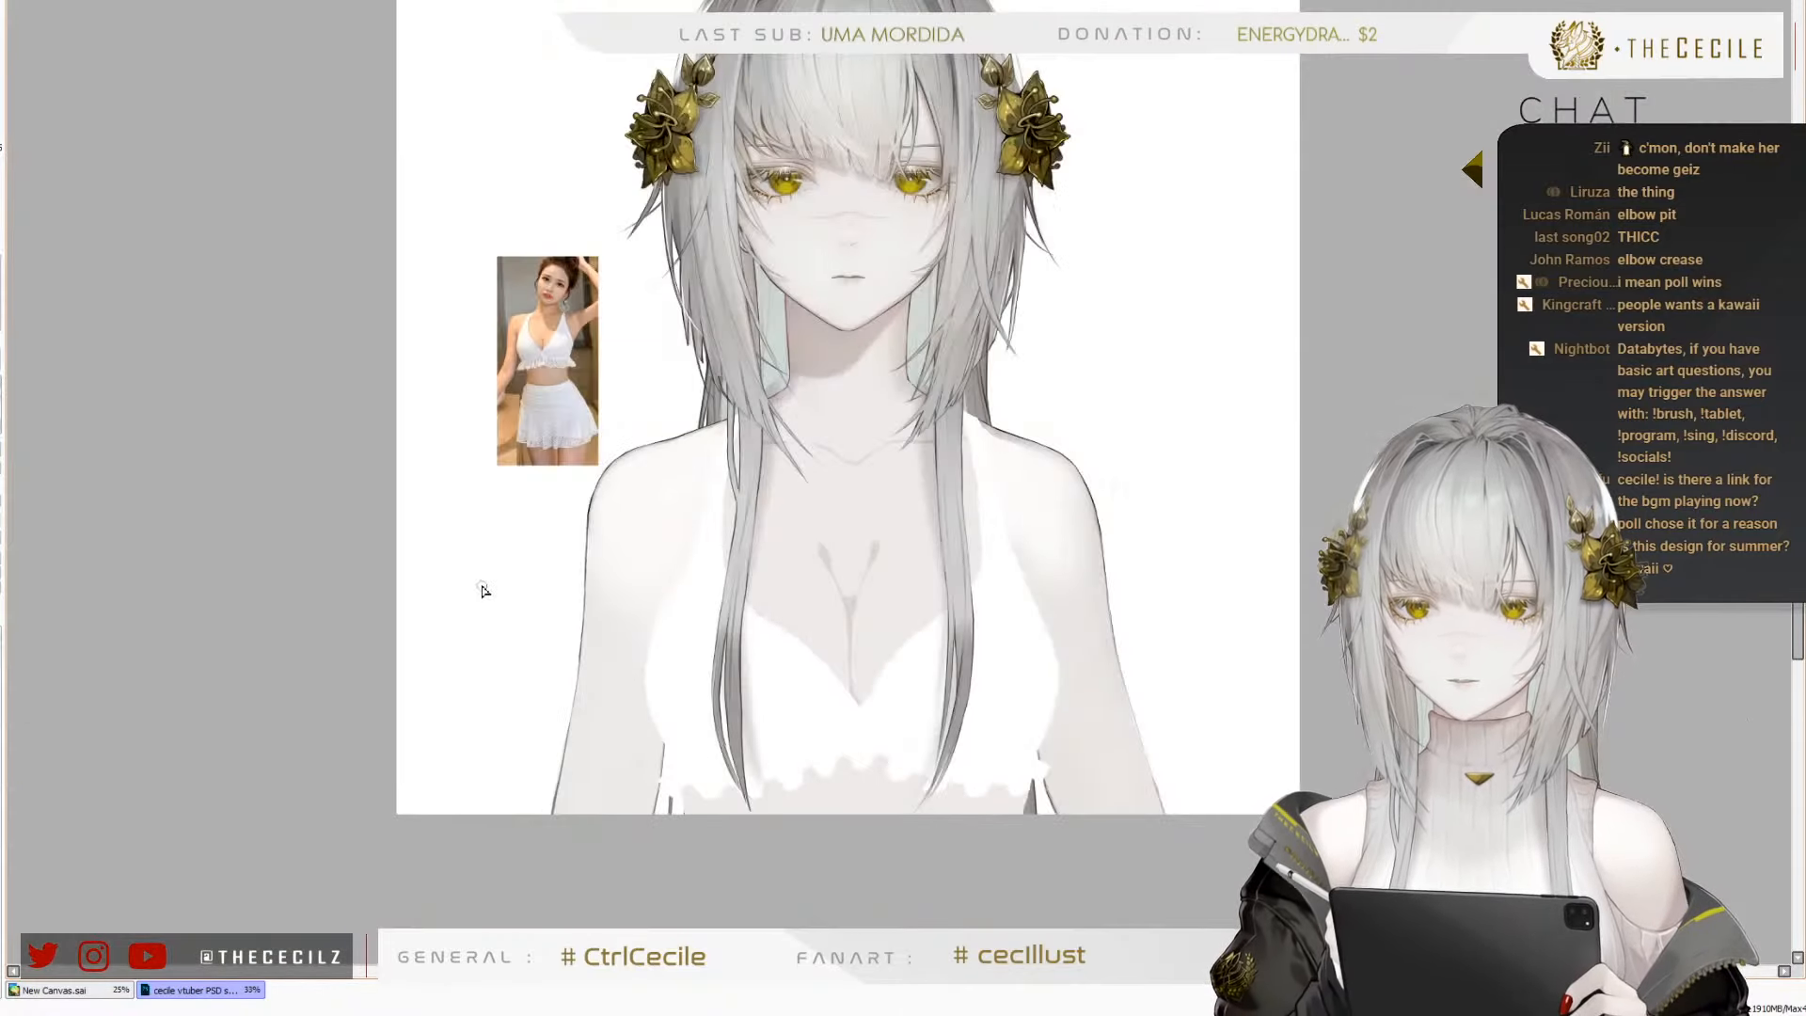
{"action": "scroll", "coordinate": [630, 467], "scroll_direction": "down", "scroll_amount": 1}
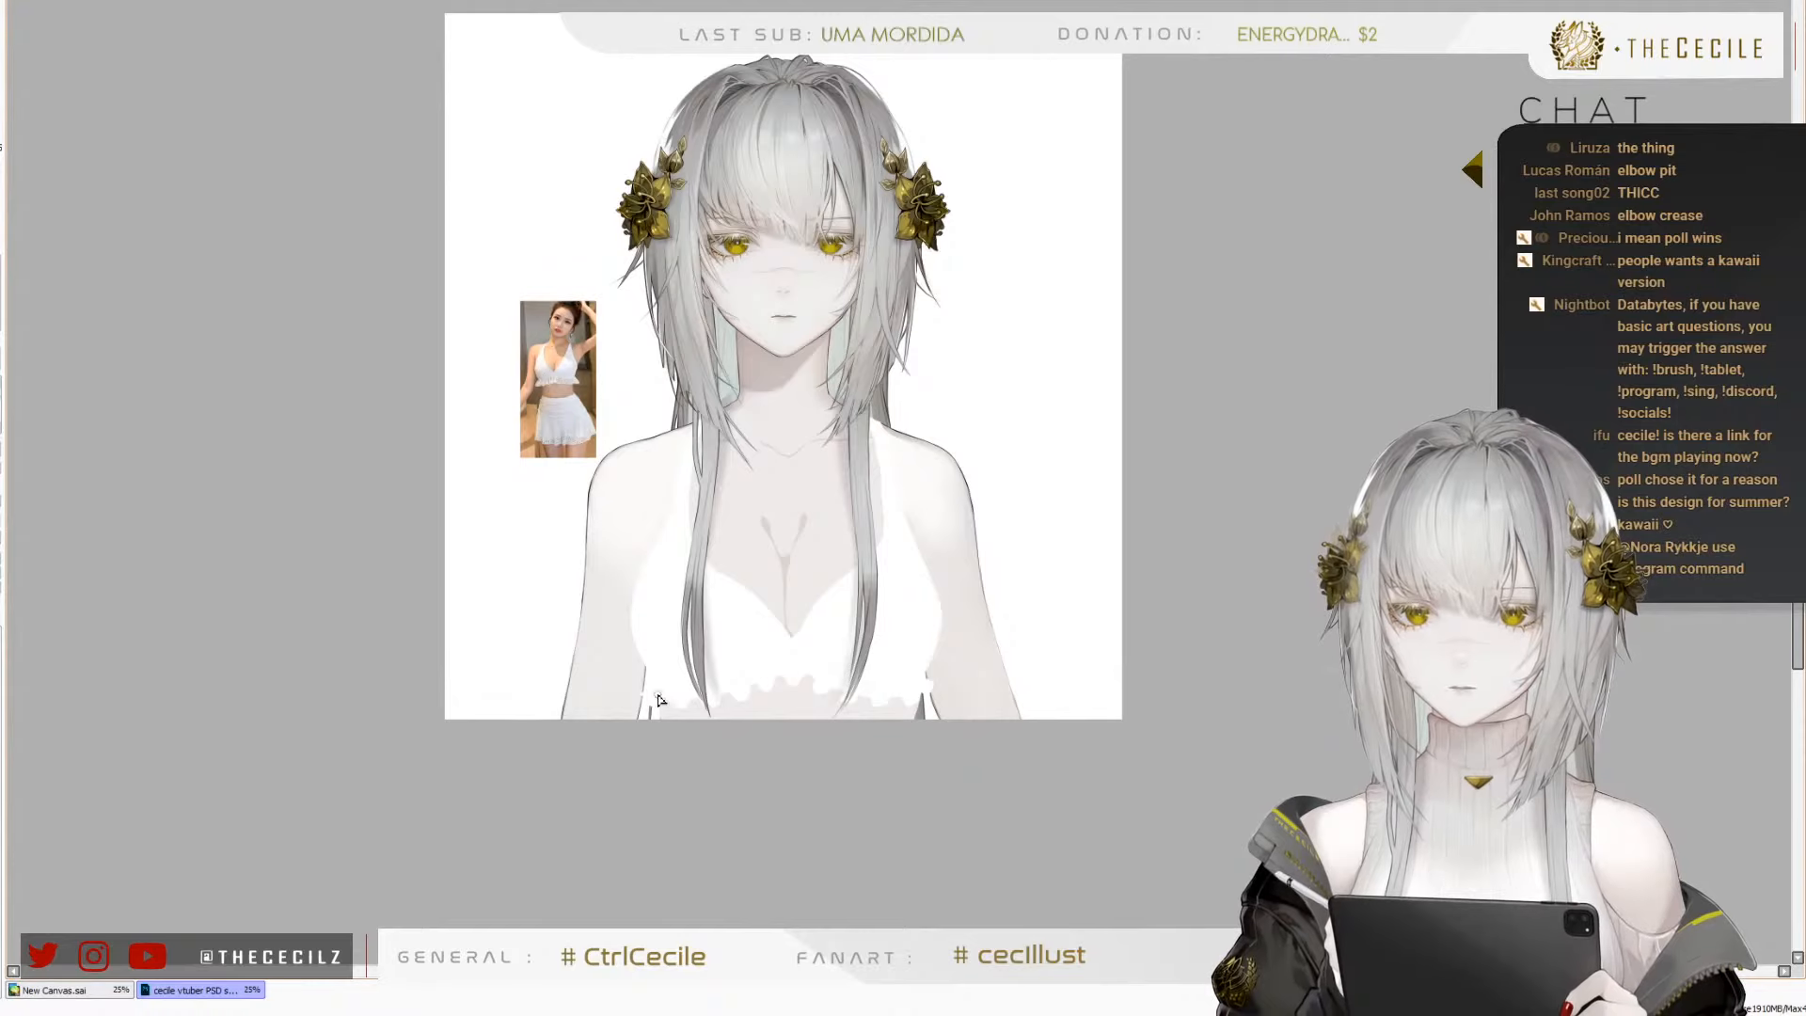
{"action": "key", "text": "h"}
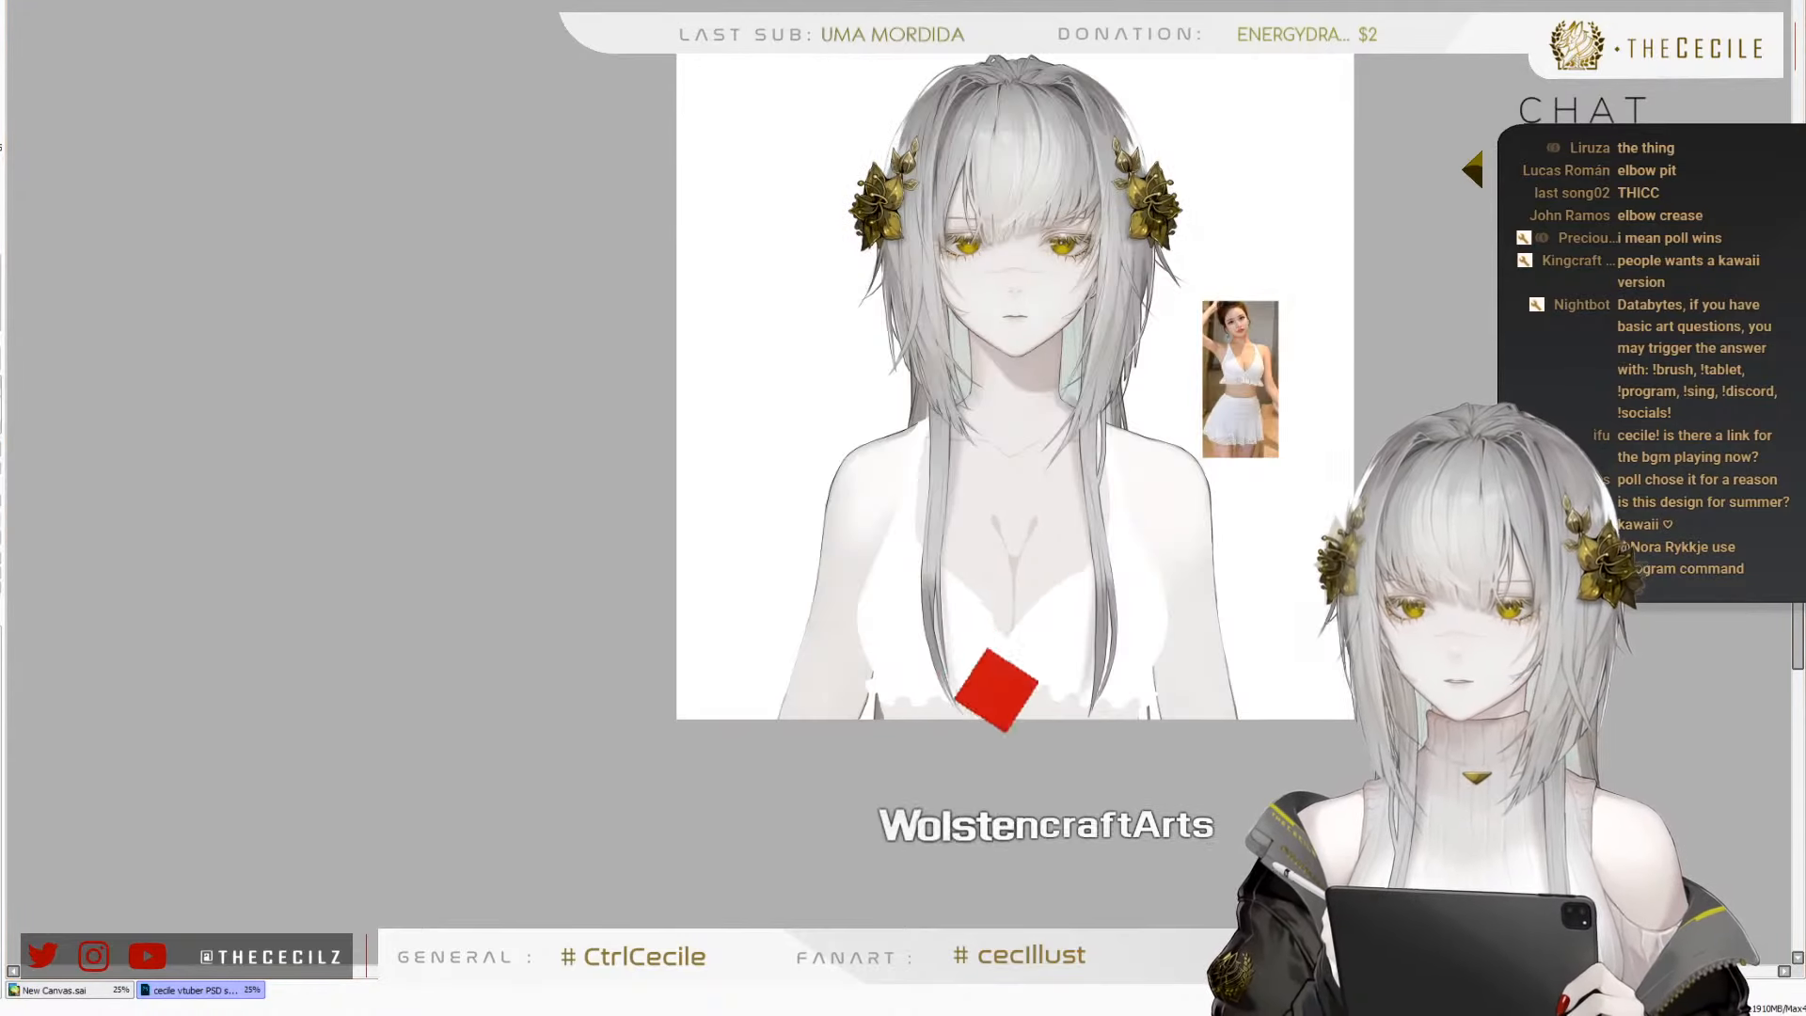
{"action": "key", "text": "h"}
{"action": "scroll", "coordinate": [740, 563], "scroll_direction": "up", "scroll_amount": 4}
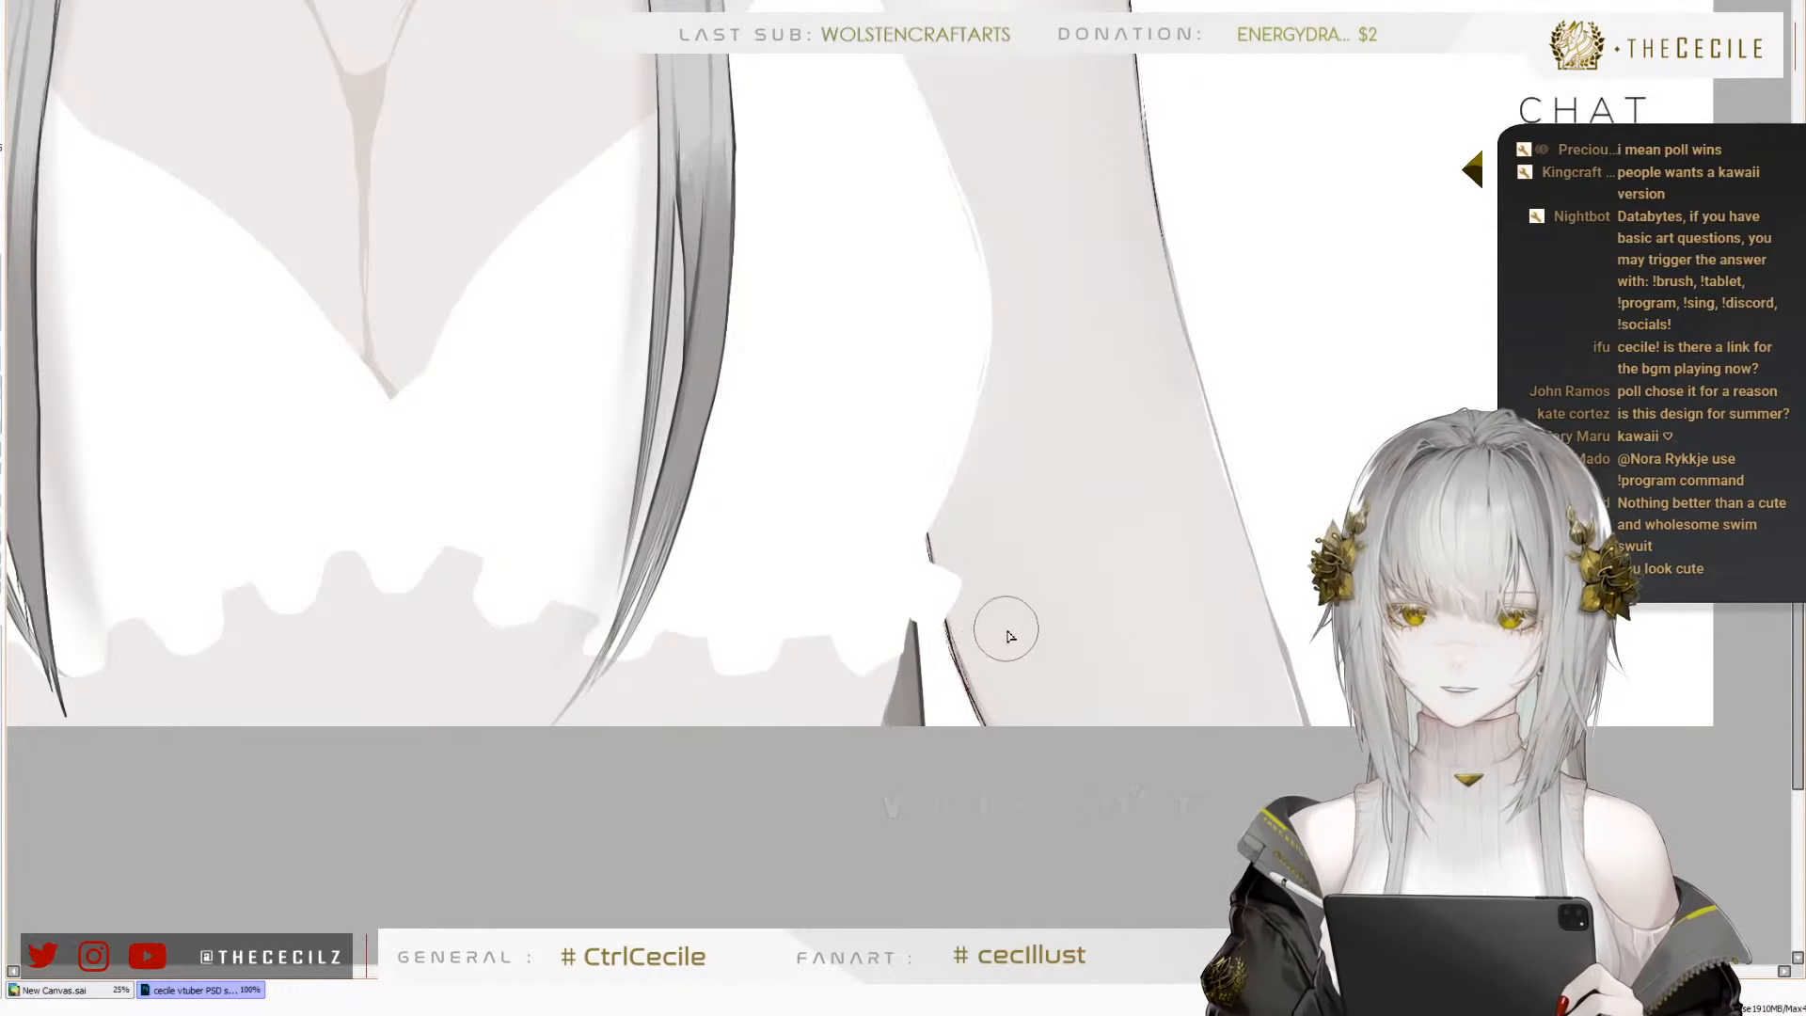
{"action": "left_click_drag", "start_coordinate": [938, 528], "coordinate": [992, 735]}
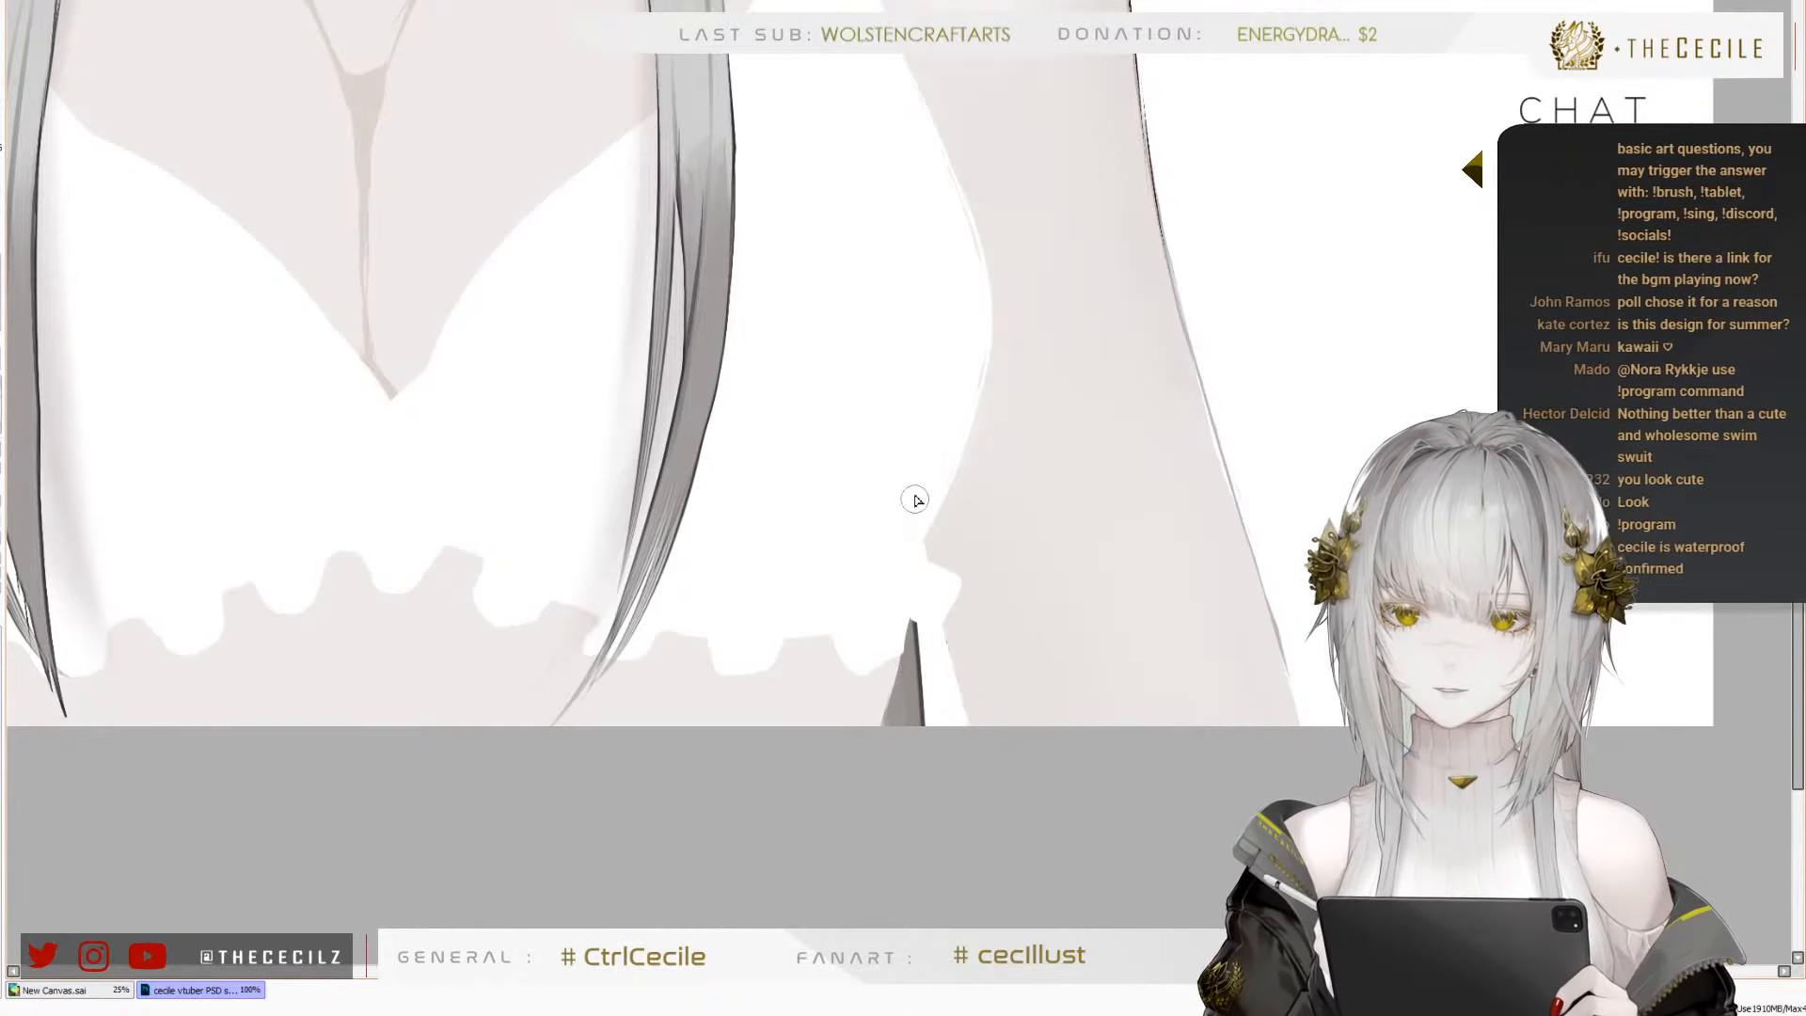
{"action": "left_click_drag", "start_coordinate": [925, 538], "coordinate": [970, 725]}
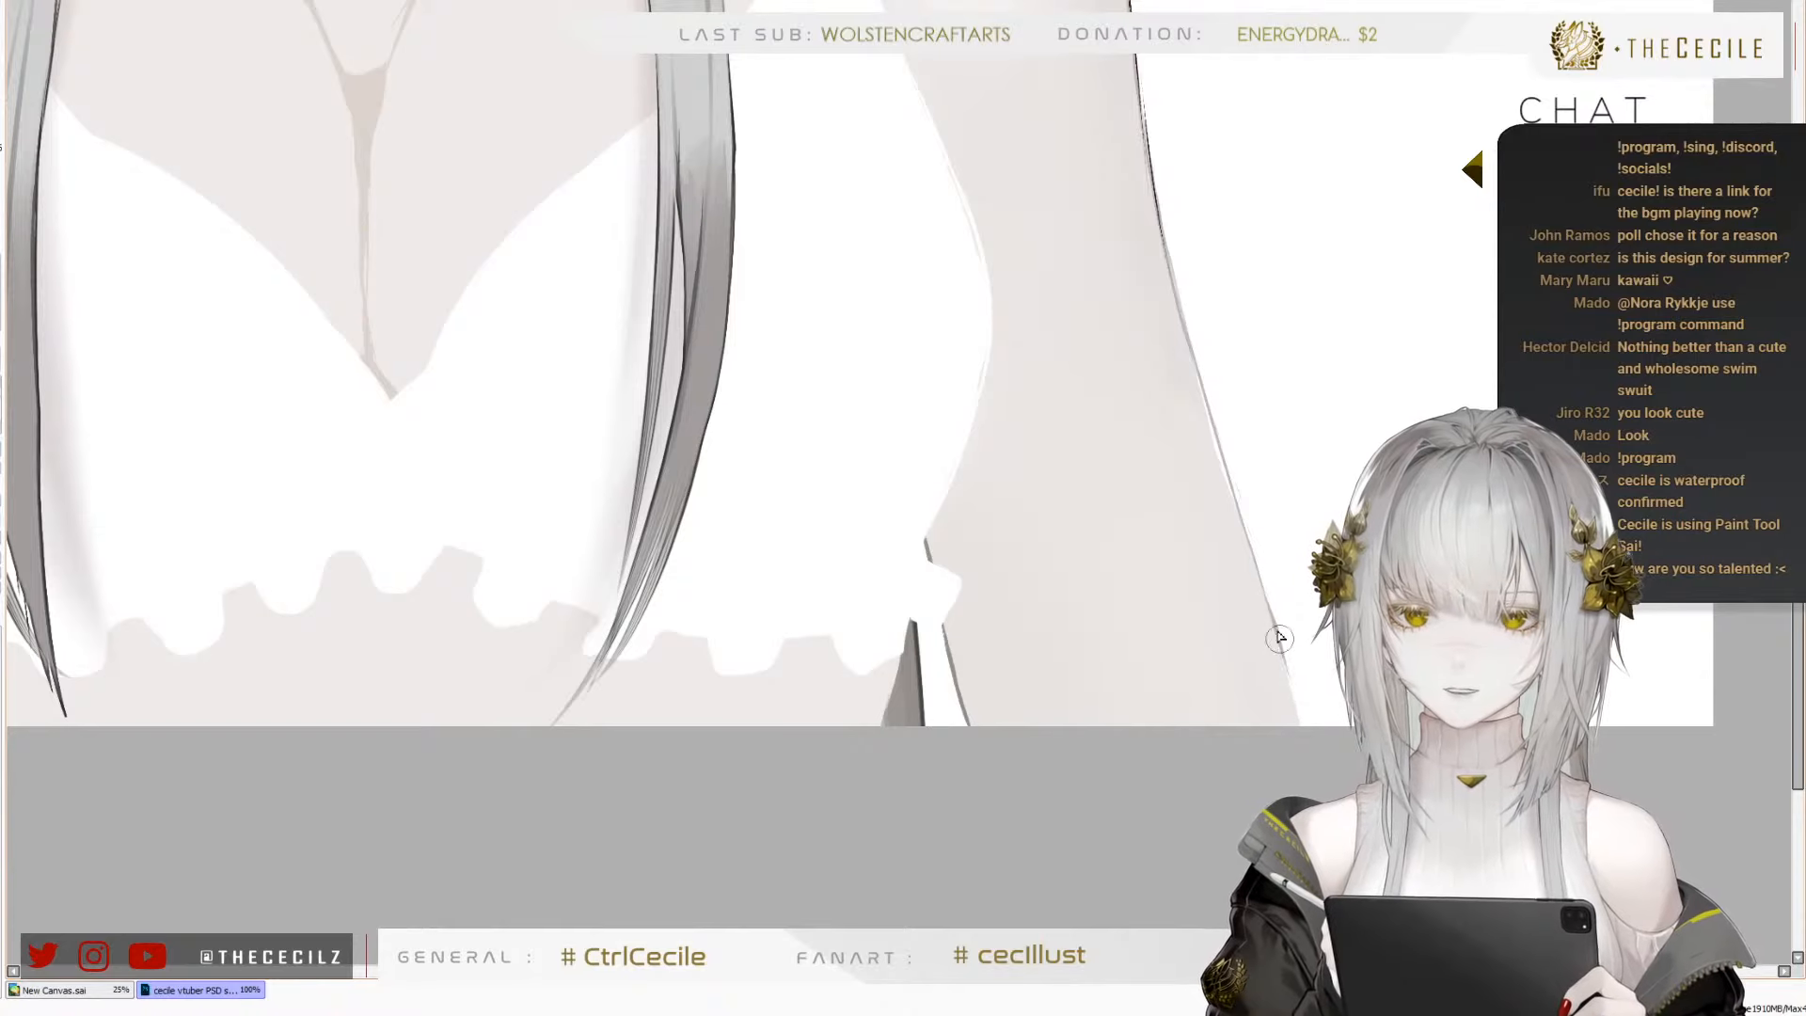
Check the arms in mirrored view, then distort the right arm so its lower inner corner extends slightly toward the torso
{"action": "scroll", "coordinate": [1169, 835], "scroll_direction": "down", "scroll_amount": 4}
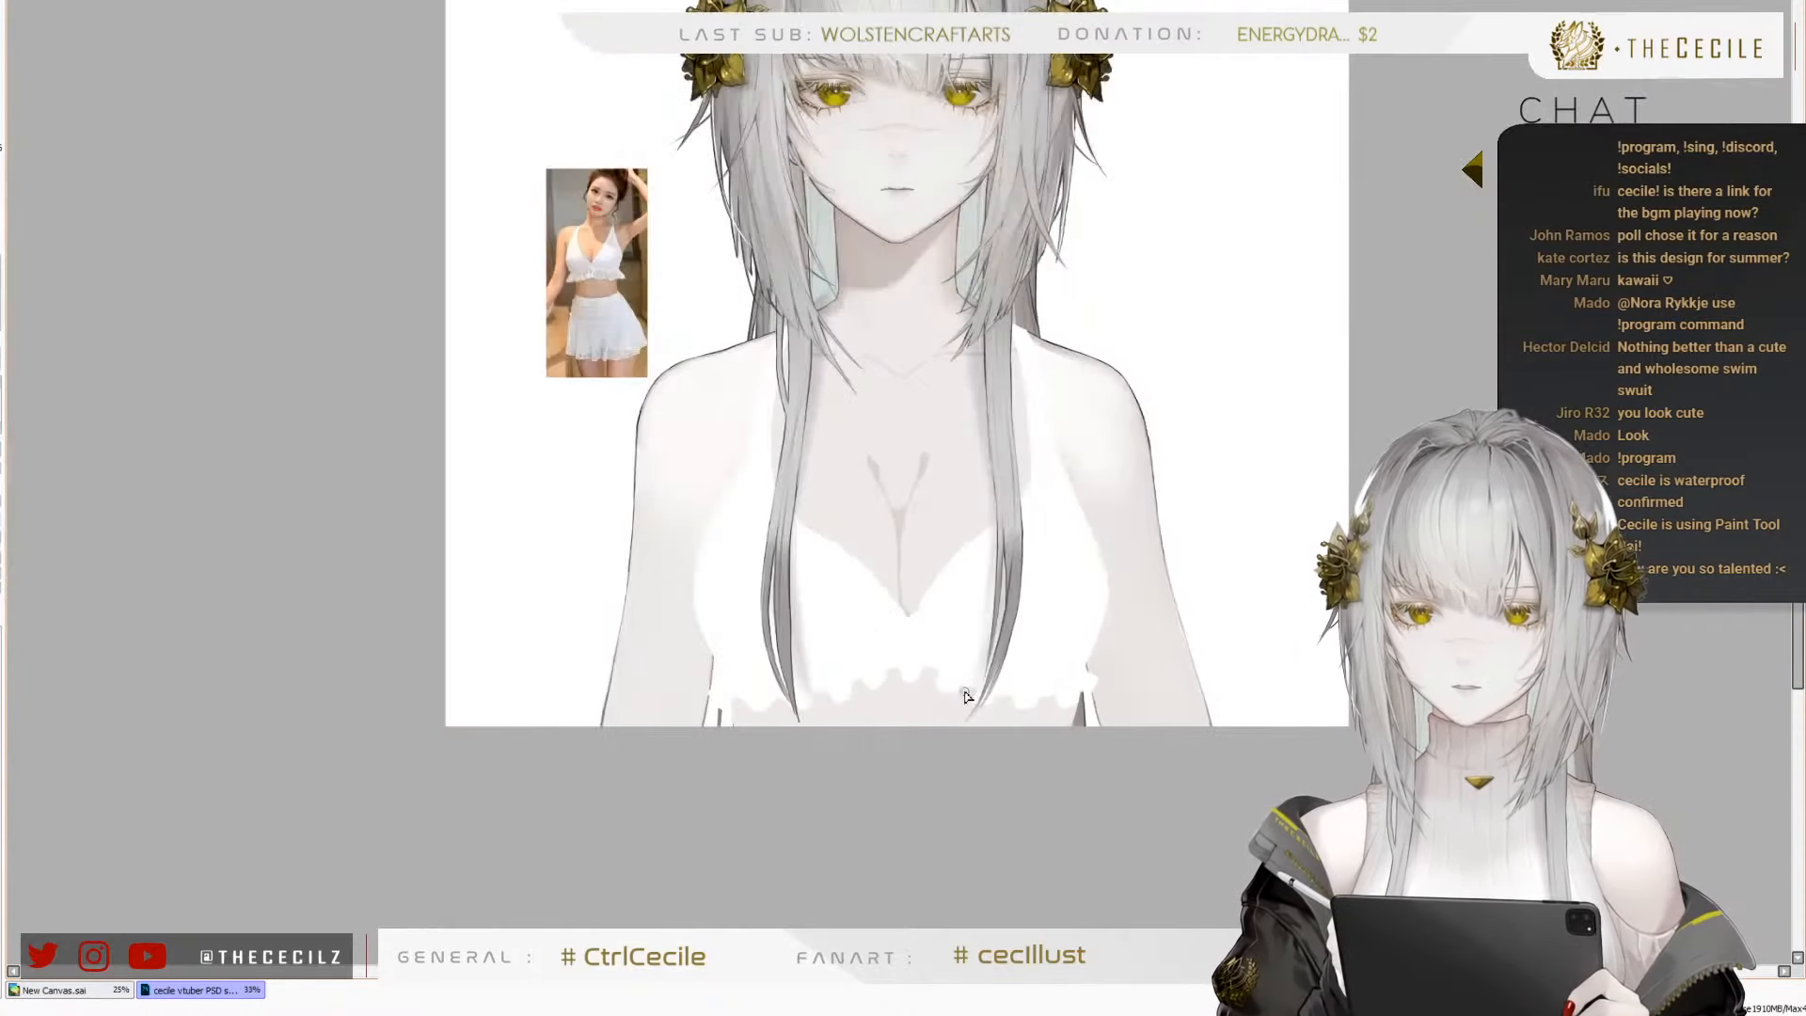
{"action": "key", "text": "h"}
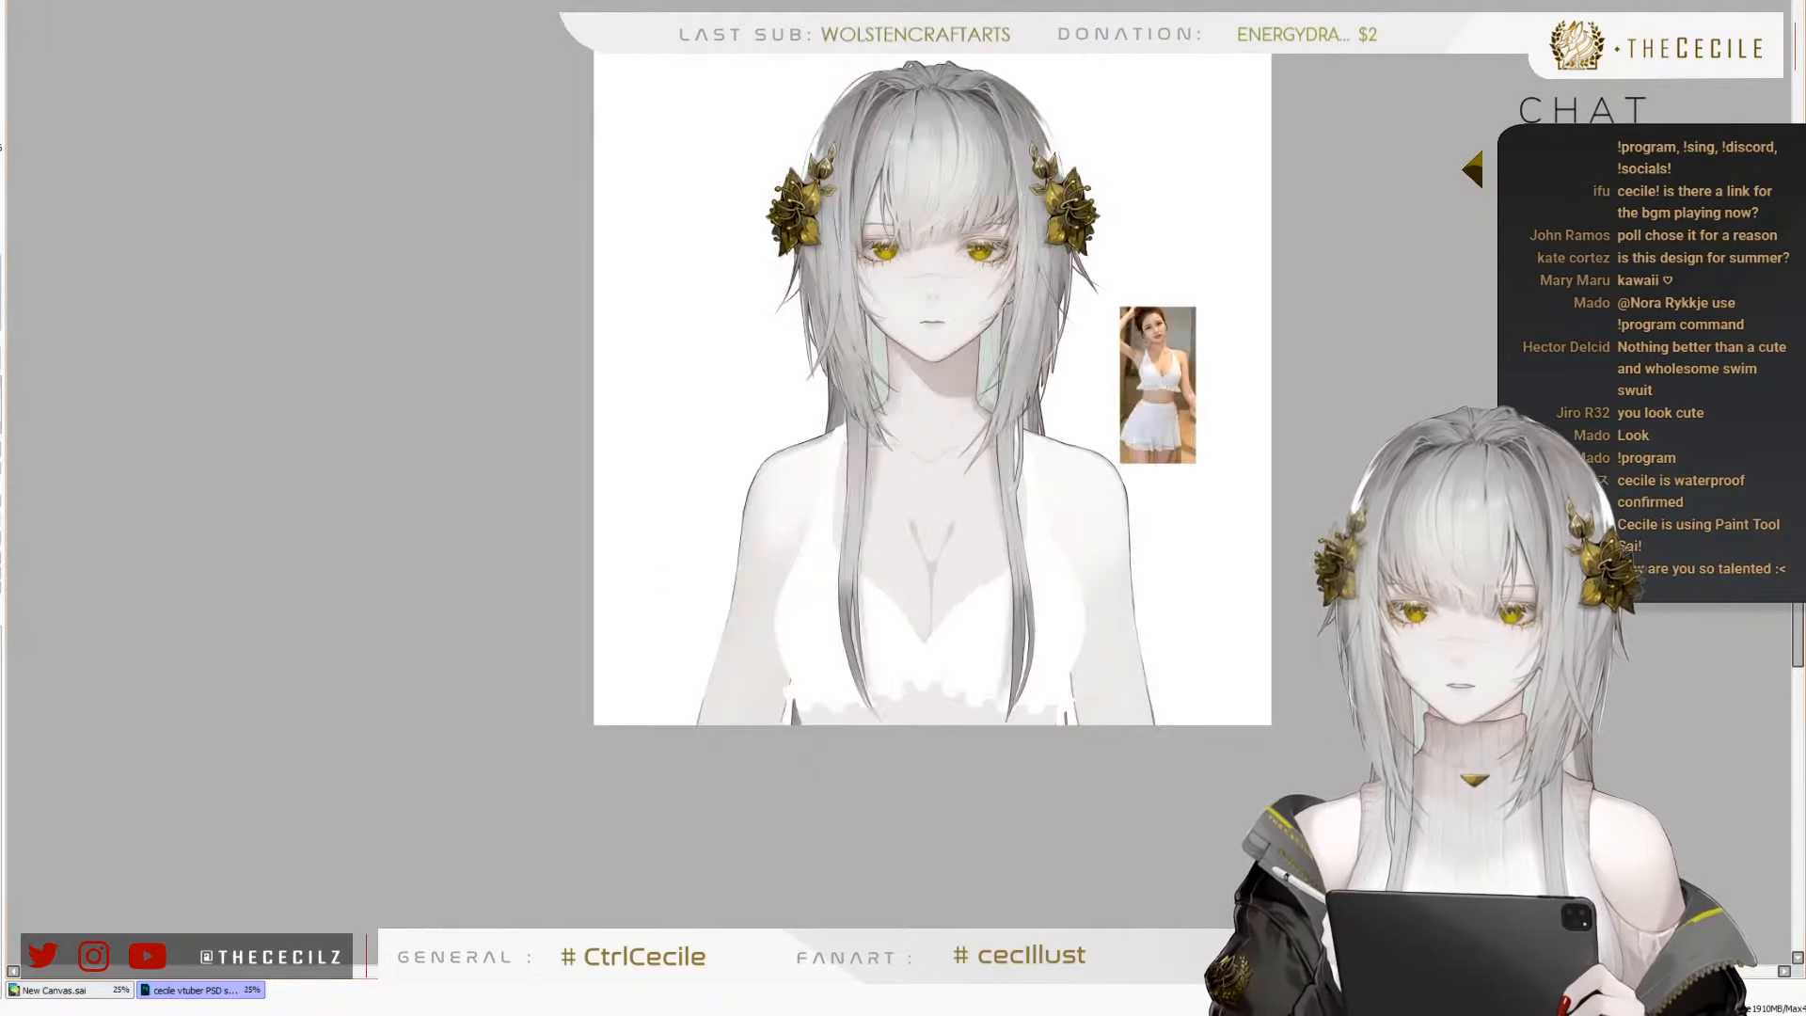
{"action": "key", "text": "h"}
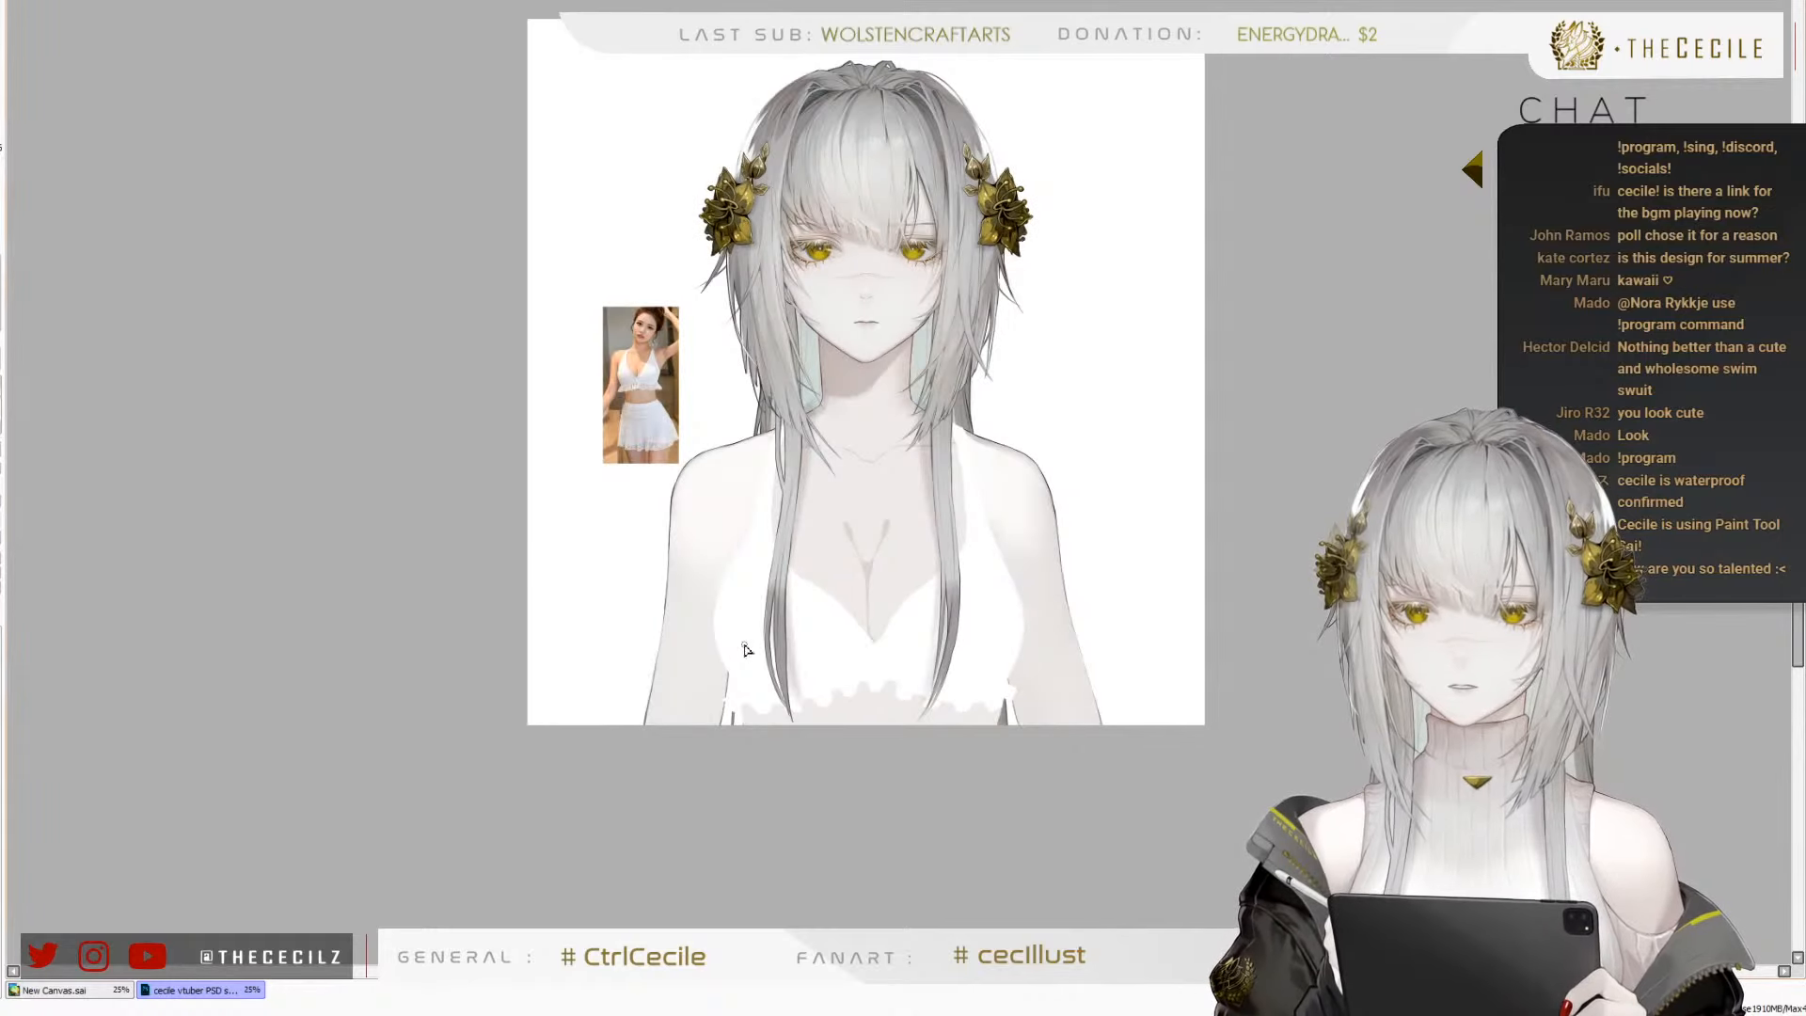
{"action": "scroll", "coordinate": [717, 647], "scroll_direction": "up", "scroll_amount": 2}
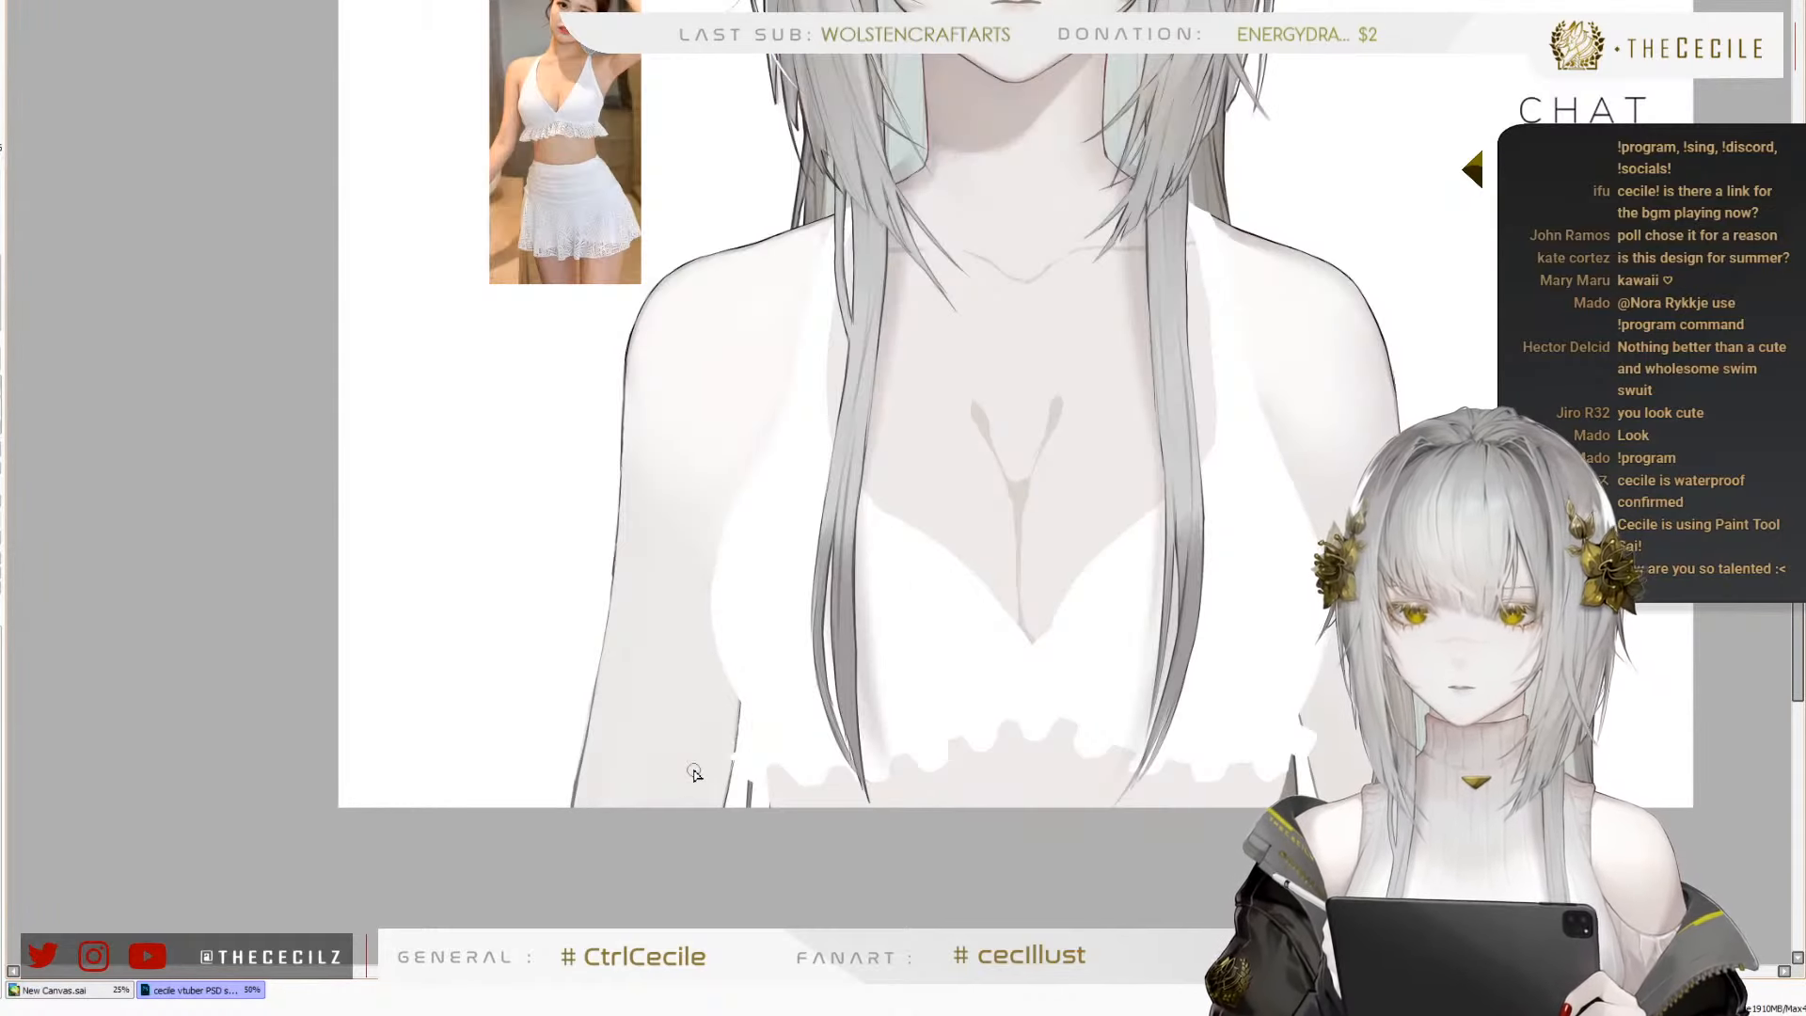
{"action": "key", "text": "ctrl+t"}
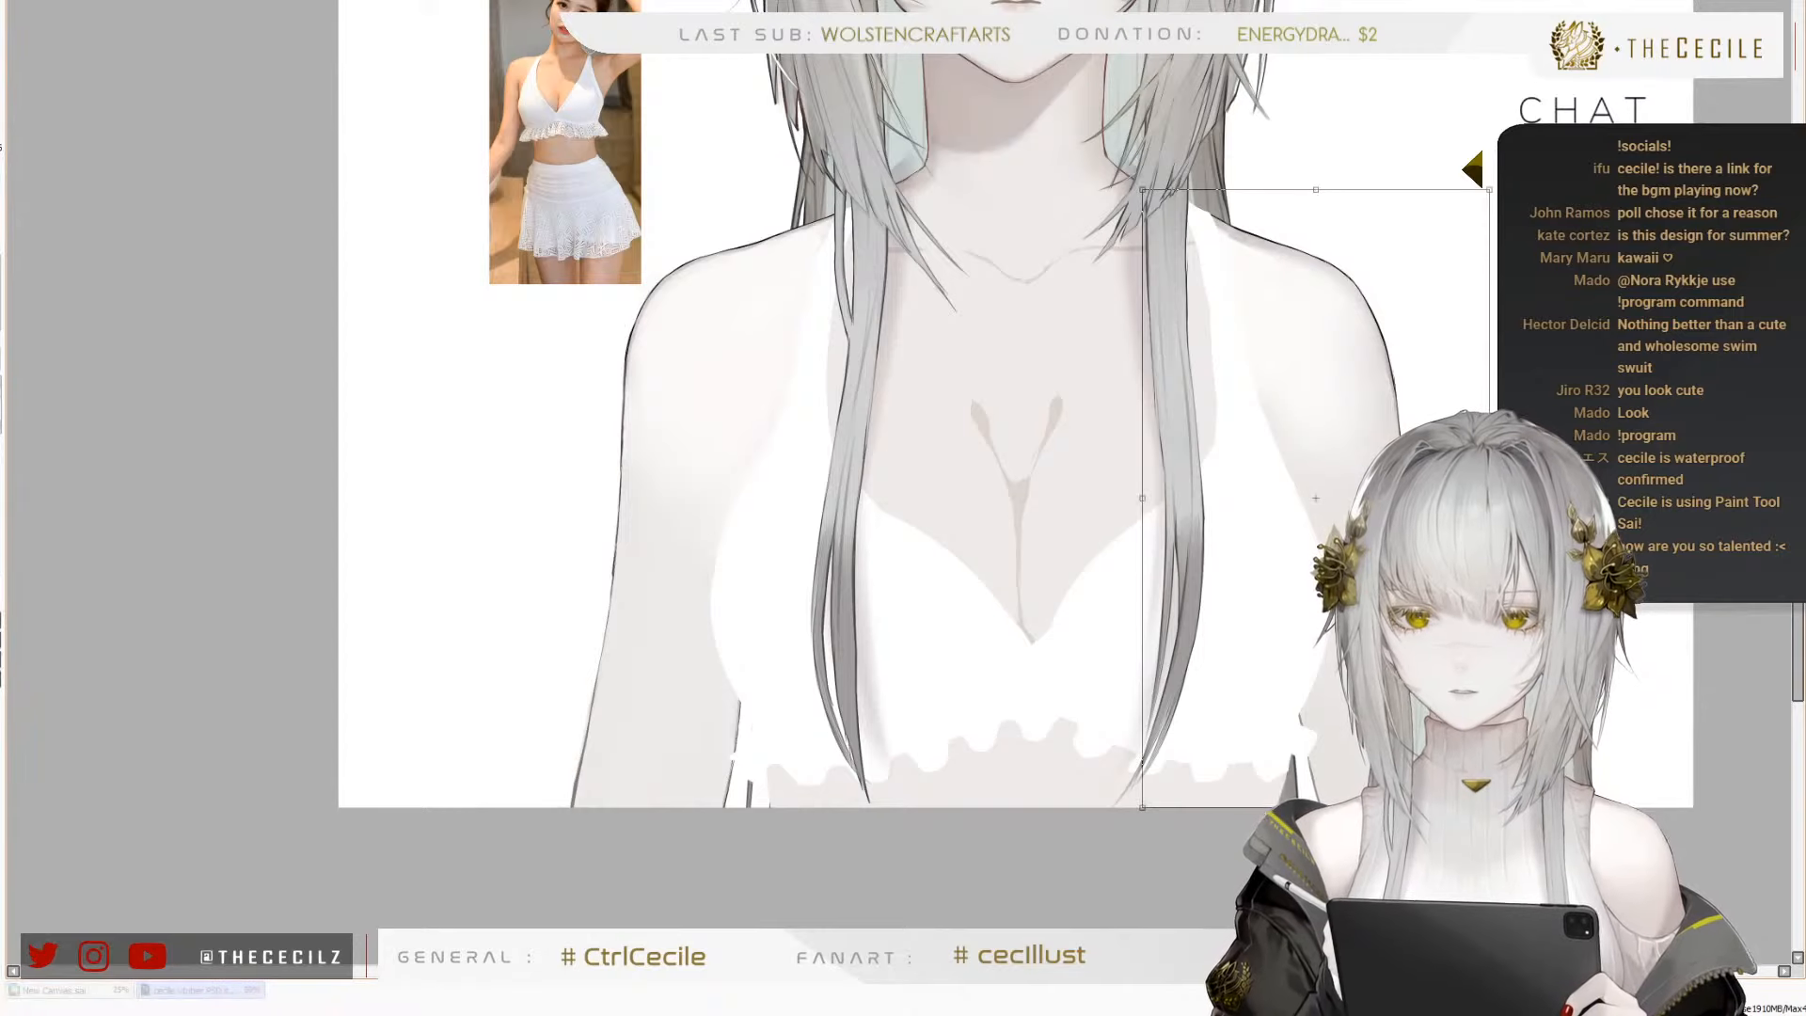
{"action": "left_click_drag", "start_coordinate": [1141, 812], "coordinate": [1125, 815]}
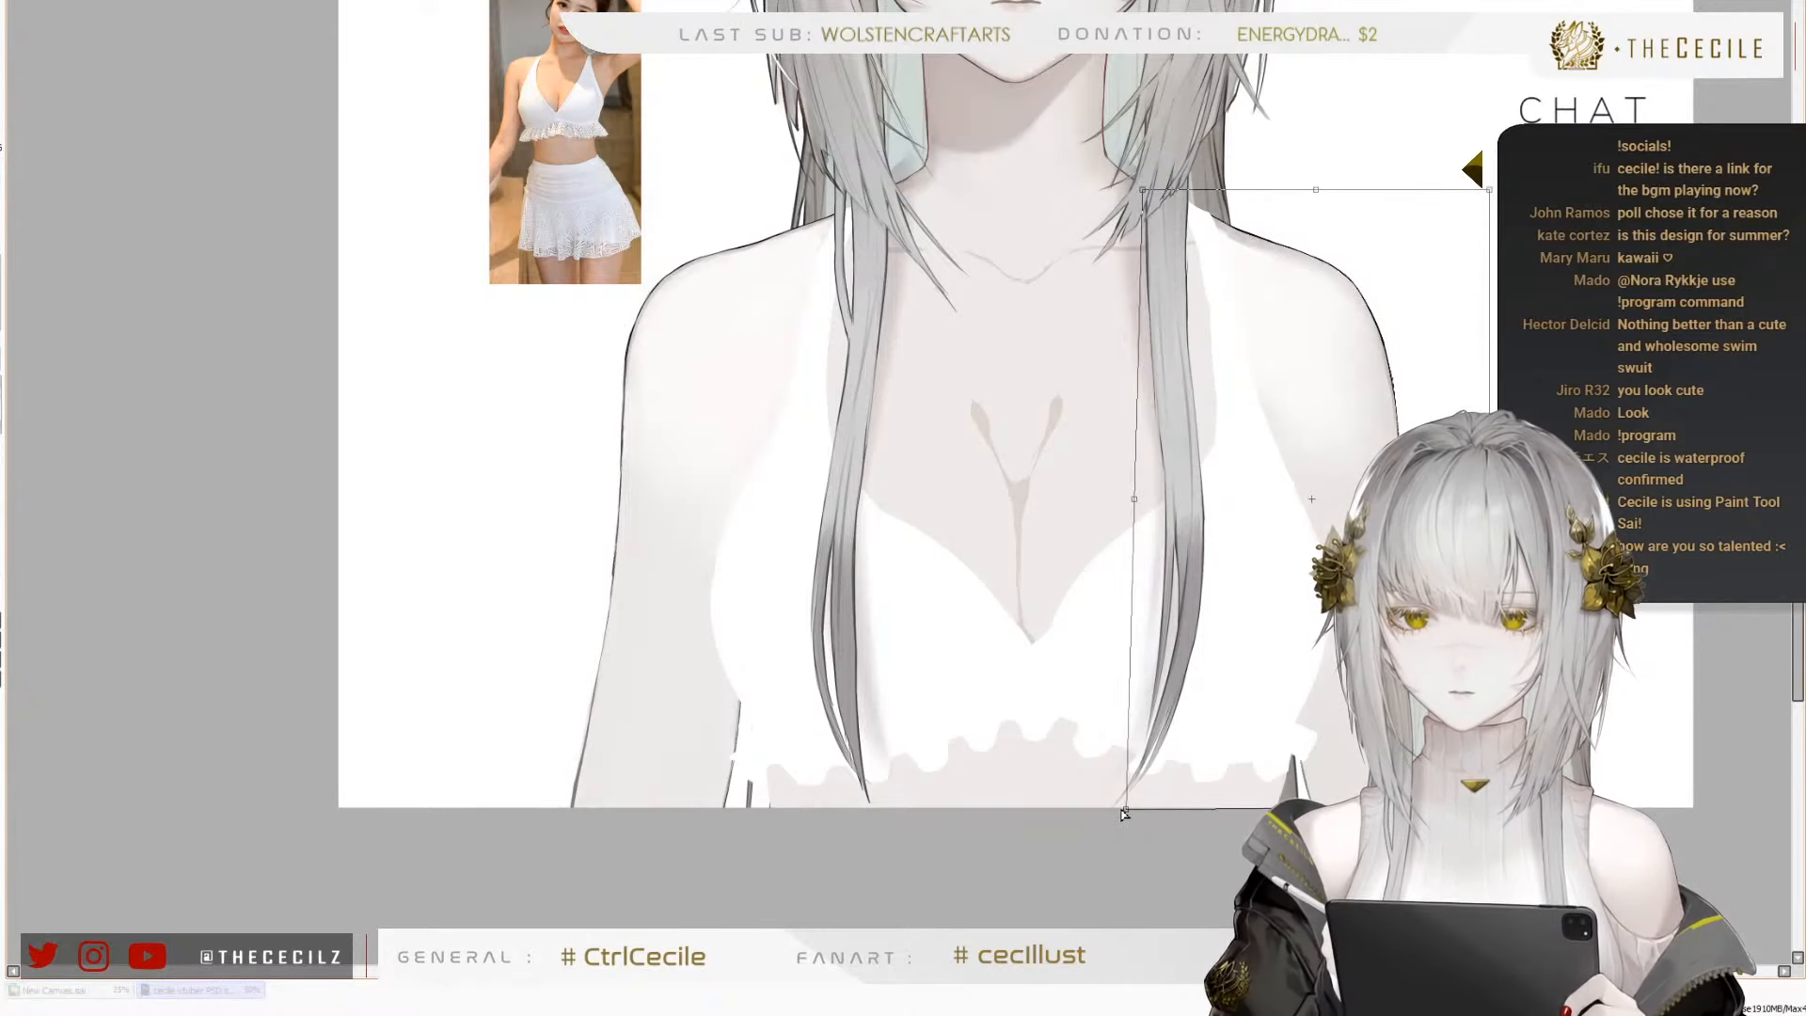
{"action": "key", "text": "Return"}
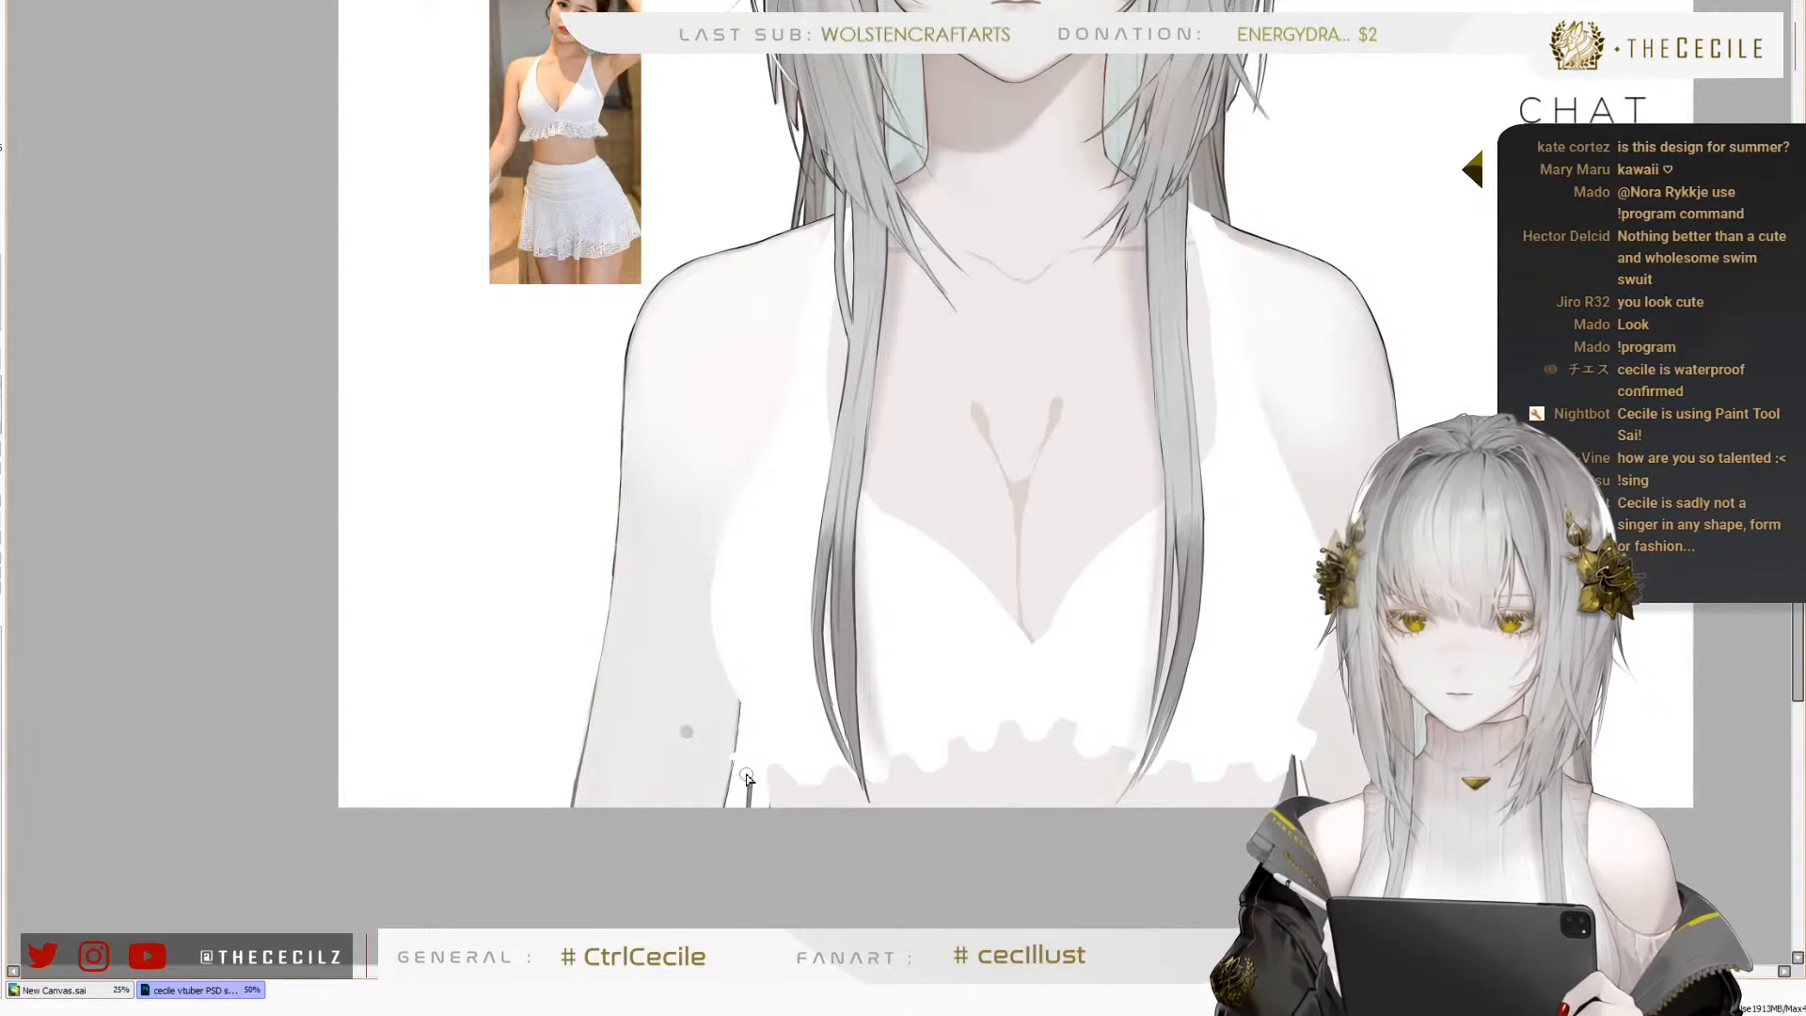
Distort the left arm so its lower inner corner extends slightly toward the torso, matching the other arm
{"action": "key", "text": "ctrl+t"}
{"action": "left_click_drag", "start_coordinate": [858, 810], "coordinate": [885, 820]}
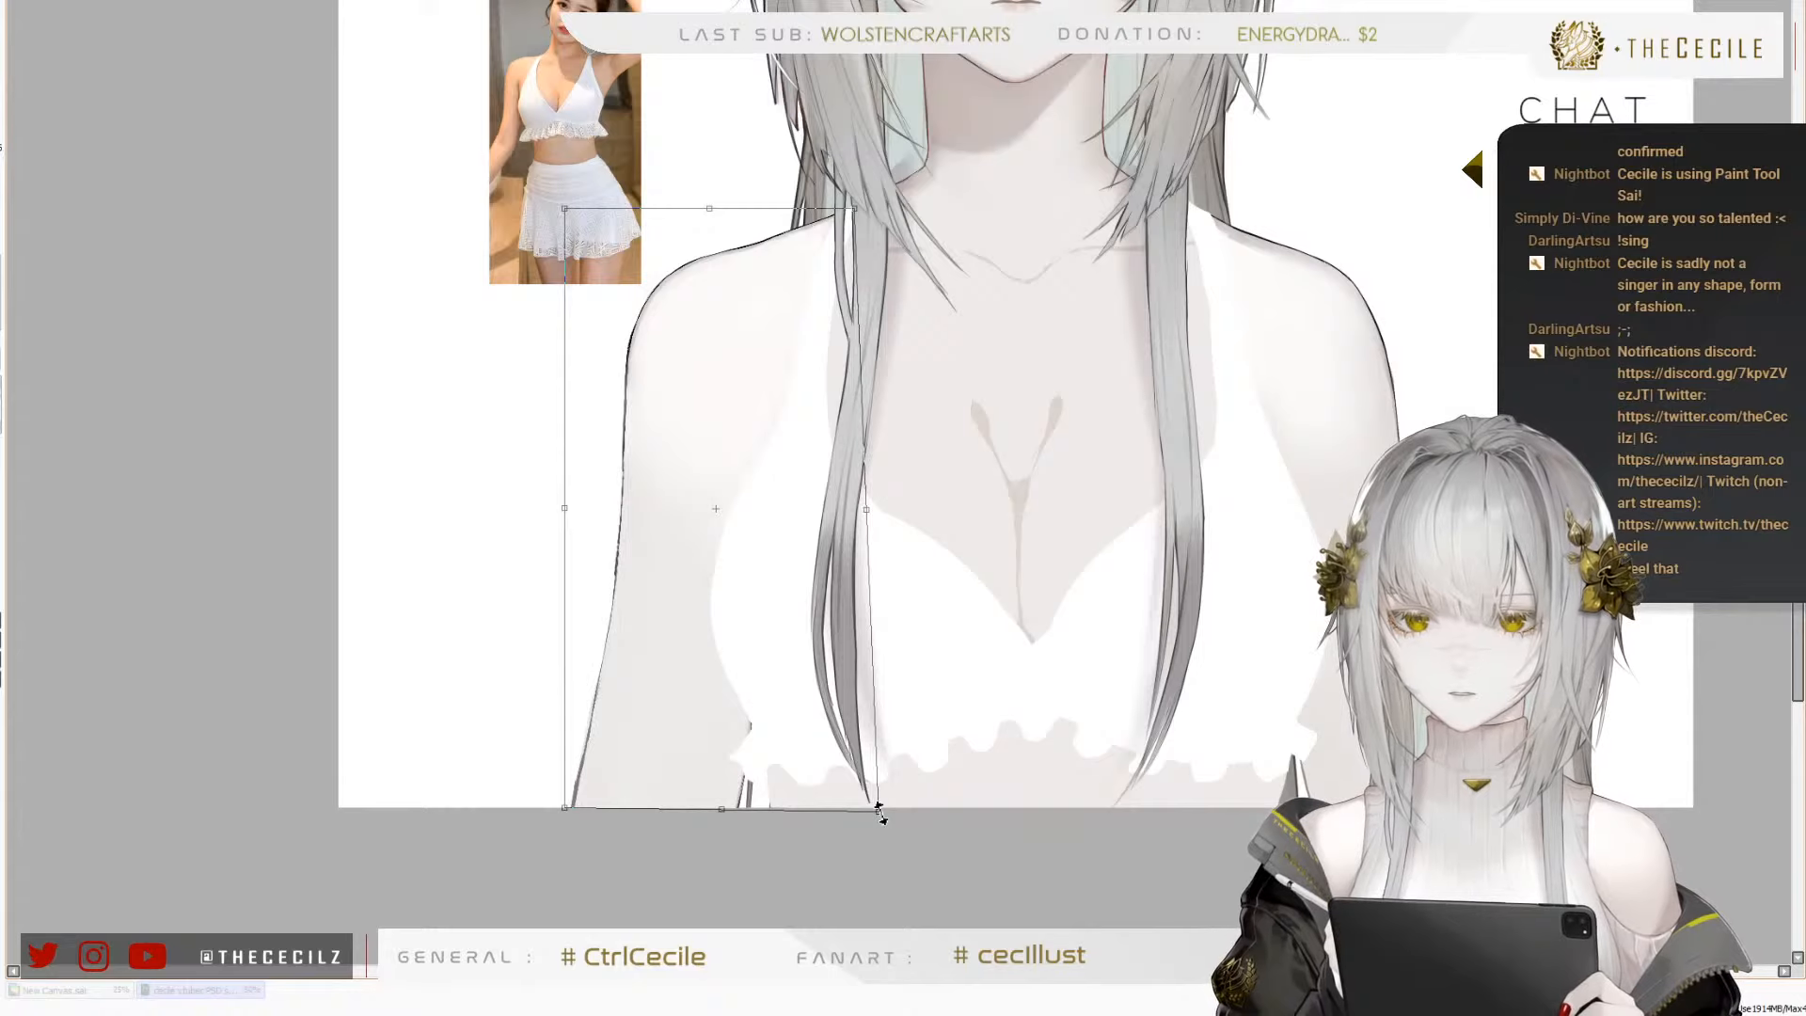
{"action": "key", "text": "Return"}
{"action": "scroll", "coordinate": [473, 789], "scroll_direction": "down", "scroll_amount": 2}
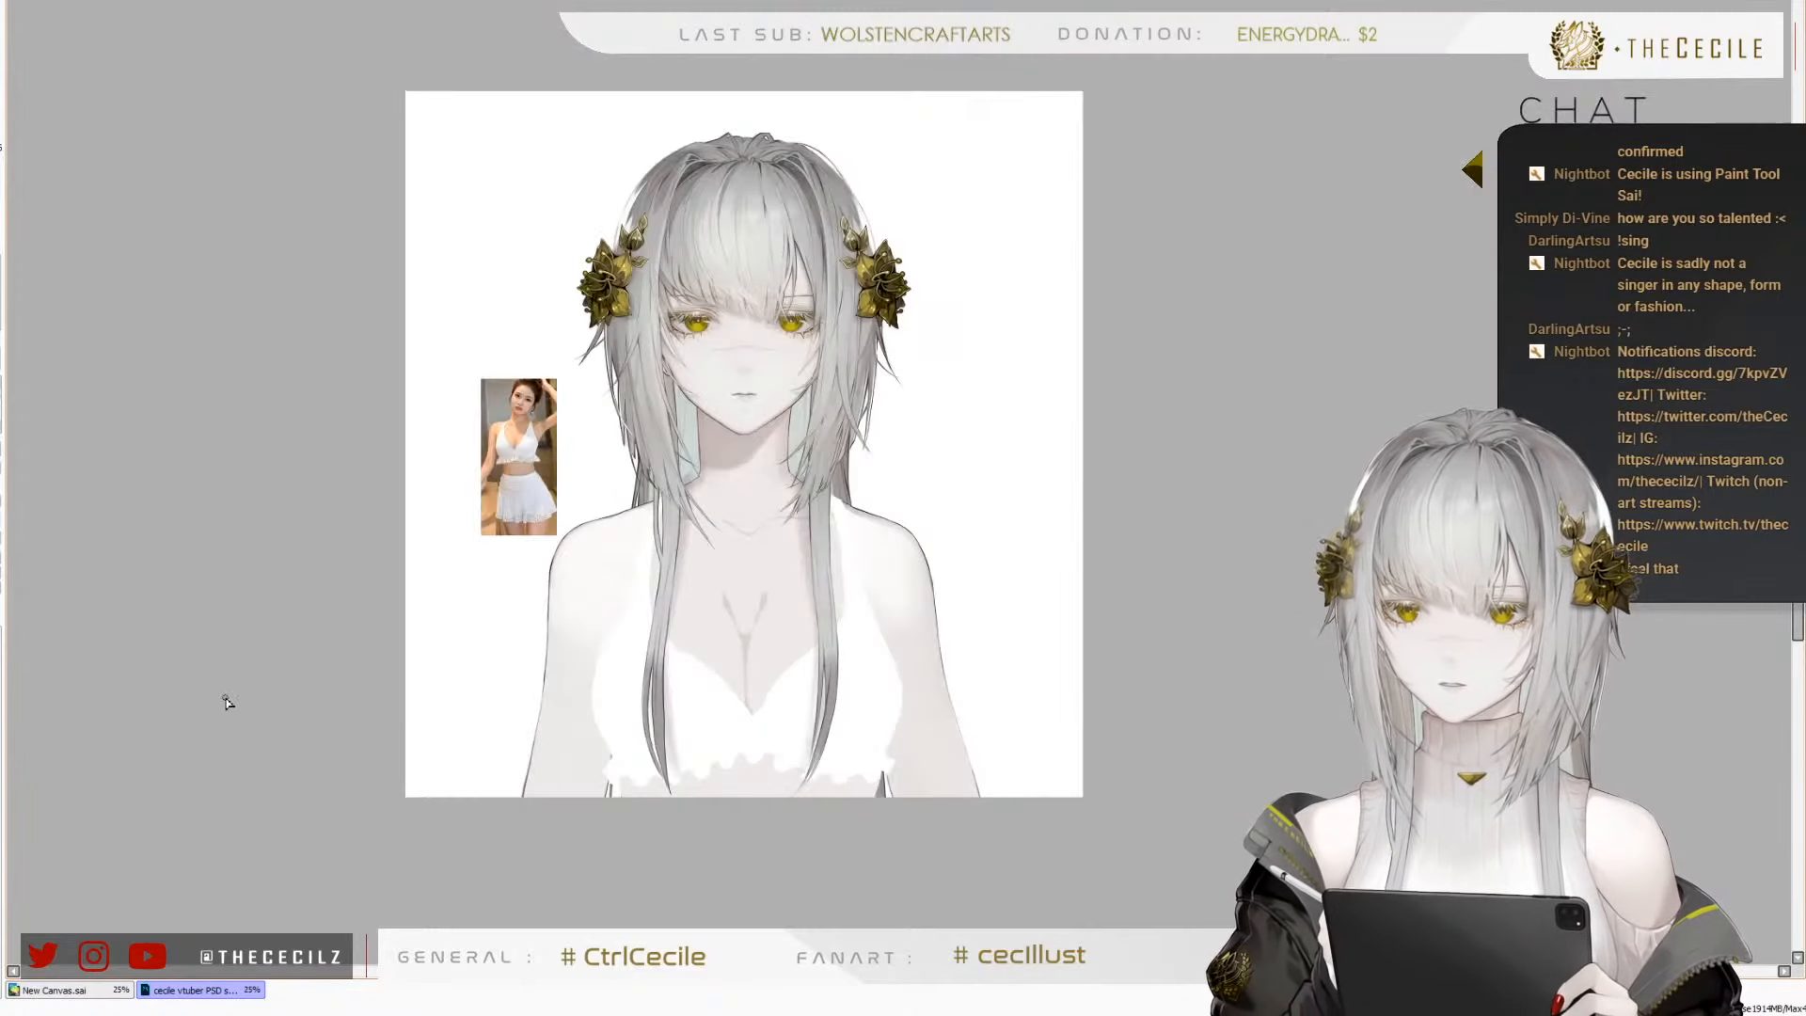
Soften the left branch of the cleavage shading and blend its rounded upper end into the surrounding chest skin
{"action": "scroll", "coordinate": [237, 702], "scroll_direction": "up", "scroll_amount": 1}
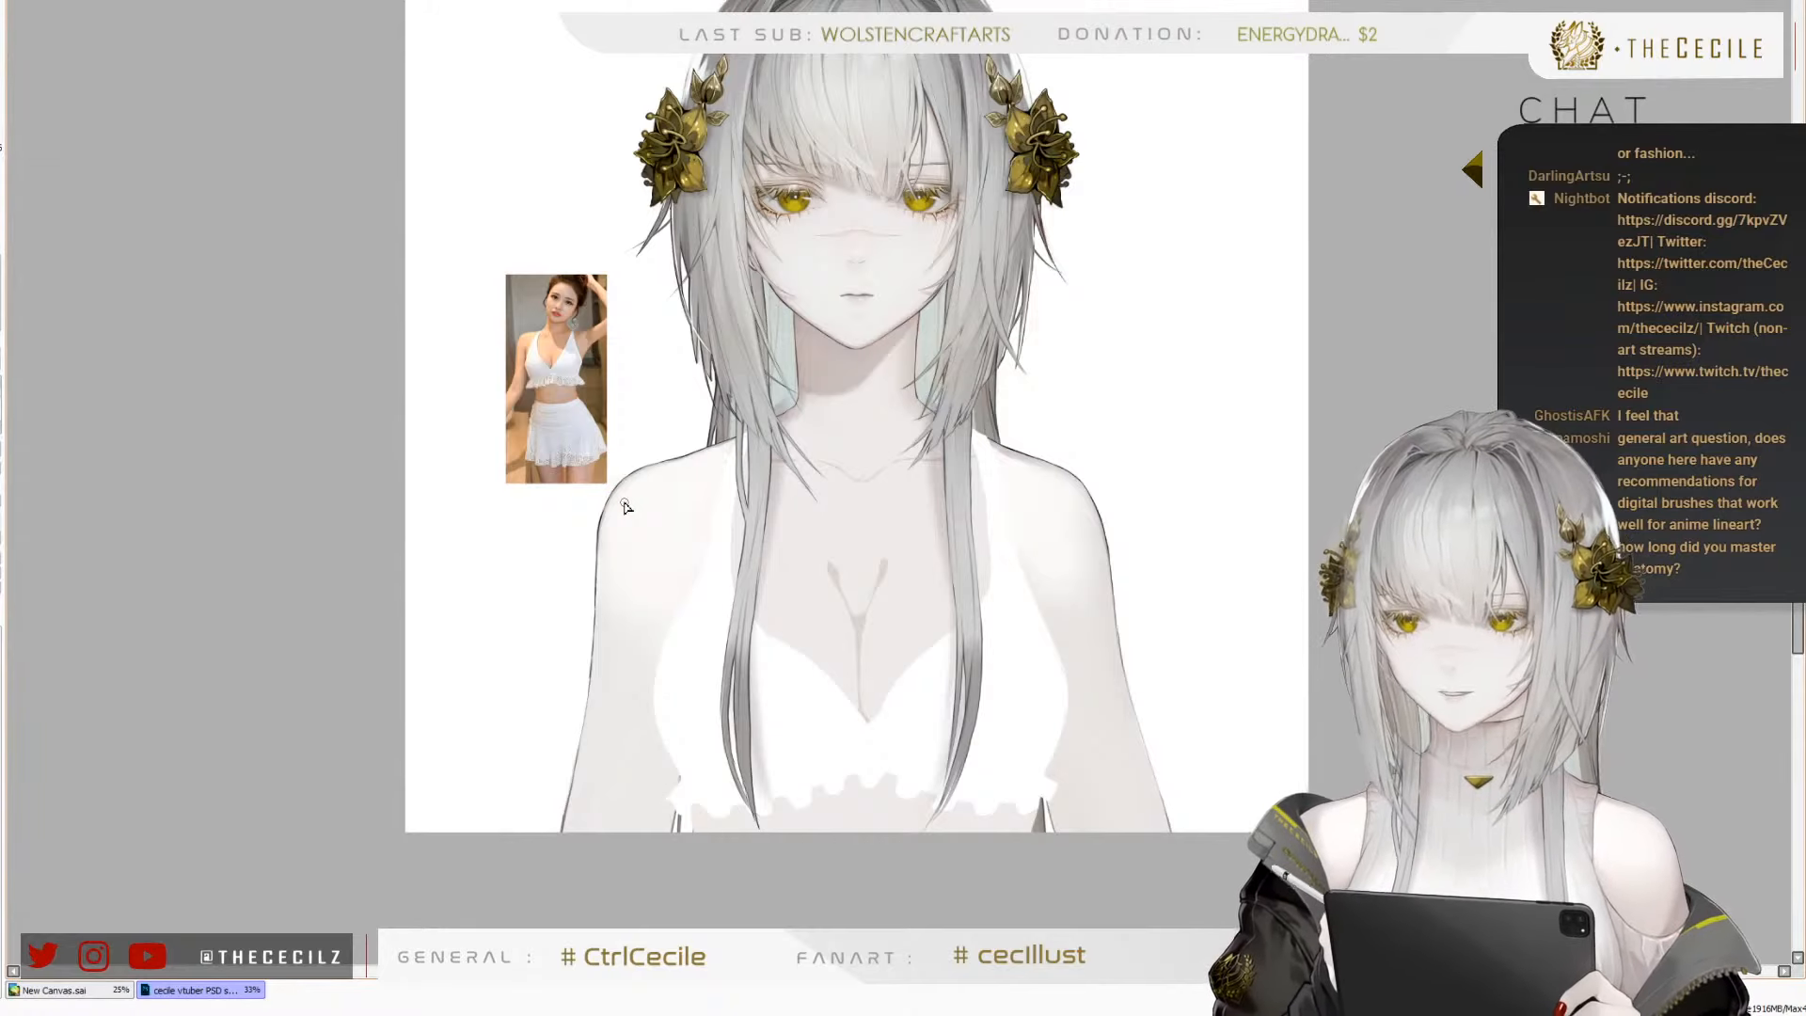
{"action": "scroll", "coordinate": [655, 626], "scroll_direction": "up", "scroll_amount": 2}
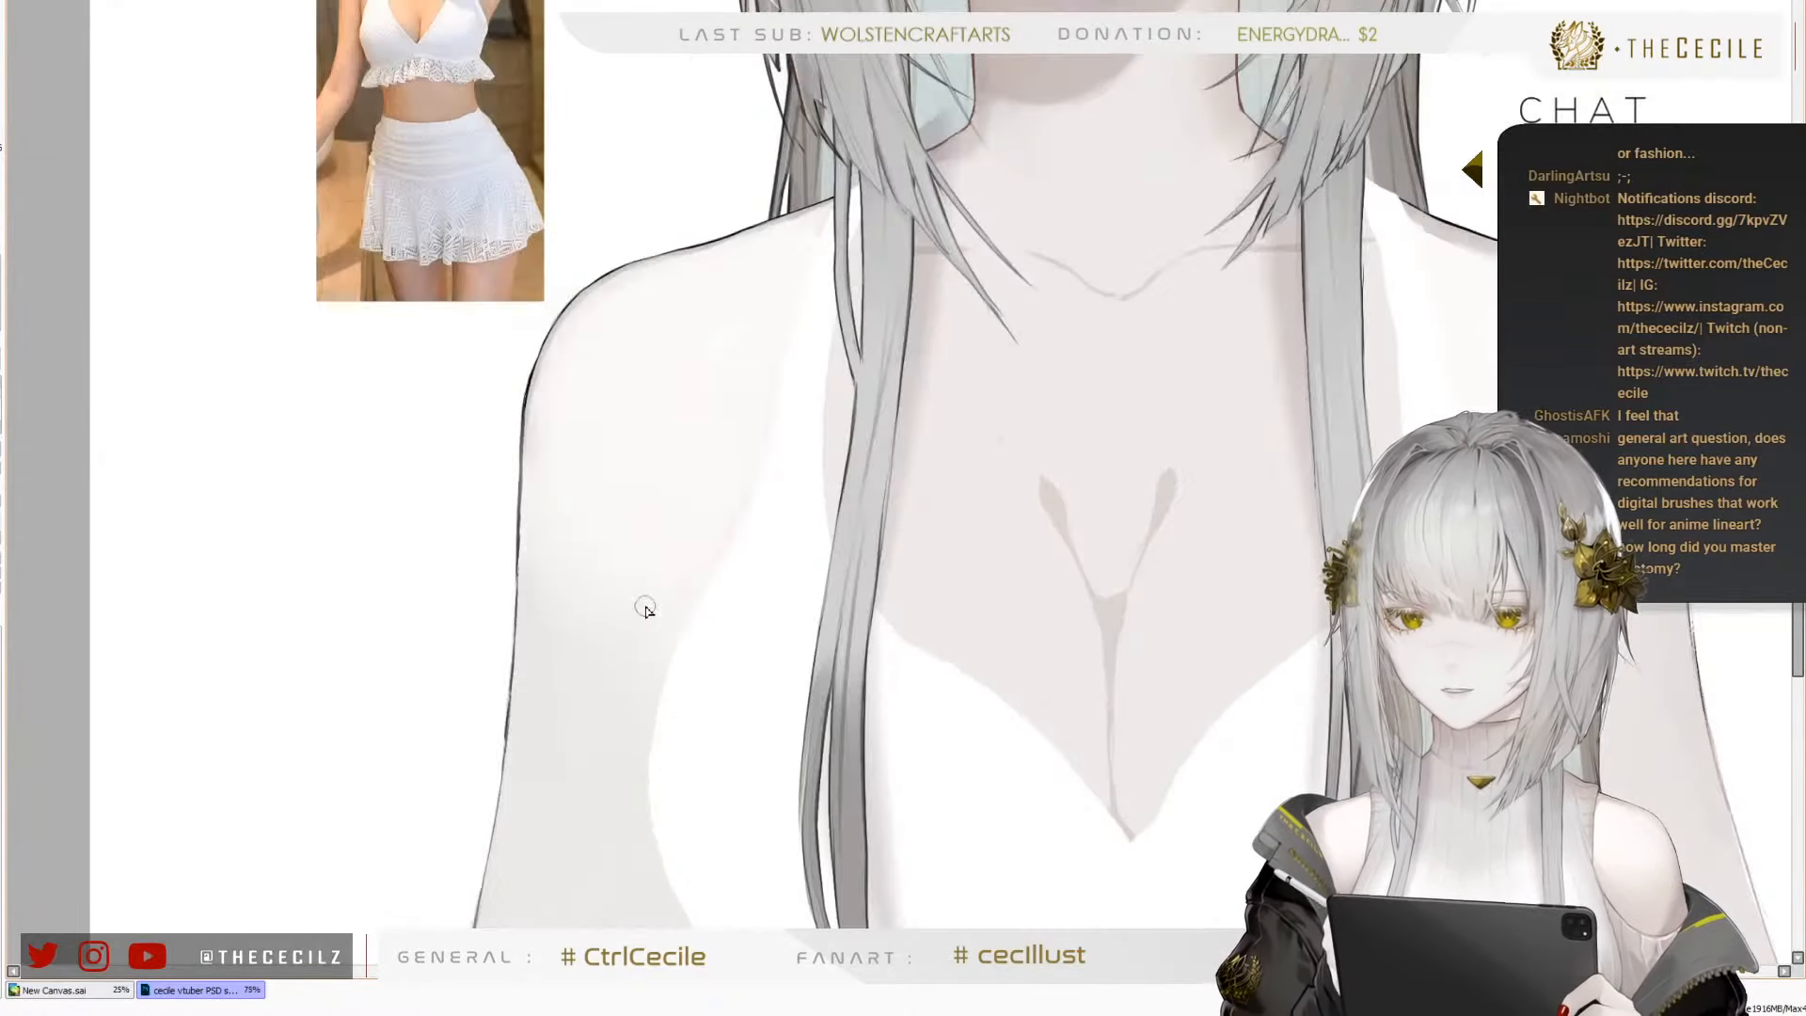
{"action": "scroll", "coordinate": [672, 580], "scroll_direction": "down", "scroll_amount": 2}
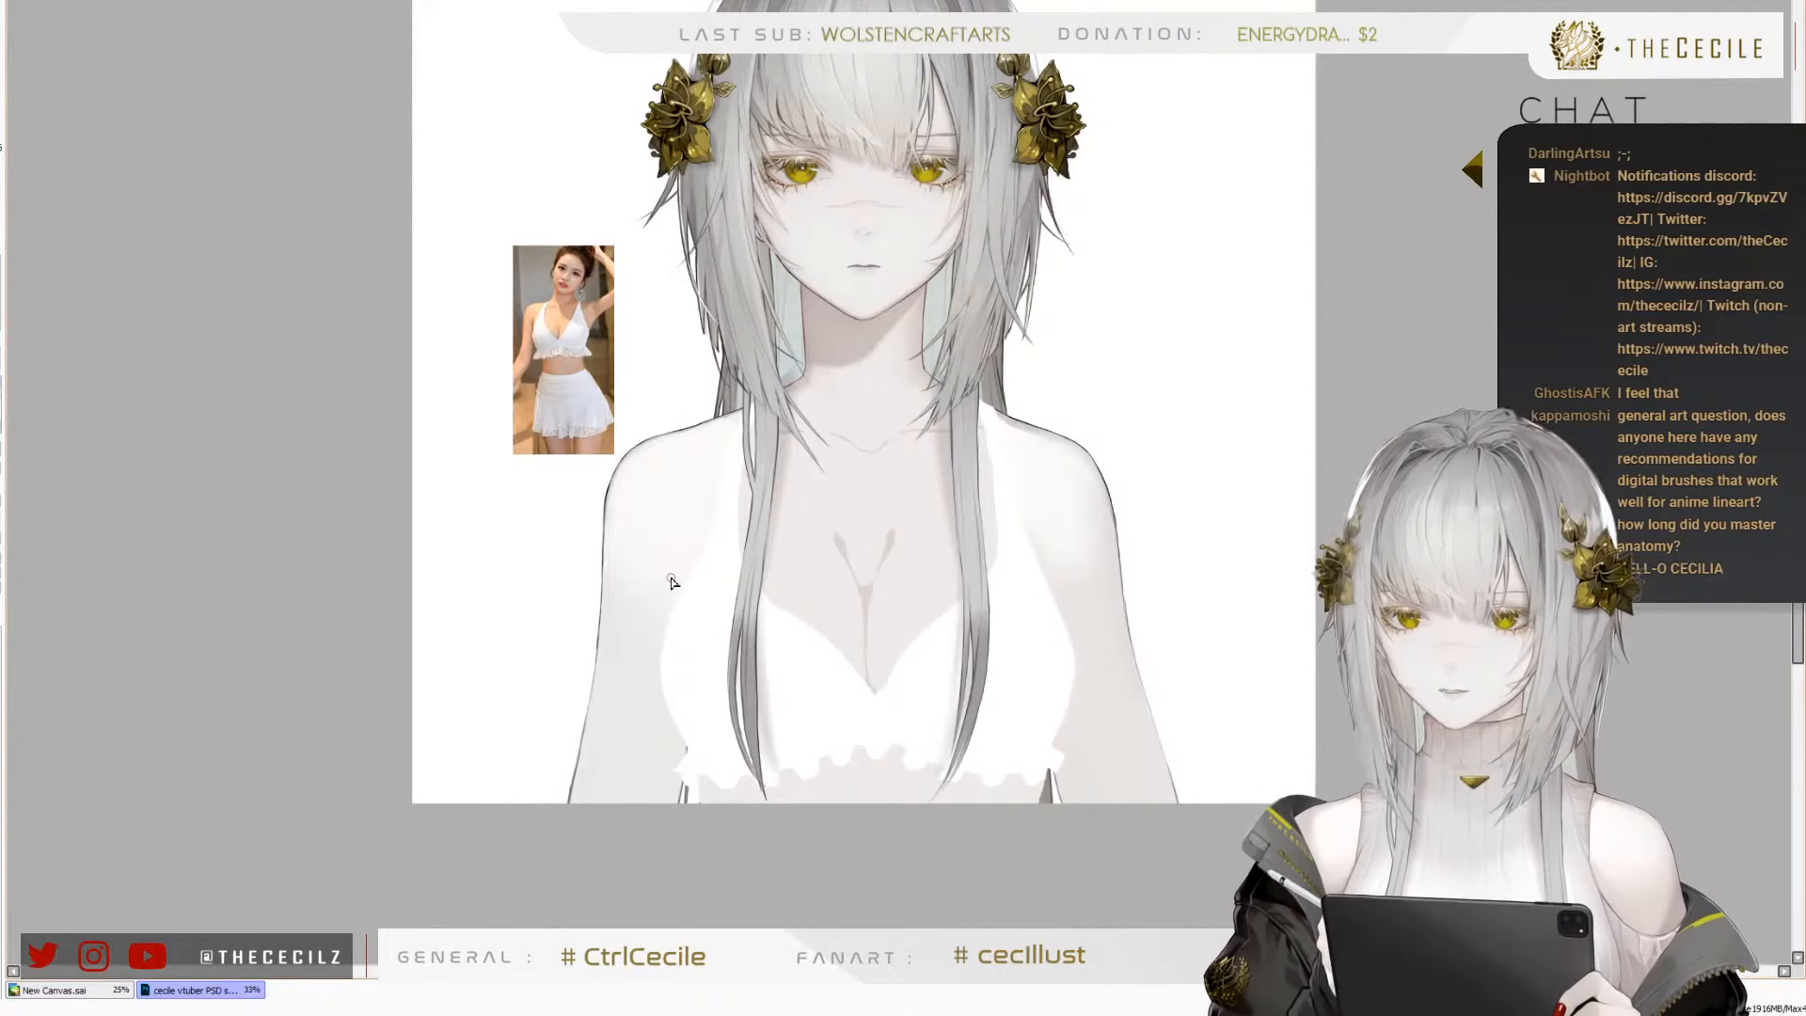
{"action": "scroll", "coordinate": [701, 693], "scroll_direction": "up", "scroll_amount": 1}
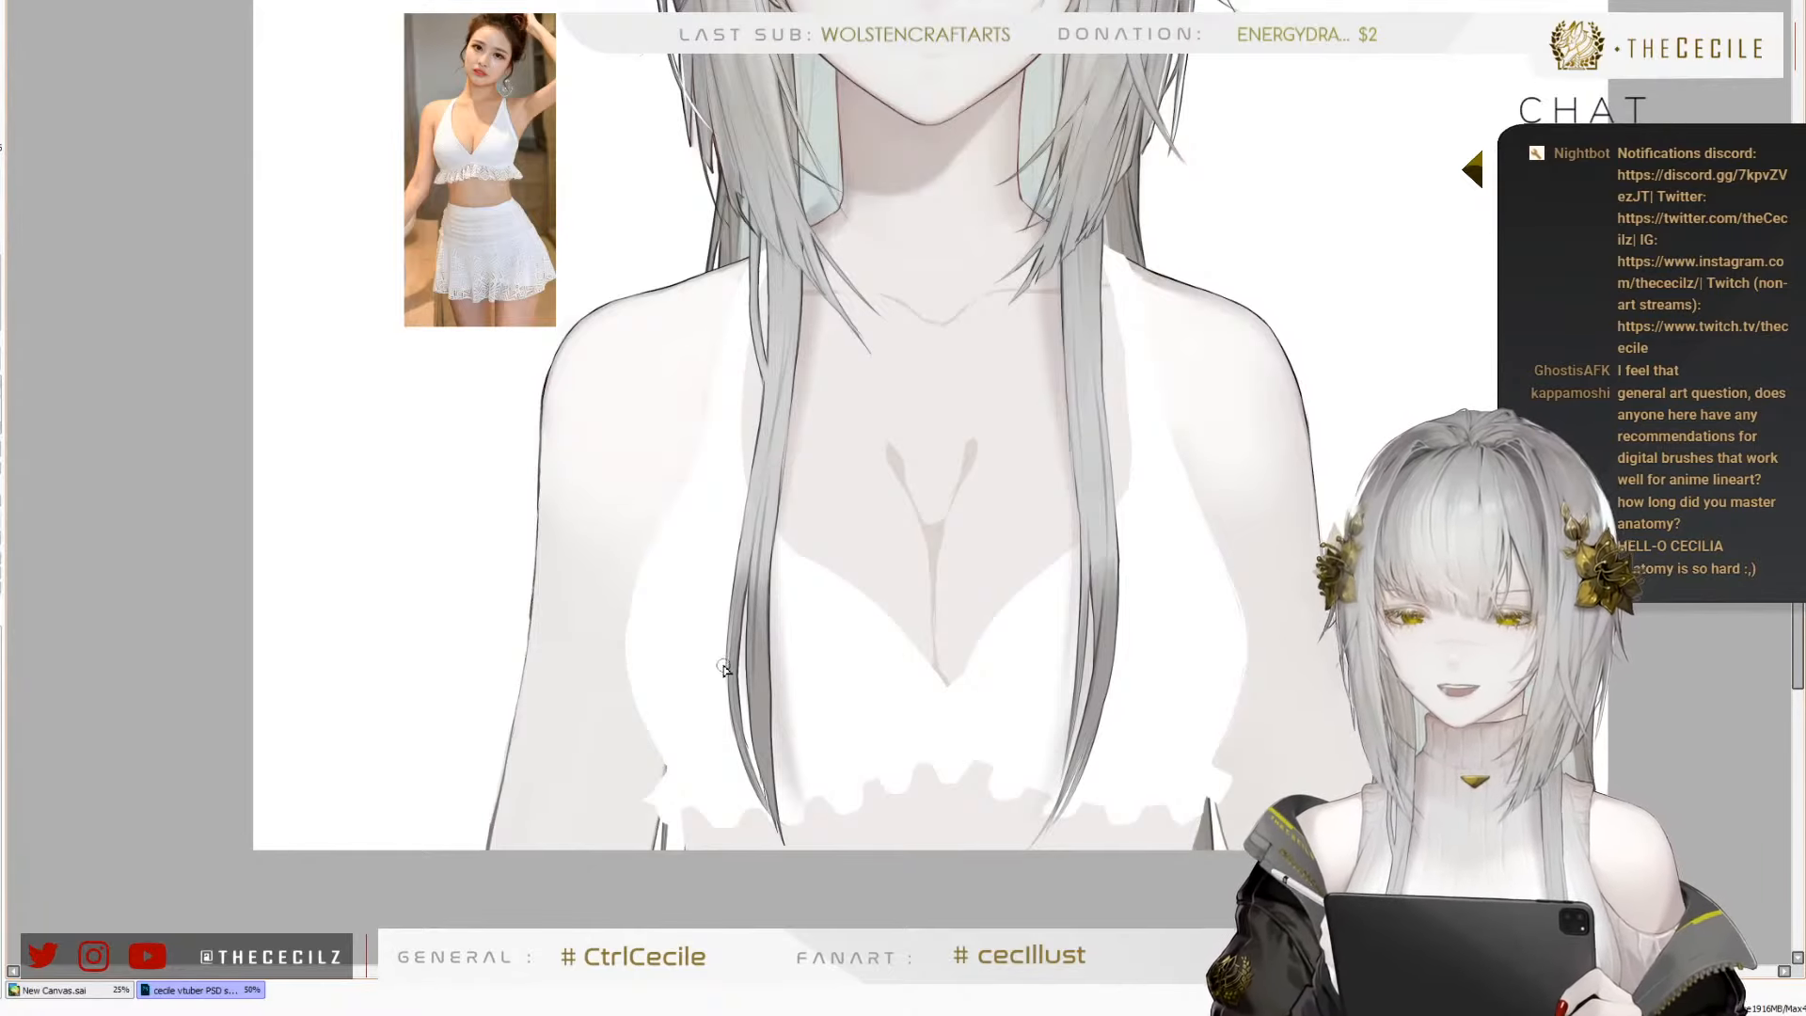
{"action": "scroll", "coordinate": [742, 659], "scroll_direction": "up", "scroll_amount": 1}
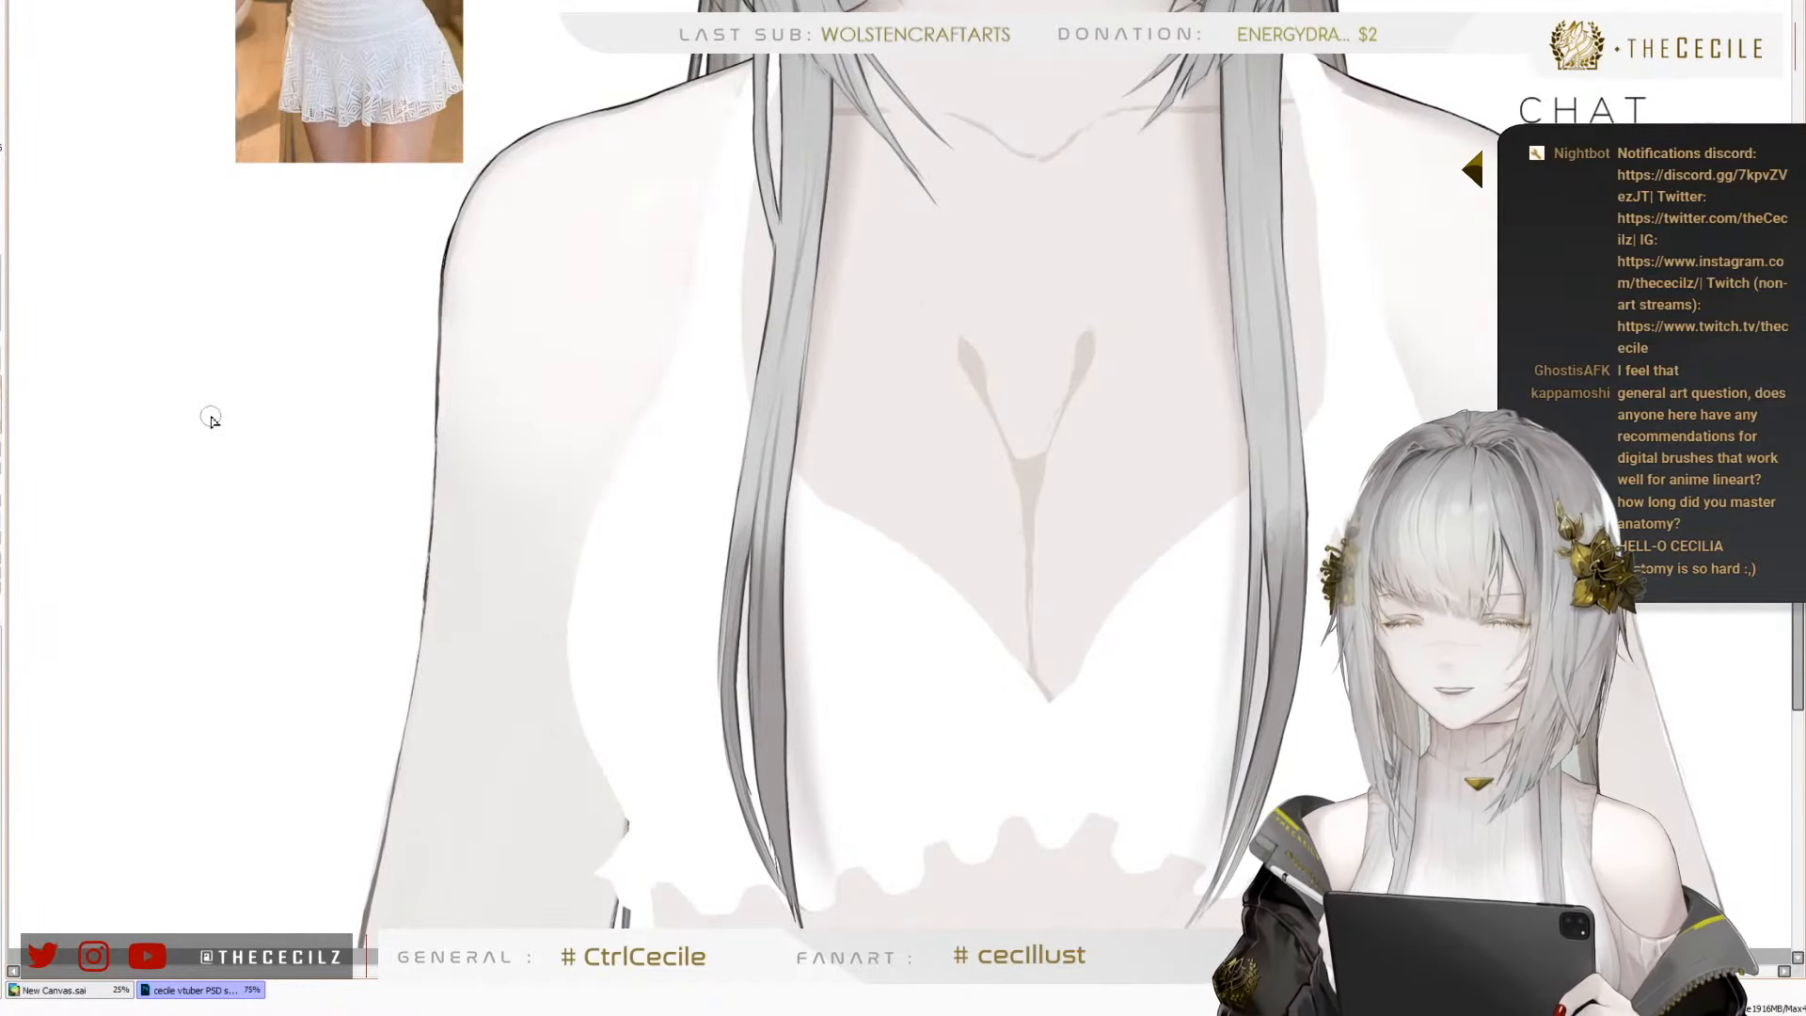
{"action": "key", "text": "bracketright"}
{"action": "key", "text": "bracketright"}
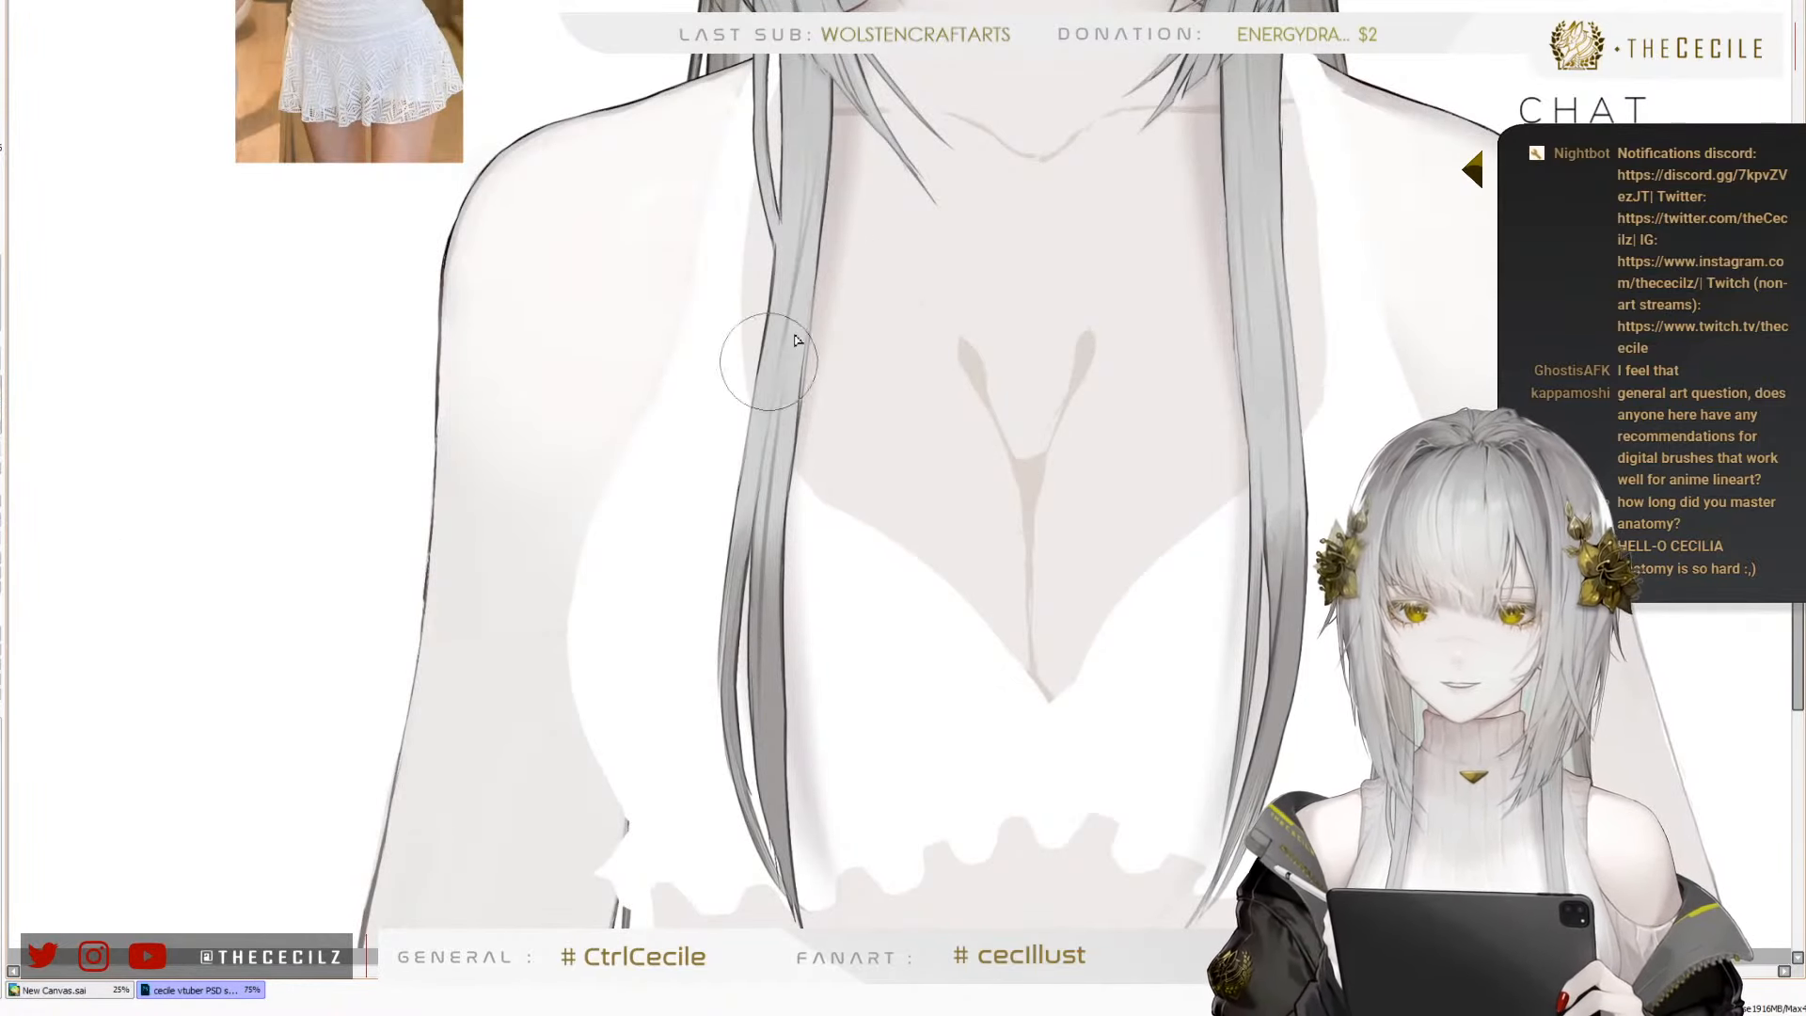
{"action": "key", "text": "bracketleft"}
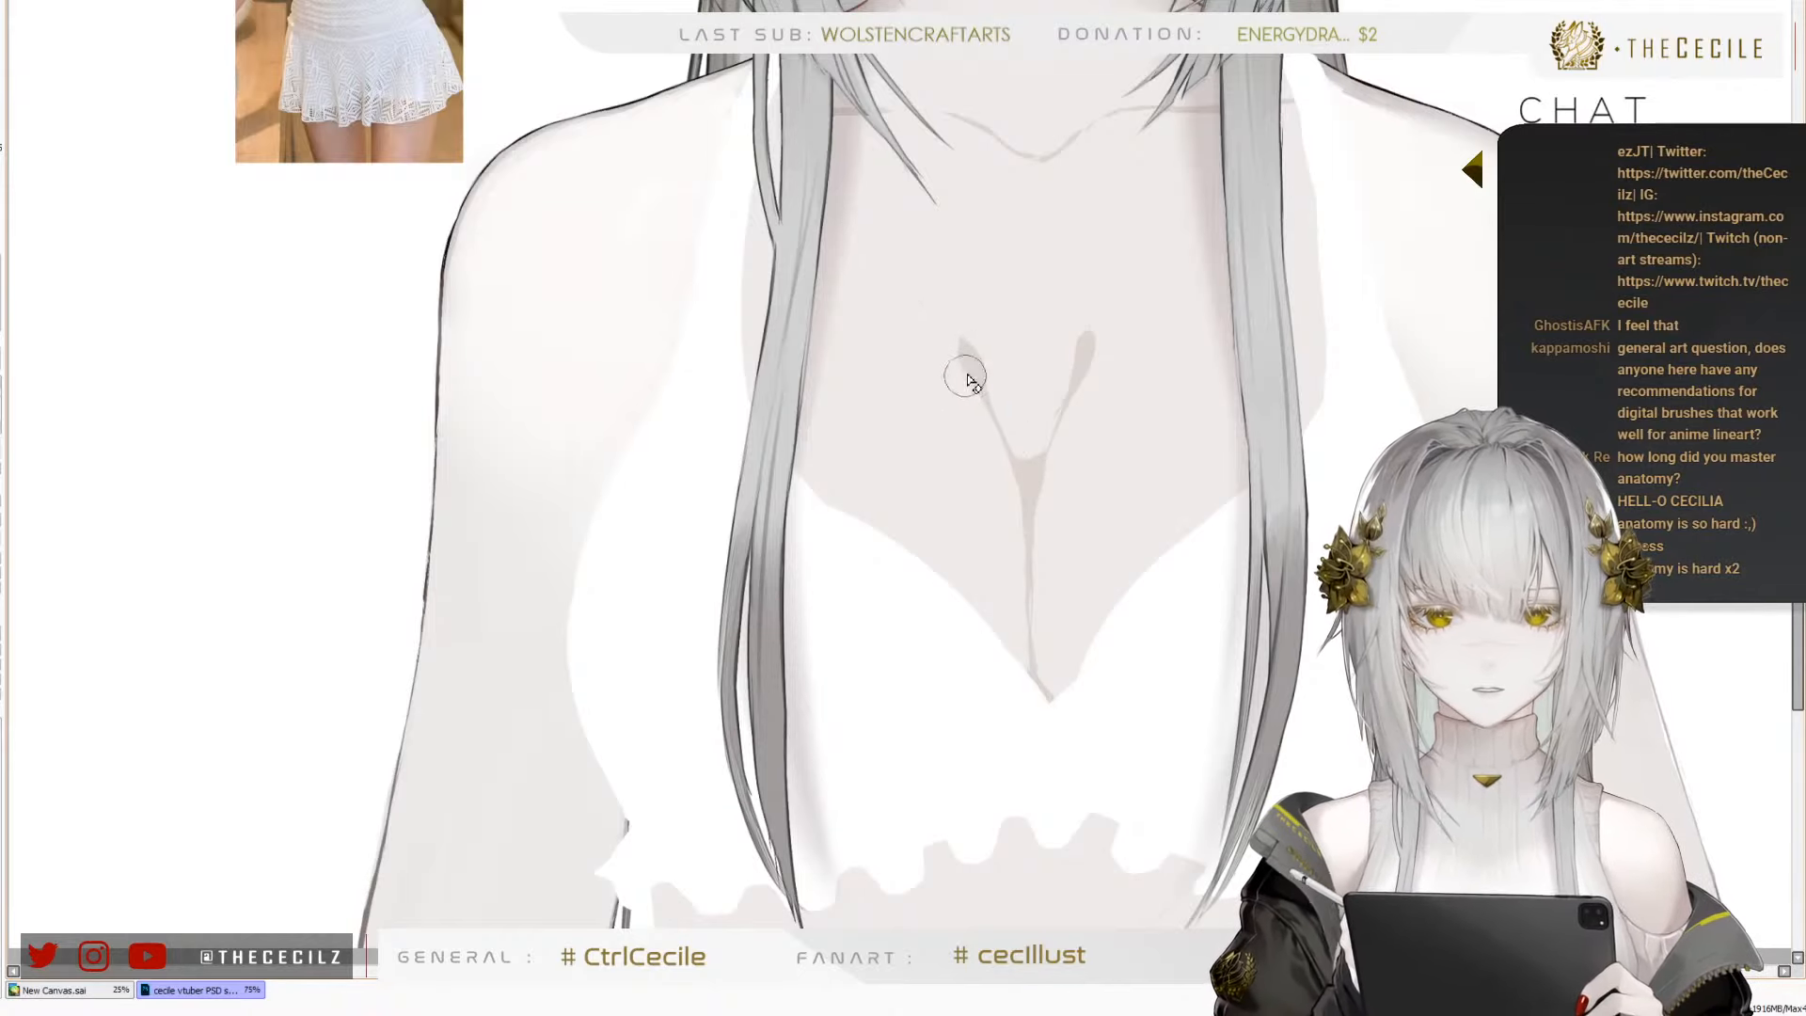
{"action": "key", "text": "]"}
{"action": "key", "text": "]"}
{"action": "key", "text": "]"}
{"action": "key", "text": "]"}
{"action": "key", "text": "]"}
{"action": "key", "text": "]"}
{"action": "left_click_drag", "start_coordinate": [968, 340], "coordinate": [1019, 470]}
{"action": "key", "text": "["}
{"action": "key", "text": "["}
{"action": "key", "text": "["}
{"action": "key", "text": "["}
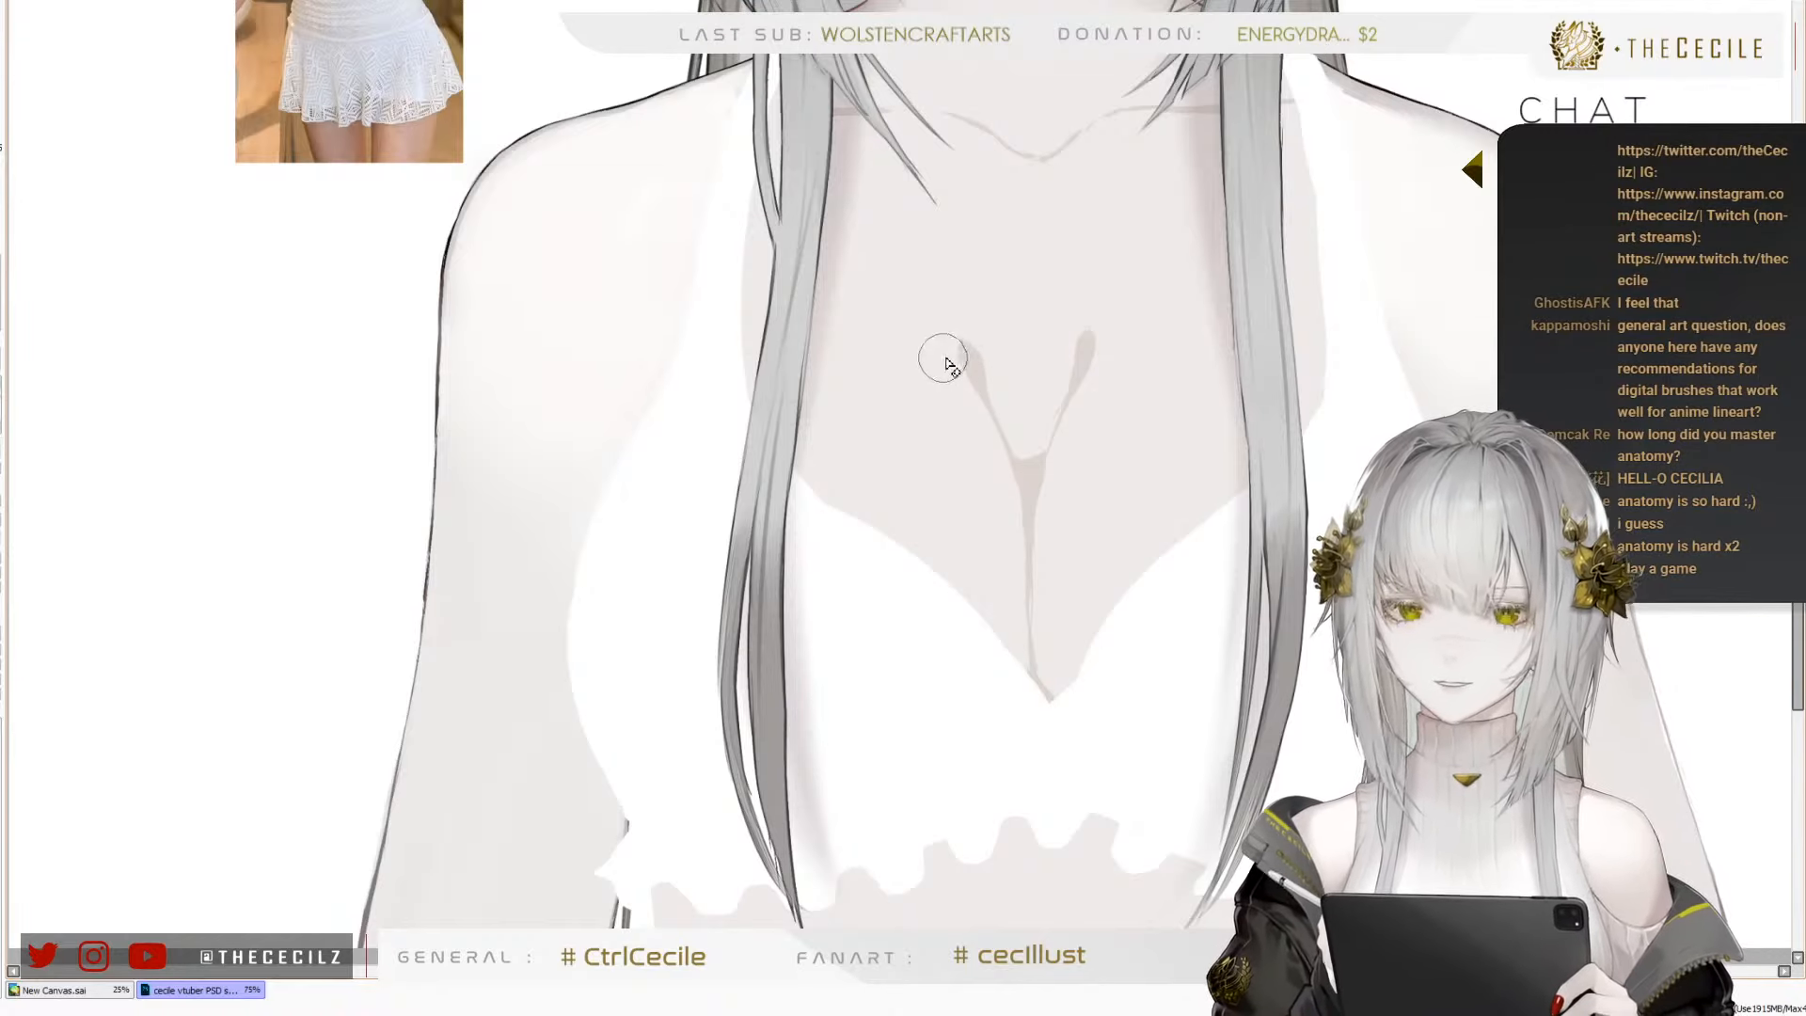
{"action": "mouse_move", "coordinate": [944, 341]}
{"action": "left_mouse_down"}
{"action": "mouse_move", "coordinate": [969, 368]}
{"action": "mouse_move", "coordinate": [943, 326]}
{"action": "mouse_move", "coordinate": [958, 327]}
{"action": "mouse_move", "coordinate": [1003, 435]}
{"action": "mouse_move", "coordinate": [965, 371]}
{"action": "mouse_move", "coordinate": [921, 355]}
{"action": "mouse_move", "coordinate": [942, 337]}
{"action": "mouse_move", "coordinate": [935, 306]}
{"action": "mouse_move", "coordinate": [976, 382]}
{"action": "left_mouse_up"}
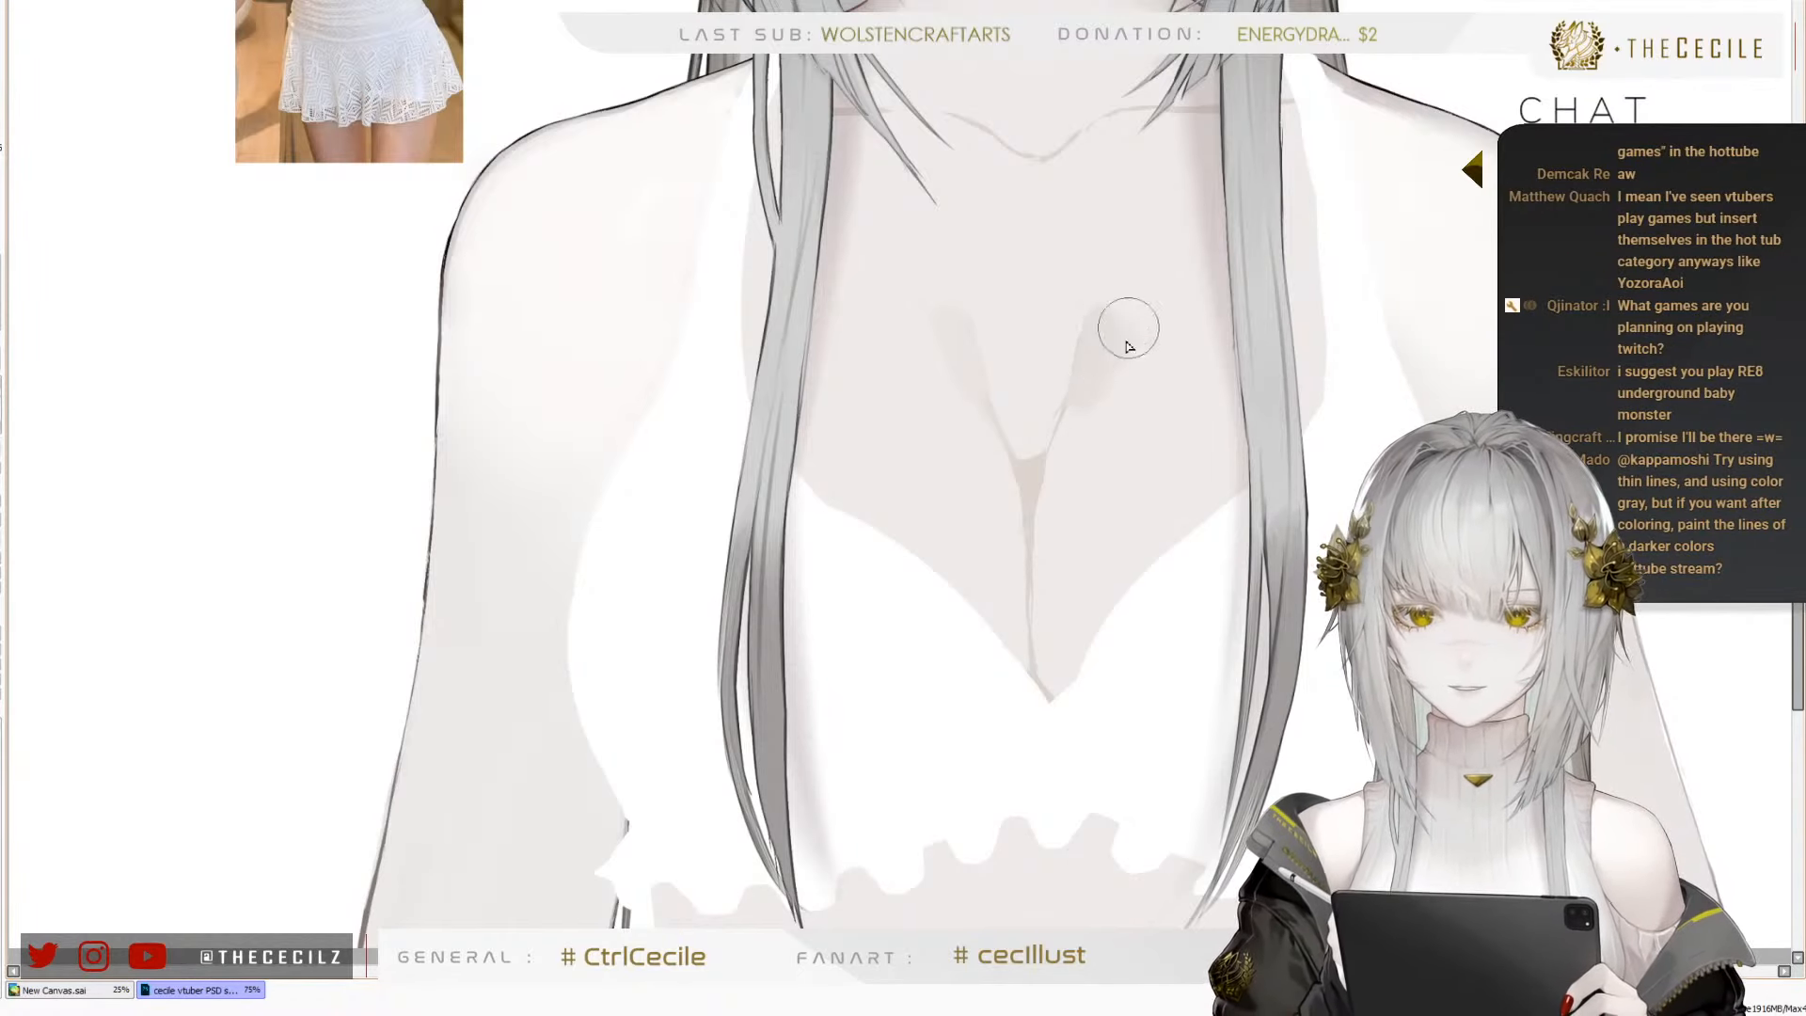
Widen and soften the right branch of the cleavage shading, blending it and the centre line into the surrounding chest skin
{"action": "left_click_drag", "start_coordinate": [1068, 416], "coordinate": [1090, 379]}
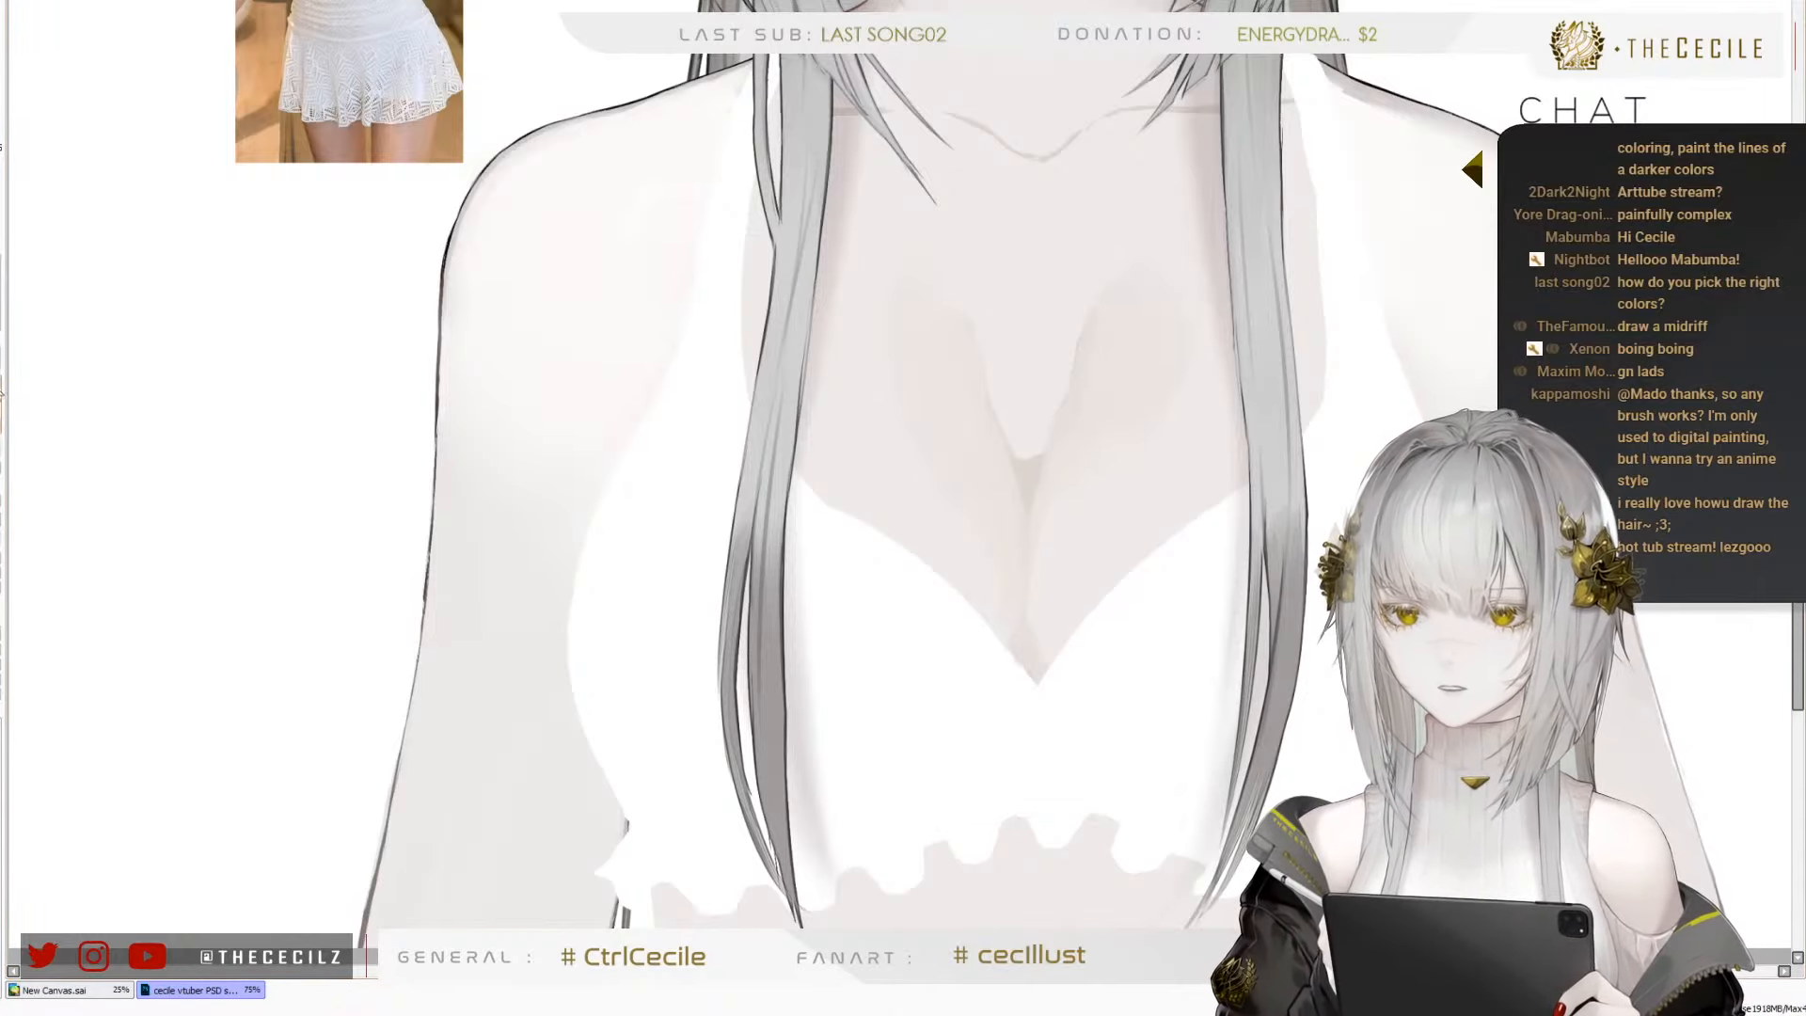
{"action": "key", "text": "bracketright"}
{"action": "key", "text": "bracketright"}
{"action": "key", "text": "bracketright"}
{"action": "key", "text": "bracketright"}
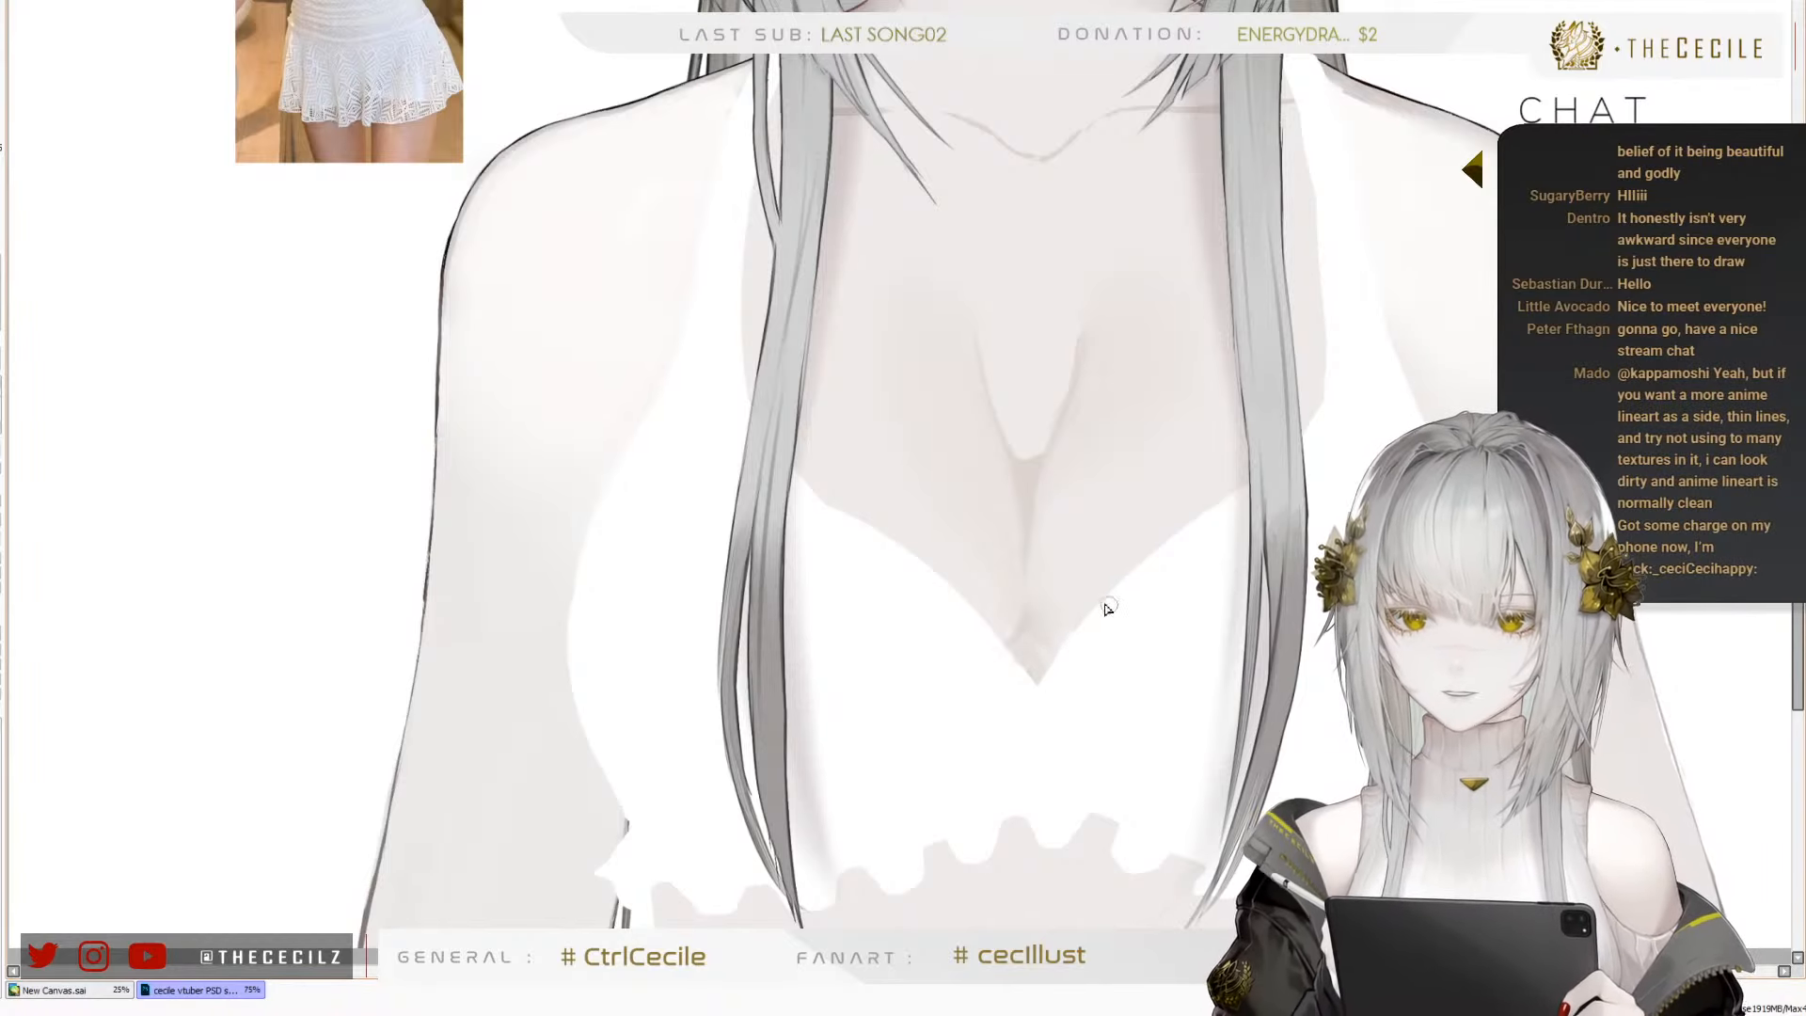
Compare the chest with the reference photo and darken the inner edge of the left branch of the cleavage shading
{"action": "scroll", "coordinate": [842, 551], "scroll_direction": "down", "scroll_amount": 3}
{"action": "scroll", "coordinate": [772, 506], "scroll_direction": "up", "scroll_amount": 5}
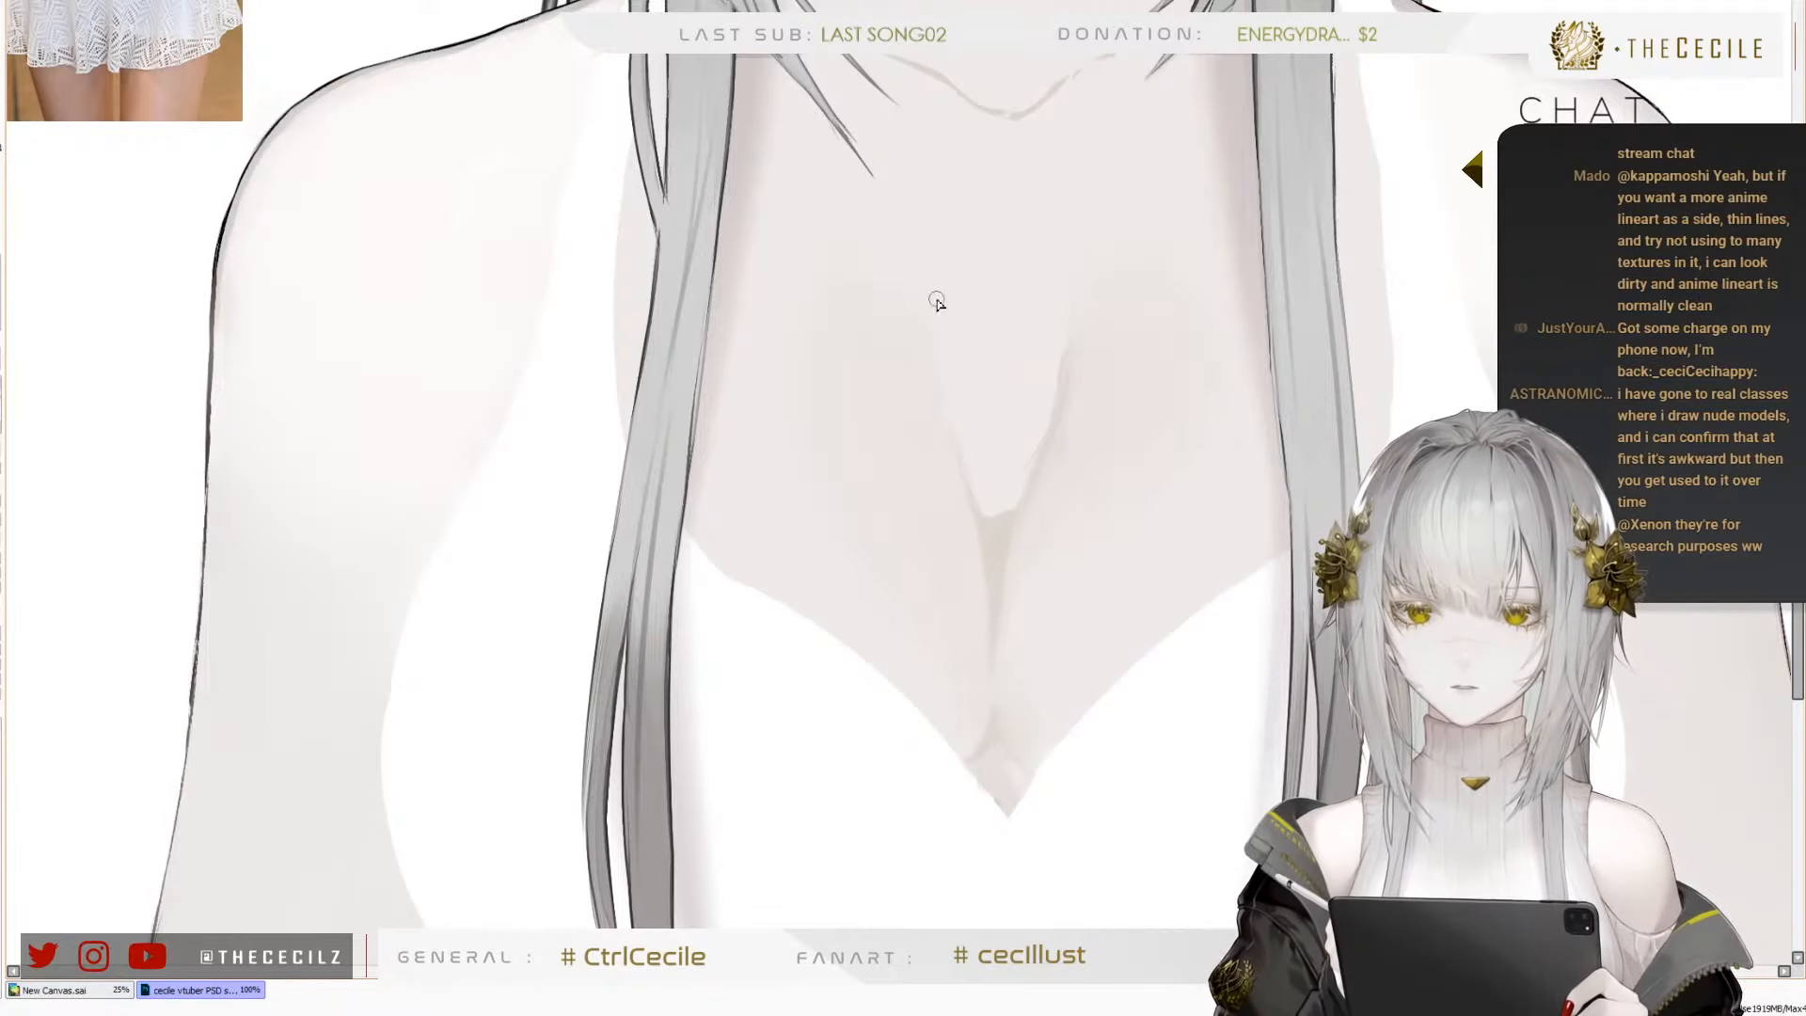
{"action": "scroll", "coordinate": [913, 602], "scroll_direction": "down", "scroll_amount": 2}
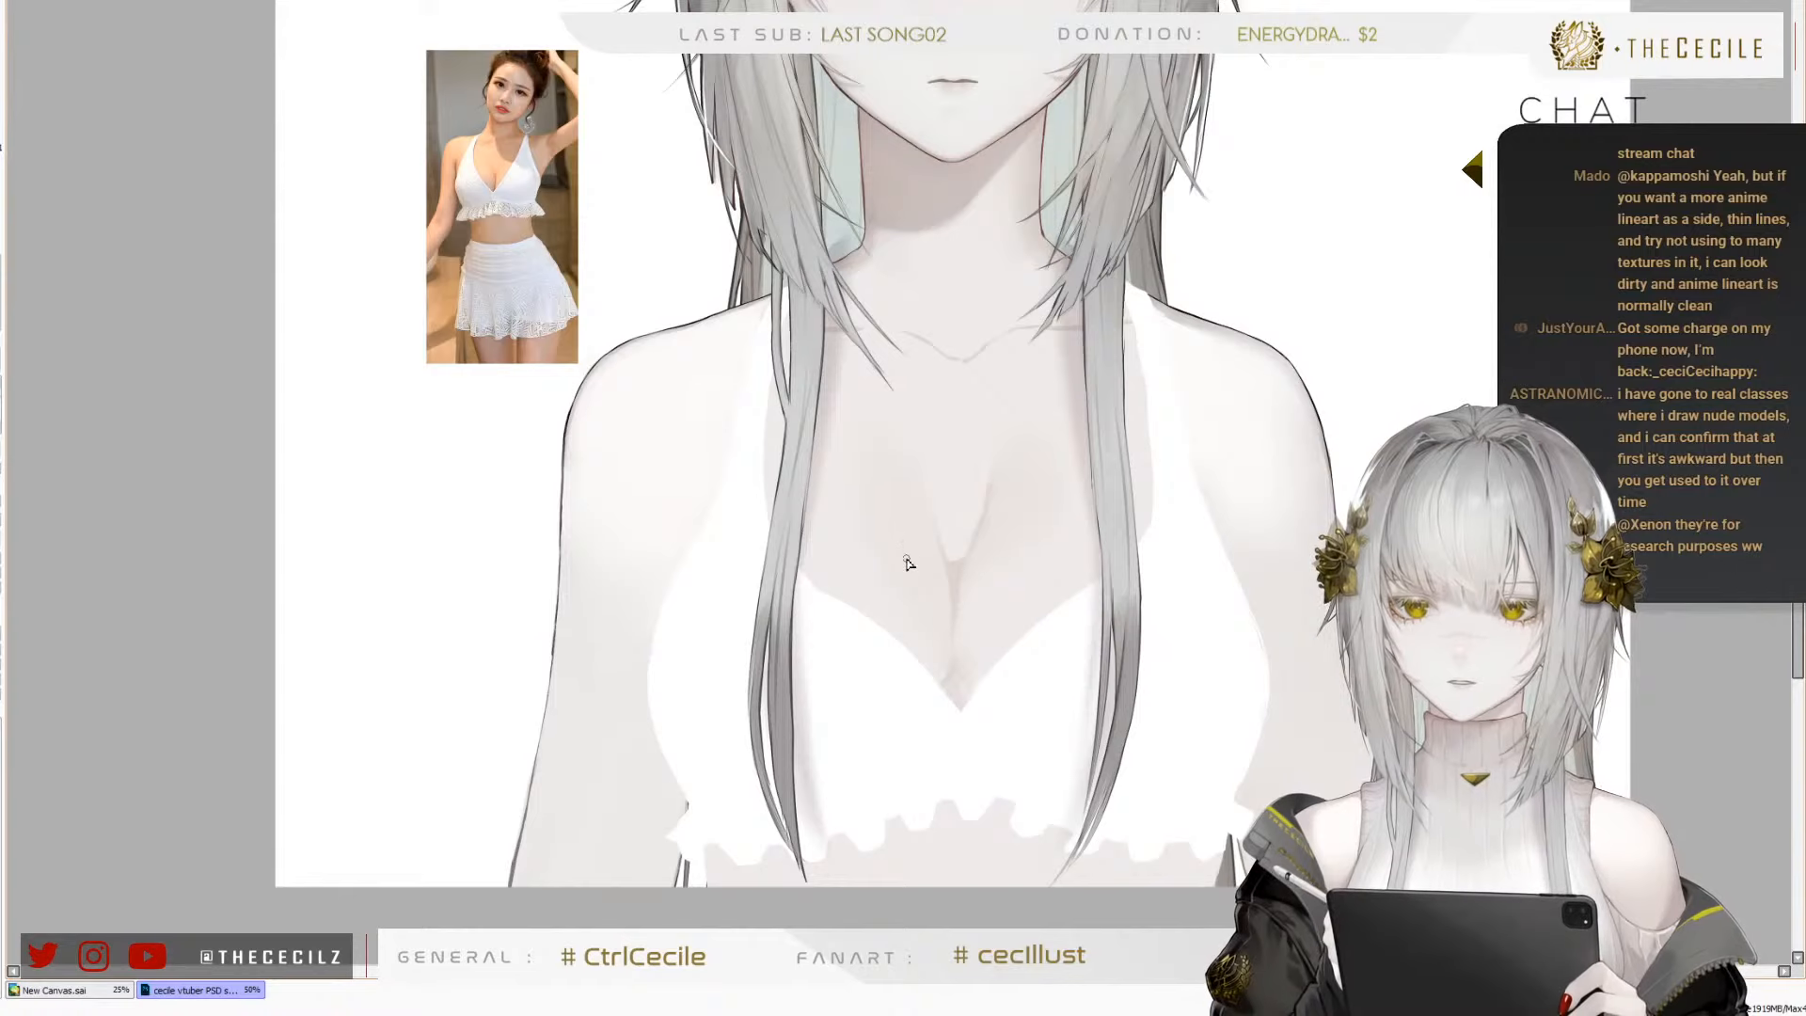
{"action": "scroll", "coordinate": [592, 52], "scroll_direction": "up", "scroll_amount": 2}
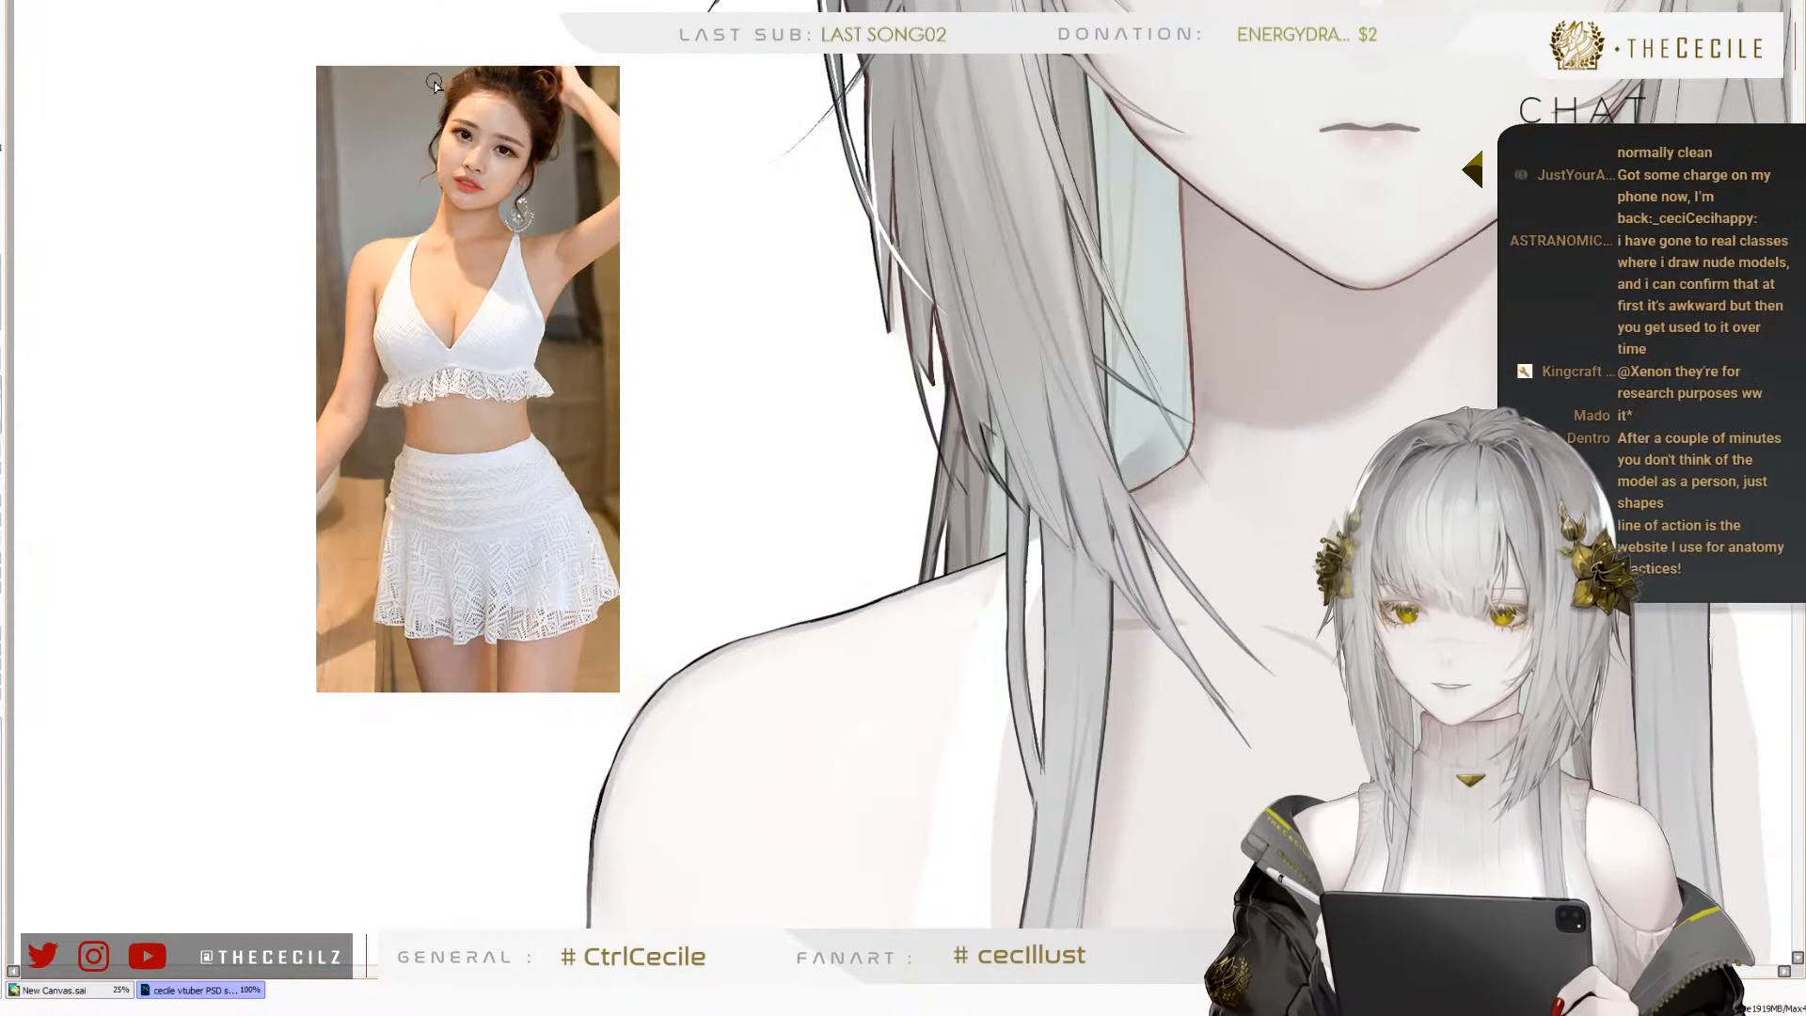
{"action": "scroll", "coordinate": [764, 405], "scroll_direction": "down", "scroll_amount": 2}
{"action": "scroll", "coordinate": [764, 405], "scroll_direction": "up", "scroll_amount": 2}
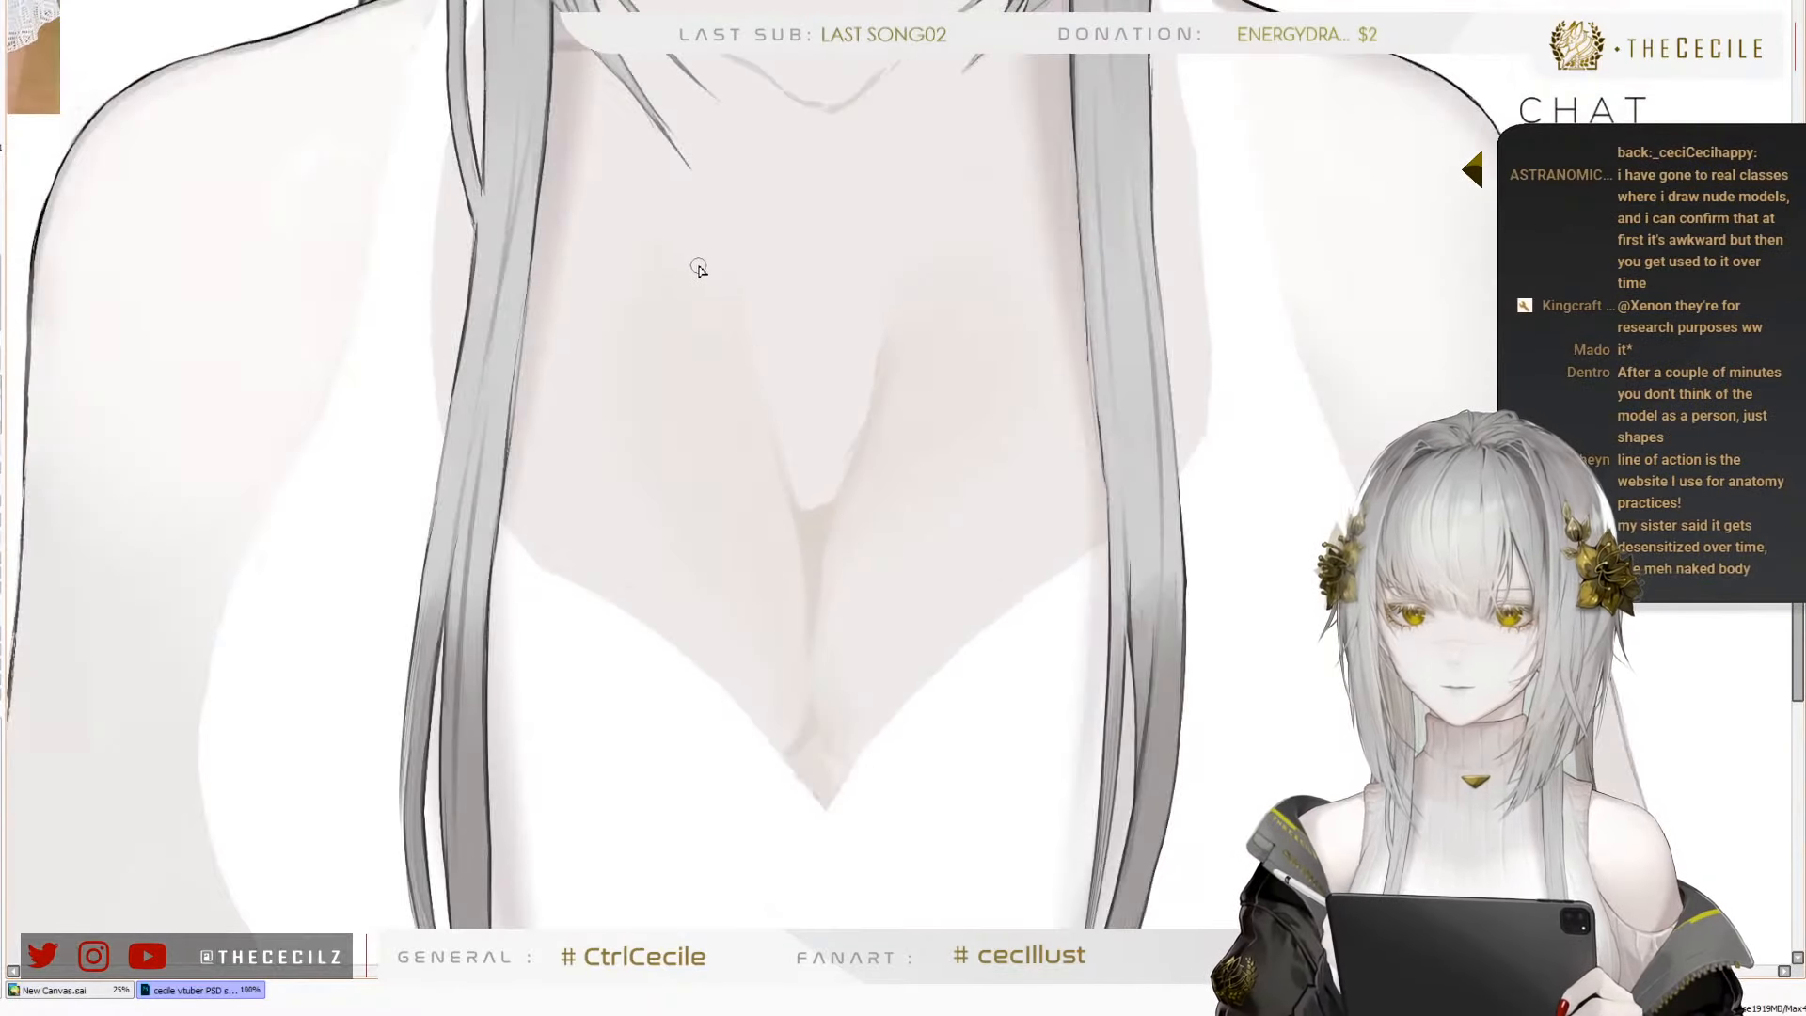
{"action": "left_click_drag", "start_coordinate": [751, 376], "coordinate": [810, 516]}
{"action": "key", "text": "e"}
{"action": "mouse_move", "coordinate": [754, 432]}
{"action": "left_mouse_down"}
{"action": "mouse_move", "coordinate": [745, 383]}
{"action": "mouse_move", "coordinate": [752, 469]}
{"action": "mouse_move", "coordinate": [709, 364]}
{"action": "mouse_move", "coordinate": [776, 485]}
{"action": "mouse_move", "coordinate": [735, 406]}
{"action": "left_mouse_up"}
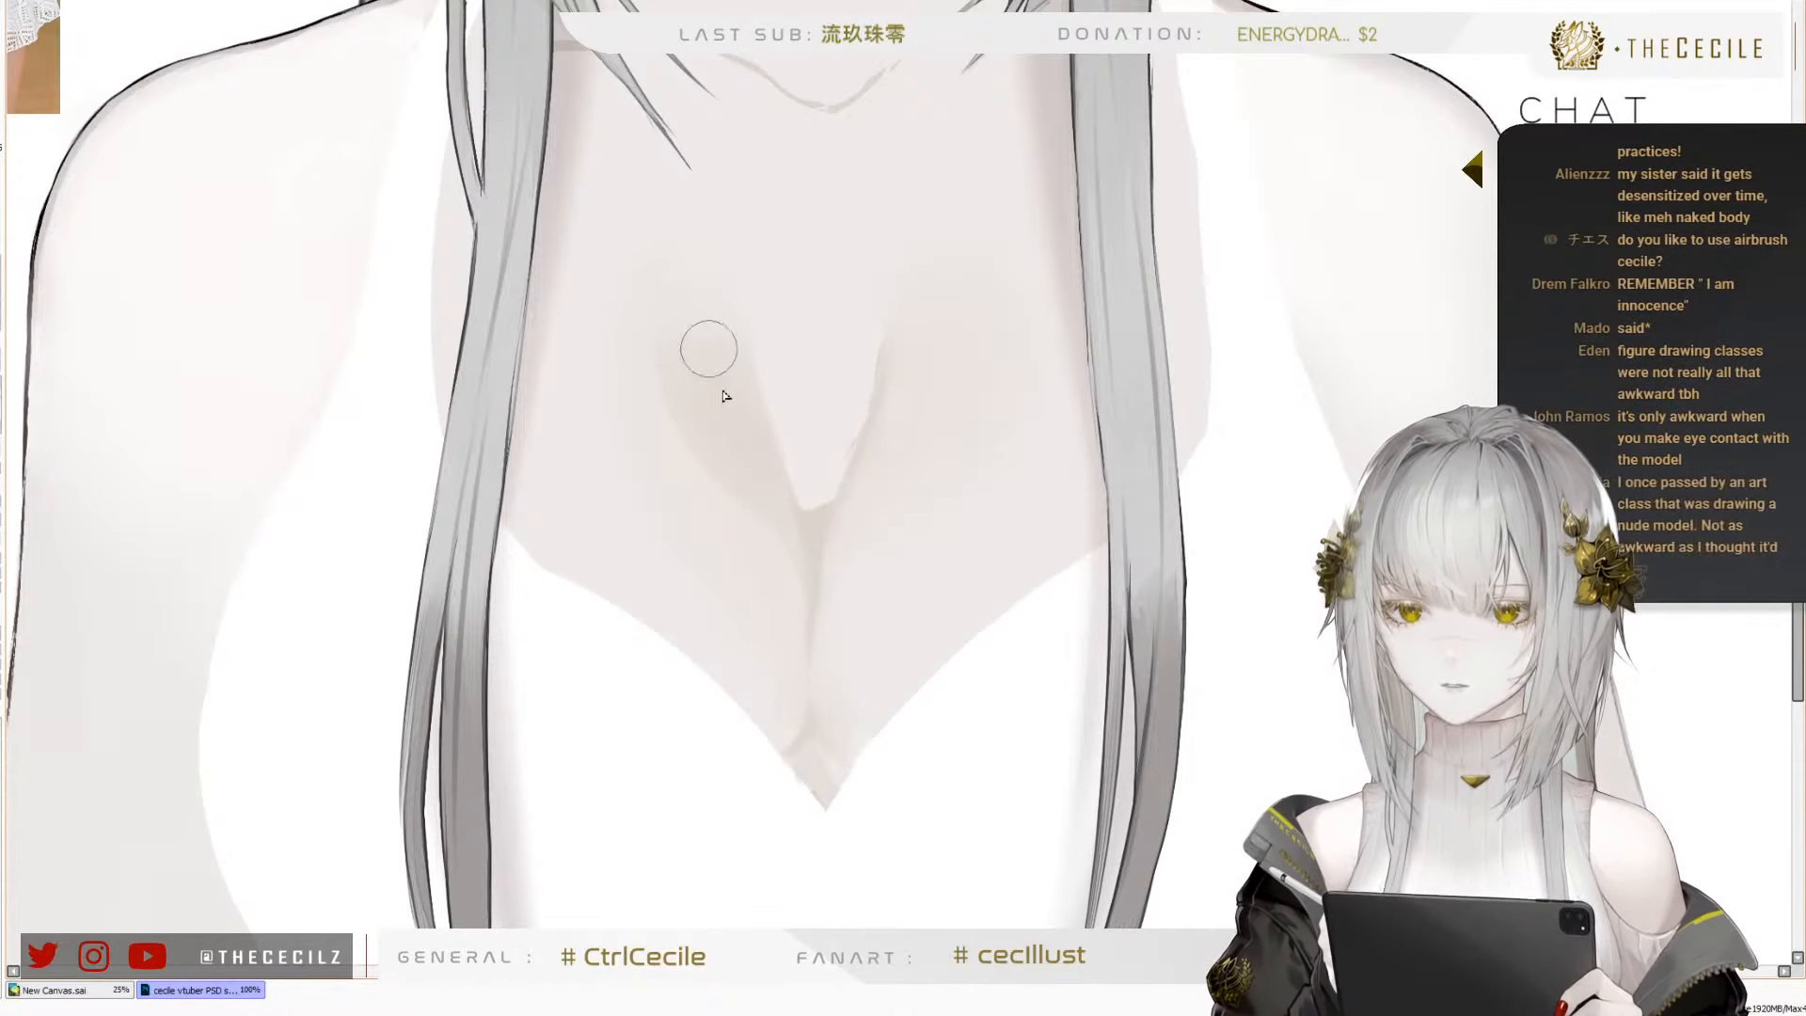
Extend the left branch's darker shading upward and outward into a broad rounded end on the chest
{"action": "mouse_move", "coordinate": [700, 360]}
{"action": "left_mouse_down"}
{"action": "mouse_move", "coordinate": [640, 353]}
{"action": "mouse_move", "coordinate": [780, 533]}
{"action": "mouse_move", "coordinate": [702, 403]}
{"action": "mouse_move", "coordinate": [719, 346]}
{"action": "mouse_move", "coordinate": [650, 337]}
{"action": "mouse_move", "coordinate": [683, 360]}
{"action": "mouse_move", "coordinate": [674, 339]}
{"action": "mouse_move", "coordinate": [699, 348]}
{"action": "mouse_move", "coordinate": [679, 330]}
{"action": "mouse_move", "coordinate": [638, 340]}
{"action": "mouse_move", "coordinate": [677, 337]}
{"action": "mouse_move", "coordinate": [683, 355]}
{"action": "mouse_move", "coordinate": [653, 324]}
{"action": "mouse_move", "coordinate": [674, 296]}
{"action": "mouse_move", "coordinate": [678, 327]}
{"action": "mouse_move", "coordinate": [687, 275]}
{"action": "mouse_move", "coordinate": [663, 320]}
{"action": "mouse_move", "coordinate": [685, 376]}
{"action": "left_mouse_up"}
{"action": "key", "text": "]"}
{"action": "key", "text": "]"}
{"action": "key", "text": "]"}
{"action": "left_click", "coordinate": [718, 347], "text": "alt"}
{"action": "key", "text": "]"}
{"action": "key", "text": "]"}
{"action": "key", "text": "["}
{"action": "key", "text": "["}
{"action": "key", "text": "["}
{"action": "key", "text": "["}
{"action": "key", "text": "["}
{"action": "key", "text": "["}
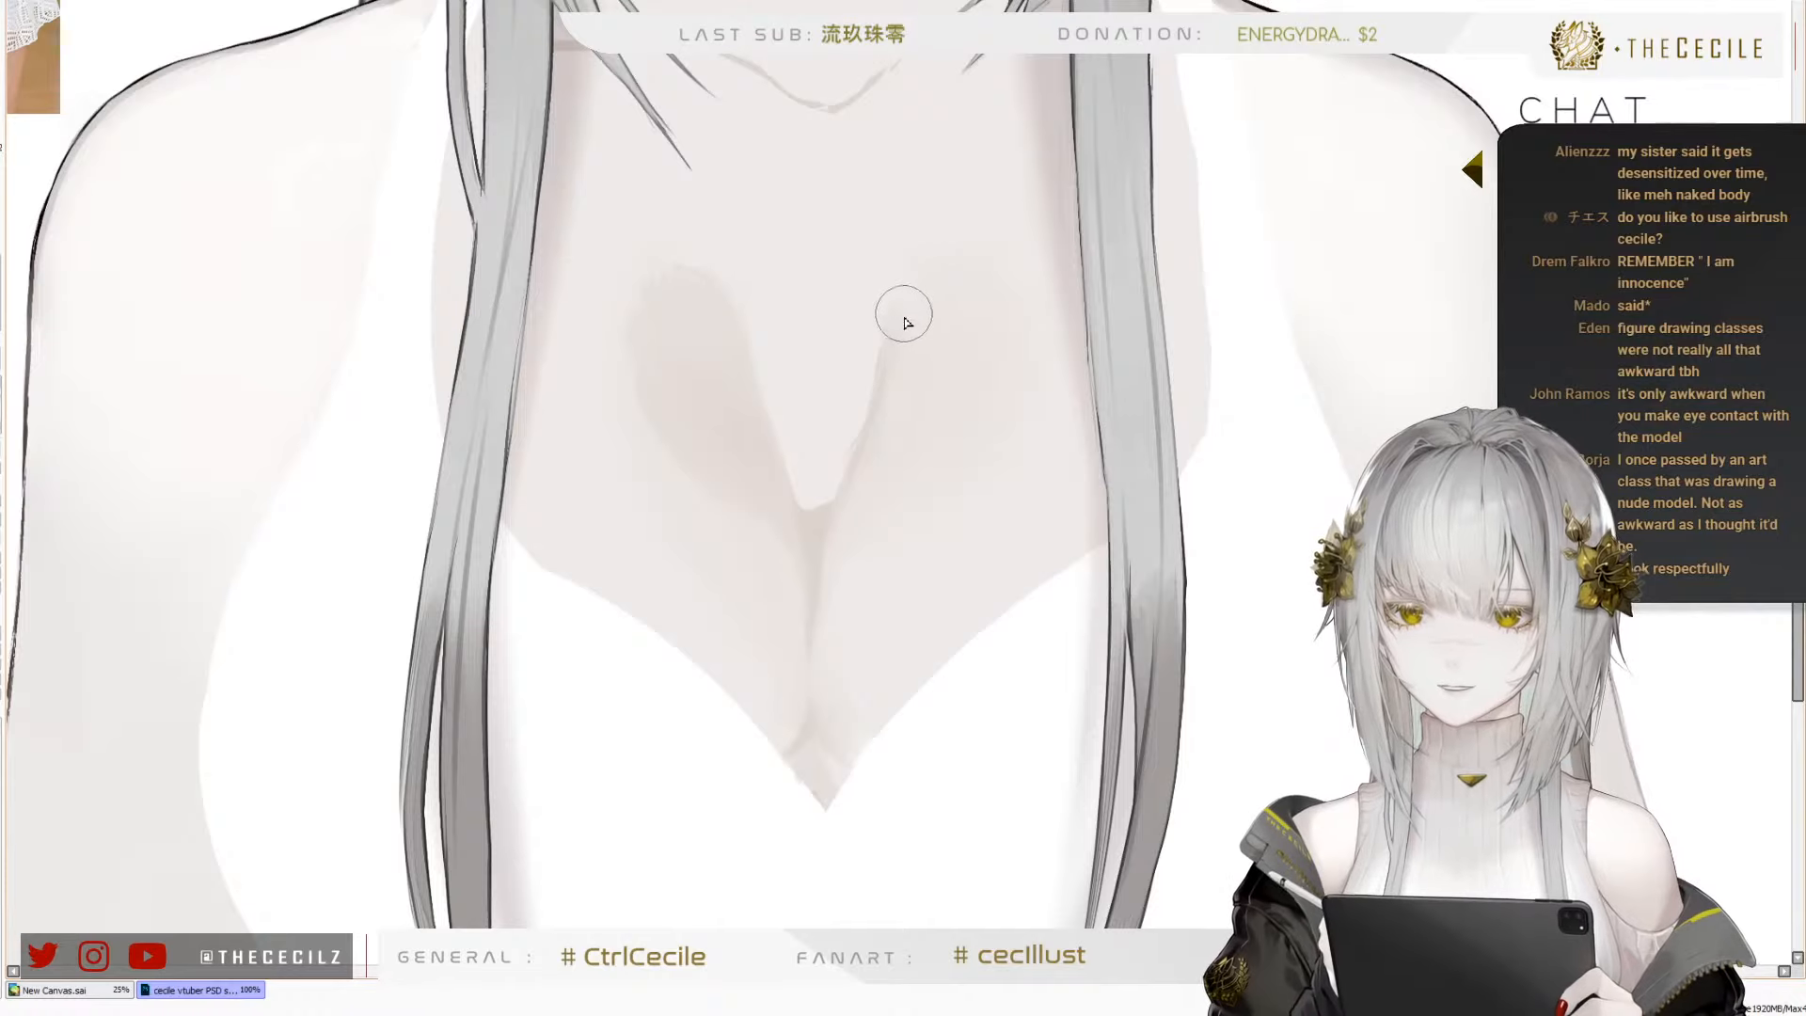
Paint a matching broad rounded shadow at the upper end of the right branch of the cleavage shading
{"action": "key", "text": "]"}
{"action": "key", "text": "]"}
{"action": "key", "text": "]"}
{"action": "mouse_move", "coordinate": [931, 285]}
{"action": "left_mouse_down"}
{"action": "mouse_move", "coordinate": [922, 394]}
{"action": "mouse_move", "coordinate": [888, 411]}
{"action": "mouse_move", "coordinate": [916, 354]}
{"action": "mouse_move", "coordinate": [950, 388]}
{"action": "left_mouse_up"}
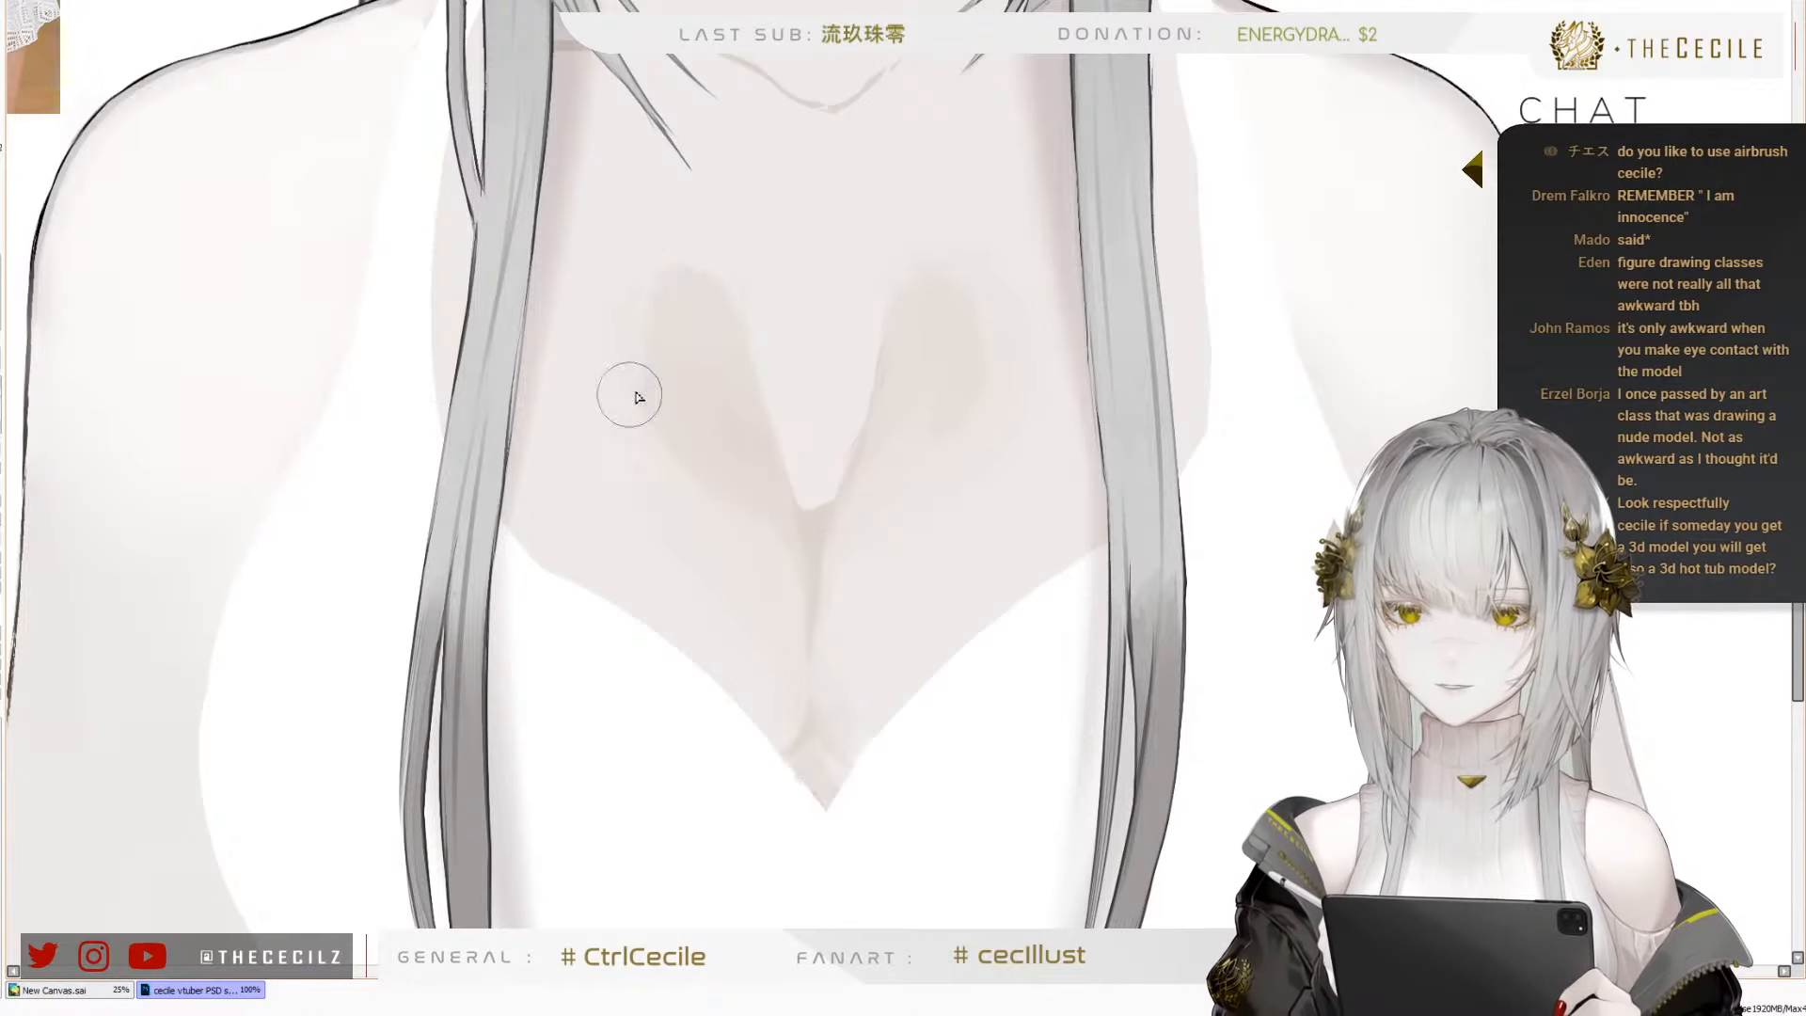
Fade the outer and upper edges of the left cleavage shadow softly into the chest skin with a larger brush
{"action": "mouse_move", "coordinate": [652, 294]}
{"action": "left_mouse_down"}
{"action": "mouse_move", "coordinate": [720, 267]}
{"action": "mouse_move", "coordinate": [749, 284]}
{"action": "mouse_move", "coordinate": [673, 266]}
{"action": "mouse_move", "coordinate": [684, 303]}
{"action": "left_mouse_up"}
{"action": "key", "text": "]"}
{"action": "key", "text": "]"}
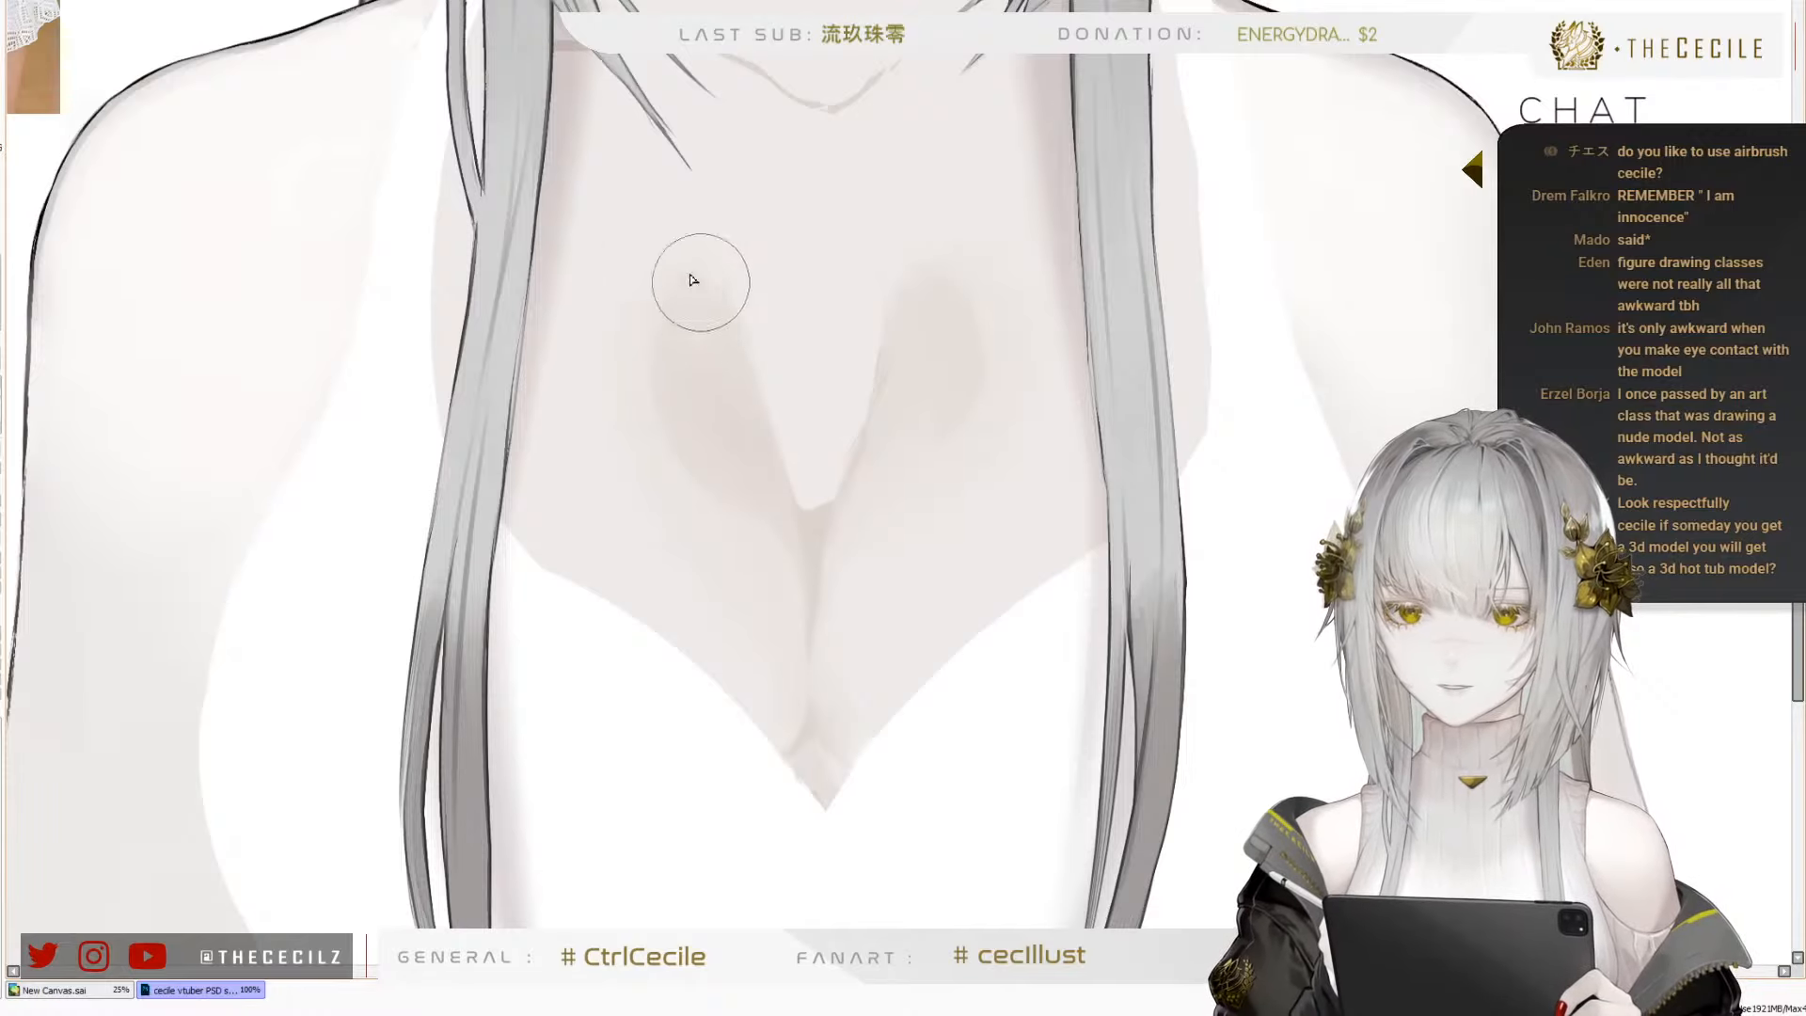
{"action": "key", "text": "ctrl+z"}
{"action": "right_click", "coordinate": [653, 427]}
{"action": "mouse_move", "coordinate": [653, 427]}
{"action": "left_mouse_down"}
{"action": "mouse_move", "coordinate": [716, 506]}
{"action": "mouse_move", "coordinate": [637, 270]}
{"action": "mouse_move", "coordinate": [651, 376]}
{"action": "mouse_move", "coordinate": [632, 347]}
{"action": "mouse_move", "coordinate": [659, 260]}
{"action": "mouse_move", "coordinate": [739, 268]}
{"action": "mouse_move", "coordinate": [677, 315]}
{"action": "mouse_move", "coordinate": [709, 293]}
{"action": "mouse_move", "coordinate": [726, 313]}
{"action": "mouse_move", "coordinate": [680, 370]}
{"action": "mouse_move", "coordinate": [684, 429]}
{"action": "mouse_move", "coordinate": [709, 453]}
{"action": "mouse_move", "coordinate": [707, 296]}
{"action": "mouse_move", "coordinate": [691, 397]}
{"action": "mouse_move", "coordinate": [698, 290]}
{"action": "mouse_move", "coordinate": [673, 387]}
{"action": "mouse_move", "coordinate": [658, 356]}
{"action": "mouse_move", "coordinate": [687, 453]}
{"action": "mouse_move", "coordinate": [661, 336]}
{"action": "mouse_move", "coordinate": [696, 266]}
{"action": "mouse_move", "coordinate": [666, 404]}
{"action": "mouse_move", "coordinate": [684, 313]}
{"action": "mouse_move", "coordinate": [738, 229]}
{"action": "left_mouse_up"}
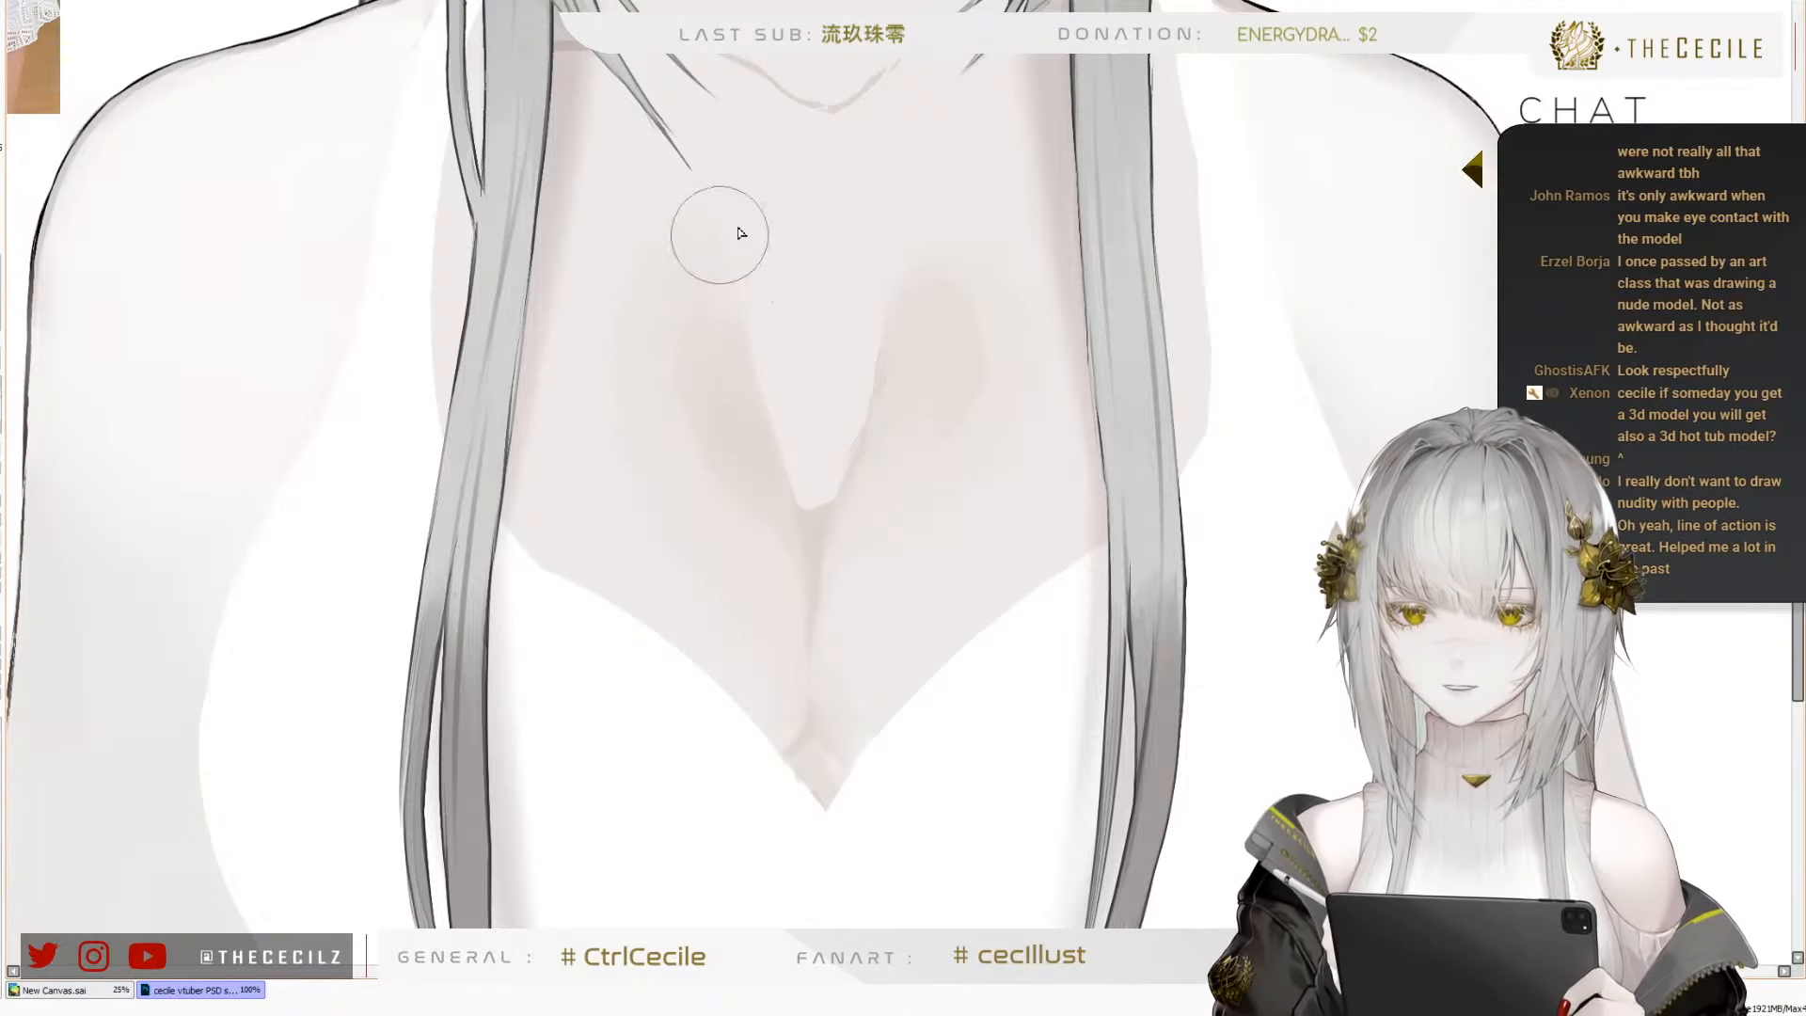
Blend the rounded upper end of the right cleavage shadow into the surrounding chest skin
{"action": "right_click", "coordinate": [946, 362]}
{"action": "mouse_move", "coordinate": [917, 344]}
{"action": "left_mouse_down"}
{"action": "mouse_move", "coordinate": [893, 439]}
{"action": "mouse_move", "coordinate": [905, 312]}
{"action": "mouse_move", "coordinate": [929, 320]}
{"action": "mouse_move", "coordinate": [886, 276]}
{"action": "mouse_move", "coordinate": [901, 287]}
{"action": "left_mouse_up"}
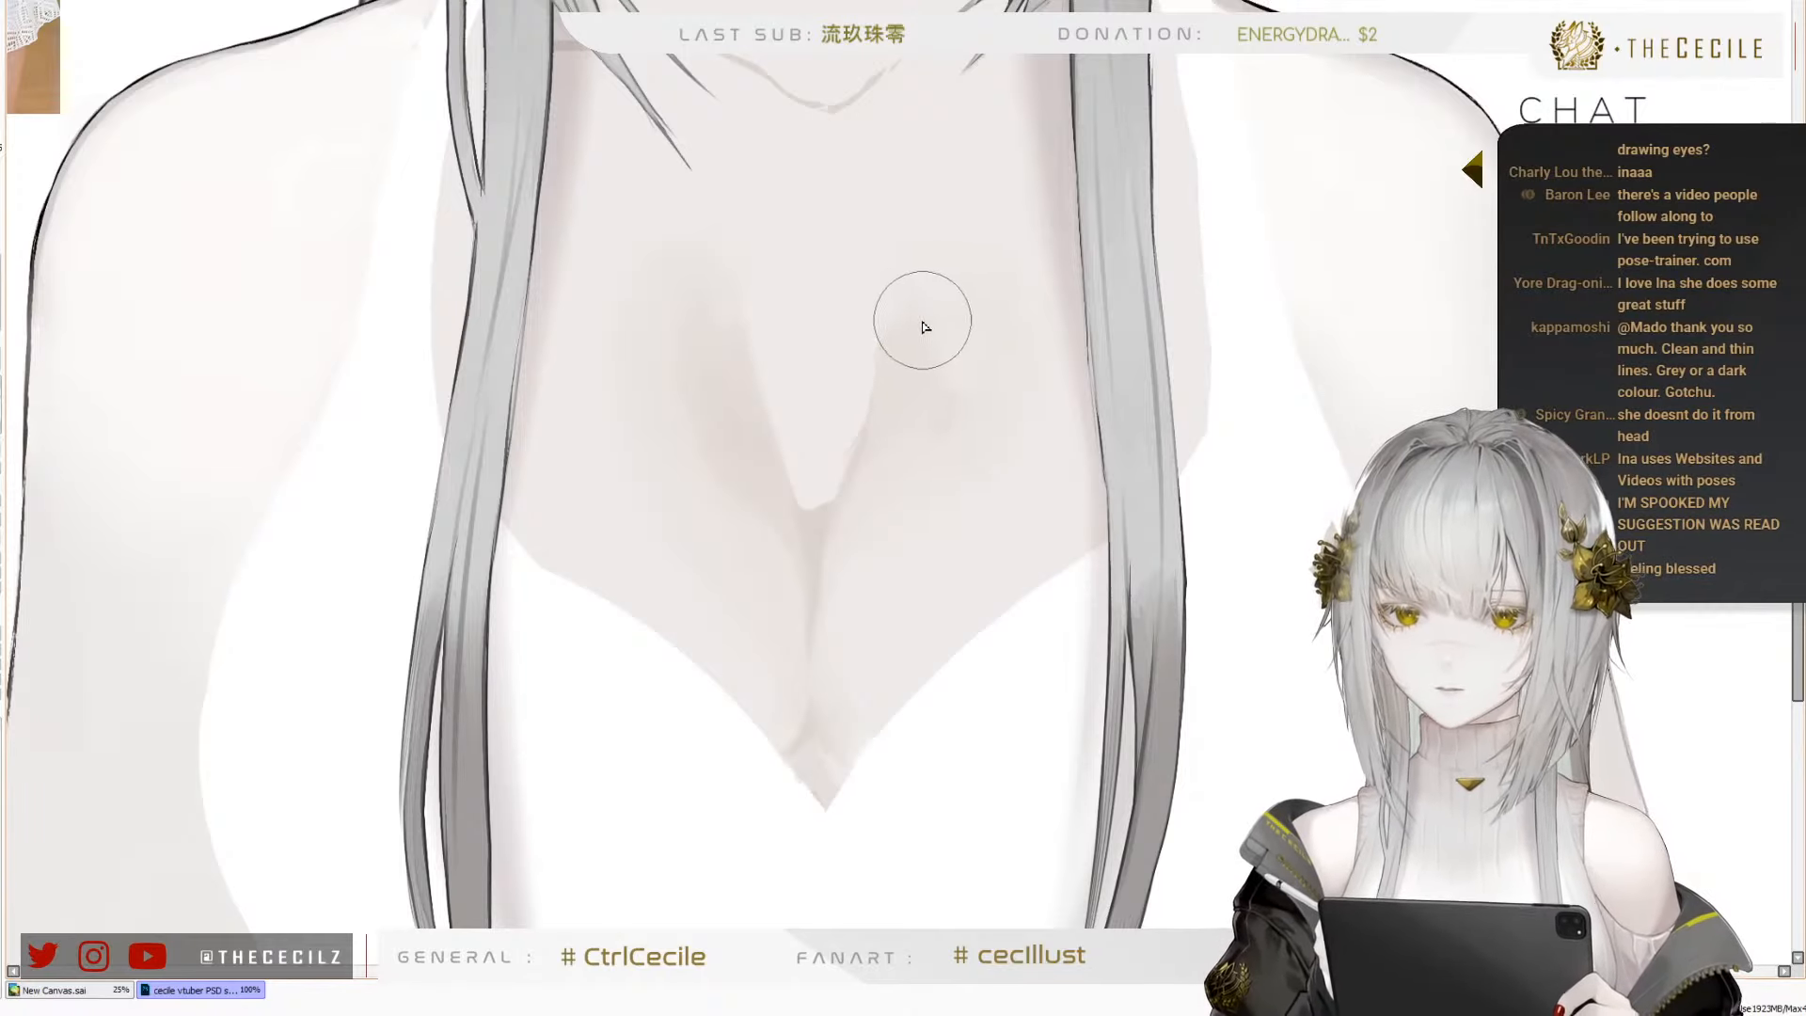
{"action": "key", "text": "["}
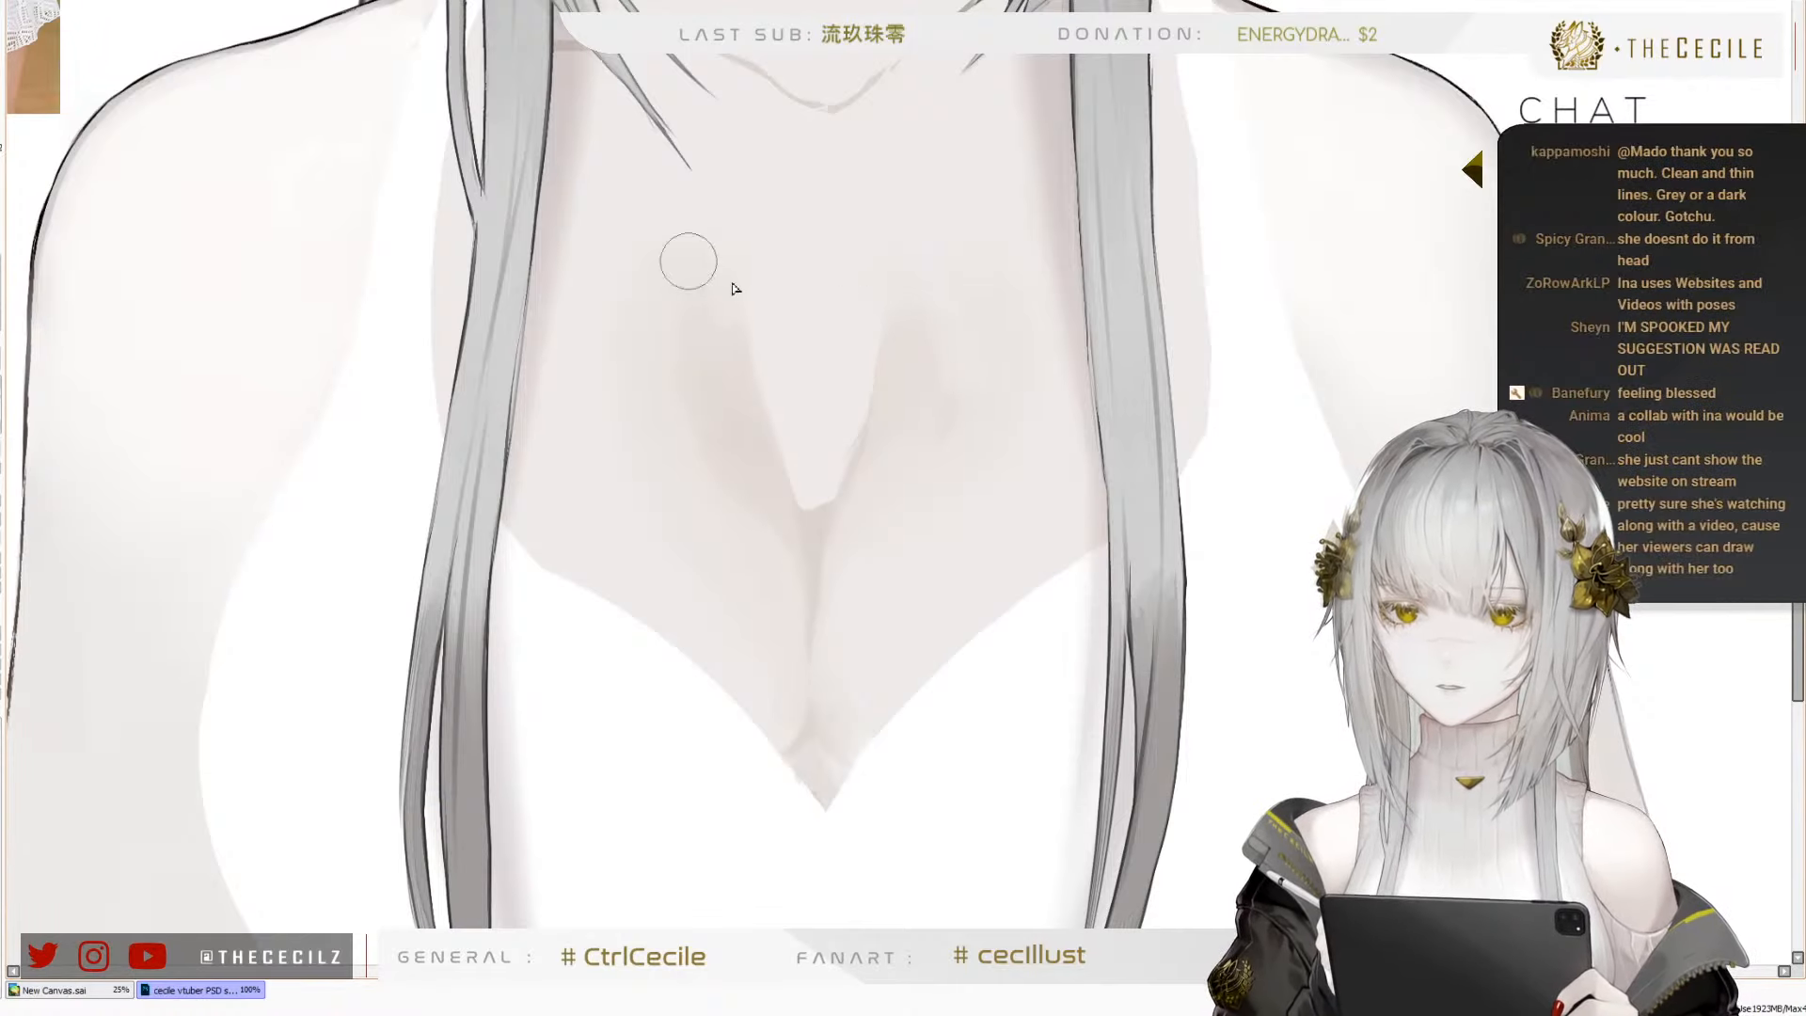
Deepen the central cleavage line with a small brush down to the point of the neckline and check the whole figure
{"action": "key", "text": "["}
{"action": "key", "text": "["}
{"action": "key", "text": "["}
{"action": "key", "text": "["}
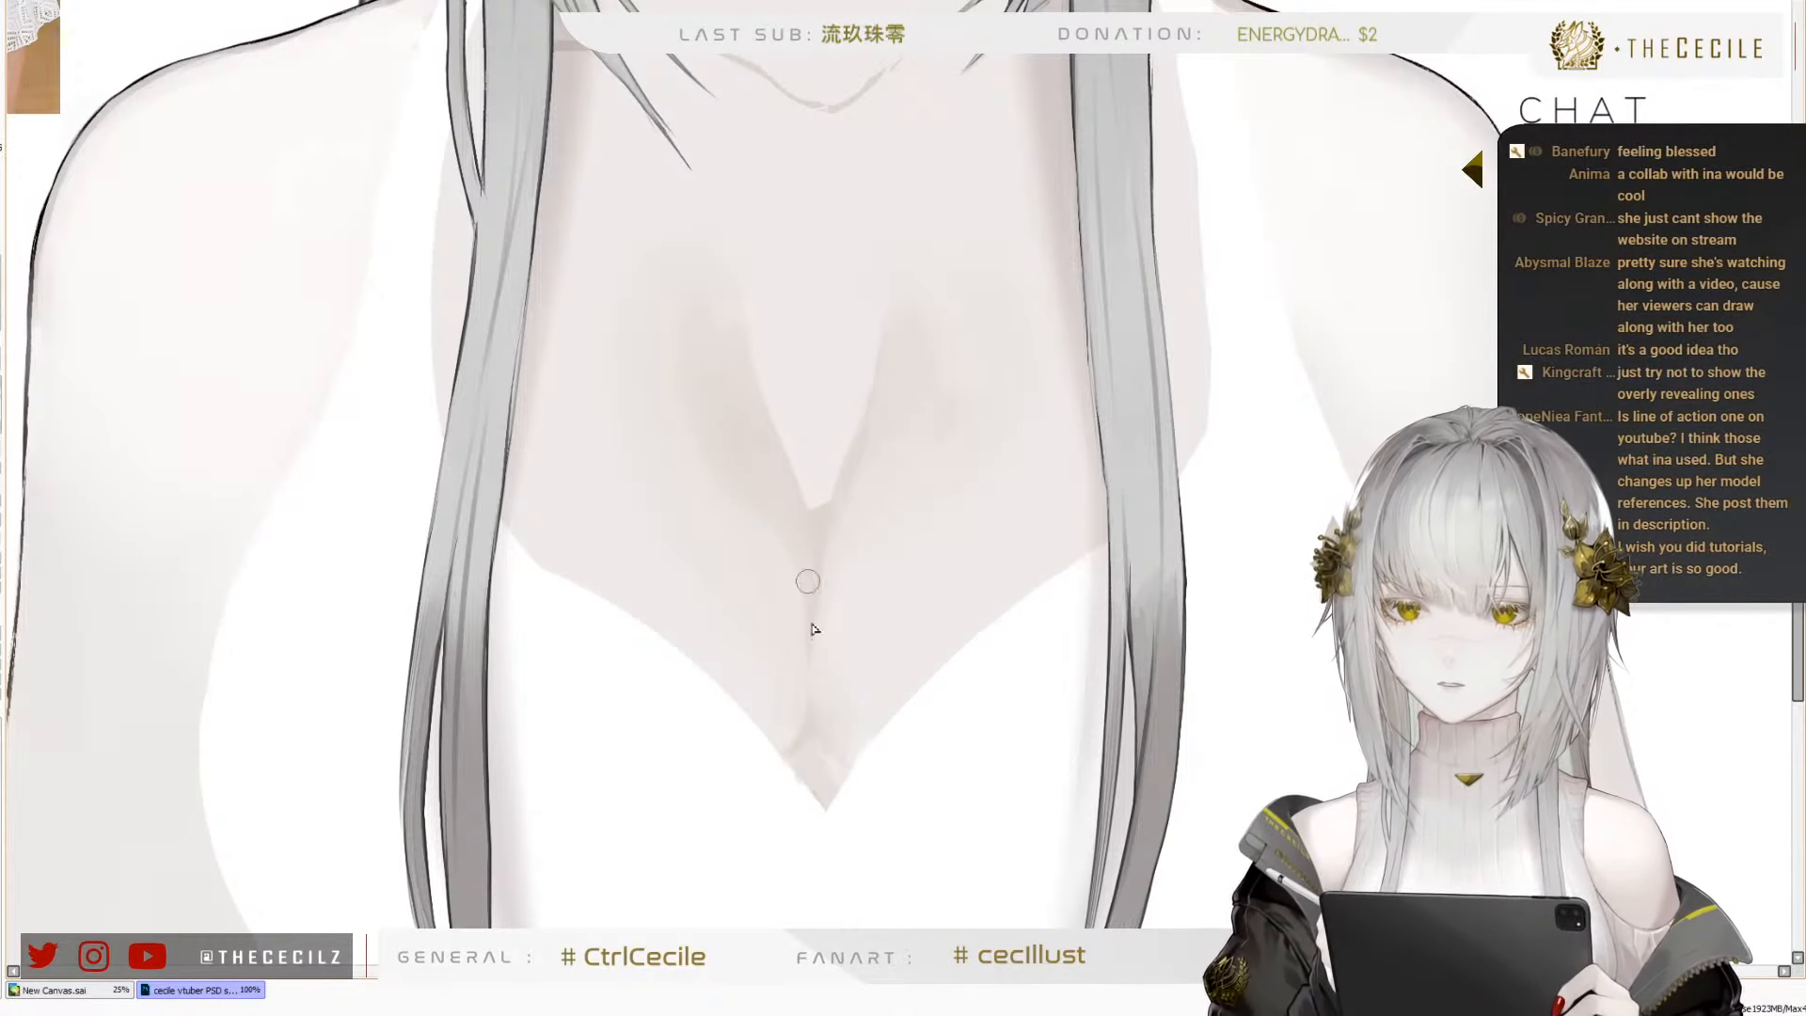
{"action": "left_click_drag", "start_coordinate": [820, 618], "coordinate": [817, 701]}
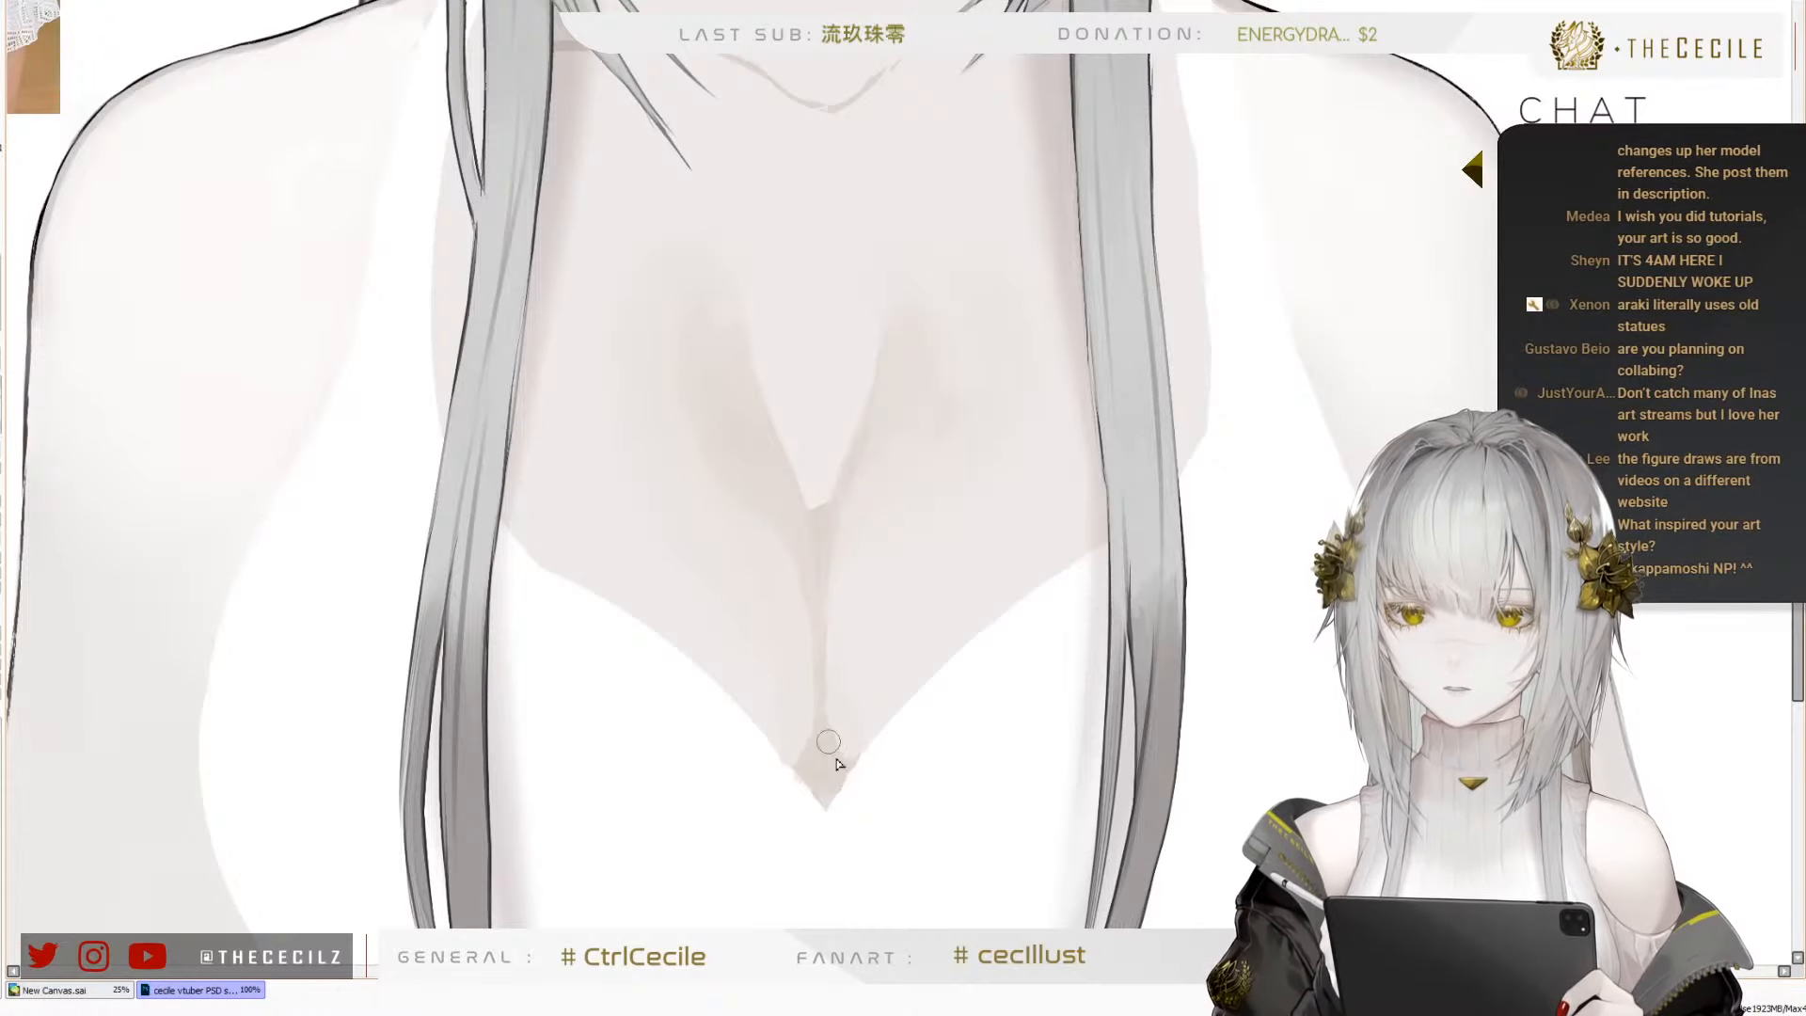
{"action": "scroll", "coordinate": [809, 726], "scroll_direction": "down", "scroll_amount": 2}
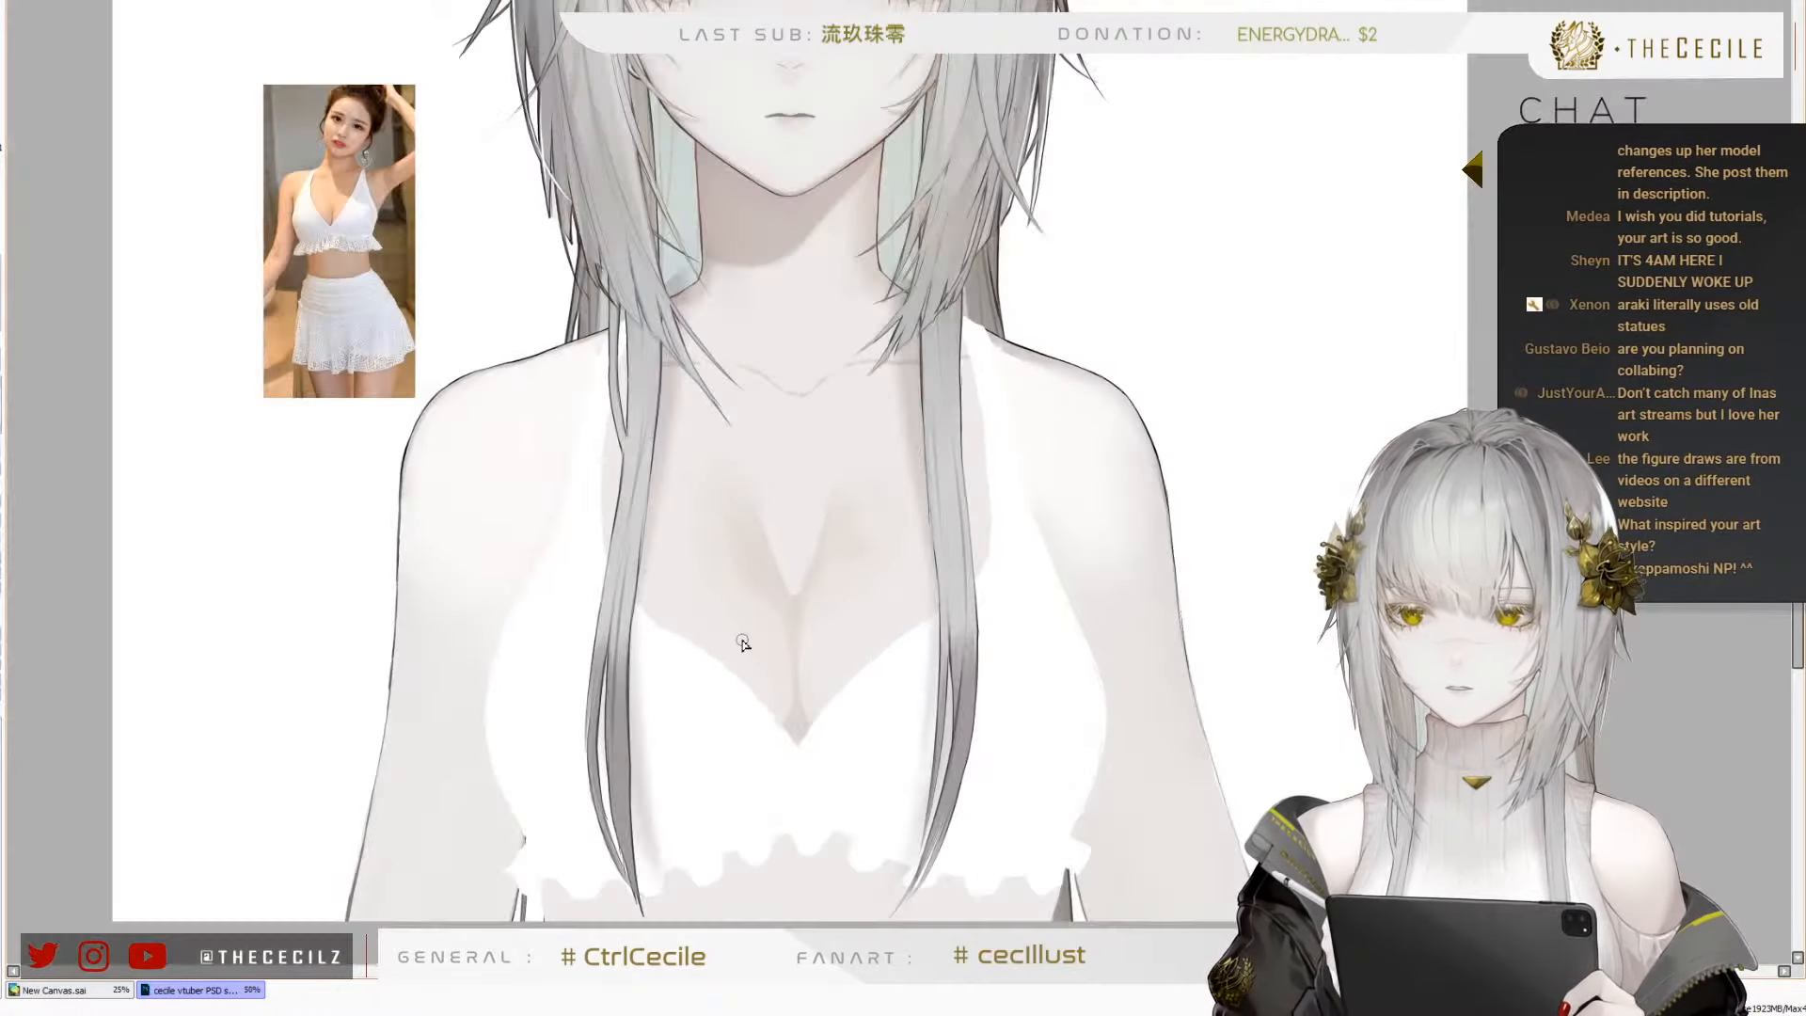
{"action": "scroll", "coordinate": [715, 608], "scroll_direction": "down", "scroll_amount": 1}
{"action": "scroll", "coordinate": [382, 175], "scroll_direction": "down", "scroll_amount": 2}
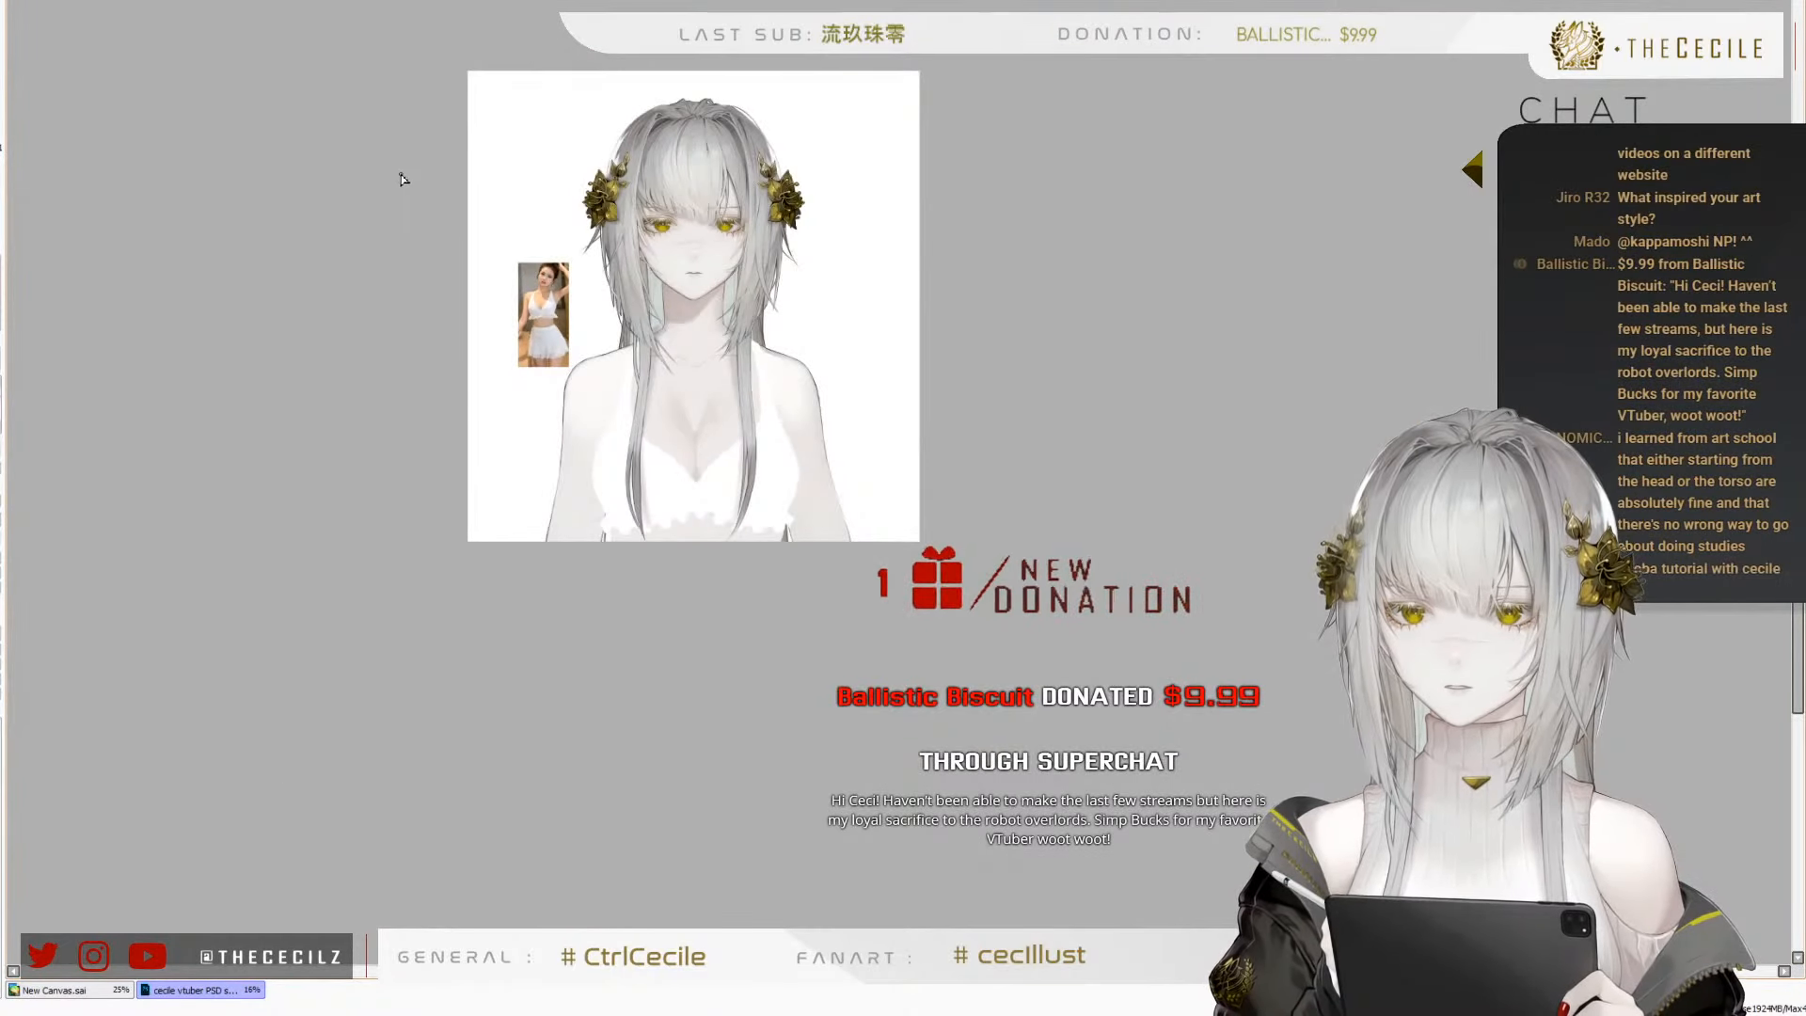
Paint a soft near-white highlight in the pale gap between the two upper branches of the cleavage shading
{"action": "scroll", "coordinate": [648, 401], "scroll_direction": "up", "scroll_amount": 4}
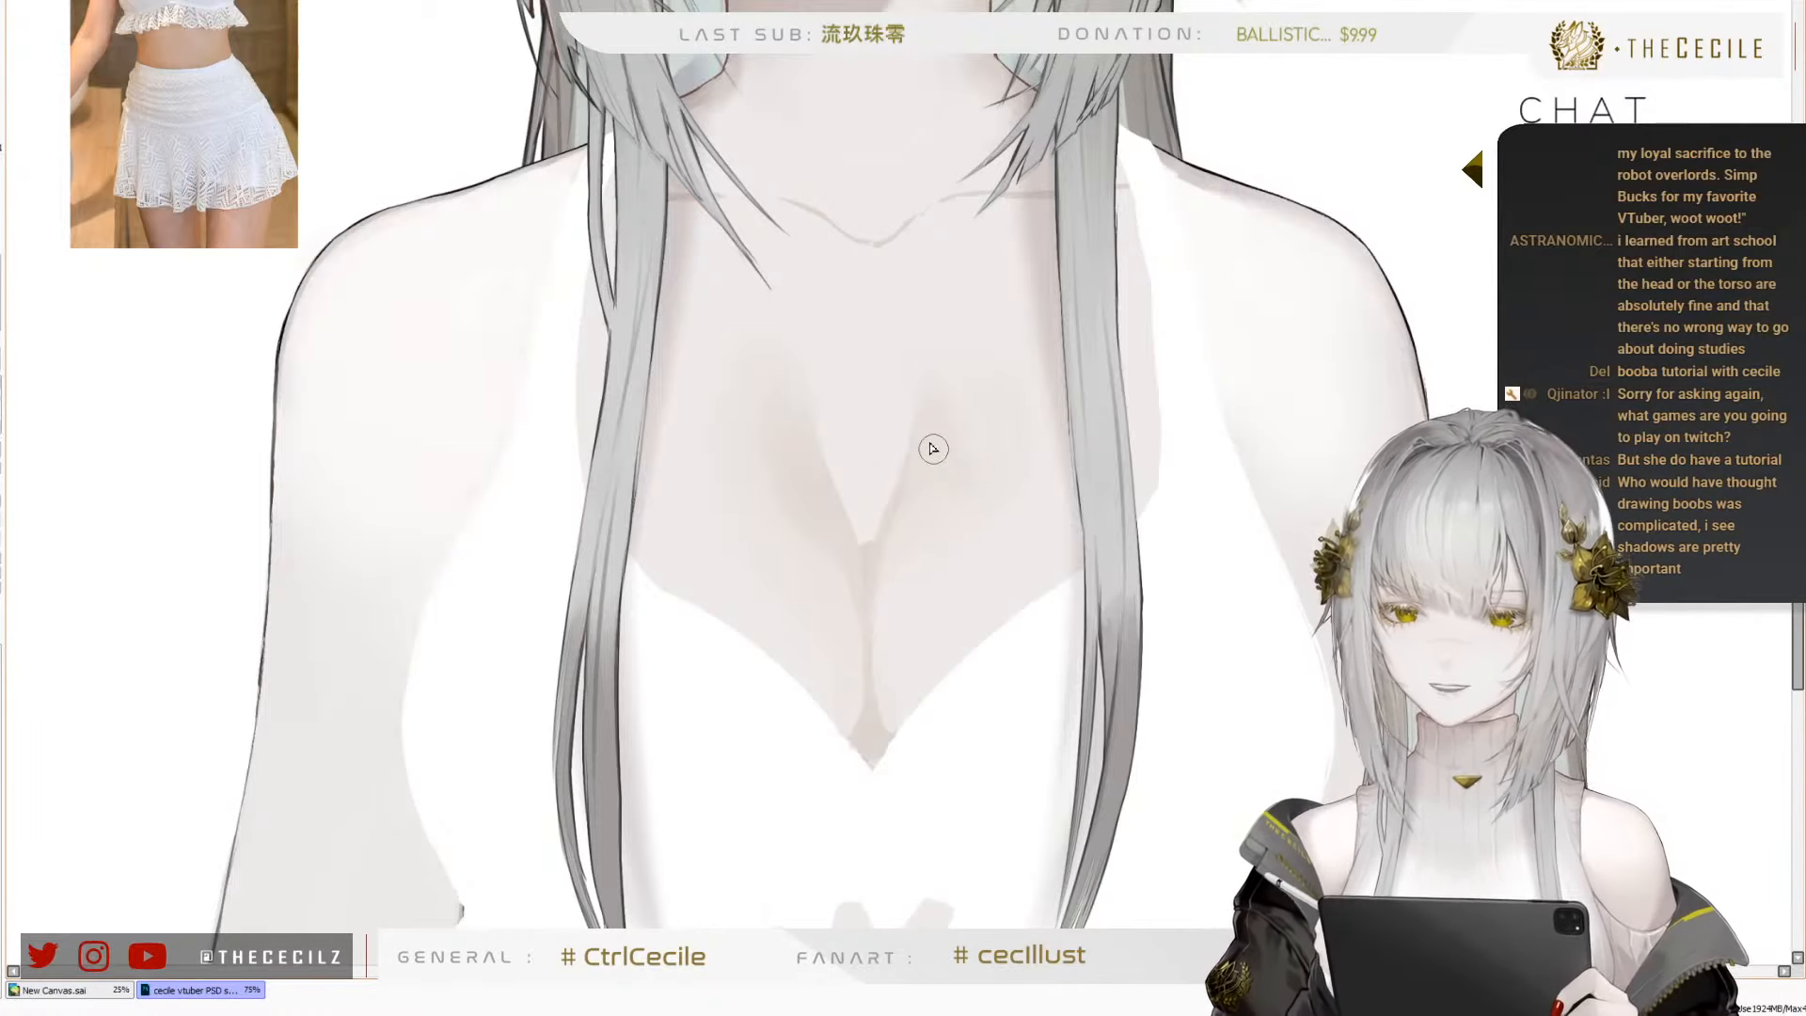
{"action": "scroll", "coordinate": [899, 496], "scroll_direction": "up", "scroll_amount": 1}
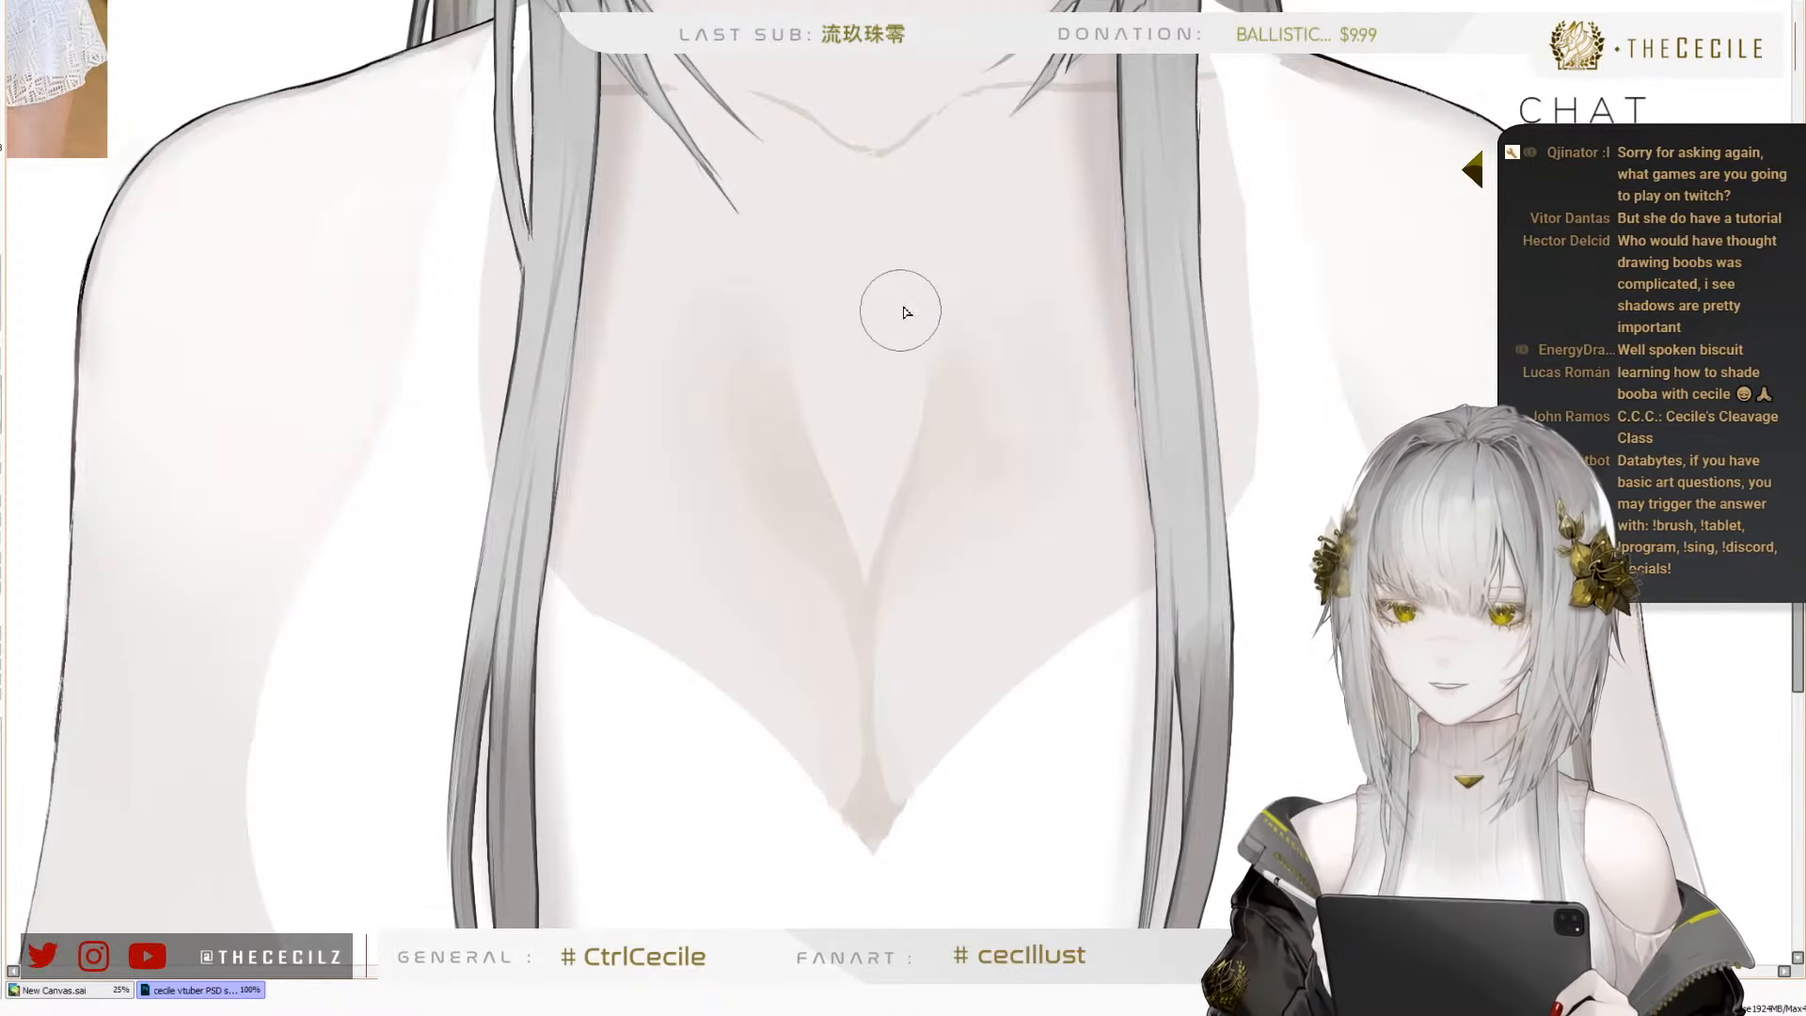
{"action": "scroll", "coordinate": [900, 311], "scroll_direction": "down", "scroll_amount": 10}
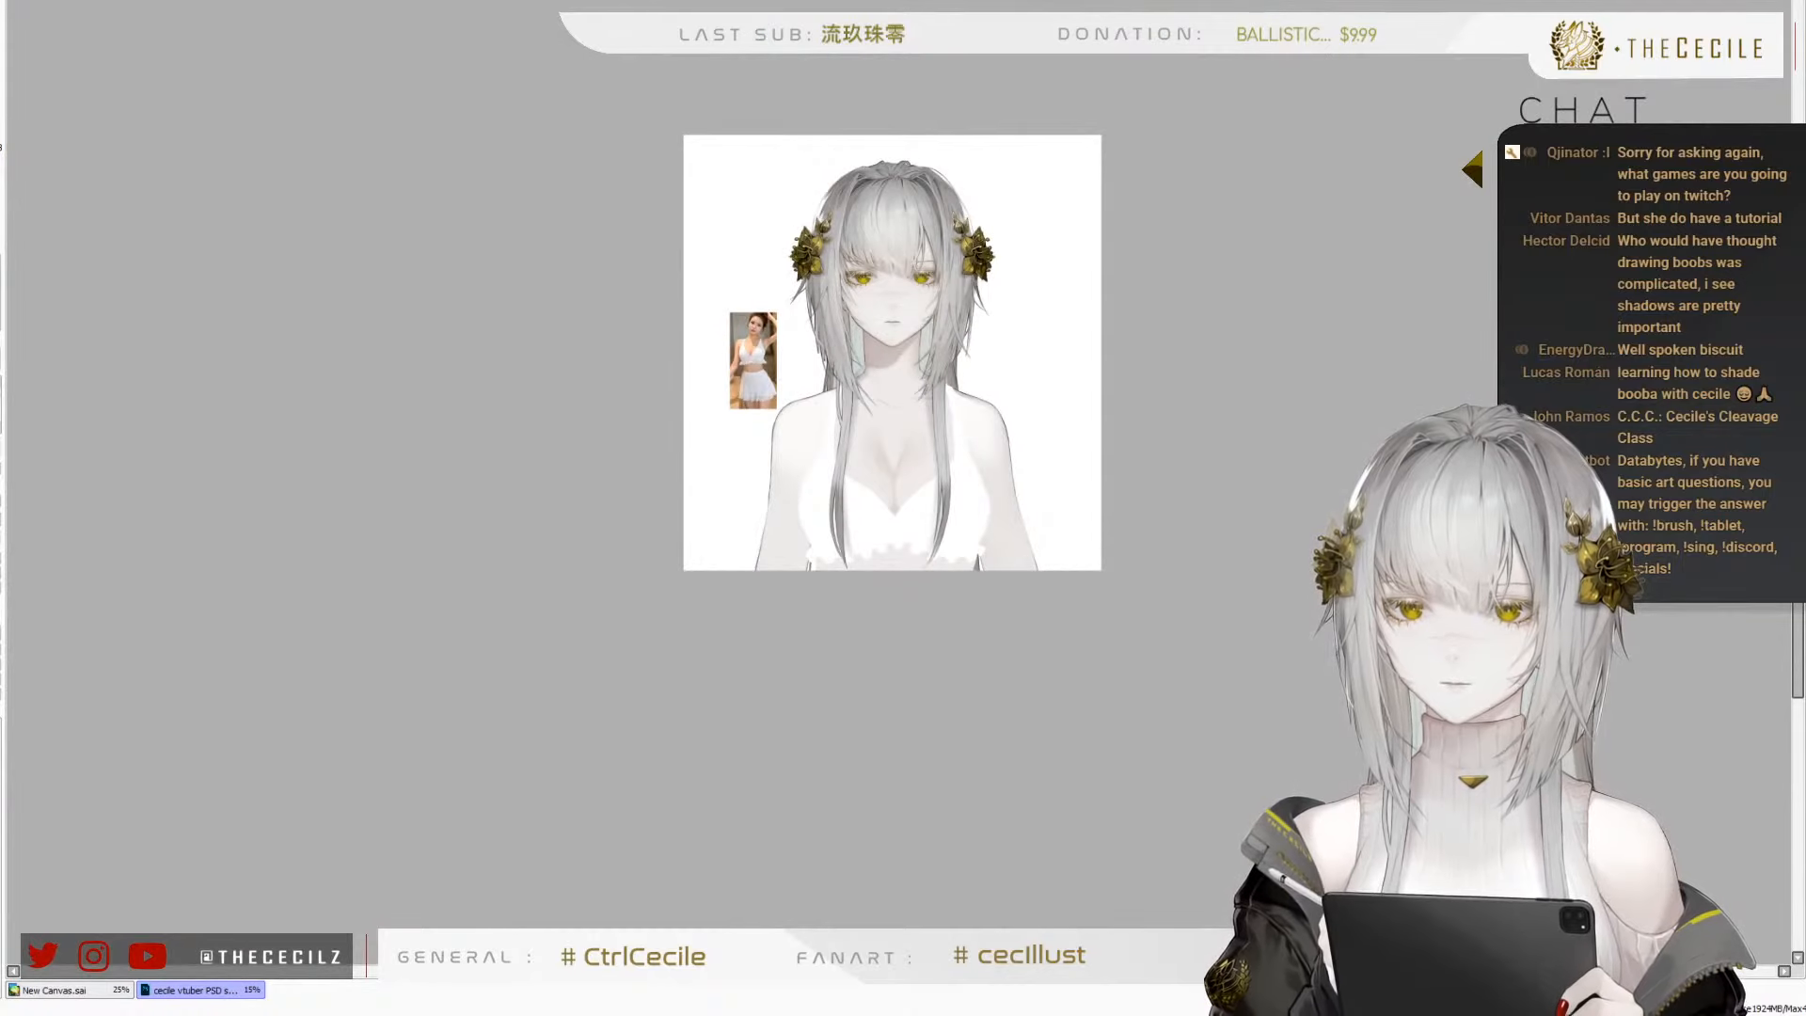
{"action": "scroll", "coordinate": [895, 453], "scroll_direction": "up", "scroll_amount": 8}
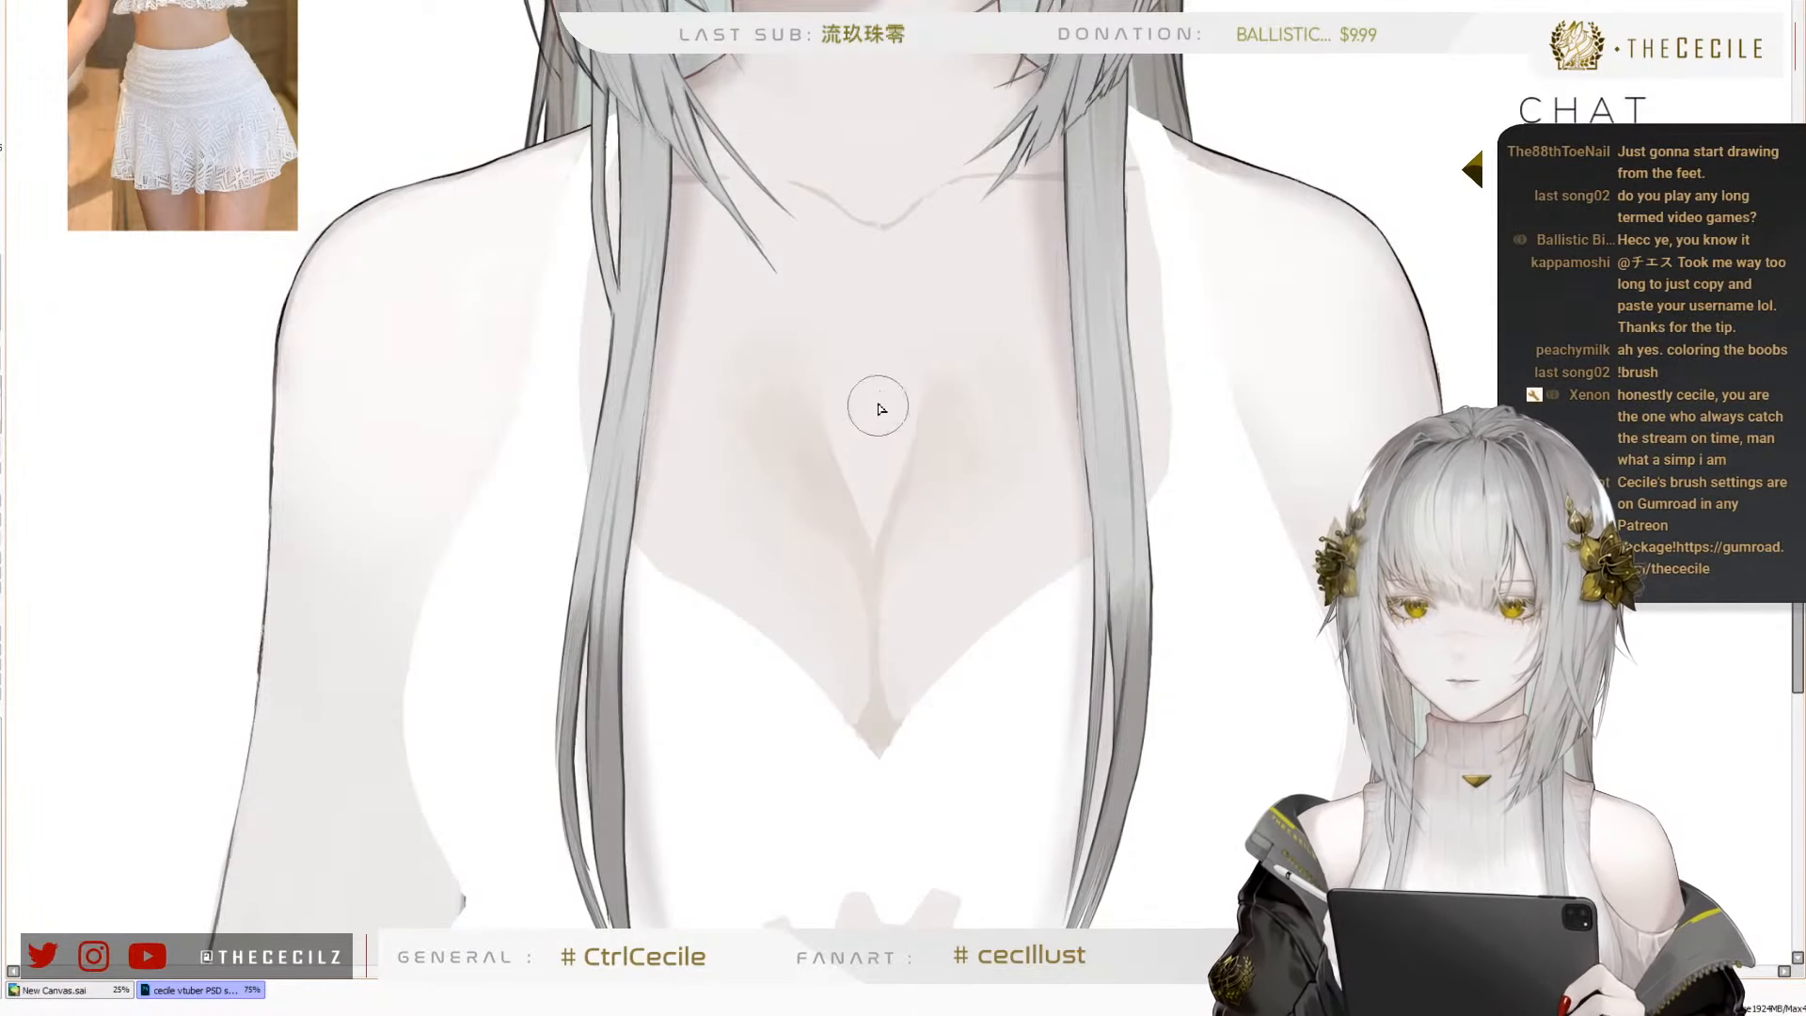
{"action": "left_click_drag", "start_coordinate": [879, 405], "coordinate": [870, 461]}
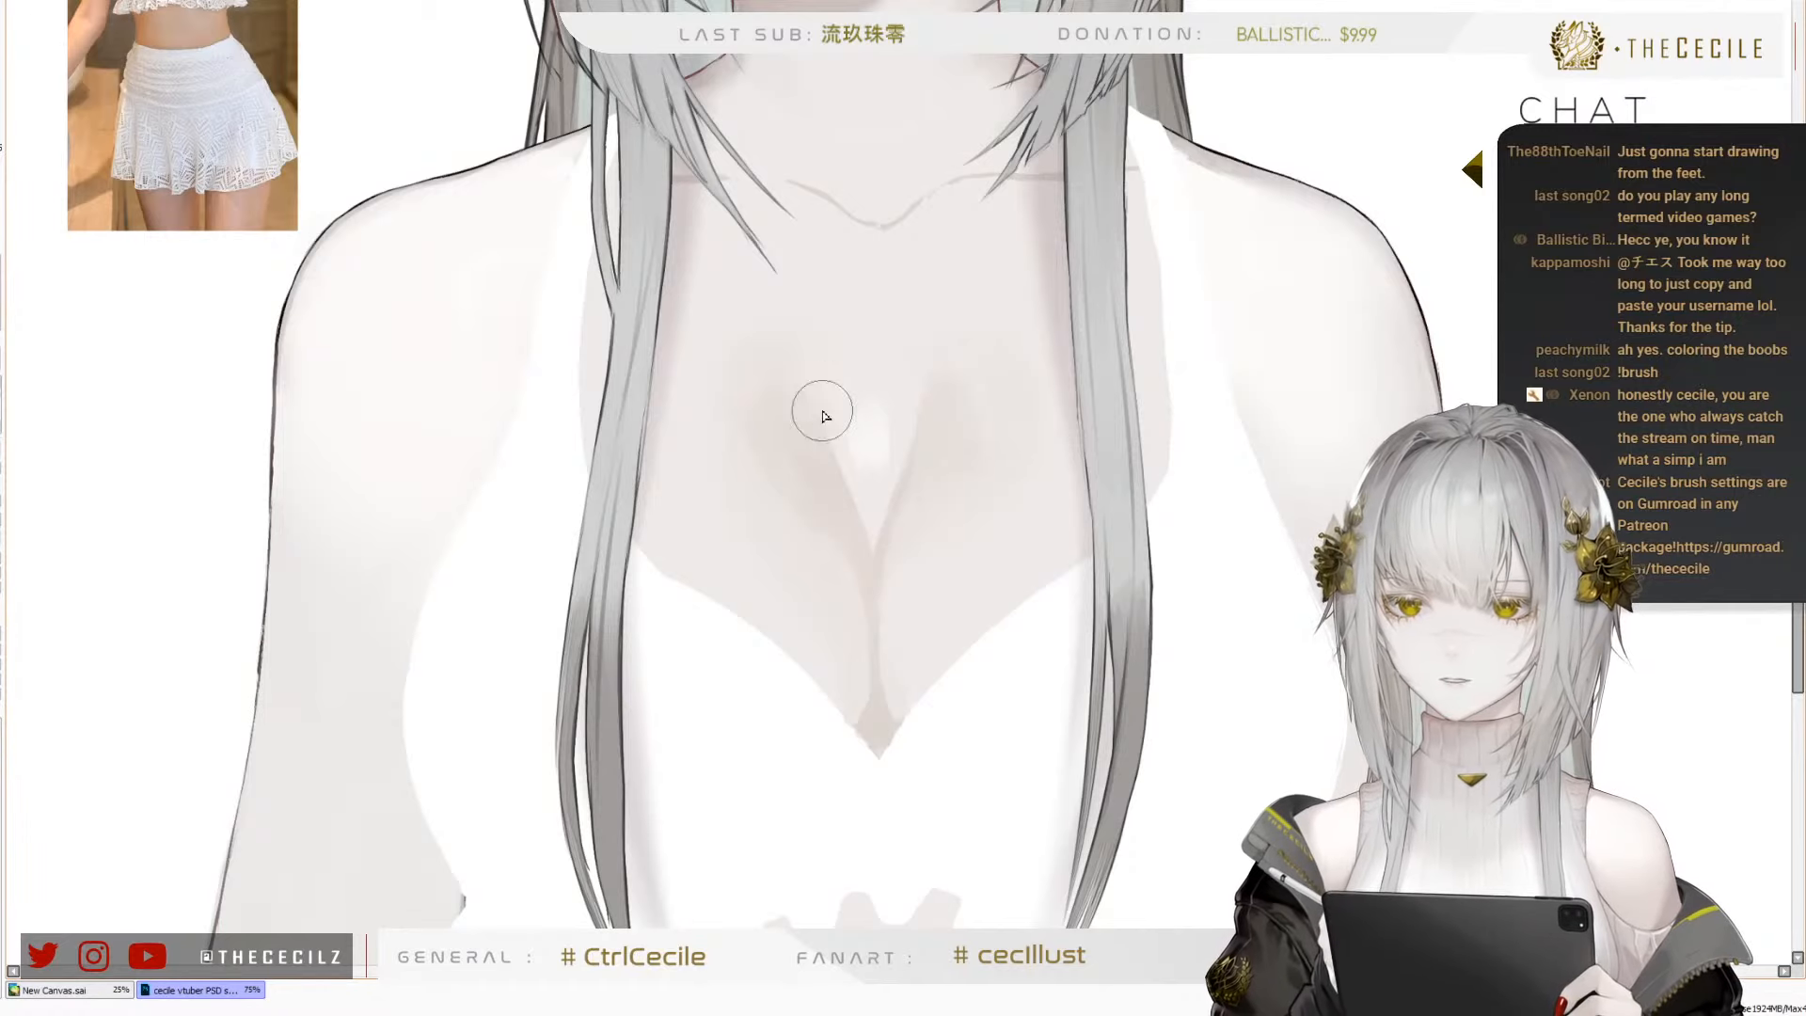
{"action": "scroll", "coordinate": [821, 406], "scroll_direction": "down", "scroll_amount": 3}
{"action": "scroll", "coordinate": [814, 262], "scroll_direction": "up", "scroll_amount": 2}
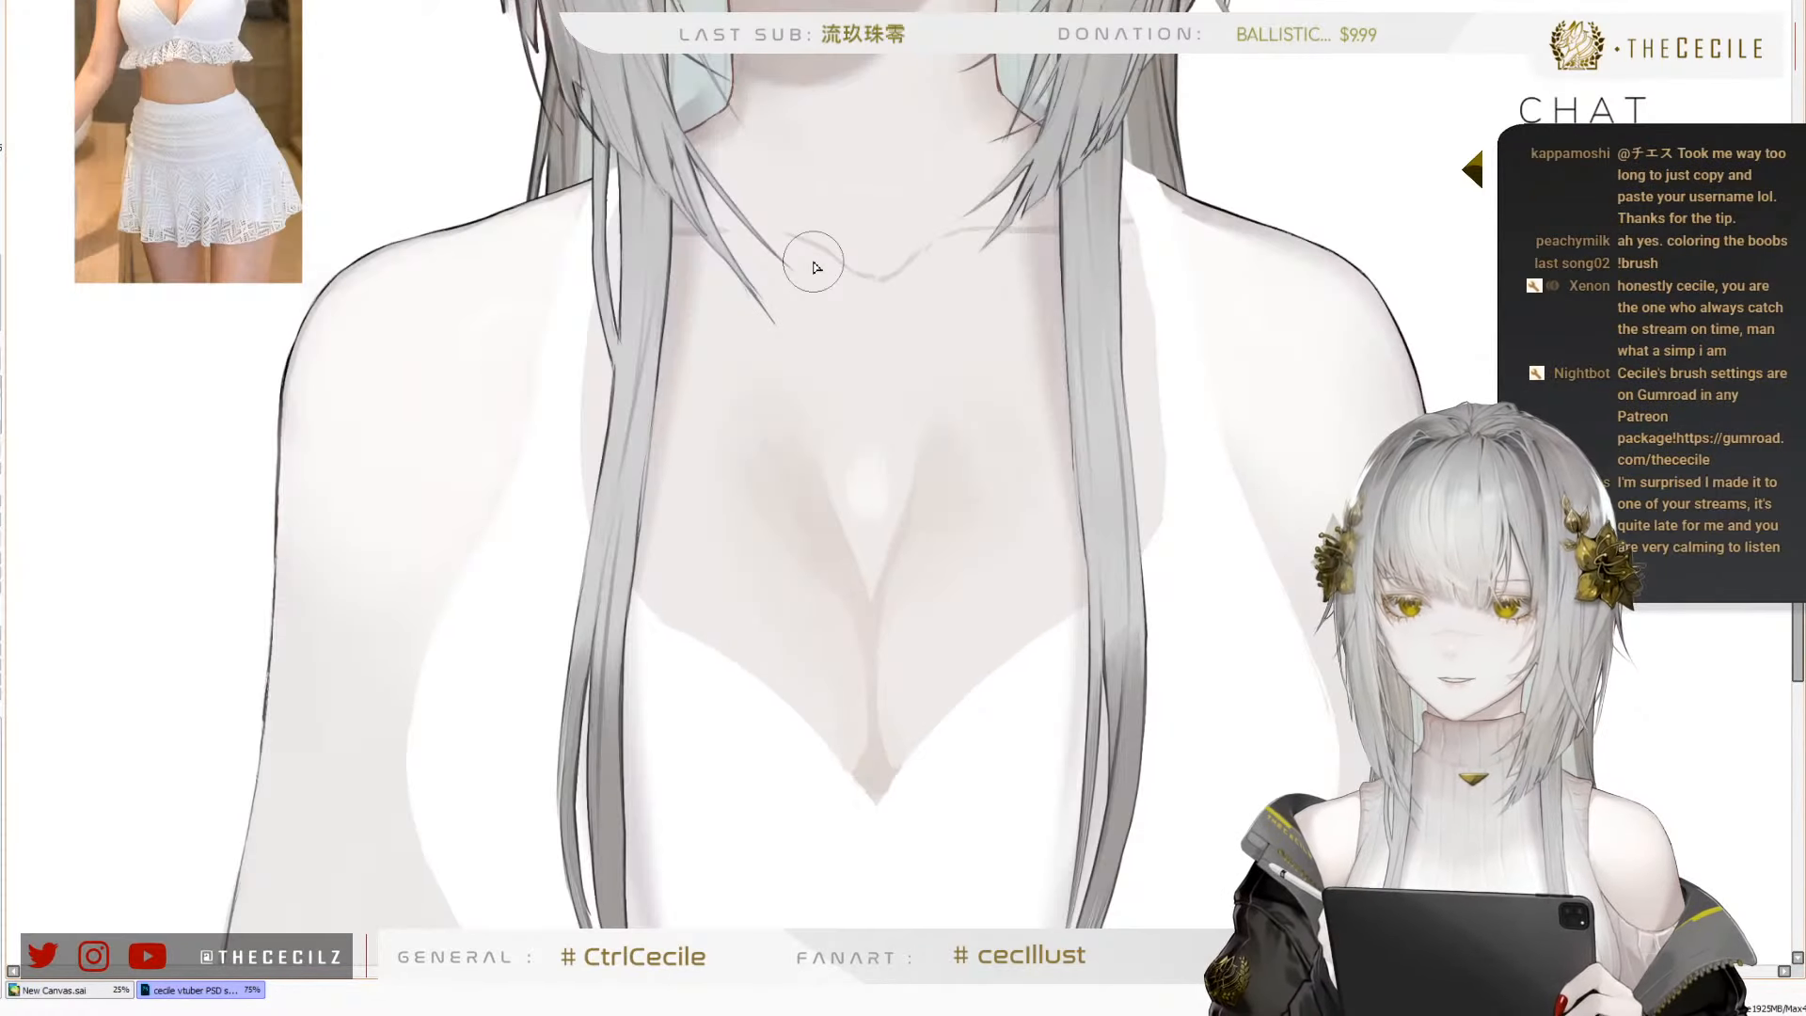
Extend the highlight down to the tip of the gap and blend it softly across the upper chest
{"action": "key", "text": "["}
{"action": "key", "text": "["}
{"action": "key", "text": "["}
{"action": "key", "text": "["}
{"action": "key", "text": "["}
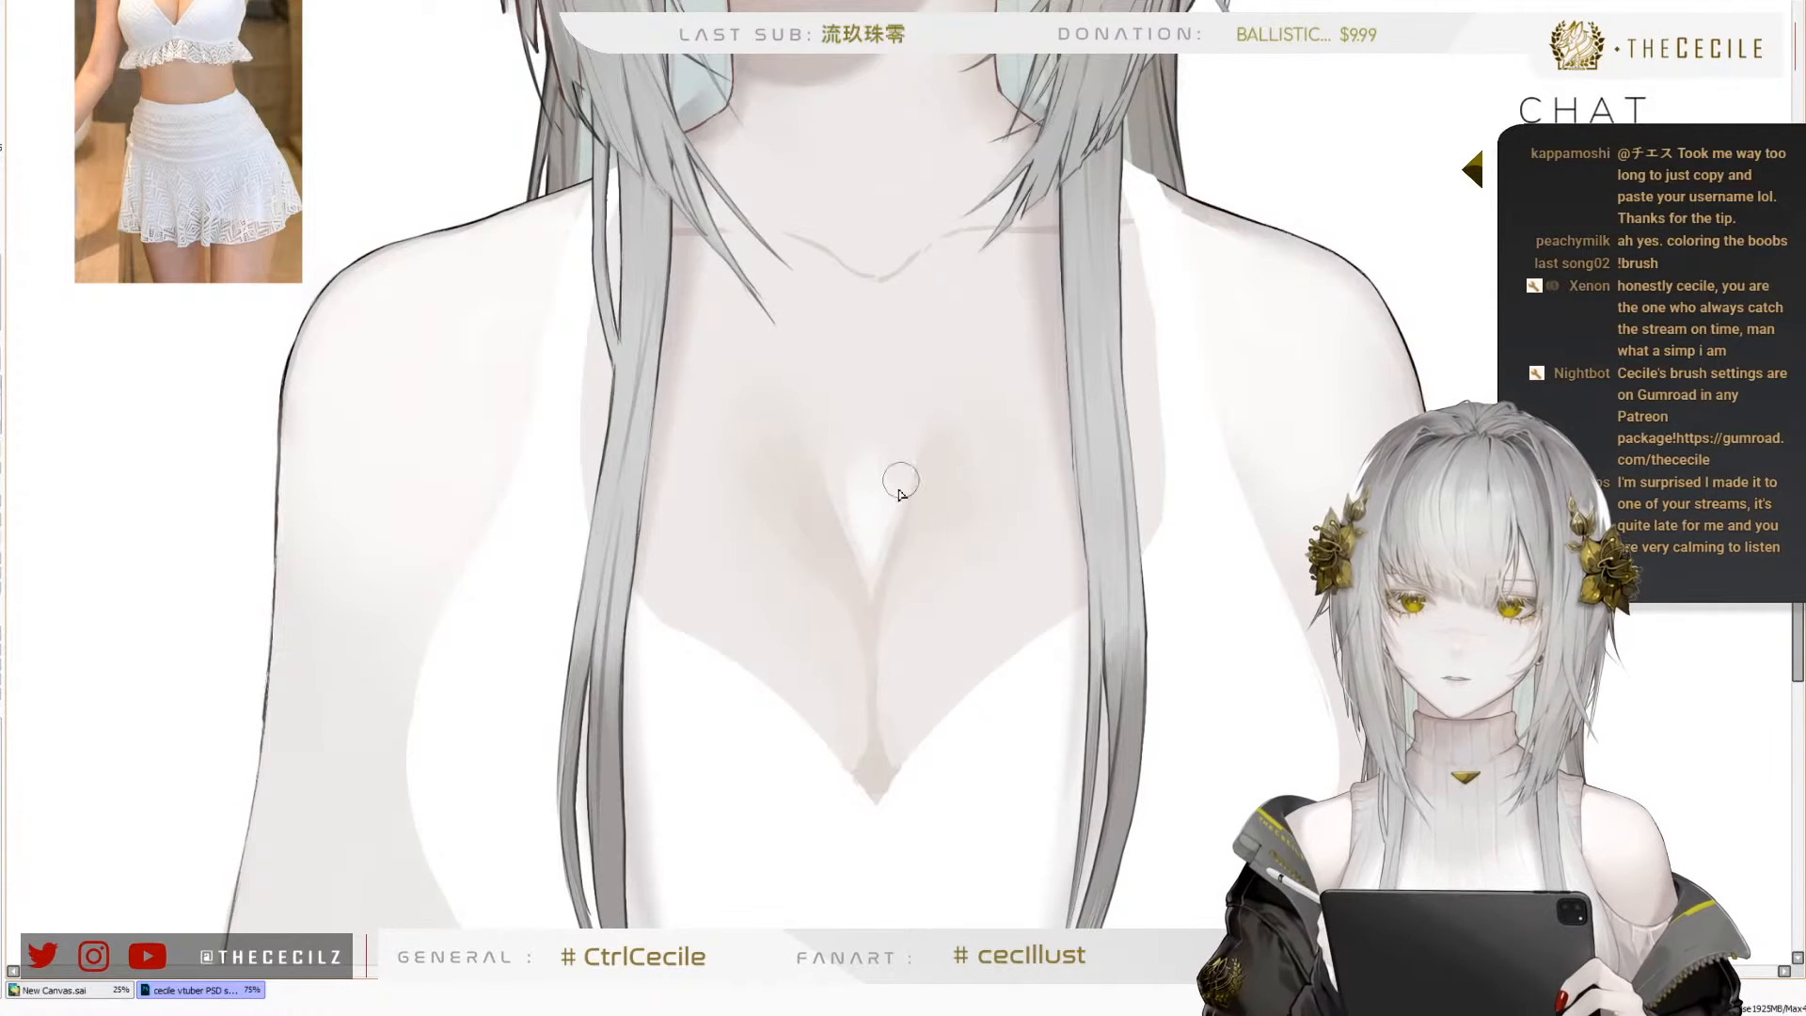
{"action": "mouse_move", "coordinate": [859, 533]}
{"action": "left_mouse_down"}
{"action": "mouse_move", "coordinate": [841, 446]}
{"action": "mouse_move", "coordinate": [864, 468]}
{"action": "mouse_move", "coordinate": [898, 457]}
{"action": "mouse_move", "coordinate": [850, 519]}
{"action": "mouse_move", "coordinate": [866, 486]}
{"action": "mouse_move", "coordinate": [864, 525]}
{"action": "mouse_move", "coordinate": [857, 500]}
{"action": "mouse_move", "coordinate": [903, 490]}
{"action": "mouse_move", "coordinate": [871, 596]}
{"action": "mouse_move", "coordinate": [901, 542]}
{"action": "left_mouse_up"}
{"action": "key", "text": "]"}
{"action": "key", "text": "]"}
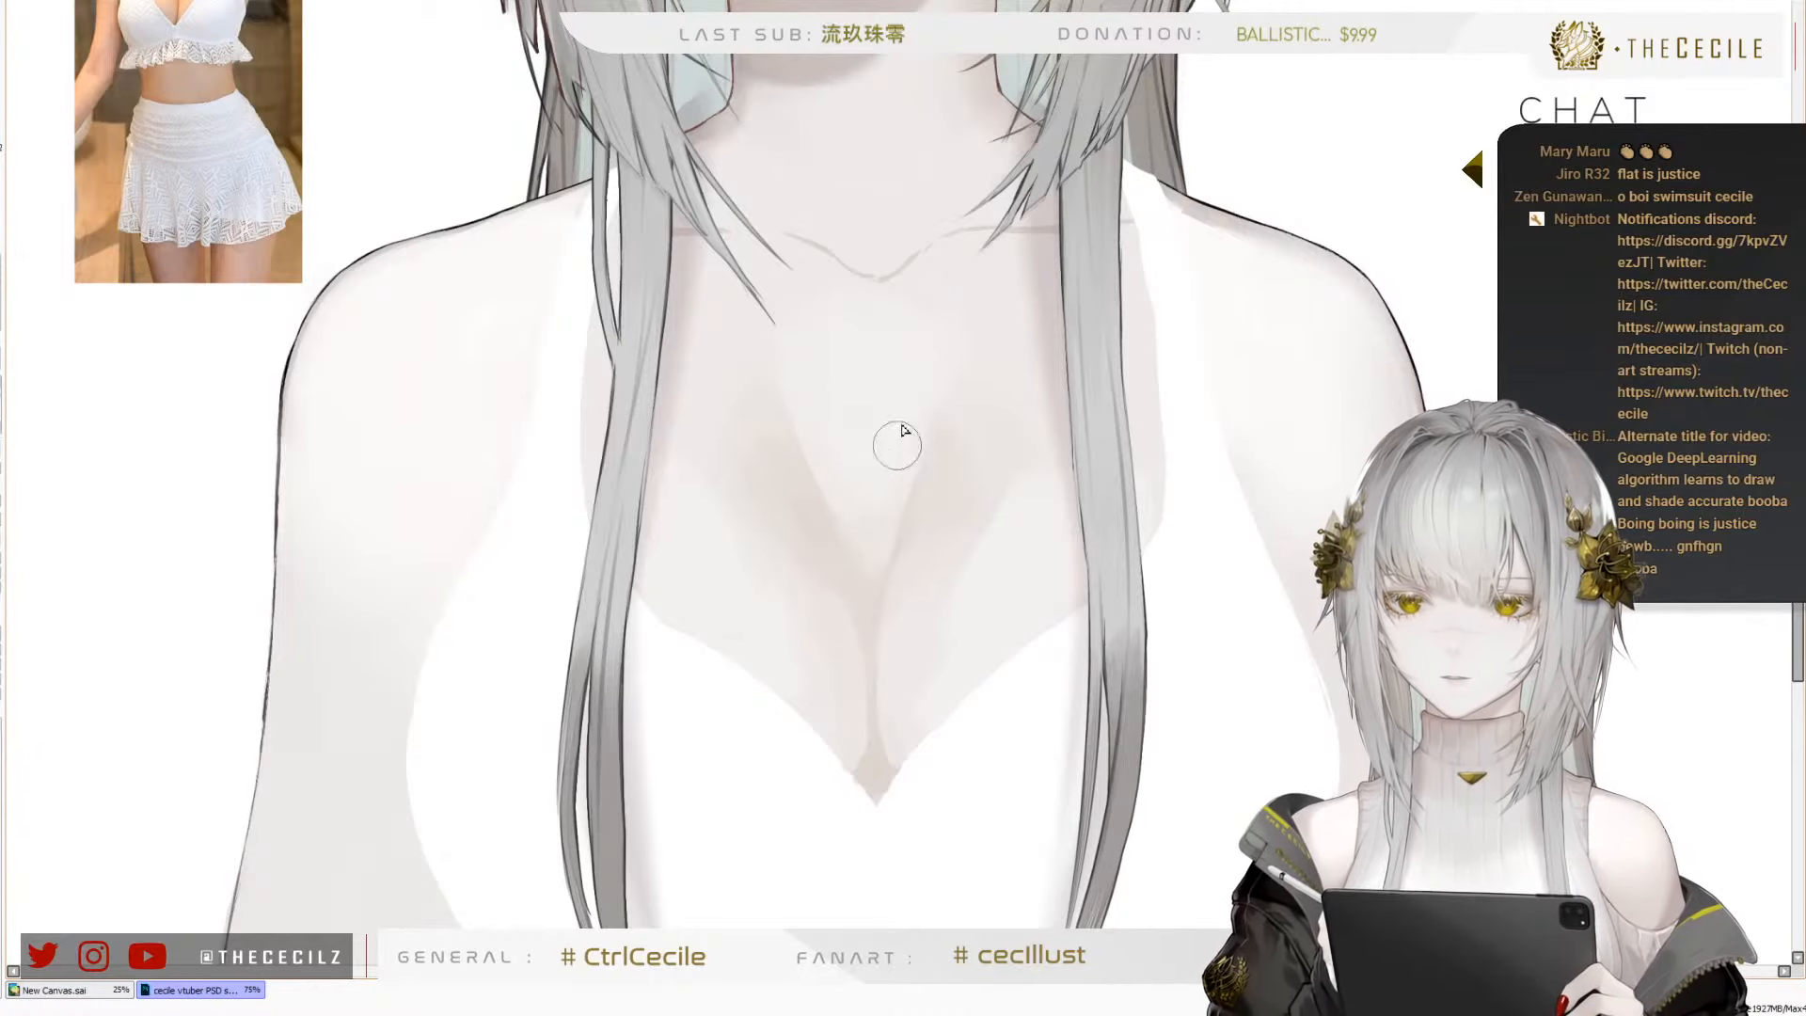
{"action": "mouse_move", "coordinate": [892, 401]}
{"action": "left_mouse_down"}
{"action": "mouse_move", "coordinate": [883, 353]}
{"action": "mouse_move", "coordinate": [911, 368]}
{"action": "mouse_move", "coordinate": [873, 380]}
{"action": "mouse_move", "coordinate": [920, 372]}
{"action": "mouse_move", "coordinate": [828, 396]}
{"action": "mouse_move", "coordinate": [942, 464]}
{"action": "mouse_move", "coordinate": [950, 409]}
{"action": "mouse_move", "coordinate": [982, 431]}
{"action": "mouse_move", "coordinate": [970, 379]}
{"action": "left_mouse_up"}
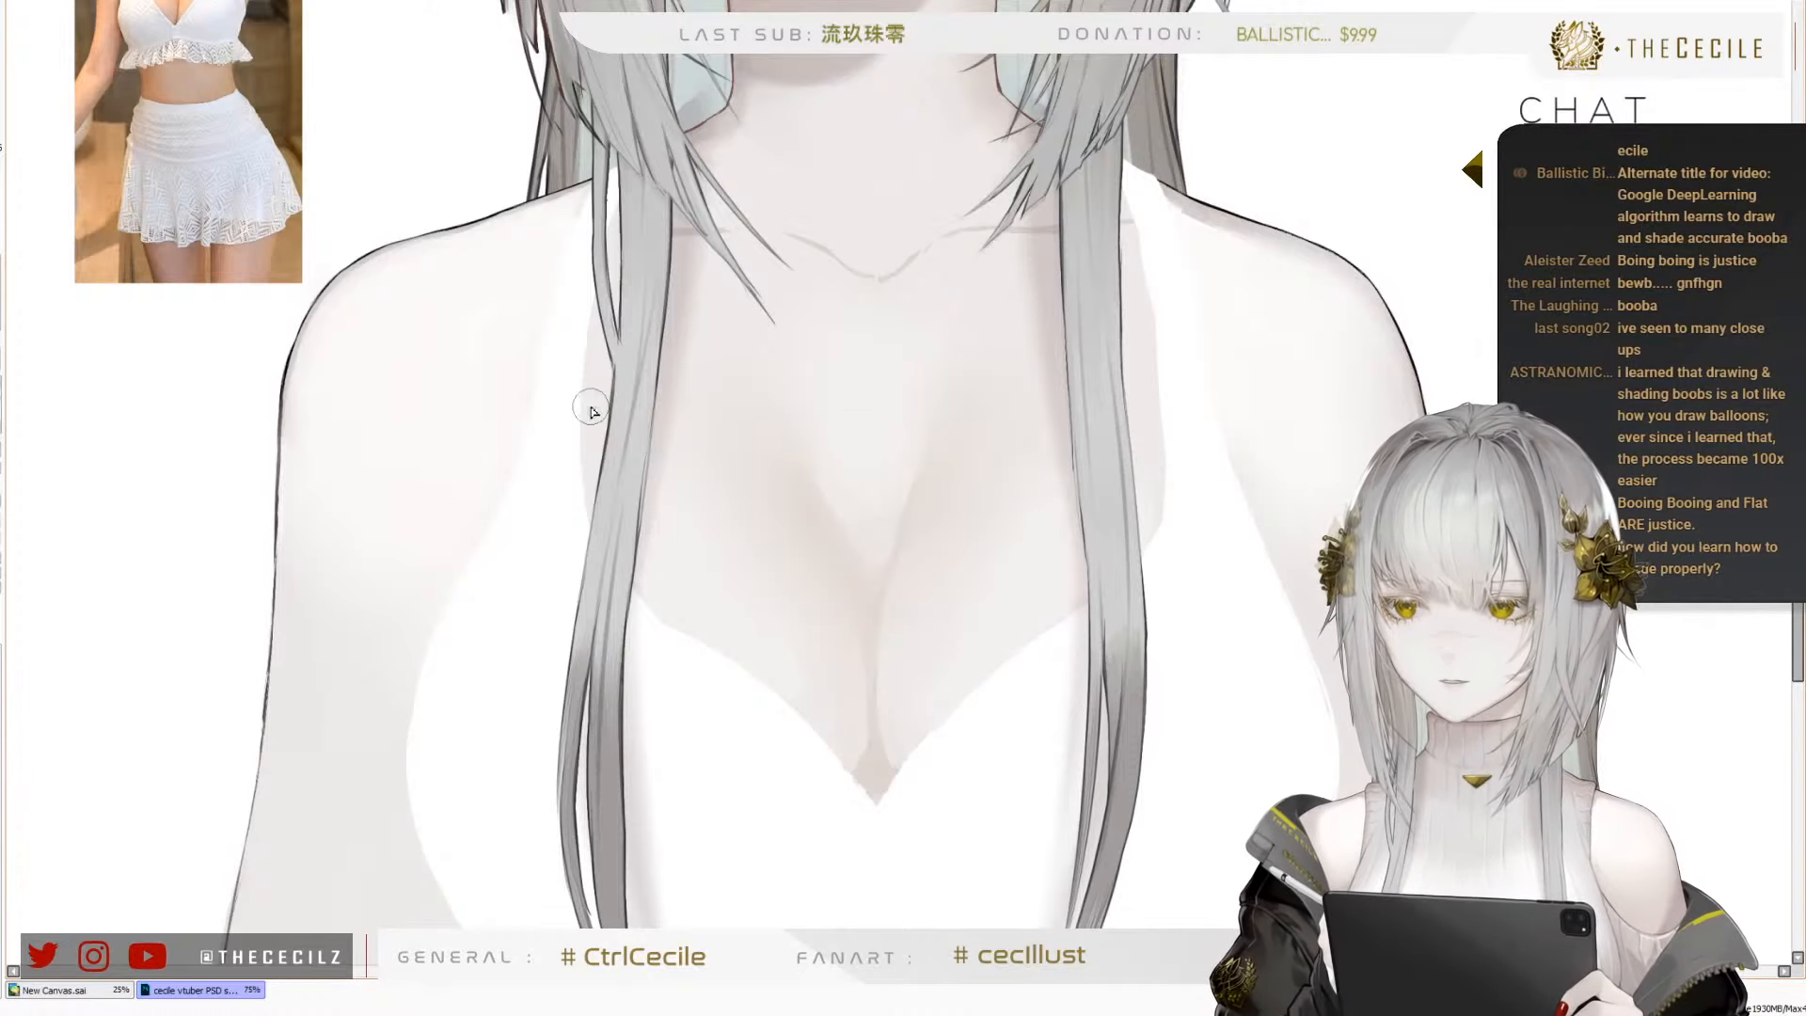
Check the whole figure, then redraw the dip at the centre of the collarbone line as a smooth rounded curve
{"action": "scroll", "coordinate": [559, 463], "scroll_direction": "down", "scroll_amount": 3}
{"action": "scroll", "coordinate": [526, 367], "scroll_direction": "down", "scroll_amount": 3}
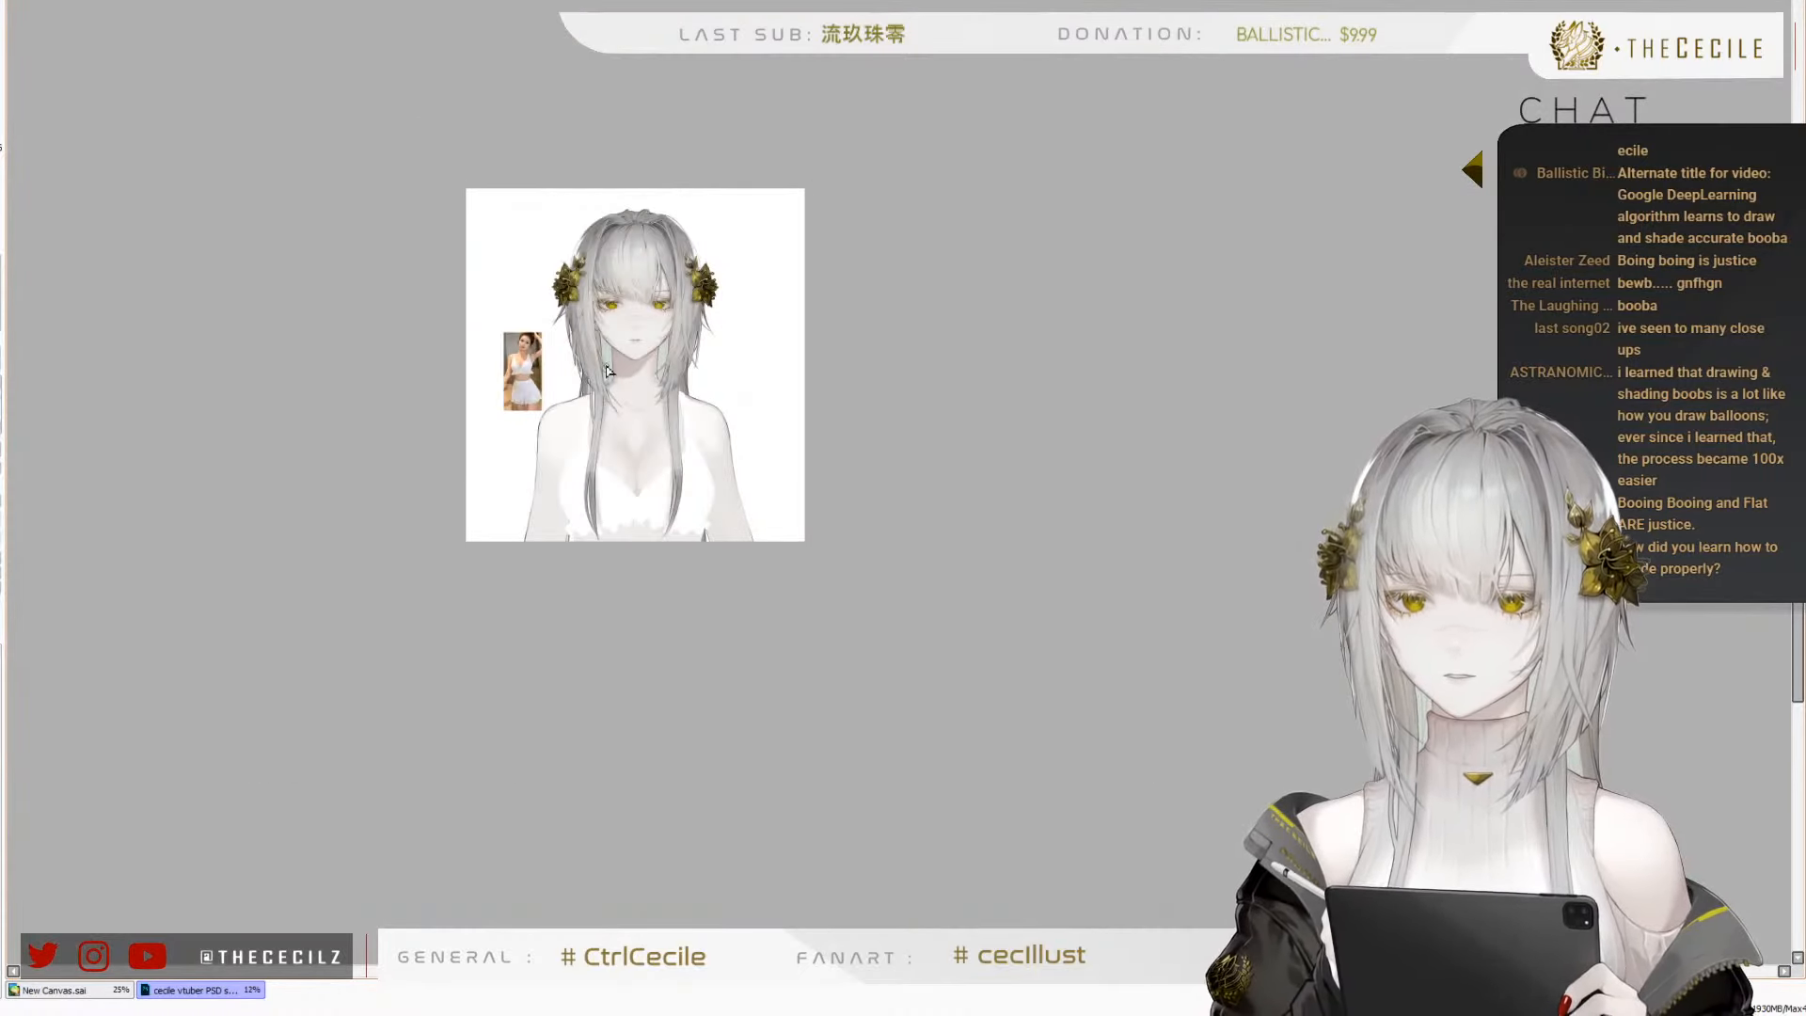
{"action": "scroll", "coordinate": [609, 370], "scroll_direction": "up", "scroll_amount": 5}
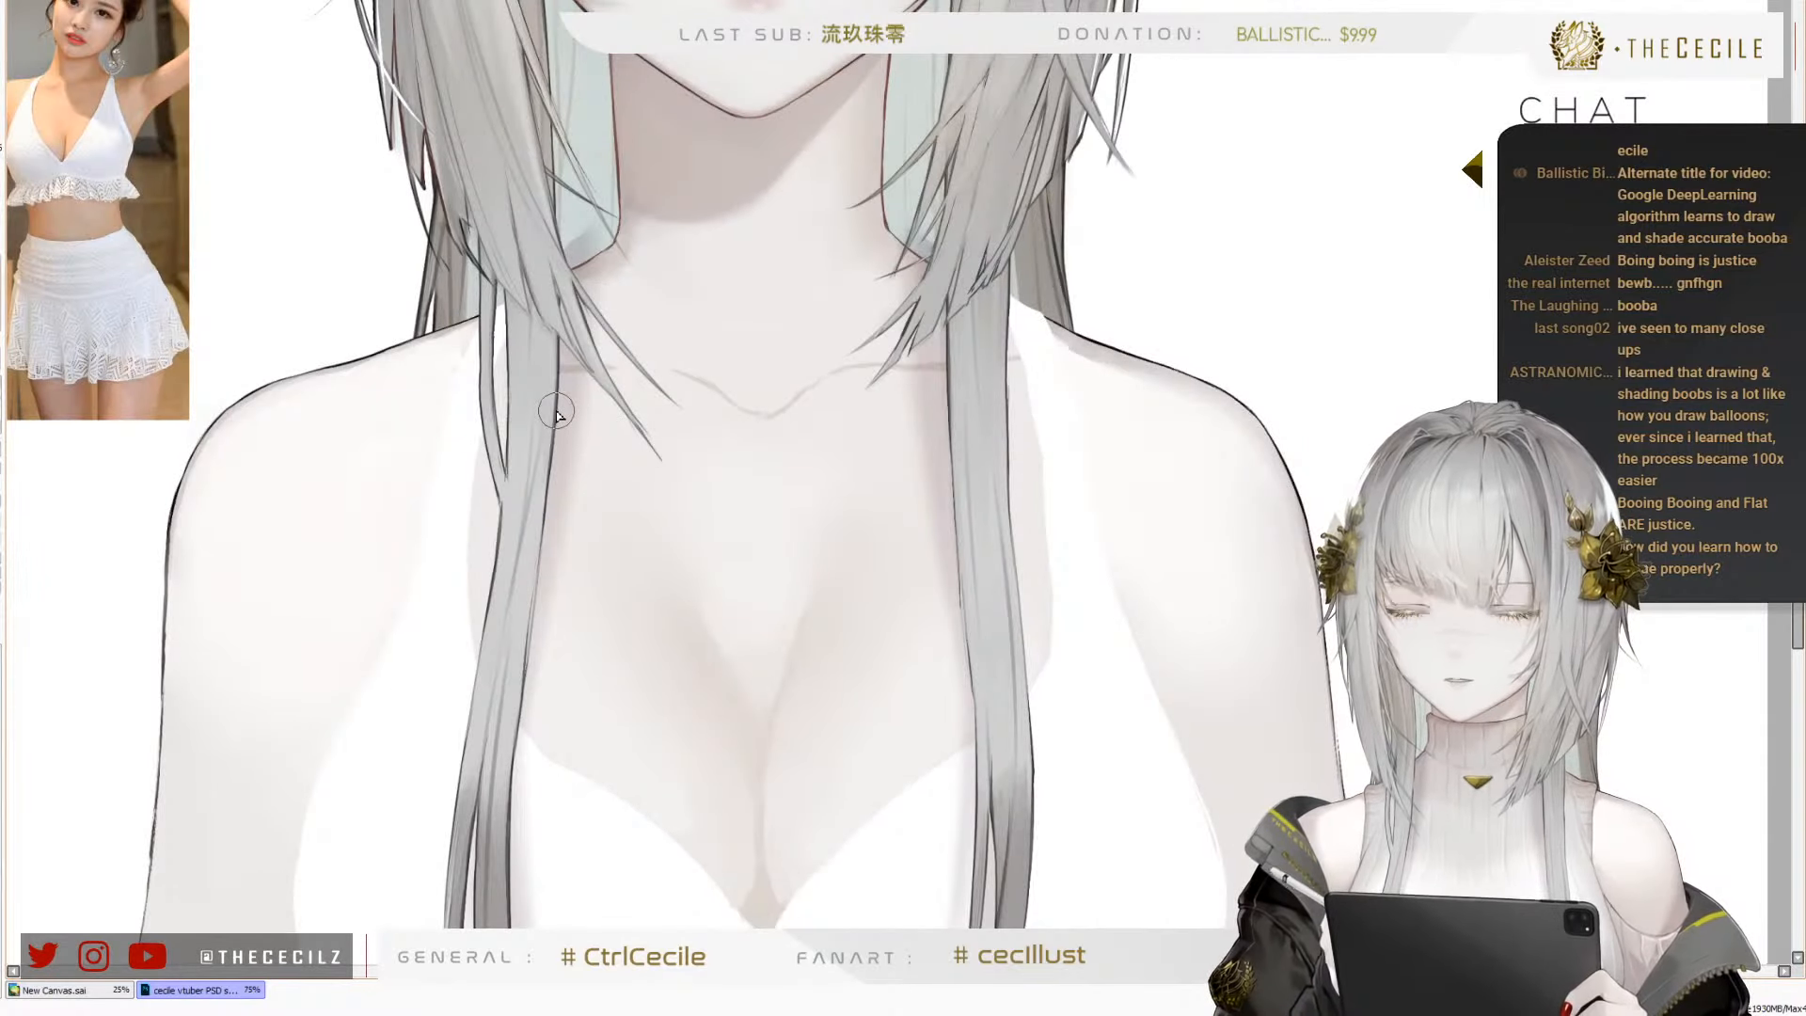
{"action": "scroll", "coordinate": [660, 401], "scroll_direction": "up", "scroll_amount": 2}
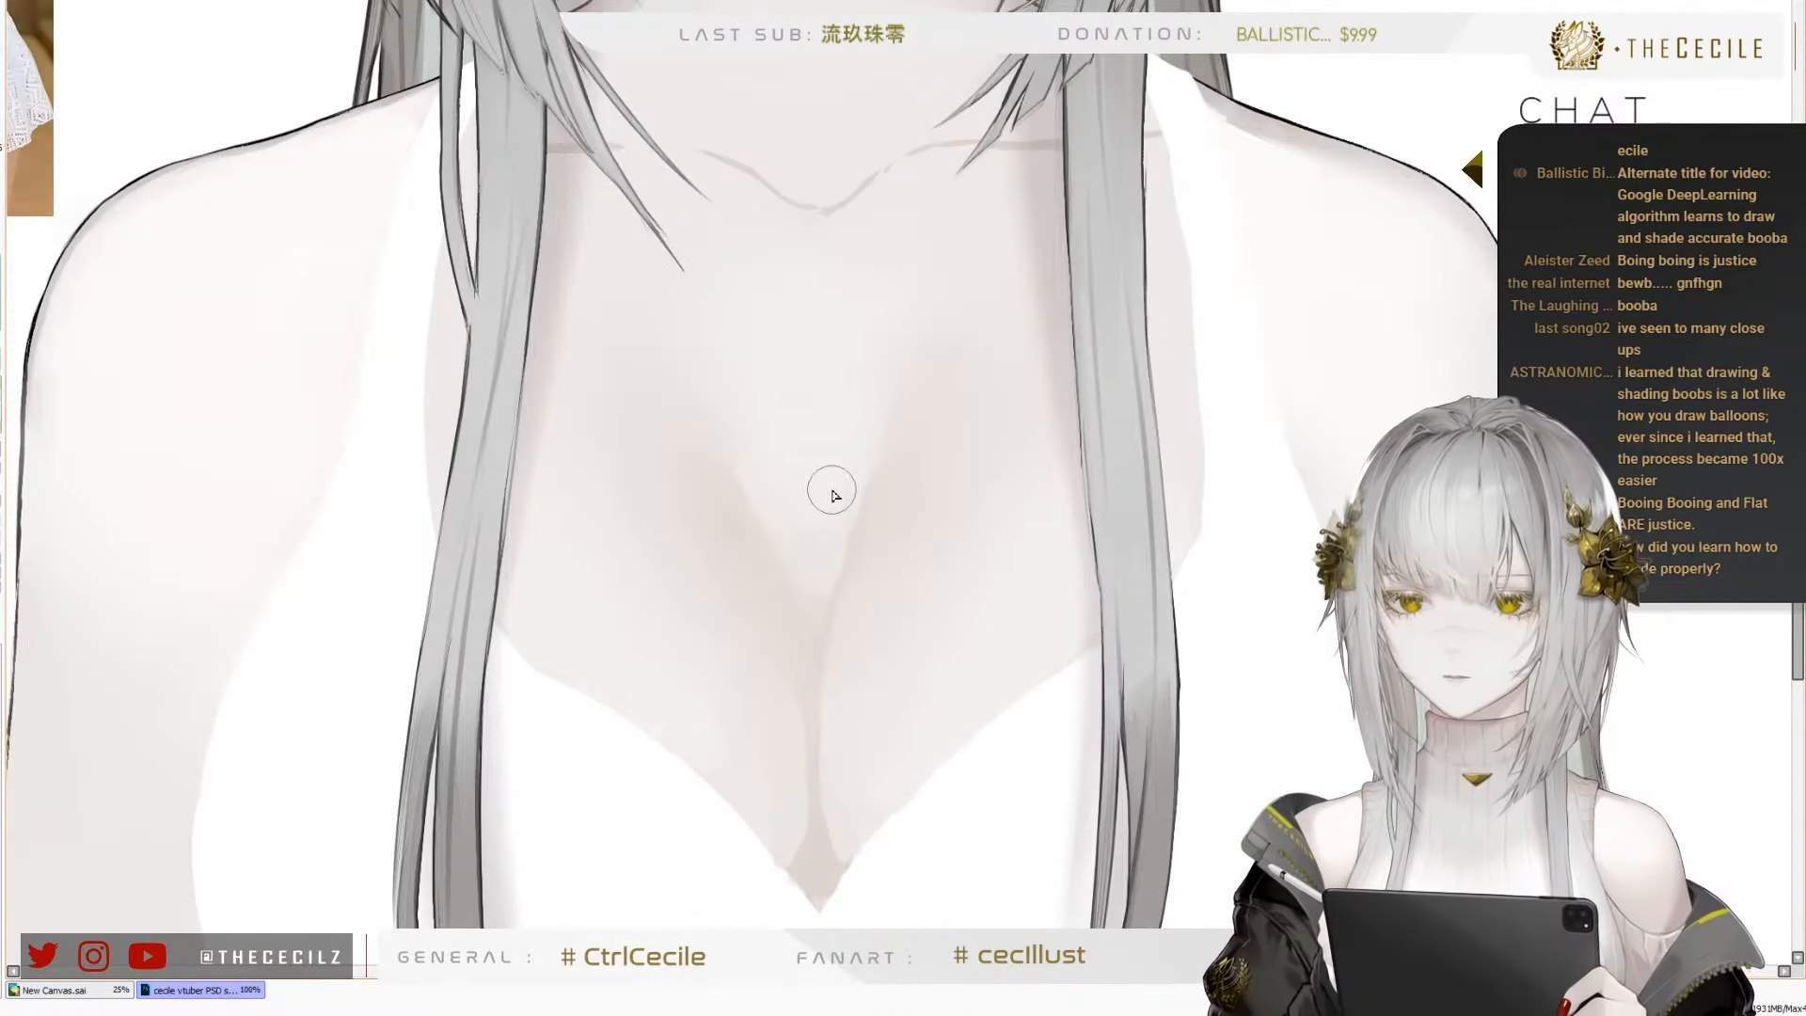
{"action": "left_click", "coordinate": [2, 414]}
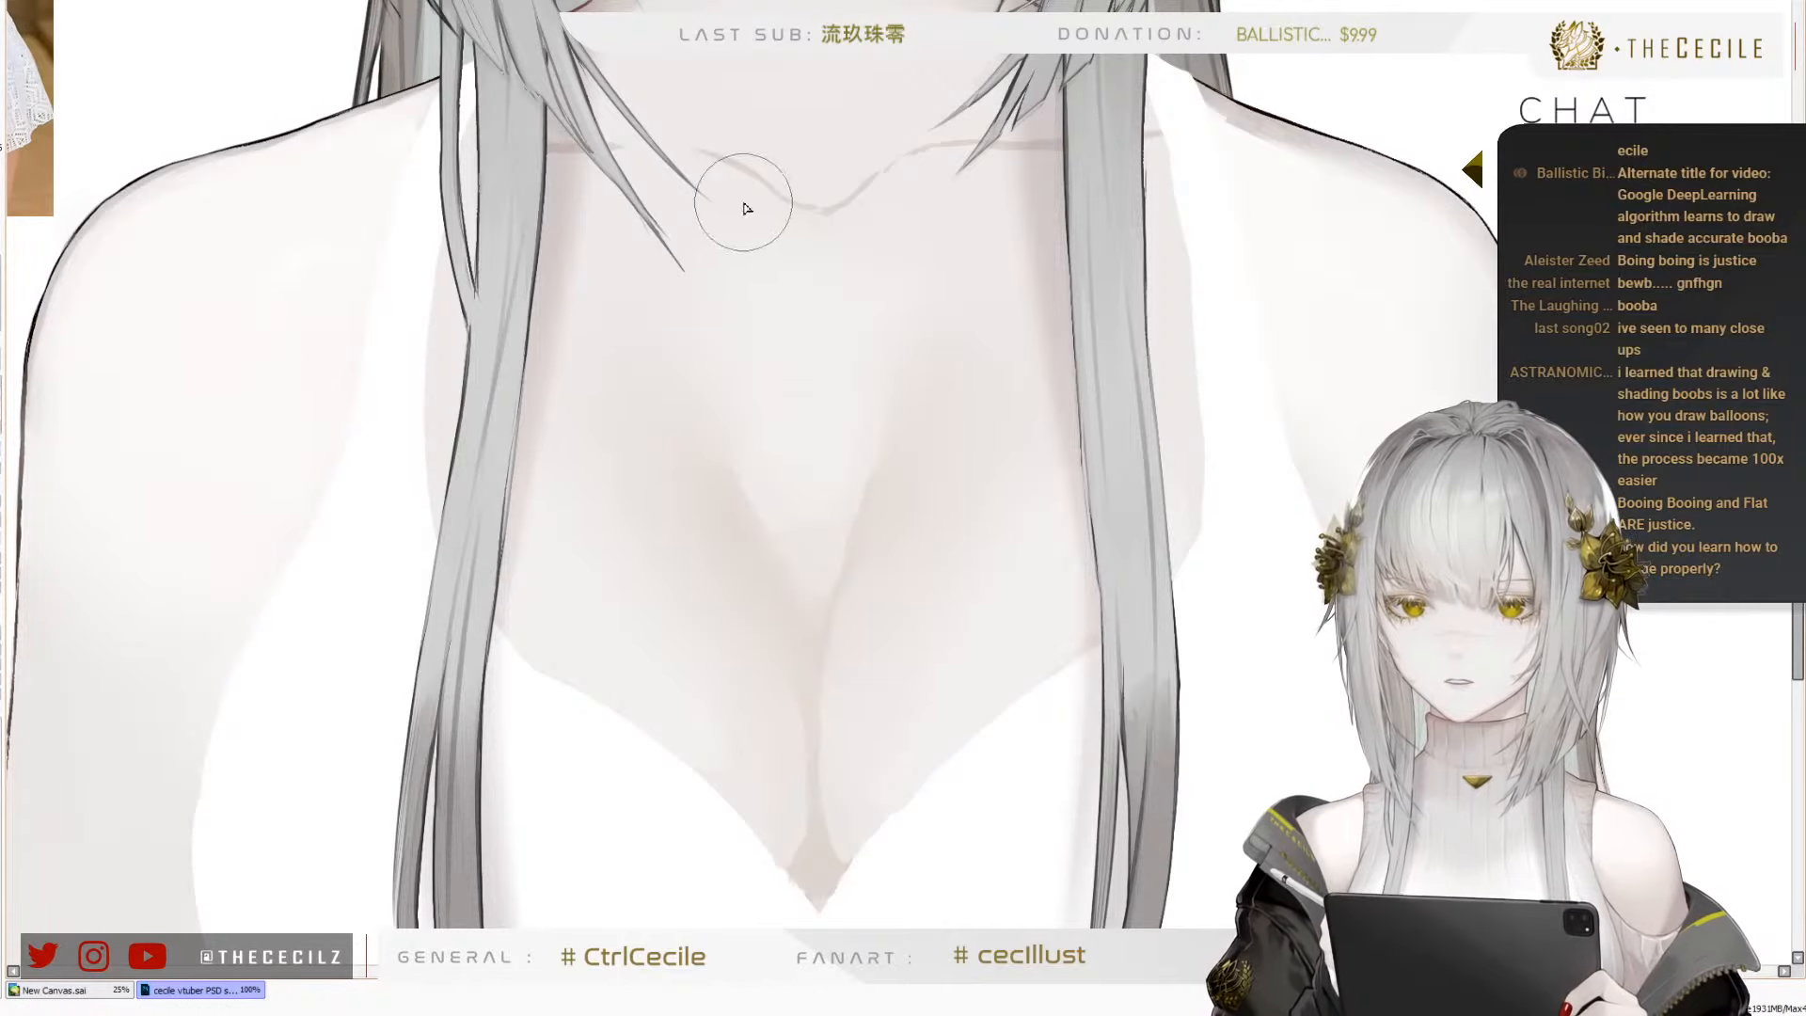
{"action": "scroll", "coordinate": [694, 70], "scroll_direction": "up", "scroll_amount": 2}
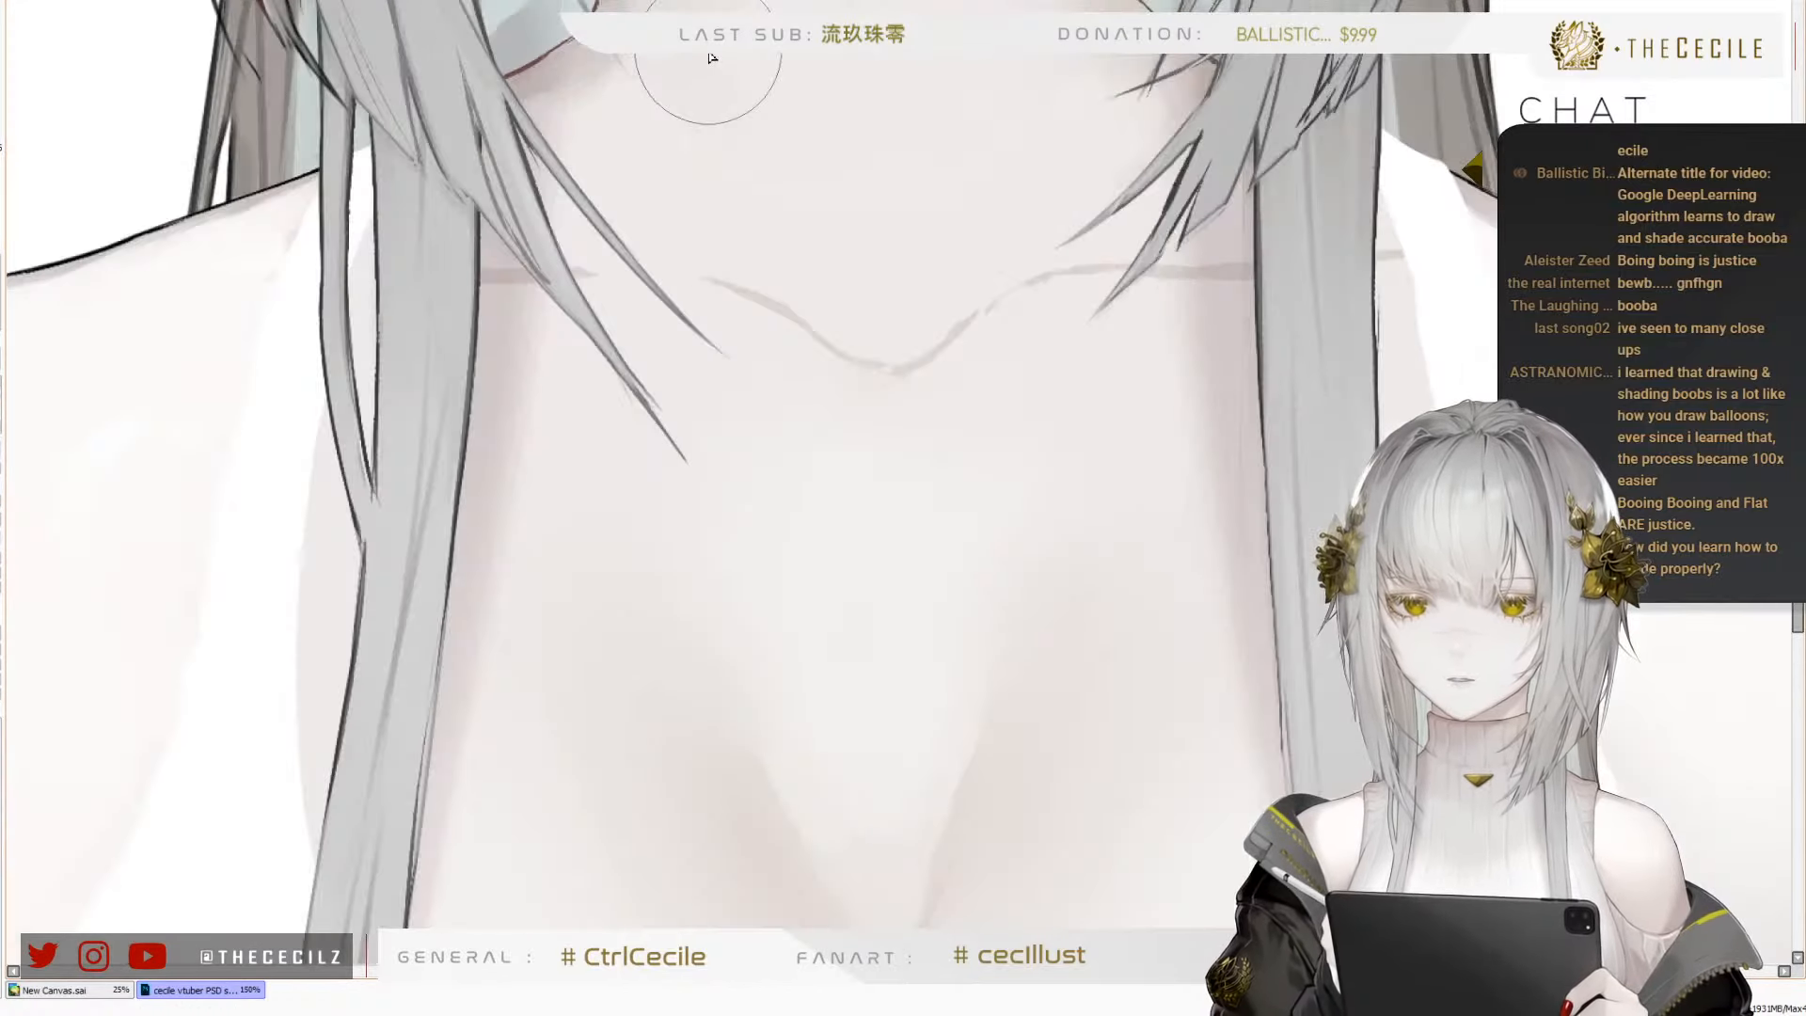
{"action": "key", "text": "["}
{"action": "key", "text": "["}
{"action": "key", "text": "["}
{"action": "key", "text": "["}
{"action": "key", "text": "["}
{"action": "key", "text": "["}
{"action": "key", "text": "["}
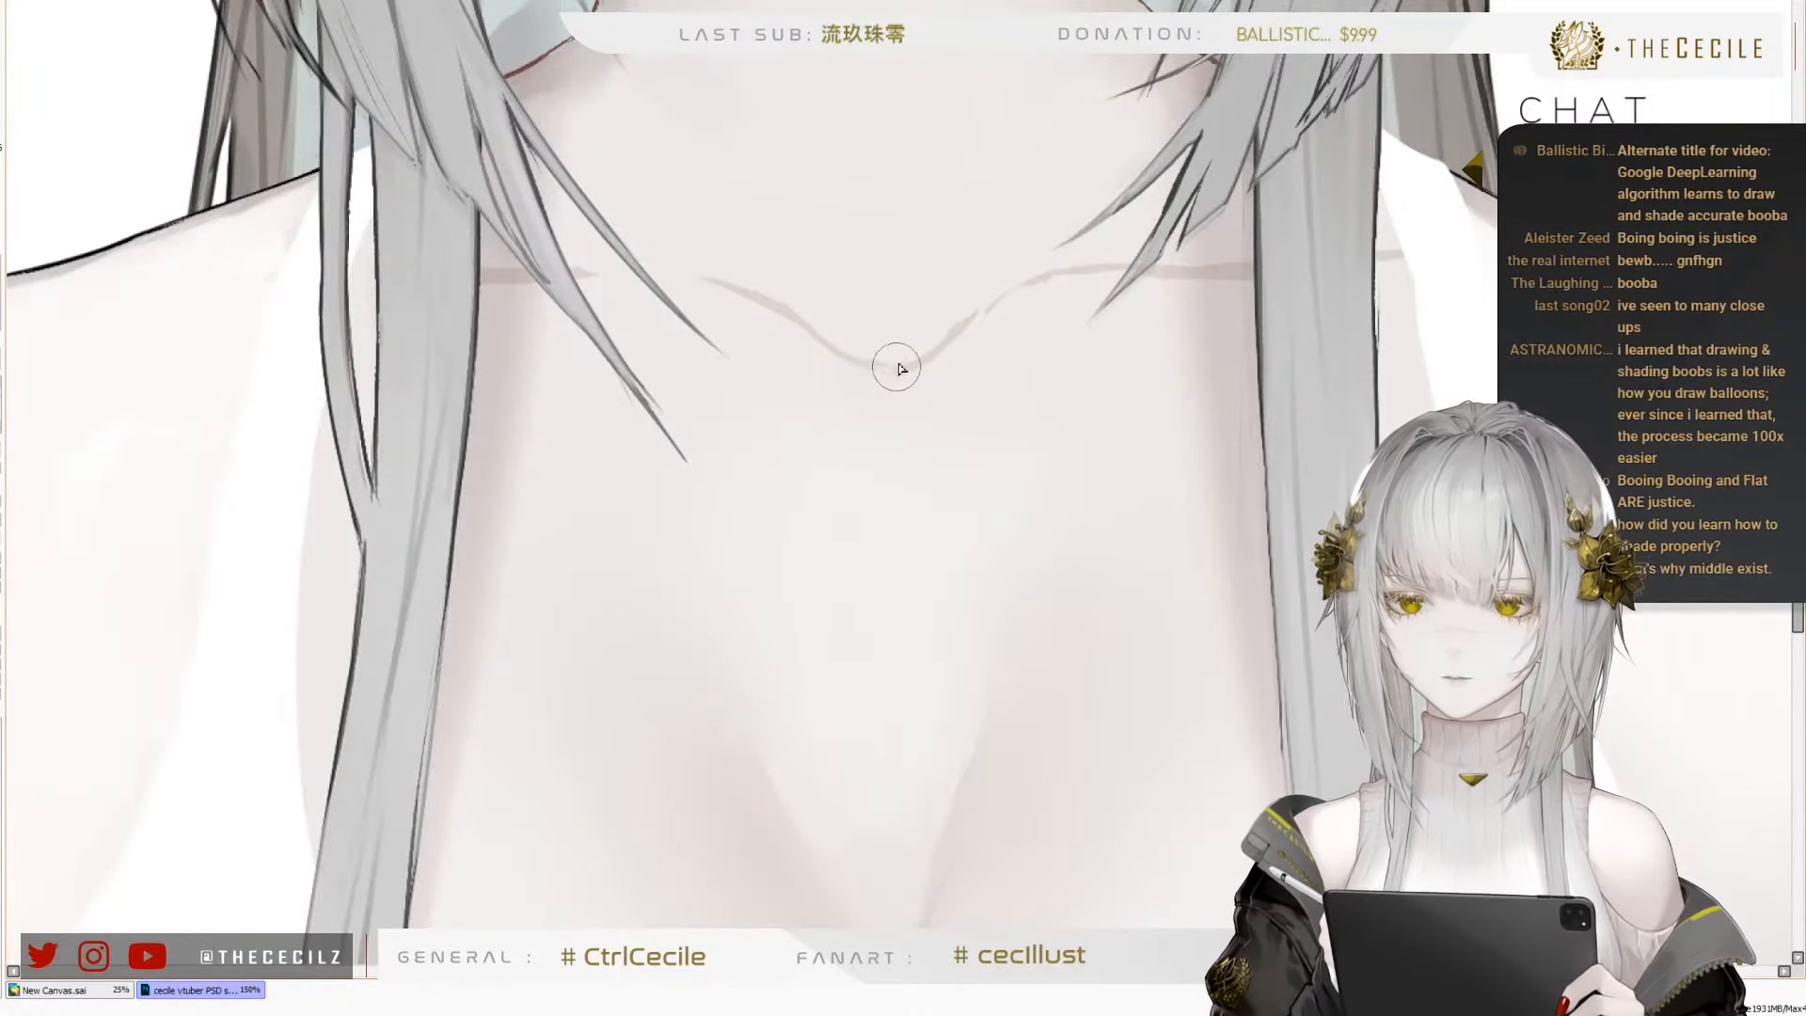
{"action": "left_click_drag", "start_coordinate": [874, 378], "coordinate": [966, 350]}
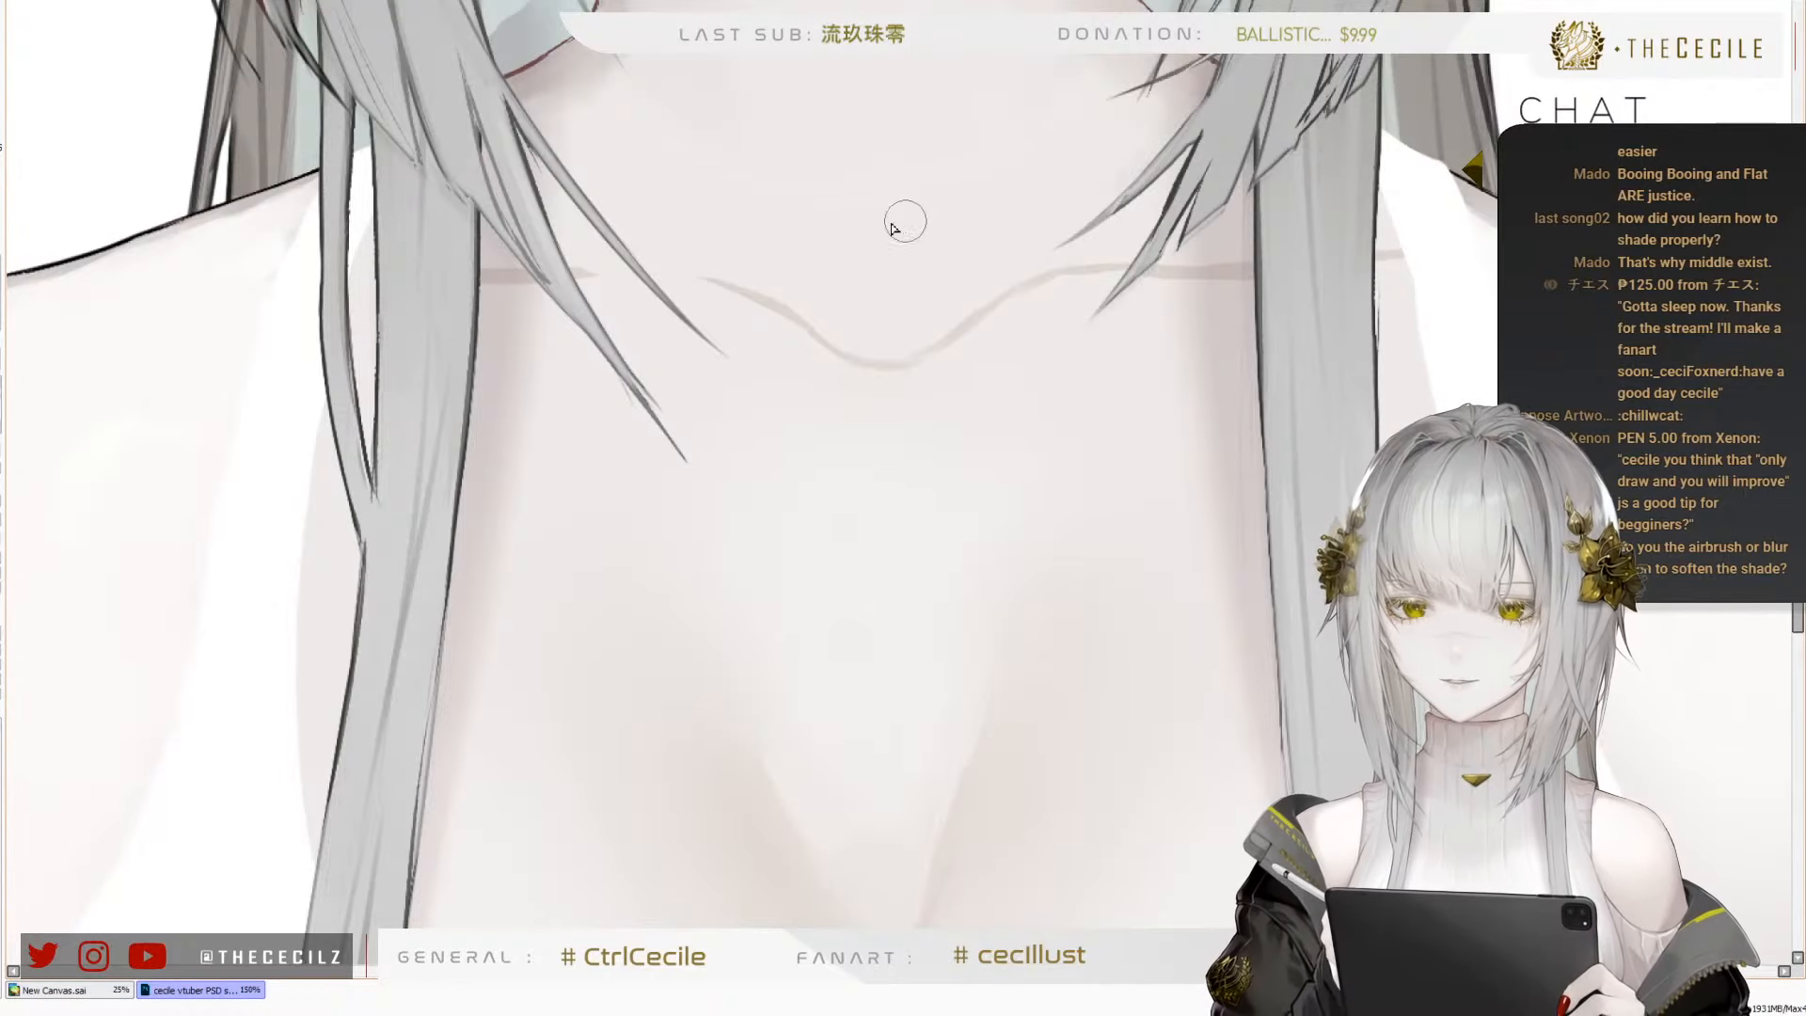
{"action": "mouse_move", "coordinate": [855, 202]}
{"action": "left_mouse_down"}
{"action": "mouse_move", "coordinate": [894, 302]}
{"action": "mouse_move", "coordinate": [809, 410]}
{"action": "left_mouse_up"}
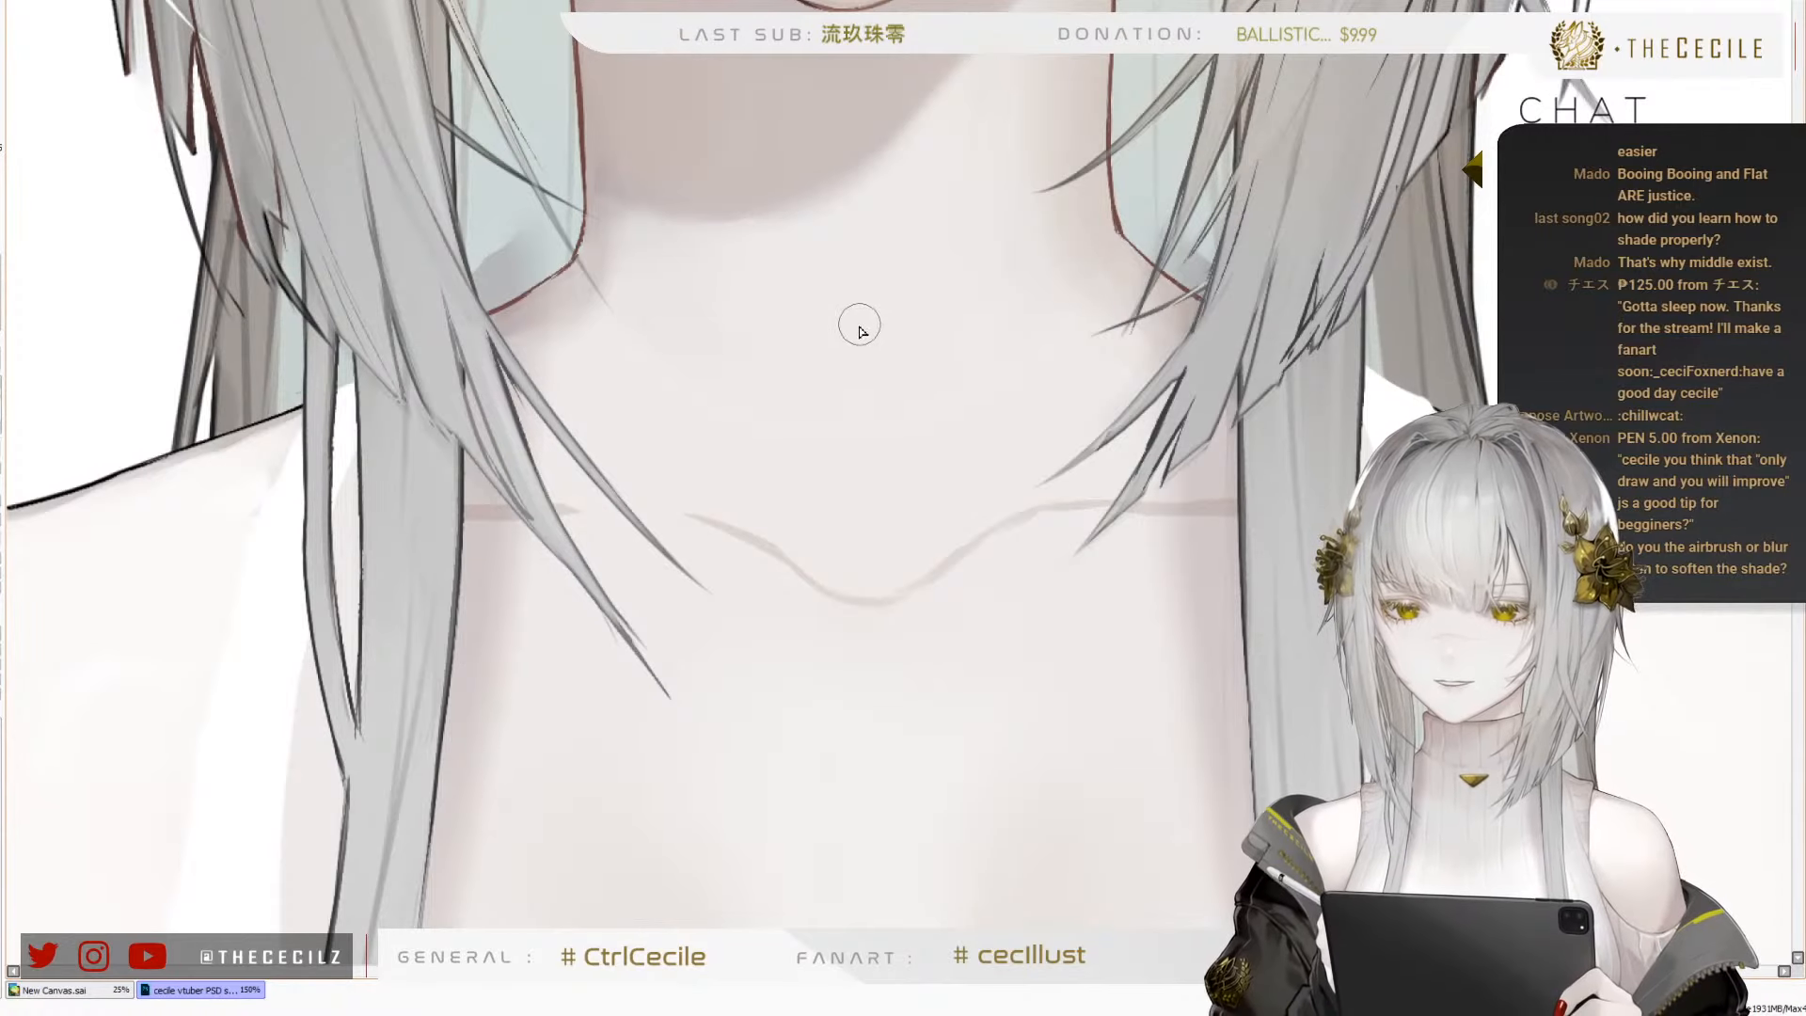
{"action": "left_click_drag", "start_coordinate": [836, 471], "coordinate": [835, 405]}
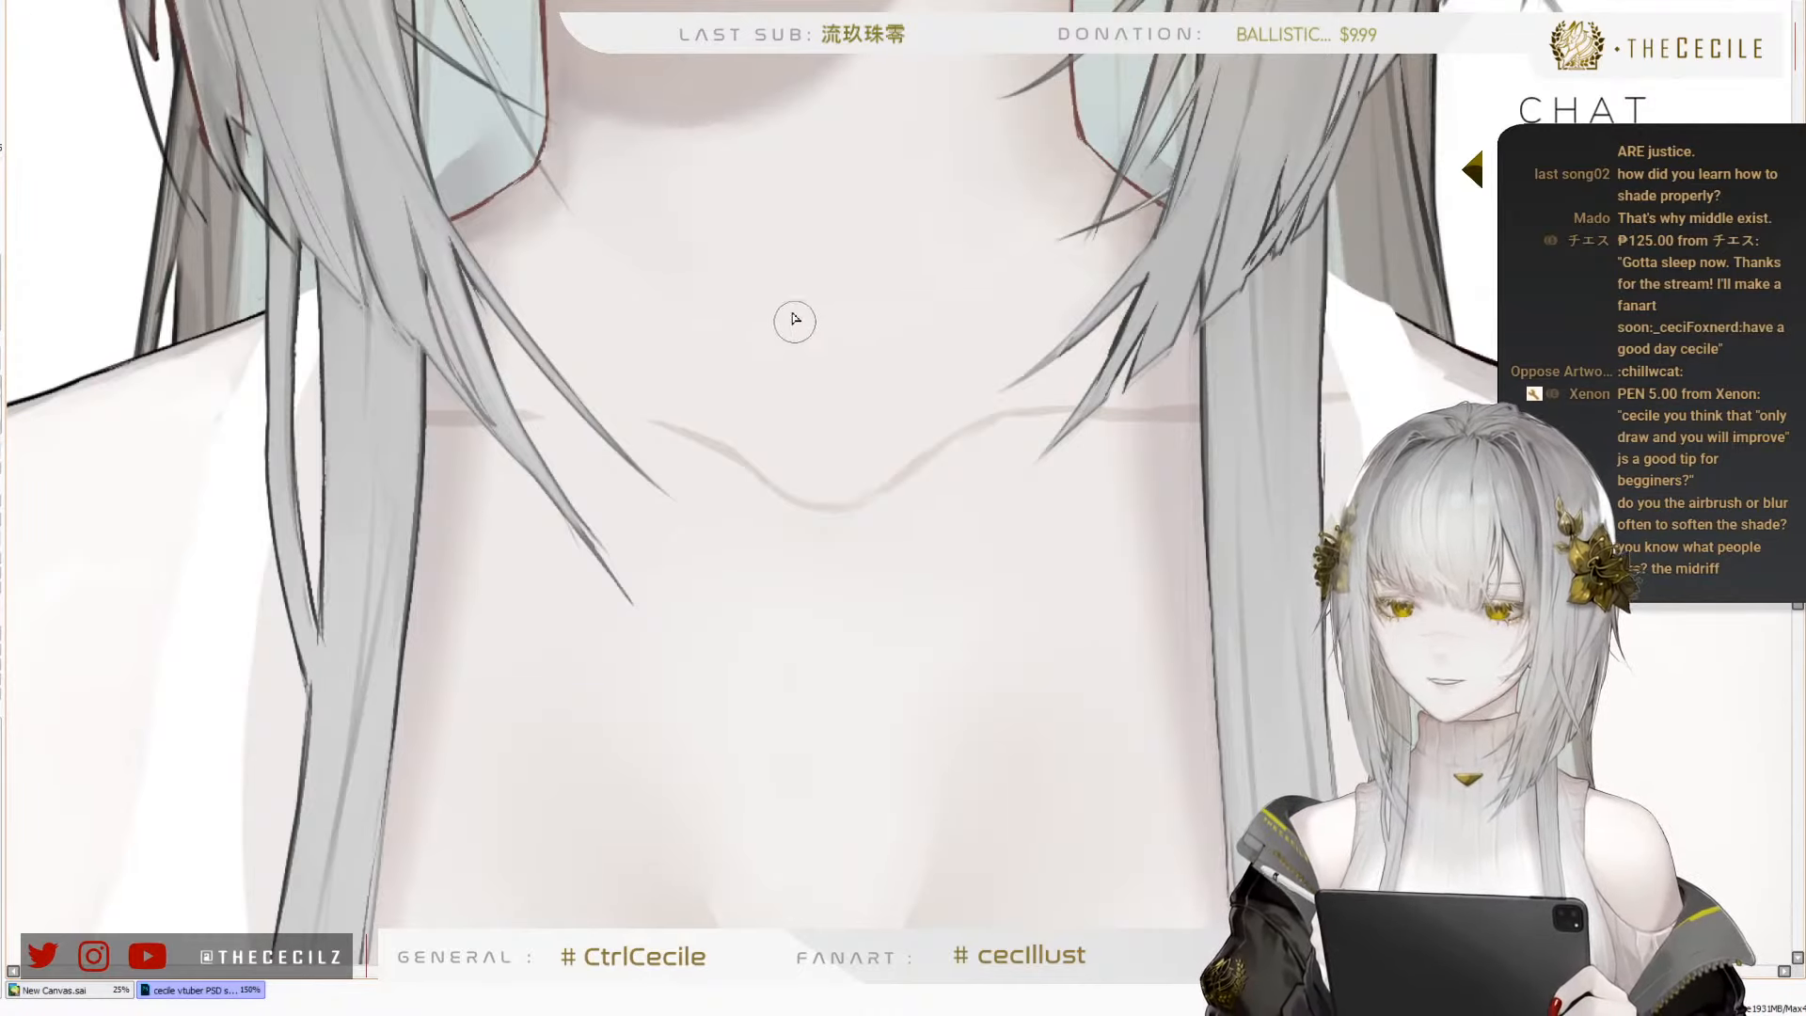
Fade the central dip of the collarbone line and soften its two sloping sides so they blend into the skin
{"action": "left_click_drag", "start_coordinate": [842, 366], "coordinate": [792, 386]}
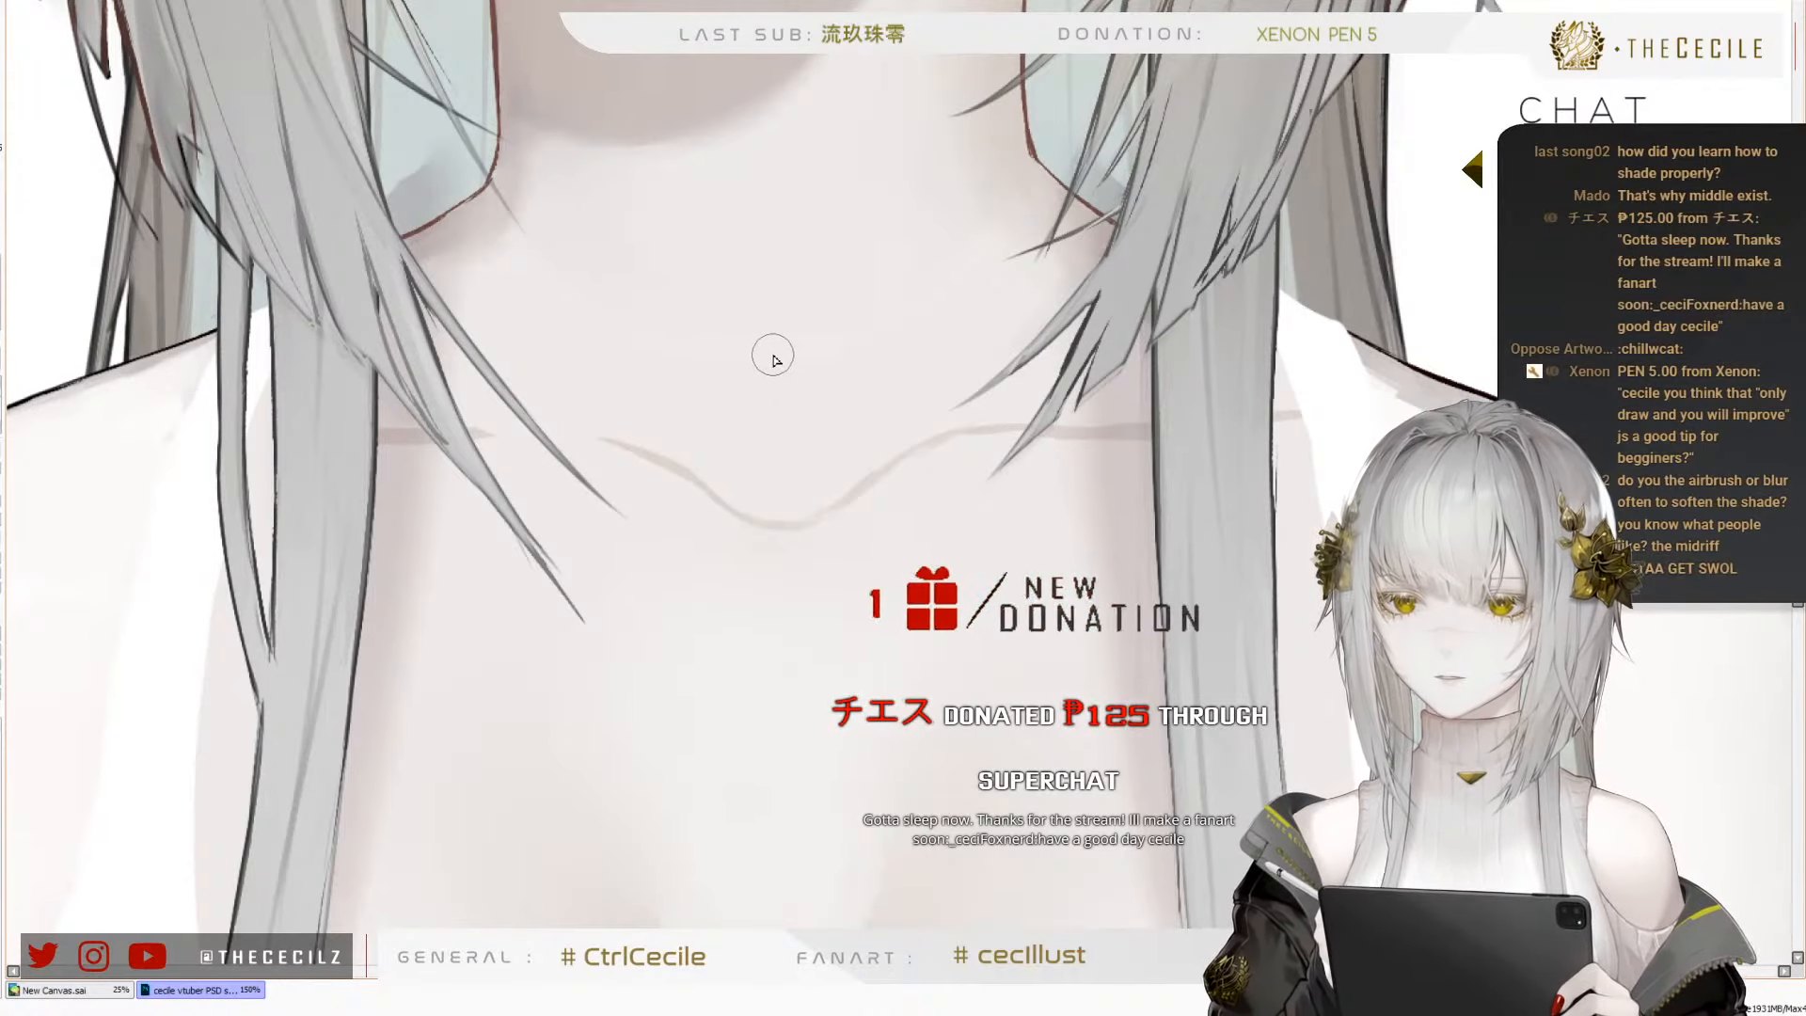
{"action": "left_click_drag", "start_coordinate": [766, 355], "coordinate": [740, 355]}
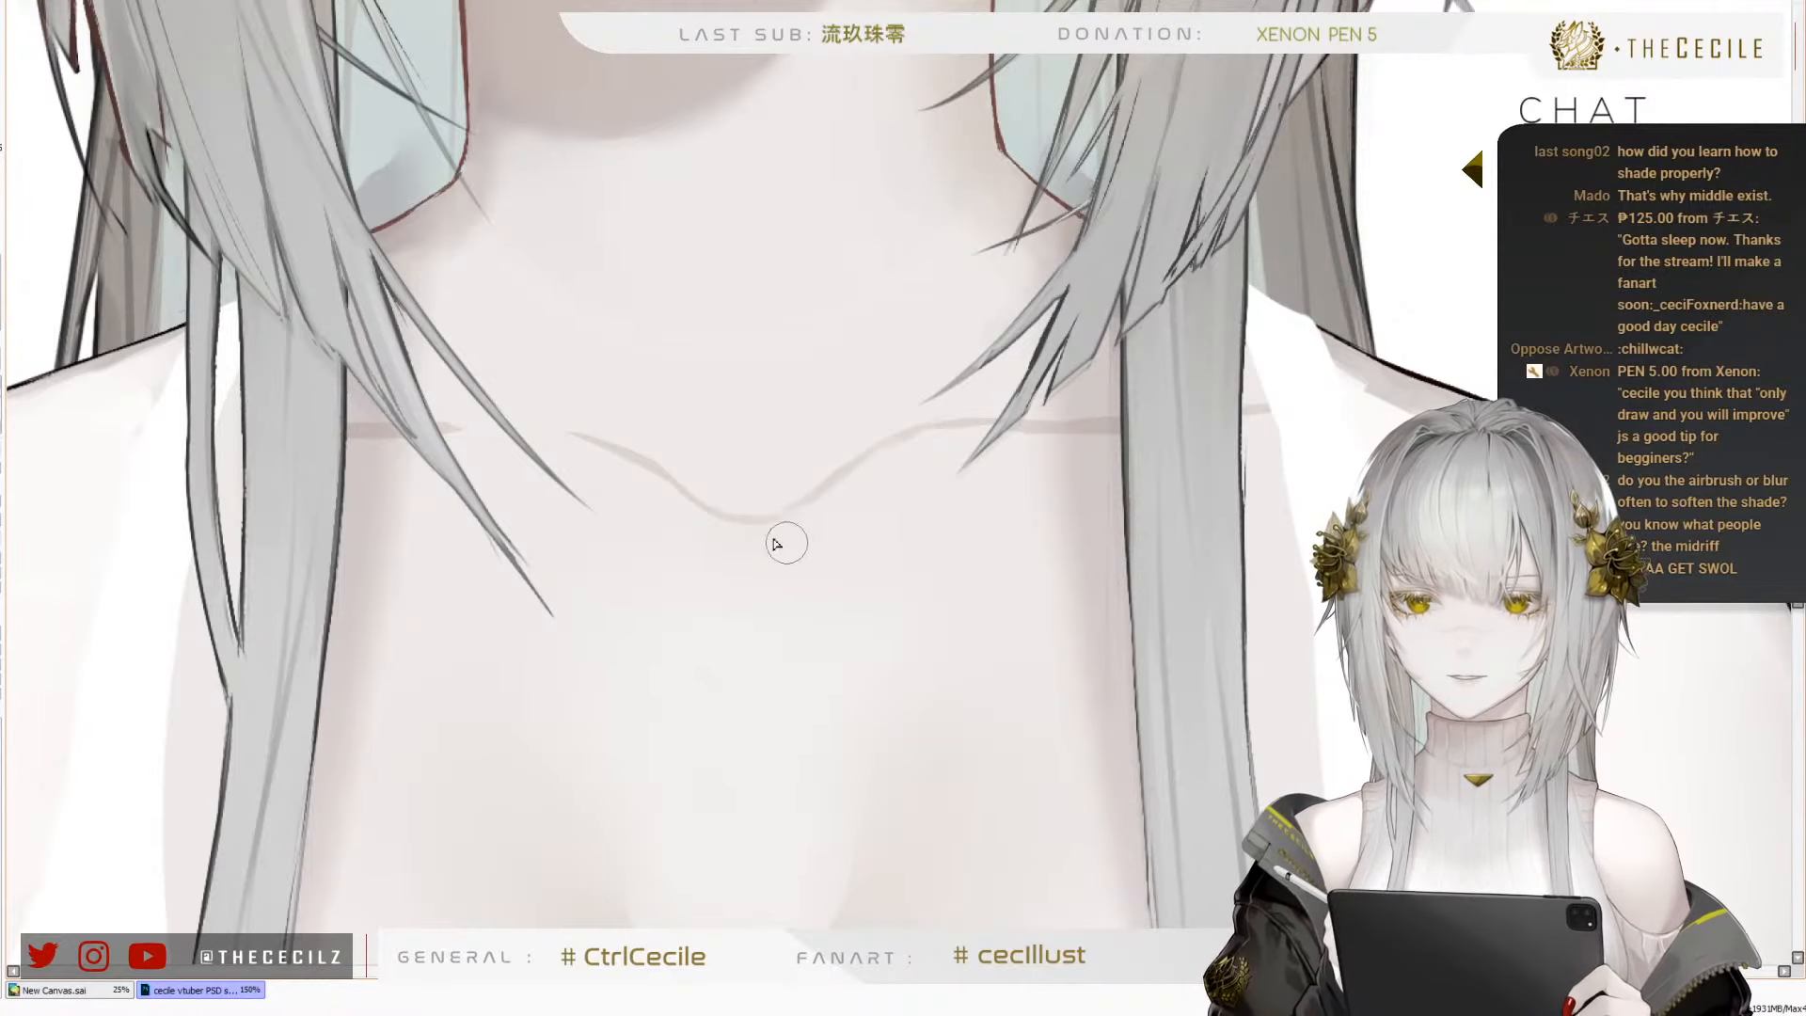
{"action": "mouse_move", "coordinate": [720, 523]}
{"action": "left_mouse_down"}
{"action": "mouse_move", "coordinate": [804, 520]}
{"action": "mouse_move", "coordinate": [871, 468]}
{"action": "mouse_move", "coordinate": [878, 487]}
{"action": "mouse_move", "coordinate": [827, 499]}
{"action": "mouse_move", "coordinate": [951, 443]}
{"action": "mouse_move", "coordinate": [894, 448]}
{"action": "mouse_move", "coordinate": [1018, 432]}
{"action": "mouse_move", "coordinate": [991, 431]}
{"action": "left_mouse_up"}
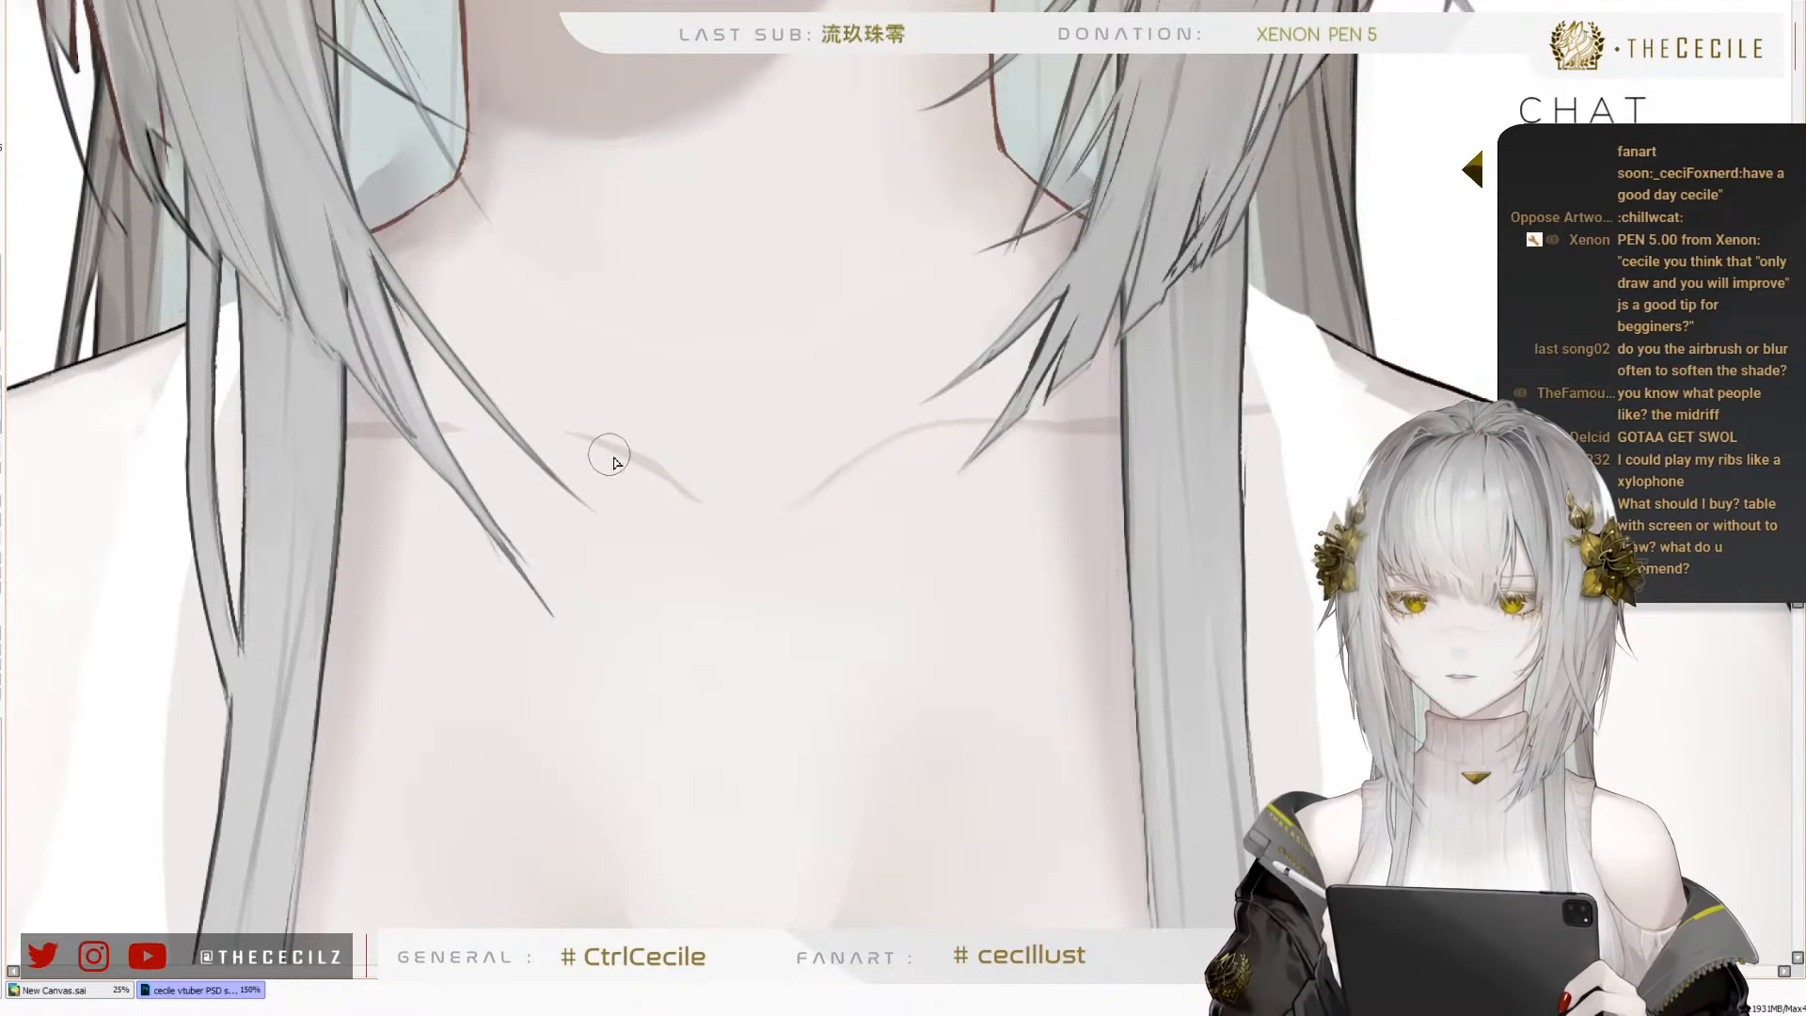
{"action": "mouse_move", "coordinate": [609, 454]}
{"action": "left_mouse_down"}
{"action": "mouse_move", "coordinate": [586, 449]}
{"action": "mouse_move", "coordinate": [668, 494]}
{"action": "mouse_move", "coordinate": [371, 429]}
{"action": "mouse_move", "coordinate": [531, 423]}
{"action": "mouse_move", "coordinate": [669, 475]}
{"action": "mouse_move", "coordinate": [717, 519]}
{"action": "mouse_move", "coordinate": [653, 472]}
{"action": "mouse_move", "coordinate": [690, 498]}
{"action": "left_mouse_up"}
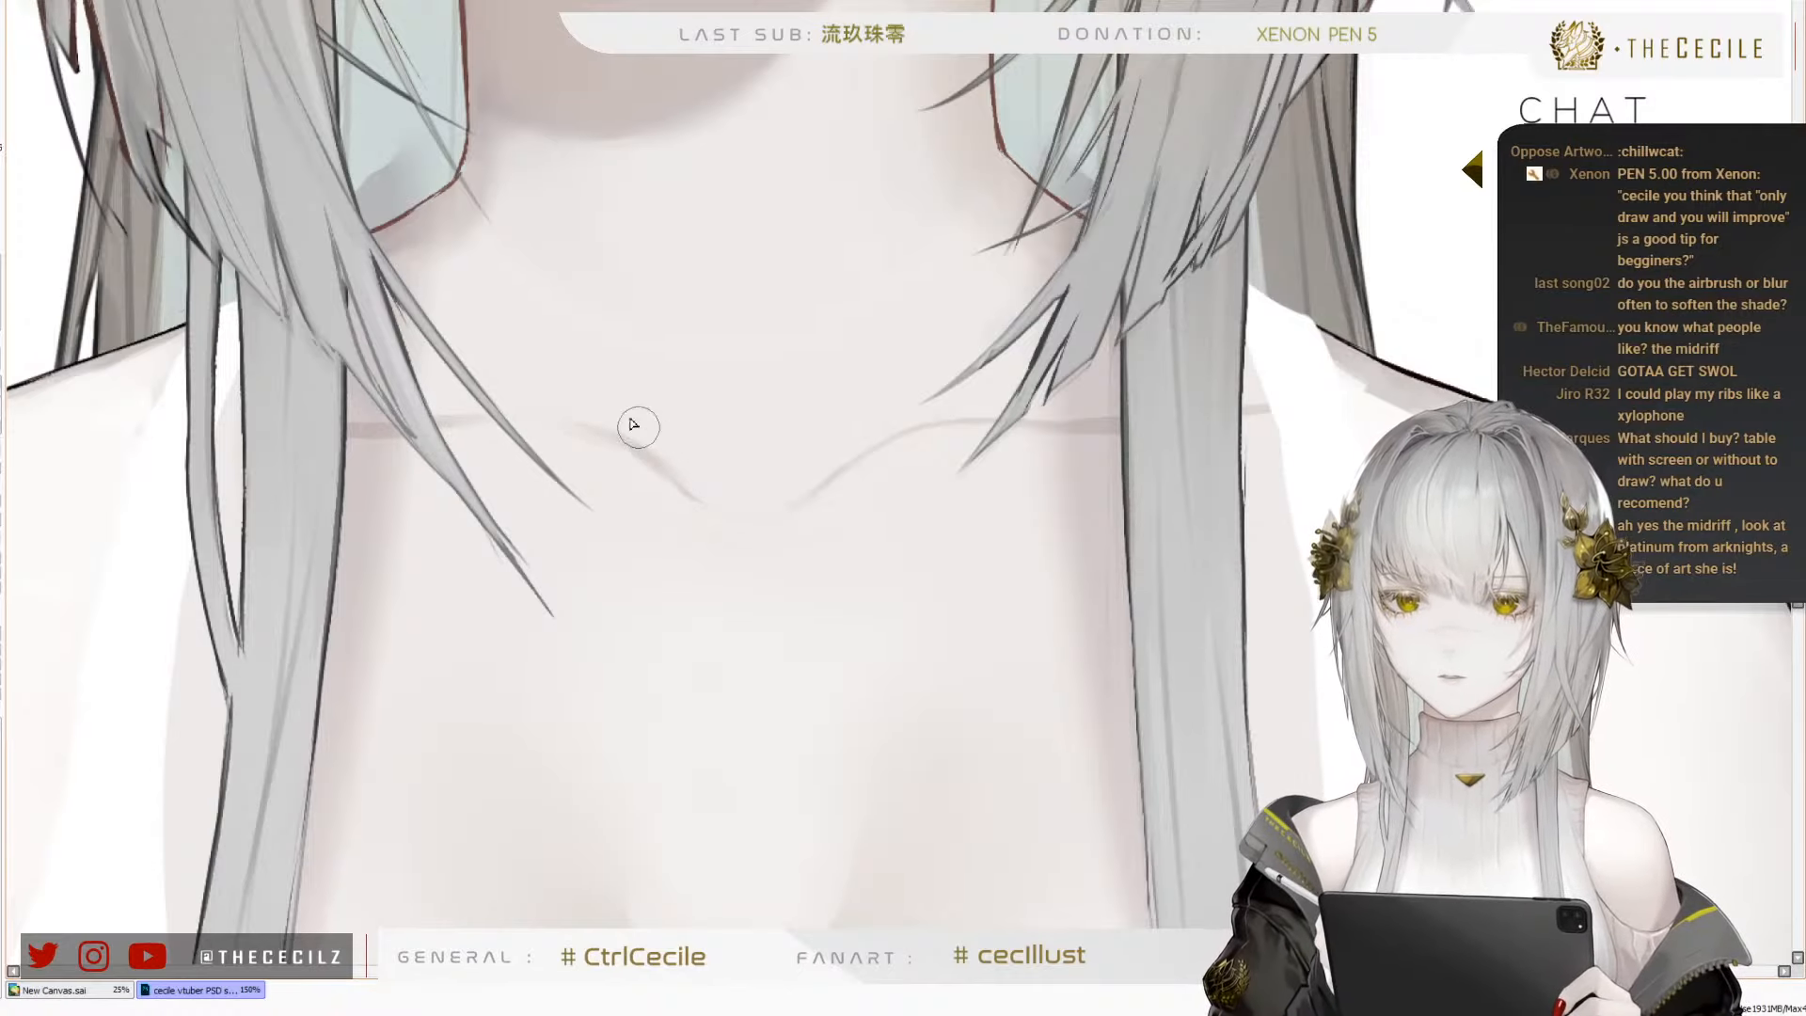
{"action": "left_click_drag", "start_coordinate": [638, 428], "coordinate": [699, 483]}
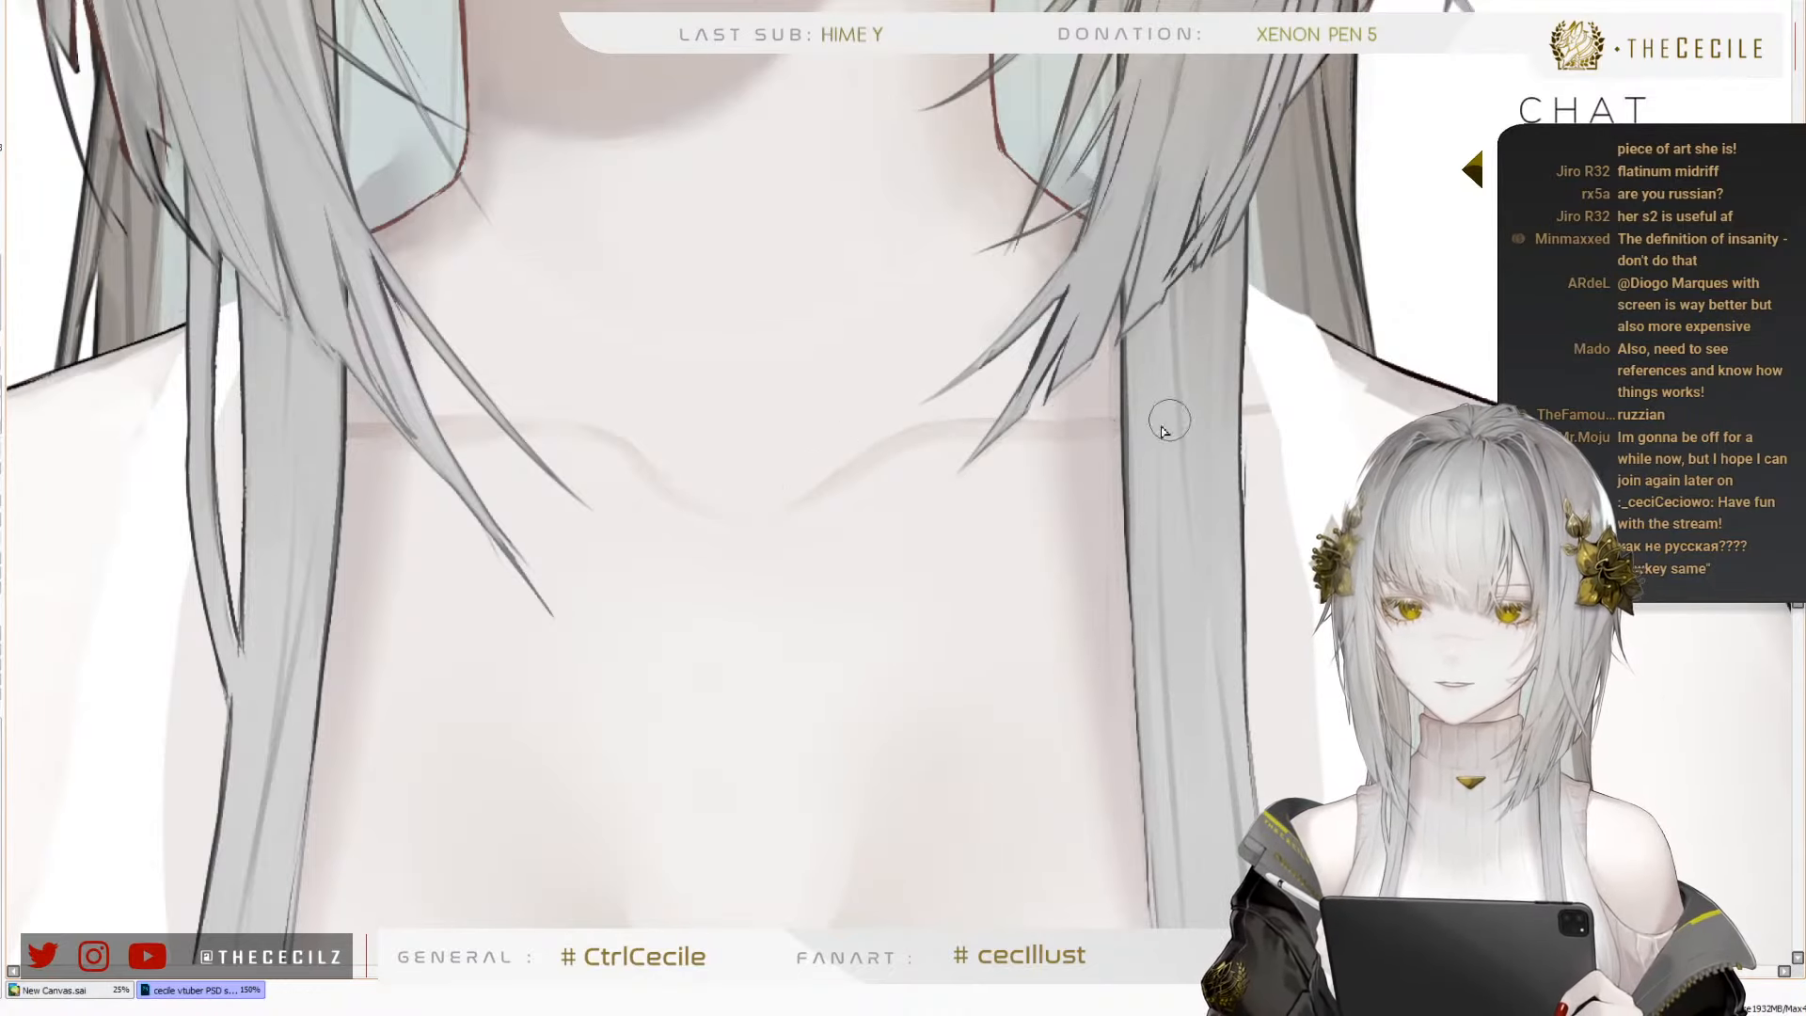
Check the collarbone against the whole figure, then extend its outer ends faintly past the hair strands on both sides
{"action": "scroll", "coordinate": [459, 115], "scroll_direction": "down", "scroll_amount": 5}
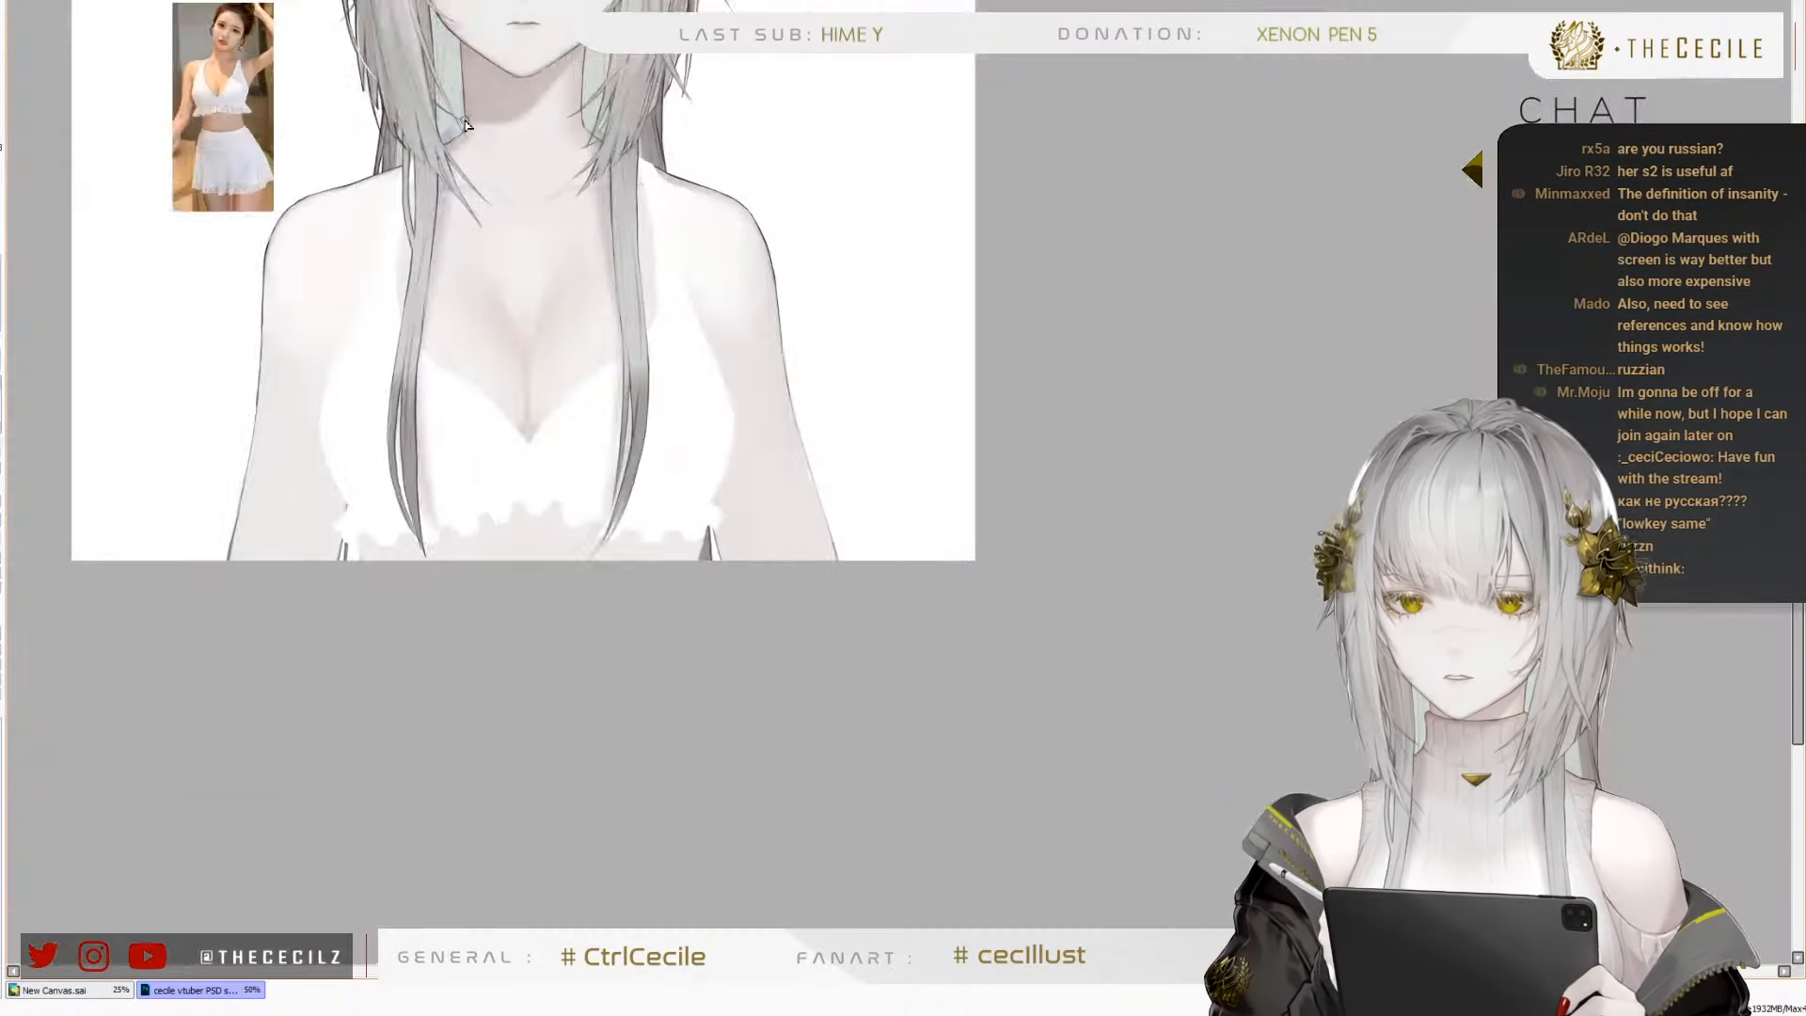
{"action": "scroll", "coordinate": [459, 86], "scroll_direction": "up", "scroll_amount": 1}
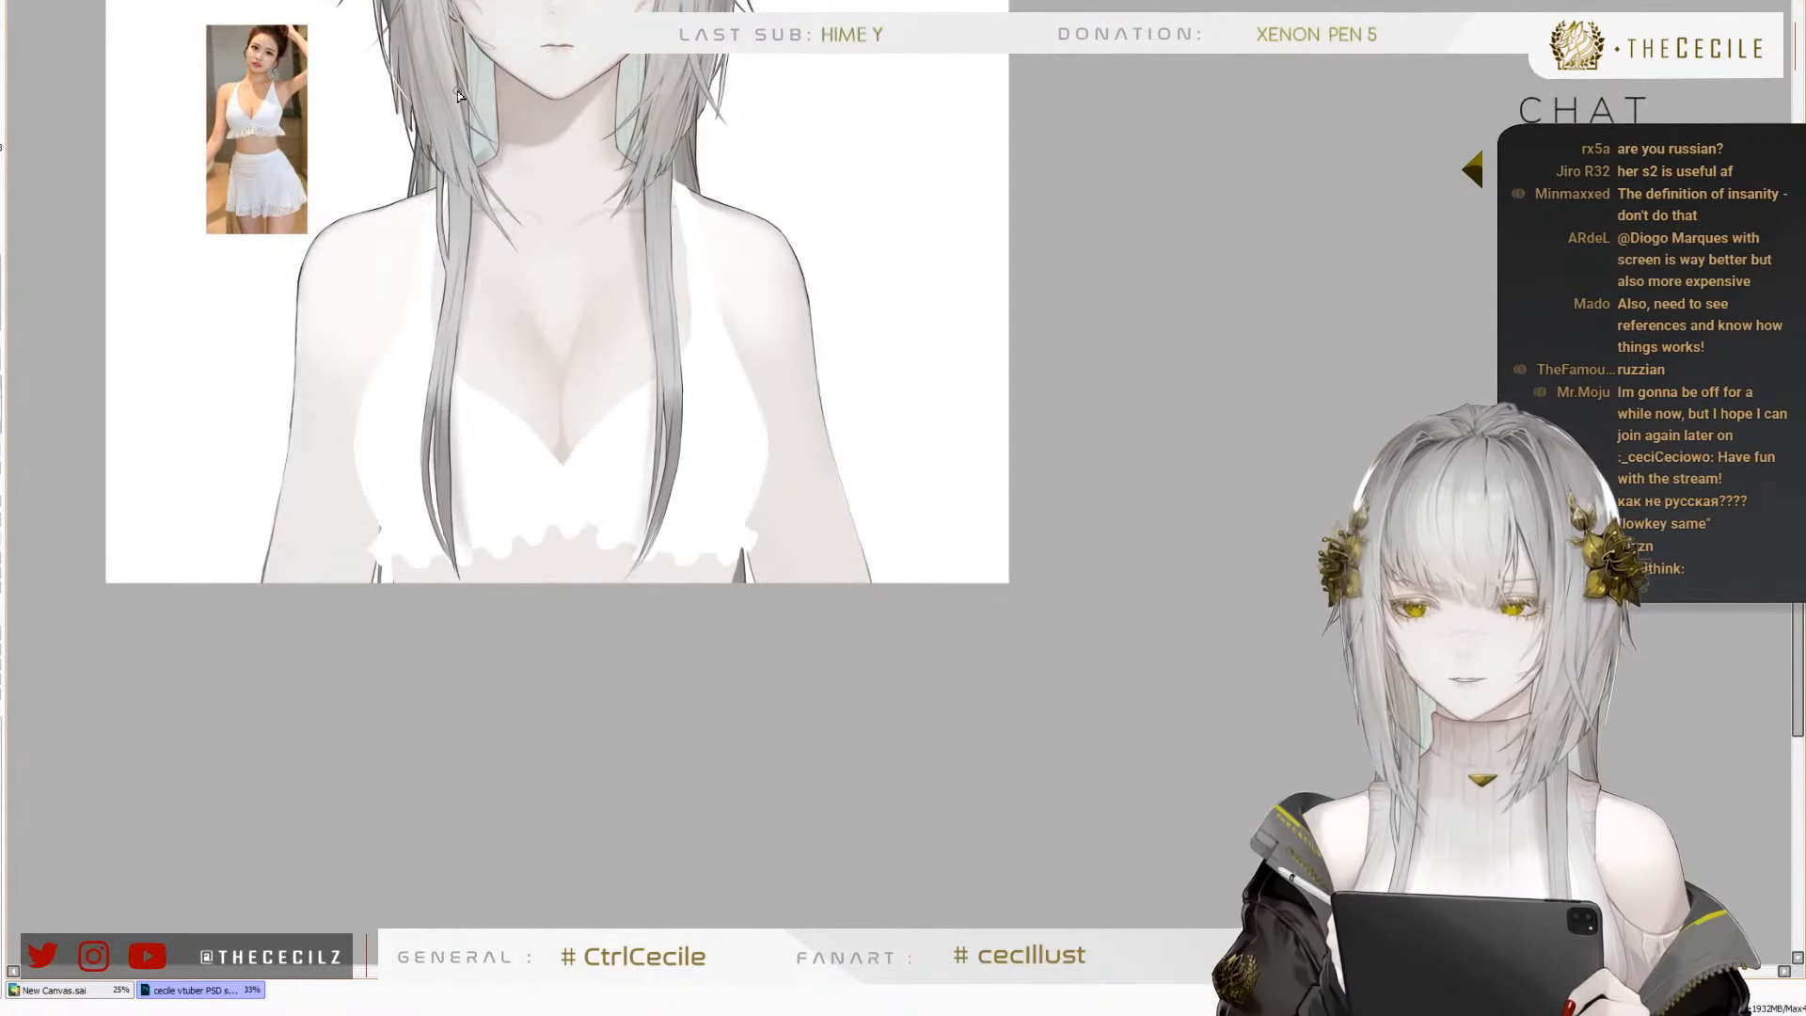
{"action": "scroll", "coordinate": [433, 61], "scroll_direction": "up", "scroll_amount": 3}
{"action": "scroll", "coordinate": [1060, 334], "scroll_direction": "down", "scroll_amount": 1}
{"action": "scroll", "coordinate": [742, 330], "scroll_direction": "up", "scroll_amount": 1}
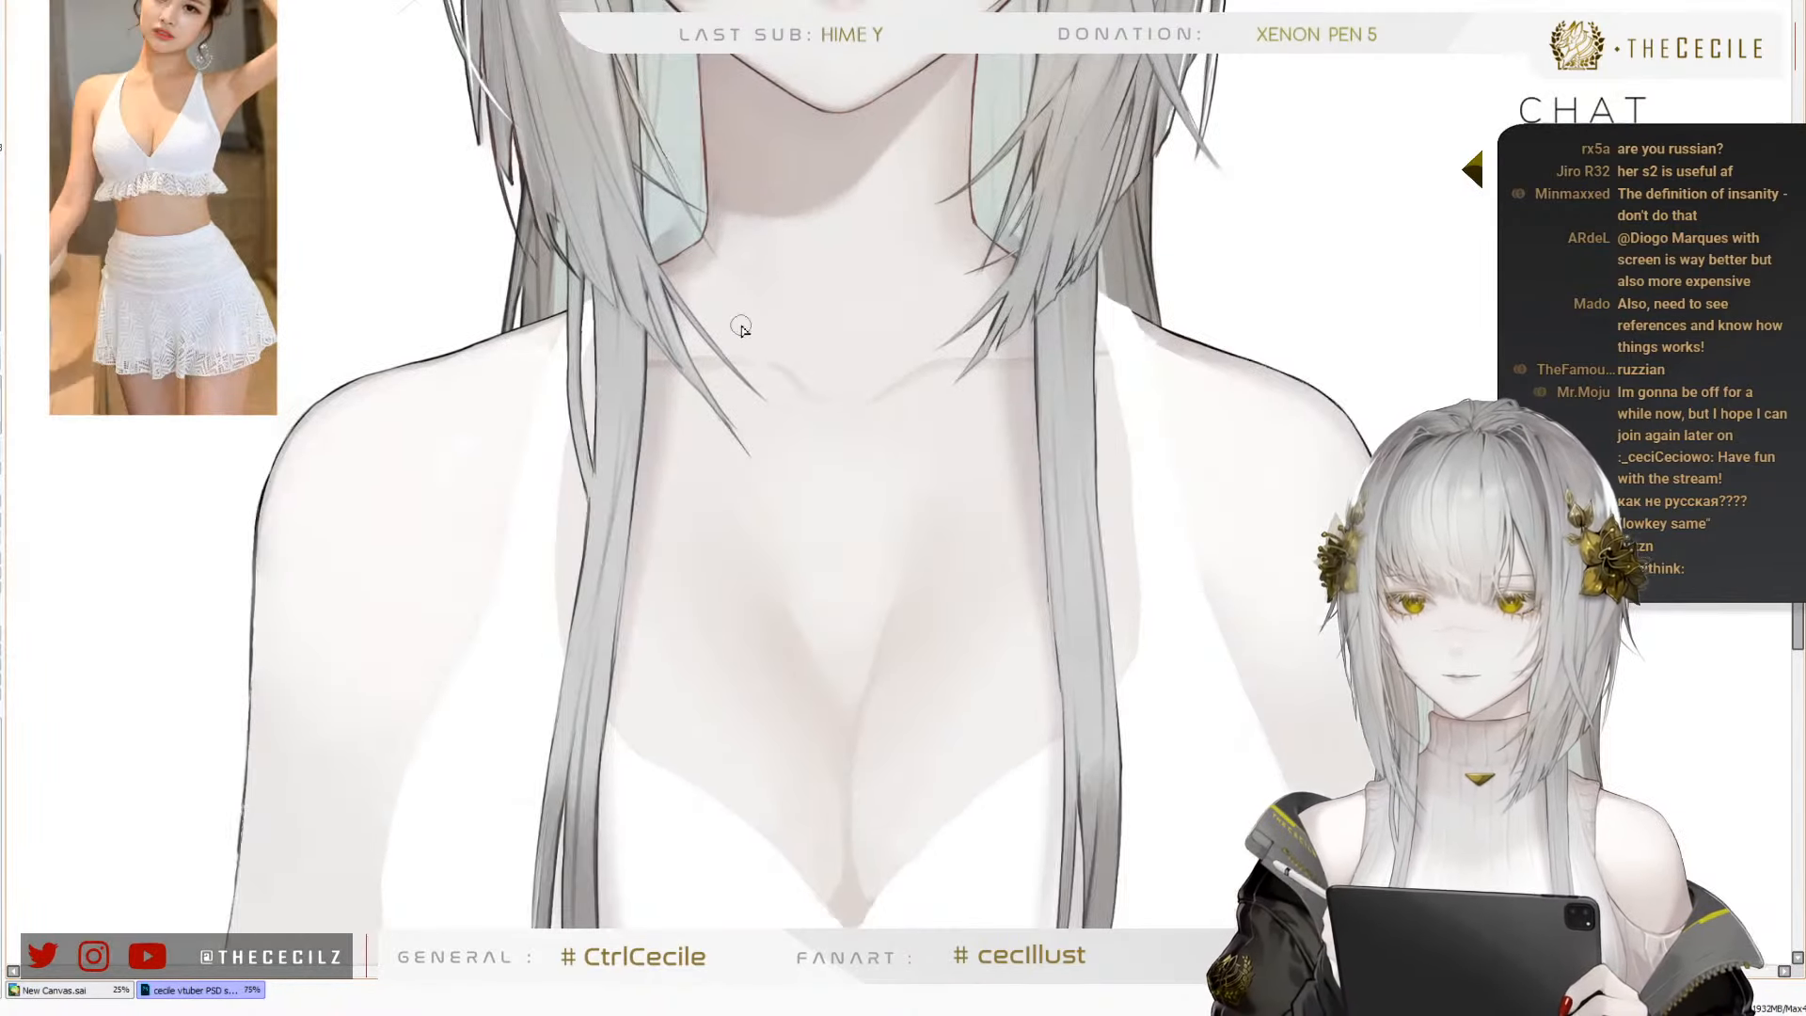
{"action": "scroll", "coordinate": [799, 354], "scroll_direction": "up", "scroll_amount": 2}
{"action": "scroll", "coordinate": [702, 402], "scroll_direction": "down", "scroll_amount": 1}
{"action": "scroll", "coordinate": [663, 340], "scroll_direction": "up", "scroll_amount": 1}
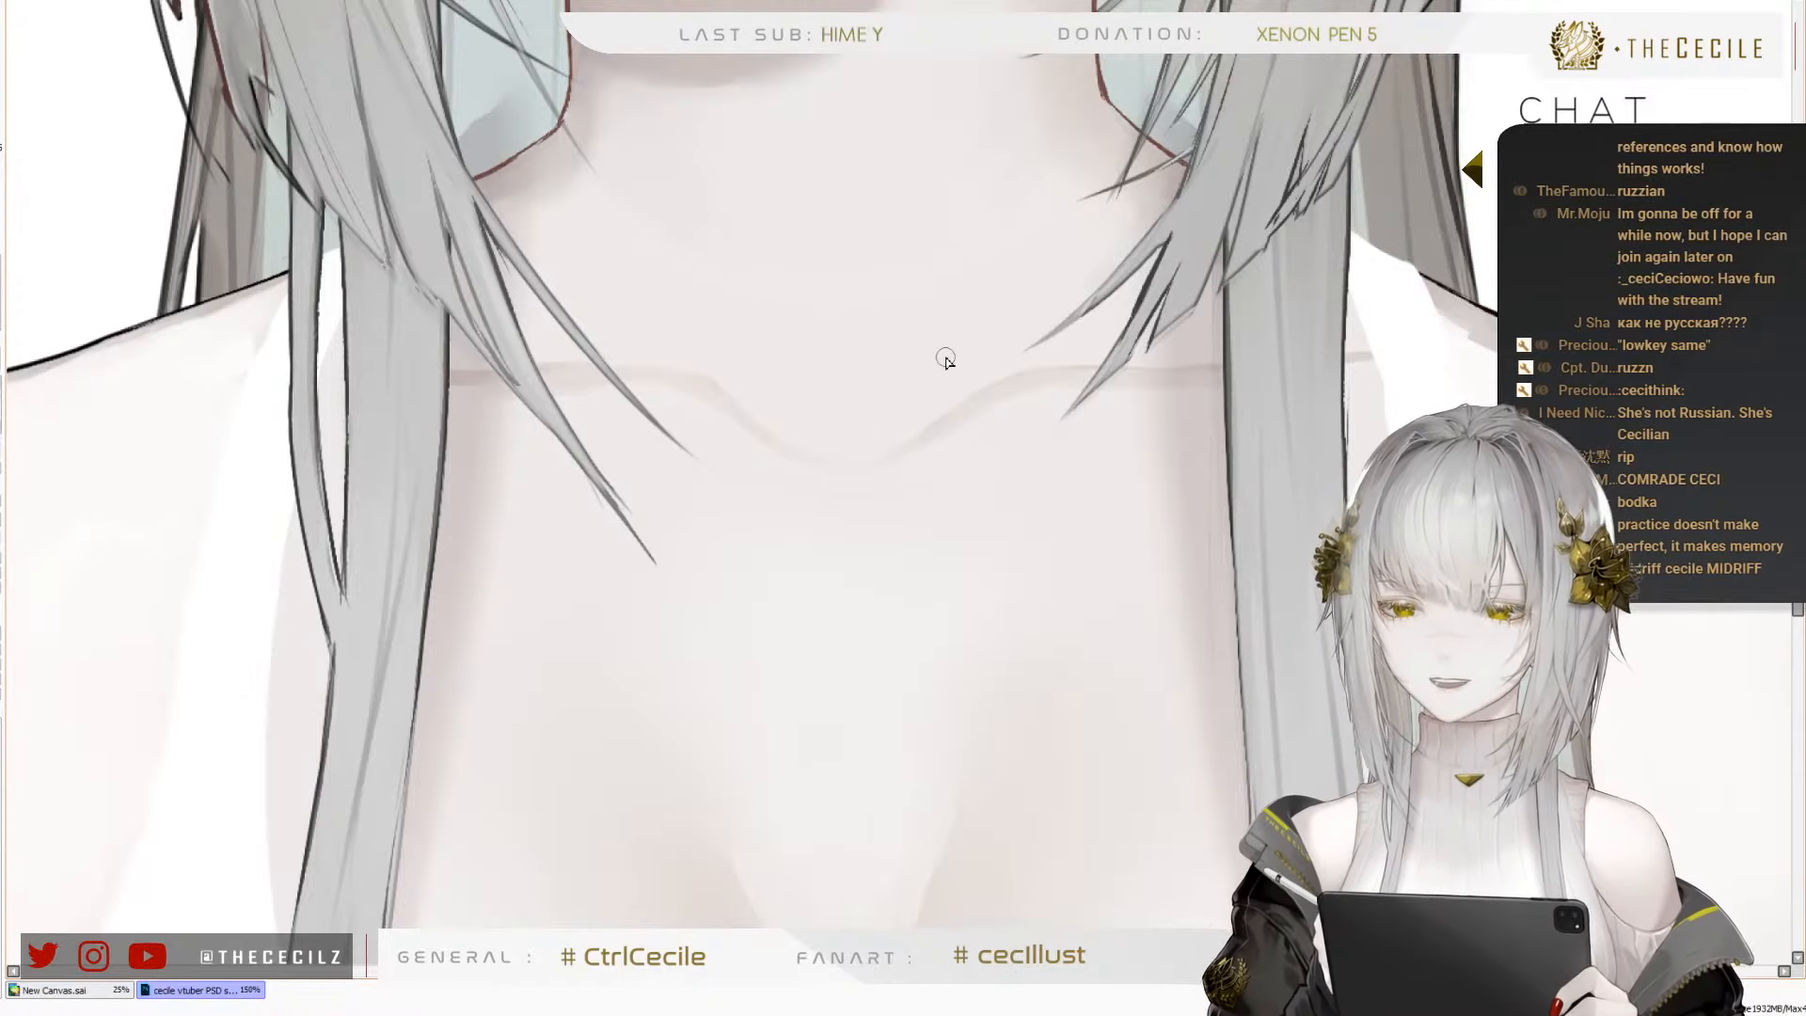
{"action": "left_click_drag", "start_coordinate": [917, 545], "coordinate": [942, 412]}
{"action": "left_click_drag", "start_coordinate": [947, 481], "coordinate": [970, 459]}
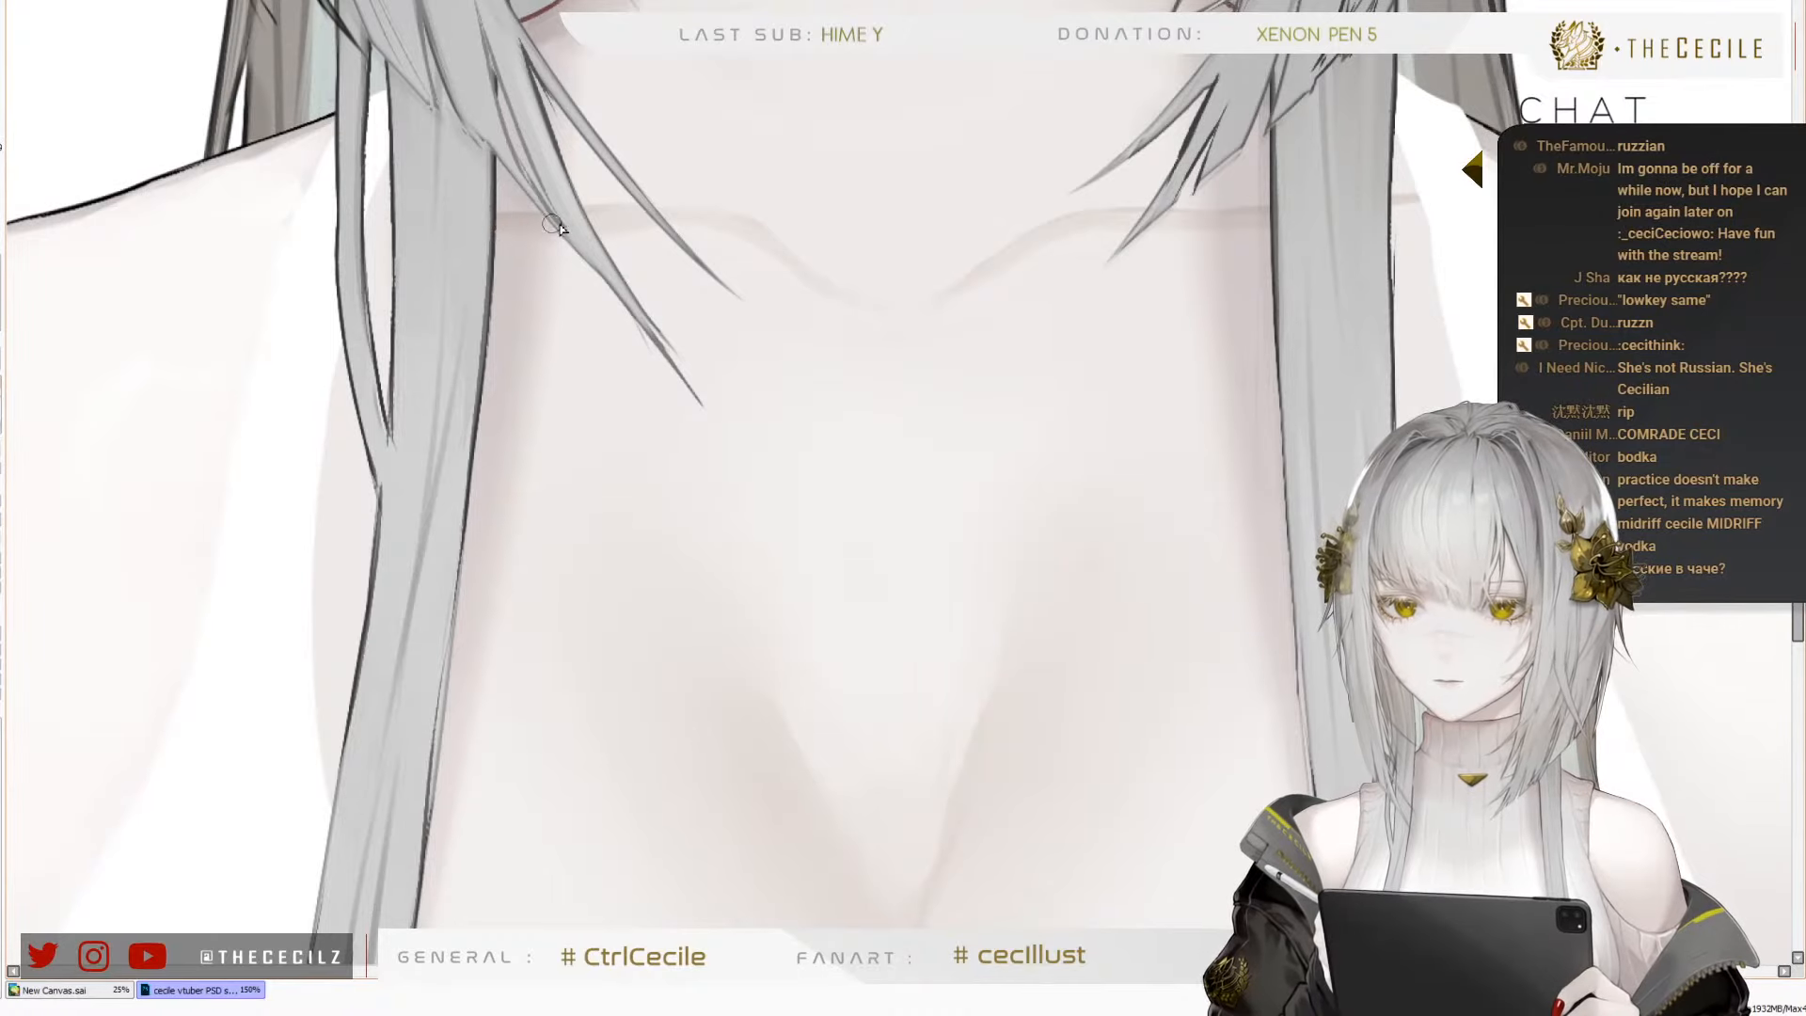
{"action": "mouse_move", "coordinate": [438, 244]}
{"action": "left_mouse_down"}
{"action": "mouse_move", "coordinate": [471, 258]}
{"action": "mouse_move", "coordinate": [438, 272]}
{"action": "left_mouse_up"}
{"action": "left_click_drag", "start_coordinate": [1440, 238], "coordinate": [1208, 328]}
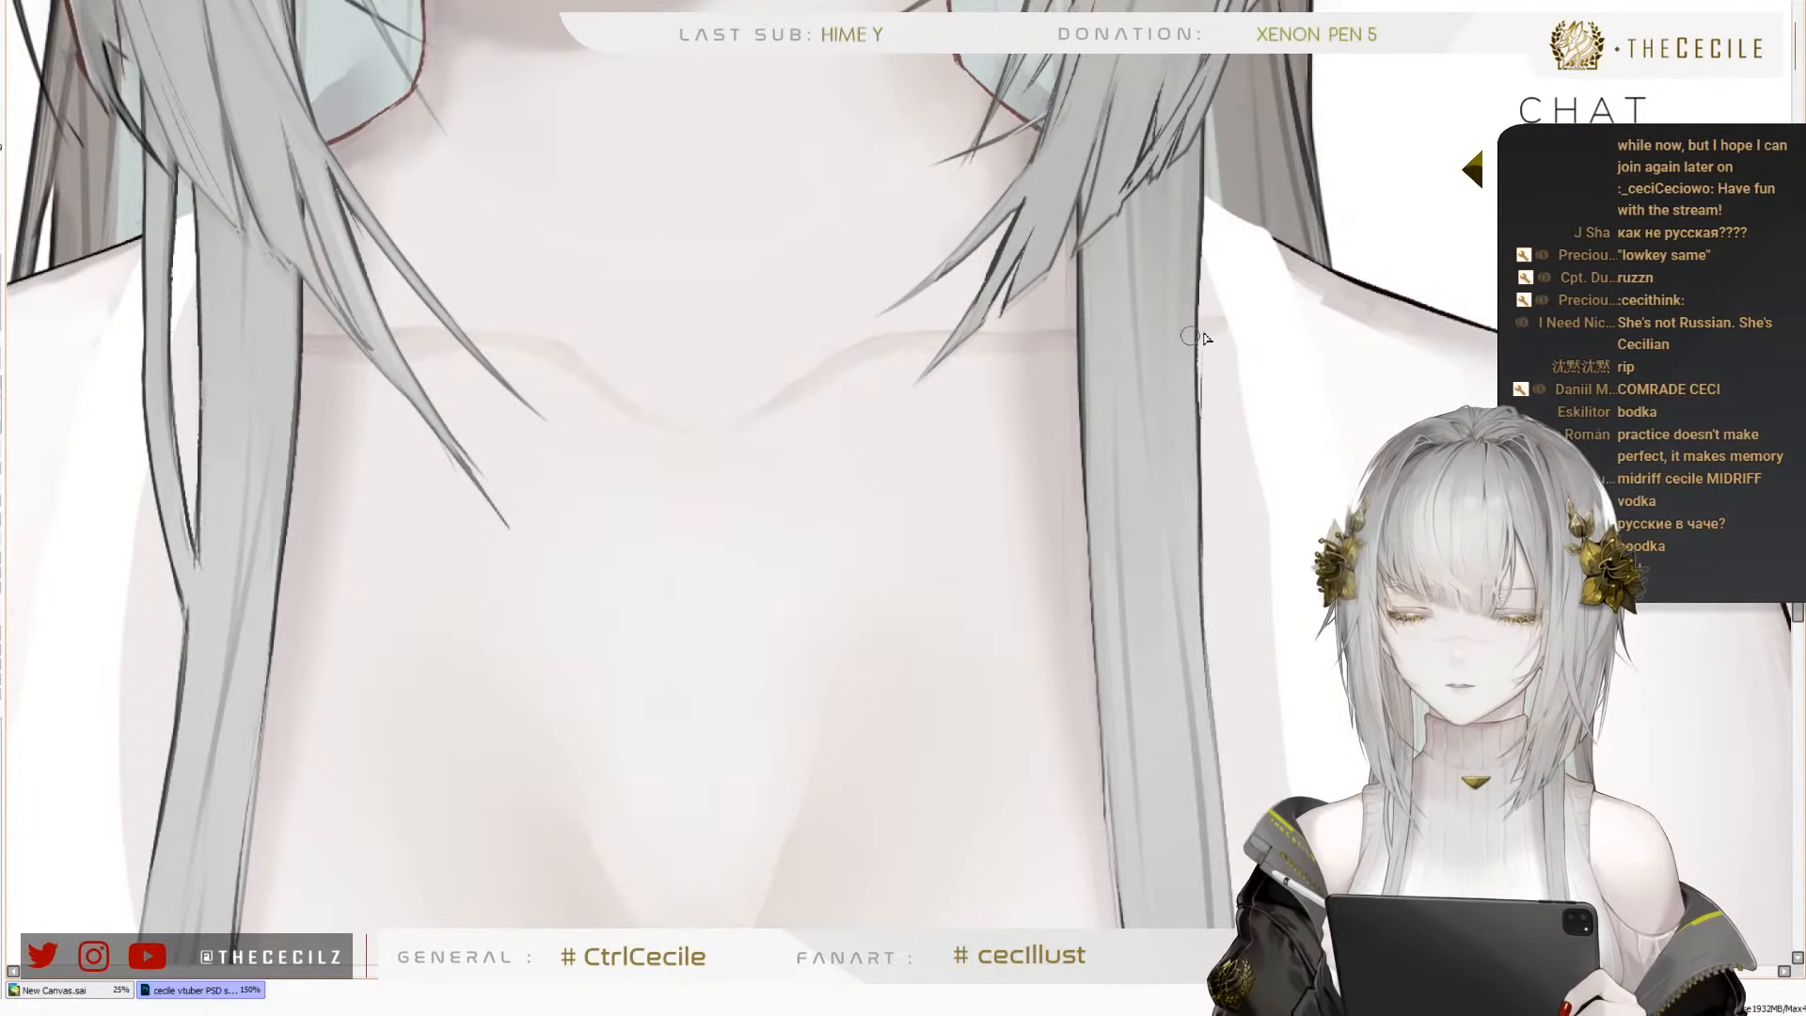
{"action": "left_click_drag", "start_coordinate": [891, 477], "coordinate": [975, 512]}
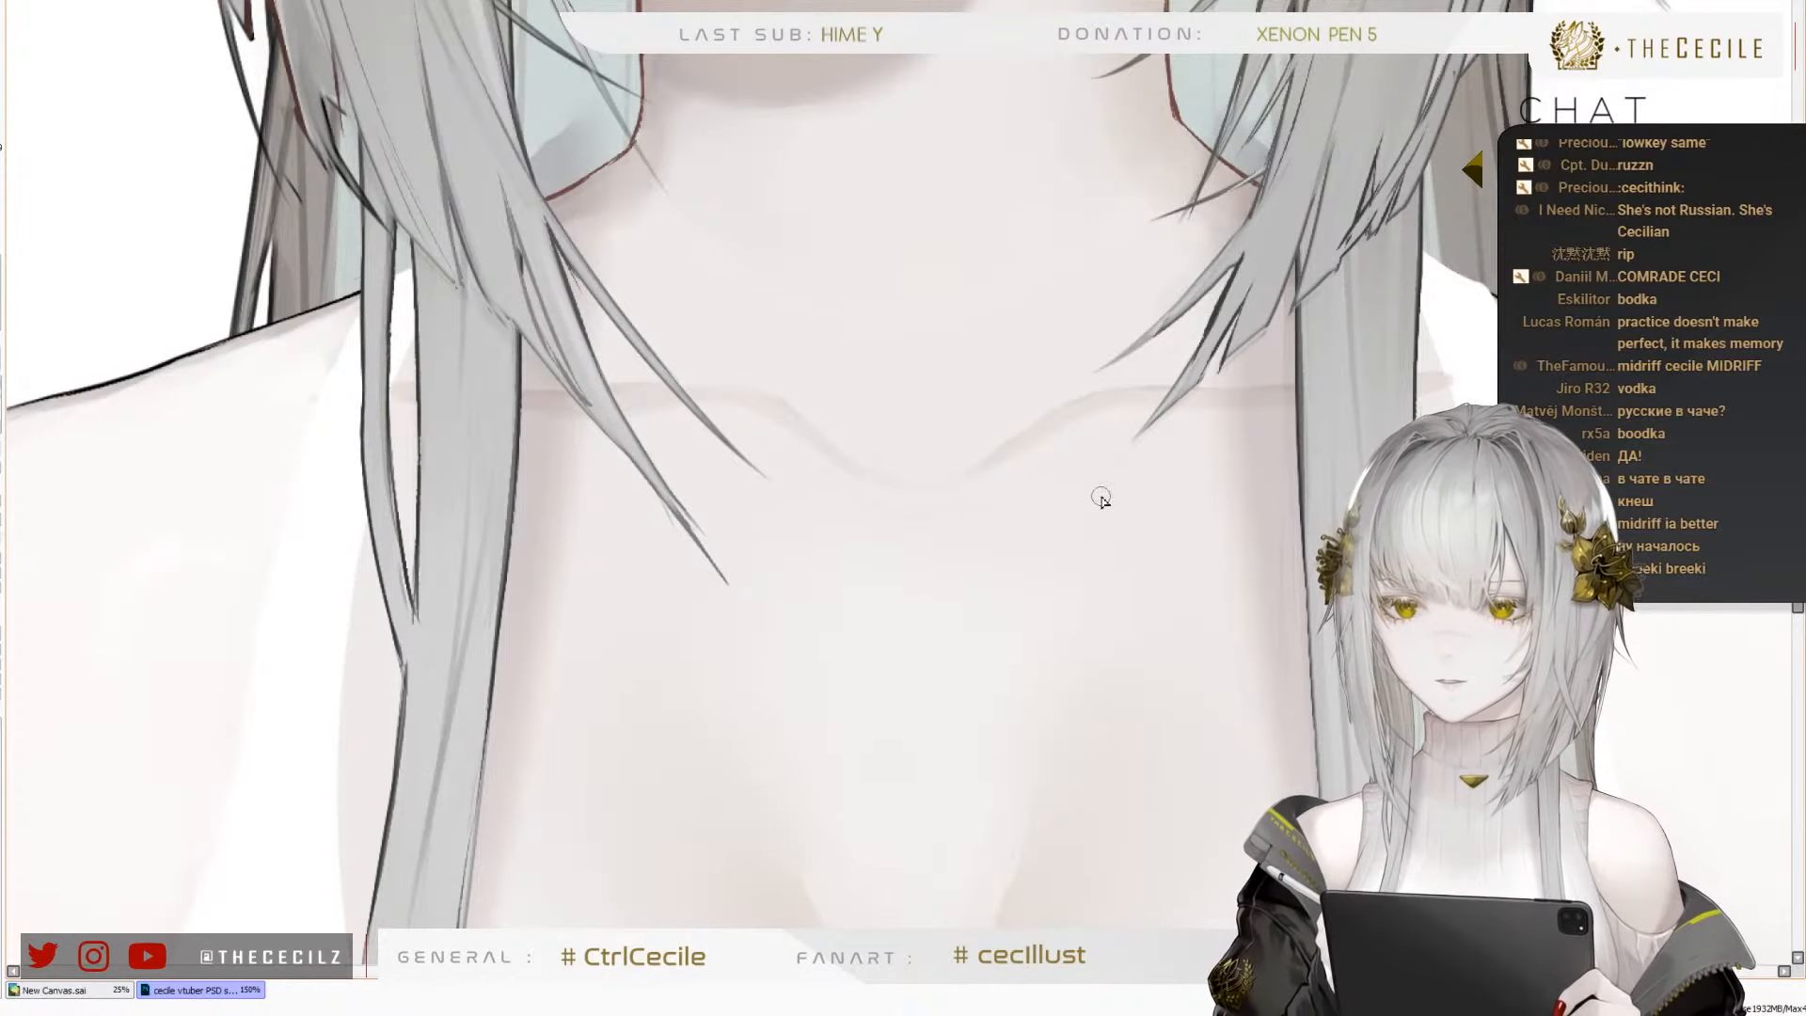
Adjust the brush size and soften the edges of the pale highlight between the upper branches of the cleavage shading
{"action": "scroll", "coordinate": [816, 179], "scroll_direction": "down", "scroll_amount": 4}
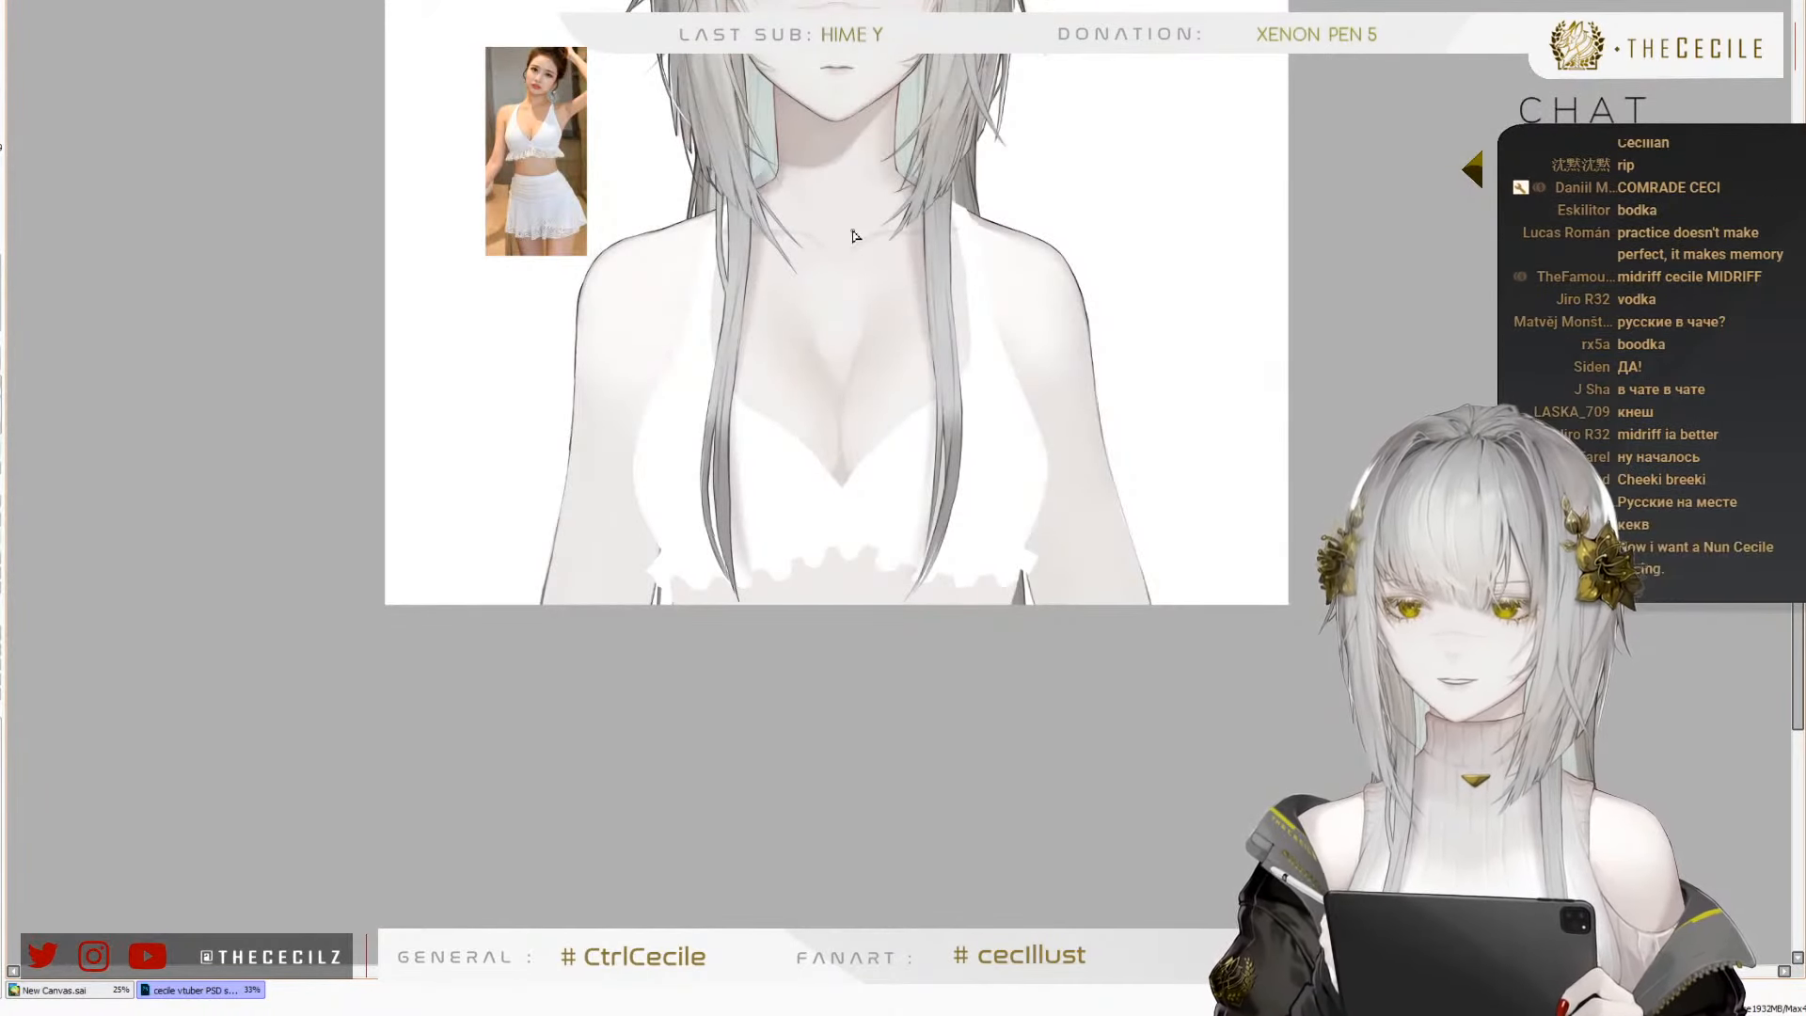
{"action": "scroll", "coordinate": [823, 176], "scroll_direction": "up", "scroll_amount": 3}
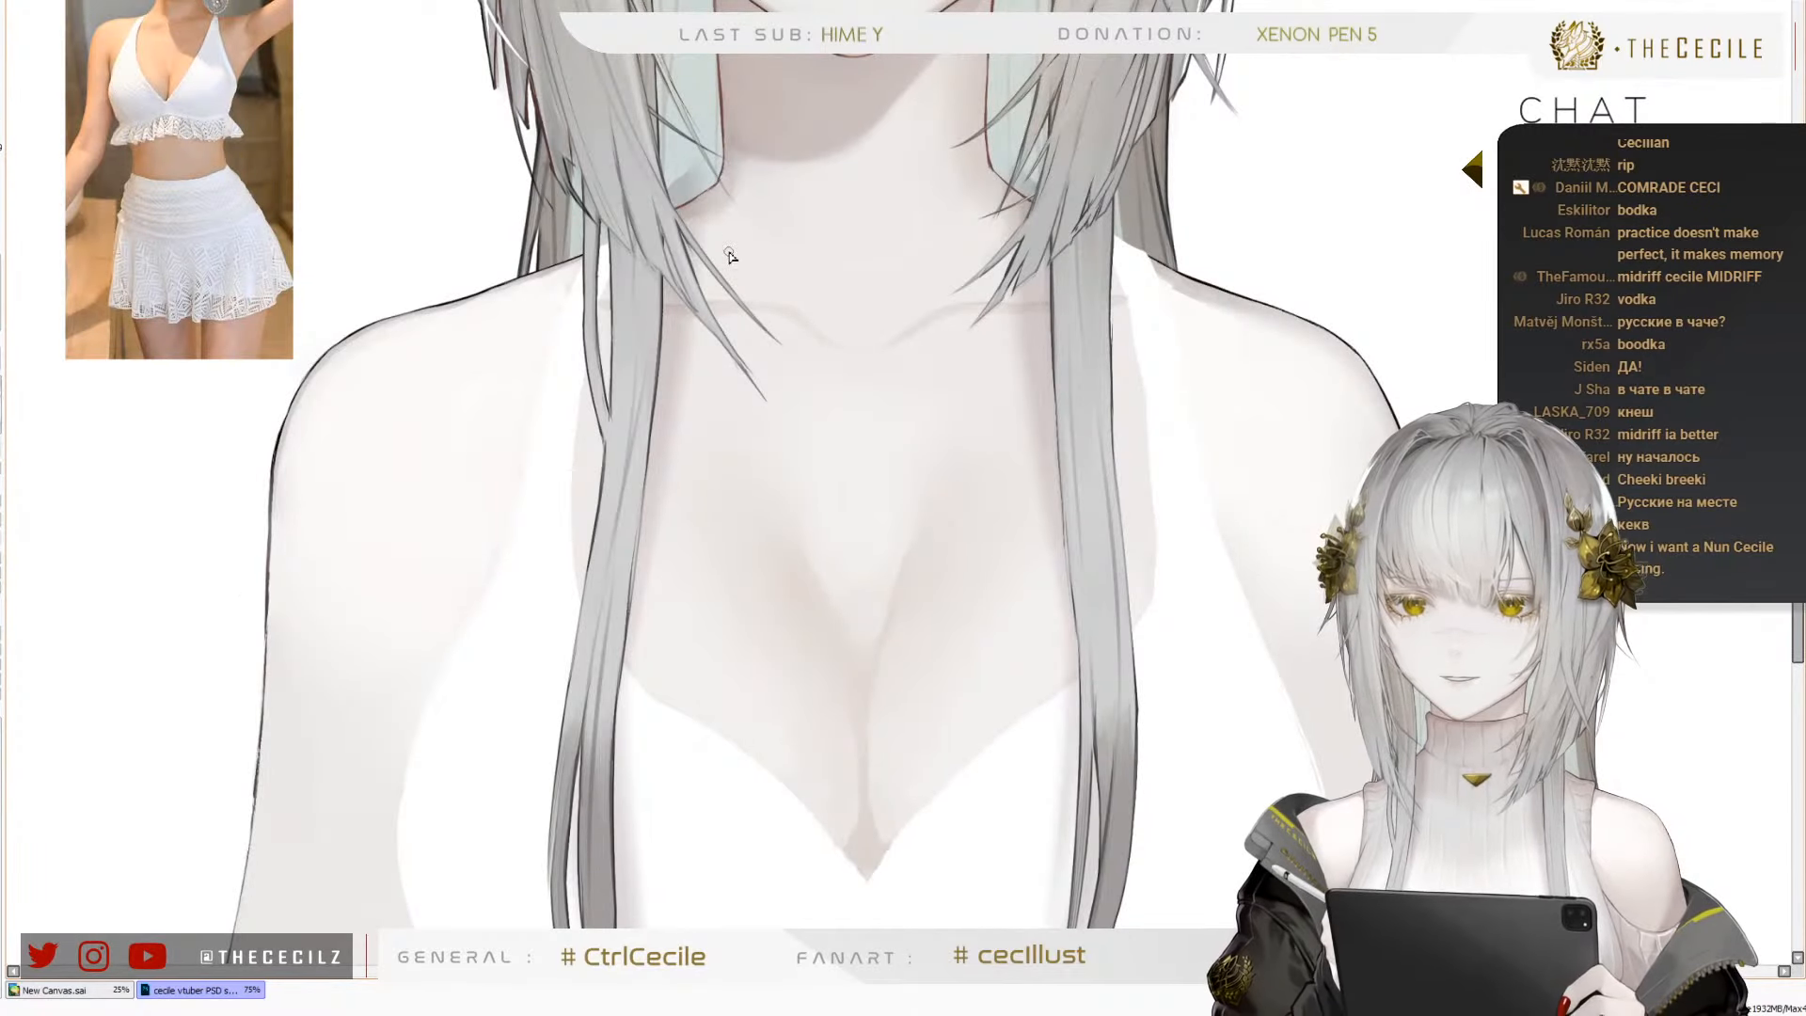
{"action": "scroll", "coordinate": [752, 251], "scroll_direction": "up", "scroll_amount": 2}
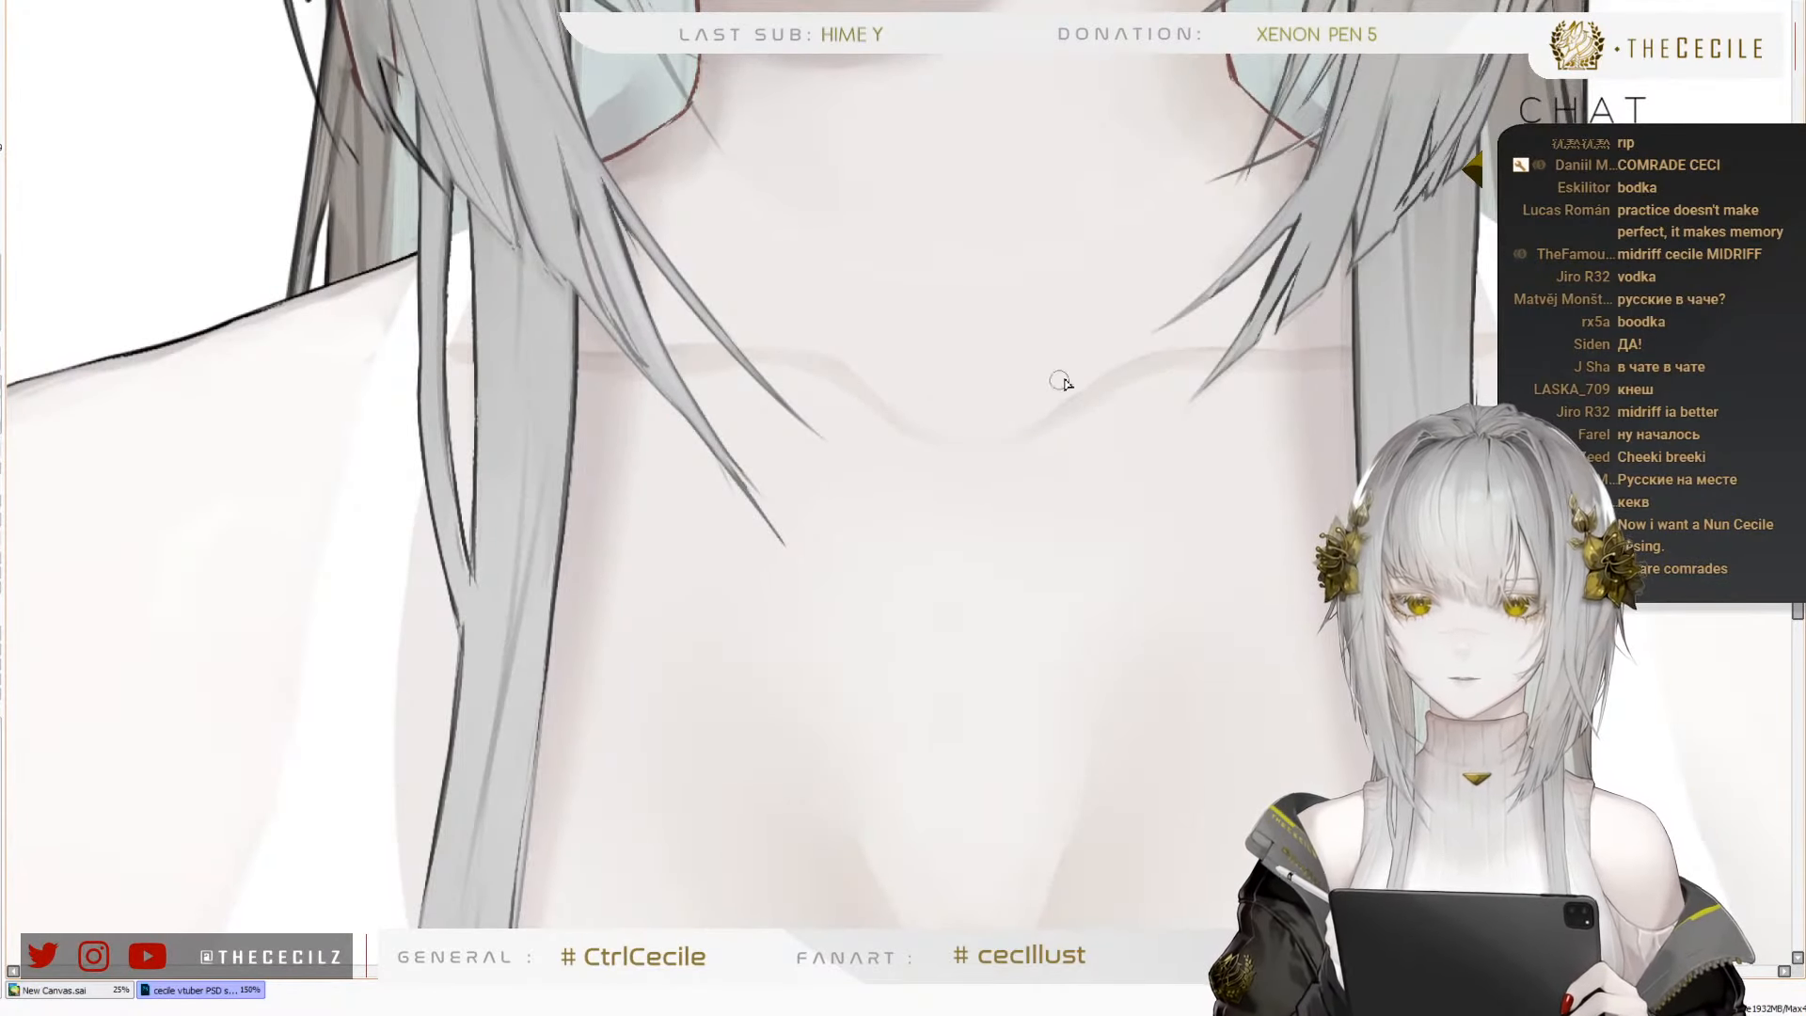
{"action": "left_click_drag", "start_coordinate": [973, 820], "coordinate": [884, 529]}
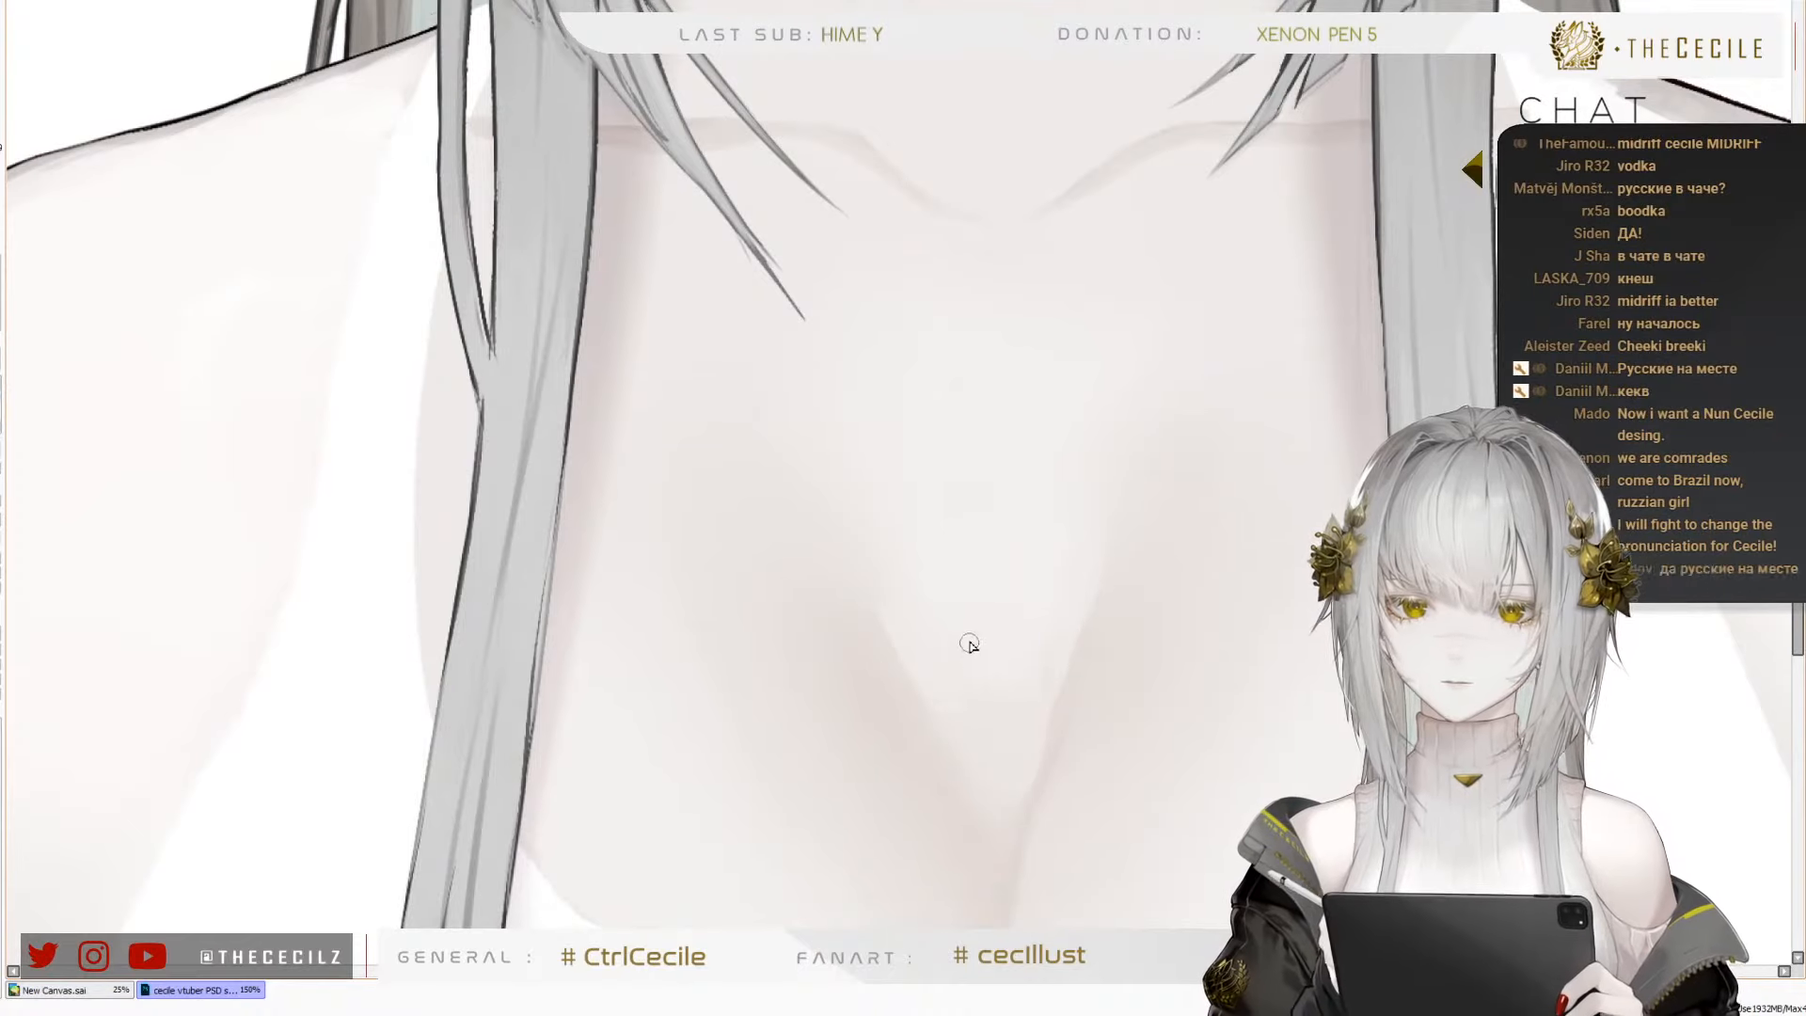
{"action": "key", "text": "bracketright"}
{"action": "key", "text": "bracketright"}
{"action": "key", "text": "bracketright"}
{"action": "key", "text": "bracketright"}
{"action": "key", "text": "bracketright"}
{"action": "key", "text": "bracketright"}
{"action": "key", "text": "bracketright"}
{"action": "key", "text": "bracketright"}
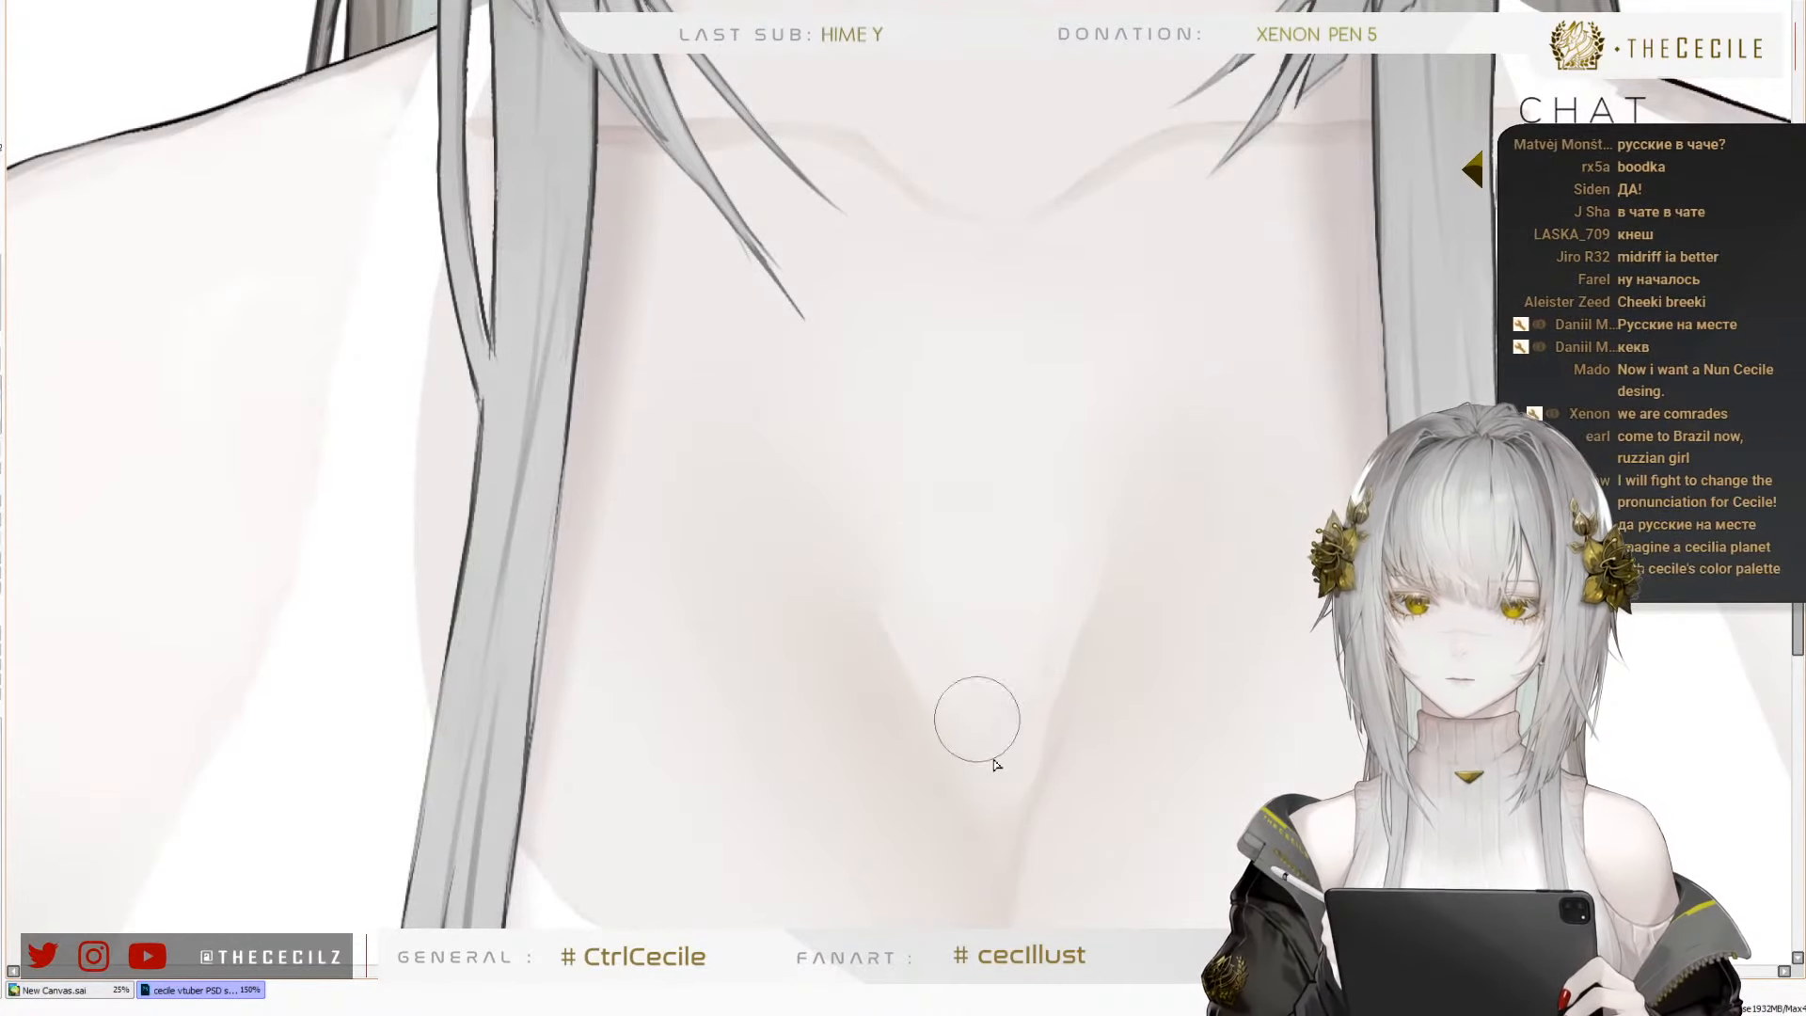
{"action": "key", "text": "bracketleft"}
{"action": "key", "text": "bracketleft"}
{"action": "key", "text": "bracketleft"}
{"action": "key", "text": "bracketleft"}
{"action": "key", "text": "bracketleft"}
{"action": "key", "text": "bracketleft"}
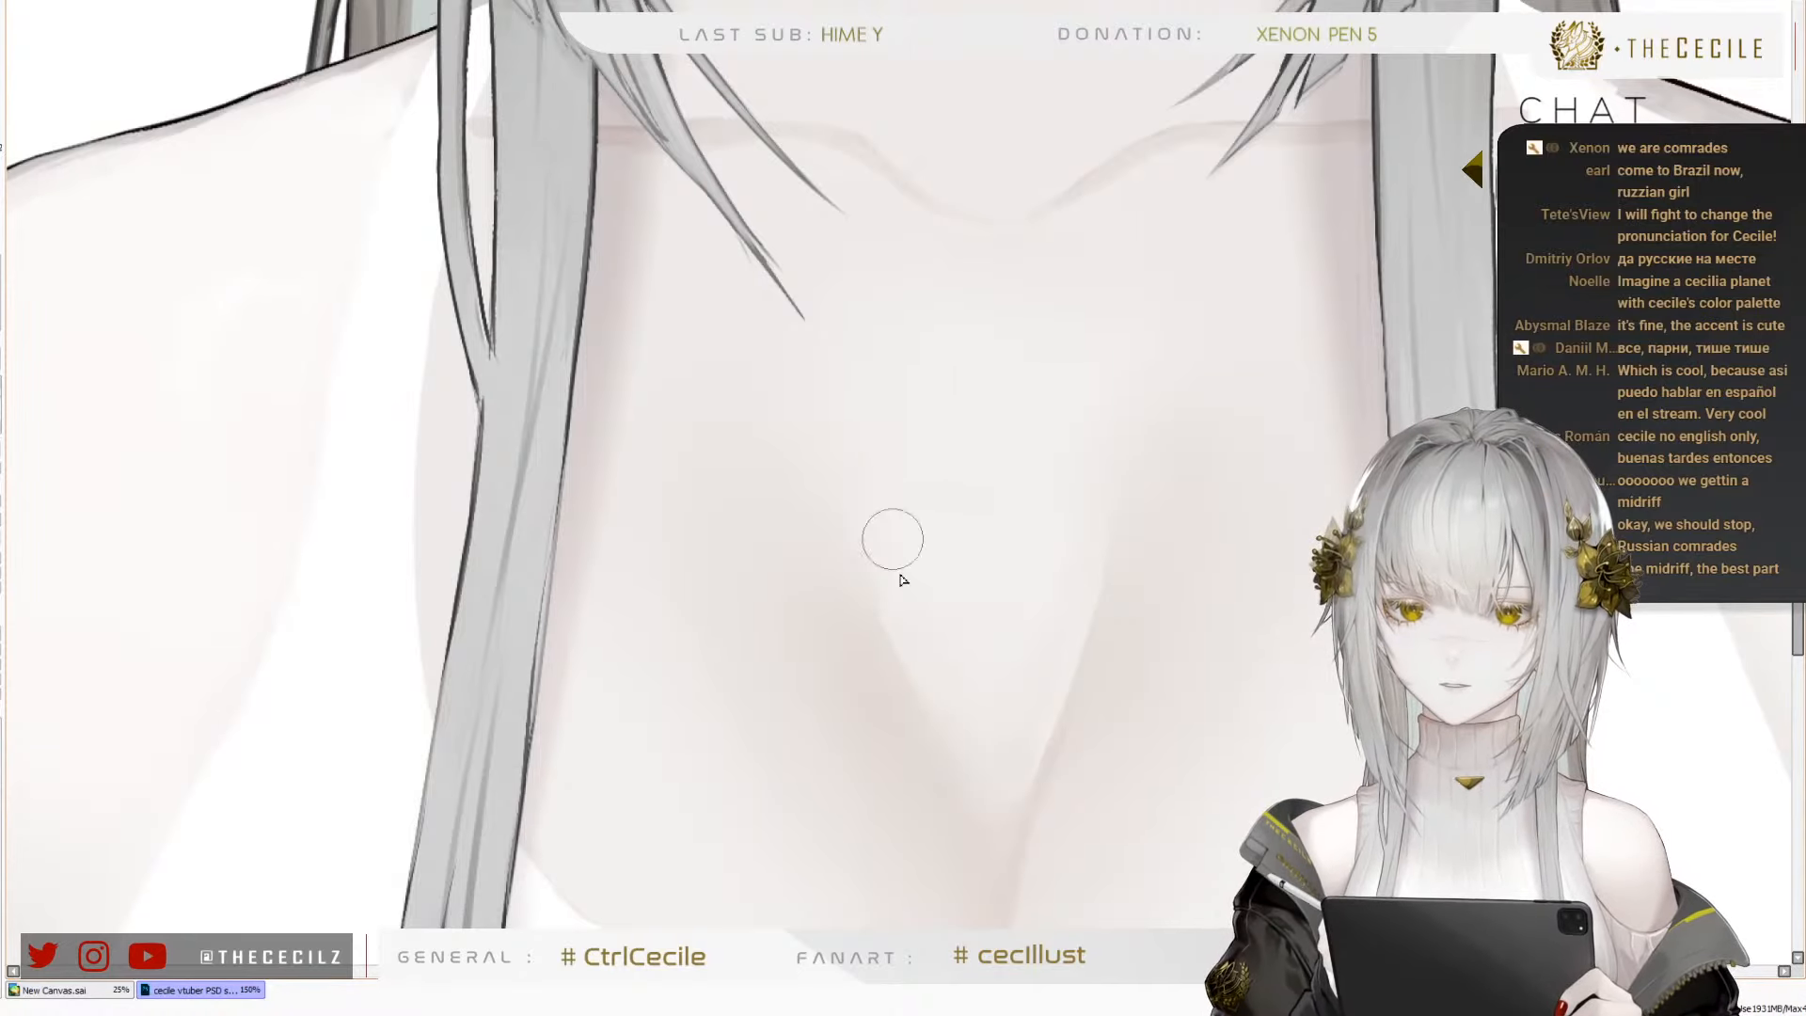
Examine the neck, collarbone and chest shading at several magnifications and in a mirrored view of the whole figure
{"action": "scroll", "coordinate": [885, 447], "scroll_direction": "down", "scroll_amount": 3}
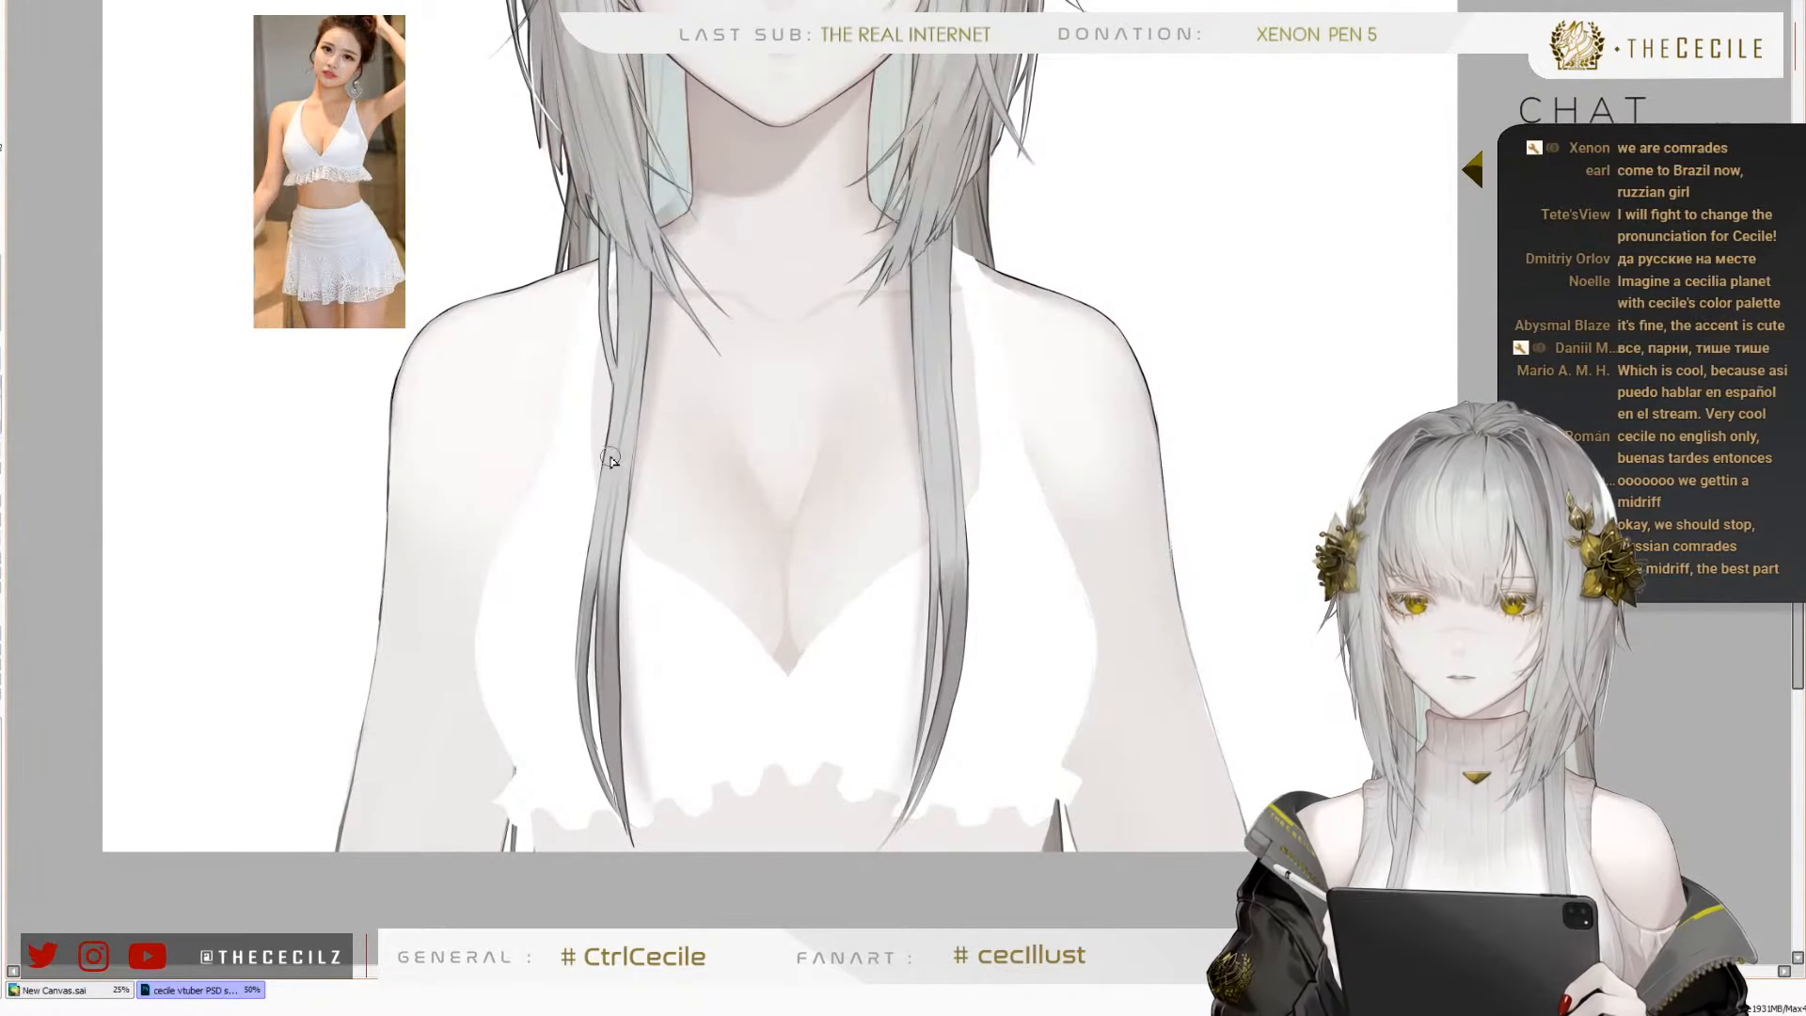
{"action": "scroll", "coordinate": [727, 528], "scroll_direction": "down", "scroll_amount": 1}
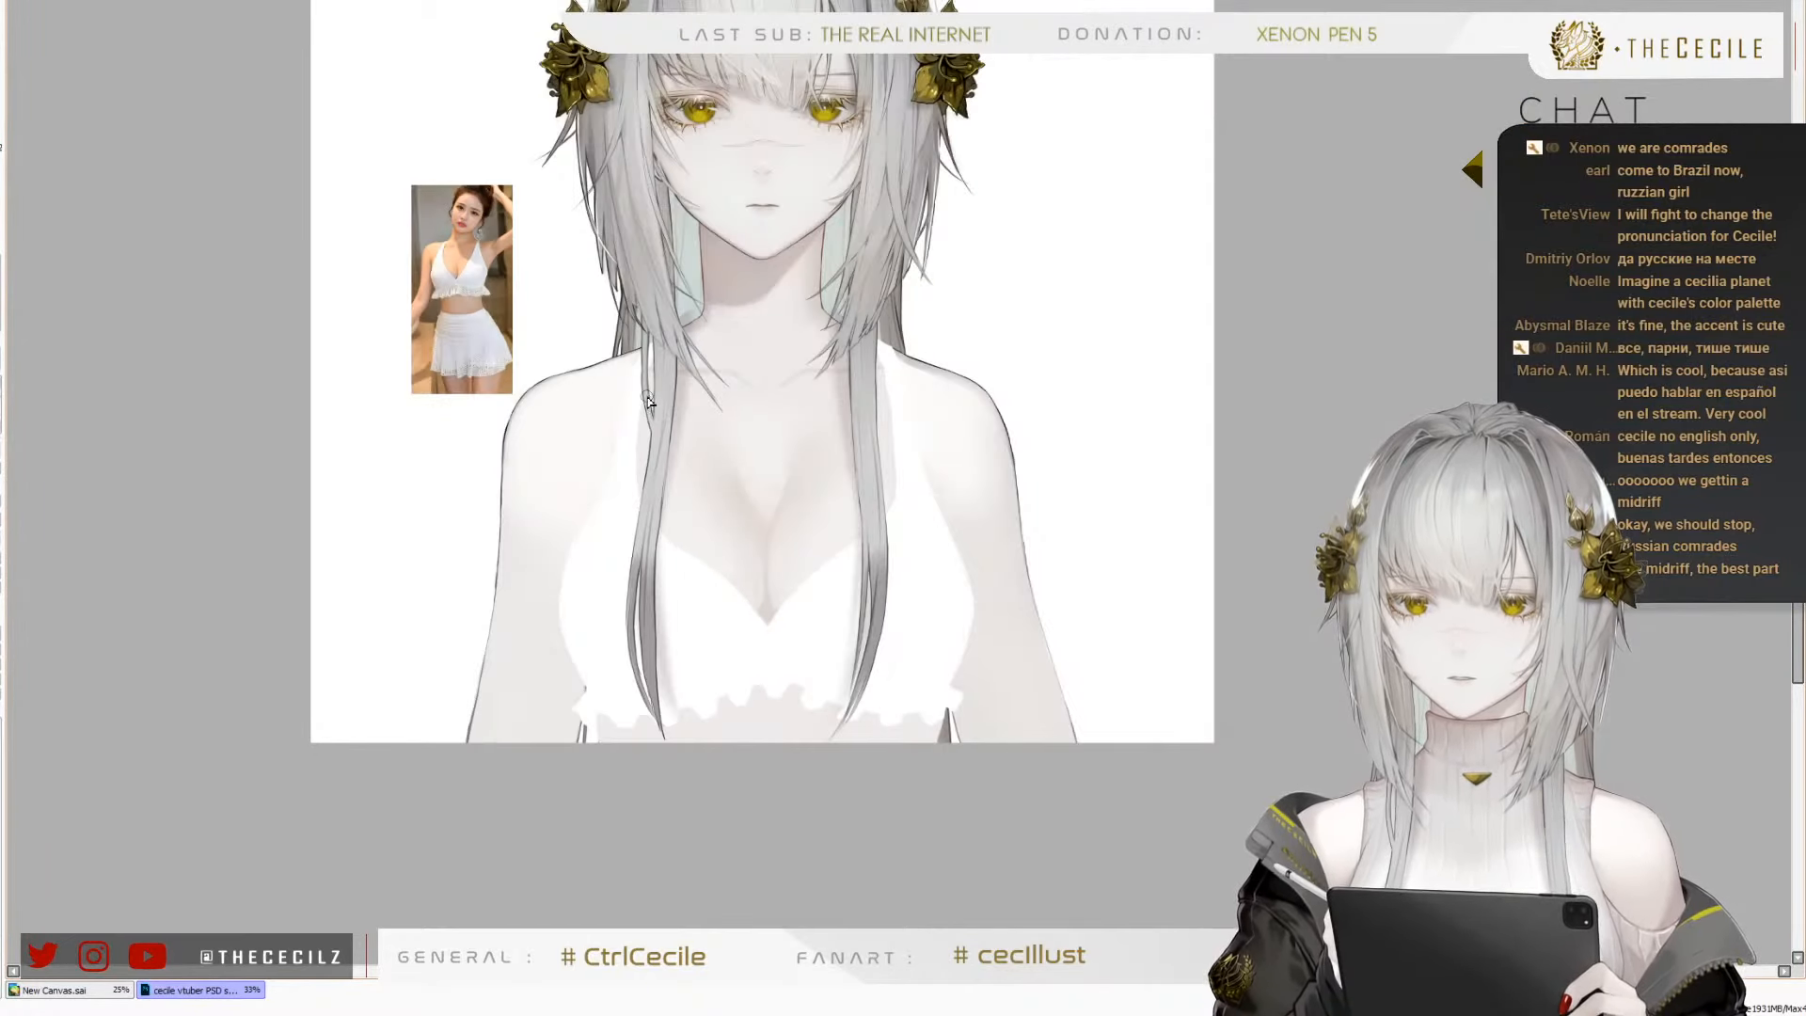
{"action": "scroll", "coordinate": [734, 363], "scroll_direction": "up", "scroll_amount": 2}
{"action": "scroll", "coordinate": [798, 356], "scroll_direction": "down", "scroll_amount": 2}
{"action": "key", "text": "h"}
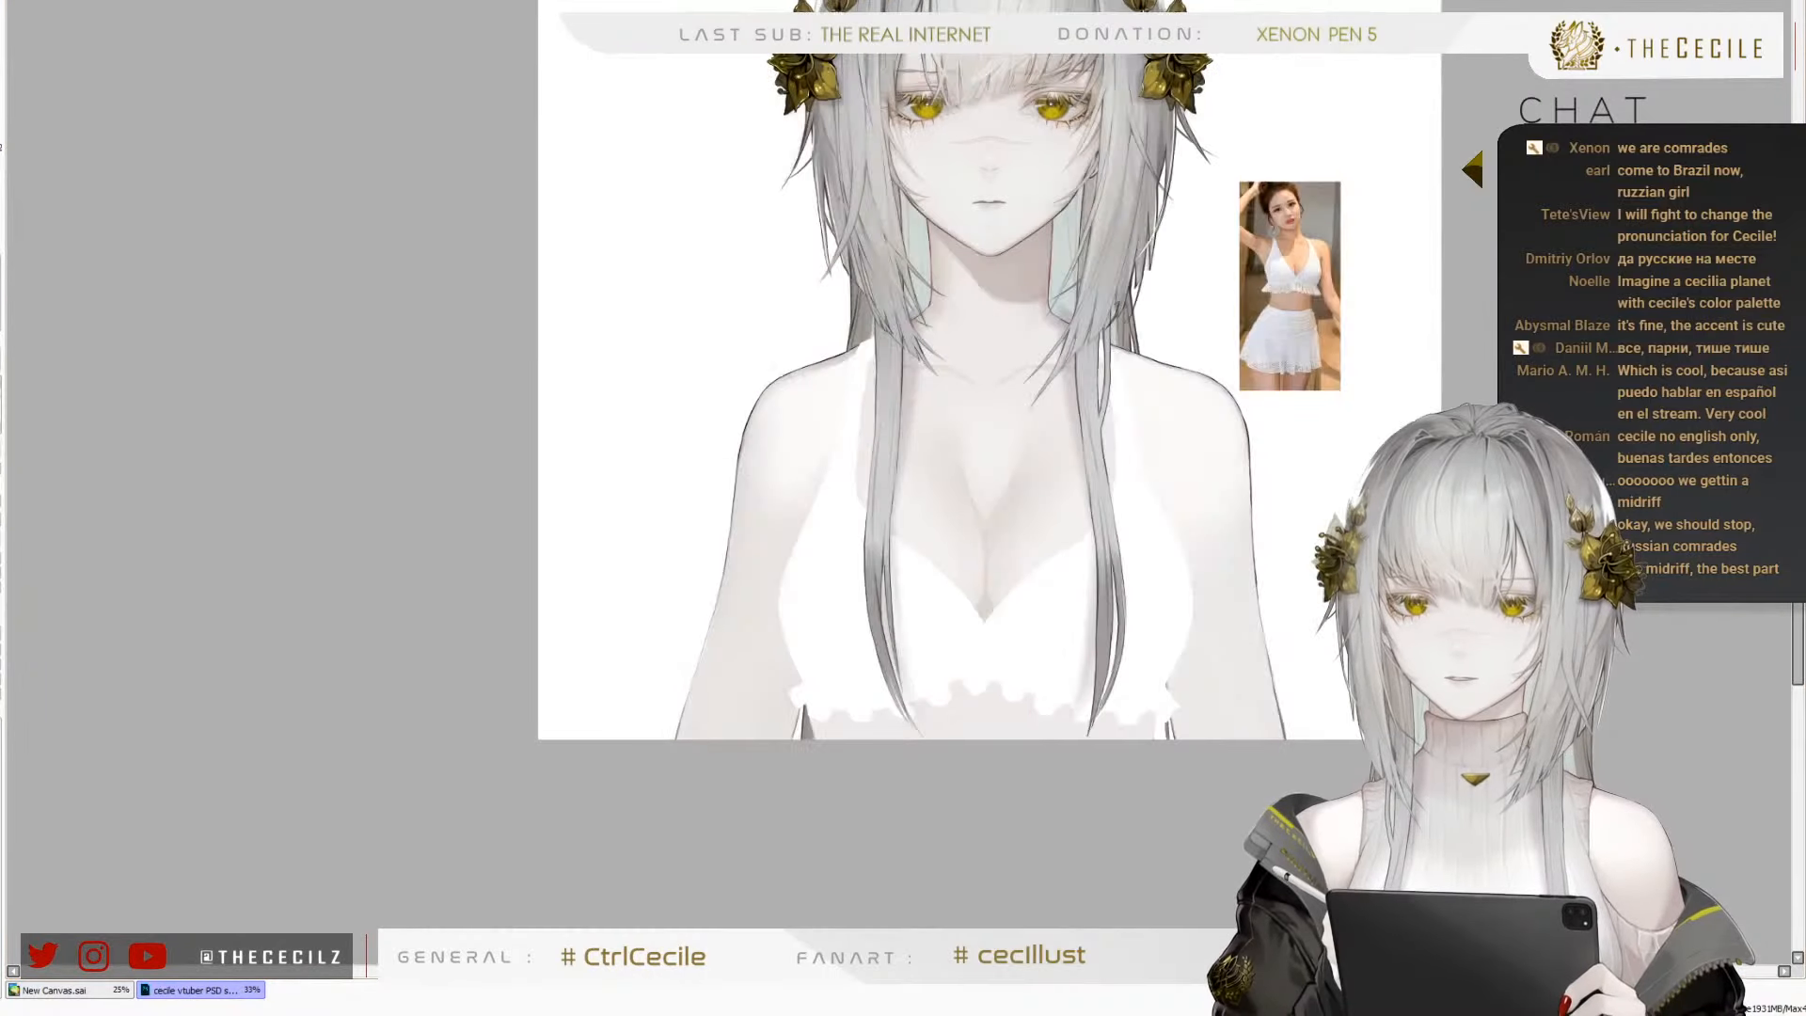
{"action": "key", "text": "h"}
{"action": "scroll", "coordinate": [753, 392], "scroll_direction": "up", "scroll_amount": 3}
{"action": "scroll", "coordinate": [885, 438], "scroll_direction": "down", "scroll_amount": 2}
{"action": "scroll", "coordinate": [880, 393], "scroll_direction": "up", "scroll_amount": 3}
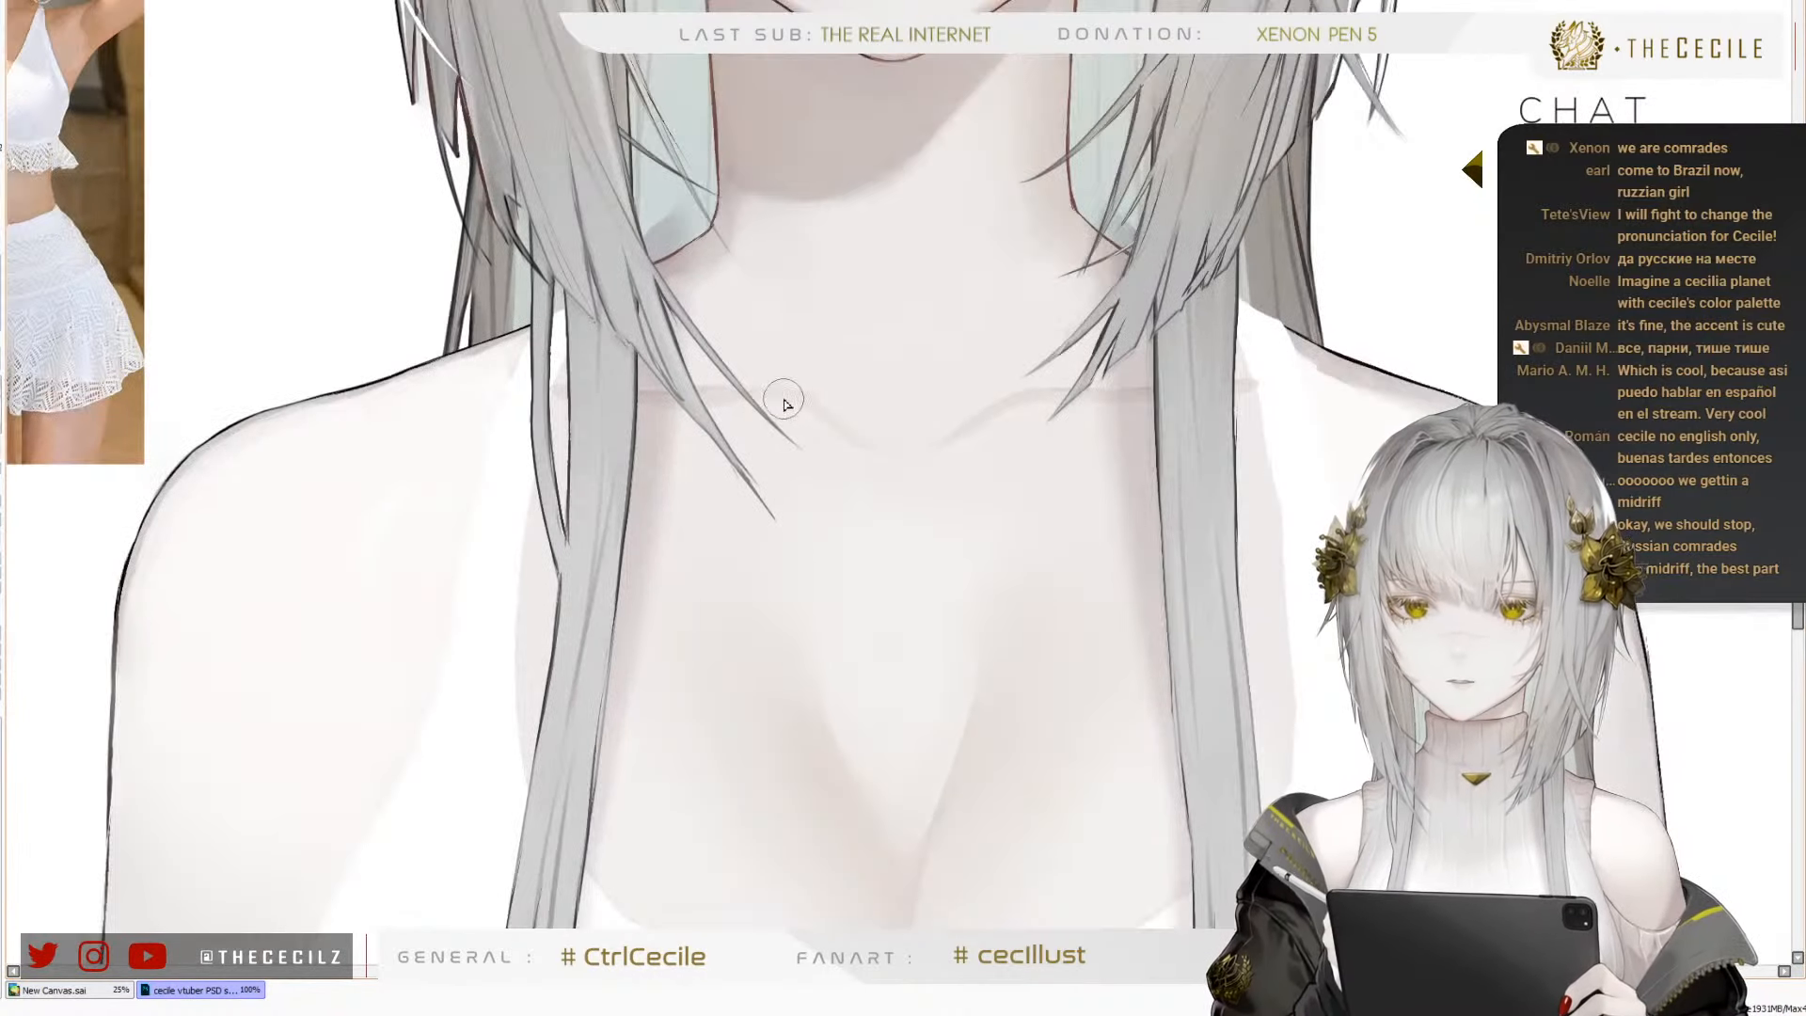
{"action": "scroll", "coordinate": [861, 380], "scroll_direction": "down", "scroll_amount": 1}
{"action": "scroll", "coordinate": [876, 700], "scroll_direction": "up", "scroll_amount": 2}
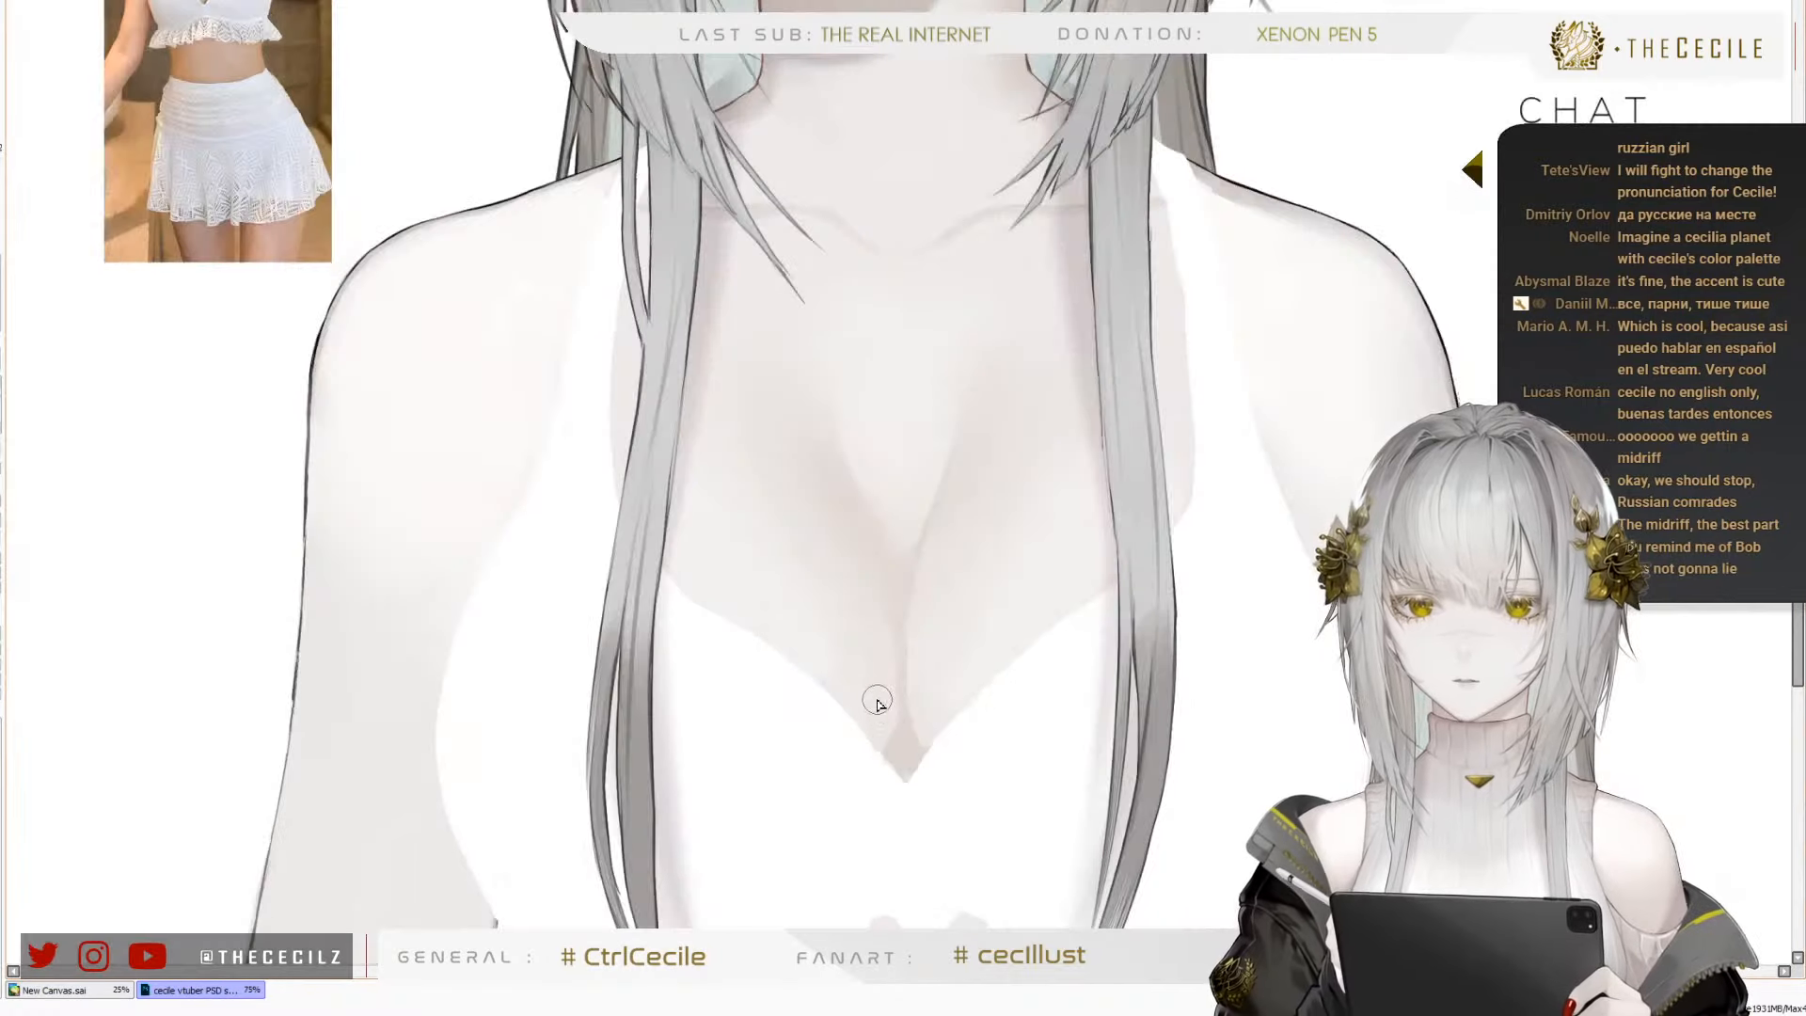
{"action": "scroll", "coordinate": [762, 583], "scroll_direction": "down", "scroll_amount": 1}
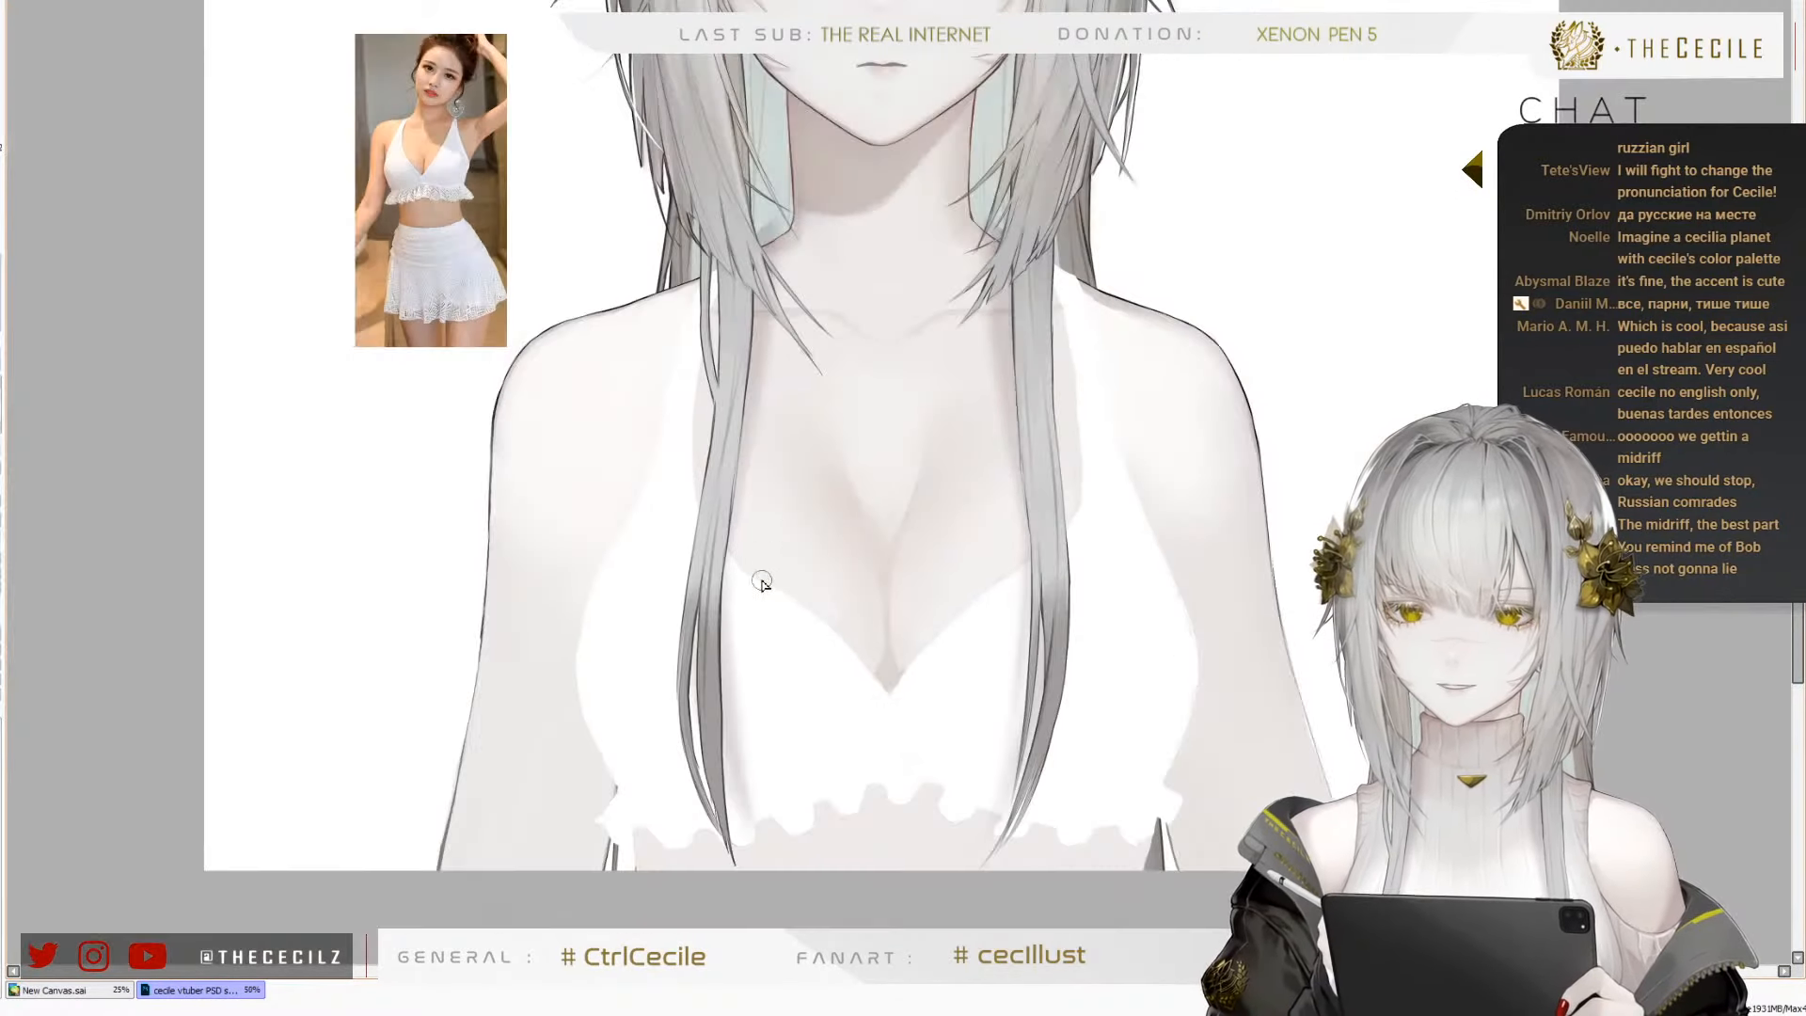
{"action": "scroll", "coordinate": [884, 227], "scroll_direction": "up", "scroll_amount": 3}
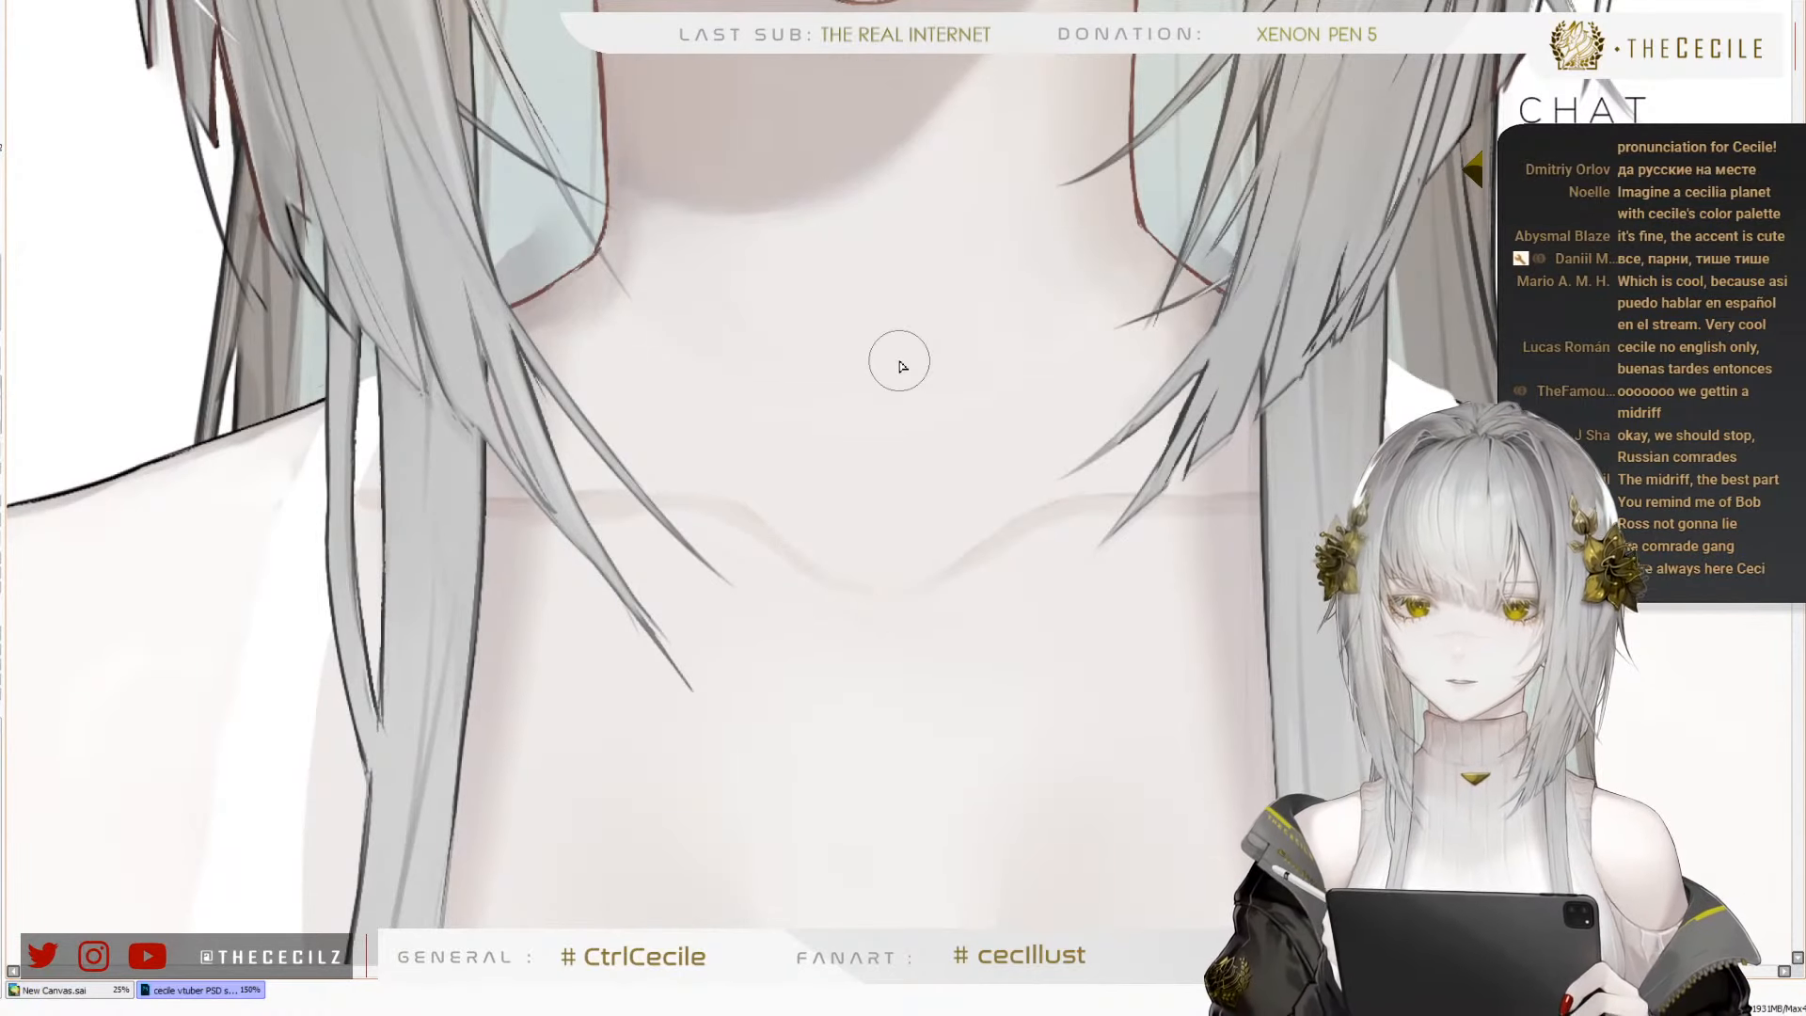
{"action": "scroll", "coordinate": [891, 375], "scroll_direction": "down", "scroll_amount": 3}
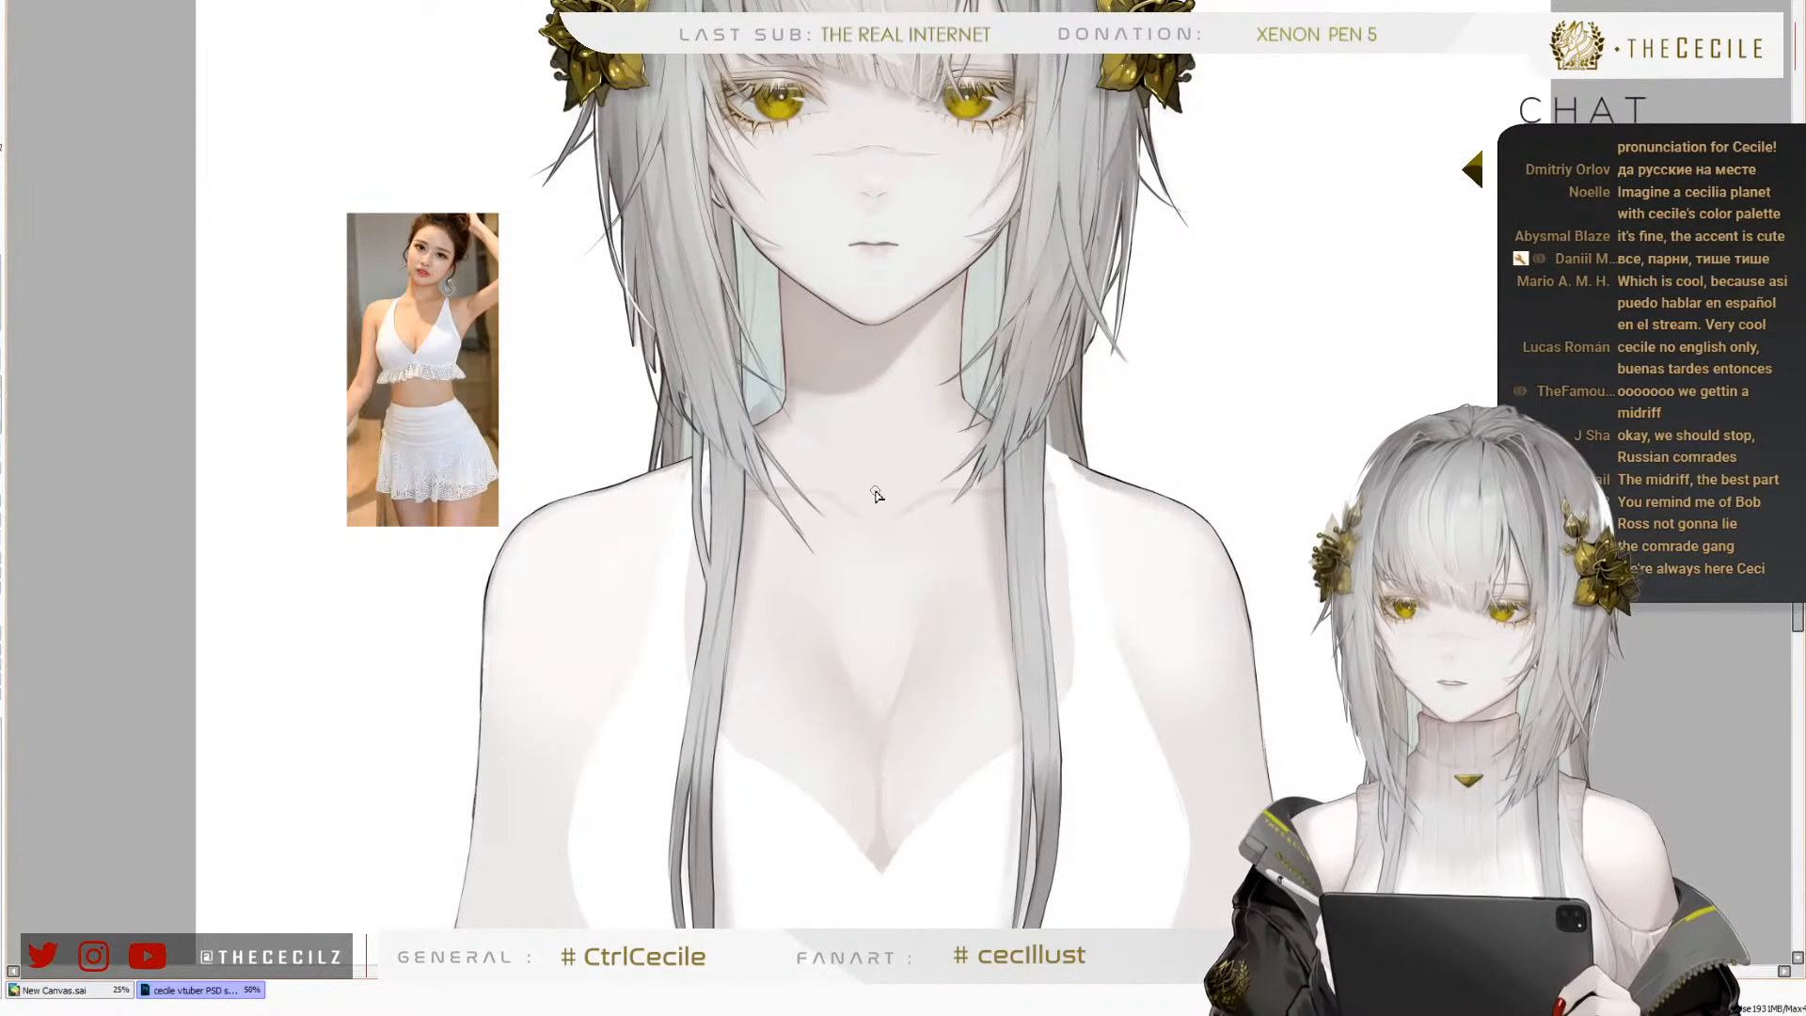
{"action": "scroll", "coordinate": [885, 565], "scroll_direction": "up", "scroll_amount": 2}
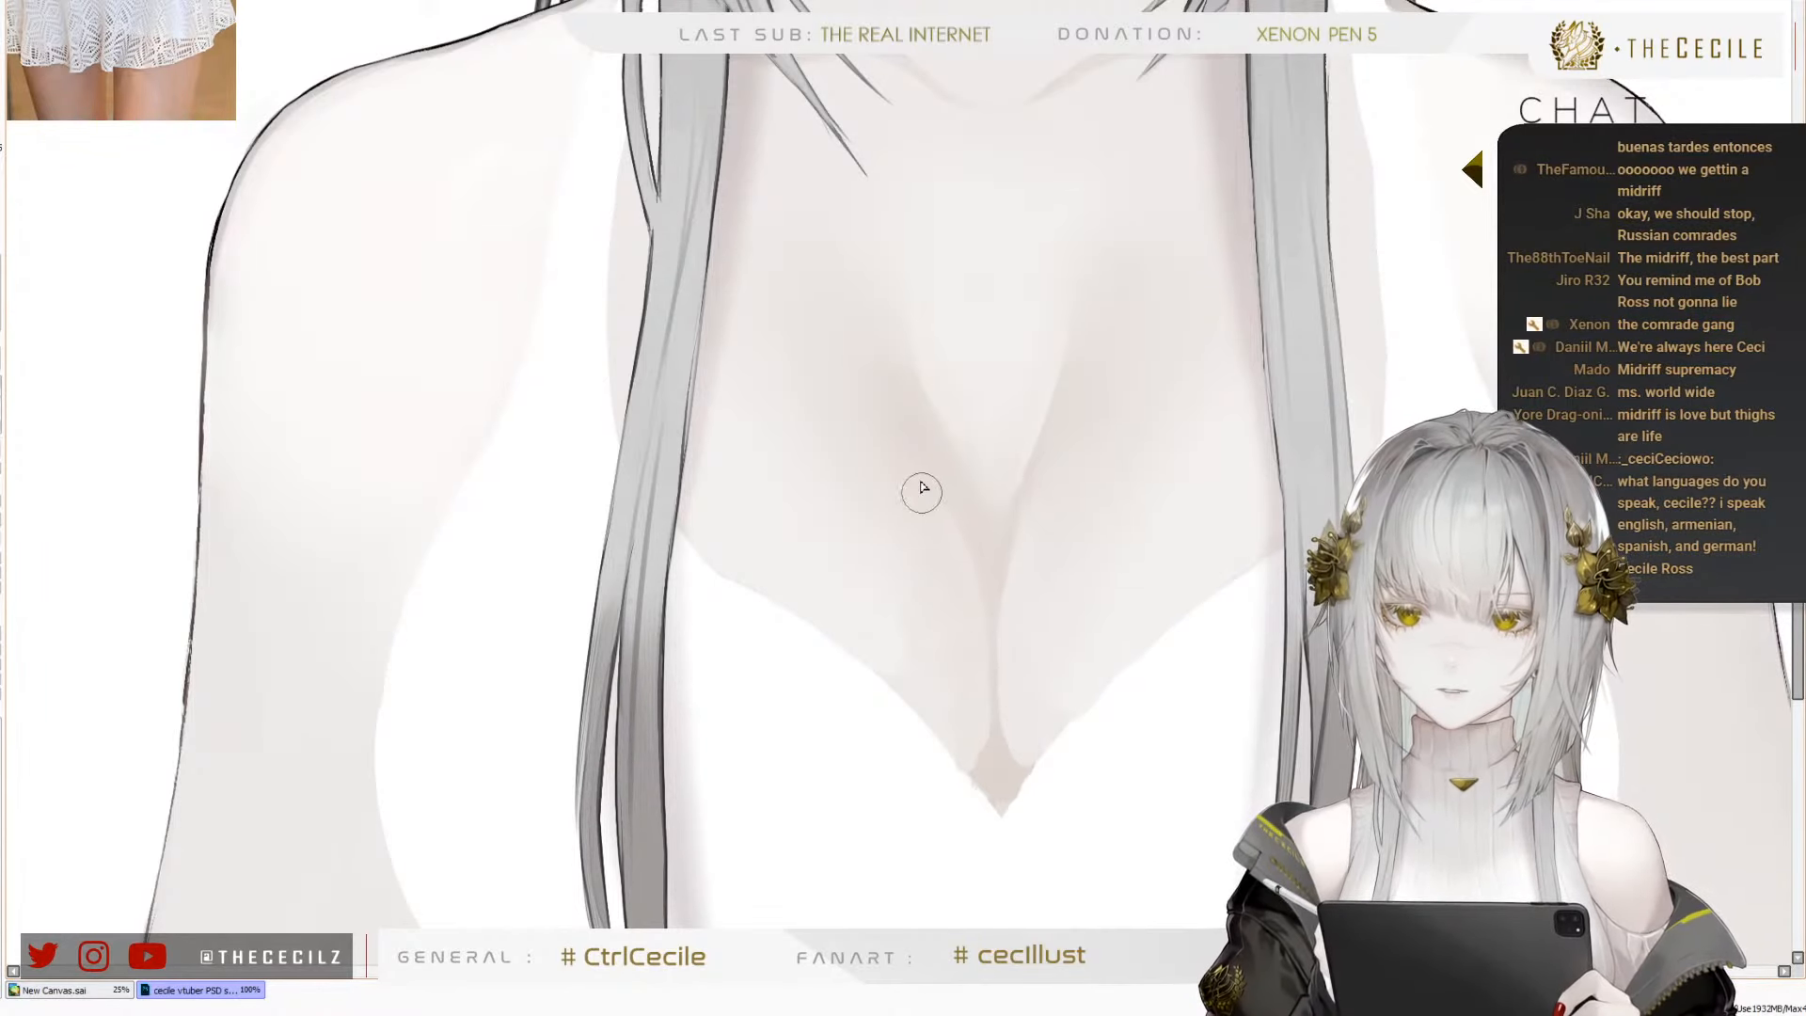
{"action": "scroll", "coordinate": [786, 494], "scroll_direction": "down", "scroll_amount": 4}
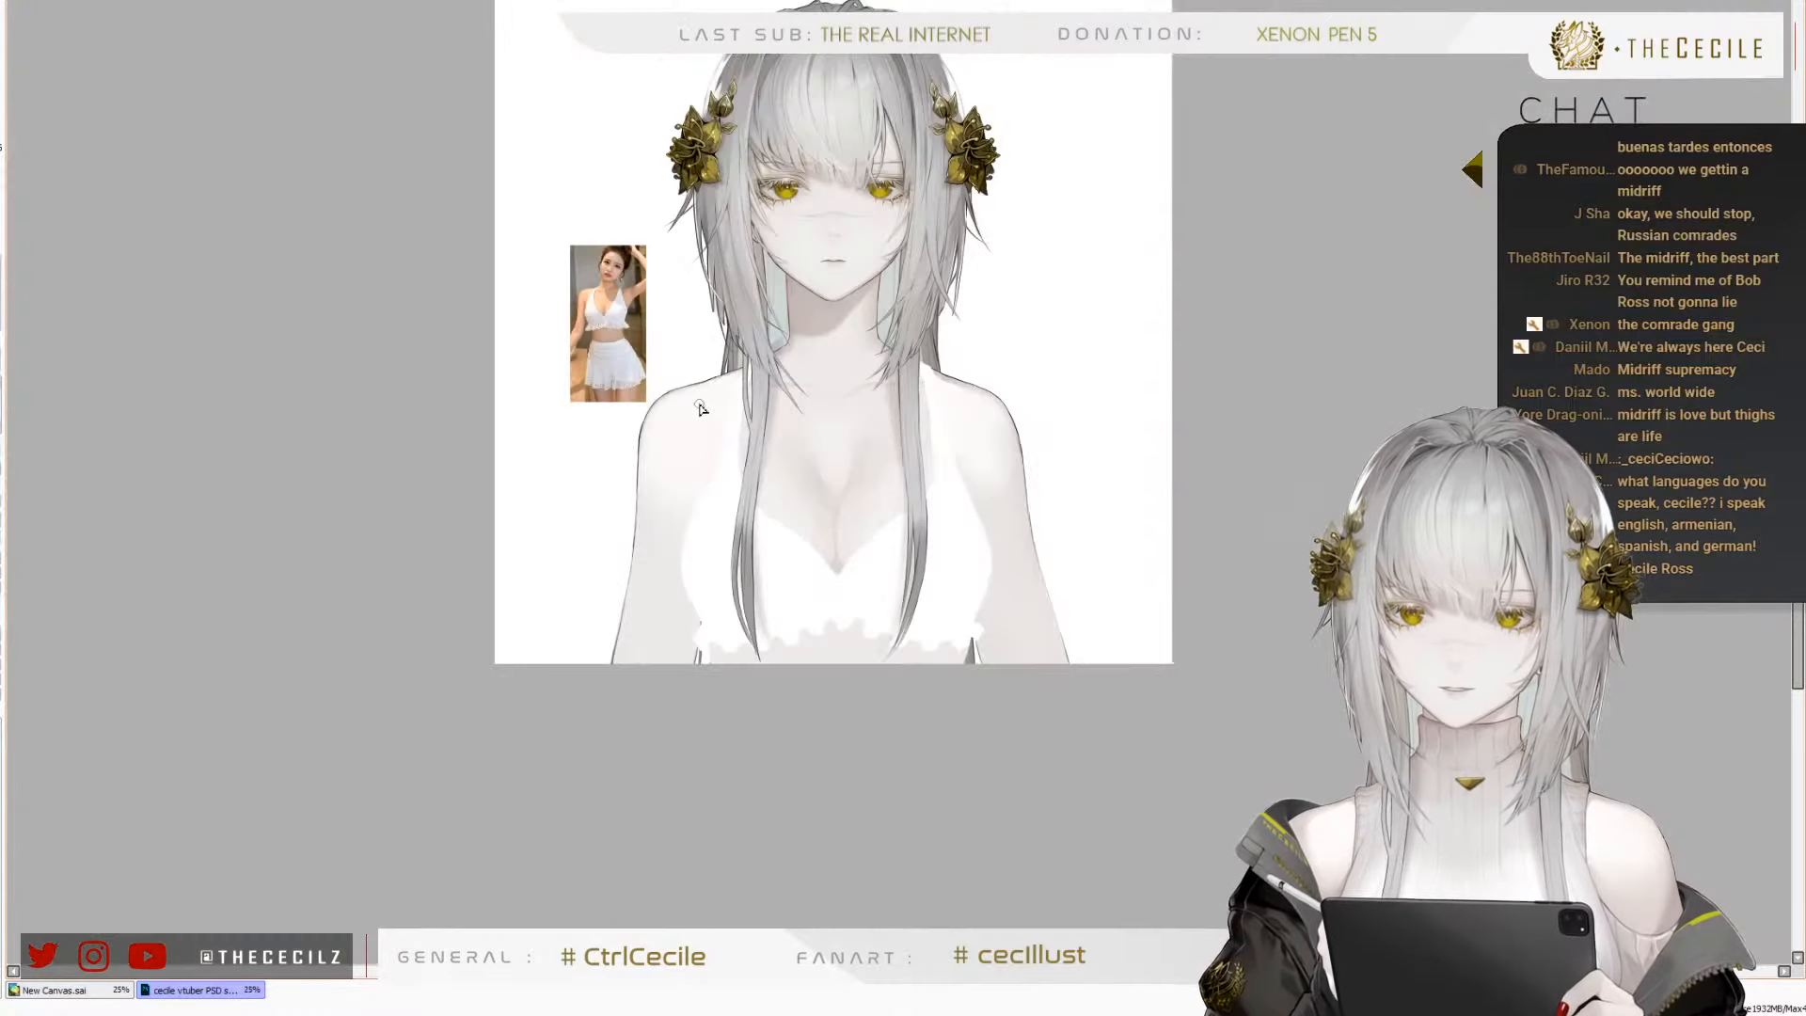
{"action": "key", "text": "h"}
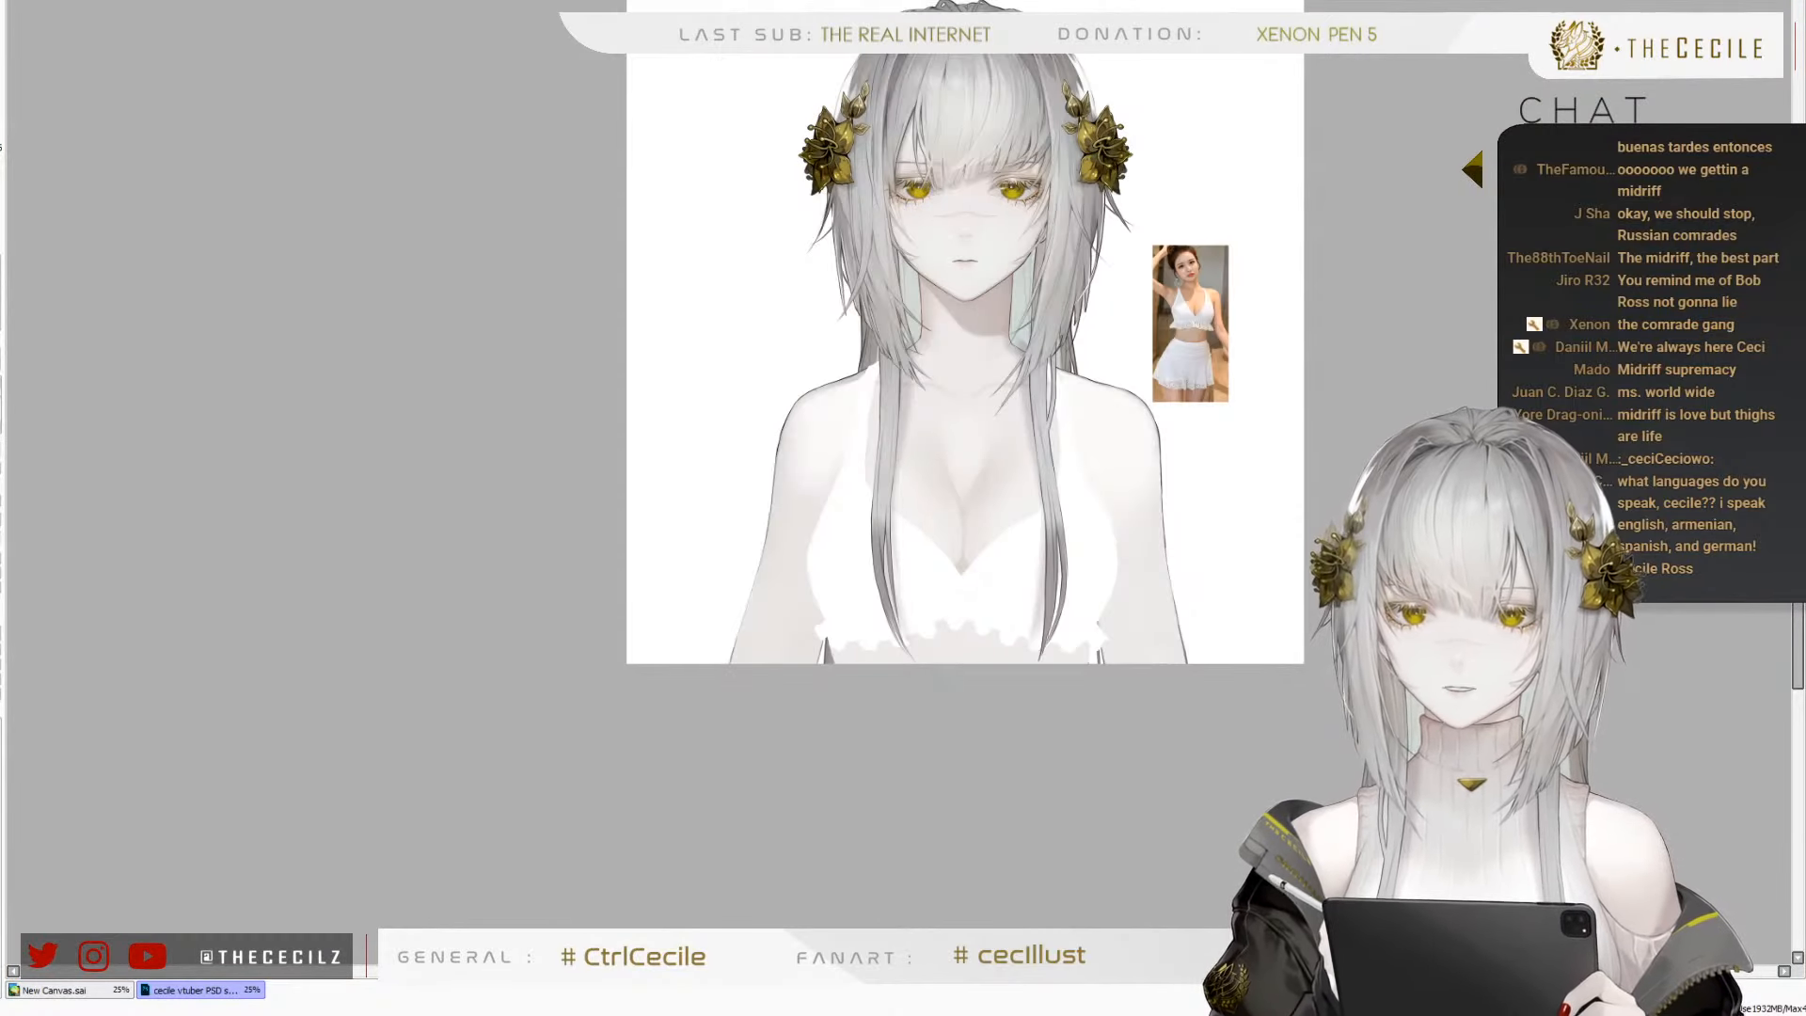
{"action": "key", "text": "h"}
{"action": "scroll", "coordinate": [649, 443], "scroll_direction": "down", "scroll_amount": 1}
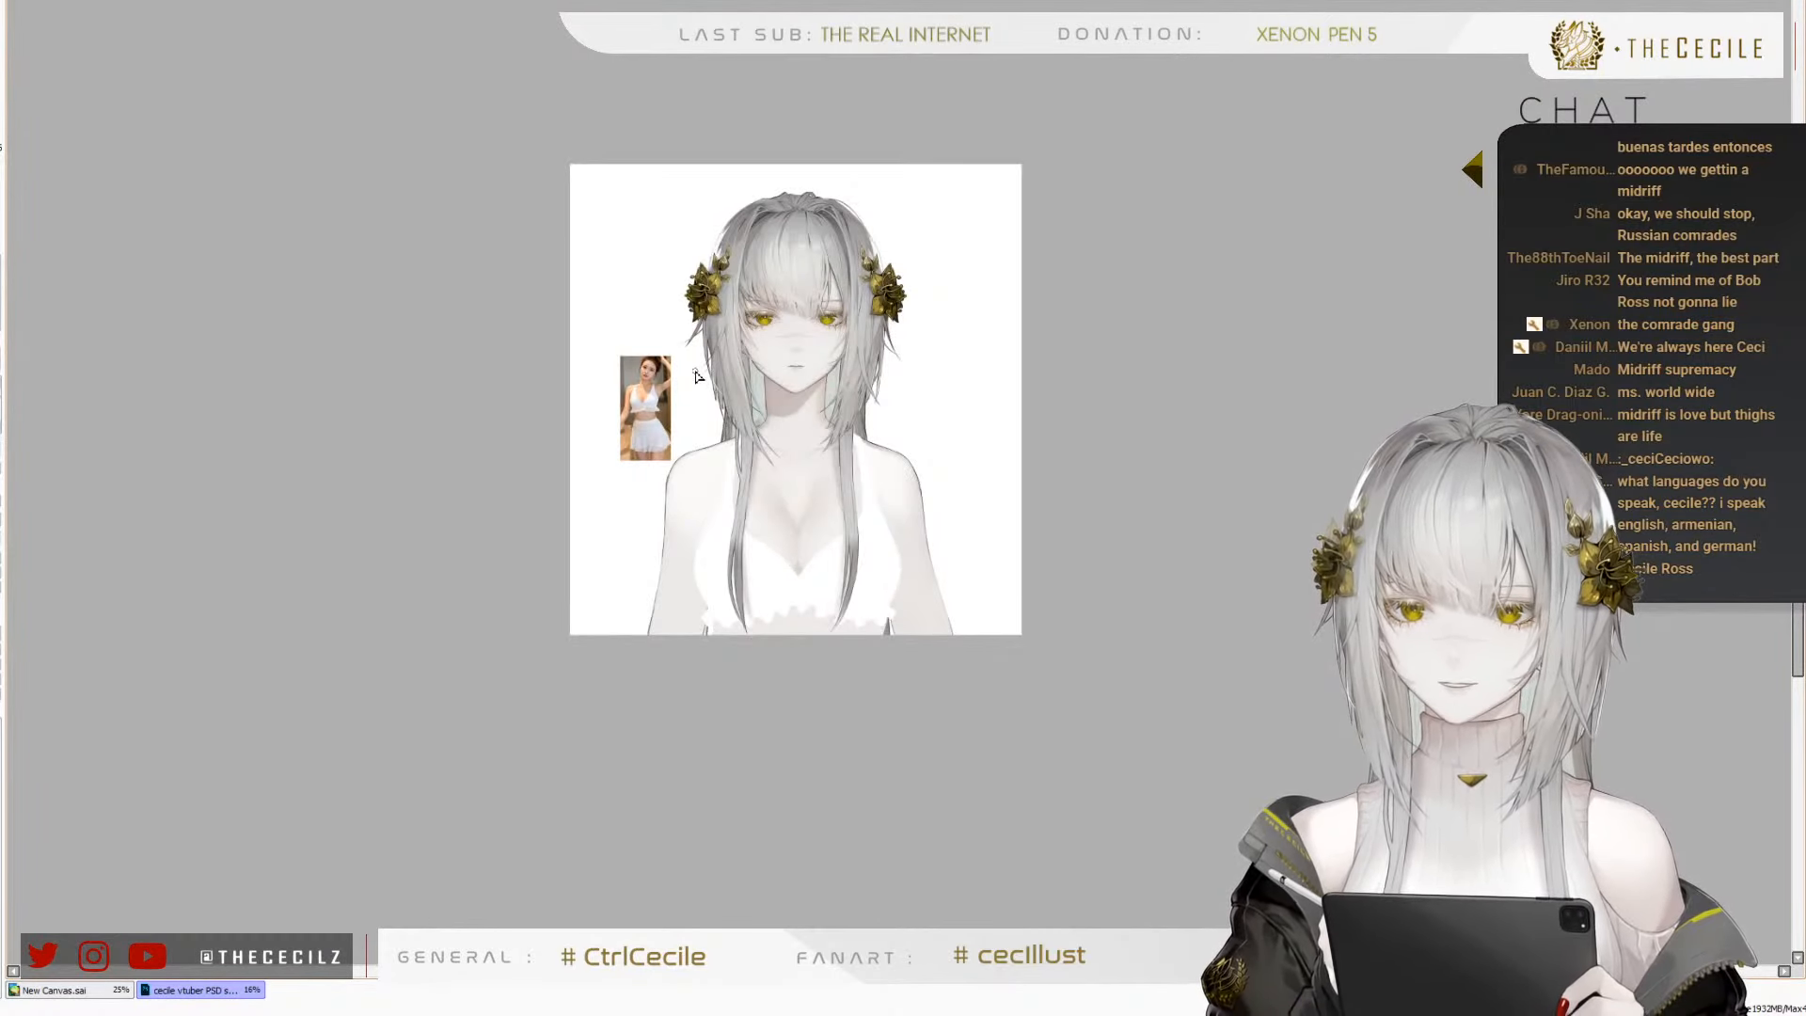
Paint a darker cast shadow on the midriff along the underside of the frilled hem and blend it softly downward
{"action": "scroll", "coordinate": [722, 441], "scroll_direction": "up", "scroll_amount": 1}
{"action": "scroll", "coordinate": [809, 408], "scroll_direction": "up", "scroll_amount": 4}
{"action": "scroll", "coordinate": [840, 246], "scroll_direction": "down", "scroll_amount": 4}
{"action": "scroll", "coordinate": [826, 505], "scroll_direction": "up", "scroll_amount": 3}
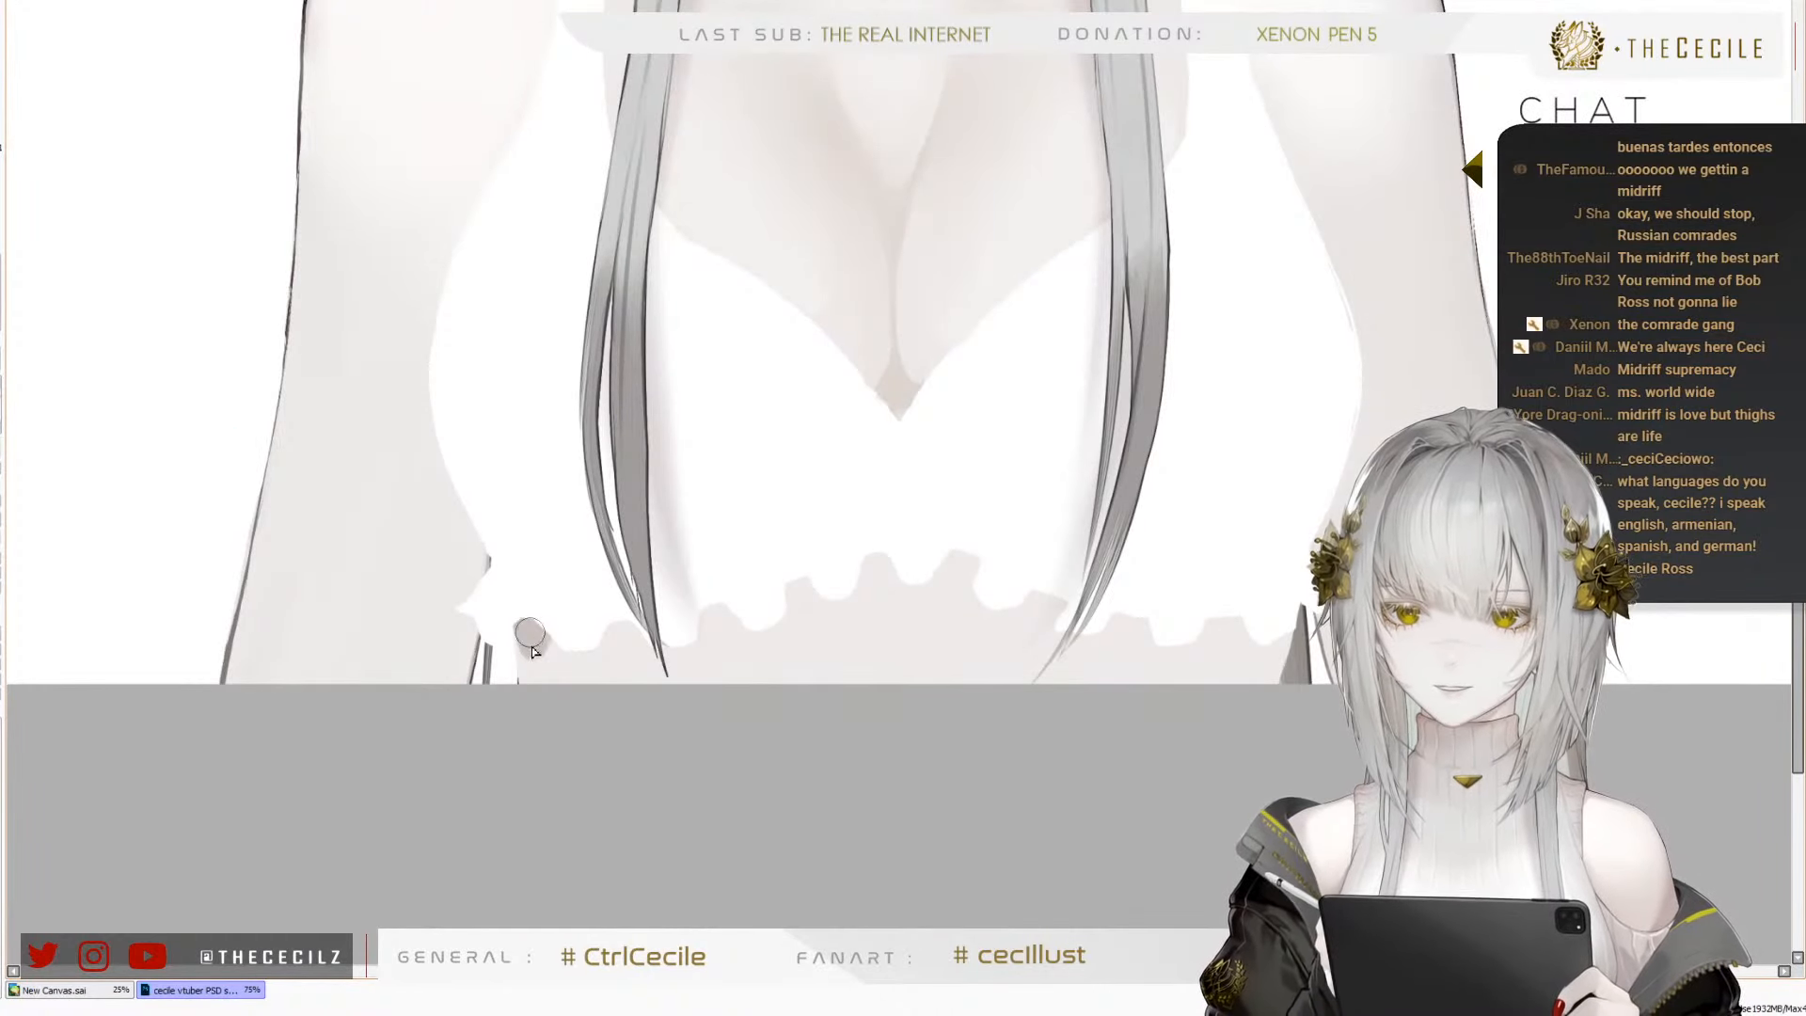
{"action": "mouse_move", "coordinate": [532, 651]}
{"action": "left_mouse_down"}
{"action": "mouse_move", "coordinate": [567, 658]}
{"action": "mouse_move", "coordinate": [764, 585]}
{"action": "mouse_move", "coordinate": [718, 623]}
{"action": "mouse_move", "coordinate": [865, 567]}
{"action": "left_mouse_up"}
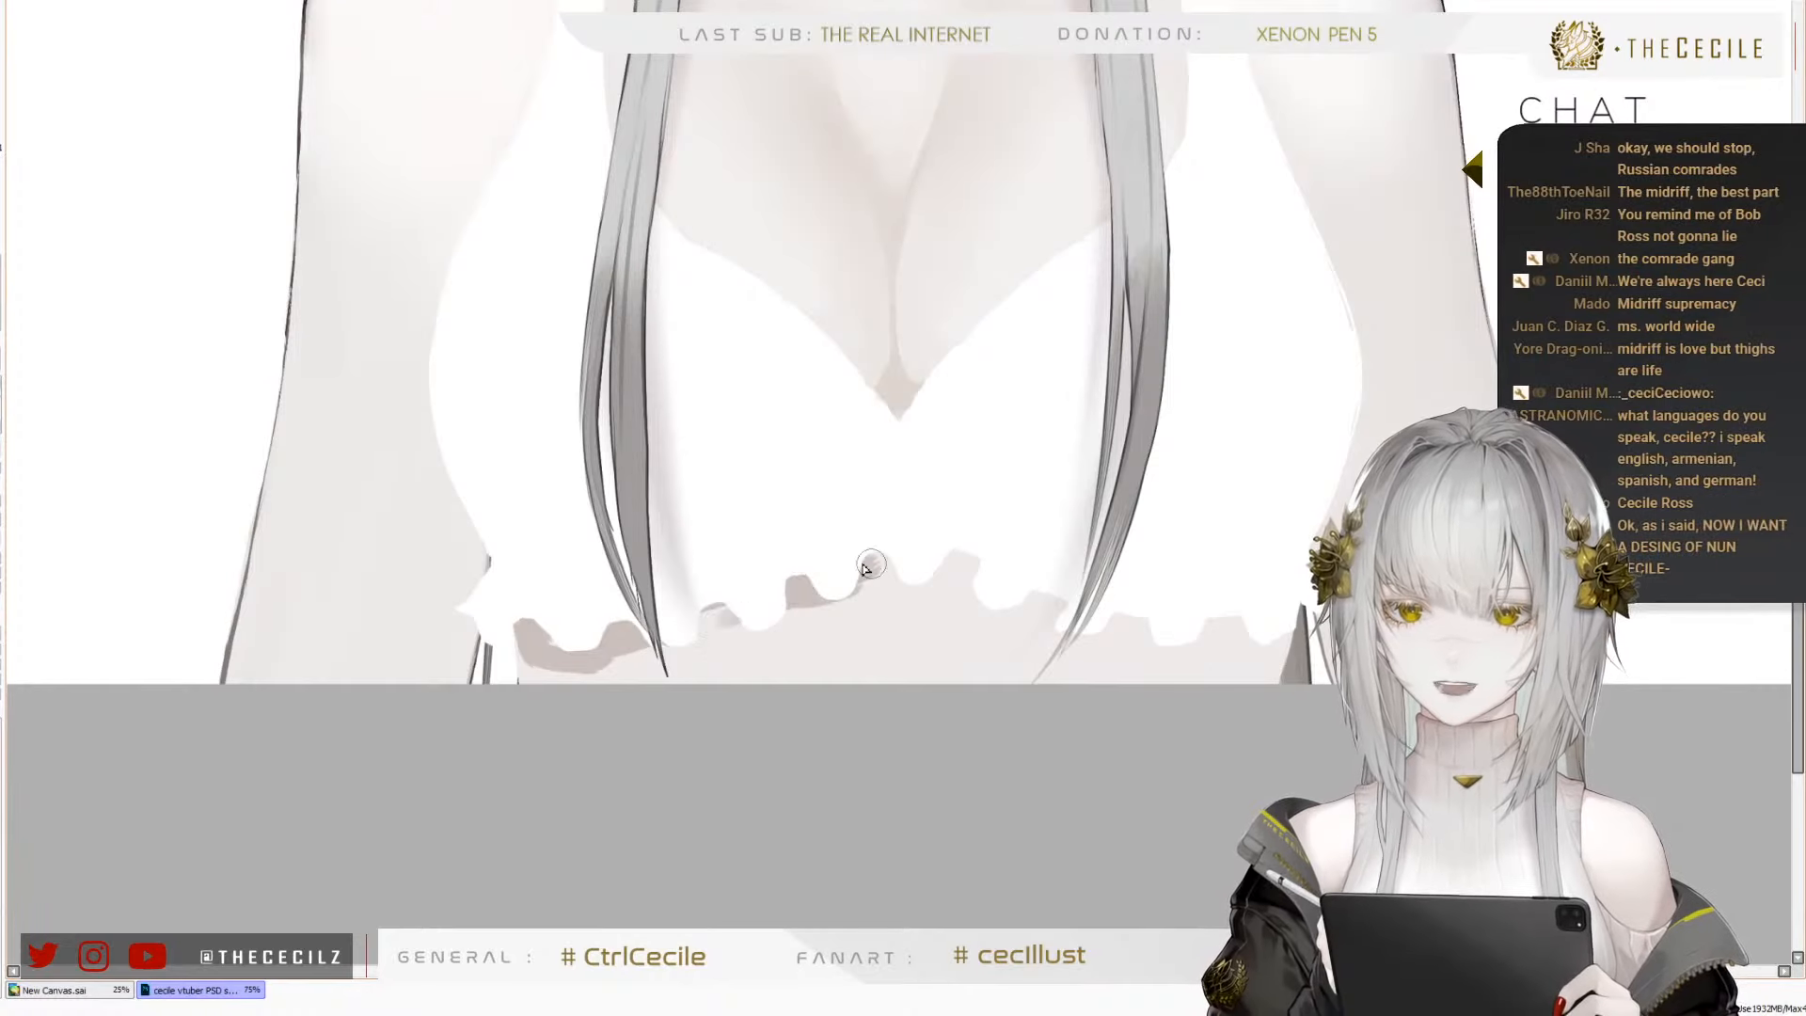
{"action": "mouse_move", "coordinate": [715, 610]}
{"action": "left_mouse_down"}
{"action": "mouse_move", "coordinate": [974, 554]}
{"action": "mouse_move", "coordinate": [877, 567]}
{"action": "mouse_move", "coordinate": [905, 557]}
{"action": "mouse_move", "coordinate": [1072, 618]}
{"action": "mouse_move", "coordinate": [1214, 626]}
{"action": "mouse_move", "coordinate": [1146, 620]}
{"action": "mouse_move", "coordinate": [1263, 649]}
{"action": "left_mouse_up"}
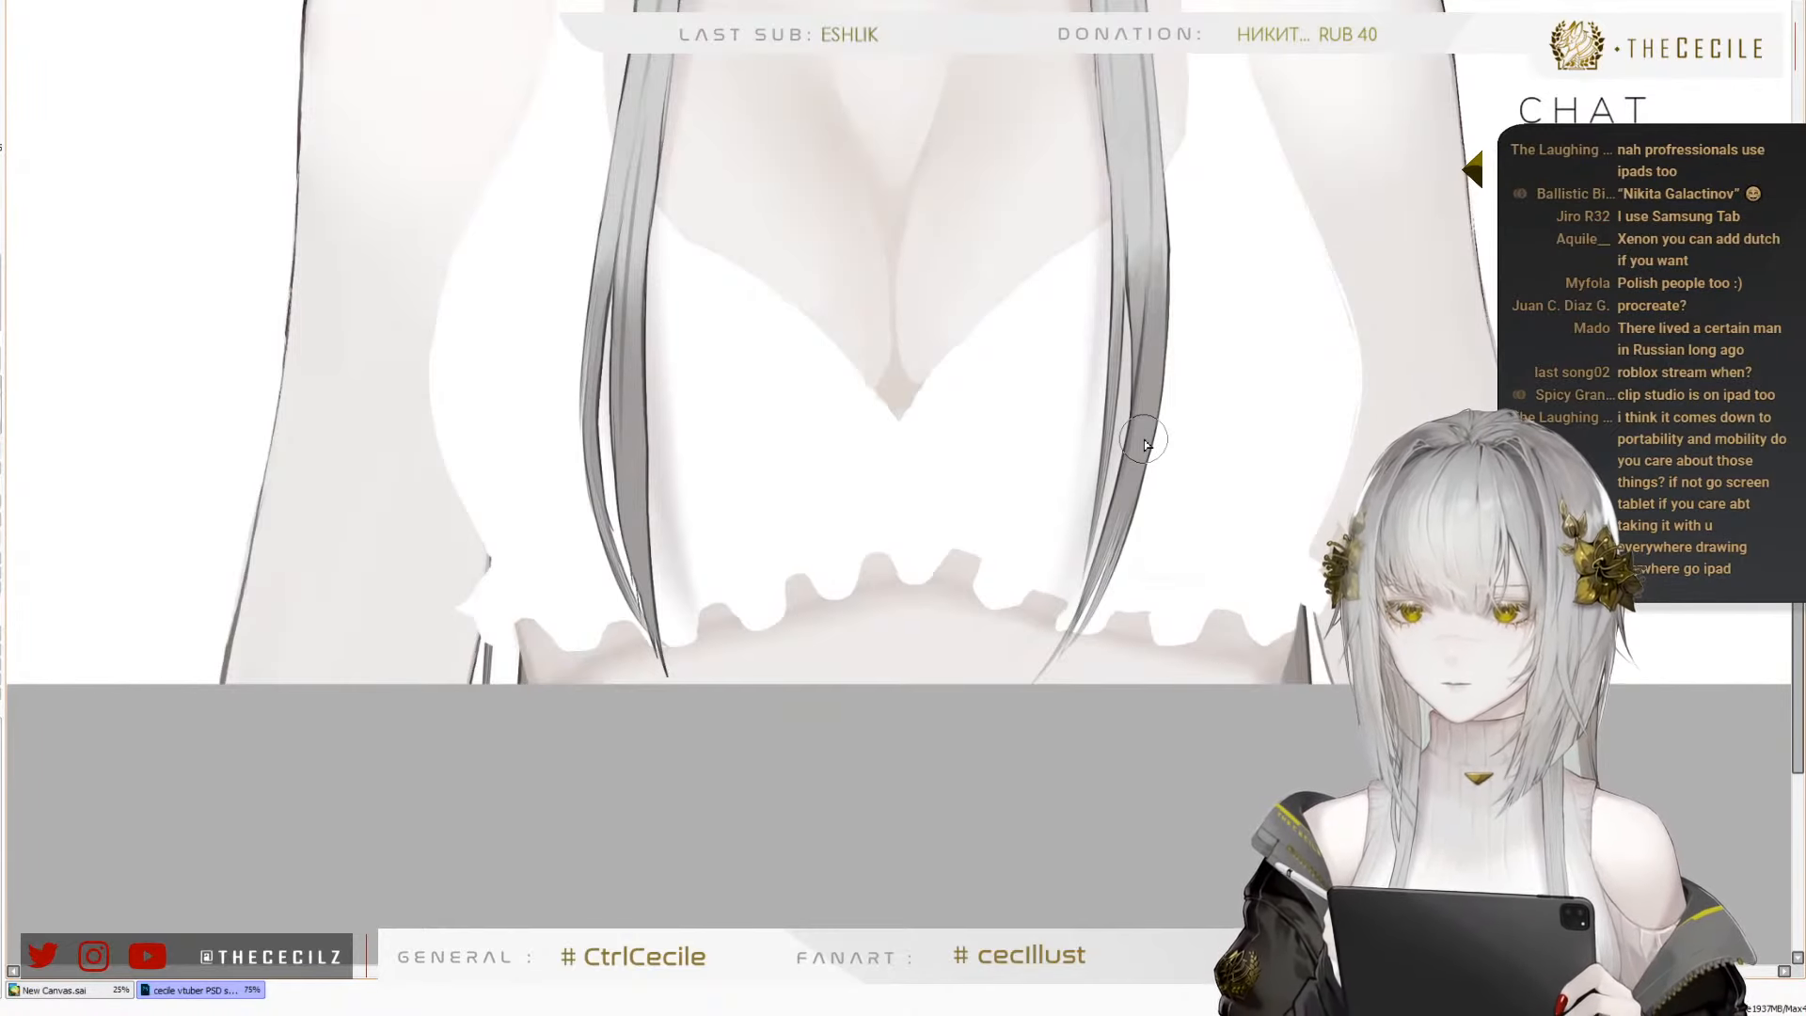
{"action": "scroll", "coordinate": [843, 788], "scroll_direction": "down", "scroll_amount": 3}
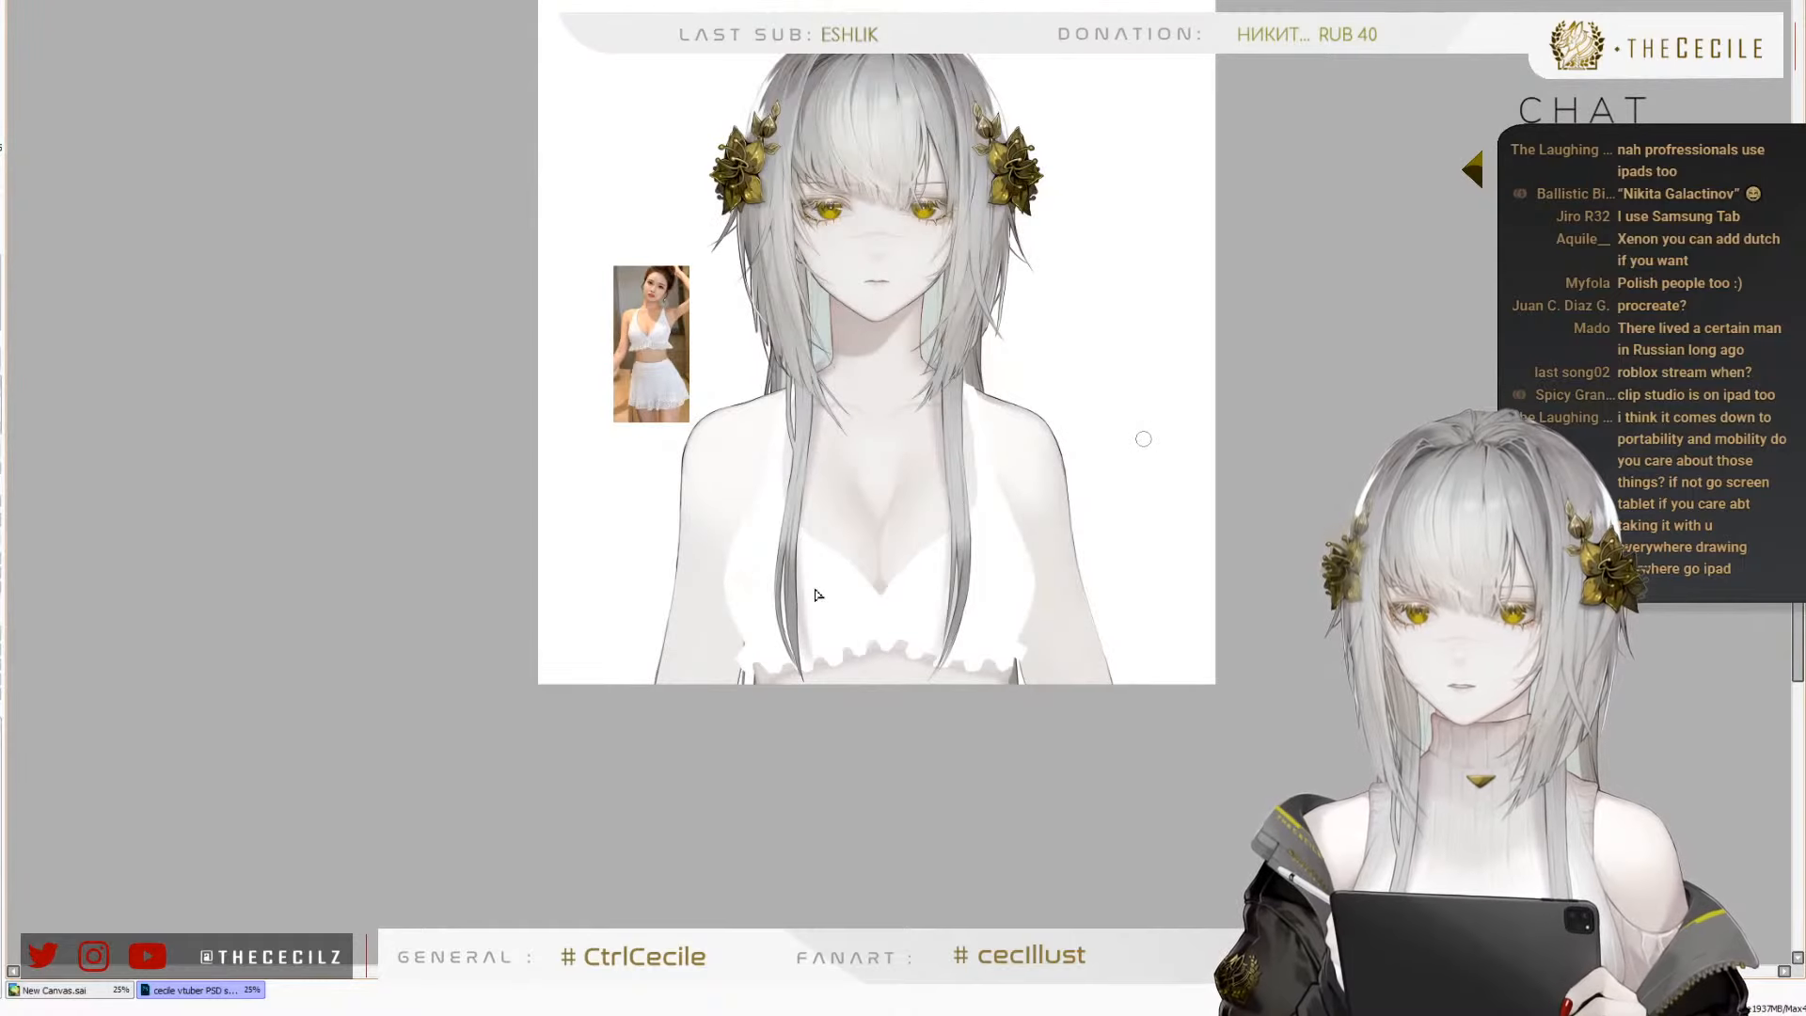
{"action": "scroll", "coordinate": [818, 595], "scroll_direction": "up", "scroll_amount": 5}
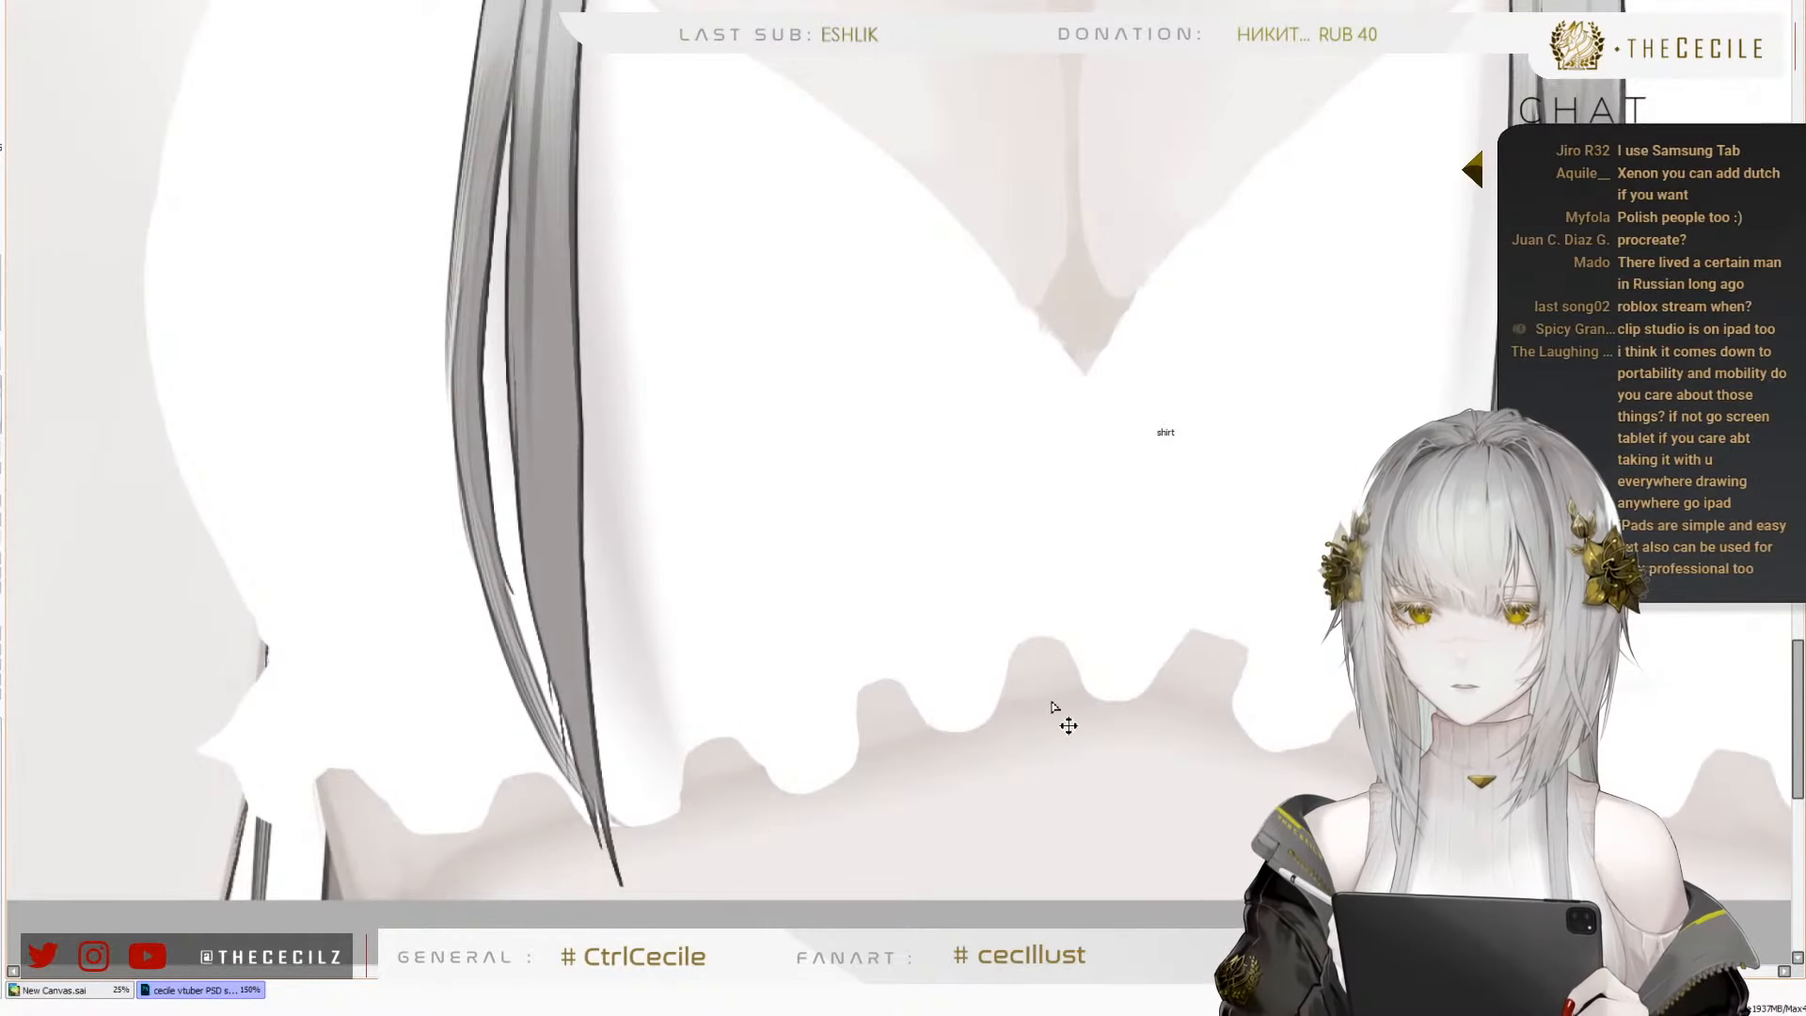
Examine the shaded midriff and bust up close, then compare them with the whole figure in normal and mirrored views
{"action": "scroll", "coordinate": [772, 657], "scroll_direction": "down", "scroll_amount": 2}
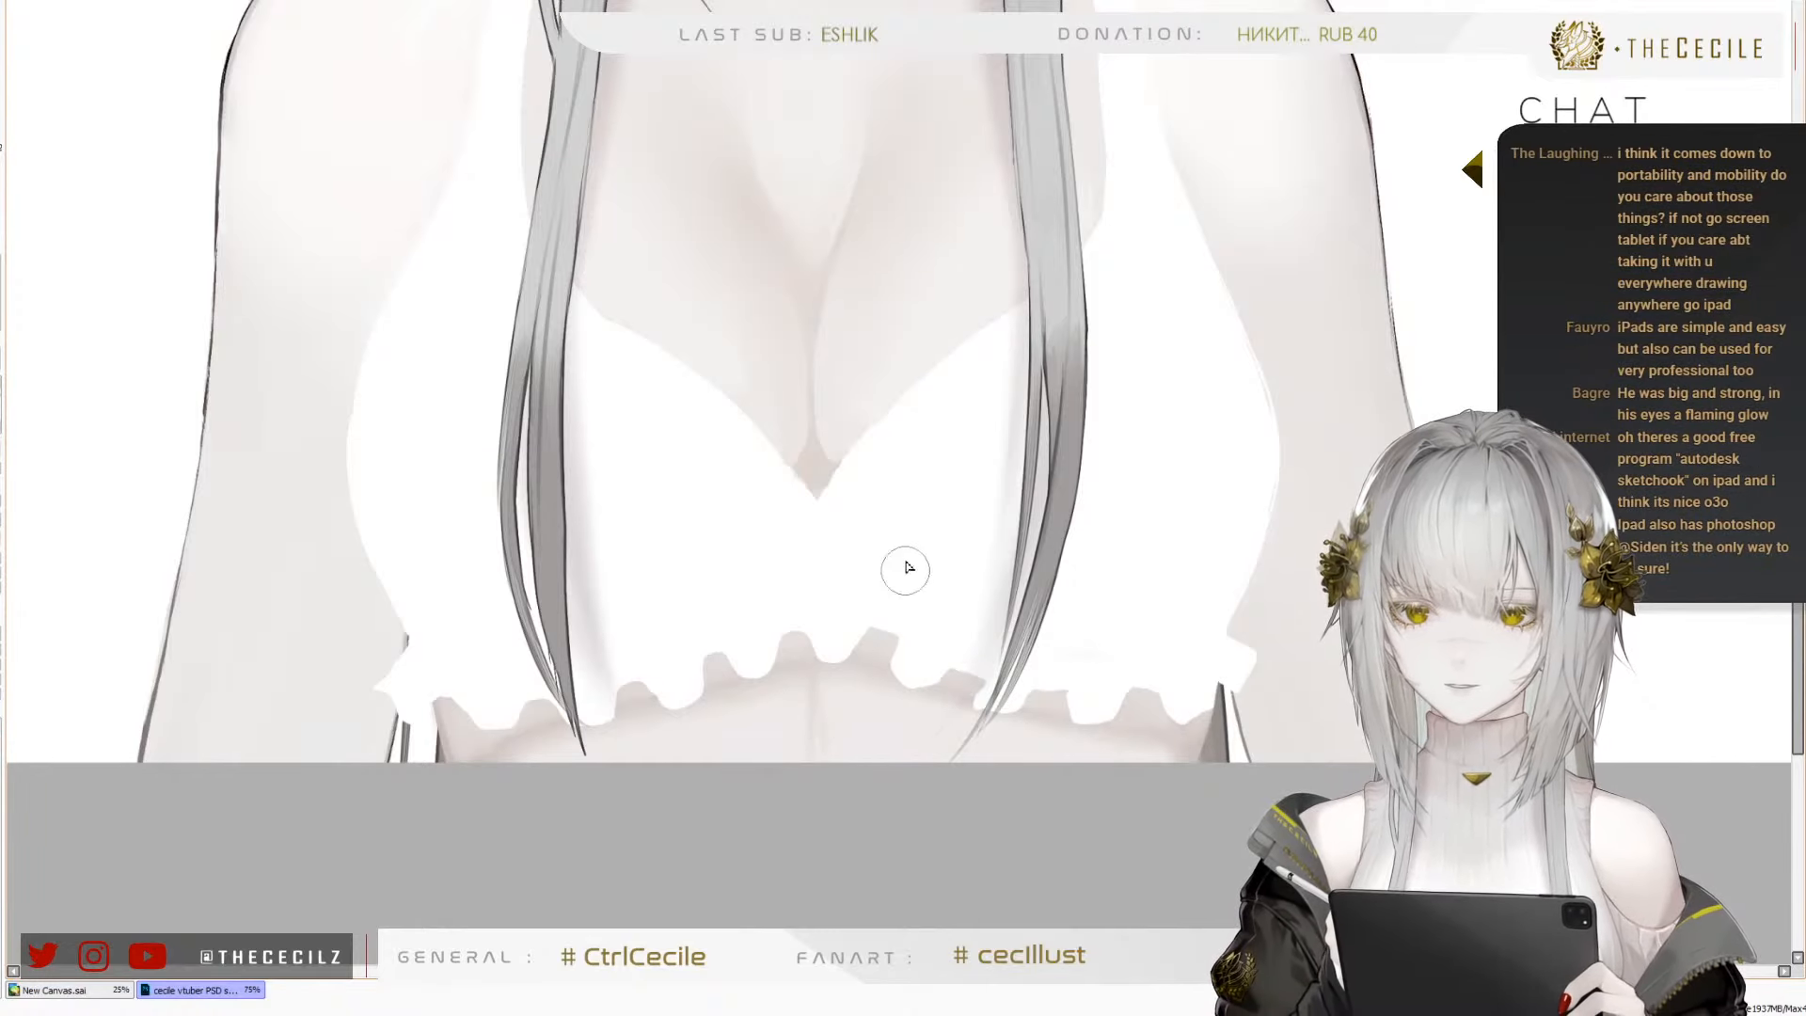
{"action": "mouse_move", "coordinate": [906, 570]}
{"action": "left_mouse_down"}
{"action": "mouse_move", "coordinate": [873, 833]}
{"action": "mouse_move", "coordinate": [923, 495]}
{"action": "left_mouse_up"}
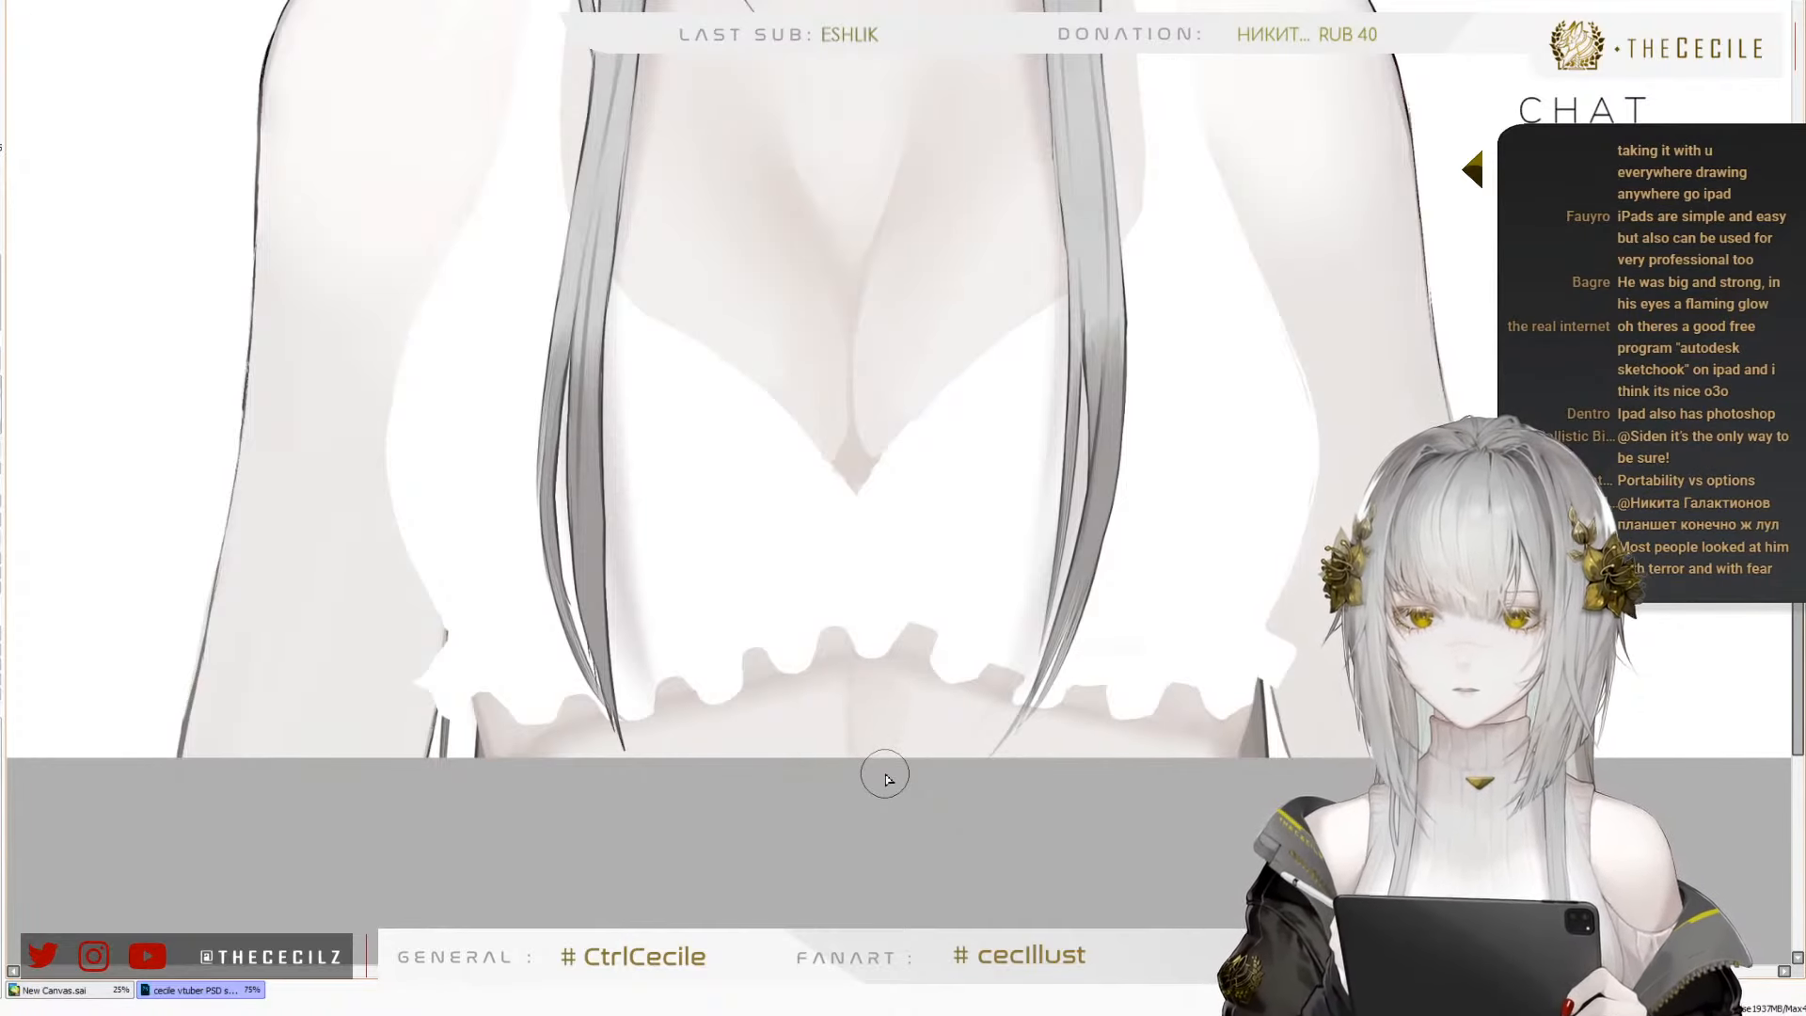
{"action": "scroll", "coordinate": [587, 756], "scroll_direction": "down", "scroll_amount": 3}
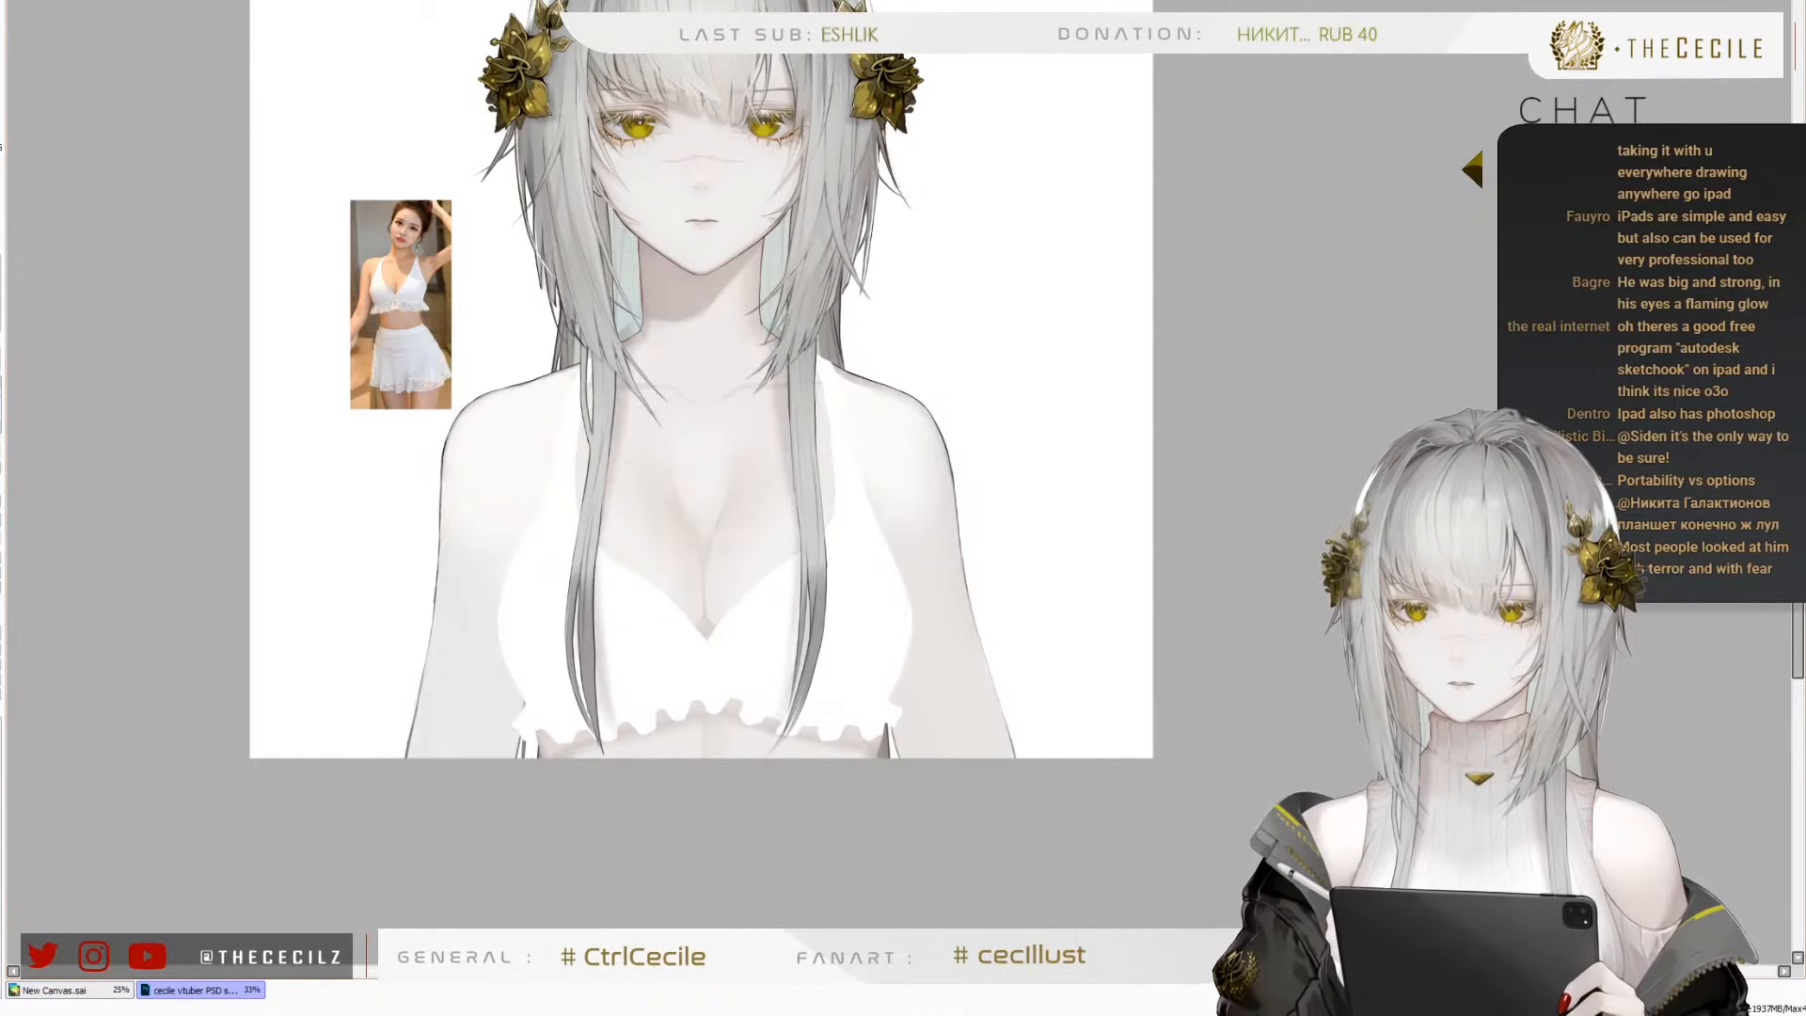
{"action": "key", "text": "h"}
{"action": "key", "text": "h"}
{"action": "scroll", "coordinate": [647, 440], "scroll_direction": "down", "scroll_amount": 2}
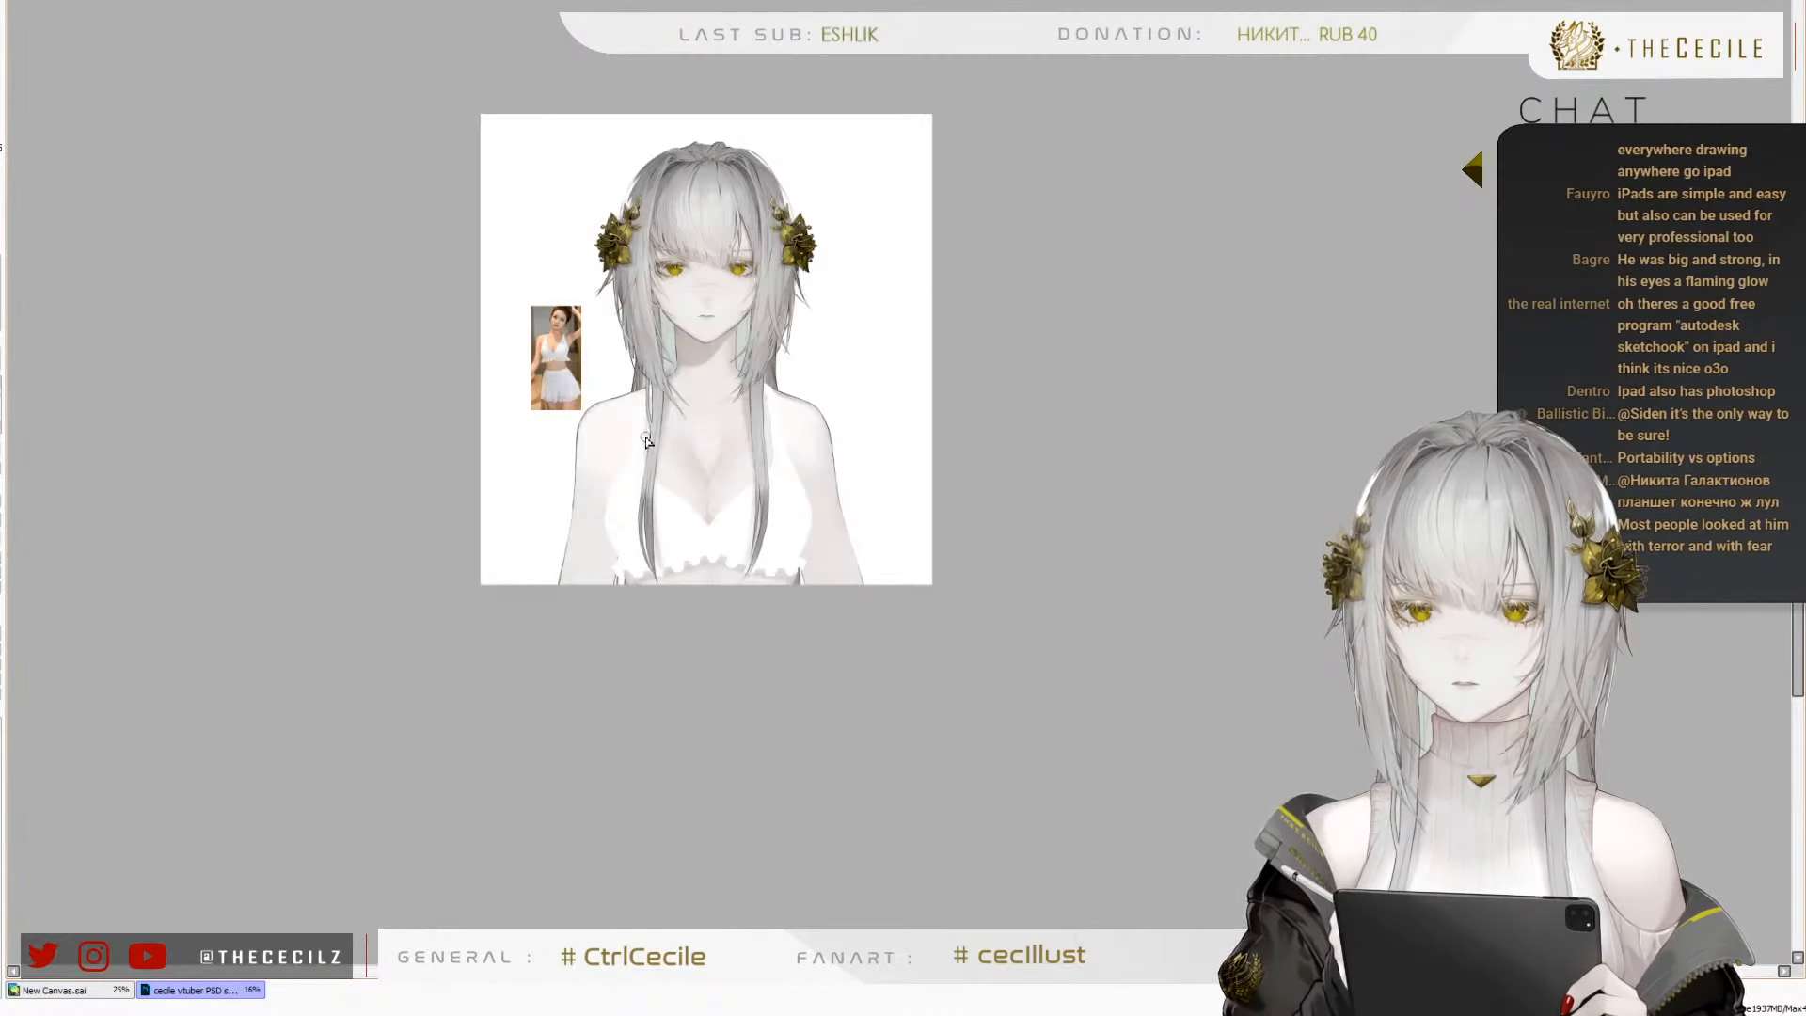
{"action": "scroll", "coordinate": [656, 501], "scroll_direction": "up", "scroll_amount": 3}
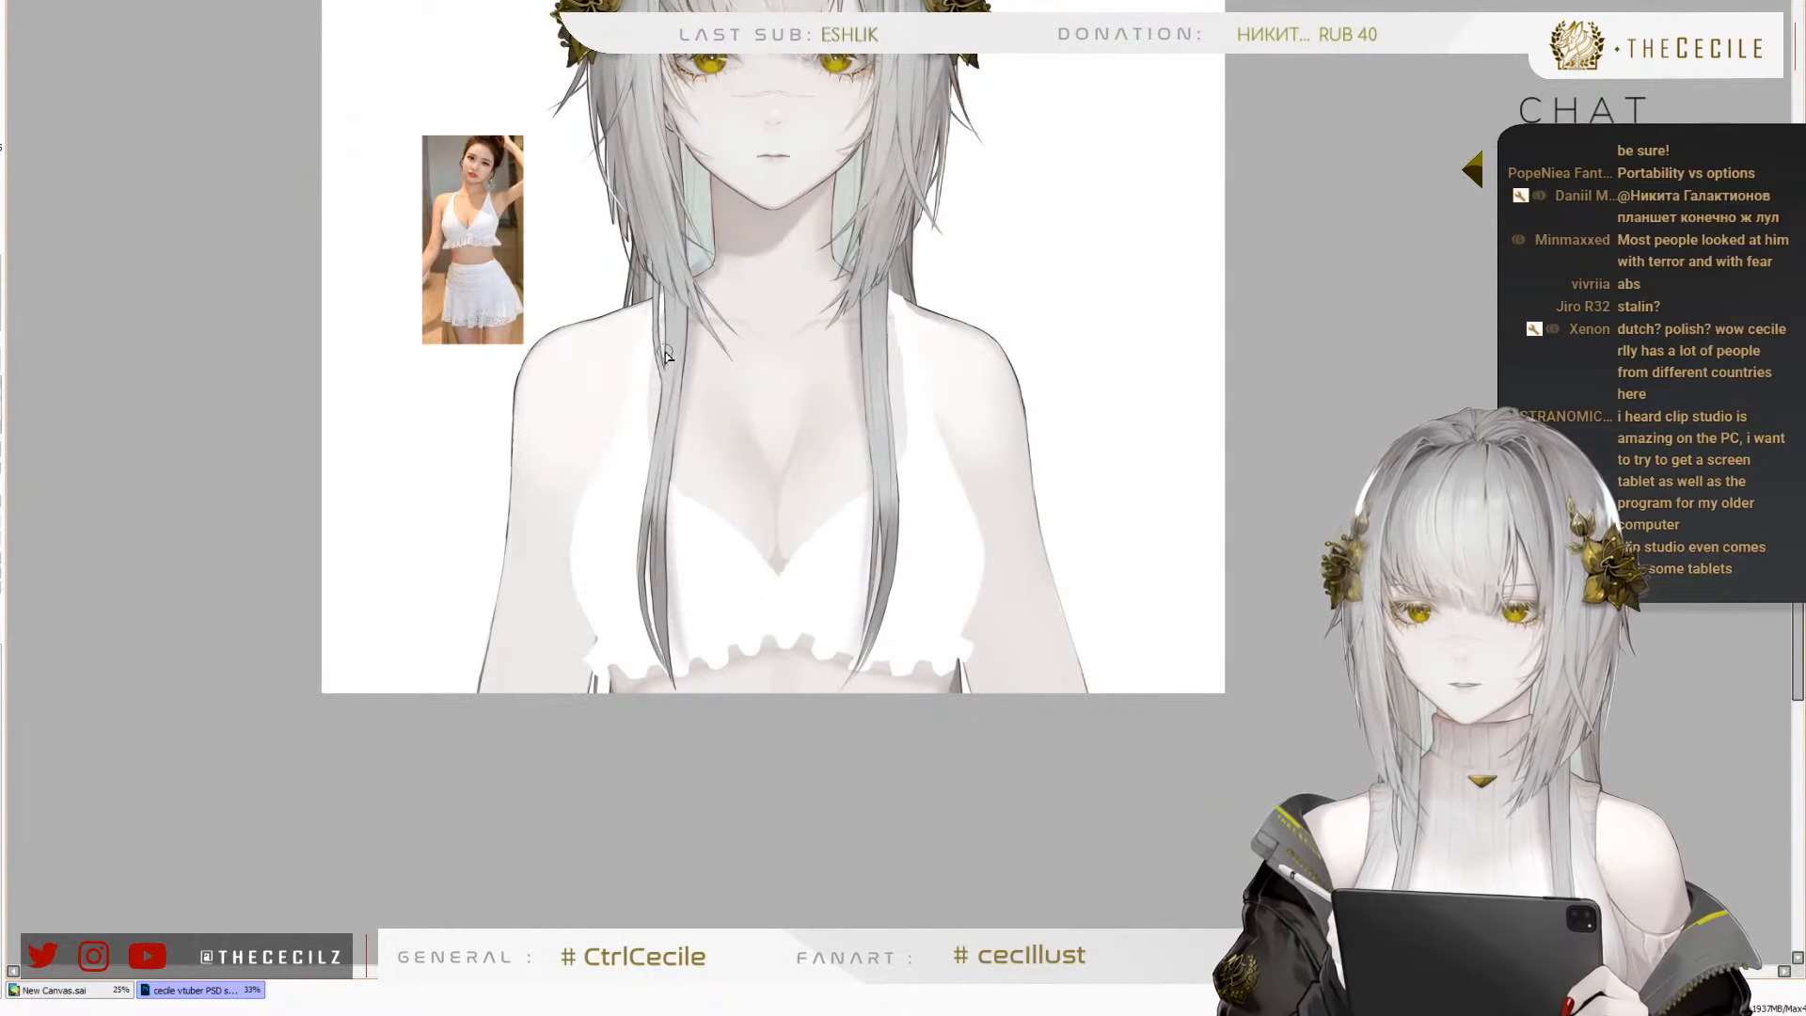
{"action": "scroll", "coordinate": [666, 356], "scroll_direction": "up", "scroll_amount": 1}
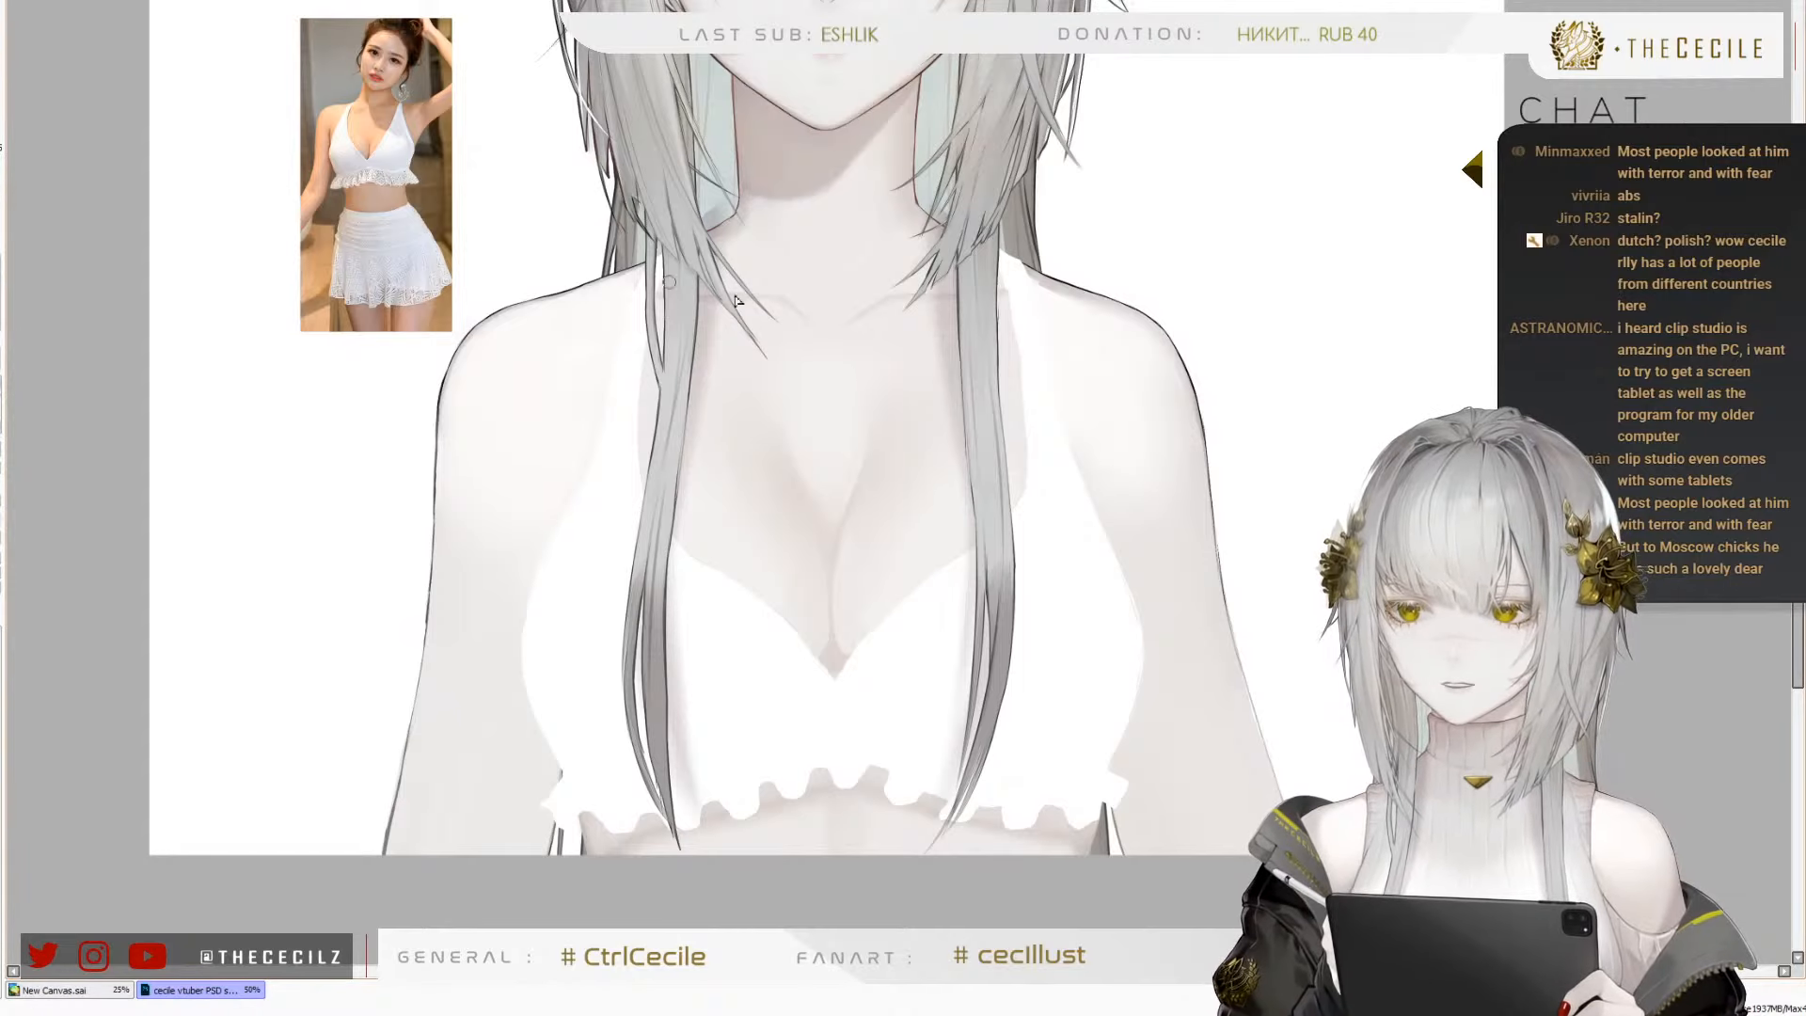
{"action": "mouse_move", "coordinate": [1364, 2]}
{"action": "left_mouse_down"}
{"action": "mouse_move", "coordinate": [1129, 154]}
{"action": "mouse_move", "coordinate": [1007, 199]}
{"action": "left_mouse_up"}
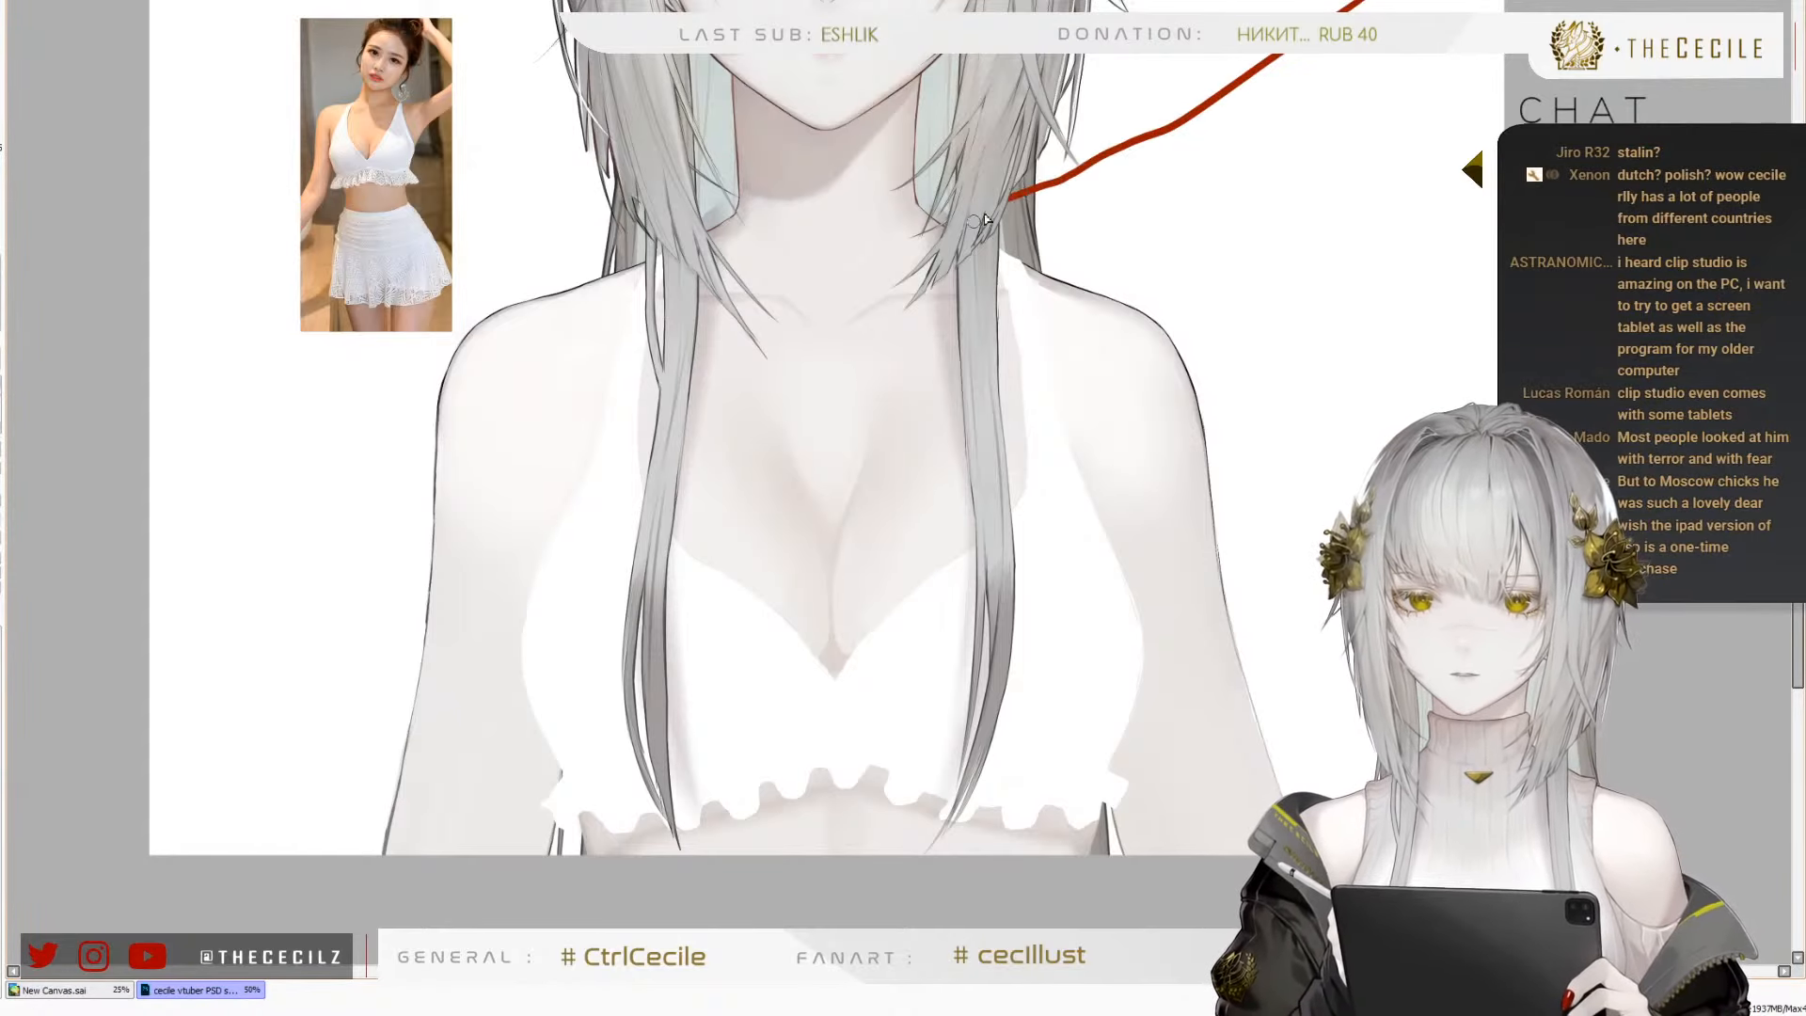
{"action": "left_click_drag", "start_coordinate": [1049, 143], "coordinate": [1030, 170]}
{"action": "left_click_drag", "start_coordinate": [999, 223], "coordinate": [1073, 215]}
{"action": "key", "text": "ctrl+z"}
{"action": "mouse_move", "coordinate": [1361, 2]}
{"action": "left_mouse_down"}
{"action": "mouse_move", "coordinate": [1147, 177]}
{"action": "mouse_move", "coordinate": [1189, 102]}
{"action": "mouse_move", "coordinate": [1218, 165]}
{"action": "left_mouse_up"}
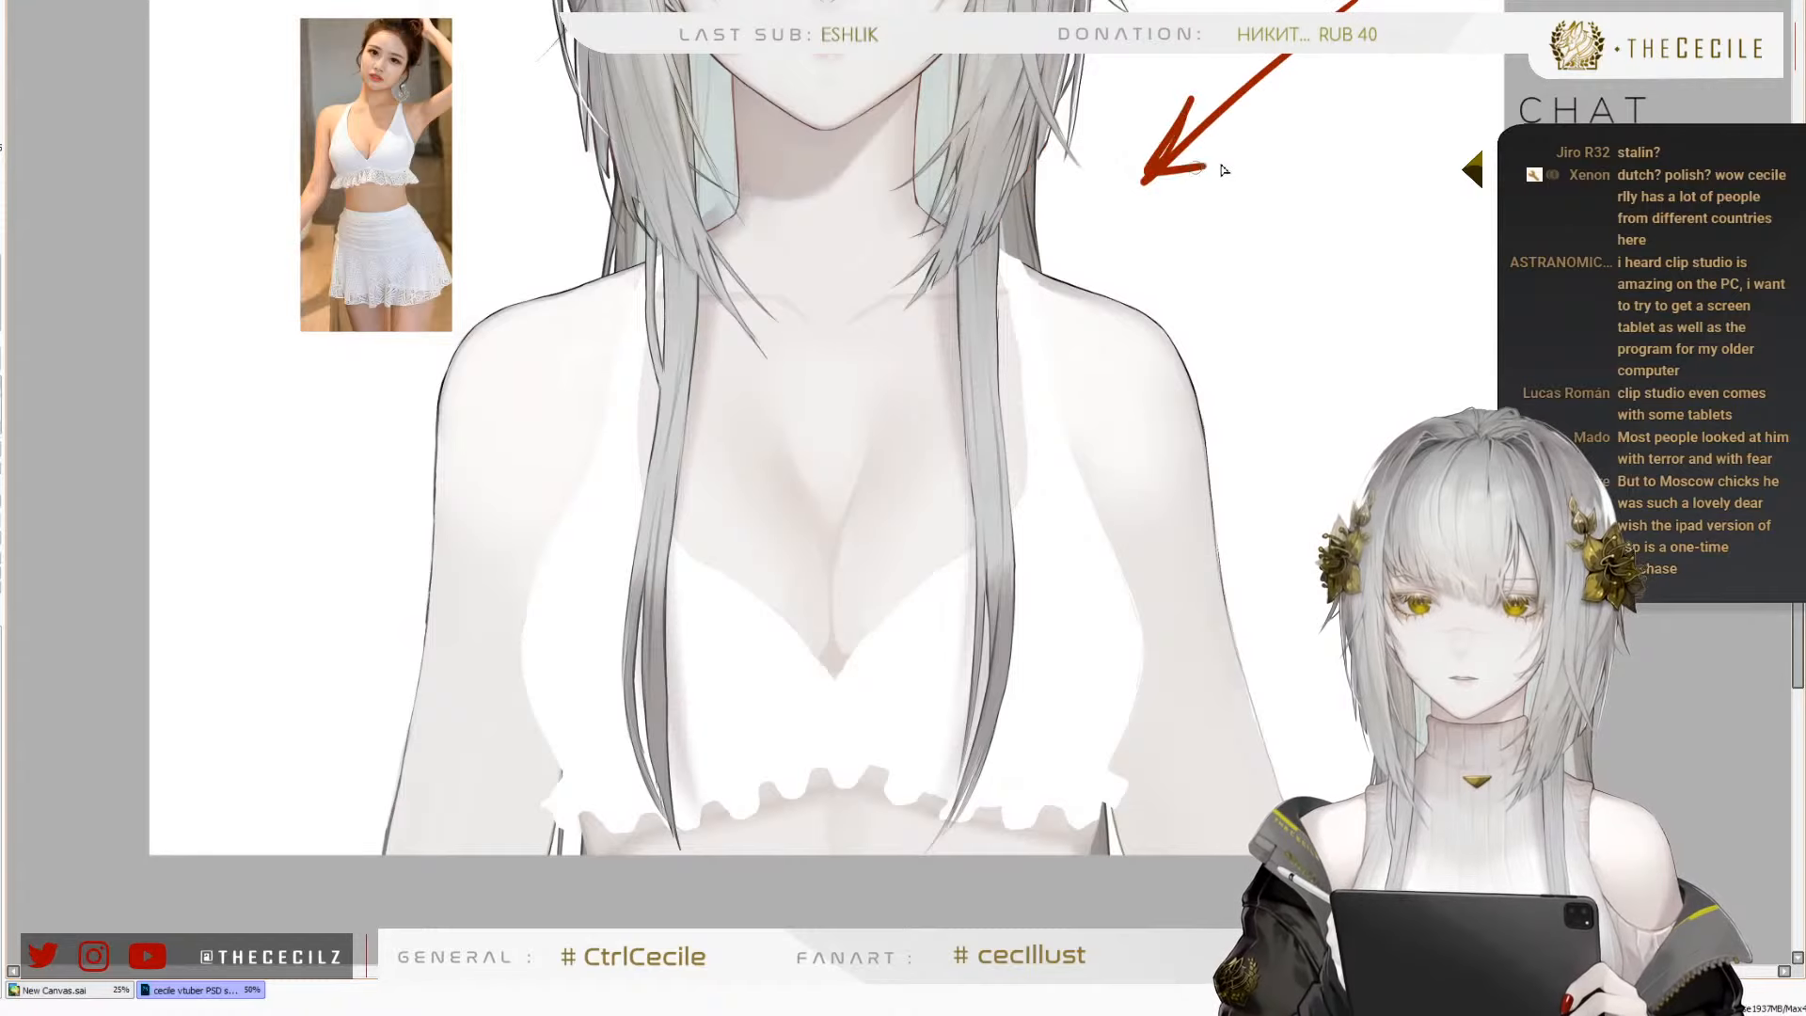
{"action": "left_click_drag", "start_coordinate": [1119, 122], "coordinate": [1115, 256]}
{"action": "key", "text": "ctrl+z"}
{"action": "mouse_move", "coordinate": [731, 132]}
{"action": "left_mouse_down"}
{"action": "mouse_move", "coordinate": [719, 218]}
{"action": "mouse_move", "coordinate": [701, 155]}
{"action": "mouse_move", "coordinate": [734, 209]}
{"action": "left_mouse_up"}
{"action": "key", "text": "ctrl+z"}
{"action": "key", "text": "ctrl+z"}
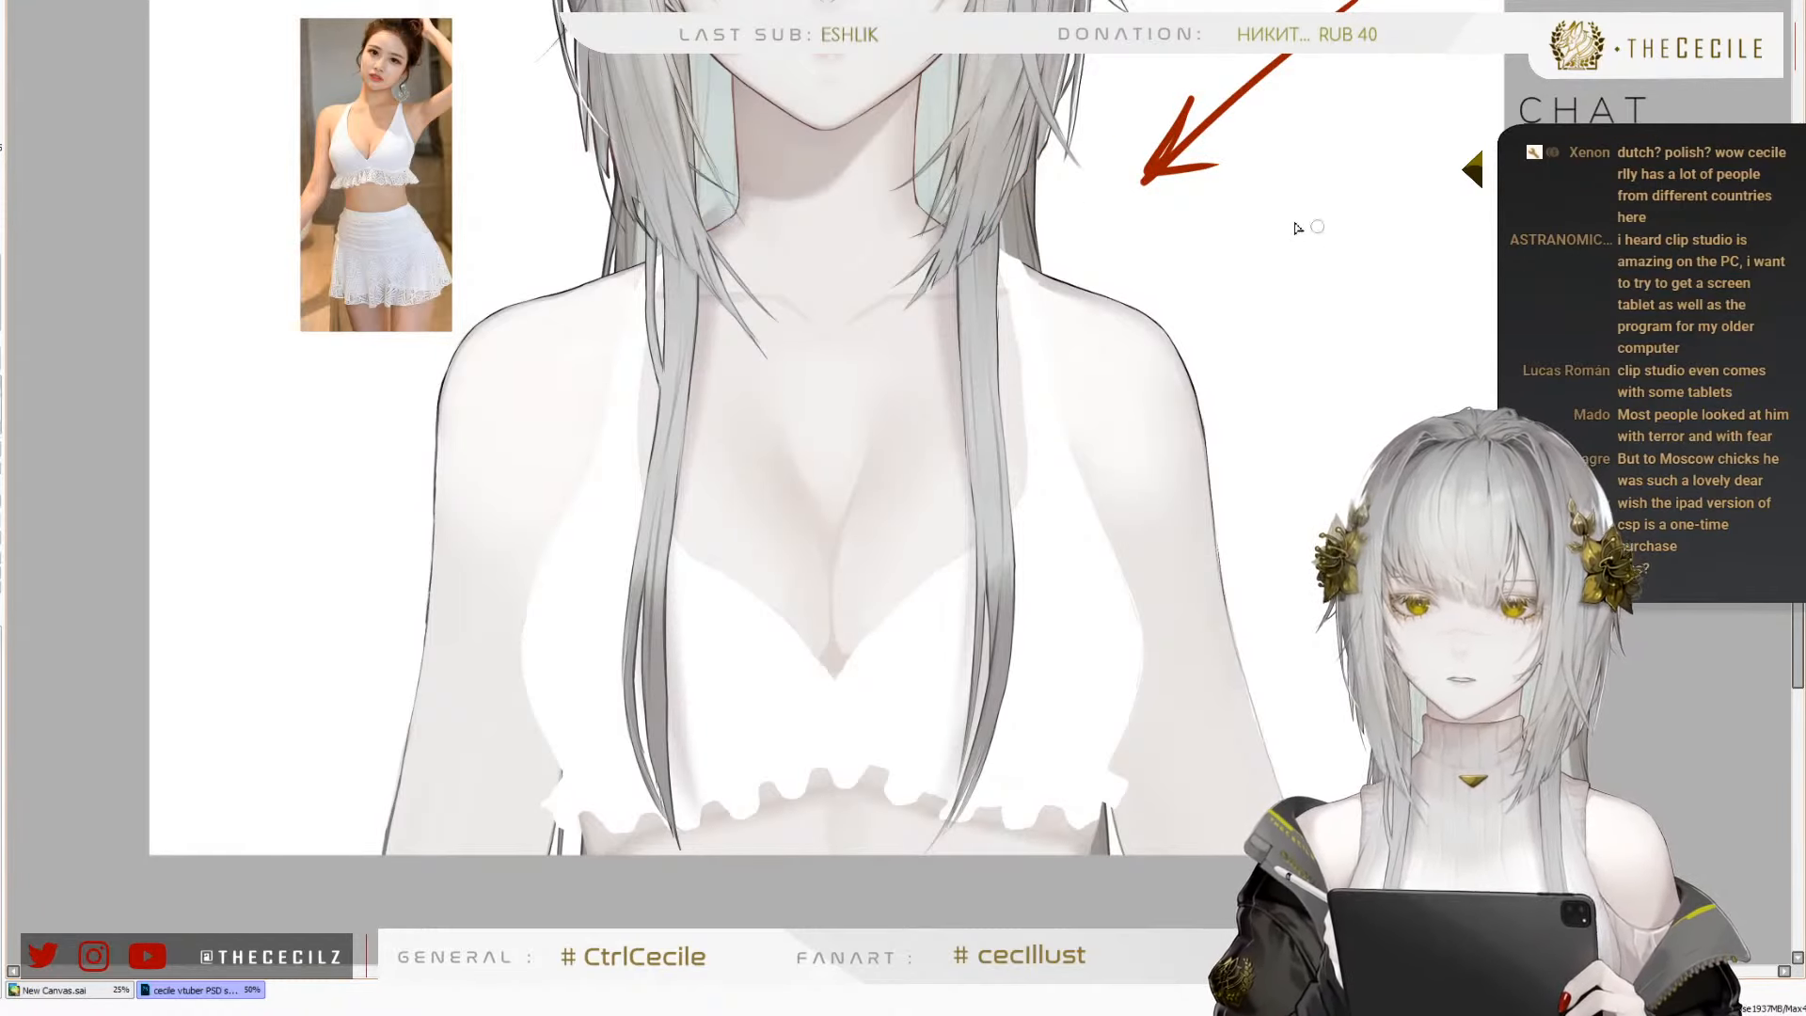
{"action": "left_click_drag", "start_coordinate": [976, 724], "coordinate": [968, 681]}
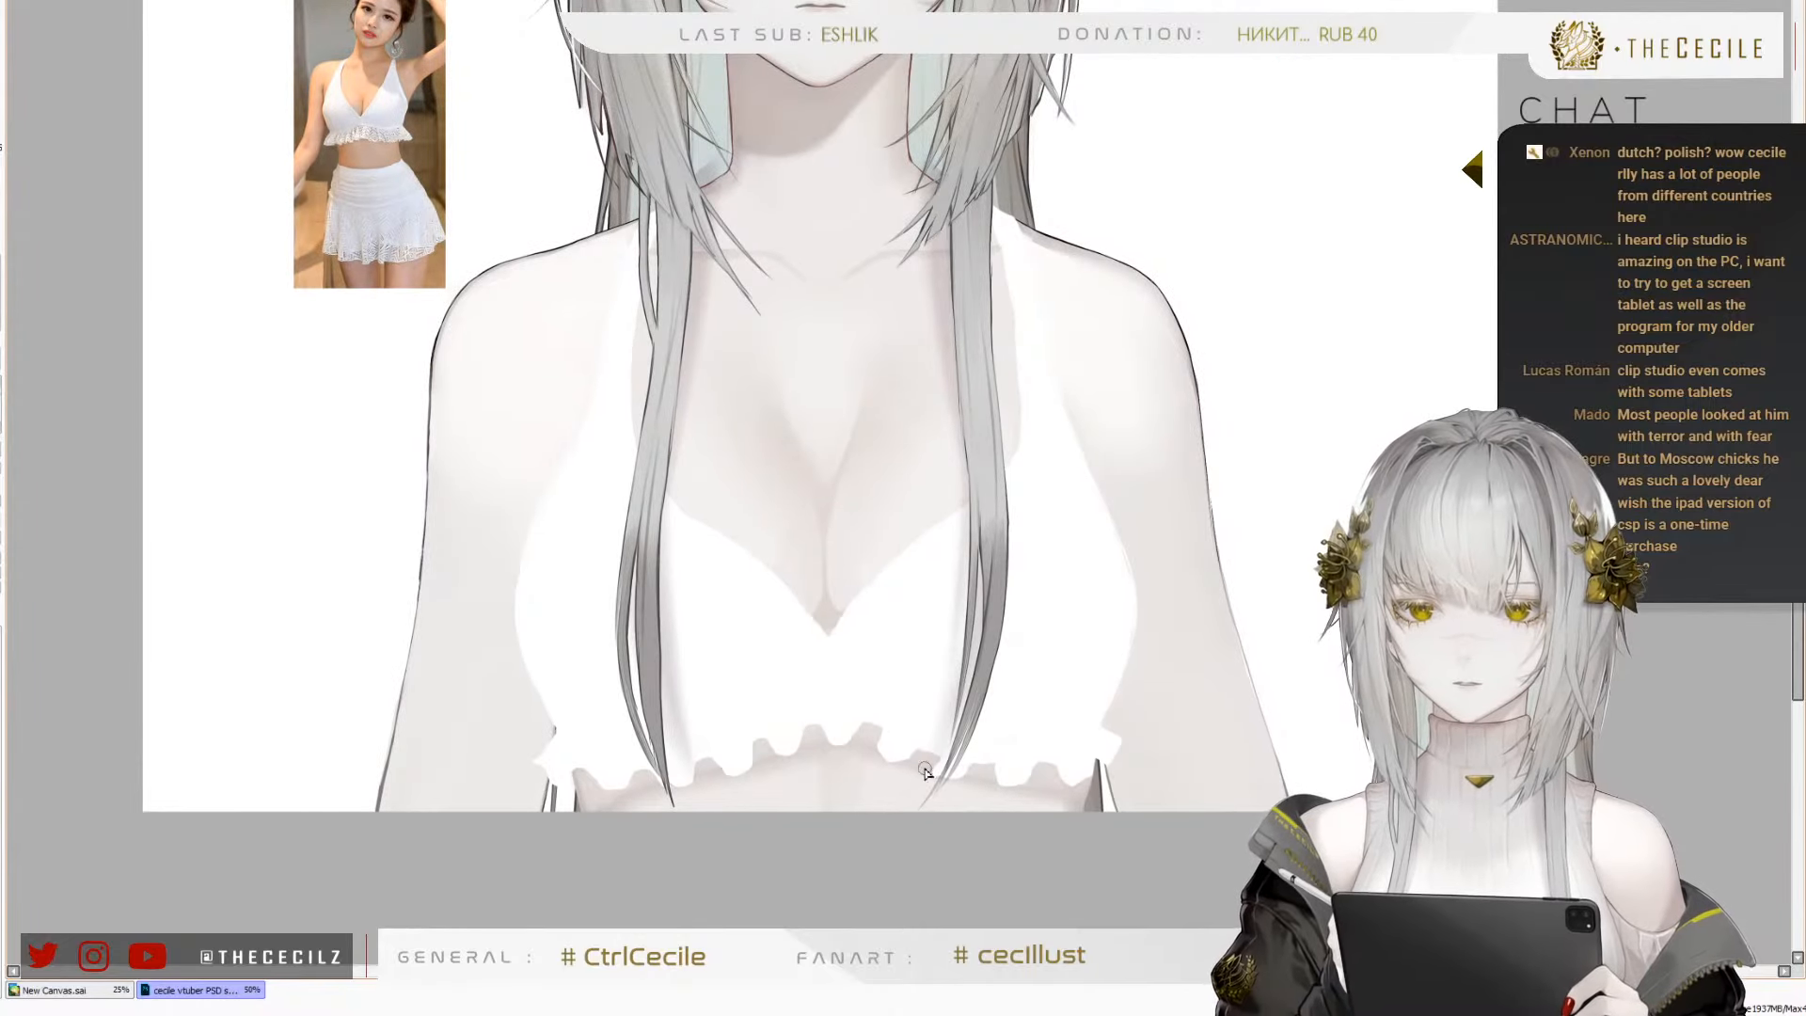
{"action": "scroll", "coordinate": [819, 851], "scroll_direction": "up", "scroll_amount": 2}
{"action": "mouse_move", "coordinate": [831, 687]}
{"action": "left_mouse_down"}
{"action": "mouse_move", "coordinate": [849, 781]}
{"action": "mouse_move", "coordinate": [849, 754]}
{"action": "mouse_move", "coordinate": [835, 822]}
{"action": "left_mouse_up"}
{"action": "key", "text": "ctrl+z"}
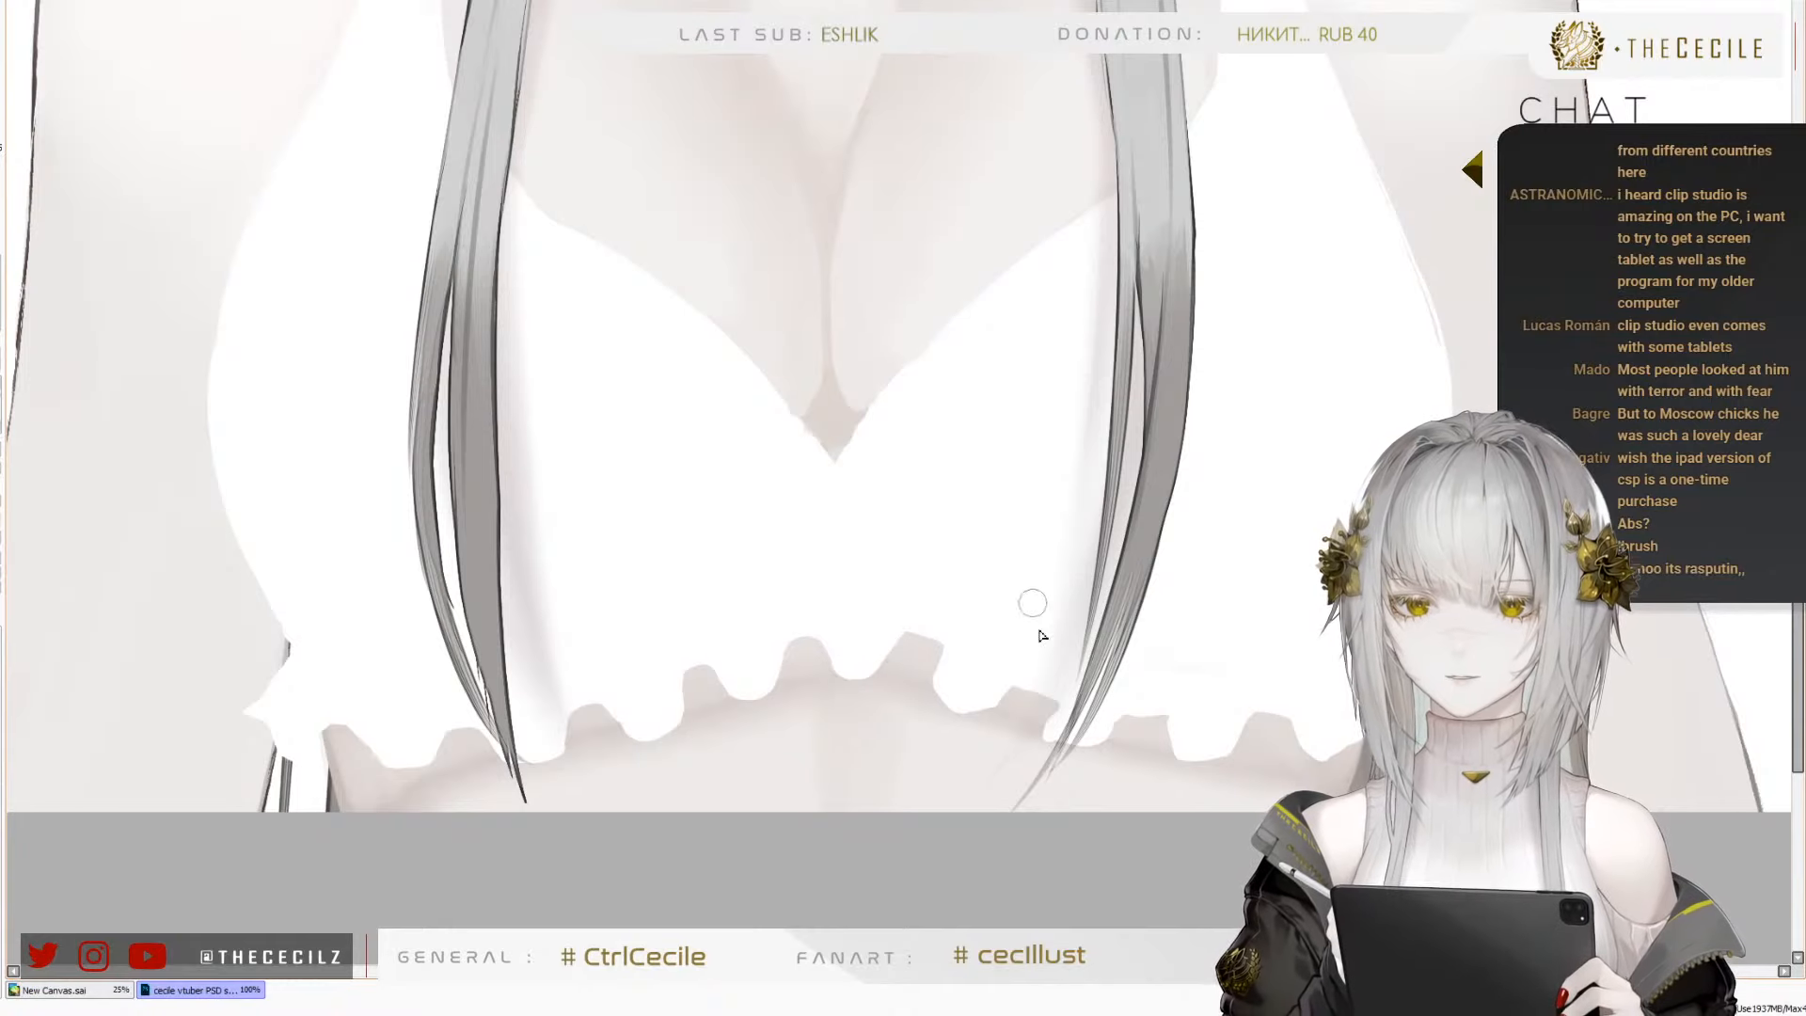
{"action": "mouse_move", "coordinate": [1262, 527]}
{"action": "left_mouse_down"}
{"action": "mouse_move", "coordinate": [838, 743]}
{"action": "mouse_move", "coordinate": [766, 752]}
{"action": "mouse_move", "coordinate": [765, 777]}
{"action": "left_mouse_up"}
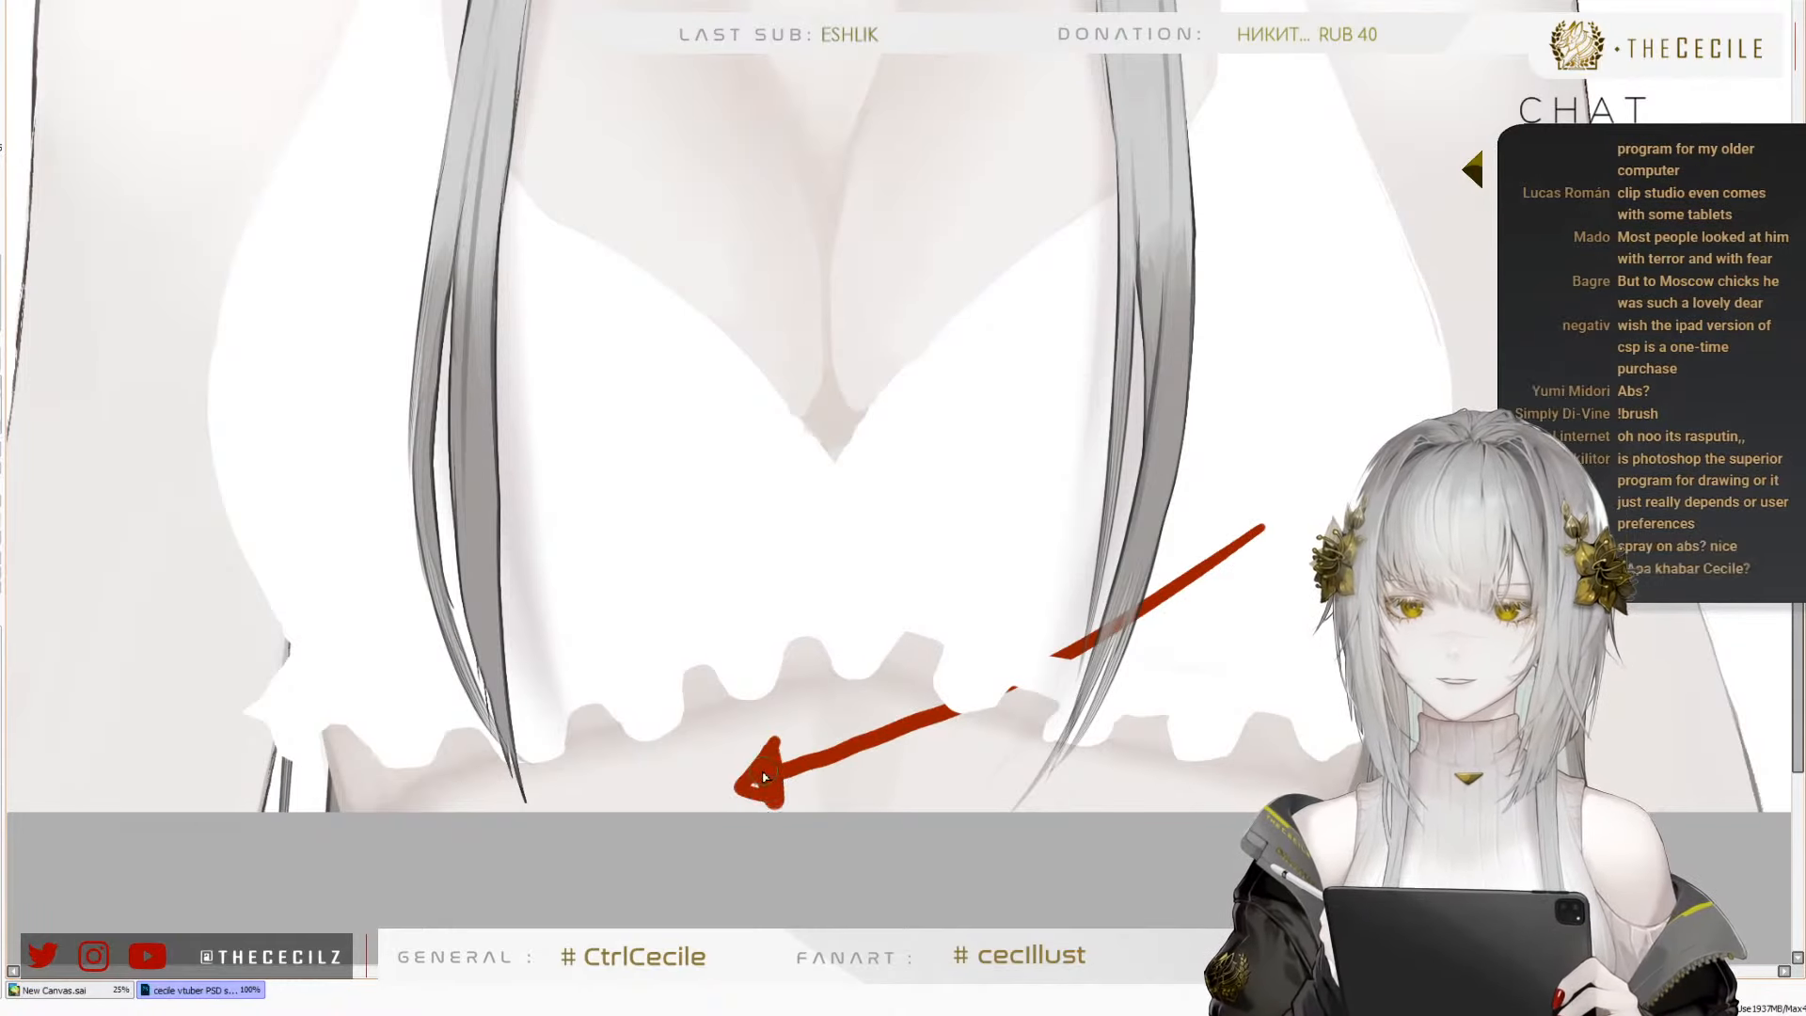
{"action": "key", "text": "ctrl+z"}
{"action": "mouse_move", "coordinate": [875, 692]}
{"action": "left_mouse_down"}
{"action": "mouse_move", "coordinate": [828, 796]}
{"action": "mouse_move", "coordinate": [883, 706]}
{"action": "left_mouse_up"}
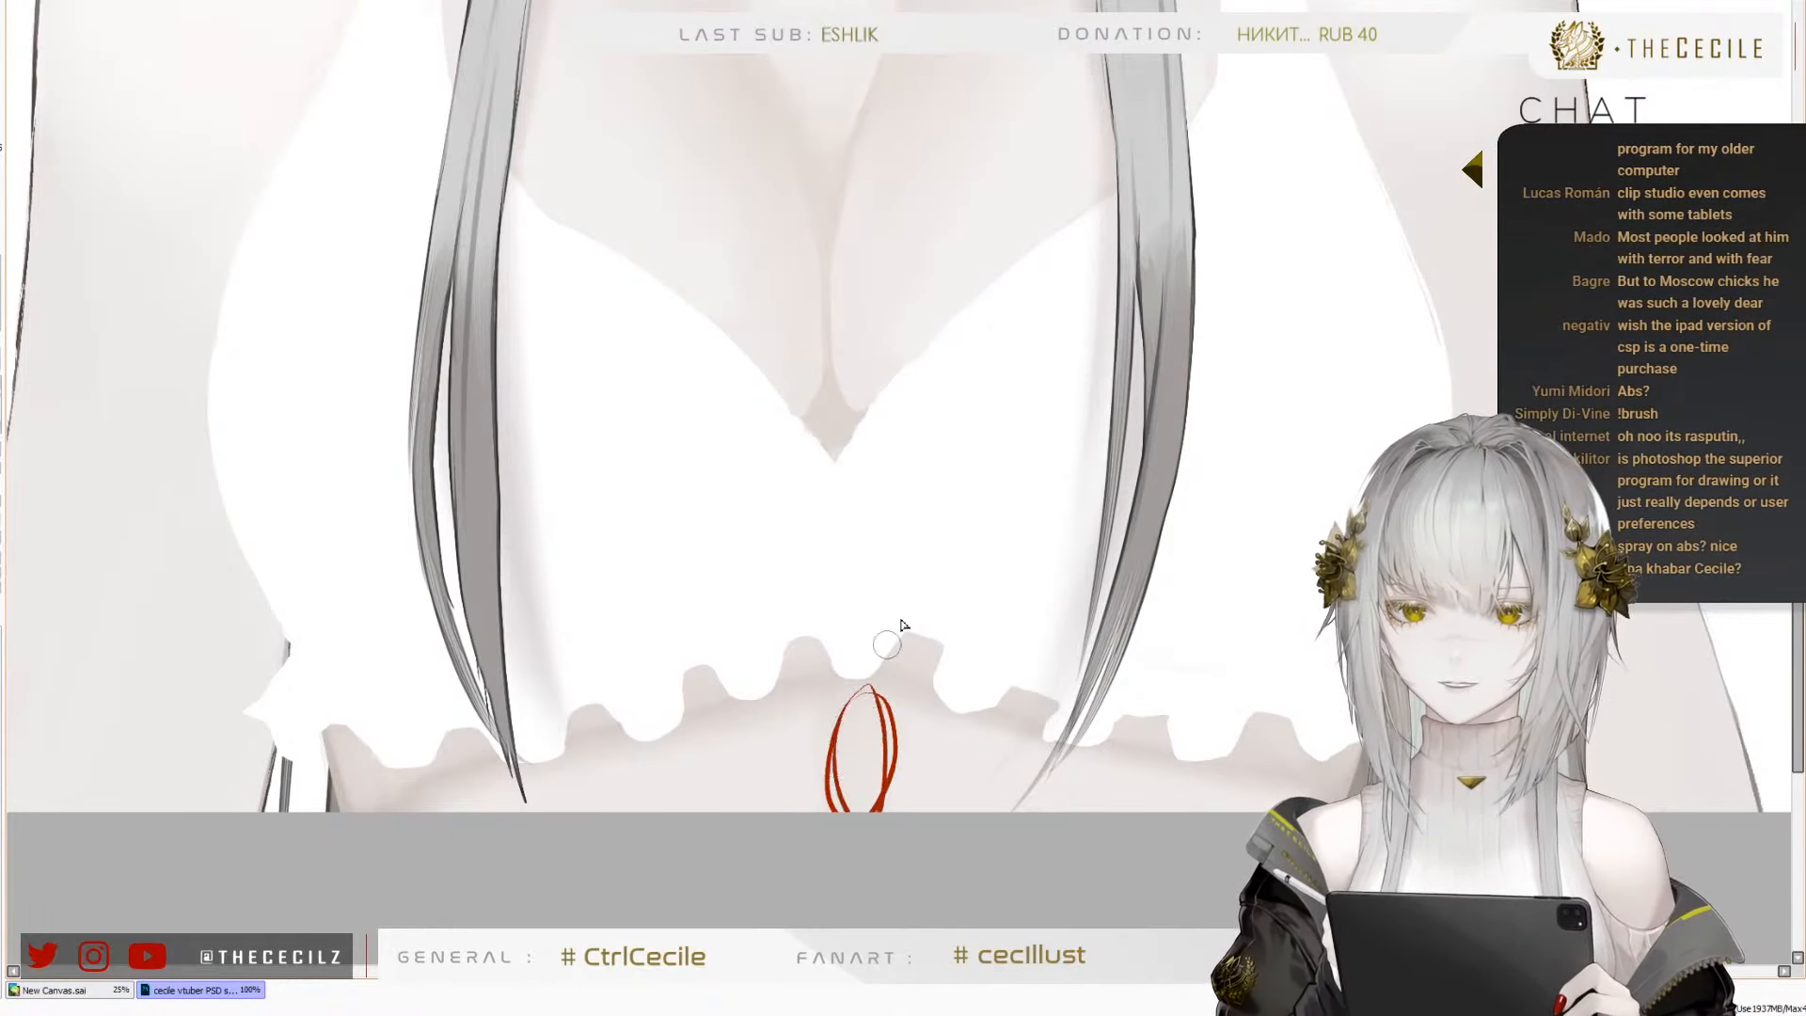
{"action": "key", "text": "ctrl+z"}
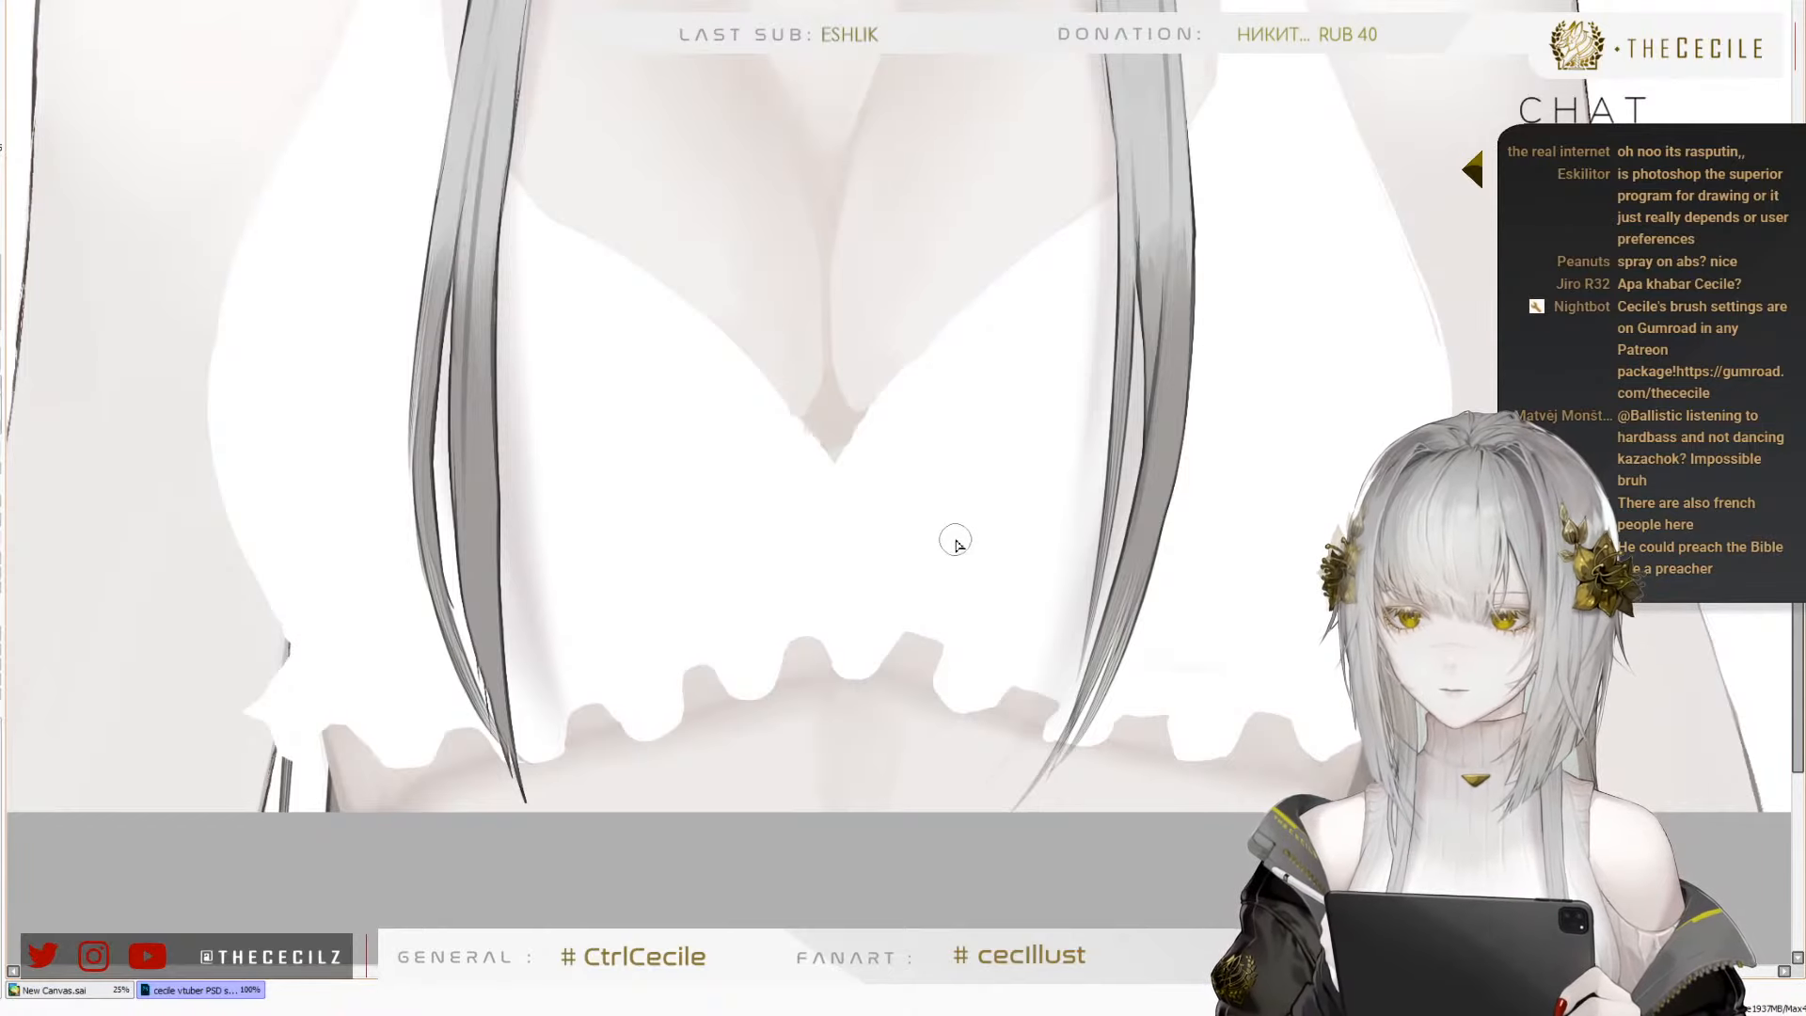
Inspect the shading from the midriff under the frilled hem up over the cleavage to the collarbone and neck
{"action": "left_click_drag", "start_coordinate": [995, 607], "coordinate": [1033, 540]}
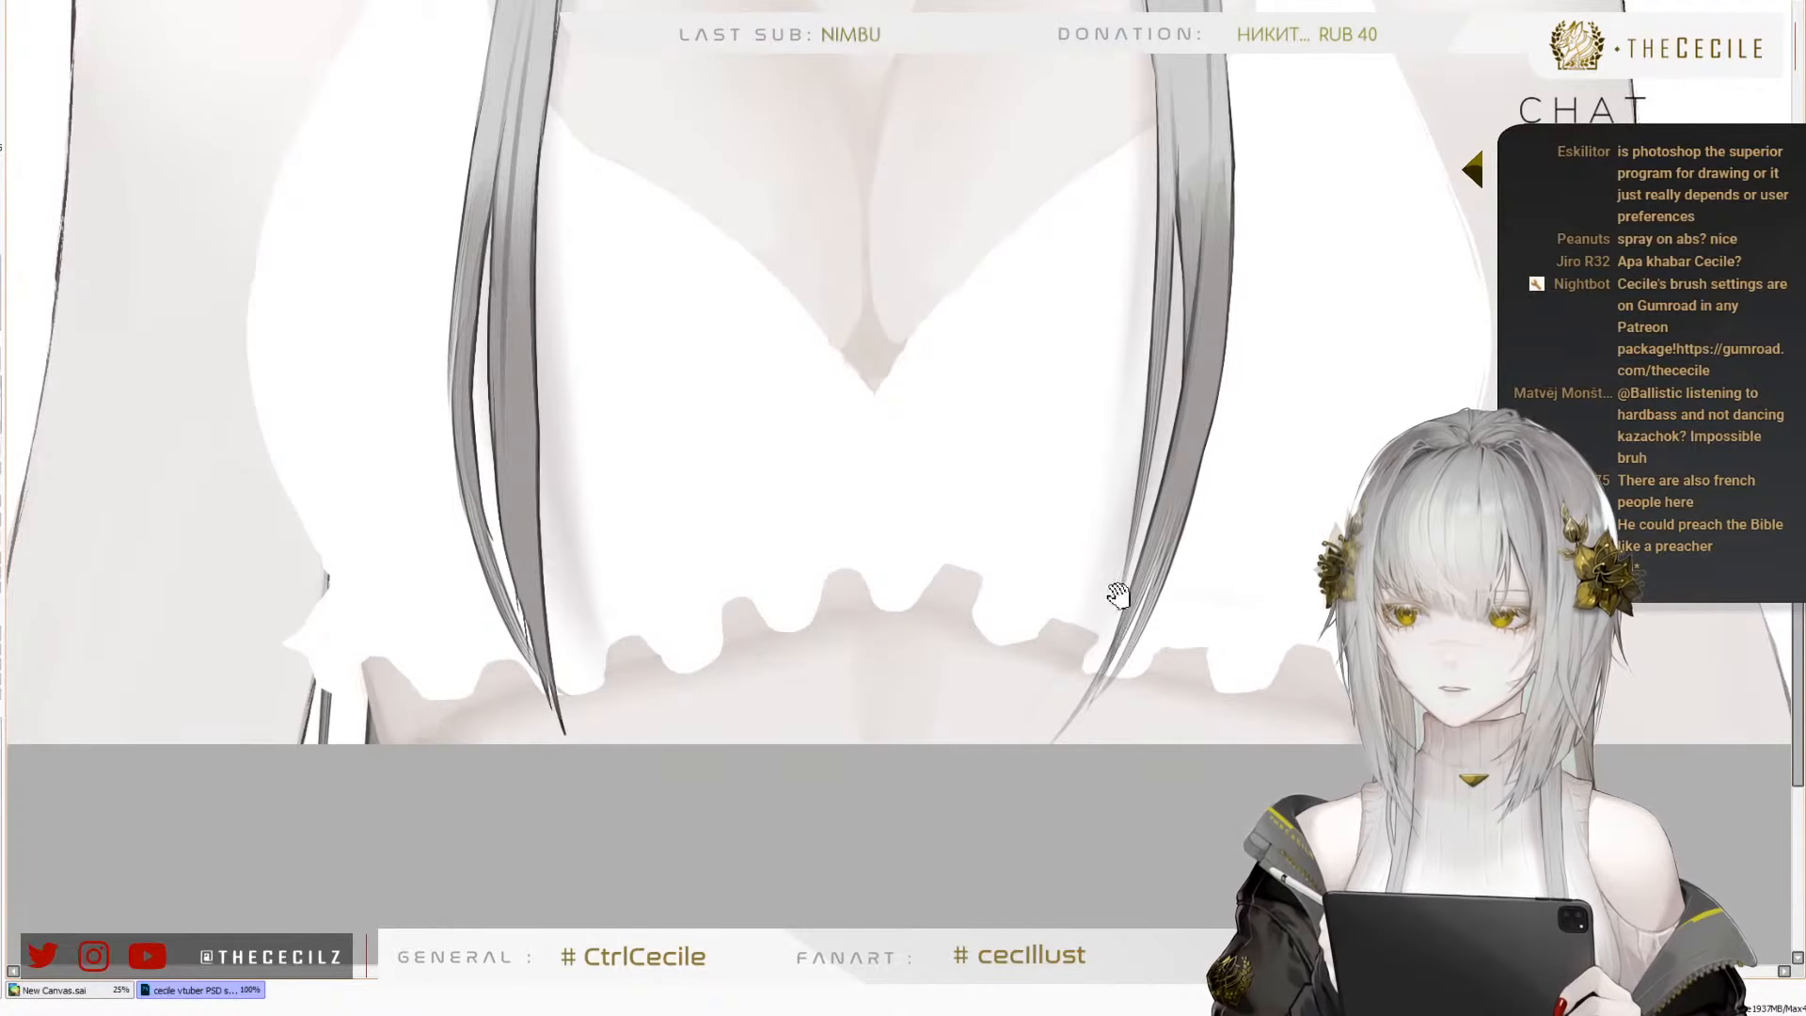
{"action": "left_click_drag", "start_coordinate": [1144, 649], "coordinate": [1113, 612]}
{"action": "left_click_drag", "start_coordinate": [1080, 516], "coordinate": [1093, 556]}
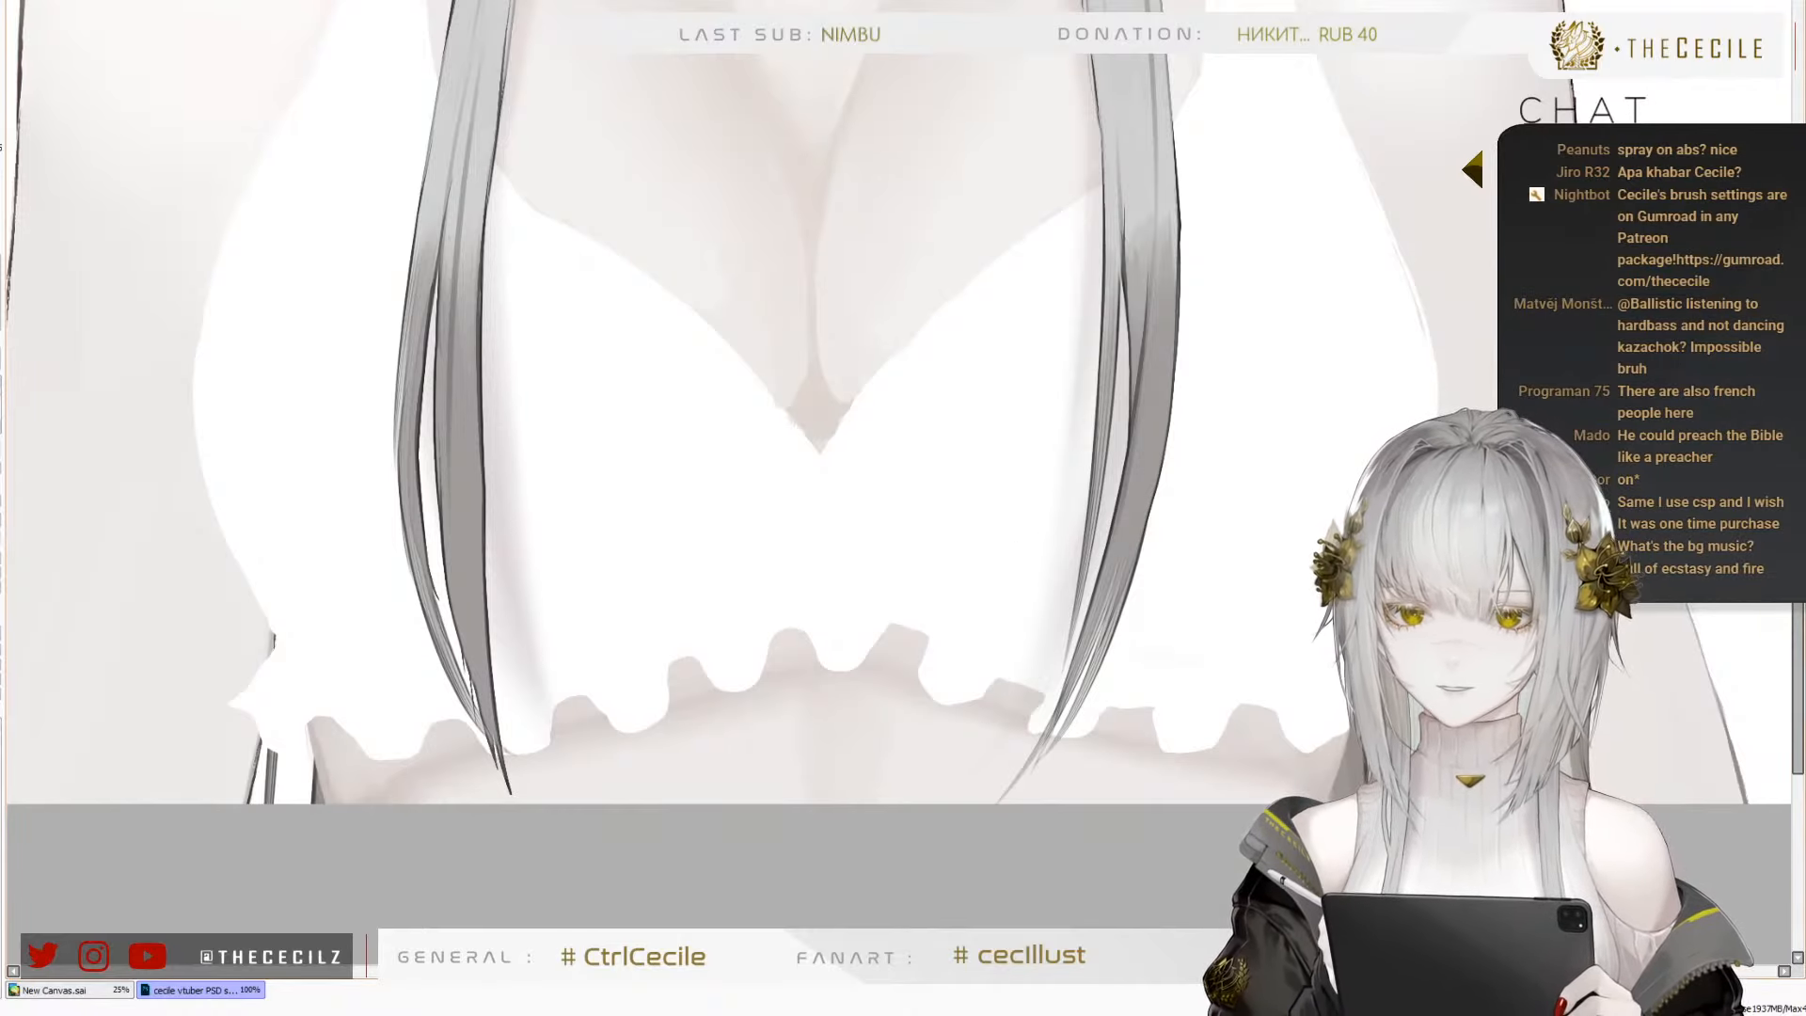
{"action": "scroll", "coordinate": [898, 466], "scroll_direction": "down", "scroll_amount": 5}
{"action": "scroll", "coordinate": [898, 466], "scroll_direction": "up", "scroll_amount": 3}
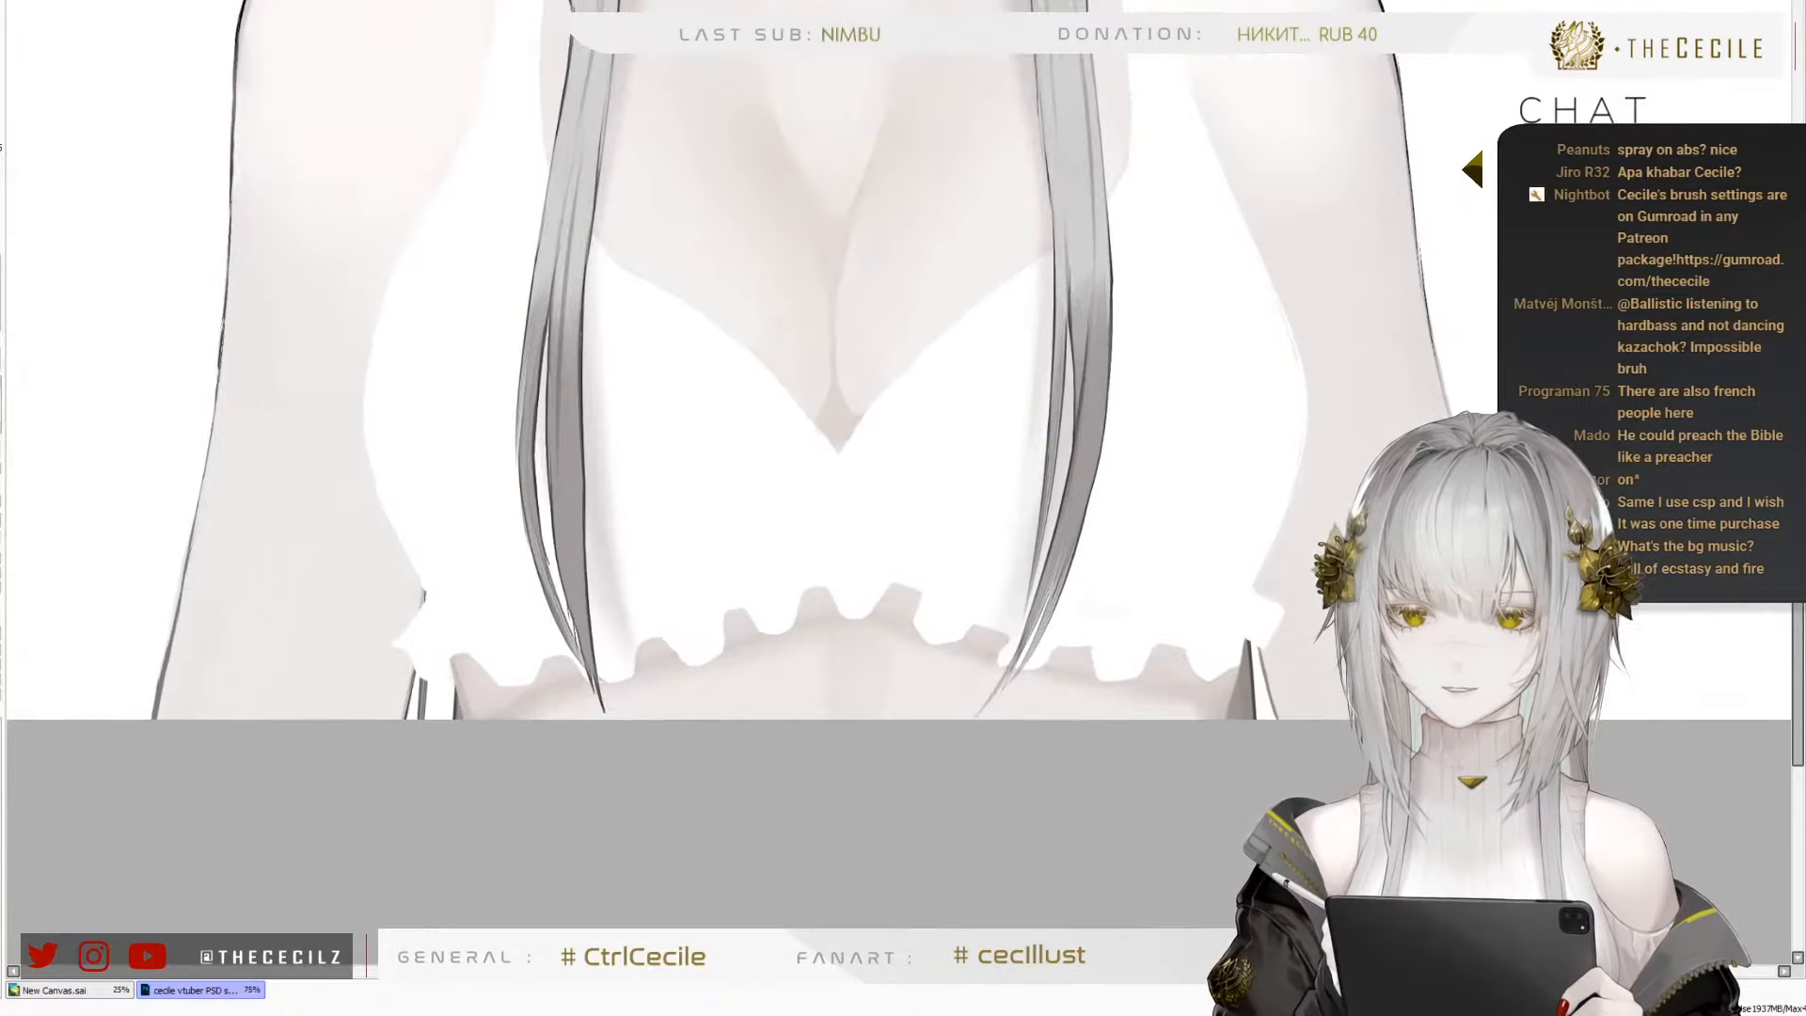
{"action": "left_click_drag", "start_coordinate": [1110, 425], "coordinate": [1112, 521]}
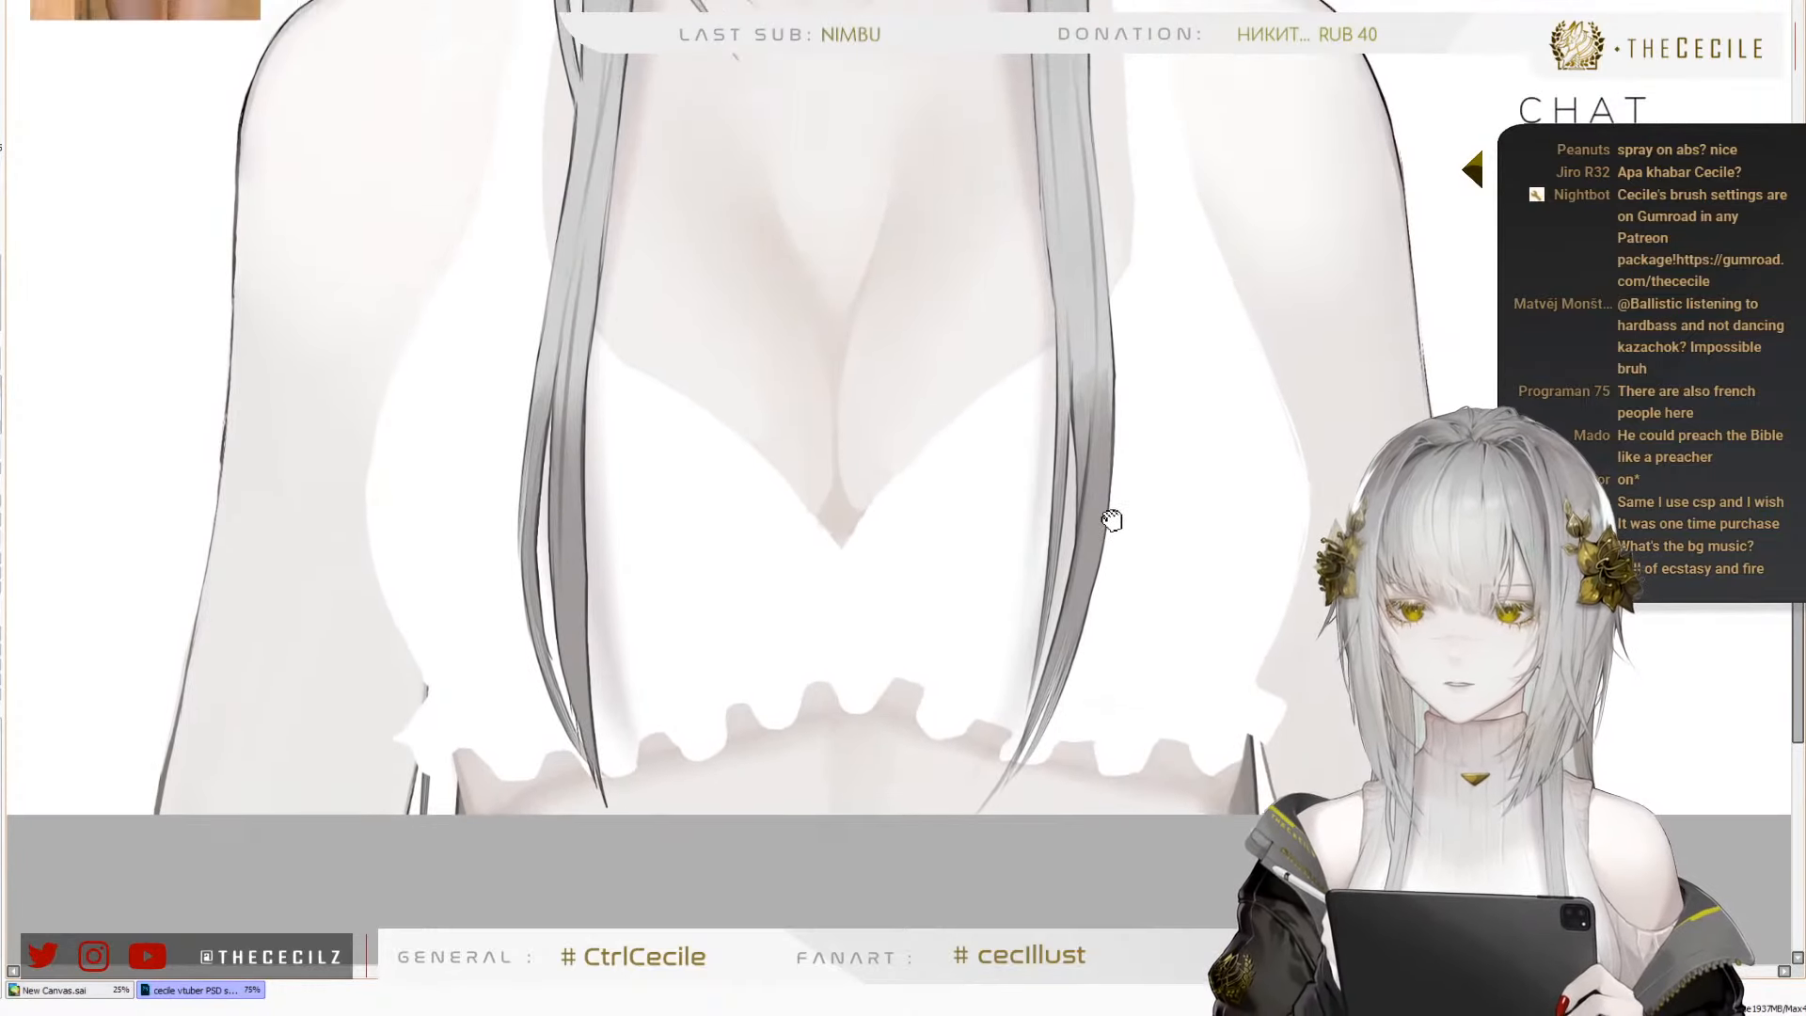
{"action": "left_click_drag", "start_coordinate": [1143, 450], "coordinate": [1161, 493]}
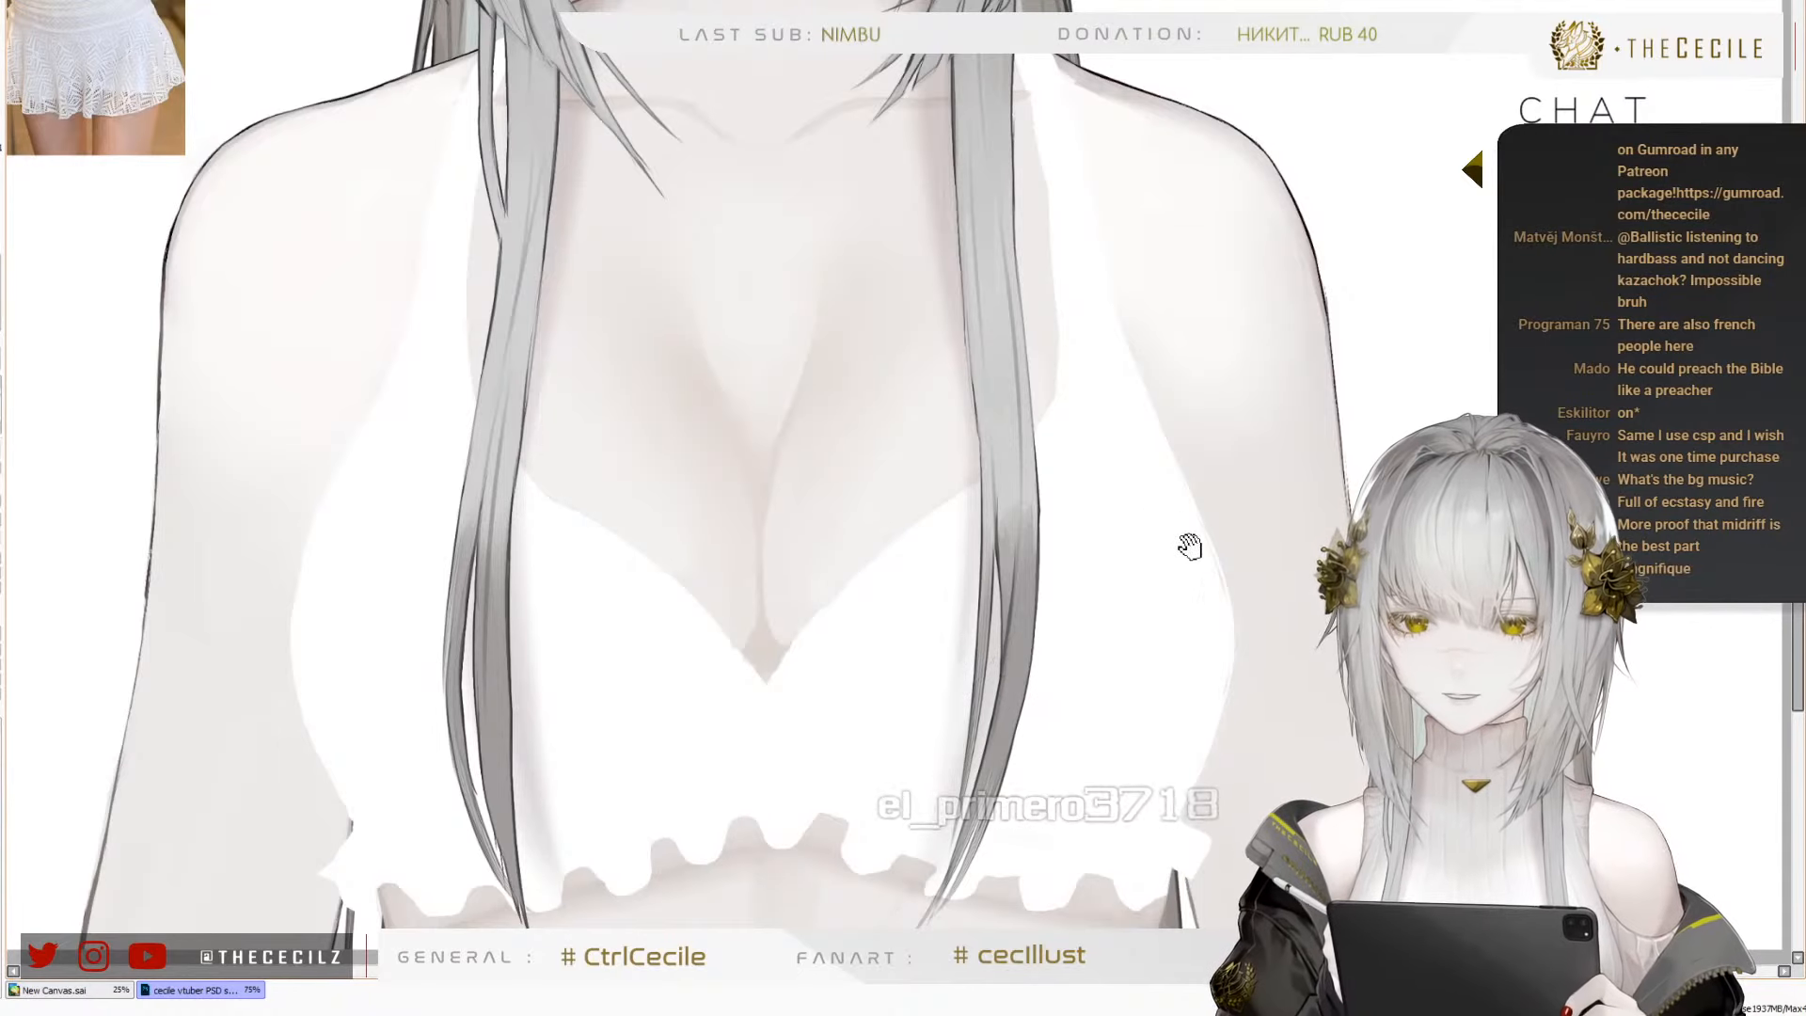
{"action": "left_click_drag", "start_coordinate": [1212, 637], "coordinate": [1271, 658]}
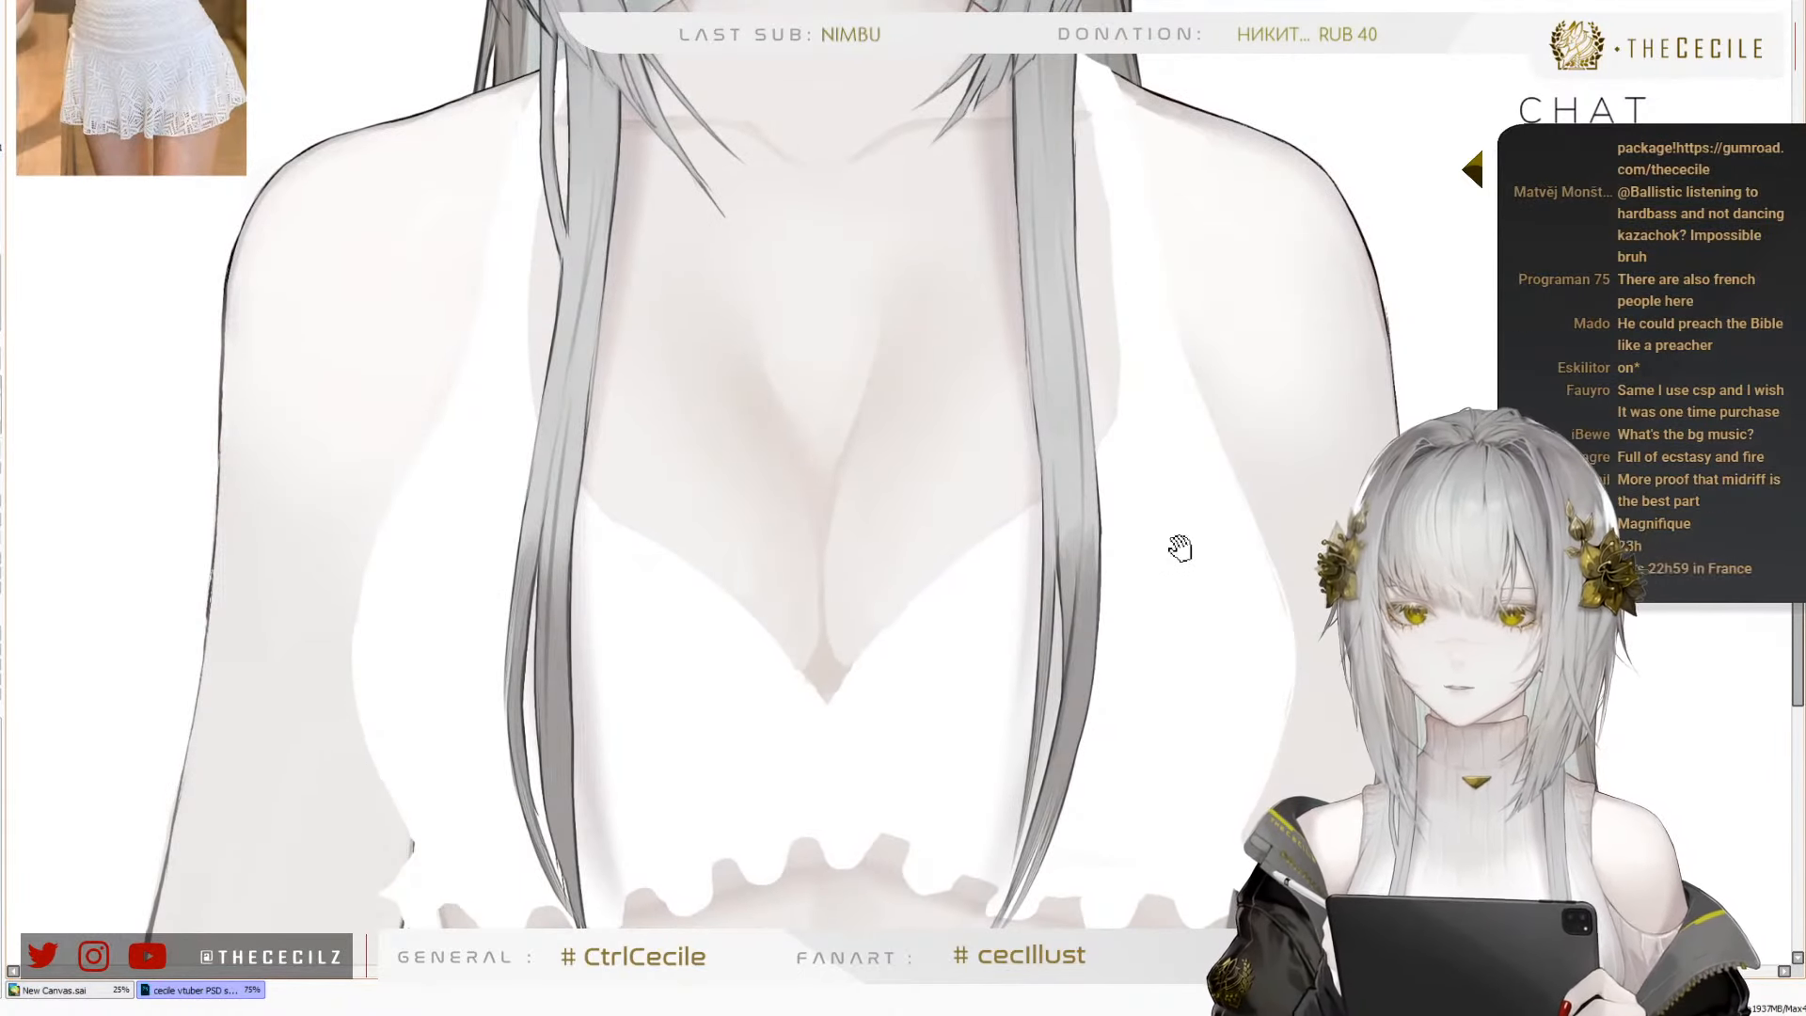
{"action": "left_click_drag", "start_coordinate": [1152, 502], "coordinate": [1072, 814]}
{"action": "left_click_drag", "start_coordinate": [976, 463], "coordinate": [999, 439]}
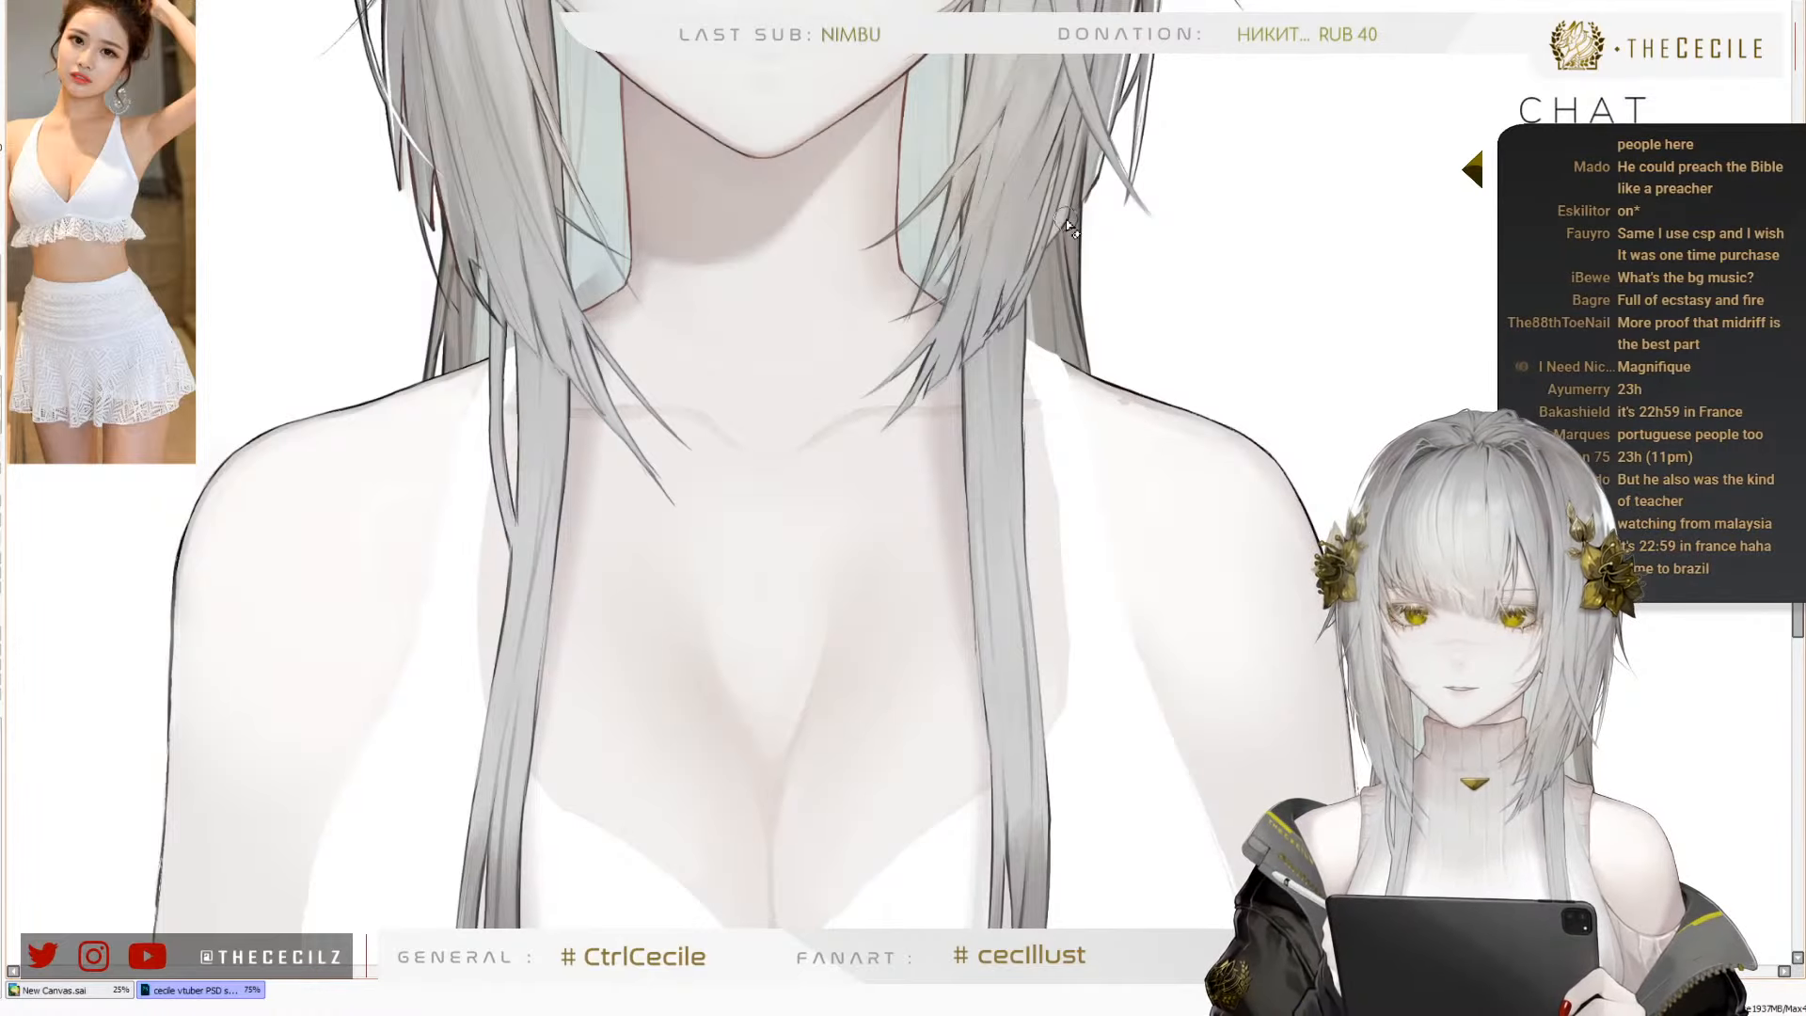
Remove the stray beige spot just below the shoulder outline, beside the white halter strap
{"action": "scroll", "coordinate": [1133, 407], "scroll_direction": "up", "scroll_amount": 6}
{"action": "left_click", "coordinate": [1046, 322], "text": "ctrl+shift"}
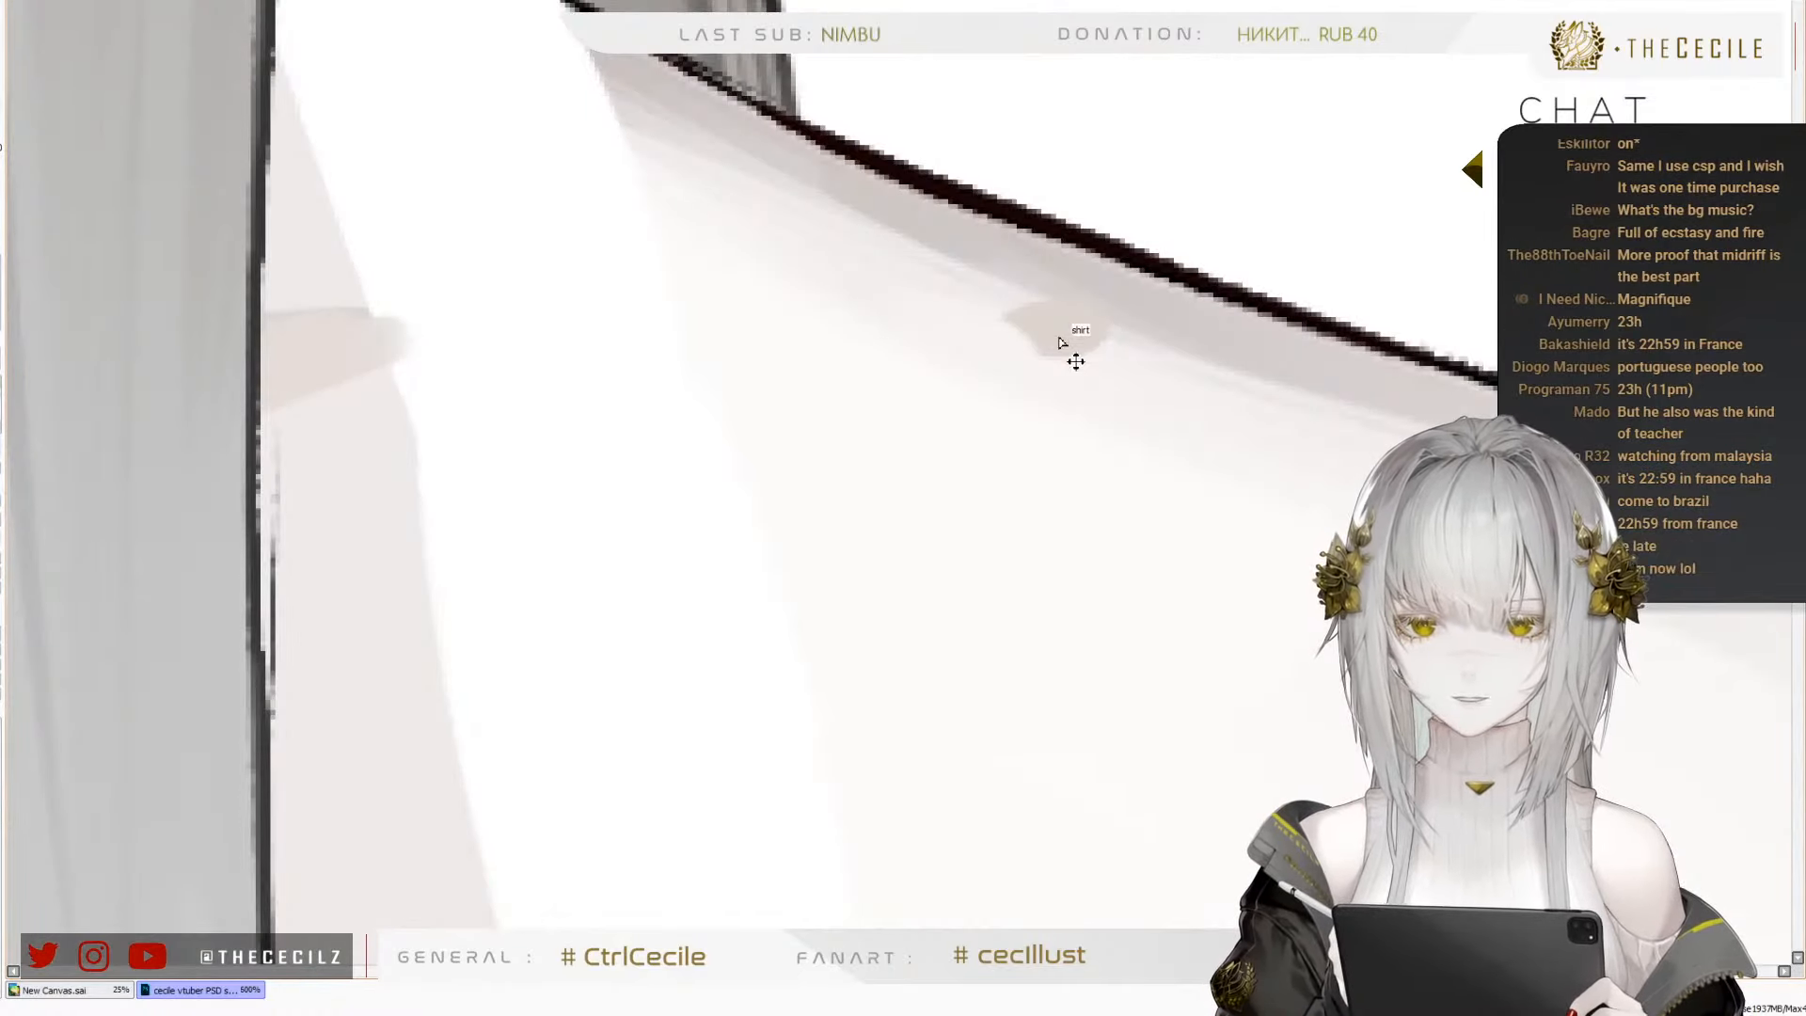
{"action": "mouse_move", "coordinate": [1048, 294]}
{"action": "left_mouse_down"}
{"action": "mouse_move", "coordinate": [1037, 334]}
{"action": "mouse_move", "coordinate": [1073, 323]}
{"action": "mouse_move", "coordinate": [1058, 351]}
{"action": "left_mouse_up"}
{"action": "key", "text": "ctrl+z"}
{"action": "key", "text": "ctrl+z"}
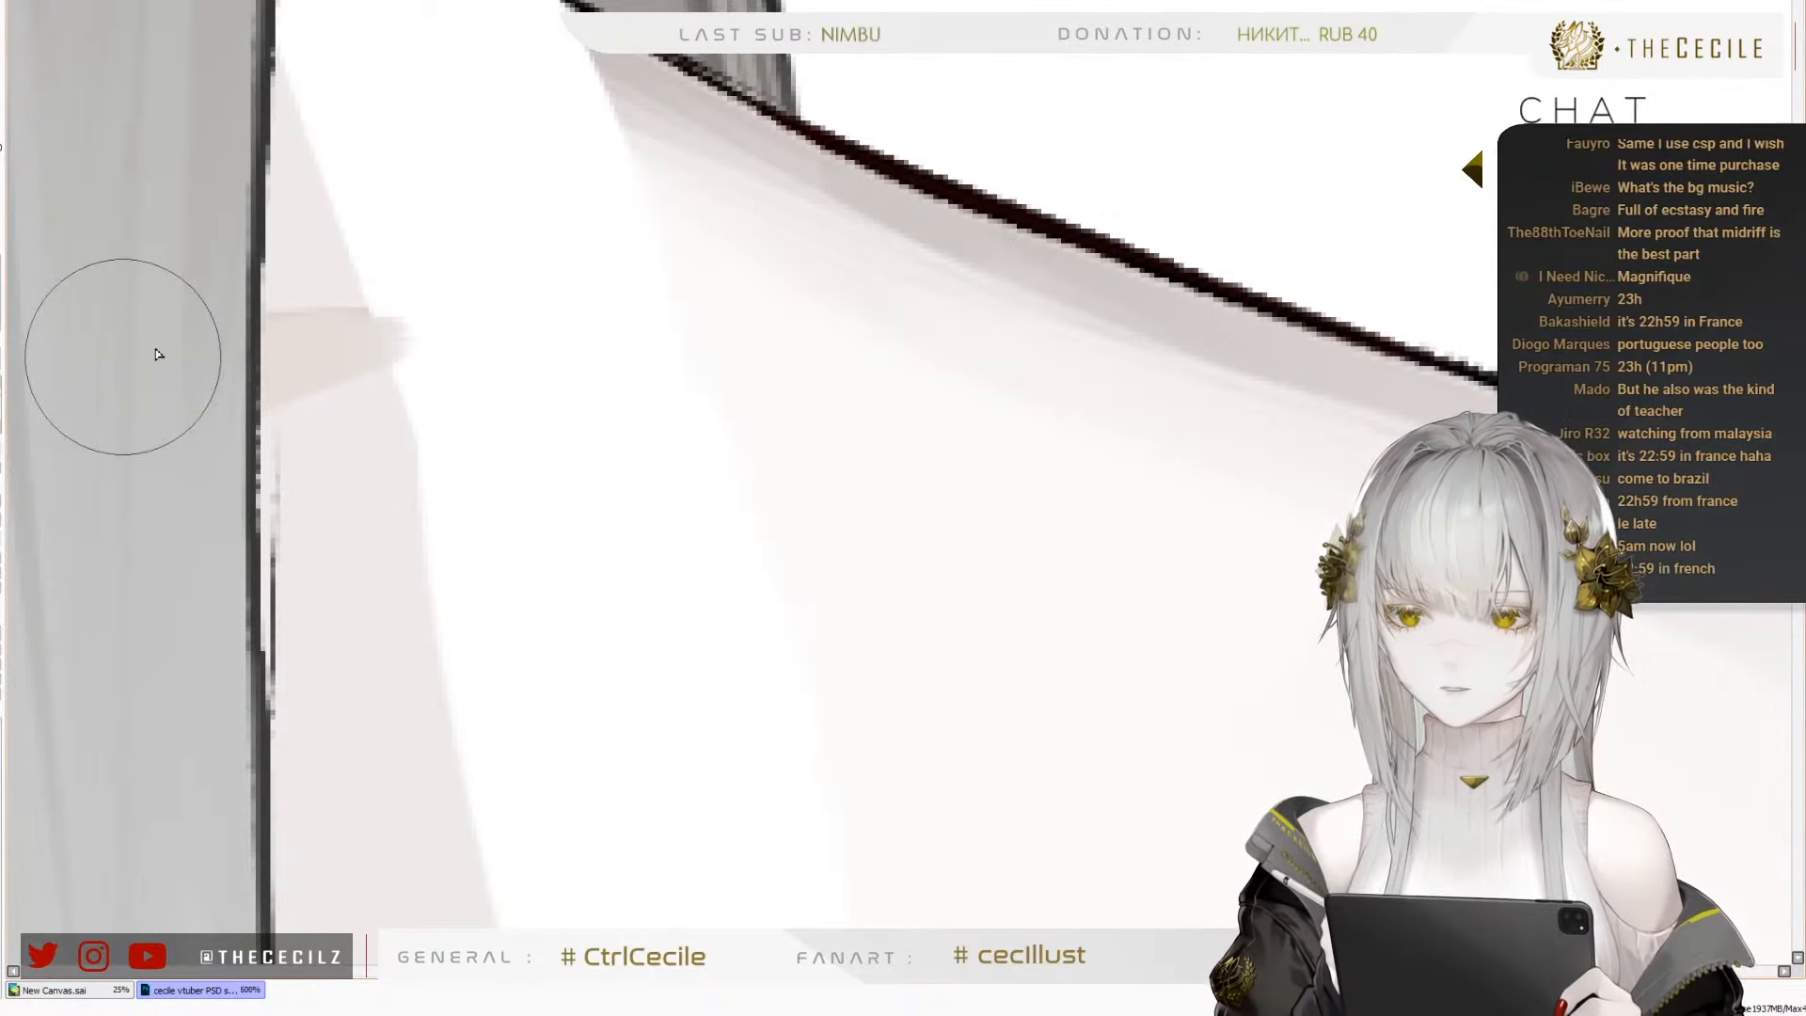
Check the whole figure in normal and mirrored views, then examine the collarbone and neck up close
{"action": "scroll", "coordinate": [1038, 318], "scroll_direction": "down", "scroll_amount": 8}
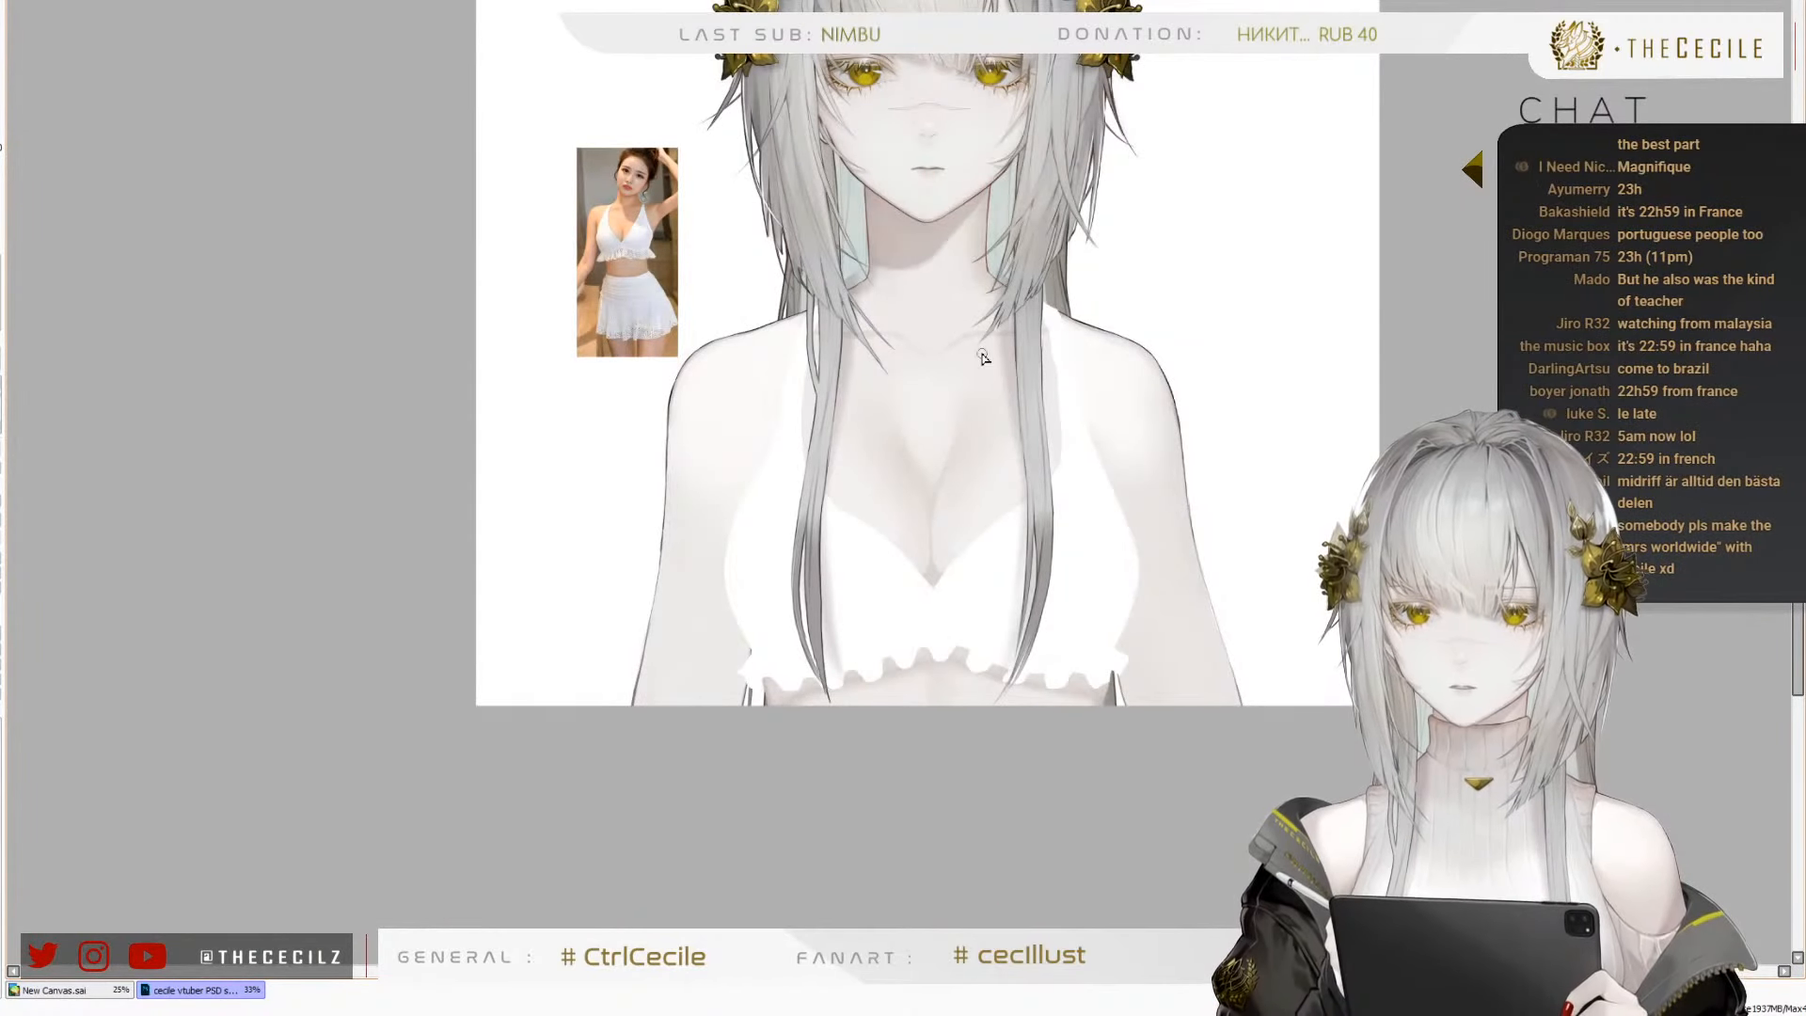
{"action": "scroll", "coordinate": [452, 525], "scroll_direction": "down", "scroll_amount": 1}
{"action": "key", "text": "h"}
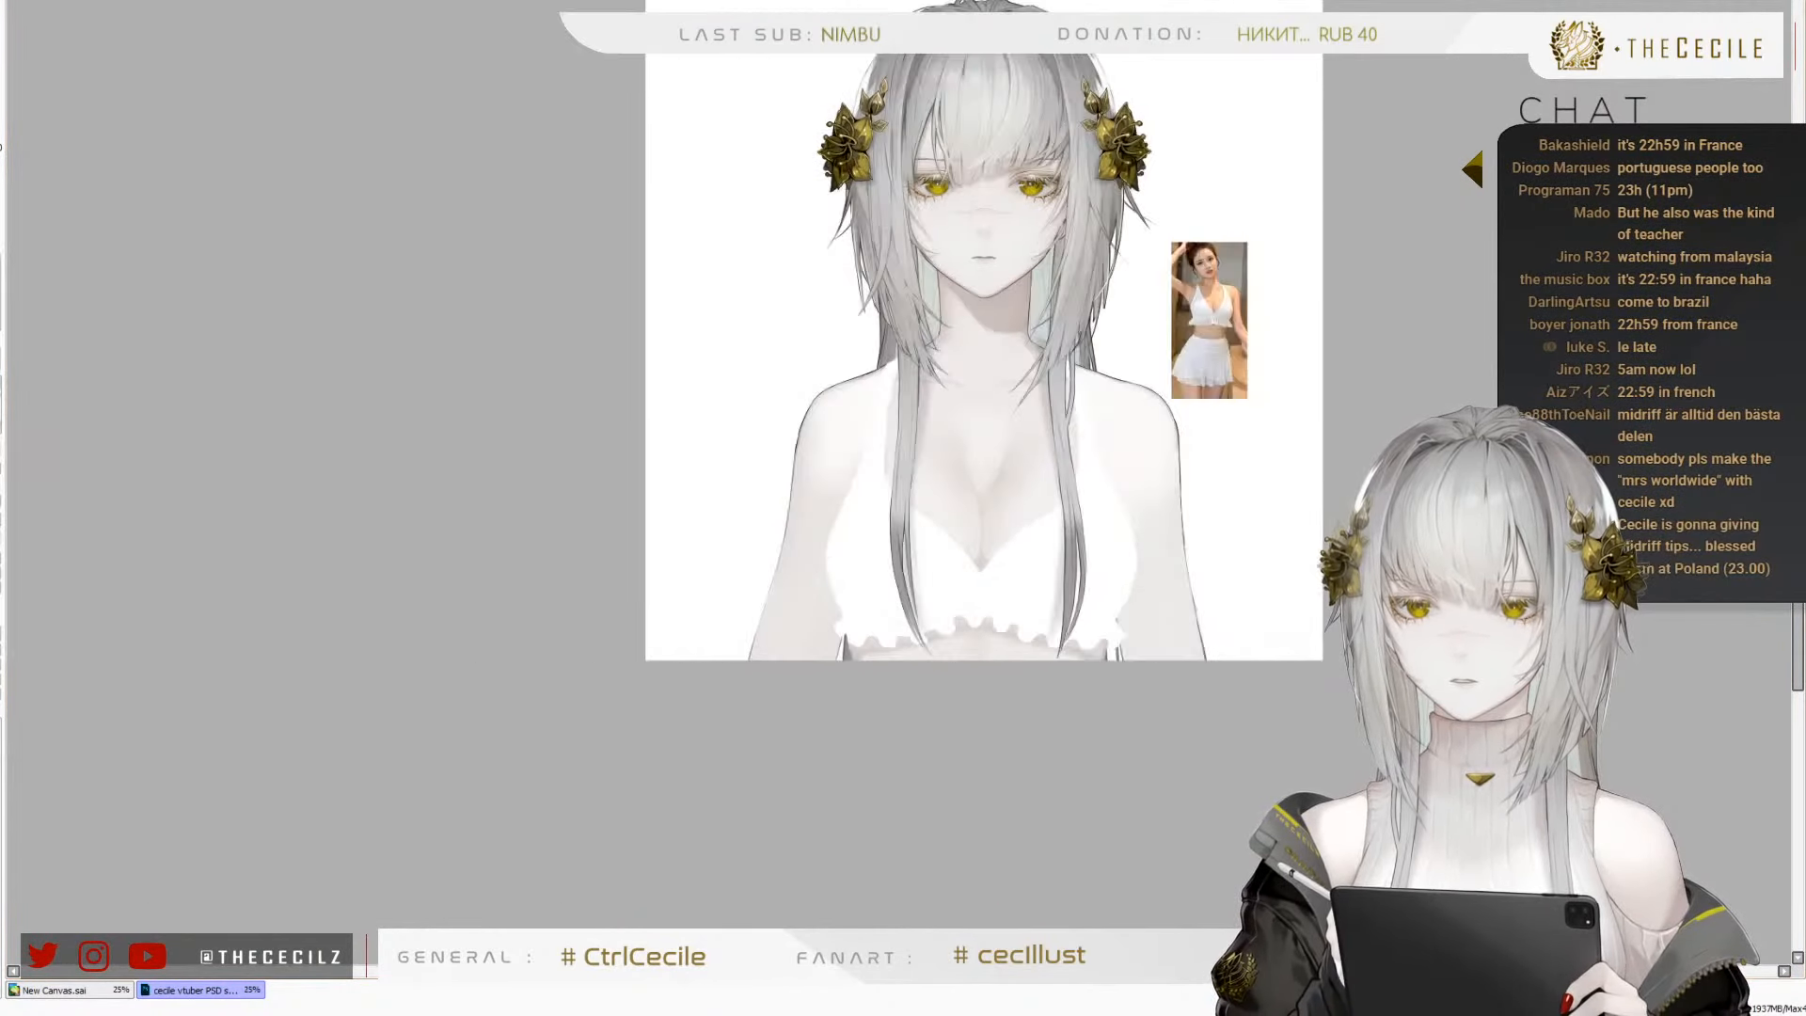
{"action": "key", "text": "h"}
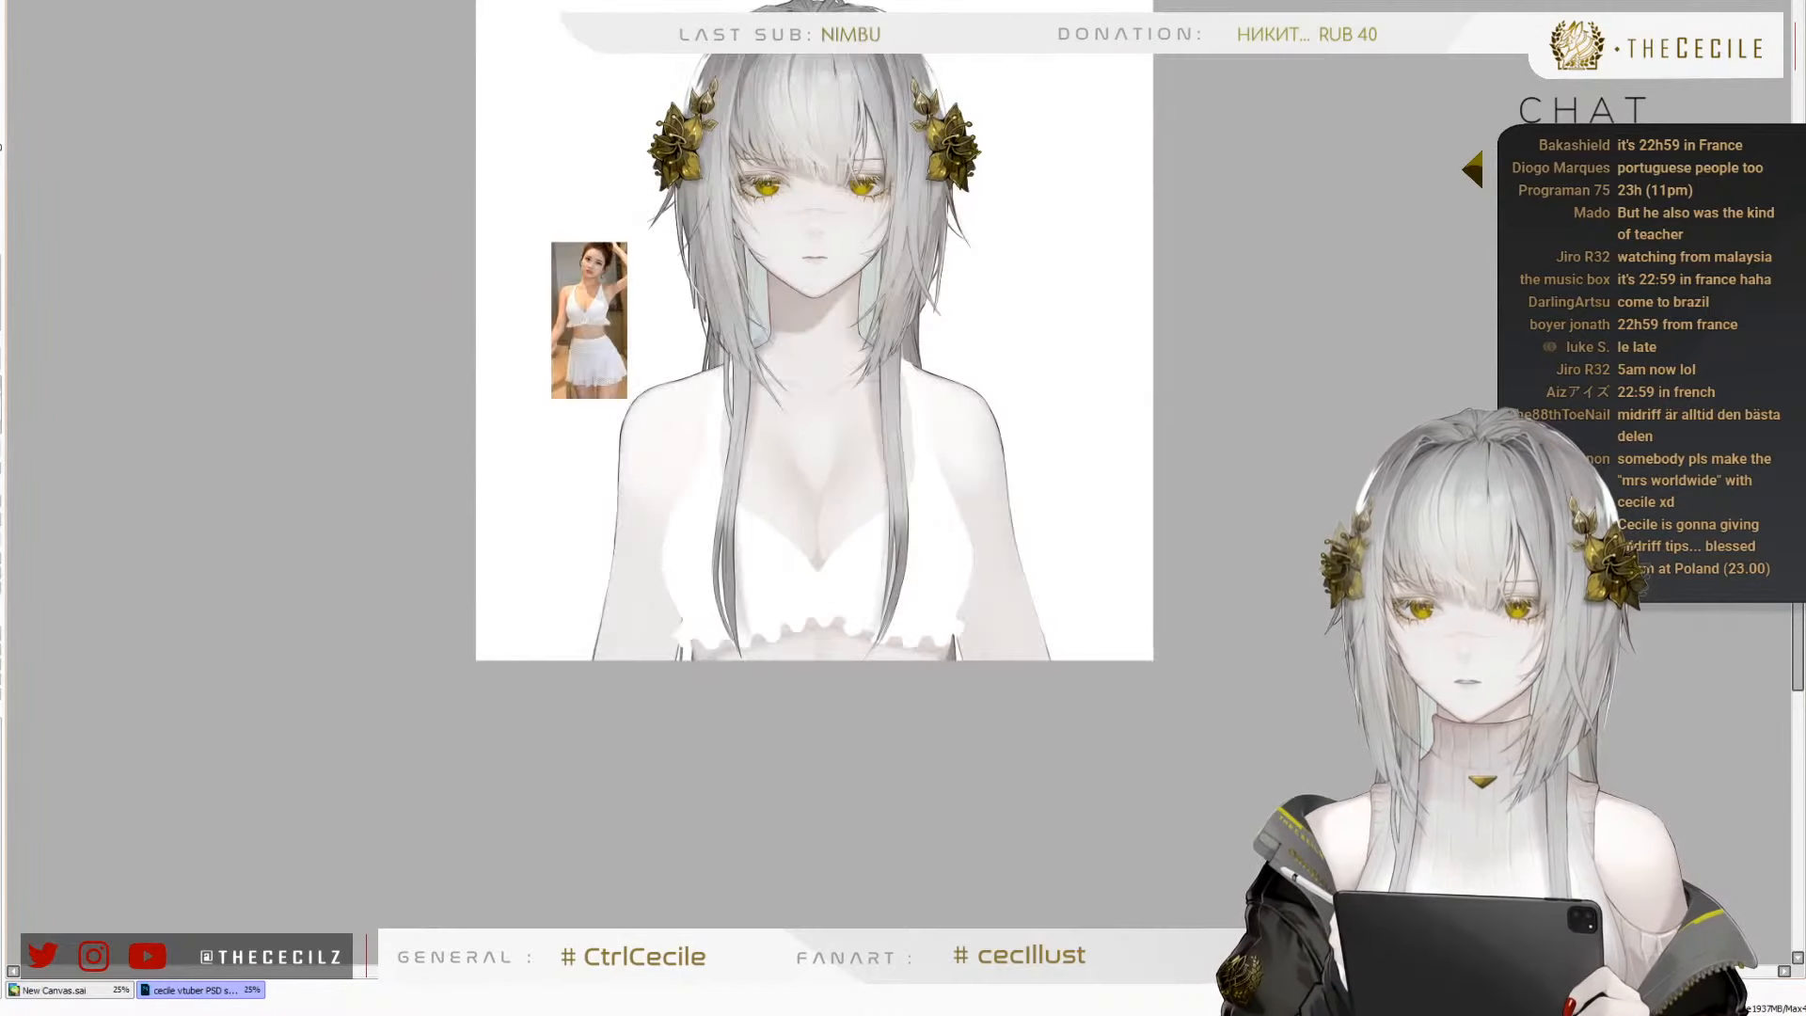
{"action": "scroll", "coordinate": [880, 423], "scroll_direction": "up", "scroll_amount": 2}
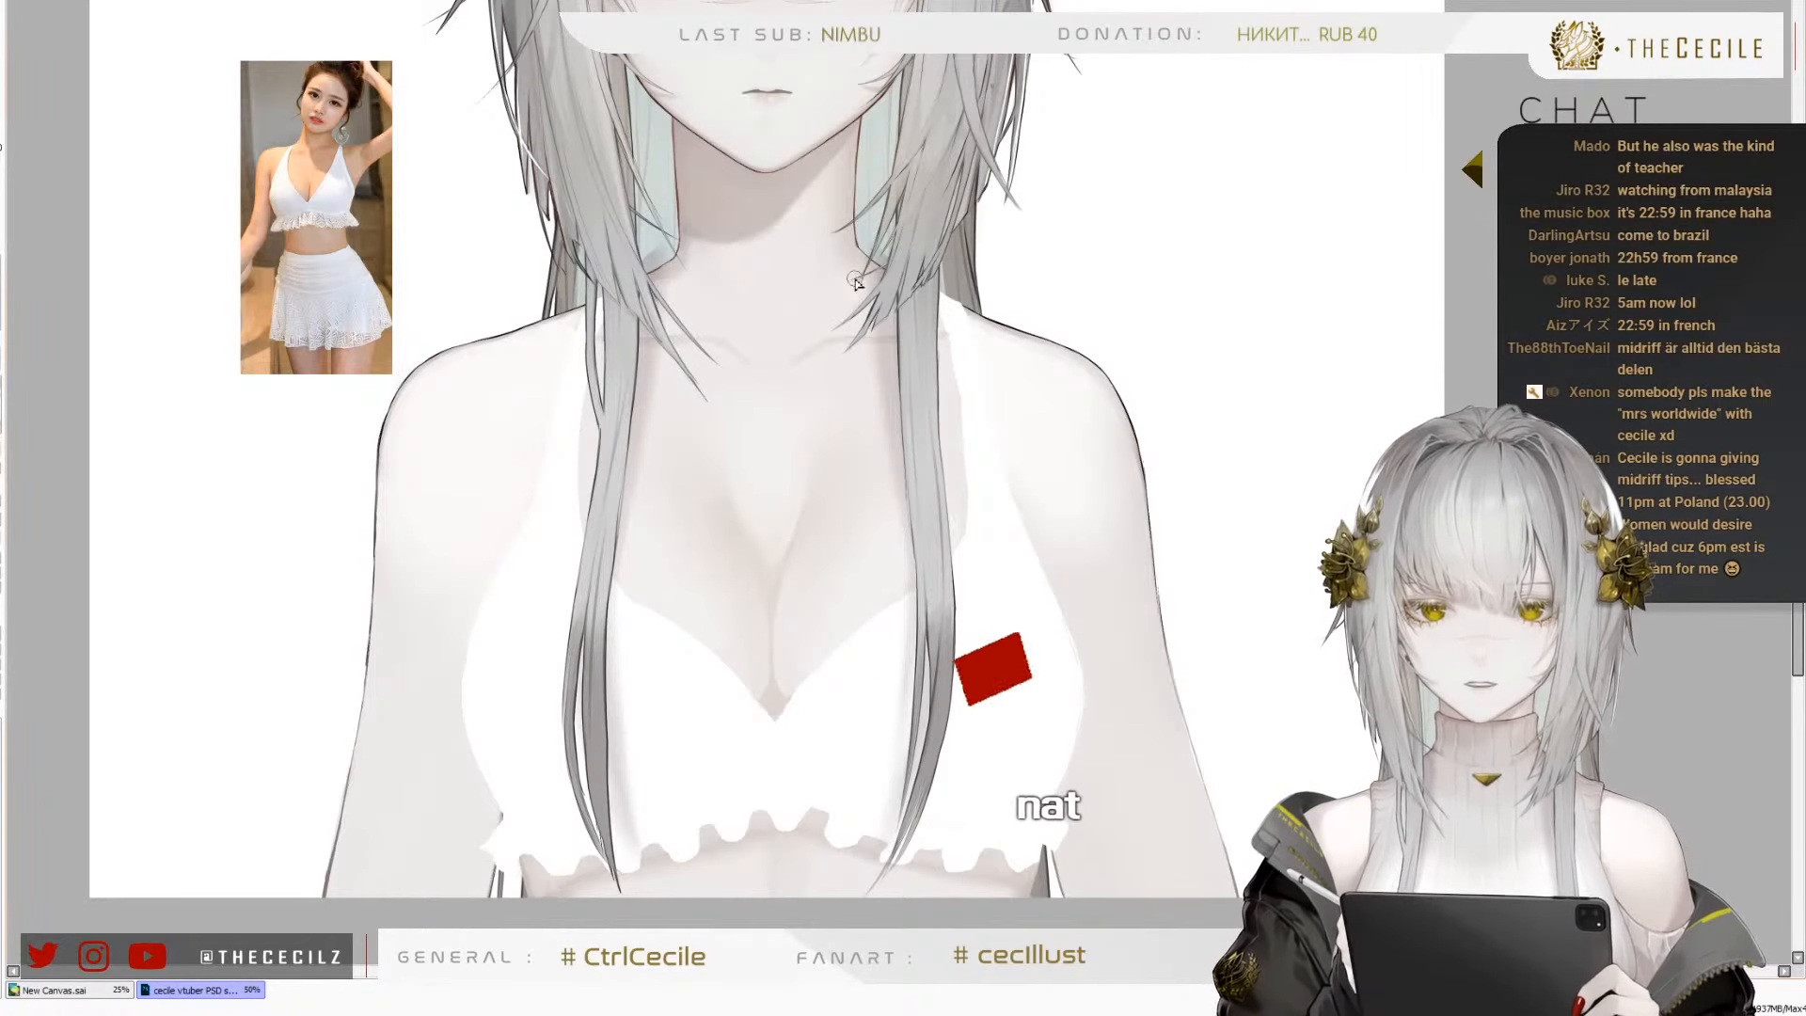
{"action": "scroll", "coordinate": [753, 381], "scroll_direction": "up", "scroll_amount": 3}
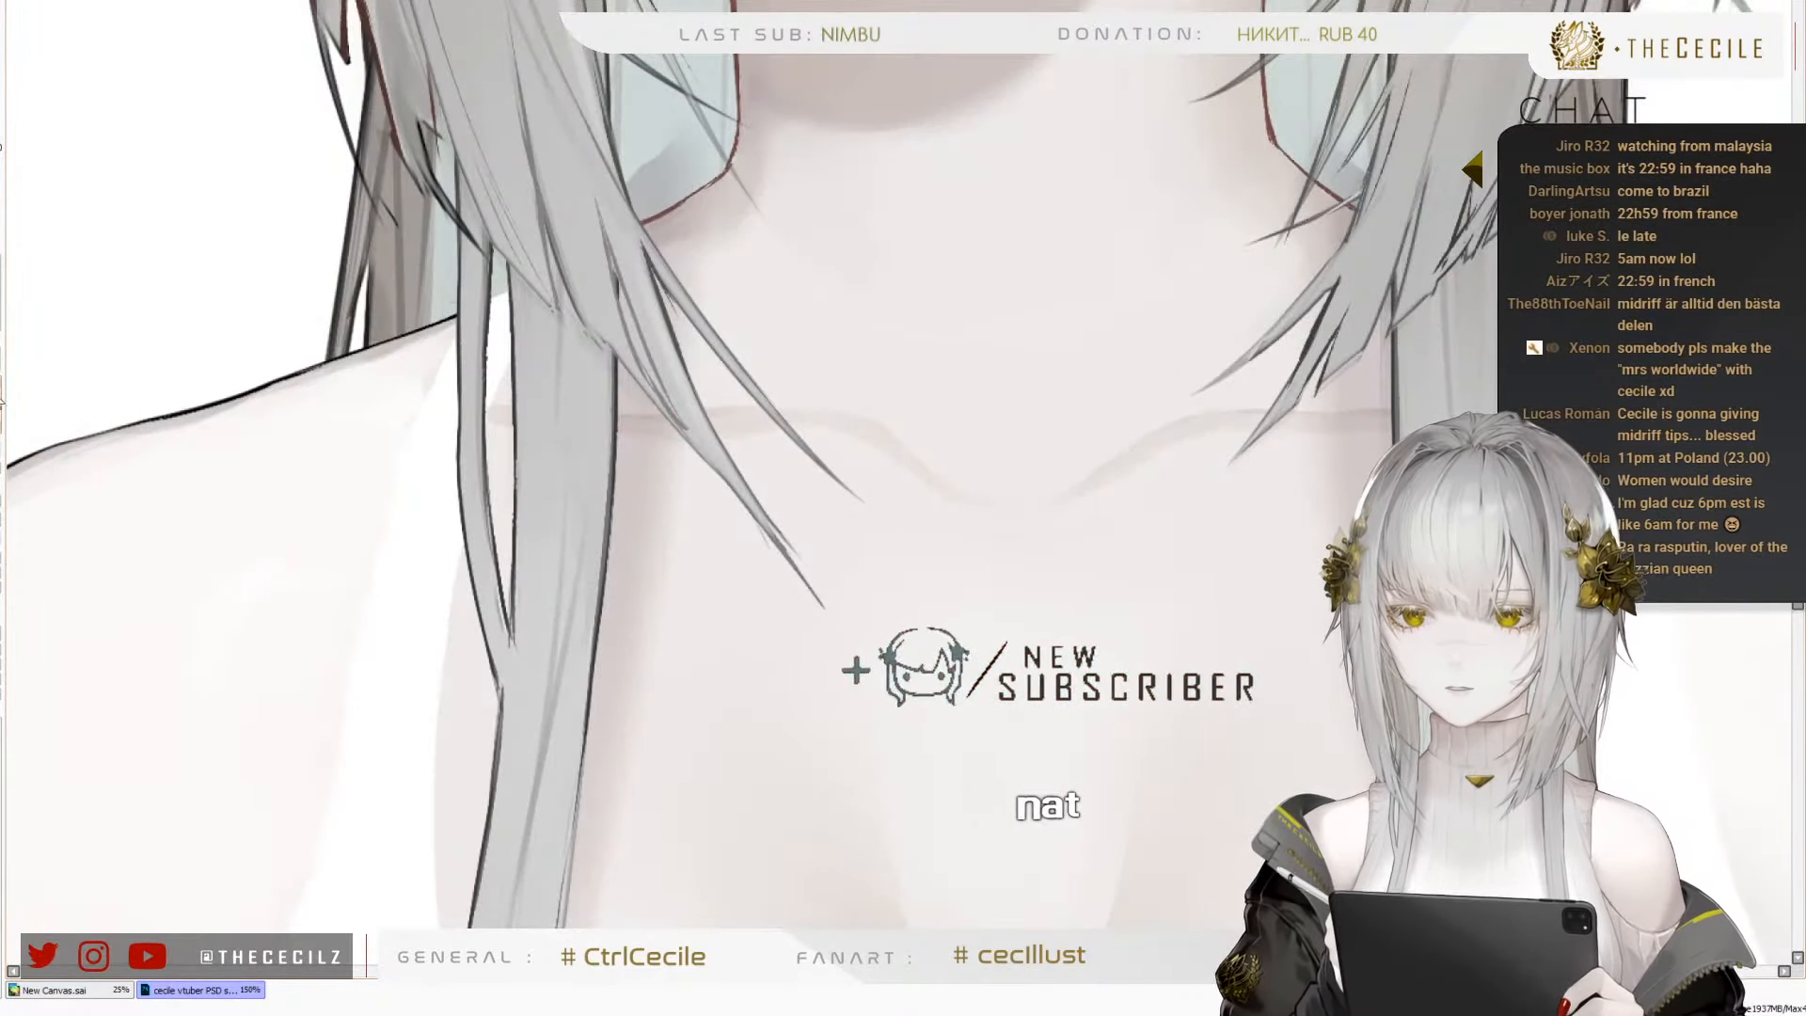
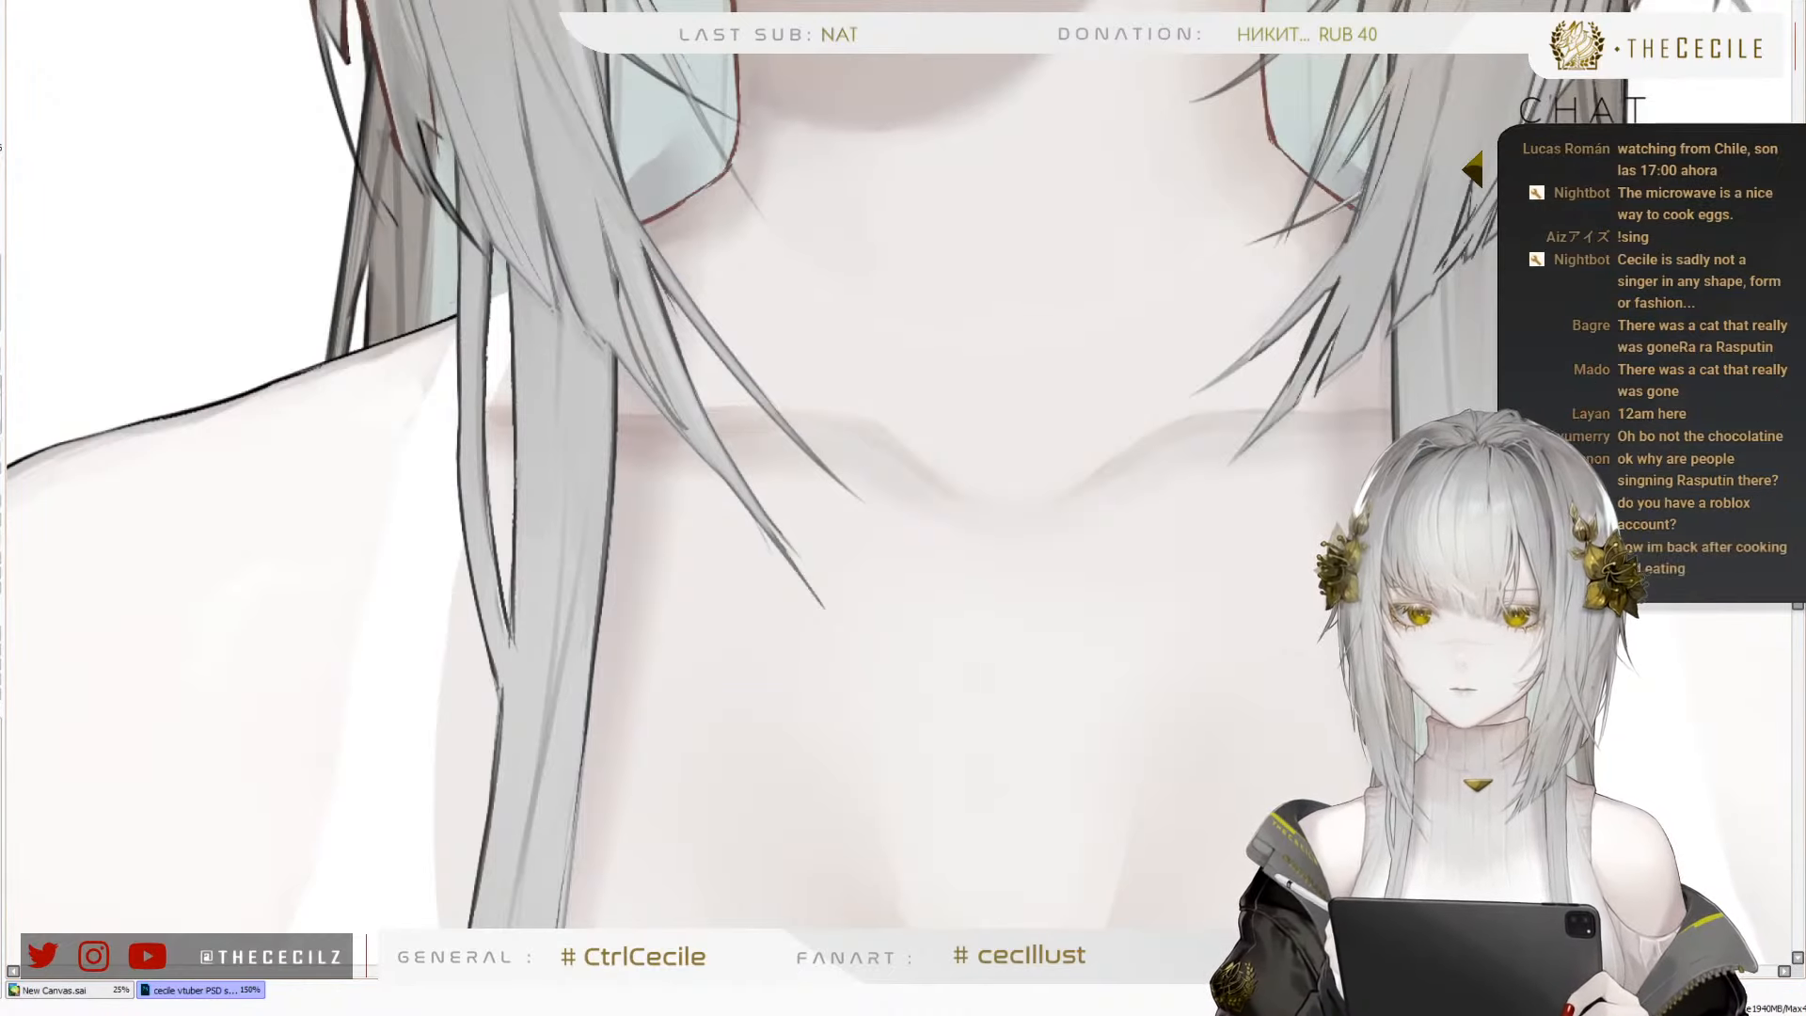
Examine the skin shading up close from the collarbone and shoulder down over the cleavage to the neckline point
{"action": "scroll", "coordinate": [1091, 391], "scroll_direction": "down", "scroll_amount": 5}
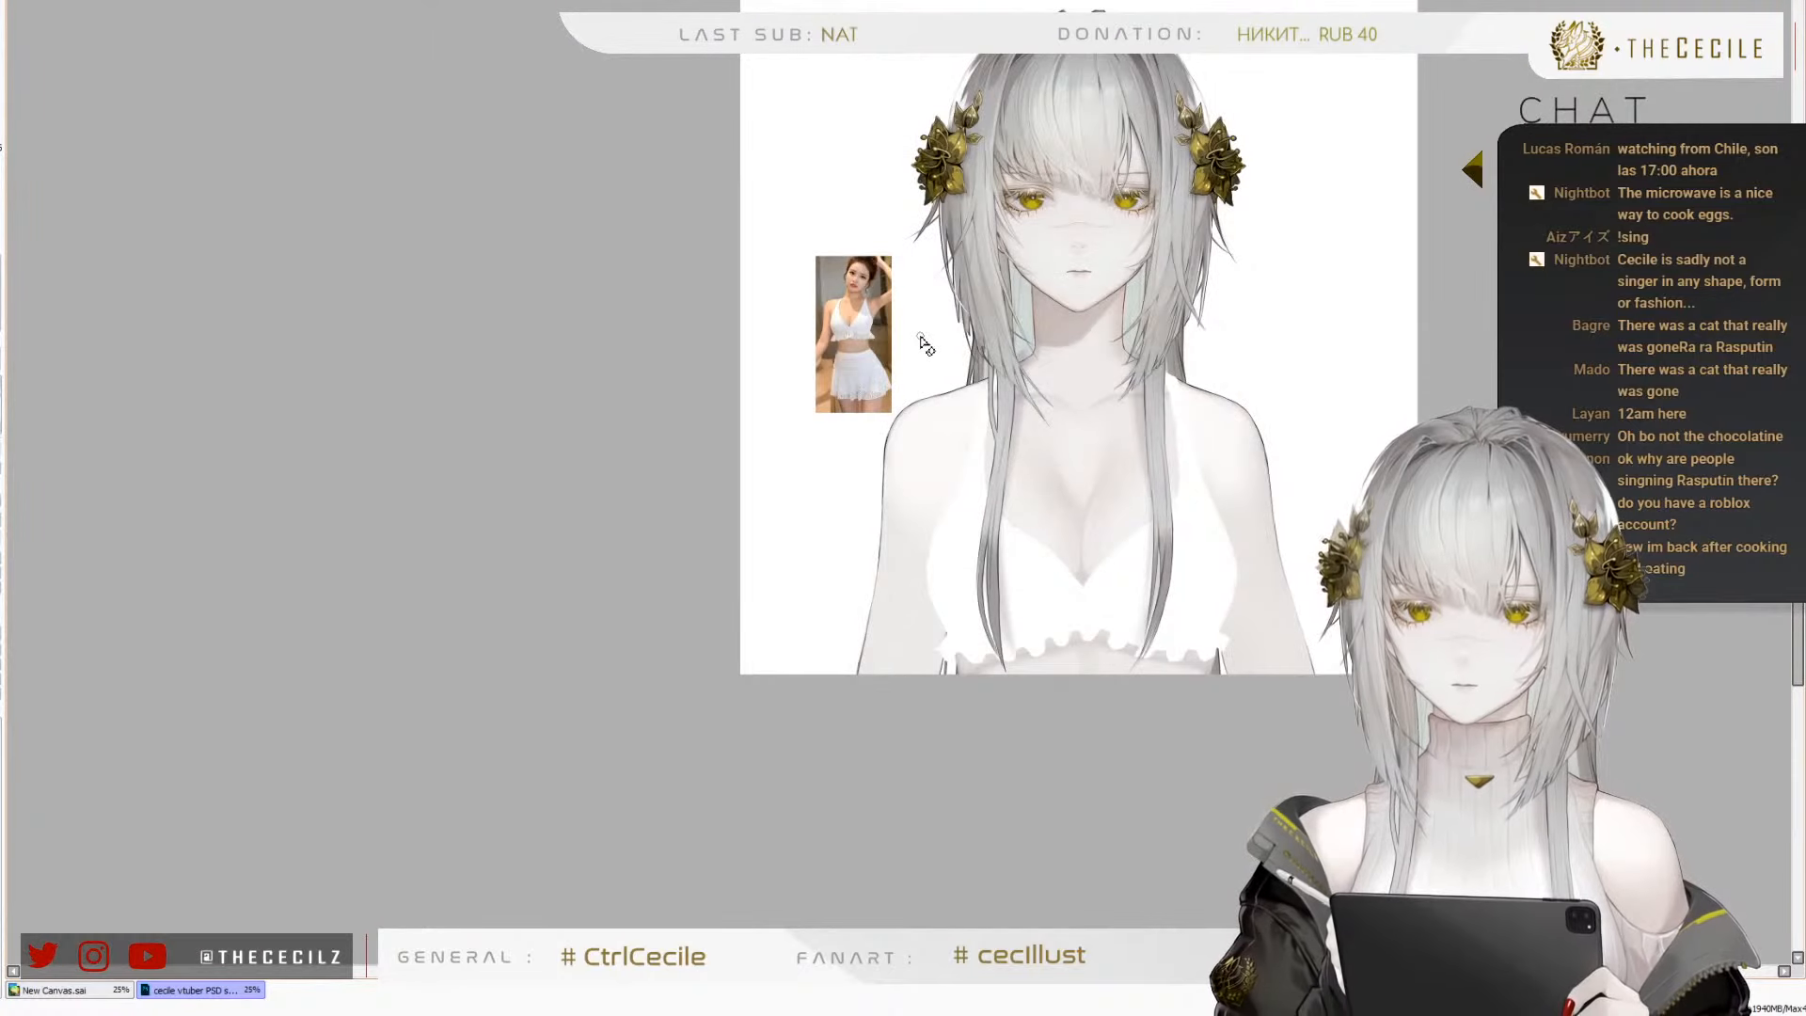
{"action": "scroll", "coordinate": [1244, 384], "scroll_direction": "up", "scroll_amount": 4}
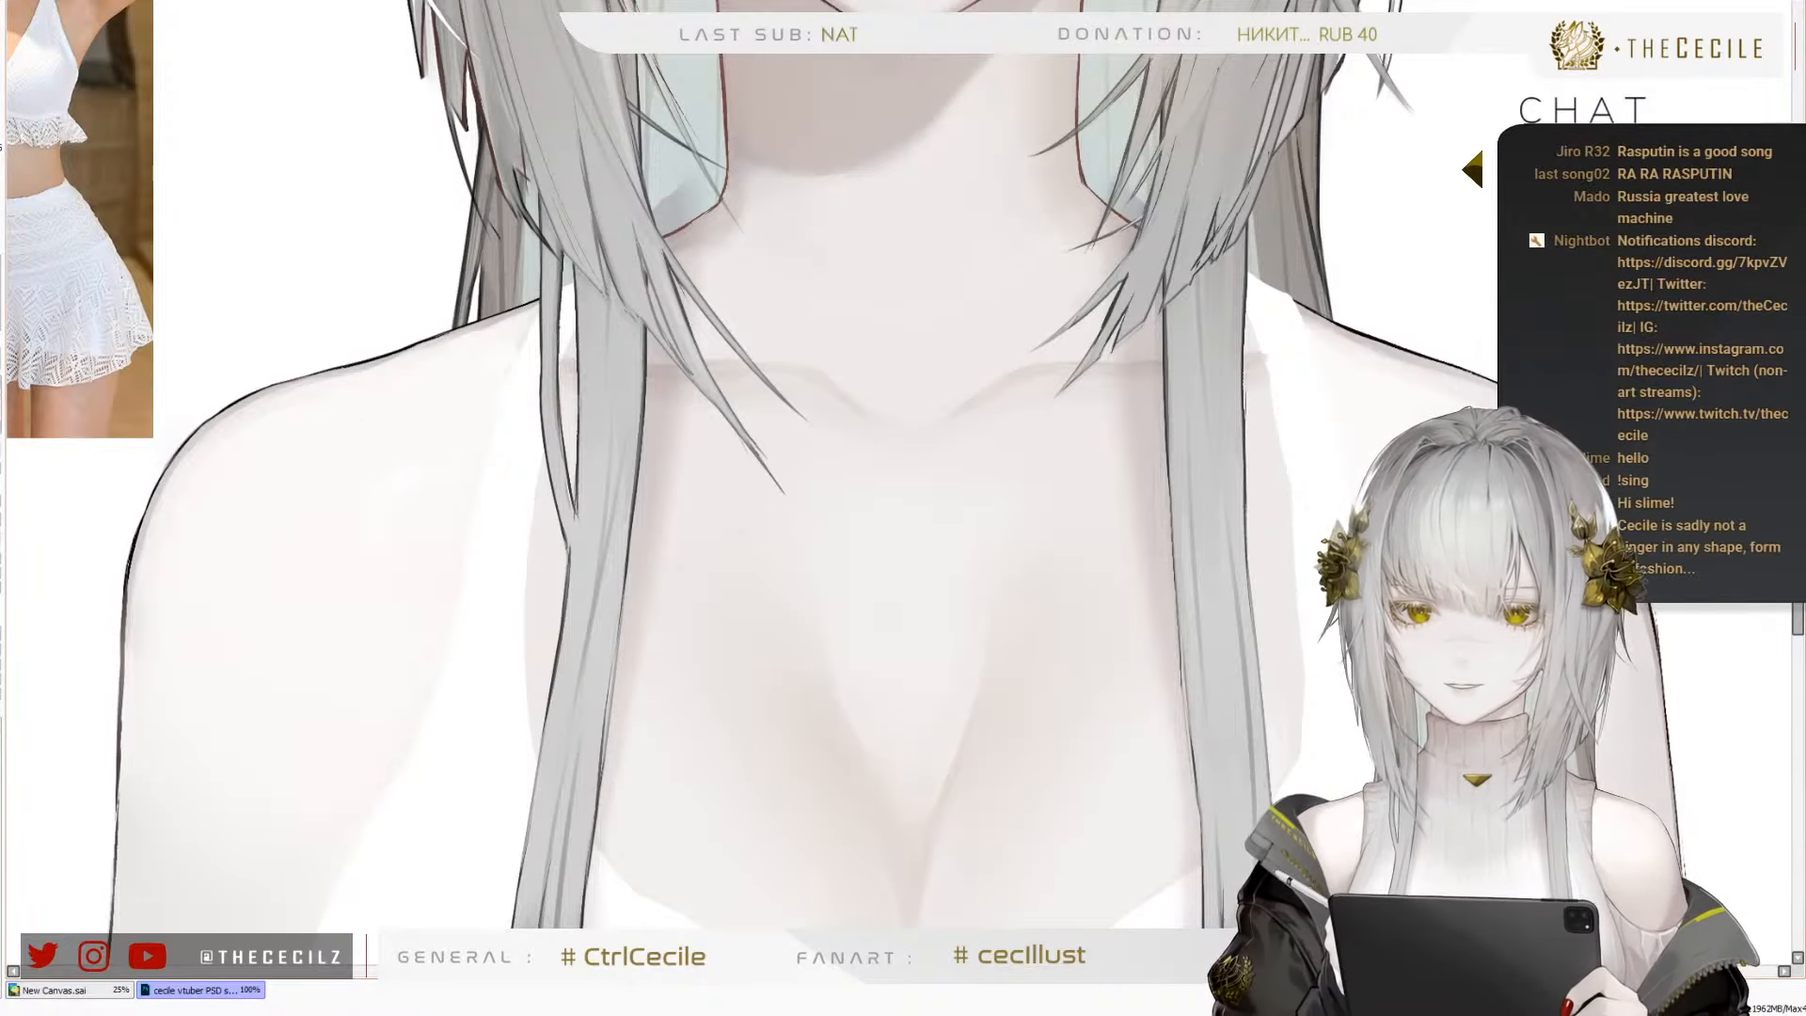
{"action": "key", "text": "Page_Up"}
{"action": "key", "text": "Page_Up"}
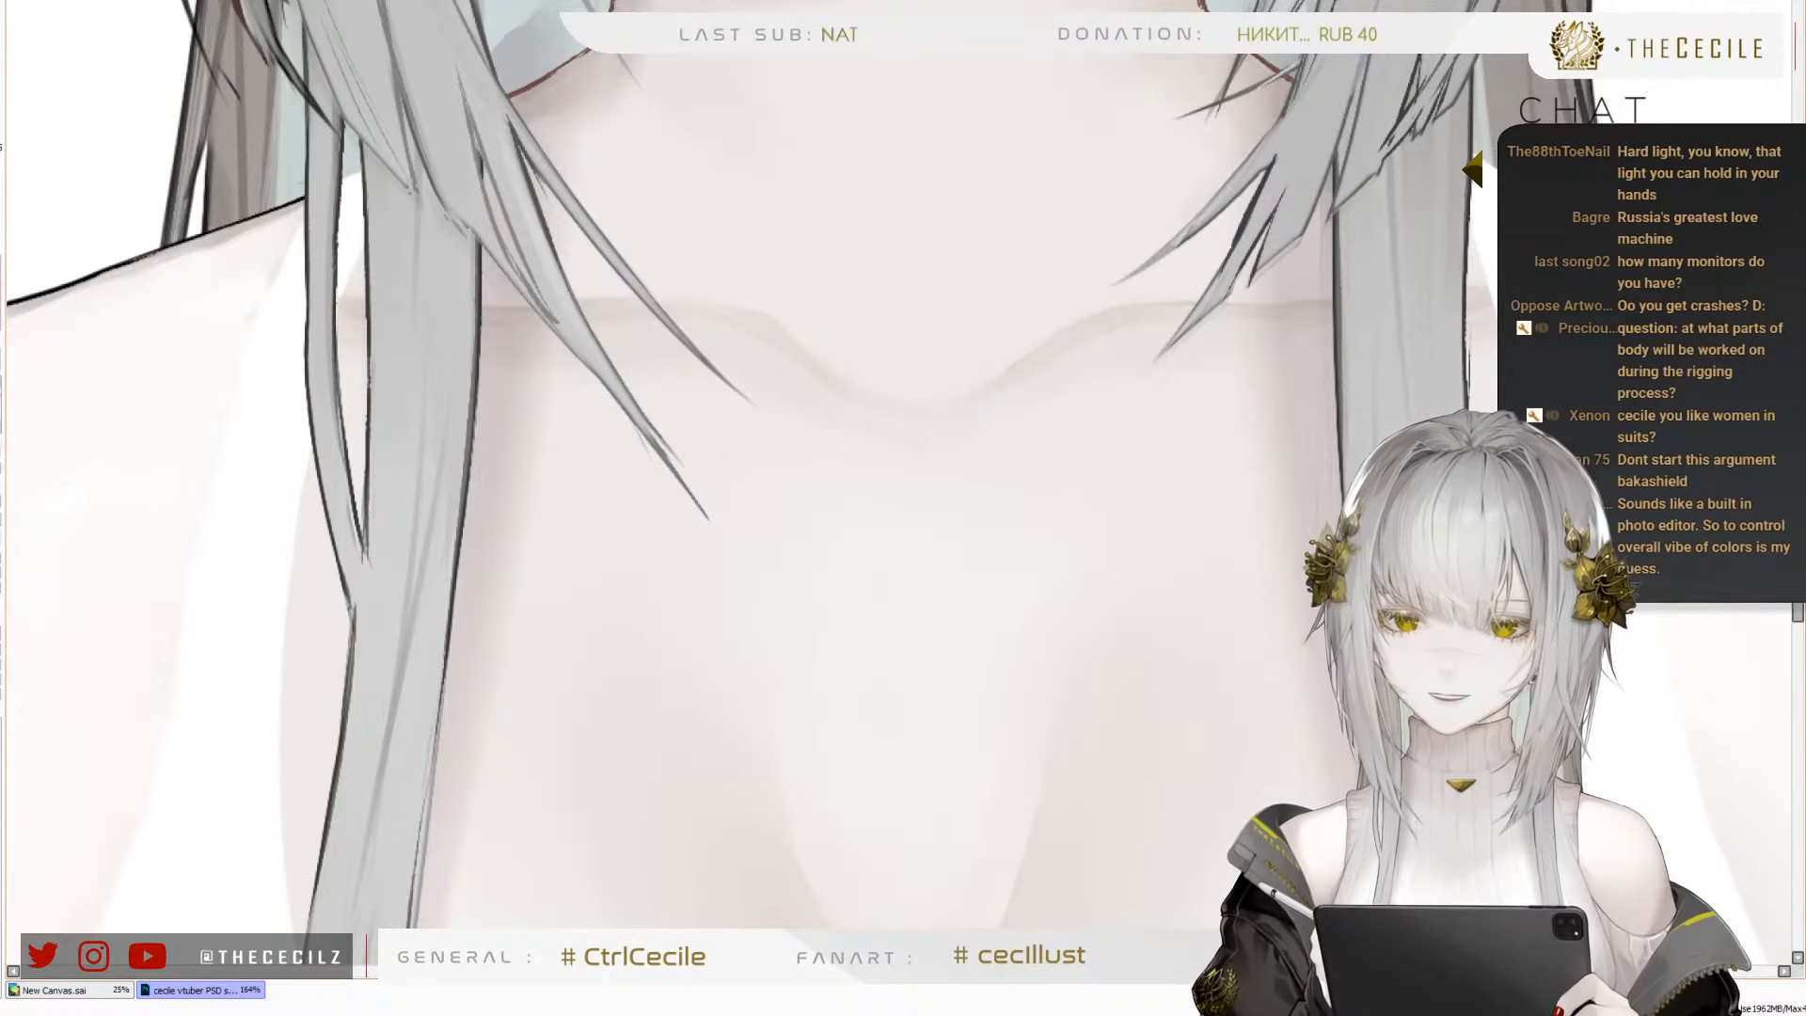
{"action": "left_click_drag", "start_coordinate": [617, 677], "coordinate": [937, 628]}
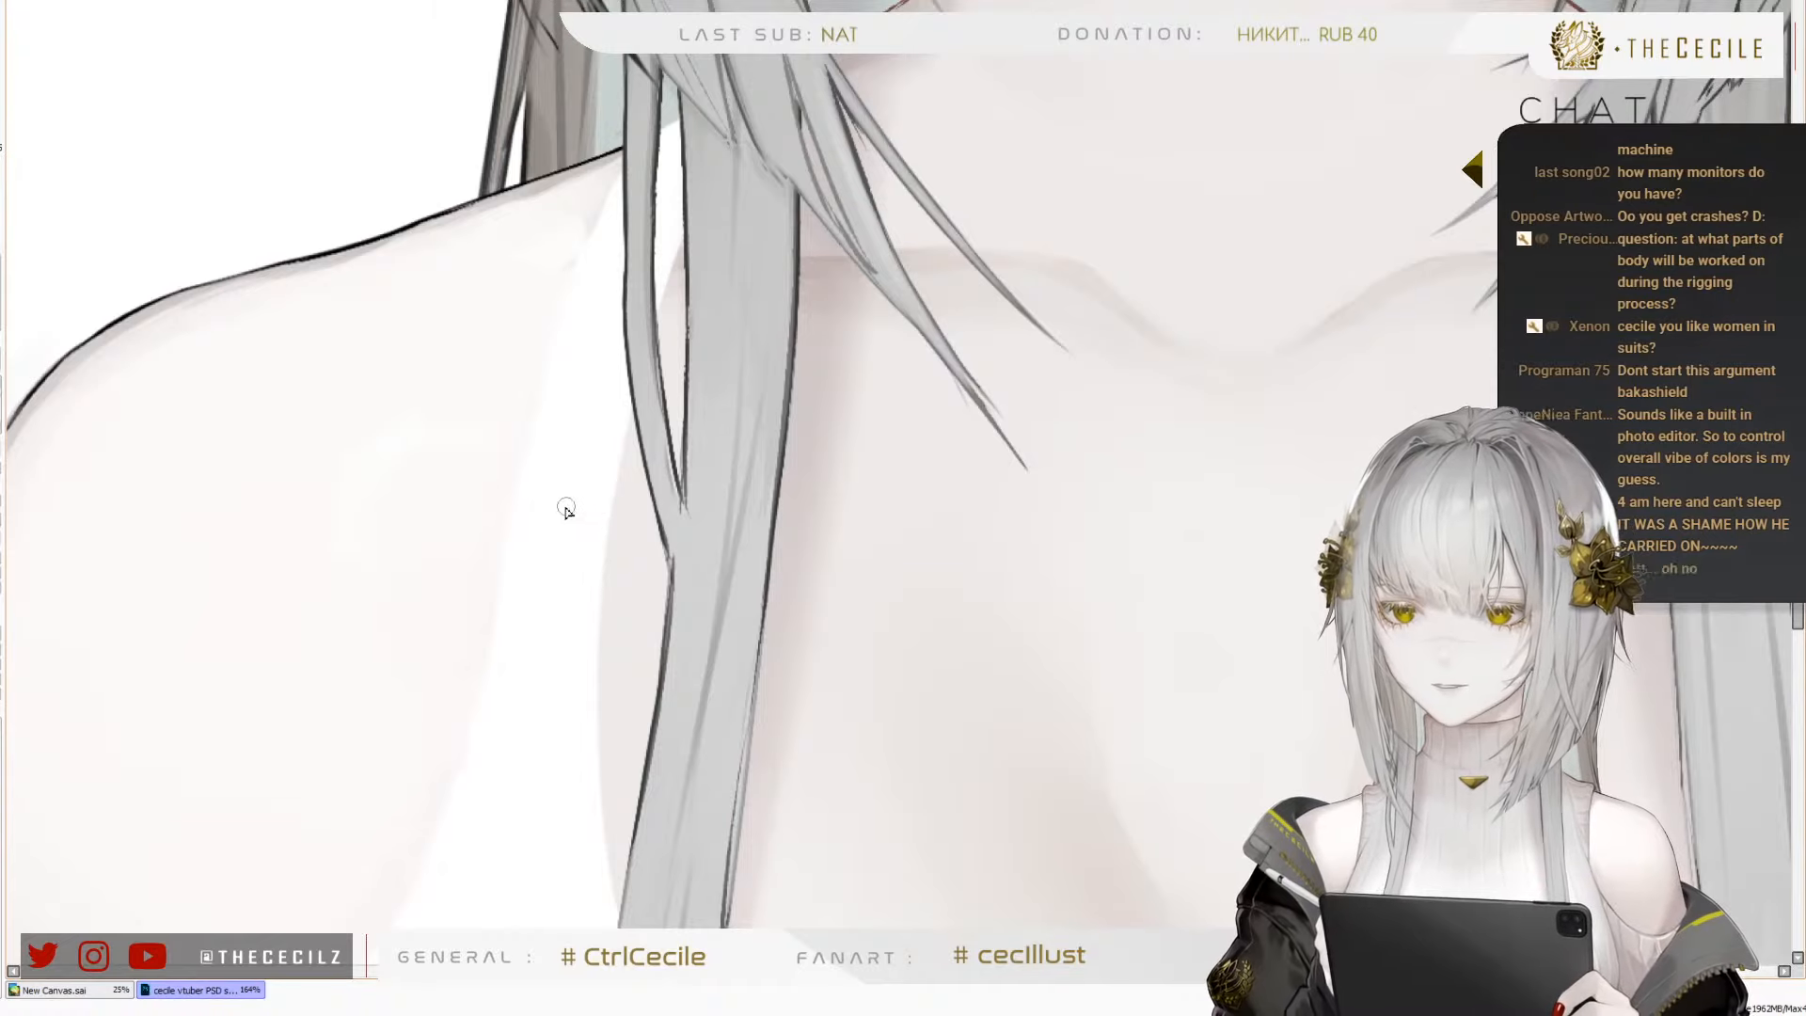
{"action": "left_click_drag", "start_coordinate": [583, 724], "coordinate": [543, 649]}
{"action": "mouse_move", "coordinate": [639, 682]}
{"action": "left_mouse_down"}
{"action": "mouse_move", "coordinate": [577, 668]}
{"action": "mouse_move", "coordinate": [544, 609]}
{"action": "left_mouse_up"}
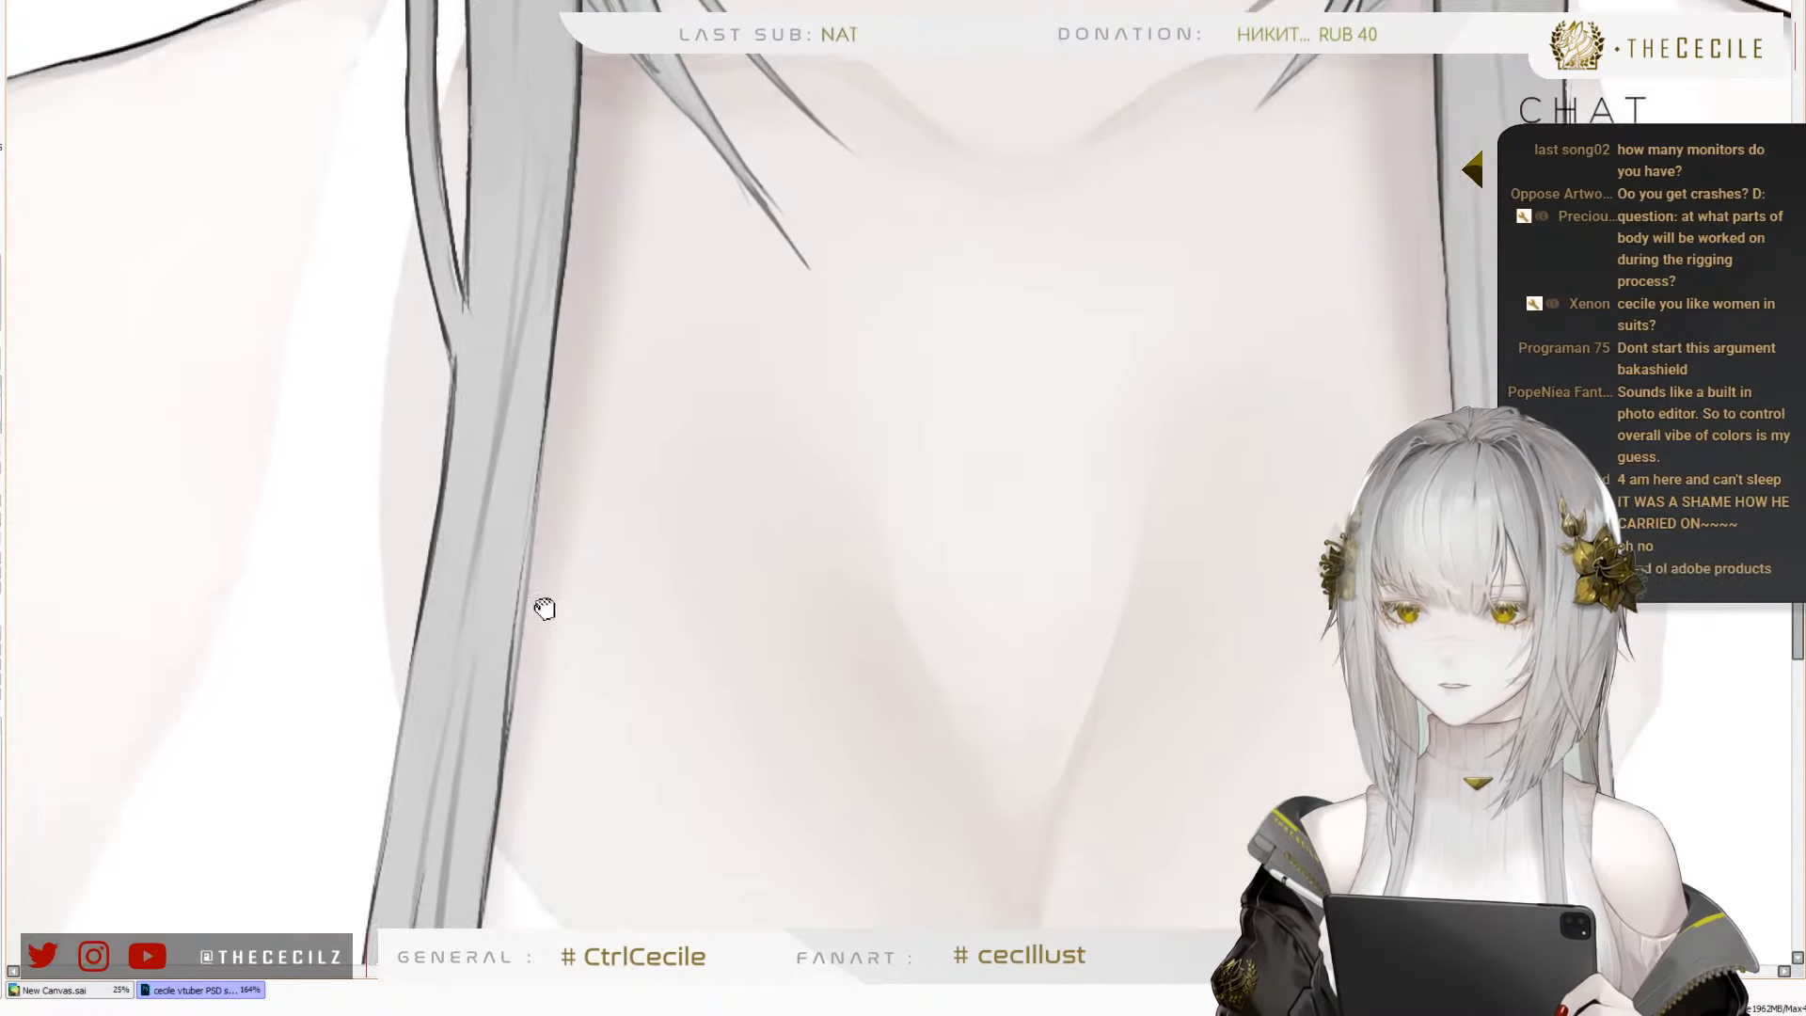
{"action": "left_click_drag", "start_coordinate": [633, 755], "coordinate": [576, 617]}
{"action": "left_click_drag", "start_coordinate": [696, 722], "coordinate": [597, 654]}
{"action": "mouse_move", "coordinate": [690, 774]}
{"action": "left_mouse_down"}
{"action": "mouse_move", "coordinate": [611, 694]}
{"action": "mouse_move", "coordinate": [646, 730]}
{"action": "mouse_move", "coordinate": [692, 533]}
{"action": "left_mouse_up"}
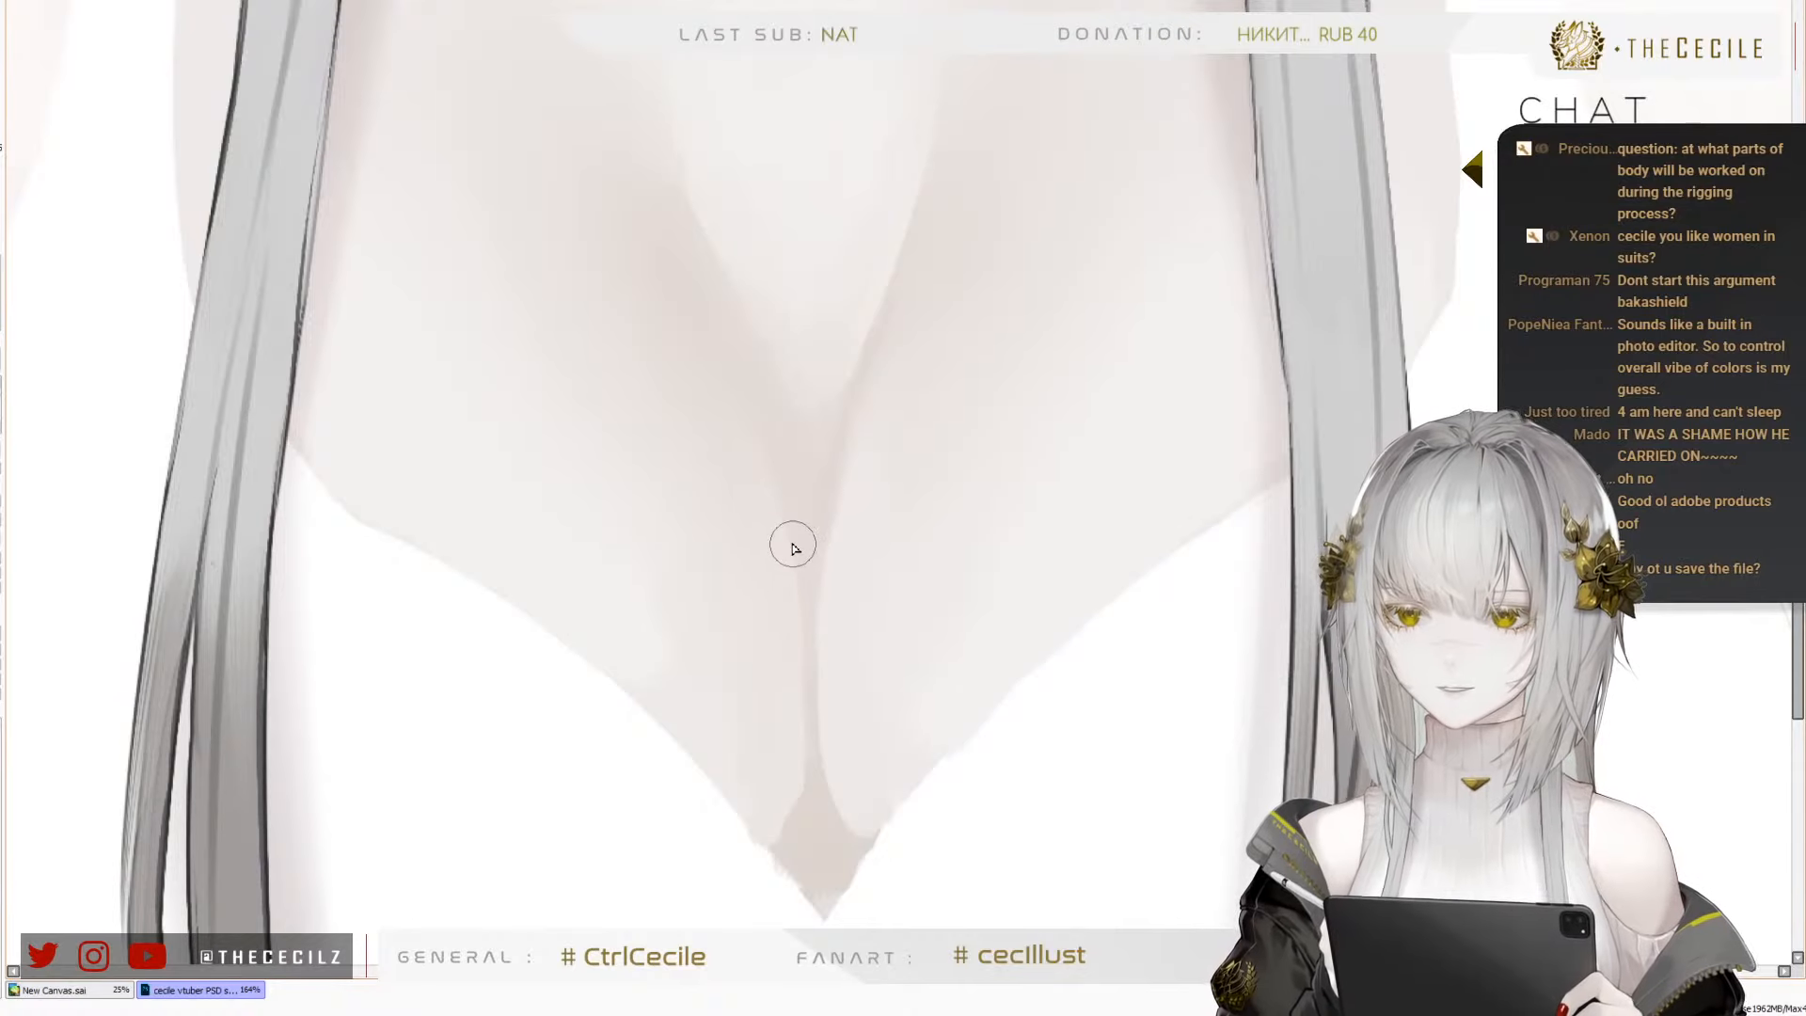
{"action": "scroll", "coordinate": [804, 564], "scroll_direction": "down", "scroll_amount": 4}
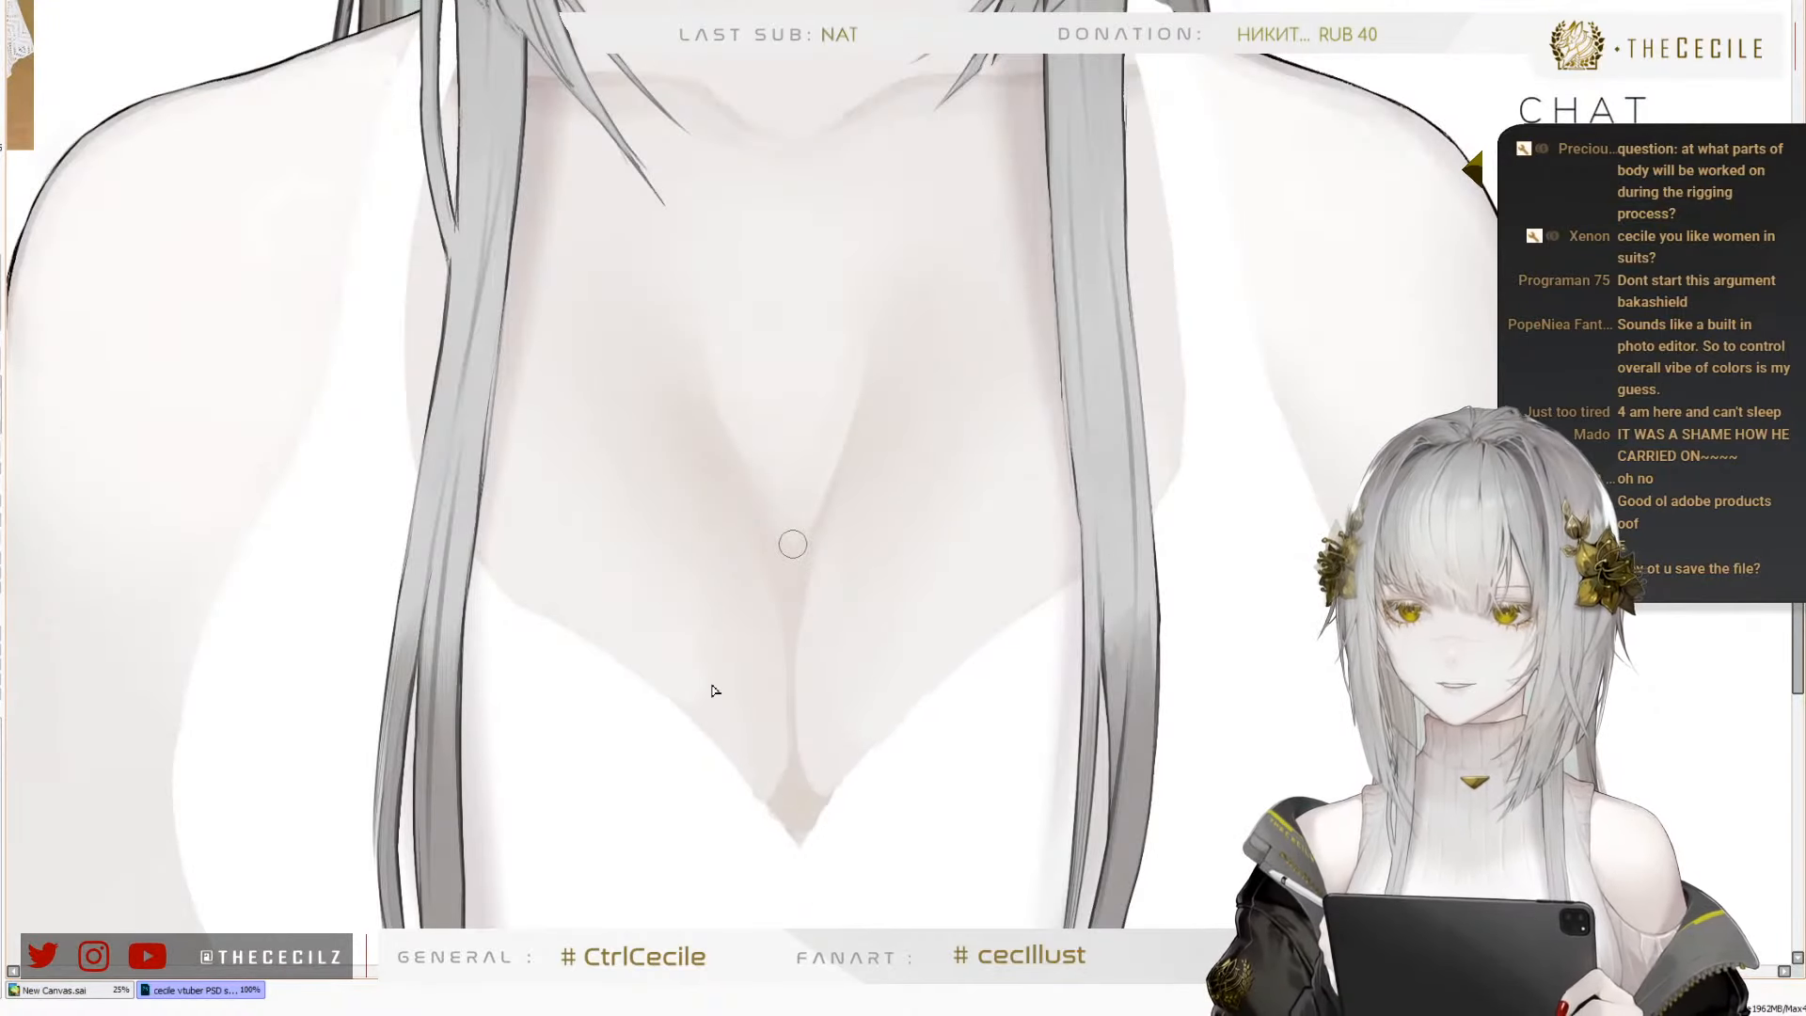
{"action": "scroll", "coordinate": [712, 689], "scroll_direction": "down", "scroll_amount": 2}
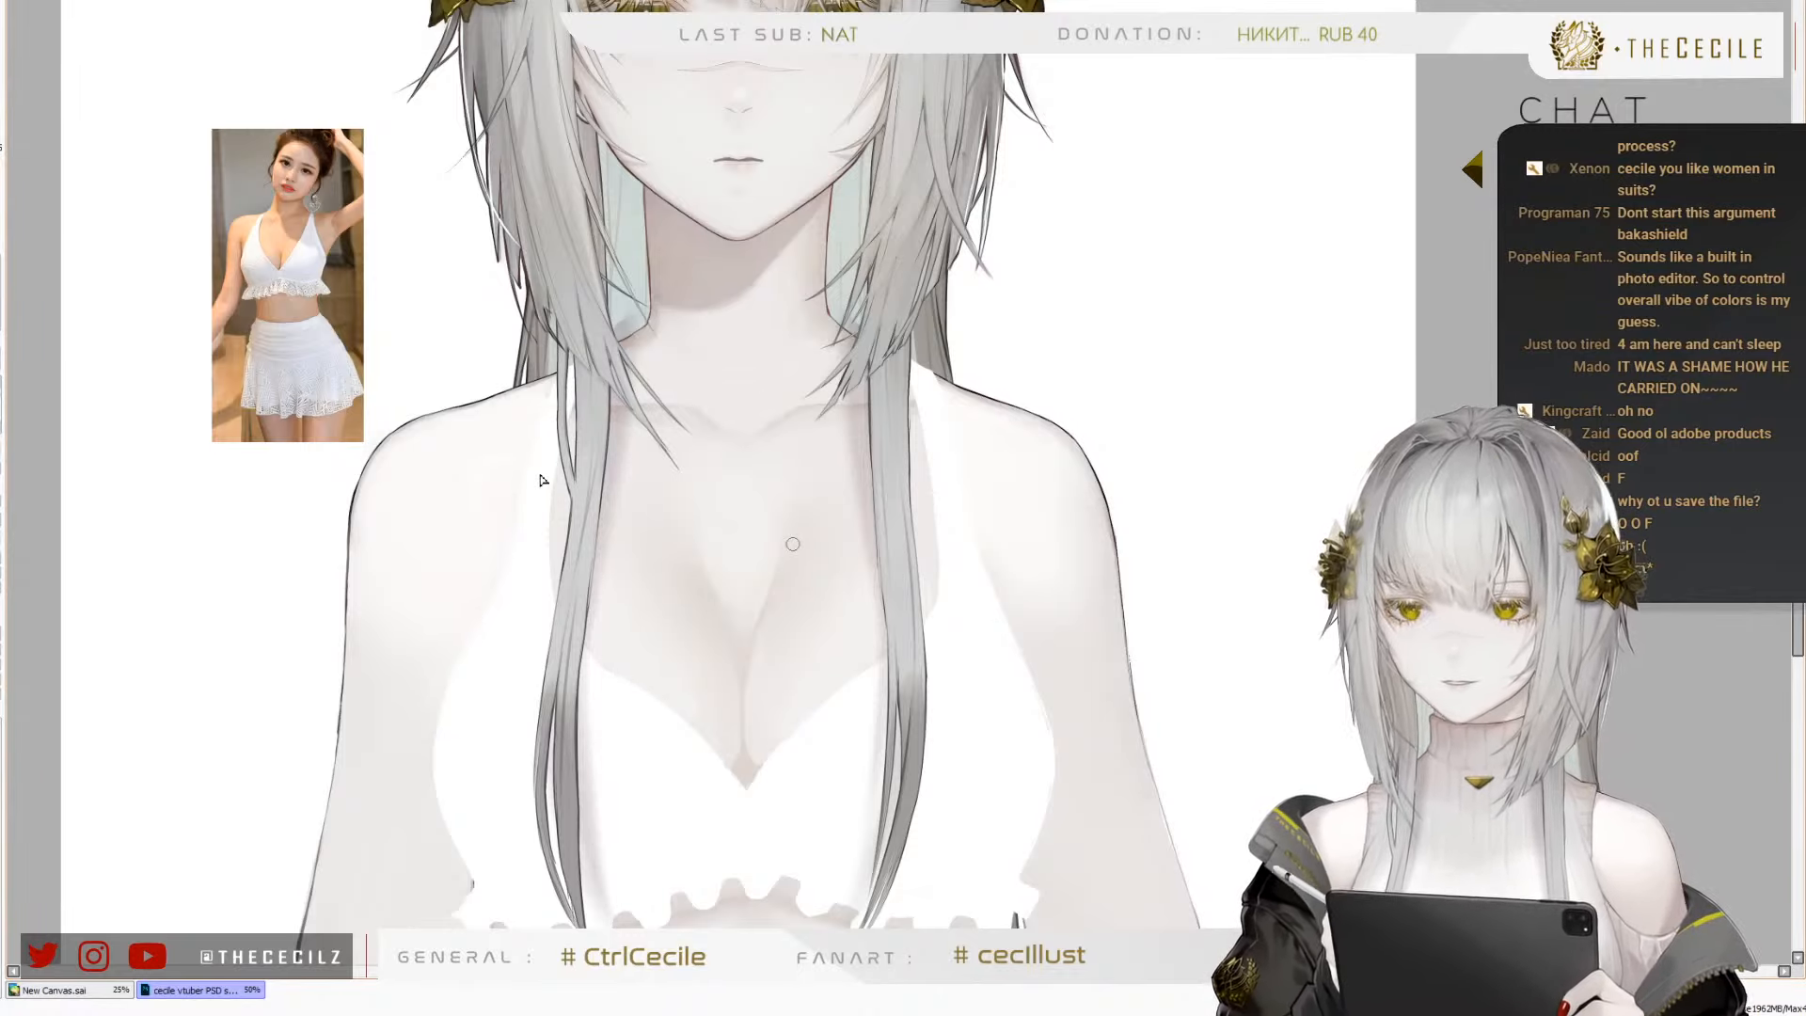
Compare the bust and the whole figure in normal and mirrored views
{"action": "scroll", "coordinate": [812, 600], "scroll_direction": "down", "scroll_amount": 2}
{"action": "scroll", "coordinate": [756, 613], "scroll_direction": "up", "scroll_amount": 2}
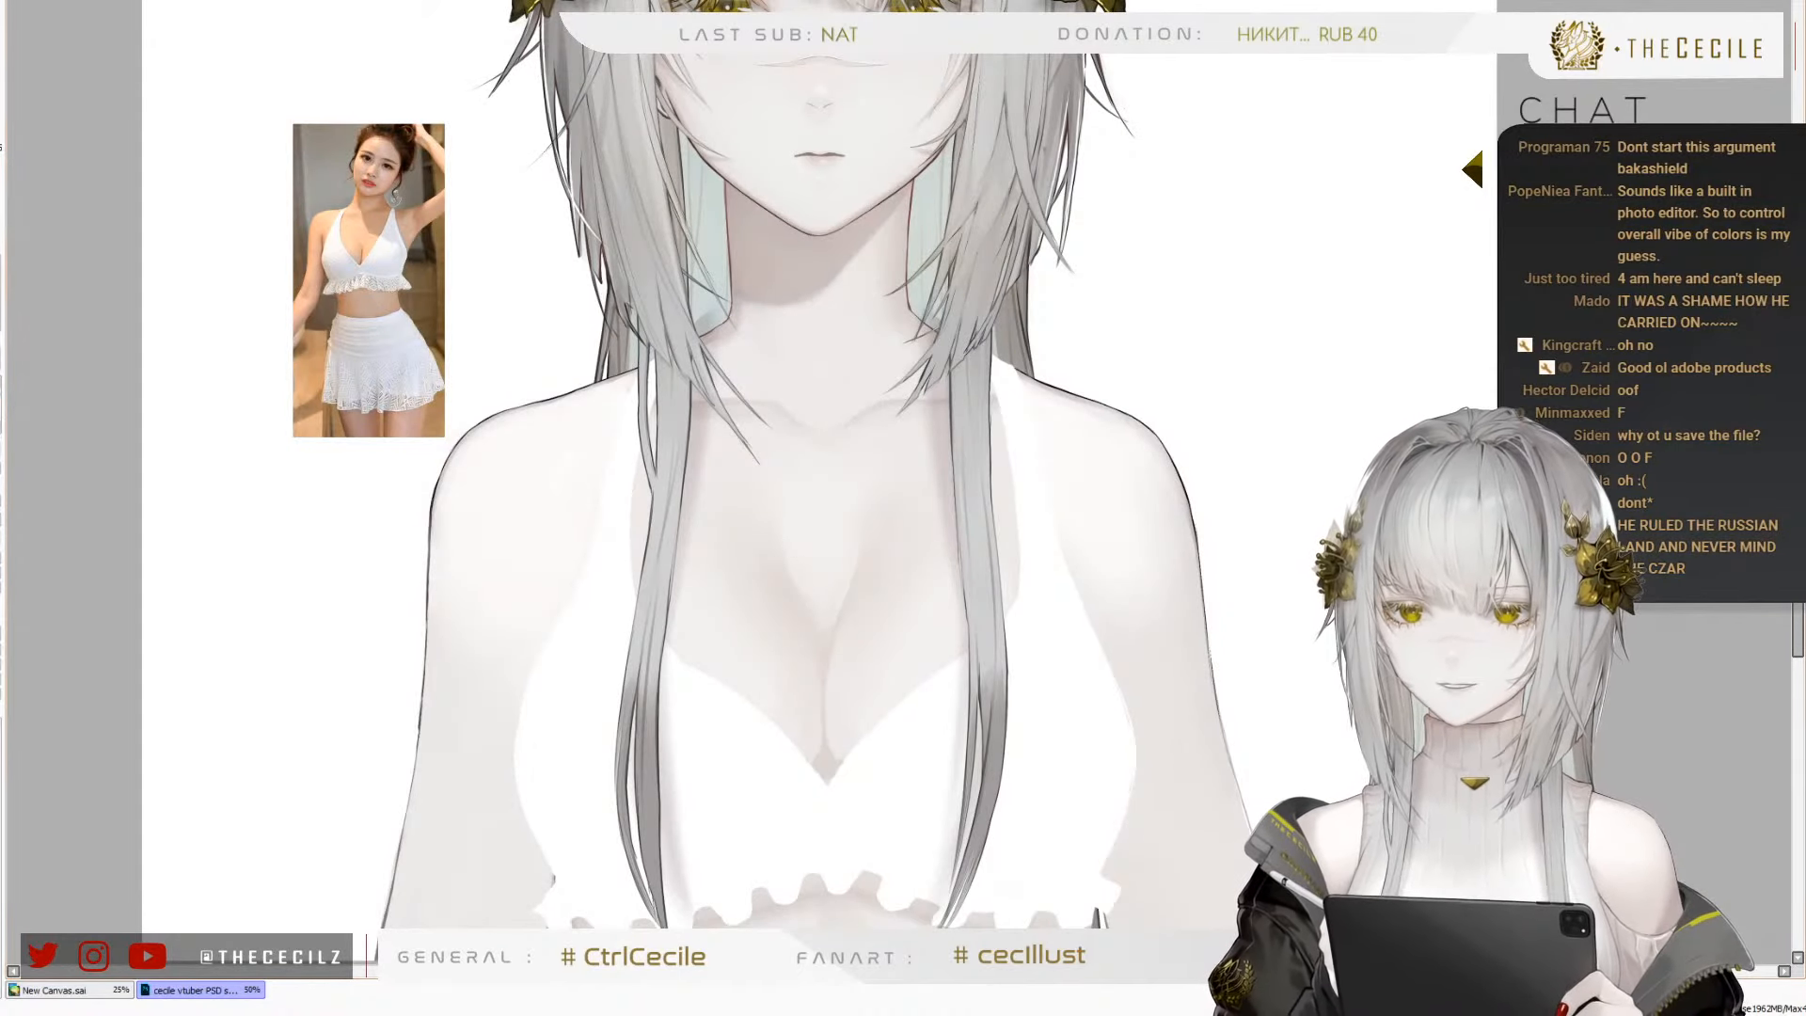
{"action": "key", "text": "h"}
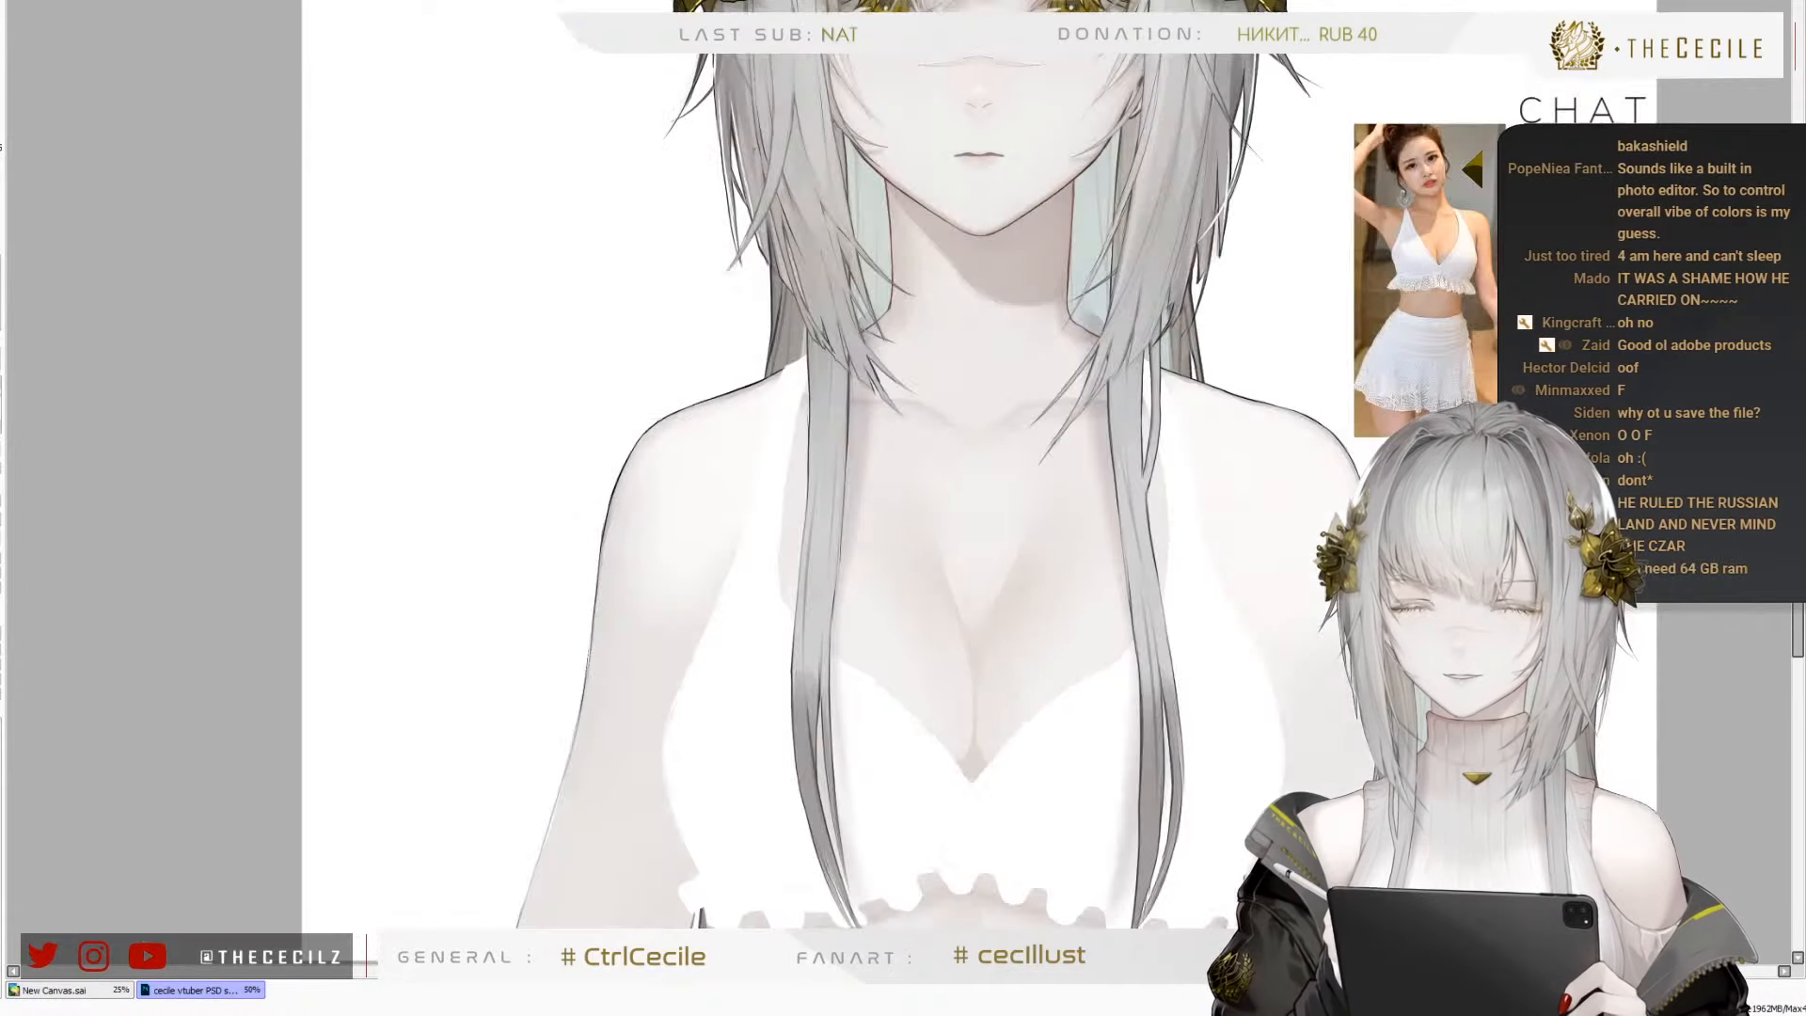
{"action": "key", "text": "h"}
{"action": "scroll", "coordinate": [813, 536], "scroll_direction": "down", "scroll_amount": 2}
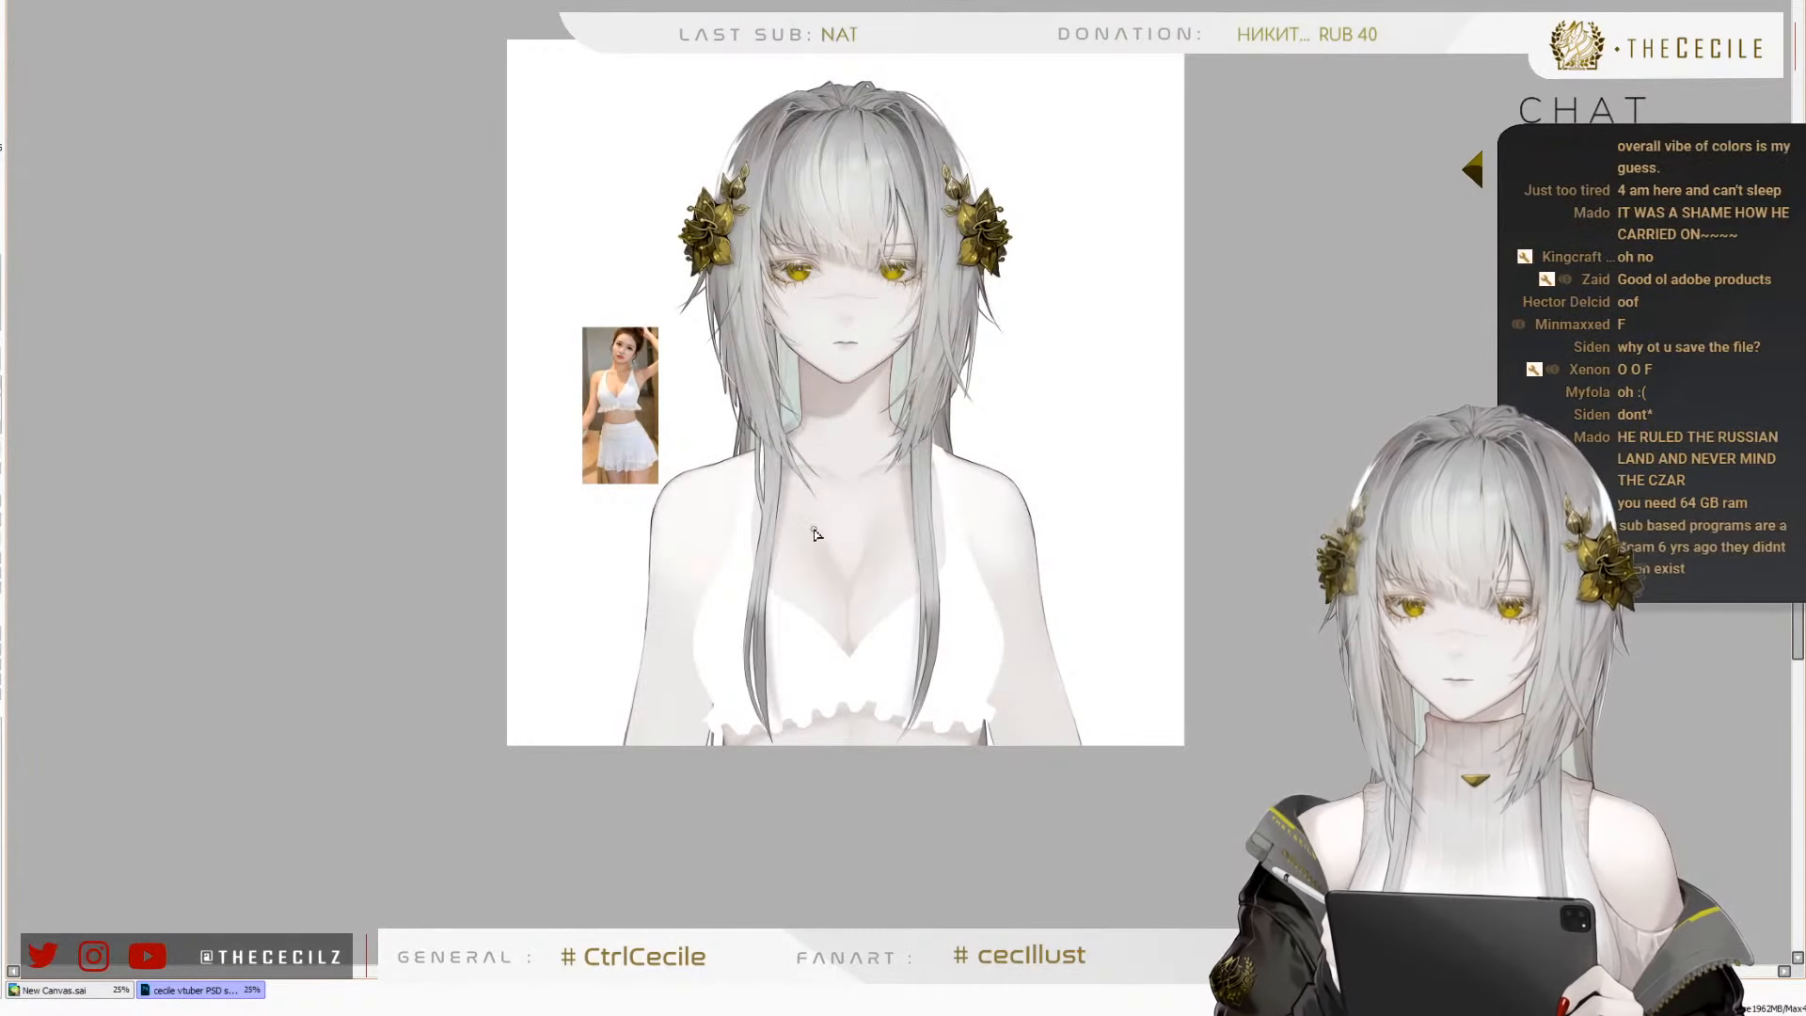
{"action": "scroll", "coordinate": [809, 532], "scroll_direction": "up", "scroll_amount": 1}
{"action": "scroll", "coordinate": [809, 532], "scroll_direction": "up", "scroll_amount": 1}
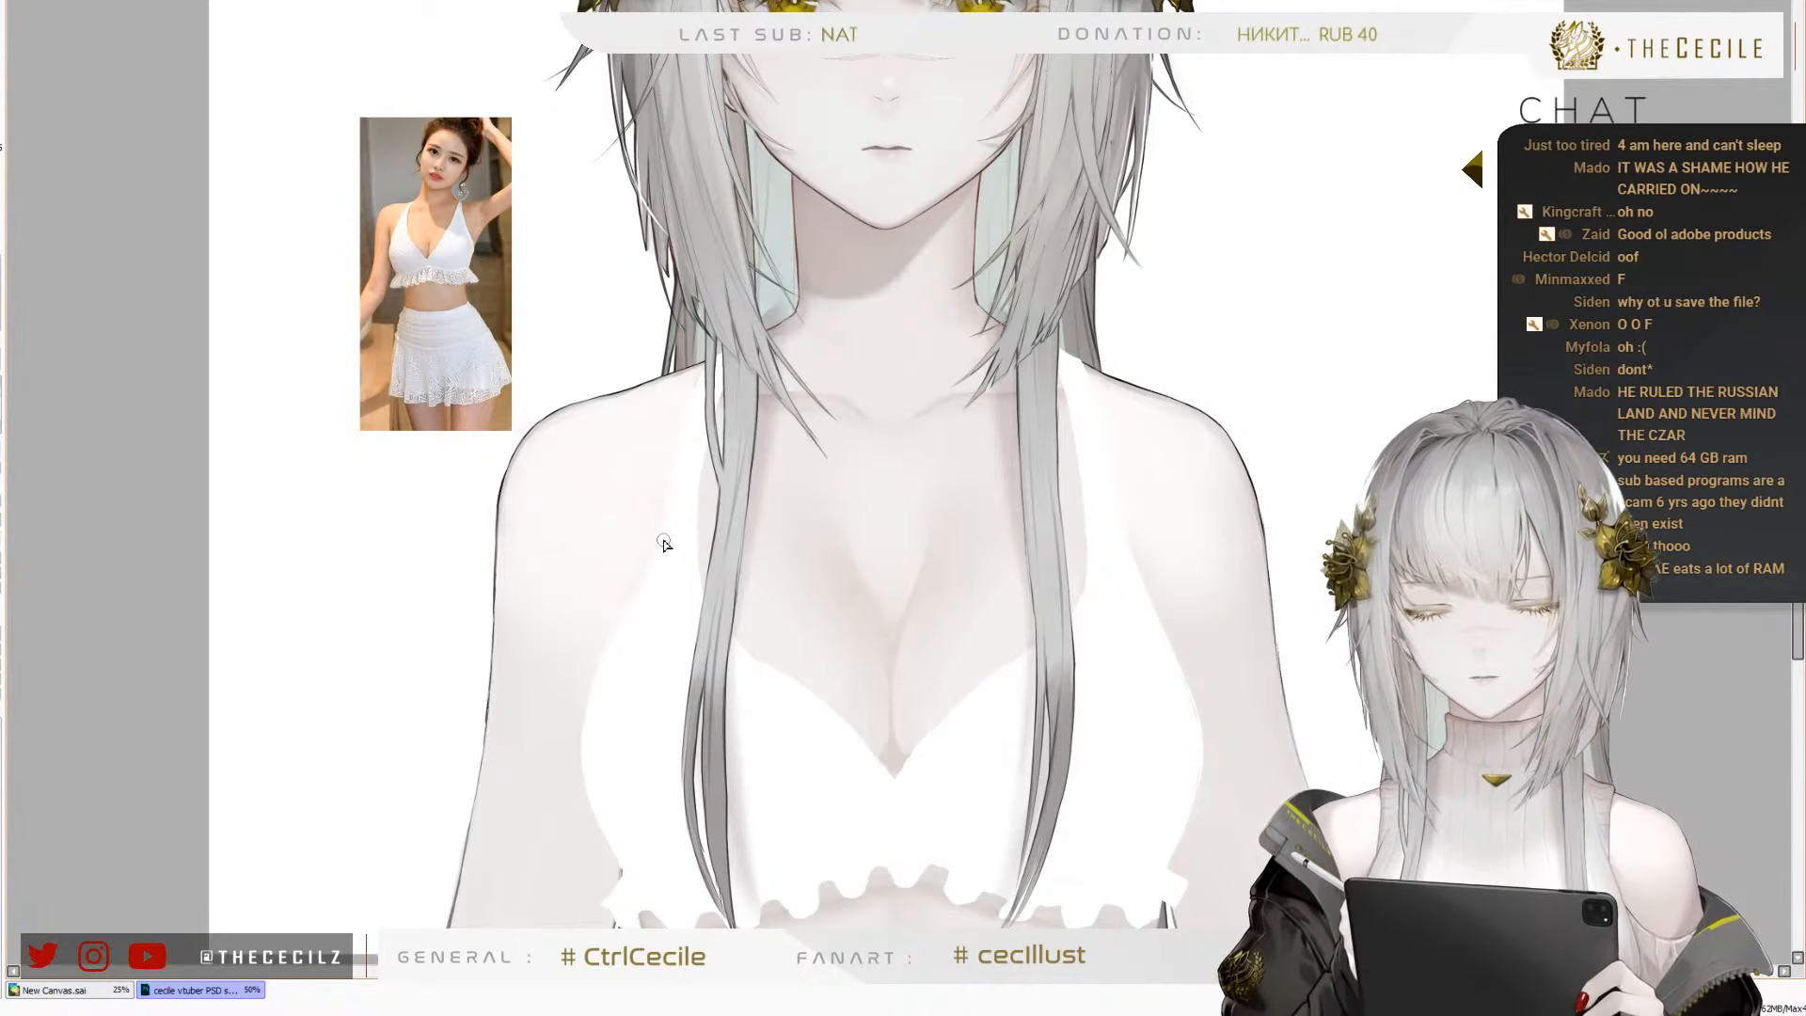
Clear the selection made around the shoulder and hair strand, and retouch the skin along the shoulder outline beside the halter strap
{"action": "scroll", "coordinate": [653, 472], "scroll_direction": "up", "scroll_amount": 2}
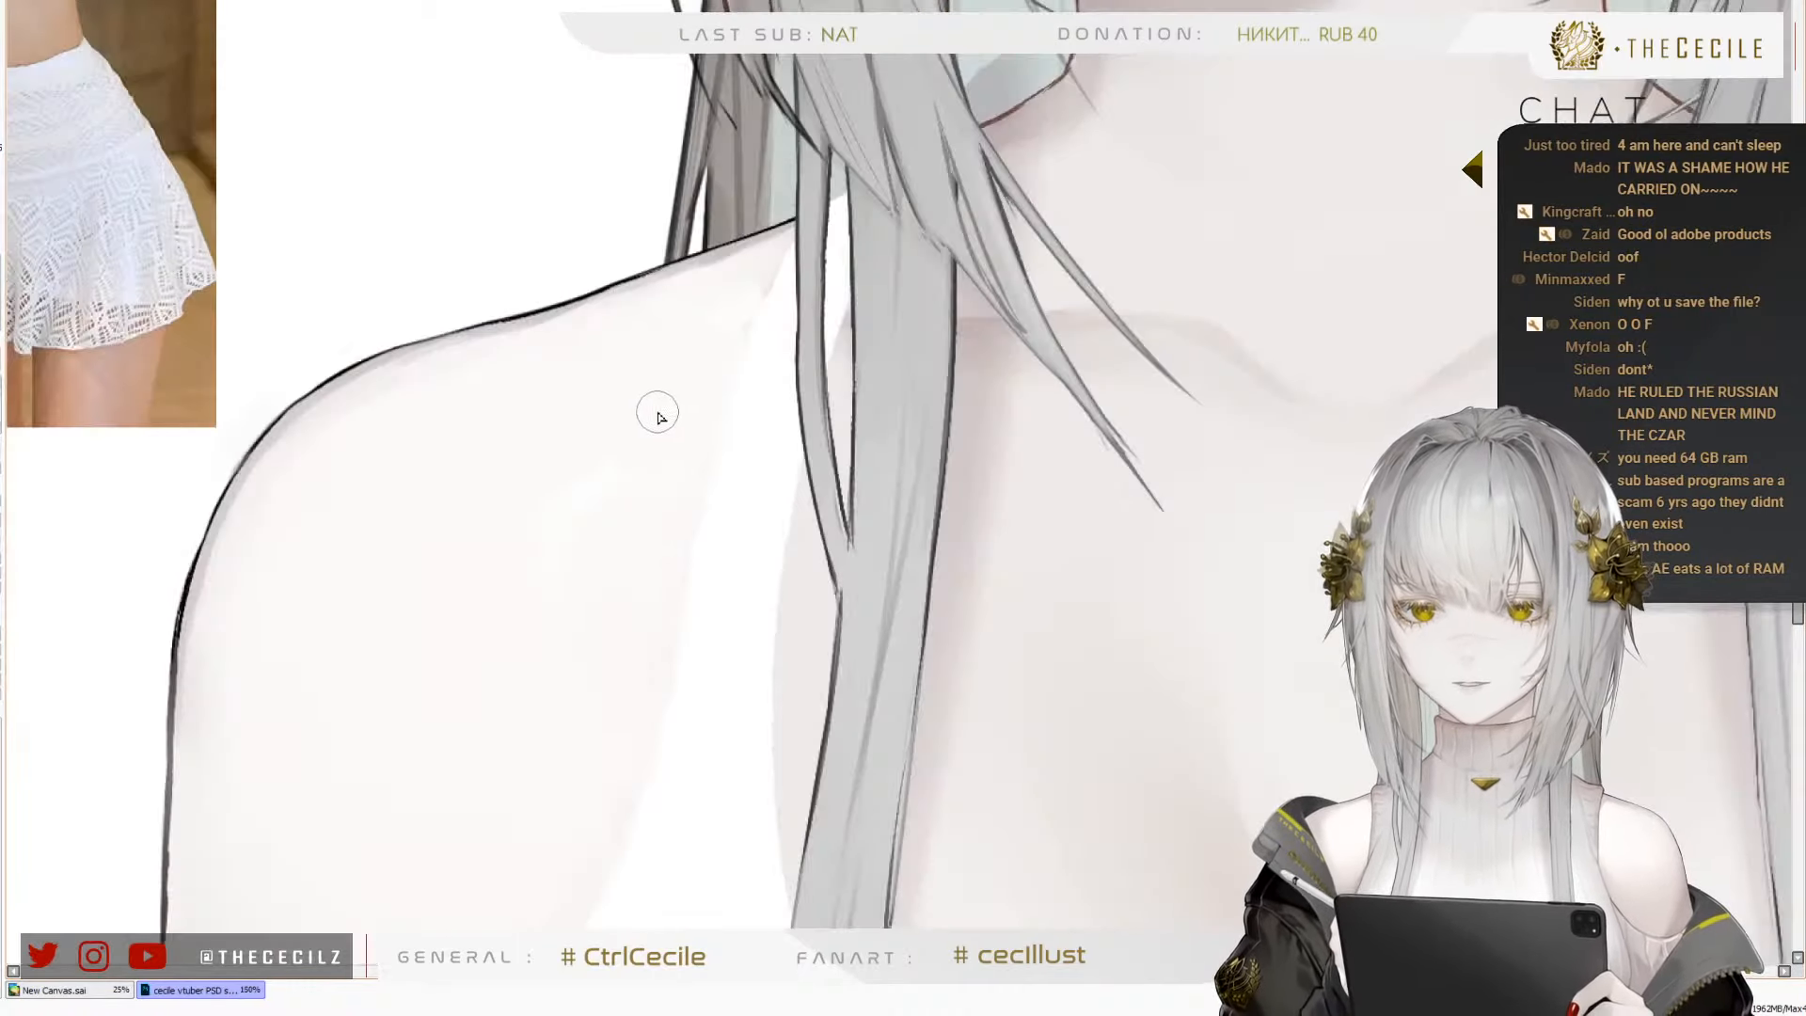
{"action": "scroll", "coordinate": [659, 292], "scroll_direction": "up", "scroll_amount": 1}
{"action": "scroll", "coordinate": [724, 263], "scroll_direction": "up", "scroll_amount": 1}
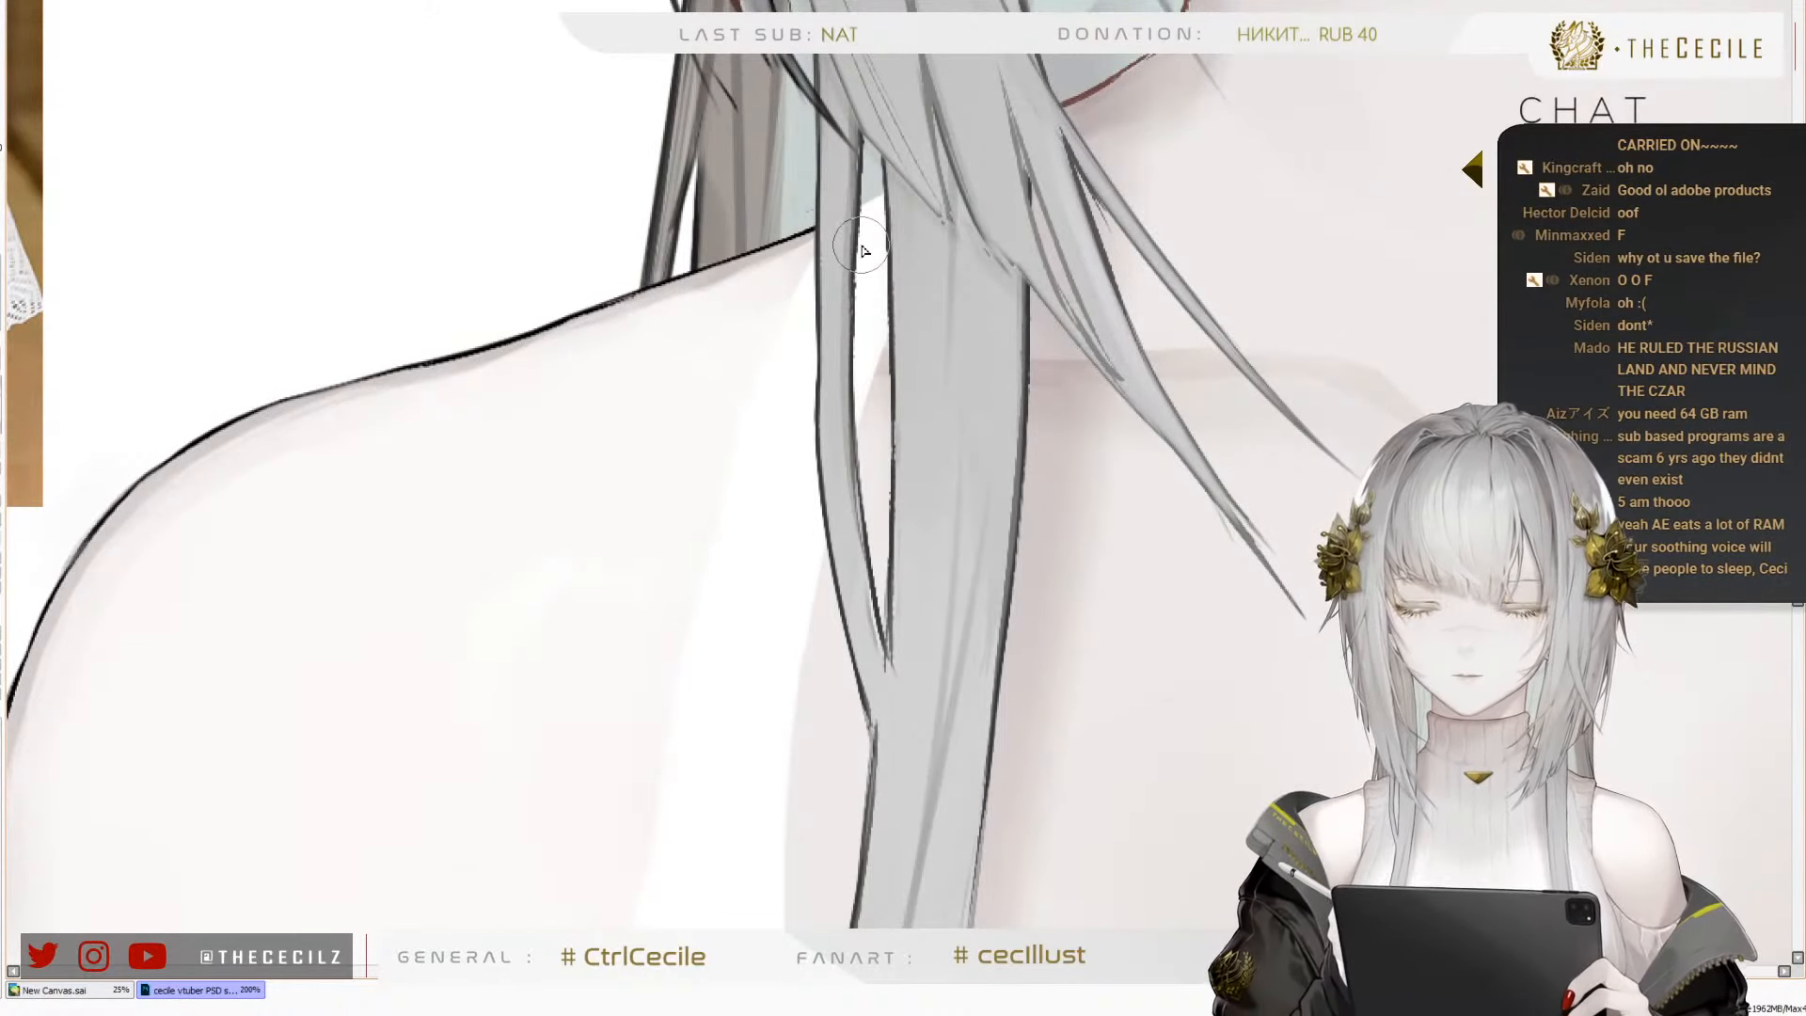
{"action": "scroll", "coordinate": [425, 360], "scroll_direction": "down", "scroll_amount": 5}
{"action": "scroll", "coordinate": [425, 394], "scroll_direction": "up", "scroll_amount": 2}
{"action": "scroll", "coordinate": [895, 229], "scroll_direction": "up", "scroll_amount": 1}
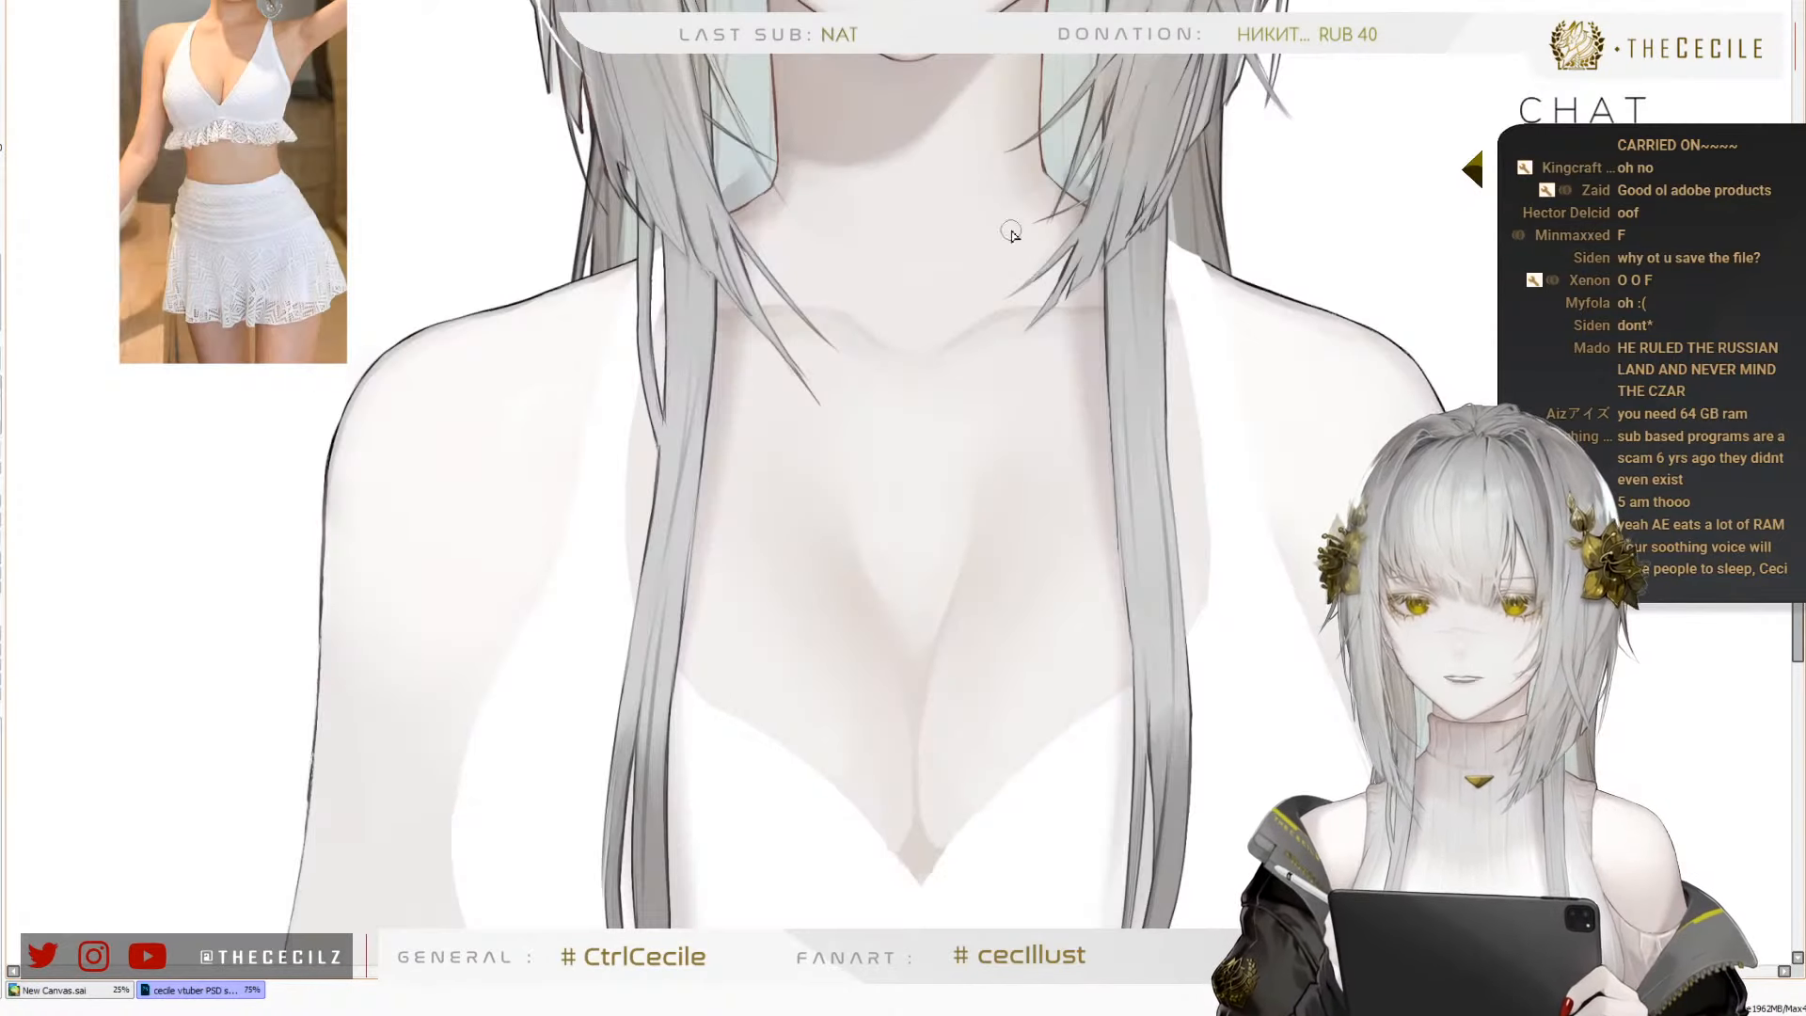
{"action": "scroll", "coordinate": [1008, 189], "scroll_direction": "up", "scroll_amount": 1}
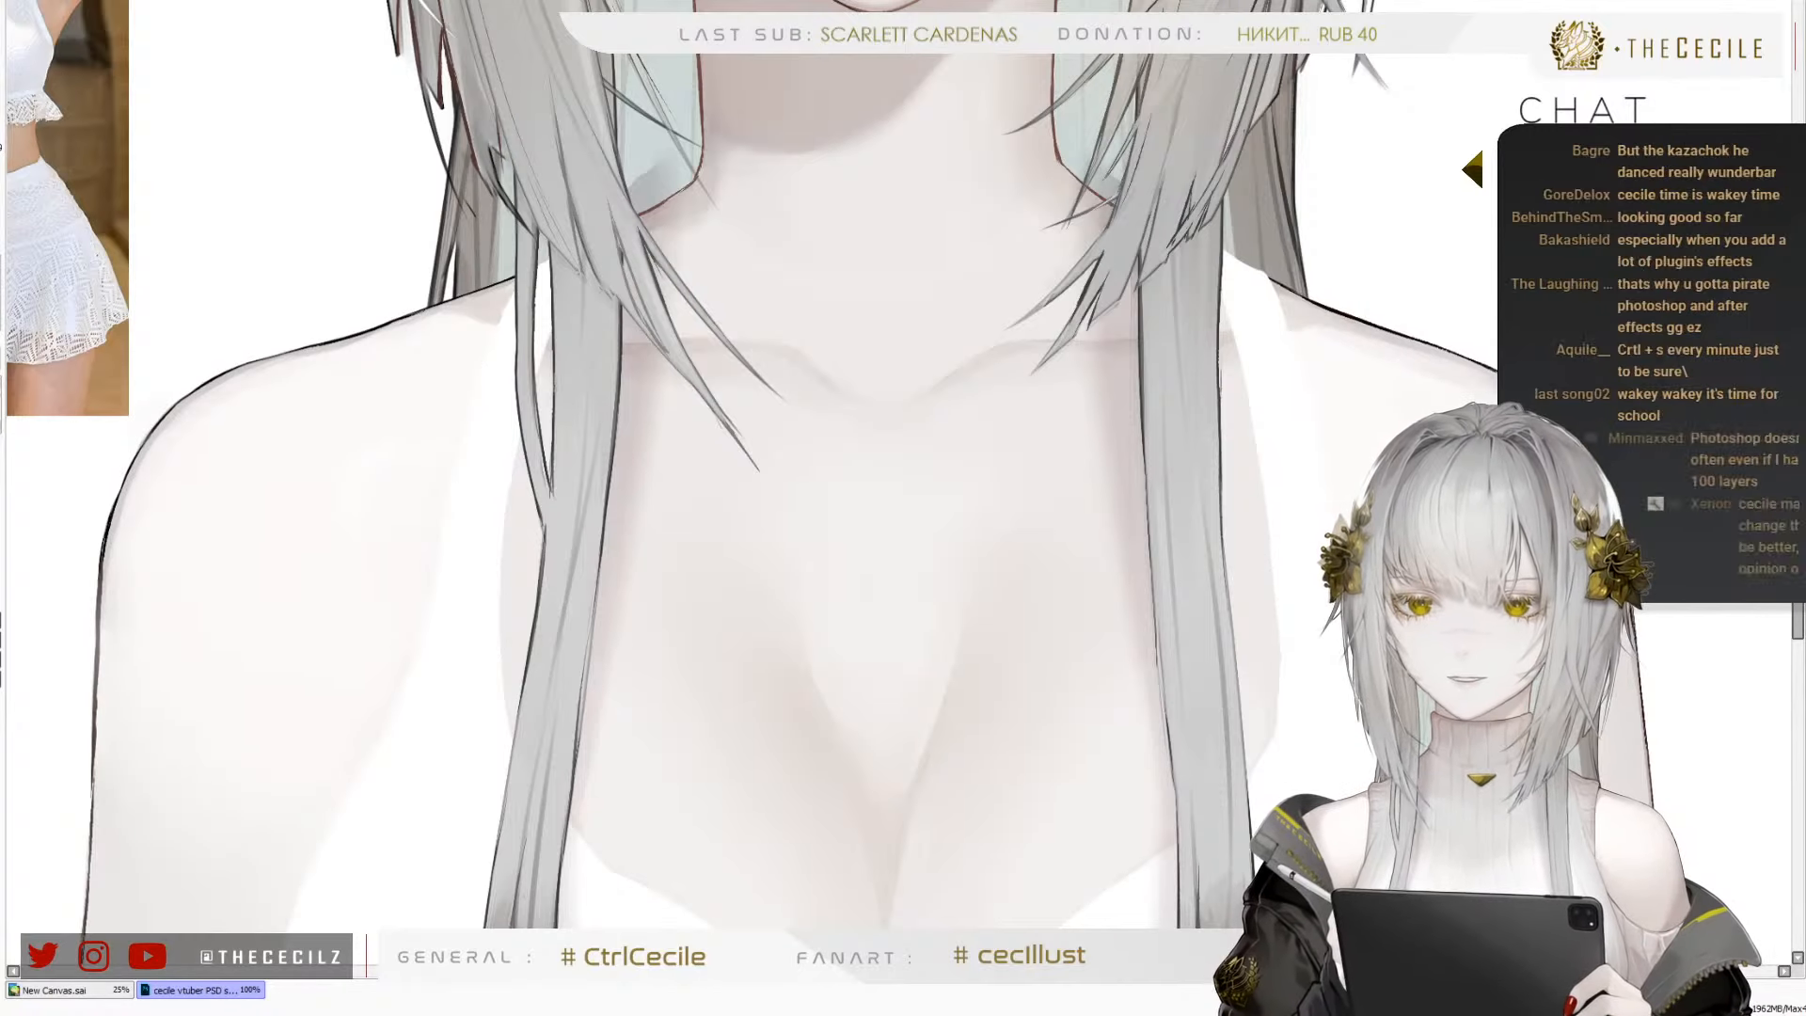
{"action": "left_click_drag", "start_coordinate": [1032, 97], "coordinate": [1682, 647]}
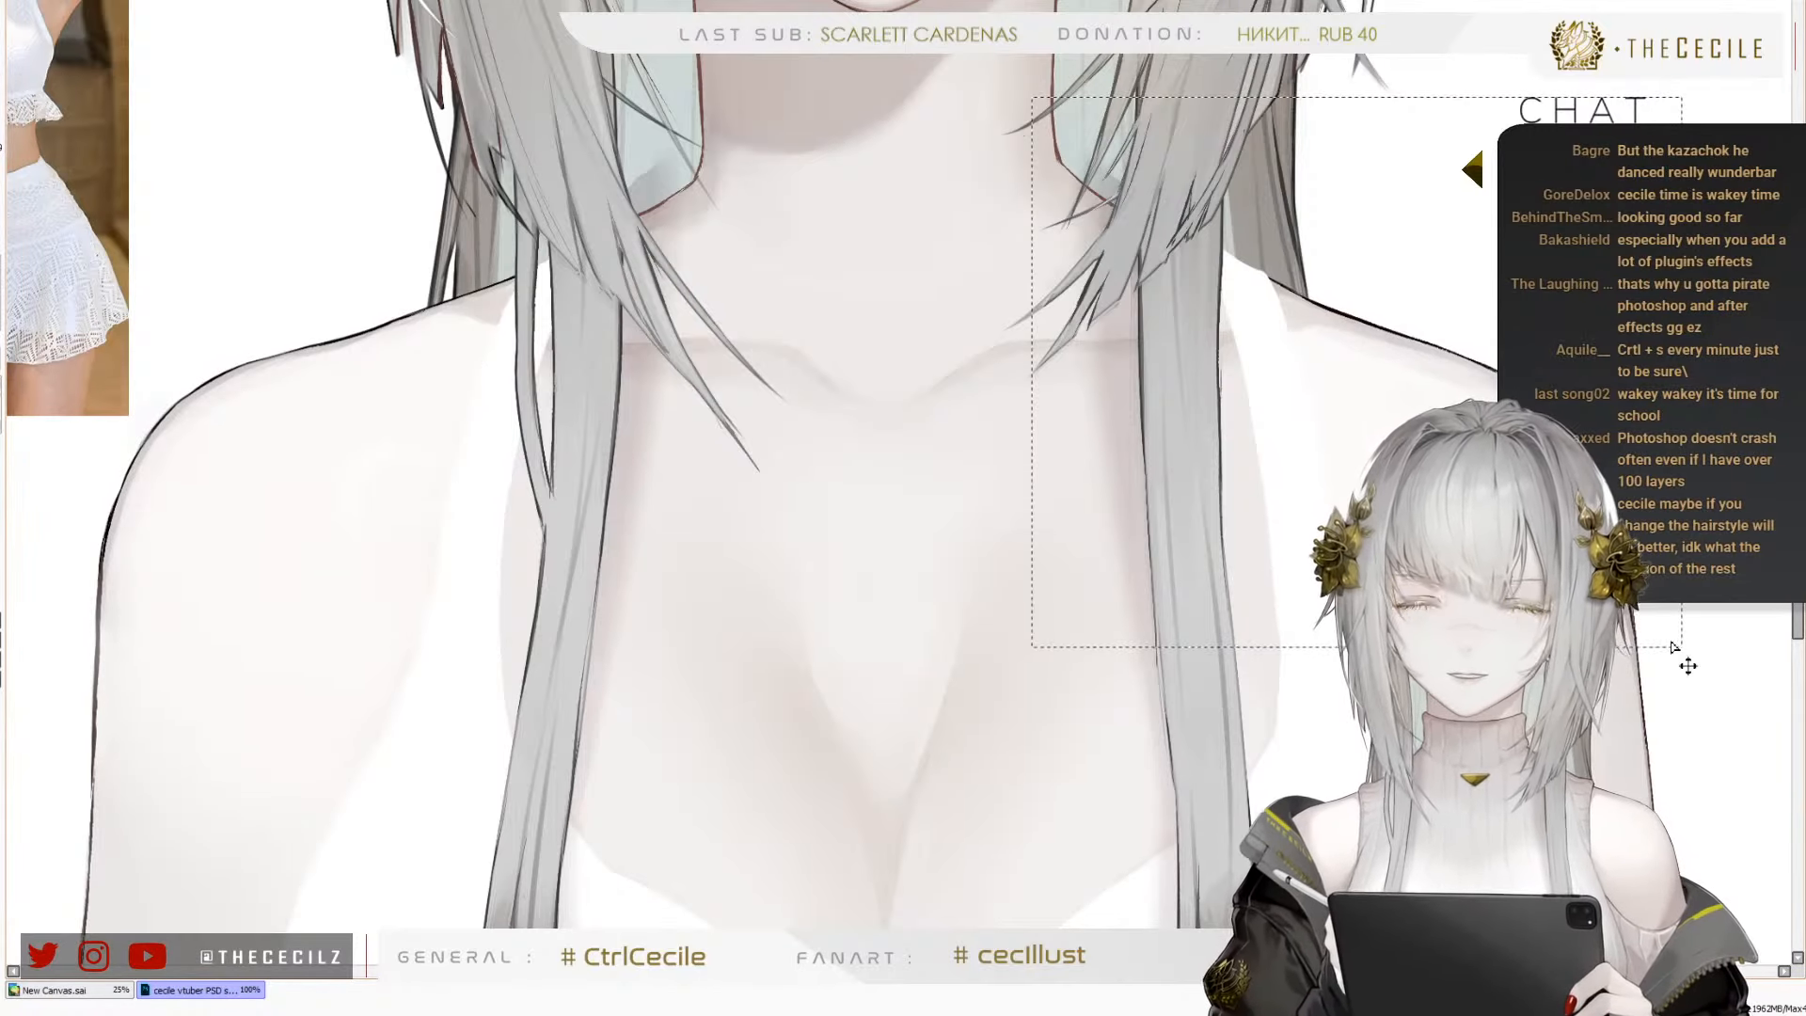
{"action": "key", "text": "ctrl+d"}
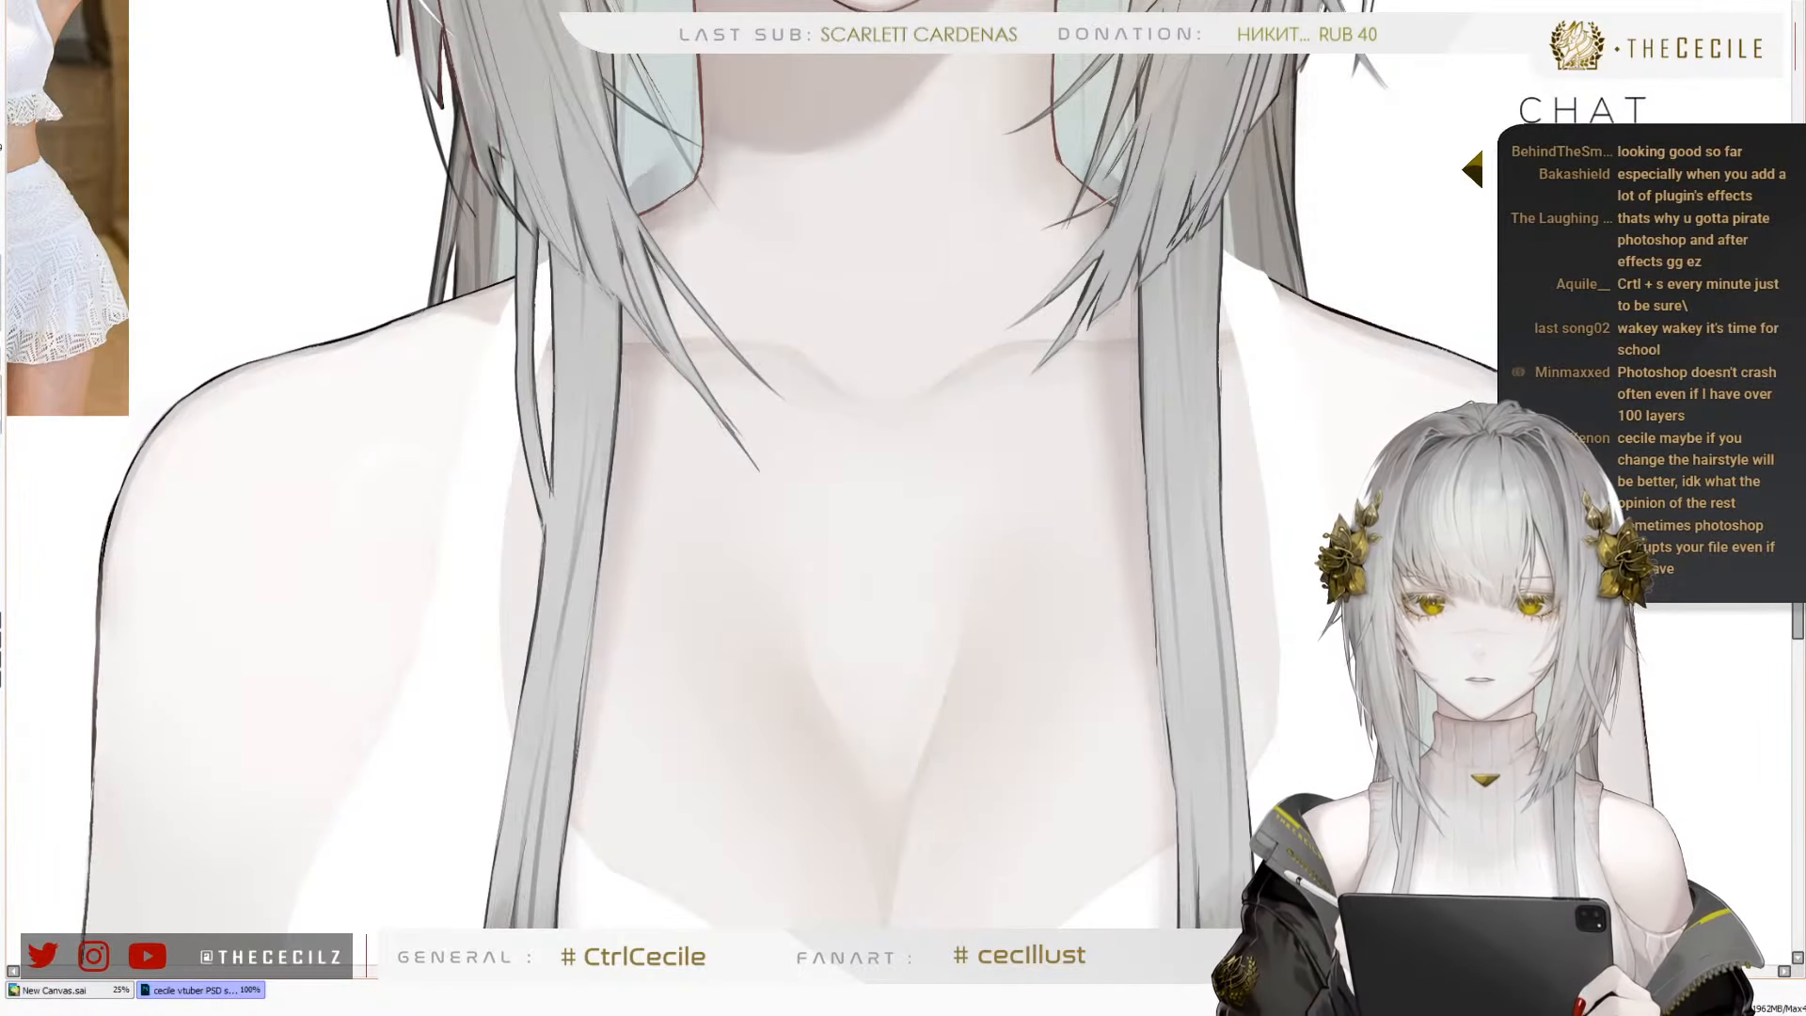
{"action": "left_click_drag", "start_coordinate": [1284, 306], "coordinate": [1345, 328]}
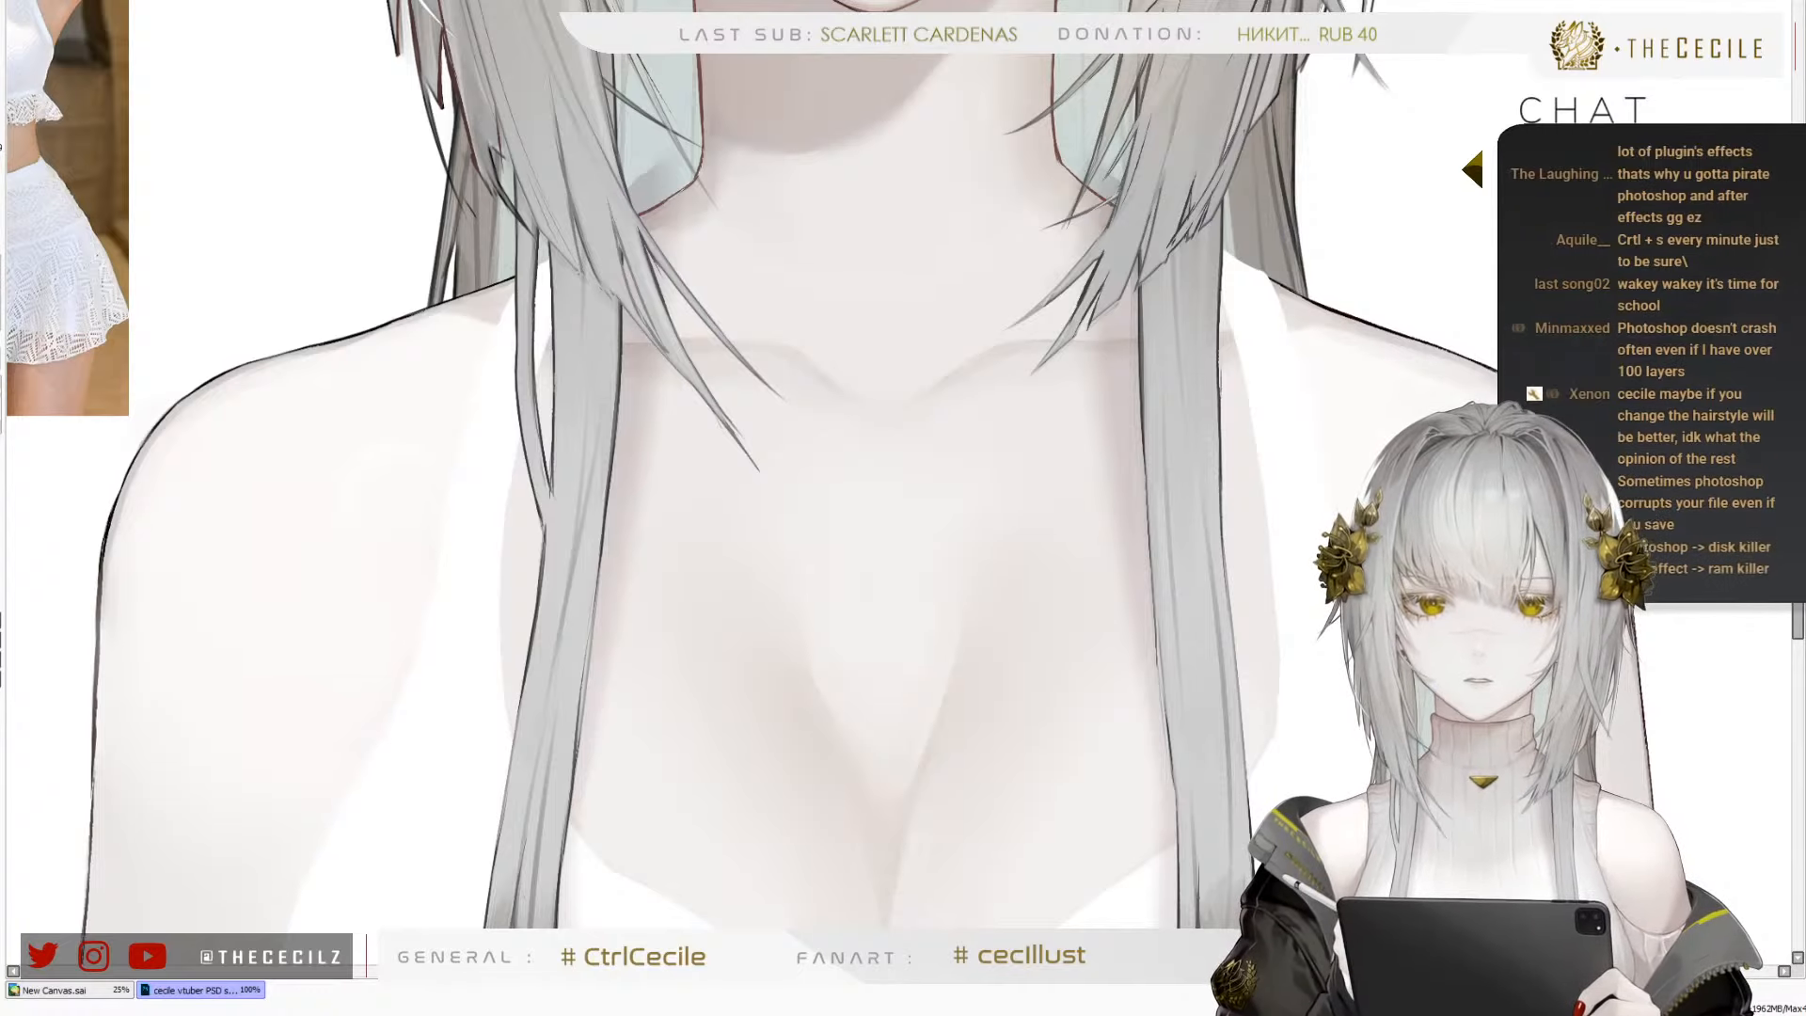
Check the full character at small size, flipping between normal and mirrored views to judge the proportions
{"action": "scroll", "coordinate": [976, 489], "scroll_direction": "down", "scroll_amount": 3}
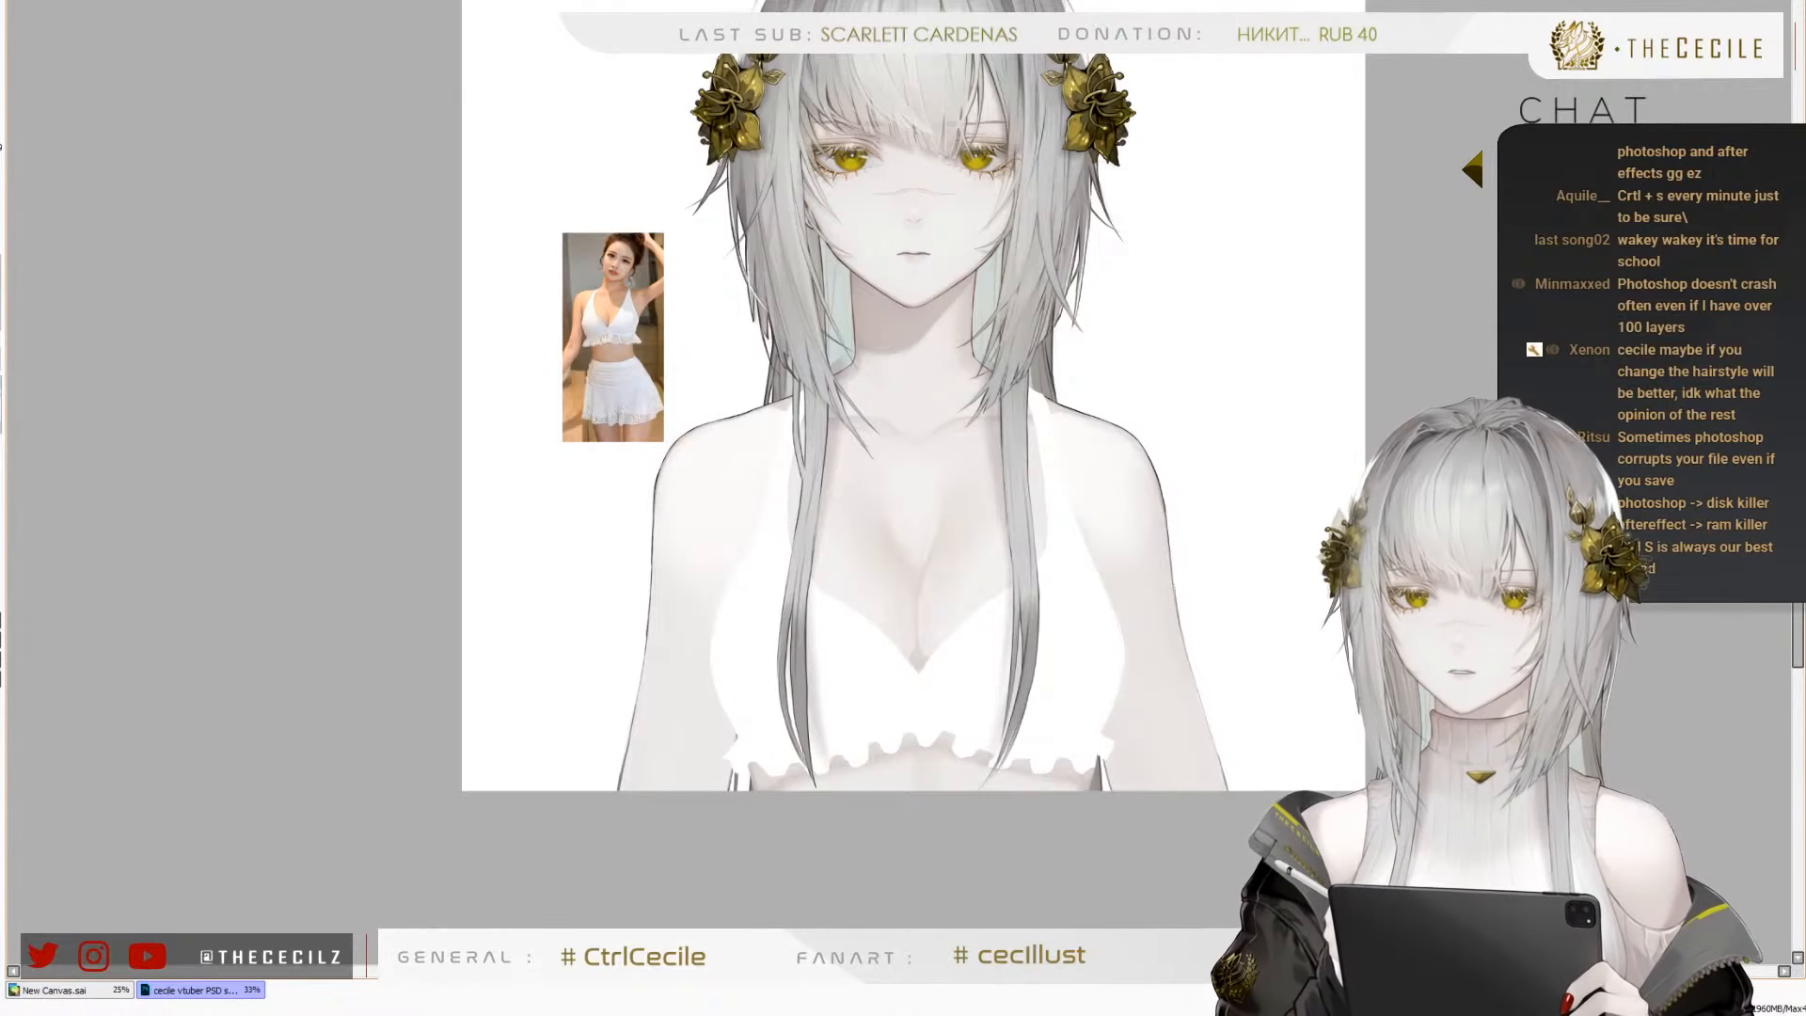
{"action": "scroll", "coordinate": [555, 546], "scroll_direction": "down", "scroll_amount": 1}
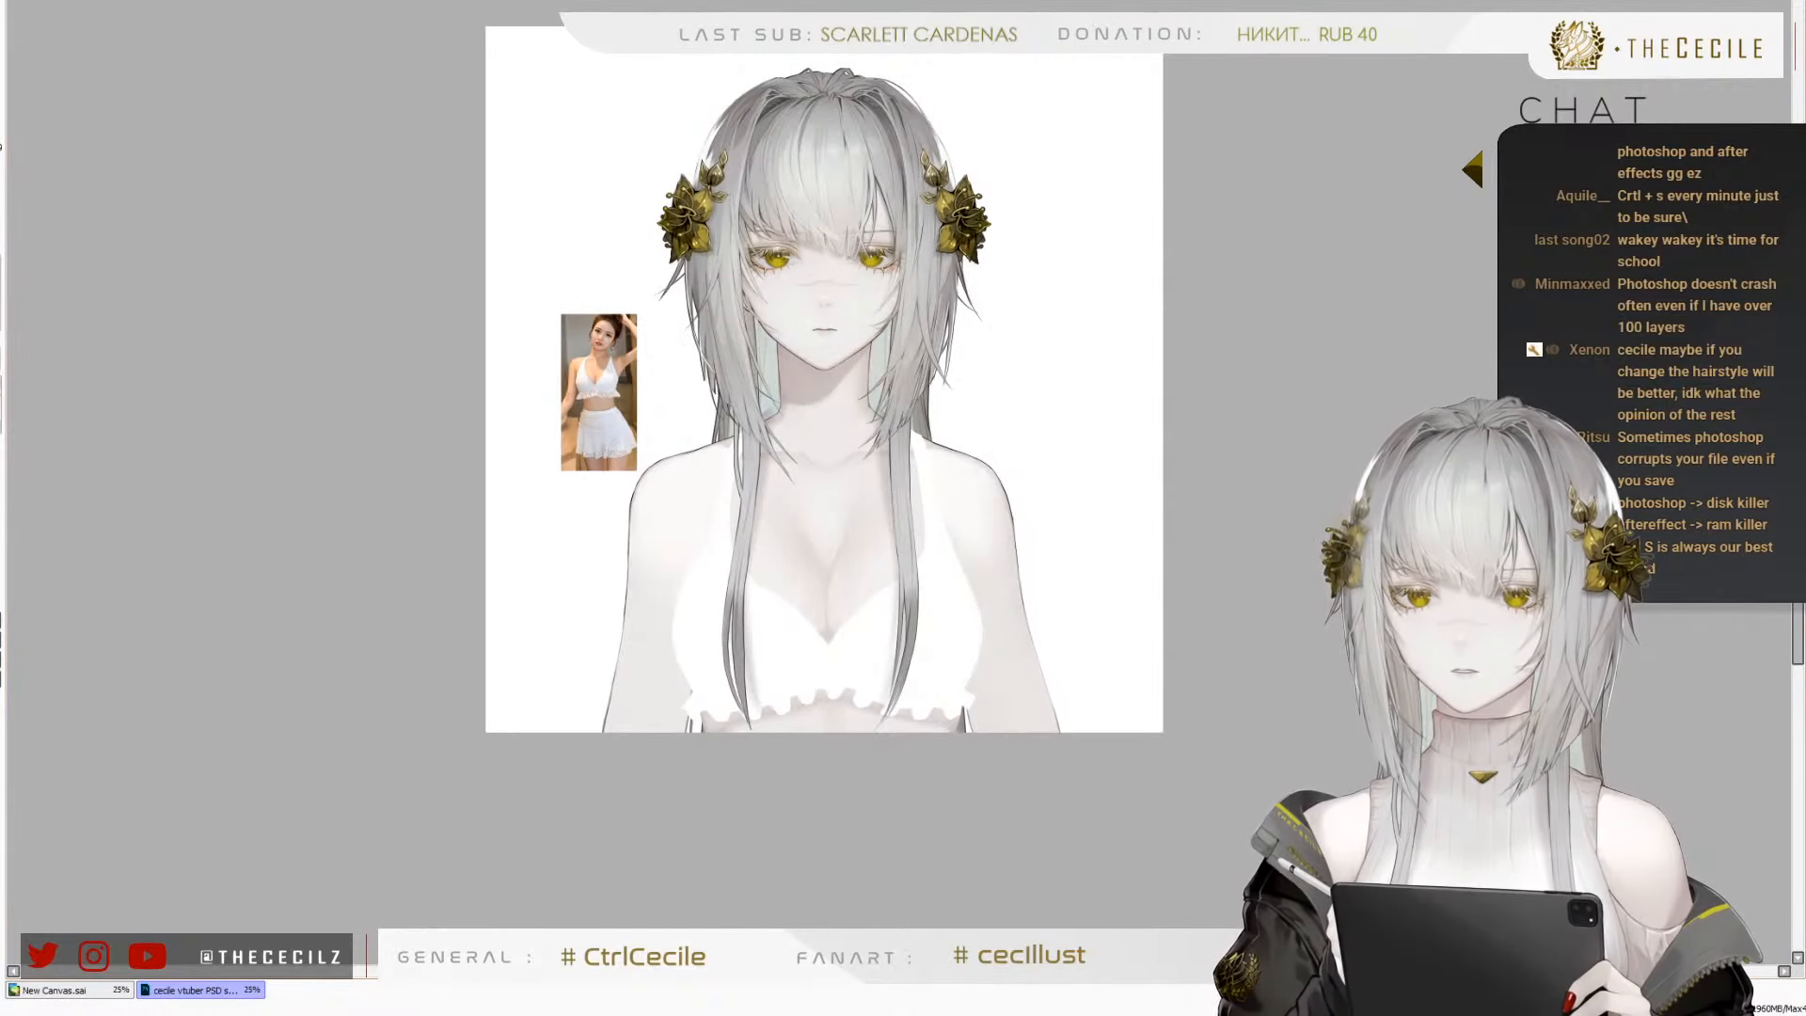
{"action": "key", "text": "h"}
{"action": "key", "text": "h"}
{"action": "scroll", "coordinate": [673, 440], "scroll_direction": "down", "scroll_amount": 2}
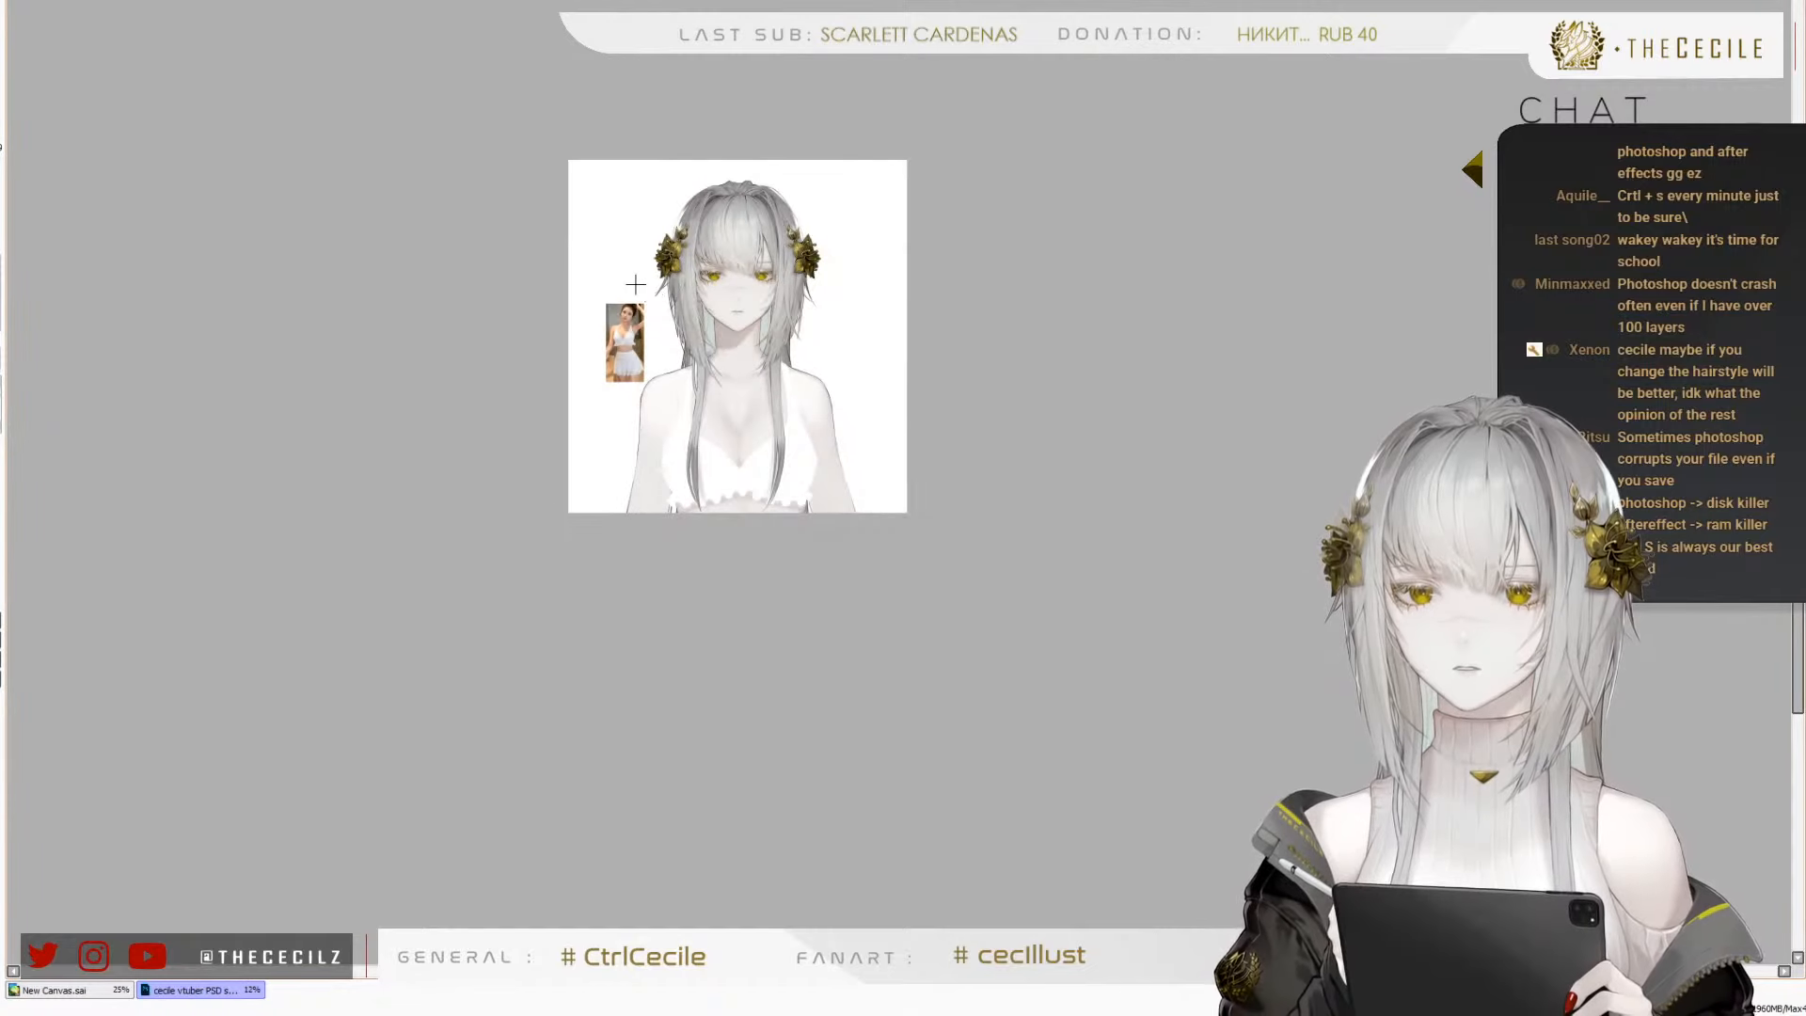
{"action": "scroll", "coordinate": [674, 440], "scroll_direction": "up", "scroll_amount": 3}
{"action": "scroll", "coordinate": [666, 437], "scroll_direction": "down", "scroll_amount": 2}
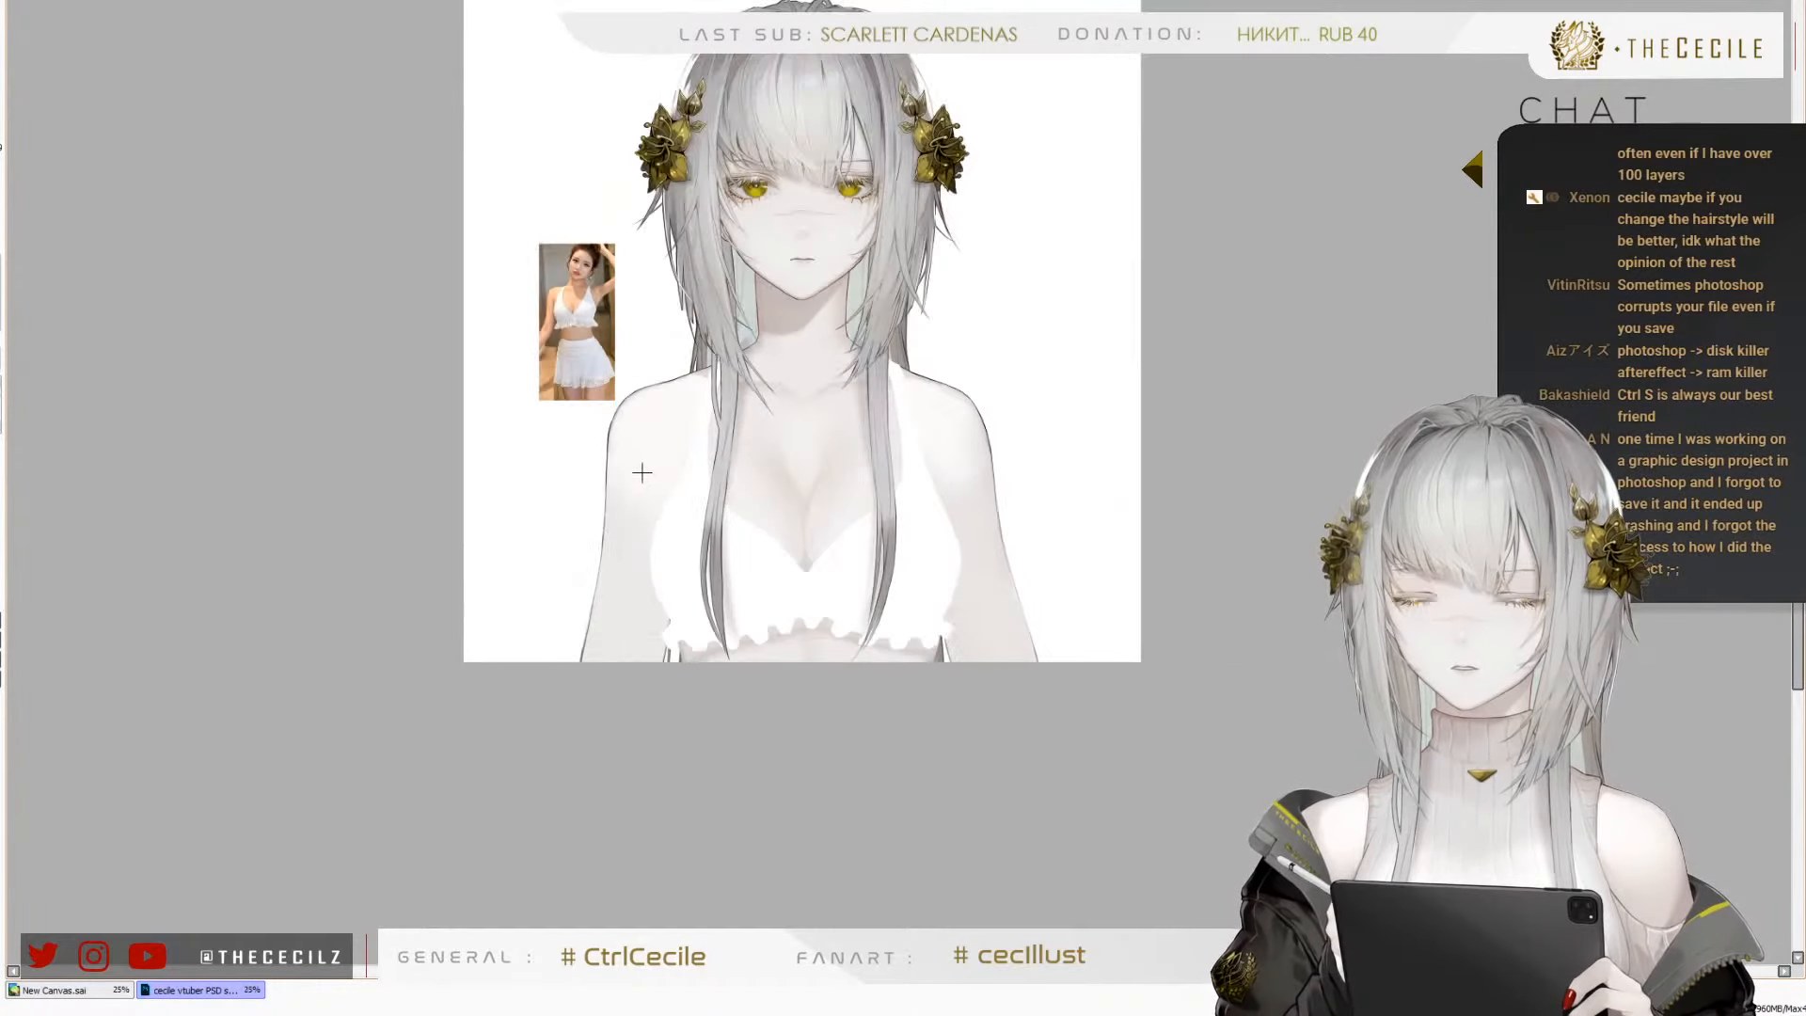
{"action": "key", "text": "h"}
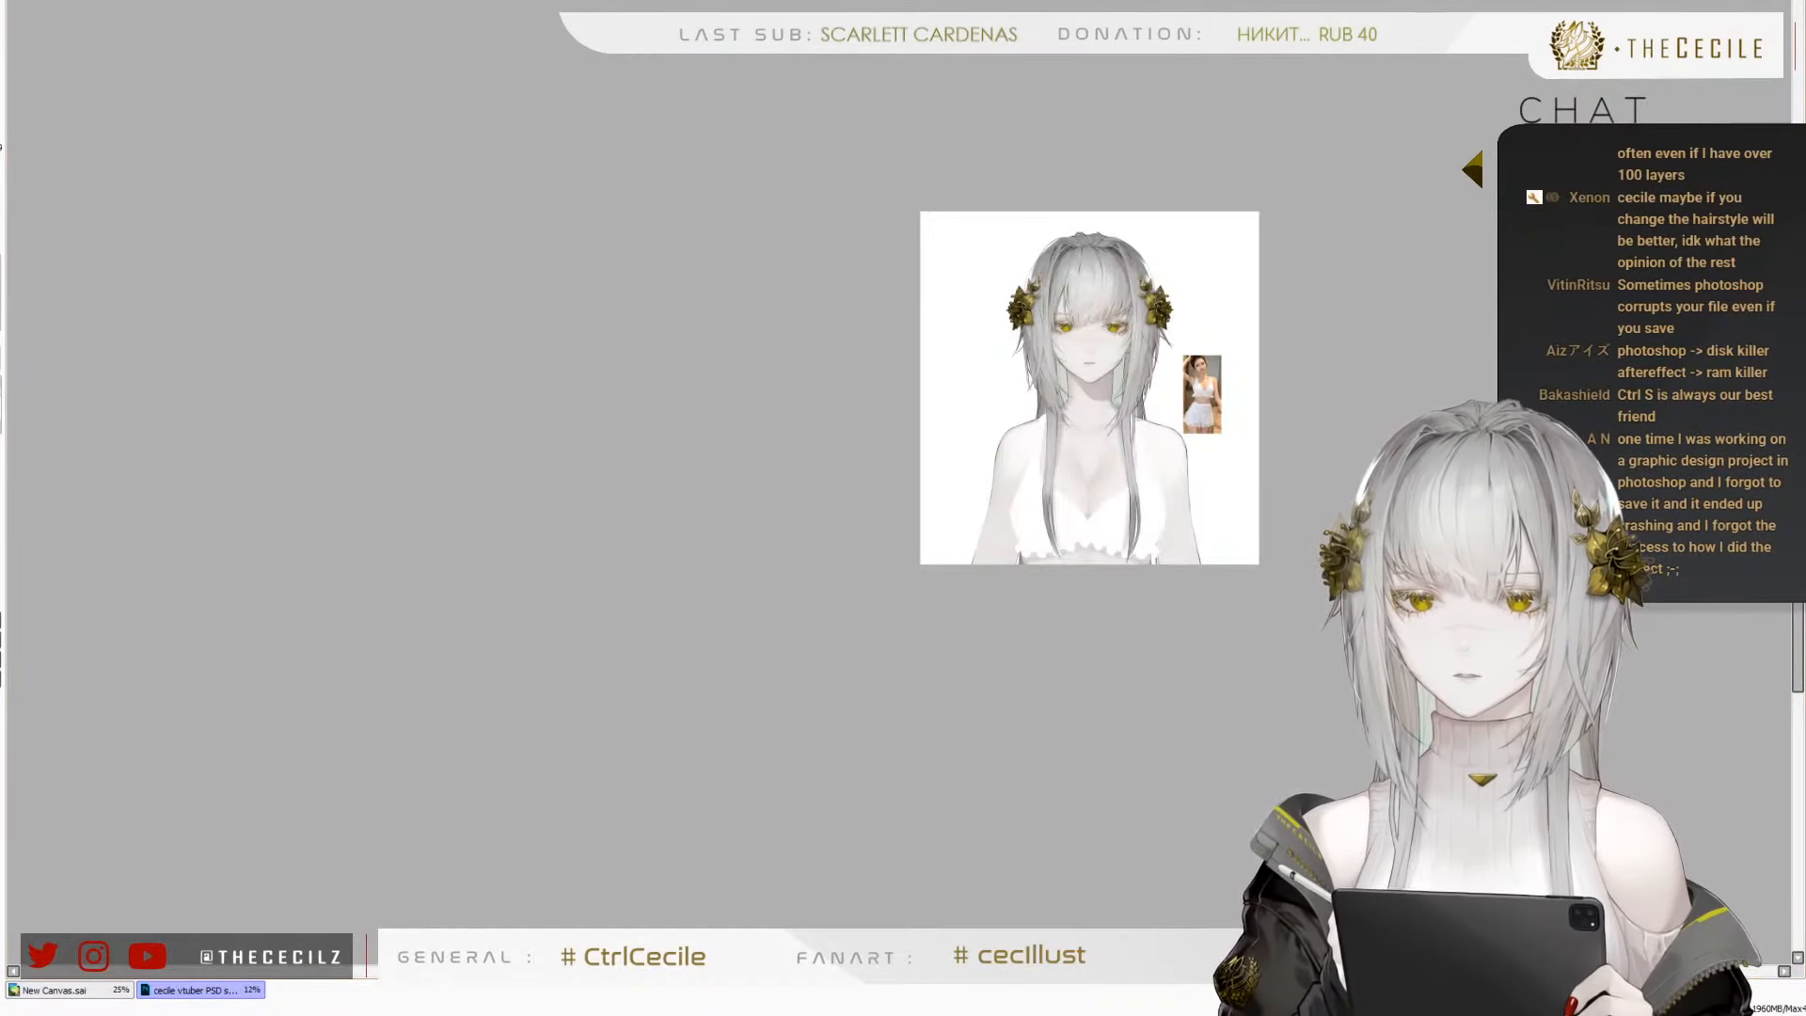
{"action": "key", "text": "h"}
{"action": "scroll", "coordinate": [637, 386], "scroll_direction": "up", "scroll_amount": 5}
{"action": "scroll", "coordinate": [505, 455], "scroll_direction": "down", "scroll_amount": 2}
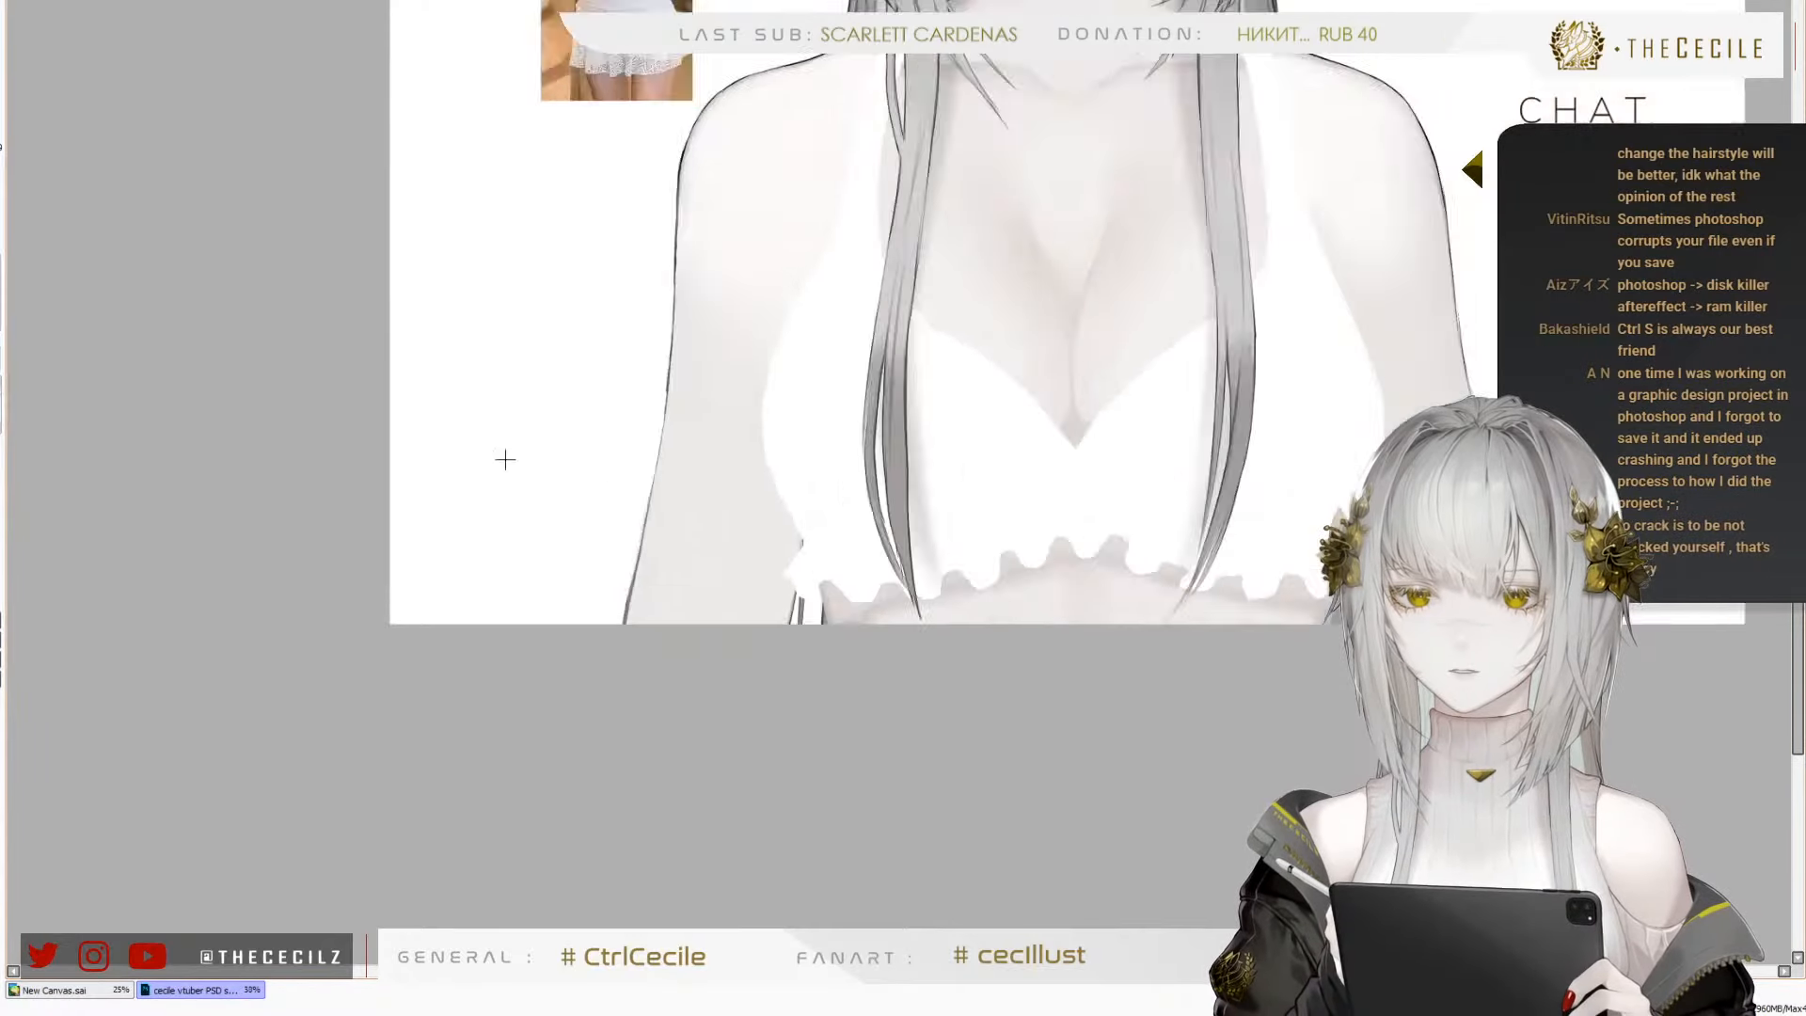
Inspect the arm outlines, frilled hem and midriff edge up close, and compare them with the whole figure
{"action": "scroll", "coordinate": [613, 452], "scroll_direction": "up", "scroll_amount": 2}
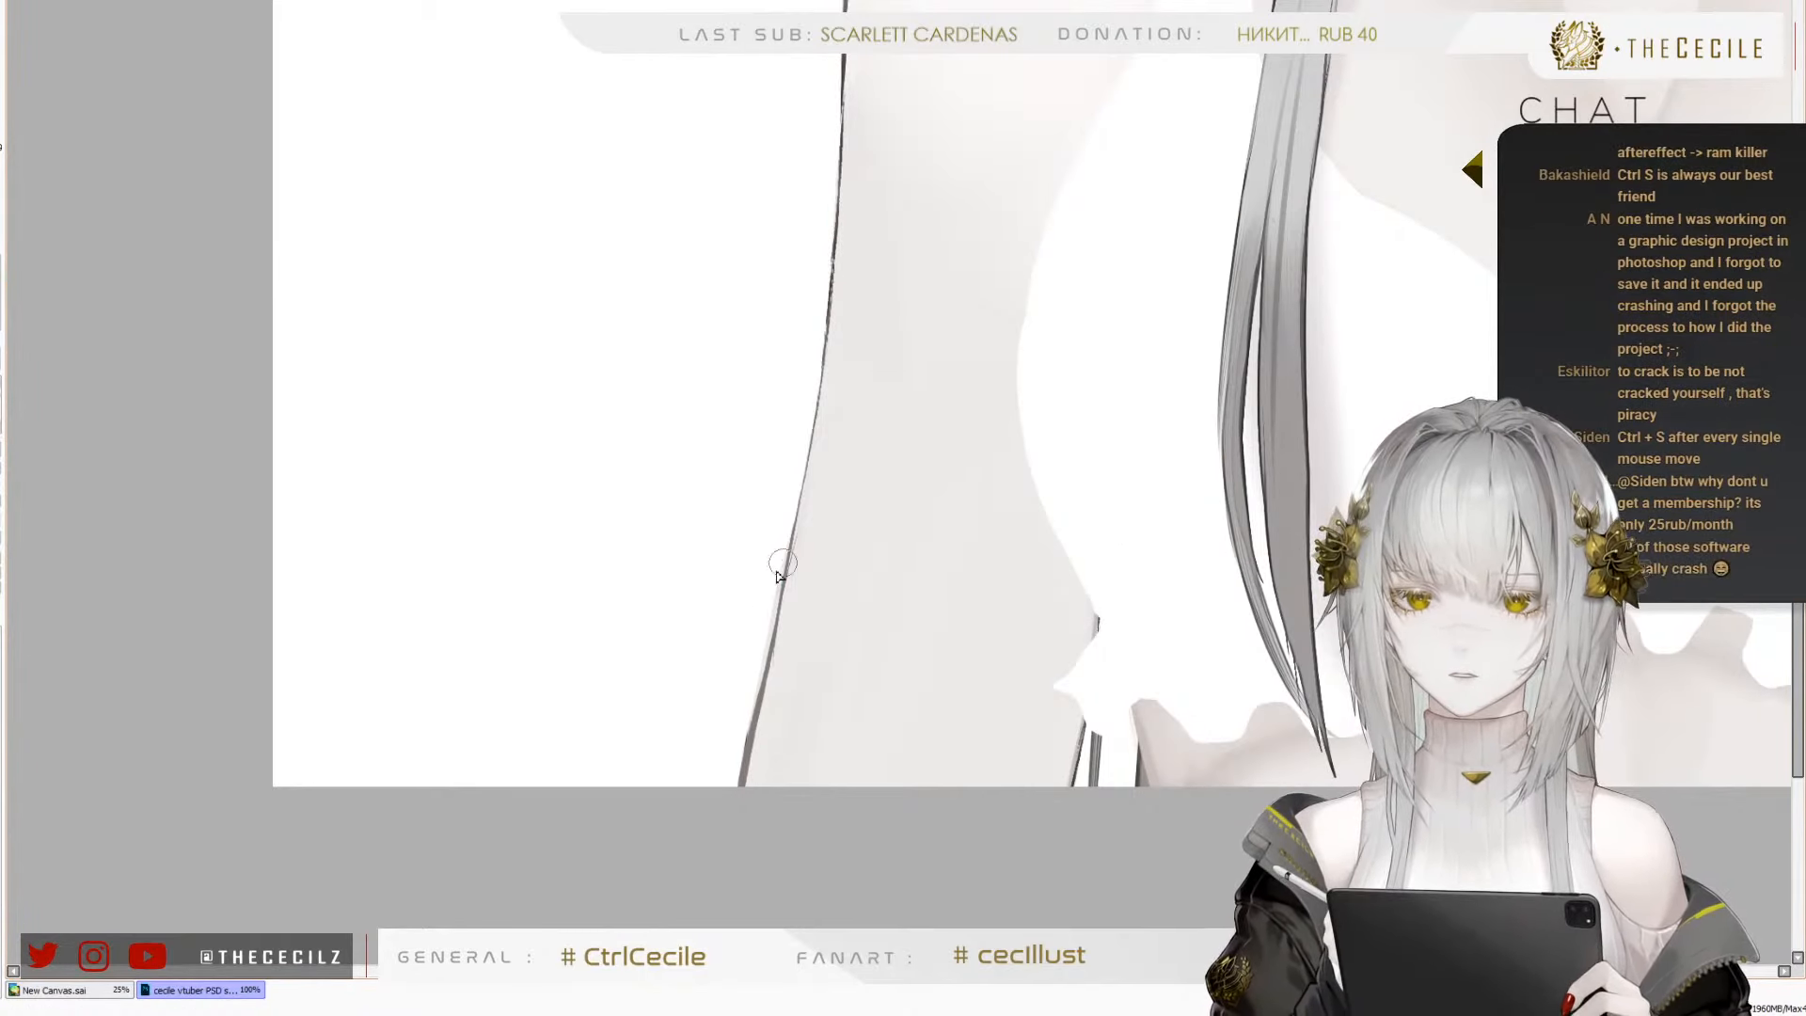
{"action": "left_click_drag", "start_coordinate": [1232, 505], "coordinate": [635, 630]}
{"action": "left_click_drag", "start_coordinate": [1166, 577], "coordinate": [758, 379]}
{"action": "left_click_drag", "start_coordinate": [1333, 365], "coordinate": [1167, 473]}
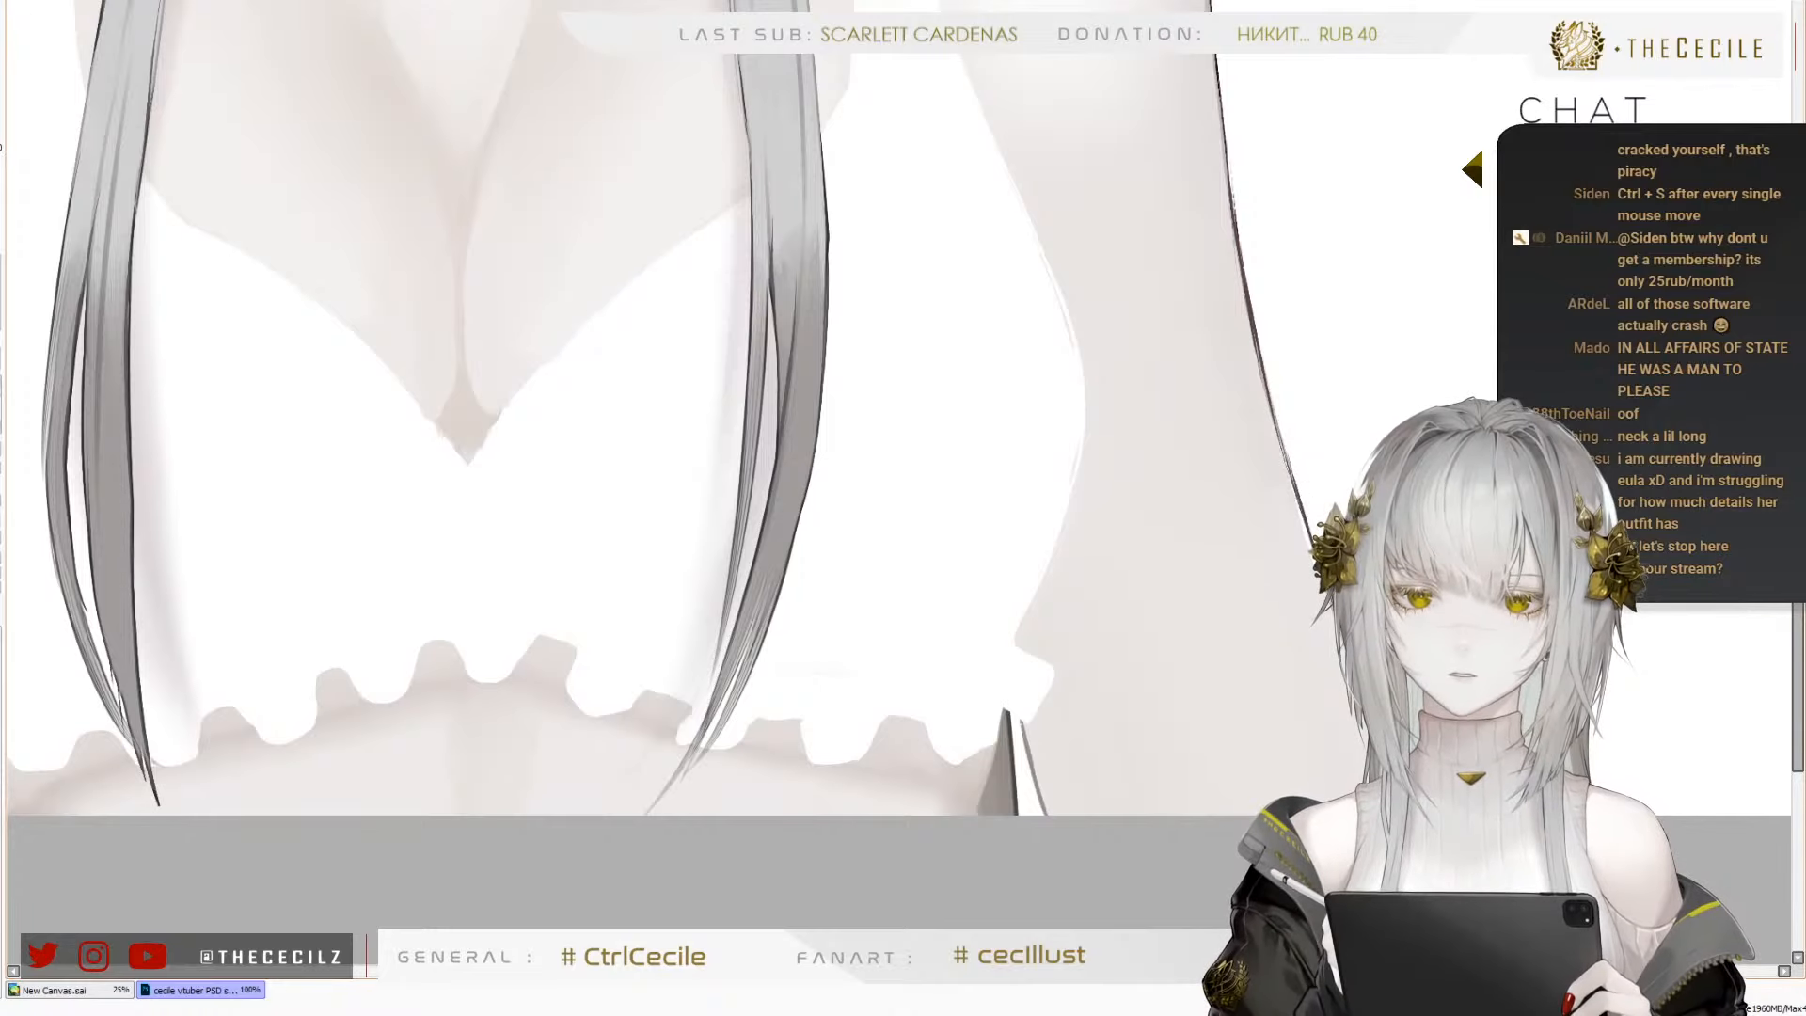
{"action": "scroll", "coordinate": [1046, 754], "scroll_direction": "down", "scroll_amount": 3}
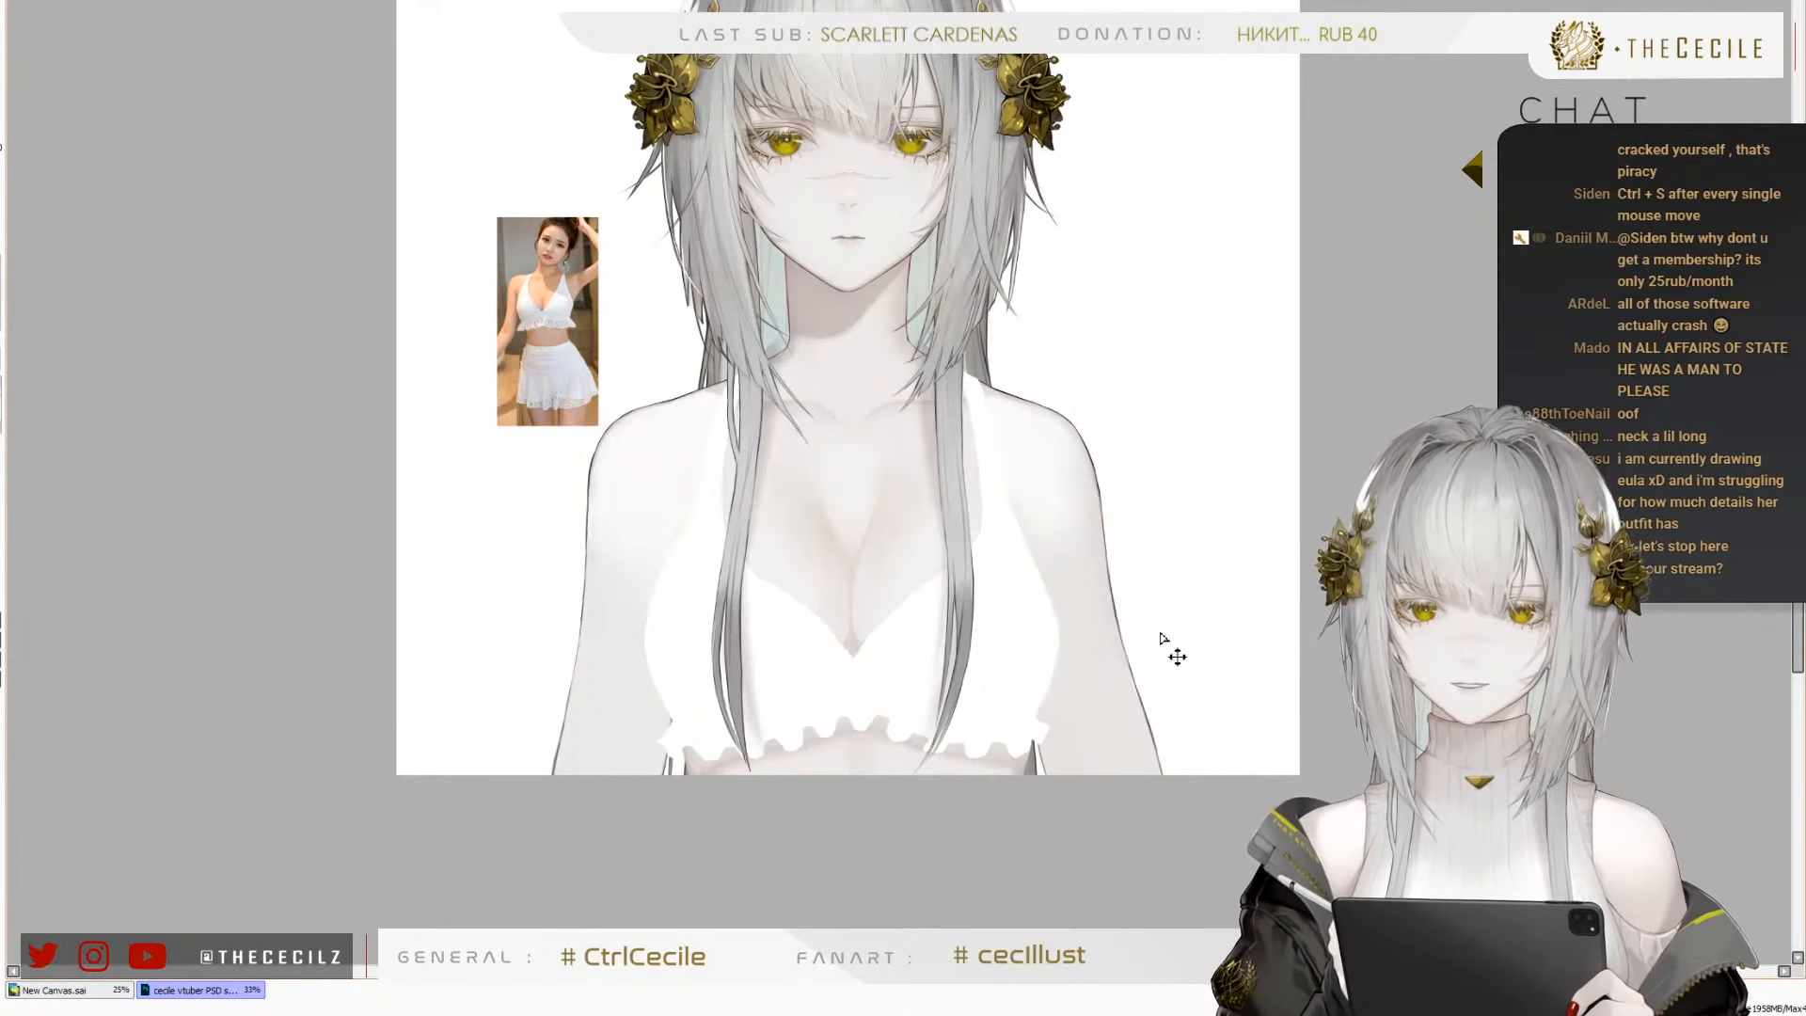
{"action": "scroll", "coordinate": [1221, 342], "scroll_direction": "down", "scroll_amount": 2}
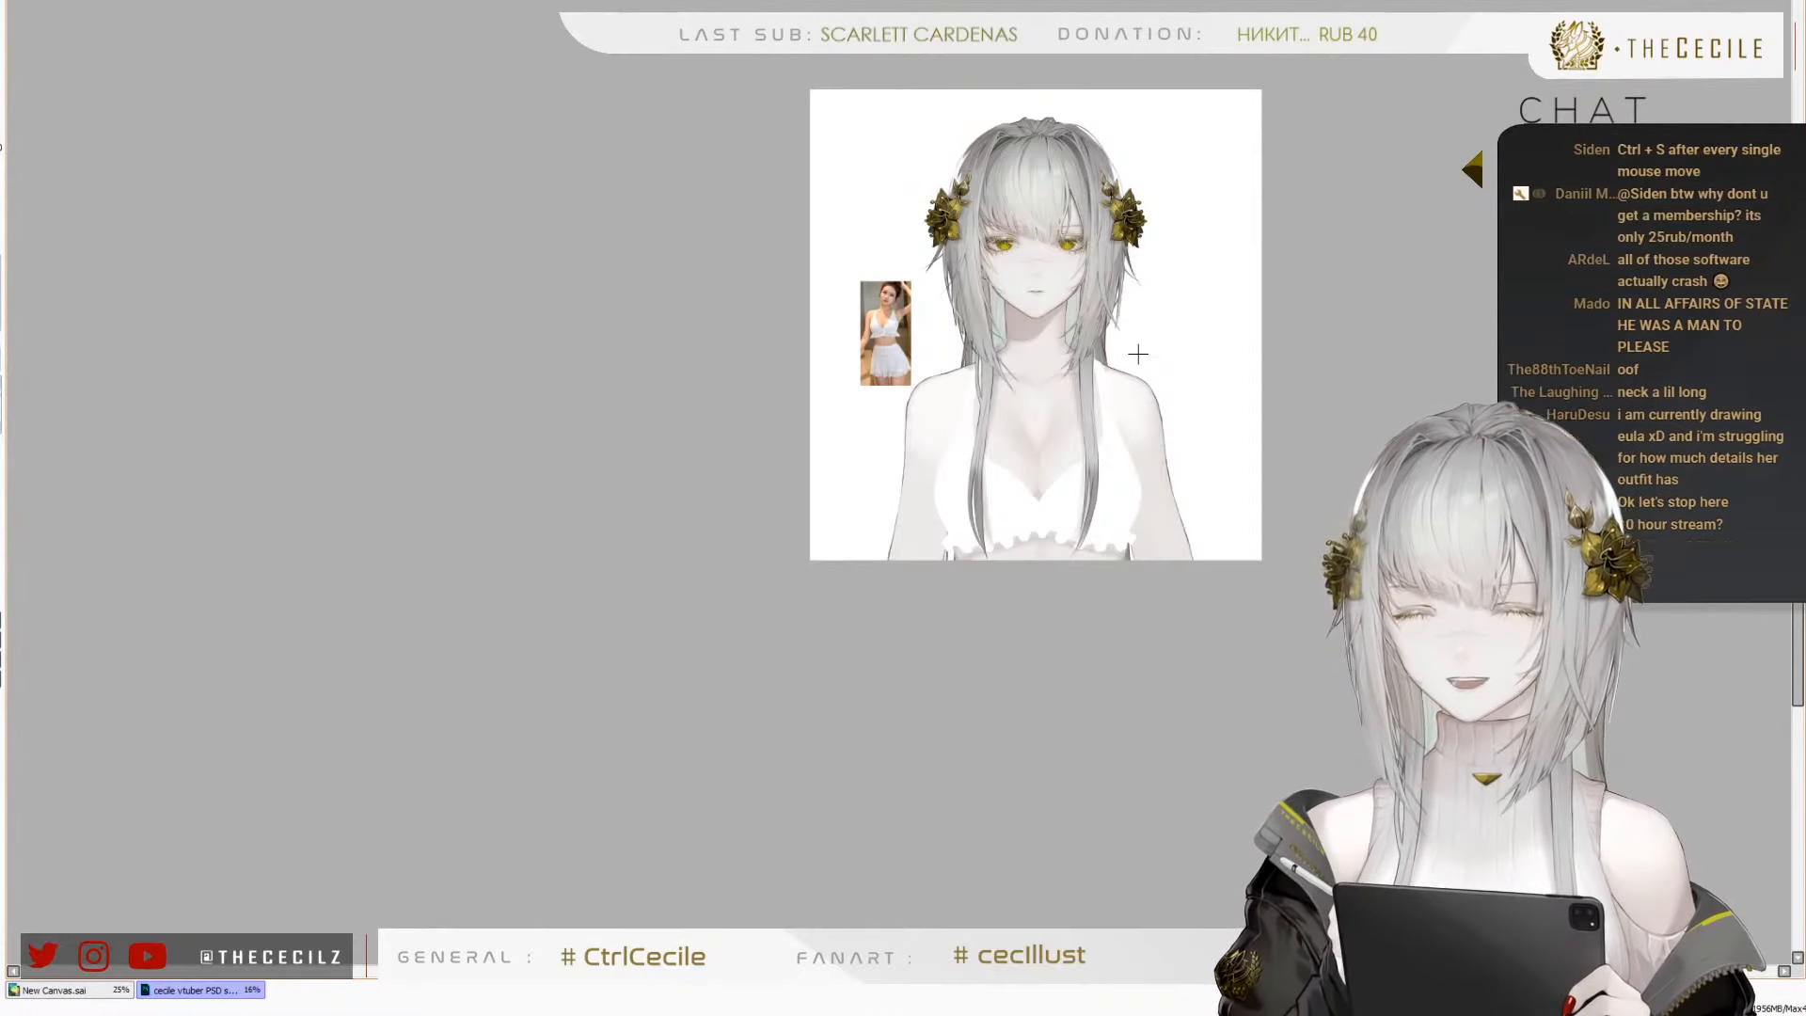
Paint a thin beige shadow on the skin along both sides of the white top's V neckline at the cleavage
{"action": "scroll", "coordinate": [1087, 451], "scroll_direction": "up", "scroll_amount": 4}
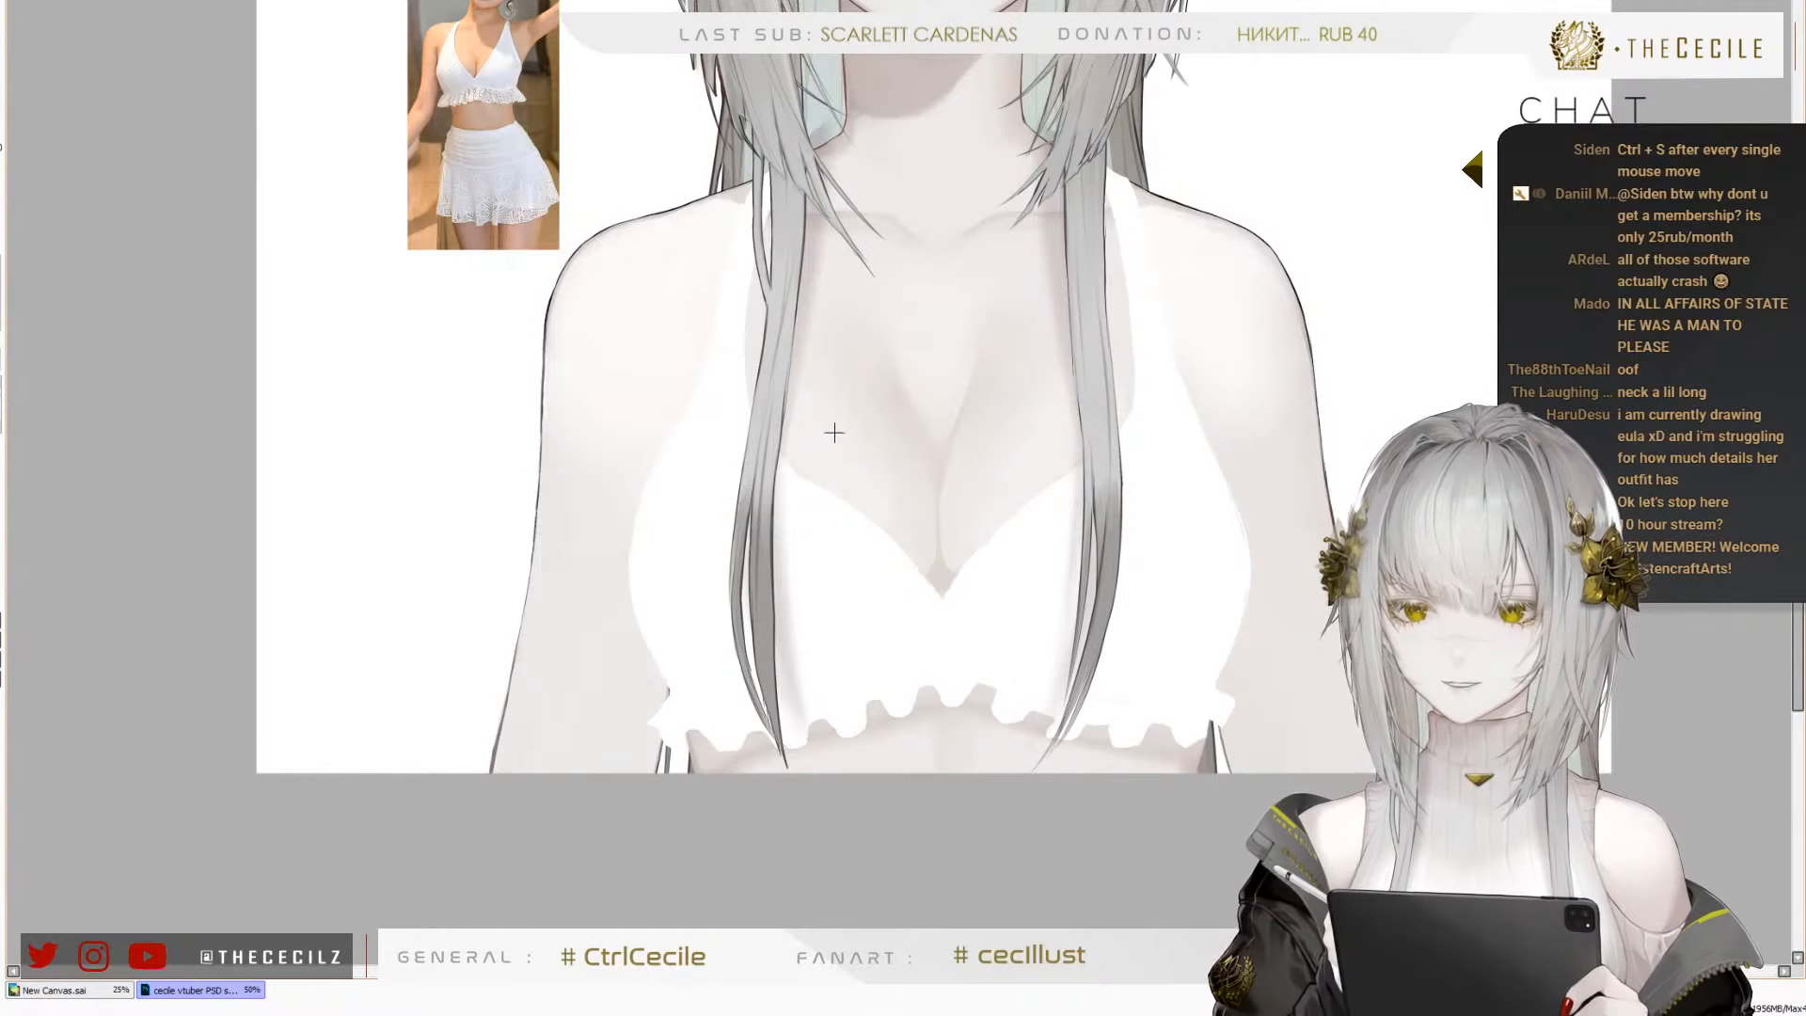
{"action": "scroll", "coordinate": [720, 508], "scroll_direction": "up", "scroll_amount": 1}
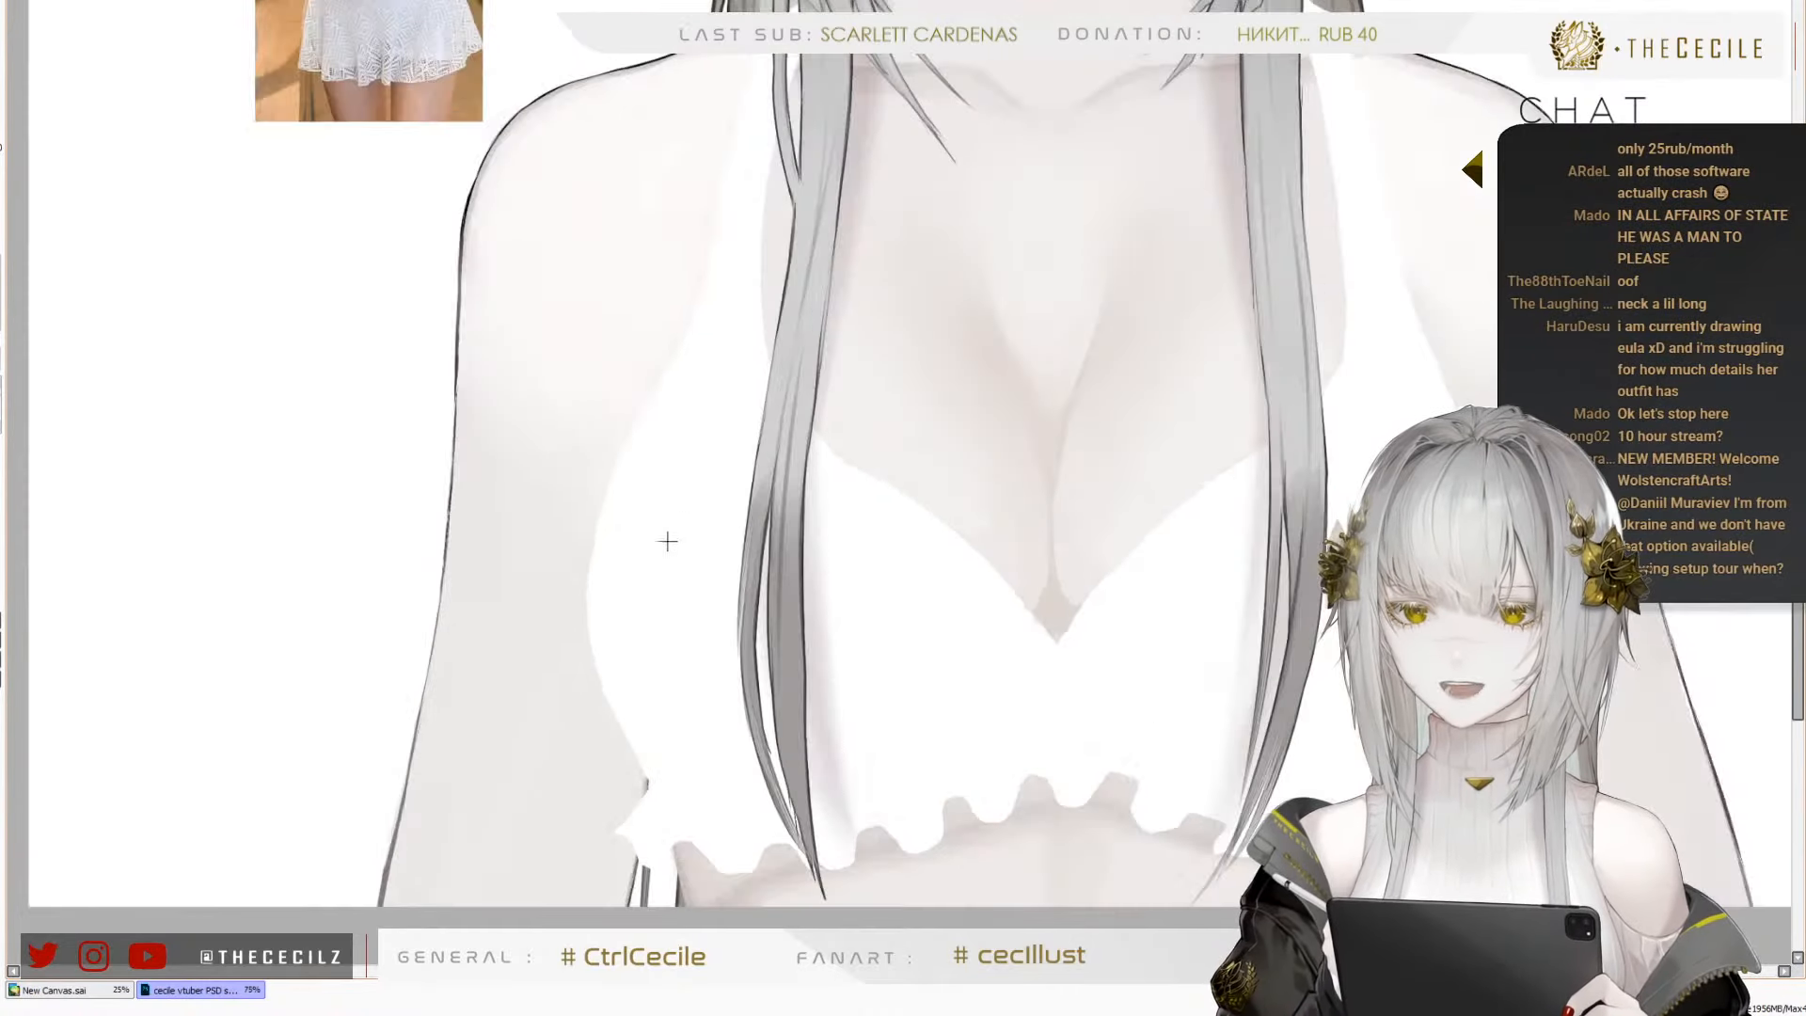
{"action": "scroll", "coordinate": [800, 649], "scroll_direction": "down", "scroll_amount": 1}
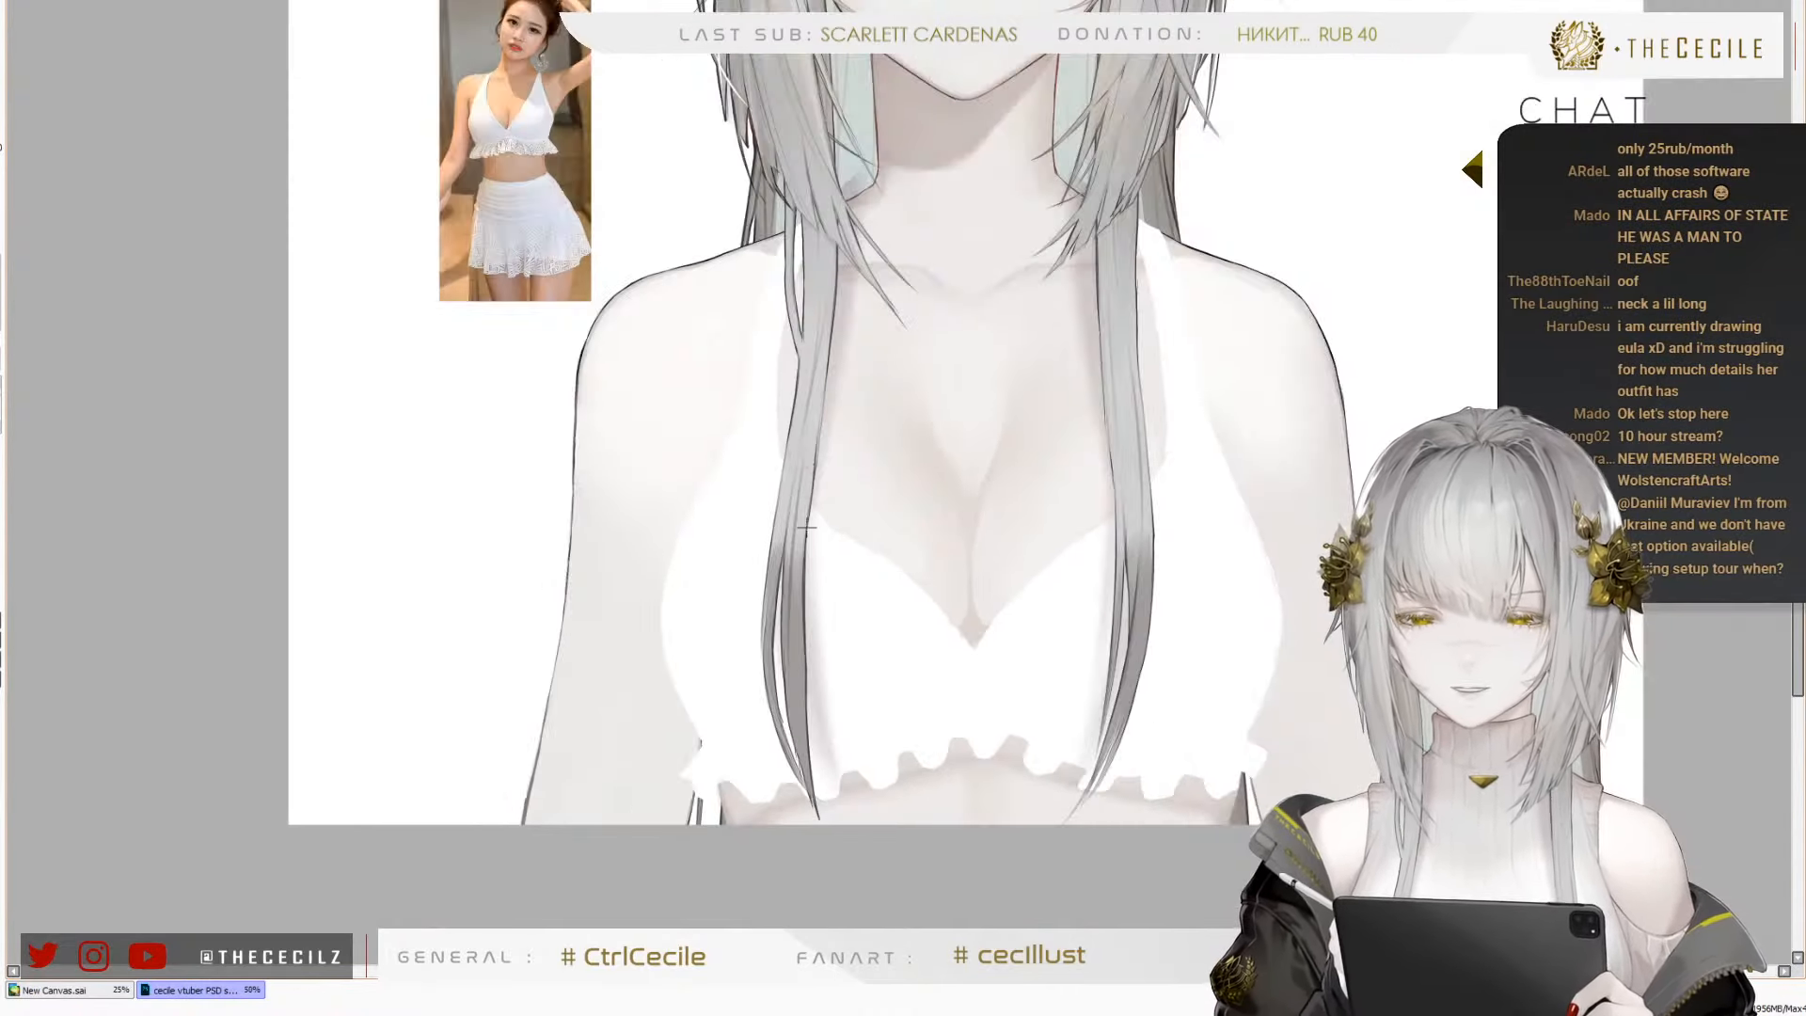
{"action": "scroll", "coordinate": [792, 433], "scroll_direction": "up", "scroll_amount": 1}
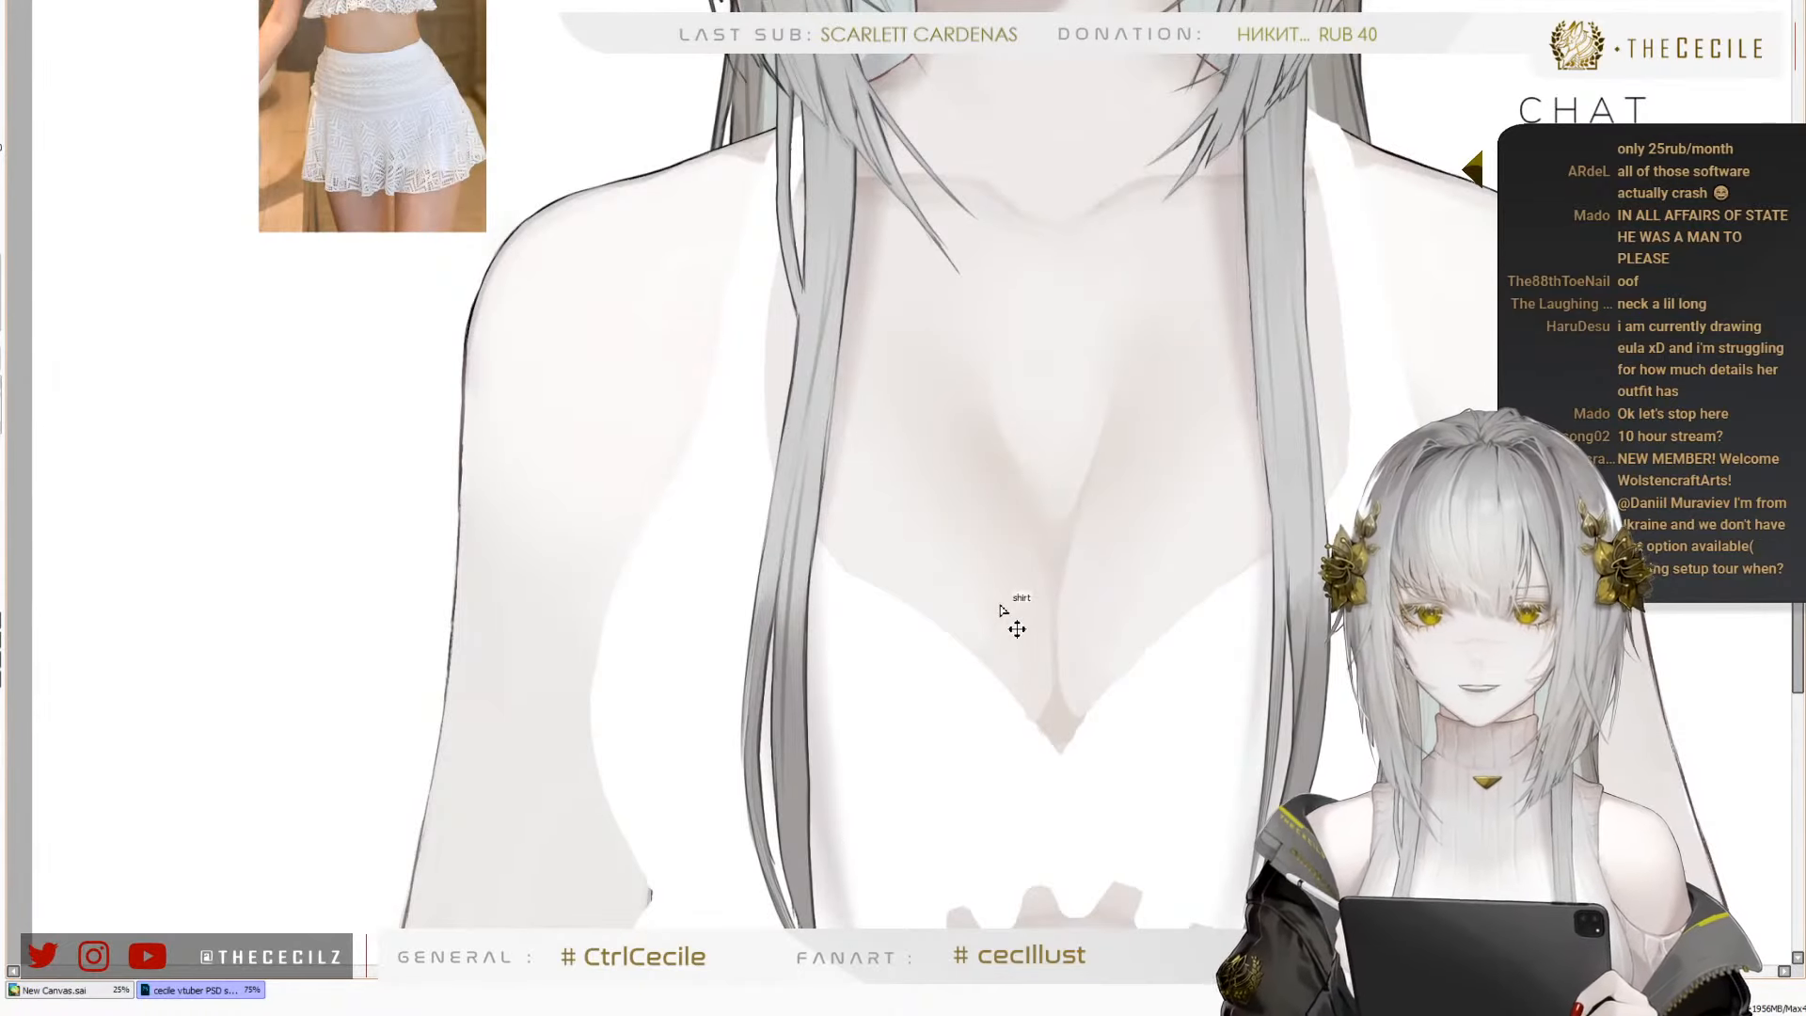
{"action": "scroll", "coordinate": [952, 595], "scroll_direction": "up", "scroll_amount": 1}
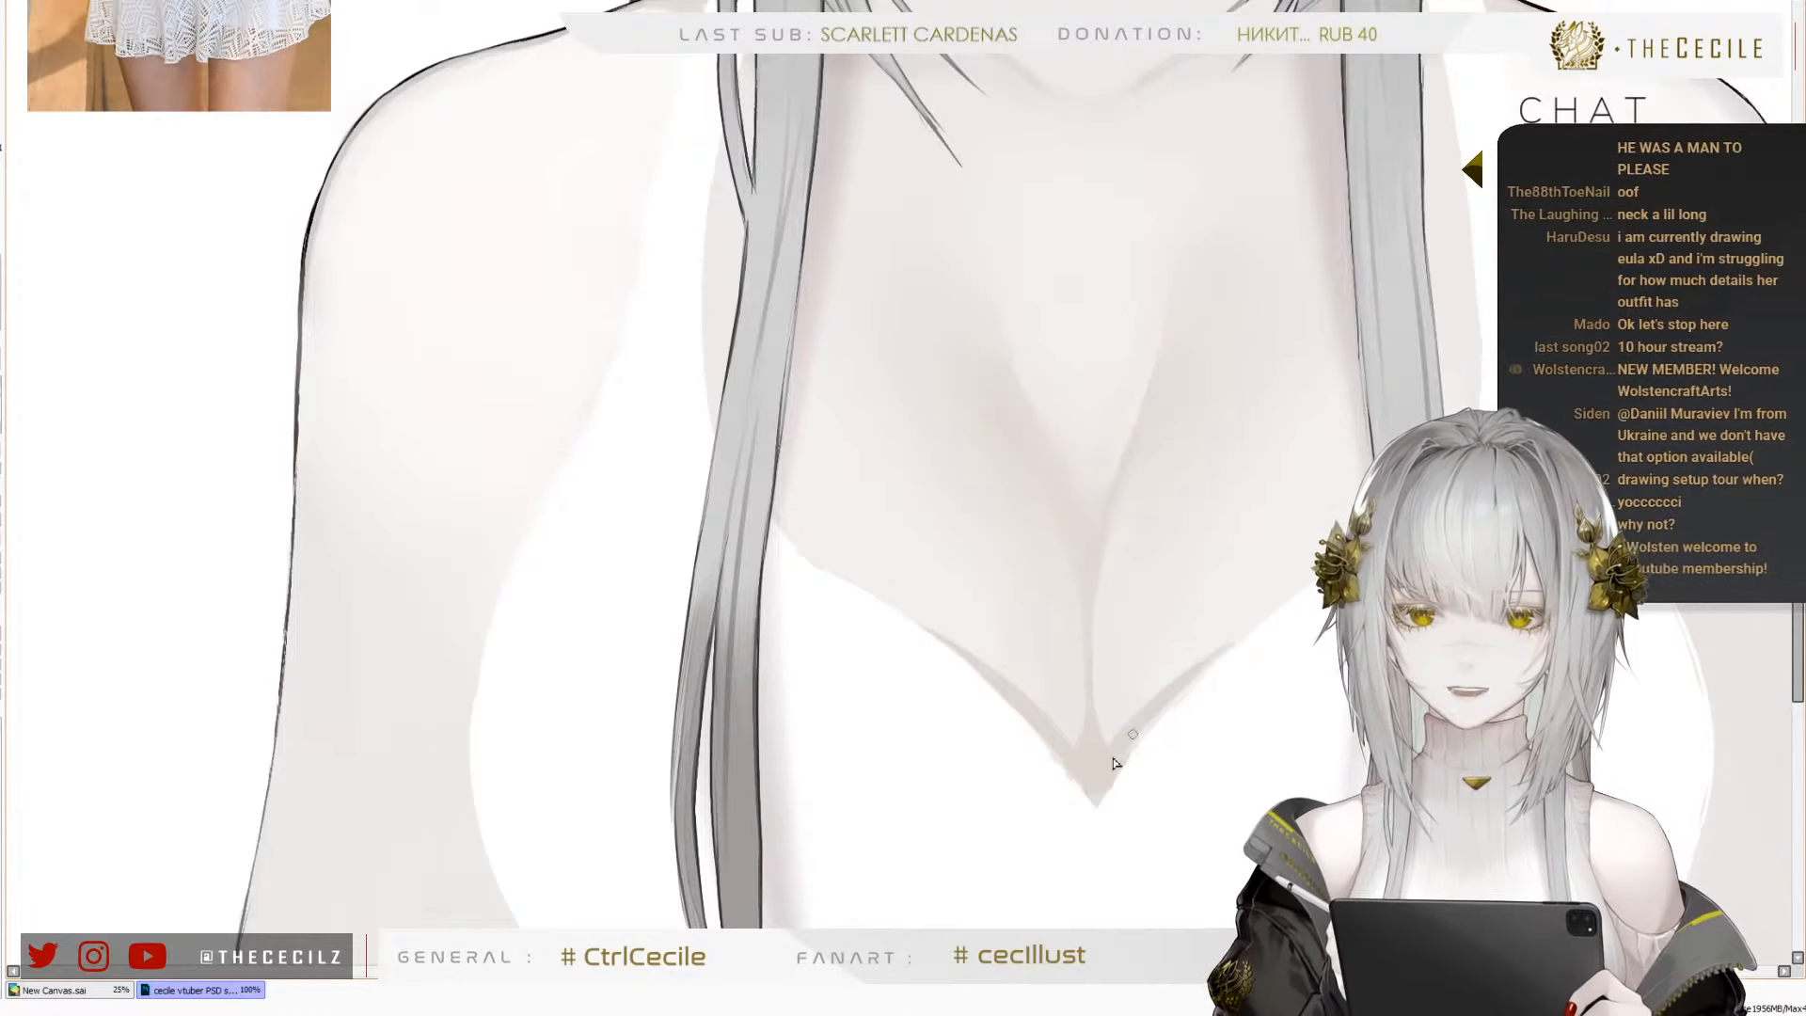
{"action": "left_click_drag", "start_coordinate": [1109, 760], "coordinate": [1221, 657]}
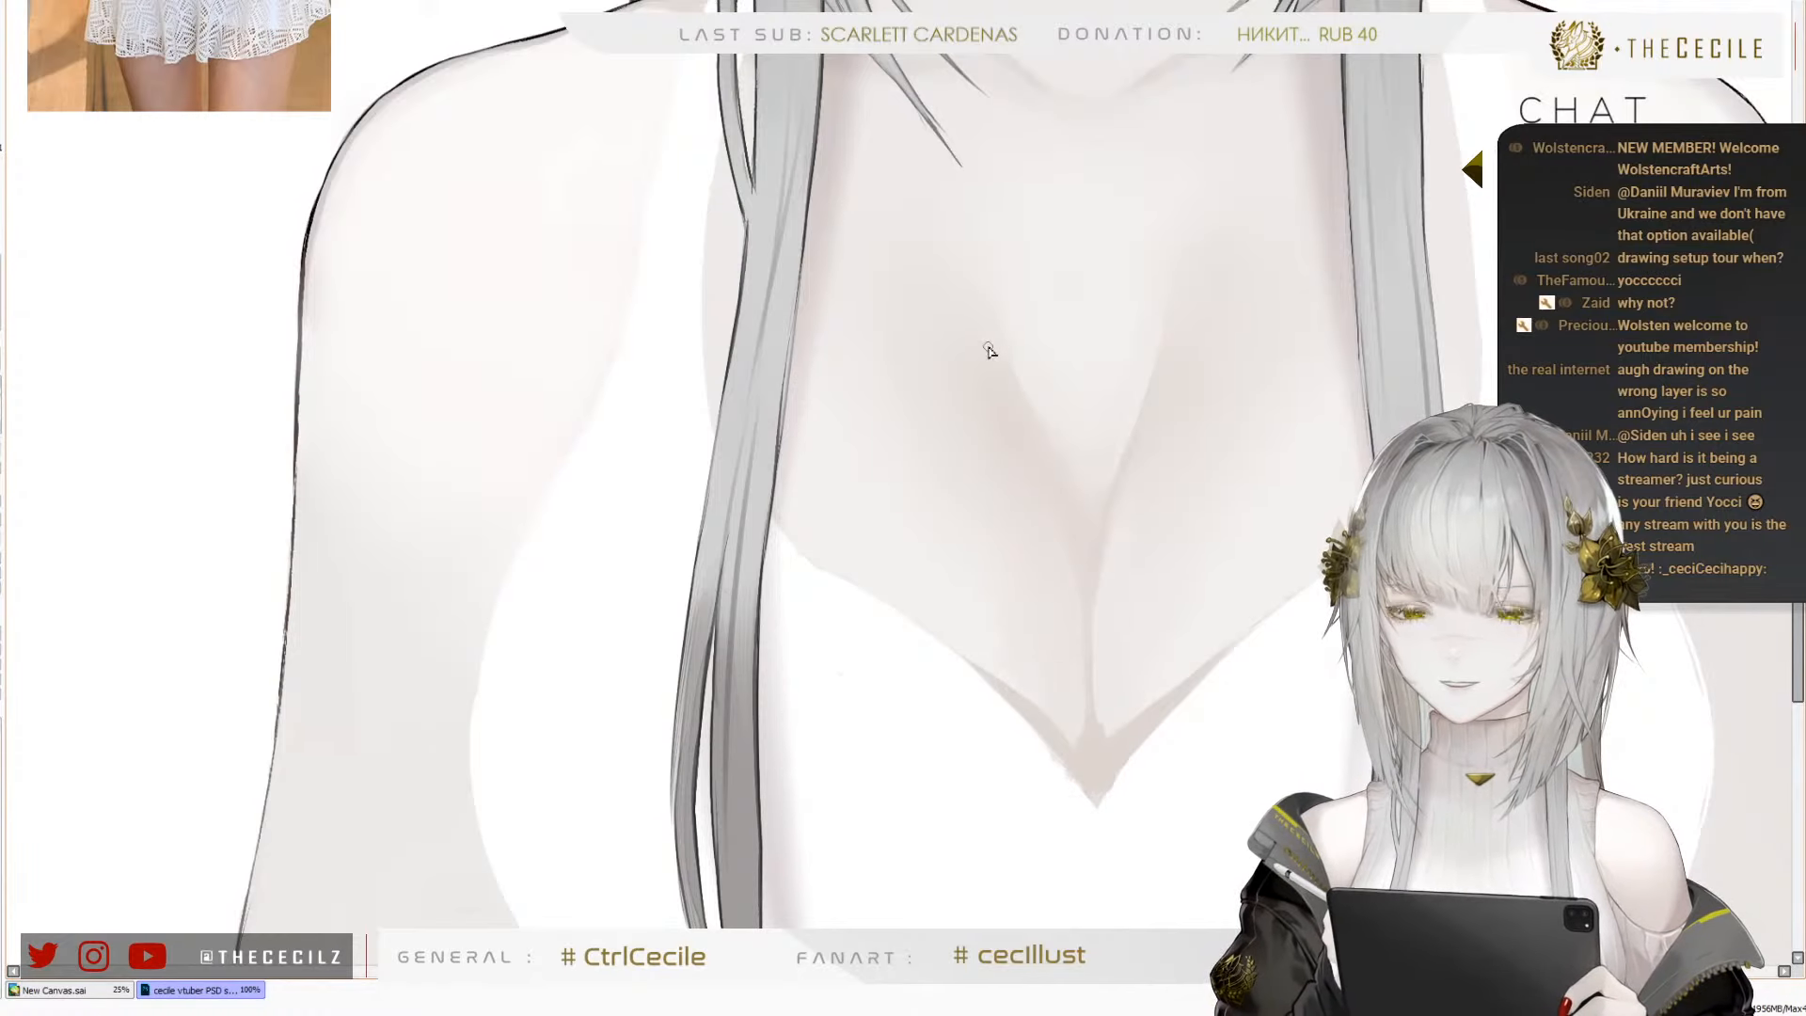
Lighten and blend the beige skin shadow along both neckline edges near the lowest point of the V
{"action": "scroll", "coordinate": [830, 569], "scroll_direction": "down", "scroll_amount": 3}
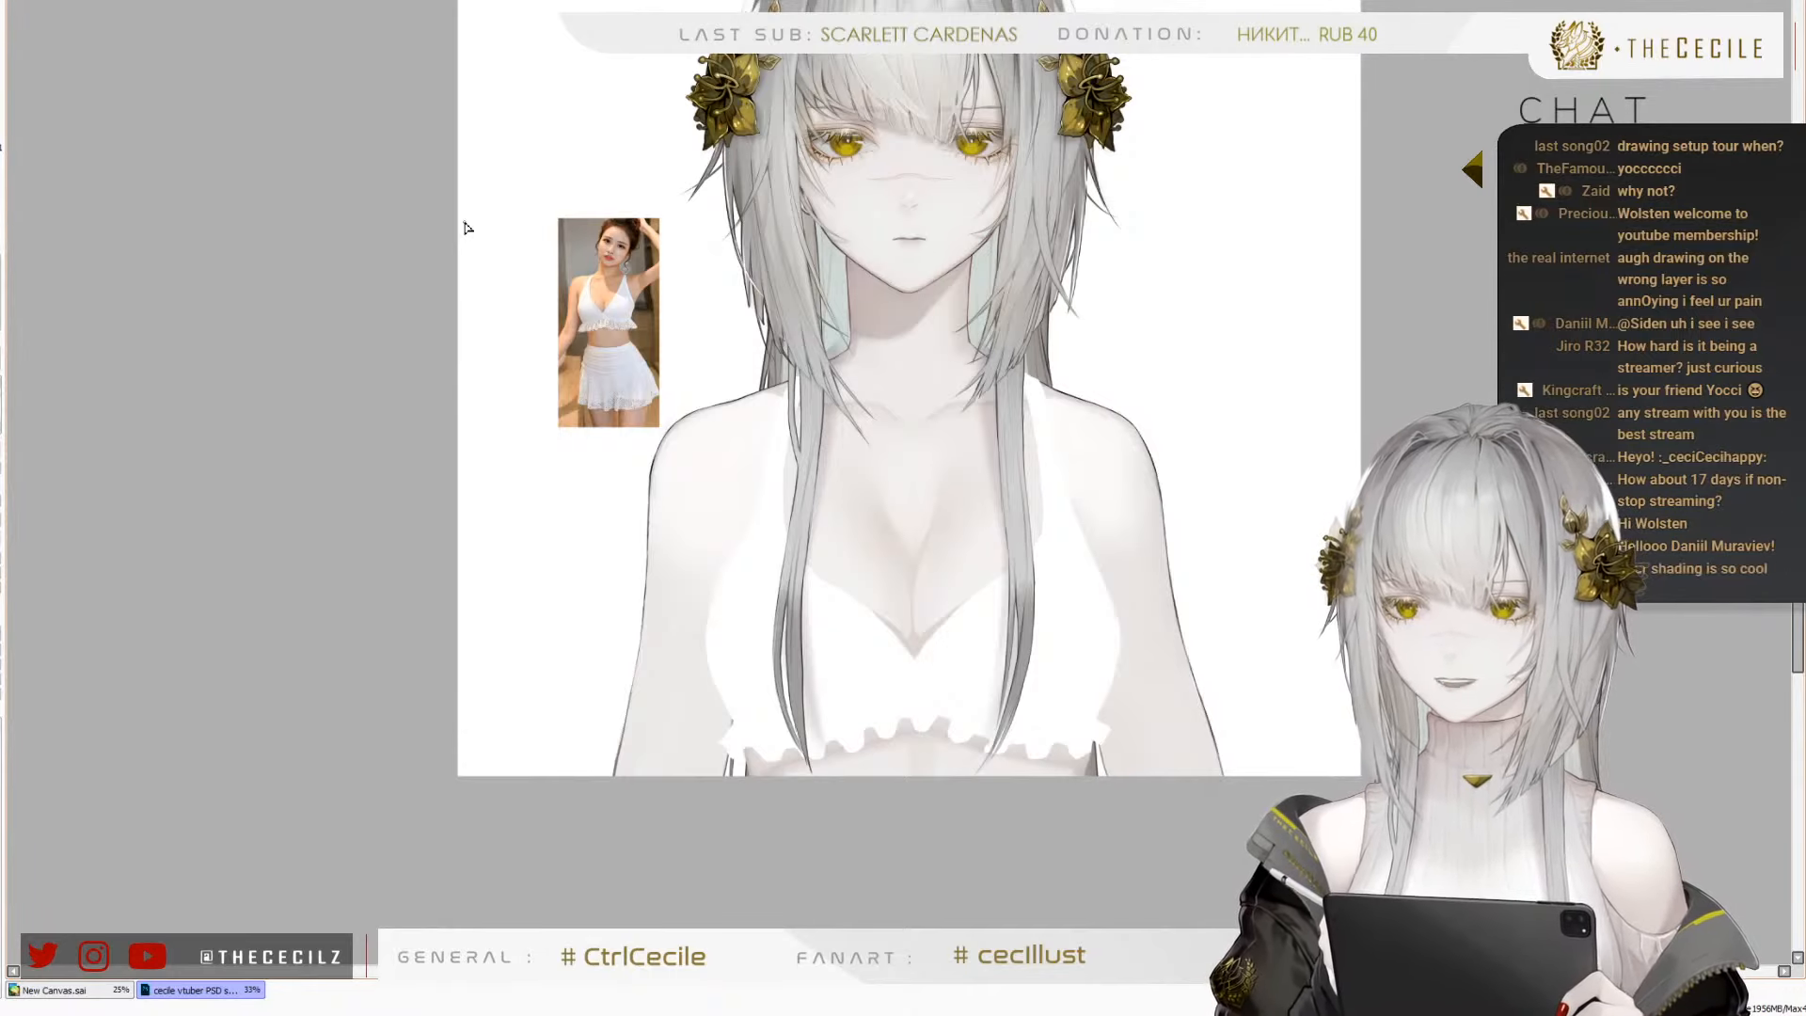
{"action": "scroll", "coordinate": [914, 683], "scroll_direction": "up", "scroll_amount": 2}
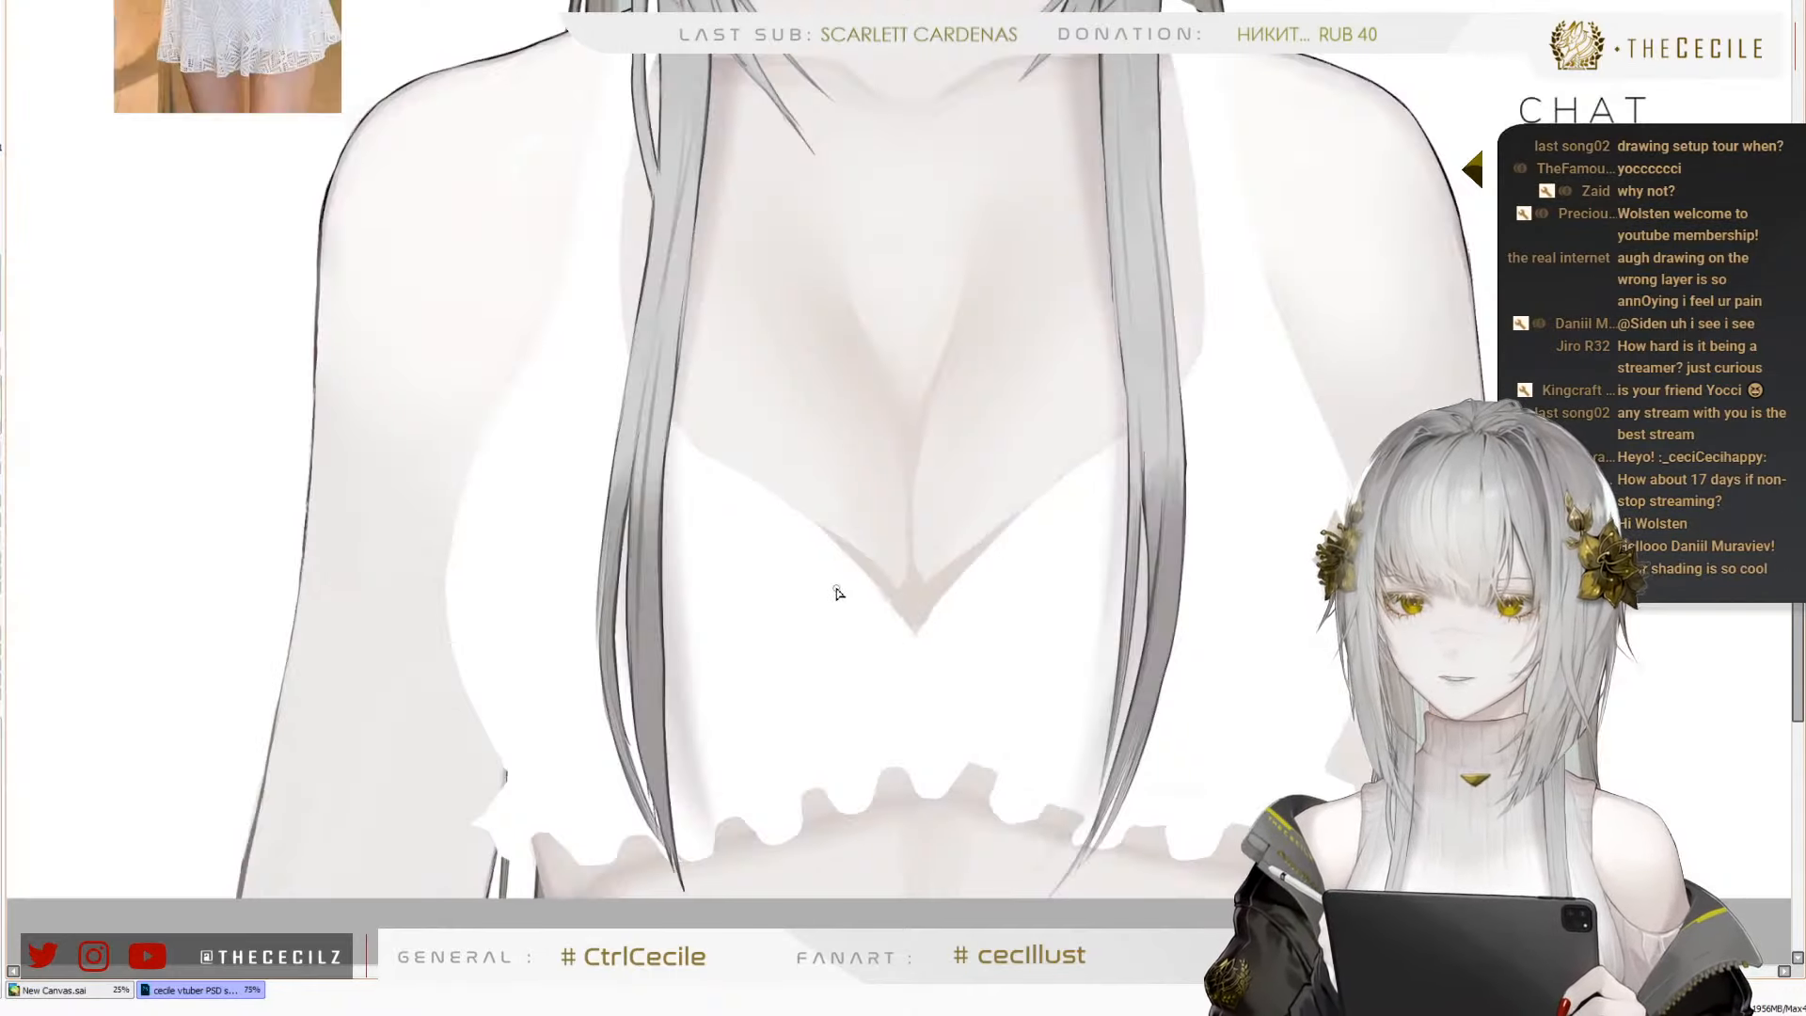
{"action": "scroll", "coordinate": [846, 379], "scroll_direction": "up", "scroll_amount": 2}
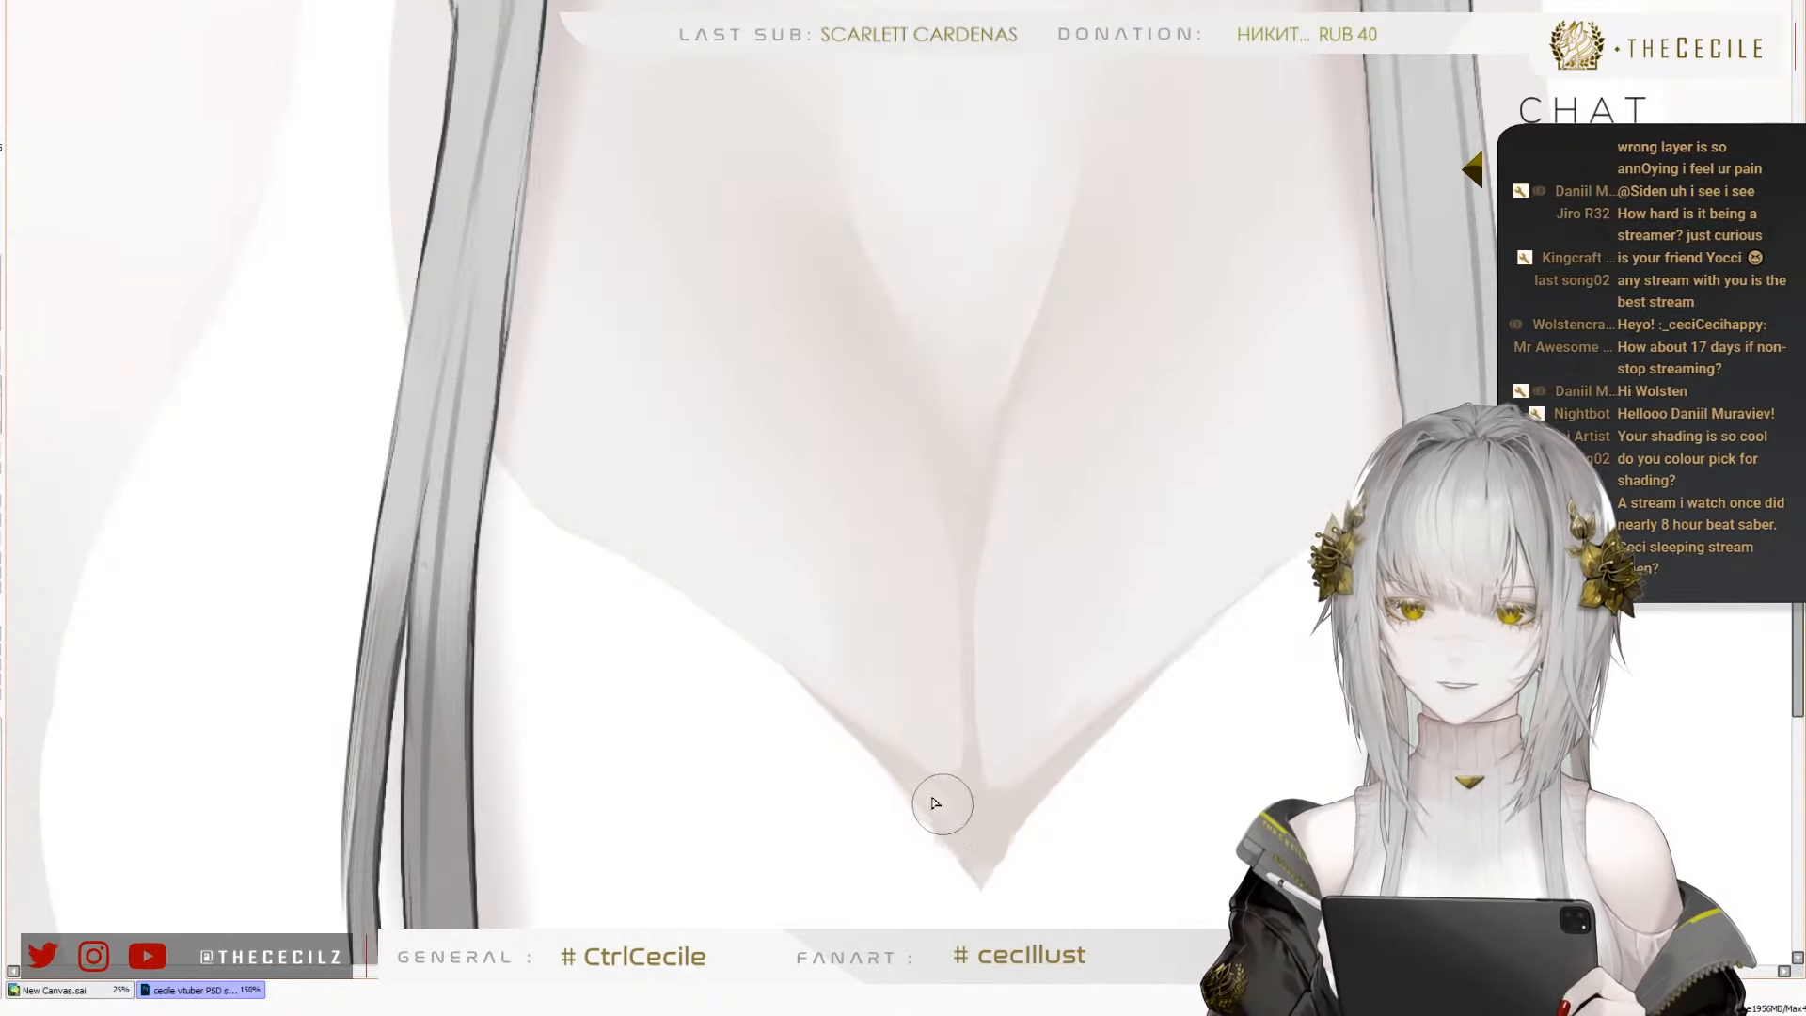
{"action": "left_click_drag", "start_coordinate": [957, 798], "coordinate": [925, 792]}
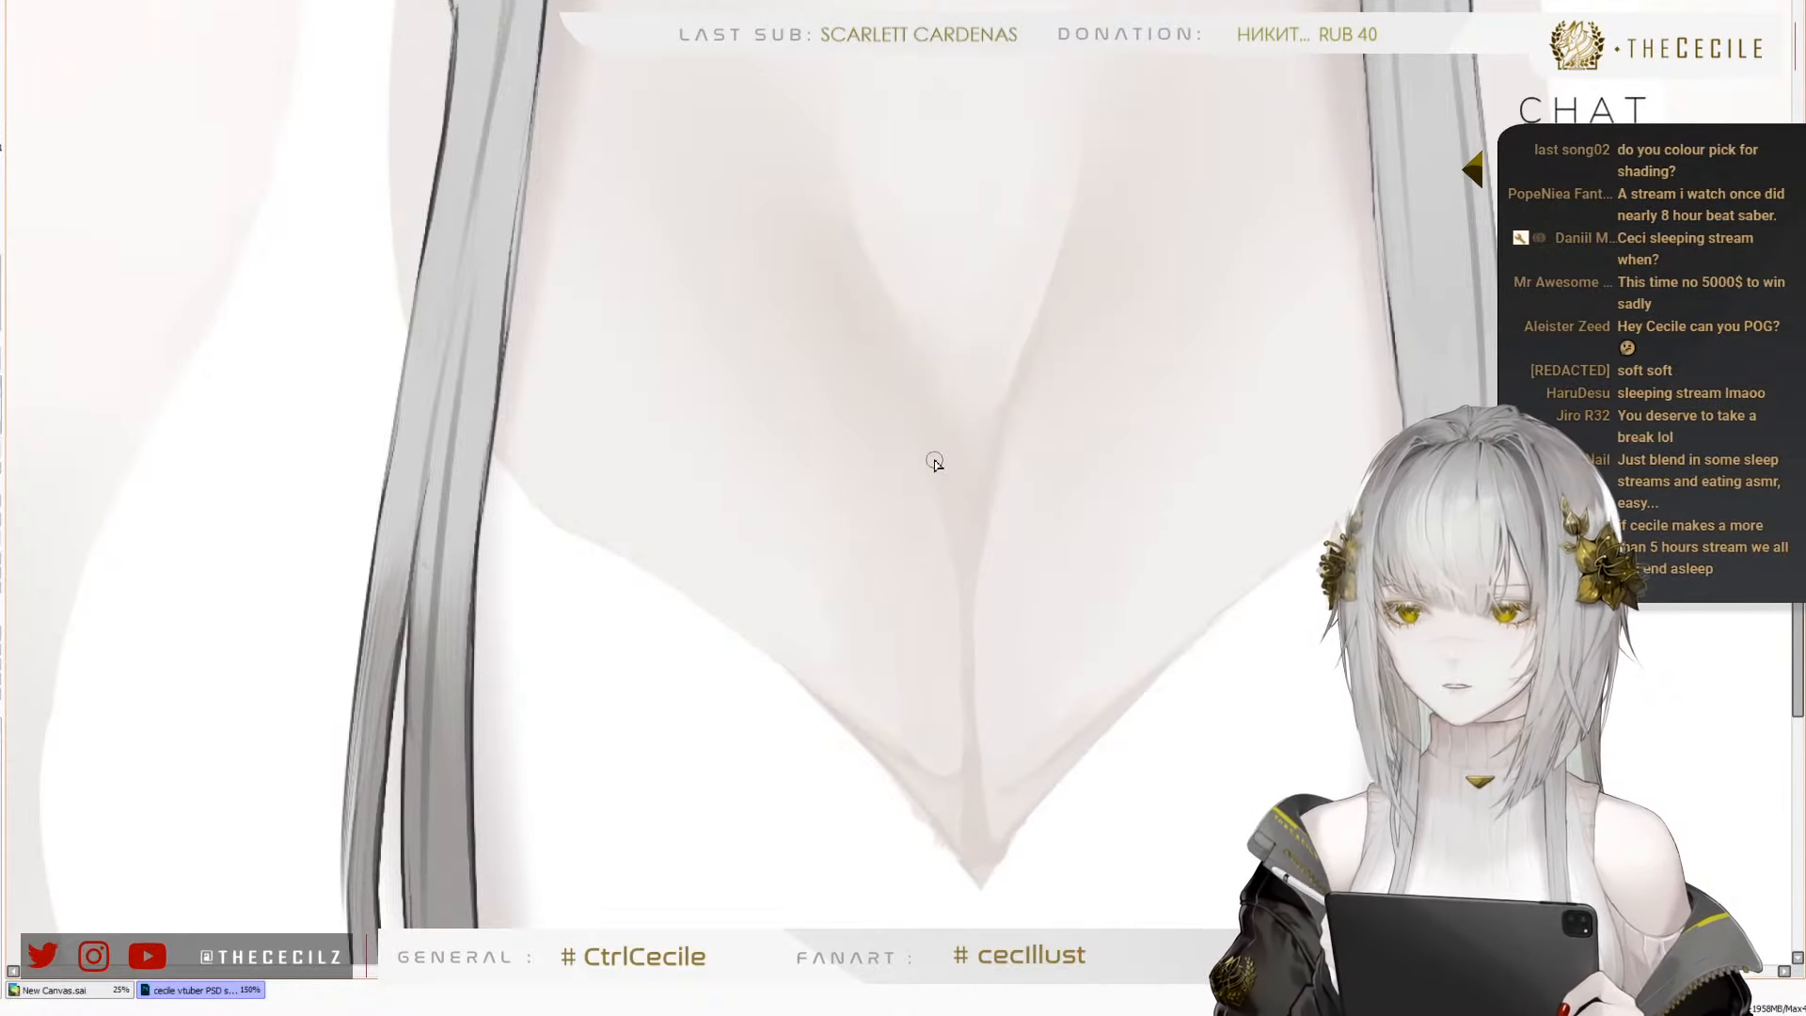
Compare the softened cleavage shading up close and on the whole figure, in both normal and mirrored views
{"action": "scroll", "coordinate": [761, 758], "scroll_direction": "down", "scroll_amount": 3}
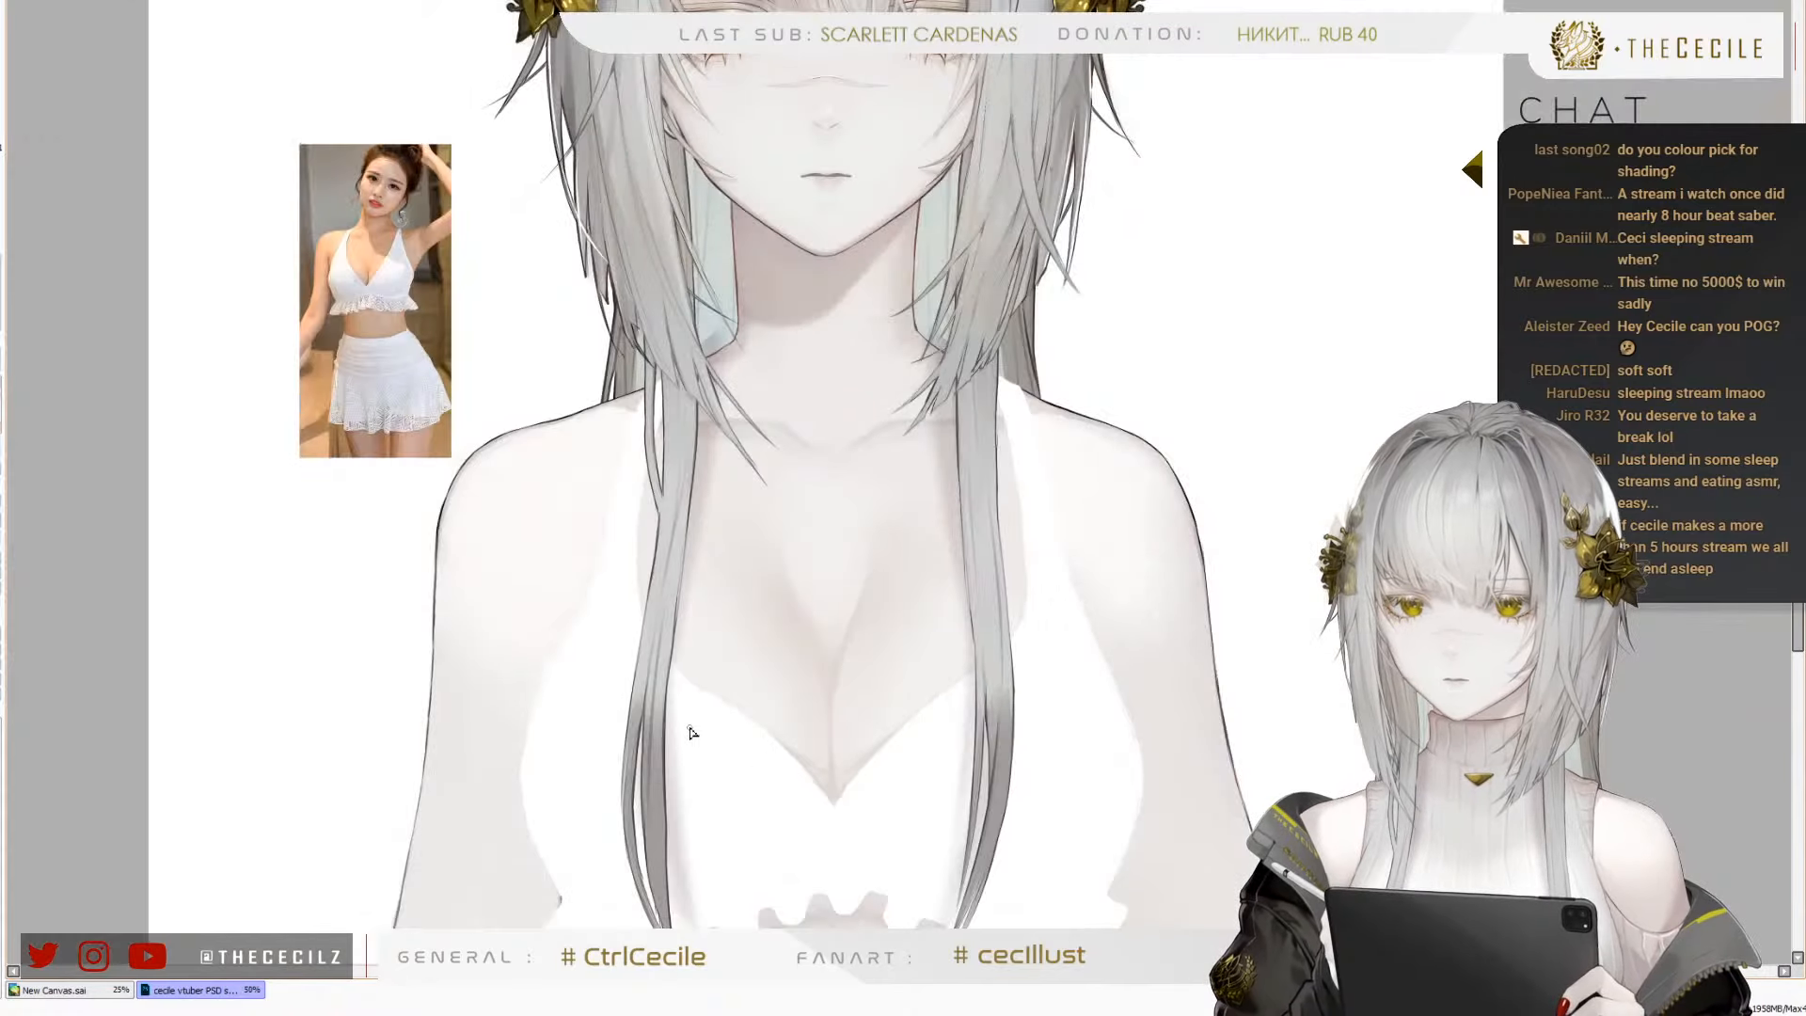
{"action": "scroll", "coordinate": [692, 732], "scroll_direction": "down", "scroll_amount": 2}
{"action": "scroll", "coordinate": [825, 735], "scroll_direction": "up", "scroll_amount": 2}
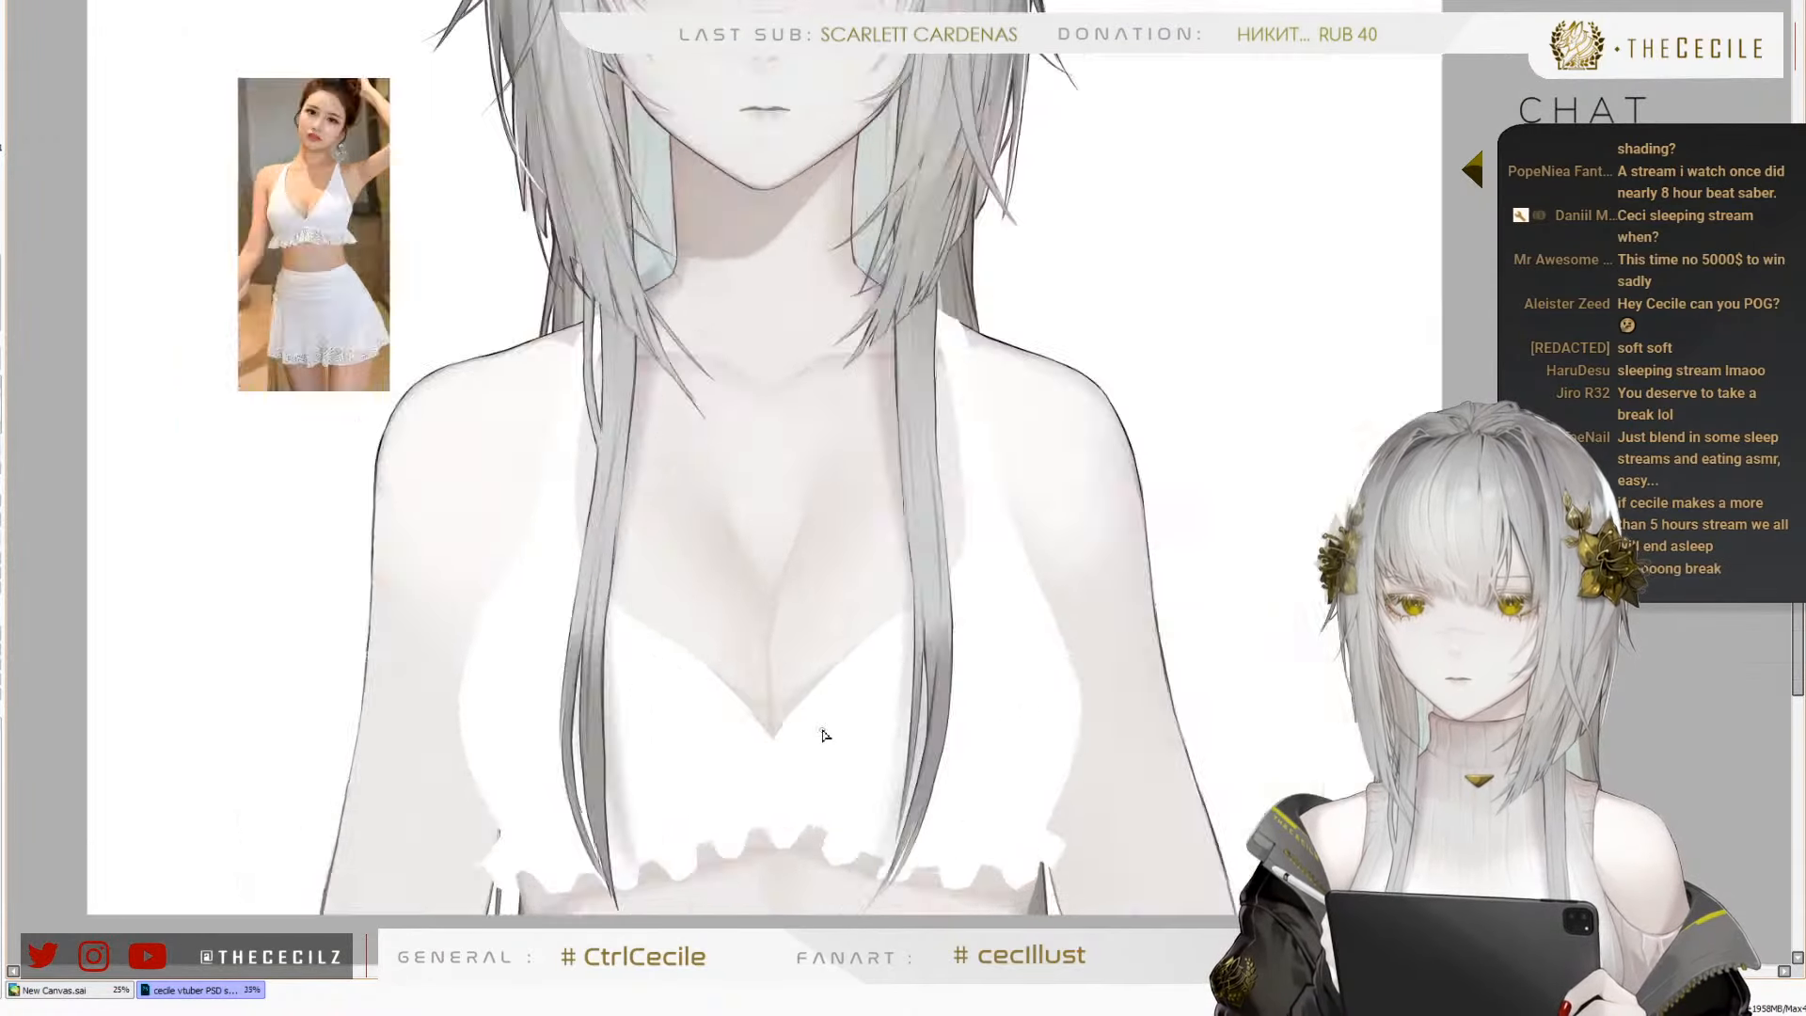
{"action": "scroll", "coordinate": [825, 735], "scroll_direction": "up", "scroll_amount": 3}
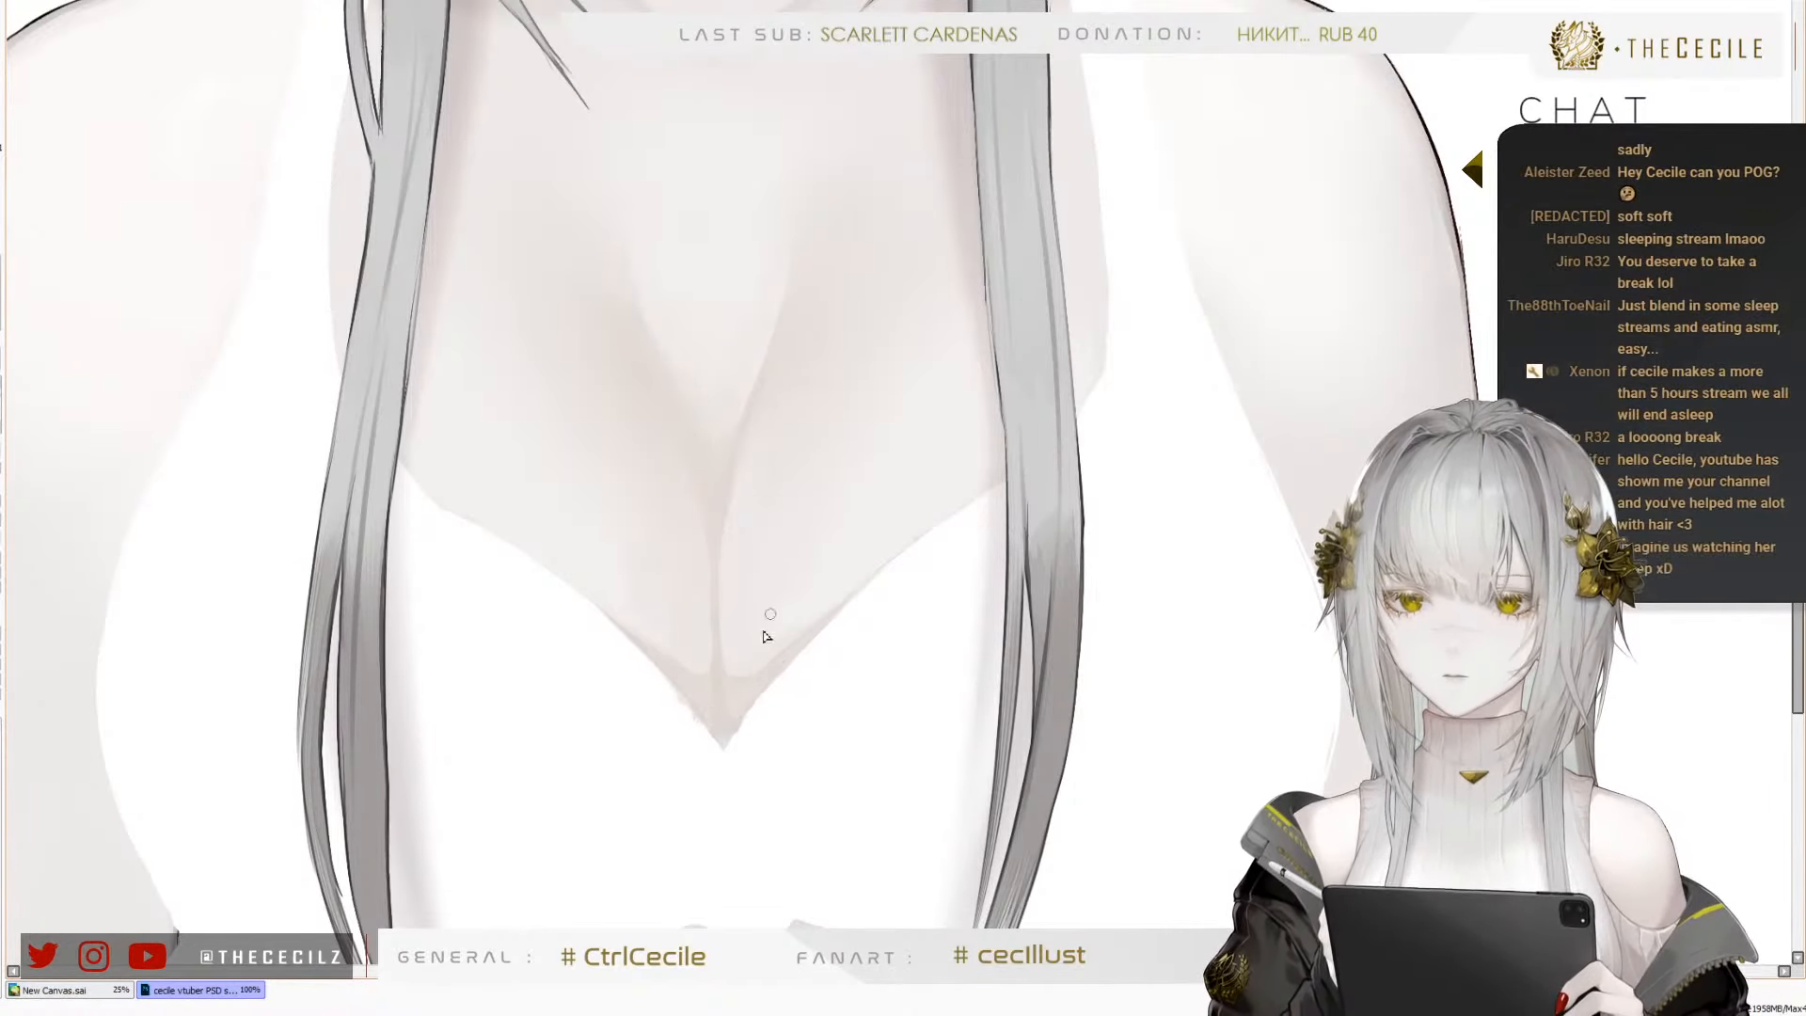
{"action": "scroll", "coordinate": [738, 694], "scroll_direction": "down", "scroll_amount": 1}
{"action": "scroll", "coordinate": [803, 457], "scroll_direction": "down", "scroll_amount": 2}
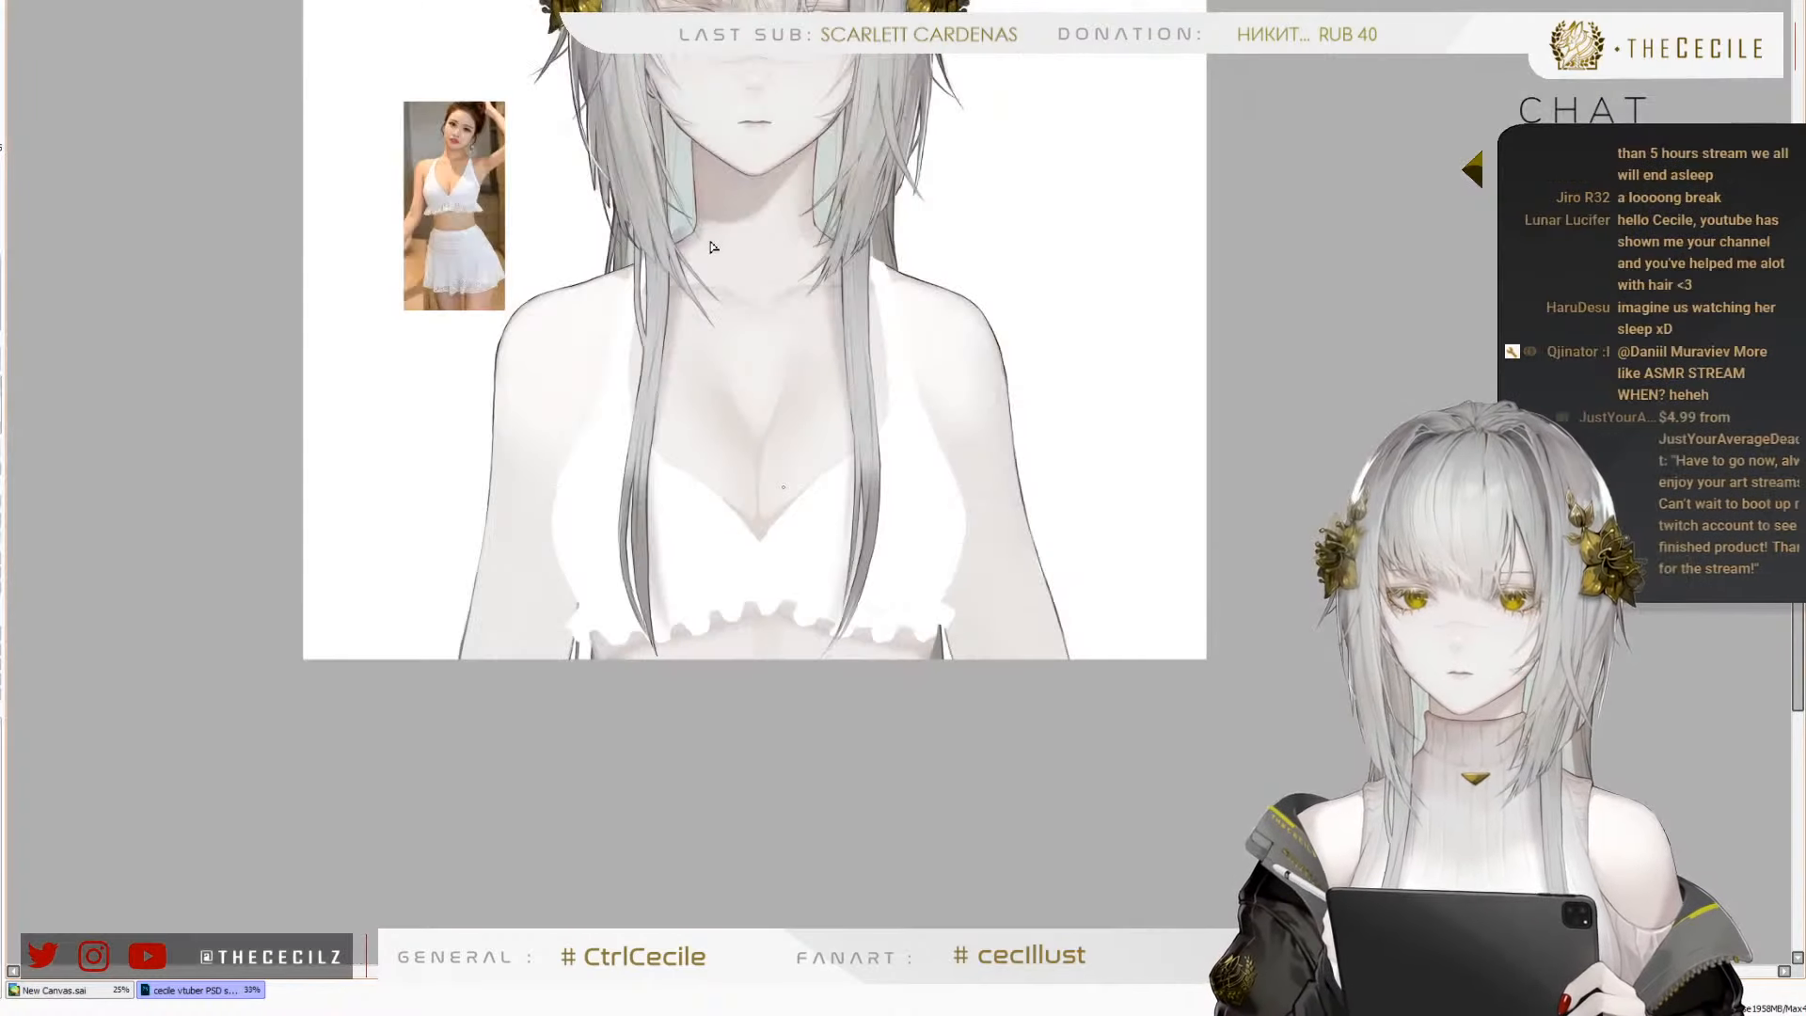
{"action": "scroll", "coordinate": [641, 480], "scroll_direction": "down", "scroll_amount": 1}
{"action": "key", "text": "h"}
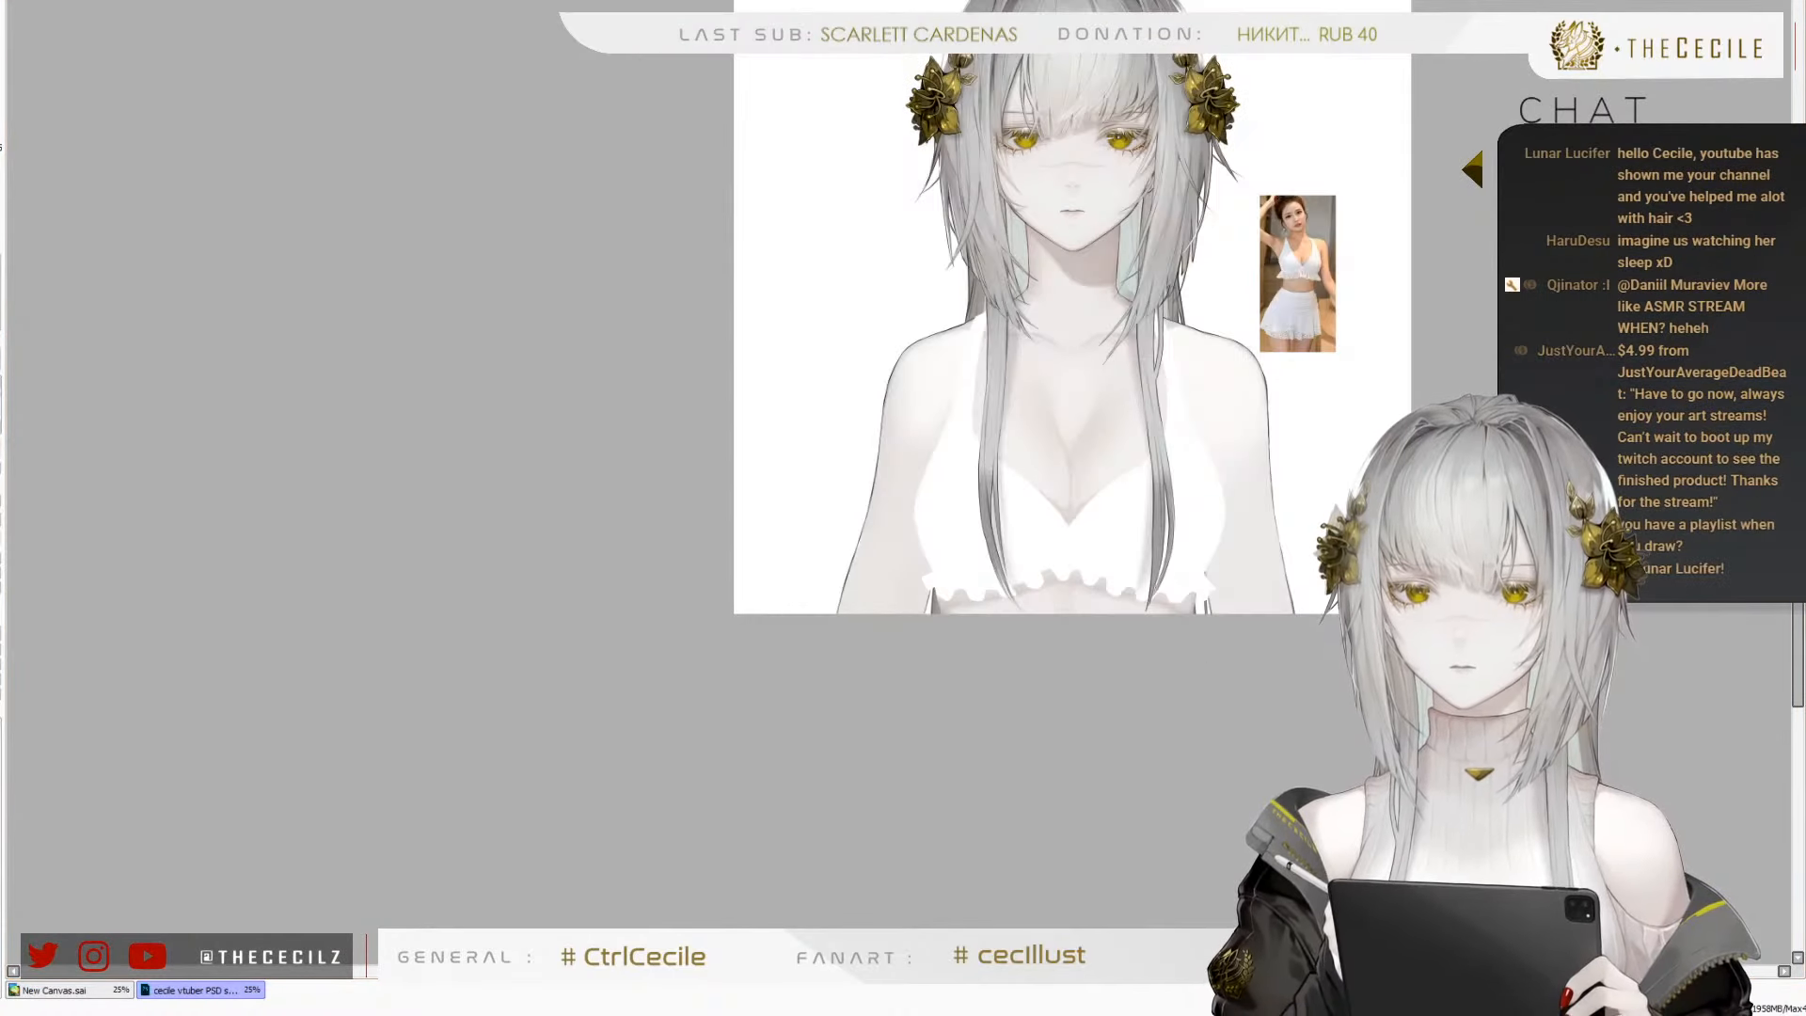
{"action": "key", "text": "h"}
{"action": "scroll", "coordinate": [563, 357], "scroll_direction": "up", "scroll_amount": 2}
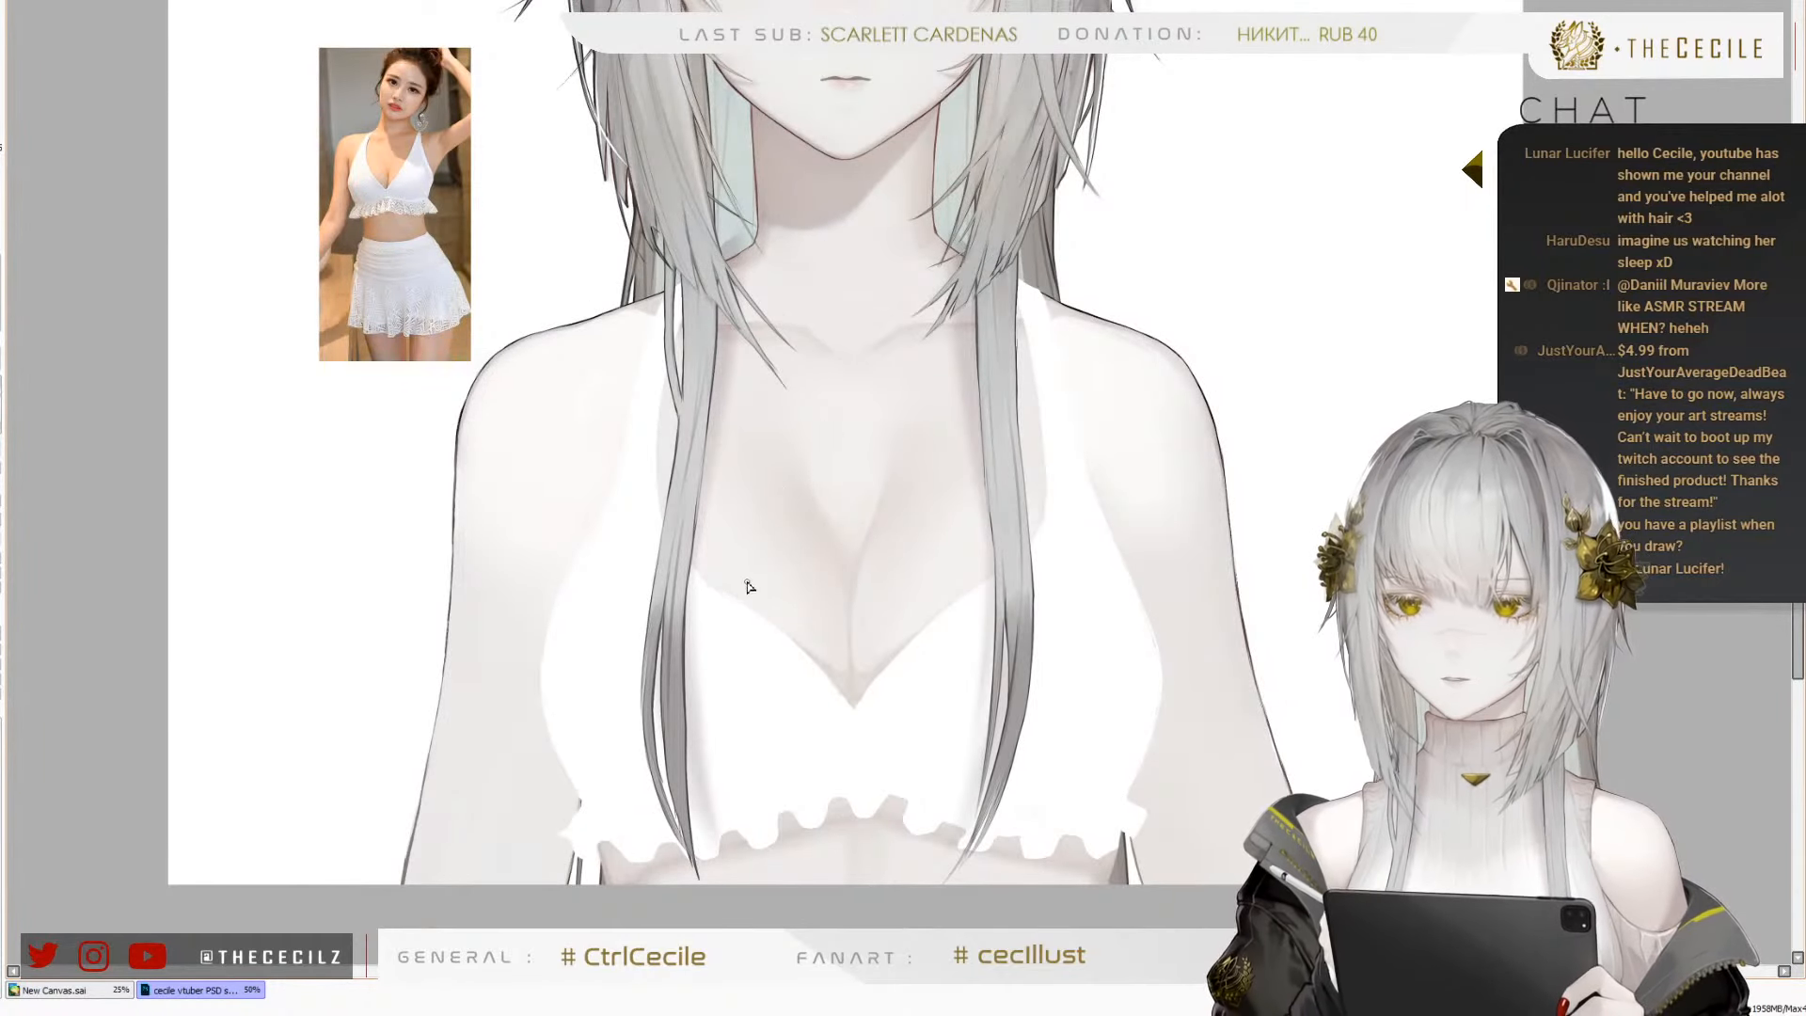
{"action": "scroll", "coordinate": [744, 689], "scroll_direction": "up", "scroll_amount": 2}
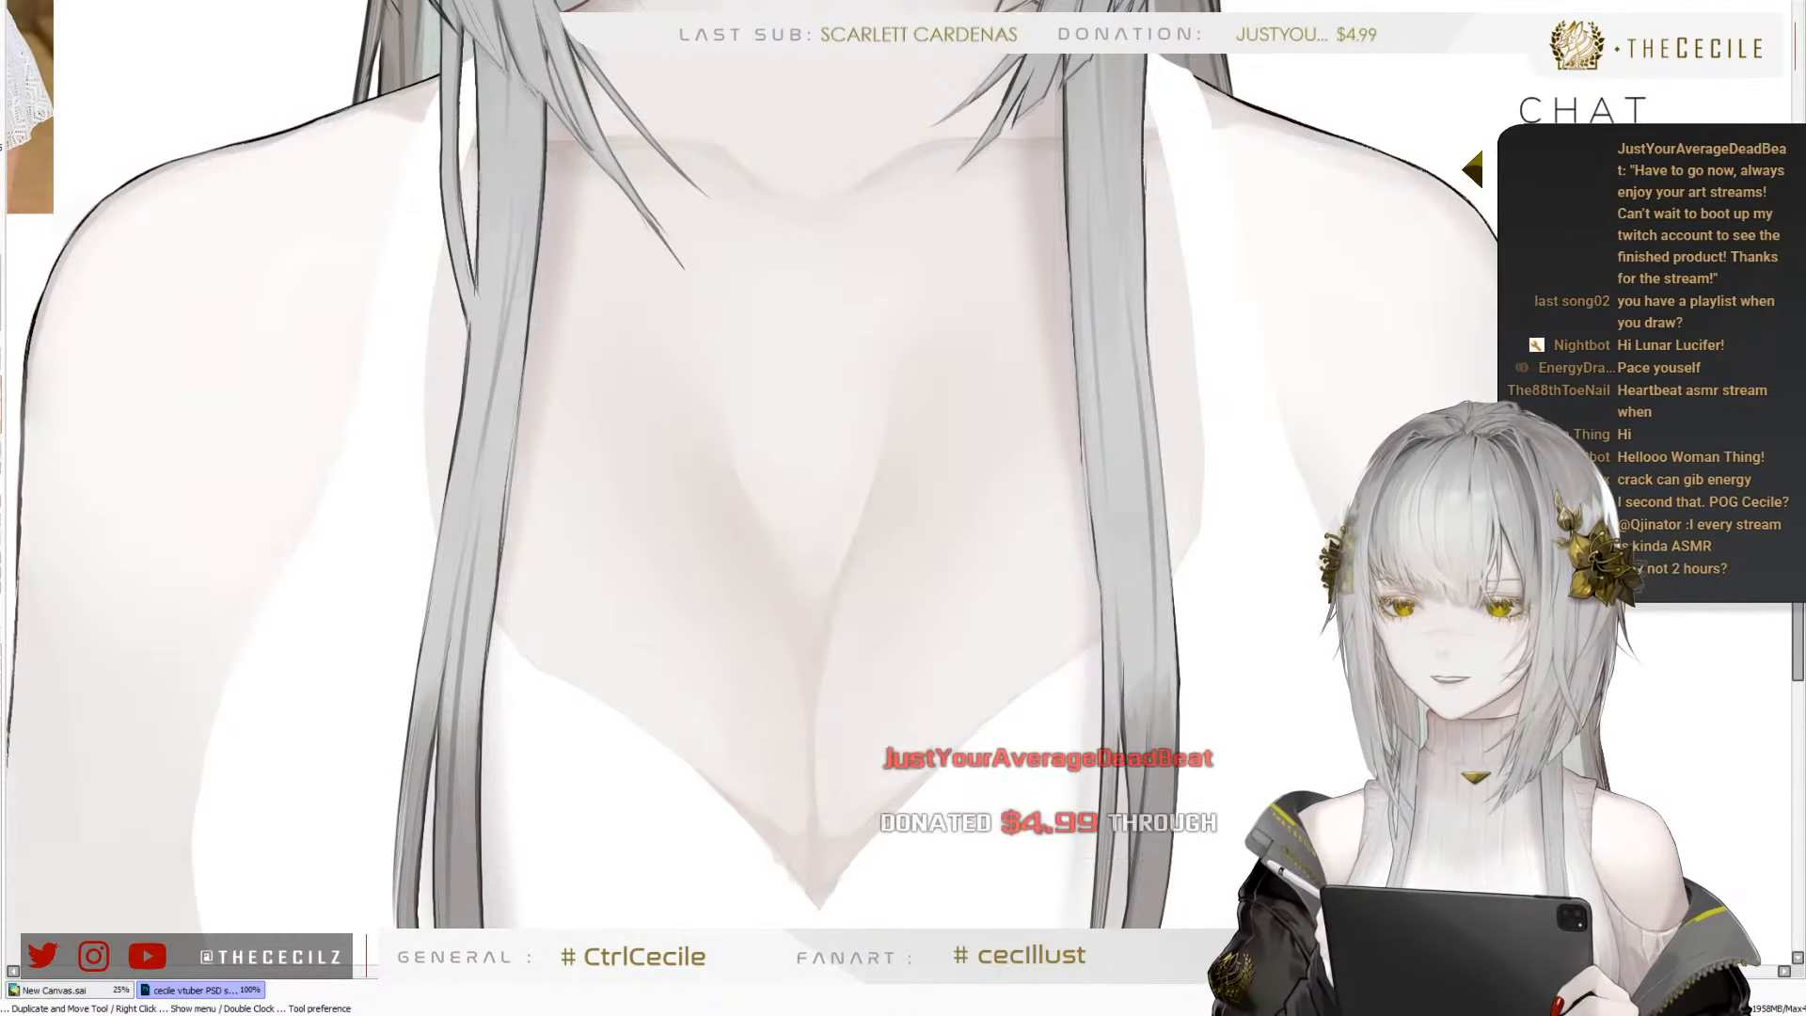
{"action": "scroll", "coordinate": [684, 433], "scroll_direction": "down", "scroll_amount": 2}
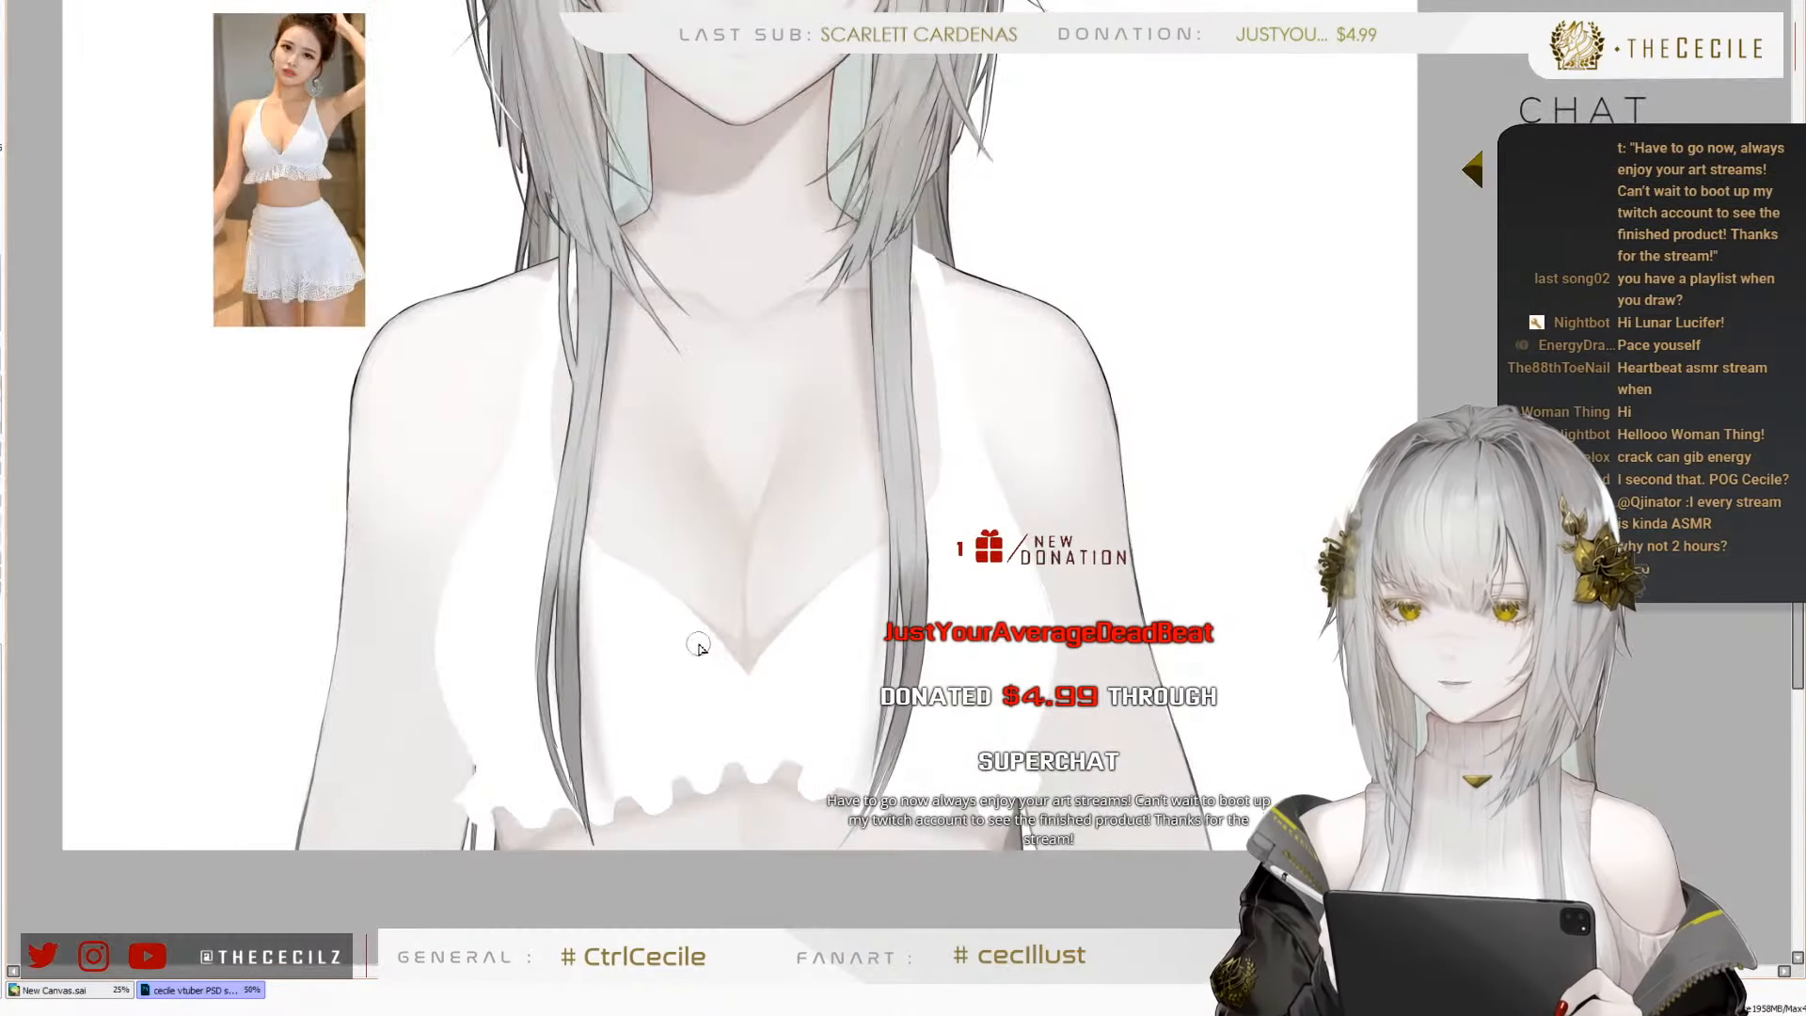
{"action": "scroll", "coordinate": [727, 607], "scroll_direction": "up", "scroll_amount": 2}
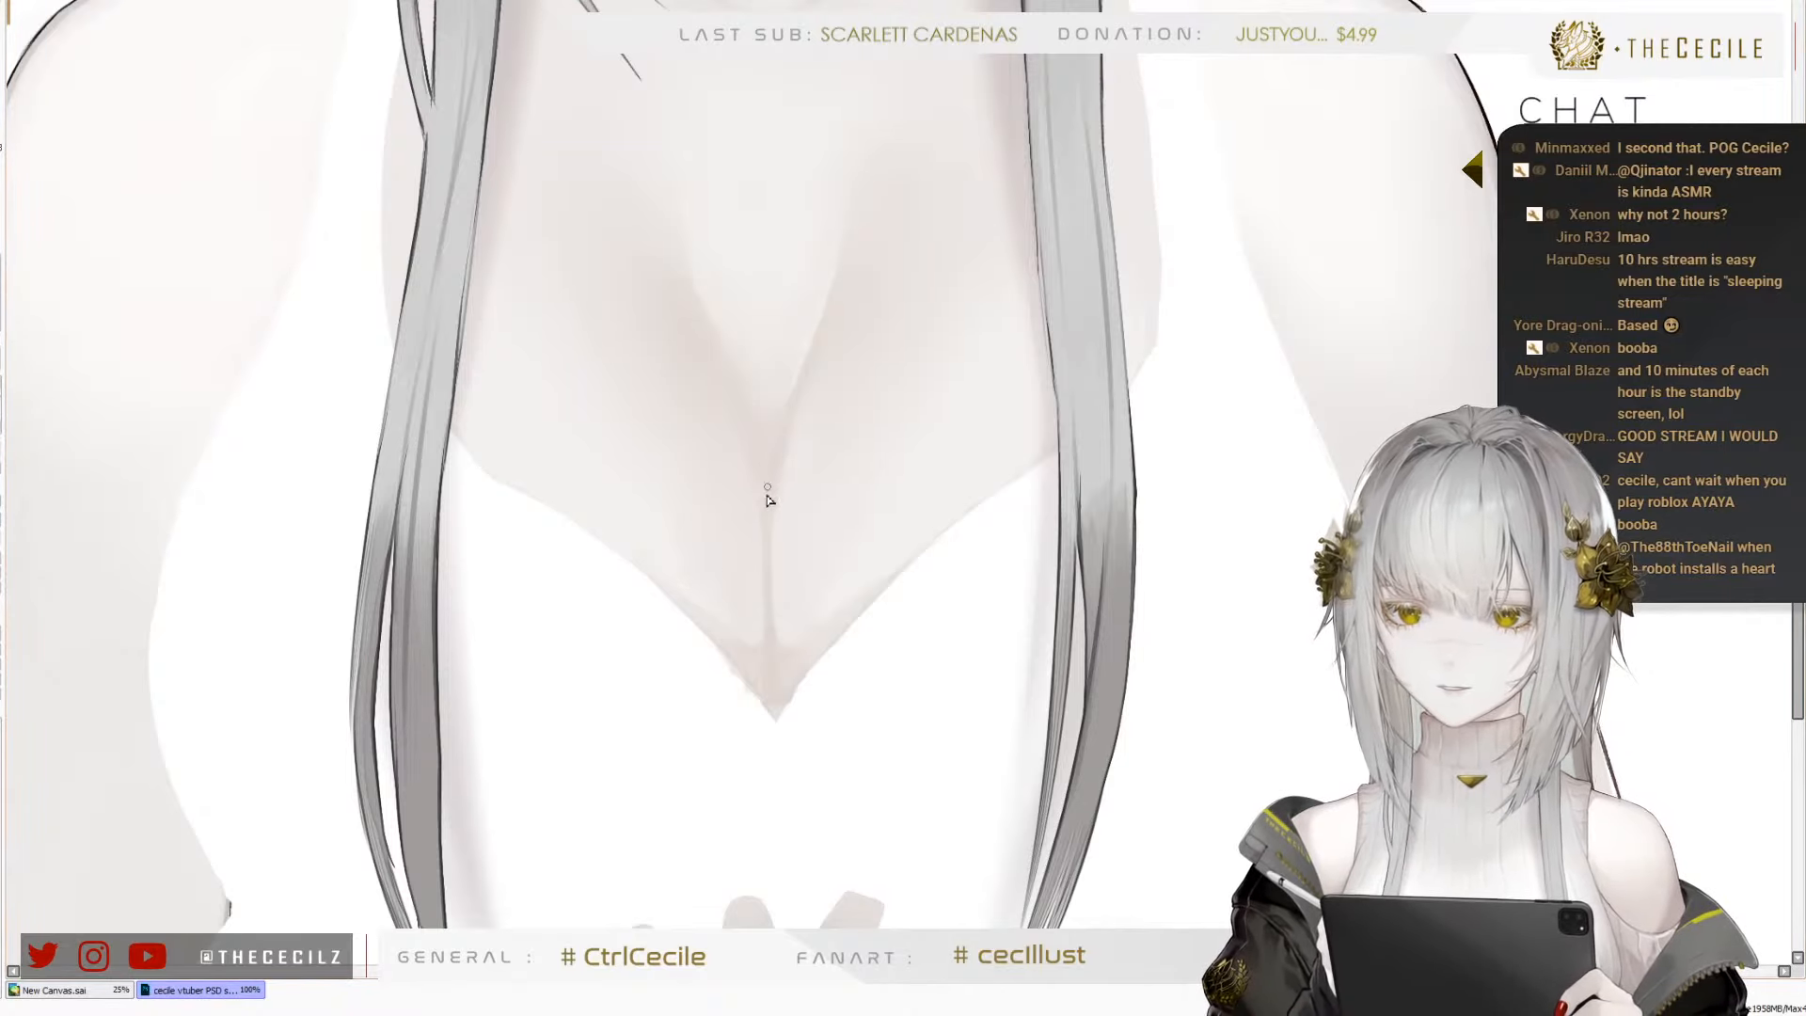
Draw a thin dark curved line down the cleavage, from one breast's inner contour towards the V point
{"action": "left_click_drag", "start_coordinate": [826, 358], "coordinate": [789, 487]}
{"action": "key", "text": "ctrl+z"}
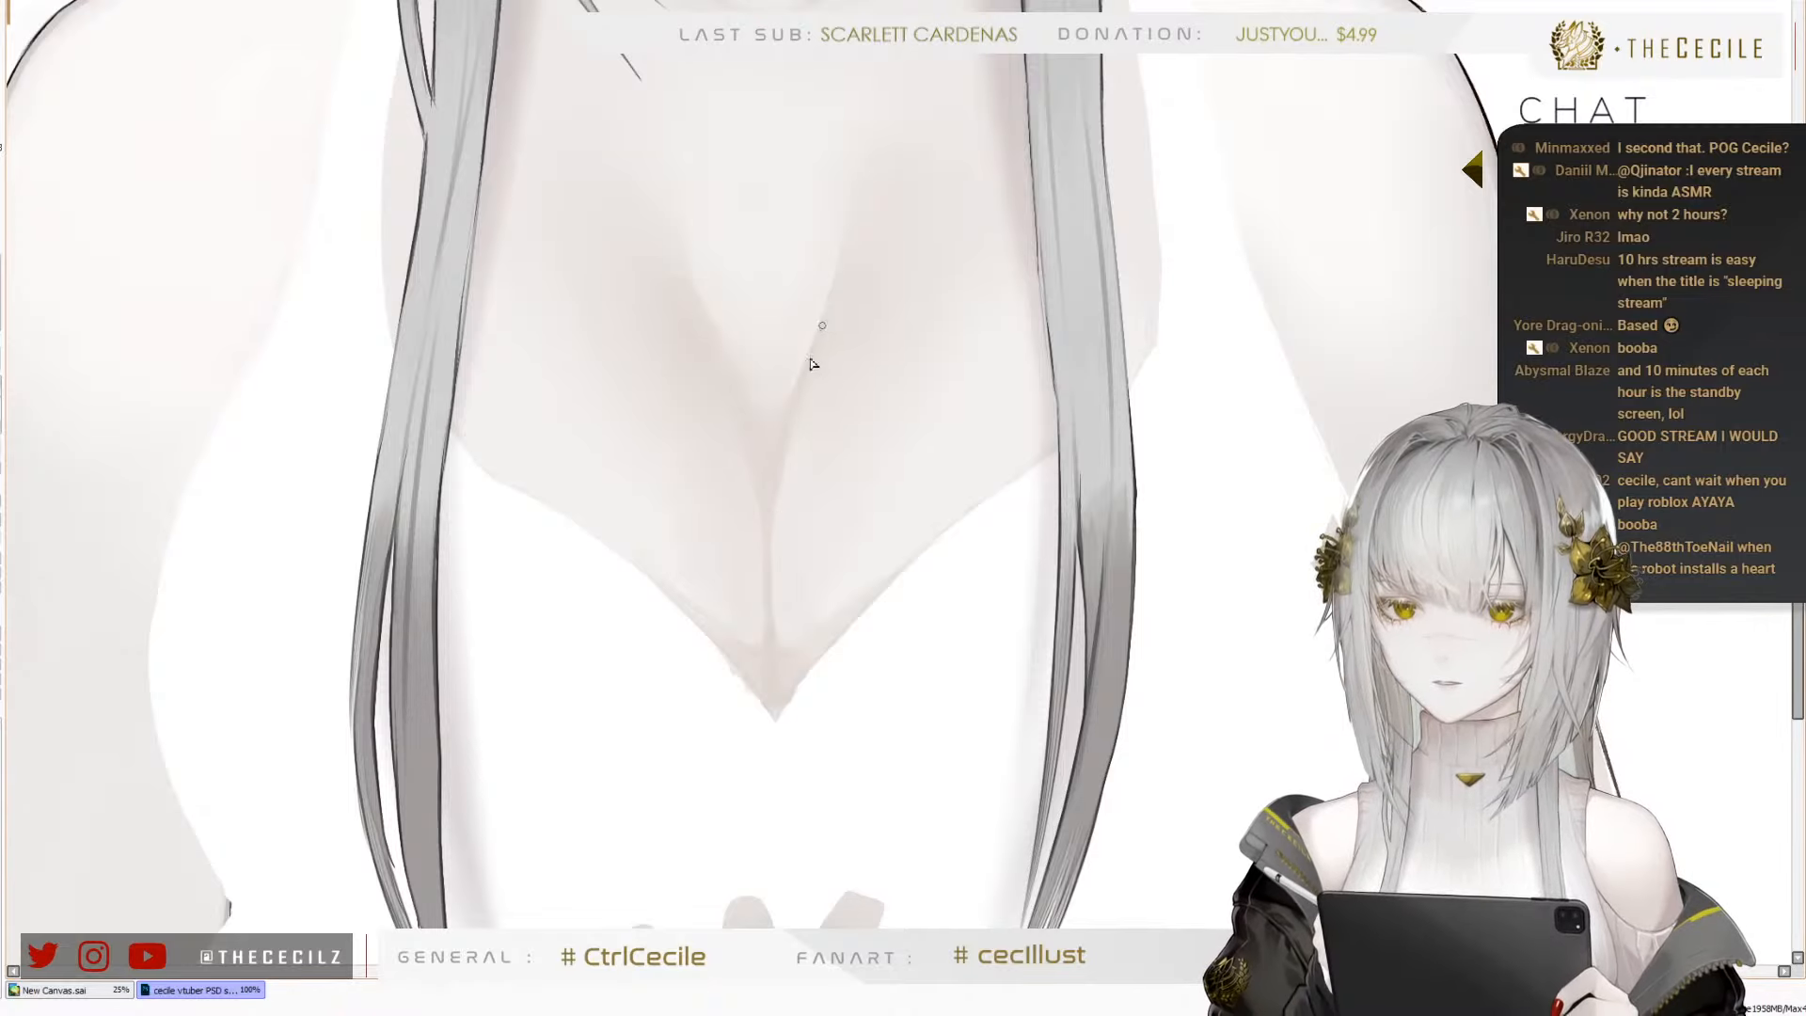
{"action": "left_click_drag", "start_coordinate": [822, 325], "coordinate": [769, 517]}
{"action": "left_click_drag", "start_coordinate": [785, 452], "coordinate": [770, 607]}
{"action": "key", "text": "ctrl+z"}
{"action": "mouse_move", "coordinate": [798, 407]}
{"action": "left_mouse_down"}
{"action": "mouse_move", "coordinate": [768, 534]}
{"action": "mouse_move", "coordinate": [781, 452]}
{"action": "mouse_move", "coordinate": [774, 658]}
{"action": "left_mouse_up"}
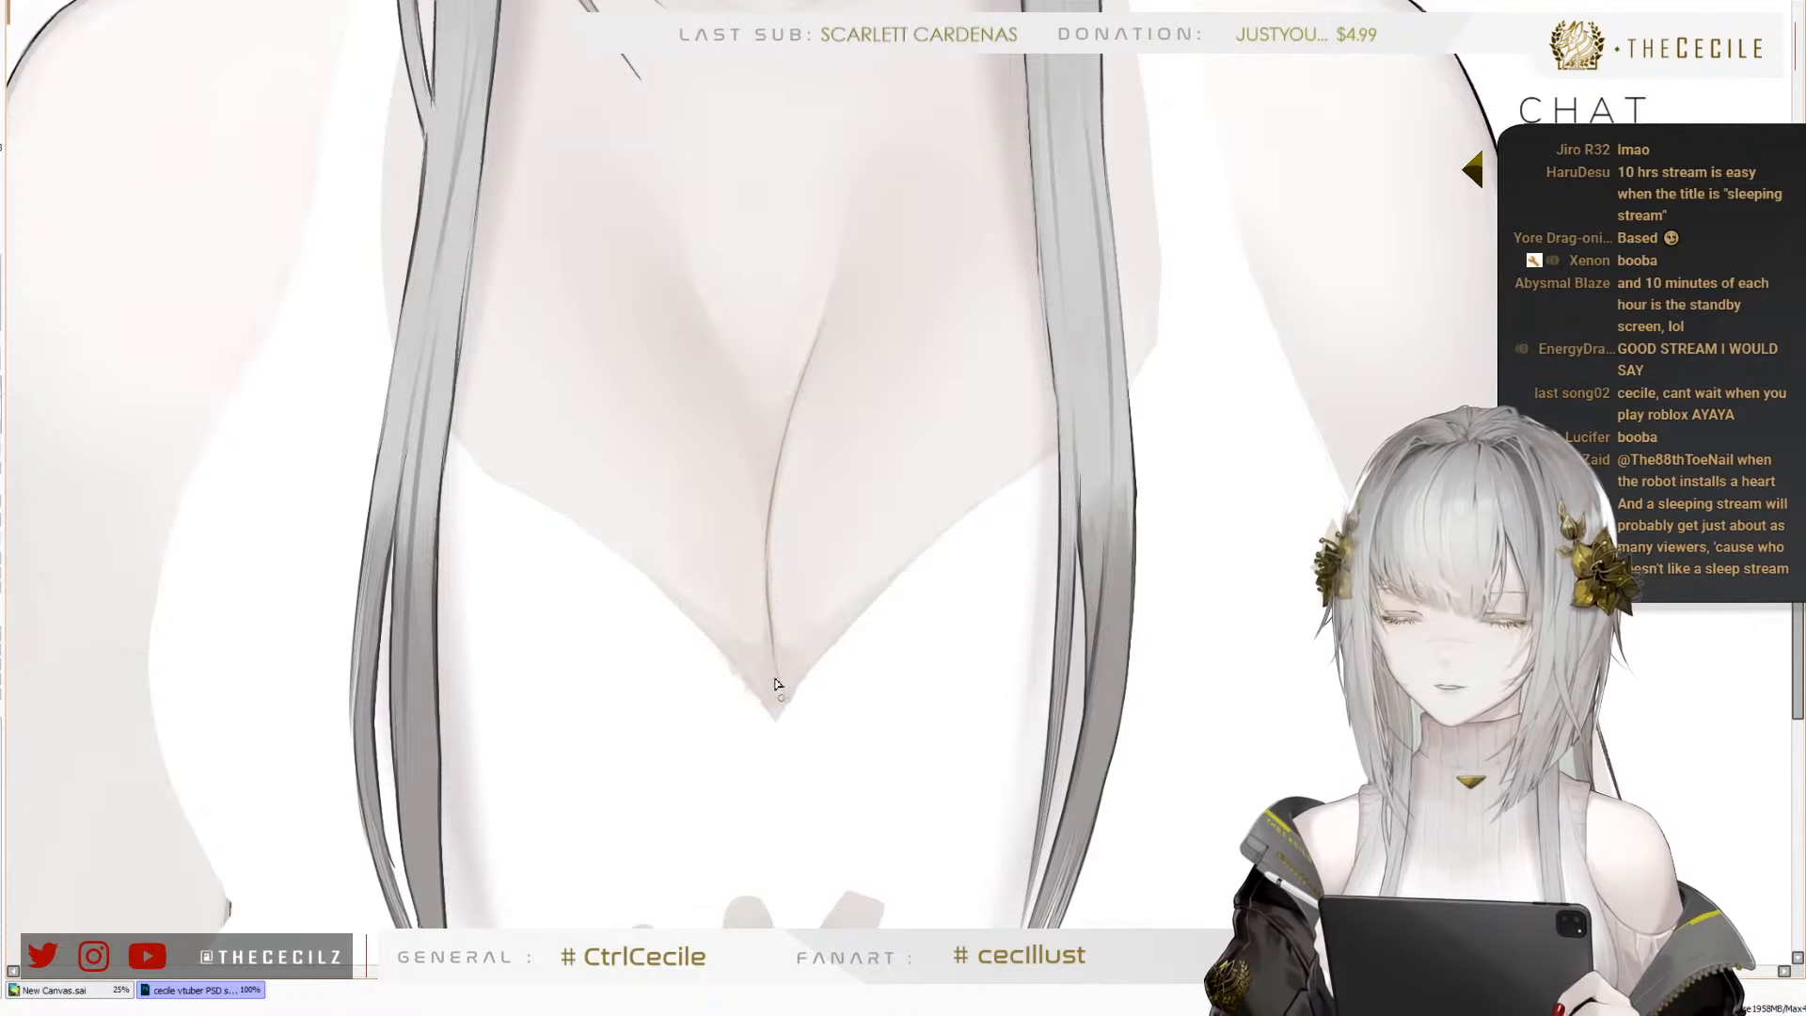
Redraw the lower part of the cleavage line and fork it into small brown strokes at the V point
{"action": "key", "text": "ctrl+z"}
{"action": "key", "text": "ctrl+z"}
{"action": "left_click_drag", "start_coordinate": [769, 536], "coordinate": [788, 704]}
{"action": "left_click_drag", "start_coordinate": [772, 641], "coordinate": [762, 695]}
{"action": "key", "text": "ctrl+z"}
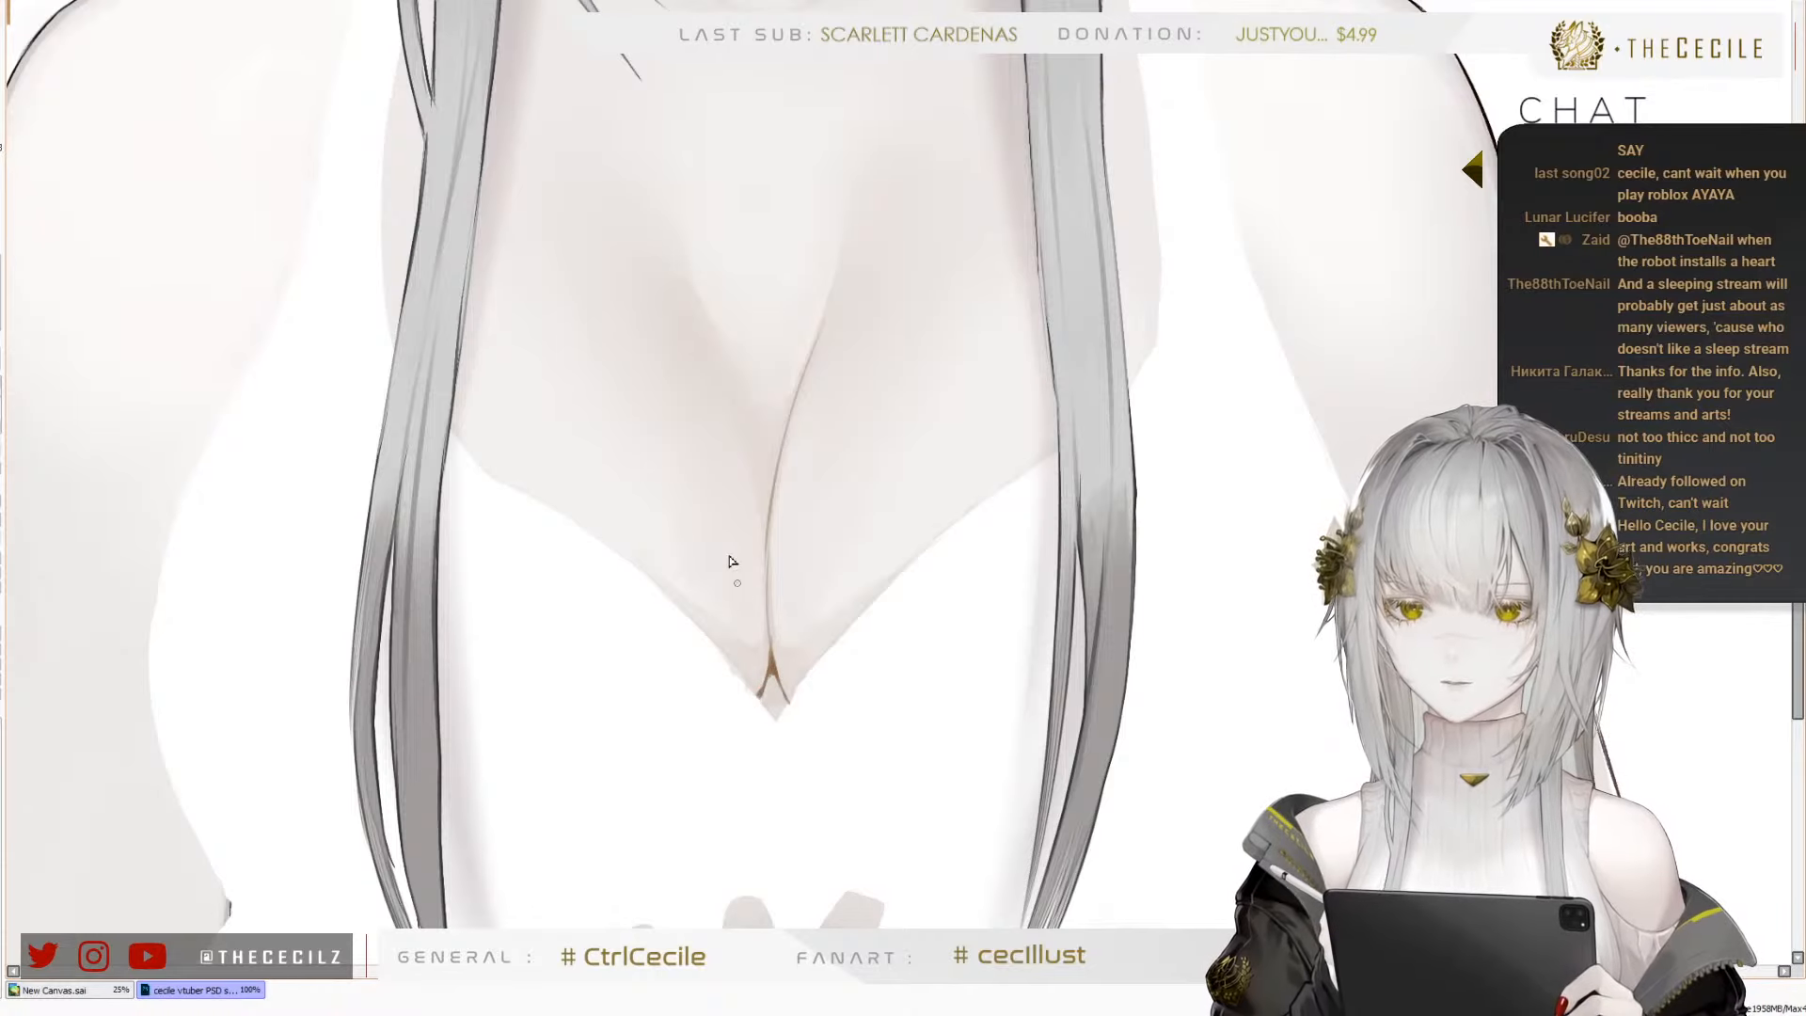
Draw a thin brown line along the opposite inner contour of the cleavage and darken the point where both lines meet
{"action": "scroll", "coordinate": [734, 609], "scroll_direction": "down", "scroll_amount": 3}
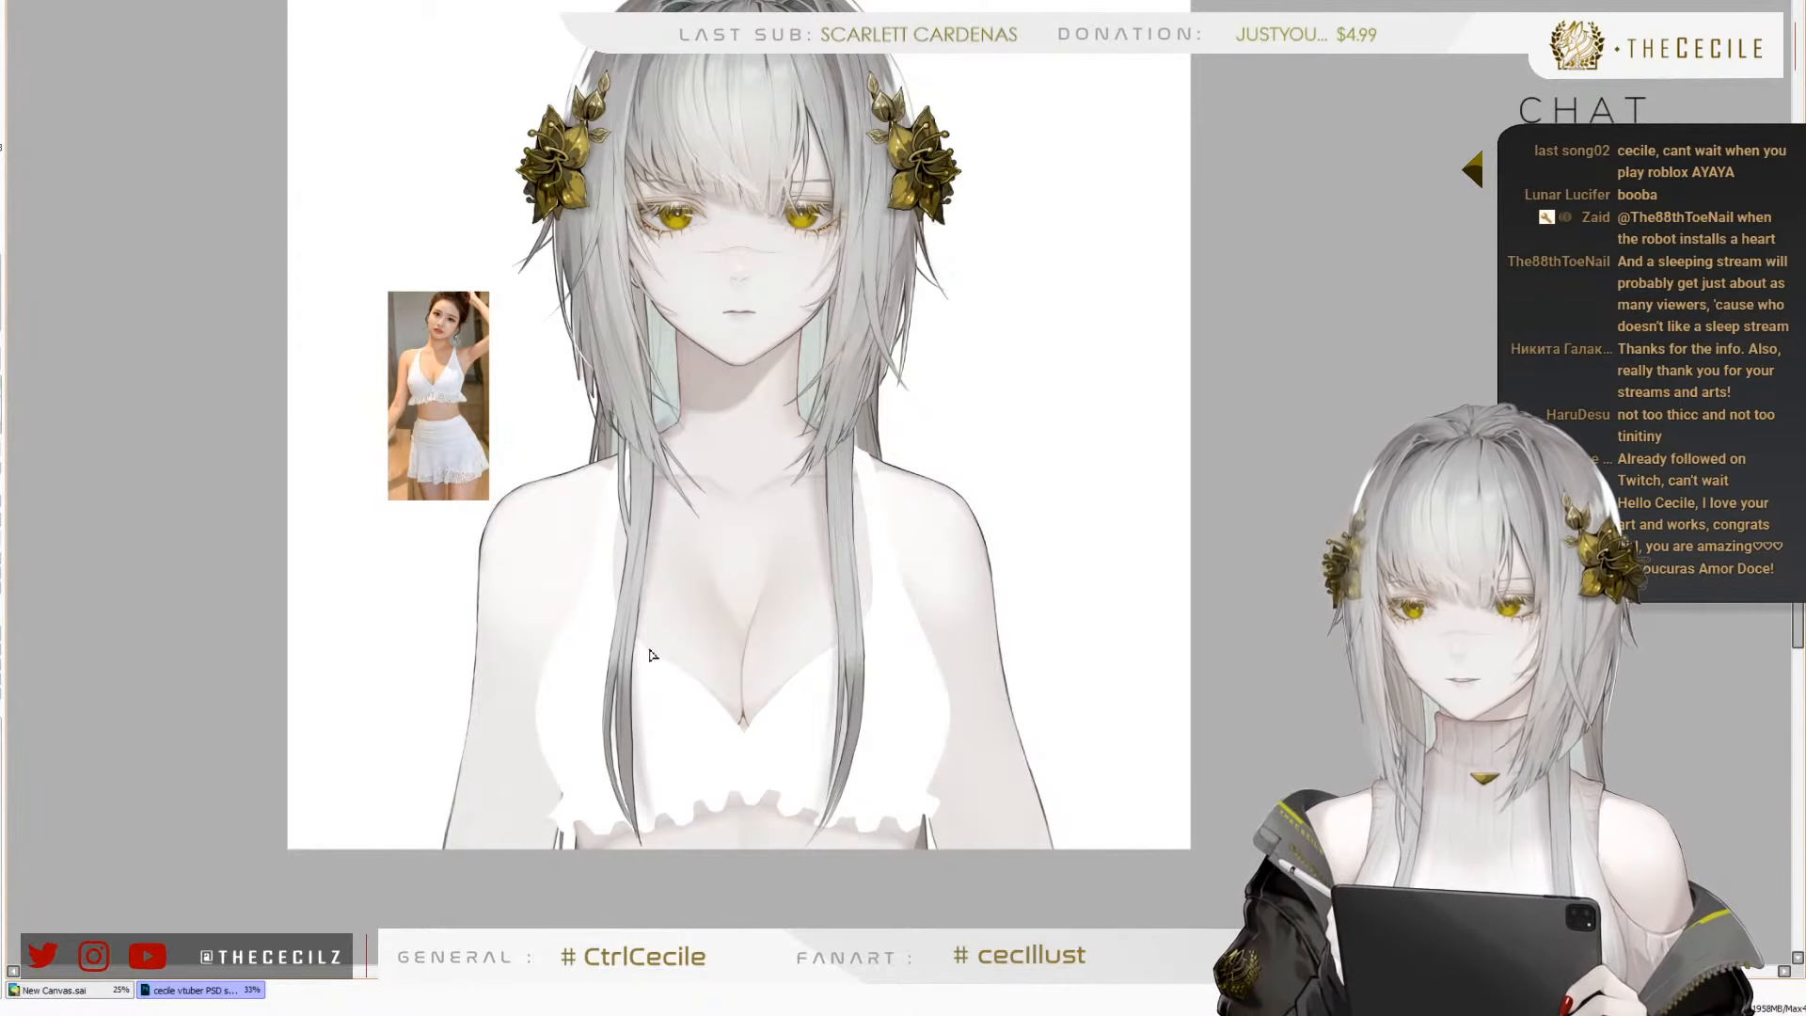
{"action": "scroll", "coordinate": [657, 666], "scroll_direction": "up", "scroll_amount": 1}
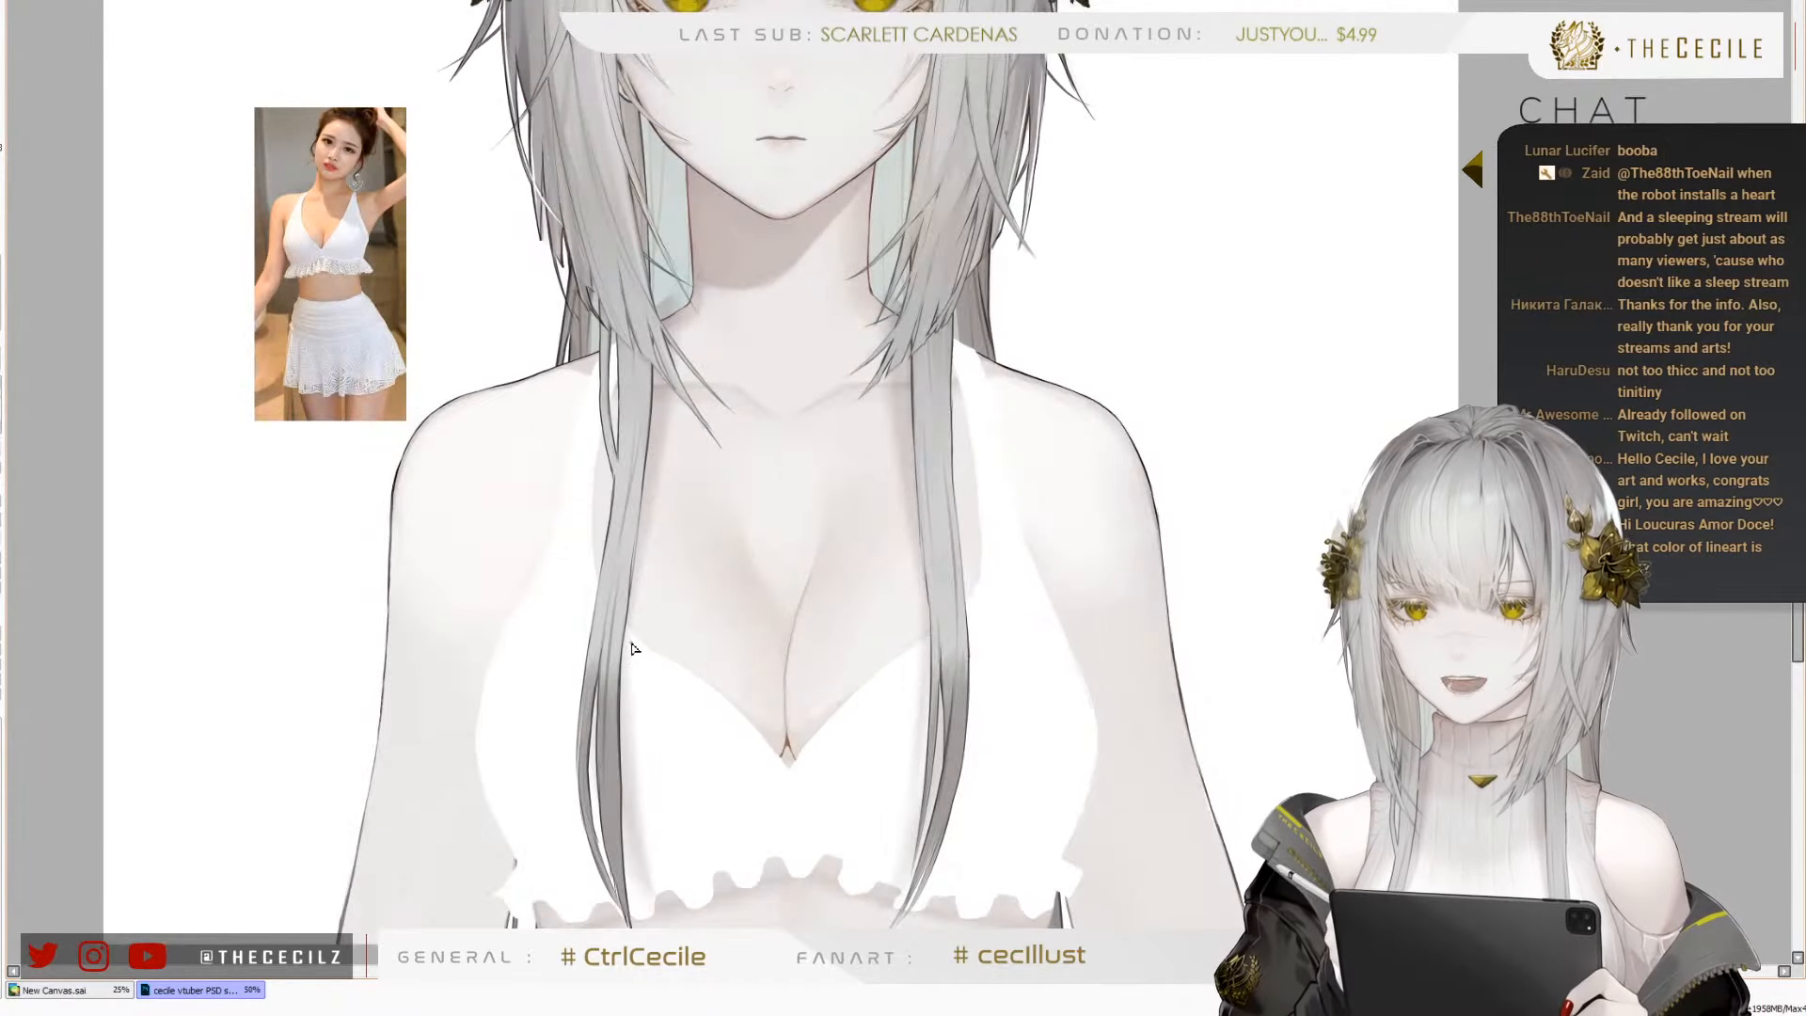
{"action": "scroll", "coordinate": [655, 653], "scroll_direction": "up", "scroll_amount": 1}
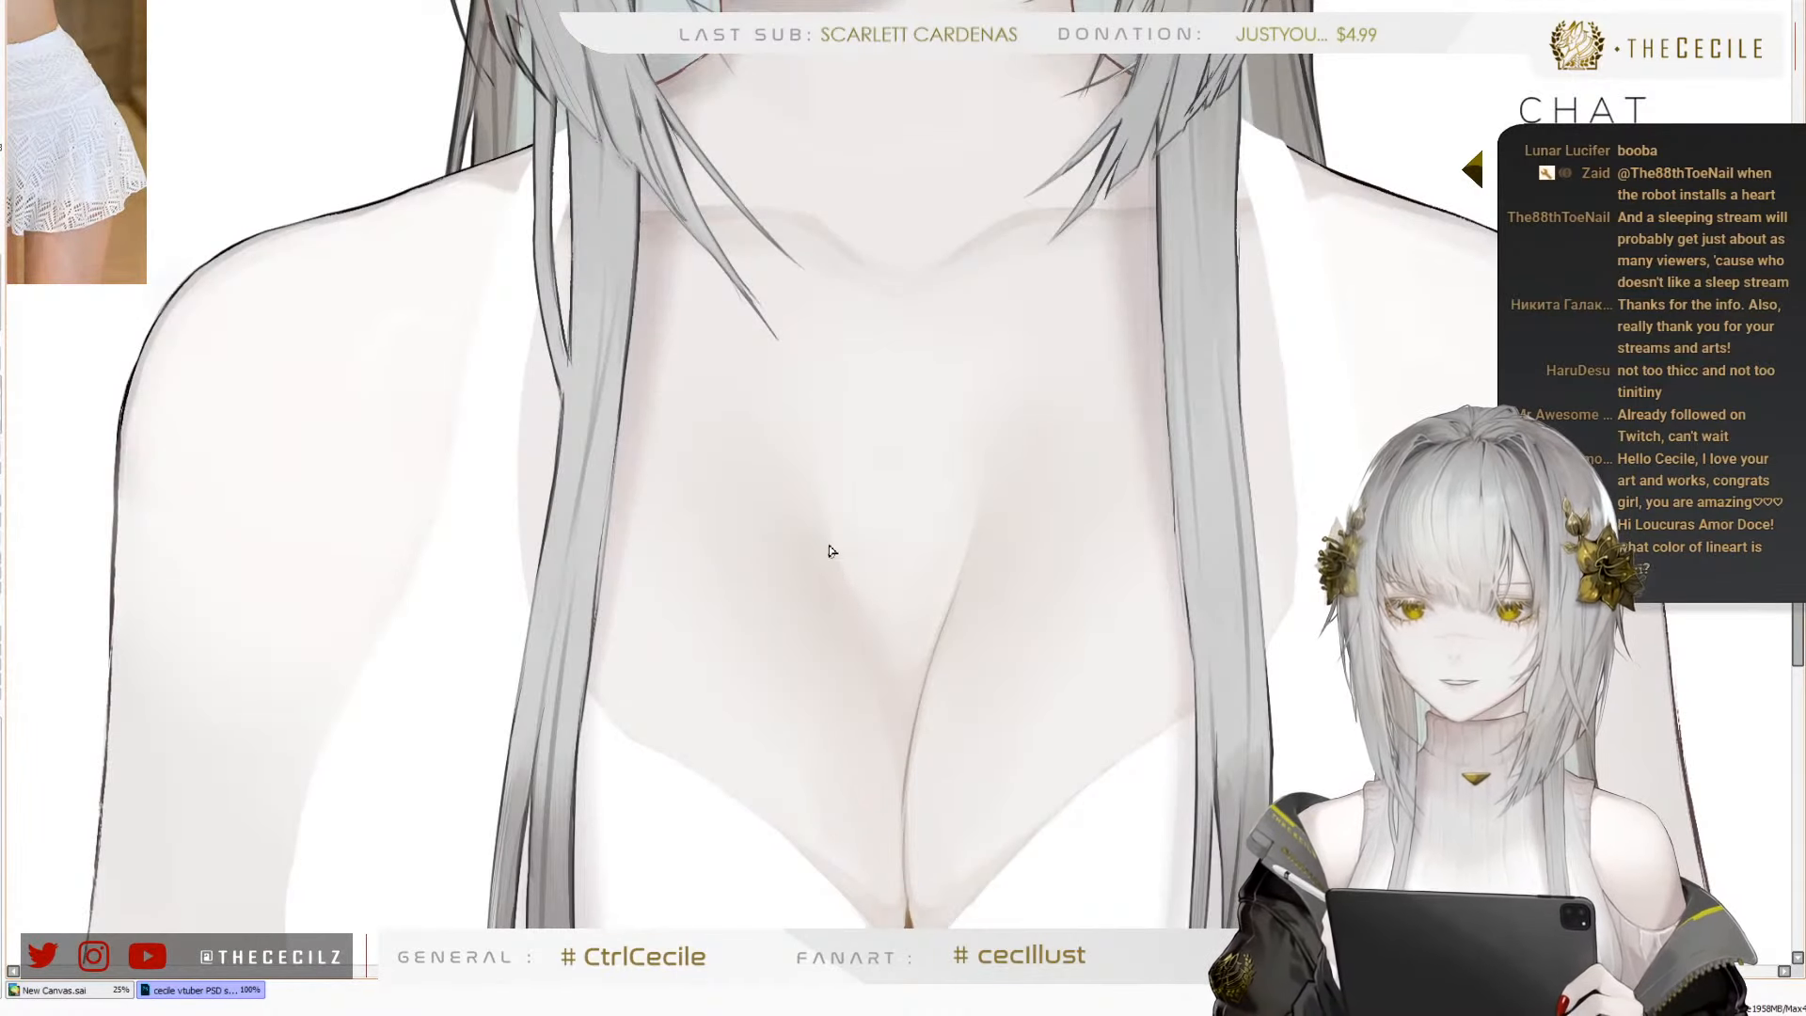
{"action": "key", "text": "ctrl+z"}
{"action": "left_click_drag", "start_coordinate": [831, 548], "coordinate": [907, 721]}
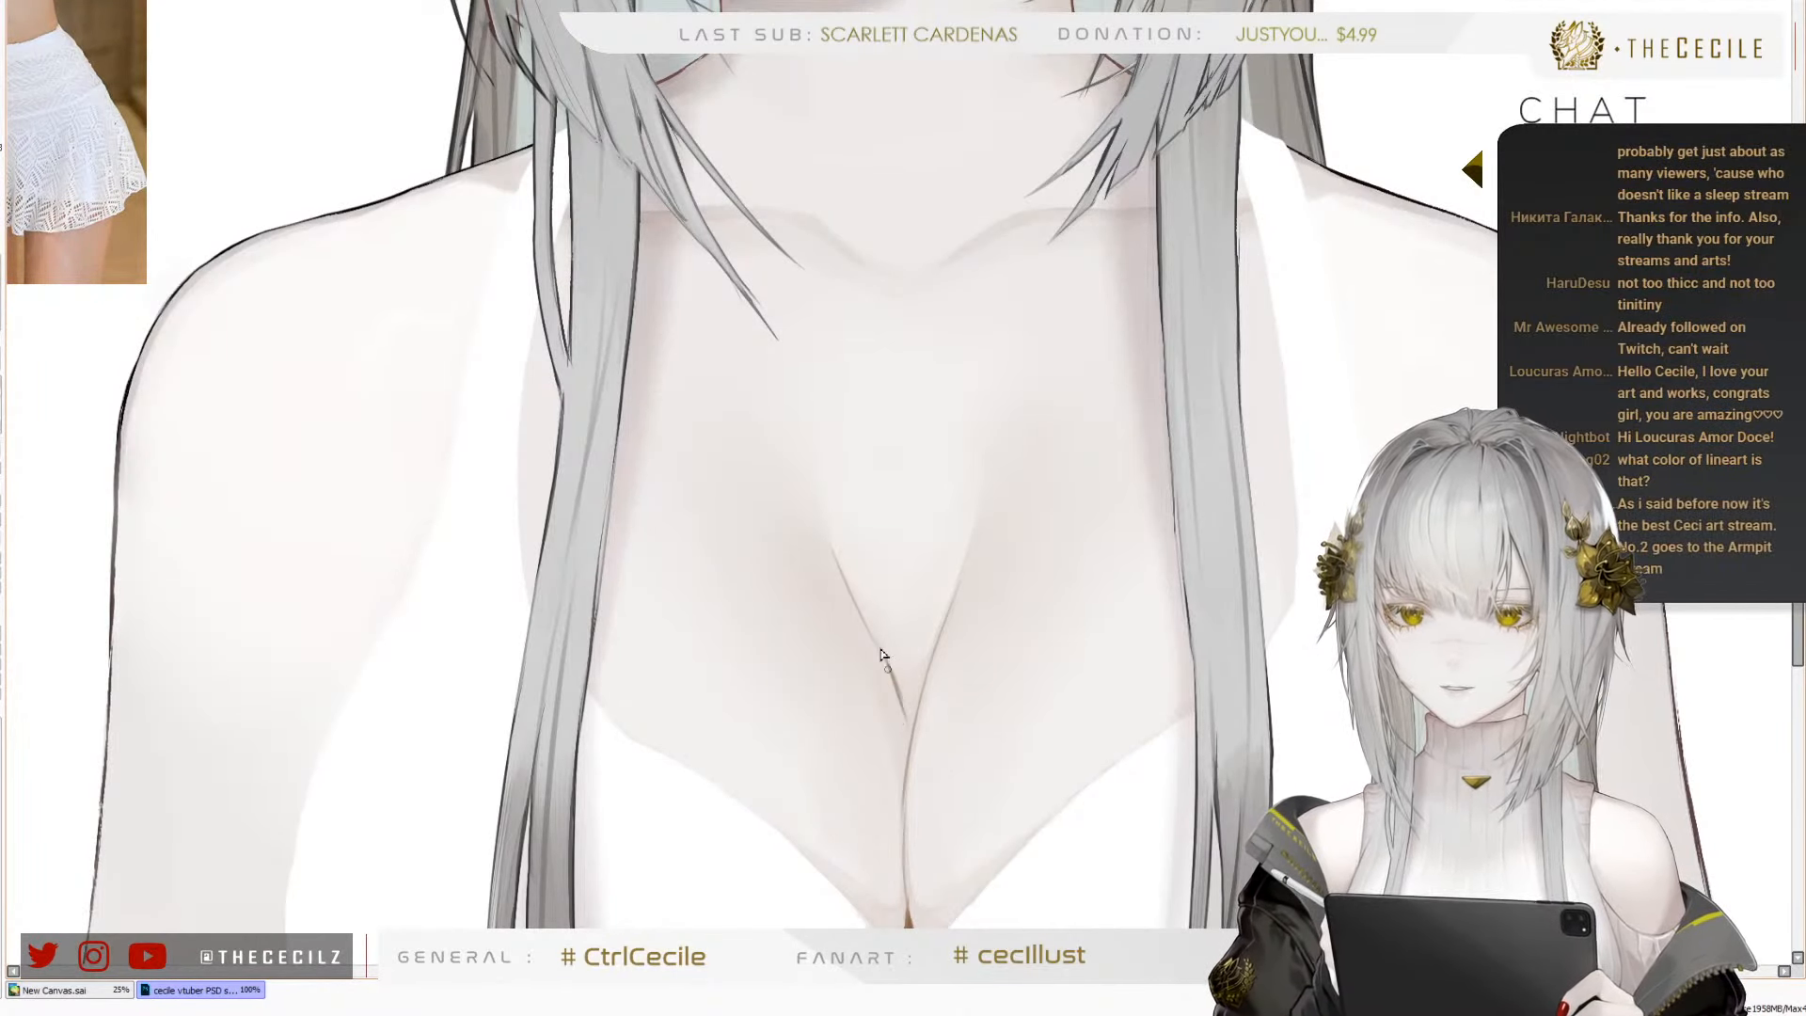
{"action": "key", "text": "ctrl+z"}
{"action": "key", "text": "ctrl+z"}
{"action": "left_click_drag", "start_coordinate": [833, 543], "coordinate": [904, 746]}
{"action": "key", "text": "ctrl+z"}
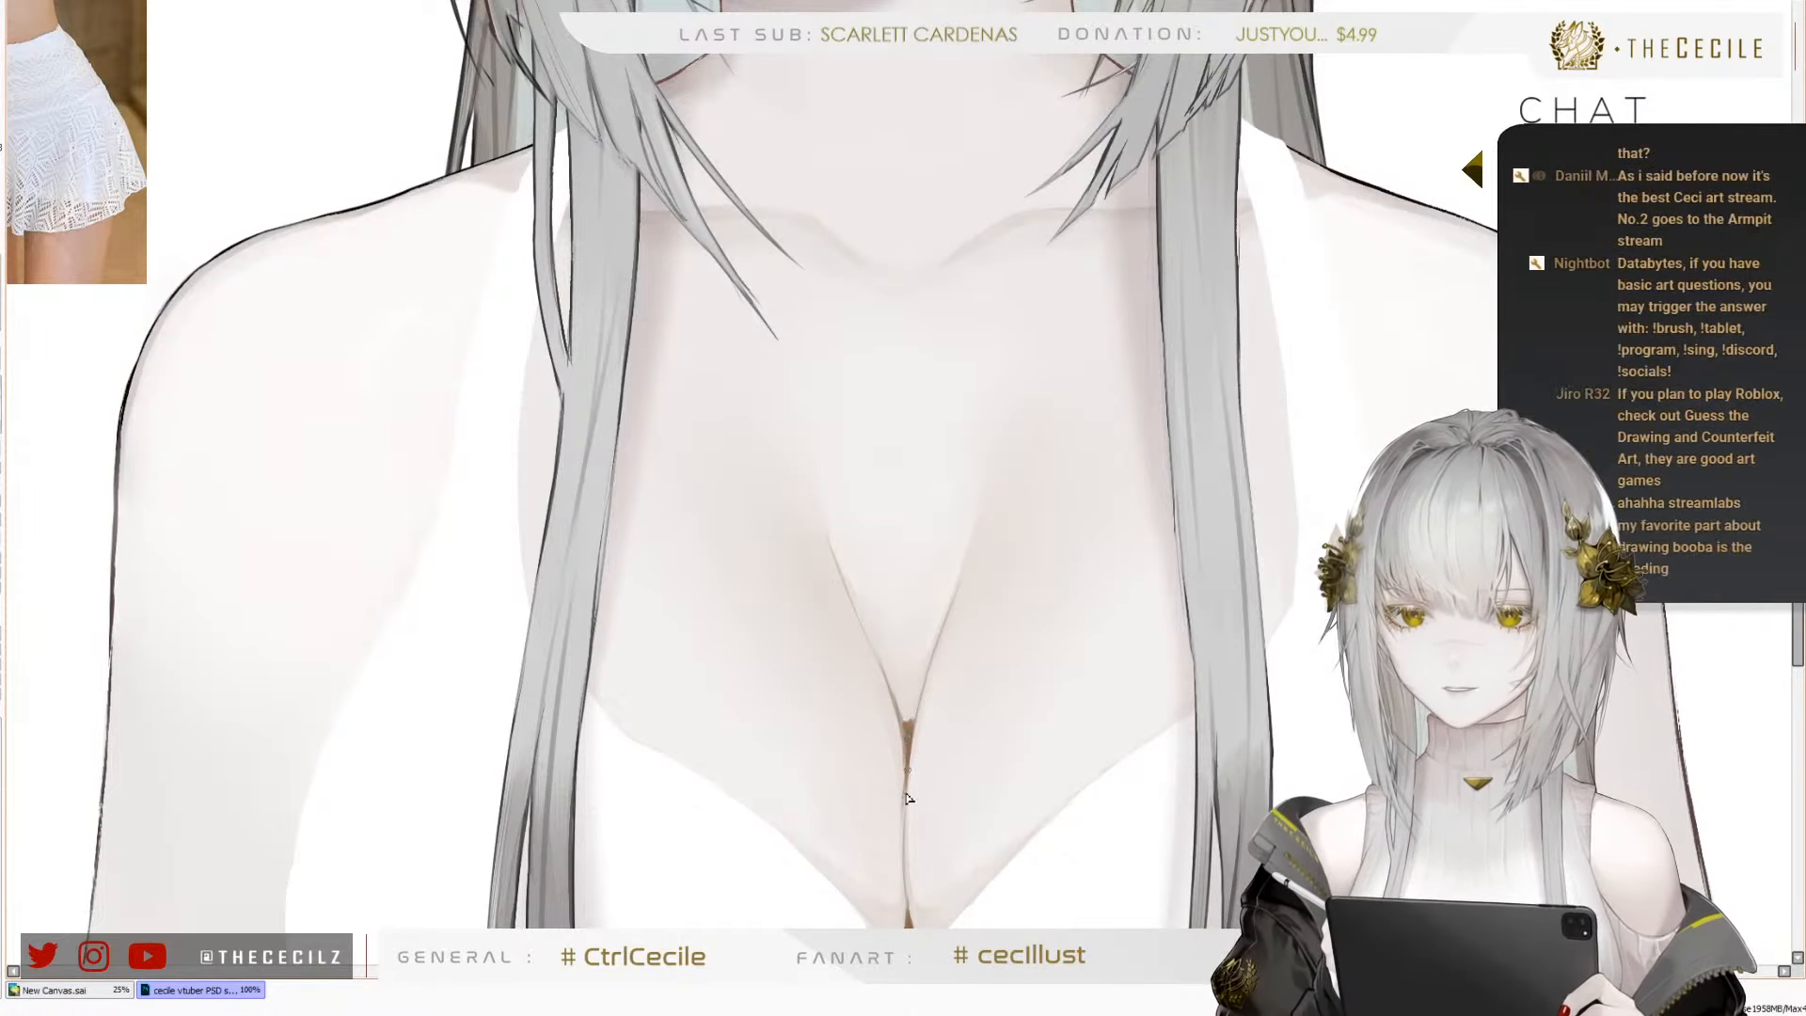
{"action": "left_click_drag", "start_coordinate": [908, 735], "coordinate": [902, 802]}
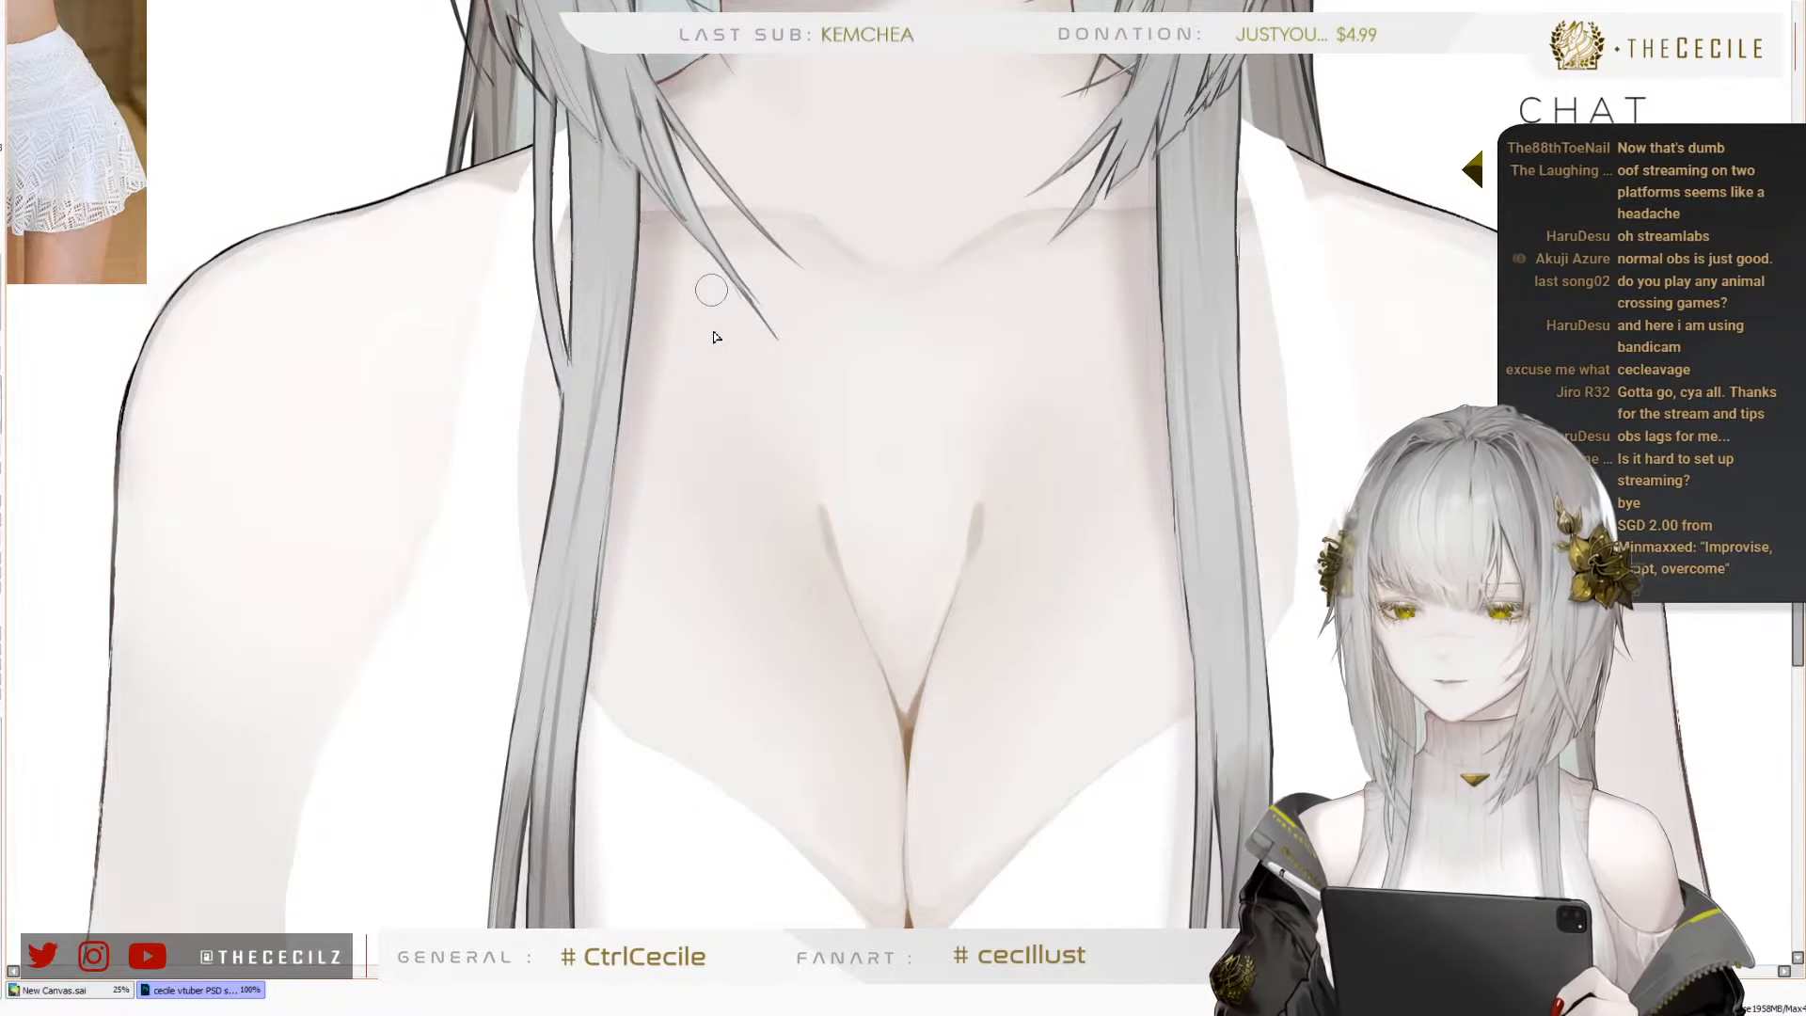
Inspect the cleavage linework and shading up close, and judge them against the whole figure and the reference photo
{"action": "scroll", "coordinate": [715, 331], "scroll_direction": "up", "scroll_amount": 2}
{"action": "scroll", "coordinate": [711, 404], "scroll_direction": "down", "scroll_amount": 5}
{"action": "scroll", "coordinate": [732, 456], "scroll_direction": "up", "scroll_amount": 3}
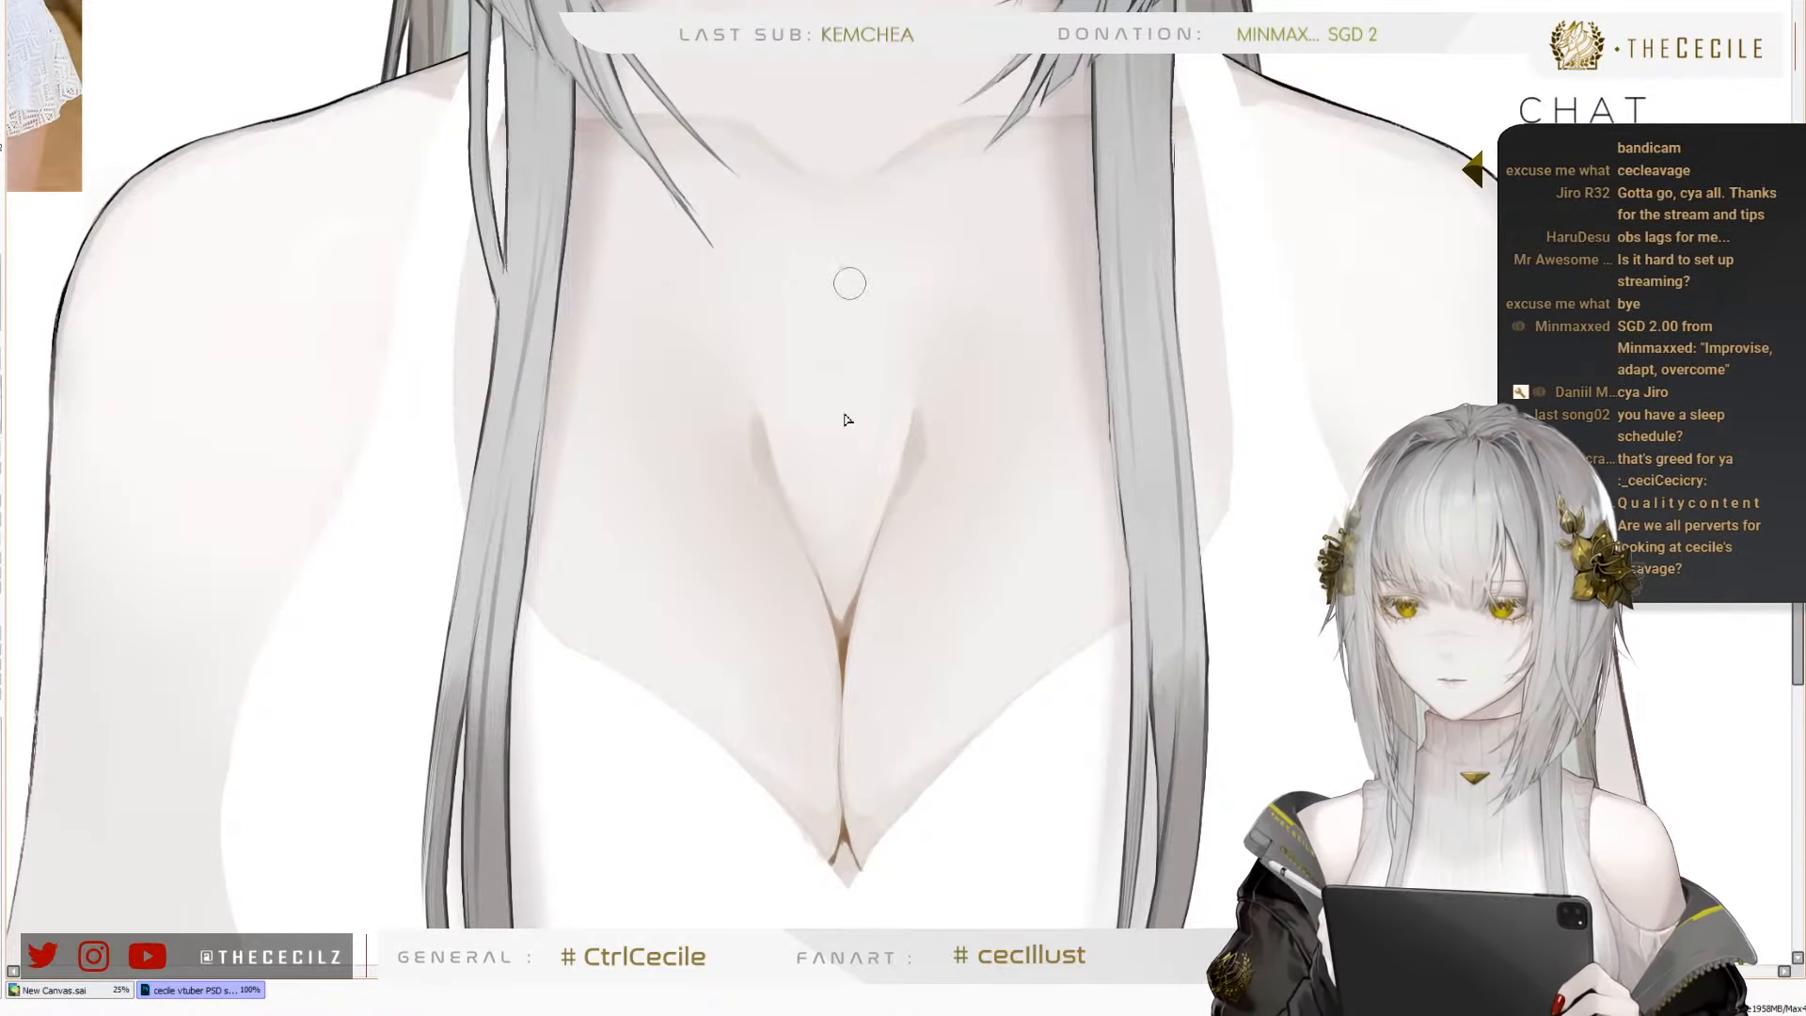
{"action": "scroll", "coordinate": [828, 593], "scroll_direction": "down", "scroll_amount": 4}
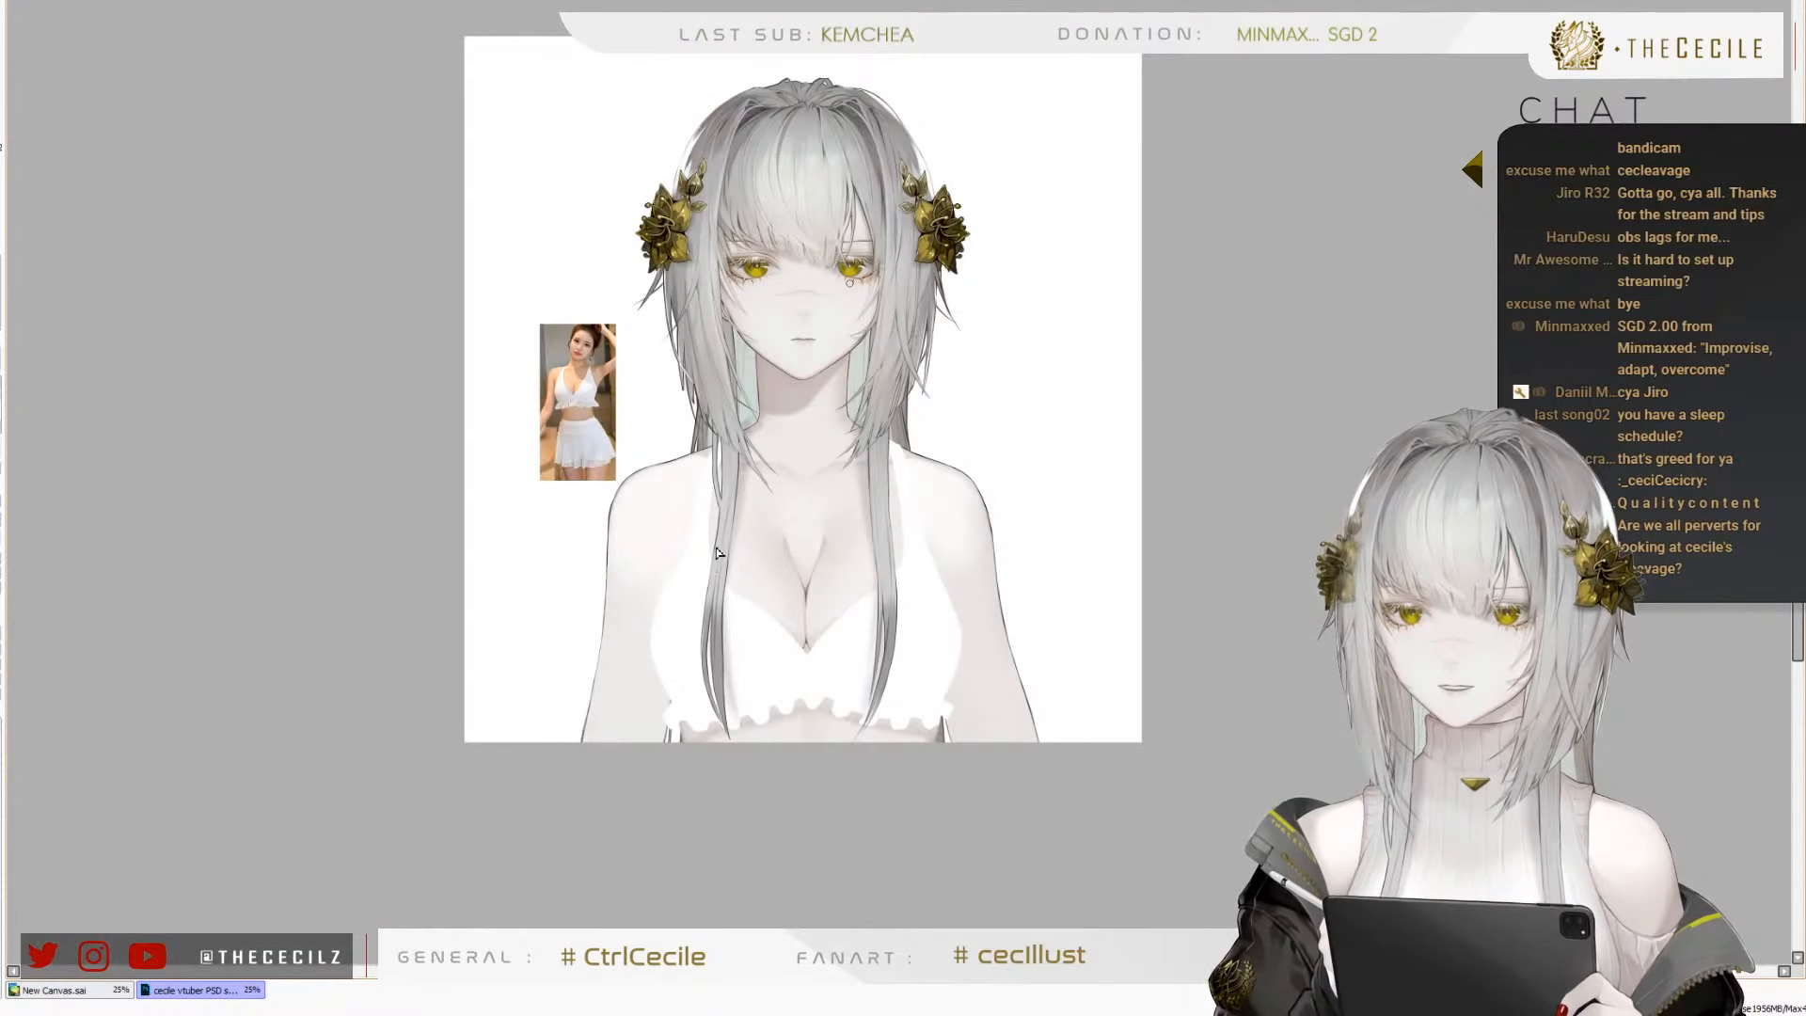
{"action": "scroll", "coordinate": [761, 564], "scroll_direction": "up", "scroll_amount": 1}
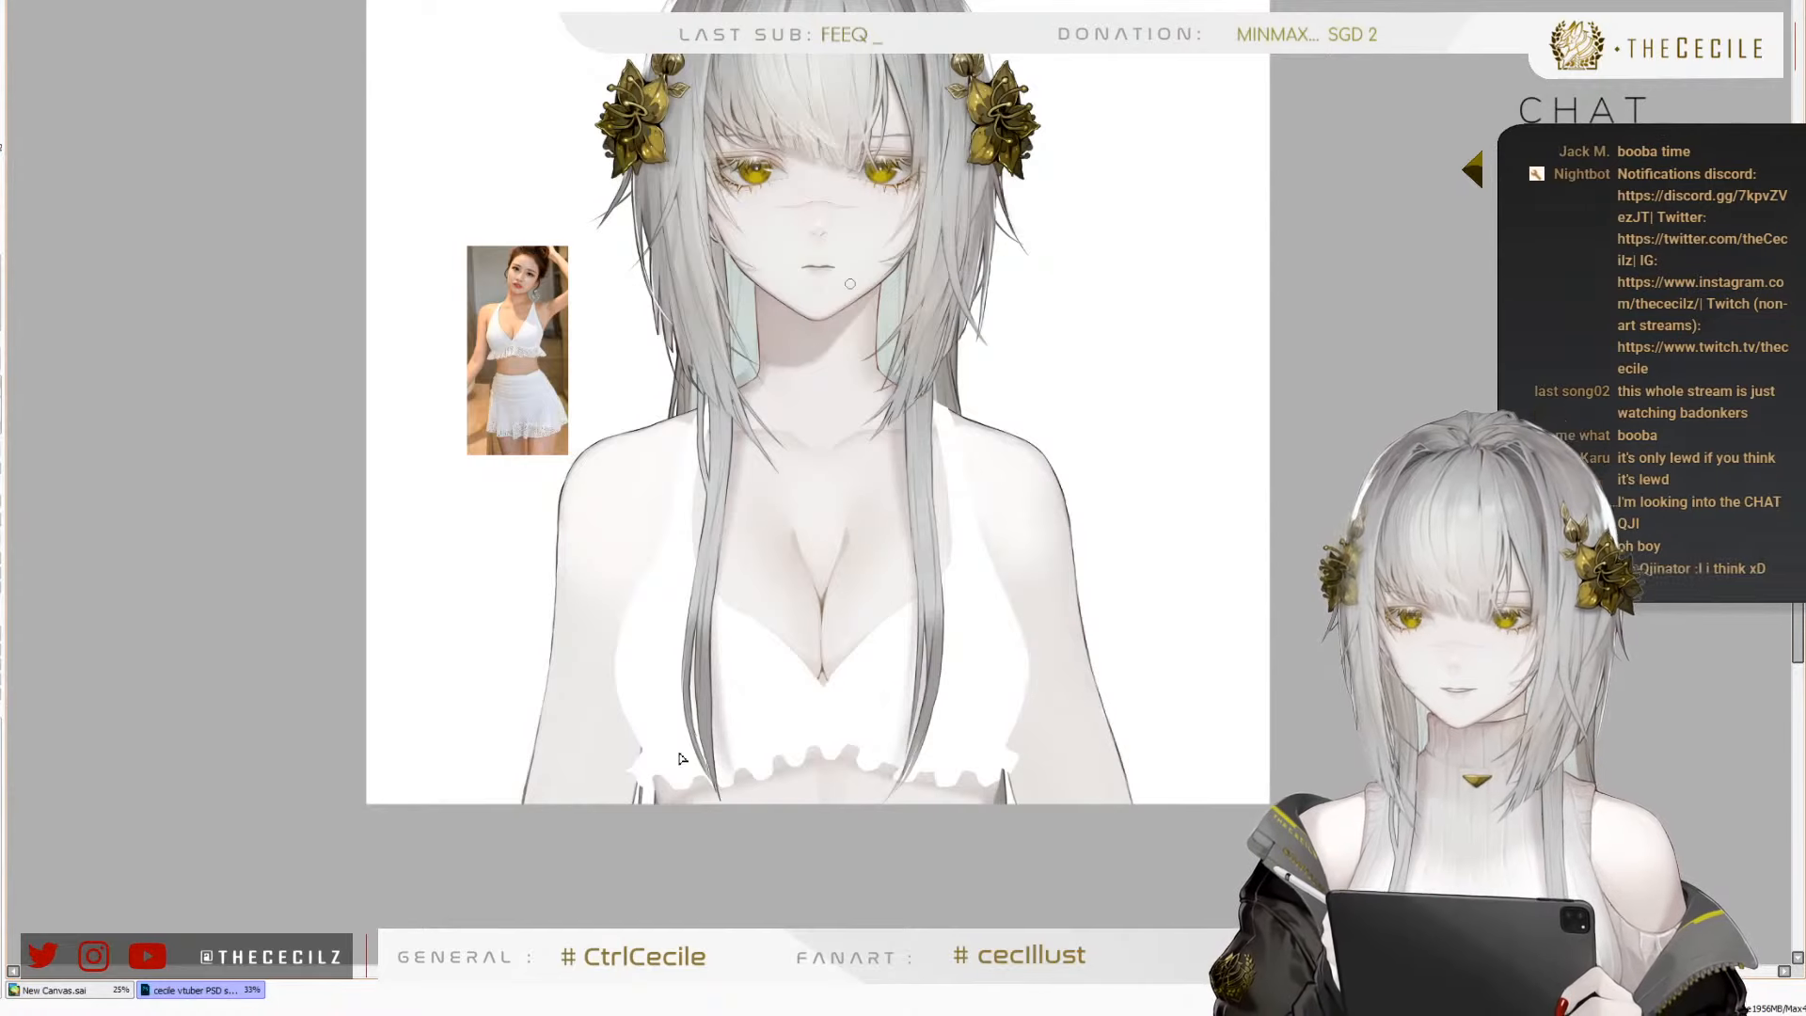
{"action": "scroll", "coordinate": [681, 758], "scroll_direction": "up", "scroll_amount": 3}
{"action": "scroll", "coordinate": [520, 730], "scroll_direction": "down", "scroll_amount": 2}
{"action": "scroll", "coordinate": [632, 554], "scroll_direction": "up", "scroll_amount": 1}
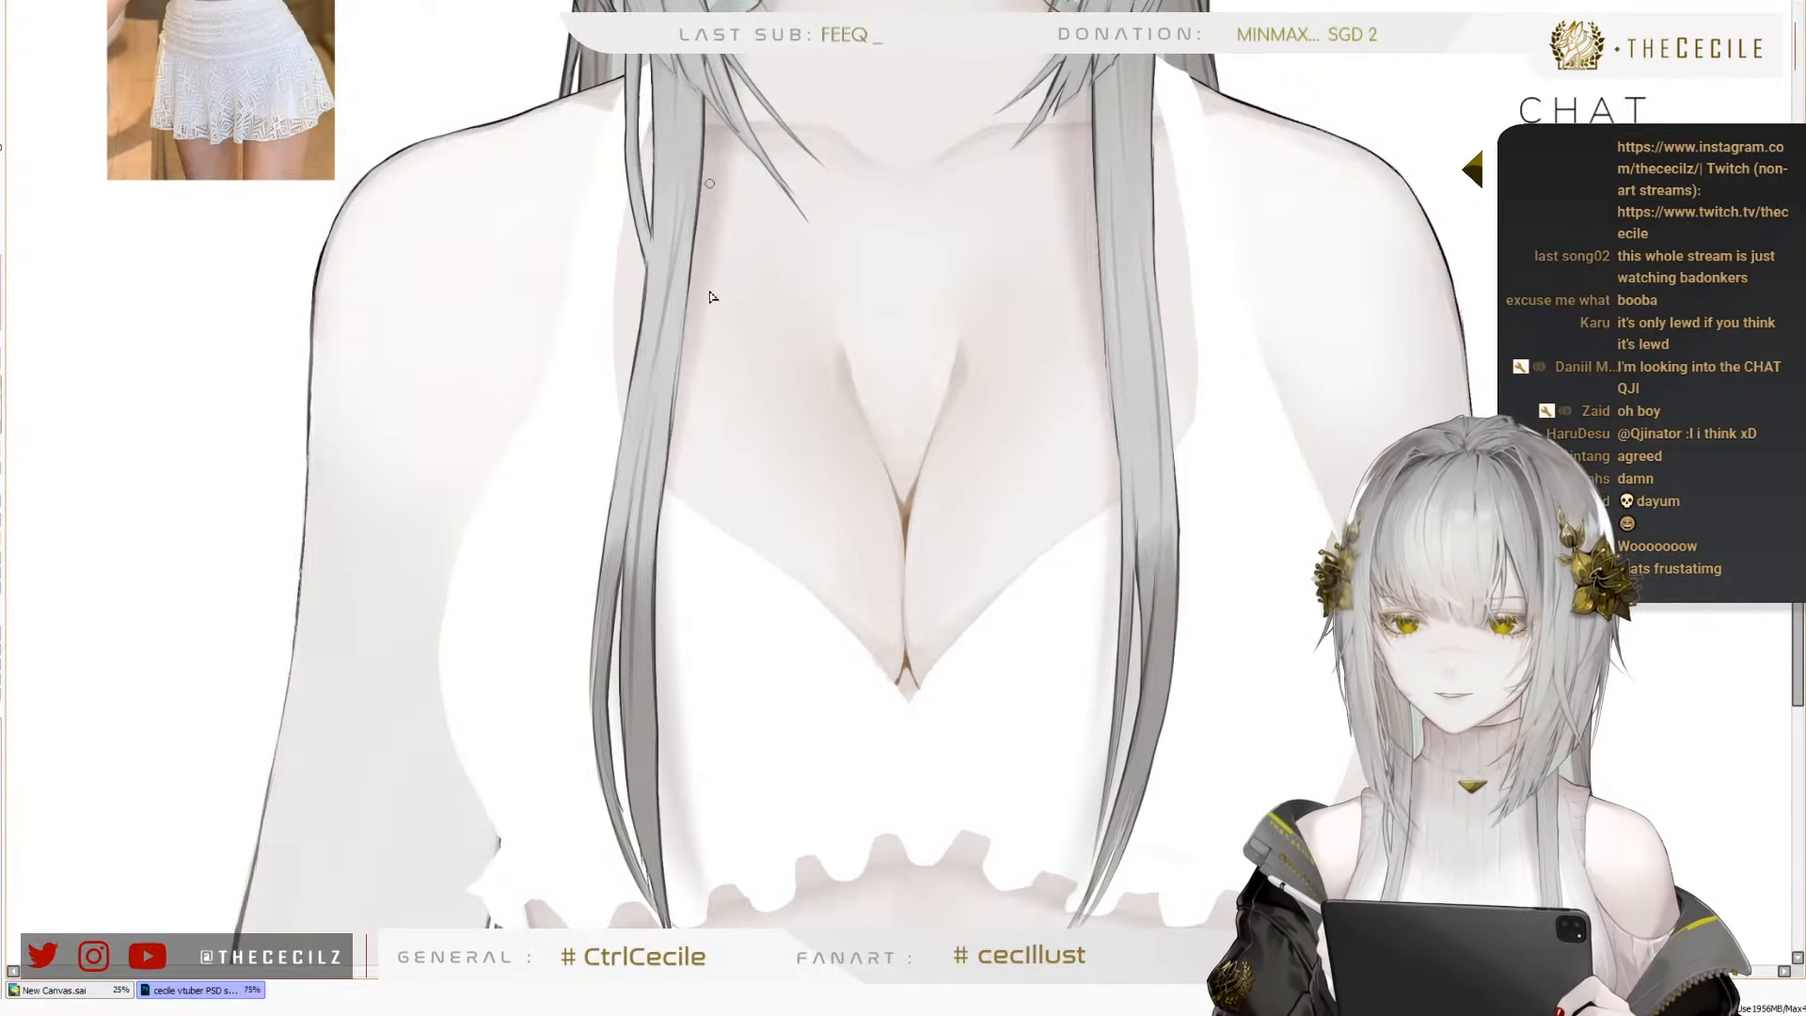
{"action": "scroll", "coordinate": [710, 427], "scroll_direction": "down", "scroll_amount": 1}
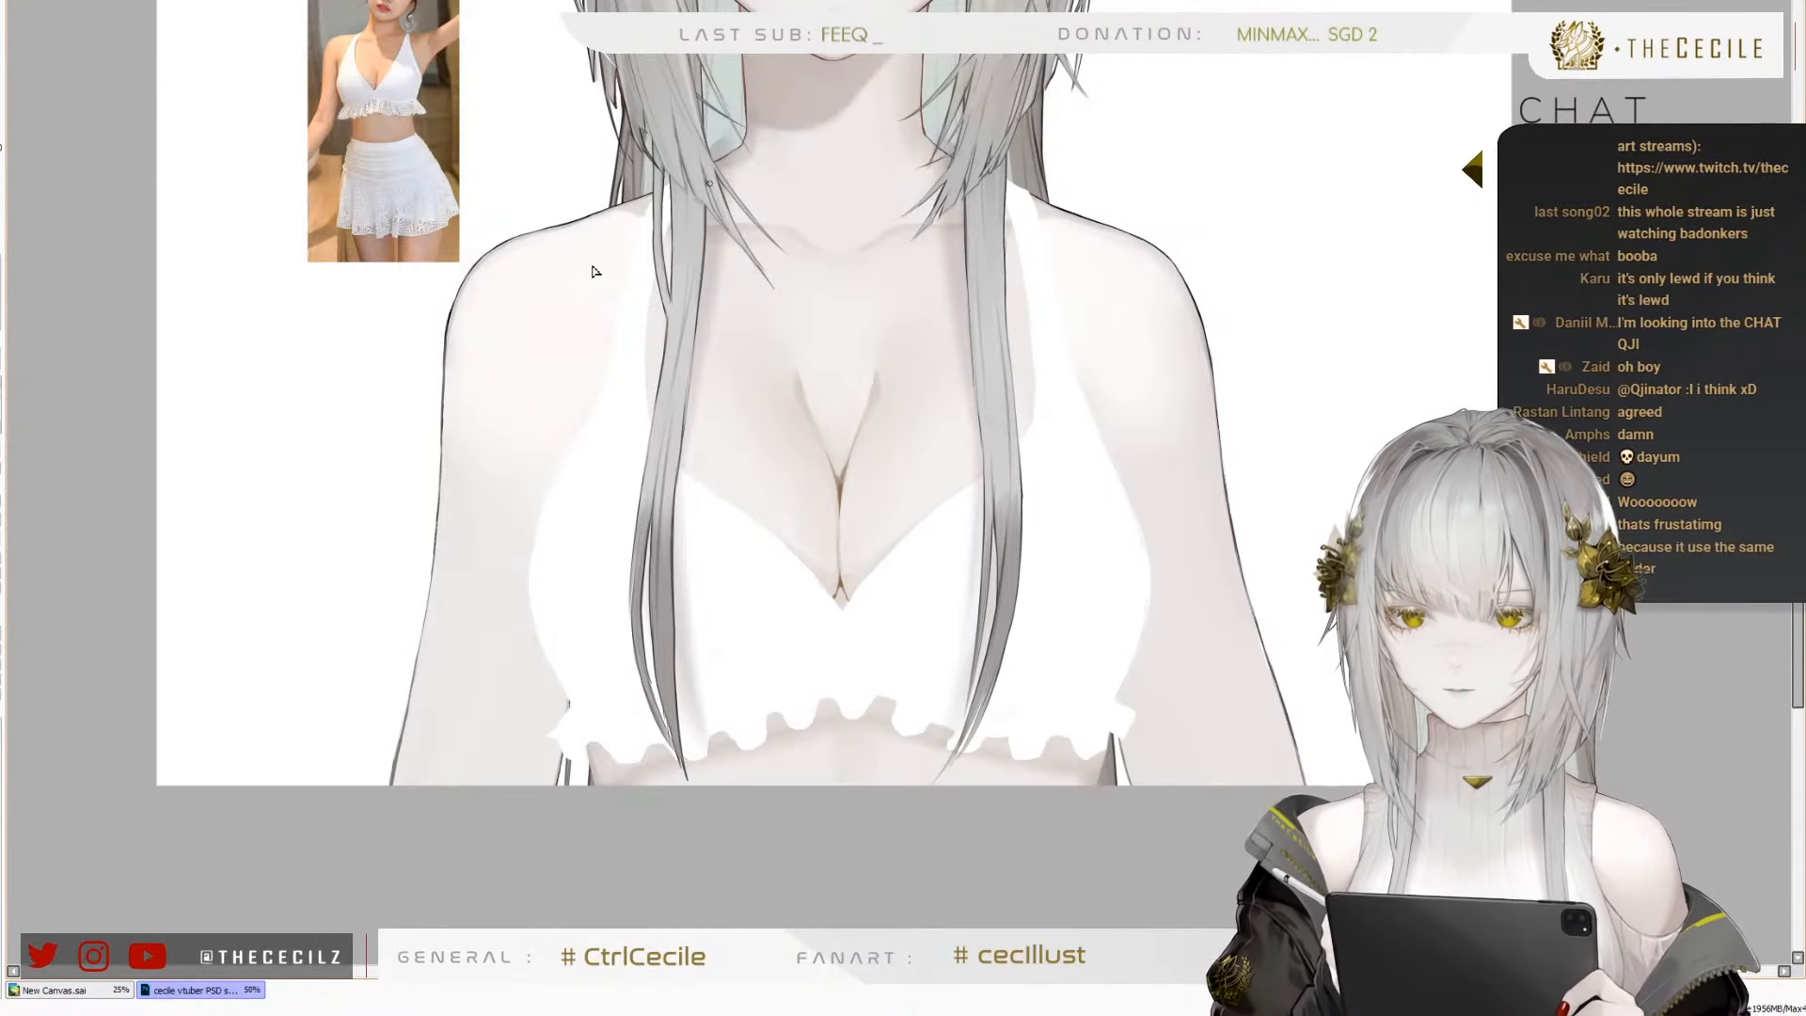
{"action": "scroll", "coordinate": [709, 289], "scroll_direction": "up", "scroll_amount": 1}
{"action": "scroll", "coordinate": [568, 471], "scroll_direction": "down", "scroll_amount": 1}
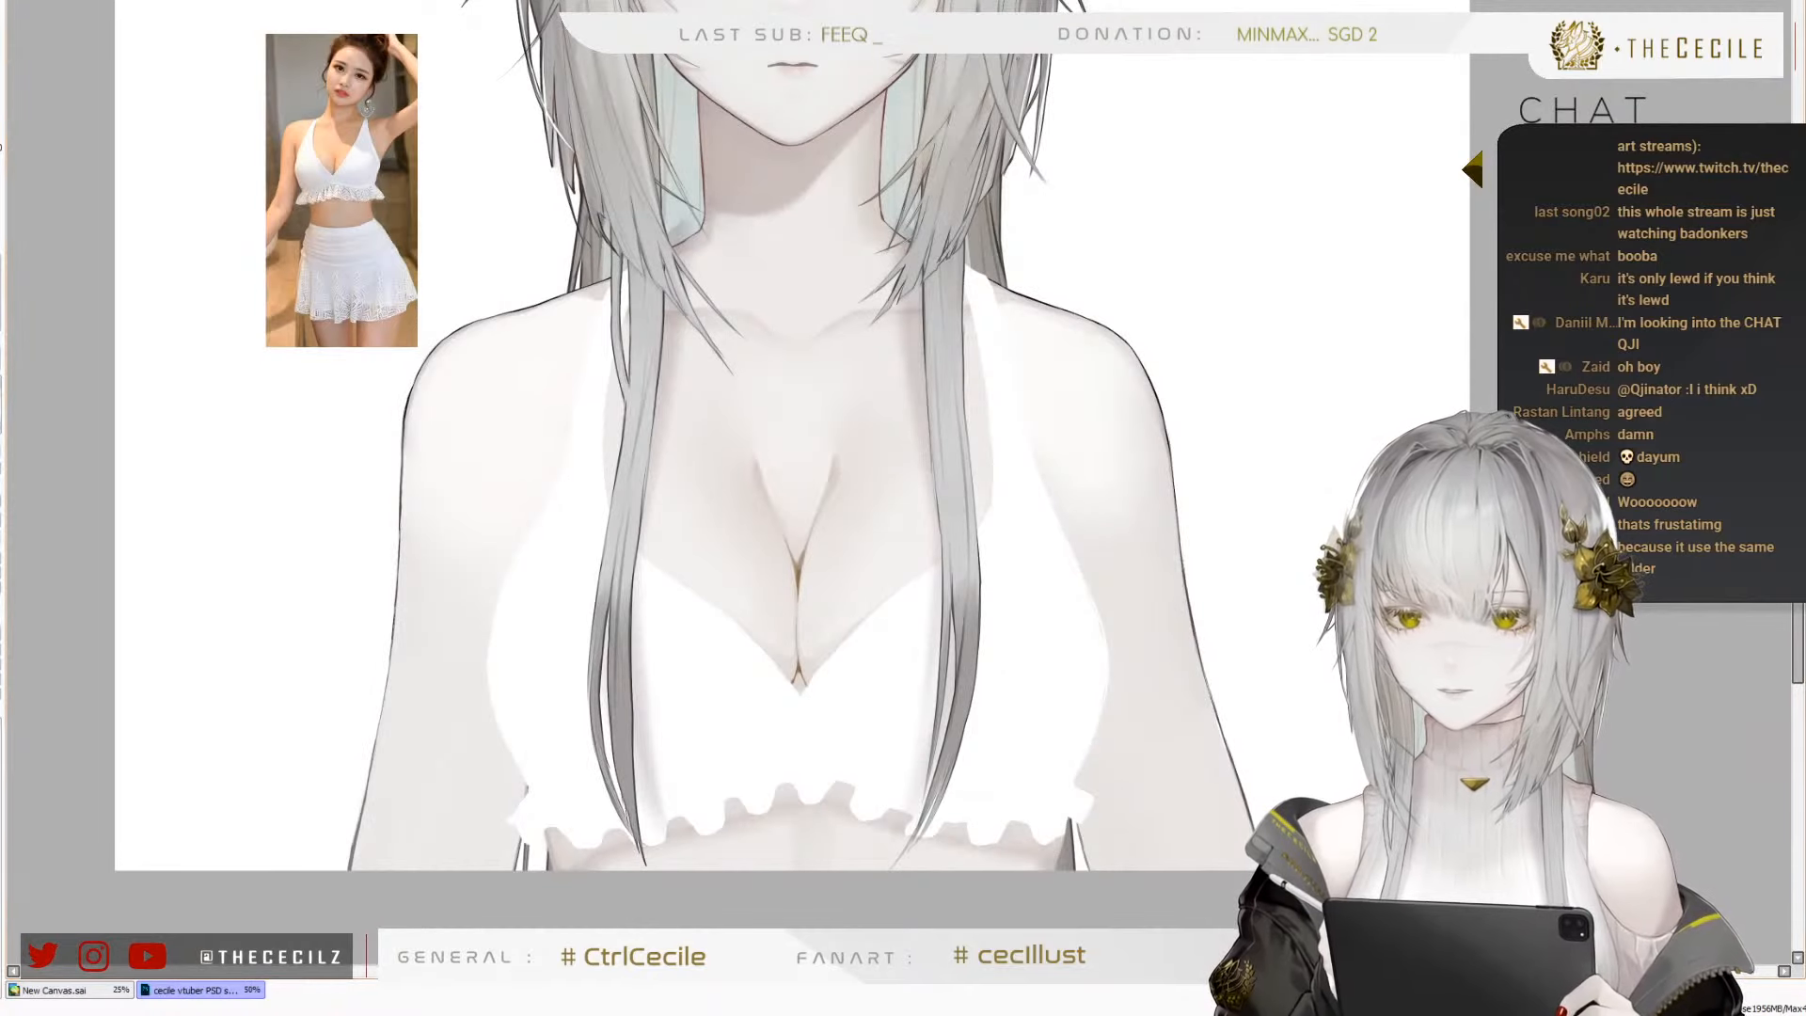
{"action": "scroll", "coordinate": [645, 389], "scroll_direction": "down", "scroll_amount": 1}
{"action": "scroll", "coordinate": [619, 456], "scroll_direction": "up", "scroll_amount": 2}
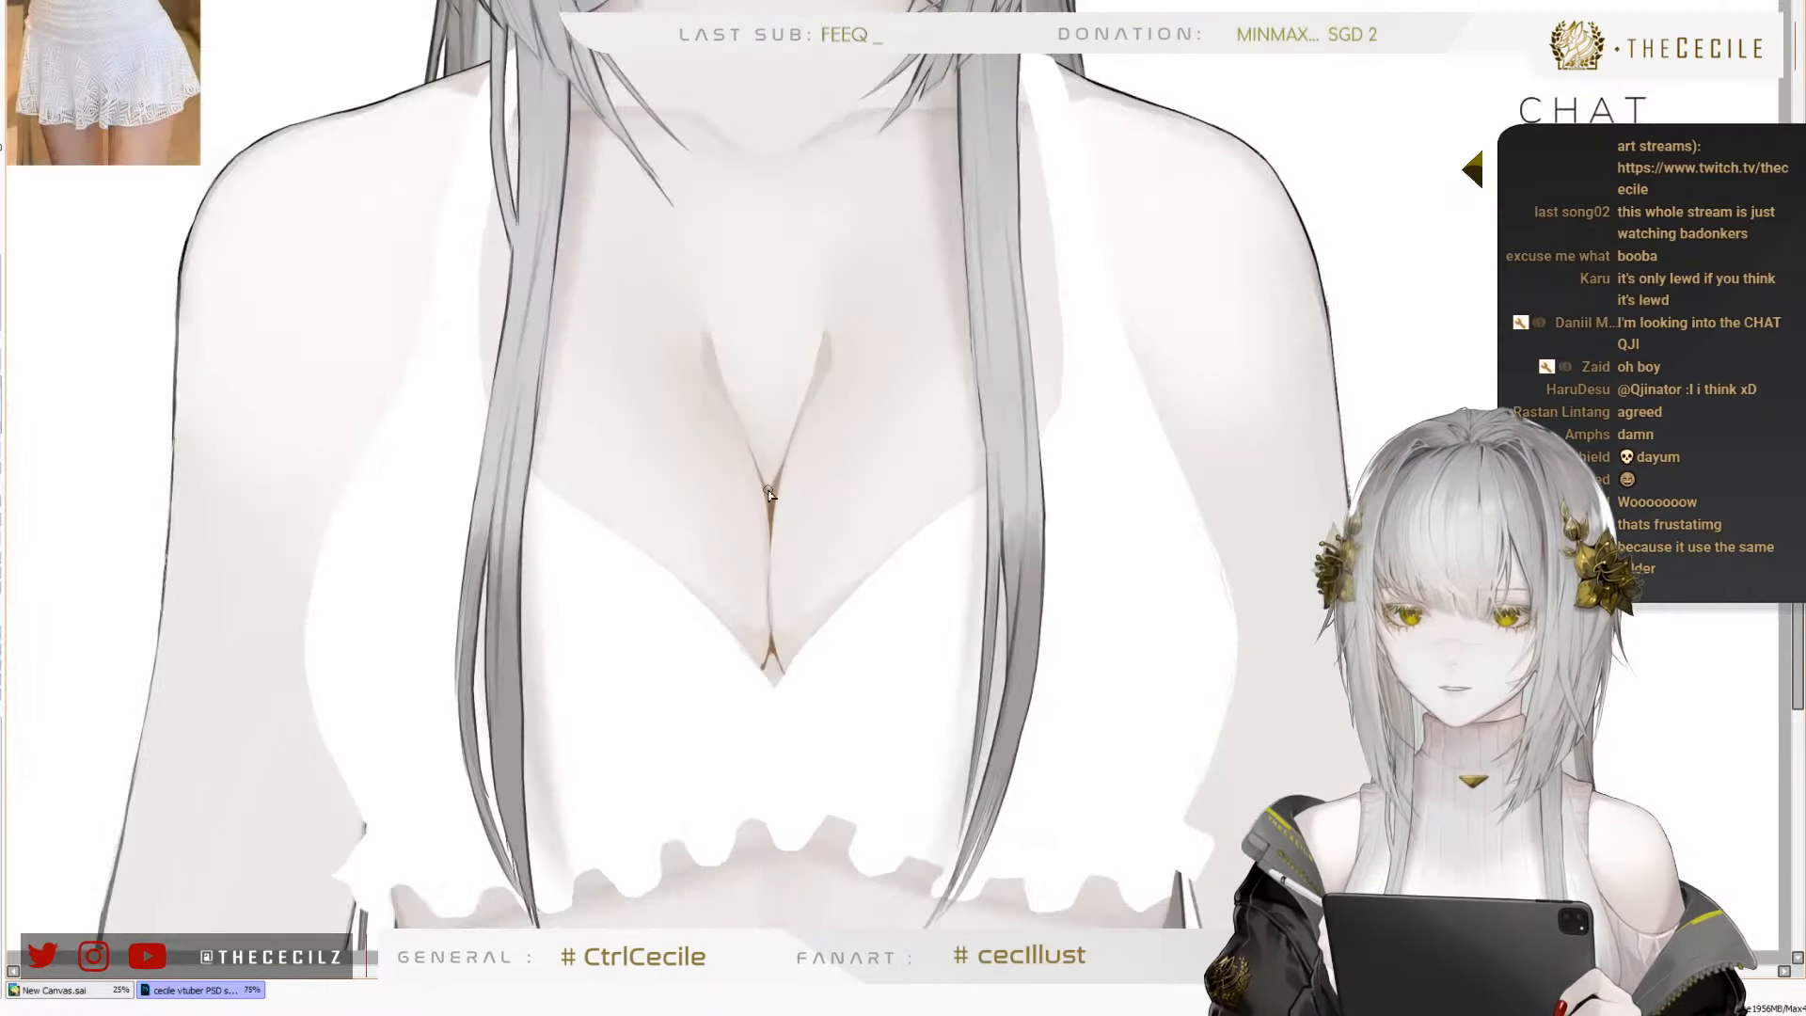
{"action": "scroll", "coordinate": [555, 406], "scroll_direction": "down", "scroll_amount": 1}
{"action": "scroll", "coordinate": [432, 169], "scroll_direction": "up", "scroll_amount": 2}
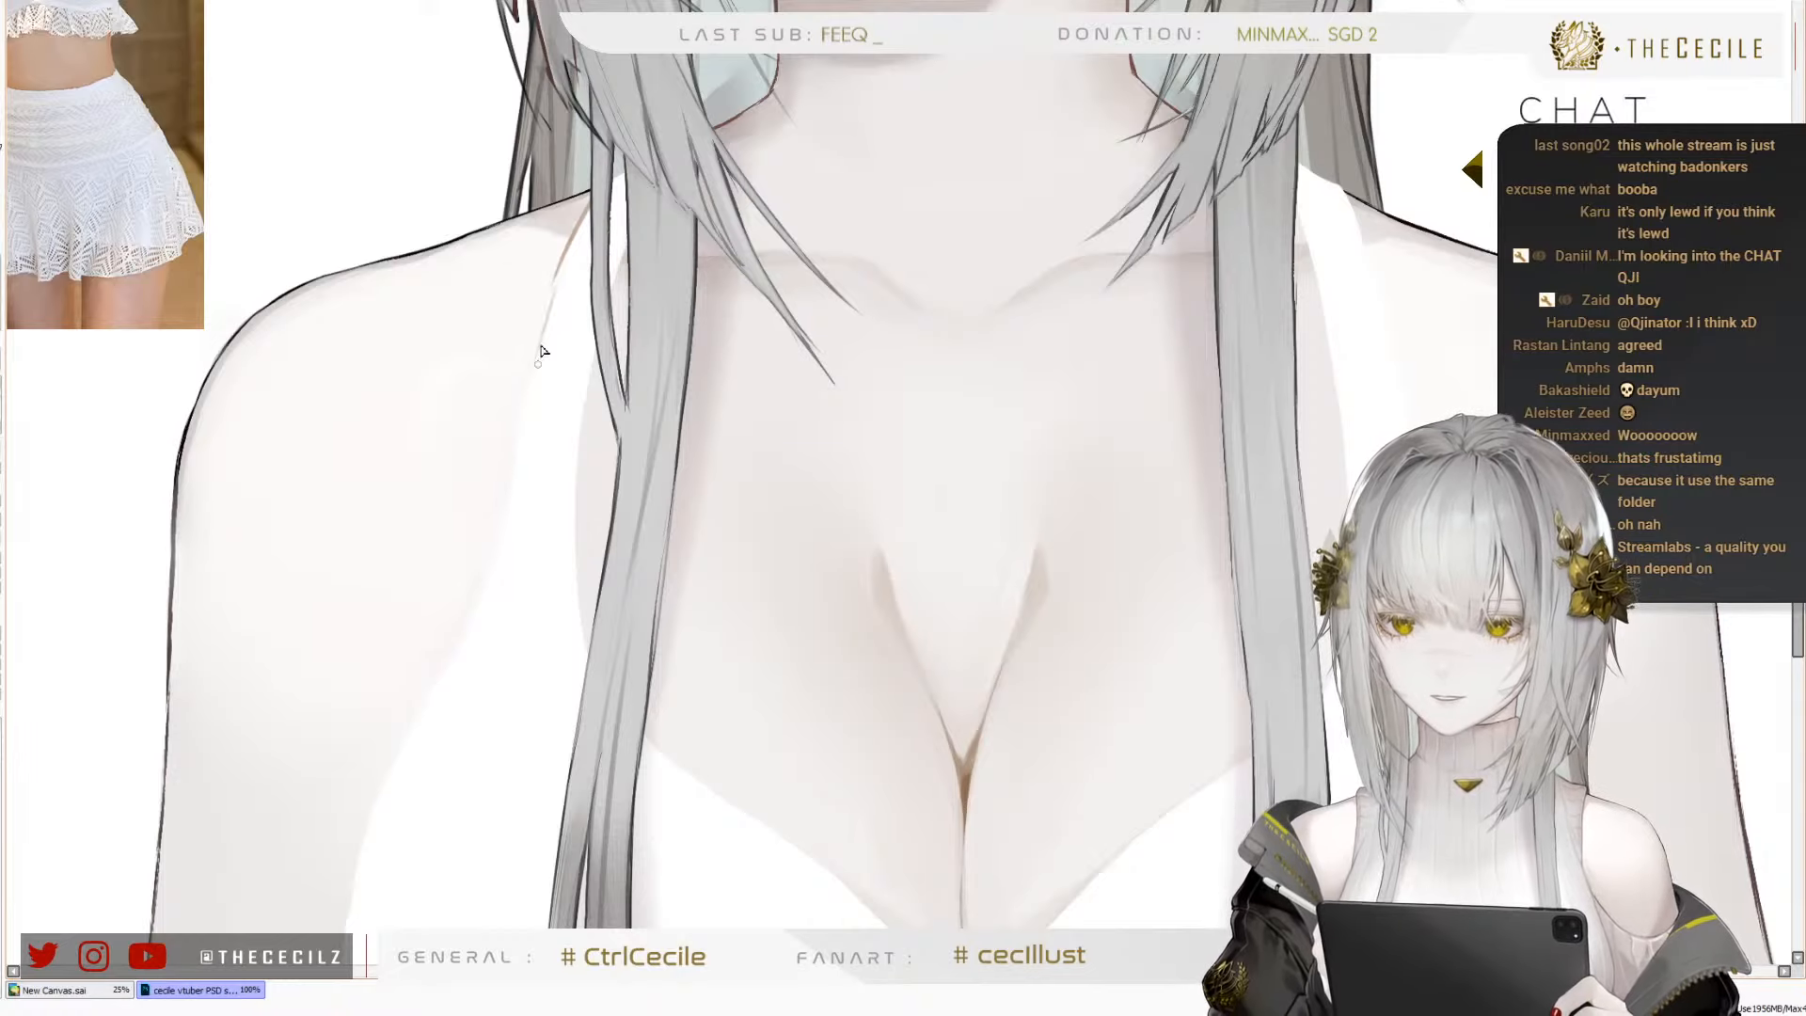
Draw a thin reddish-brown outline along the outer edge of the halter strap, from the shoulder downwards
{"action": "key", "text": "ctrl+z"}
{"action": "left_click_drag", "start_coordinate": [563, 267], "coordinate": [488, 586]}
{"action": "key", "text": "ctrl+z"}
{"action": "key", "text": "ctrl+z"}
{"action": "mouse_move", "coordinate": [521, 699]}
{"action": "left_mouse_down"}
{"action": "mouse_move", "coordinate": [623, 469]}
{"action": "mouse_move", "coordinate": [621, 394]}
{"action": "left_mouse_up"}
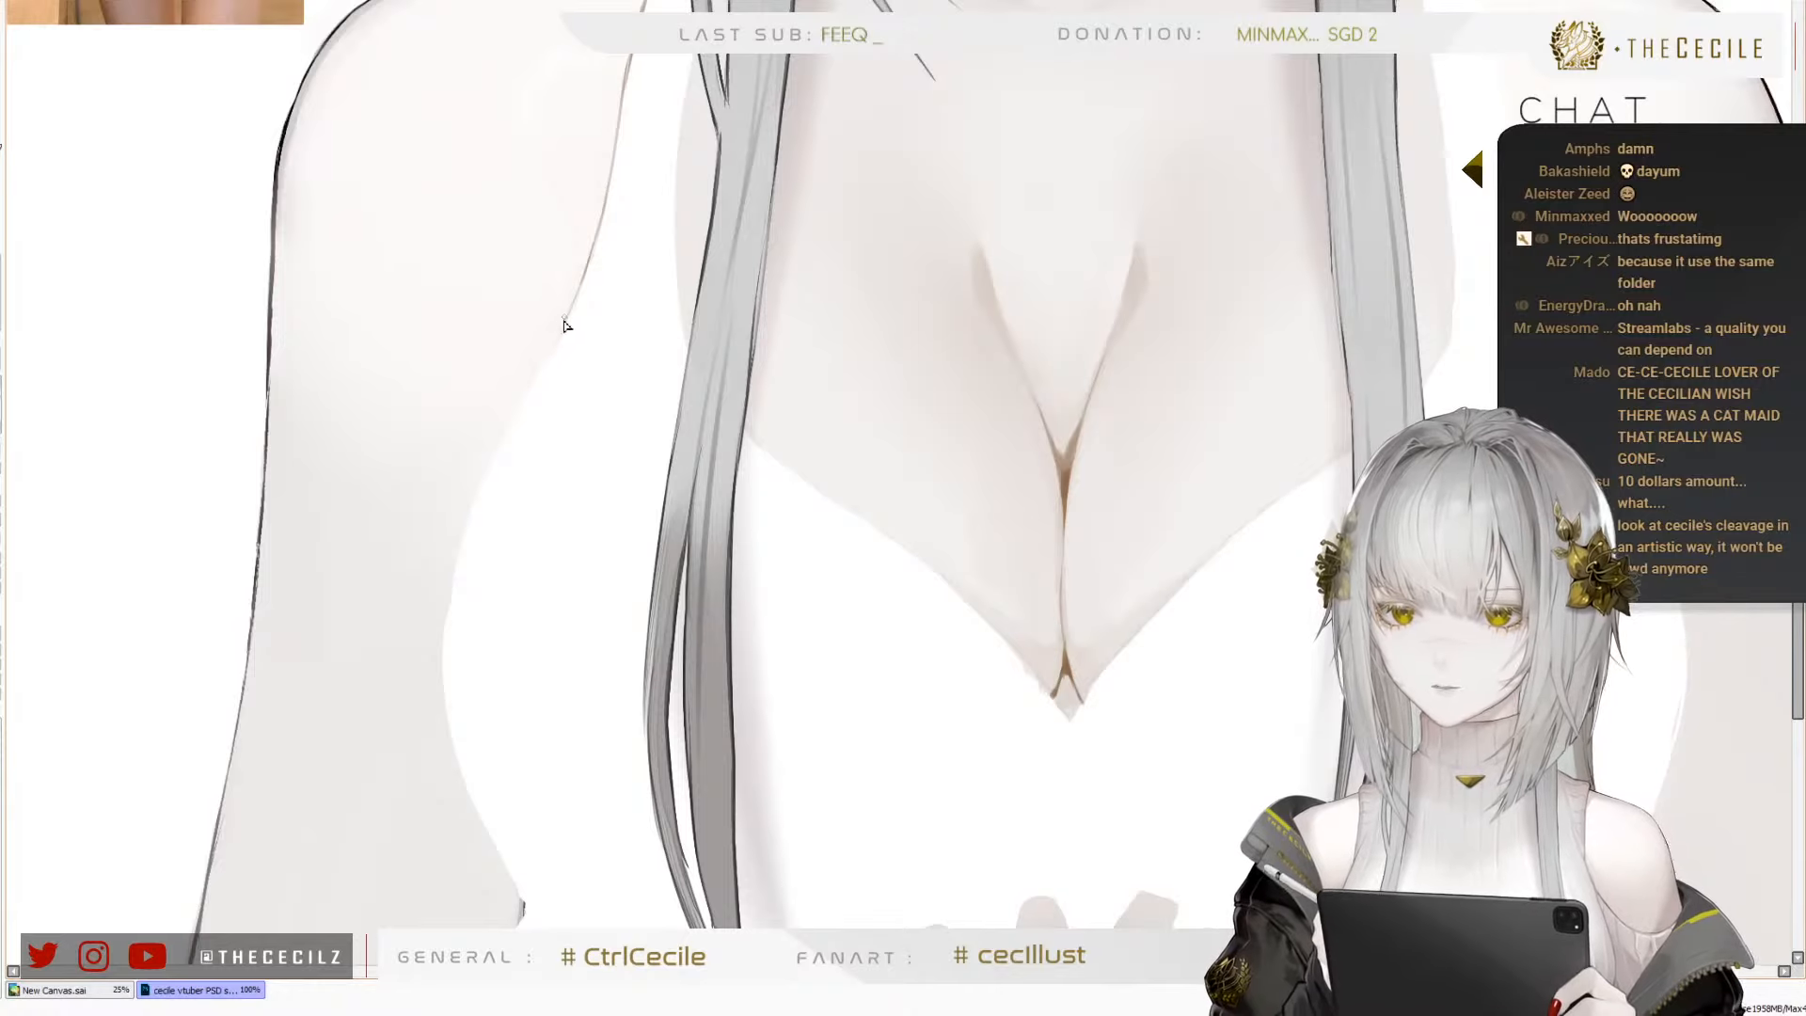
Extend the thin outline along the strap's outer edge to where it starts curving out over the arm
{"action": "key", "text": "ctrl+z"}
{"action": "mouse_move", "coordinate": [573, 308]}
{"action": "left_mouse_down"}
{"action": "mouse_move", "coordinate": [502, 454]}
{"action": "mouse_move", "coordinate": [507, 440]}
{"action": "left_mouse_up"}
{"action": "key", "text": "ctrl+z"}
{"action": "key", "text": "ctrl+z"}
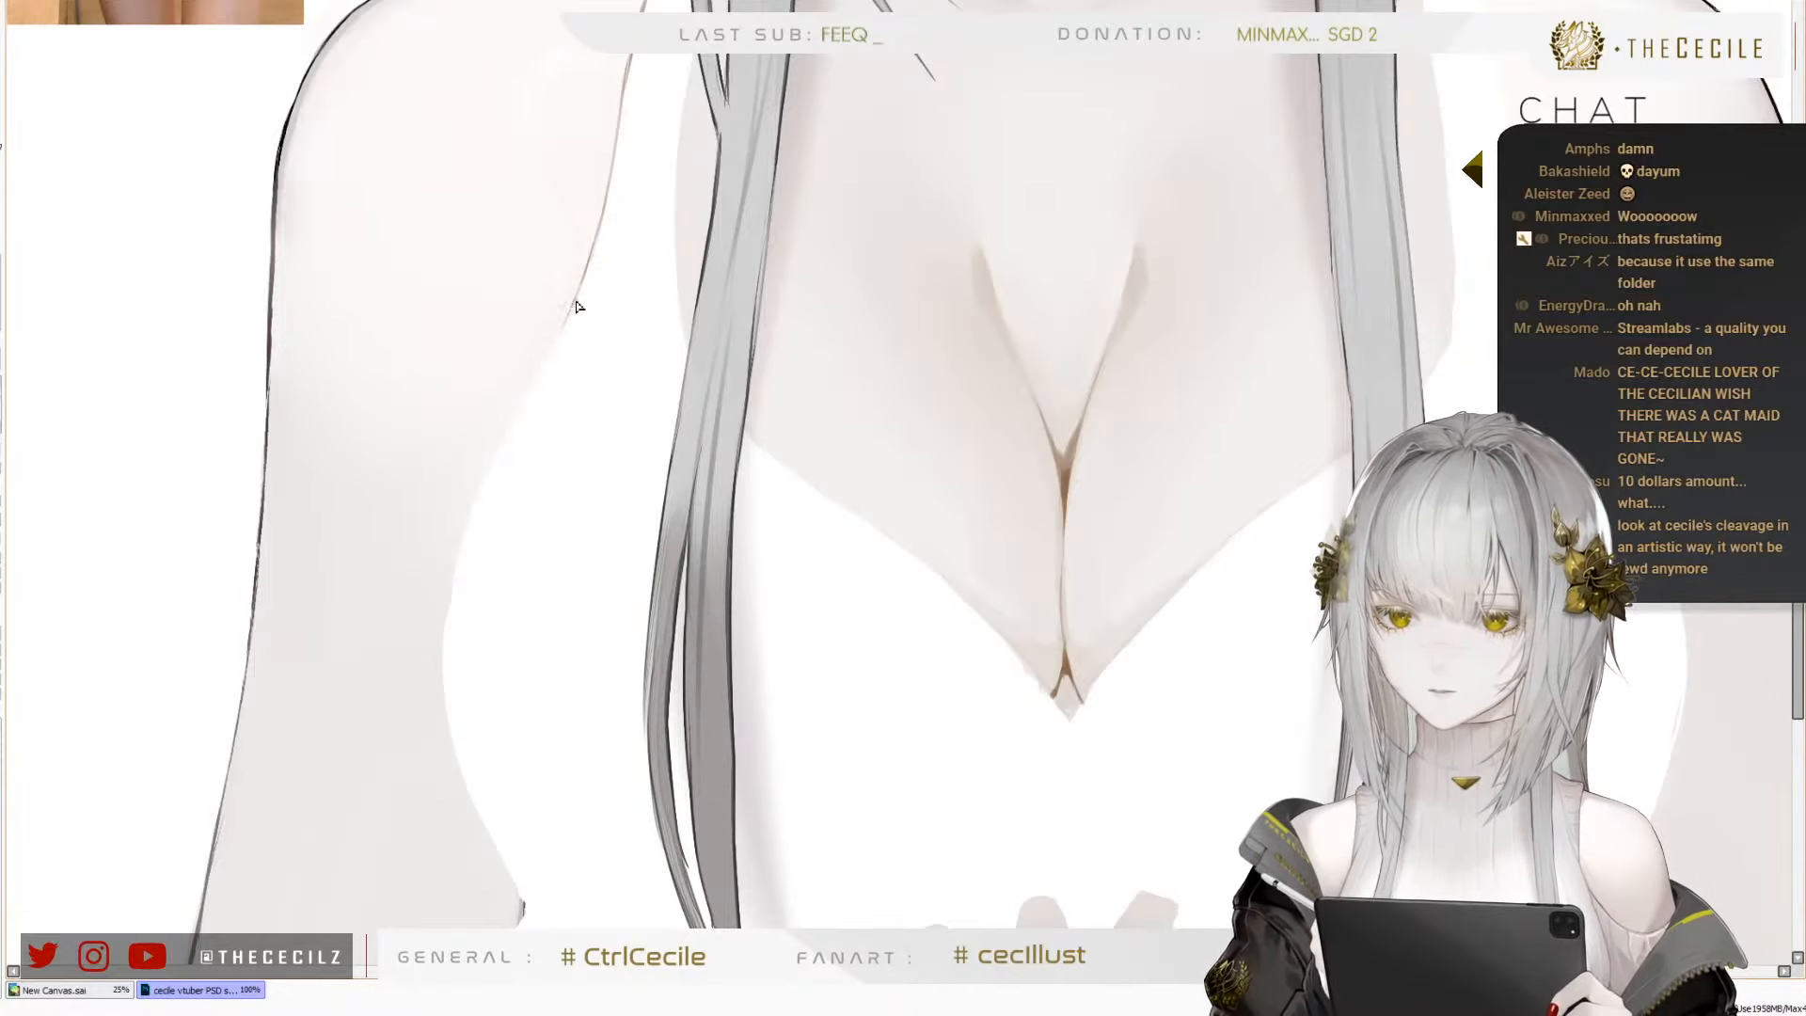
{"action": "left_click_drag", "start_coordinate": [576, 301], "coordinate": [500, 436]}
{"action": "key", "text": "ctrl+z"}
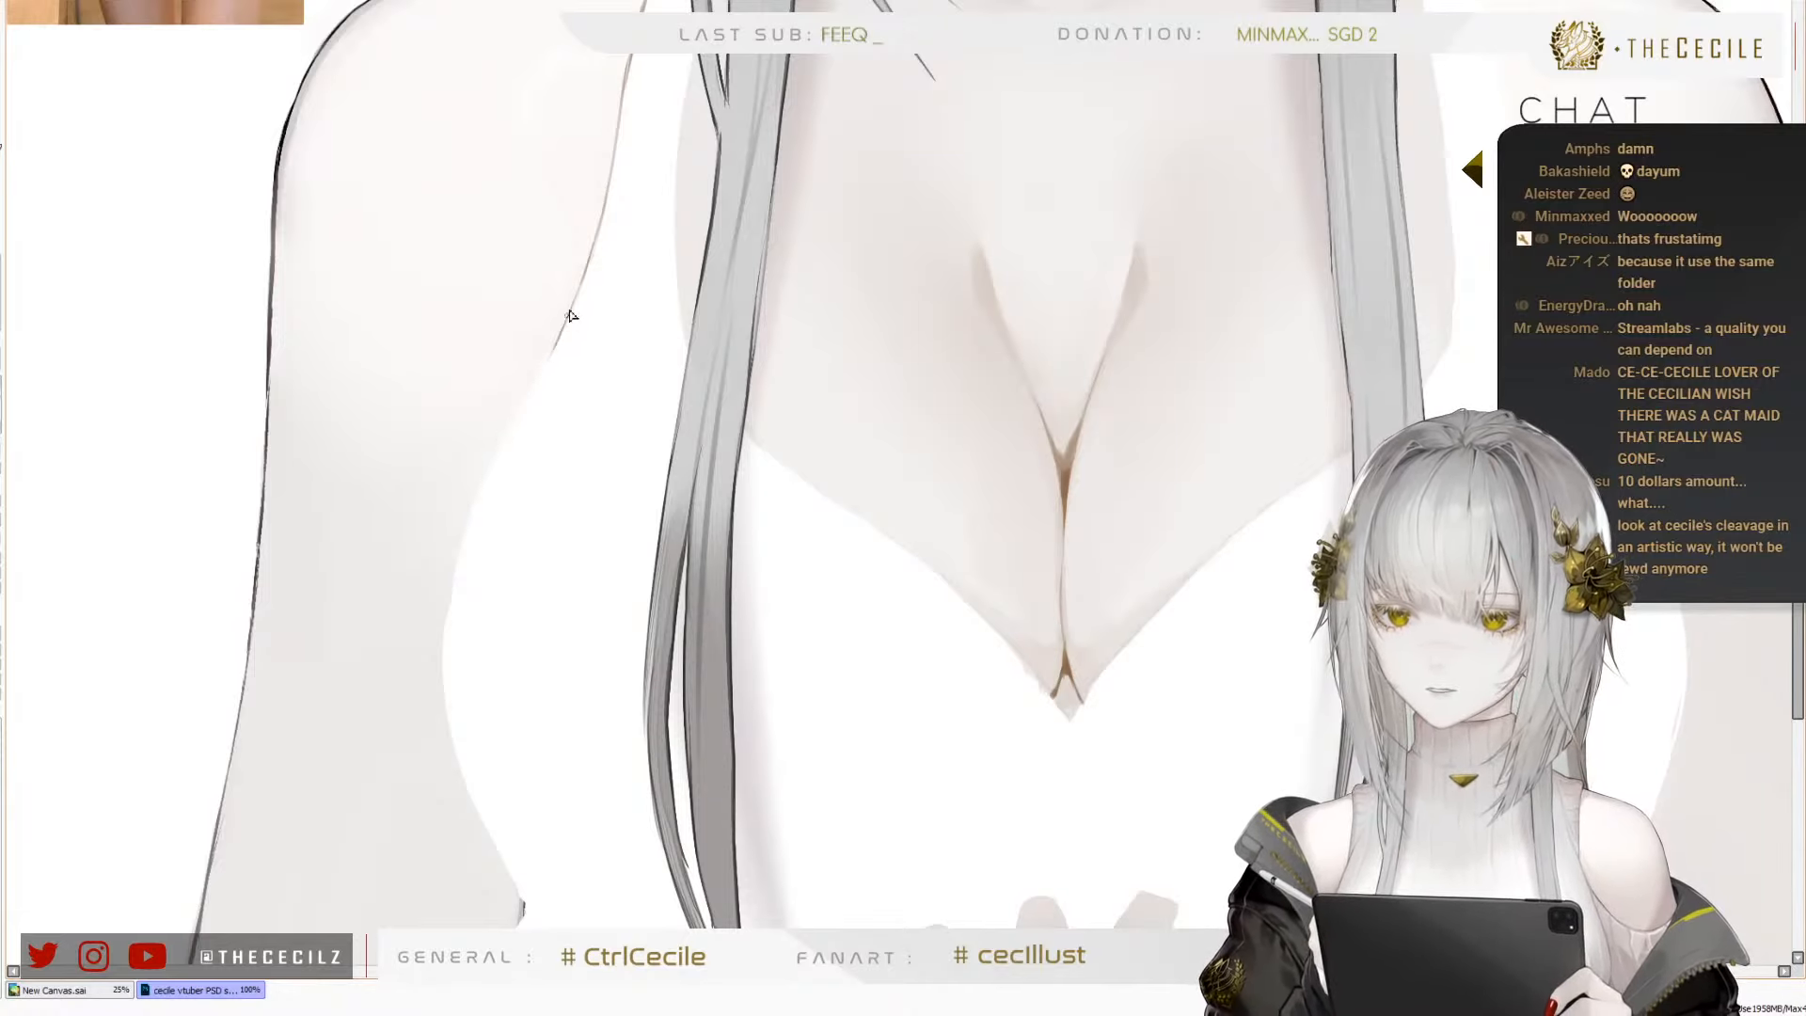
Extend the thin brown outline along the strap's outer edge, down the inward slope to the upper side of the bust cup
{"action": "mouse_move", "coordinate": [553, 355]}
{"action": "left_mouse_down"}
{"action": "mouse_move", "coordinate": [451, 574]}
{"action": "mouse_move", "coordinate": [496, 484]}
{"action": "mouse_move", "coordinate": [443, 701]}
{"action": "left_mouse_up"}
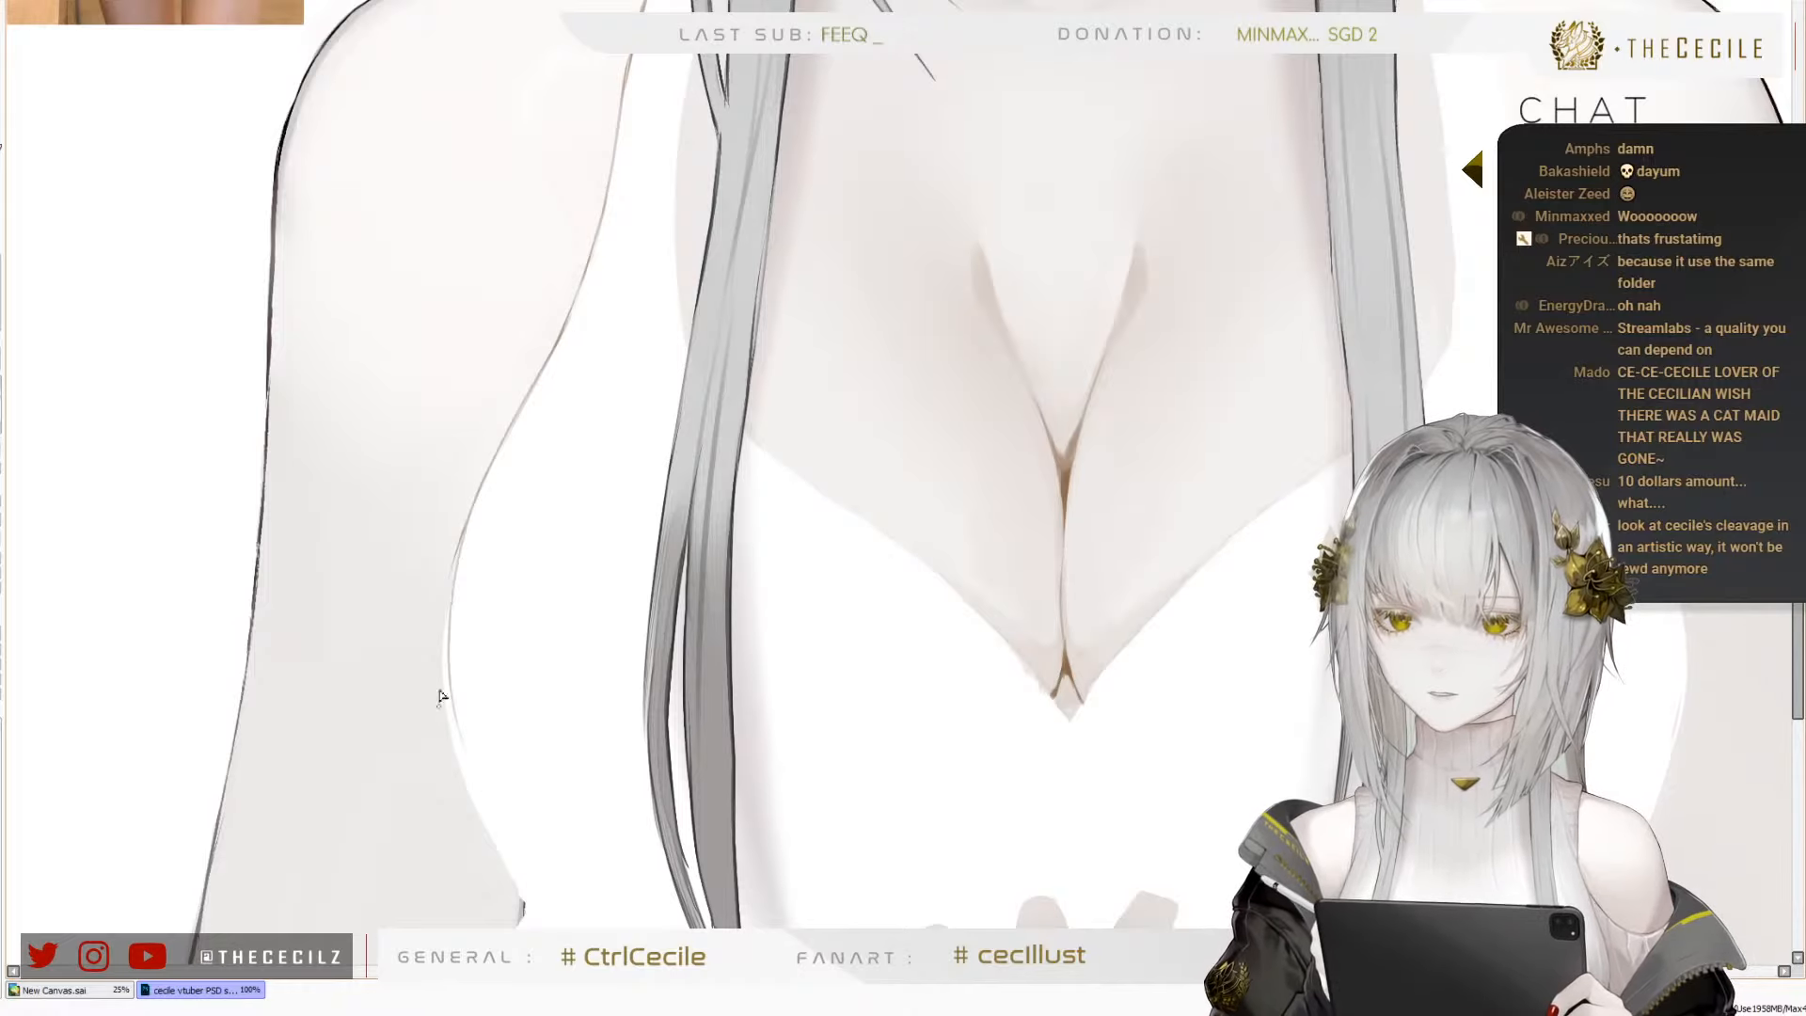
{"action": "key", "text": "ctrl+z"}
{"action": "key", "text": "ctrl+z"}
{"action": "left_click_drag", "start_coordinate": [463, 534], "coordinate": [442, 657]}
{"action": "key", "text": "ctrl+z"}
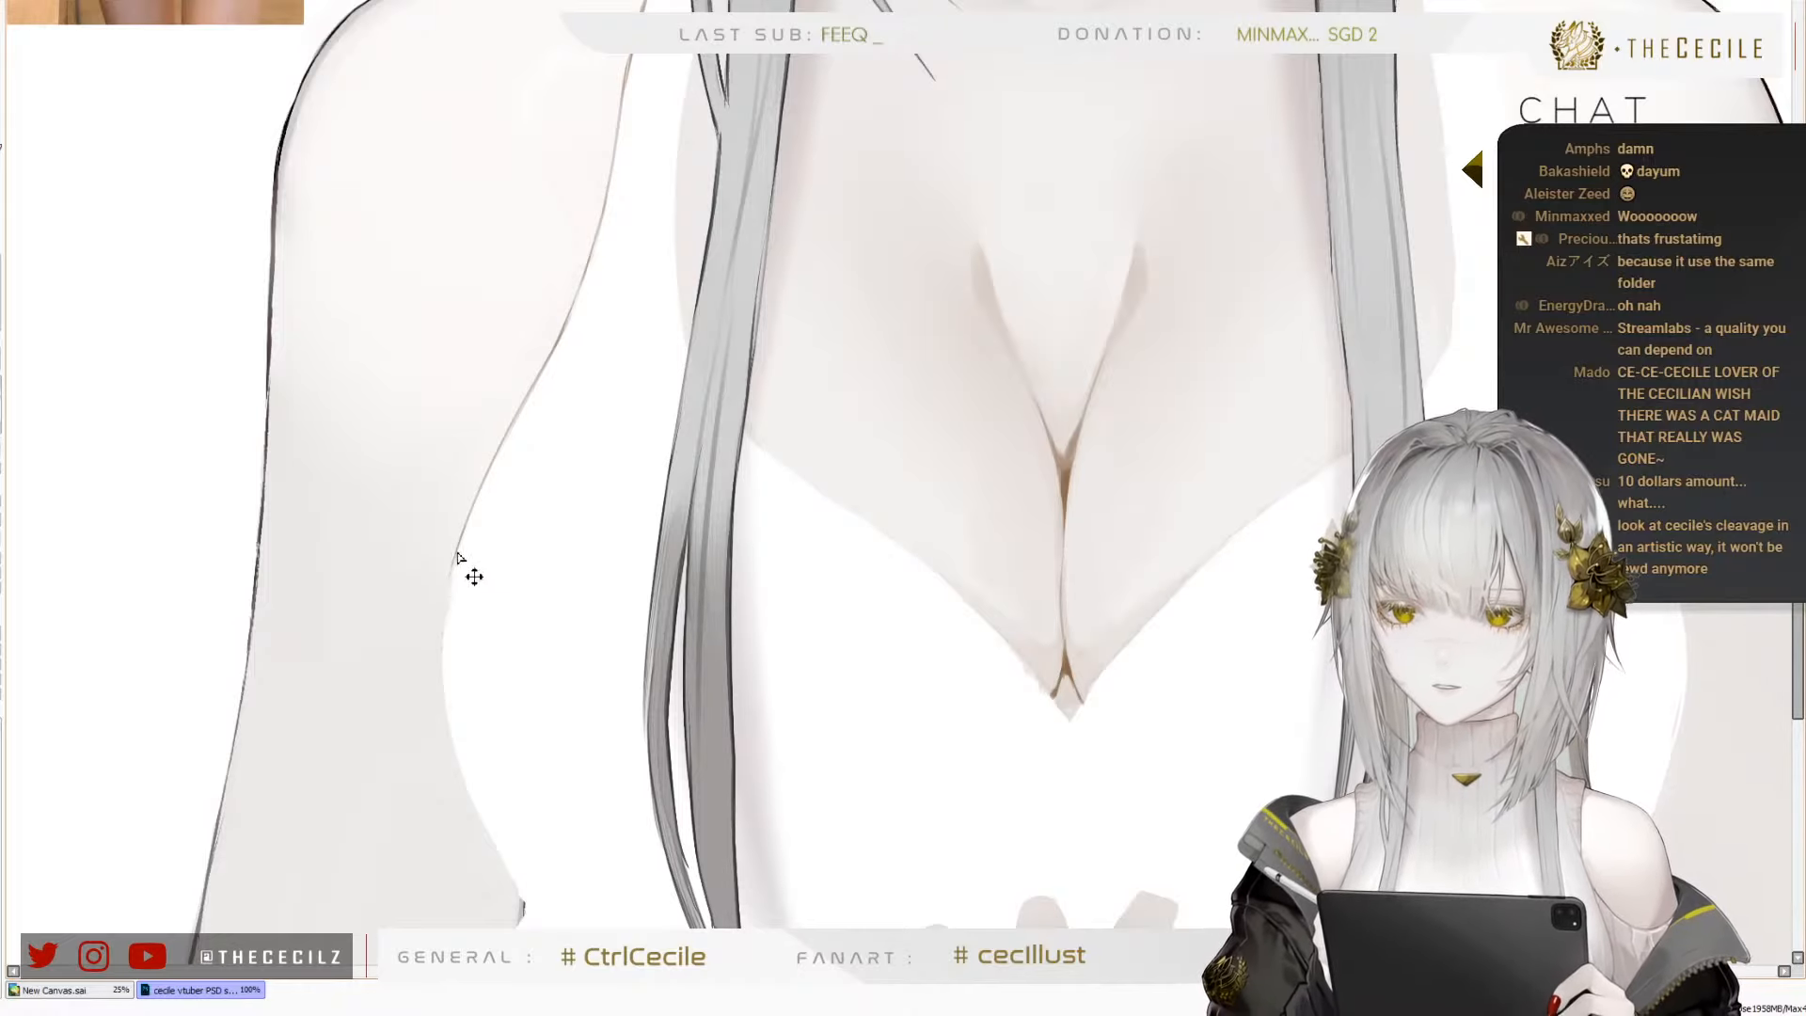
{"action": "left_click_drag", "start_coordinate": [458, 544], "coordinate": [445, 697]}
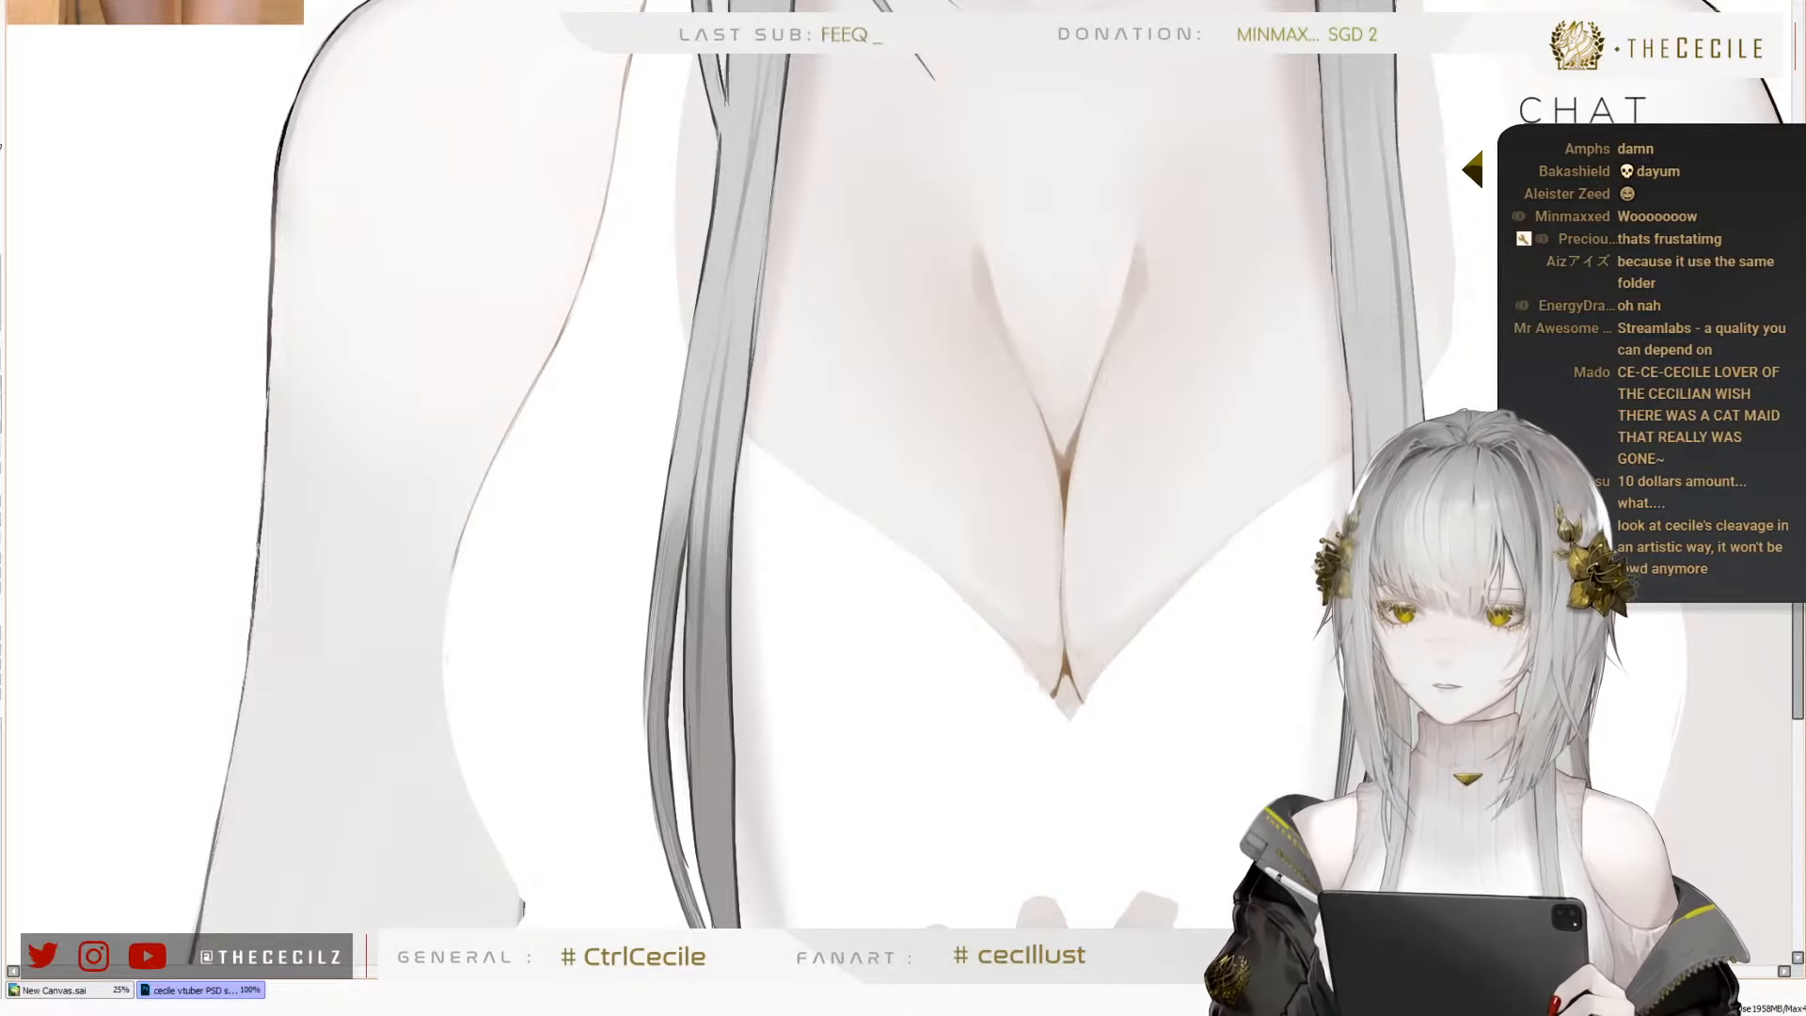
{"action": "key", "text": "ctrl+z"}
{"action": "mouse_move", "coordinate": [461, 549]}
{"action": "left_mouse_down"}
{"action": "mouse_move", "coordinate": [445, 692]}
{"action": "mouse_move", "coordinate": [543, 562]}
{"action": "left_mouse_up"}
{"action": "scroll", "coordinate": [553, 647], "scroll_direction": "up", "scroll_amount": 2}
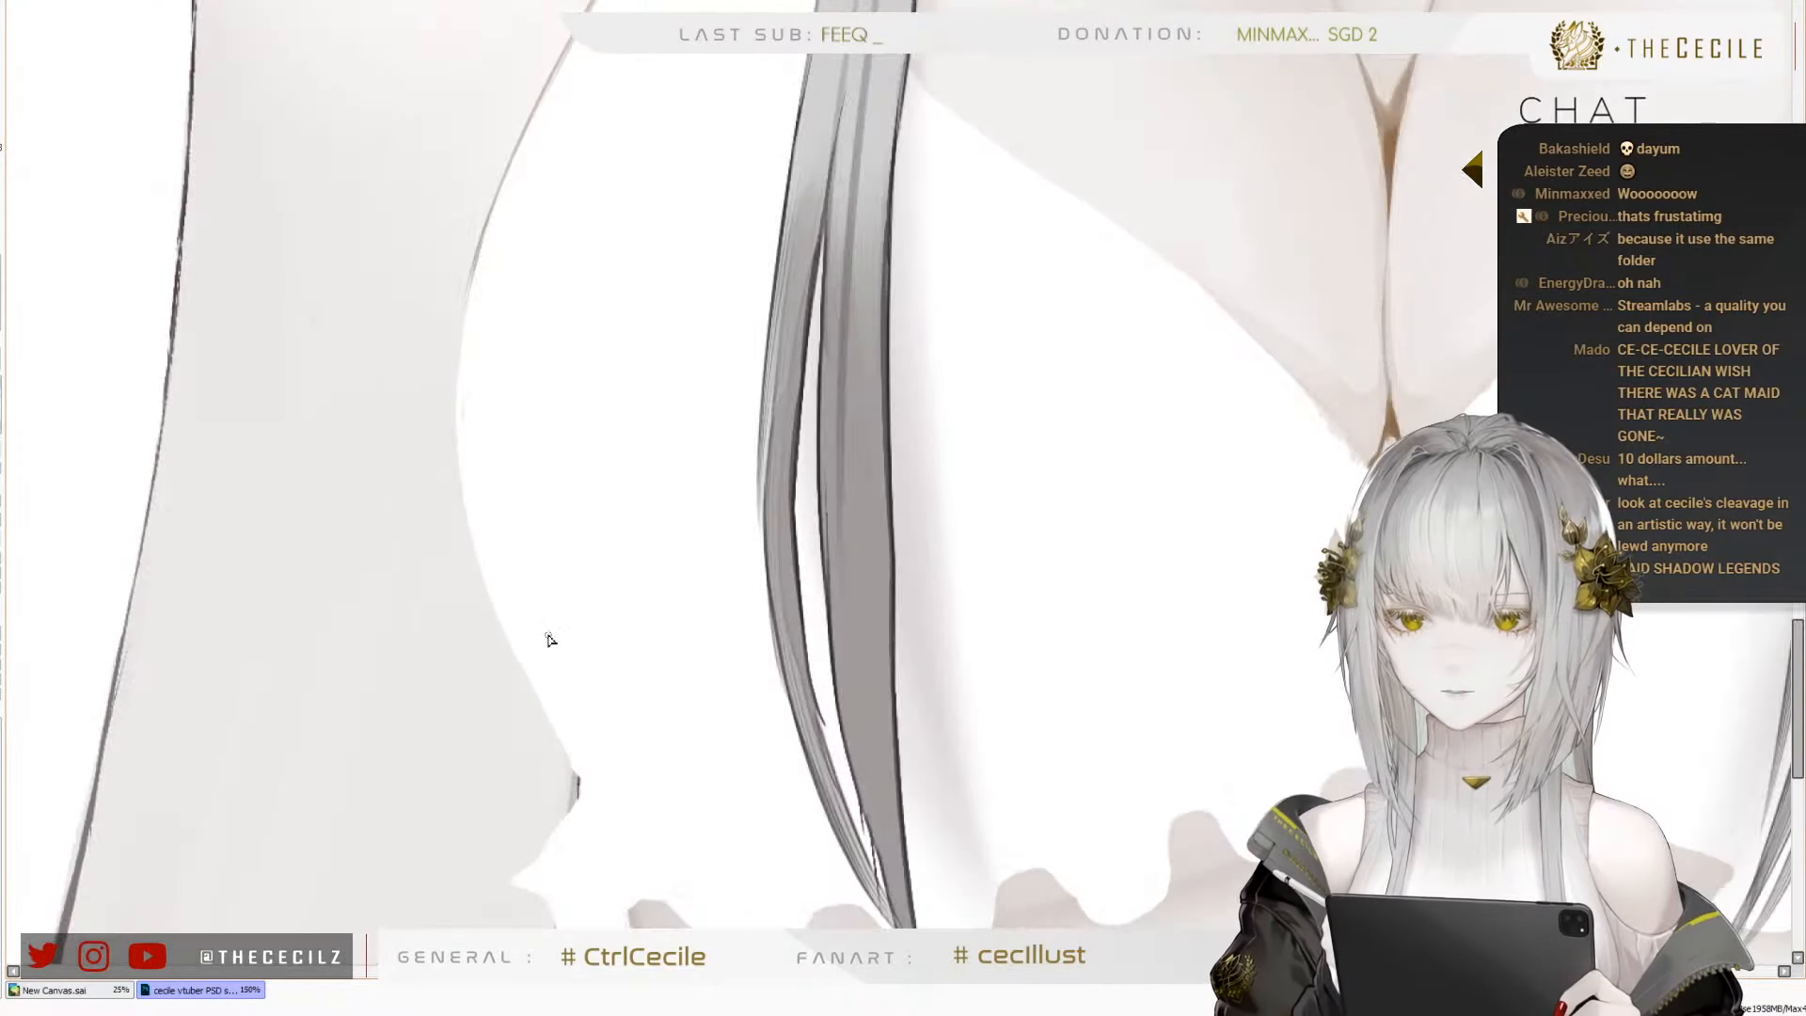
Draw a thin brown outline around the cup's outer curve down to the frill, and check the figure in mirrored view
{"action": "left_click_drag", "start_coordinate": [478, 269], "coordinate": [457, 508]}
{"action": "key", "text": "ctrl+z"}
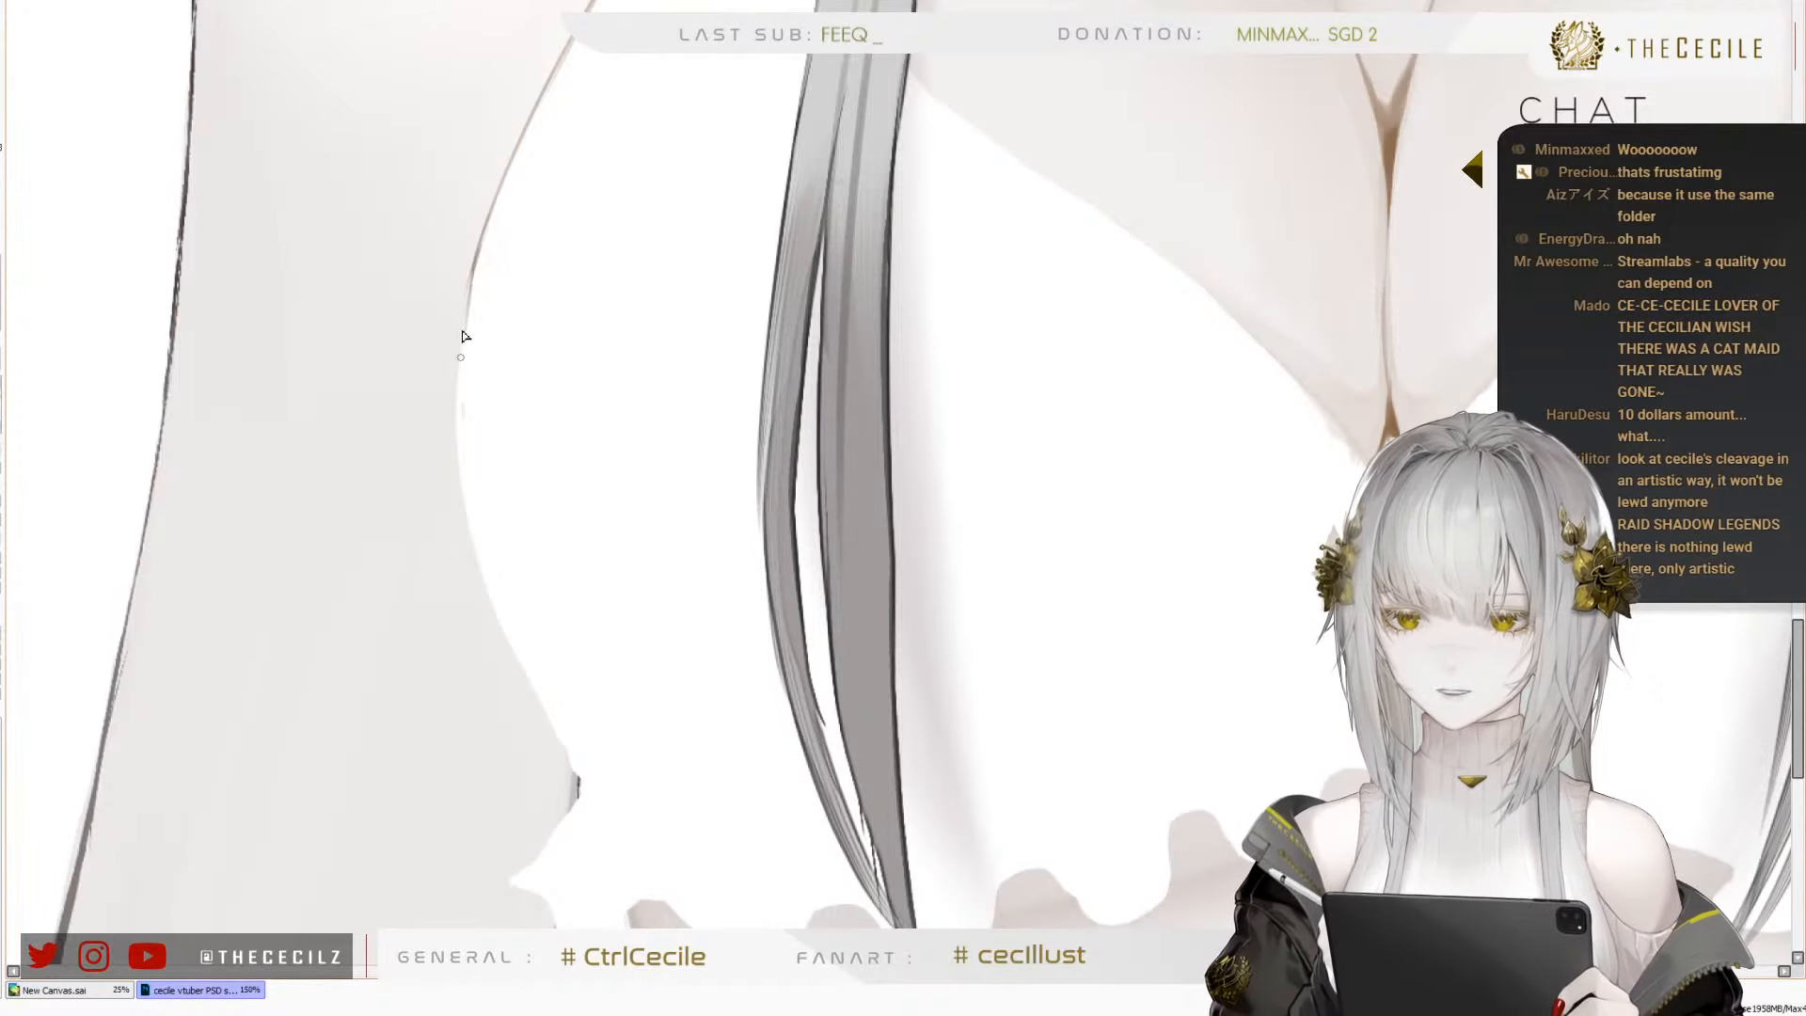
{"action": "left_click_drag", "start_coordinate": [477, 248], "coordinate": [459, 379]}
{"action": "key", "text": "ctrl+z"}
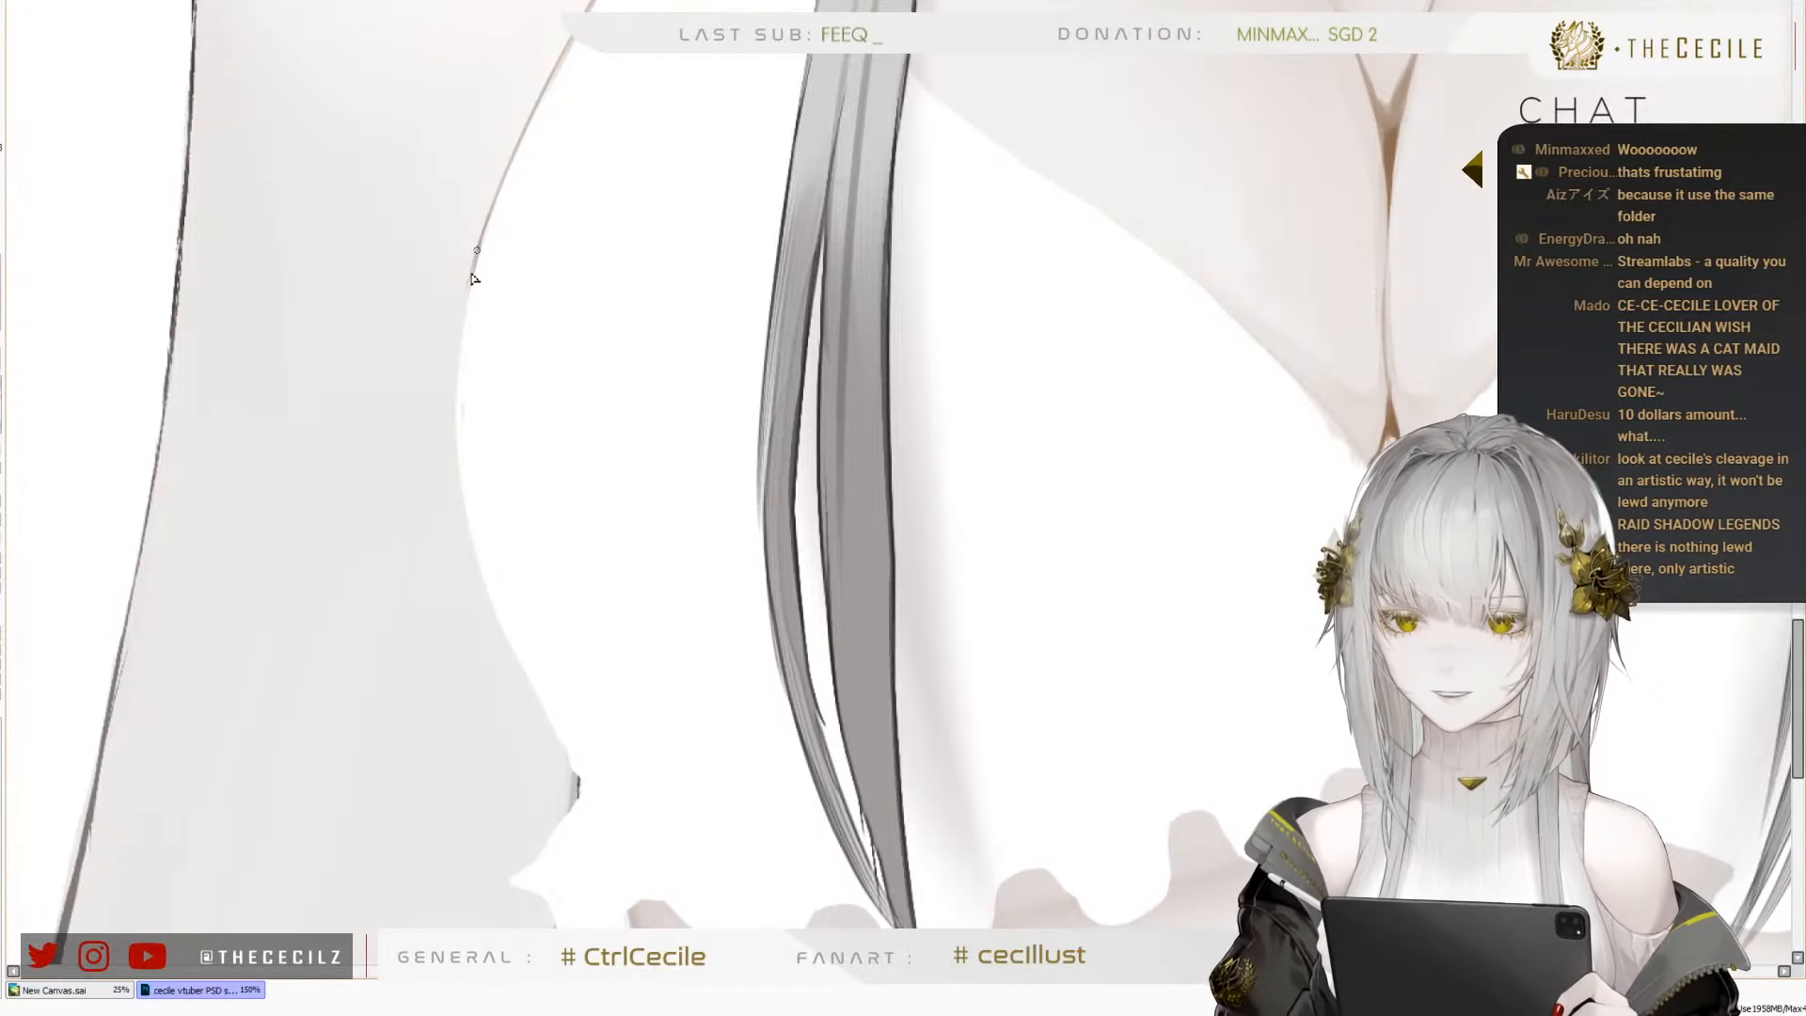
{"action": "left_click_drag", "start_coordinate": [477, 249], "coordinate": [457, 433]}
{"action": "left_click_drag", "start_coordinate": [458, 350], "coordinate": [480, 541]}
{"action": "left_click_drag", "start_coordinate": [455, 424], "coordinate": [579, 799]}
{"action": "key", "text": "ctrl+z"}
{"action": "left_click_drag", "start_coordinate": [529, 681], "coordinate": [582, 785]}
{"action": "scroll", "coordinate": [482, 768], "scroll_direction": "down", "scroll_amount": 4}
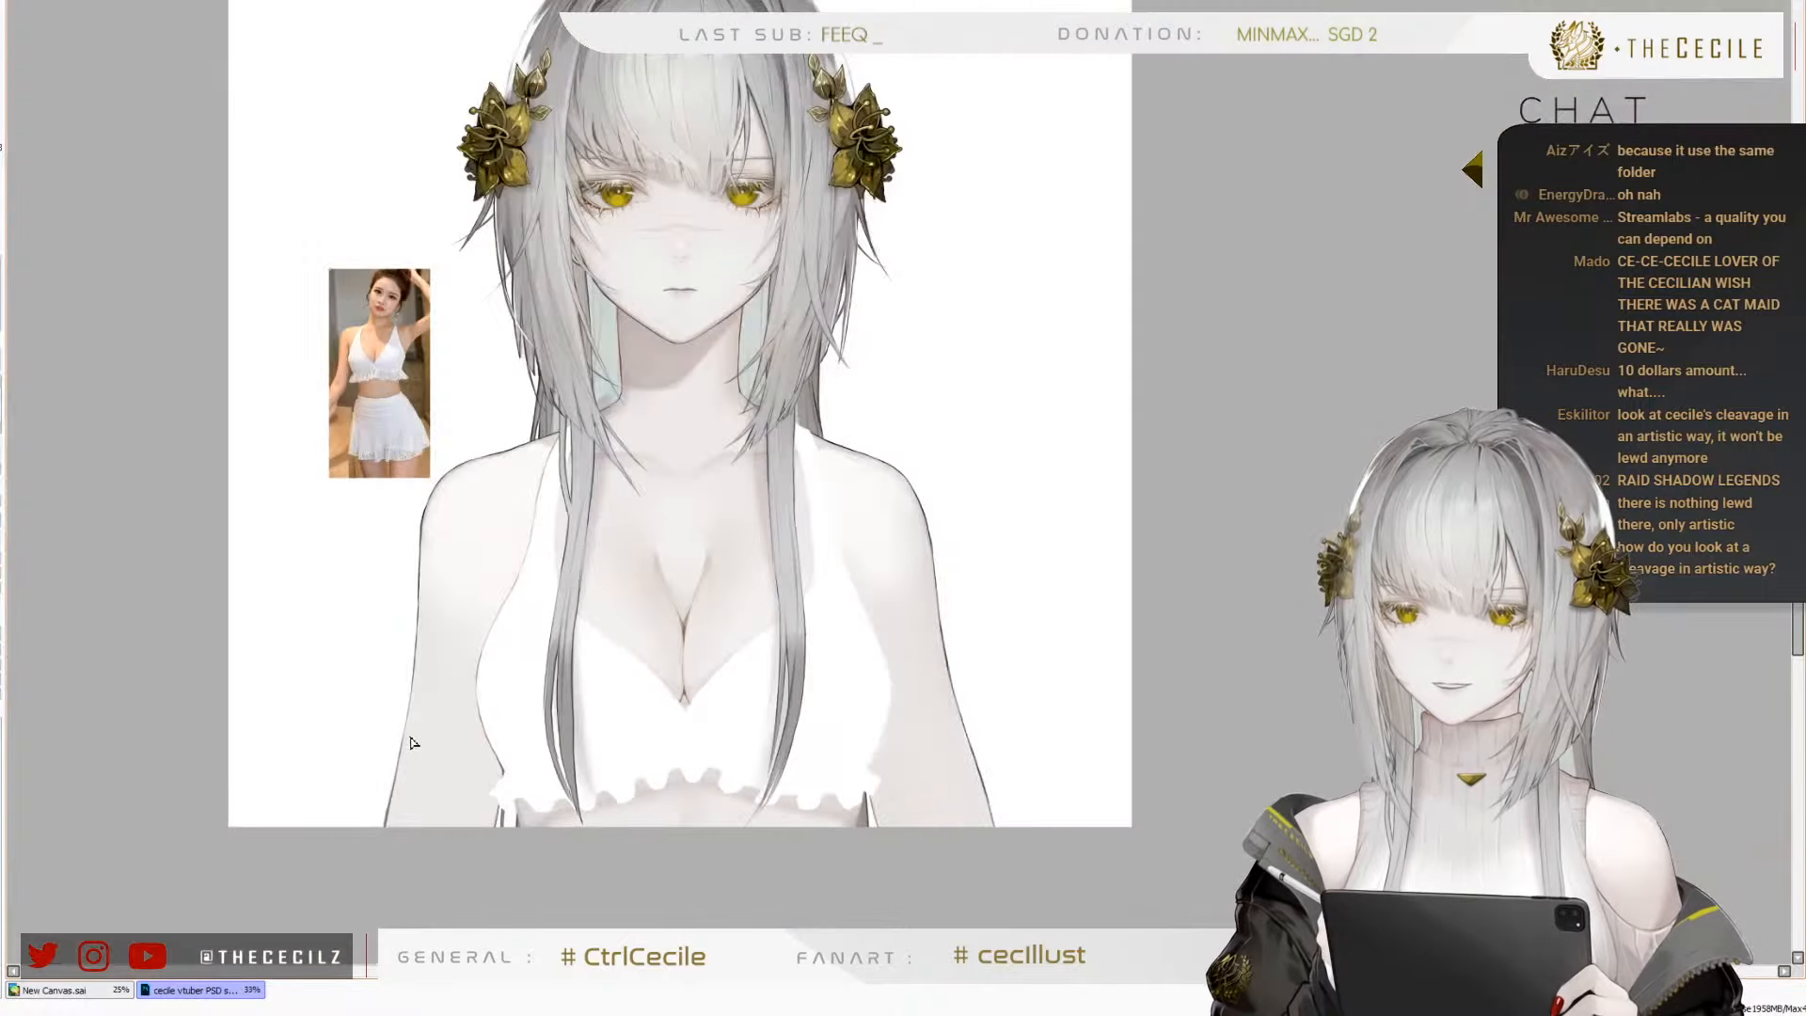
{"action": "key", "text": "h"}
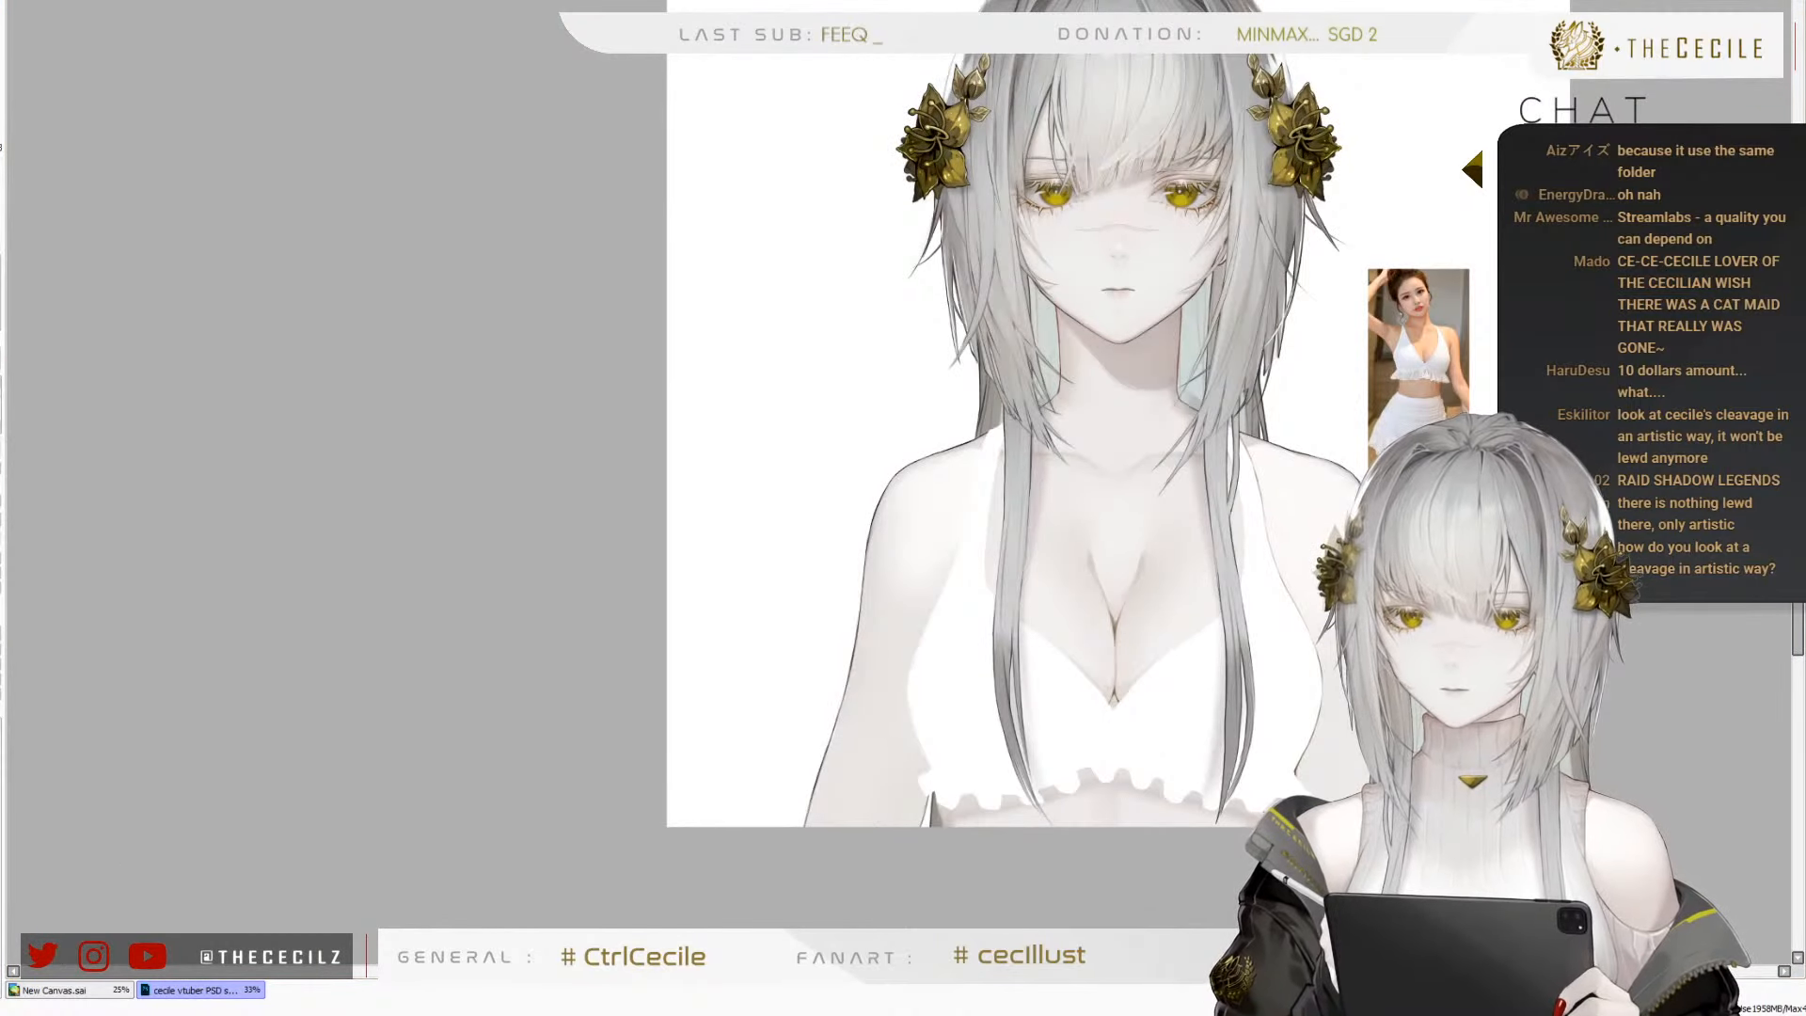
{"action": "key", "text": "h"}
Start a thin brown outline on the inner edge of the halter strap, beginning beside the hair strand below the shoulder
{"action": "scroll", "coordinate": [523, 254], "scroll_direction": "down", "scroll_amount": 2}
{"action": "scroll", "coordinate": [528, 263], "scroll_direction": "up", "scroll_amount": 3}
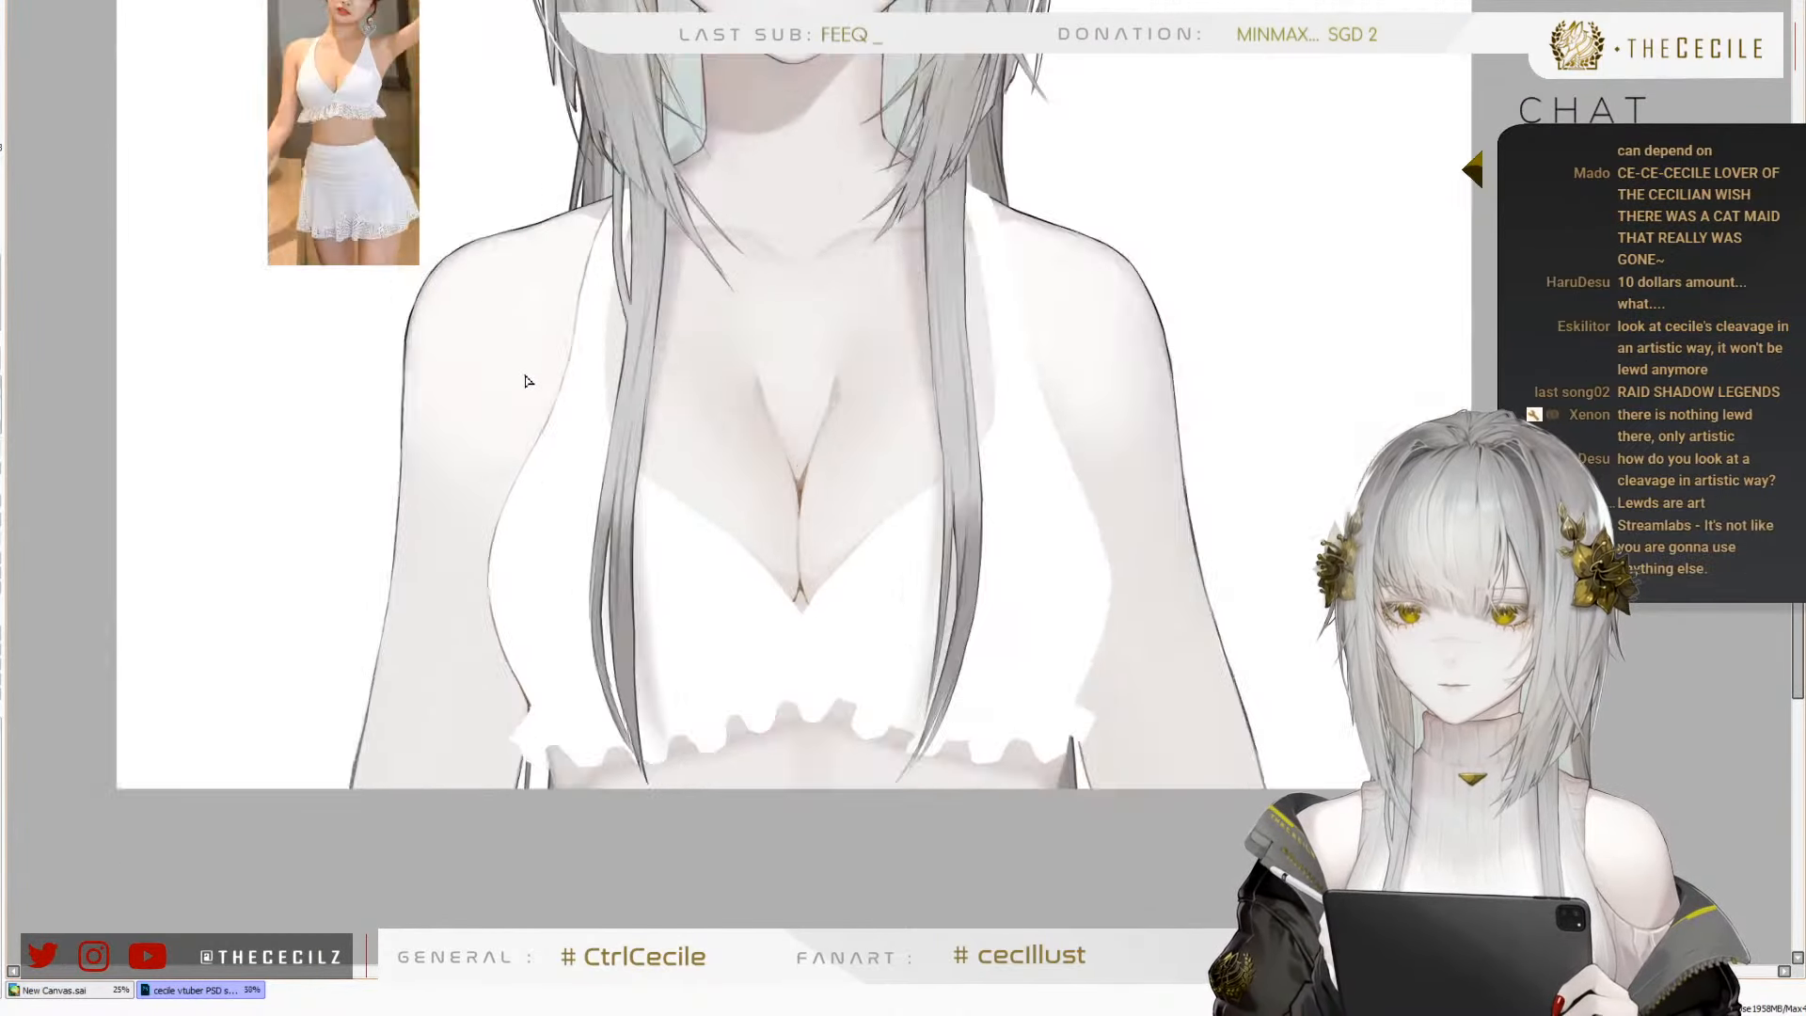
{"action": "scroll", "coordinate": [525, 380], "scroll_direction": "up", "scroll_amount": 3}
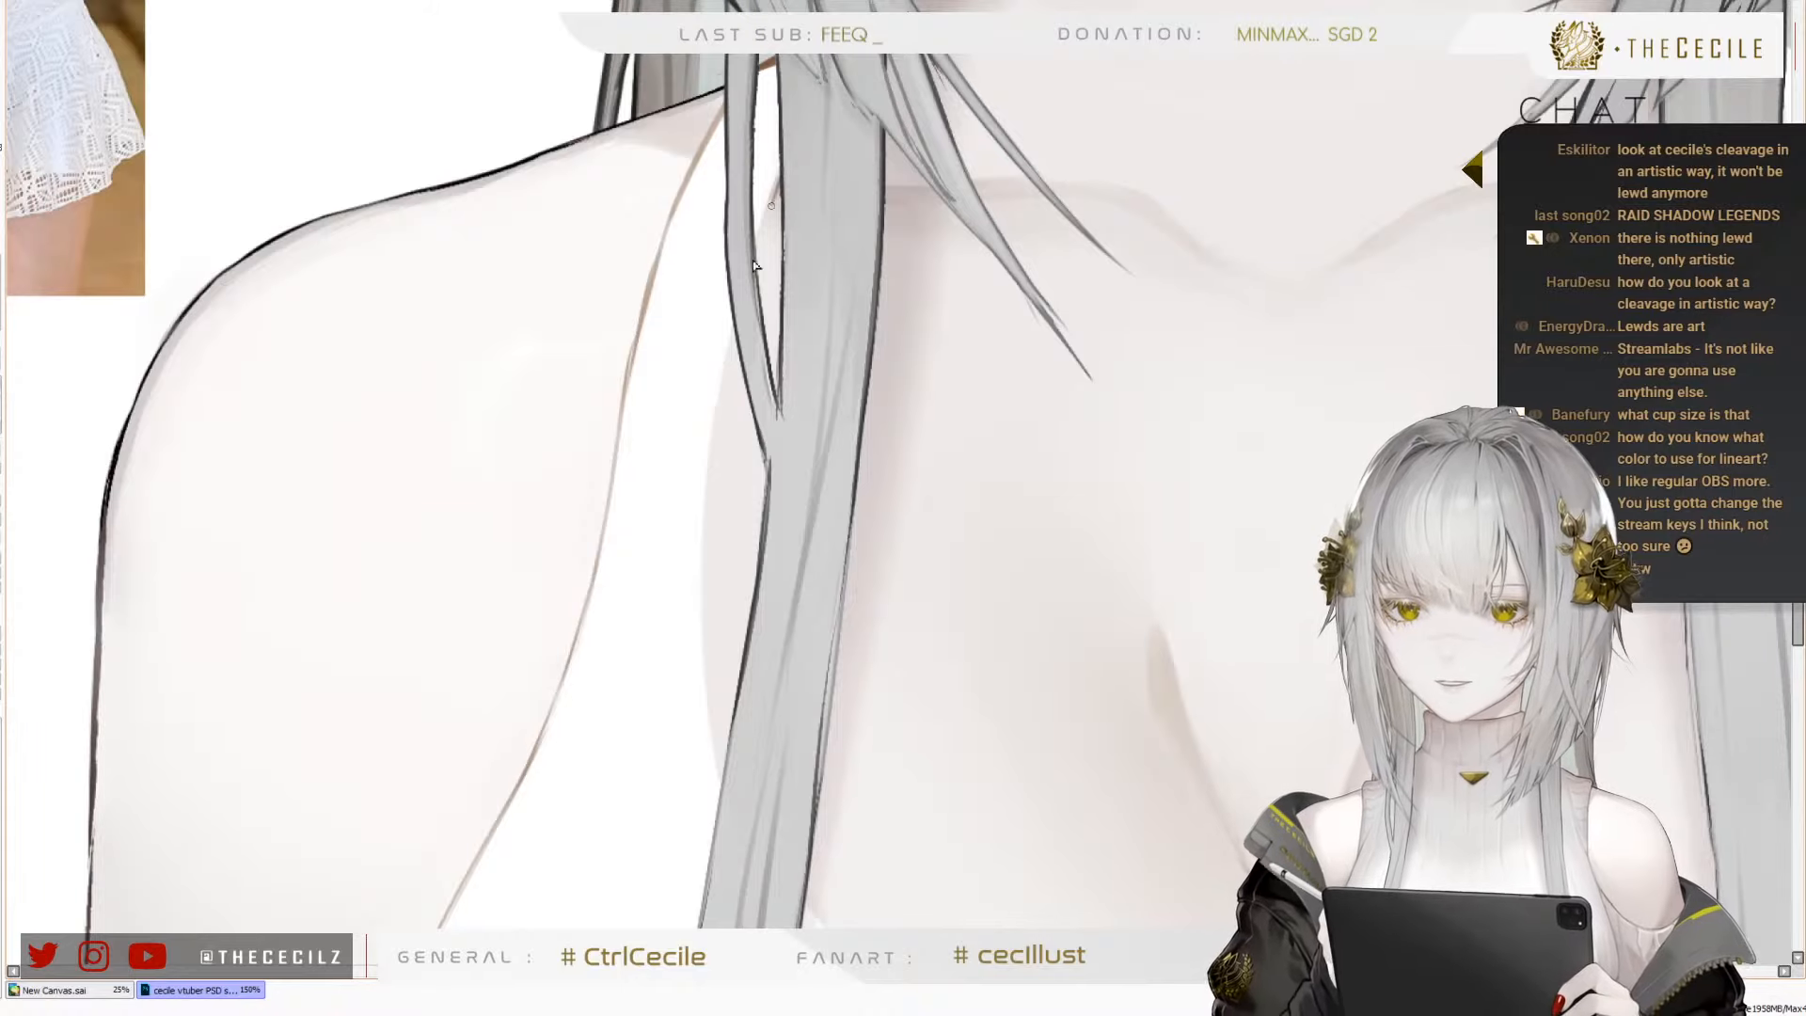
{"action": "mouse_move", "coordinate": [747, 282]}
{"action": "left_mouse_down"}
{"action": "mouse_move", "coordinate": [705, 571]}
{"action": "mouse_move", "coordinate": [687, 346]}
{"action": "left_mouse_up"}
{"action": "key", "text": "ctrl+z"}
{"action": "left_click_drag", "start_coordinate": [675, 533], "coordinate": [643, 287]}
{"action": "left_click_drag", "start_coordinate": [705, 87], "coordinate": [677, 201]}
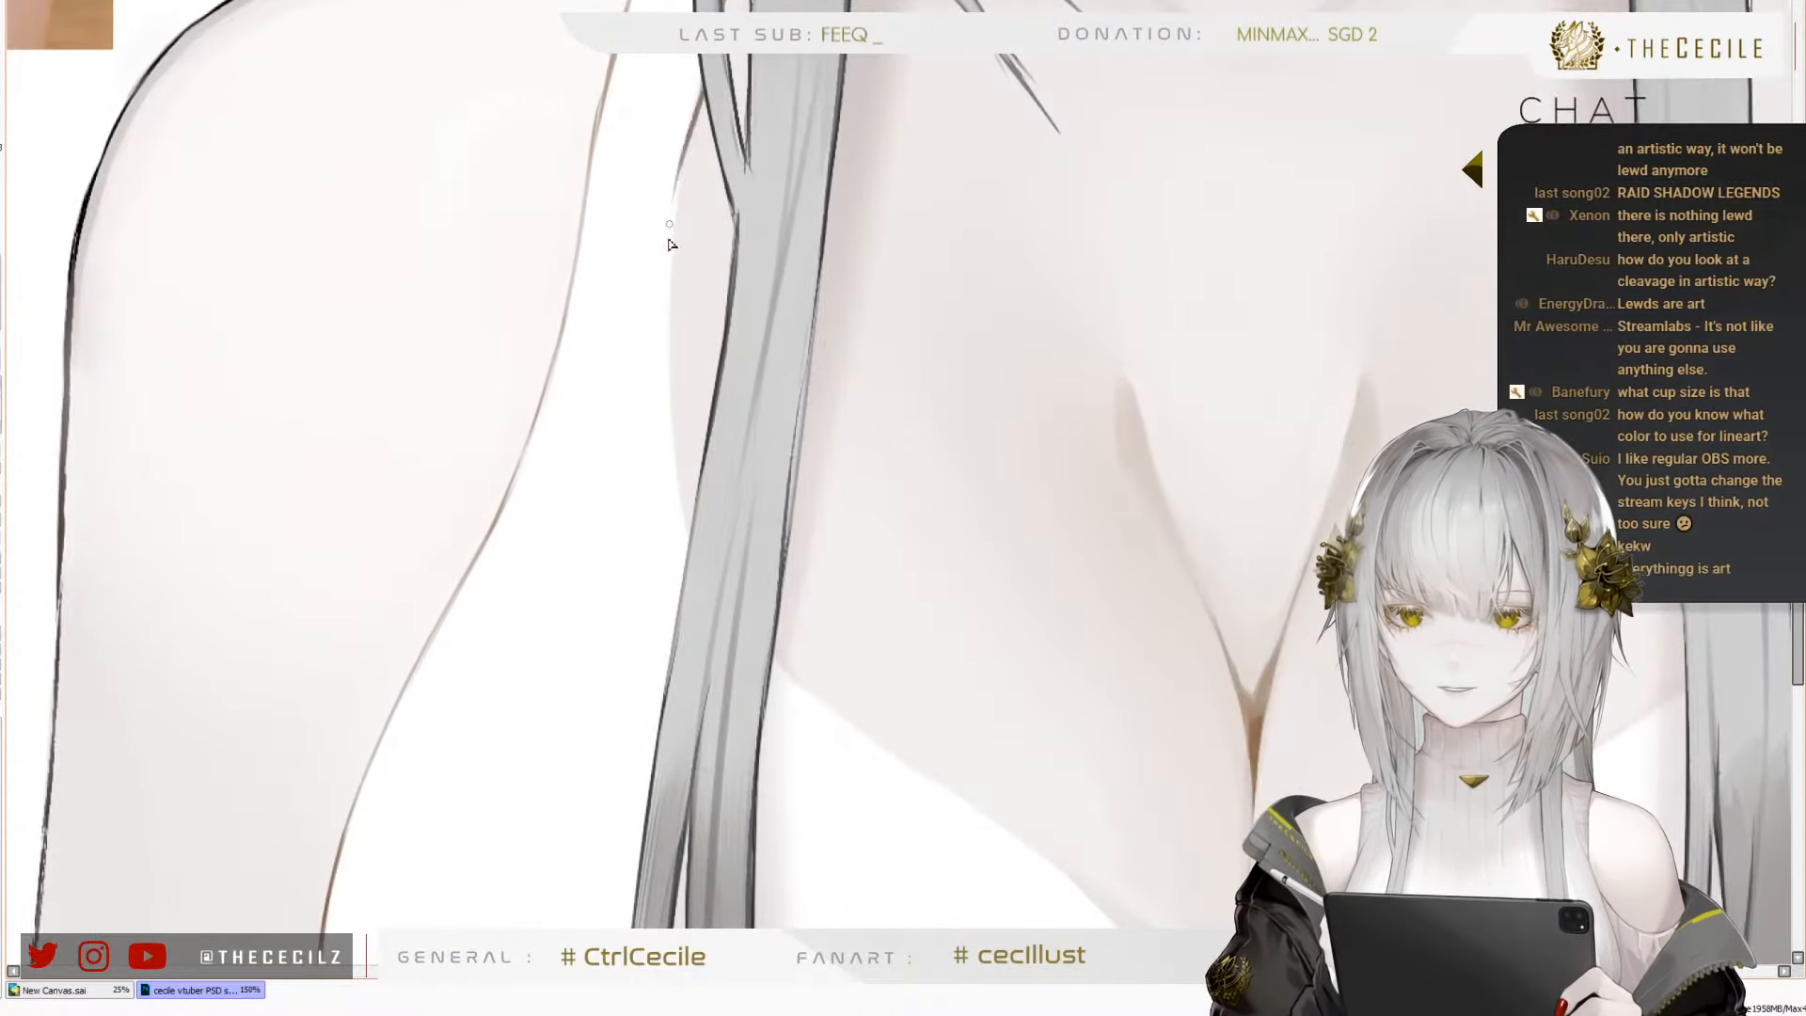
{"action": "key", "text": "ctrl+z"}
{"action": "left_click_drag", "start_coordinate": [703, 85], "coordinate": [679, 265]}
{"action": "key", "text": "ctrl+z"}
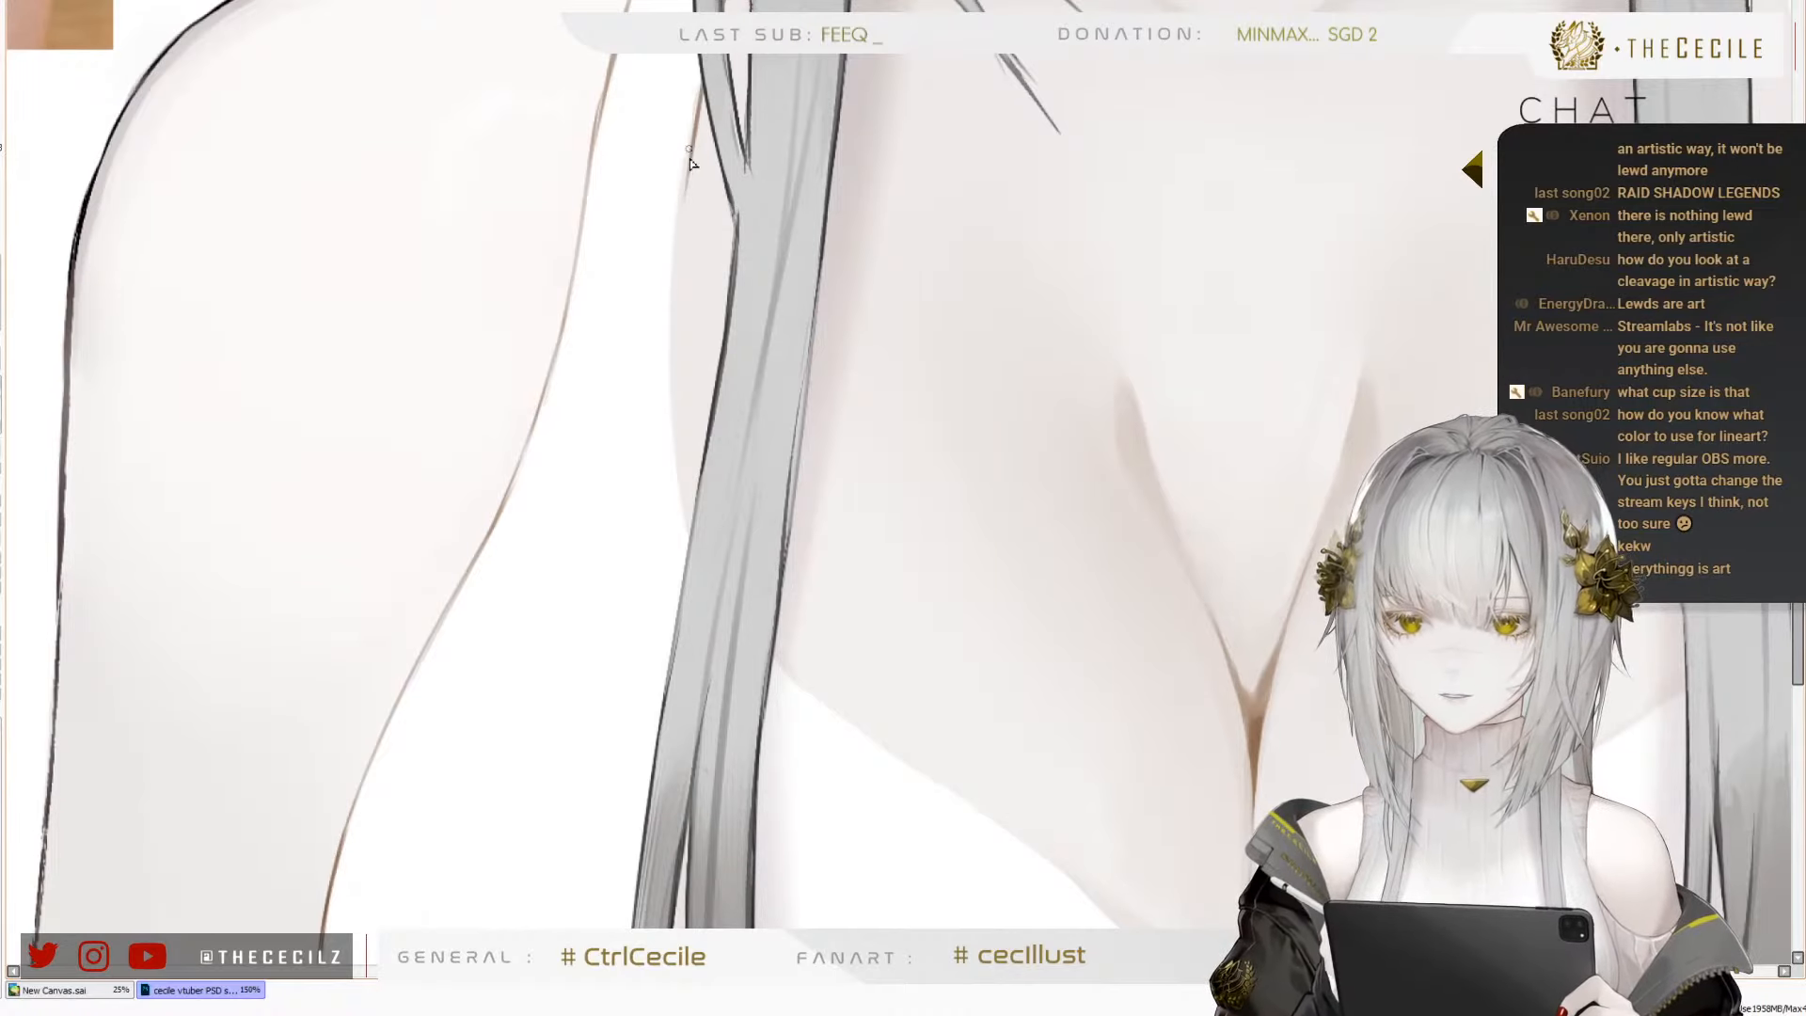
{"action": "key", "text": "ctrl+z"}
Extend the strap's inner-edge outline downwards to where the long hair lock crosses it
{"action": "mouse_move", "coordinate": [688, 185]}
{"action": "left_mouse_down"}
{"action": "mouse_move", "coordinate": [673, 325]}
{"action": "mouse_move", "coordinate": [677, 279]}
{"action": "mouse_move", "coordinate": [679, 295]}
{"action": "left_mouse_up"}
{"action": "key", "text": "ctrl+z"}
{"action": "key", "text": "ctrl+z"}
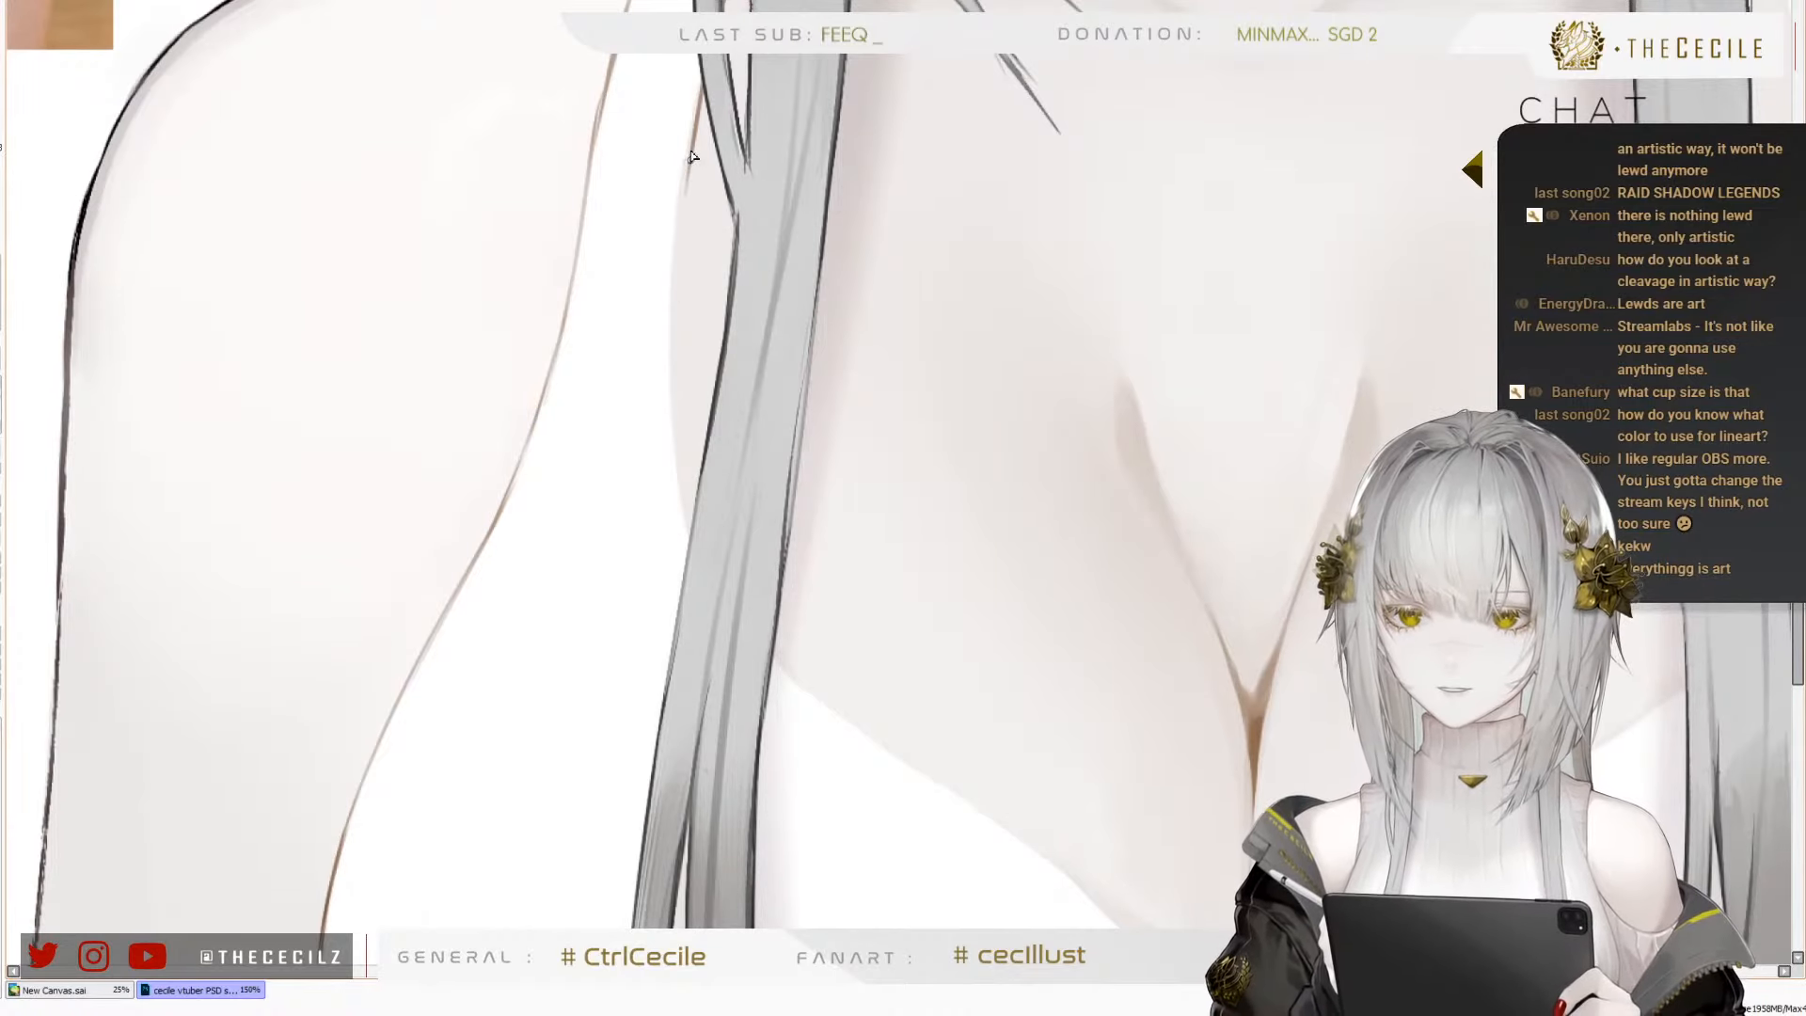
{"action": "left_click_drag", "start_coordinate": [691, 158], "coordinate": [676, 362]}
{"action": "key", "text": "ctrl+z"}
{"action": "key", "text": "ctrl+z"}
{"action": "left_click_drag", "start_coordinate": [689, 168], "coordinate": [675, 360]}
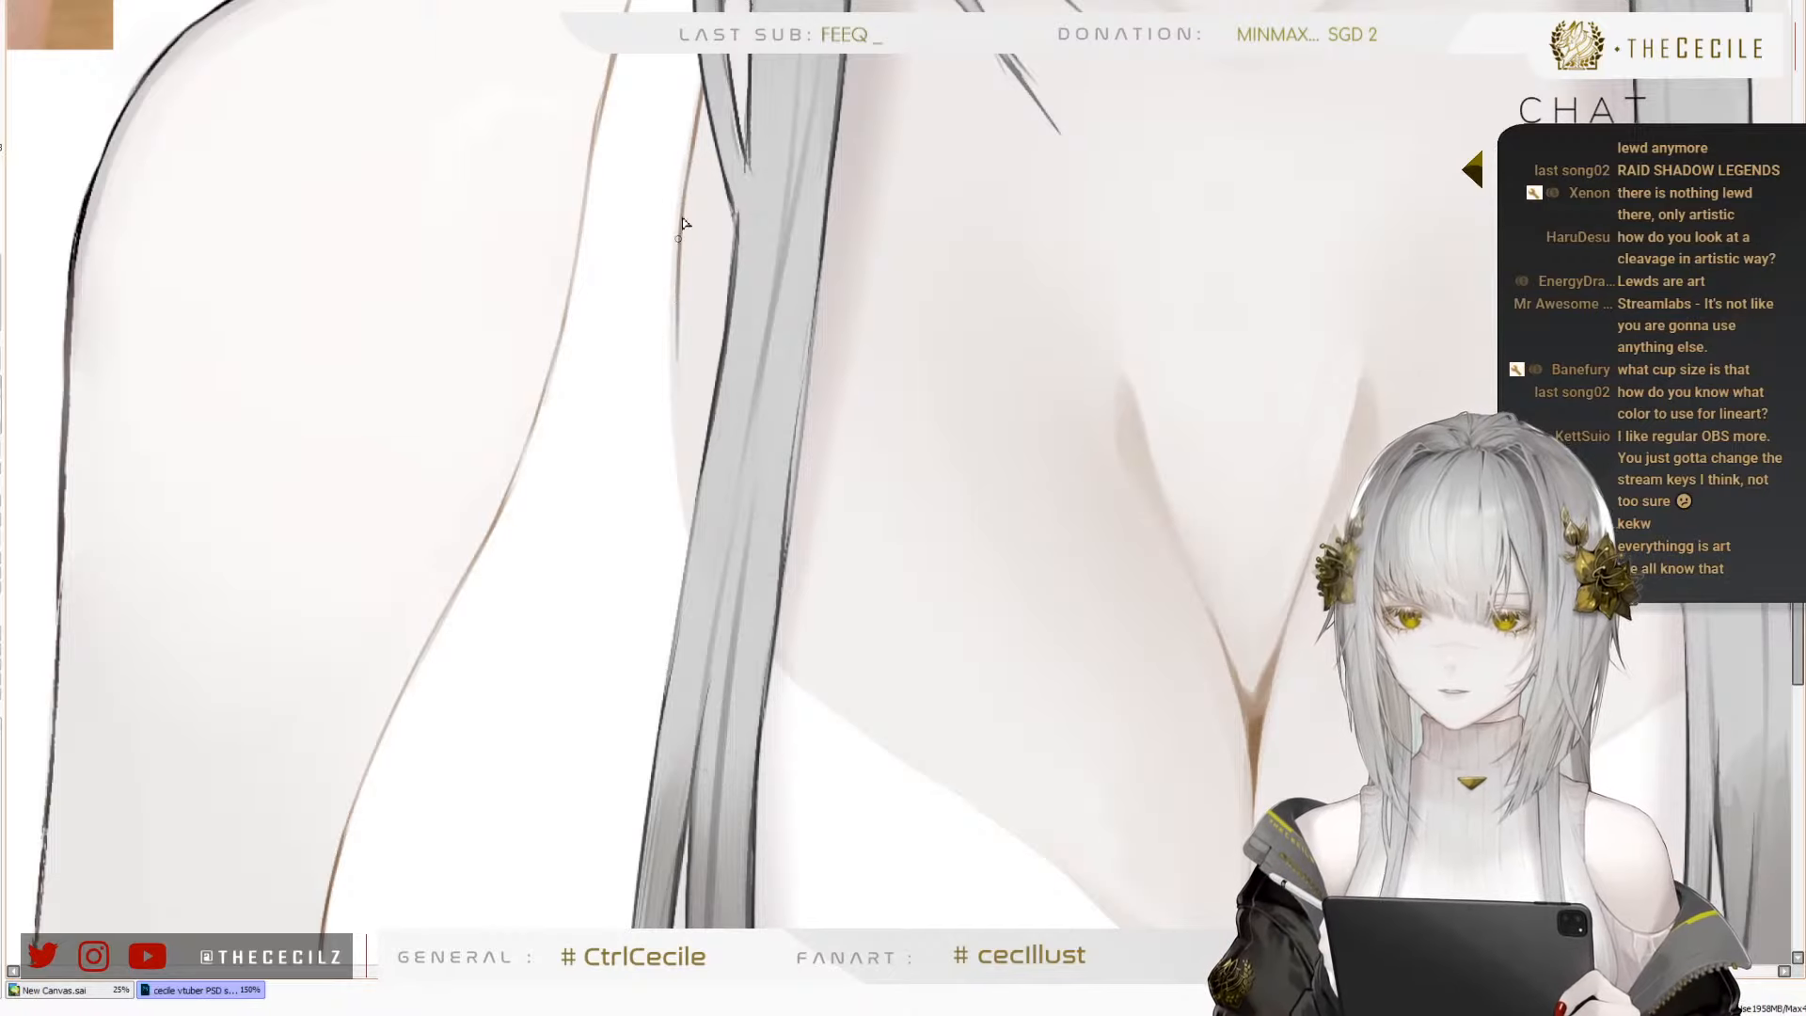
{"action": "left_click_drag", "start_coordinate": [677, 268], "coordinate": [679, 418]}
{"action": "left_click_drag", "start_coordinate": [675, 331], "coordinate": [684, 481]}
{"action": "key", "text": "ctrl+z"}
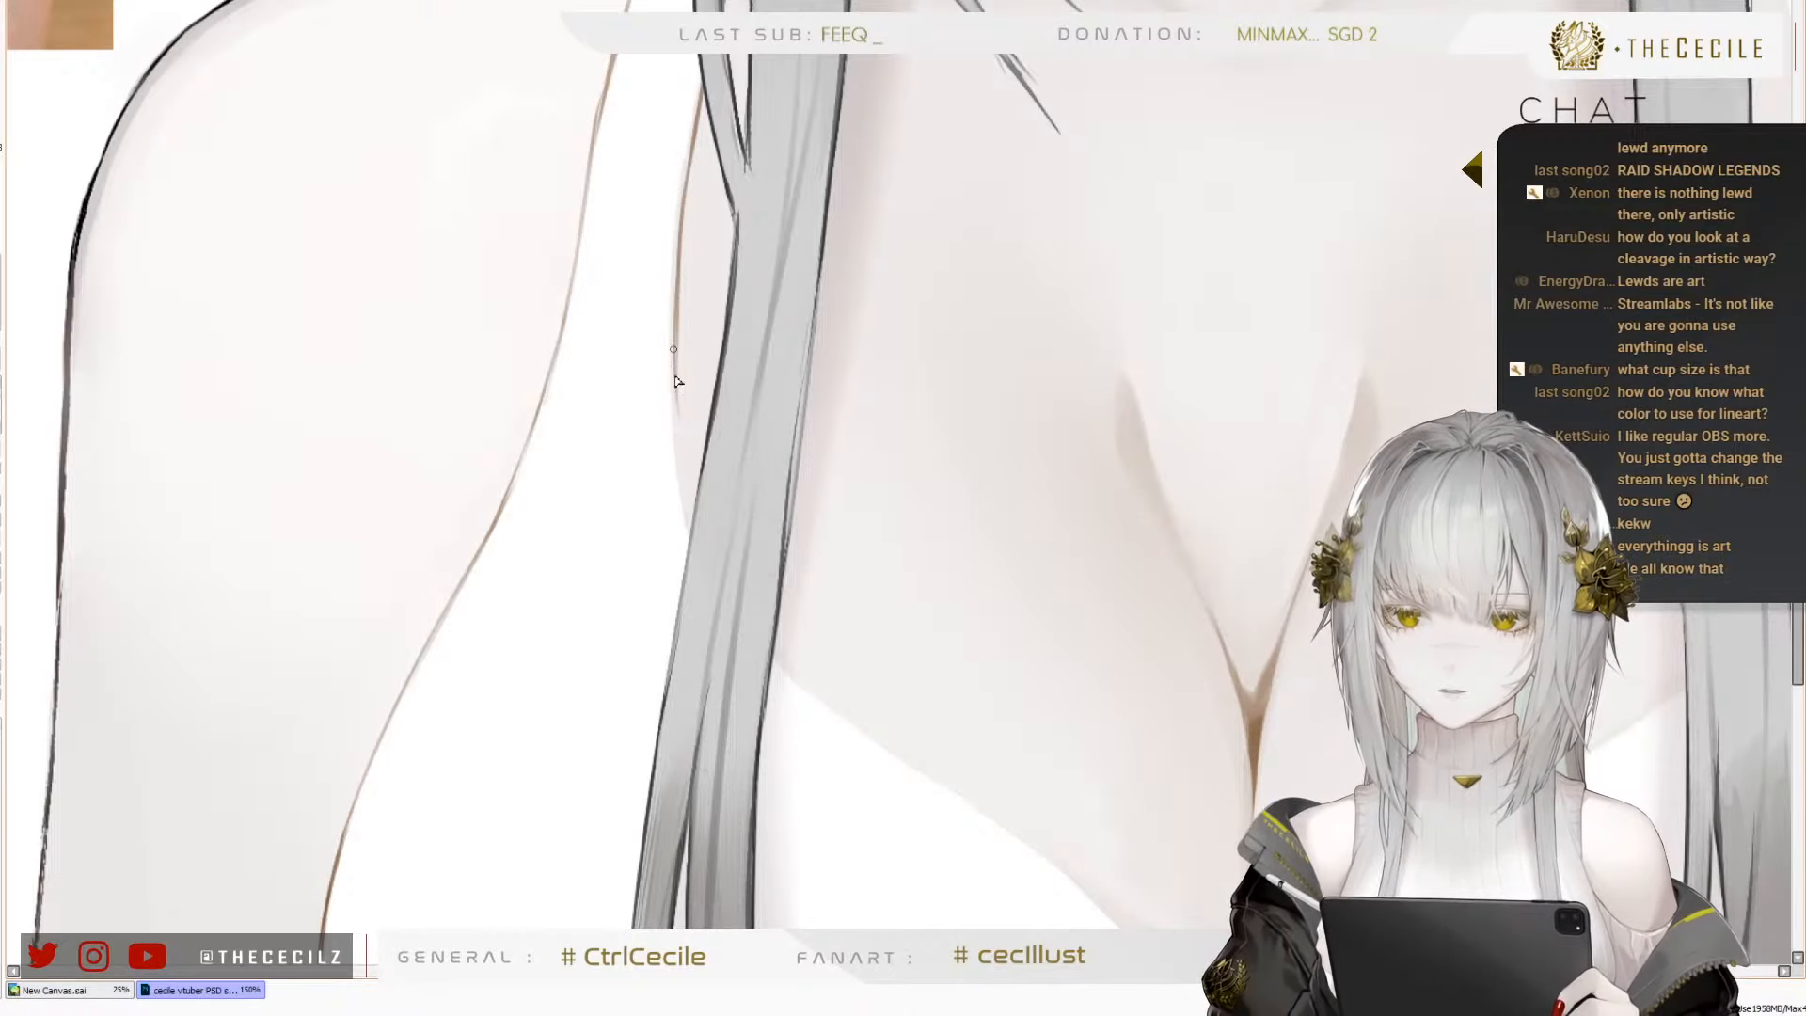
{"action": "left_click_drag", "start_coordinate": [675, 376], "coordinate": [687, 514]}
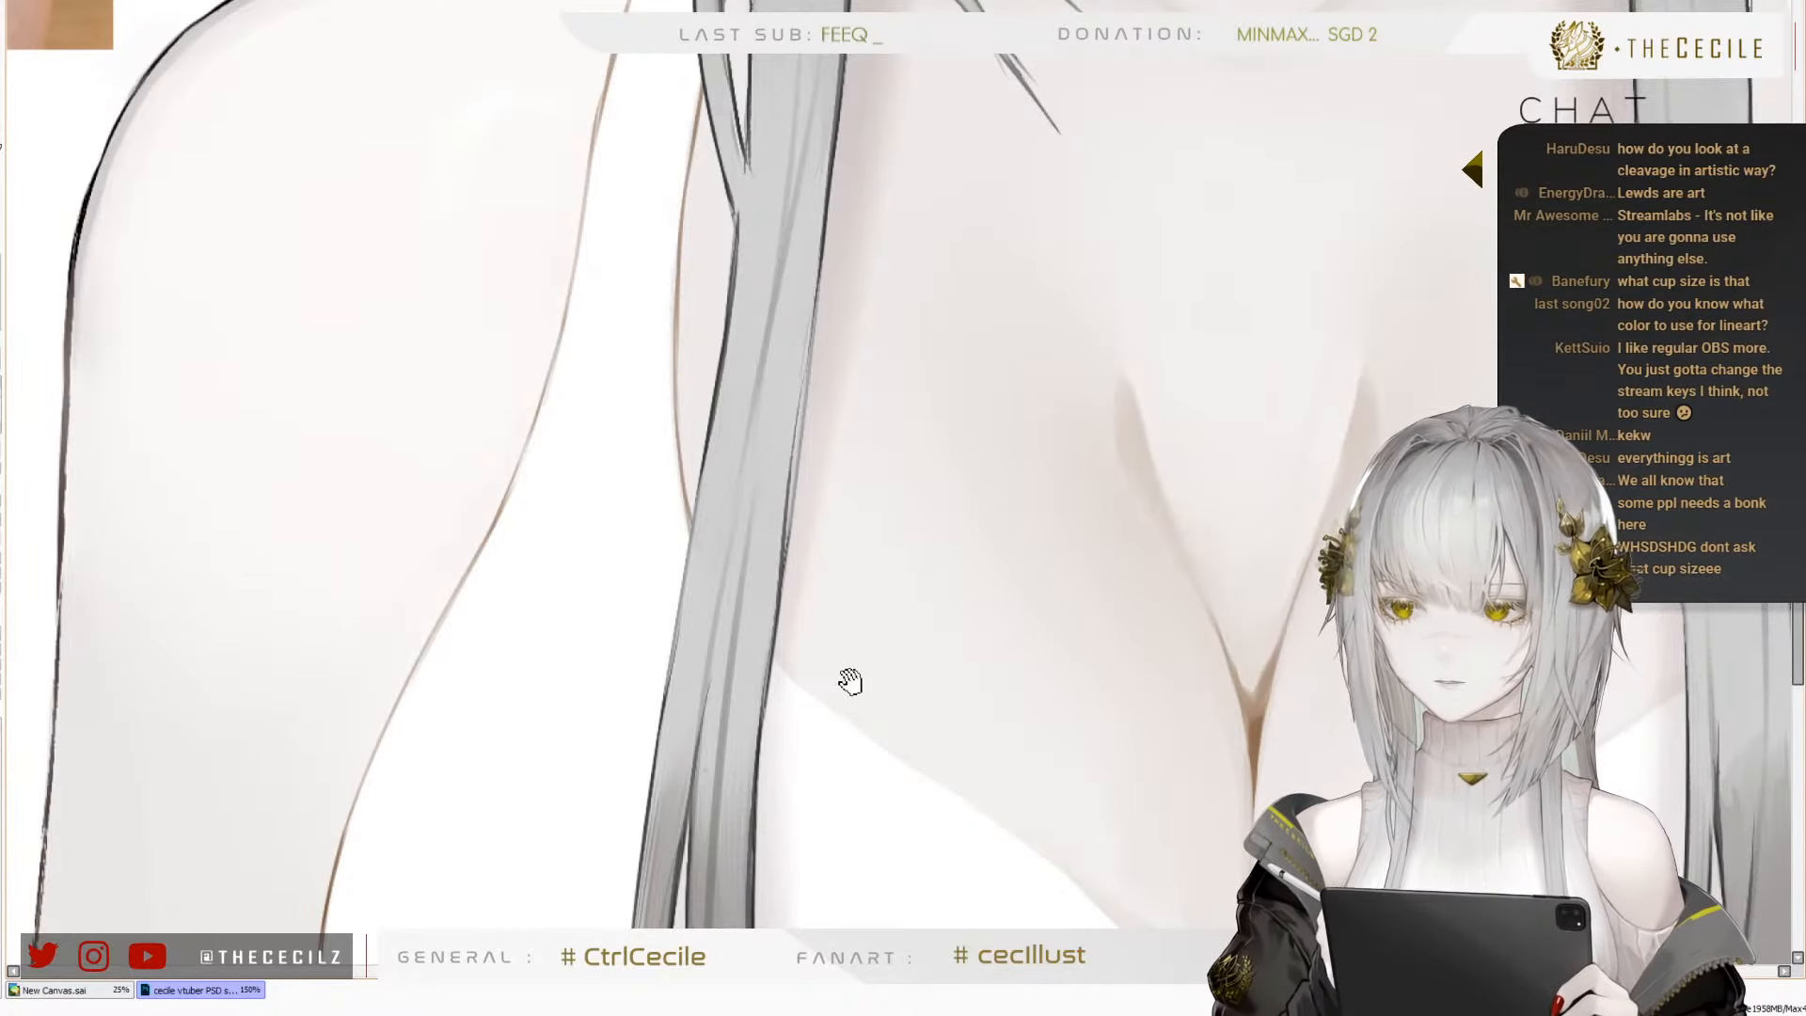
Hide the front hair and paint the strap's upper end white, lengthening it to a point at the base of the neck
{"action": "left_click_drag", "start_coordinate": [895, 738], "coordinate": [705, 677]}
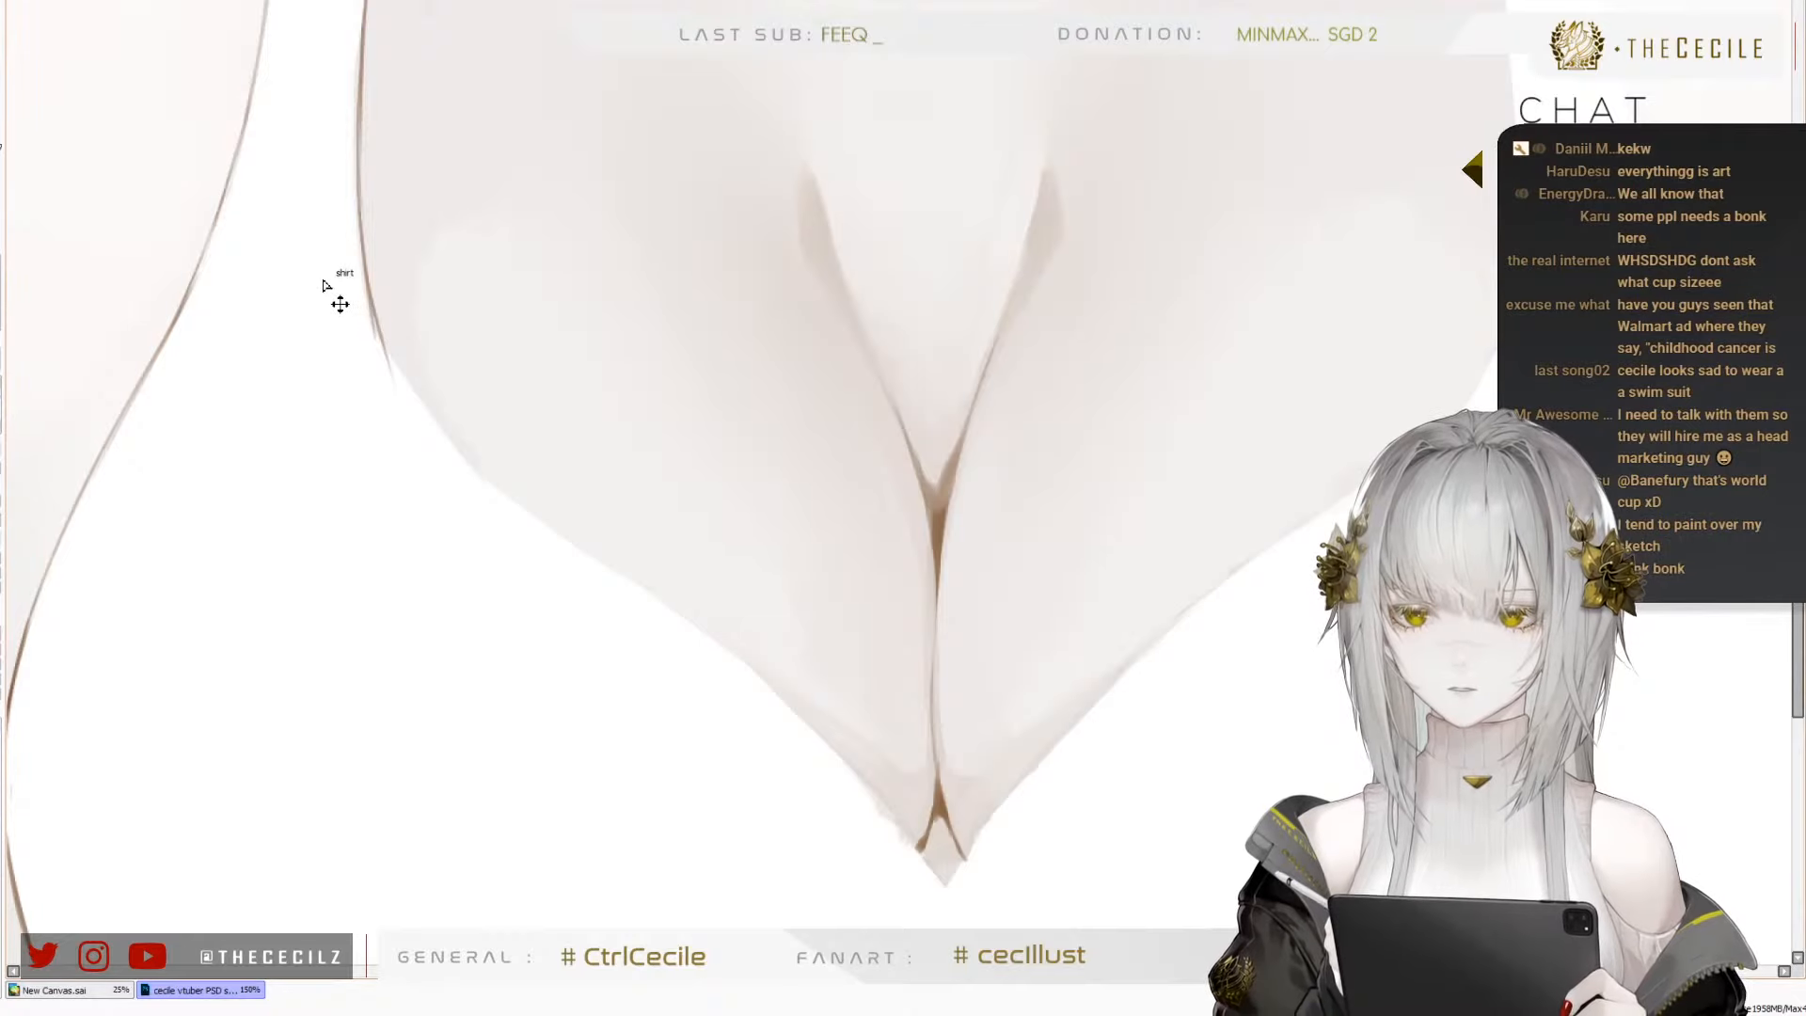
{"action": "scroll", "coordinate": [487, 499], "scroll_direction": "down", "scroll_amount": 4}
{"action": "scroll", "coordinate": [405, 494], "scroll_direction": "up", "scroll_amount": 7}
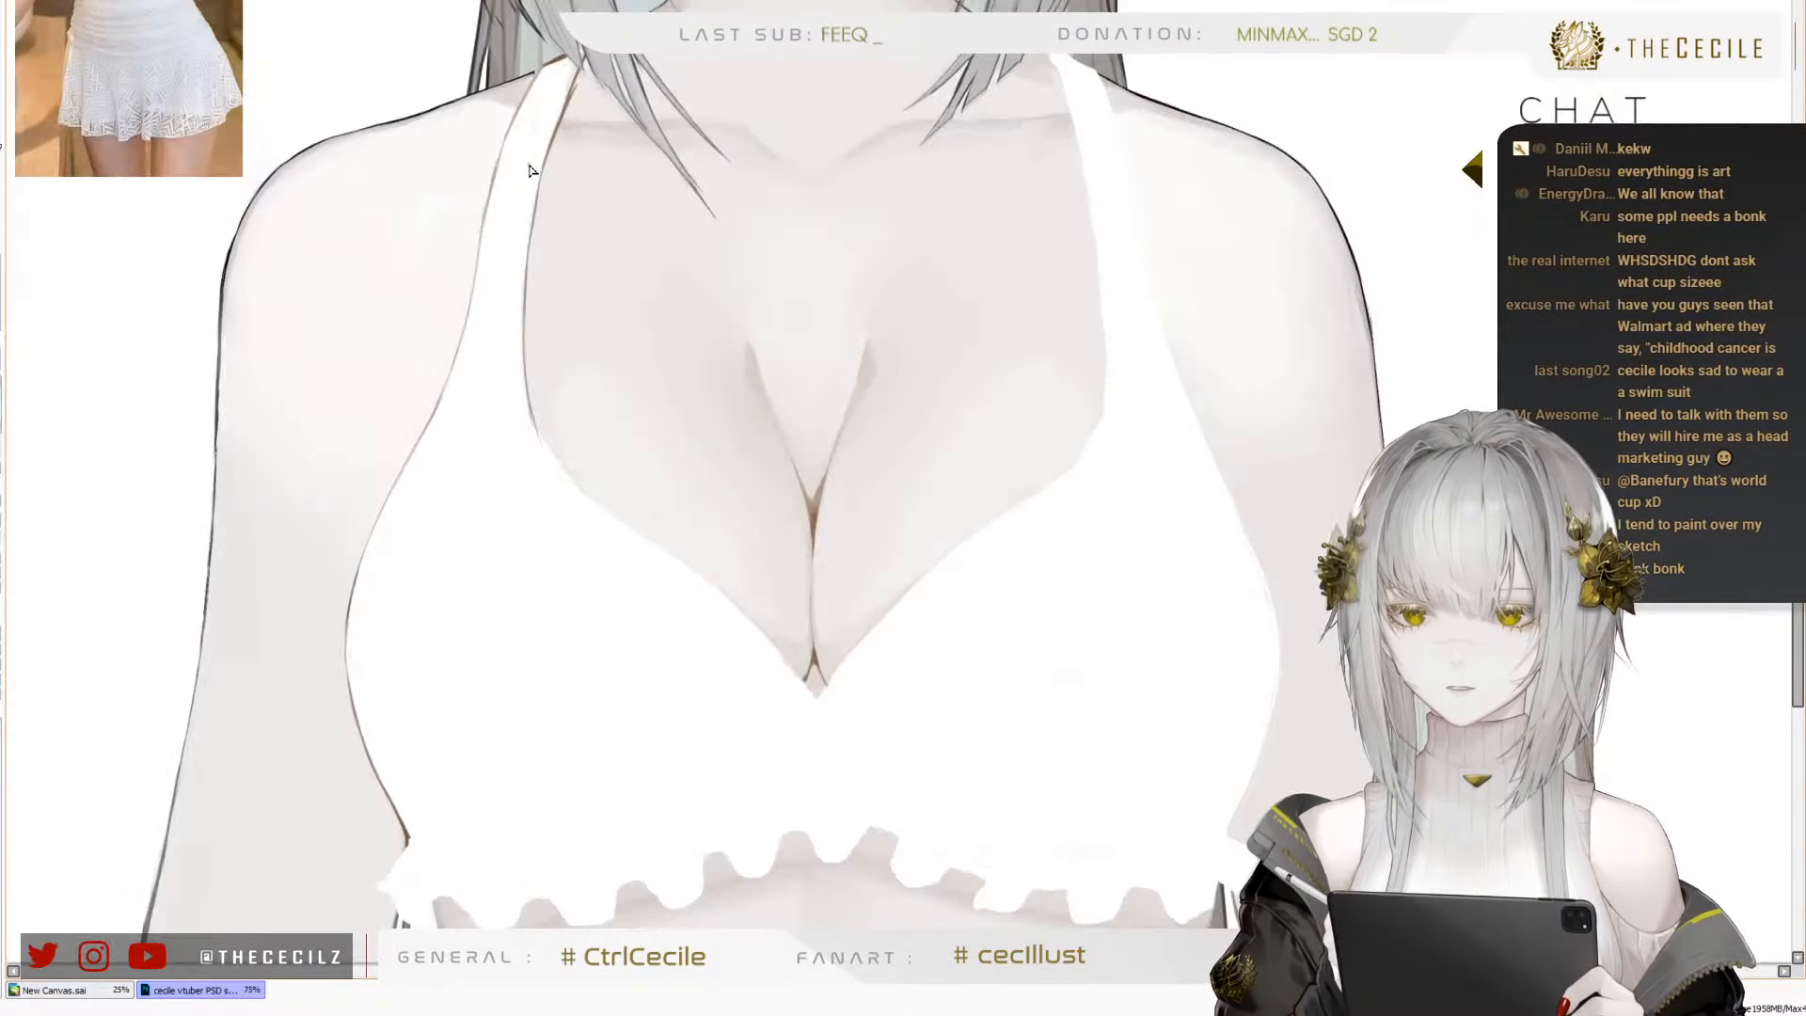
{"action": "scroll", "coordinate": [602, 433], "scroll_direction": "down", "scroll_amount": 2}
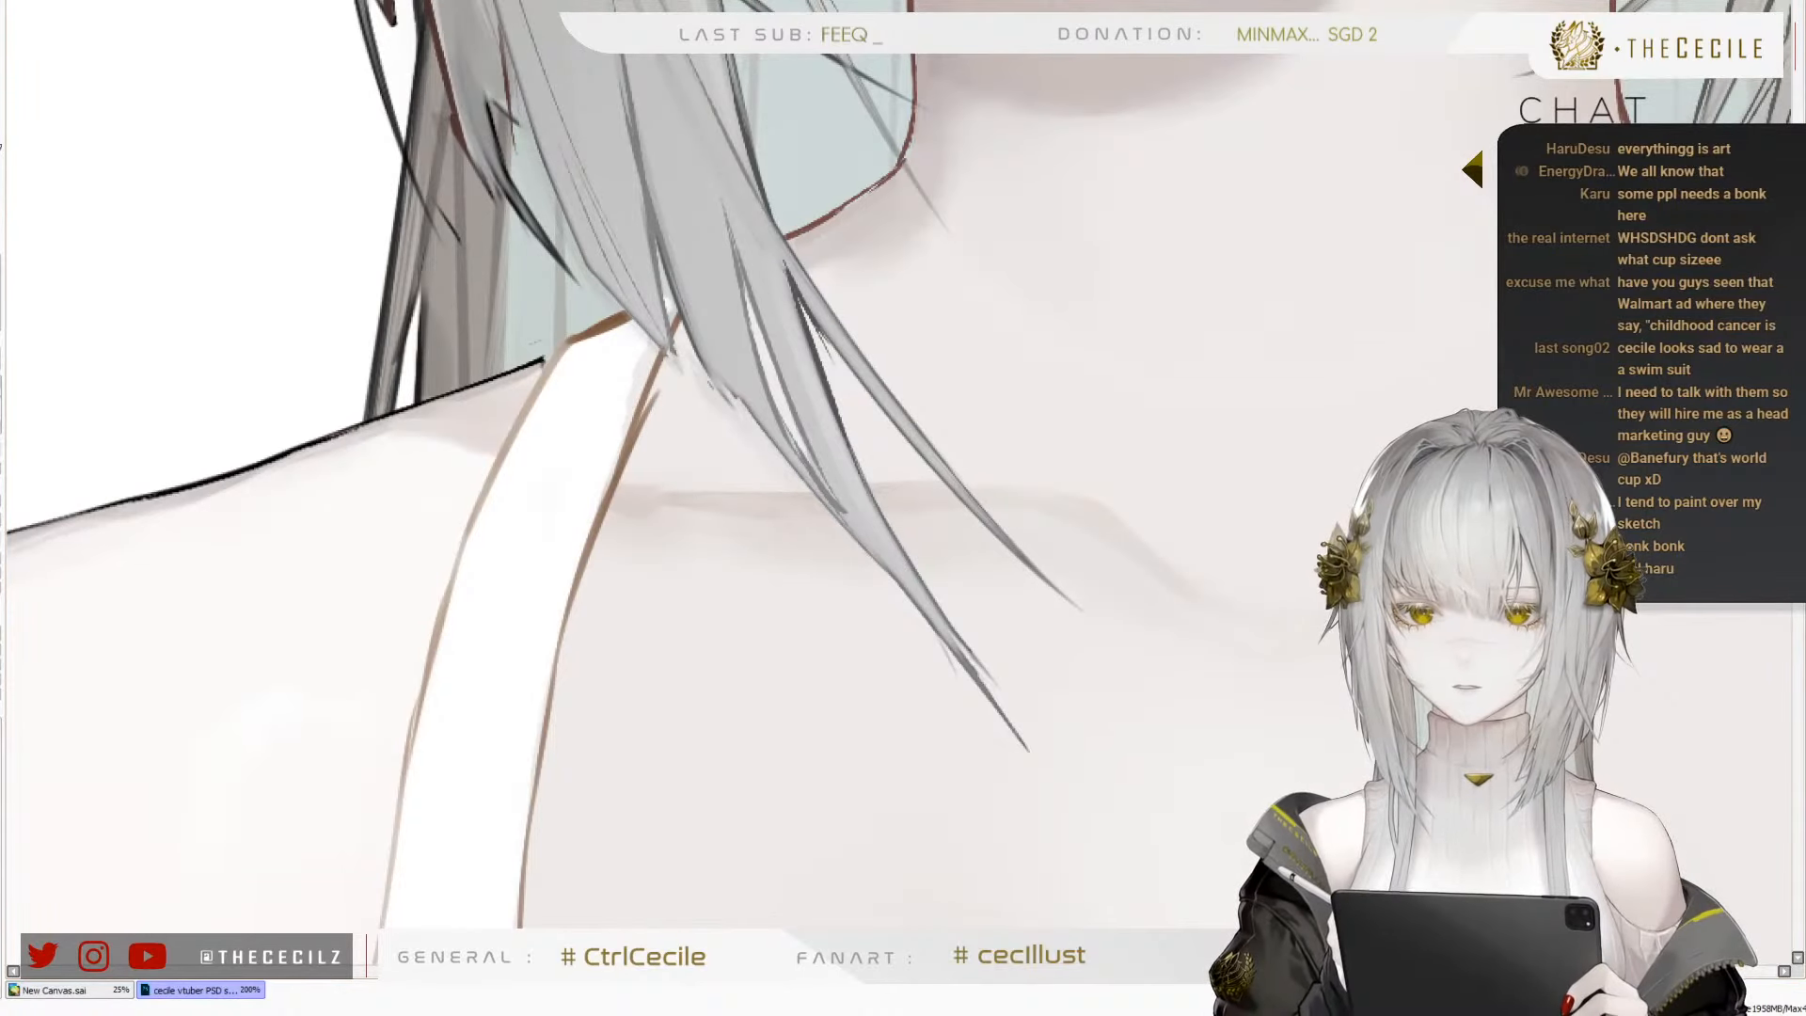
{"action": "scroll", "coordinate": [687, 518], "scroll_direction": "down", "scroll_amount": 4}
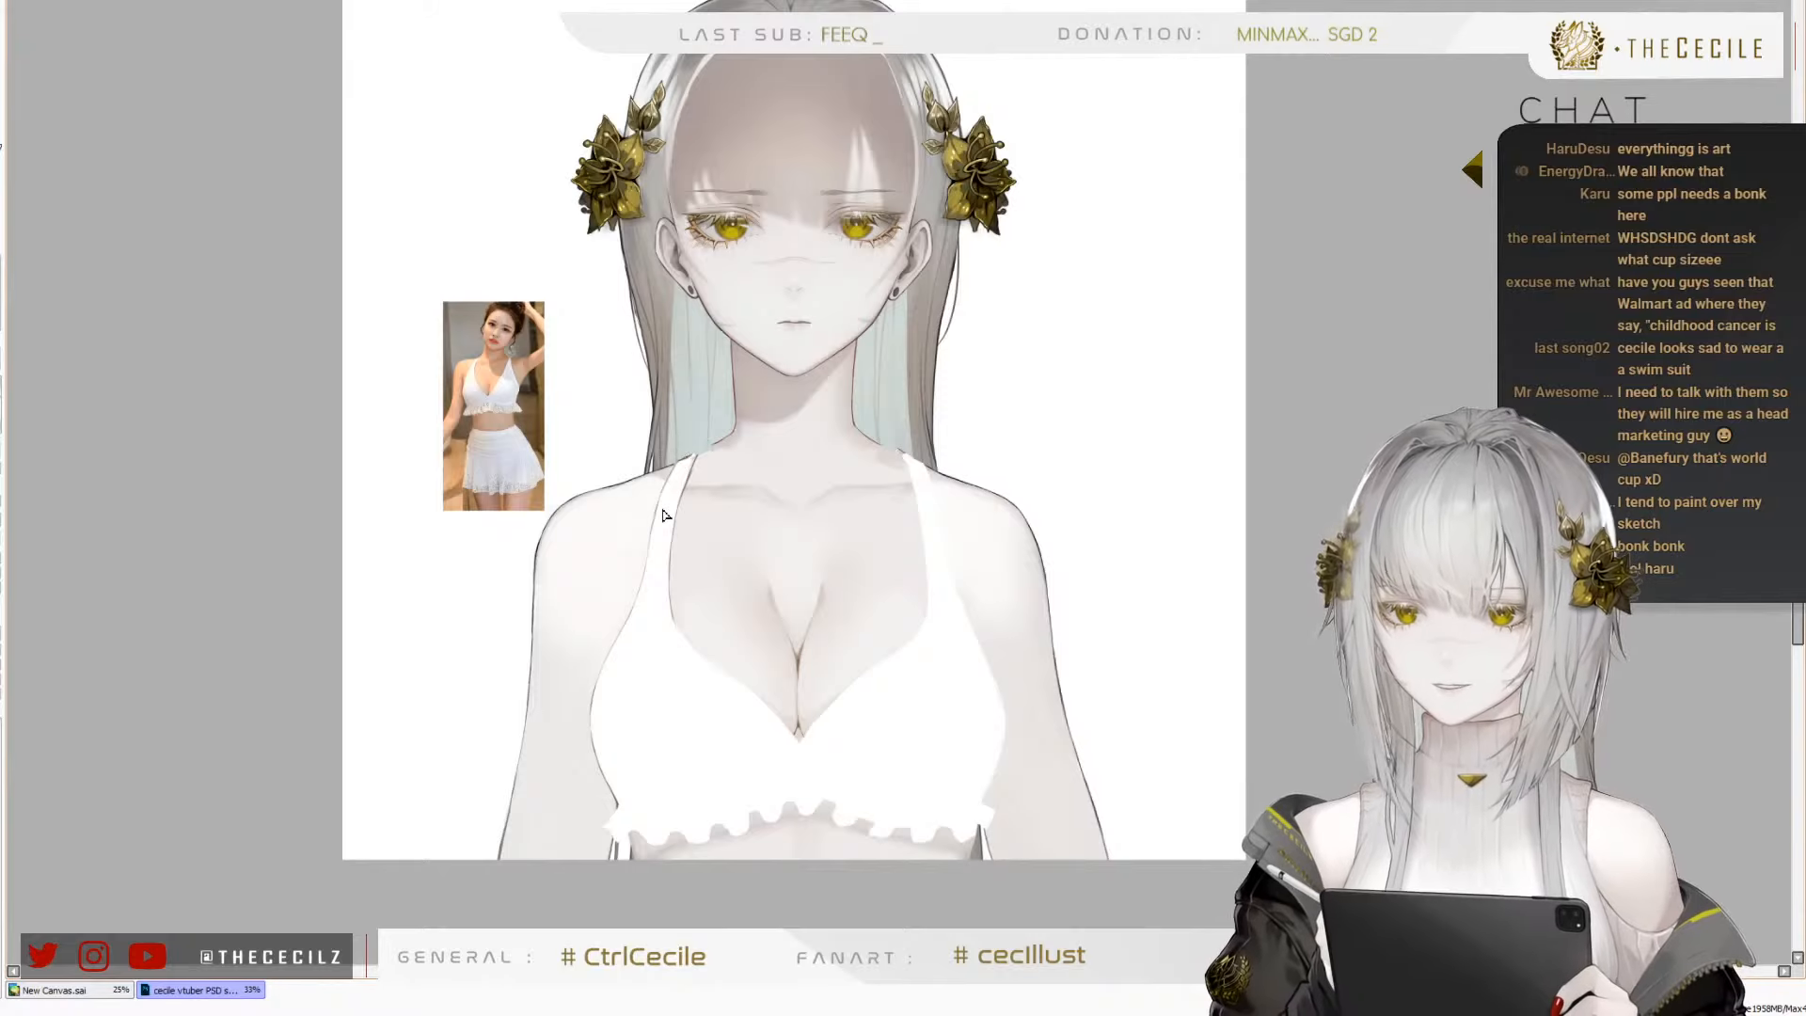
{"action": "scroll", "coordinate": [663, 516], "scroll_direction": "up", "scroll_amount": 8}
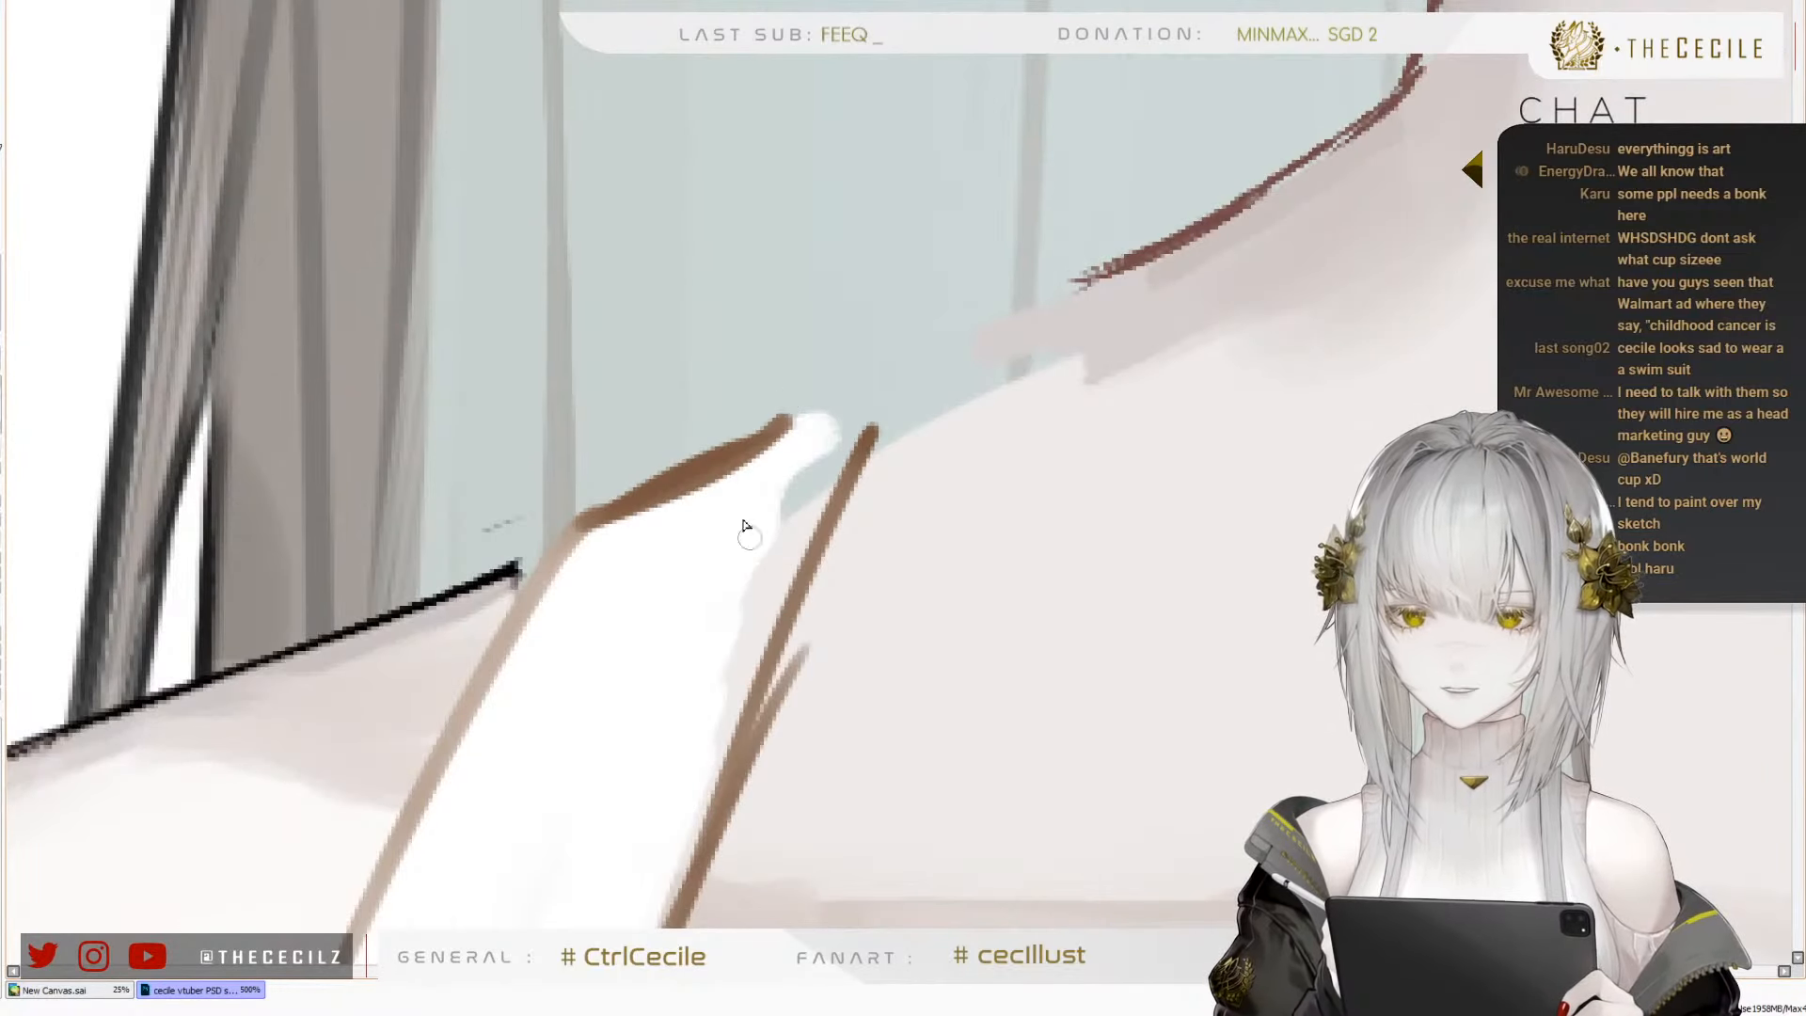
{"action": "mouse_move", "coordinate": [833, 437]}
{"action": "left_mouse_down"}
{"action": "mouse_move", "coordinate": [805, 506]}
{"action": "mouse_move", "coordinate": [858, 400]}
{"action": "mouse_move", "coordinate": [866, 414]}
{"action": "left_mouse_up"}
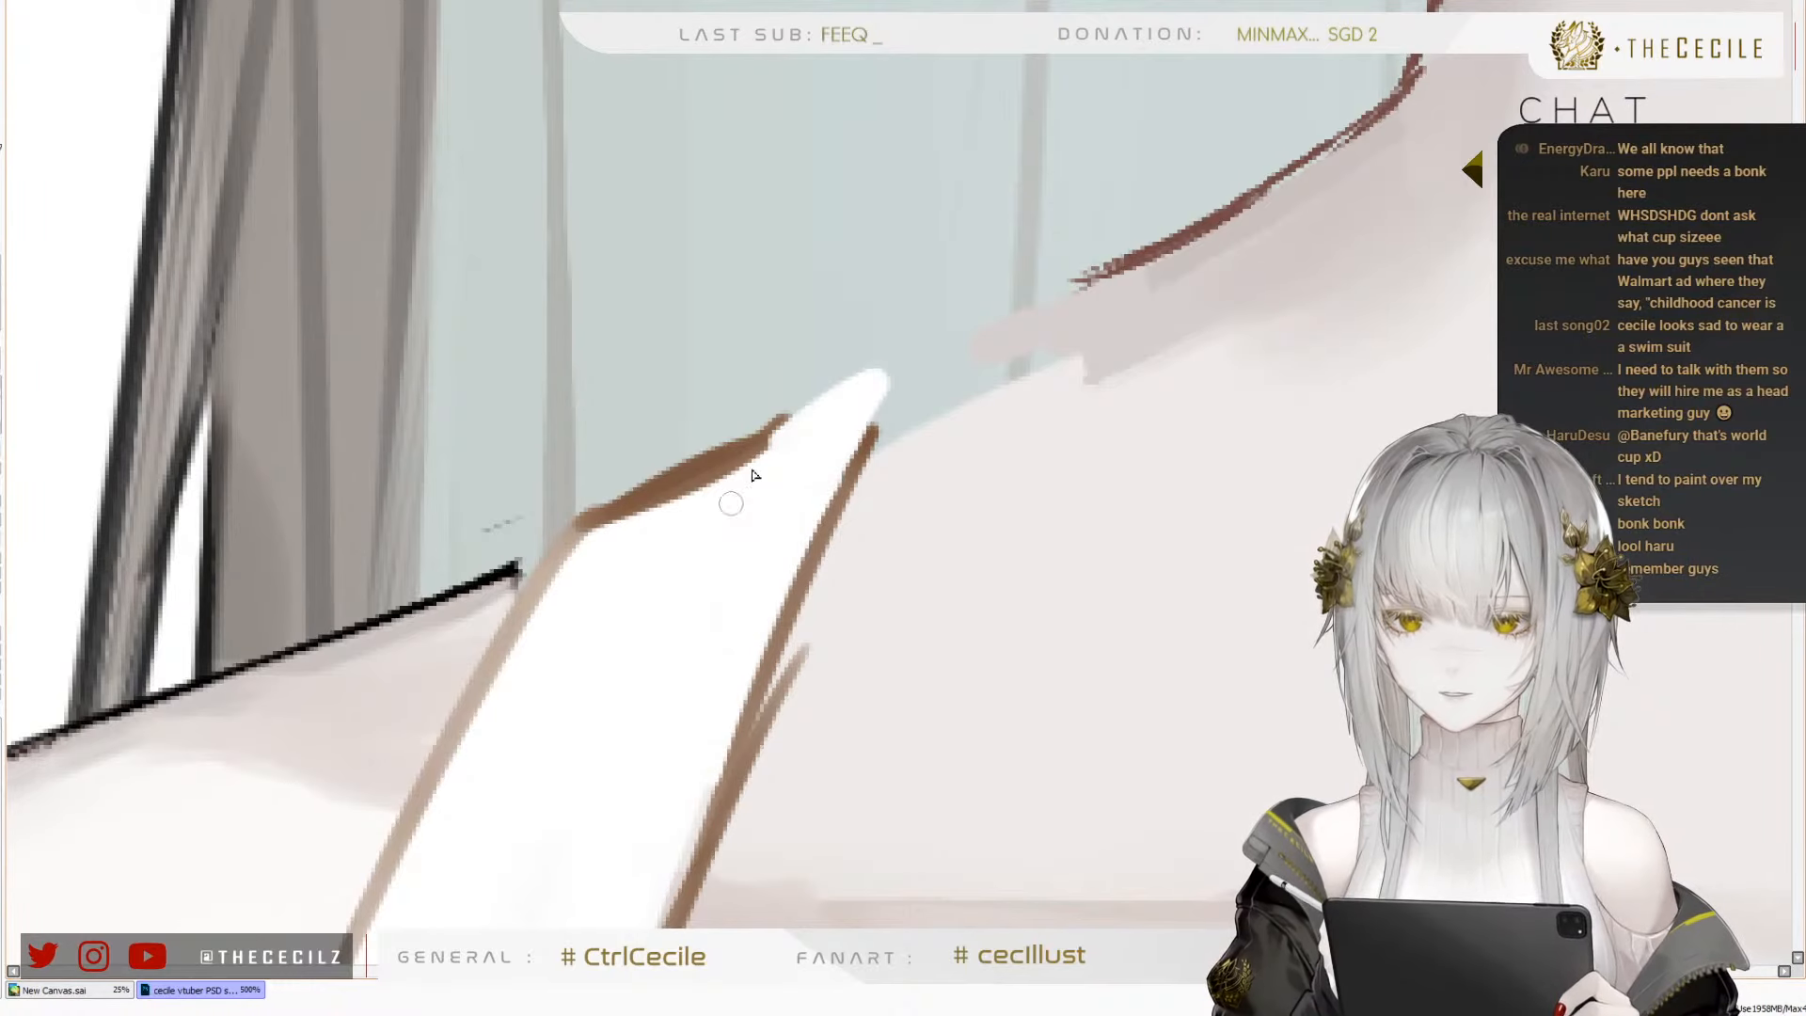
Outline the strap's pointed upper end in brown and connect it to the existing neck contour with a brown line
{"action": "mouse_move", "coordinate": [753, 475]}
{"action": "left_mouse_down"}
{"action": "mouse_move", "coordinate": [826, 393]}
{"action": "mouse_move", "coordinate": [816, 434]}
{"action": "mouse_move", "coordinate": [780, 424]}
{"action": "left_mouse_up"}
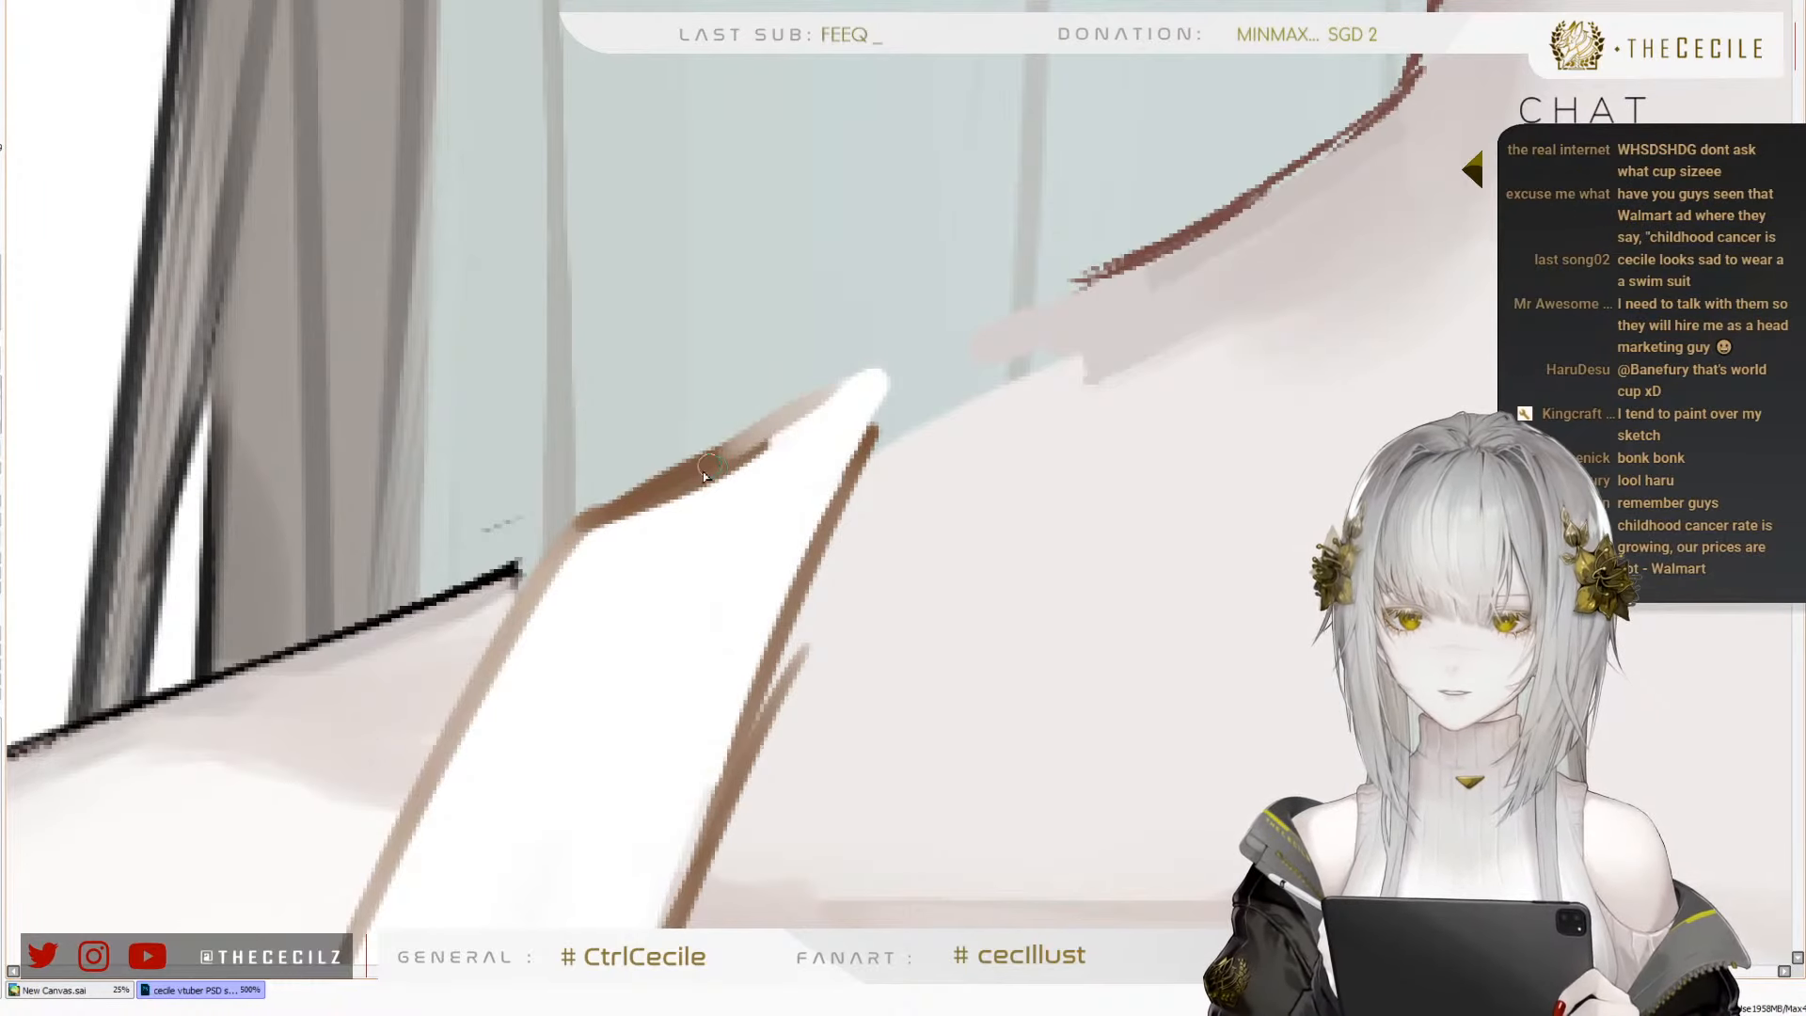
{"action": "mouse_move", "coordinate": [704, 475]}
{"action": "left_mouse_down"}
{"action": "mouse_move", "coordinate": [896, 365]}
{"action": "mouse_move", "coordinate": [825, 508]}
{"action": "mouse_move", "coordinate": [829, 550]}
{"action": "left_mouse_up"}
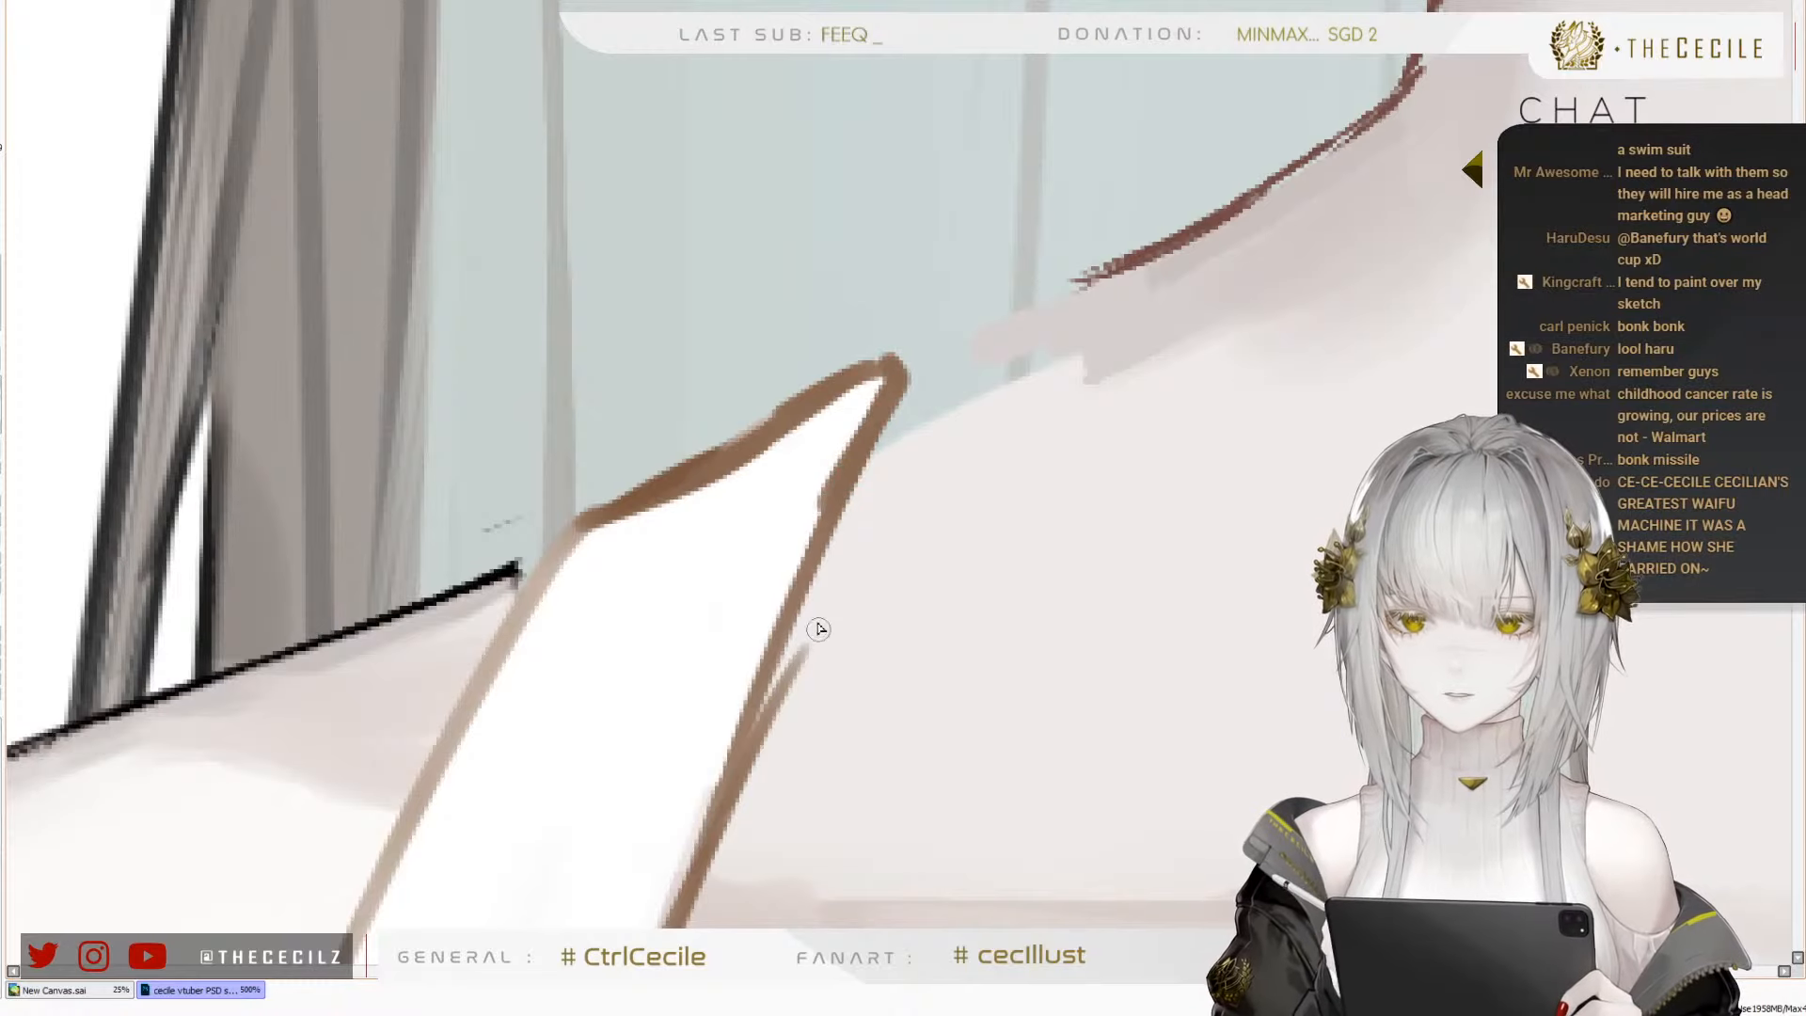
{"action": "mouse_move", "coordinate": [753, 732]}
{"action": "left_mouse_down"}
{"action": "mouse_move", "coordinate": [918, 360]}
{"action": "mouse_move", "coordinate": [895, 370]}
{"action": "mouse_move", "coordinate": [1242, 205]}
{"action": "left_mouse_up"}
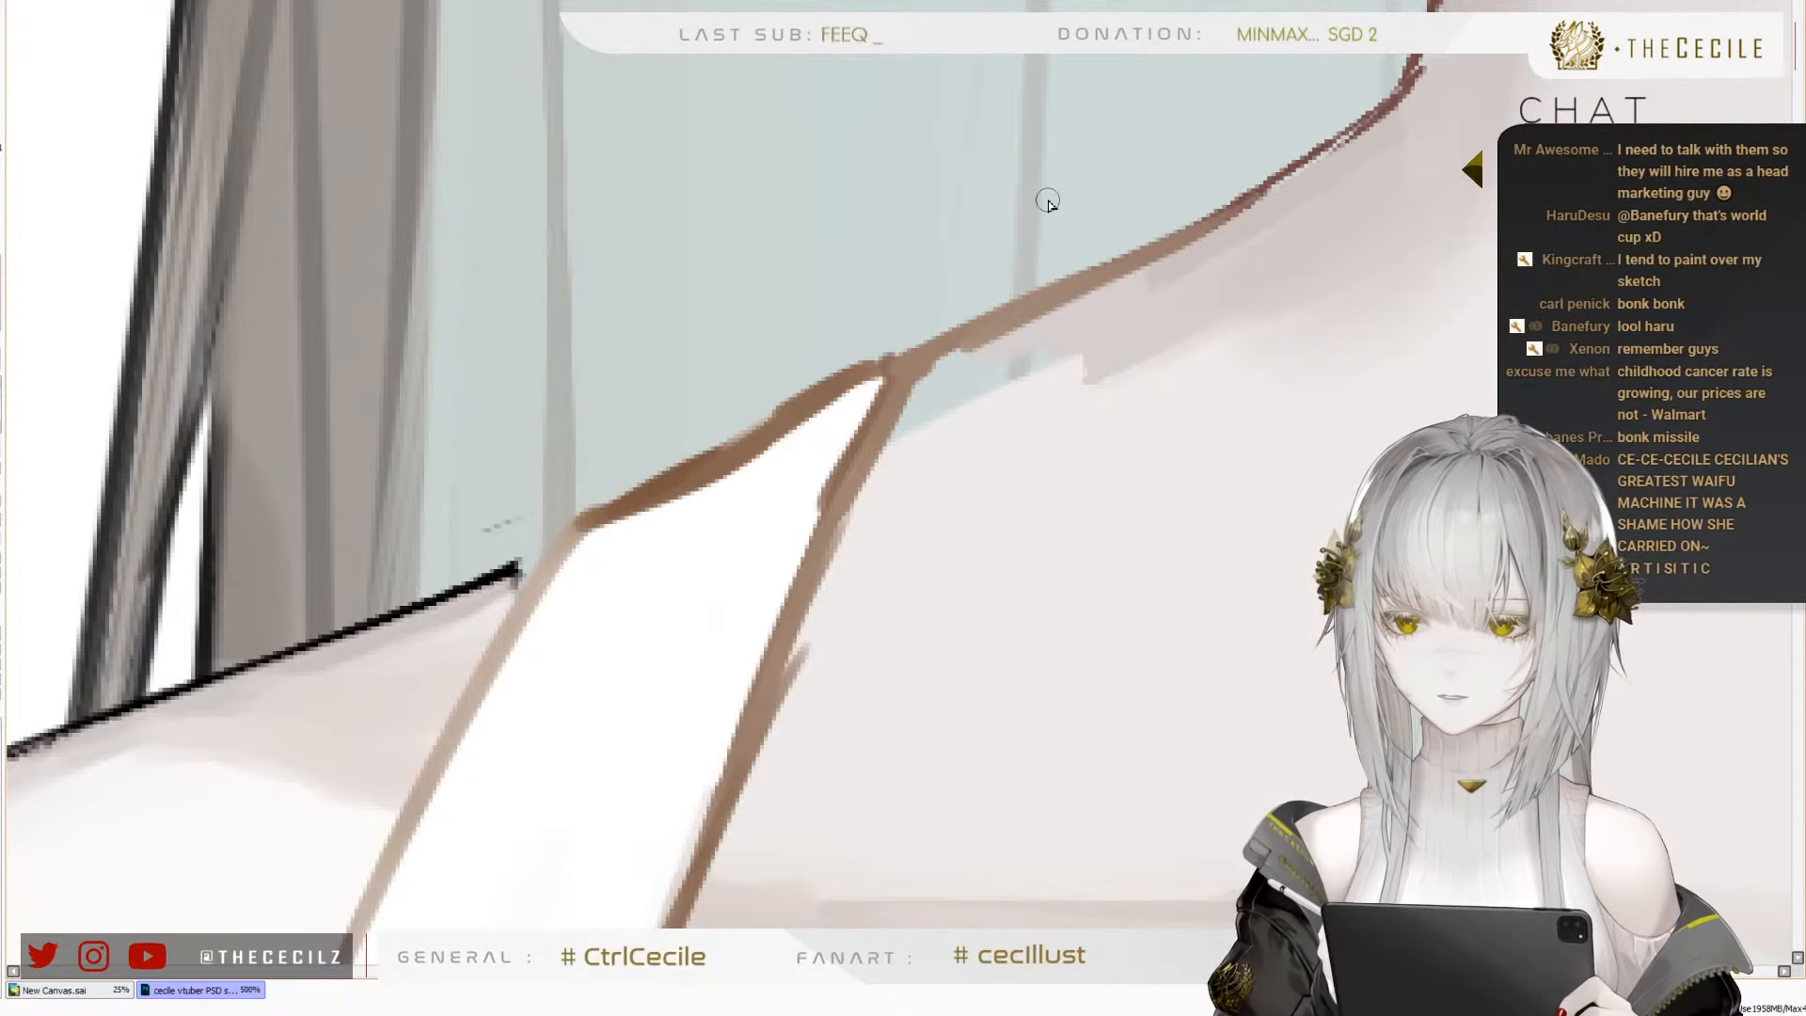
Enlarge the brush and paint soft skin shading under the neck line and along the strap's inner edge, covering gaps and stray lines
{"action": "key", "text": "bracketright"}
{"action": "key", "text": "bracketright"}
{"action": "key", "text": "bracketright"}
{"action": "key", "text": "bracketright"}
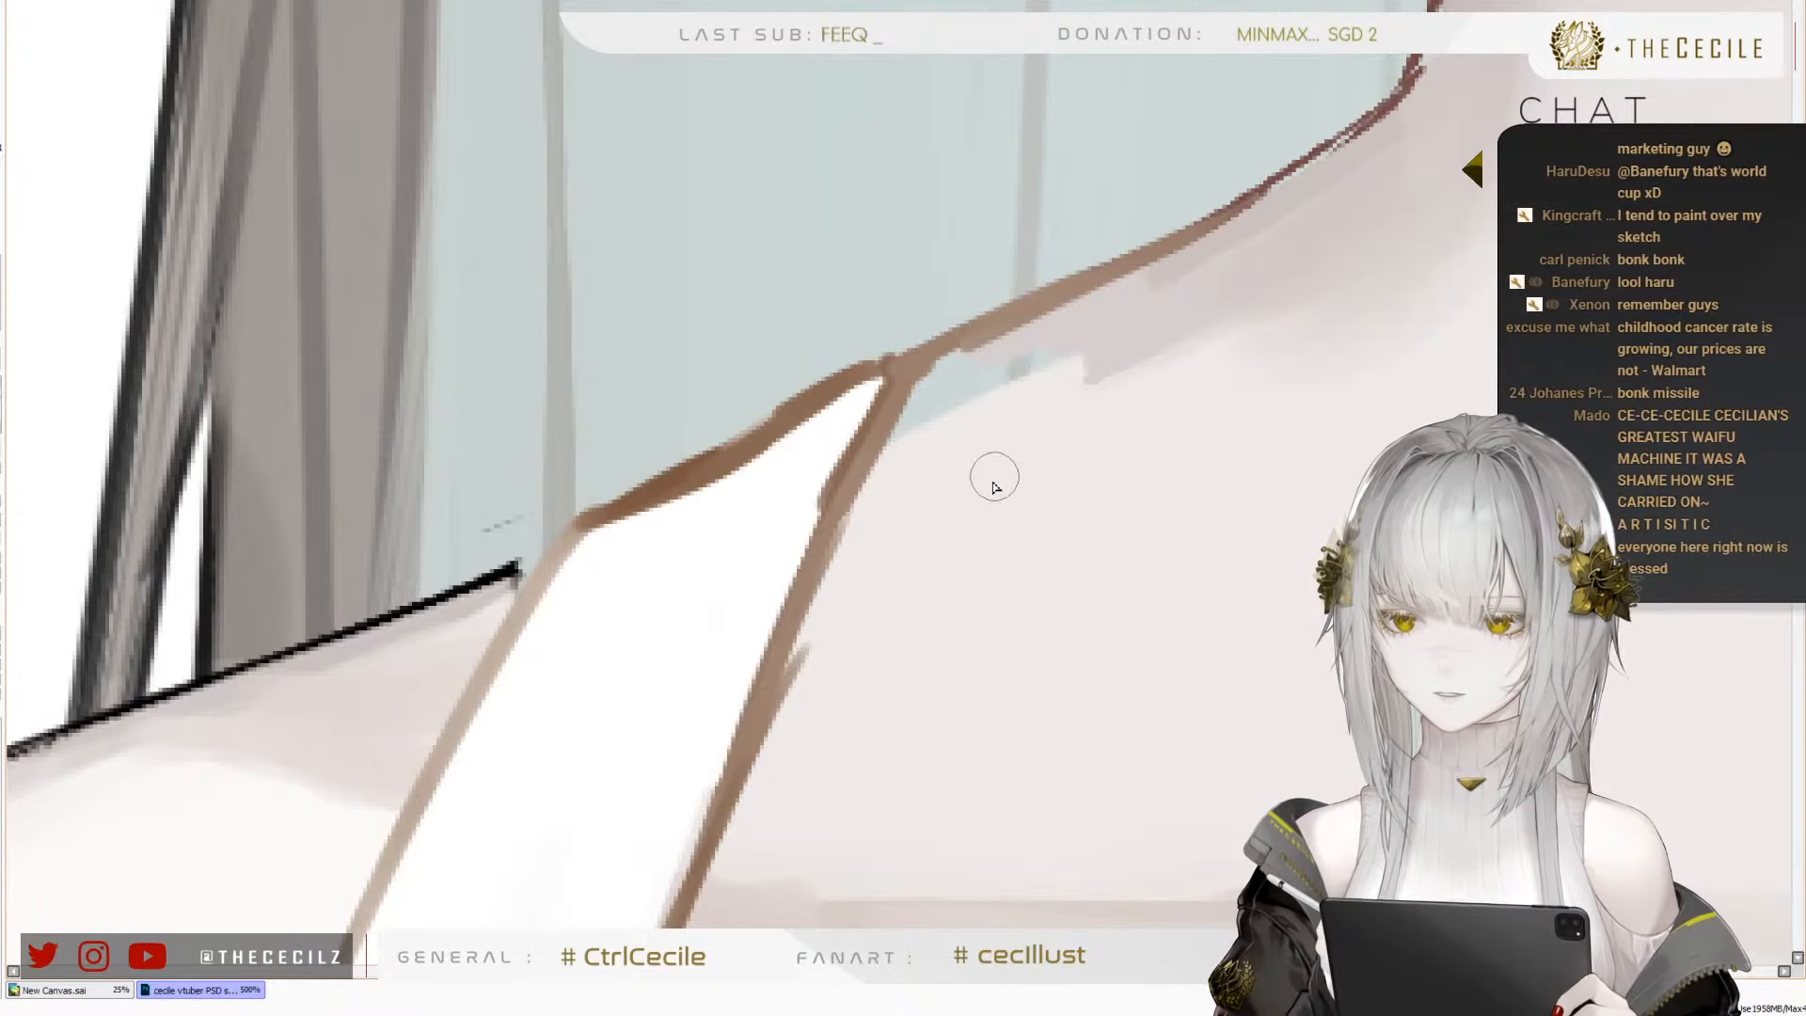
{"action": "left_click_drag", "start_coordinate": [1103, 341], "coordinate": [959, 427]}
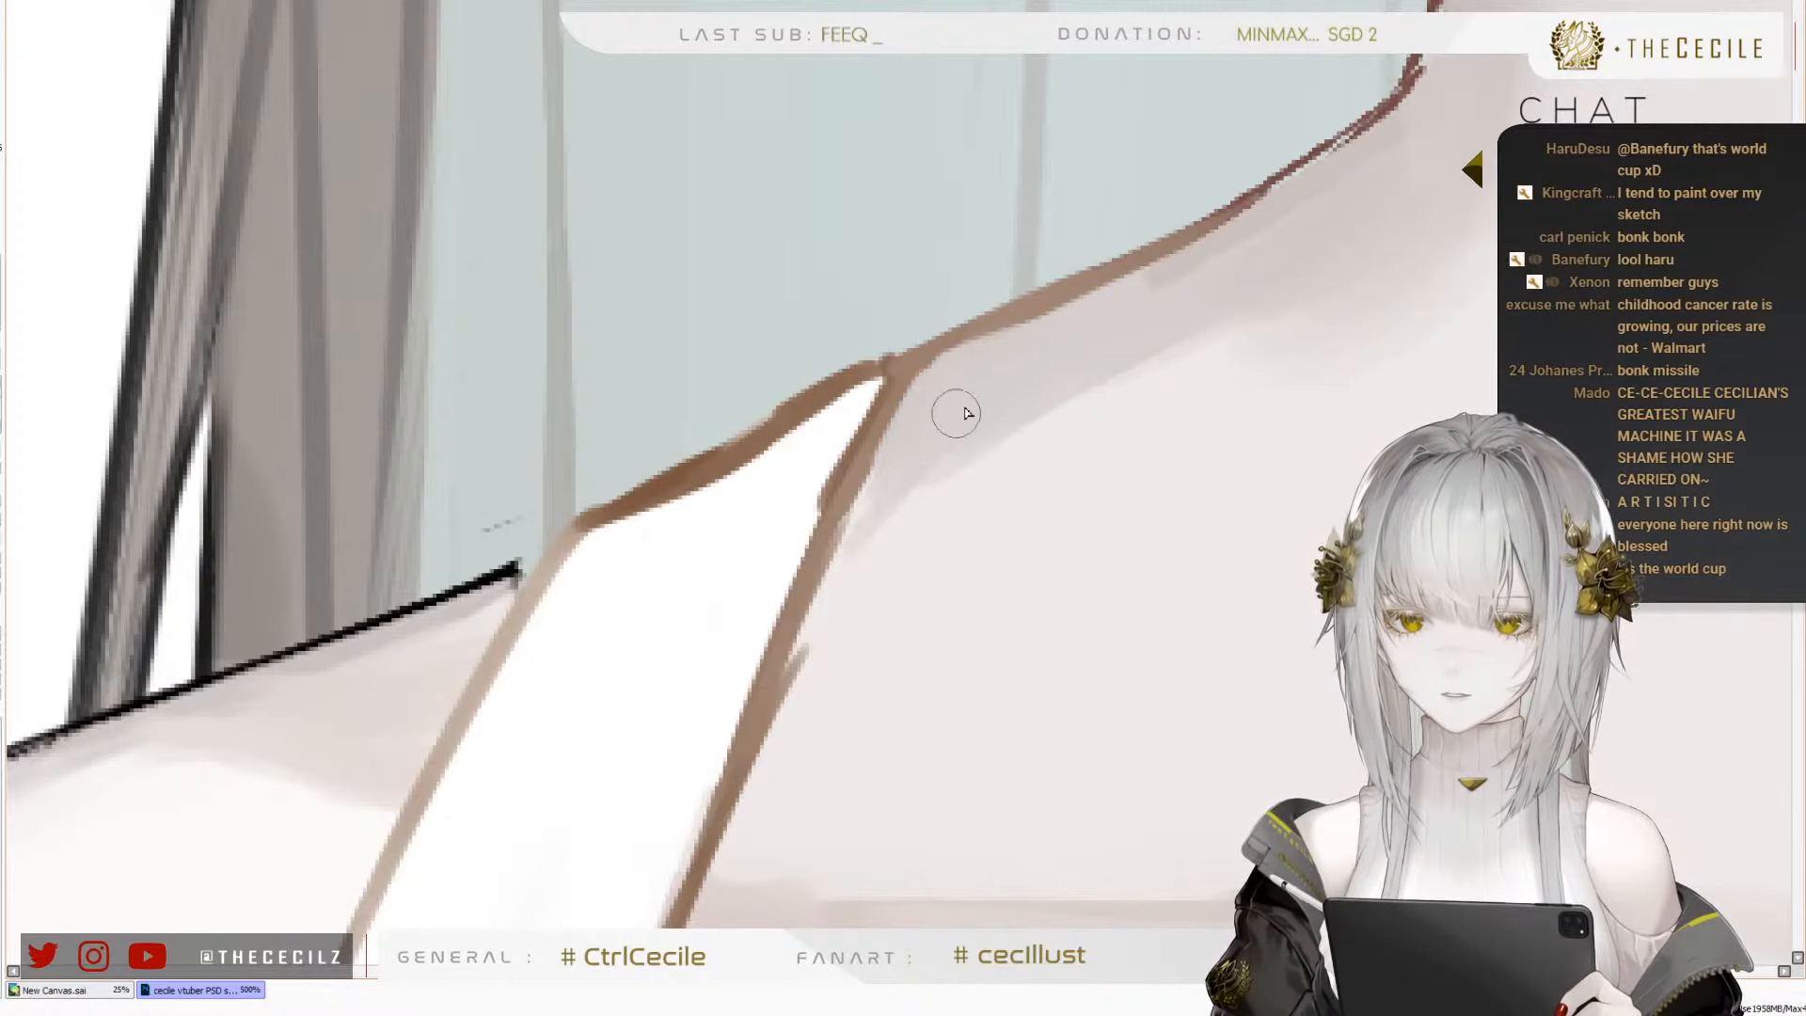
{"action": "mouse_move", "coordinate": [951, 408]}
{"action": "left_mouse_down"}
{"action": "mouse_move", "coordinate": [857, 508]}
{"action": "mouse_move", "coordinate": [769, 767]}
{"action": "left_mouse_up"}
{"action": "left_click_drag", "start_coordinate": [923, 480], "coordinate": [800, 682]}
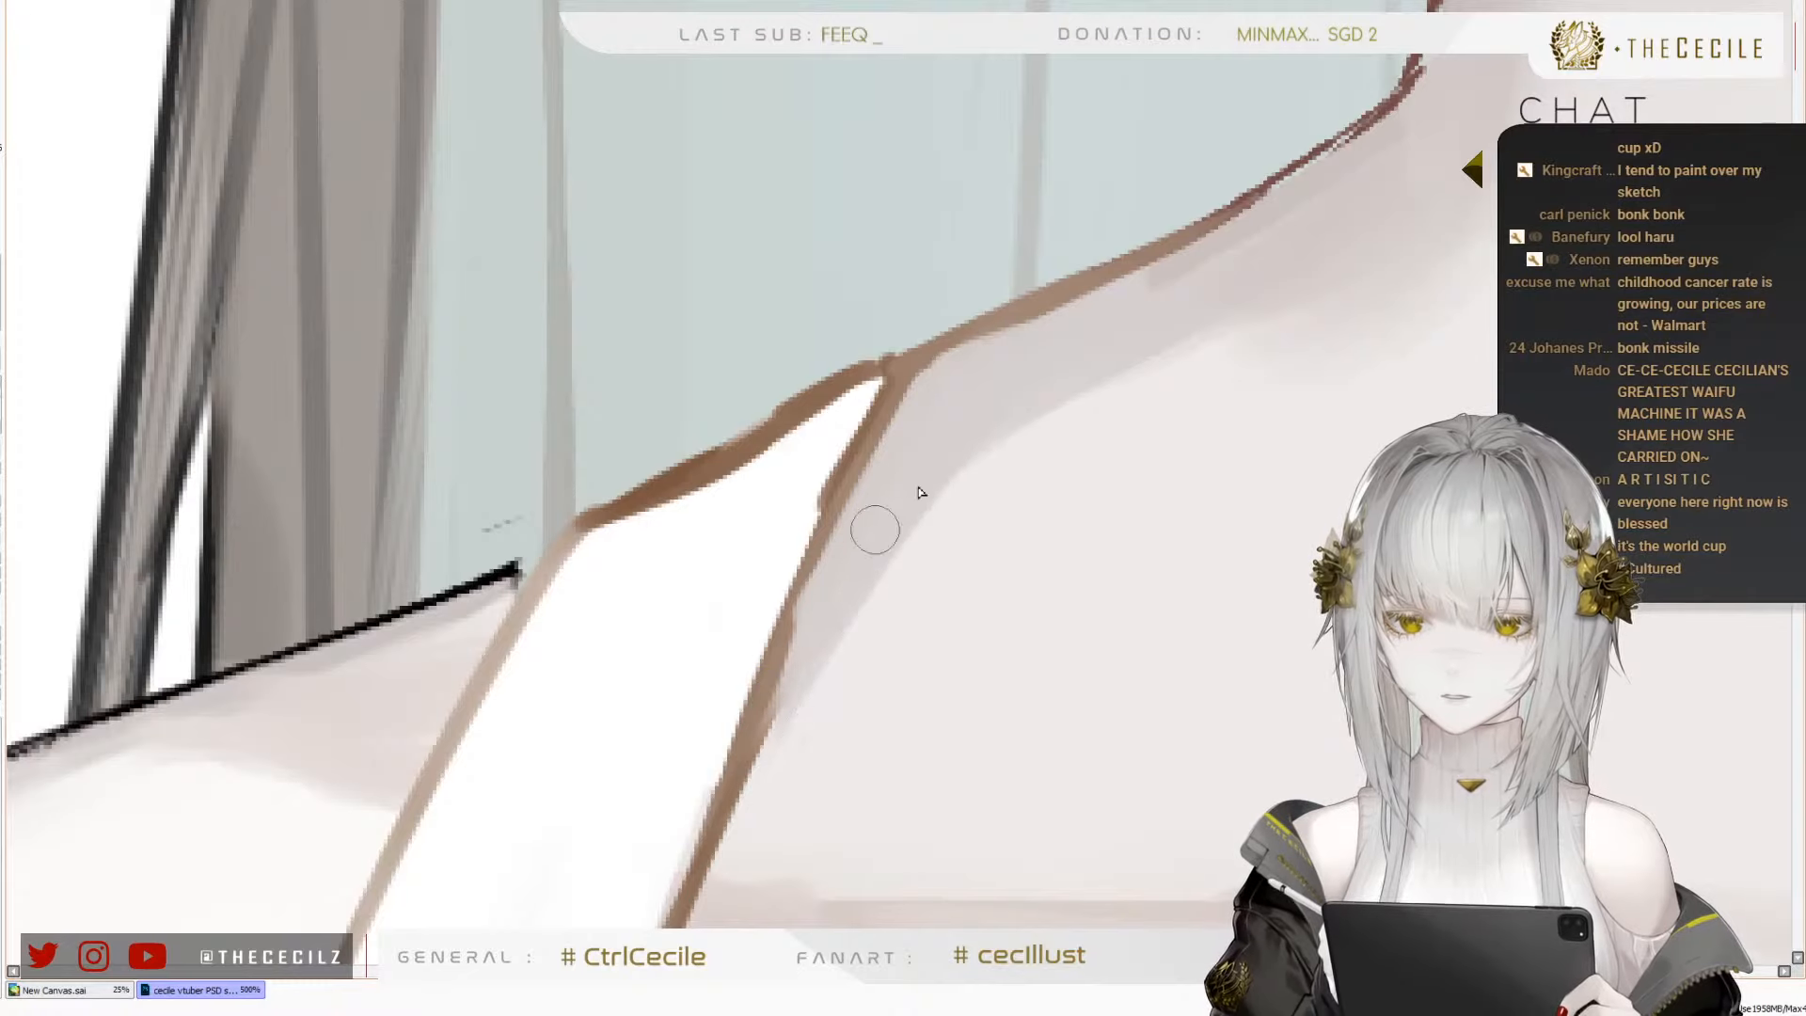
Examine the strap, neck shading and neckline in normal and mirrored view, comparing the whole figure with the reference photo
{"action": "scroll", "coordinate": [686, 501], "scroll_direction": "down", "scroll_amount": 8}
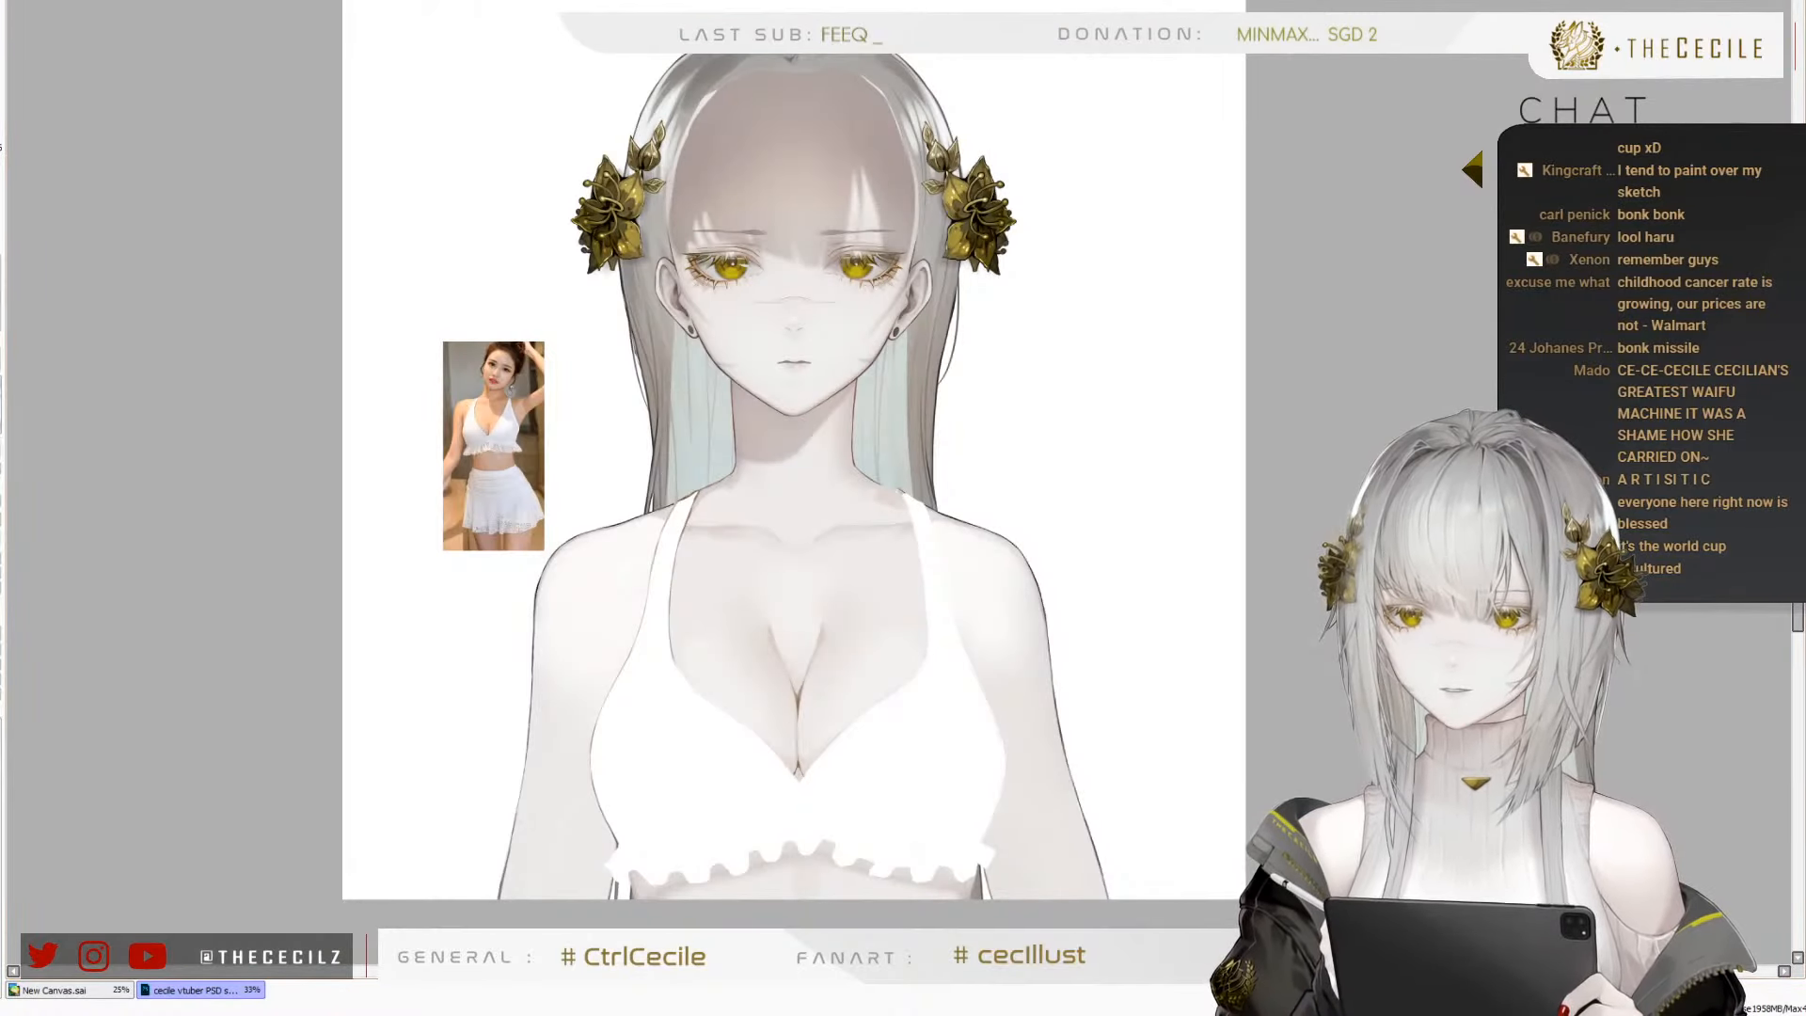
{"action": "key", "text": "h"}
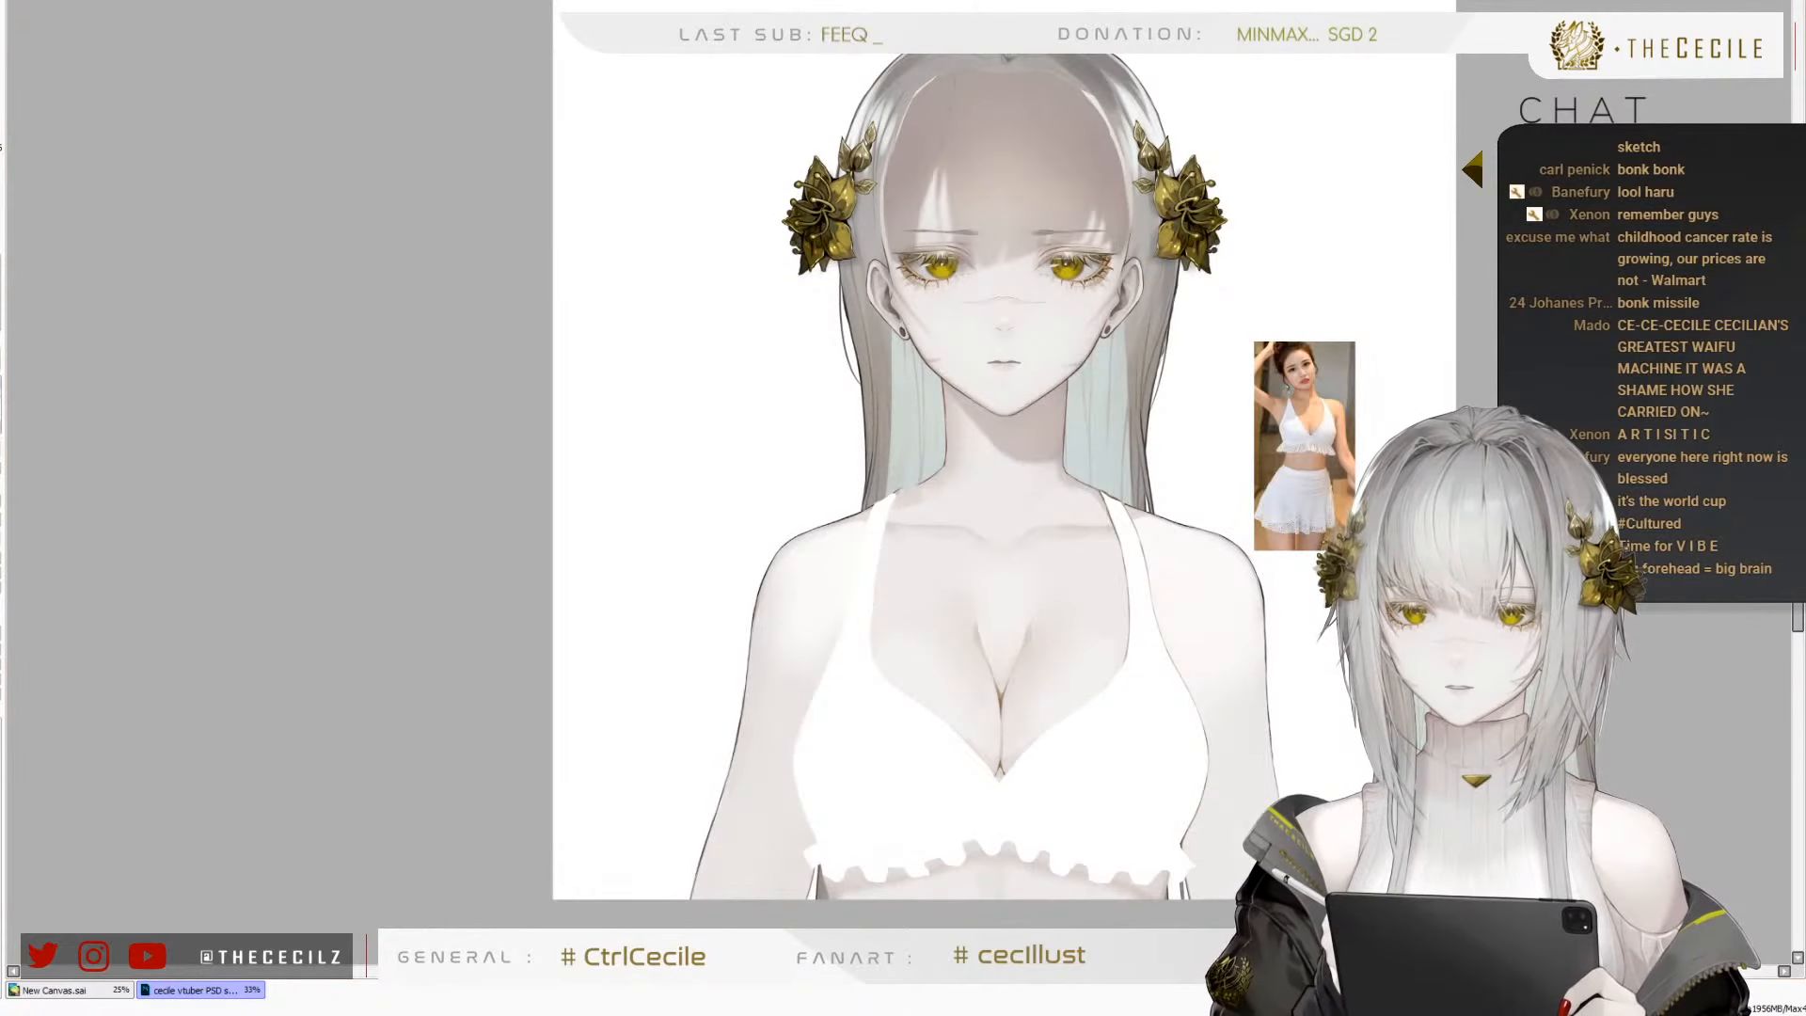
{"action": "key", "text": "h"}
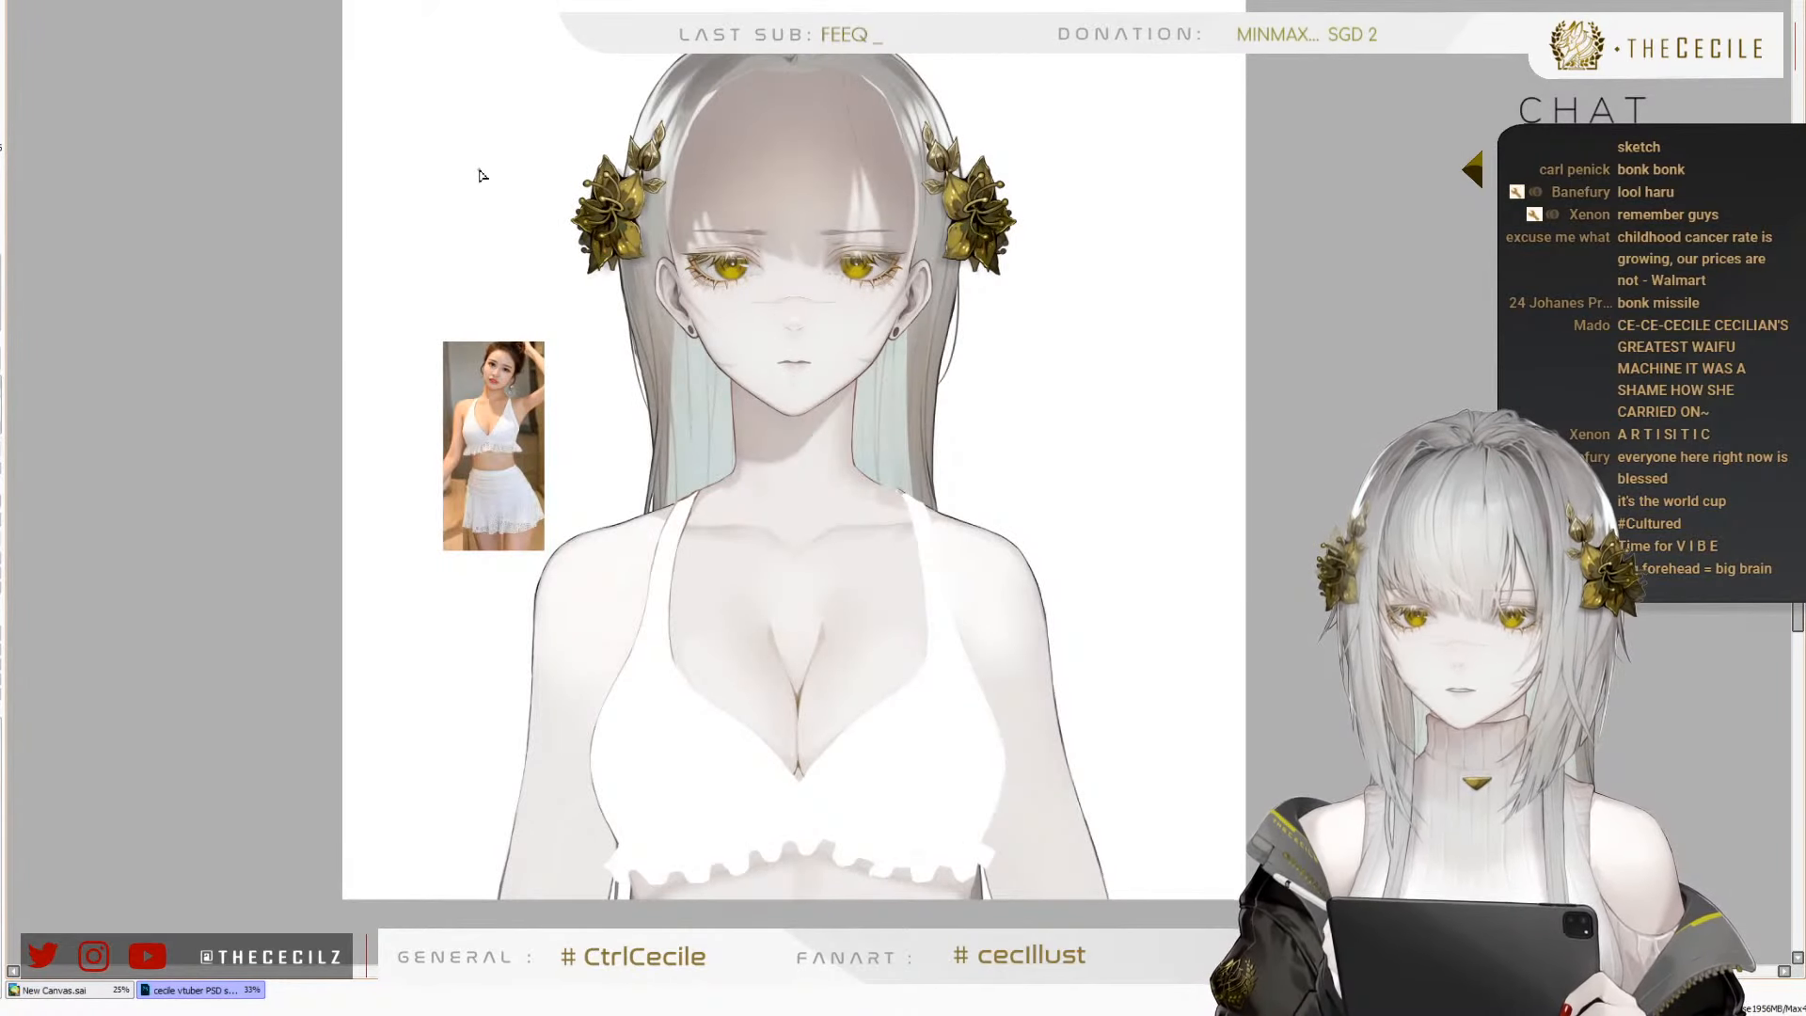
{"action": "scroll", "coordinate": [730, 758], "scroll_direction": "up", "scroll_amount": 3}
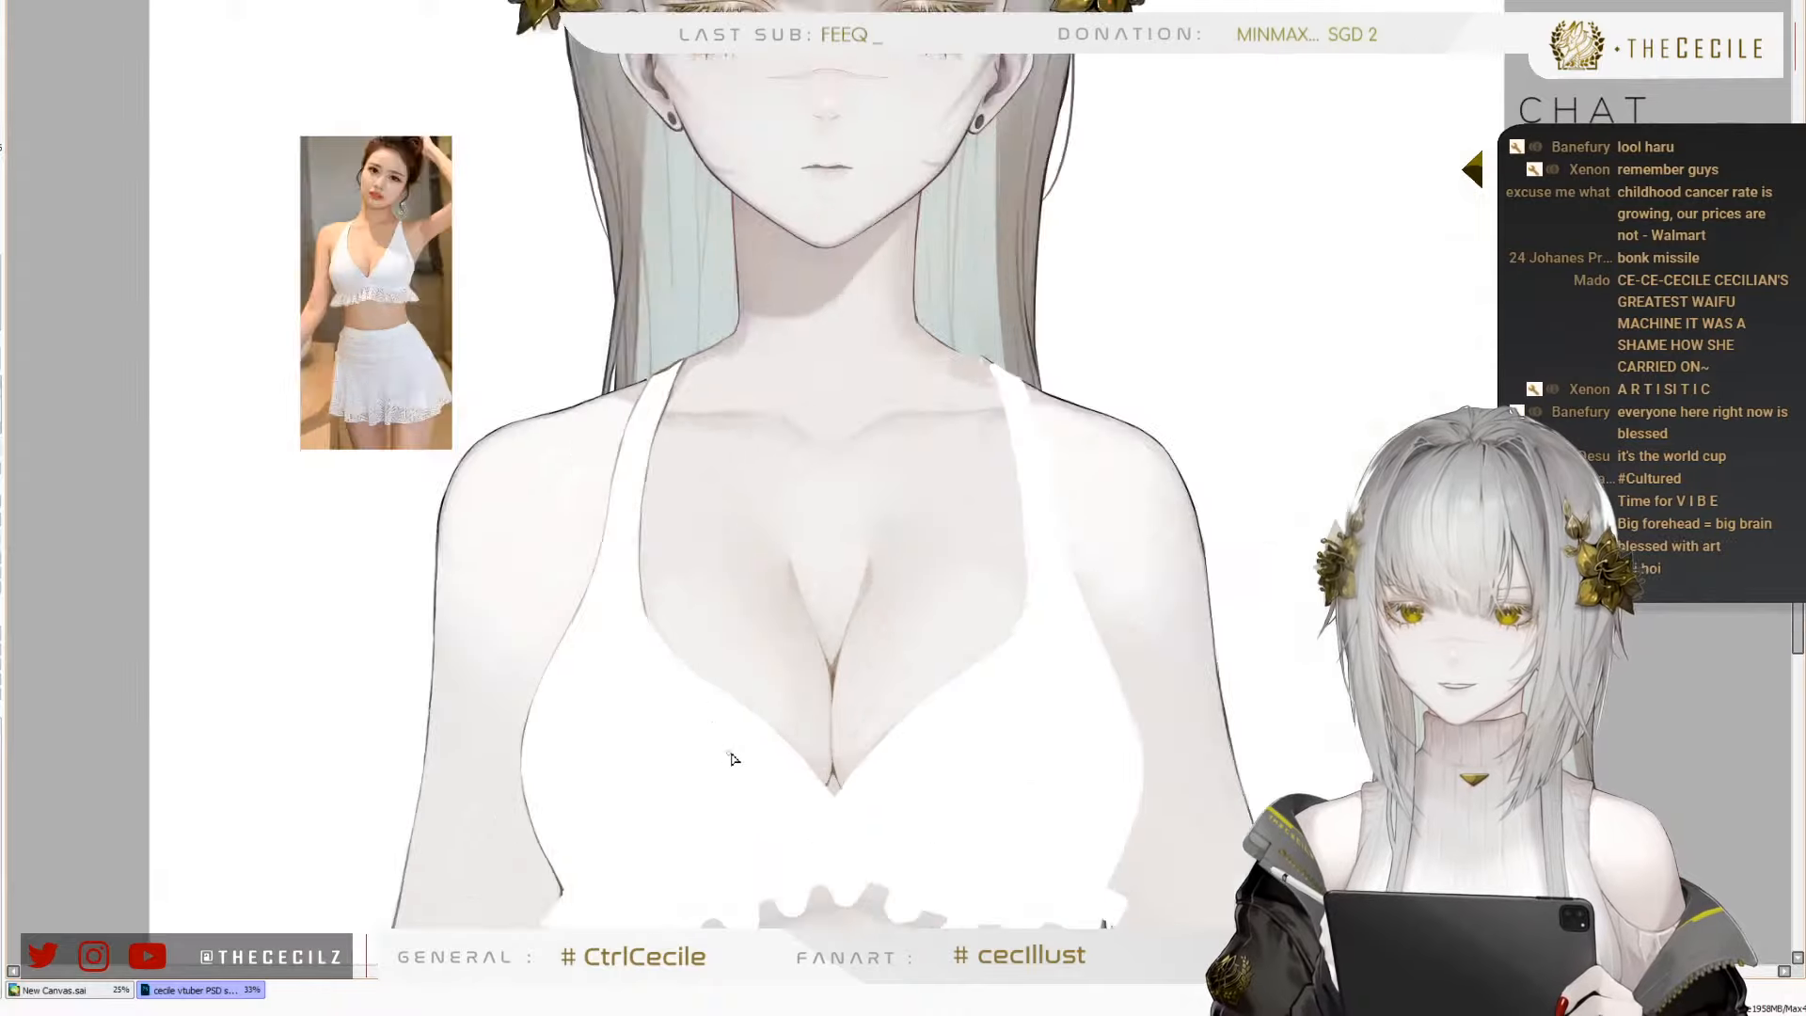
{"action": "scroll", "coordinate": [746, 755], "scroll_direction": "down", "scroll_amount": 2}
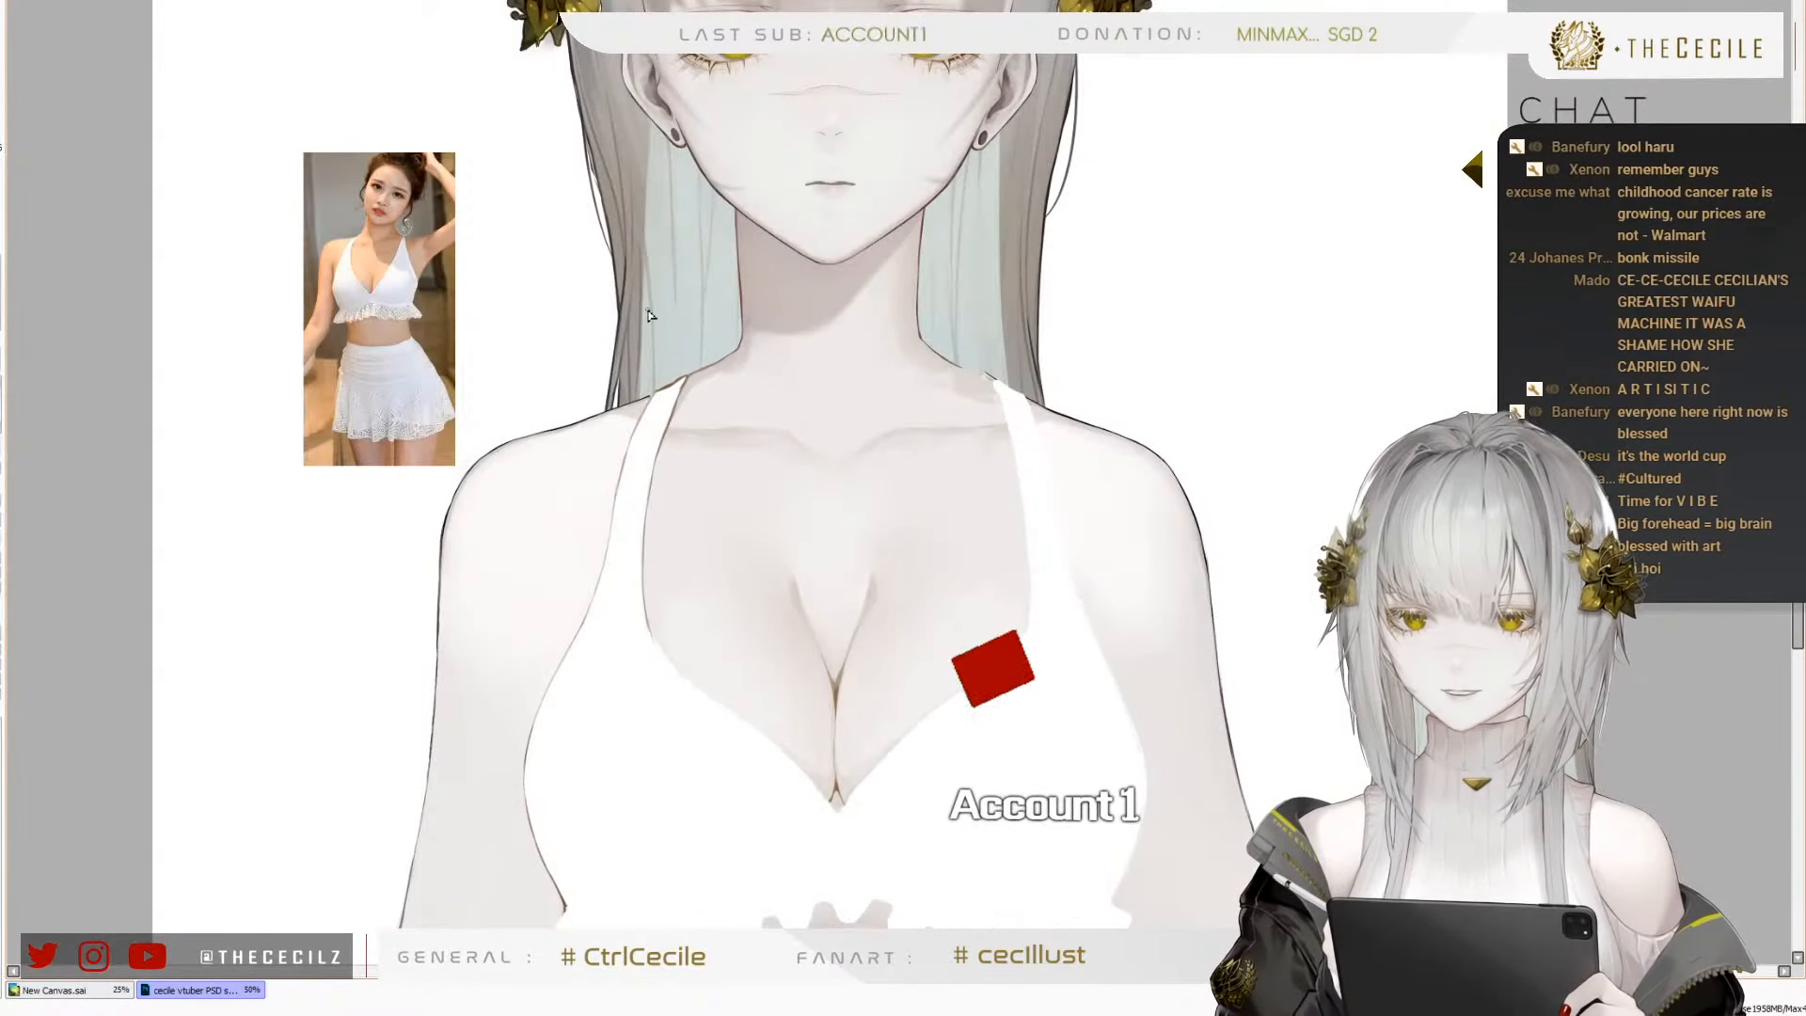
{"action": "scroll", "coordinate": [673, 523], "scroll_direction": "down", "scroll_amount": 2}
{"action": "scroll", "coordinate": [679, 550], "scroll_direction": "up", "scroll_amount": 2}
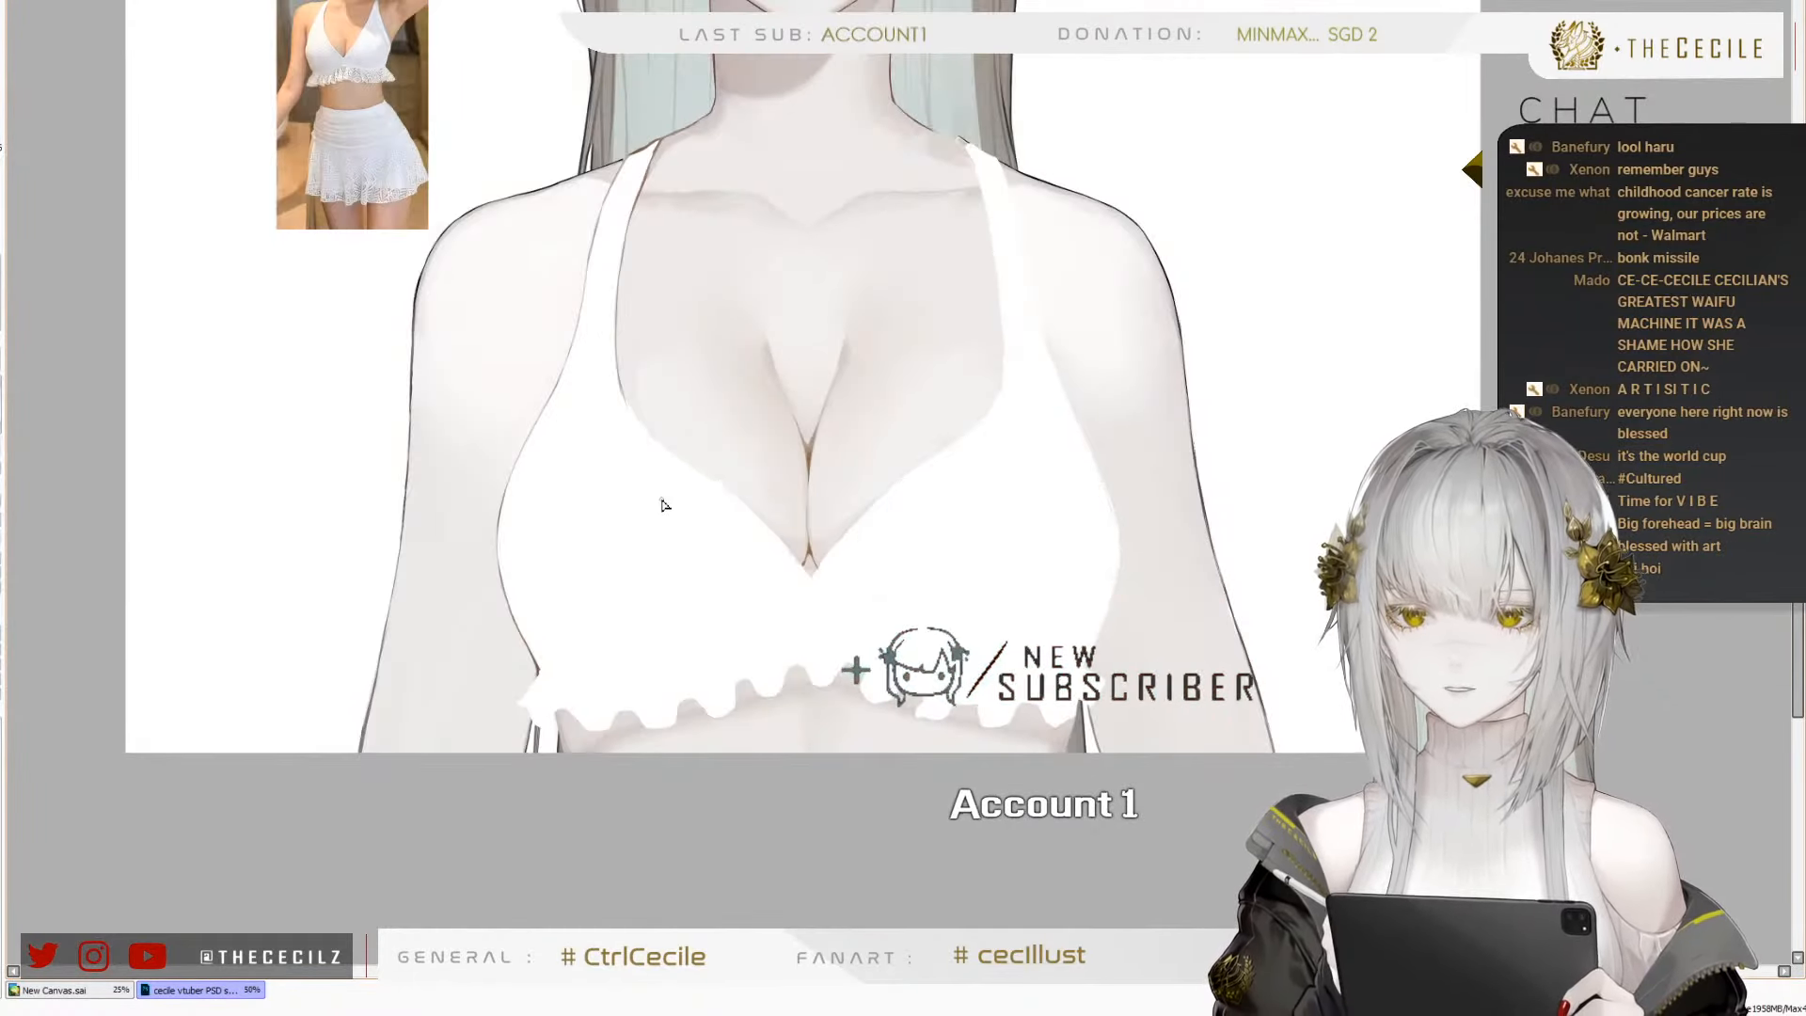
{"action": "scroll", "coordinate": [661, 504], "scroll_direction": "up", "scroll_amount": 1}
{"action": "scroll", "coordinate": [641, 453], "scroll_direction": "down", "scroll_amount": 2}
{"action": "scroll", "coordinate": [616, 416], "scroll_direction": "up", "scroll_amount": 1}
{"action": "scroll", "coordinate": [611, 415], "scroll_direction": "up", "scroll_amount": 1}
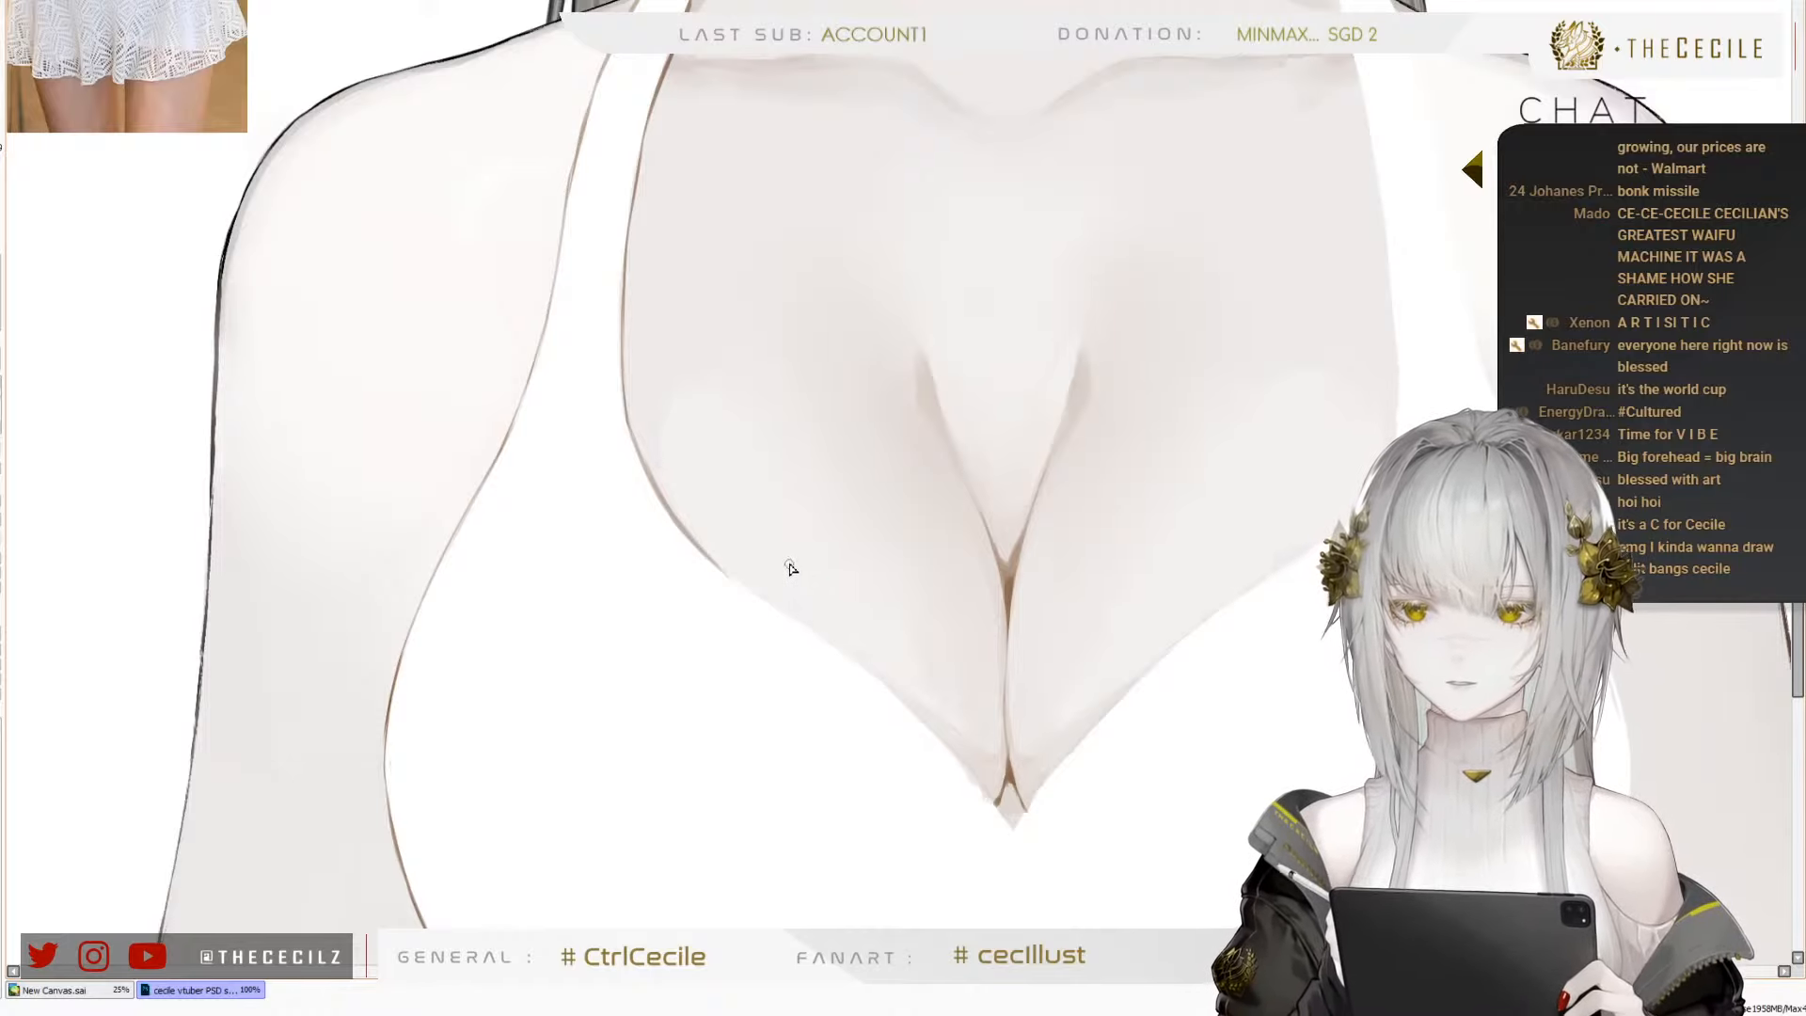
Redraw one side of the sweetheart neckline with a thin brown line running down to the point below the cleavage
{"action": "key", "text": "ctrl+z"}
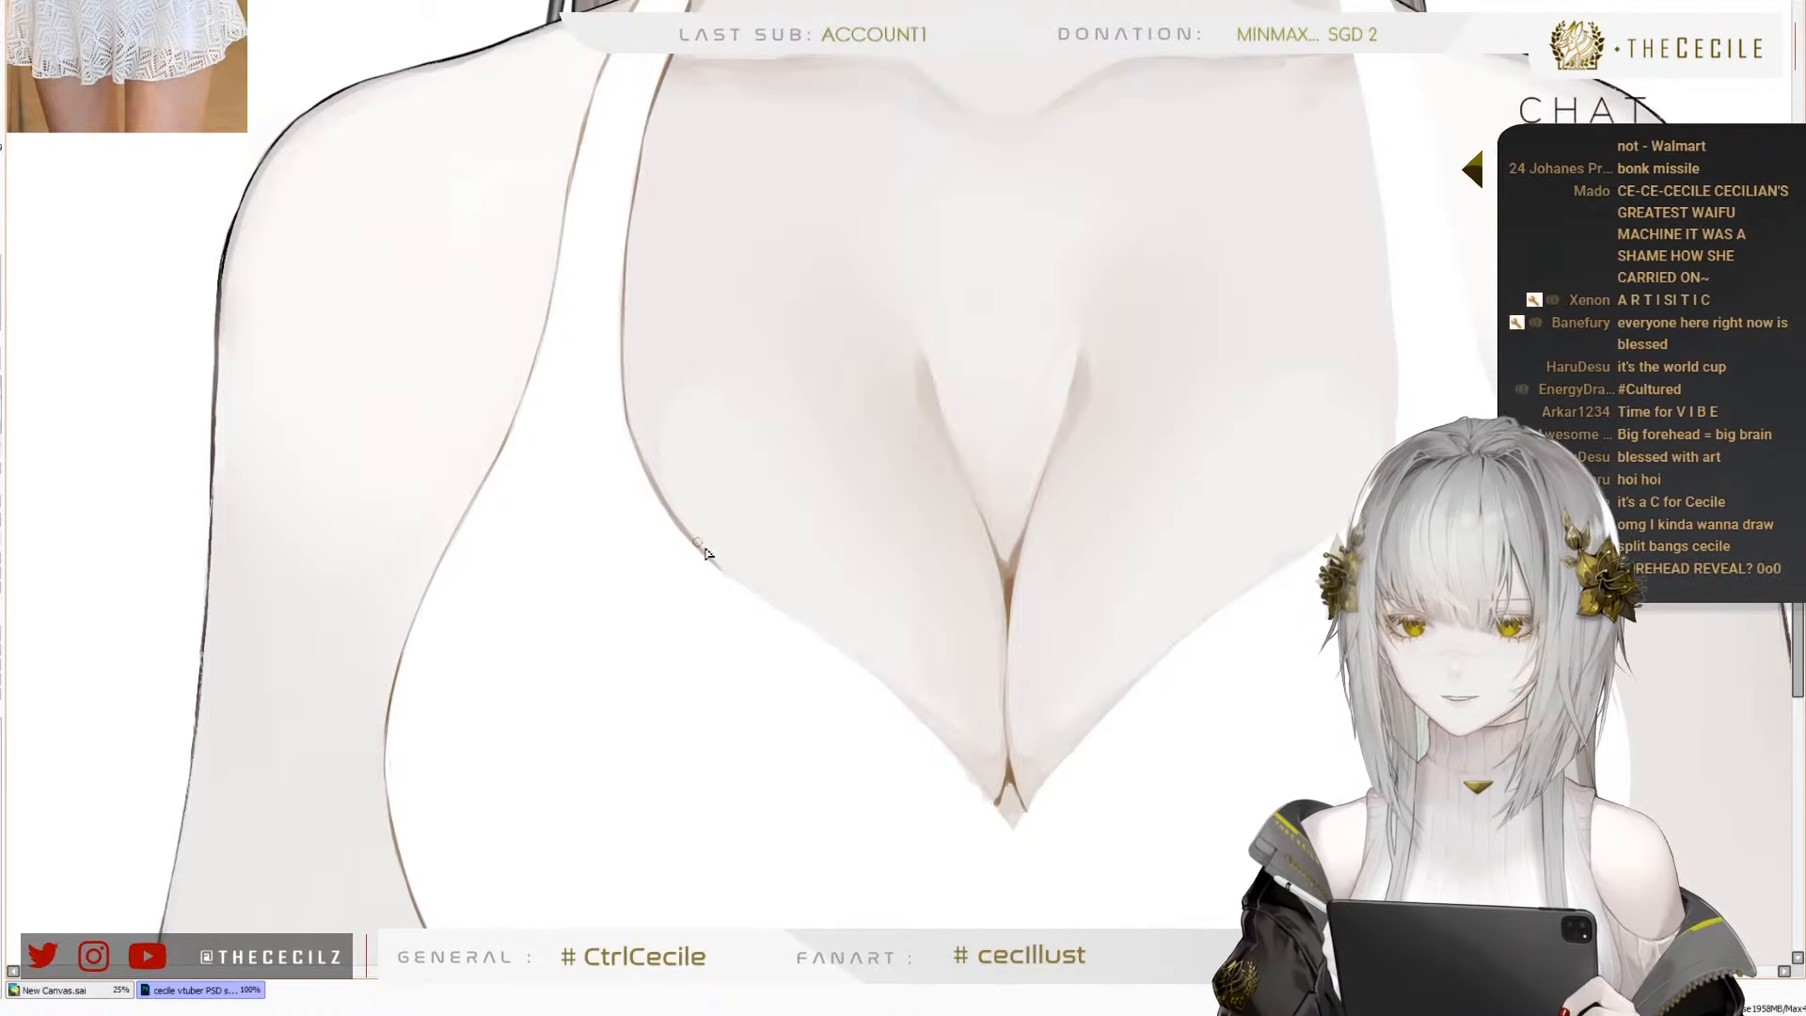
{"action": "key", "text": "ctrl+z"}
{"action": "left_click_drag", "start_coordinate": [709, 554], "coordinate": [901, 698]}
{"action": "key", "text": "ctrl+z"}
{"action": "key", "text": "ctrl+z"}
{"action": "mouse_move", "coordinate": [809, 628]}
{"action": "left_mouse_down"}
{"action": "mouse_move", "coordinate": [990, 799]}
{"action": "mouse_move", "coordinate": [923, 723]}
{"action": "mouse_move", "coordinate": [1013, 834]}
{"action": "left_mouse_up"}
{"action": "left_click_drag", "start_coordinate": [957, 758], "coordinate": [1004, 823]}
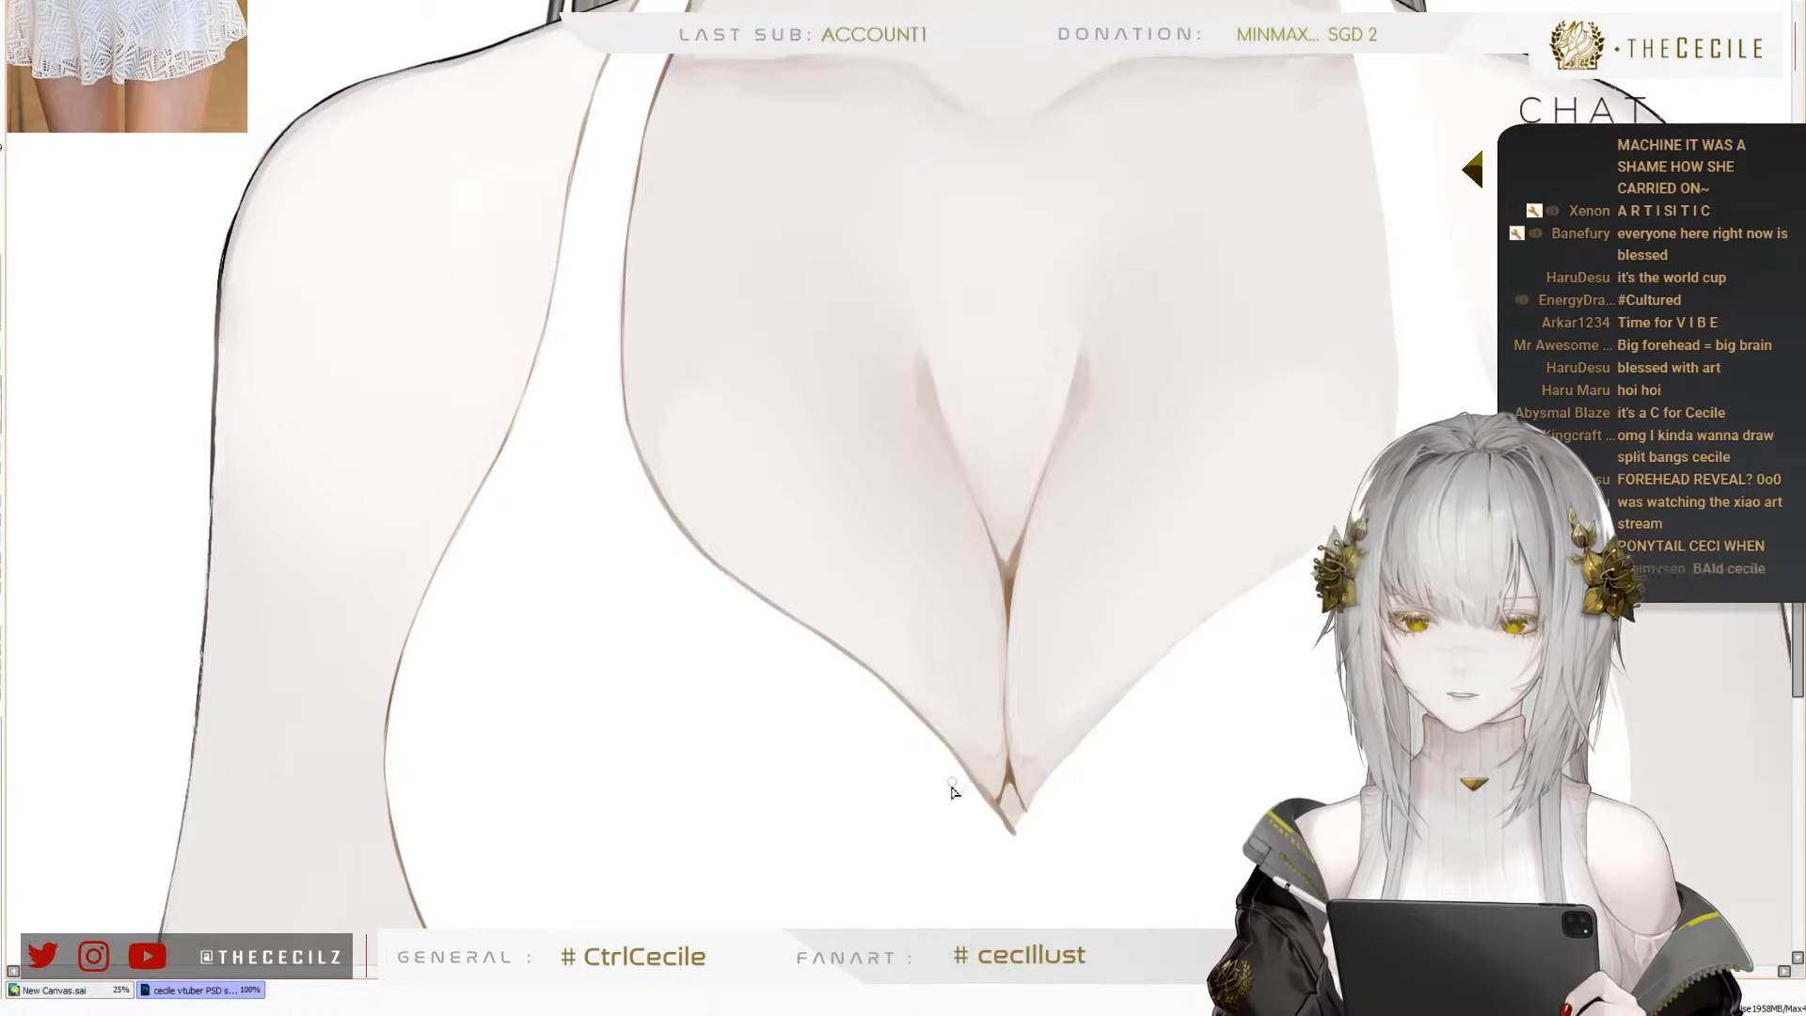
Outline the opposite side of the neckline in thin brown, from the point below the cleavage up to its outer curve
{"action": "left_click_drag", "start_coordinate": [1004, 826], "coordinate": [1068, 764]}
{"action": "key", "text": "ctrl+z"}
{"action": "key", "text": "ctrl+z"}
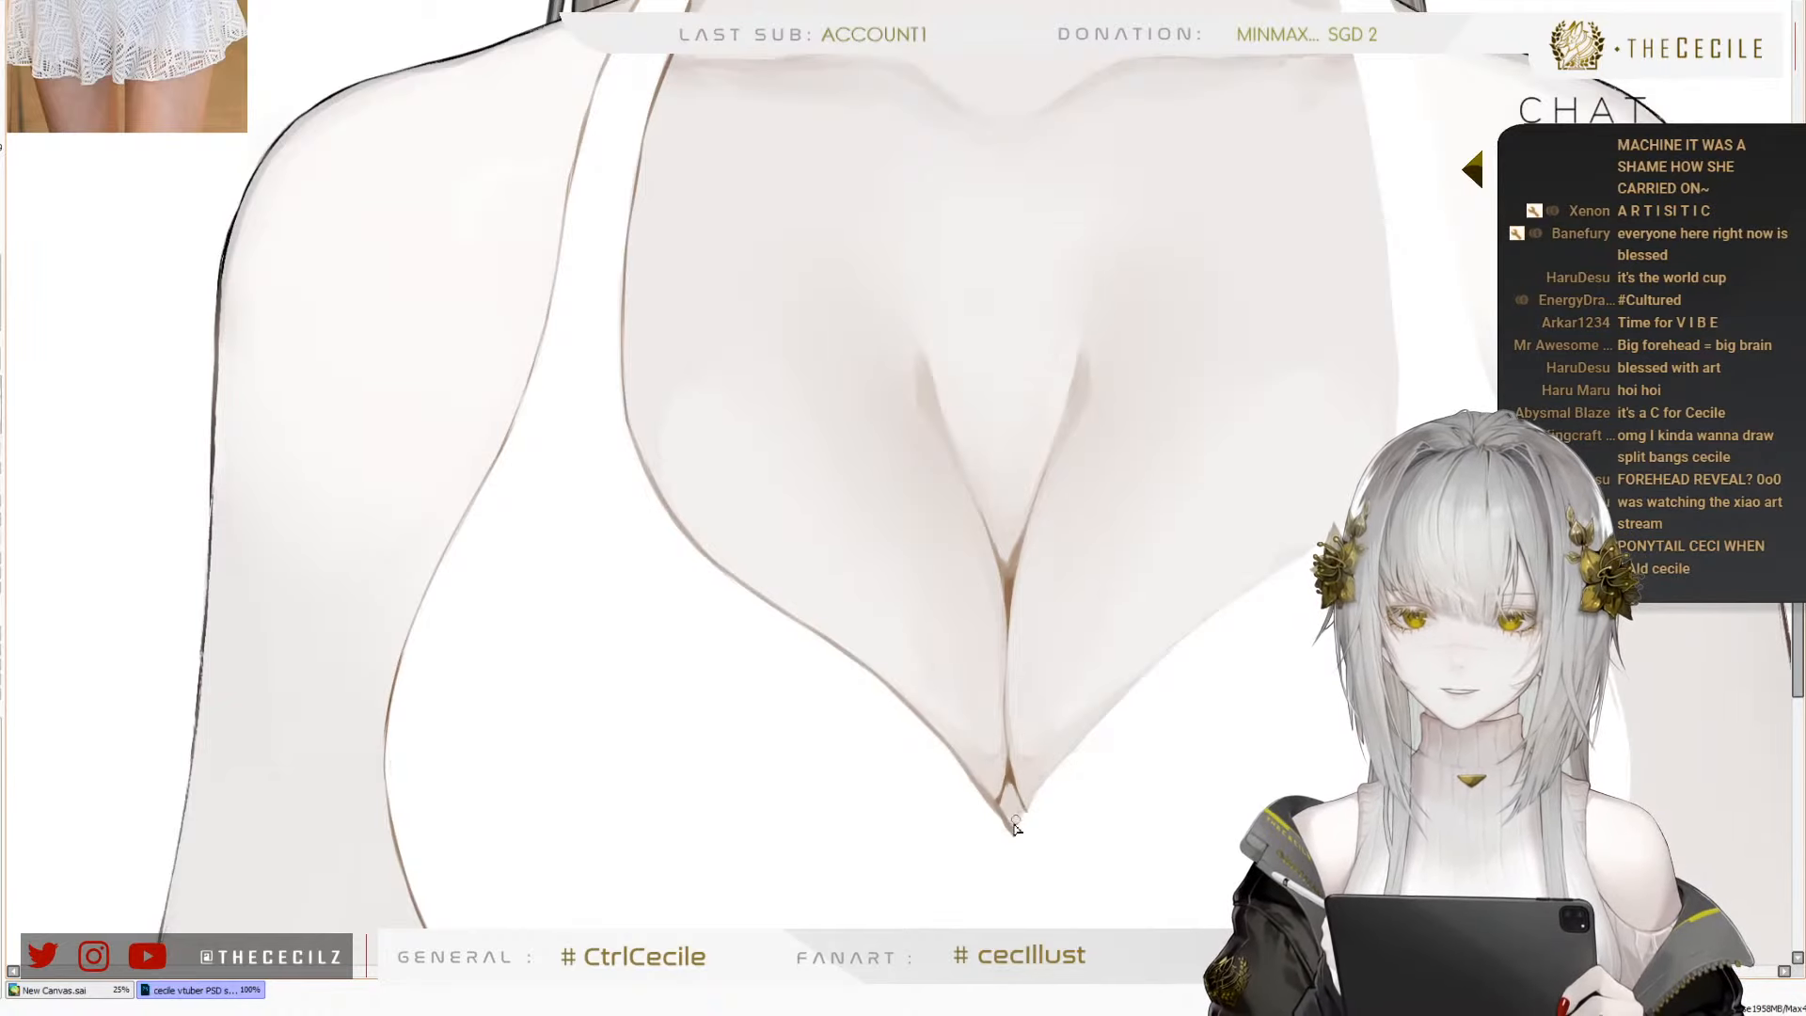
{"action": "mouse_move", "coordinate": [1013, 834]}
{"action": "left_mouse_down"}
{"action": "mouse_move", "coordinate": [1139, 682]}
{"action": "mouse_move", "coordinate": [1122, 688]}
{"action": "mouse_move", "coordinate": [1246, 597]}
{"action": "left_mouse_up"}
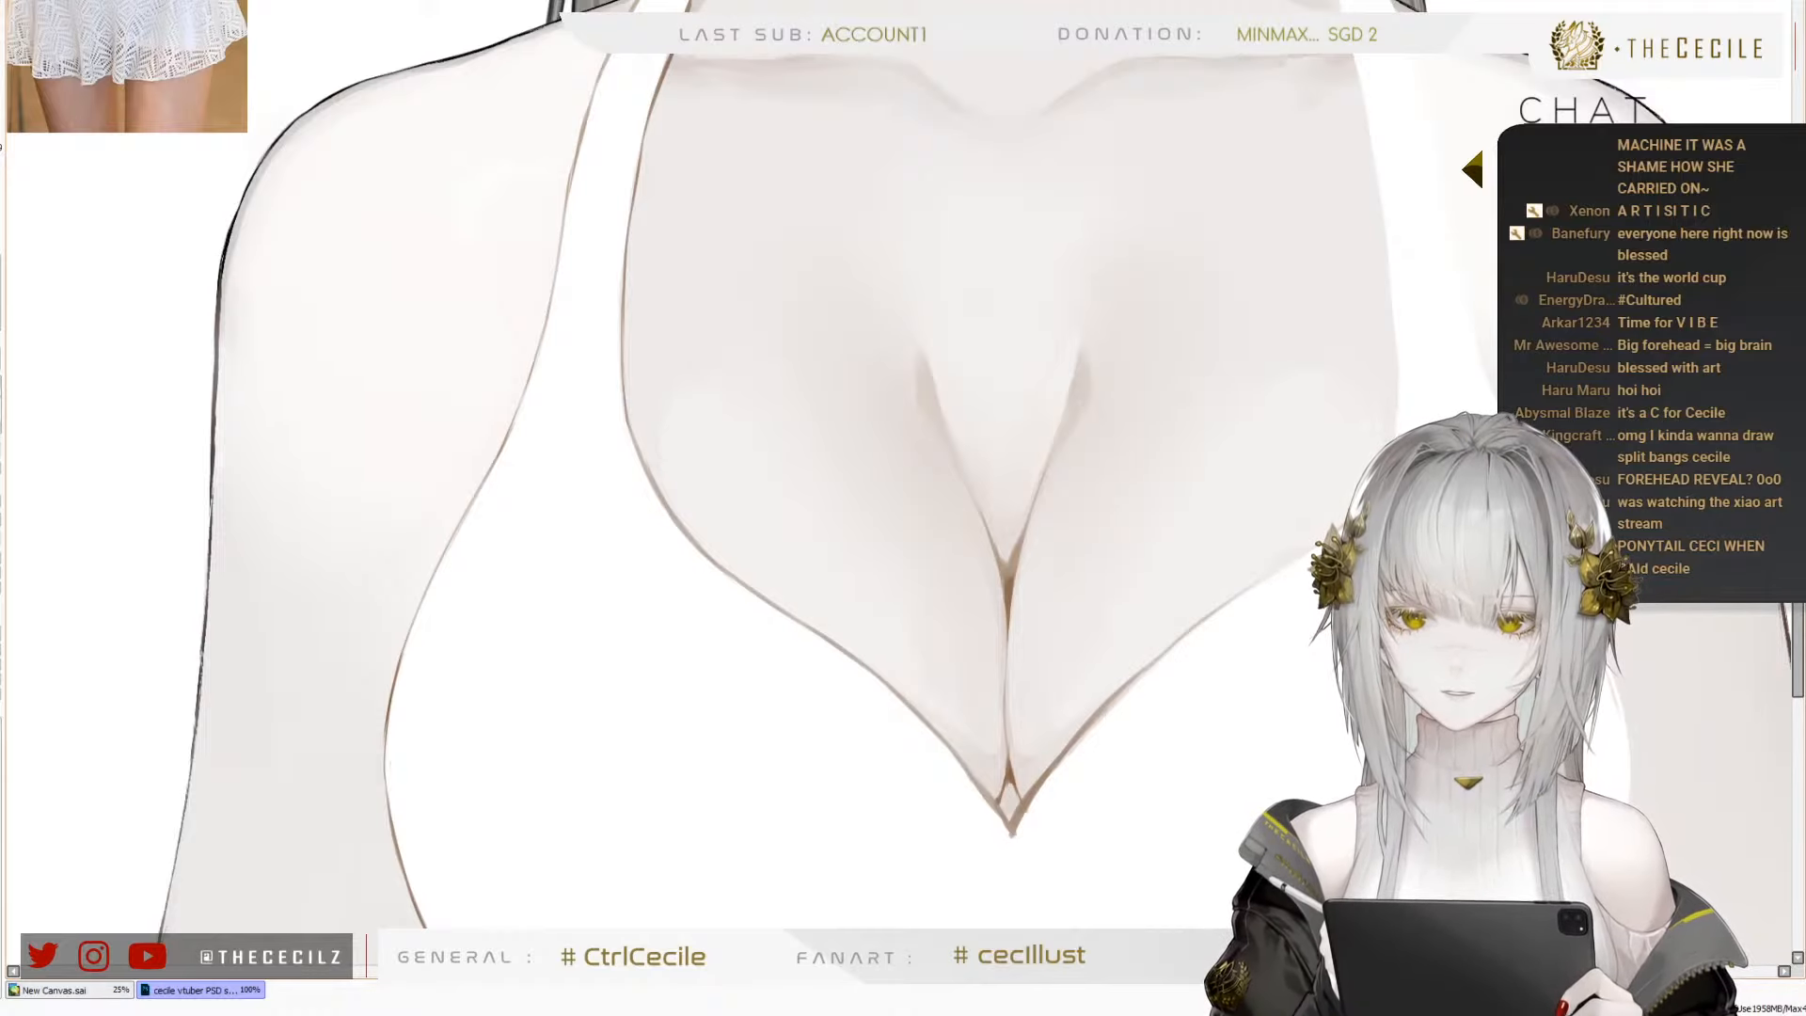
{"action": "left_click_drag", "start_coordinate": [1363, 356], "coordinate": [1211, 488]}
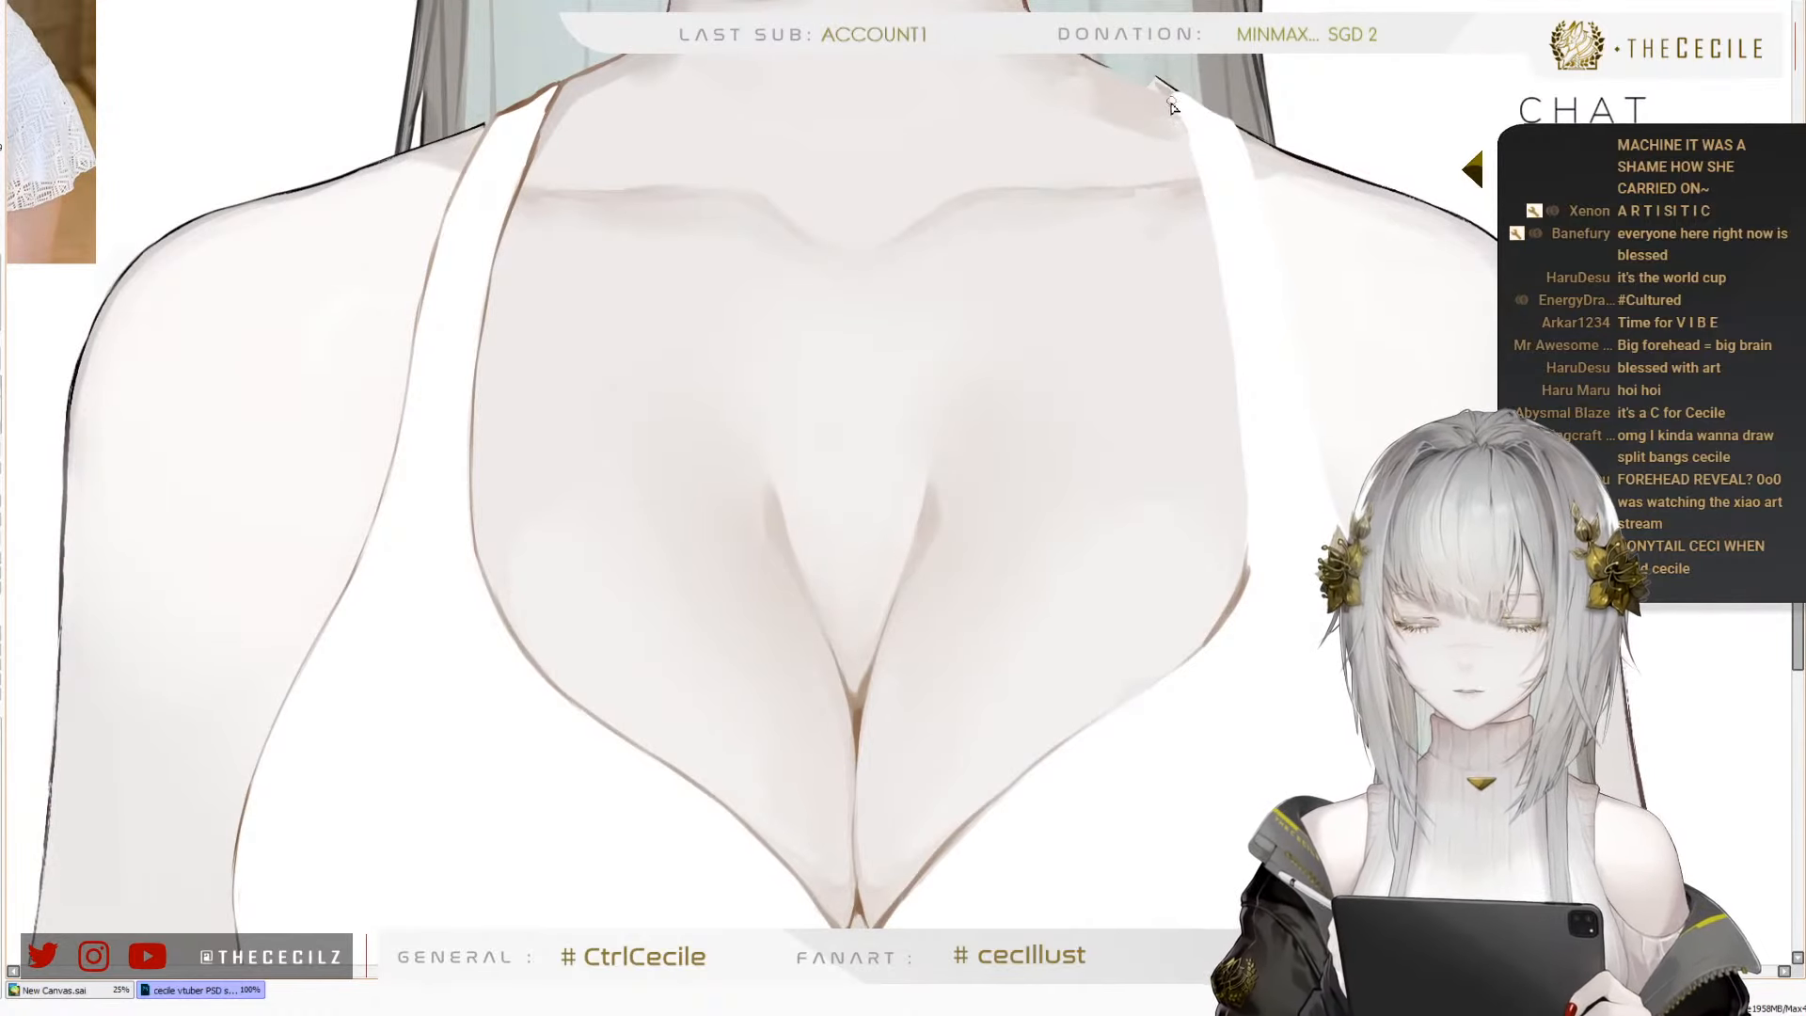
Draw a thin brown line along the second strap's inner edge, from the shoulder down to the outer curve of the neckline
{"action": "left_click_drag", "start_coordinate": [1176, 113], "coordinate": [1222, 302]}
{"action": "left_click_drag", "start_coordinate": [1207, 222], "coordinate": [1240, 373]}
{"action": "left_click_drag", "start_coordinate": [1201, 181], "coordinate": [1243, 433]}
{"action": "left_click_drag", "start_coordinate": [1235, 337], "coordinate": [1248, 566]}
{"action": "key", "text": "ctrl+z"}
{"action": "key", "text": "ctrl+z"}
{"action": "left_click_drag", "start_coordinate": [1246, 468], "coordinate": [1248, 568]}
{"action": "key", "text": "ctrl+z"}
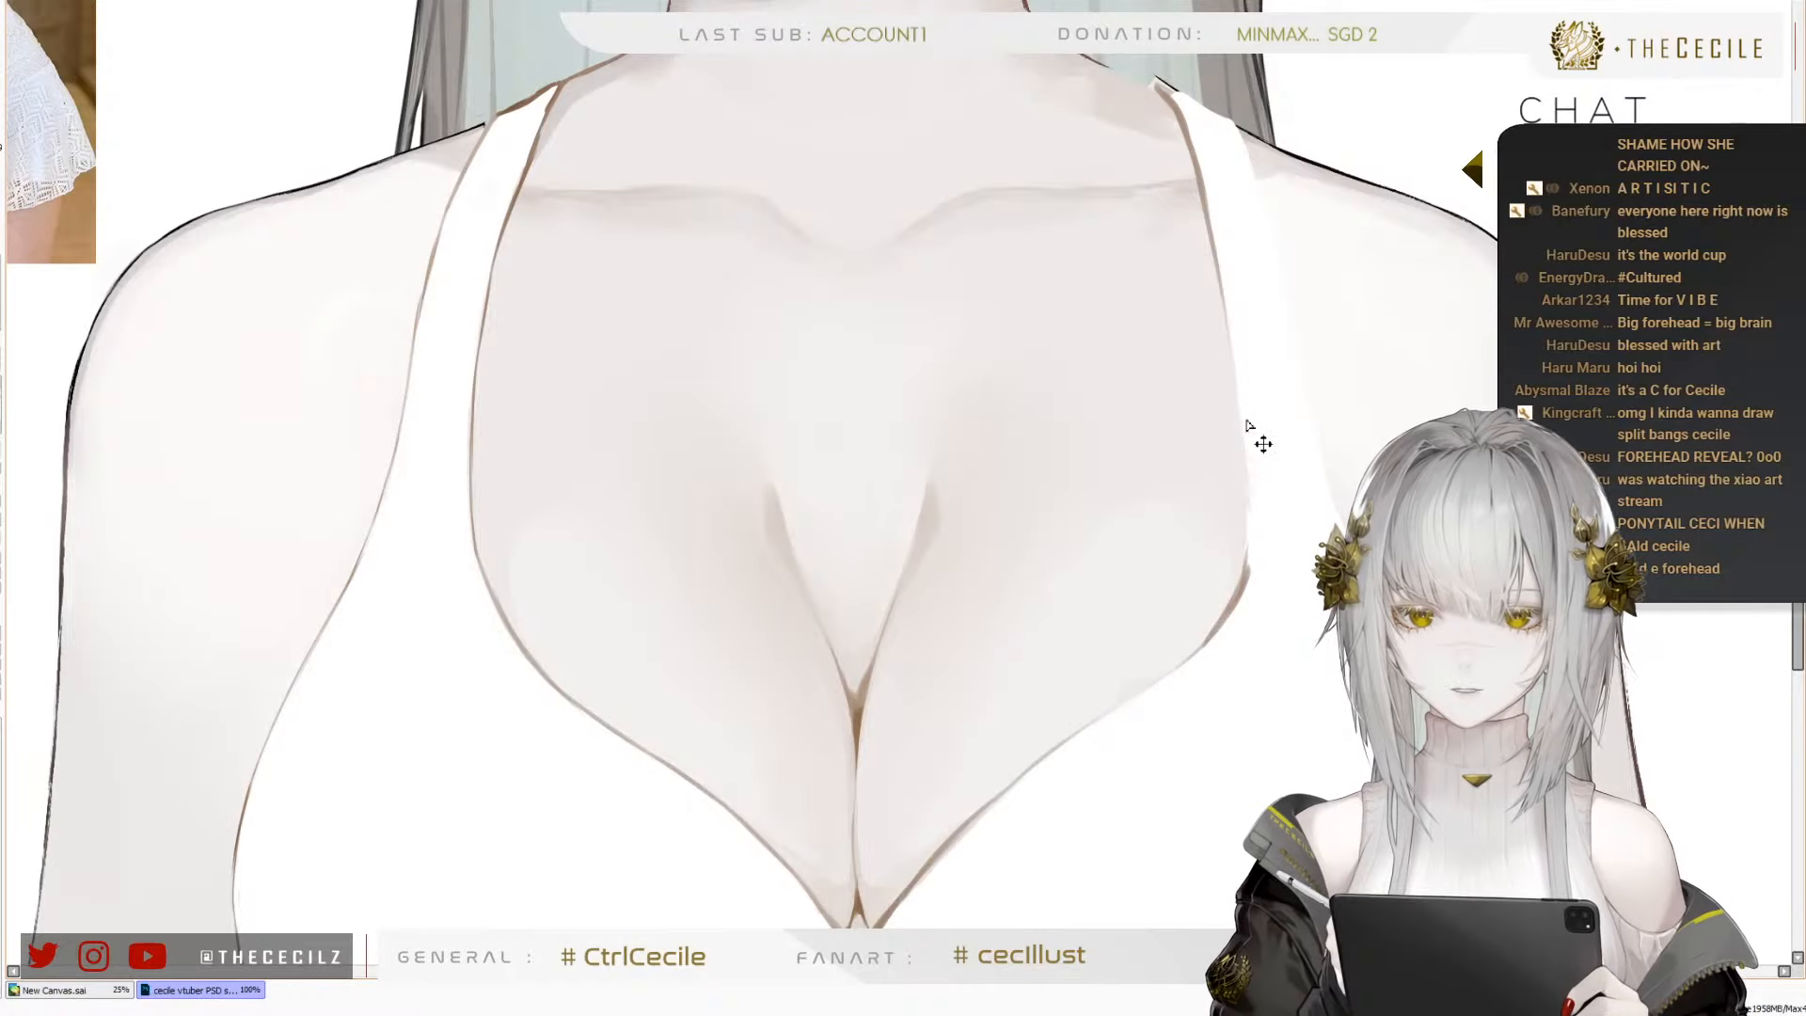
{"action": "left_click_drag", "start_coordinate": [1240, 410], "coordinate": [1248, 560]}
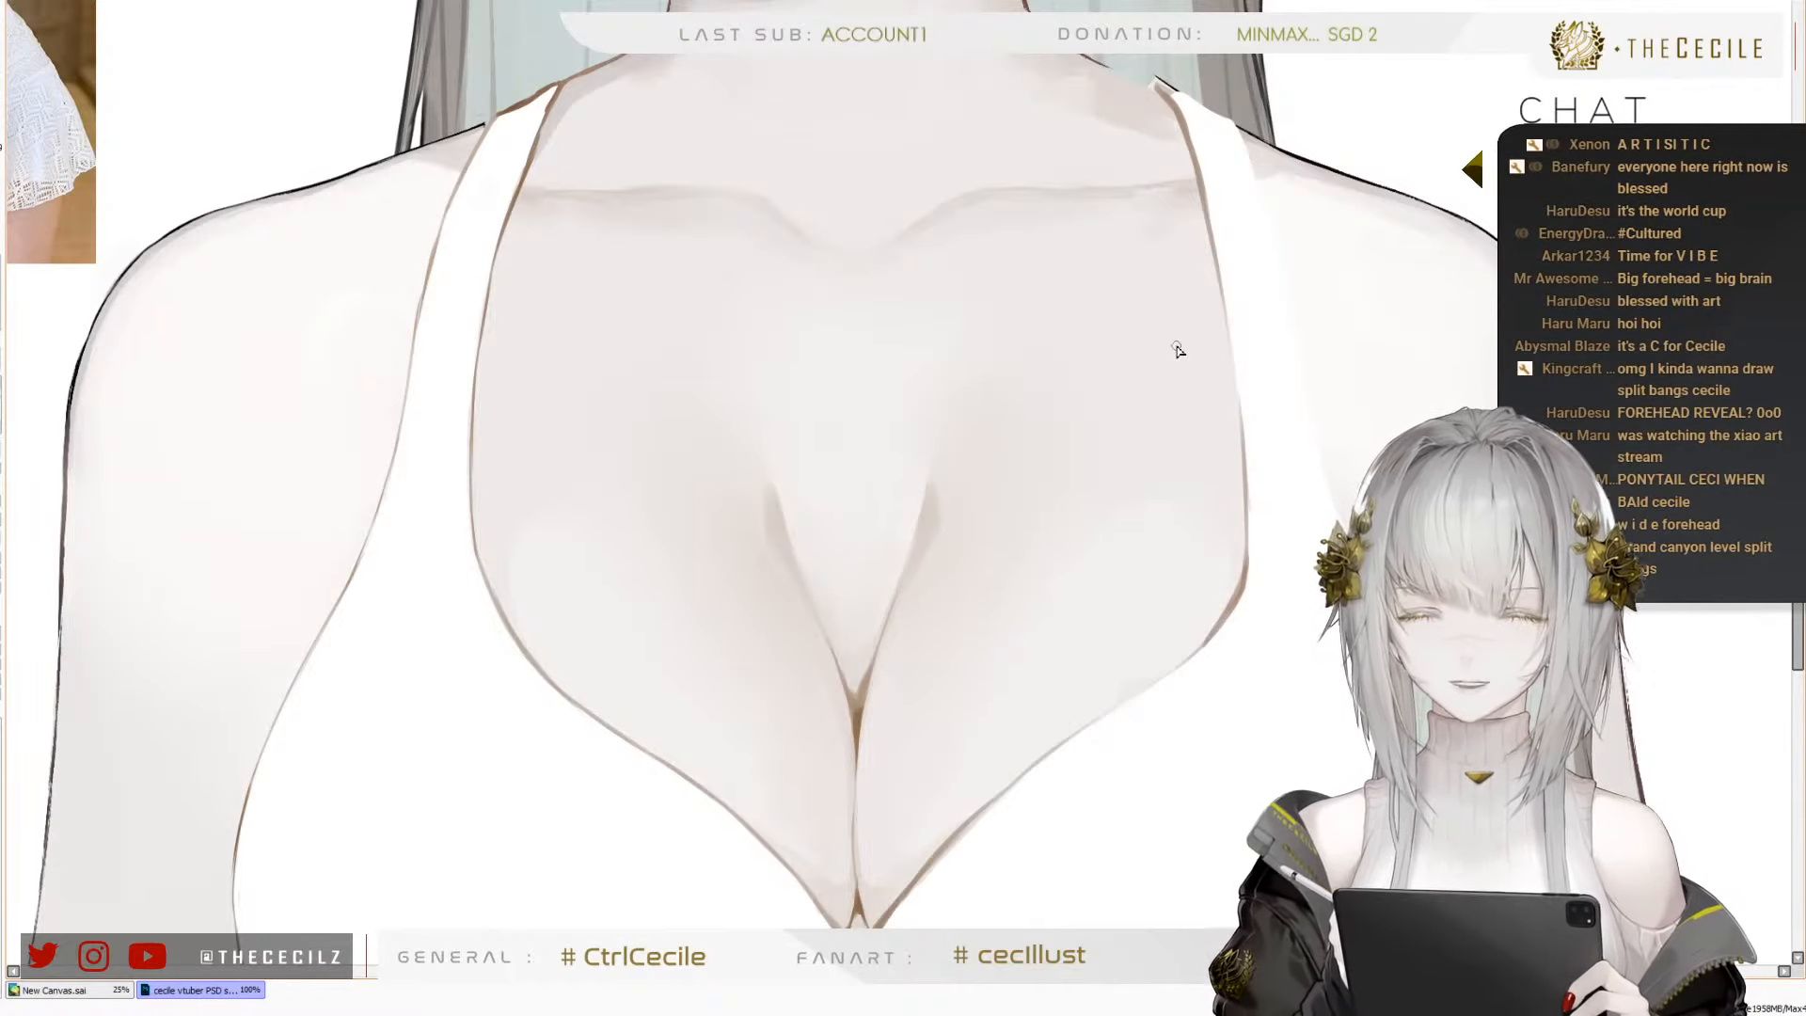
Paint the second strap's upper end white over the dark contour and join it to the neck and shoulder with a brown outline
{"action": "scroll", "coordinate": [935, 440], "scroll_direction": "down", "scroll_amount": 2}
{"action": "scroll", "coordinate": [895, 351], "scroll_direction": "down", "scroll_amount": 2}
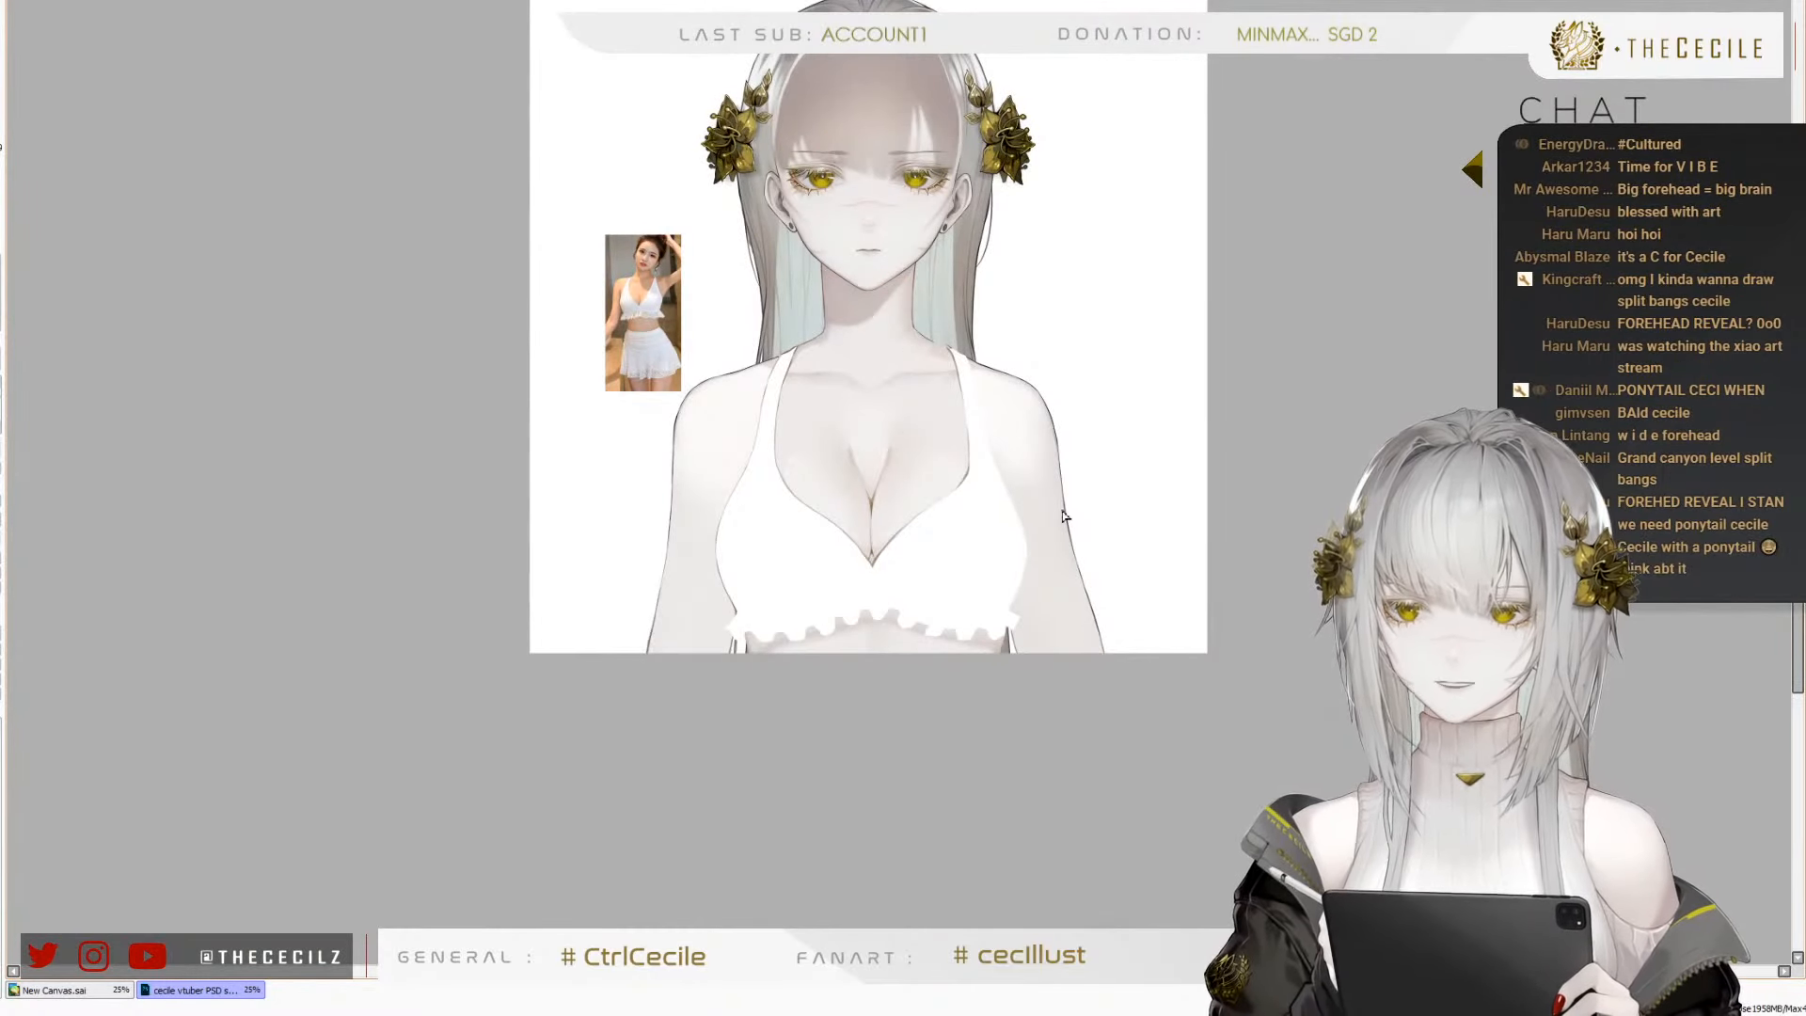
{"action": "scroll", "coordinate": [1024, 421], "scroll_direction": "up", "scroll_amount": 6}
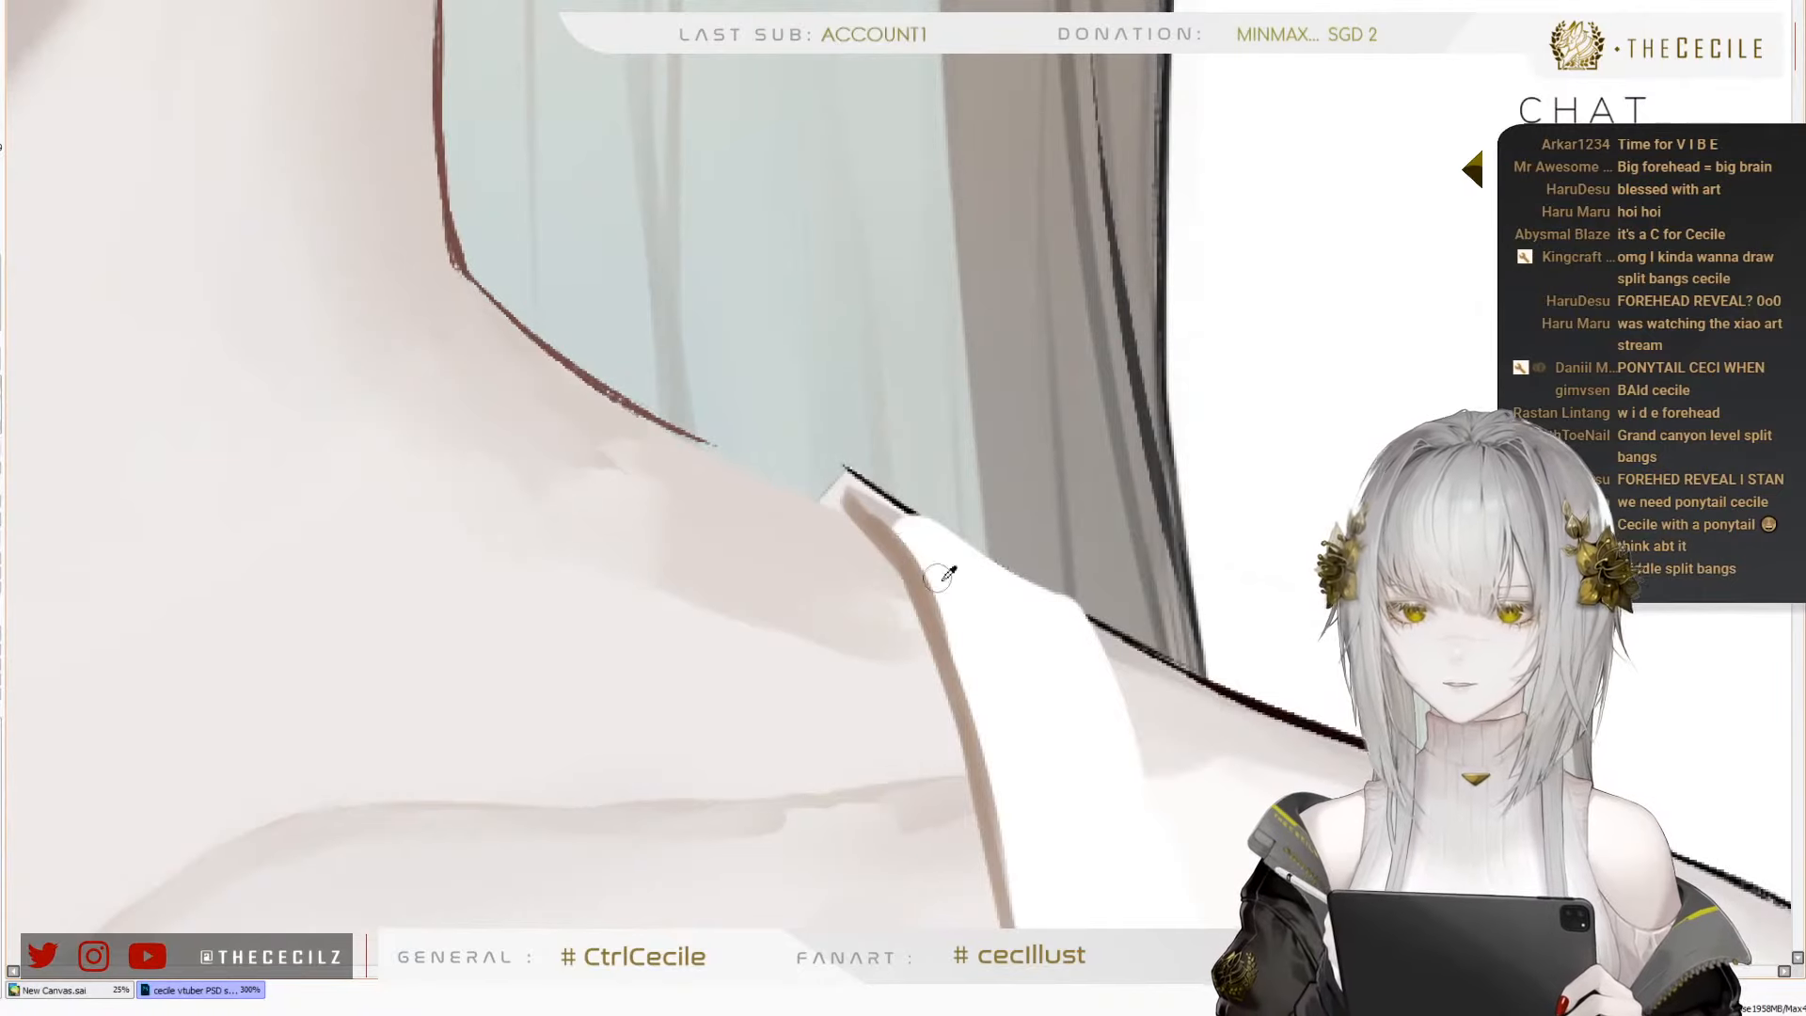
{"action": "mouse_move", "coordinate": [908, 529]}
{"action": "left_mouse_down"}
{"action": "mouse_move", "coordinate": [858, 495]}
{"action": "mouse_move", "coordinate": [927, 529]}
{"action": "mouse_move", "coordinate": [848, 488]}
{"action": "left_mouse_up"}
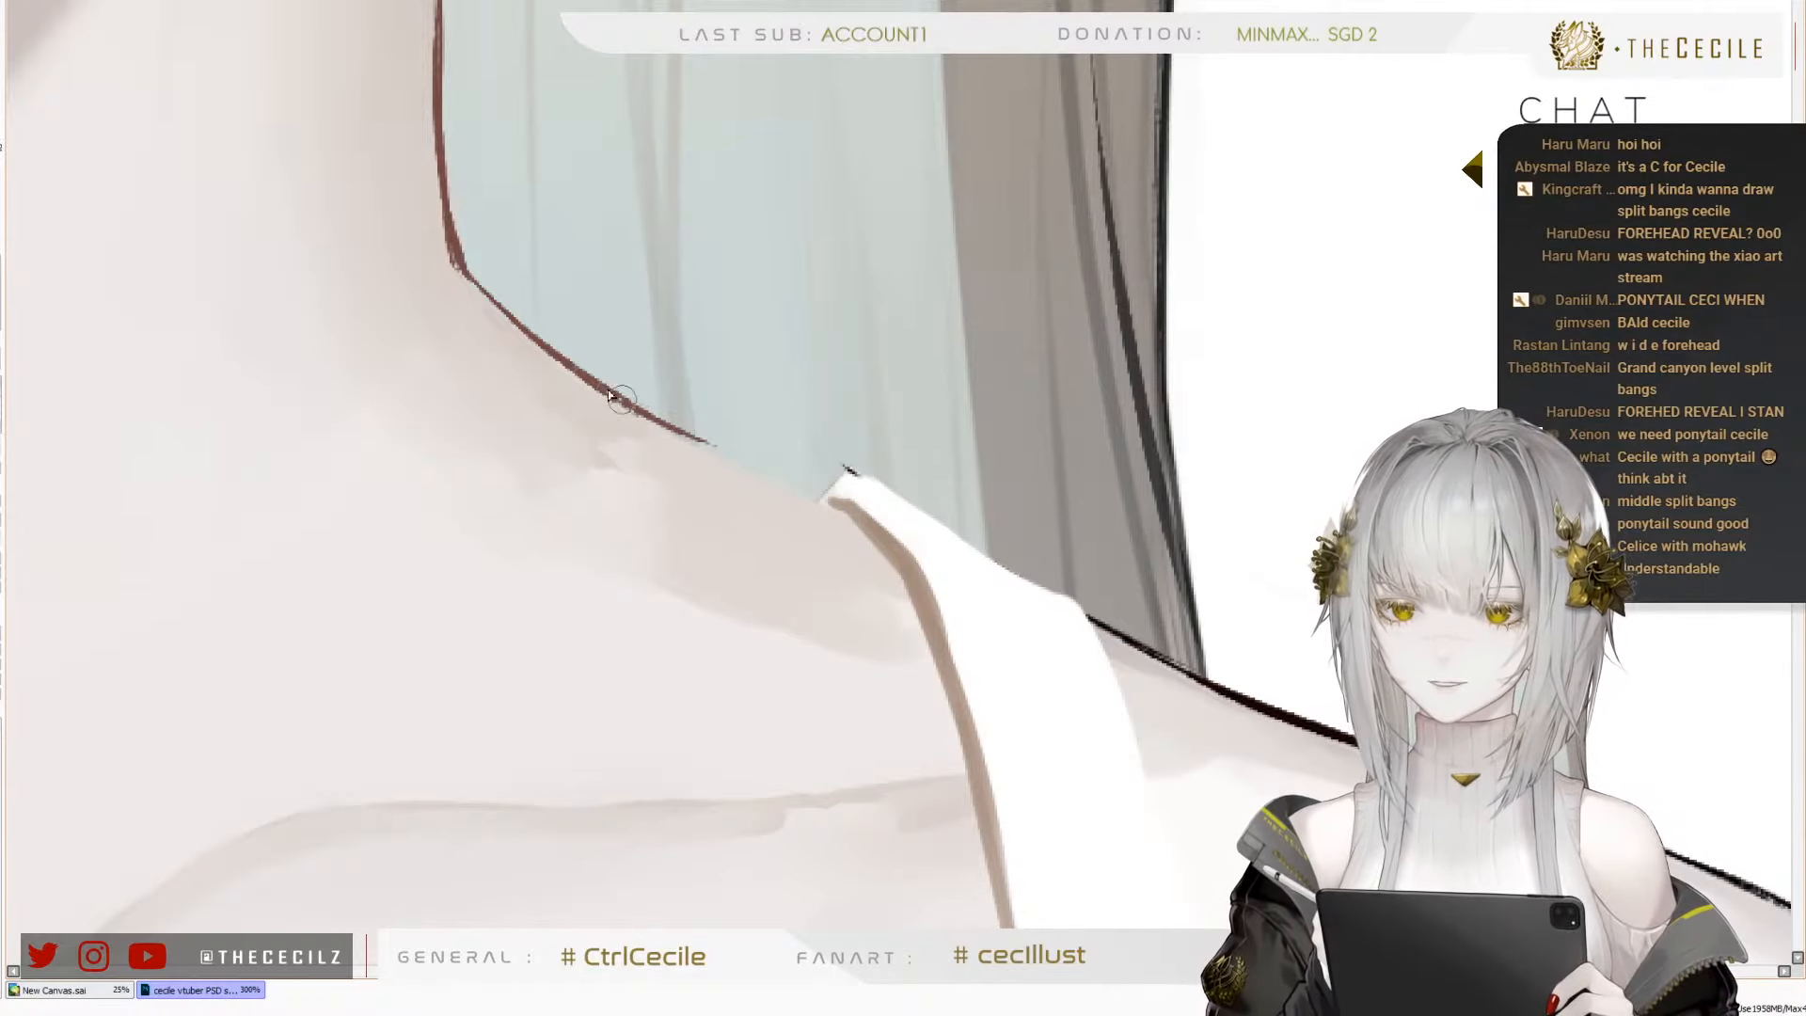
{"action": "mouse_move", "coordinate": [613, 393]}
{"action": "left_mouse_down"}
{"action": "mouse_move", "coordinate": [853, 507]}
{"action": "mouse_move", "coordinate": [810, 496]}
{"action": "mouse_move", "coordinate": [929, 494]}
{"action": "mouse_move", "coordinate": [1090, 611]}
{"action": "left_mouse_up"}
{"action": "scroll", "coordinate": [768, 438], "scroll_direction": "down", "scroll_amount": 2}
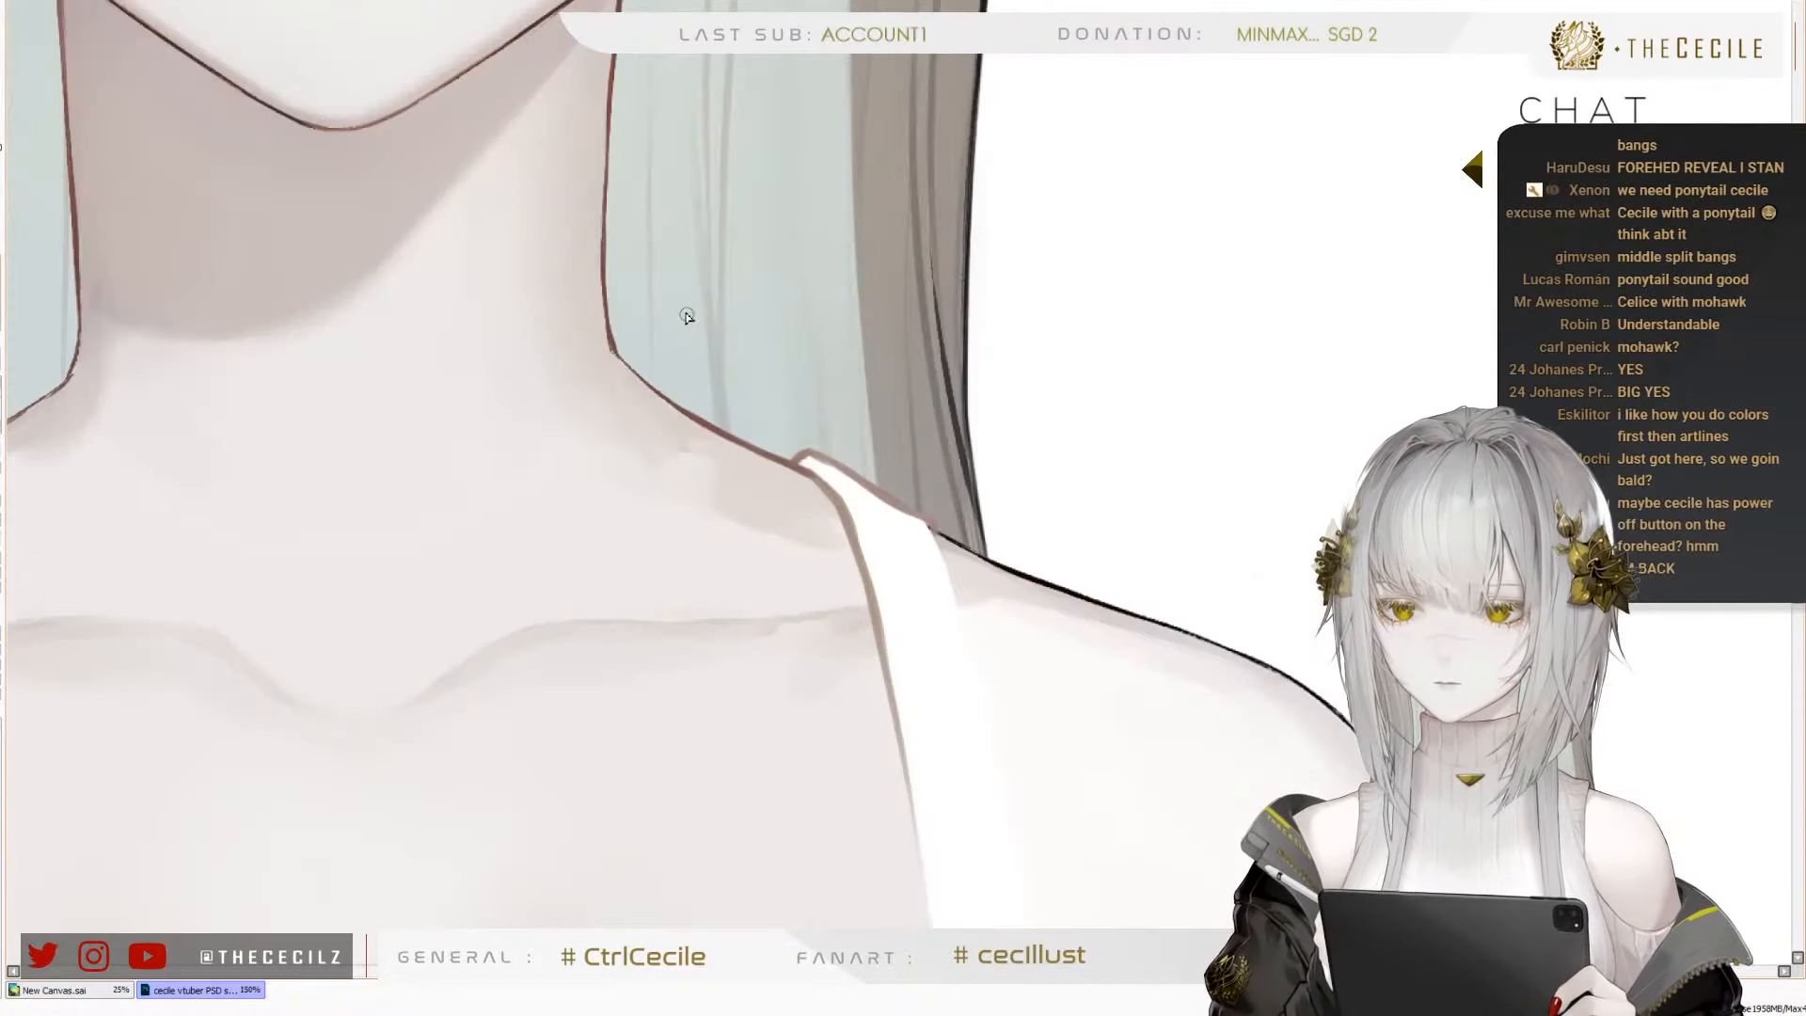
{"action": "scroll", "coordinate": [687, 317], "scroll_direction": "down", "scroll_amount": 2}
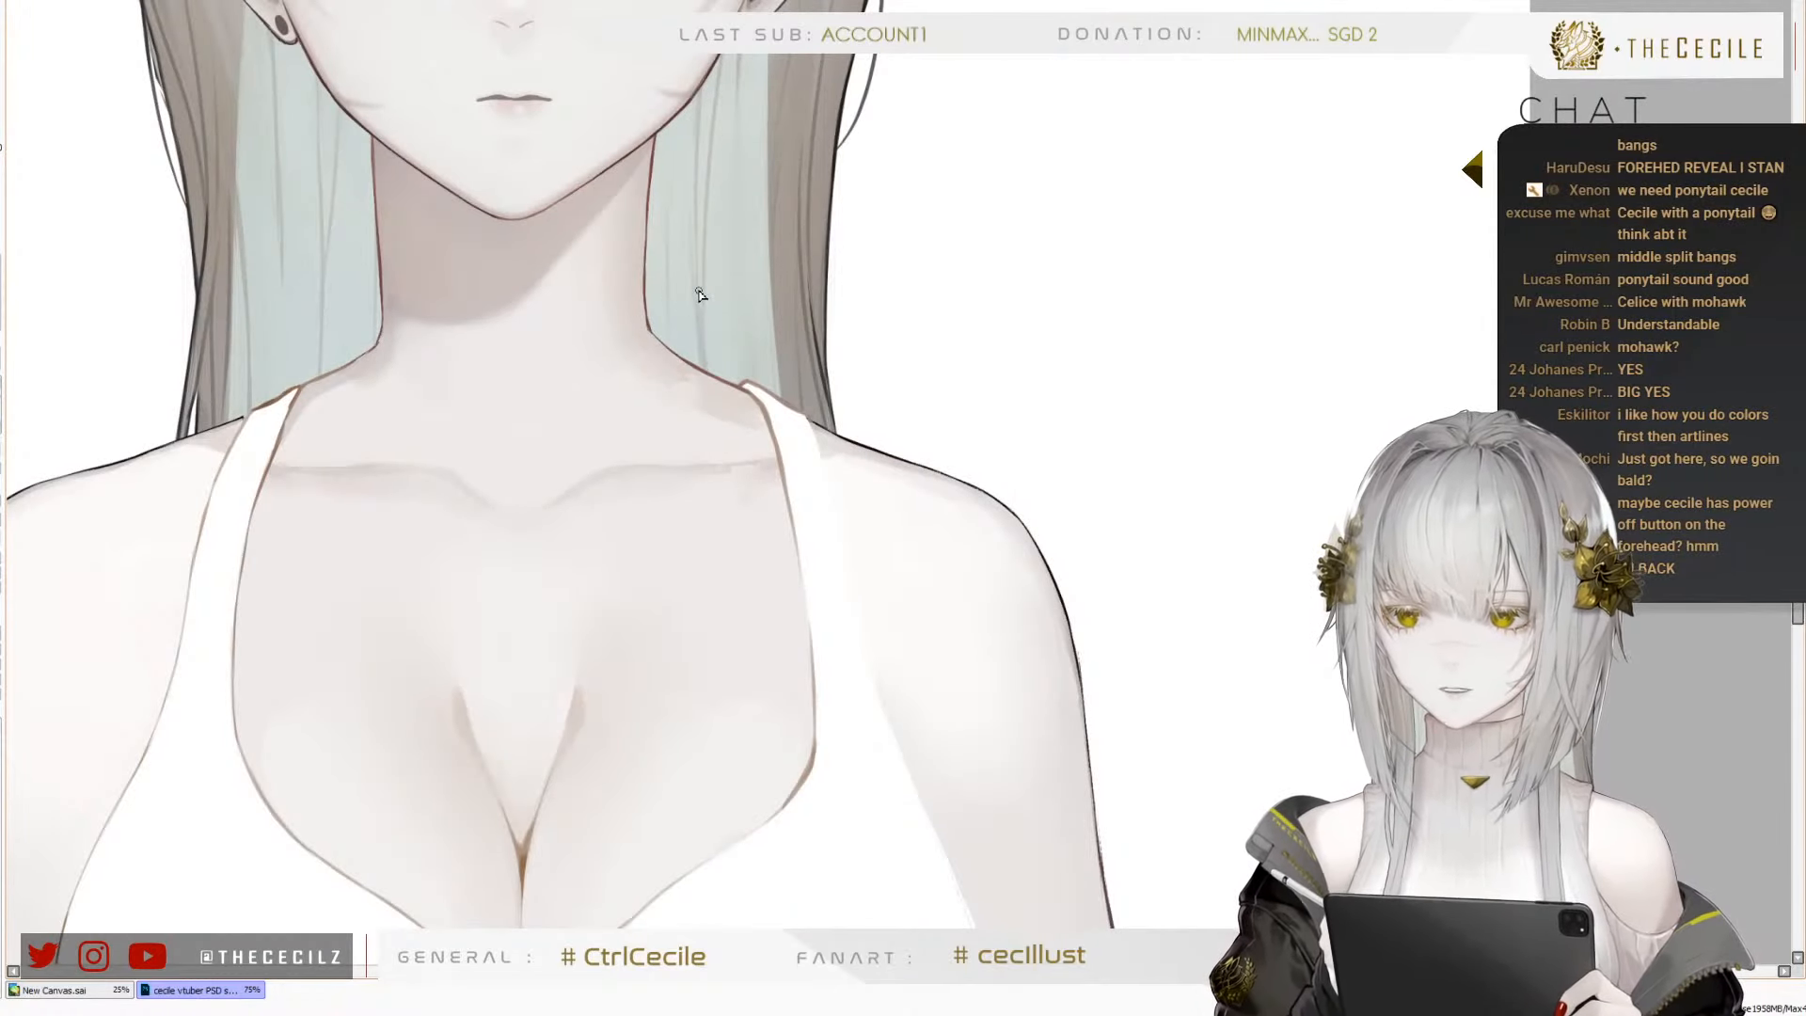
{"action": "scroll", "coordinate": [697, 400], "scroll_direction": "down", "scroll_amount": 2}
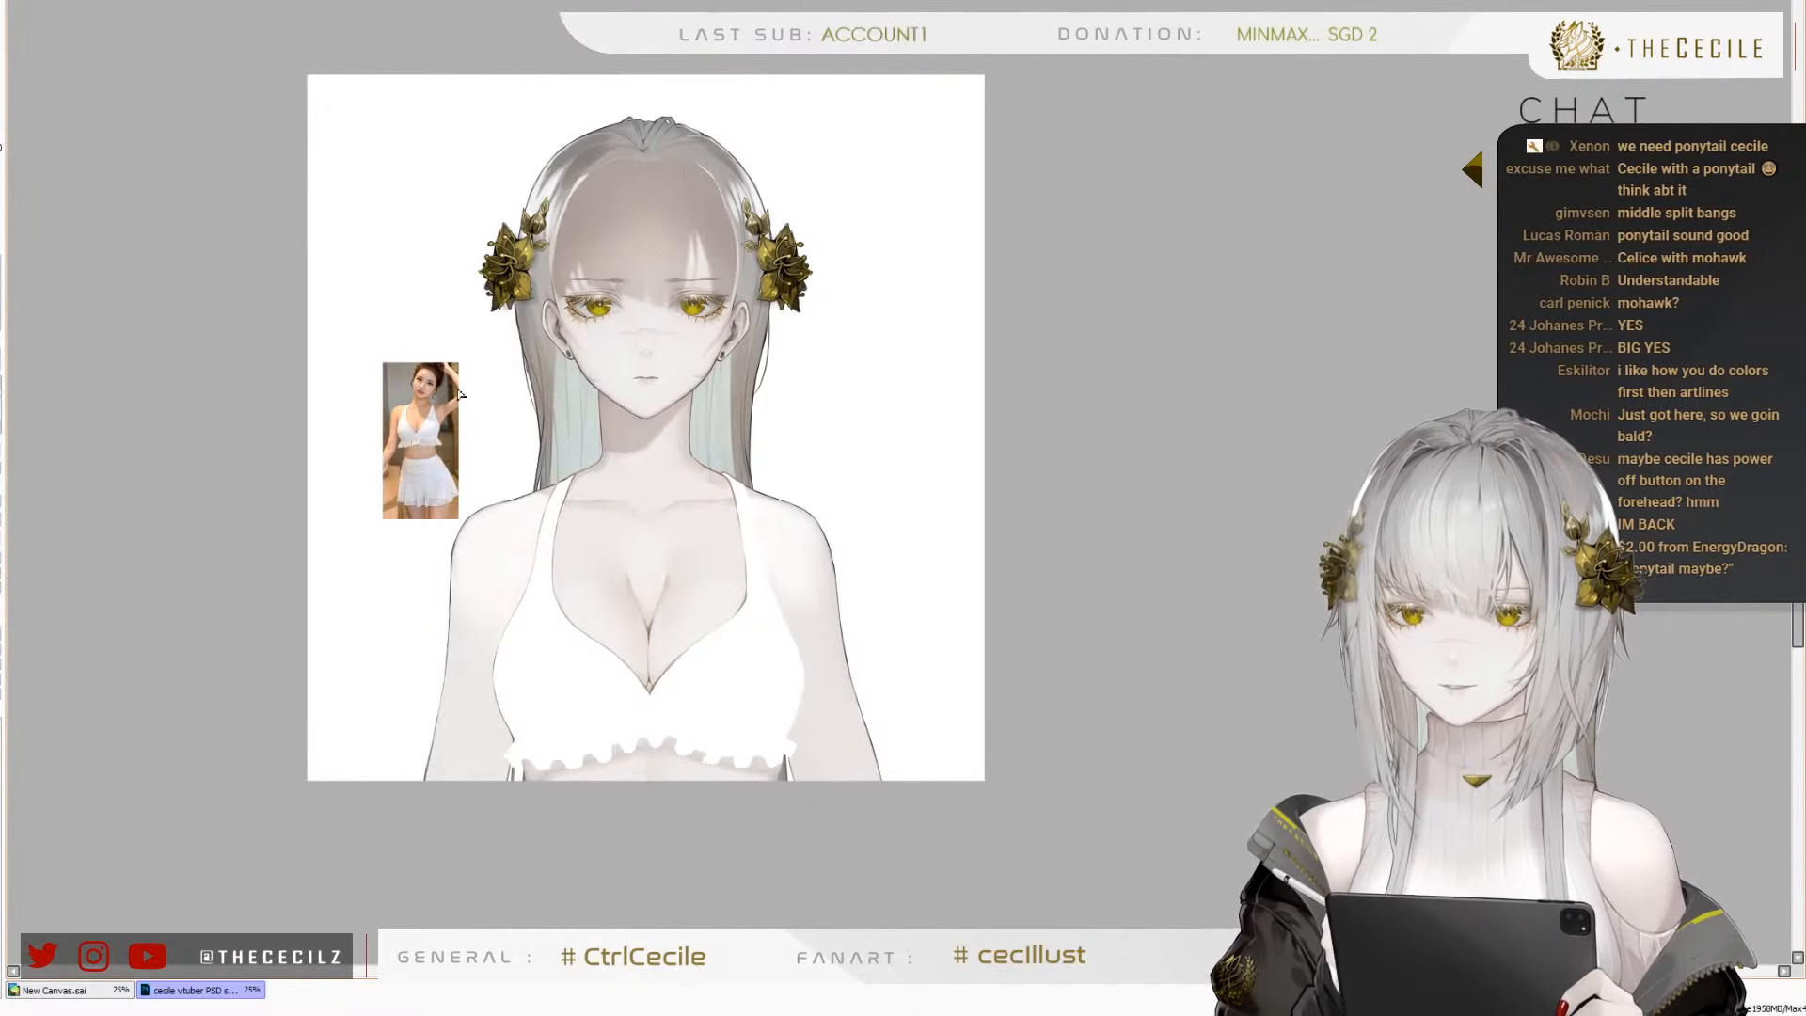
Hide the hair and flower ornaments and fill out the top of the bald head into a smooth dome in skin colour
{"action": "scroll", "coordinate": [459, 393], "scroll_direction": "up", "scroll_amount": 1}
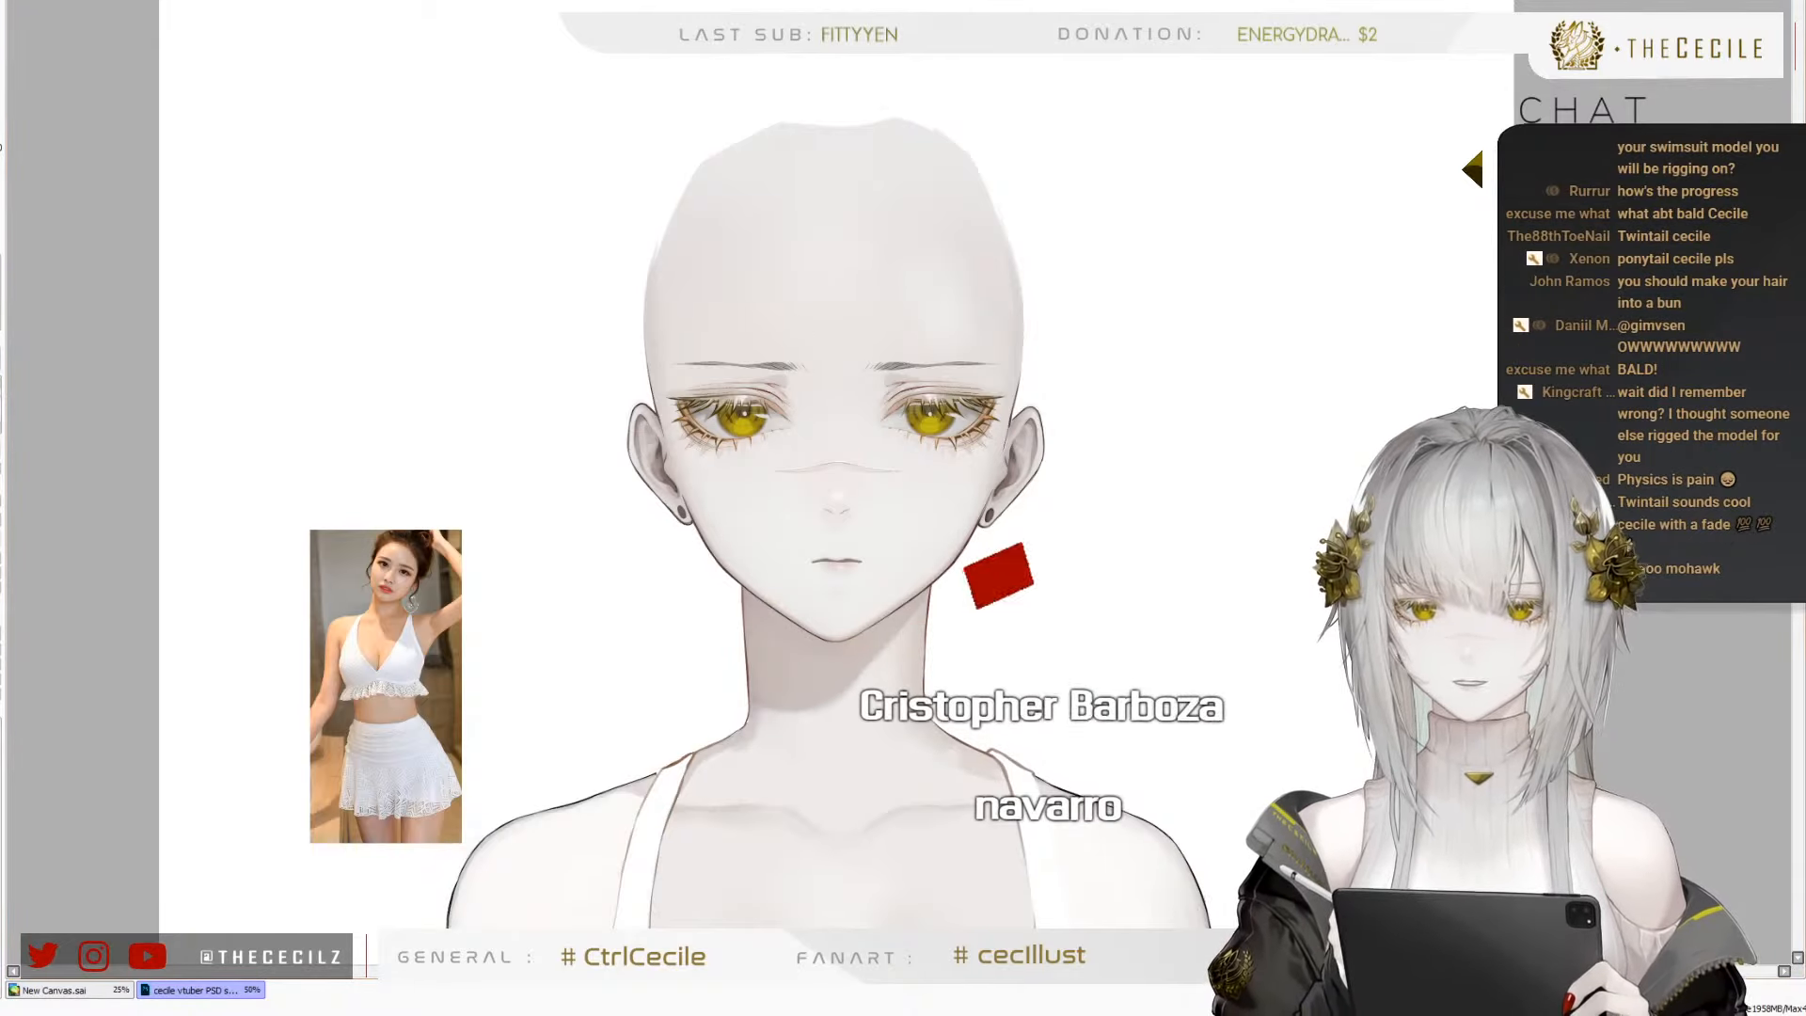
{"action": "scroll", "coordinate": [941, 273], "scroll_direction": "down", "scroll_amount": 2}
{"action": "scroll", "coordinate": [888, 259], "scroll_direction": "up", "scroll_amount": 3}
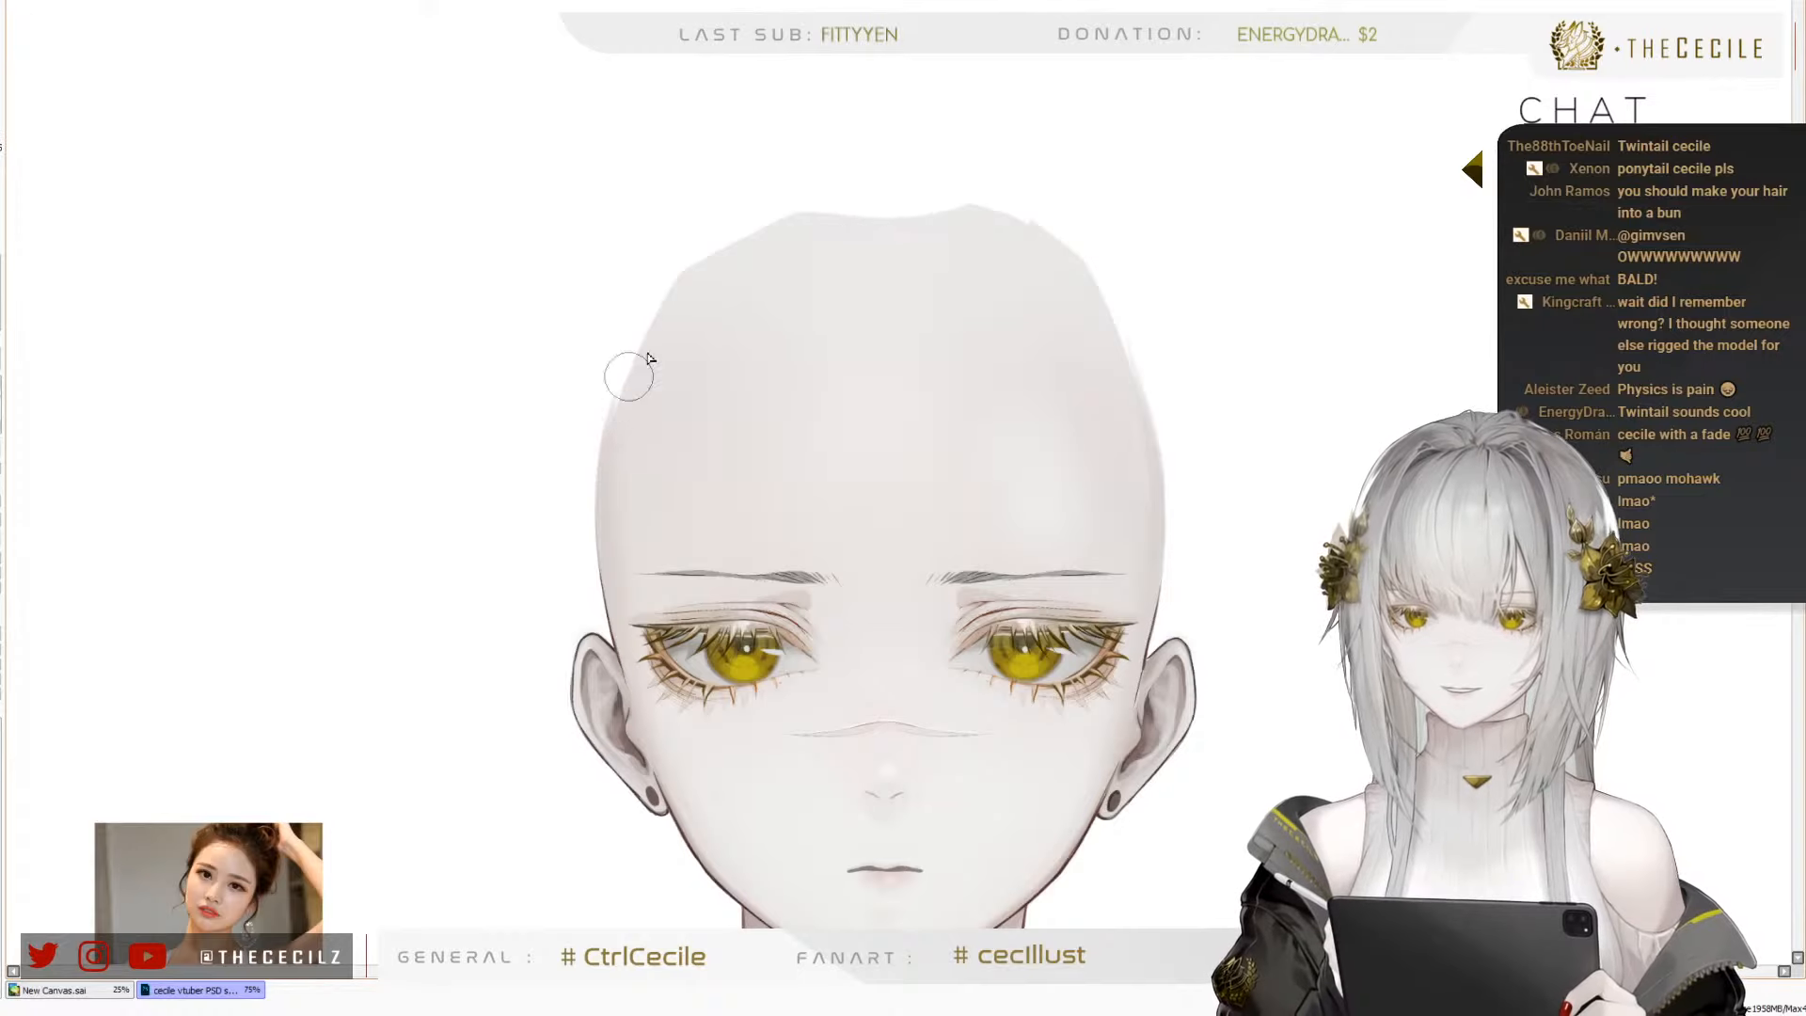
{"action": "mouse_move", "coordinate": [736, 239]}
{"action": "left_mouse_down"}
{"action": "mouse_move", "coordinate": [852, 181]}
{"action": "mouse_move", "coordinate": [924, 187]}
{"action": "left_mouse_up"}
{"action": "mouse_move", "coordinate": [769, 234]}
{"action": "left_mouse_down"}
{"action": "mouse_move", "coordinate": [955, 216]}
{"action": "mouse_move", "coordinate": [1089, 282]}
{"action": "left_mouse_up"}
{"action": "mouse_move", "coordinate": [979, 234]}
{"action": "left_mouse_down"}
{"action": "mouse_move", "coordinate": [1102, 379]}
{"action": "mouse_move", "coordinate": [1117, 428]}
{"action": "left_mouse_up"}
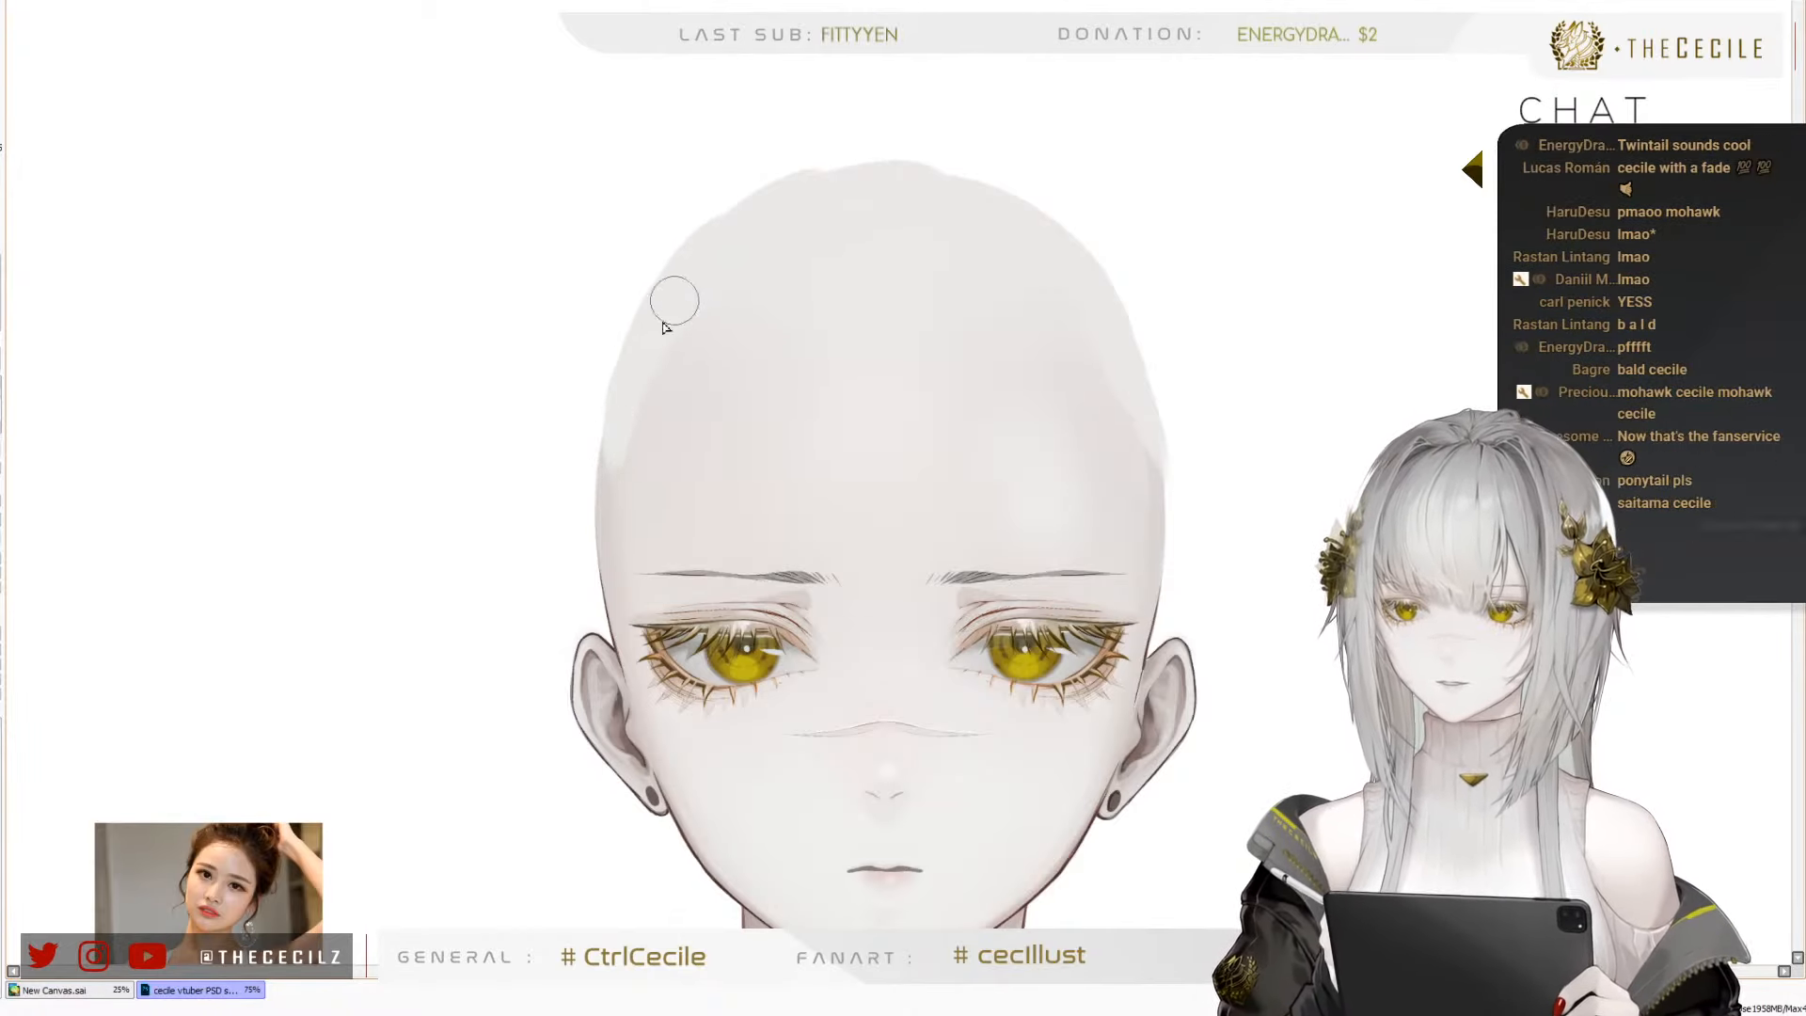
{"action": "left_click_drag", "start_coordinate": [754, 207], "coordinate": [884, 171]}
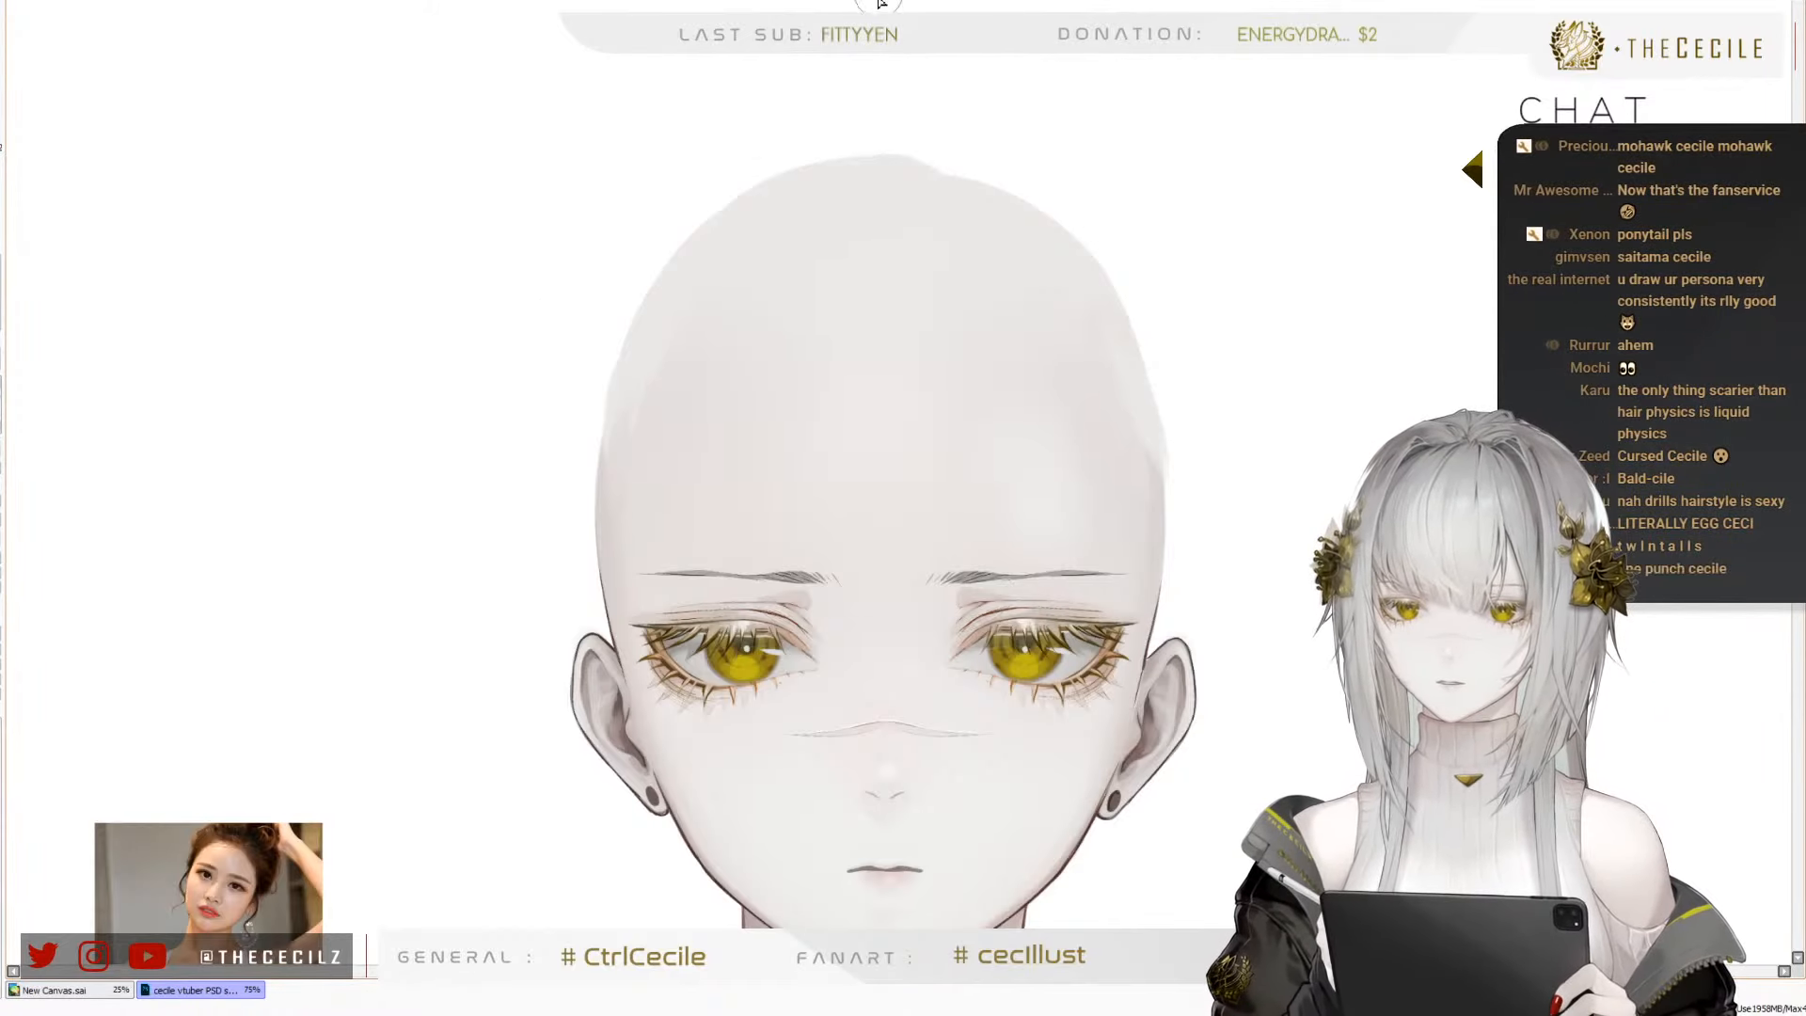
Paint a red mohawk tapering to a point on the forehead, with darker red strands, on the bald head
{"action": "mouse_move", "coordinate": [866, 415]}
{"action": "left_mouse_down"}
{"action": "mouse_move", "coordinate": [856, 2]}
{"action": "mouse_move", "coordinate": [894, 47]}
{"action": "mouse_move", "coordinate": [886, 415]}
{"action": "left_mouse_up"}
{"action": "left_click_drag", "start_coordinate": [875, 264], "coordinate": [892, 435]}
{"action": "left_click_drag", "start_coordinate": [832, 226], "coordinate": [864, 425]}
{"action": "key", "text": "ctrl+z"}
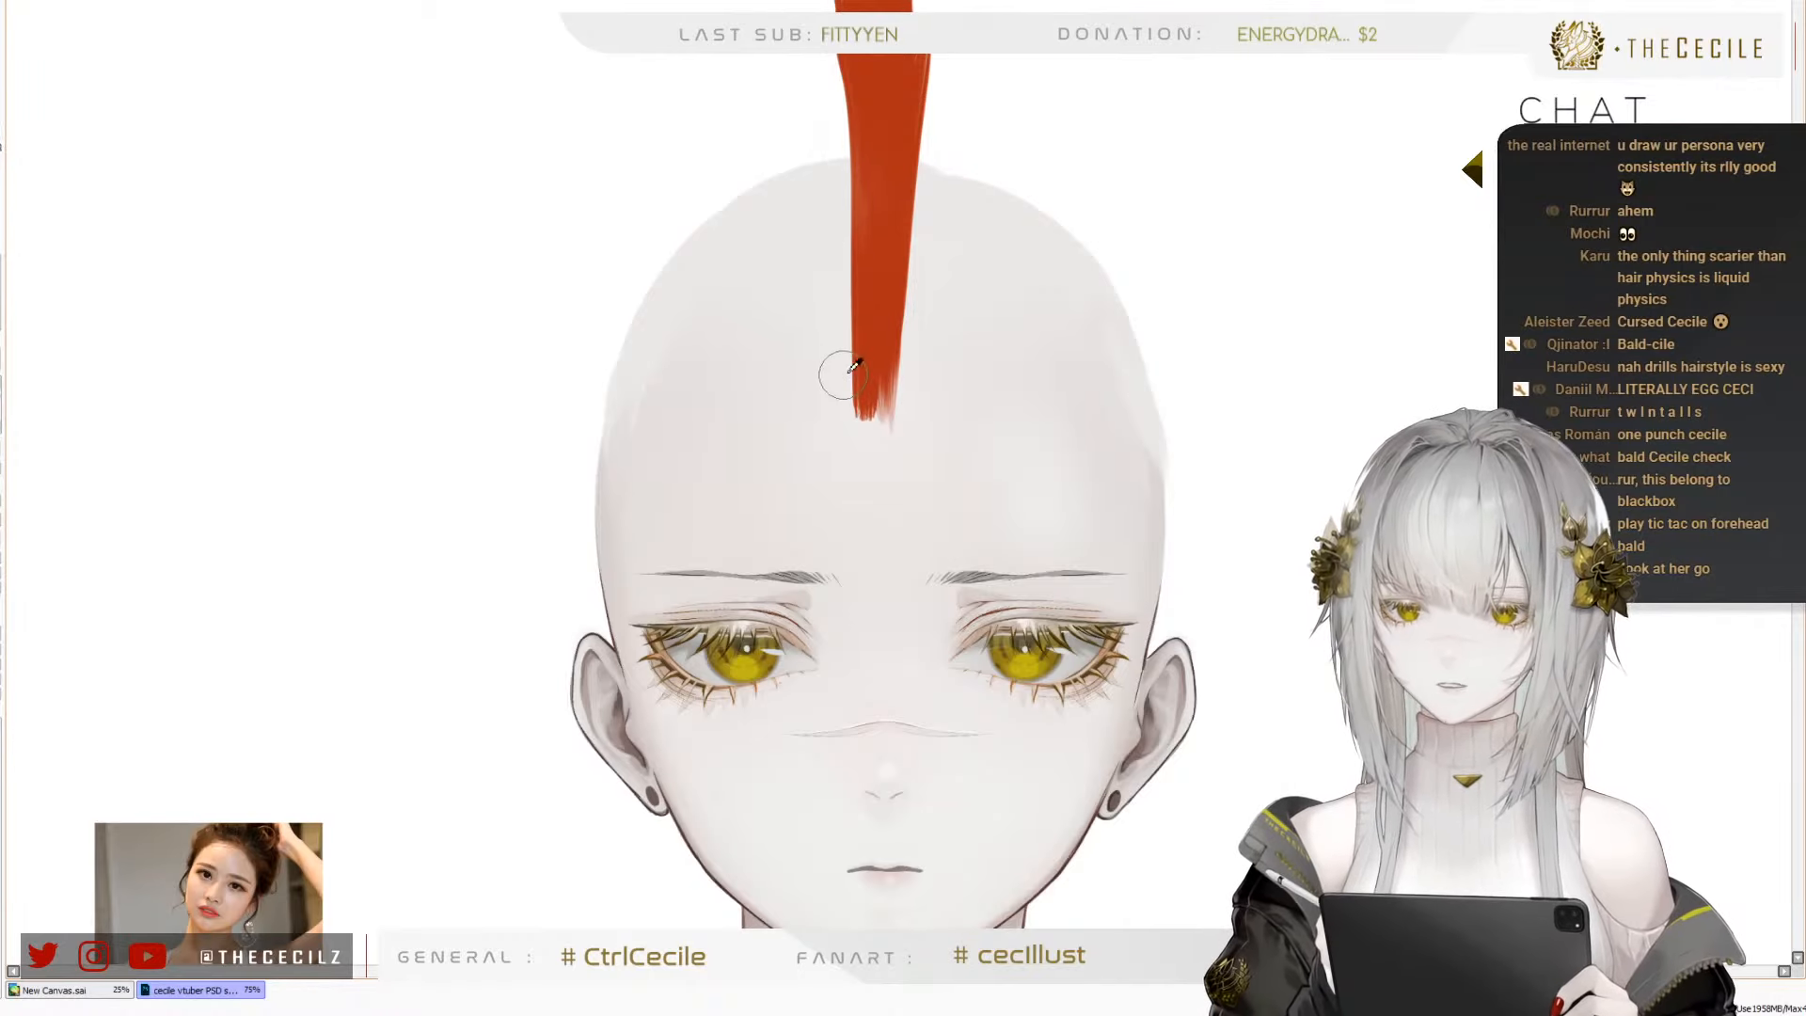
{"action": "left_click_drag", "start_coordinate": [858, 442], "coordinate": [843, 311]}
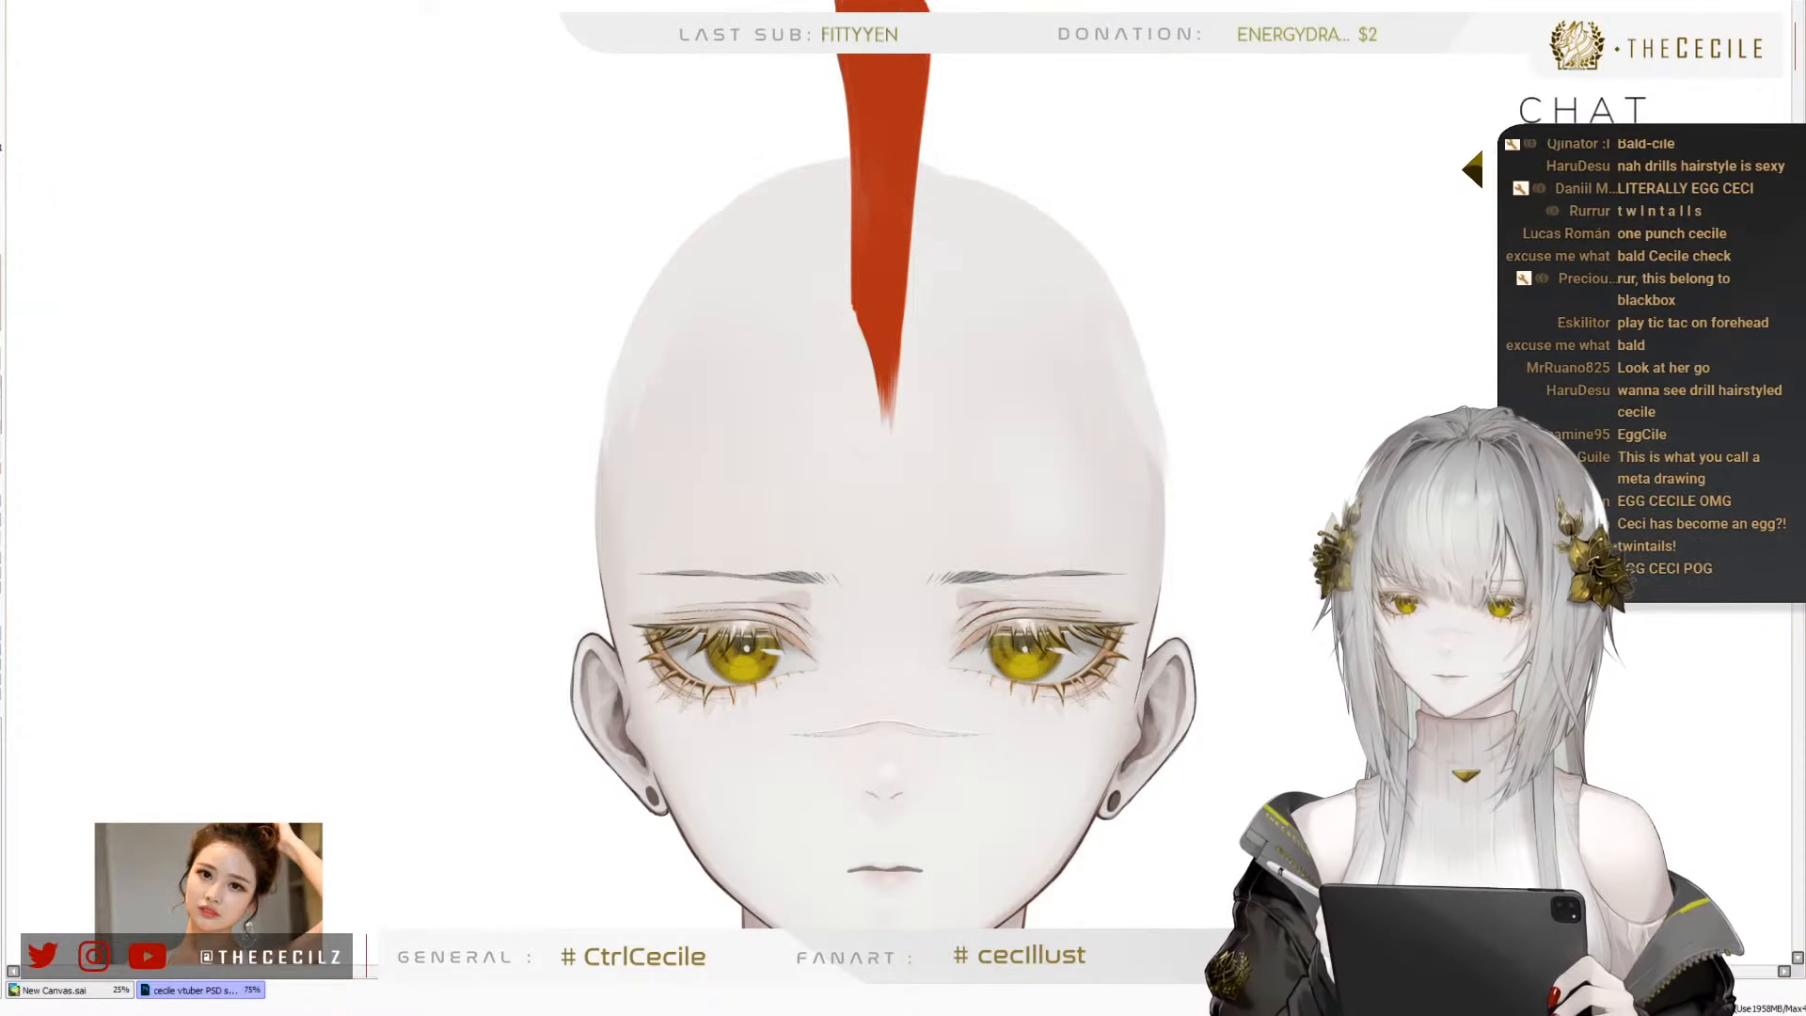
{"action": "mouse_move", "coordinate": [919, 3]}
{"action": "left_mouse_down"}
{"action": "mouse_move", "coordinate": [892, 269]}
{"action": "mouse_move", "coordinate": [885, 222]}
{"action": "left_mouse_up"}
{"action": "key", "text": "ctrl+z"}
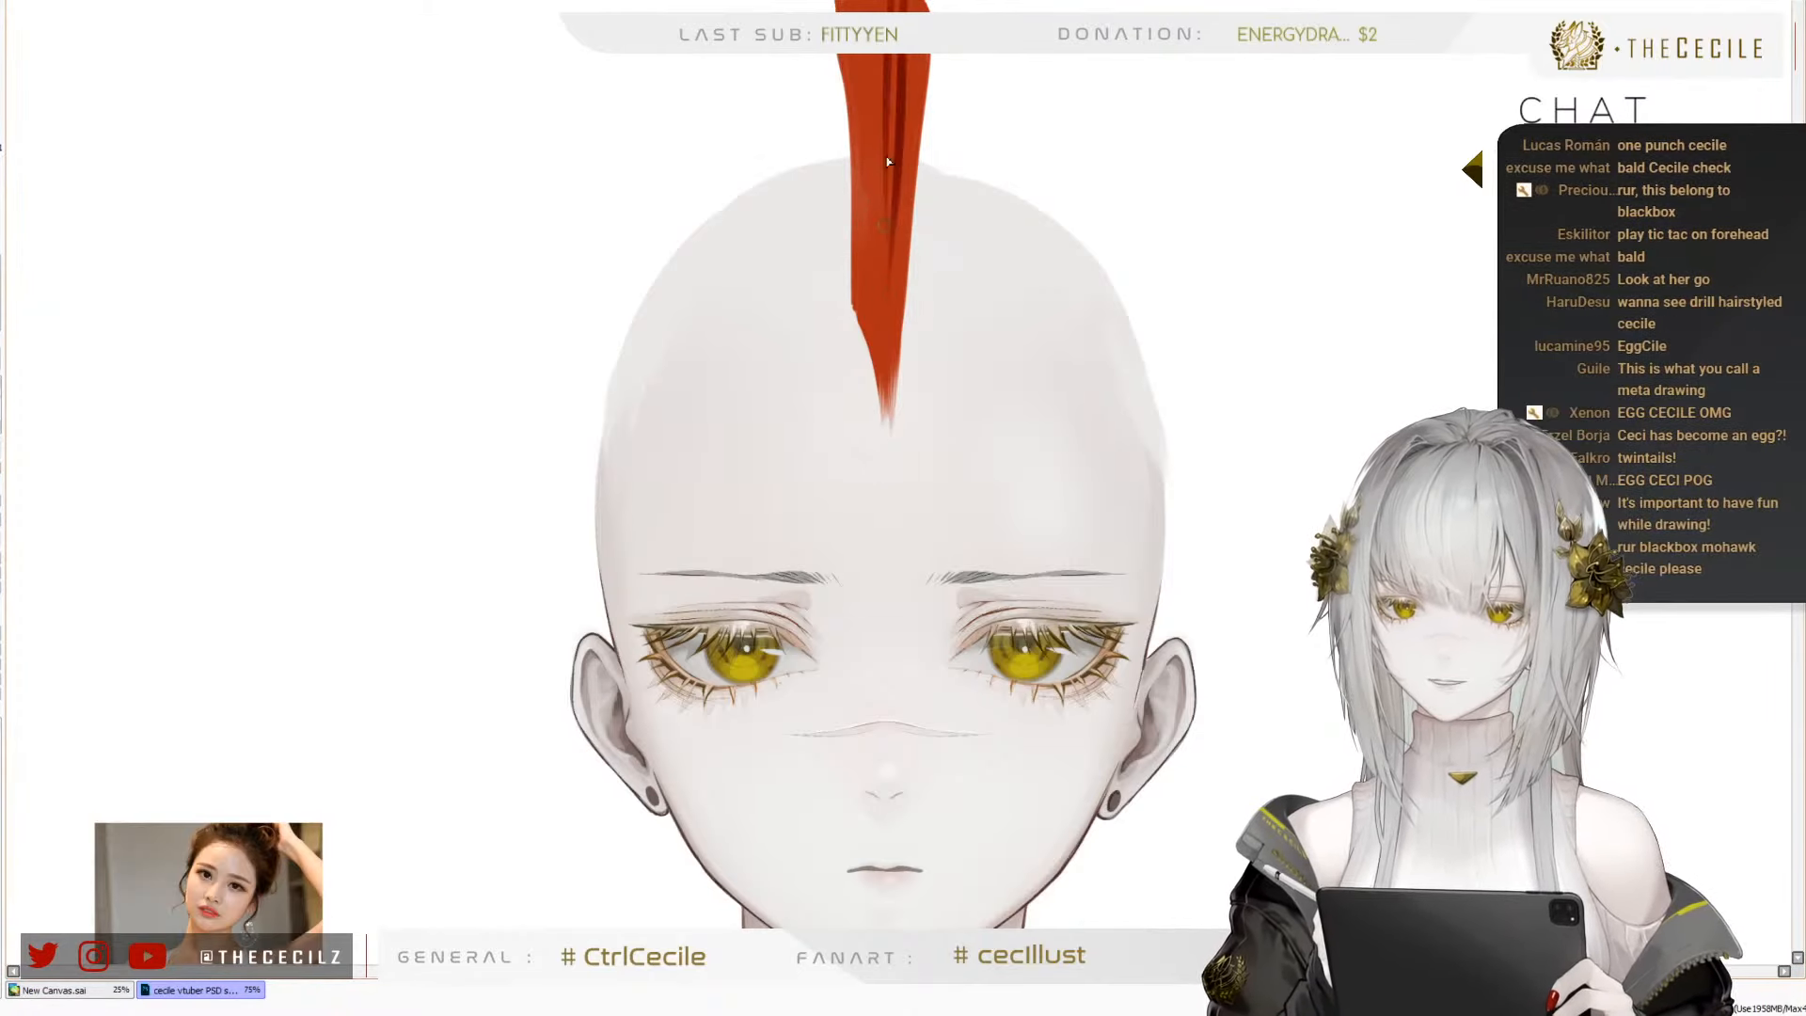
{"action": "mouse_move", "coordinate": [879, 28]}
{"action": "left_mouse_down"}
{"action": "mouse_move", "coordinate": [864, 280]}
{"action": "mouse_move", "coordinate": [863, 1]}
{"action": "mouse_move", "coordinate": [862, 202]}
{"action": "left_mouse_up"}
{"action": "left_click_drag", "start_coordinate": [876, 141], "coordinate": [880, 357]}
{"action": "left_click_drag", "start_coordinate": [896, 193], "coordinate": [891, 315]}
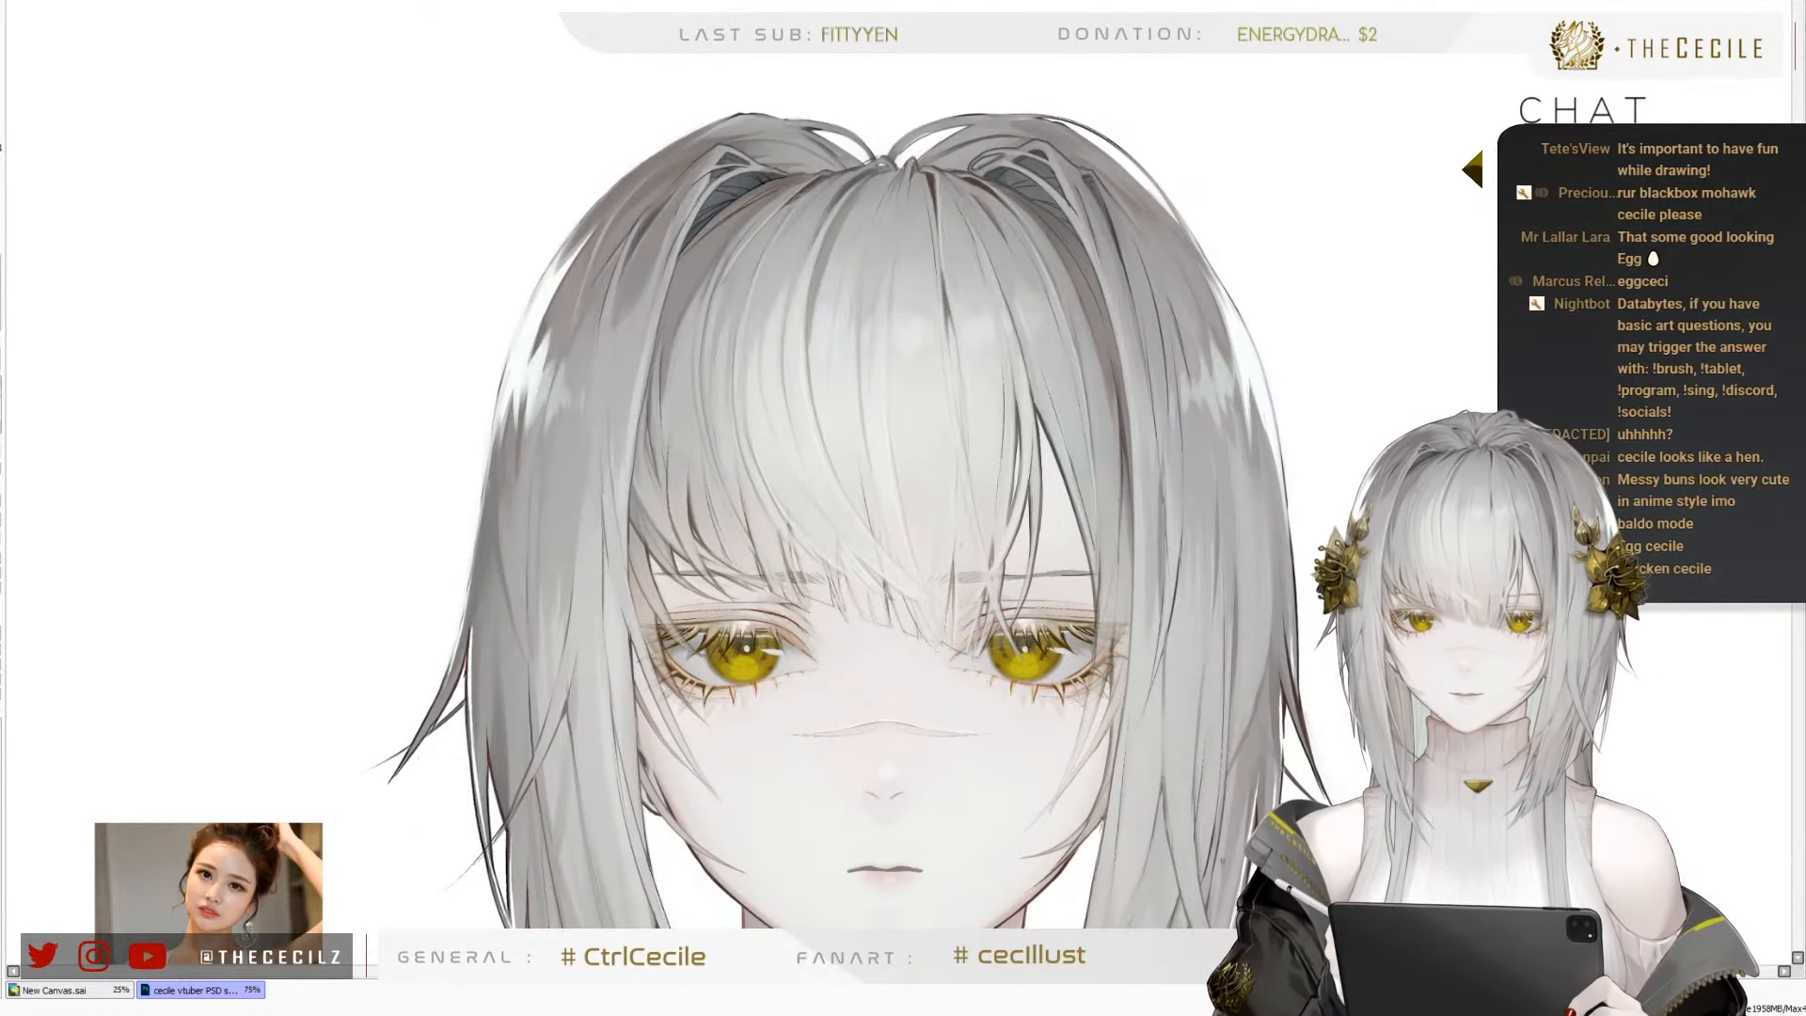
Show the front hair and flower ornaments again and paint a grey rounded crown of back hair above the front hair
{"action": "scroll", "coordinate": [918, 230], "scroll_direction": "down", "scroll_amount": 4}
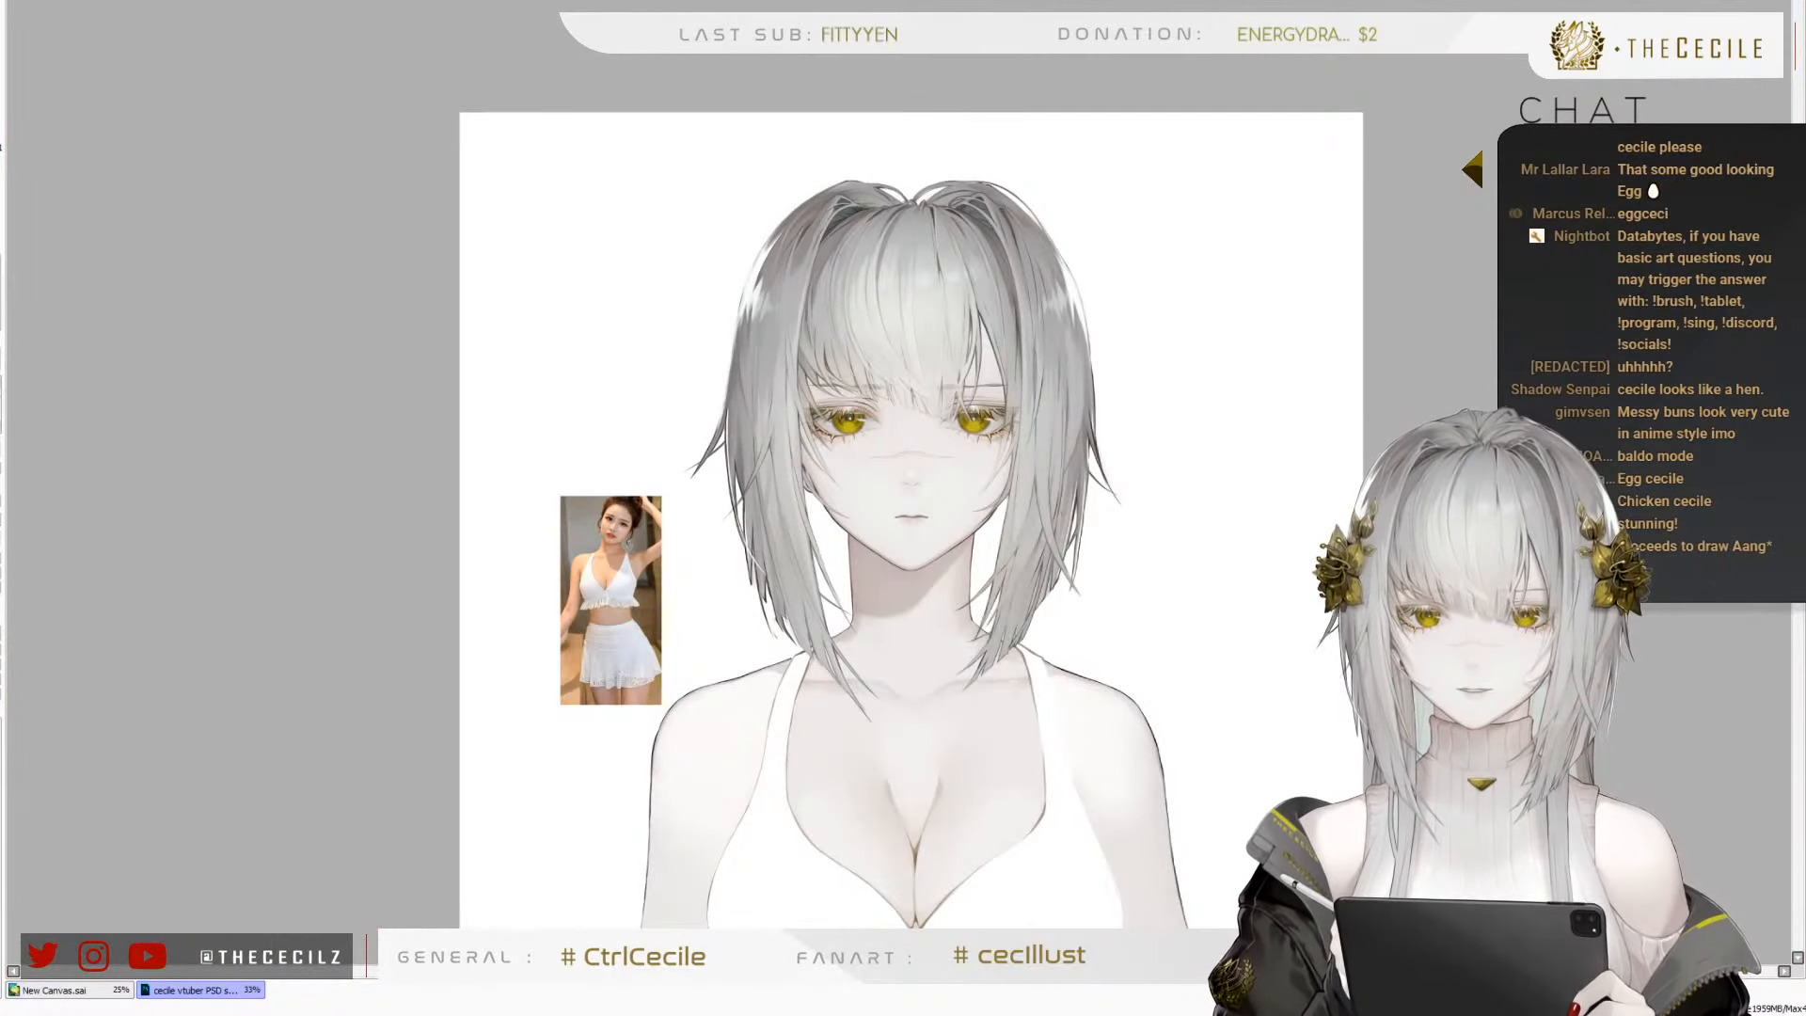
{"action": "scroll", "coordinate": [952, 133], "scroll_direction": "up", "scroll_amount": 1}
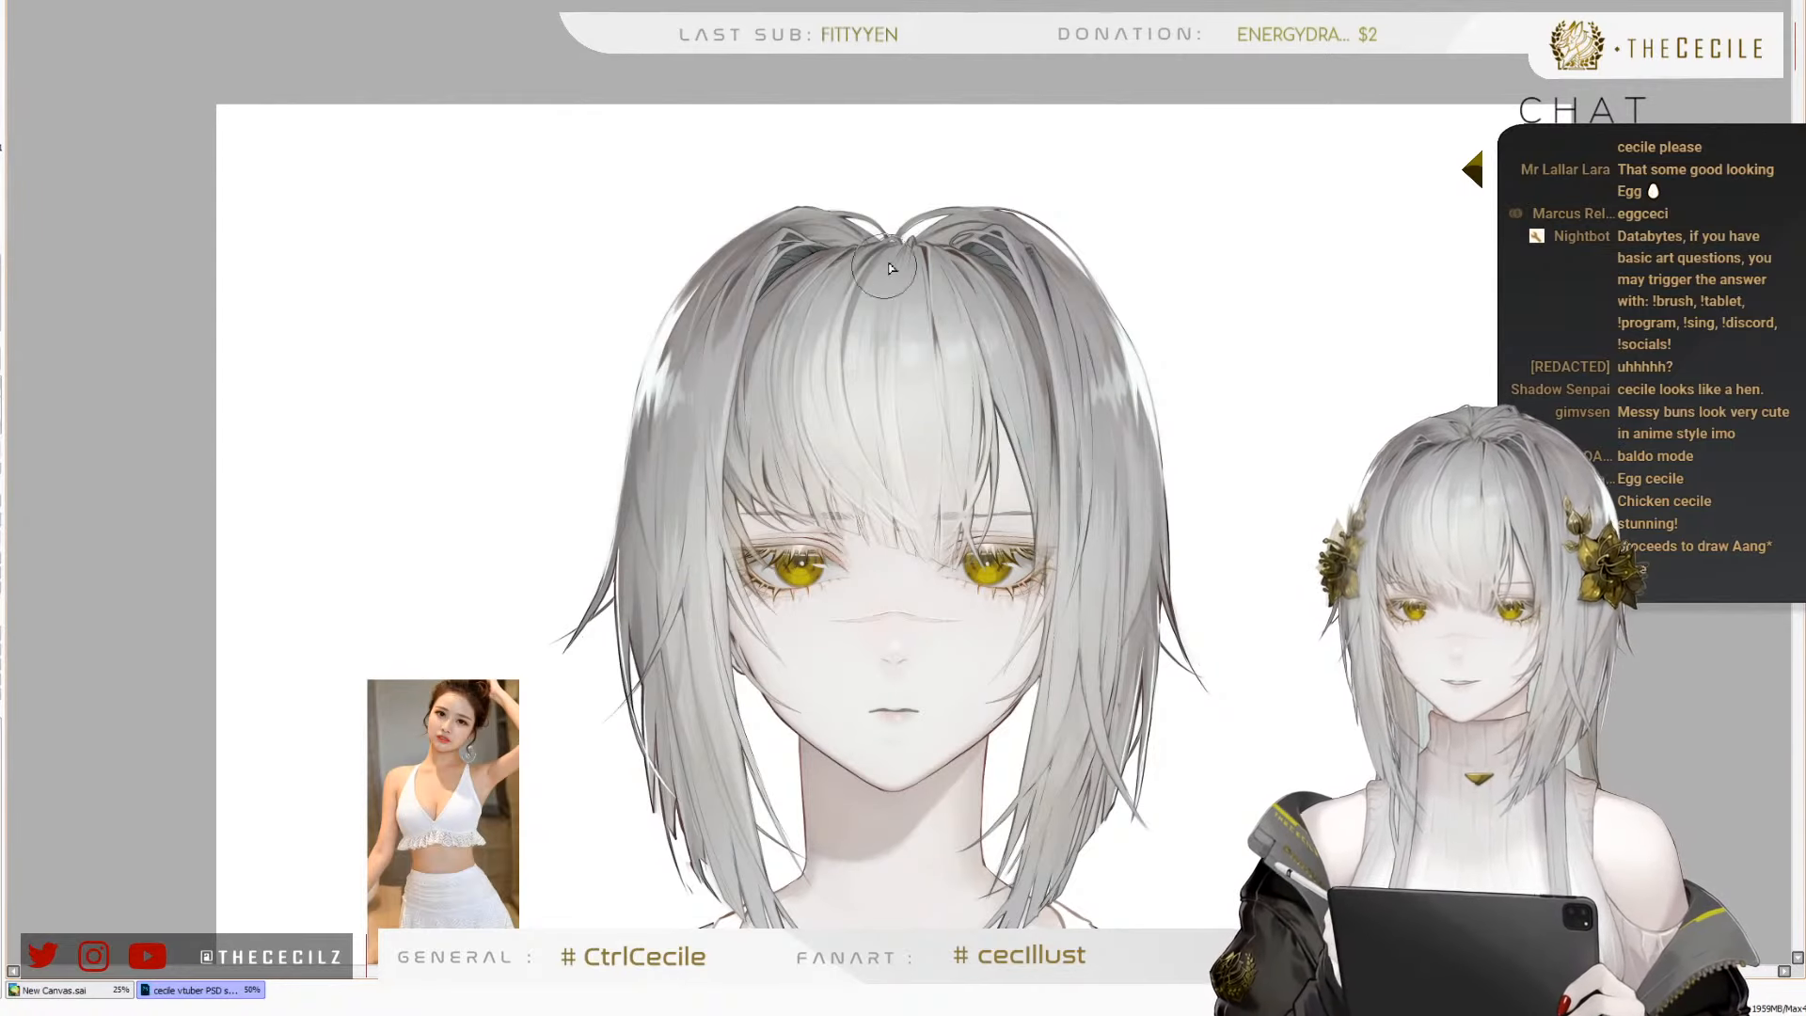
{"action": "mouse_move", "coordinate": [840, 242]}
{"action": "left_mouse_down"}
{"action": "mouse_move", "coordinate": [929, 215]}
{"action": "mouse_move", "coordinate": [880, 199]}
{"action": "mouse_move", "coordinate": [950, 209]}
{"action": "left_mouse_up"}
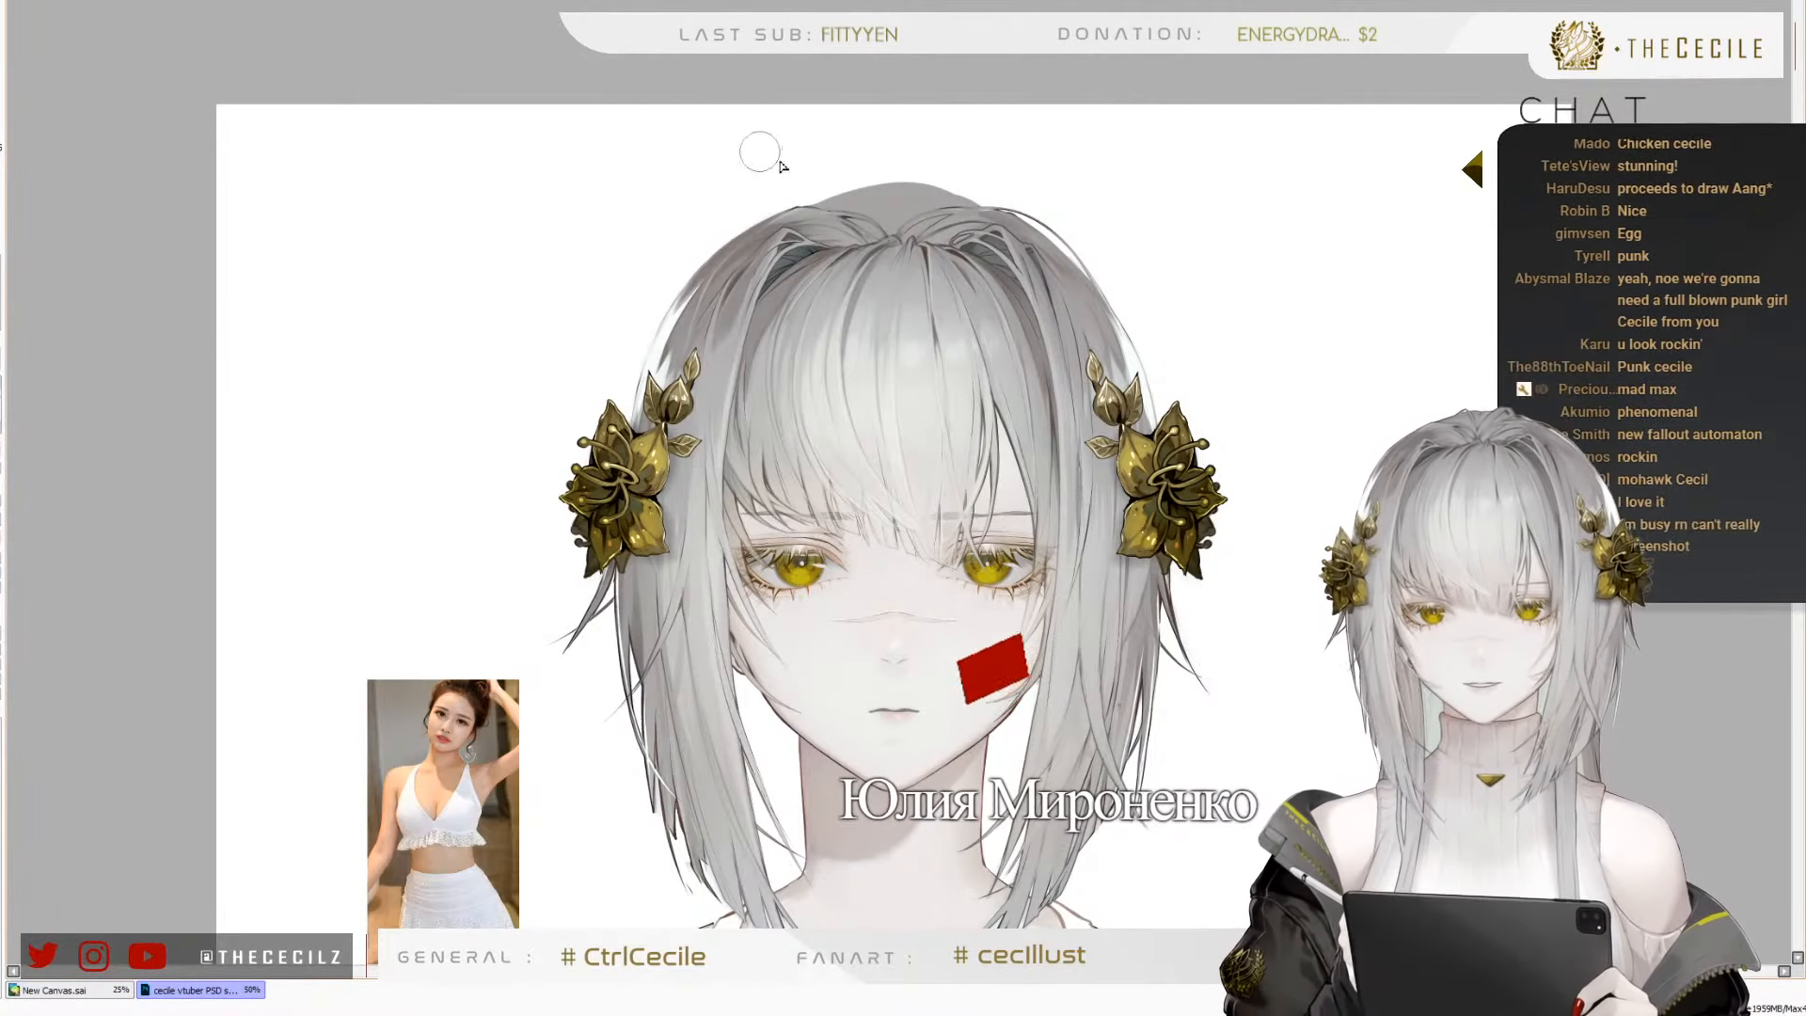
{"action": "mouse_move", "coordinate": [892, 198]}
{"action": "left_mouse_down"}
{"action": "mouse_move", "coordinate": [764, 228]}
{"action": "mouse_move", "coordinate": [811, 198]}
{"action": "mouse_move", "coordinate": [713, 275]}
{"action": "mouse_move", "coordinate": [978, 207]}
{"action": "left_mouse_up"}
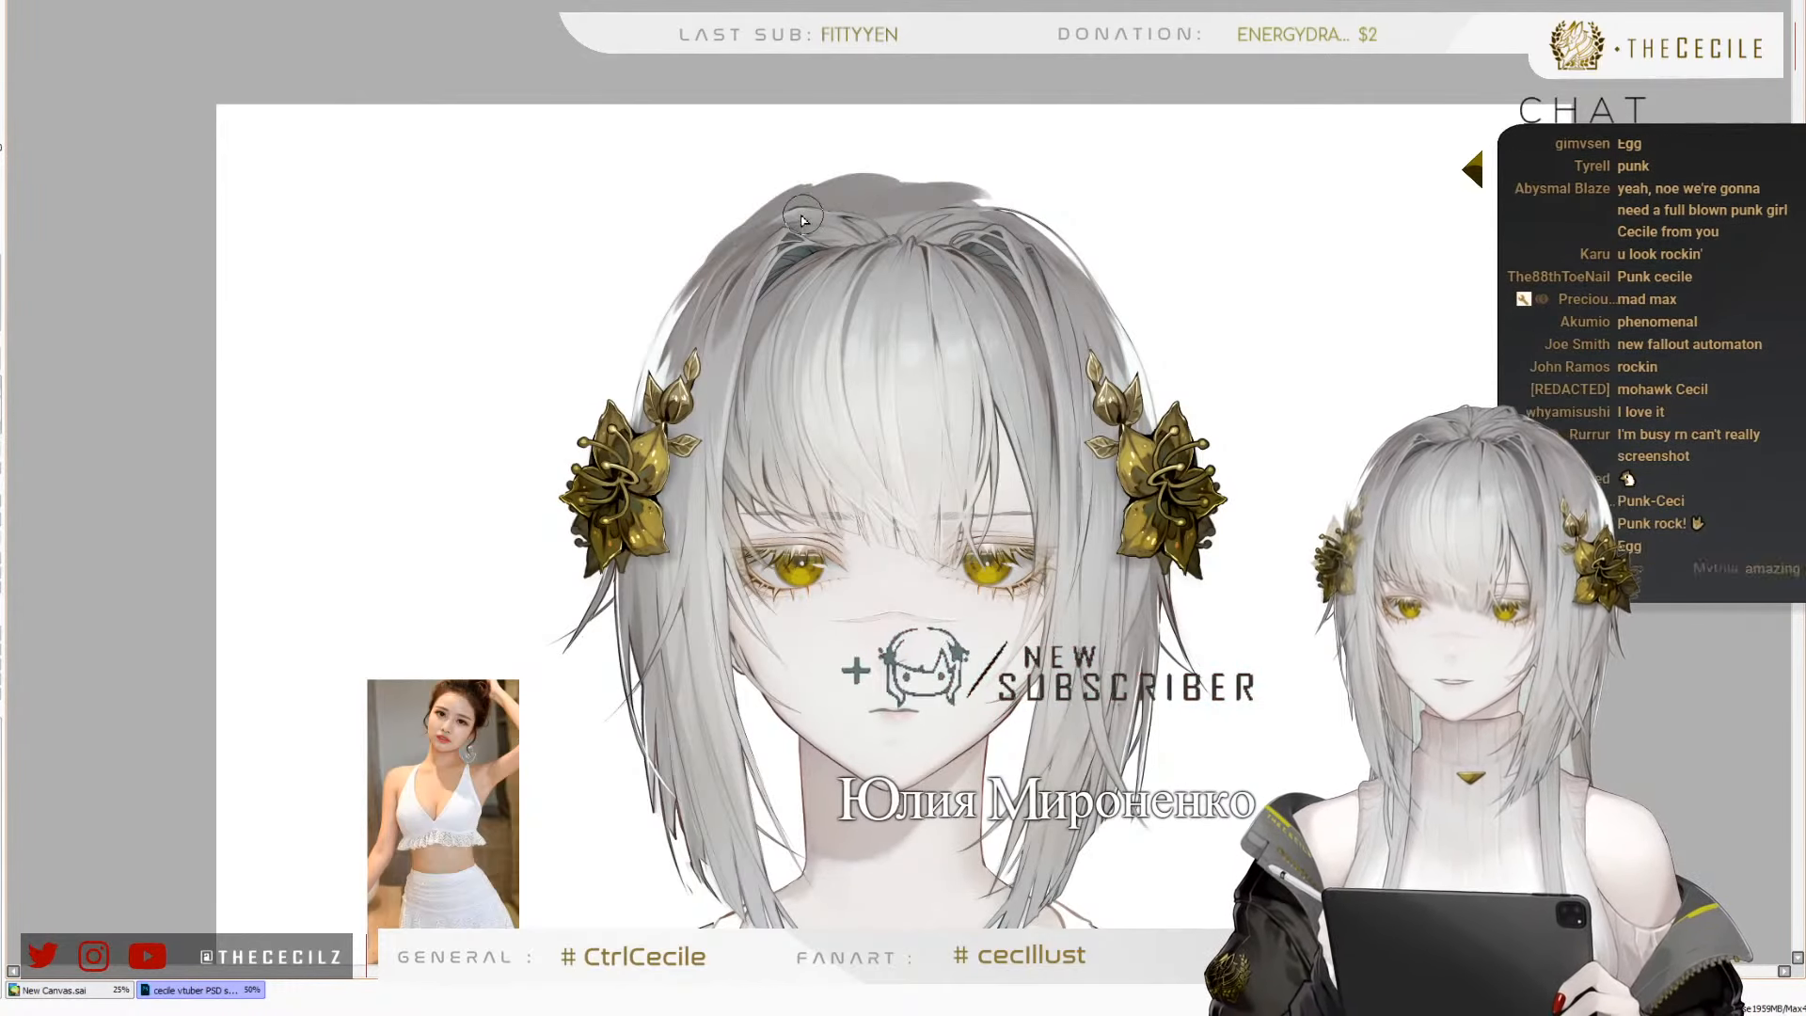
{"action": "key", "text": "ctrl+z"}
{"action": "key", "text": "ctrl+z"}
{"action": "left_click_drag", "start_coordinate": [743, 235], "coordinate": [951, 210]}
{"action": "left_click_drag", "start_coordinate": [816, 199], "coordinate": [997, 205]}
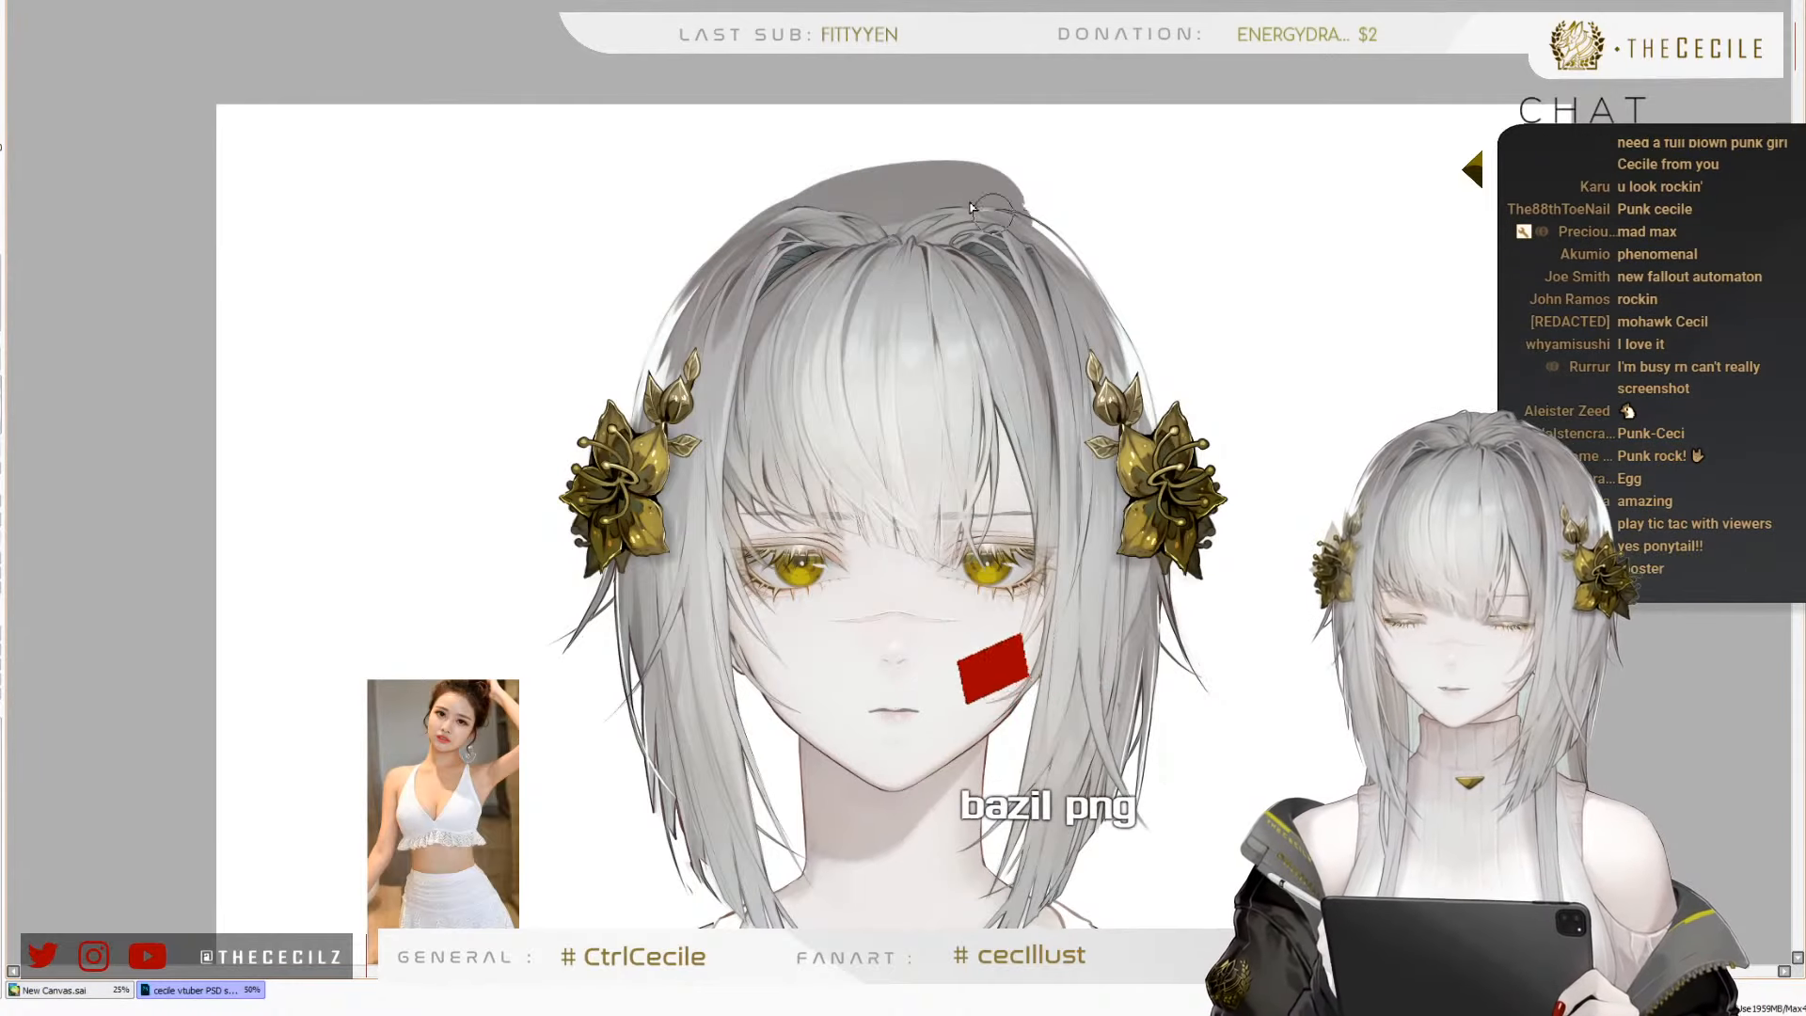
{"action": "key", "text": "ctrl+z"}
{"action": "mouse_move", "coordinate": [866, 211]}
{"action": "left_mouse_down"}
{"action": "mouse_move", "coordinate": [1030, 225]}
{"action": "mouse_move", "coordinate": [1089, 299]}
{"action": "left_mouse_up"}
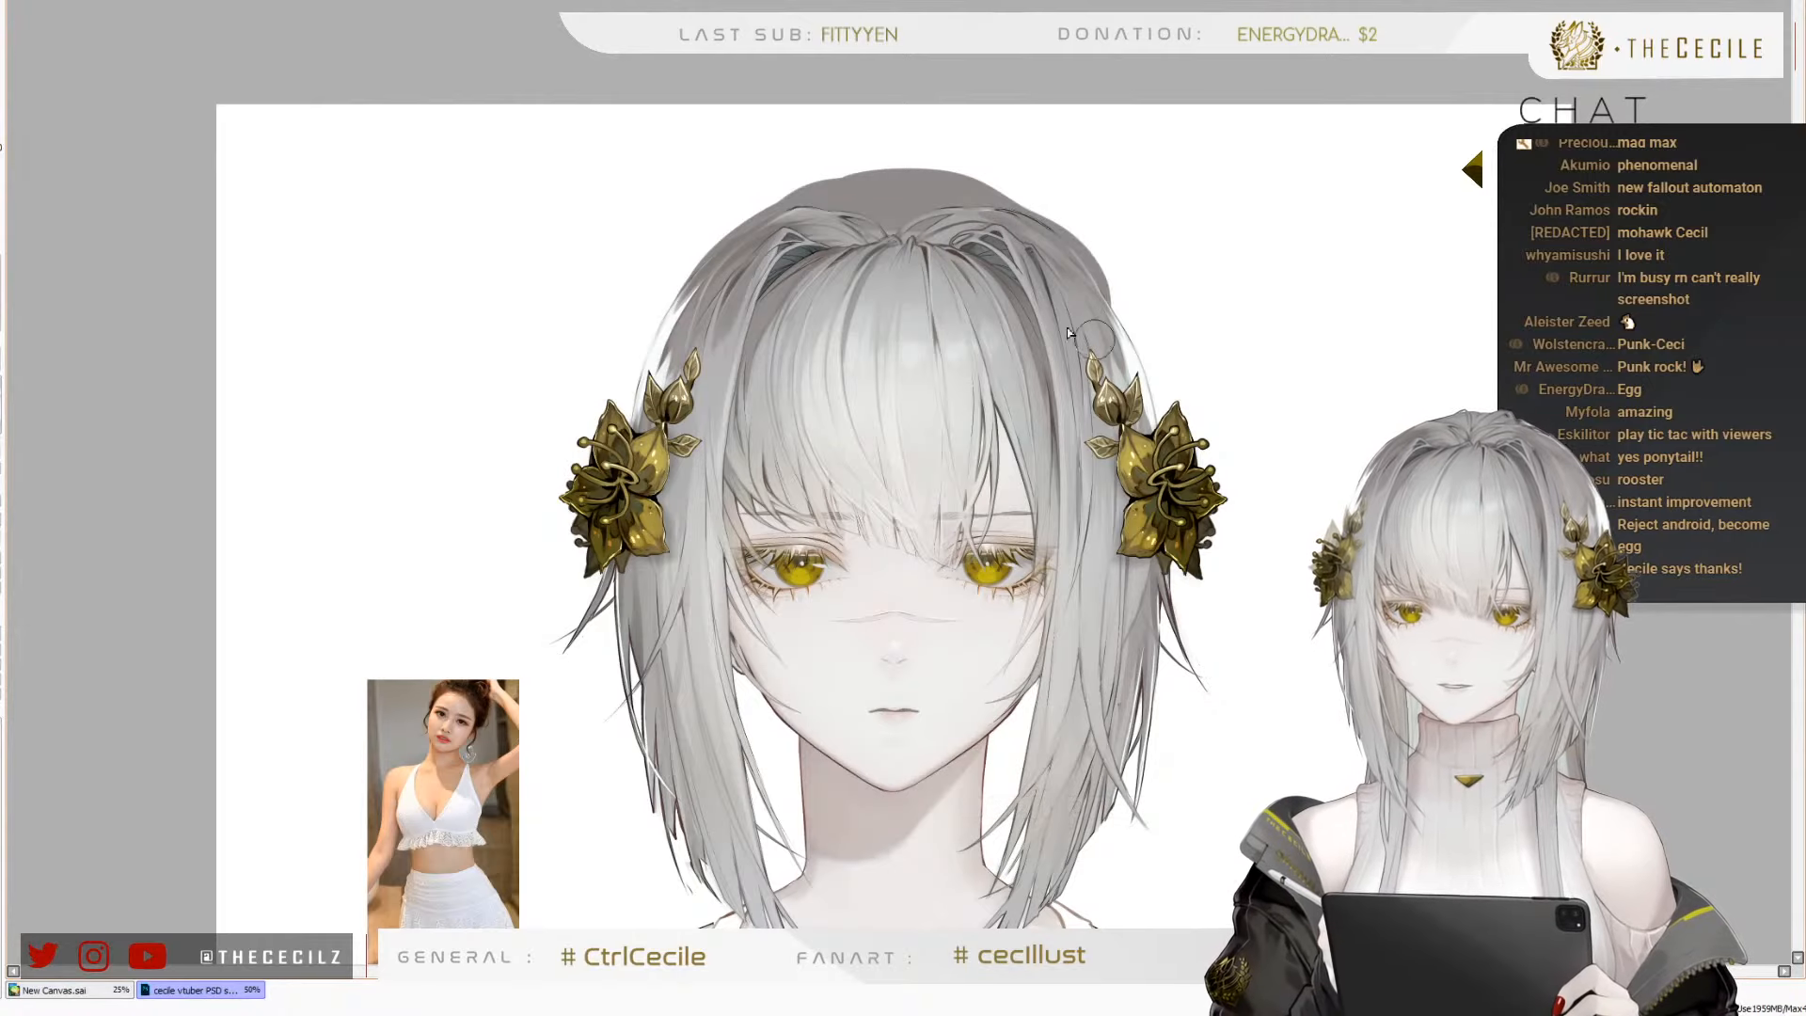
Erase and repaint the edges of the grey crown to give it a smooth, even curve
{"action": "key", "text": "e"}
{"action": "left_click_drag", "start_coordinate": [768, 162], "coordinate": [987, 173]}
{"action": "key", "text": "ctrl+z"}
{"action": "mouse_move", "coordinate": [859, 160]}
{"action": "left_mouse_down"}
{"action": "mouse_move", "coordinate": [1081, 175]}
{"action": "mouse_move", "coordinate": [1063, 208]}
{"action": "left_mouse_up"}
{"action": "mouse_move", "coordinate": [890, 205]}
{"action": "left_mouse_down"}
{"action": "mouse_move", "coordinate": [963, 192]}
{"action": "mouse_move", "coordinate": [1091, 318]}
{"action": "left_mouse_up"}
{"action": "key", "text": "ctrl+z"}
{"action": "left_click_drag", "start_coordinate": [1026, 222], "coordinate": [1099, 313]}
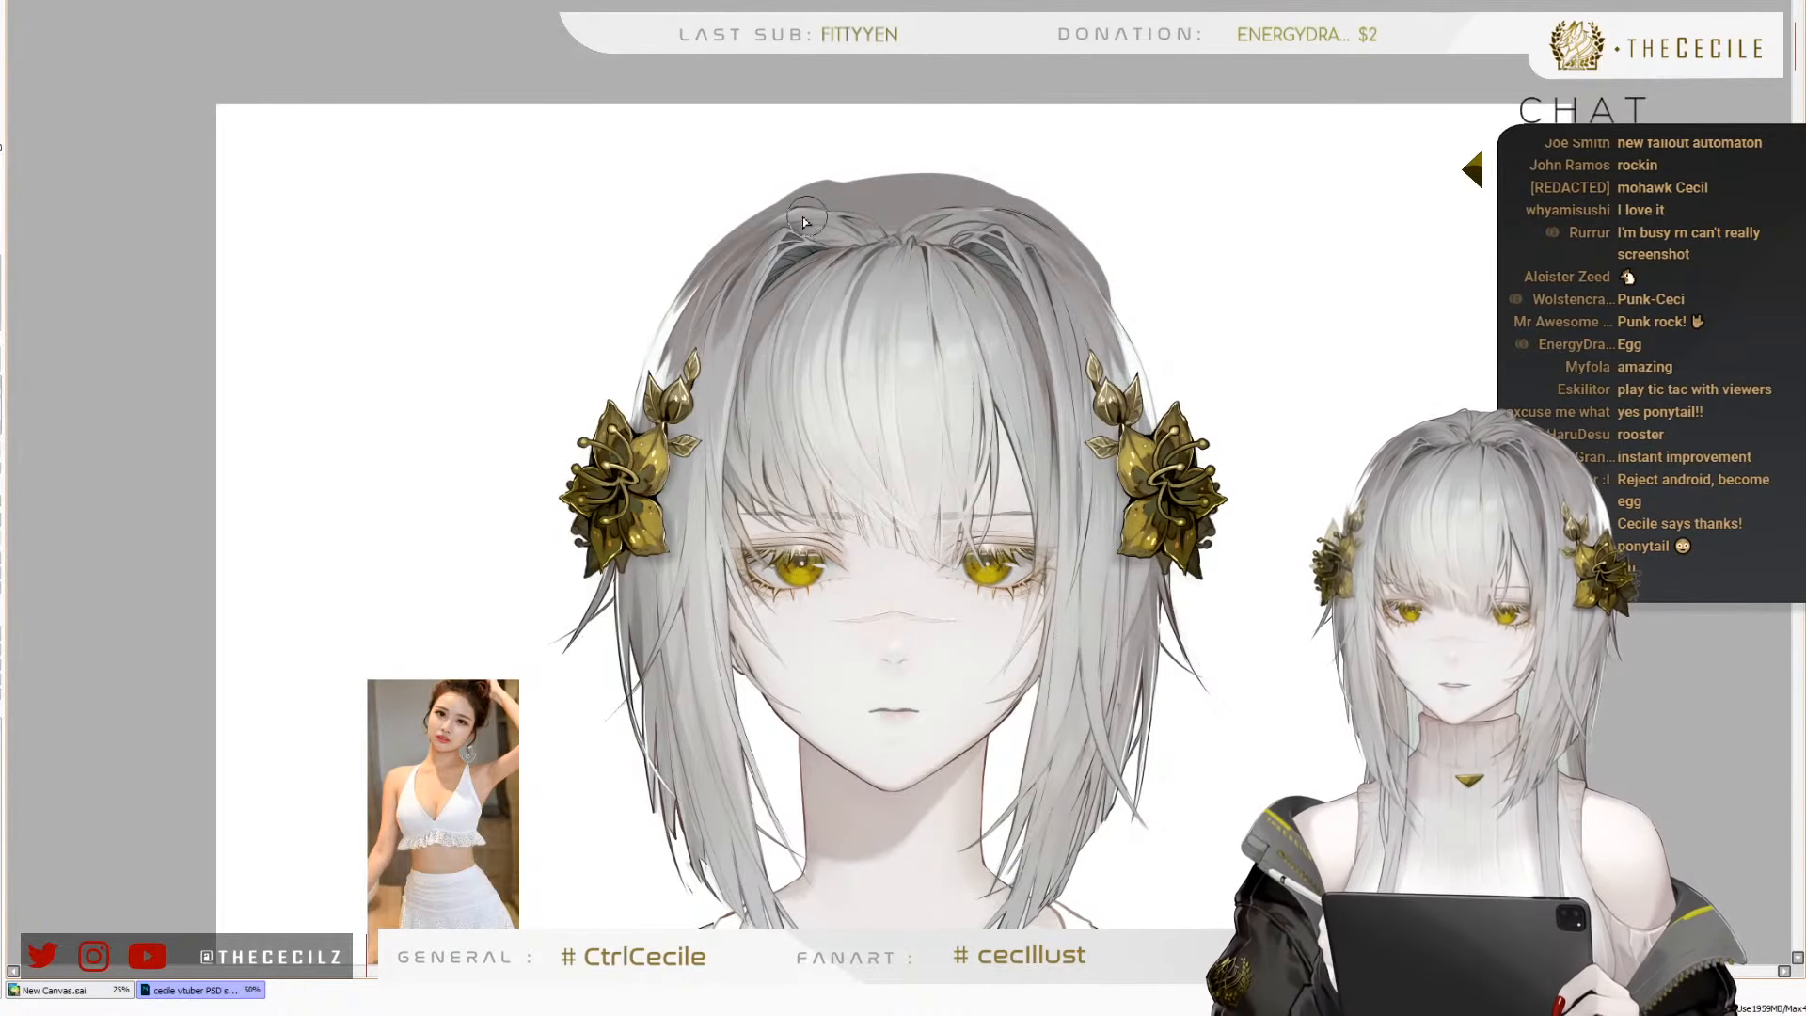
{"action": "left_click_drag", "start_coordinate": [836, 198], "coordinate": [946, 215]}
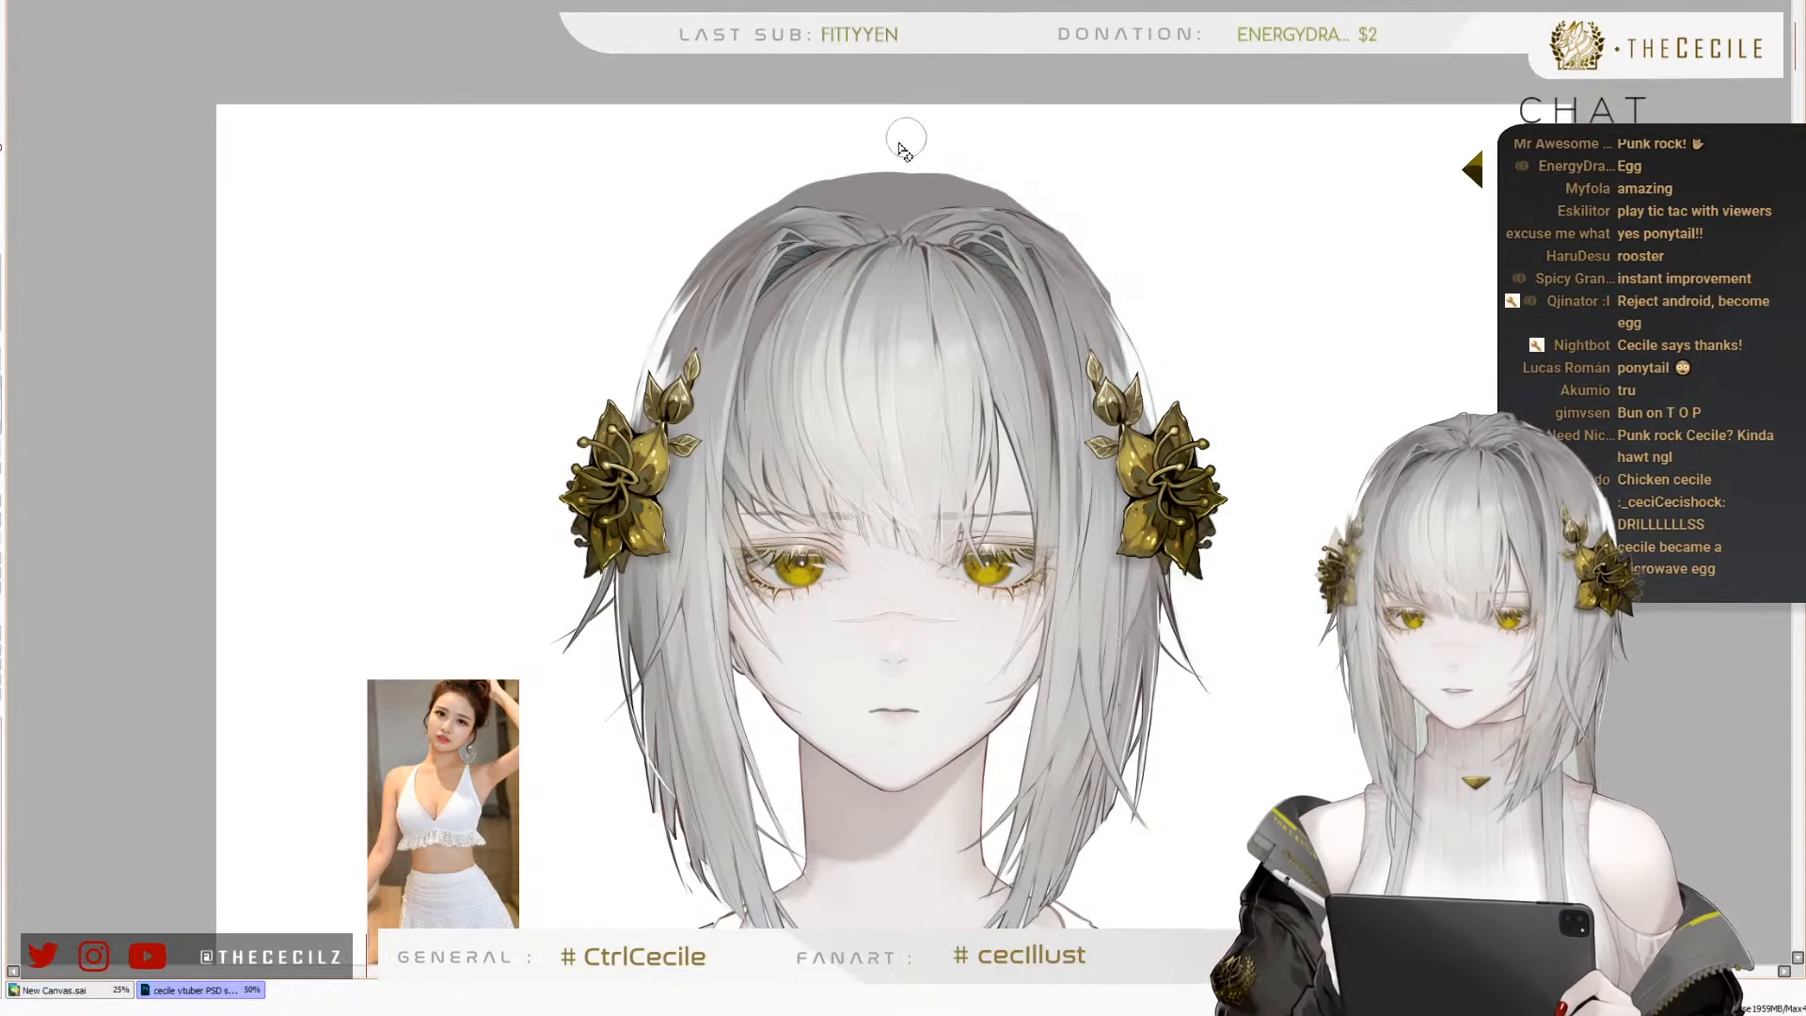
Trim the grey crown lower on the head and add a small grey hair bun on top
{"action": "scroll", "coordinate": [959, 4], "scroll_direction": "down", "scroll_amount": 4}
{"action": "scroll", "coordinate": [978, 4], "scroll_direction": "up", "scroll_amount": 3}
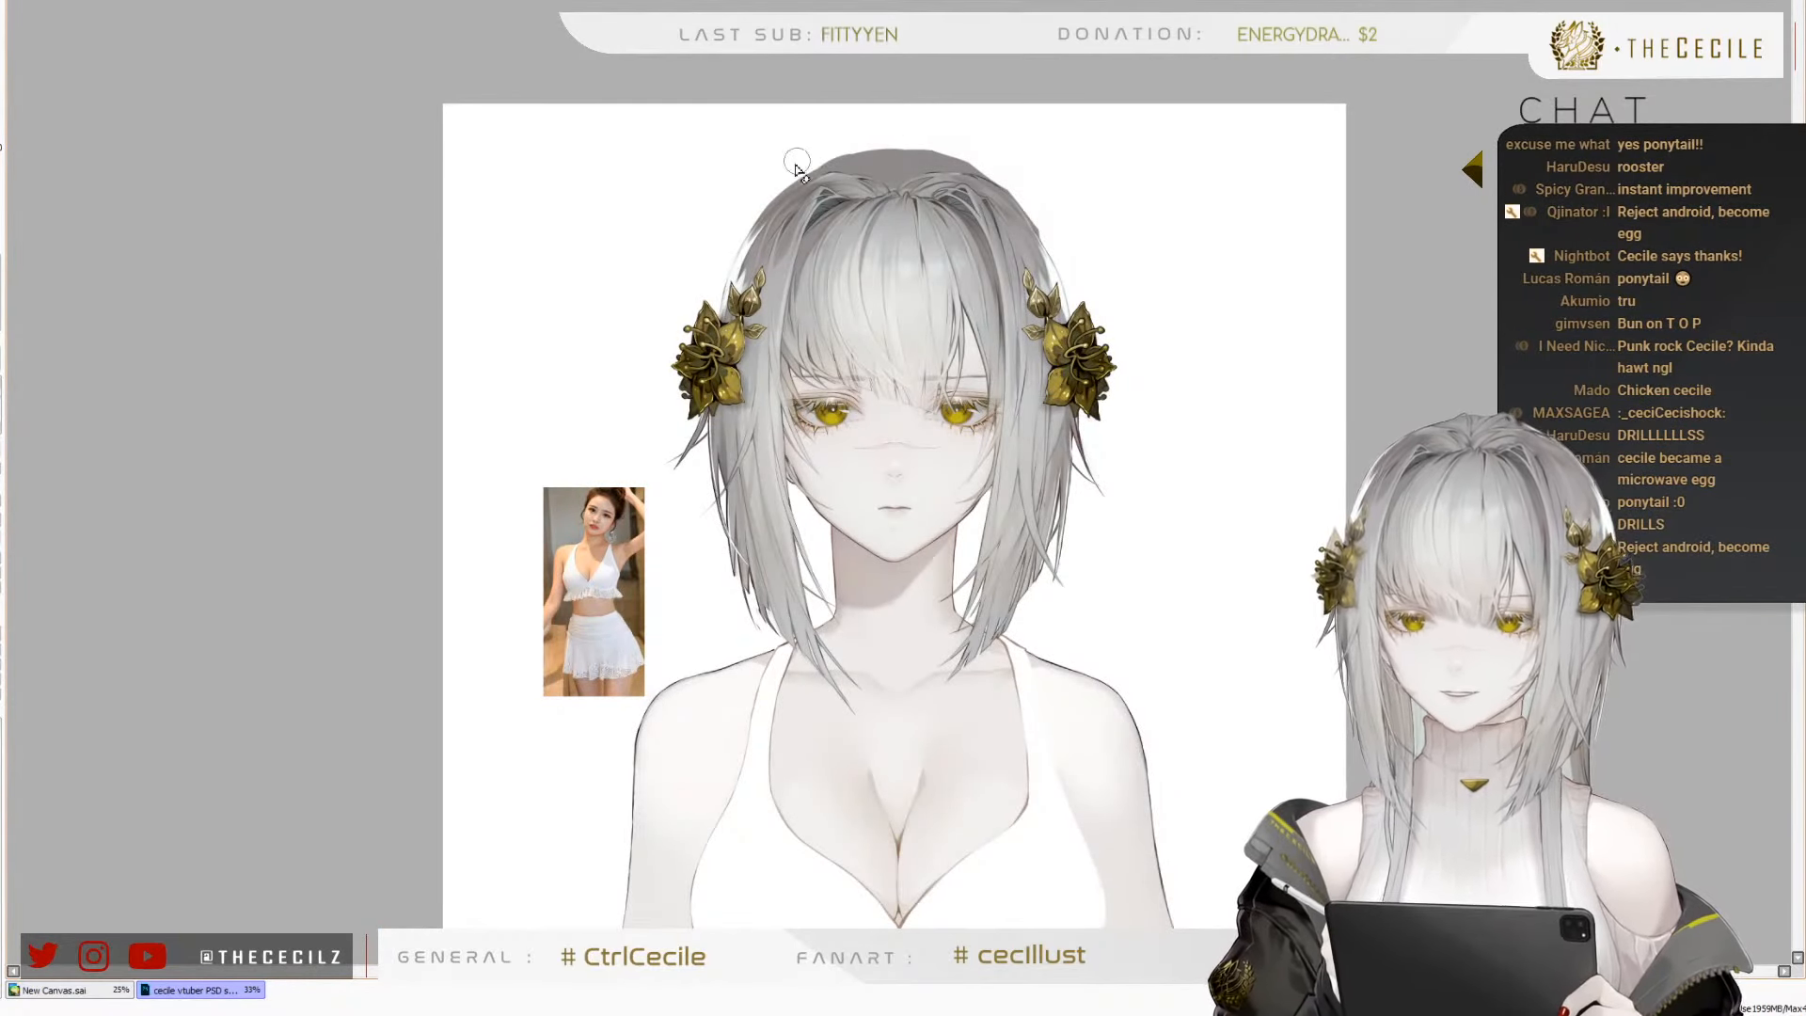
{"action": "left_click_drag", "start_coordinate": [797, 161], "coordinate": [951, 149]}
{"action": "left_click_drag", "start_coordinate": [745, 203], "coordinate": [951, 152]}
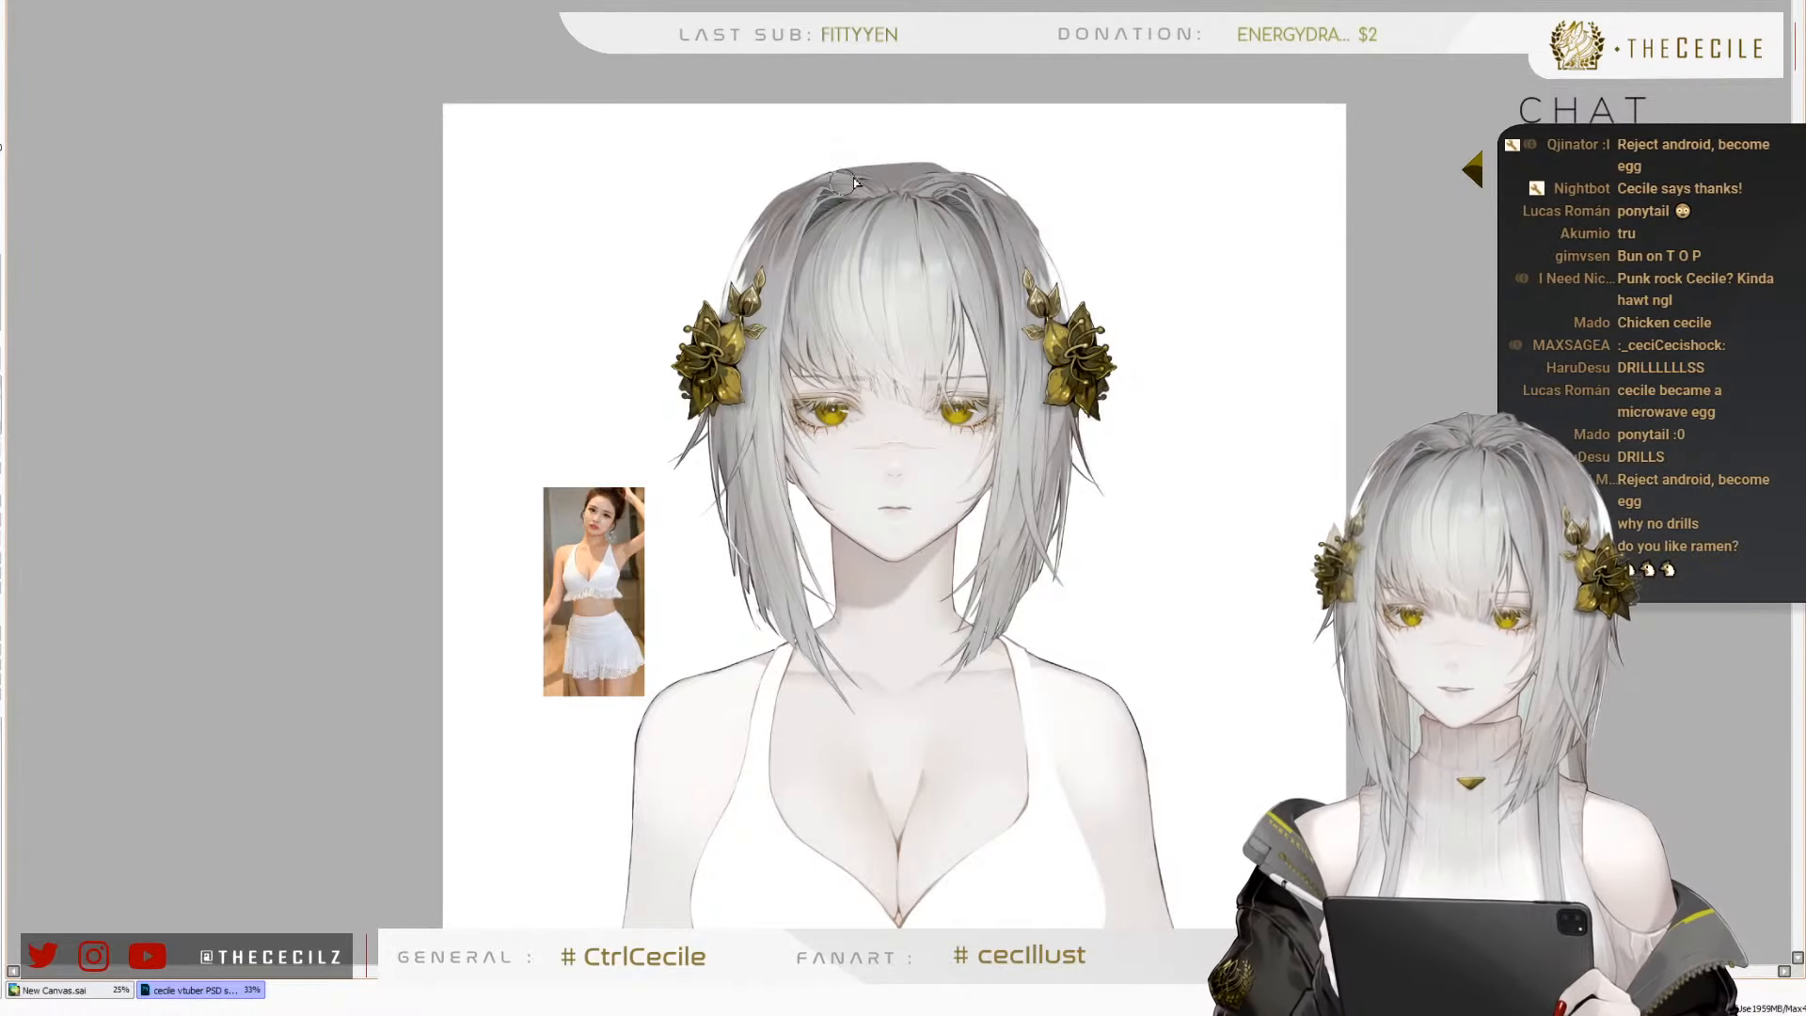
{"action": "mouse_move", "coordinate": [855, 178]}
{"action": "left_mouse_down"}
{"action": "mouse_move", "coordinate": [881, 125]}
{"action": "mouse_move", "coordinate": [939, 139]}
{"action": "mouse_move", "coordinate": [924, 137]}
{"action": "mouse_move", "coordinate": [944, 175]}
{"action": "mouse_move", "coordinate": [906, 180]}
{"action": "mouse_move", "coordinate": [930, 167]}
{"action": "mouse_move", "coordinate": [958, 184]}
{"action": "mouse_move", "coordinate": [863, 193]}
{"action": "left_mouse_up"}
{"action": "key", "text": "ctrl+z"}
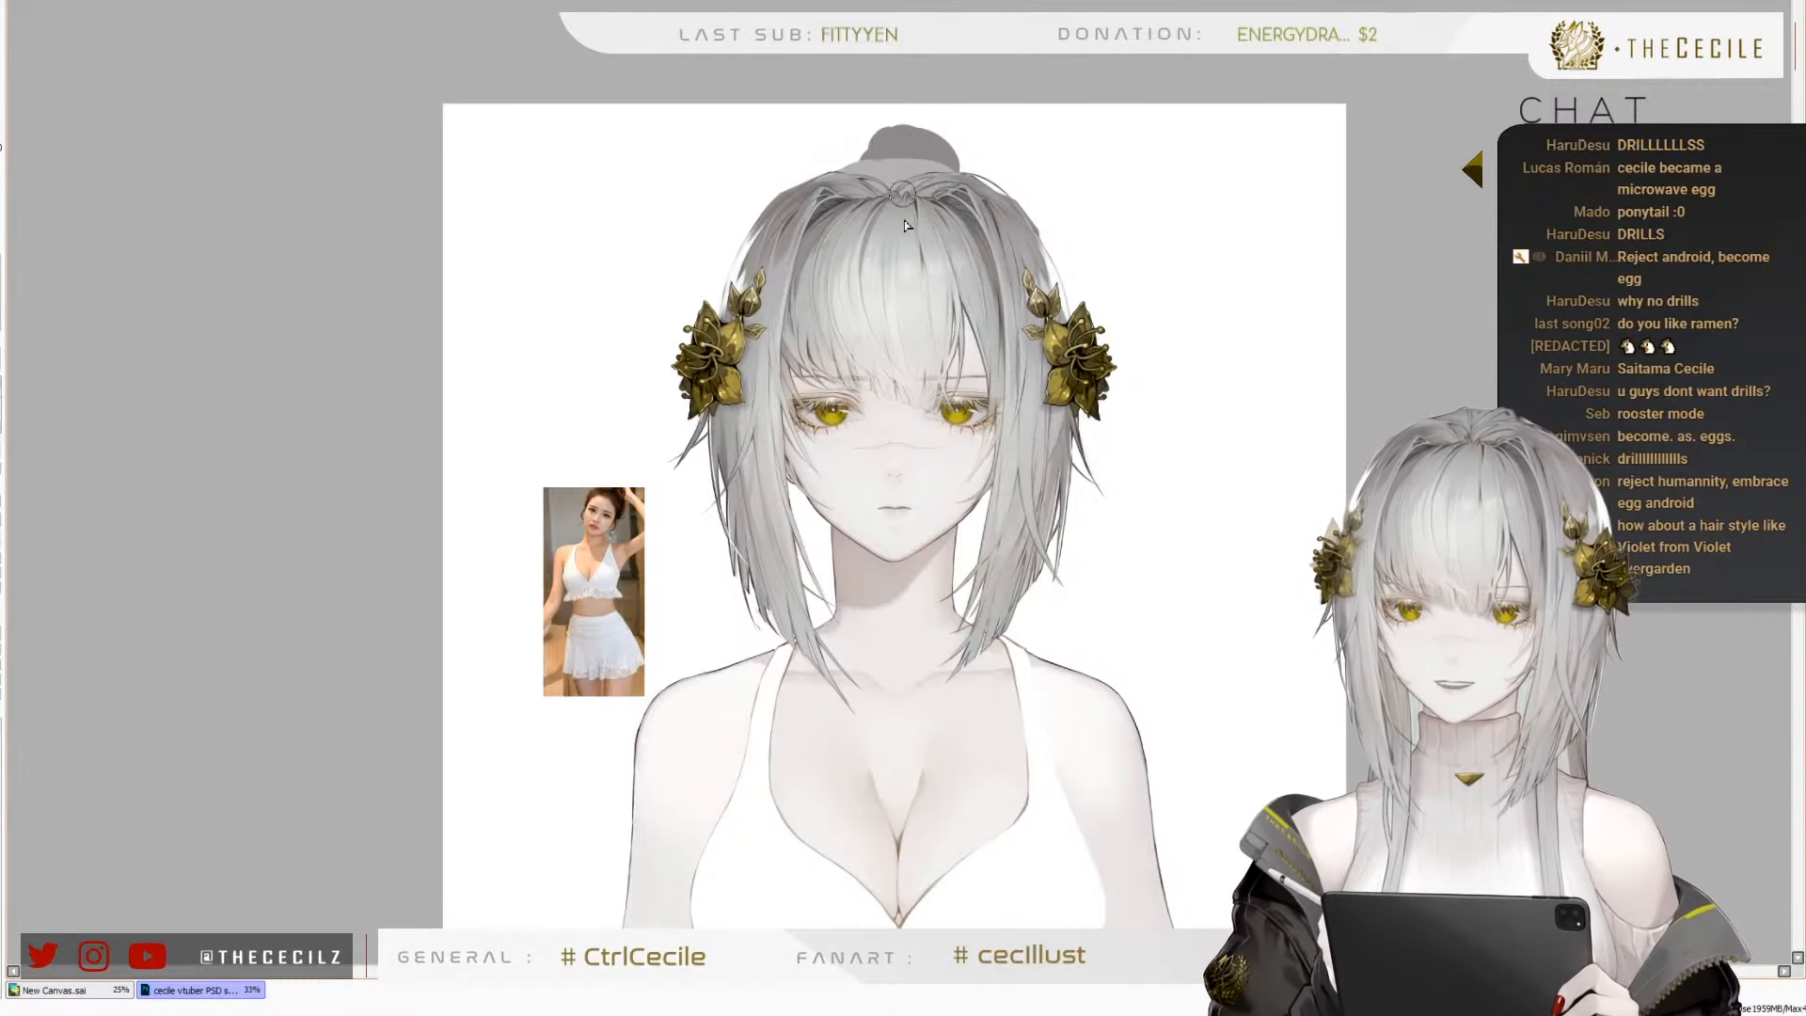
Paint grey back hair beside the neck beneath the side locks, and compare the tied-up hairstyle with the whole figure
{"action": "left_click_drag", "start_coordinate": [950, 517], "coordinate": [967, 621]}
{"action": "left_click_drag", "start_coordinate": [970, 477], "coordinate": [979, 662]}
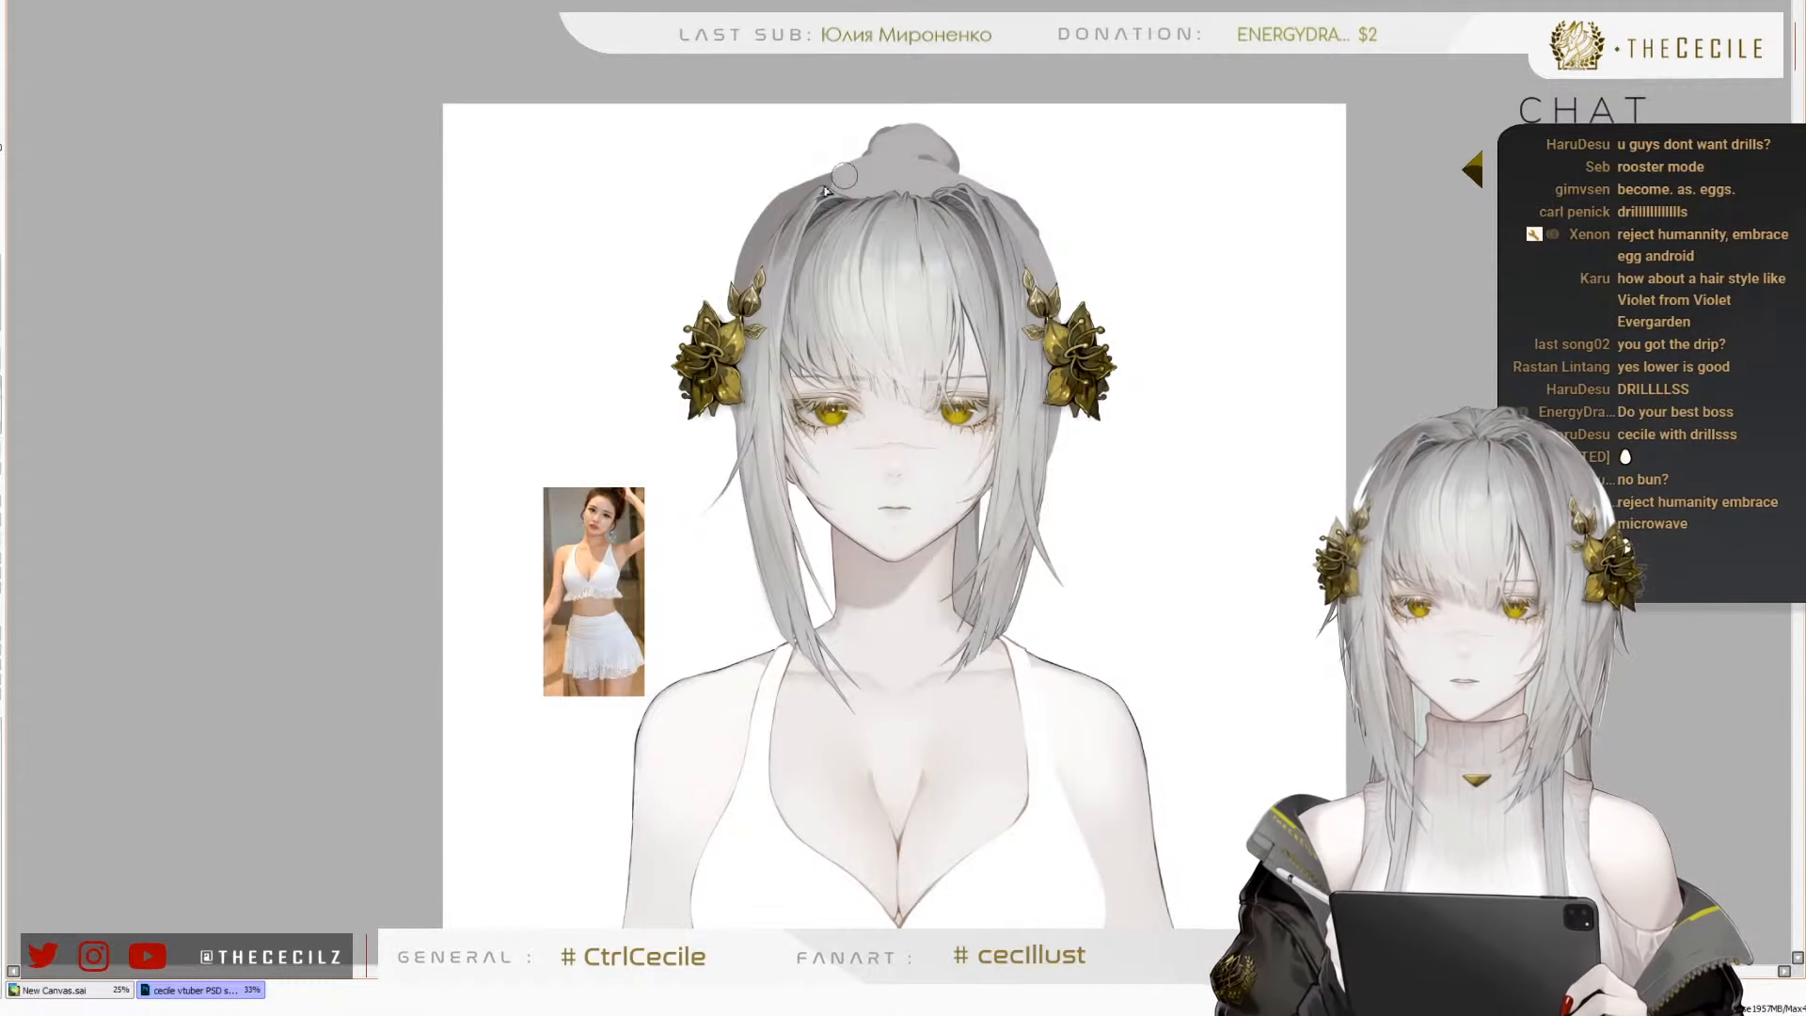
{"action": "scroll", "coordinate": [905, 235], "scroll_direction": "down", "scroll_amount": 3}
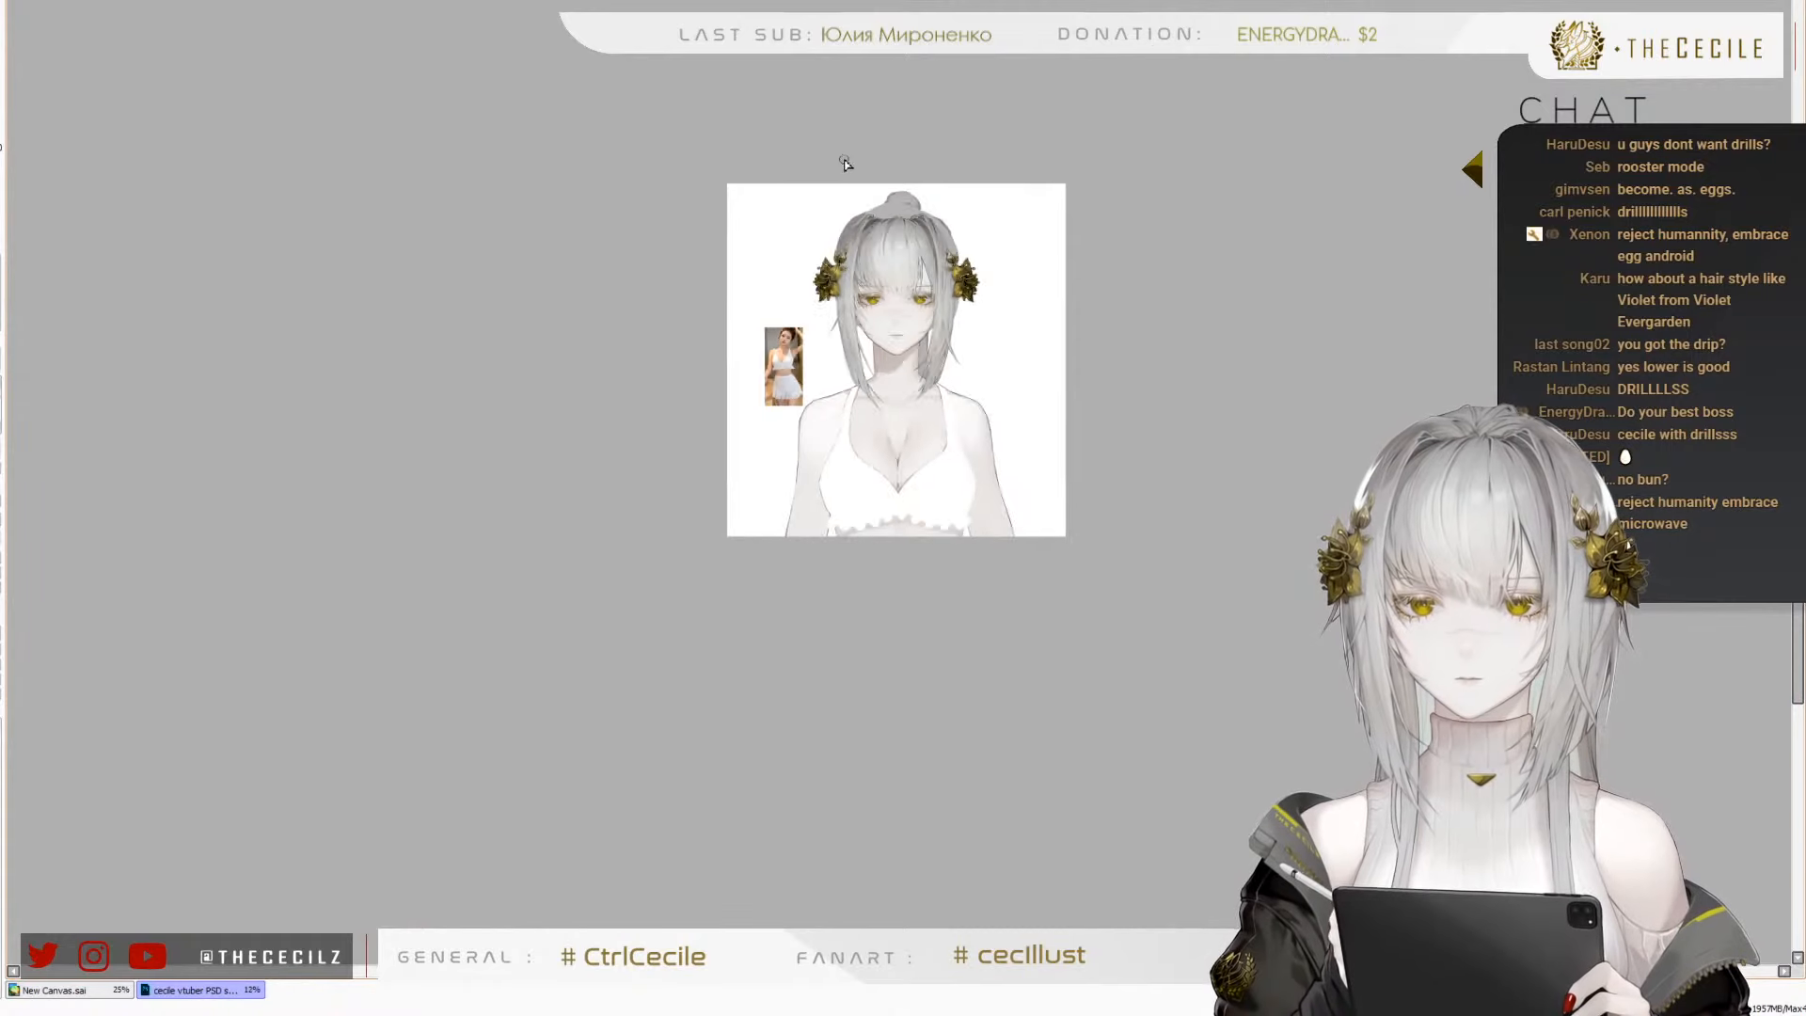
{"action": "scroll", "coordinate": [874, 219], "scroll_direction": "up", "scroll_amount": 3}
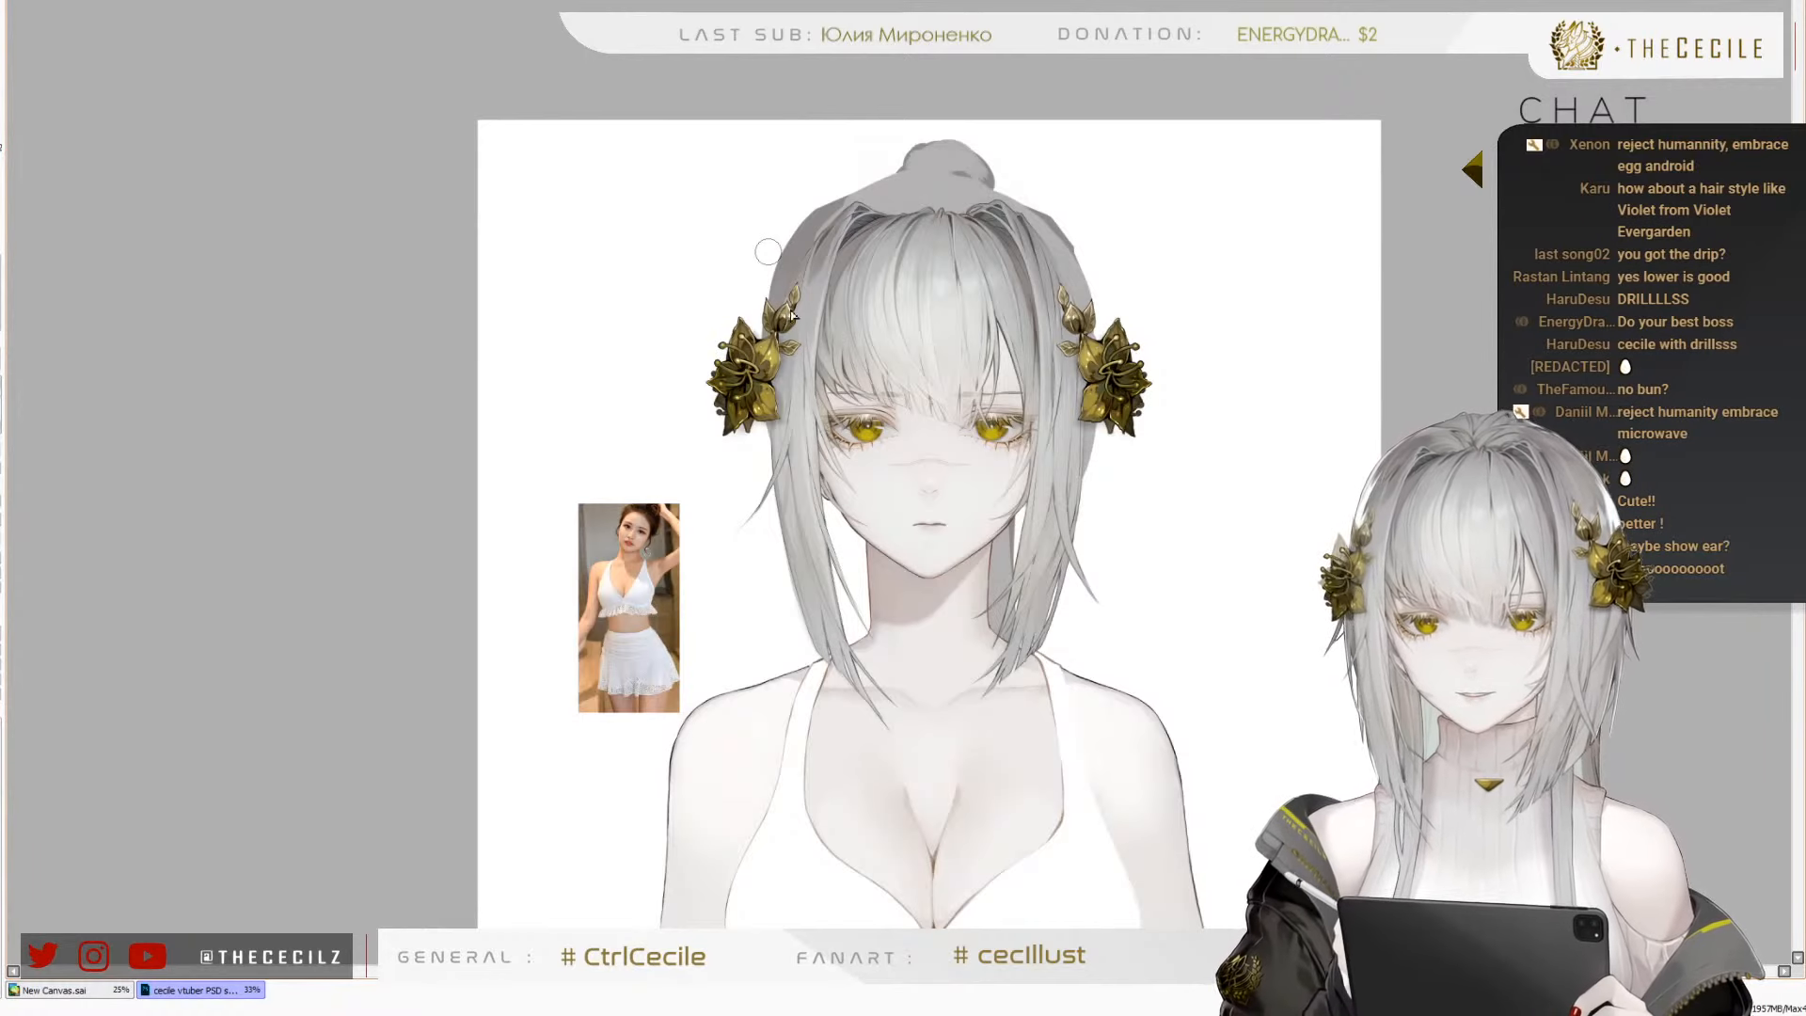
Compare the tied-up bun hairstyle up close on the face and across the upper body, toggling the last edit off and on
{"action": "scroll", "coordinate": [894, 441], "scroll_direction": "up", "scroll_amount": 3}
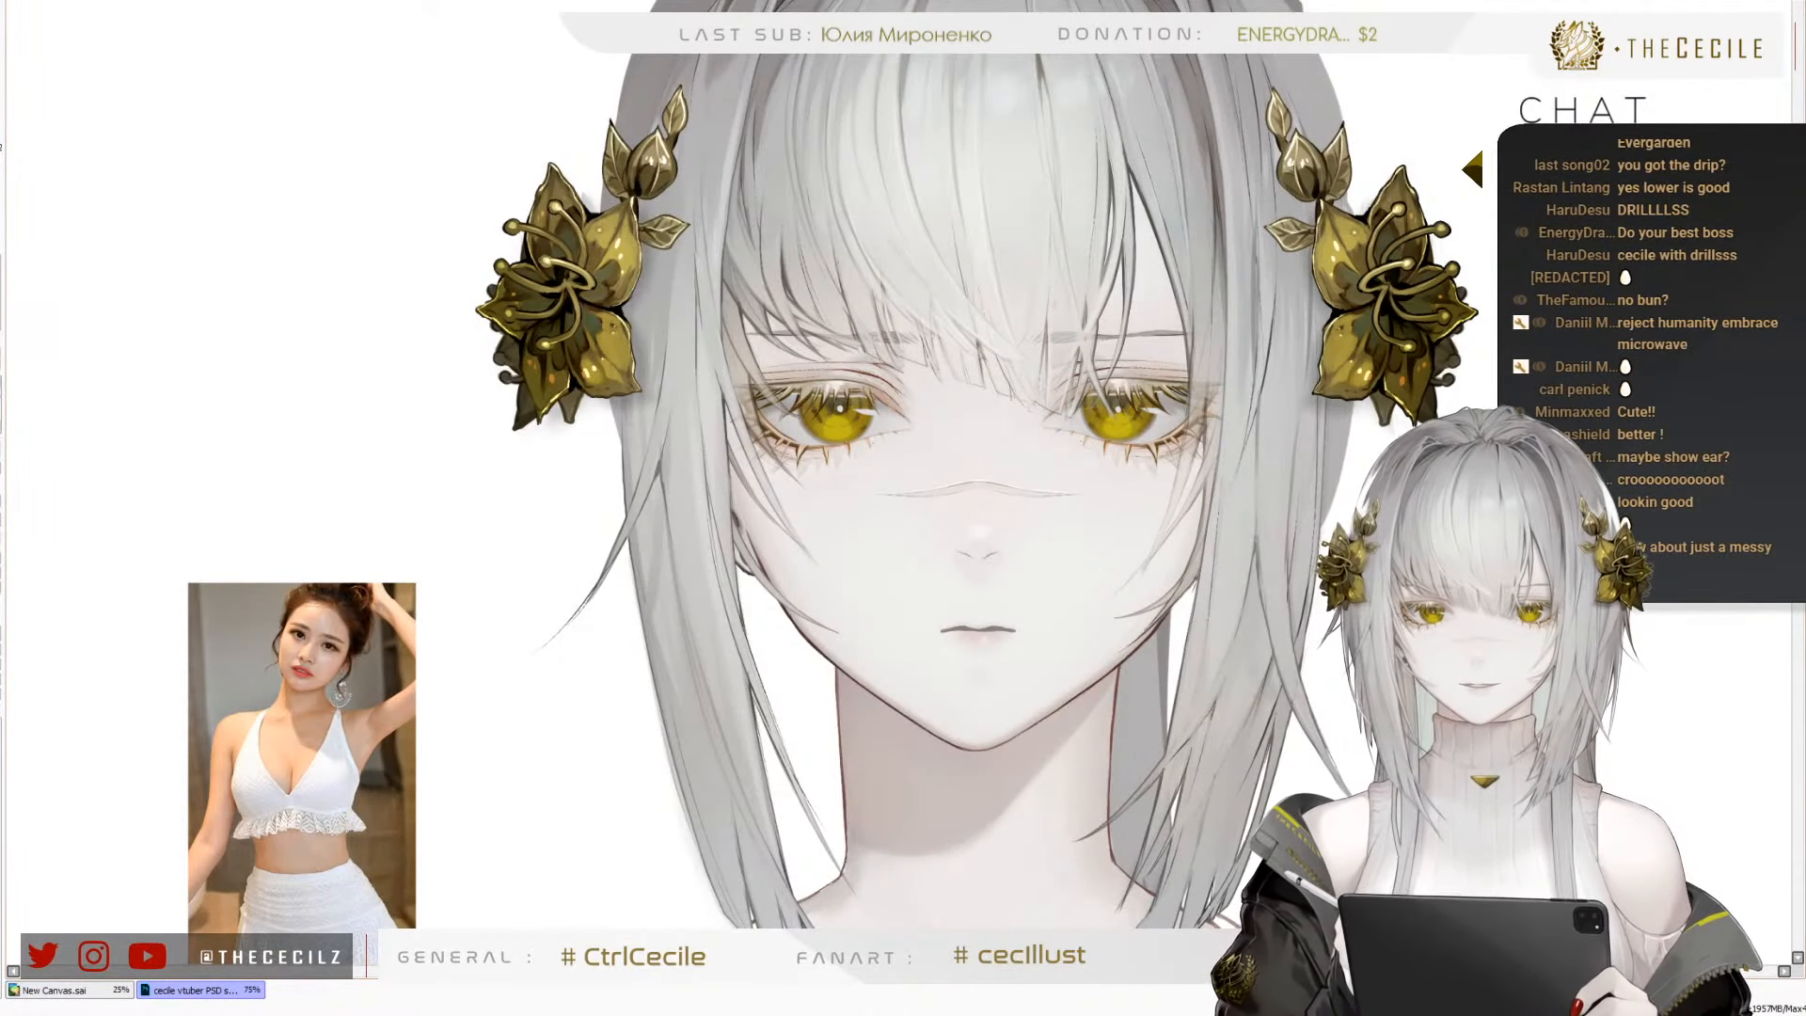
{"action": "key", "text": "ctrl+z"}
{"action": "key", "text": "ctrl+y"}
{"action": "key", "text": "ctrl+z"}
{"action": "key", "text": "ctrl+y"}
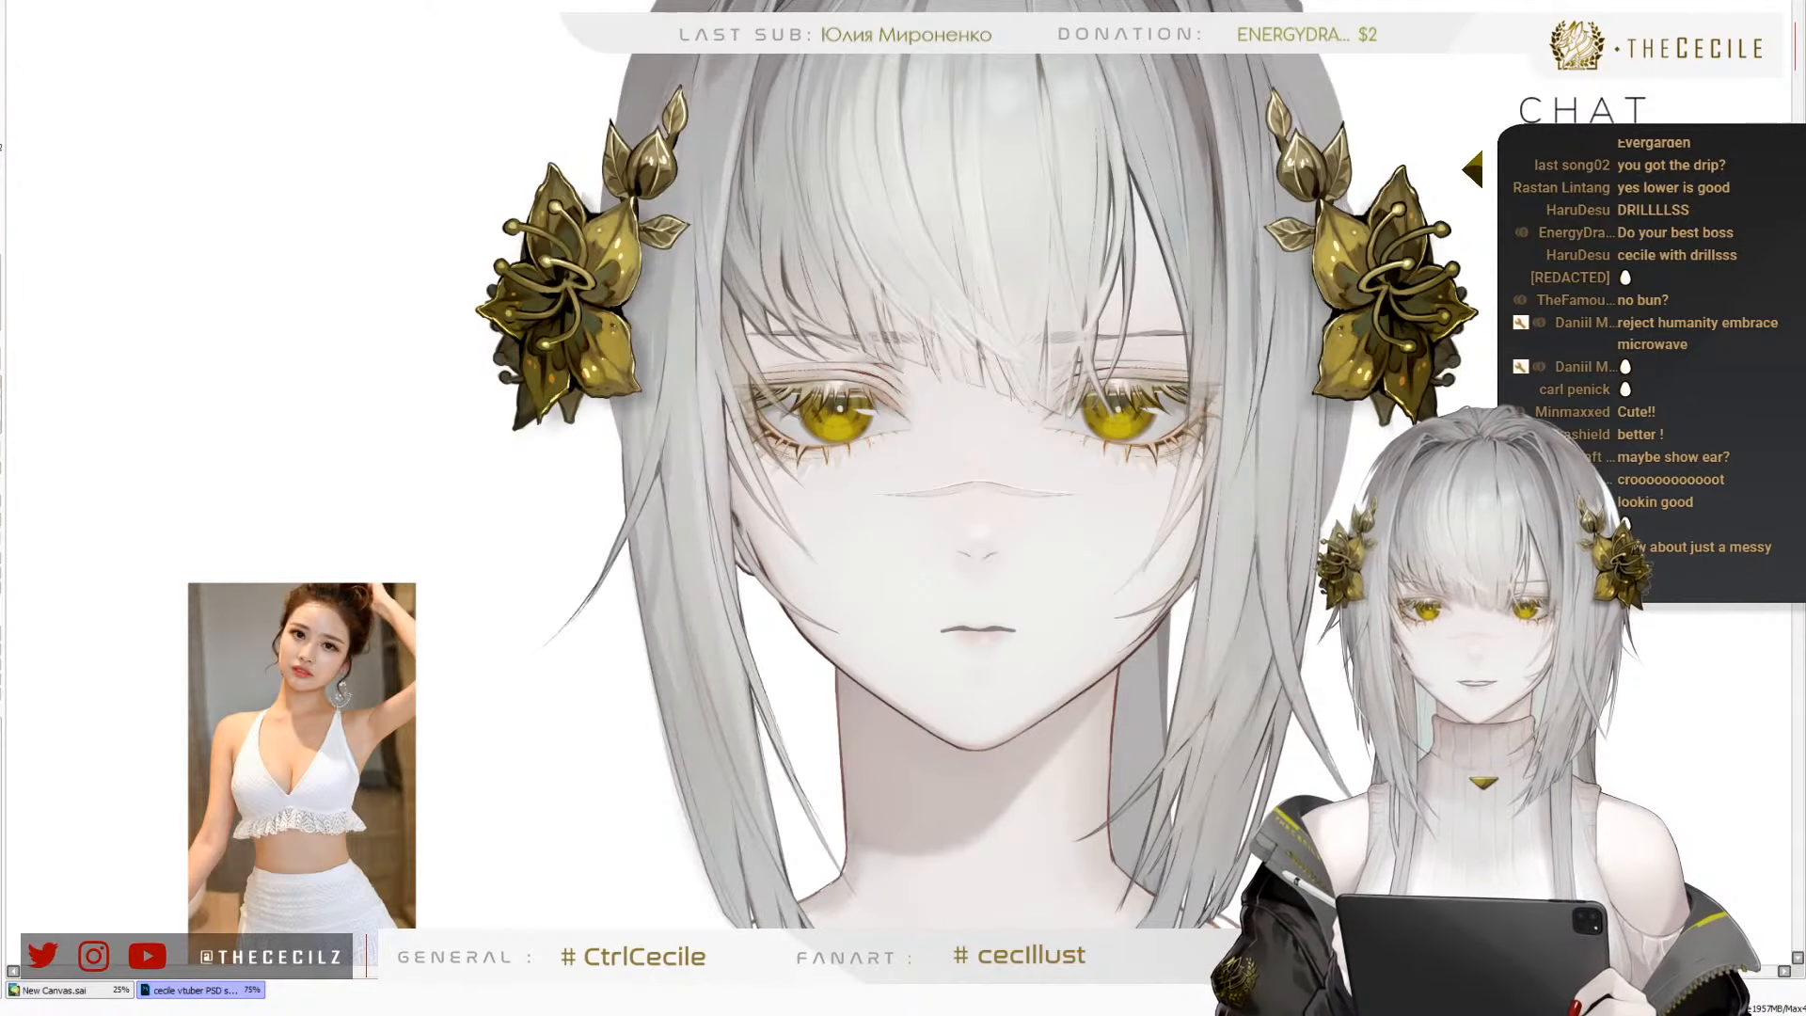
{"action": "scroll", "coordinate": [879, 524], "scroll_direction": "down", "scroll_amount": 3}
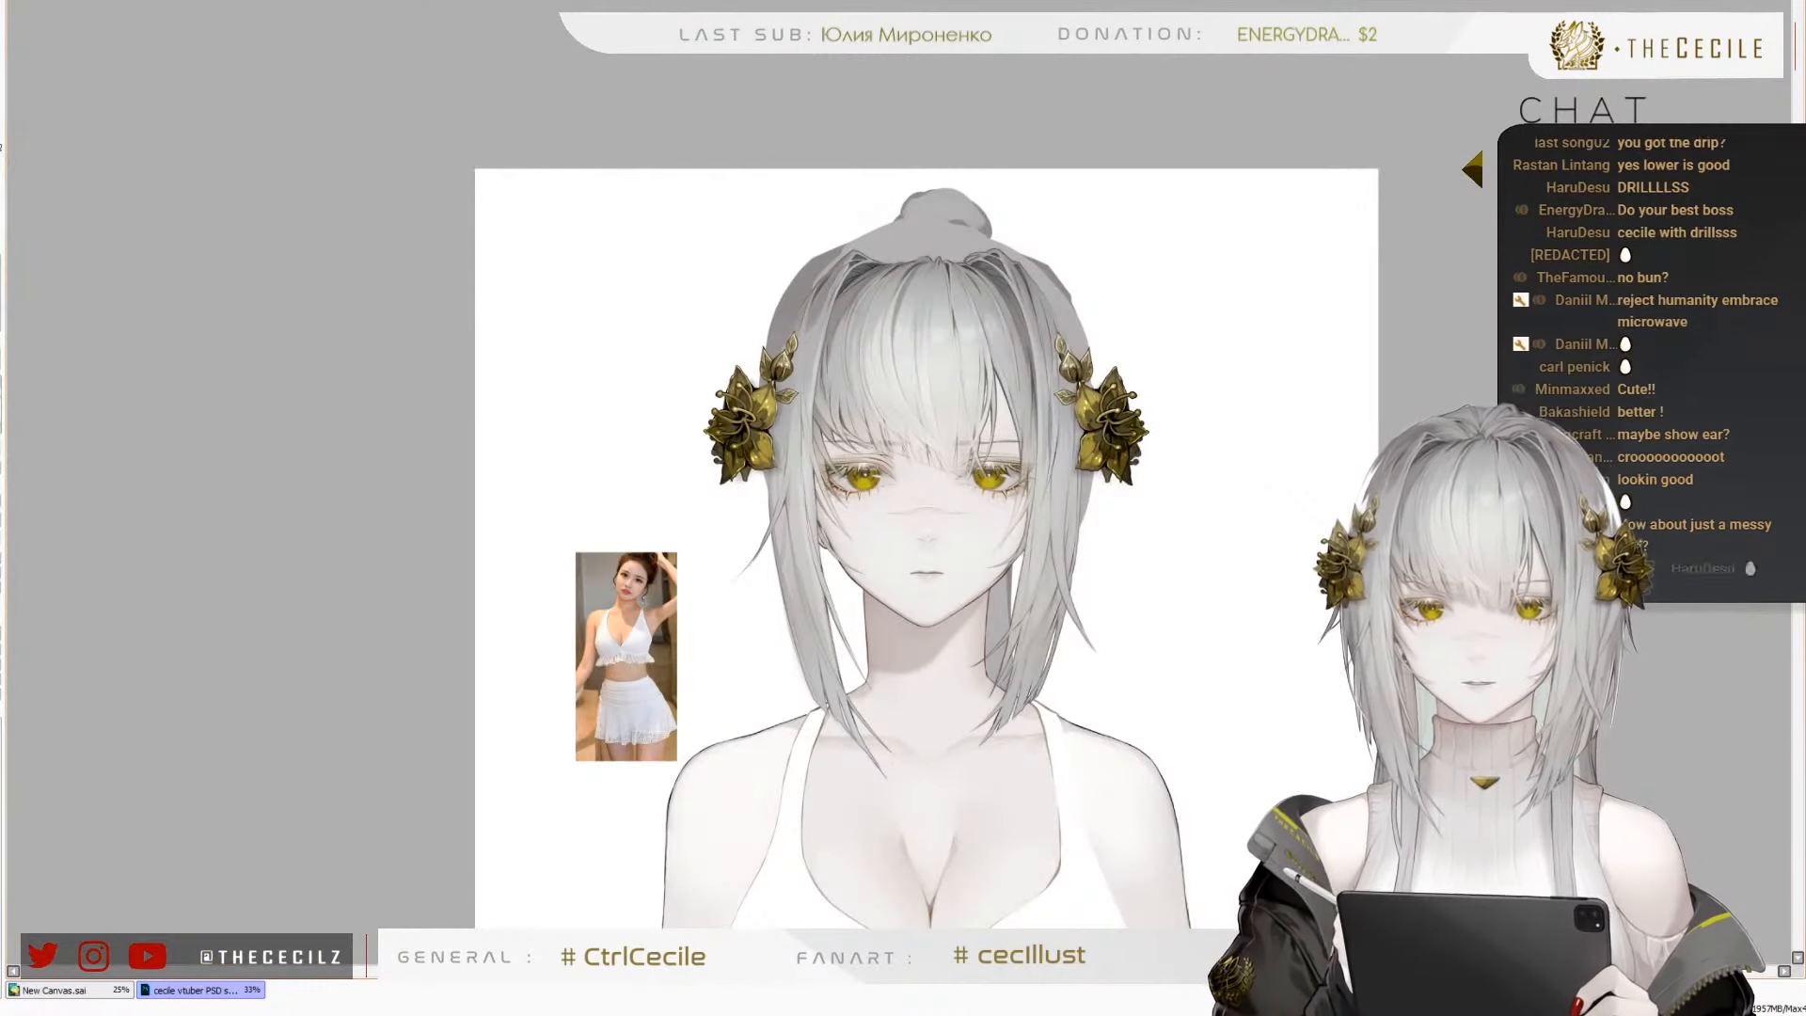
{"action": "scroll", "coordinate": [933, 417], "scroll_direction": "down", "scroll_amount": 2}
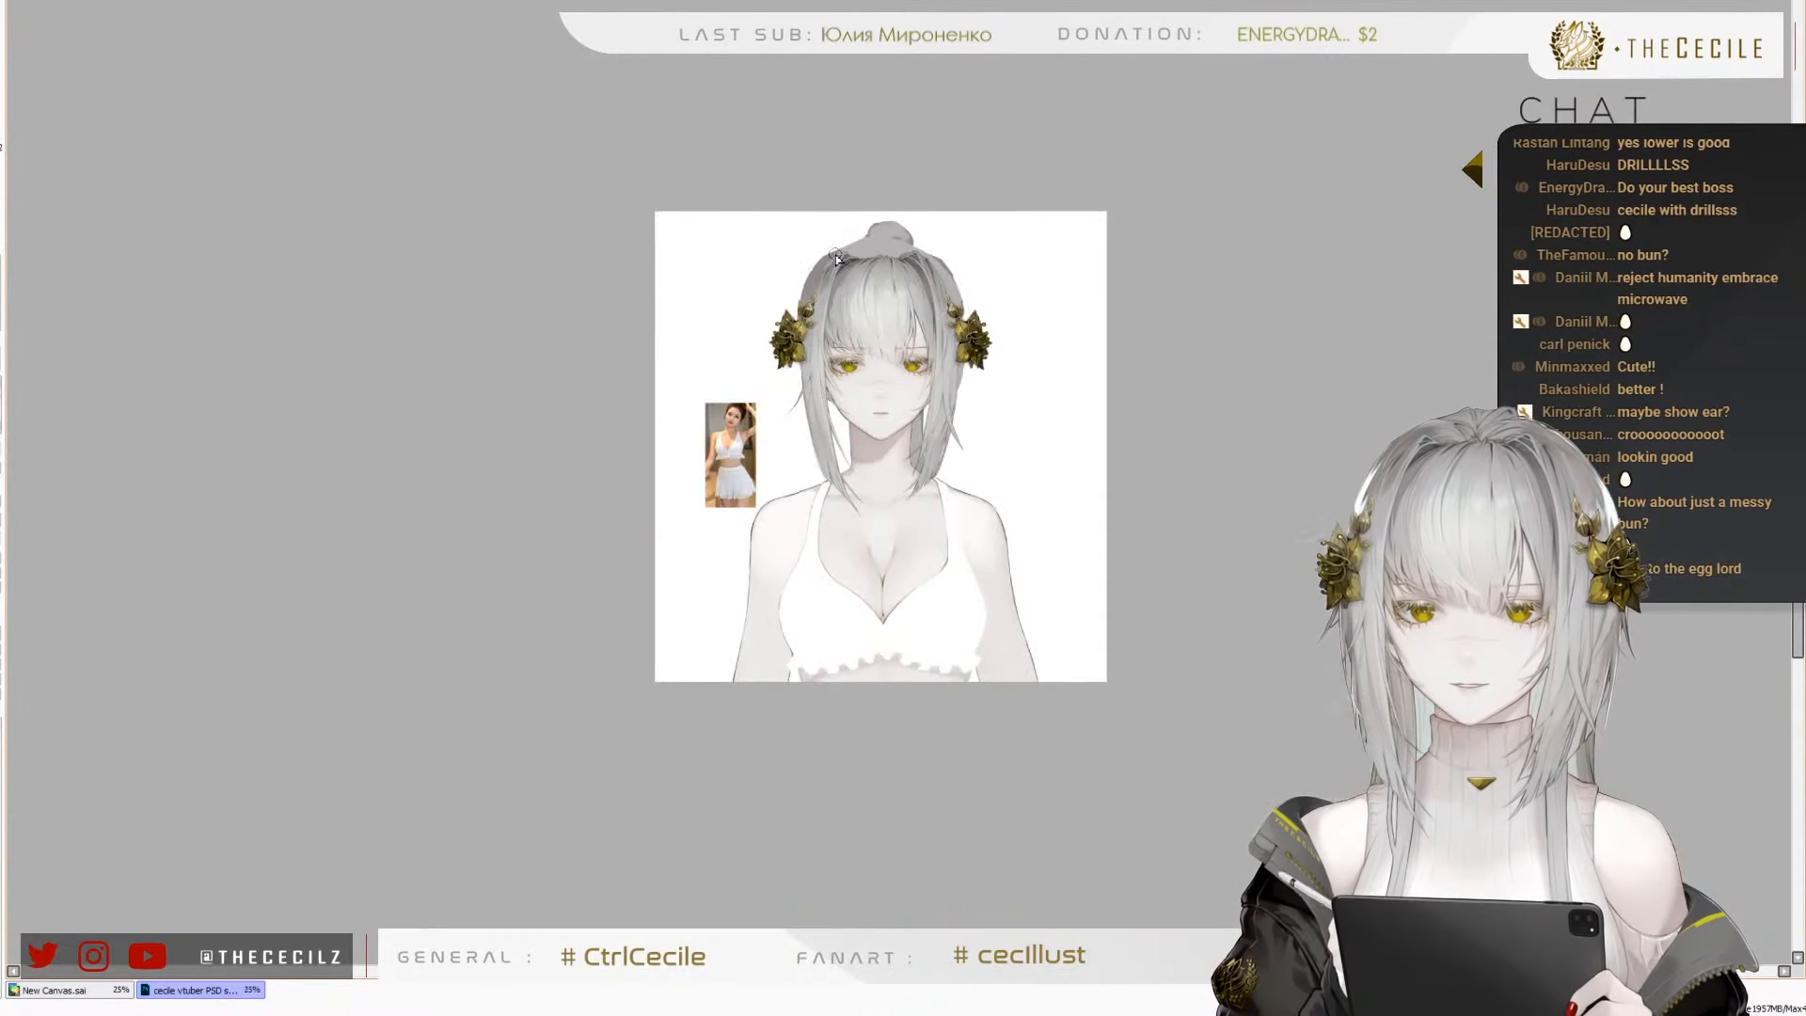
{"action": "scroll", "coordinate": [925, 444], "scroll_direction": "up", "scroll_amount": 3}
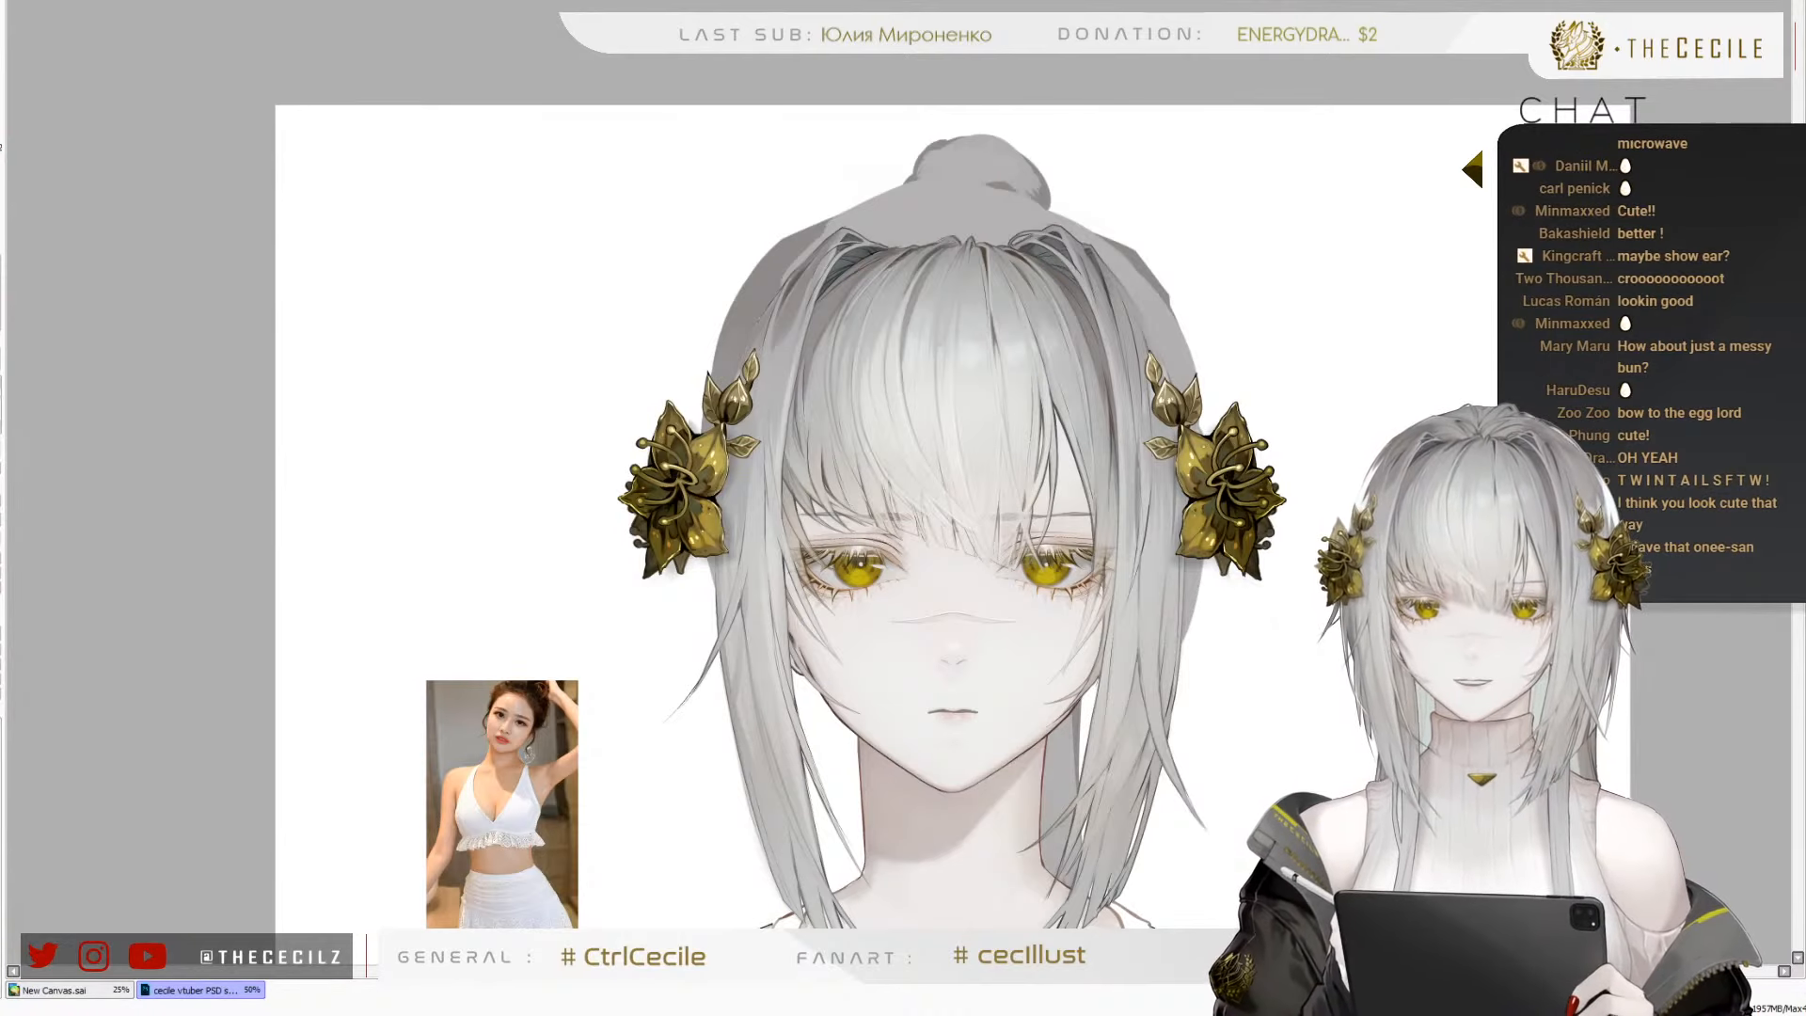
Undo the grey crown and bun and bring back the original loose hair, comparing it with the swimsuit figure
{"action": "key", "text": "ctrl+z"}
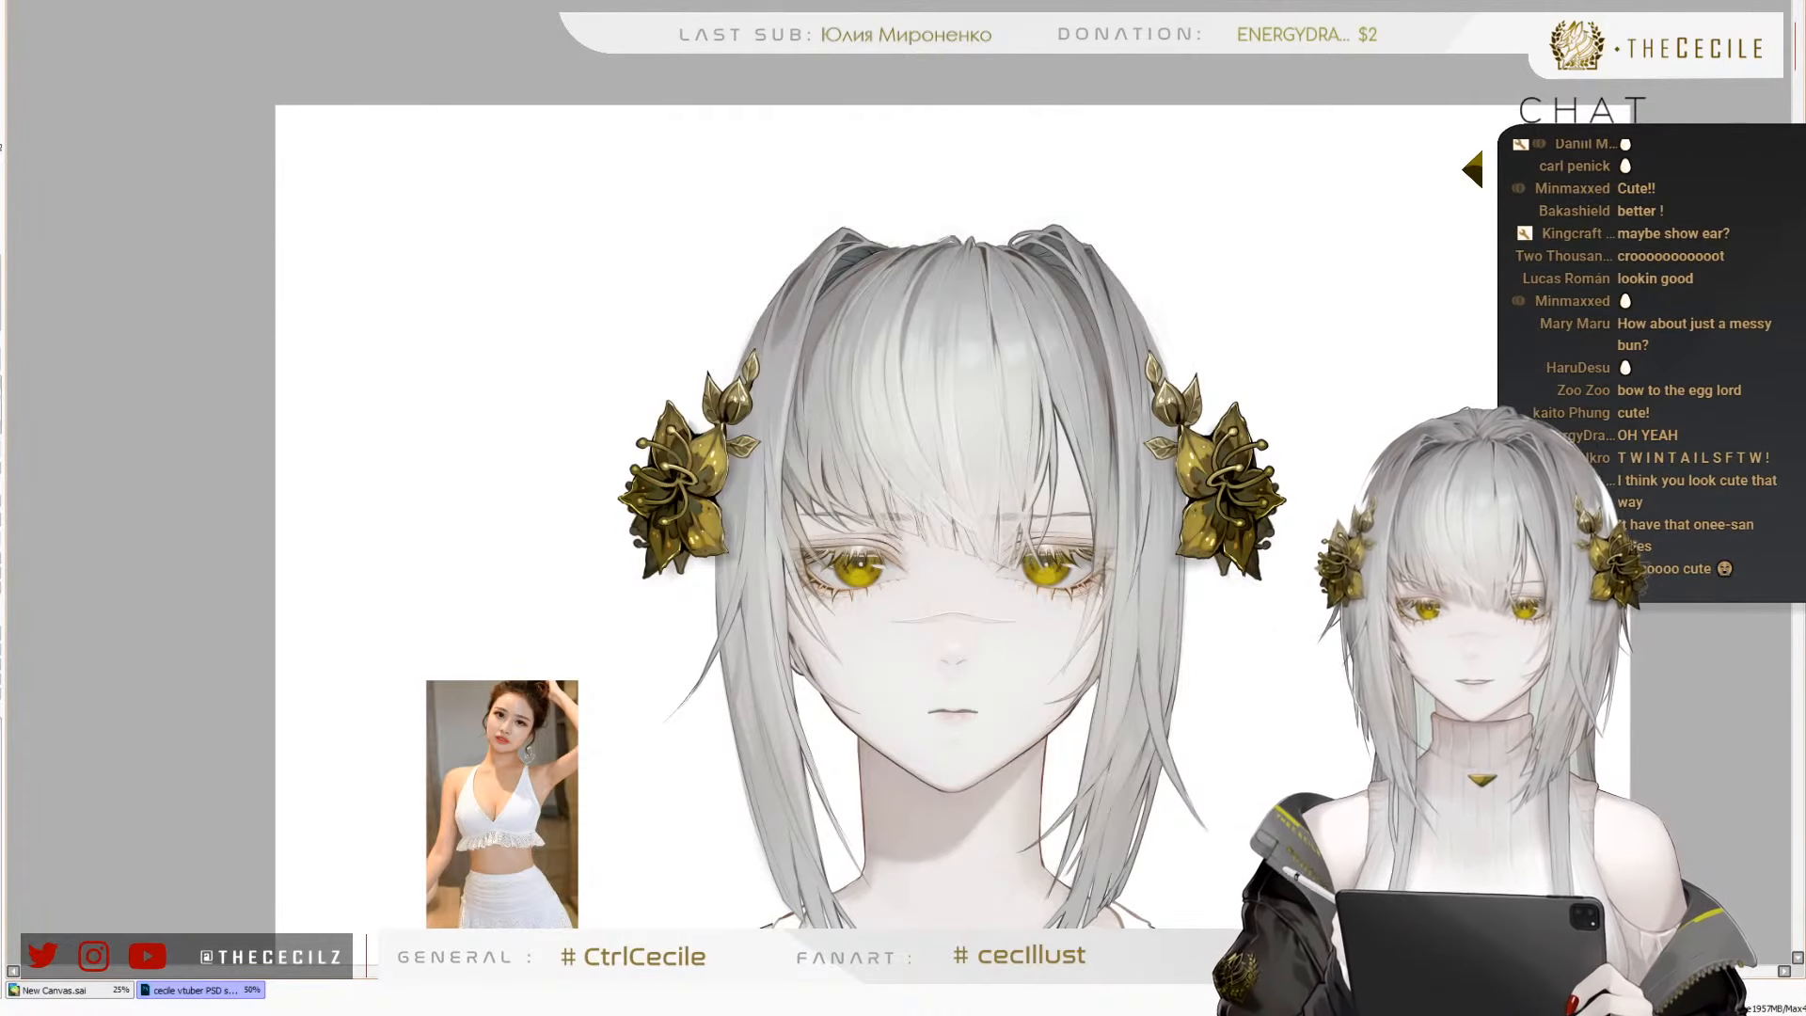
{"action": "key", "text": "ctrl+z"}
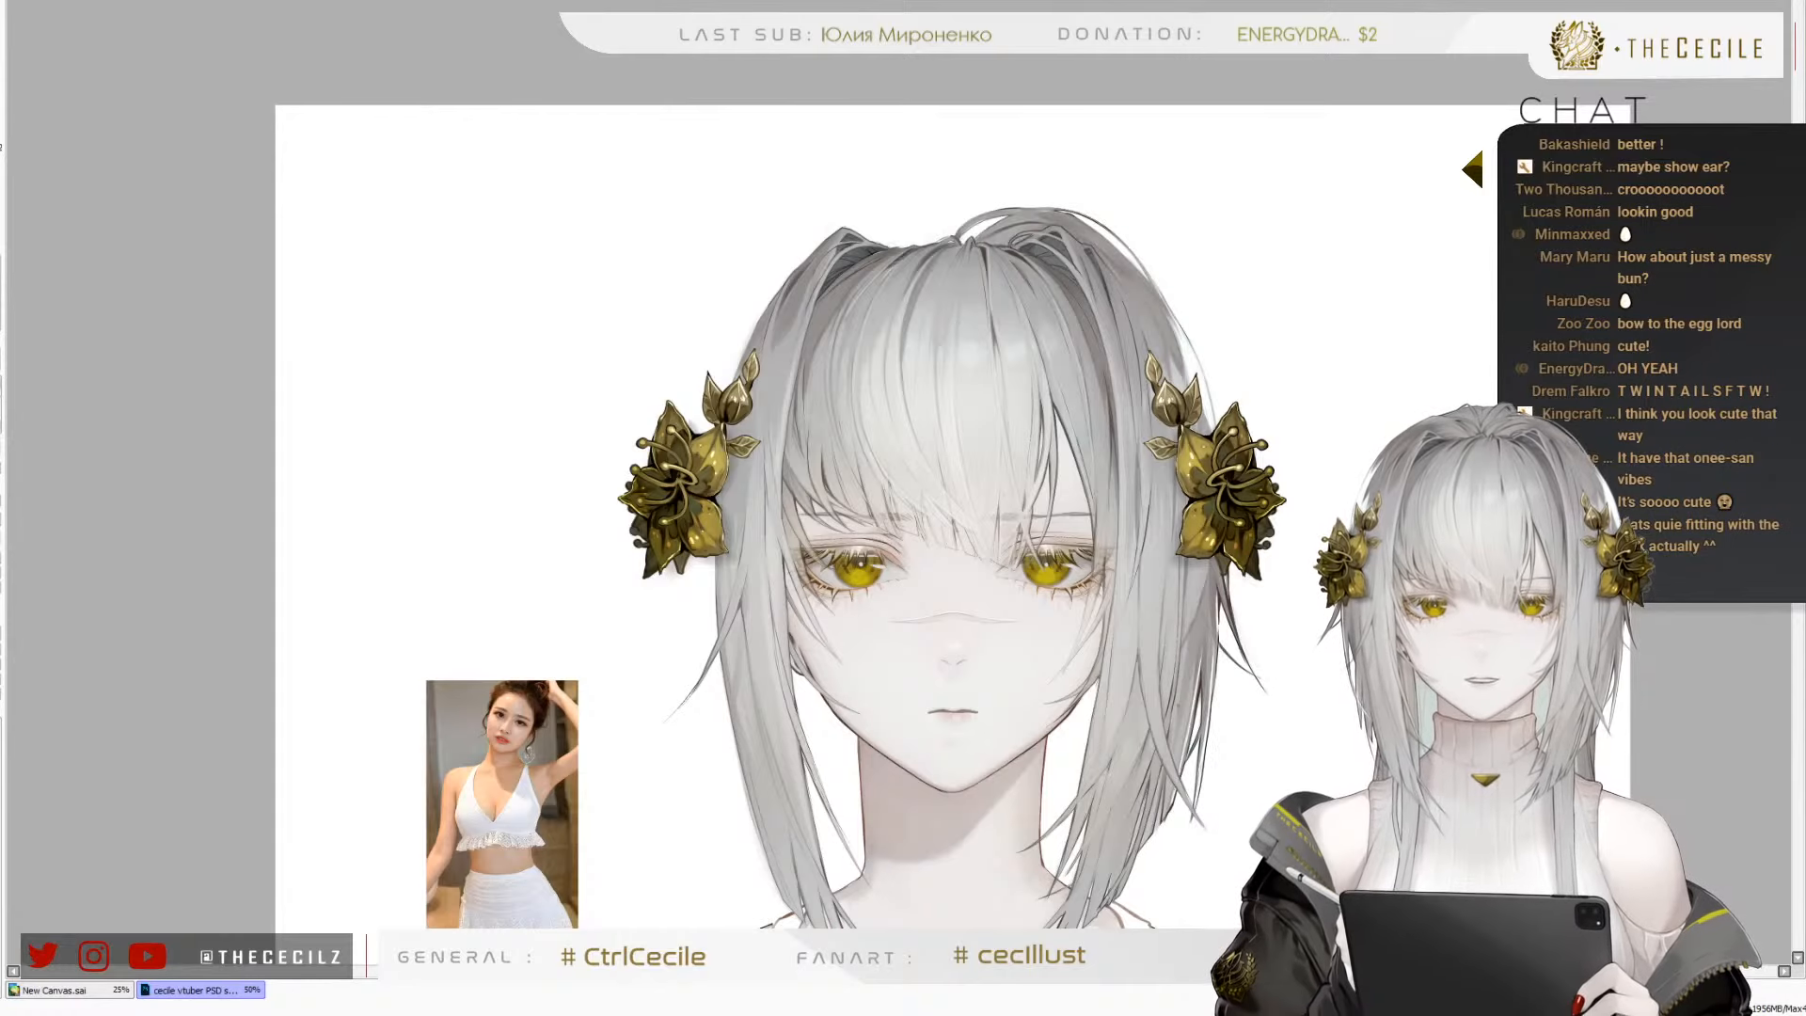
{"action": "key", "text": "ctrl+z"}
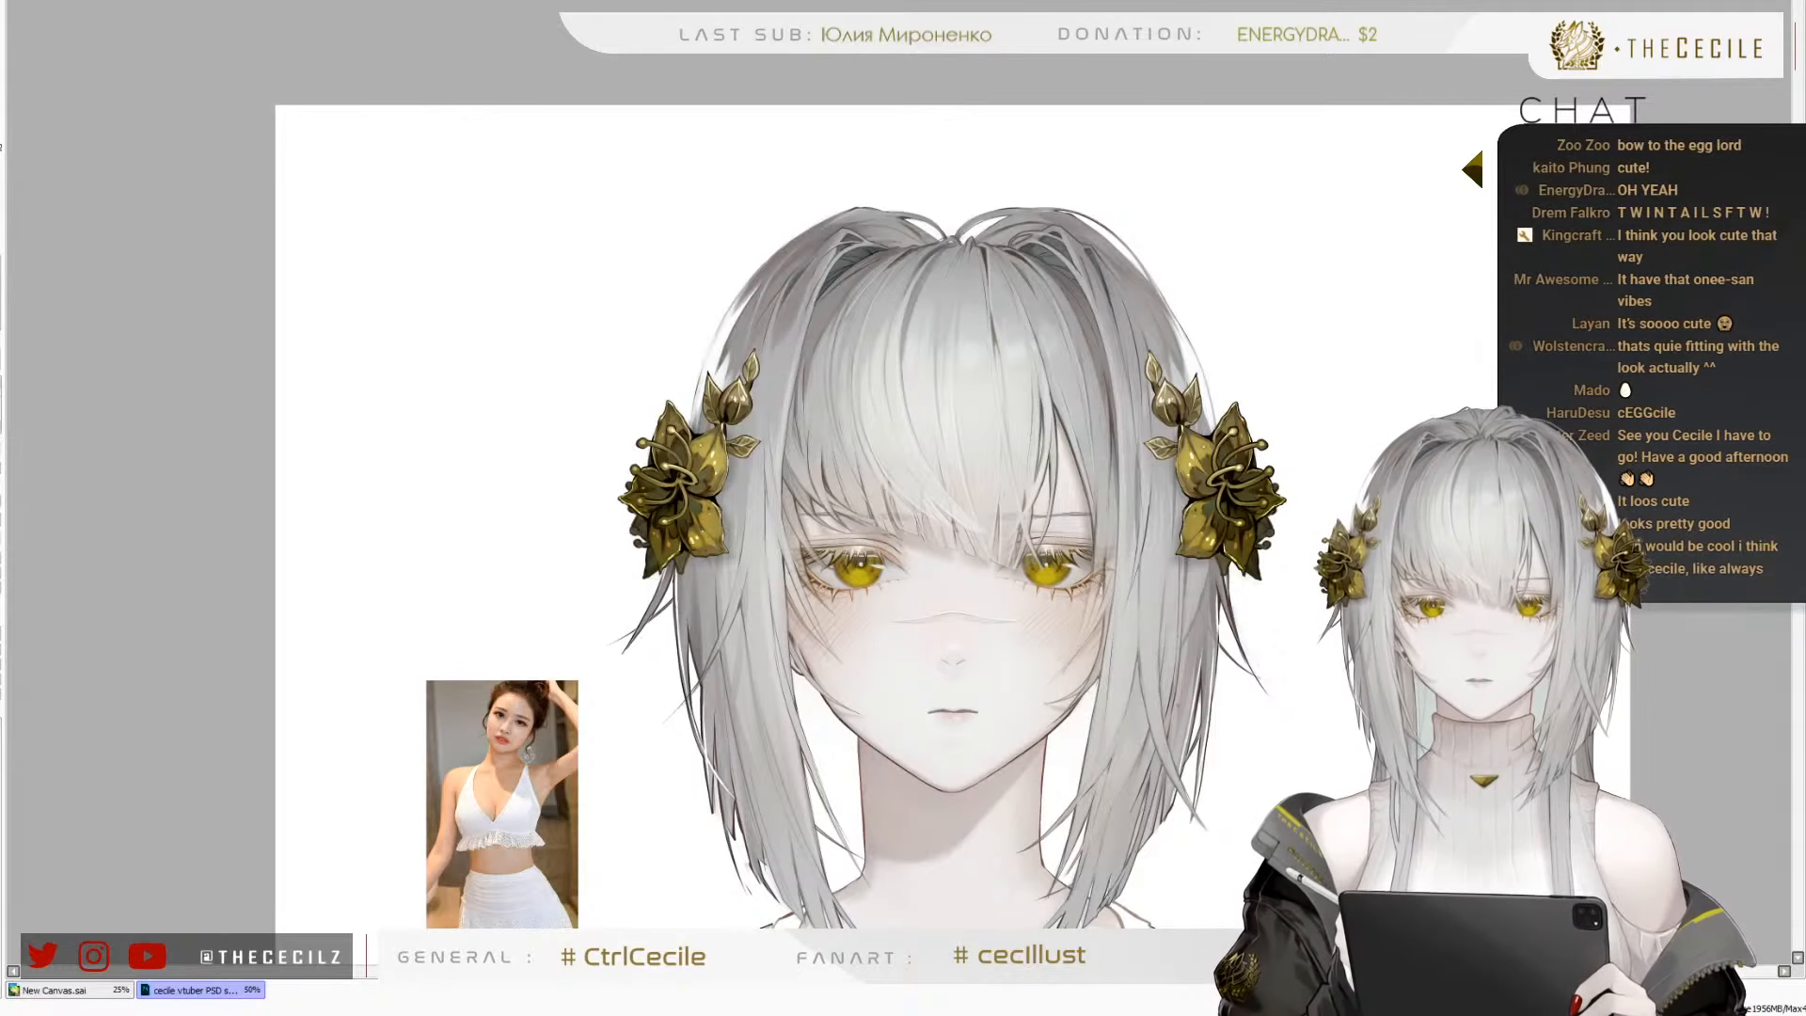
{"action": "scroll", "coordinate": [954, 181], "scroll_direction": "down", "scroll_amount": 2}
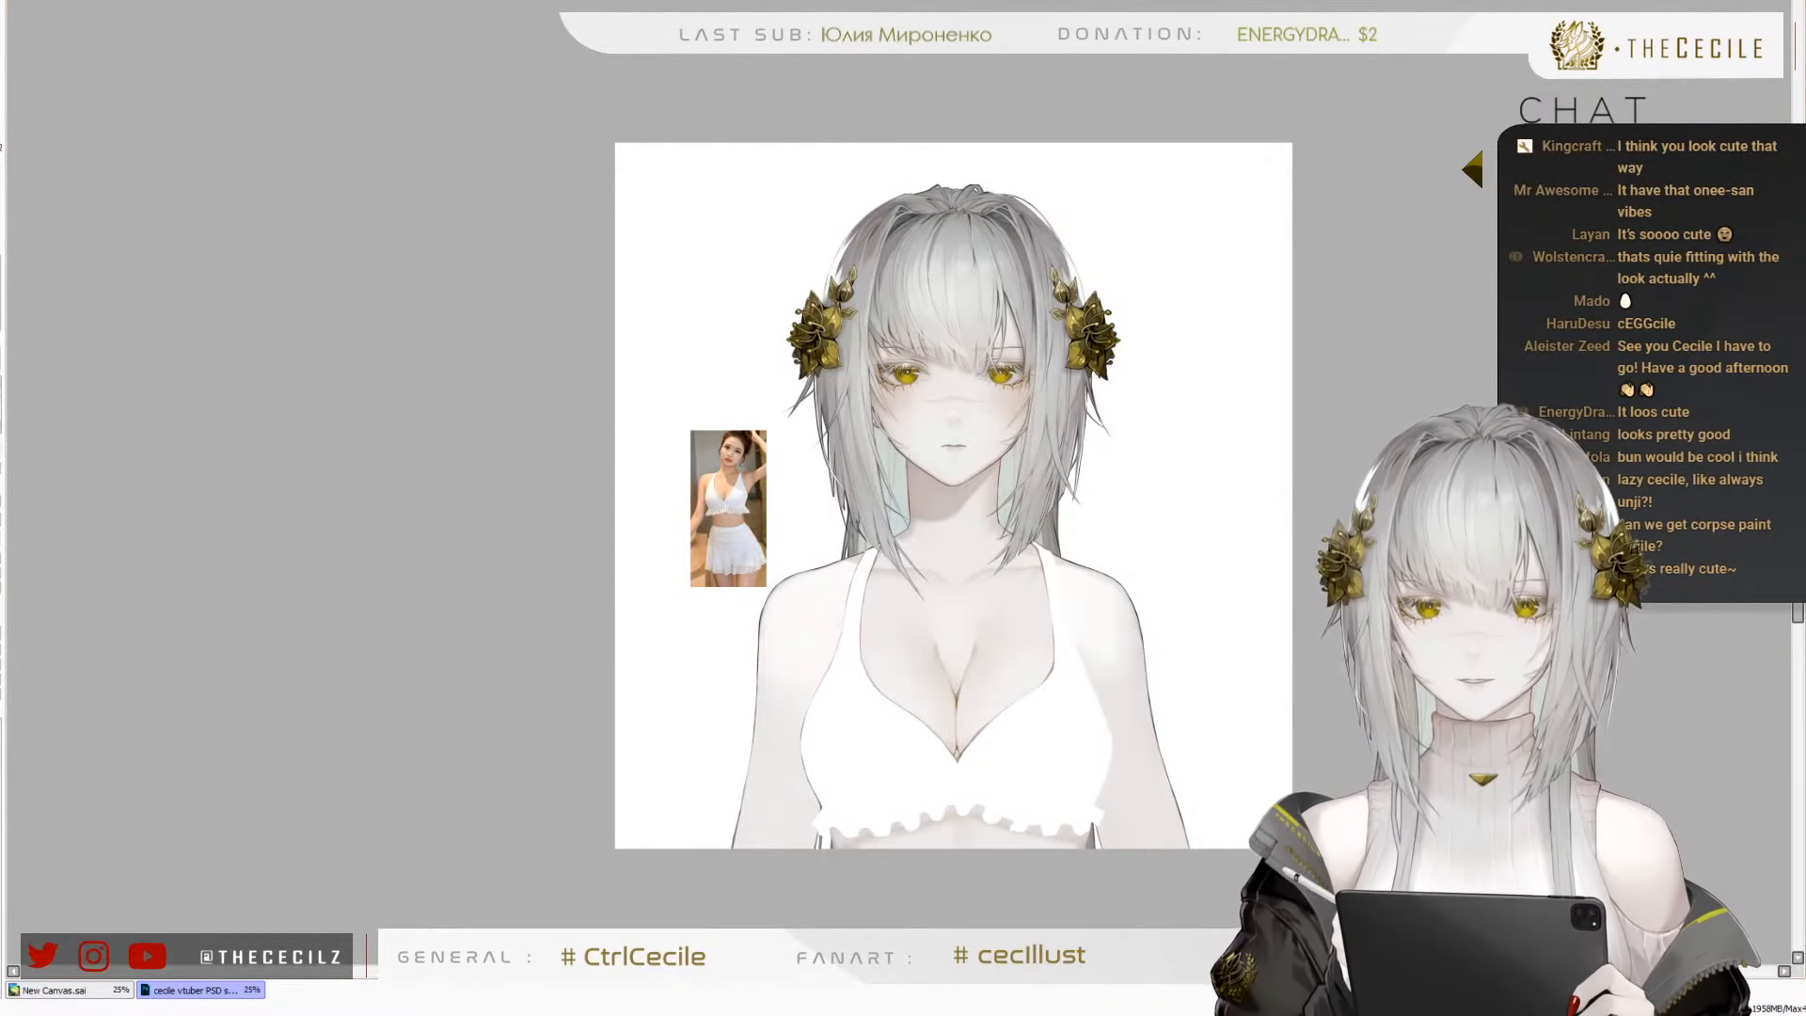
{"action": "scroll", "coordinate": [870, 475], "scroll_direction": "up", "scroll_amount": 2}
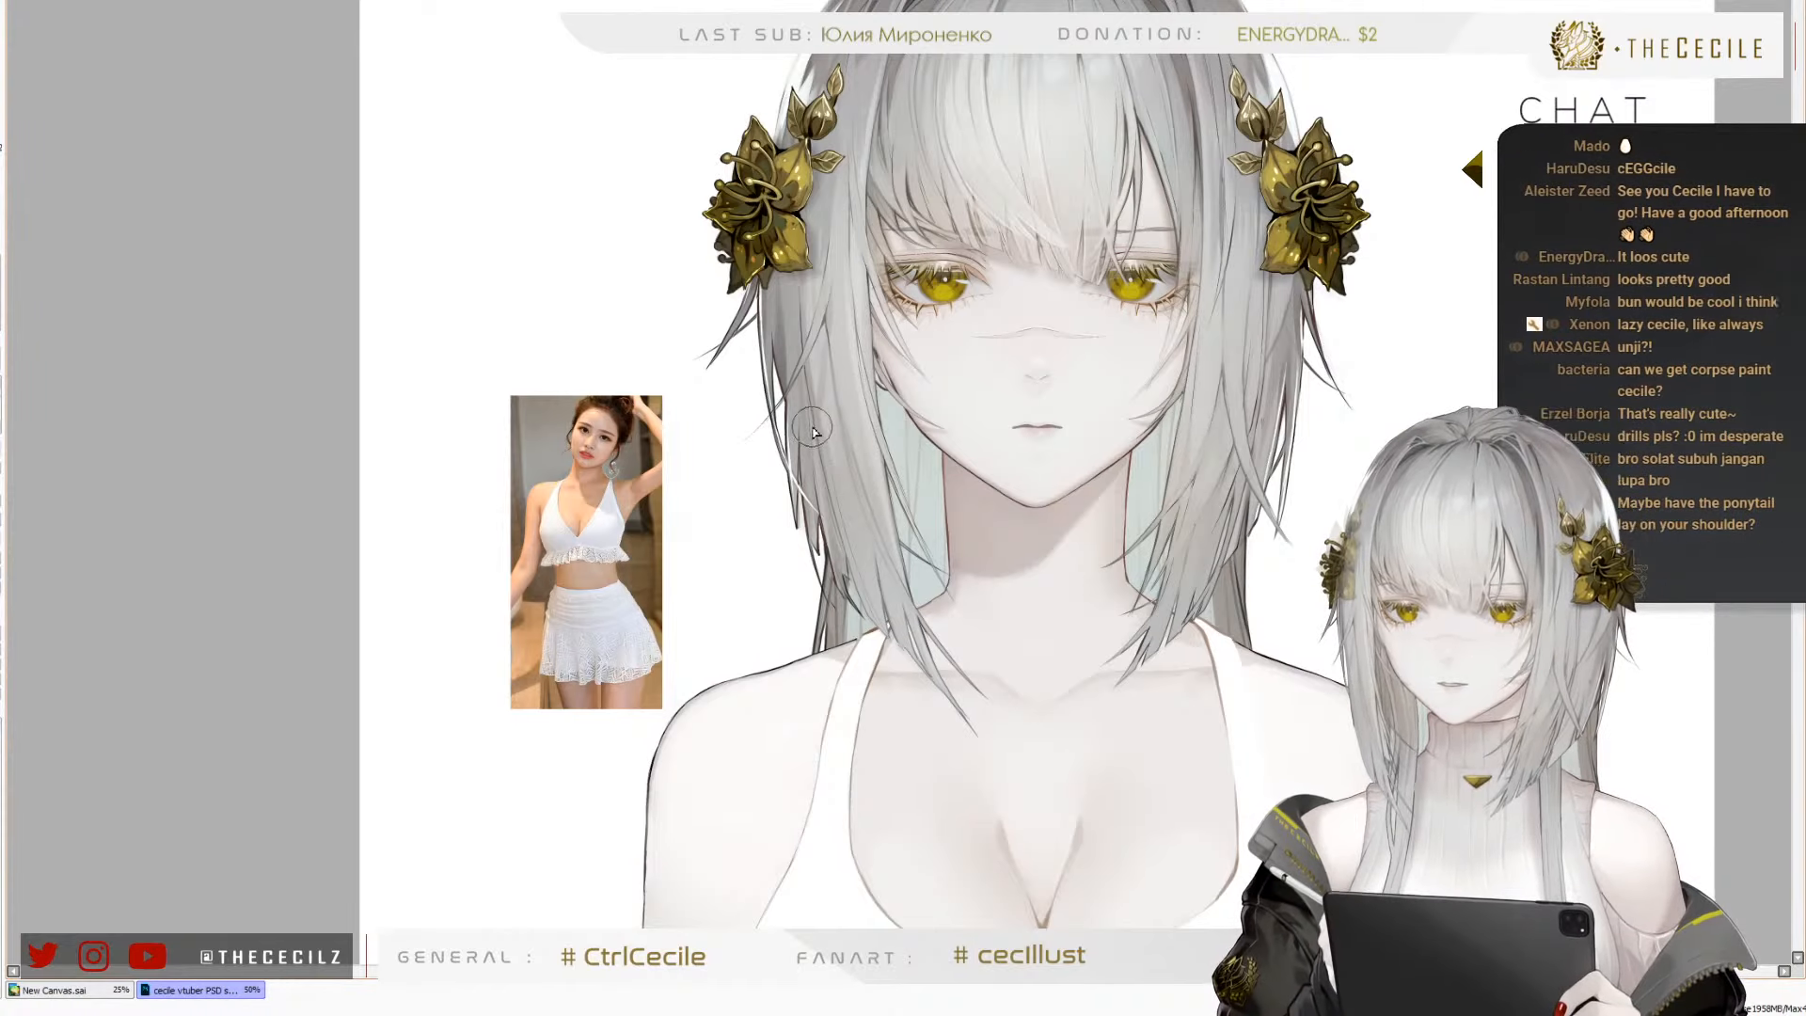
{"action": "scroll", "coordinate": [850, 818], "scroll_direction": "down", "scroll_amount": 2}
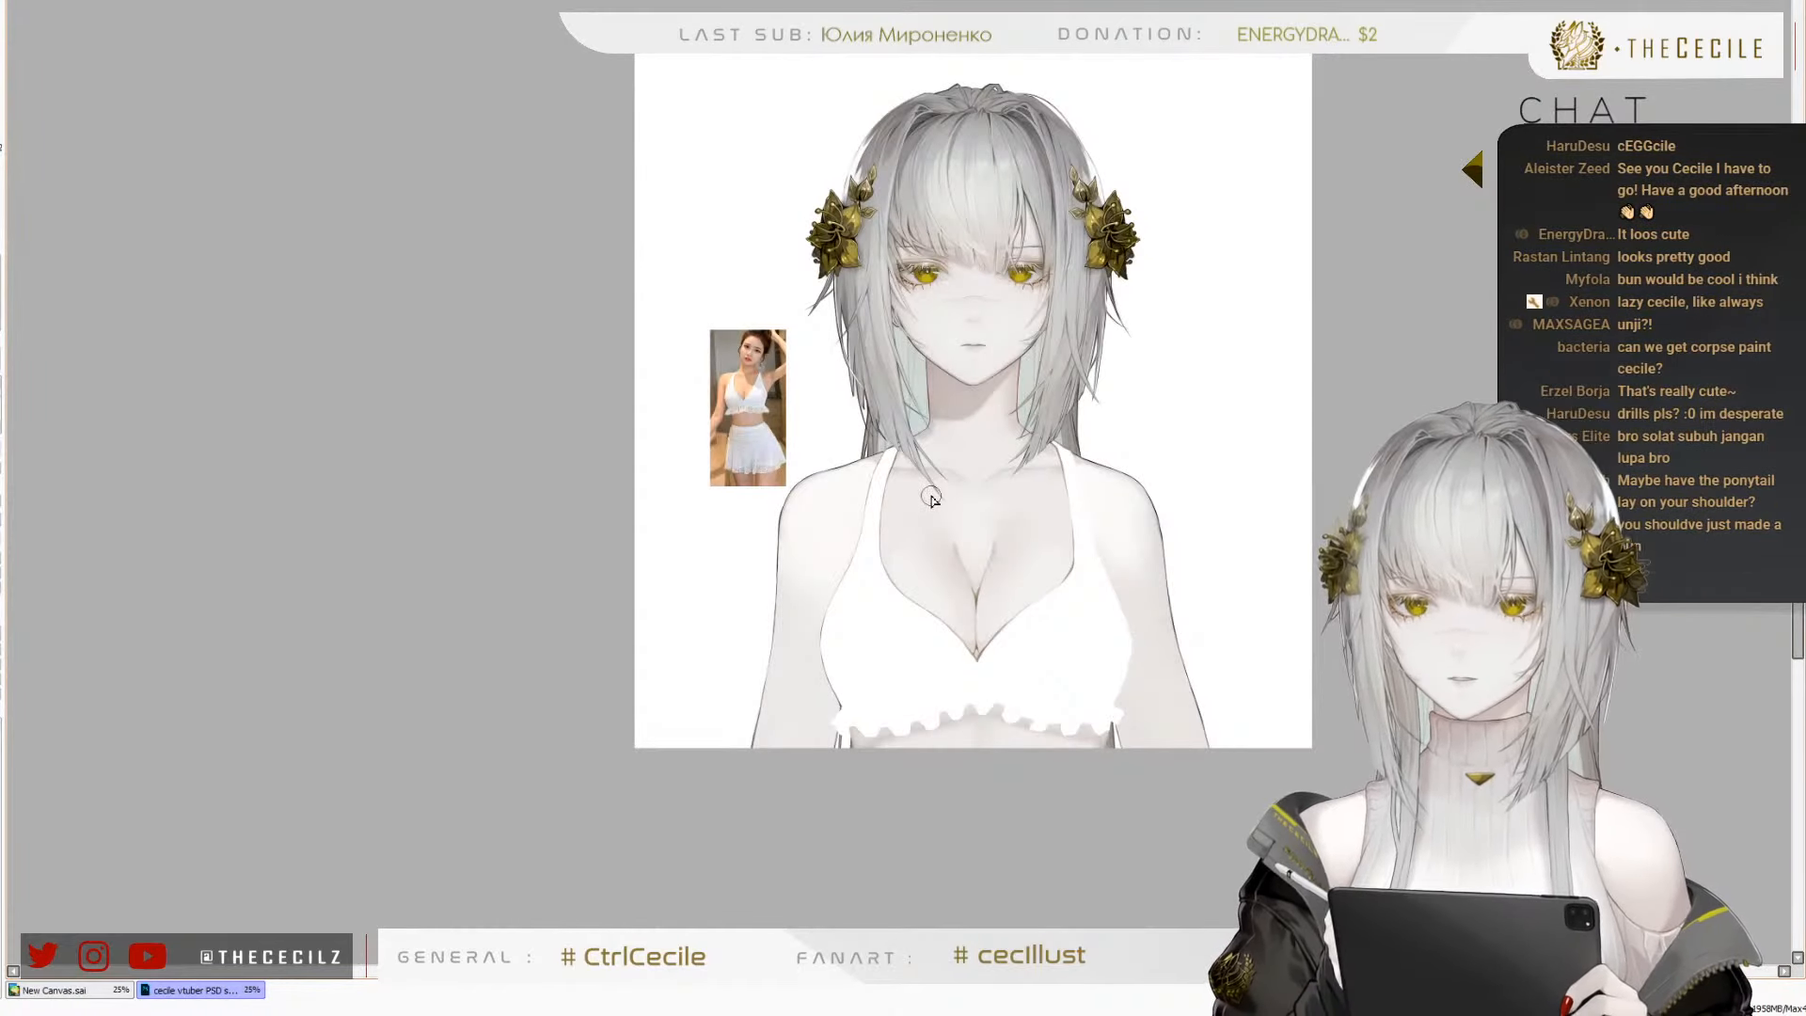
Refine the brown lineart along both outer side edges of the white swimsuit top down to the frill
{"action": "scroll", "coordinate": [931, 500], "scroll_direction": "up", "scroll_amount": 3}
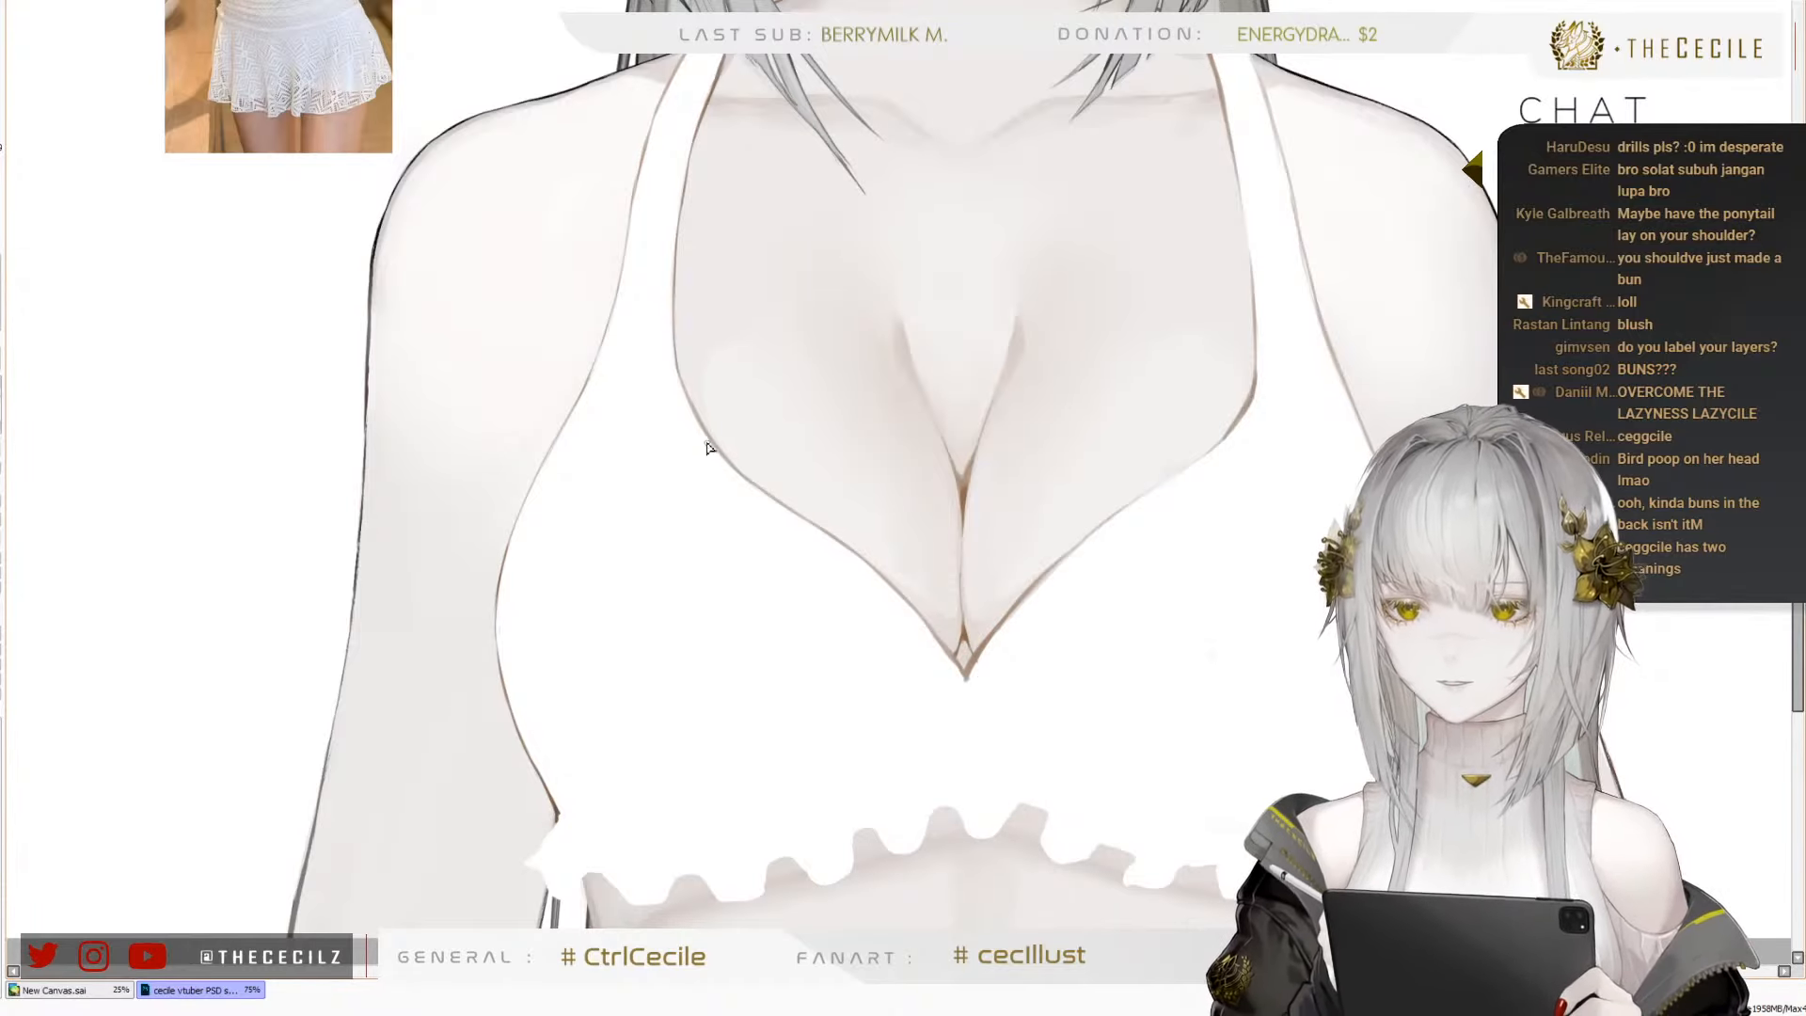
{"action": "scroll", "coordinate": [711, 449], "scroll_direction": "down", "scroll_amount": 1}
{"action": "scroll", "coordinate": [471, 596], "scroll_direction": "up", "scroll_amount": 2}
{"action": "scroll", "coordinate": [800, 835], "scroll_direction": "up", "scroll_amount": 5}
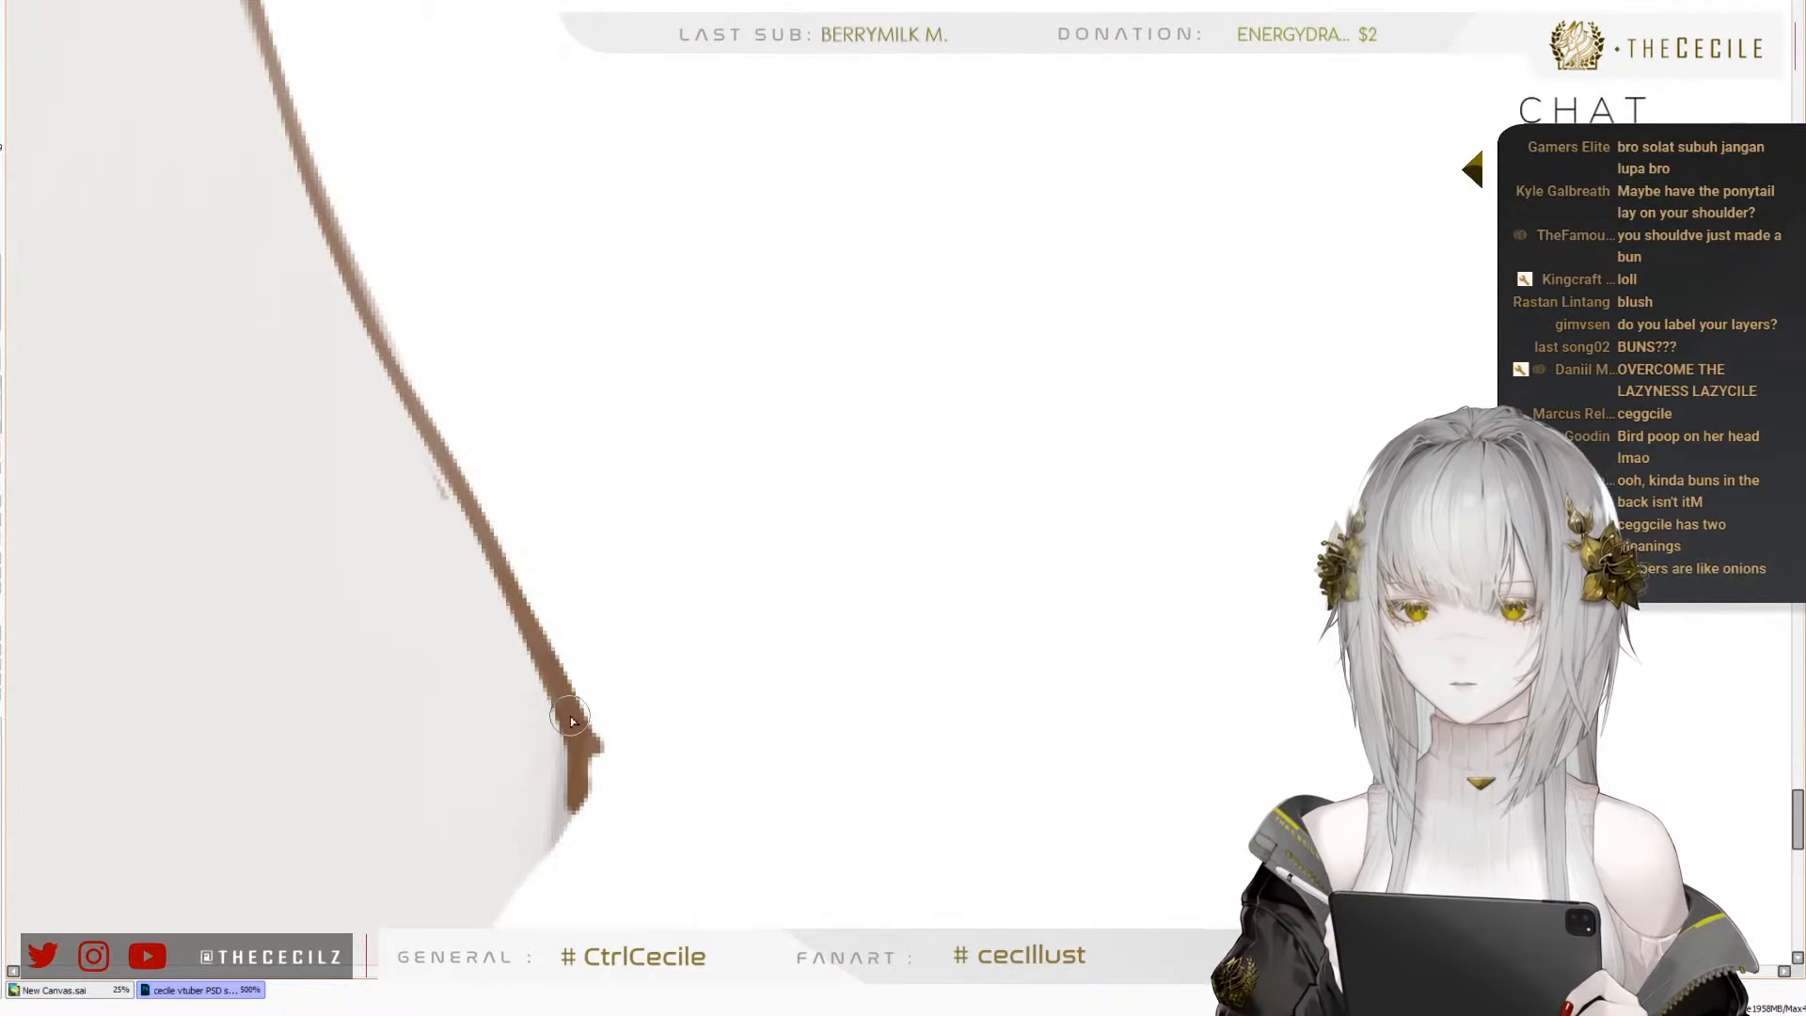
{"action": "scroll", "coordinate": [570, 710], "scroll_direction": "down", "scroll_amount": 6}
{"action": "scroll", "coordinate": [1393, 513], "scroll_direction": "up", "scroll_amount": 2}
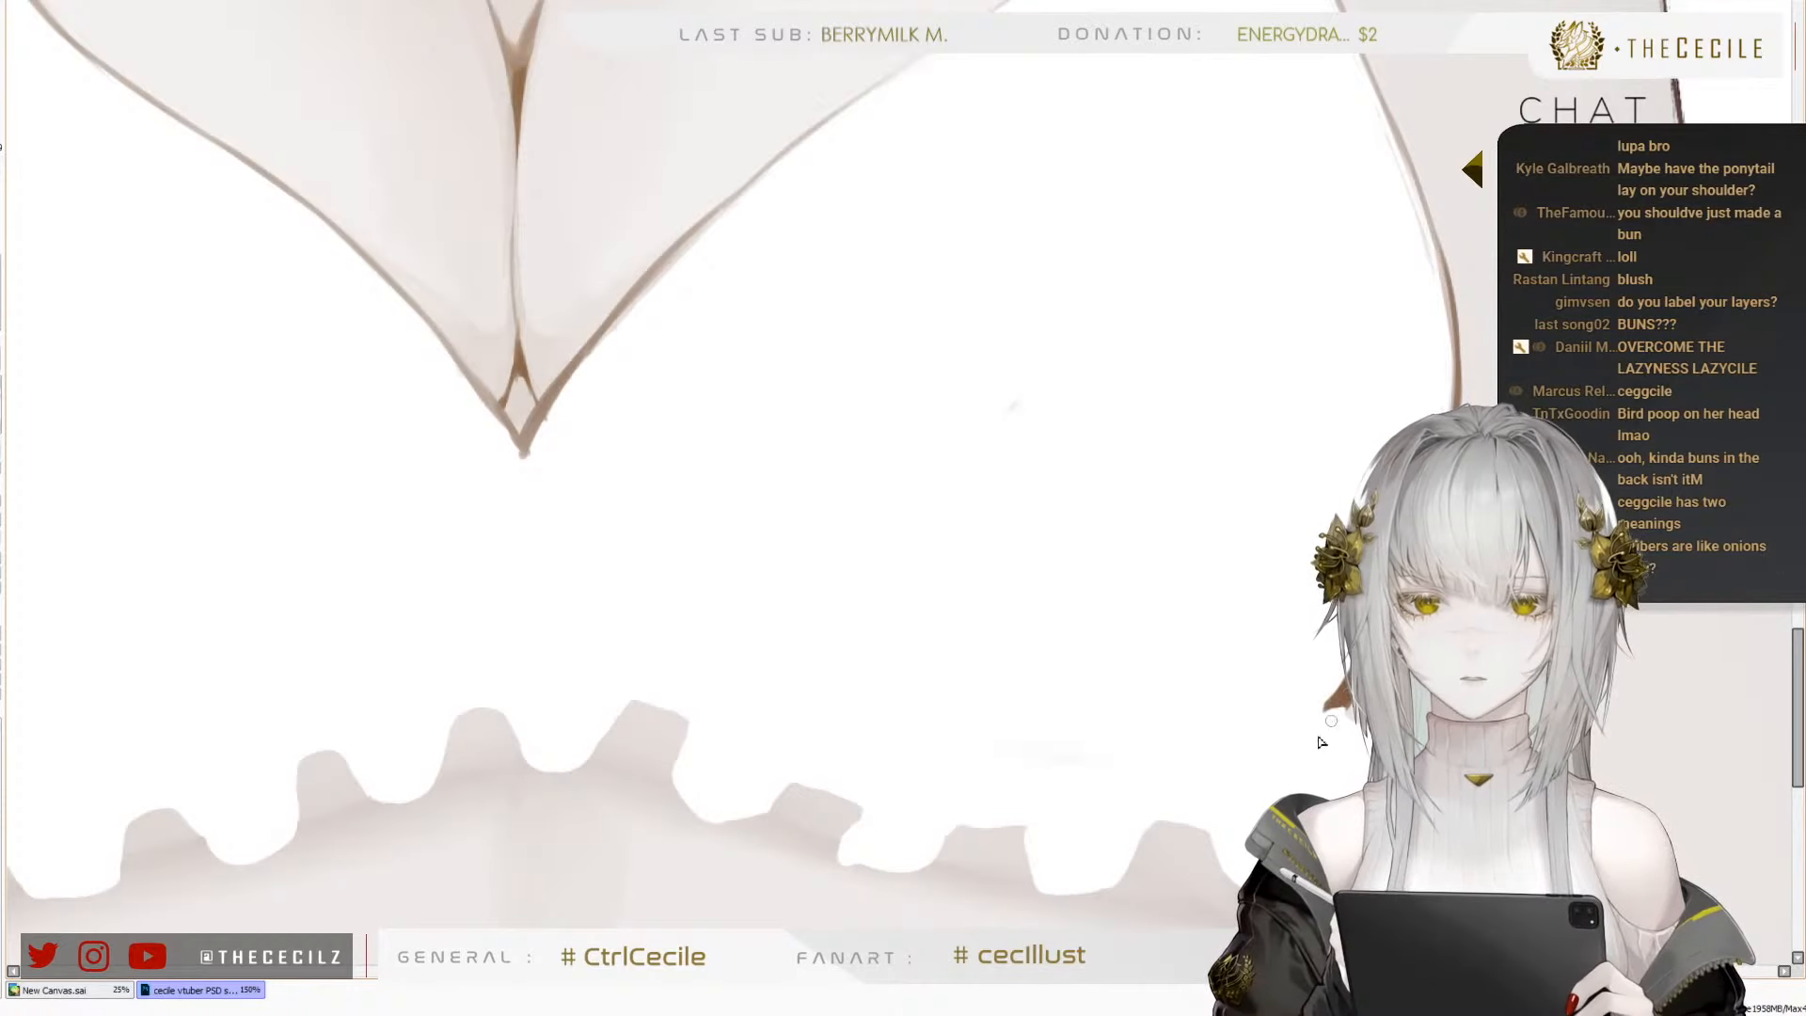
{"action": "scroll", "coordinate": [1314, 703], "scroll_direction": "down", "scroll_amount": 4}
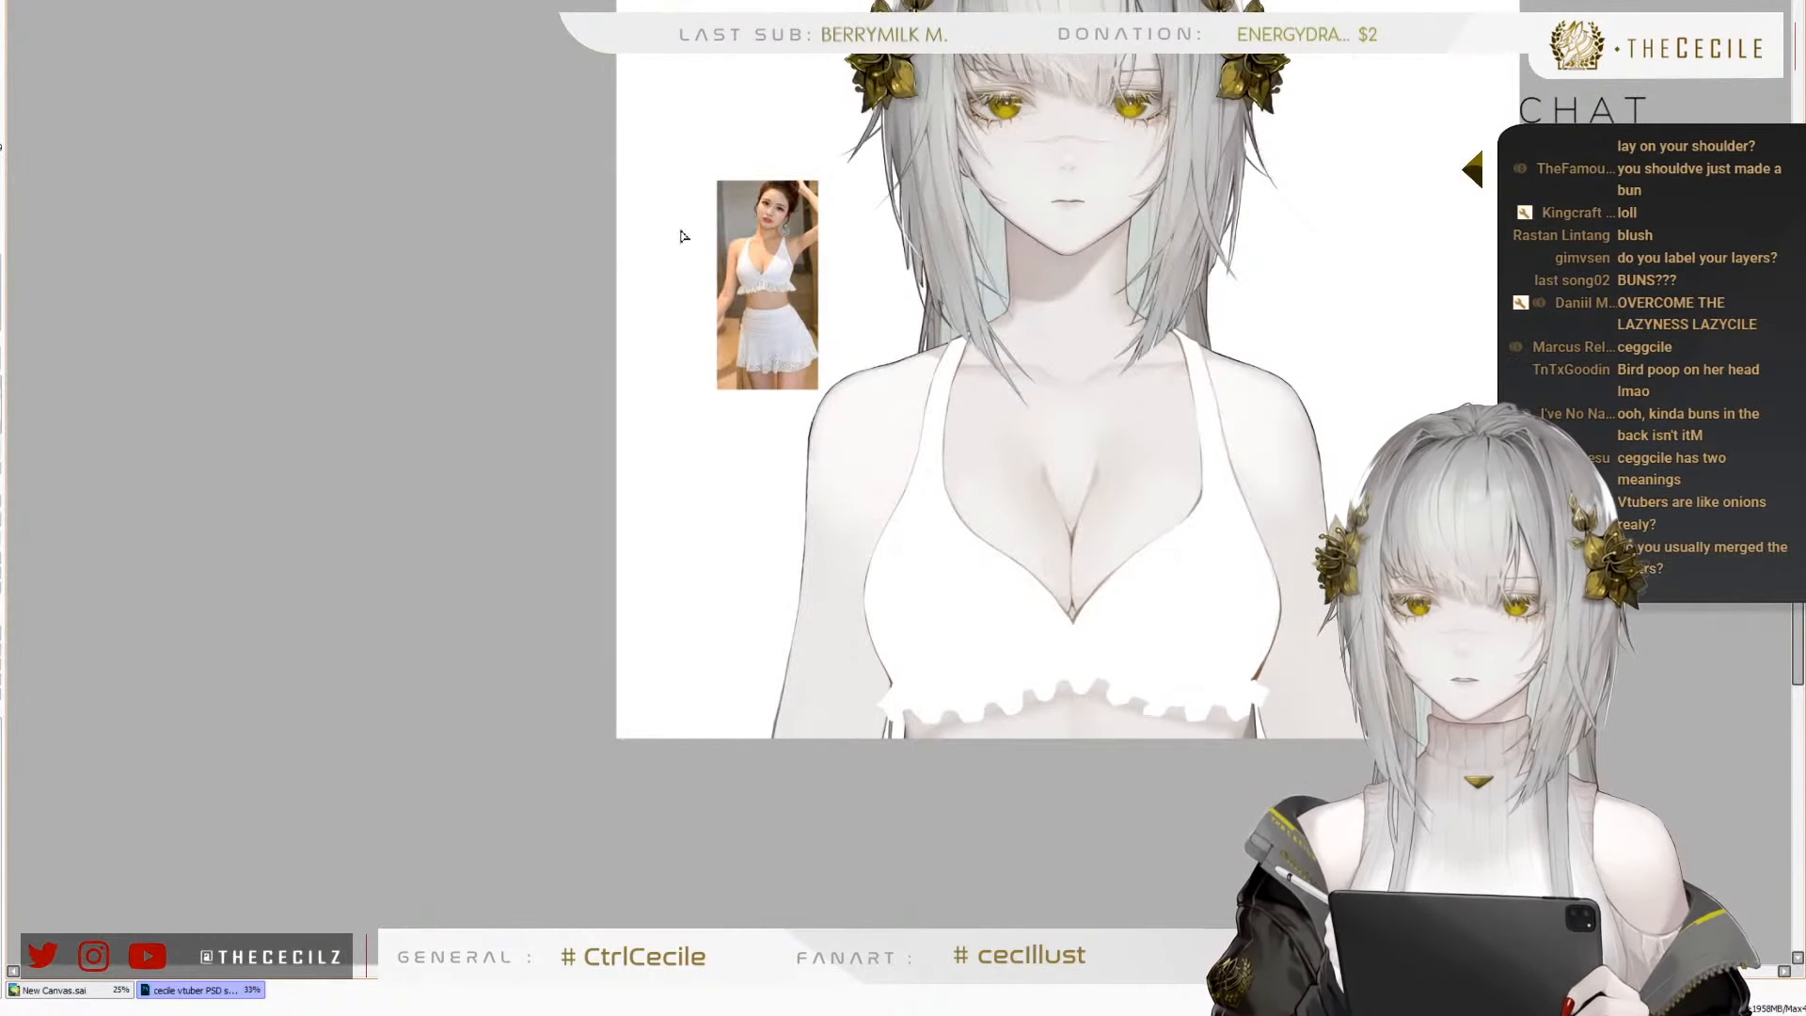
Check the swimsuit top in a mirrored view and touch up the lower end of the left side lineart
{"action": "key", "text": "h"}
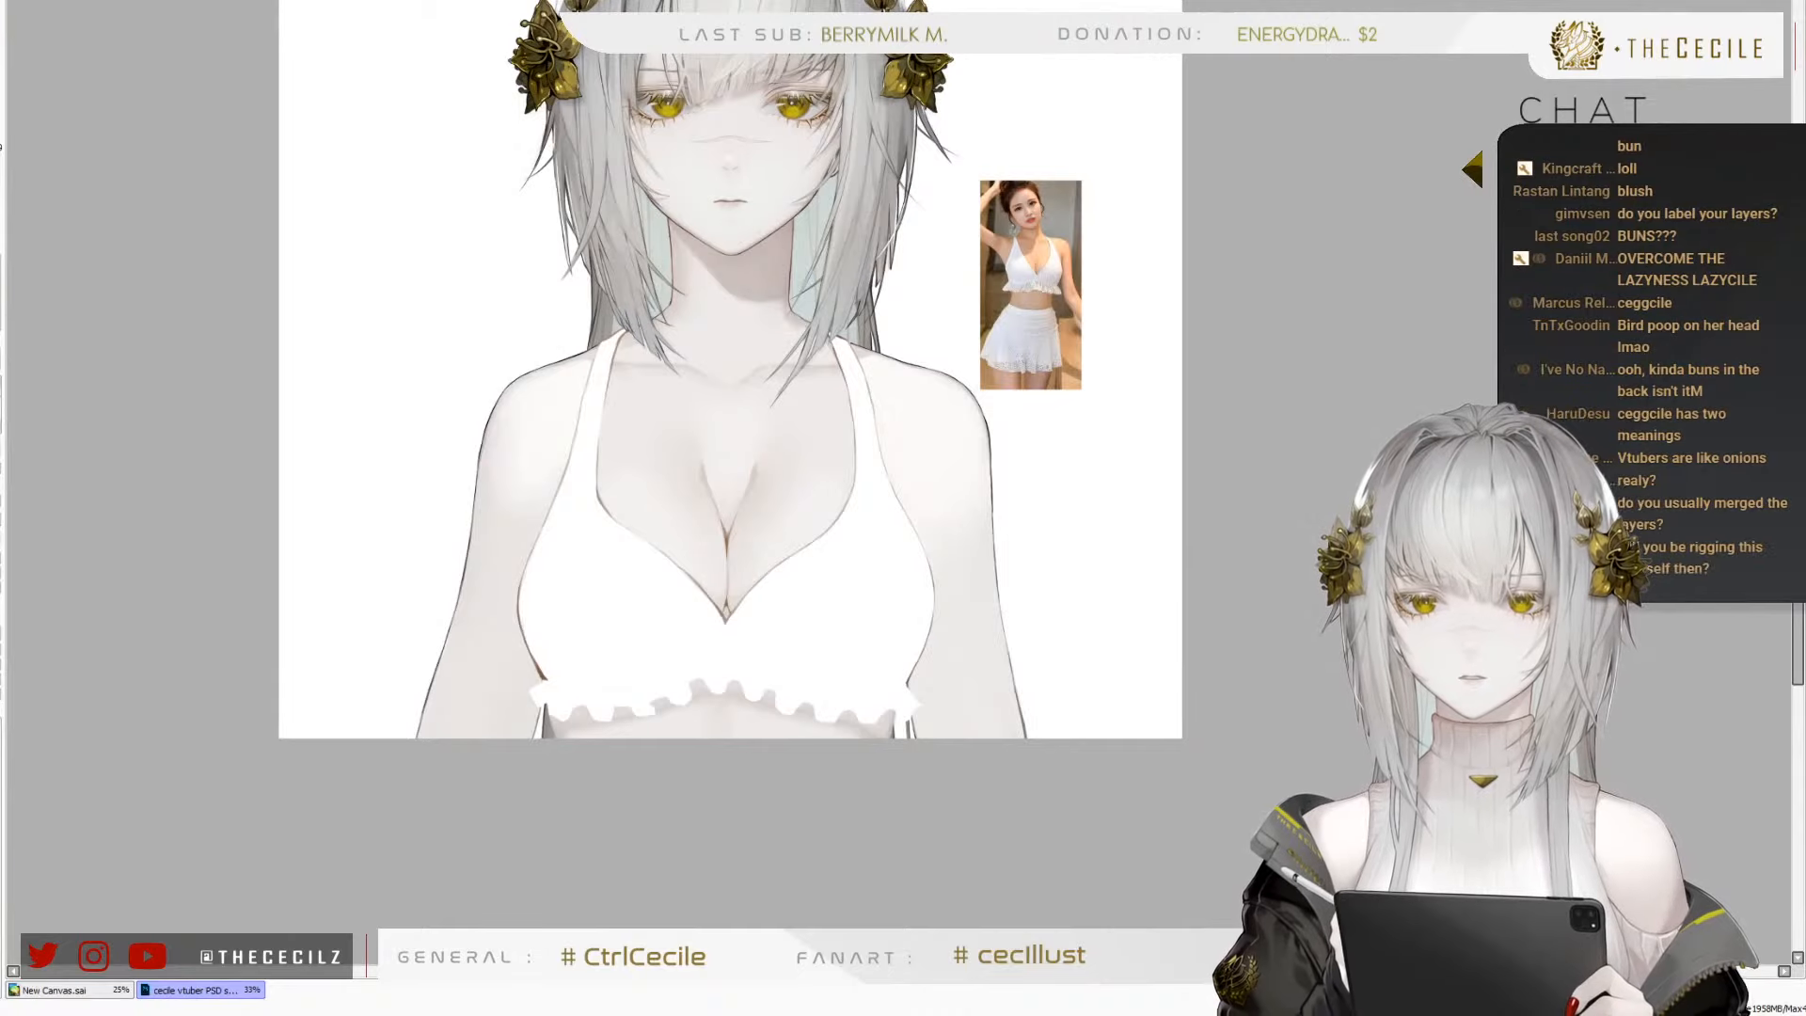
{"action": "key", "text": "h"}
{"action": "scroll", "coordinate": [551, 568], "scroll_direction": "down", "scroll_amount": 2}
{"action": "scroll", "coordinate": [750, 455], "scroll_direction": "up", "scroll_amount": 3}
{"action": "scroll", "coordinate": [750, 429], "scroll_direction": "down", "scroll_amount": 1}
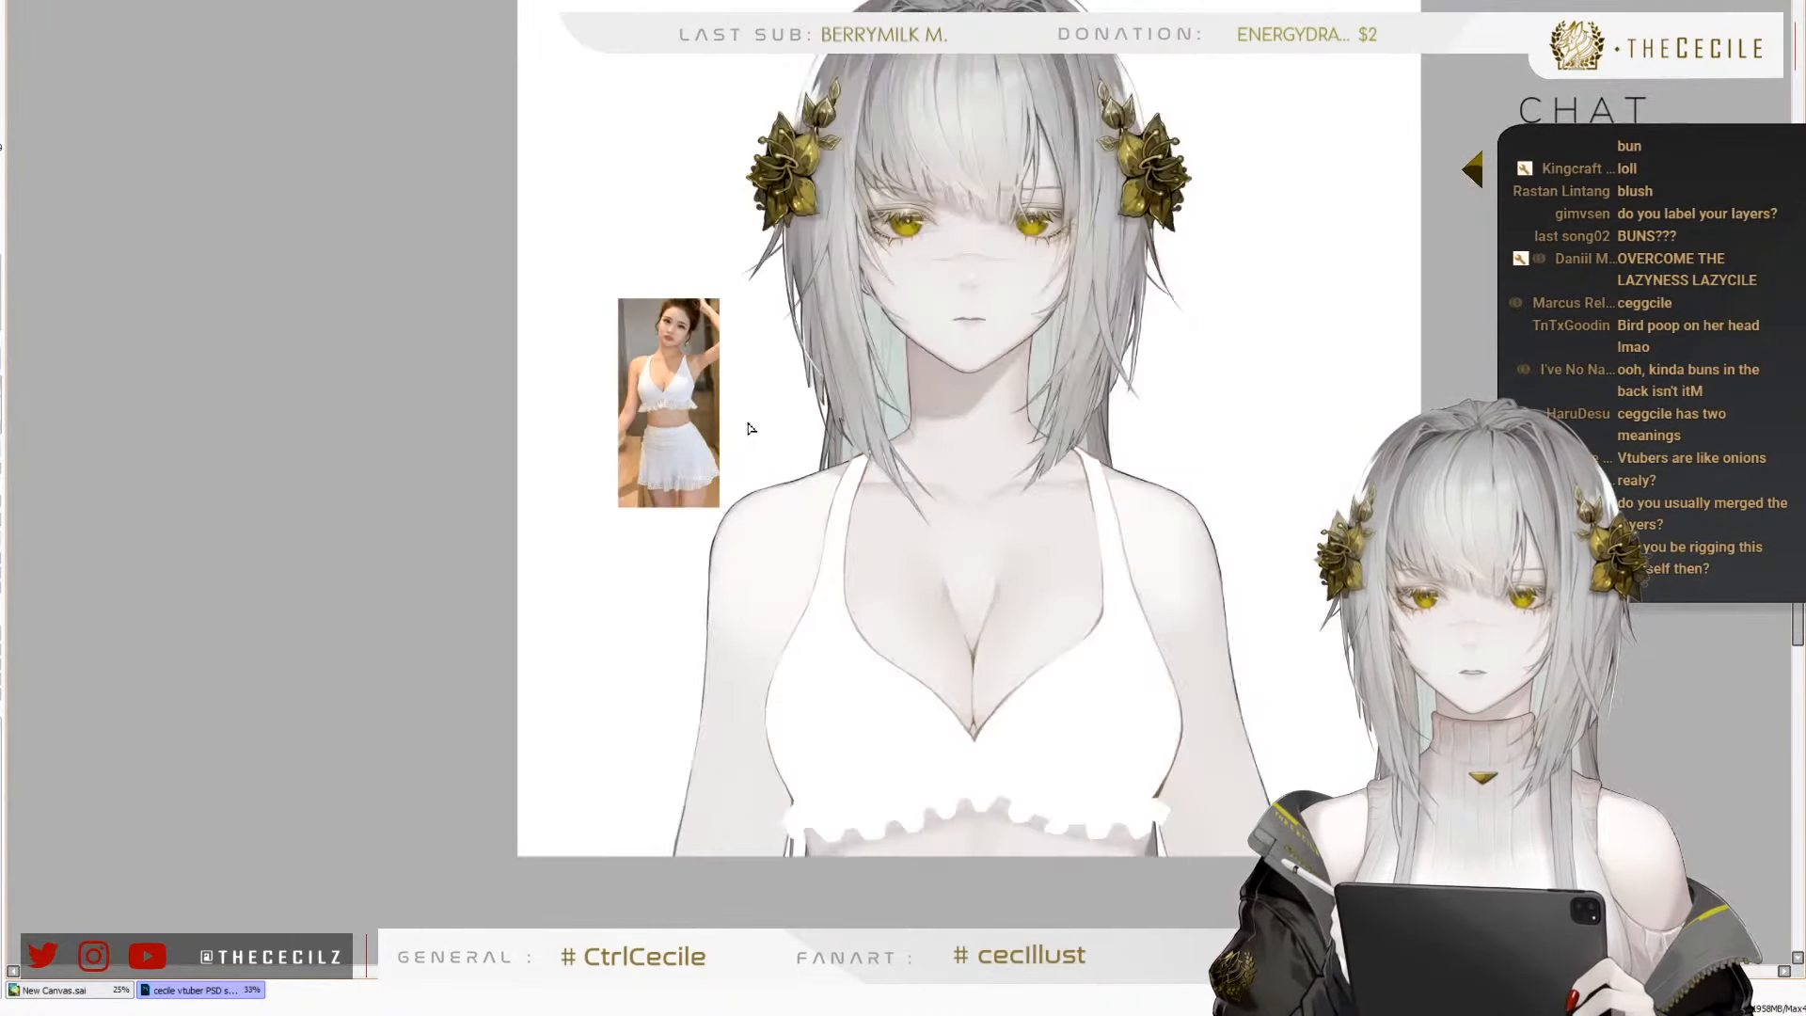
{"action": "scroll", "coordinate": [725, 754], "scroll_direction": "up", "scroll_amount": 4}
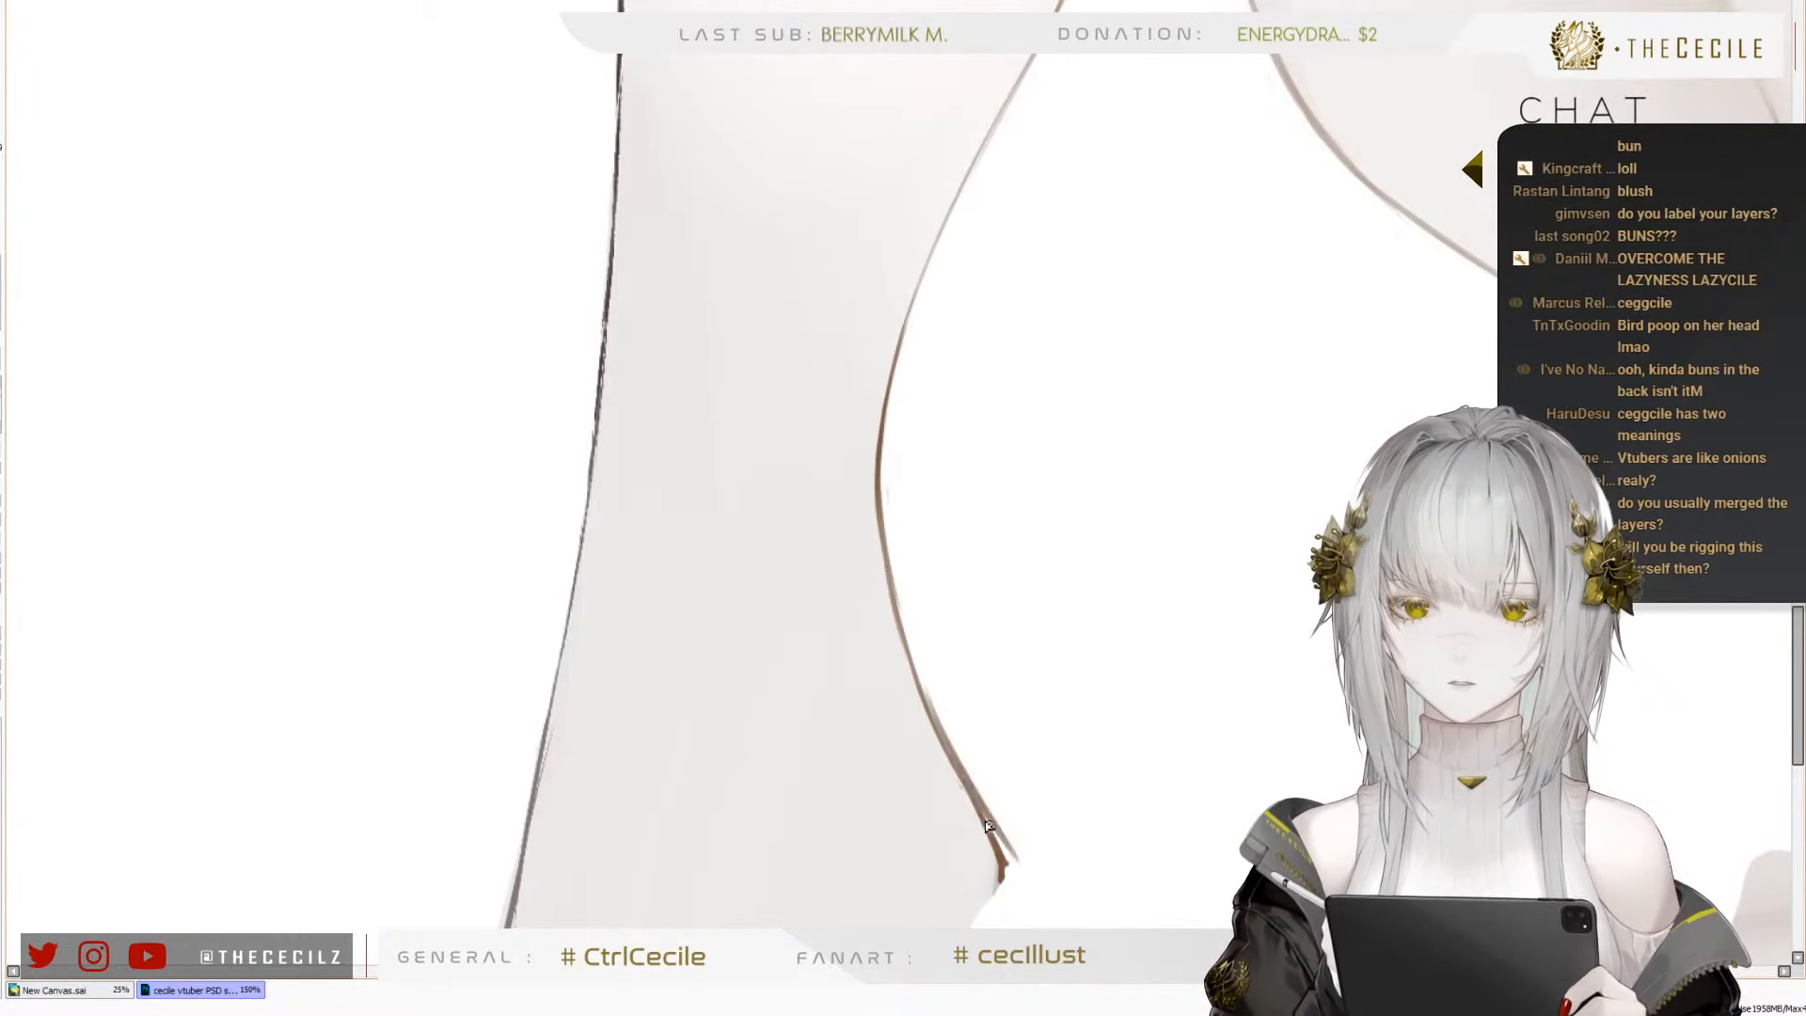
{"action": "left_click_drag", "start_coordinate": [985, 822], "coordinate": [1005, 857]}
{"action": "scroll", "coordinate": [932, 815], "scroll_direction": "down", "scroll_amount": 5}
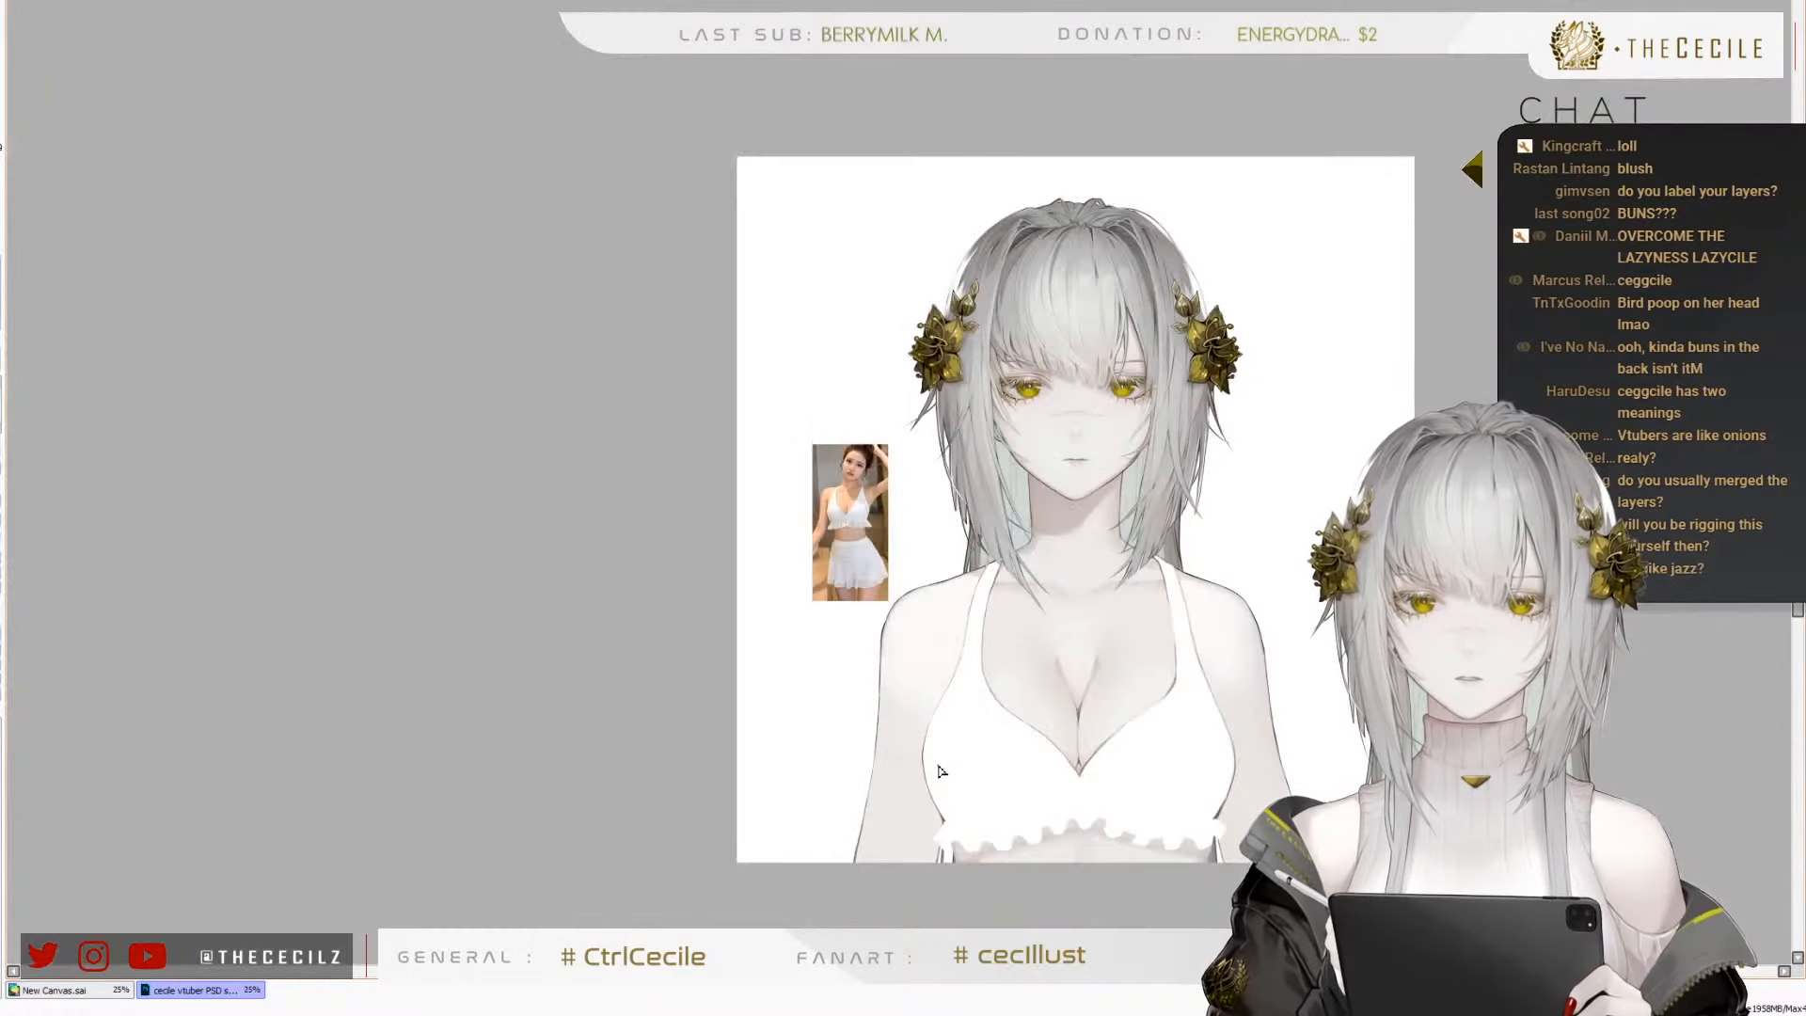
Draw brown lineart from the top's left side corner down to the frill's outer tip and around its small fold
{"action": "scroll", "coordinate": [979, 795], "scroll_direction": "up", "scroll_amount": 2}
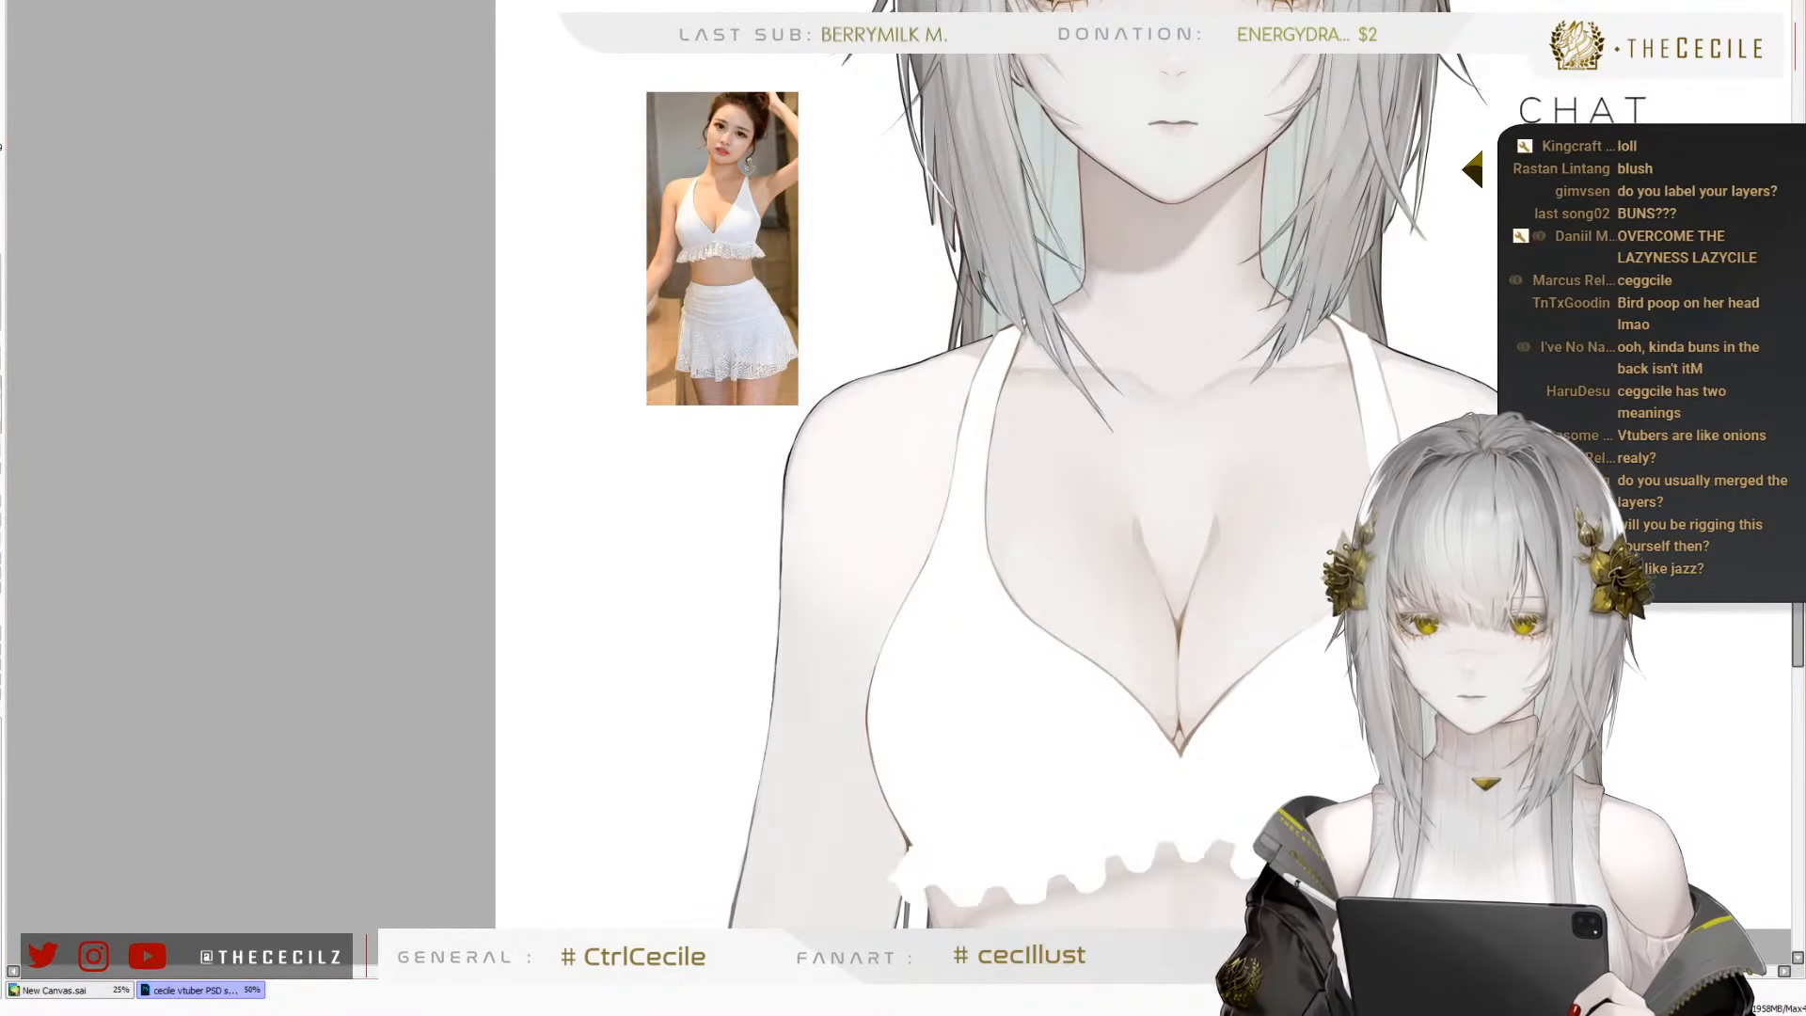
{"action": "scroll", "coordinate": [1014, 368], "scroll_direction": "down", "scroll_amount": 1}
{"action": "scroll", "coordinate": [952, 719], "scroll_direction": "up", "scroll_amount": 6}
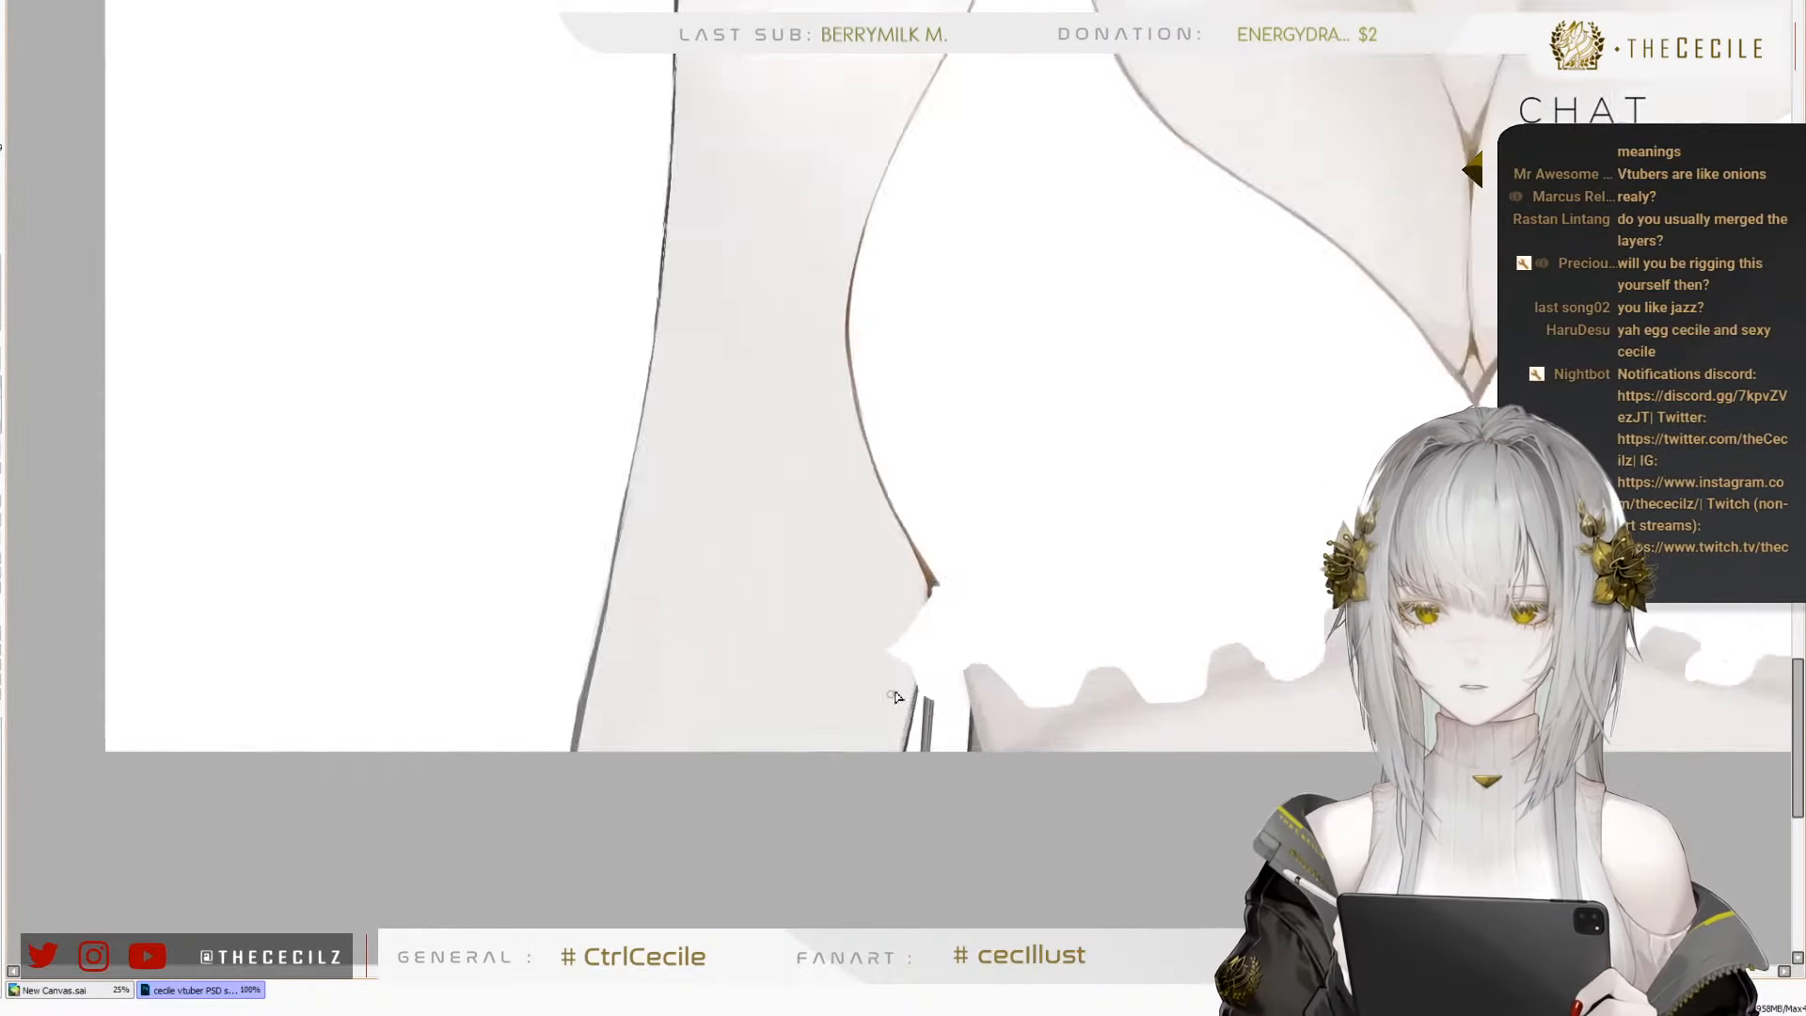
{"action": "key", "text": "ctrl+z"}
{"action": "mouse_move", "coordinate": [885, 393]}
{"action": "left_mouse_down"}
{"action": "mouse_move", "coordinate": [782, 503]}
{"action": "mouse_move", "coordinate": [866, 434]}
{"action": "mouse_move", "coordinate": [781, 528]}
{"action": "mouse_move", "coordinate": [873, 405]}
{"action": "mouse_move", "coordinate": [722, 602]}
{"action": "left_mouse_up"}
{"action": "key", "text": "ctrl+z"}
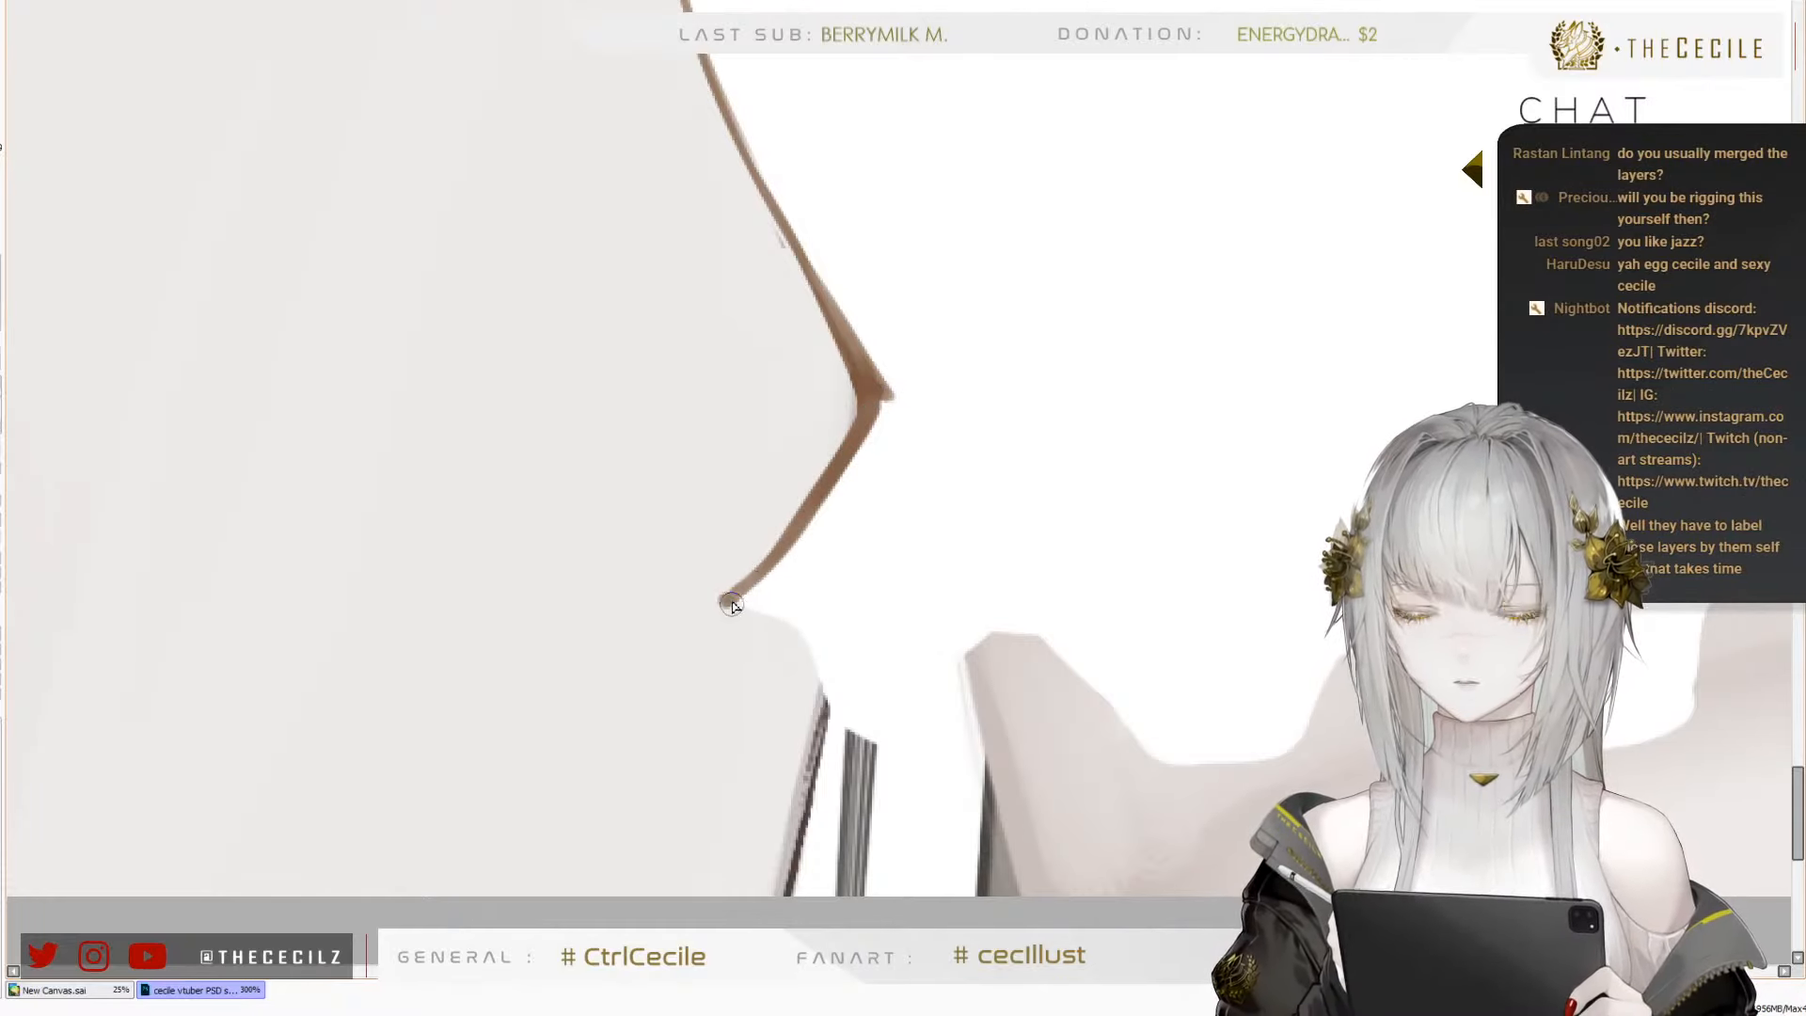
{"action": "mouse_move", "coordinate": [724, 598]}
{"action": "left_mouse_down"}
{"action": "mouse_move", "coordinate": [732, 658]}
{"action": "mouse_move", "coordinate": [763, 617]}
{"action": "left_mouse_up"}
{"action": "key", "text": "ctrl+z"}
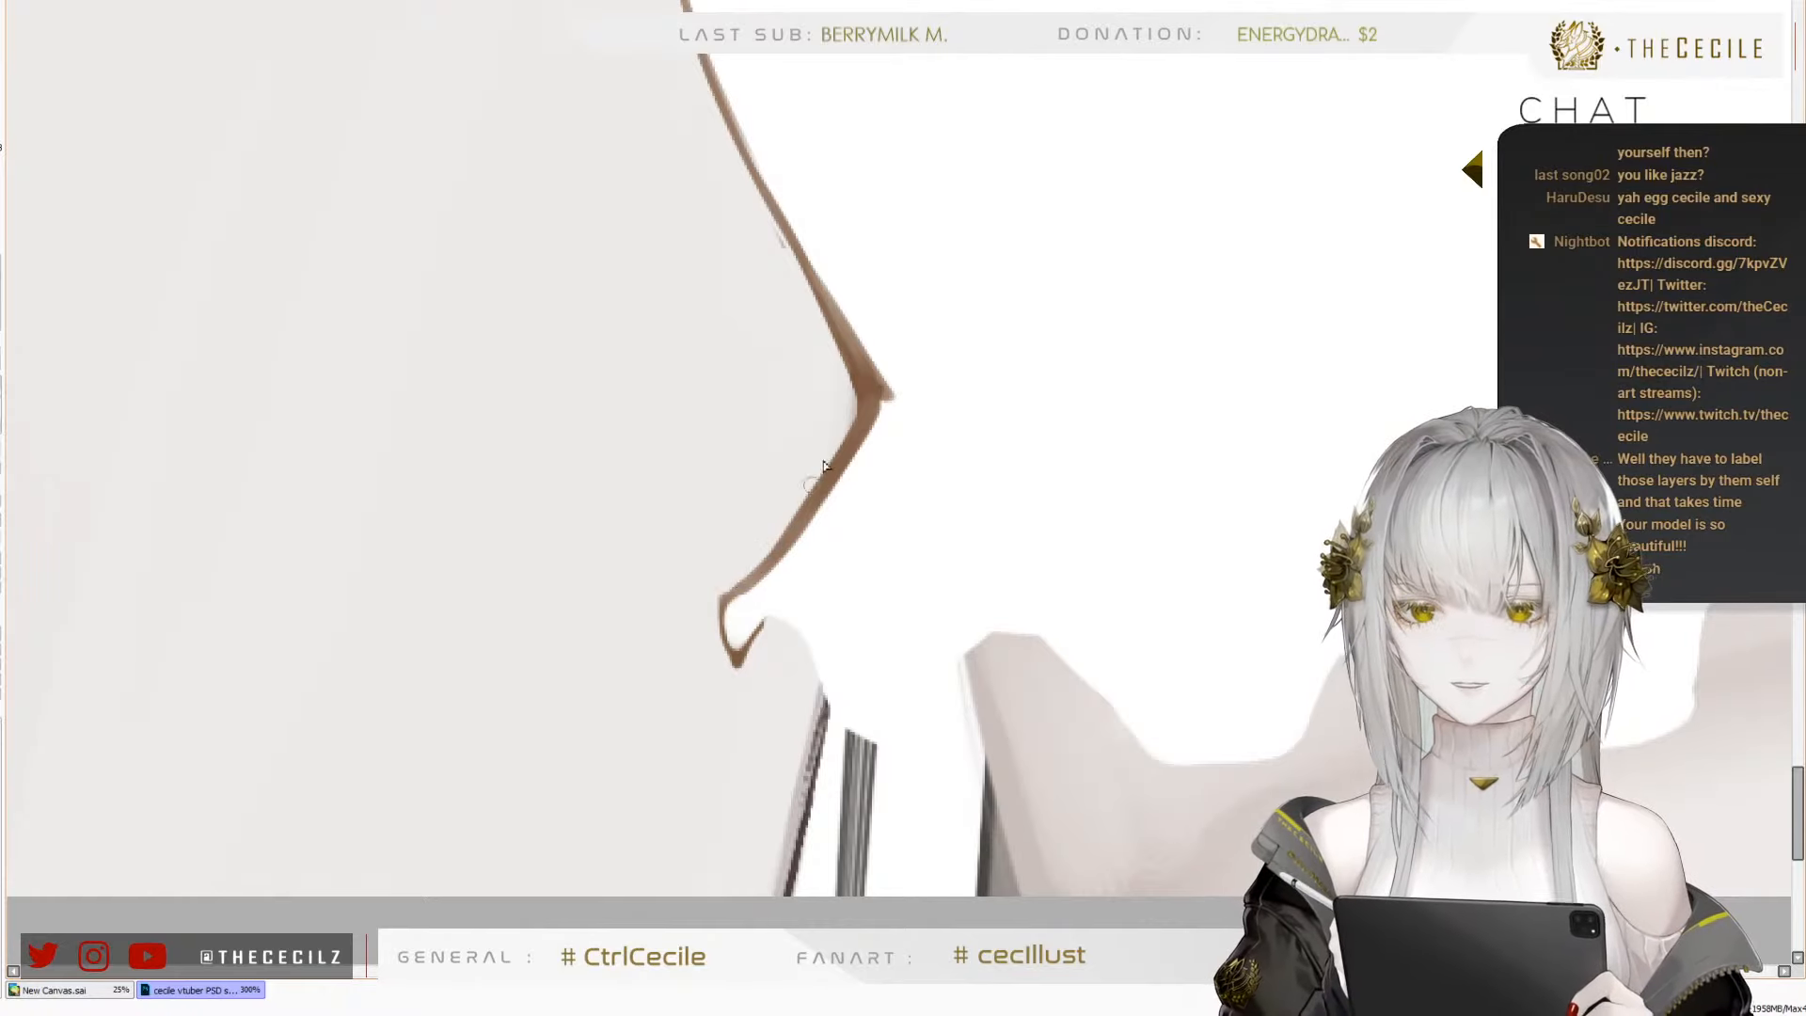
Outline the first wave of the swimsuit's frilled hem in brown, starting at the small fold on the left end
{"action": "mouse_move", "coordinate": [725, 604]}
{"action": "left_mouse_down"}
{"action": "mouse_move", "coordinate": [789, 620]}
{"action": "mouse_move", "coordinate": [851, 736]}
{"action": "mouse_move", "coordinate": [955, 755]}
{"action": "left_mouse_up"}
{"action": "key", "text": "ctrl+z"}
{"action": "key", "text": "ctrl+z"}
{"action": "mouse_move", "coordinate": [827, 713]}
{"action": "left_mouse_down"}
{"action": "mouse_move", "coordinate": [972, 753]}
{"action": "mouse_move", "coordinate": [962, 658]}
{"action": "mouse_move", "coordinate": [1018, 639]}
{"action": "mouse_move", "coordinate": [1003, 631]}
{"action": "mouse_move", "coordinate": [1136, 720]}
{"action": "left_mouse_up"}
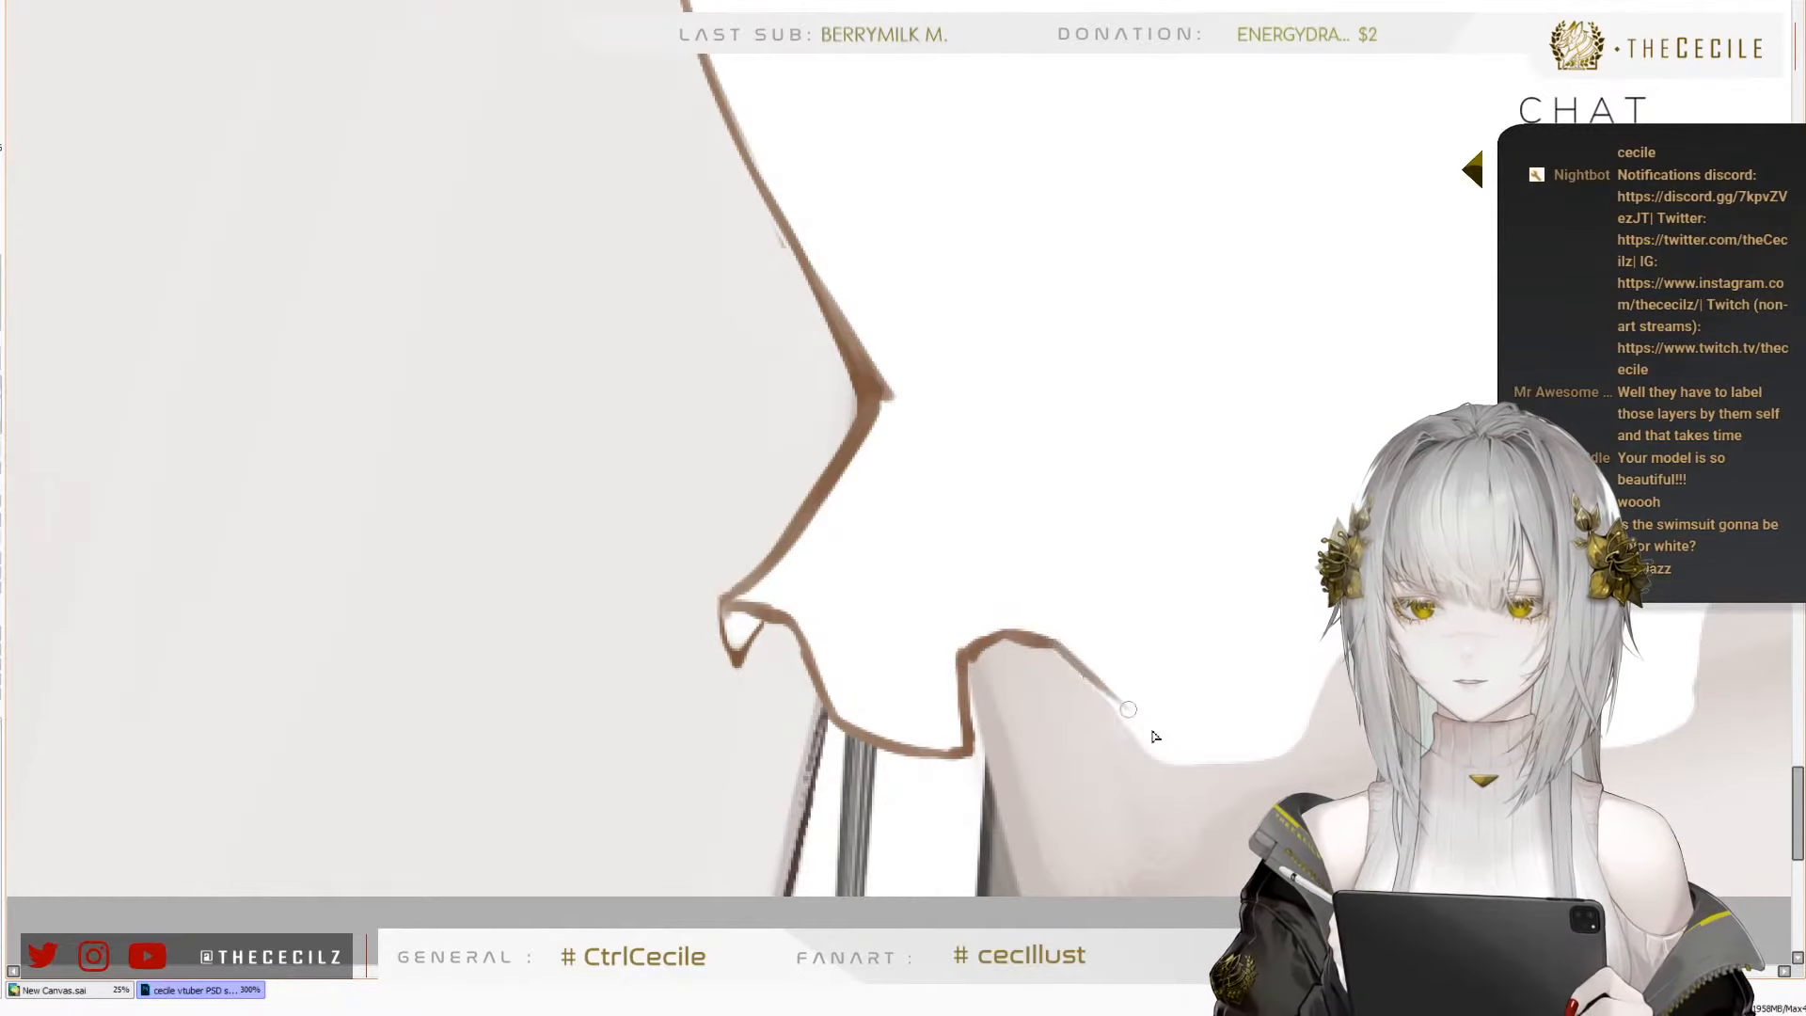
{"action": "left_click_drag", "start_coordinate": [1049, 647], "coordinate": [1143, 749]}
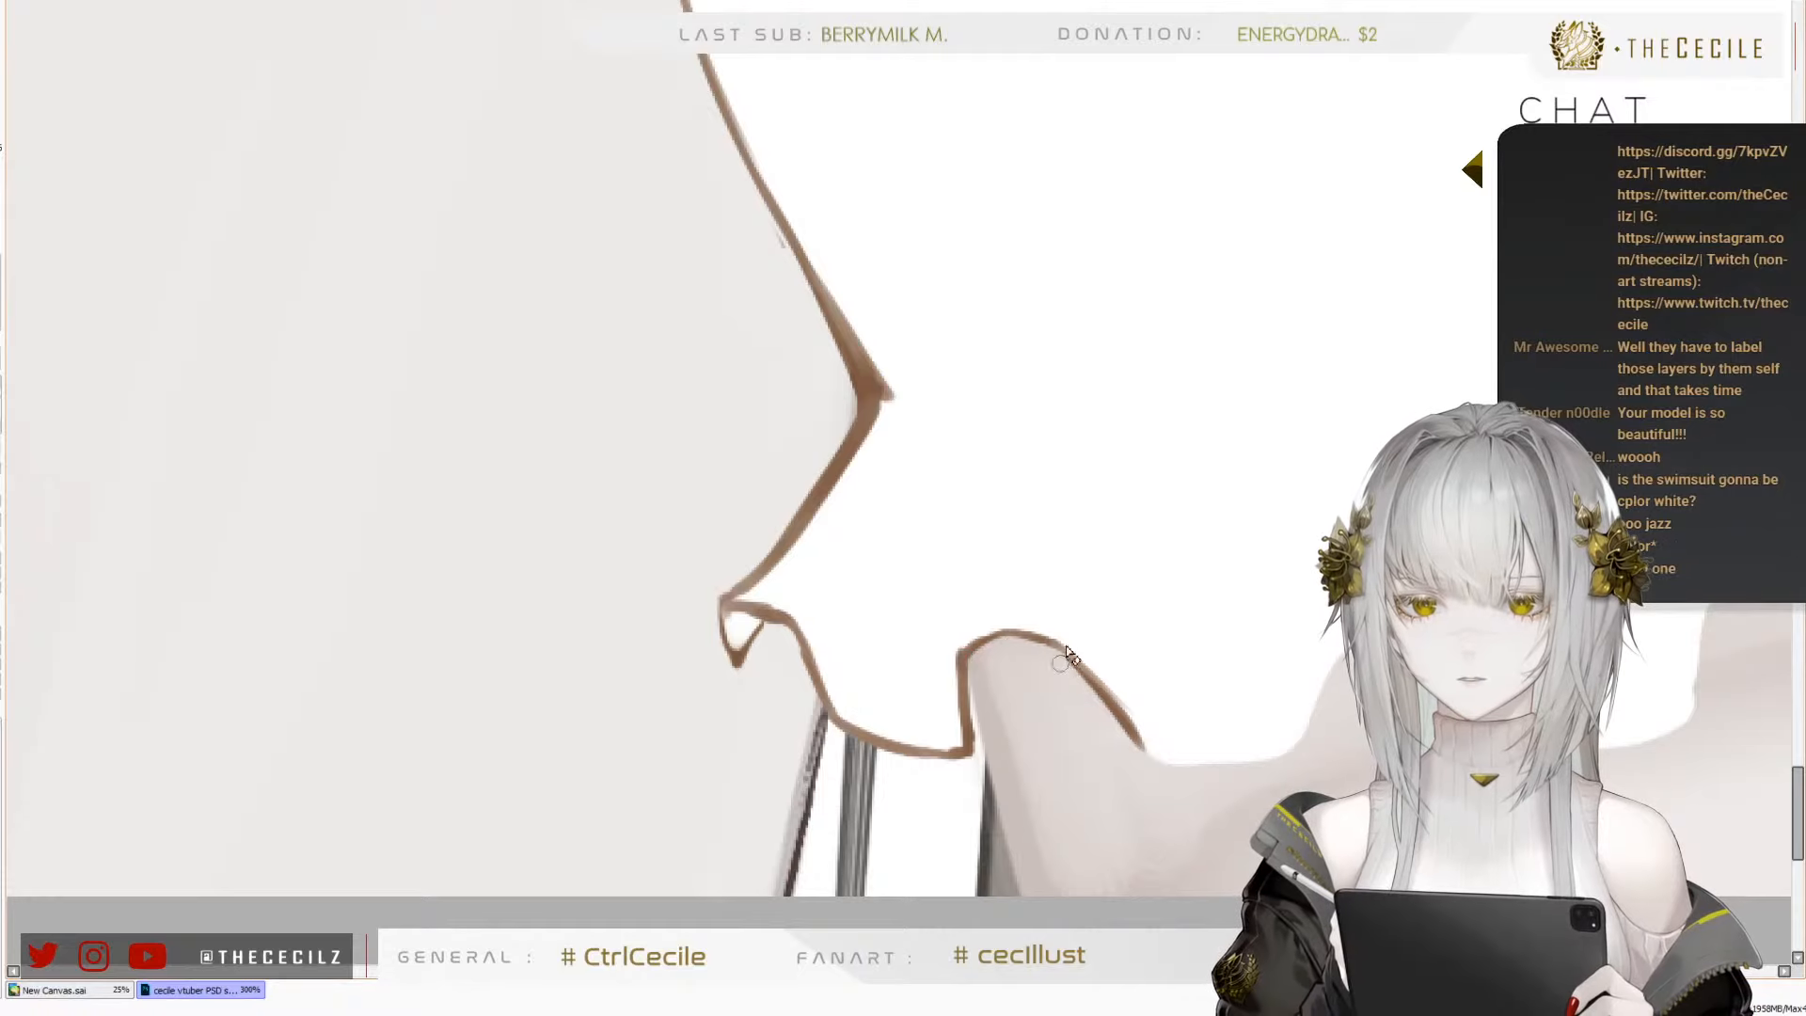
Continue the brown outline along the next waves of the frilled hem, up towards the middle of the chest
{"action": "mouse_move", "coordinate": [1270, 654]}
{"action": "left_mouse_down"}
{"action": "mouse_move", "coordinate": [1205, 624]}
{"action": "mouse_move", "coordinate": [1036, 480]}
{"action": "mouse_move", "coordinate": [908, 626]}
{"action": "left_mouse_up"}
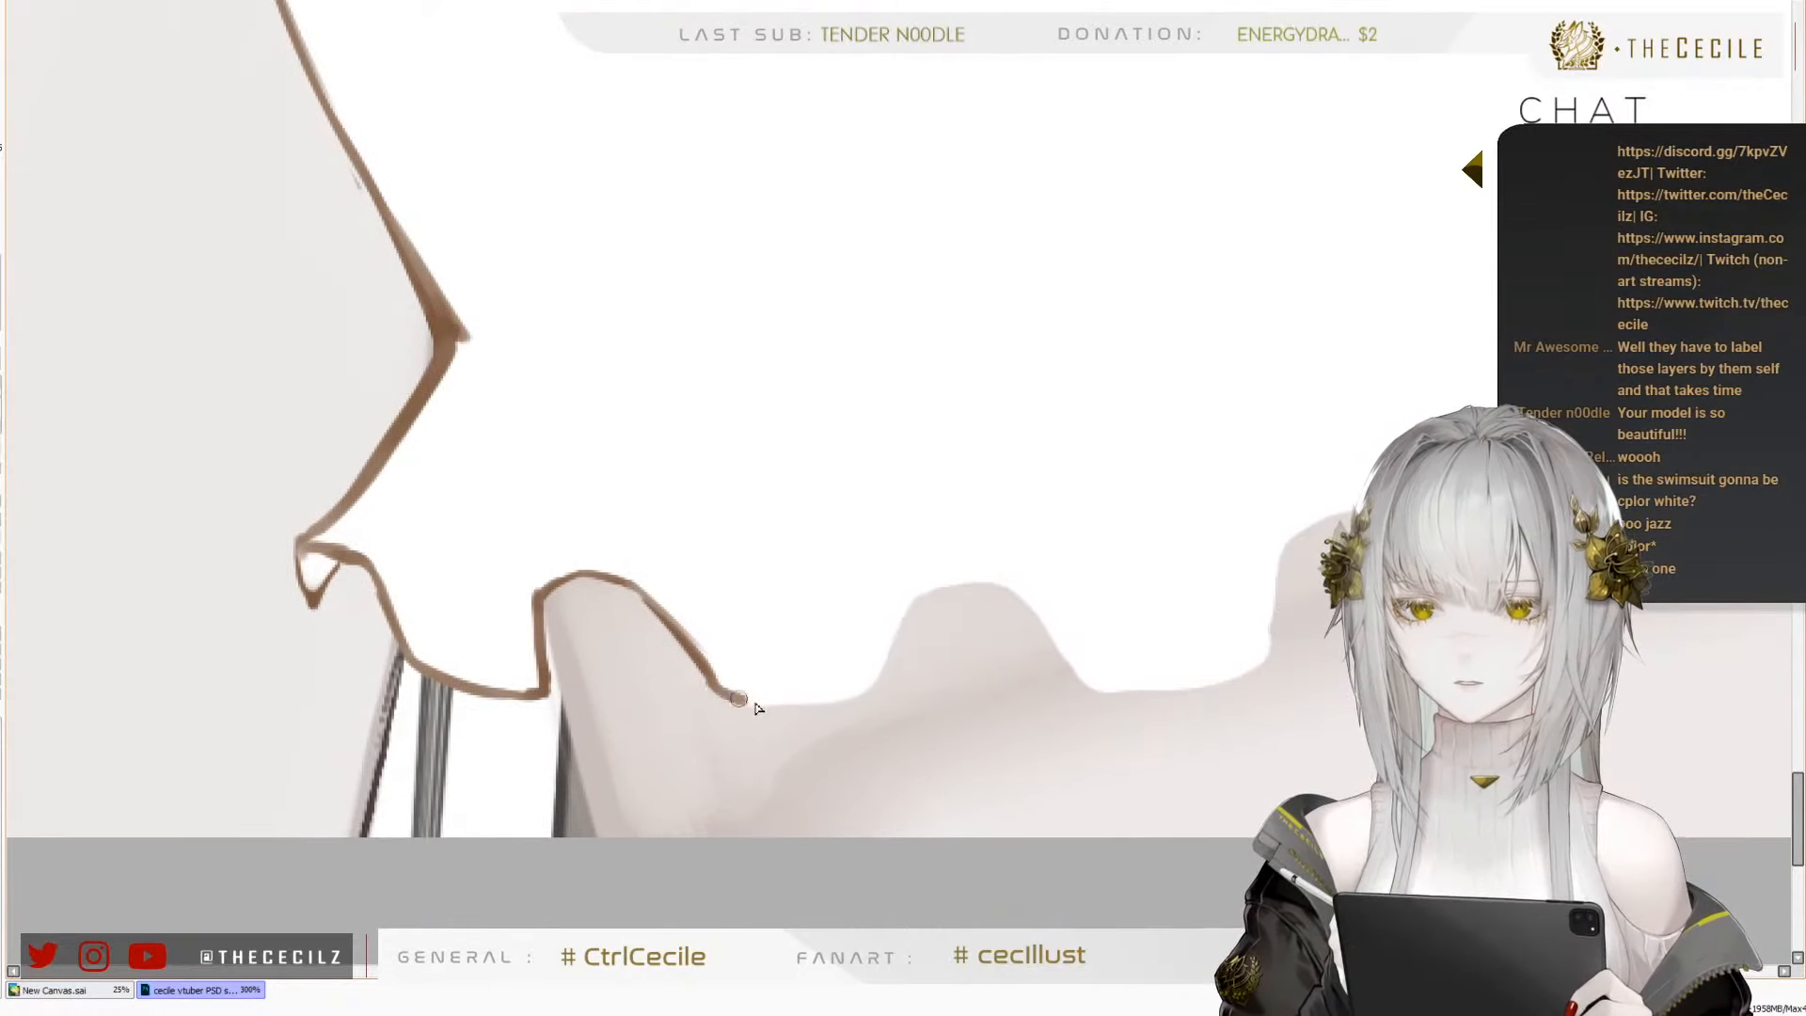
{"action": "mouse_move", "coordinate": [715, 685]}
{"action": "left_mouse_down"}
{"action": "mouse_move", "coordinate": [836, 709]}
{"action": "mouse_move", "coordinate": [816, 702]}
{"action": "mouse_move", "coordinate": [869, 688]}
{"action": "mouse_move", "coordinate": [890, 647]}
{"action": "mouse_move", "coordinate": [878, 679]}
{"action": "mouse_move", "coordinate": [918, 599]}
{"action": "mouse_move", "coordinate": [1003, 576]}
{"action": "mouse_move", "coordinate": [948, 596]}
{"action": "mouse_move", "coordinate": [1013, 596]}
{"action": "mouse_move", "coordinate": [1091, 672]}
{"action": "left_mouse_up"}
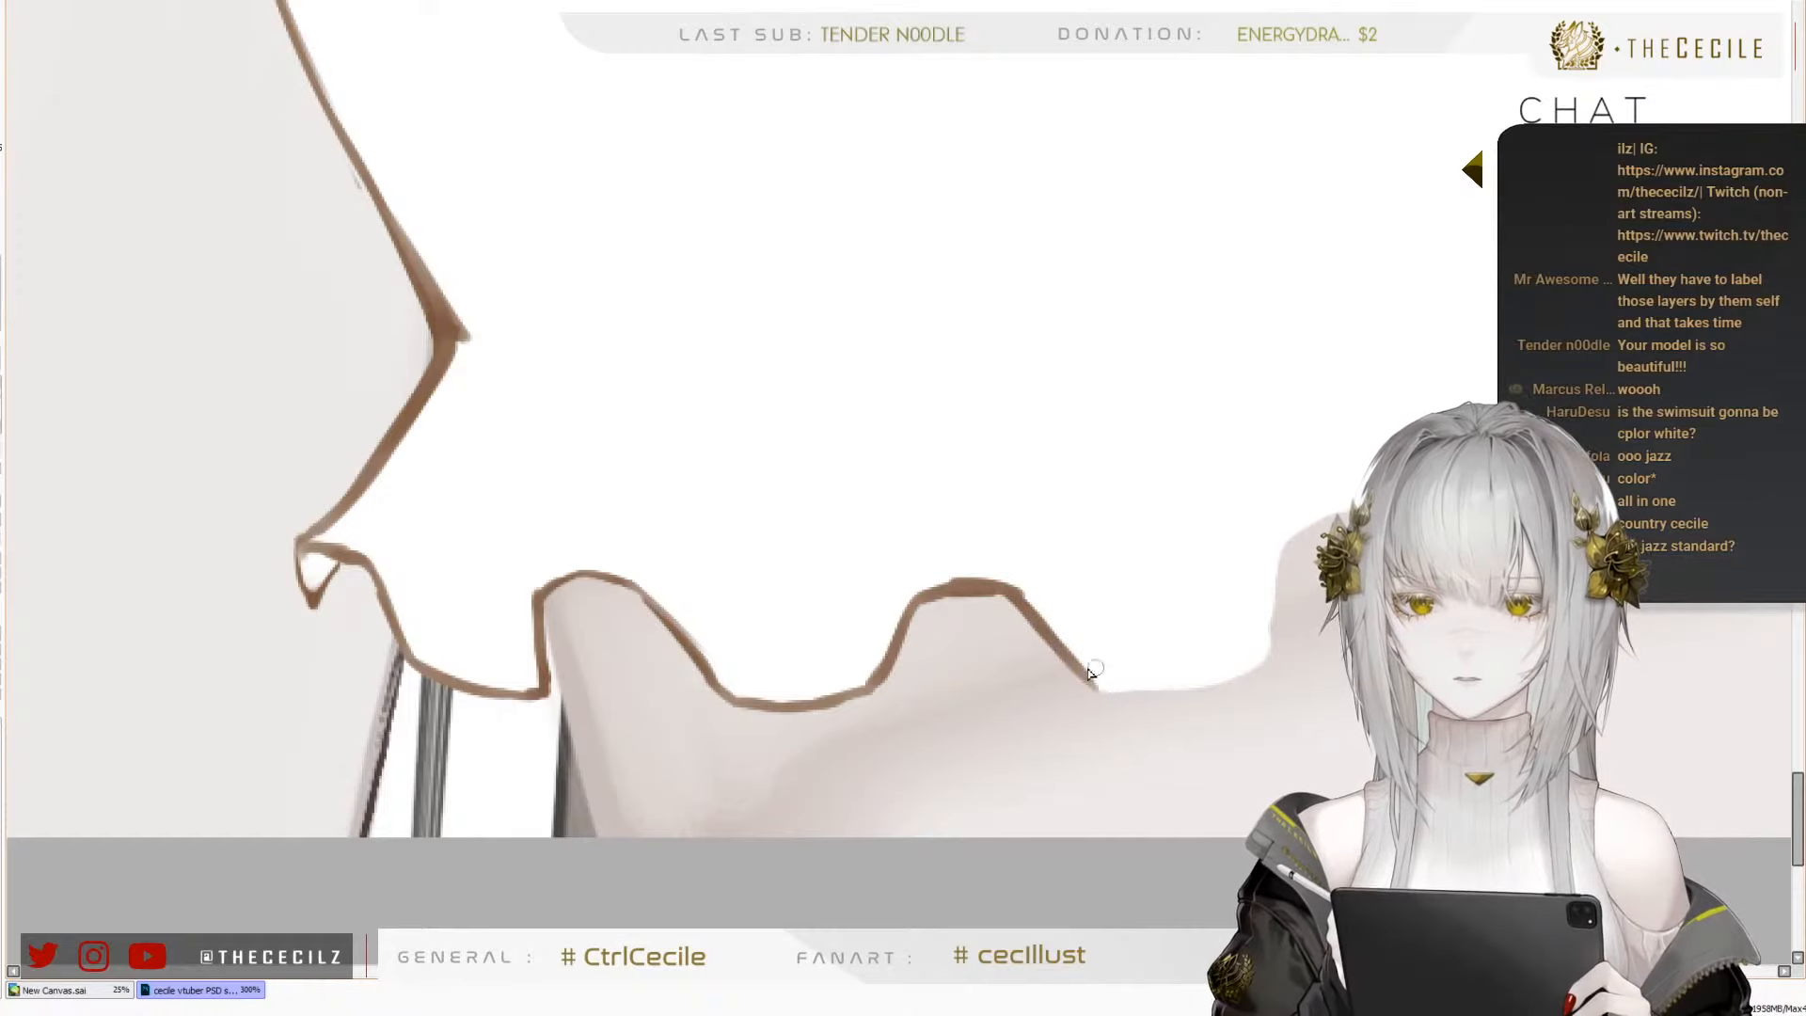
{"action": "left_click_drag", "start_coordinate": [1261, 455], "coordinate": [1007, 552]}
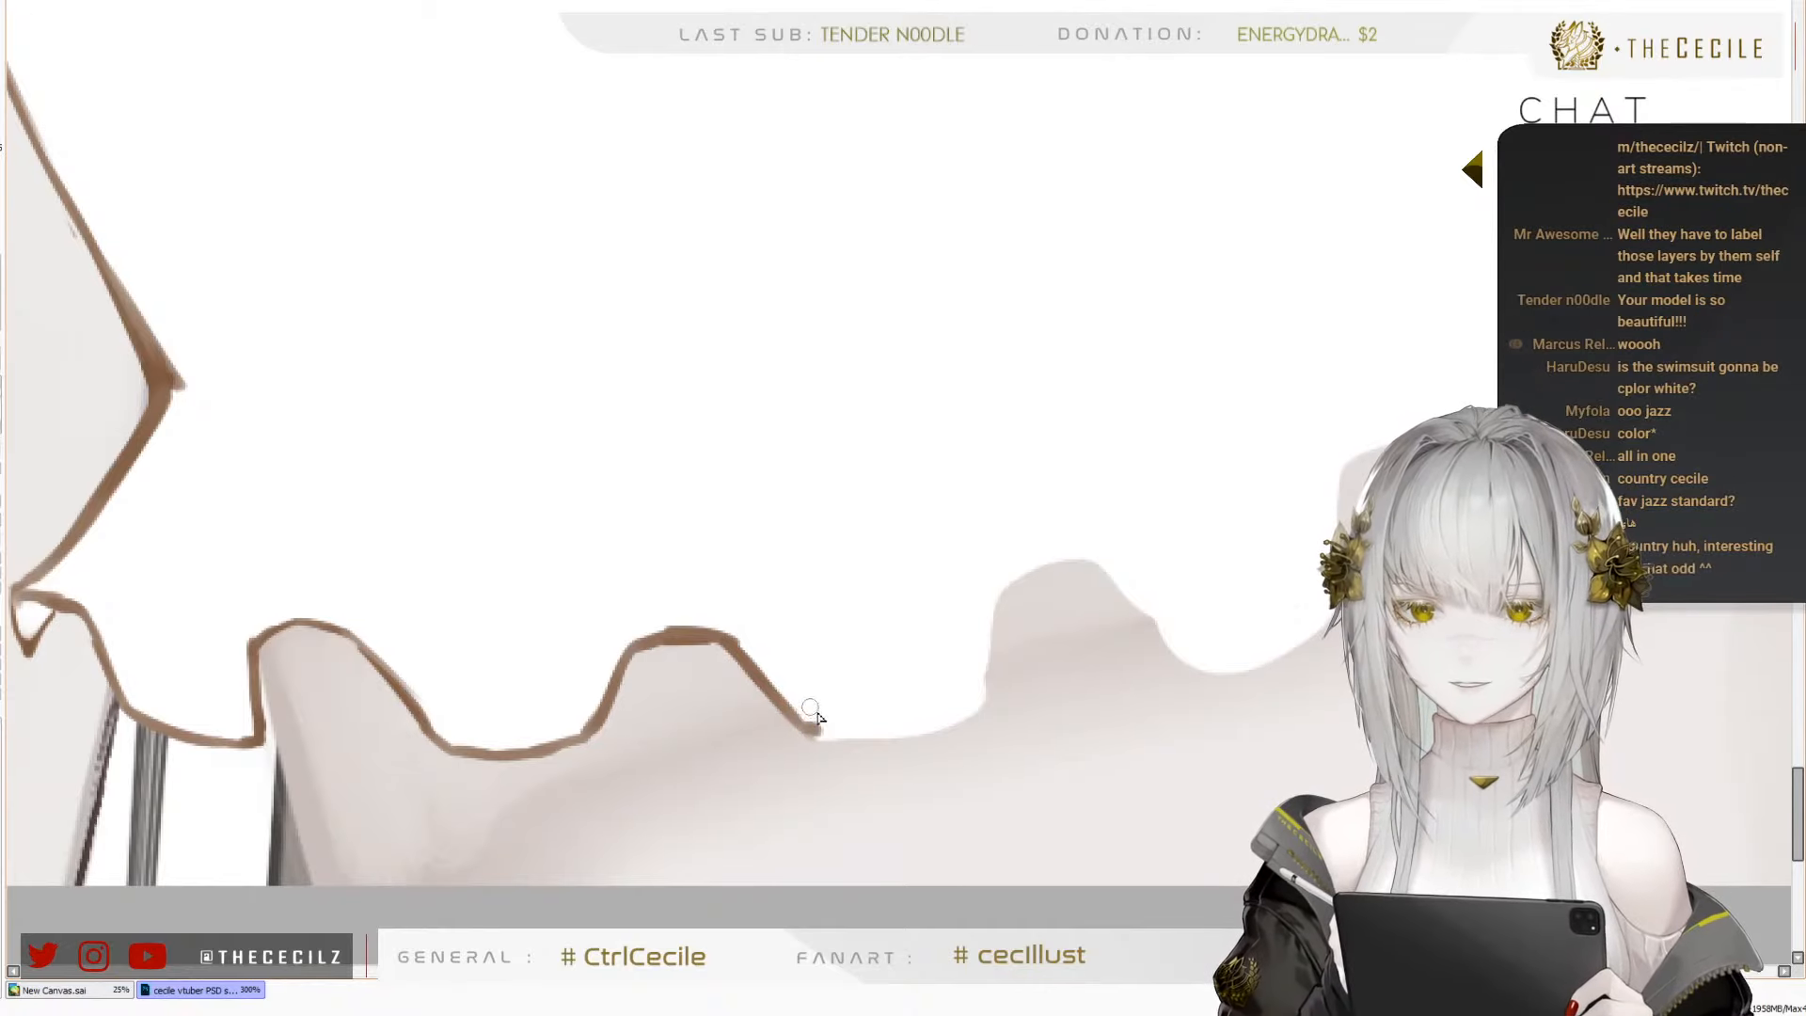
{"action": "mouse_move", "coordinate": [805, 727]}
{"action": "left_mouse_down"}
{"action": "mouse_move", "coordinate": [935, 737]}
{"action": "mouse_move", "coordinate": [901, 741]}
{"action": "mouse_move", "coordinate": [991, 705]}
{"action": "mouse_move", "coordinate": [971, 713]}
{"action": "mouse_move", "coordinate": [1015, 581]}
{"action": "mouse_move", "coordinate": [998, 591]}
{"action": "mouse_move", "coordinate": [1042, 547]}
{"action": "mouse_move", "coordinate": [1035, 564]}
{"action": "mouse_move", "coordinate": [1103, 567]}
{"action": "mouse_move", "coordinate": [1140, 617]}
{"action": "mouse_move", "coordinate": [1234, 668]}
{"action": "mouse_move", "coordinate": [1333, 619]}
{"action": "left_mouse_up"}
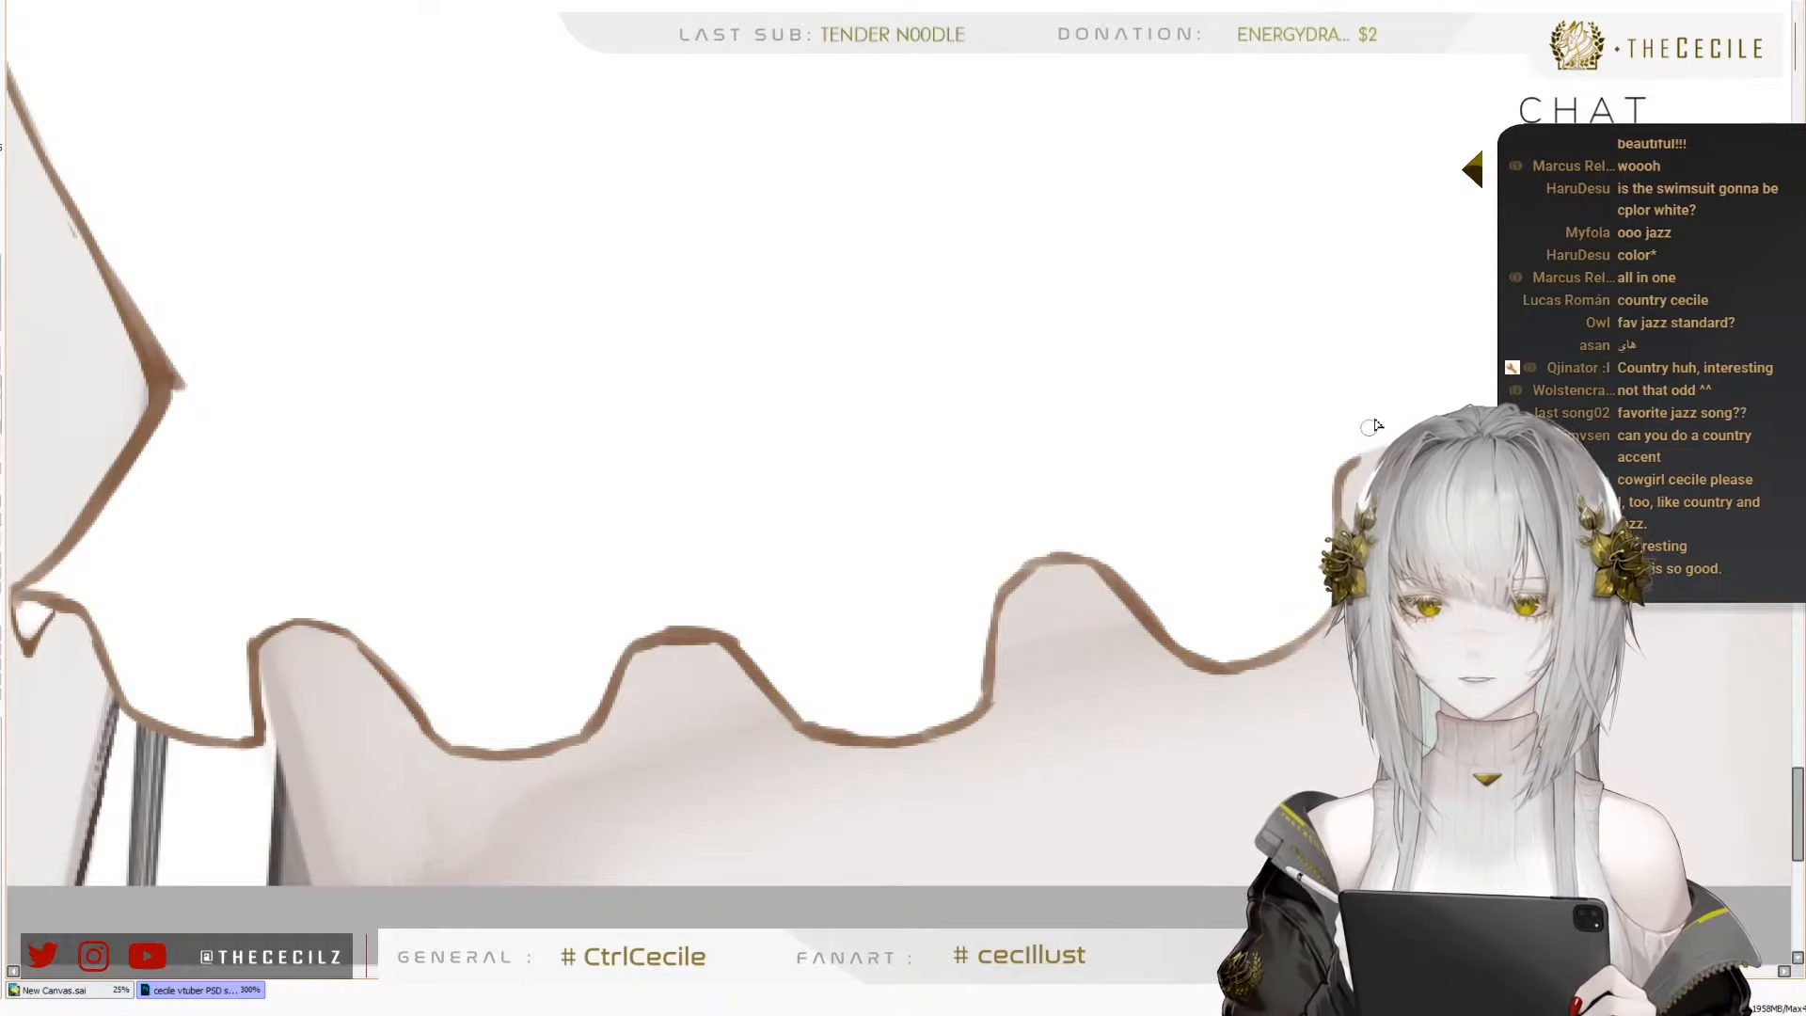
{"action": "left_click_drag", "start_coordinate": [1353, 474], "coordinate": [1397, 442]}
Outline the central waves of the frilled hem in brown, redrawing the stroke that leads up to the angular peak
{"action": "left_click_drag", "start_coordinate": [1479, 388], "coordinate": [927, 402]}
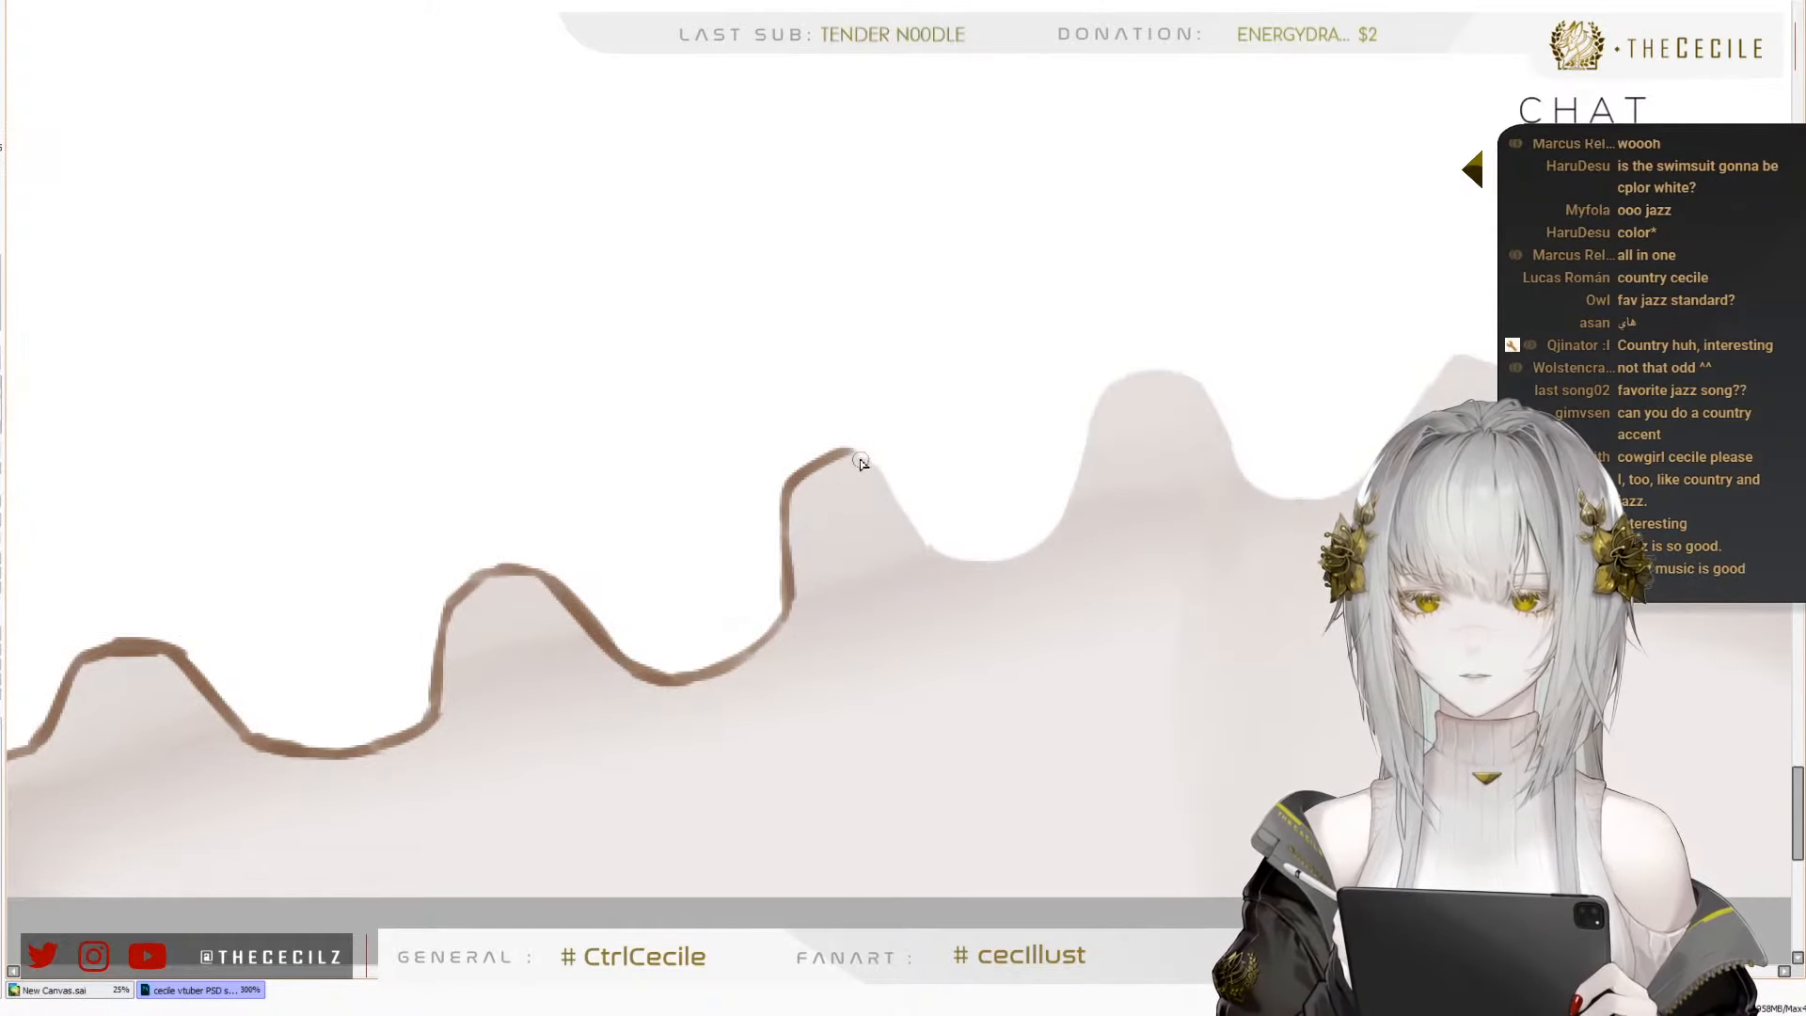
{"action": "mouse_move", "coordinate": [852, 455]}
{"action": "left_mouse_down"}
{"action": "mouse_move", "coordinate": [941, 550]}
{"action": "mouse_move", "coordinate": [1077, 561]}
{"action": "mouse_move", "coordinate": [1021, 564]}
{"action": "mouse_move", "coordinate": [1080, 494]}
{"action": "mouse_move", "coordinate": [1111, 385]}
{"action": "mouse_move", "coordinate": [1176, 373]}
{"action": "mouse_move", "coordinate": [1243, 470]}
{"action": "mouse_move", "coordinate": [1316, 501]}
{"action": "left_mouse_up"}
{"action": "left_click_drag", "start_coordinate": [1360, 434], "coordinate": [1079, 581]}
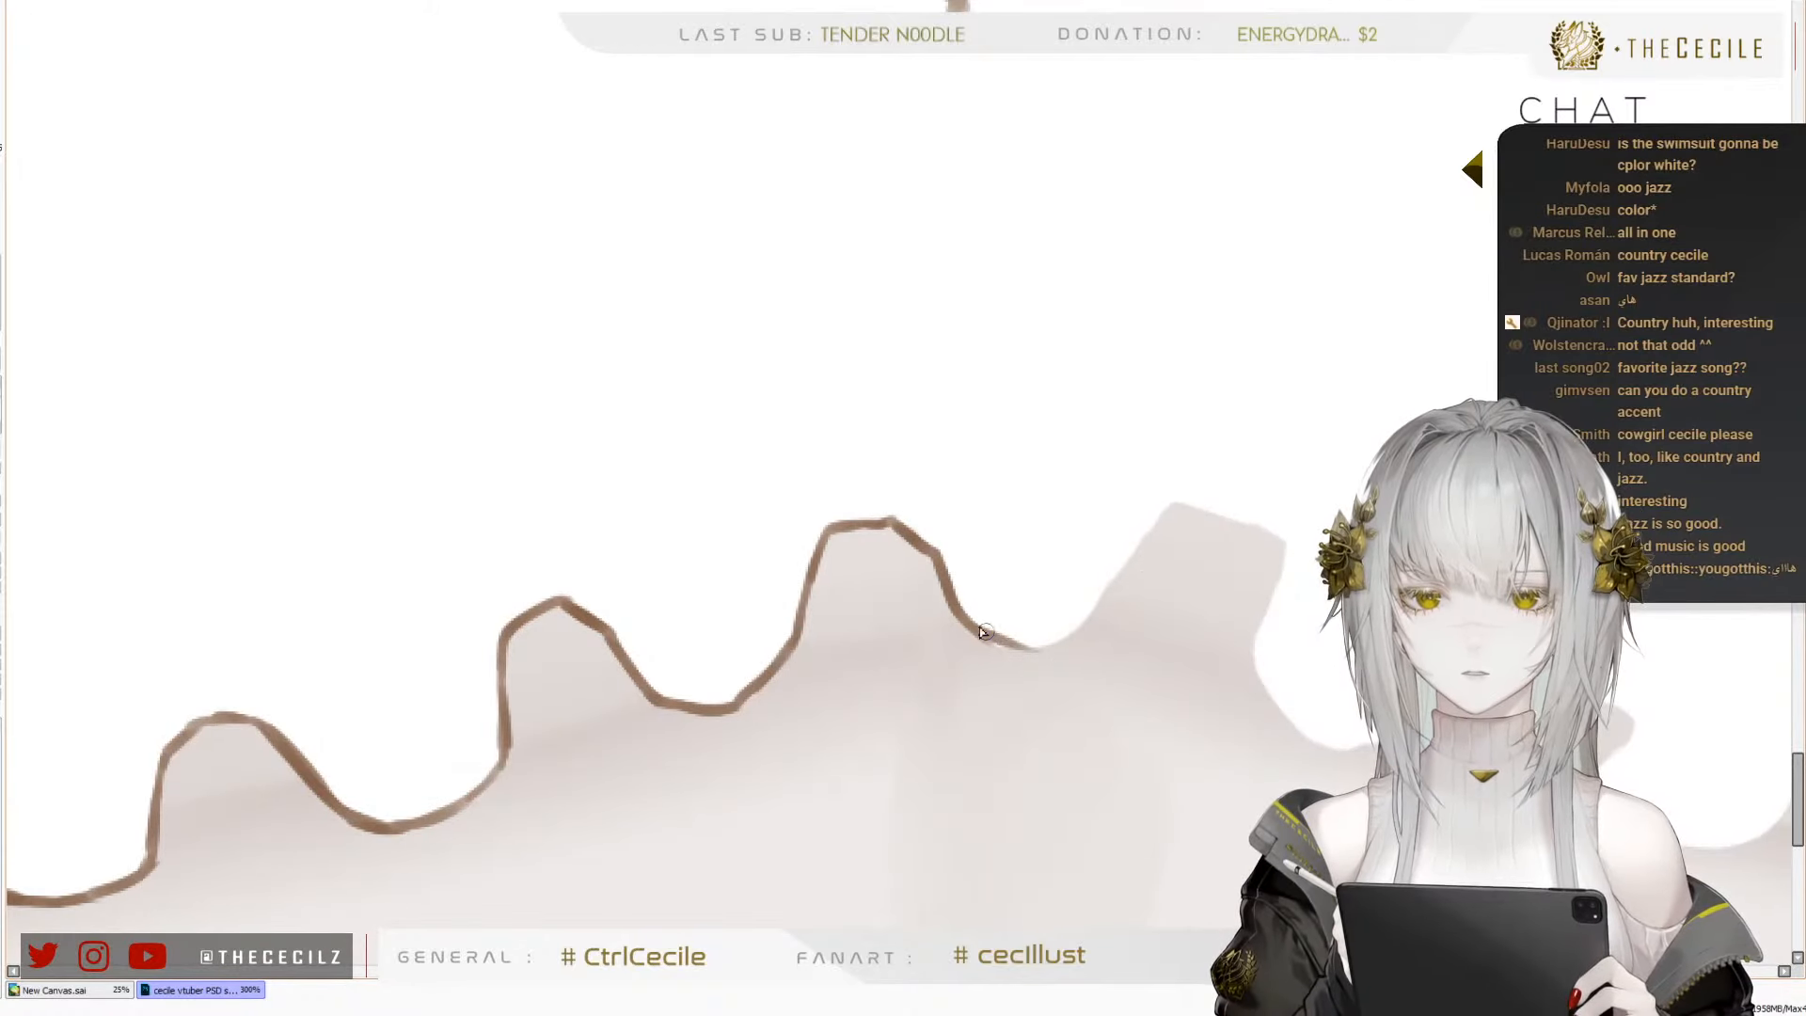
{"action": "mouse_move", "coordinate": [974, 625]}
{"action": "left_mouse_down"}
{"action": "mouse_move", "coordinate": [1070, 632]}
{"action": "mouse_move", "coordinate": [1141, 555]}
{"action": "left_mouse_up"}
{"action": "key", "text": "ctrl+z"}
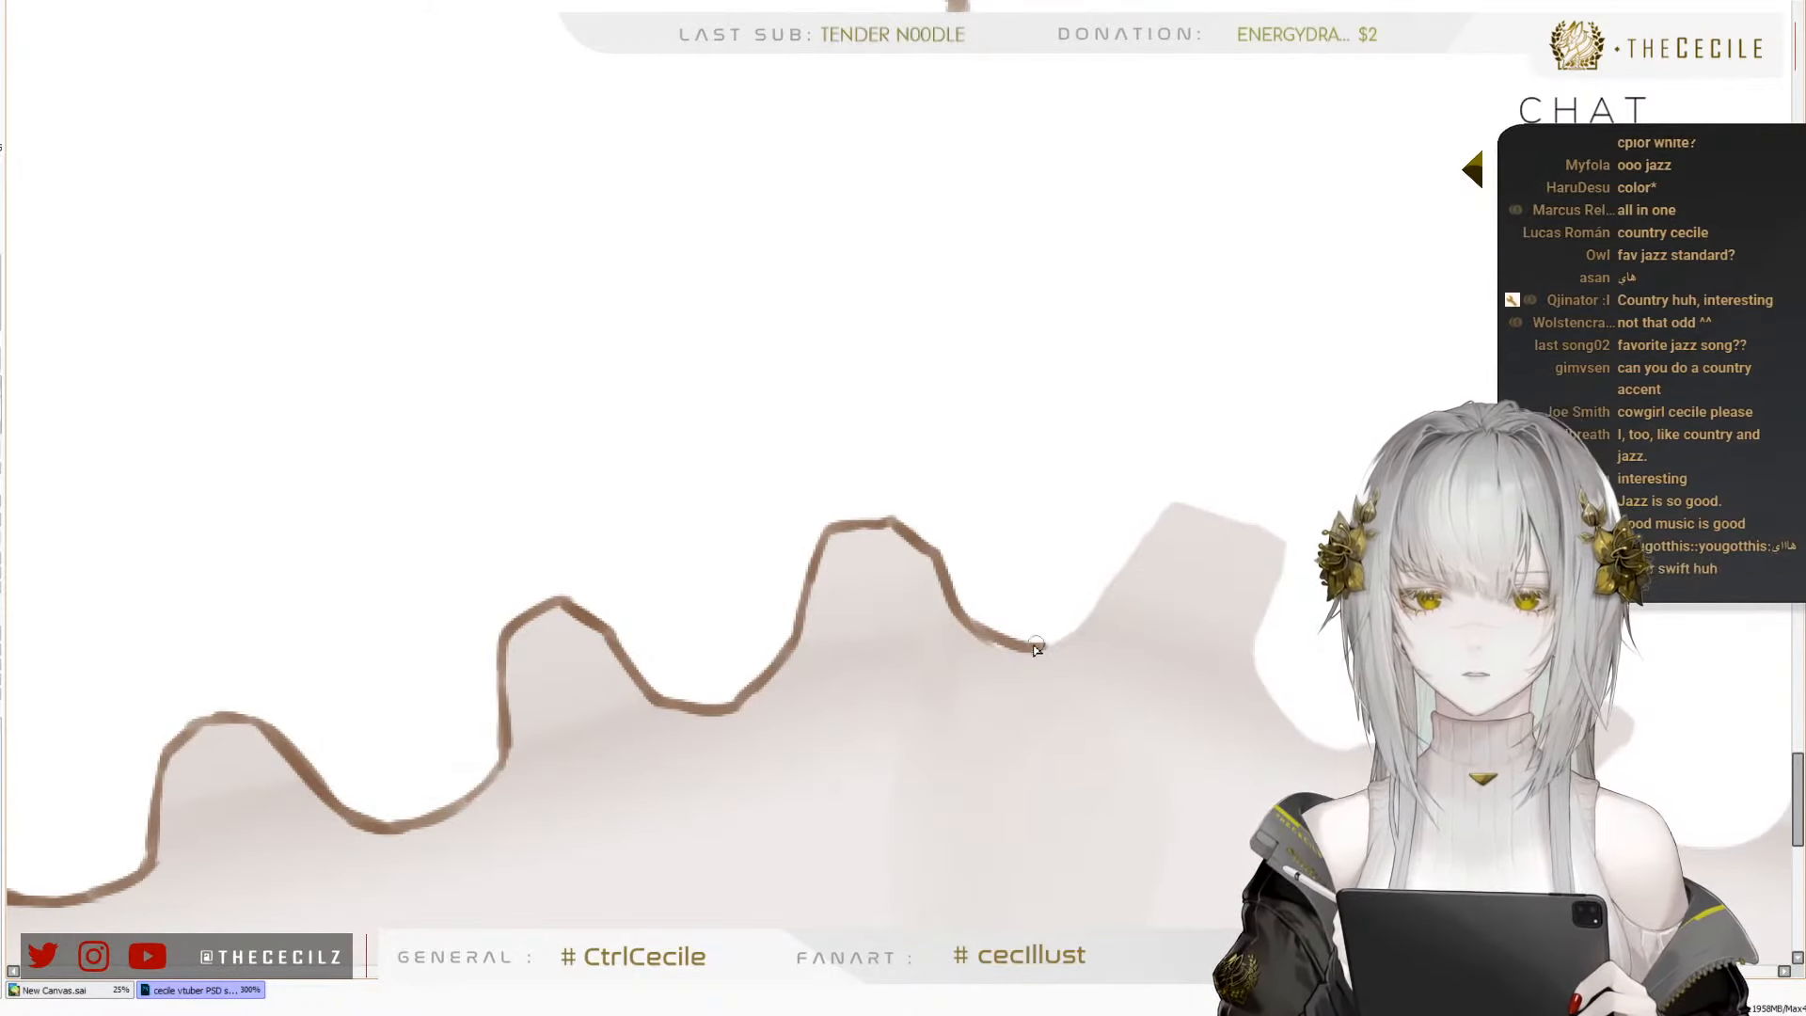
{"action": "key", "text": "ctrl+z"}
{"action": "mouse_move", "coordinate": [1039, 648]}
{"action": "left_mouse_down"}
{"action": "mouse_move", "coordinate": [1106, 605]}
{"action": "mouse_move", "coordinate": [1163, 515]}
{"action": "mouse_move", "coordinate": [1251, 532]}
{"action": "mouse_move", "coordinate": [1158, 453]}
{"action": "mouse_move", "coordinate": [1139, 473]}
{"action": "mouse_move", "coordinate": [1010, 451]}
{"action": "left_mouse_up"}
Continue the brown outline of the frilled hem from the angular central peak down and along the waves towards the right end
{"action": "mouse_move", "coordinate": [931, 408]}
{"action": "left_mouse_down"}
{"action": "mouse_move", "coordinate": [1010, 432]}
{"action": "mouse_move", "coordinate": [958, 414]}
{"action": "mouse_move", "coordinate": [1037, 462]}
{"action": "mouse_move", "coordinate": [1002, 559]}
{"action": "mouse_move", "coordinate": [880, 599]}
{"action": "mouse_move", "coordinate": [712, 506]}
{"action": "mouse_move", "coordinate": [746, 484]}
{"action": "mouse_move", "coordinate": [781, 551]}
{"action": "left_mouse_up"}
{"action": "key", "text": "ctrl+z"}
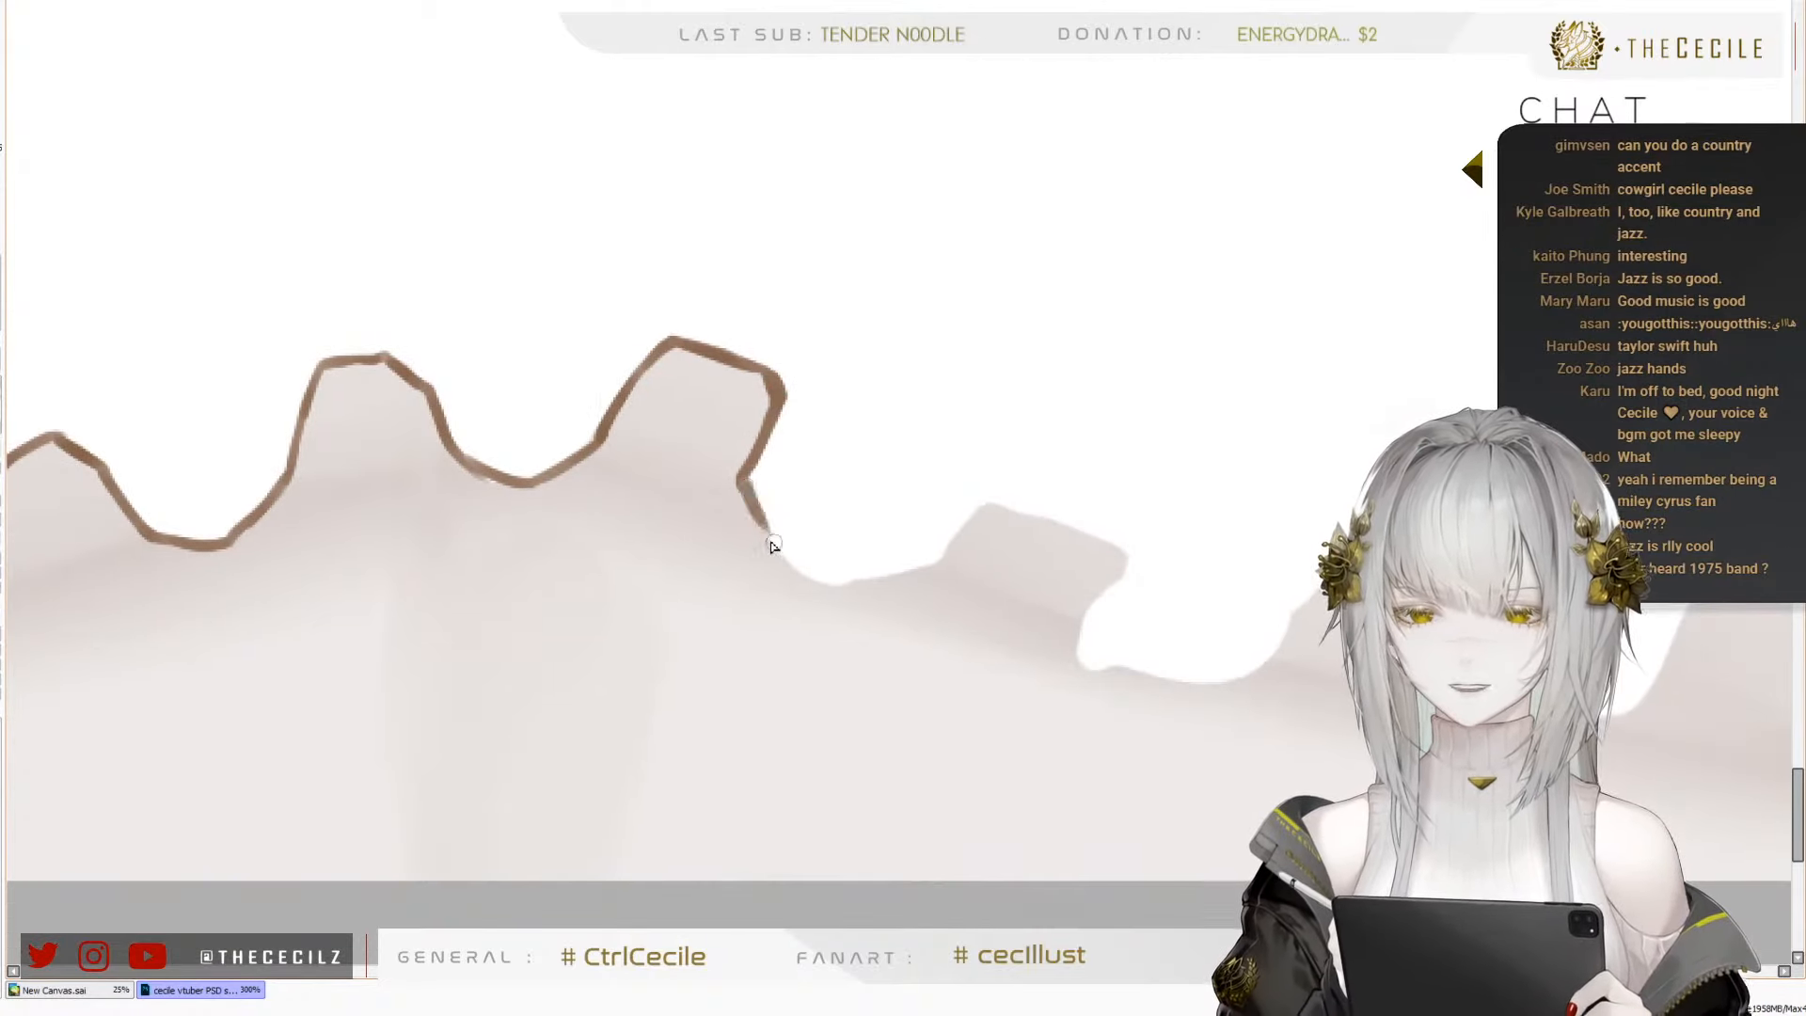
{"action": "key", "text": "ctrl+z"}
{"action": "left_click_drag", "start_coordinate": [743, 485], "coordinate": [783, 555]}
{"action": "mouse_move", "coordinate": [802, 575]}
{"action": "left_mouse_down"}
{"action": "mouse_move", "coordinate": [846, 586]}
{"action": "mouse_move", "coordinate": [951, 563]}
{"action": "mouse_move", "coordinate": [990, 505]}
{"action": "mouse_move", "coordinate": [1123, 559]}
{"action": "mouse_move", "coordinate": [1070, 658]}
{"action": "mouse_move", "coordinate": [1088, 598]}
{"action": "mouse_move", "coordinate": [1077, 645]}
{"action": "mouse_move", "coordinate": [1097, 667]}
{"action": "mouse_move", "coordinate": [1223, 684]}
{"action": "mouse_move", "coordinate": [1279, 661]}
{"action": "left_mouse_up"}
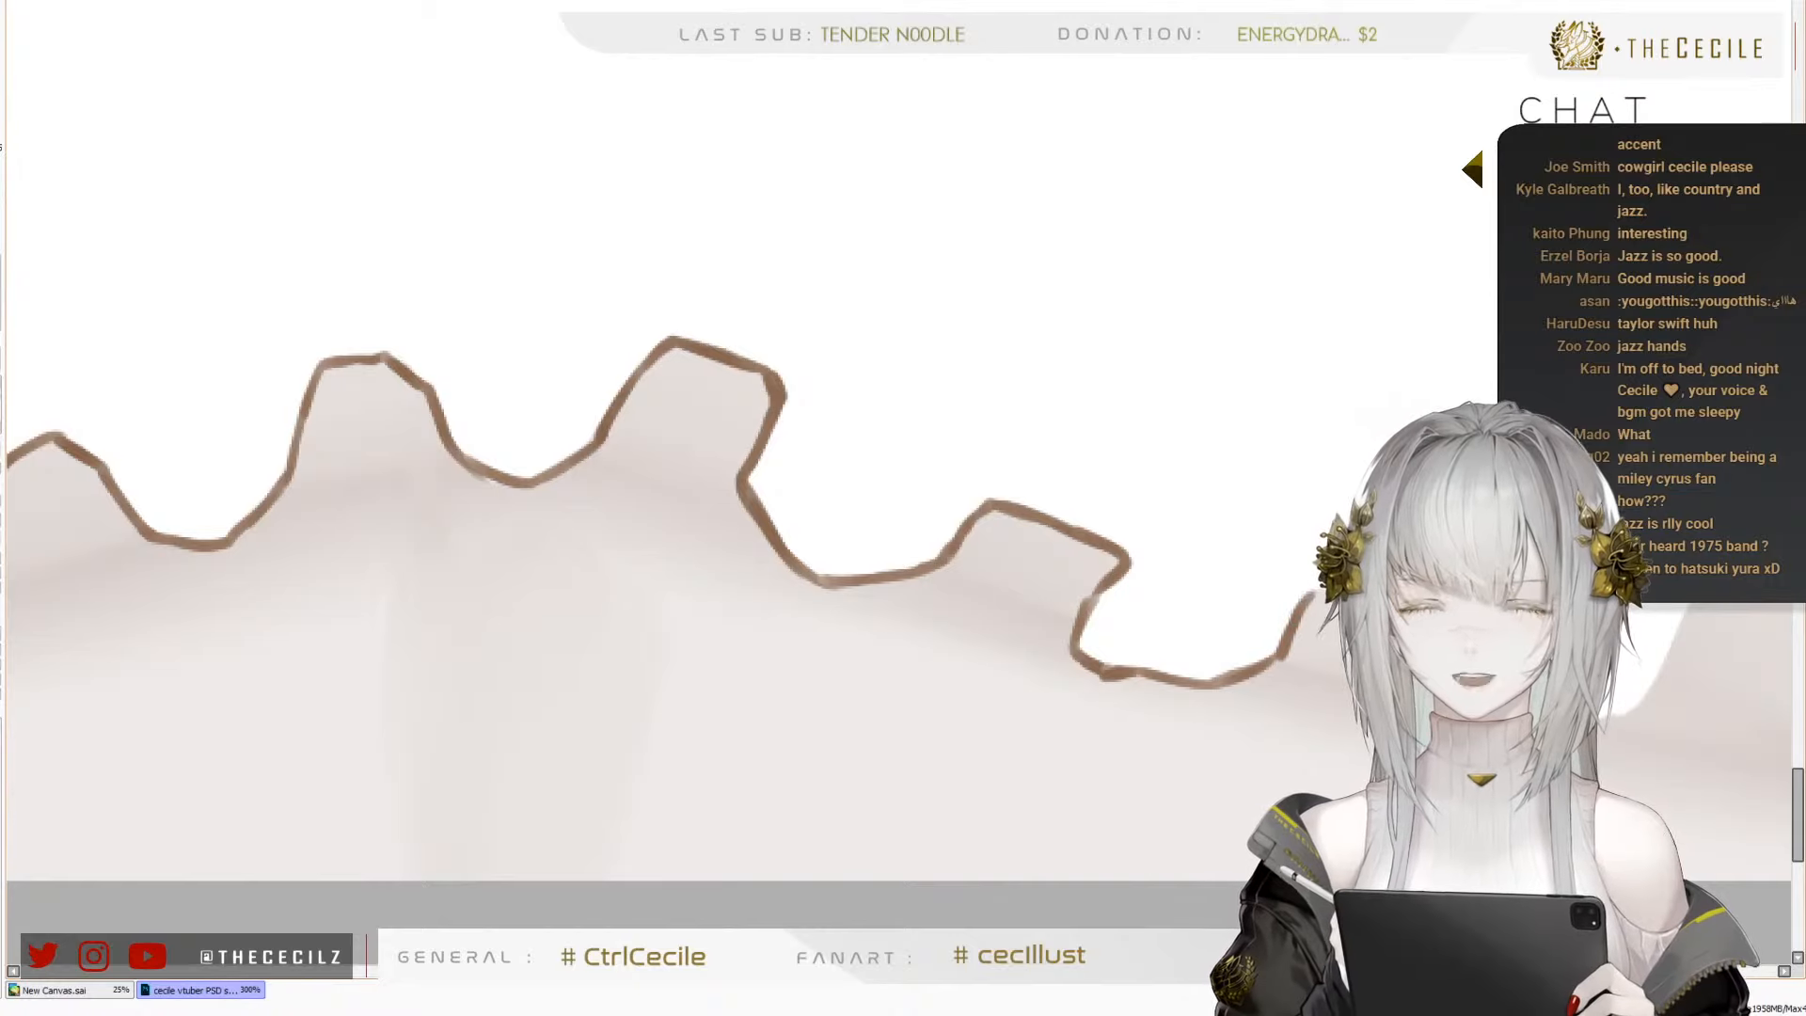
{"action": "mouse_move", "coordinate": [1384, 553]}
{"action": "left_mouse_down"}
{"action": "mouse_move", "coordinate": [972, 527]}
{"action": "mouse_move", "coordinate": [1008, 570]}
{"action": "mouse_move", "coordinate": [988, 572]}
{"action": "mouse_move", "coordinate": [1047, 570]}
{"action": "mouse_move", "coordinate": [1039, 613]}
{"action": "mouse_move", "coordinate": [1072, 697]}
{"action": "mouse_move", "coordinate": [1168, 703]}
{"action": "mouse_move", "coordinate": [1235, 671]}
{"action": "mouse_move", "coordinate": [1257, 629]}
{"action": "left_mouse_up"}
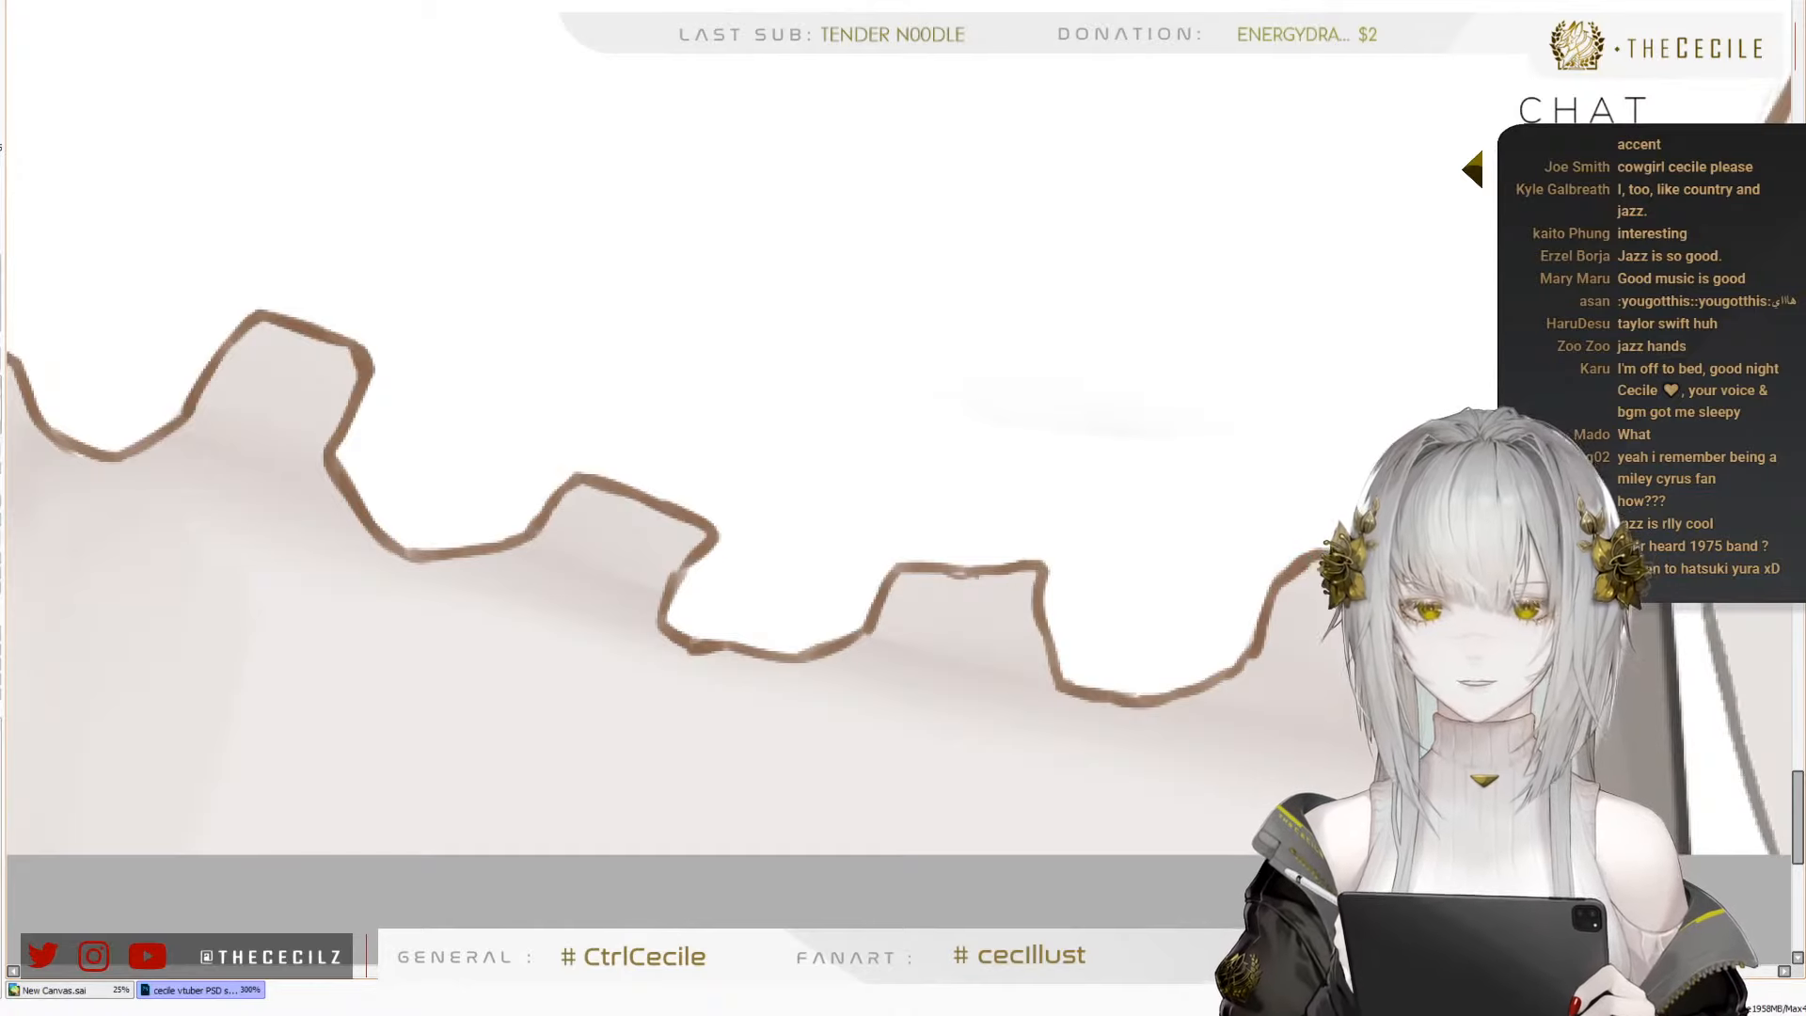
{"action": "left_click_drag", "start_coordinate": [987, 548], "coordinate": [818, 482]}
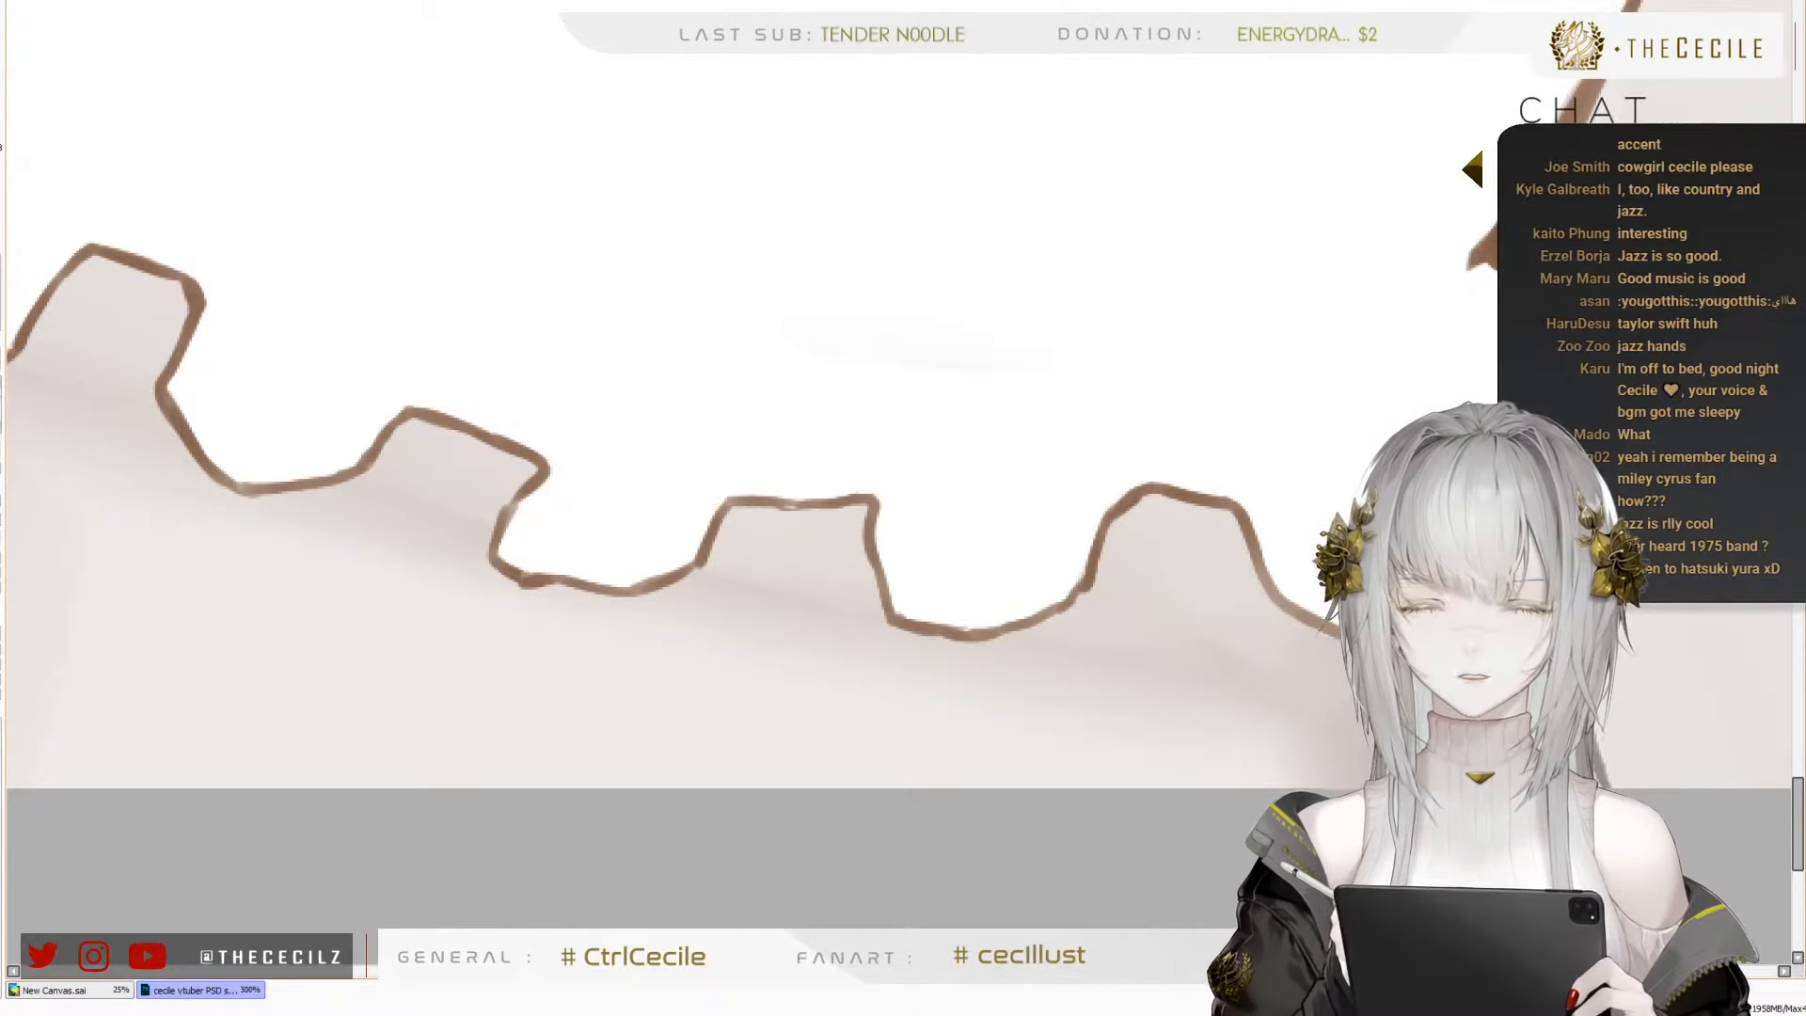
Draw thin brown pleat lines rising from the wave peaks at the left end of the frill
{"action": "scroll", "coordinate": [1297, 564], "scroll_direction": "down", "scroll_amount": 4}
{"action": "scroll", "coordinate": [1143, 465], "scroll_direction": "up", "scroll_amount": 2}
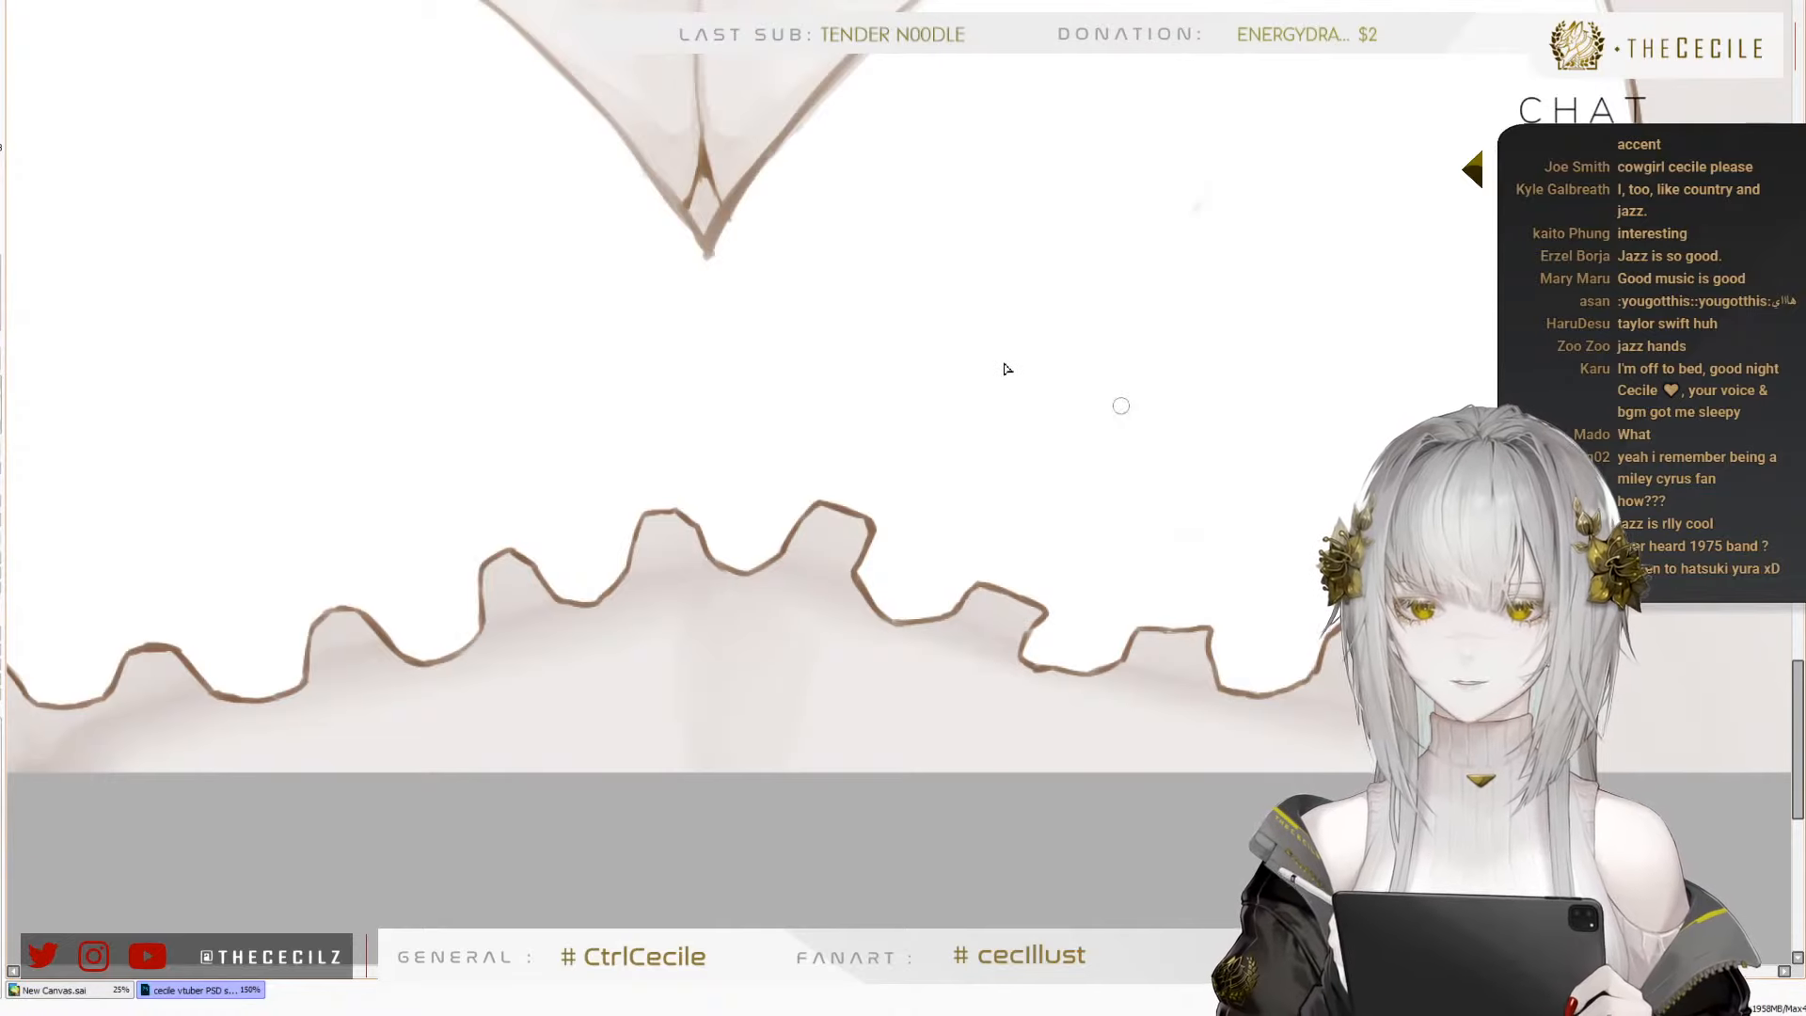
{"action": "scroll", "coordinate": [1167, 443], "scroll_direction": "down", "scroll_amount": 2}
{"action": "scroll", "coordinate": [524, 470], "scroll_direction": "up", "scroll_amount": 5}
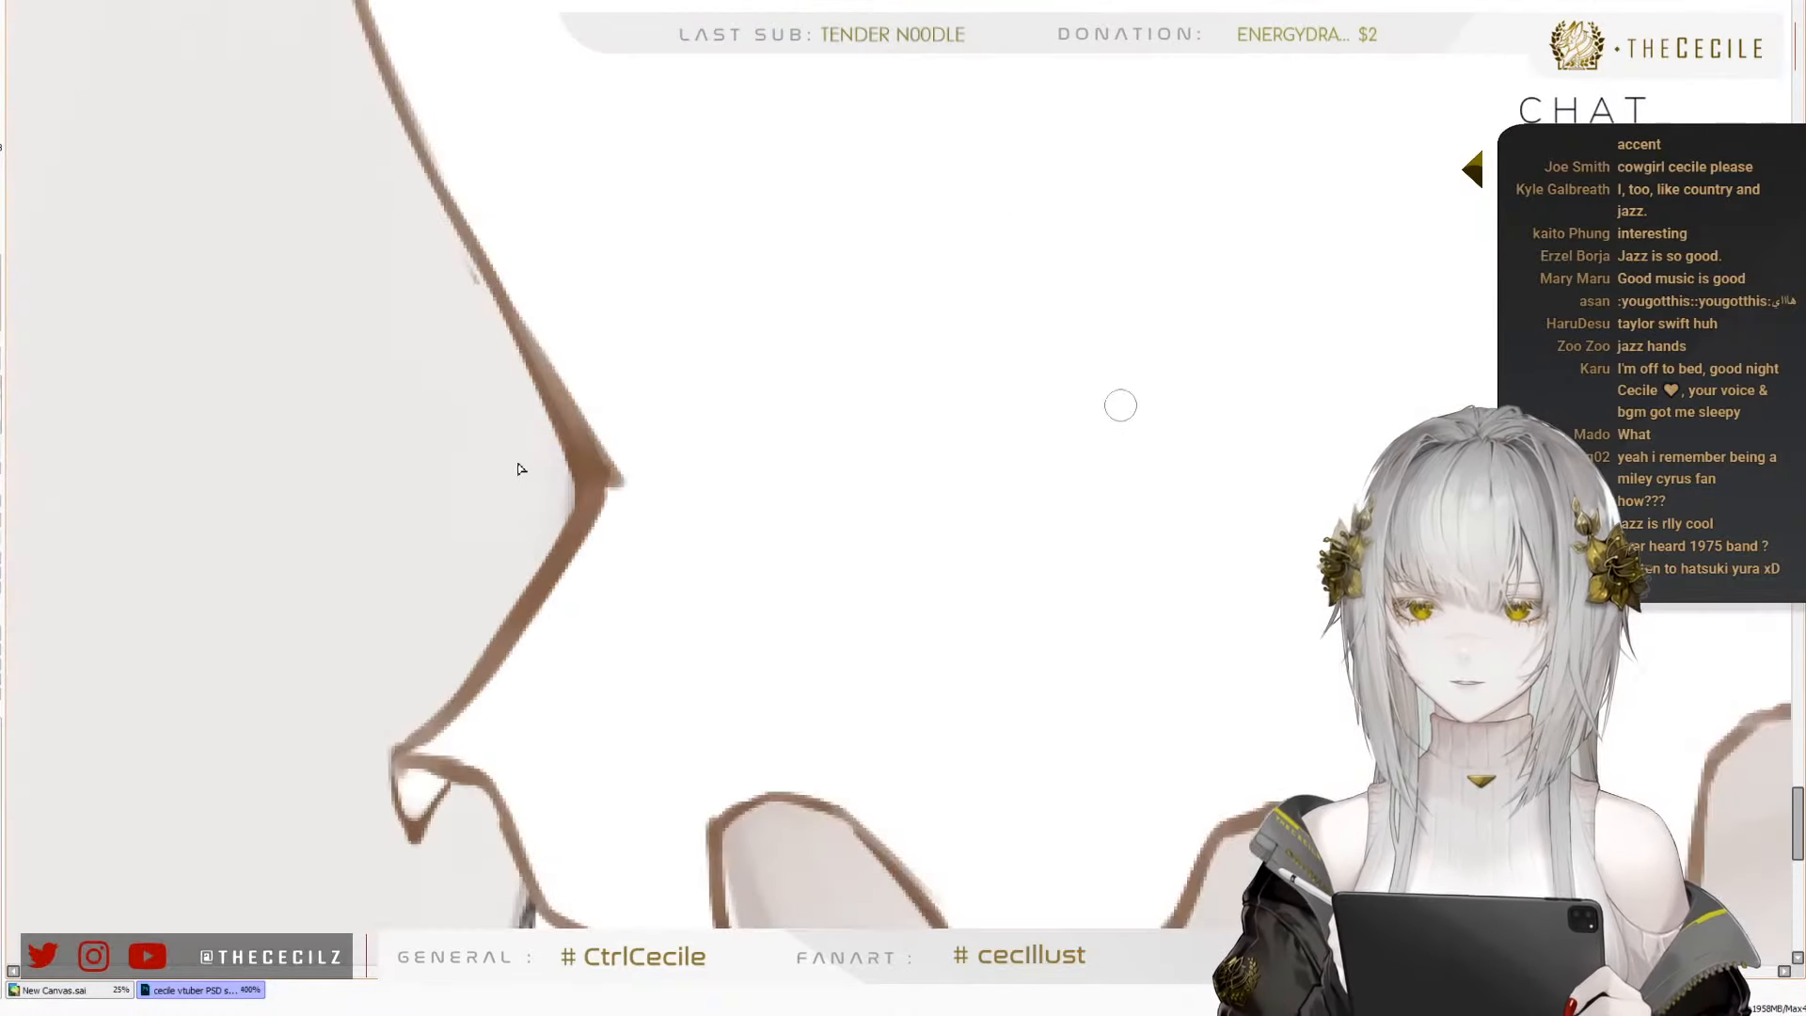
{"action": "scroll", "coordinate": [570, 405], "scroll_direction": "down", "scroll_amount": 1}
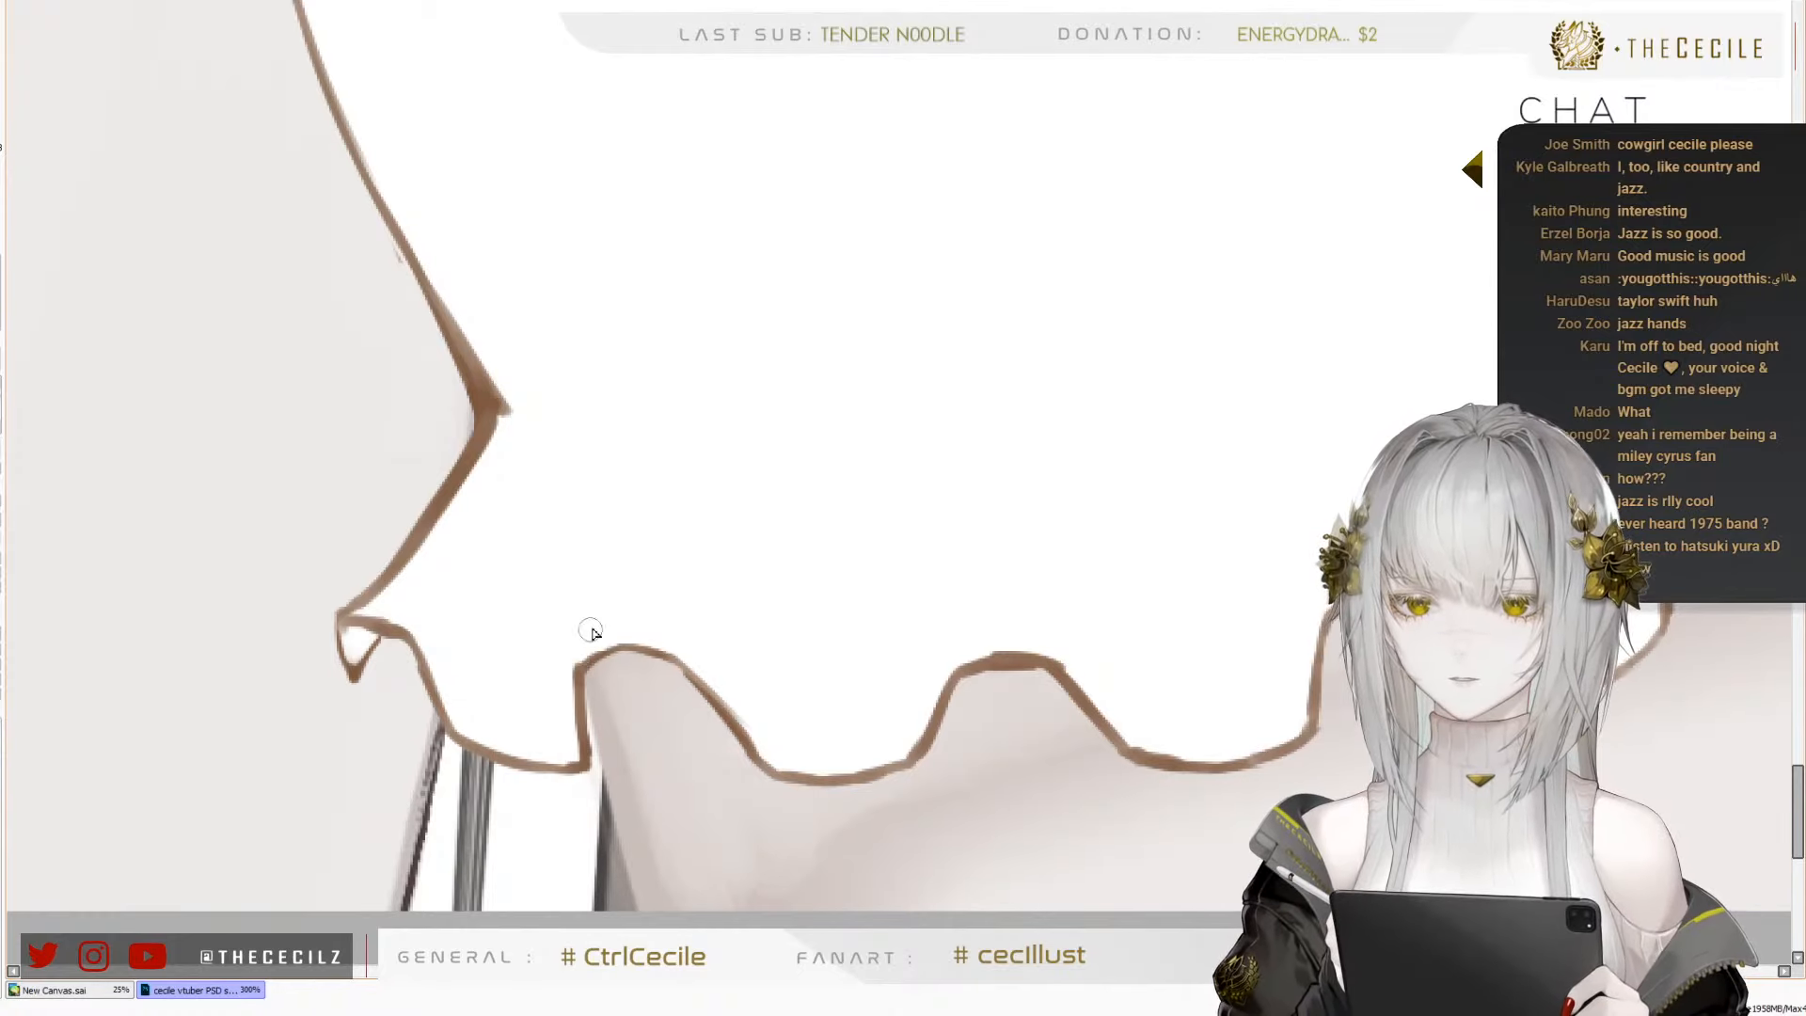
{"action": "mouse_move", "coordinate": [578, 670]}
{"action": "left_mouse_down"}
{"action": "mouse_move", "coordinate": [628, 445]}
{"action": "mouse_move", "coordinate": [490, 587]}
{"action": "left_mouse_up"}
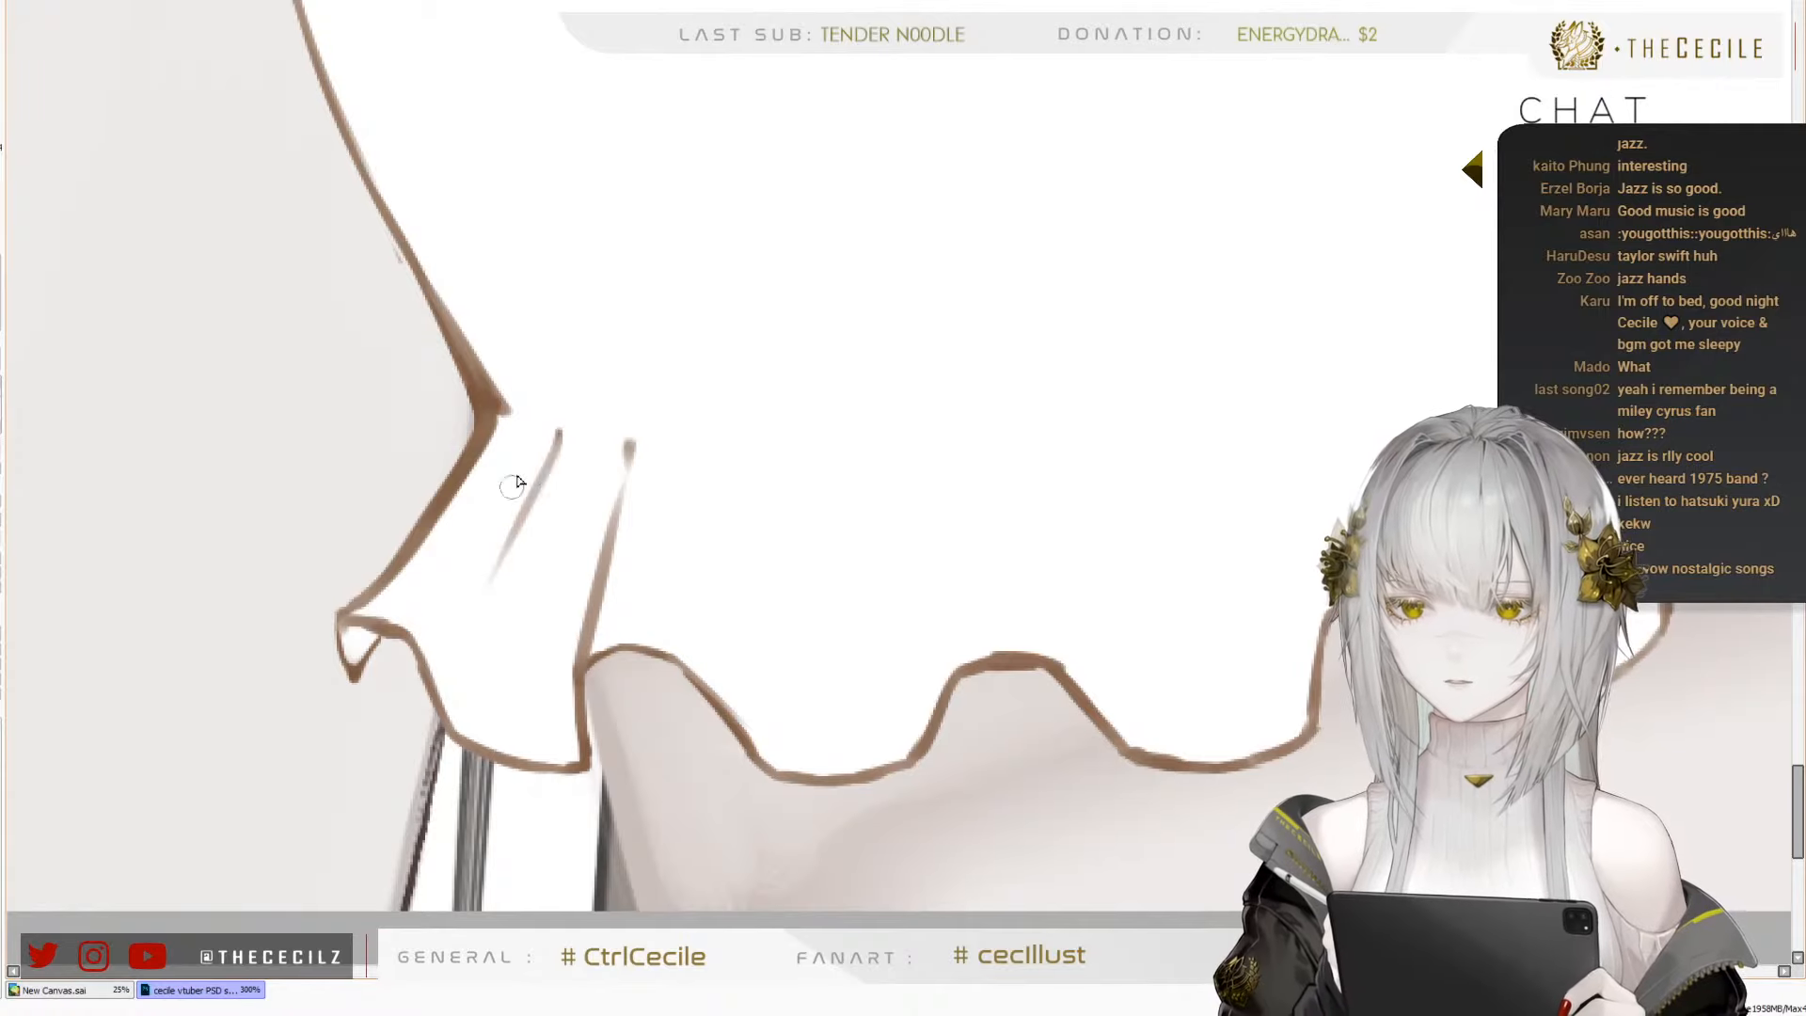
{"action": "left_click_drag", "start_coordinate": [538, 435], "coordinate": [478, 525]}
{"action": "key", "text": "ctrl+z"}
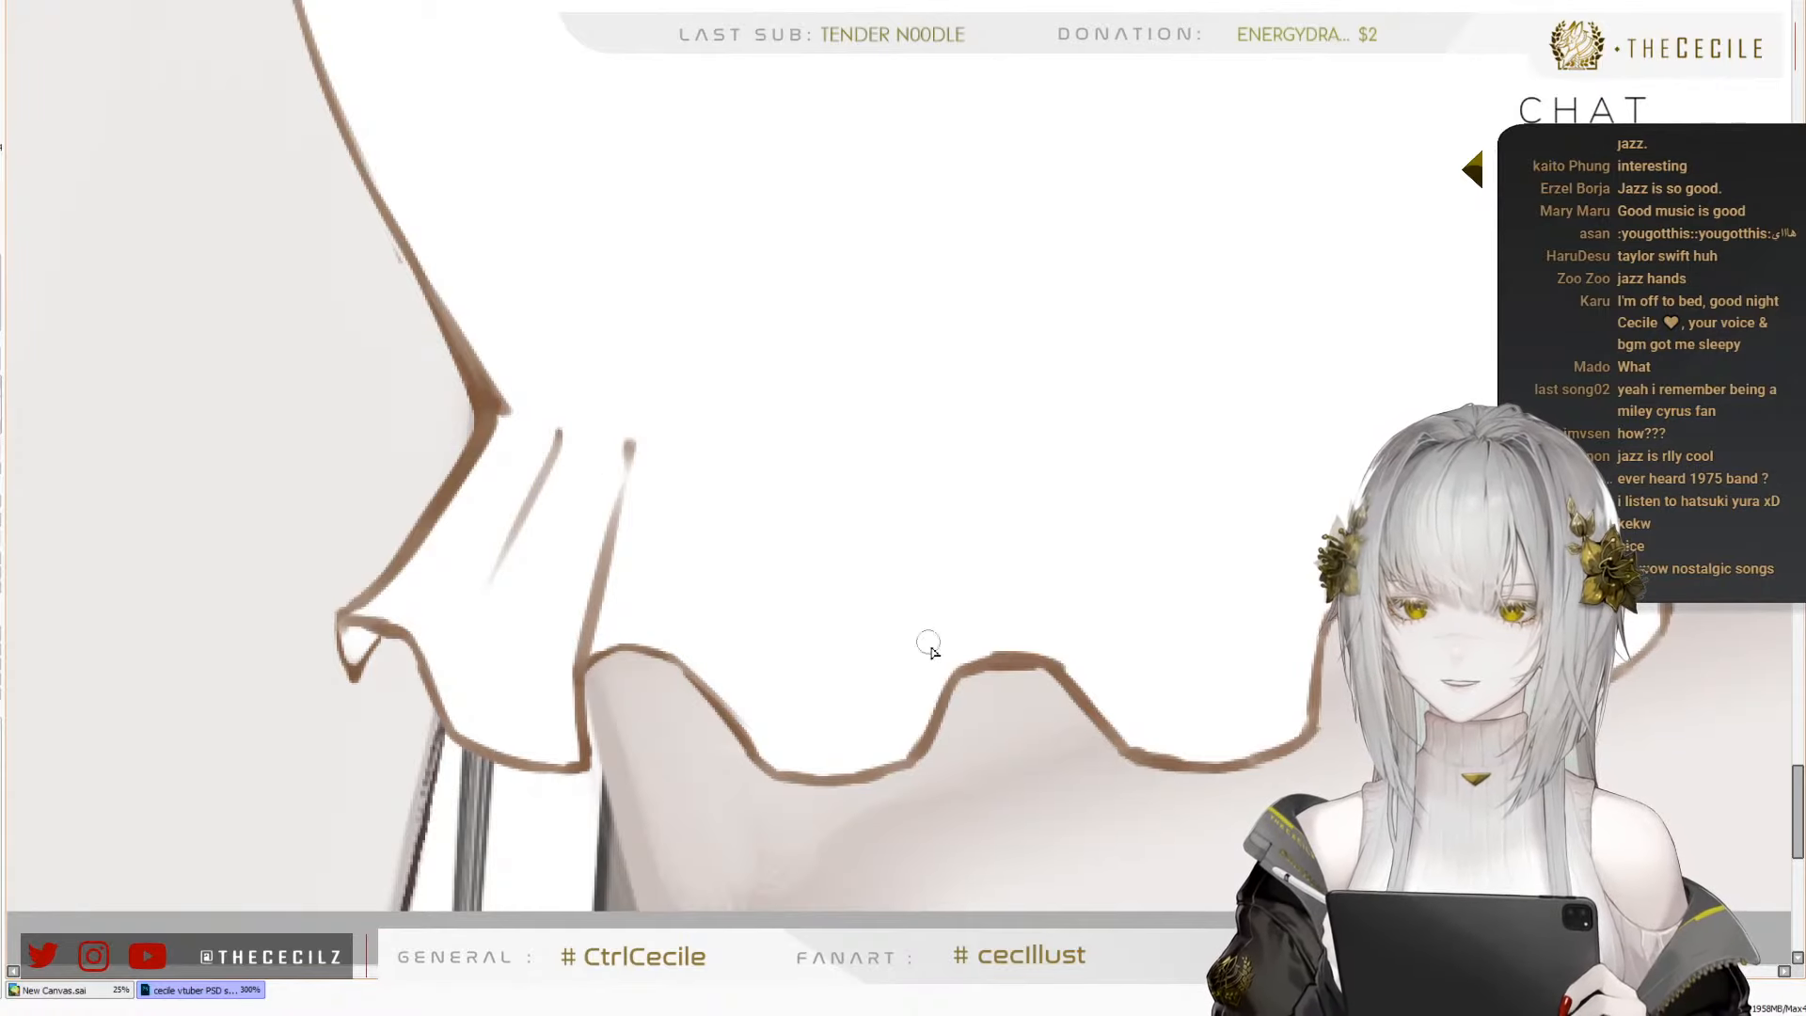
{"action": "left_click_drag", "start_coordinate": [1053, 659], "coordinate": [1016, 431]}
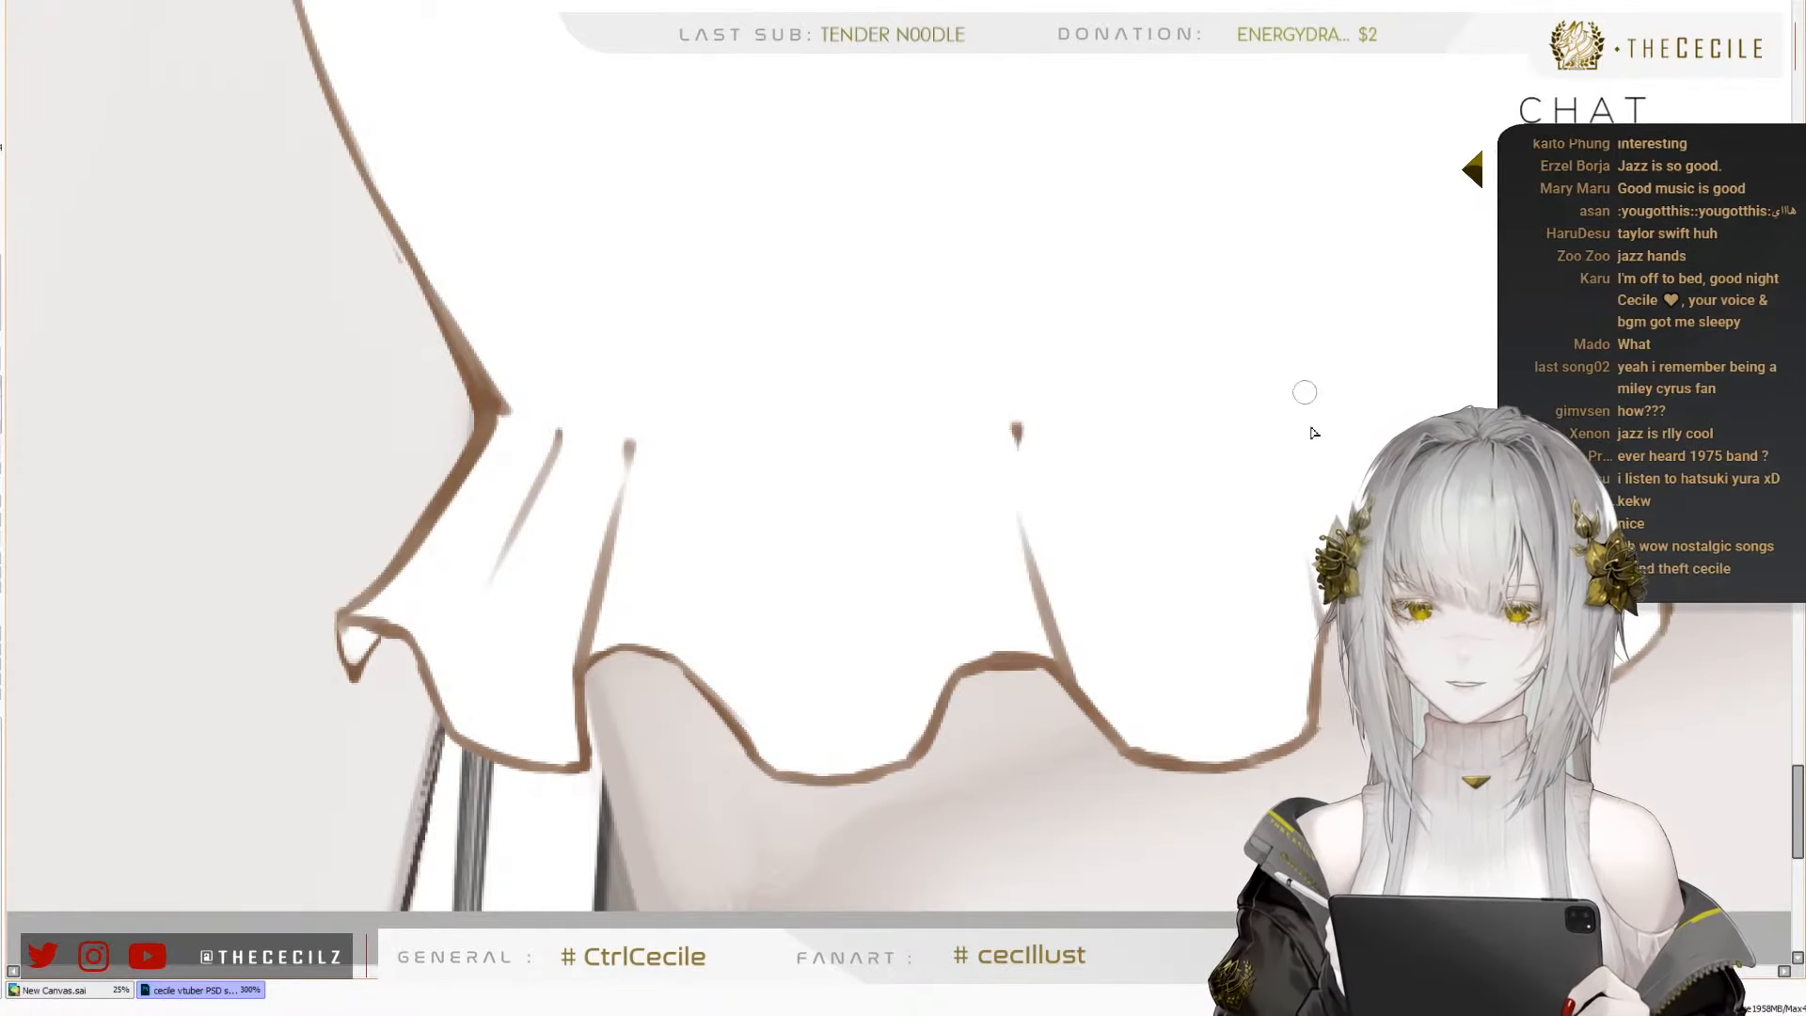
{"action": "left_click_drag", "start_coordinate": [1590, 412], "coordinate": [1044, 500]}
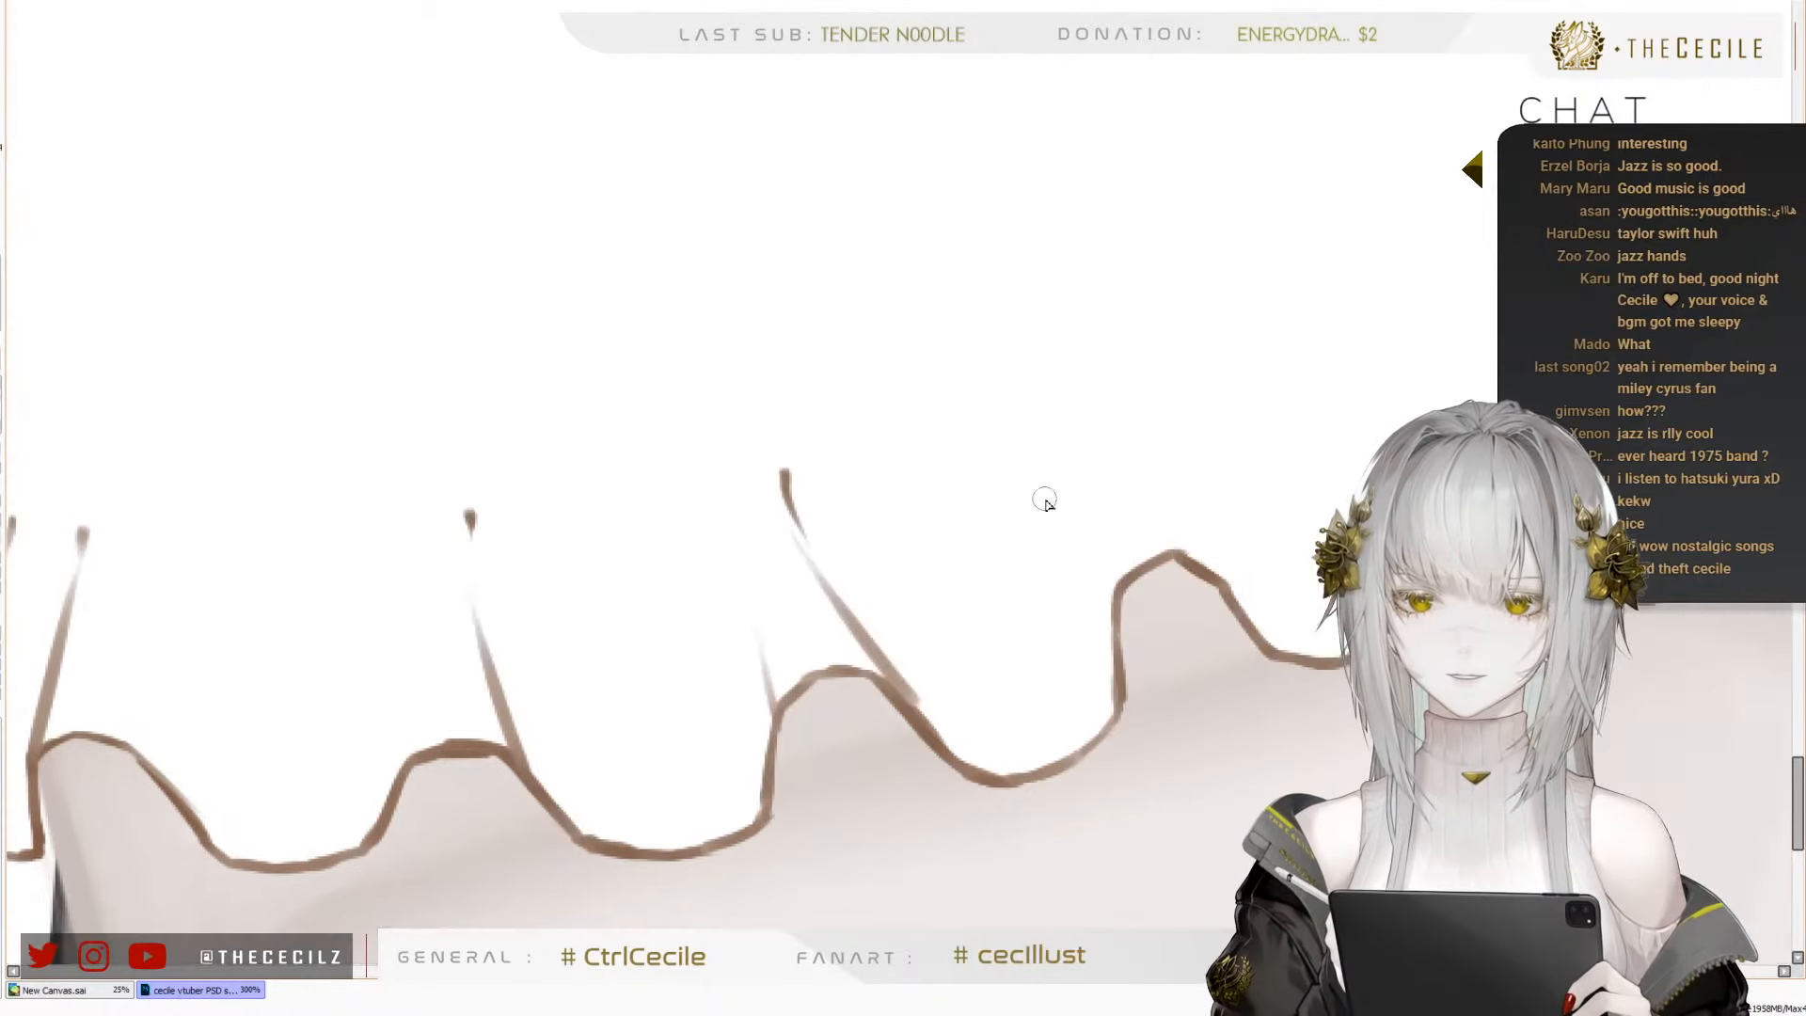
{"action": "left_click_drag", "start_coordinate": [1075, 429], "coordinate": [1104, 562]}
{"action": "key", "text": "ctrl+z"}
{"action": "left_click_drag", "start_coordinate": [1223, 585], "coordinate": [1121, 381]}
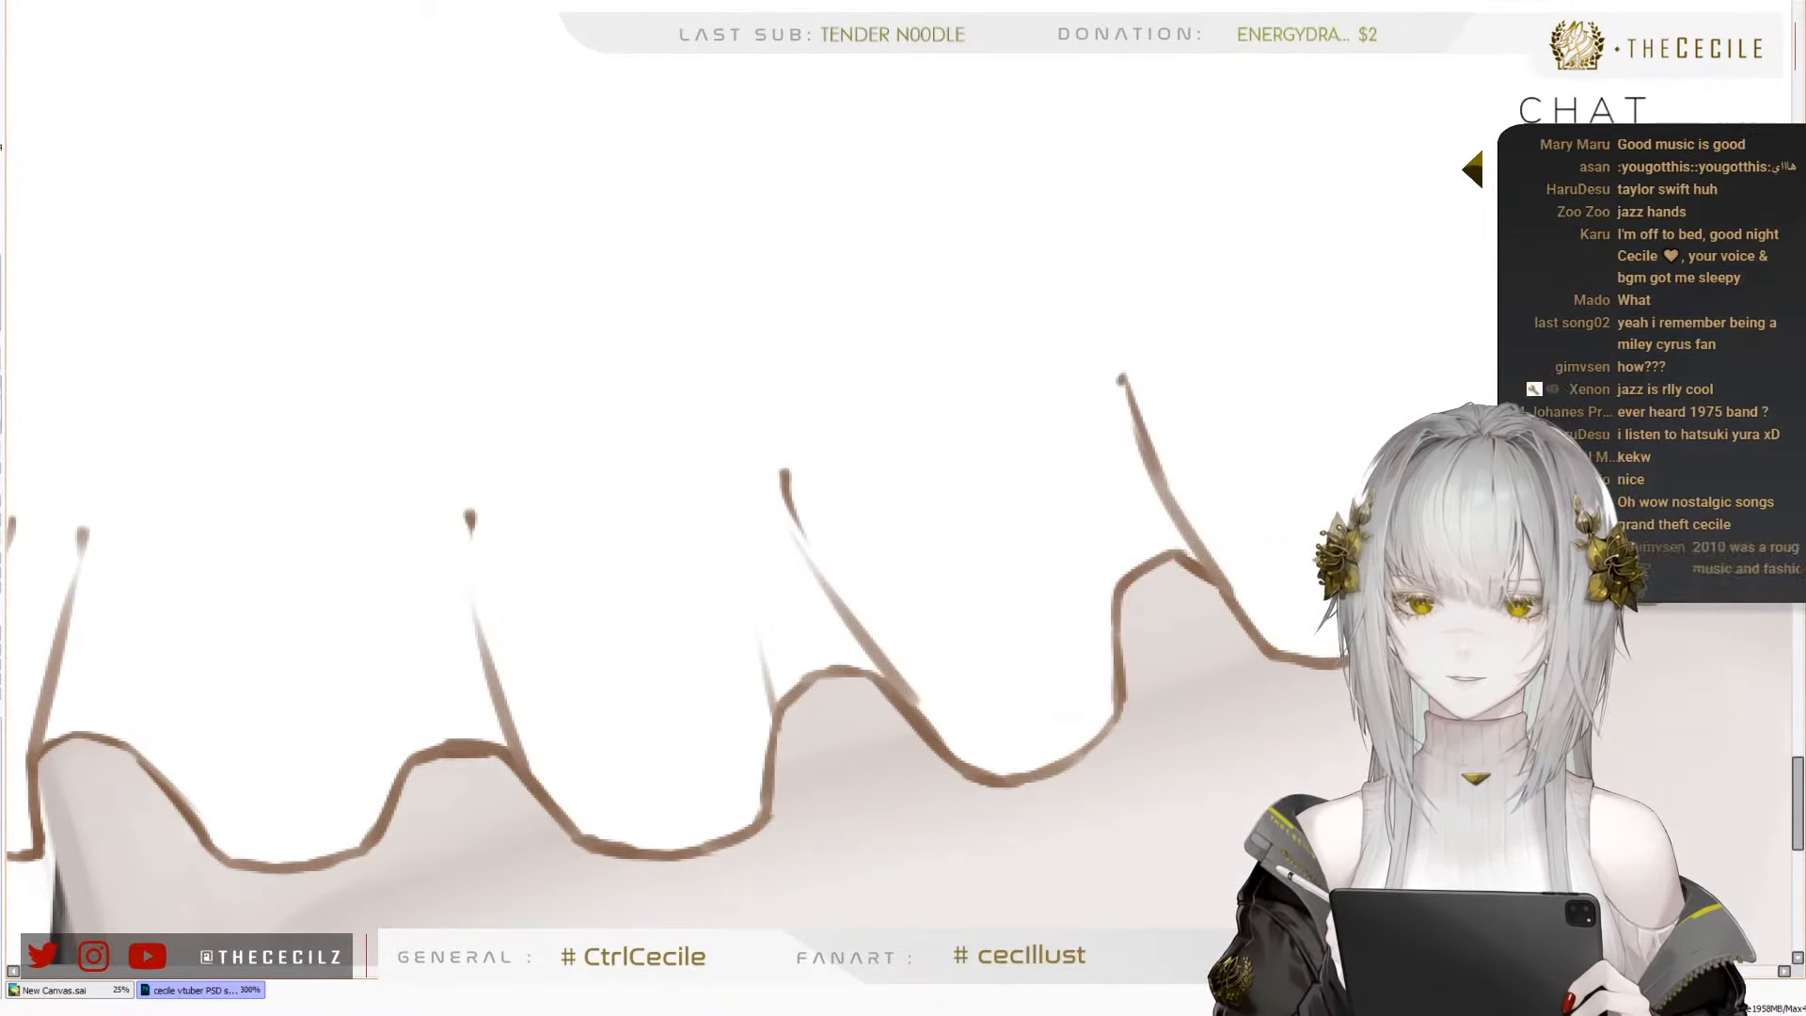
{"action": "left_click_drag", "start_coordinate": [1454, 412], "coordinate": [1385, 310]}
{"action": "scroll", "coordinate": [902, 436], "scroll_direction": "down", "scroll_amount": 3}
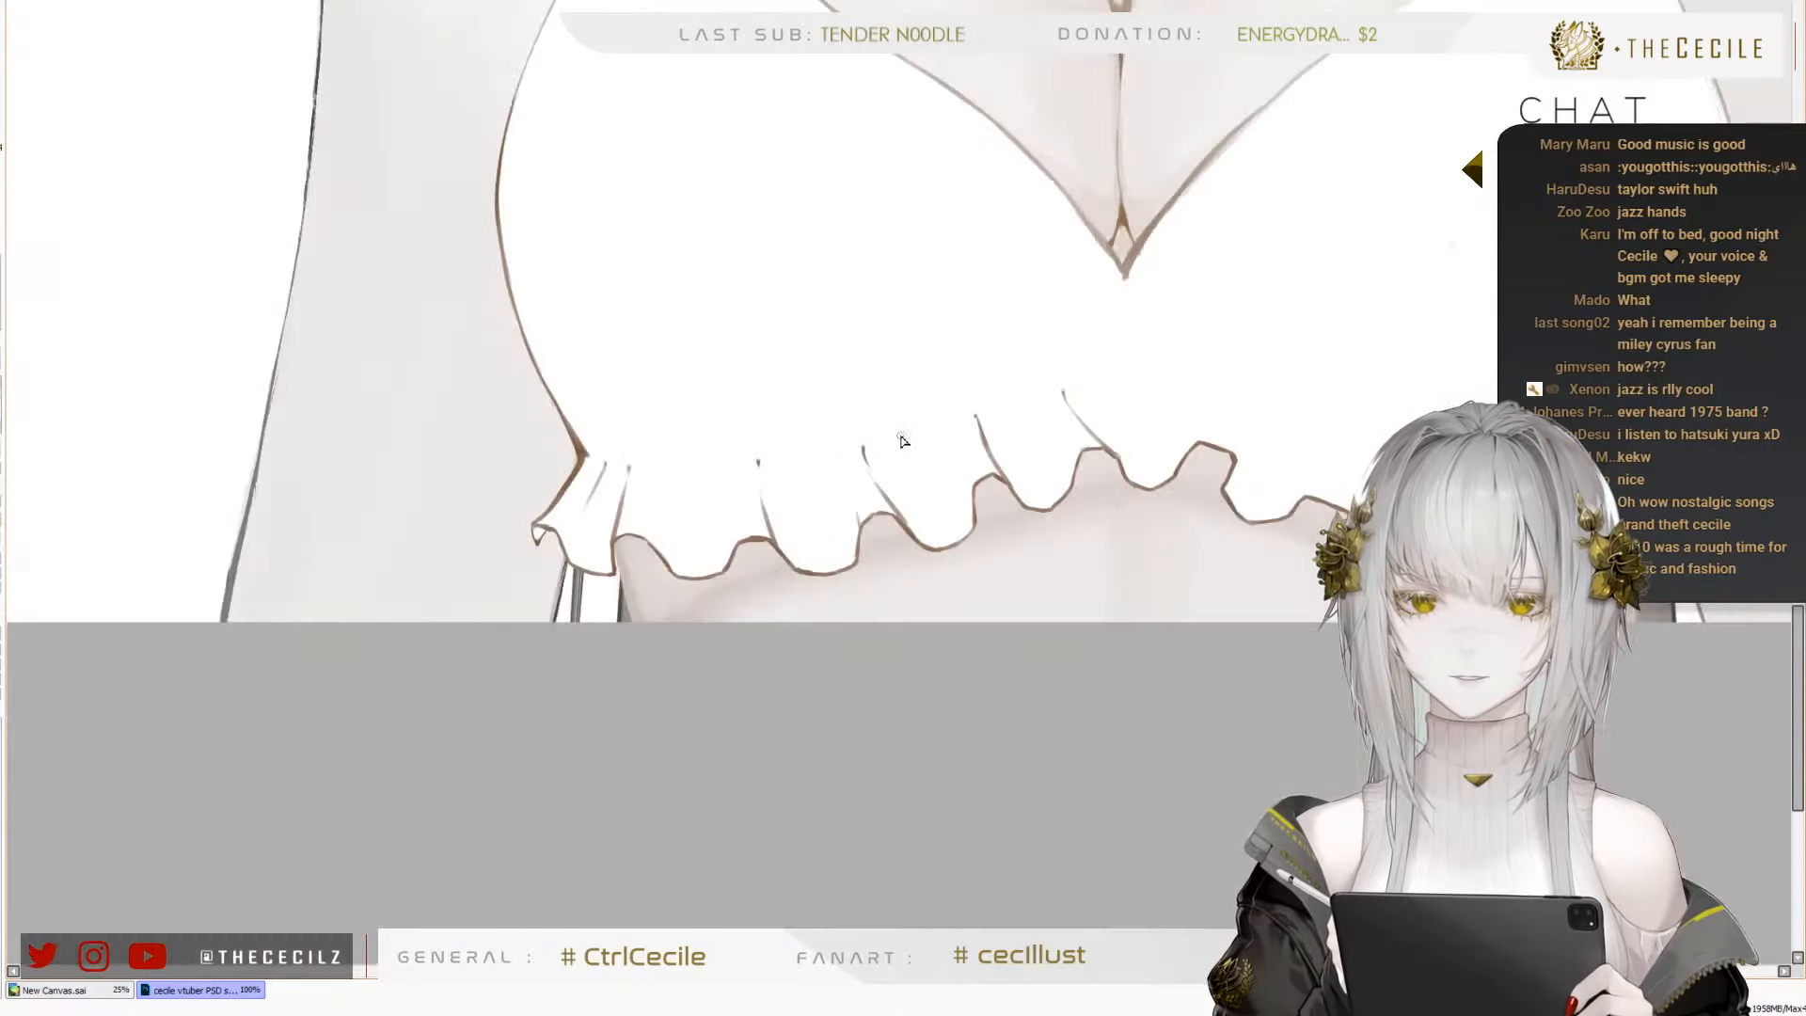
{"action": "scroll", "coordinate": [590, 549], "scroll_direction": "down", "scroll_amount": 1}
{"action": "scroll", "coordinate": [809, 433], "scroll_direction": "up", "scroll_amount": 1}
{"action": "key", "text": "ctrl+z"}
{"action": "key", "text": "ctrl+z"}
{"action": "key", "text": "ctrl+z"}
{"action": "key", "text": "ctrl+z"}
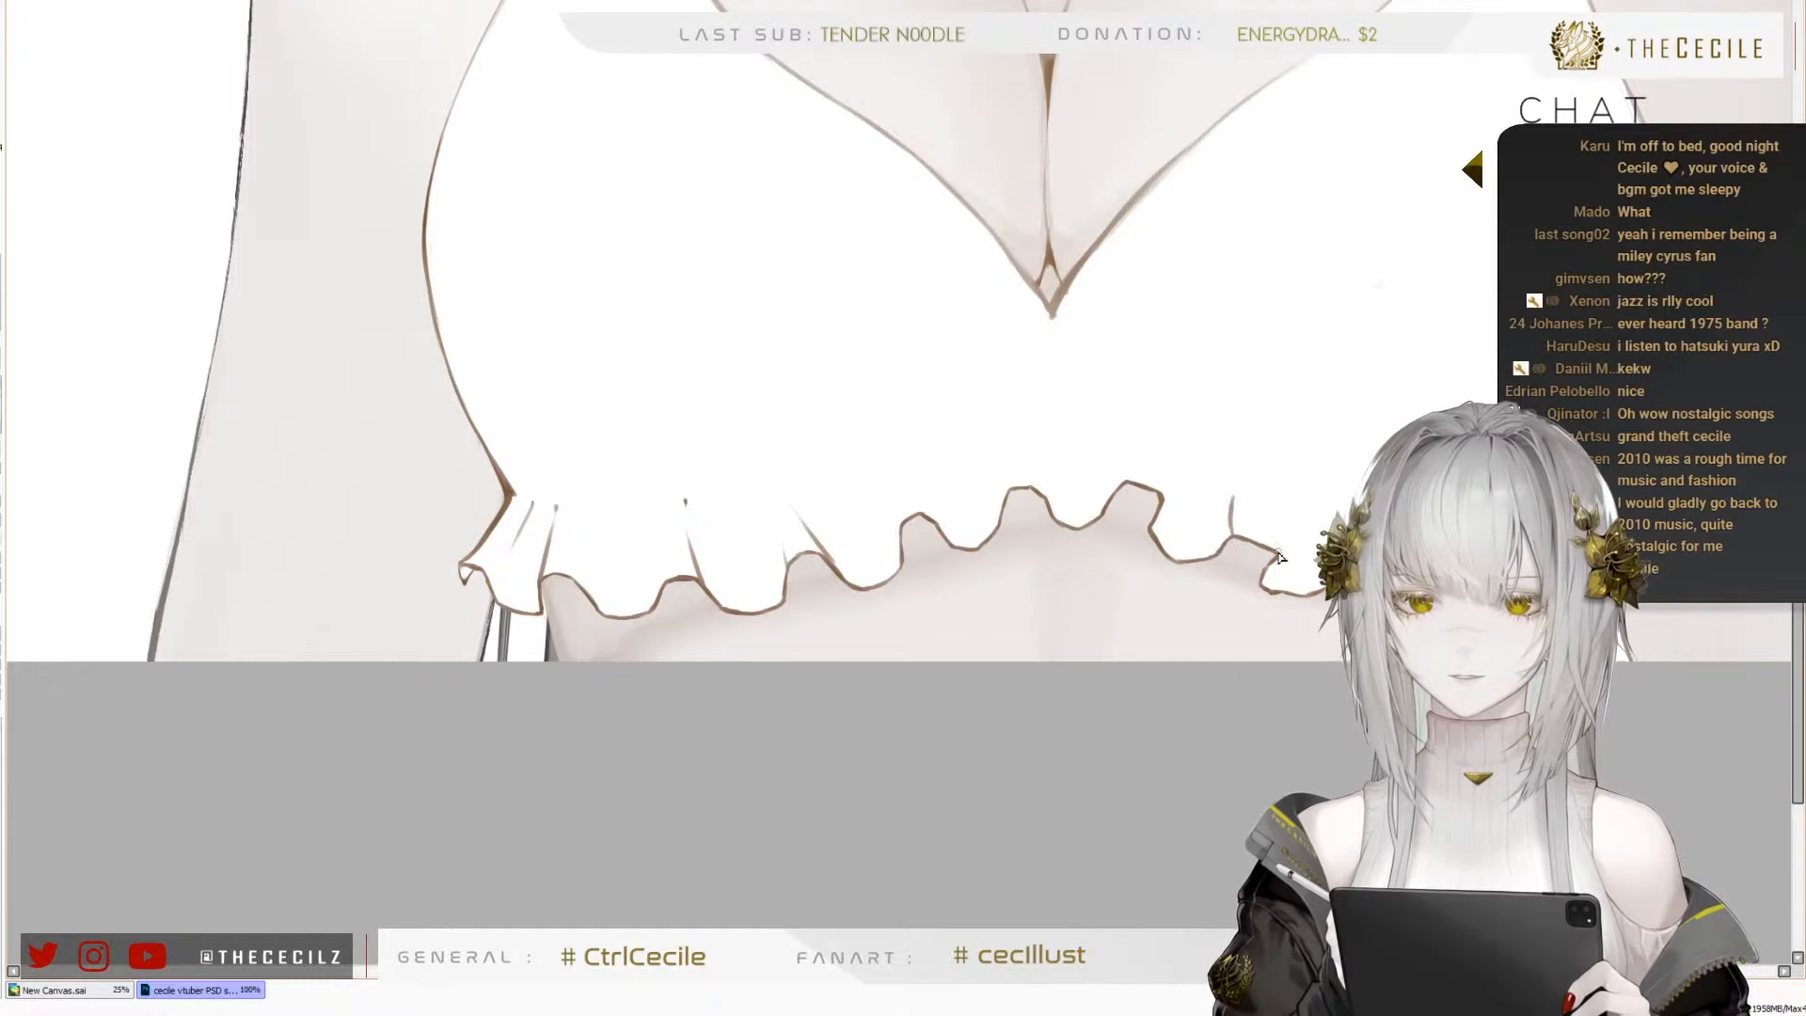
Draw short brown pleat lines rising from the two central peaks and the neighbouring wave on the left, redoing the latter
{"action": "left_click_drag", "start_coordinate": [1163, 495], "coordinate": [1139, 463]}
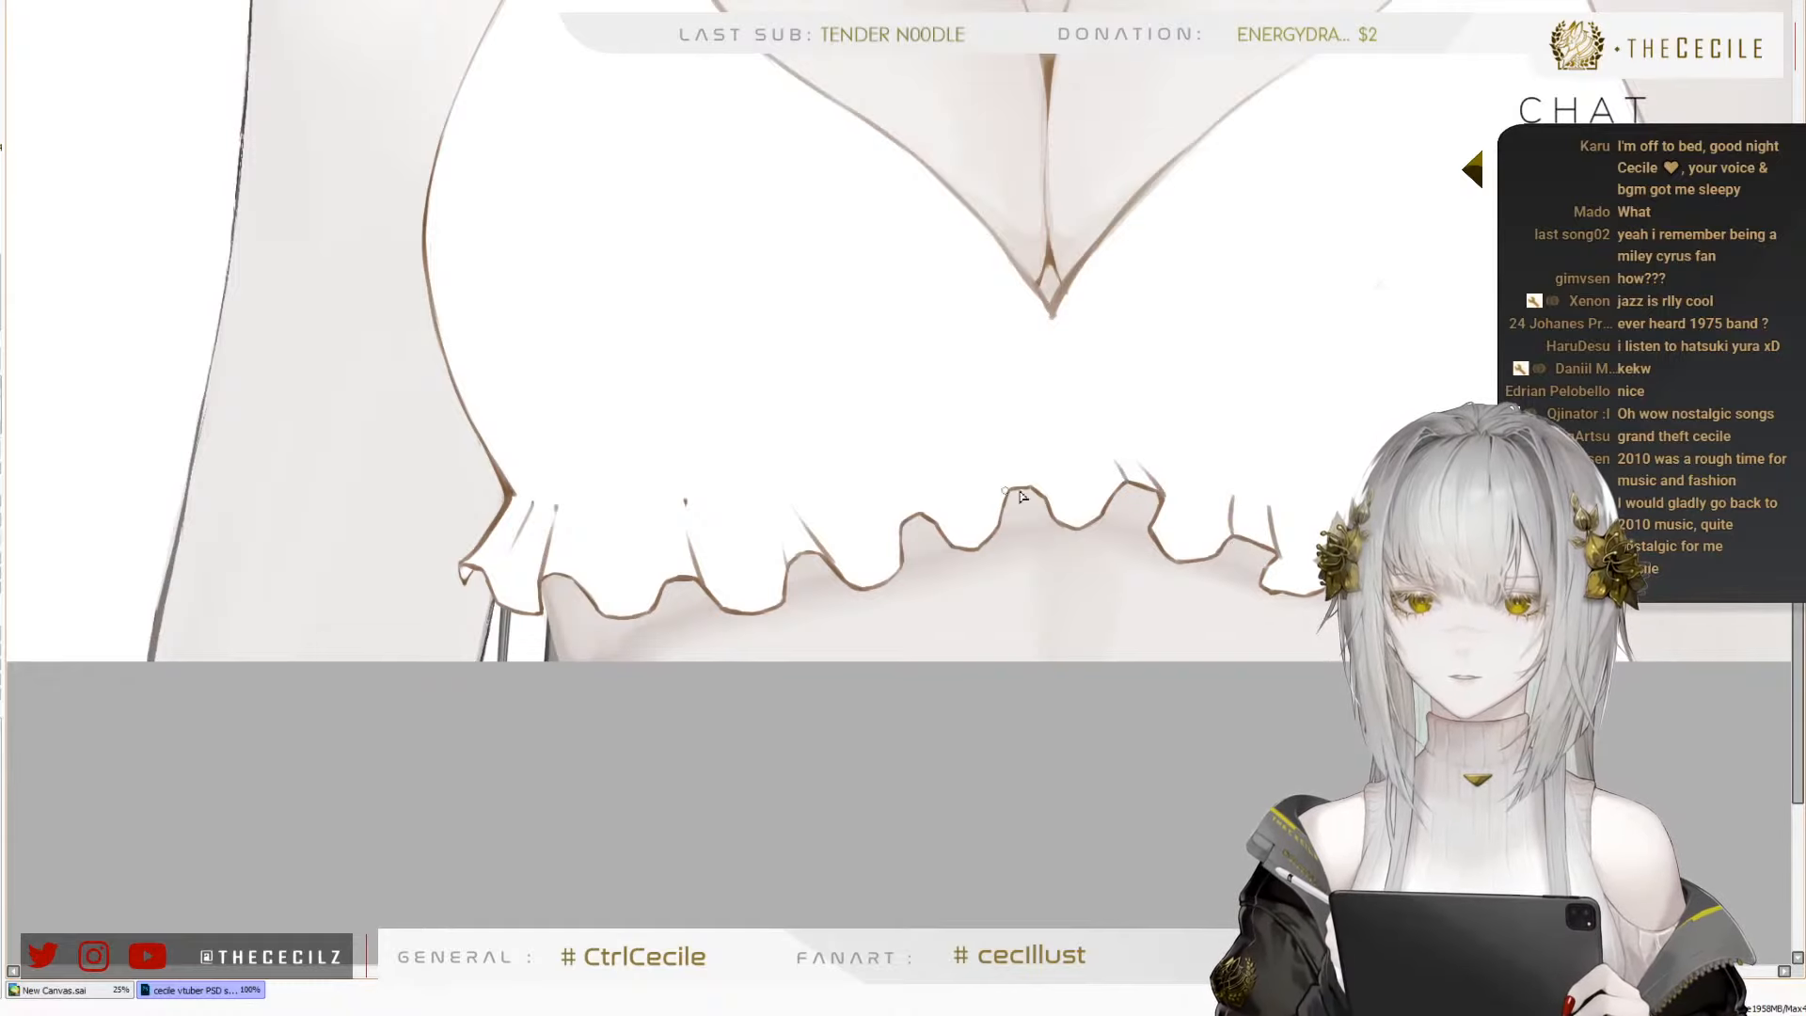
{"action": "left_click_drag", "start_coordinate": [1044, 495], "coordinate": [1025, 454]}
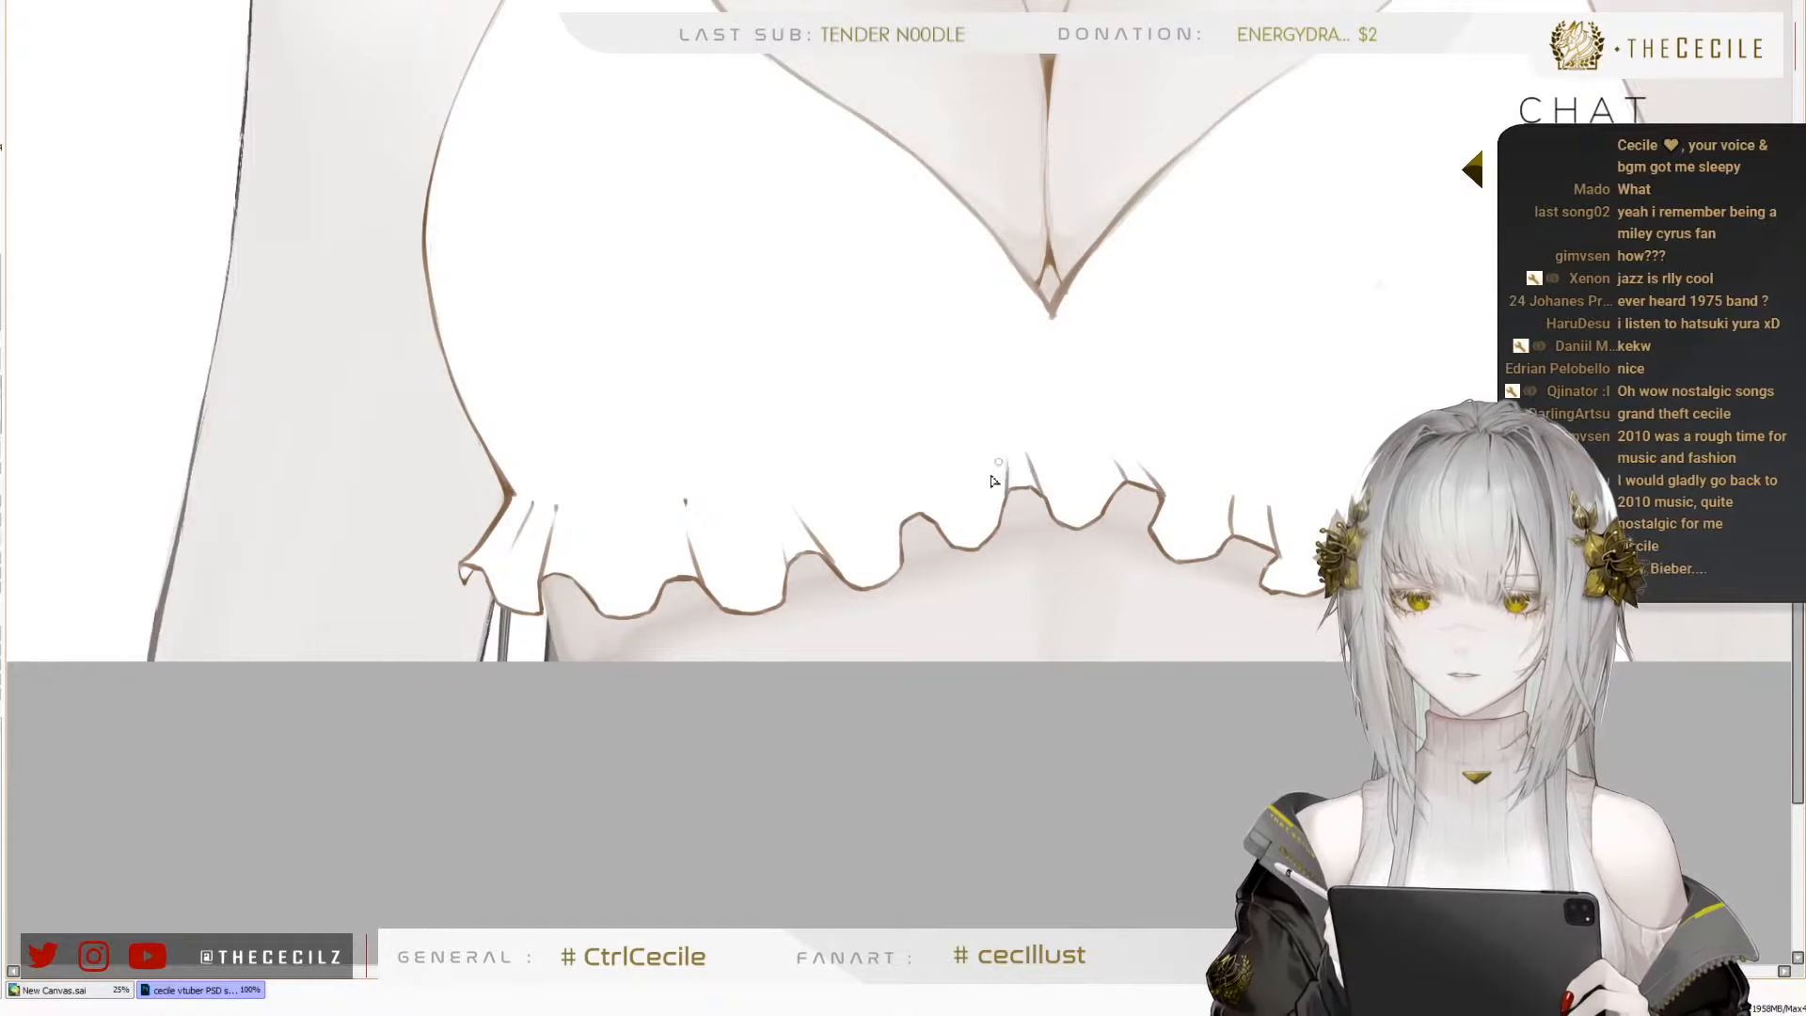
{"action": "left_click_drag", "start_coordinate": [915, 527], "coordinate": [901, 488]}
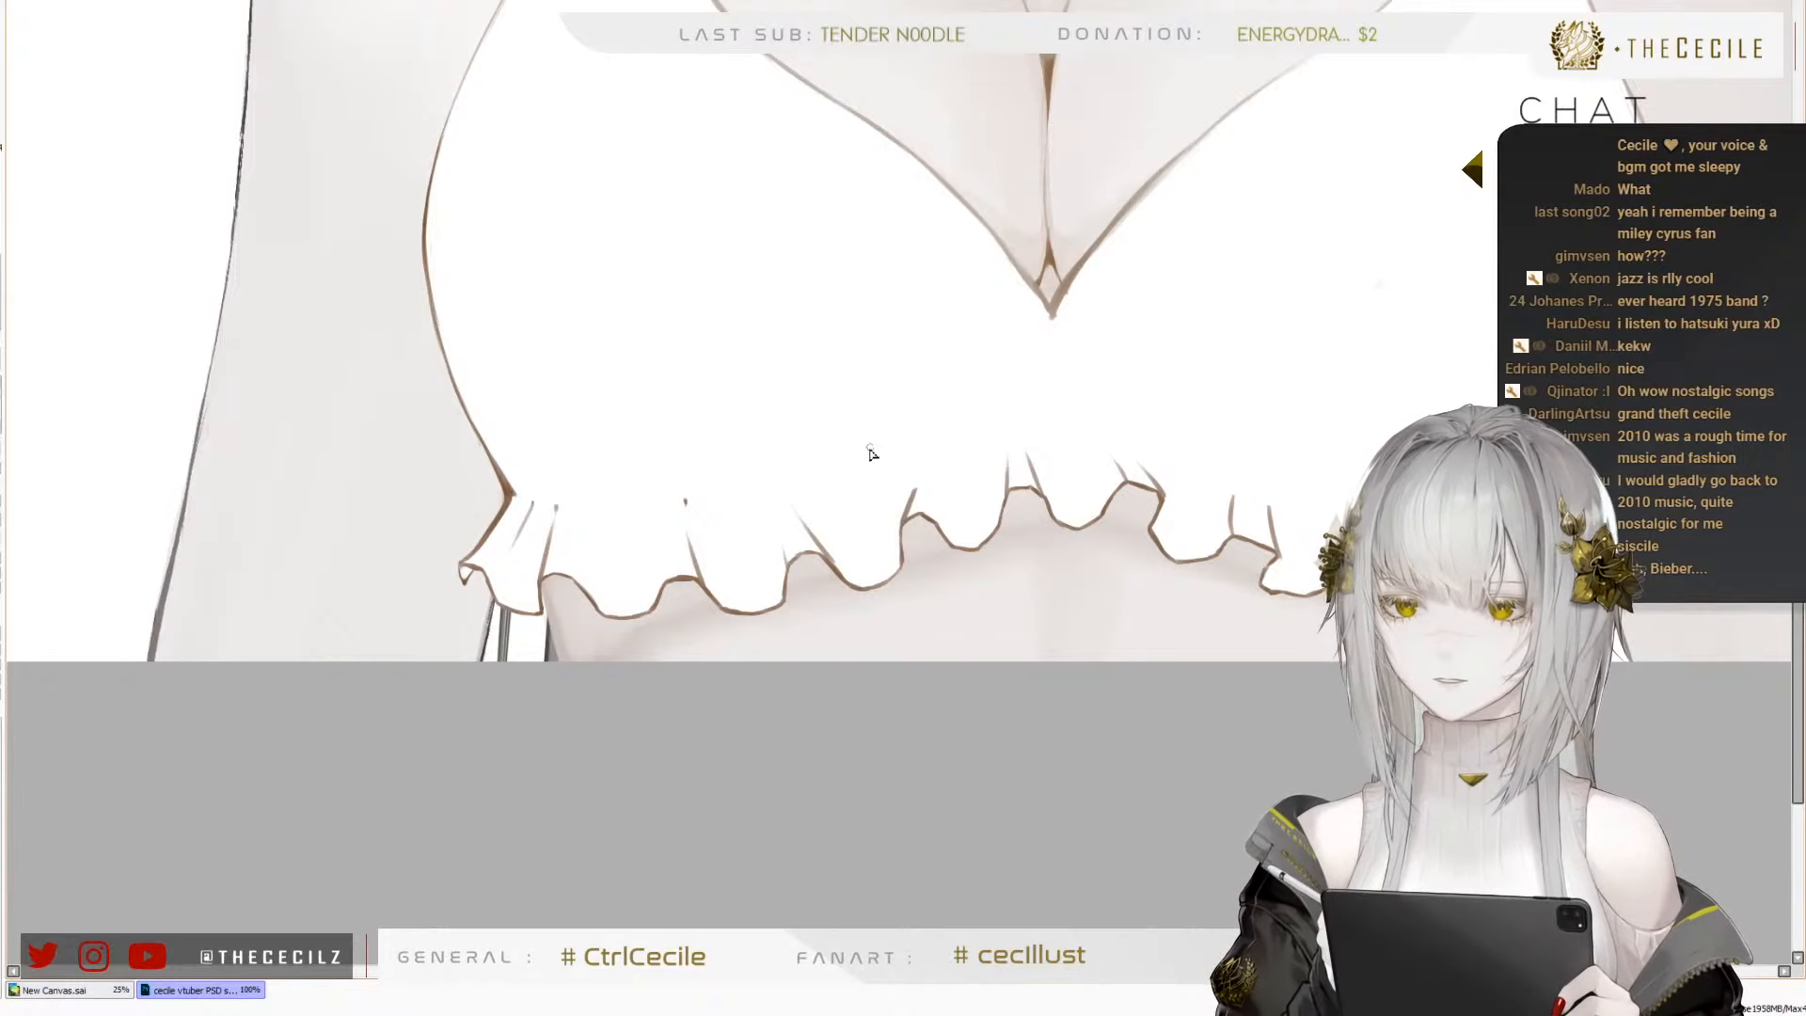
{"action": "key", "text": "ctrl+z"}
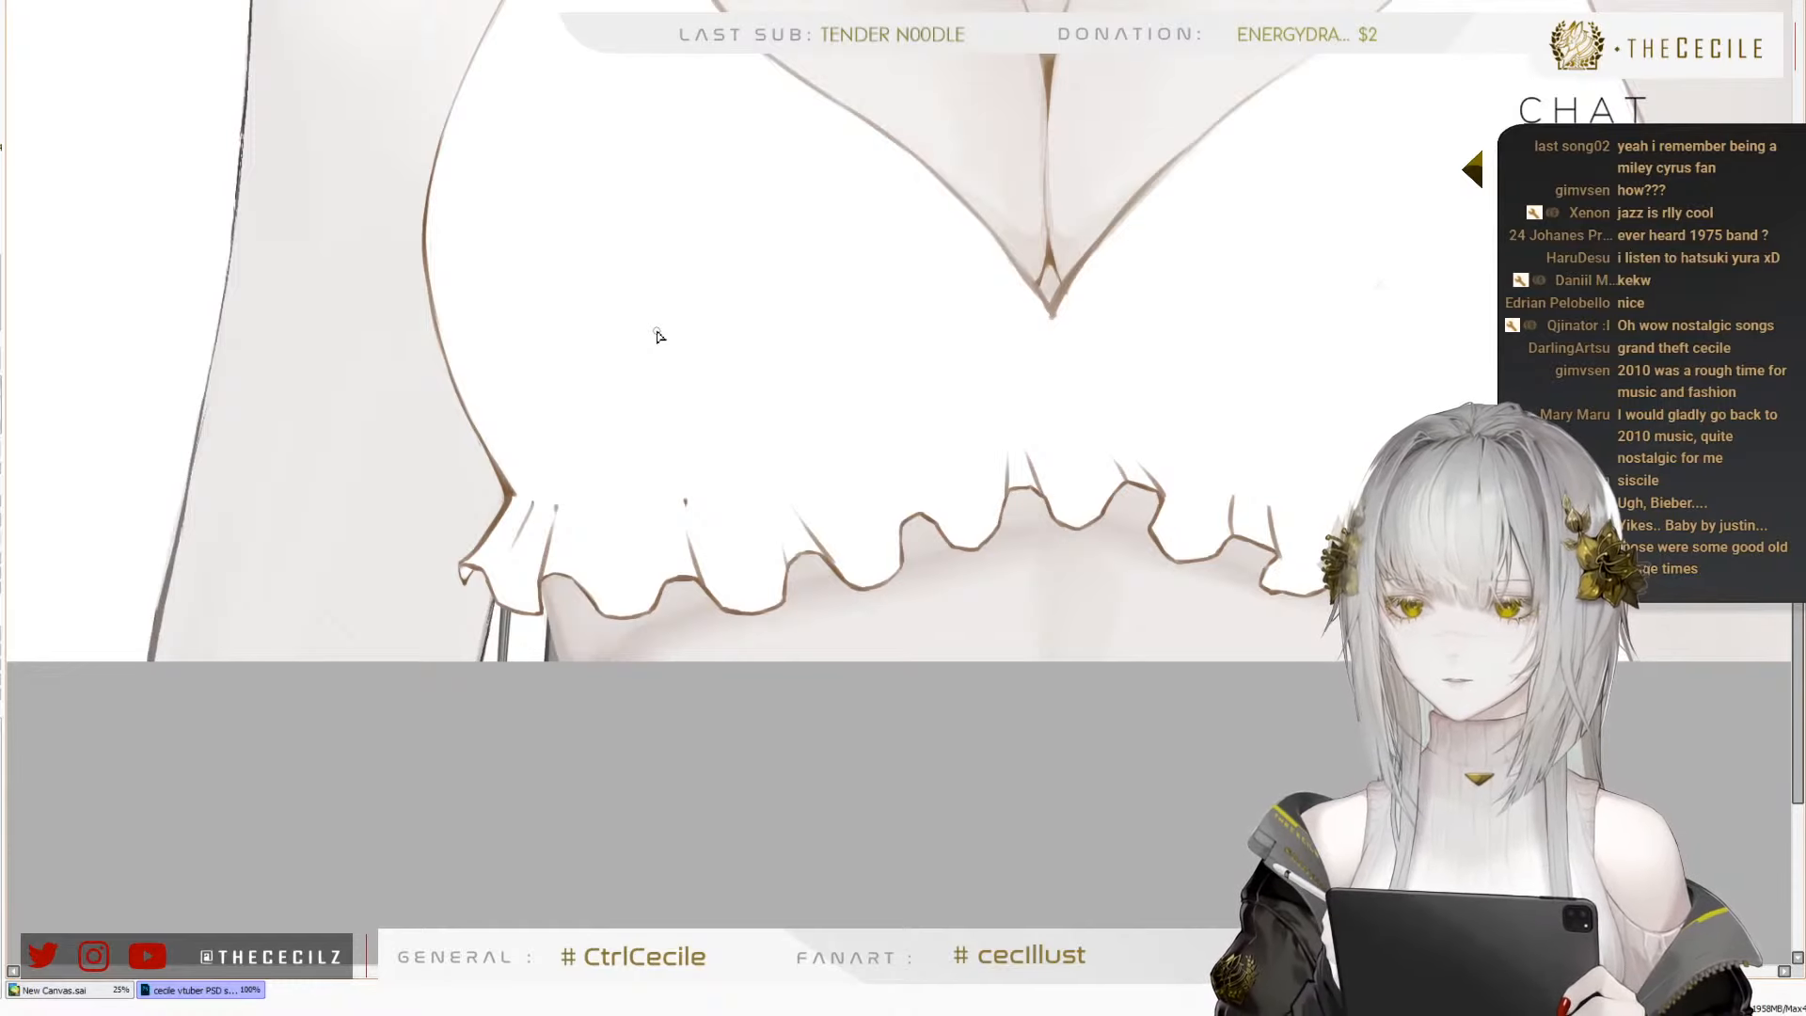
{"action": "scroll", "coordinate": [643, 571], "scroll_direction": "up", "scroll_amount": 2}
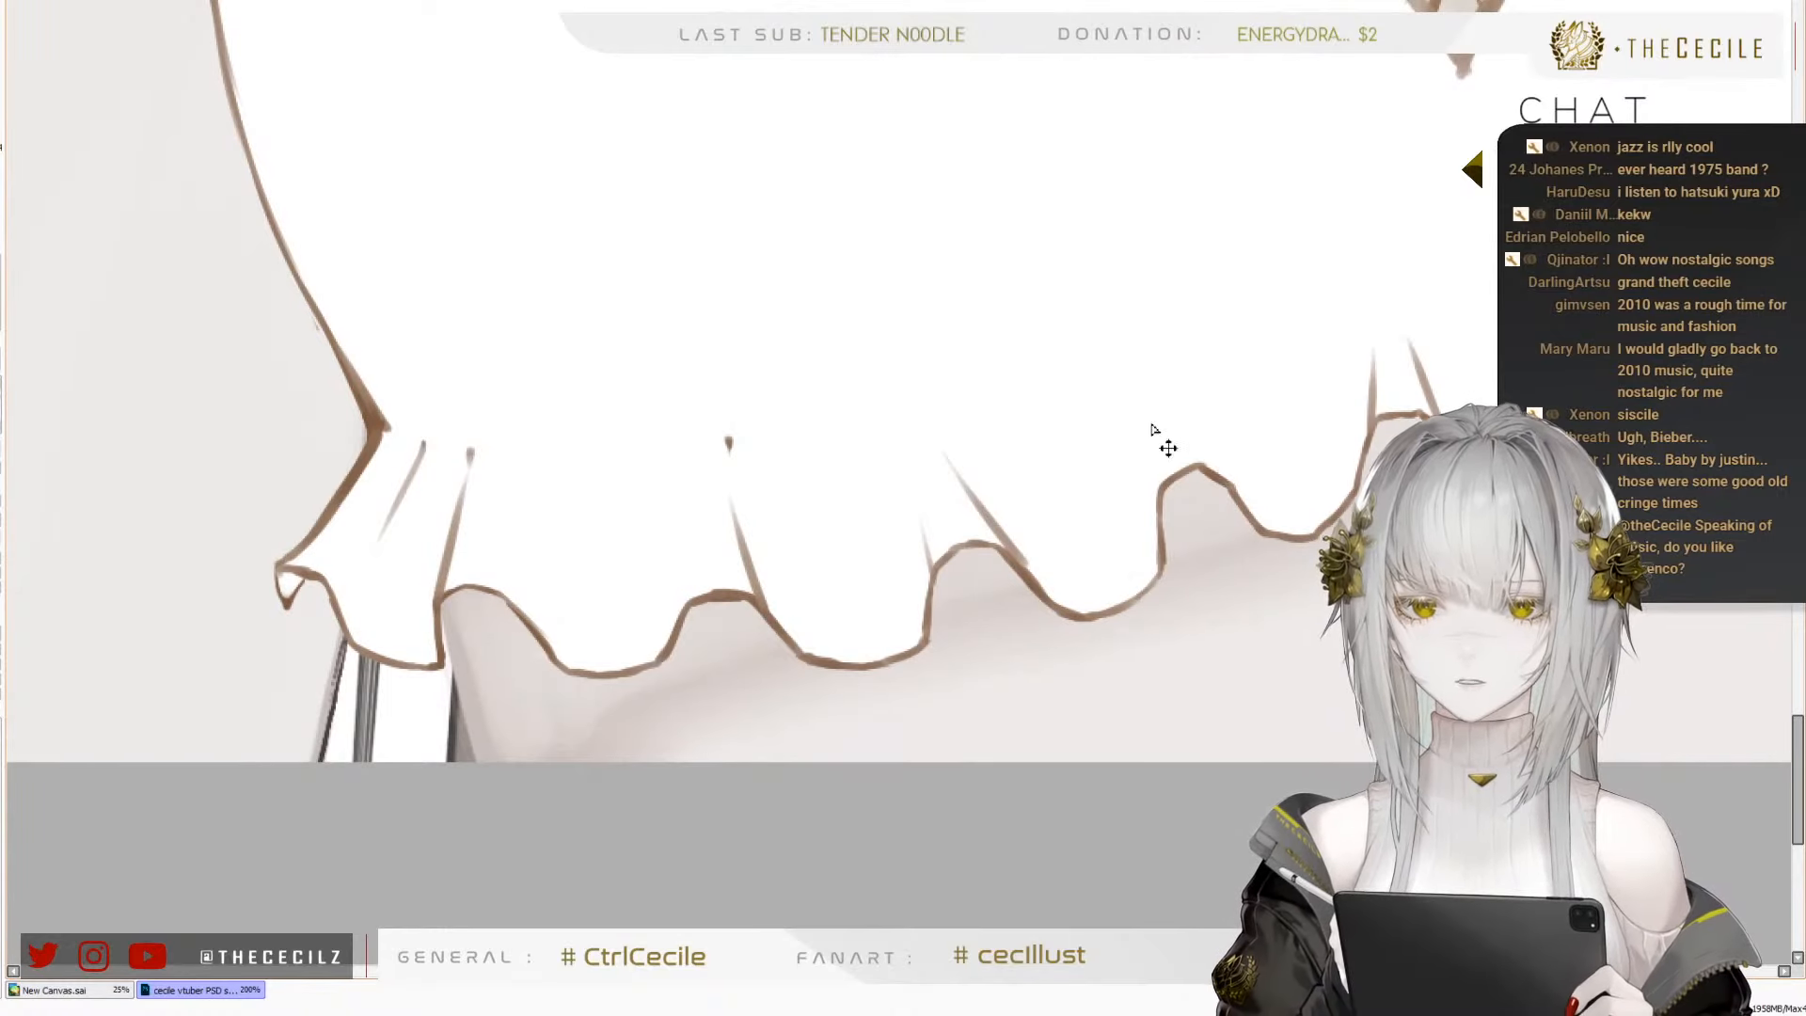
{"action": "left_click_drag", "start_coordinate": [1149, 429], "coordinate": [1162, 527]}
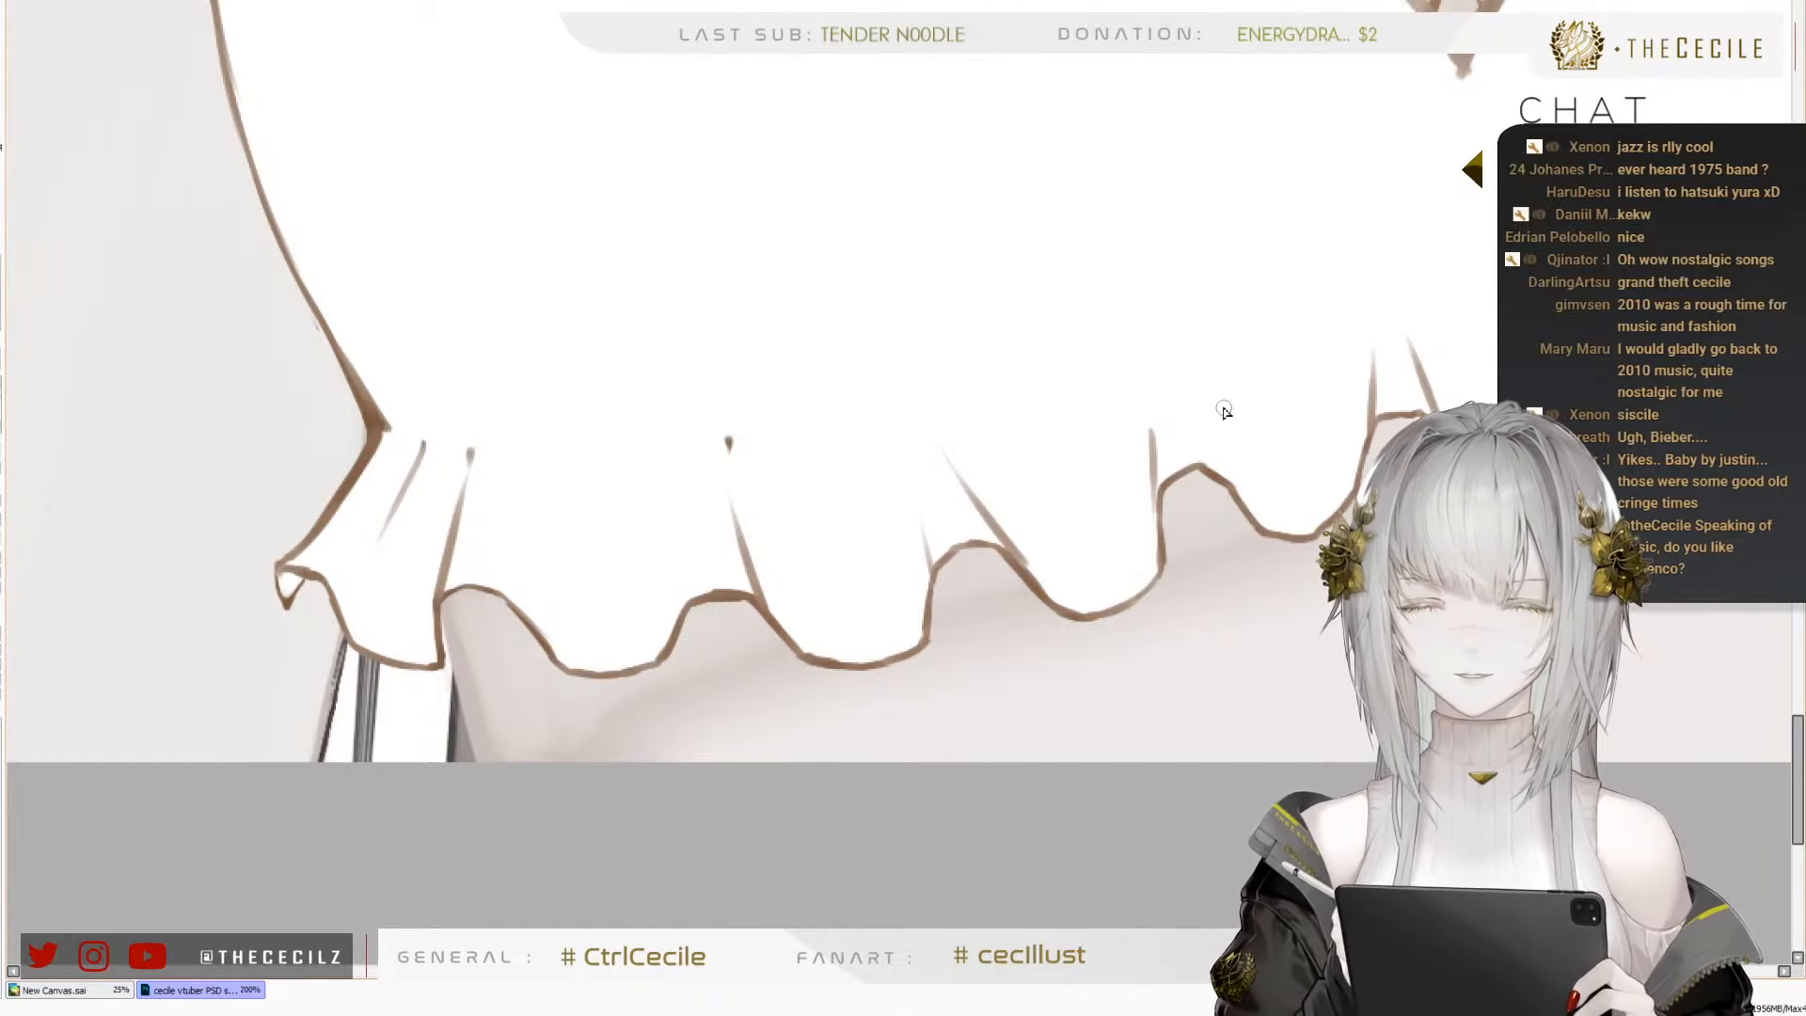
Paint the frill's white base as a continuous band with a smooth upper edge, from the left waves over the central peak to the right end
{"action": "key", "text": "]"}
{"action": "key", "text": "]"}
{"action": "key", "text": "]"}
{"action": "key", "text": "]"}
{"action": "key", "text": "]"}
{"action": "key", "text": "]"}
{"action": "key", "text": "]"}
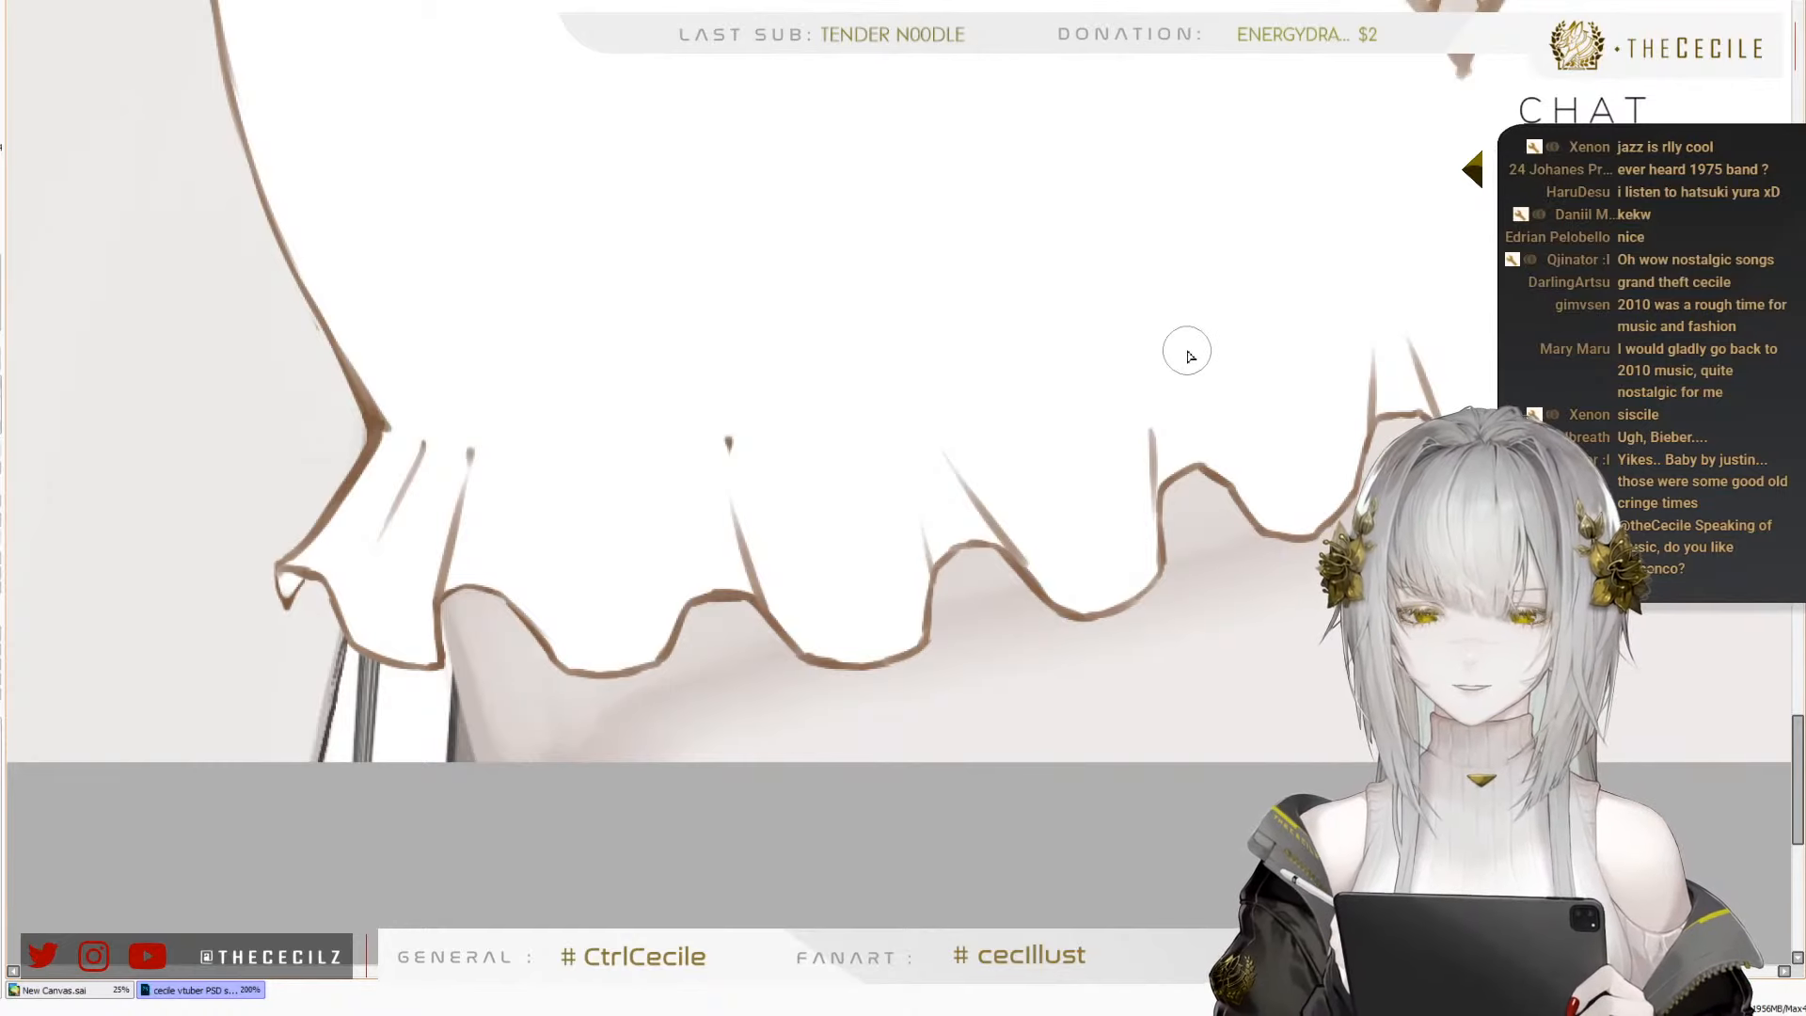
{"action": "key", "text": "ctrl+minus"}
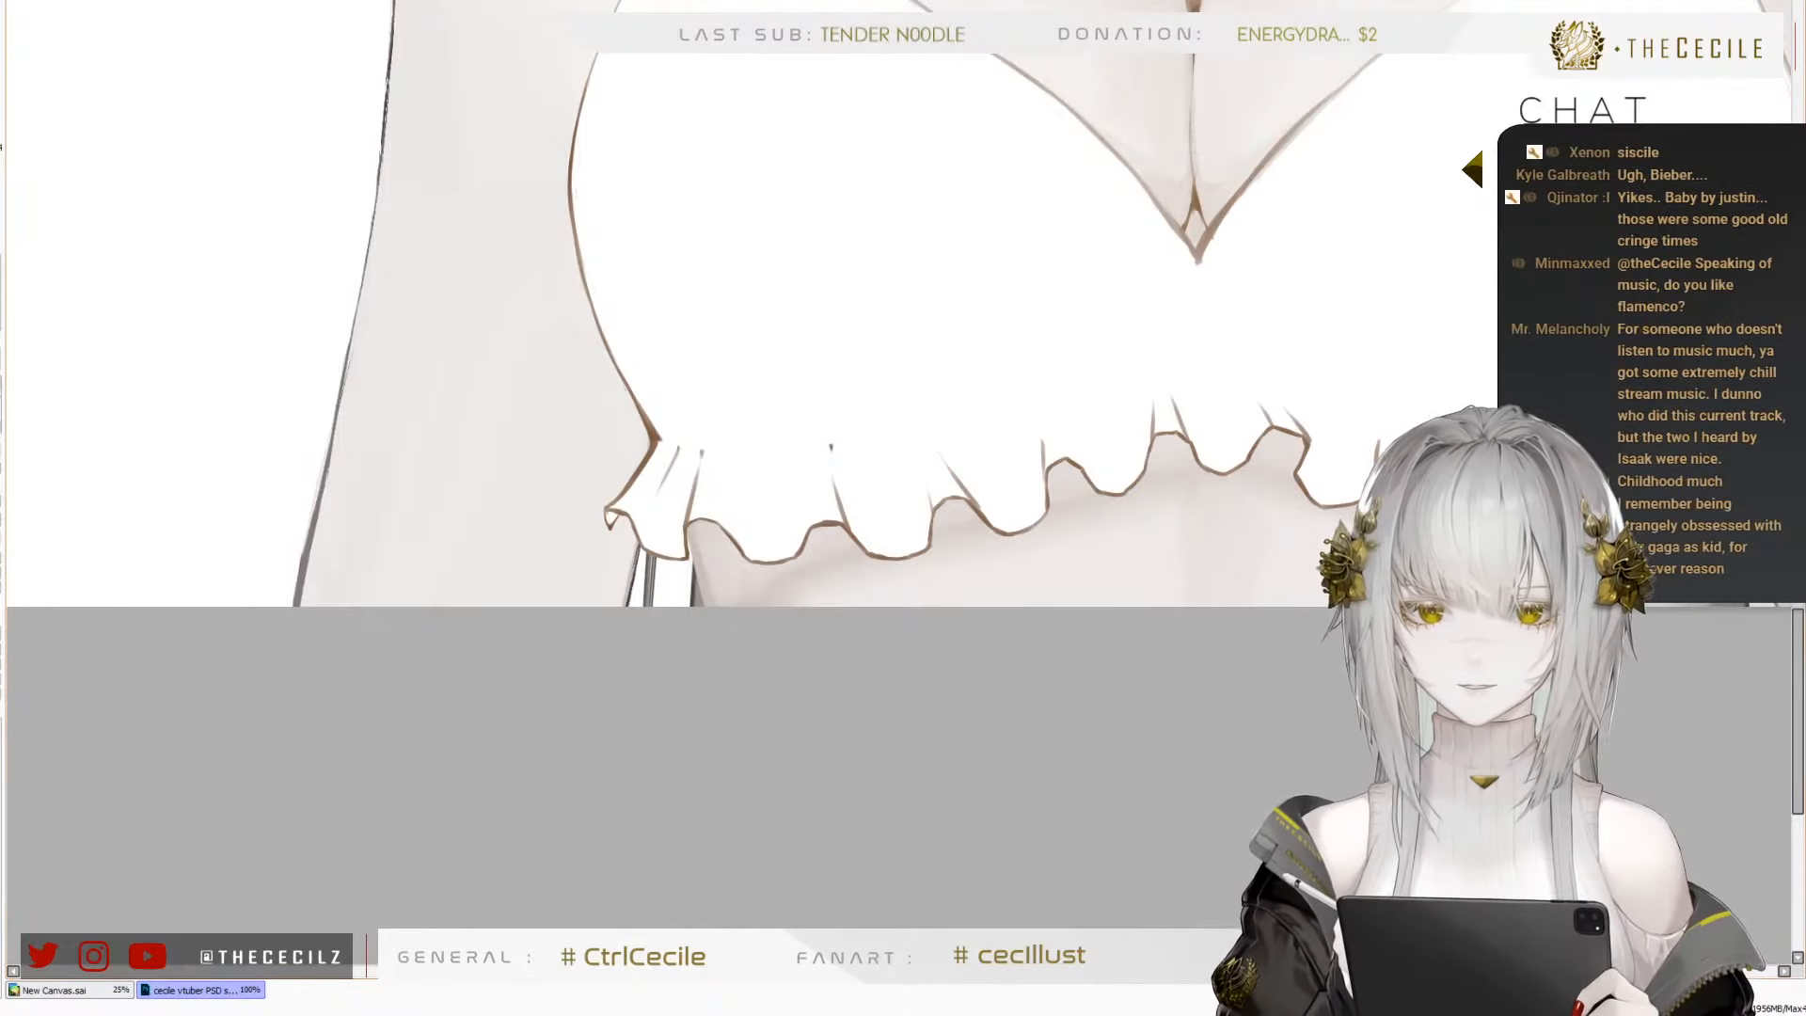
{"action": "key", "text": "ctrl+z"}
{"action": "key", "text": "ctrl+y"}
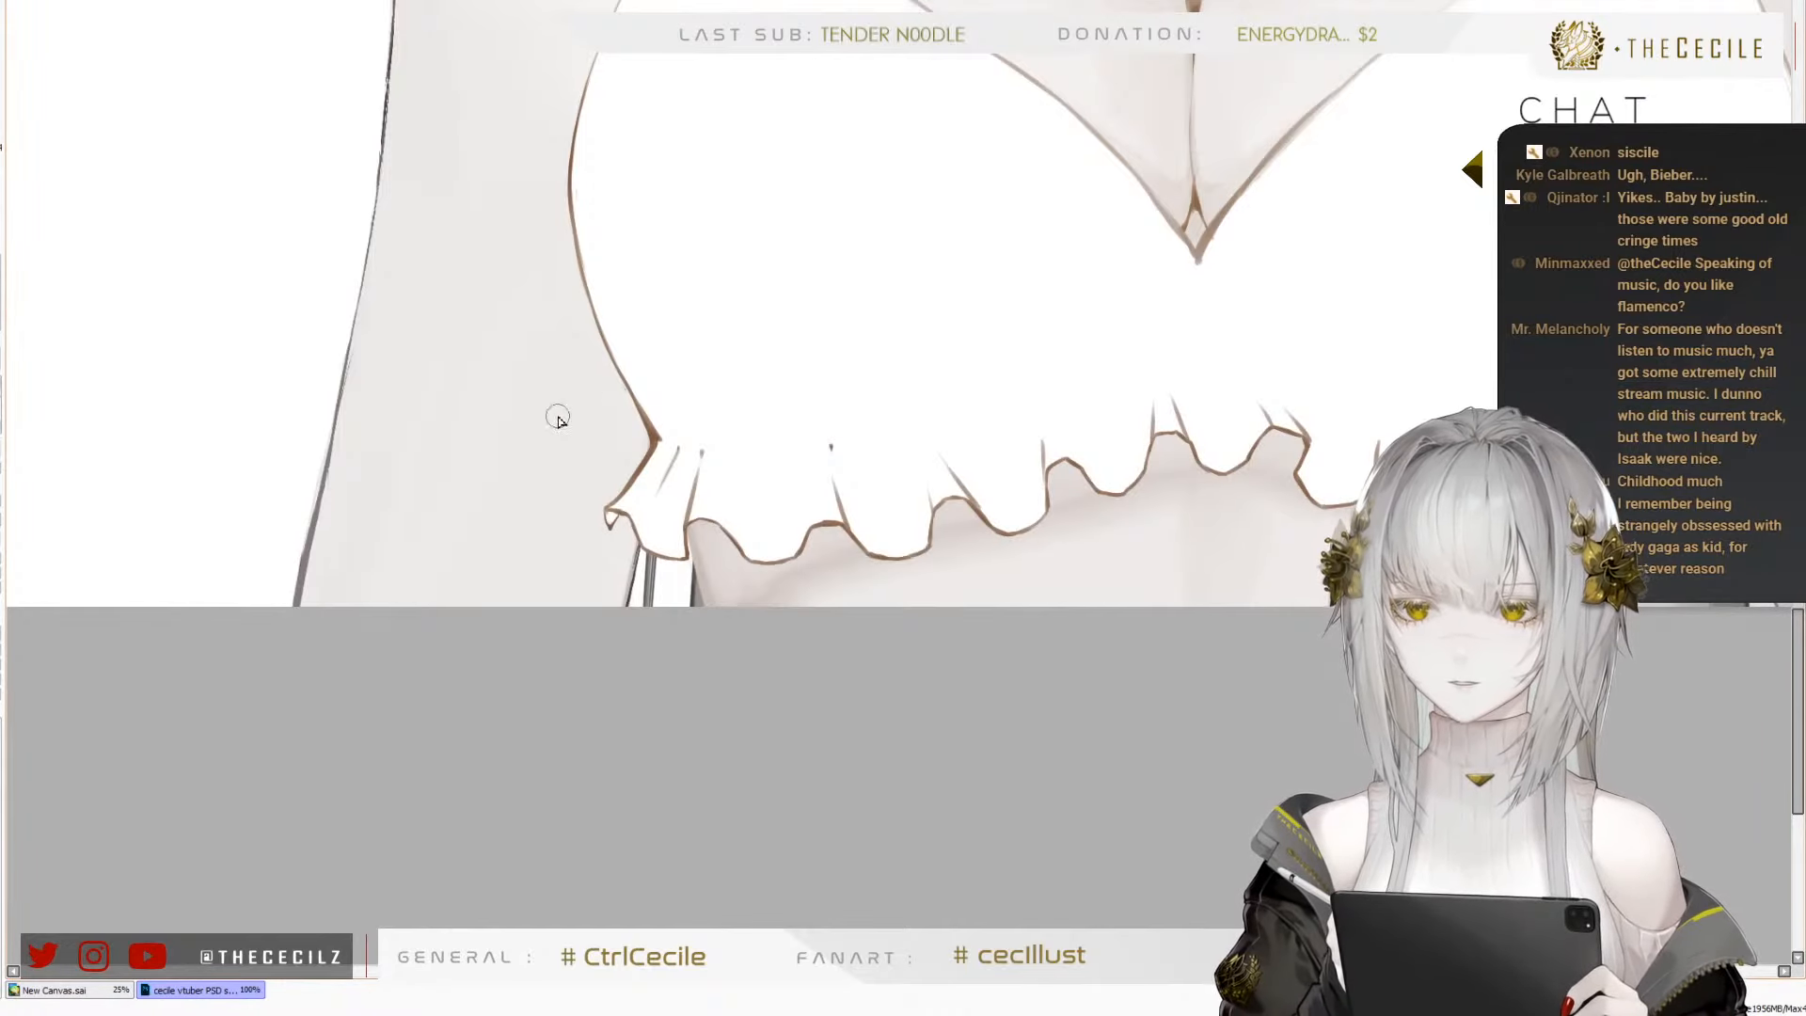
{"action": "scroll", "coordinate": [445, 476], "scroll_direction": "down", "scroll_amount": 1}
{"action": "scroll", "coordinate": [828, 368], "scroll_direction": "up", "scroll_amount": 1}
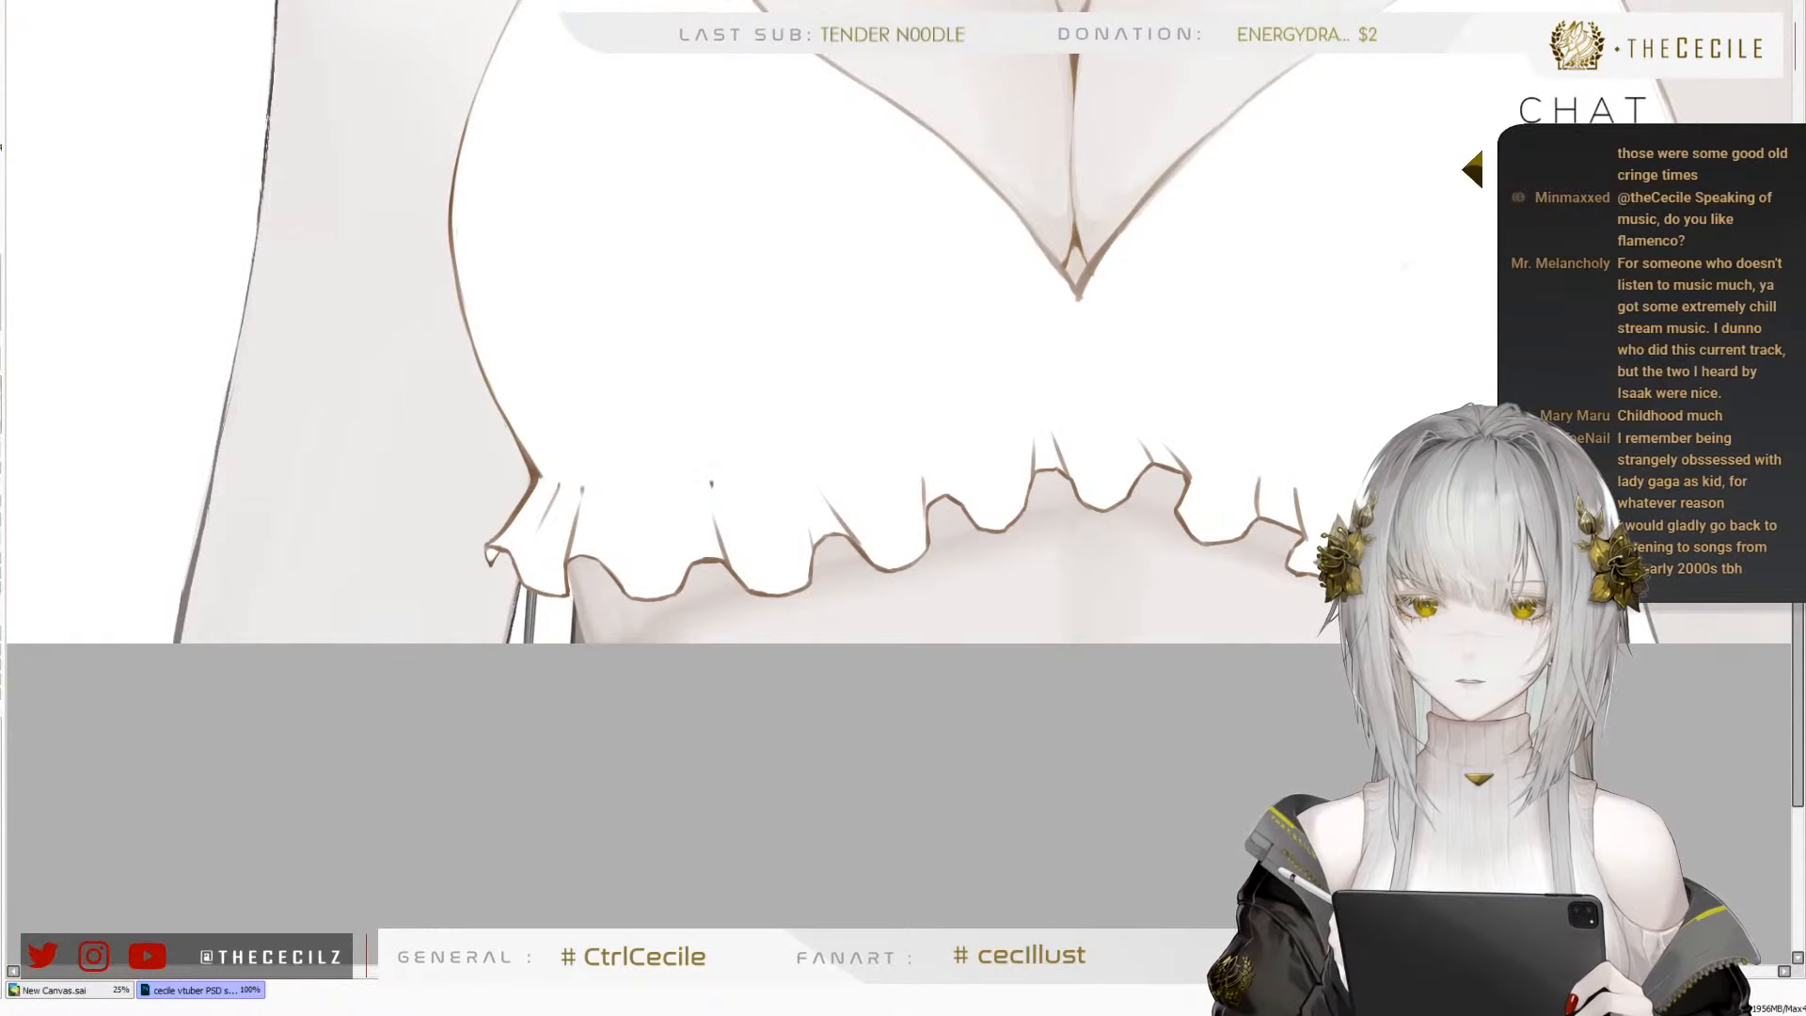
{"action": "scroll", "coordinate": [1277, 539], "scroll_direction": "up", "scroll_amount": 1}
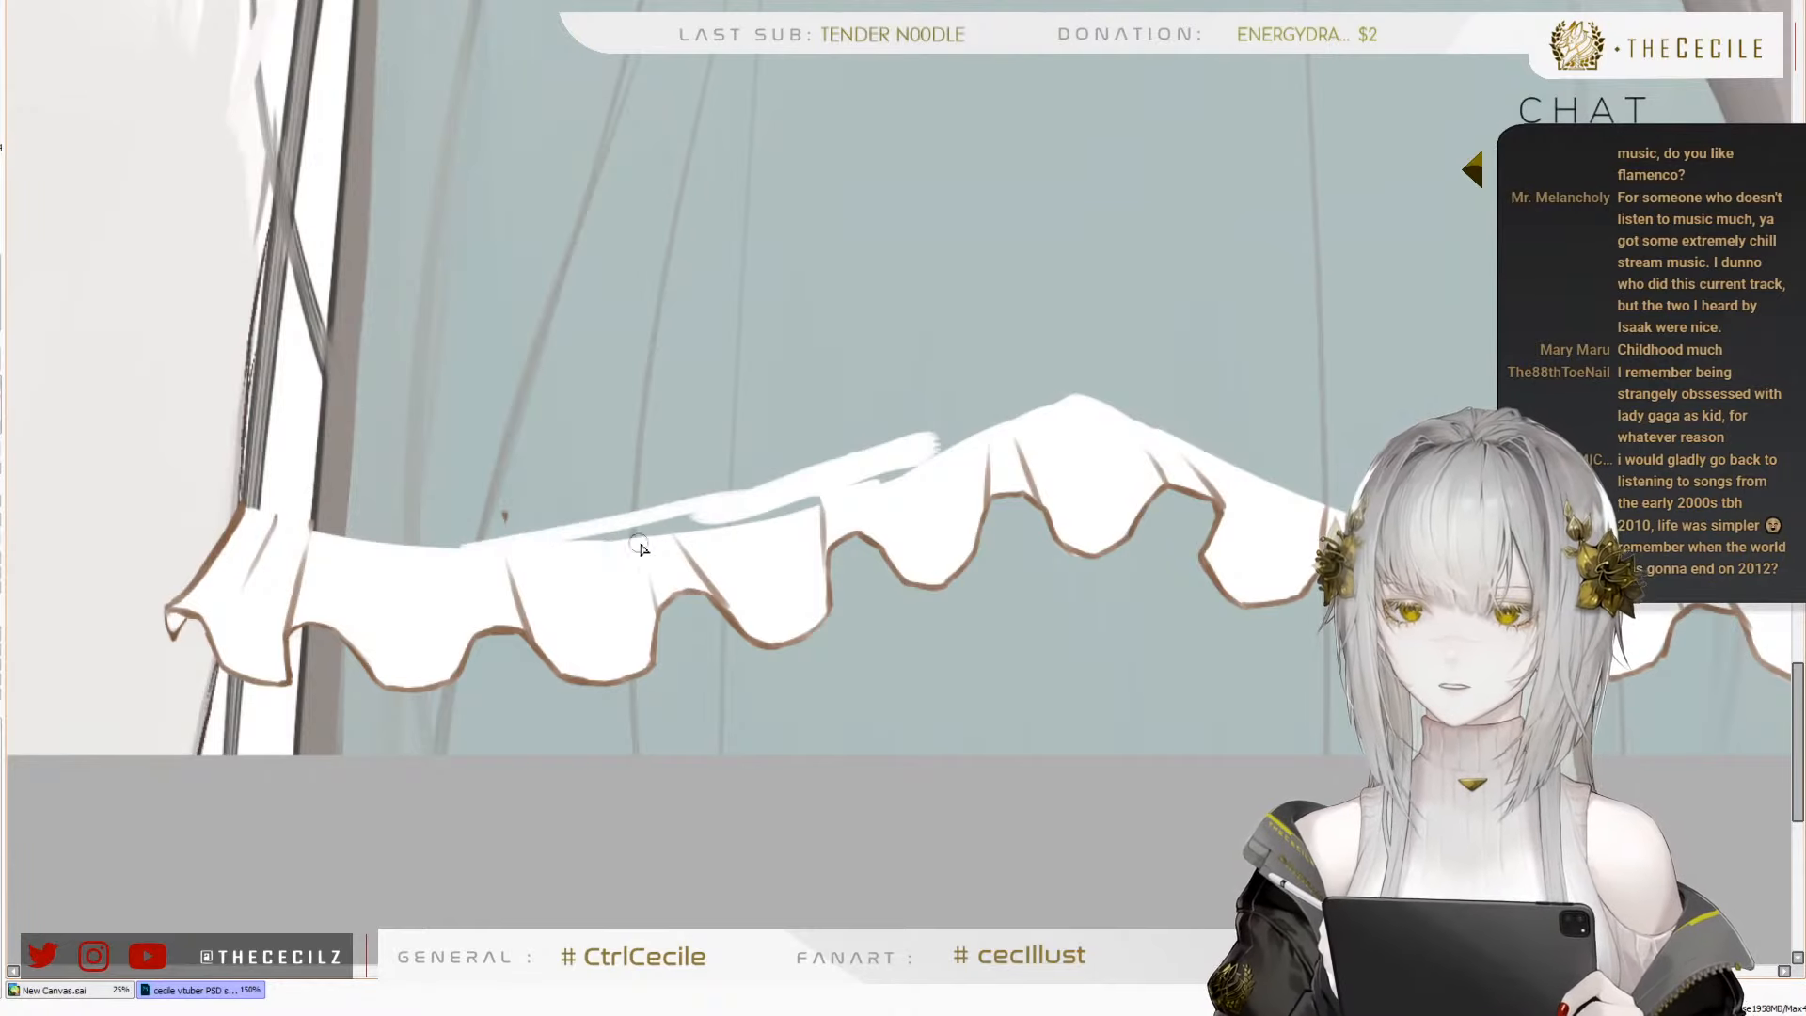
{"action": "mouse_move", "coordinate": [675, 524]}
{"action": "left_mouse_down"}
{"action": "mouse_move", "coordinate": [799, 500]}
{"action": "mouse_move", "coordinate": [1032, 411]}
{"action": "mouse_move", "coordinate": [931, 443]}
{"action": "mouse_move", "coordinate": [962, 422]}
{"action": "mouse_move", "coordinate": [1072, 407]}
{"action": "left_mouse_up"}
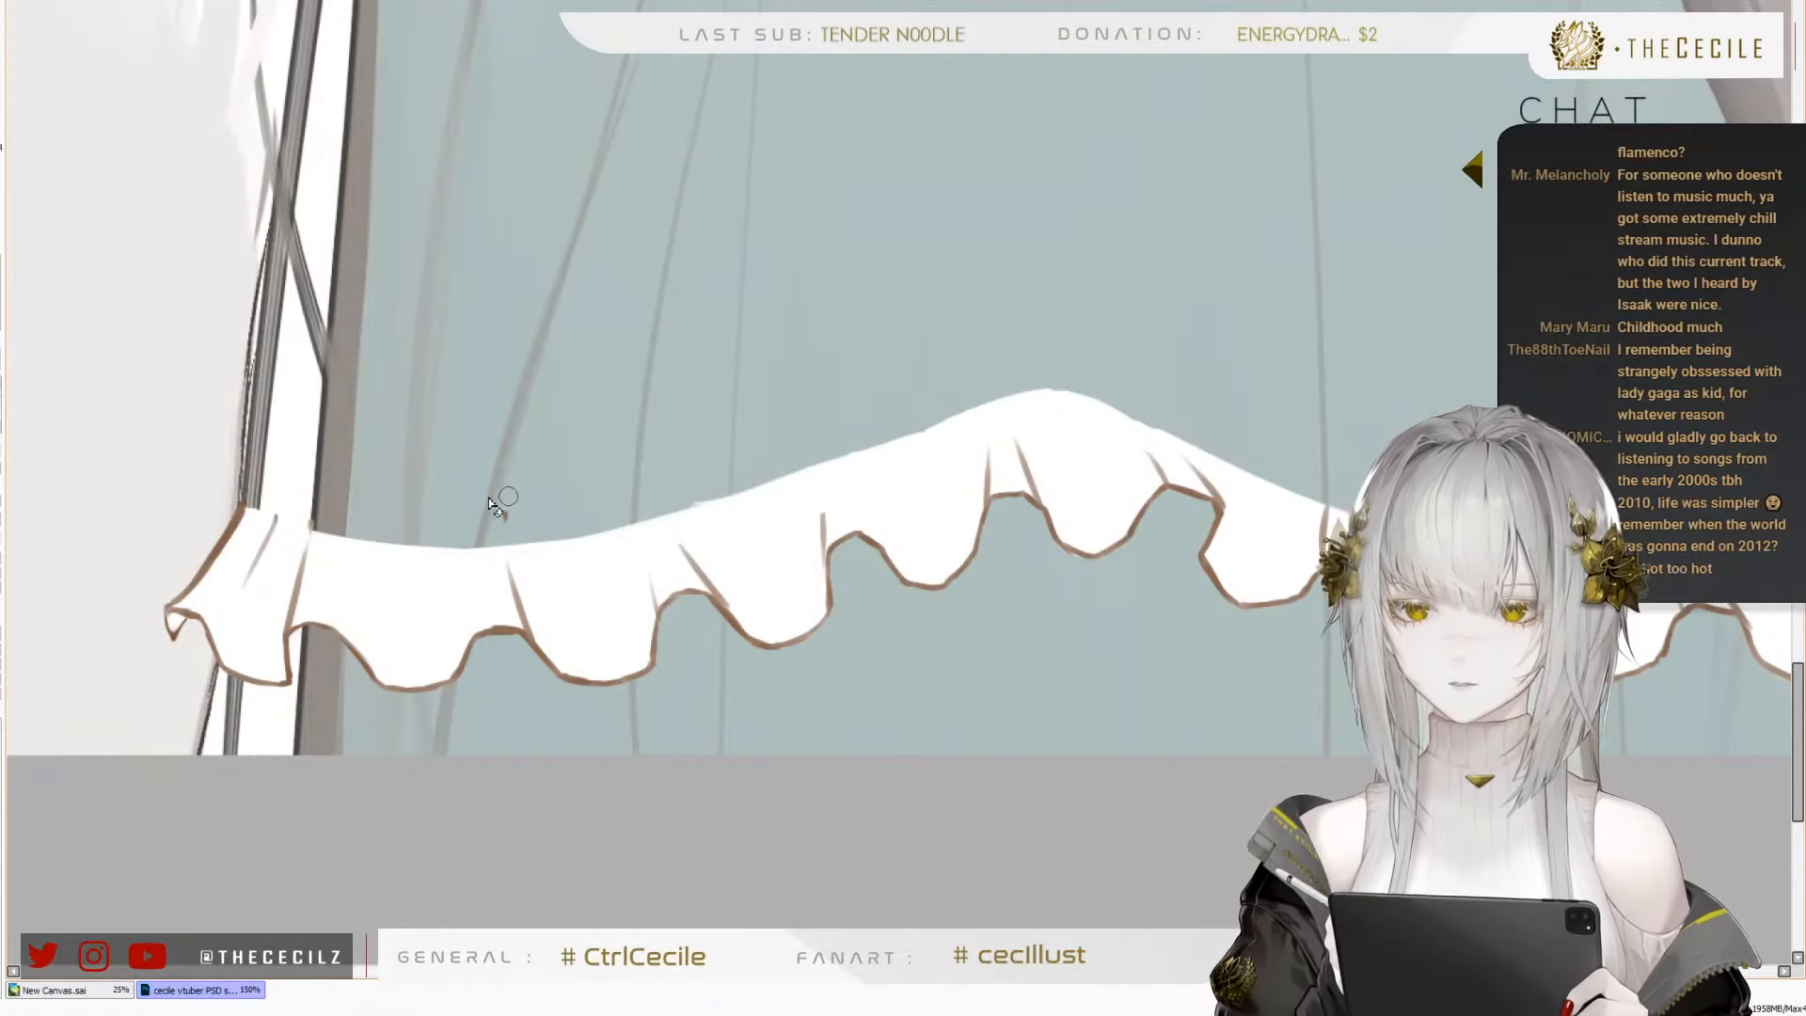
{"action": "mouse_move", "coordinate": [1149, 483]}
{"action": "left_mouse_down"}
{"action": "mouse_move", "coordinate": [754, 538]}
{"action": "mouse_move", "coordinate": [730, 504]}
{"action": "left_mouse_up"}
{"action": "left_click_drag", "start_coordinate": [565, 417], "coordinate": [932, 527]}
{"action": "mouse_move", "coordinate": [809, 517]}
{"action": "left_mouse_down"}
{"action": "mouse_move", "coordinate": [941, 532]}
{"action": "mouse_move", "coordinate": [979, 562]}
{"action": "left_mouse_up"}
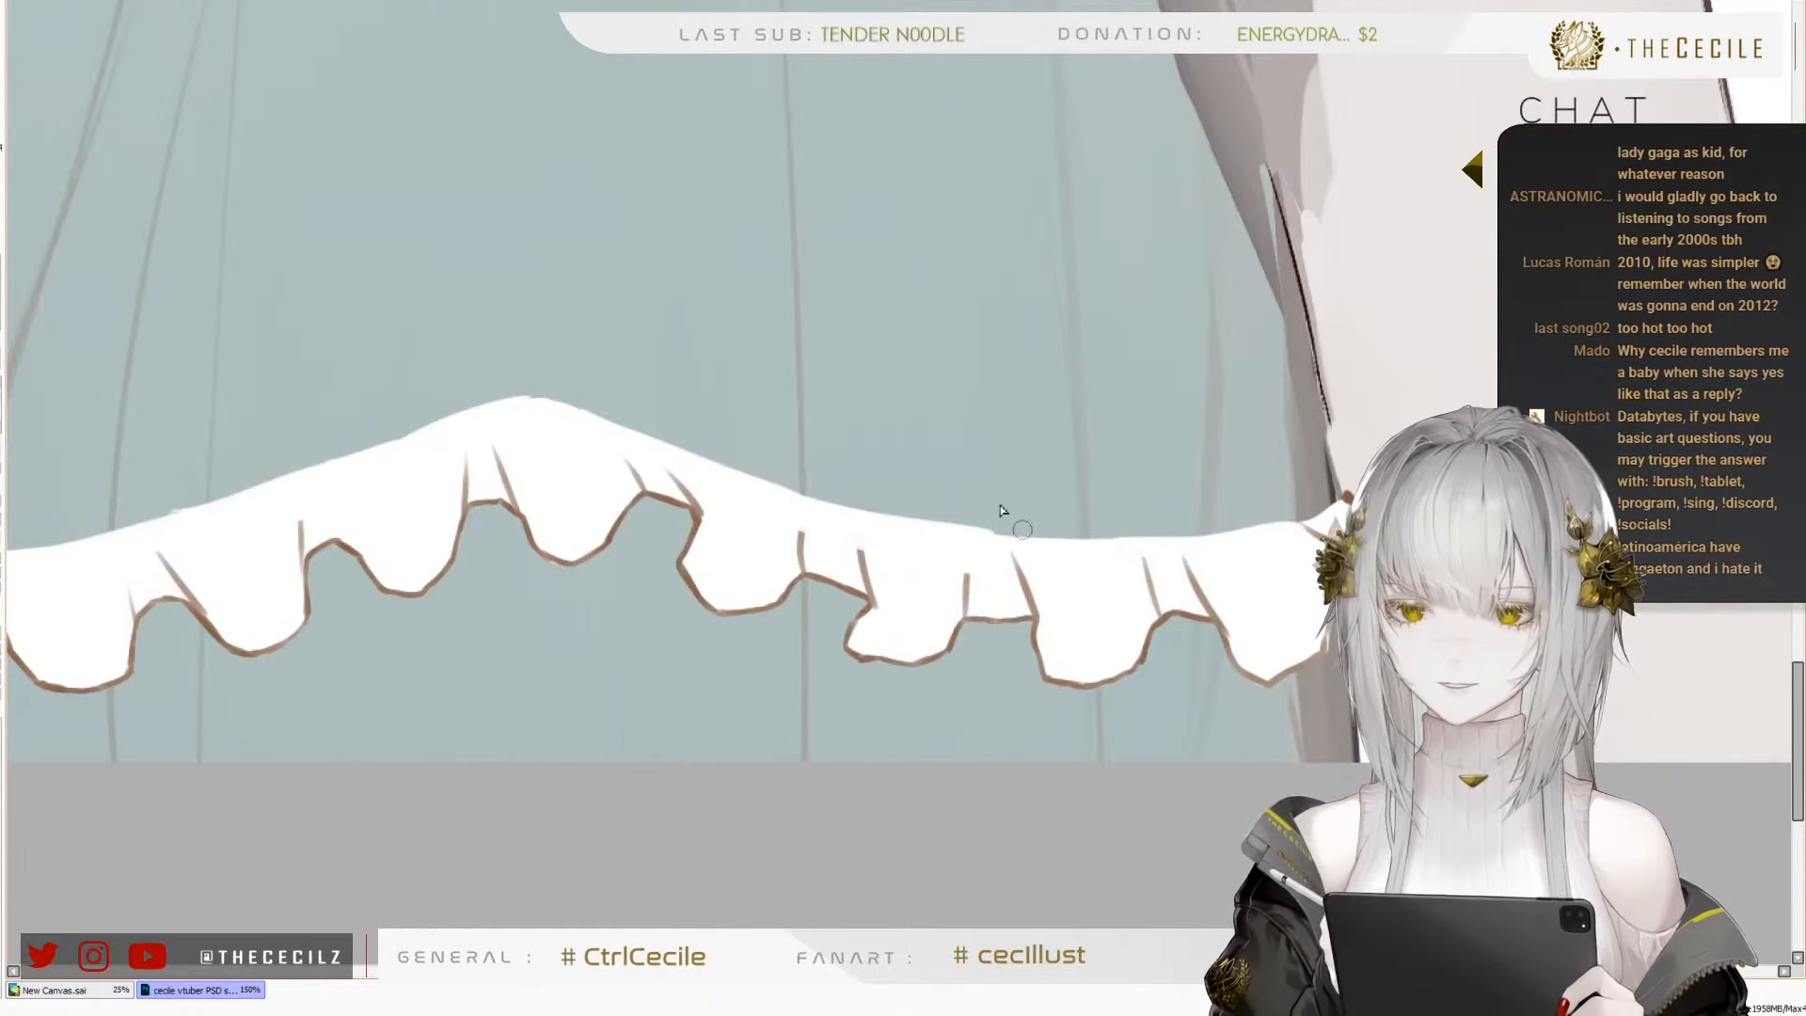
Extend the brown pleat lines on the waves right of the centre up to the frill's upper edge, redrawing the stroke once
{"action": "scroll", "coordinate": [1281, 585], "scroll_direction": "down", "scroll_amount": 1}
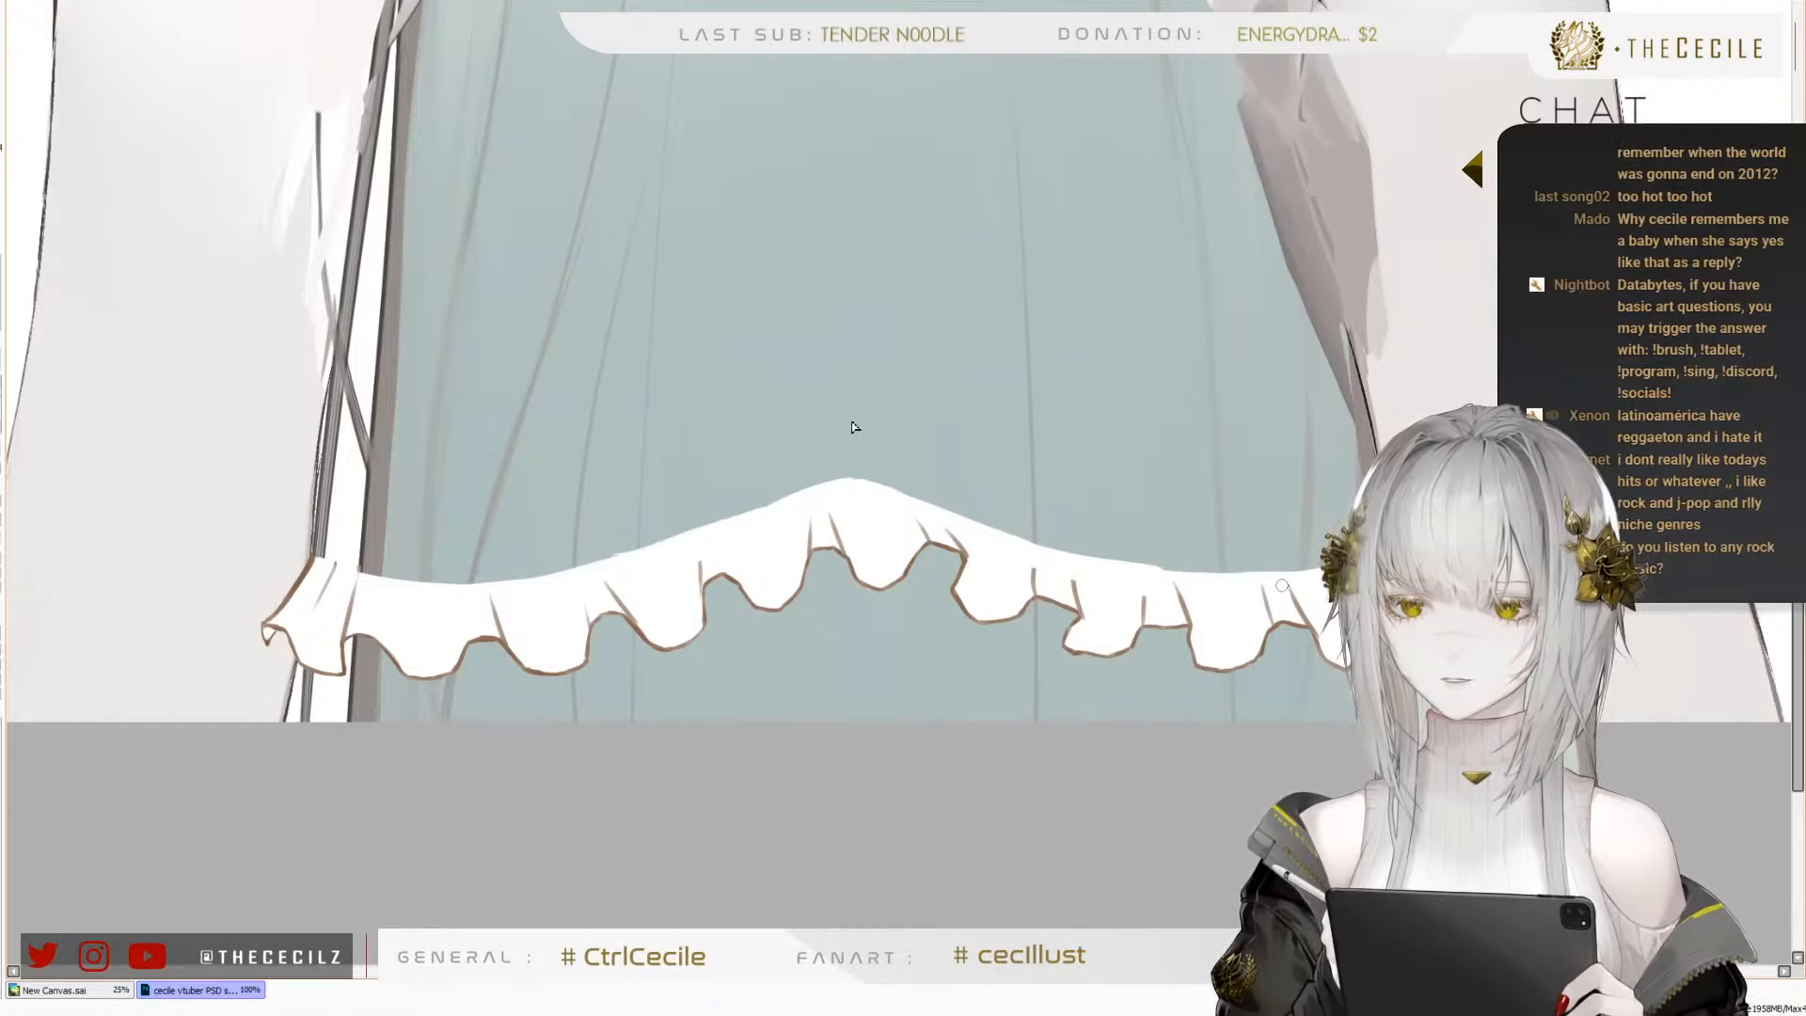
{"action": "scroll", "coordinate": [858, 441], "scroll_direction": "down", "scroll_amount": 3}
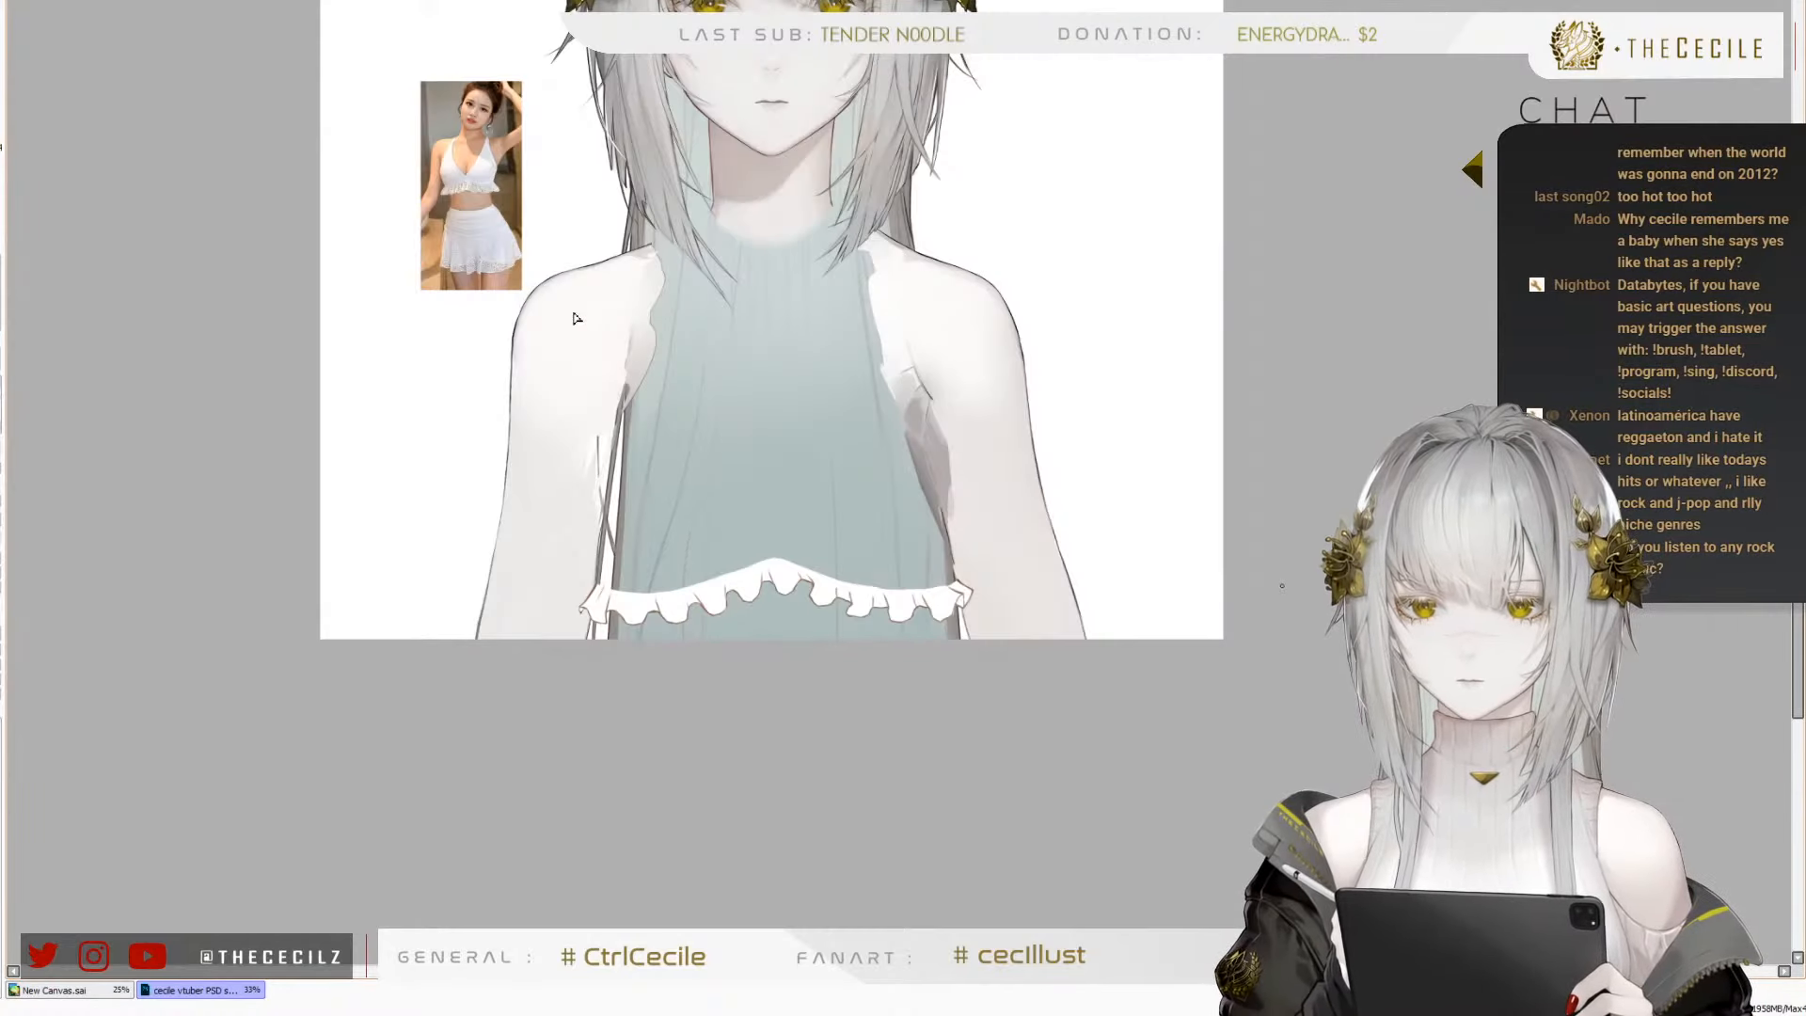
{"action": "scroll", "coordinate": [709, 645], "scroll_direction": "up", "scroll_amount": 3}
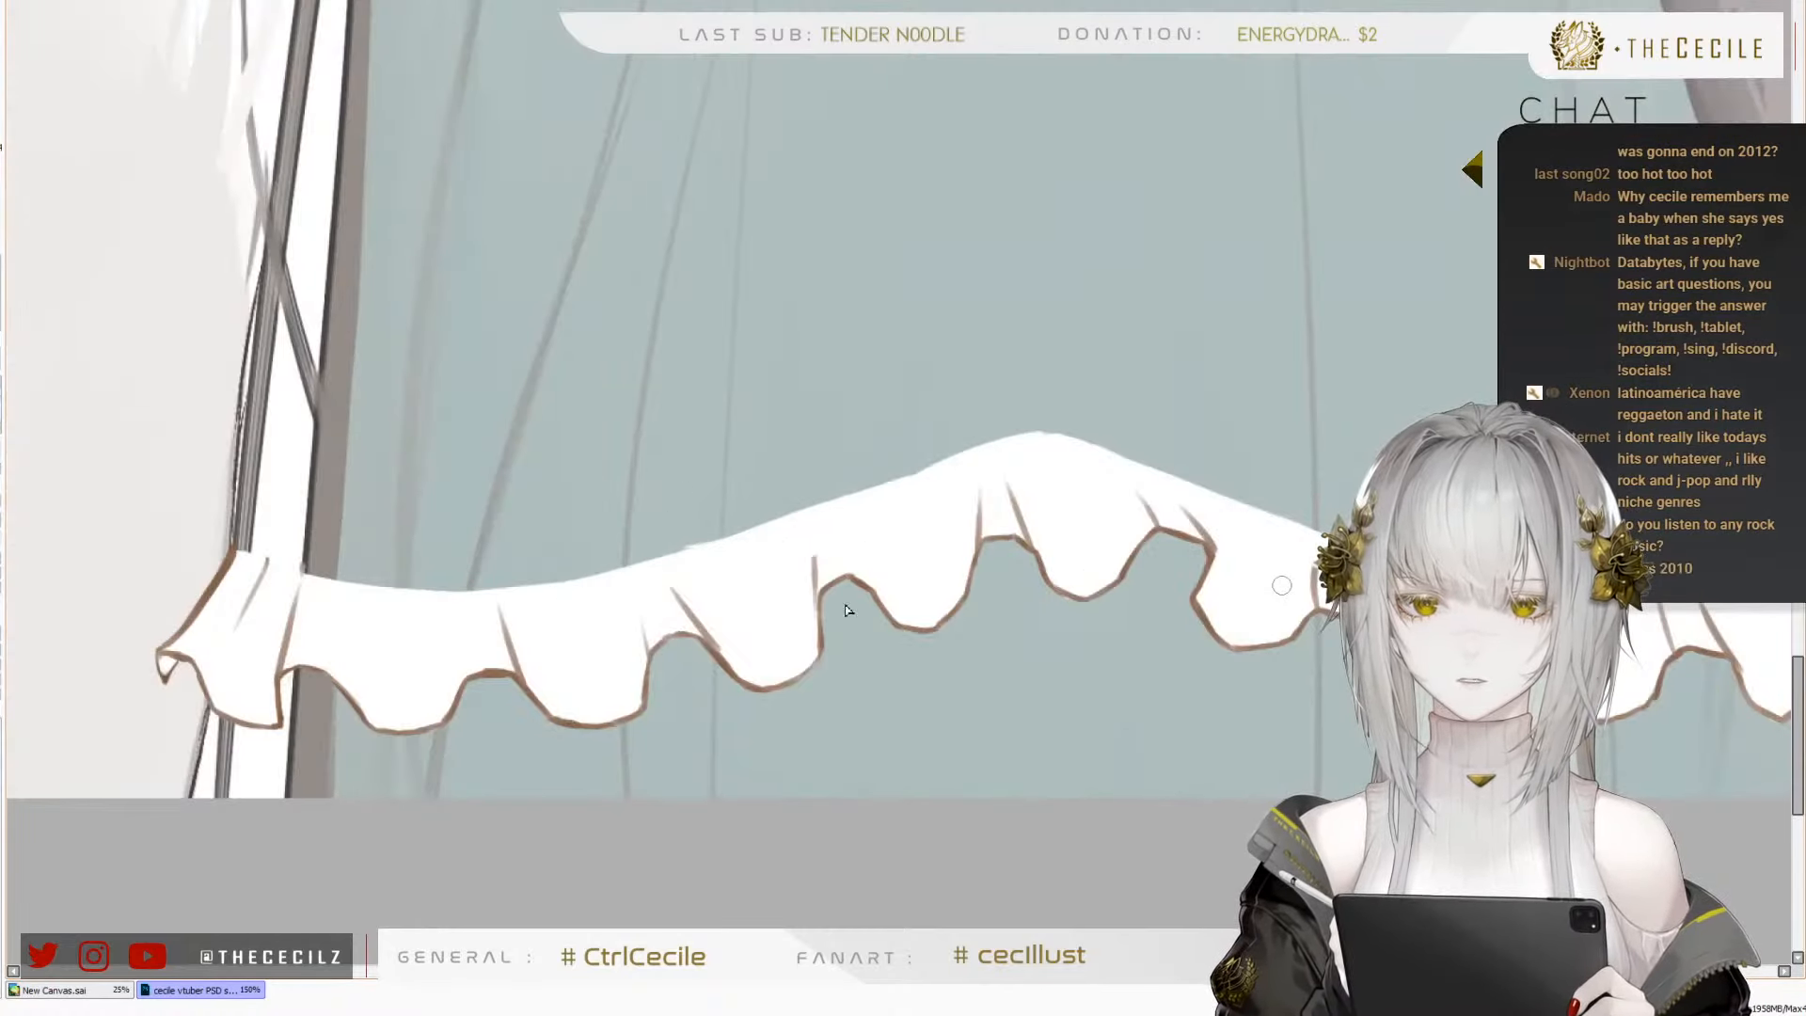
{"action": "scroll", "coordinate": [647, 577], "scroll_direction": "up", "scroll_amount": 2}
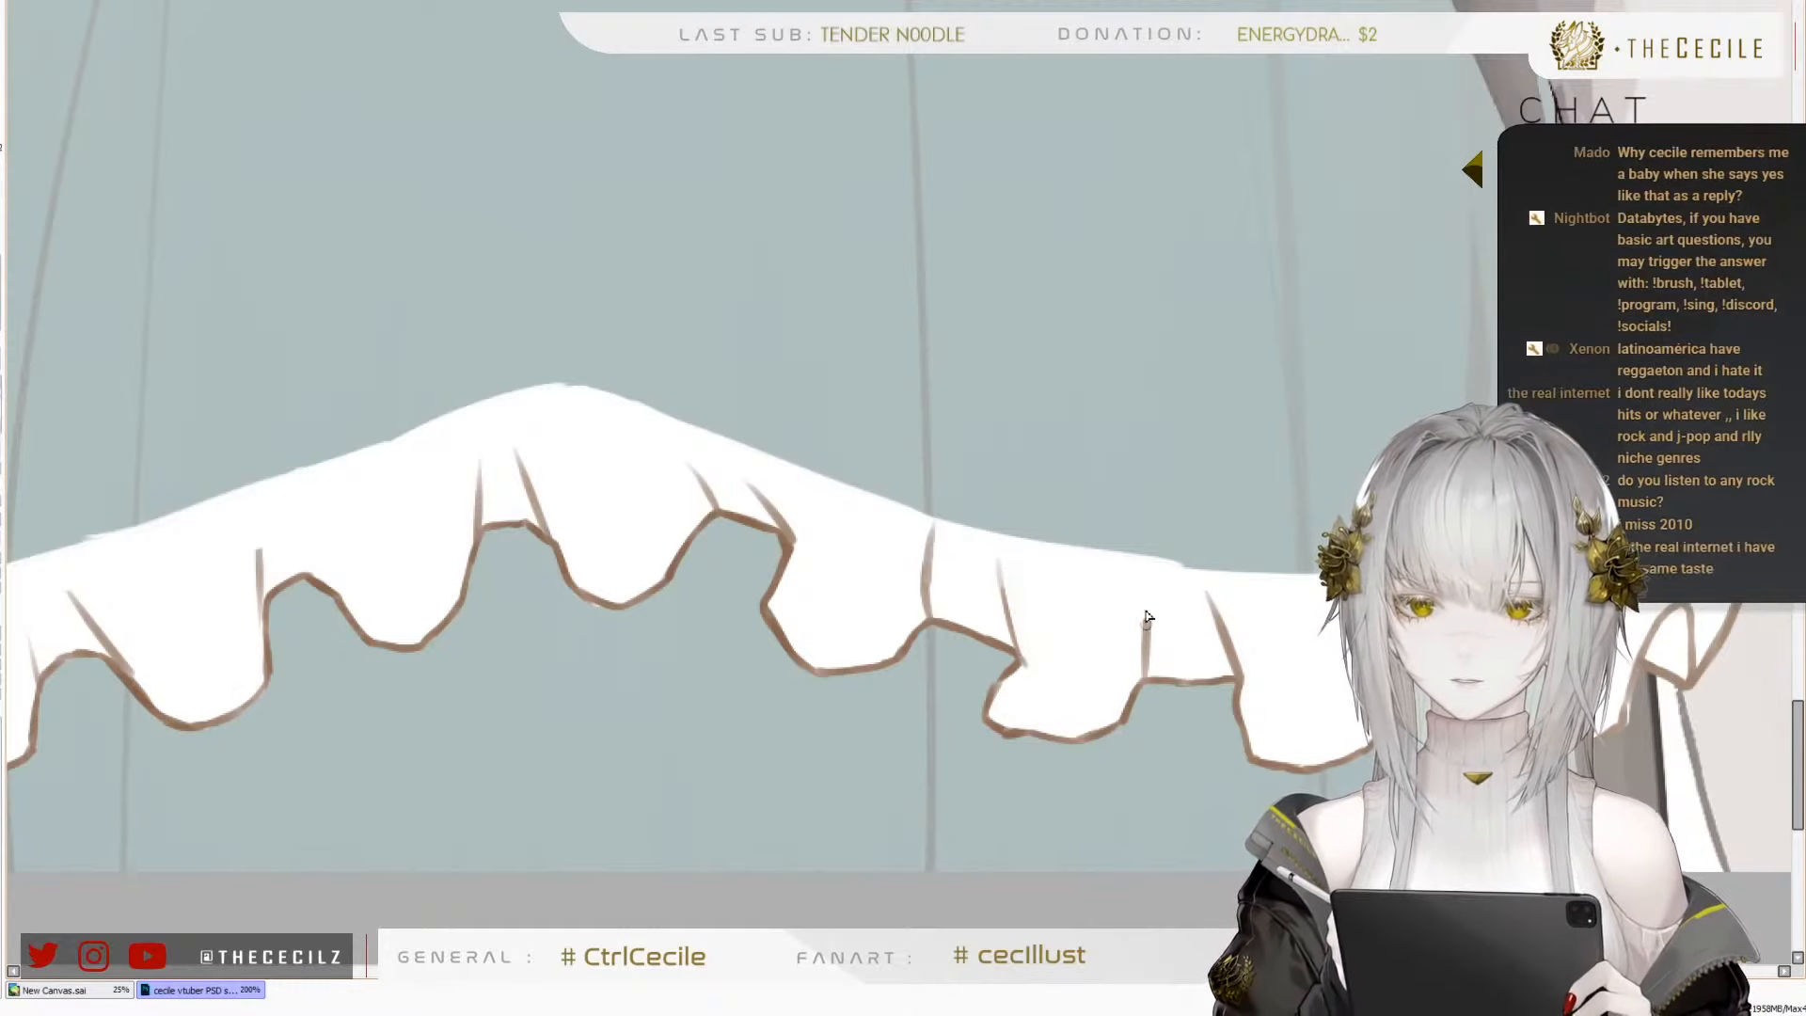
{"action": "left_click_drag", "start_coordinate": [1147, 576], "coordinate": [1146, 656]}
{"action": "key", "text": "ctrl+z"}
{"action": "left_click_drag", "start_coordinate": [1151, 575], "coordinate": [1147, 645]}
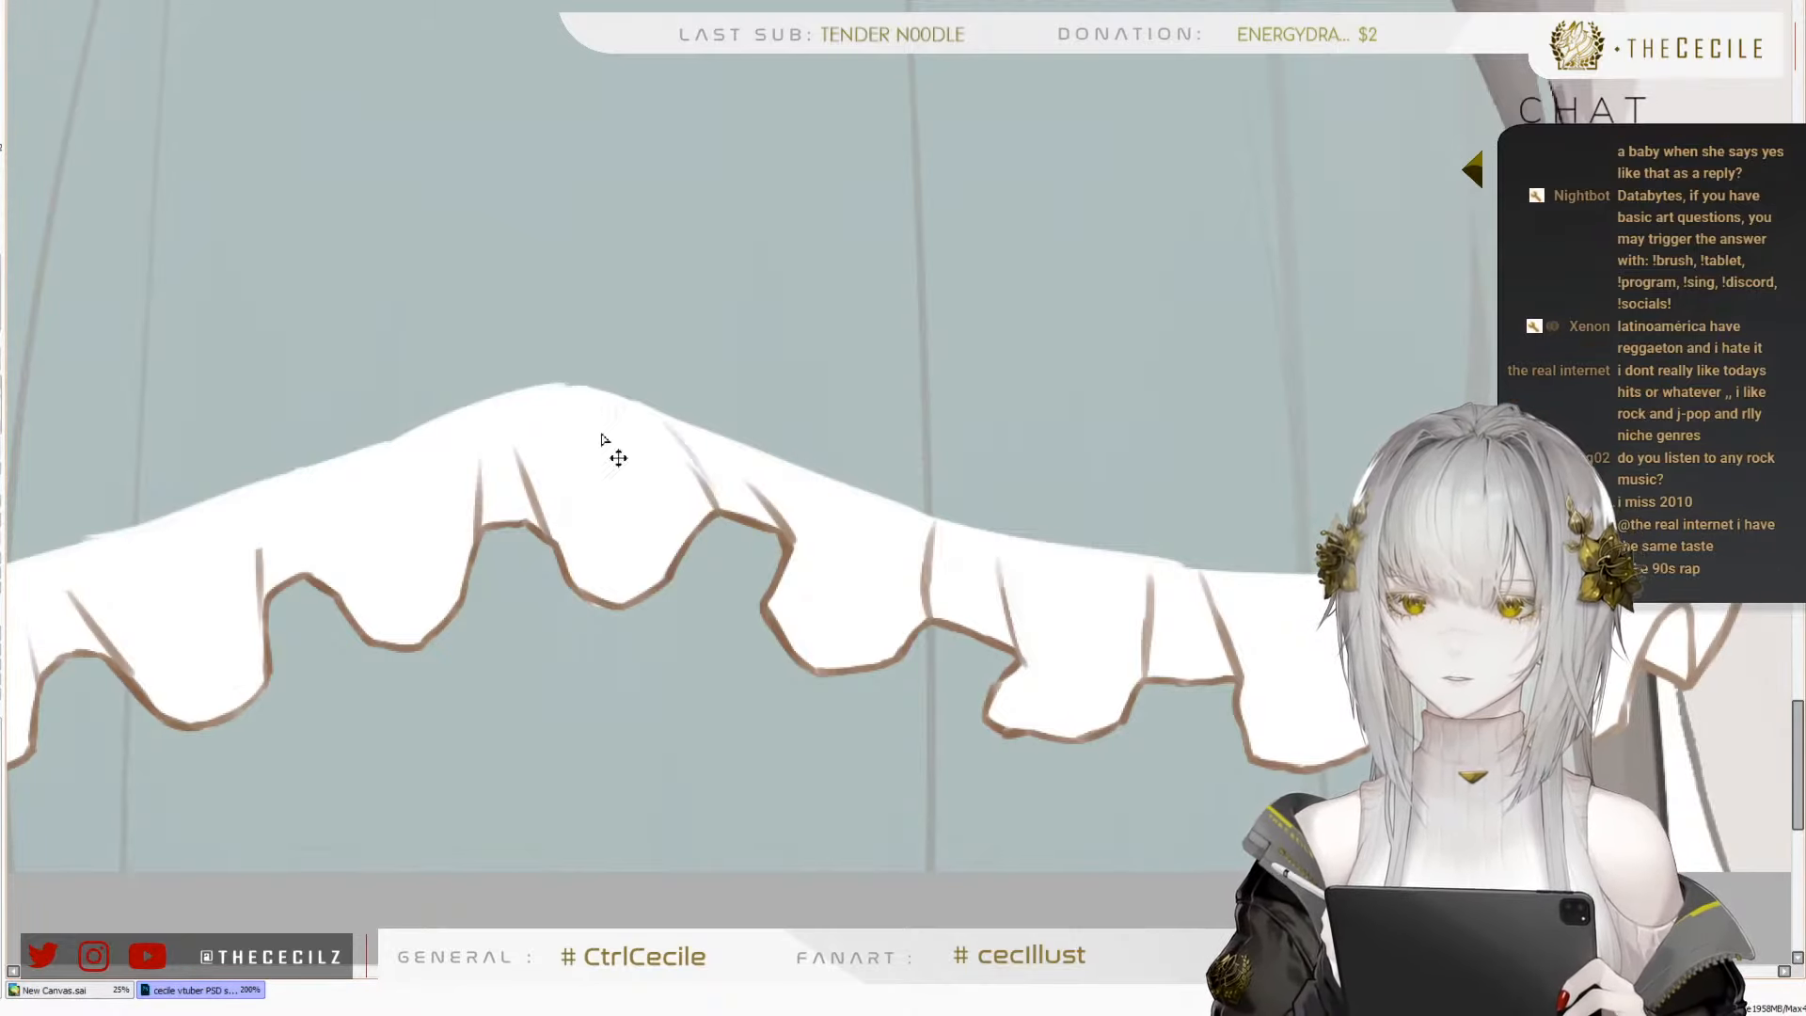
Add thin brown fold lines inside the frill's central wave and the next wave to its right
{"action": "left_click_drag", "start_coordinate": [605, 411], "coordinate": [638, 534]}
{"action": "left_click_drag", "start_coordinate": [616, 467], "coordinate": [655, 567]}
{"action": "left_click_drag", "start_coordinate": [601, 433], "coordinate": [628, 569]}
{"action": "left_click_drag", "start_coordinate": [599, 397], "coordinate": [628, 569]}
{"action": "key", "text": "ctrl+z"}
{"action": "left_click_drag", "start_coordinate": [837, 494], "coordinate": [869, 618]}
Extend the pleat line on the wave left of the centre to the frill's upper edge and sketch fold lines inside the adjoining wave
{"action": "left_click_drag", "start_coordinate": [626, 758], "coordinate": [1040, 549]}
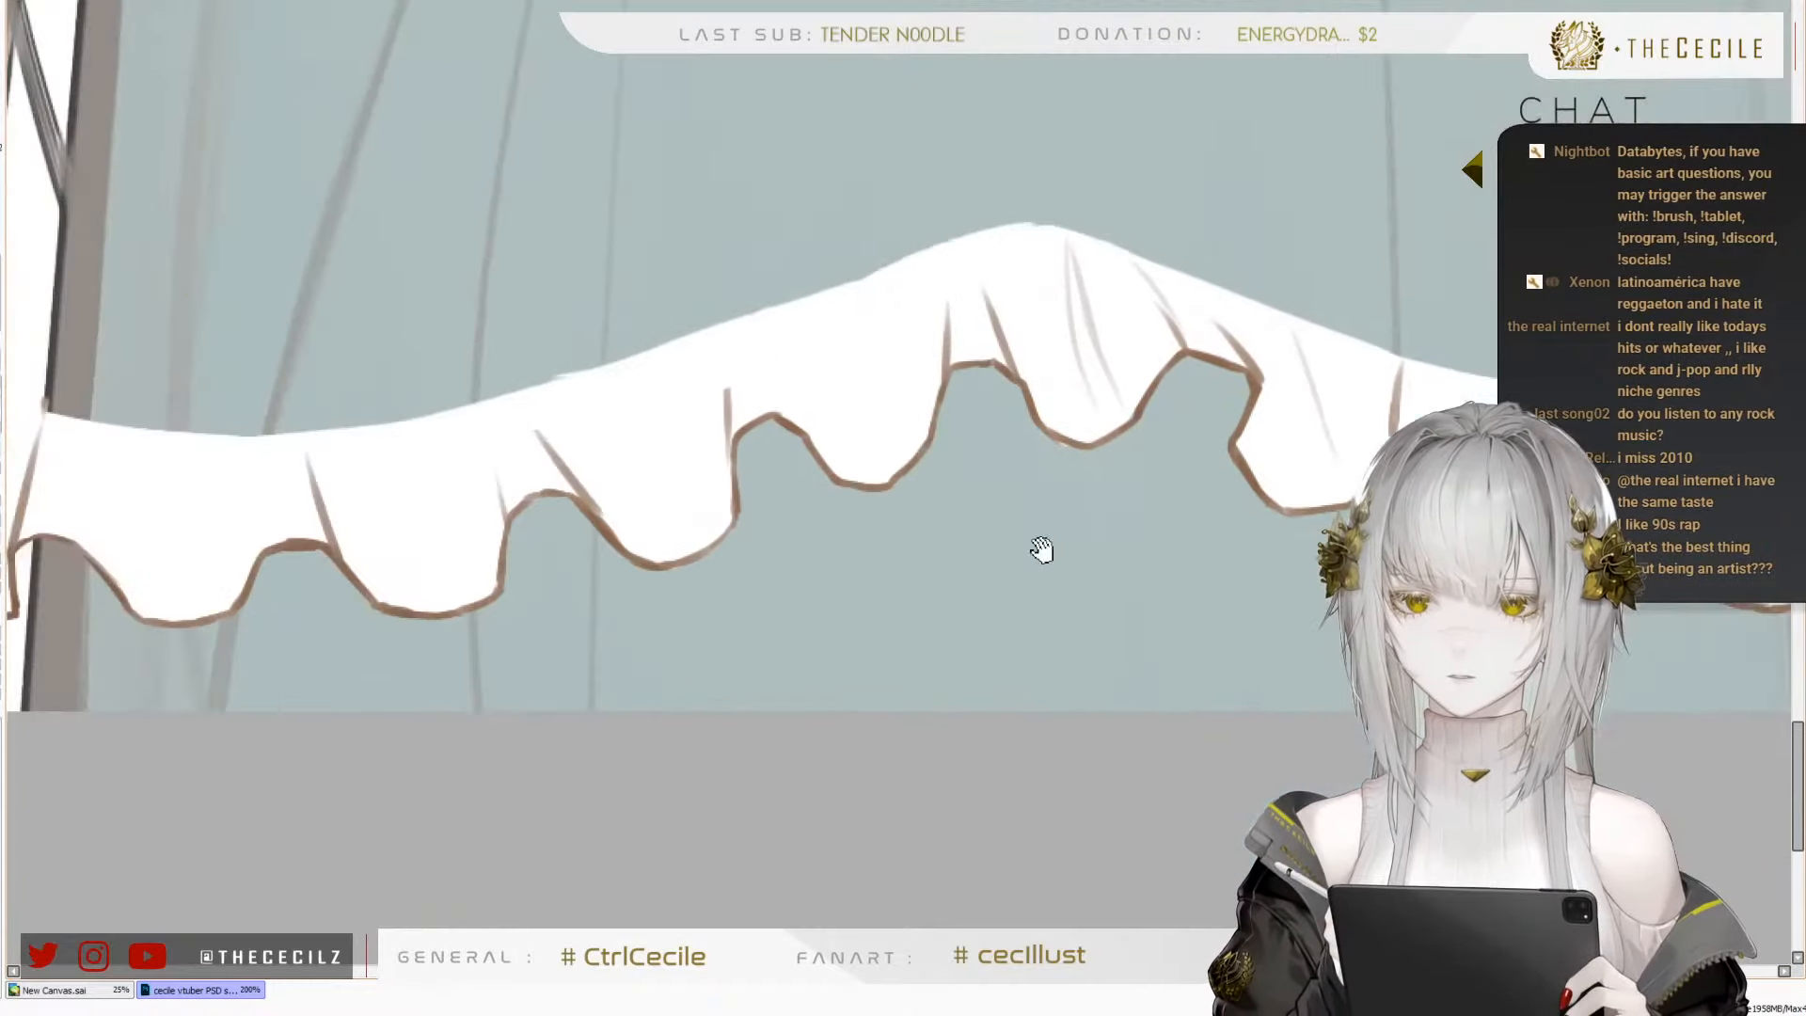
{"action": "left_click_drag", "start_coordinate": [720, 340], "coordinate": [729, 428]}
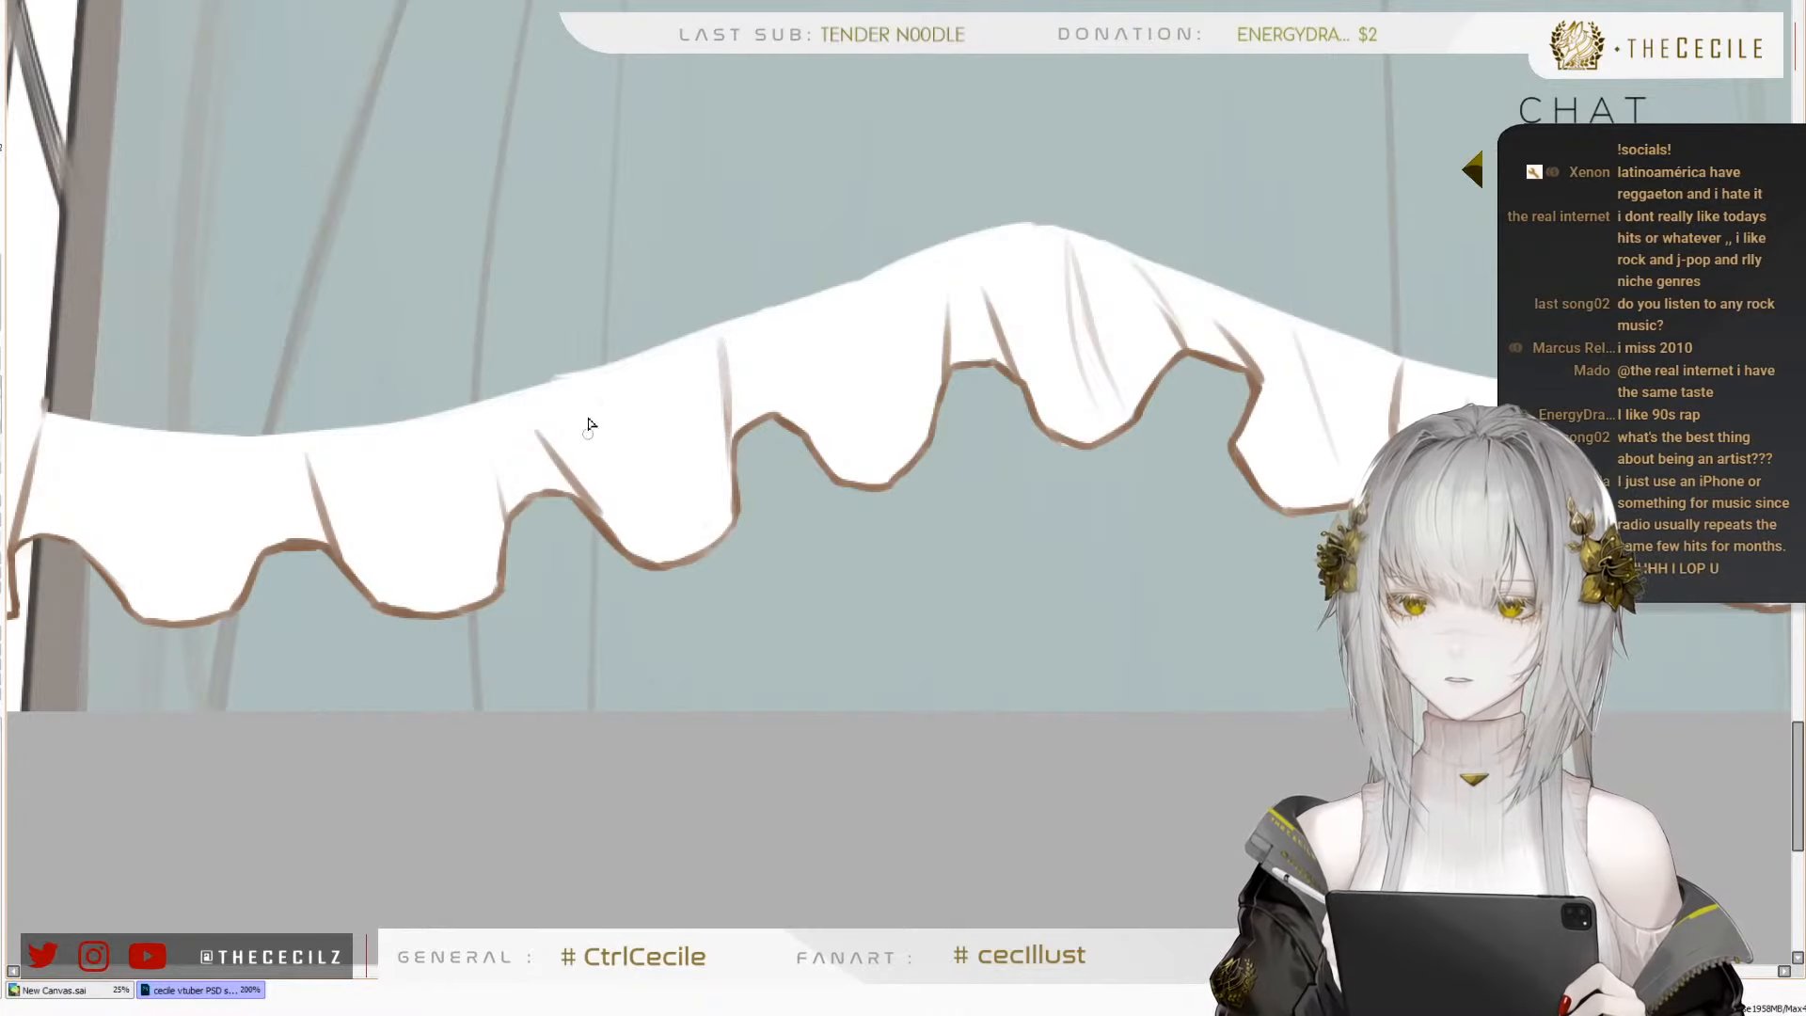
{"action": "mouse_move", "coordinate": [620, 402]}
{"action": "left_mouse_down"}
{"action": "mouse_move", "coordinate": [679, 549]}
{"action": "mouse_move", "coordinate": [699, 492]}
{"action": "mouse_move", "coordinate": [712, 516]}
{"action": "left_mouse_up"}
{"action": "key", "text": "ctrl+z"}
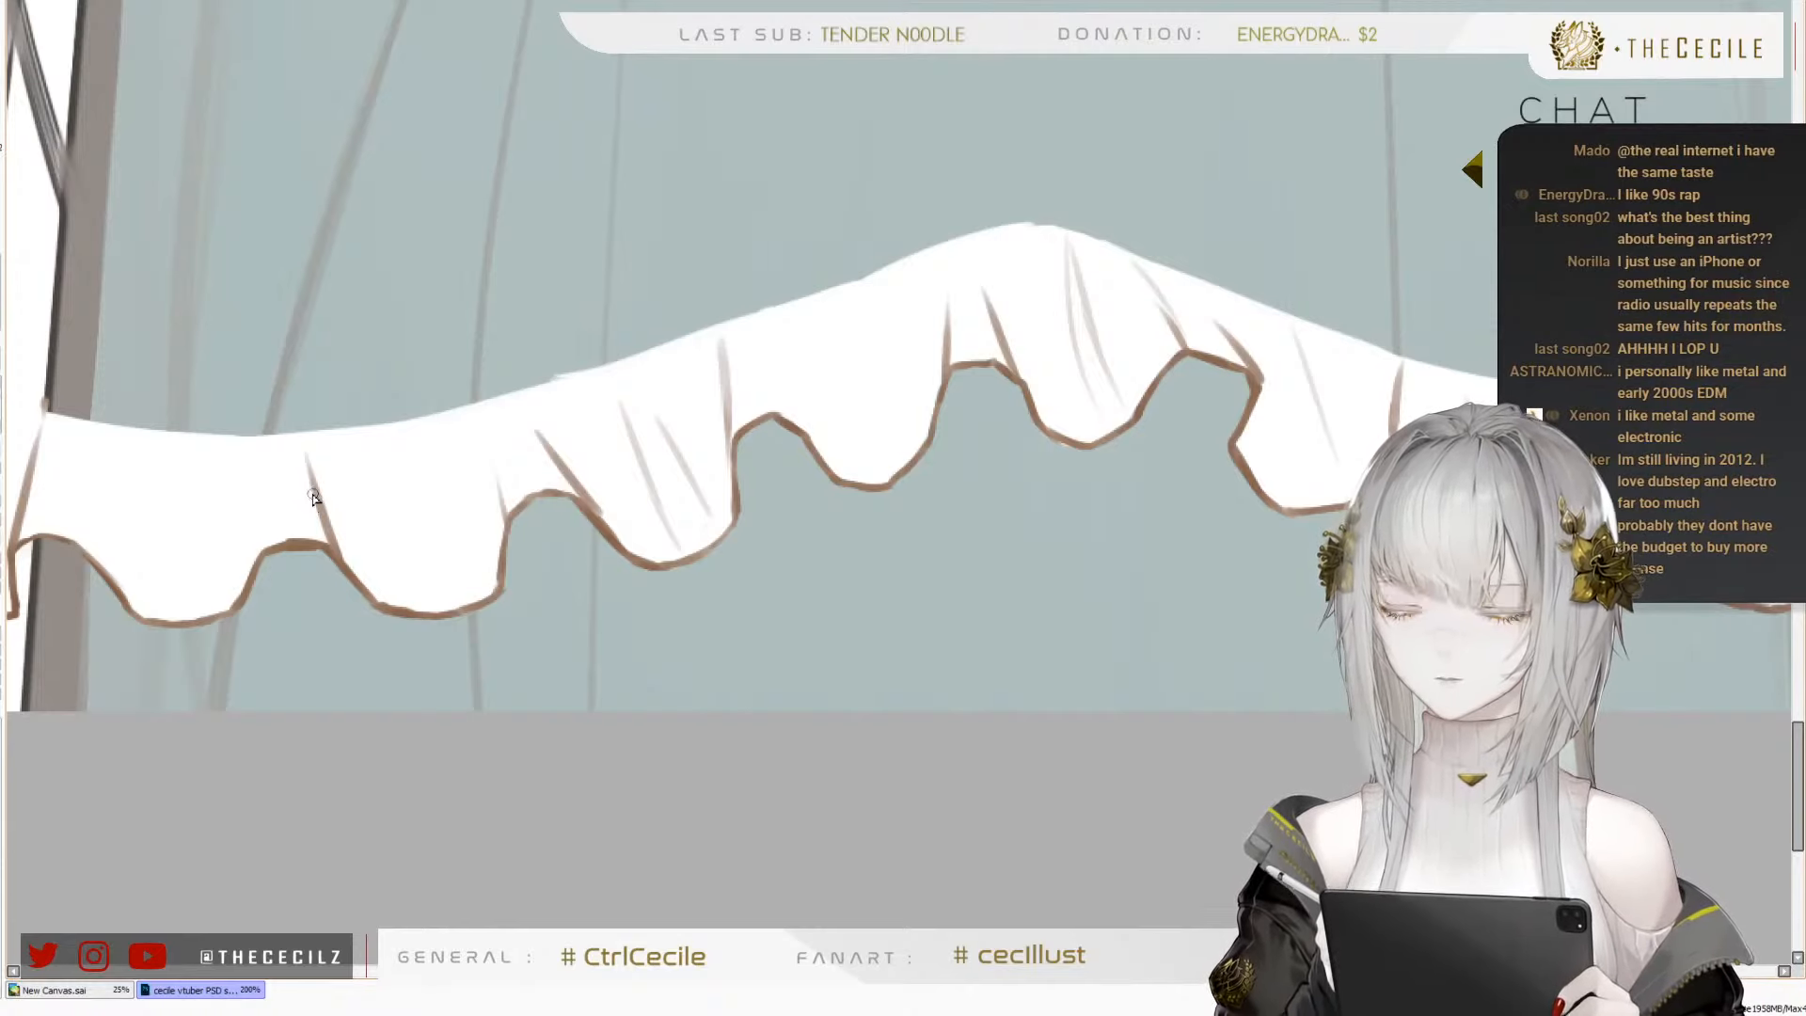
Draw thin brown fold lines inside the second wave from the frill's left end, redrawing strokes until they sit well
{"action": "key", "text": "ctrl+z"}
{"action": "mouse_move", "coordinate": [222, 481]}
{"action": "left_mouse_down"}
{"action": "mouse_move", "coordinate": [205, 616]}
{"action": "mouse_move", "coordinate": [392, 611]}
{"action": "left_mouse_up"}
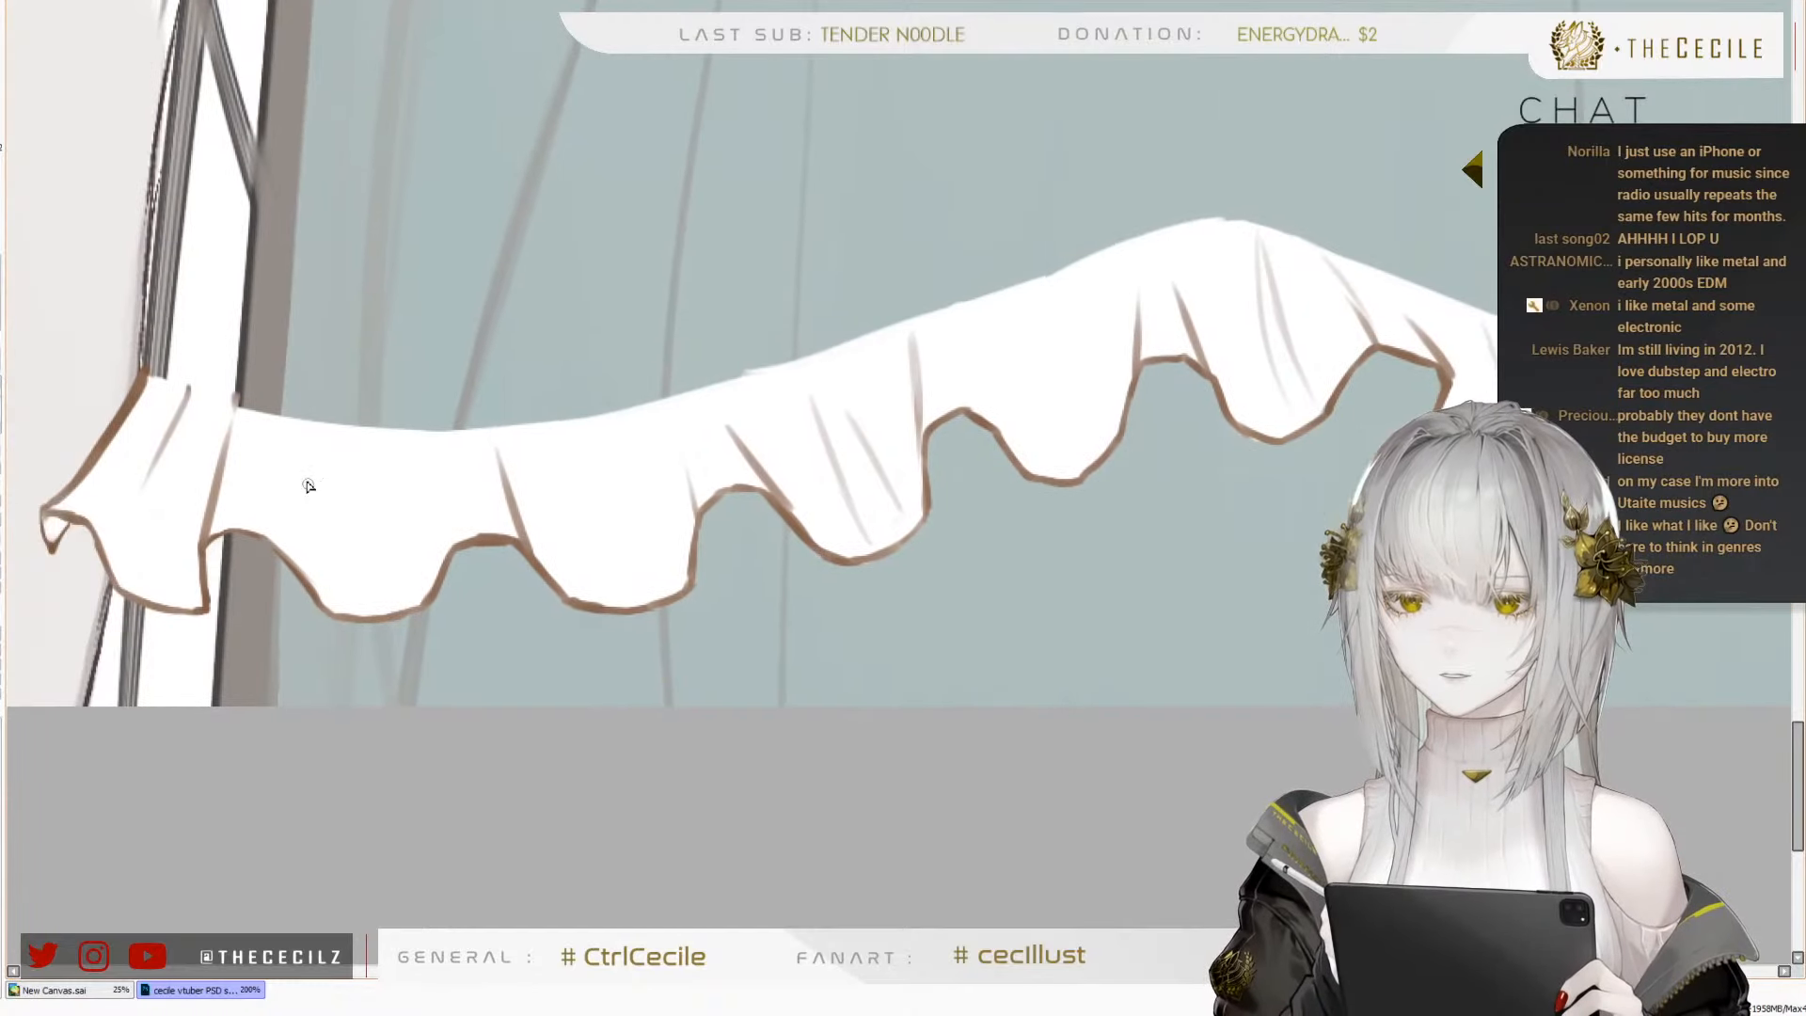
{"action": "left_click_drag", "start_coordinate": [334, 437], "coordinate": [323, 583]}
{"action": "key", "text": "ctrl+z"}
{"action": "left_click_drag", "start_coordinate": [345, 469], "coordinate": [325, 583]}
{"action": "left_click_drag", "start_coordinate": [425, 441], "coordinate": [416, 531]}
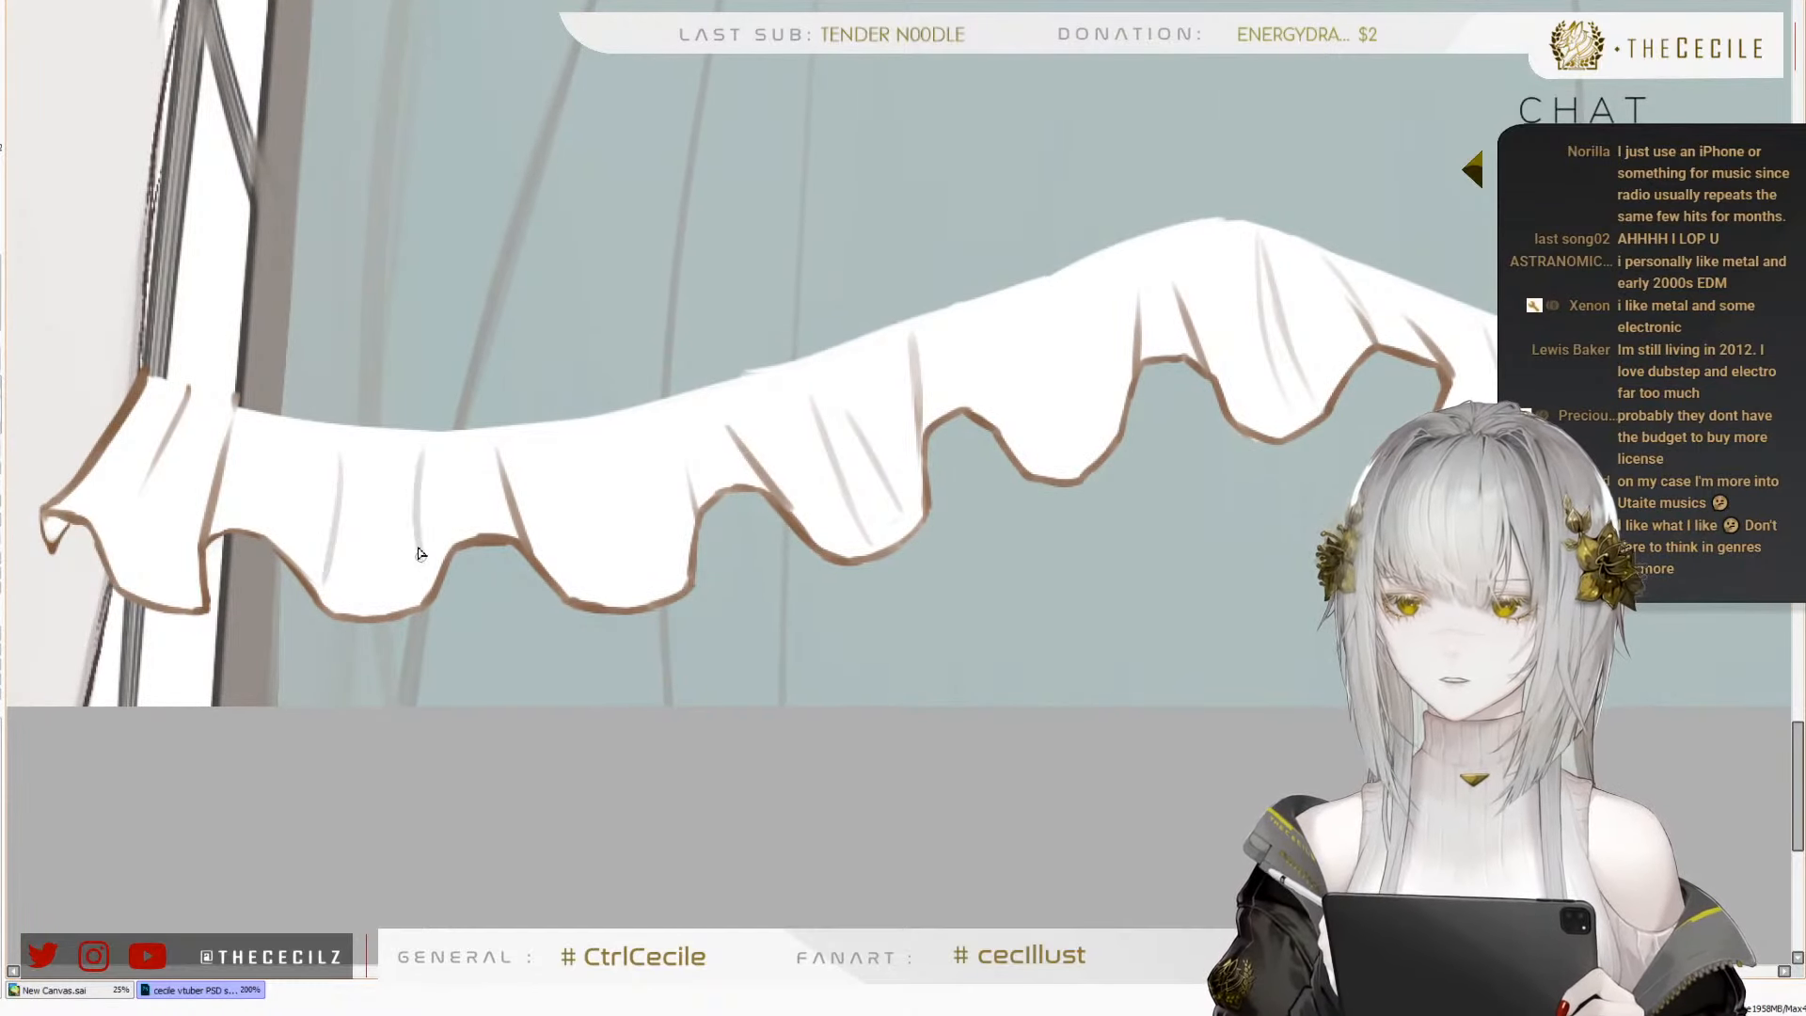
{"action": "key", "text": "ctrl+z"}
{"action": "mouse_move", "coordinate": [402, 461]}
{"action": "left_mouse_down"}
{"action": "mouse_move", "coordinate": [394, 561]}
{"action": "mouse_move", "coordinate": [412, 572]}
{"action": "left_mouse_up"}
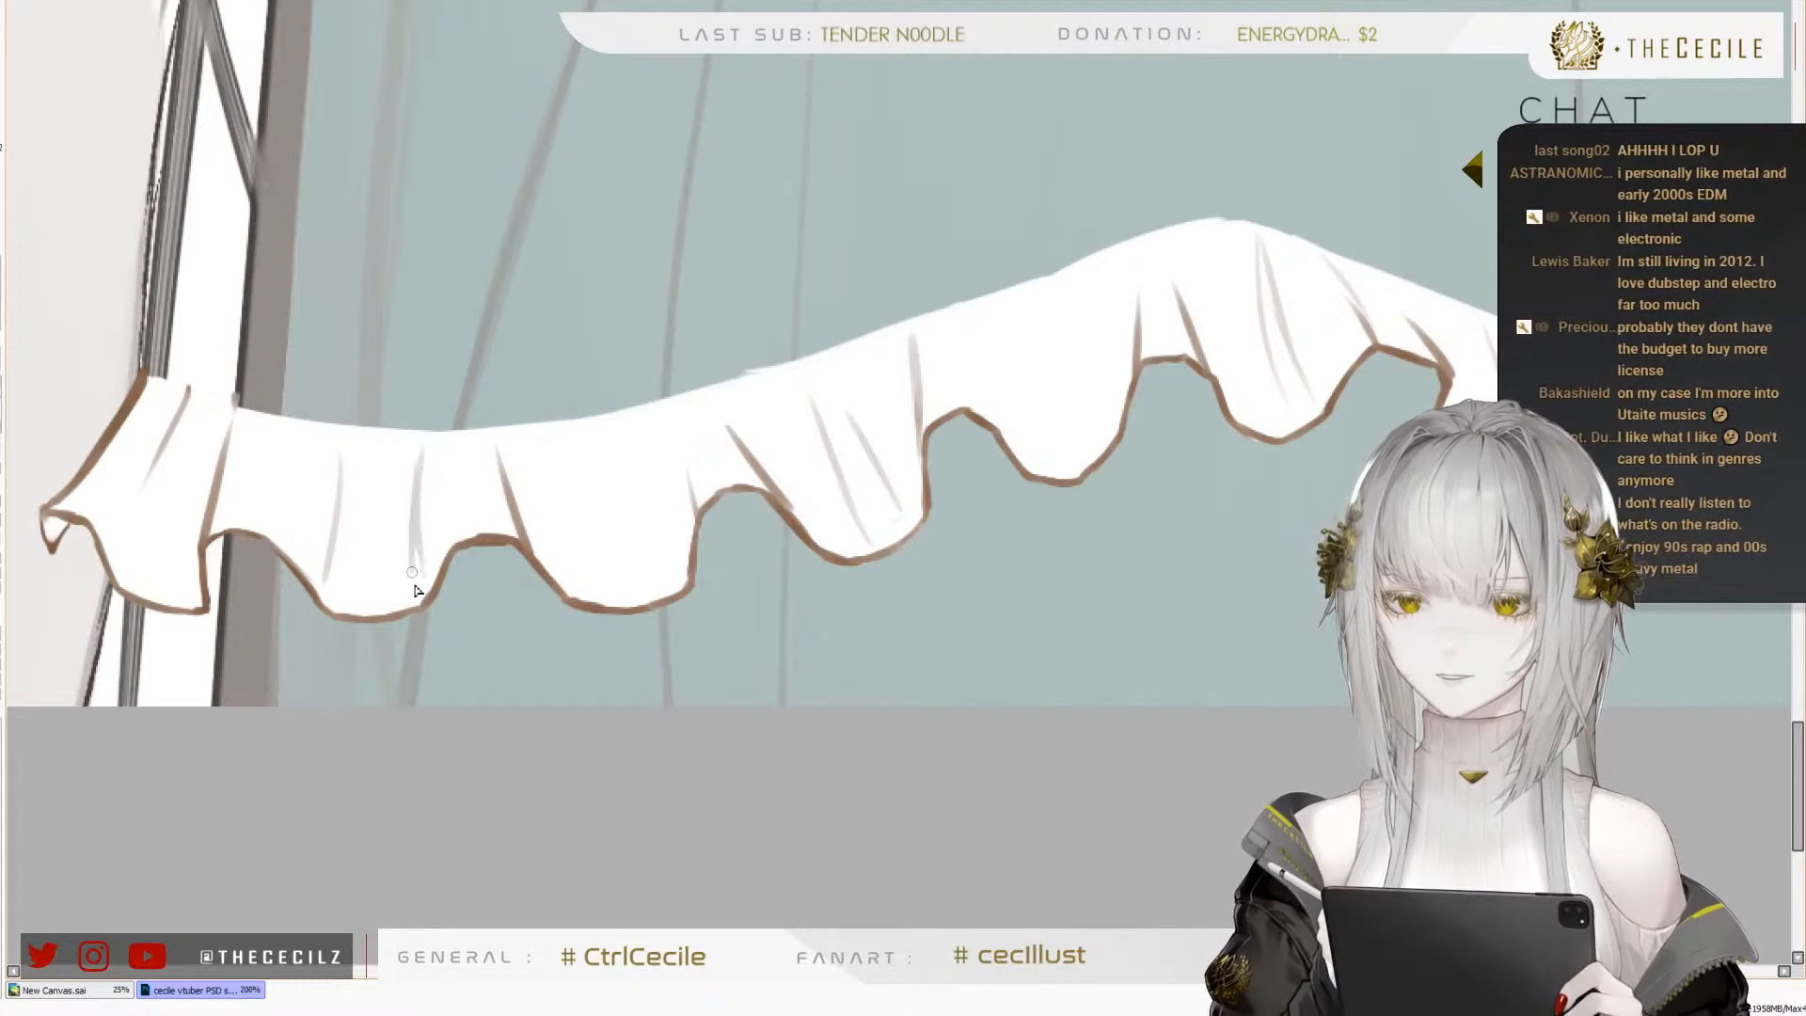
{"action": "key", "text": "ctrl+z"}
Add a looped pair of fold lines inside the third wave from the left and another fold line inside the leftmost wave
{"action": "left_click_drag", "start_coordinate": [557, 448], "coordinate": [560, 582]}
{"action": "key", "text": "ctrl+z"}
{"action": "left_click_drag", "start_coordinate": [559, 446], "coordinate": [569, 583]}
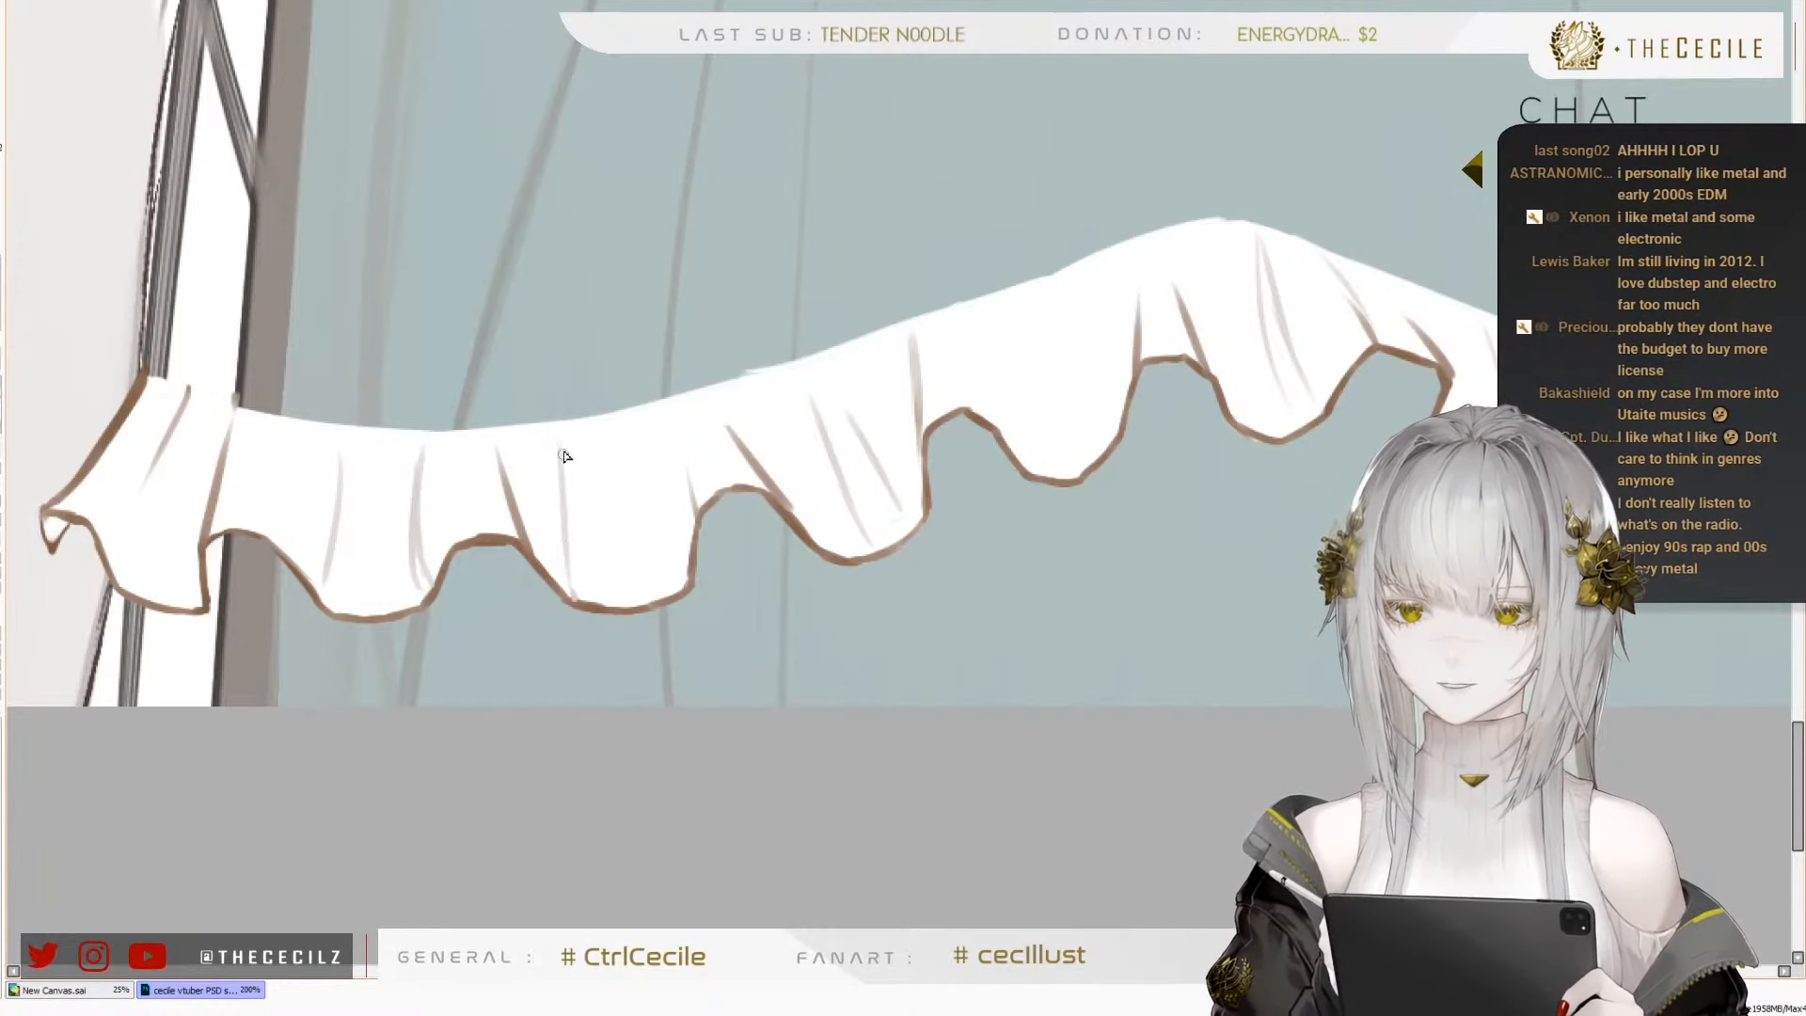
{"action": "left_click_drag", "start_coordinate": [568, 434], "coordinate": [576, 587]}
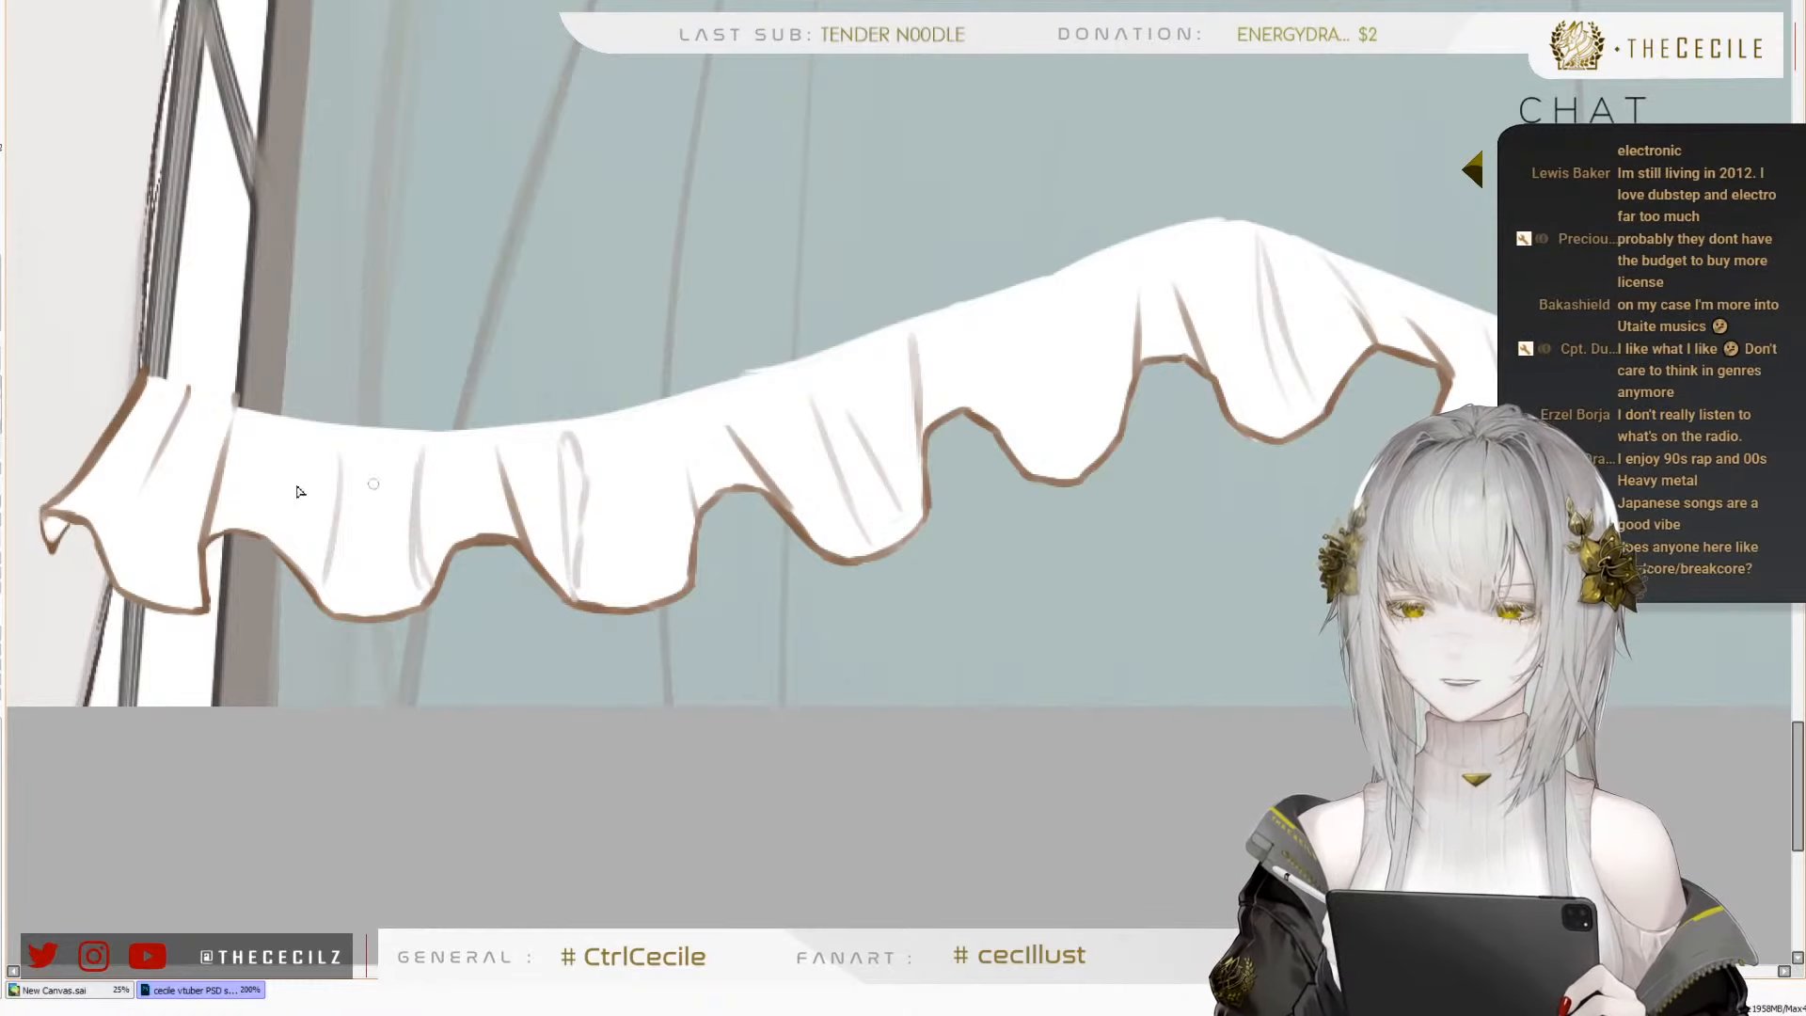
{"action": "mouse_move", "coordinate": [118, 540]}
{"action": "left_mouse_down"}
{"action": "mouse_move", "coordinate": [154, 454]}
{"action": "mouse_move", "coordinate": [148, 575]}
{"action": "left_mouse_up"}
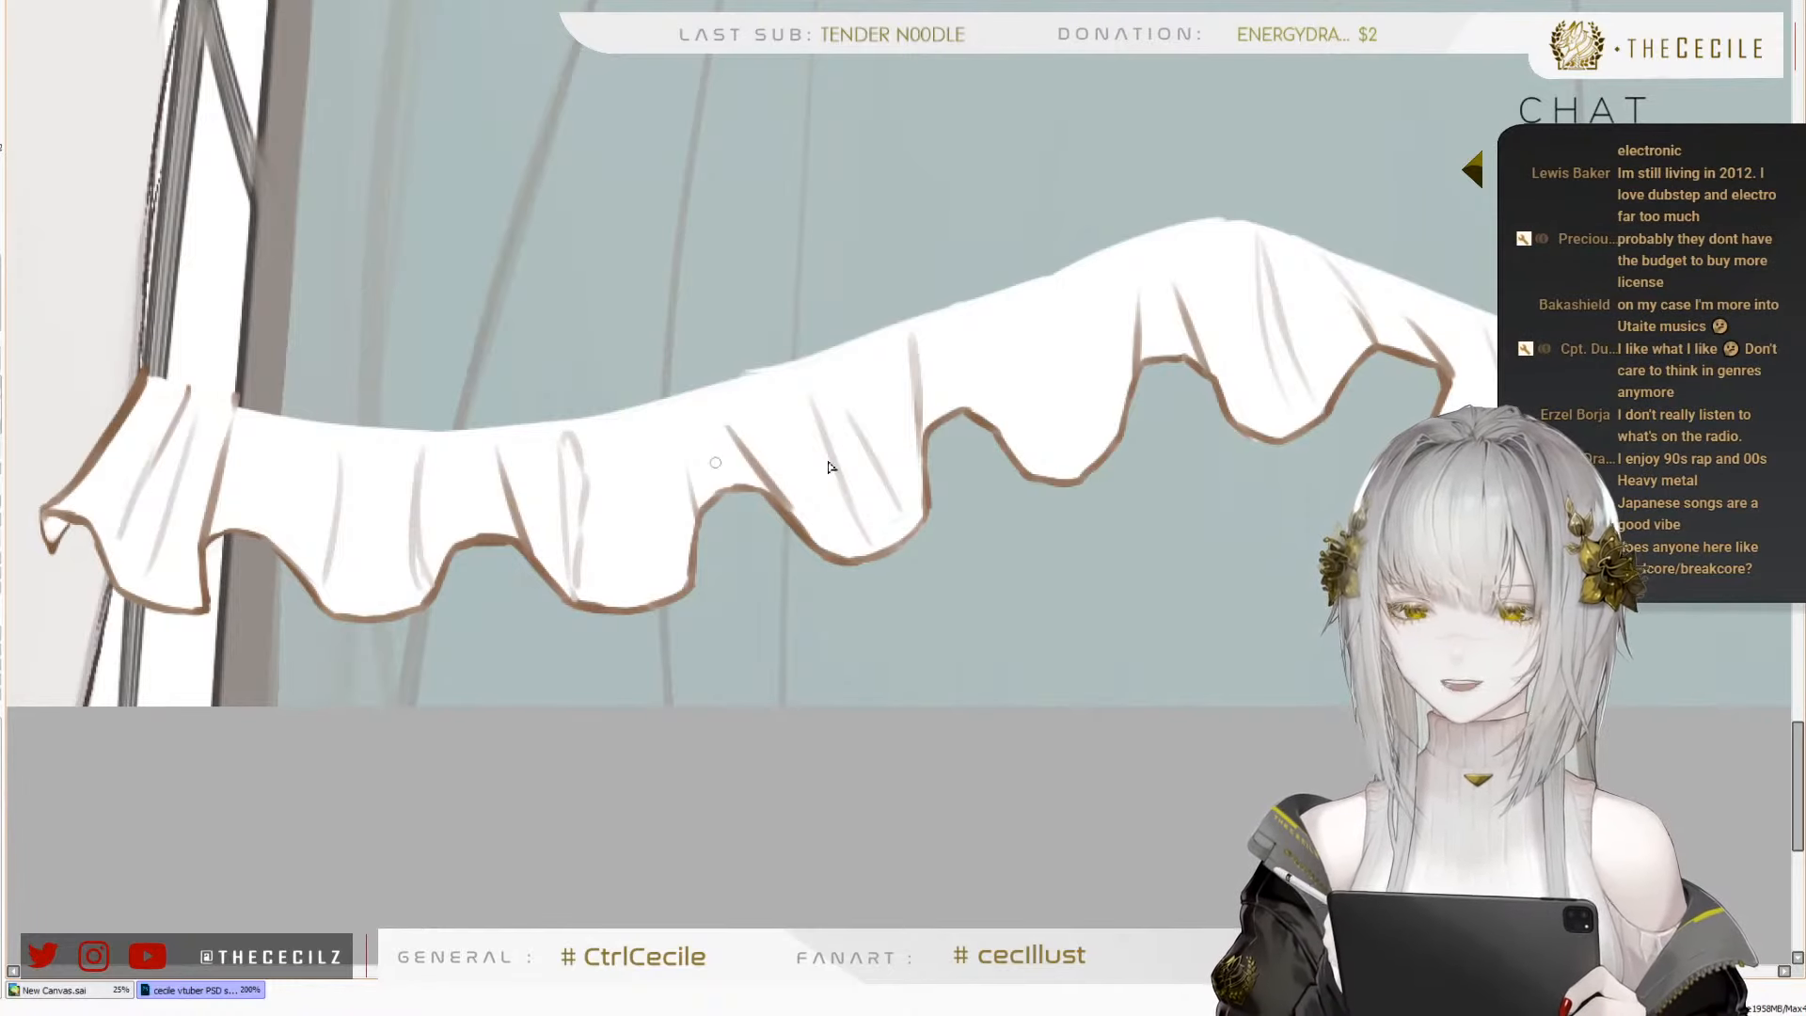
Sketch short slanted fold lines inside the waves near the frill's right end
{"action": "left_click_drag", "start_coordinate": [1469, 586], "coordinate": [907, 641]}
{"action": "key", "text": "ctrl+z"}
{"action": "left_click_drag", "start_coordinate": [1183, 462], "coordinate": [1206, 578]}
{"action": "left_click_drag", "start_coordinate": [1416, 559], "coordinate": [1241, 580]}
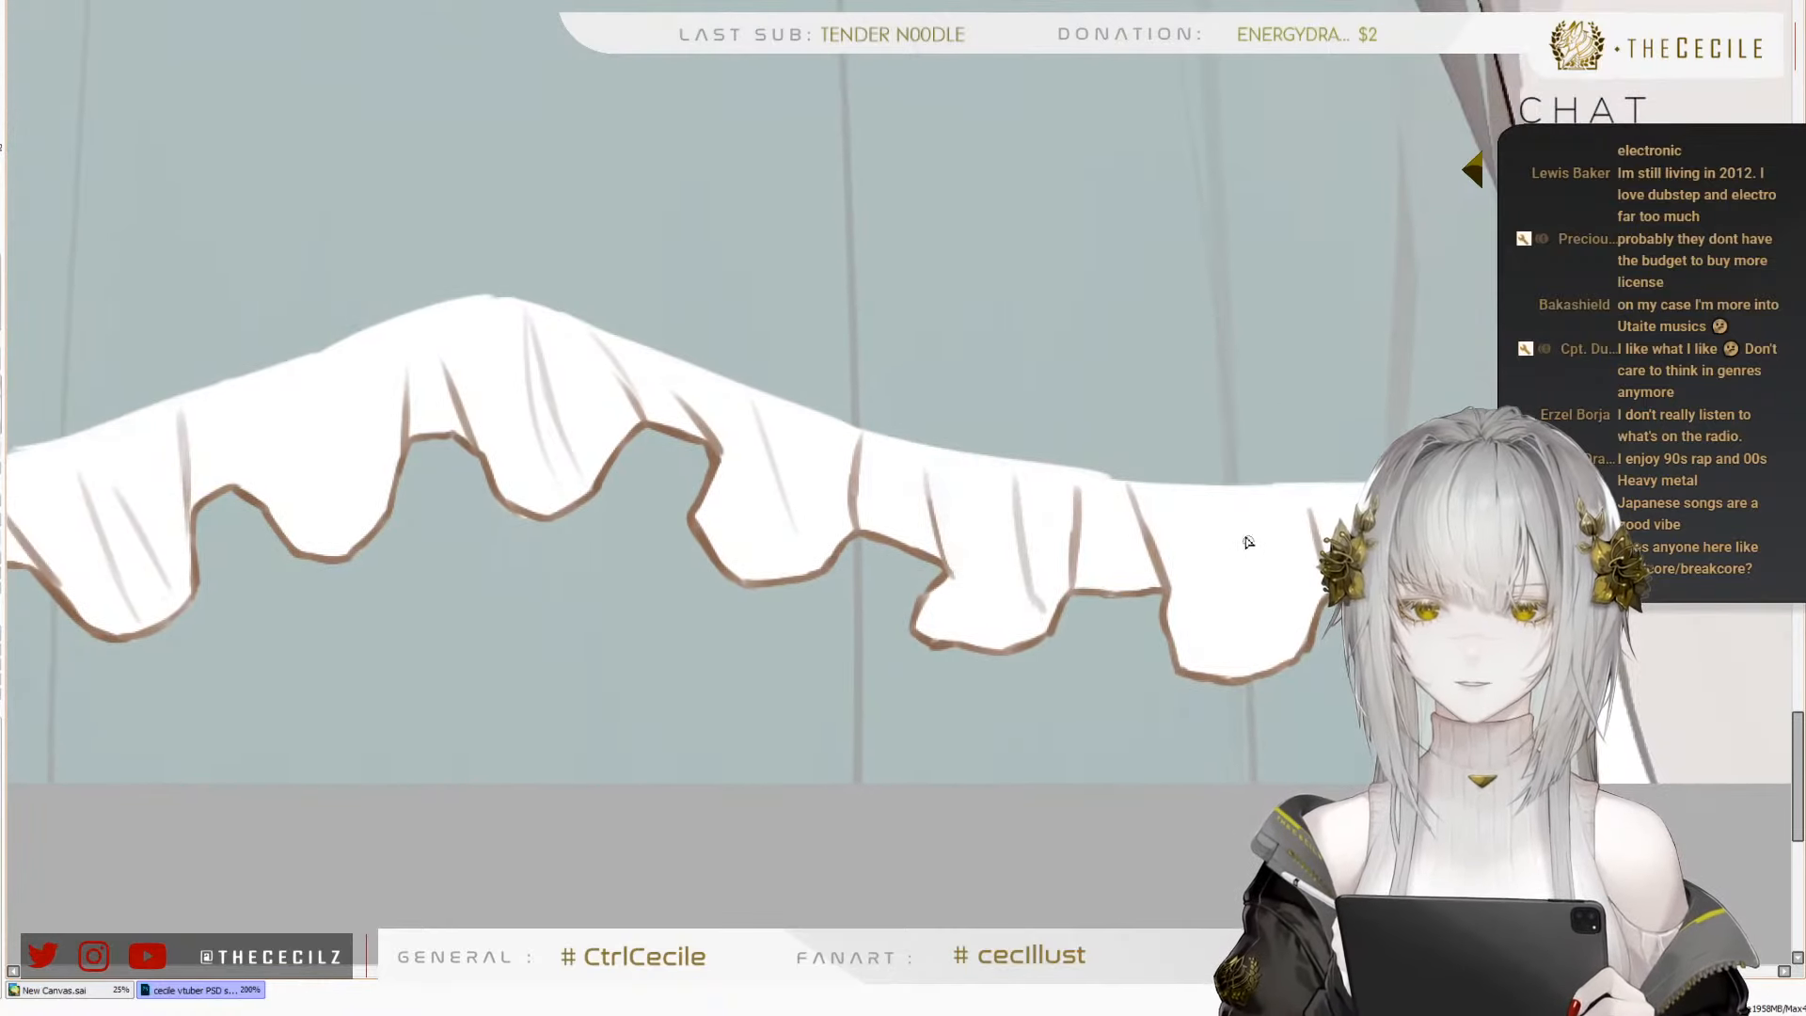
{"action": "left_click_drag", "start_coordinate": [1244, 506], "coordinate": [1287, 618]}
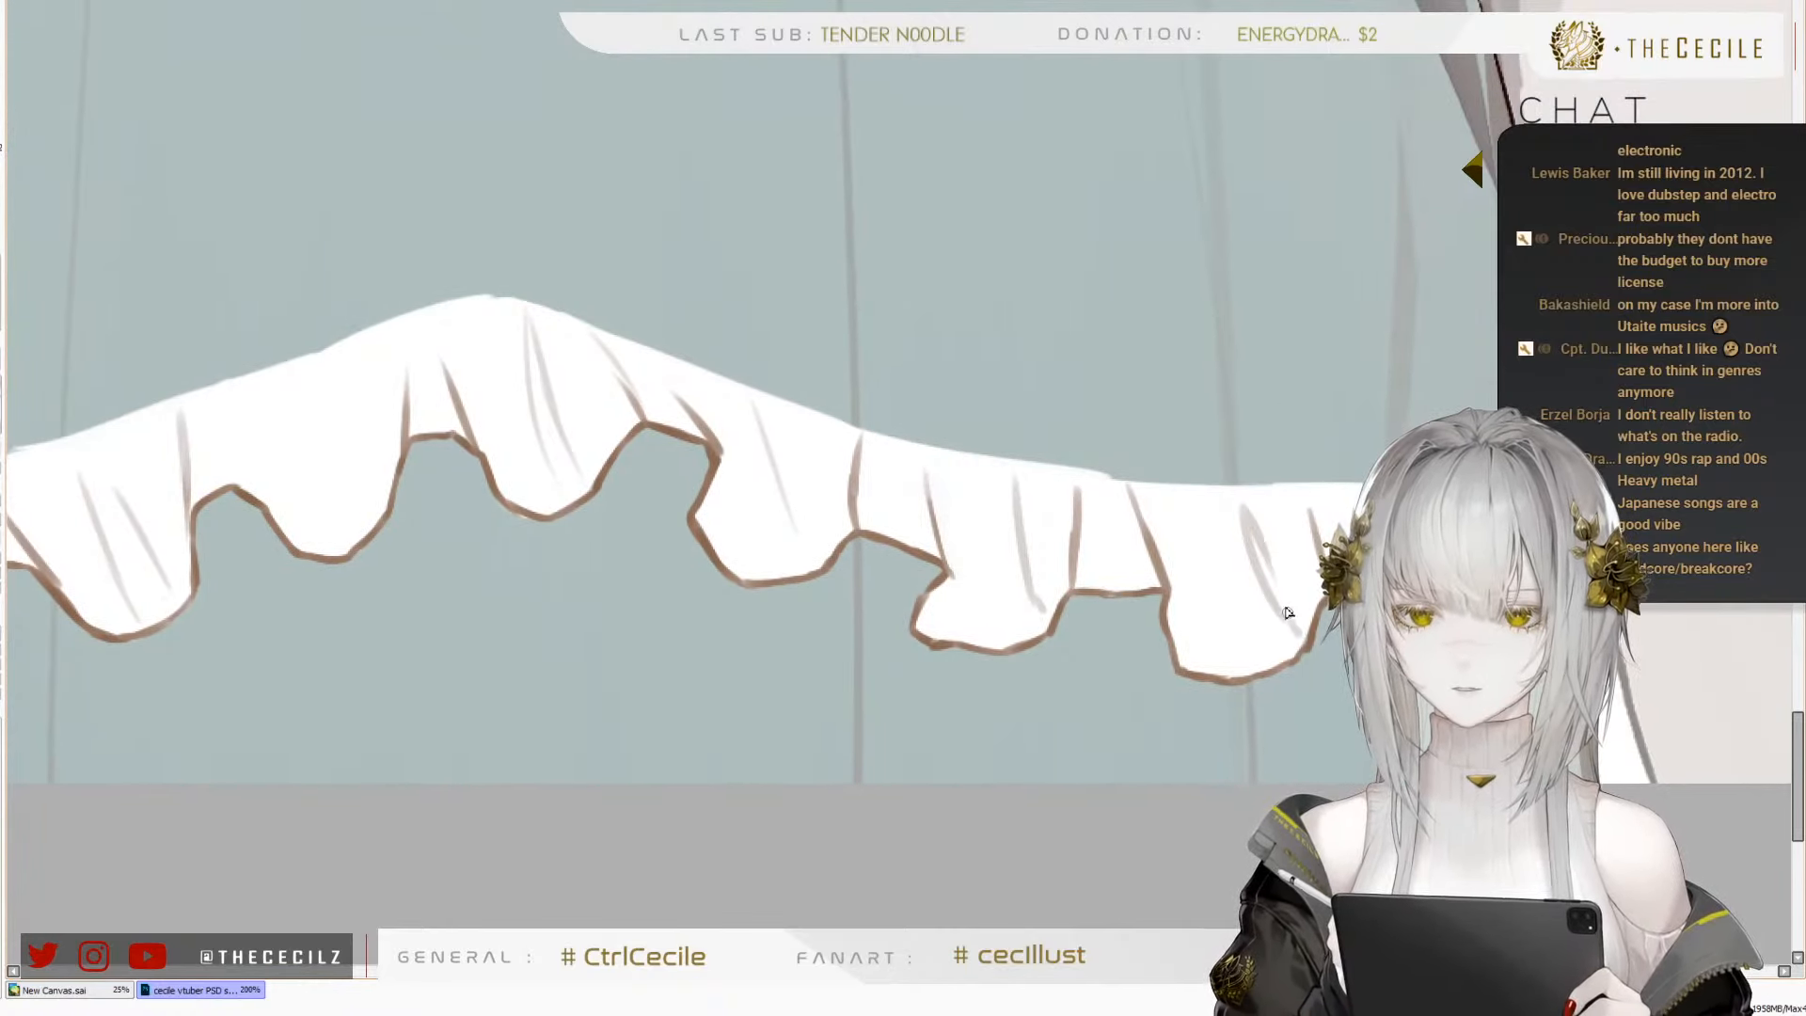
{"action": "left_click_drag", "start_coordinate": [1194, 509], "coordinate": [1217, 562]}
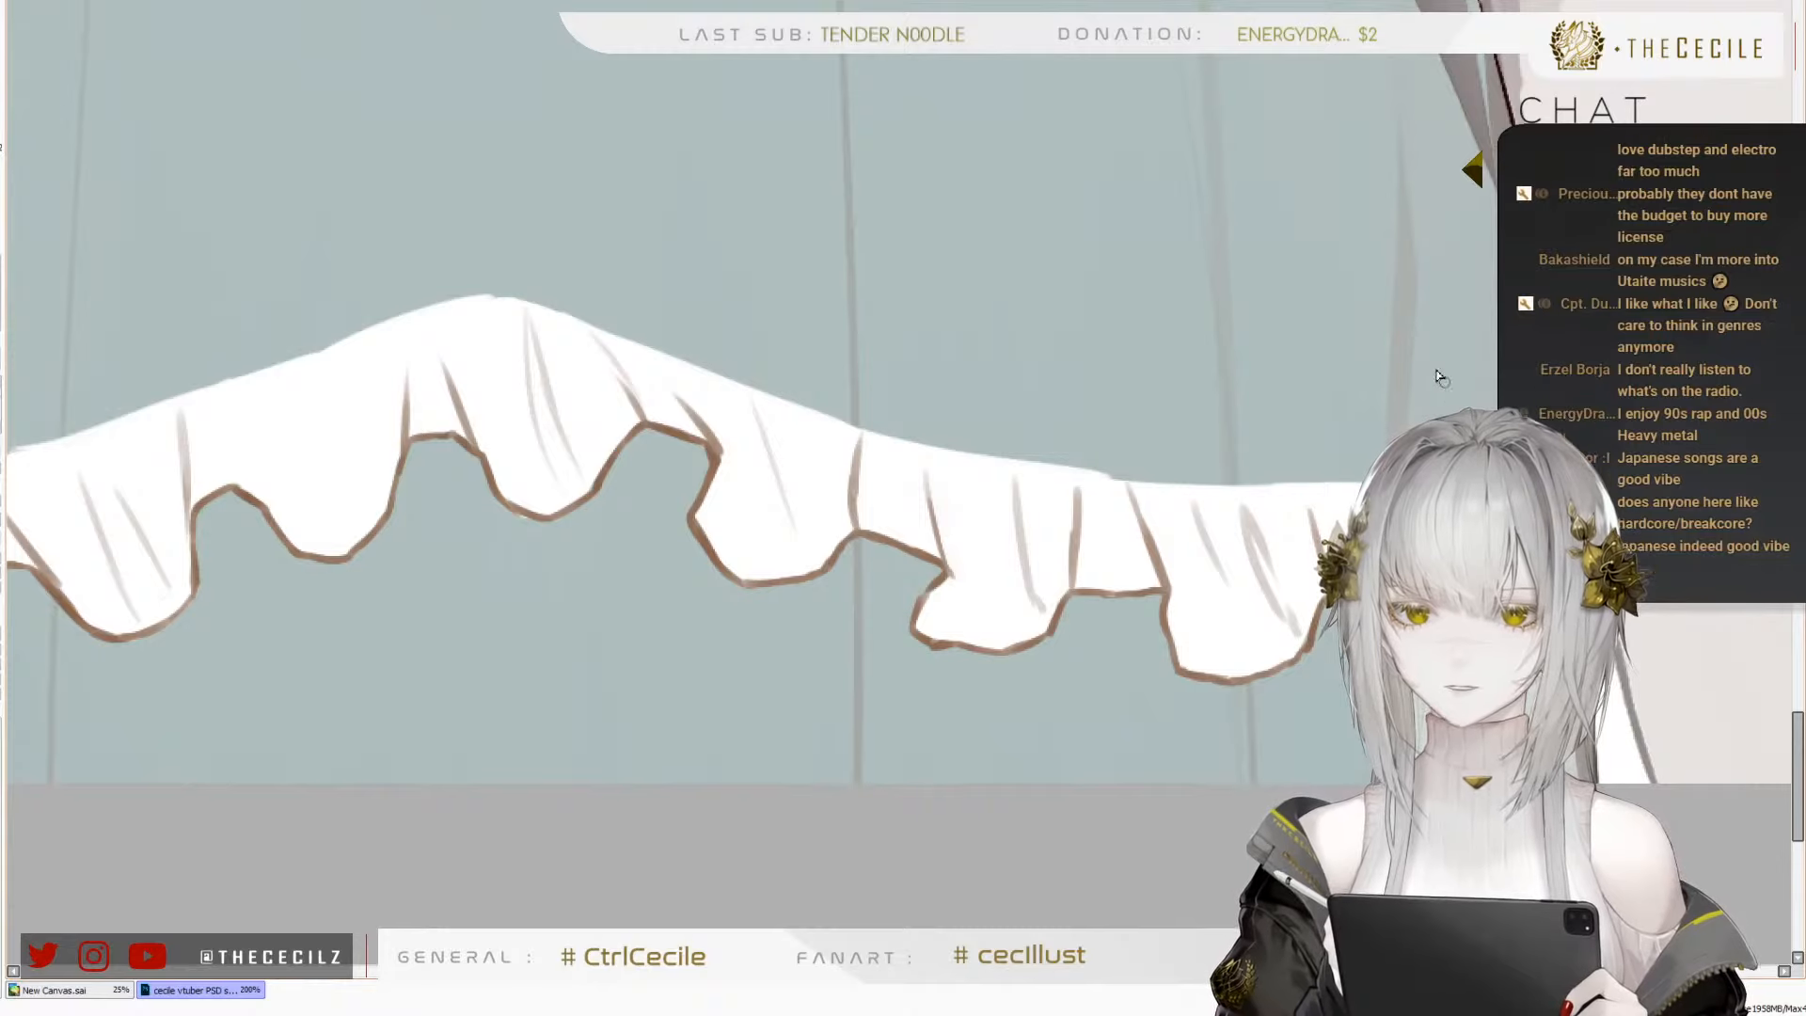
{"action": "key", "text": "ctrl+z"}
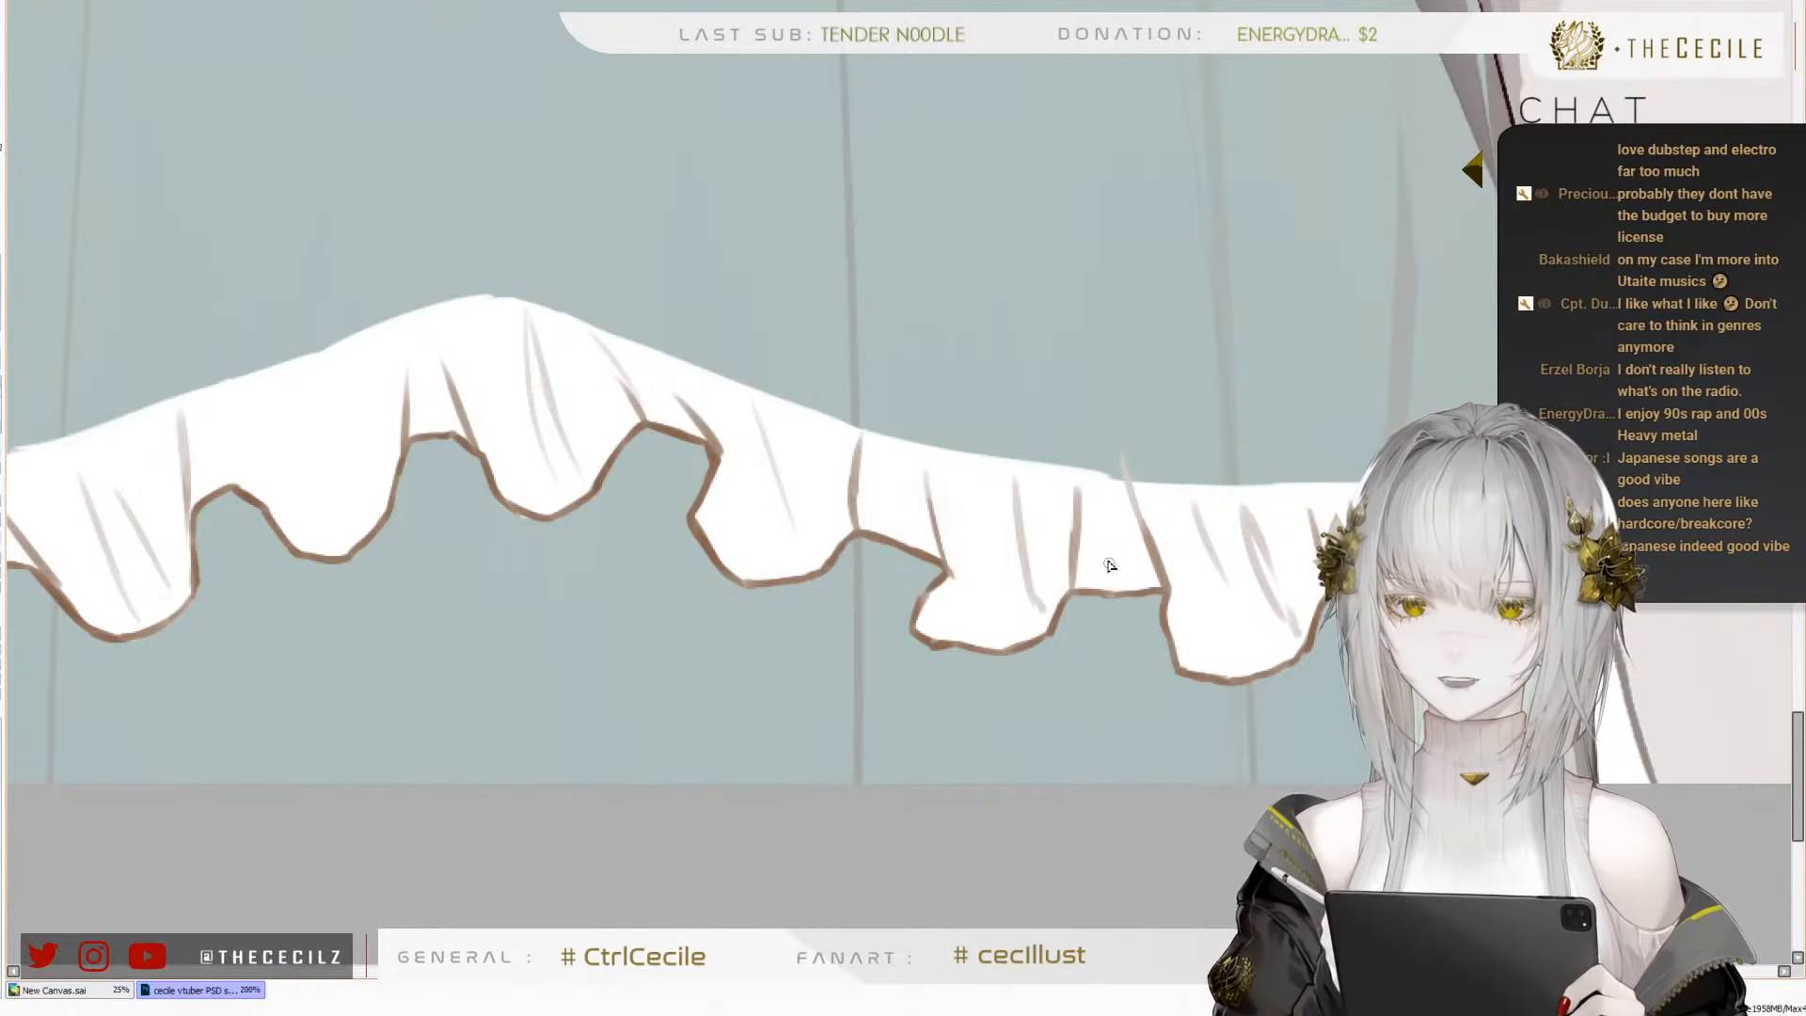
{"action": "mouse_move", "coordinate": [1121, 549]}
{"action": "left_mouse_down"}
{"action": "mouse_move", "coordinate": [1290, 552]}
{"action": "mouse_move", "coordinate": [1238, 536]}
{"action": "left_mouse_up"}
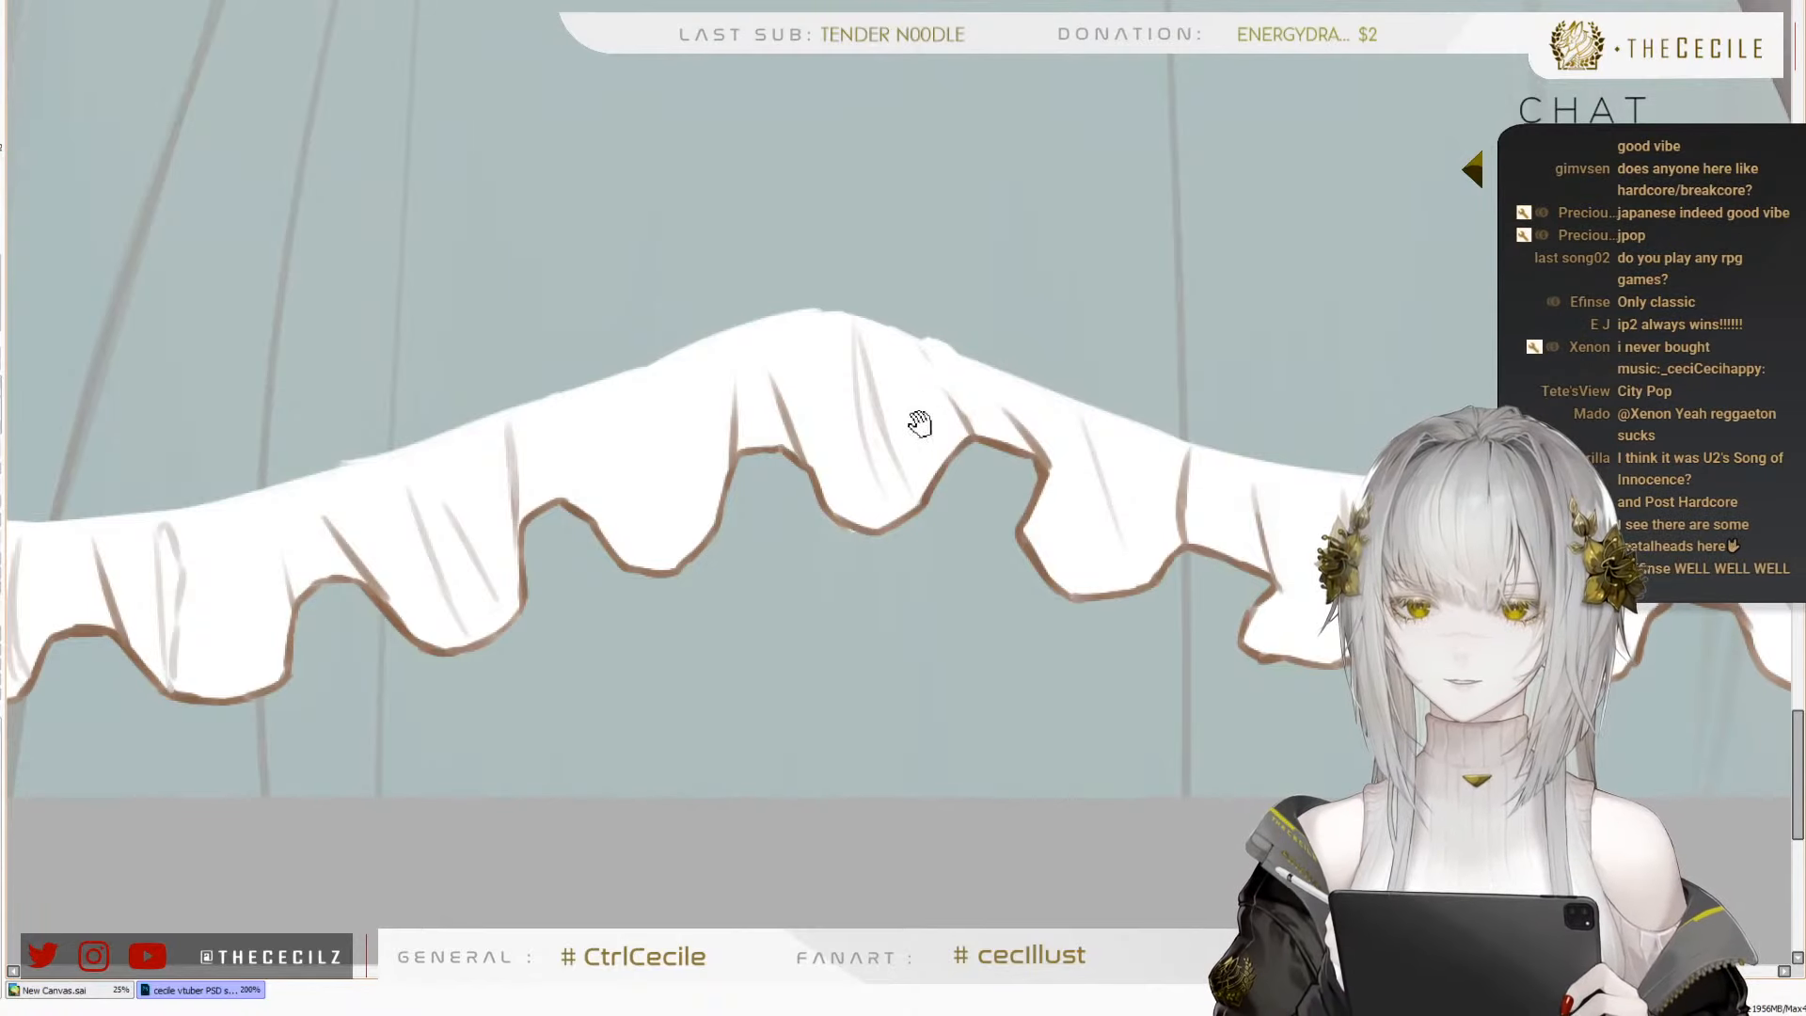
Raise the frill's white upper edge into a rounded bump above the wave at the right end
{"action": "left_click_drag", "start_coordinate": [919, 423], "coordinate": [981, 400]}
{"action": "left_click_drag", "start_coordinate": [727, 438], "coordinate": [1003, 448]}
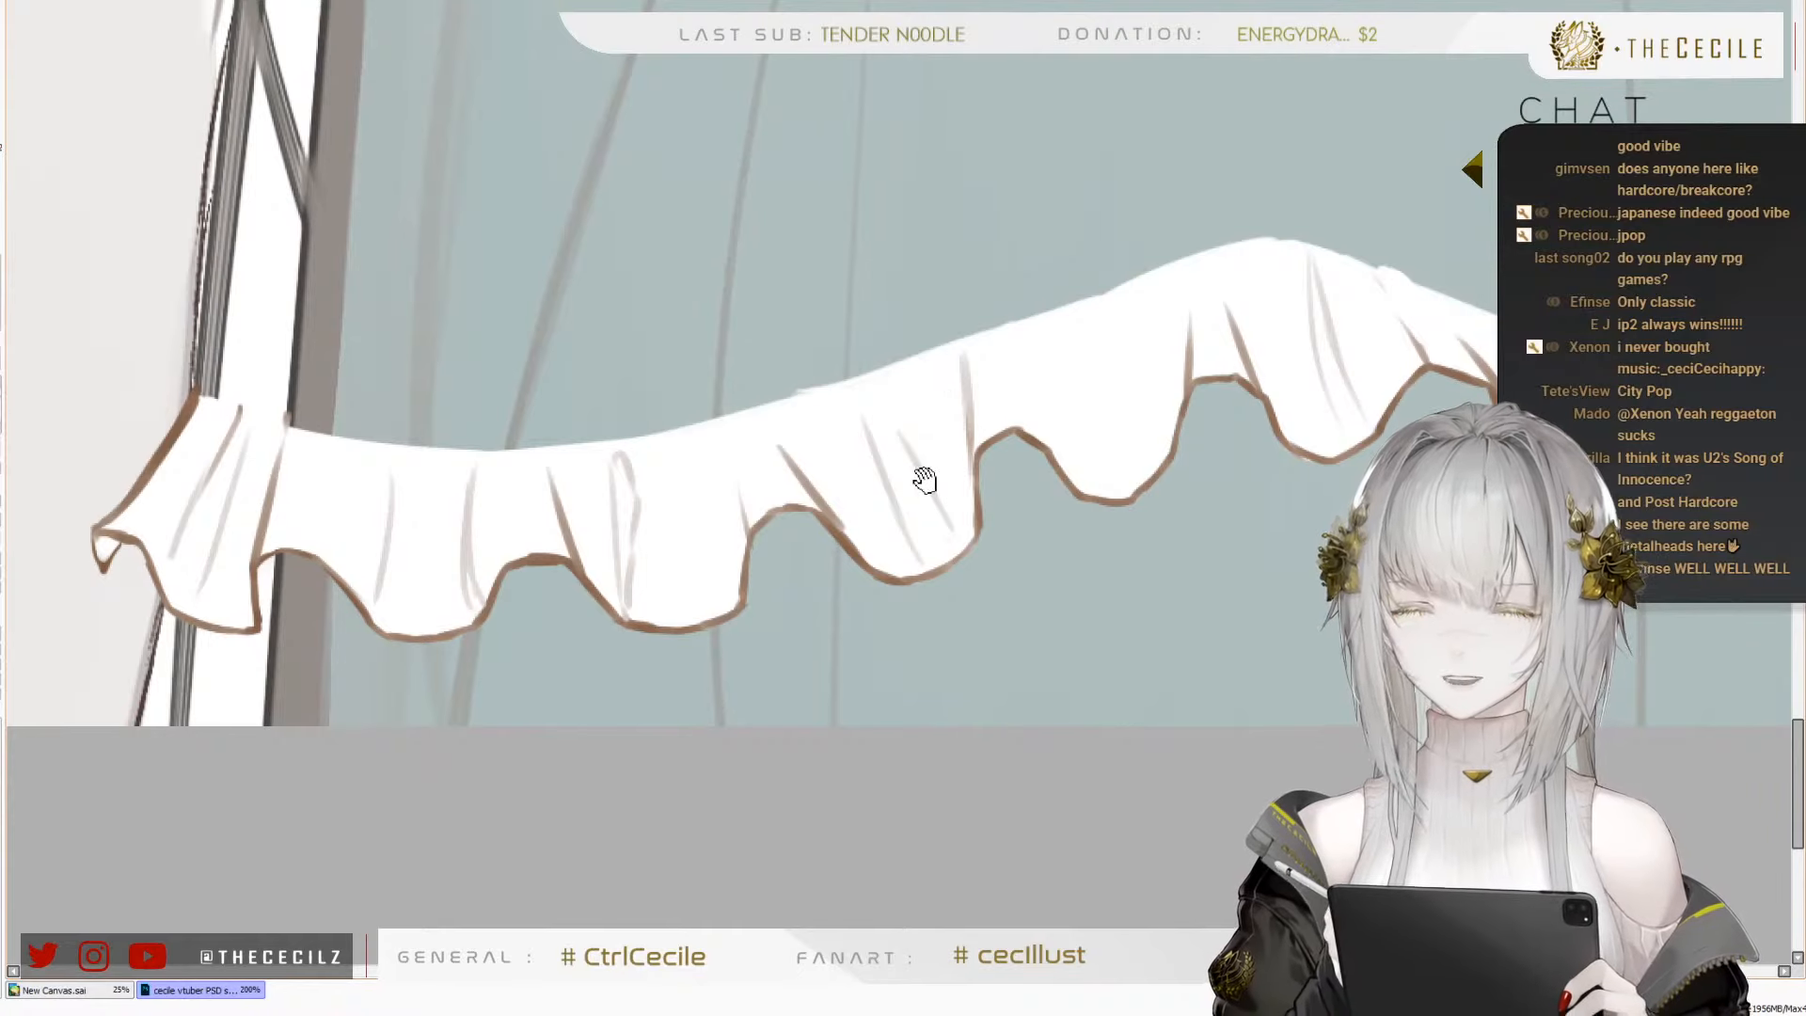
{"action": "left_click_drag", "start_coordinate": [1119, 605], "coordinate": [760, 573]}
{"action": "left_click_drag", "start_coordinate": [1236, 488], "coordinate": [985, 524]}
{"action": "mouse_move", "coordinate": [1279, 449]}
{"action": "left_mouse_down"}
{"action": "mouse_move", "coordinate": [1223, 478]}
{"action": "mouse_move", "coordinate": [1257, 482]}
{"action": "mouse_move", "coordinate": [1217, 510]}
{"action": "mouse_move", "coordinate": [1179, 502]}
{"action": "mouse_move", "coordinate": [1169, 454]}
{"action": "mouse_move", "coordinate": [1121, 487]}
{"action": "mouse_move", "coordinate": [1141, 451]}
{"action": "mouse_move", "coordinate": [1186, 486]}
{"action": "mouse_move", "coordinate": [1235, 467]}
{"action": "mouse_move", "coordinate": [1218, 466]}
{"action": "mouse_move", "coordinate": [1241, 437]}
{"action": "mouse_move", "coordinate": [1267, 454]}
{"action": "mouse_move", "coordinate": [1247, 434]}
{"action": "mouse_move", "coordinate": [1290, 483]}
{"action": "left_mouse_up"}
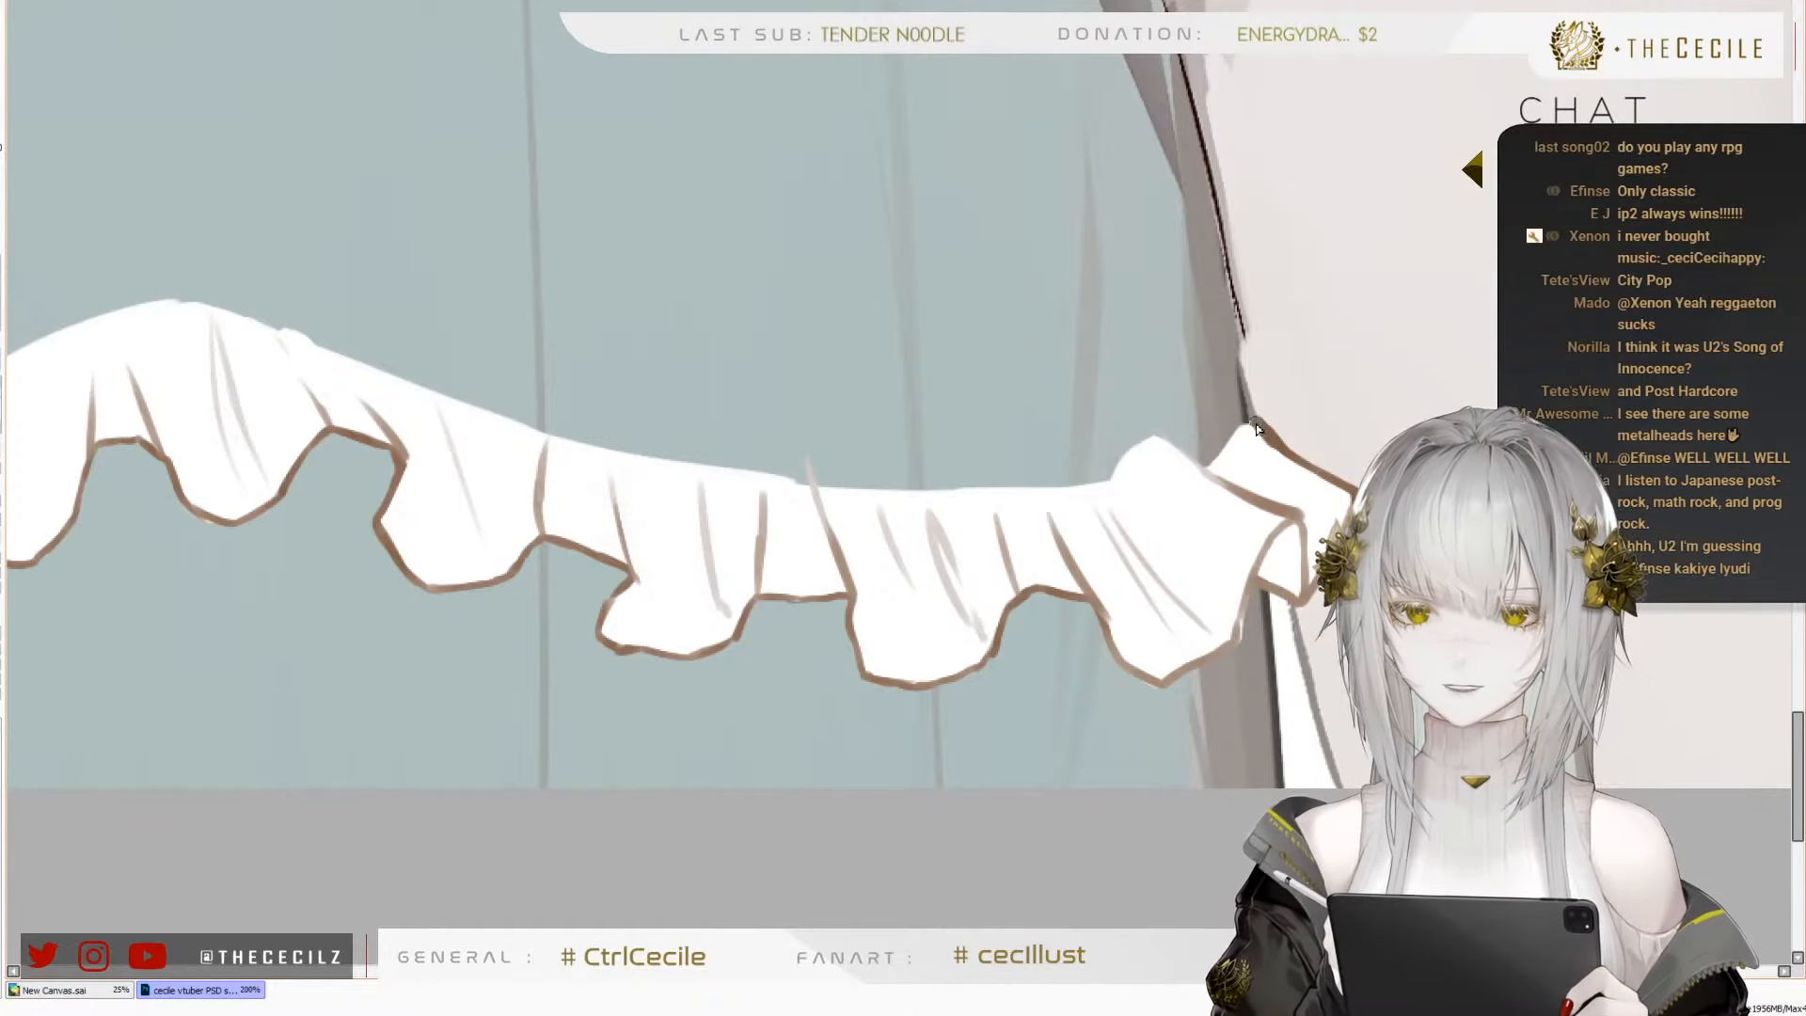
{"action": "left_click_drag", "start_coordinate": [910, 671], "coordinate": [1141, 521]}
{"action": "left_click_drag", "start_coordinate": [907, 487], "coordinate": [1270, 636]}
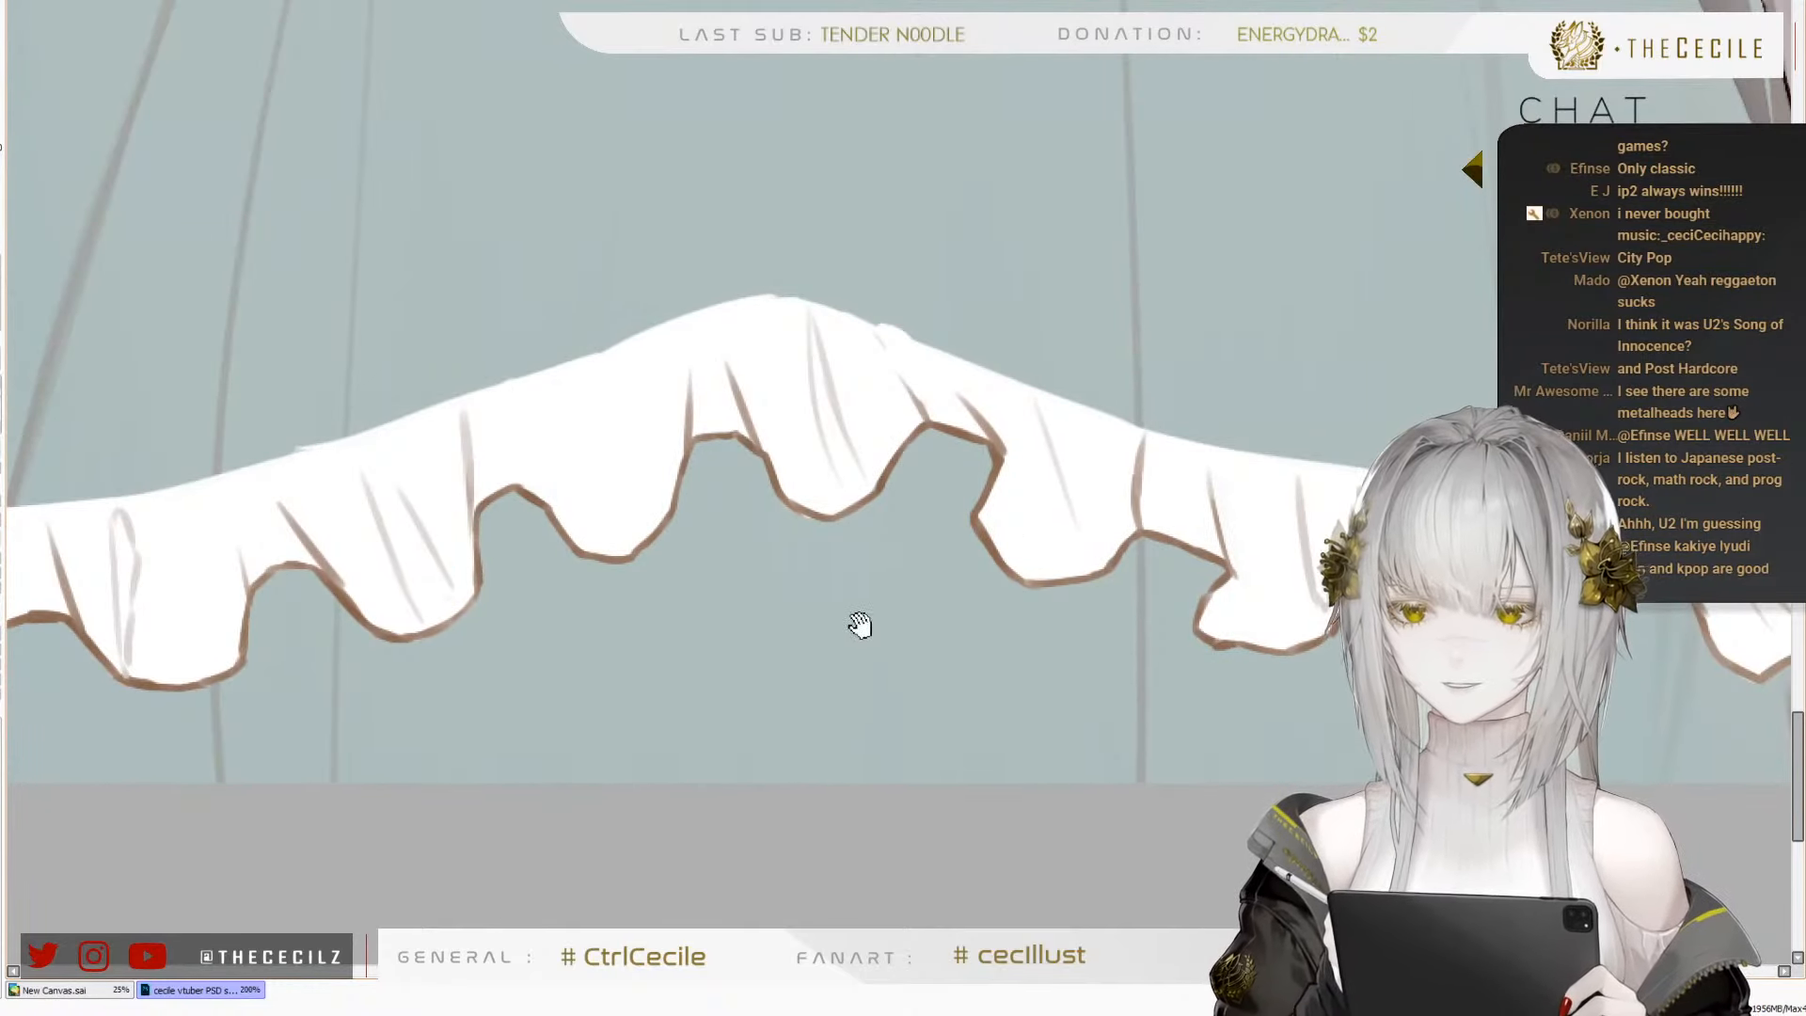
Paint small rounded white bumps on the upper edge above the pleats, from the left waves to the central peak and further right
{"action": "mouse_move", "coordinate": [859, 624]}
{"action": "left_mouse_down"}
{"action": "mouse_move", "coordinate": [988, 579]}
{"action": "mouse_move", "coordinate": [843, 593]}
{"action": "left_mouse_up"}
{"action": "left_click_drag", "start_coordinate": [777, 522], "coordinate": [843, 601]}
{"action": "left_click_drag", "start_coordinate": [668, 616], "coordinate": [649, 605]}
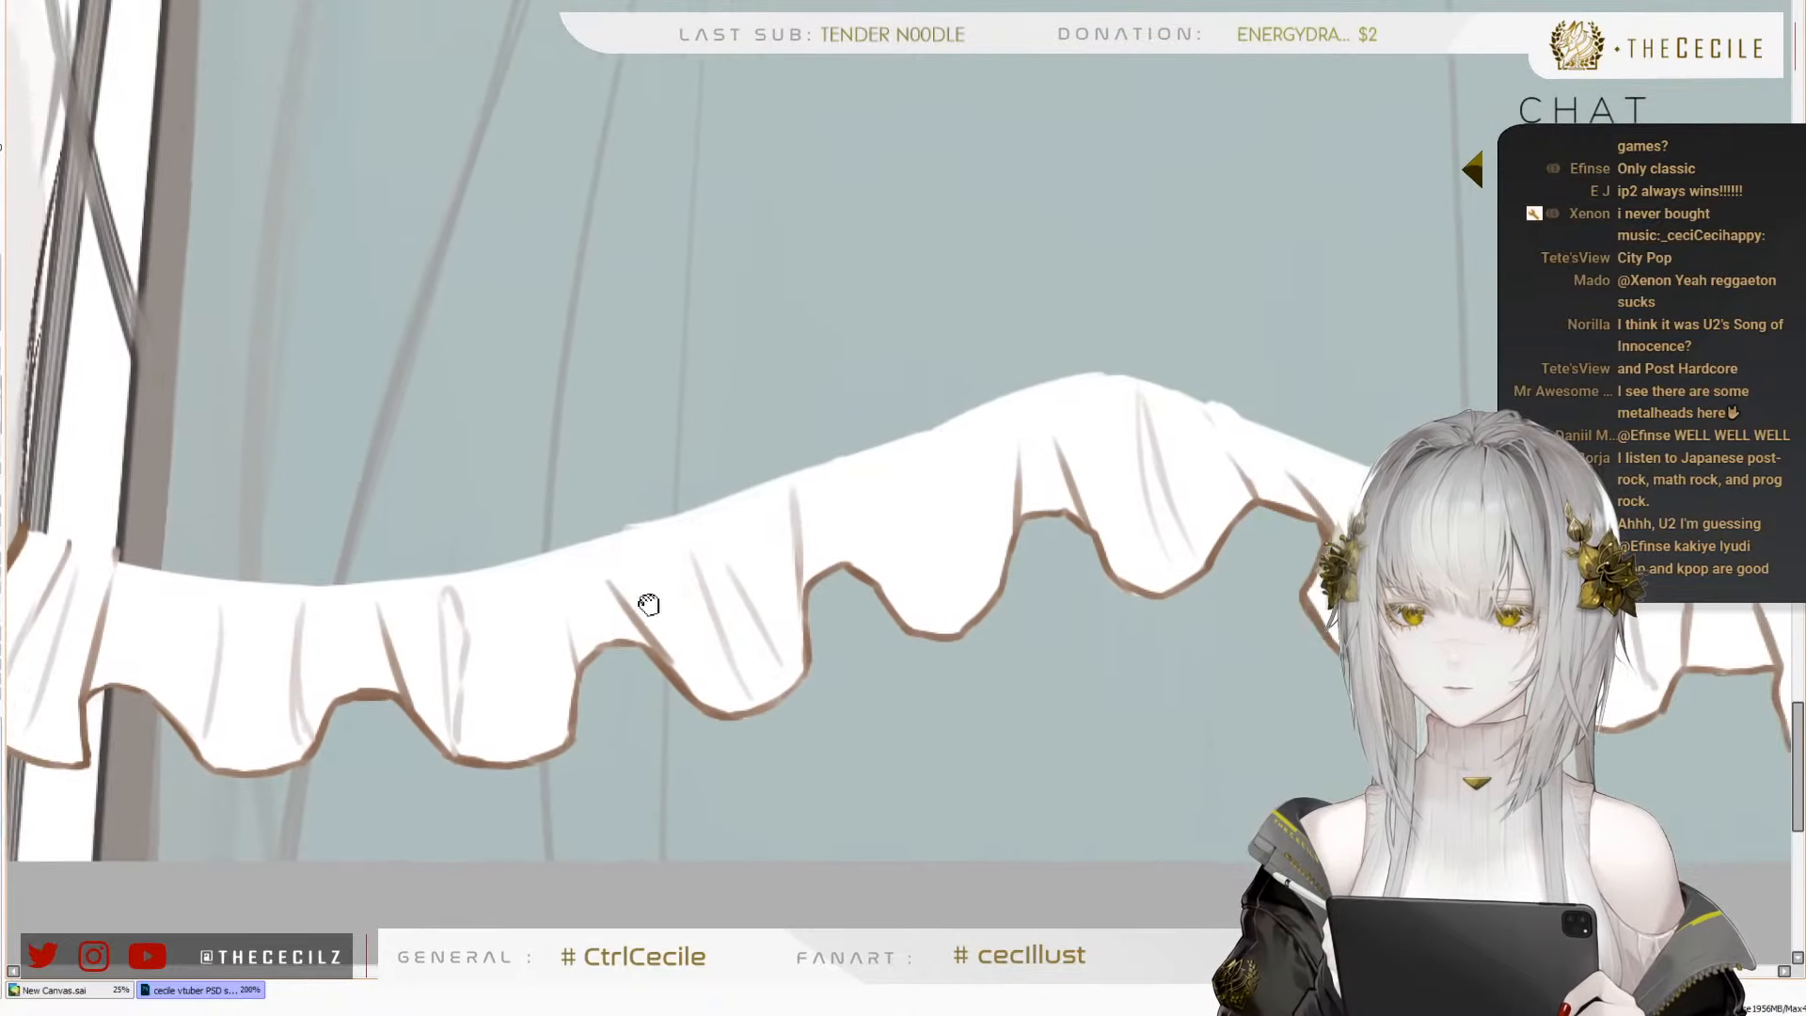
{"action": "left_click_drag", "start_coordinate": [328, 612], "coordinate": [550, 564]}
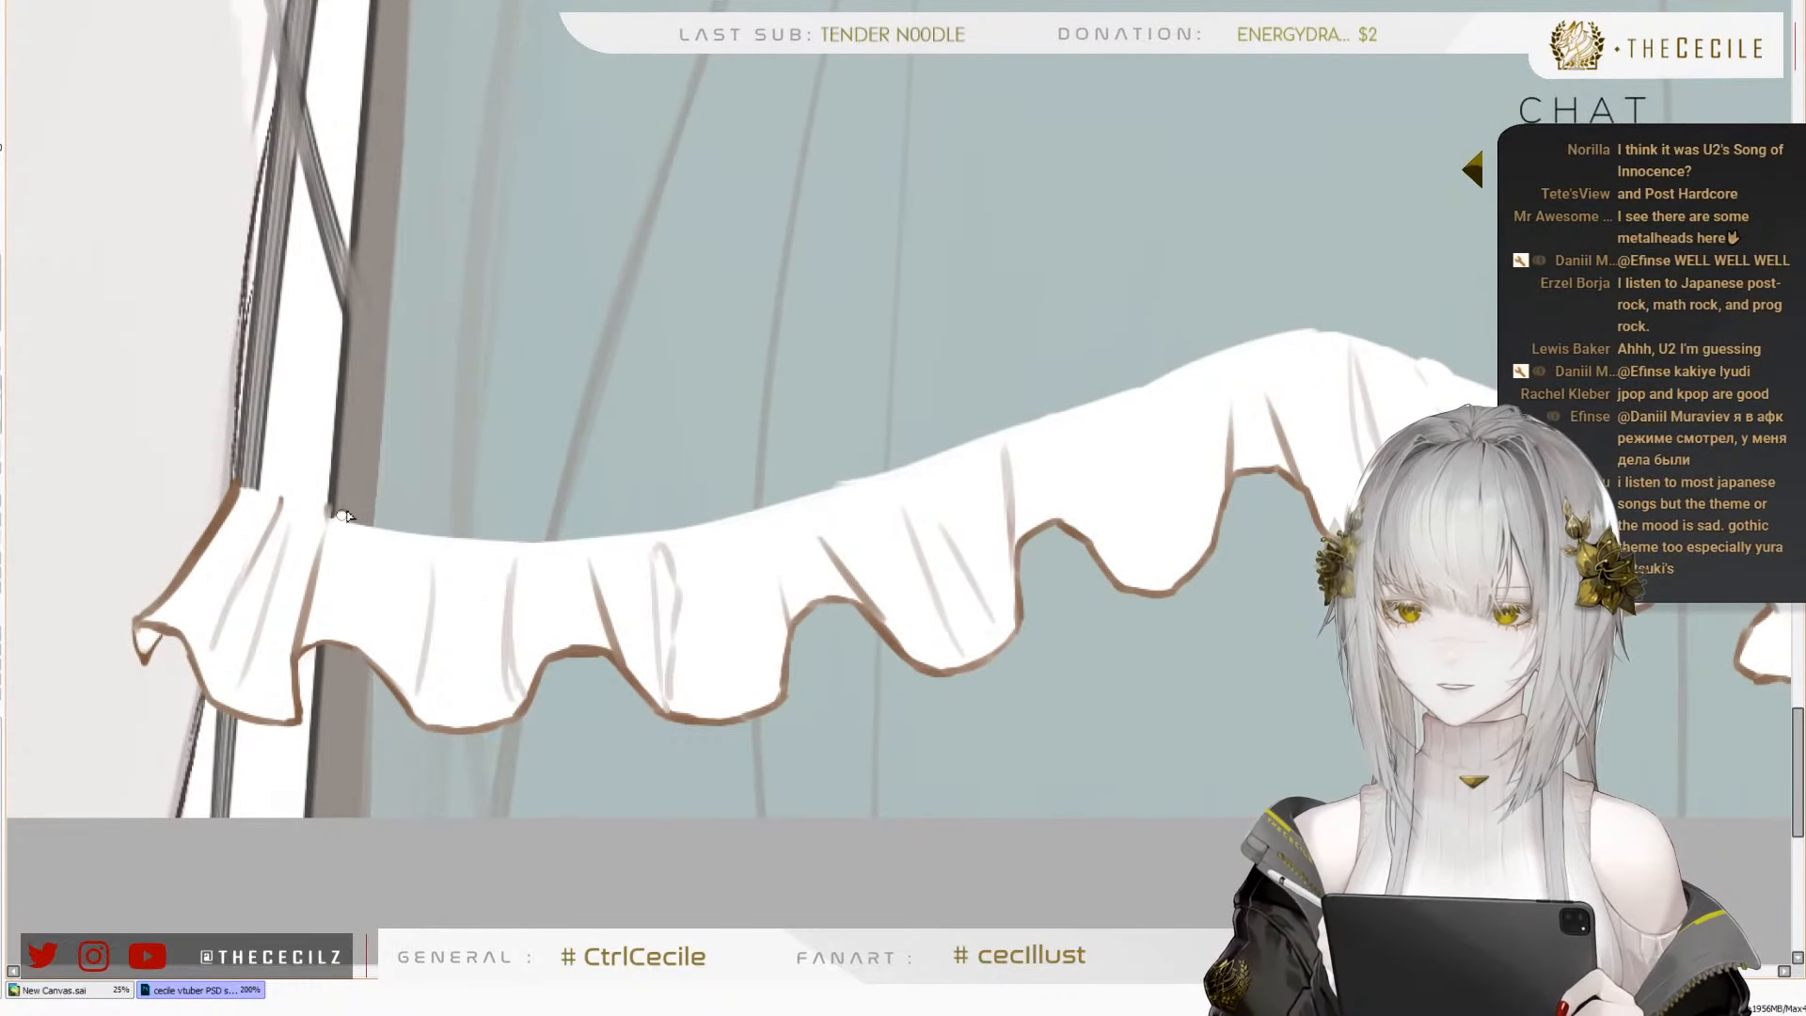
{"action": "mouse_move", "coordinate": [344, 508]}
{"action": "left_mouse_down"}
{"action": "mouse_move", "coordinate": [416, 545]}
{"action": "mouse_move", "coordinate": [565, 536]}
{"action": "left_mouse_up"}
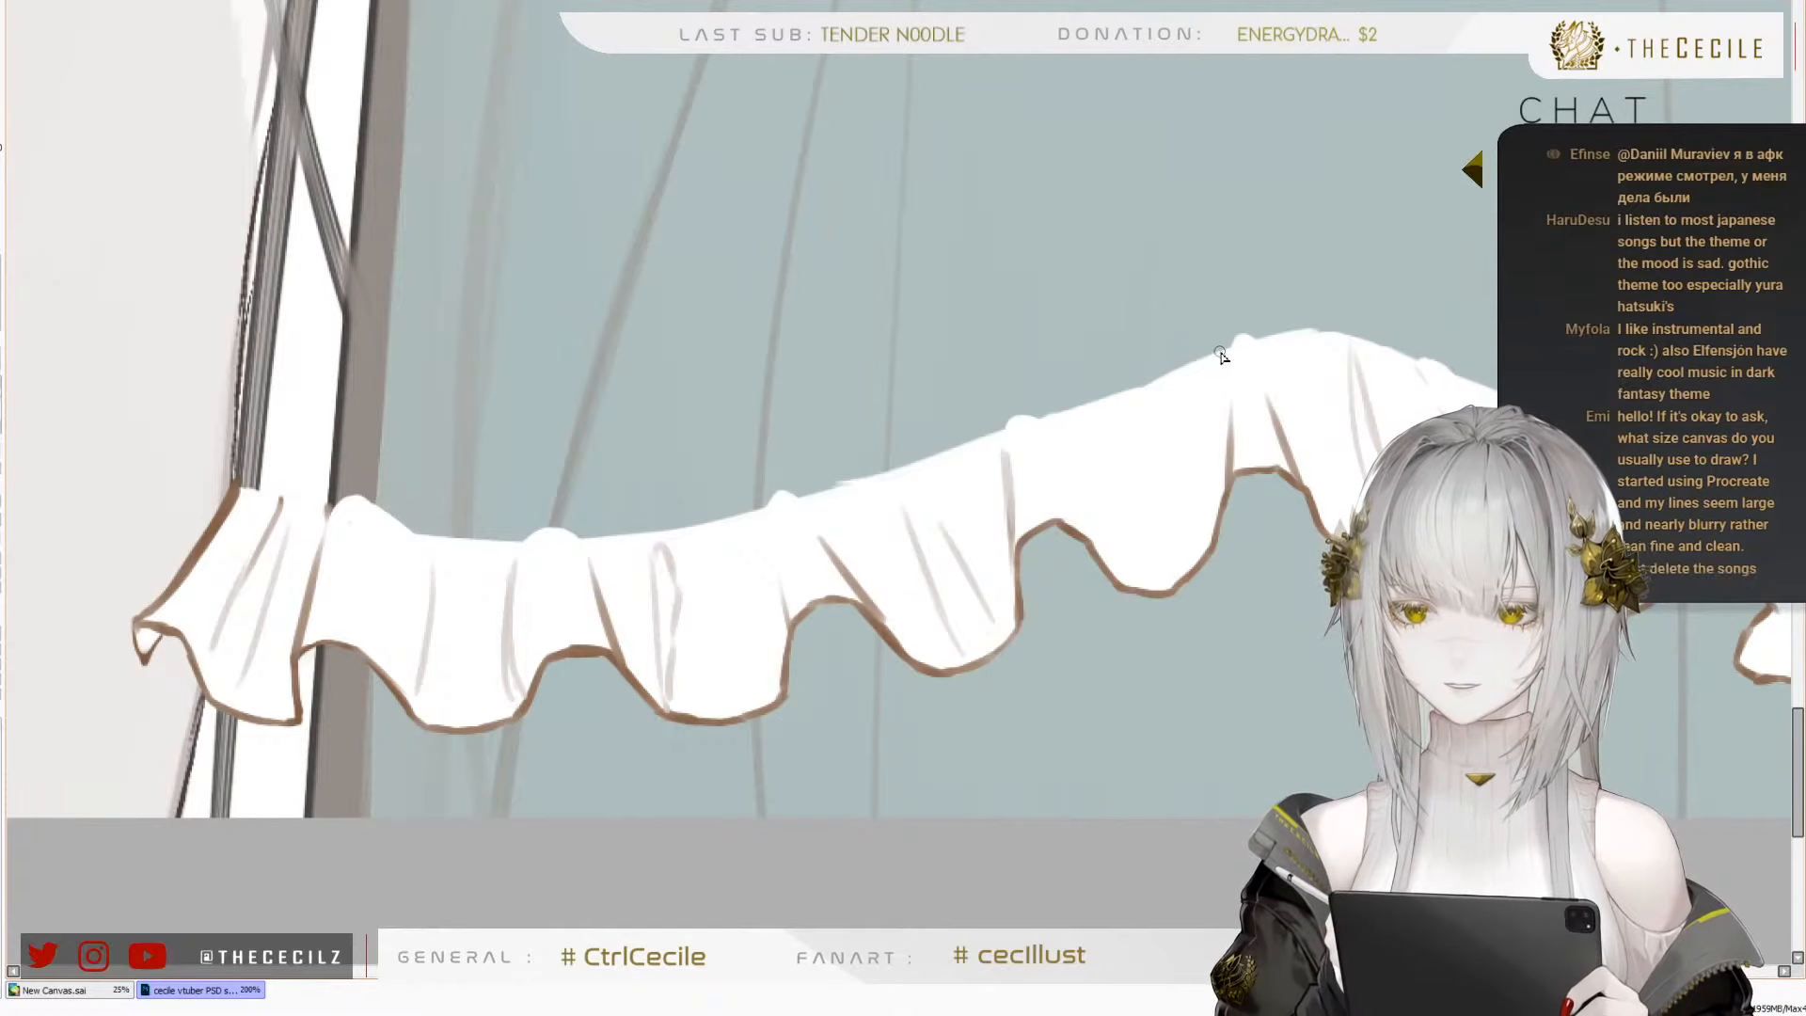
{"action": "left_click_drag", "start_coordinate": [1349, 435], "coordinate": [922, 425]}
{"action": "left_click_drag", "start_coordinate": [1299, 473], "coordinate": [1134, 502]}
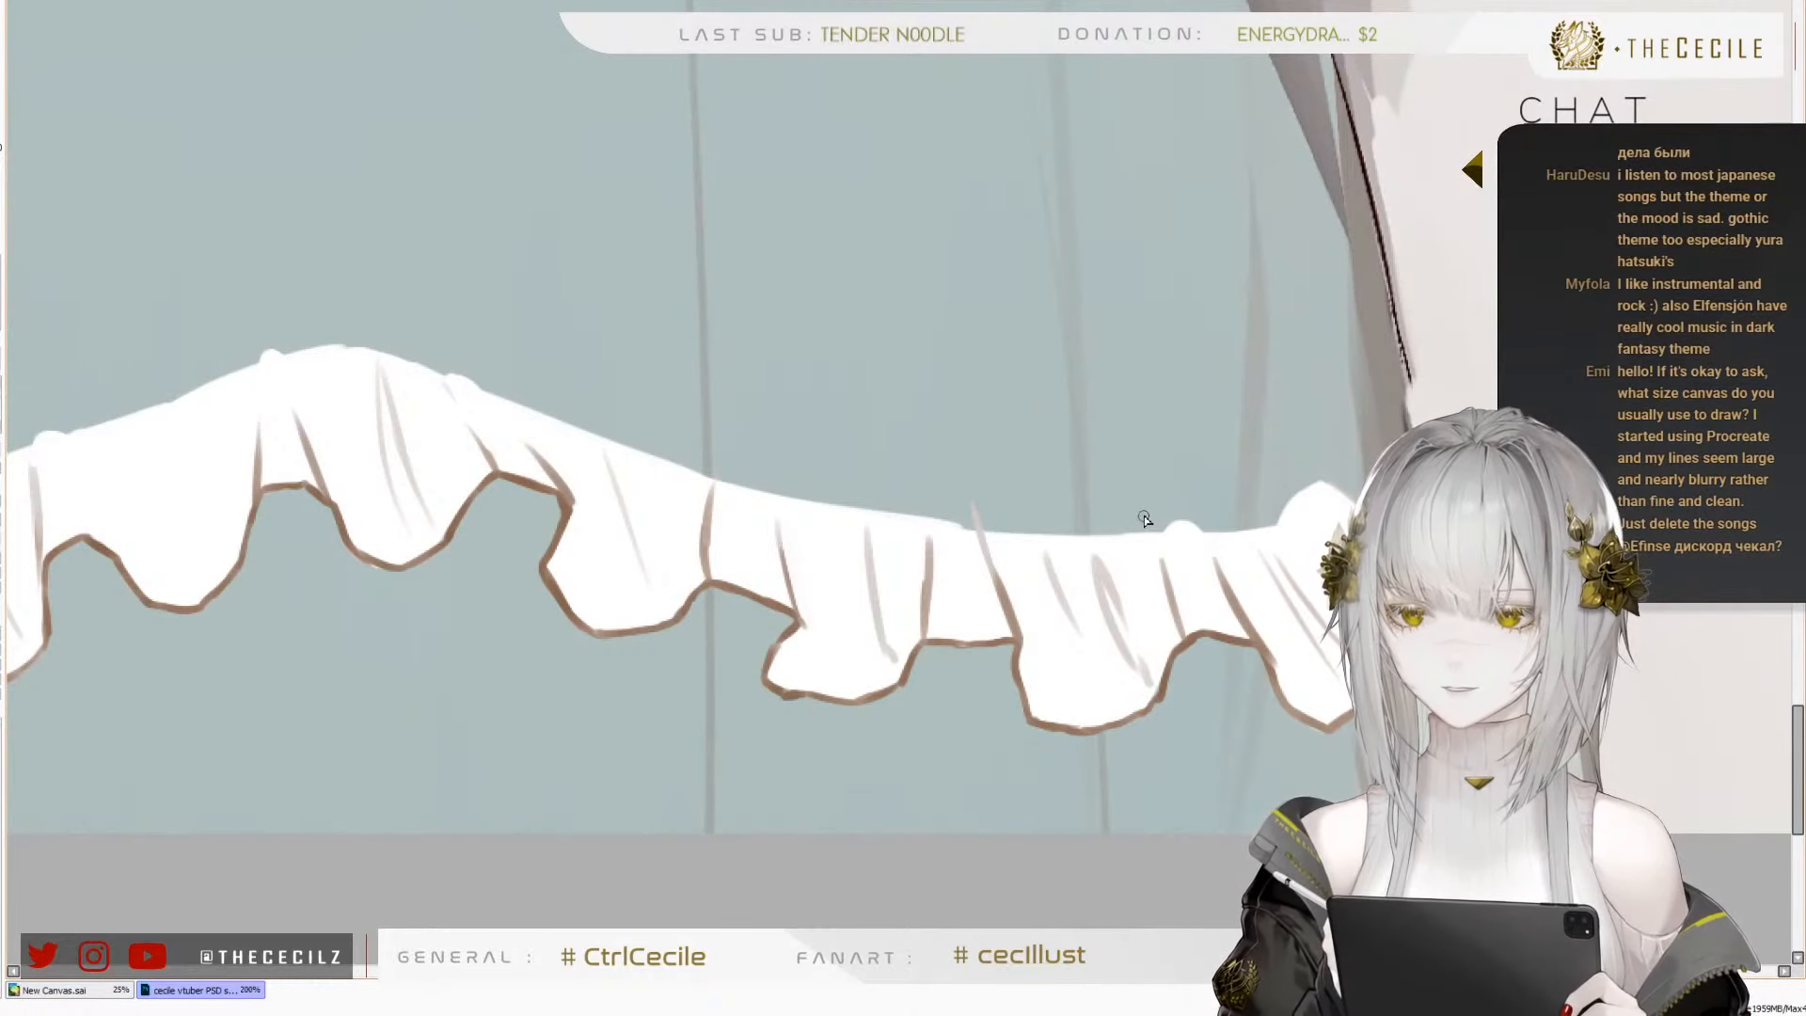
Add a rounded white bump on the upper edge above the long pleat line right of the central peak
{"action": "left_click_drag", "start_coordinate": [1056, 556], "coordinate": [1265, 517]}
{"action": "left_click_drag", "start_coordinate": [1047, 528], "coordinate": [1184, 452]}
{"action": "left_click_drag", "start_coordinate": [1416, 475], "coordinate": [1126, 470]}
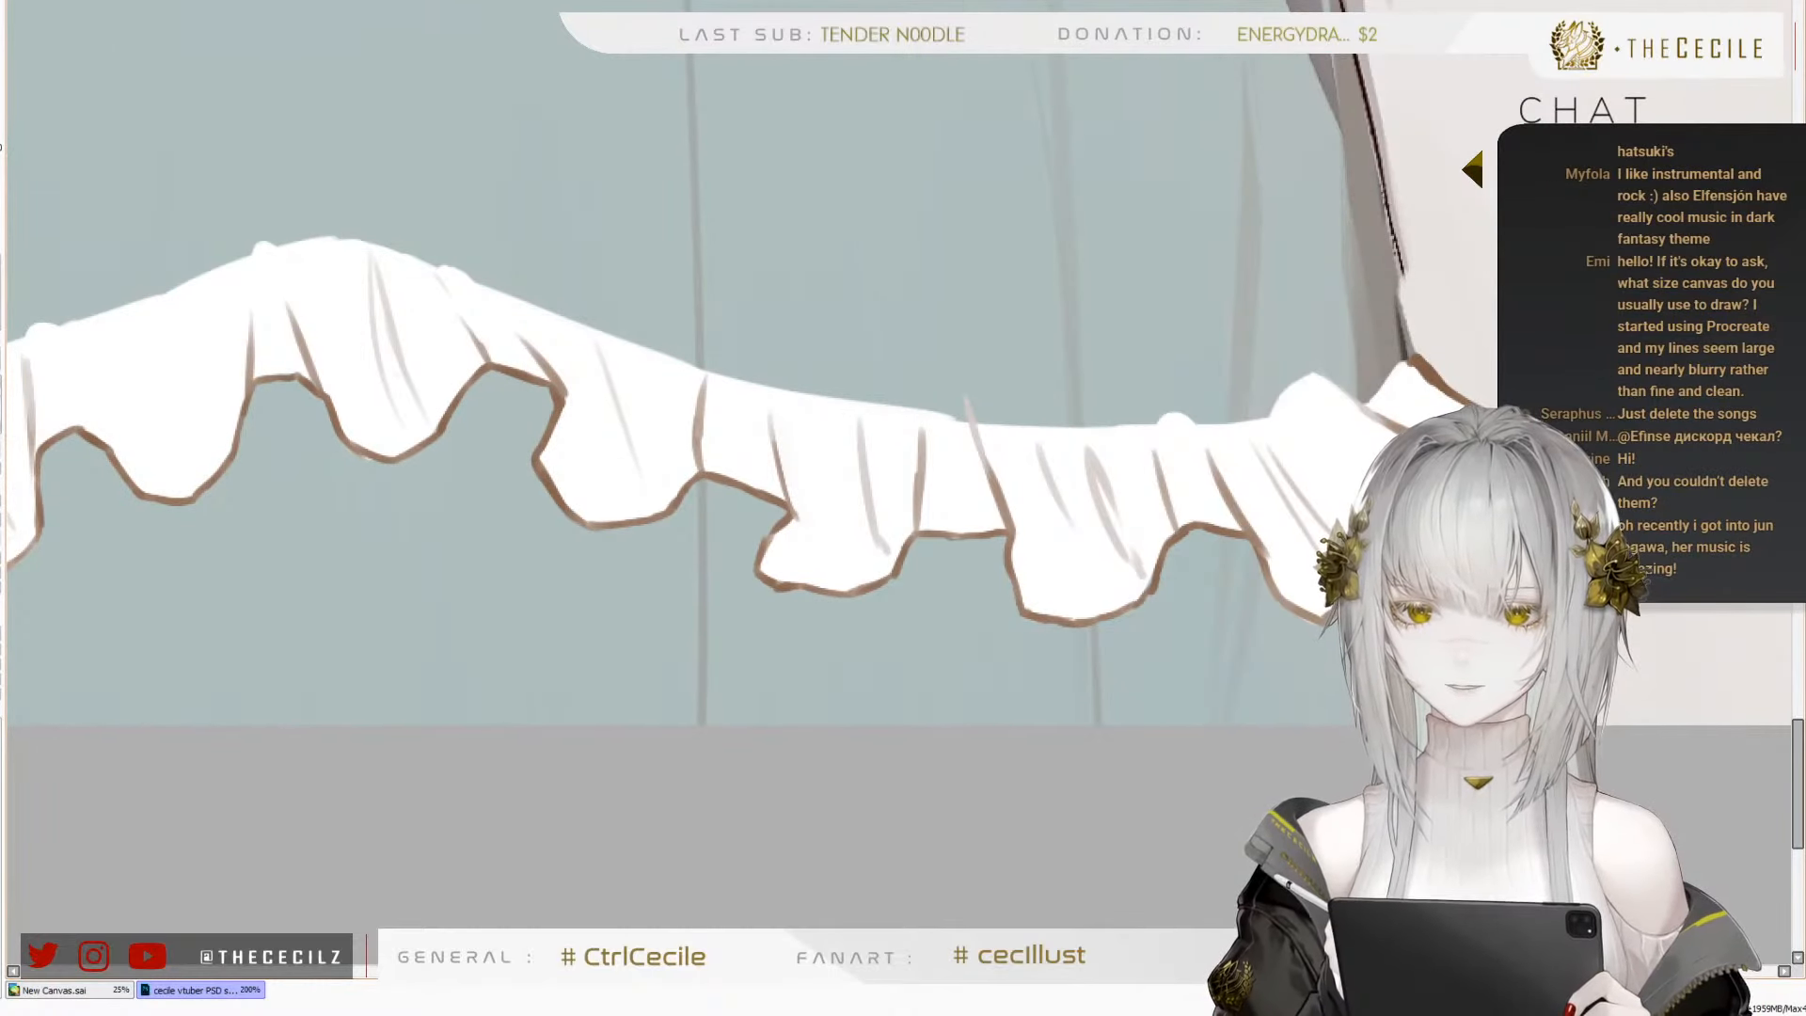
{"action": "left_click_drag", "start_coordinate": [1076, 620], "coordinate": [1453, 563]}
{"action": "left_click_drag", "start_coordinate": [850, 442], "coordinate": [1232, 601]}
{"action": "left_click_drag", "start_coordinate": [1459, 507], "coordinate": [1289, 595]}
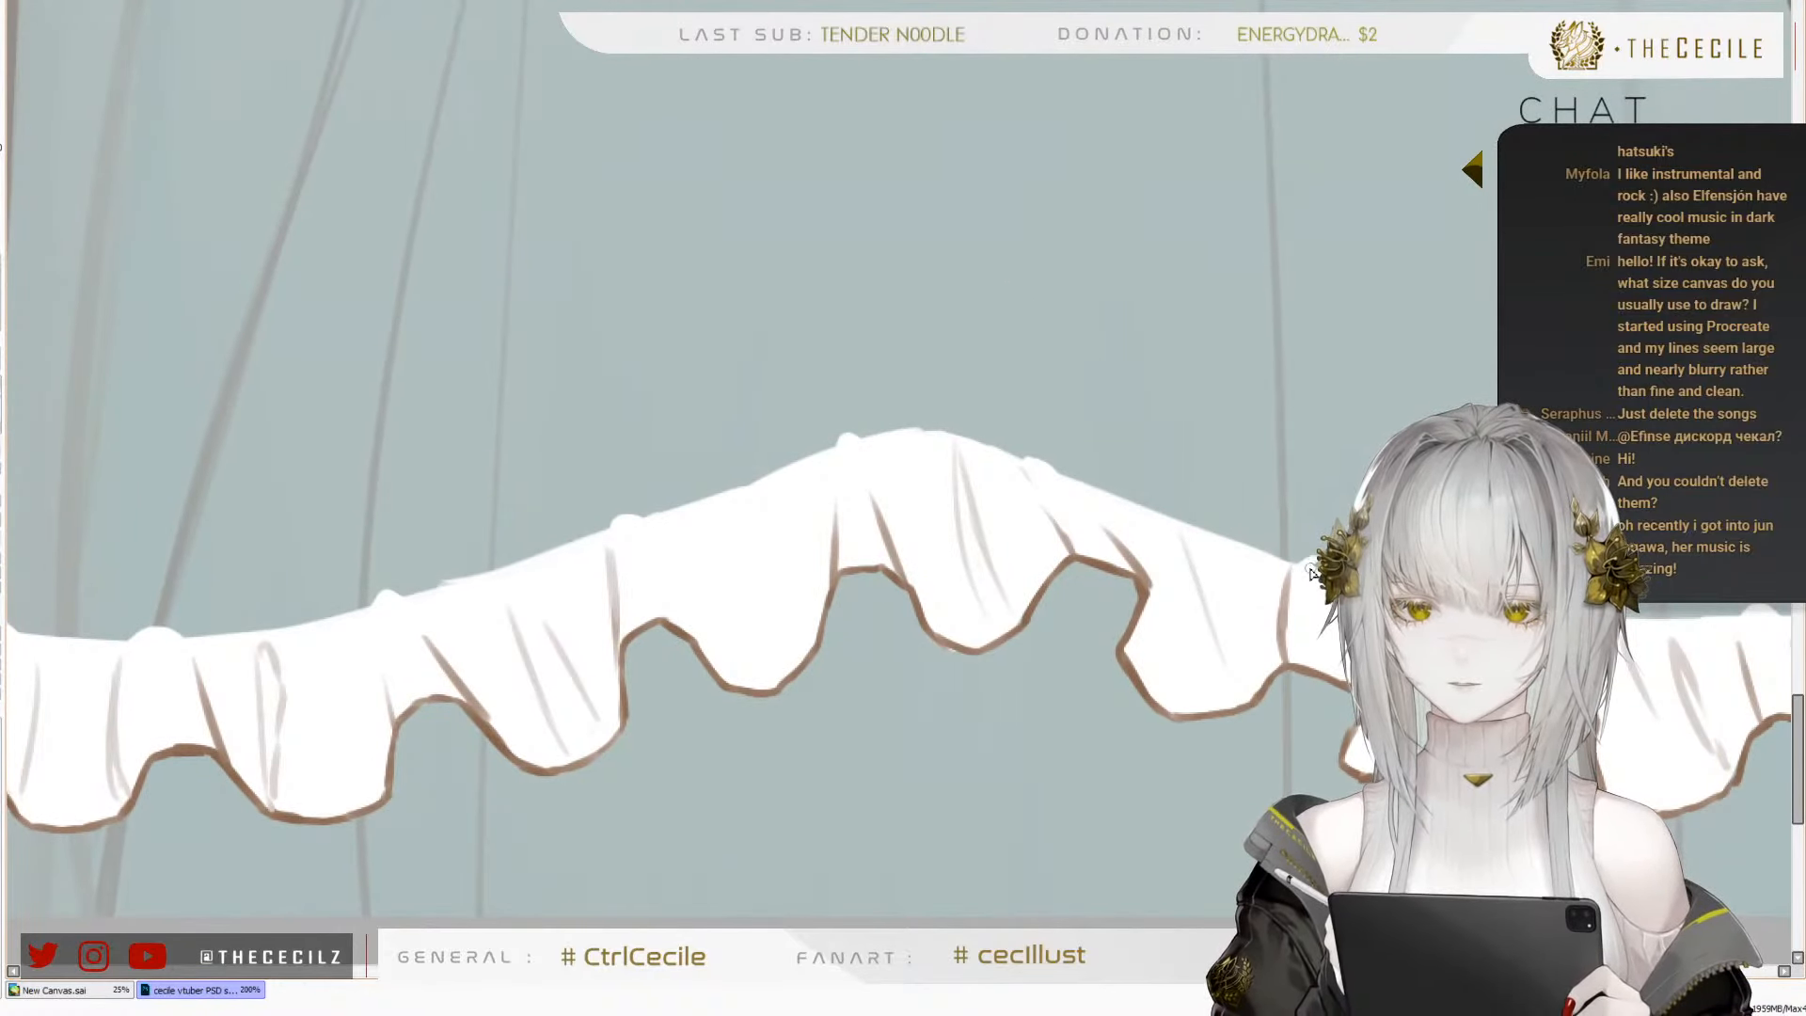
Draw curved, faint fold lines inside the empty wave just left of the central peak, redoing the first stroke
{"action": "scroll", "coordinate": [991, 497], "scroll_direction": "down", "scroll_amount": 3}
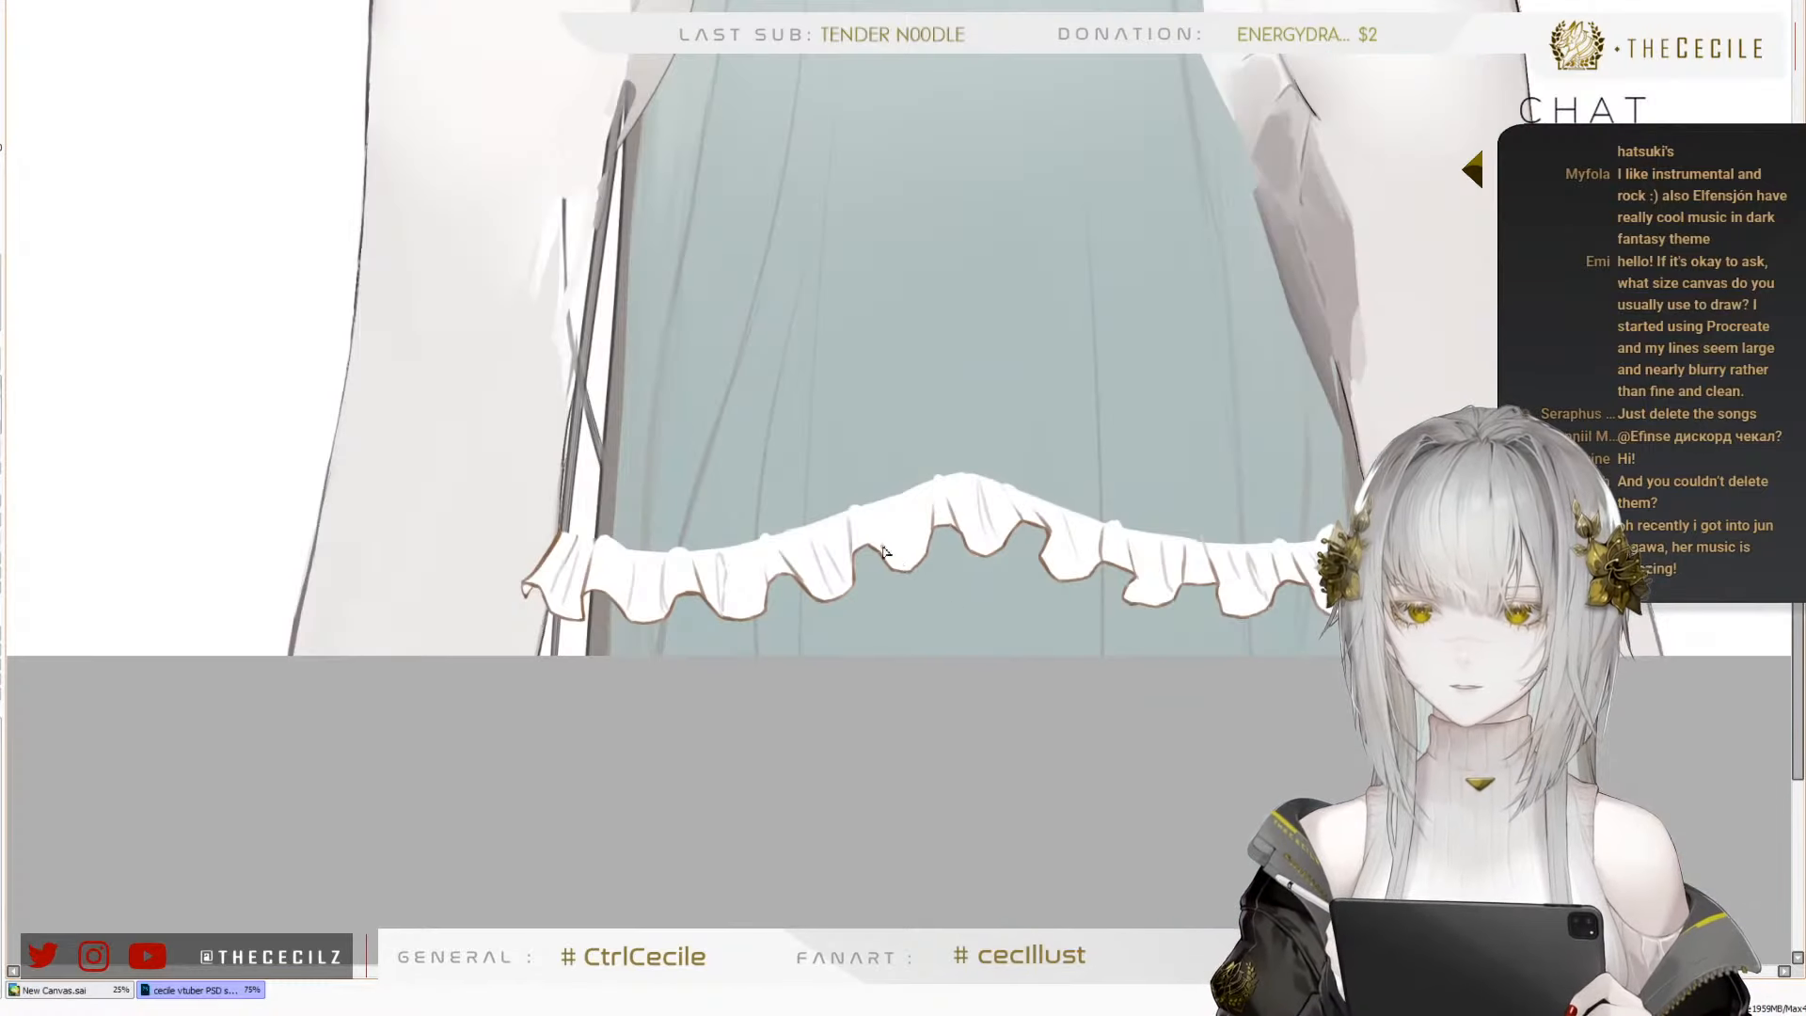
{"action": "scroll", "coordinate": [835, 444], "scroll_direction": "up", "scroll_amount": 3}
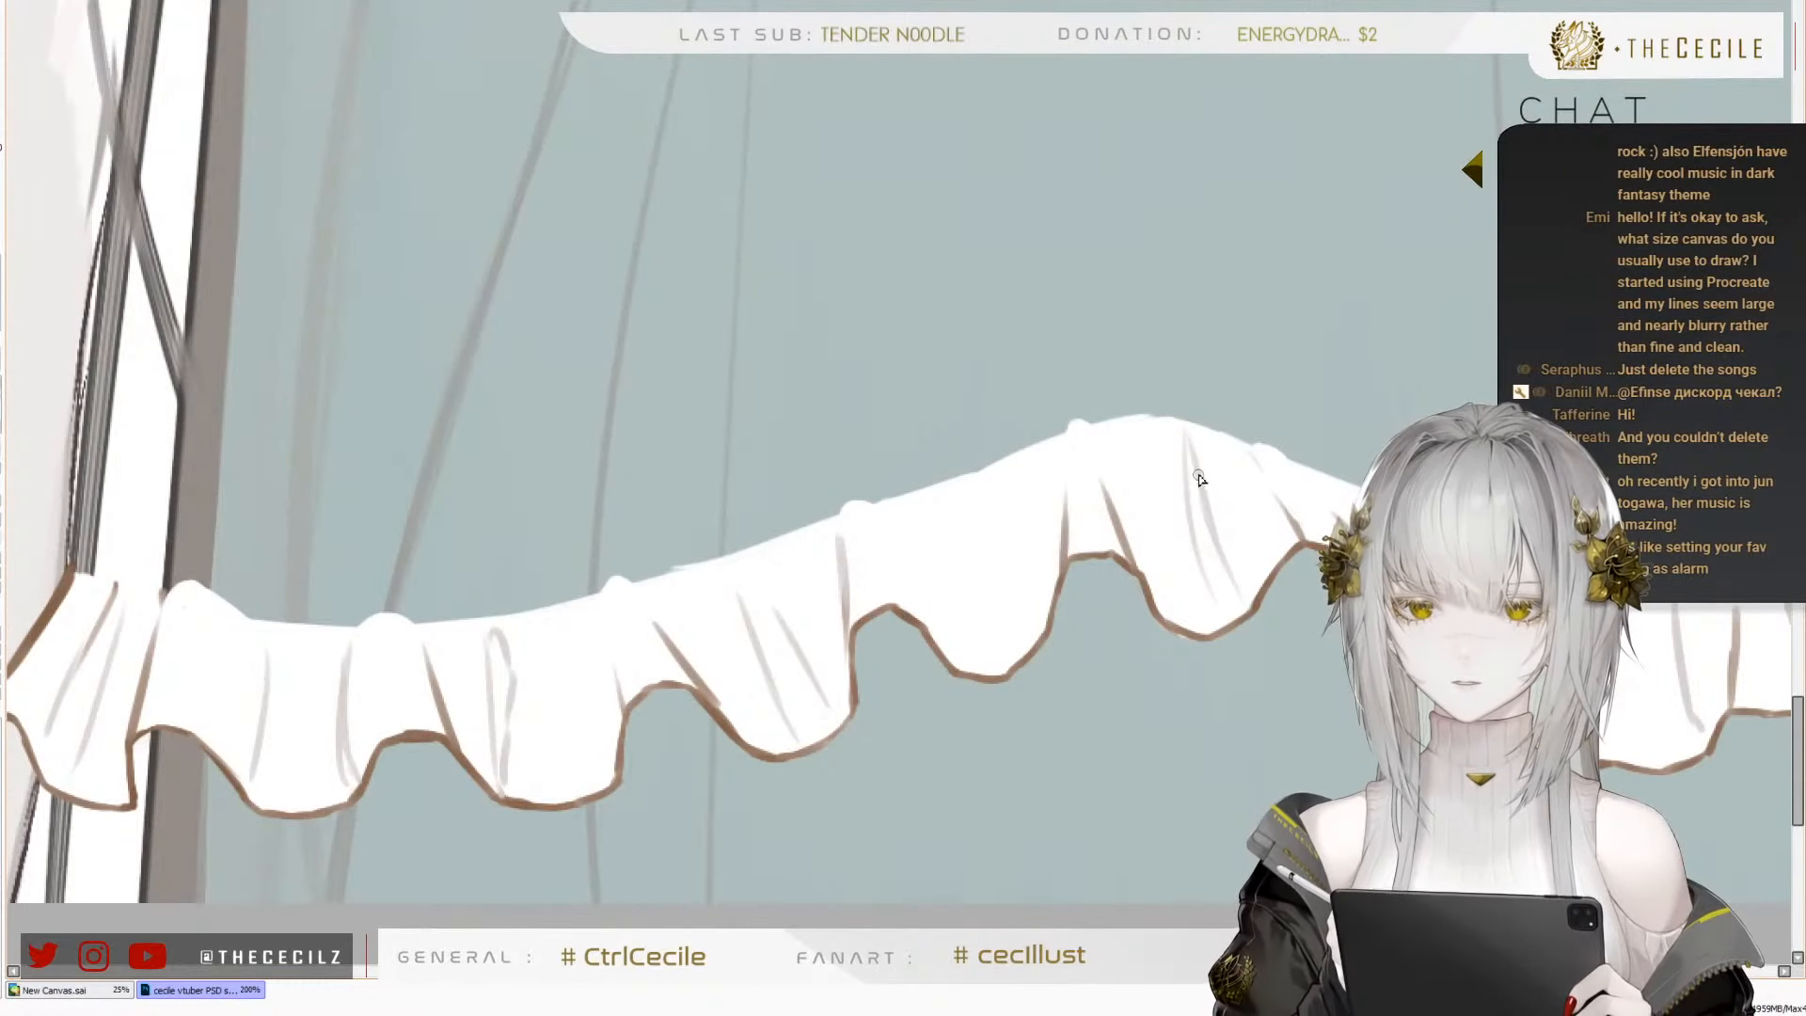
{"action": "left_click_drag", "start_coordinate": [971, 566], "coordinate": [967, 621]}
{"action": "key", "text": "ctrl+z"}
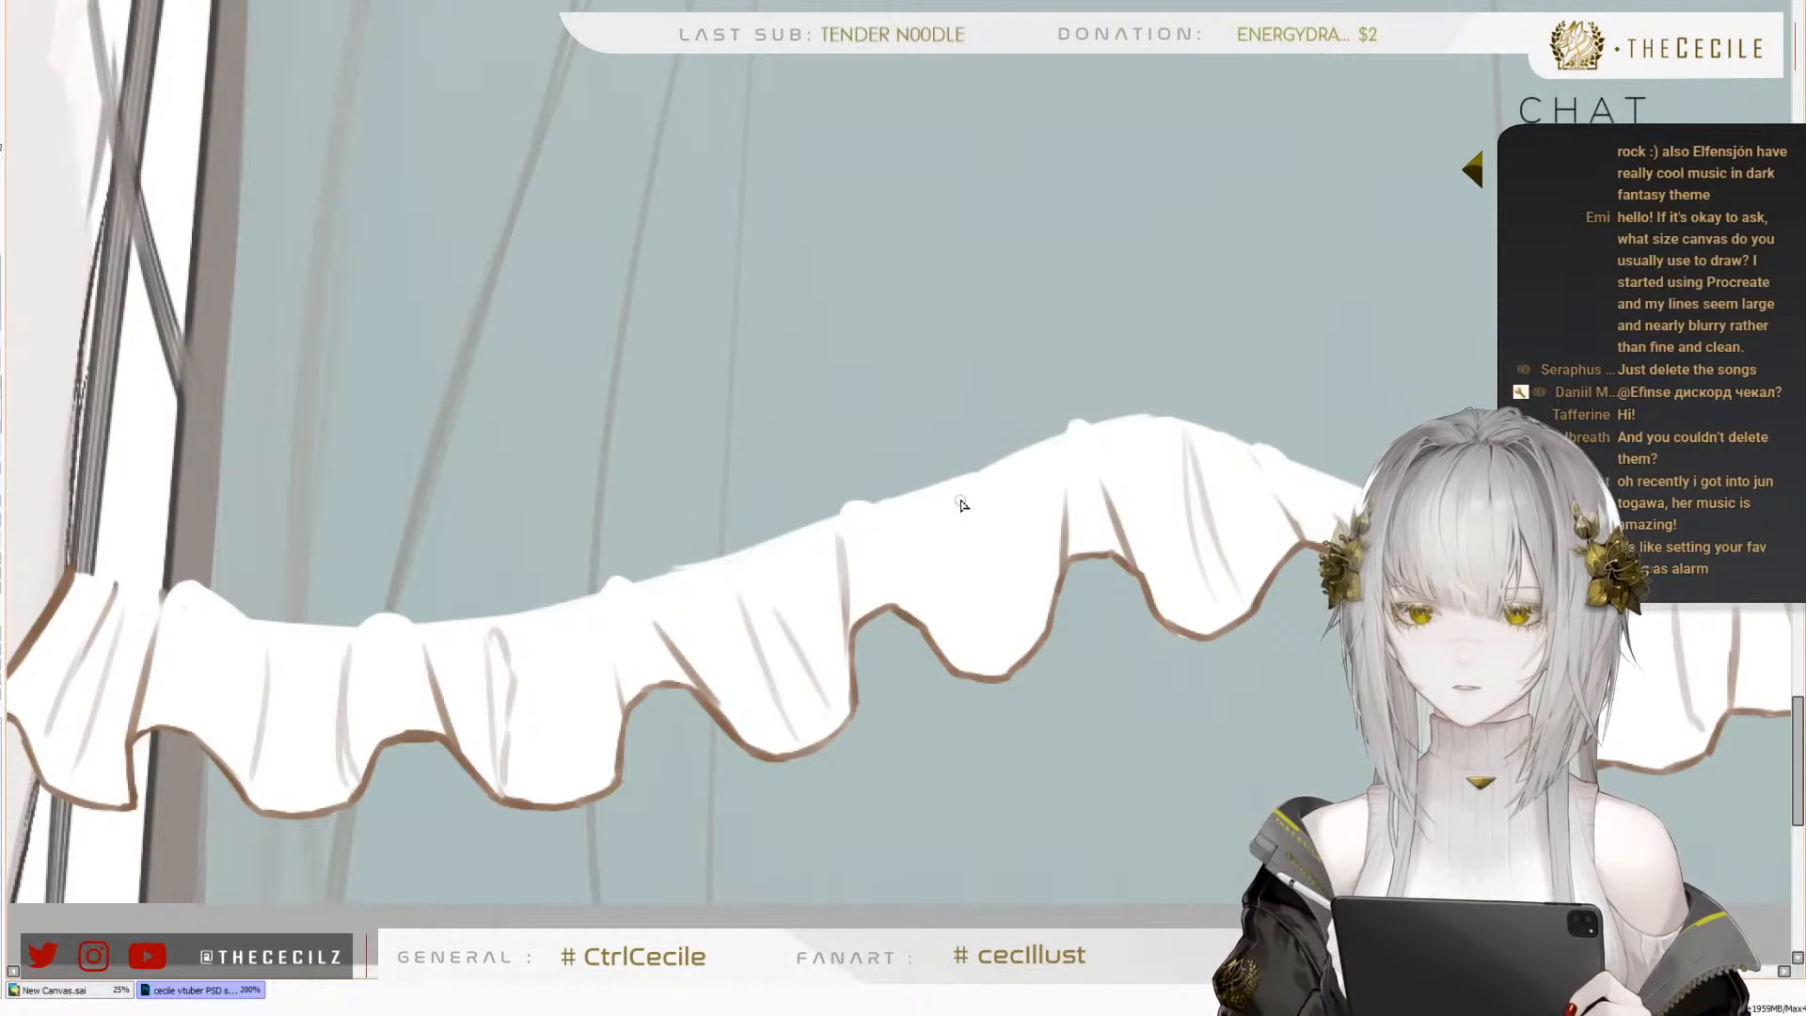
{"action": "left_click_drag", "start_coordinate": [968, 497], "coordinate": [950, 632]}
{"action": "left_click_drag", "start_coordinate": [1012, 495], "coordinate": [1042, 584]}
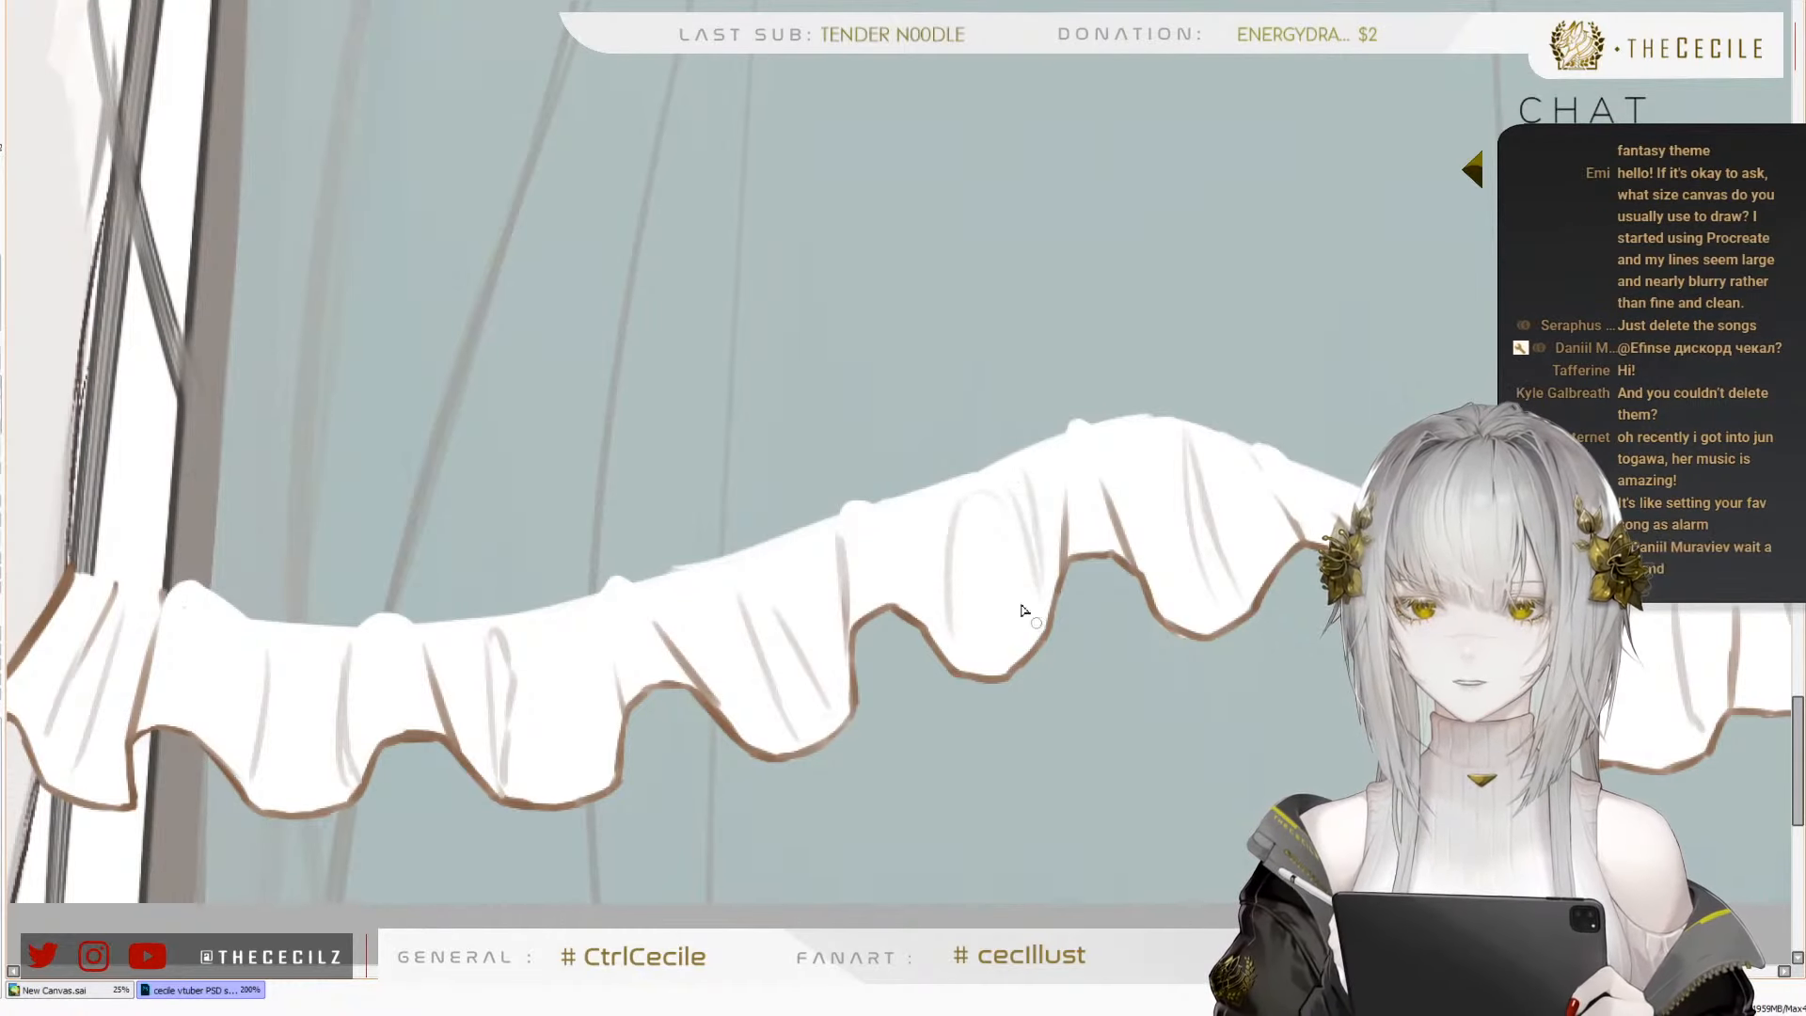
{"action": "left_click_drag", "start_coordinate": [913, 517], "coordinate": [914, 621]}
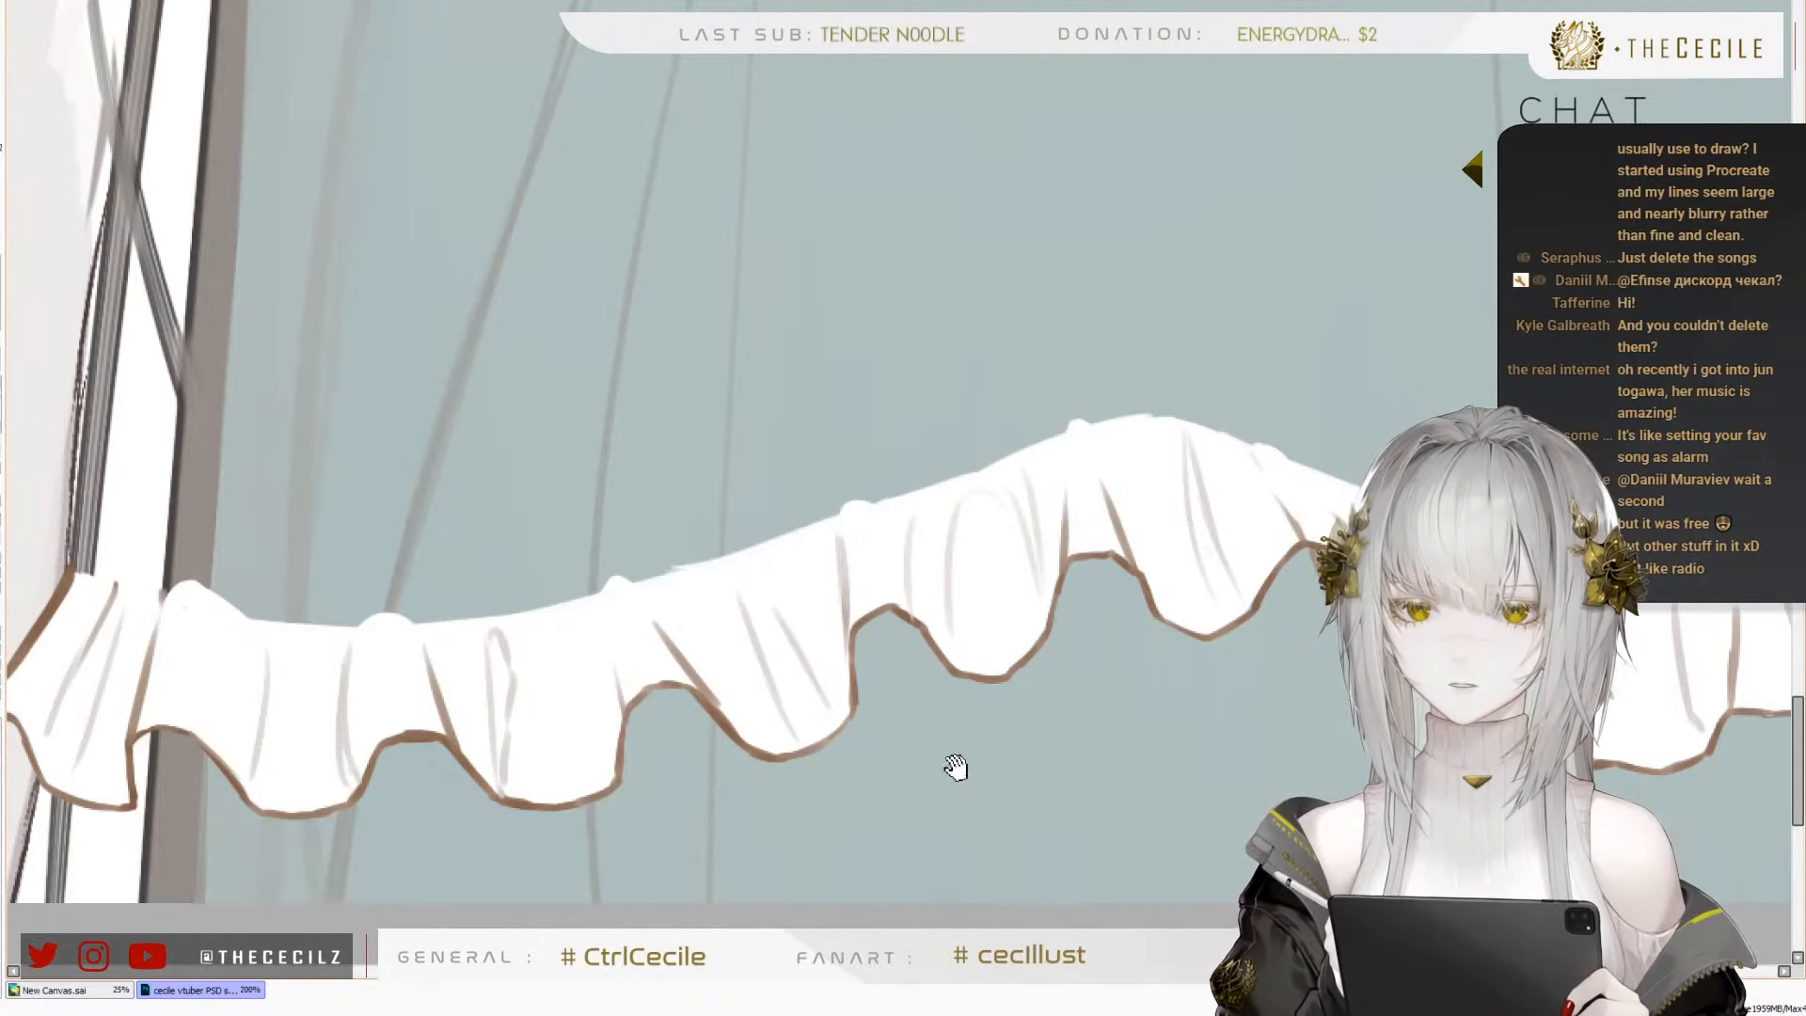
Fill the underside of the fold just right of the central peak with grey-brown shading
{"action": "left_click_drag", "start_coordinate": [955, 766], "coordinate": [1182, 618]}
{"action": "left_click_drag", "start_coordinate": [1090, 474], "coordinate": [1081, 549]}
{"action": "mouse_move", "coordinate": [361, 595]}
{"action": "left_mouse_down"}
{"action": "mouse_move", "coordinate": [365, 650]}
{"action": "mouse_move", "coordinate": [360, 603]}
{"action": "mouse_move", "coordinate": [385, 589]}
{"action": "mouse_move", "coordinate": [381, 615]}
{"action": "mouse_move", "coordinate": [372, 576]}
{"action": "left_mouse_up"}
{"action": "scroll", "coordinate": [208, 621], "scroll_direction": "down", "scroll_amount": 4}
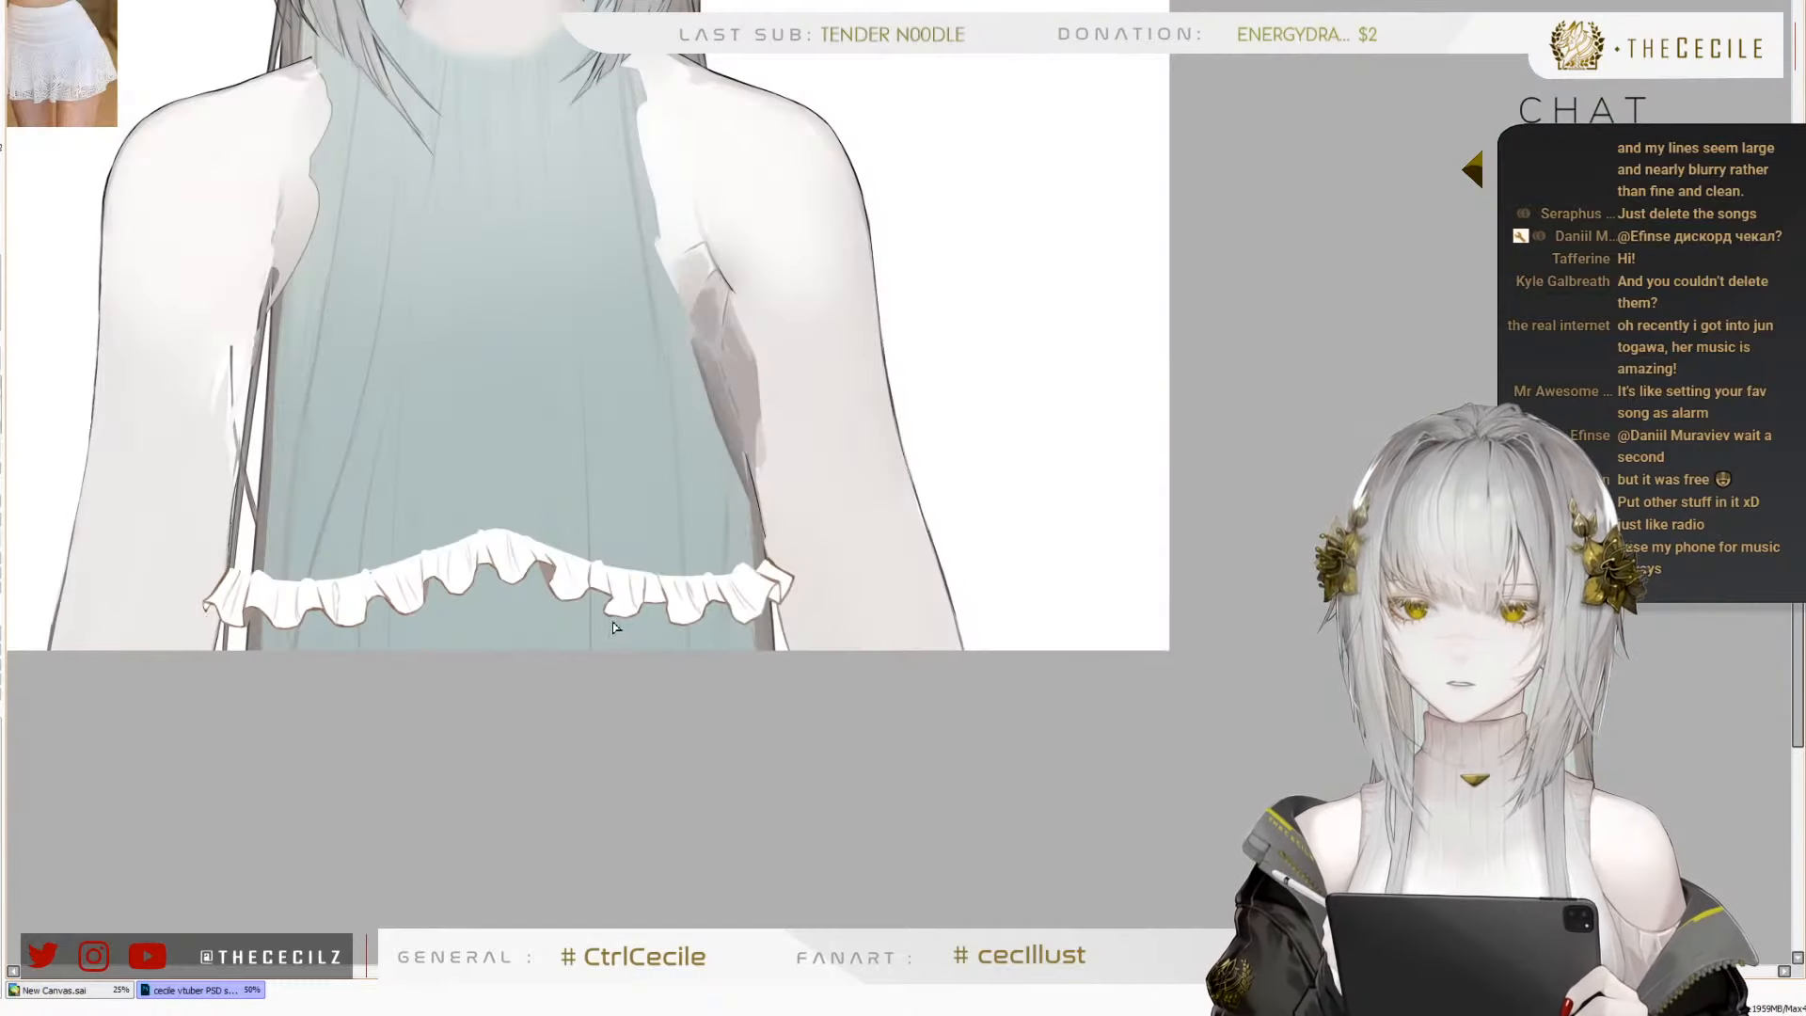
{"action": "scroll", "coordinate": [612, 628], "scroll_direction": "up", "scroll_amount": 4}
Fill the undersides of the two folds further right and the turned-over corner at the frill's right end with grey-brown
{"action": "key", "text": "ctrl+z"}
{"action": "left_click_drag", "start_coordinate": [732, 589], "coordinate": [775, 665]}
{"action": "left_click_drag", "start_coordinate": [739, 591], "coordinate": [760, 628]}
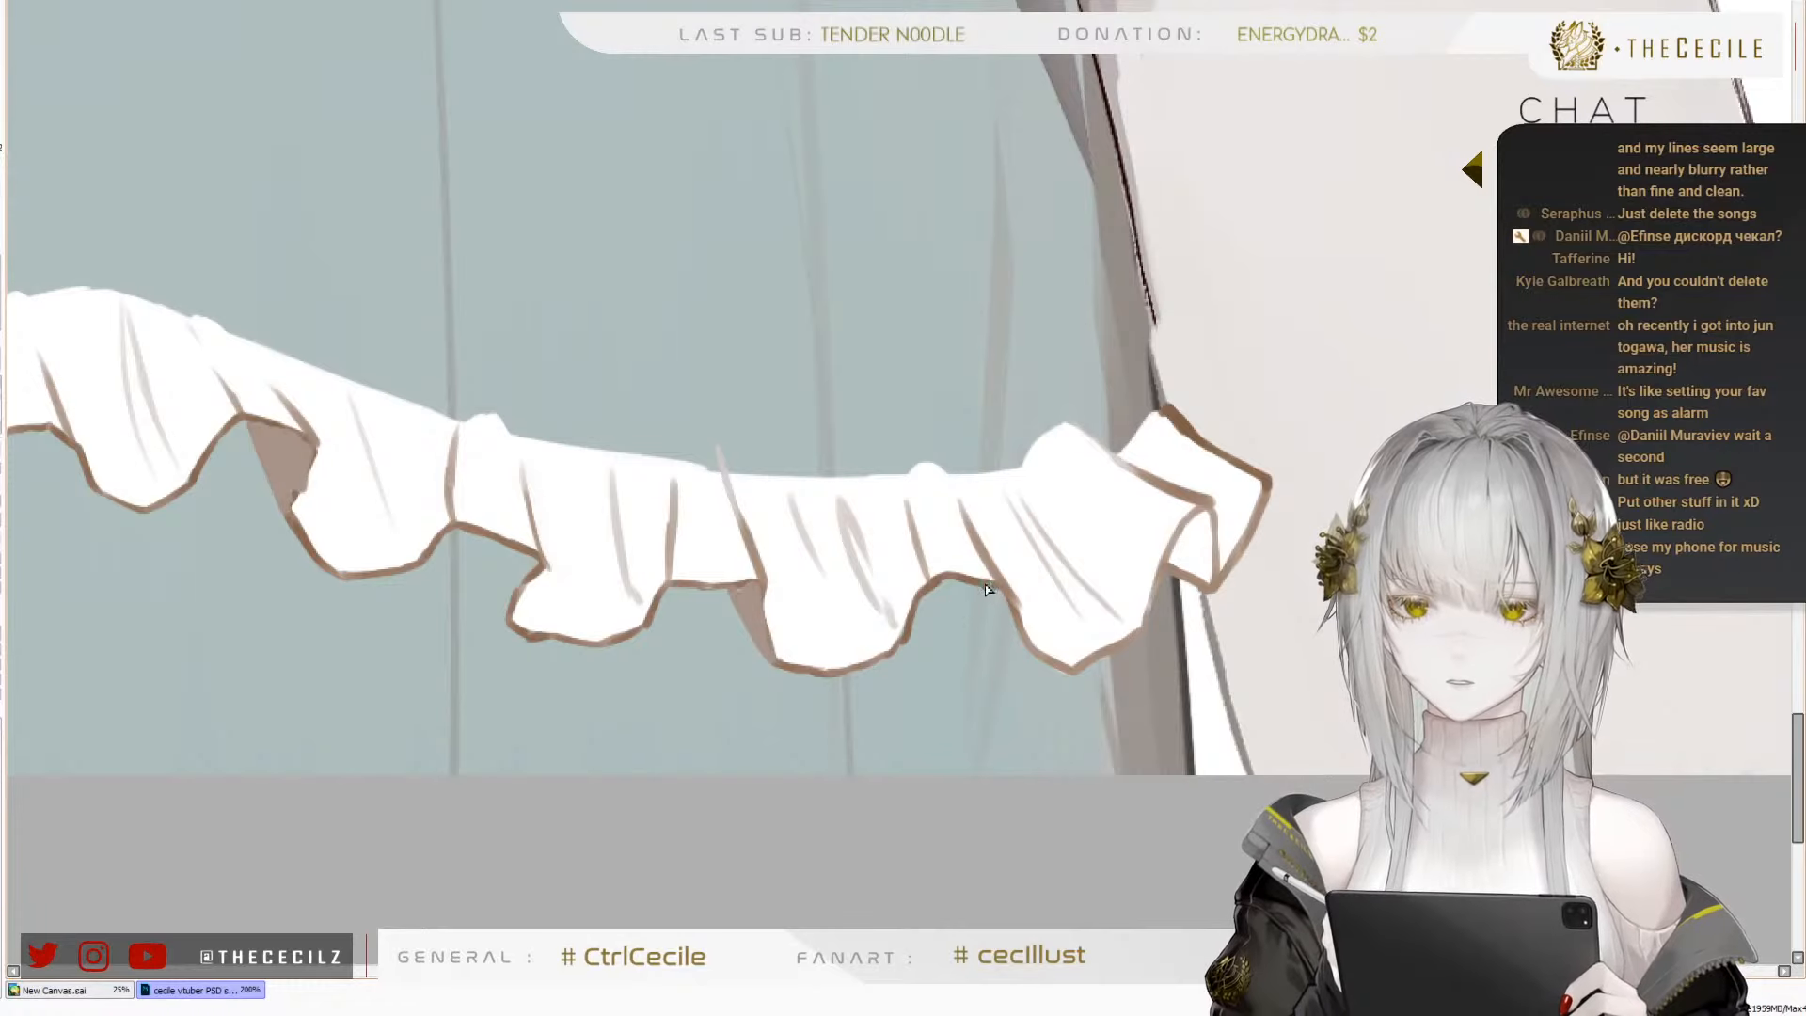
{"action": "left_click_drag", "start_coordinate": [991, 586], "coordinate": [1022, 638]}
{"action": "mouse_move", "coordinate": [1174, 559]}
{"action": "left_mouse_down"}
{"action": "mouse_move", "coordinate": [1196, 574]}
{"action": "mouse_move", "coordinate": [1198, 518]}
{"action": "mouse_move", "coordinate": [1210, 573]}
{"action": "left_mouse_up"}
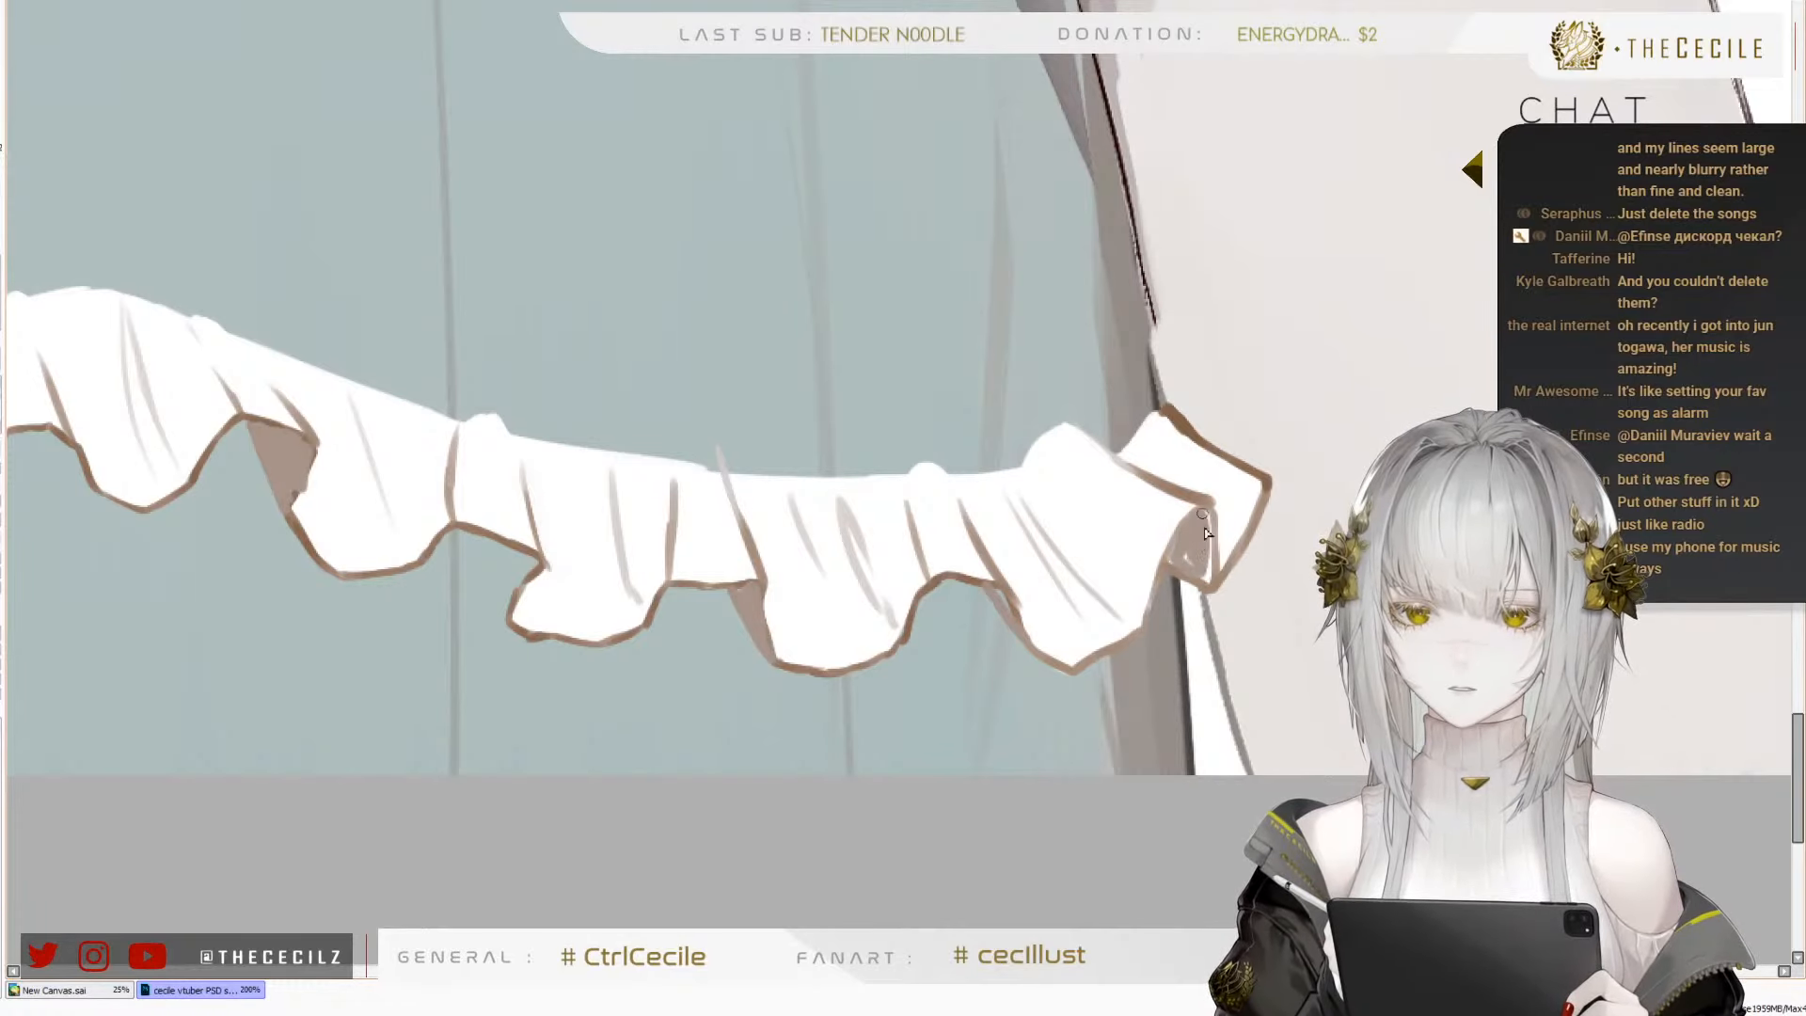
{"action": "mouse_move", "coordinate": [1208, 513]}
{"action": "left_mouse_down"}
{"action": "mouse_move", "coordinate": [1183, 563]}
{"action": "mouse_move", "coordinate": [1211, 574]}
{"action": "left_mouse_up"}
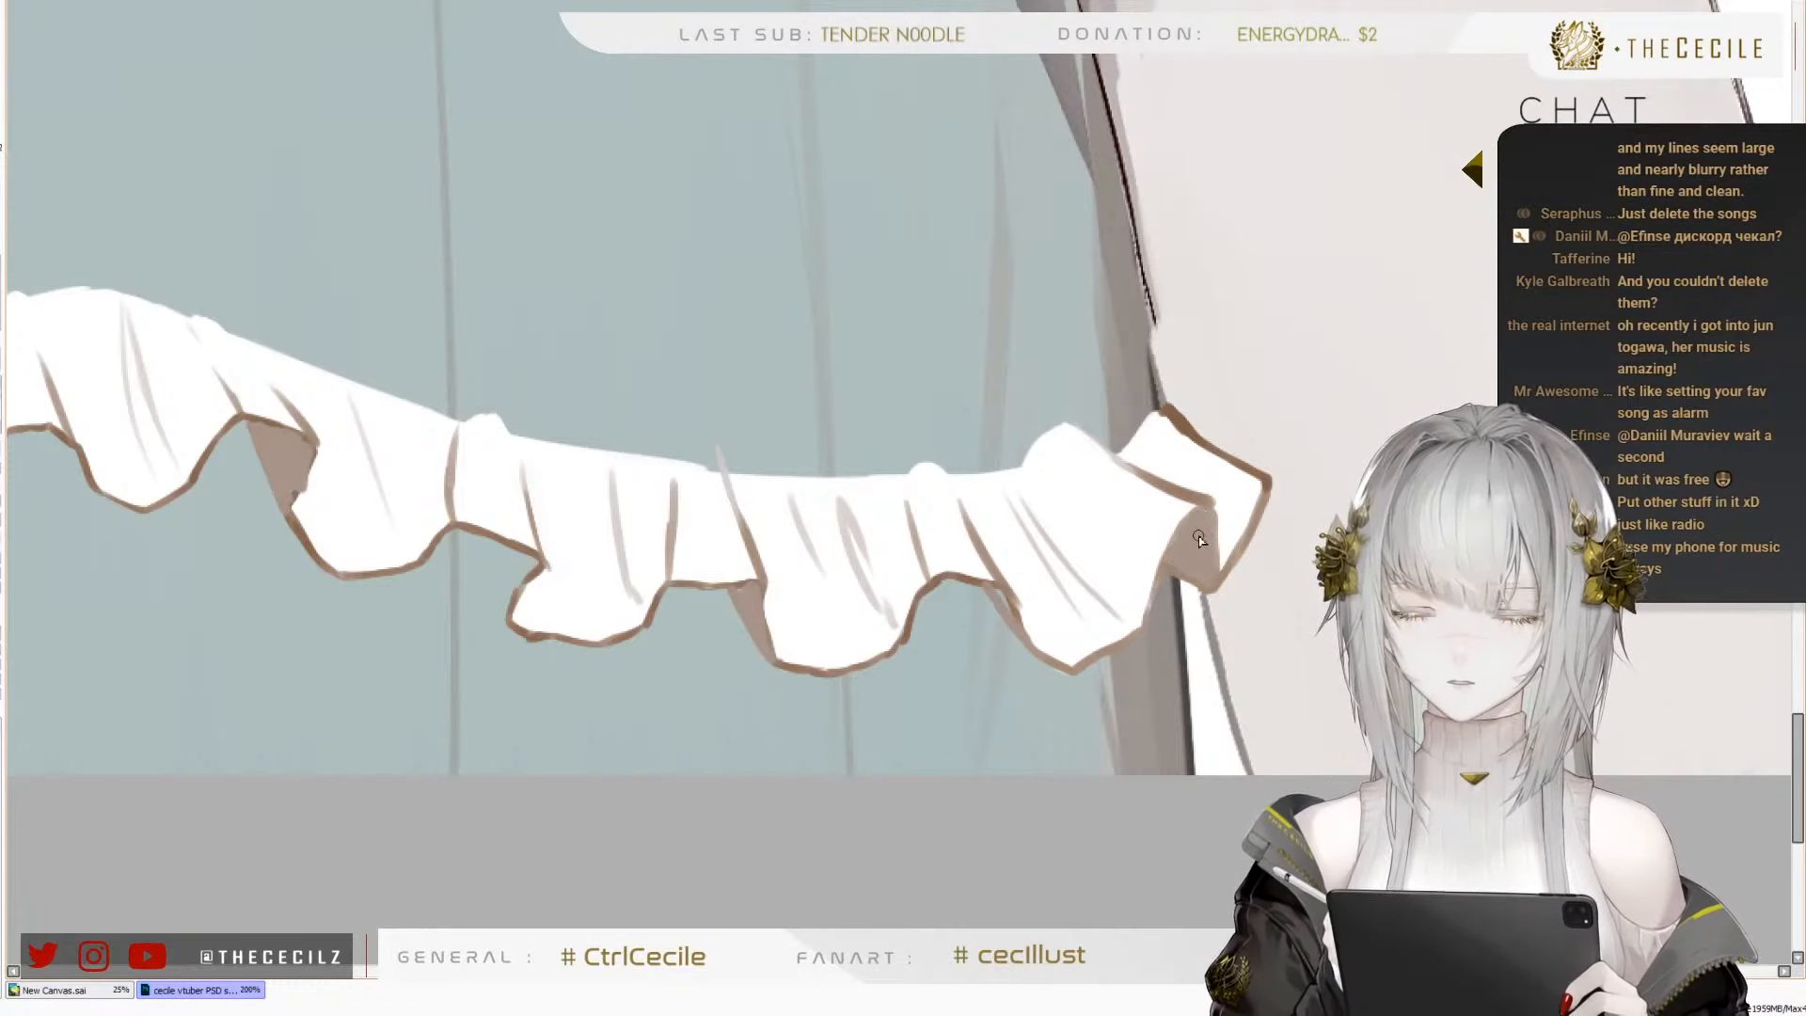
Examine the frill together with the white swimsuit top and the reference photo, both at full-figure distance and up close
{"action": "scroll", "coordinate": [1176, 529], "scroll_direction": "down", "scroll_amount": 4}
{"action": "scroll", "coordinate": [843, 352], "scroll_direction": "up", "scroll_amount": 1}
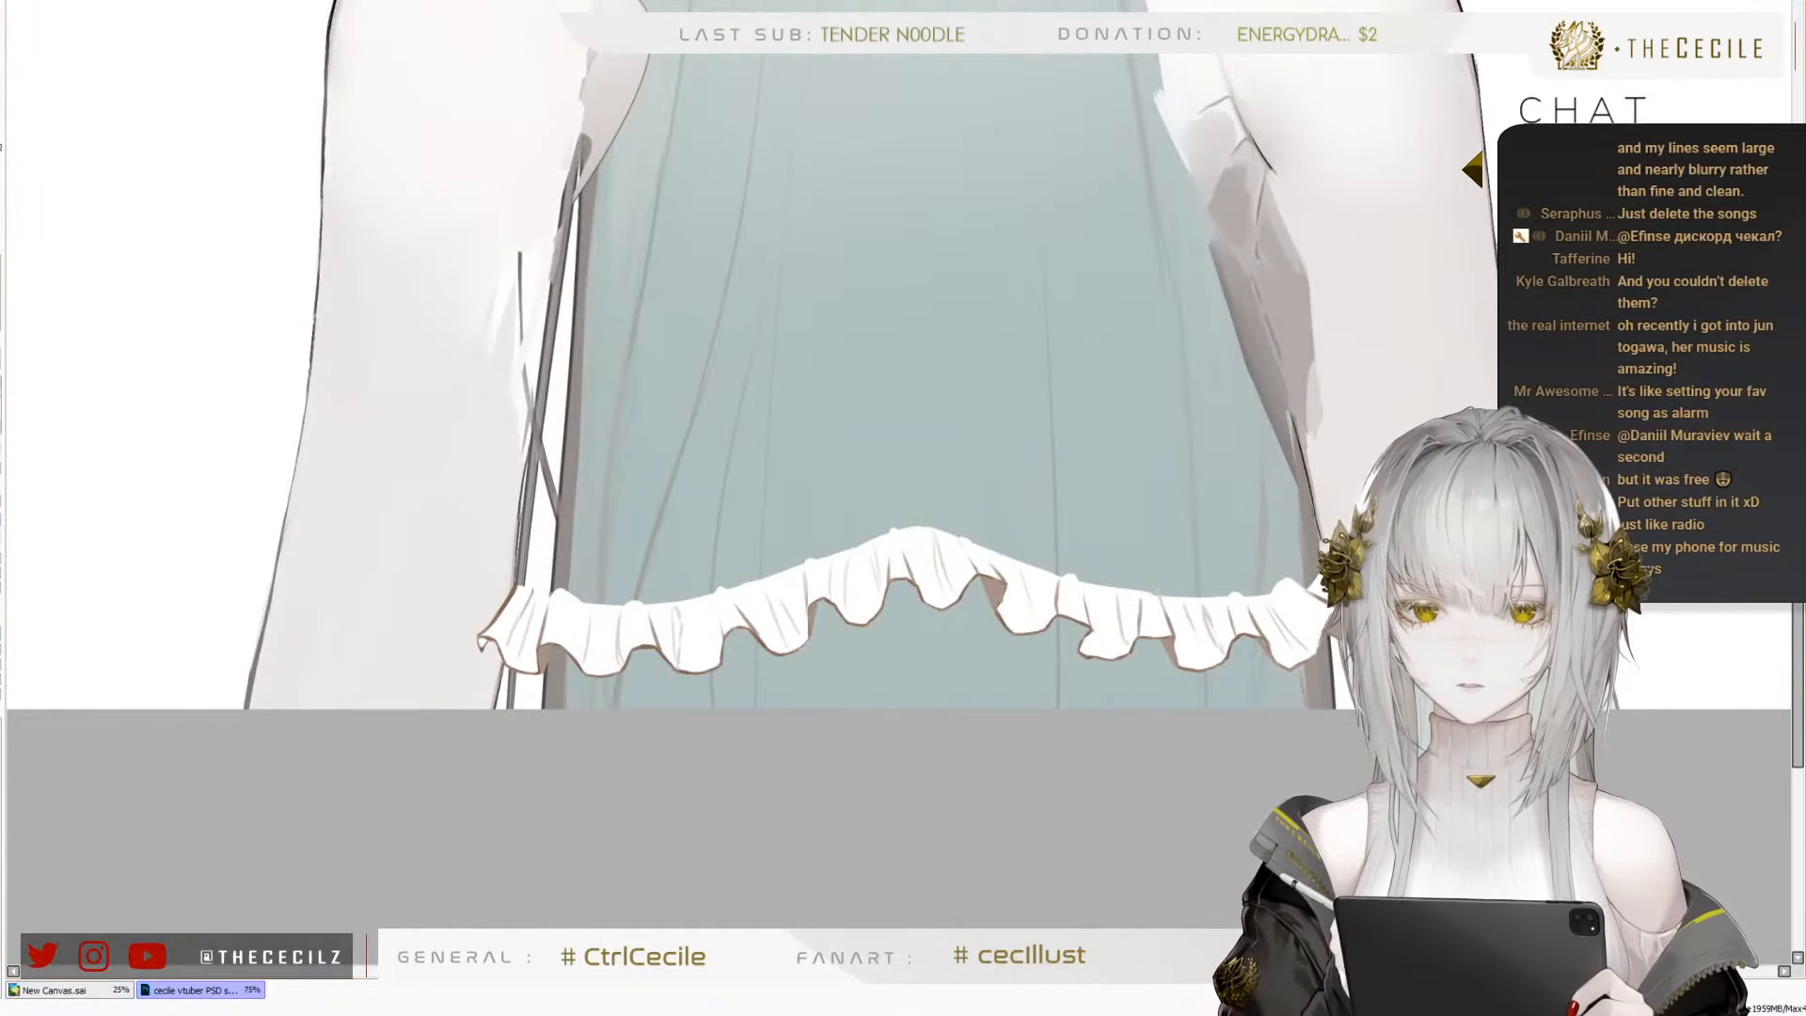
{"action": "scroll", "coordinate": [1096, 884], "scroll_direction": "down", "scroll_amount": 2}
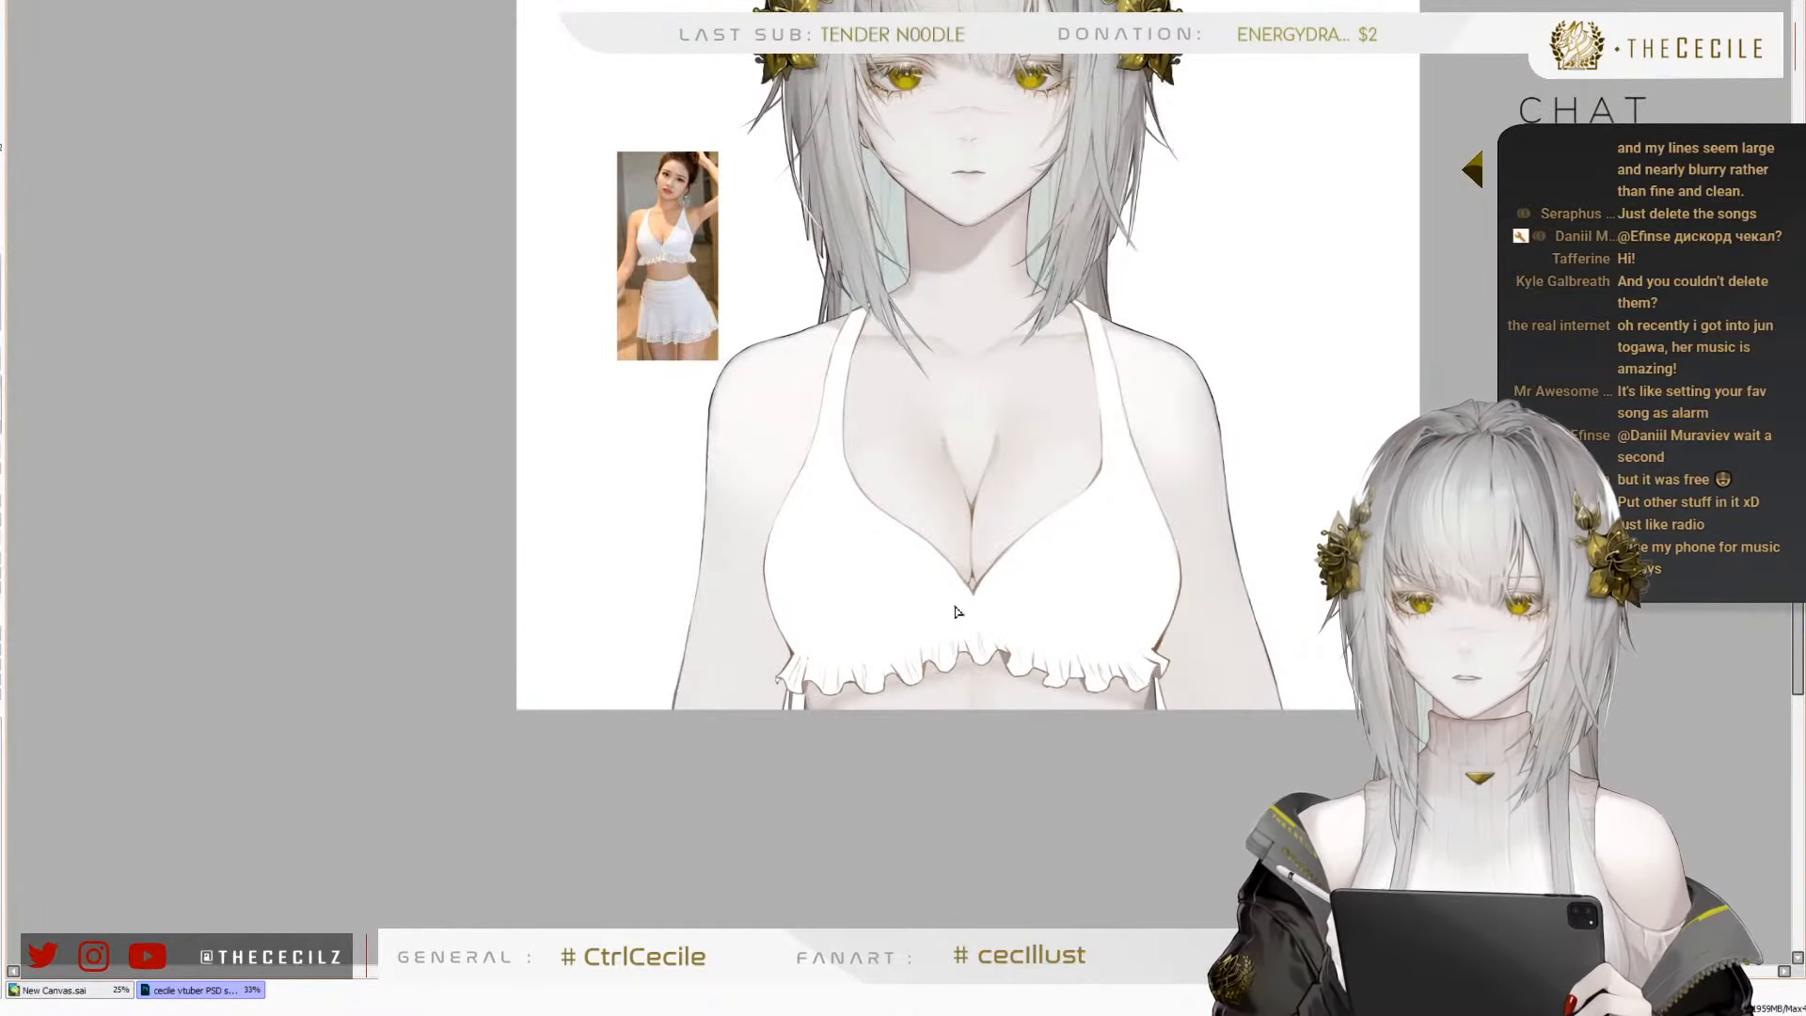
{"action": "scroll", "coordinate": [972, 496], "scroll_direction": "up", "scroll_amount": 1}
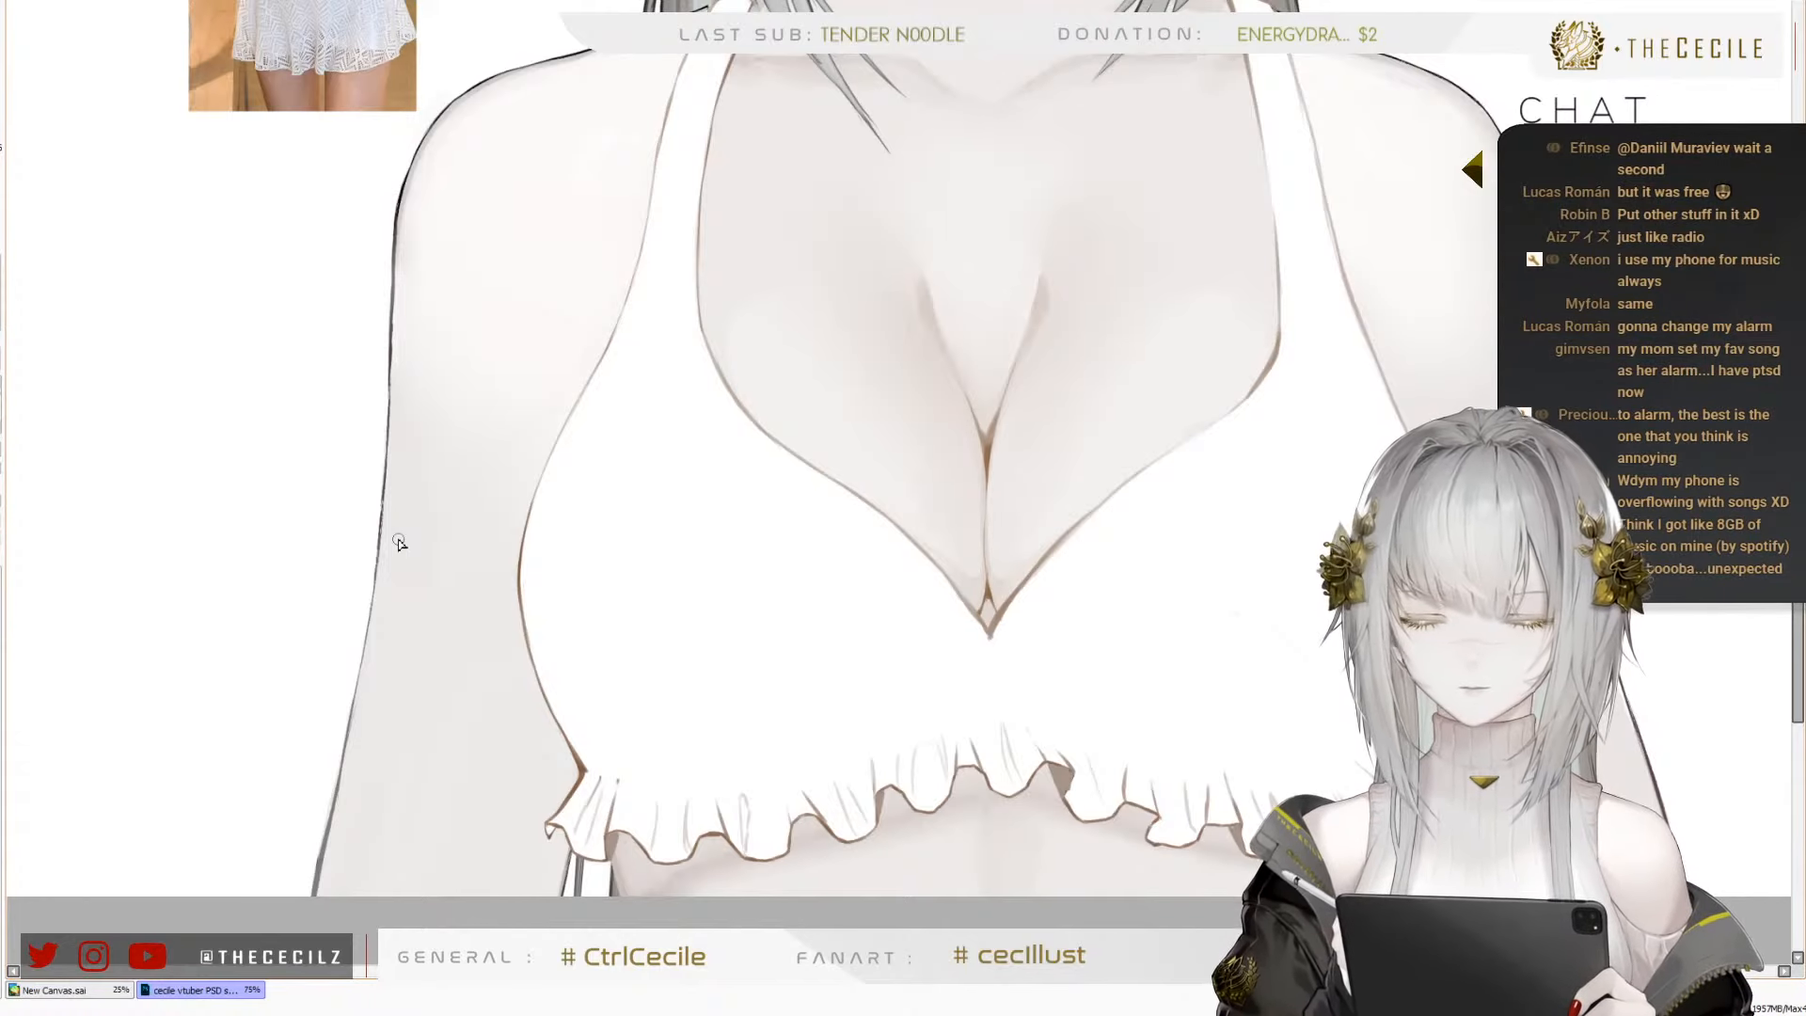
{"action": "scroll", "coordinate": [458, 635], "scroll_direction": "down", "scroll_amount": 2}
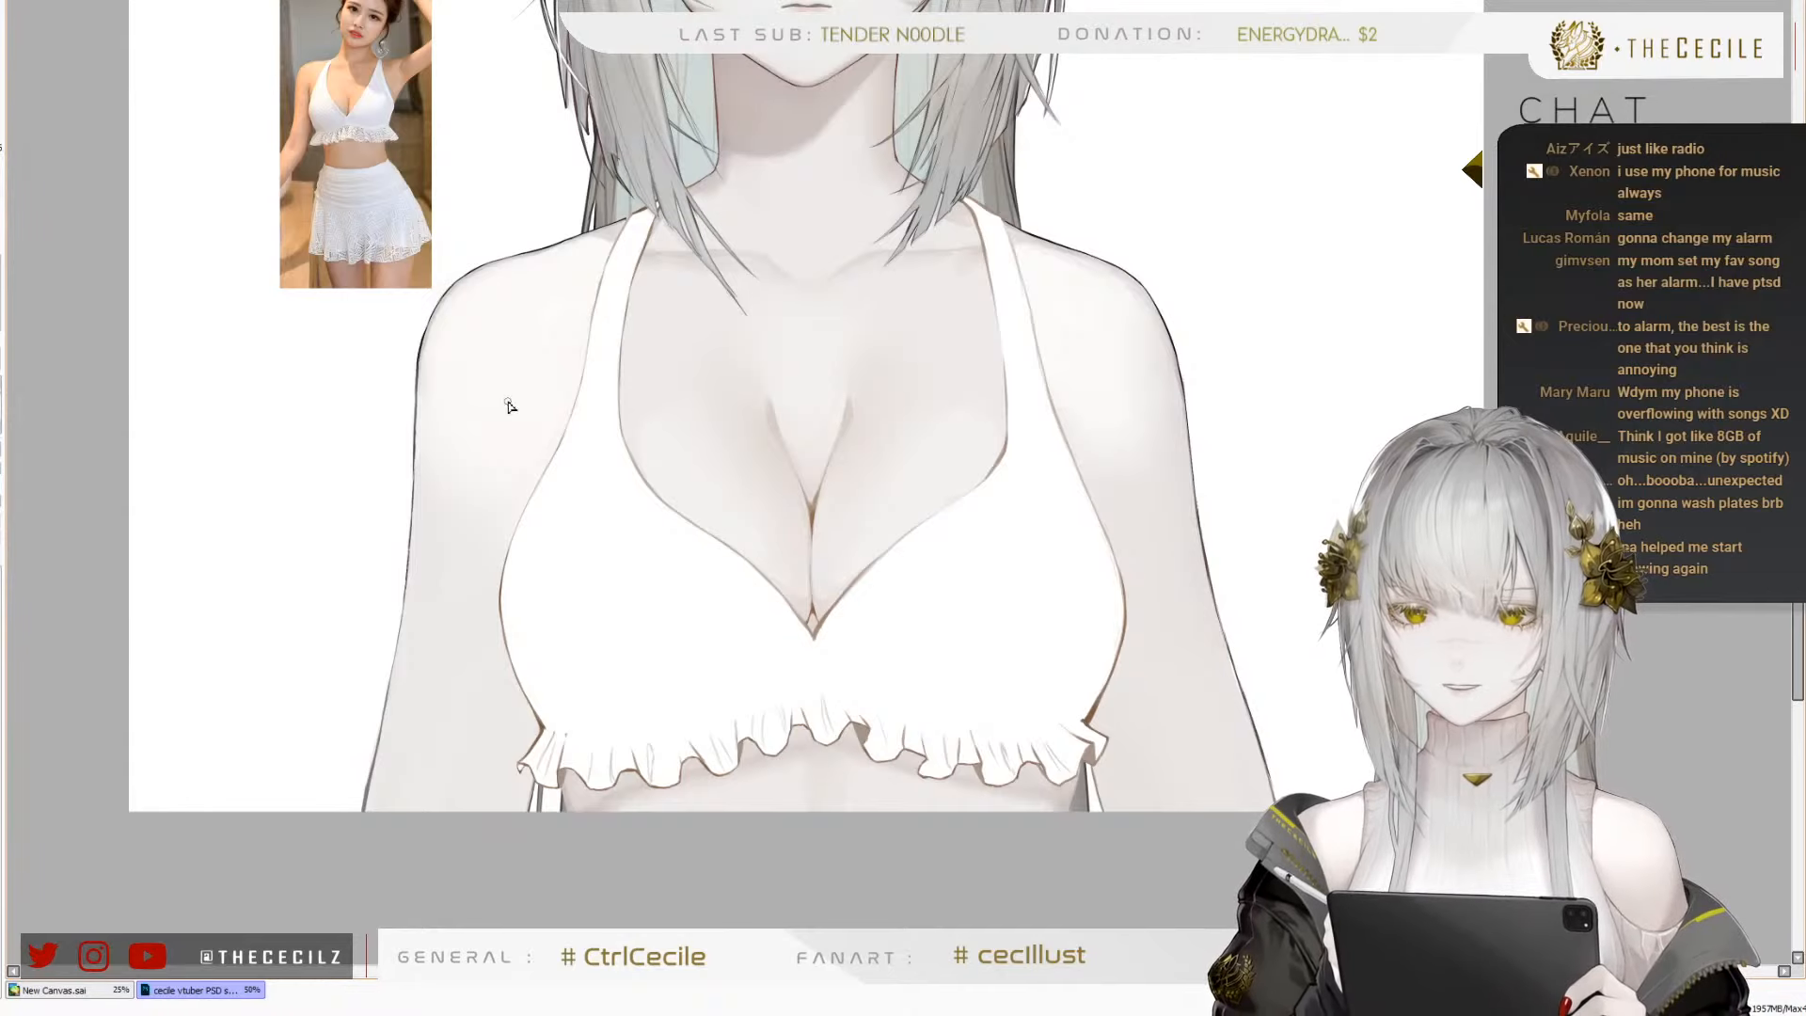
{"action": "scroll", "coordinate": [704, 500], "scroll_direction": "down", "scroll_amount": 1}
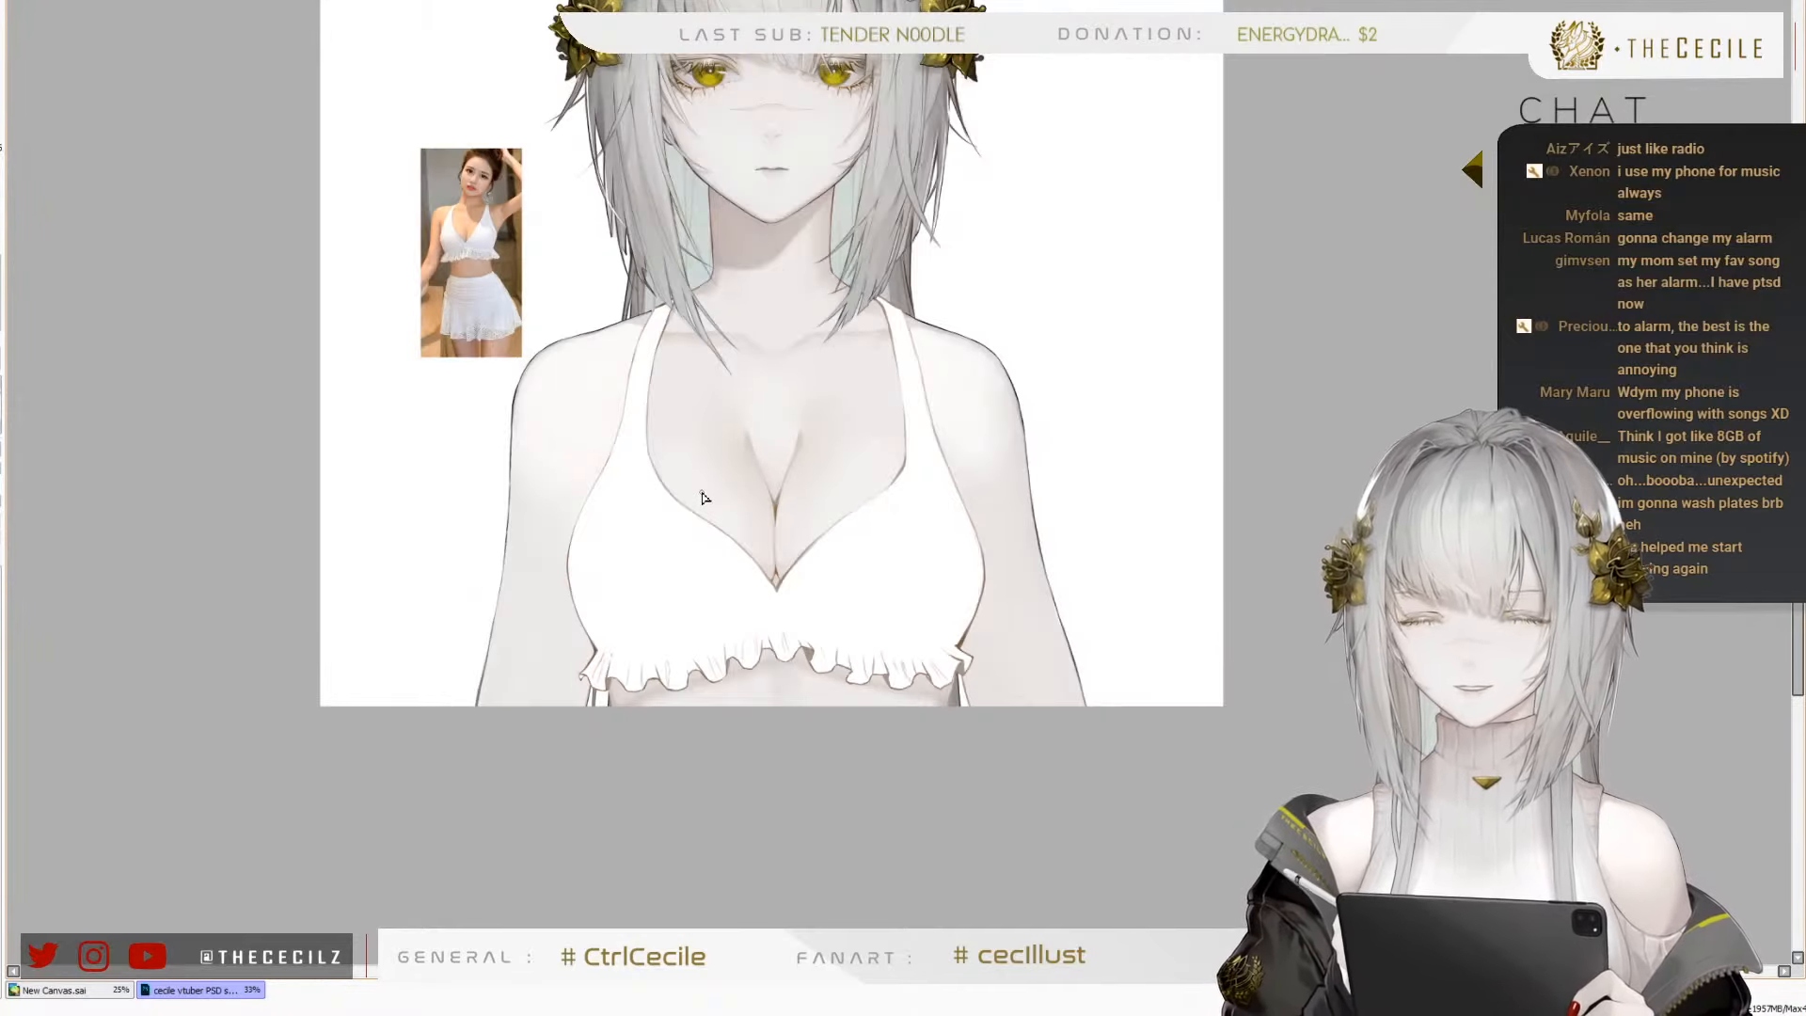
{"action": "scroll", "coordinate": [611, 505], "scroll_direction": "up", "scroll_amount": 1}
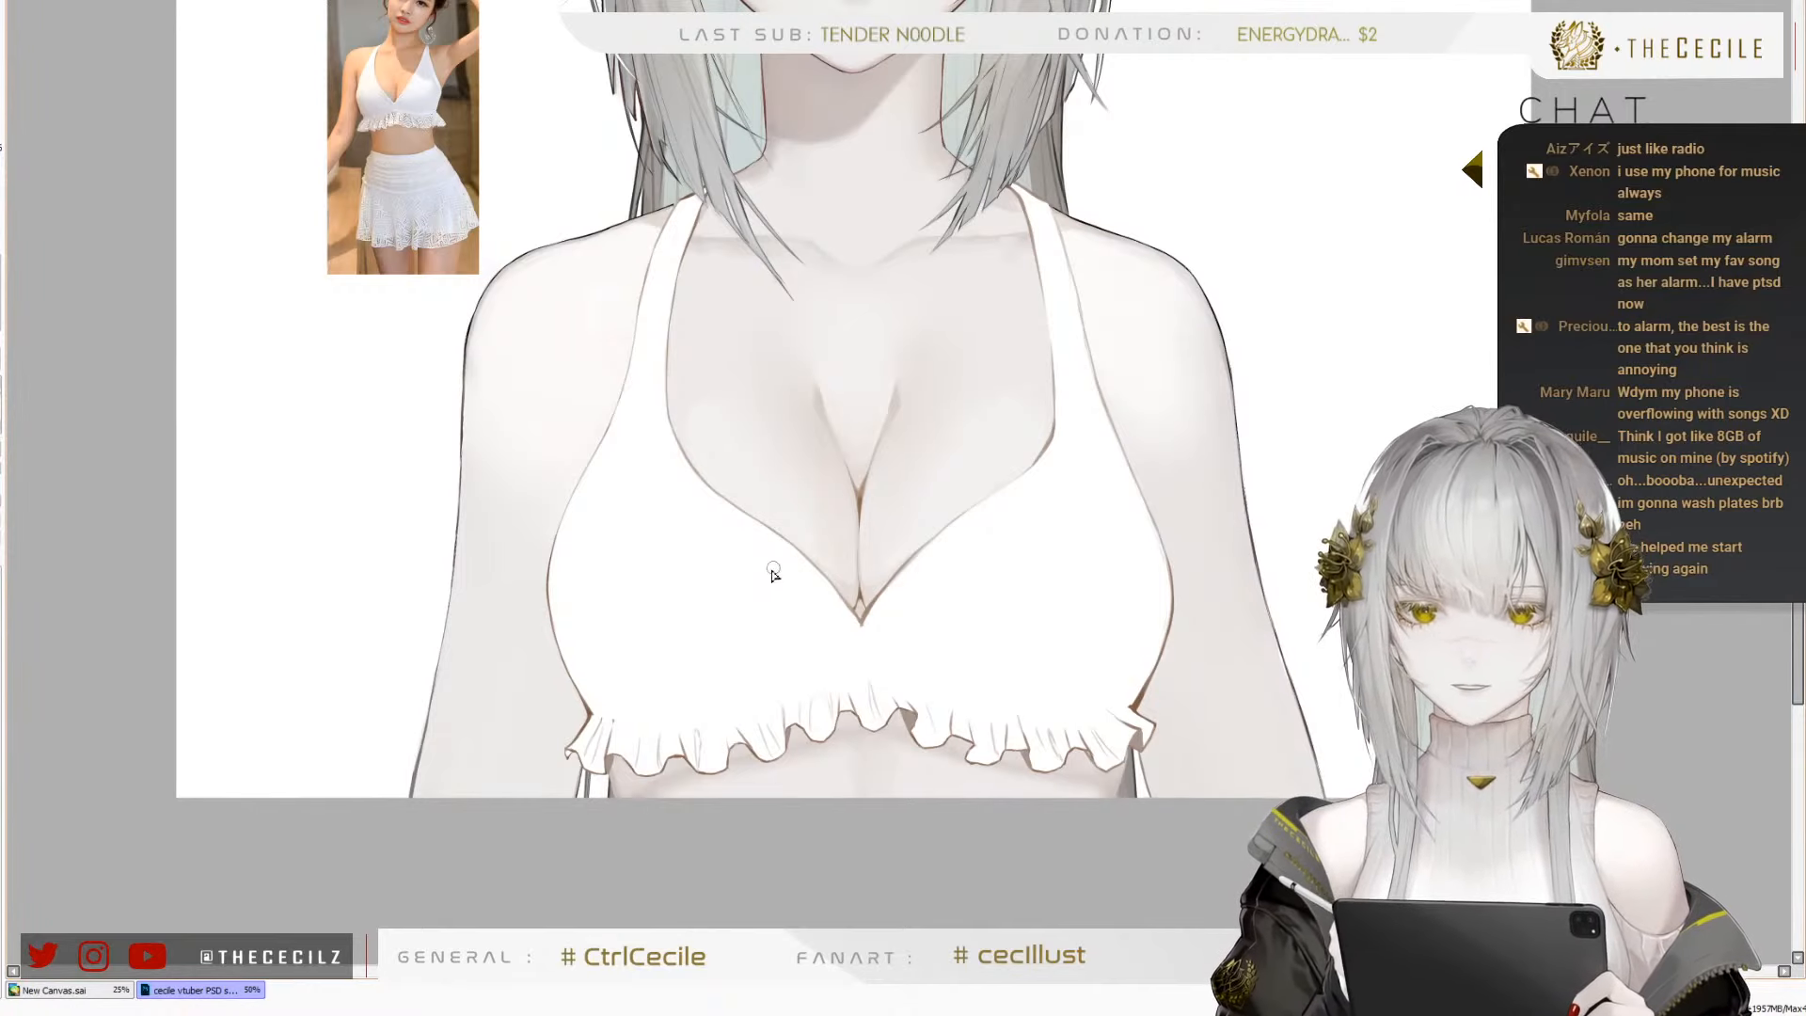
Shade the undersides of both swimsuit cups above the frill with soft light grey, using a larger brush
{"action": "key", "text": "bracketright"}
{"action": "key", "text": "bracketright"}
{"action": "key", "text": "bracketright"}
{"action": "key", "text": "bracketright"}
{"action": "key", "text": "bracketright"}
{"action": "key", "text": "bracketright"}
{"action": "key", "text": "bracketright"}
{"action": "key", "text": "bracketright"}
{"action": "key", "text": "bracketright"}
{"action": "key", "text": "bracketright"}
{"action": "key", "text": "bracketright"}
{"action": "key", "text": "bracketright"}
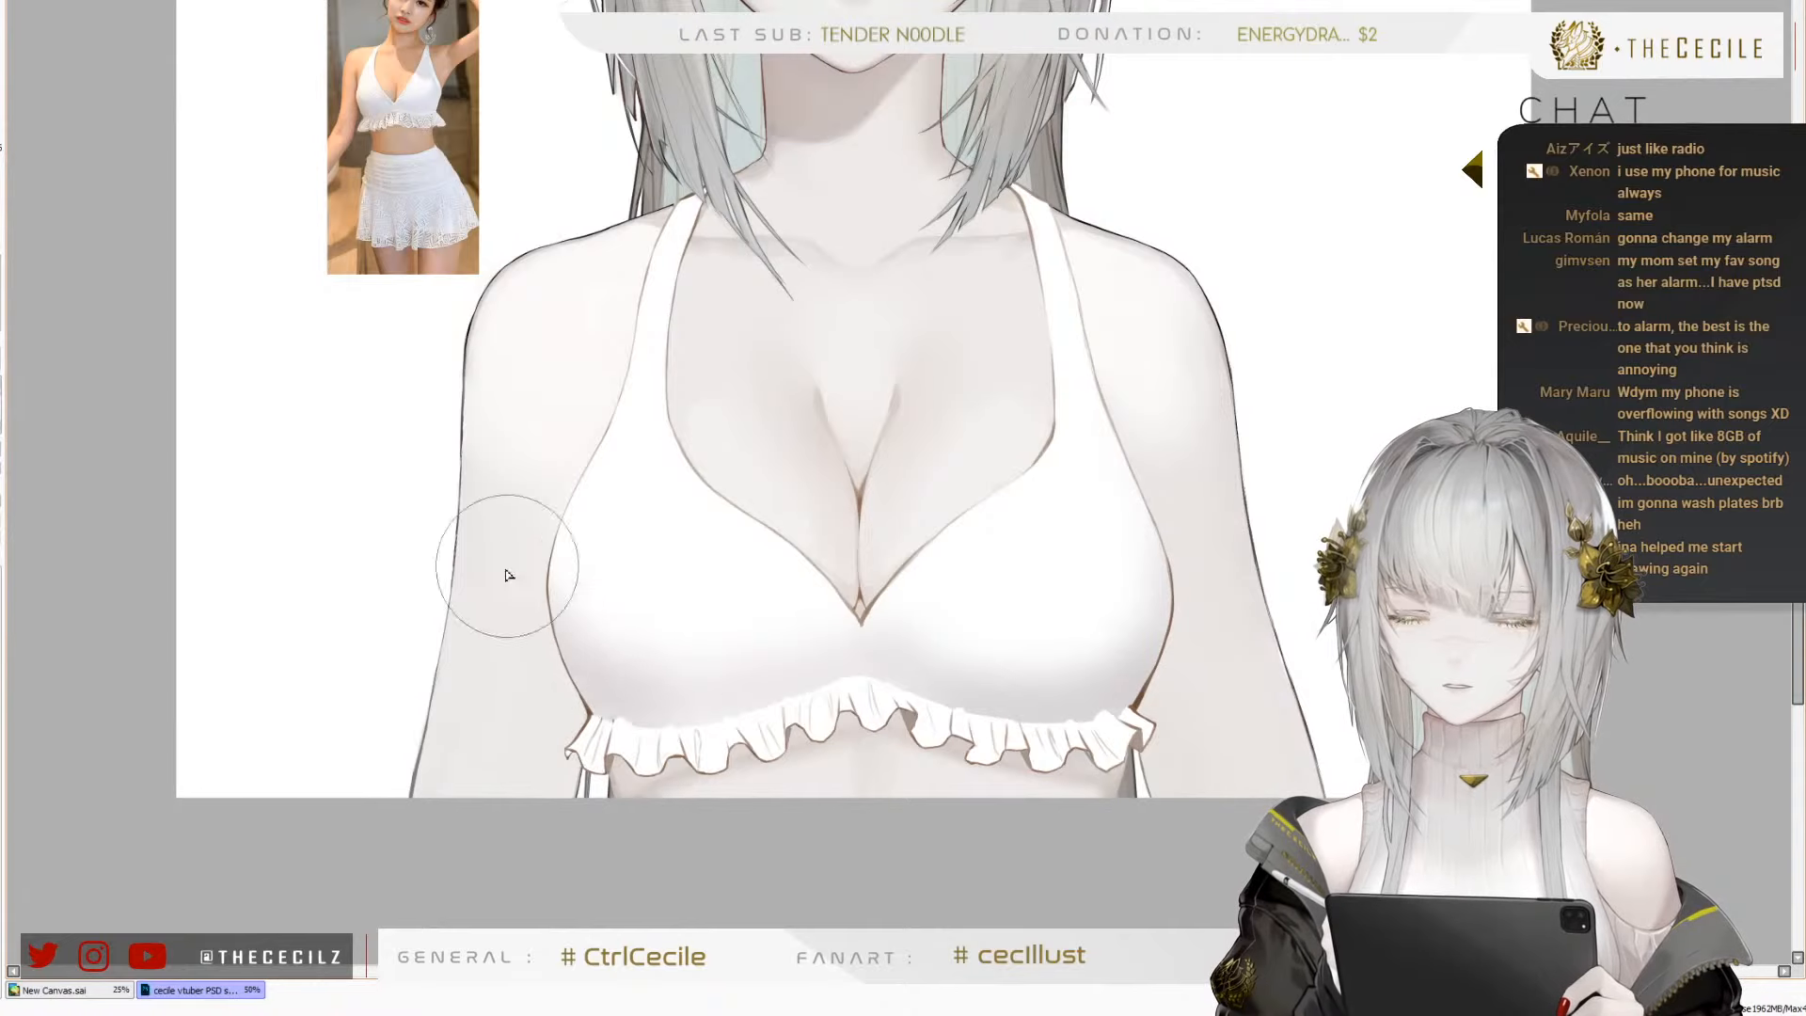
Softly shade the outer side edges of both swimsuit cups up towards the straps, adjusting the brush size for each side
{"action": "key", "text": "bracketleft"}
{"action": "key", "text": "bracketleft"}
{"action": "key", "text": "bracketleft"}
{"action": "key", "text": "bracketleft"}
{"action": "key", "text": "bracketleft"}
{"action": "key", "text": "bracketleft"}
{"action": "key", "text": "bracketleft"}
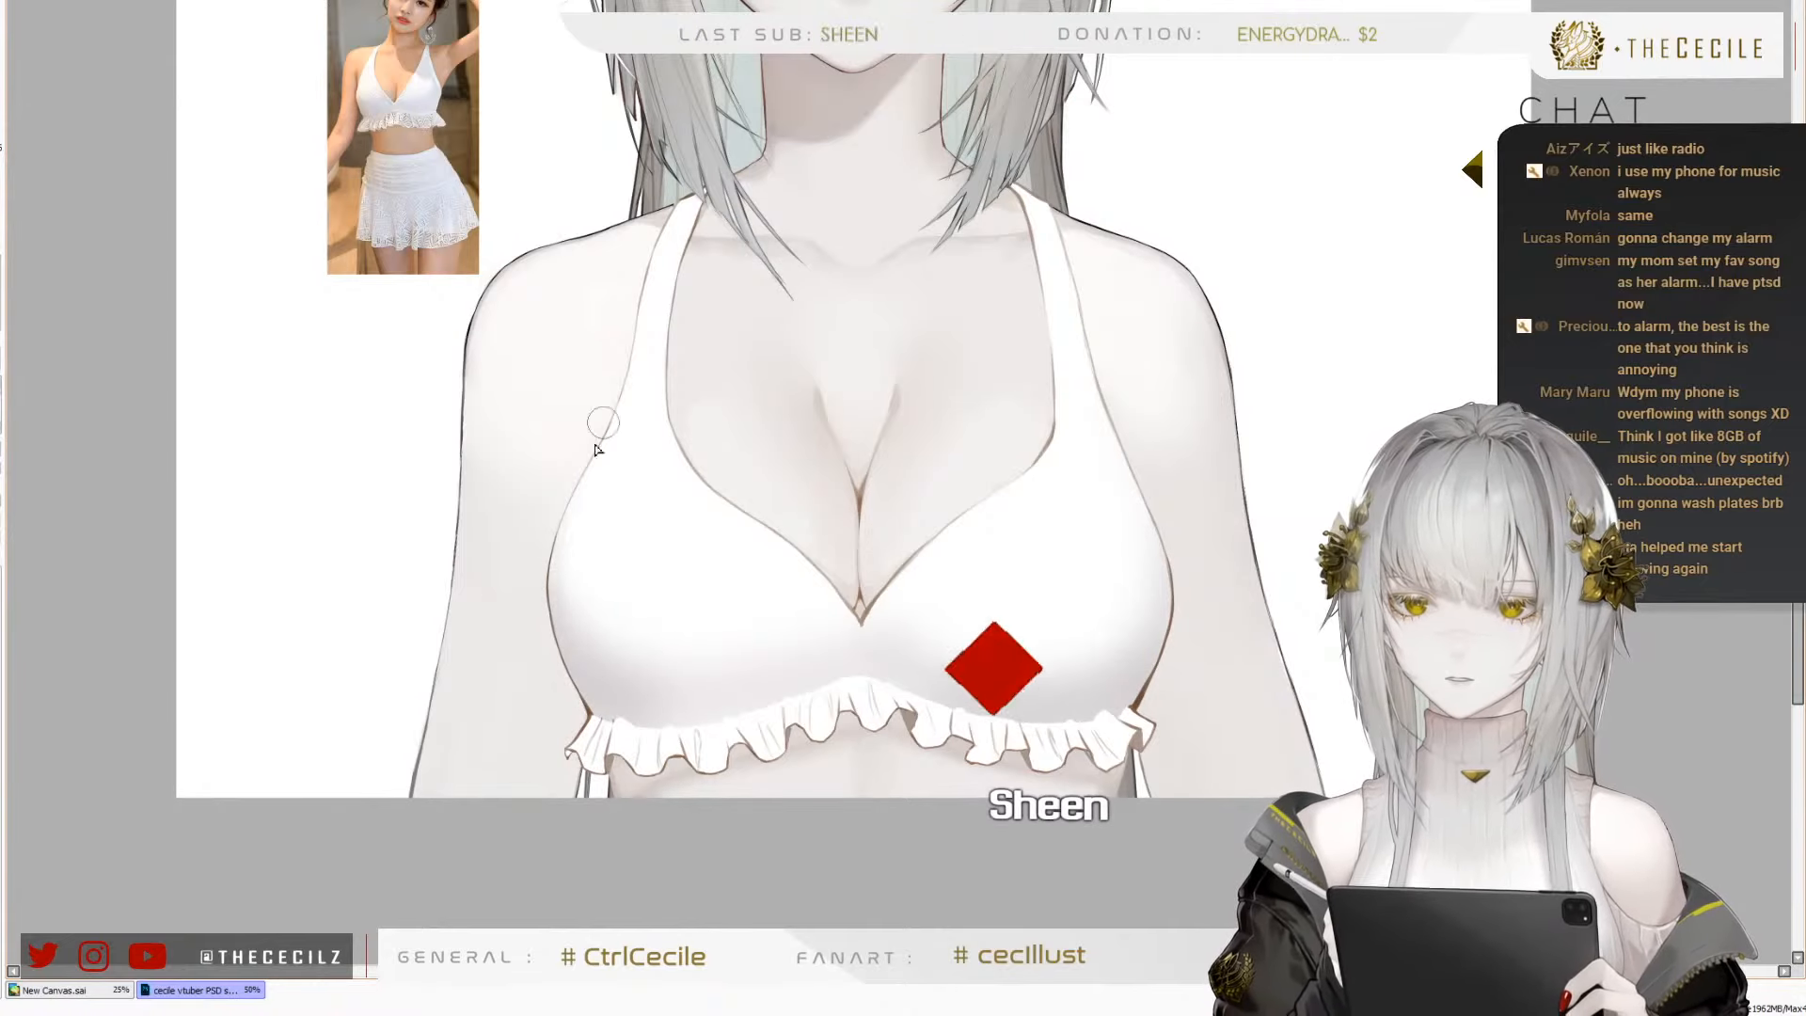
{"action": "key", "text": "bracketright"}
{"action": "key", "text": "bracketright"}
{"action": "key", "text": "bracketright"}
{"action": "key", "text": "bracketright"}
{"action": "key", "text": "bracketright"}
{"action": "left_click_drag", "start_coordinate": [543, 621], "coordinate": [565, 486]}
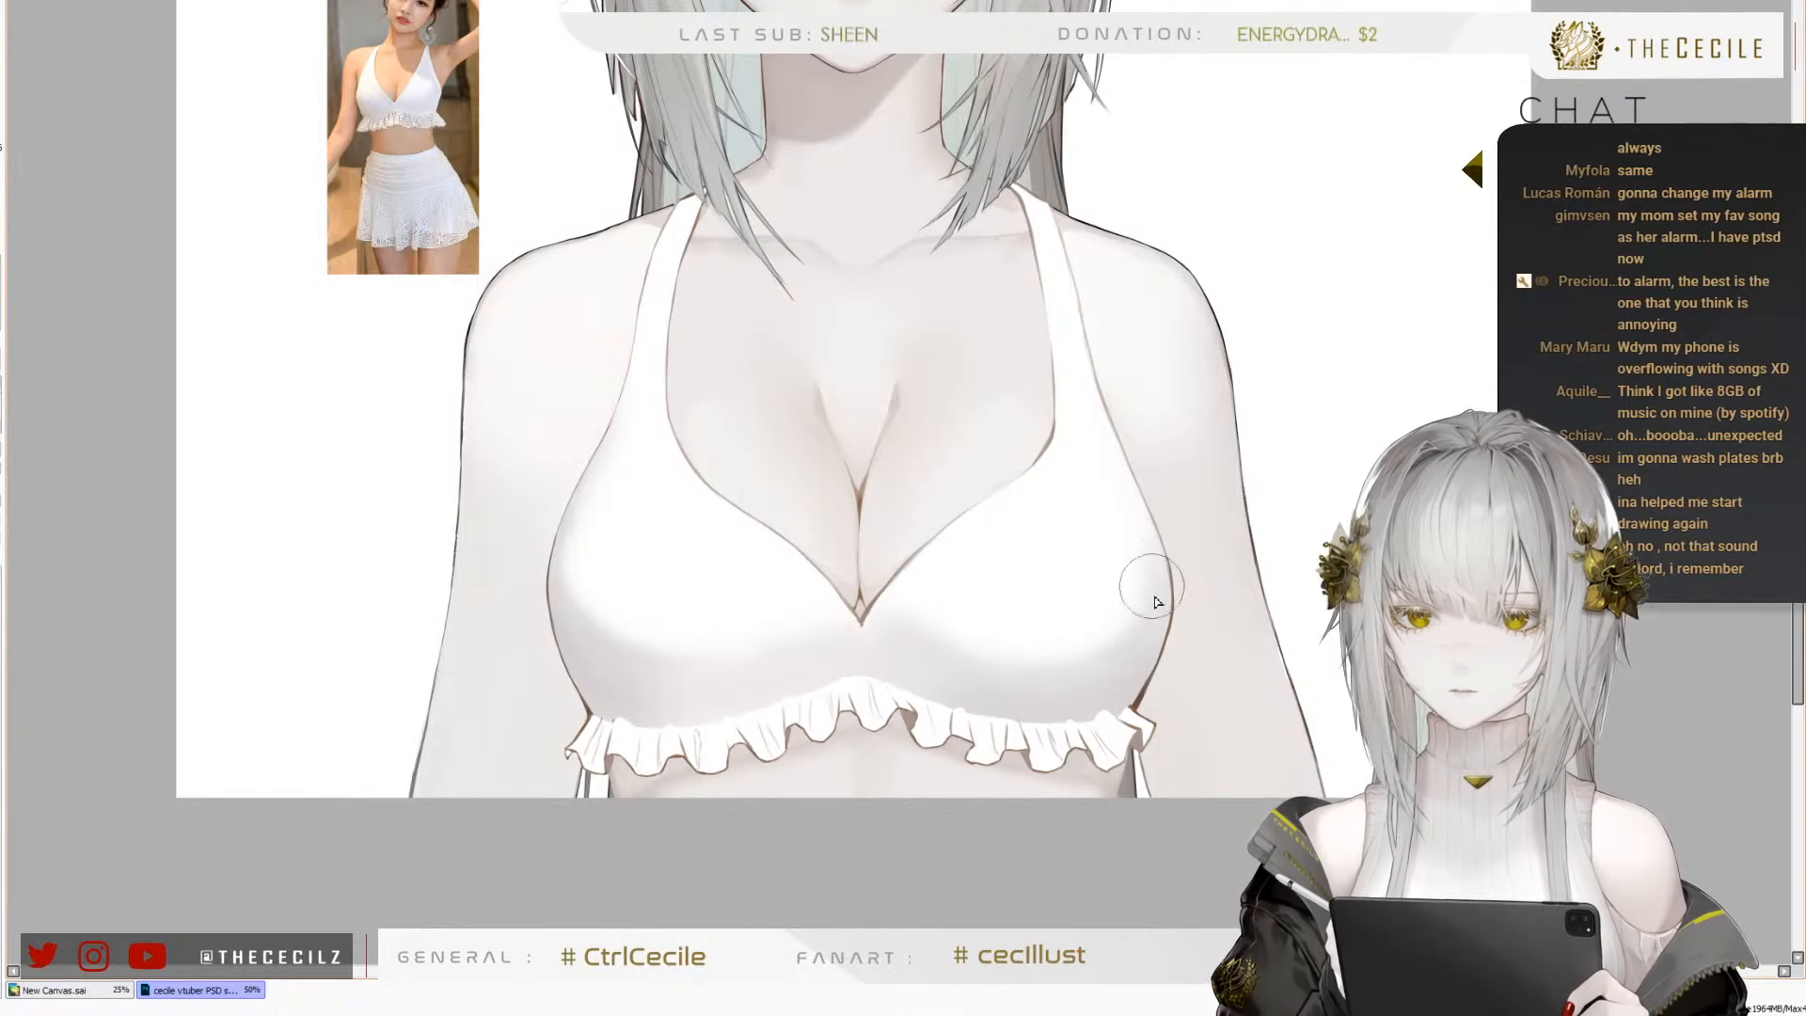
{"action": "key", "text": "bracketright"}
{"action": "key", "text": "bracketright"}
{"action": "mouse_move", "coordinate": [1133, 631]}
{"action": "left_mouse_down"}
{"action": "mouse_move", "coordinate": [1159, 565]}
{"action": "mouse_move", "coordinate": [1120, 410]}
{"action": "left_mouse_up"}
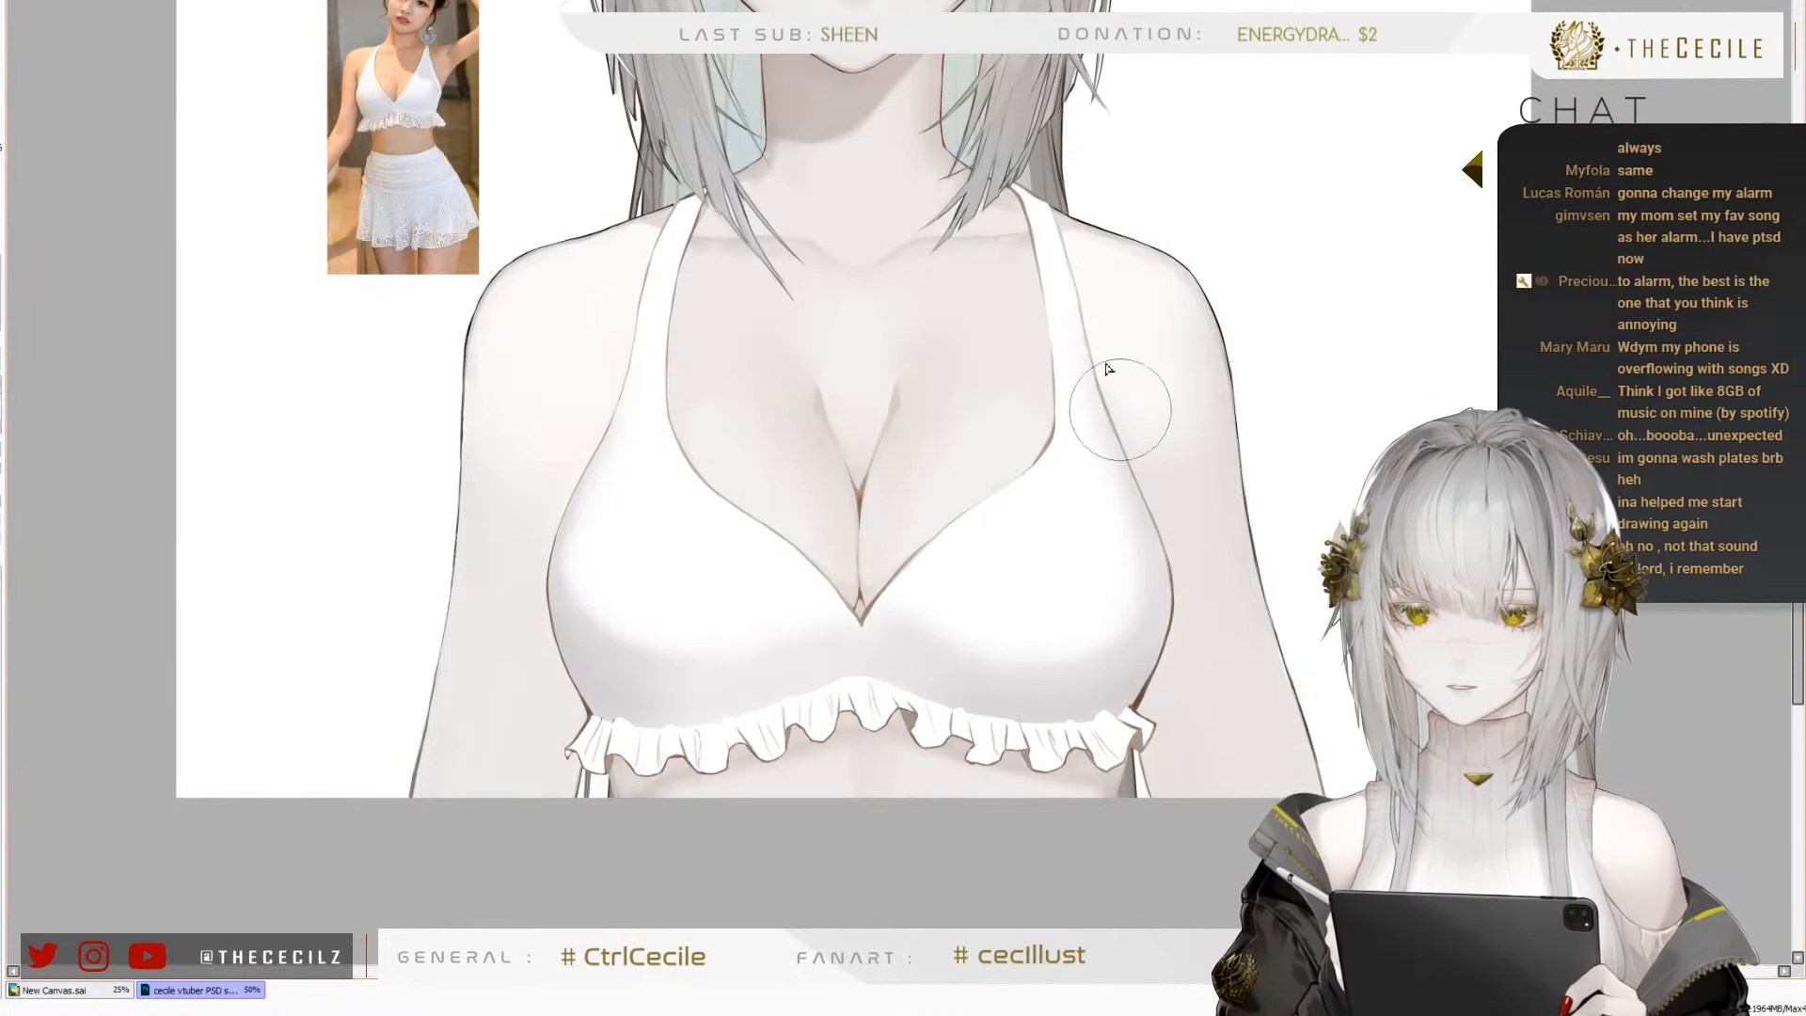
Shade the upper parts of both shoulder straps with soft light grey, adjusting the brush size to suit the straps
{"action": "key", "text": "bracketleft"}
{"action": "key", "text": "bracketleft"}
{"action": "key", "text": "bracketleft"}
{"action": "key", "text": "bracketleft"}
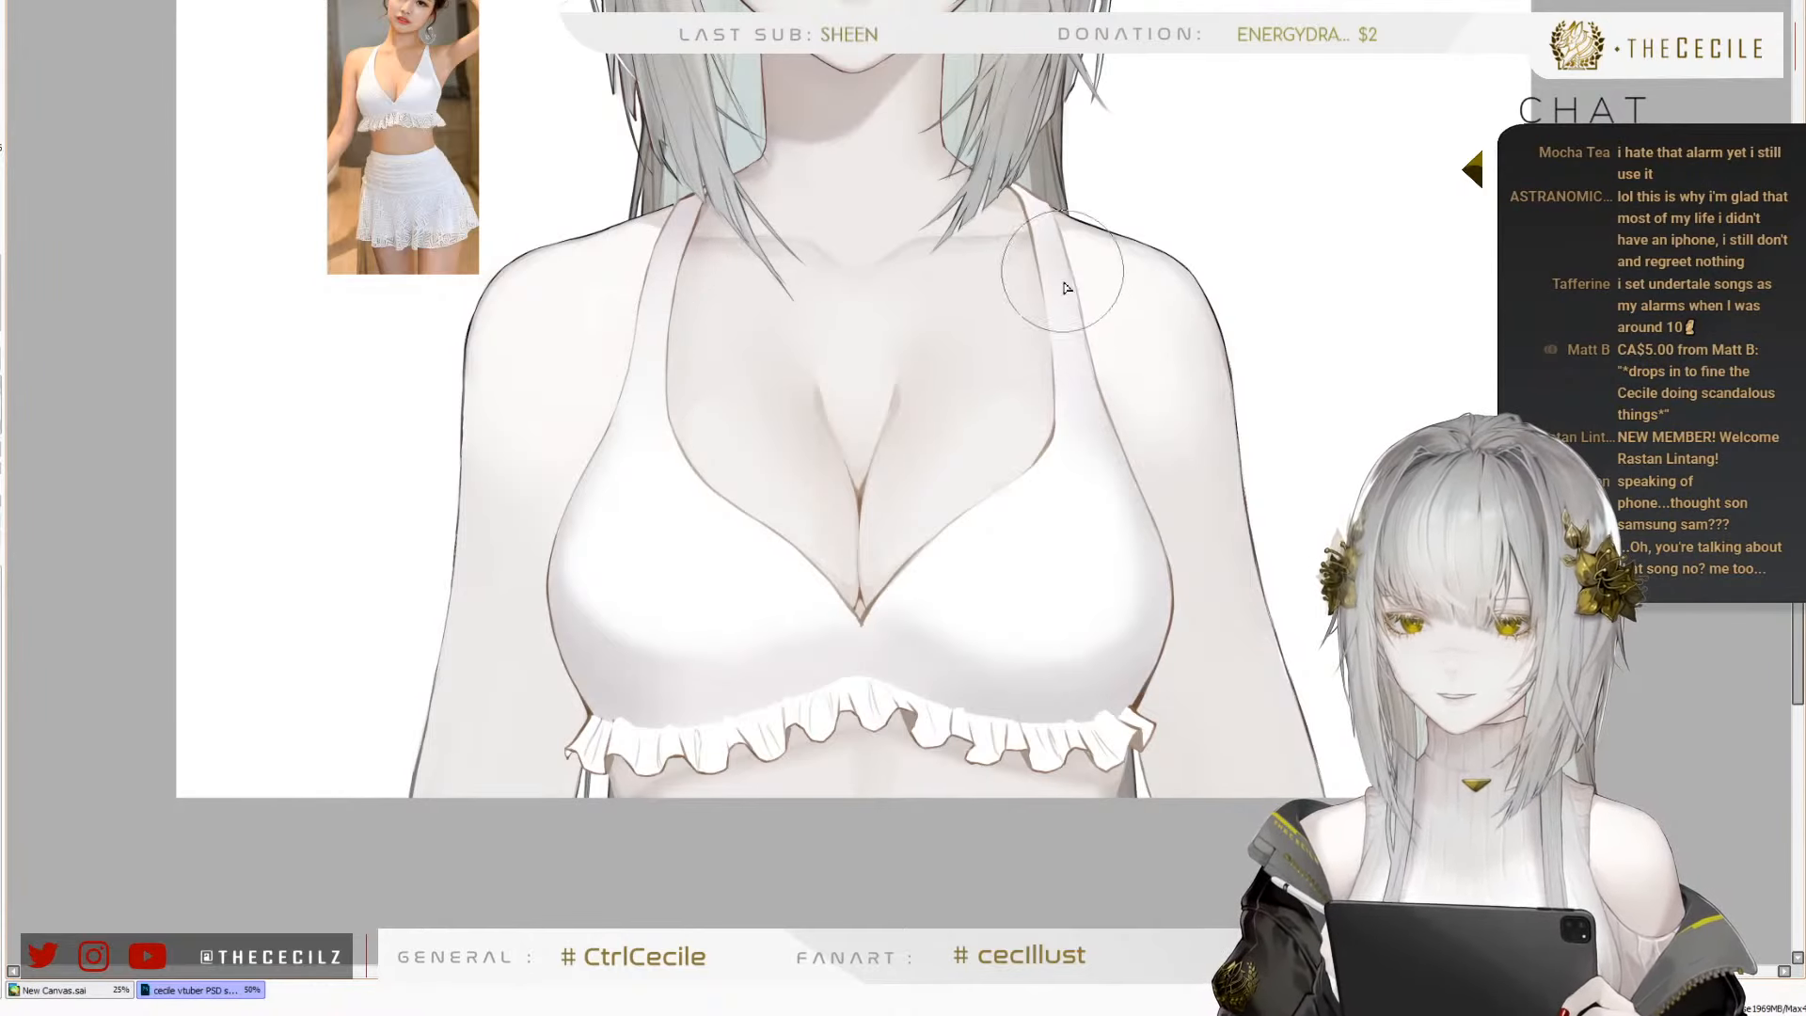
{"action": "key", "text": "["}
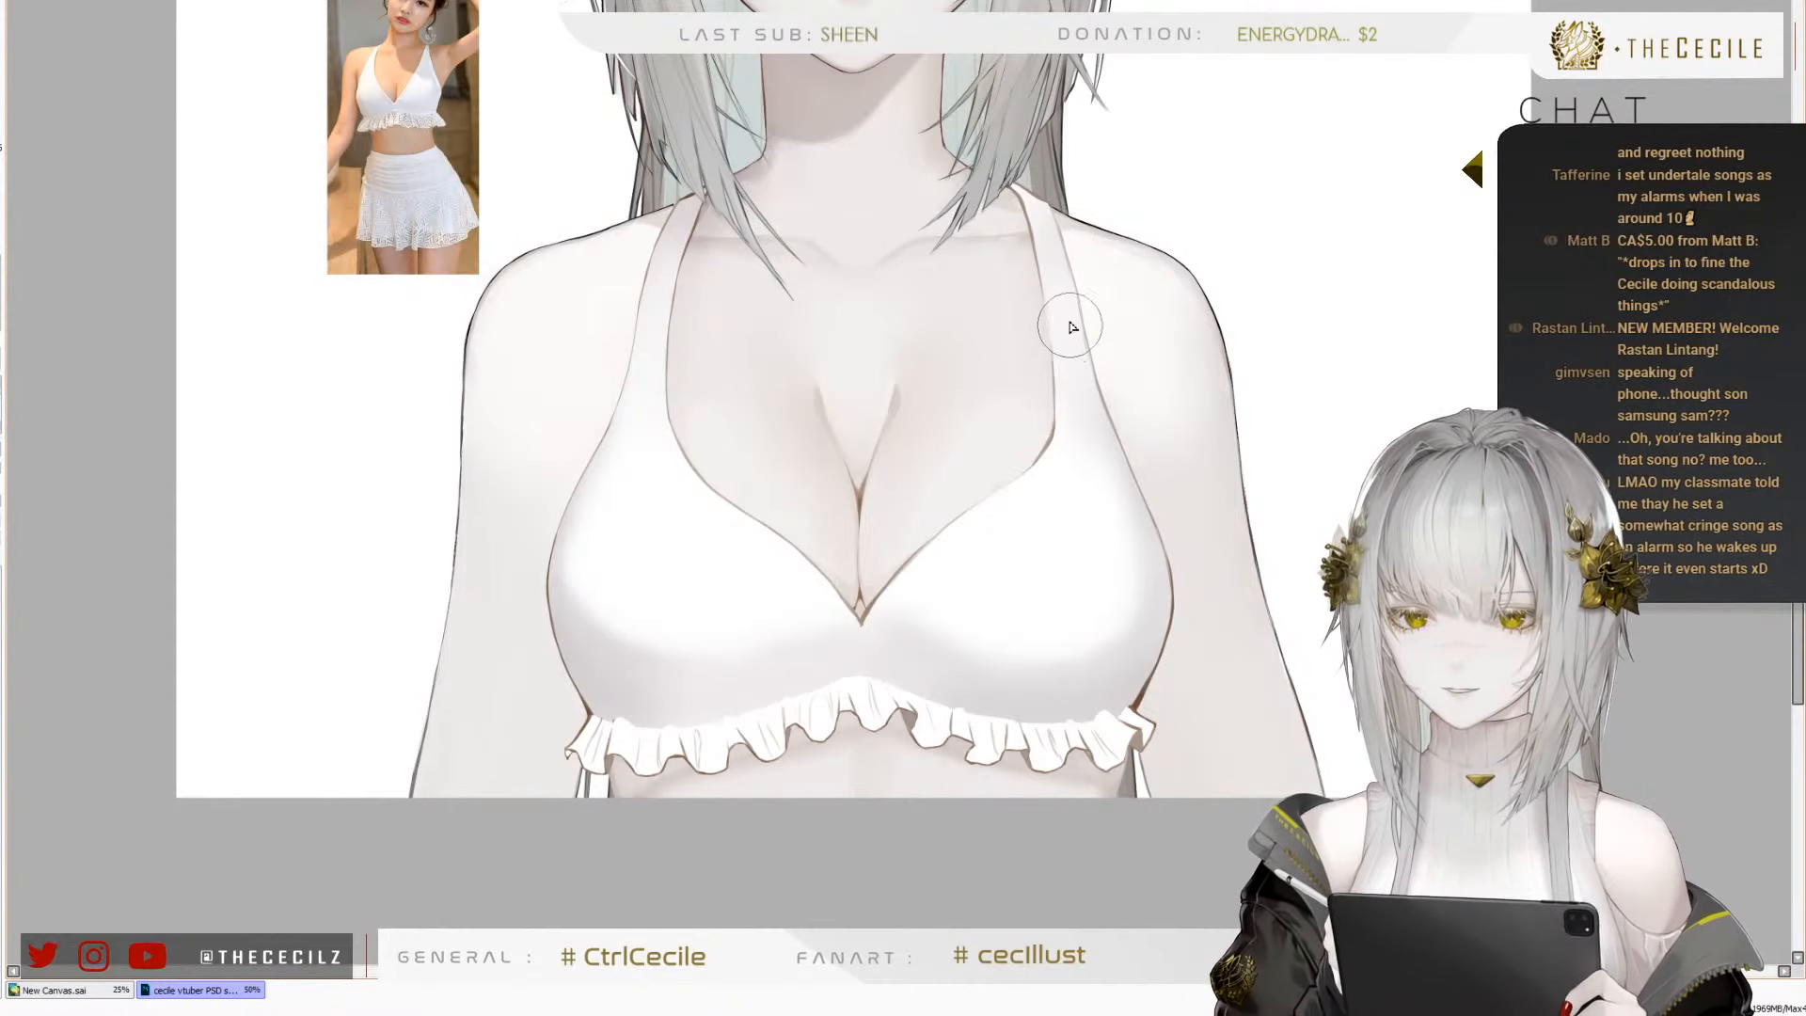
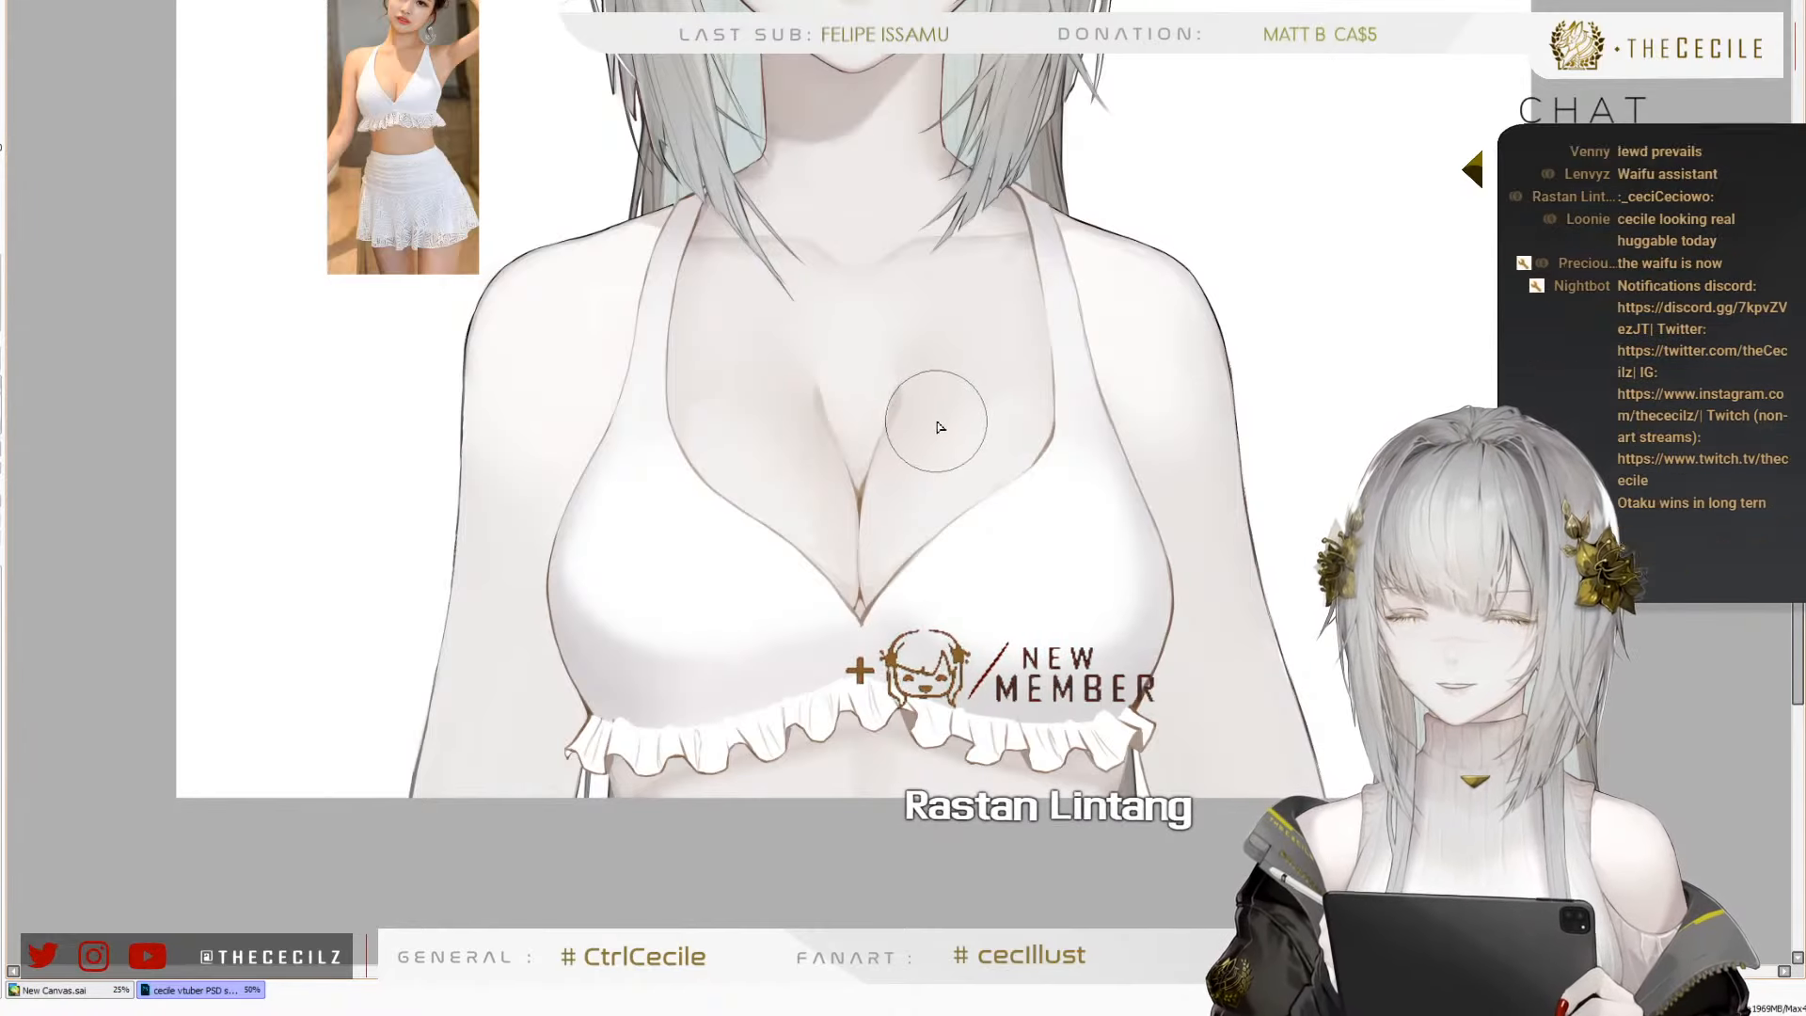
Airbrush soft grey shading along the outer side and underside of the white top's cup nearest the reference photo
{"action": "scroll", "coordinate": [886, 590], "scroll_direction": "down", "scroll_amount": 2}
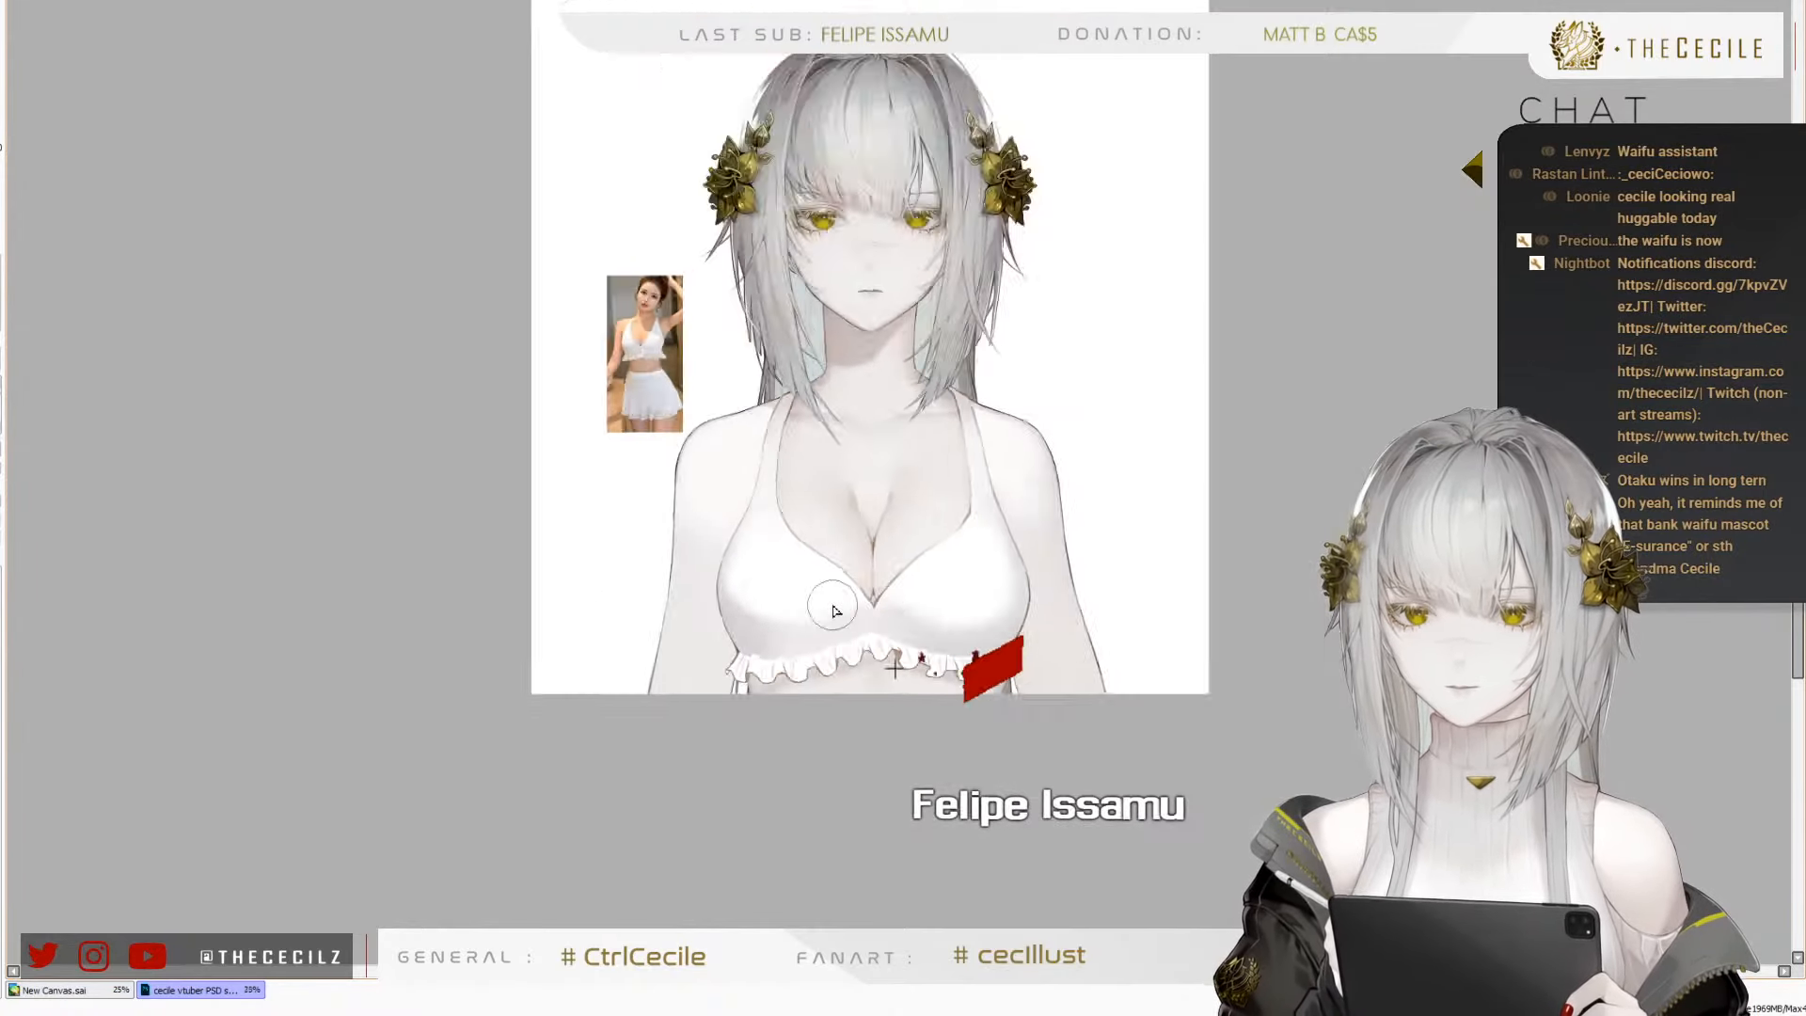
{"action": "scroll", "coordinate": [834, 611], "scroll_direction": "up", "scroll_amount": 2}
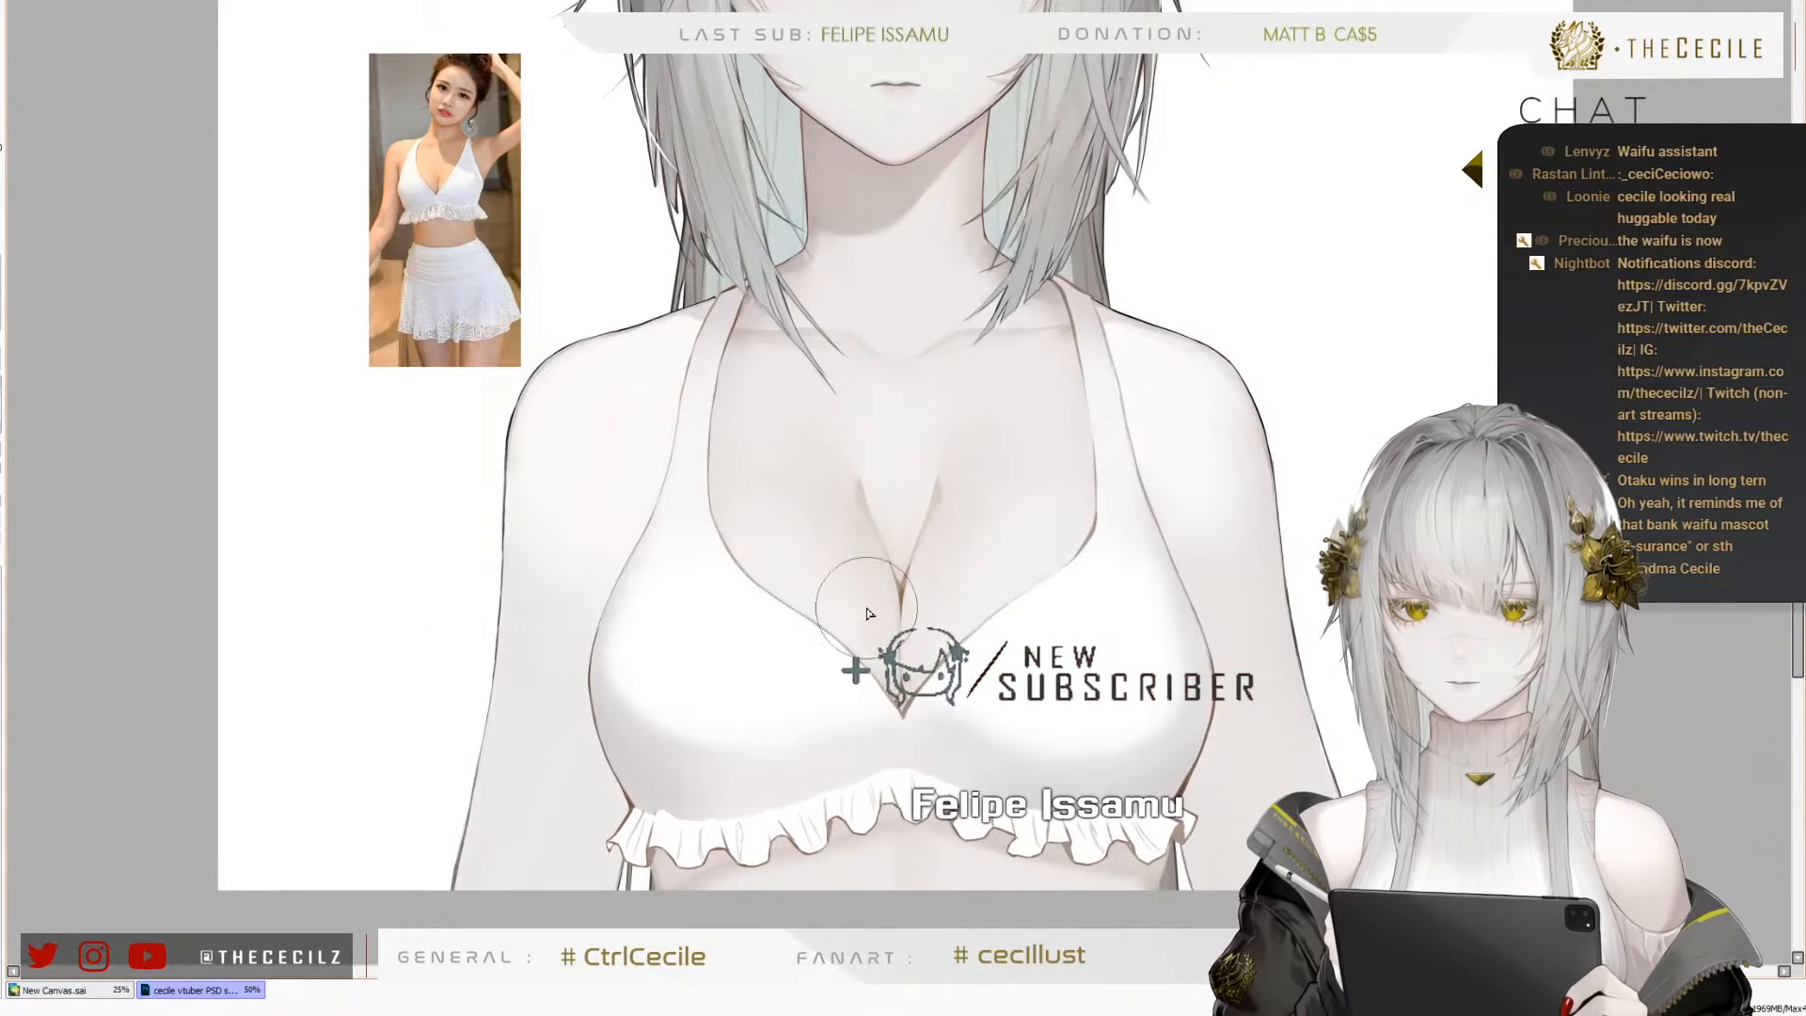
{"action": "scroll", "coordinate": [869, 613], "scroll_direction": "up", "scroll_amount": 1}
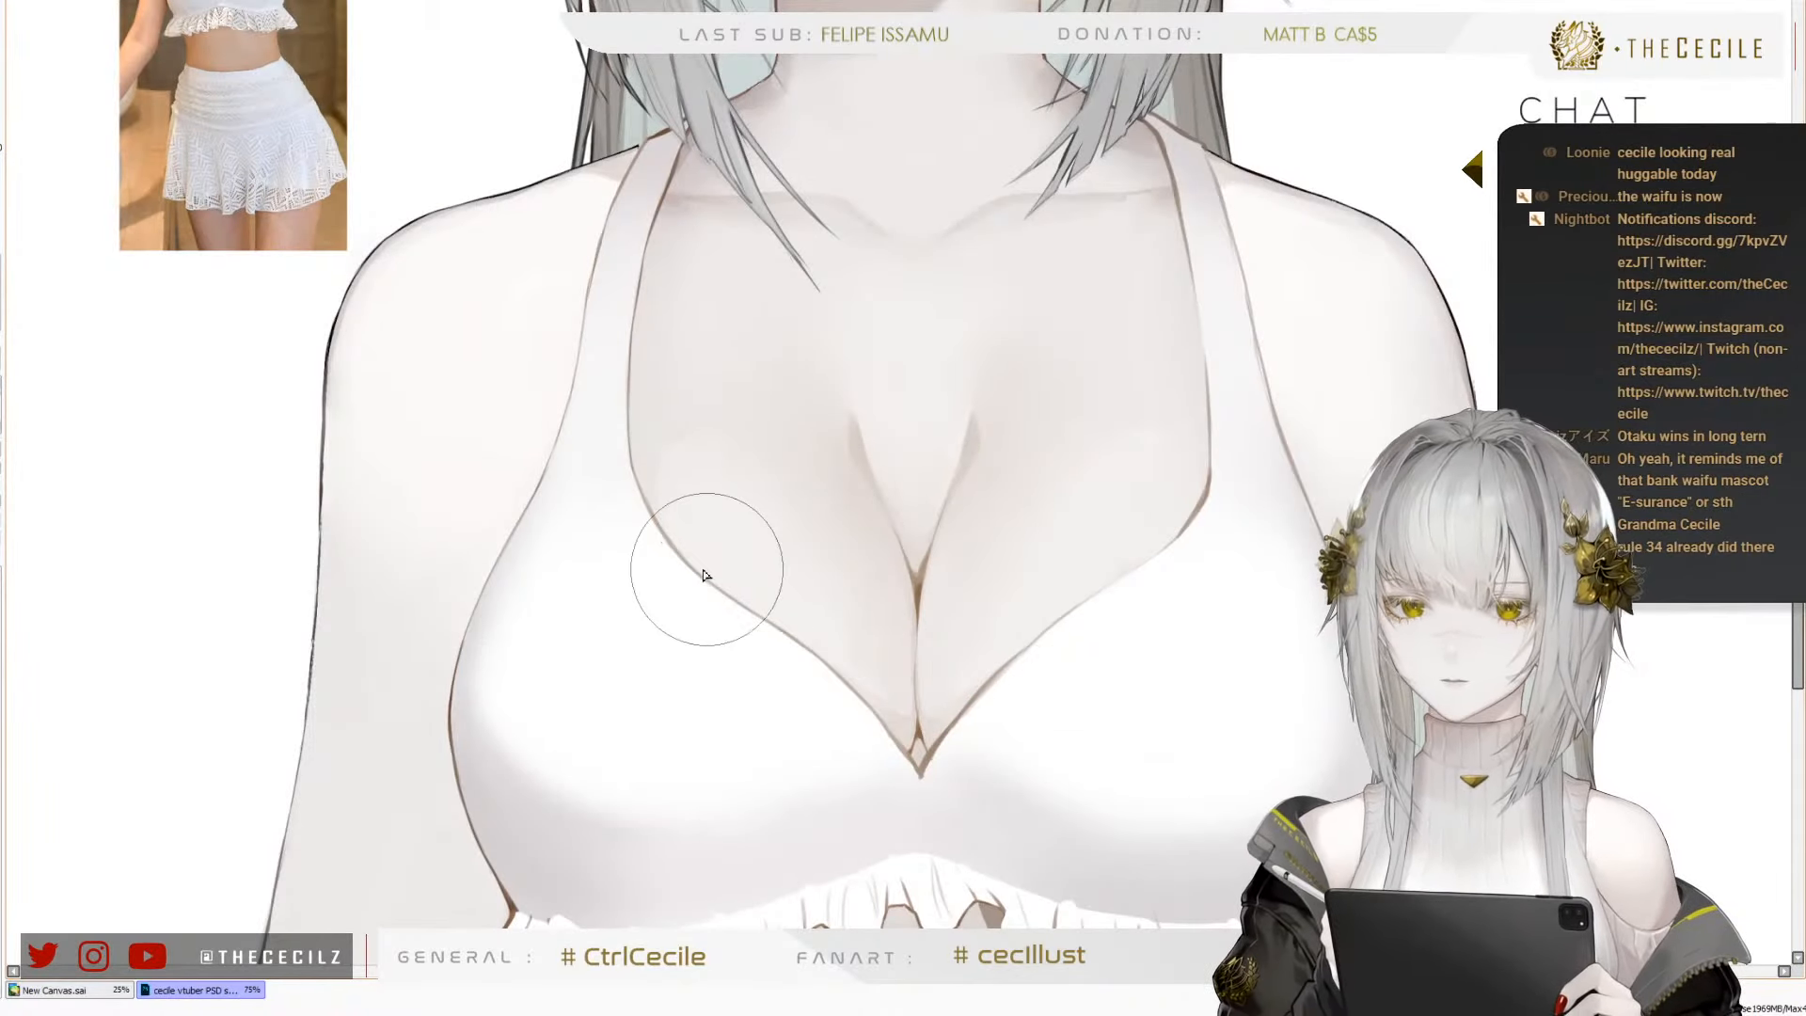
{"action": "key", "text": "bracketleft"}
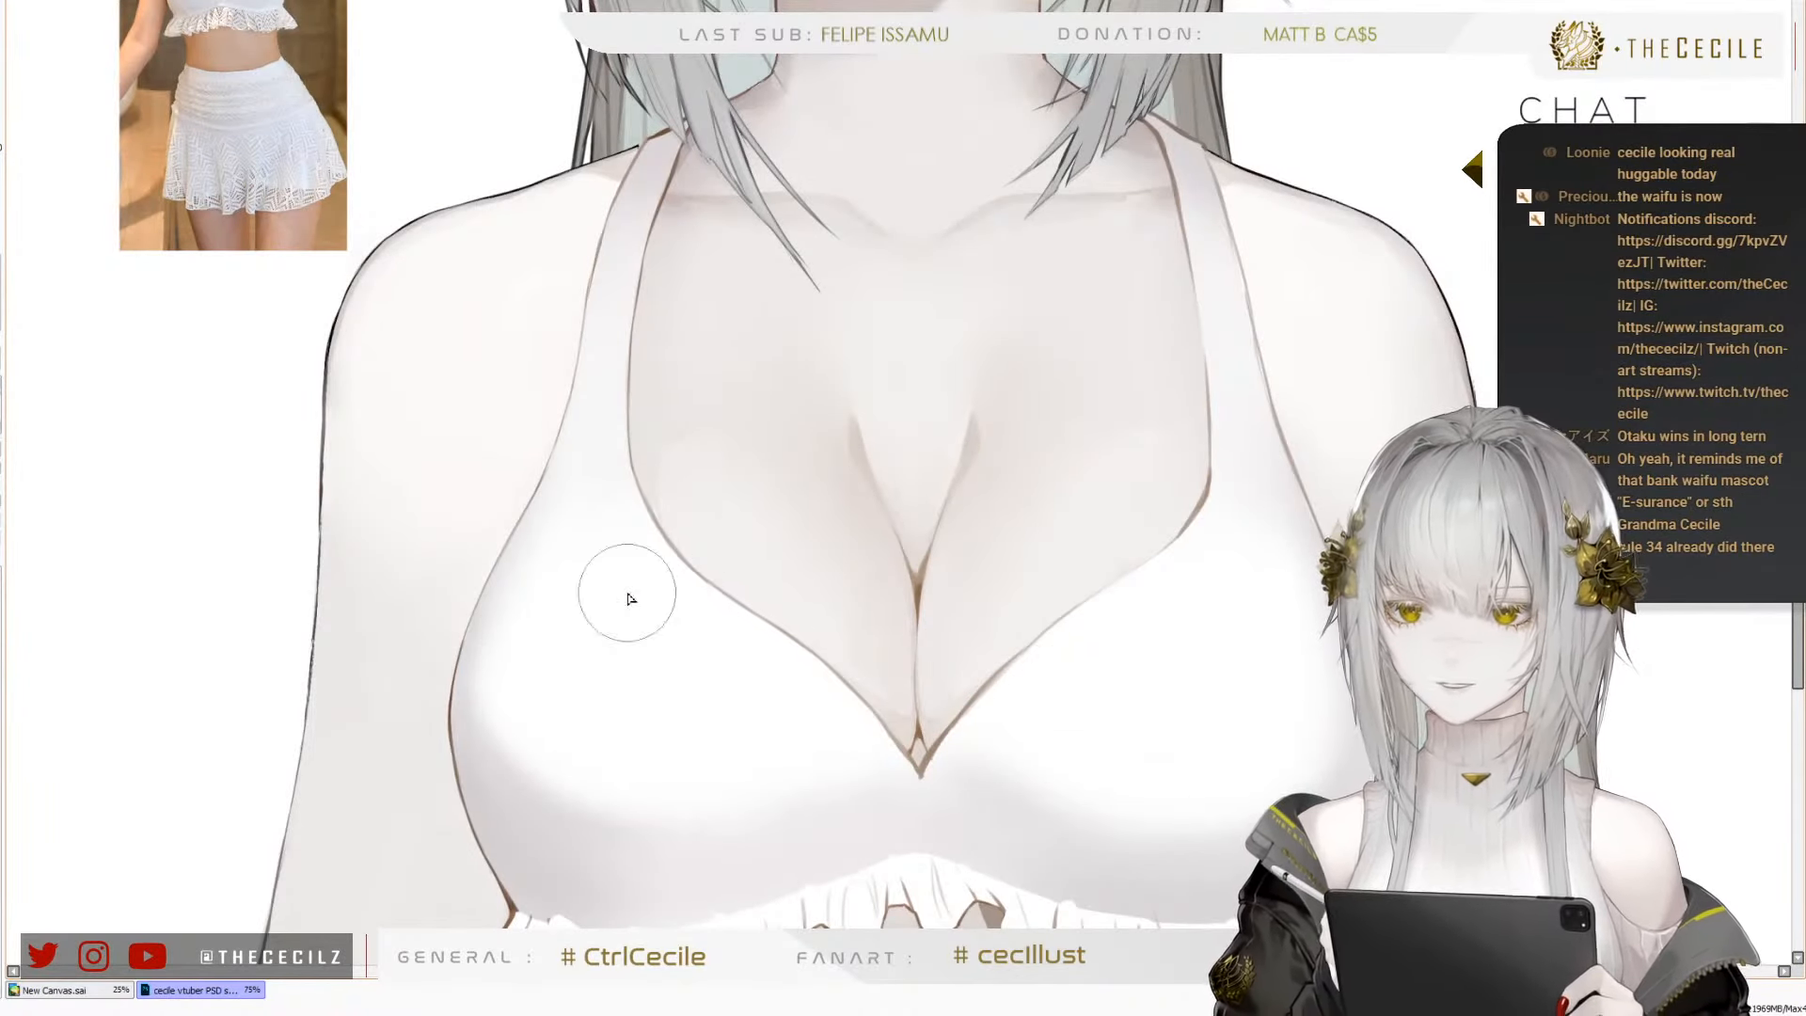
{"action": "key", "text": "bracketright"}
{"action": "key", "text": "bracketright"}
{"action": "key", "text": "bracketright"}
{"action": "key", "text": "bracketleft"}
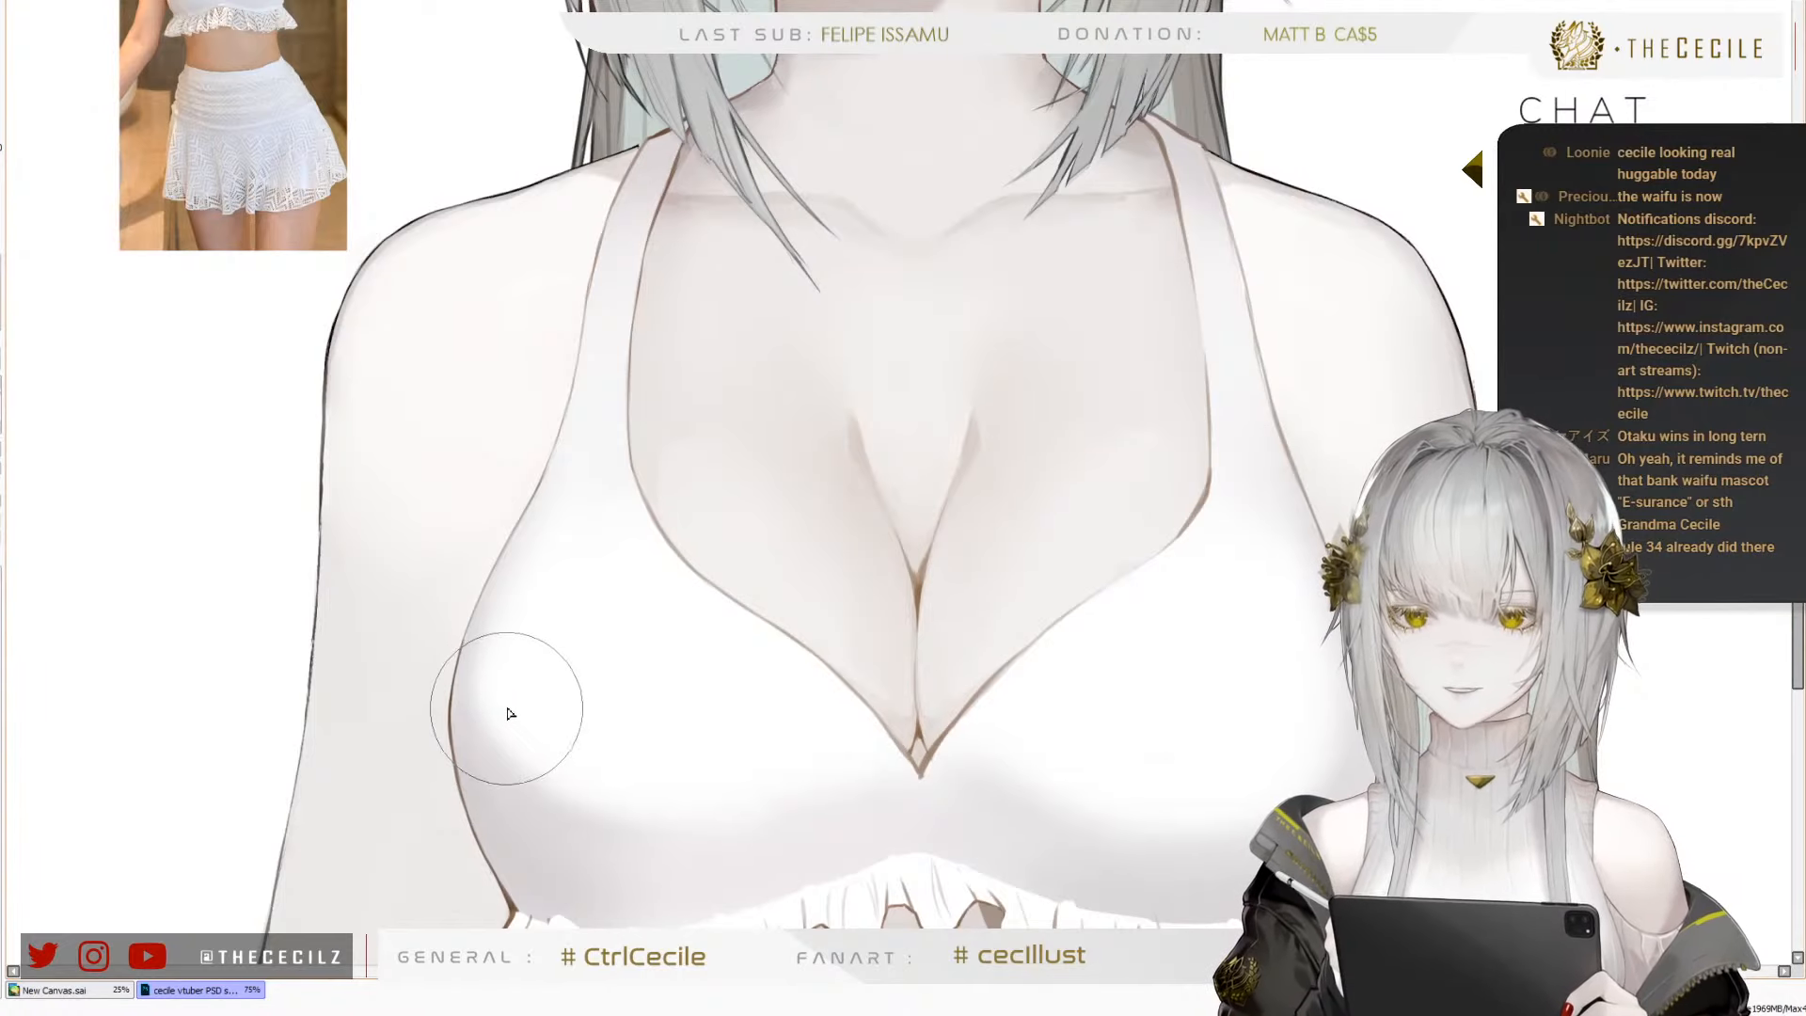
{"action": "key", "text": "bracketleft"}
{"action": "key", "text": "bracketleft"}
{"action": "key", "text": "bracketright"}
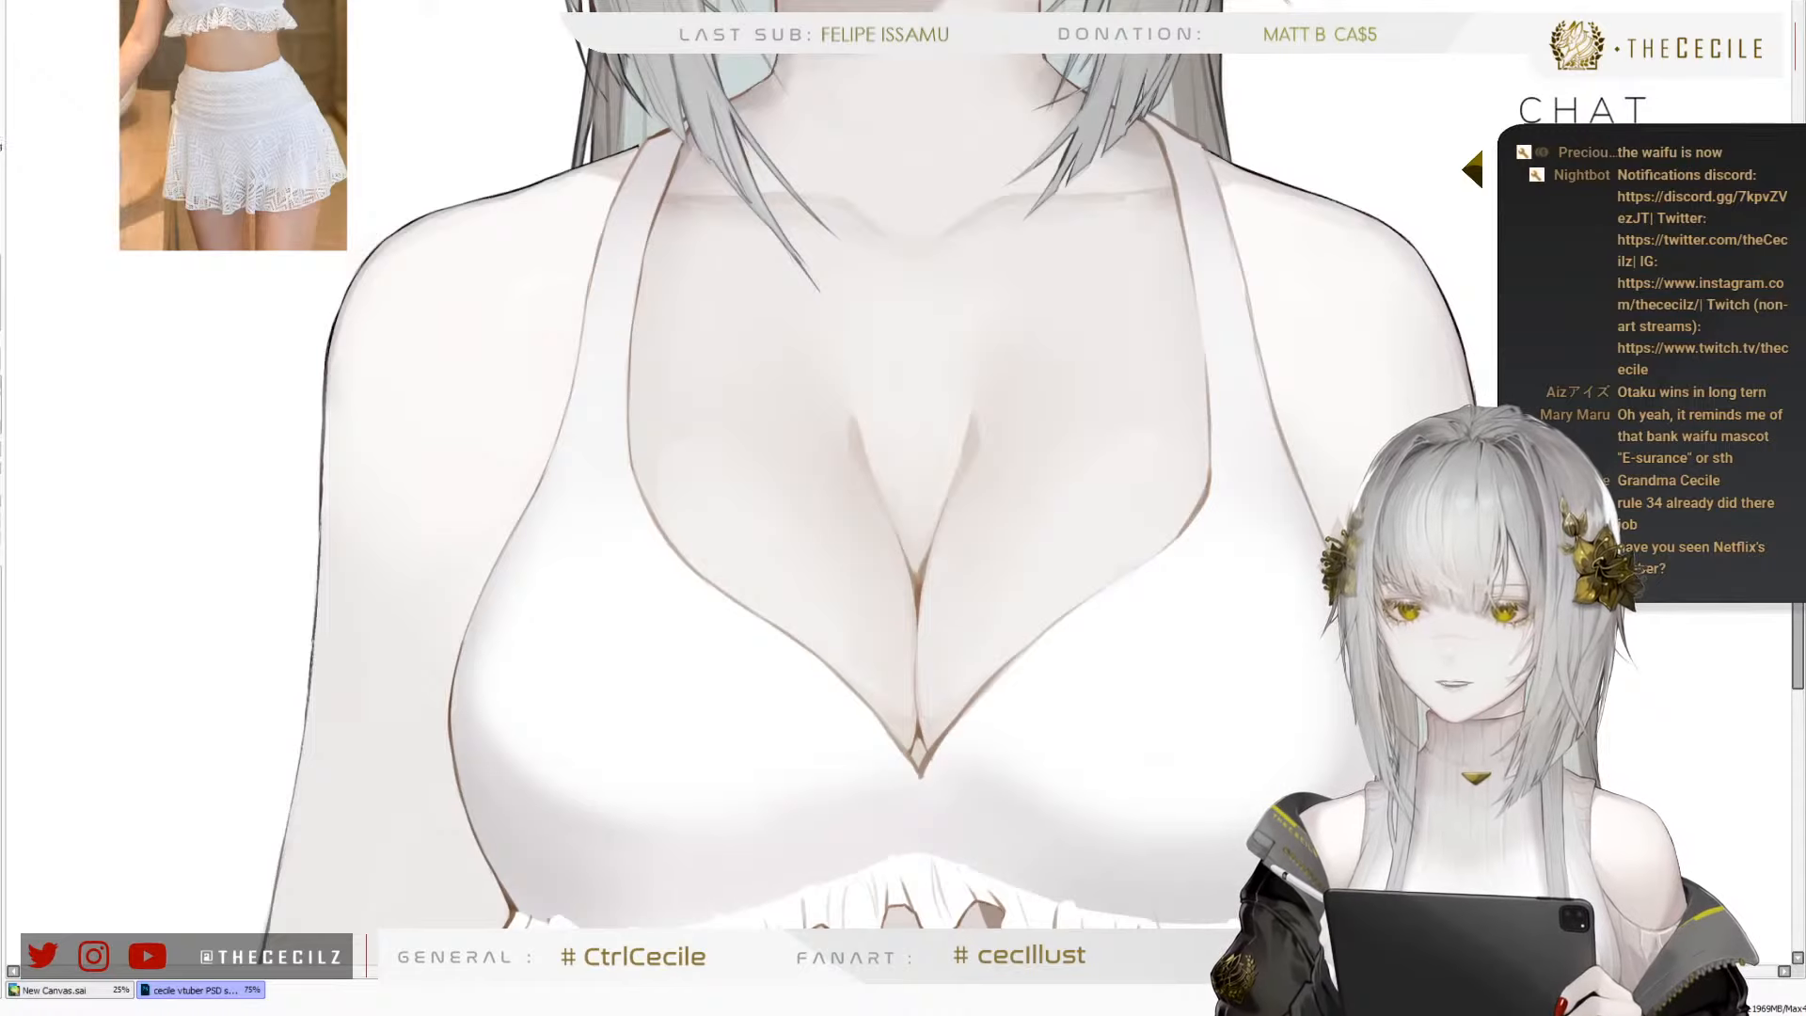
Blend the shading on both cups of the white top into smooth, rounded gradients, varying the brush size
{"action": "key", "text": "bracketright"}
{"action": "key", "text": "bracketright"}
{"action": "key", "text": "bracketright"}
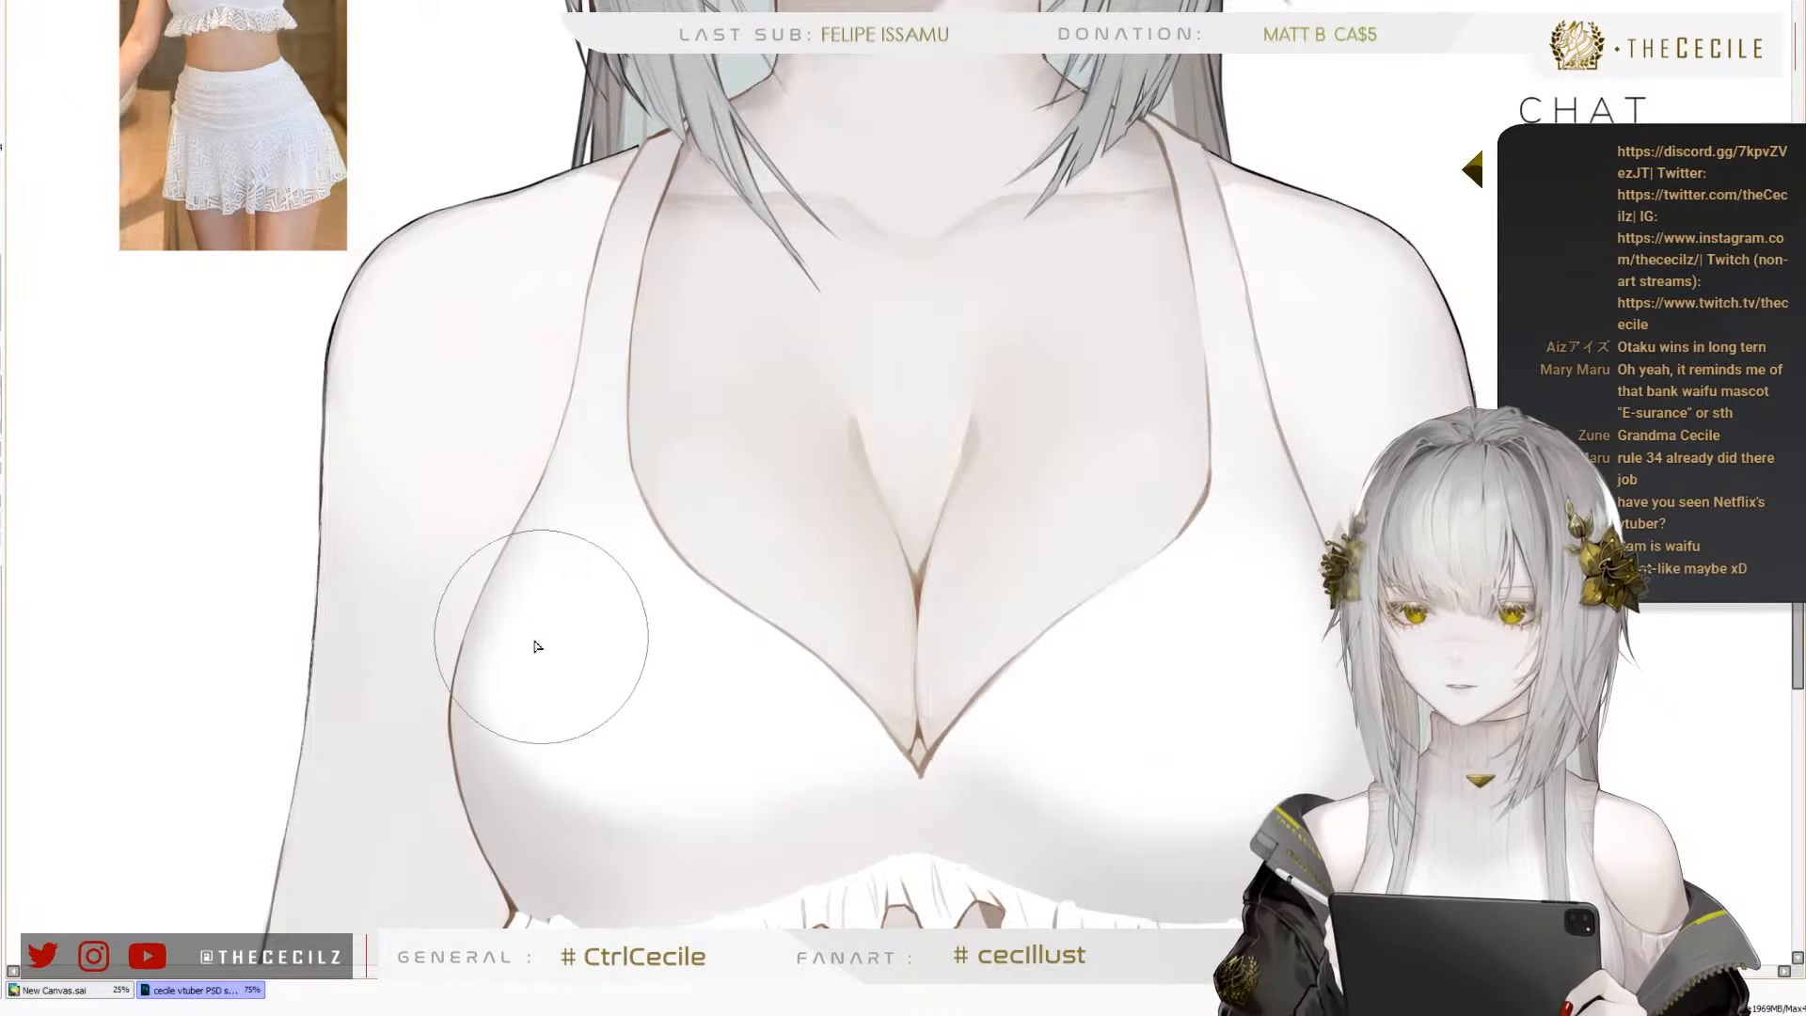
{"action": "key", "text": "bracketleft"}
{"action": "key", "text": "bracketleft"}
{"action": "key", "text": "bracketleft"}
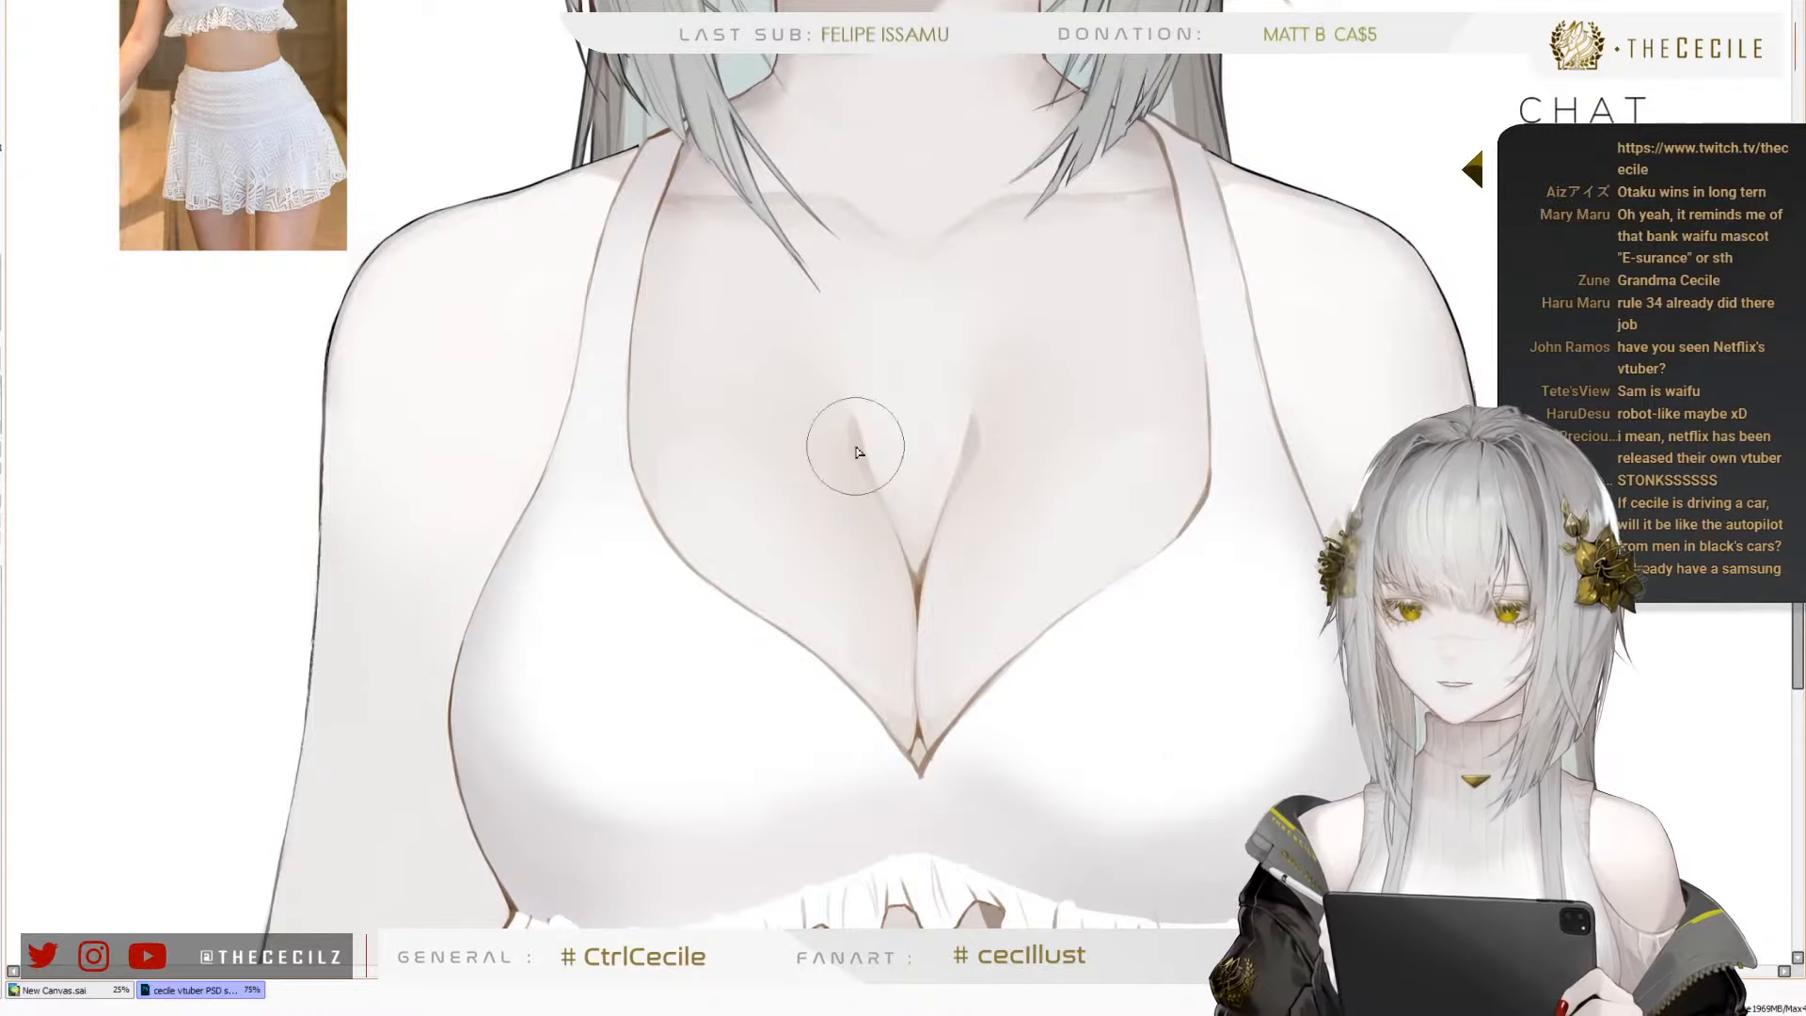
Refine the soft shadow across the lower part of the top, just above the ruffle trim
{"action": "scroll", "coordinate": [855, 447], "scroll_direction": "down", "scroll_amount": 3}
{"action": "scroll", "coordinate": [708, 573], "scroll_direction": "up", "scroll_amount": 3}
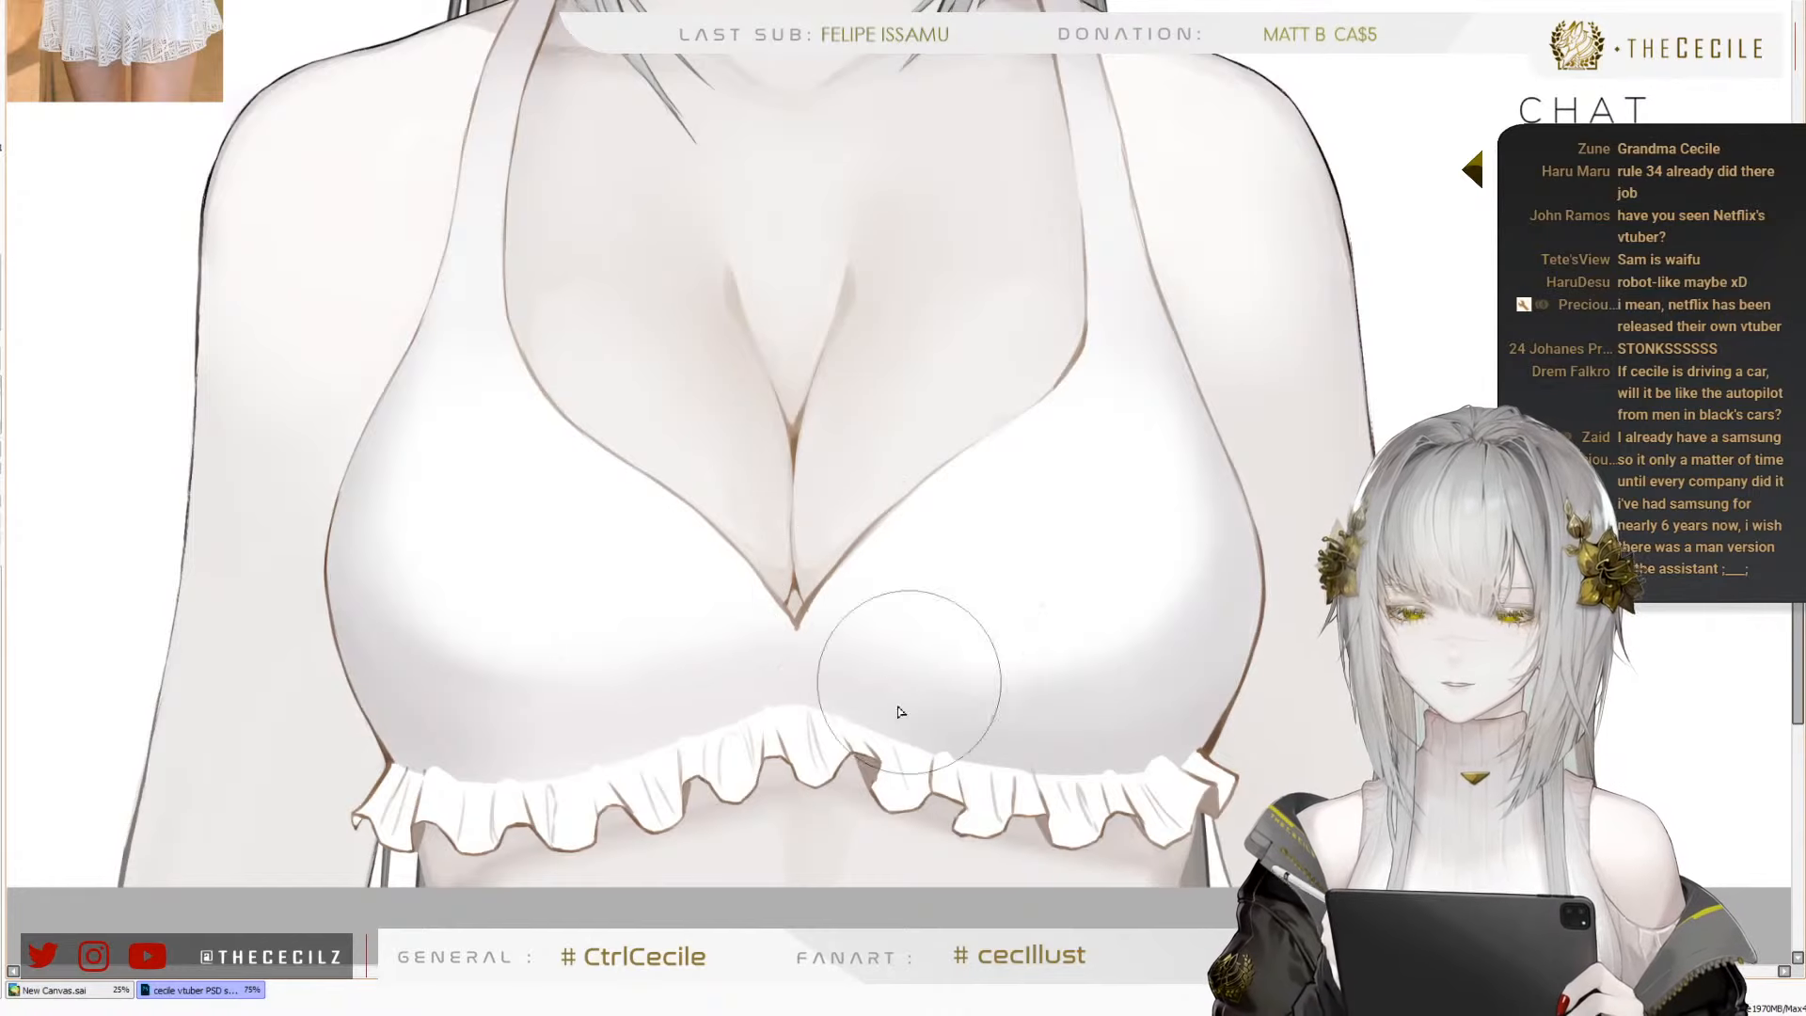
{"action": "key", "text": "]"}
{"action": "key", "text": "]"}
{"action": "key", "text": "["}
{"action": "key", "text": "["}
{"action": "key", "text": "["}
{"action": "key", "text": "["}
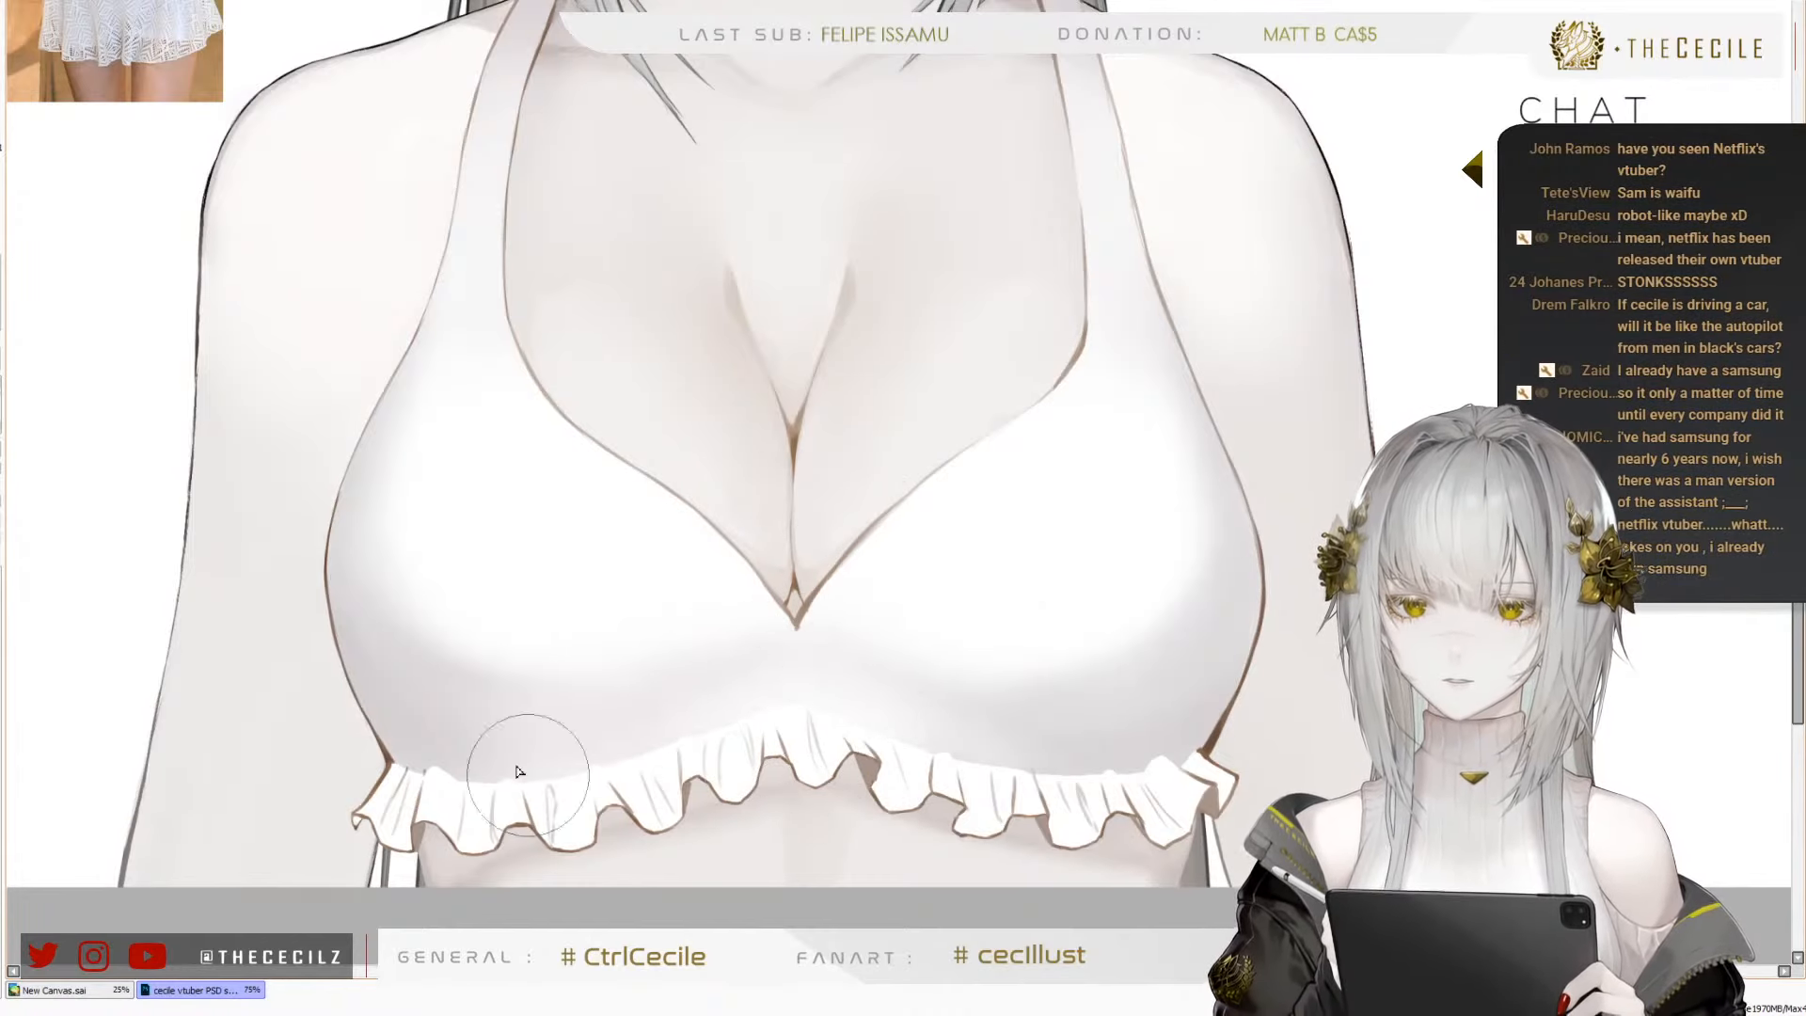
Check the whole character illustration mirrored horizontally and restore its normal orientation
{"action": "scroll", "coordinate": [777, 717], "scroll_direction": "down", "scroll_amount": 5}
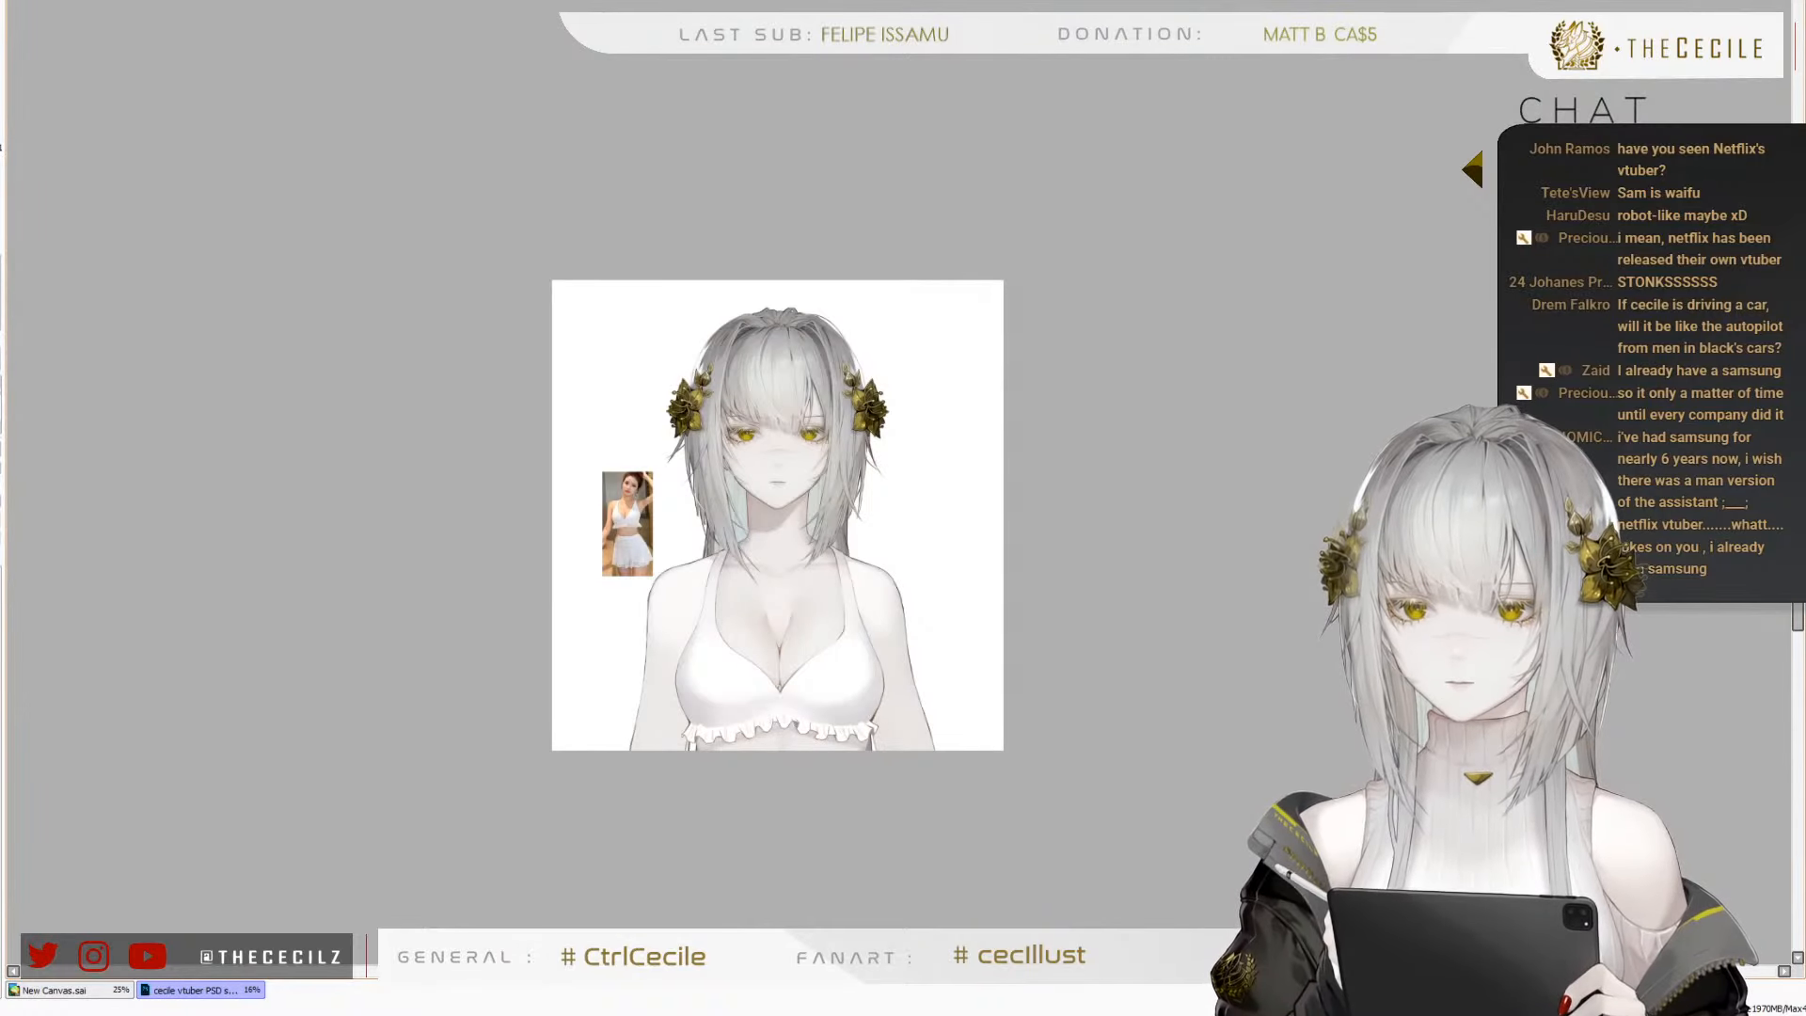
{"action": "key", "text": "h"}
{"action": "key", "text": "h"}
{"action": "scroll", "coordinate": [718, 692], "scroll_direction": "up", "scroll_amount": 4}
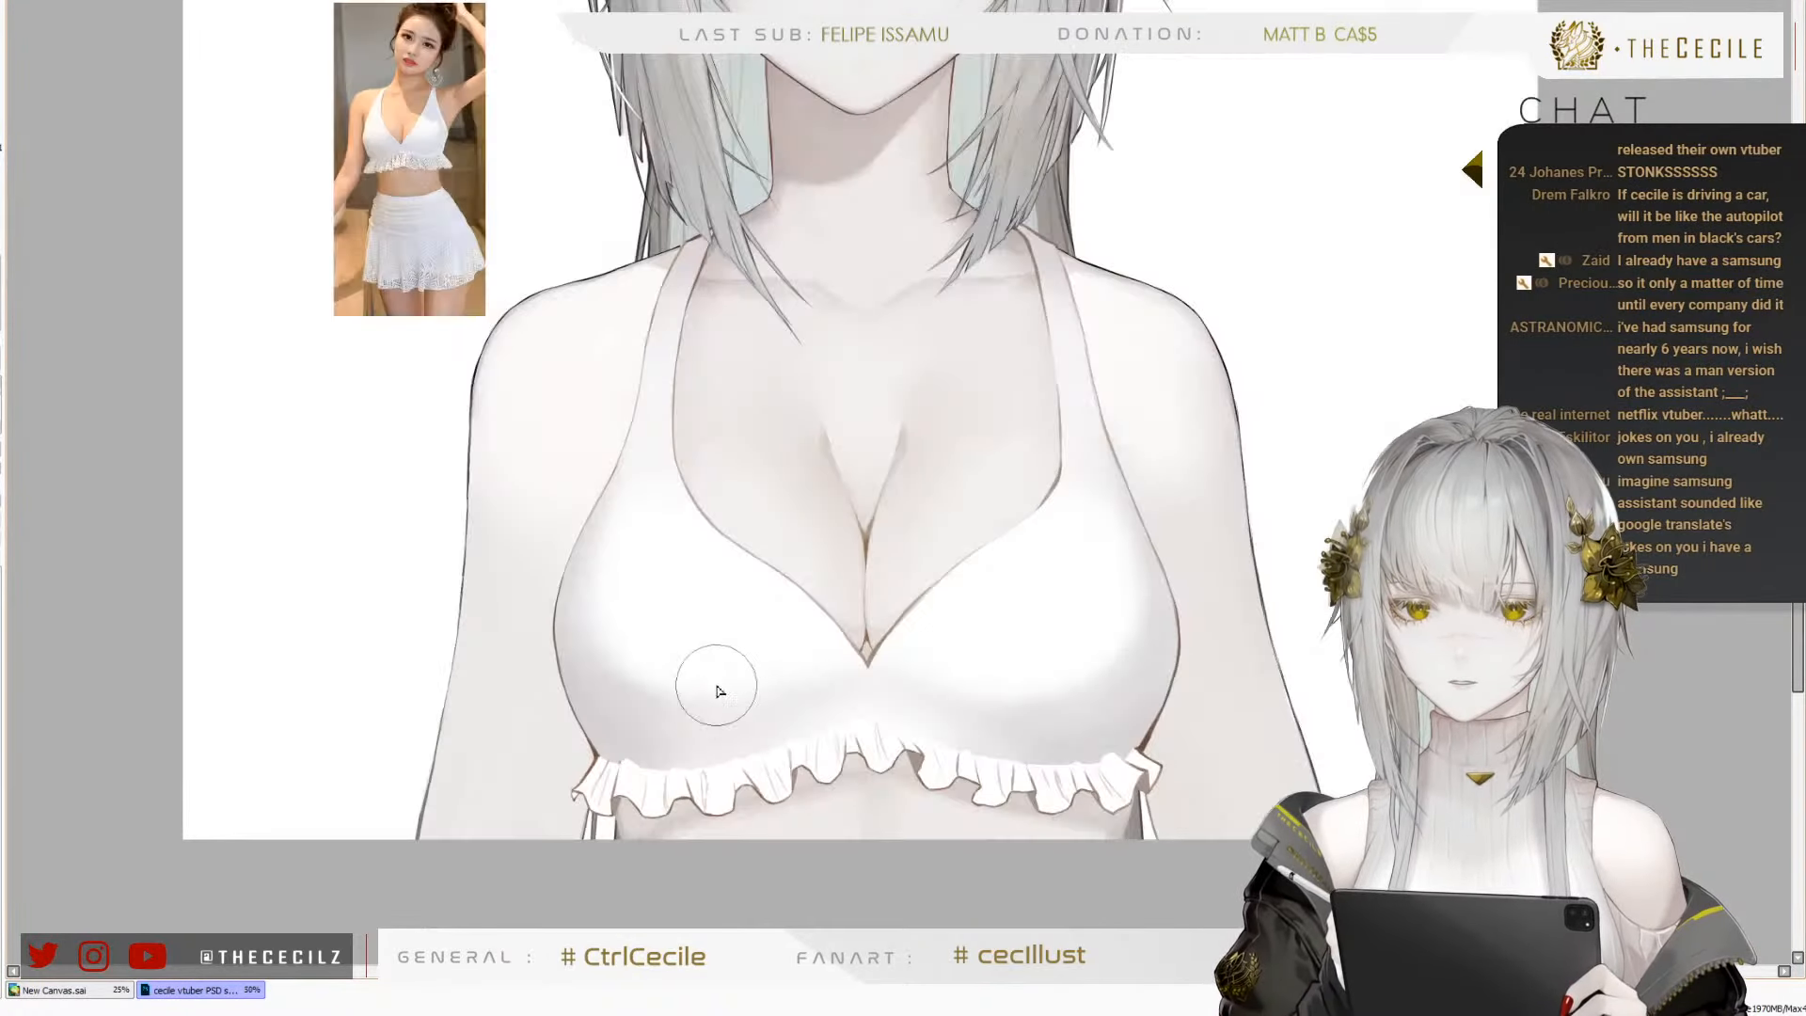
Examine the lace top, its ruffle trim and the skirt in the reference photo
{"action": "scroll", "coordinate": [716, 691], "scroll_direction": "up", "scroll_amount": 2}
{"action": "scroll", "coordinate": [602, 724], "scroll_direction": "down", "scroll_amount": 2}
{"action": "scroll", "coordinate": [337, 49], "scroll_direction": "up", "scroll_amount": 6}
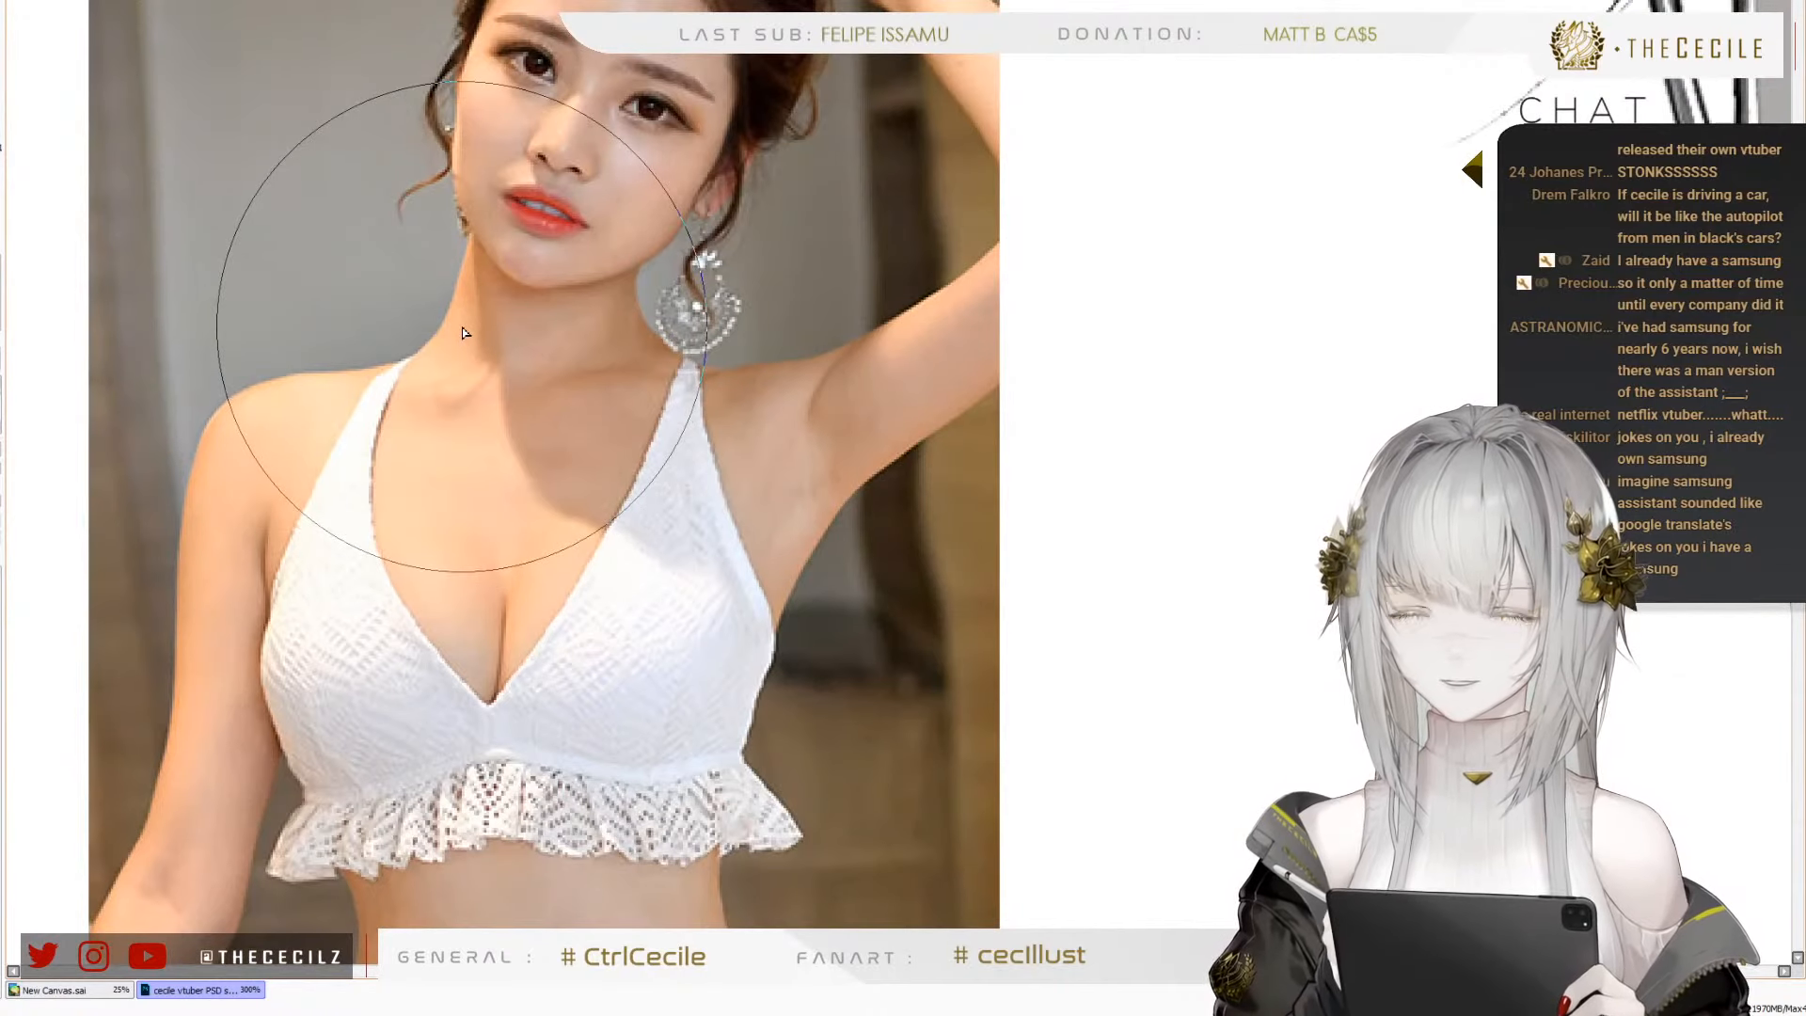
{"action": "scroll", "coordinate": [462, 332], "scroll_direction": "down", "scroll_amount": 4}
{"action": "scroll", "coordinate": [505, 659], "scroll_direction": "up", "scroll_amount": 6}
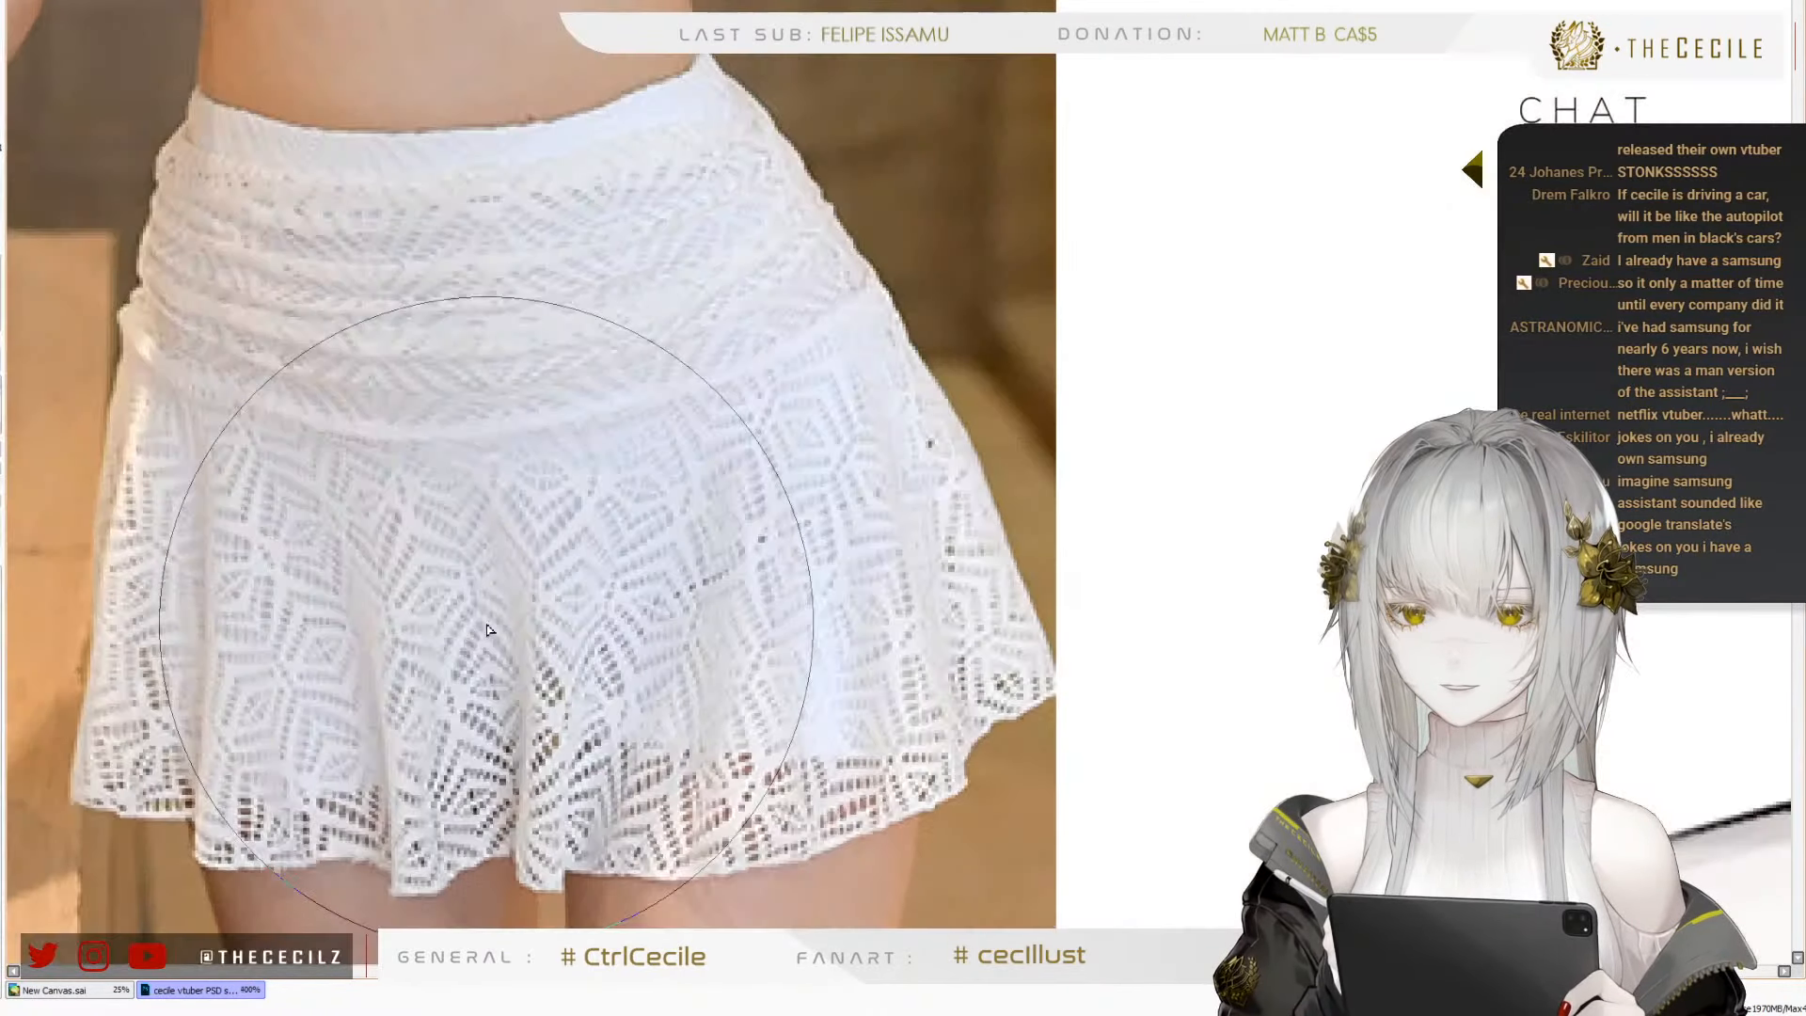
{"action": "scroll", "coordinate": [504, 659], "scroll_direction": "down", "scroll_amount": 4}
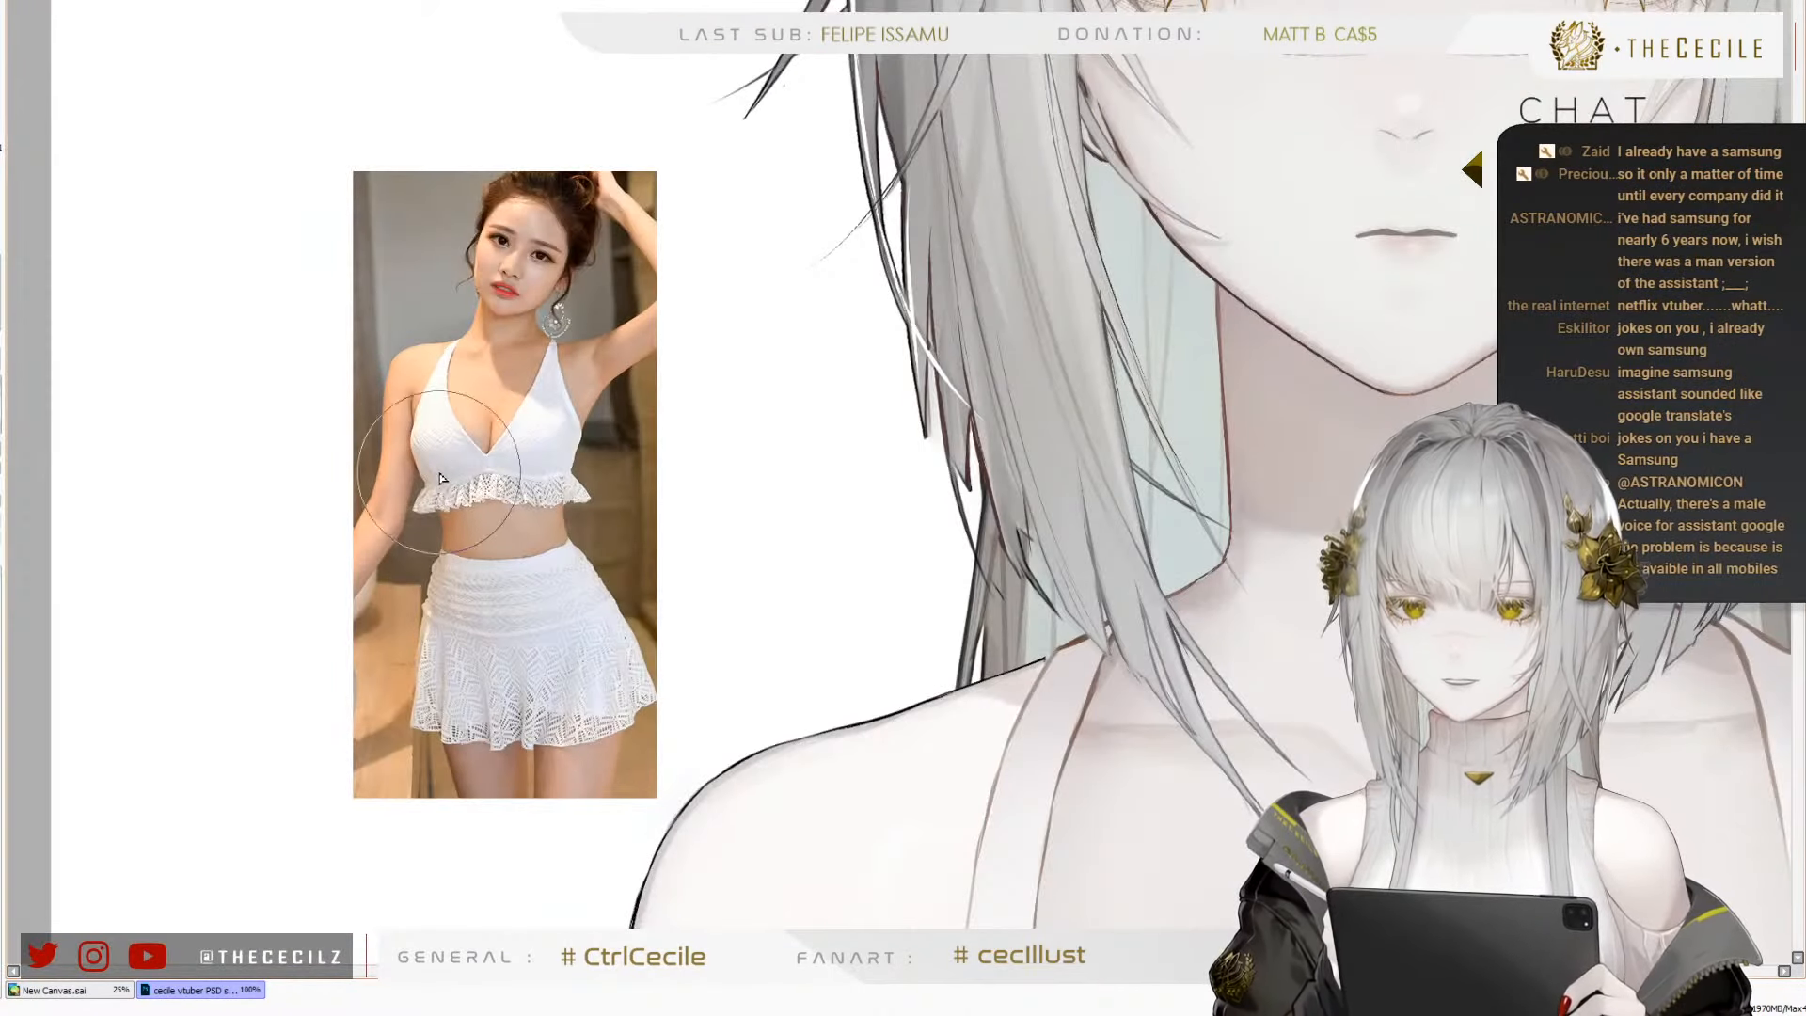
{"action": "scroll", "coordinate": [459, 277], "scroll_direction": "down", "scroll_amount": 1}
{"action": "scroll", "coordinate": [459, 277], "scroll_direction": "up", "scroll_amount": 4}
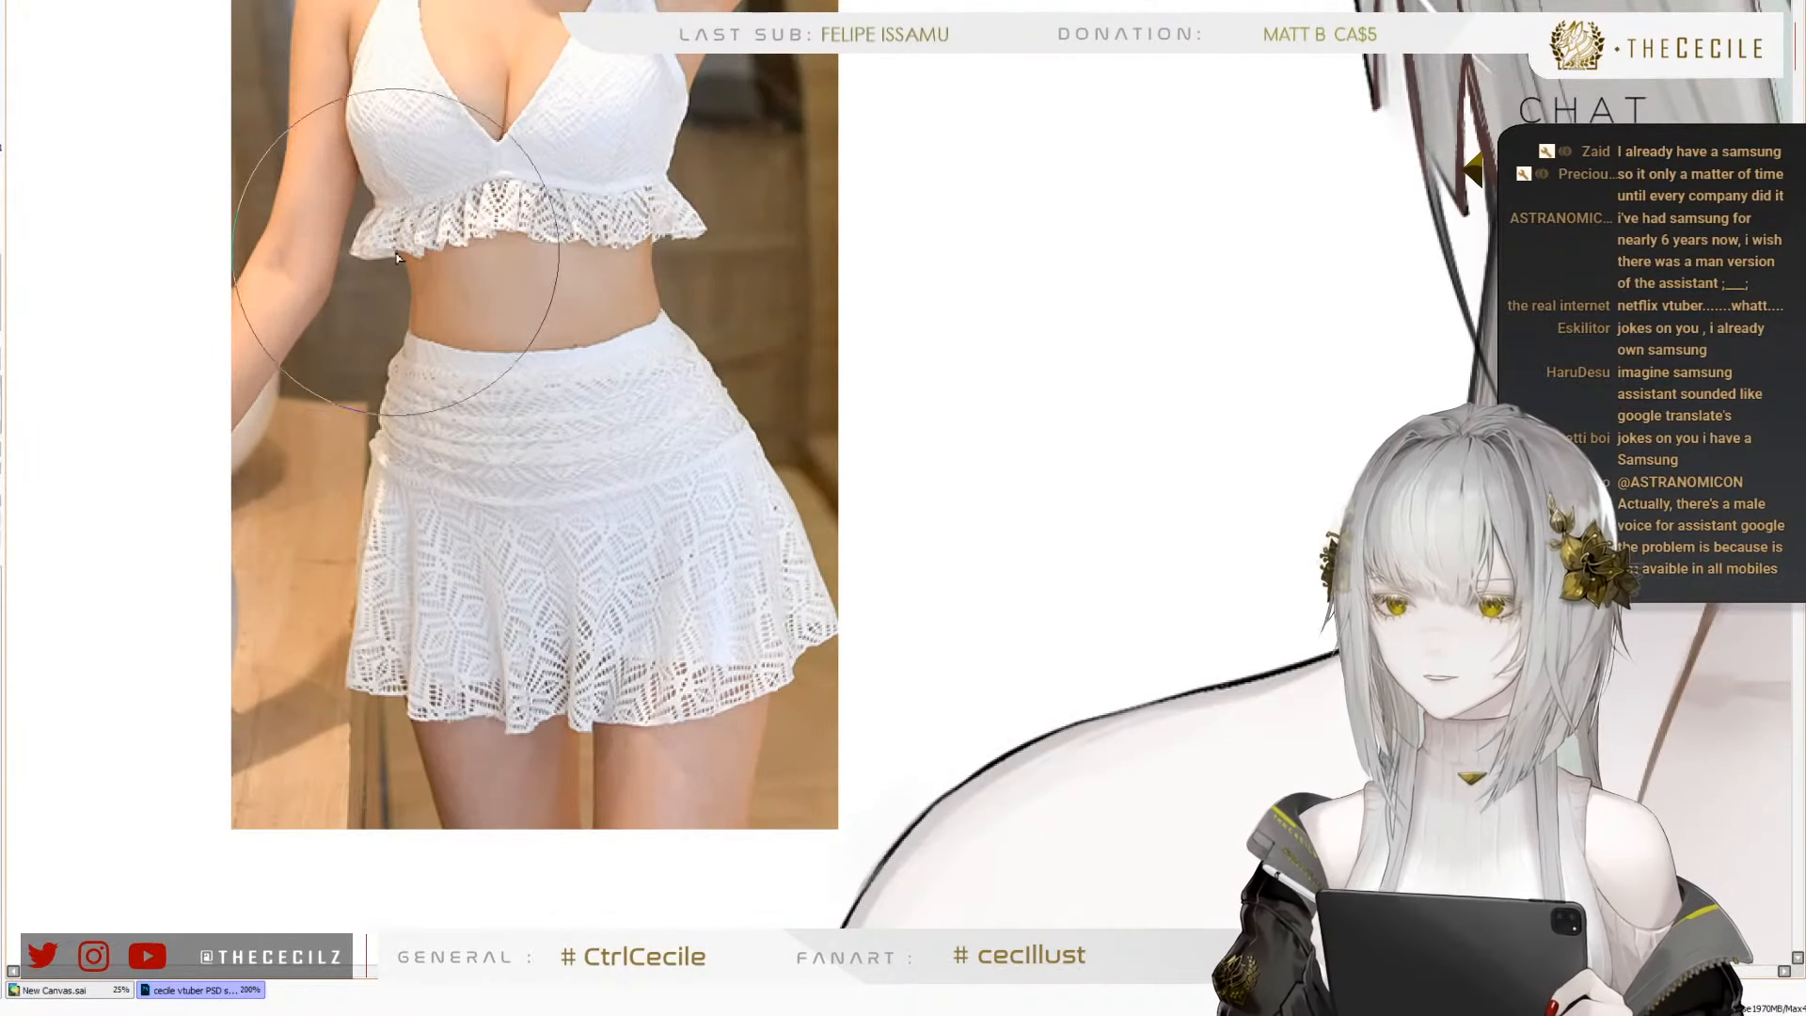
{"action": "scroll", "coordinate": [411, 226], "scroll_direction": "up", "scroll_amount": 2}
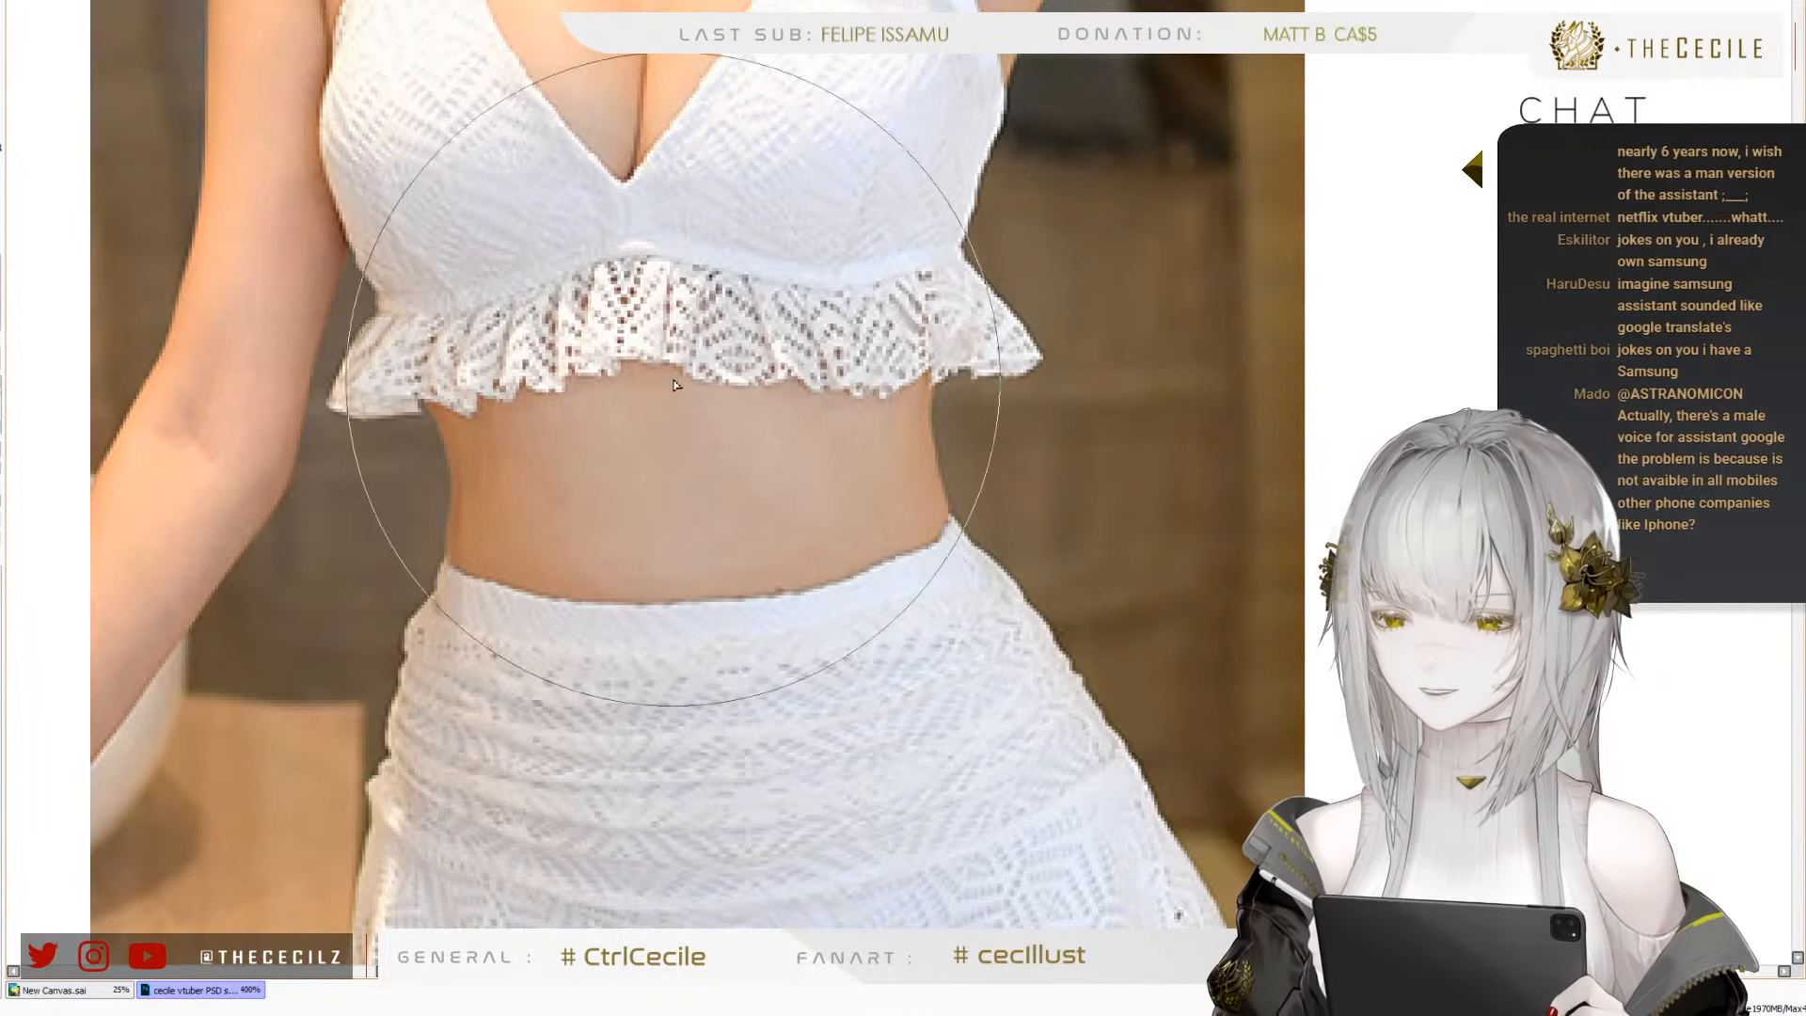
{"action": "scroll", "coordinate": [739, 411], "scroll_direction": "down", "scroll_amount": 2}
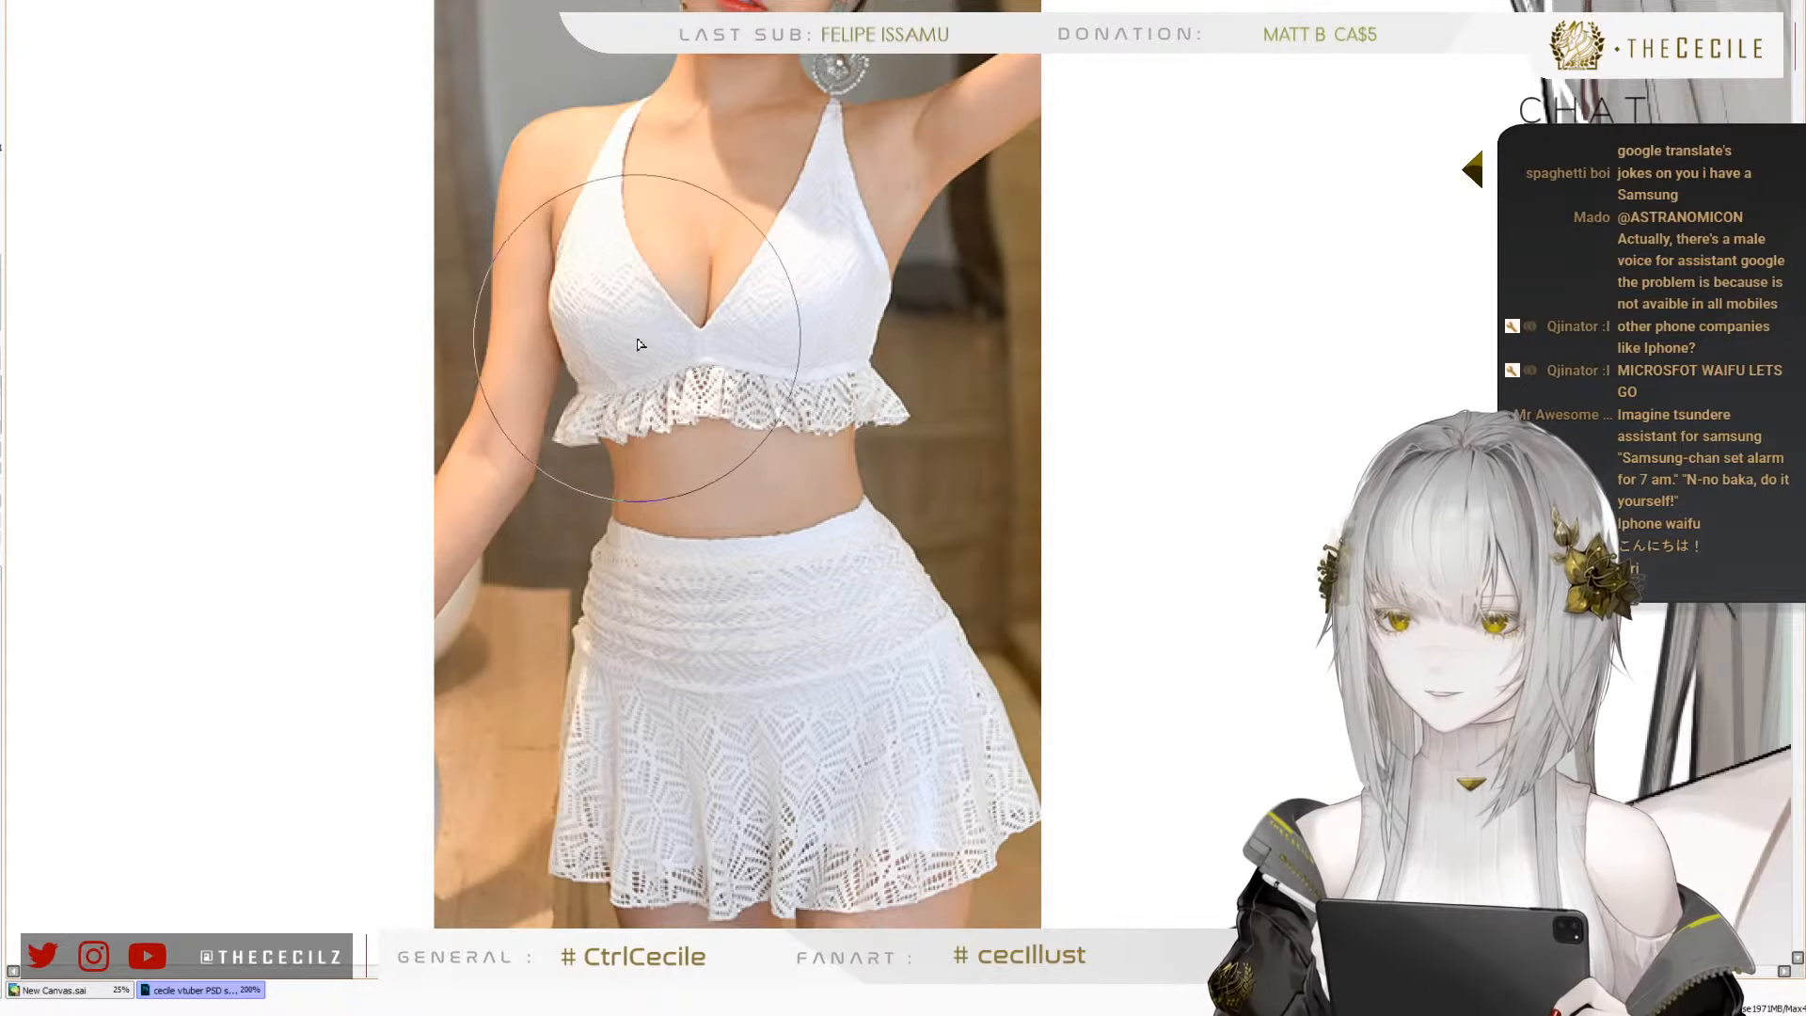
{"action": "scroll", "coordinate": [630, 362], "scroll_direction": "up", "scroll_amount": 2}
{"action": "scroll", "coordinate": [617, 263], "scroll_direction": "down", "scroll_amount": 4}
{"action": "scroll", "coordinate": [599, 150], "scroll_direction": "down", "scroll_amount": 3}
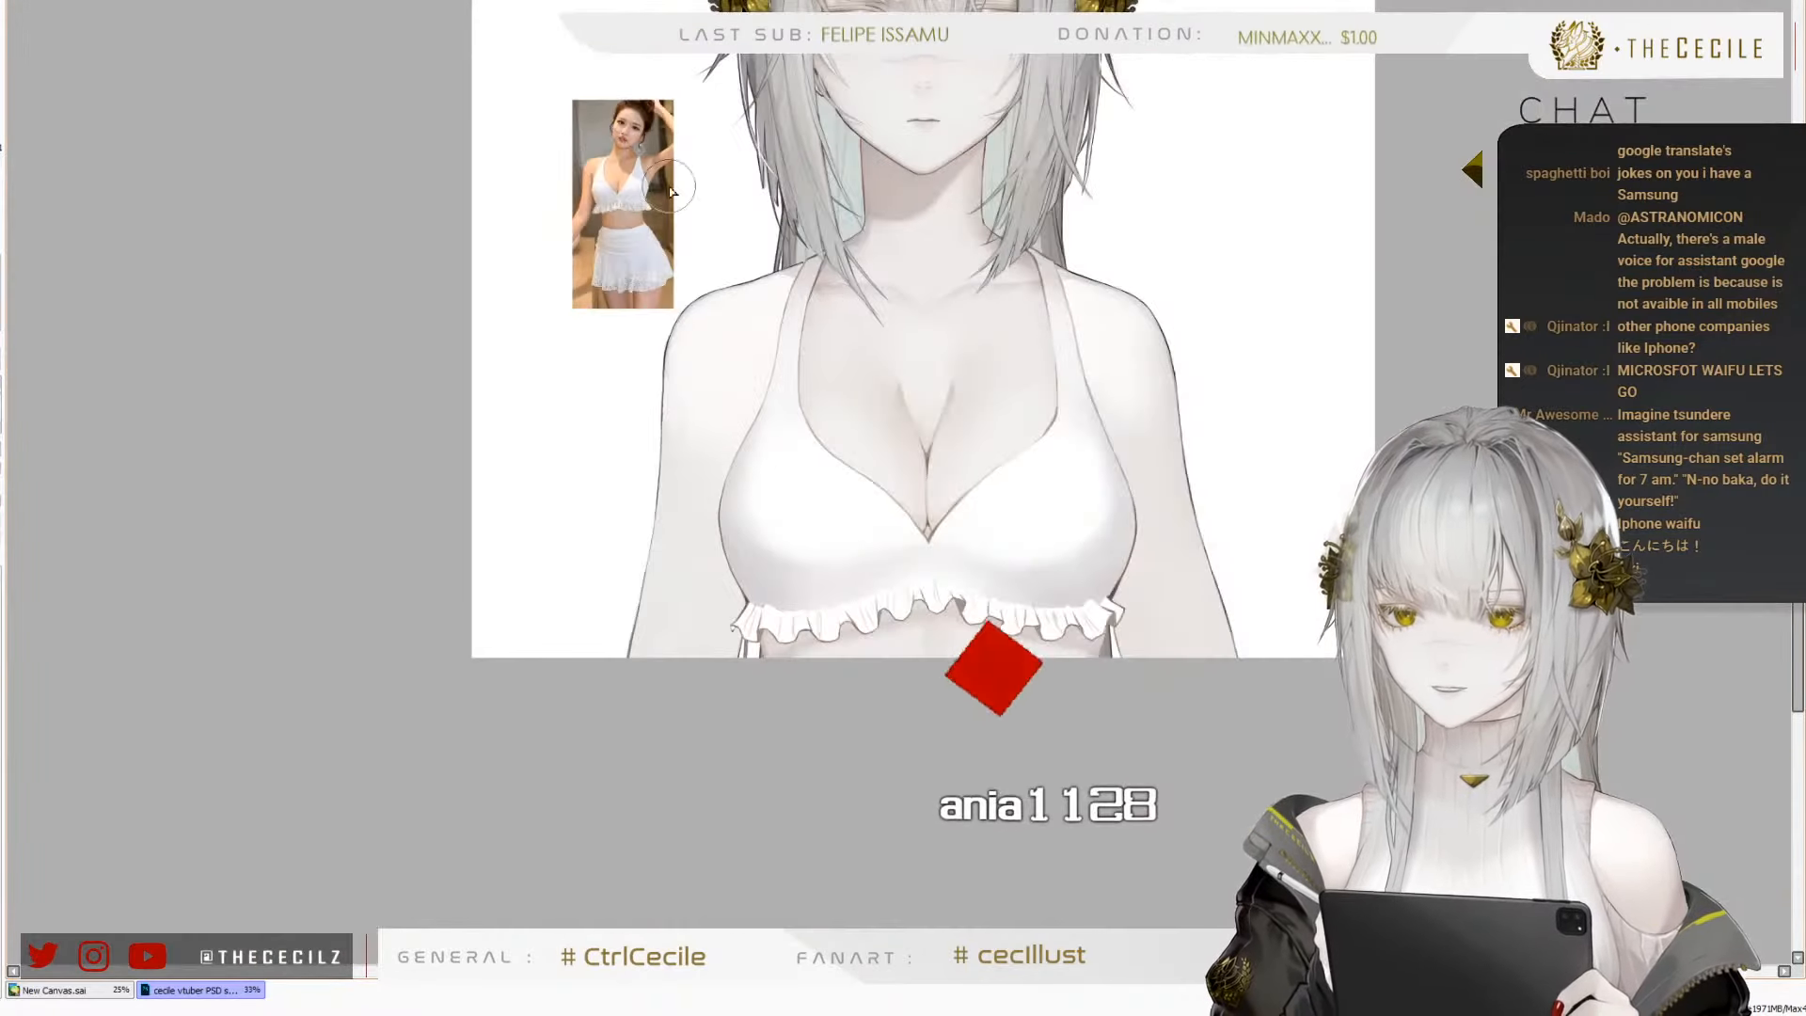
Shade the white ruffle trim under the top with a flat light grey
{"action": "scroll", "coordinate": [955, 602], "scroll_direction": "up", "scroll_amount": 1}
{"action": "scroll", "coordinate": [806, 438], "scroll_direction": "up", "scroll_amount": 1}
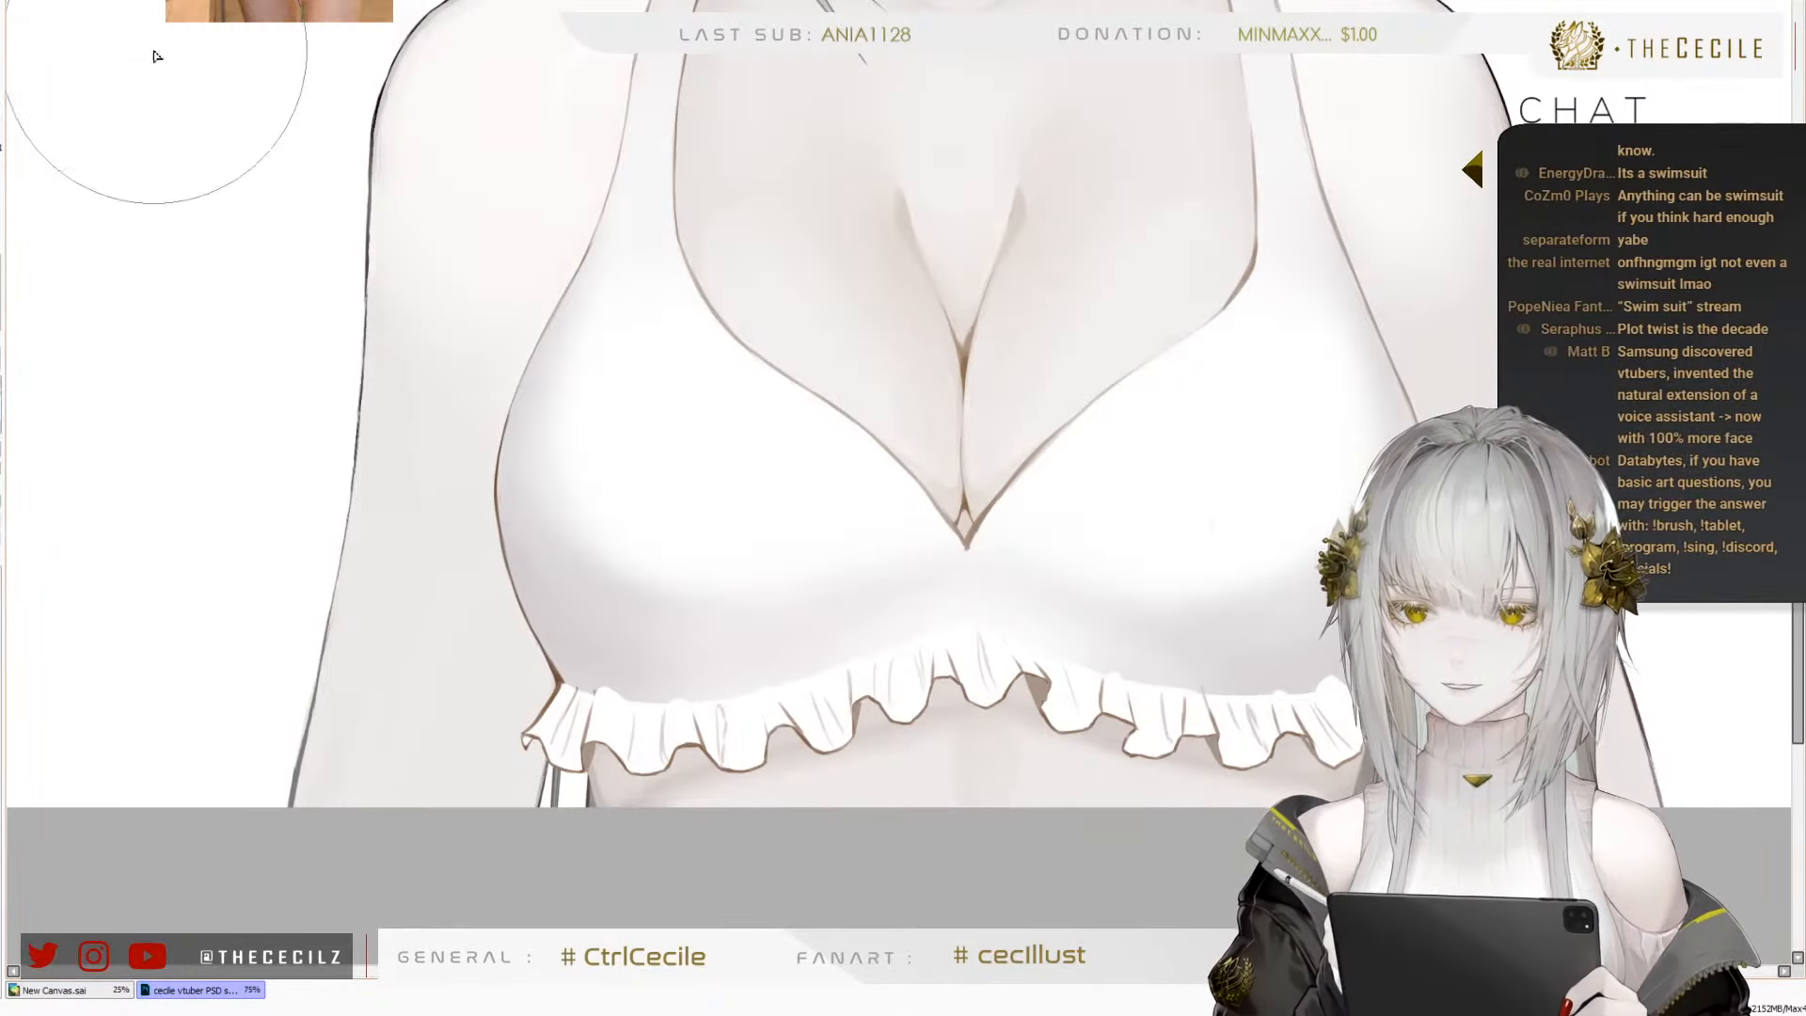
{"action": "scroll", "coordinate": [103, 455], "scroll_direction": "down", "scroll_amount": 1}
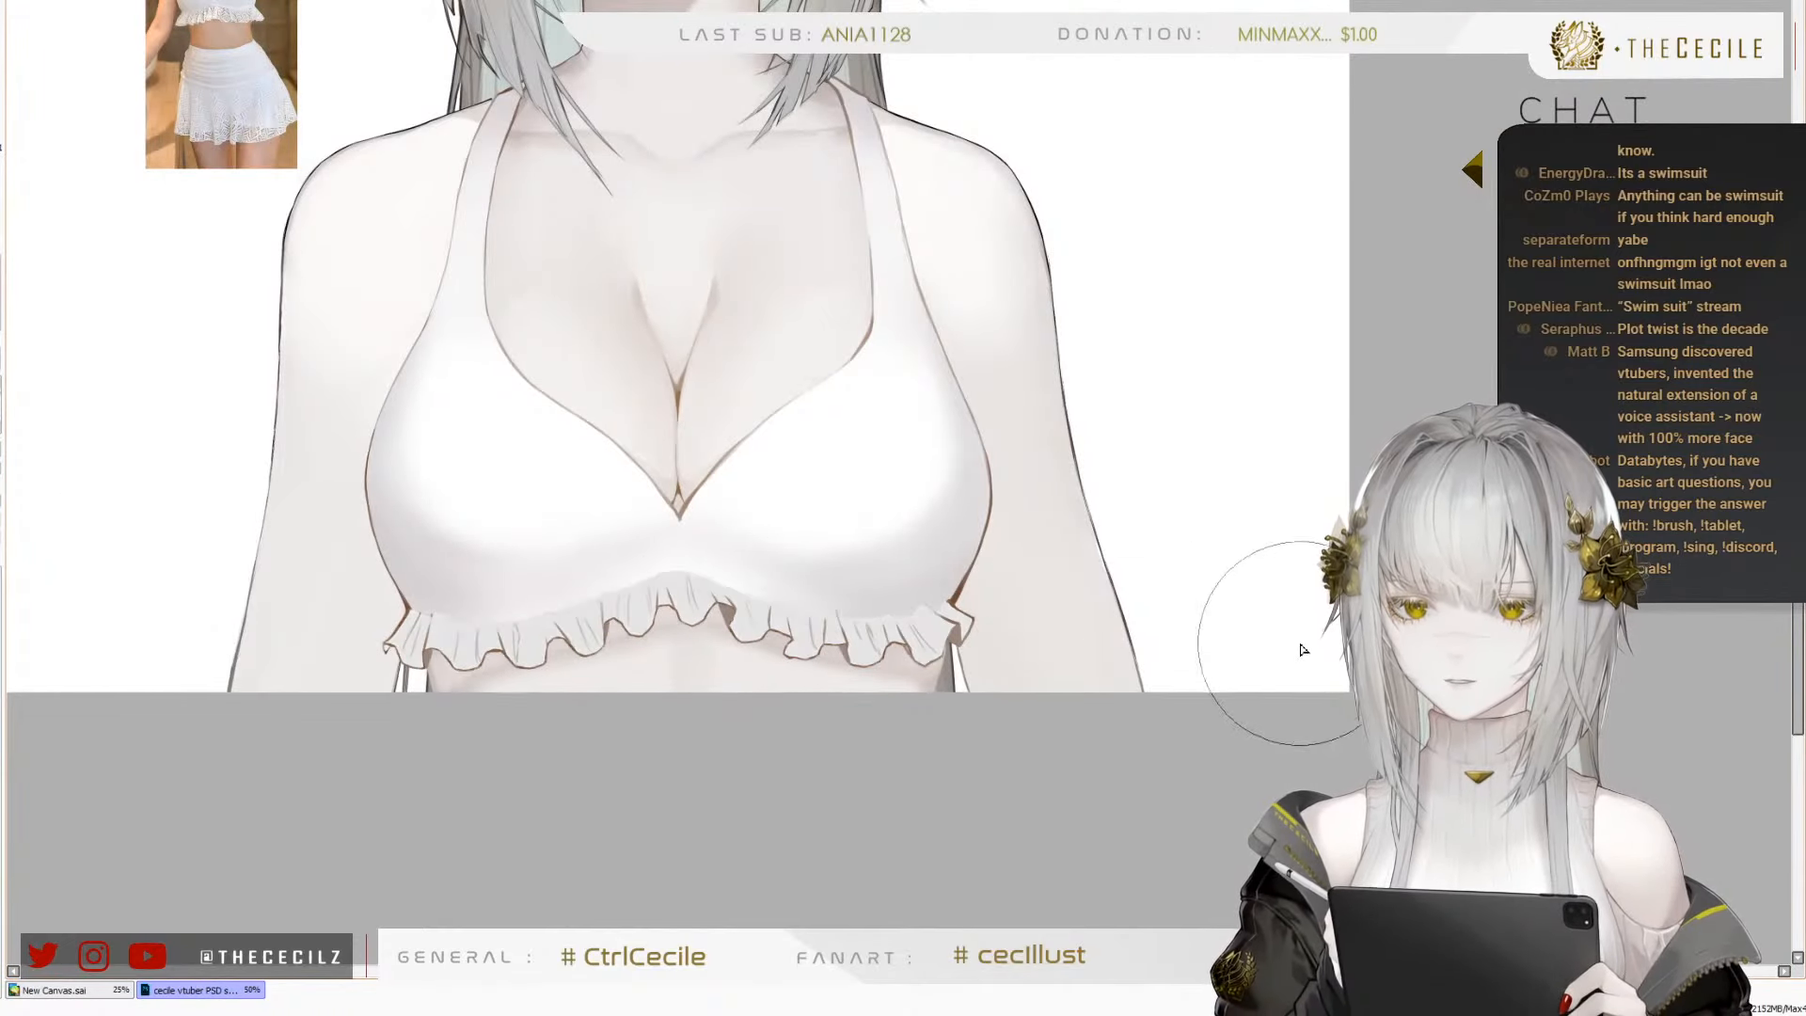
{"action": "scroll", "coordinate": [189, 532], "scroll_direction": "down", "scroll_amount": 3}
{"action": "scroll", "coordinate": [760, 436], "scroll_direction": "up", "scroll_amount": 5}
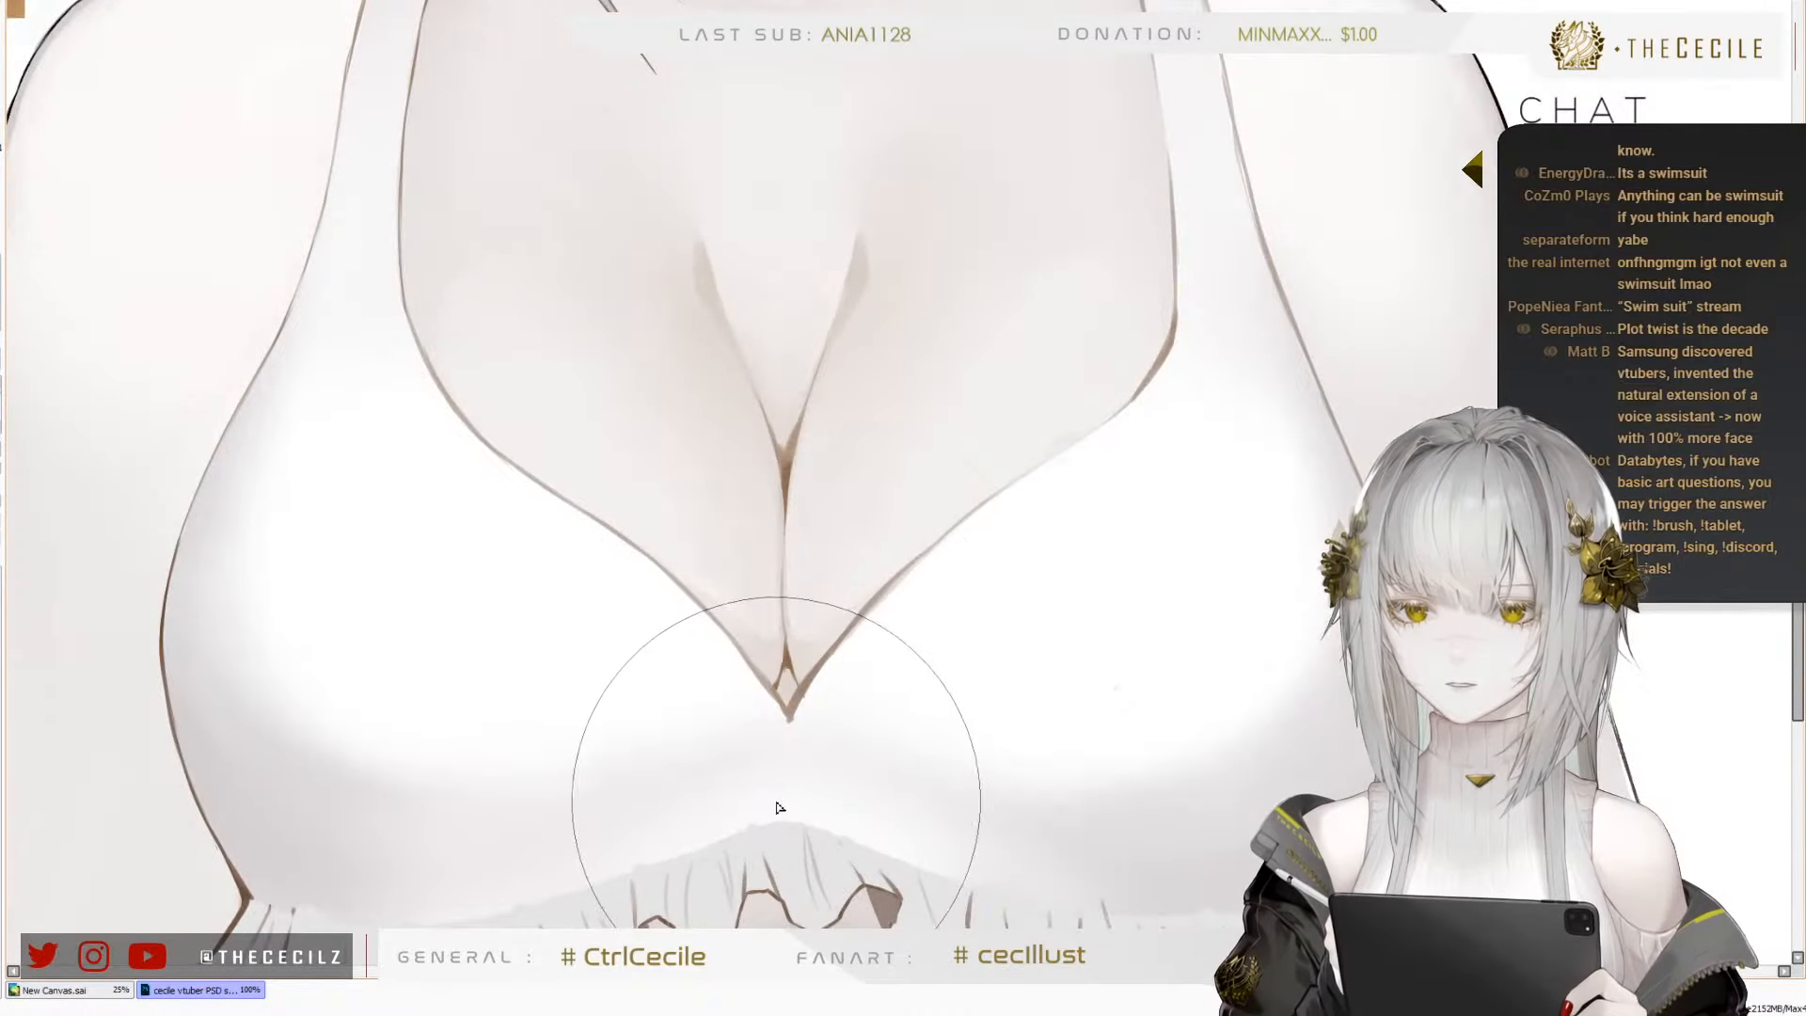
{"action": "scroll", "coordinate": [404, 372], "scroll_direction": "down", "scroll_amount": 1}
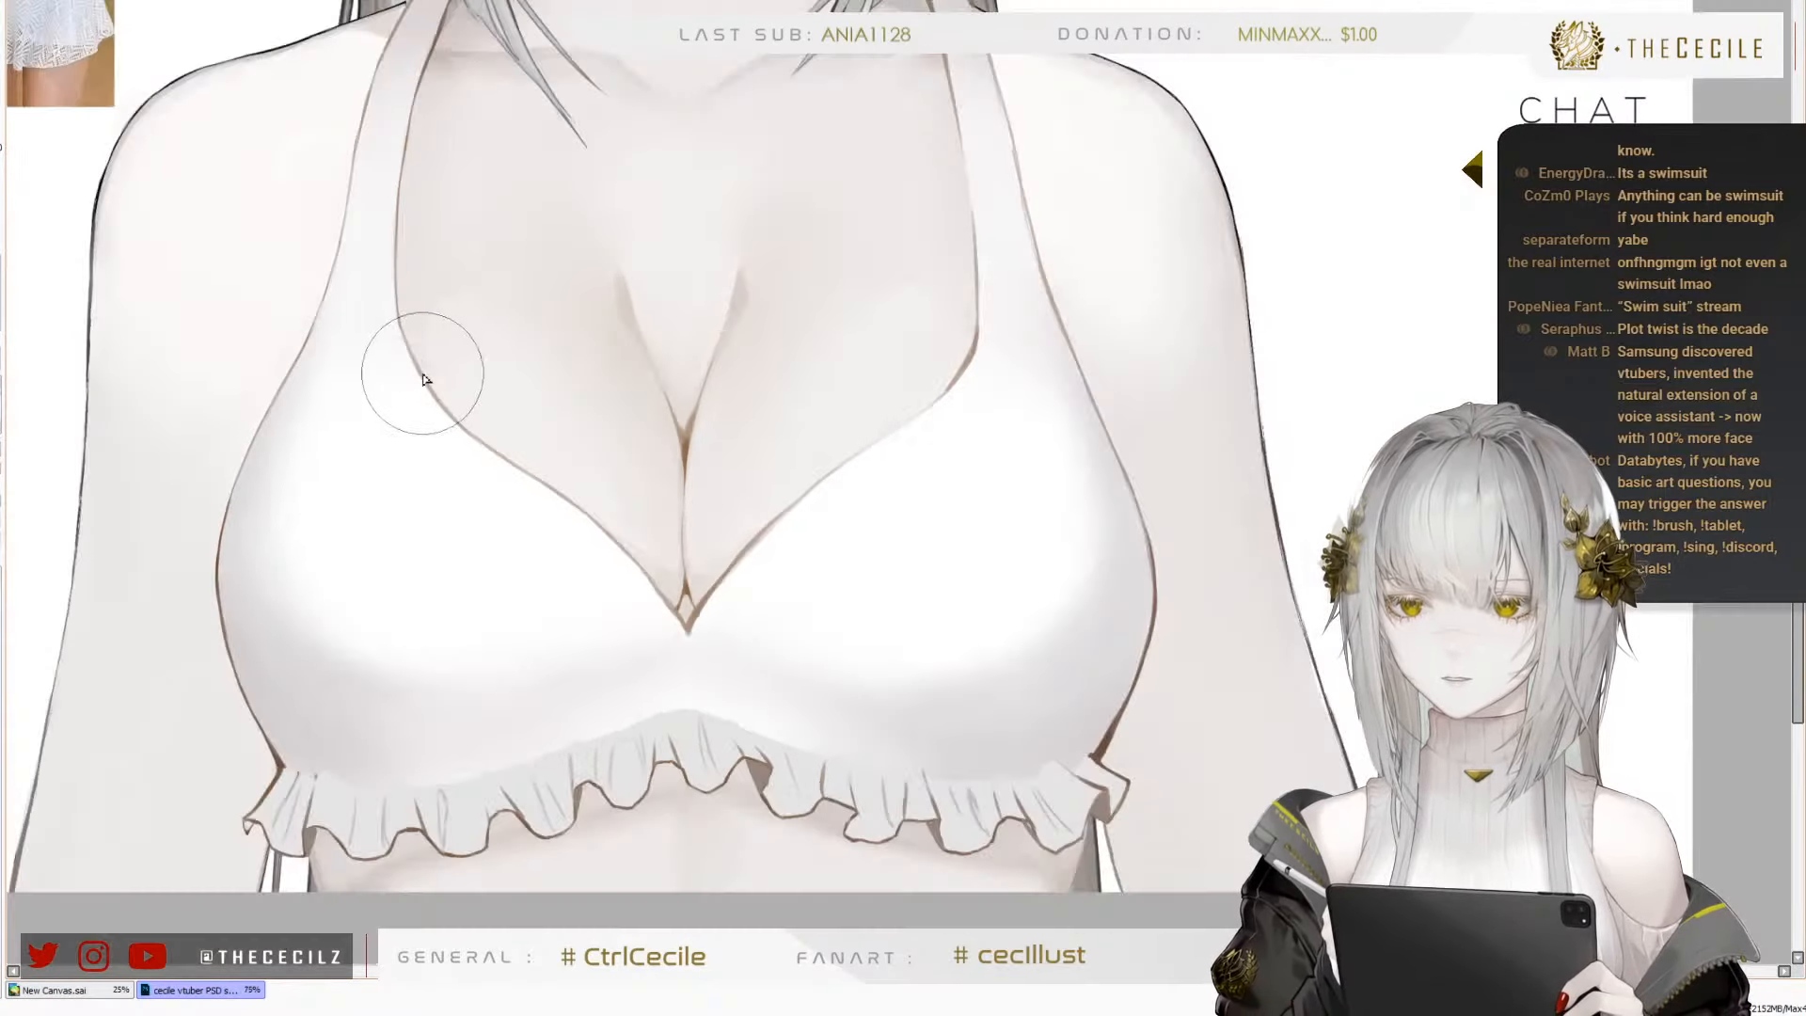
Blend the grey ruffle's upper edge into the top's fabric with a soft brush, working along the whole trim
{"action": "key", "text": "bracketright"}
{"action": "key", "text": "bracketright"}
{"action": "key", "text": "bracketright"}
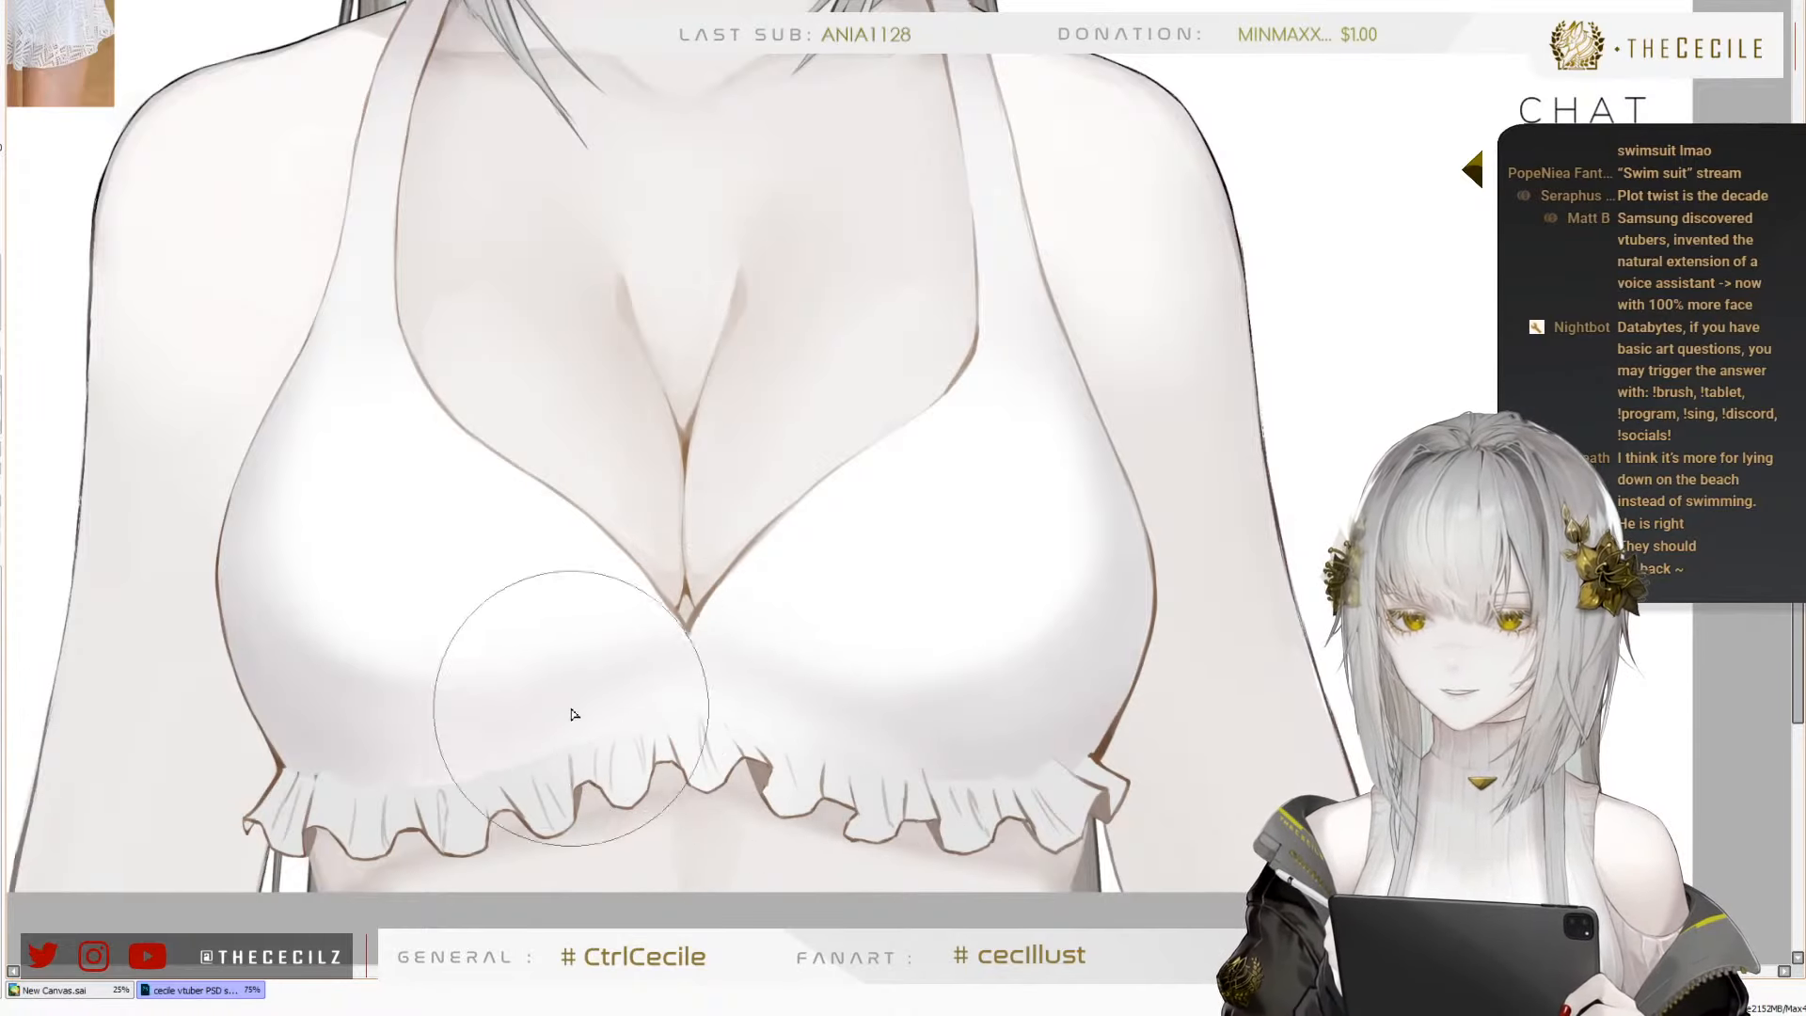
{"action": "left_click_drag", "start_coordinate": [649, 698], "coordinate": [662, 714]}
{"action": "key", "text": "bracketleft"}
{"action": "key", "text": "bracketleft"}
{"action": "key", "text": "bracketleft"}
{"action": "key", "text": "bracketleft"}
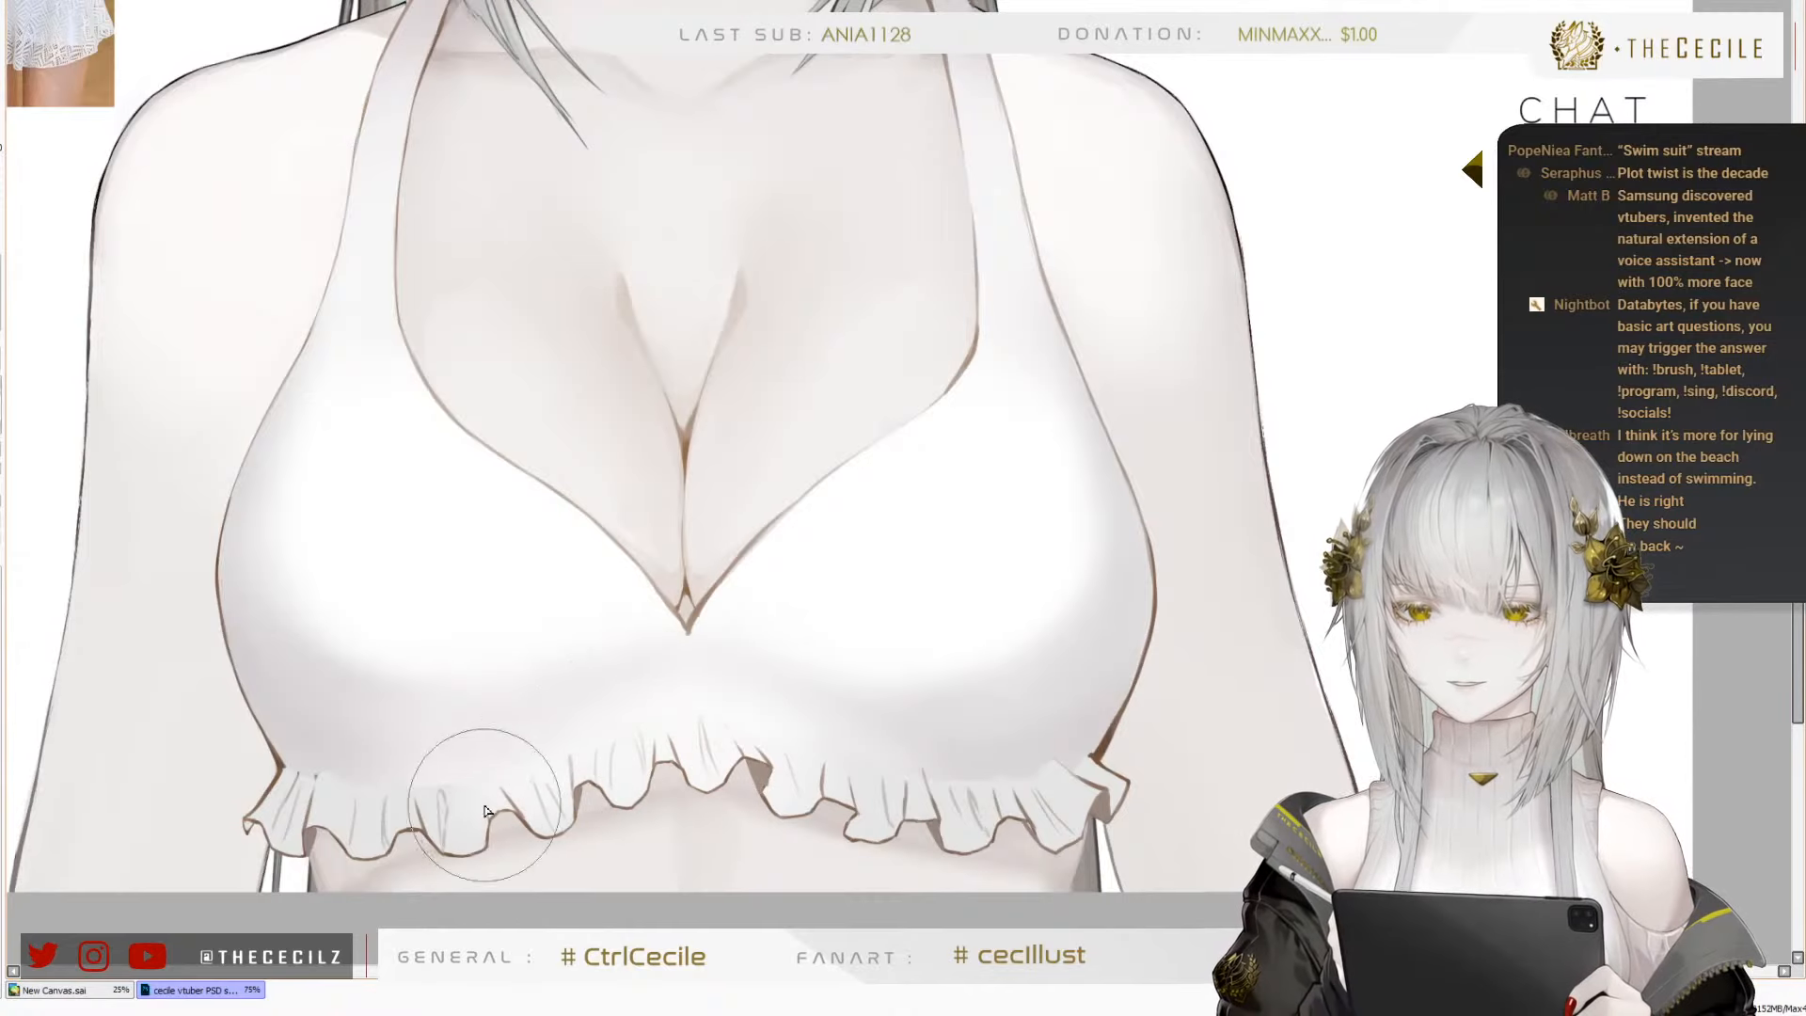
{"action": "key", "text": "bracketright"}
{"action": "key", "text": "bracketright"}
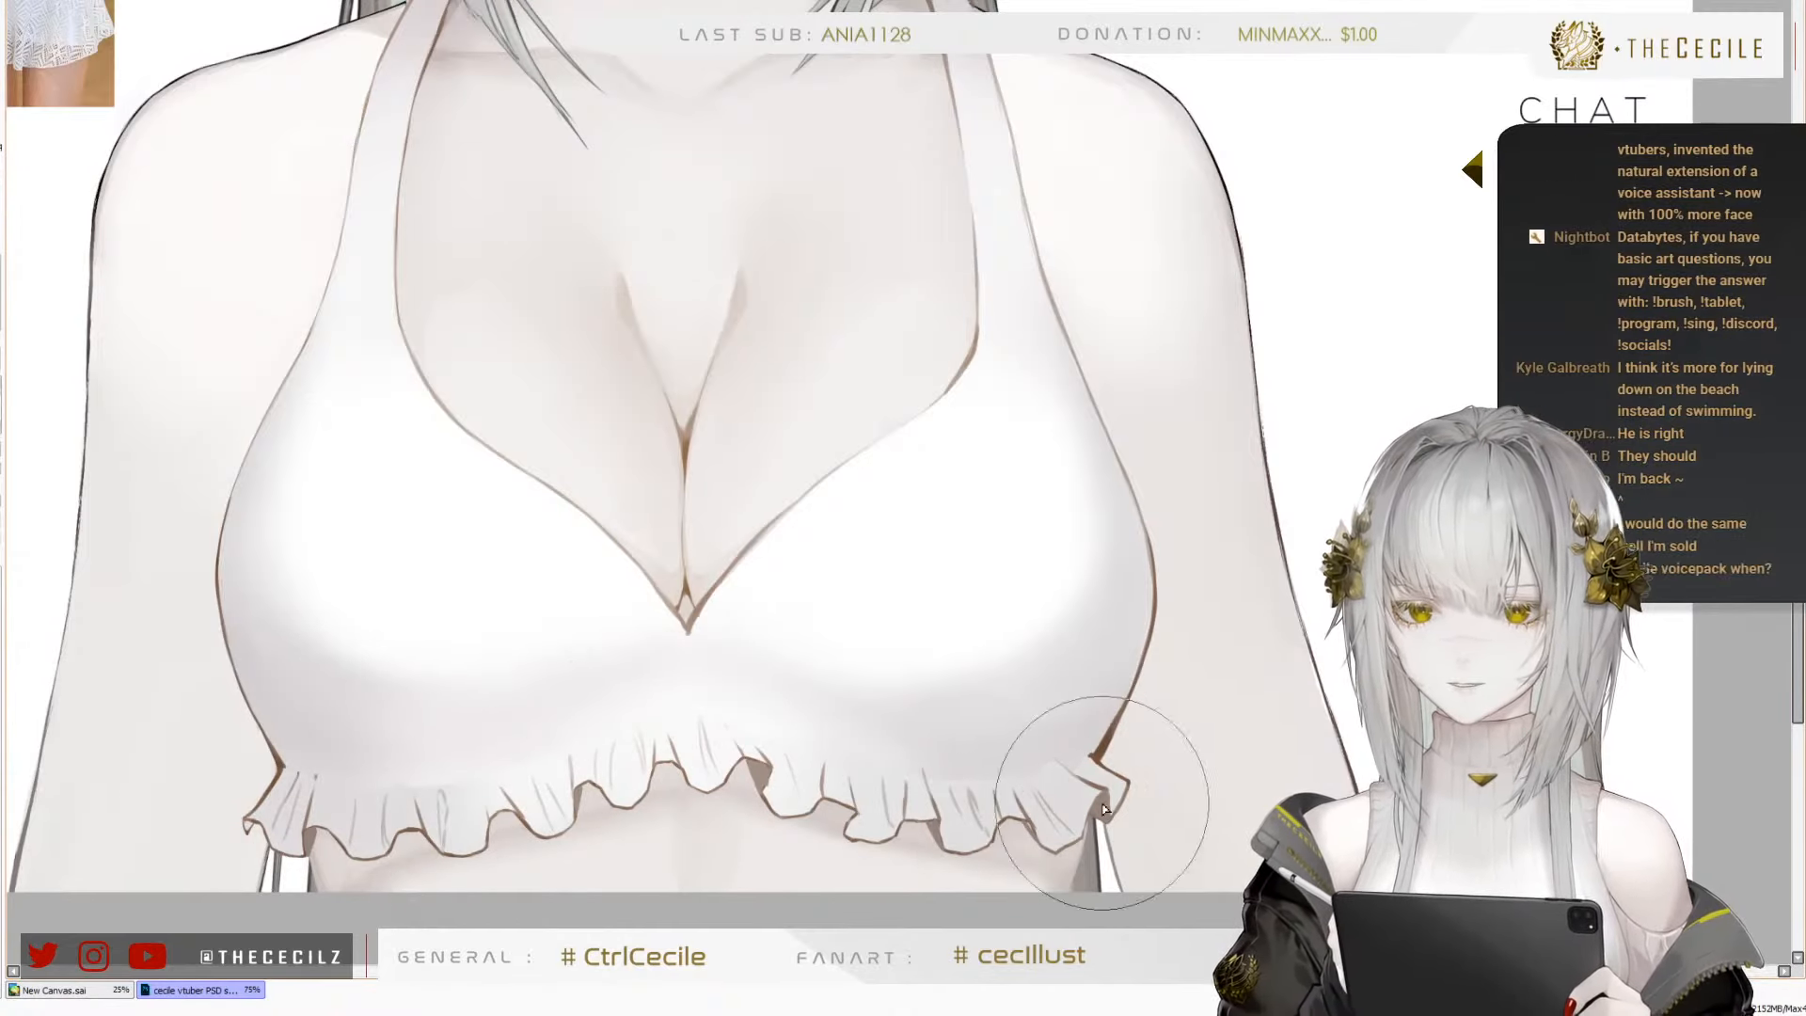
{"action": "key", "text": "bracketleft"}
{"action": "key", "text": "bracketleft"}
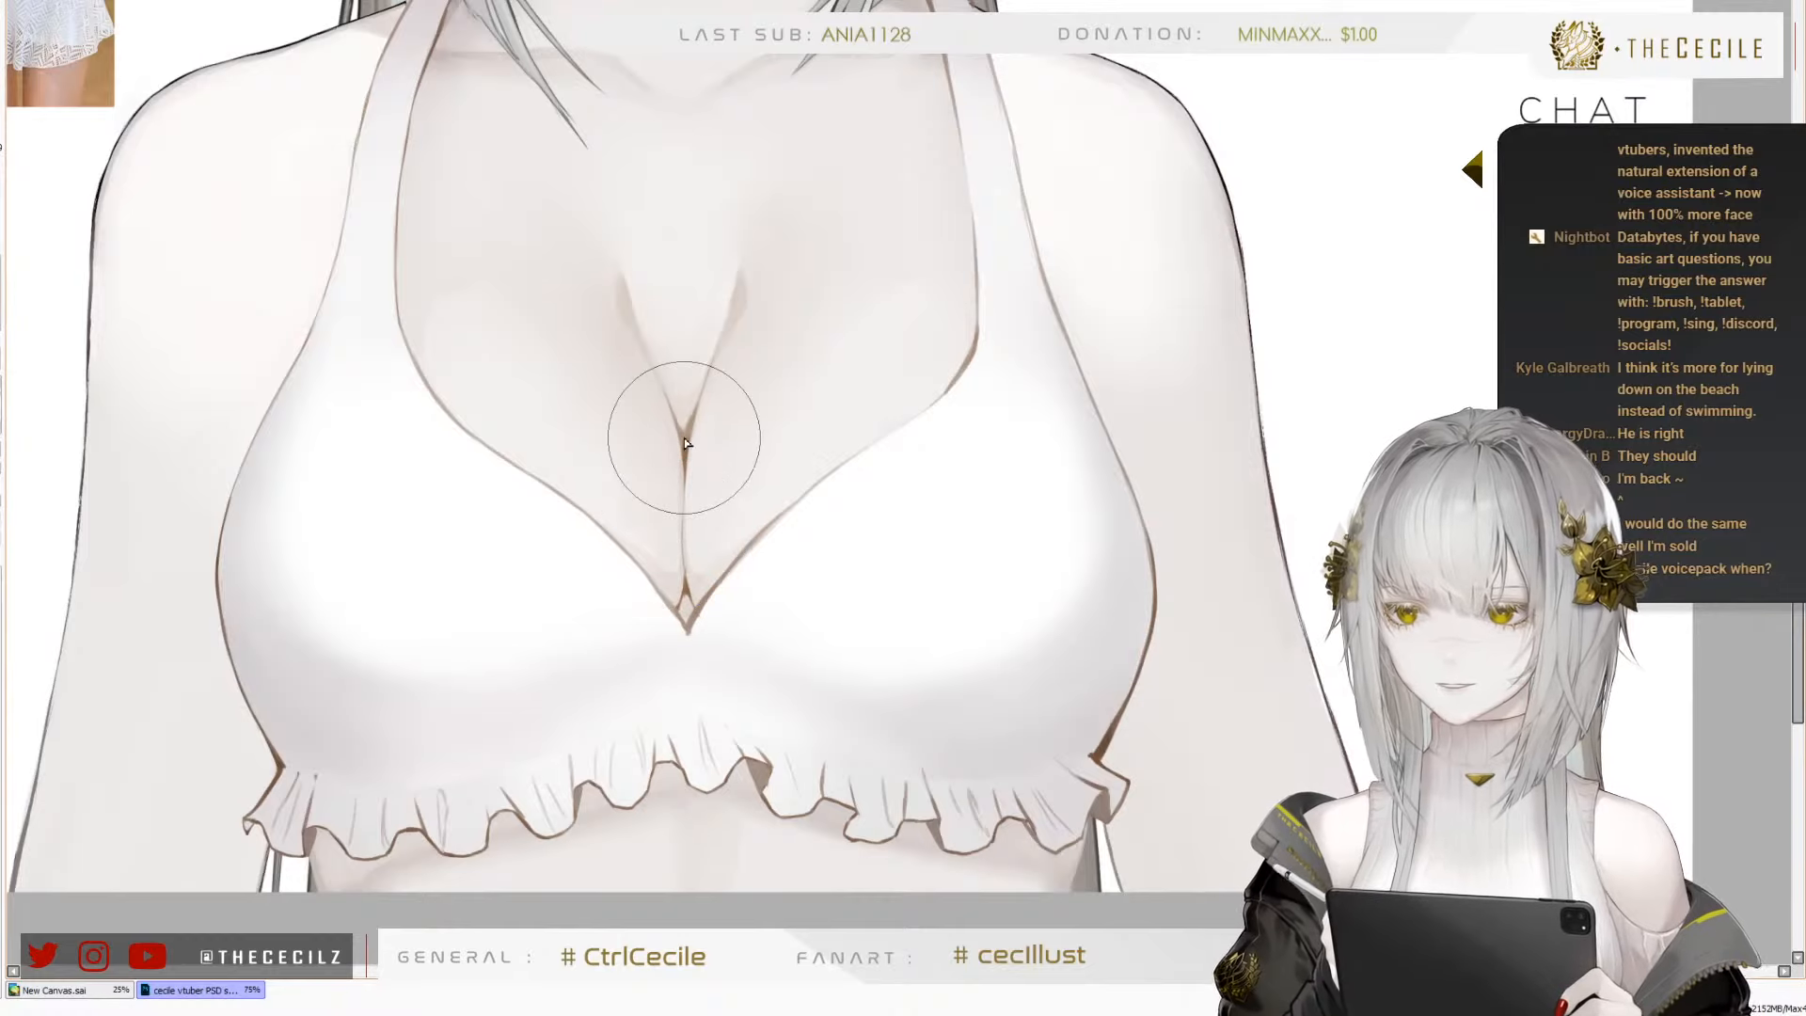
Review the full figure in a horizontally flipped view and return it to normal
{"action": "scroll", "coordinate": [657, 404], "scroll_direction": "down", "scroll_amount": 1}
{"action": "scroll", "coordinate": [671, 653], "scroll_direction": "down", "scroll_amount": 1}
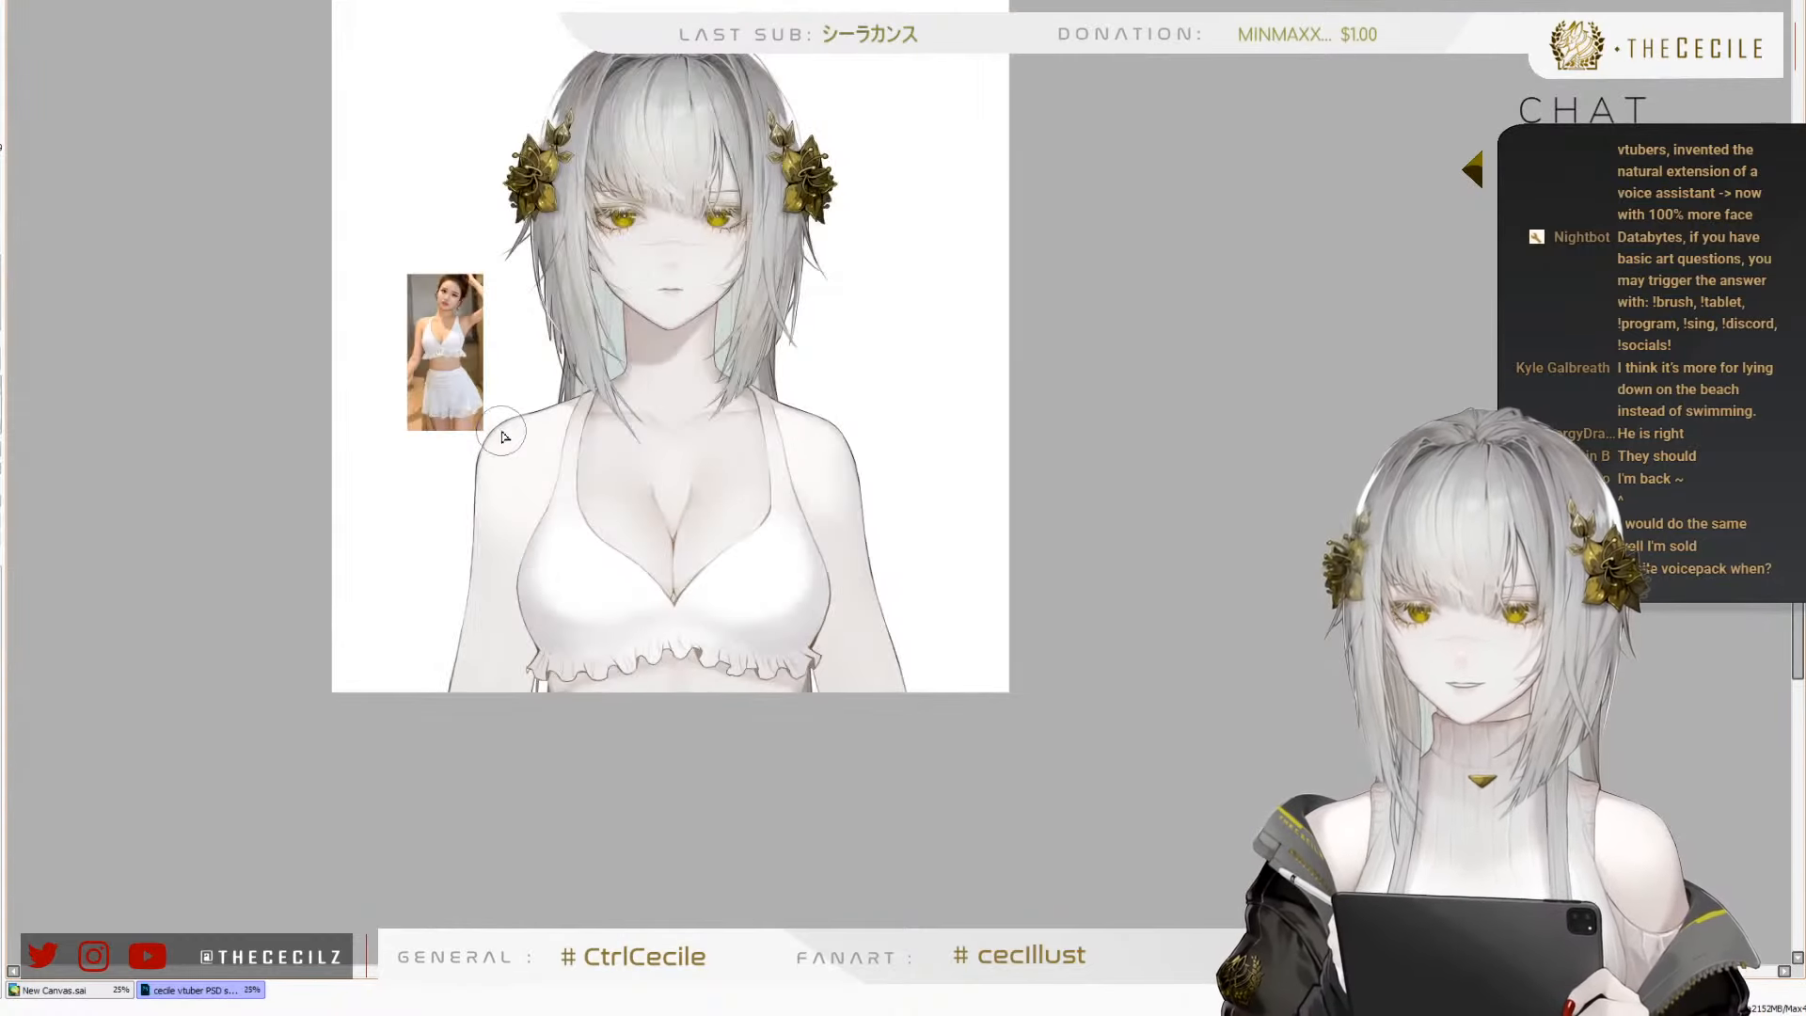
{"action": "scroll", "coordinate": [551, 575], "scroll_direction": "down", "scroll_amount": 1}
{"action": "key", "text": "h"}
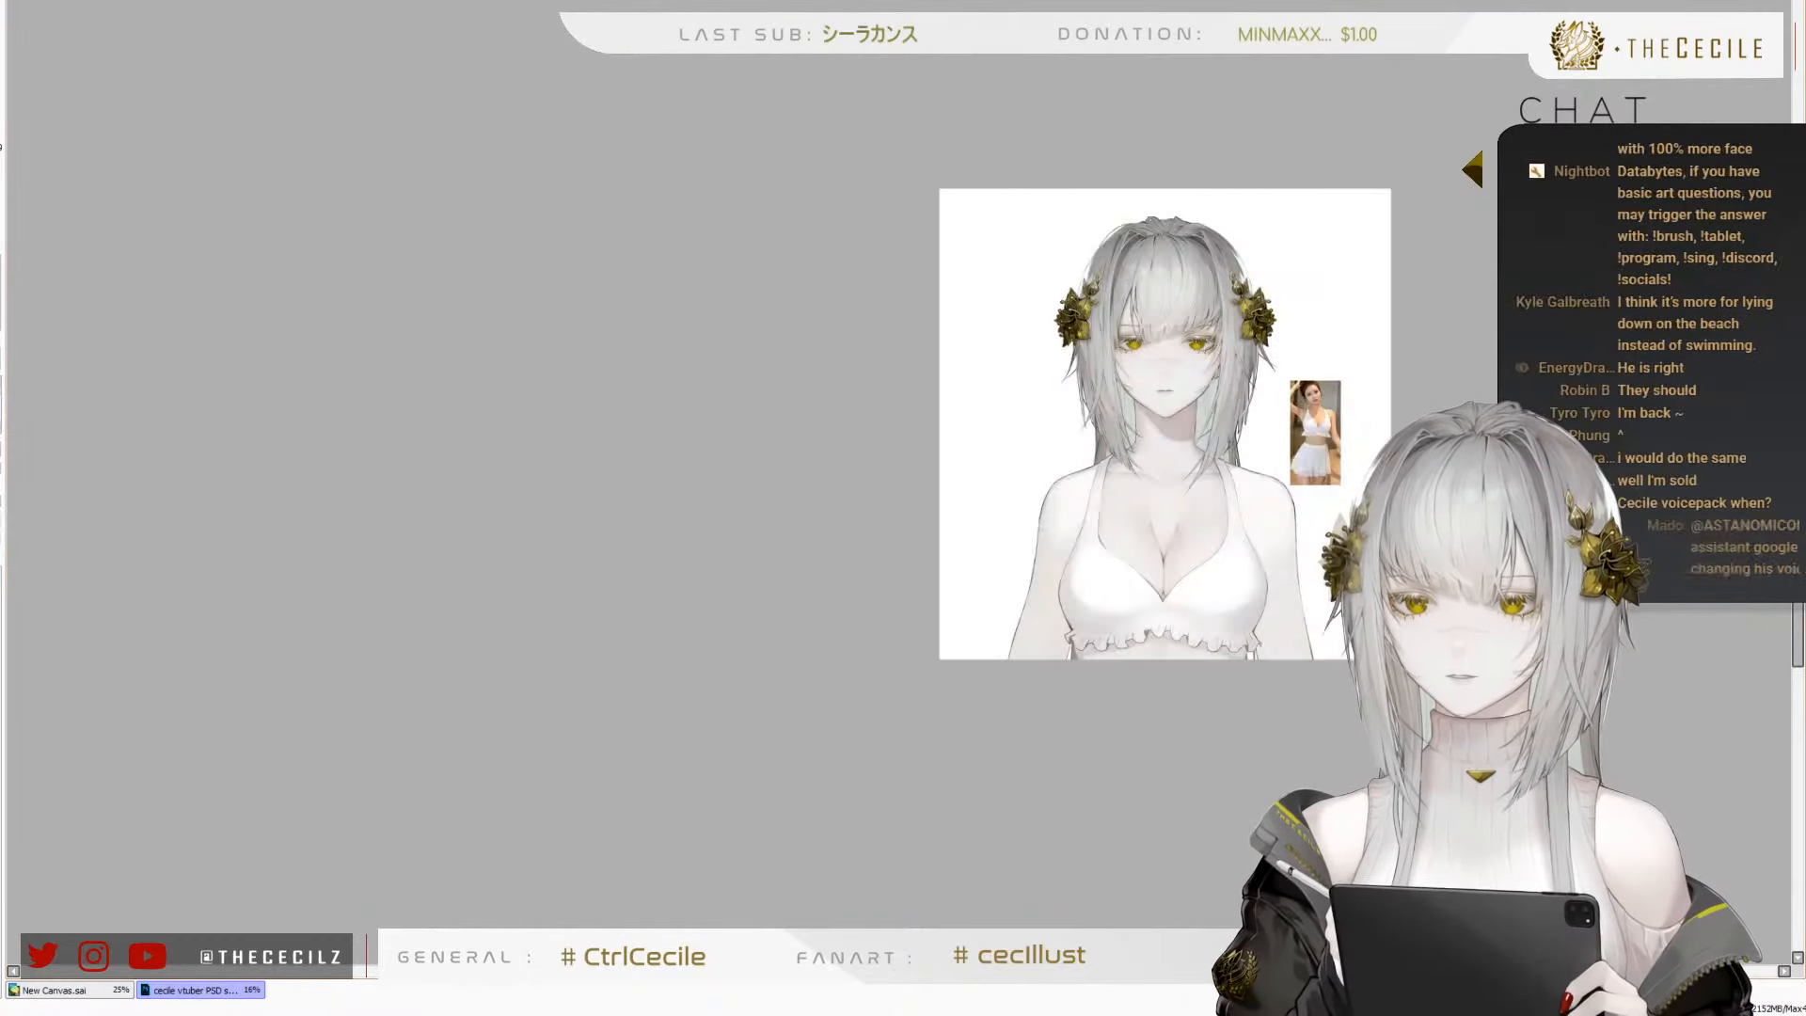
{"action": "key", "text": "h"}
{"action": "scroll", "coordinate": [532, 624], "scroll_direction": "up", "scroll_amount": 2}
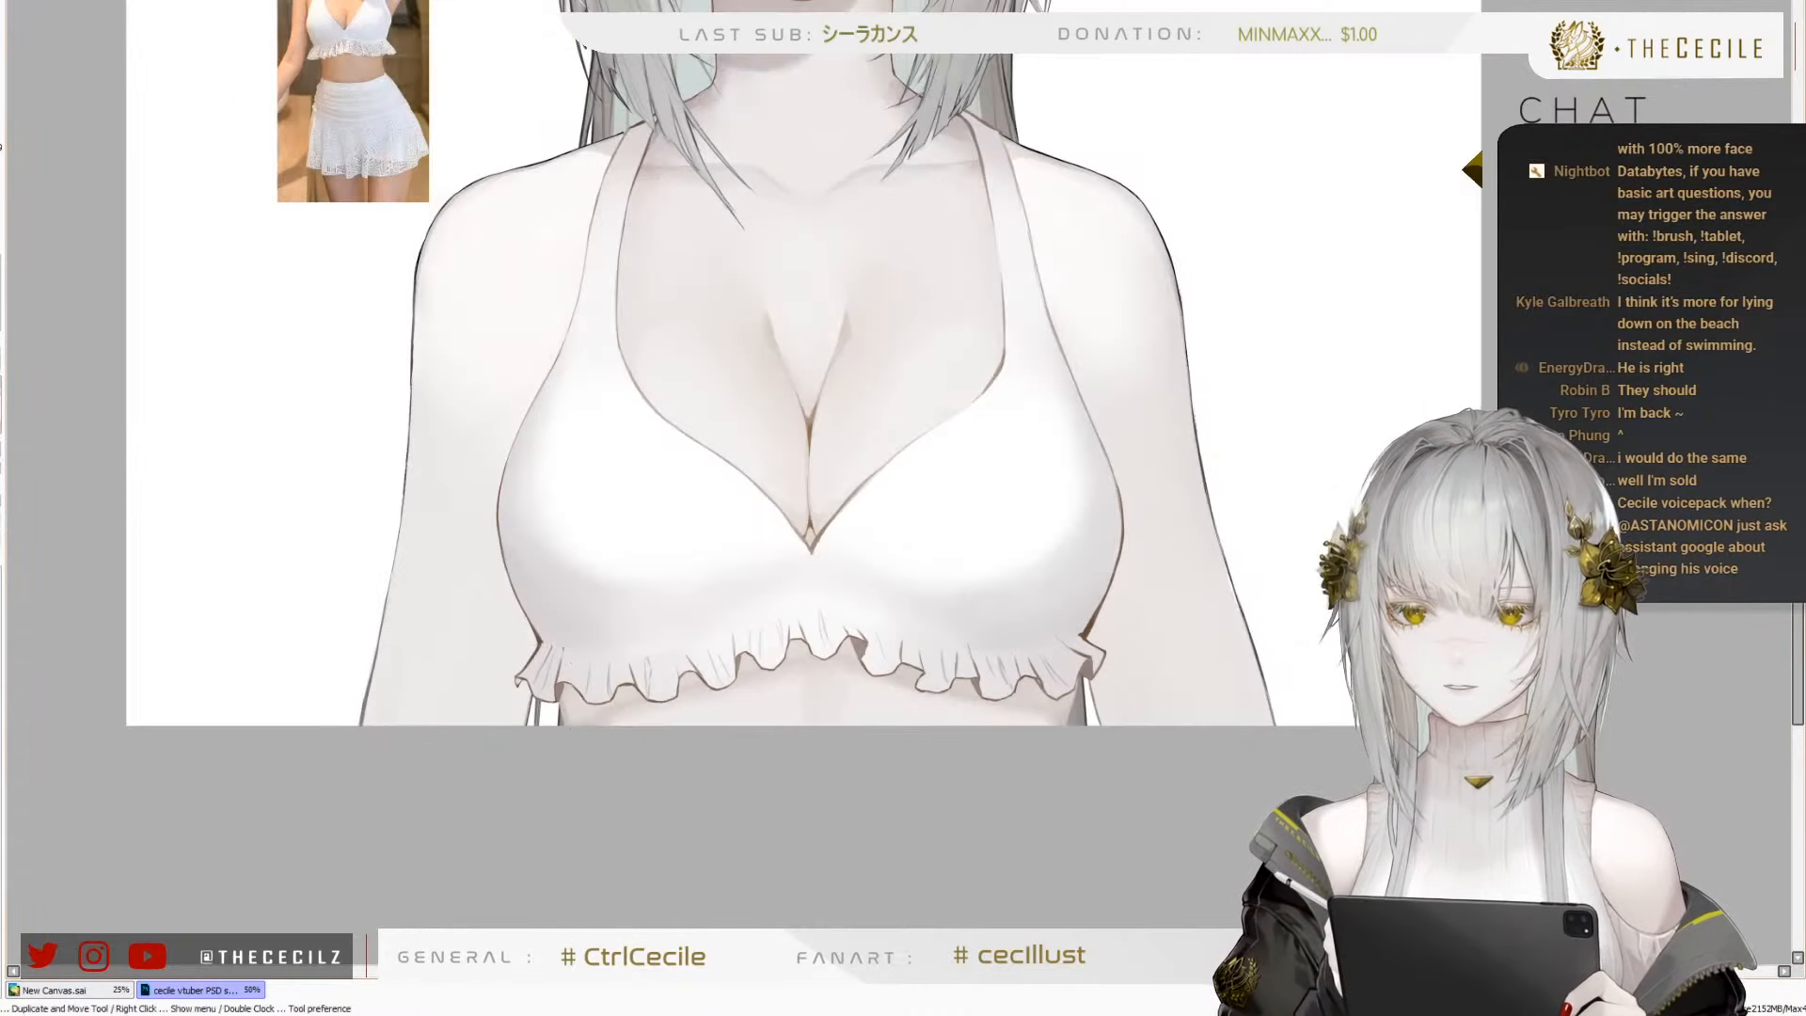
Paint a thin white rim highlight along the wavy lower edge of the ruffle, working across the whole trim
{"action": "scroll", "coordinate": [671, 696], "scroll_direction": "up", "scroll_amount": 2}
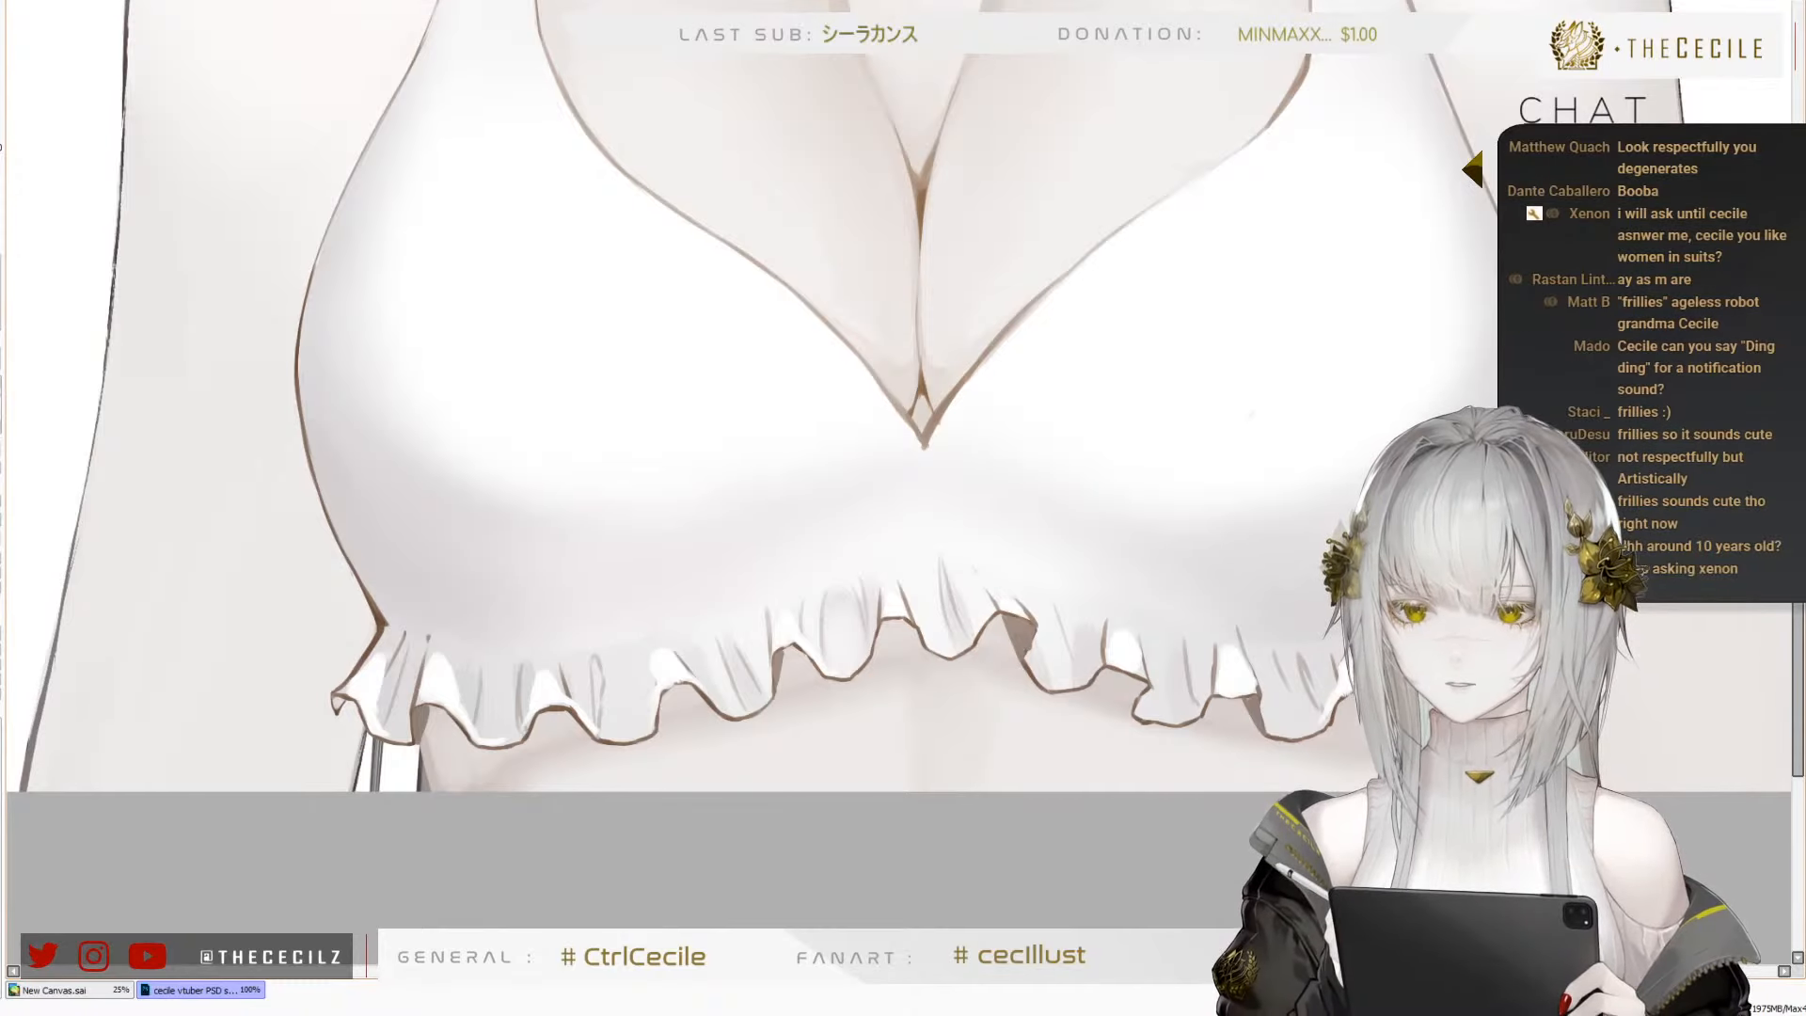
{"action": "scroll", "coordinate": [688, 666], "scroll_direction": "down", "scroll_amount": 3}
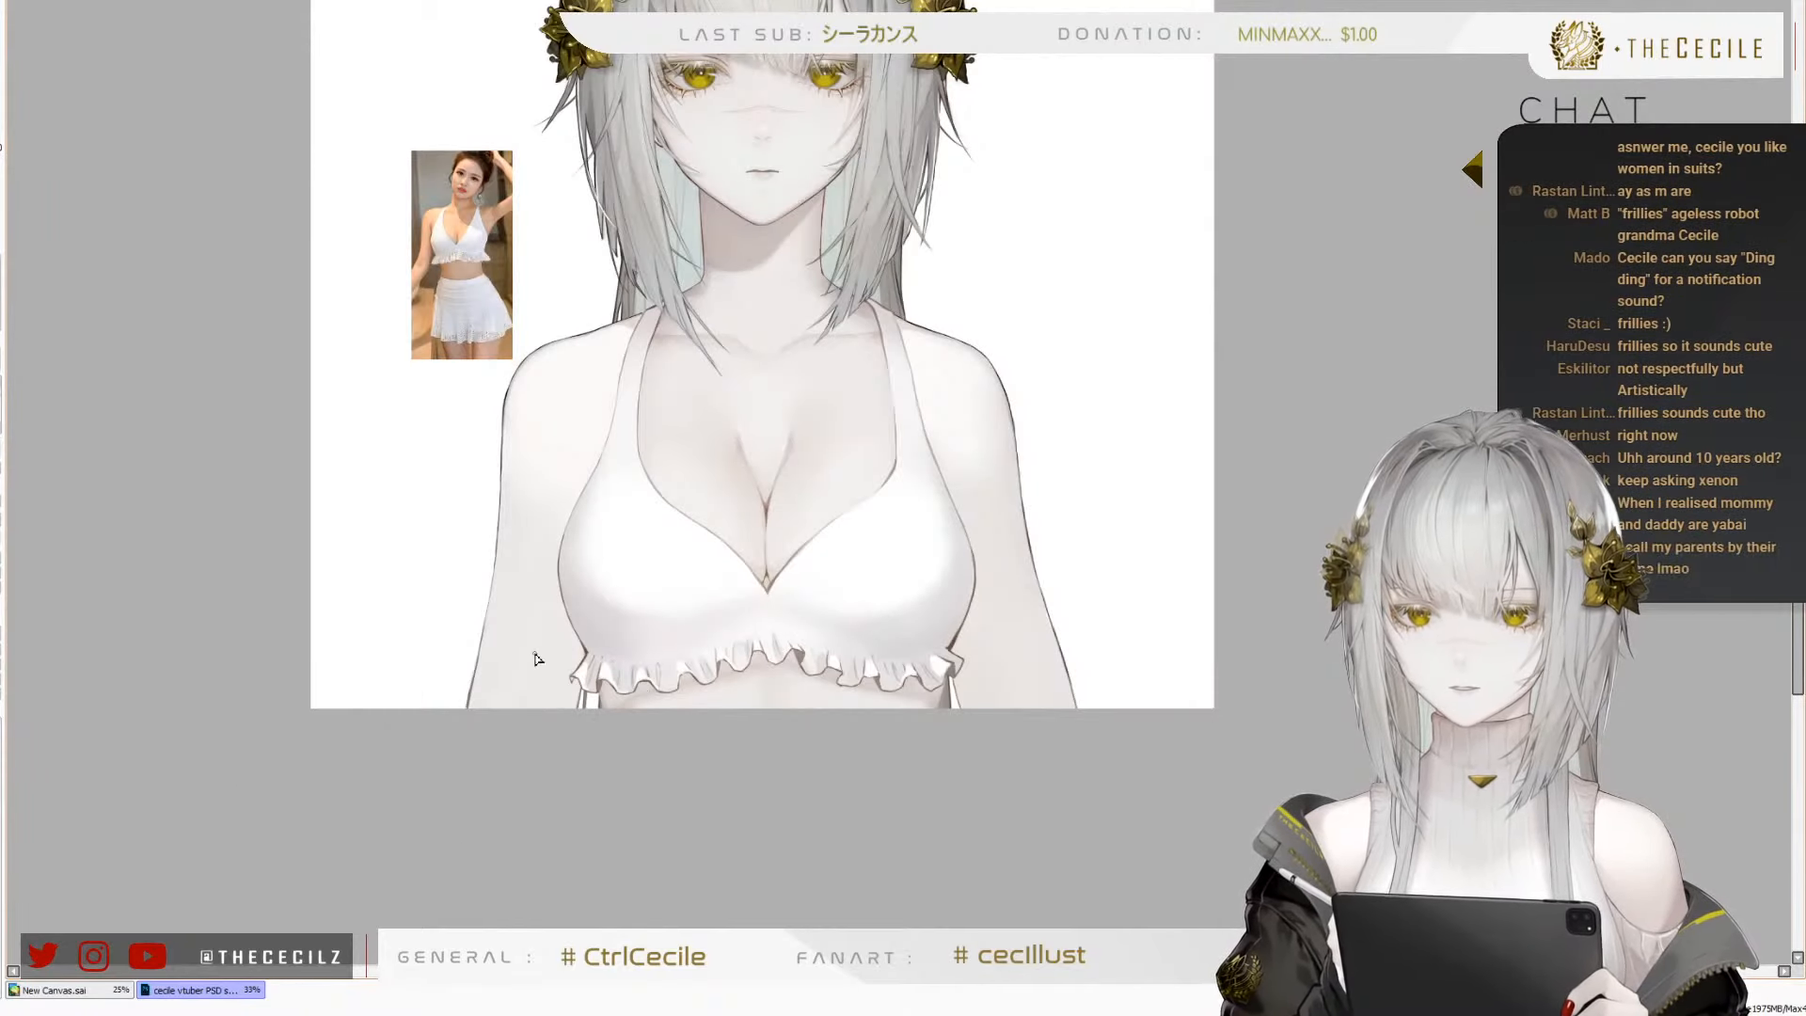
{"action": "scroll", "coordinate": [533, 659], "scroll_direction": "up", "scroll_amount": 5}
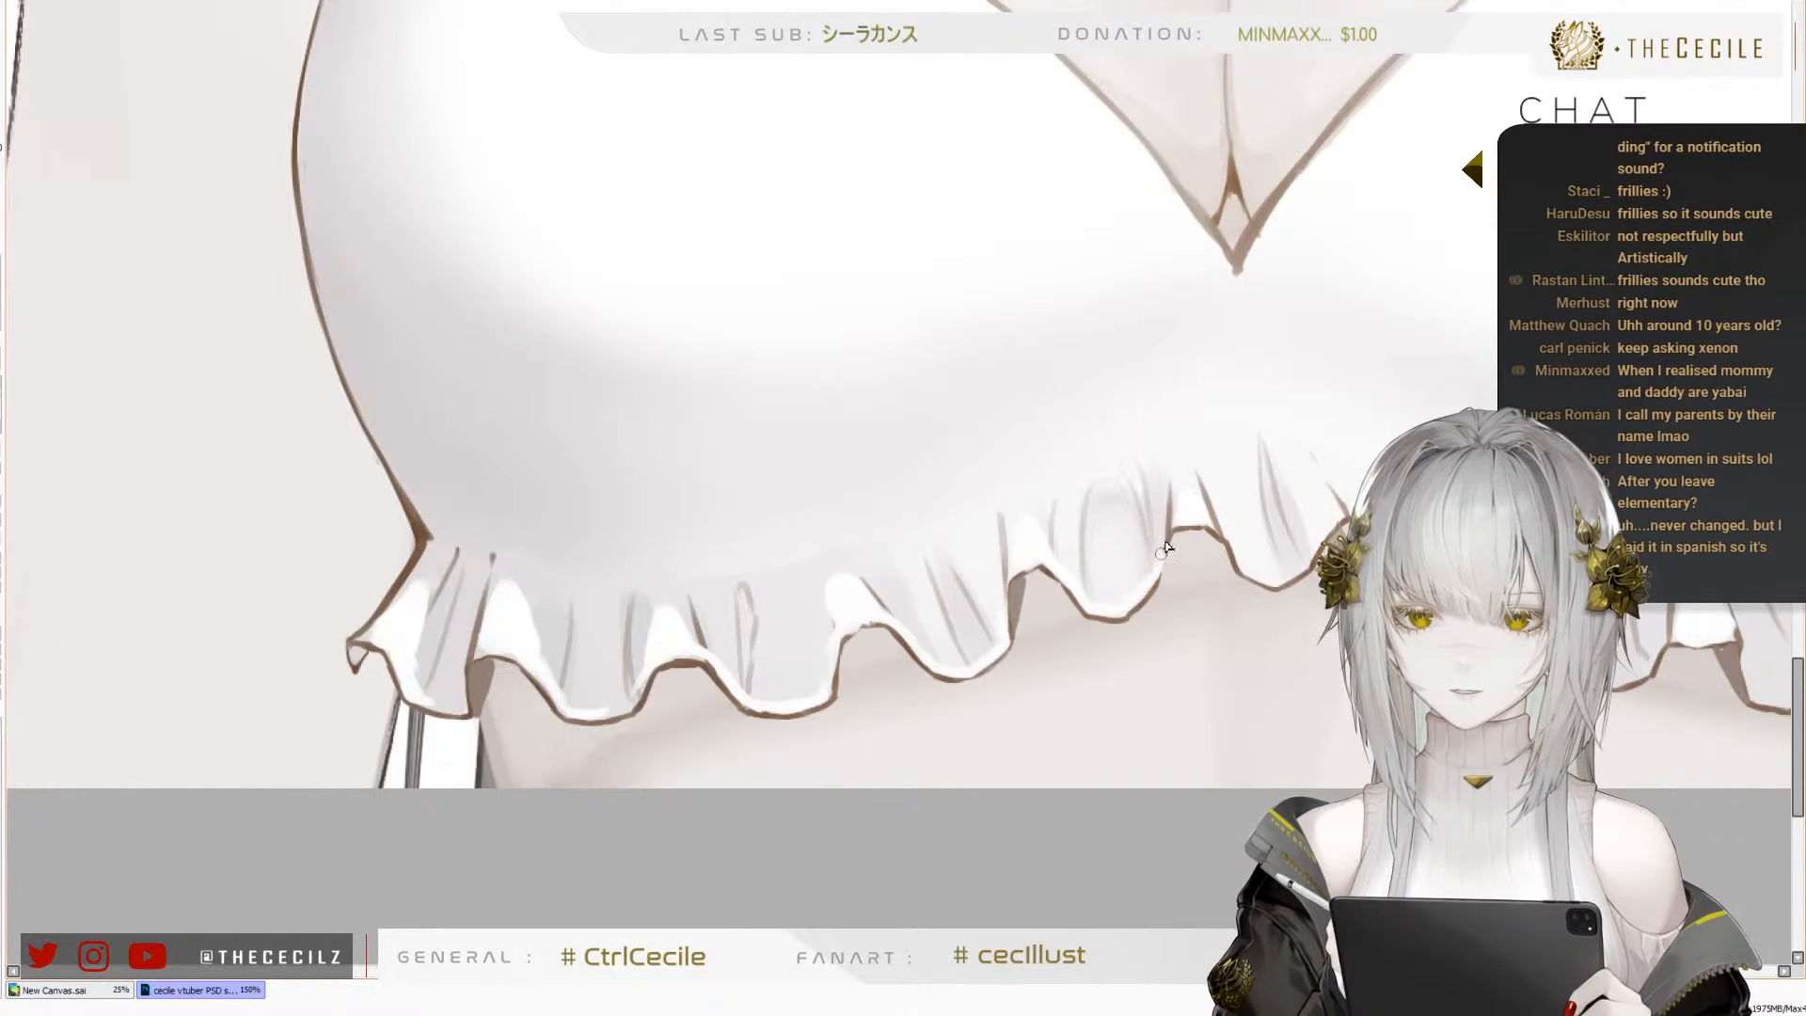
{"action": "left_click_drag", "start_coordinate": [1285, 584], "coordinate": [1004, 553]}
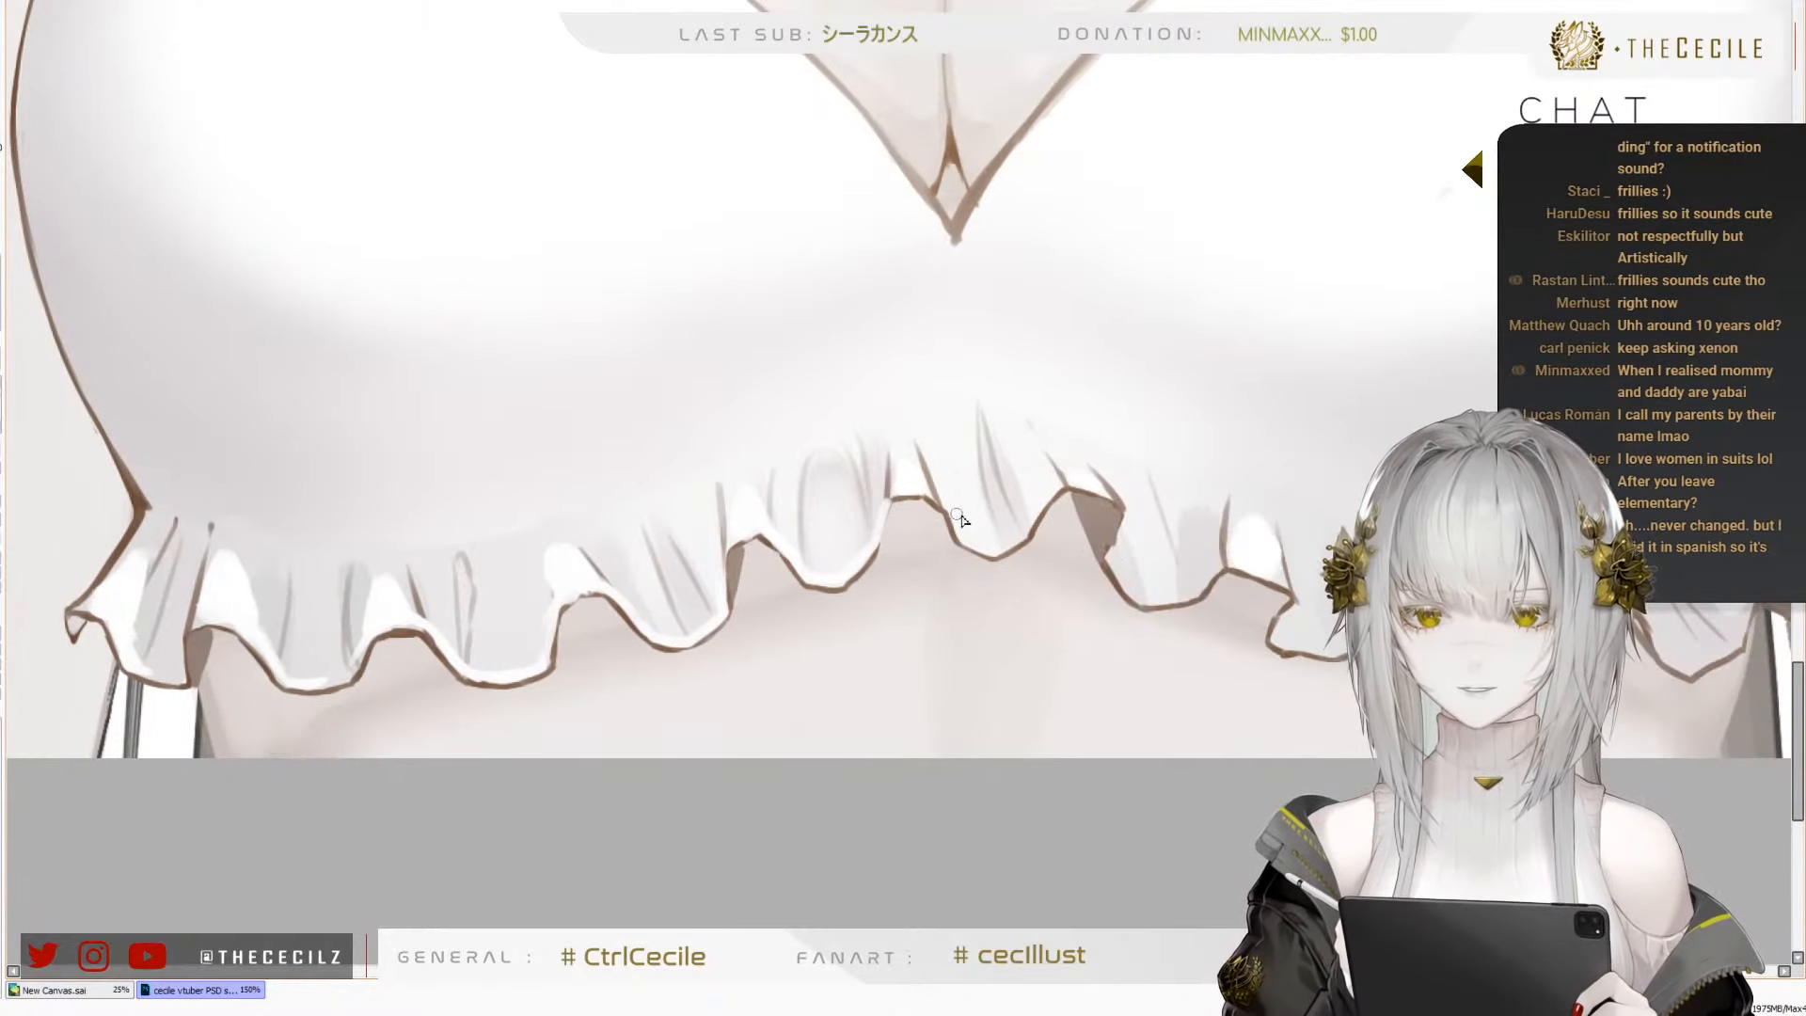
{"action": "mouse_move", "coordinate": [1166, 511]}
{"action": "left_mouse_down"}
{"action": "mouse_move", "coordinate": [1043, 537]}
{"action": "mouse_move", "coordinate": [1118, 571]}
{"action": "left_mouse_up"}
{"action": "key", "text": "ctrl+z"}
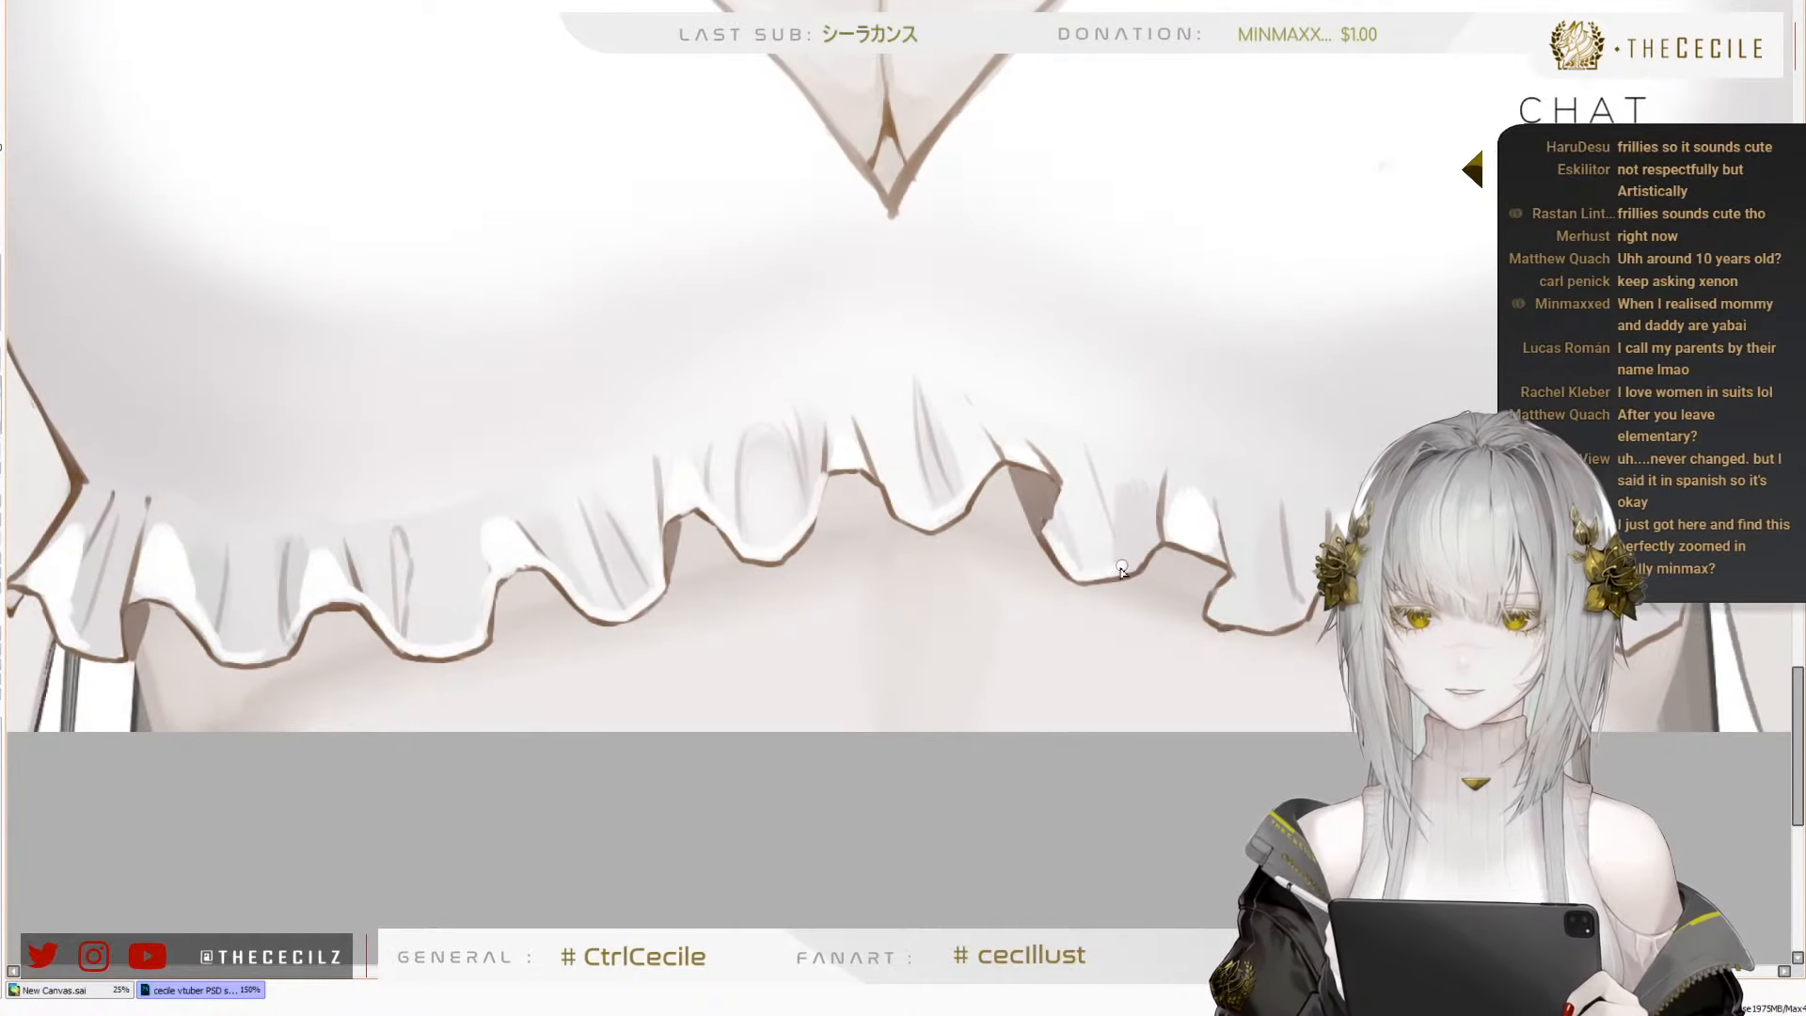
{"action": "mouse_move", "coordinate": [1270, 633]}
{"action": "left_mouse_down"}
{"action": "mouse_move", "coordinate": [1147, 569]}
{"action": "mouse_move", "coordinate": [950, 677]}
{"action": "left_mouse_up"}
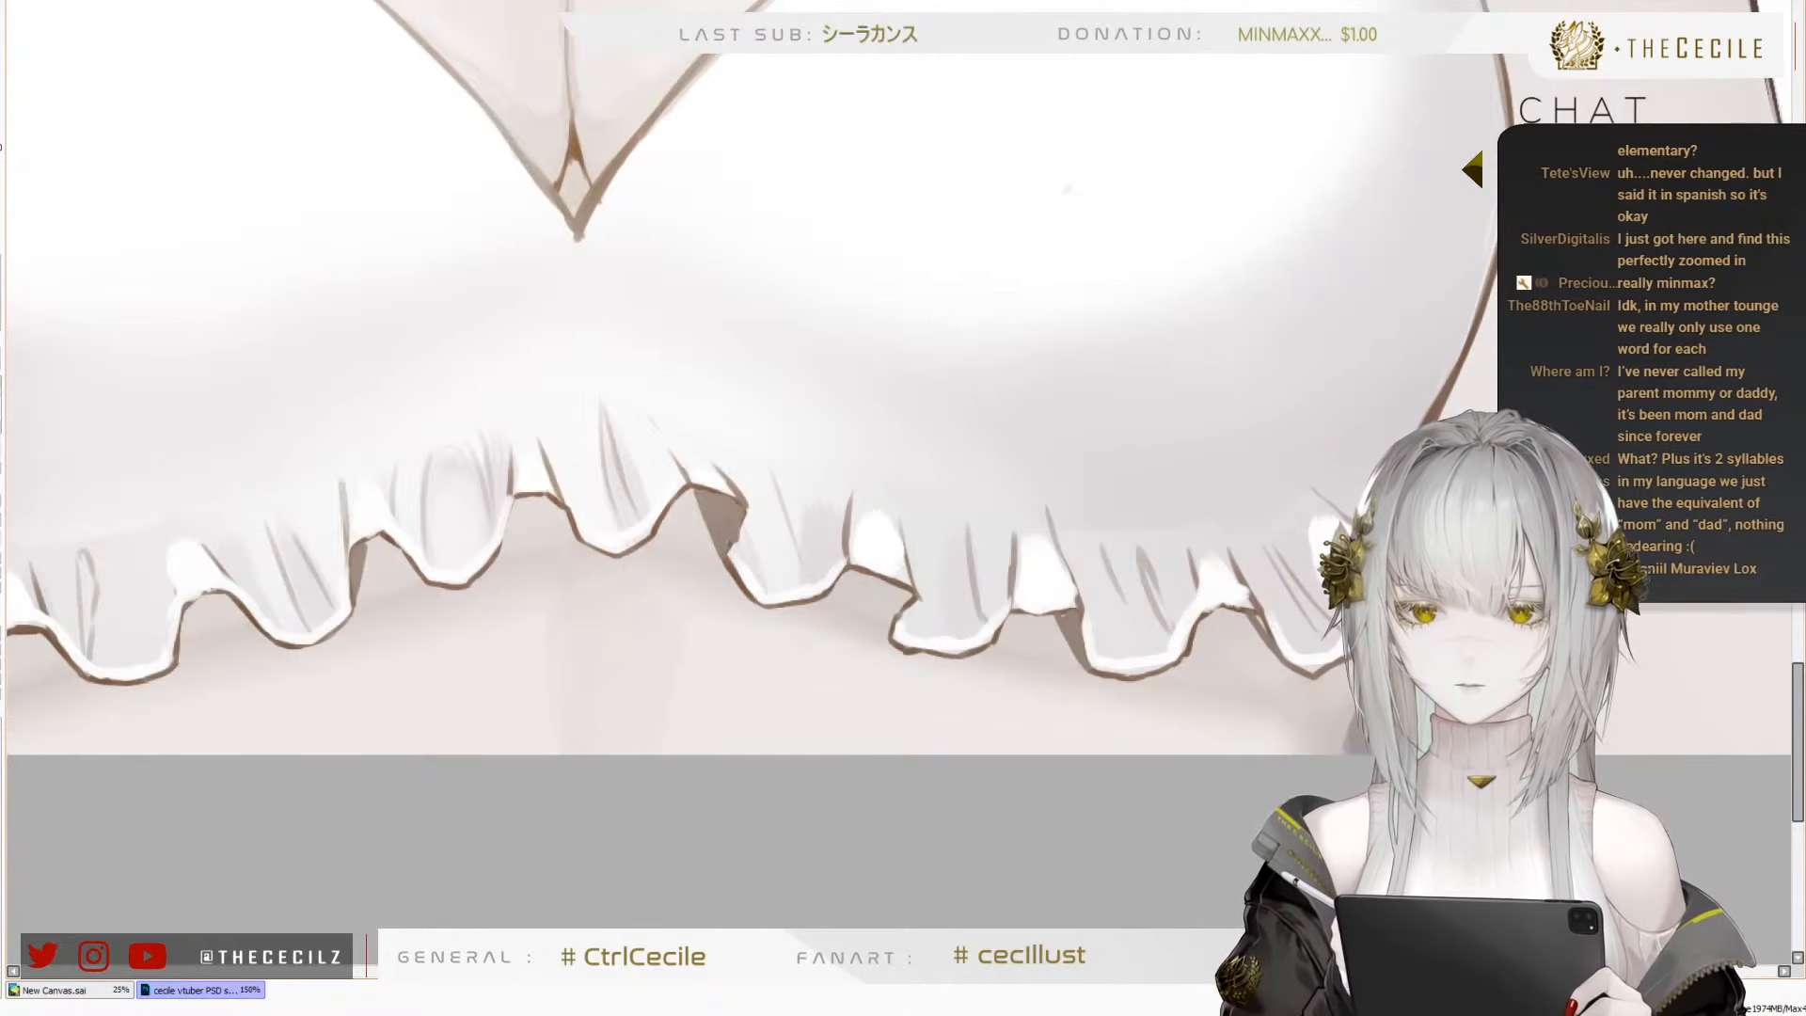
Inspect how the ruffle and the top separate by hiding and restoring each of them in turn
{"action": "scroll", "coordinate": [849, 708], "scroll_direction": "down", "scroll_amount": 4}
{"action": "scroll", "coordinate": [680, 403], "scroll_direction": "up", "scroll_amount": 1}
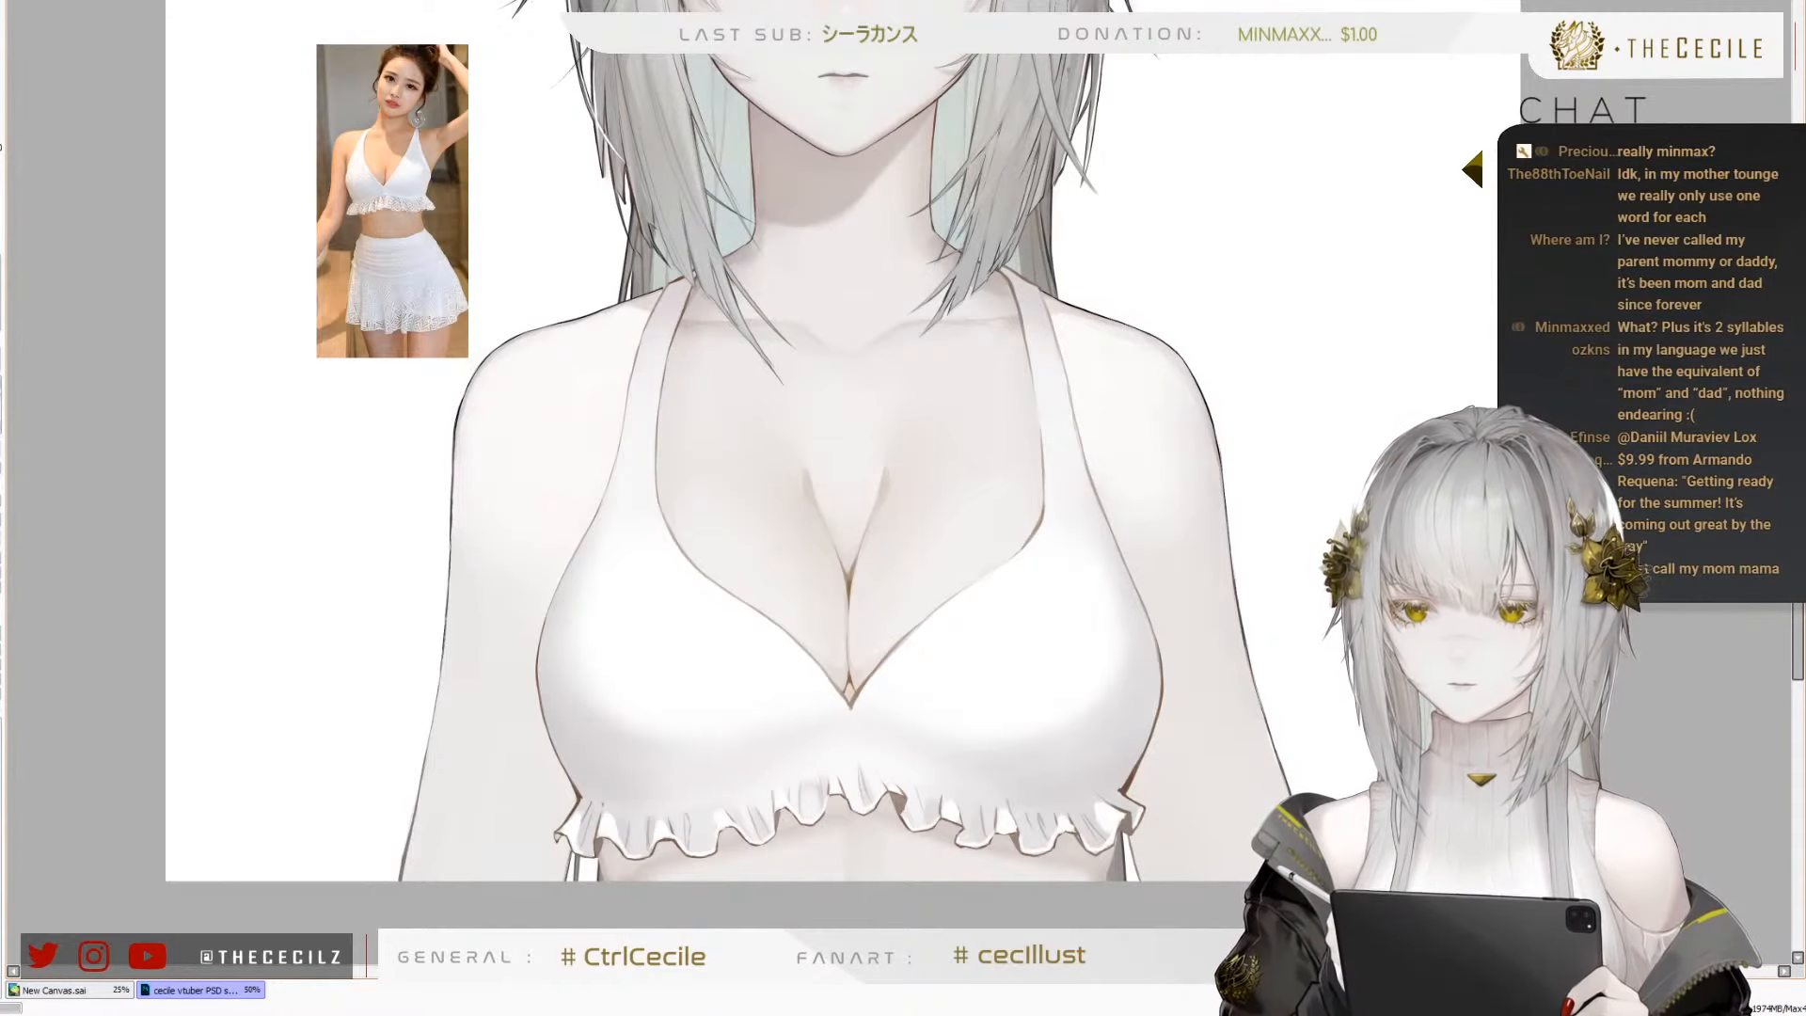
{"action": "scroll", "coordinate": [713, 541], "scroll_direction": "down", "scroll_amount": 1}
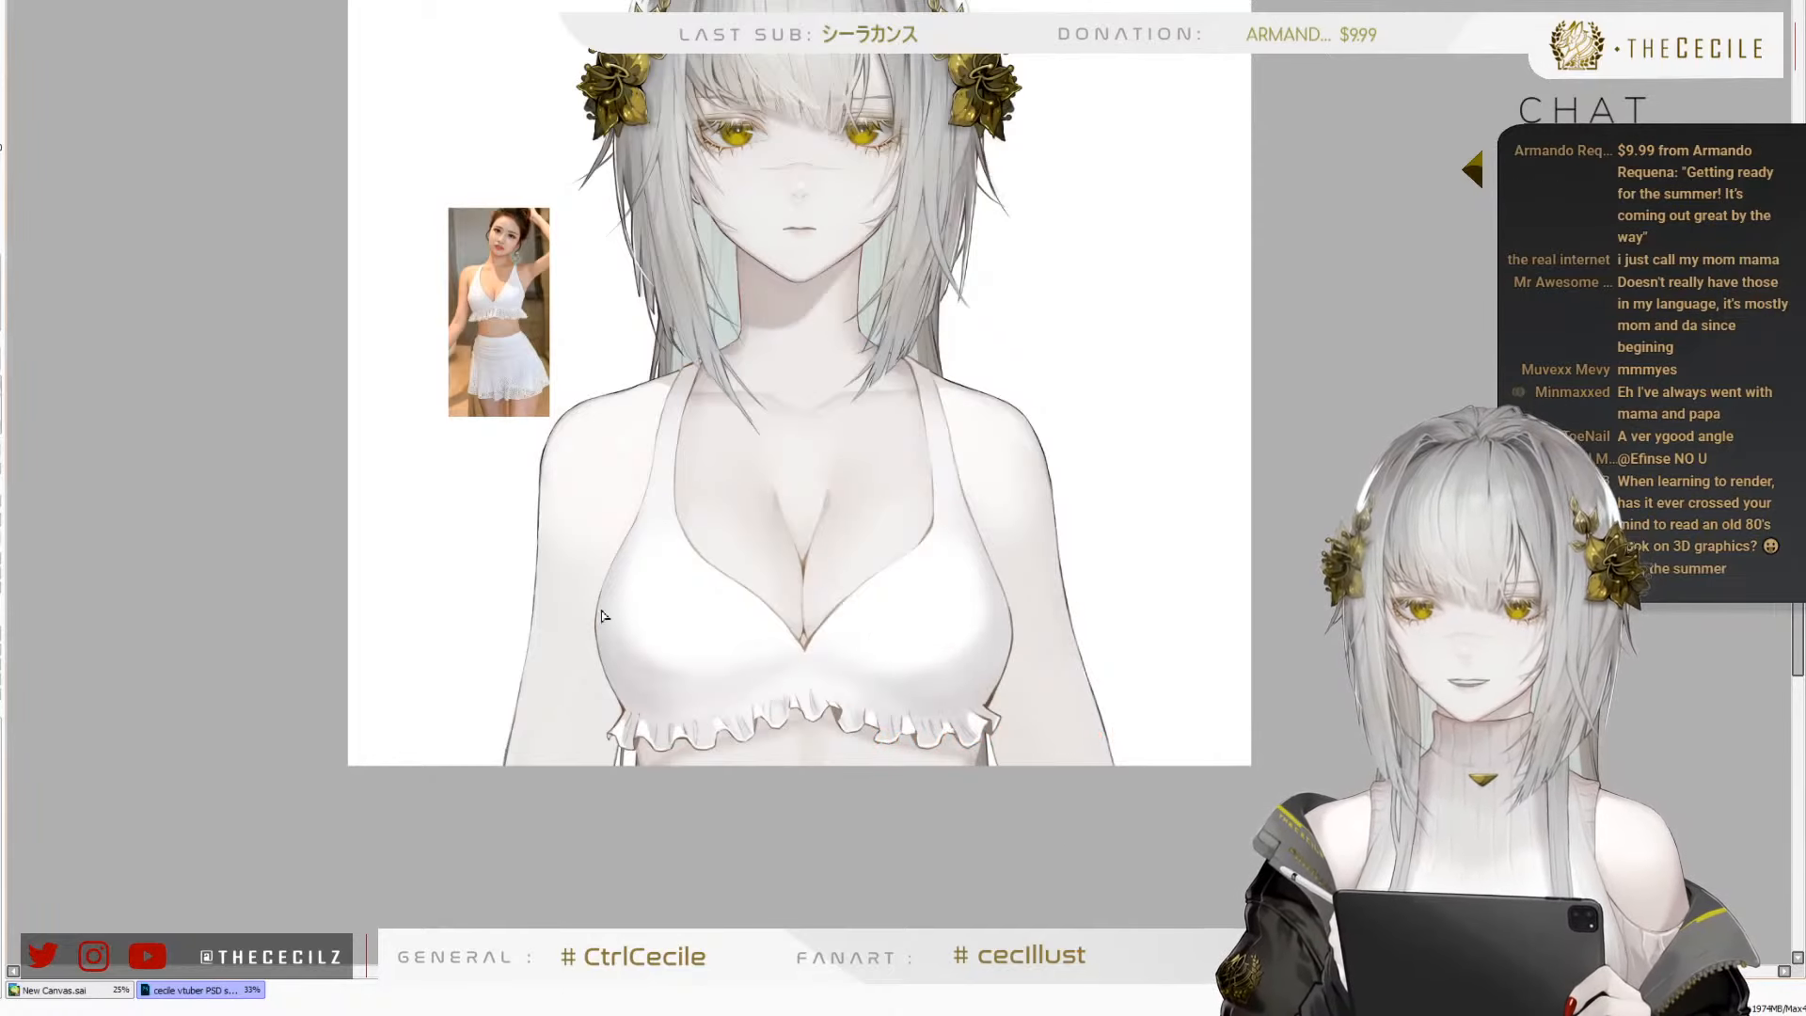
{"action": "scroll", "coordinate": [629, 641], "scroll_direction": "up", "scroll_amount": 3}
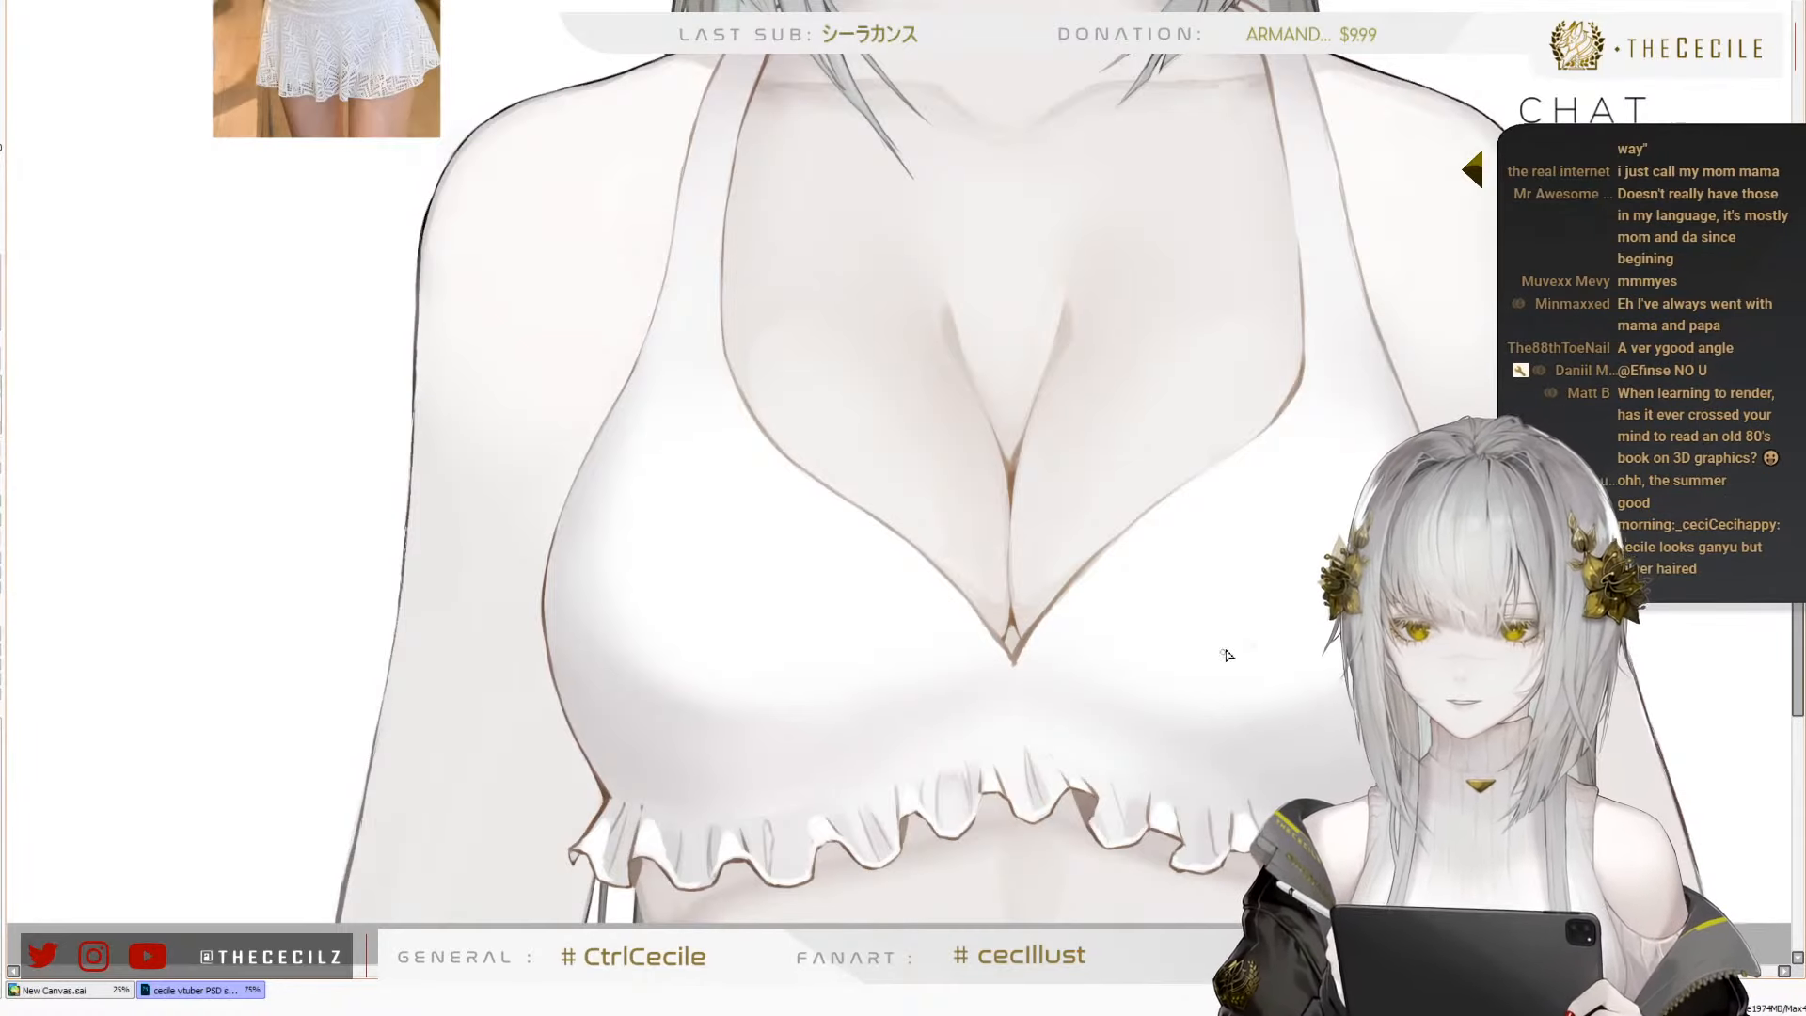
{"action": "key", "text": "ctrl+z"}
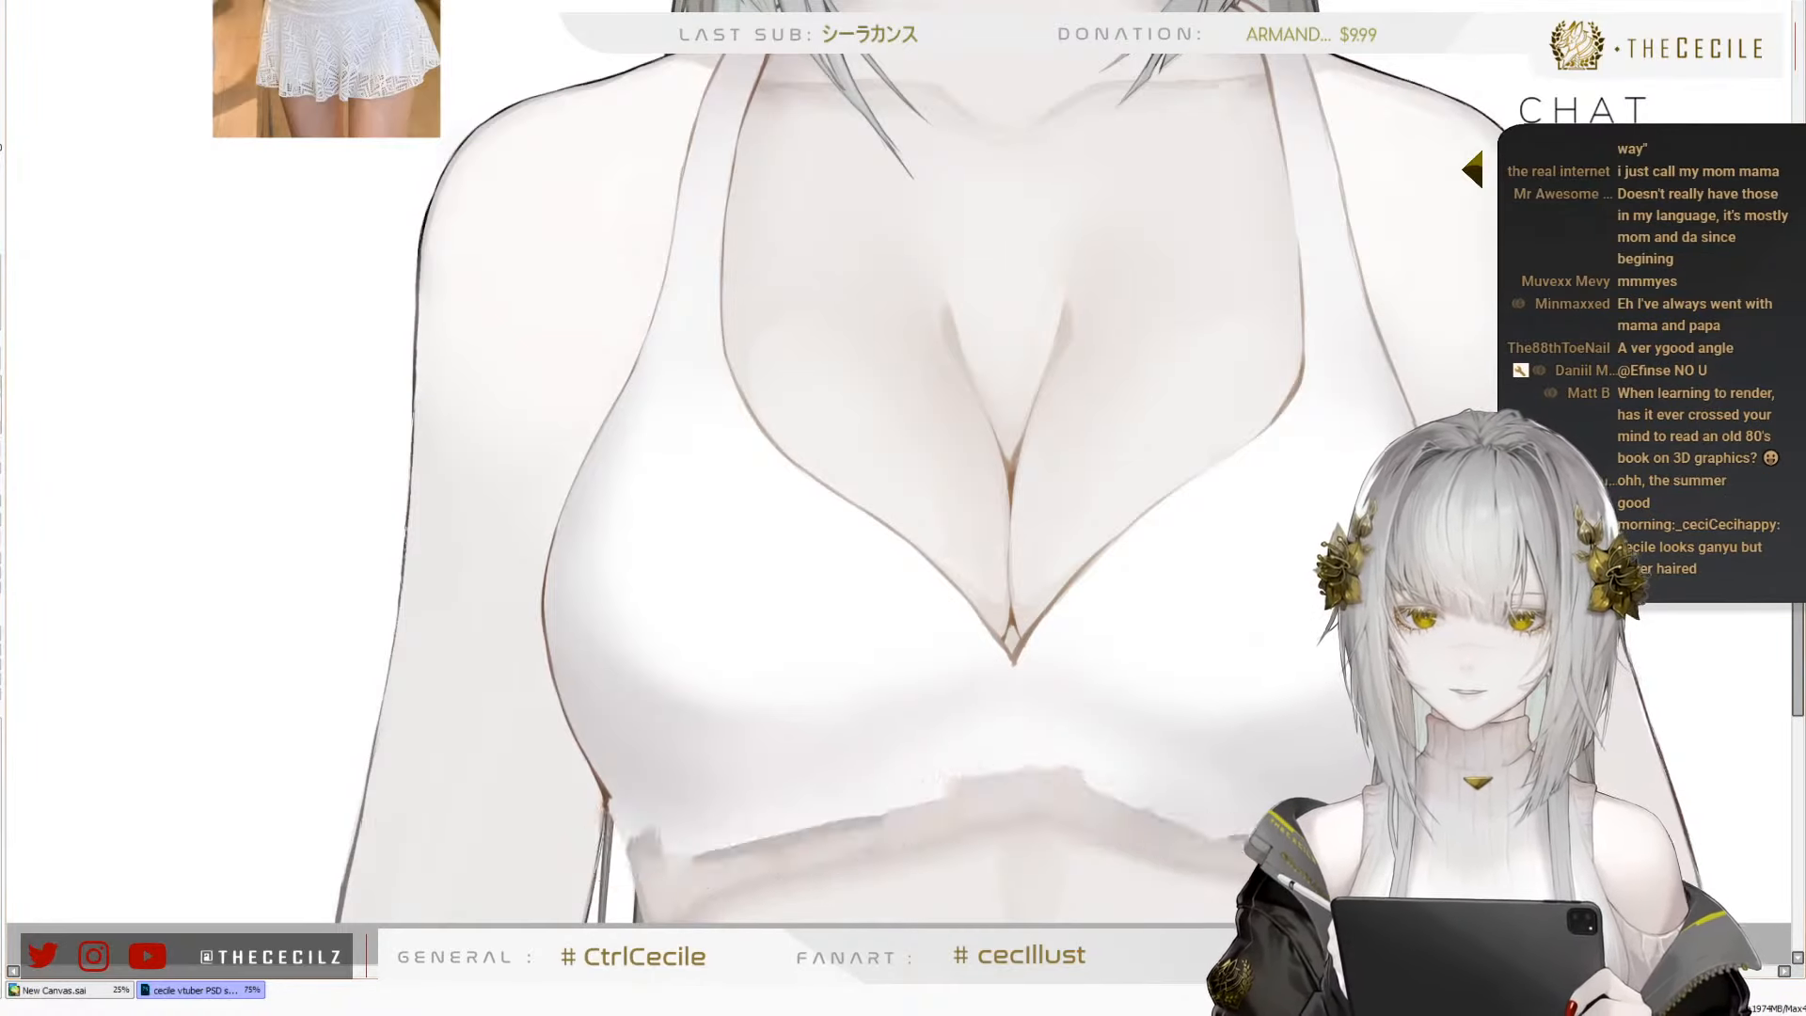
{"action": "key", "text": "ctrl+y"}
{"action": "key", "text": "ctrl+z"}
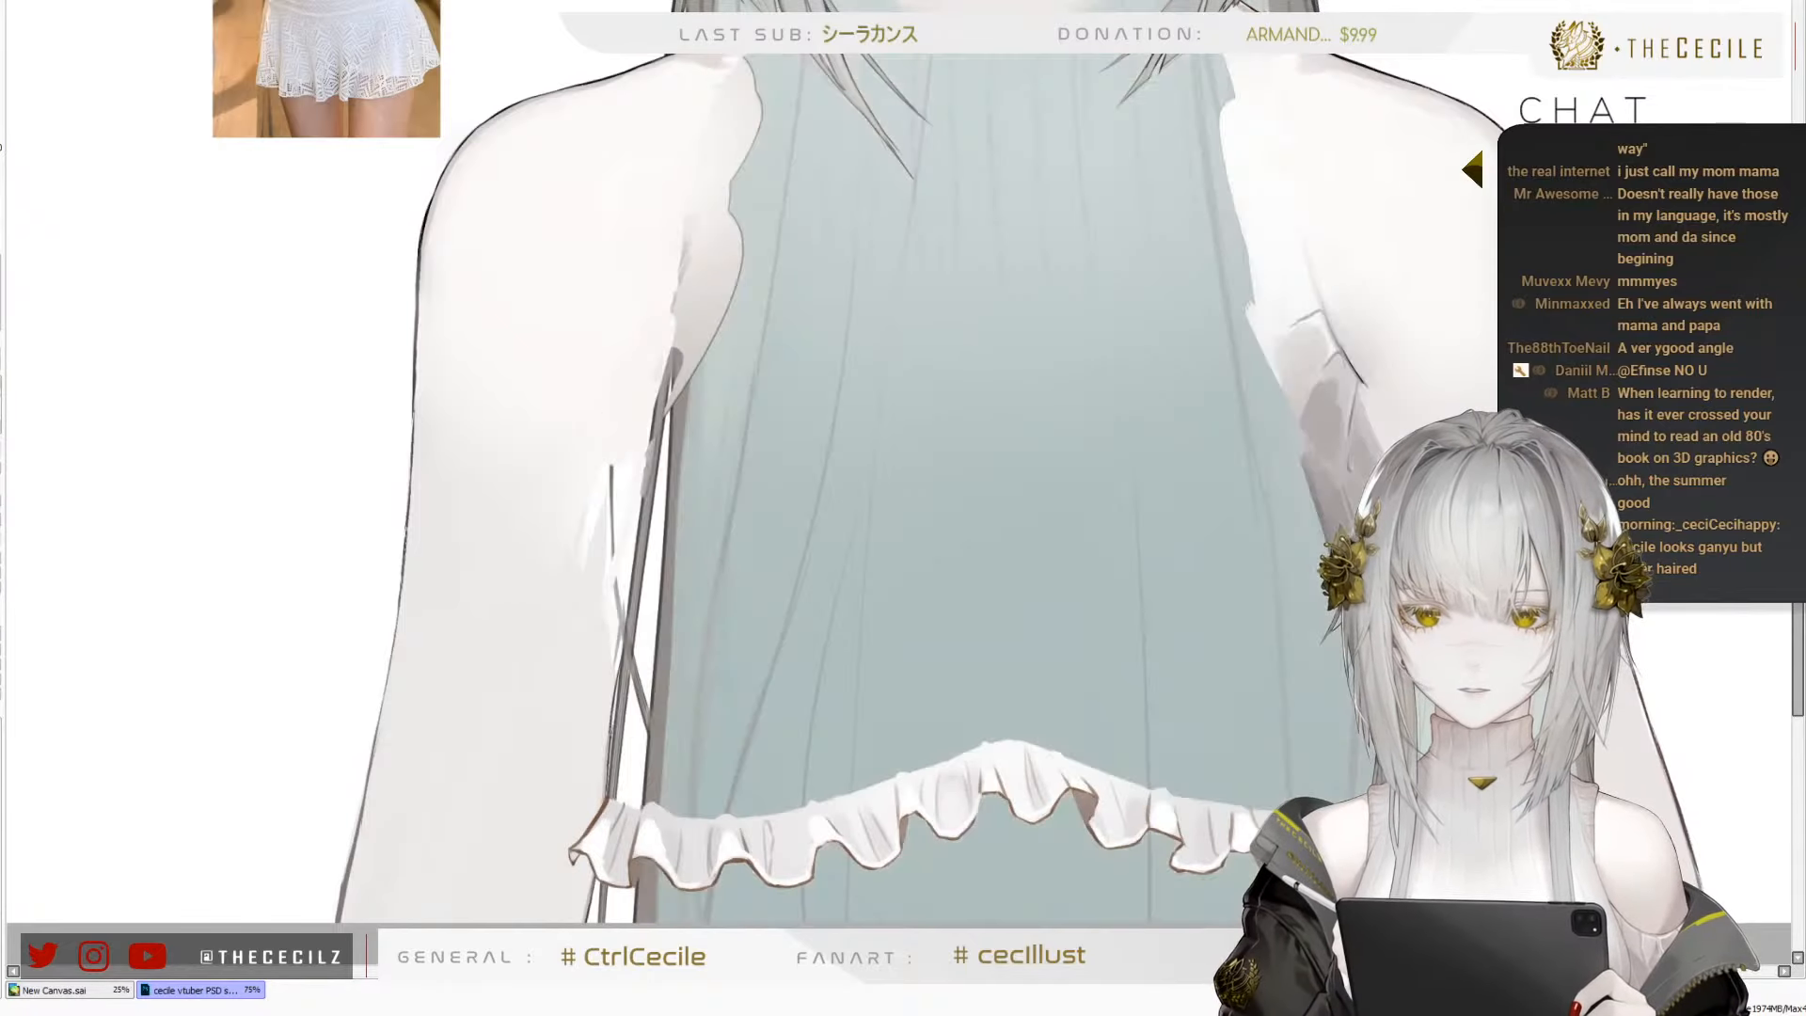
{"action": "key", "text": "ctrl+y"}
{"action": "key", "text": "ctrl+z"}
{"action": "key", "text": "ctrl+y"}
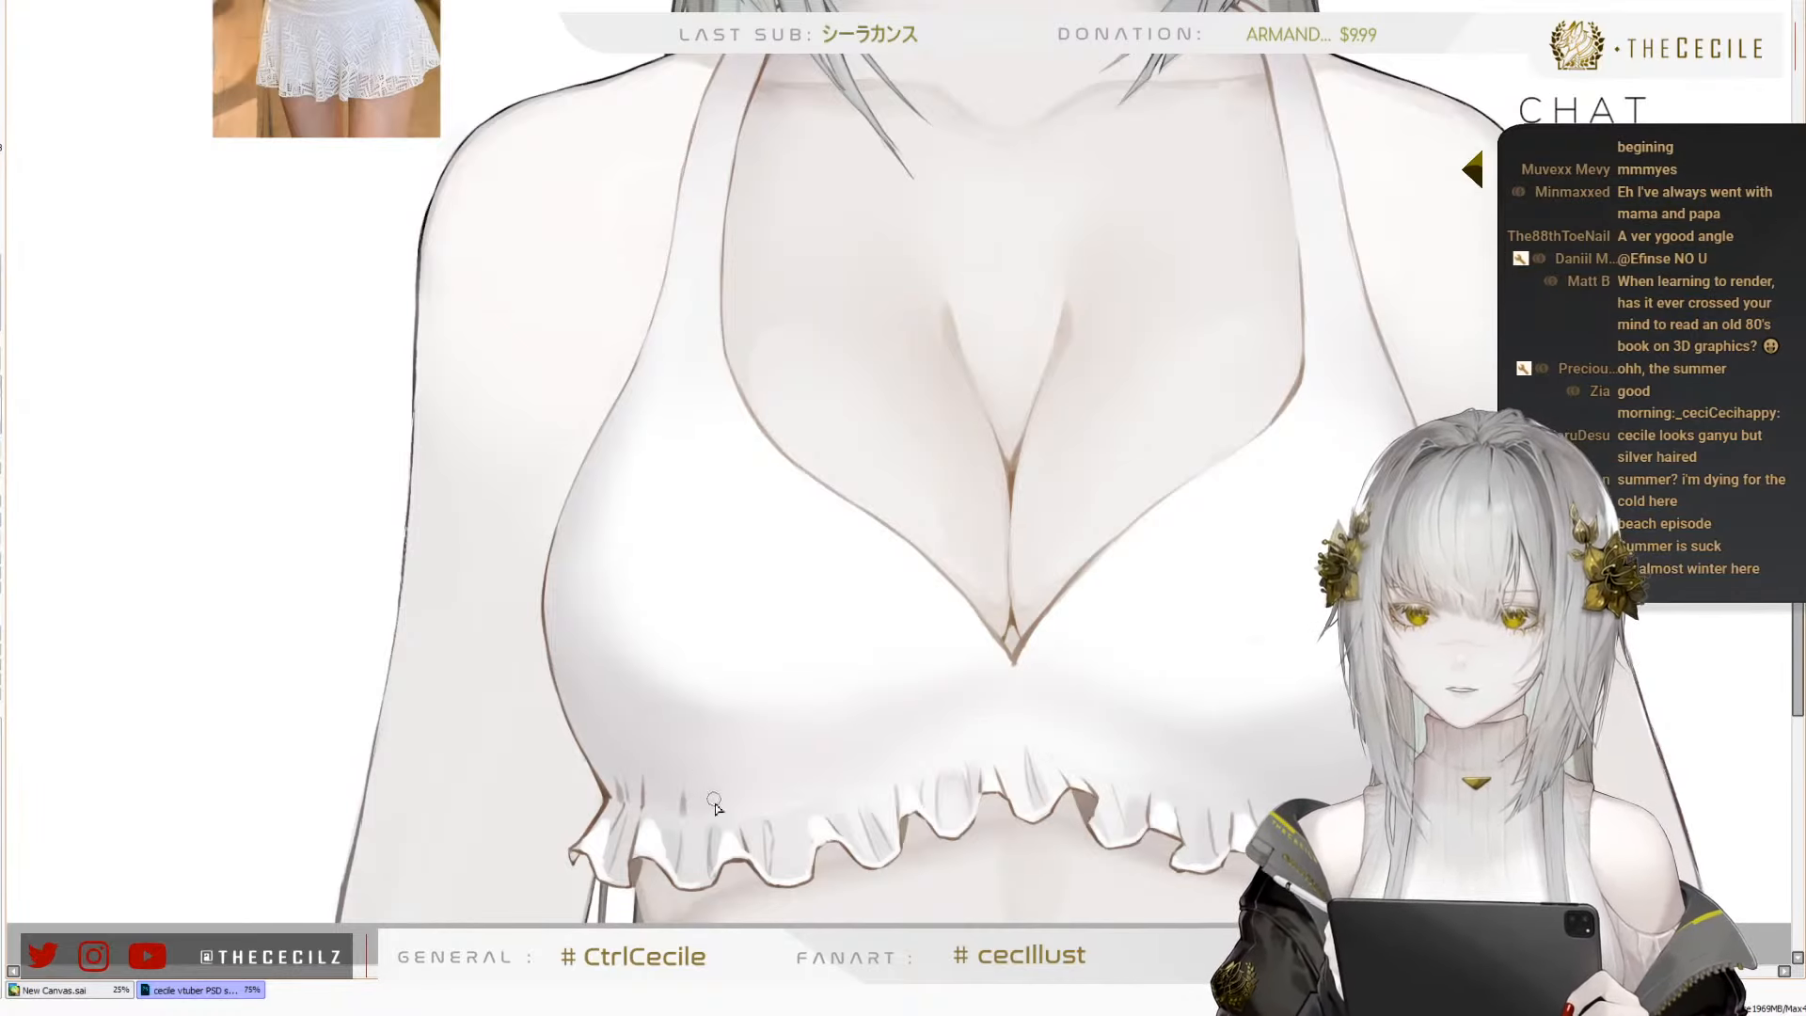
Draw short grey gather creases in the fabric just above the ruffle, along the whole seam
{"action": "mouse_move", "coordinate": [717, 793]}
{"action": "left_mouse_down"}
{"action": "mouse_move", "coordinate": [744, 761]}
{"action": "mouse_move", "coordinate": [738, 816]}
{"action": "left_mouse_up"}
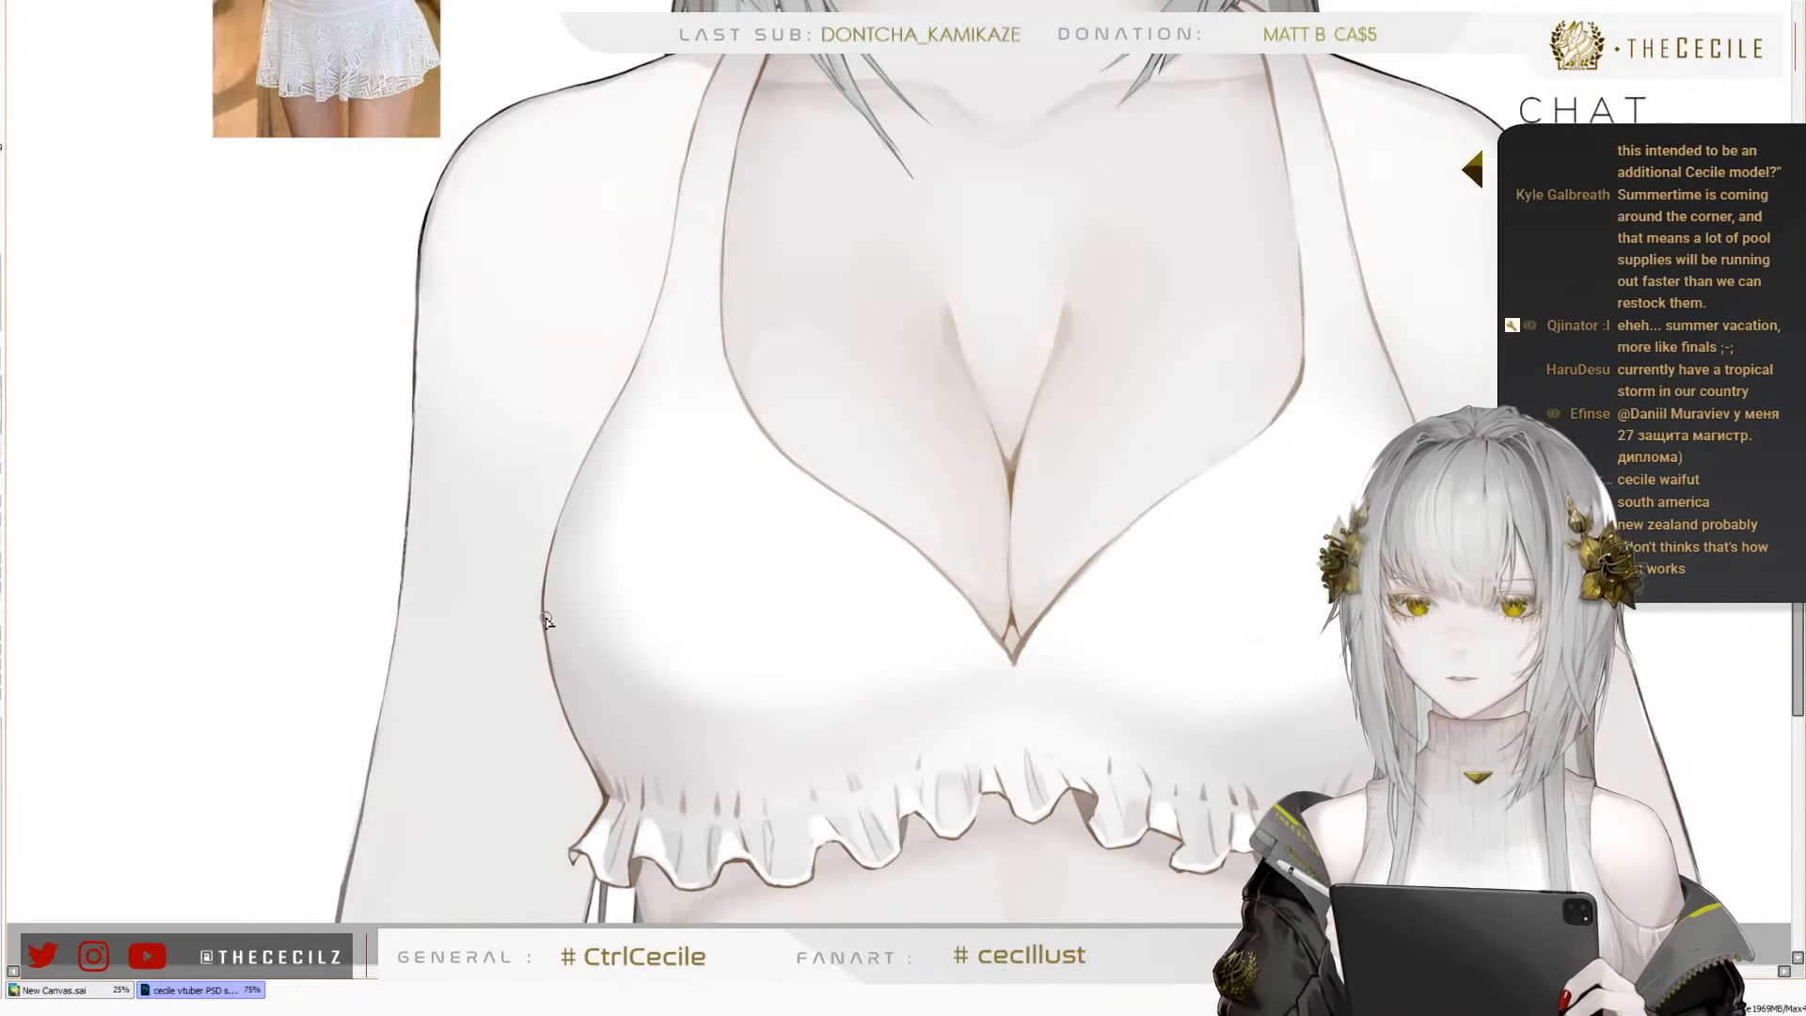
{"action": "scroll", "coordinate": [544, 620], "scroll_direction": "down", "scroll_amount": 4}
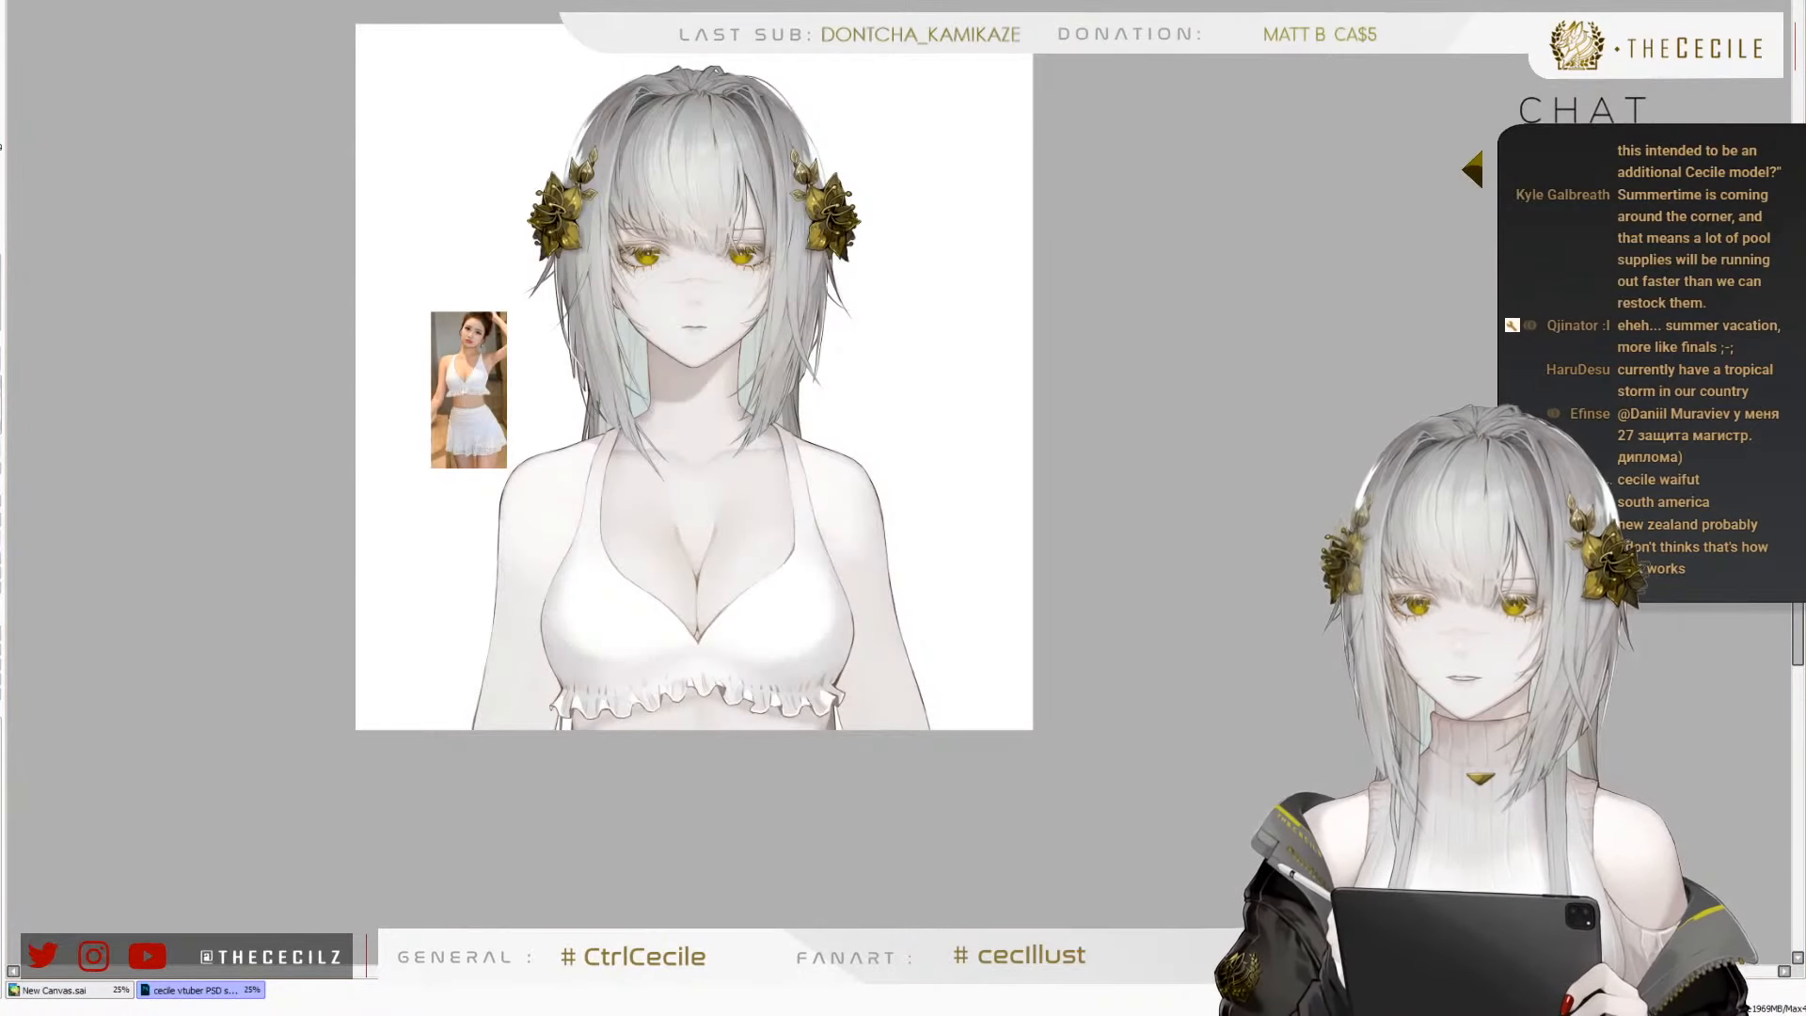
{"action": "scroll", "coordinate": [687, 643], "scroll_direction": "up", "scroll_amount": 4}
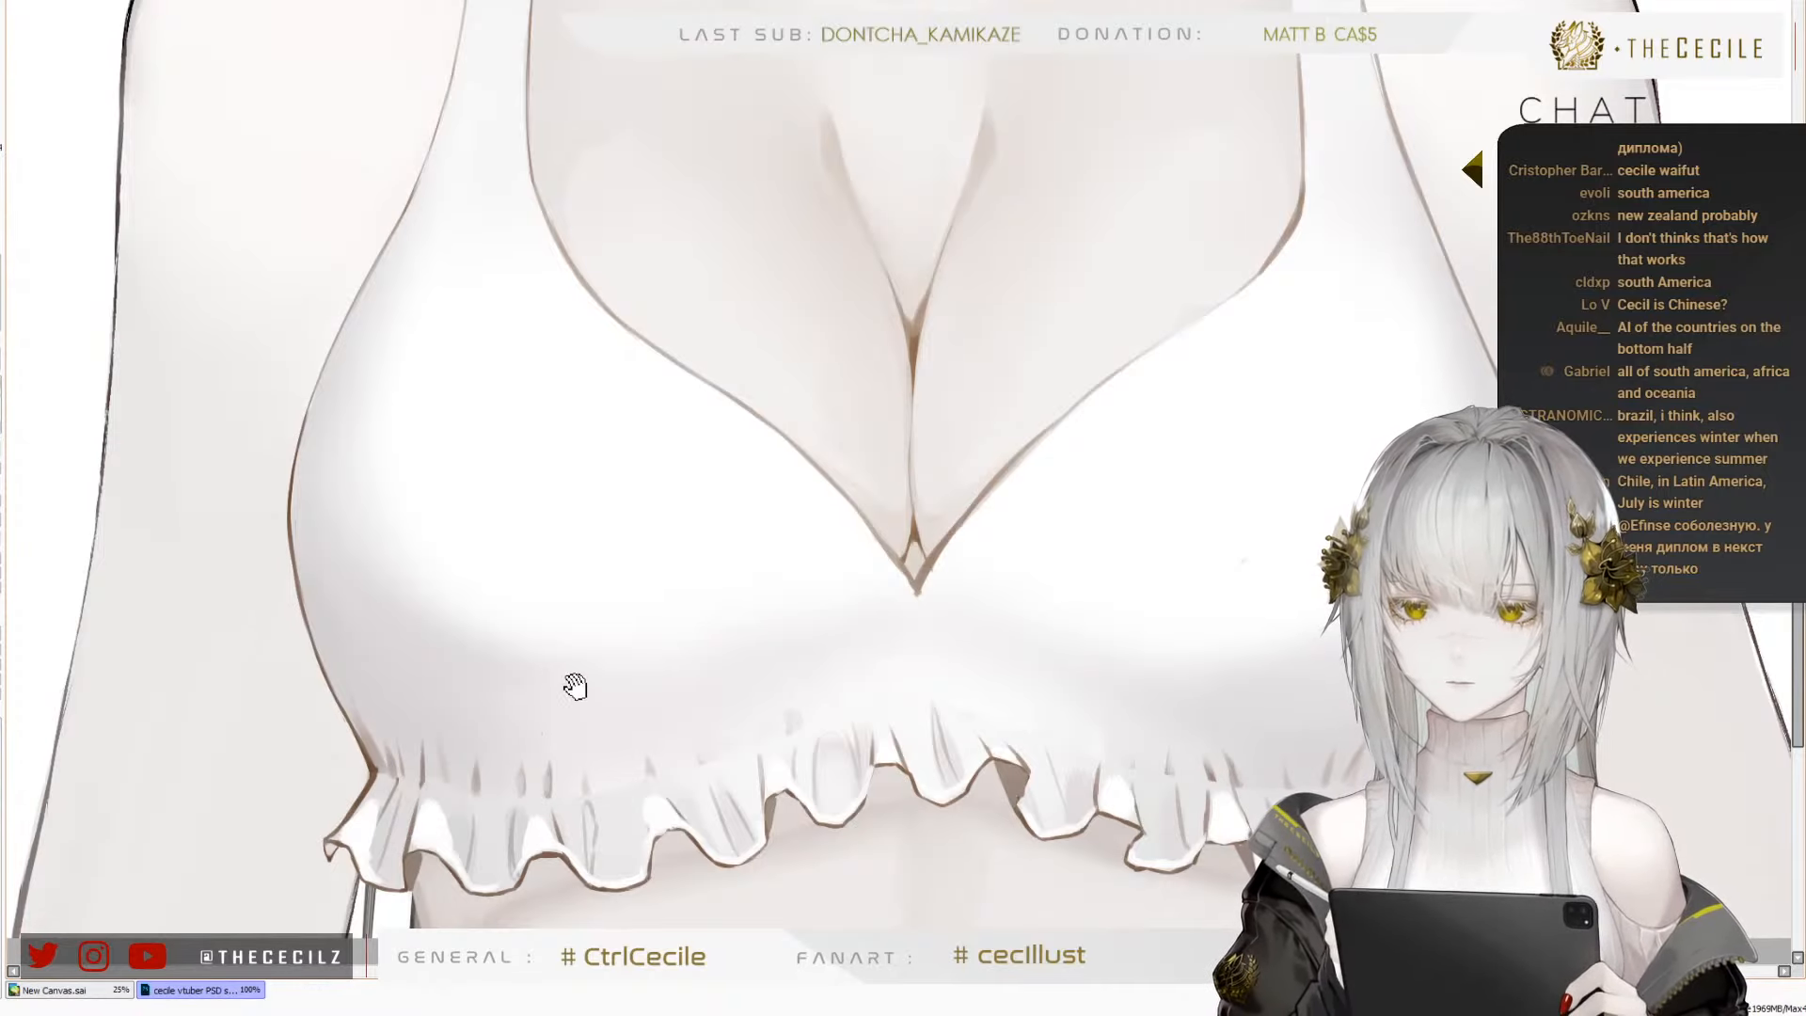
Check the top's cups and straps, and review the figure in a mirrored view before restoring its normal orientation
{"action": "mouse_move", "coordinate": [628, 793]}
{"action": "left_mouse_down"}
{"action": "mouse_move", "coordinate": [598, 719]}
{"action": "mouse_move", "coordinate": [624, 738]}
{"action": "mouse_move", "coordinate": [596, 815]}
{"action": "mouse_move", "coordinate": [584, 725]}
{"action": "left_mouse_up"}
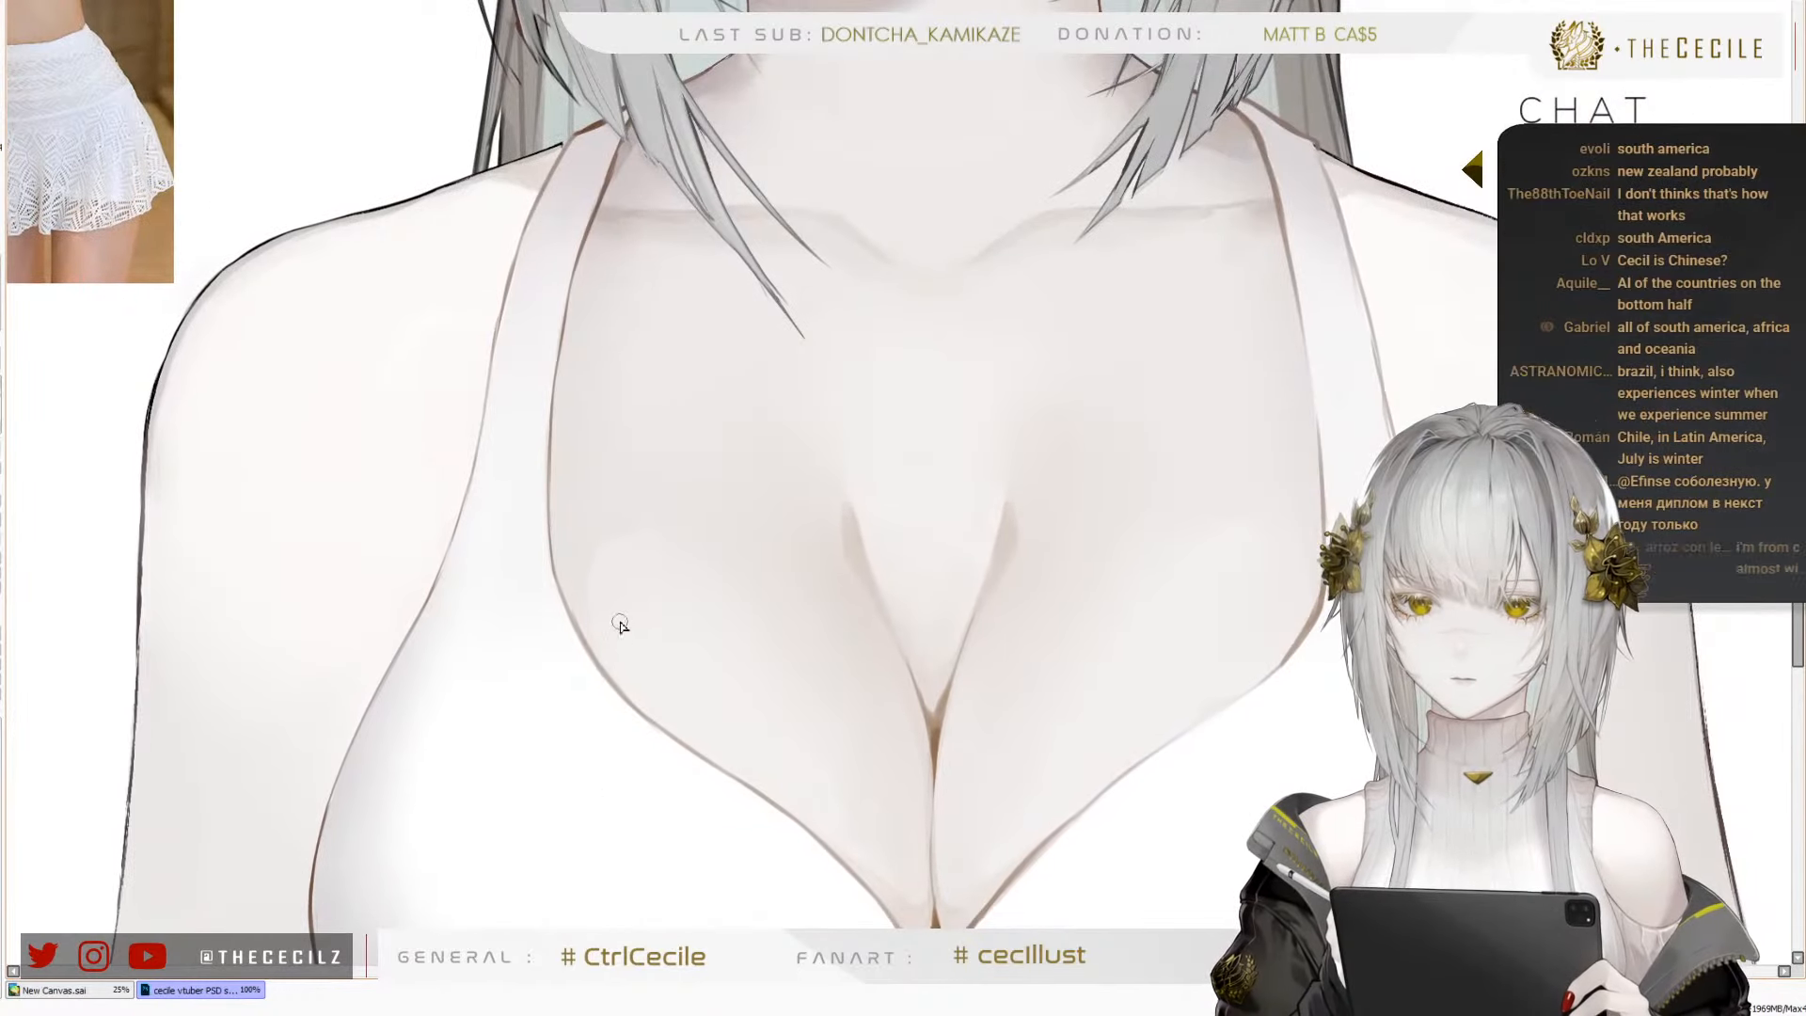
{"action": "mouse_move", "coordinate": [629, 803]}
{"action": "left_mouse_down"}
{"action": "mouse_move", "coordinate": [605, 625]}
{"action": "mouse_move", "coordinate": [645, 584]}
{"action": "mouse_move", "coordinate": [728, 629]}
{"action": "left_mouse_up"}
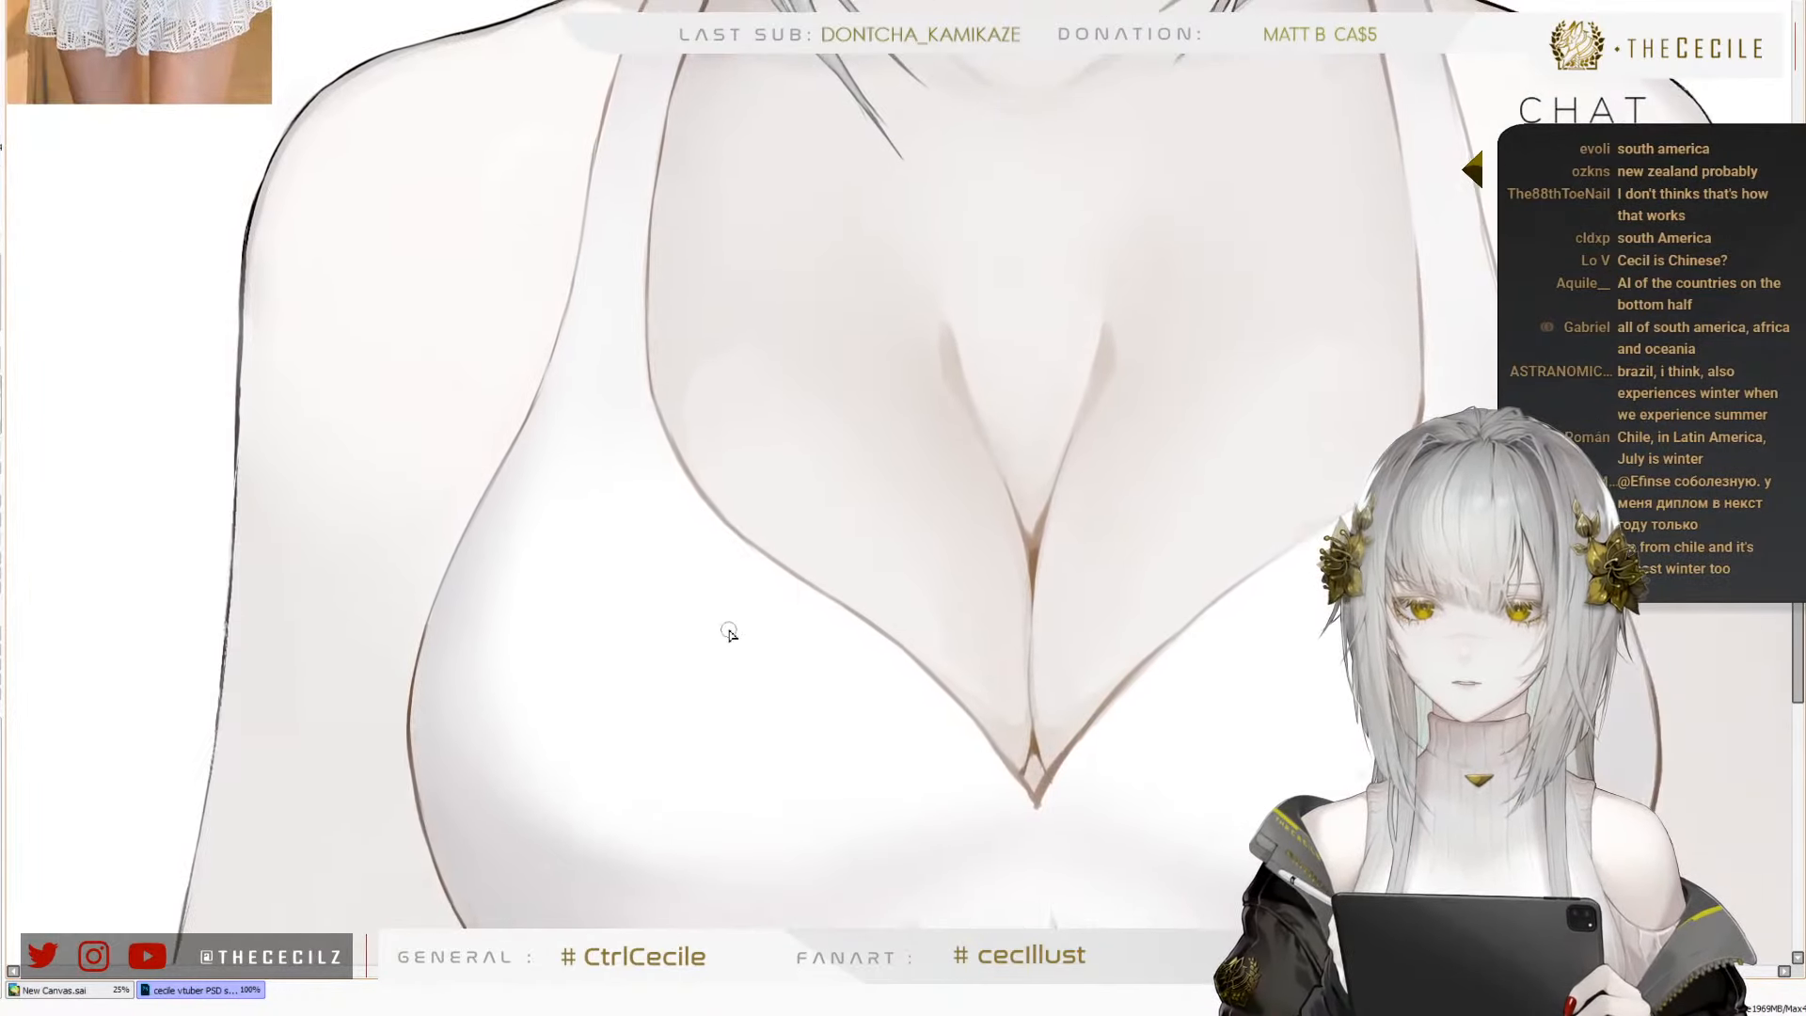
{"action": "scroll", "coordinate": [728, 630], "scroll_direction": "down", "scroll_amount": 3}
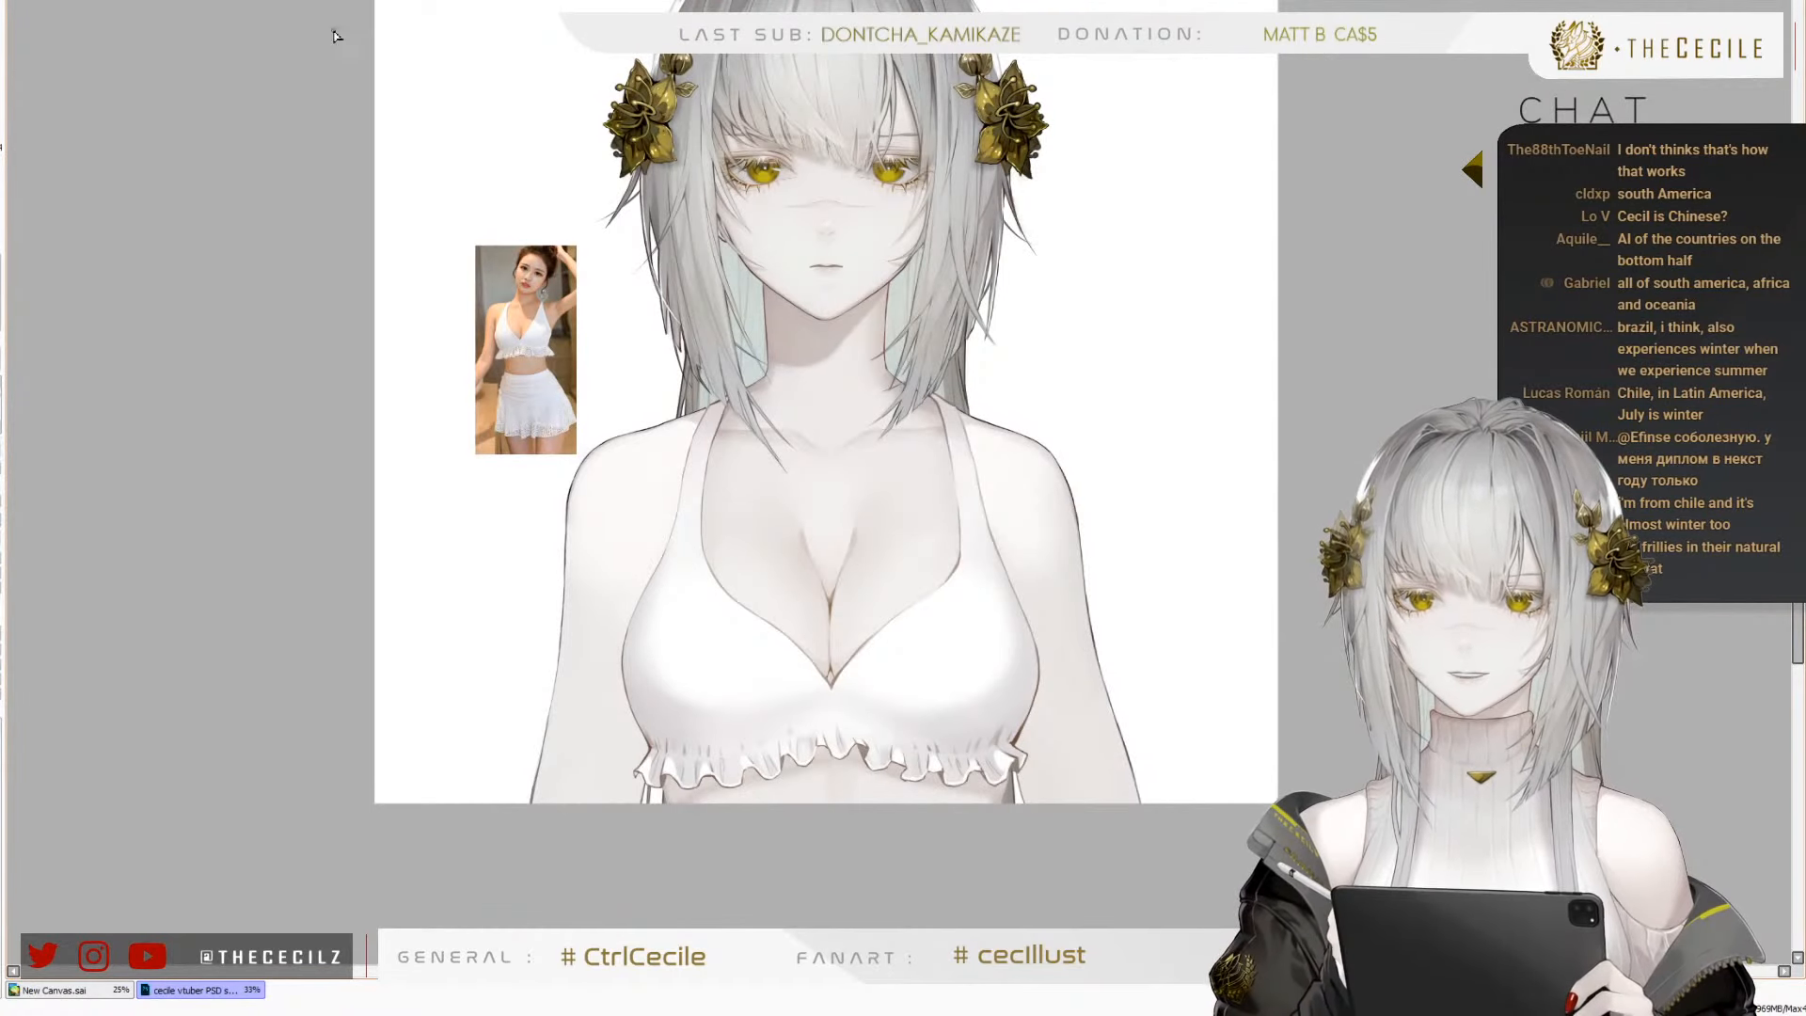
{"action": "key", "text": "h"}
{"action": "key", "text": "h"}
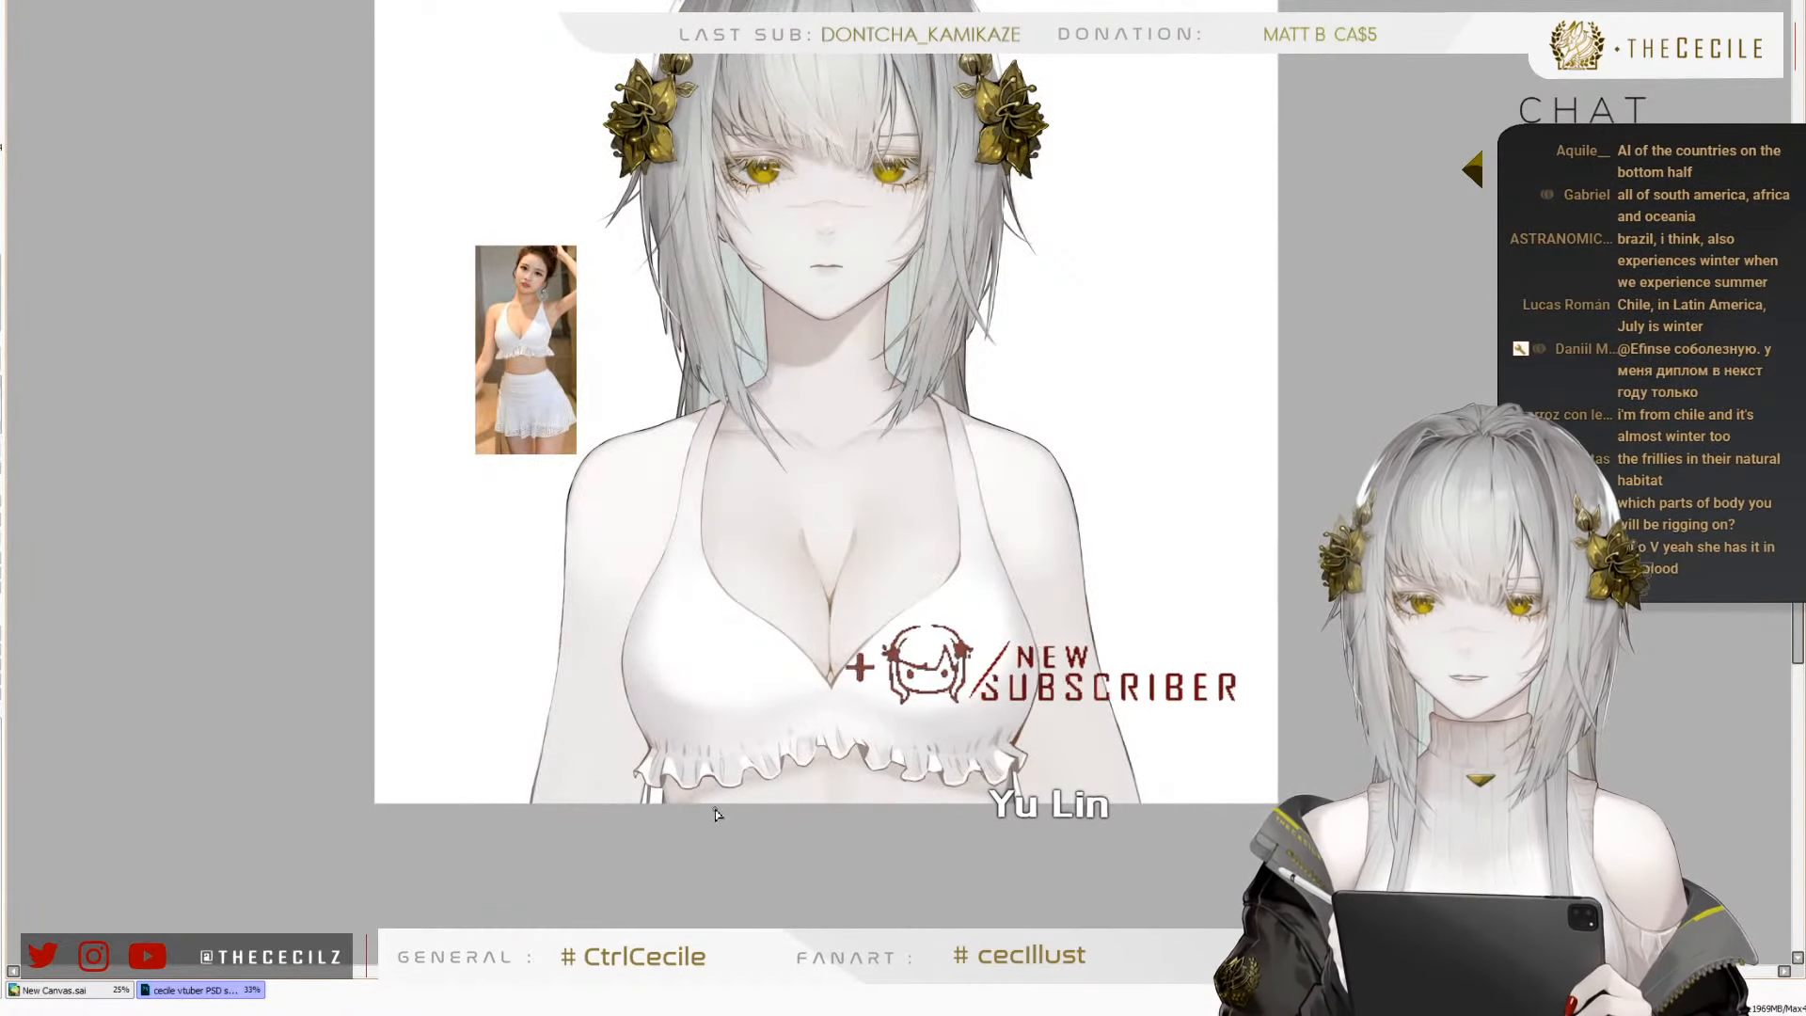
Examine the strap and cup construction of the lace top in the reference photo and compare it with the drawing
{"action": "scroll", "coordinate": [506, 414], "scroll_direction": "up", "scroll_amount": 5}
{"action": "scroll", "coordinate": [484, 373], "scroll_direction": "down", "scroll_amount": 1}
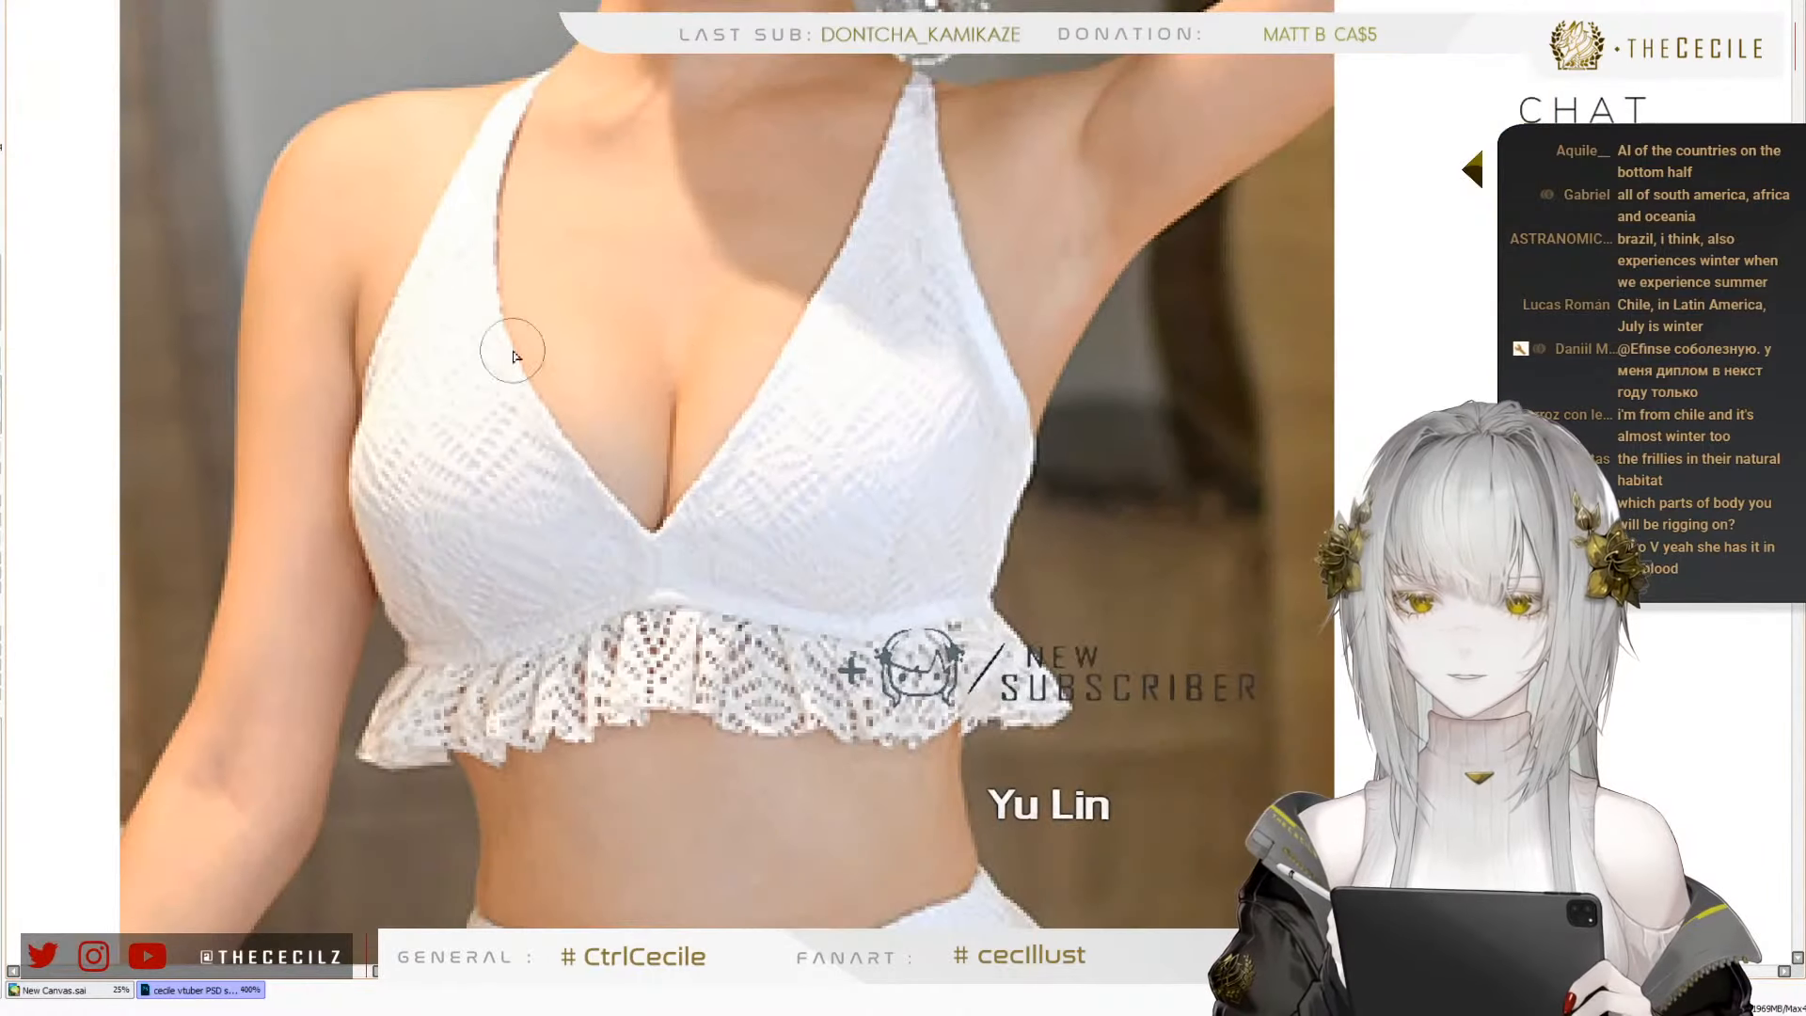
{"action": "scroll", "coordinate": [899, 412], "scroll_direction": "up", "scroll_amount": 2}
{"action": "scroll", "coordinate": [662, 358], "scroll_direction": "down", "scroll_amount": 1}
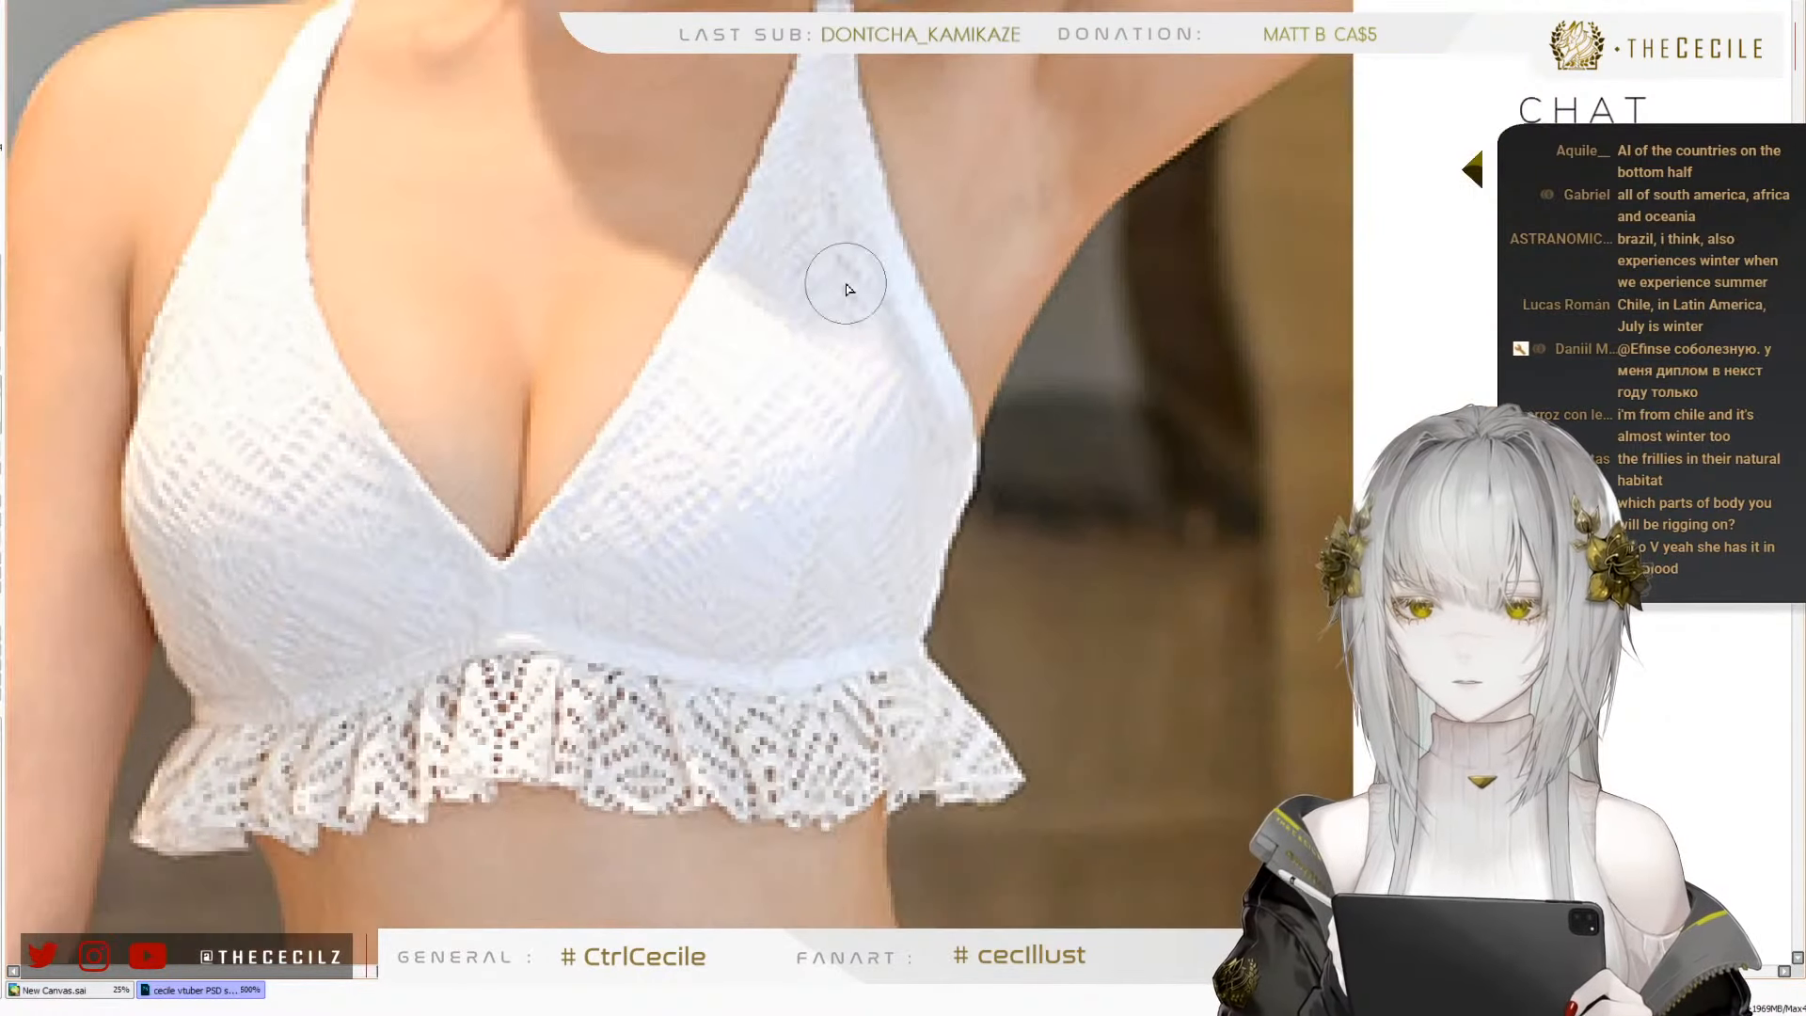
{"action": "scroll", "coordinate": [209, 254], "scroll_direction": "down", "scroll_amount": 1}
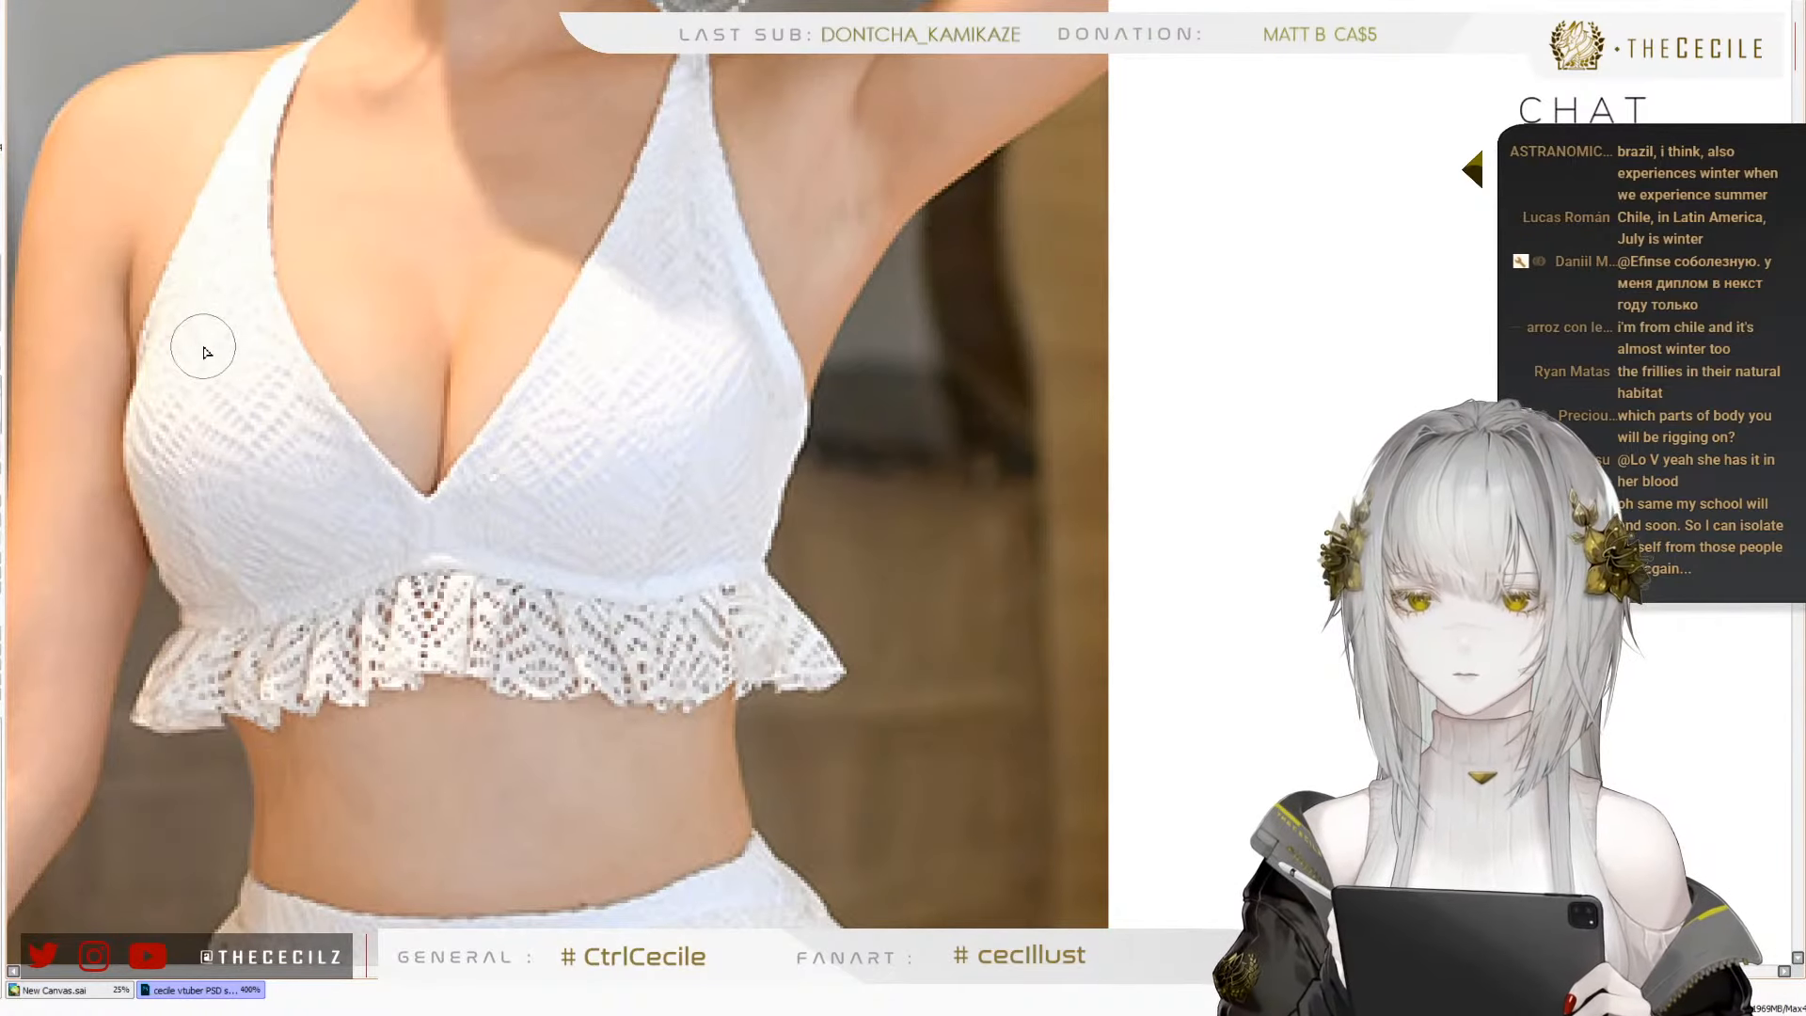
{"action": "scroll", "coordinate": [197, 343], "scroll_direction": "down", "scroll_amount": 6}
{"action": "scroll", "coordinate": [439, 414], "scroll_direction": "up", "scroll_amount": 2}
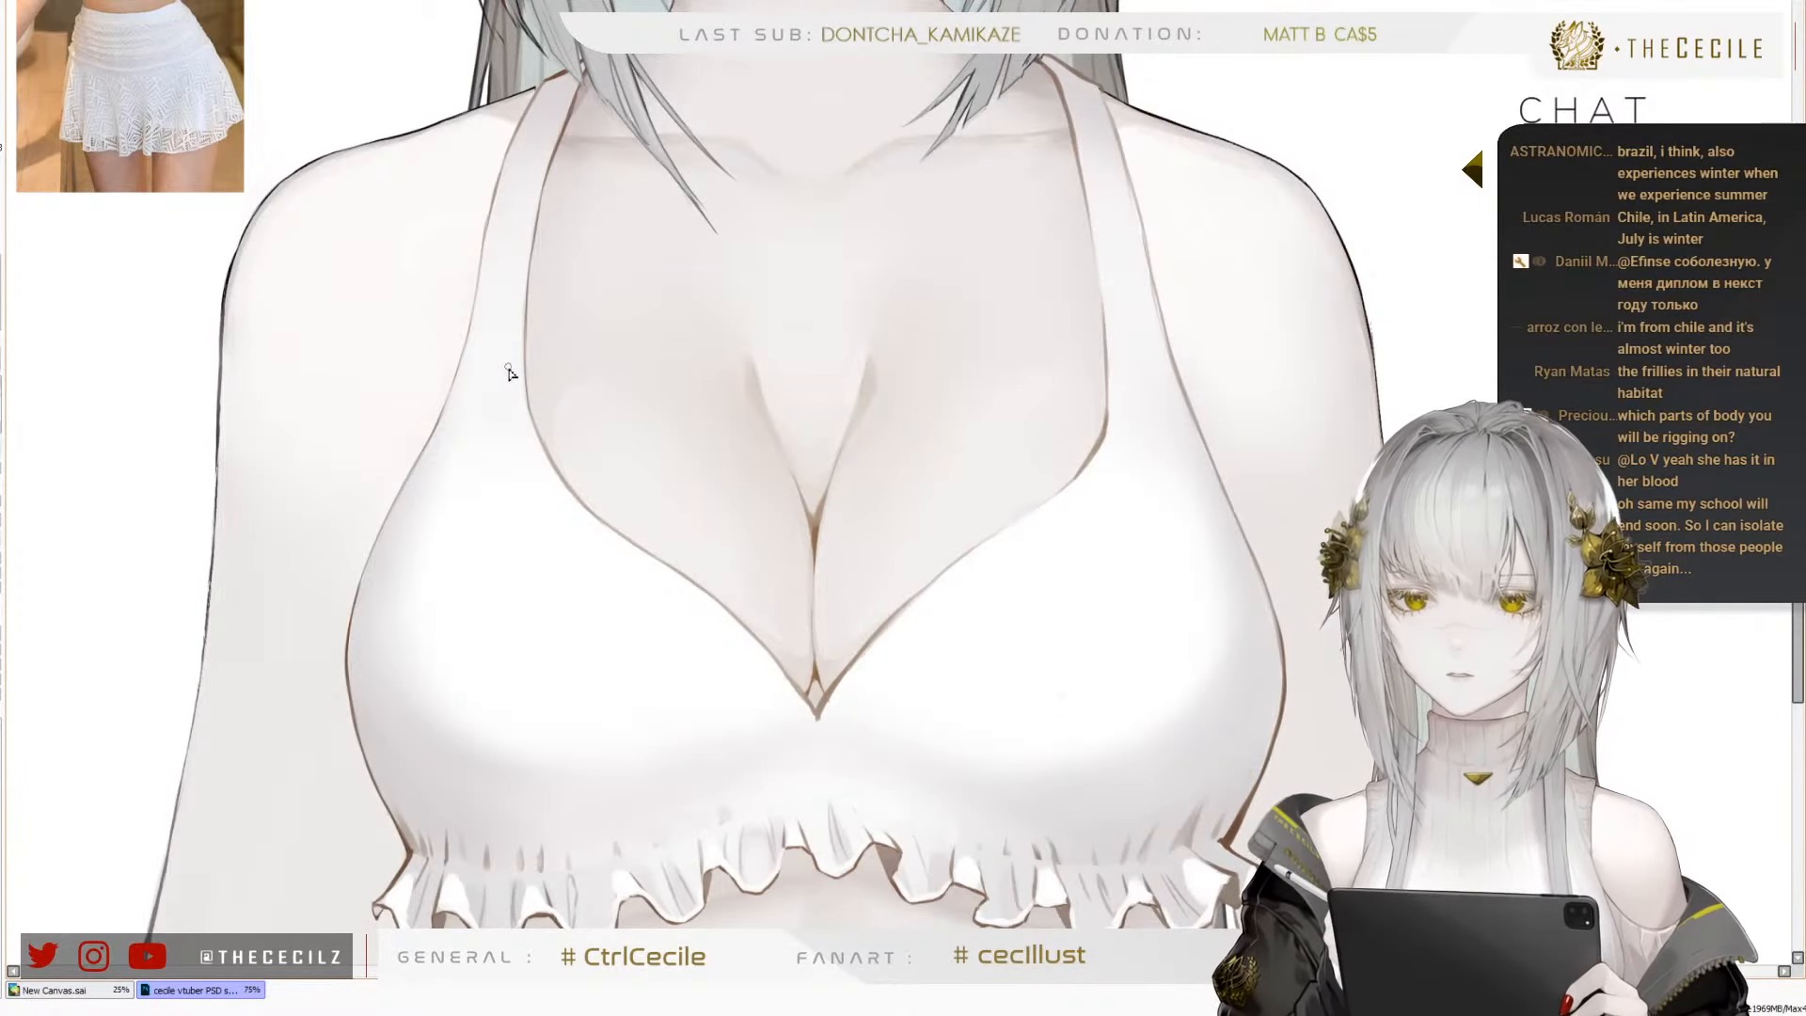
{"action": "left_click_drag", "start_coordinate": [524, 391], "coordinate": [752, 532]}
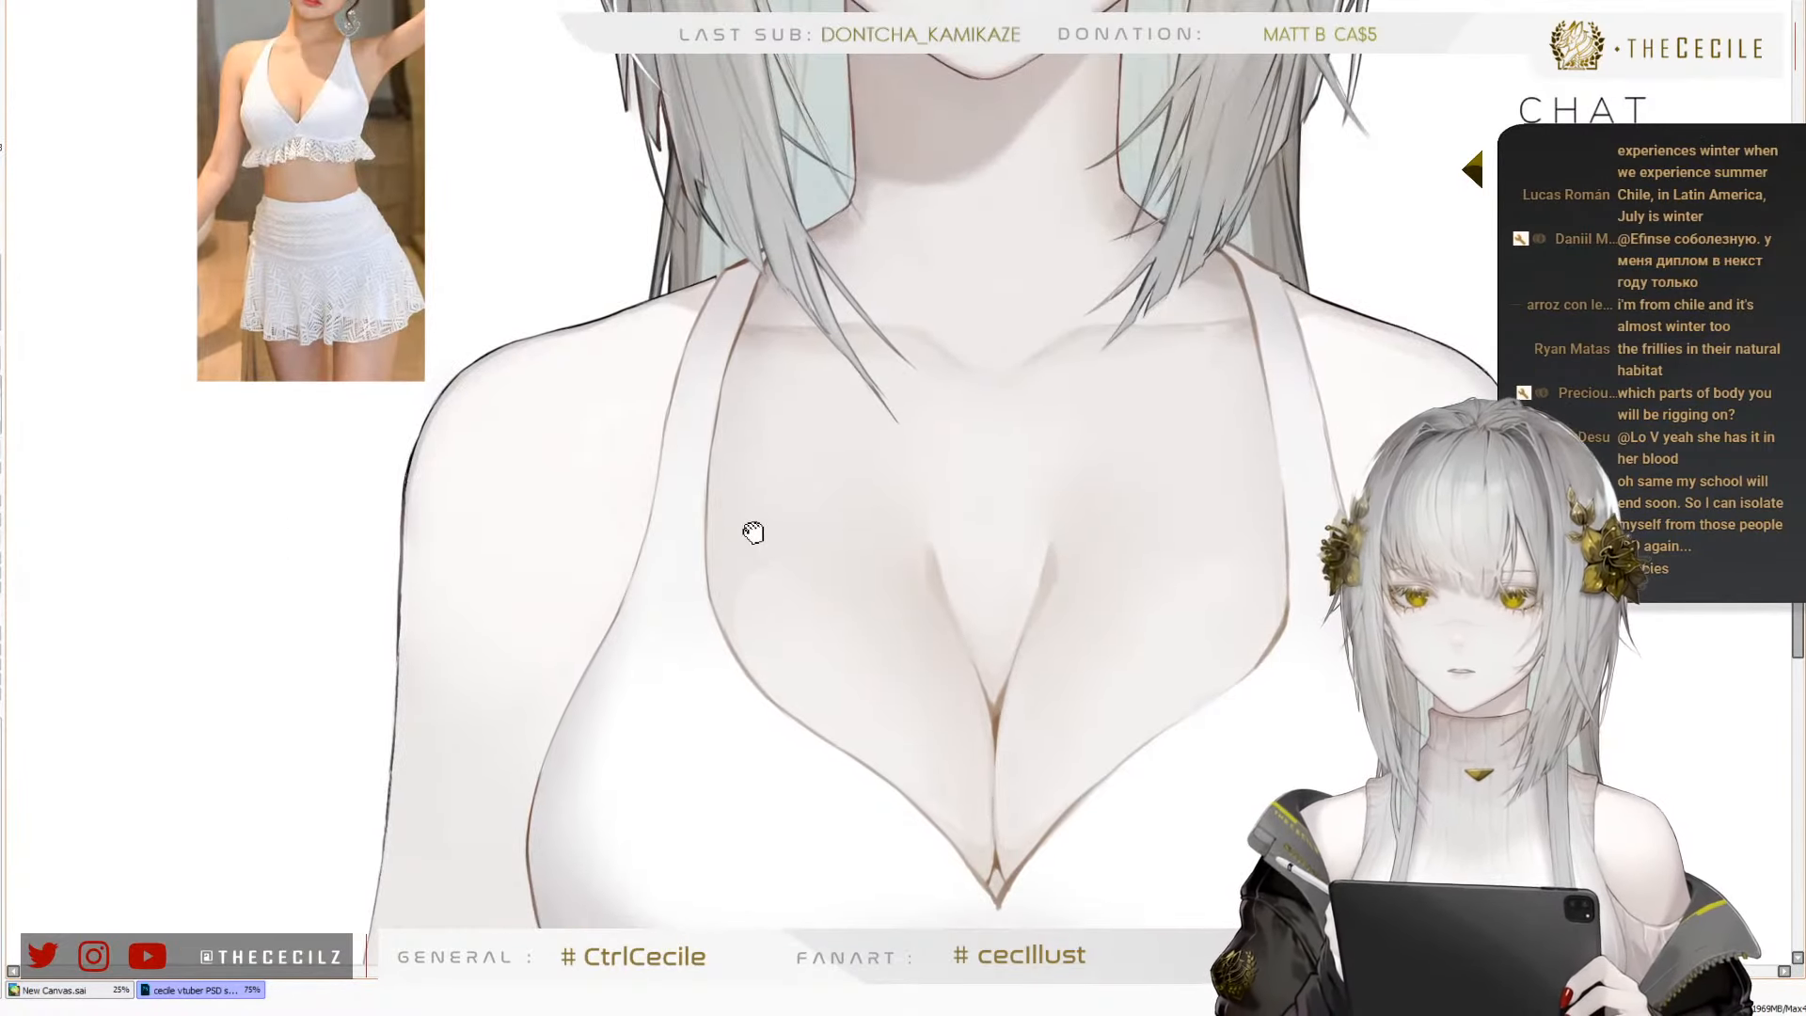
{"action": "scroll", "coordinate": [256, 87], "scroll_direction": "up", "scroll_amount": 5}
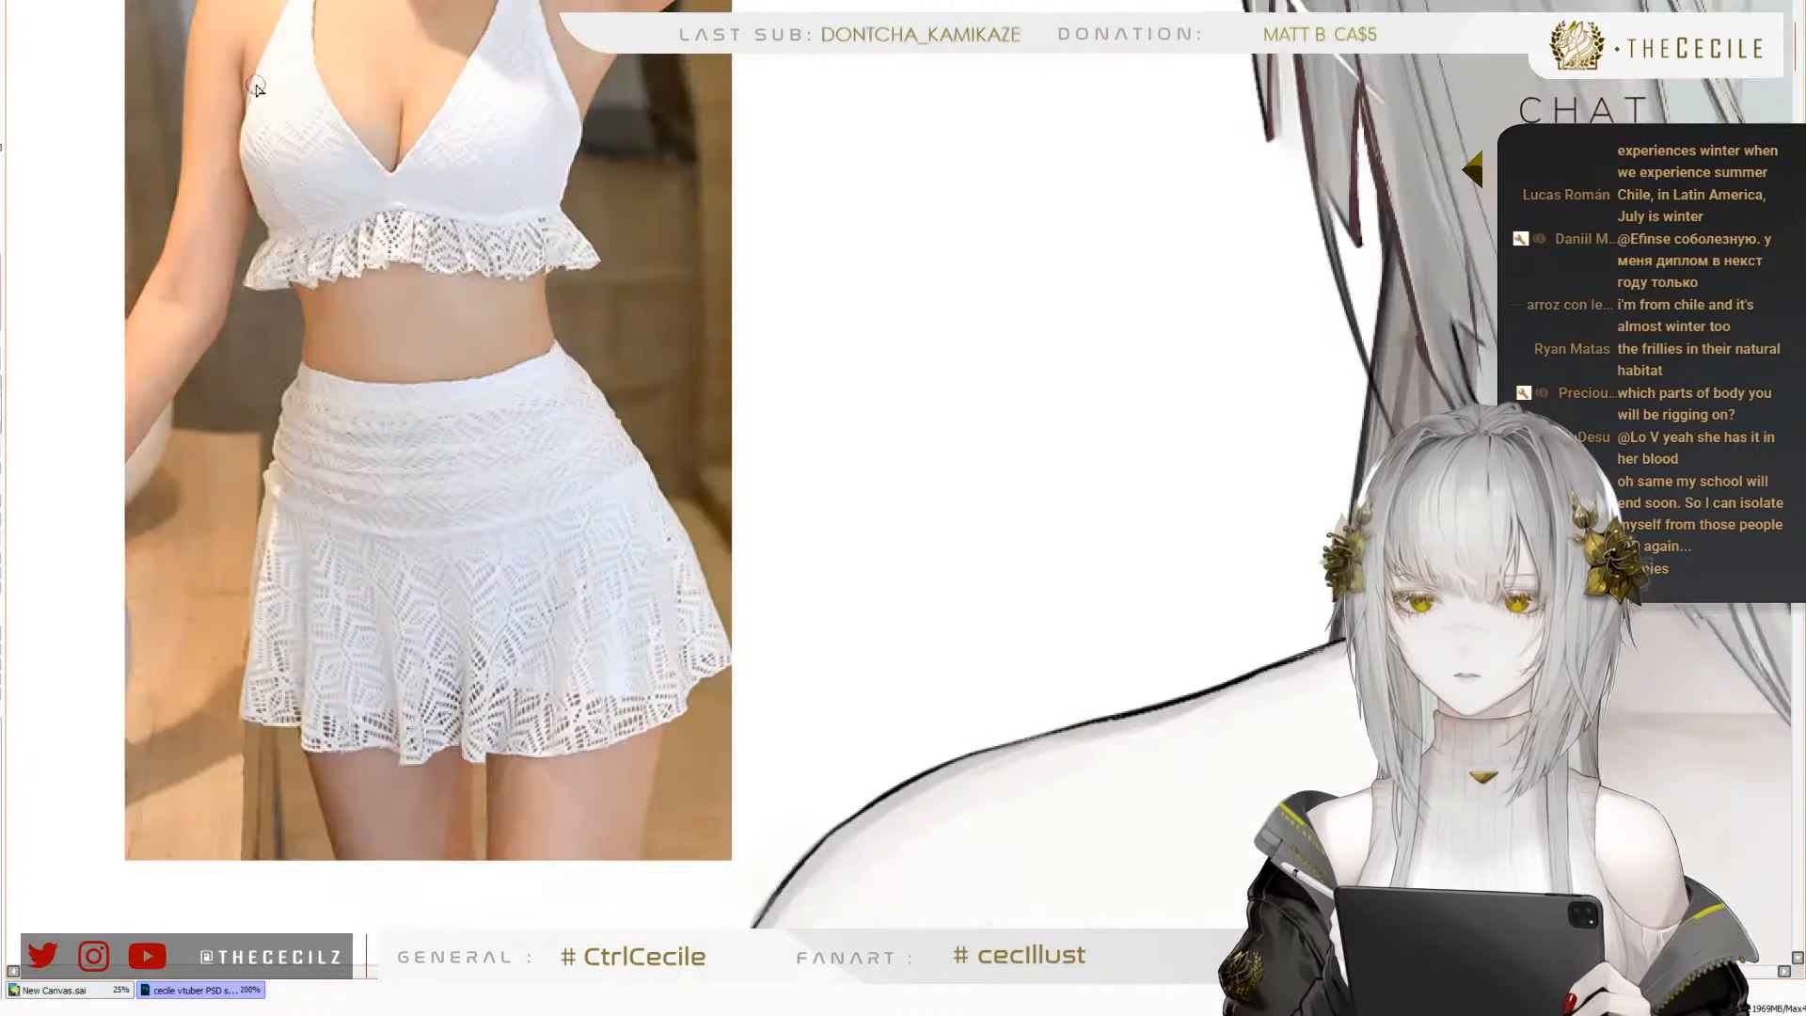
{"action": "scroll", "coordinate": [266, 80], "scroll_direction": "up", "scroll_amount": 2}
{"action": "scroll", "coordinate": [257, 259], "scroll_direction": "down", "scroll_amount": 1}
{"action": "scroll", "coordinate": [257, 269], "scroll_direction": "down", "scroll_amount": 1}
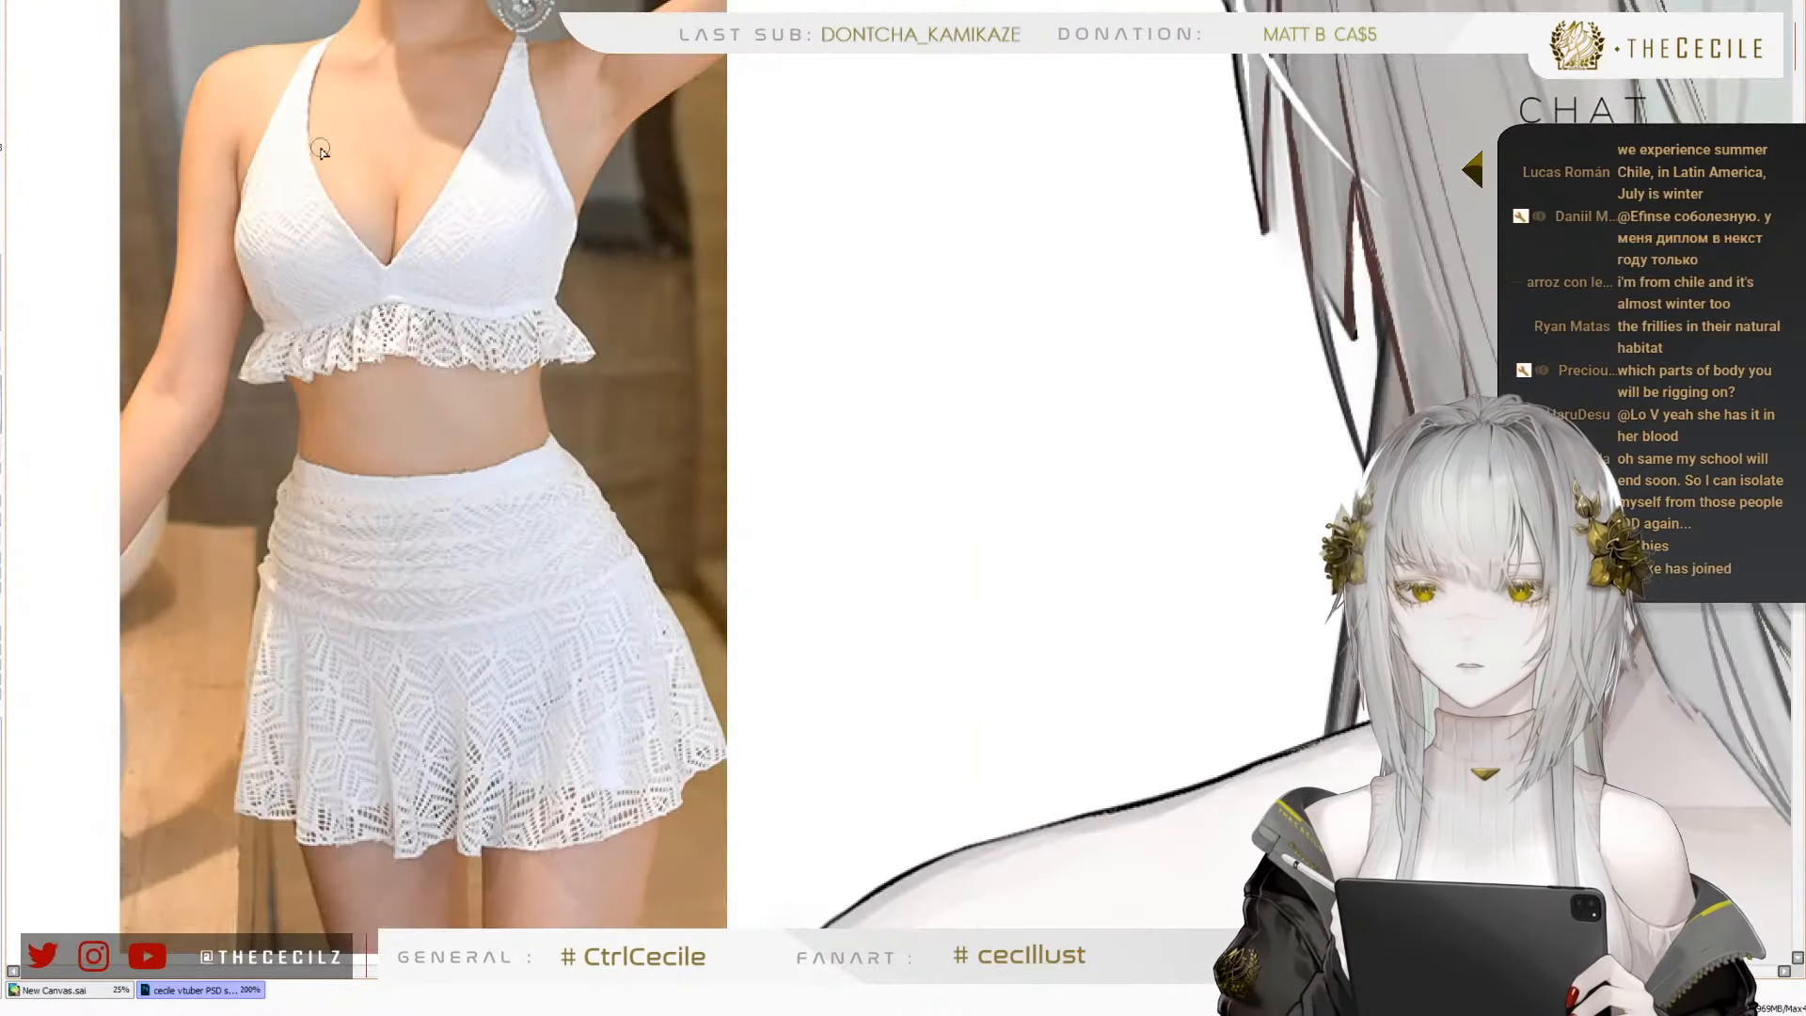
Draw a thin grey curved seam line down the cup beside the reference photo, from the strap's base to the ruffle
{"action": "scroll", "coordinate": [320, 150], "scroll_direction": "down", "scroll_amount": 3}
{"action": "scroll", "coordinate": [456, 142], "scroll_direction": "up", "scroll_amount": 1}
{"action": "scroll", "coordinate": [509, 28], "scroll_direction": "down", "scroll_amount": 2}
{"action": "scroll", "coordinate": [602, 310], "scroll_direction": "up", "scroll_amount": 2}
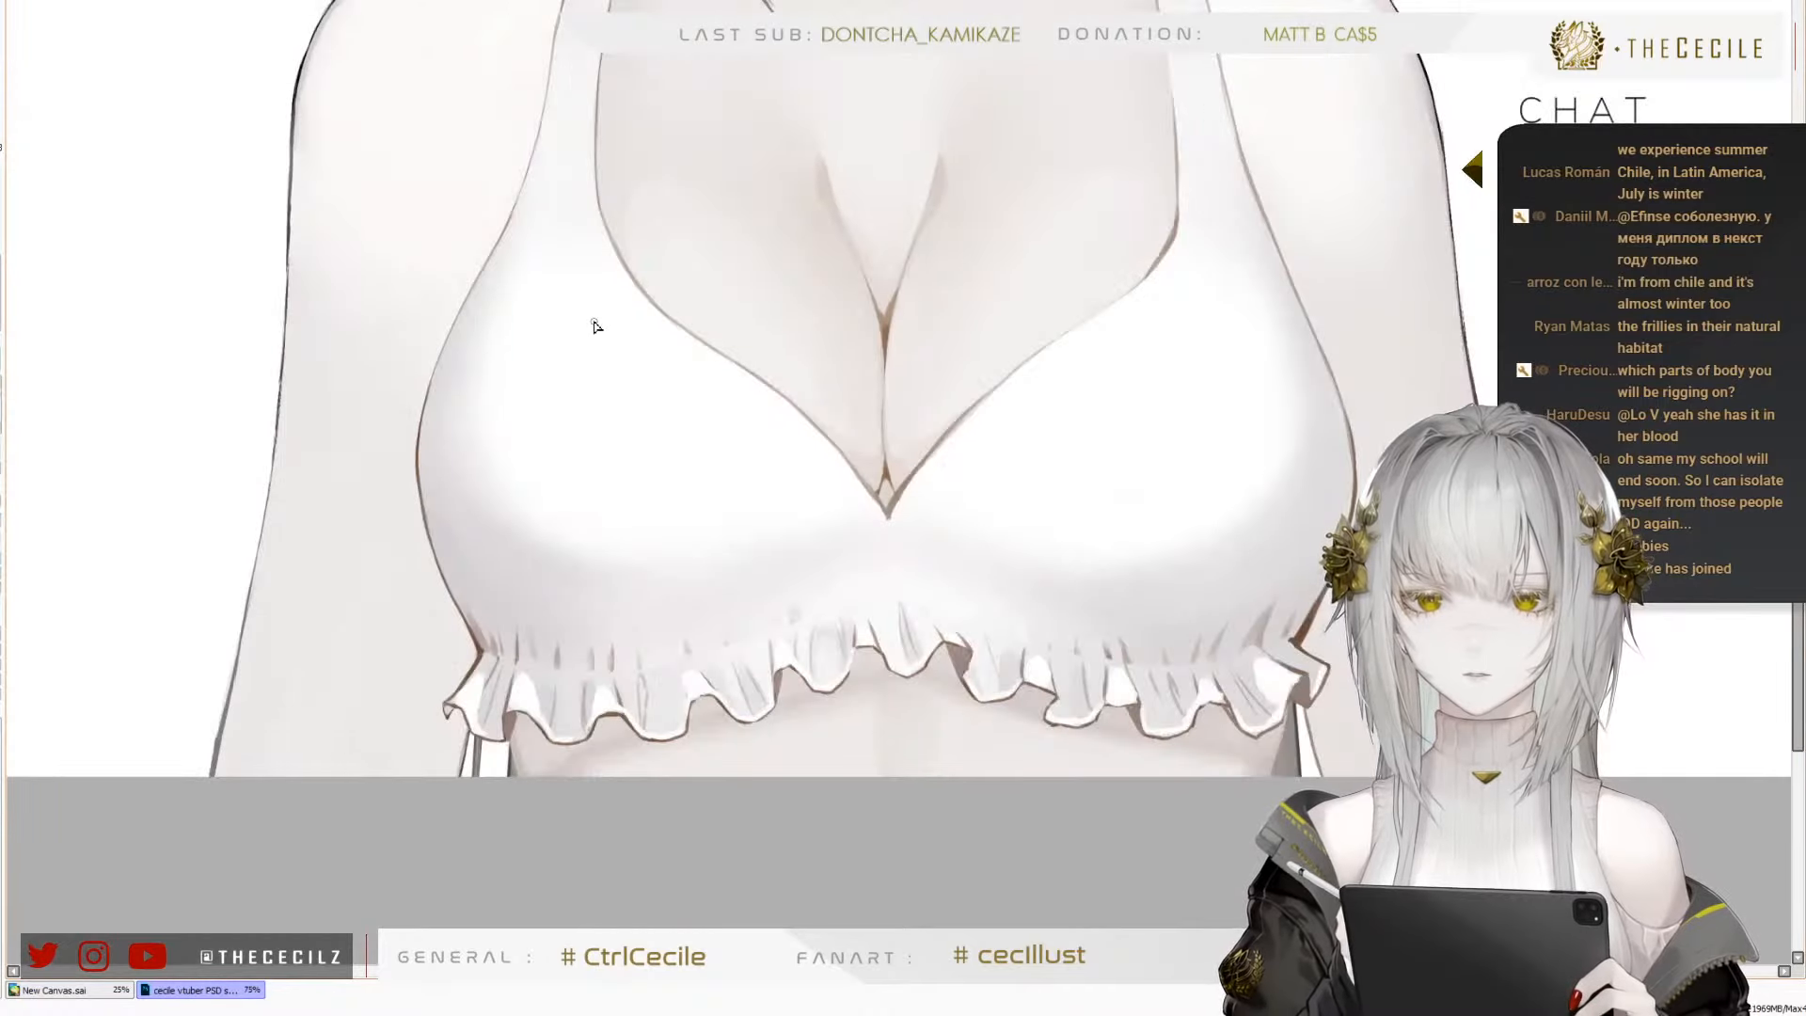
{"action": "left_click_drag", "start_coordinate": [552, 244], "coordinate": [524, 431]}
{"action": "key", "text": "ctrl+z"}
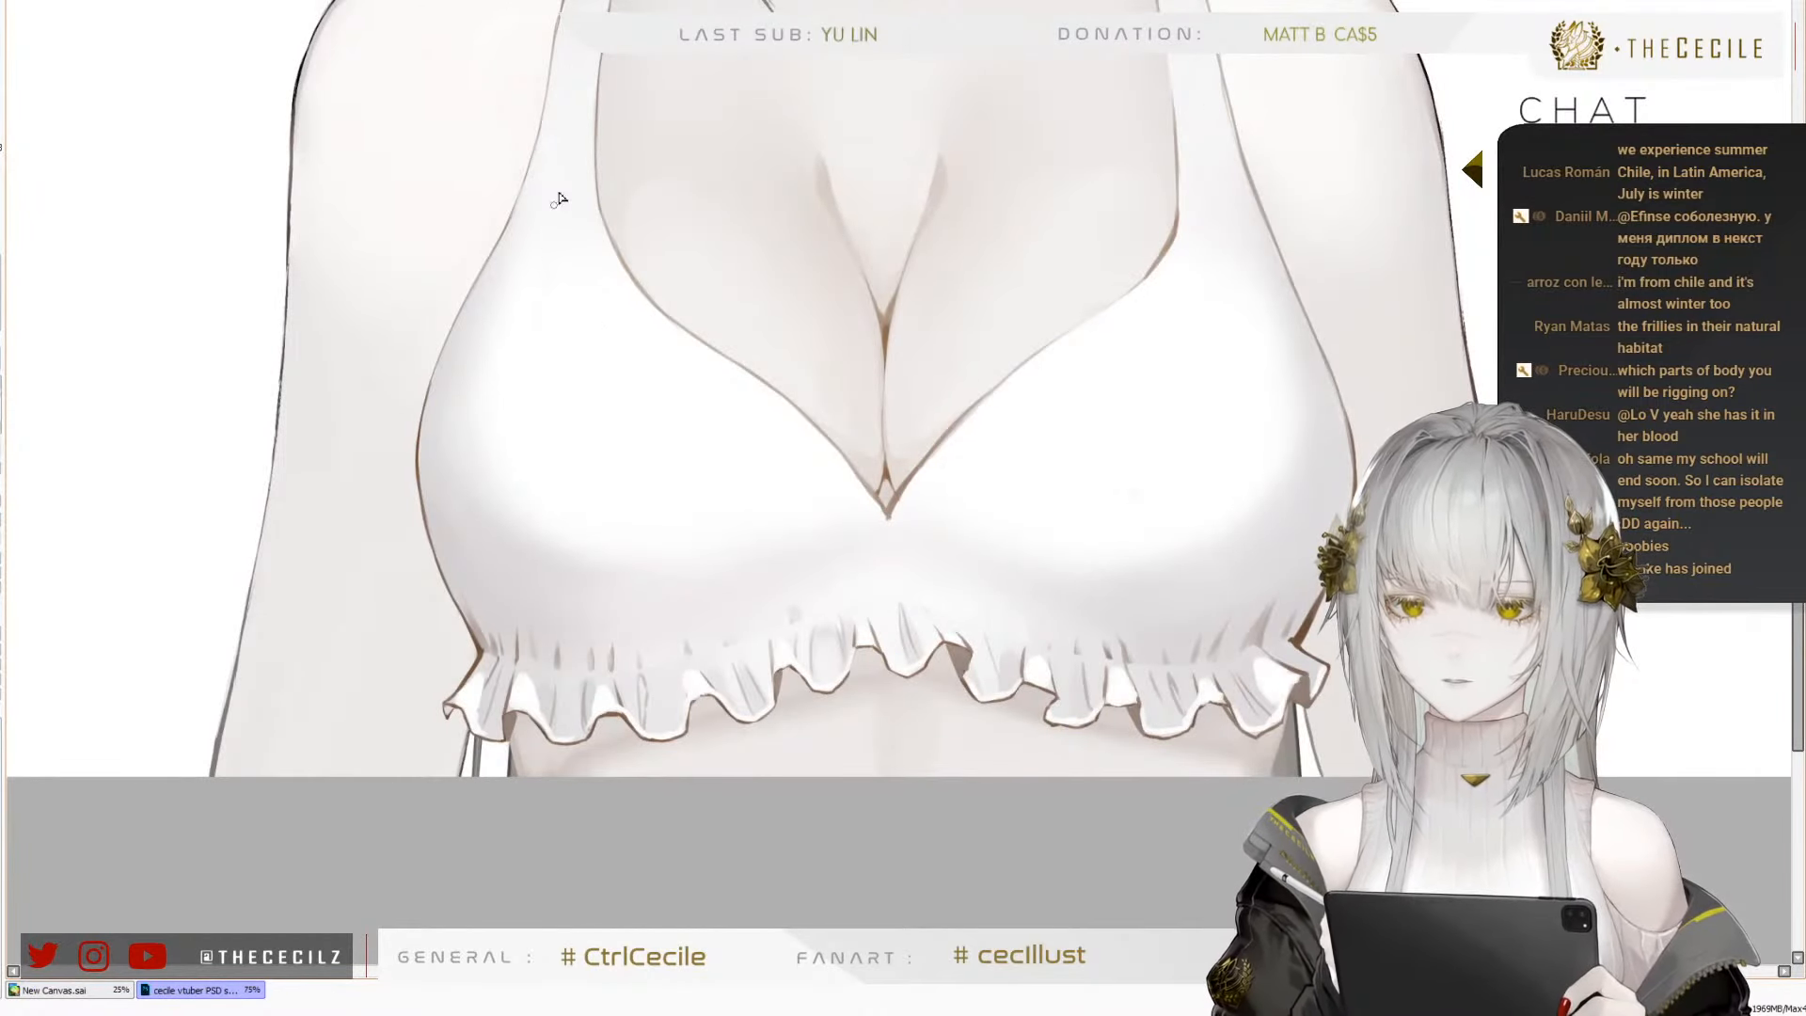
{"action": "mouse_move", "coordinate": [557, 217]}
{"action": "left_mouse_down"}
{"action": "mouse_move", "coordinate": [528, 386]}
{"action": "mouse_move", "coordinate": [536, 348]}
{"action": "mouse_move", "coordinate": [537, 537]}
{"action": "mouse_move", "coordinate": [526, 480]}
{"action": "mouse_move", "coordinate": [595, 648]}
{"action": "left_mouse_up"}
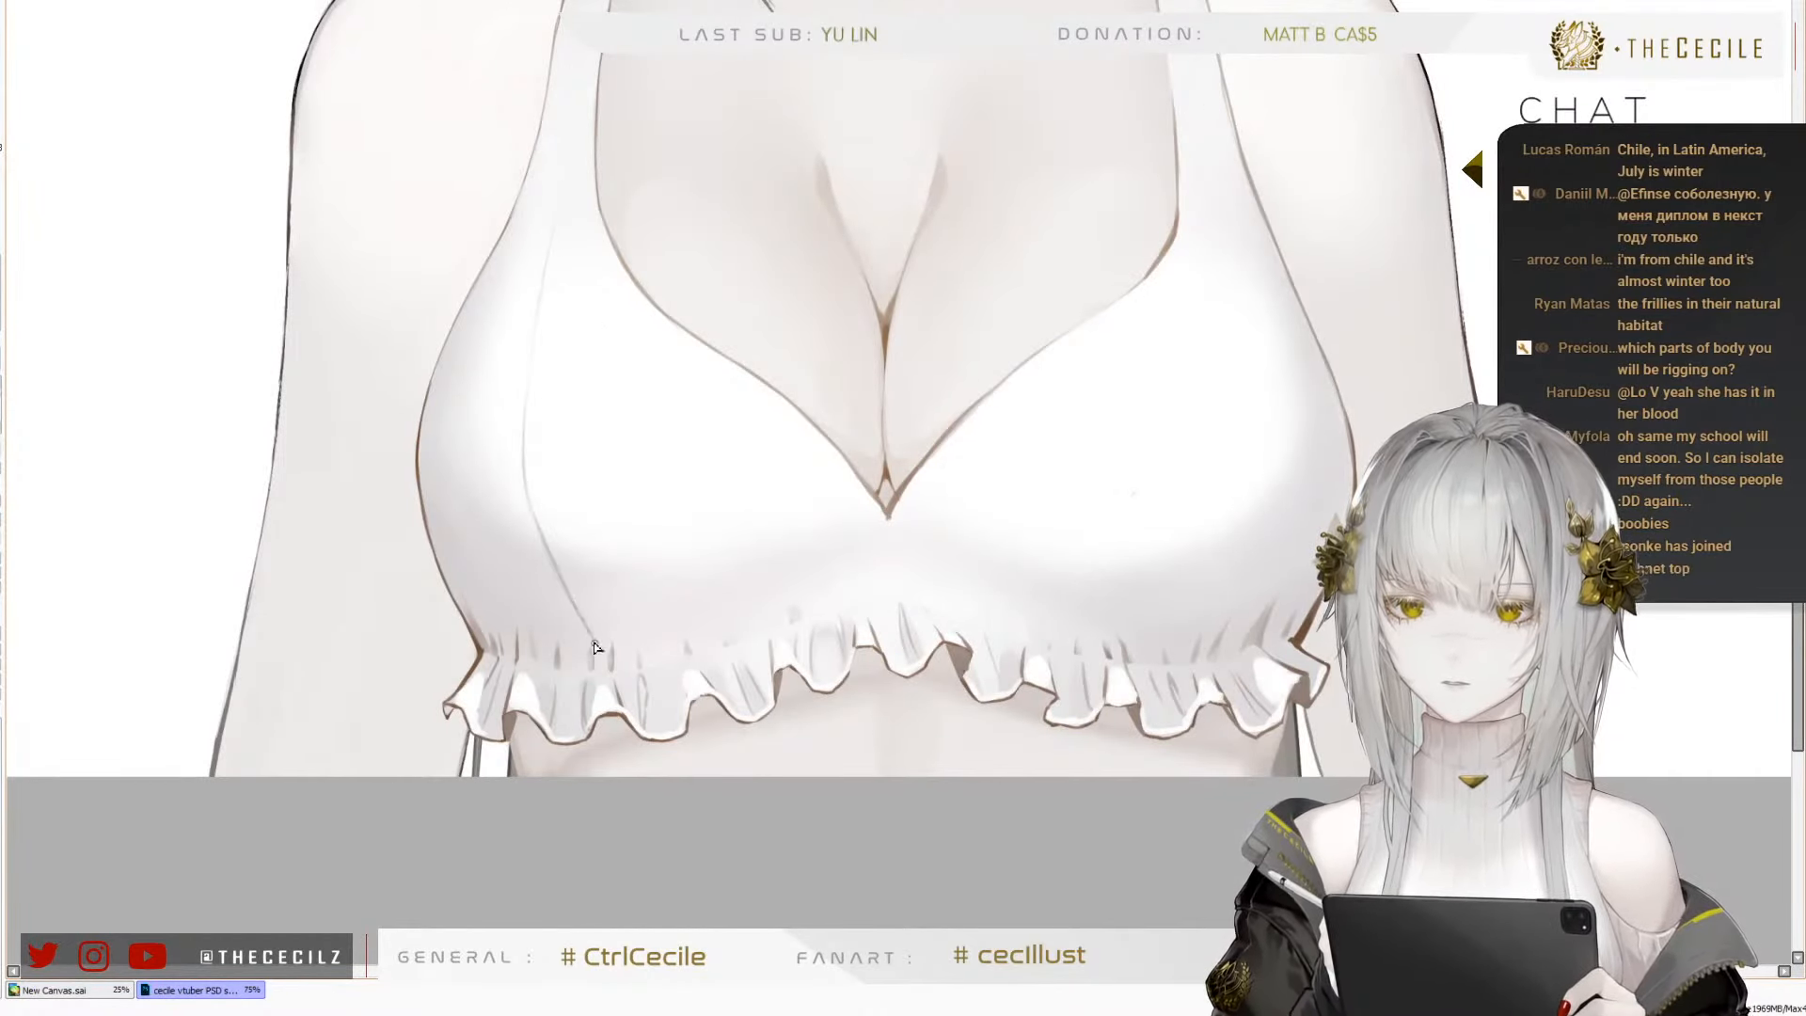
Draw a matching grey seam line down the outer side of the other cup to the ruffle, redoing its lower end
{"action": "mouse_move", "coordinate": [1223, 188]}
{"action": "left_mouse_down"}
{"action": "mouse_move", "coordinate": [1265, 481]}
{"action": "mouse_move", "coordinate": [1286, 434]}
{"action": "mouse_move", "coordinate": [1274, 470]}
{"action": "left_mouse_up"}
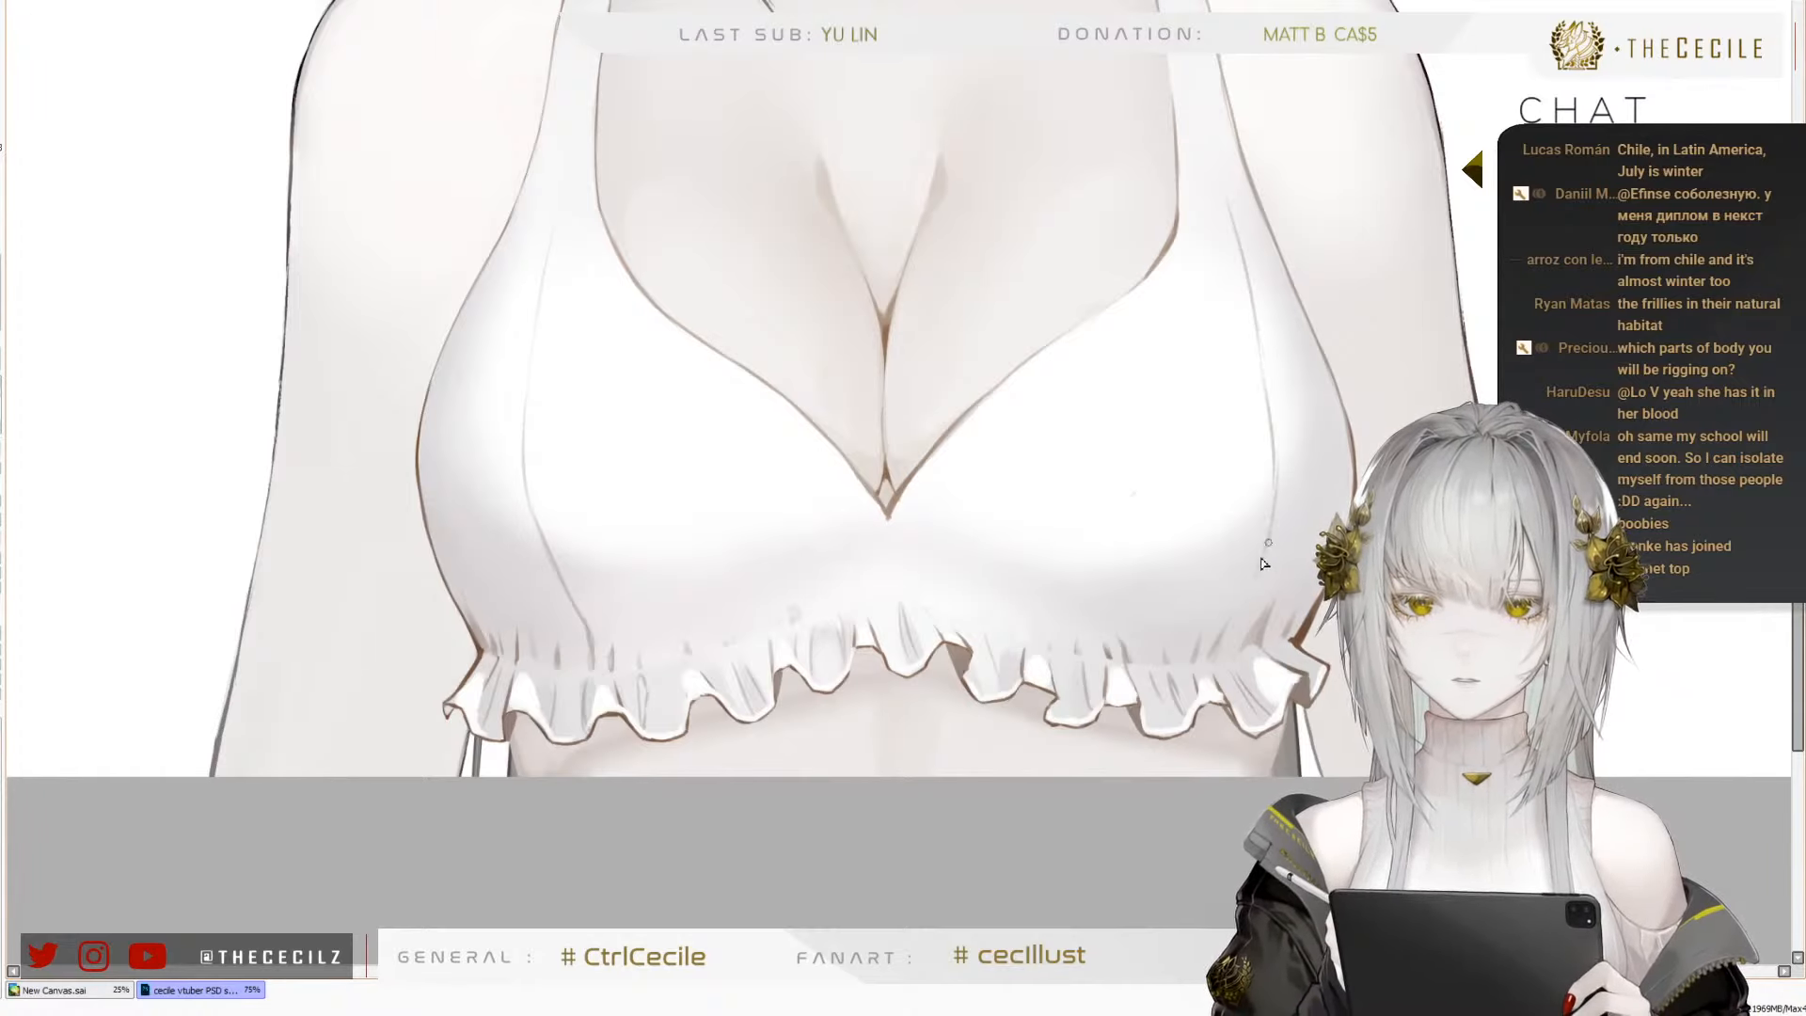
{"action": "left_click_drag", "start_coordinate": [1263, 562], "coordinate": [1214, 645]}
{"action": "key", "text": "ctrl+z"}
{"action": "key", "text": "ctrl+z"}
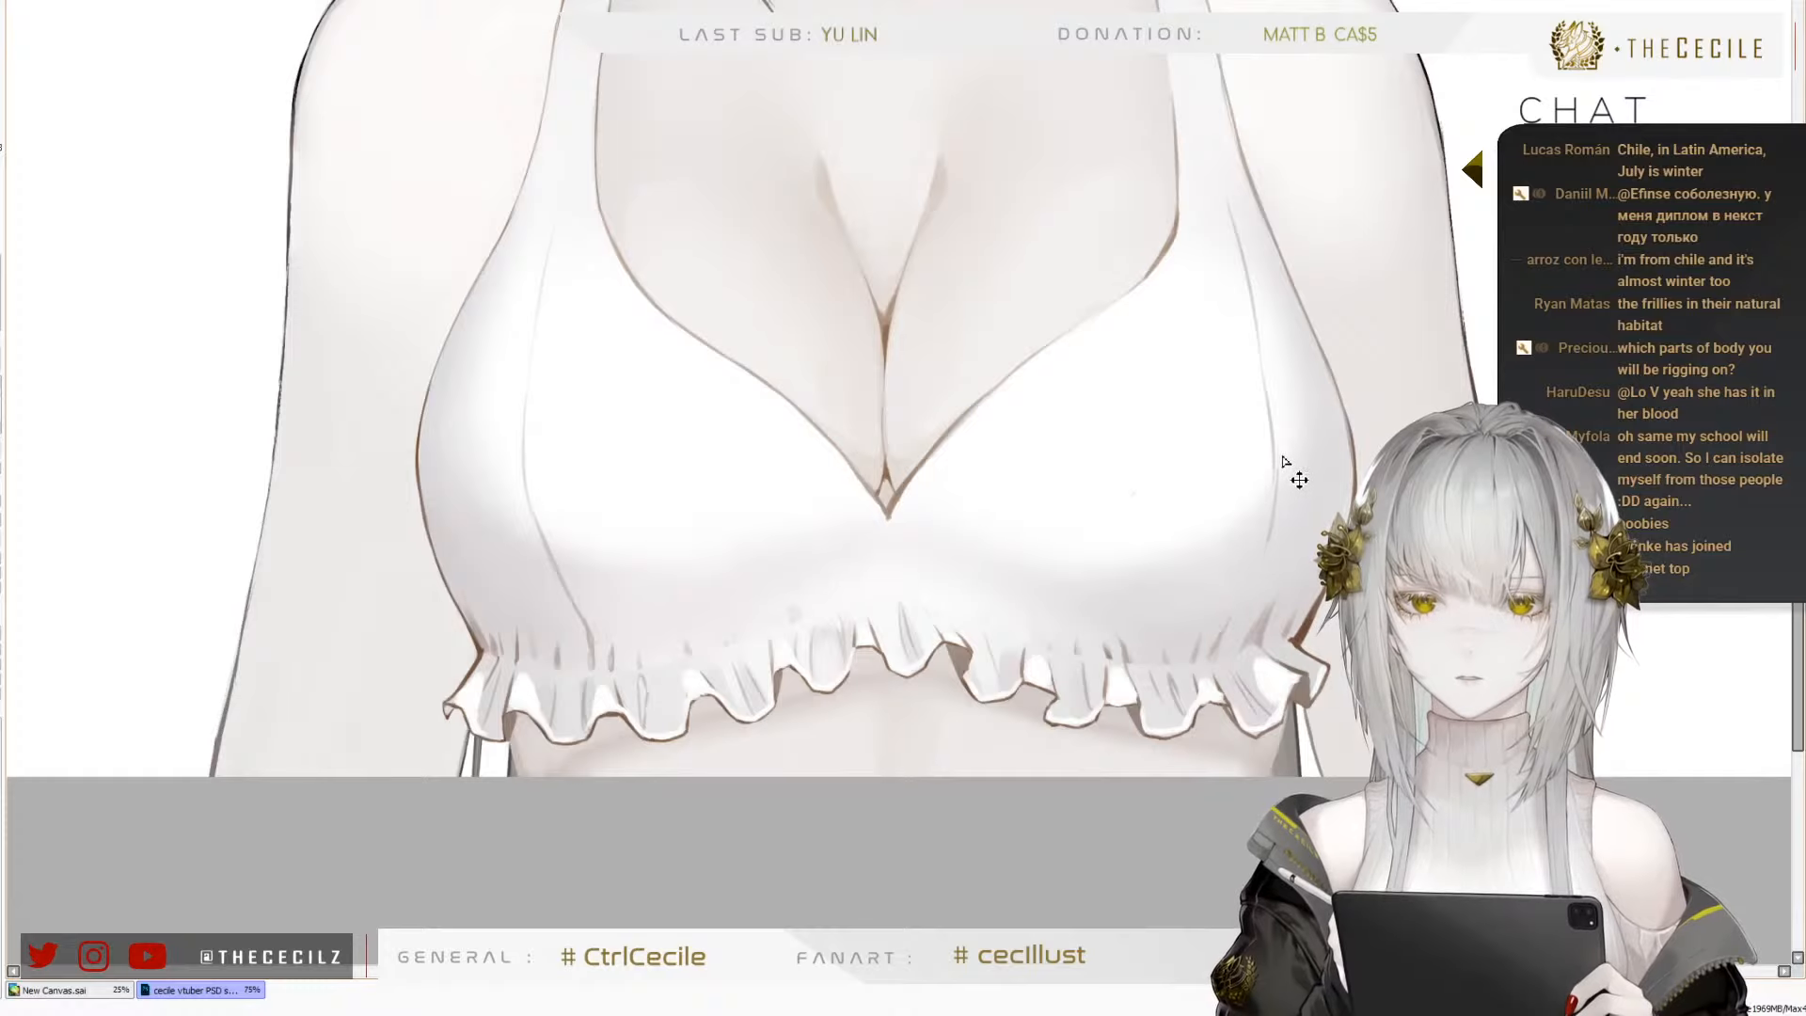
{"action": "left_click_drag", "start_coordinate": [1254, 569], "coordinate": [1230, 617]}
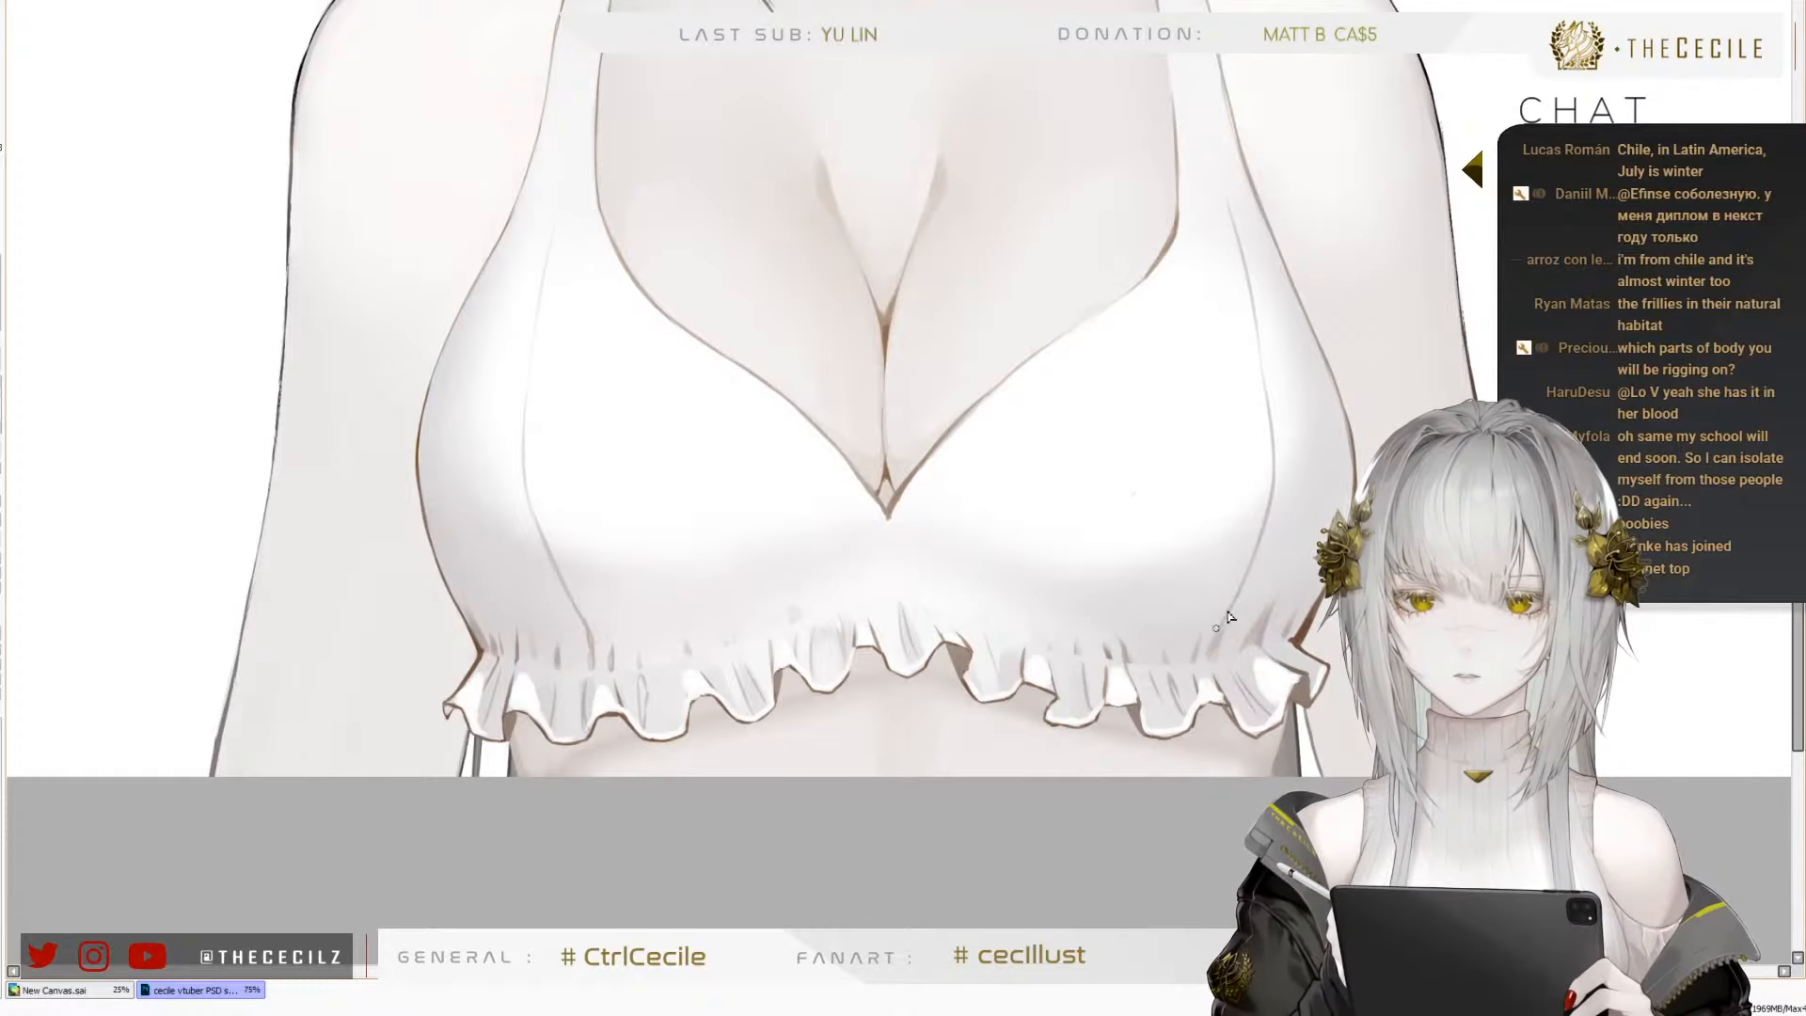
{"action": "scroll", "coordinate": [914, 607], "scroll_direction": "down", "scroll_amount": 2}
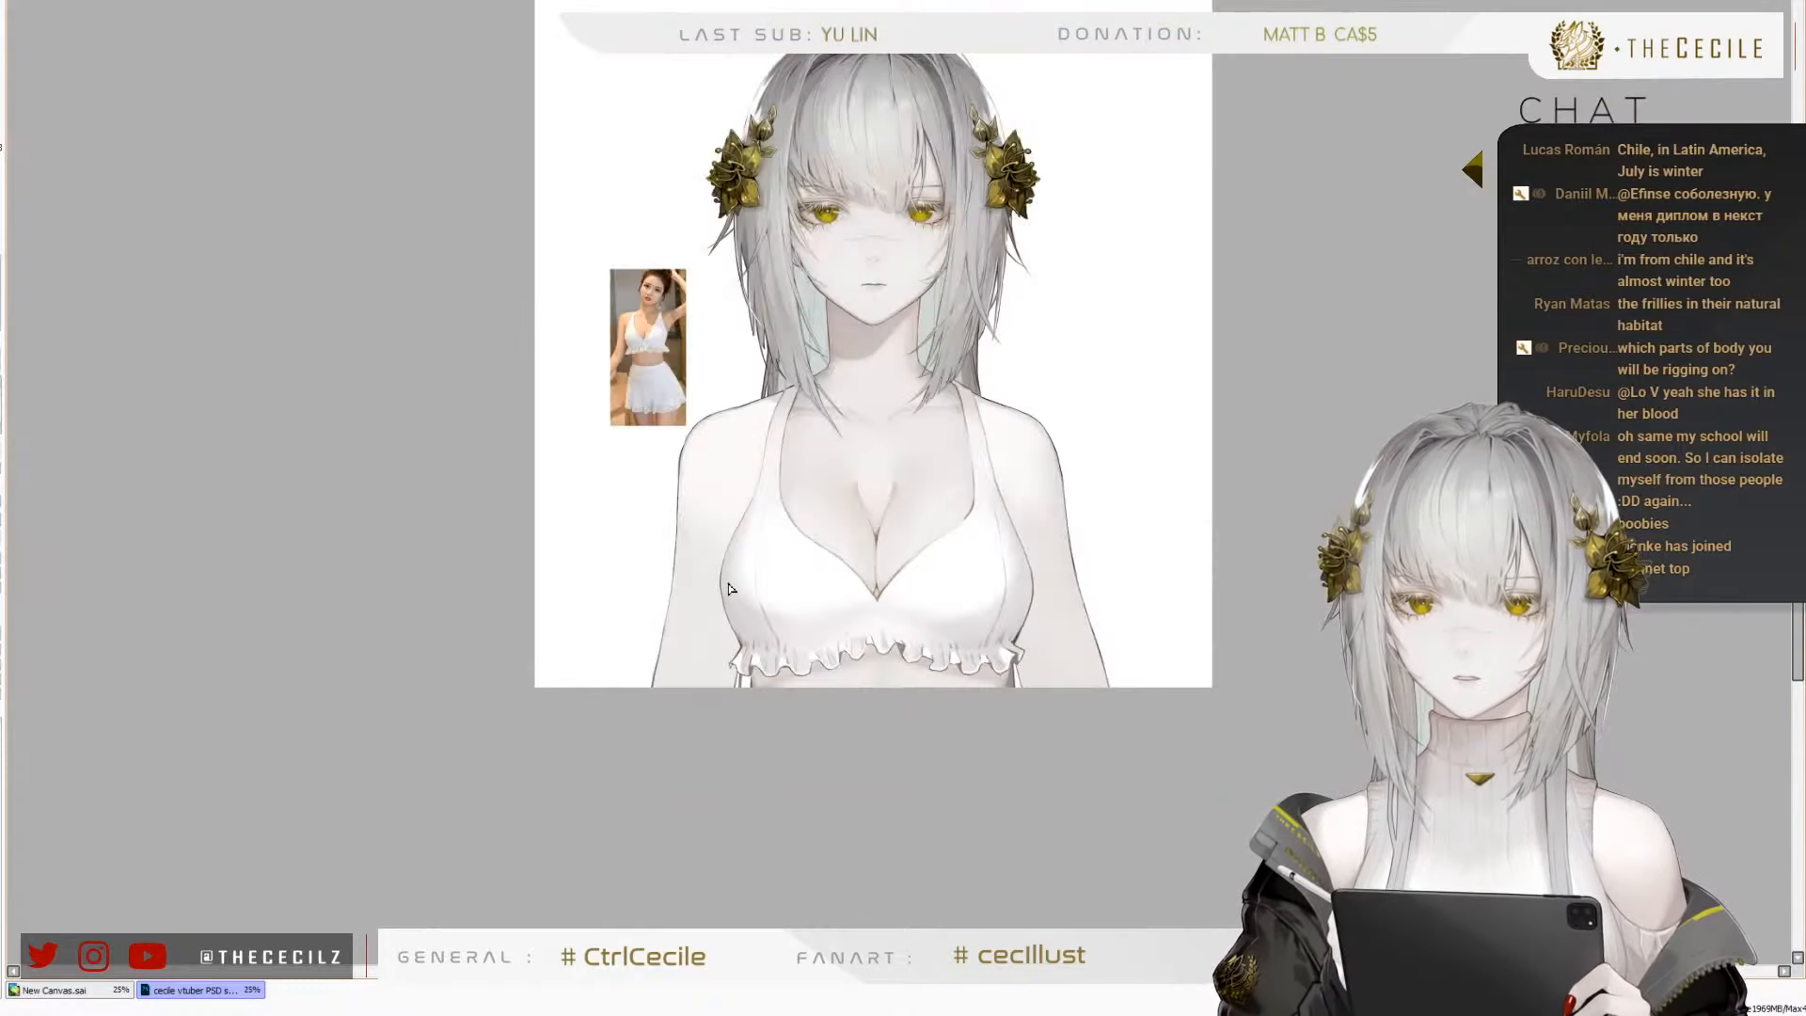
{"action": "scroll", "coordinate": [729, 588], "scroll_direction": "up", "scroll_amount": 2}
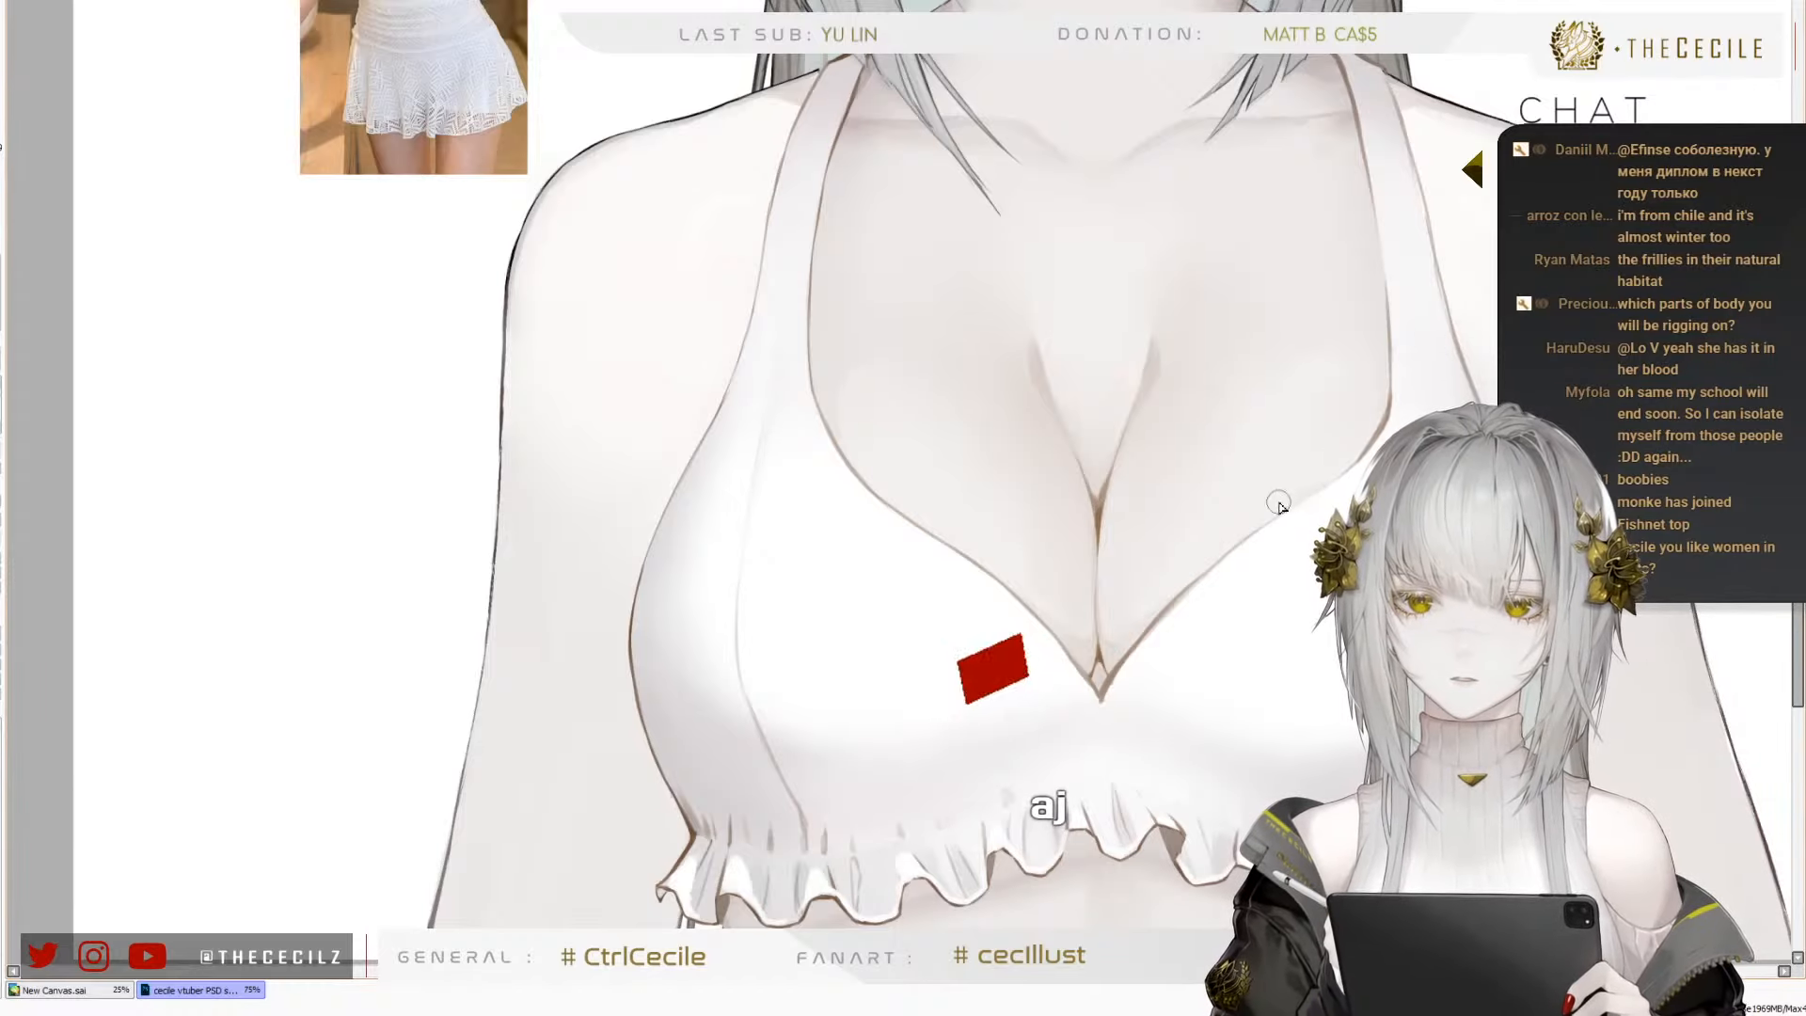
{"action": "mouse_move", "coordinate": [824, 173]}
{"action": "left_mouse_down"}
{"action": "mouse_move", "coordinate": [781, 351]}
{"action": "mouse_move", "coordinate": [778, 230]}
{"action": "mouse_move", "coordinate": [737, 263]}
{"action": "mouse_move", "coordinate": [758, 245]}
{"action": "mouse_move", "coordinate": [742, 306]}
{"action": "left_mouse_up"}
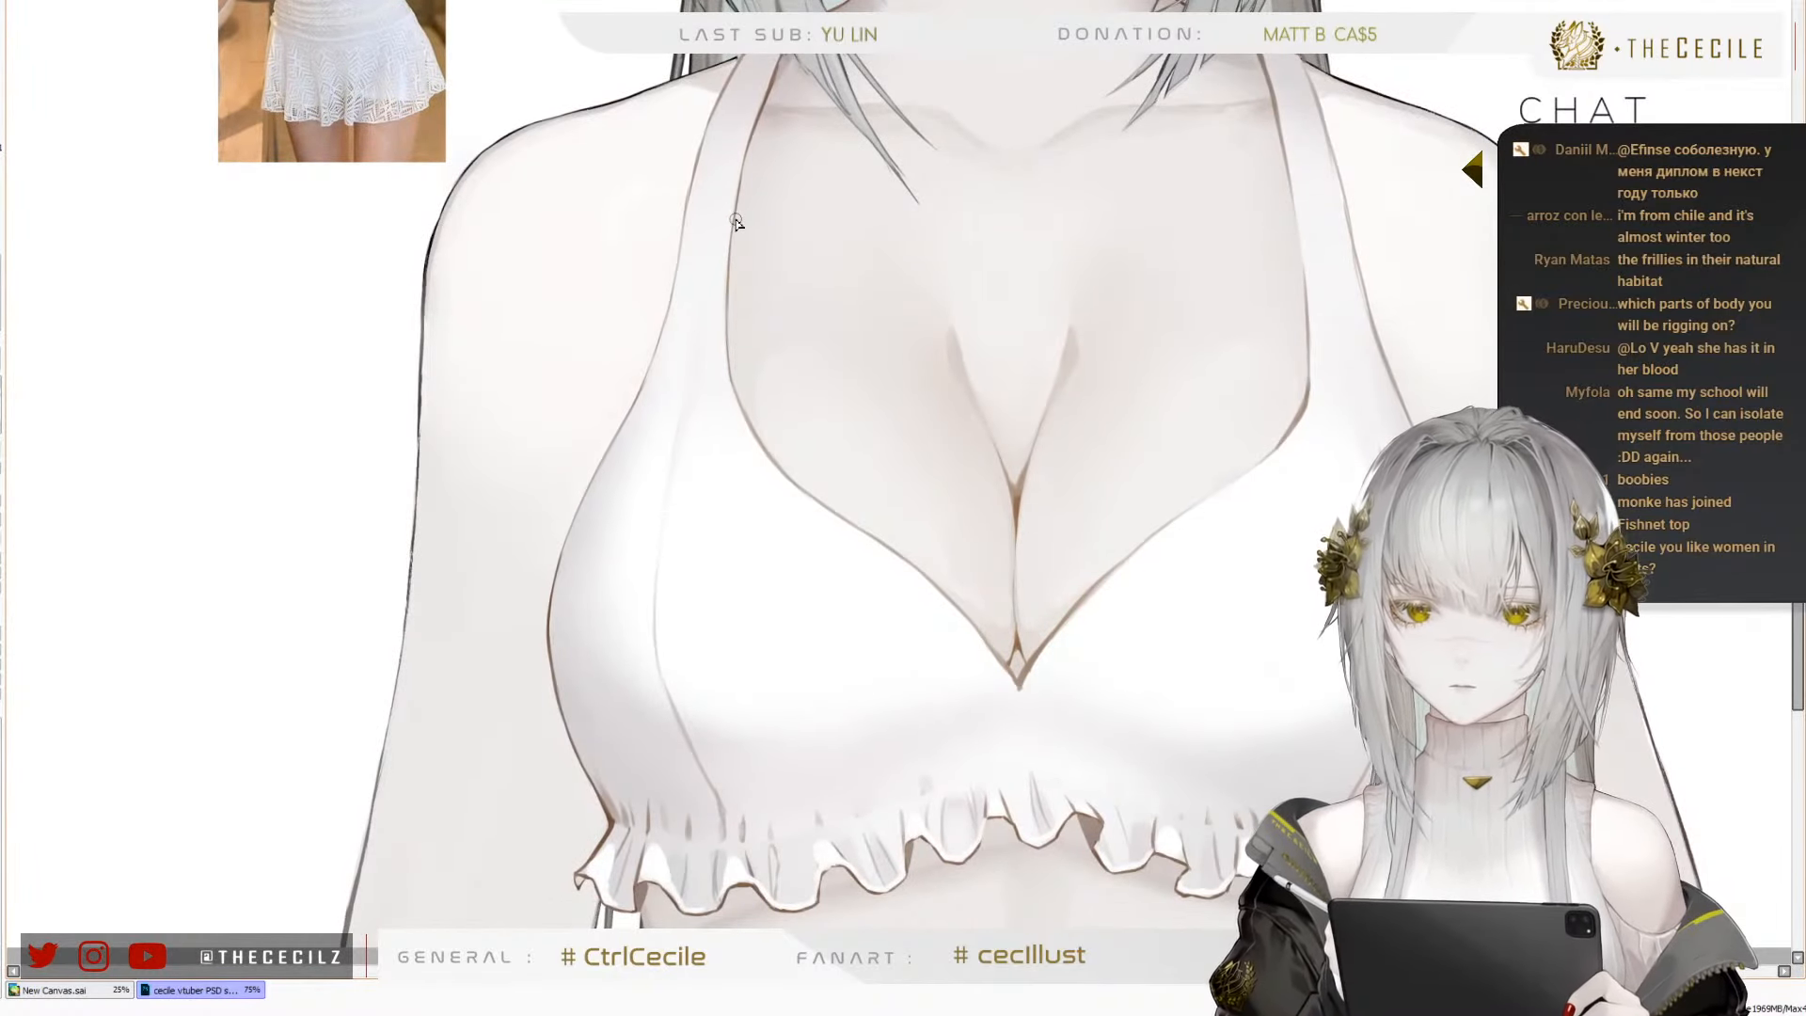
Compare the drawn top's cup seams and straps with the lace top in the reference photo
{"action": "scroll", "coordinate": [656, 489], "scroll_direction": "down", "scroll_amount": 1}
{"action": "scroll", "coordinate": [437, 19], "scroll_direction": "up", "scroll_amount": 5}
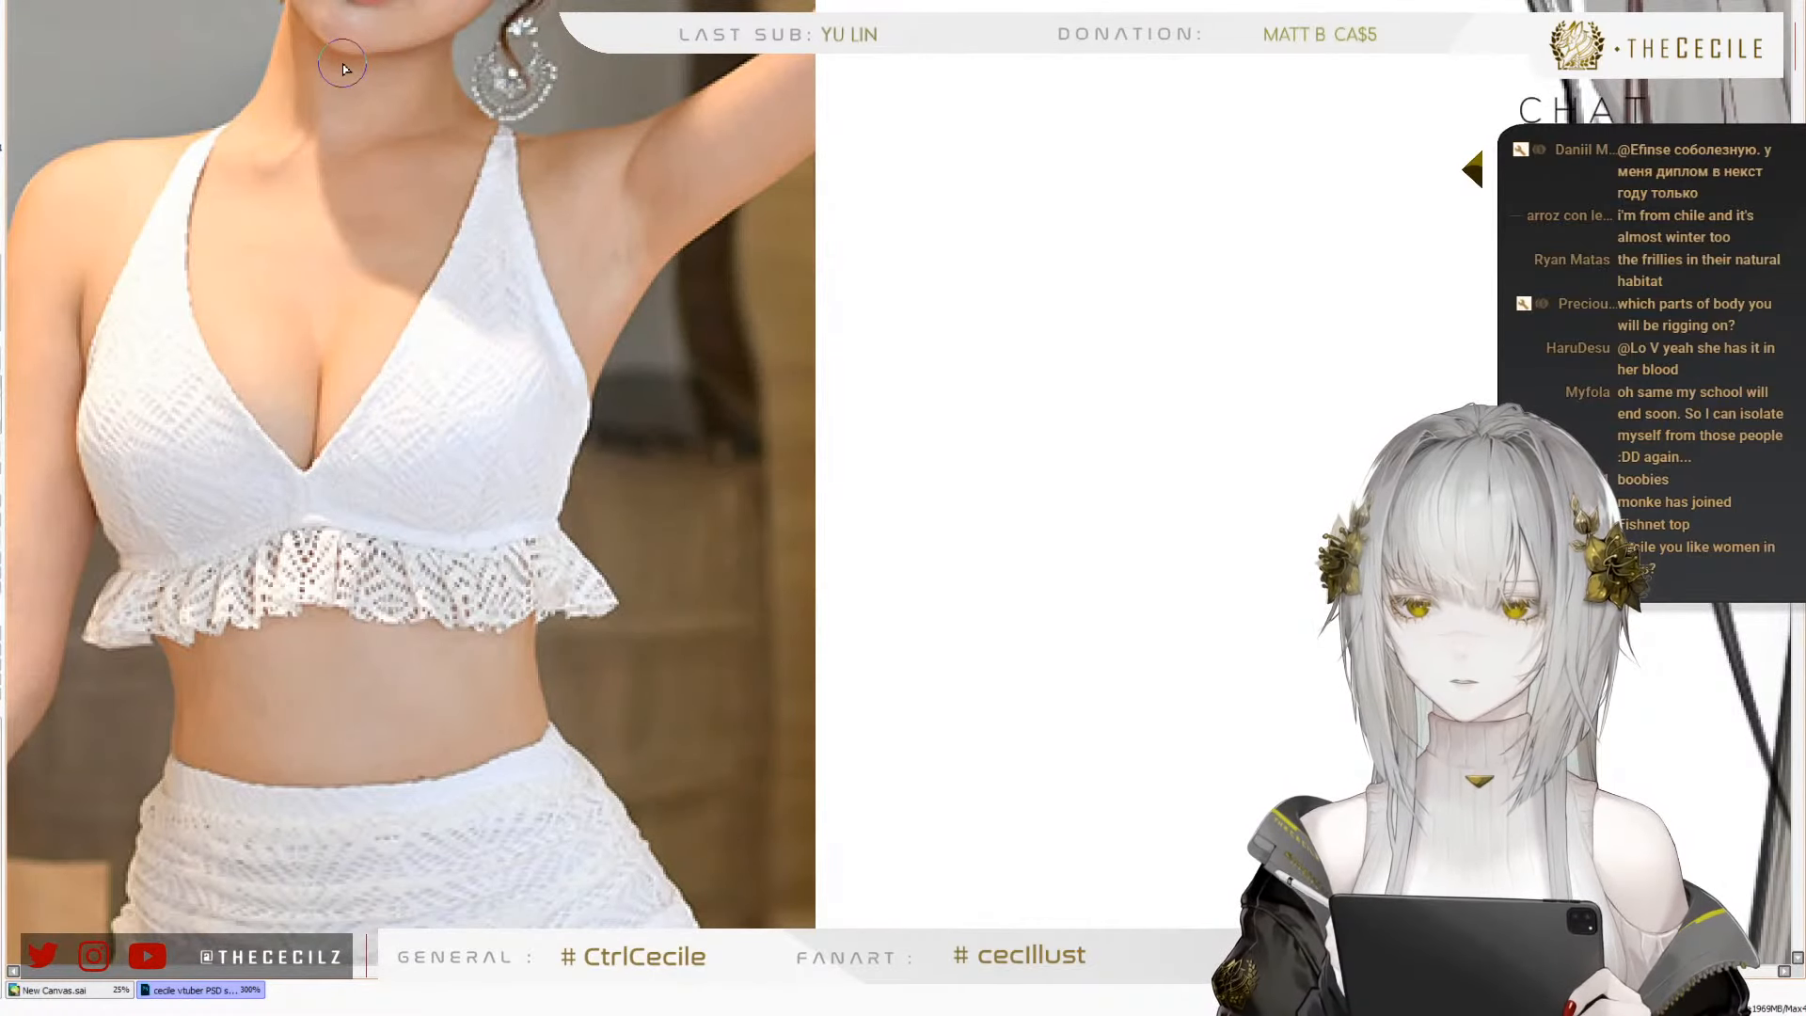
{"action": "scroll", "coordinate": [344, 64], "scroll_direction": "down", "scroll_amount": 5}
{"action": "scroll", "coordinate": [544, 178], "scroll_direction": "up", "scroll_amount": 2}
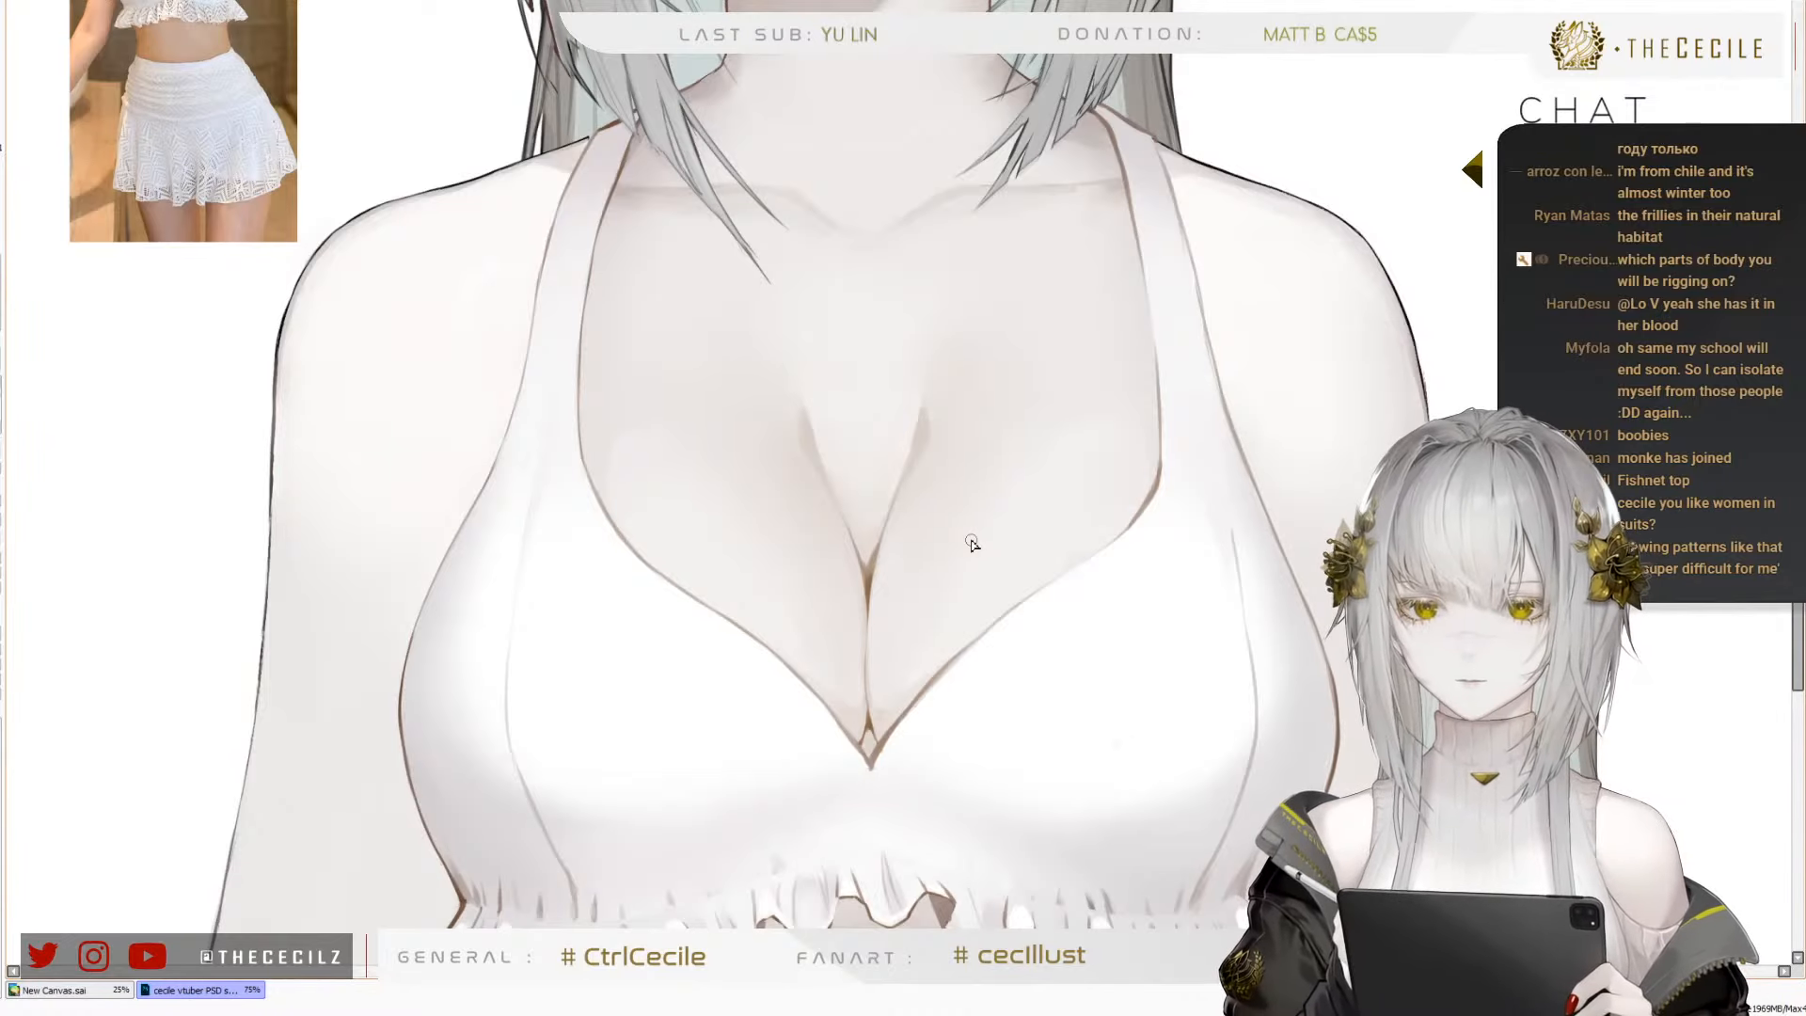
{"action": "scroll", "coordinate": [992, 580], "scroll_direction": "down", "scroll_amount": 1}
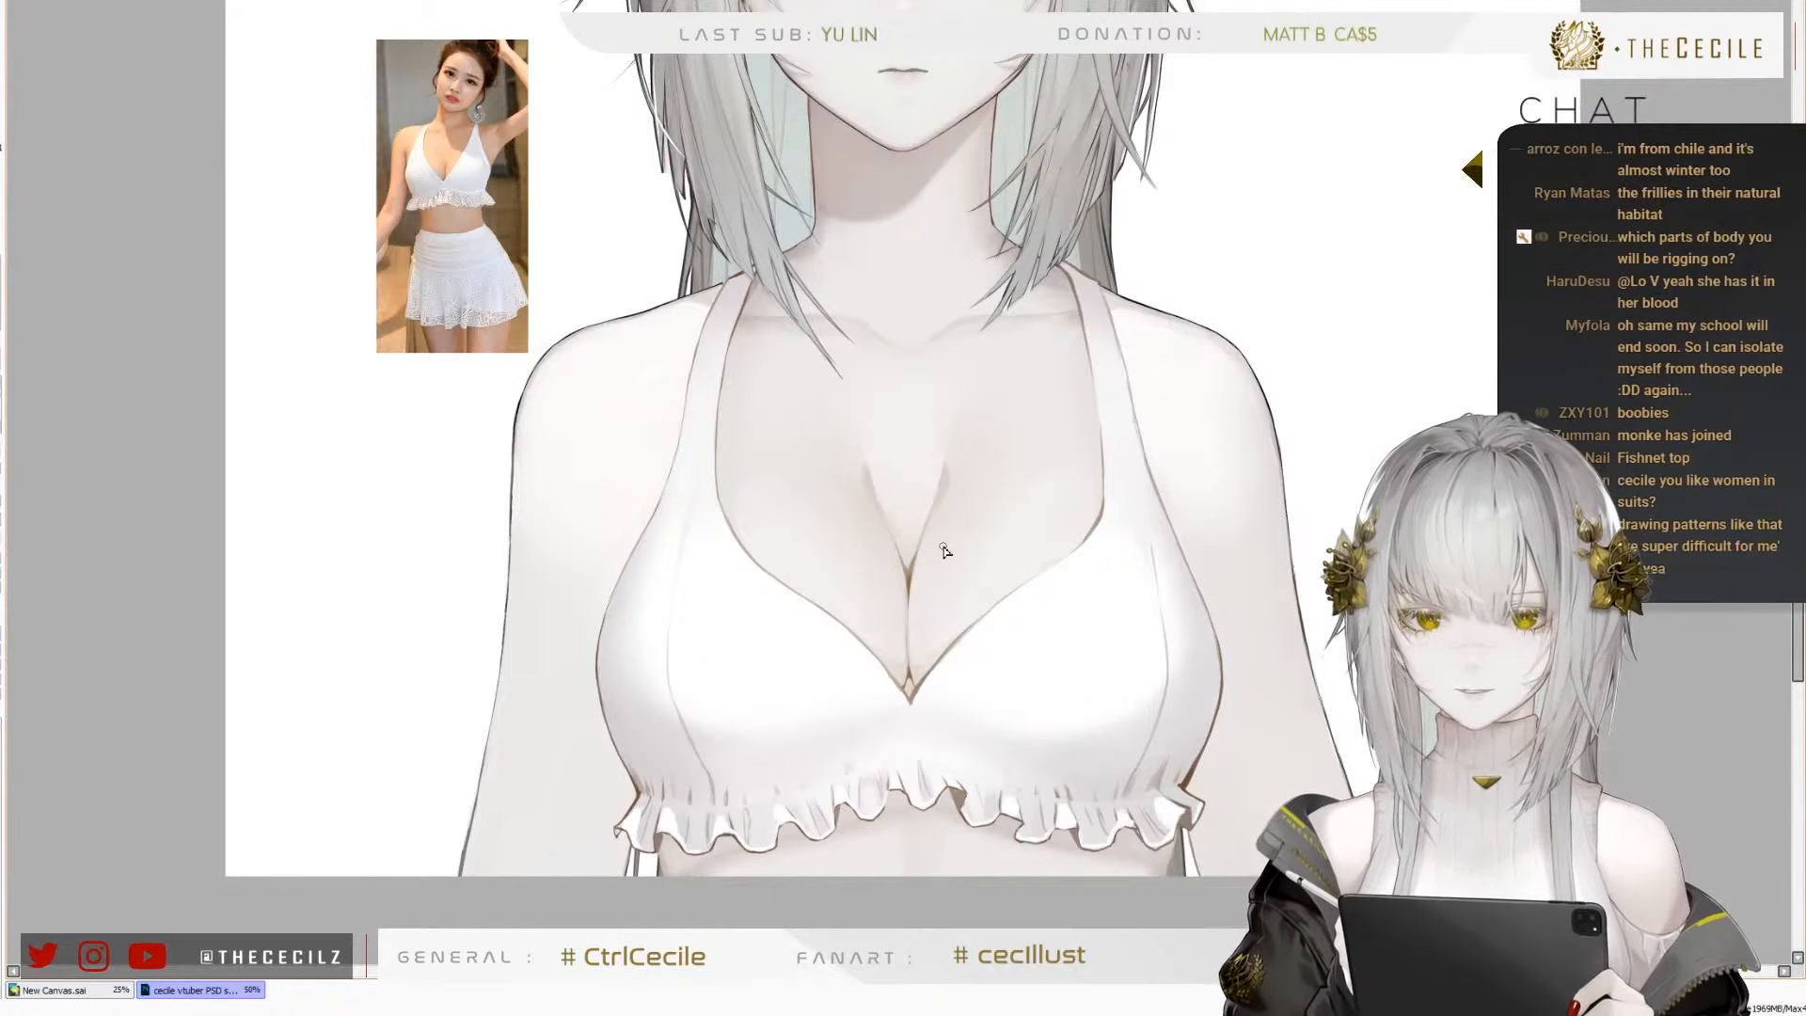
{"action": "scroll", "coordinate": [1106, 568], "scroll_direction": "up", "scroll_amount": 2}
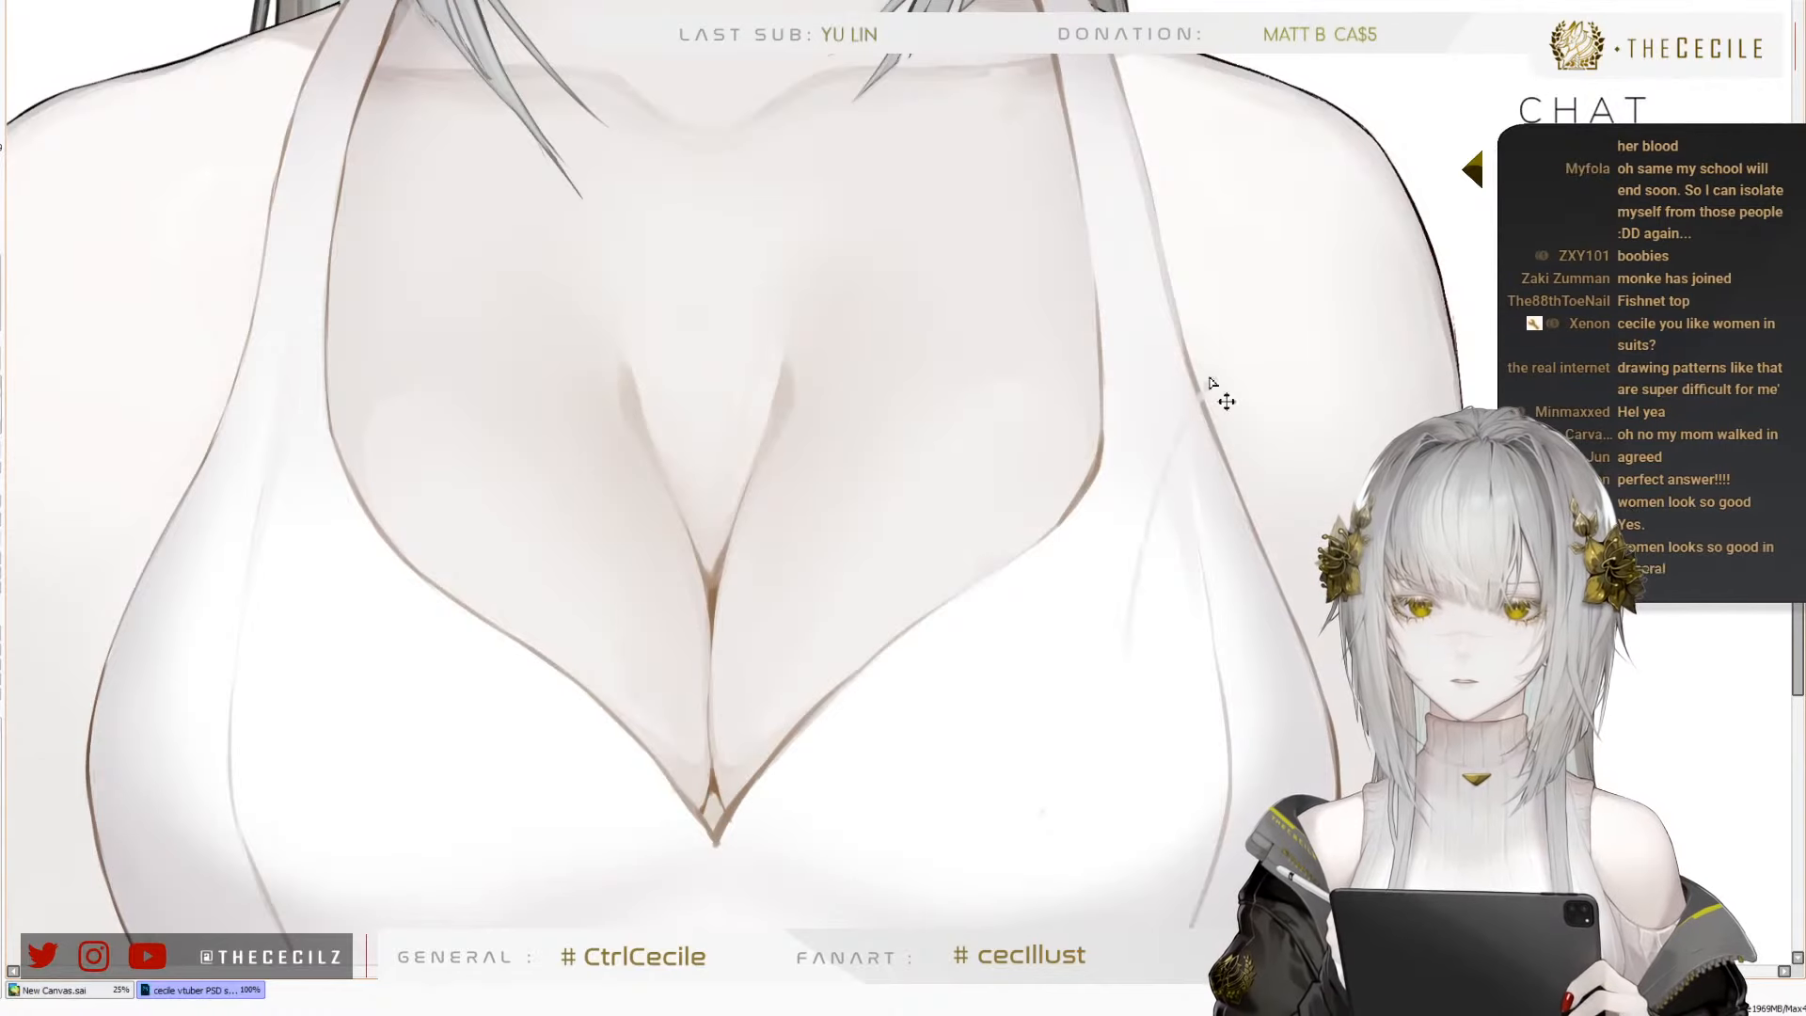
{"action": "scroll", "coordinate": [1051, 478], "scroll_direction": "down", "scroll_amount": 3}
{"action": "scroll", "coordinate": [917, 607], "scroll_direction": "up", "scroll_amount": 1}
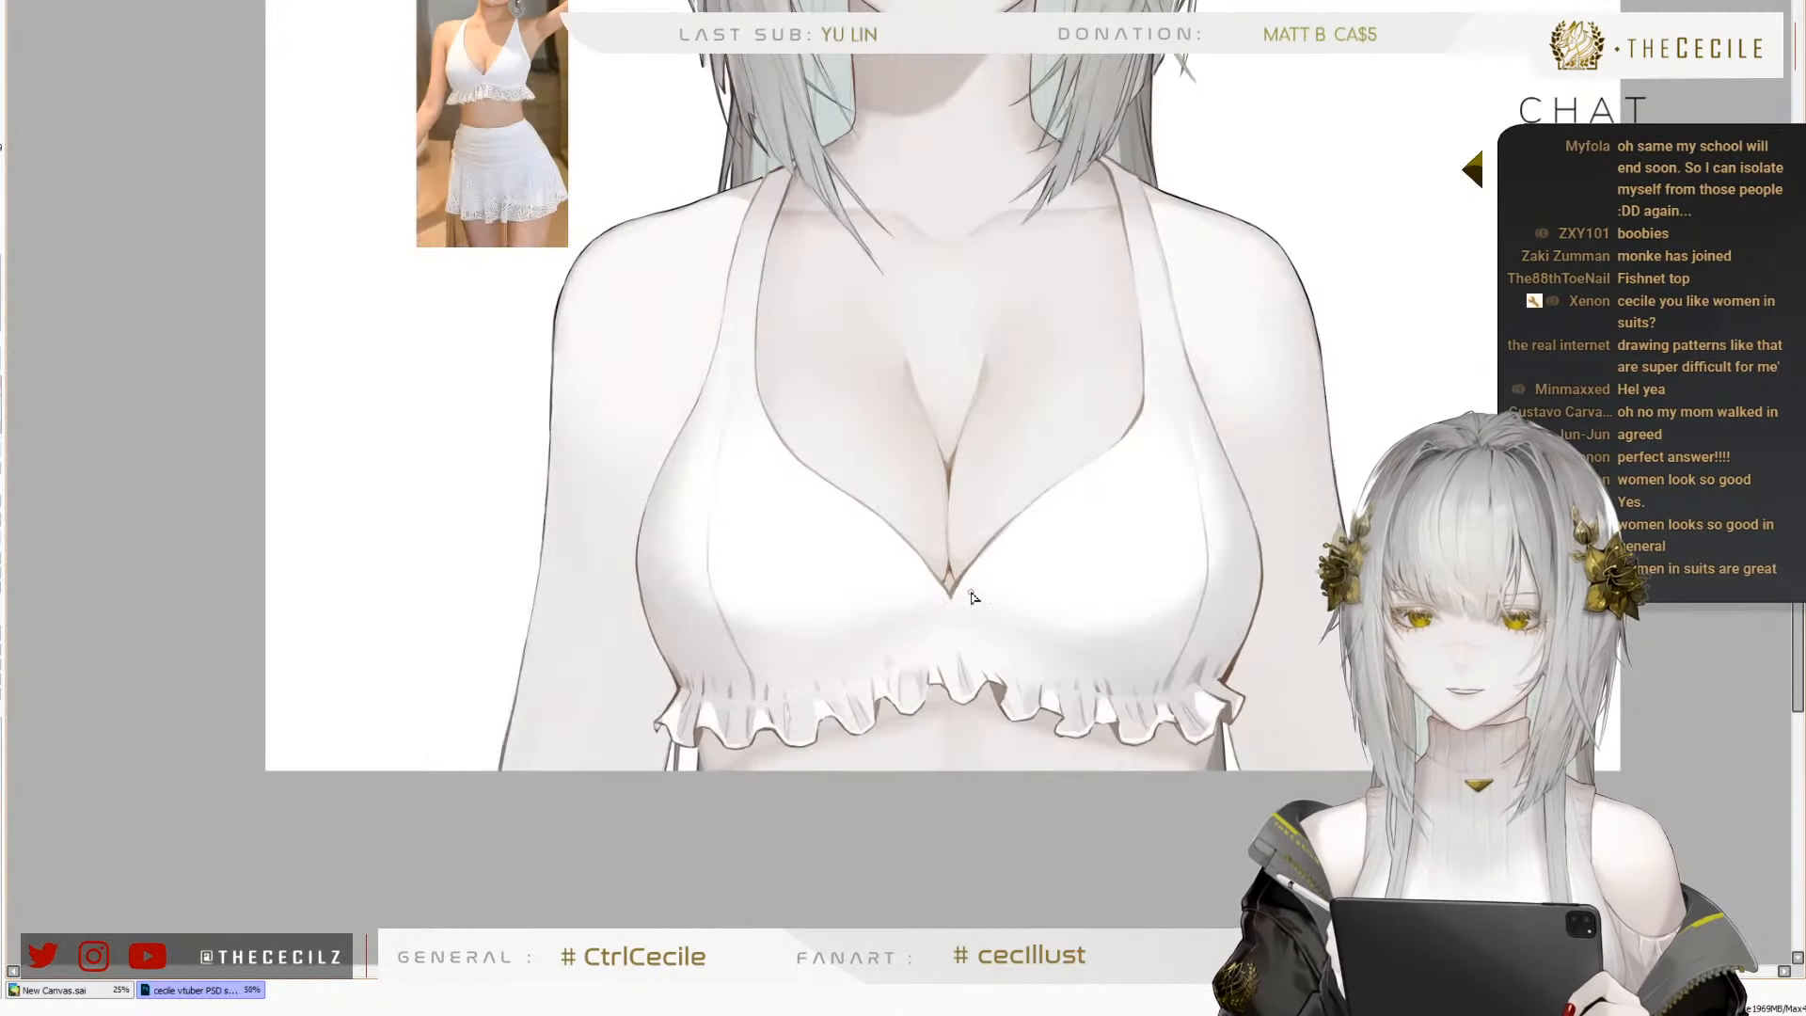
{"action": "scroll", "coordinate": [919, 609], "scroll_direction": "down", "scroll_amount": 1}
{"action": "scroll", "coordinate": [621, 339], "scroll_direction": "up", "scroll_amount": 5}
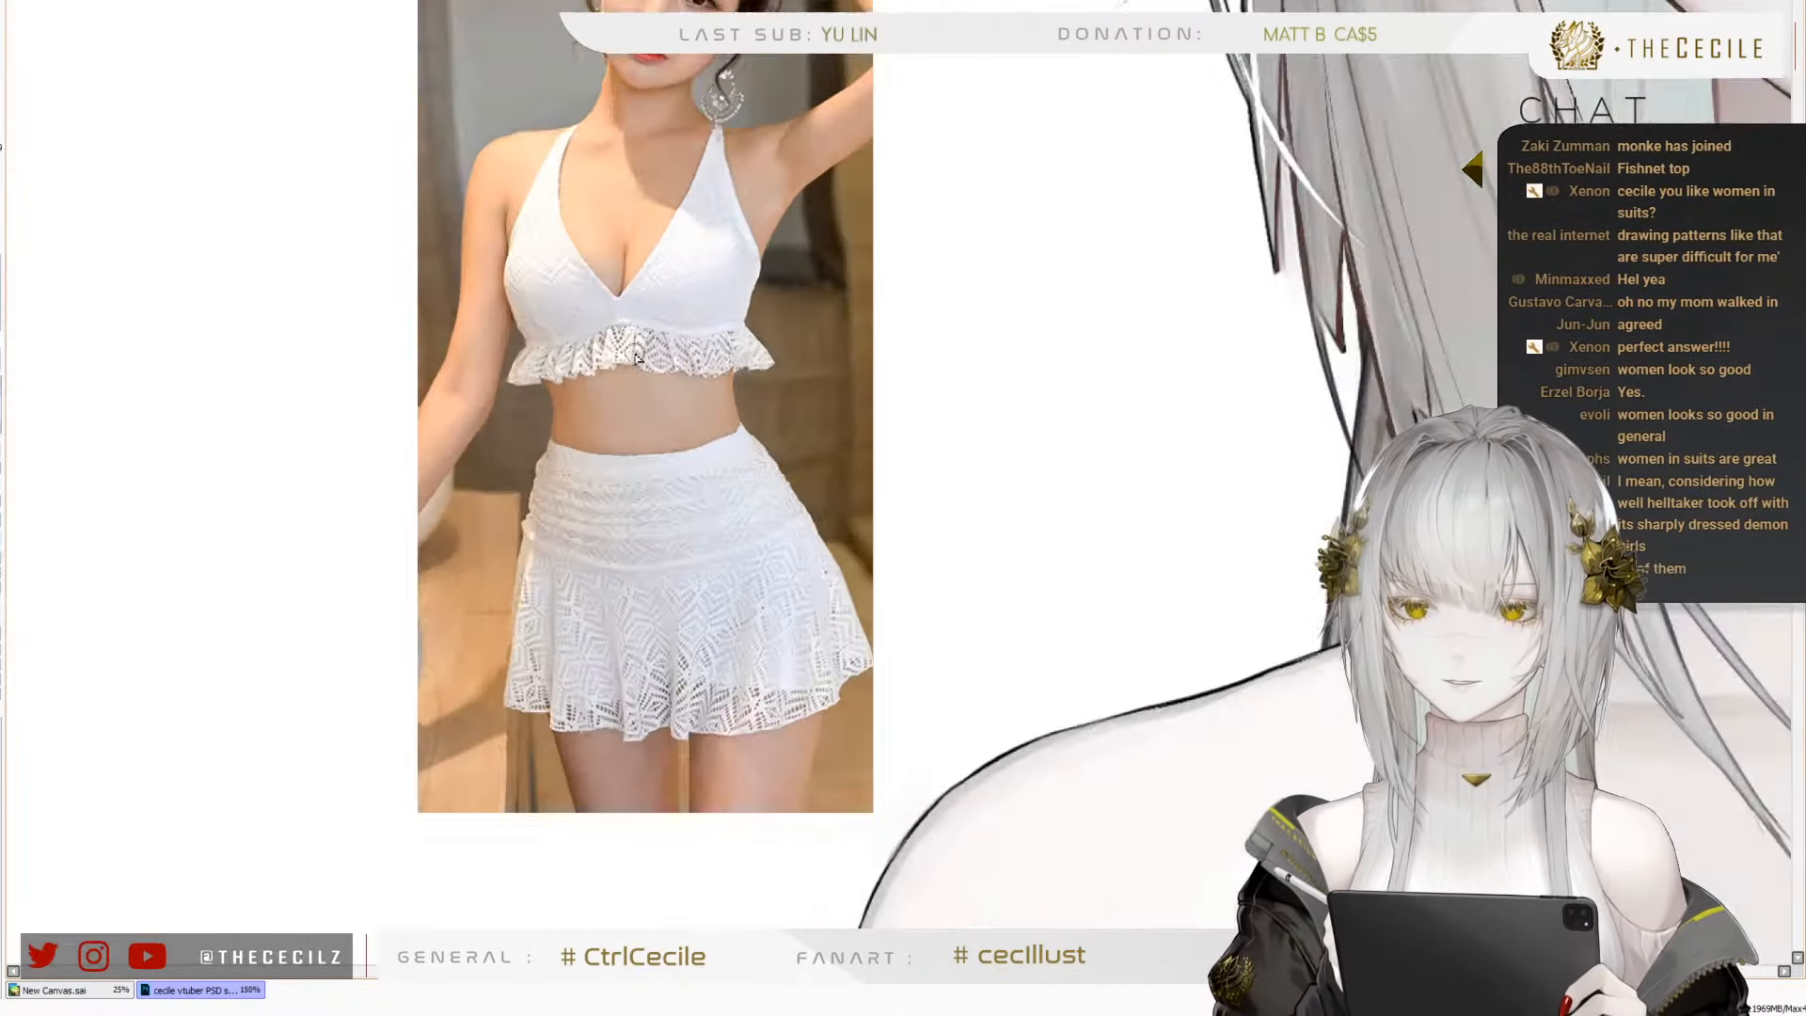
Examine the centre front, cups, straps and gathered lace ruffle of the top in the reference photo
{"action": "scroll", "coordinate": [602, 330], "scroll_direction": "up", "scroll_amount": 3}
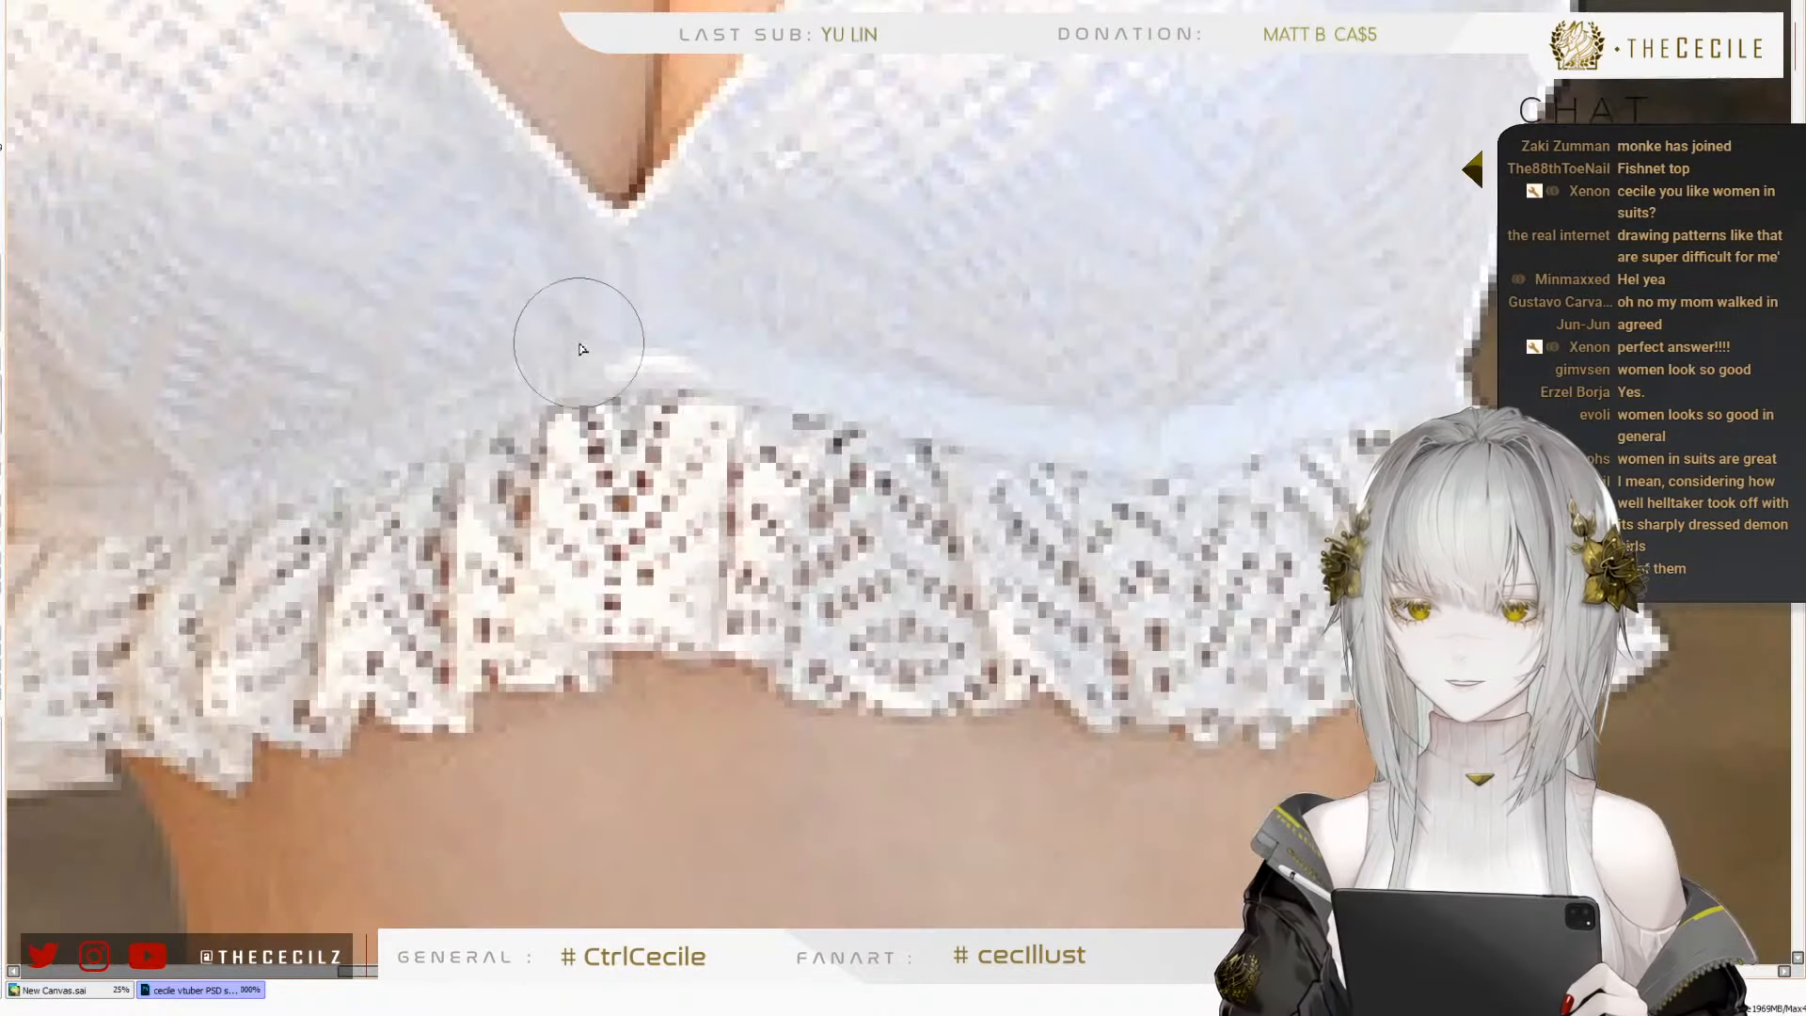
{"action": "scroll", "coordinate": [565, 320], "scroll_direction": "down", "scroll_amount": 2}
{"action": "scroll", "coordinate": [537, 299], "scroll_direction": "down", "scroll_amount": 1}
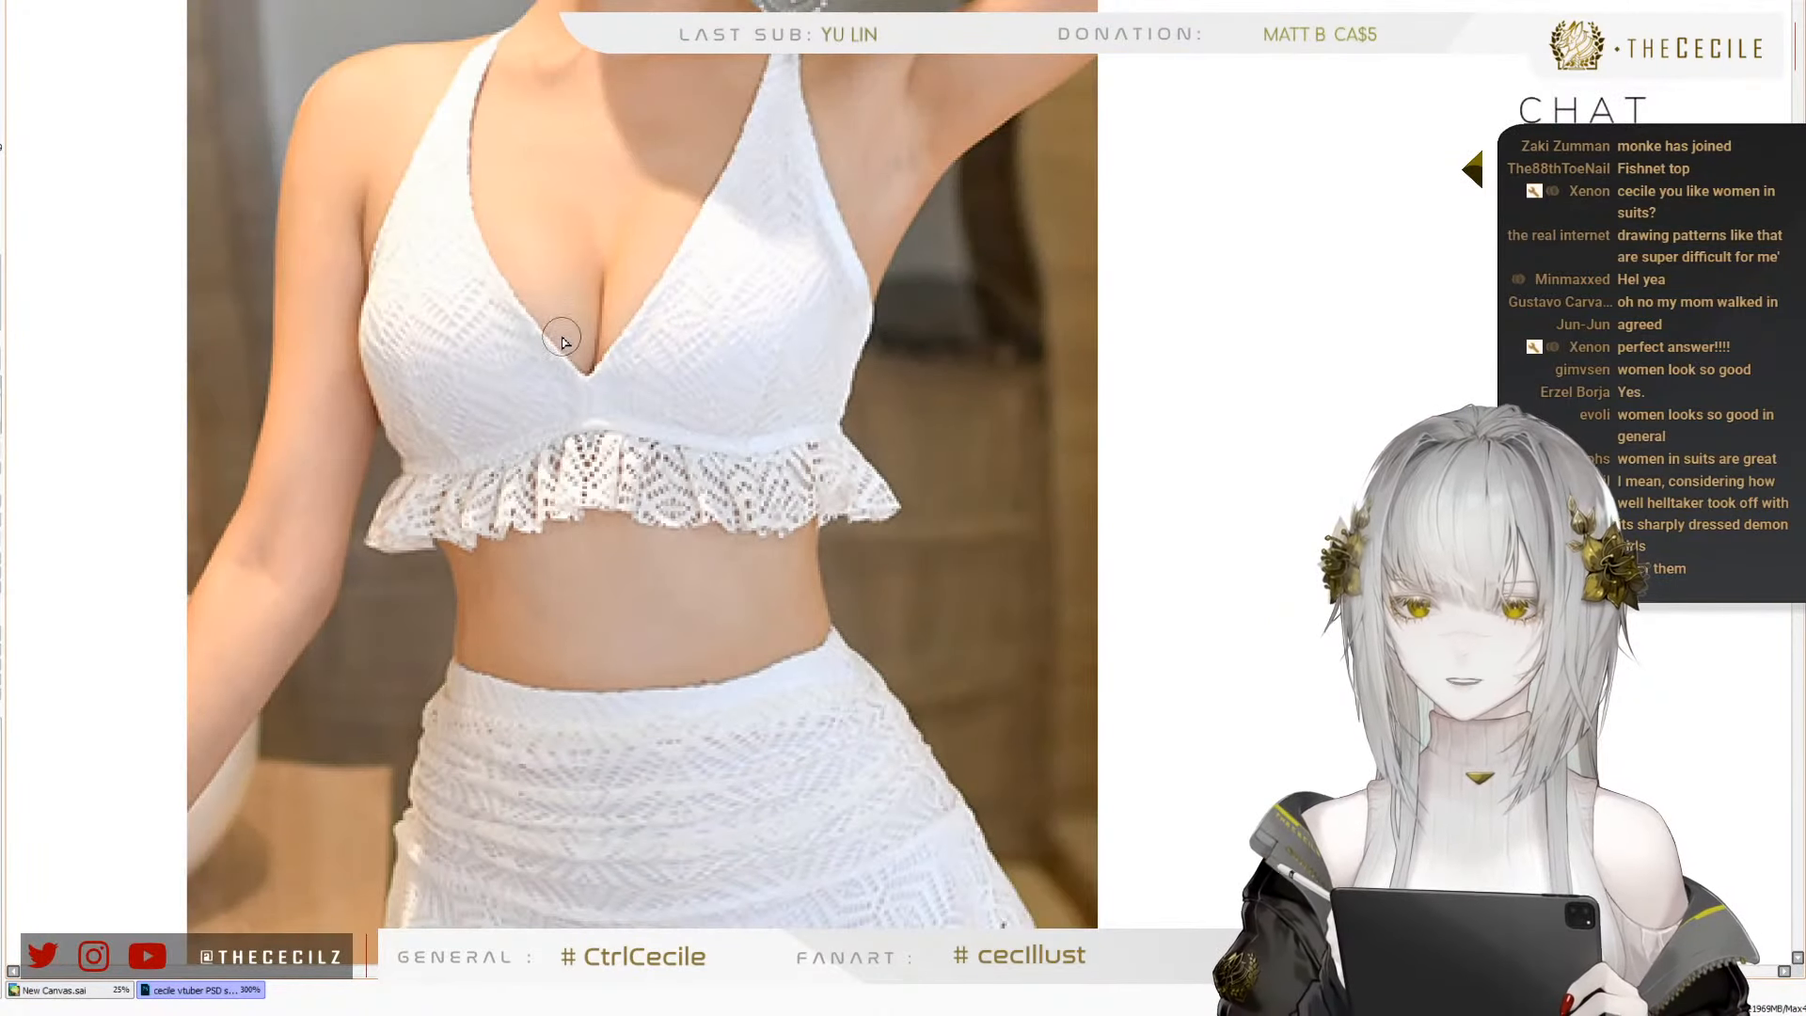
{"action": "scroll", "coordinate": [564, 330], "scroll_direction": "down", "scroll_amount": 1}
{"action": "scroll", "coordinate": [527, 238], "scroll_direction": "up", "scroll_amount": 1}
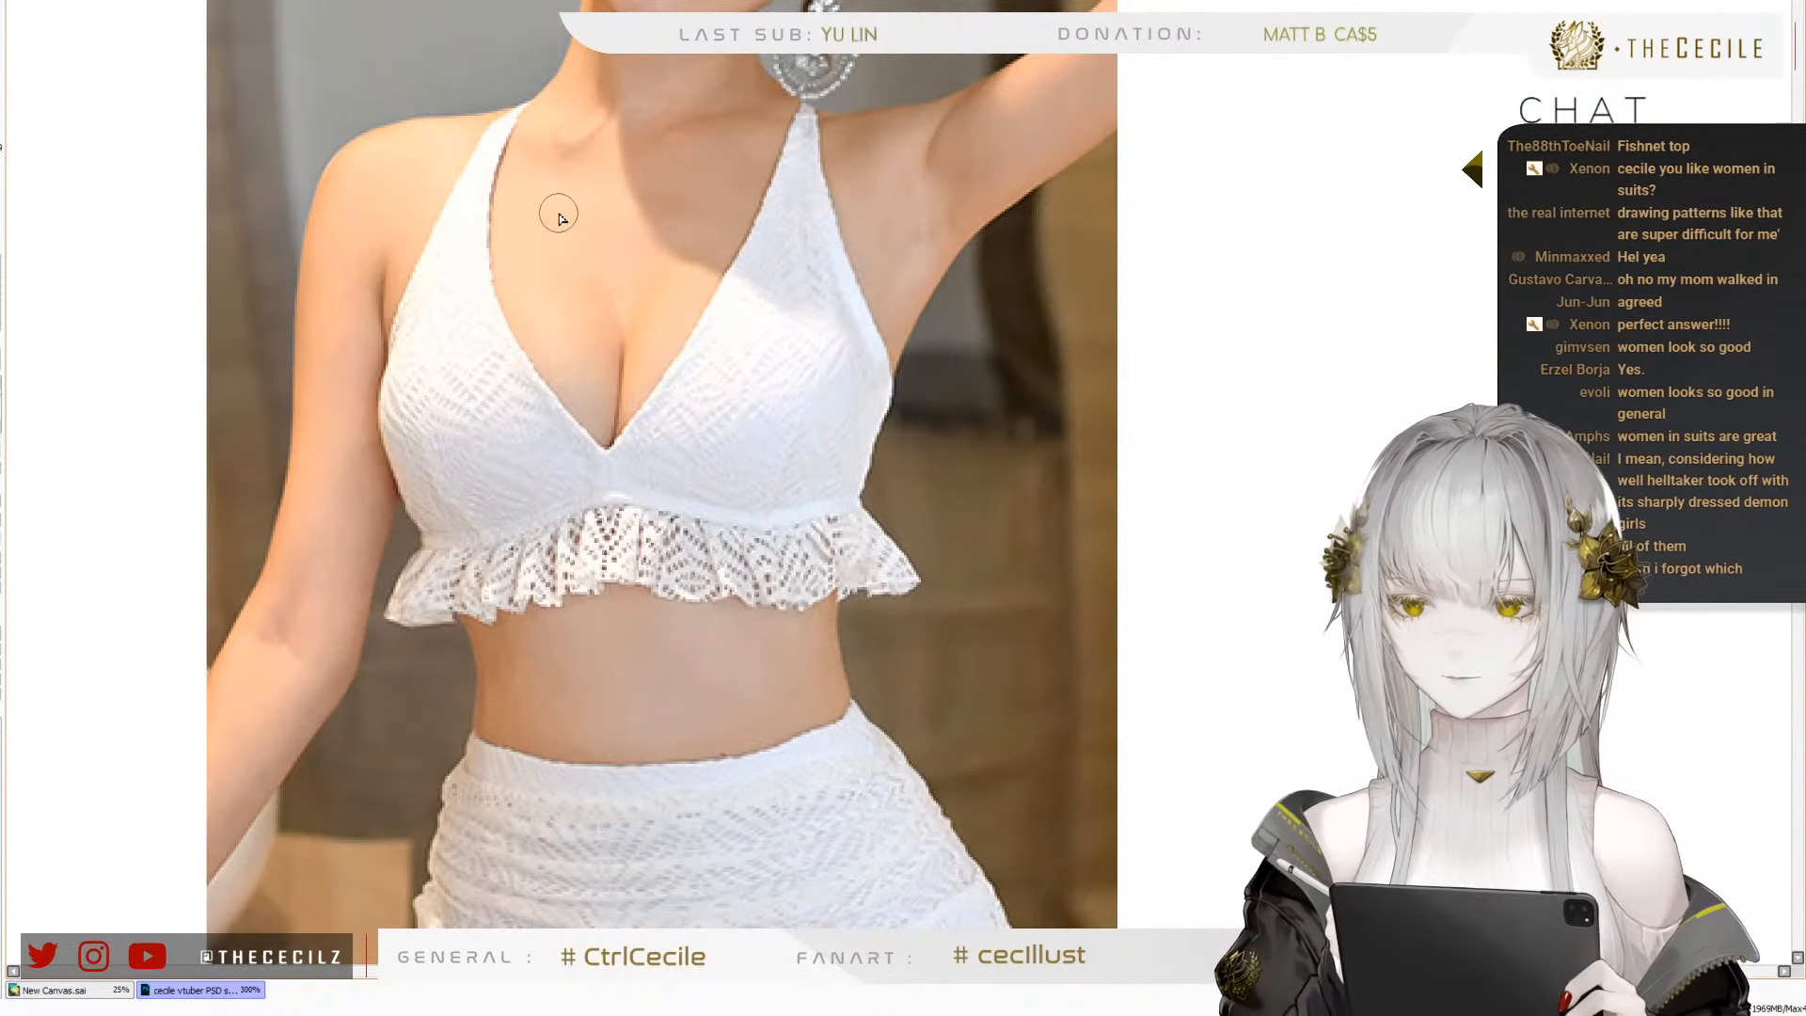
{"action": "scroll", "coordinate": [433, 150], "scroll_direction": "down", "scroll_amount": 1}
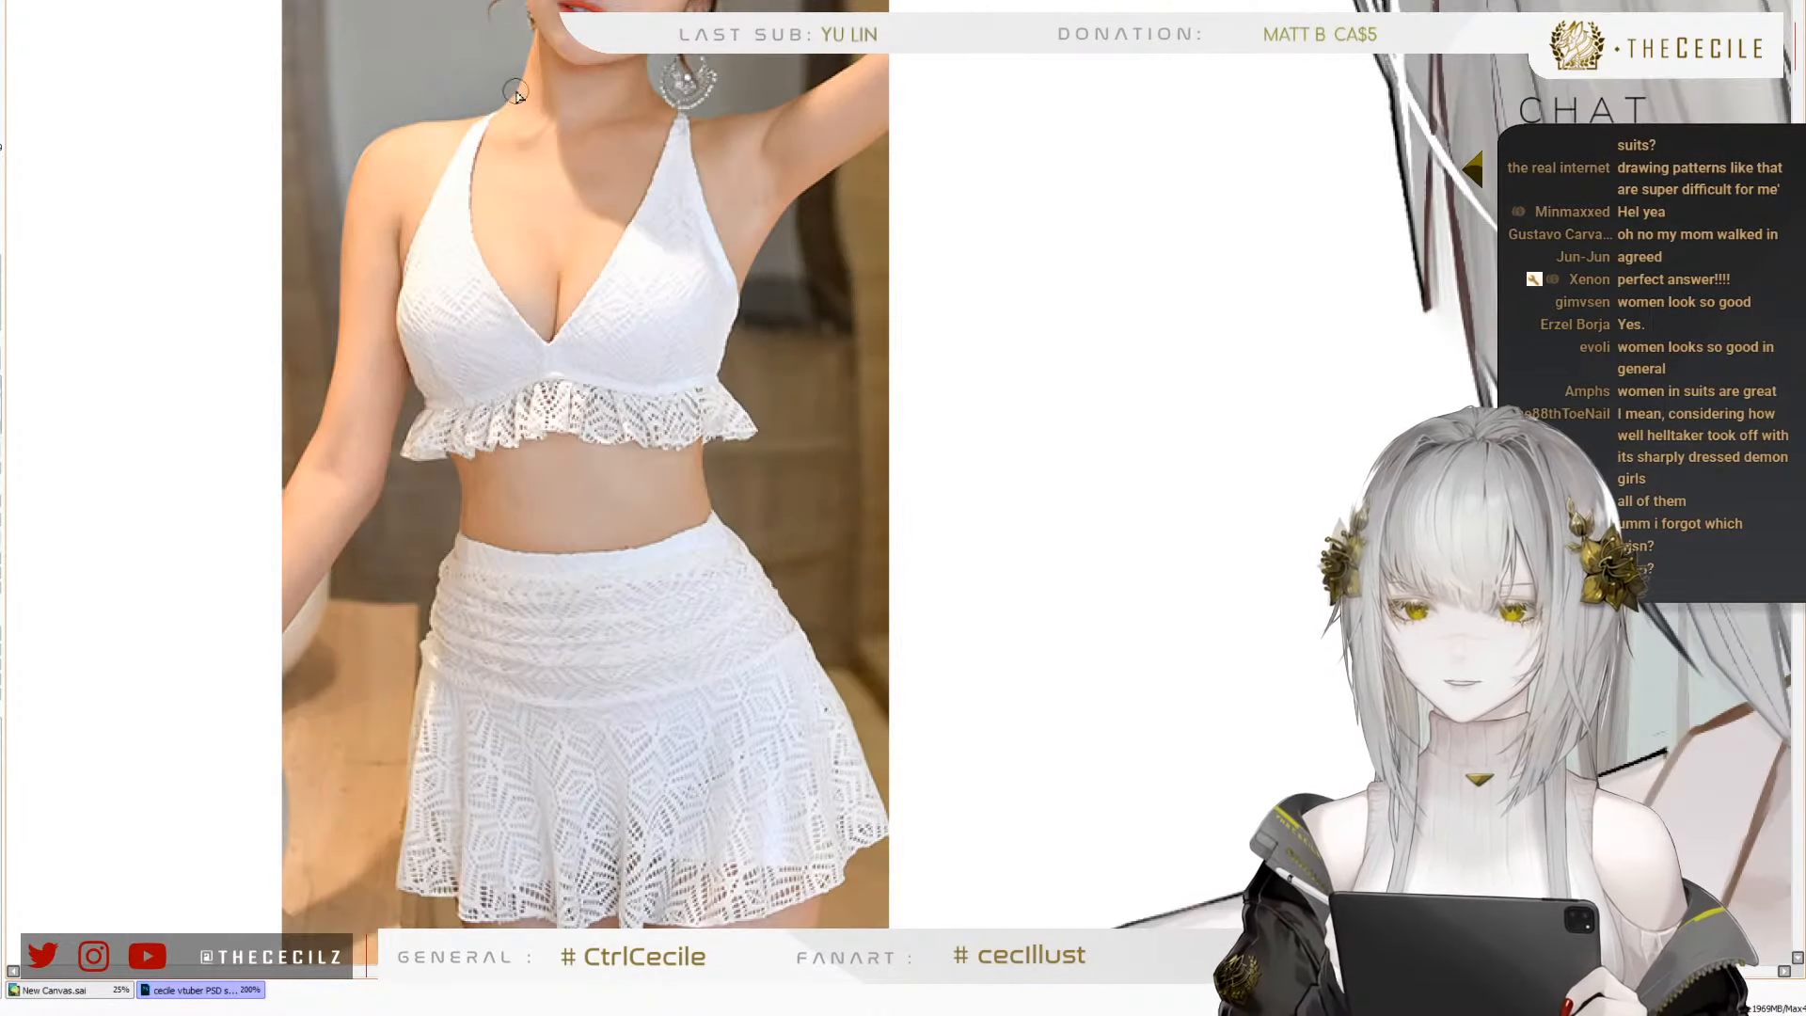
{"action": "scroll", "coordinate": [506, 149], "scroll_direction": "up", "scroll_amount": 1}
{"action": "scroll", "coordinate": [506, 150], "scroll_direction": "up", "scroll_amount": 2}
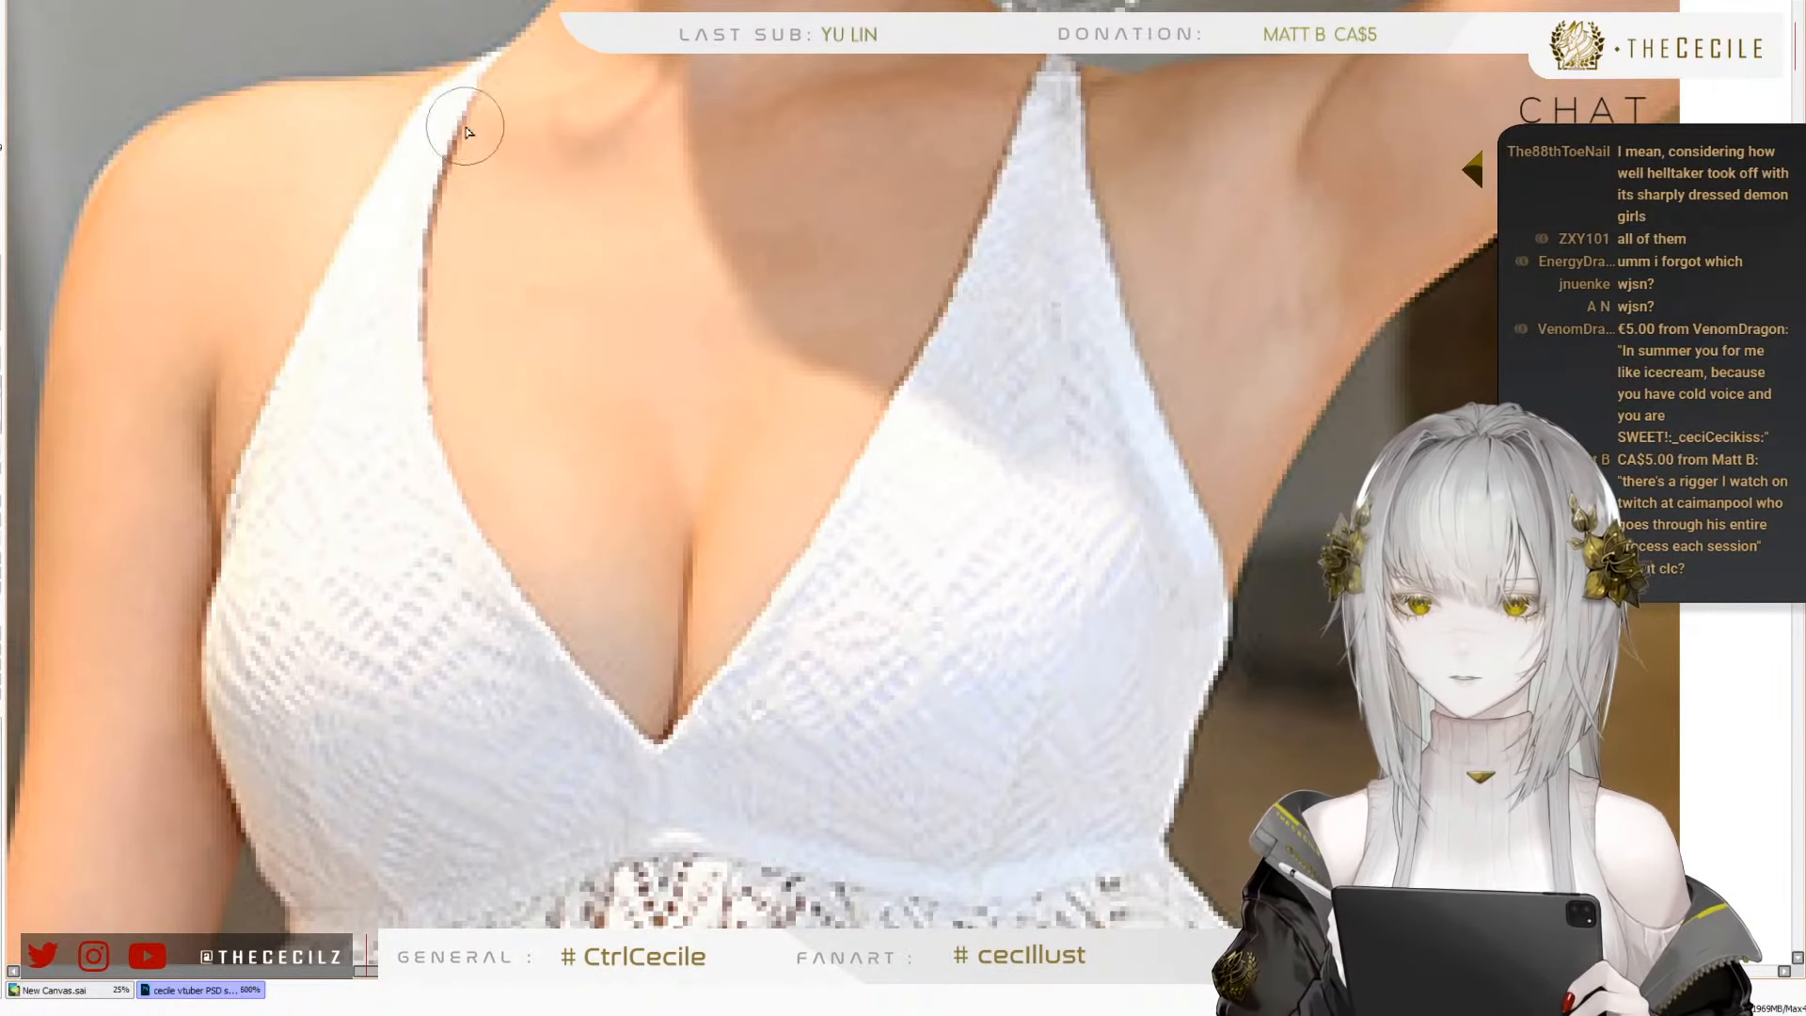
{"action": "scroll", "coordinate": [541, 97], "scroll_direction": "down", "scroll_amount": 1}
{"action": "scroll", "coordinate": [541, 97], "scroll_direction": "down", "scroll_amount": 4}
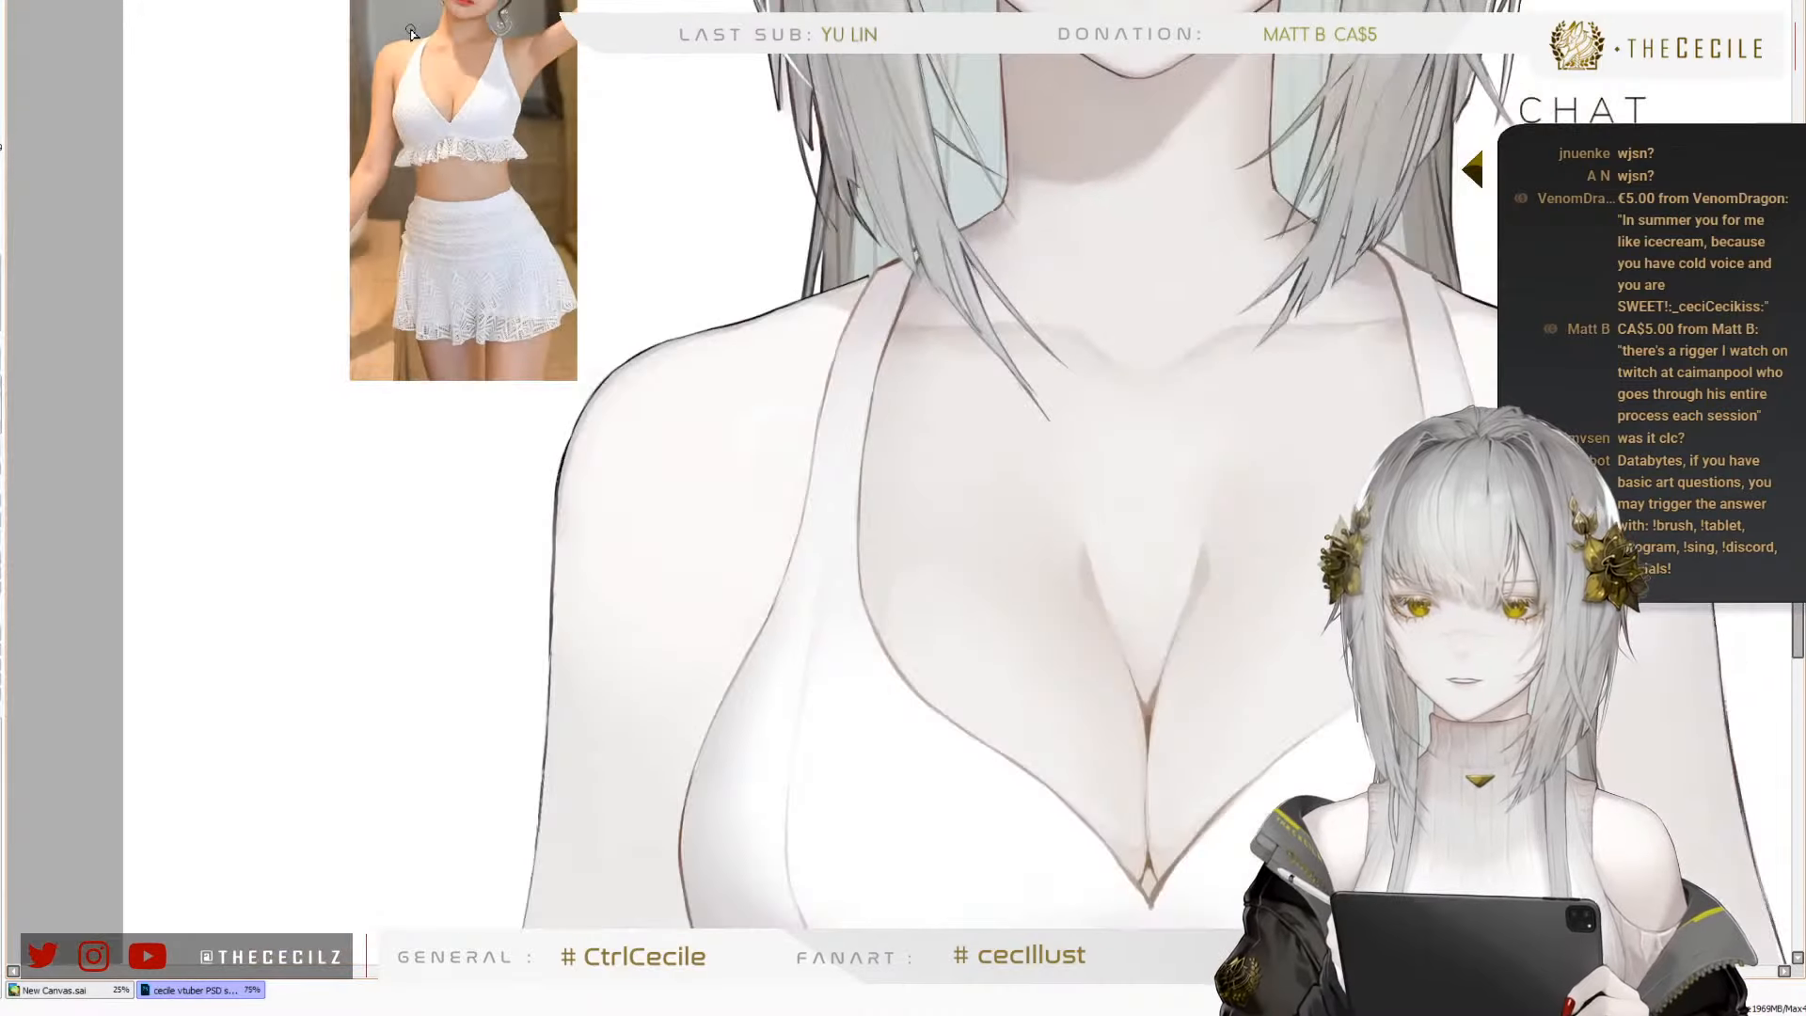
{"action": "scroll", "coordinate": [461, 118], "scroll_direction": "up", "scroll_amount": 4}
{"action": "scroll", "coordinate": [440, 124], "scroll_direction": "down", "scroll_amount": 2}
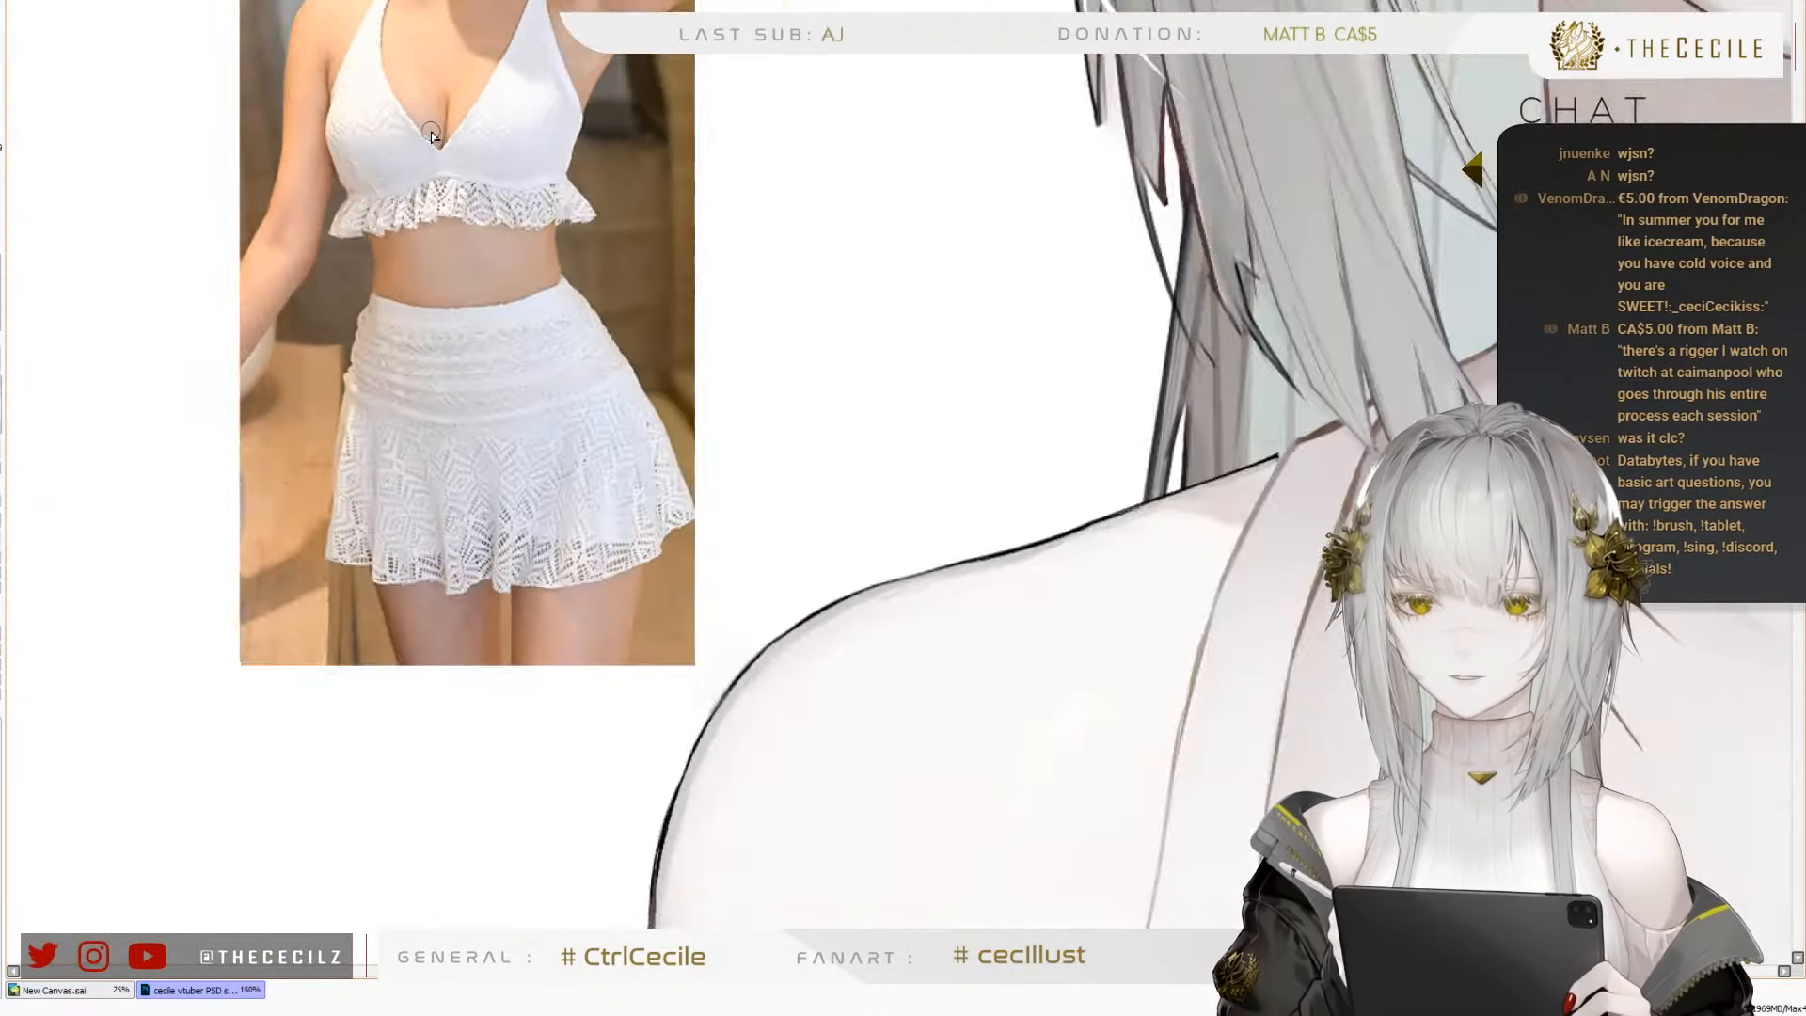
{"action": "scroll", "coordinate": [433, 141], "scroll_direction": "up", "scroll_amount": 2}
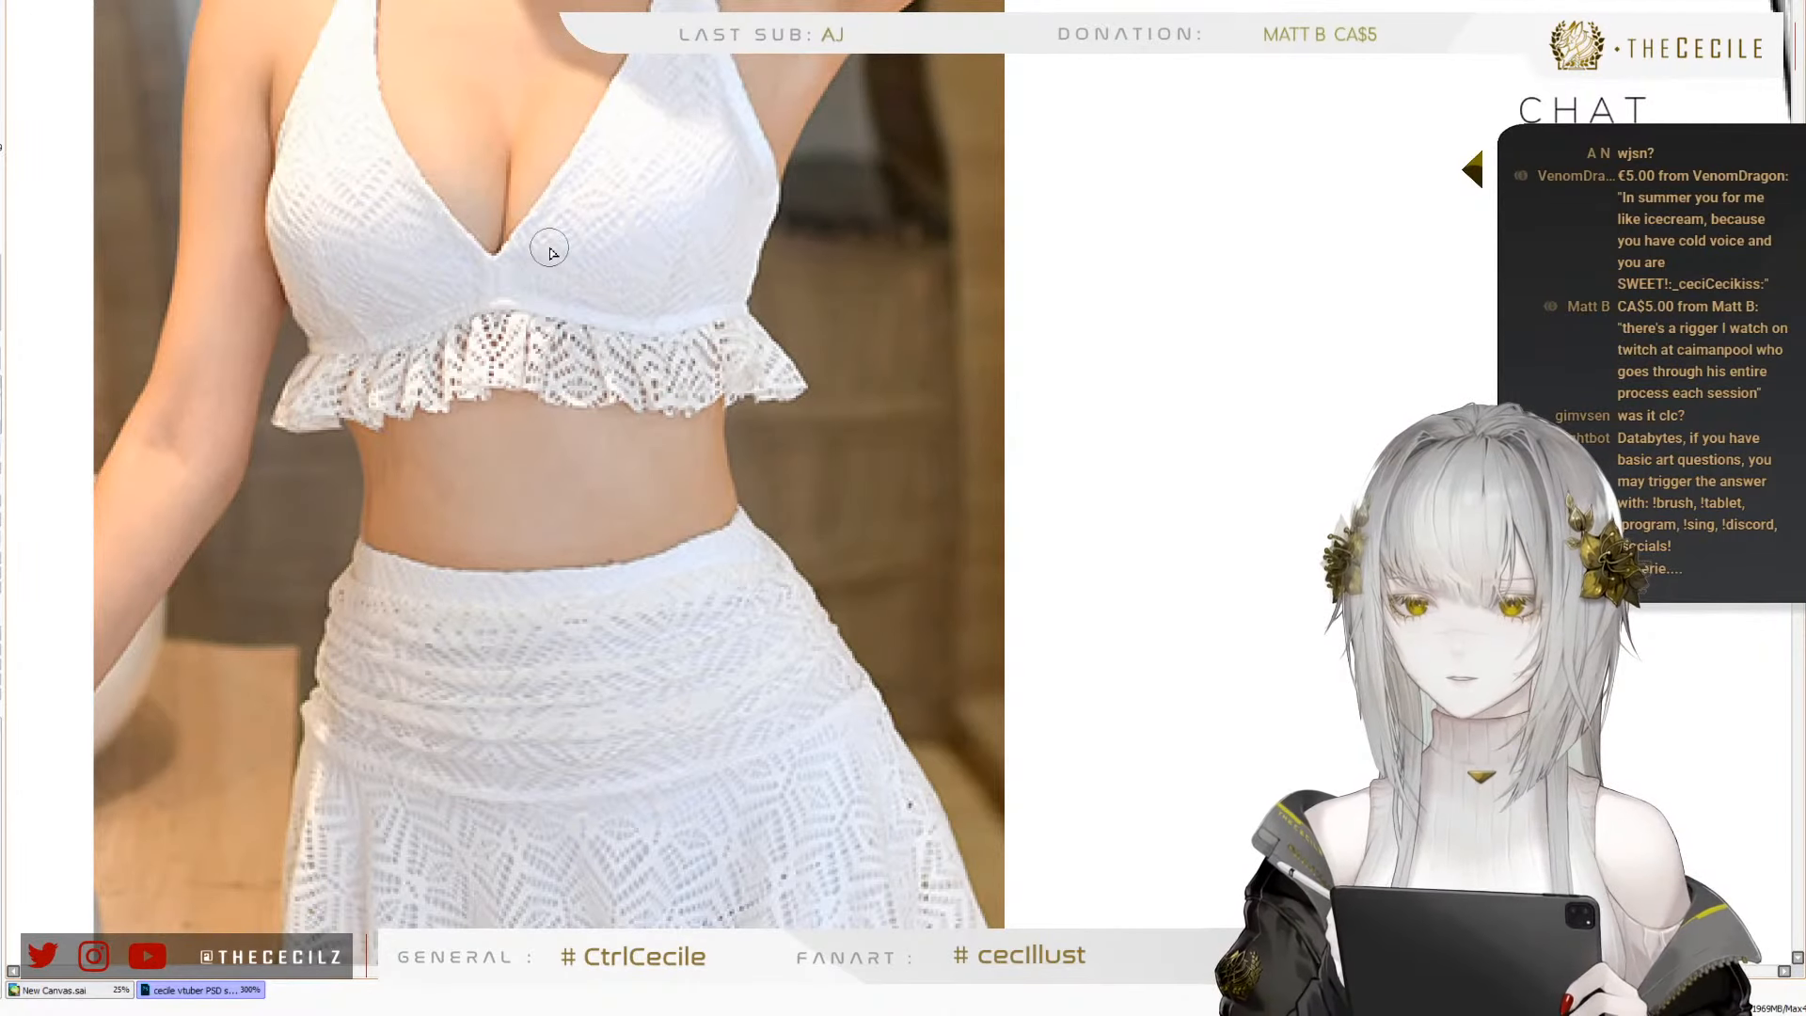
{"action": "scroll", "coordinate": [546, 246], "scroll_direction": "down", "scroll_amount": 1}
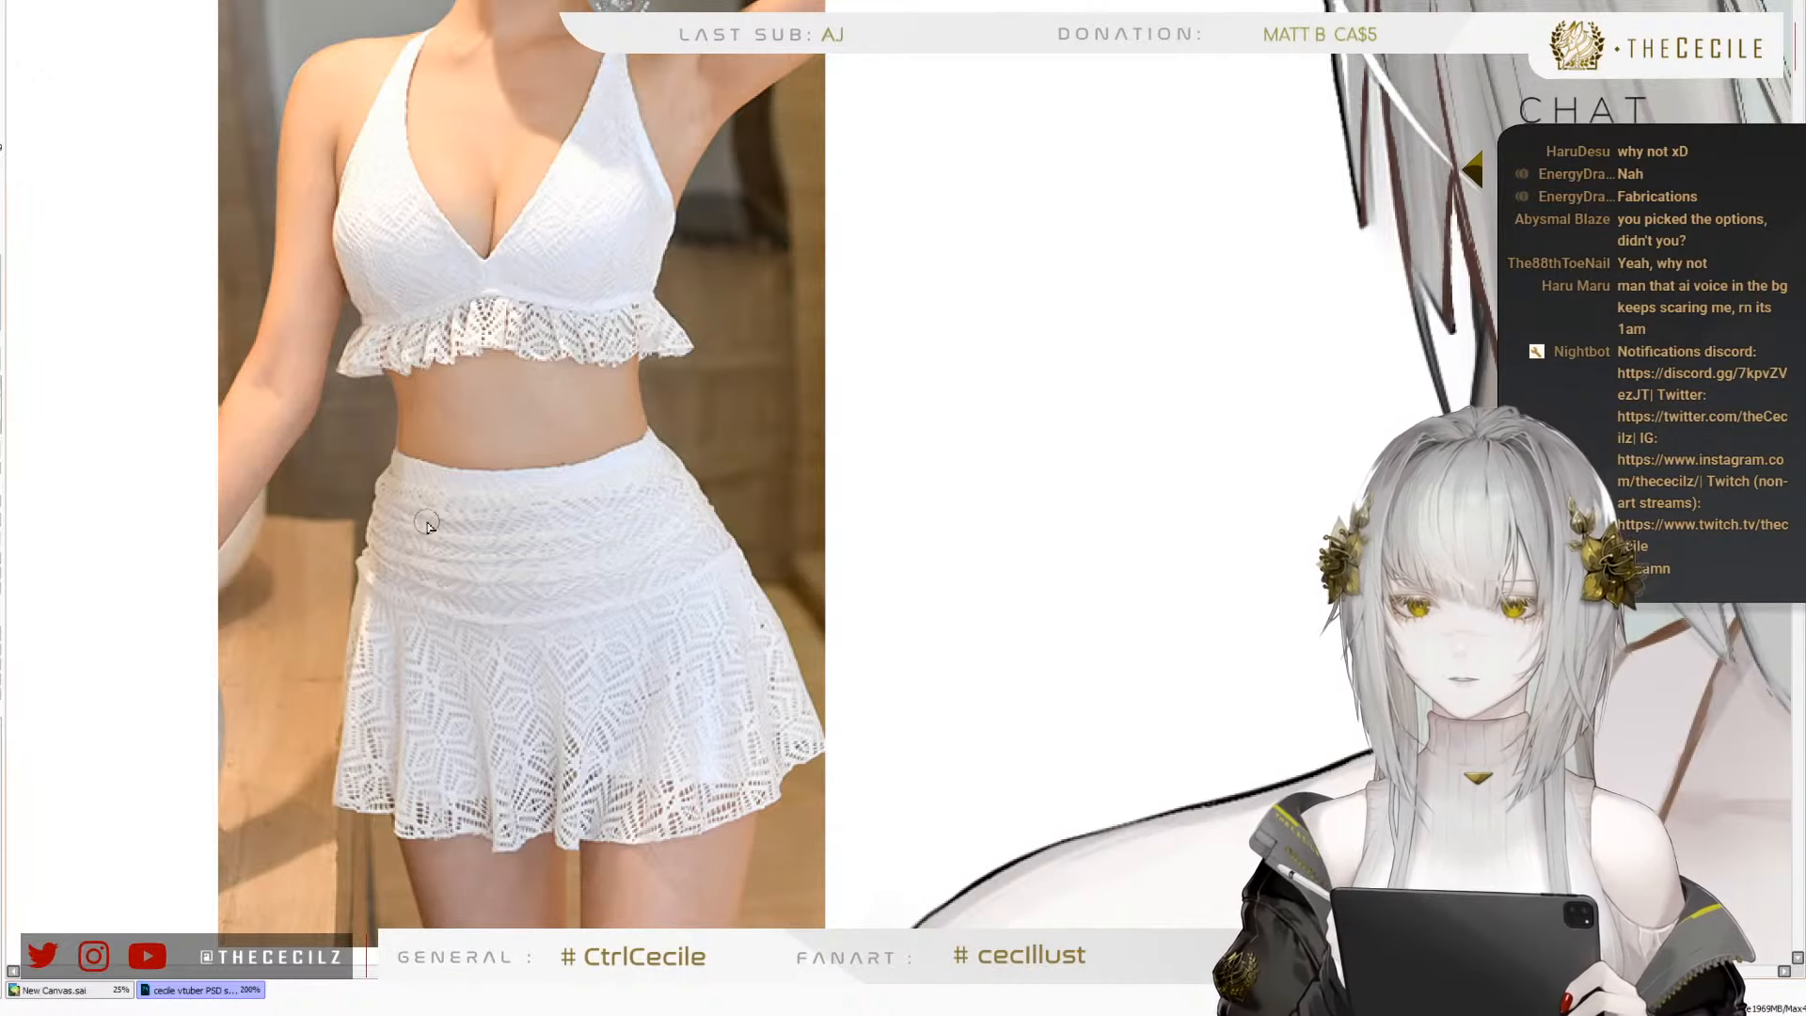
{"action": "scroll", "coordinate": [445, 311], "scroll_direction": "down", "scroll_amount": 3}
{"action": "scroll", "coordinate": [456, 277], "scroll_direction": "up", "scroll_amount": 4}
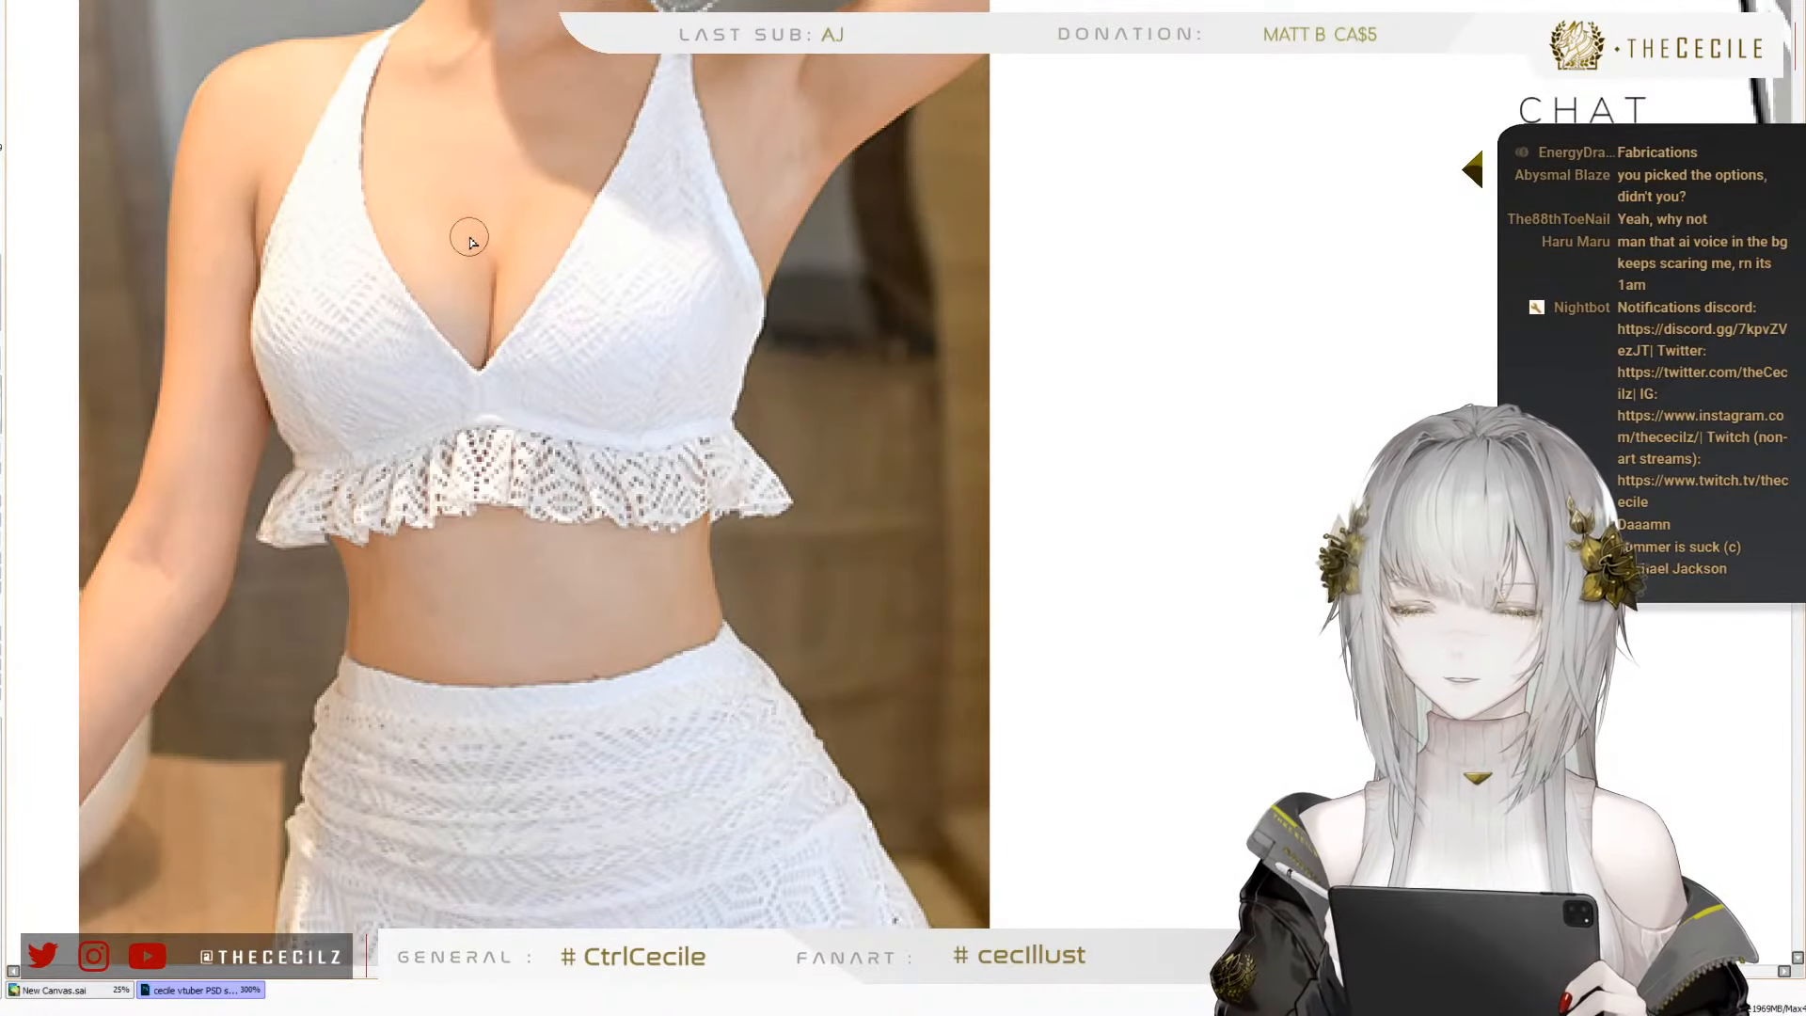
Draw a thin brownish-grey vertical centre seam from the point of the neckline down towards the ruffle, redoing the first stroke
{"action": "scroll", "coordinate": [367, 77], "scroll_direction": "down", "scroll_amount": 5}
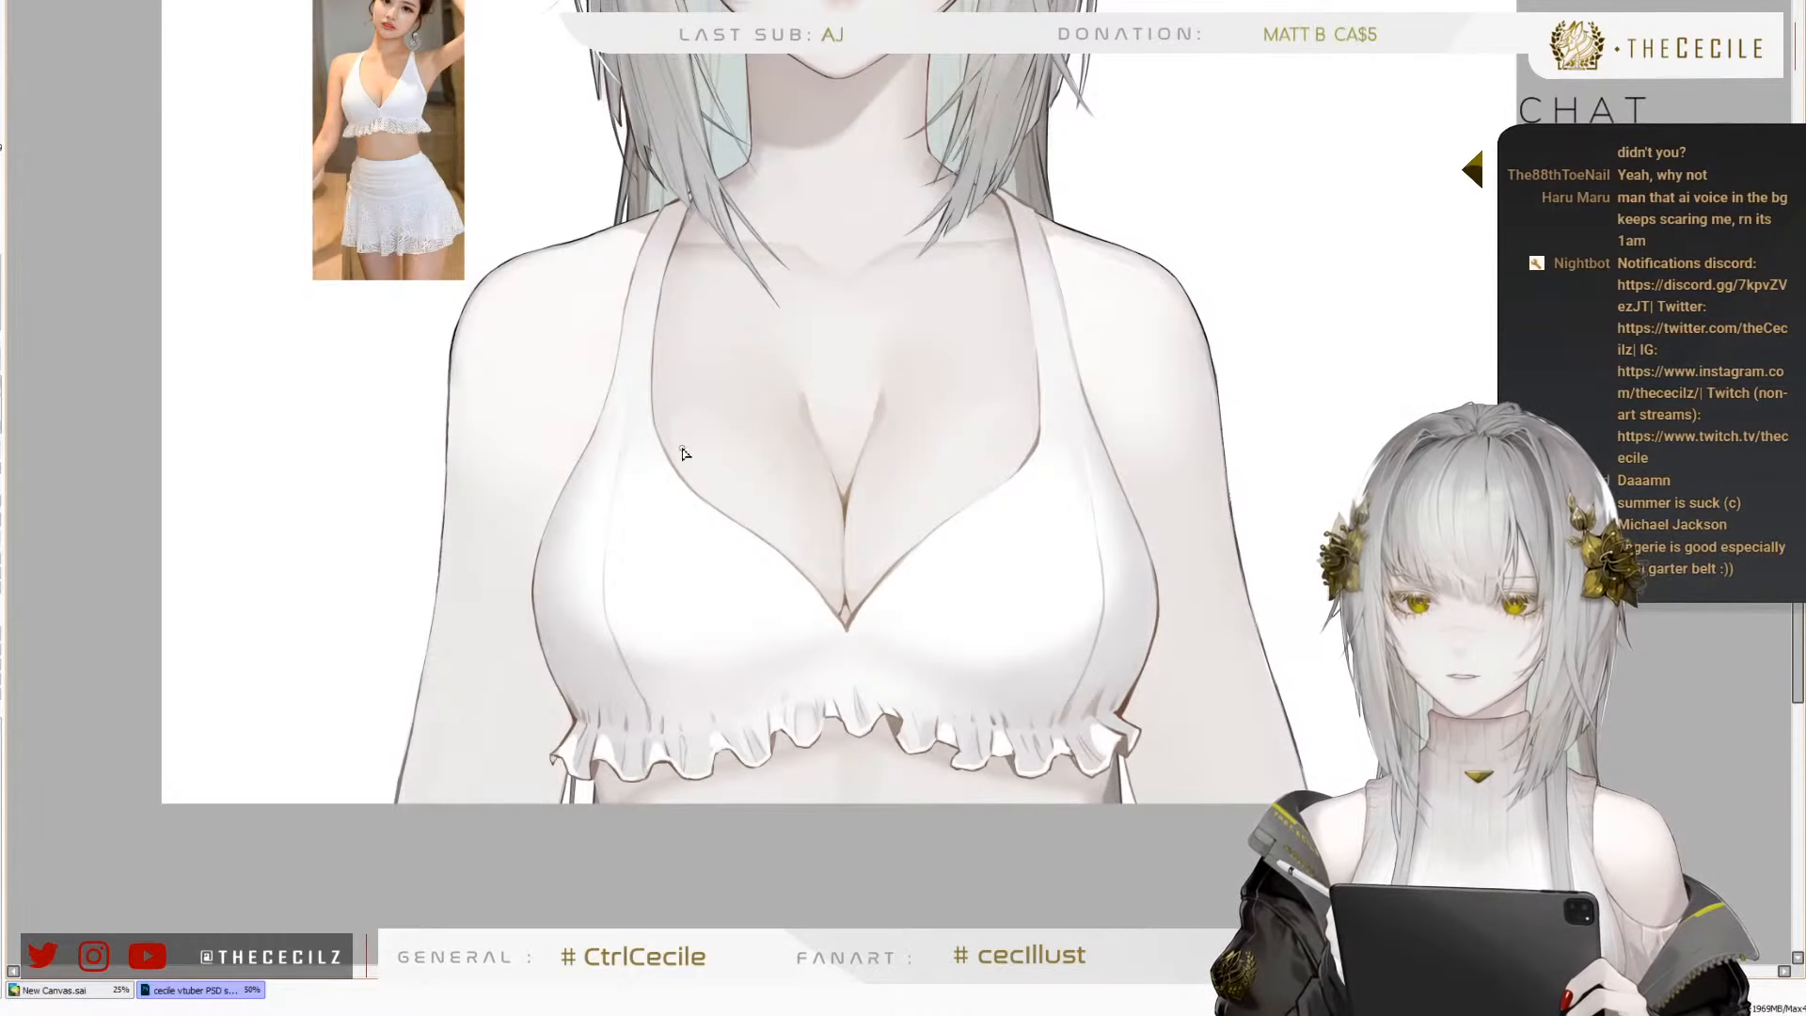
{"action": "scroll", "coordinate": [374, 137], "scroll_direction": "up", "scroll_amount": 3}
{"action": "scroll", "coordinate": [373, 136], "scroll_direction": "down", "scroll_amount": 3}
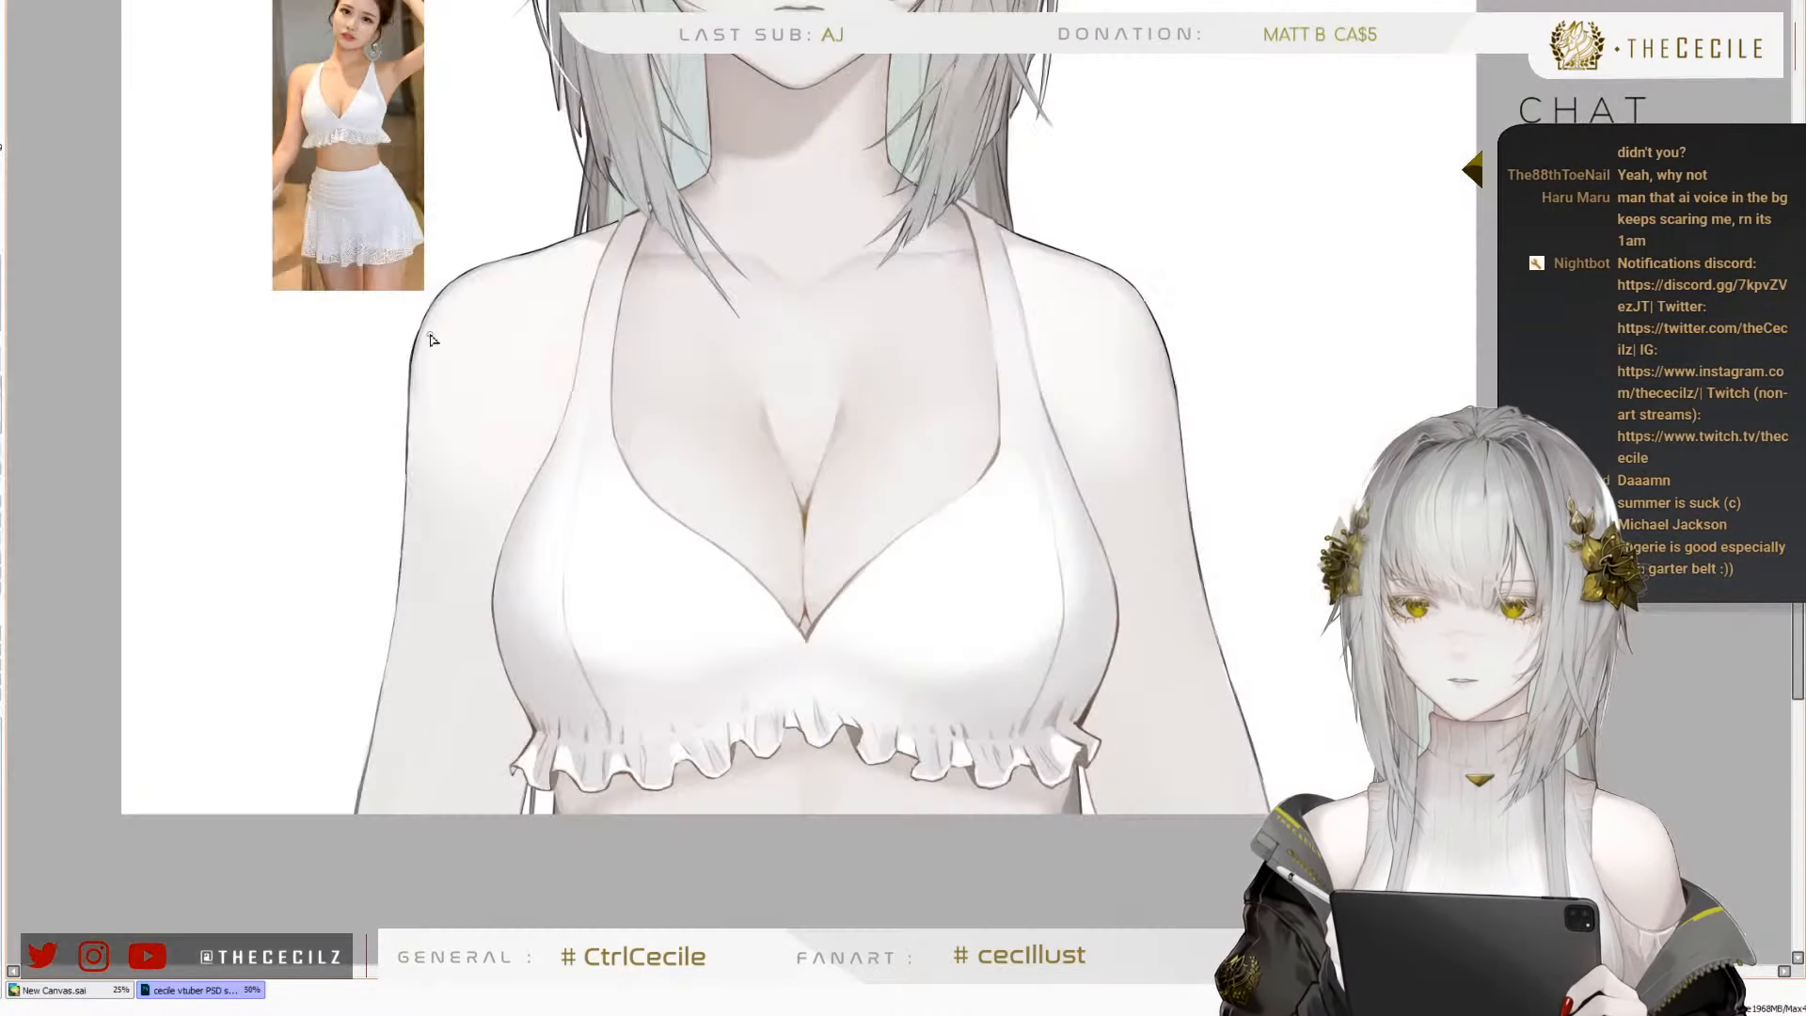
{"action": "scroll", "coordinate": [574, 658], "scroll_direction": "up", "scroll_amount": 3}
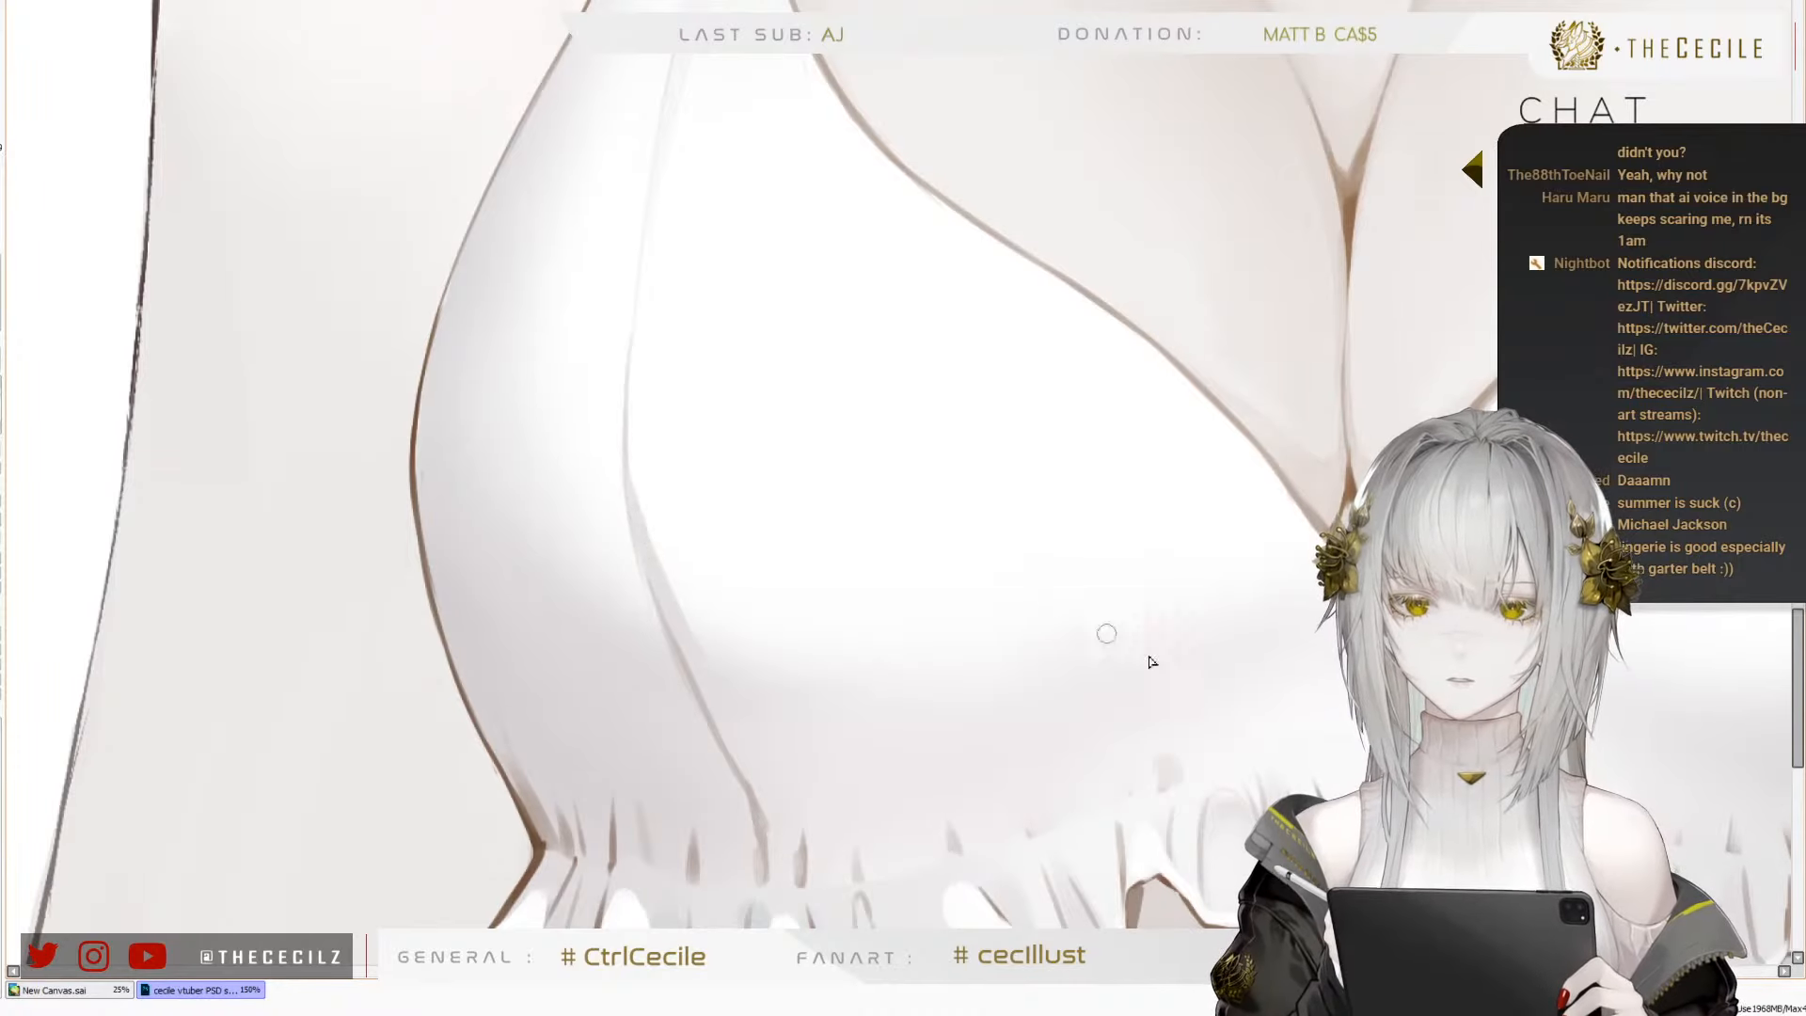
{"action": "left_click_drag", "start_coordinate": [1392, 663], "coordinate": [736, 617]}
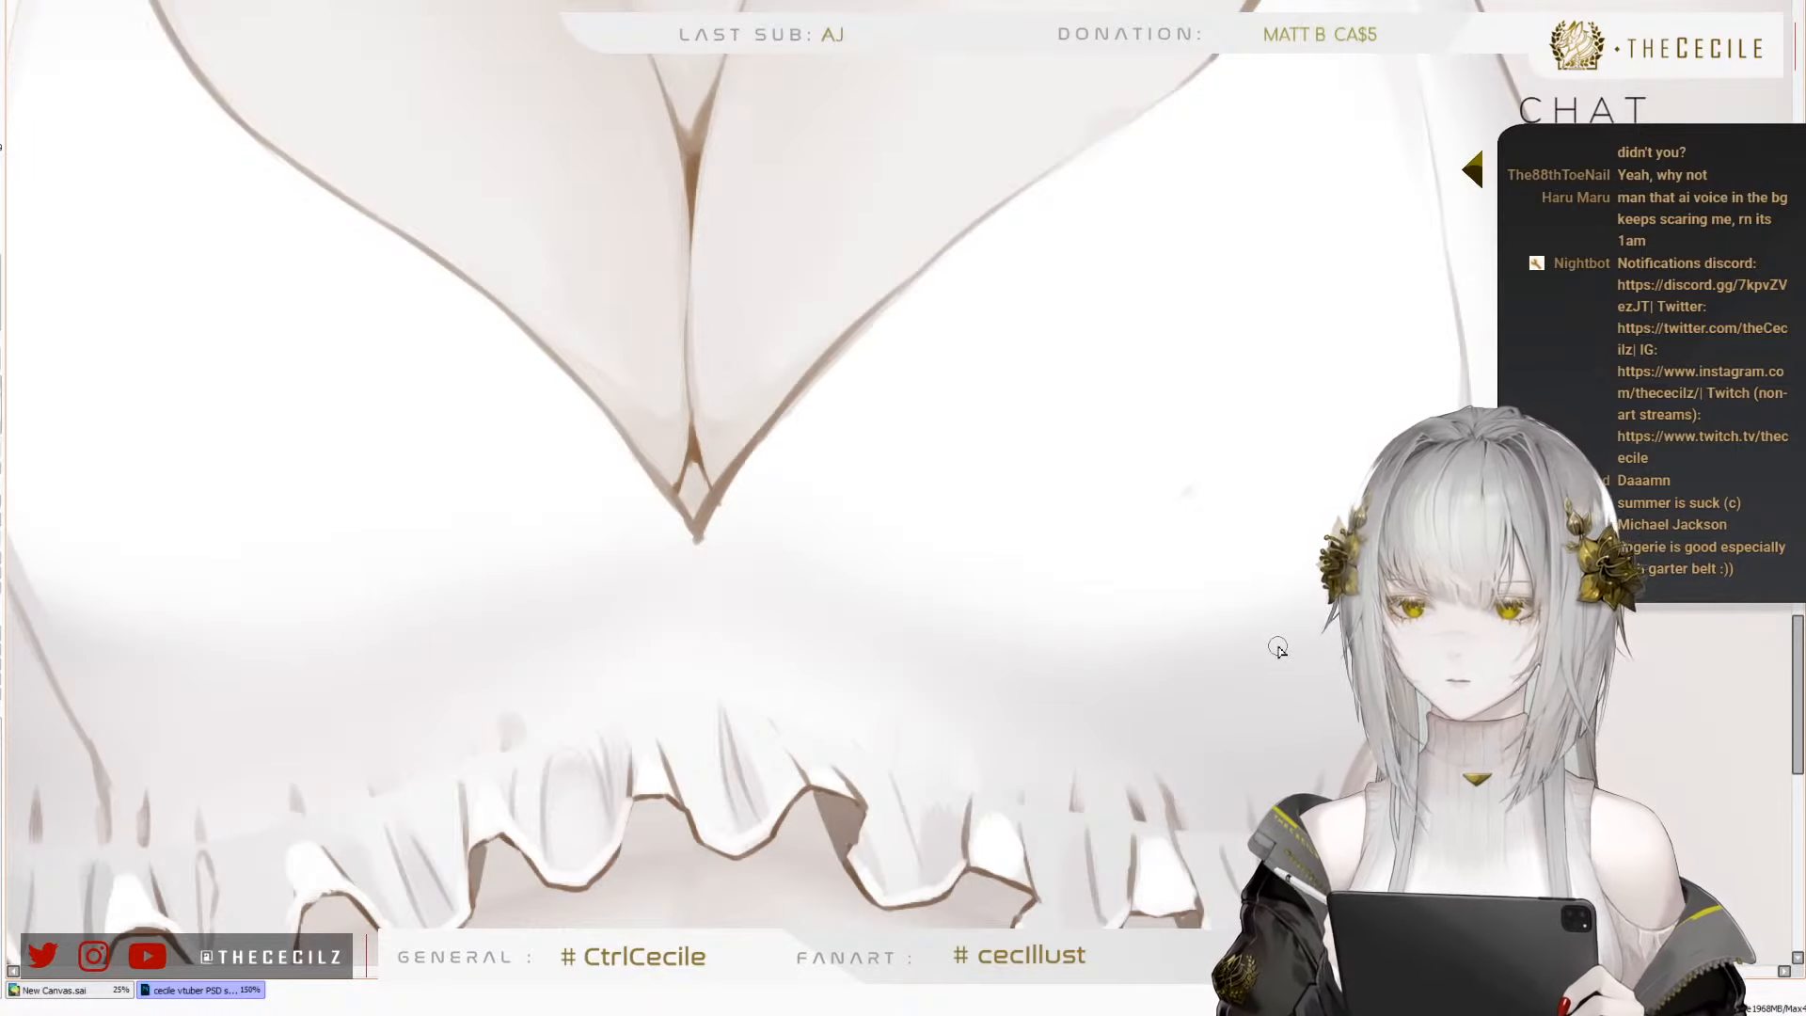
{"action": "scroll", "coordinate": [1278, 650], "scroll_direction": "down", "scroll_amount": 3}
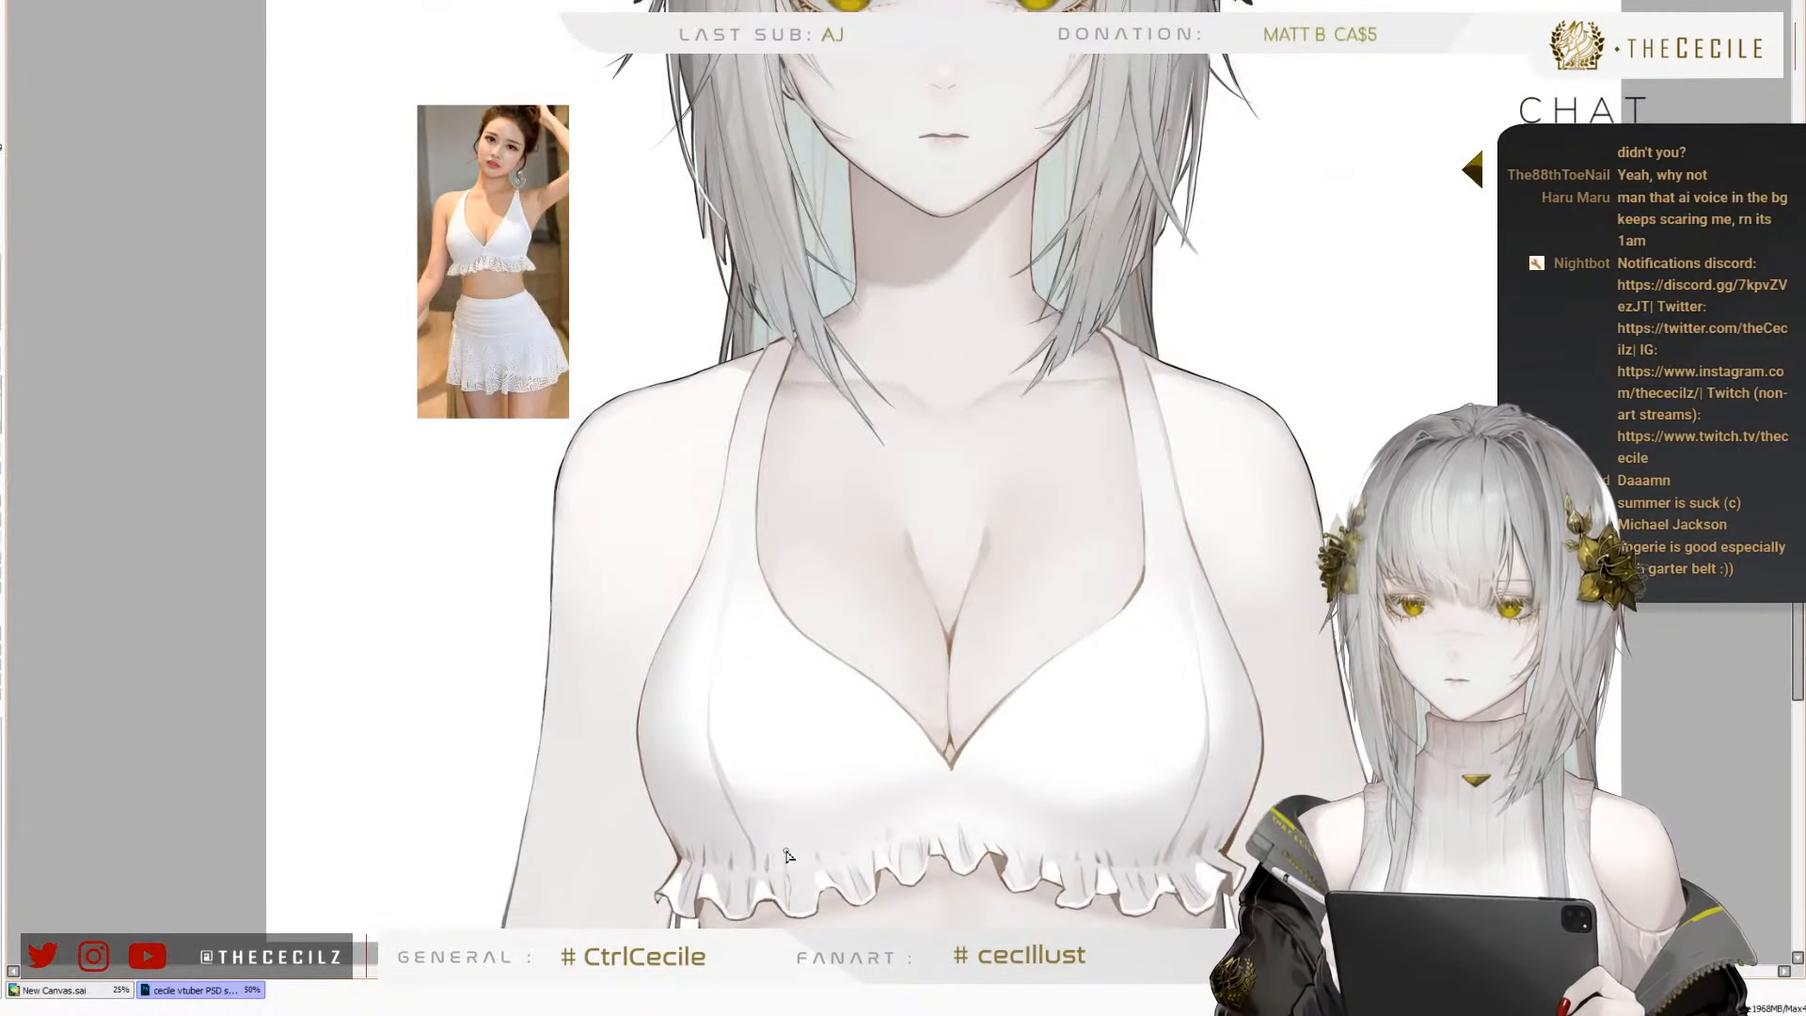
{"action": "scroll", "coordinate": [788, 856], "scroll_direction": "up", "scroll_amount": 1}
{"action": "scroll", "coordinate": [999, 732], "scroll_direction": "up", "scroll_amount": 3}
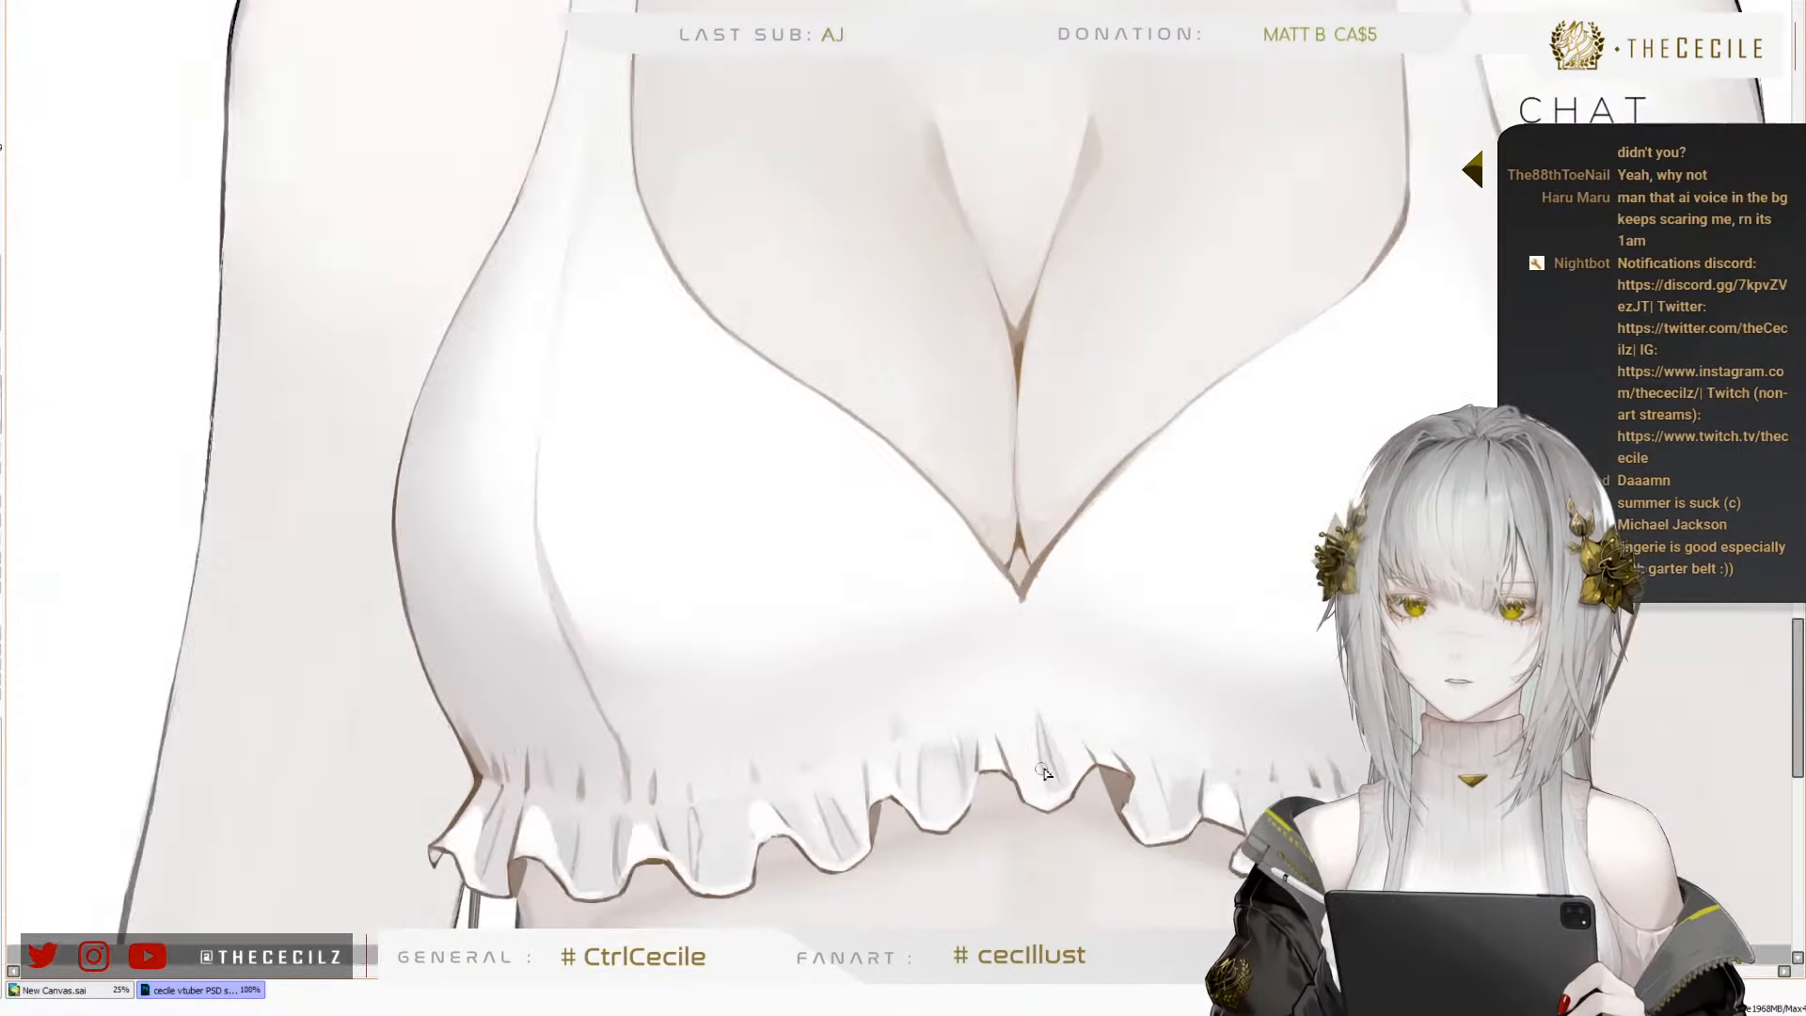
{"action": "mouse_move", "coordinate": [986, 419]}
{"action": "left_mouse_down"}
{"action": "mouse_move", "coordinate": [975, 665]}
{"action": "mouse_move", "coordinate": [992, 588]}
{"action": "left_mouse_up"}
{"action": "key", "text": "ctrl+z"}
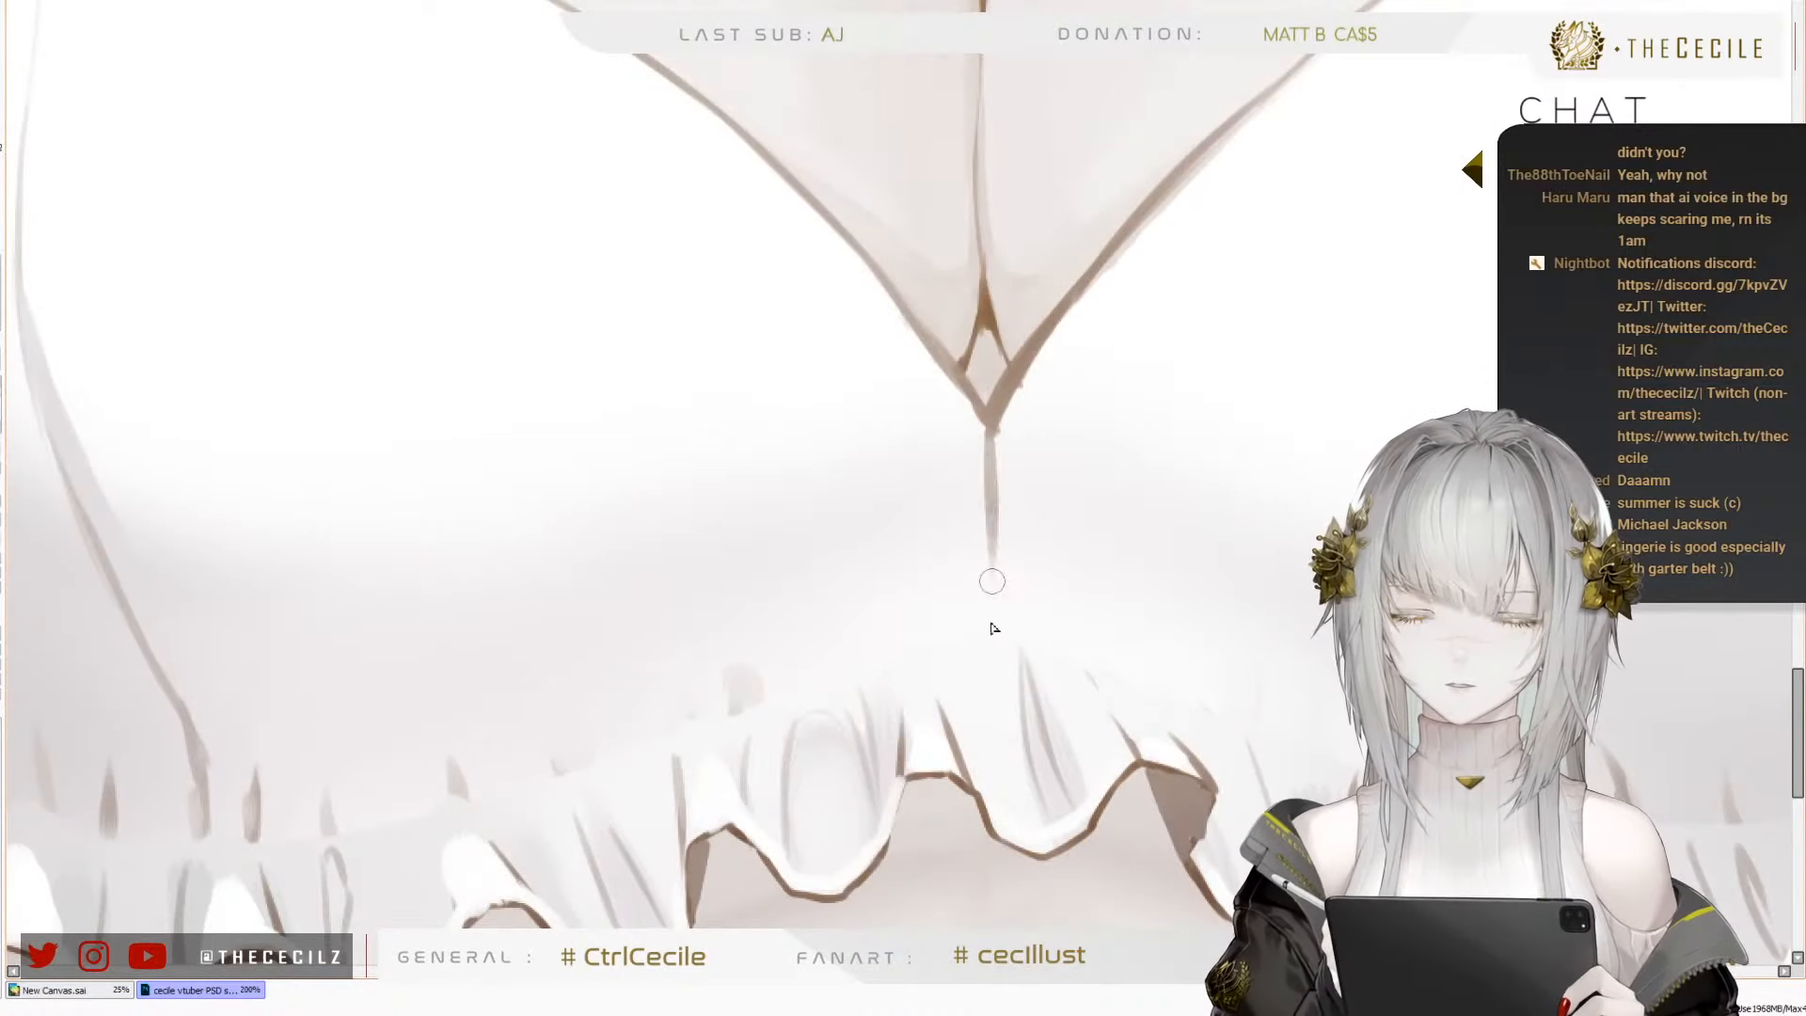
{"action": "left_click_drag", "start_coordinate": [992, 502], "coordinate": [994, 633]}
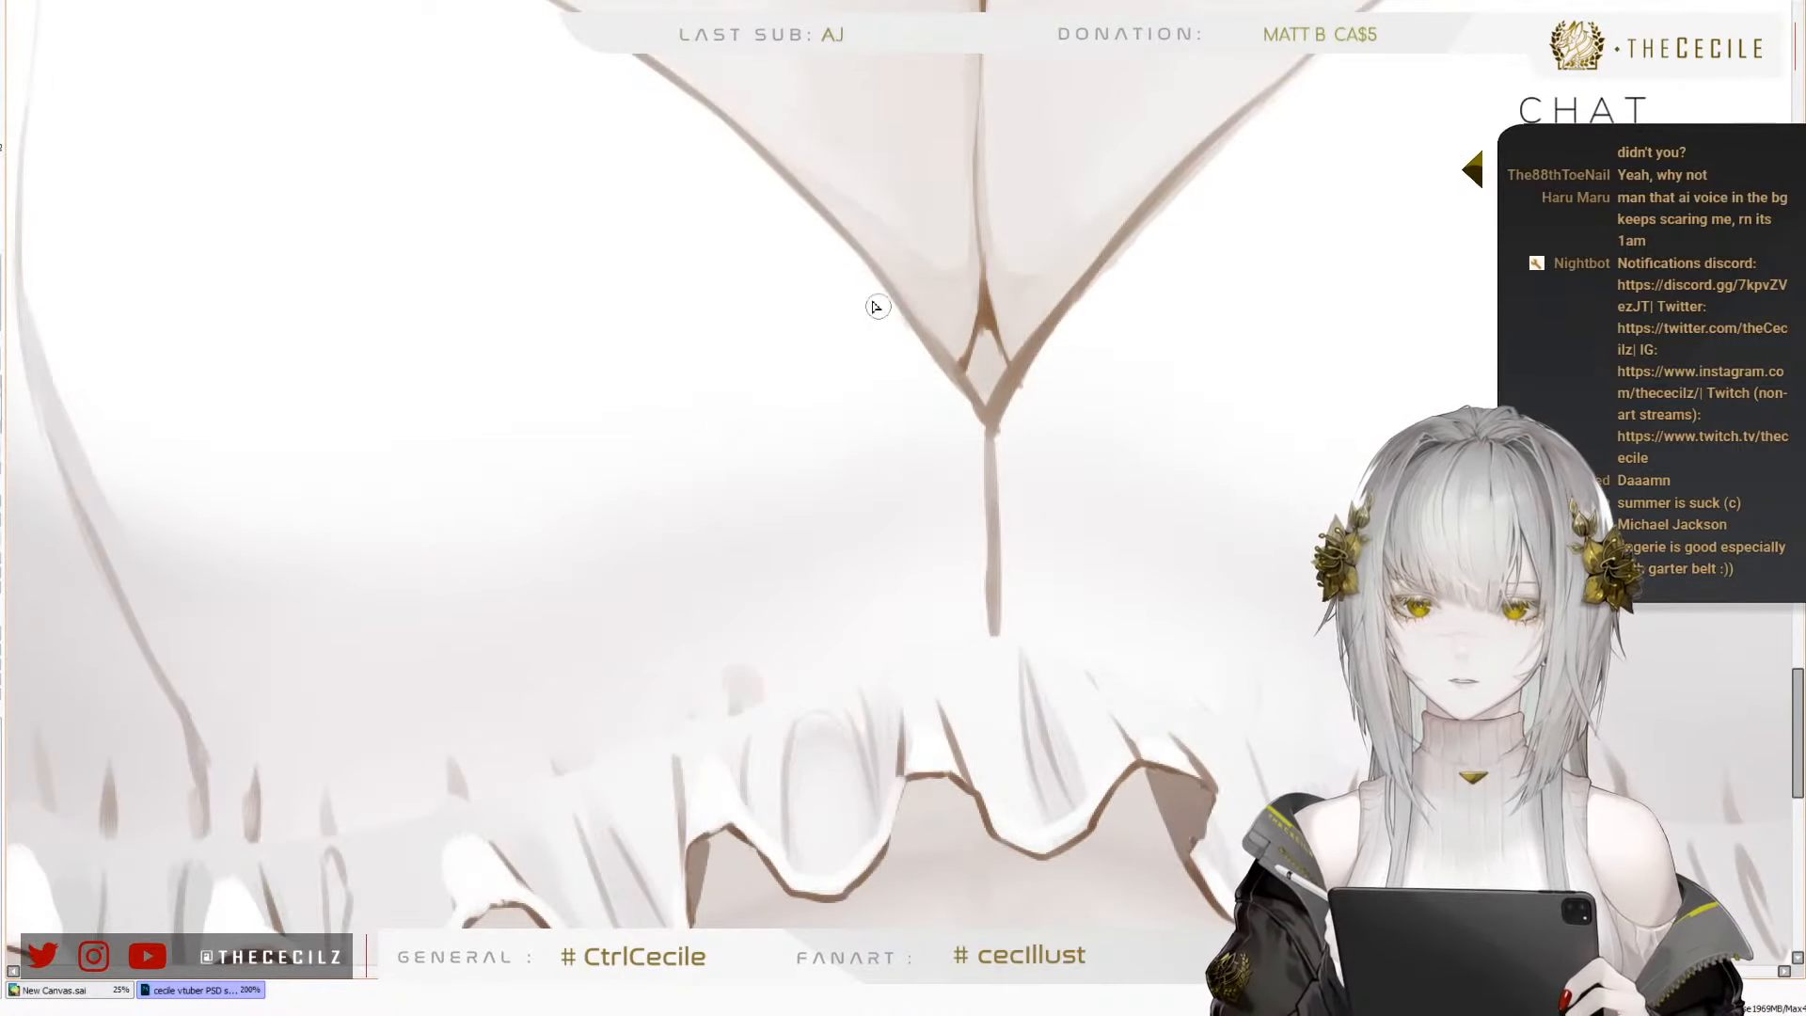
Draw thin grey curved seams on both sides of the centre seam, from the neckline edge to the ruffle, and extend the centre seam through the ruffle
{"action": "mouse_move", "coordinate": [815, 222]}
{"action": "left_mouse_down"}
{"action": "mouse_move", "coordinate": [871, 408]}
{"action": "mouse_move", "coordinate": [874, 658]}
{"action": "left_mouse_up"}
{"action": "left_click_drag", "start_coordinate": [1218, 146], "coordinate": [1131, 376]}
{"action": "left_click_drag", "start_coordinate": [1138, 310], "coordinate": [1125, 658]}
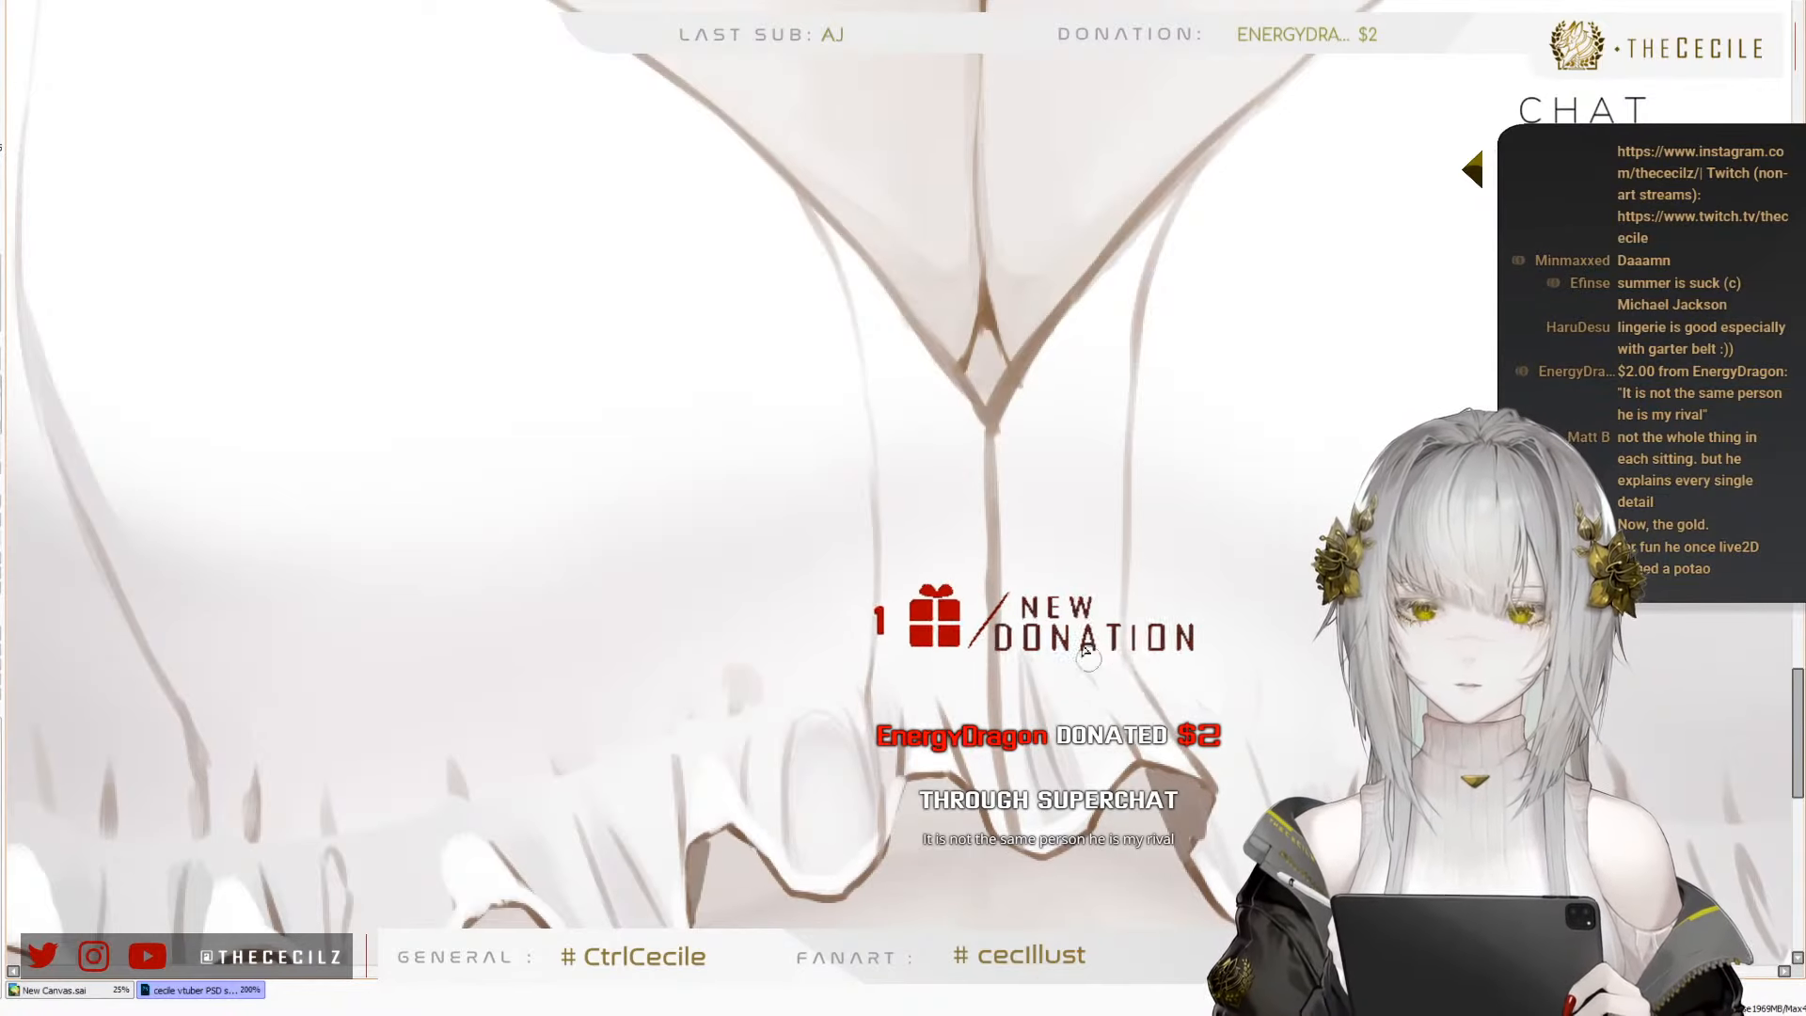
Review the top's new centre seams on the whole figure in normal and mirrored view, restoring the normal orientation
{"action": "scroll", "coordinate": [958, 637], "scroll_direction": "down", "scroll_amount": 5}
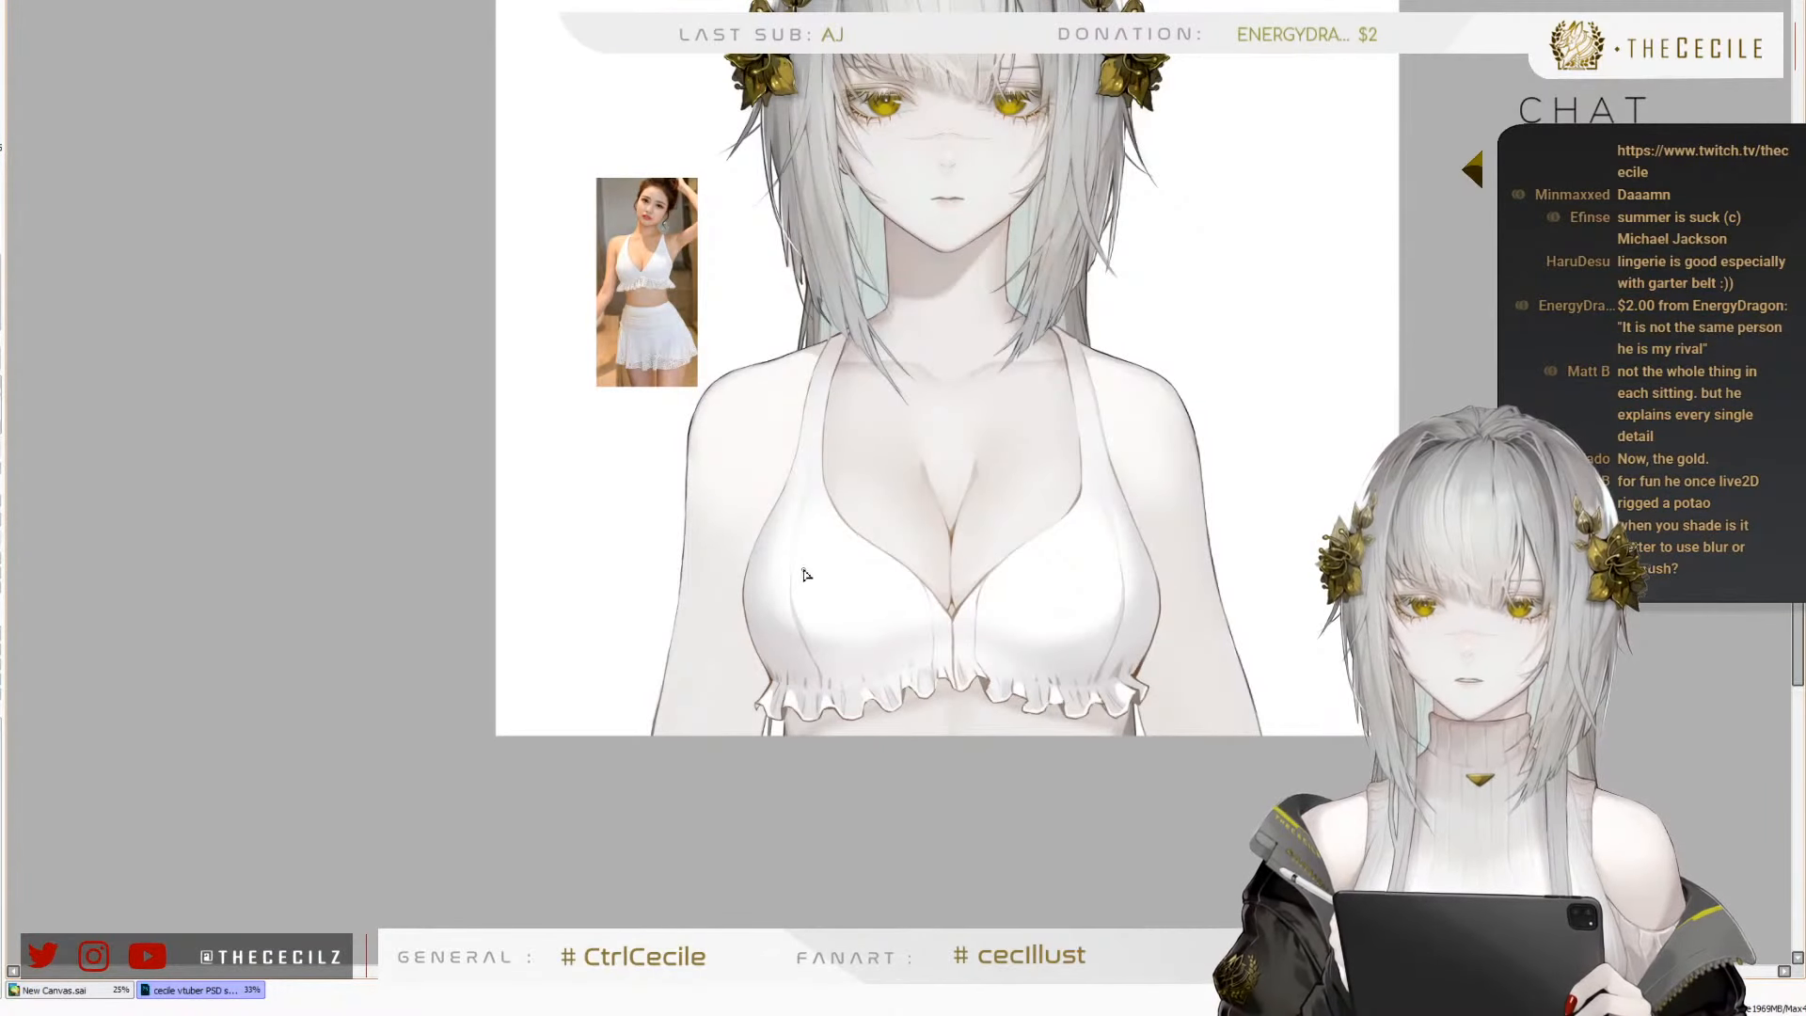
{"action": "scroll", "coordinate": [806, 574], "scroll_direction": "up", "scroll_amount": 1}
{"action": "scroll", "coordinate": [815, 644], "scroll_direction": "down", "scroll_amount": 1}
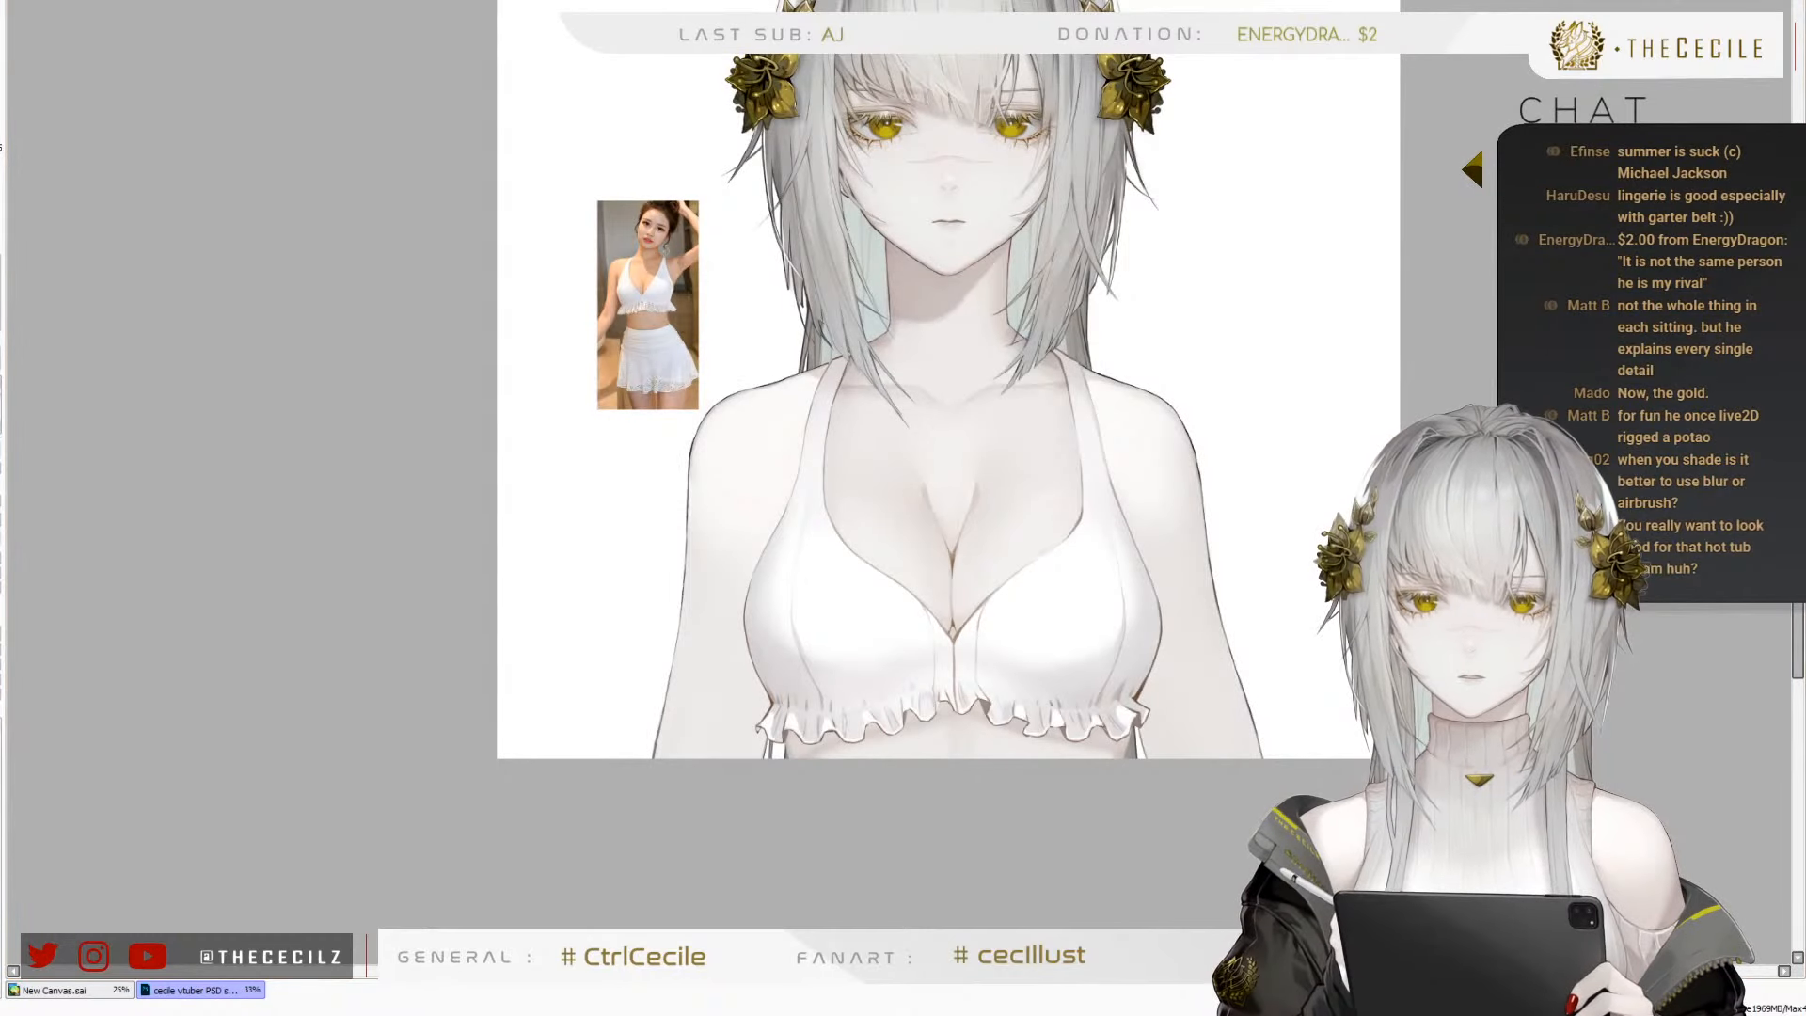
{"action": "key", "text": "h"}
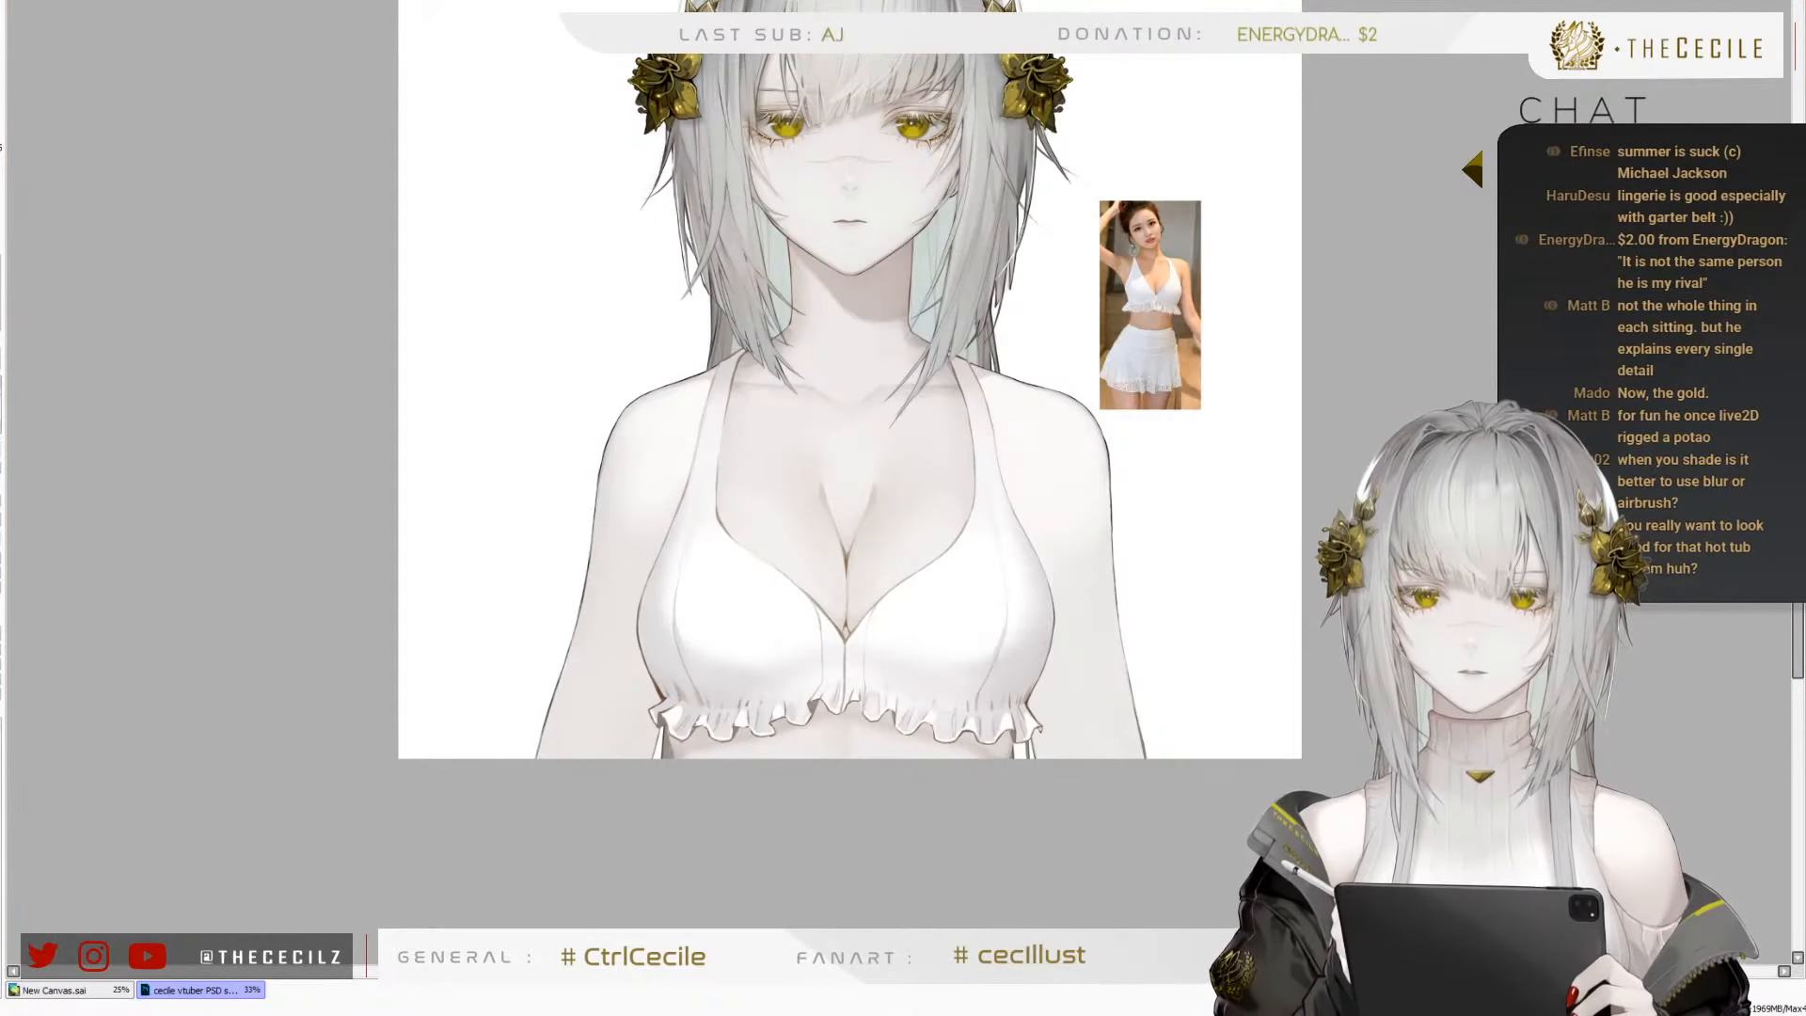
{"action": "key", "text": "h"}
{"action": "scroll", "coordinate": [843, 584], "scroll_direction": "up", "scroll_amount": 2}
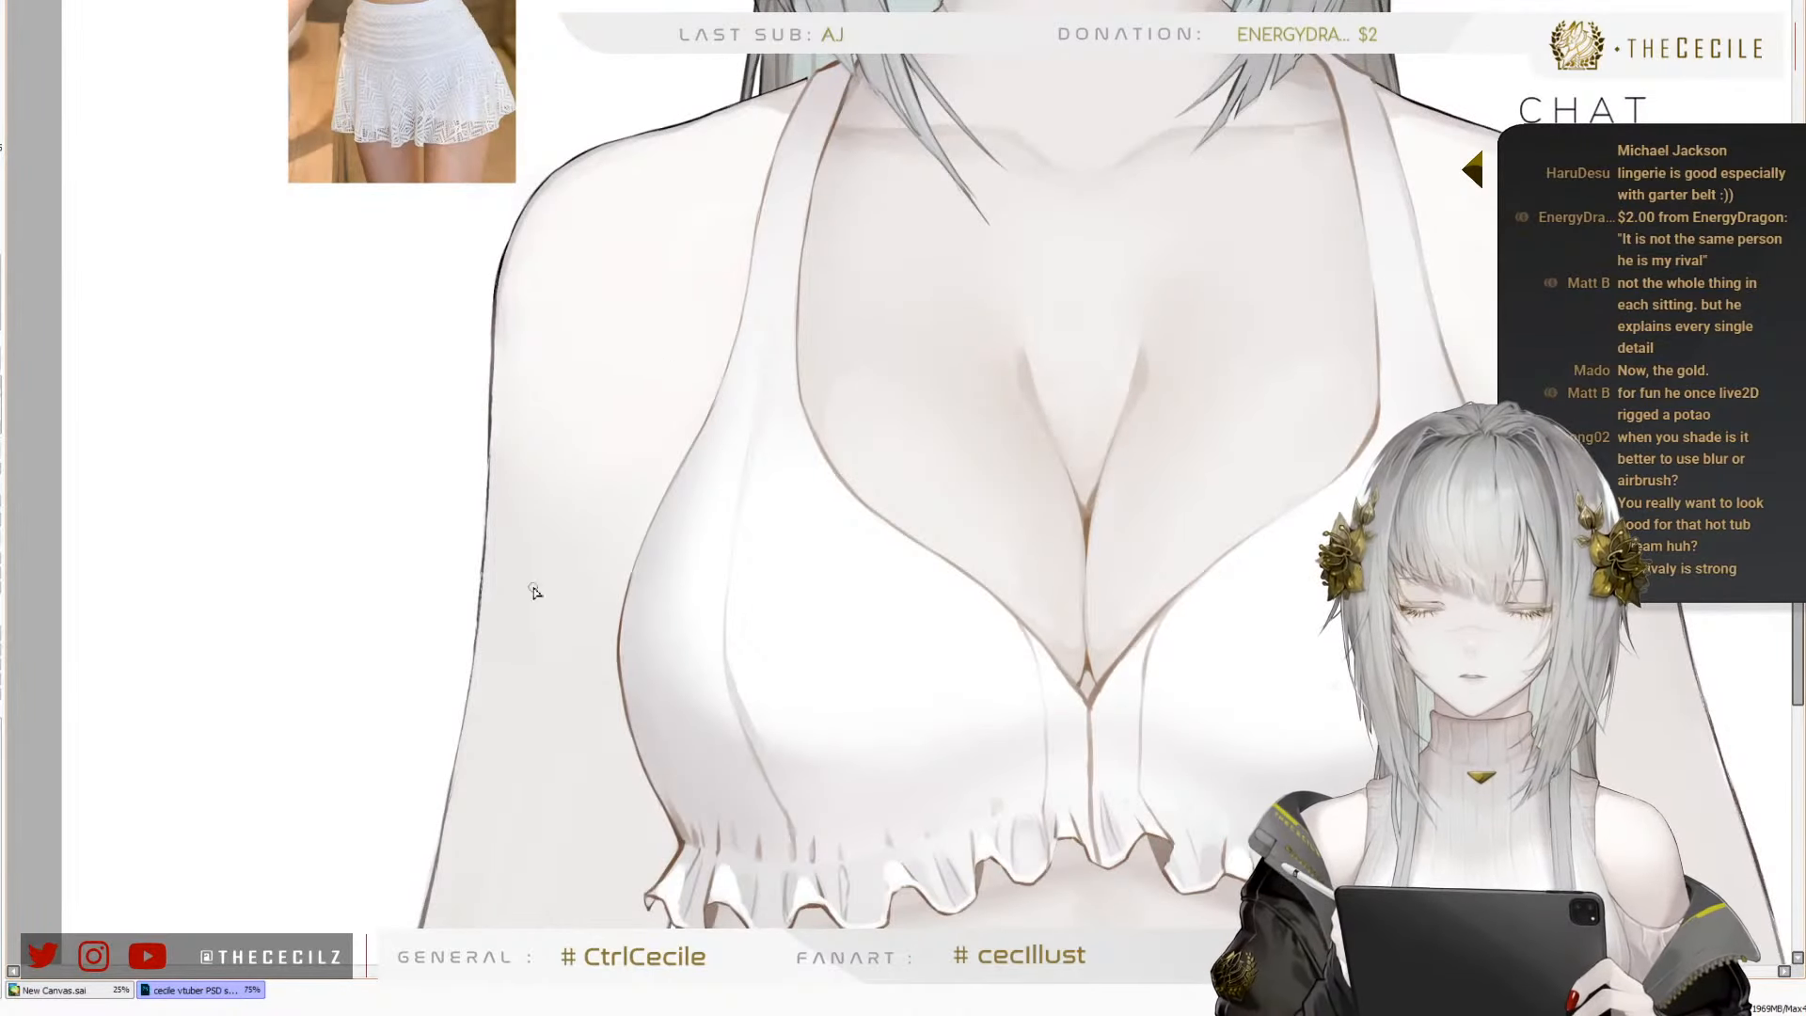
{"action": "scroll", "coordinate": [605, 789], "scroll_direction": "down", "scroll_amount": 2}
Add a short grey gather line at the ruffle's upper edge, just outside the curved seam on the cup beside the reference photo
{"action": "scroll", "coordinate": [638, 751], "scroll_direction": "up", "scroll_amount": 5}
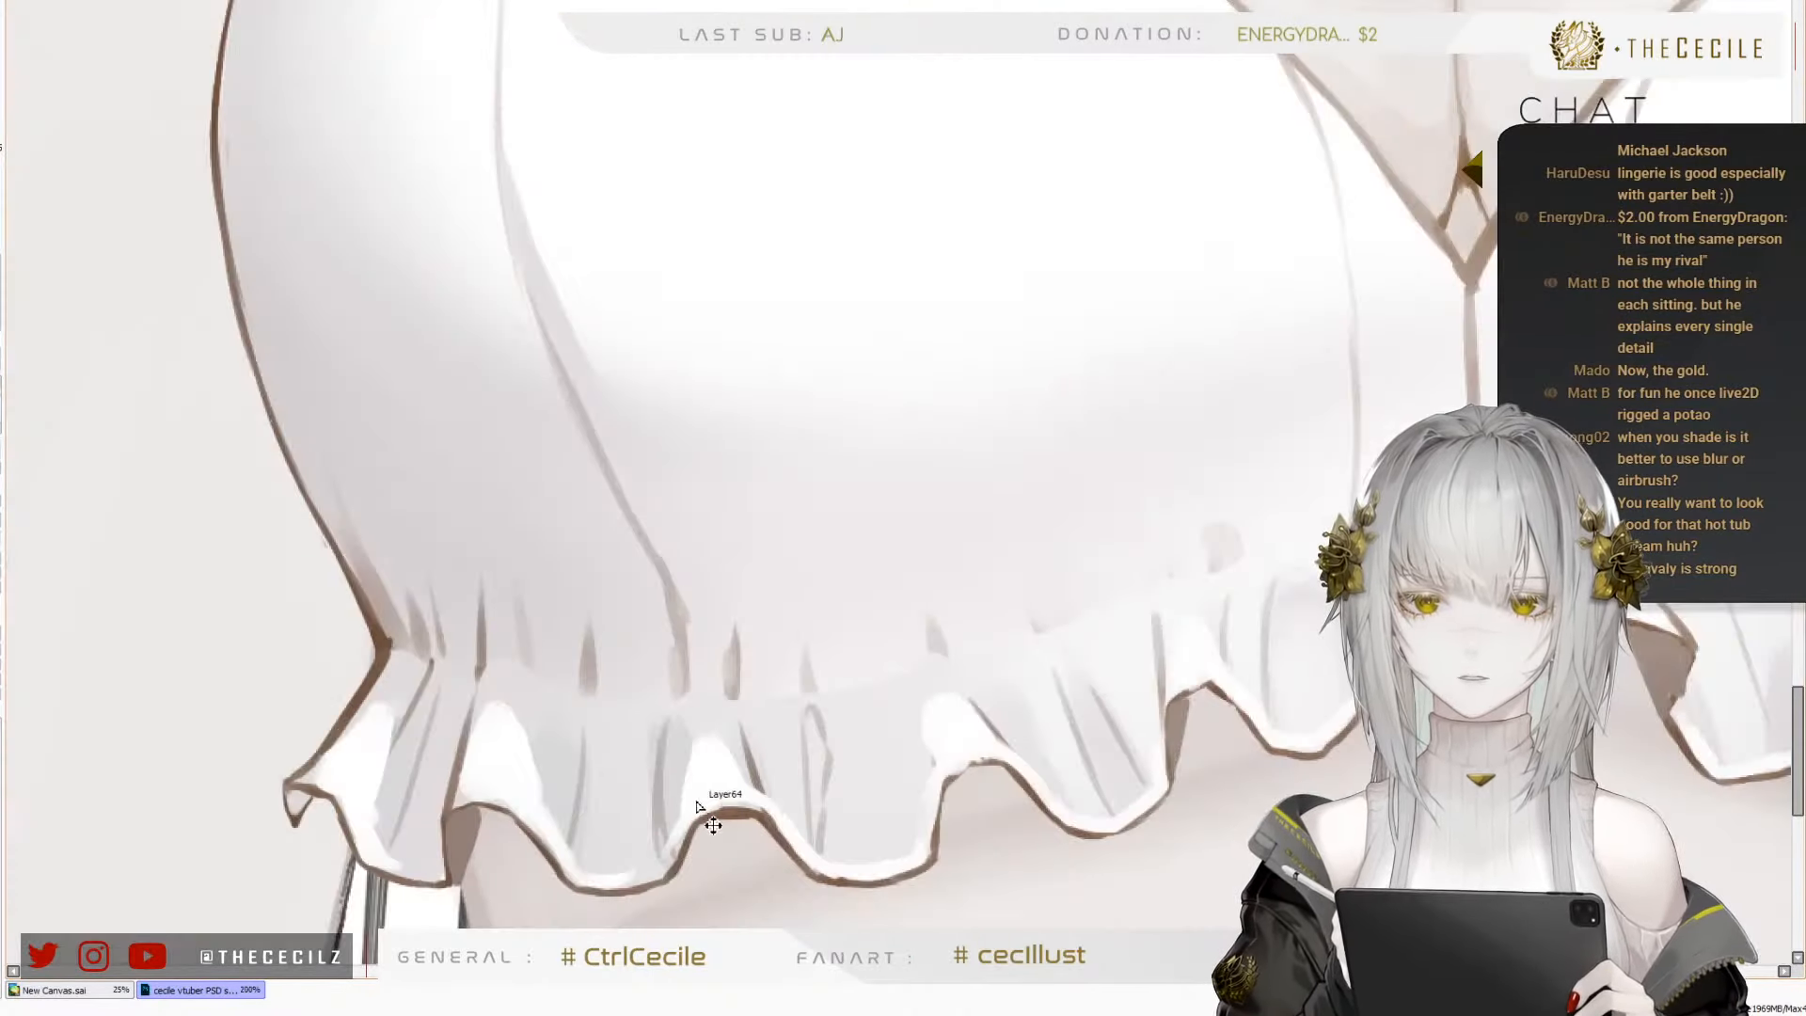
{"action": "scroll", "coordinate": [732, 633], "scroll_direction": "up", "scroll_amount": 1}
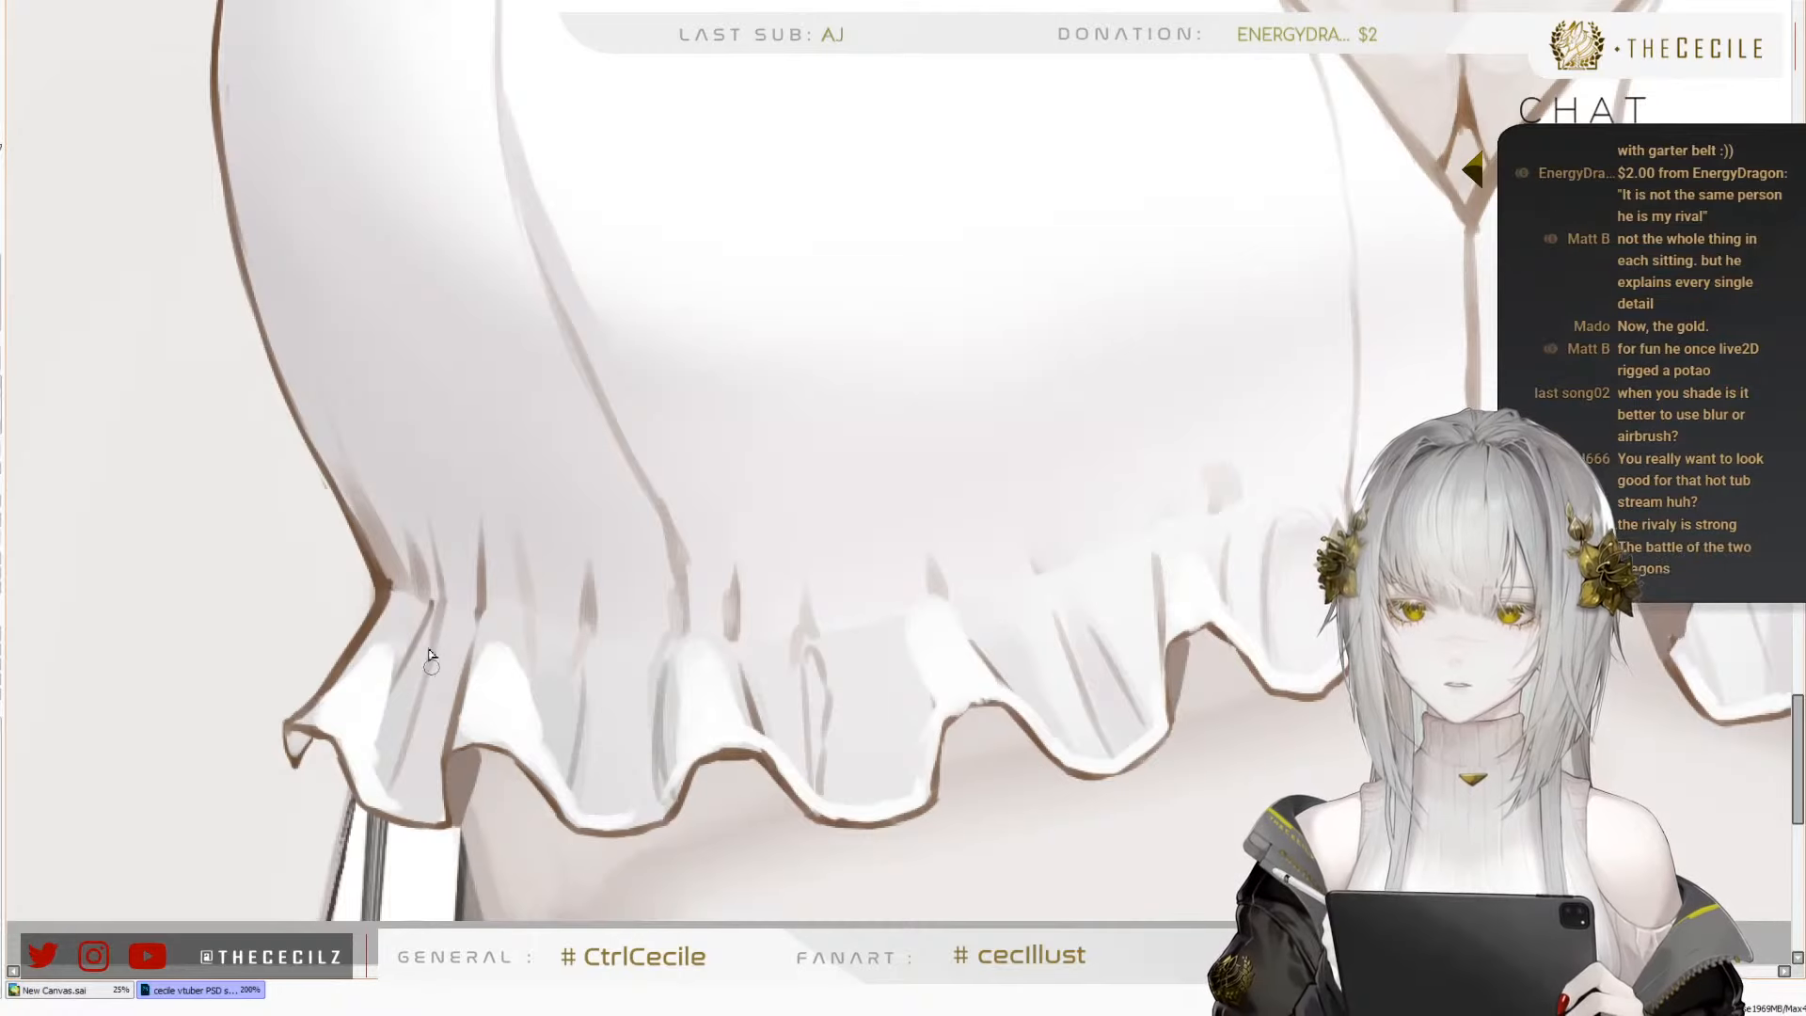
{"action": "mouse_move", "coordinate": [1195, 527]}
{"action": "left_mouse_down"}
{"action": "mouse_move", "coordinate": [895, 557]}
{"action": "mouse_move", "coordinate": [928, 597]}
{"action": "left_mouse_up"}
{"action": "key", "text": "ctrl+z"}
{"action": "left_click_drag", "start_coordinate": [909, 532], "coordinate": [918, 574]}
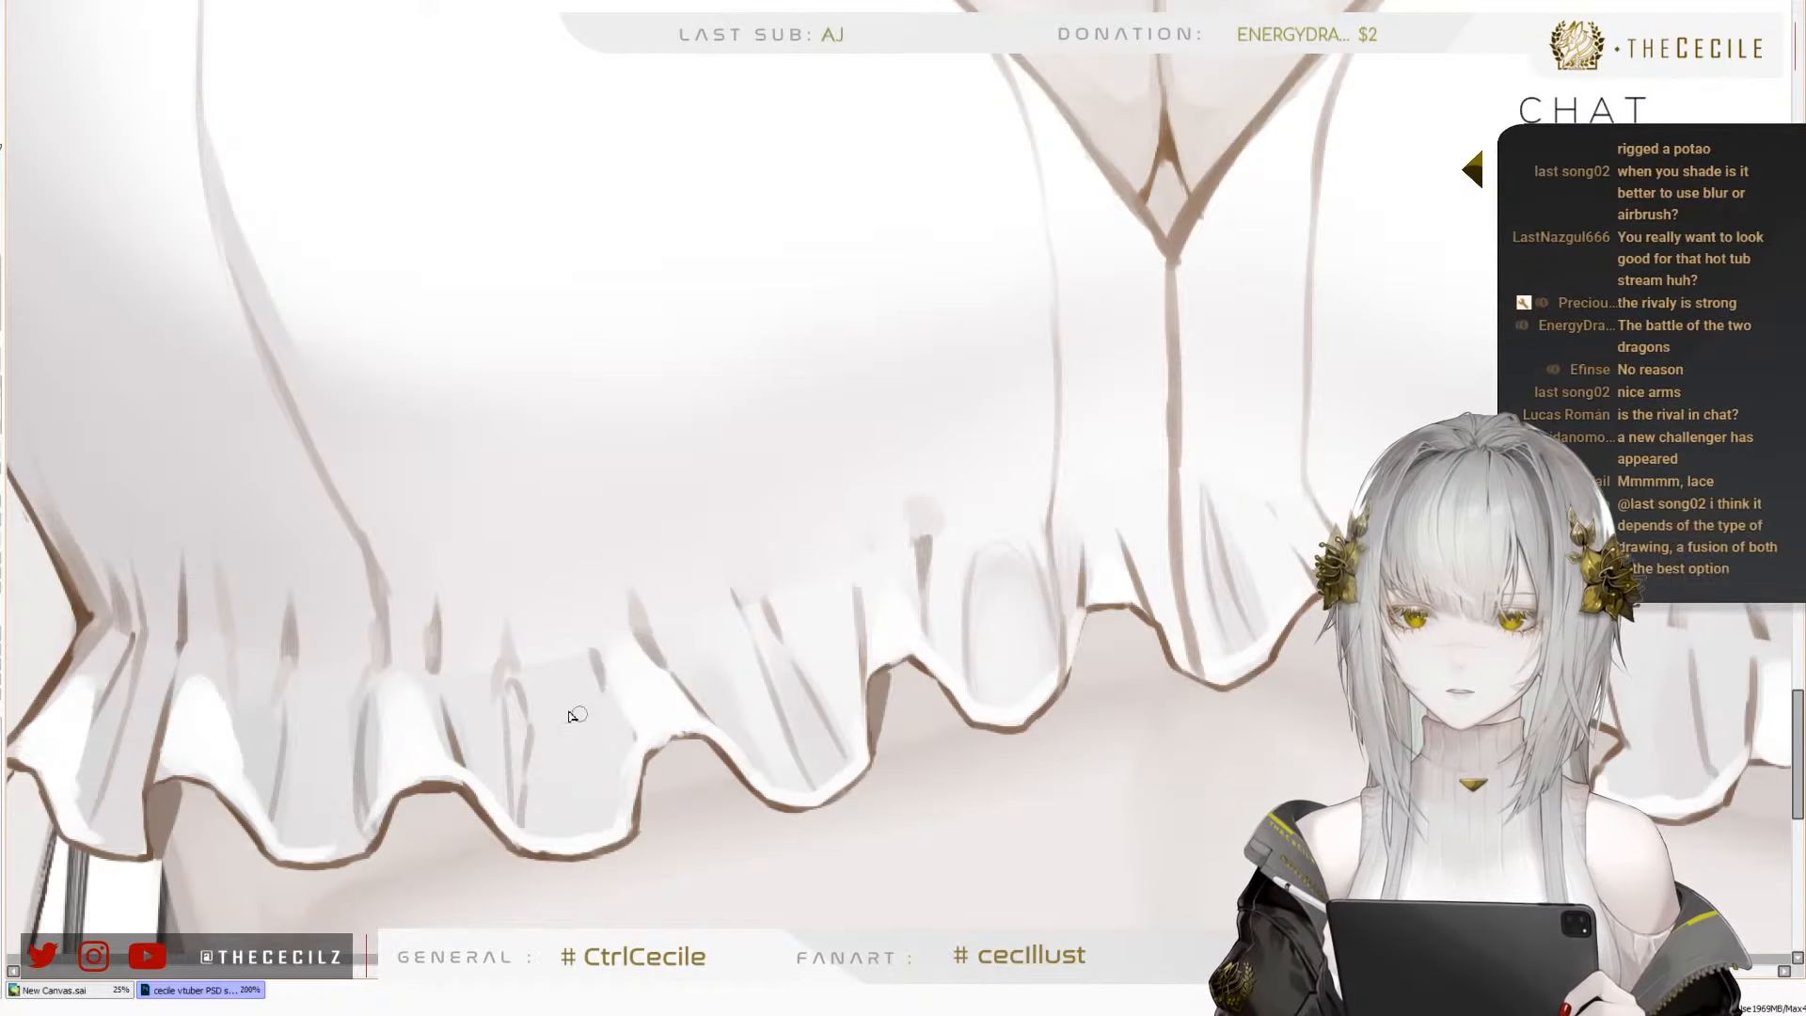
Add a short grey gather line inside the ruffle beneath the cup and darken the fold line near the ruffle's outer end
{"action": "left_click_drag", "start_coordinate": [1323, 684], "coordinate": [780, 668]}
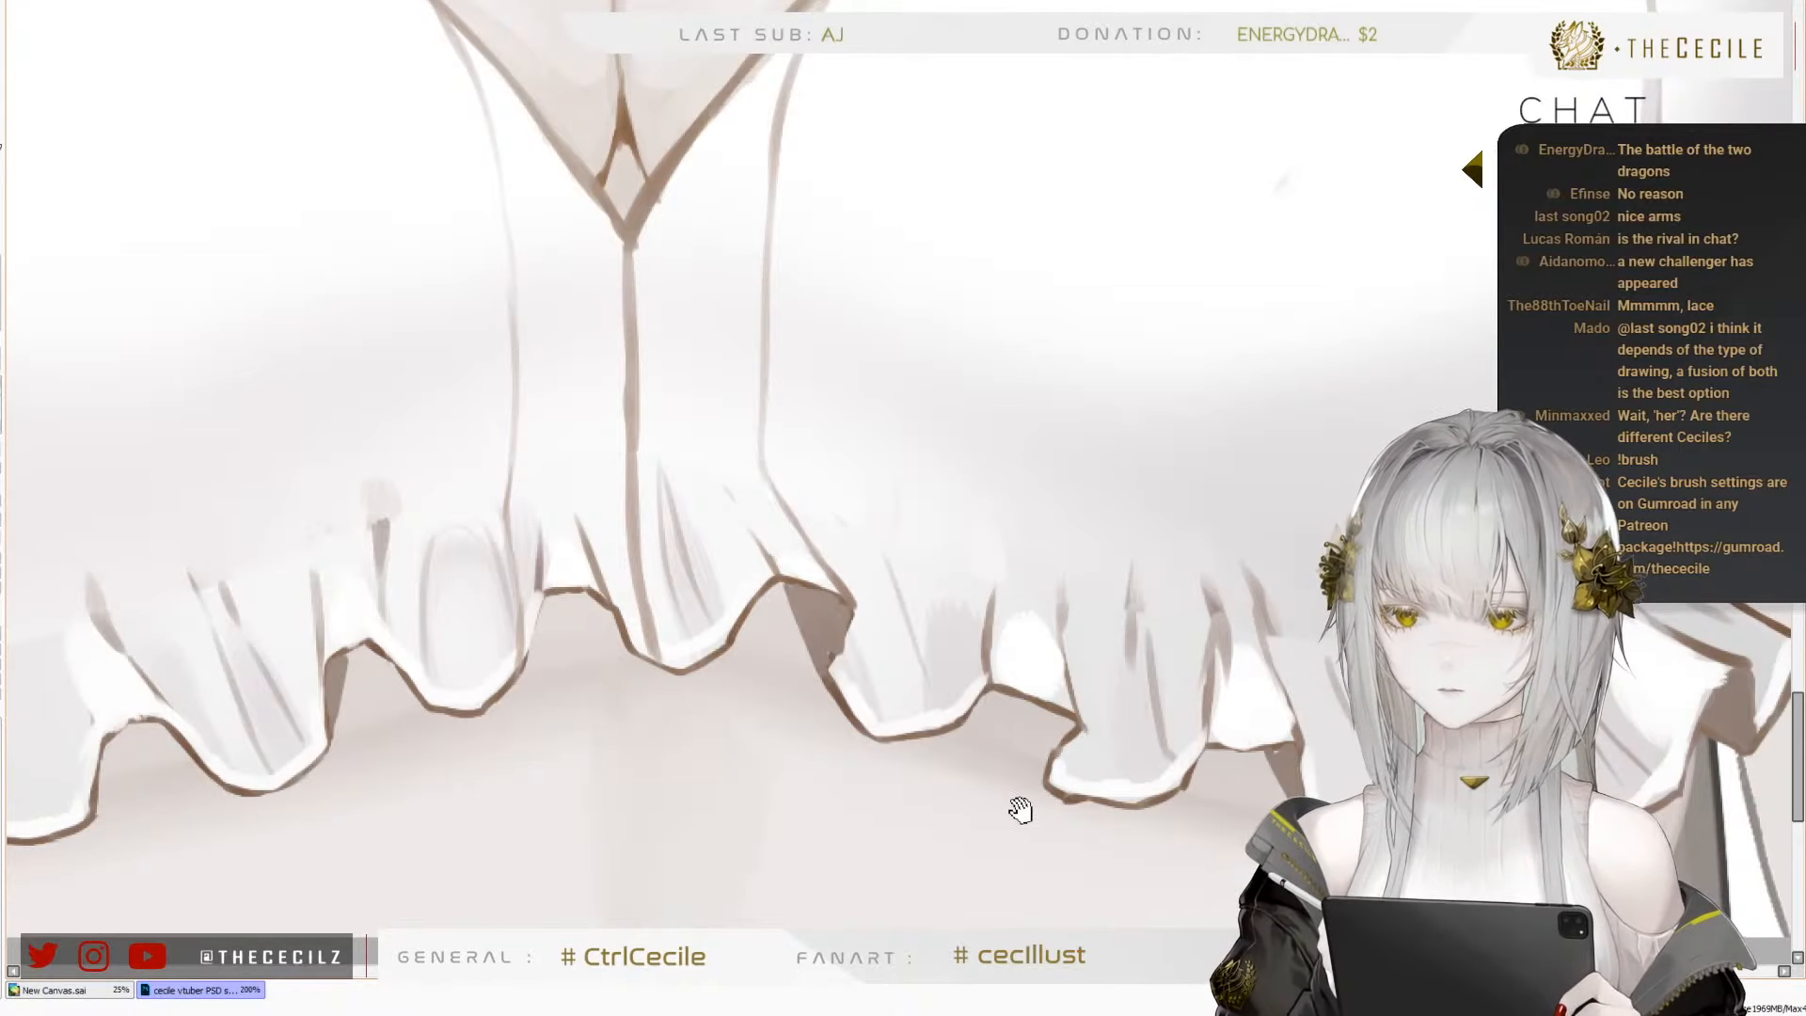
{"action": "mouse_move", "coordinate": [1016, 807]}
{"action": "left_mouse_down"}
{"action": "mouse_move", "coordinate": [1087, 802]}
{"action": "mouse_move", "coordinate": [1080, 785]}
{"action": "mouse_move", "coordinate": [1050, 857]}
{"action": "mouse_move", "coordinate": [1120, 802]}
{"action": "mouse_move", "coordinate": [1028, 795]}
{"action": "mouse_move", "coordinate": [1161, 790]}
{"action": "mouse_move", "coordinate": [1079, 794]}
{"action": "mouse_move", "coordinate": [1067, 816]}
{"action": "left_mouse_up"}
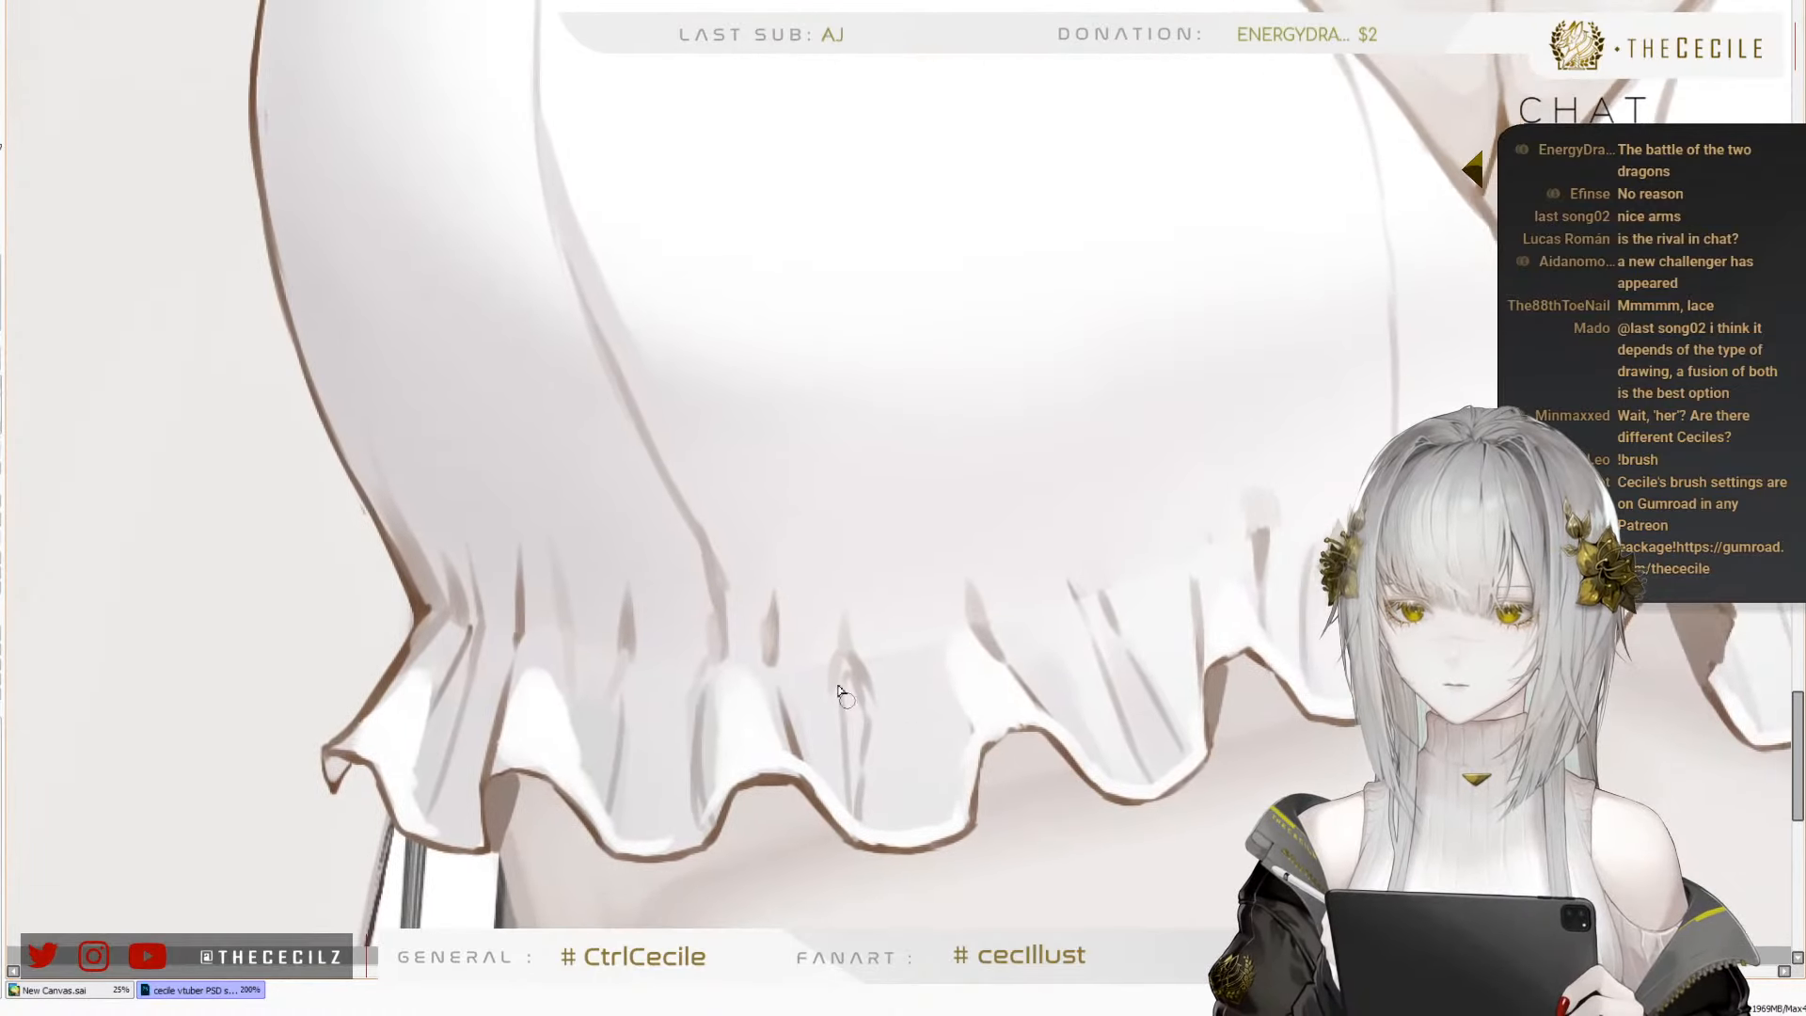
{"action": "mouse_move", "coordinate": [906, 643]}
{"action": "left_mouse_down"}
{"action": "mouse_move", "coordinate": [939, 700]}
{"action": "mouse_move", "coordinate": [921, 695]}
{"action": "left_mouse_up"}
{"action": "key", "text": "ctrl+z"}
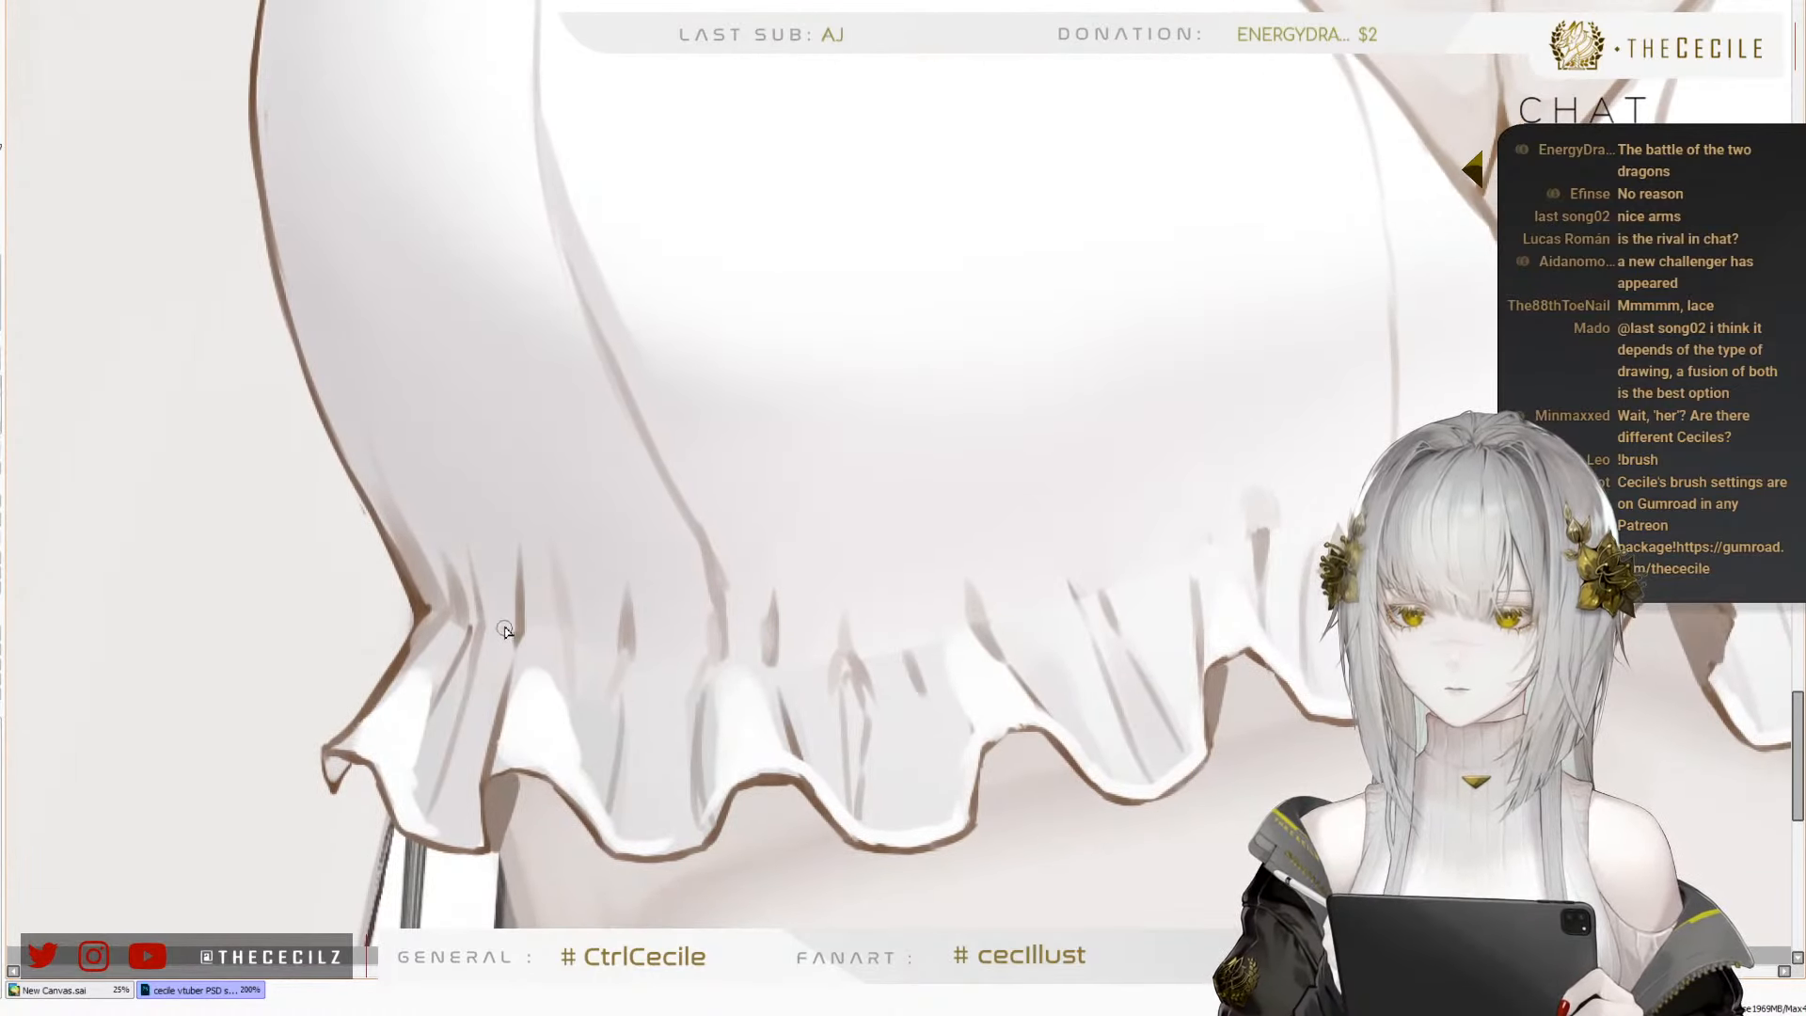
{"action": "left_click_drag", "start_coordinate": [515, 621], "coordinate": [488, 701]}
{"action": "scroll", "coordinate": [156, 544], "scroll_direction": "down", "scroll_amount": 1}
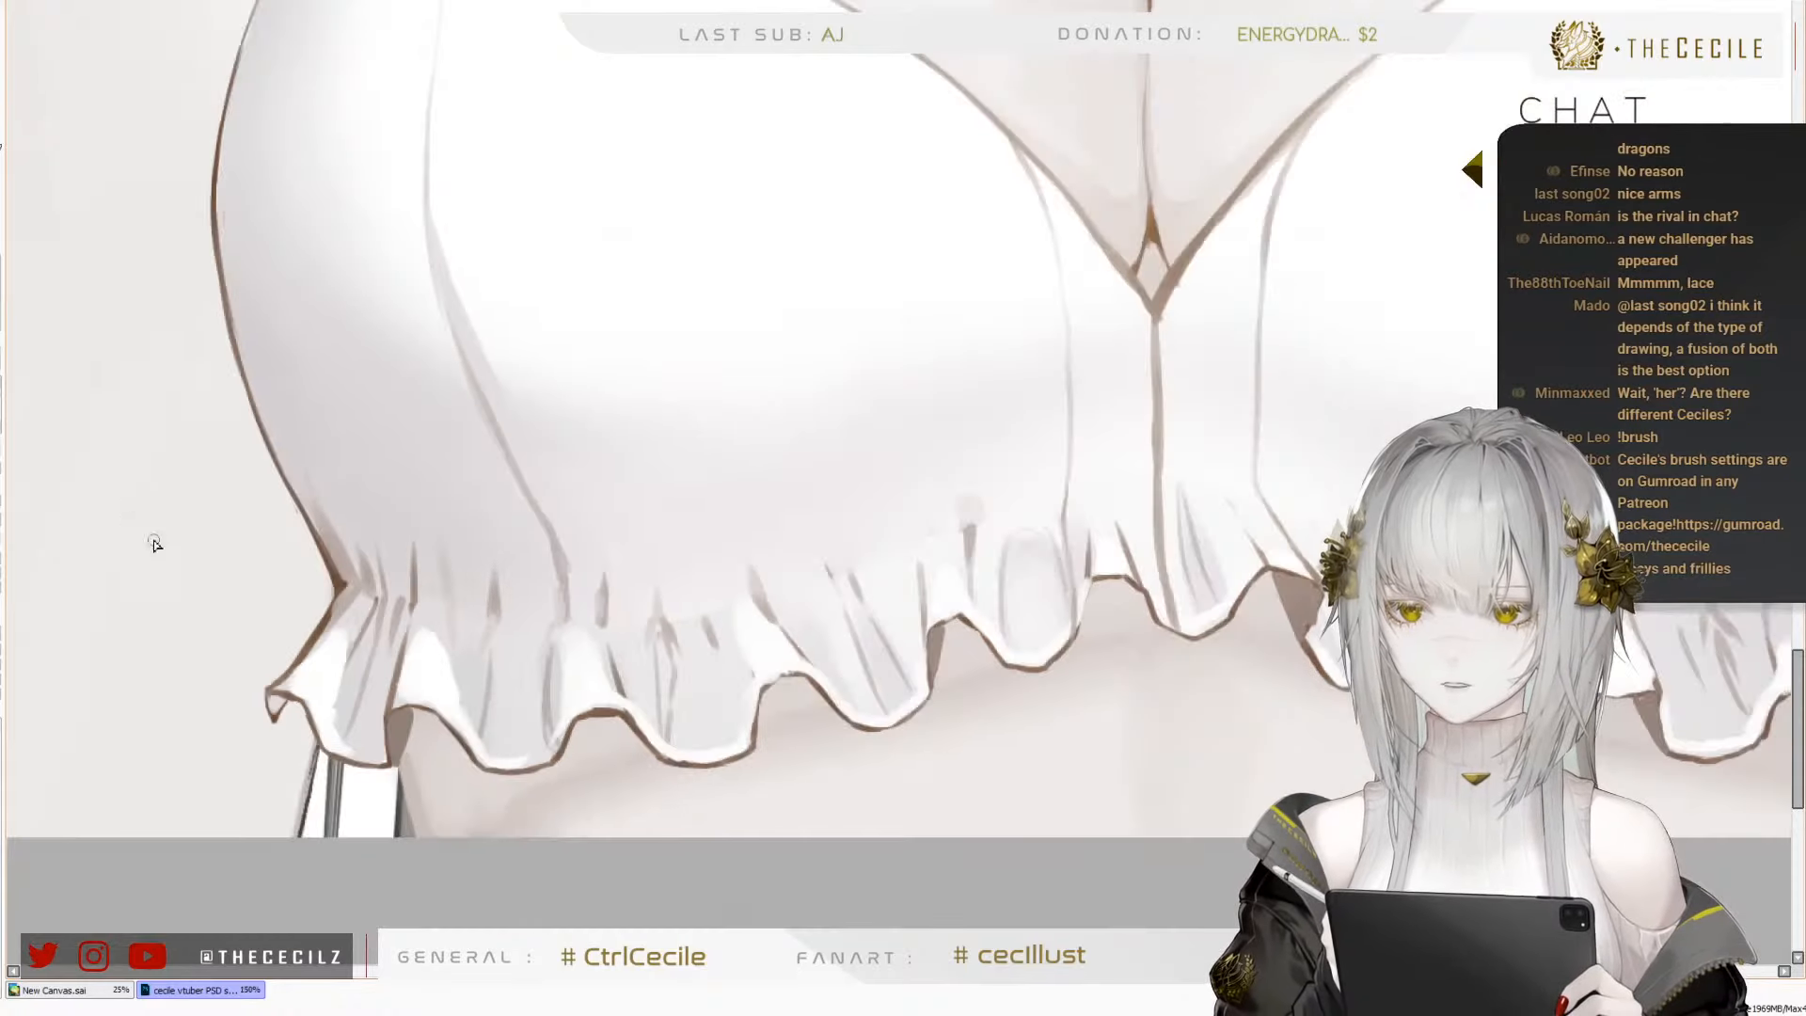
Review the top on the whole figure in normal and mirrored view, and examine the lace texture in the outfit reference photo
{"action": "scroll", "coordinate": [173, 646], "scroll_direction": "down", "scroll_amount": 2}
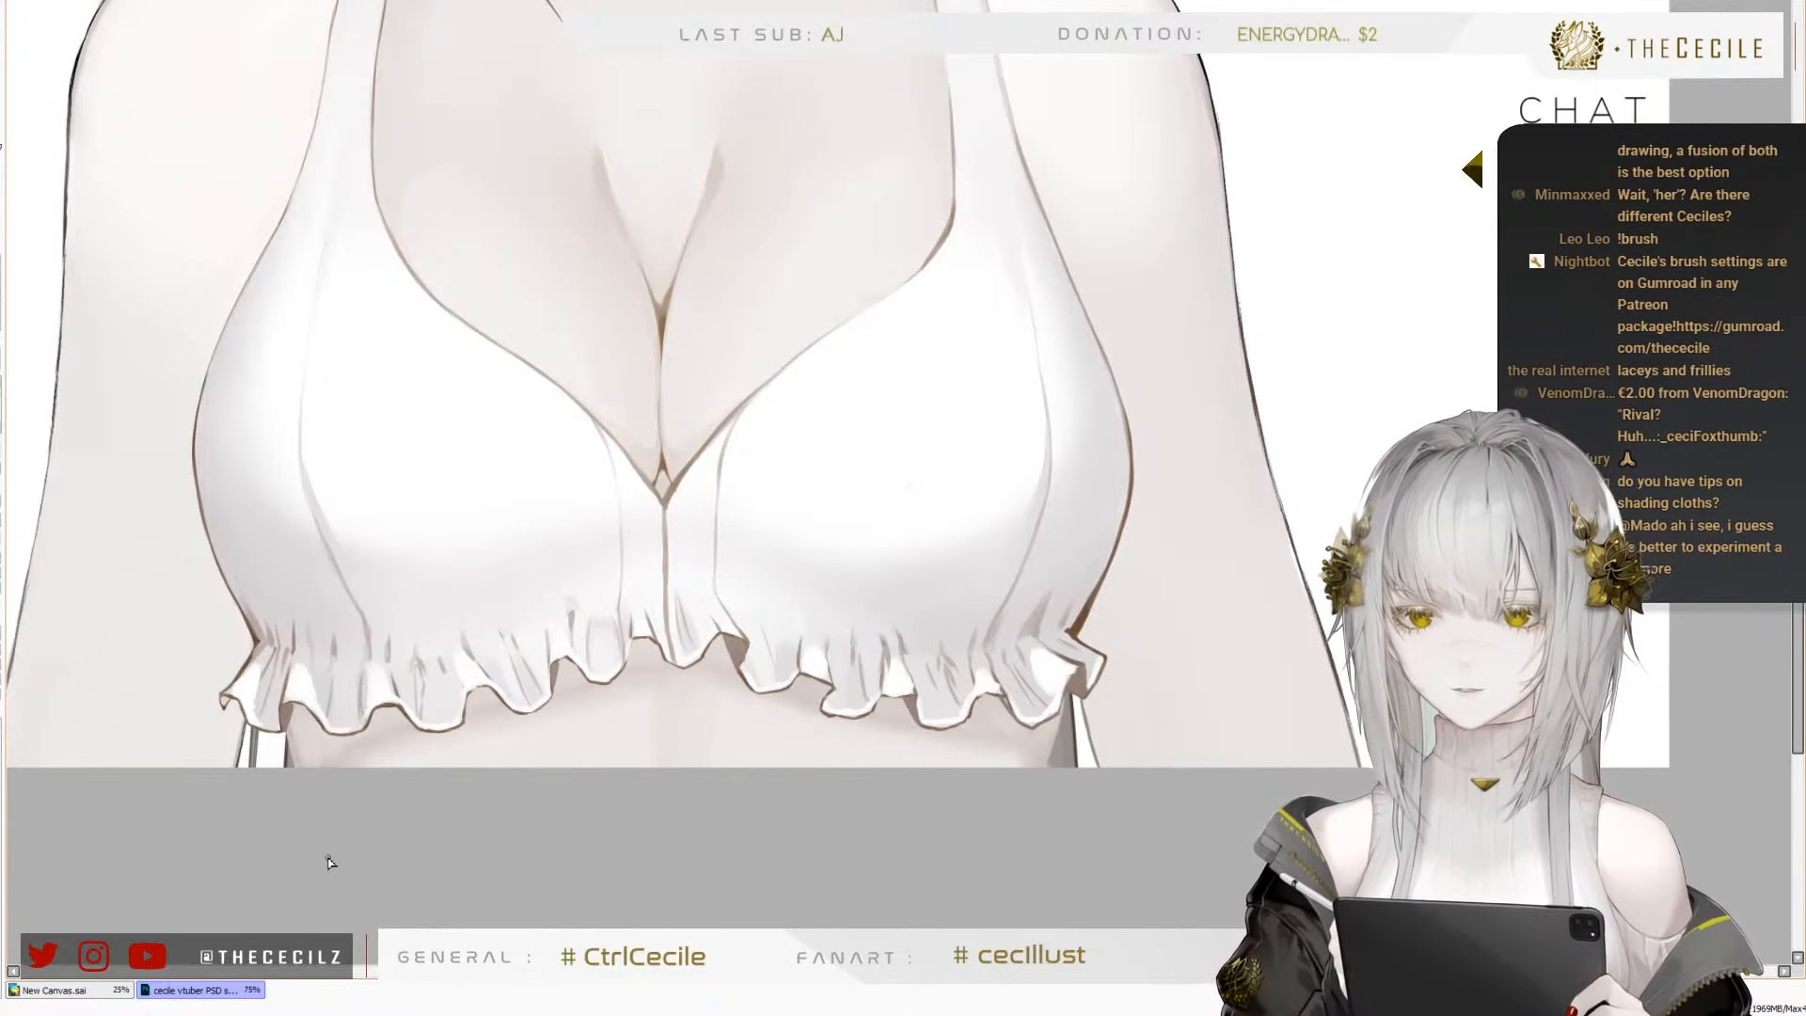
{"action": "scroll", "coordinate": [496, 912], "scroll_direction": "down", "scroll_amount": 2}
{"action": "scroll", "coordinate": [296, 578], "scroll_direction": "up", "scroll_amount": 1}
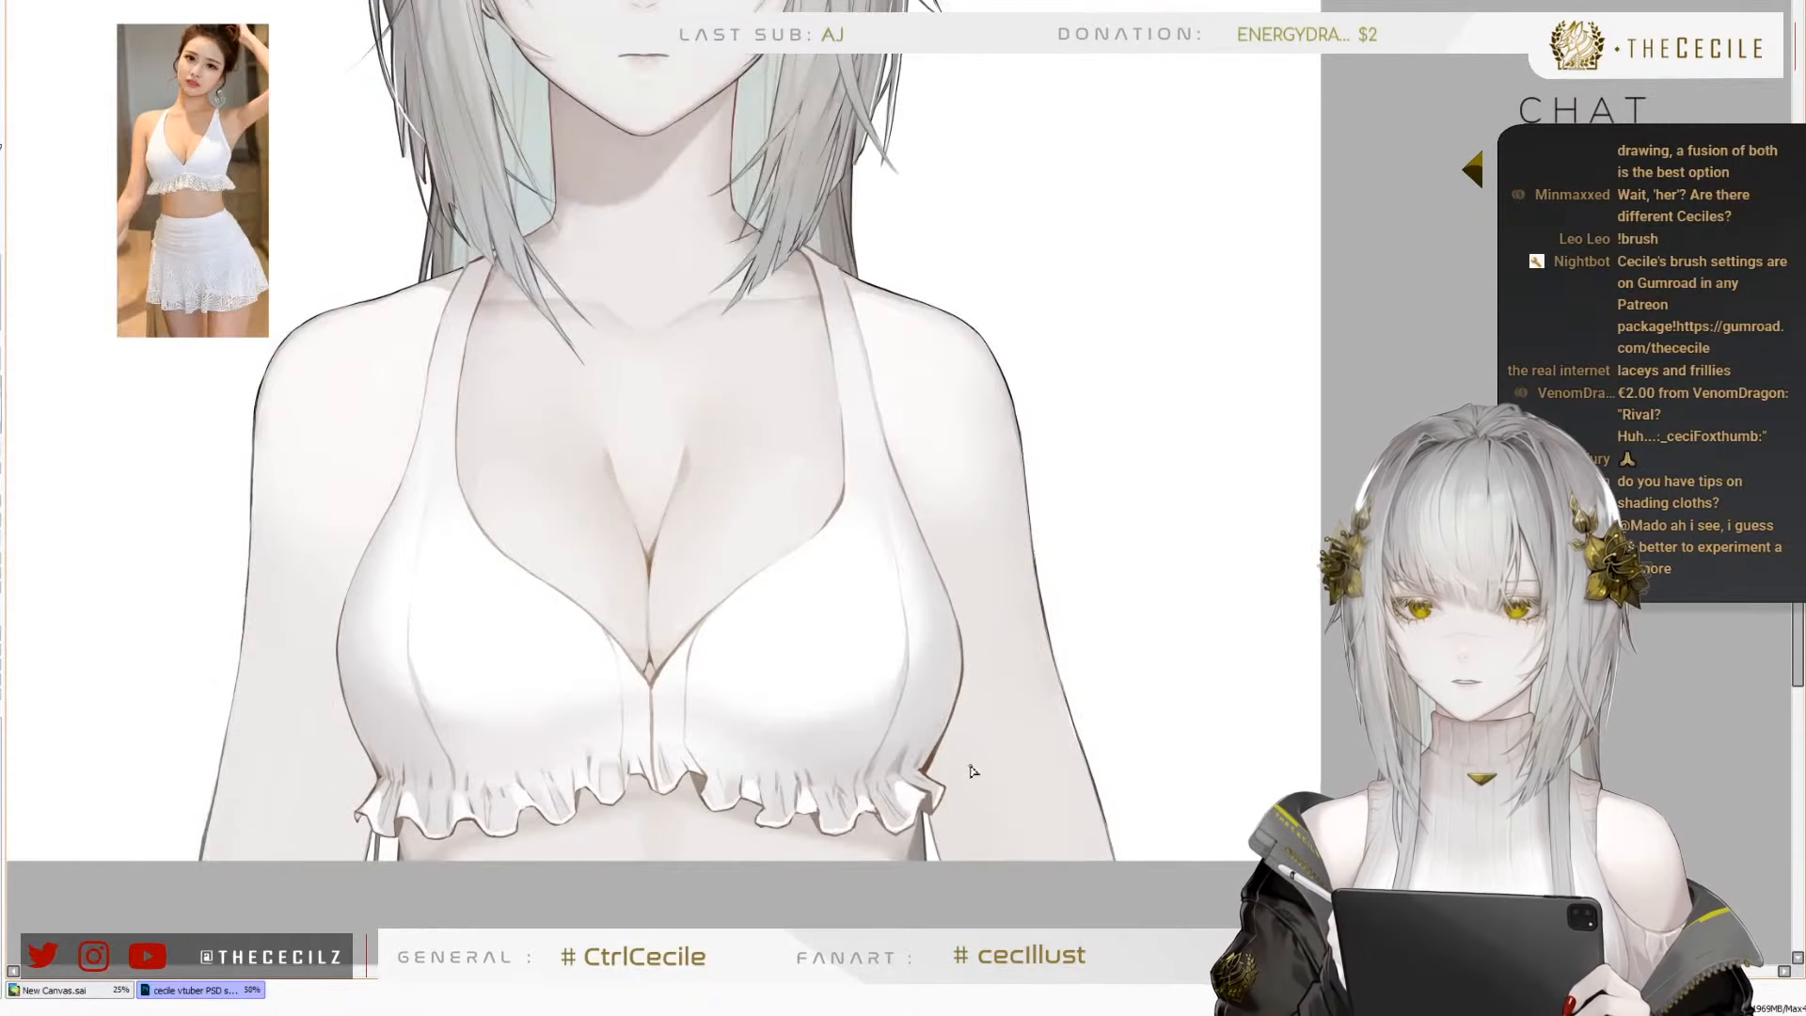
{"action": "scroll", "coordinate": [974, 771], "scroll_direction": "down", "scroll_amount": 1}
{"action": "scroll", "coordinate": [706, 633], "scroll_direction": "up", "scroll_amount": 3}
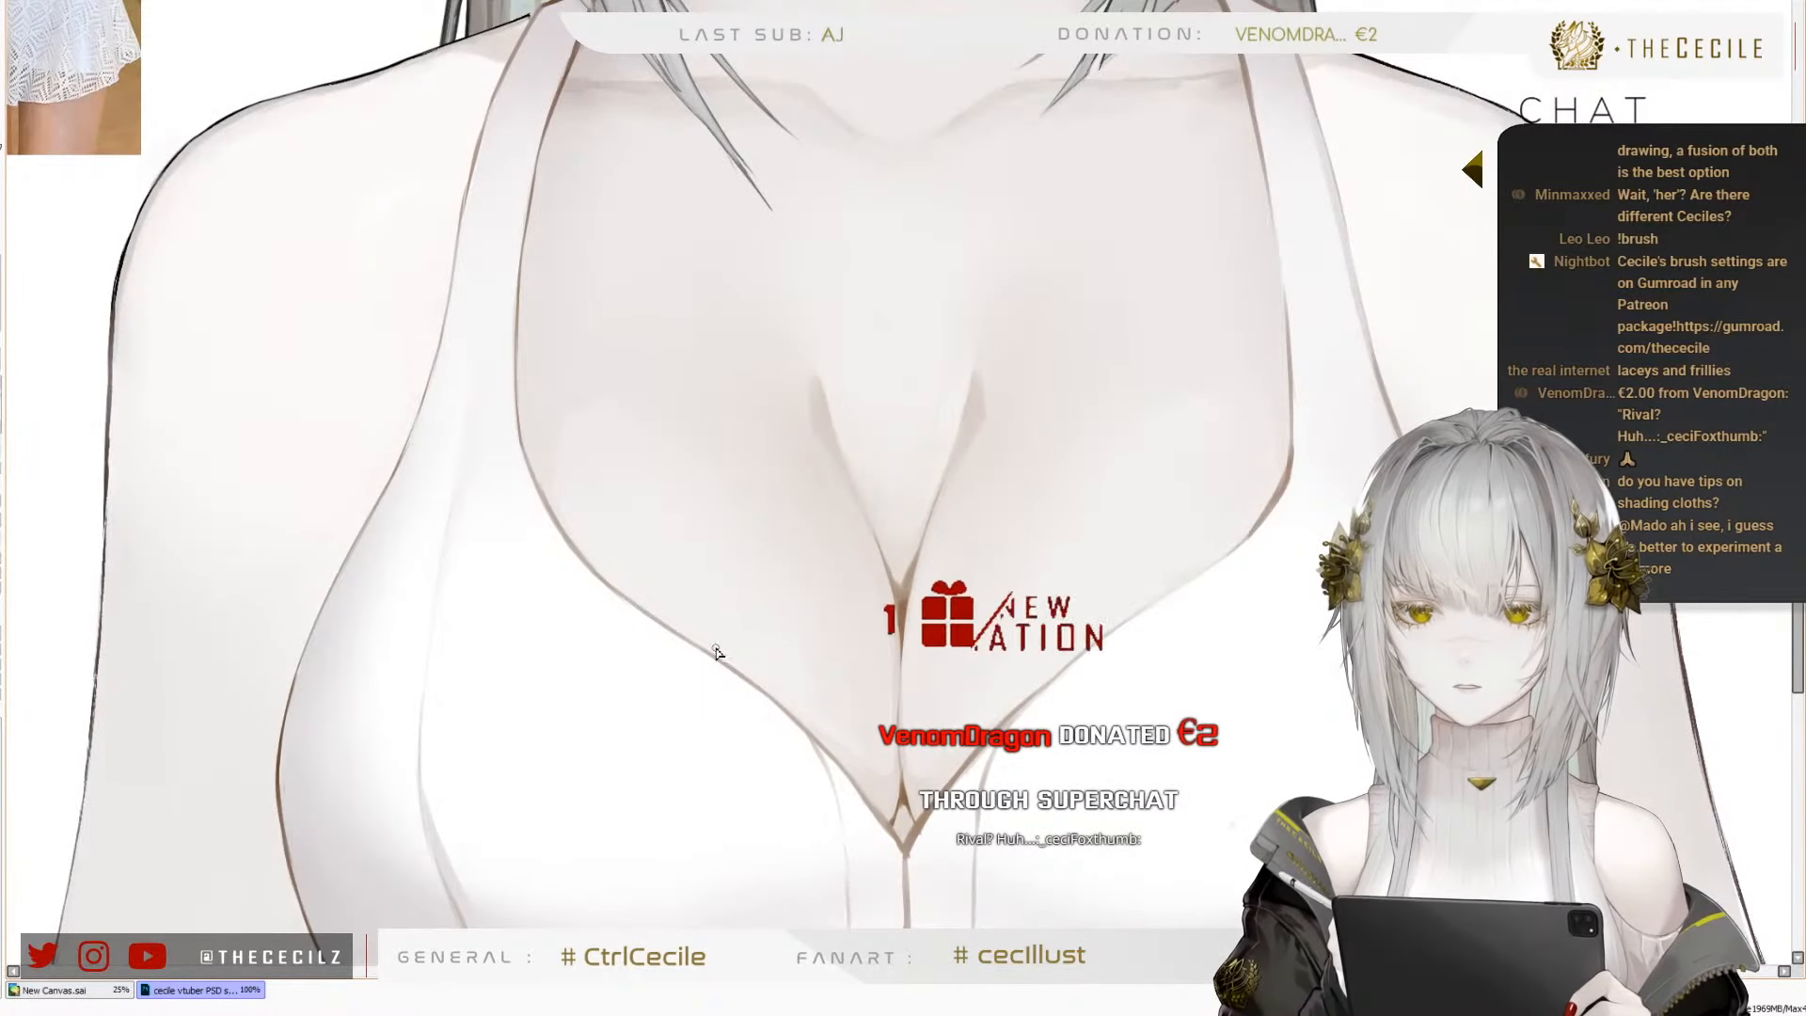
{"action": "scroll", "coordinate": [743, 685], "scroll_direction": "down", "scroll_amount": 3}
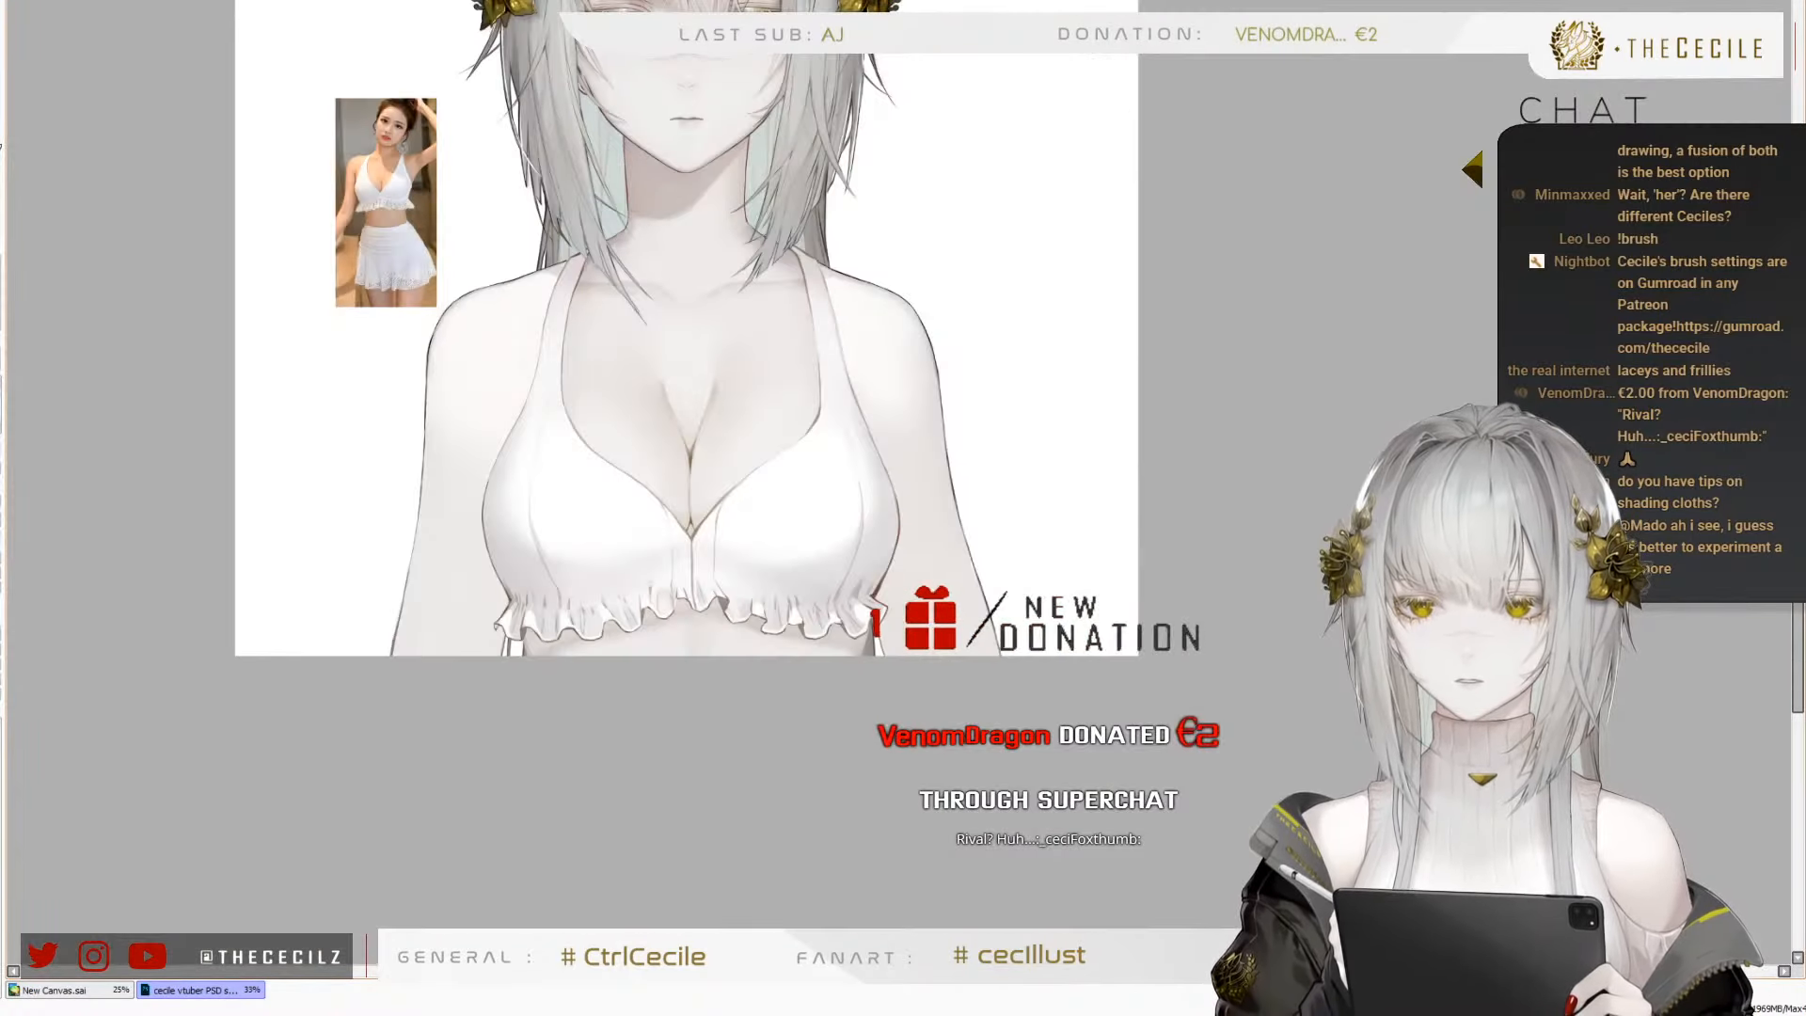
{"action": "key", "text": "h"}
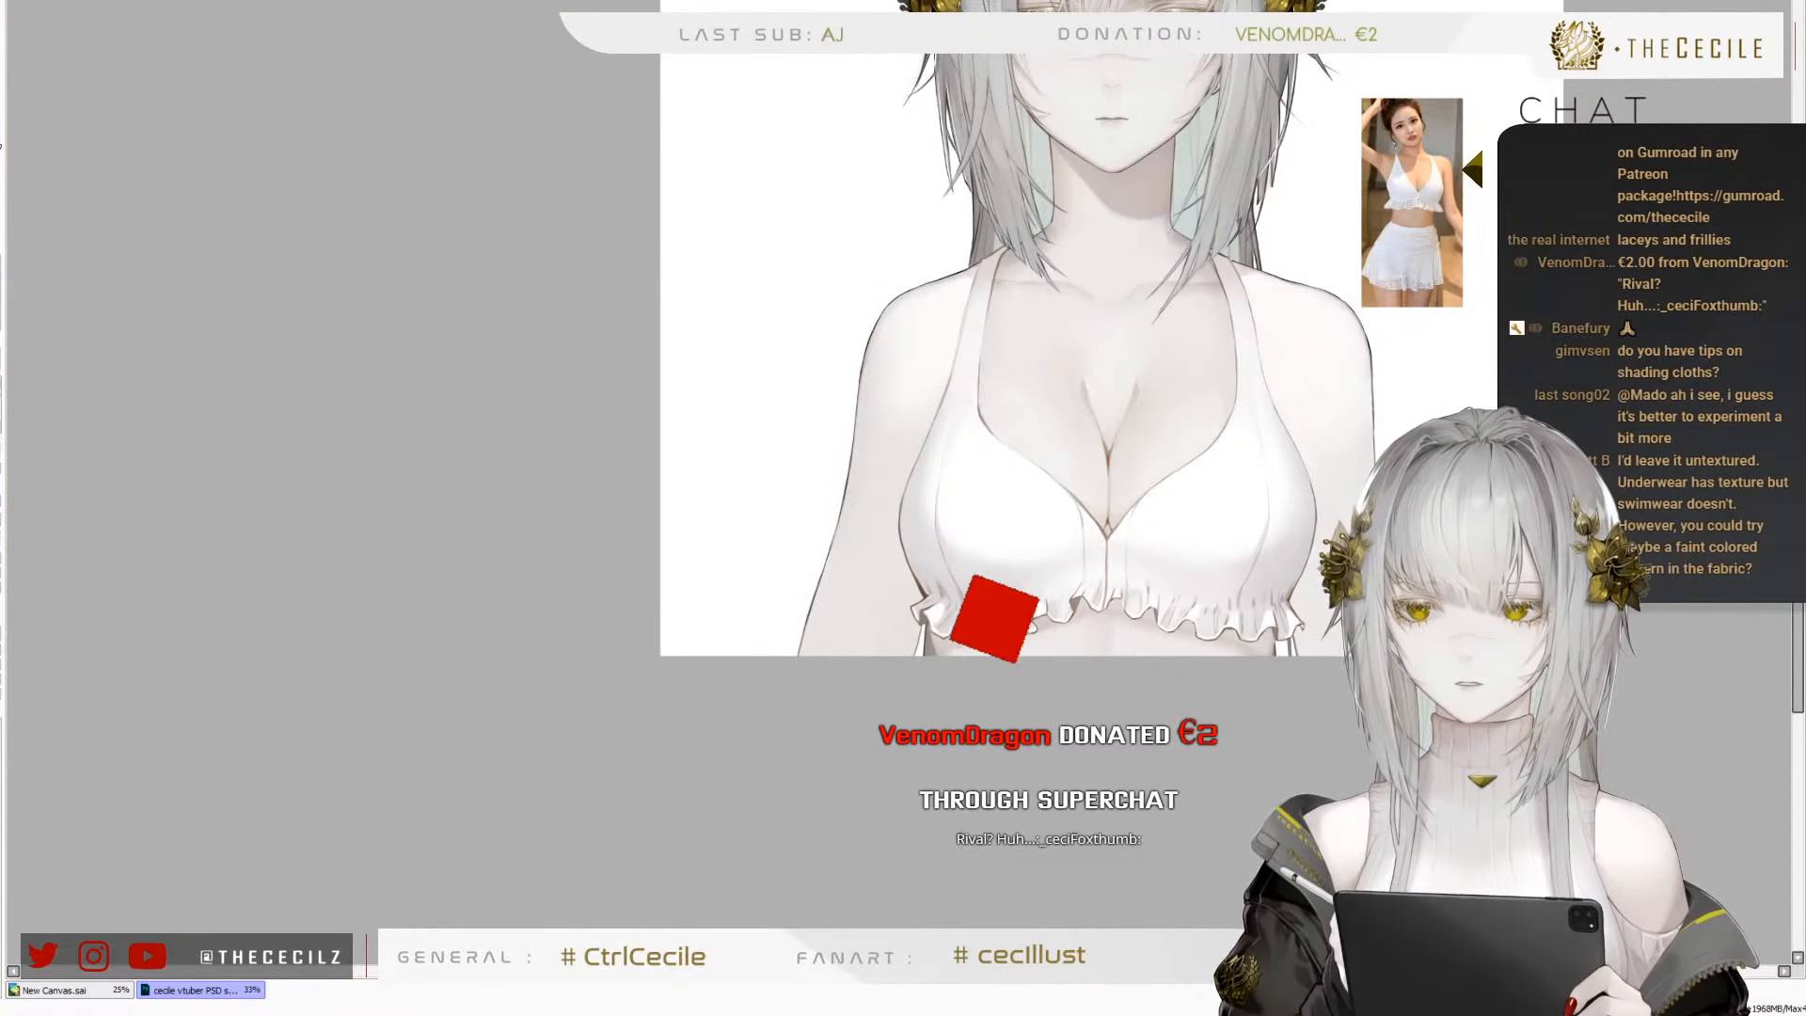
{"action": "key", "text": "h"}
{"action": "scroll", "coordinate": [598, 582], "scroll_direction": "down", "scroll_amount": 1}
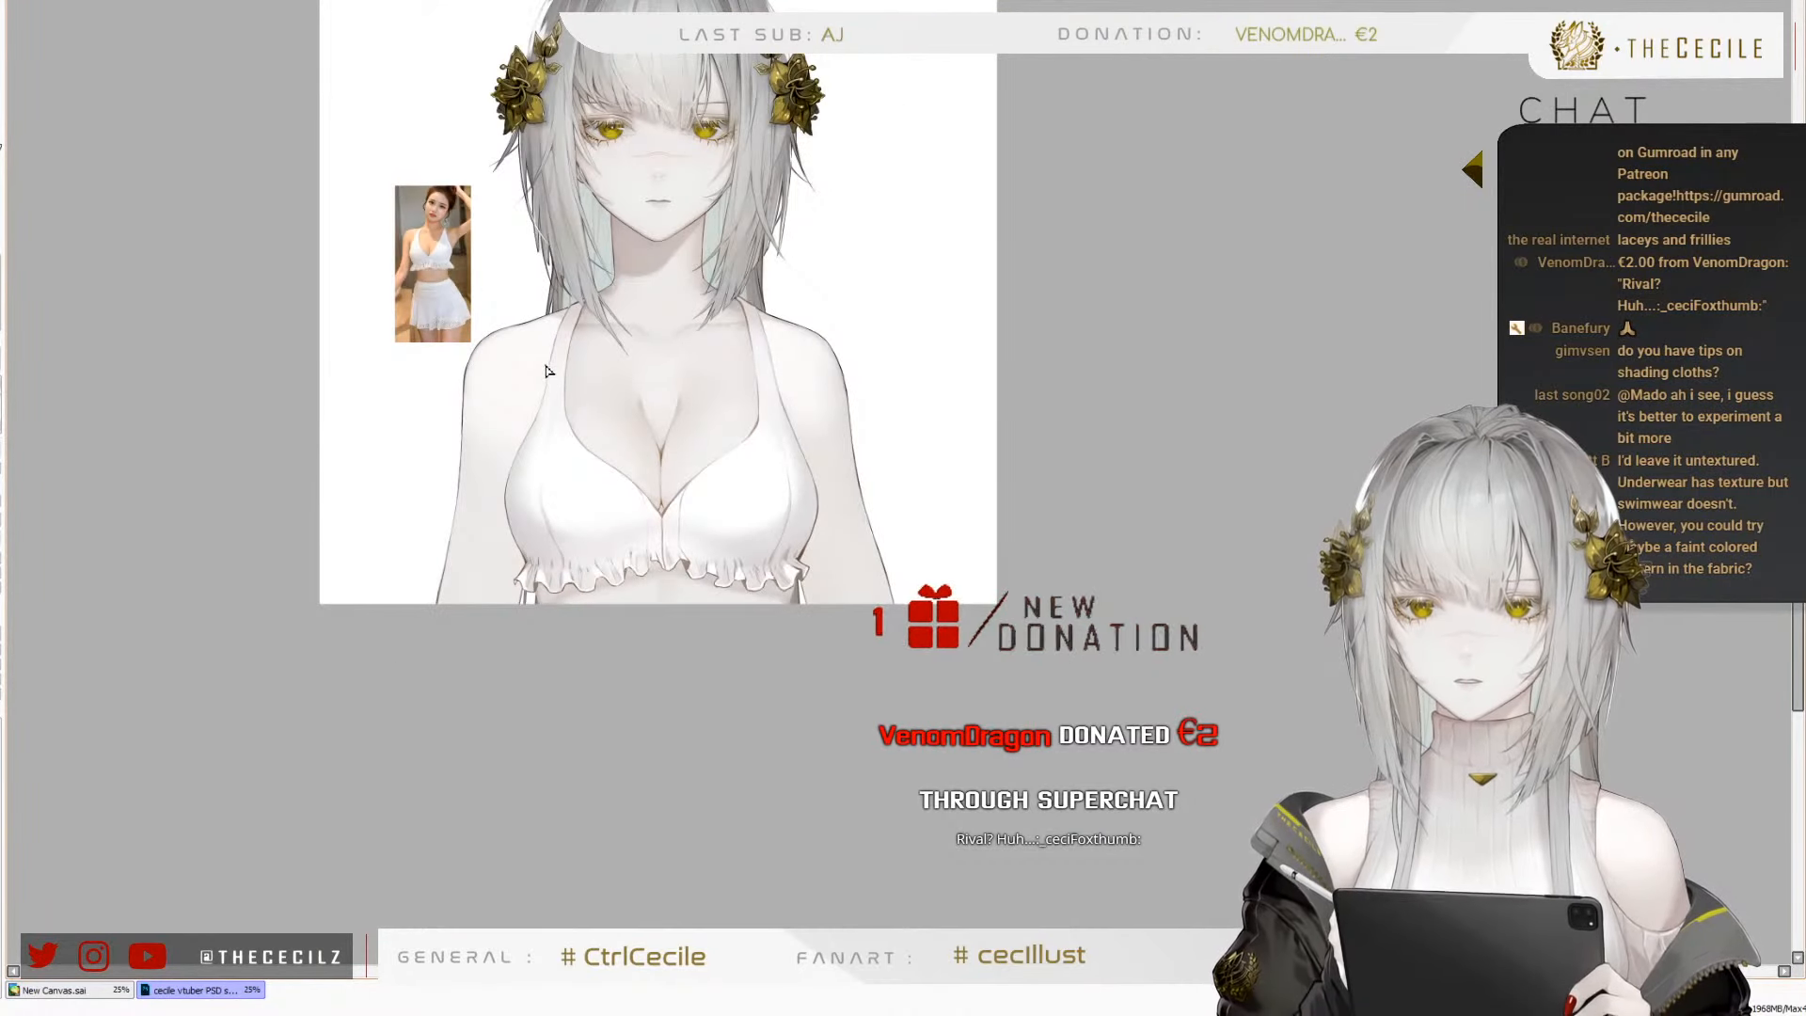
{"action": "scroll", "coordinate": [599, 582], "scroll_direction": "up", "scroll_amount": 2}
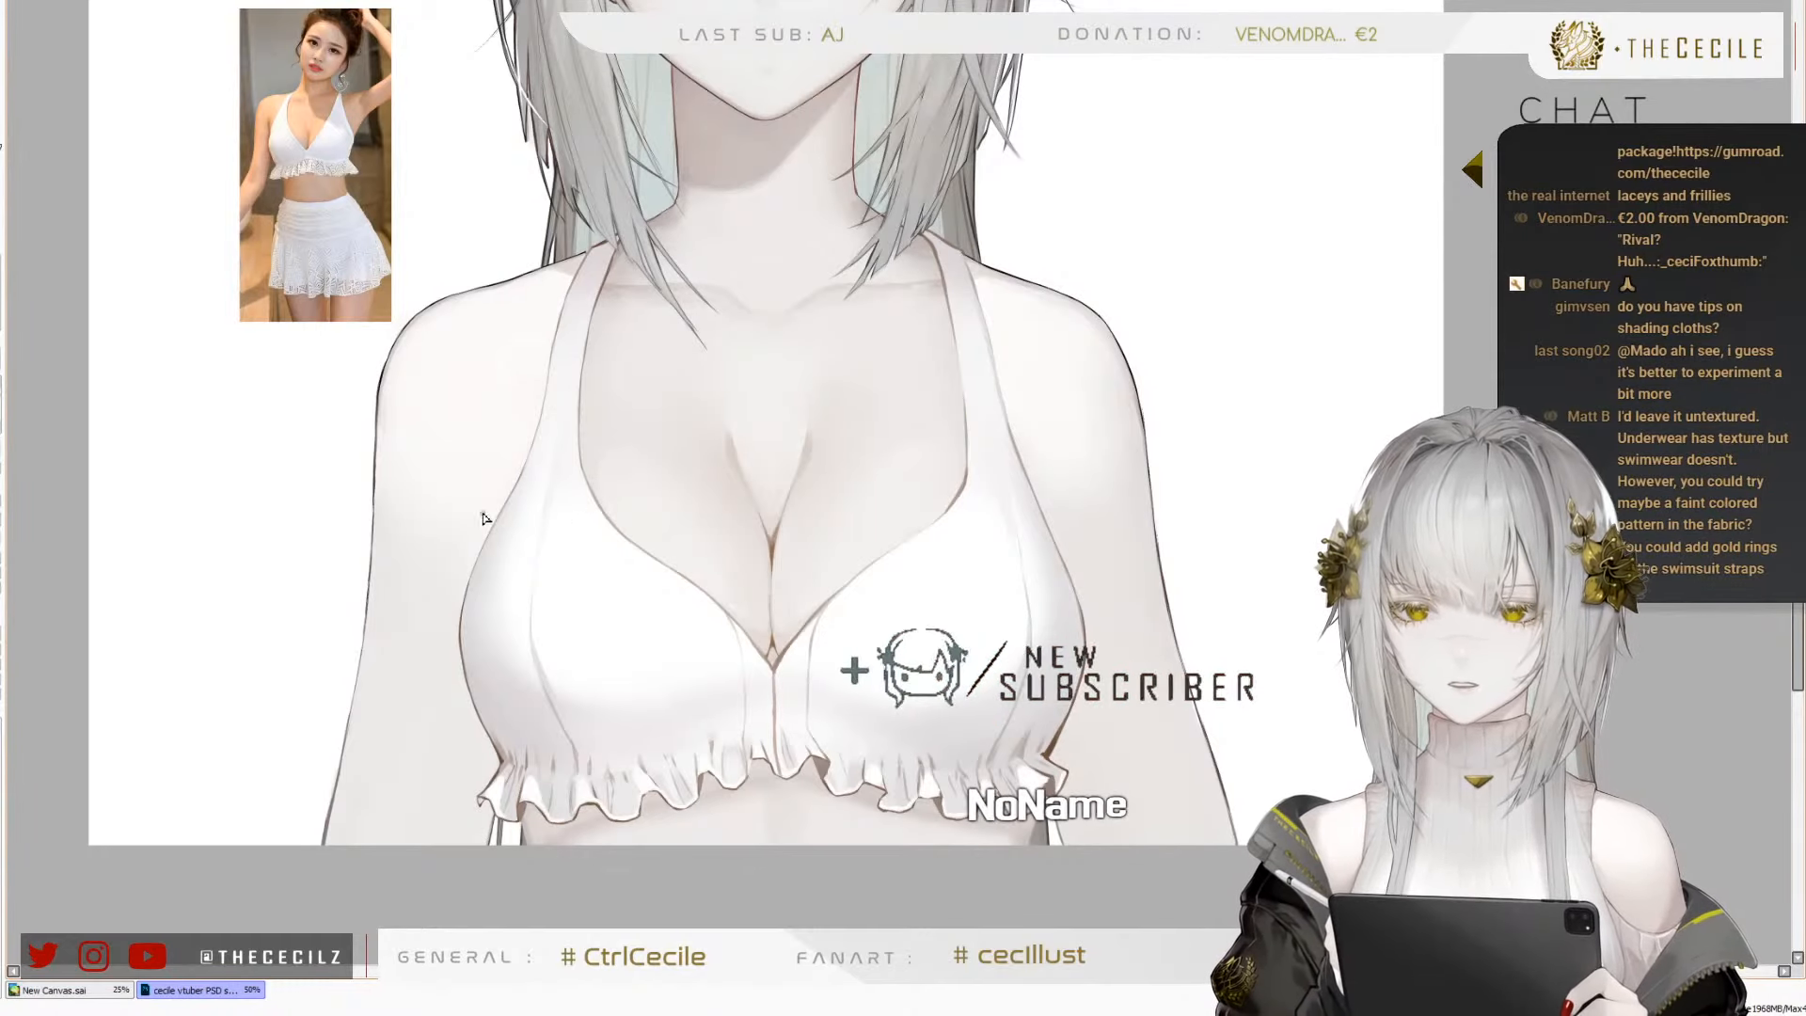
{"action": "scroll", "coordinate": [307, 202], "scroll_direction": "up", "scroll_amount": 3}
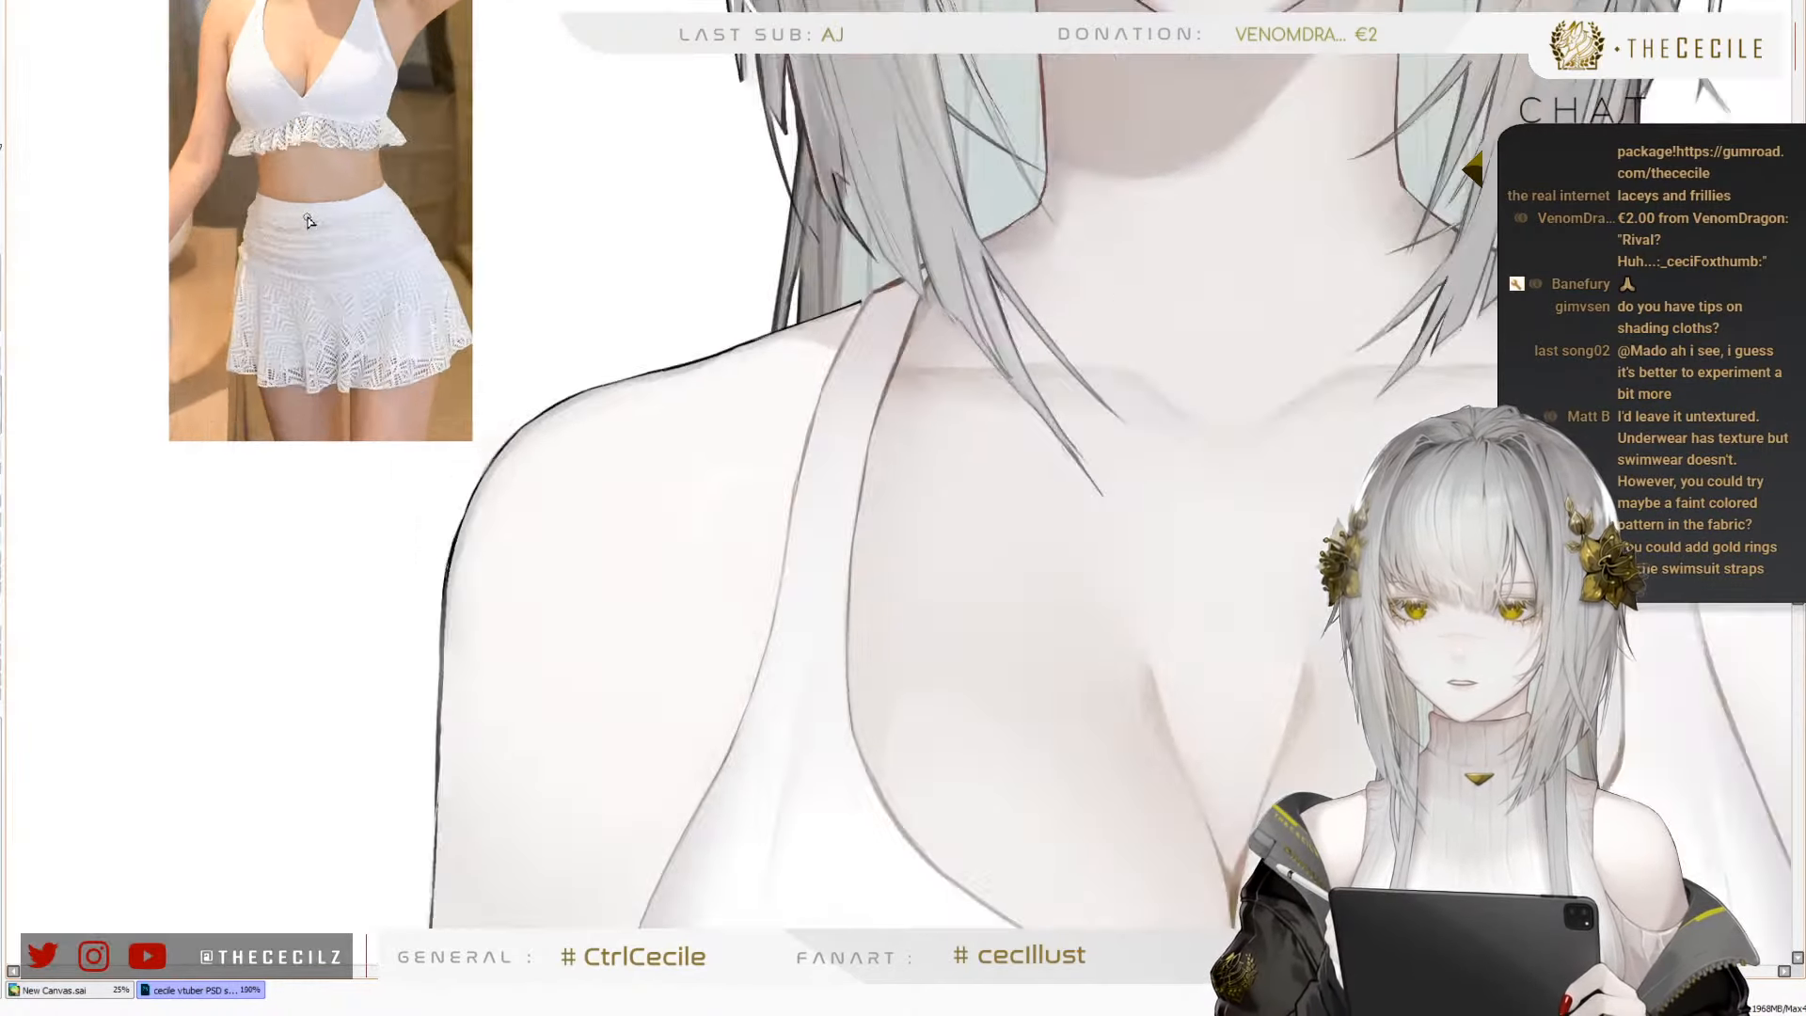
{"action": "scroll", "coordinate": [307, 202], "scroll_direction": "up", "scroll_amount": 2}
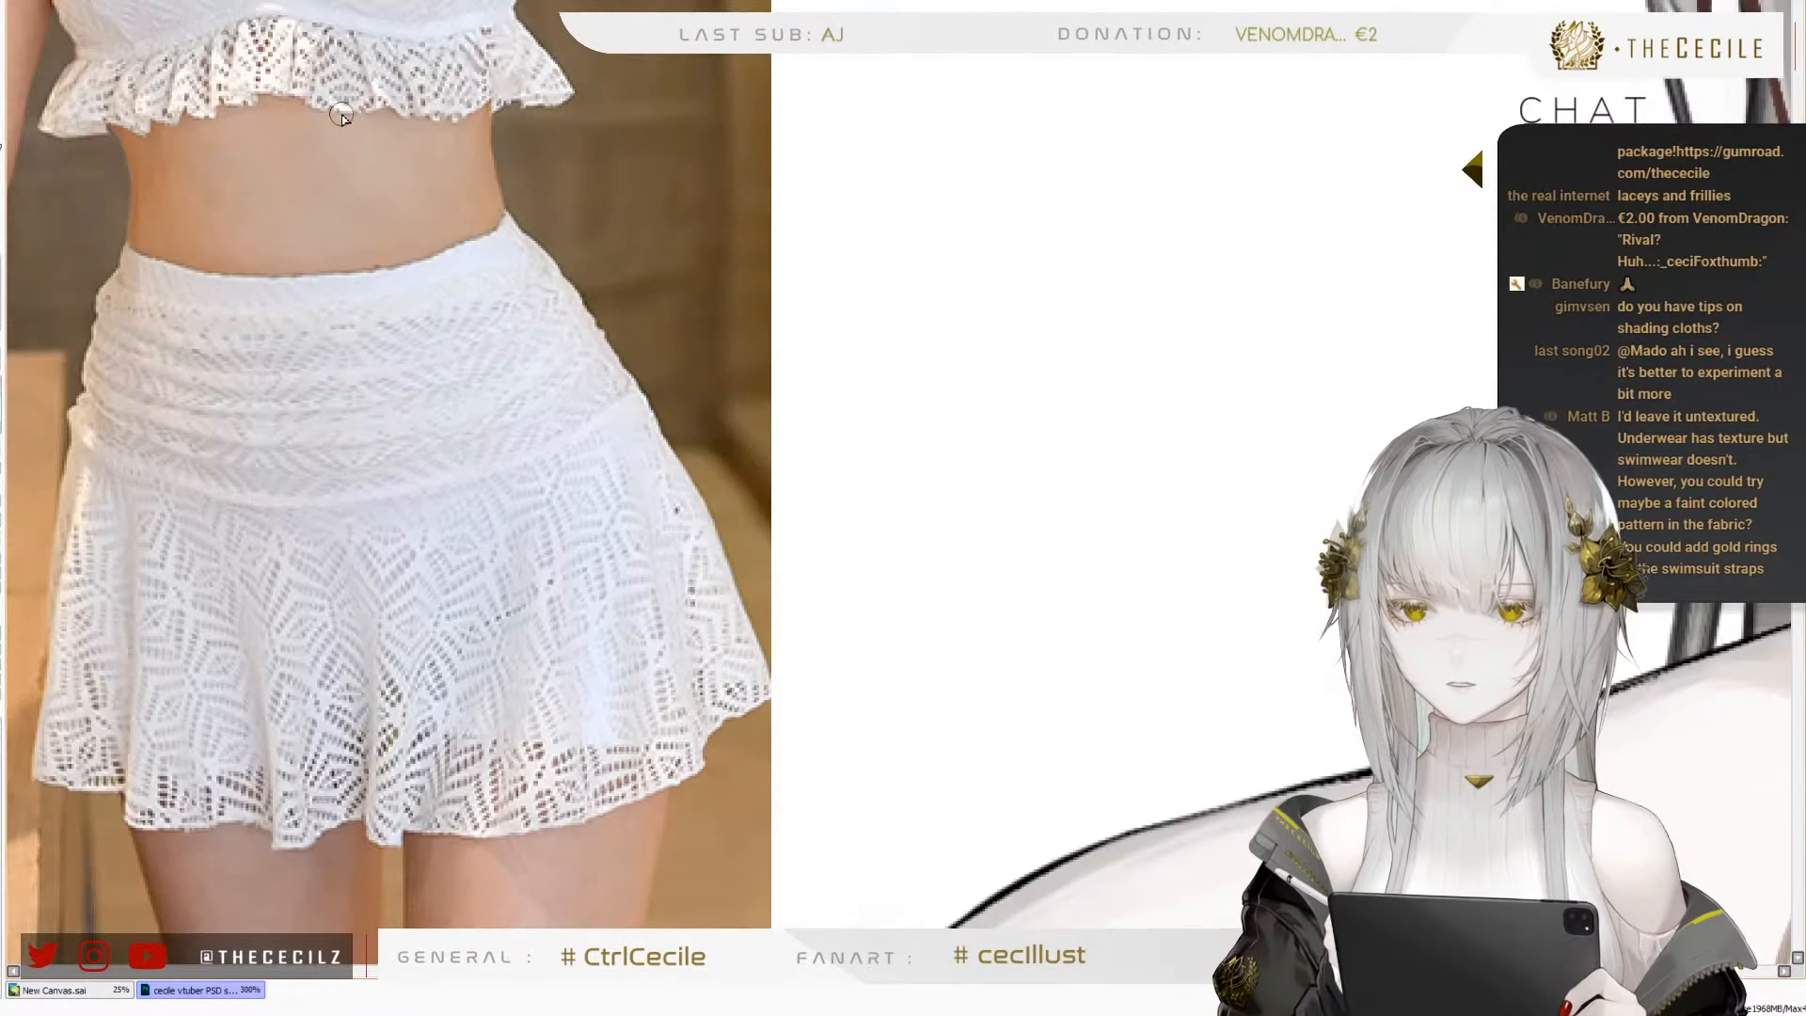
{"action": "scroll", "coordinate": [388, 243], "scroll_direction": "down", "scroll_amount": 5}
{"action": "scroll", "coordinate": [480, 740], "scroll_direction": "up", "scroll_amount": 2}
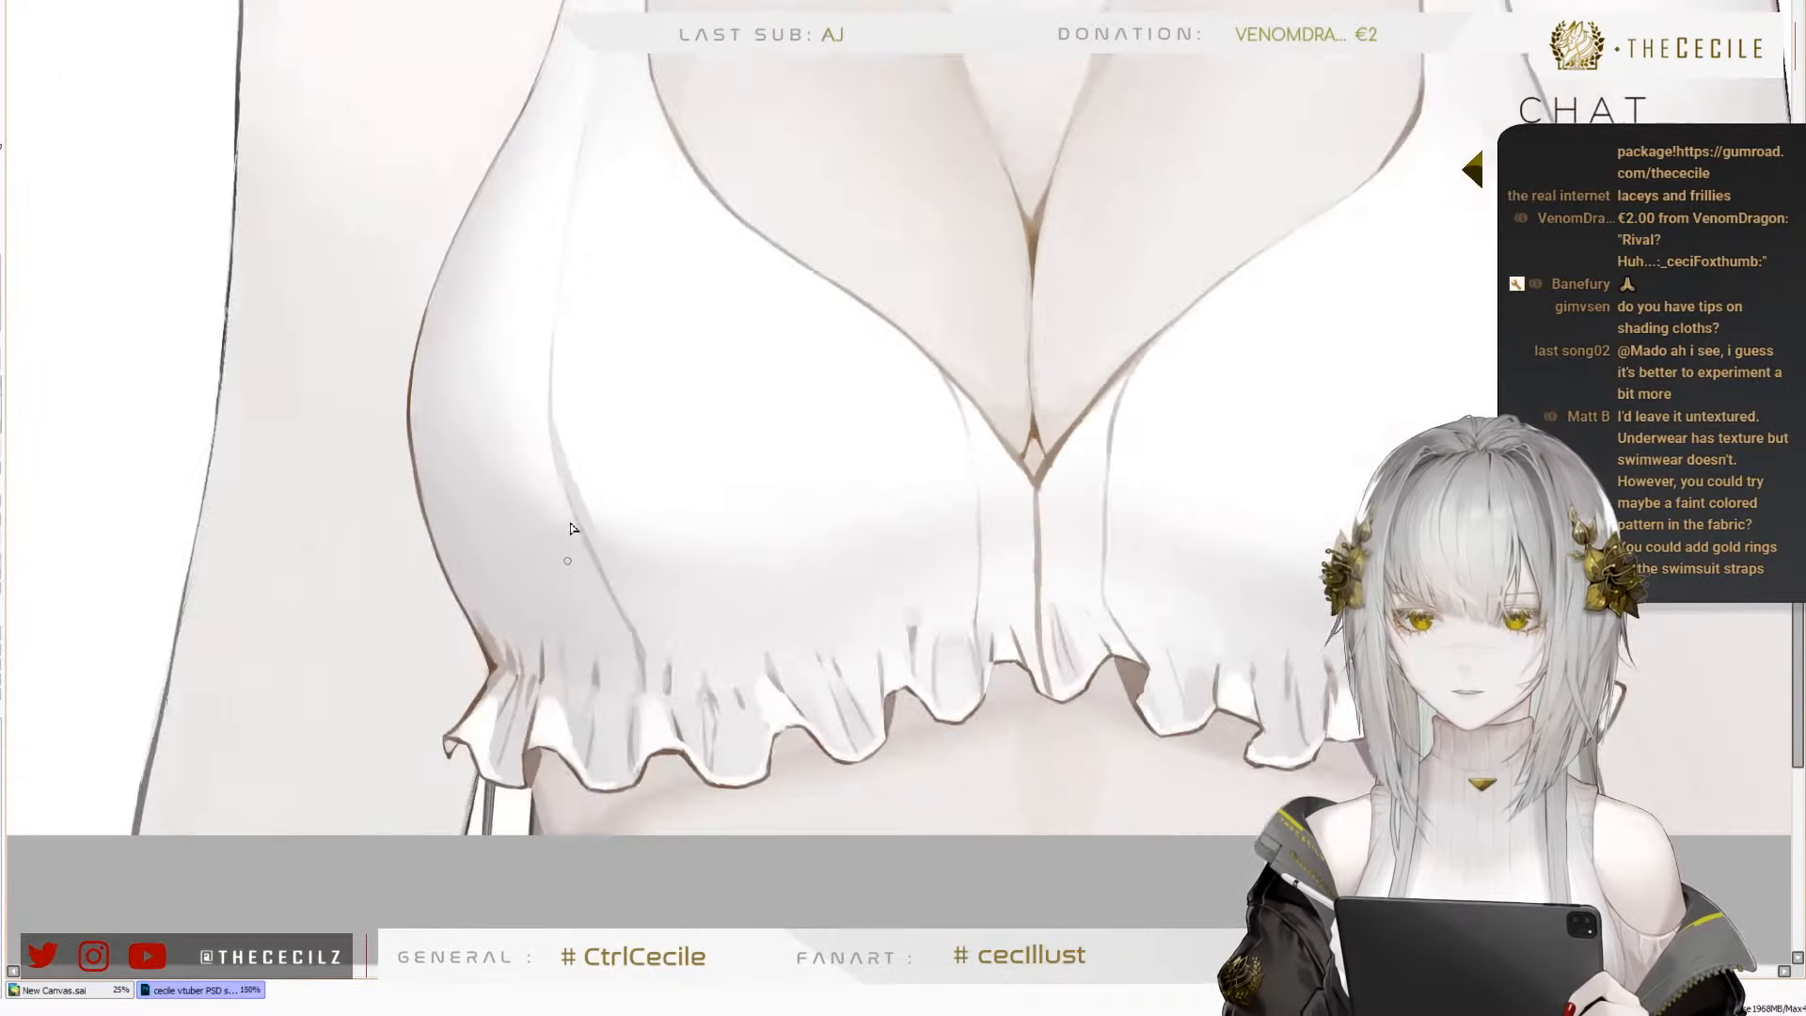
{"action": "scroll", "coordinate": [649, 608], "scroll_direction": "up", "scroll_amount": 2}
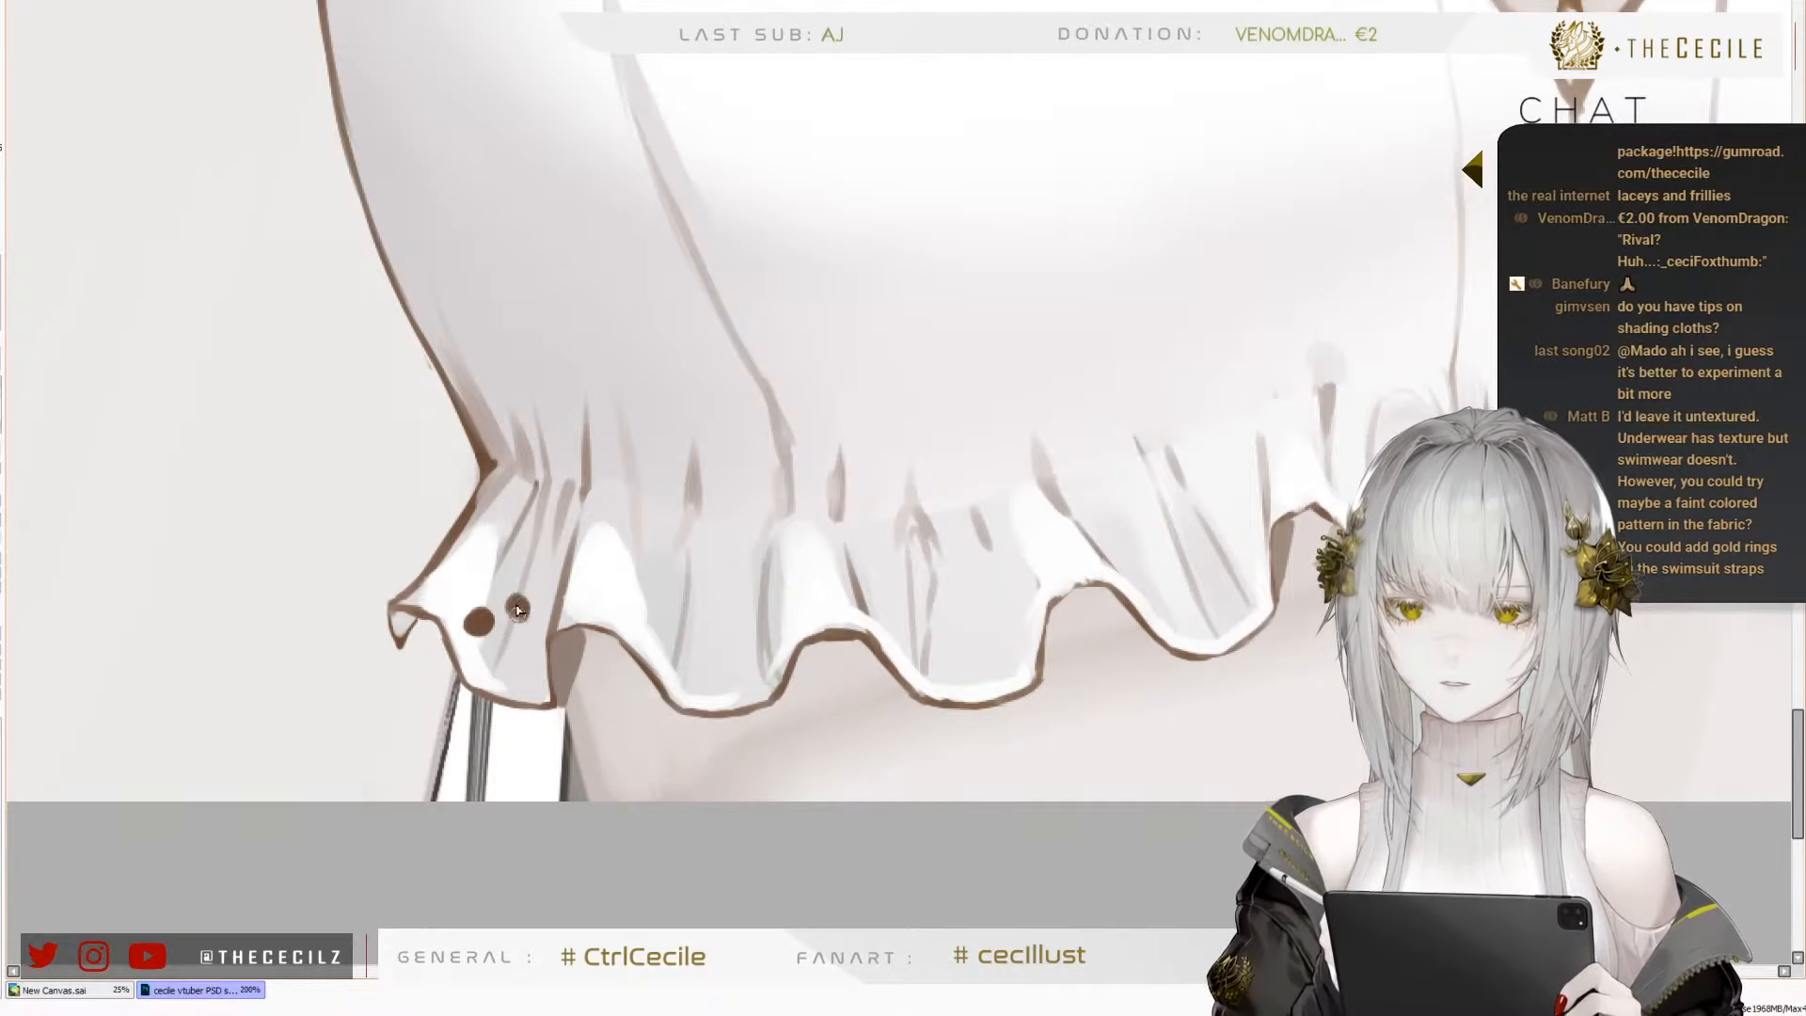
{"action": "key", "text": "ctrl+z"}
{"action": "key", "text": "ctrl+z"}
{"action": "key", "text": "ctrl+z"}
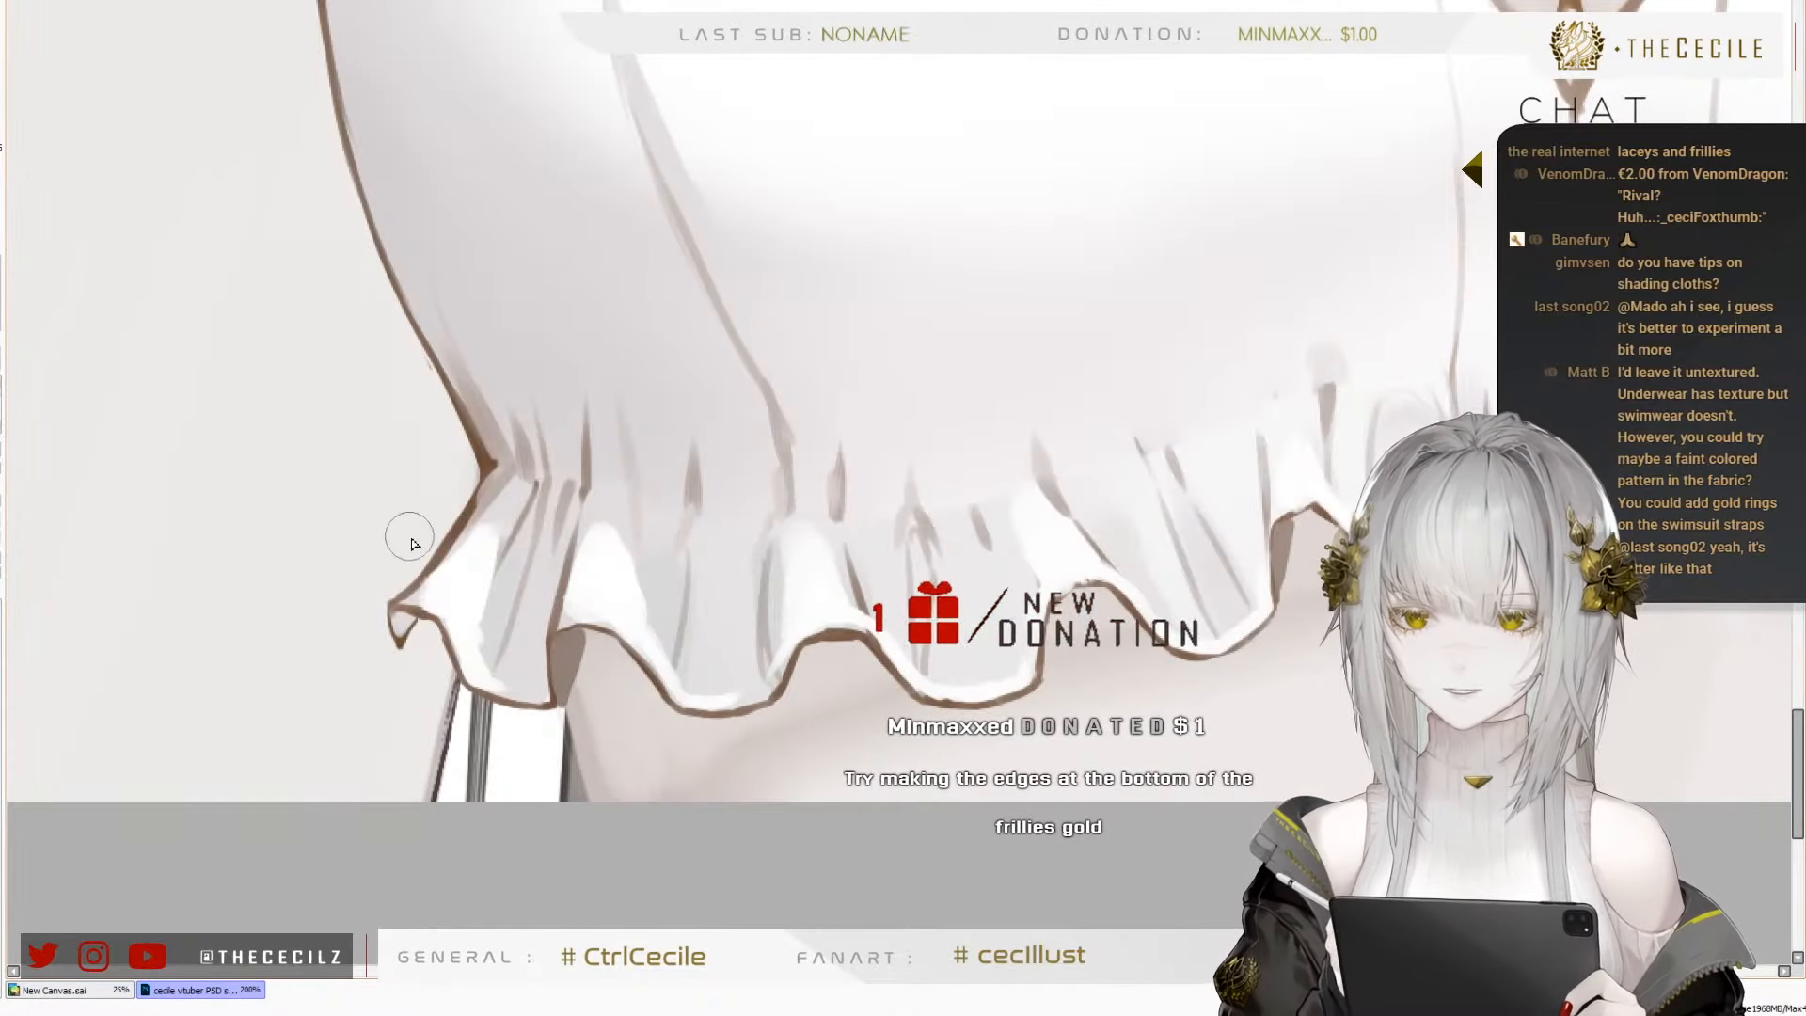
{"action": "key", "text": "ctrl+z"}
Dab small brownish-grey dots in staggered rows across the ruffle's outermost fold on the reference-photo side, using a smaller brush
{"action": "key", "text": "bracketleft"}
{"action": "key", "text": "bracketleft"}
{"action": "key", "text": "bracketleft"}
{"action": "key", "text": "bracketleft"}
{"action": "left_click", "coordinate": [465, 605]}
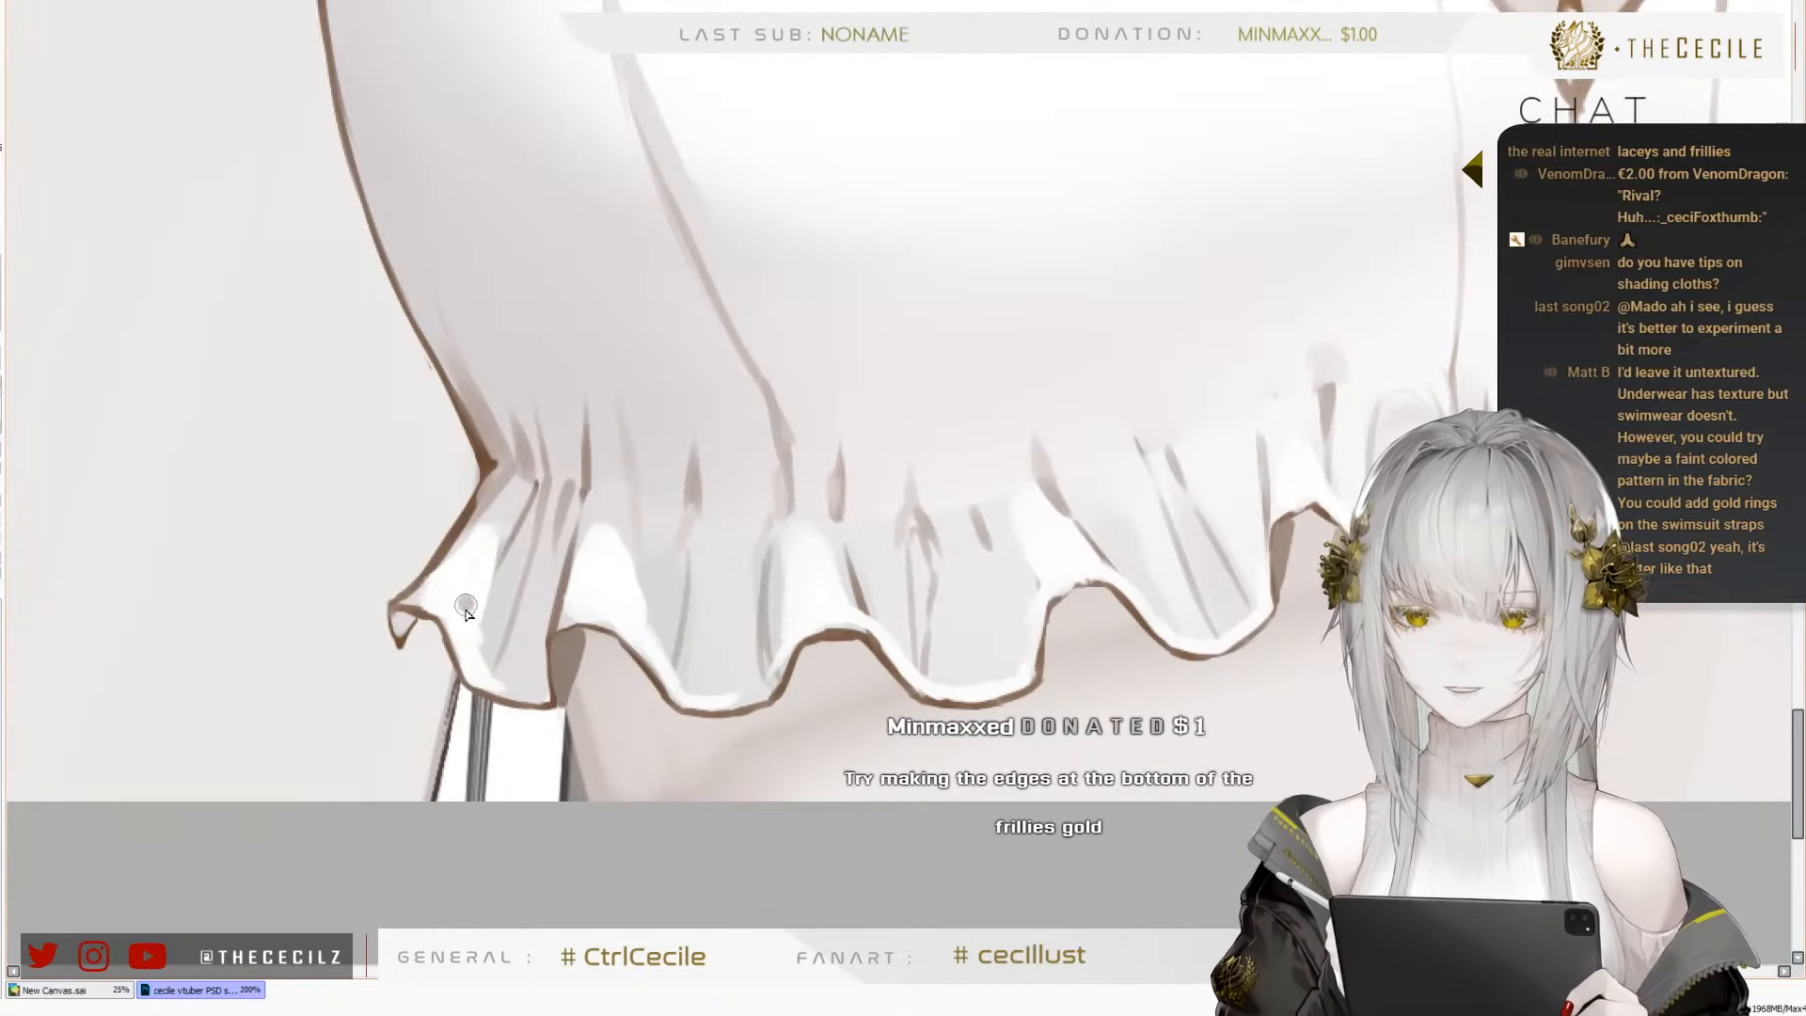
{"action": "left_click", "coordinate": [499, 585]}
{"action": "left_click", "coordinate": [536, 562]}
{"action": "left_click", "coordinate": [563, 549]}
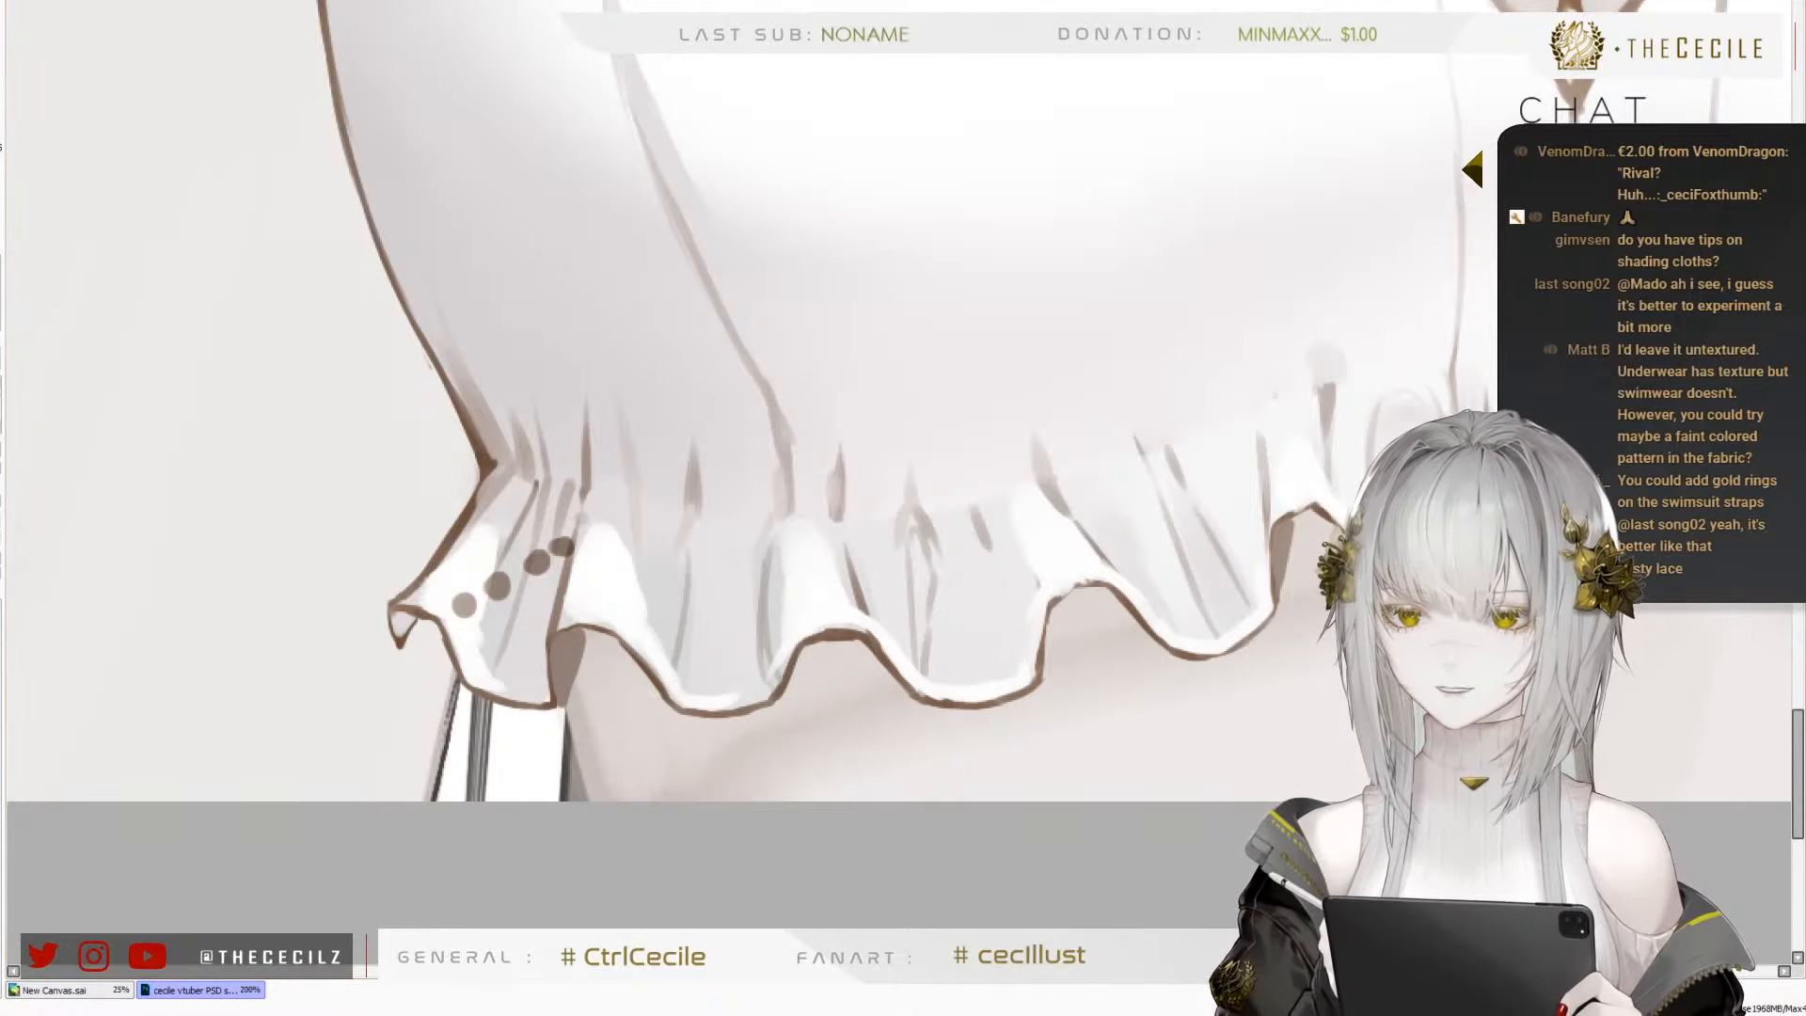
{"action": "left_click", "coordinate": [487, 643]}
{"action": "left_click", "coordinate": [512, 622]}
{"action": "left_click", "coordinate": [538, 600]}
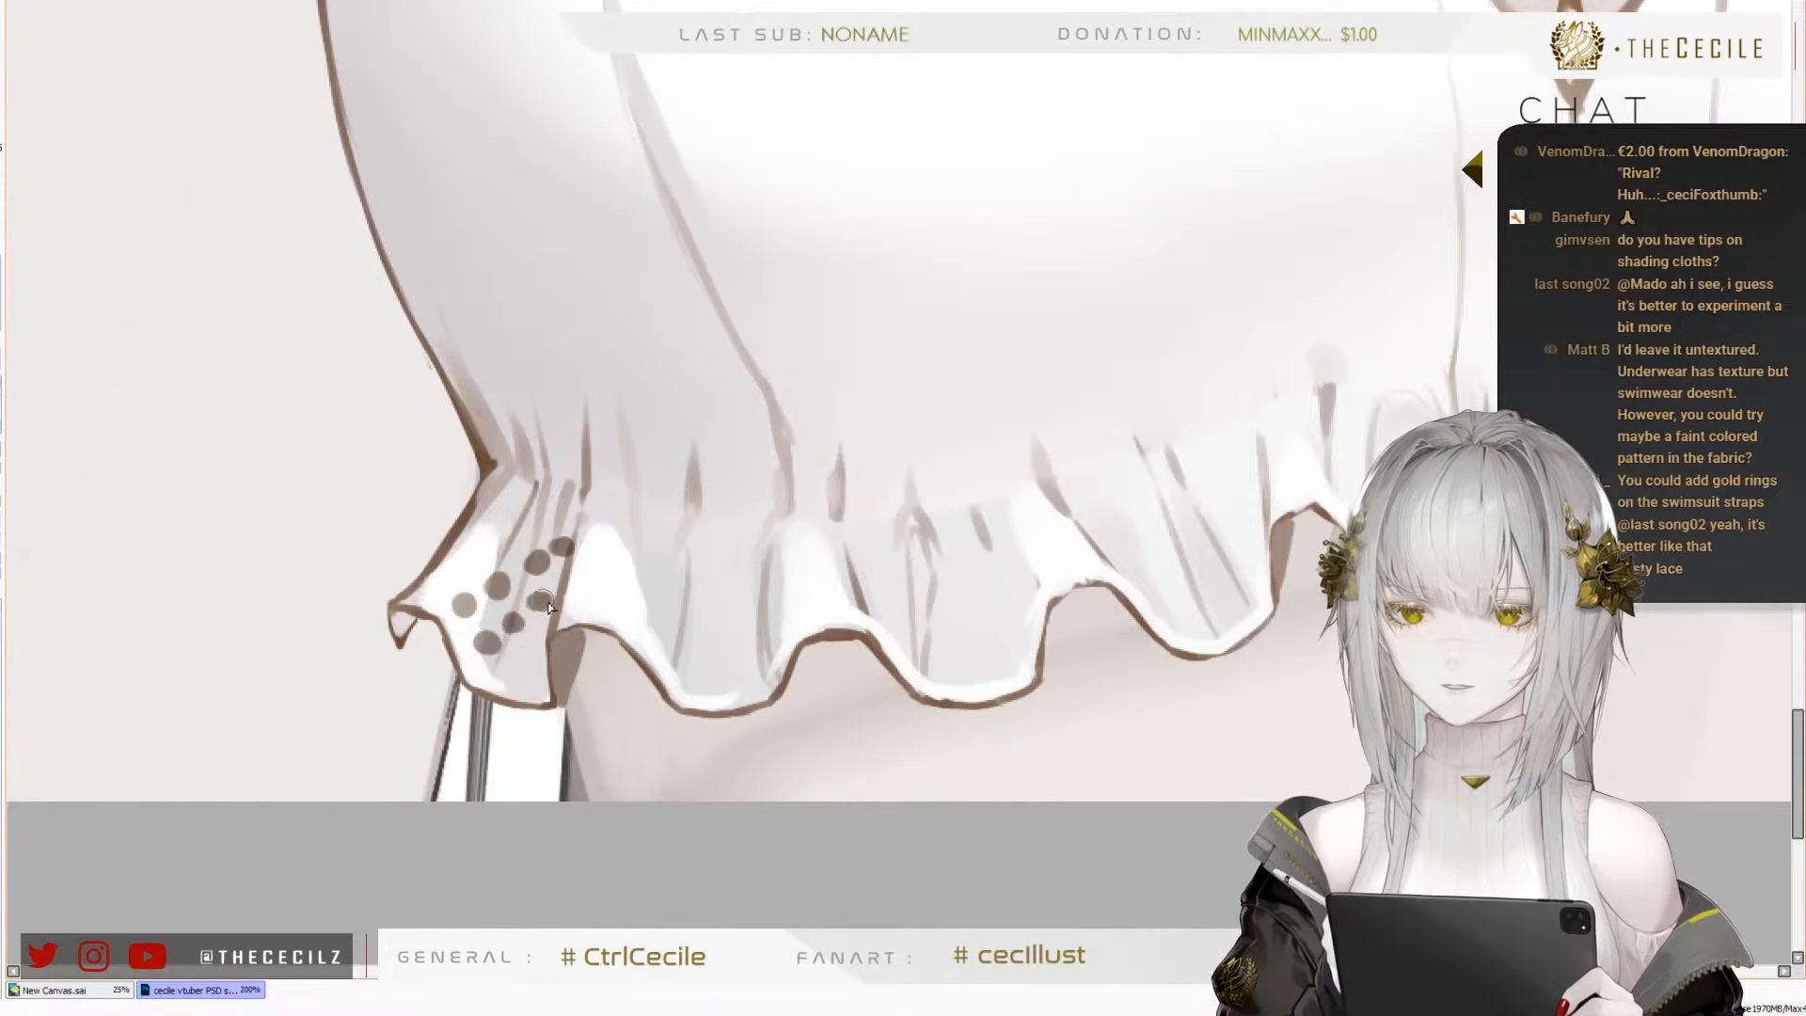
{"action": "left_click", "coordinate": [531, 649]}
{"action": "left_click", "coordinate": [509, 670]}
{"action": "left_click", "coordinate": [448, 572]}
{"action": "left_click", "coordinate": [480, 558]}
{"action": "left_click", "coordinate": [516, 533]}
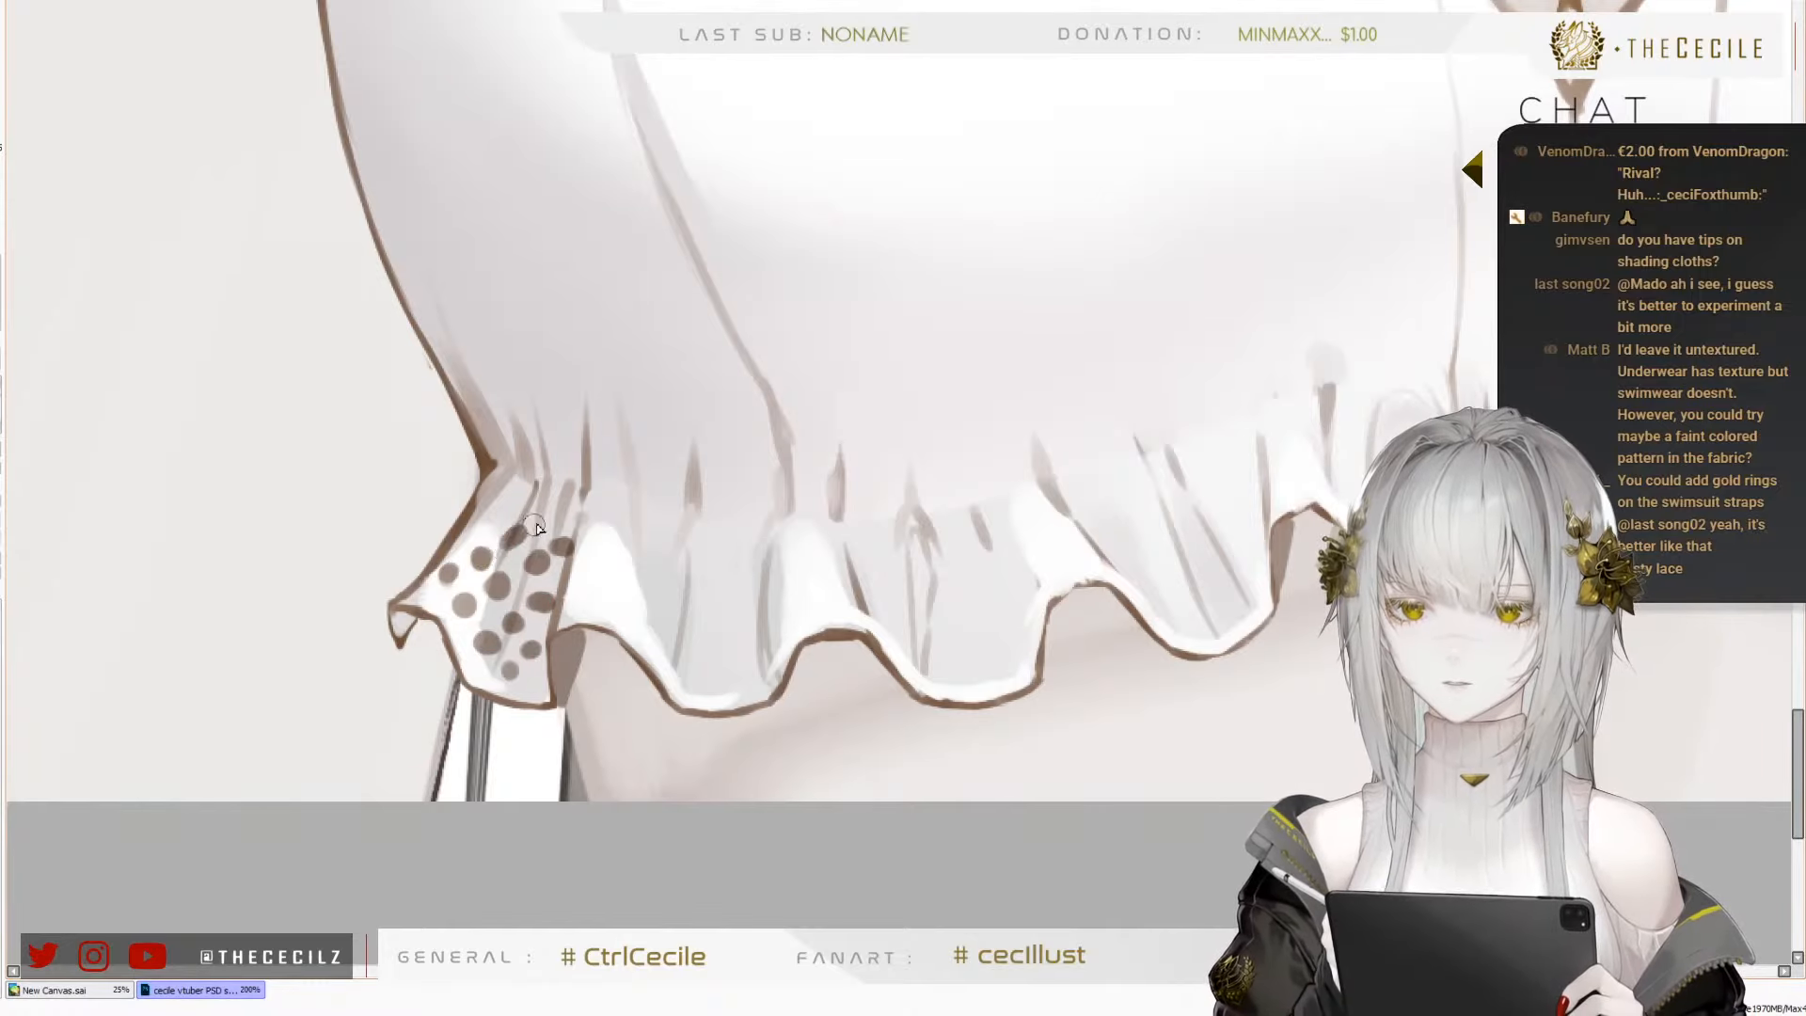
{"action": "left_click", "coordinate": [542, 520]}
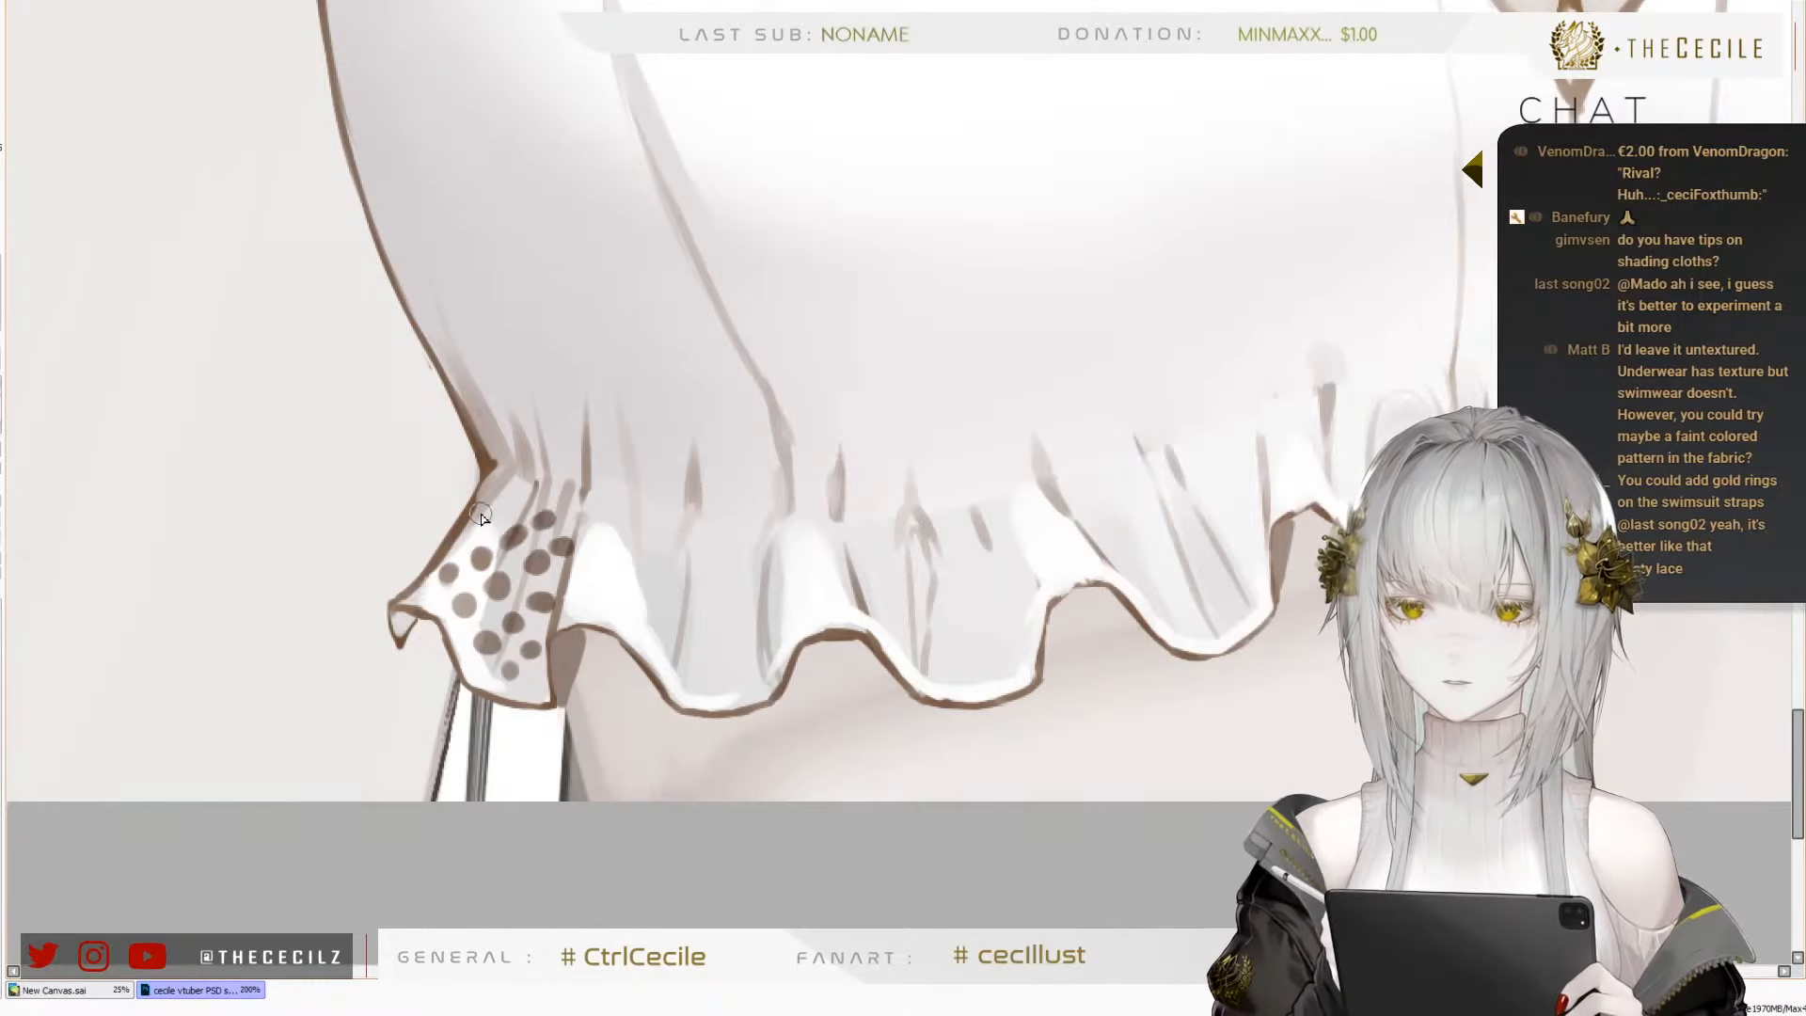
Continue the dot pattern over the second fold, placing diagonal rows from the ruffle's upper edge down along the wavy hem
{"action": "left_click", "coordinate": [595, 543]}
{"action": "left_click", "coordinate": [618, 573]}
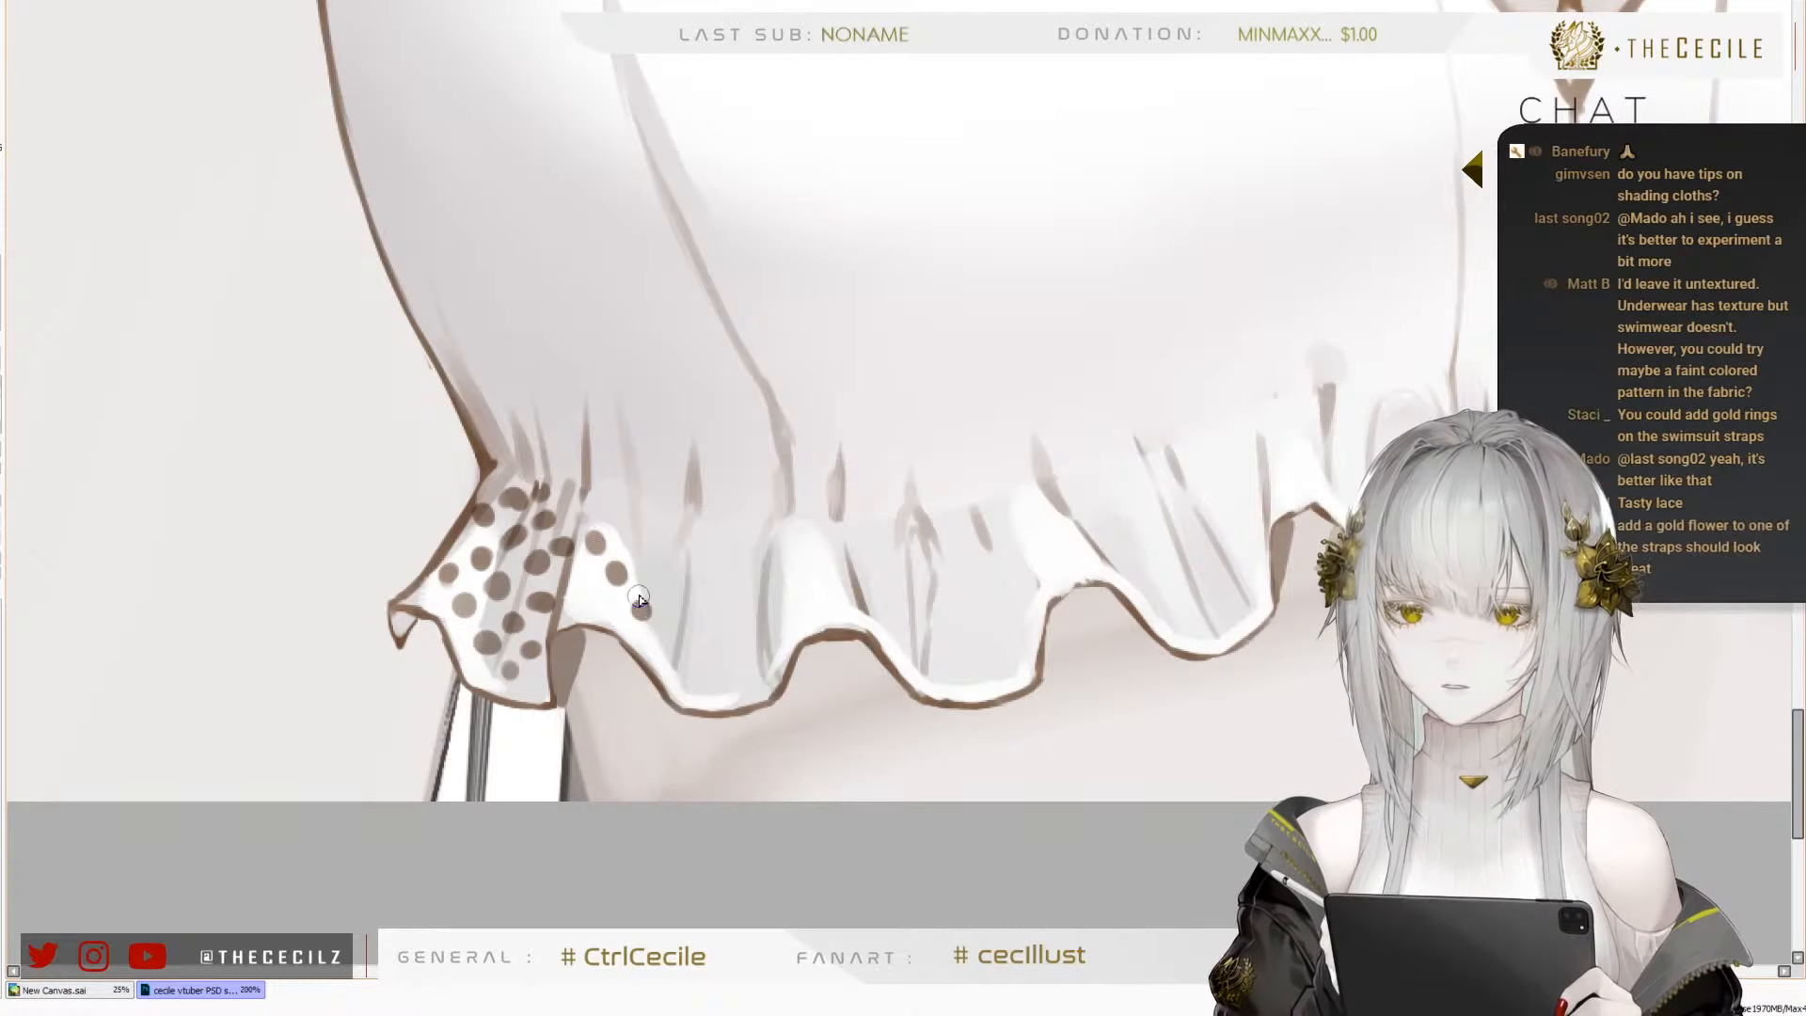
{"action": "left_click", "coordinate": [636, 603]}
{"action": "left_click", "coordinate": [654, 634]}
{"action": "left_click", "coordinate": [679, 670]}
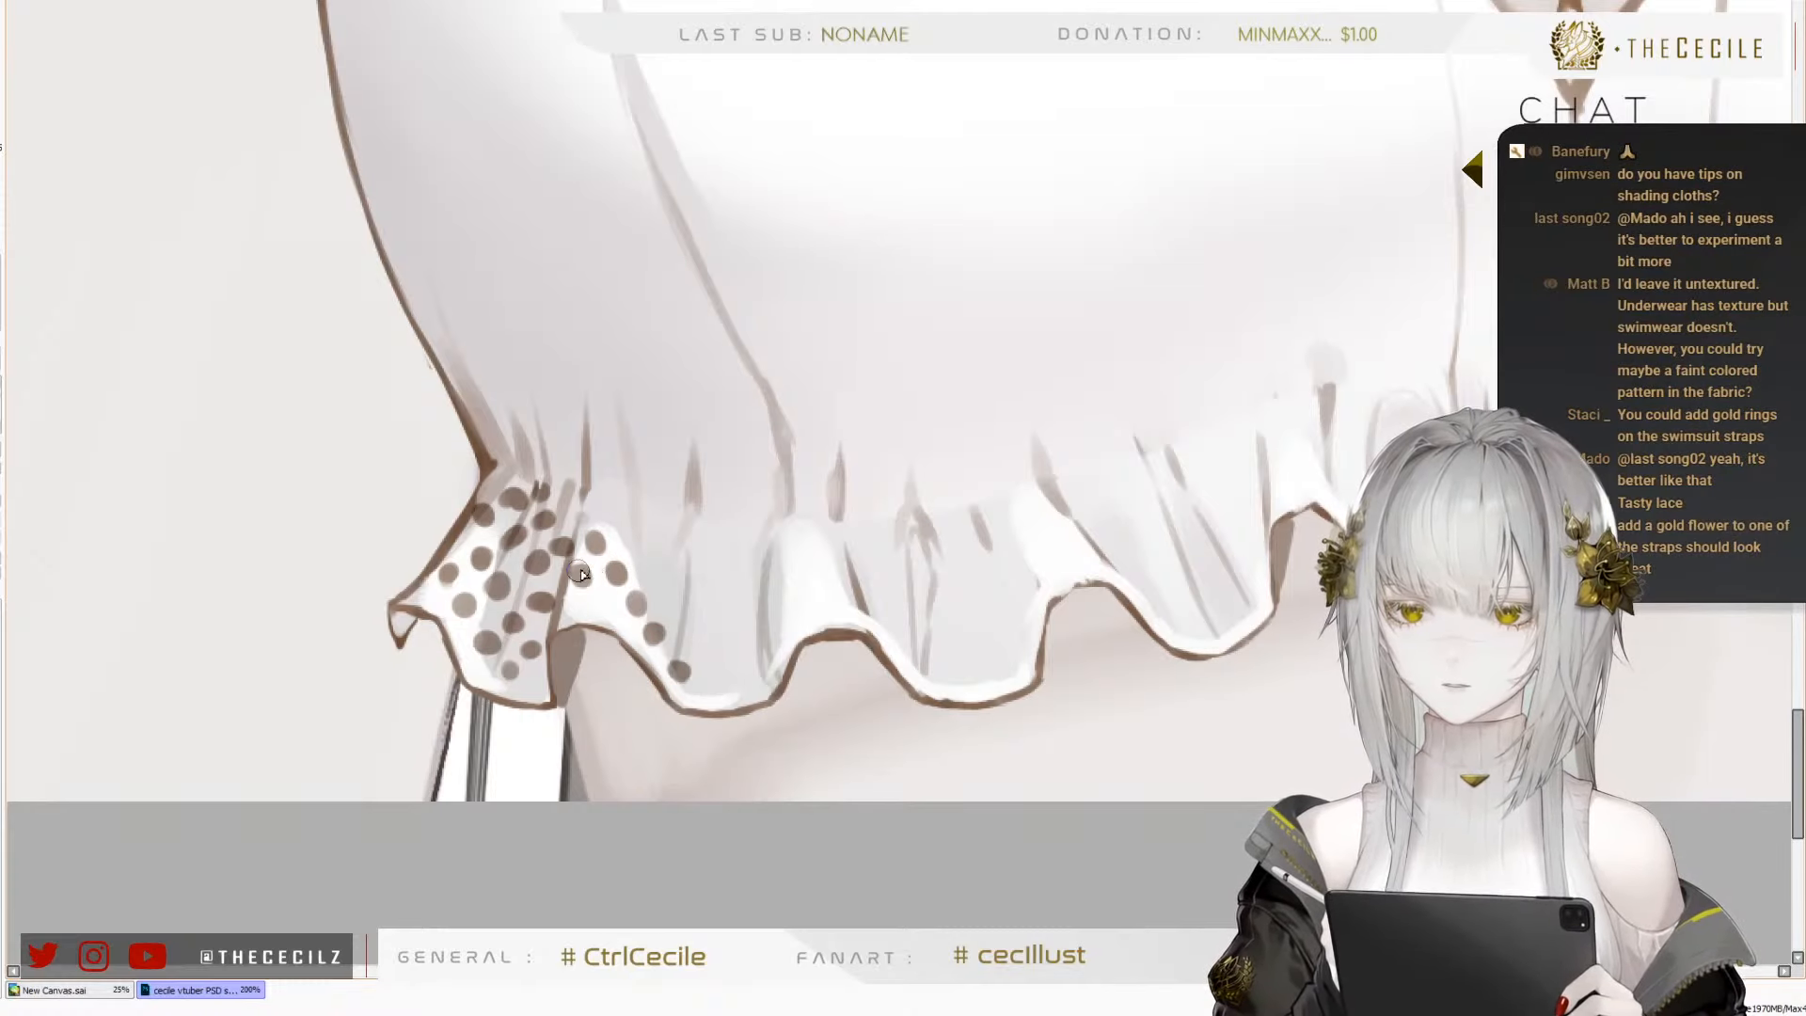
{"action": "left_click", "coordinate": [602, 602]}
{"action": "left_click", "coordinate": [595, 502]}
{"action": "left_click", "coordinate": [622, 520]}
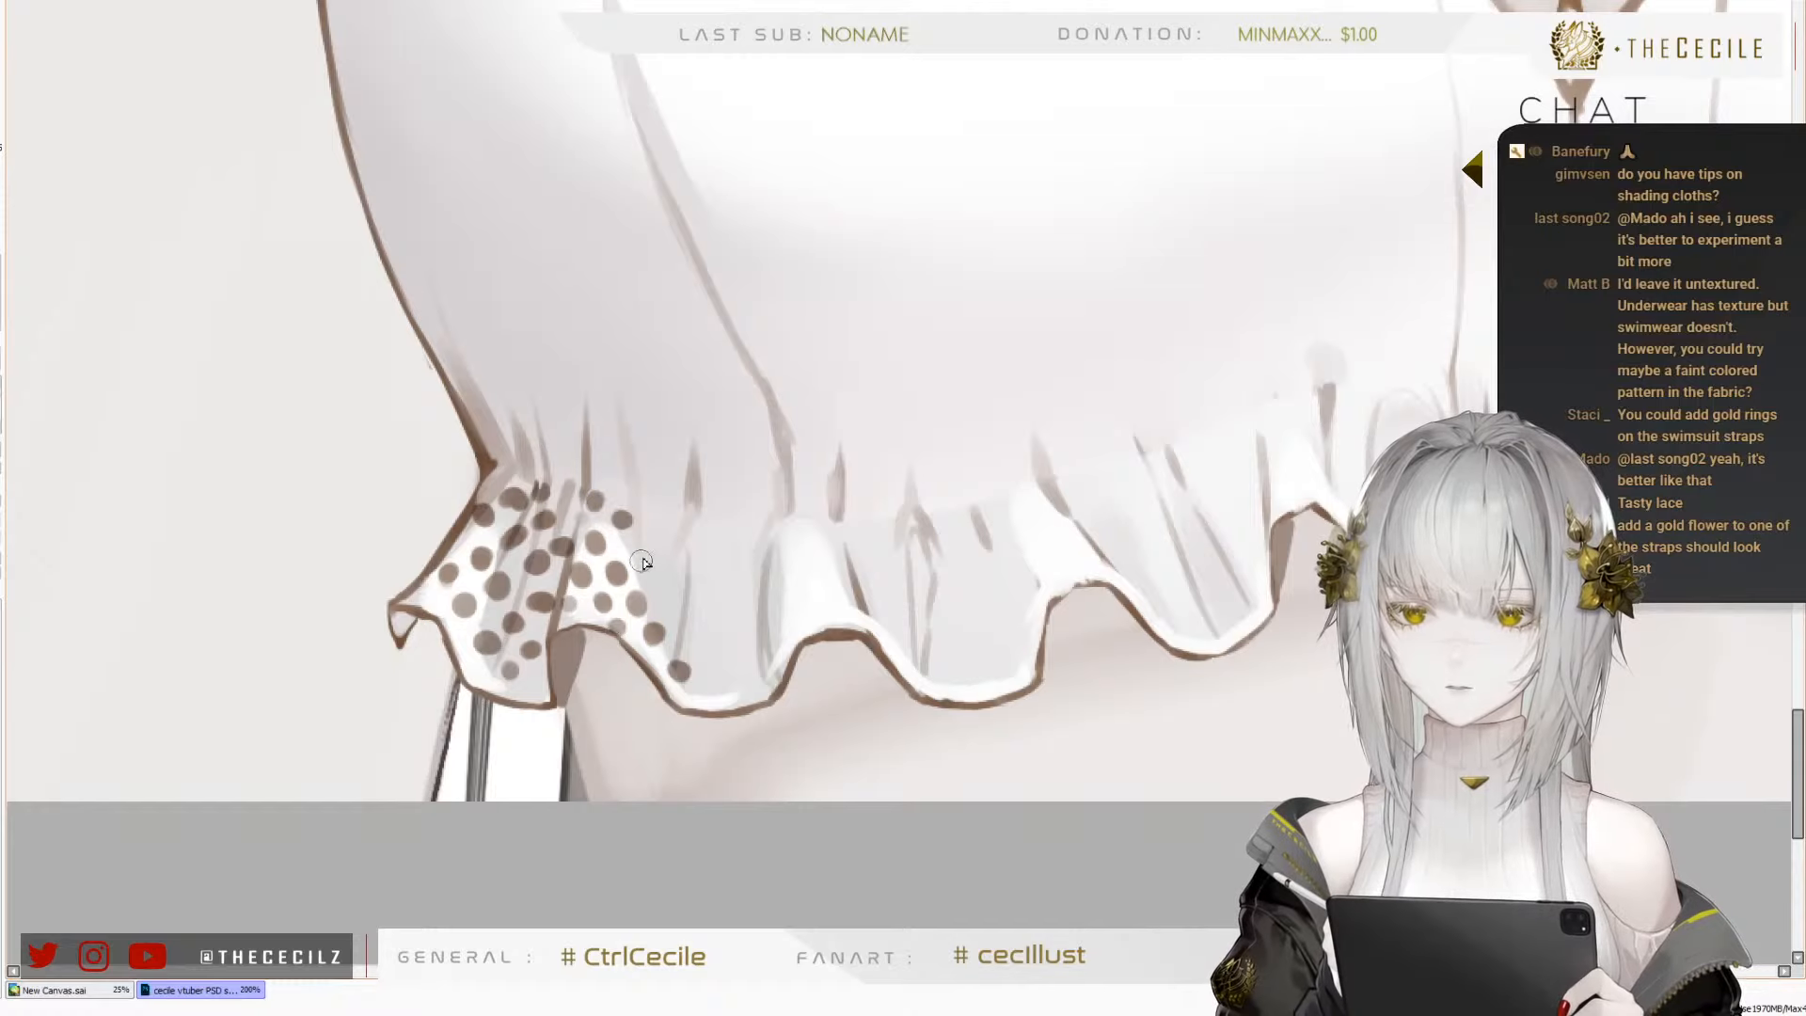
{"action": "left_click", "coordinate": [646, 563]}
{"action": "left_click", "coordinate": [669, 599]}
{"action": "left_click", "coordinate": [693, 637]}
{"action": "left_click", "coordinate": [717, 667]}
{"action": "left_click", "coordinate": [741, 698]}
Fill the grey shaded part of the second fold with more dots, up to the next white crest of the ruffle
{"action": "left_click", "coordinate": [667, 533]}
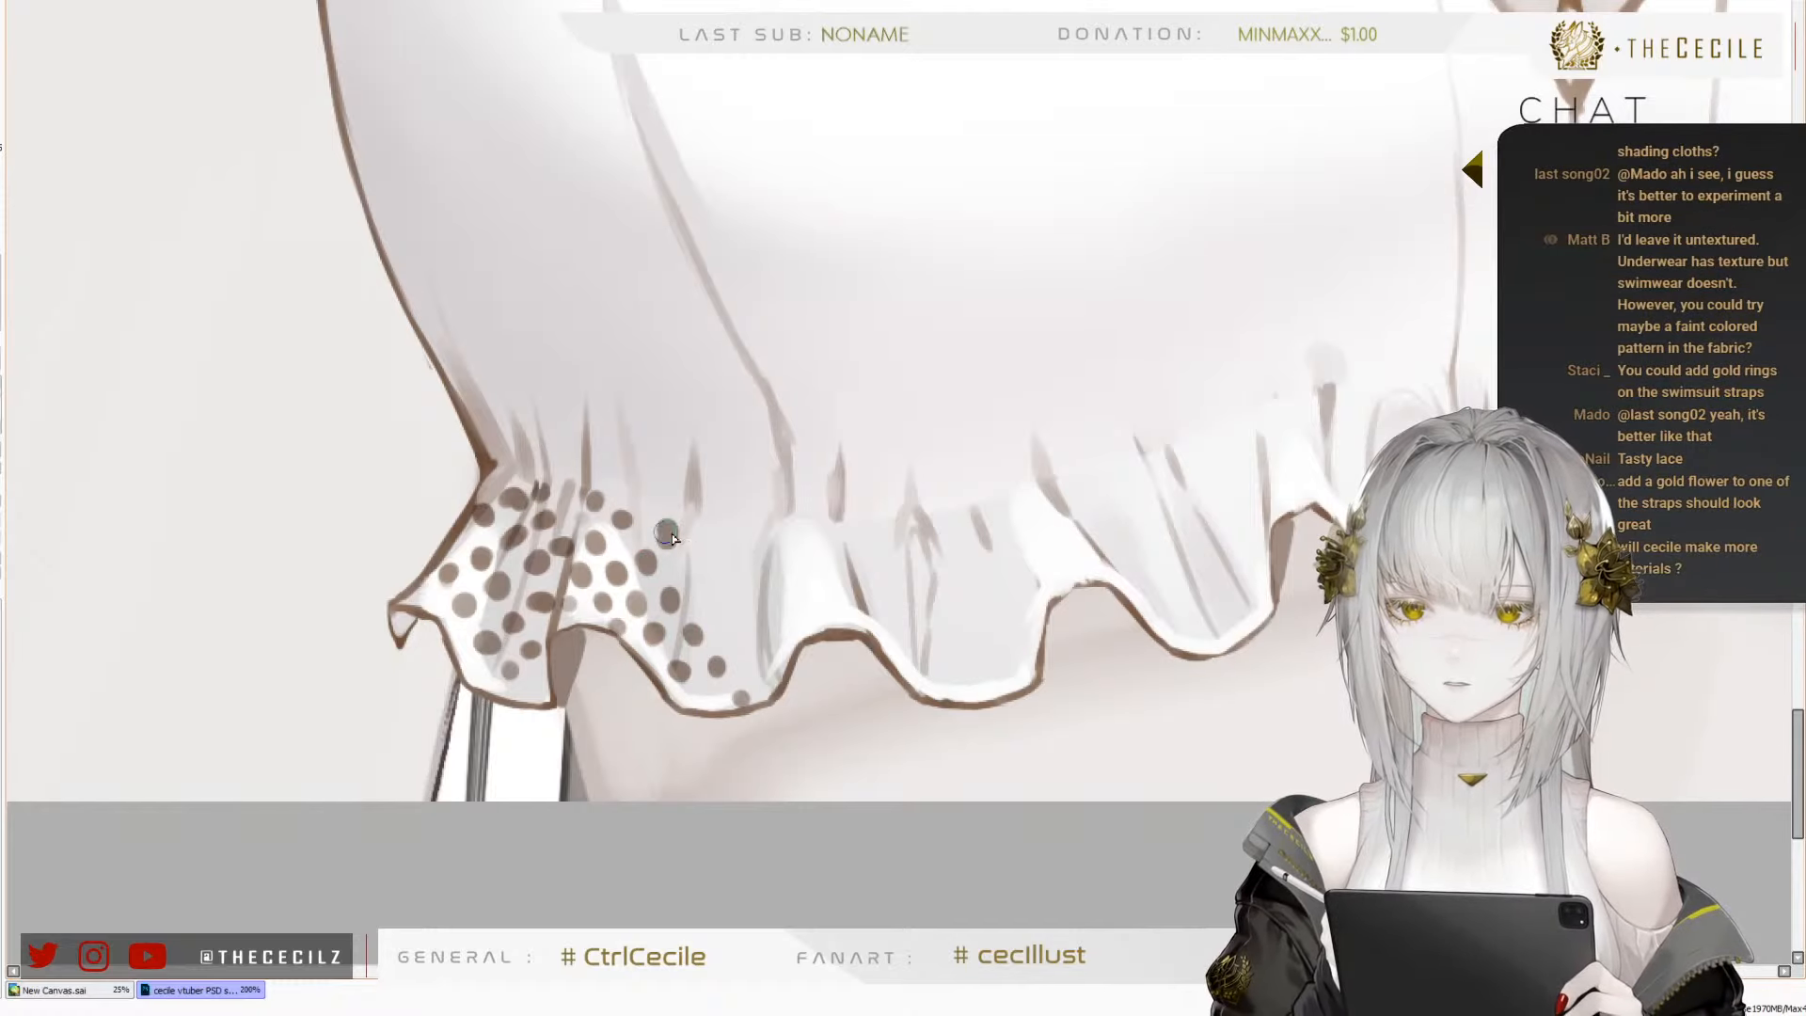
{"action": "left_click", "coordinate": [694, 567]}
{"action": "left_click", "coordinate": [714, 612]}
{"action": "left_click", "coordinate": [732, 636]}
{"action": "left_click", "coordinate": [750, 660]}
{"action": "left_click", "coordinate": [713, 545]}
{"action": "left_click", "coordinate": [735, 588]}
{"action": "left_click", "coordinate": [750, 616]}
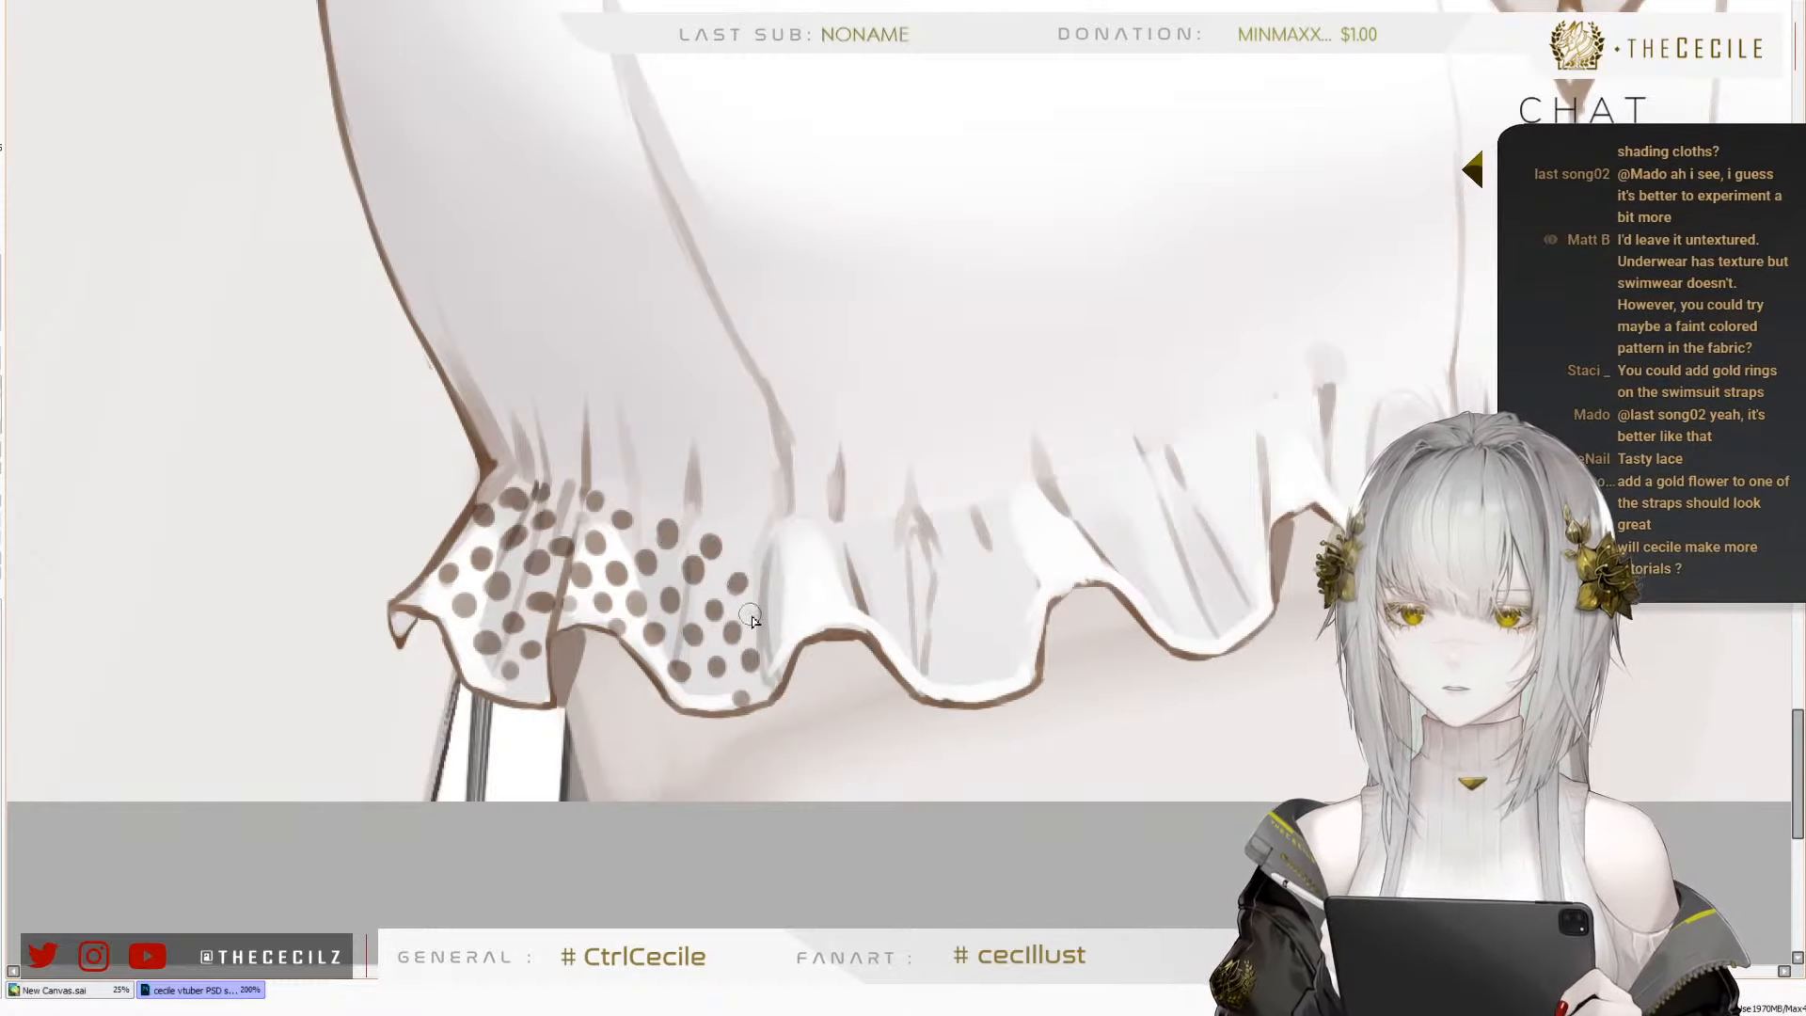
{"action": "left_click", "coordinate": [738, 552]}
{"action": "left_click", "coordinate": [730, 527]}
Check the dotted ruffle on the whole figure and extend the dots past the next white crest towards the third fold
{"action": "scroll", "coordinate": [555, 772], "scroll_direction": "down", "scroll_amount": 5}
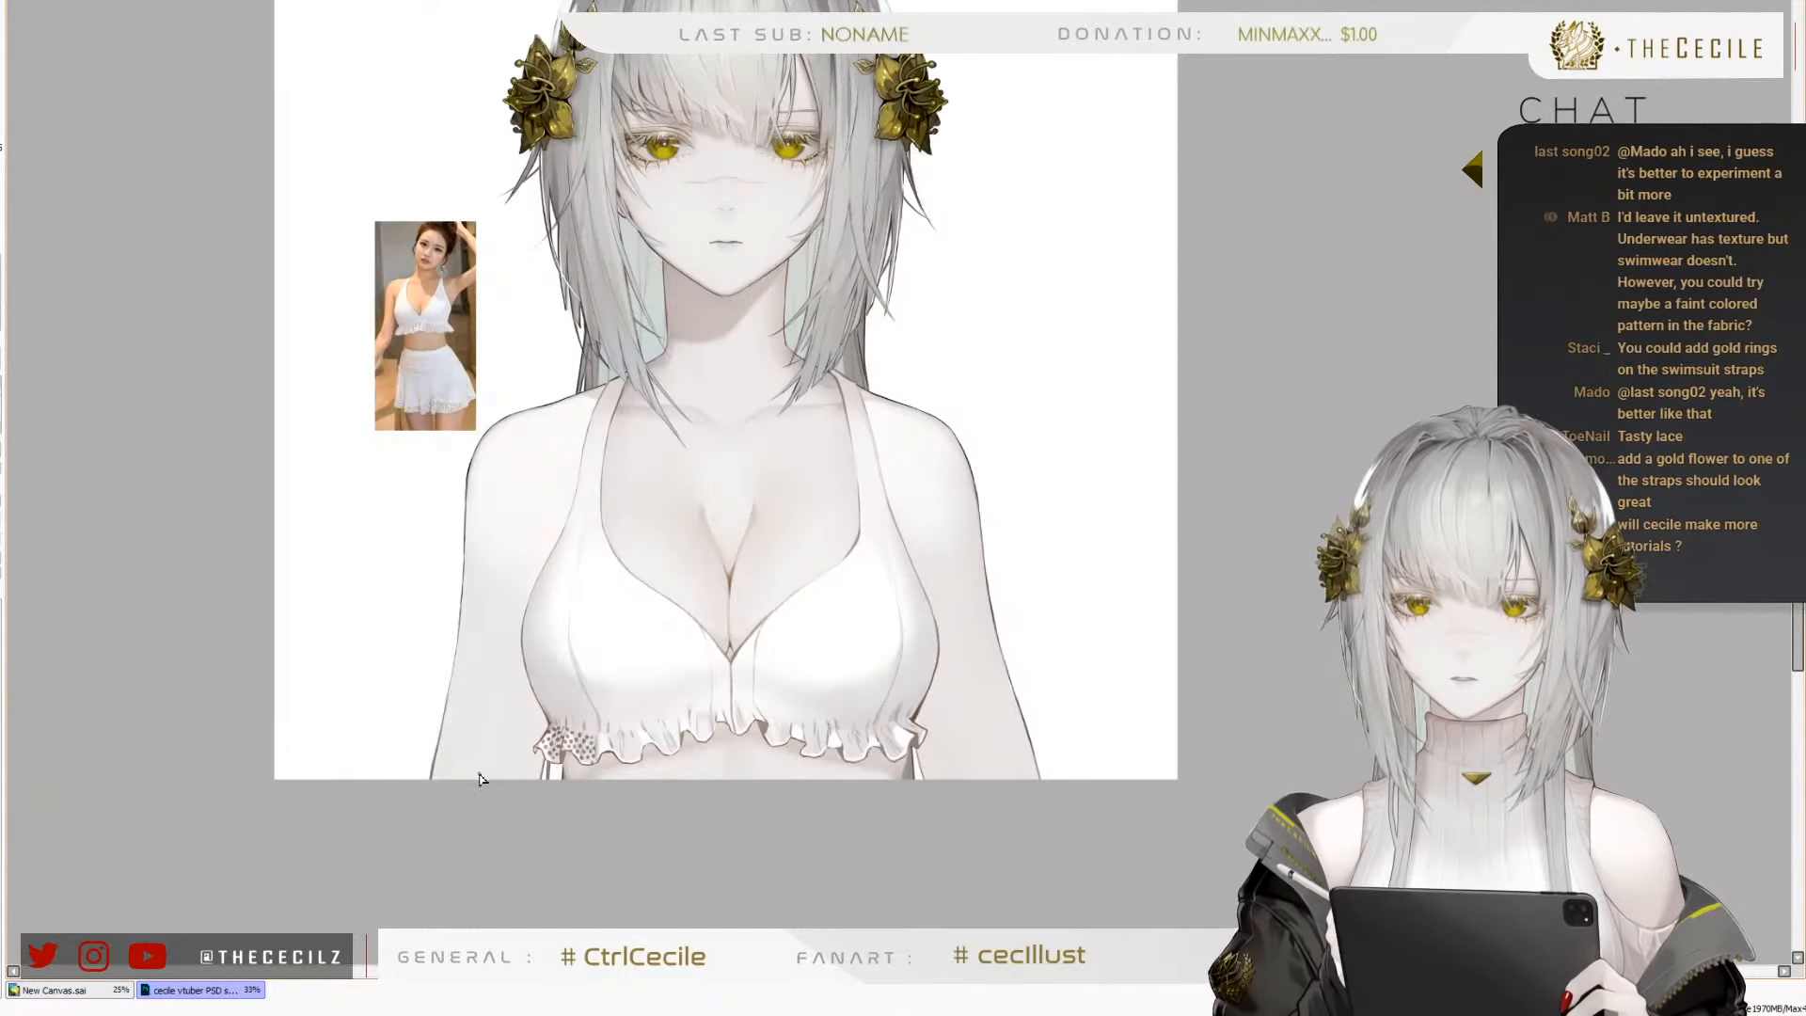
{"action": "scroll", "coordinate": [480, 779], "scroll_direction": "up", "scroll_amount": 1}
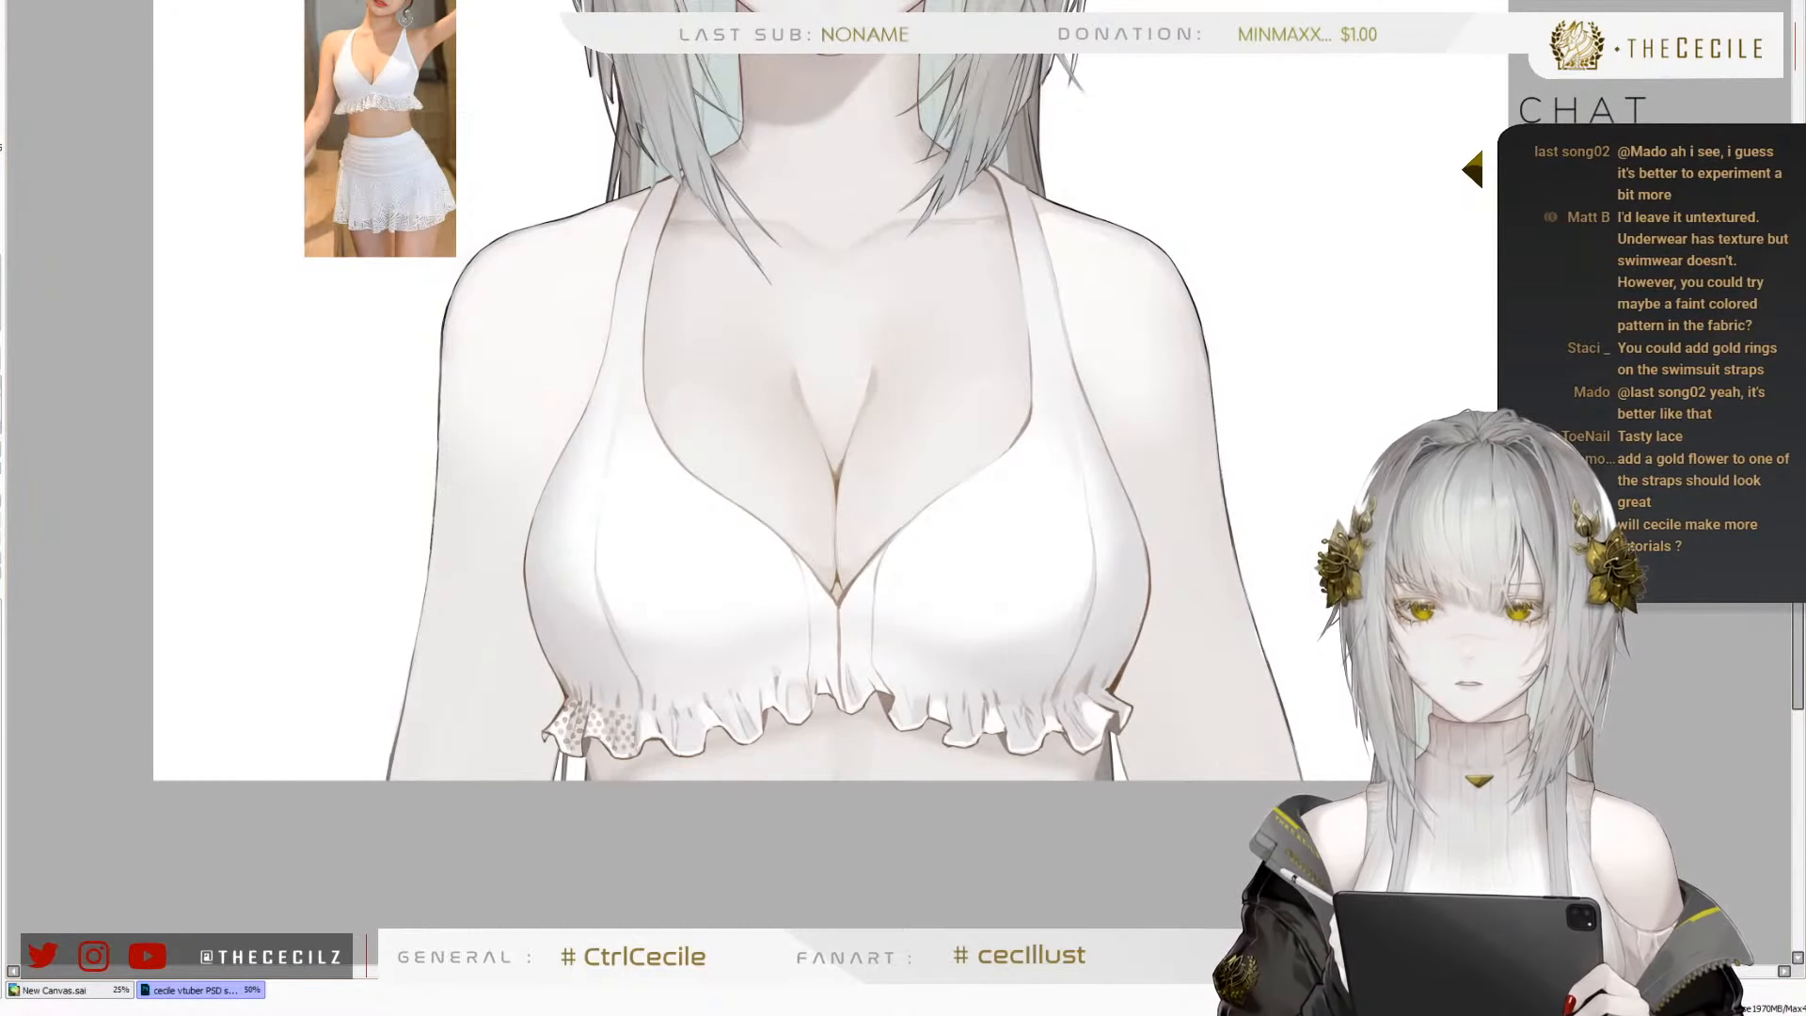
{"action": "scroll", "coordinate": [779, 378], "scroll_direction": "down", "scroll_amount": 1}
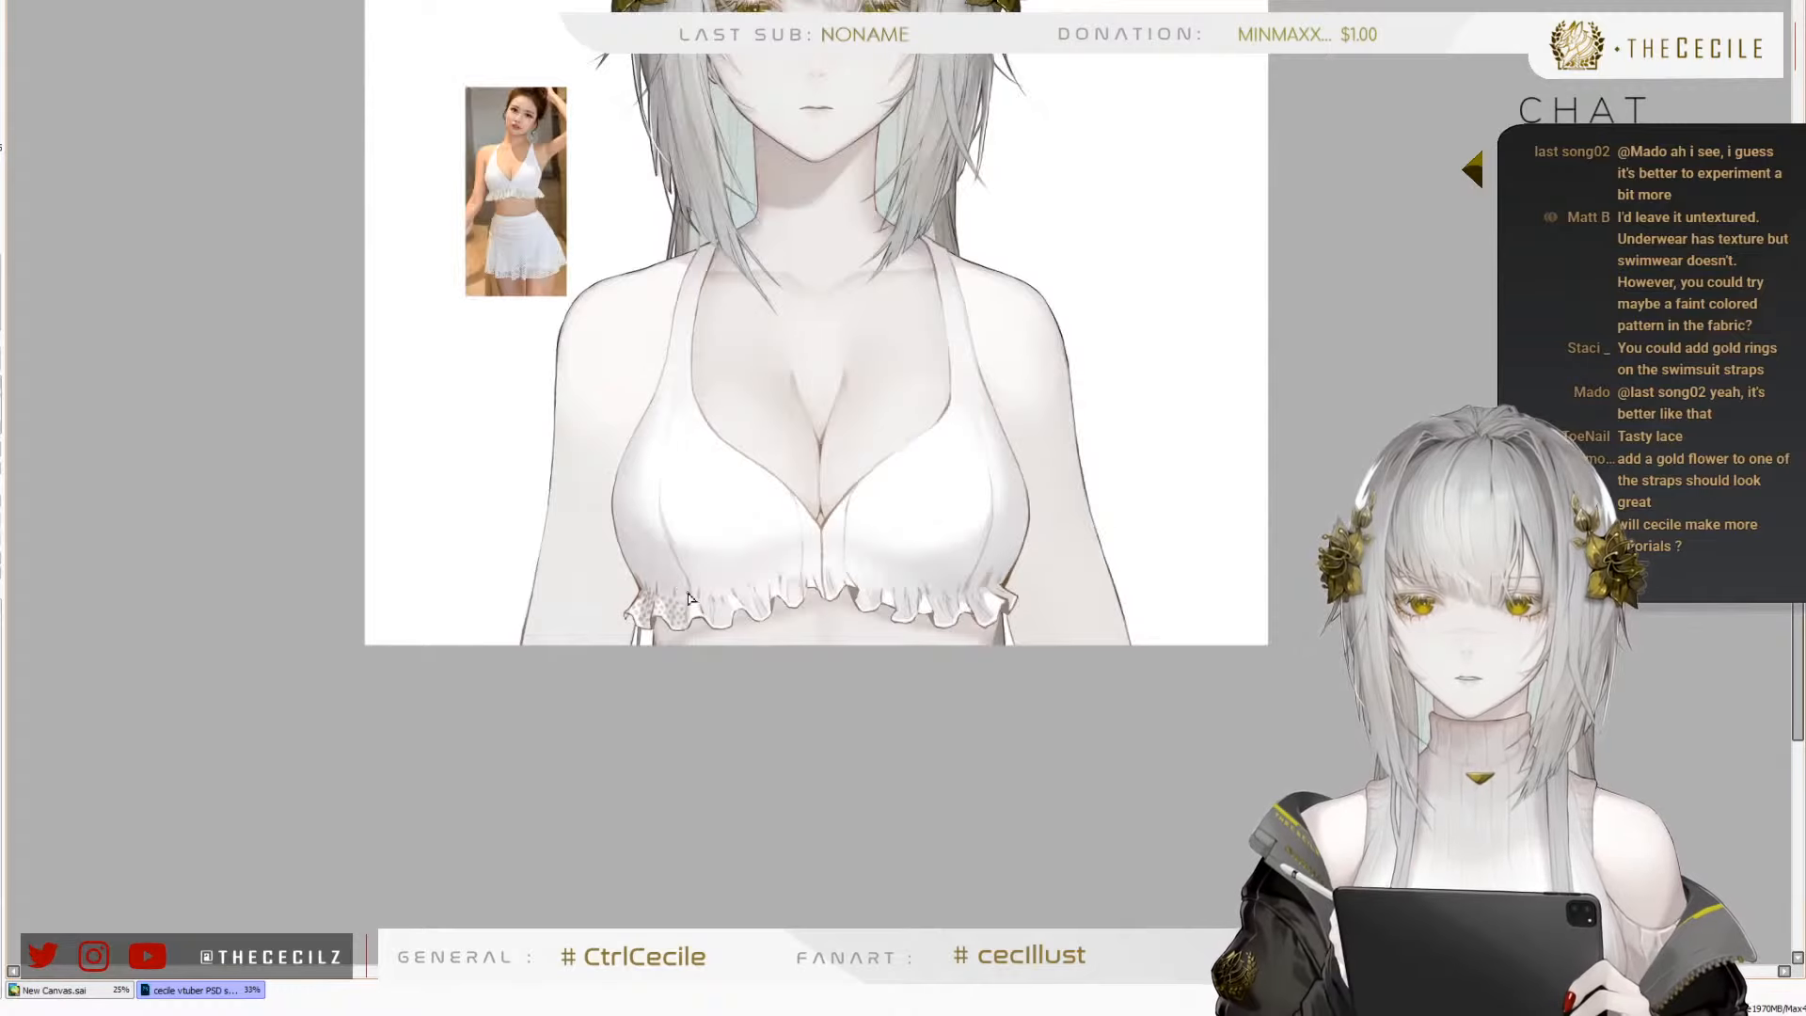
{"action": "scroll", "coordinate": [685, 609], "scroll_direction": "up", "scroll_amount": 6}
{"action": "mouse_move", "coordinate": [746, 762]}
{"action": "left_mouse_down"}
{"action": "mouse_move", "coordinate": [762, 687]}
{"action": "mouse_move", "coordinate": [795, 649]}
{"action": "mouse_move", "coordinate": [742, 668]}
{"action": "mouse_move", "coordinate": [749, 625]}
{"action": "mouse_move", "coordinate": [799, 576]}
{"action": "mouse_move", "coordinate": [758, 589]}
{"action": "mouse_move", "coordinate": [771, 565]}
{"action": "left_mouse_up"}
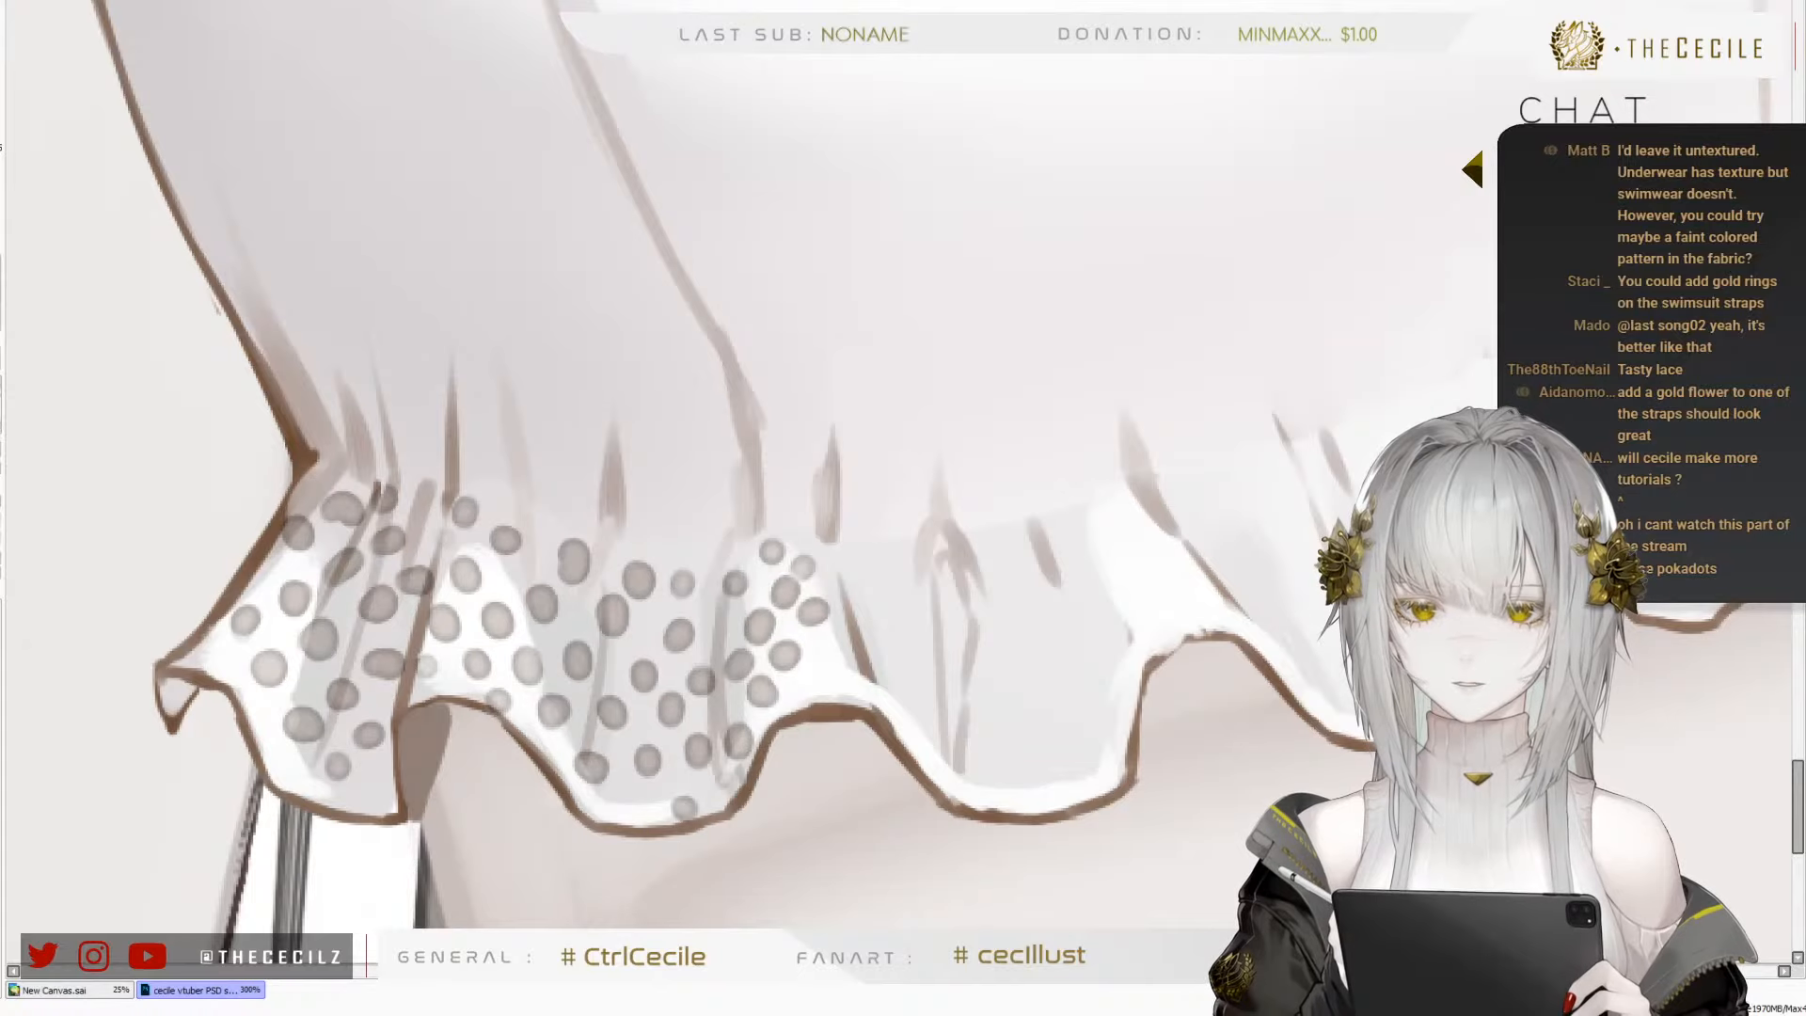
{"action": "left_click", "coordinate": [828, 662]}
{"action": "left_click", "coordinate": [848, 634]}
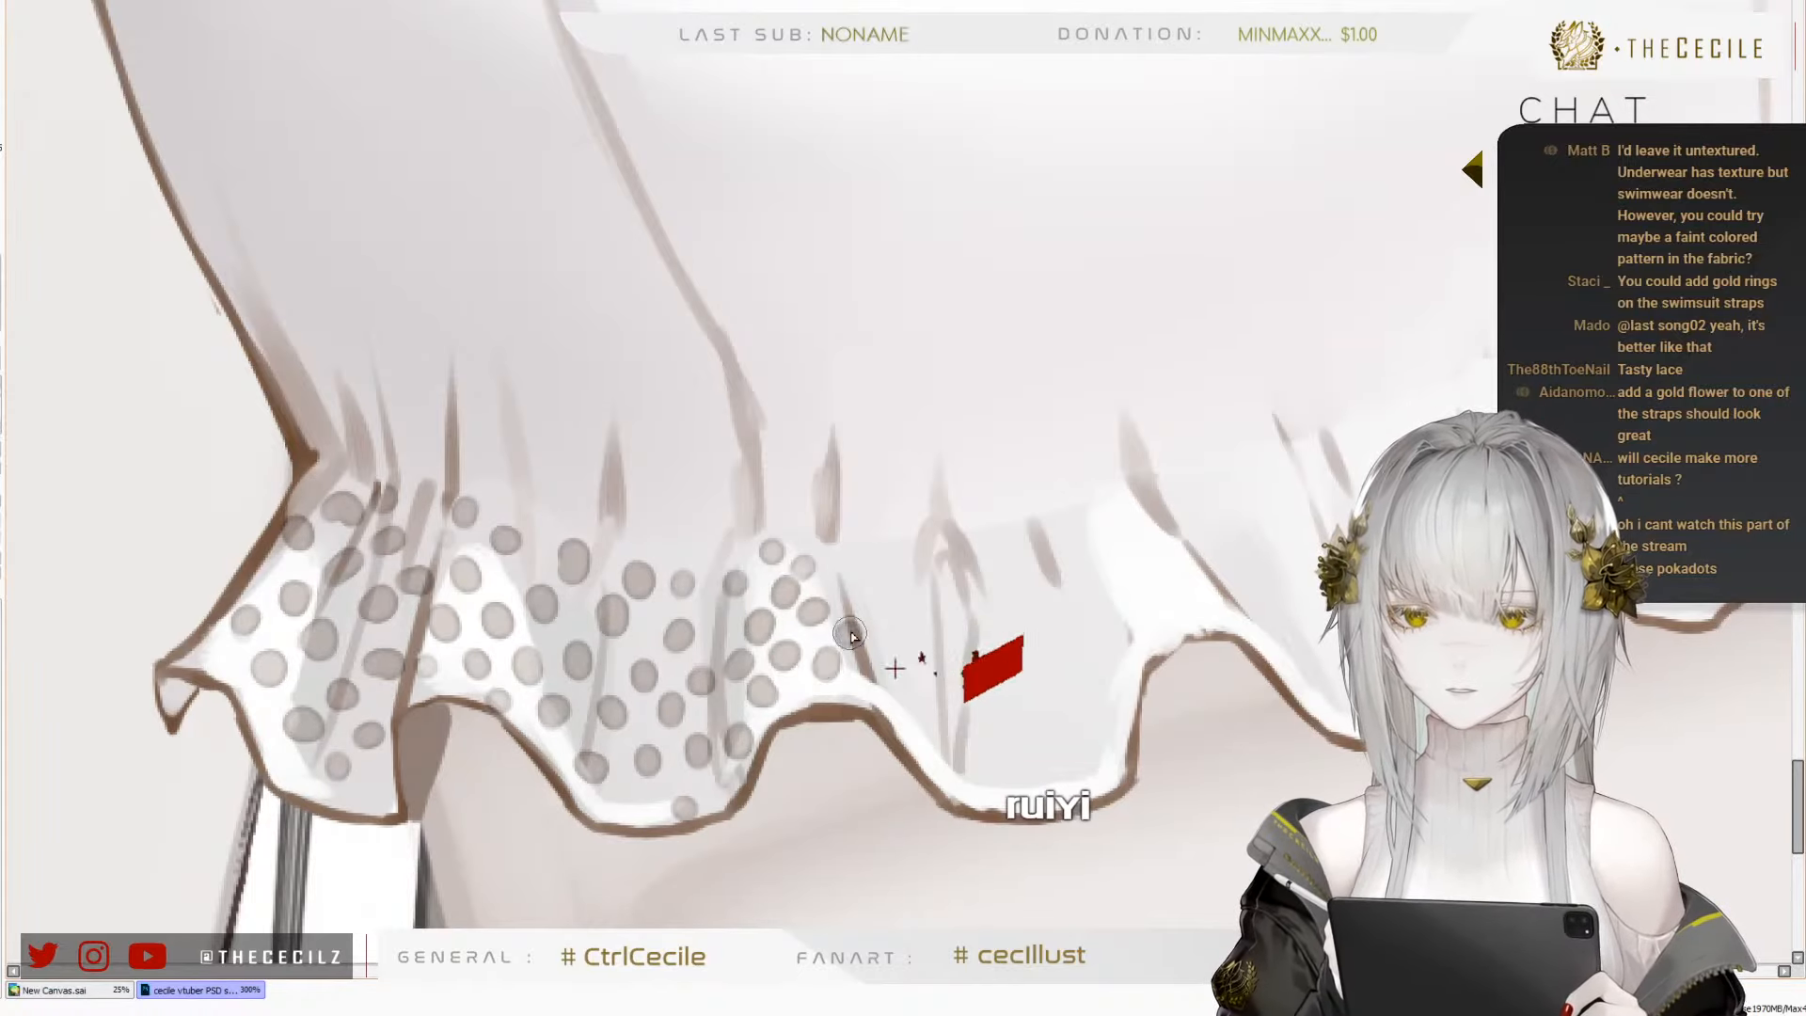
{"action": "left_click", "coordinate": [862, 578]}
{"action": "left_click", "coordinate": [880, 618]}
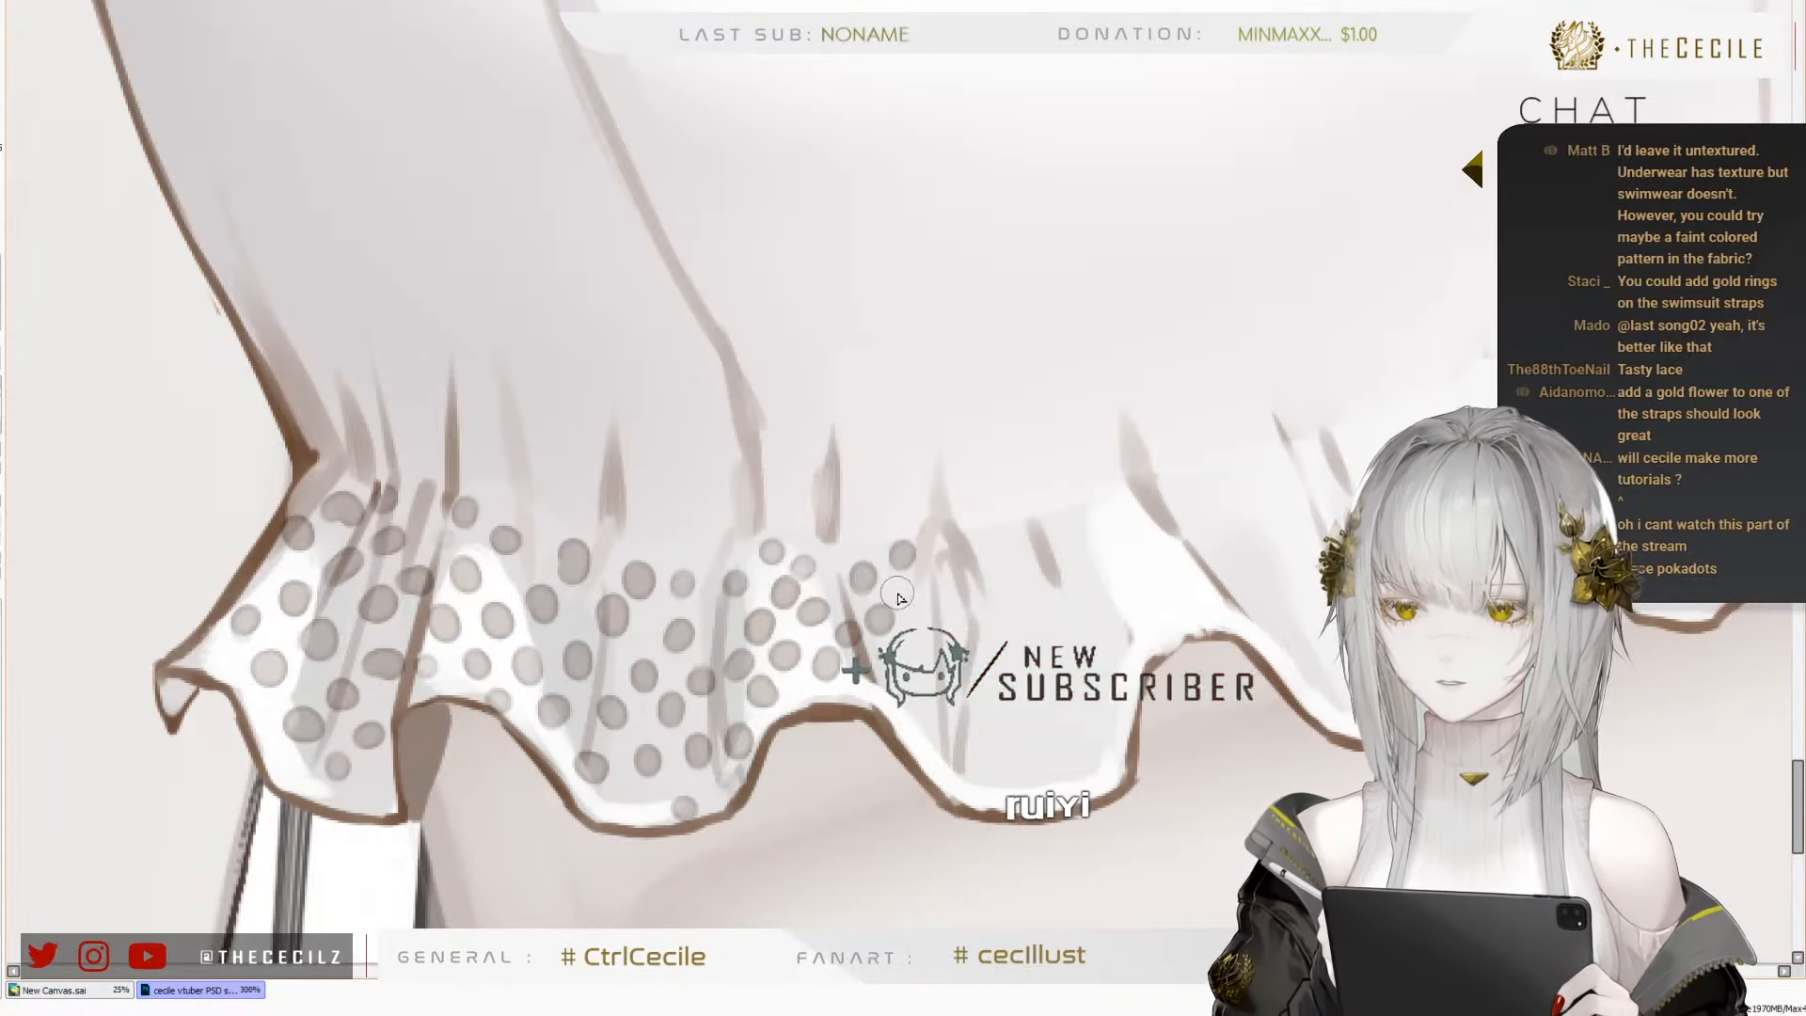
{"action": "left_click", "coordinate": [901, 554]}
{"action": "left_click", "coordinate": [929, 568]}
Start the dots on the third fold at its upper edge and beside the white crest just above the hem
{"action": "mouse_move", "coordinate": [992, 692]}
{"action": "left_mouse_down"}
{"action": "mouse_move", "coordinate": [951, 693]}
{"action": "mouse_move", "coordinate": [864, 631]}
{"action": "mouse_move", "coordinate": [527, 663]}
{"action": "left_mouse_up"}
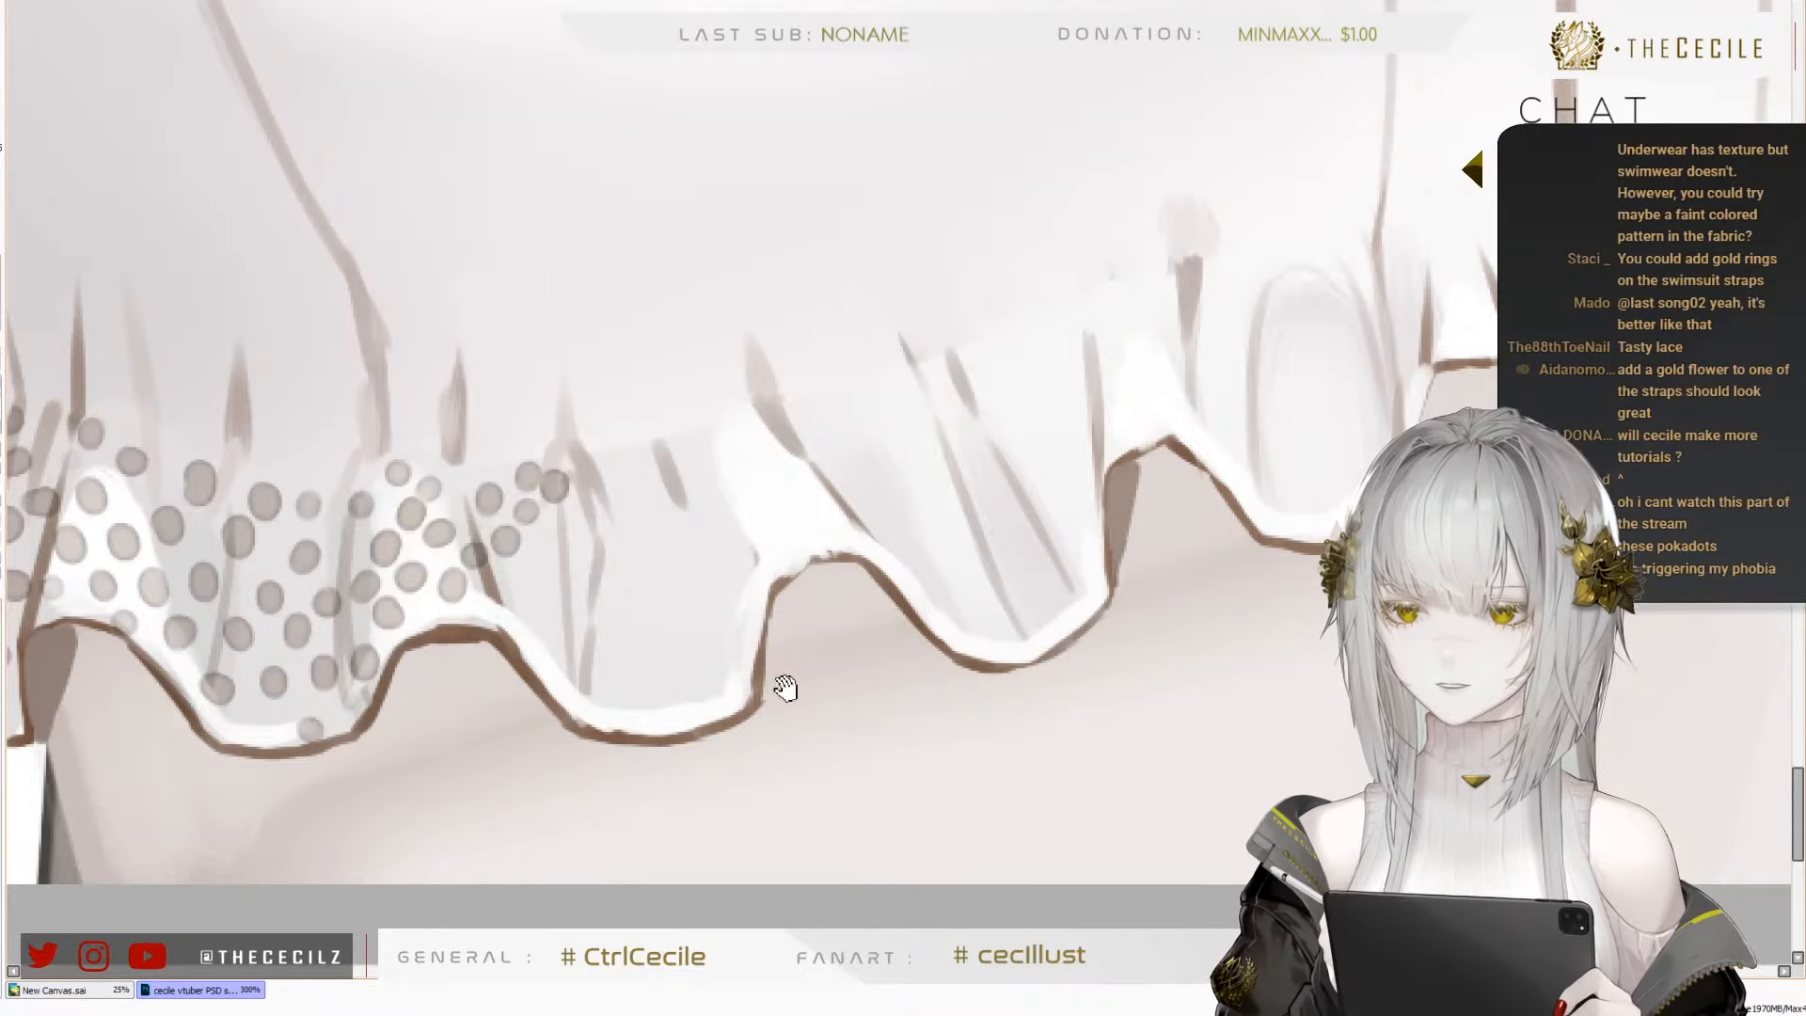
{"action": "left_click_drag", "start_coordinate": [785, 687], "coordinate": [678, 709]}
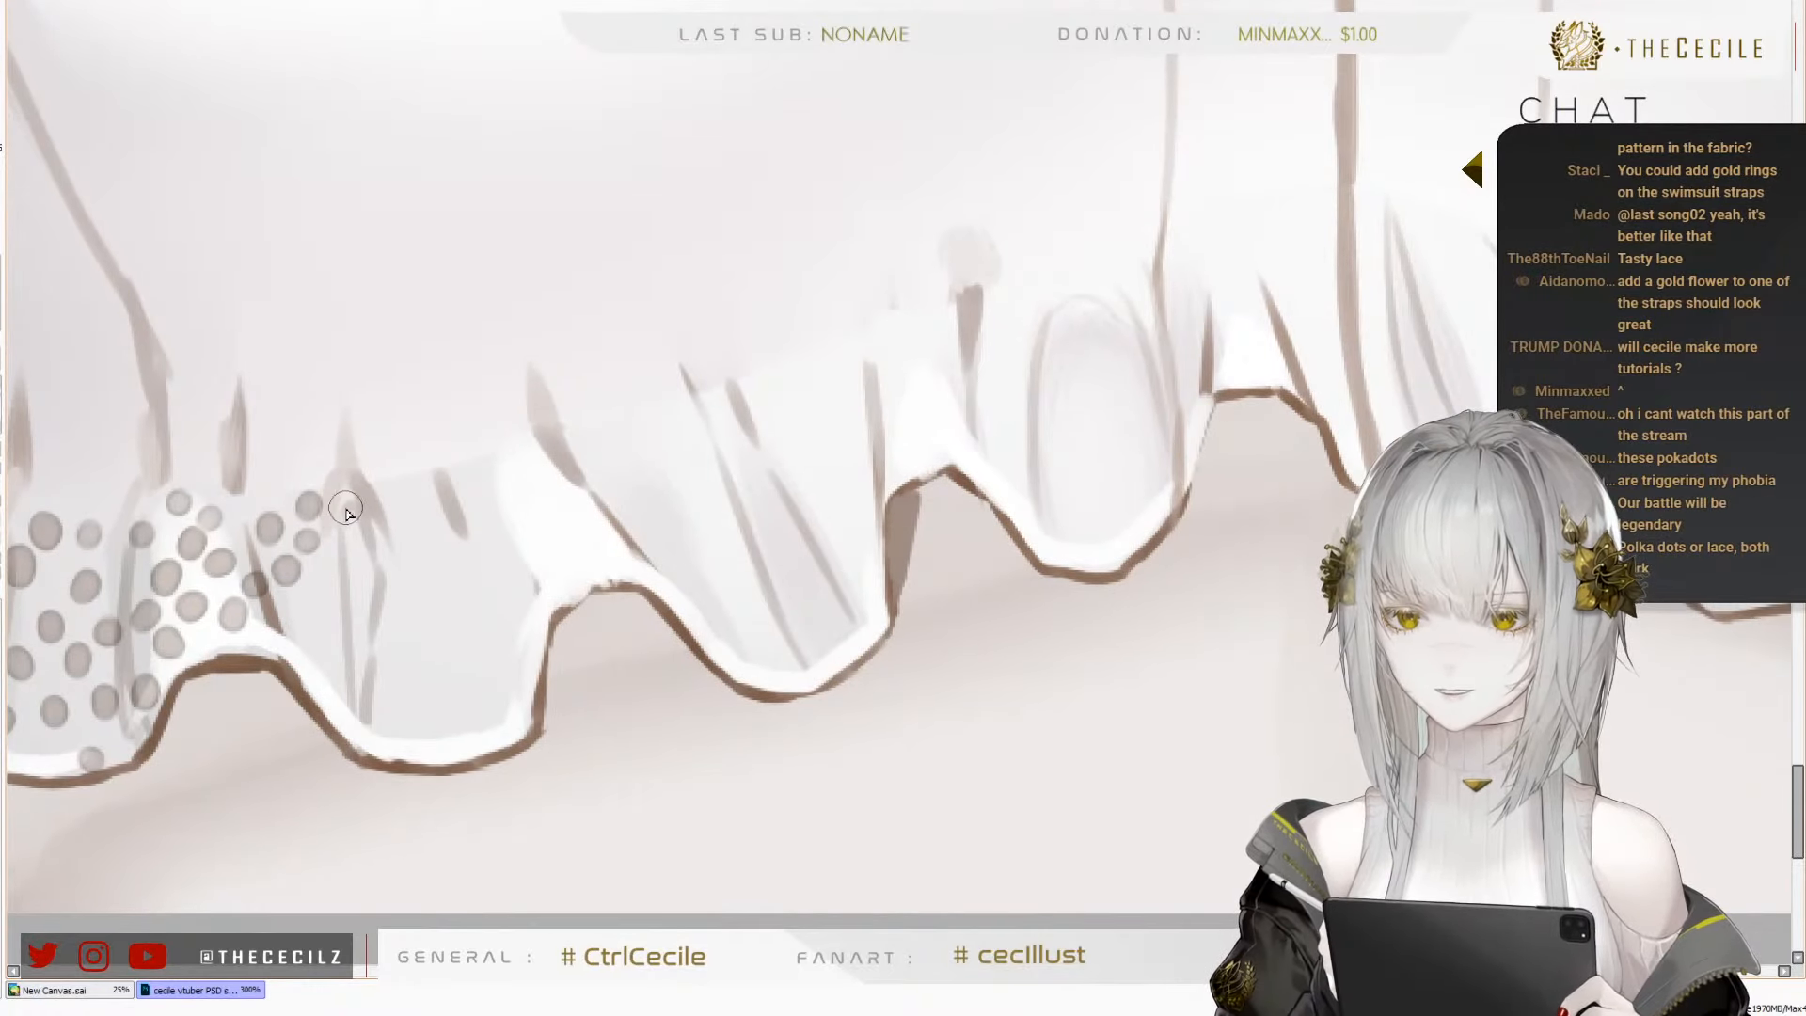
{"action": "left_click", "coordinate": [380, 483]}
{"action": "left_click", "coordinate": [295, 636]}
{"action": "key", "text": "ctrl+z"}
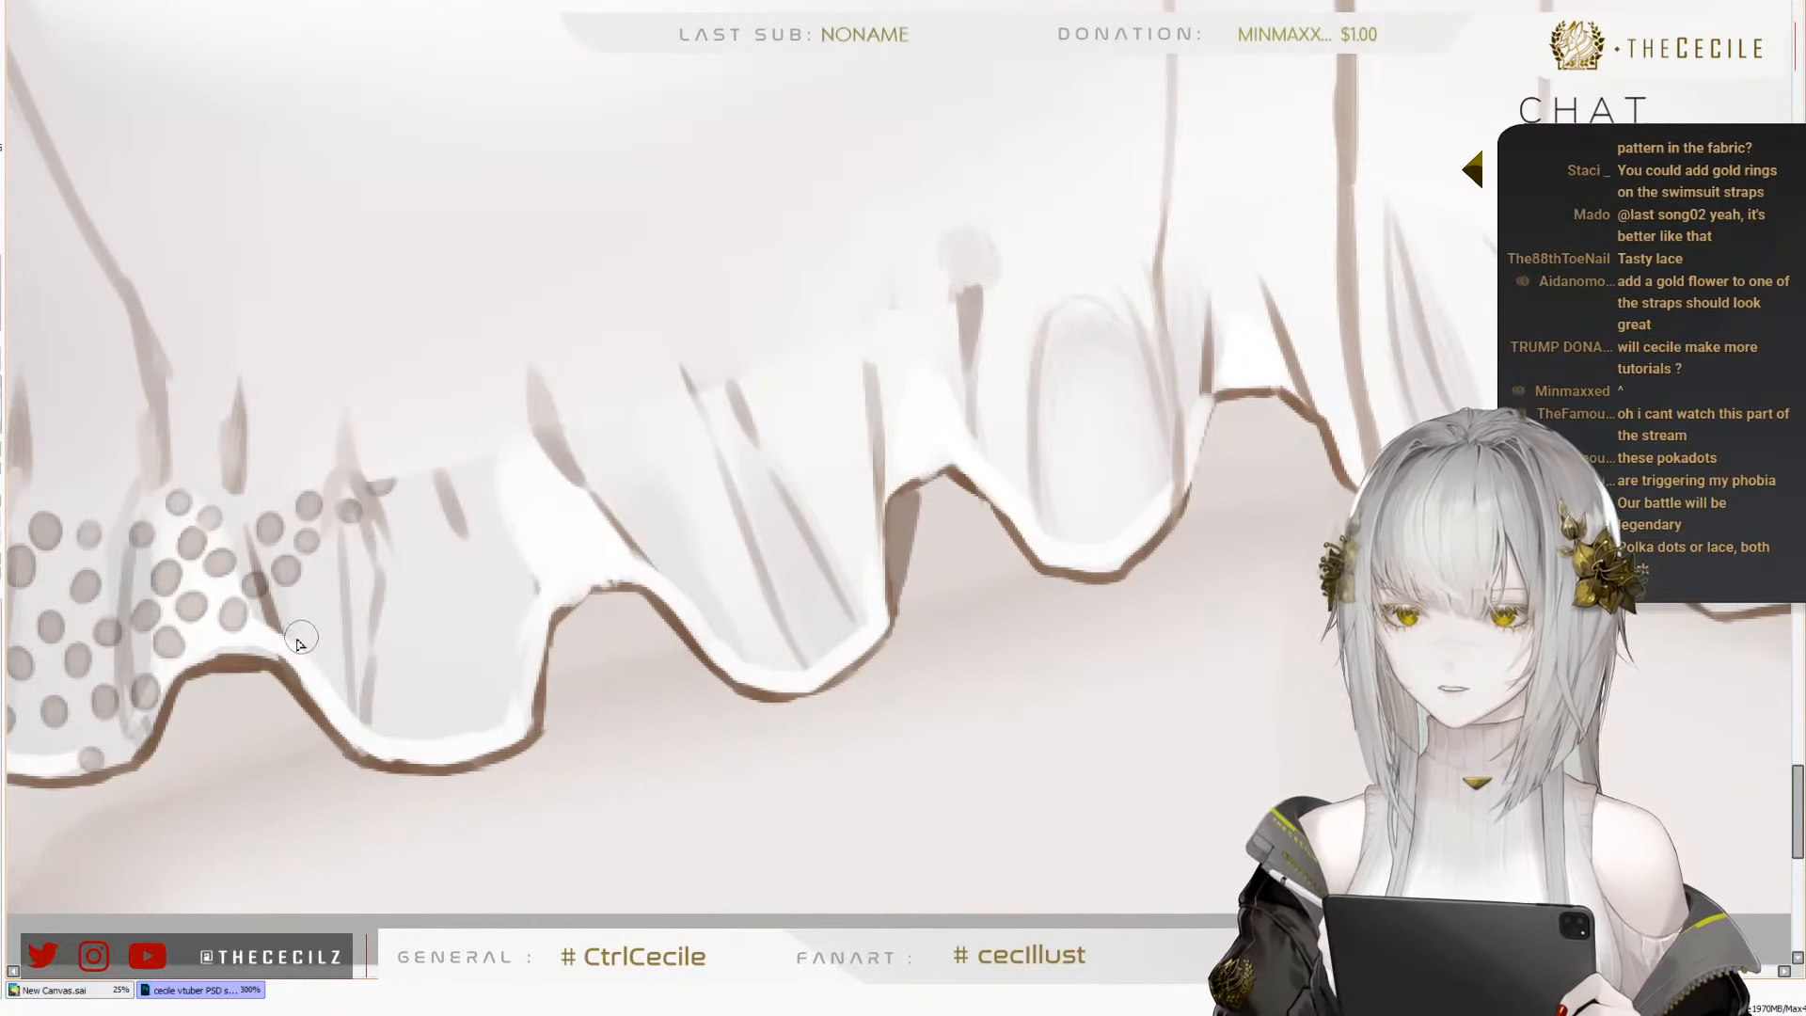
{"action": "left_click", "coordinate": [299, 633]}
{"action": "left_click", "coordinate": [327, 609]}
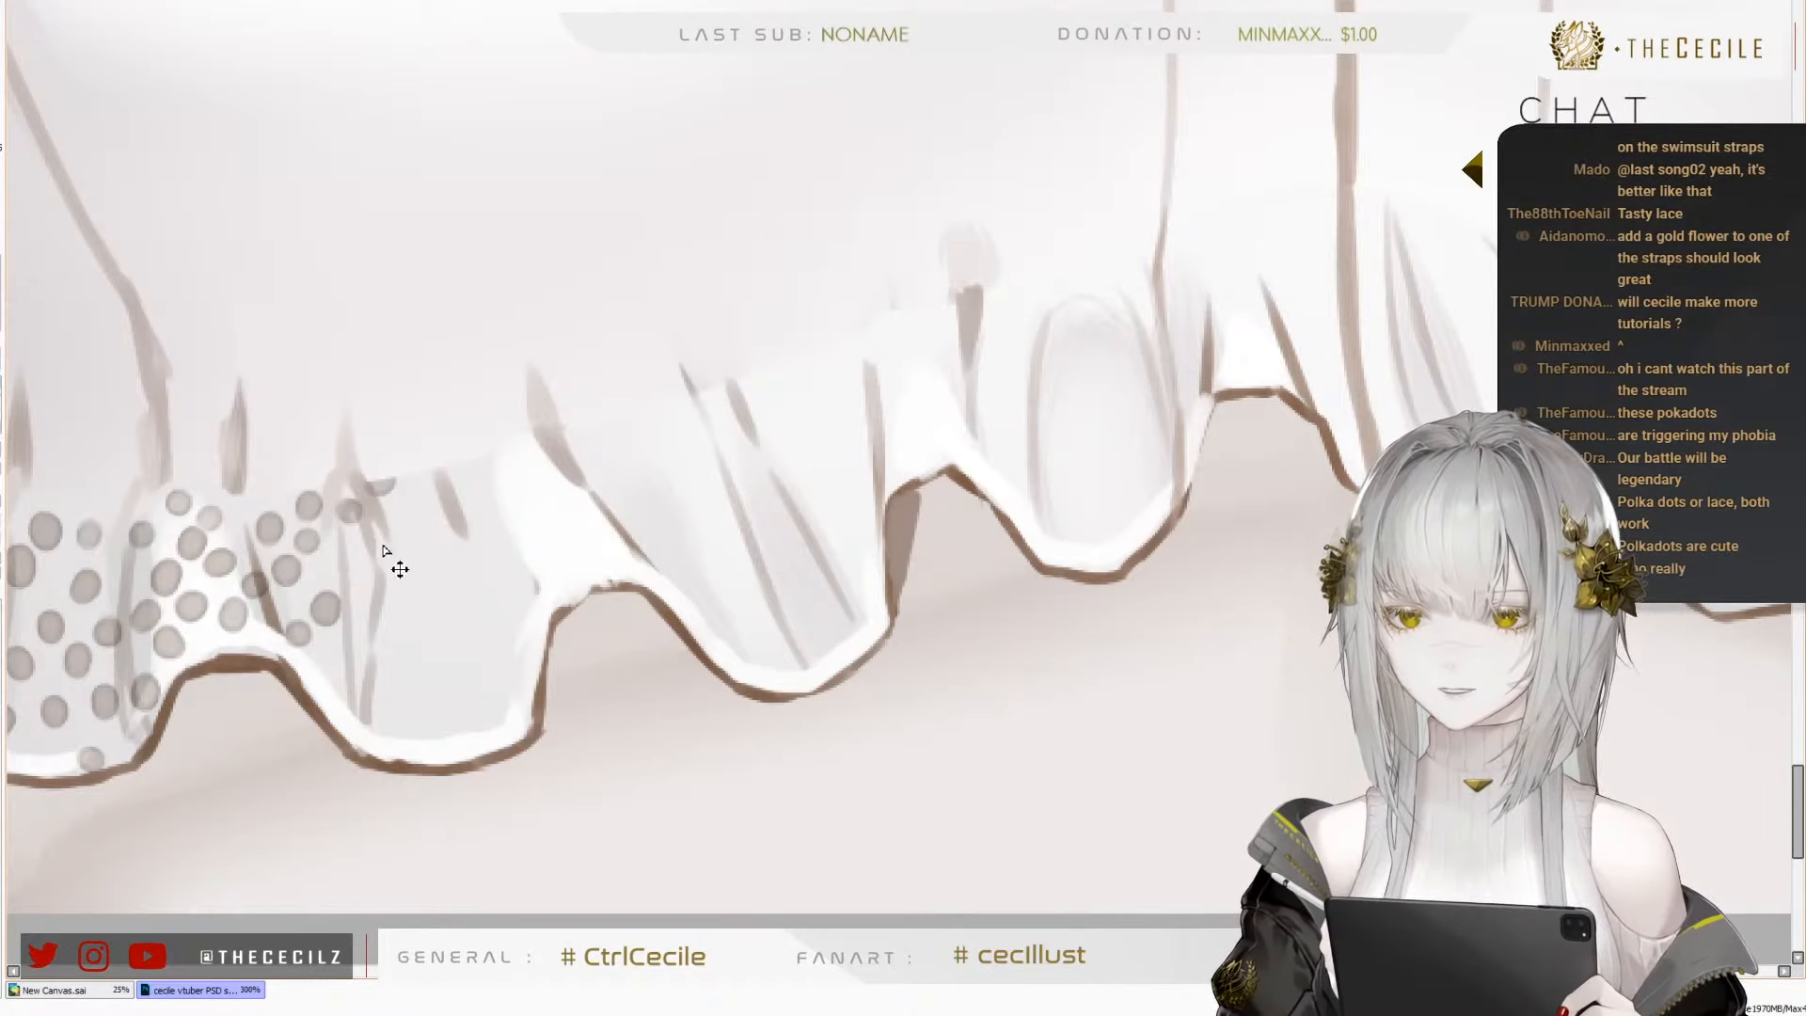
Add a diagonal row of dots across the middle of the third fold, down to its far edge
{"action": "left_click", "coordinate": [361, 571]}
{"action": "left_click", "coordinate": [402, 591]}
{"action": "left_click", "coordinate": [436, 615]}
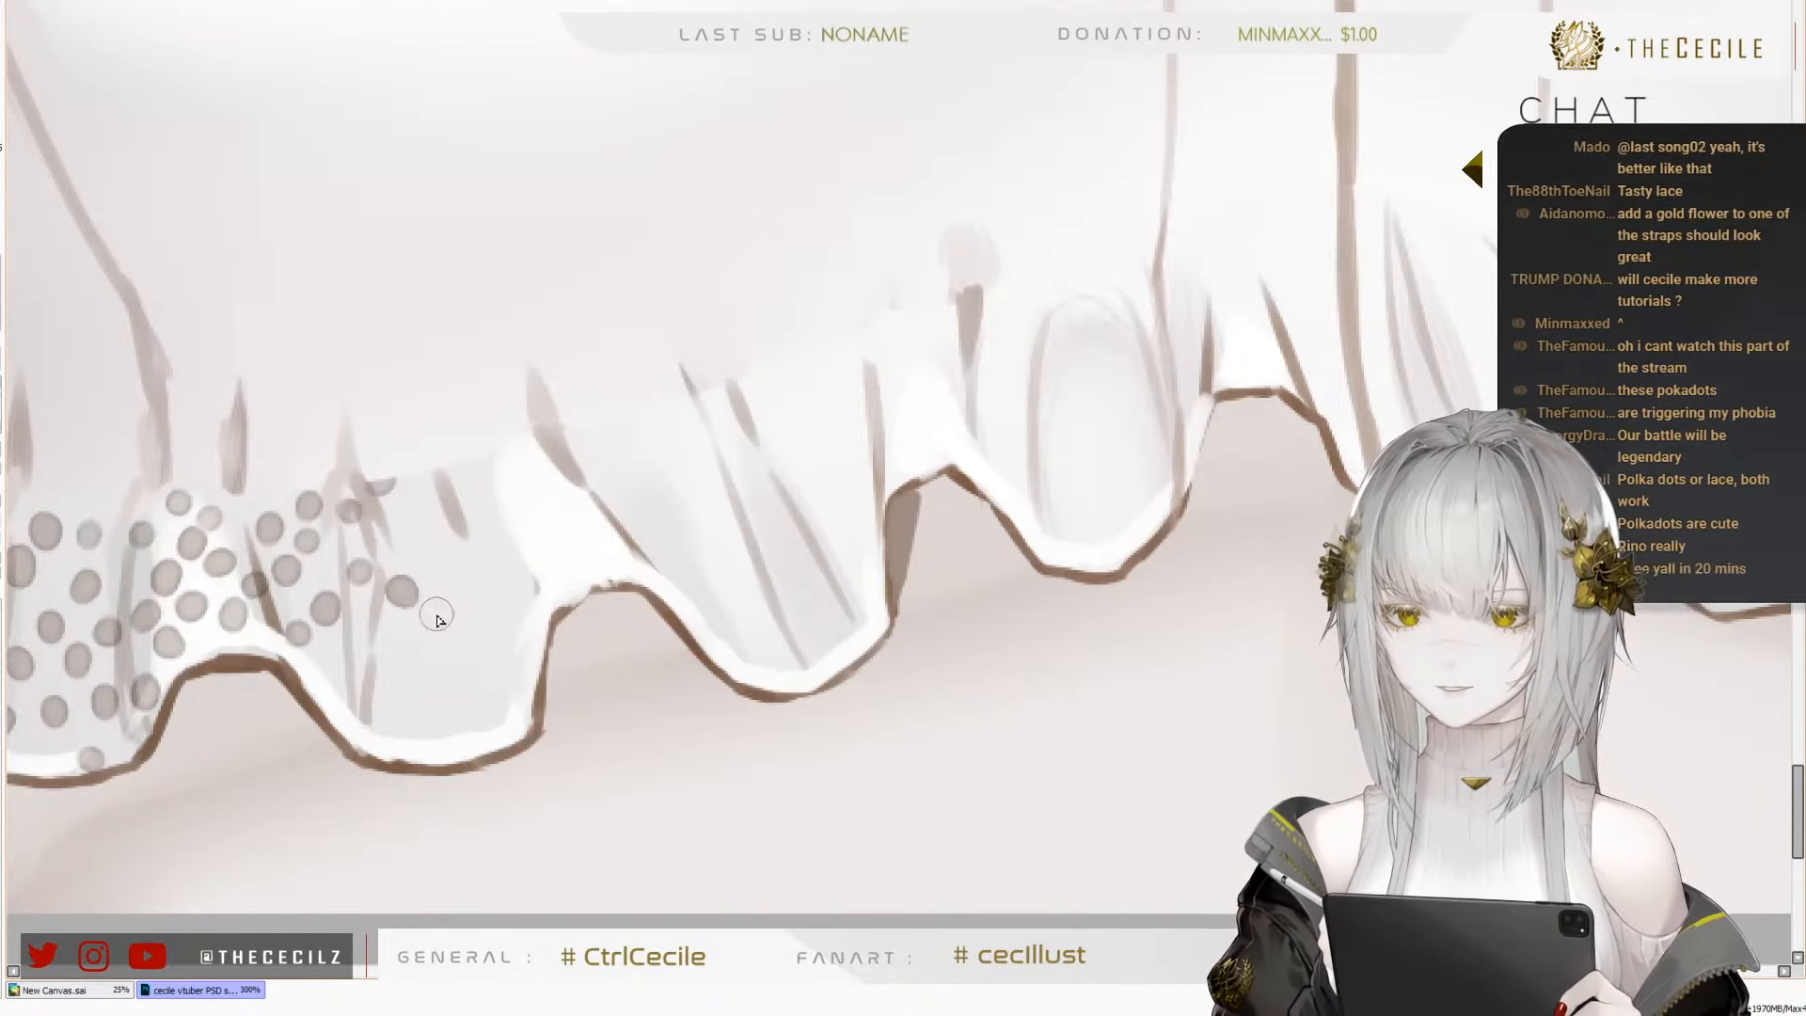
{"action": "left_click", "coordinate": [474, 639]}
{"action": "left_click", "coordinate": [511, 656]}
{"action": "left_click", "coordinate": [531, 670]}
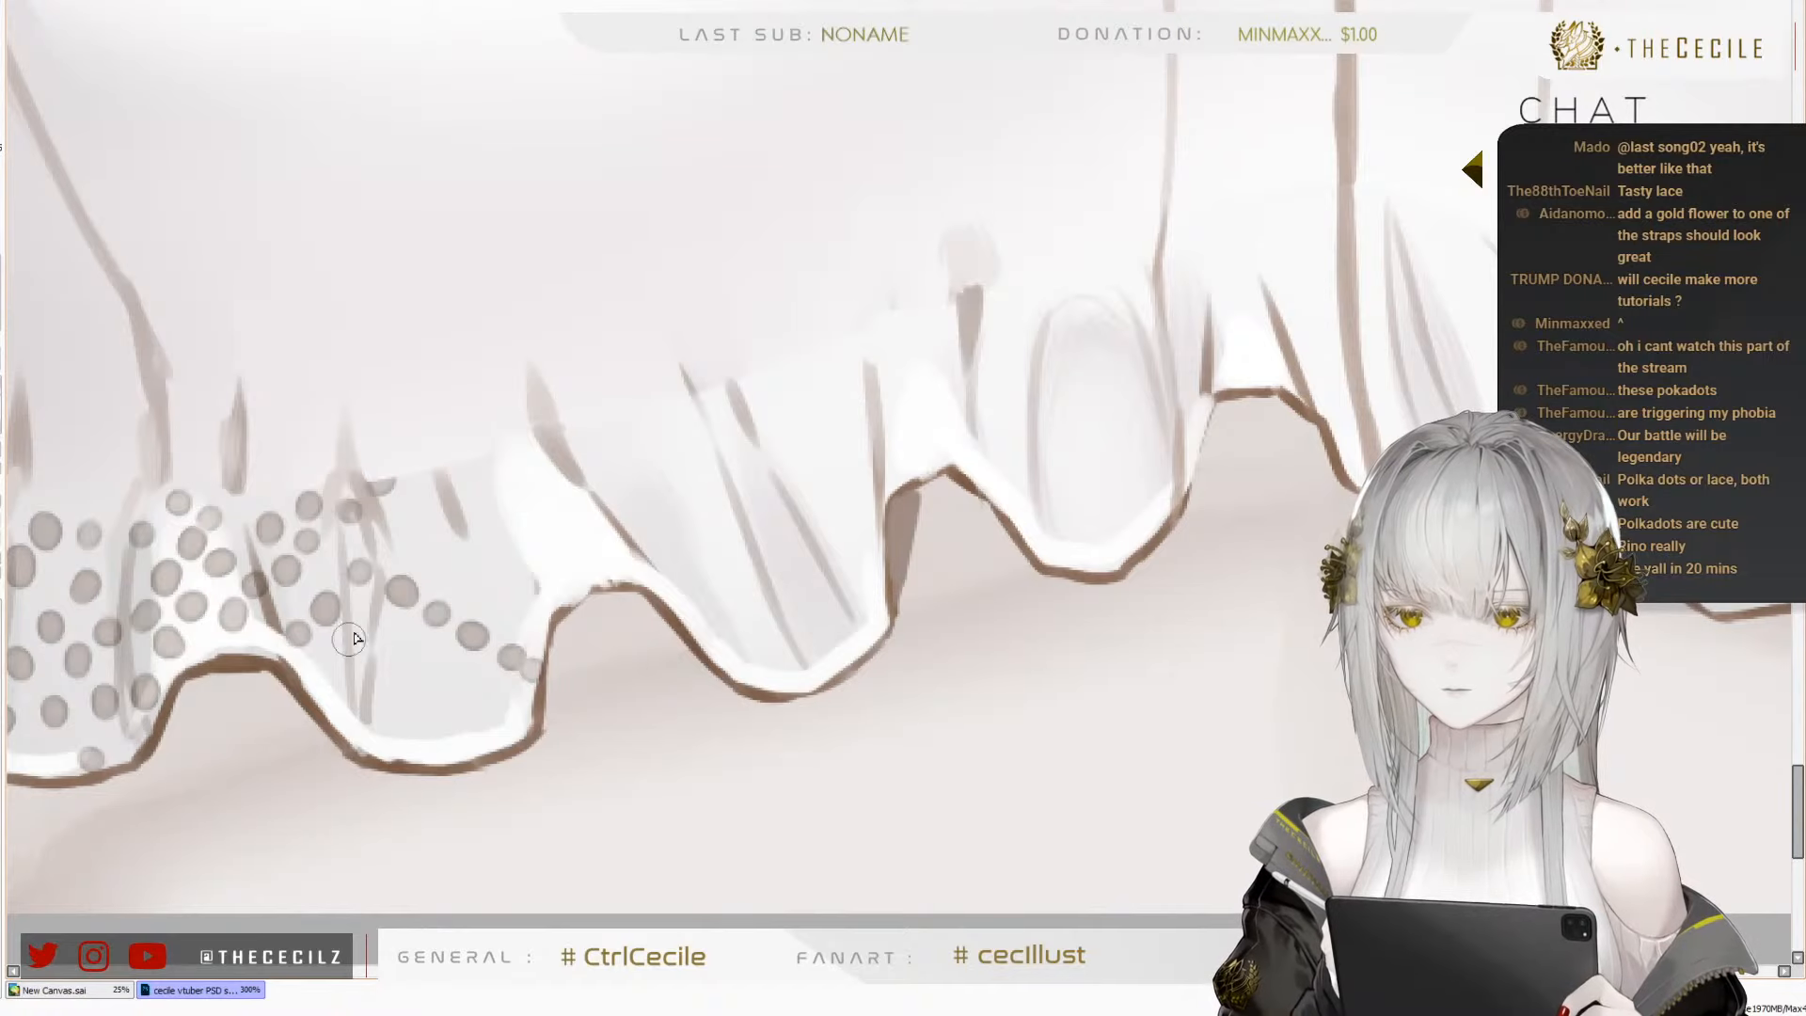
Fill the lower part of the third fold with two more diagonal rows of dots, reaching the wavy hem
{"action": "left_click", "coordinate": [361, 638]}
{"action": "left_click", "coordinate": [404, 665]}
{"action": "left_click", "coordinate": [452, 696]}
{"action": "left_click", "coordinate": [499, 717]}
{"action": "left_click", "coordinate": [337, 672]}
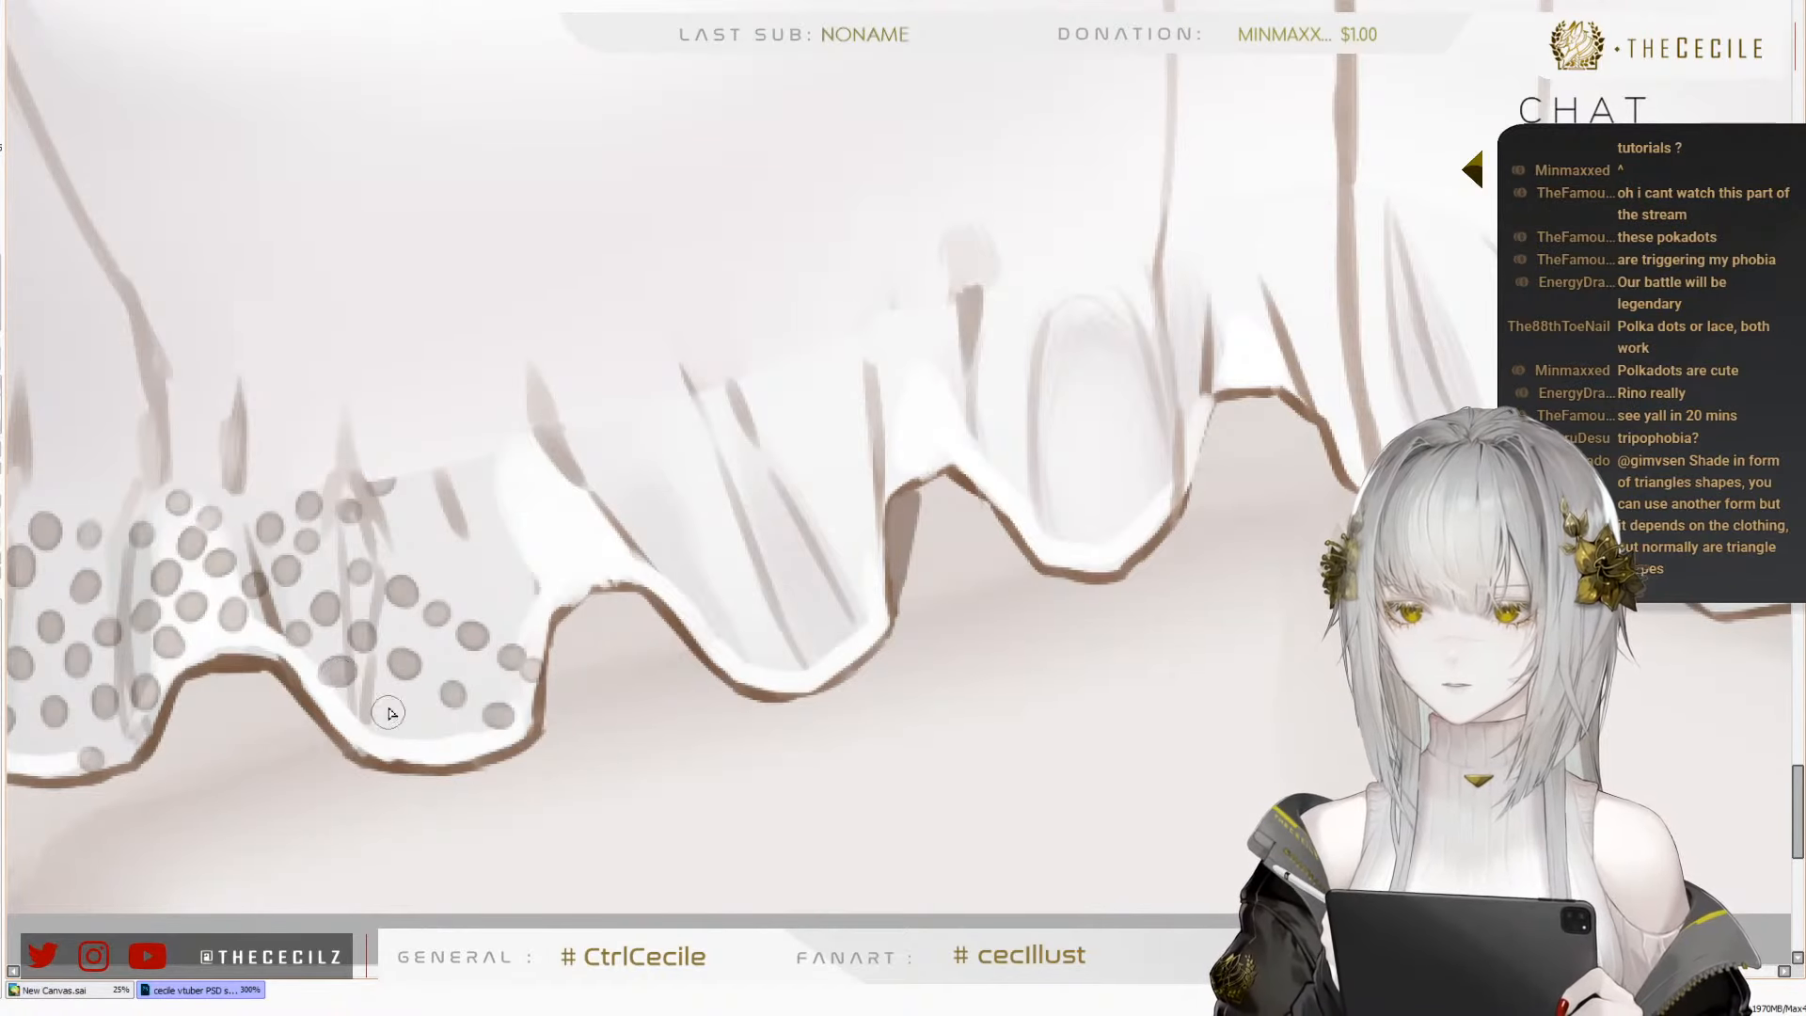
{"action": "left_click", "coordinate": [378, 701]}
{"action": "left_click", "coordinate": [410, 725]}
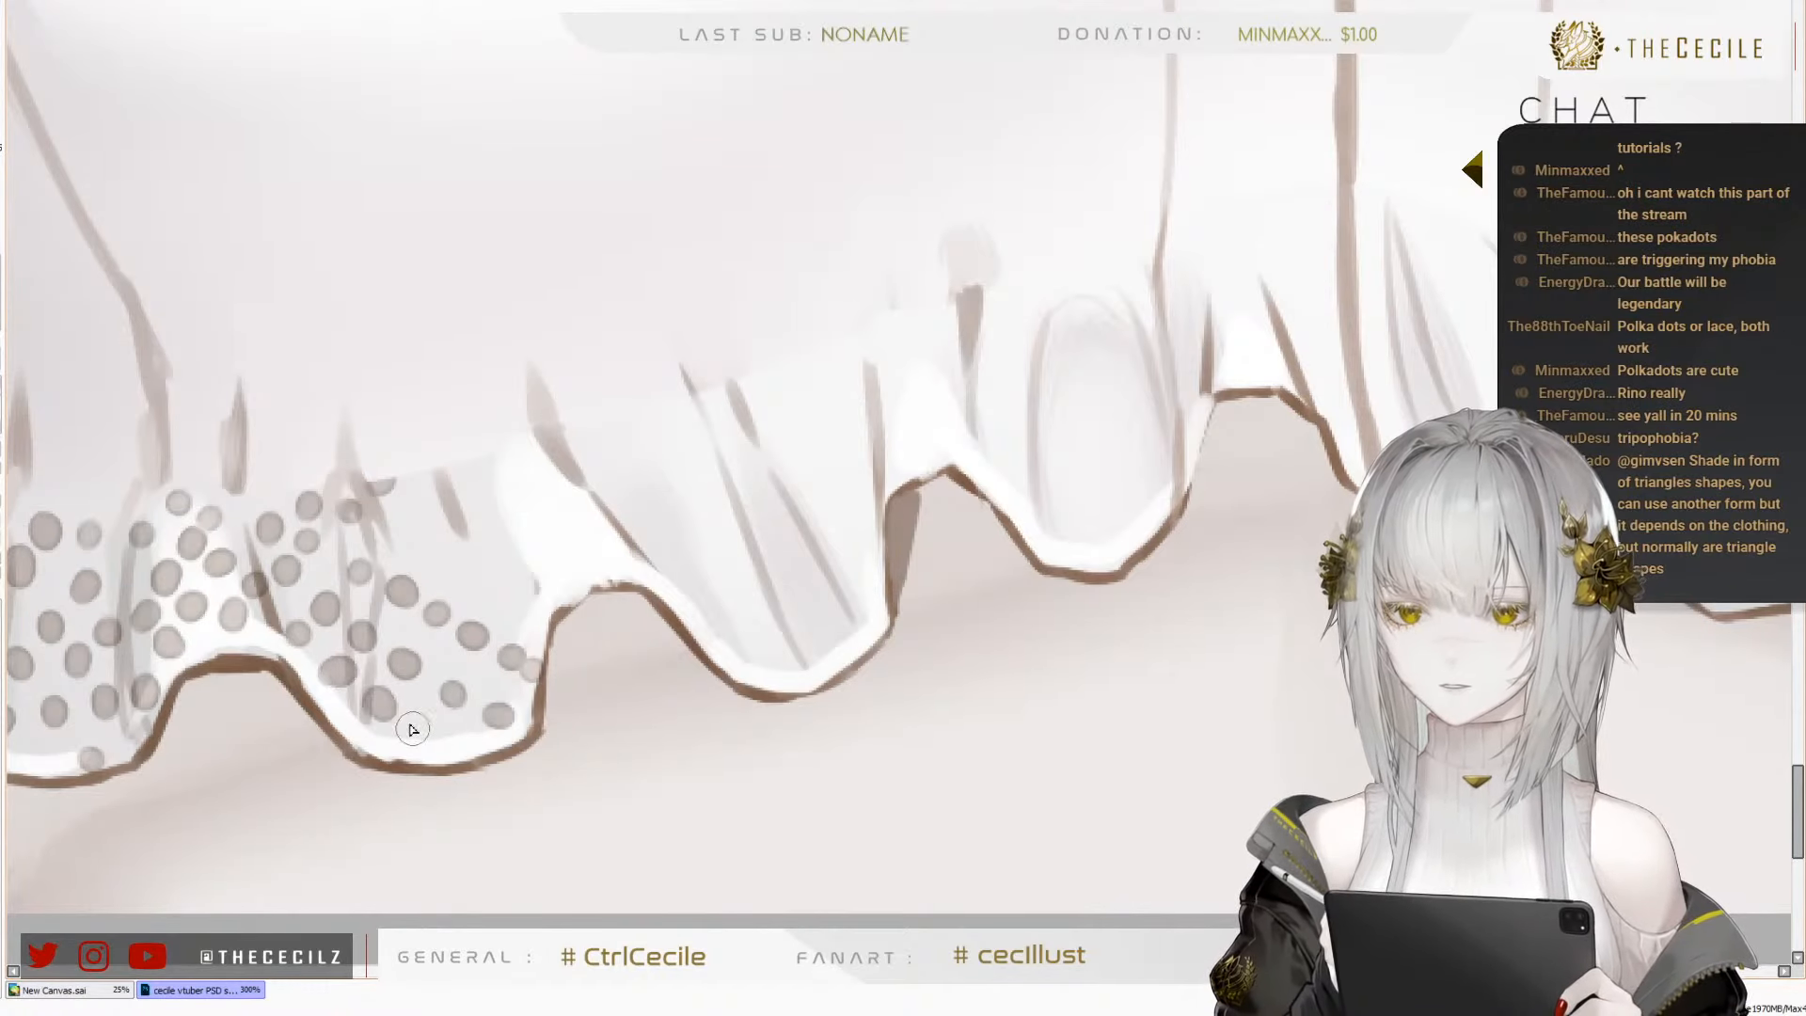
Dot the upper part of the third fold, from the middle row up to the ruffle's gathered edge
{"action": "left_click", "coordinate": [400, 519]}
{"action": "left_click", "coordinate": [438, 545]}
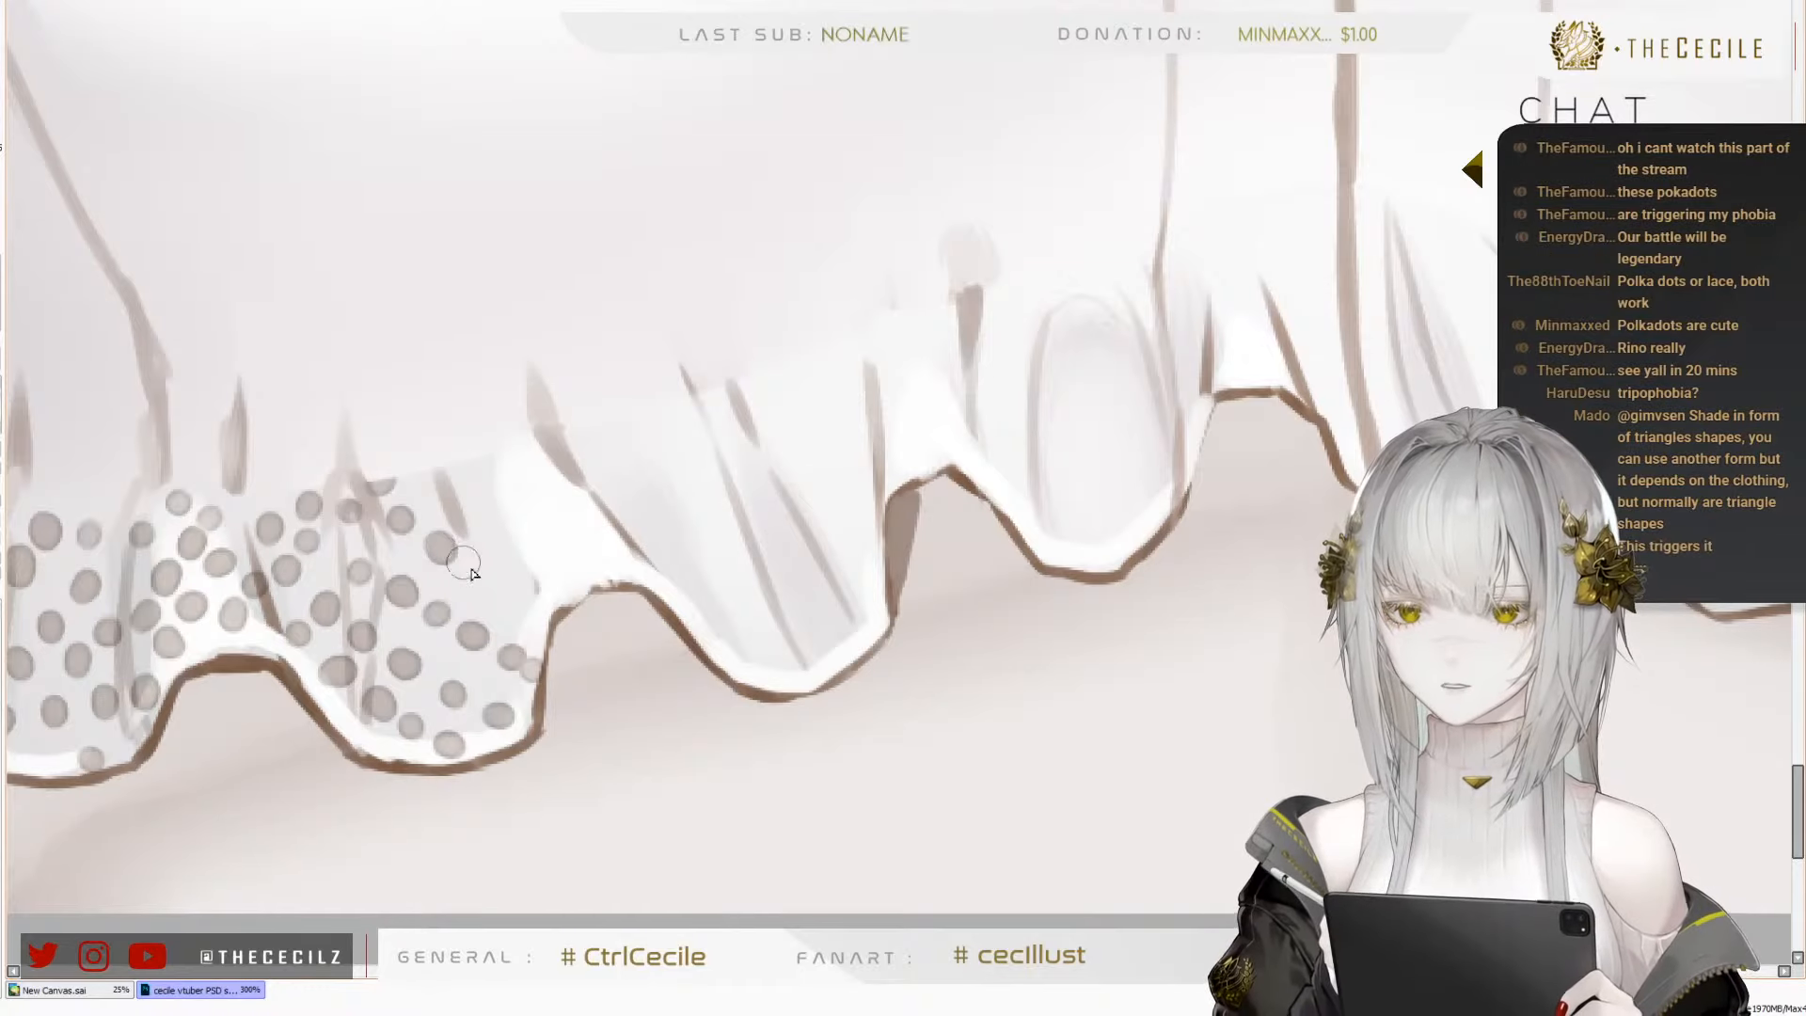
{"action": "left_click", "coordinate": [481, 576]}
{"action": "left_click", "coordinate": [433, 480]}
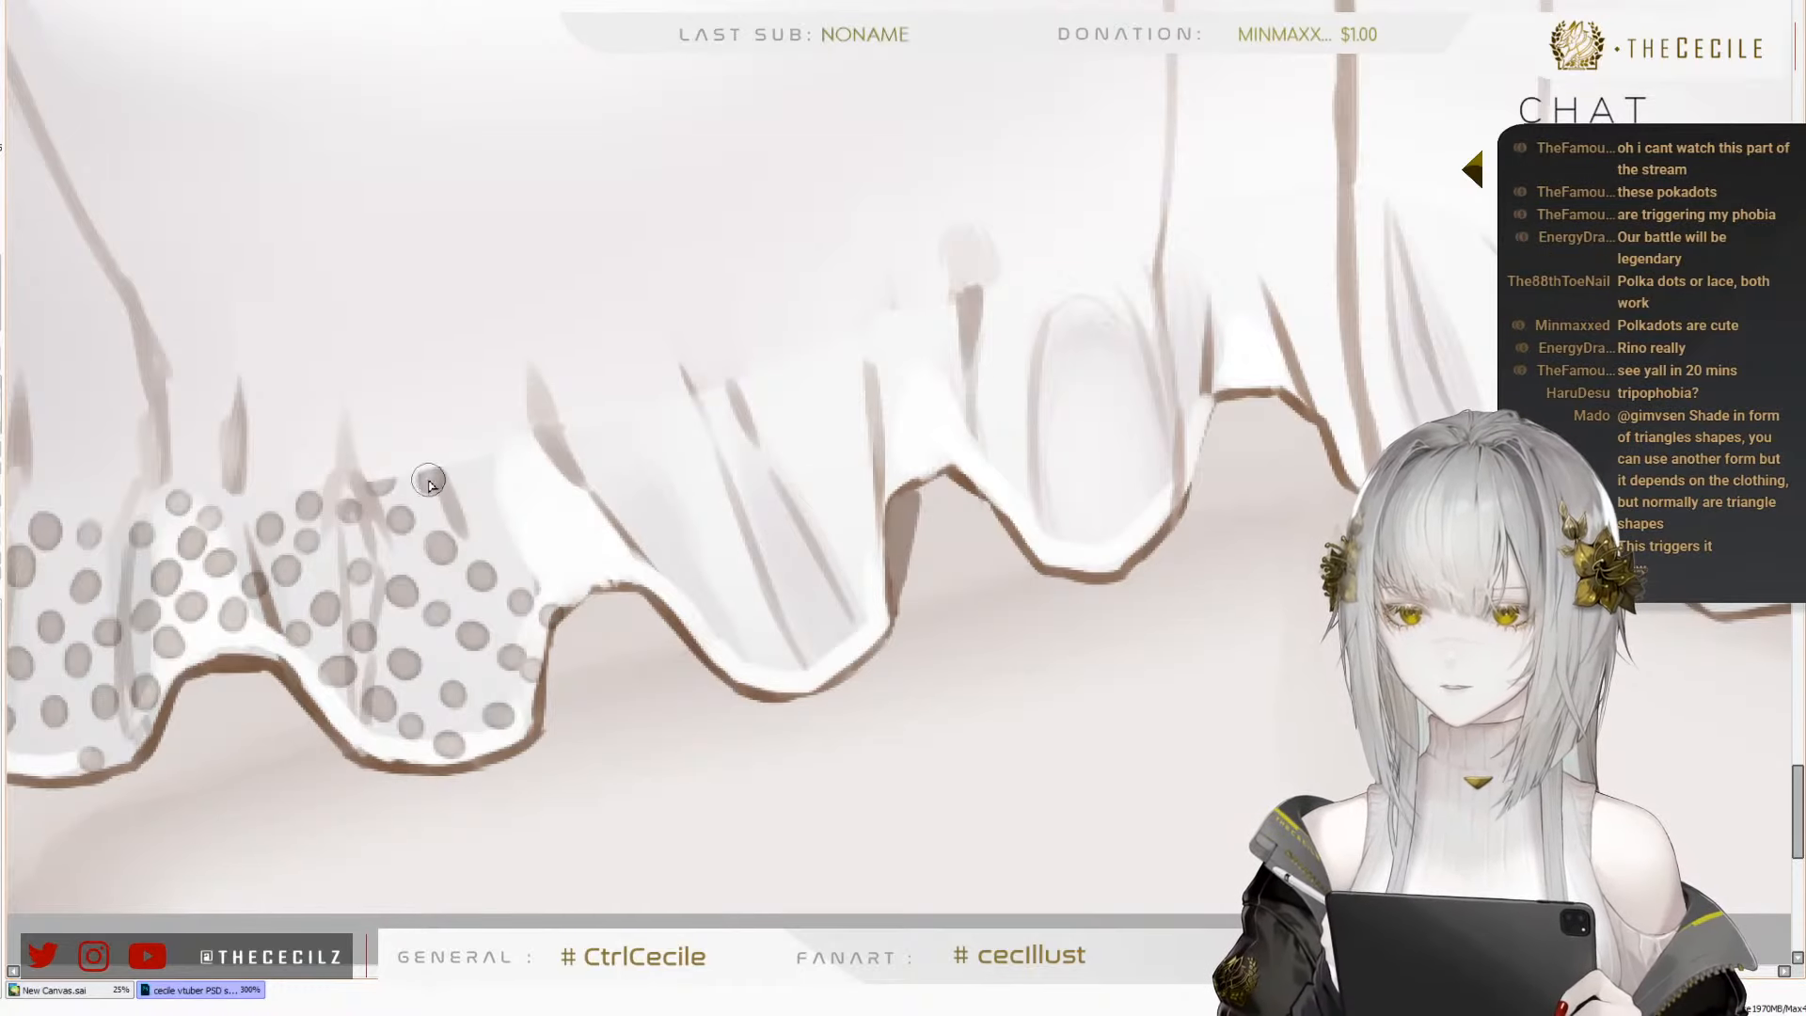
{"action": "left_click", "coordinate": [474, 499]}
Carry the dots over the white crest between the third and fourth folds in two diagonal rows
{"action": "left_click", "coordinate": [555, 562]}
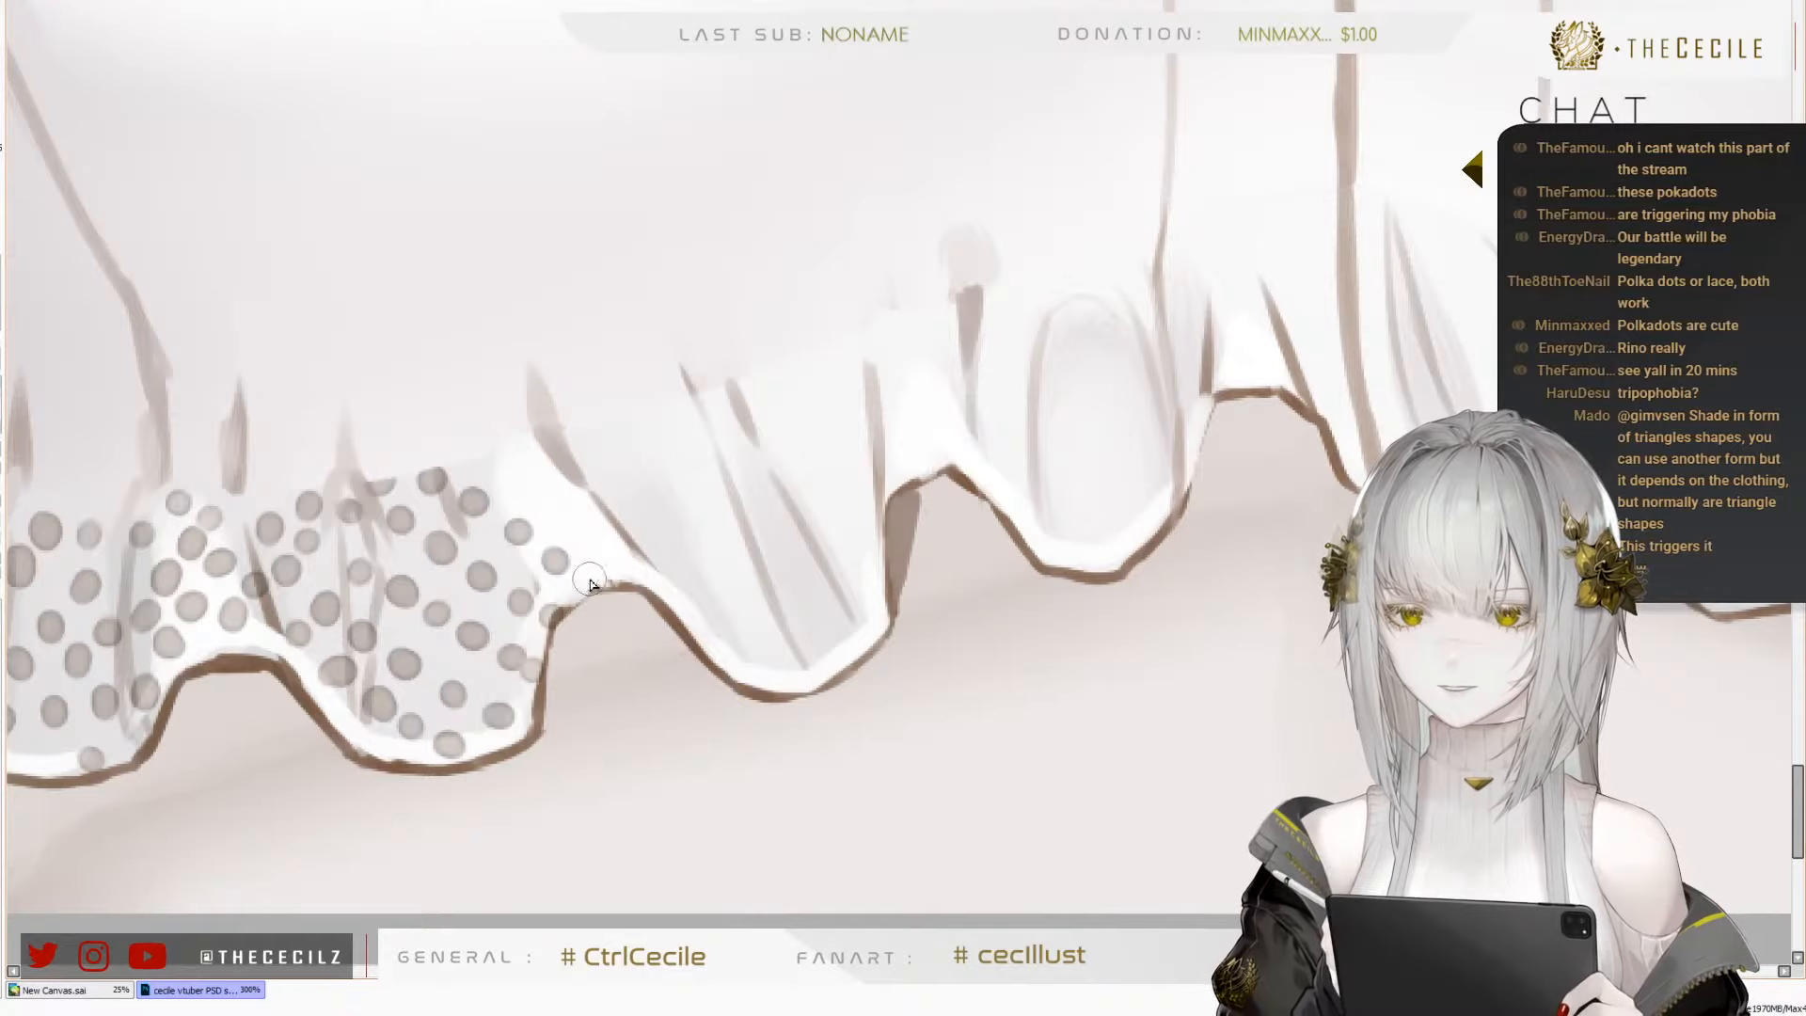
{"action": "left_click", "coordinate": [591, 582]}
{"action": "left_click", "coordinate": [500, 473]}
{"action": "left_click", "coordinate": [544, 504]}
{"action": "left_click", "coordinate": [579, 532]}
{"action": "left_click", "coordinate": [621, 557]}
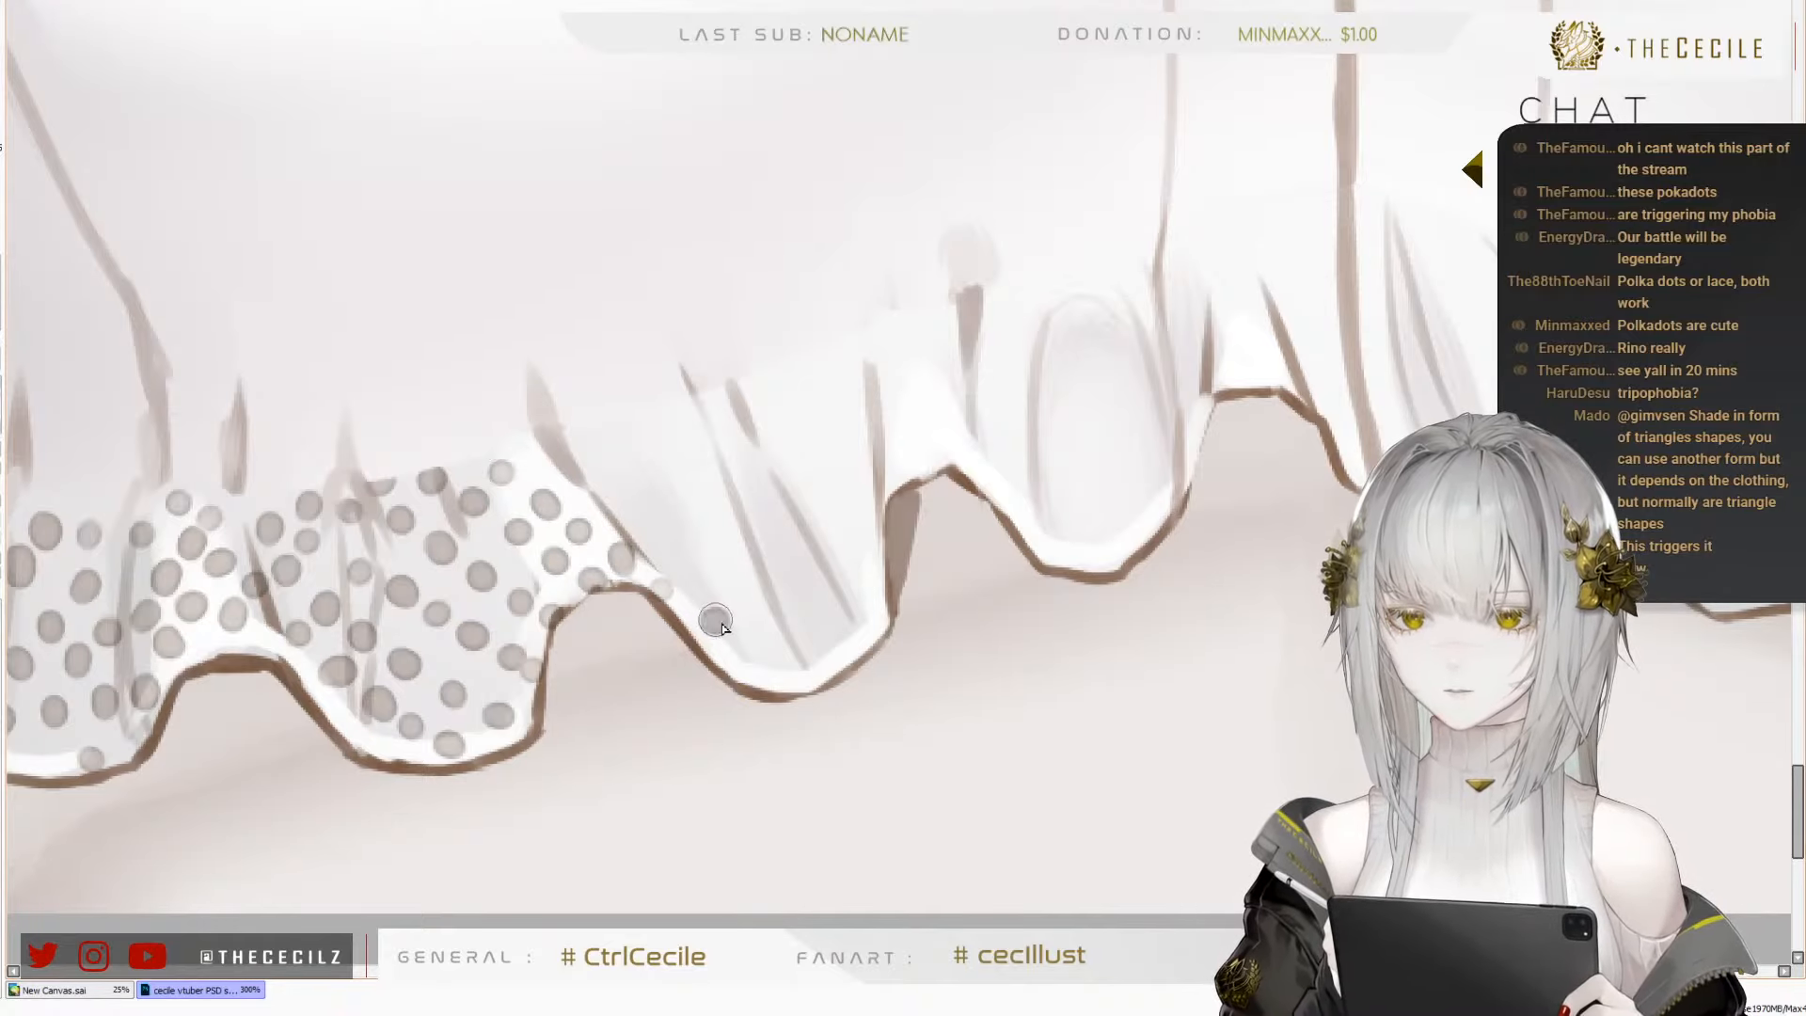
Place dots along the curved hem of the fourth fold, from the white crest to the fold's lowest point and just above it
{"action": "left_click", "coordinate": [665, 588]}
{"action": "left_click", "coordinate": [705, 628]}
{"action": "left_click", "coordinate": [744, 665]}
{"action": "left_click", "coordinate": [780, 676]}
{"action": "left_click", "coordinate": [816, 658]}
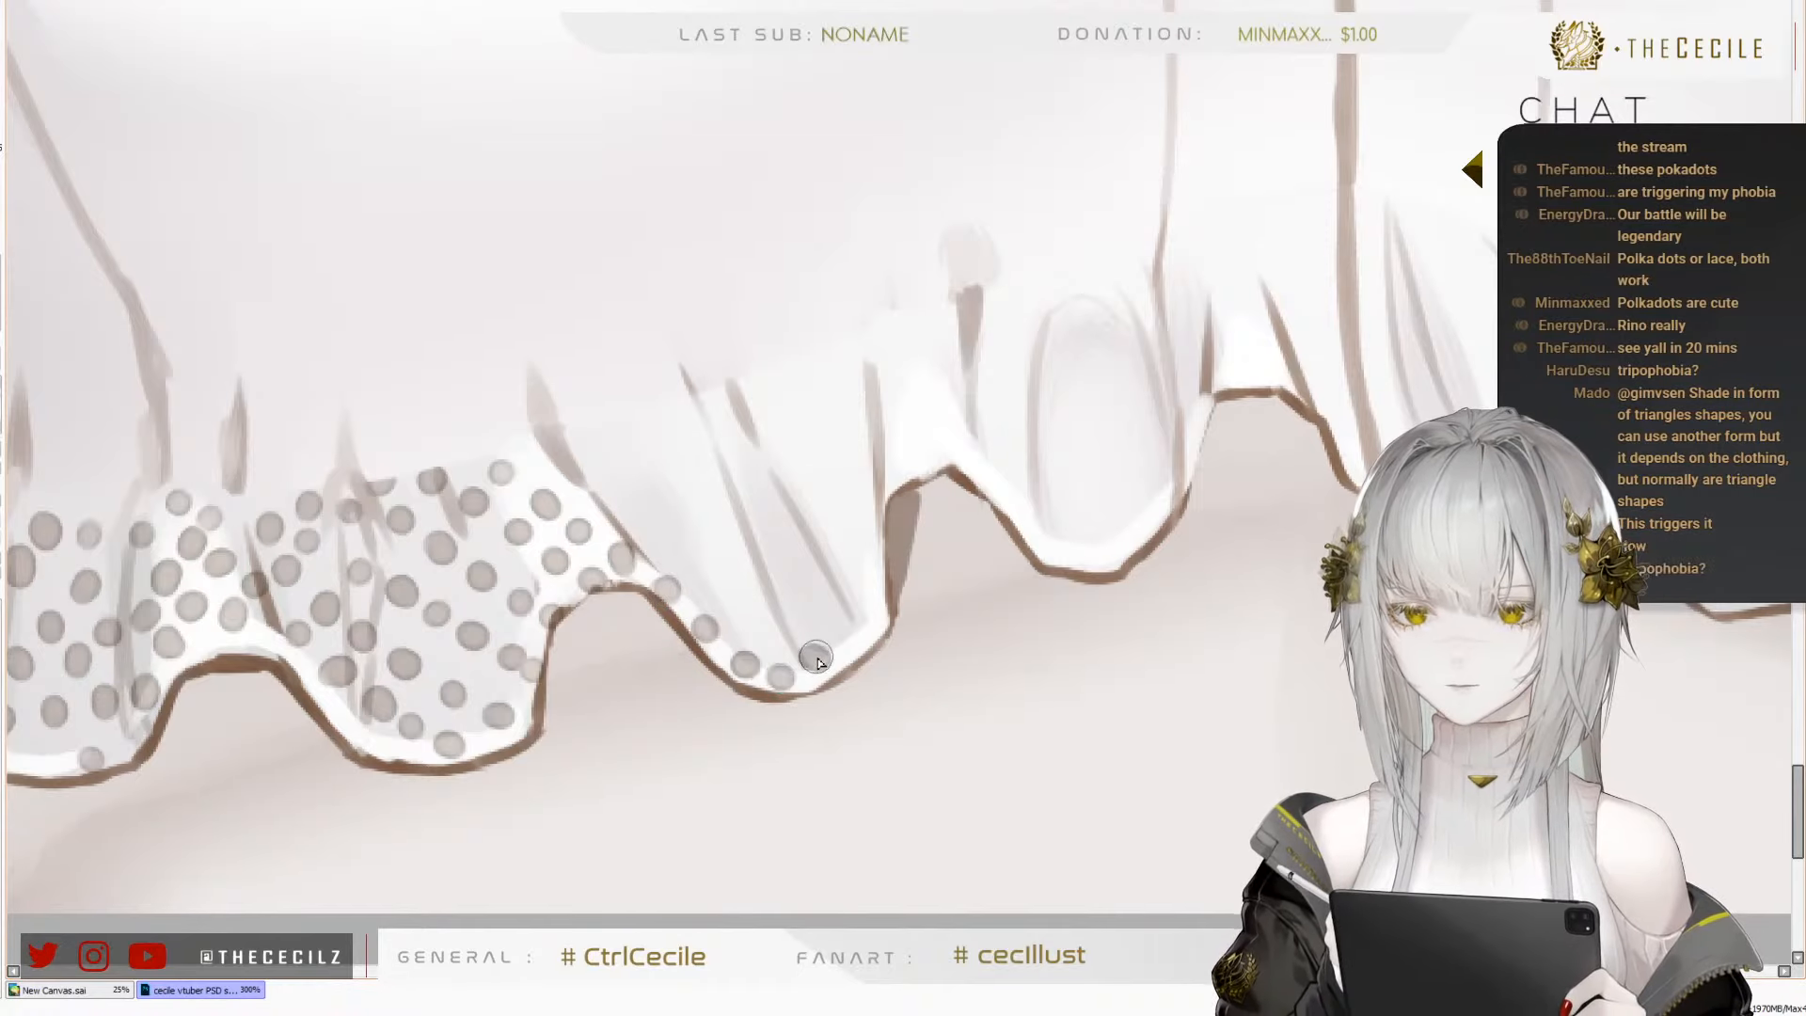
{"action": "left_click", "coordinate": [776, 642]}
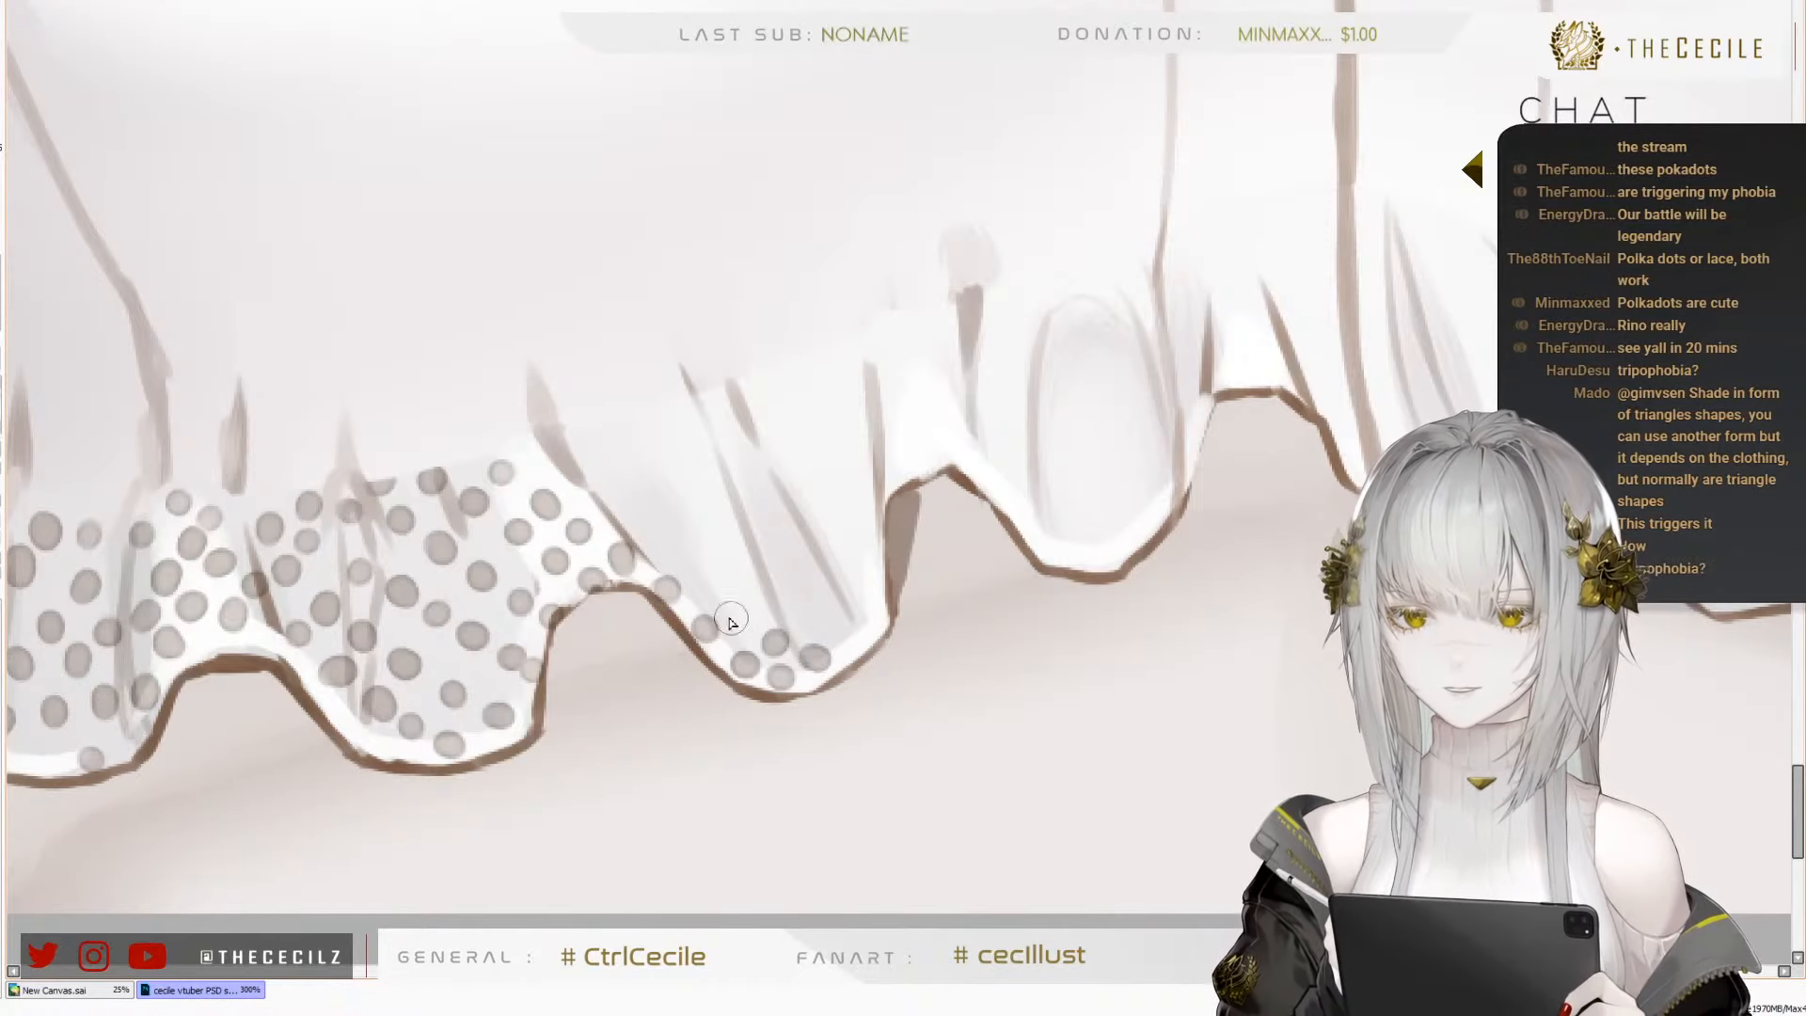
Add a diagonal row of dots above the hem dots of the fourth fold, ending at its far edge
{"action": "left_click", "coordinate": [649, 540]}
{"action": "left_click", "coordinate": [694, 568]}
{"action": "left_click", "coordinate": [735, 591]}
{"action": "left_click", "coordinate": [775, 607]}
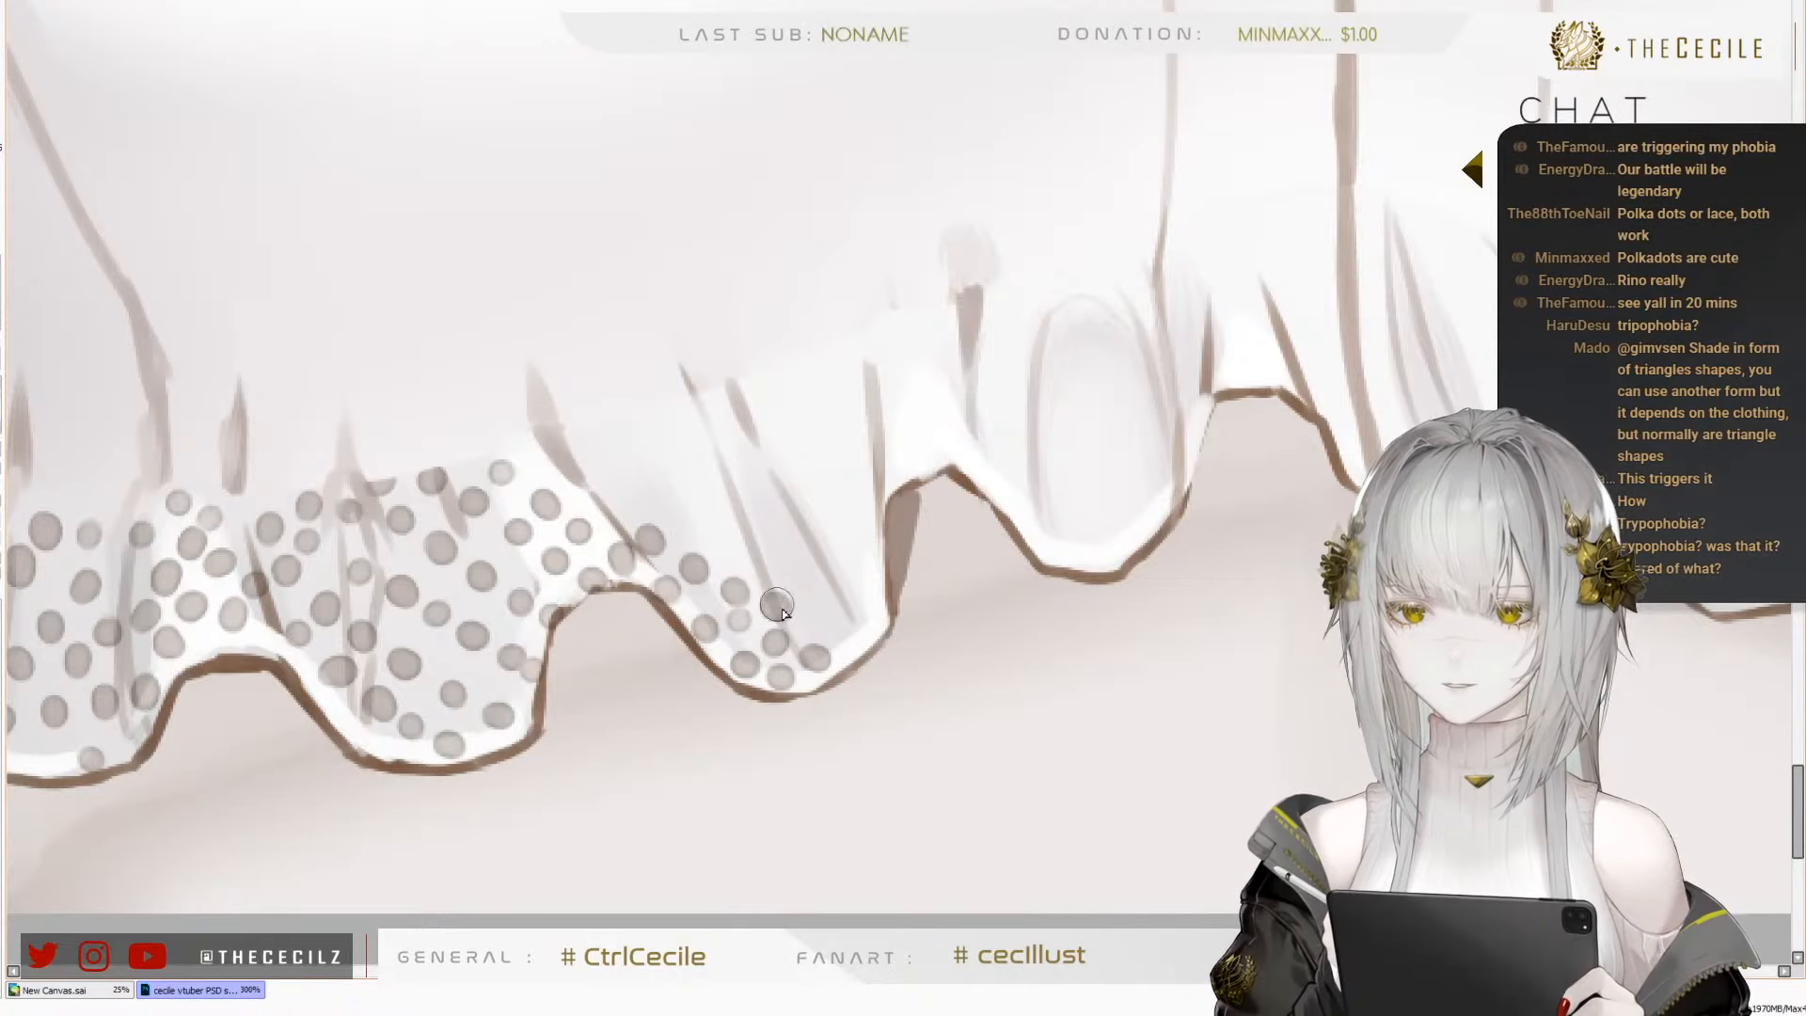
{"action": "left_click", "coordinate": [810, 618]}
{"action": "left_click", "coordinate": [858, 633]}
Add a staggered row of dots through the middle of the fourth fold, replacing one misplaced dot
{"action": "left_click", "coordinate": [603, 490]}
{"action": "left_click", "coordinate": [645, 505]}
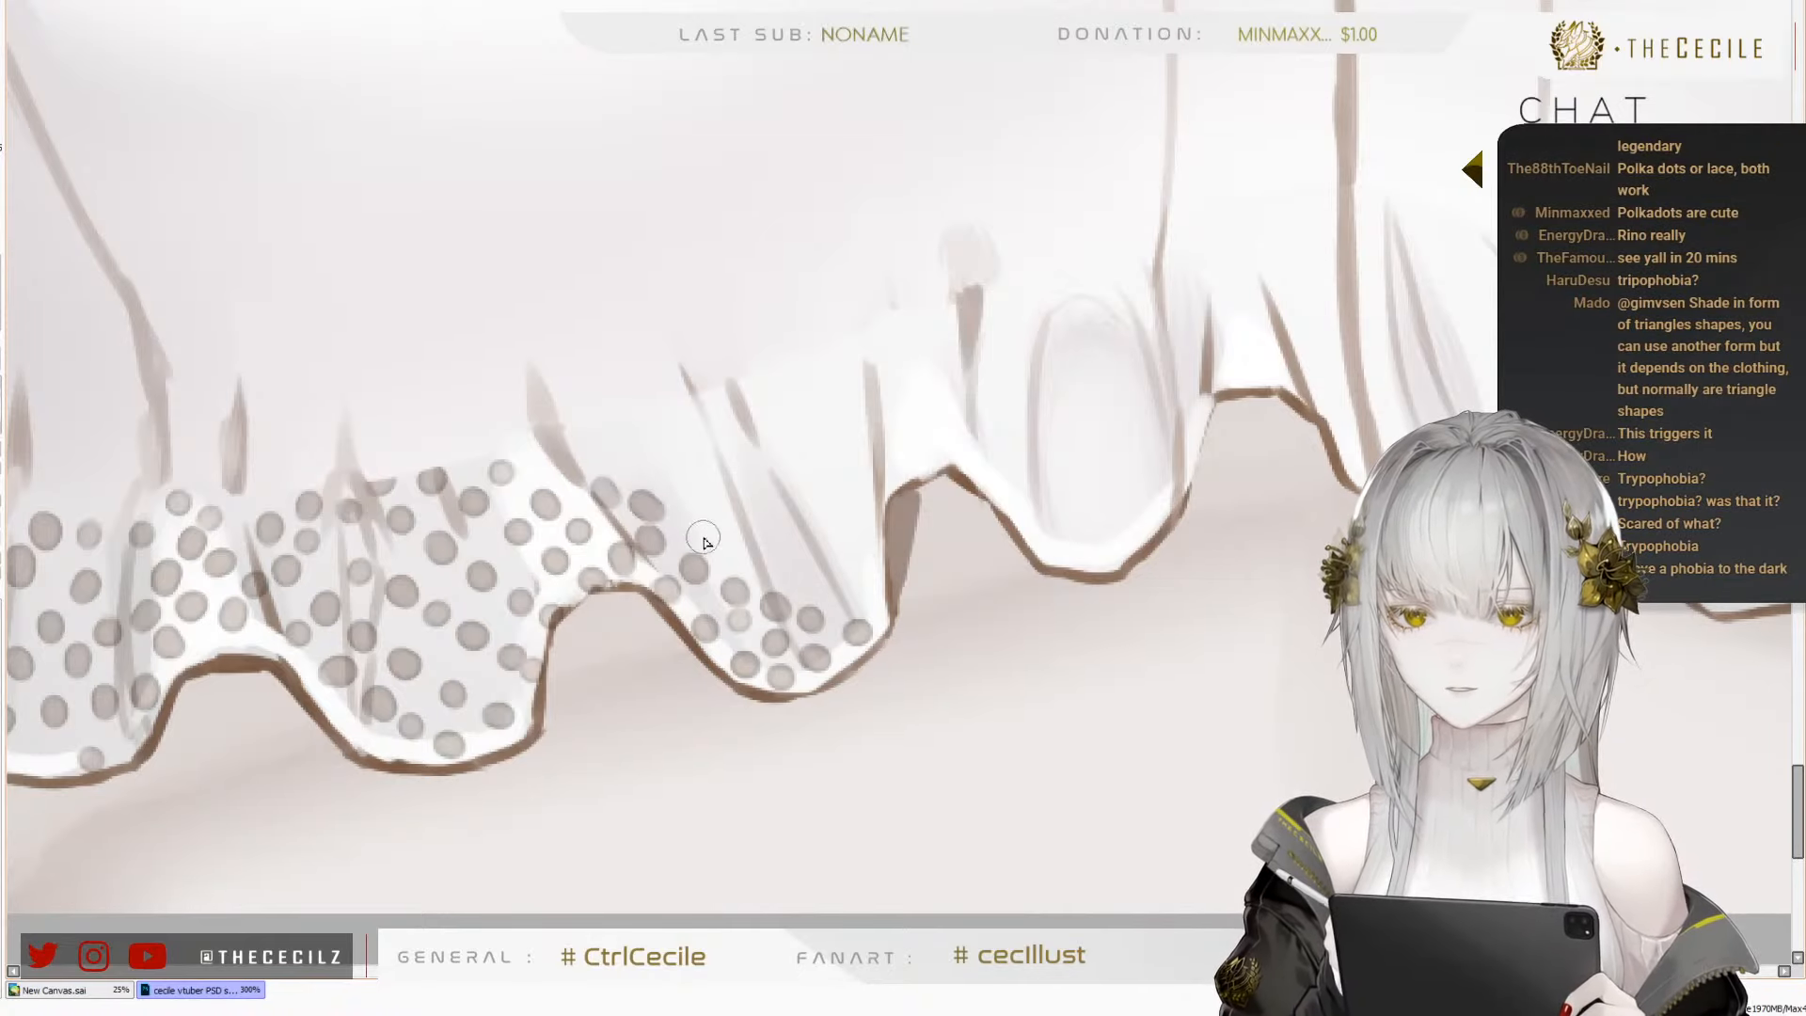
{"action": "key", "text": "ctrl+z"}
{"action": "left_click", "coordinate": [661, 513]}
{"action": "left_click", "coordinate": [697, 529]}
{"action": "left_click", "coordinate": [749, 555]}
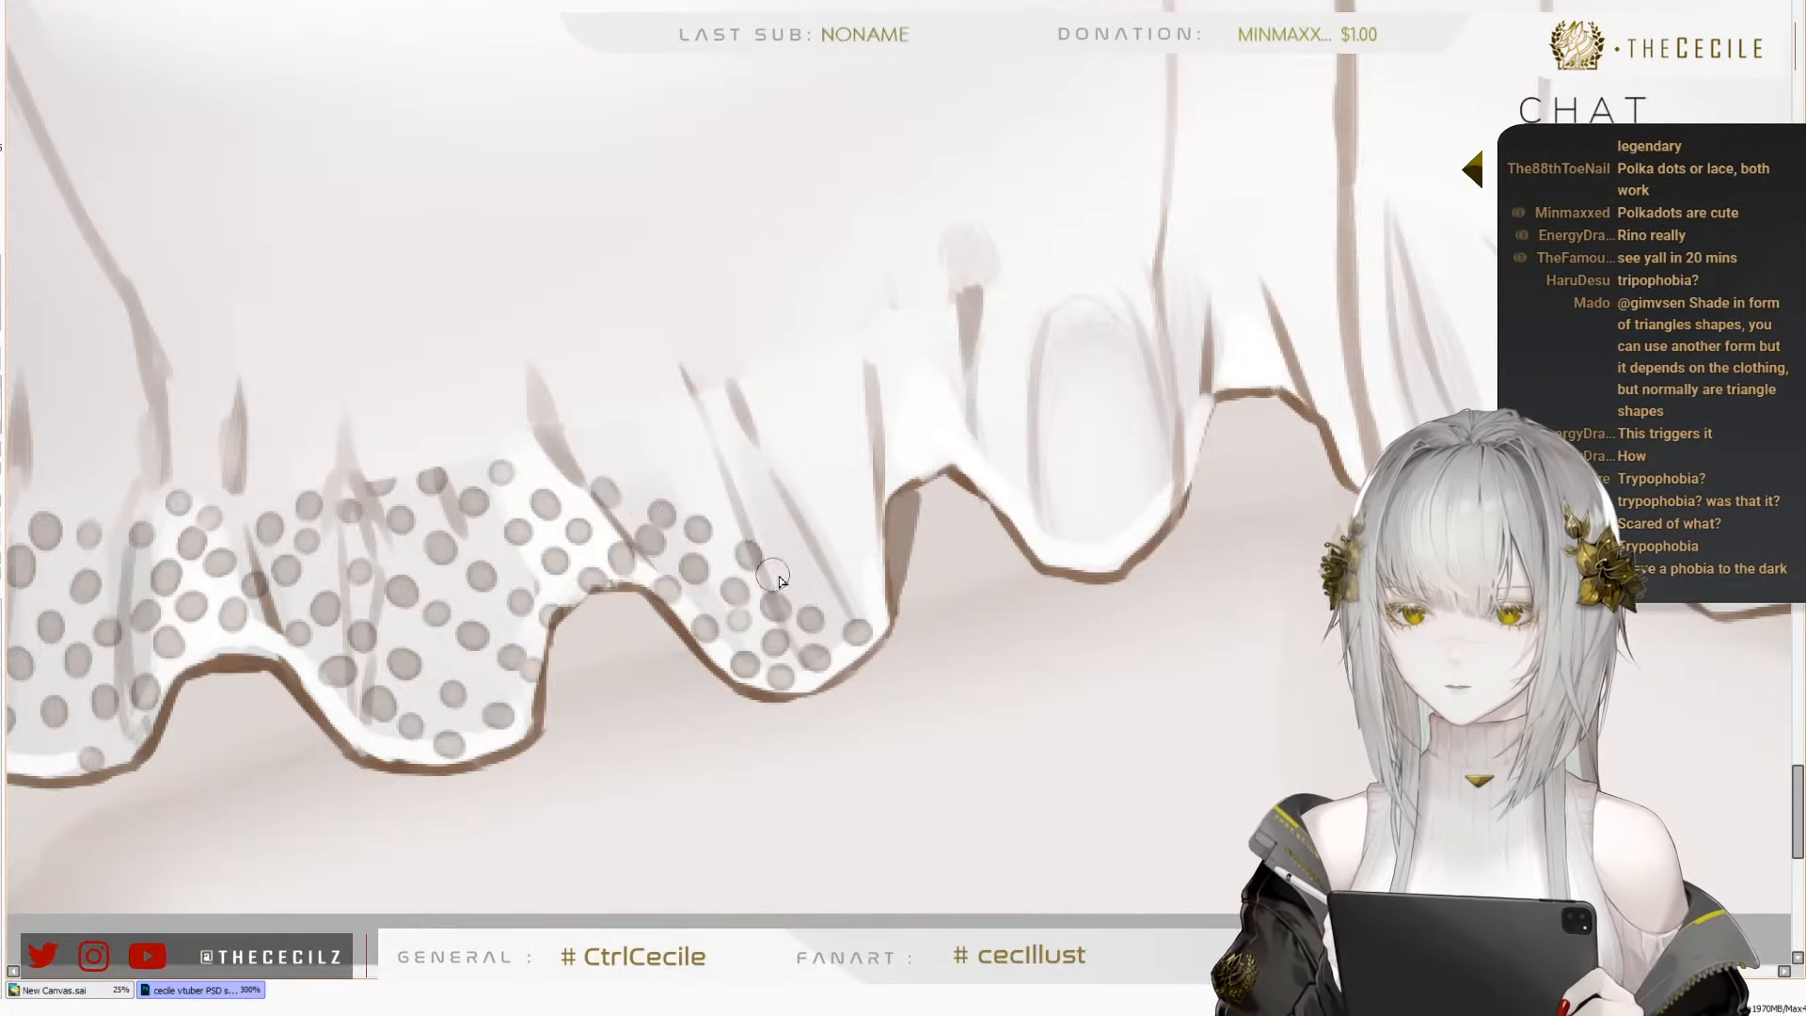
{"action": "left_click", "coordinate": [794, 572]}
{"action": "left_click", "coordinate": [842, 588]}
{"action": "left_click", "coordinate": [877, 594]}
Fill the upper middle of the fourth fold with two further diagonal rows of dots across its gather lines
{"action": "left_click", "coordinate": [661, 477]}
{"action": "left_click", "coordinate": [614, 455]}
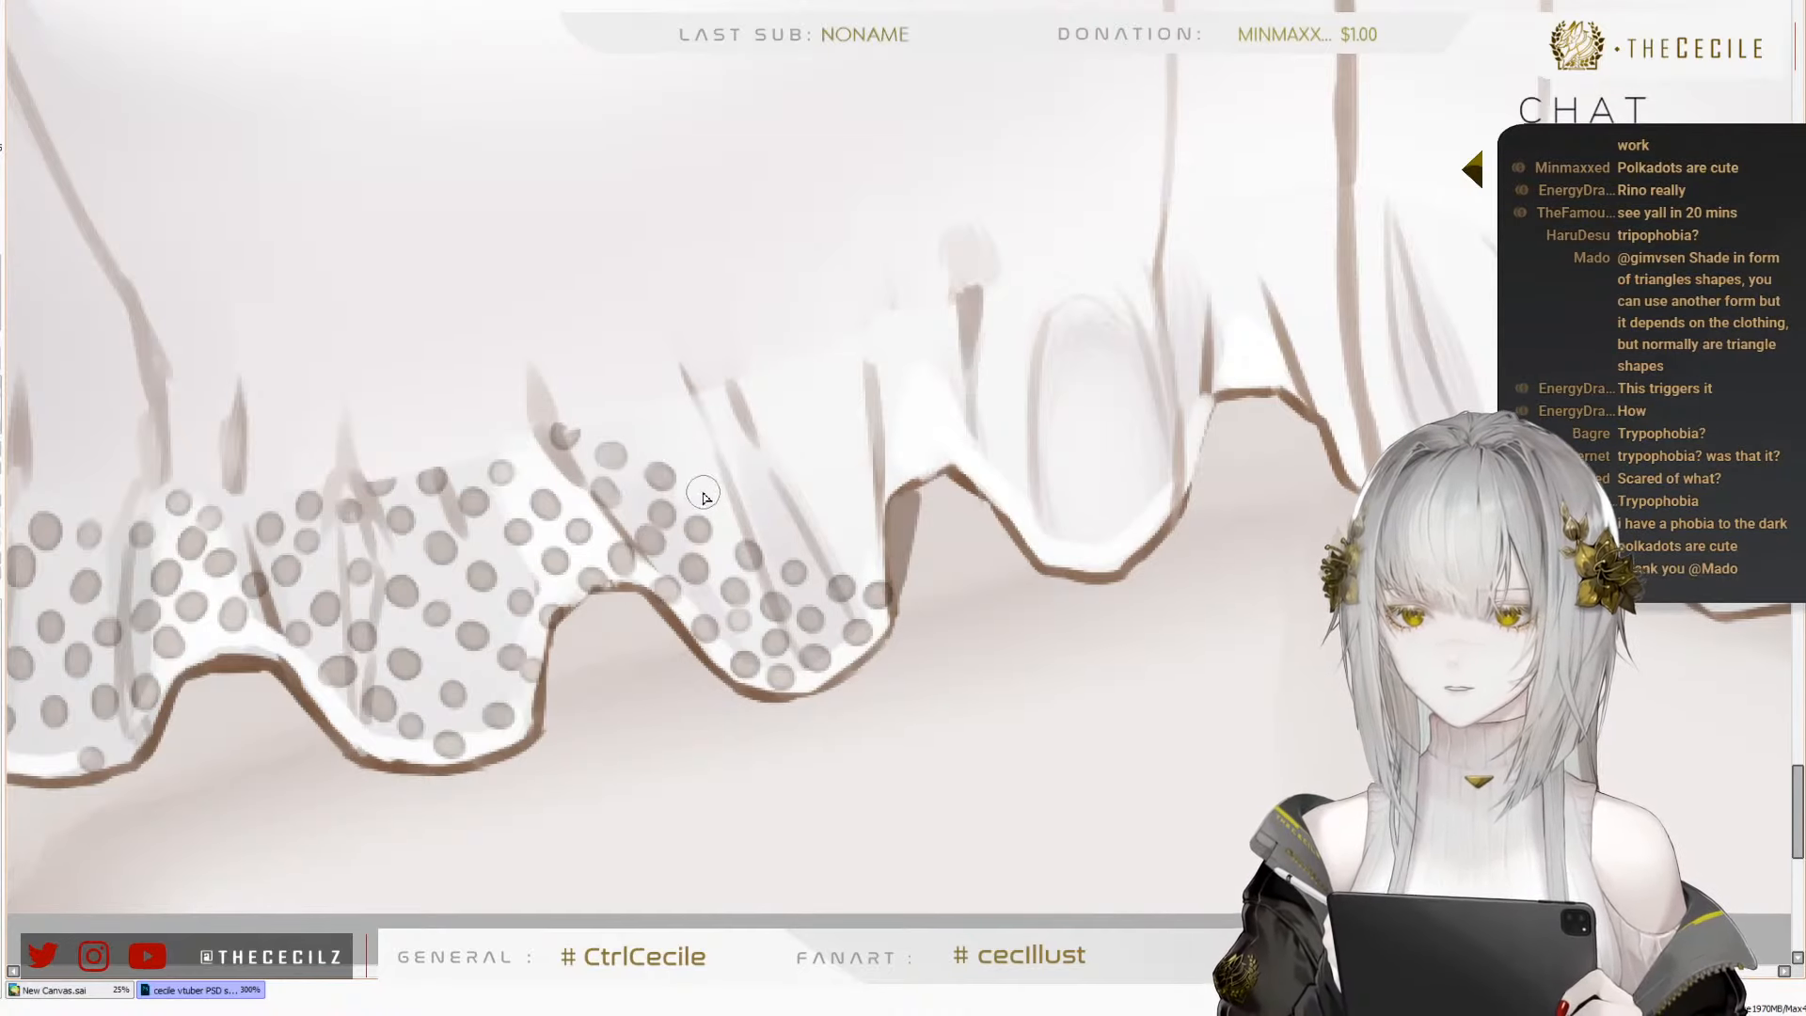
{"action": "left_click", "coordinate": [748, 513]}
{"action": "left_click", "coordinate": [797, 531]}
{"action": "left_click", "coordinate": [853, 544]}
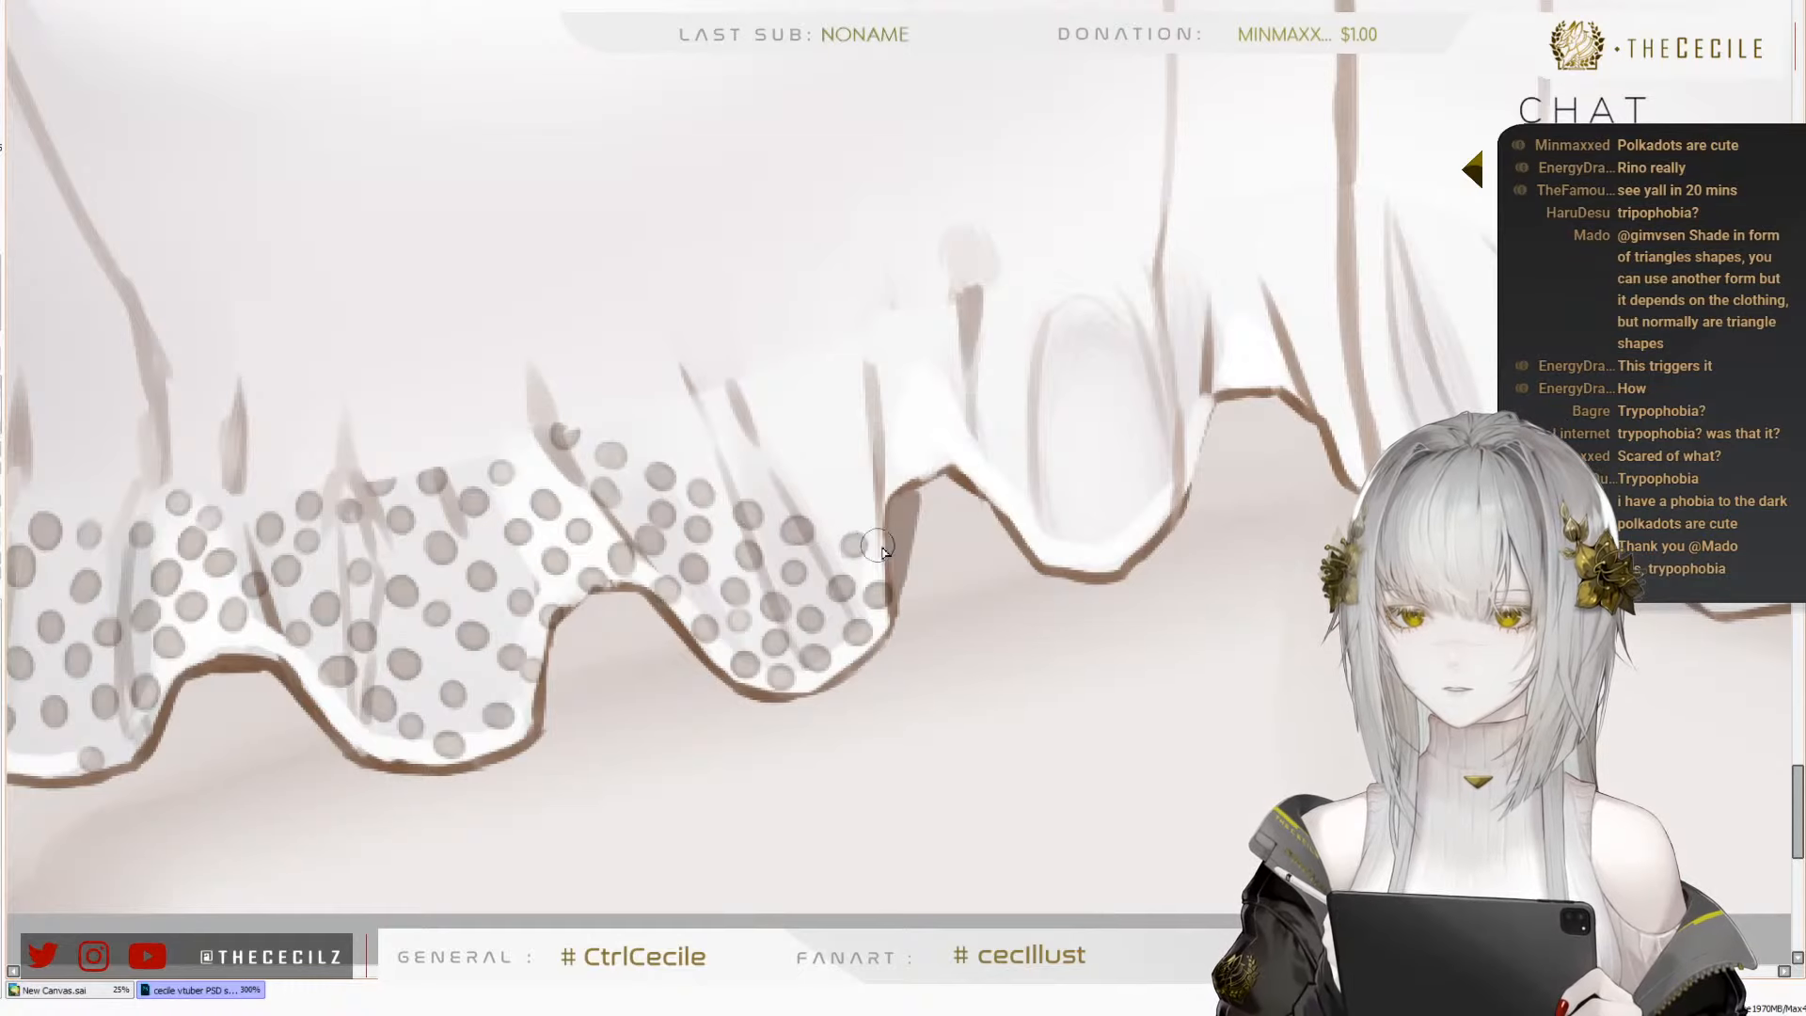
{"action": "left_click", "coordinate": [646, 420]}
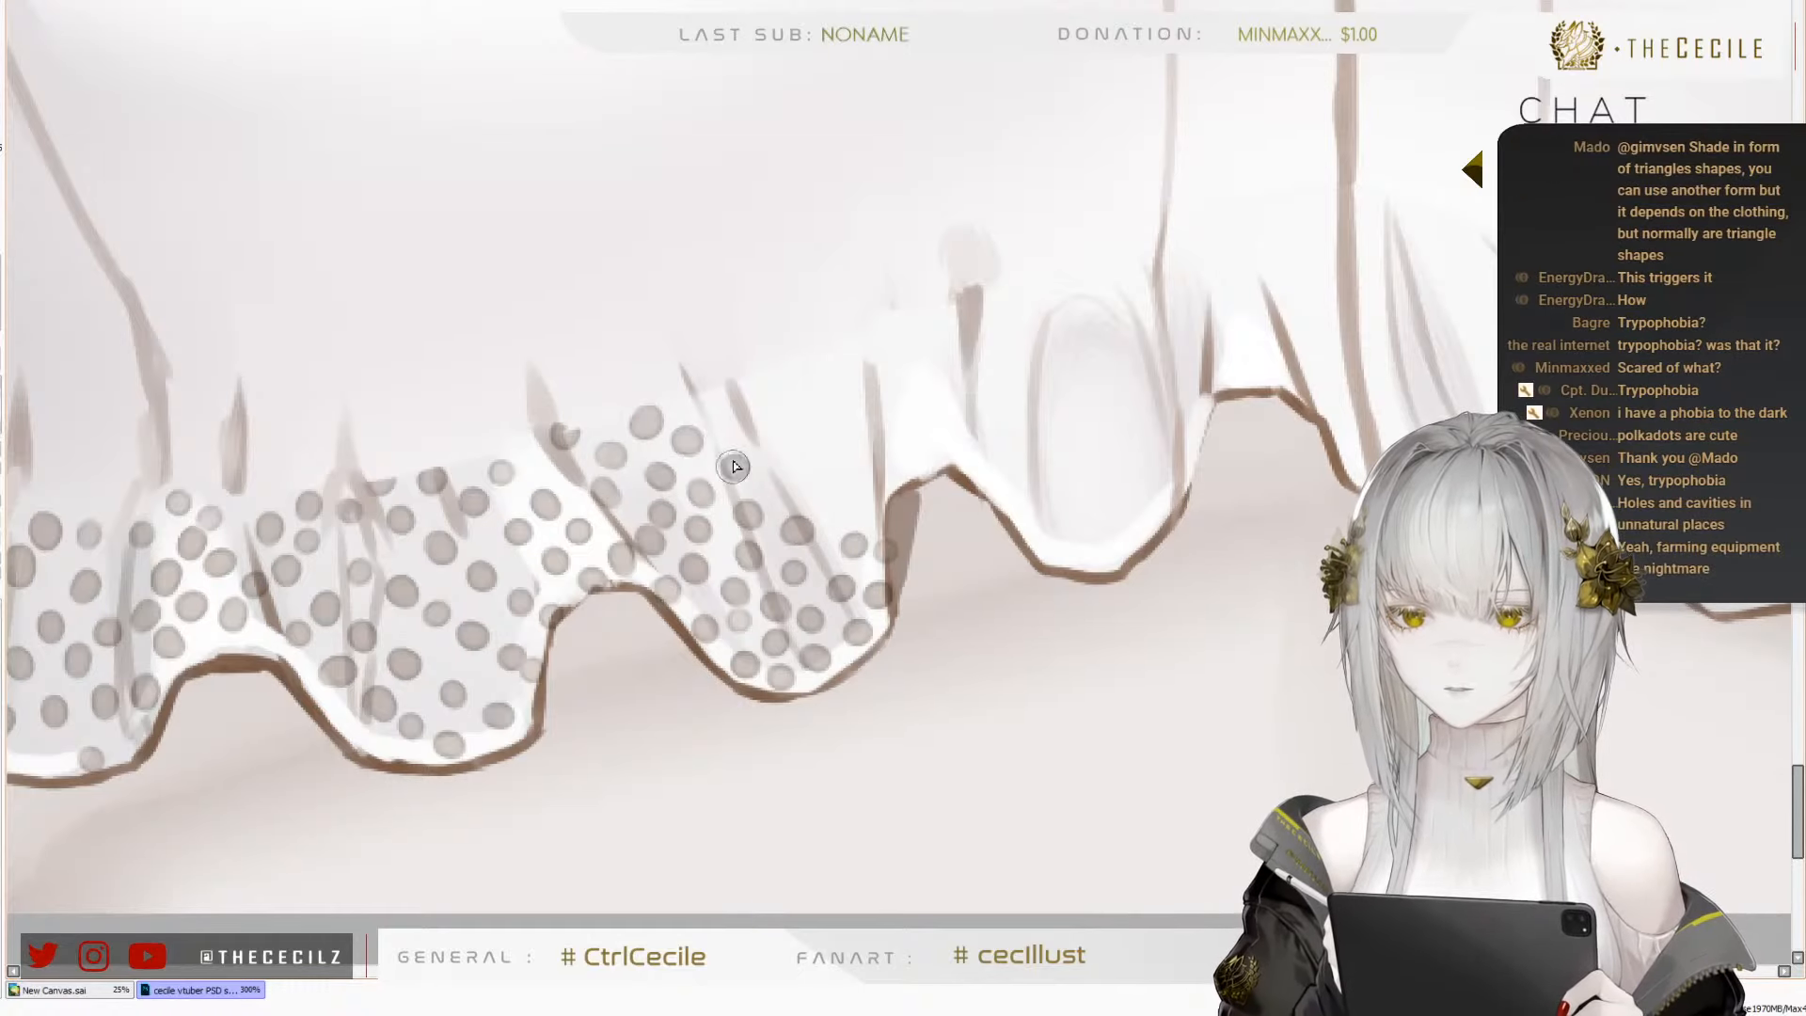
{"action": "left_click", "coordinate": [826, 490]}
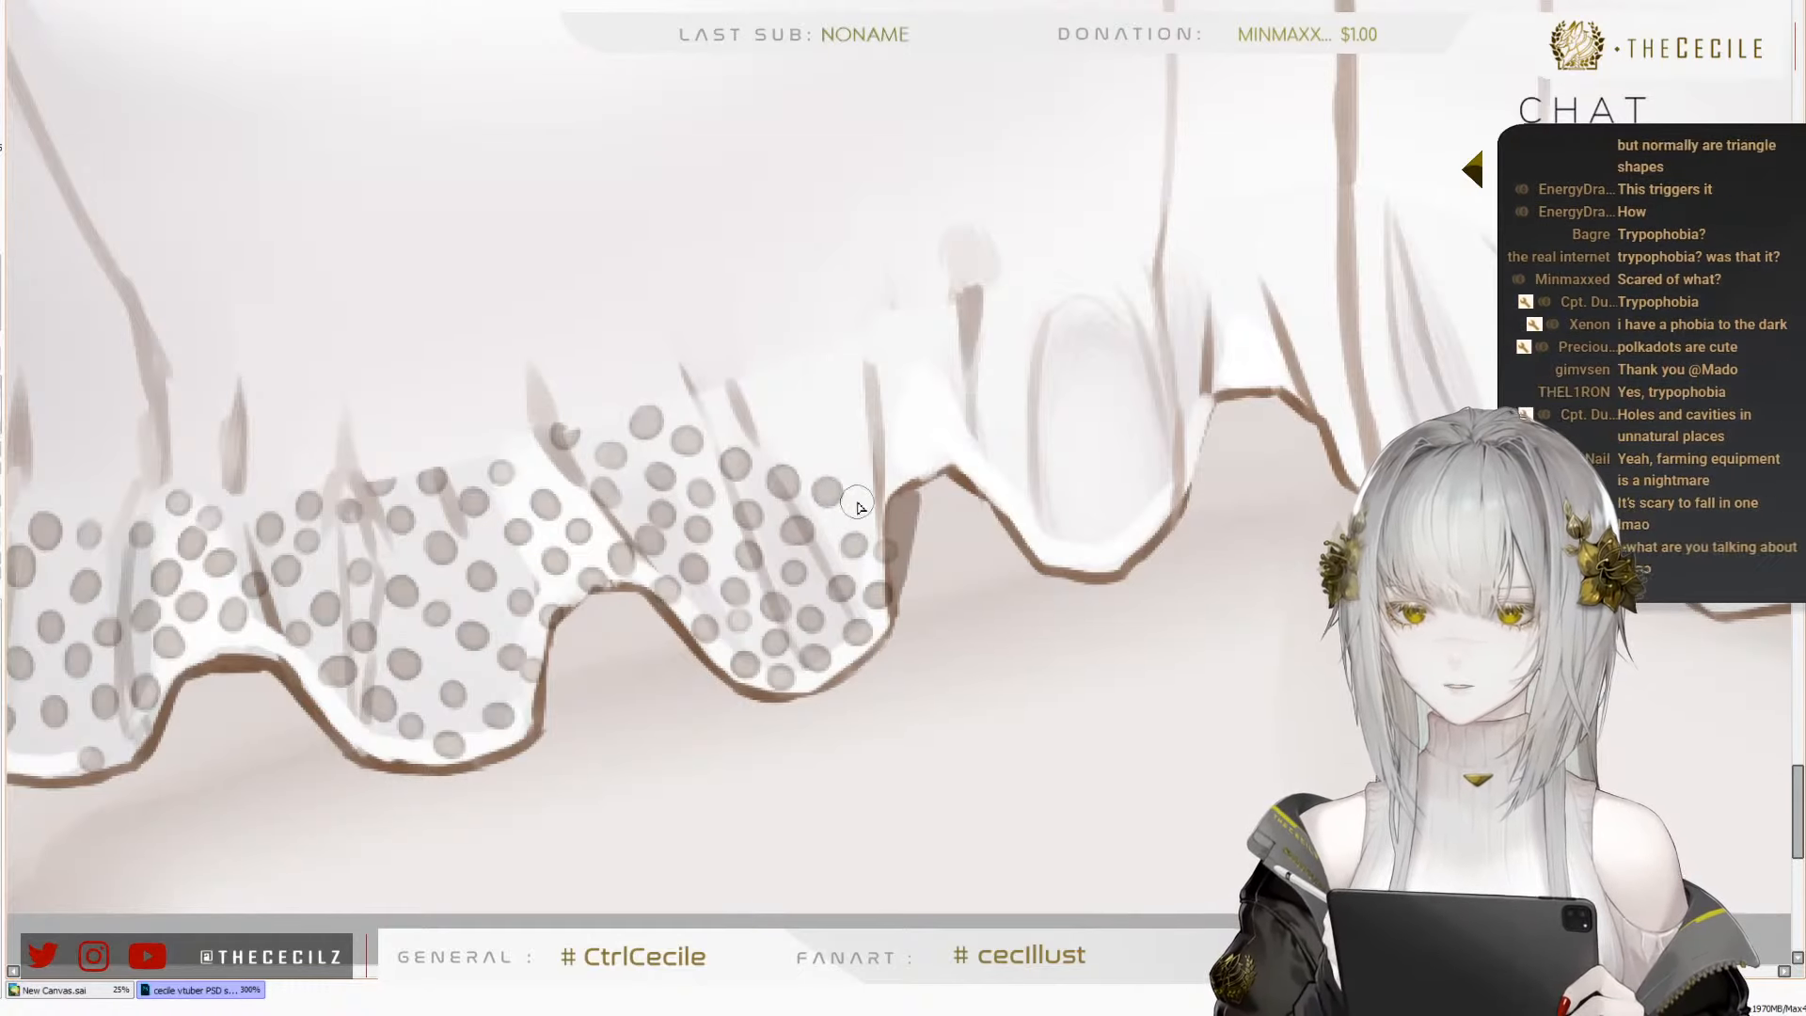
{"action": "left_click", "coordinate": [863, 499]}
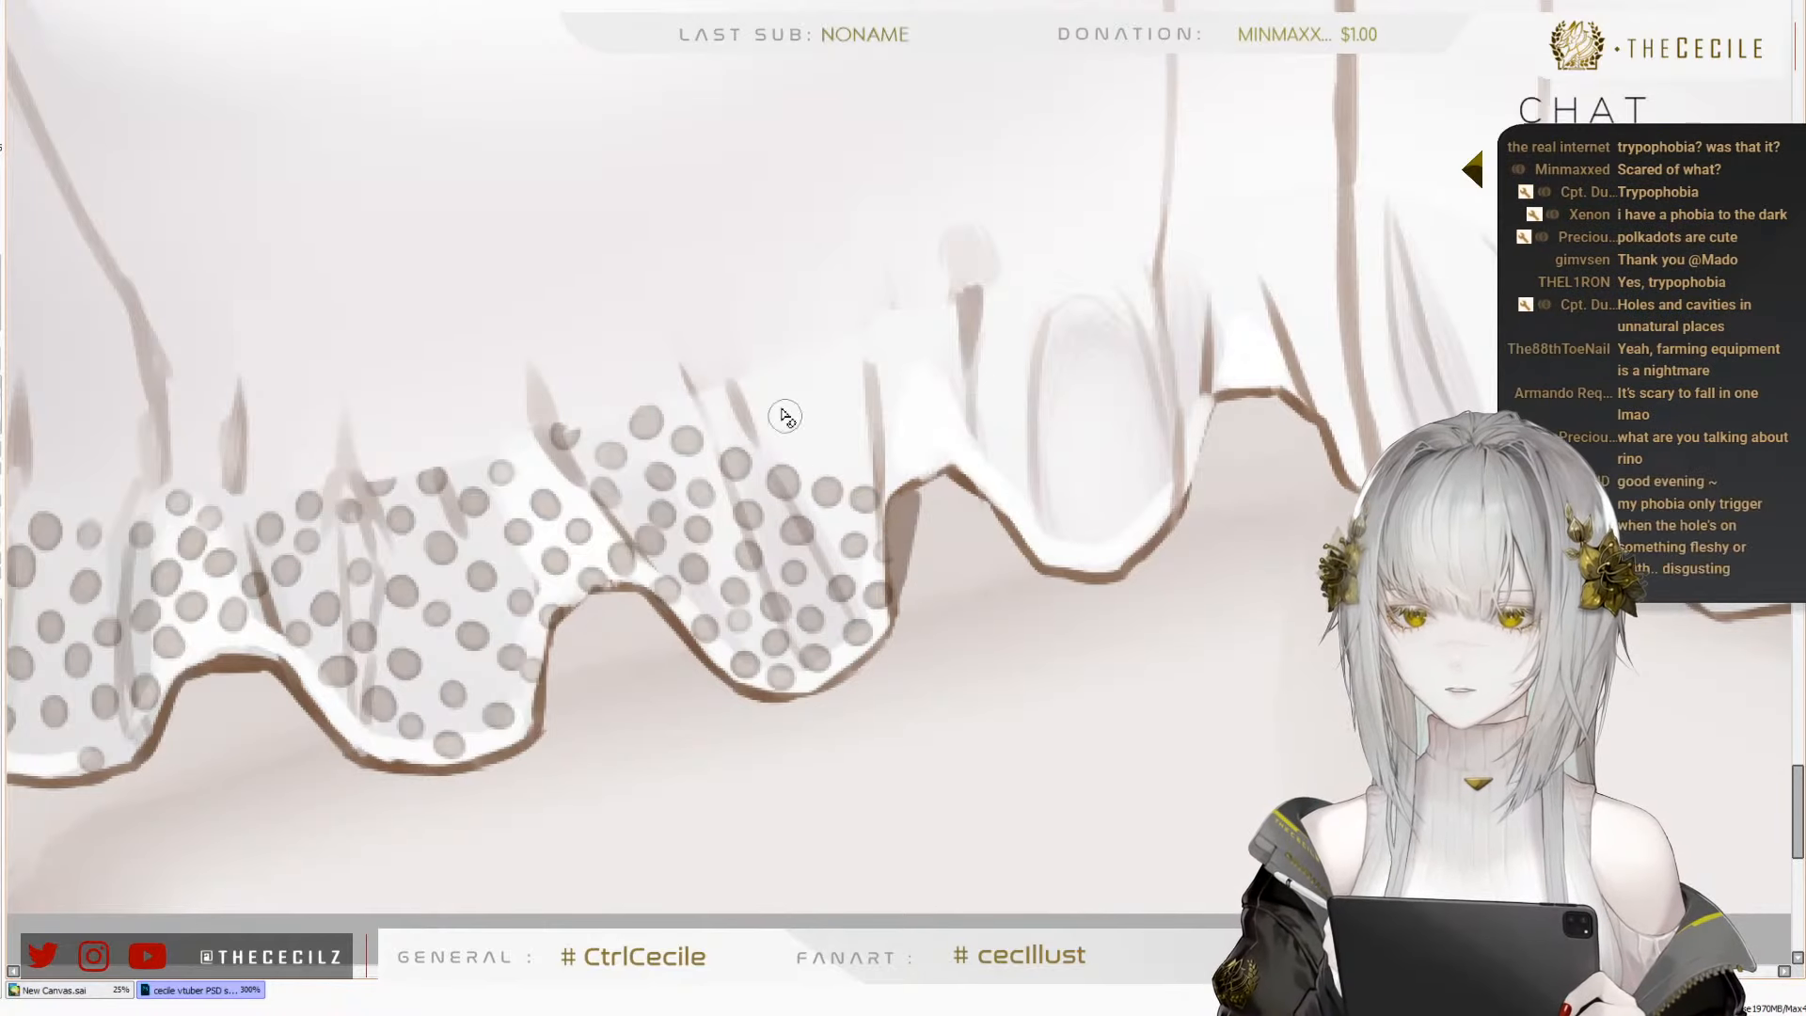
Fill the remaining upper corner of the fourth fold with dots, up to the gathered edge and the vertical crease
{"action": "left_click", "coordinate": [710, 406]}
{"action": "mouse_move", "coordinate": [871, 426]}
{"action": "left_mouse_down"}
{"action": "mouse_move", "coordinate": [770, 541]}
{"action": "mouse_move", "coordinate": [736, 548]}
{"action": "left_mouse_up"}
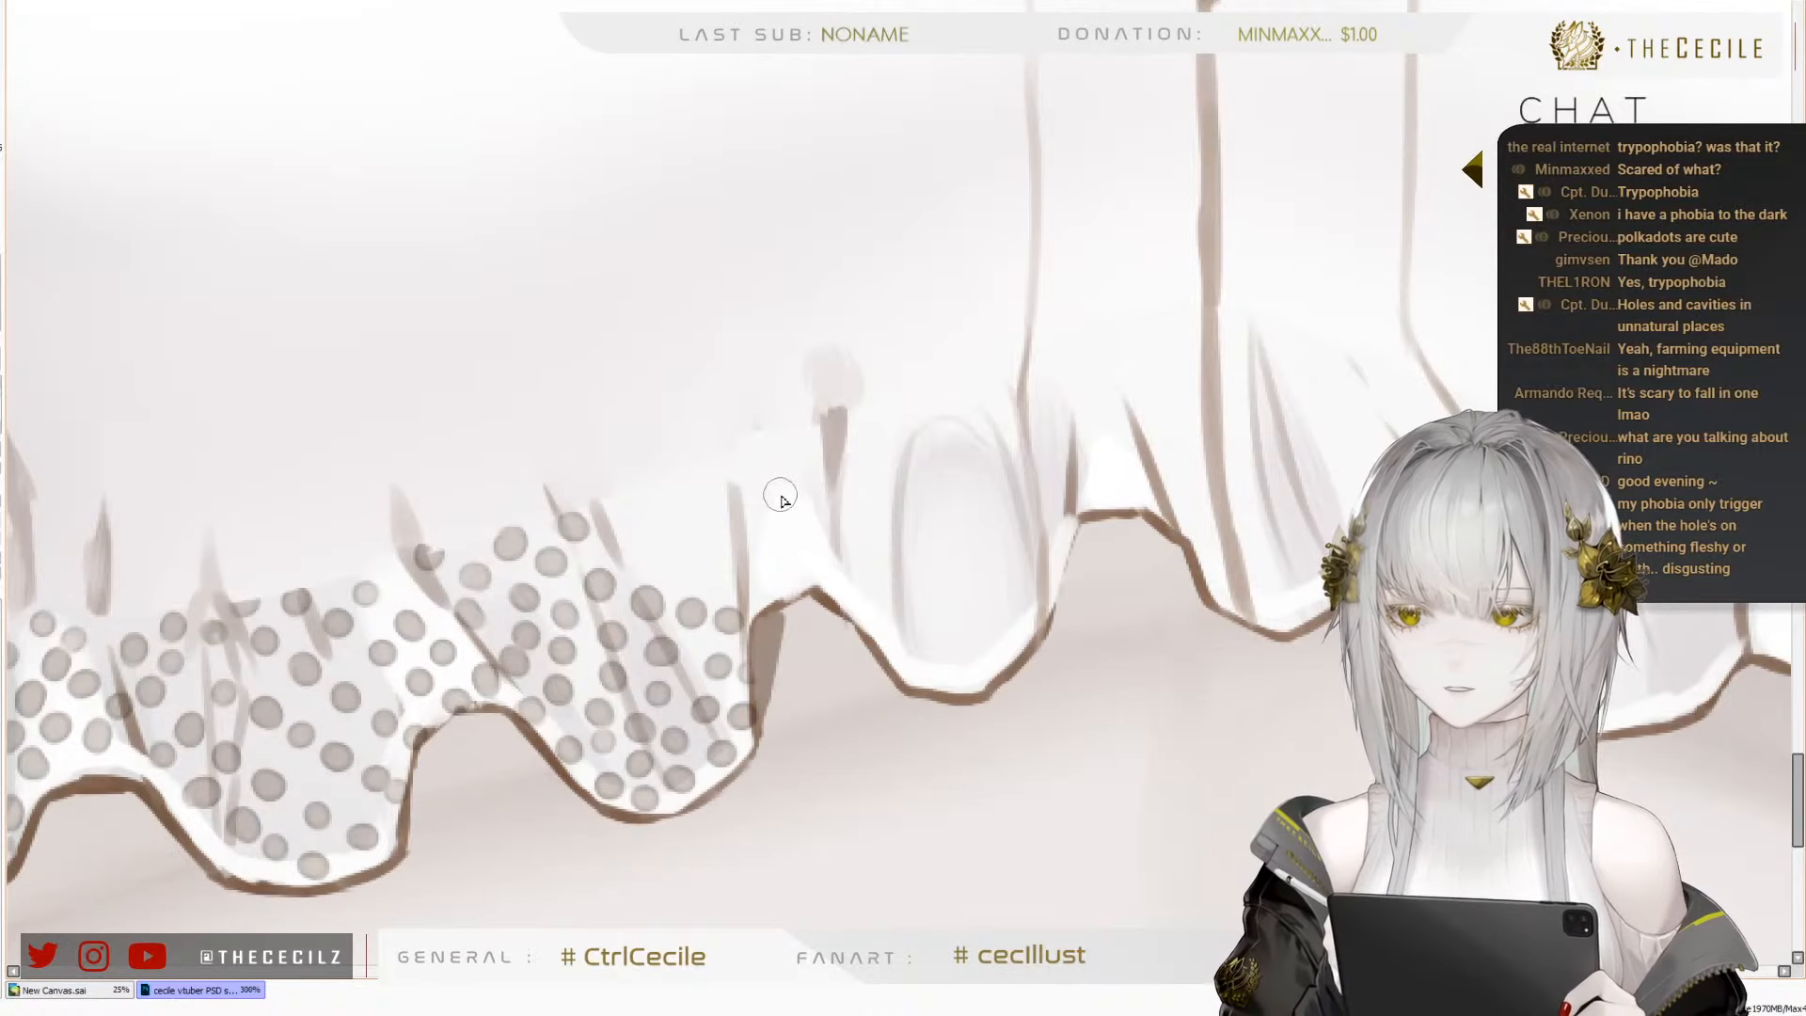
{"action": "left_click", "coordinate": [617, 543]}
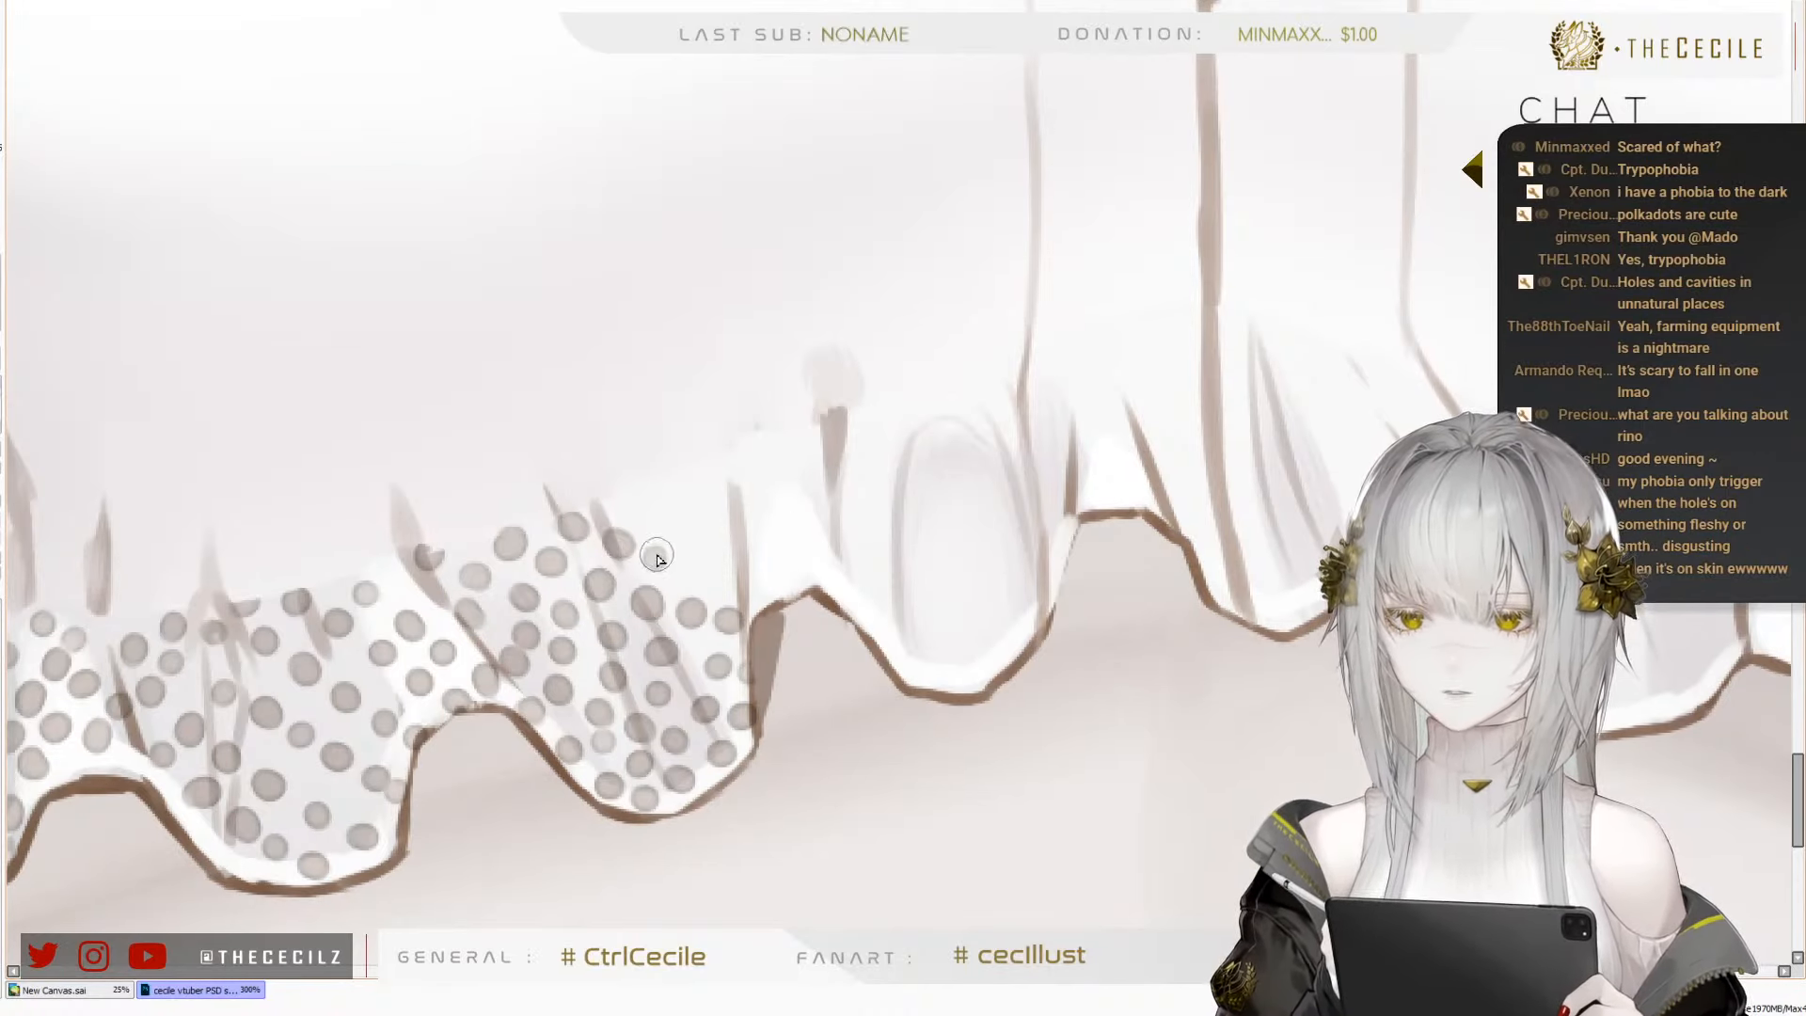
{"action": "left_click", "coordinate": [696, 568]}
{"action": "left_click", "coordinate": [731, 565]}
{"action": "left_click", "coordinate": [711, 529]}
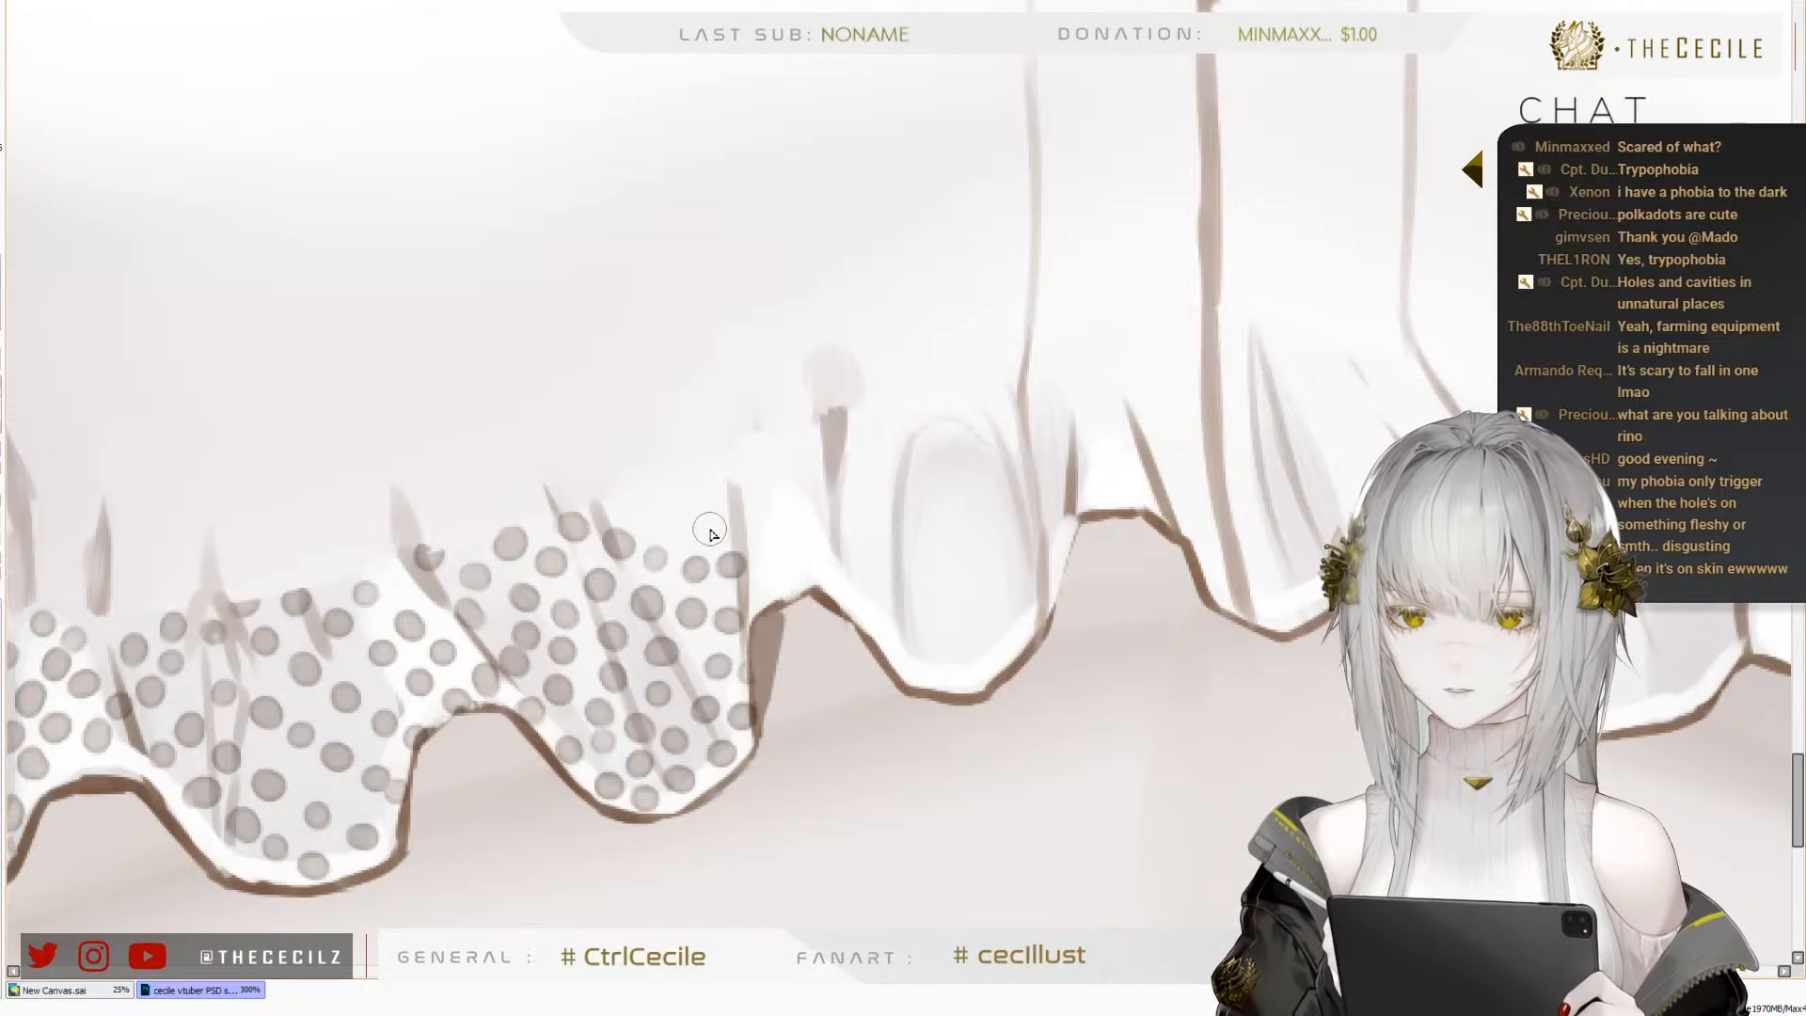
{"action": "left_click", "coordinate": [727, 486]}
{"action": "left_click", "coordinate": [672, 516]}
{"action": "left_click", "coordinate": [690, 482]}
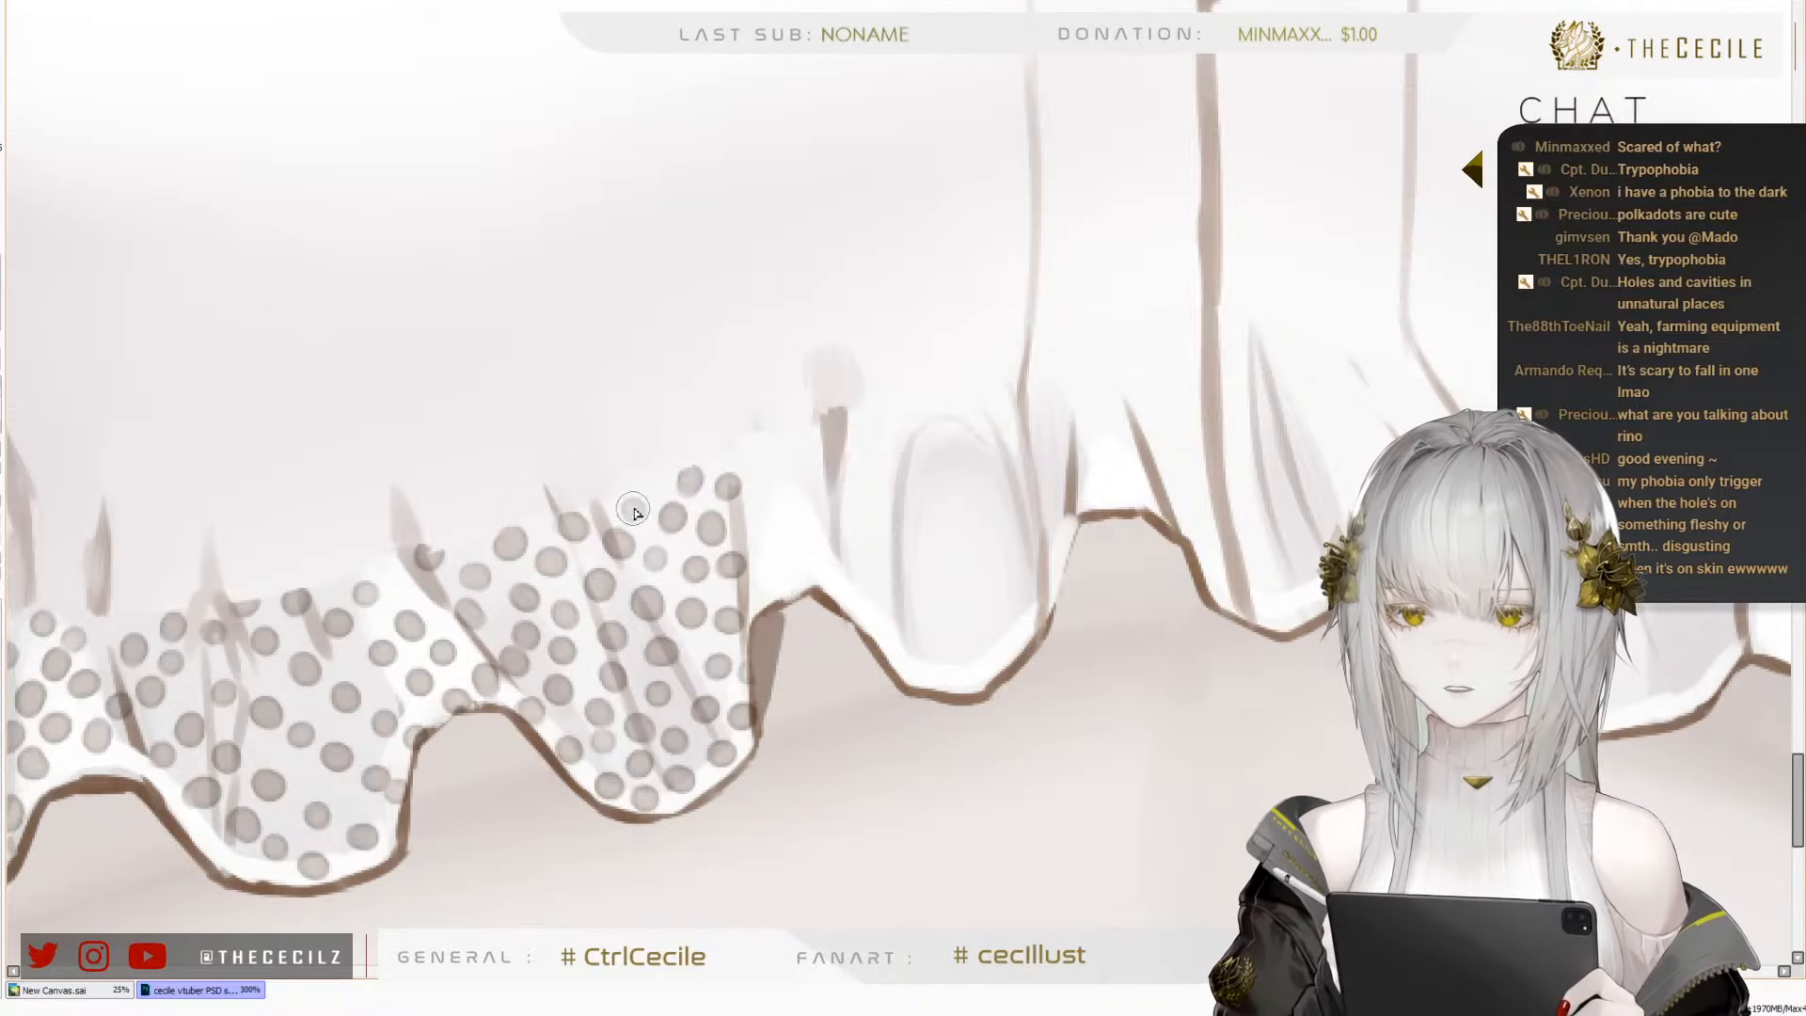
Extend the dots past the vertical crease onto the white crest between the fourth and fifth folds
{"action": "left_click", "coordinate": [733, 444]}
{"action": "left_click", "coordinate": [764, 498]}
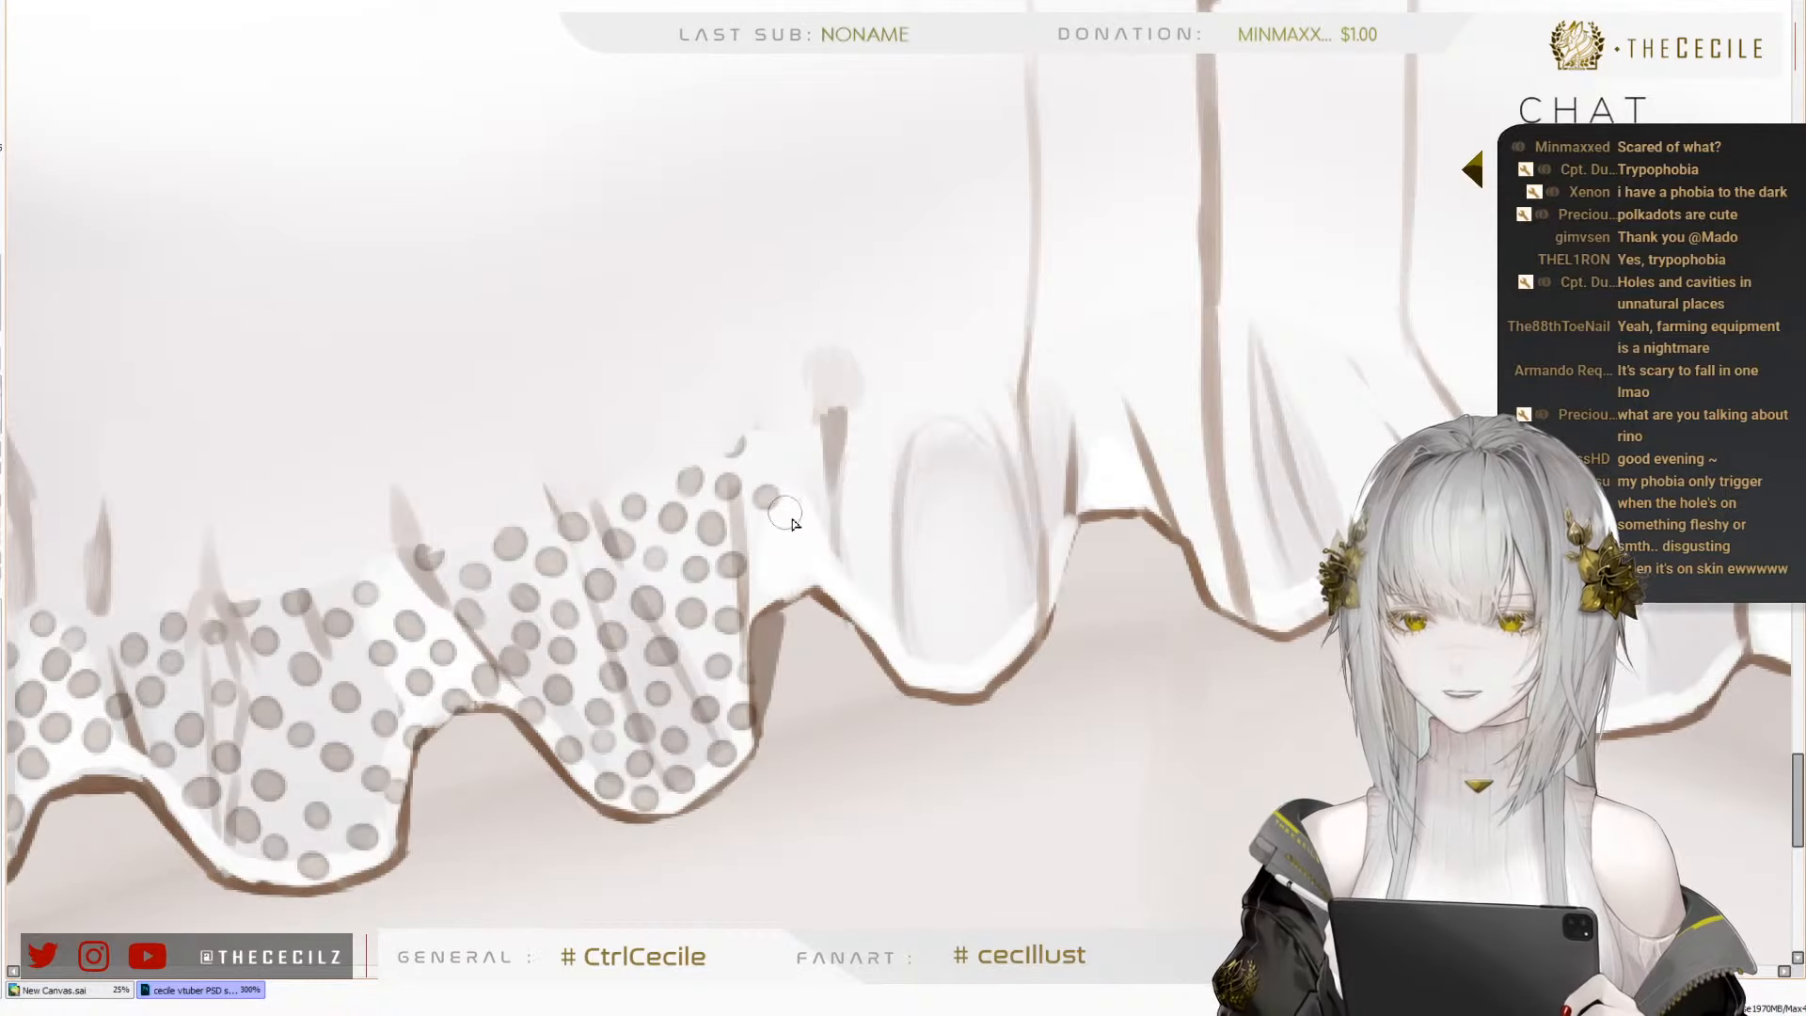
{"action": "left_click", "coordinate": [799, 517]}
{"action": "left_click", "coordinate": [764, 547]}
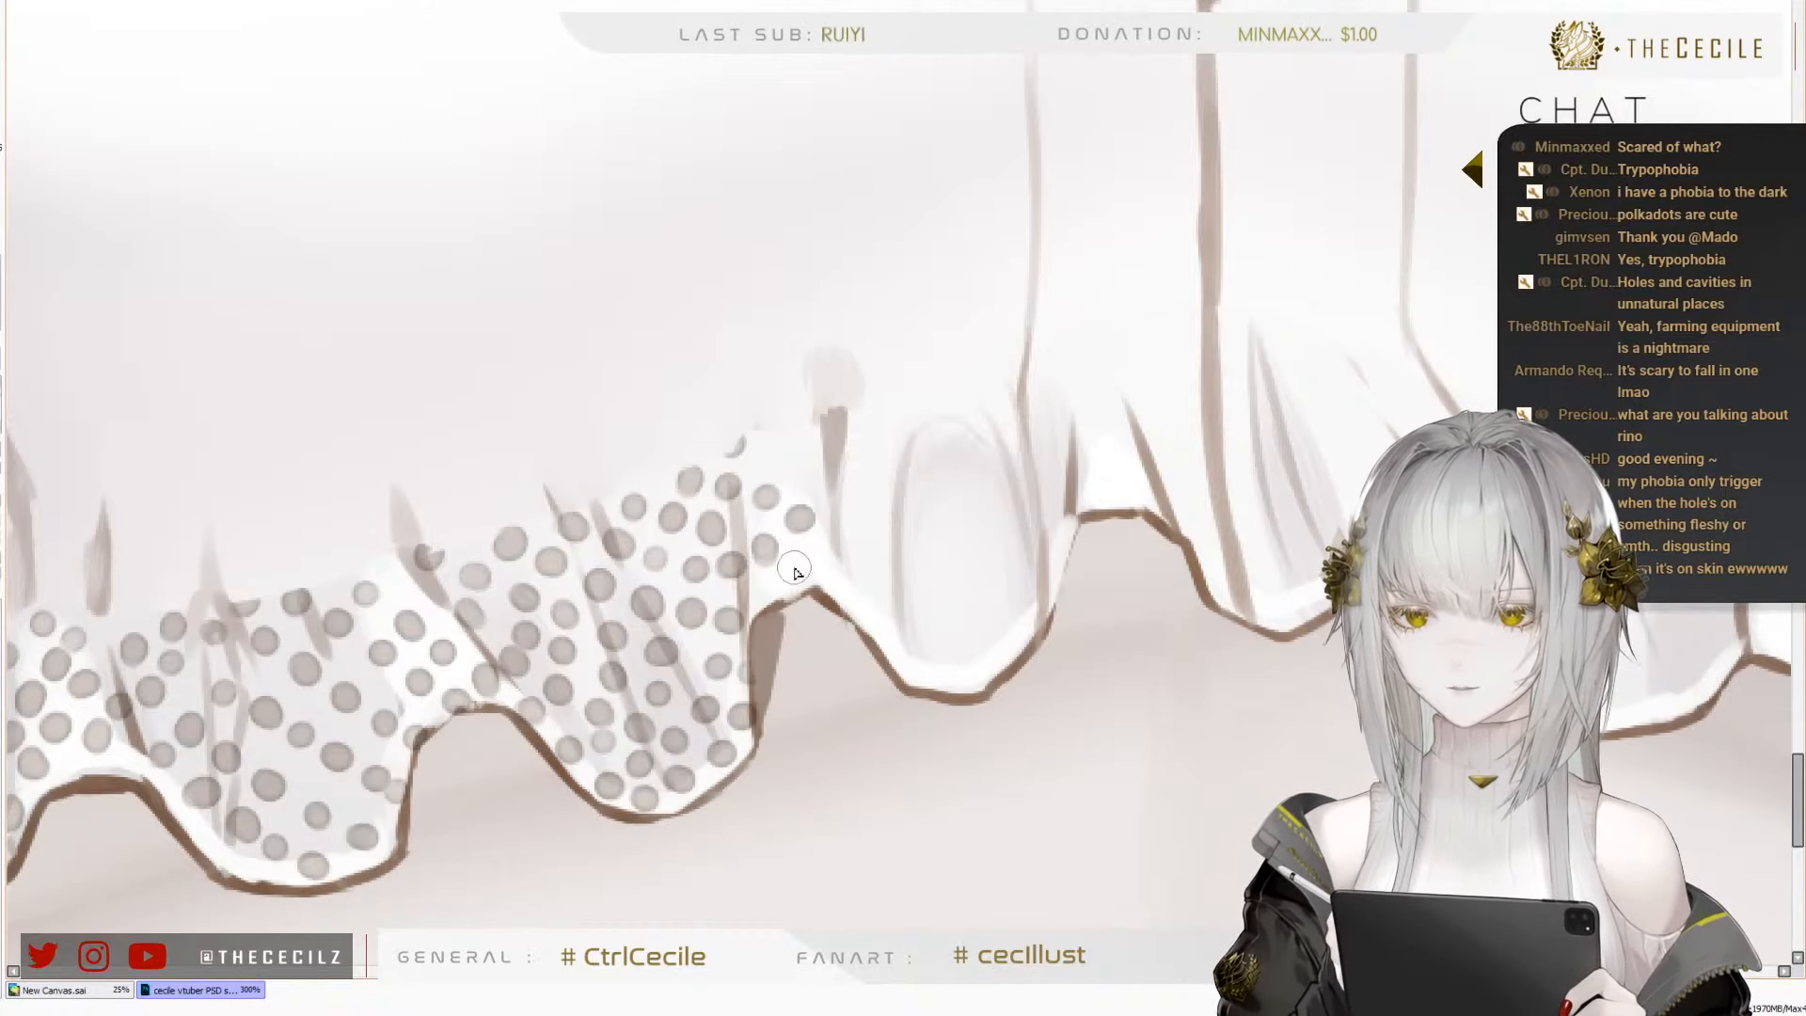
{"action": "left_click", "coordinate": [824, 589]}
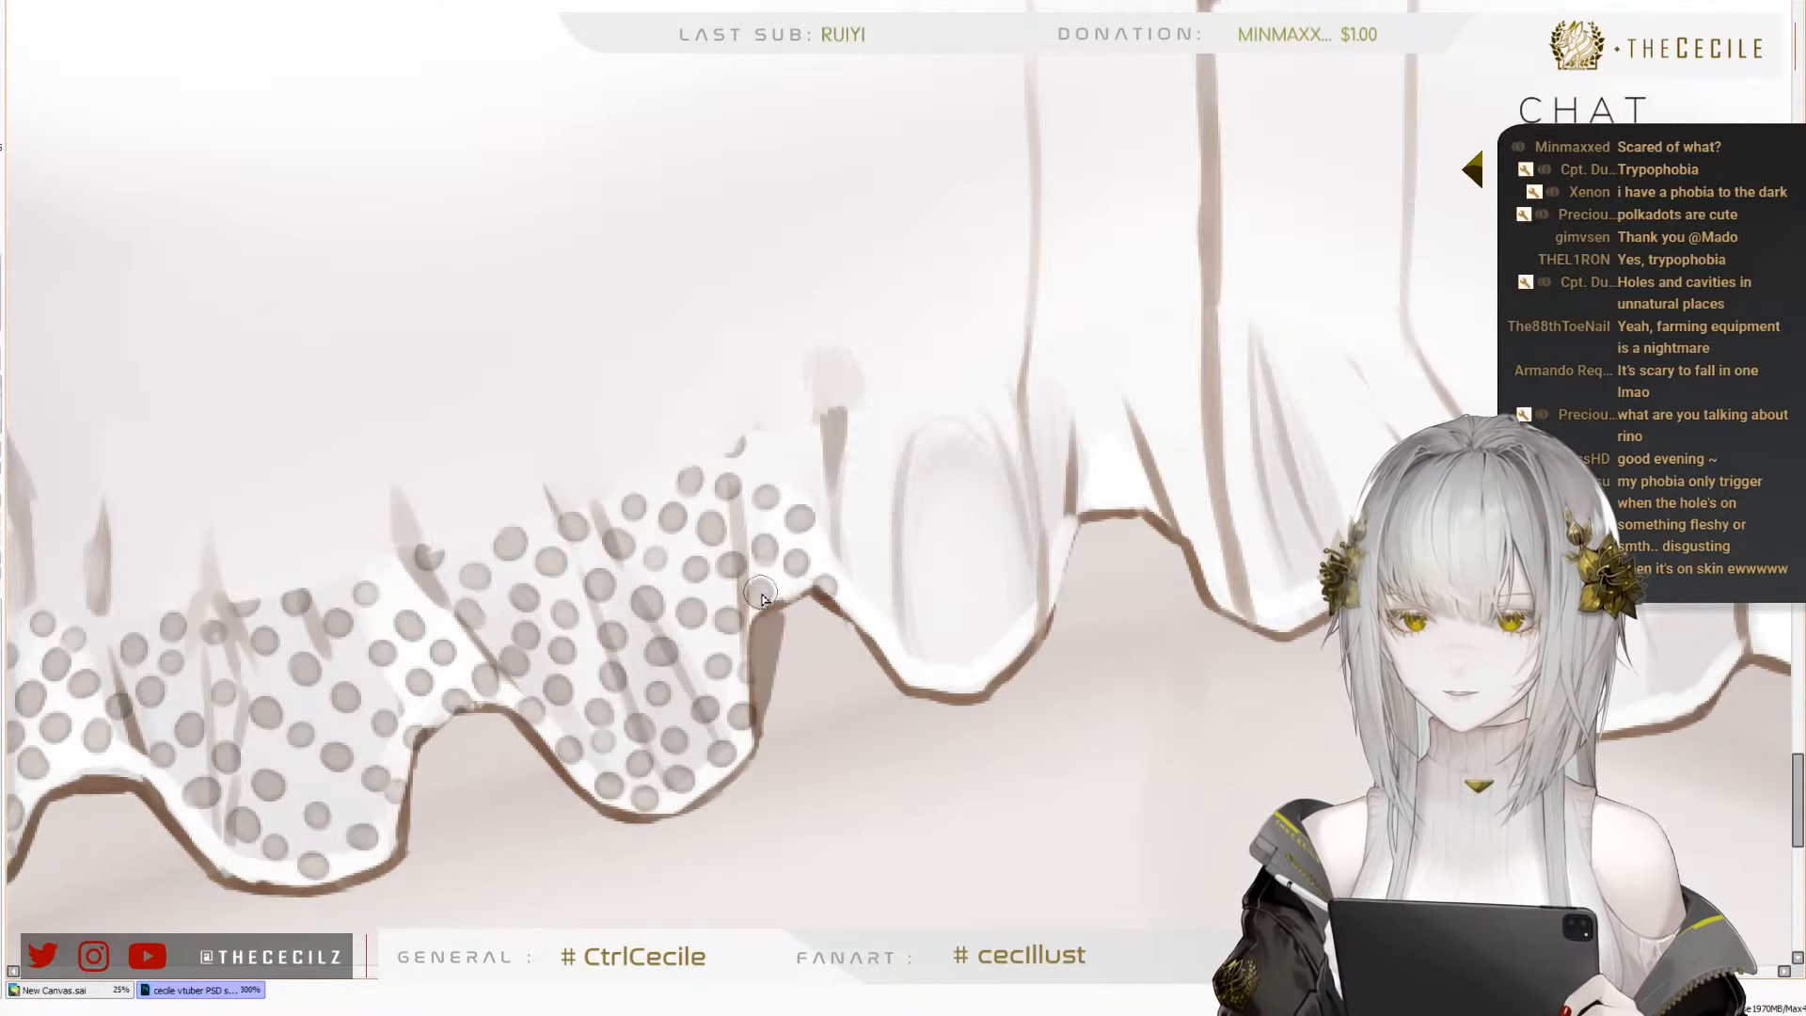
Place a descending row of dots along the near-side hem of the fifth fold, down to its lowest point
{"action": "left_click", "coordinate": [838, 544]}
{"action": "left_click", "coordinate": [898, 619]}
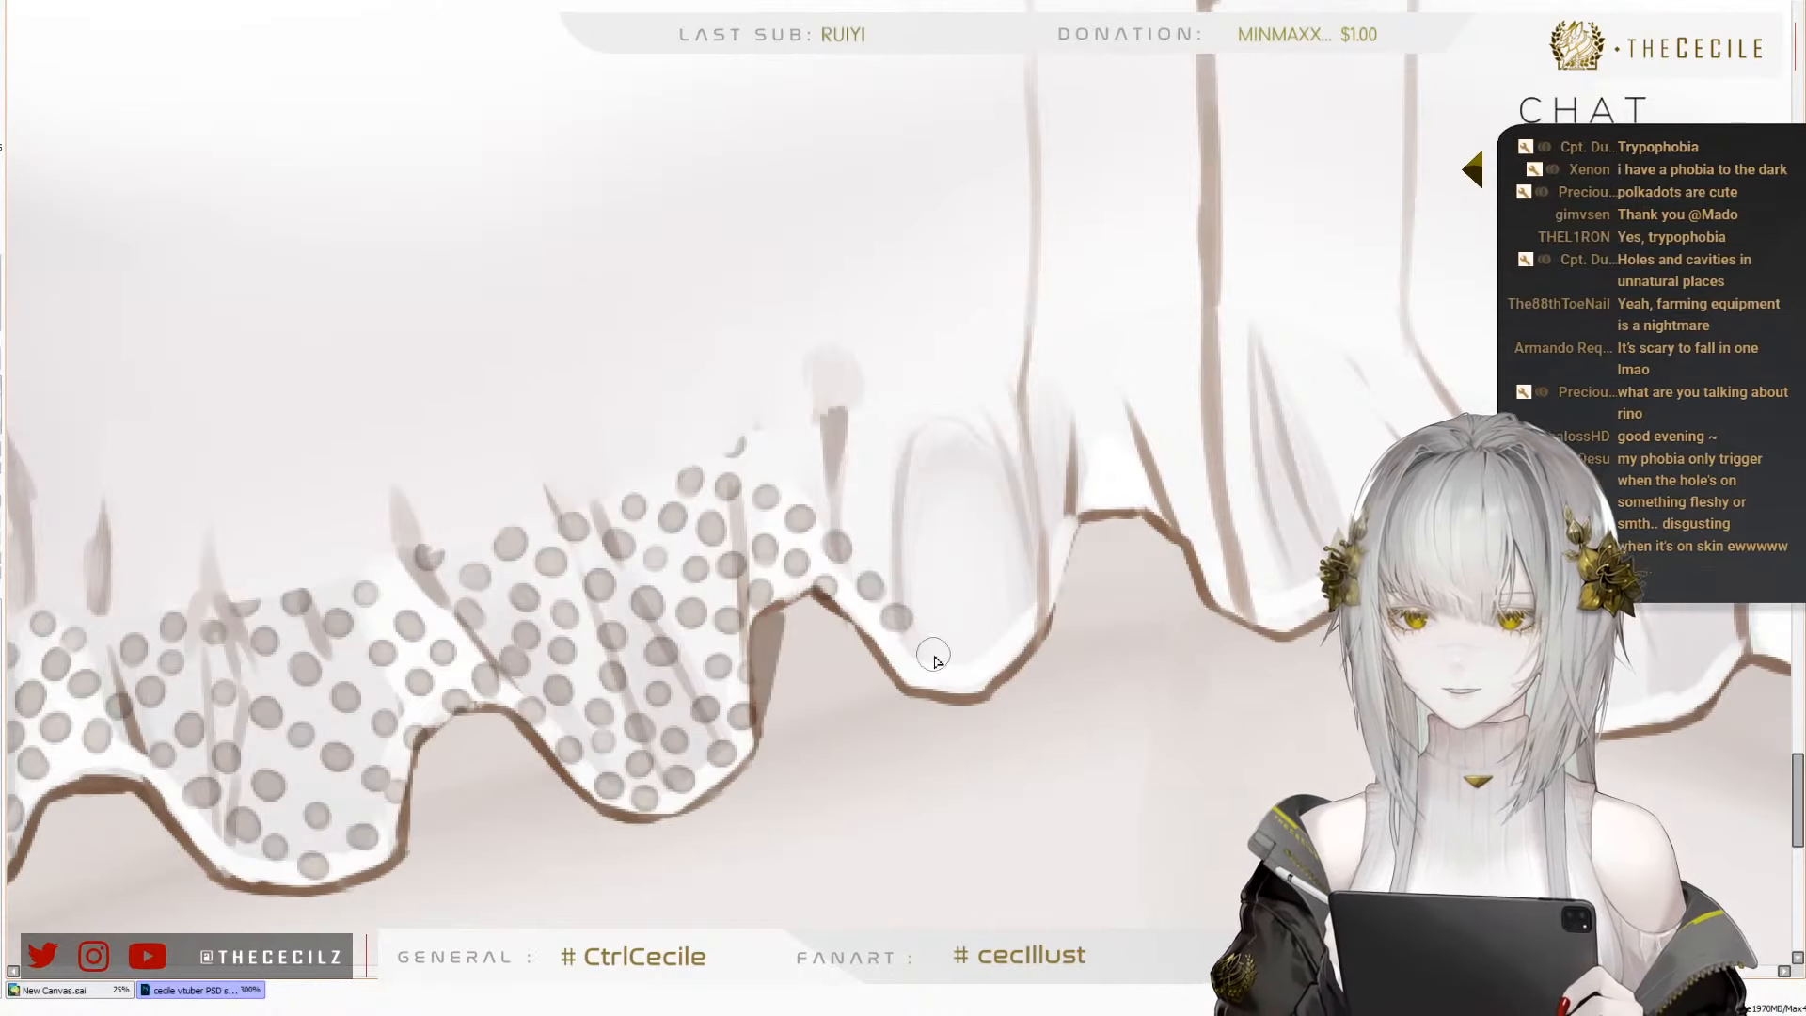
{"action": "left_click", "coordinate": [928, 651]}
{"action": "left_click", "coordinate": [952, 676]}
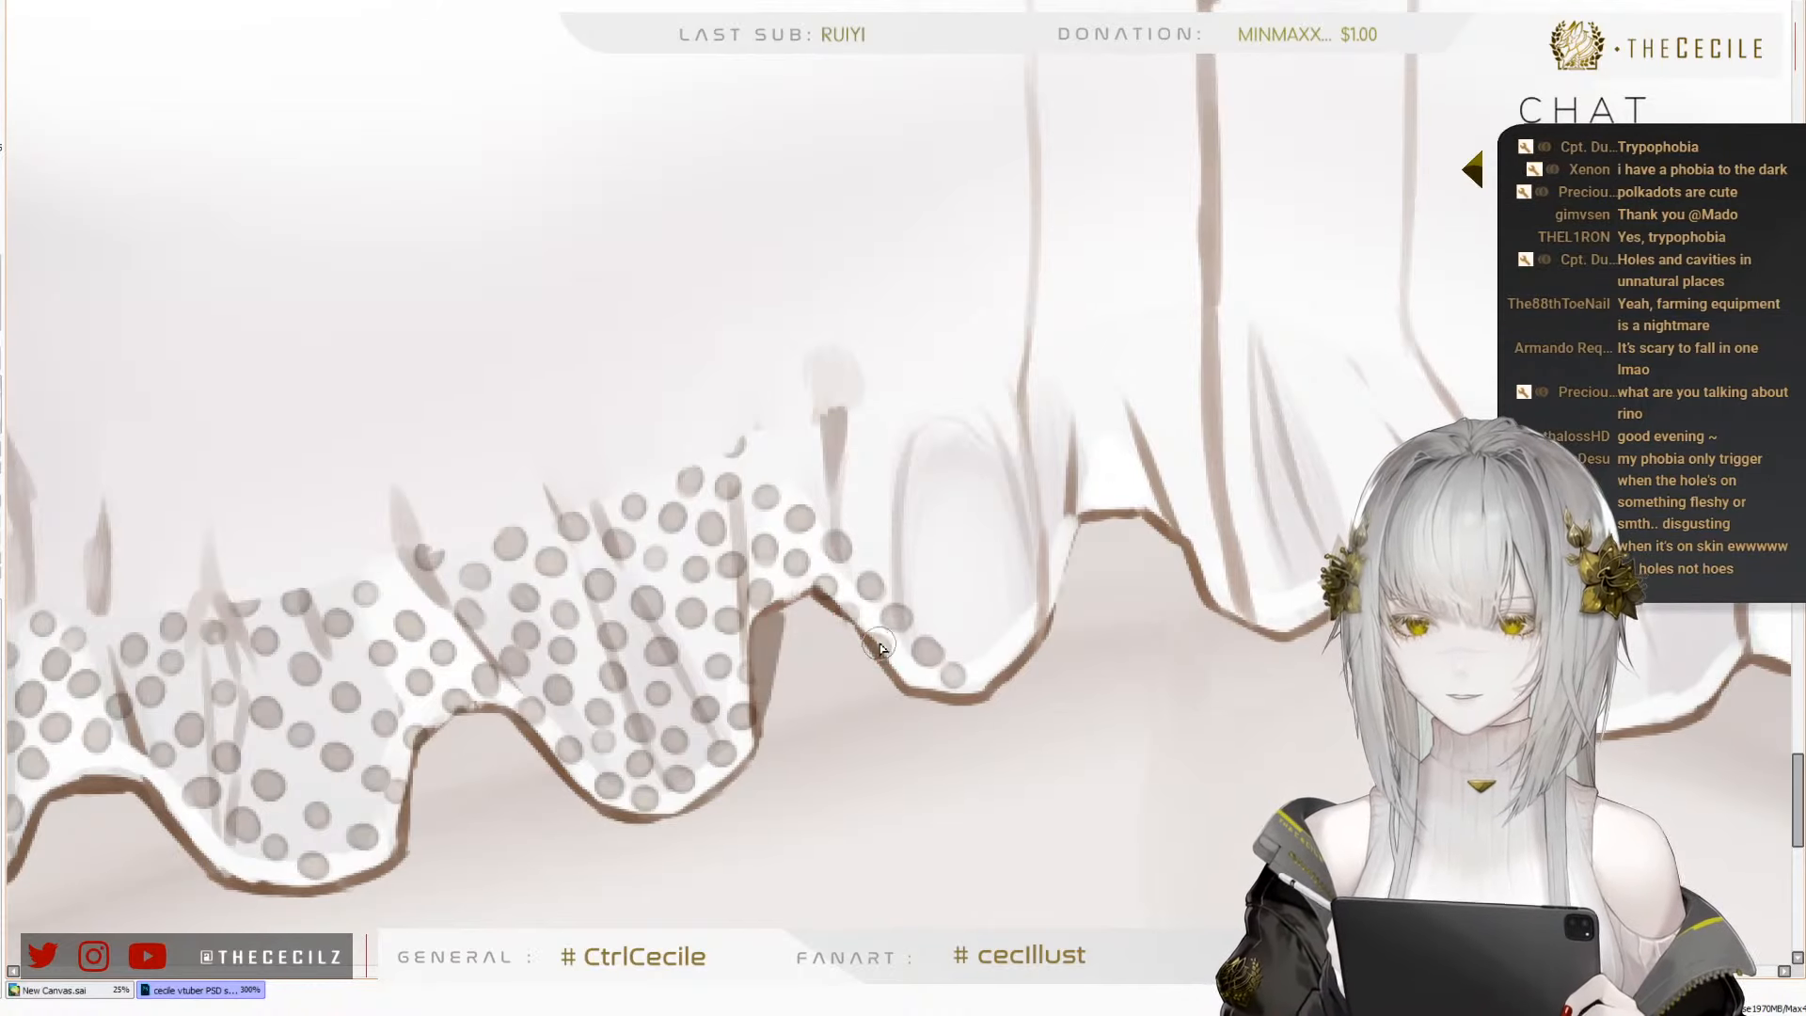
Add a long diagonal row of dots from the top of the white crest across the fifth fold to its far edge
{"action": "left_click", "coordinate": [780, 460]}
{"action": "left_click", "coordinate": [820, 477]}
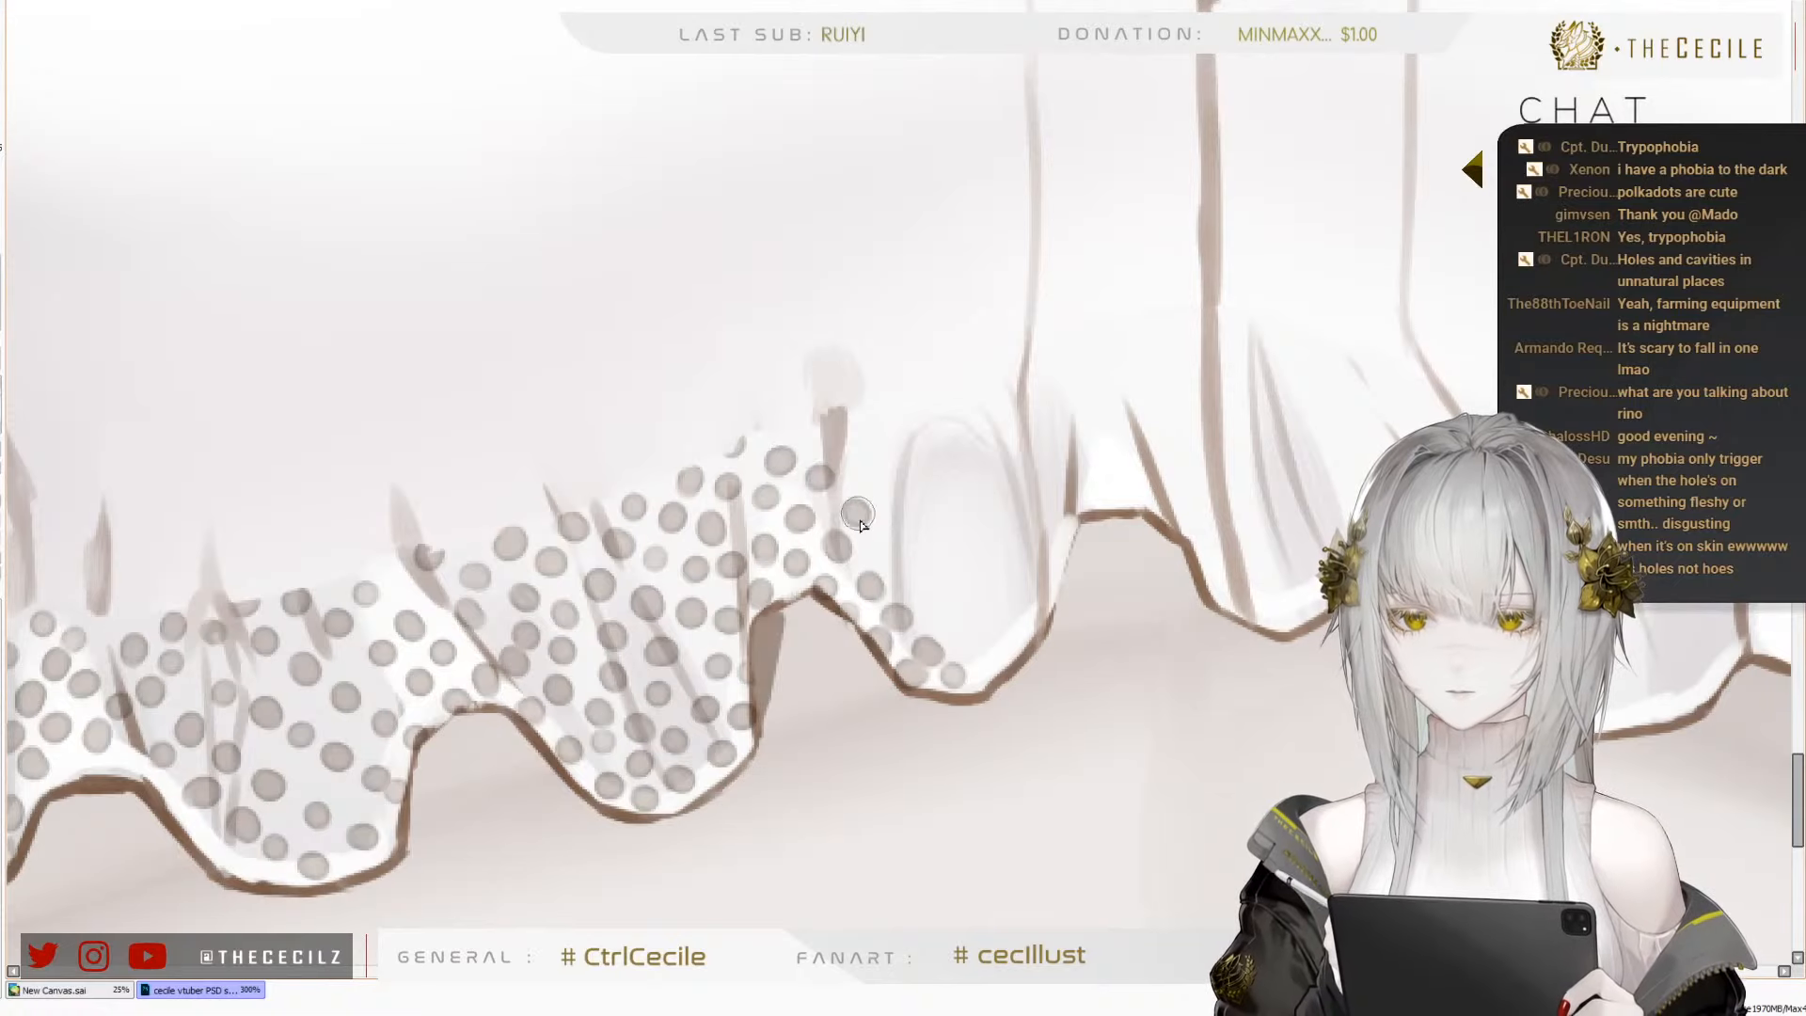
{"action": "left_click", "coordinate": [857, 514]}
{"action": "left_click", "coordinate": [891, 551]}
{"action": "left_click", "coordinate": [919, 580]}
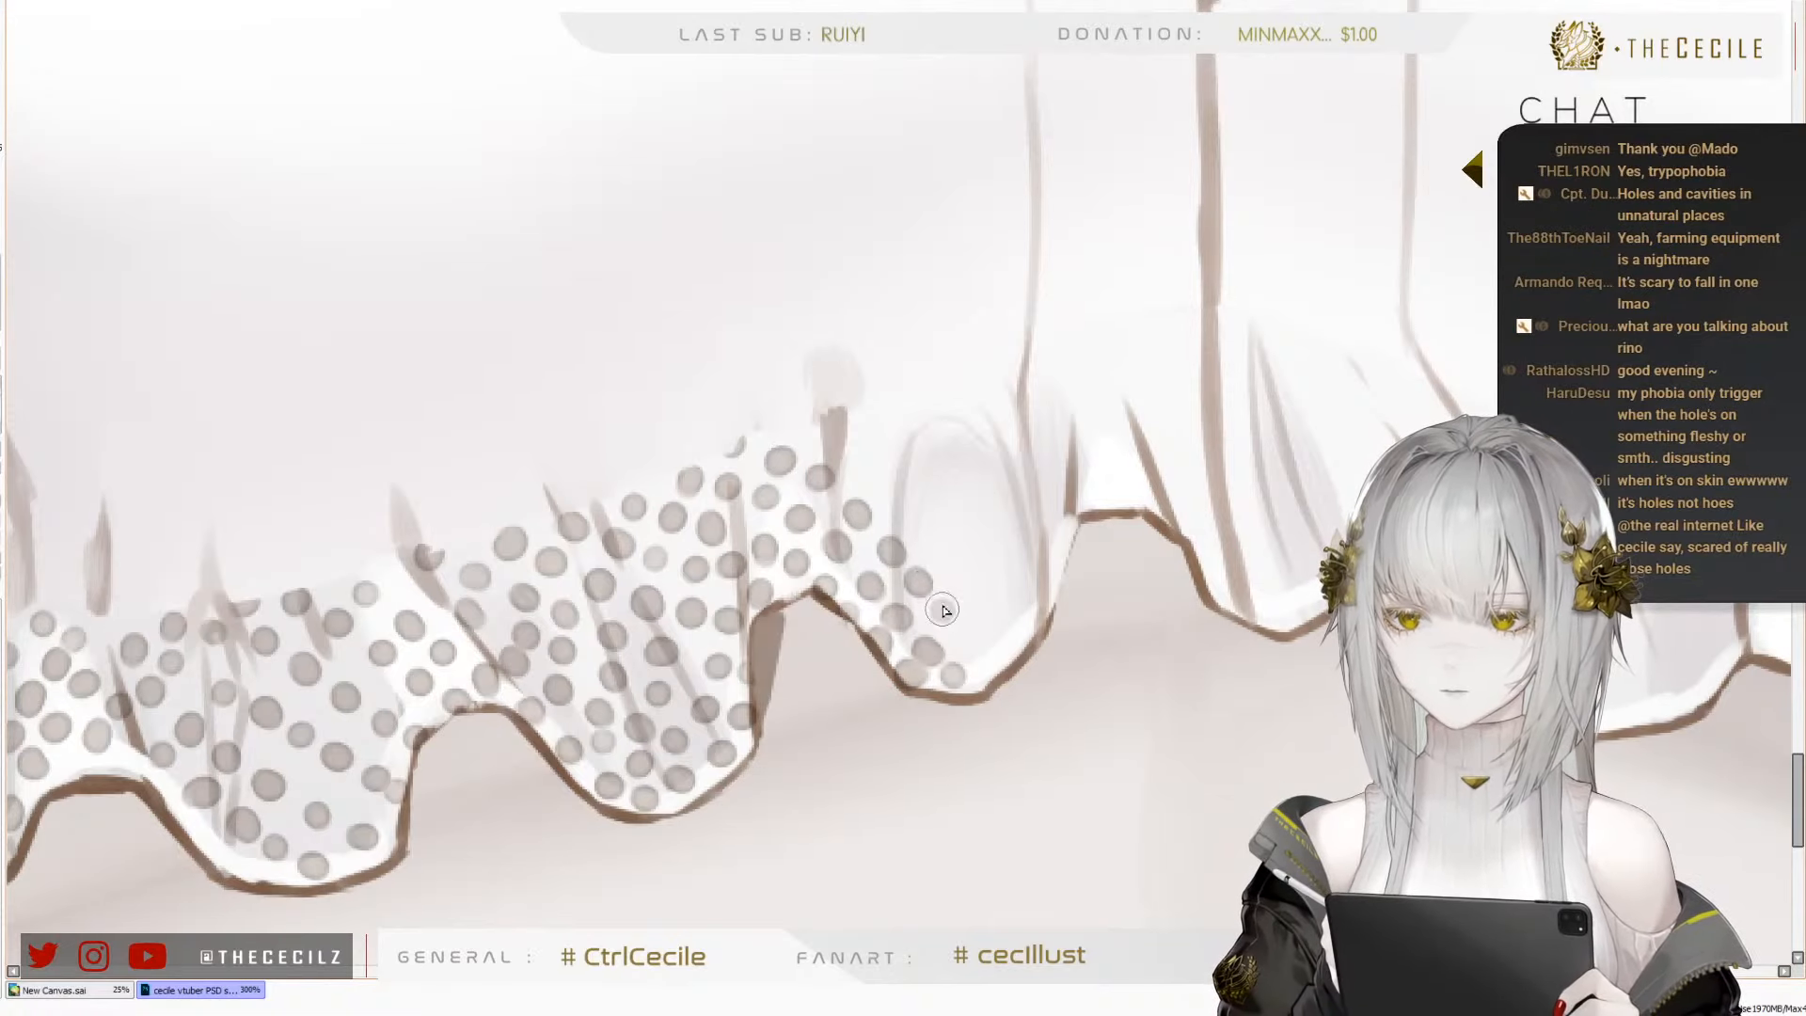
{"action": "left_click", "coordinate": [943, 609]}
{"action": "left_click", "coordinate": [969, 636]}
{"action": "left_click", "coordinate": [999, 654]}
{"action": "left_click", "coordinate": [1023, 621]}
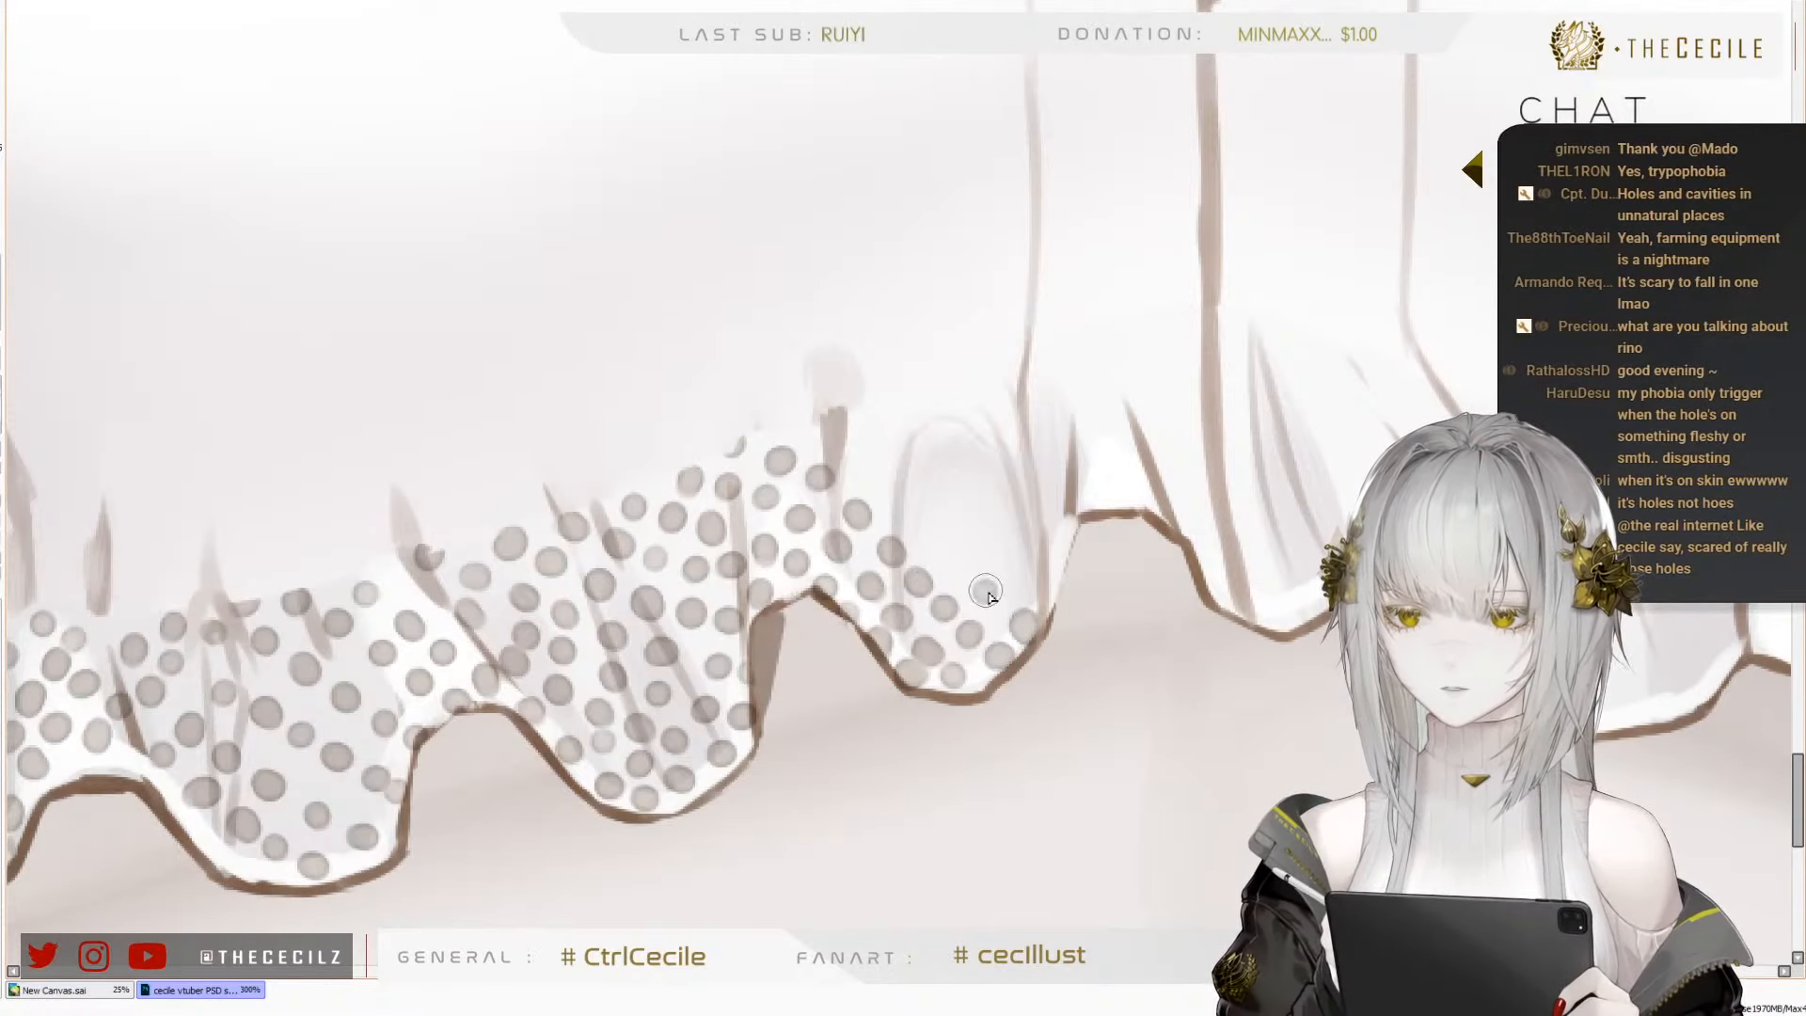
Add a diagonal row of dots across the fifth fold, from its far-side hem up to the short dark crease
{"action": "left_click", "coordinate": [986, 596]}
{"action": "left_click", "coordinate": [907, 516]}
{"action": "left_click", "coordinate": [871, 478]}
{"action": "left_click", "coordinate": [831, 448]}
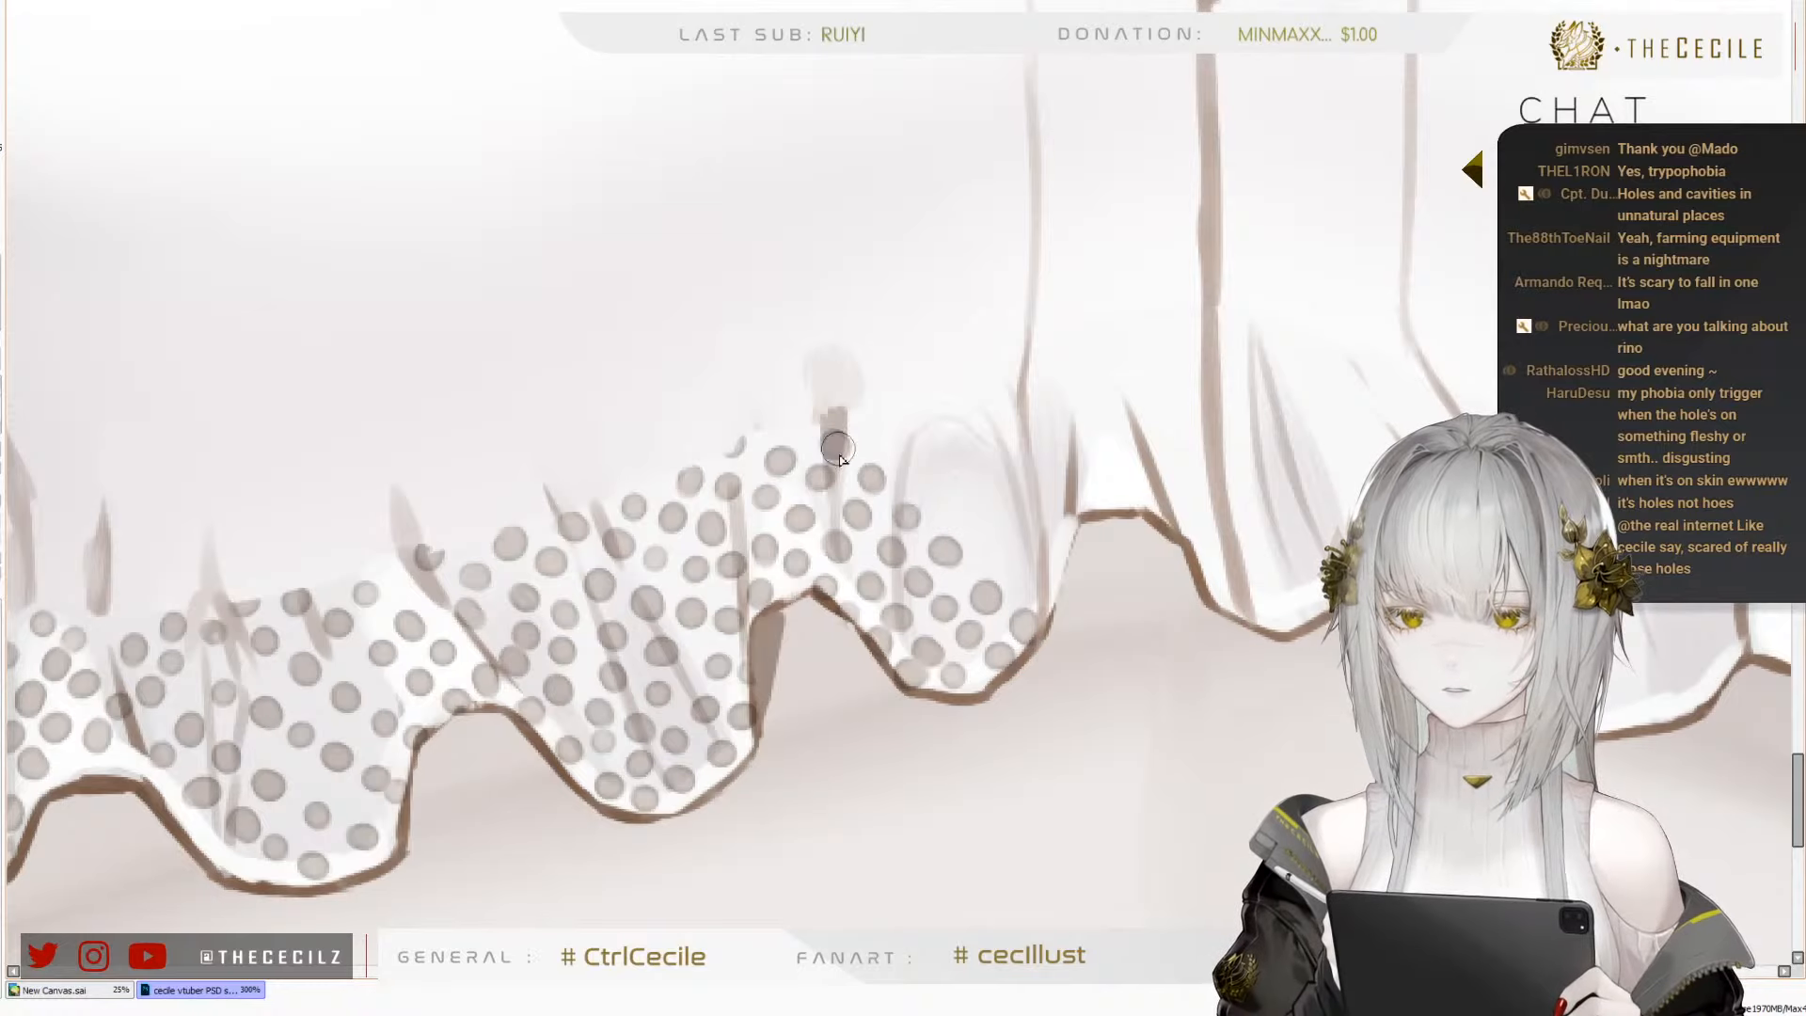
Place another parallel row of dots on the fifth fold, from the gathered edge down to its far edge
{"action": "left_click", "coordinate": [881, 438]}
{"action": "left_click", "coordinate": [888, 432]}
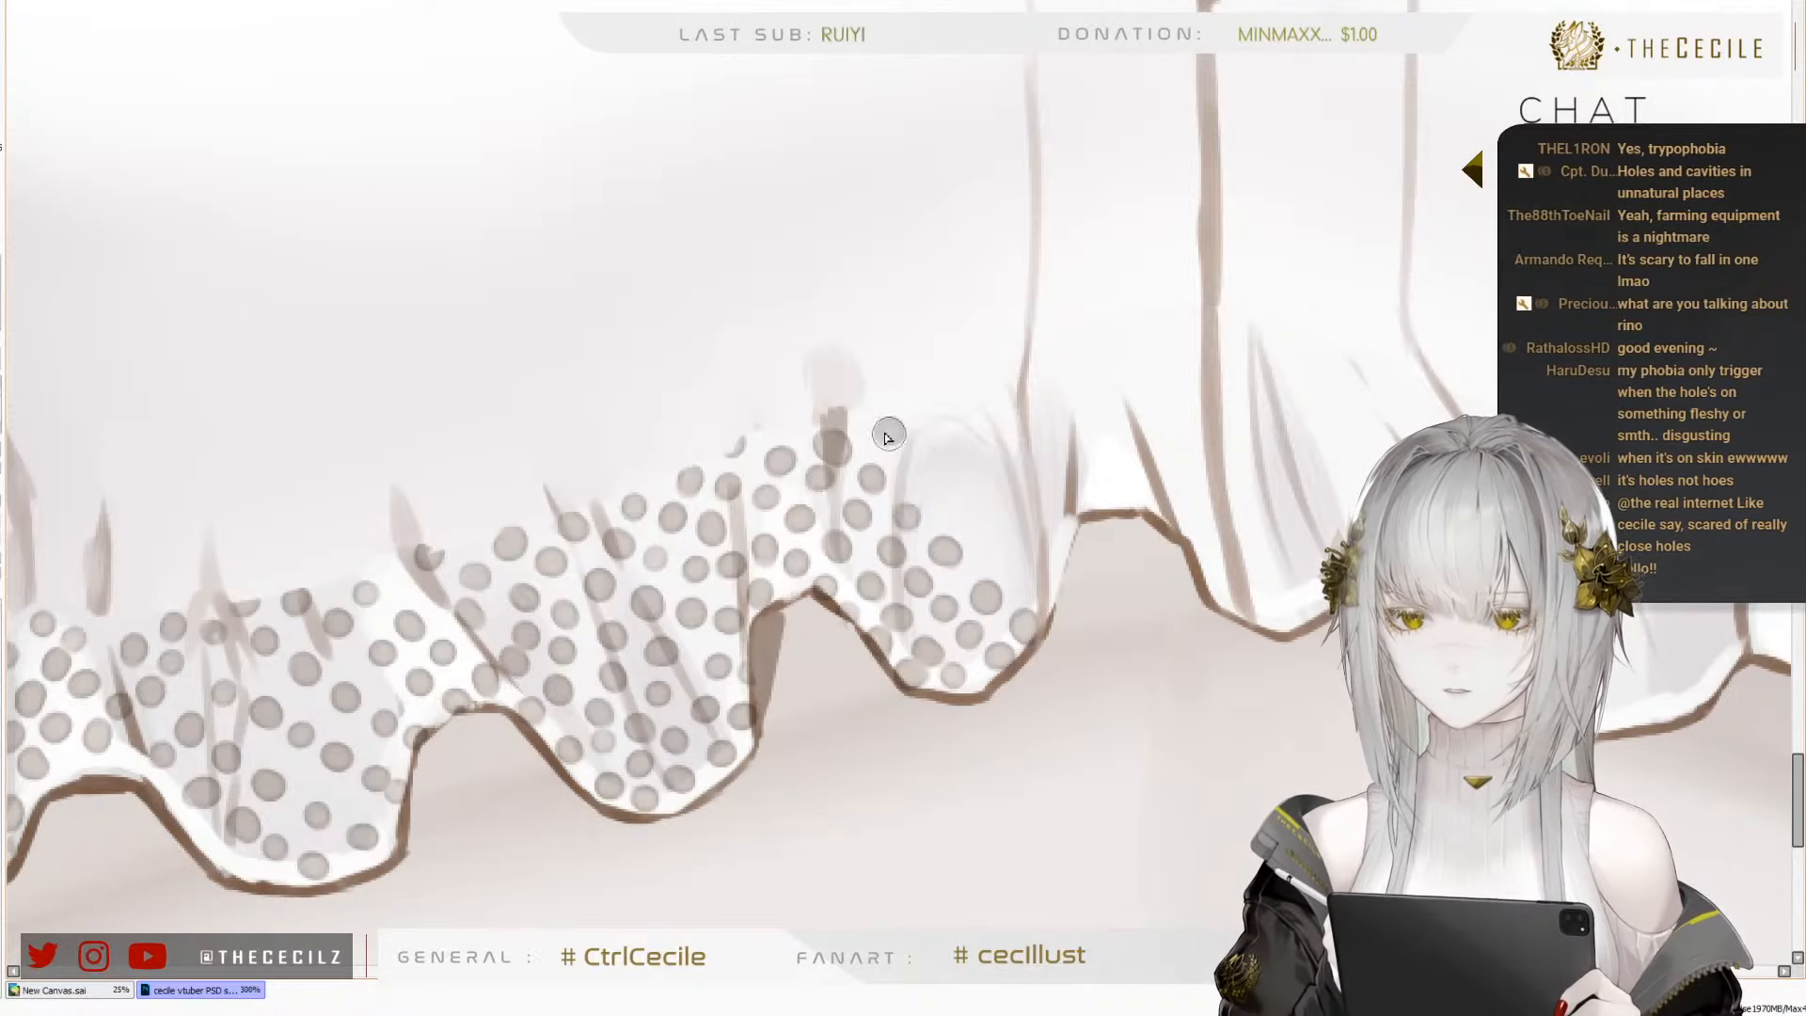
{"action": "left_click", "coordinate": [924, 465]}
{"action": "left_click", "coordinate": [956, 501]}
{"action": "left_click", "coordinate": [990, 534]}
{"action": "left_click", "coordinate": [1022, 562]}
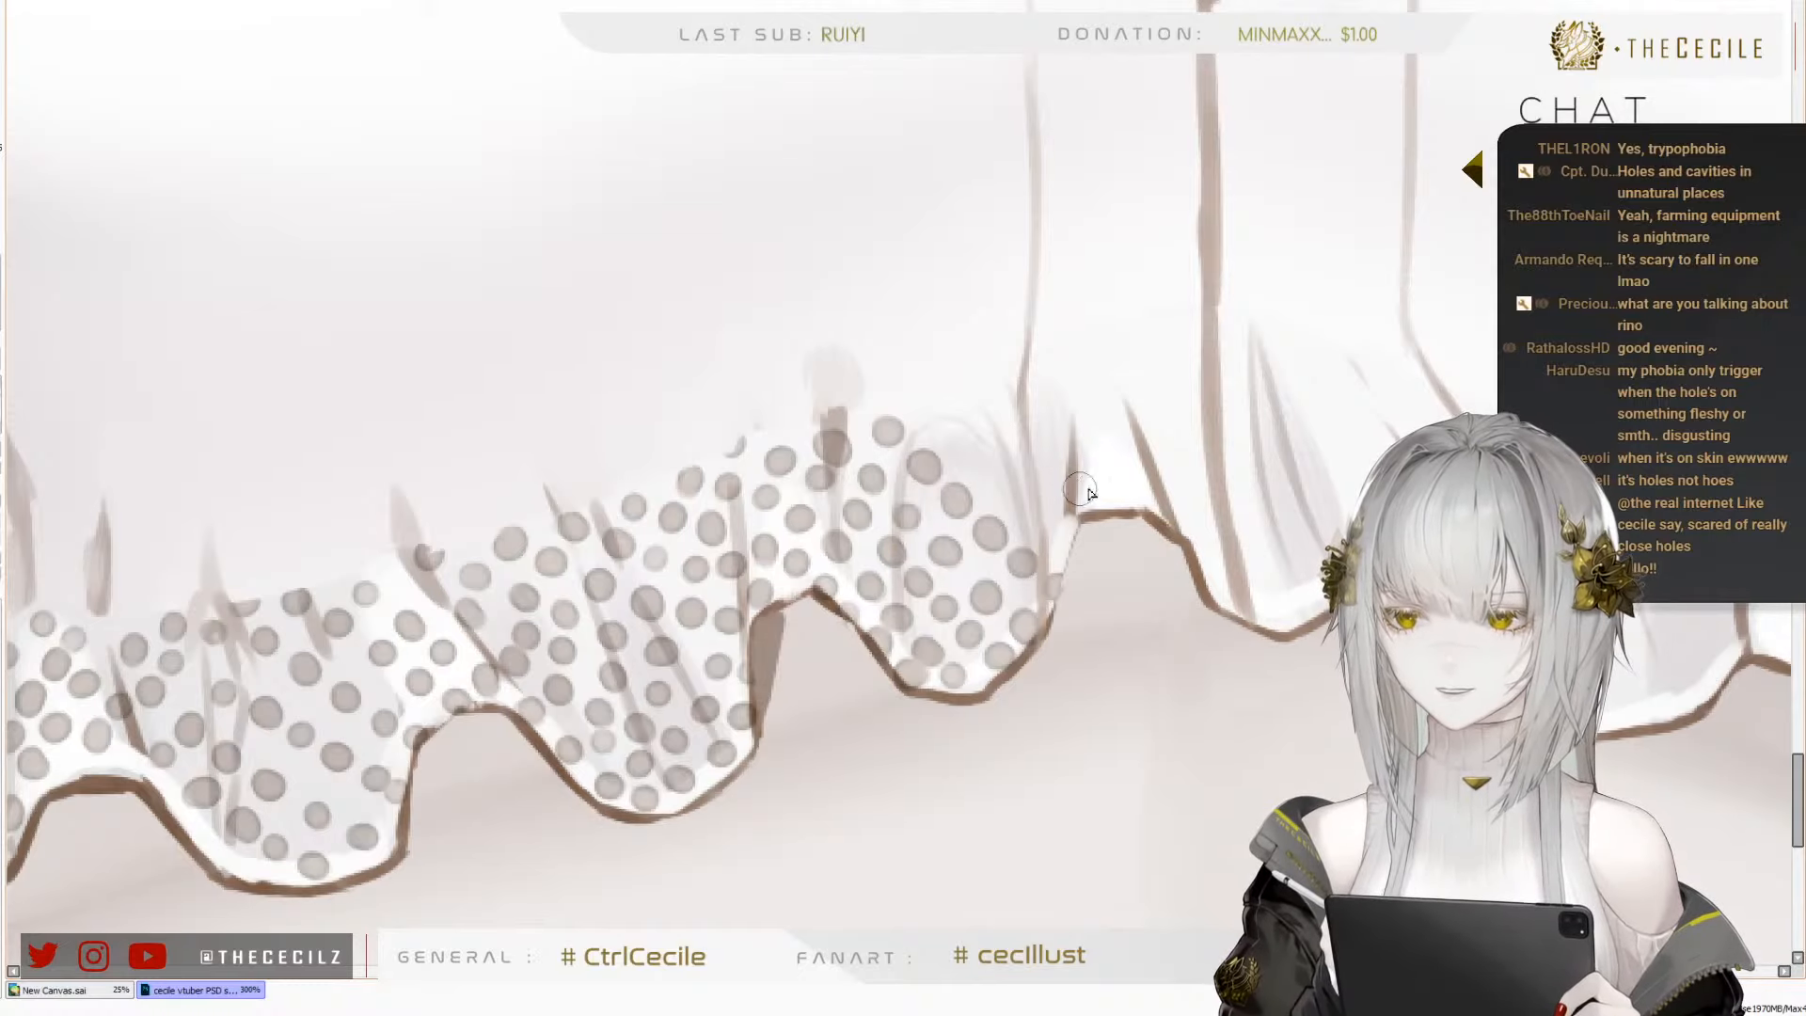
Fill the remaining upper corner of the fifth fold with dots toward the thin vertical crease, redoing the misplaced ones
{"action": "left_click_drag", "start_coordinate": [1075, 470], "coordinate": [901, 473]}
{"action": "left_click", "coordinate": [772, 433]}
{"action": "left_click", "coordinate": [804, 454]}
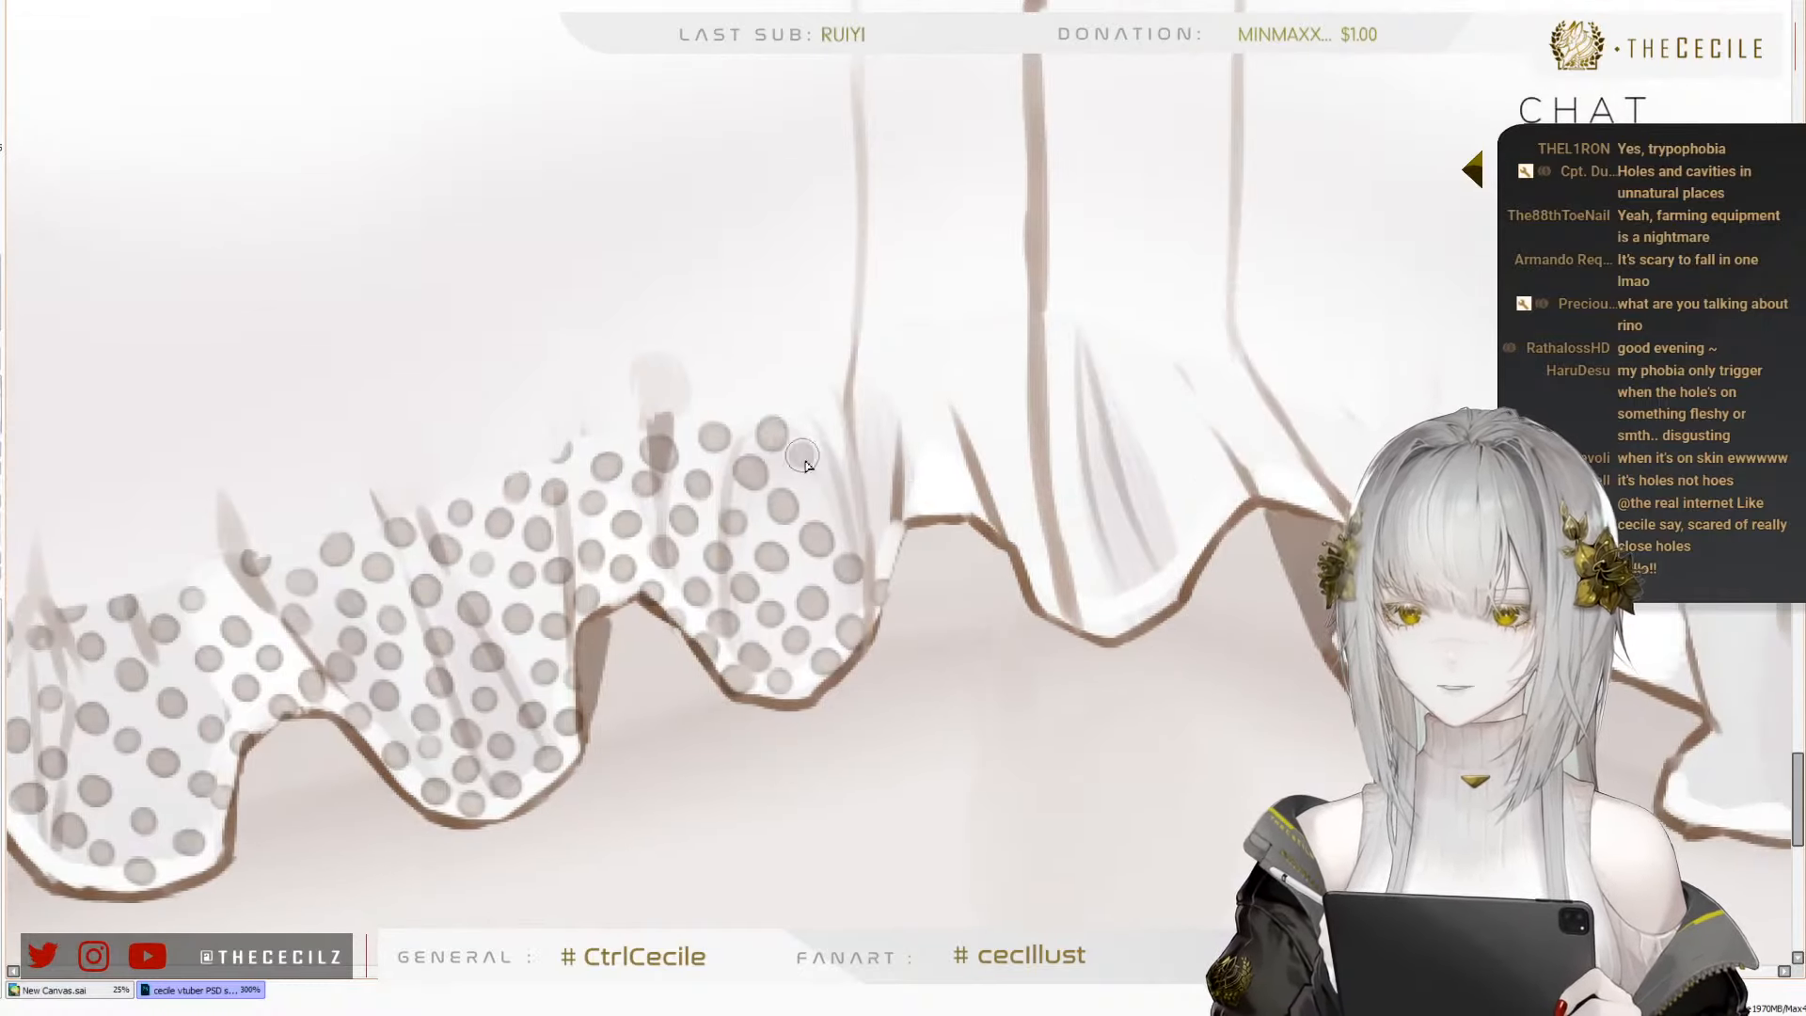
{"action": "left_click", "coordinate": [834, 473]}
{"action": "key", "text": "ctrl+z"}
{"action": "key", "text": "ctrl+z"}
{"action": "left_click", "coordinate": [811, 468]}
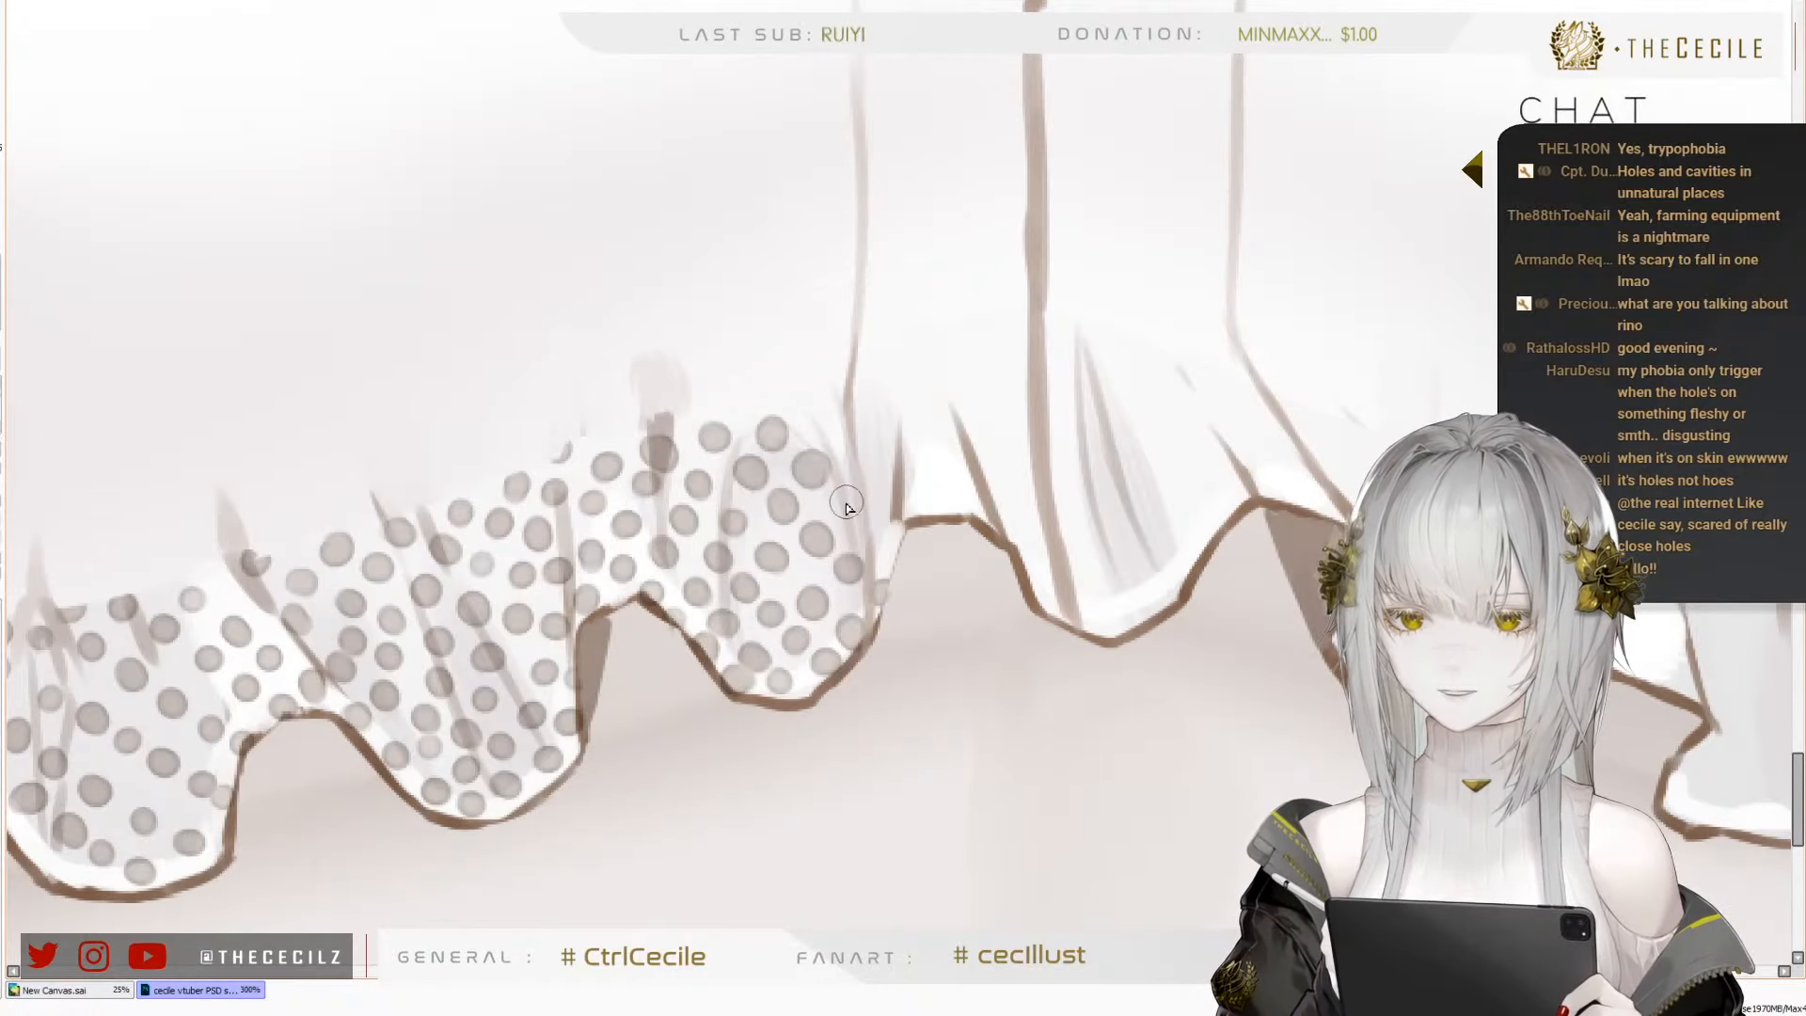
{"action": "left_click", "coordinate": [848, 499]}
Extend the dots past the thin vertical crease over the white crest between the fifth and sixth folds
{"action": "left_click", "coordinate": [825, 422]}
{"action": "left_click", "coordinate": [871, 450]}
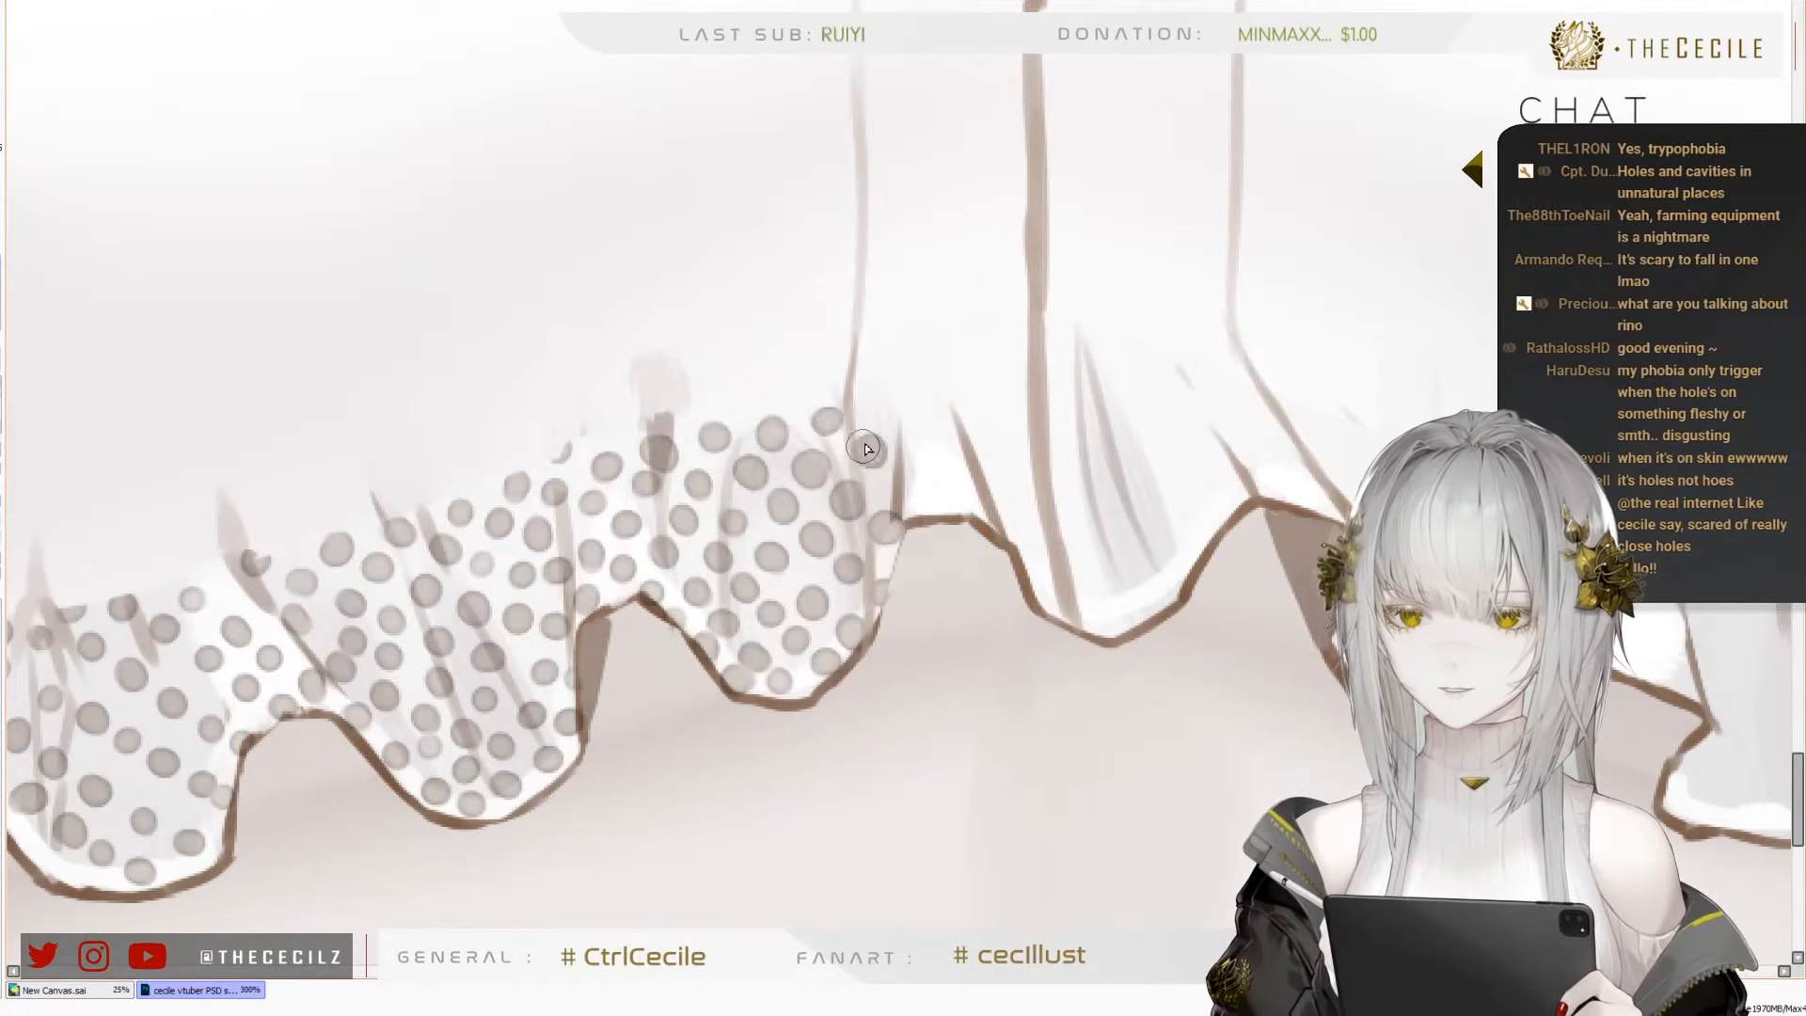
{"action": "left_click", "coordinate": [896, 413]}
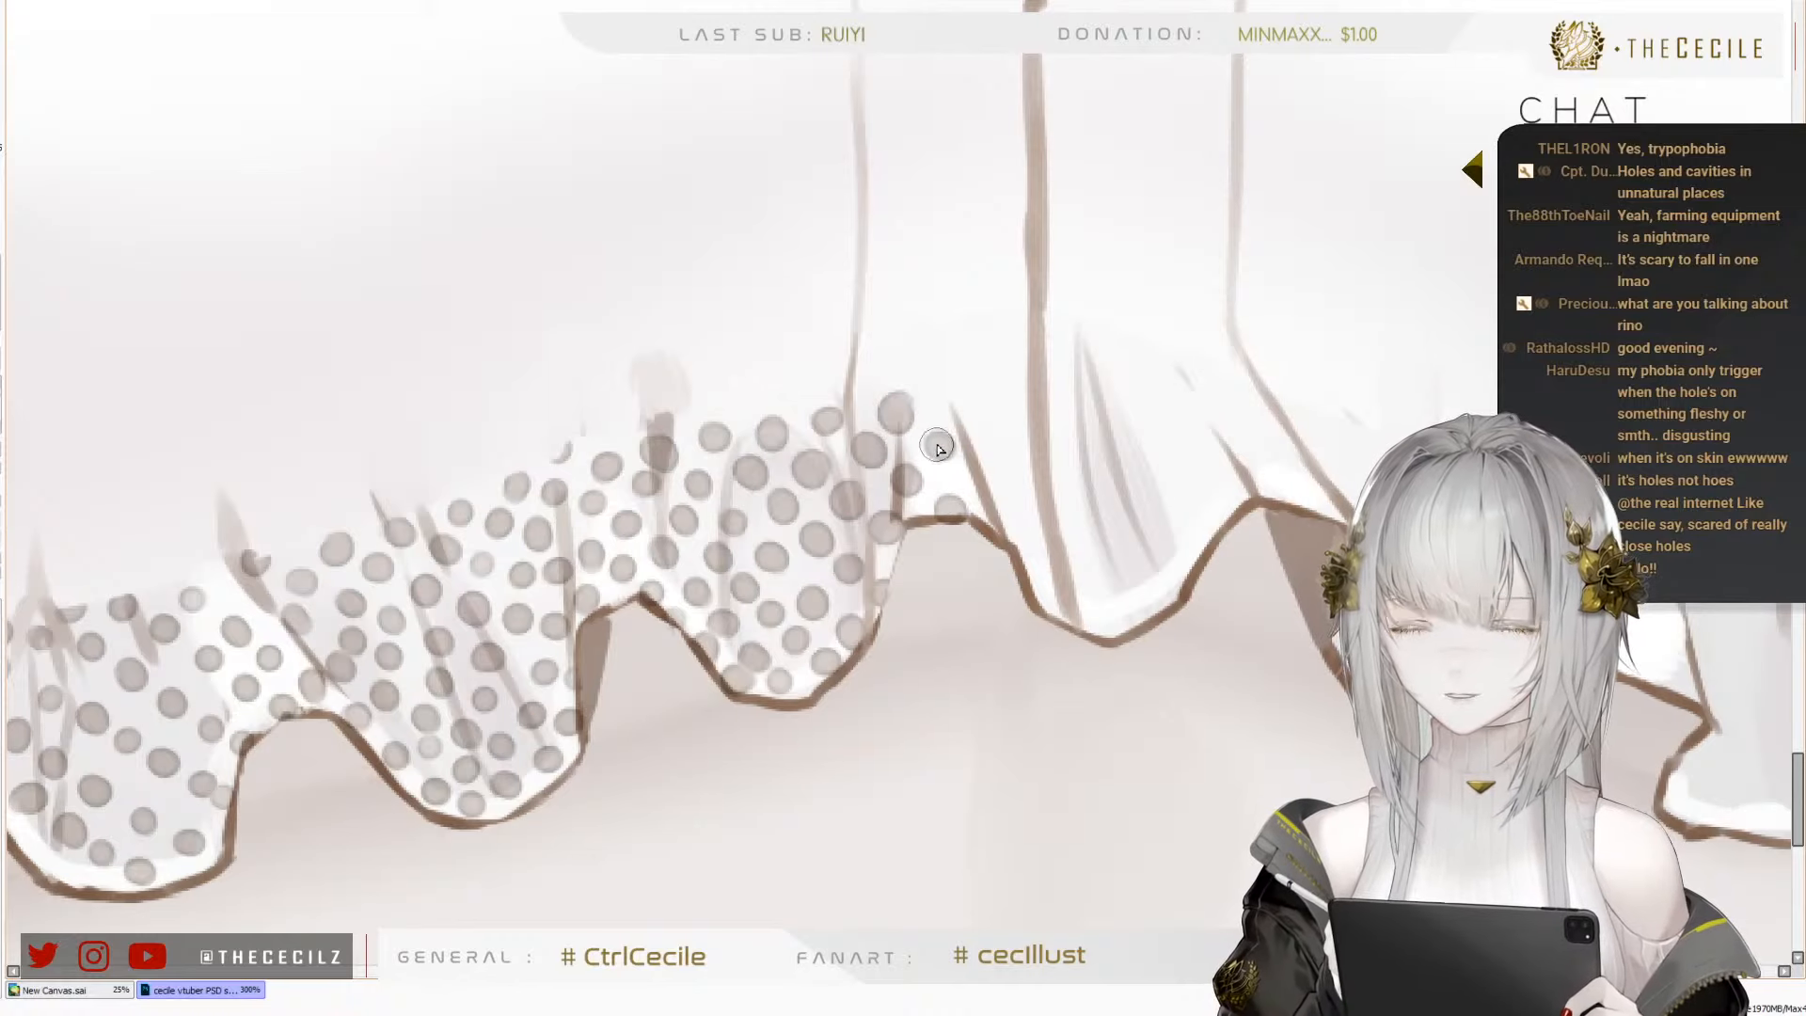
{"action": "left_click_drag", "start_coordinate": [1055, 535], "coordinate": [884, 597]}
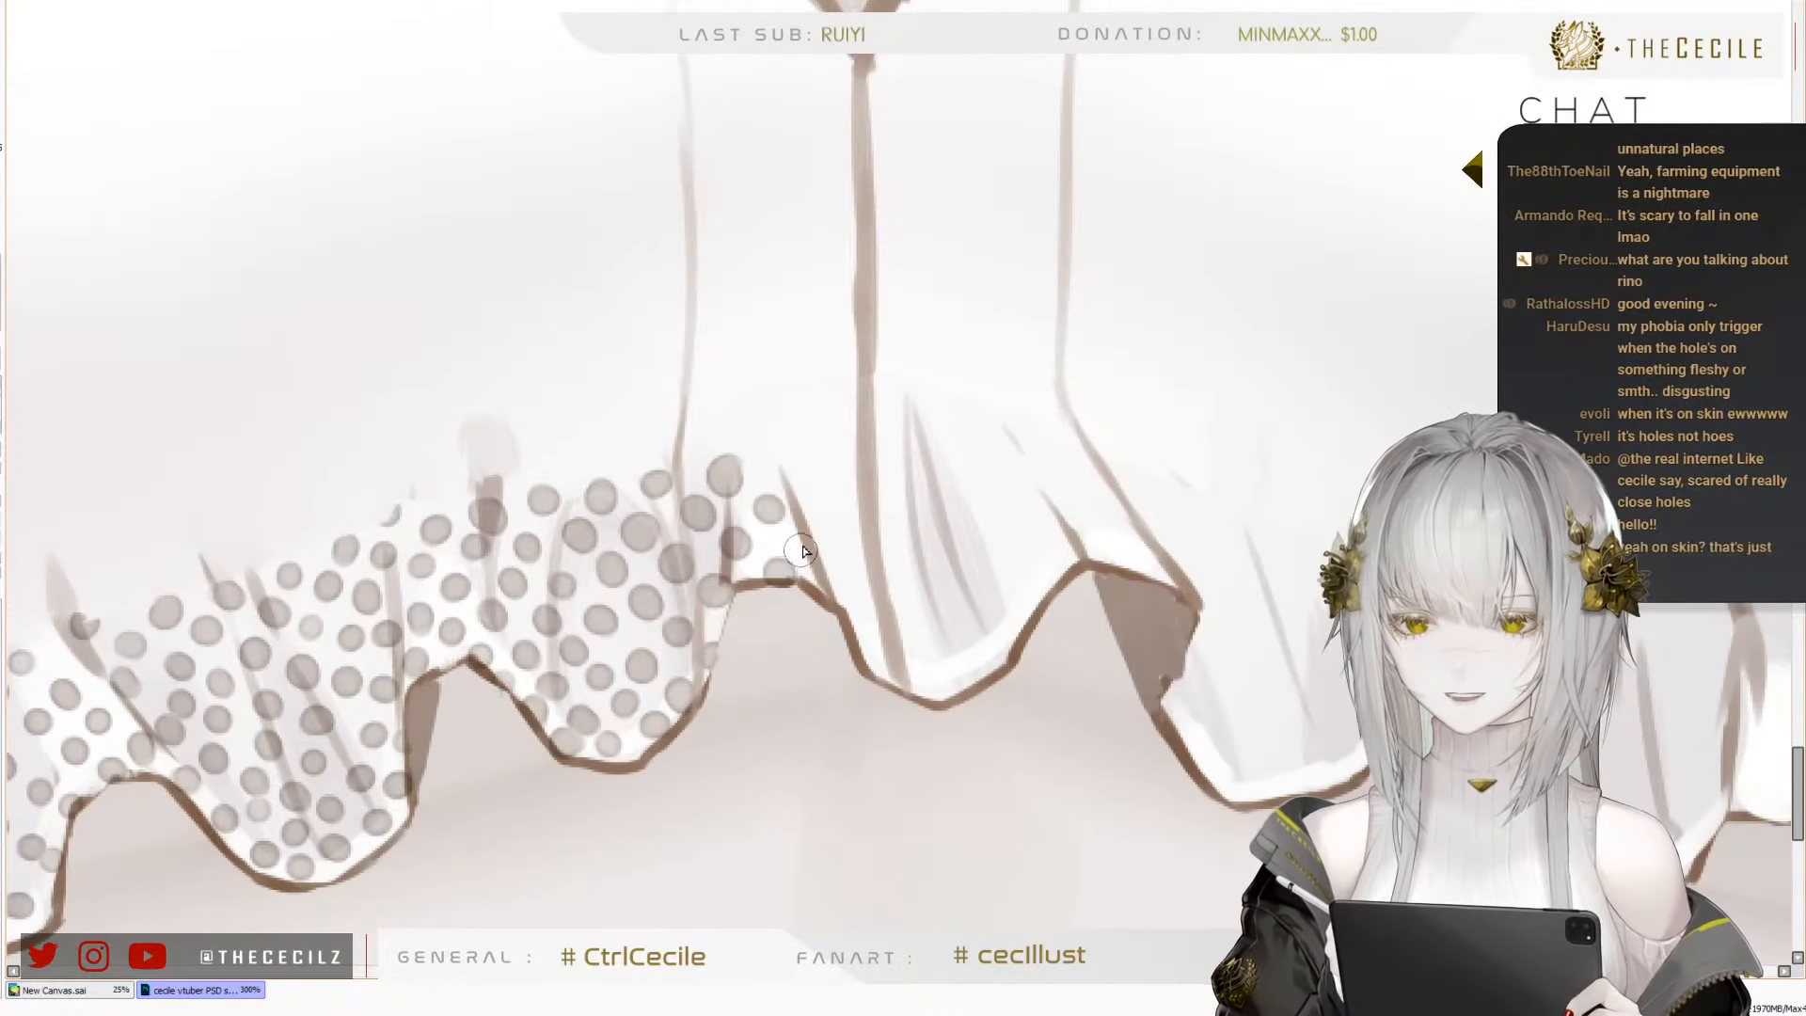
{"action": "left_click", "coordinate": [798, 484]}
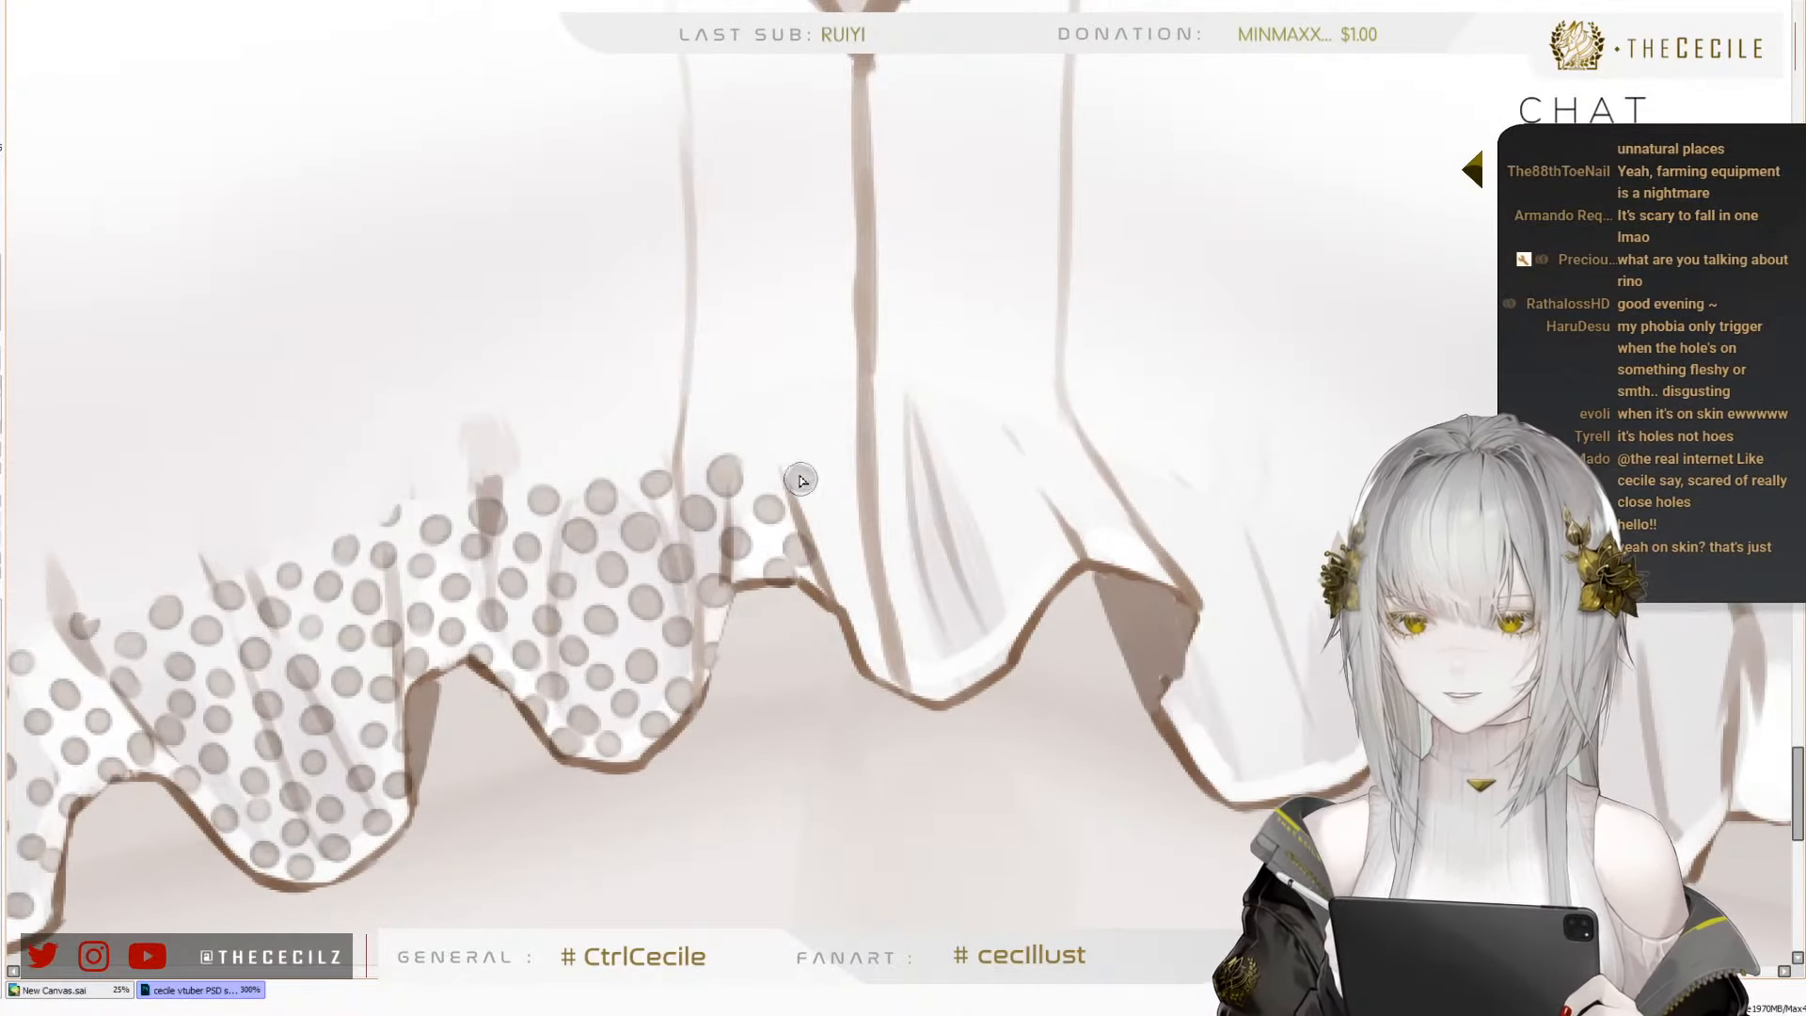
{"action": "left_click", "coordinate": [828, 512]}
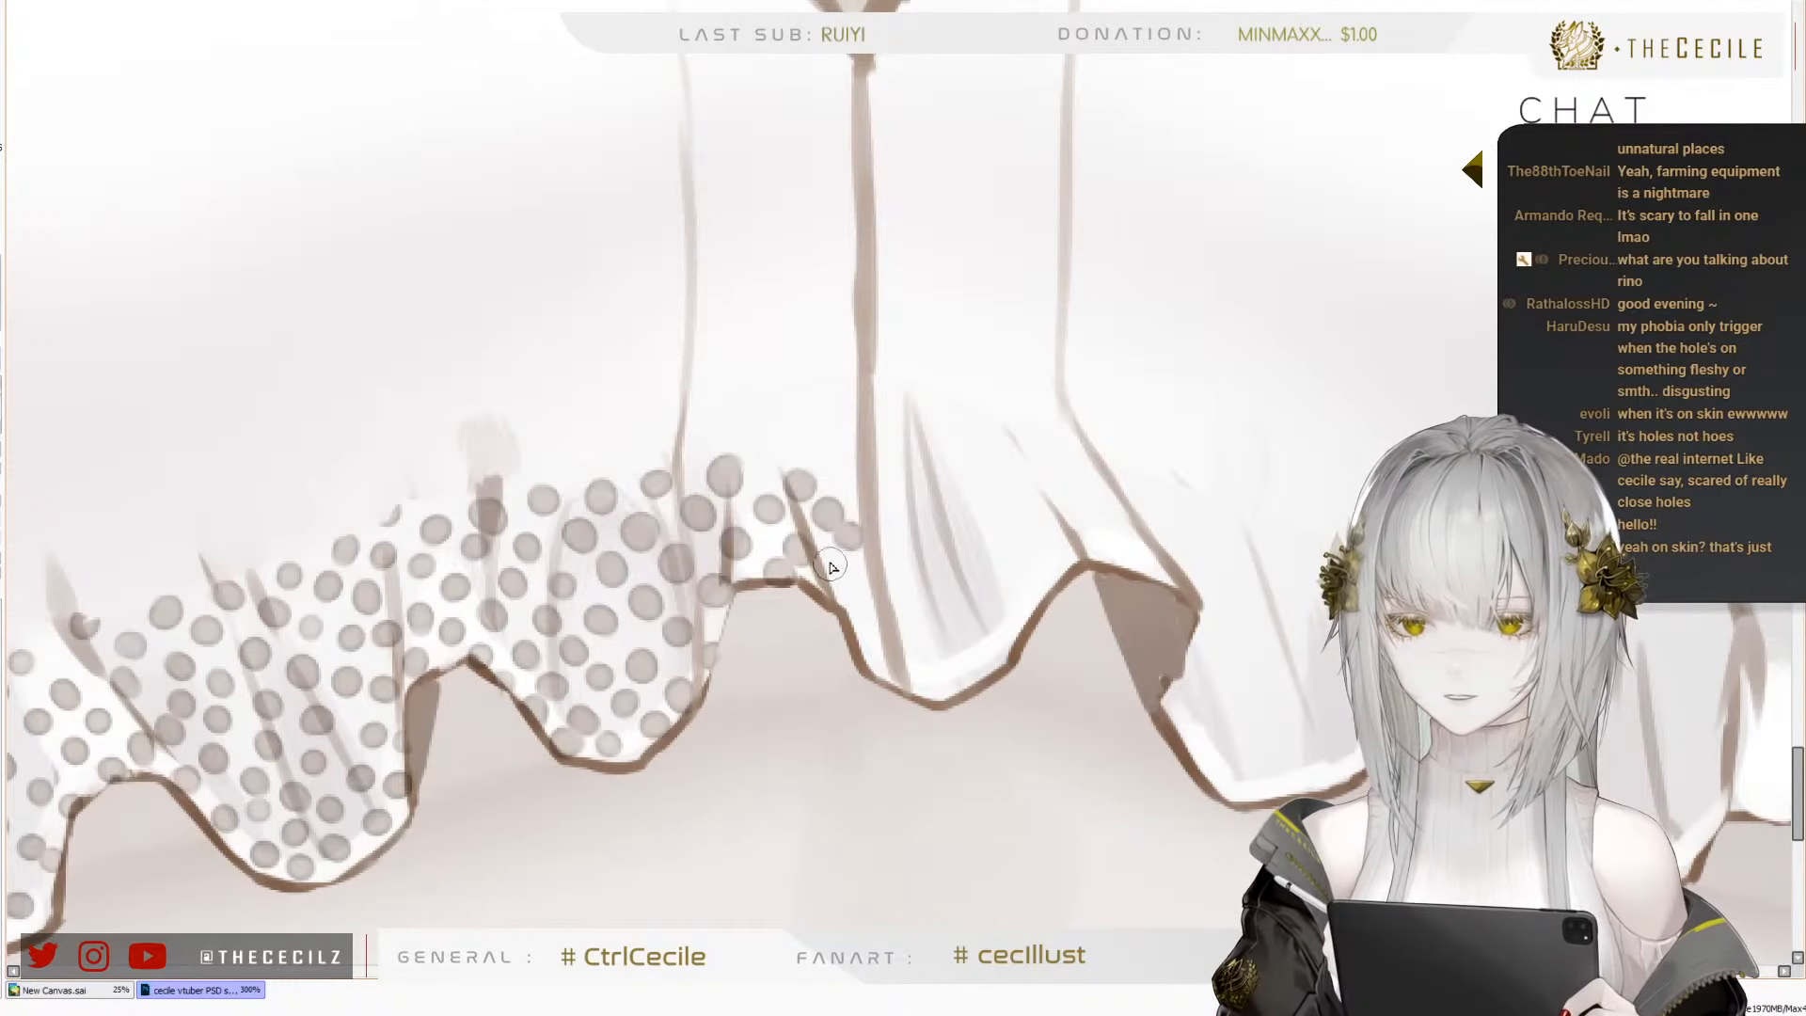
Place a descending row of dots along the near-side hem of the sixth fold and around its lowest point
{"action": "left_click", "coordinate": [832, 565]}
{"action": "left_click", "coordinate": [856, 602]}
{"action": "left_click", "coordinate": [888, 650]}
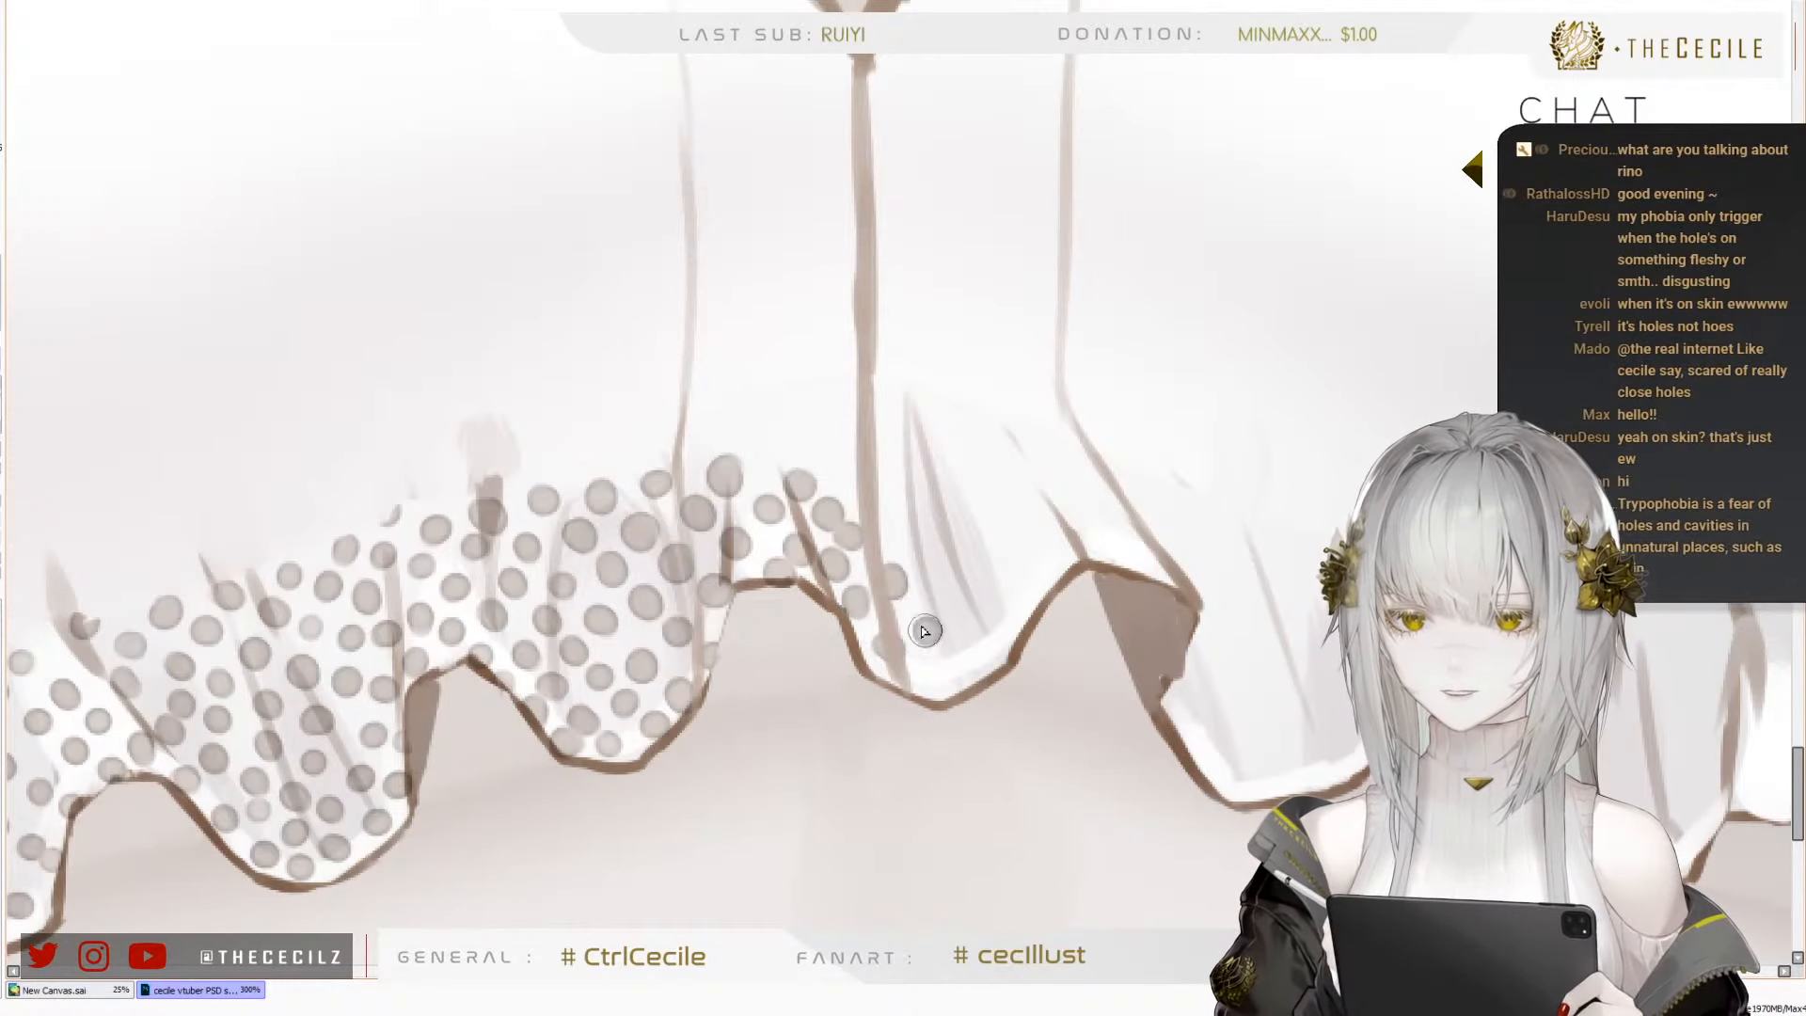
{"action": "left_click", "coordinate": [926, 627]}
{"action": "left_click", "coordinate": [961, 665]}
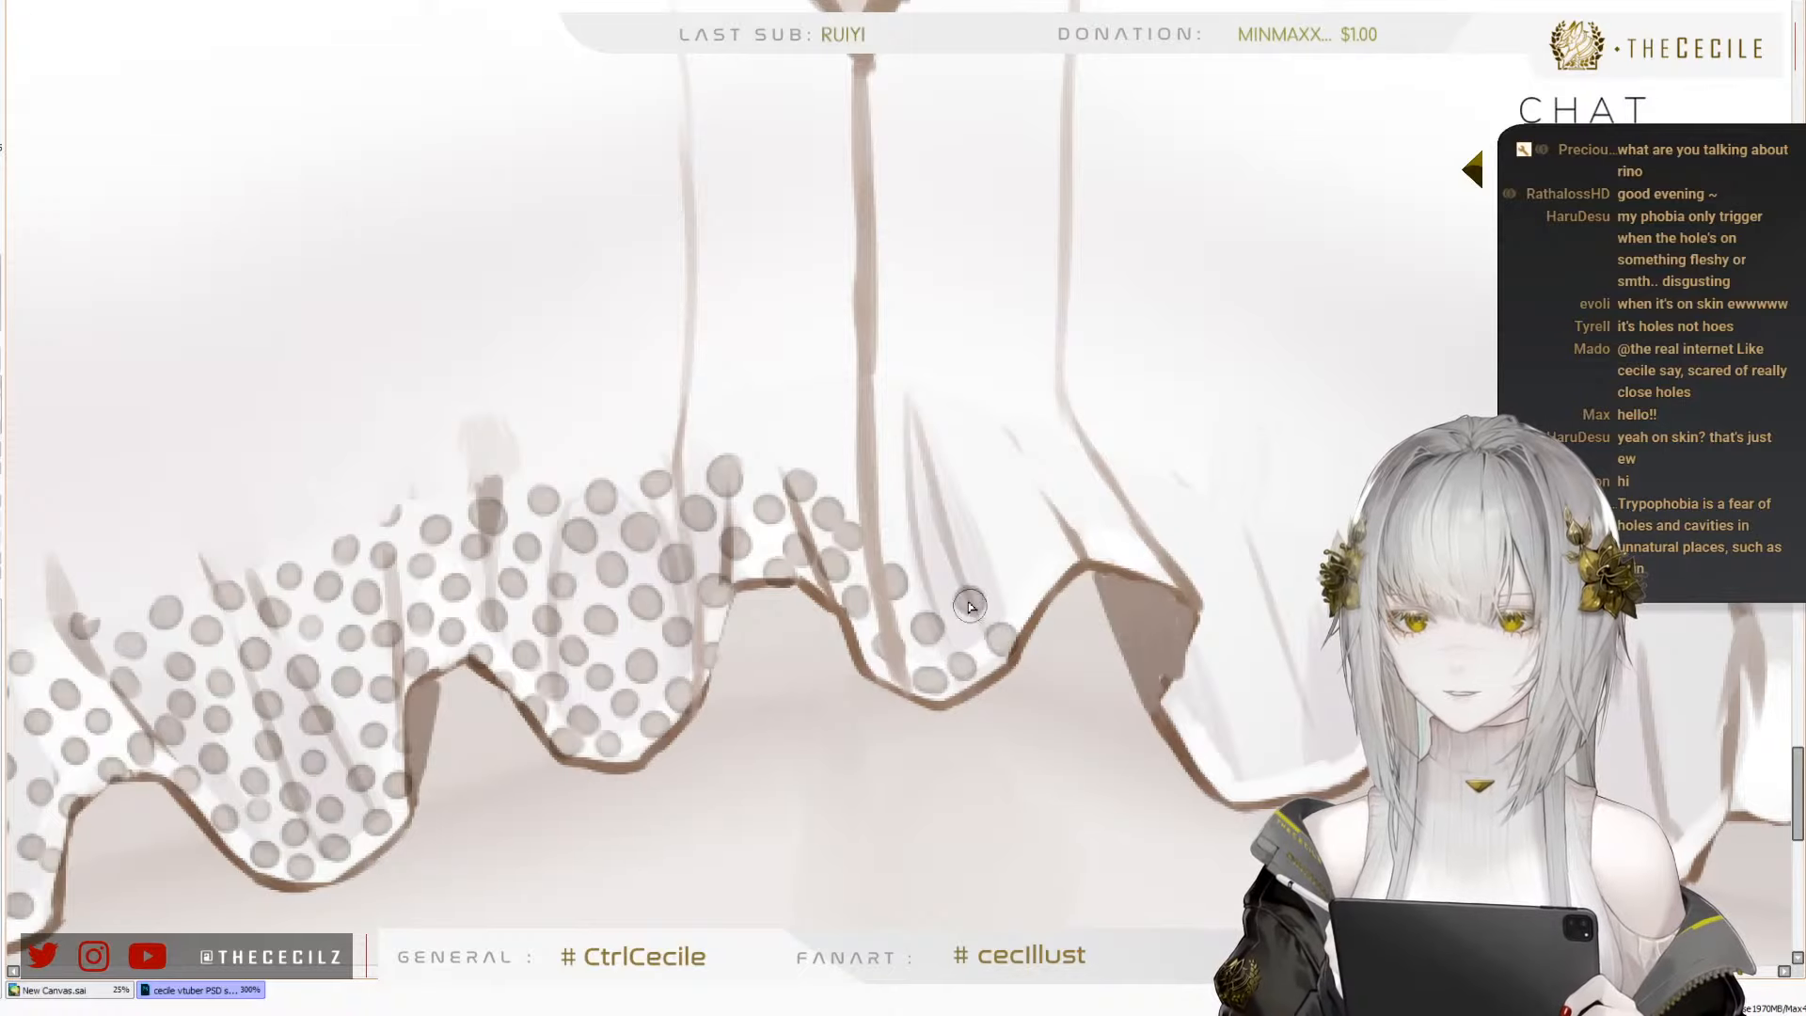
Add two diagonal rows of dots across the middle of the sixth fold, between the gathered edge and far-side hem
{"action": "left_click", "coordinate": [935, 563]}
{"action": "left_click", "coordinate": [893, 523]}
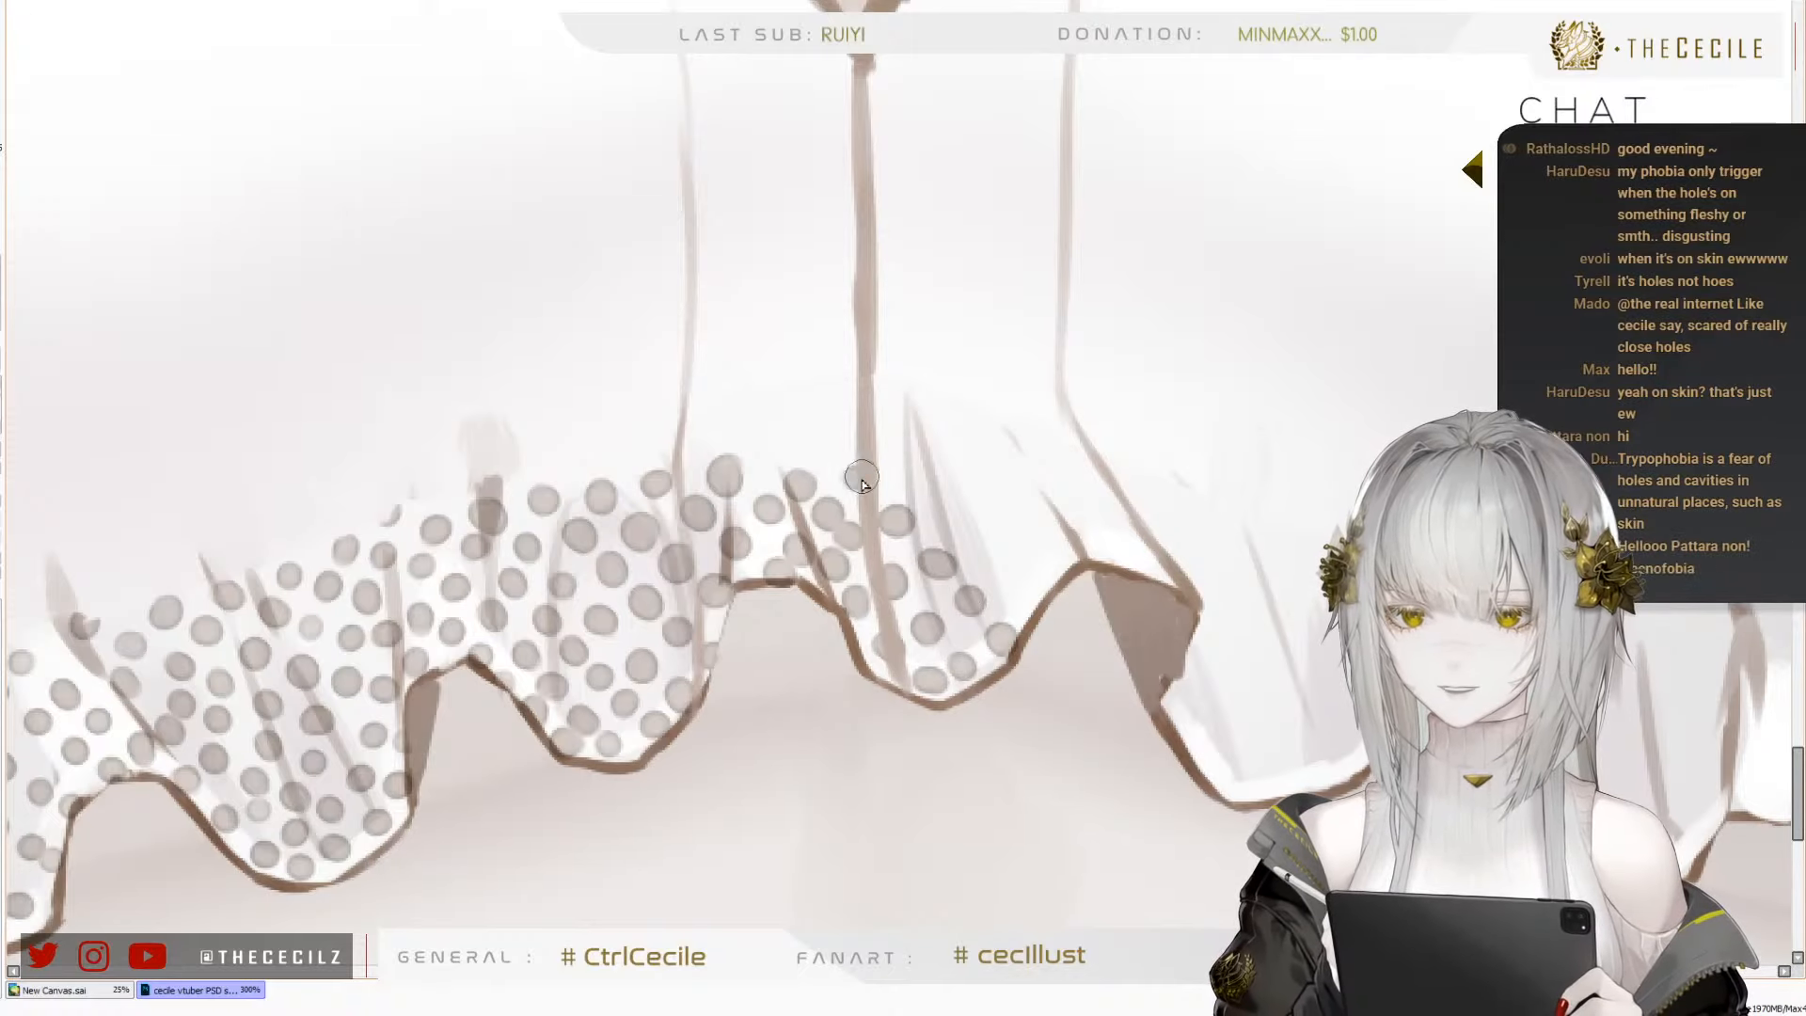
{"action": "left_click", "coordinate": [896, 448]}
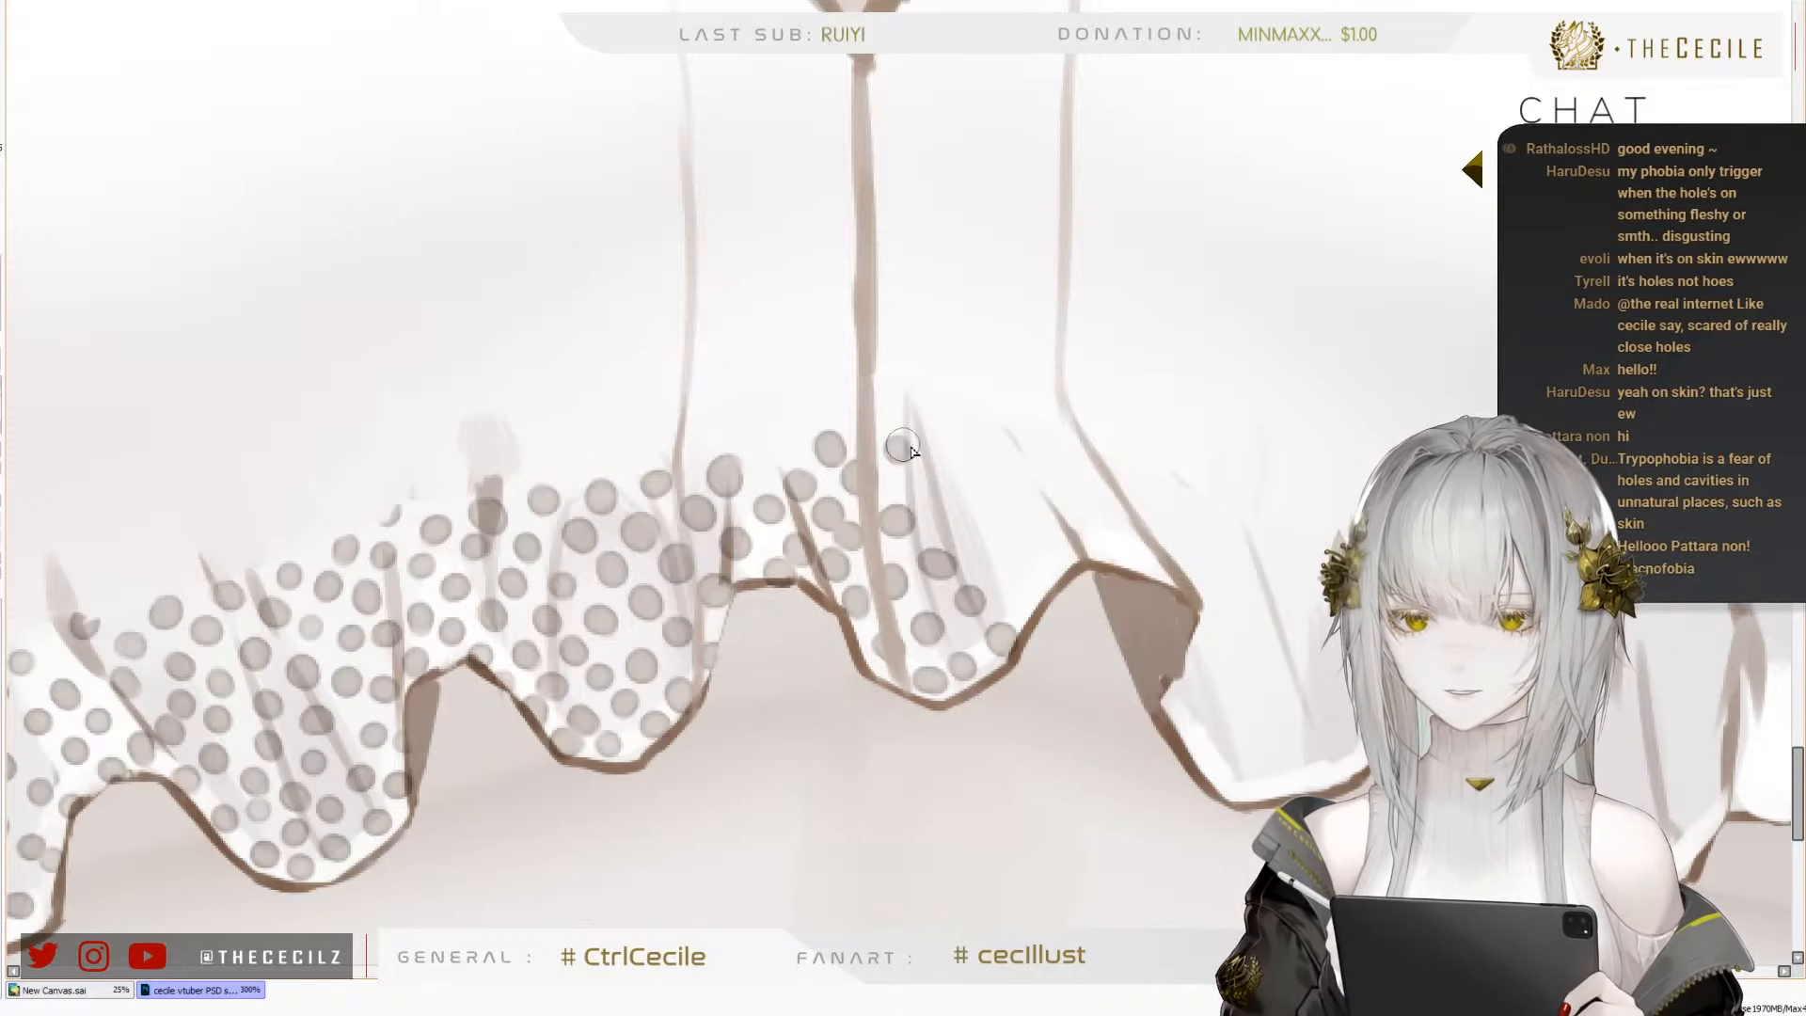
{"action": "left_click", "coordinate": [932, 486]}
{"action": "left_click", "coordinate": [962, 523]}
{"action": "left_click", "coordinate": [1003, 564]}
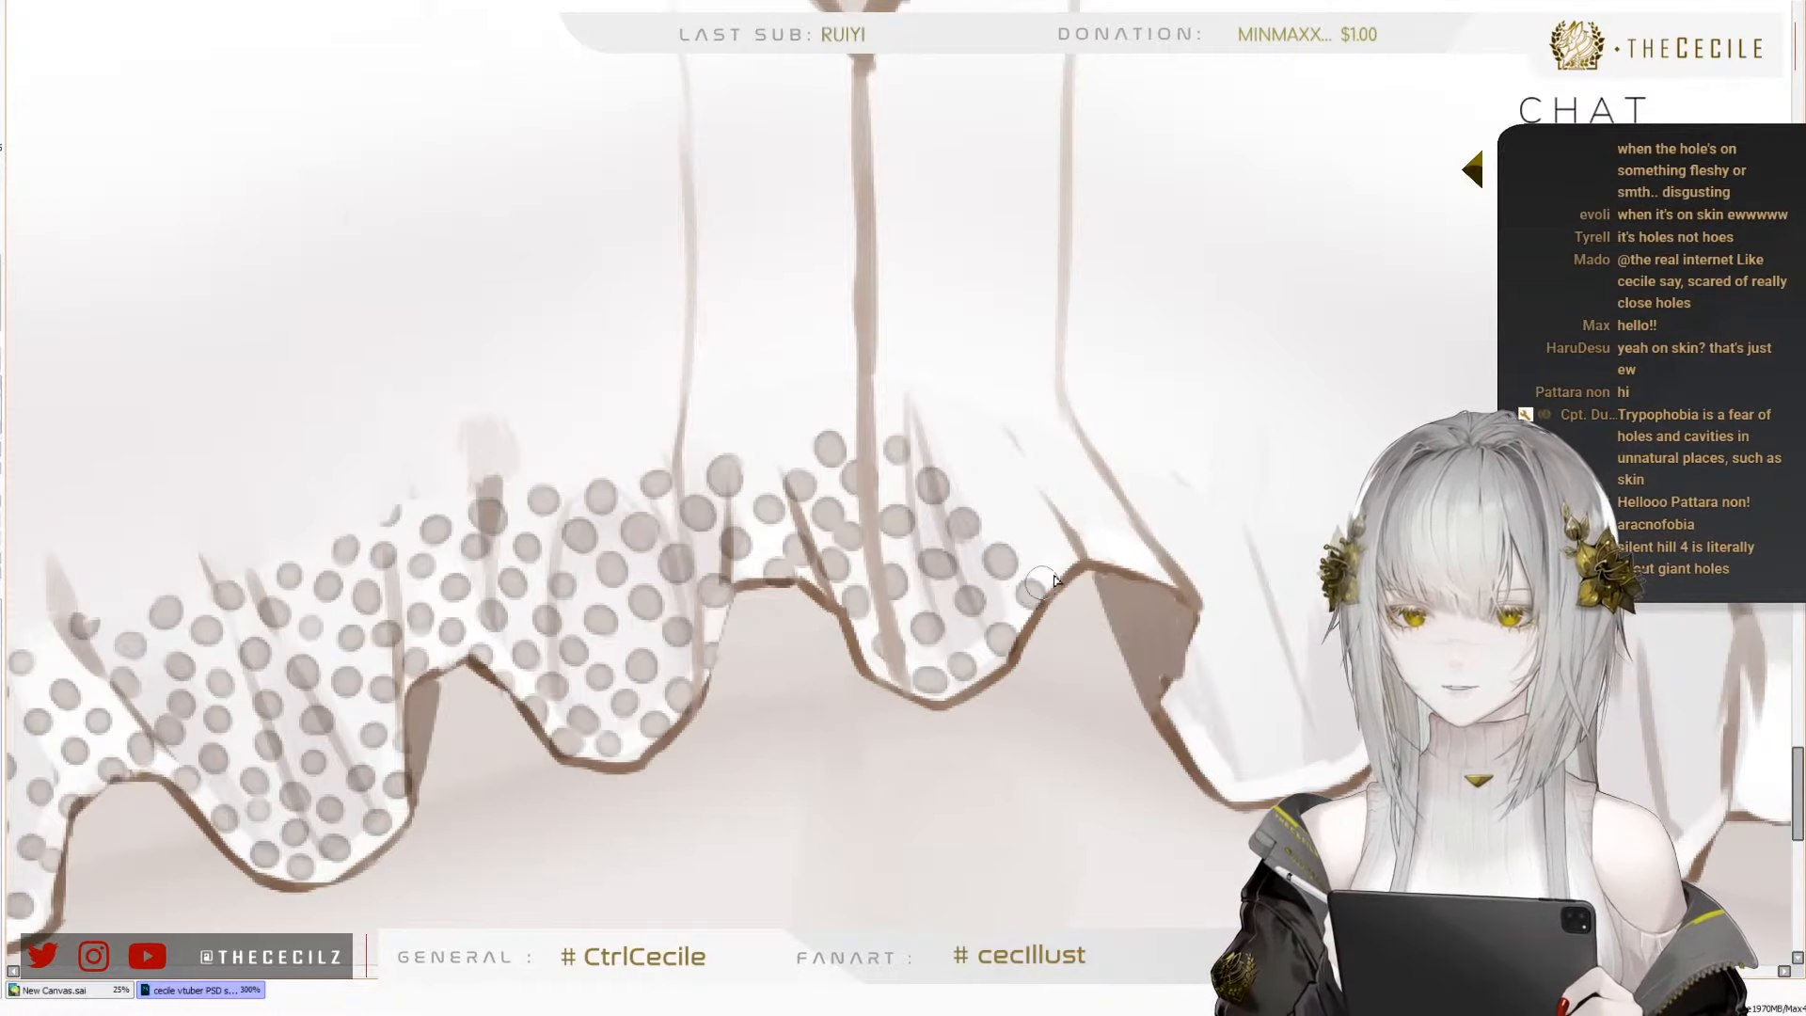
Fill the upper far part of the sixth fold with dots up to its gathered edge
{"action": "left_click", "coordinate": [1028, 531]}
{"action": "left_click", "coordinate": [995, 500]}
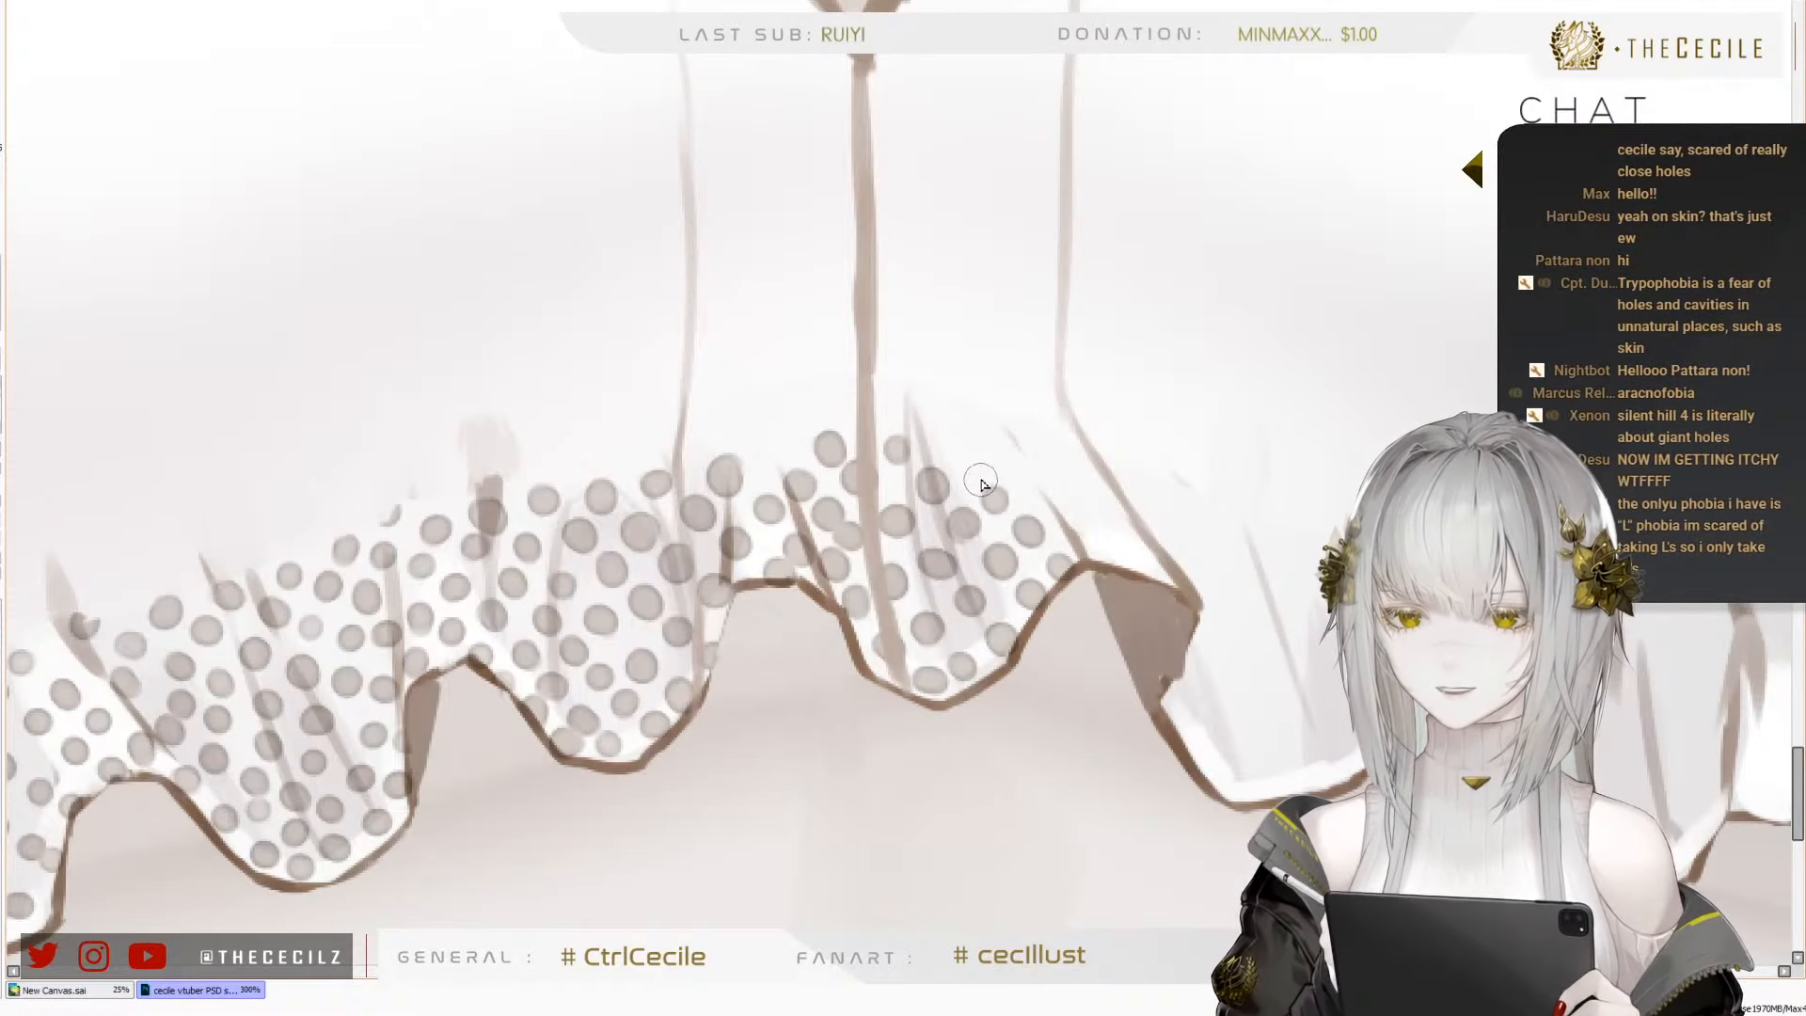
{"action": "left_click", "coordinate": [966, 468]}
{"action": "left_click", "coordinate": [934, 440]}
{"action": "left_click", "coordinate": [1000, 448]}
{"action": "left_click", "coordinate": [1035, 488]}
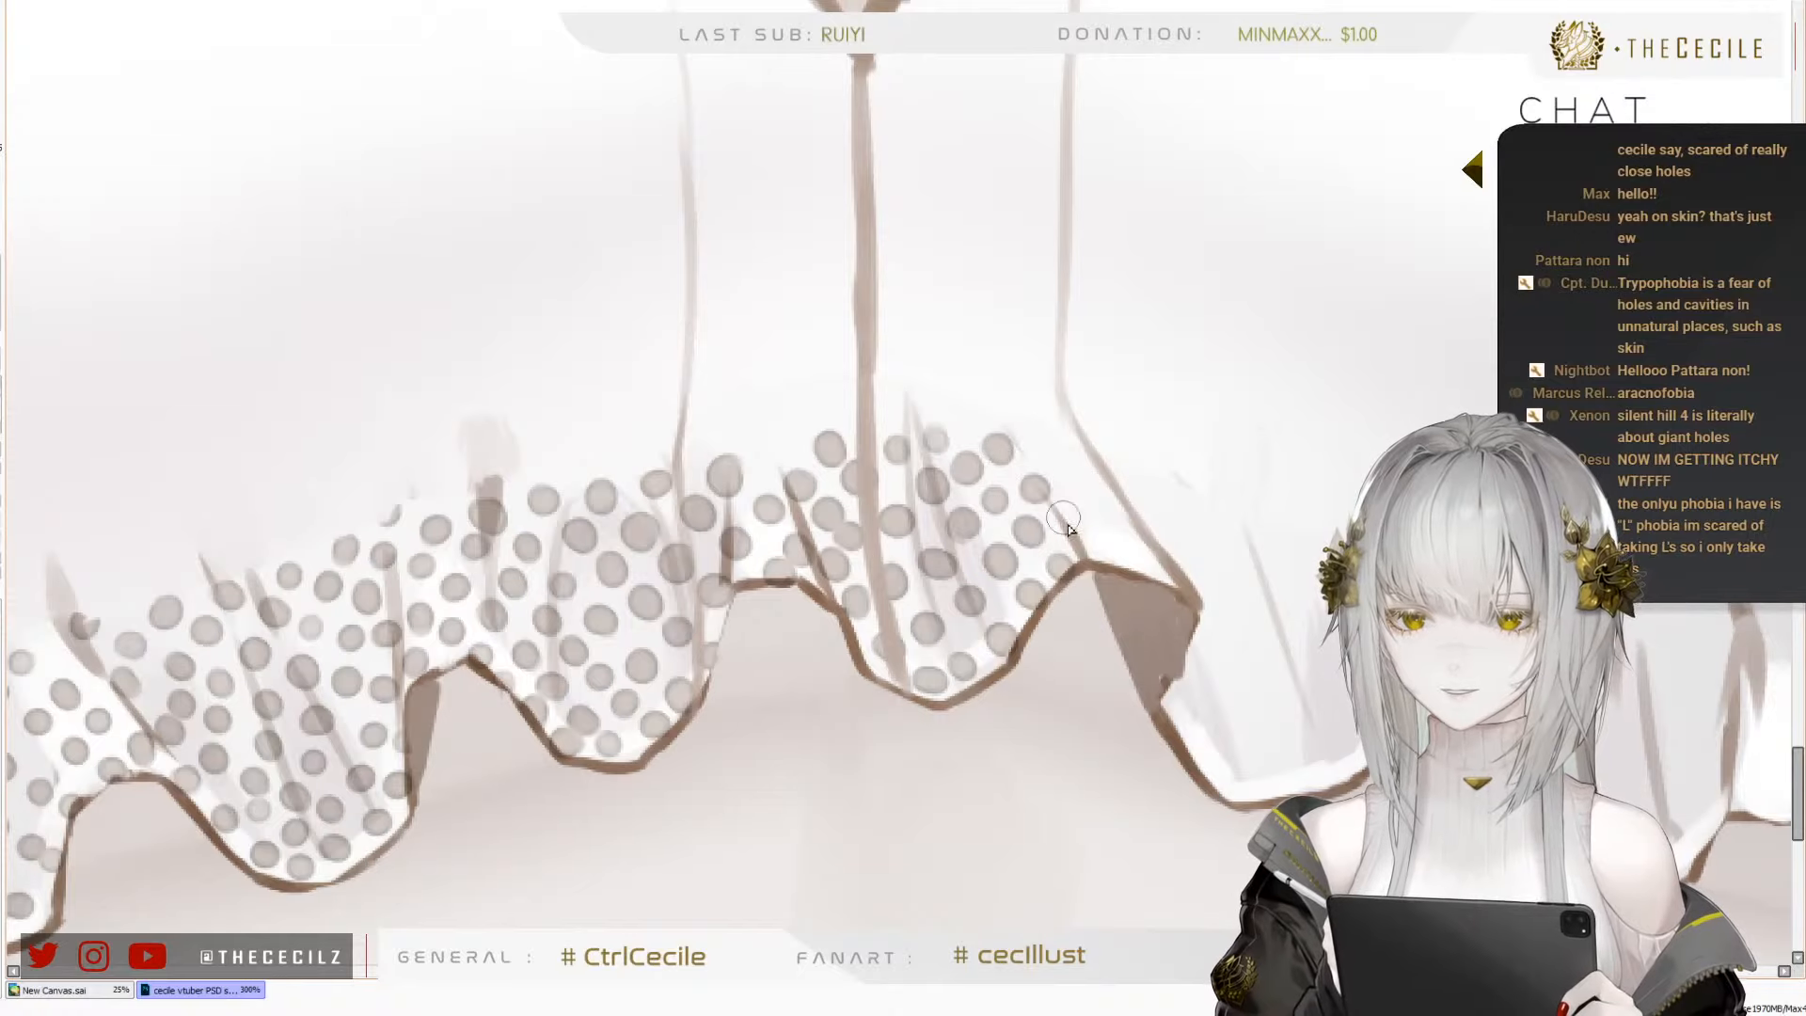
Cover the white crest between the sixth and seventh folds with dots, on the near side of the slanted crease
{"action": "left_click", "coordinate": [1072, 520]}
{"action": "left_click", "coordinate": [1103, 547]}
{"action": "left_click", "coordinate": [1148, 565]}
{"action": "left_click", "coordinate": [1124, 525]}
{"action": "left_click", "coordinate": [1091, 487]}
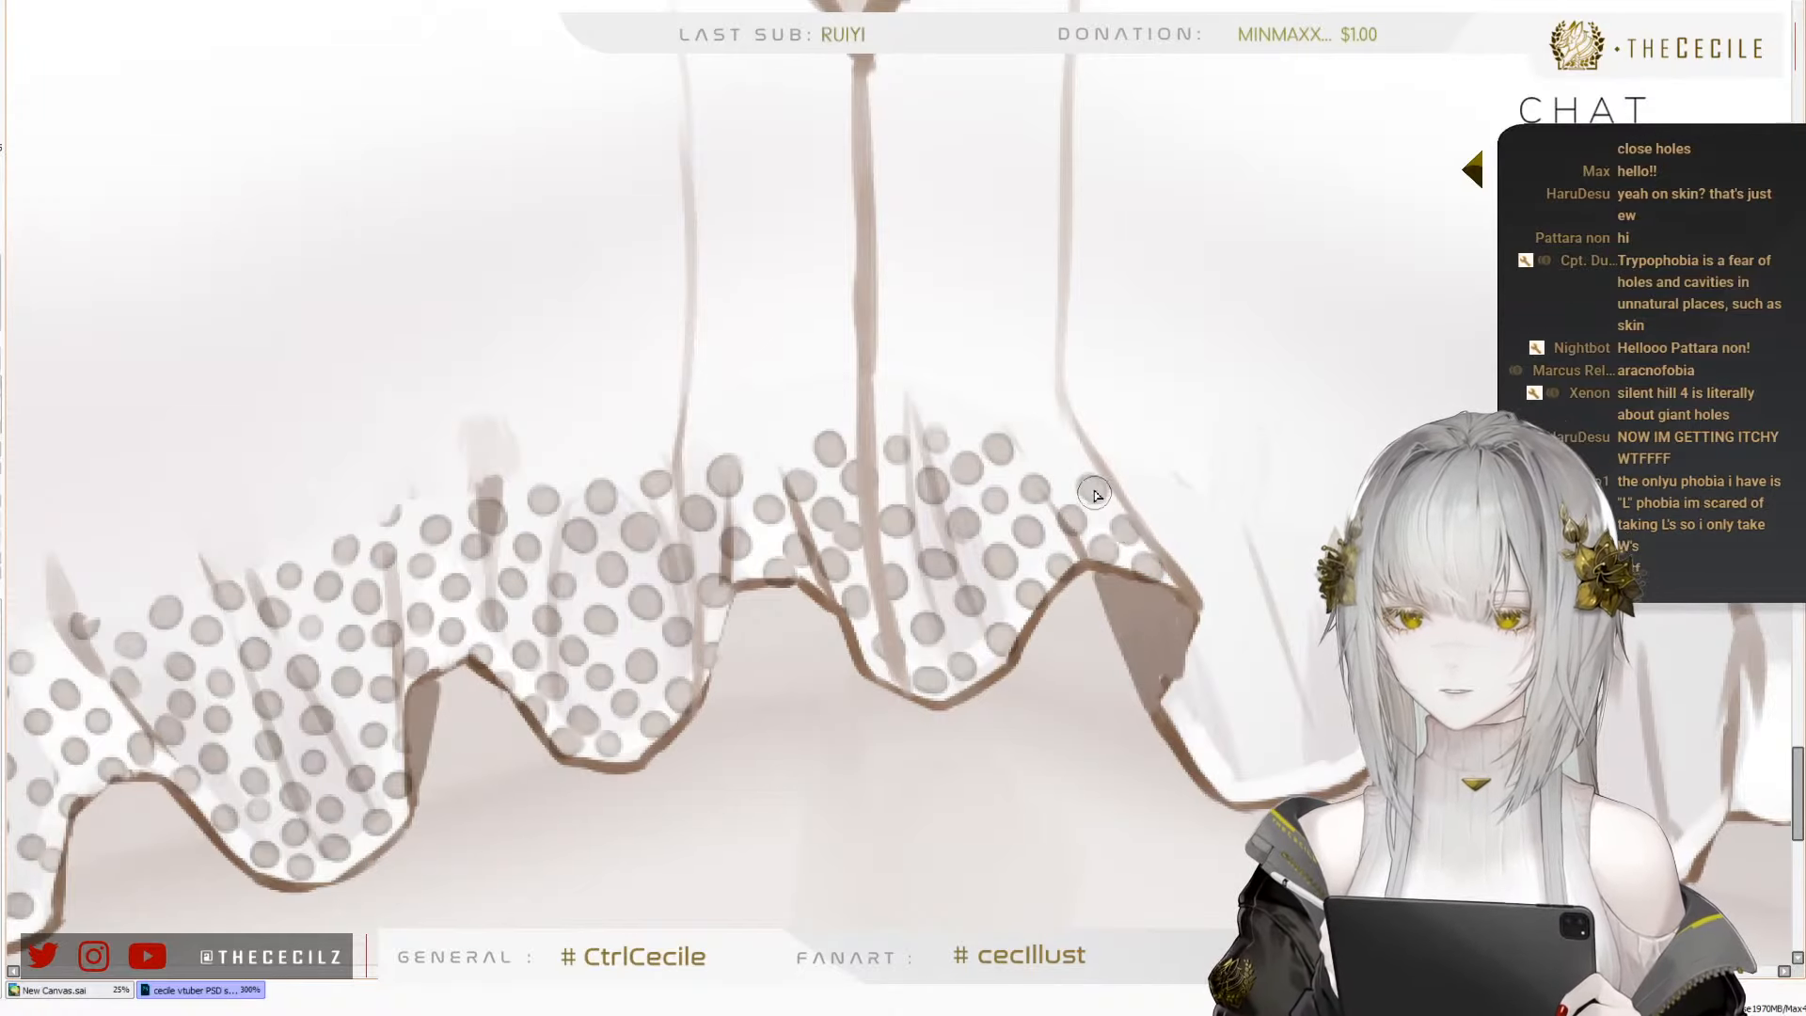
{"action": "left_click", "coordinate": [1063, 461]}
{"action": "left_click", "coordinate": [1033, 433]}
Place dots along the near-side hem of the seventh fold to its lowest point, plus a row just above it
{"action": "left_click_drag", "start_coordinate": [1110, 636], "coordinate": [962, 551]}
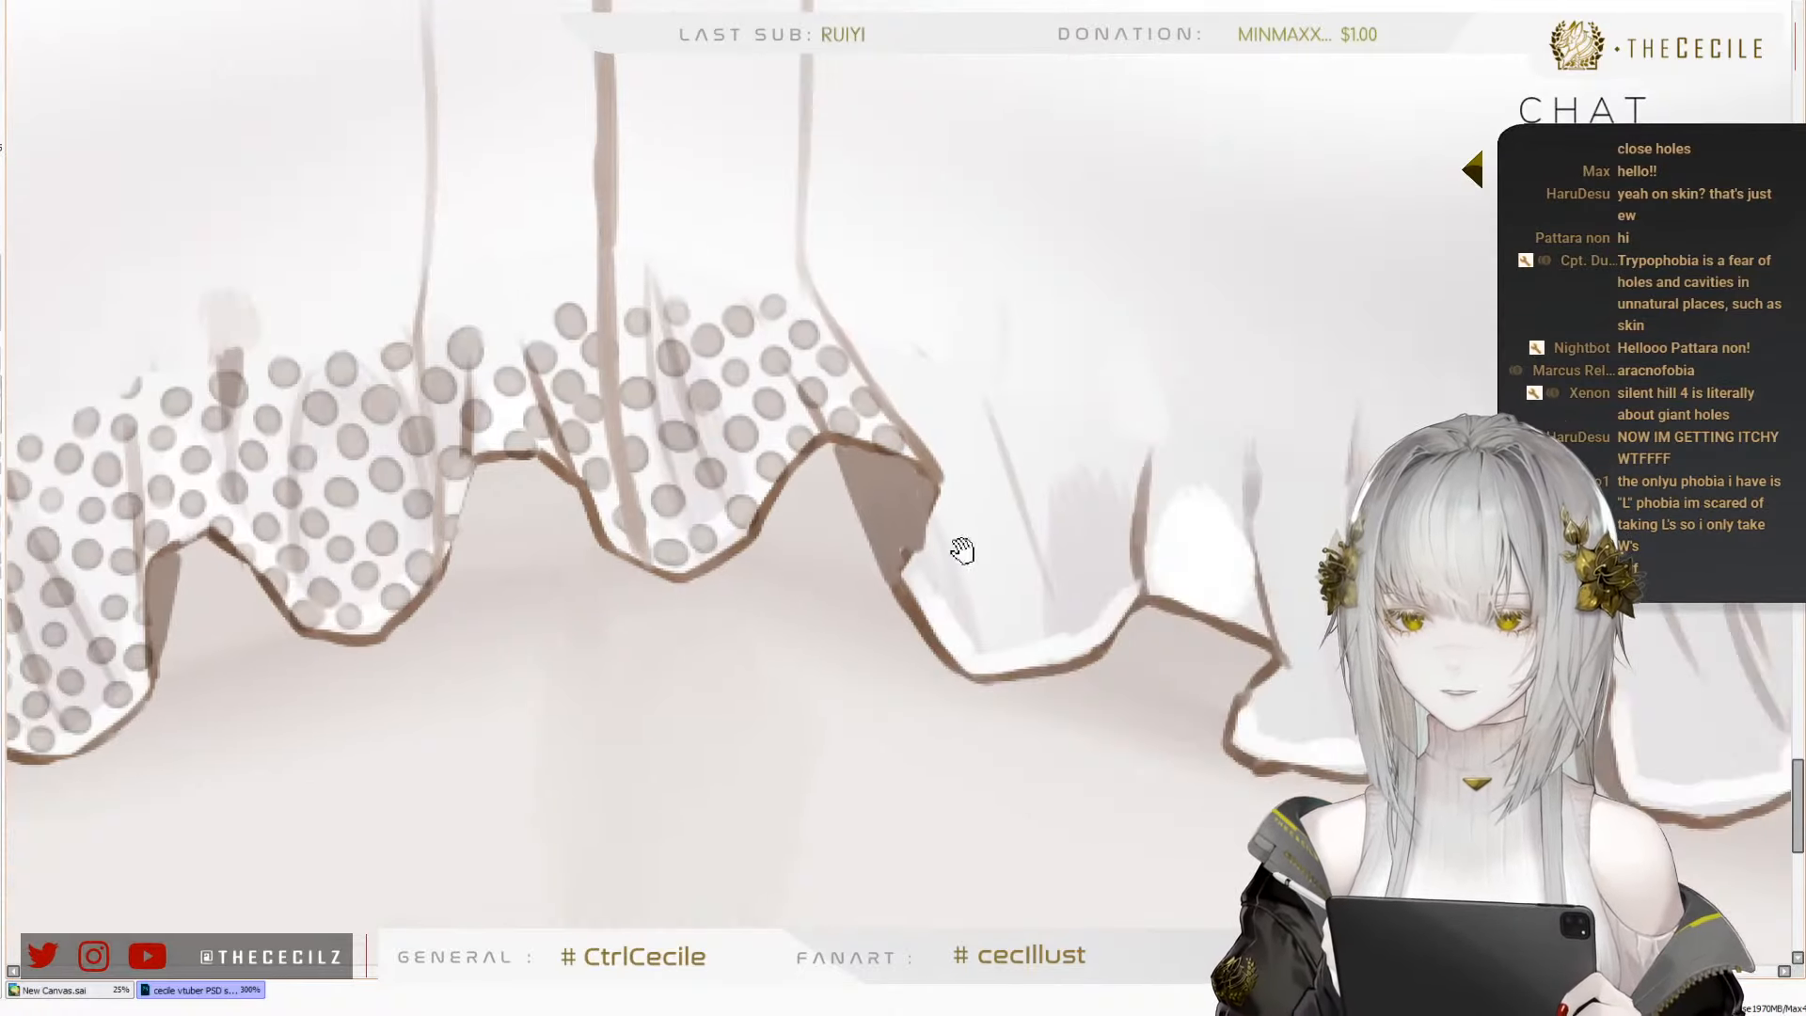
{"action": "left_click", "coordinate": [916, 572]}
{"action": "left_click", "coordinate": [943, 612]}
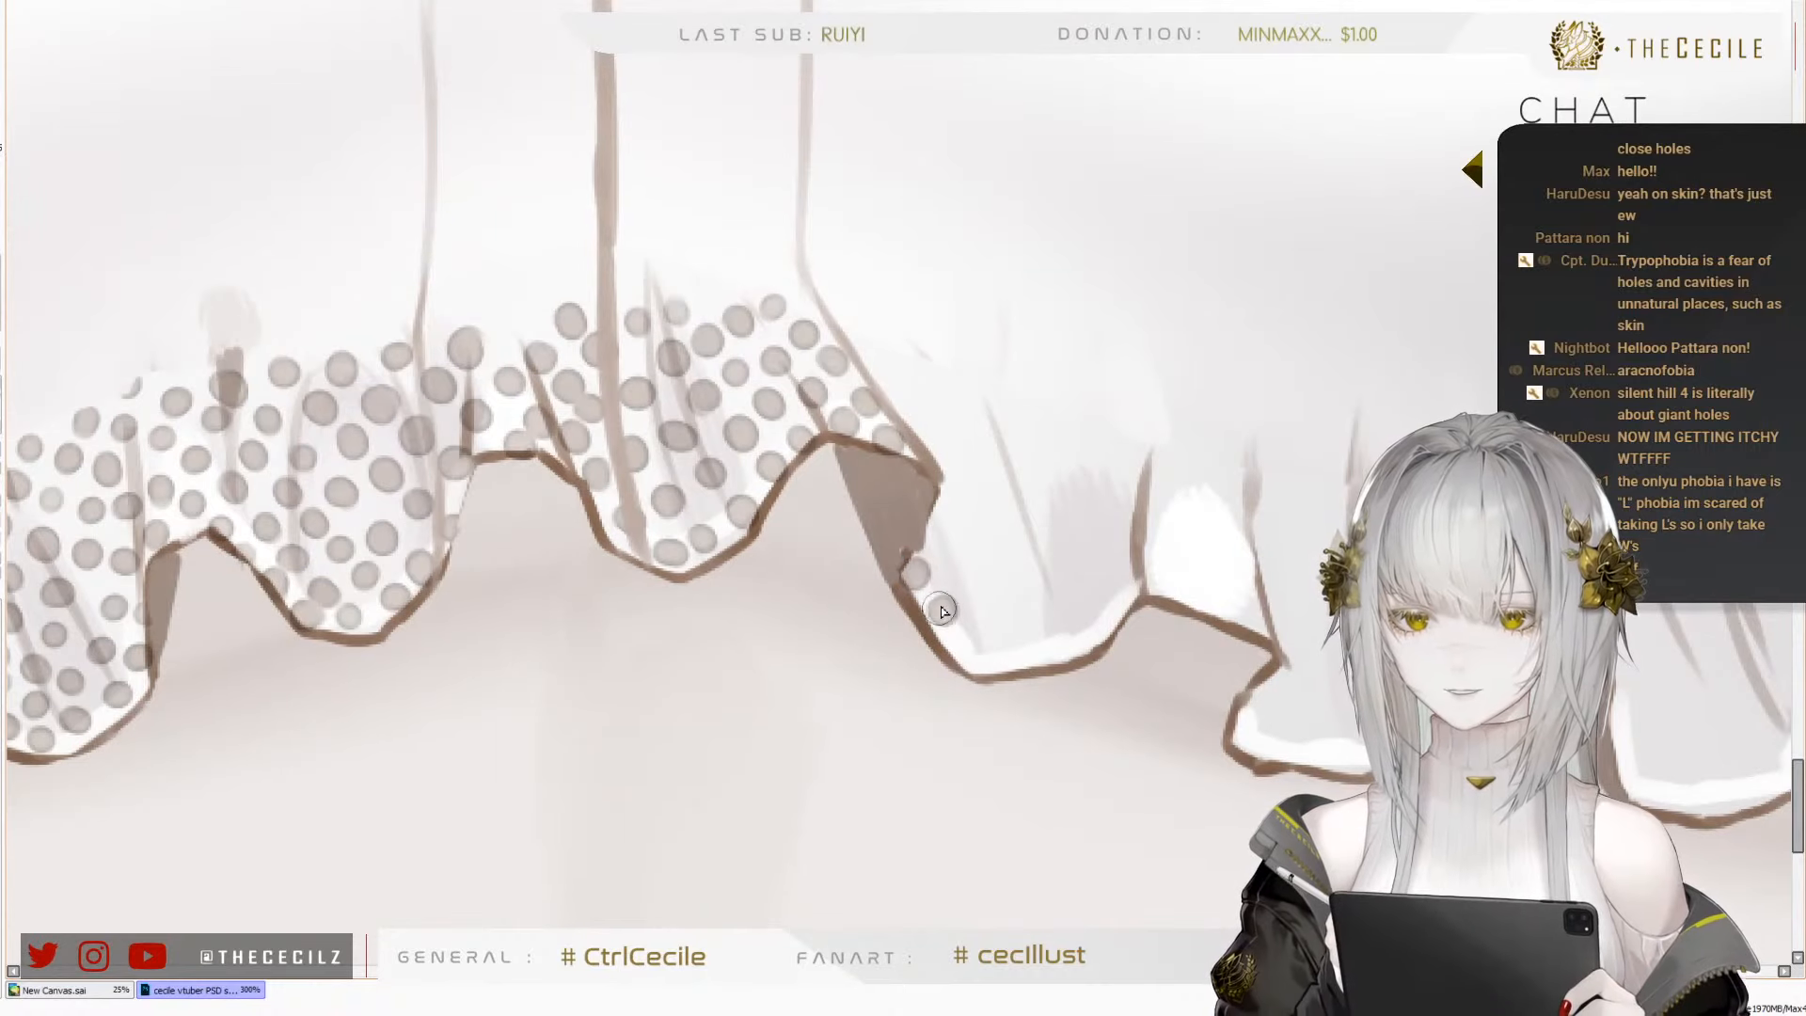
{"action": "left_click", "coordinate": [1039, 654]}
{"action": "left_click", "coordinate": [1008, 619]}
{"action": "left_click", "coordinate": [976, 593]}
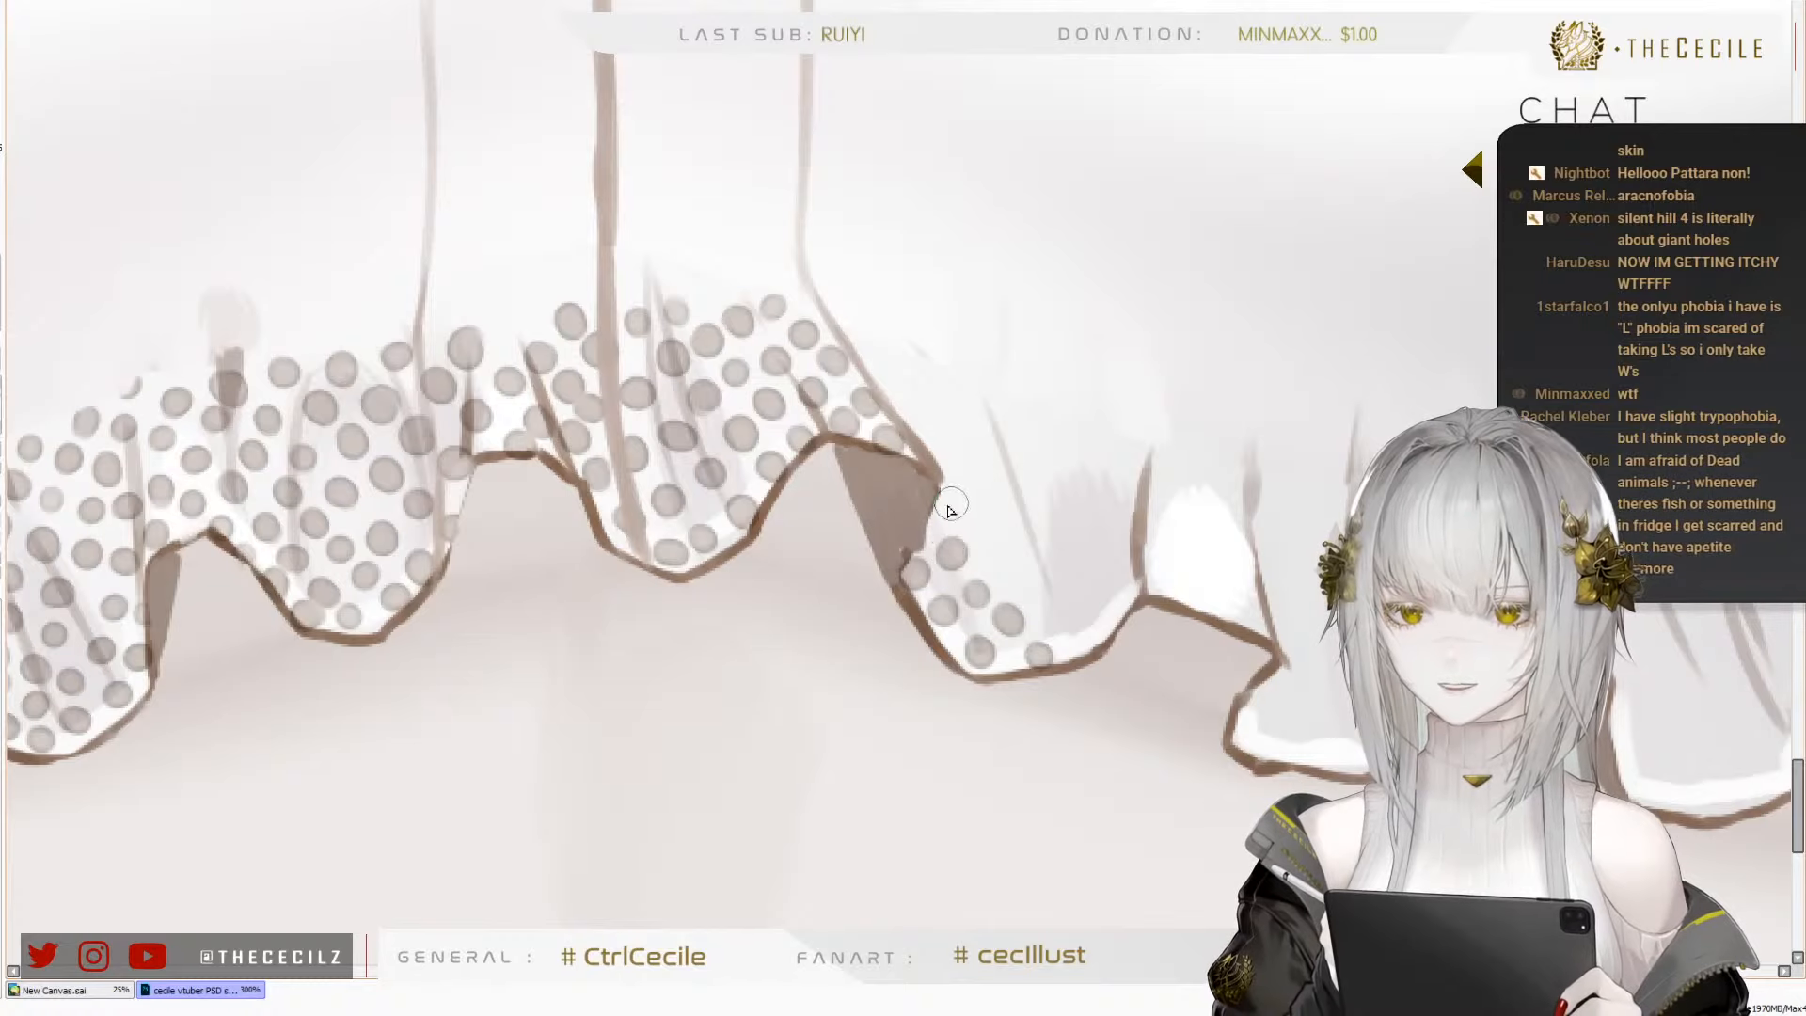
Add a diagonal row of dots from the seventh fold's near corner down to its far-side hem
{"action": "left_click", "coordinate": [951, 496]}
{"action": "left_click", "coordinate": [1016, 580]}
{"action": "left_click", "coordinate": [1052, 612]}
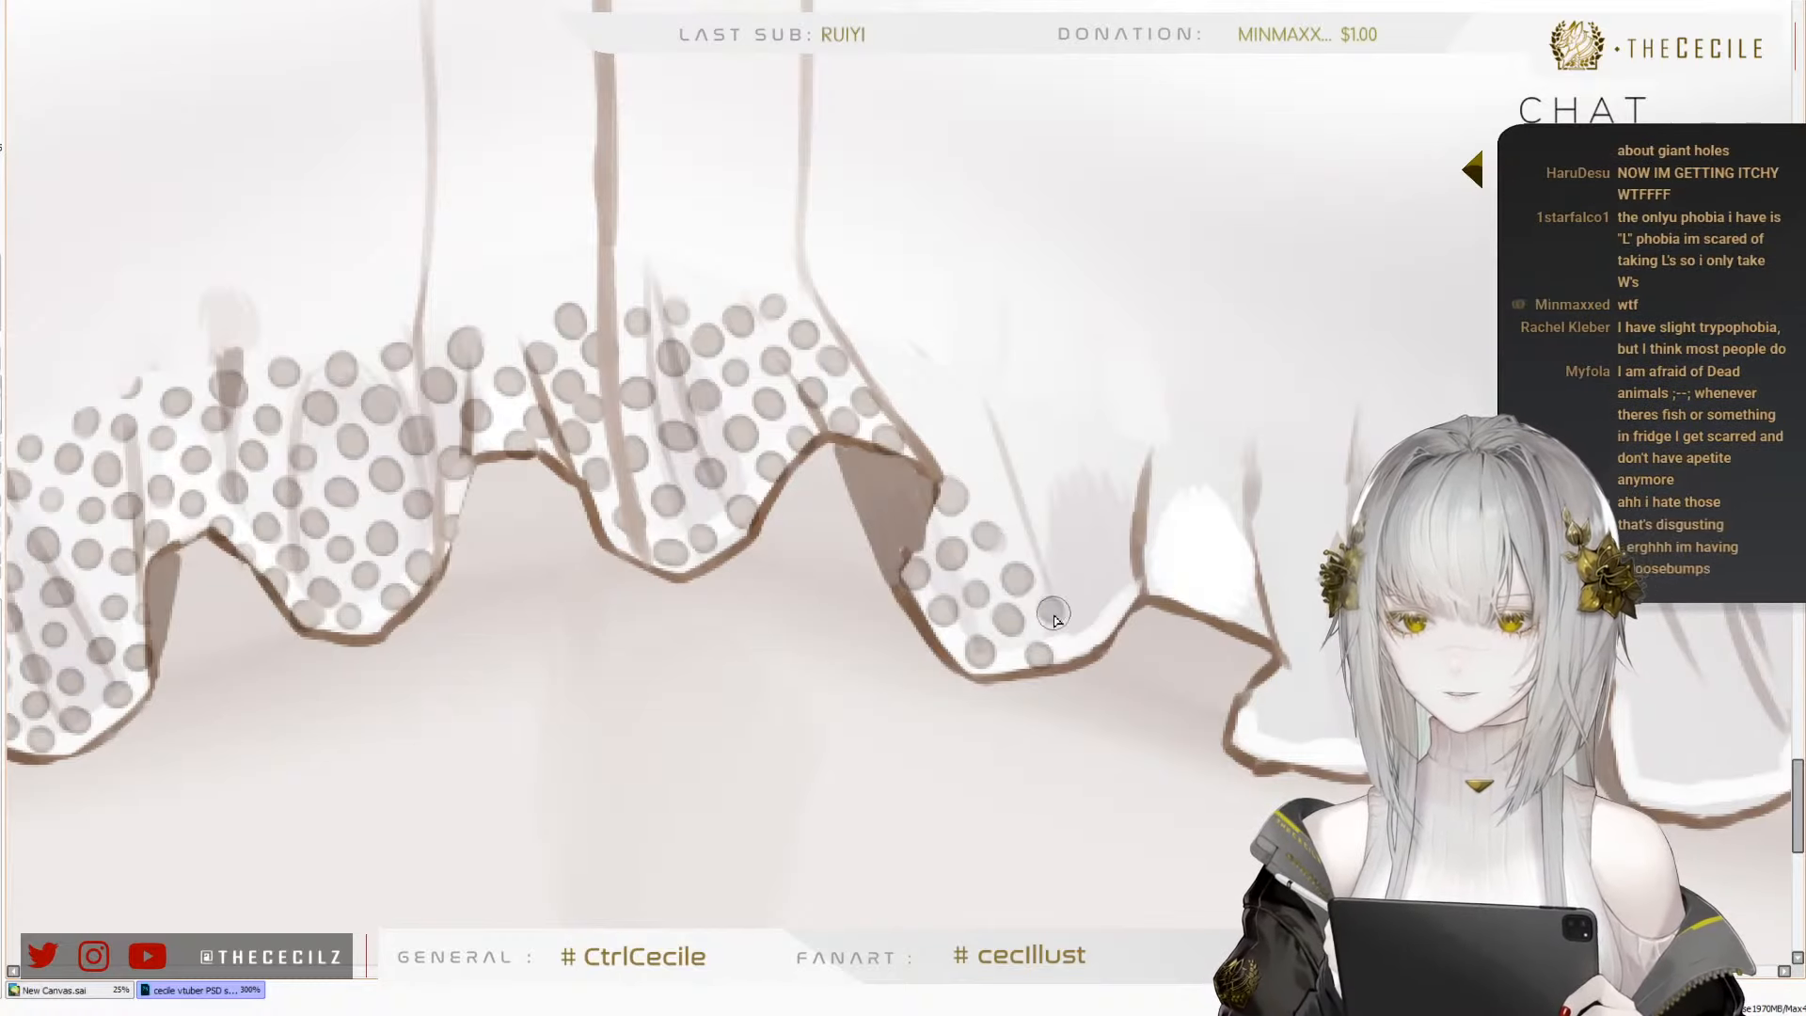
{"action": "left_click", "coordinate": [1089, 641]}
{"action": "left_click", "coordinate": [1111, 604]}
Add a long diagonal row of dots from the seventh fold's far side up past the slanted crease
{"action": "left_click", "coordinate": [1064, 557]}
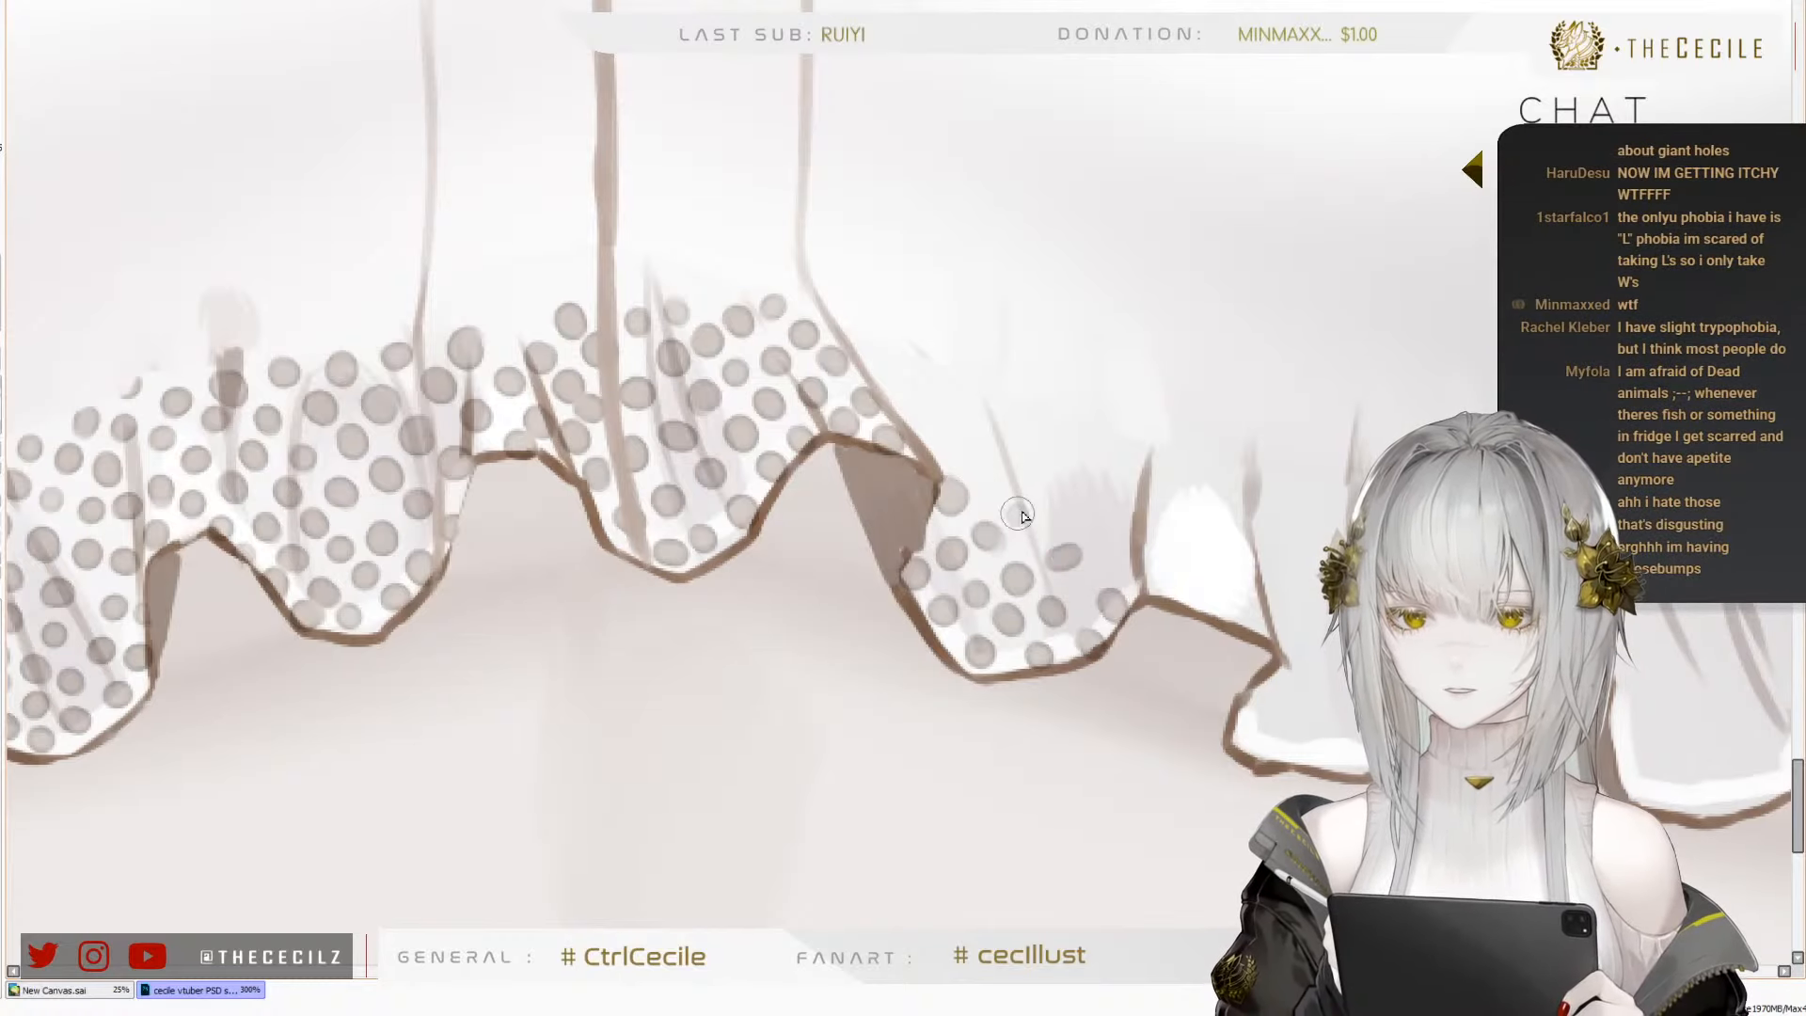
{"action": "left_click", "coordinate": [1073, 558]}
{"action": "left_click", "coordinate": [1040, 518]}
{"action": "left_click", "coordinate": [999, 479]}
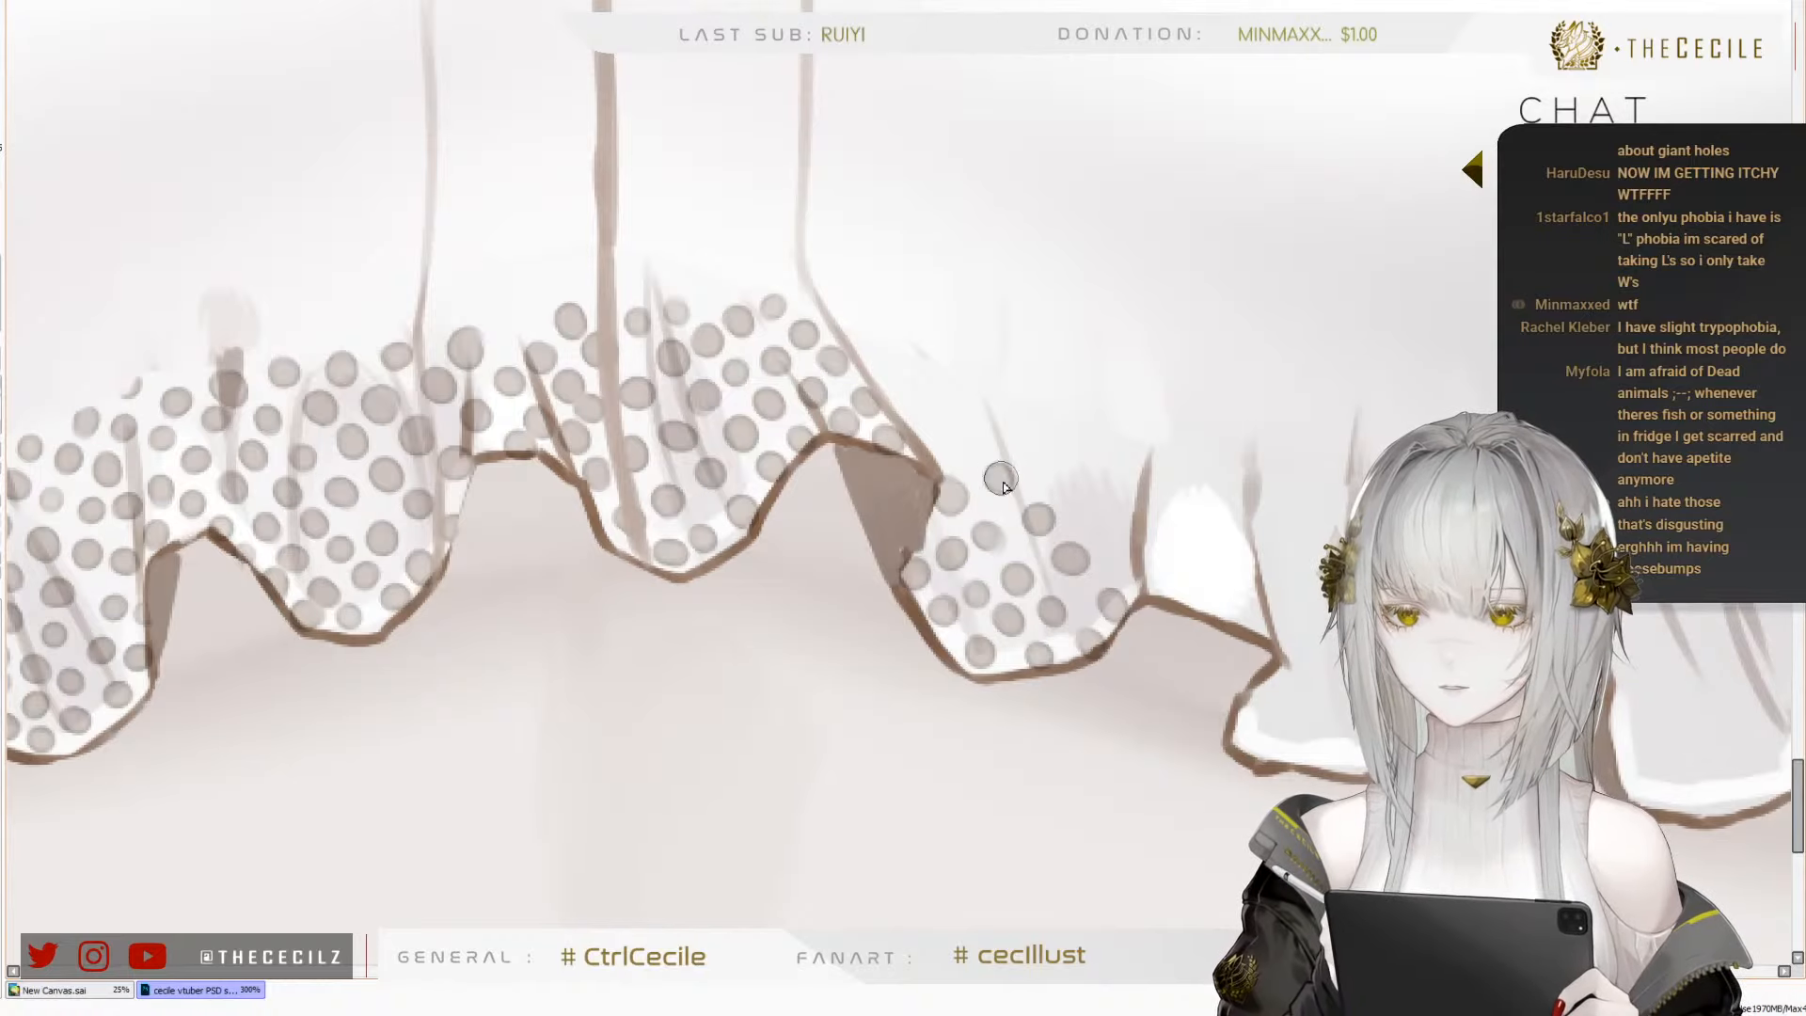
{"action": "left_click", "coordinate": [918, 407]}
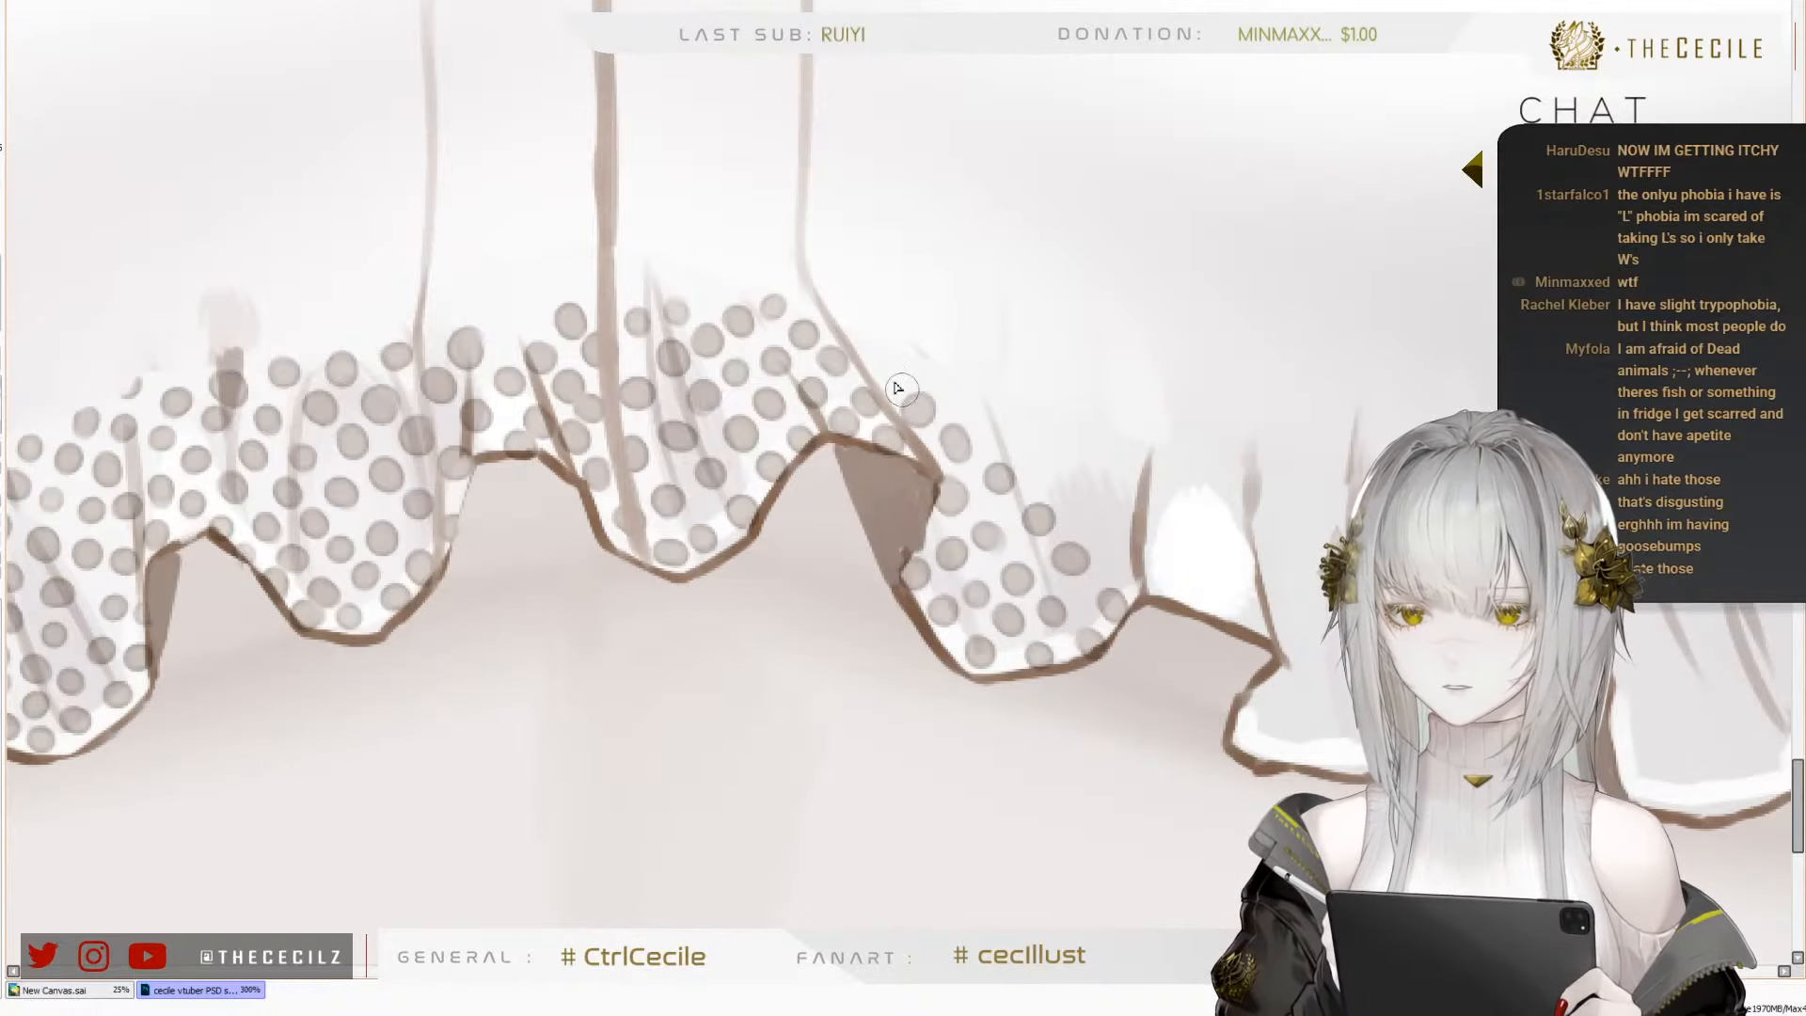
{"action": "left_click", "coordinate": [887, 371]}
Fill the upper part and far edge of the seventh fold with dots up to the dark crease
{"action": "left_click", "coordinate": [981, 414]}
{"action": "left_click", "coordinate": [956, 442]}
{"action": "left_click", "coordinate": [1029, 459]}
{"action": "left_click", "coordinate": [1061, 496]}
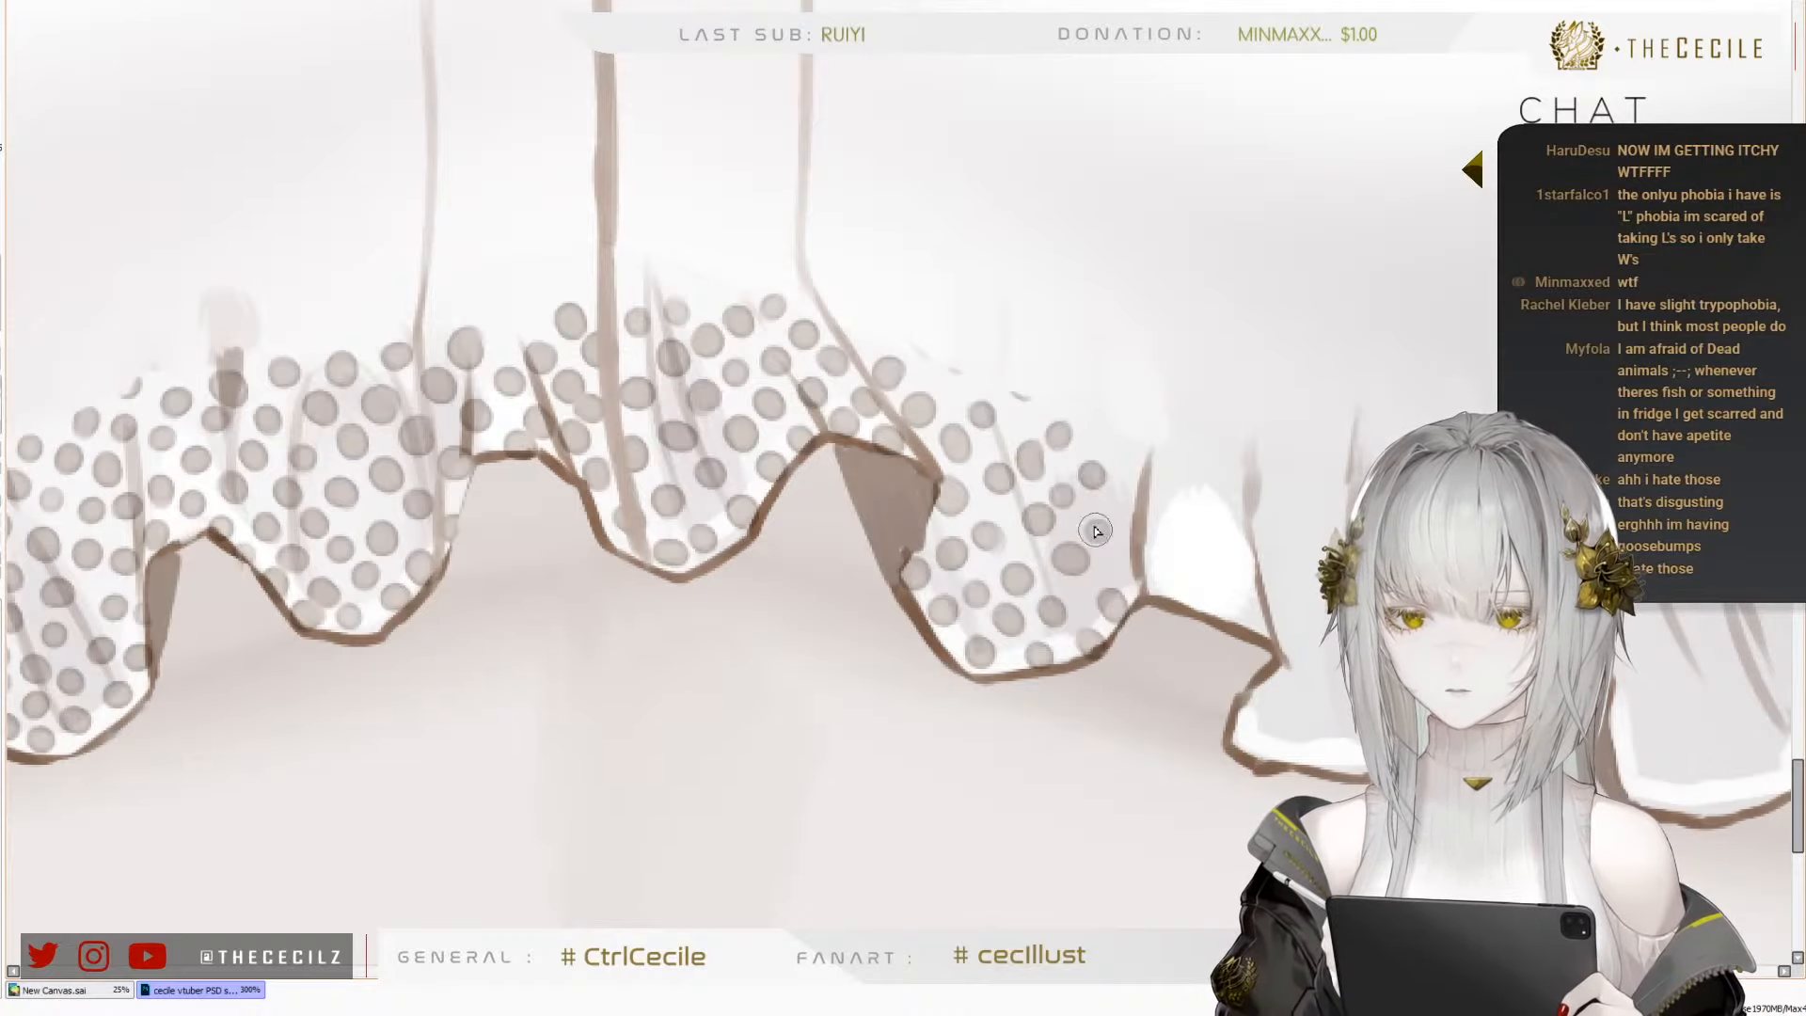
{"action": "left_click", "coordinate": [1128, 561]}
{"action": "left_click", "coordinate": [1124, 455]}
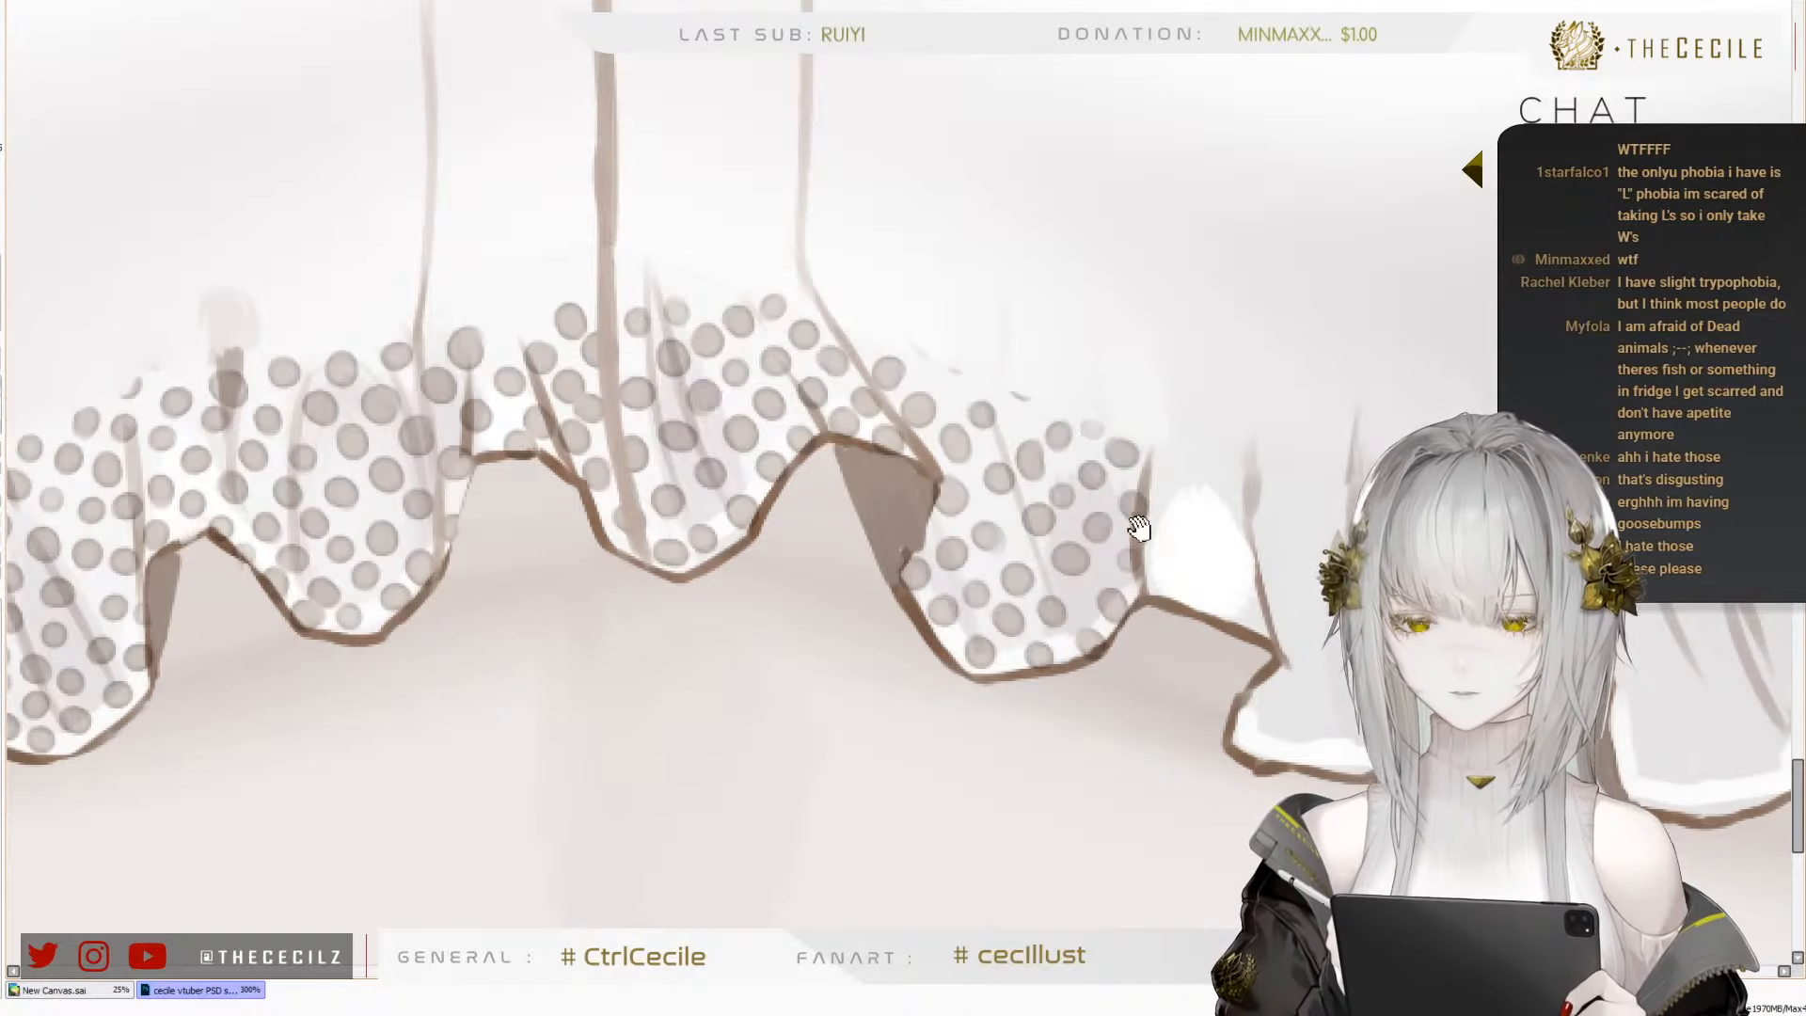
Dot the lower part of the white crest between the seventh and eighth folds, redoing a misplaced dot
{"action": "left_click_drag", "start_coordinate": [1138, 527], "coordinate": [788, 512]}
{"action": "left_click", "coordinate": [812, 543]}
{"action": "key", "text": "ctrl+z"}
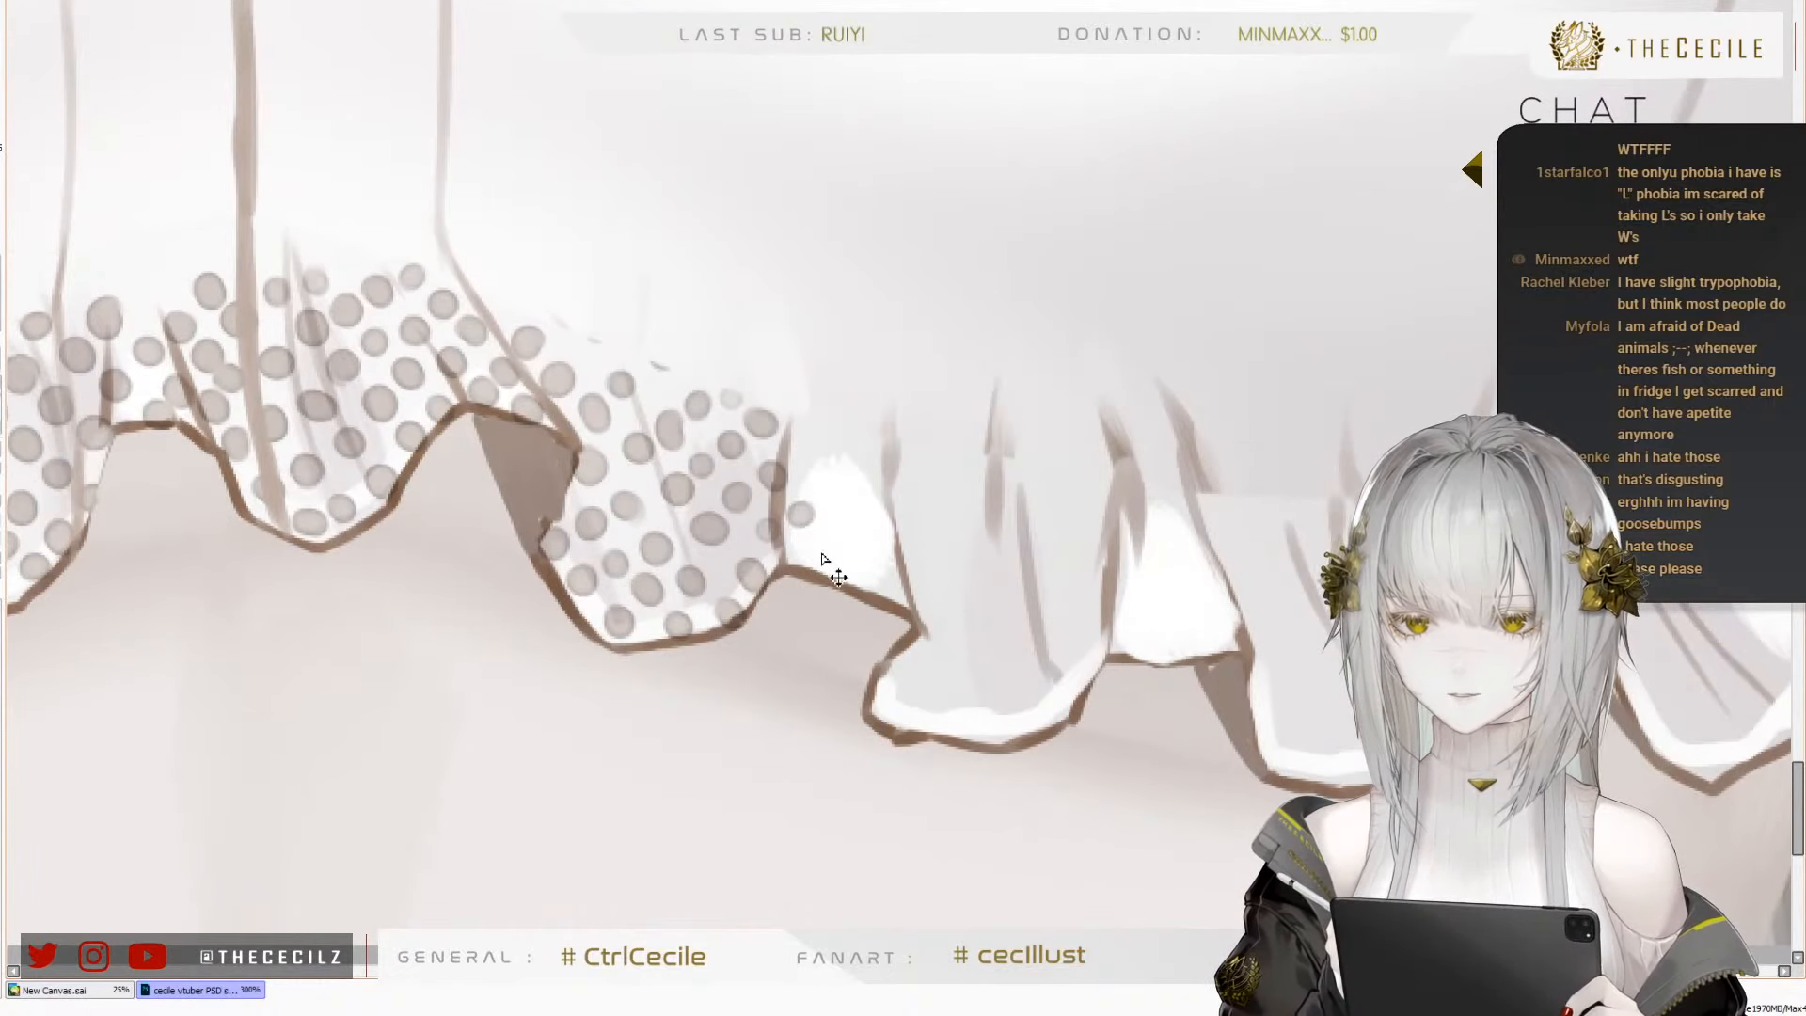
{"action": "left_click", "coordinate": [821, 549]}
{"action": "left_click", "coordinate": [856, 585]}
{"action": "left_click", "coordinate": [889, 578]}
{"action": "left_click", "coordinate": [869, 543]}
{"action": "left_click", "coordinate": [855, 518]}
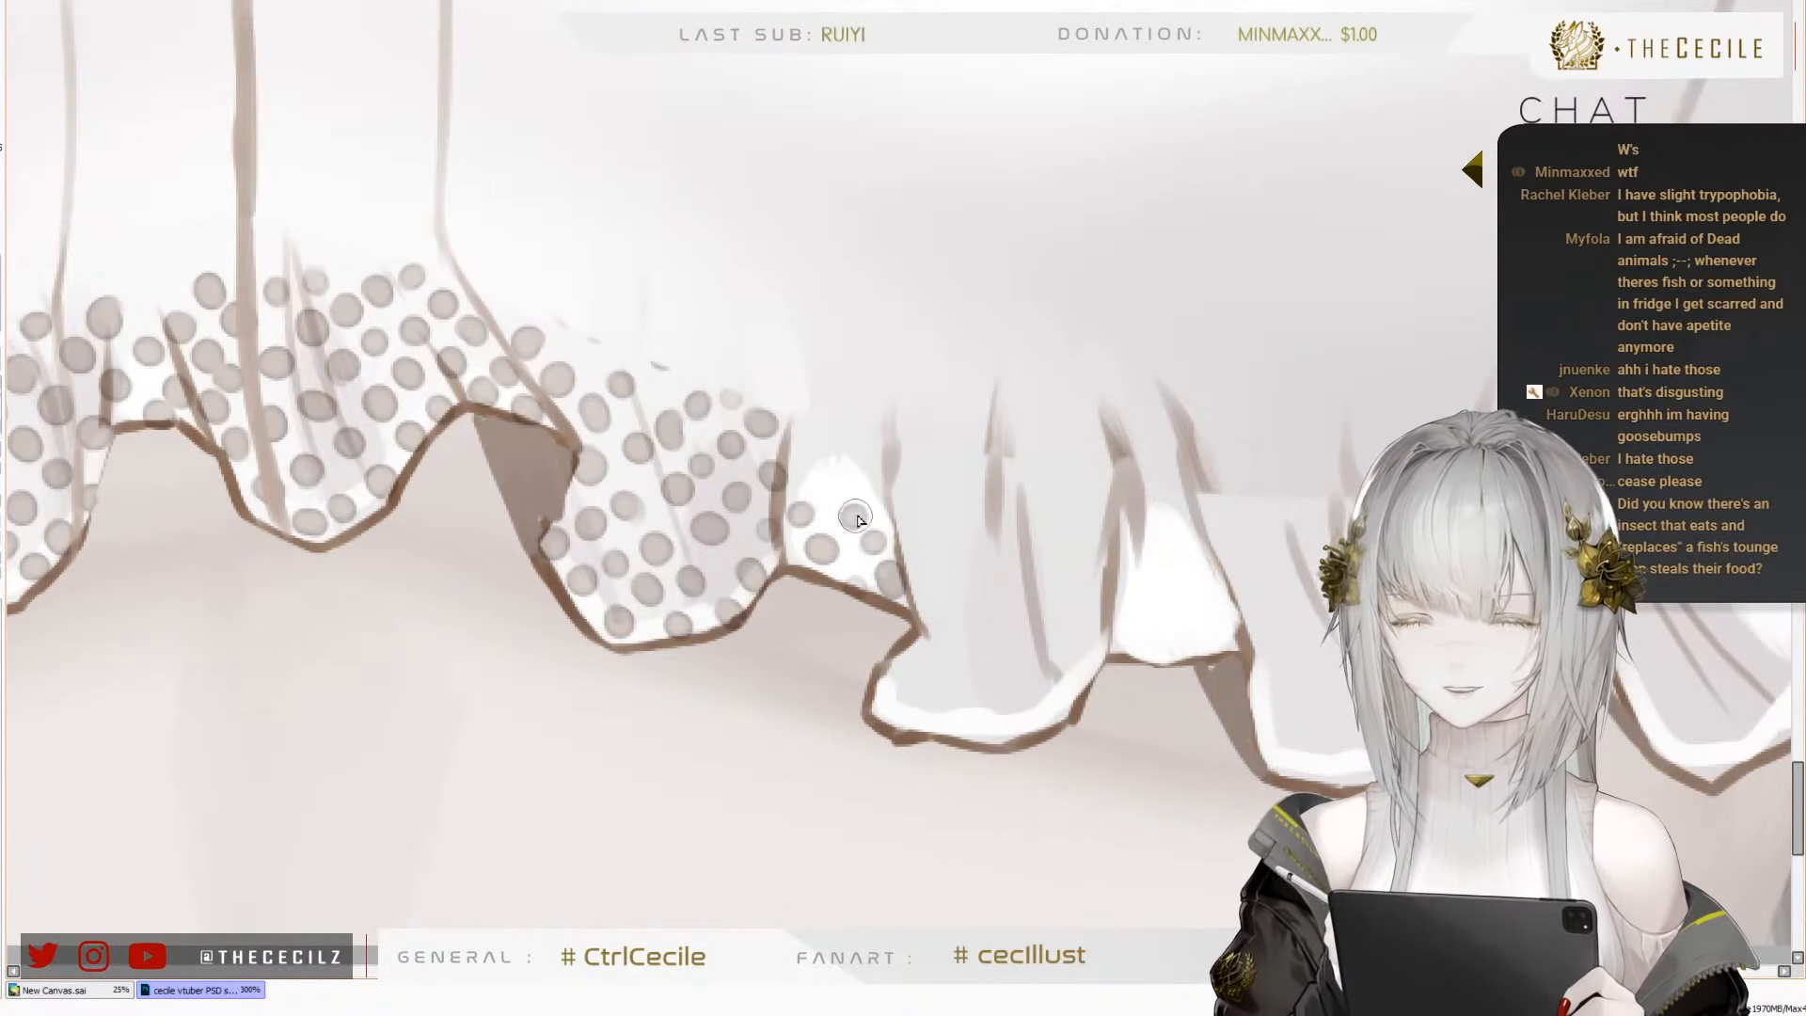
Continue the dots over the upper part of the white crest between the seventh and eighth folds
{"action": "left_click", "coordinate": [817, 480]}
{"action": "left_click", "coordinate": [806, 441]}
{"action": "left_click", "coordinate": [855, 453]}
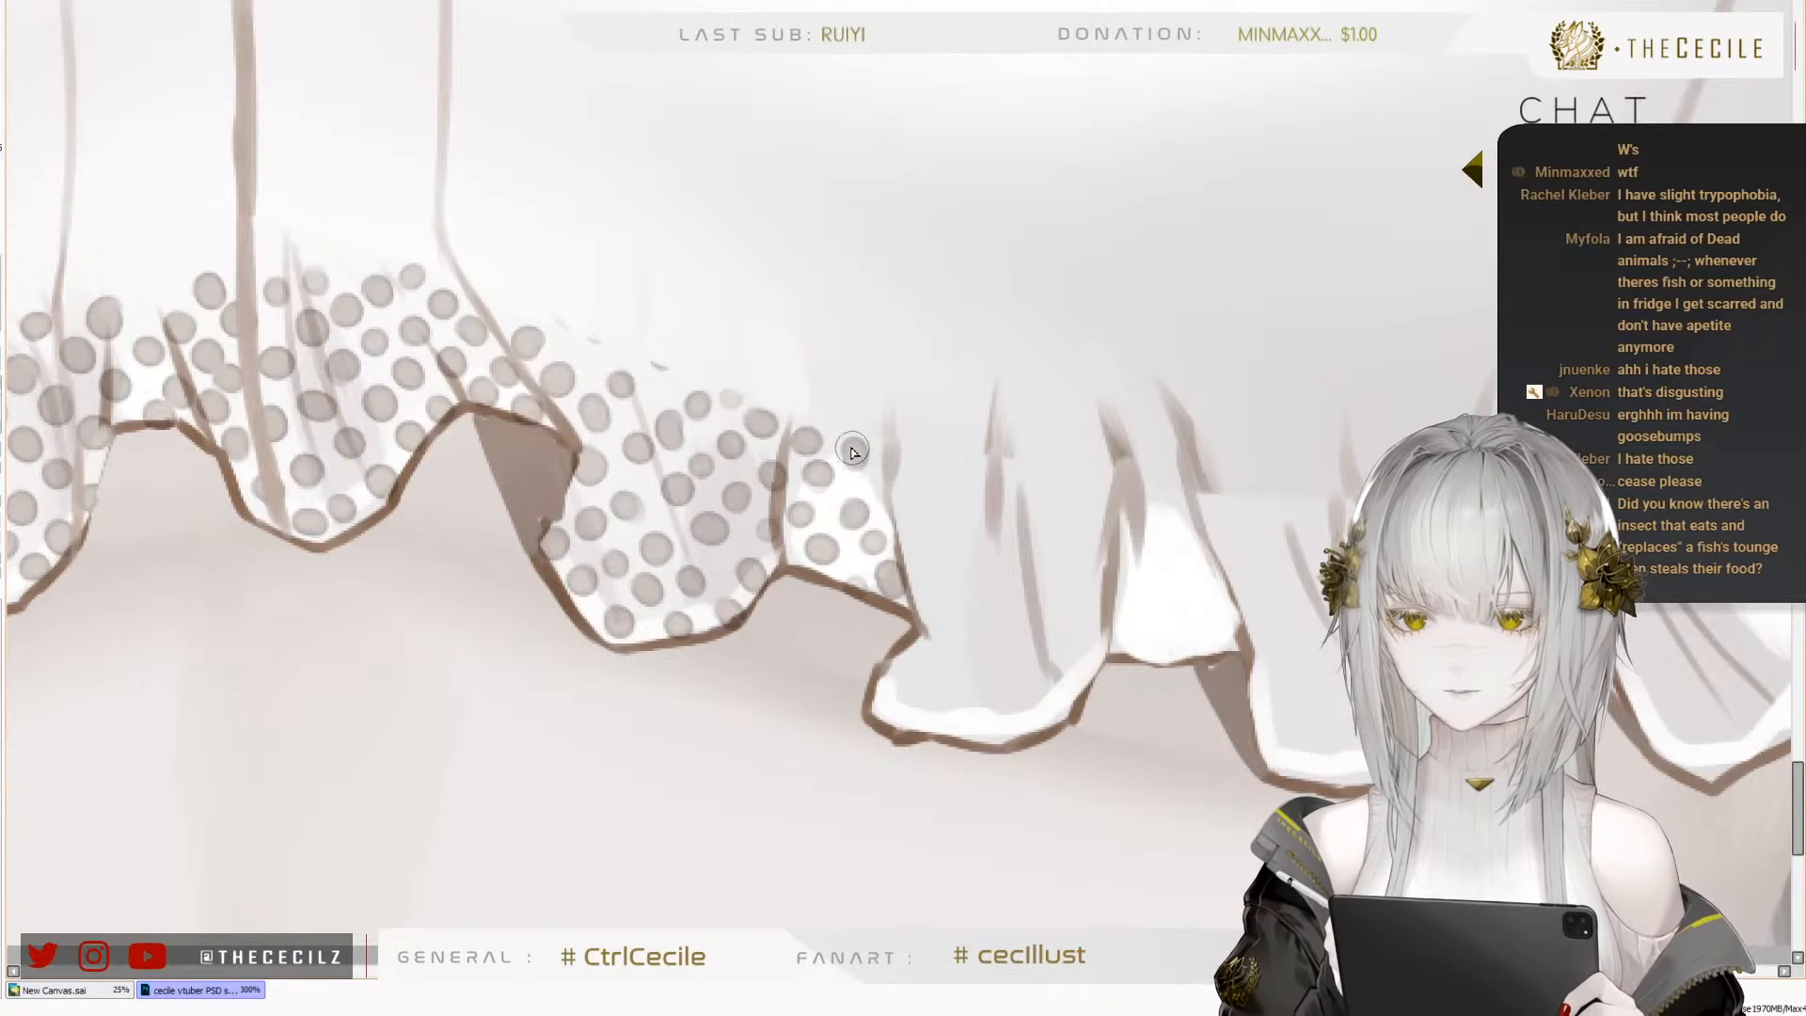
{"action": "left_click", "coordinate": [874, 485]}
Place dots around the near-side corner and along the lower hem of the eighth fold
{"action": "left_click_drag", "start_coordinate": [895, 685], "coordinate": [844, 622]}
{"action": "left_click", "coordinate": [844, 622]}
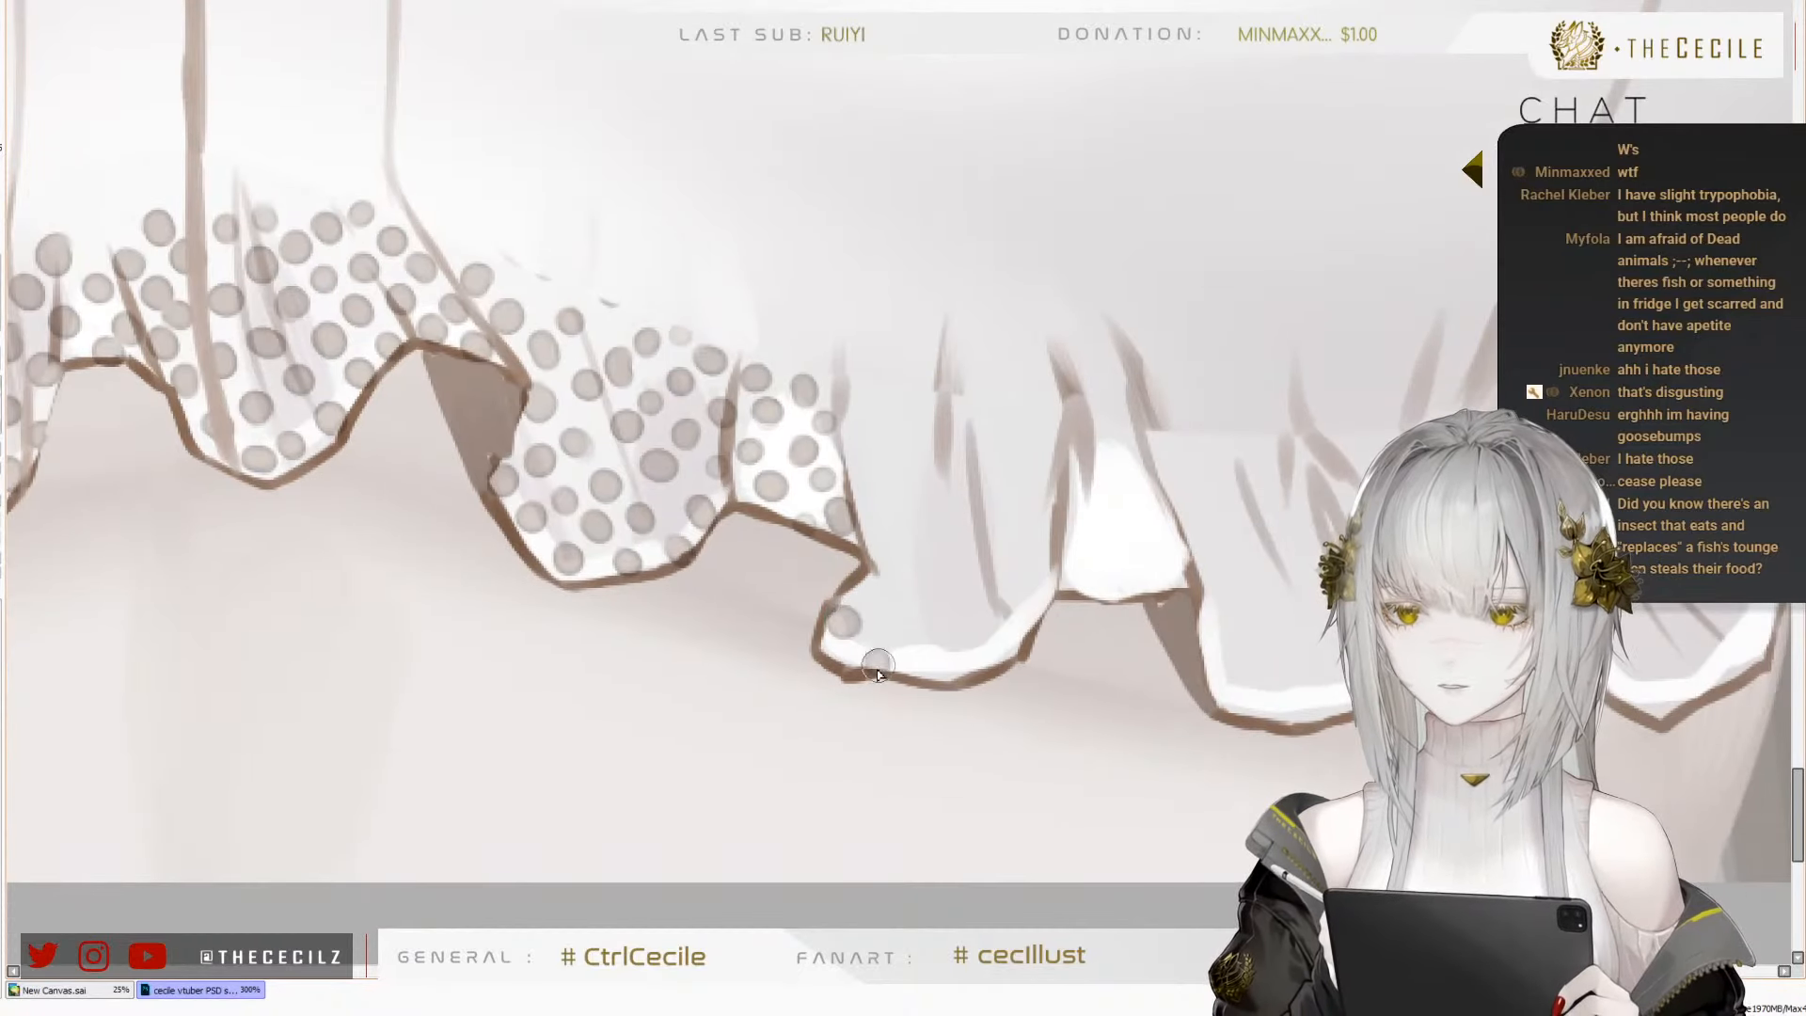
{"action": "left_click", "coordinate": [876, 661]}
{"action": "left_click", "coordinate": [931, 661]}
{"action": "left_click", "coordinate": [905, 624]}
{"action": "left_click", "coordinate": [882, 590]}
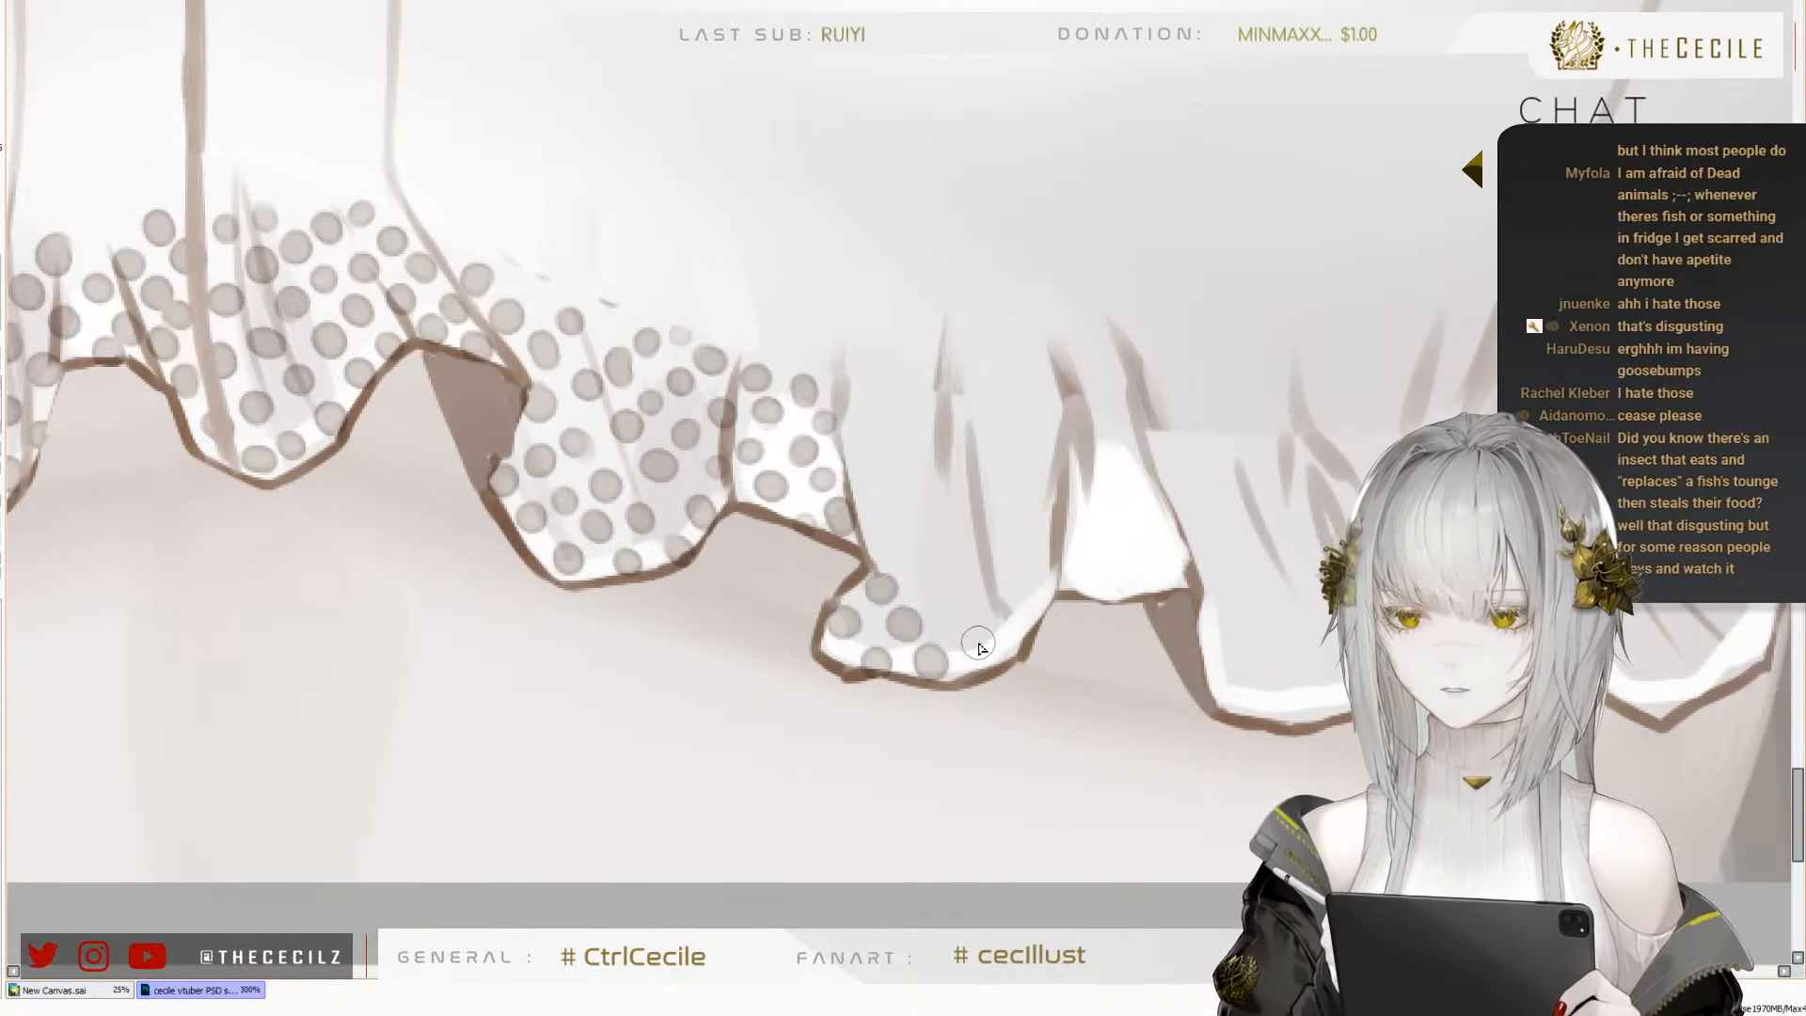
{"action": "left_click", "coordinate": [979, 645]}
Run a column of dots up the near edge of the eighth fold to its gathered edge
{"action": "left_click", "coordinate": [942, 594]}
{"action": "left_click", "coordinate": [915, 550]}
{"action": "left_click", "coordinate": [882, 511]}
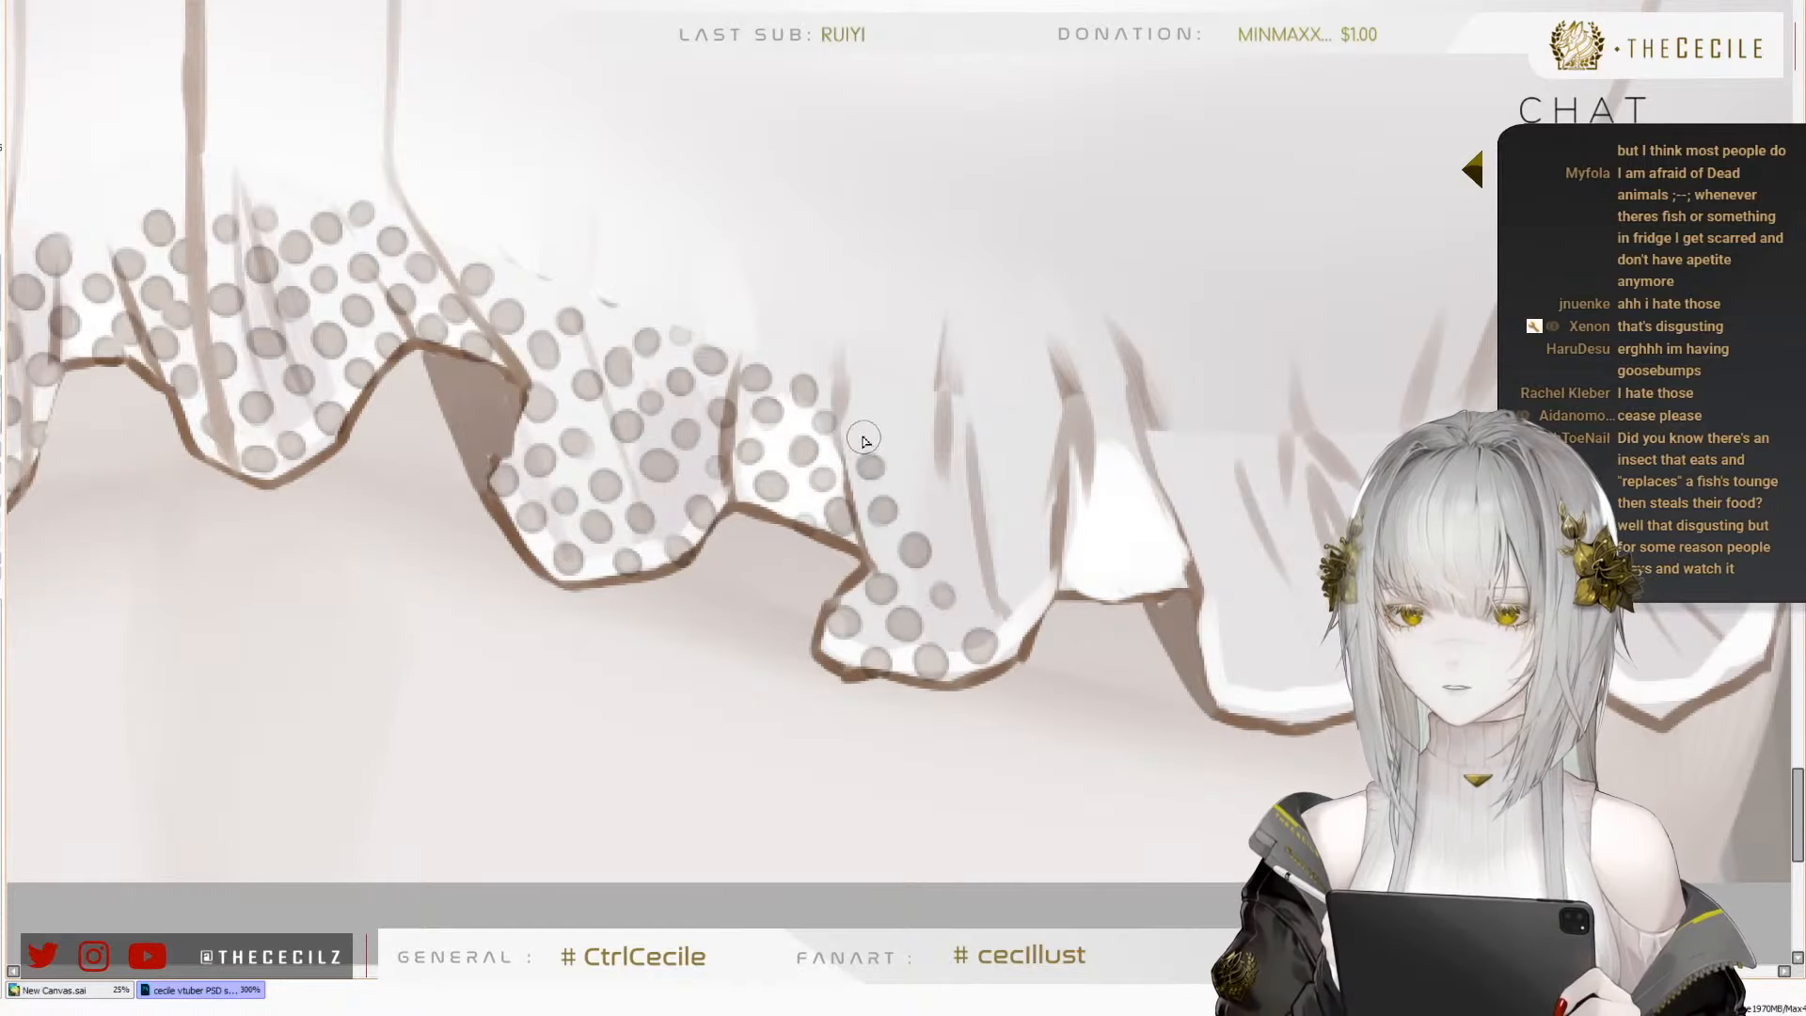
{"action": "left_click", "coordinate": [866, 430]}
Add a diagonal row of dots from the eighth fold's gathered edge down to its far-side hem
{"action": "left_click", "coordinate": [901, 459]}
{"action": "left_click", "coordinate": [928, 496]}
{"action": "left_click", "coordinate": [955, 543]}
{"action": "left_click", "coordinate": [978, 564]}
{"action": "left_click", "coordinate": [1008, 602]}
{"action": "left_click", "coordinate": [1016, 551]}
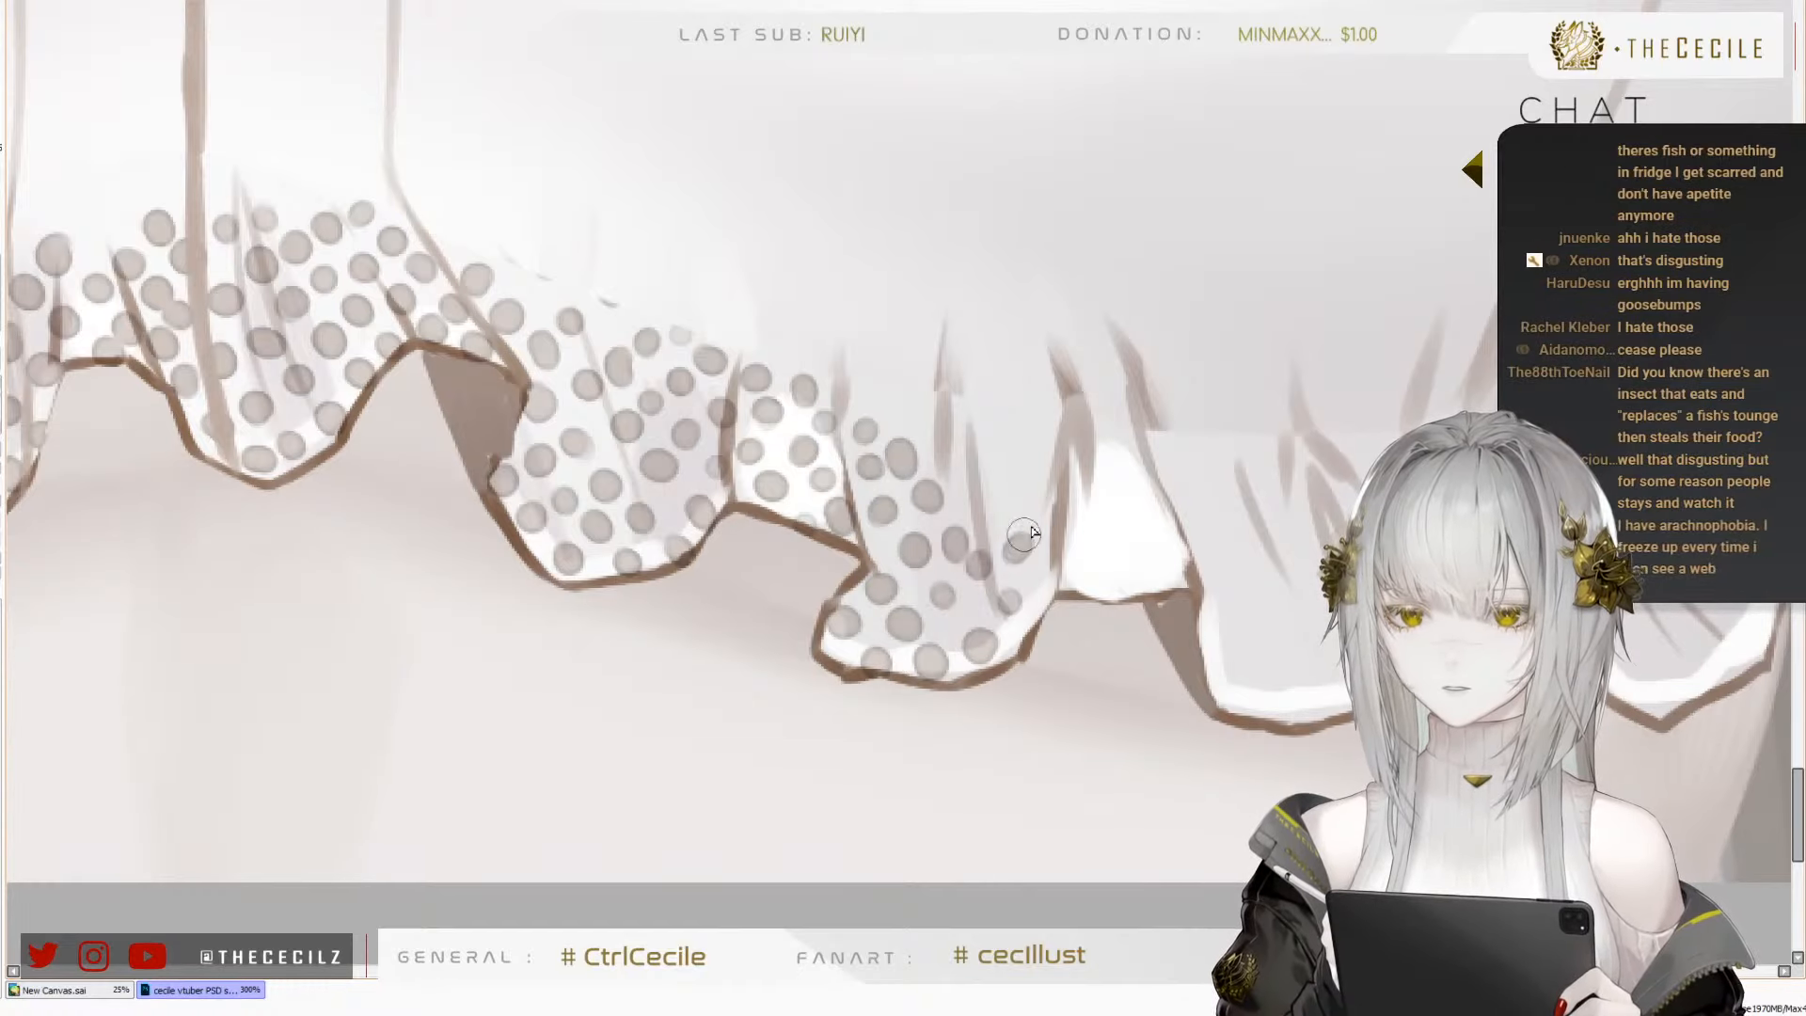
Fill the far side of the eighth fold with dots up to its gathered edge
{"action": "left_click", "coordinate": [1046, 508]}
{"action": "left_click", "coordinate": [987, 516]}
{"action": "left_click", "coordinate": [1008, 484]}
{"action": "left_click", "coordinate": [1030, 460]}
{"action": "left_click", "coordinate": [974, 426]}
{"action": "left_click", "coordinate": [993, 408]}
{"action": "left_click", "coordinate": [949, 471]}
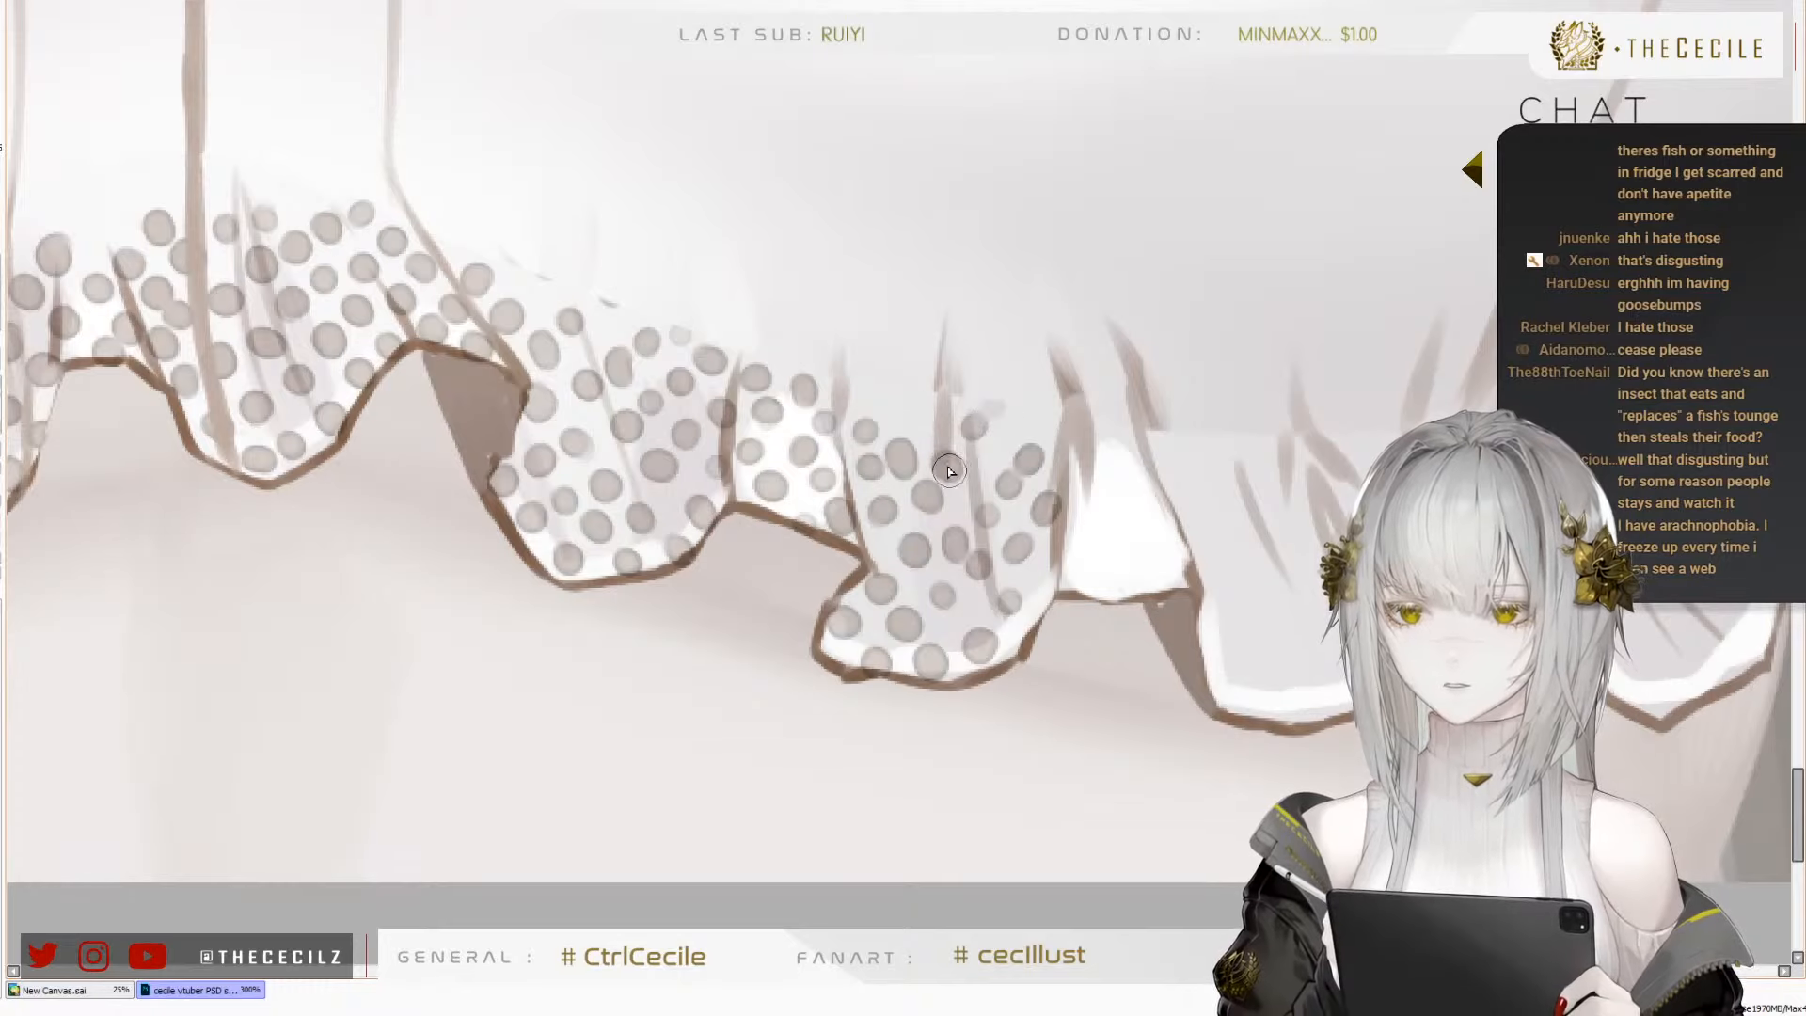
{"action": "left_click", "coordinate": [1007, 430]}
Scatter dots over the small white crest between the eighth and ninth folds
{"action": "left_click_drag", "start_coordinate": [1053, 584], "coordinate": [760, 555]}
{"action": "left_click", "coordinate": [795, 533]}
{"action": "left_click", "coordinate": [818, 483]}
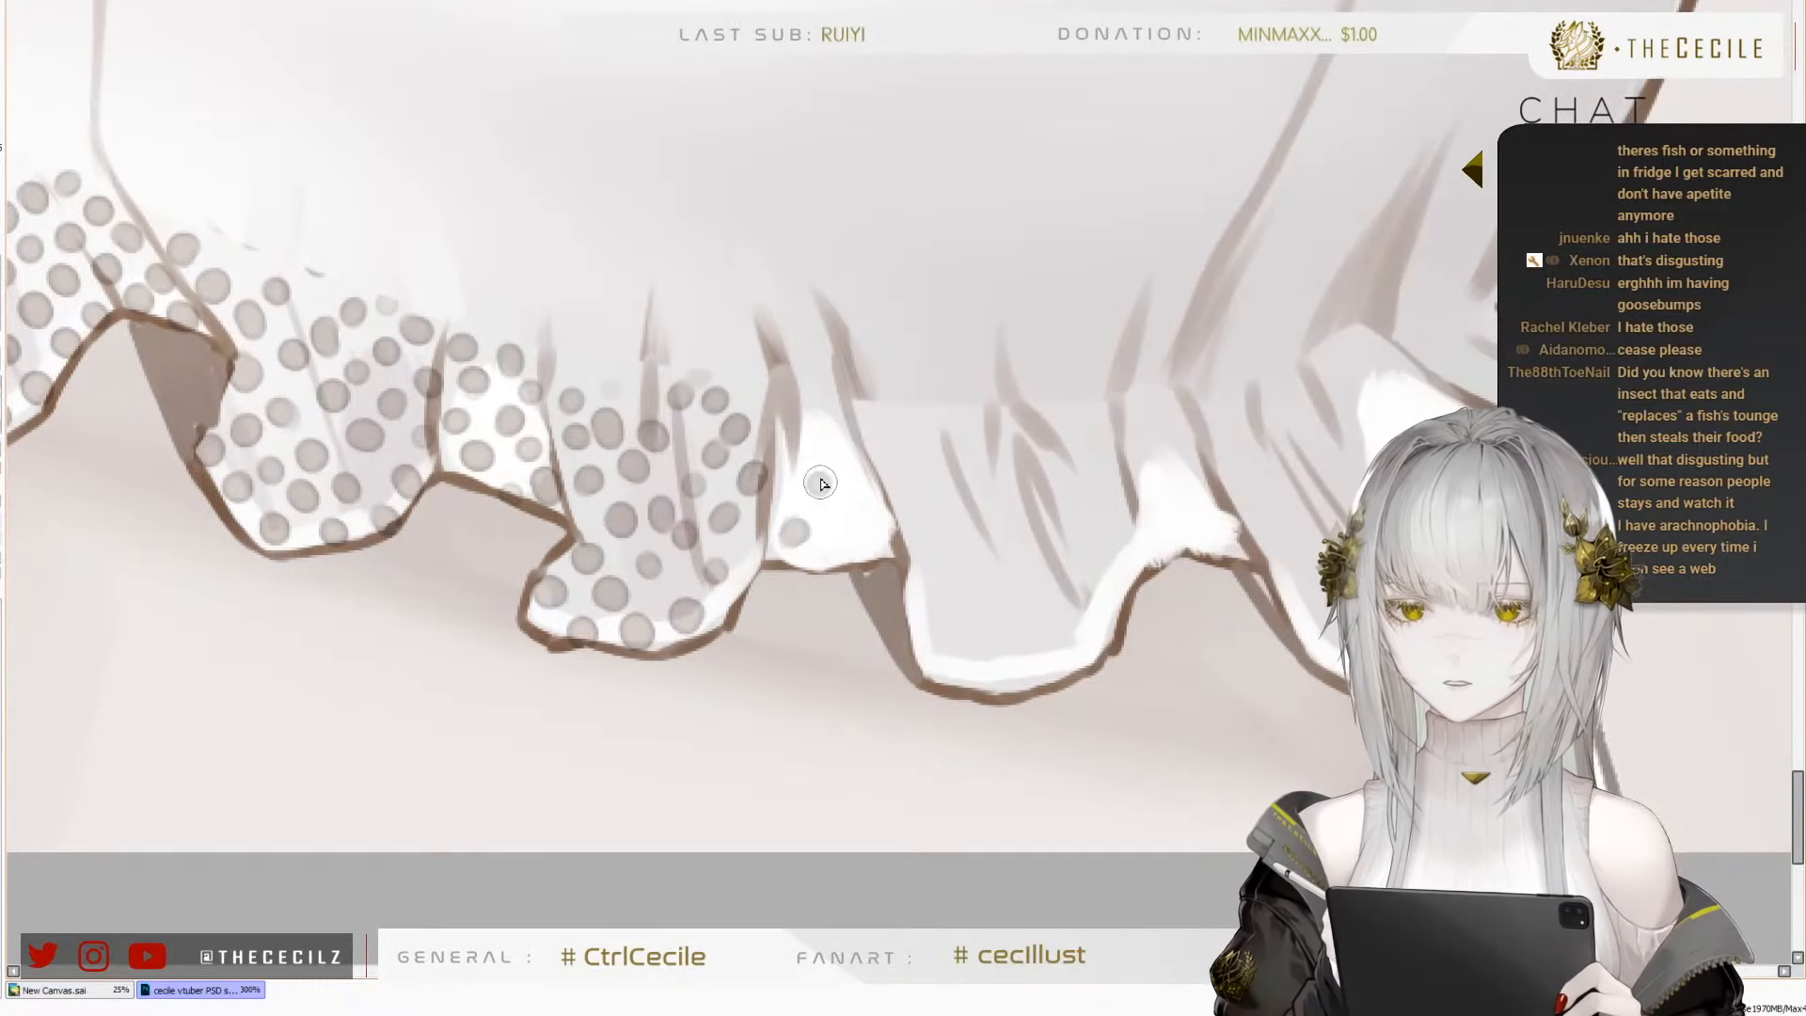
{"action": "left_click", "coordinate": [847, 446]}
{"action": "left_click", "coordinate": [805, 455]}
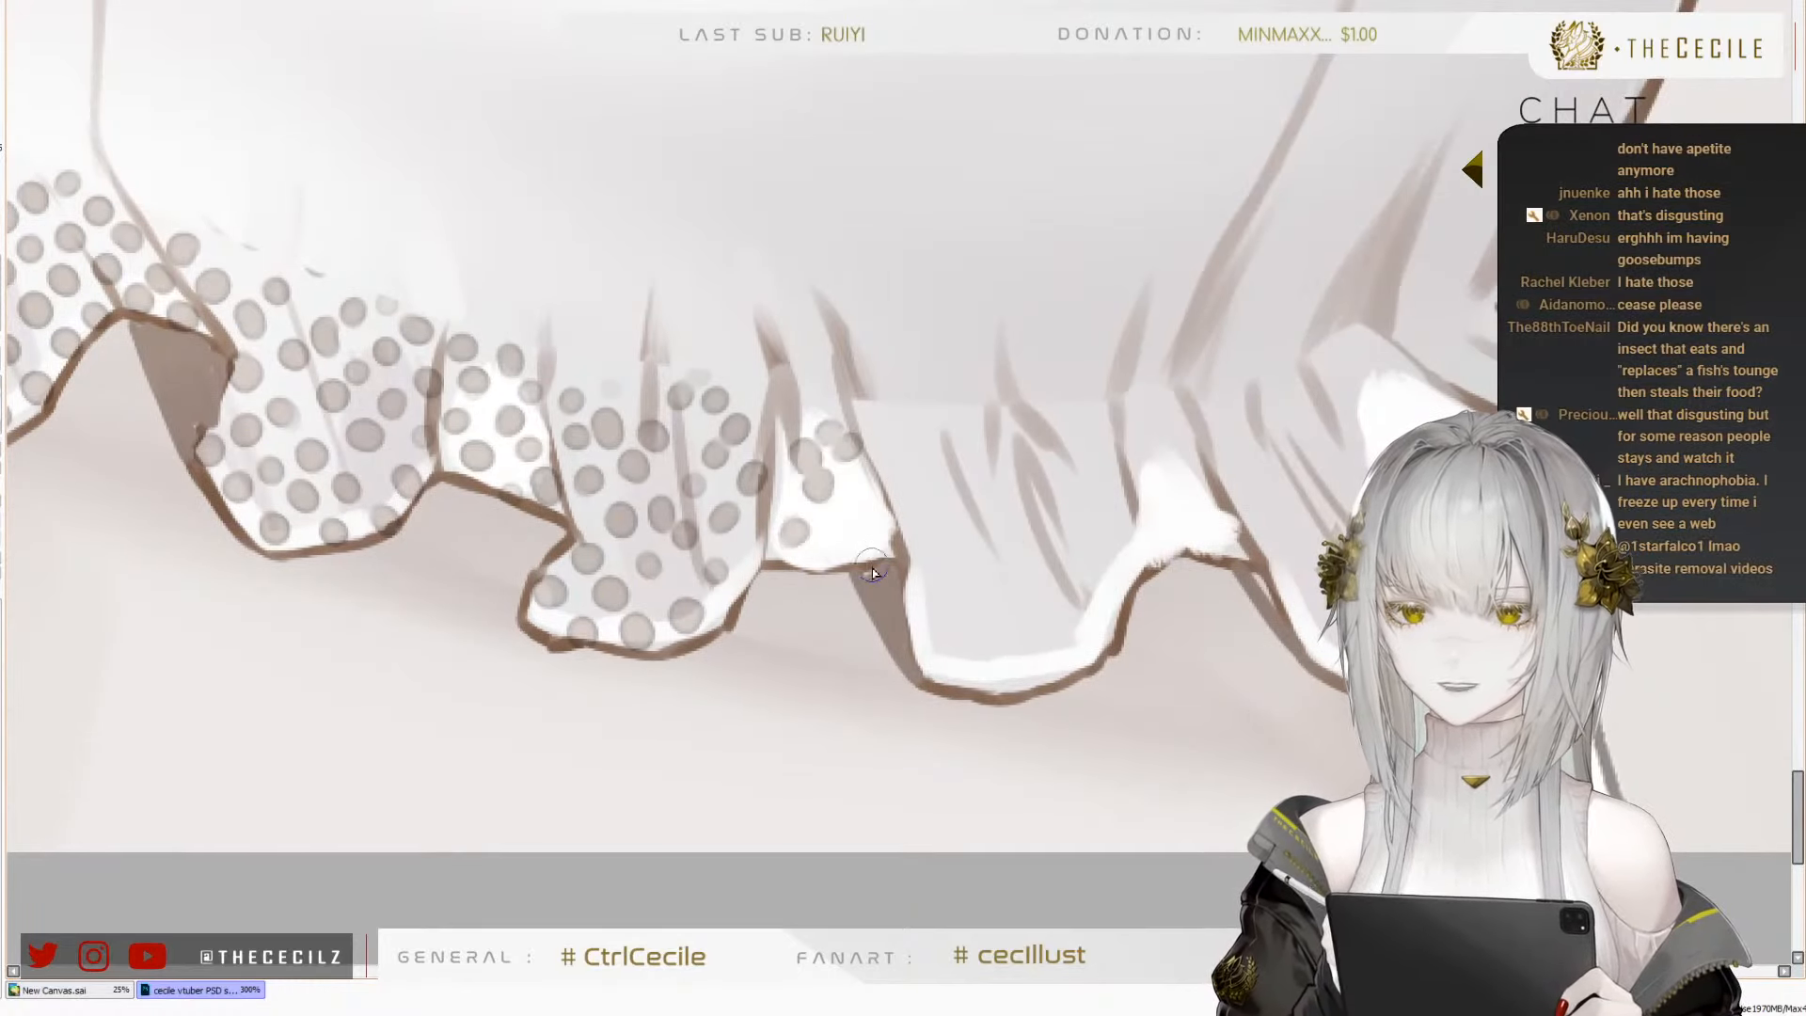
{"action": "left_click", "coordinate": [834, 553]}
{"action": "left_click", "coordinate": [864, 508]}
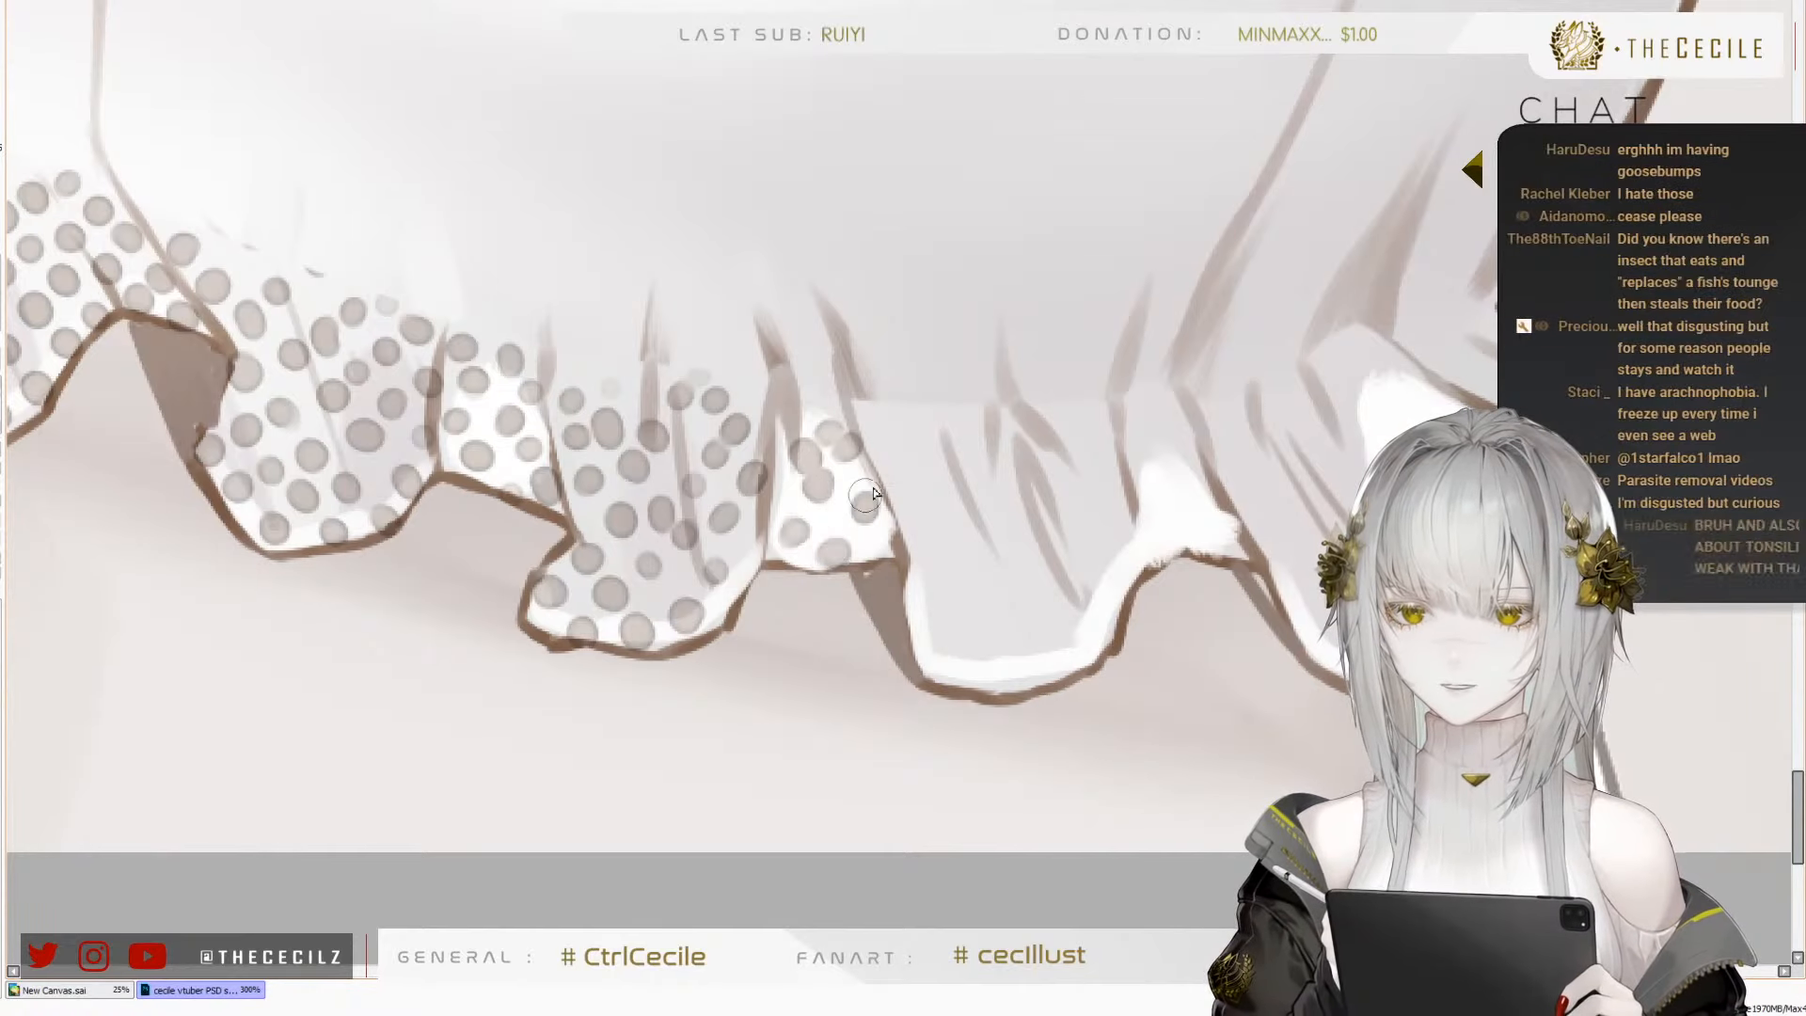
Place dots along the ninth fold's near edge and across the near part of its gathered edge
{"action": "left_click", "coordinate": [914, 432]}
{"action": "left_click", "coordinate": [894, 466]}
{"action": "left_click", "coordinate": [928, 504]}
{"action": "left_click", "coordinate": [900, 543]}
{"action": "left_click", "coordinate": [950, 474]}
{"action": "left_click", "coordinate": [969, 447]}
{"action": "left_click", "coordinate": [985, 432]}
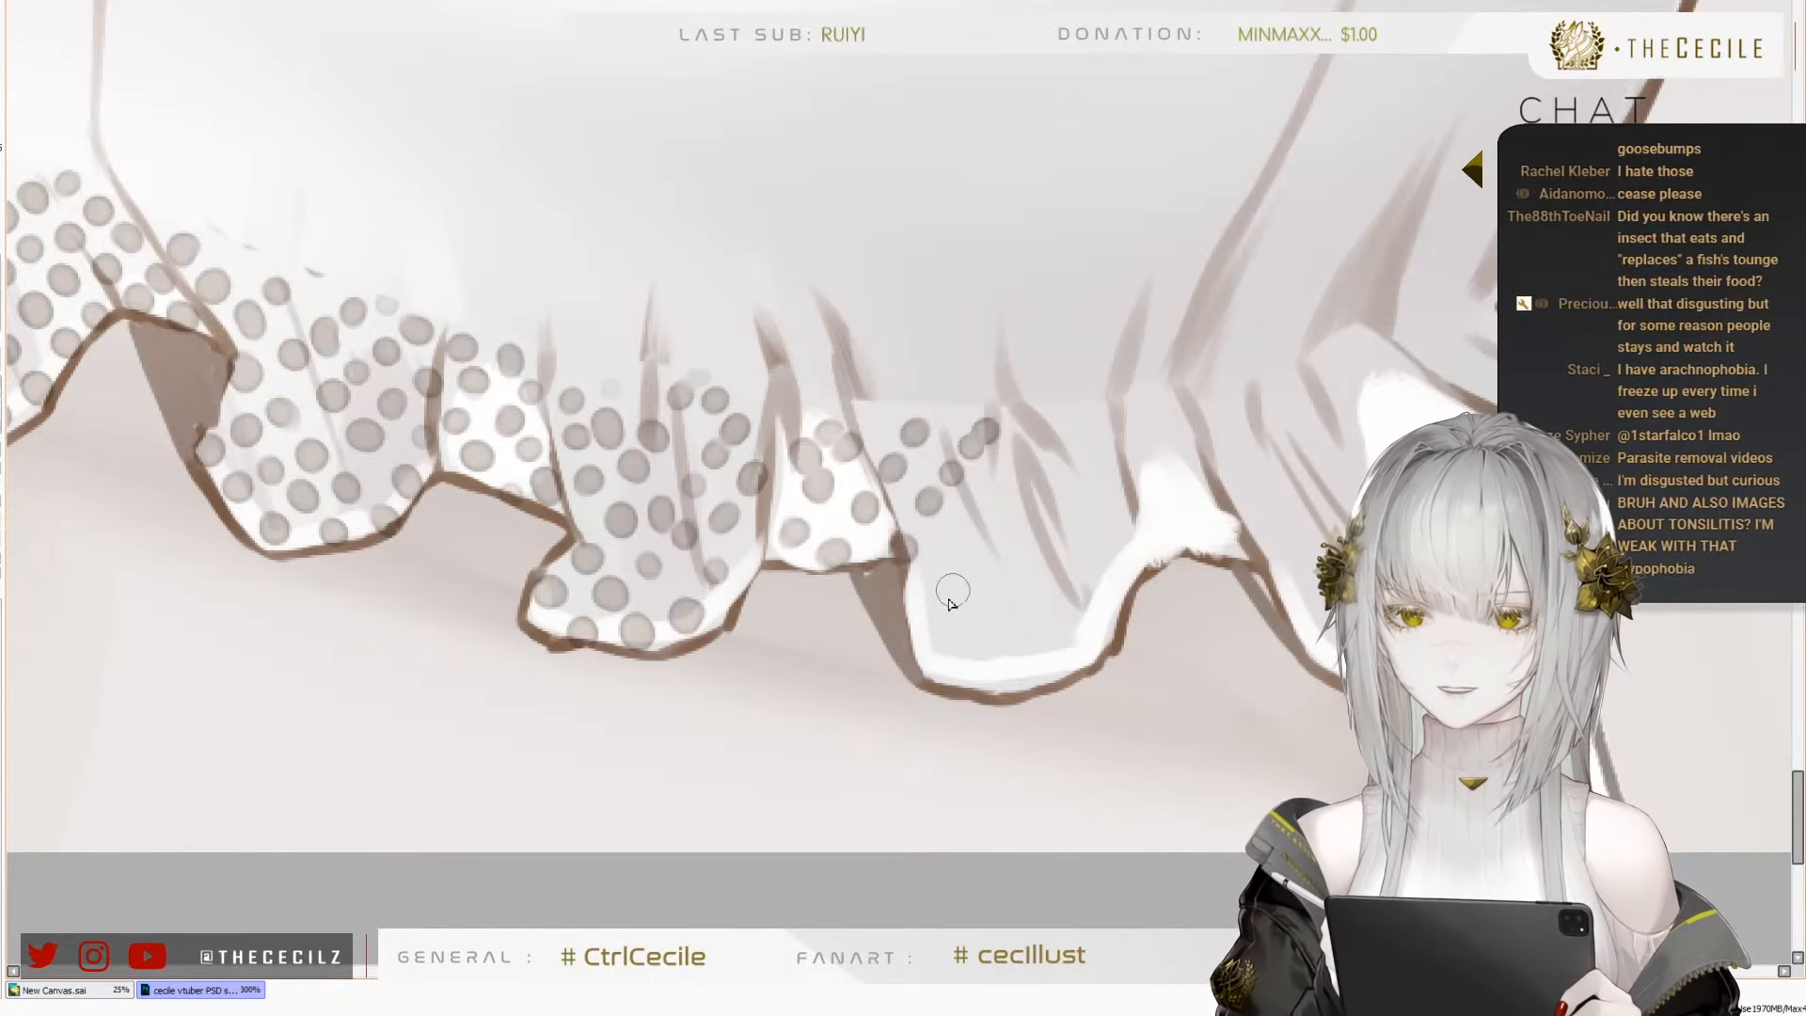
Add two diagonal rows of dots from the ninth fold's near-side hem up to its gathered edge
{"action": "left_click", "coordinate": [938, 602]}
{"action": "left_click", "coordinate": [964, 550]}
{"action": "left_click", "coordinate": [981, 521]}
{"action": "left_click", "coordinate": [1007, 482]}
{"action": "left_click", "coordinate": [1030, 444]}
{"action": "left_click", "coordinate": [962, 638]}
{"action": "left_click", "coordinate": [994, 593]}
{"action": "left_click", "coordinate": [1035, 513]}
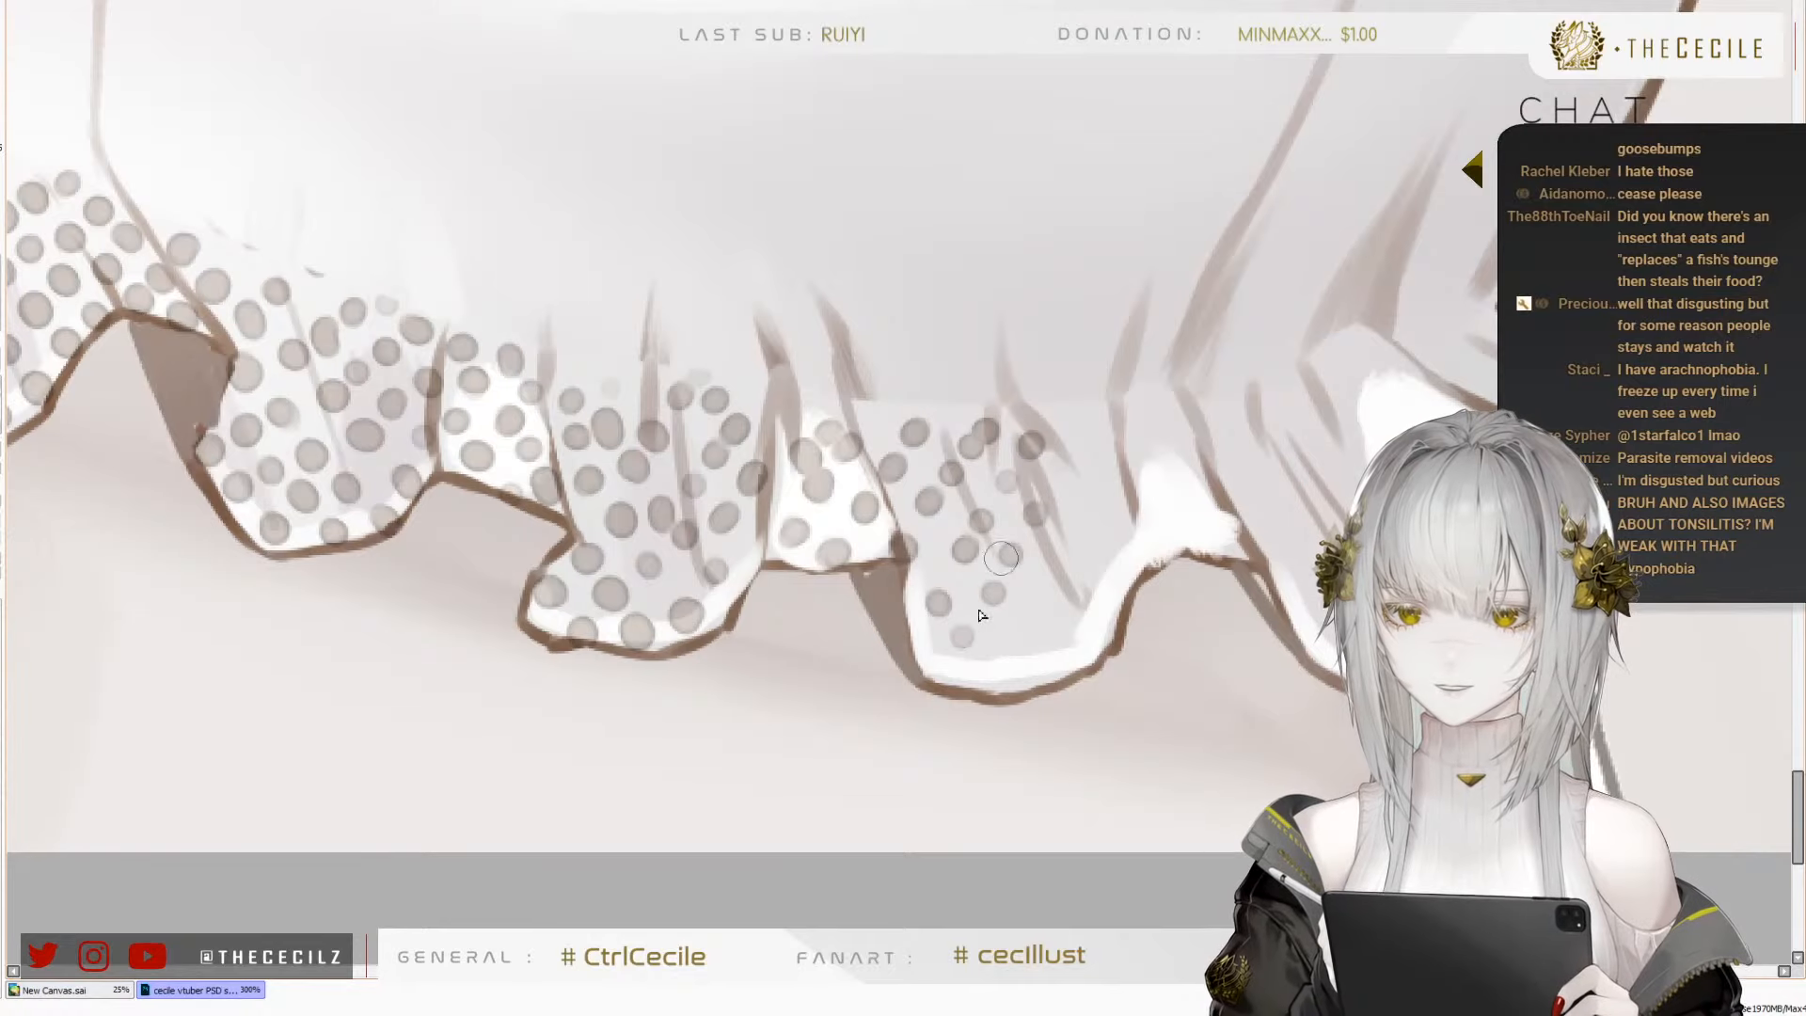
Fill the gaps in the middle of the ninth fold with dots from hem to gathered edge
{"action": "left_click", "coordinate": [1011, 555]}
{"action": "left_click", "coordinate": [958, 647]}
{"action": "left_click", "coordinate": [1009, 571]}
{"action": "left_click", "coordinate": [1044, 503]}
{"action": "left_click", "coordinate": [1060, 461]}
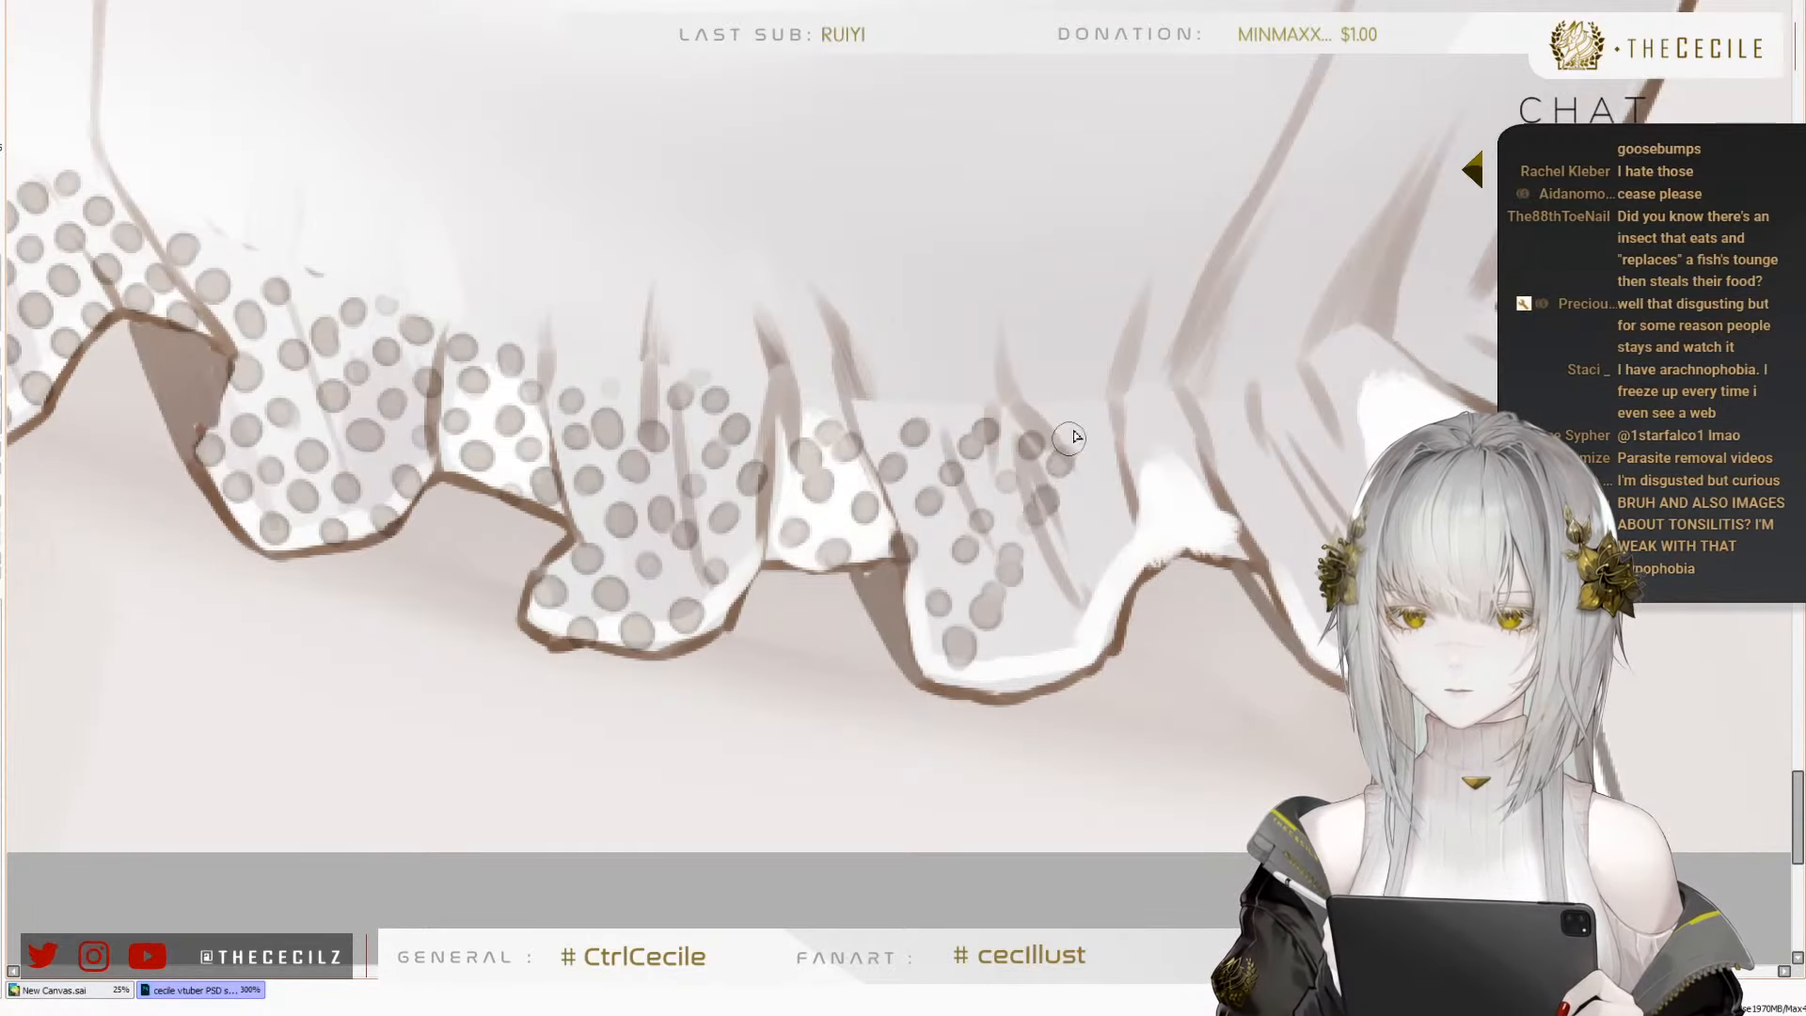
{"action": "left_click", "coordinate": [1081, 424]}
{"action": "left_click", "coordinate": [1025, 437]}
Run a diagonal row of dots from the bottom of the ninth fold up its far side
{"action": "left_click", "coordinate": [1013, 663]}
{"action": "left_click", "coordinate": [1042, 619]}
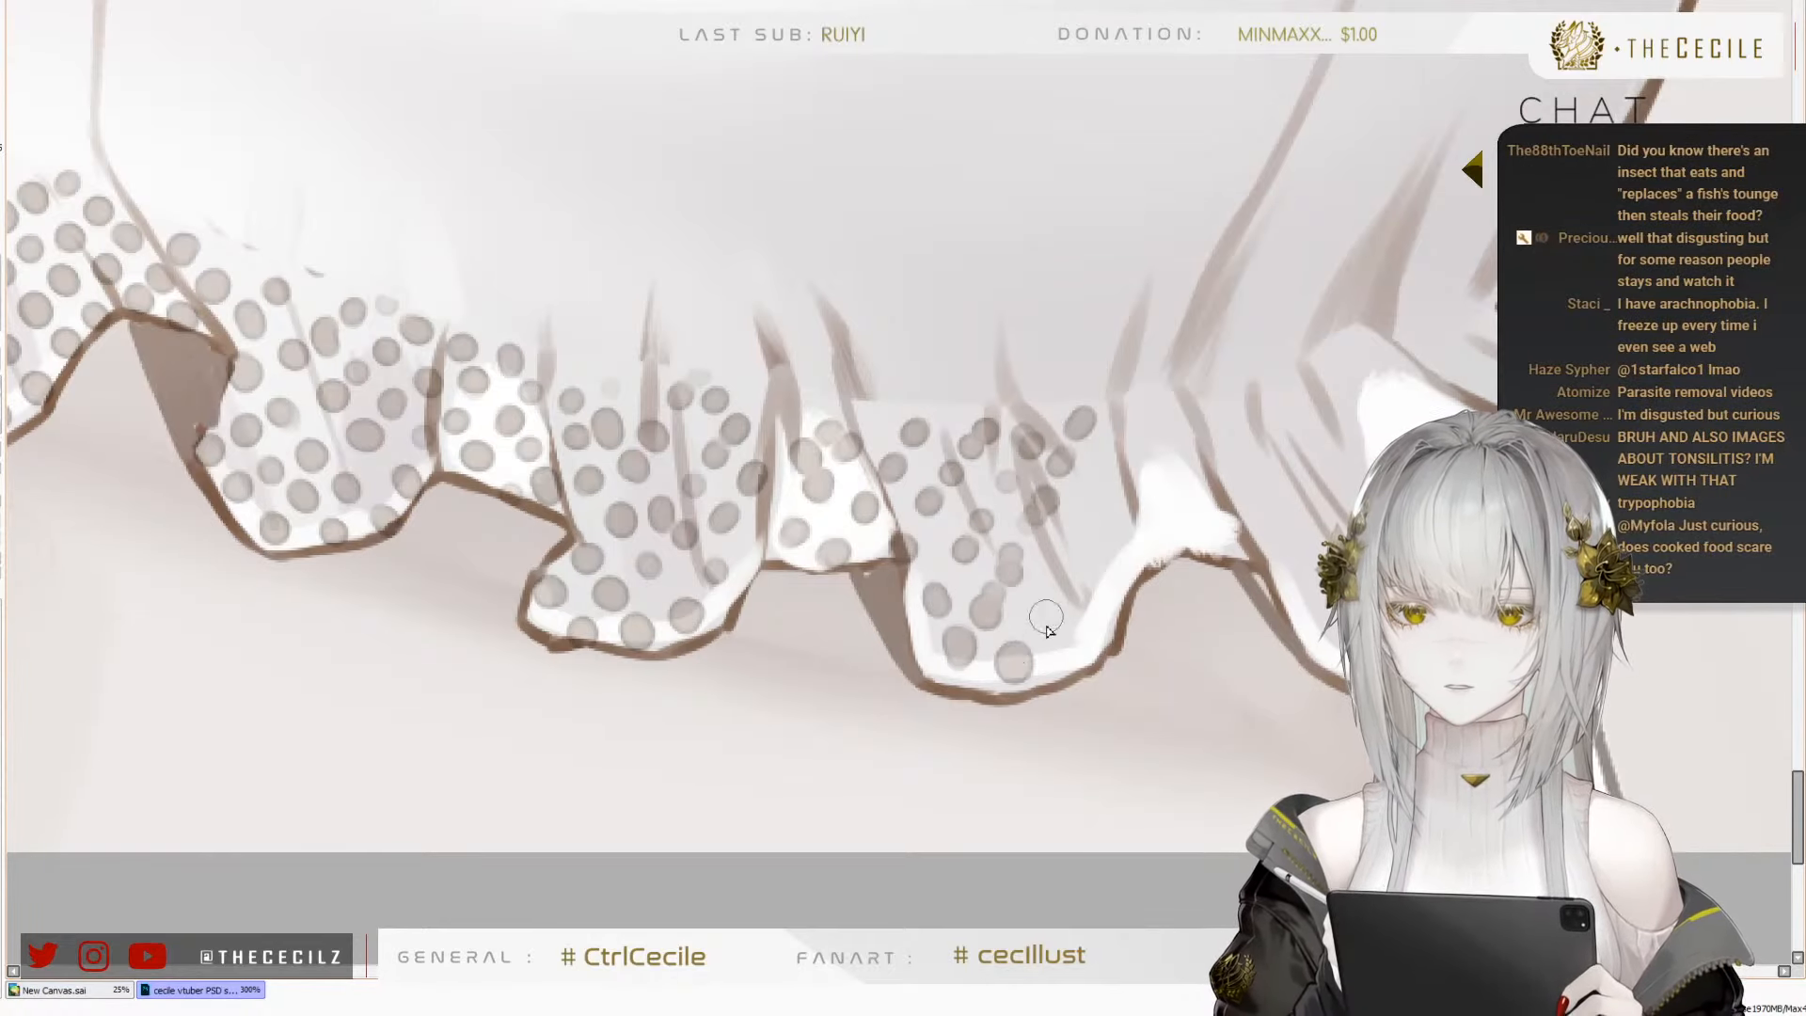
{"action": "left_click", "coordinate": [1071, 567]}
{"action": "left_click", "coordinate": [1099, 515]}
{"action": "left_click", "coordinate": [1118, 480]}
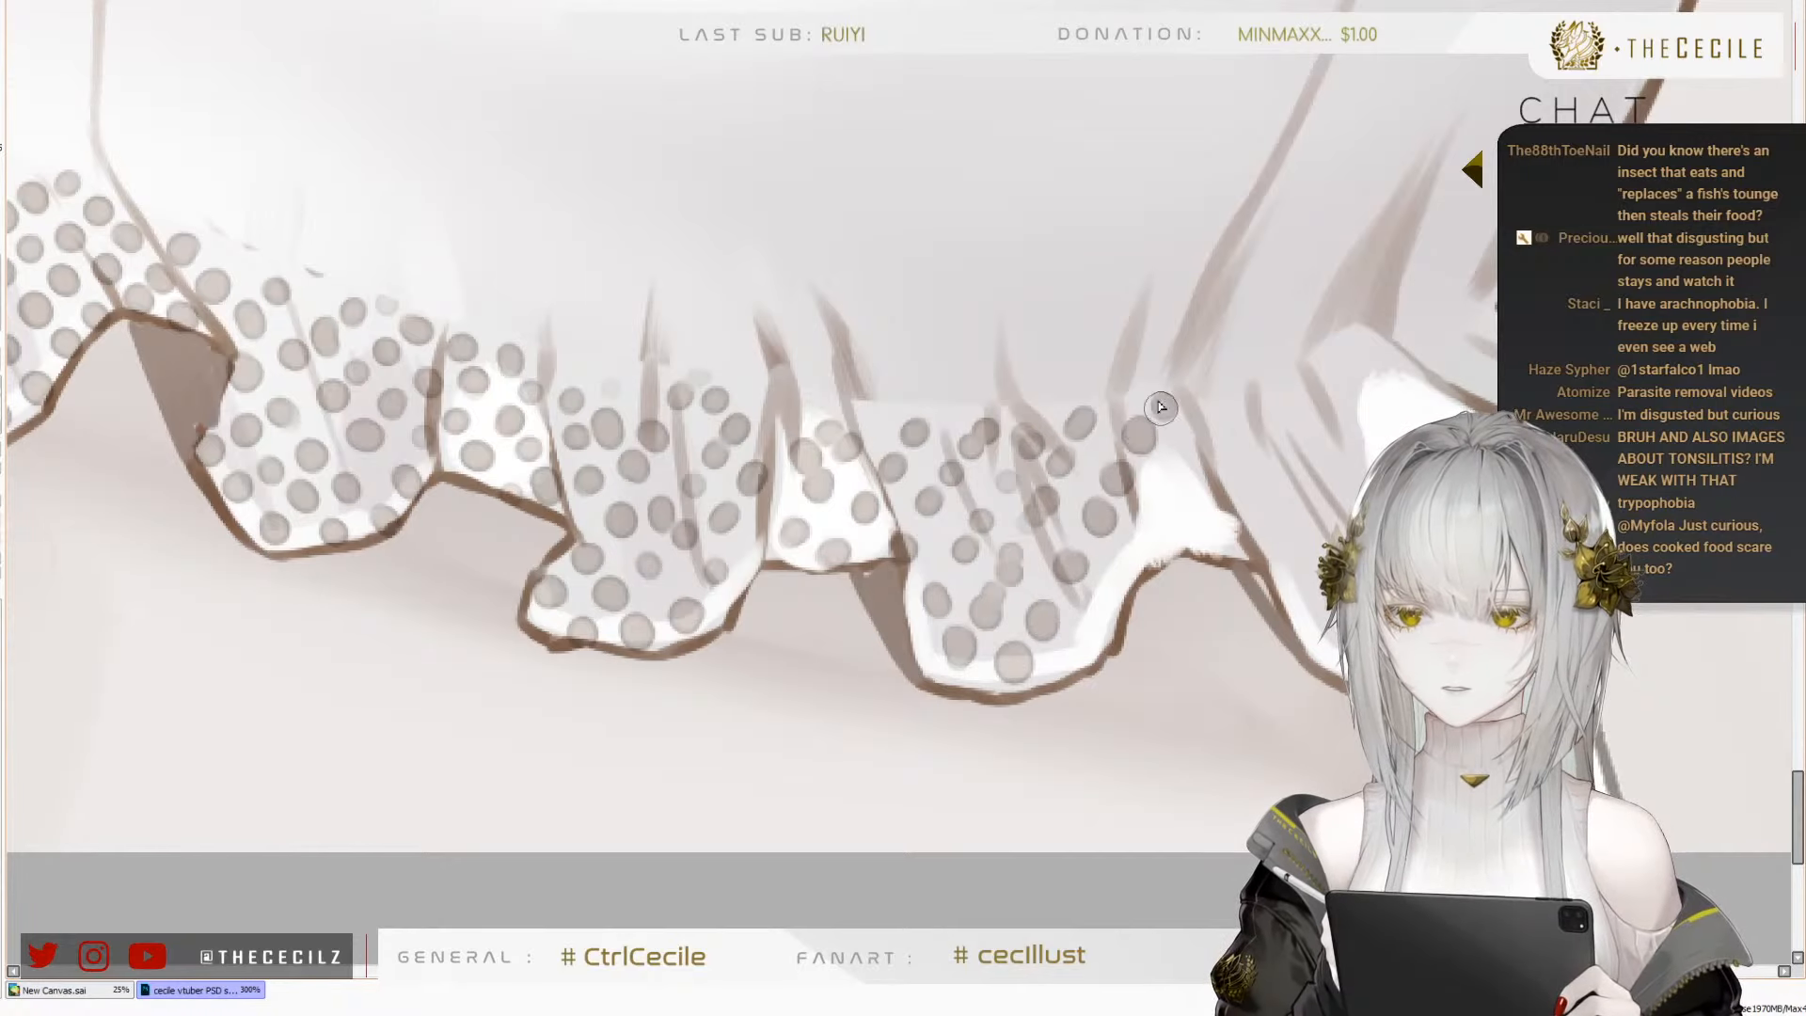
Dot the ninth fold's far-side hem and the white crest between the ninth and tenth folds
{"action": "mouse_move", "coordinate": [1210, 490]}
{"action": "left_mouse_down"}
{"action": "mouse_move", "coordinate": [1076, 532]}
{"action": "mouse_move", "coordinate": [1109, 536]}
{"action": "left_mouse_up"}
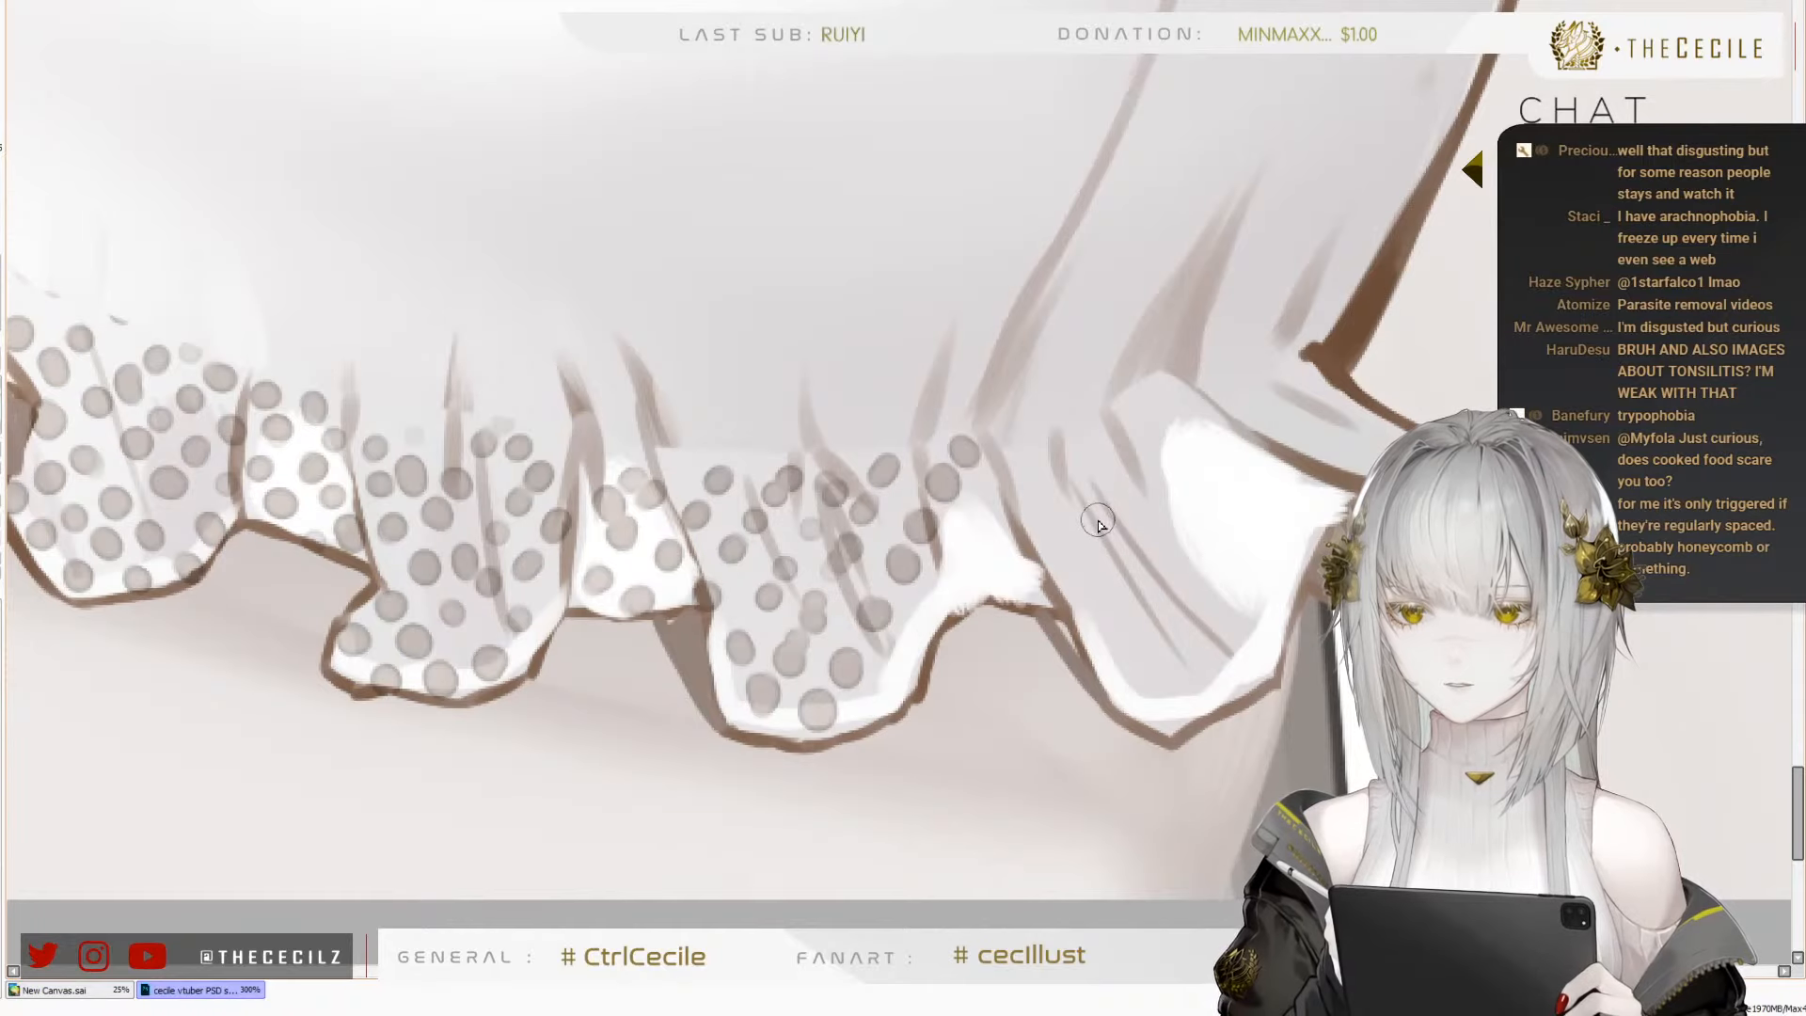
{"action": "left_click_drag", "start_coordinate": [1178, 565], "coordinate": [1135, 577]}
{"action": "left_click_drag", "start_coordinate": [879, 589], "coordinate": [826, 569]}
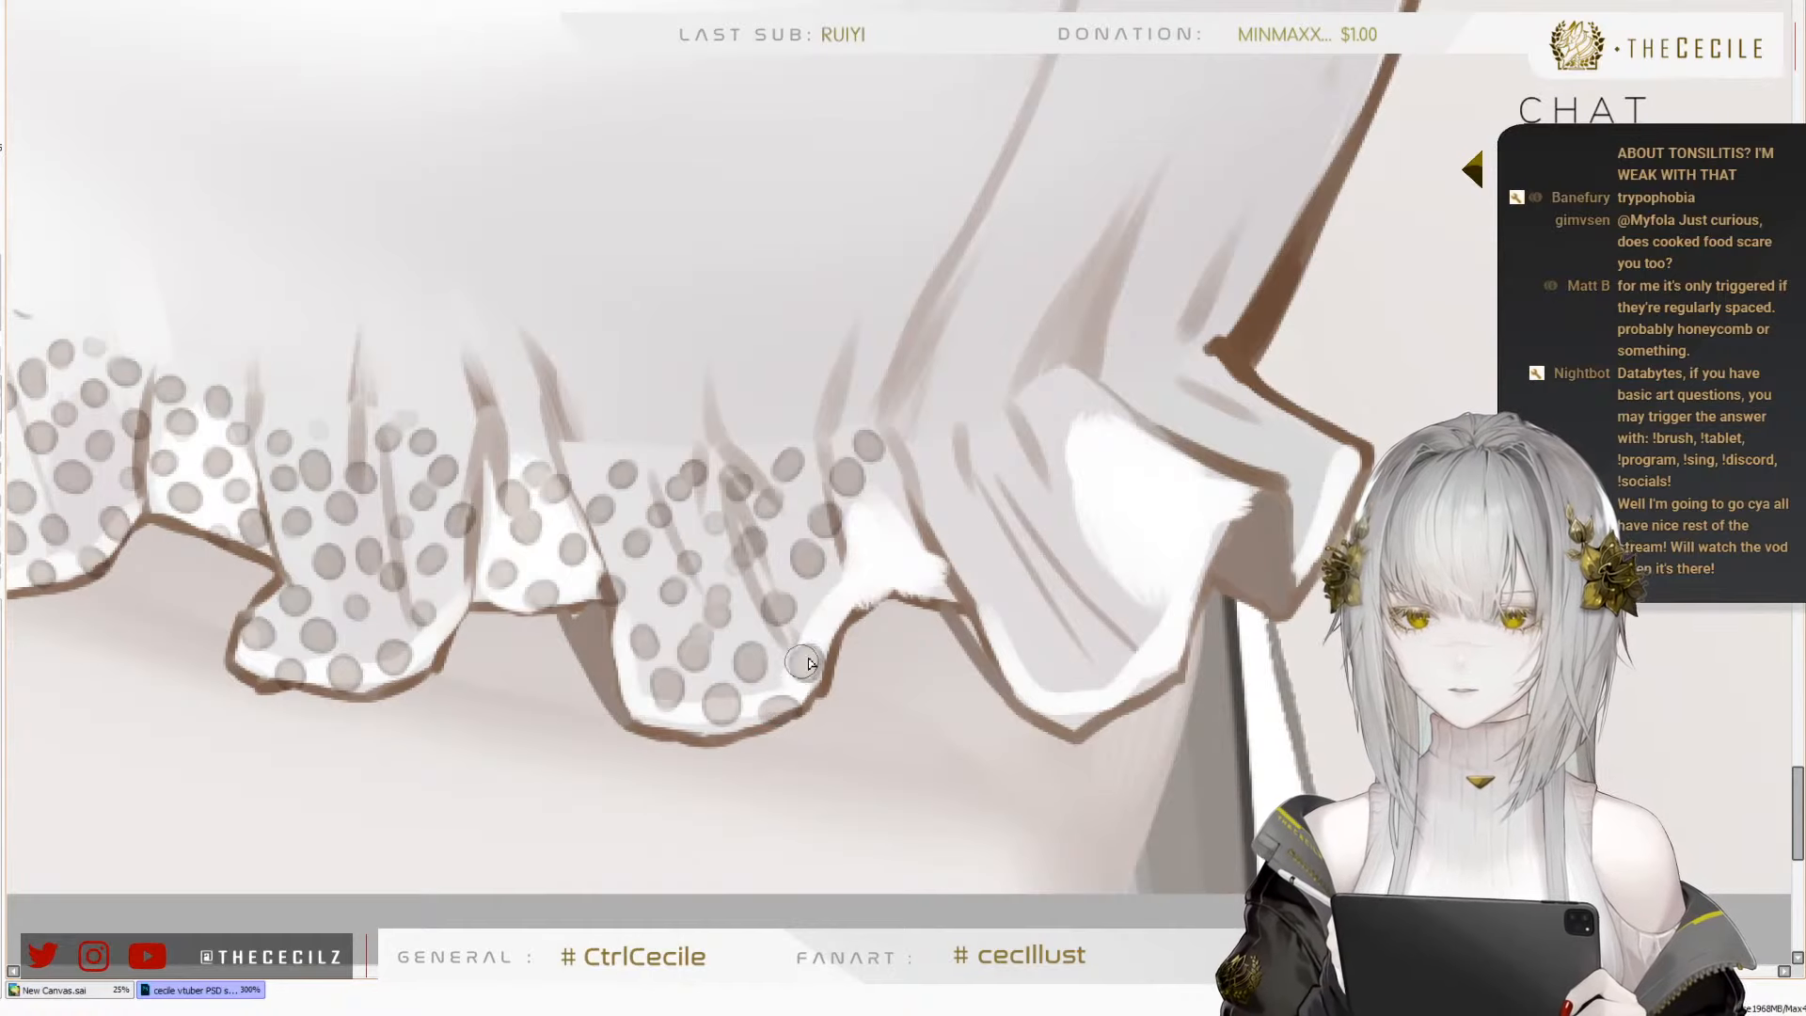
{"action": "left_click", "coordinate": [859, 566]}
{"action": "left_click", "coordinate": [884, 521]}
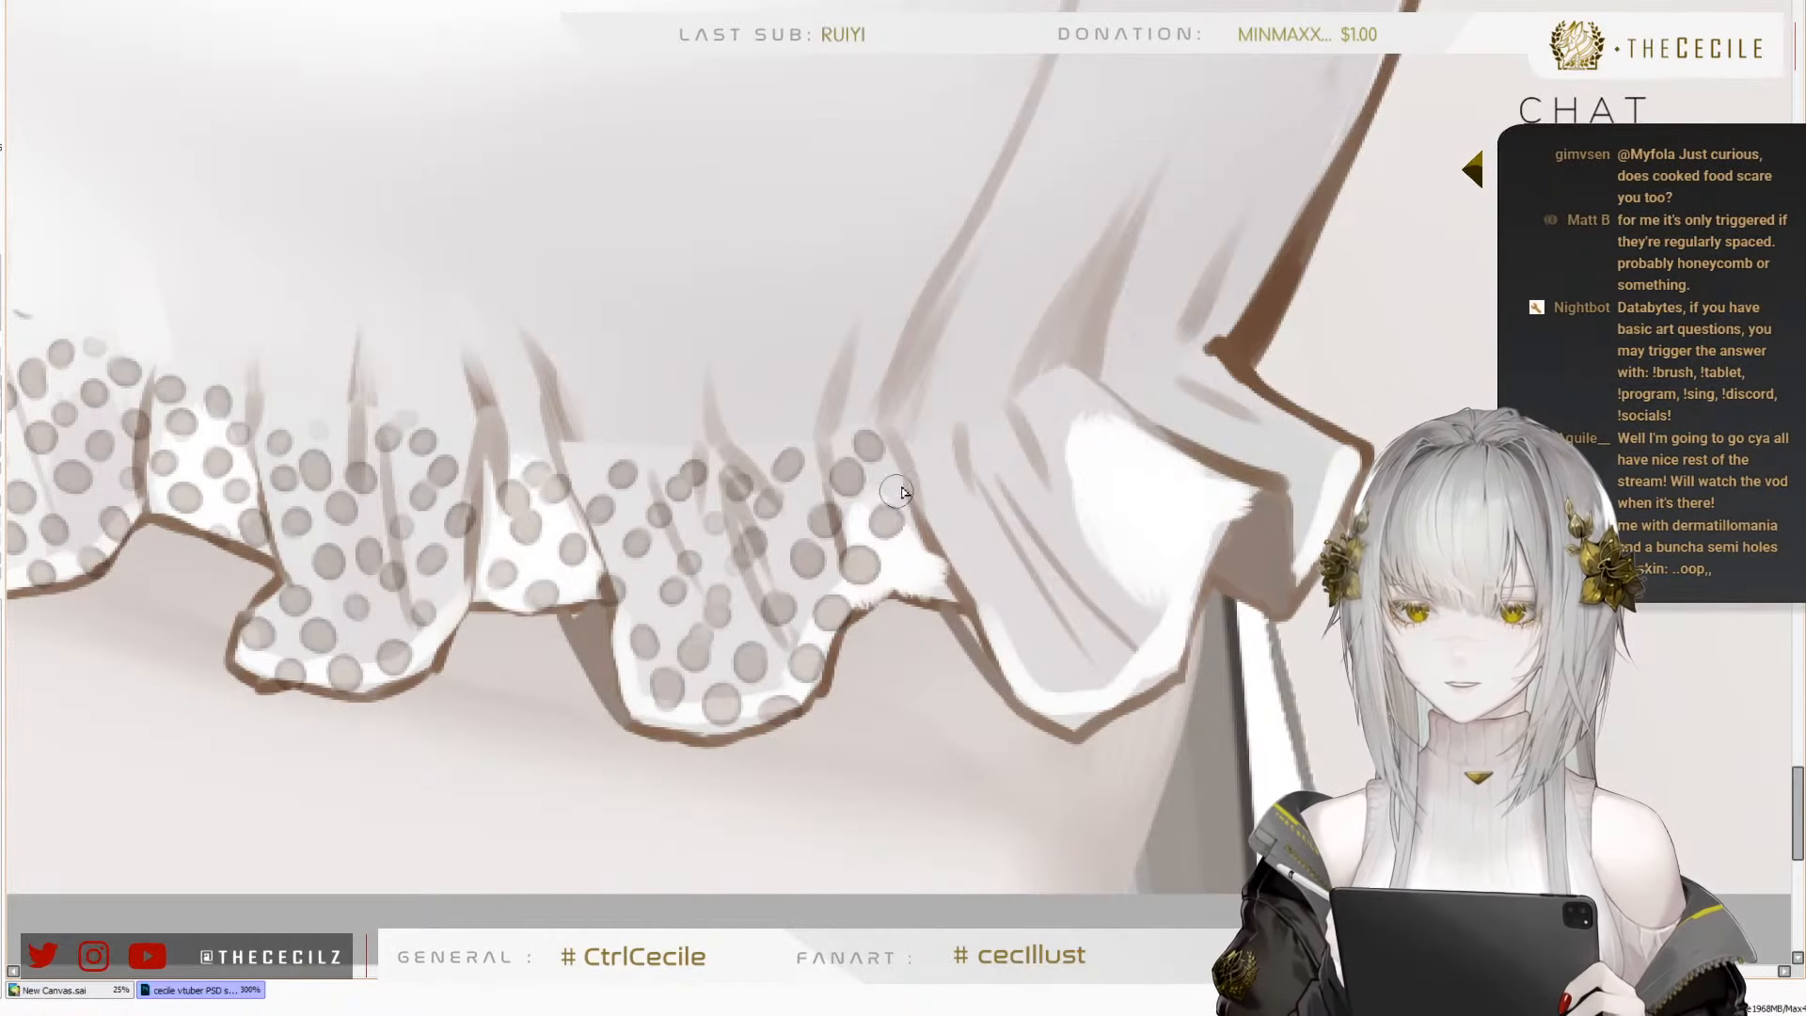
{"action": "left_click", "coordinate": [913, 479]}
{"action": "left_click", "coordinate": [944, 436]}
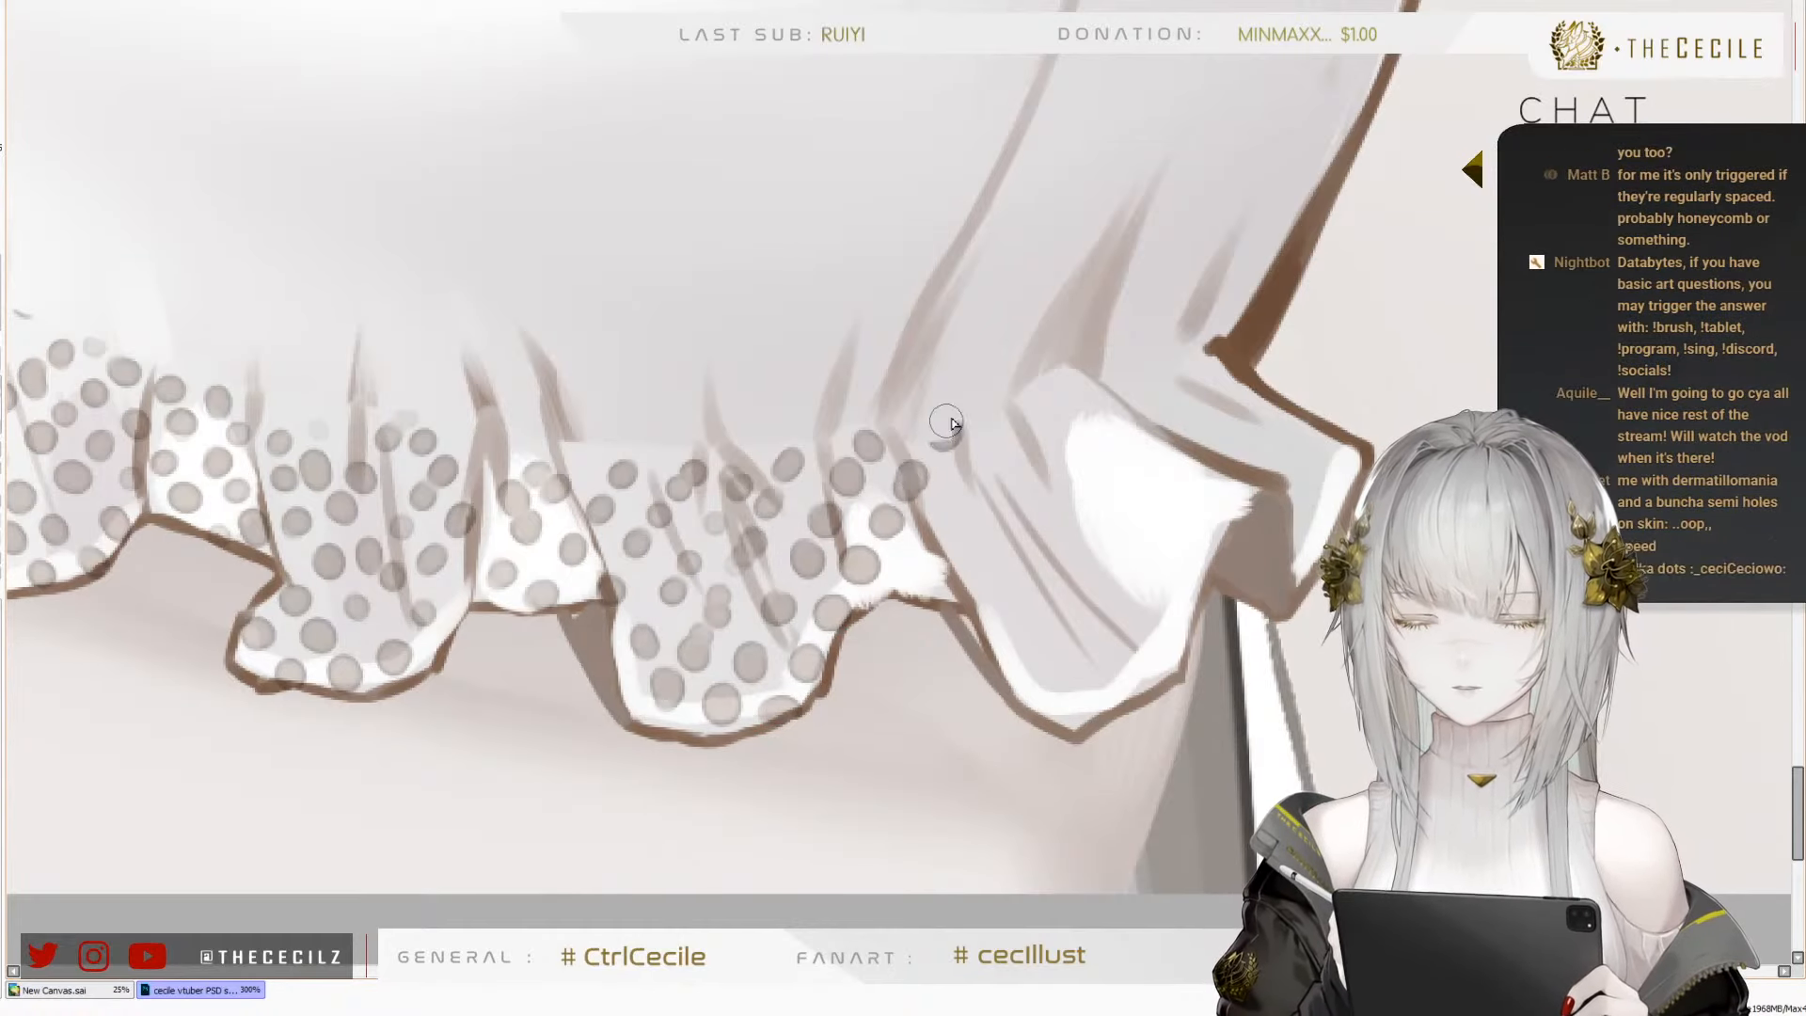
{"action": "left_click_drag", "start_coordinate": [952, 436], "coordinate": [937, 454]}
{"action": "left_click", "coordinate": [906, 587]}
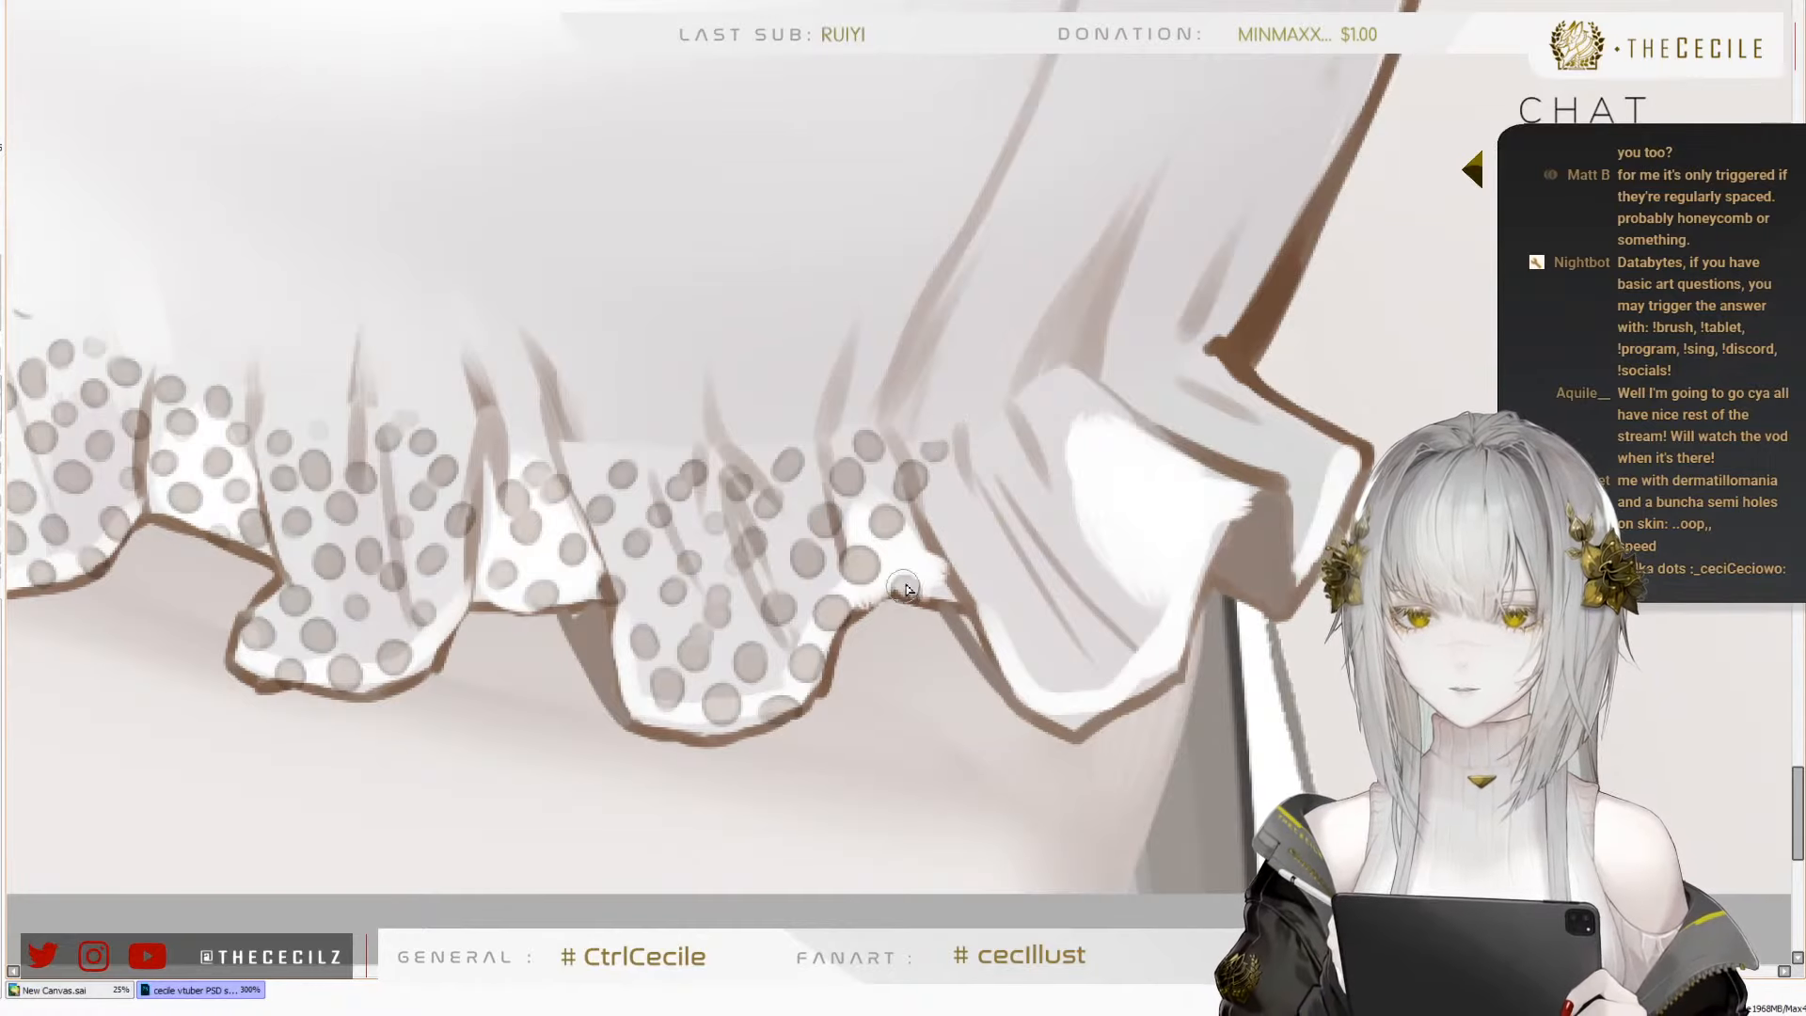
{"action": "left_click", "coordinate": [935, 543]}
Place dots over the upper near side of the tenth fold and along its gathered edge
{"action": "left_click", "coordinate": [980, 466]}
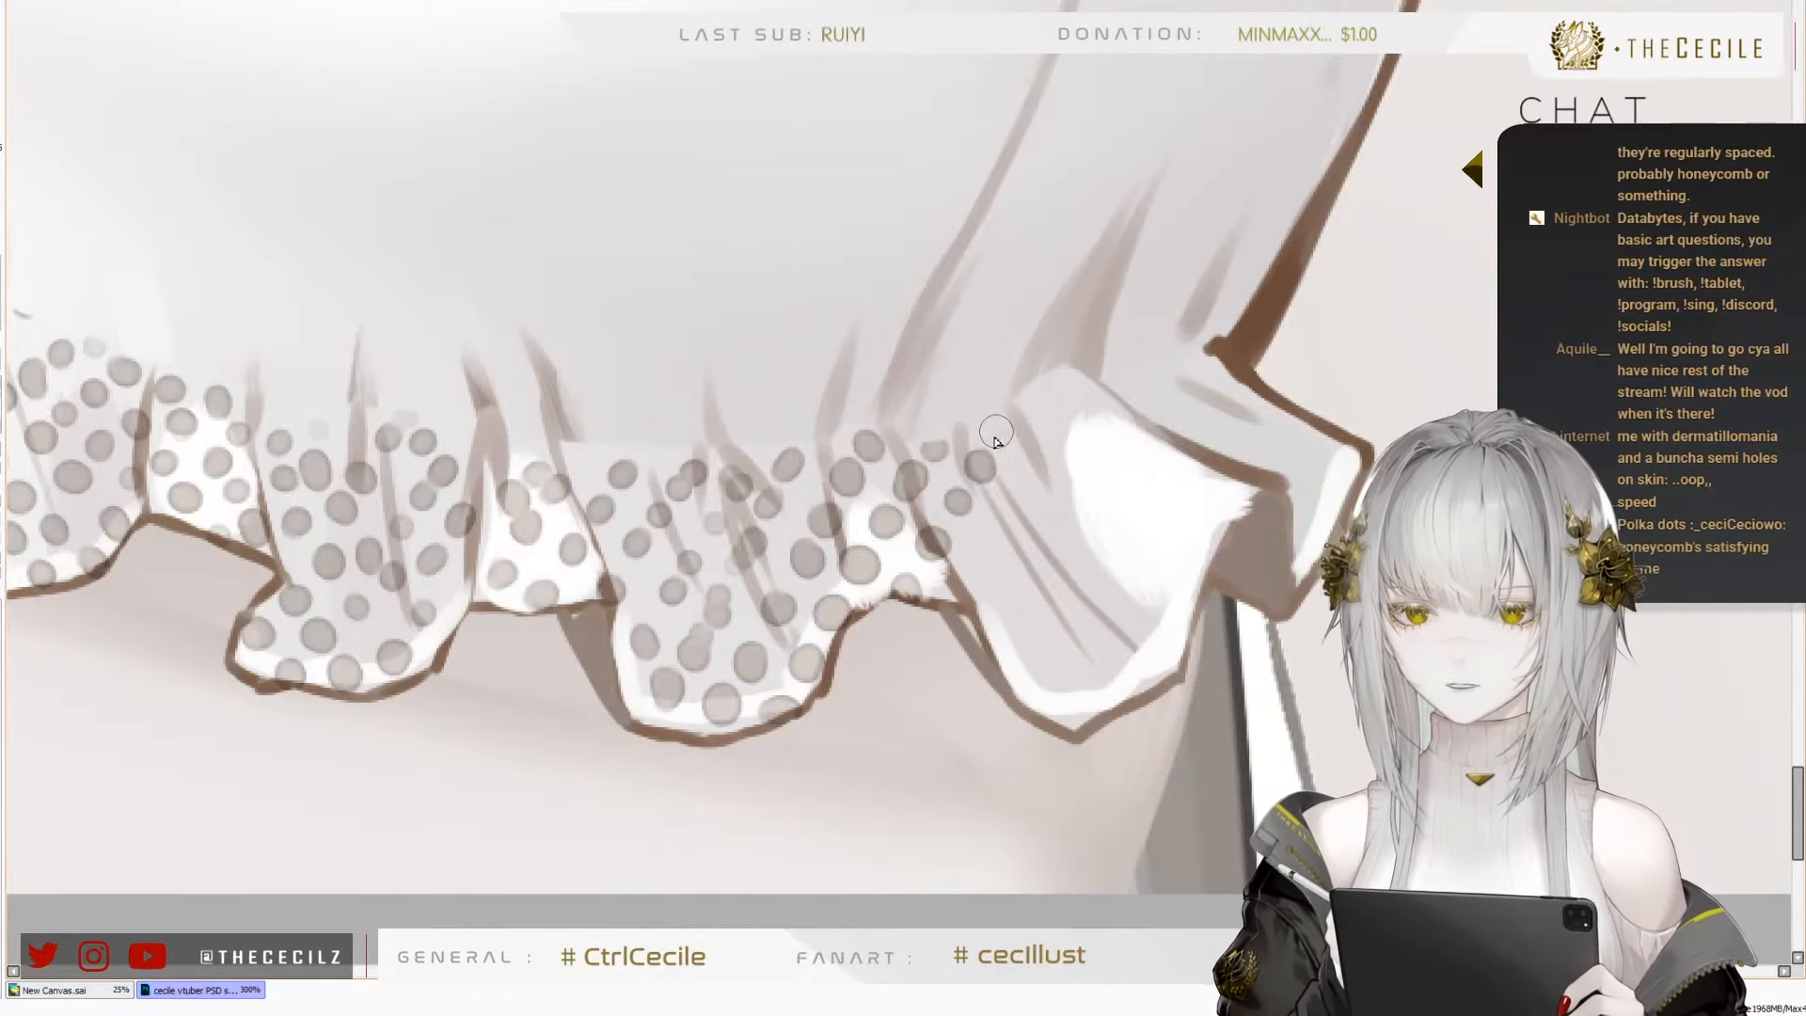
{"action": "left_click", "coordinate": [1007, 516]}
{"action": "left_click", "coordinate": [1022, 477]}
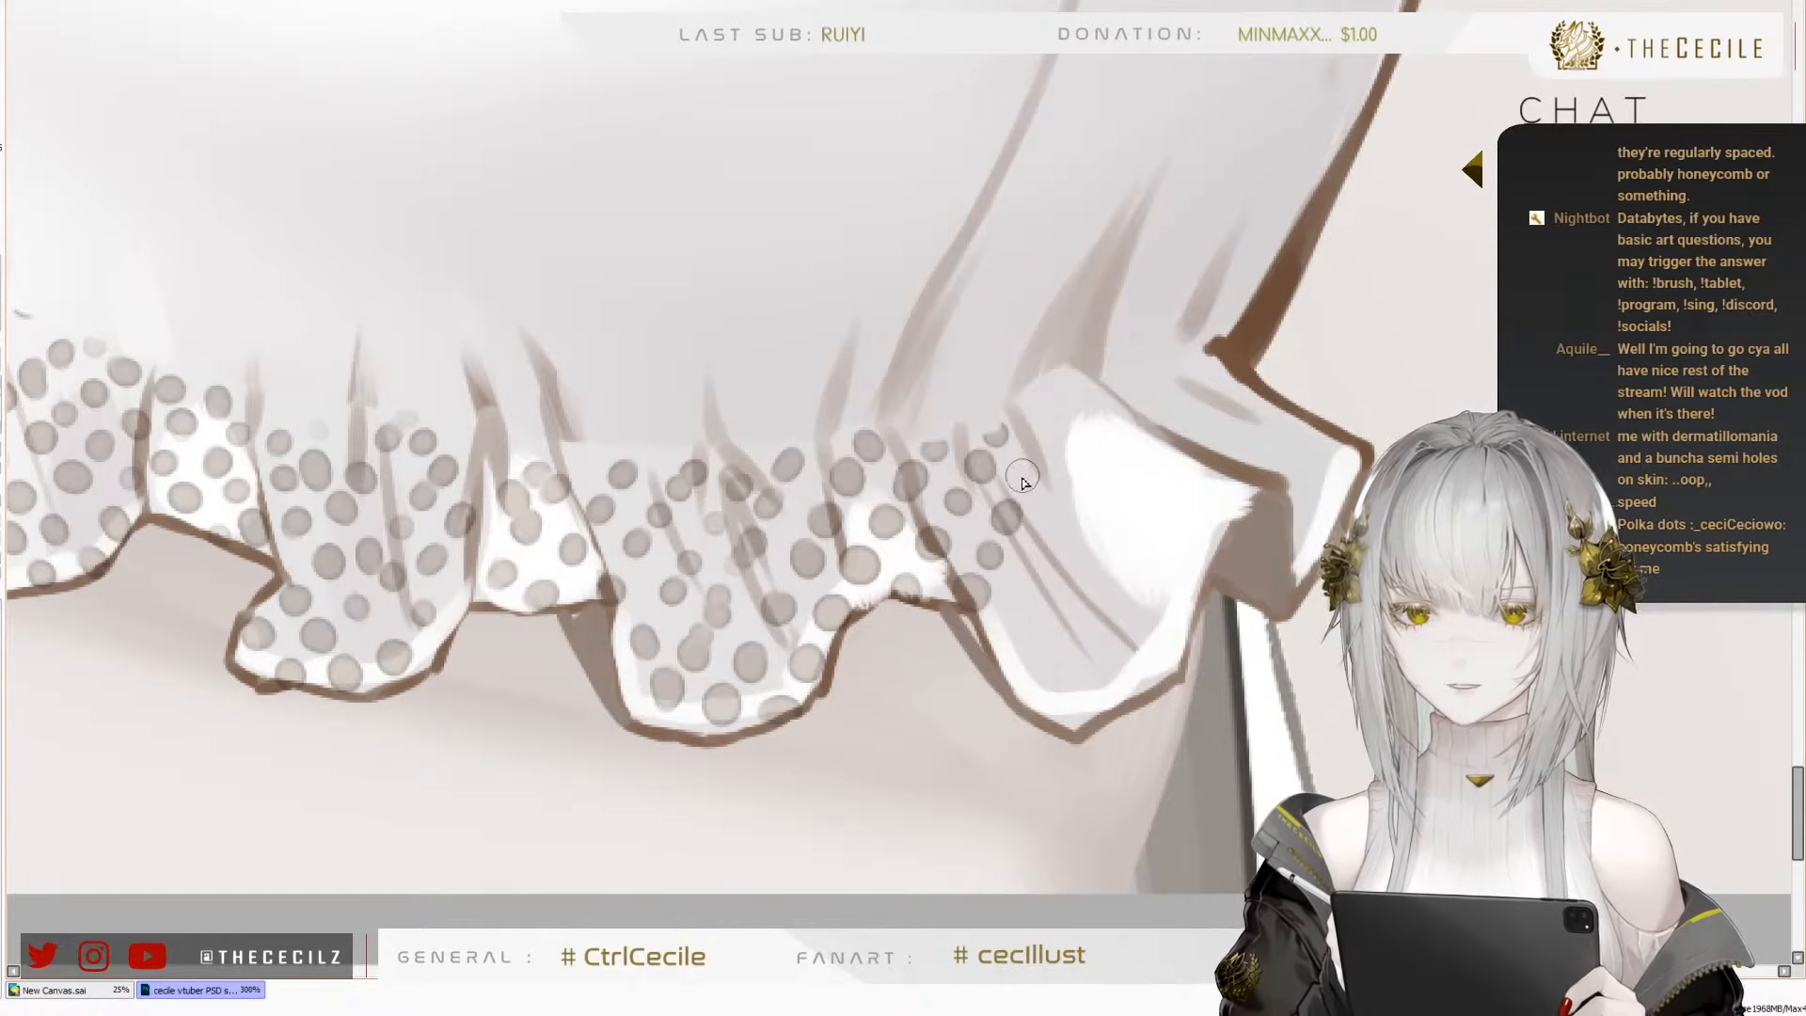
{"action": "left_click", "coordinate": [1037, 435]}
{"action": "left_click", "coordinate": [1058, 395]}
Add a row of dots from the tenth fold's near-side hem up to its turned-over upper edge
{"action": "left_click", "coordinate": [1007, 636]}
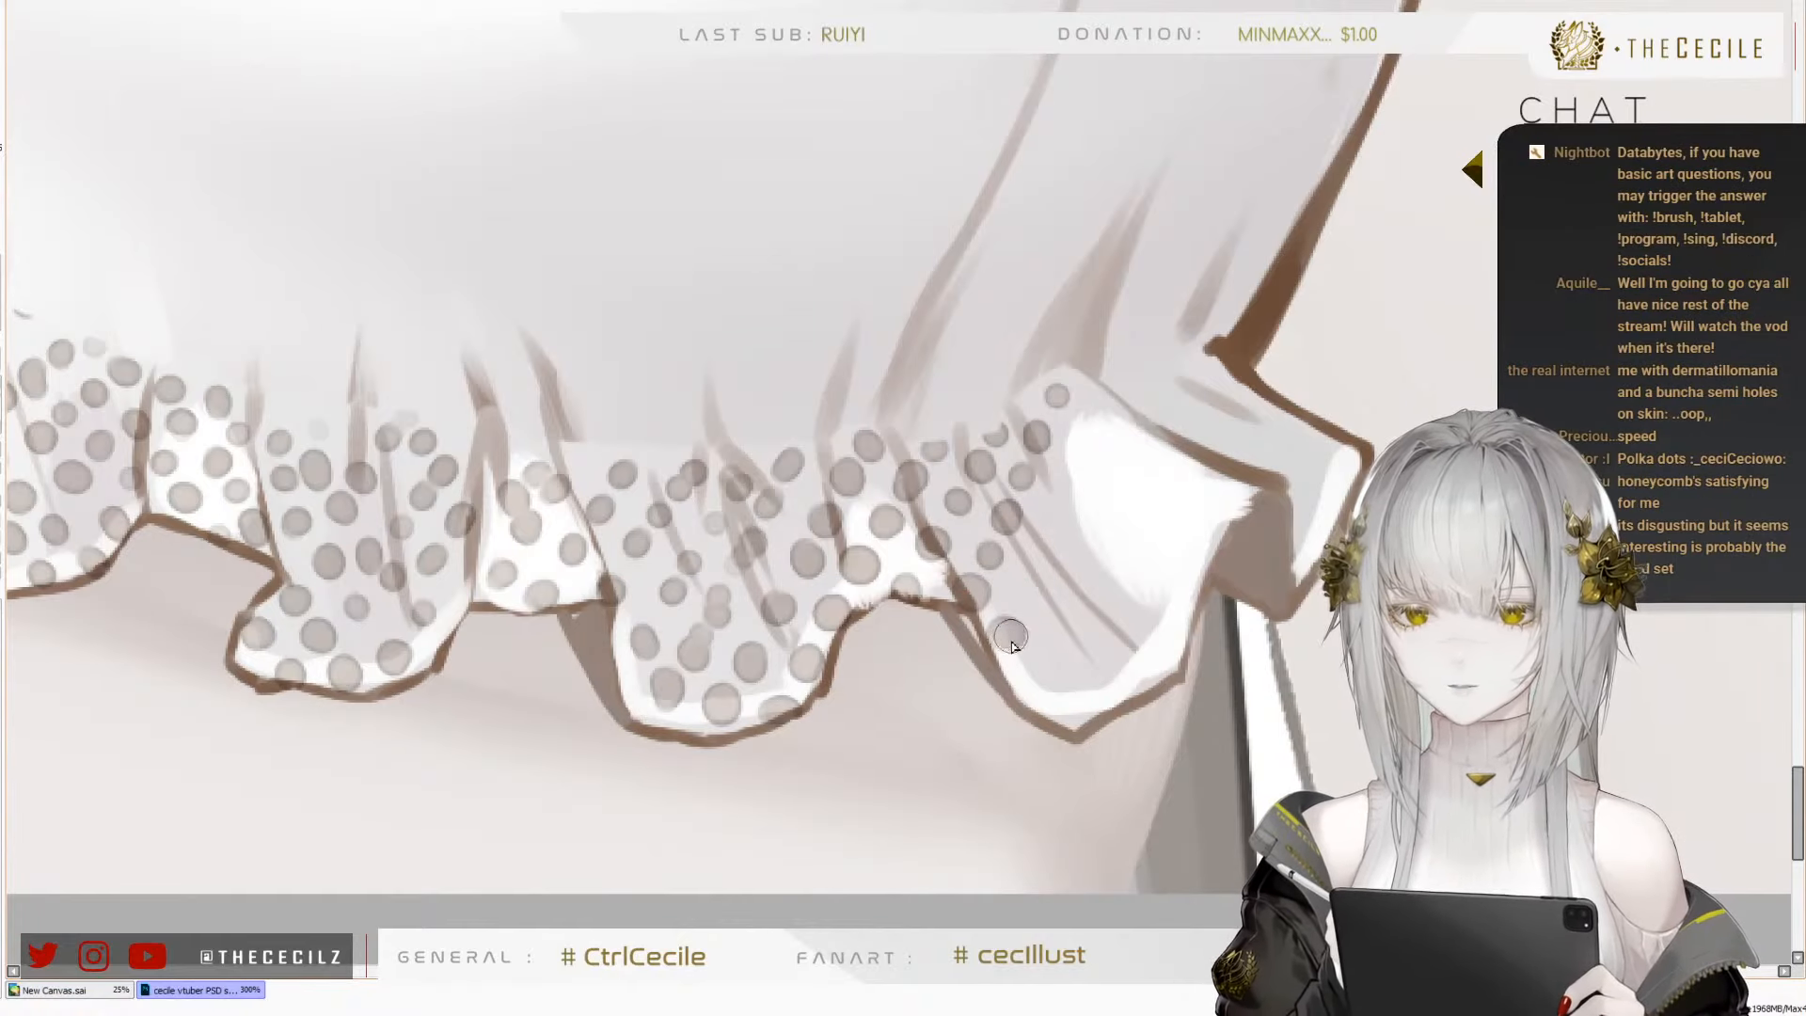
{"action": "left_click", "coordinate": [1029, 599]}
{"action": "left_click", "coordinate": [1062, 505]}
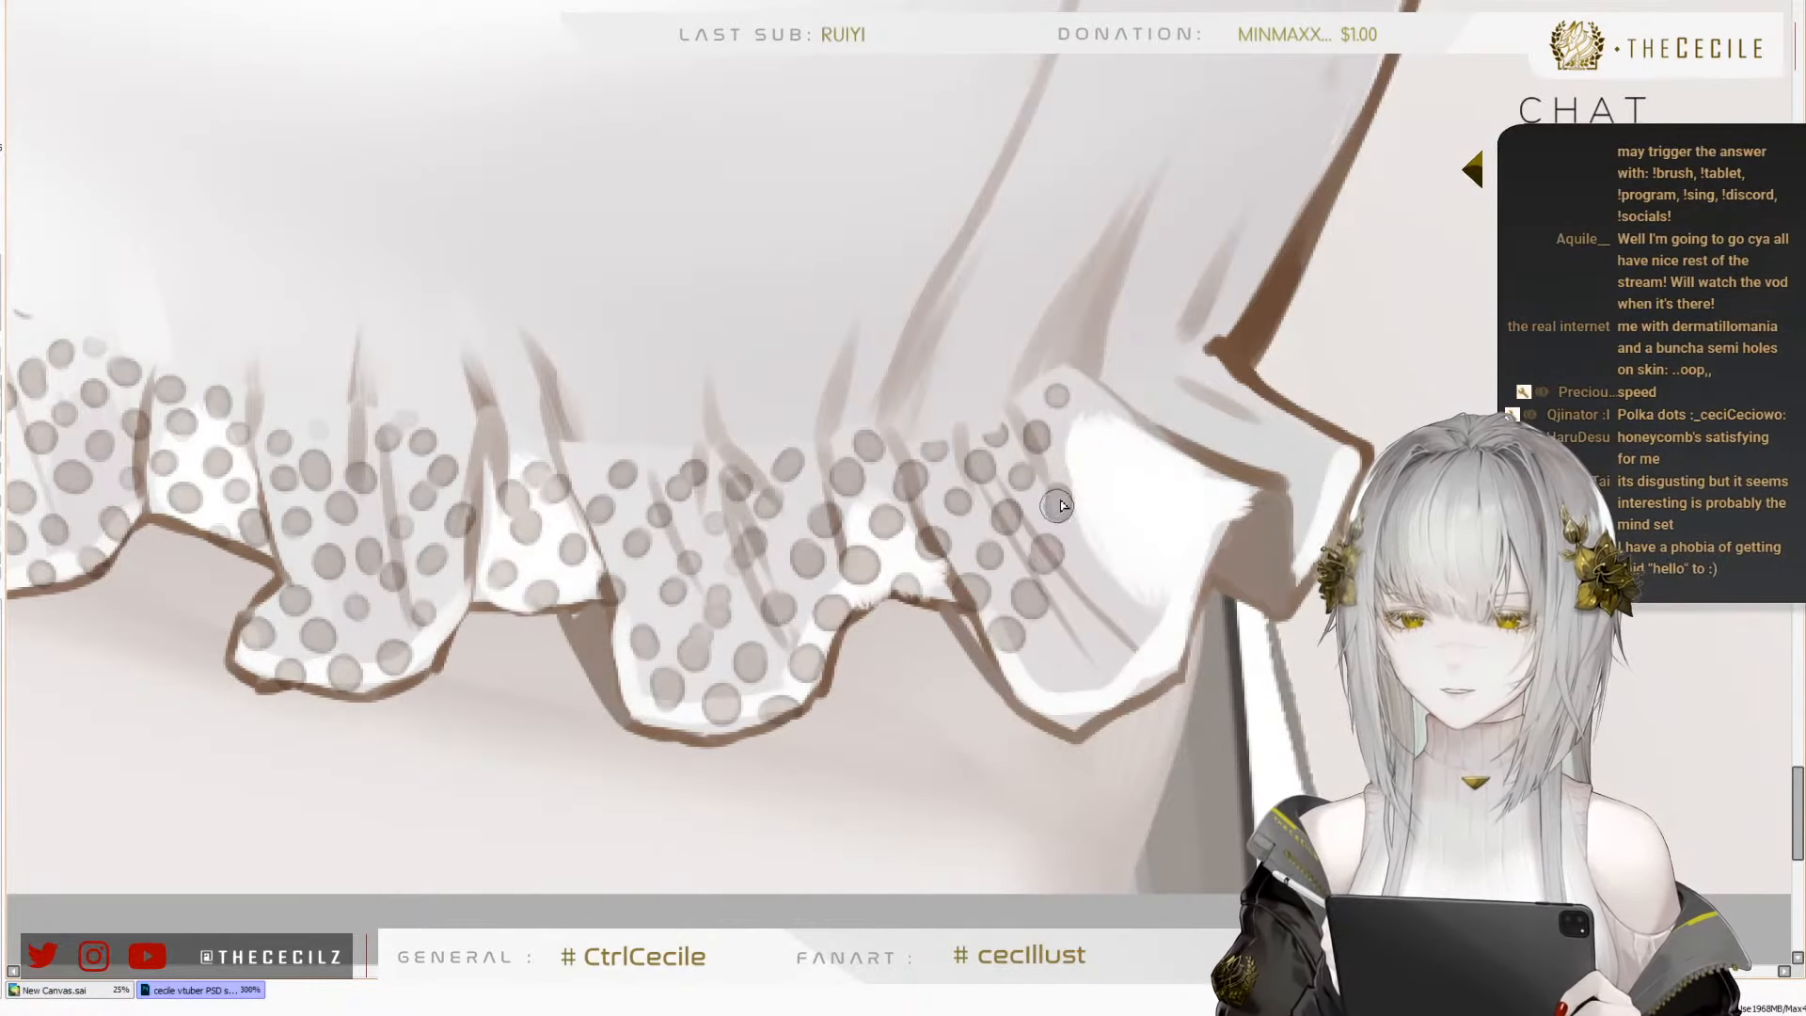
{"action": "left_click", "coordinate": [1070, 462]}
{"action": "left_click", "coordinate": [1086, 417]}
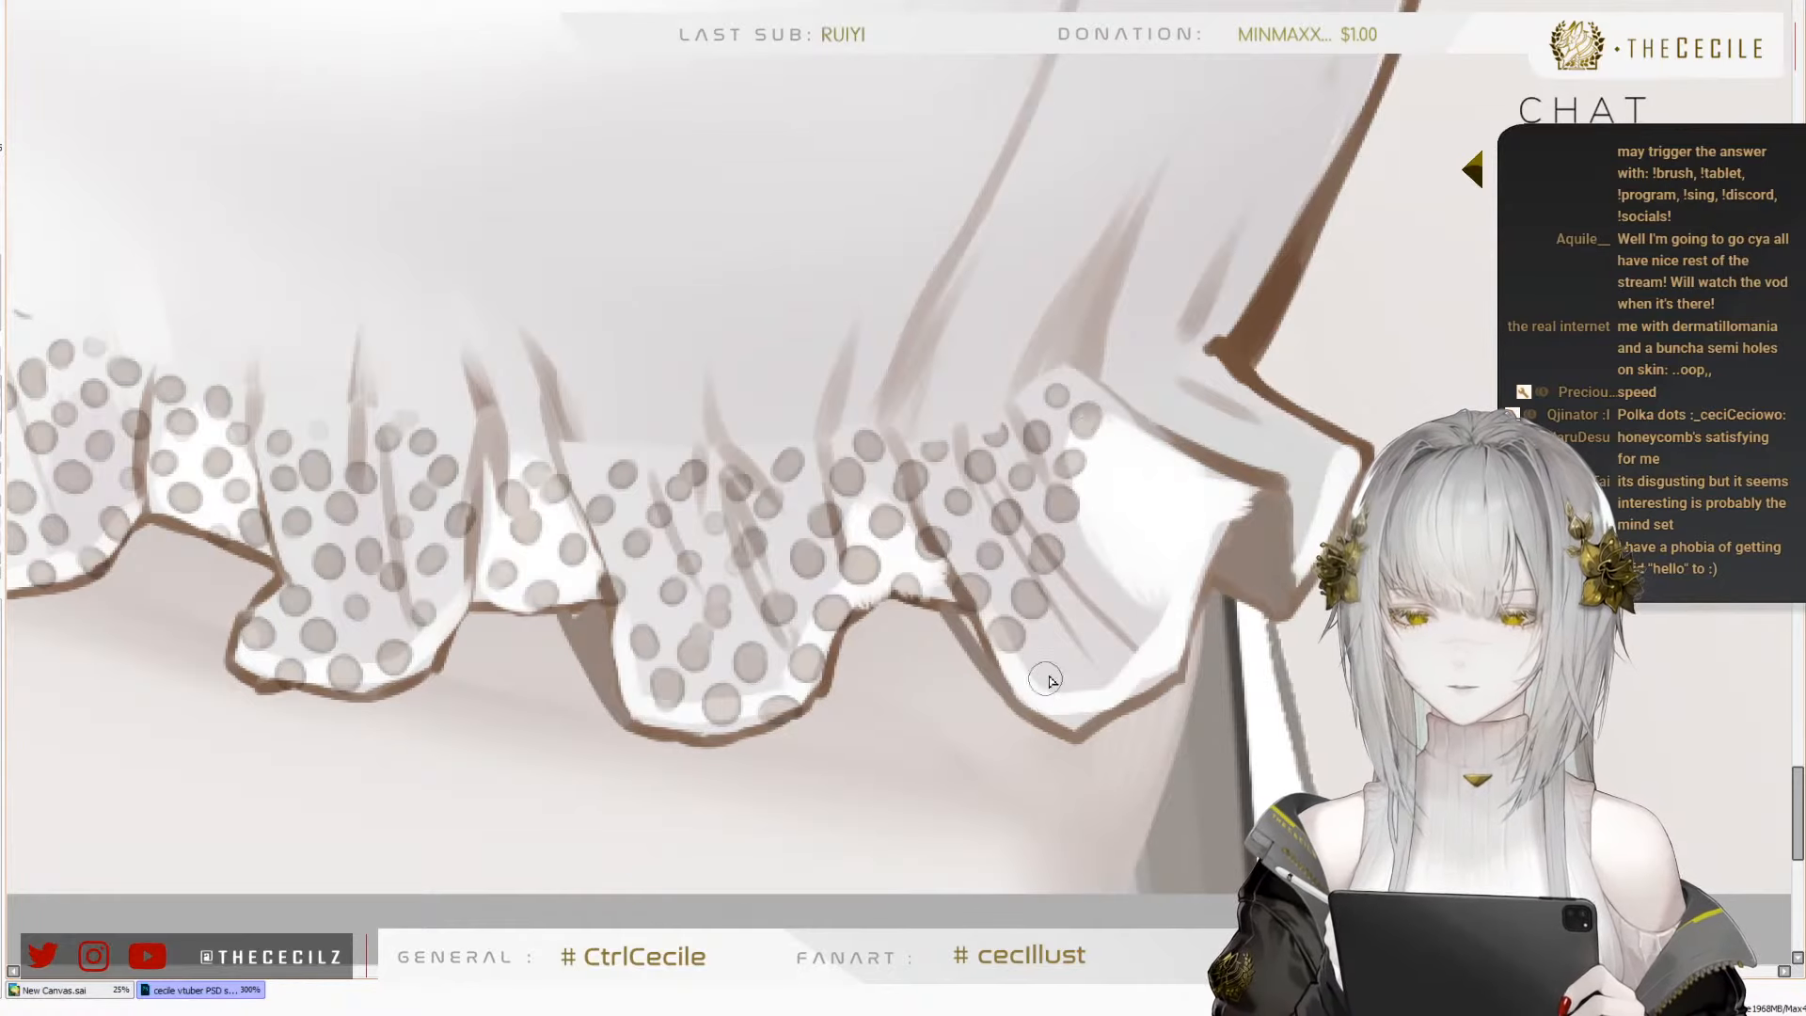
Run another row of dots through the tenth fold from its lower hem into the white highlight
{"action": "left_click", "coordinate": [1036, 681]}
{"action": "left_click", "coordinate": [1058, 644]}
{"action": "left_click", "coordinate": [1077, 598]}
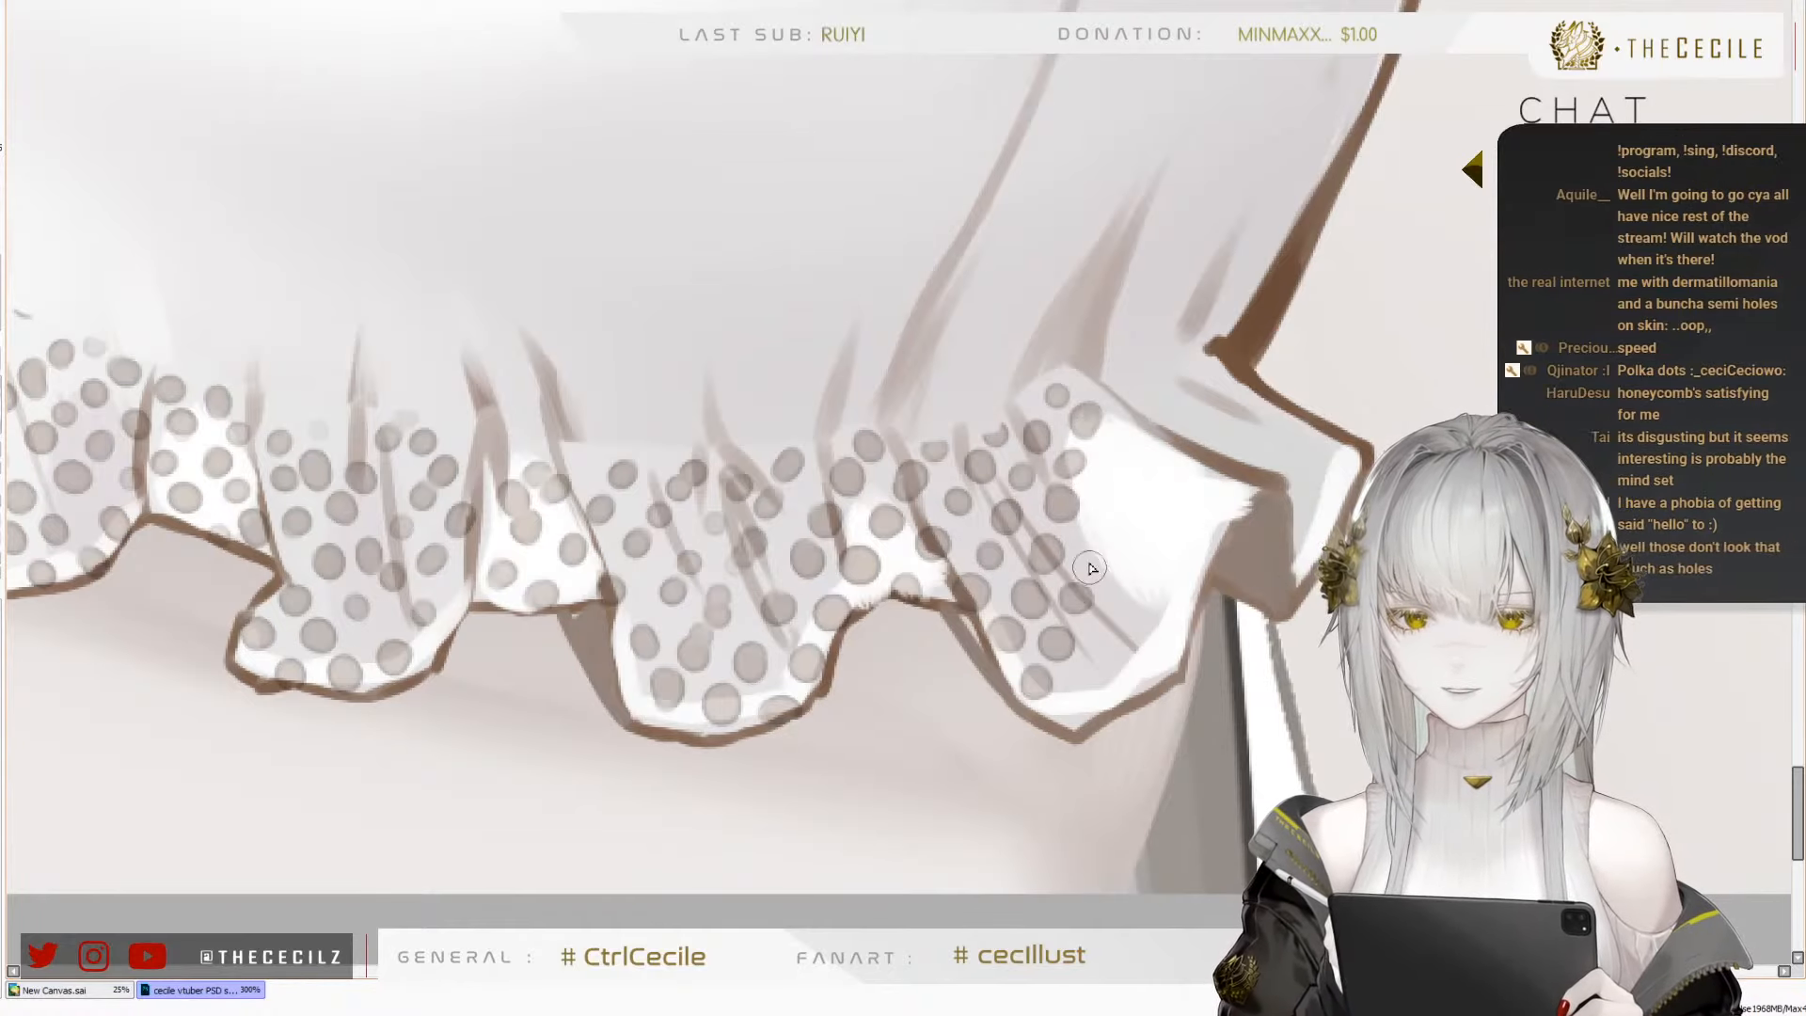
{"action": "left_click", "coordinate": [1091, 557]}
{"action": "left_click", "coordinate": [1117, 449]}
Place a column of dots from the tenth fold's bottom tip up through its white area
{"action": "left_click", "coordinate": [1089, 688]}
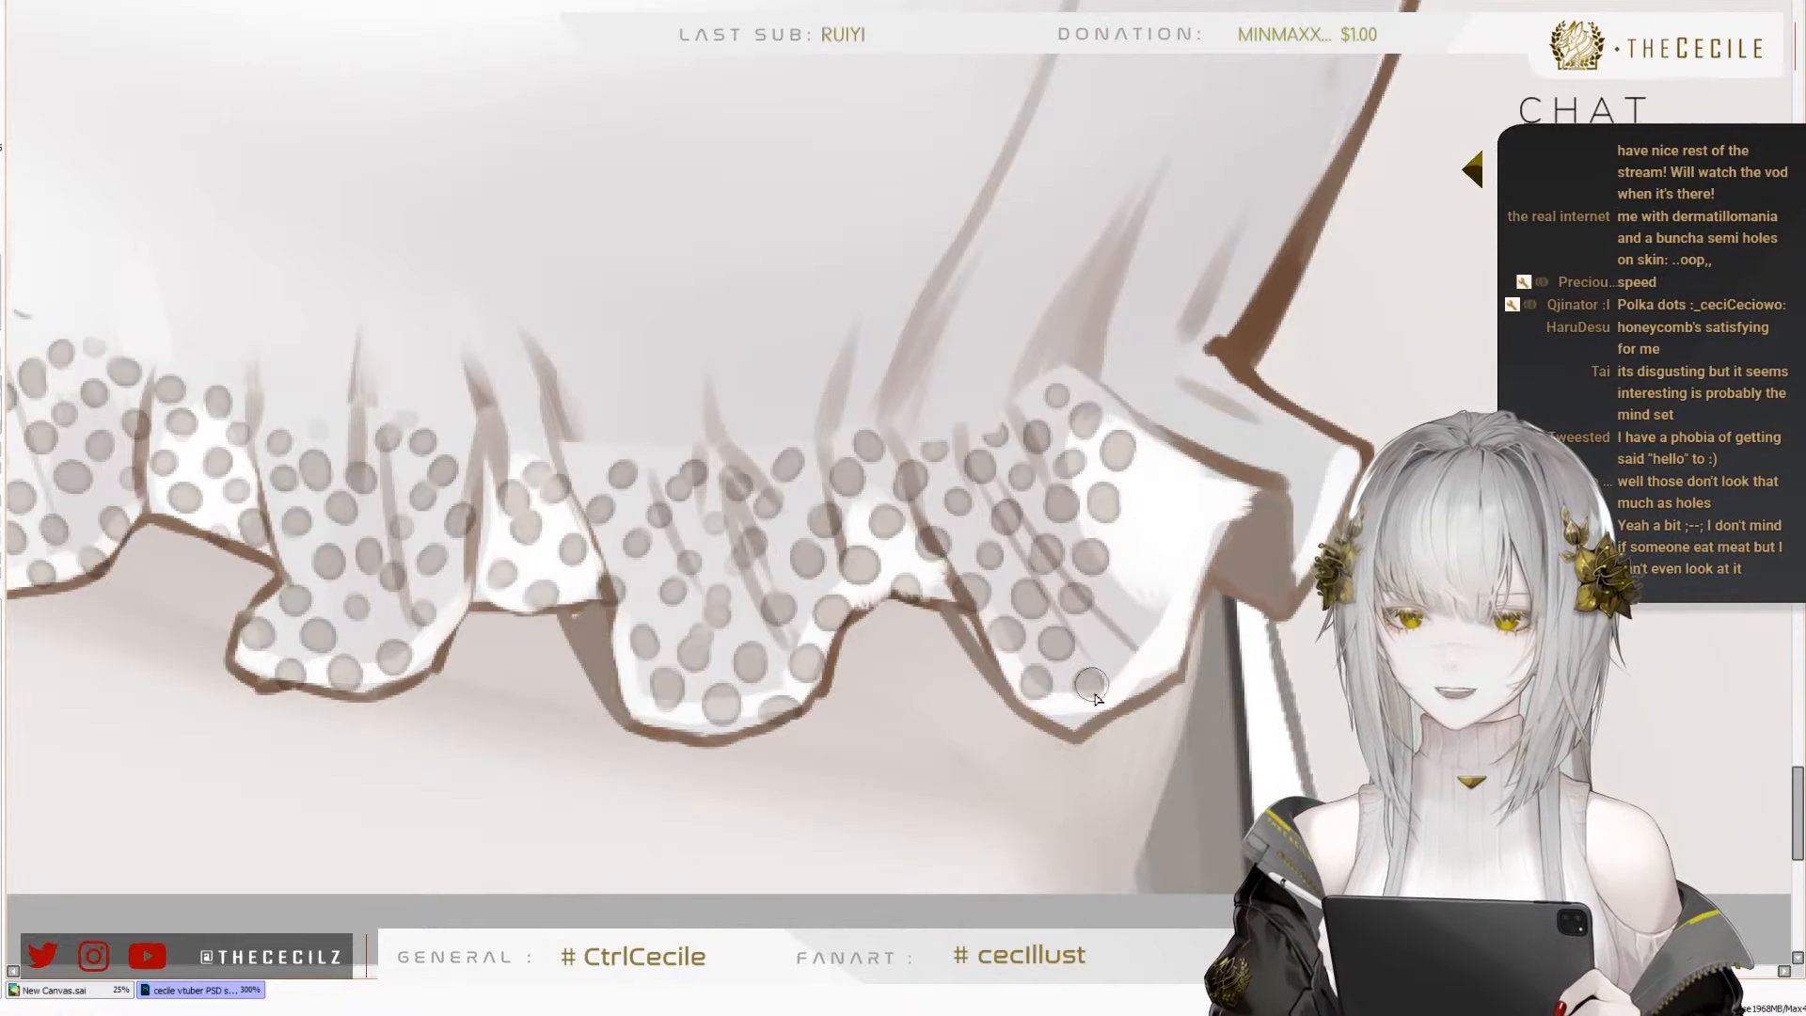
{"action": "left_click", "coordinate": [1115, 645]}
{"action": "left_click", "coordinate": [1126, 597]}
{"action": "left_click", "coordinate": [1135, 548]}
{"action": "left_click", "coordinate": [1145, 489]}
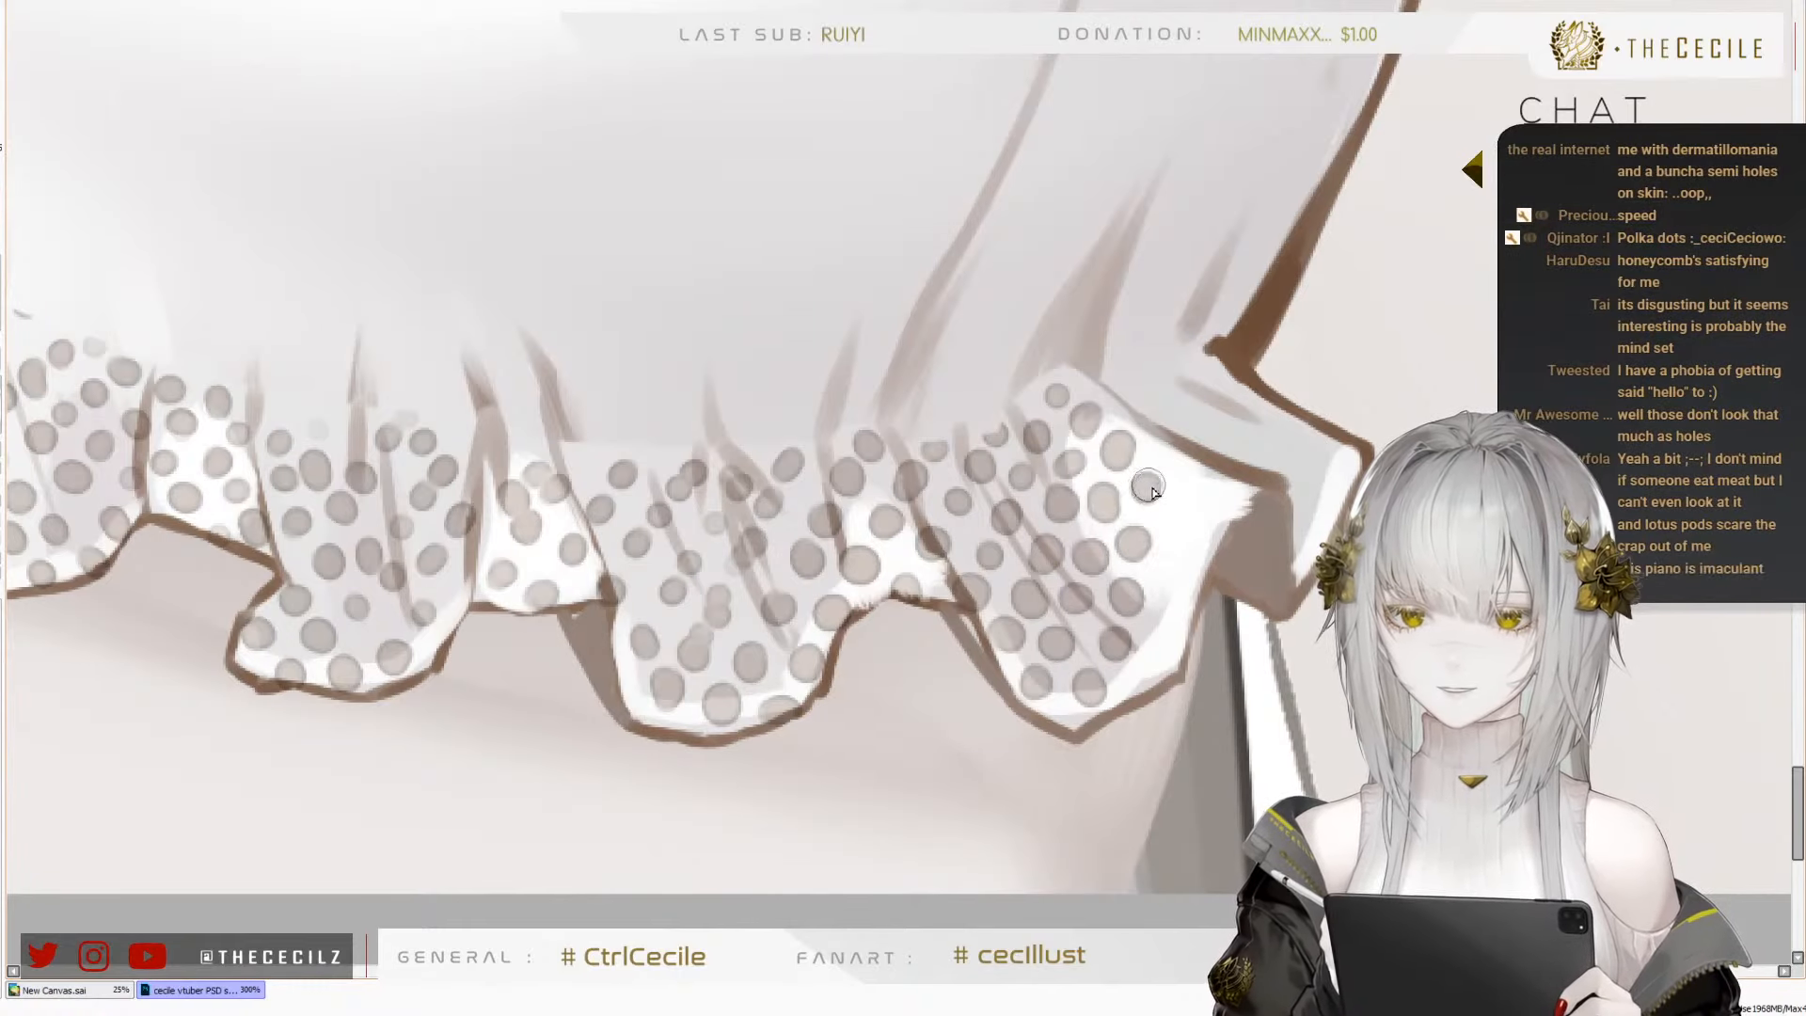
Complete the tenth fold's dots along its upper outline and down its far-side edge
{"action": "left_click", "coordinate": [1159, 457]}
{"action": "left_click", "coordinate": [1191, 496]}
{"action": "left_click", "coordinate": [1180, 547]}
{"action": "left_click", "coordinate": [1170, 605]}
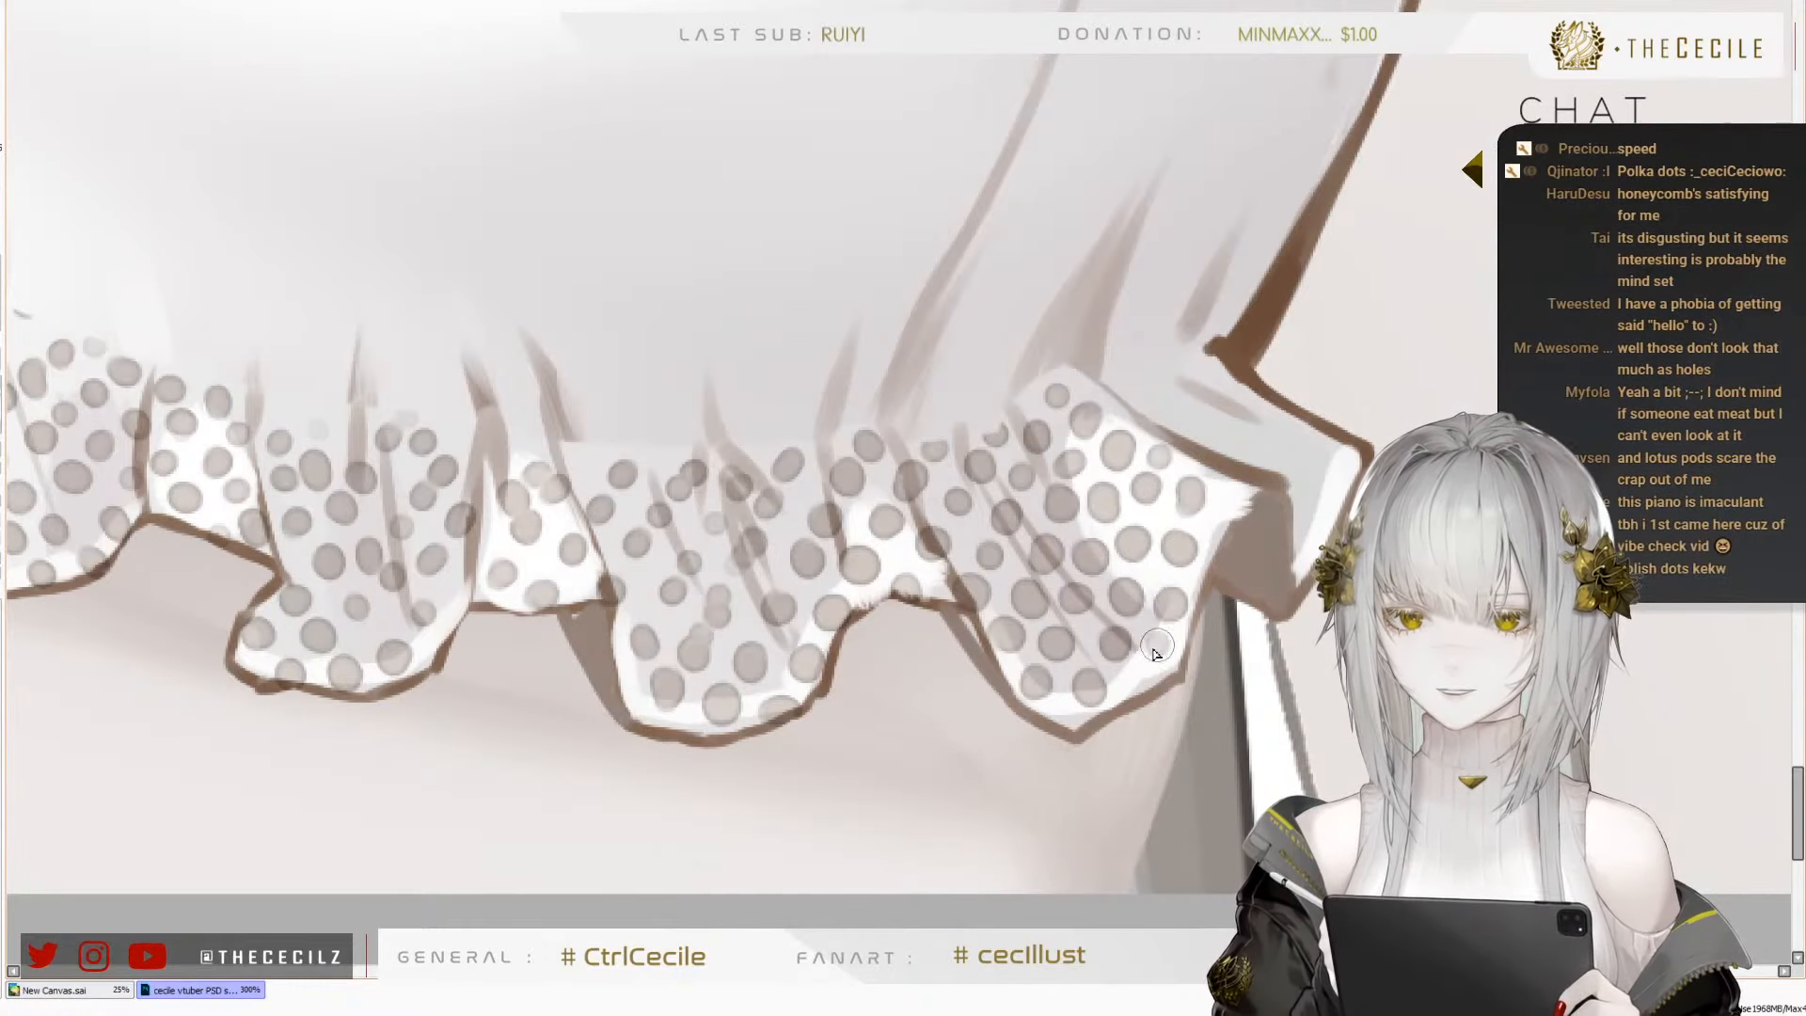
{"action": "left_click", "coordinate": [1143, 670]}
{"action": "left_click", "coordinate": [1219, 505]}
Cover the last ruffle flap beyond the tenth fold with dots out to its white tip
{"action": "left_click", "coordinate": [1181, 411]}
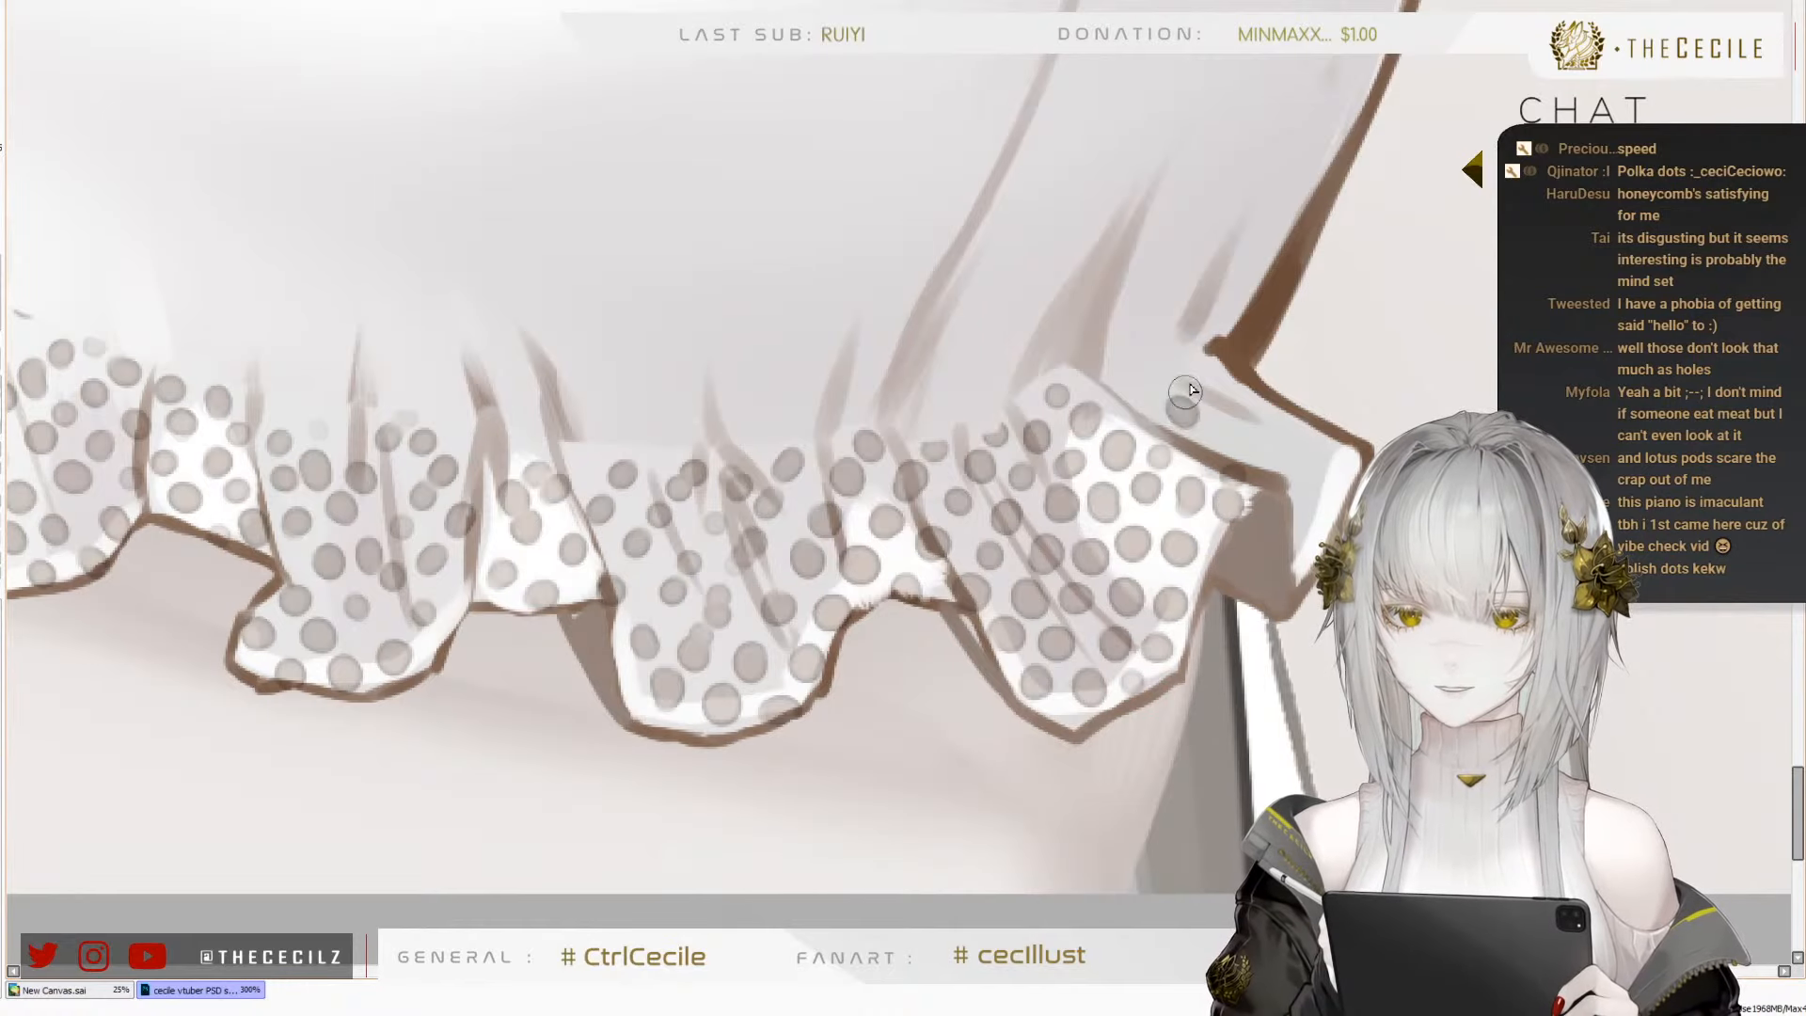
{"action": "left_click", "coordinate": [1192, 381]}
{"action": "left_click", "coordinate": [1217, 428]}
{"action": "left_click", "coordinate": [1221, 389]}
{"action": "left_click", "coordinate": [1260, 443]}
{"action": "left_click", "coordinate": [1269, 415]}
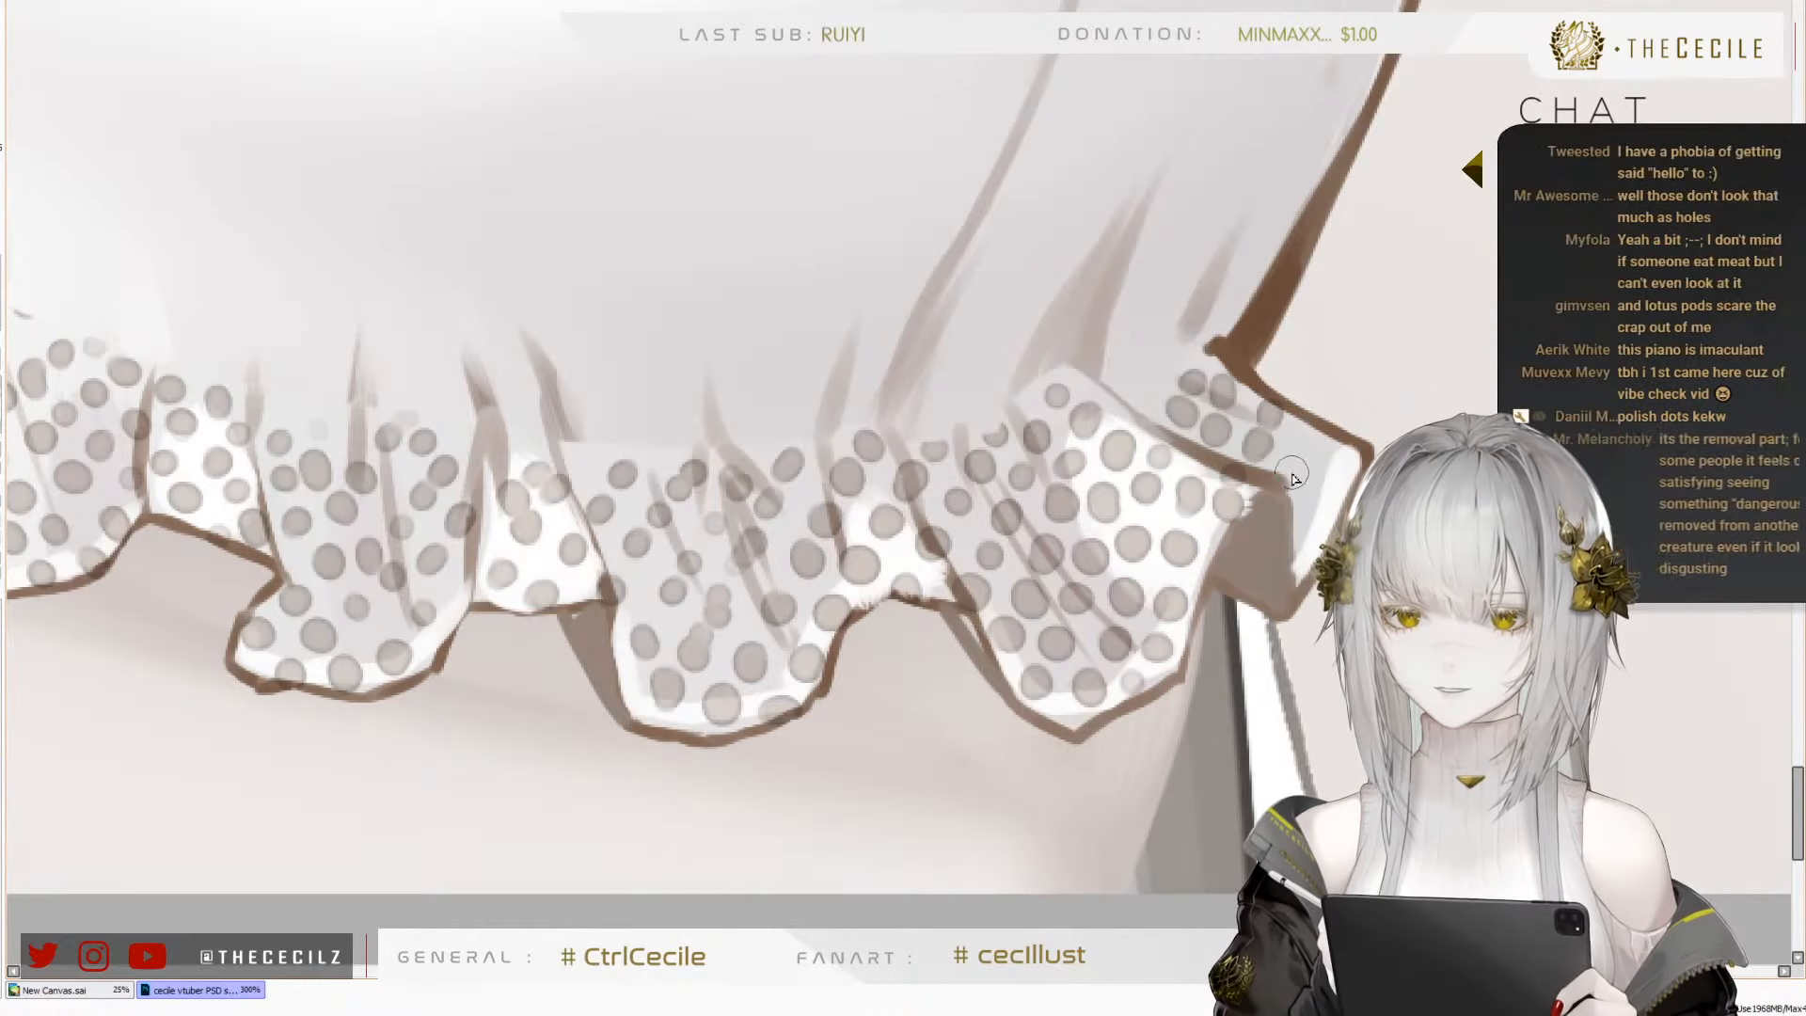
{"action": "left_click", "coordinate": [1295, 436]}
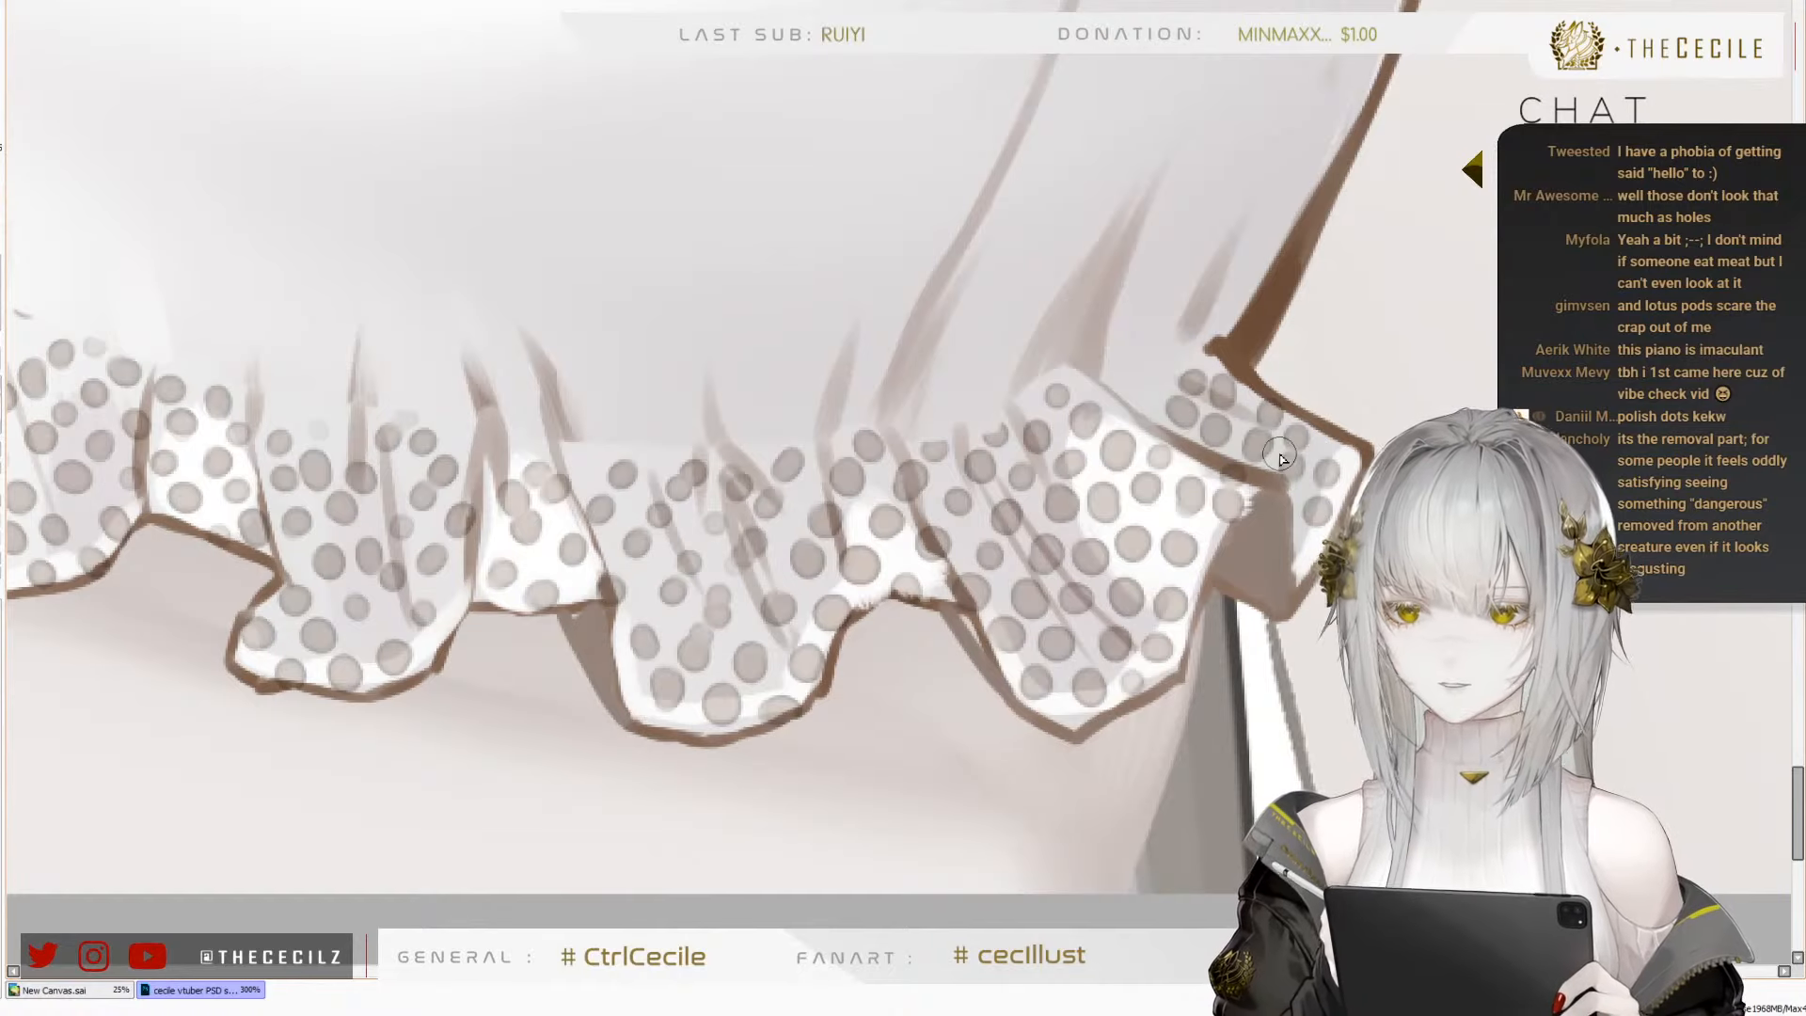
Hide the dotted ruffle to expose the lower edge of the white top beneath it
{"action": "scroll", "coordinate": [950, 431], "scroll_direction": "down", "scroll_amount": 6}
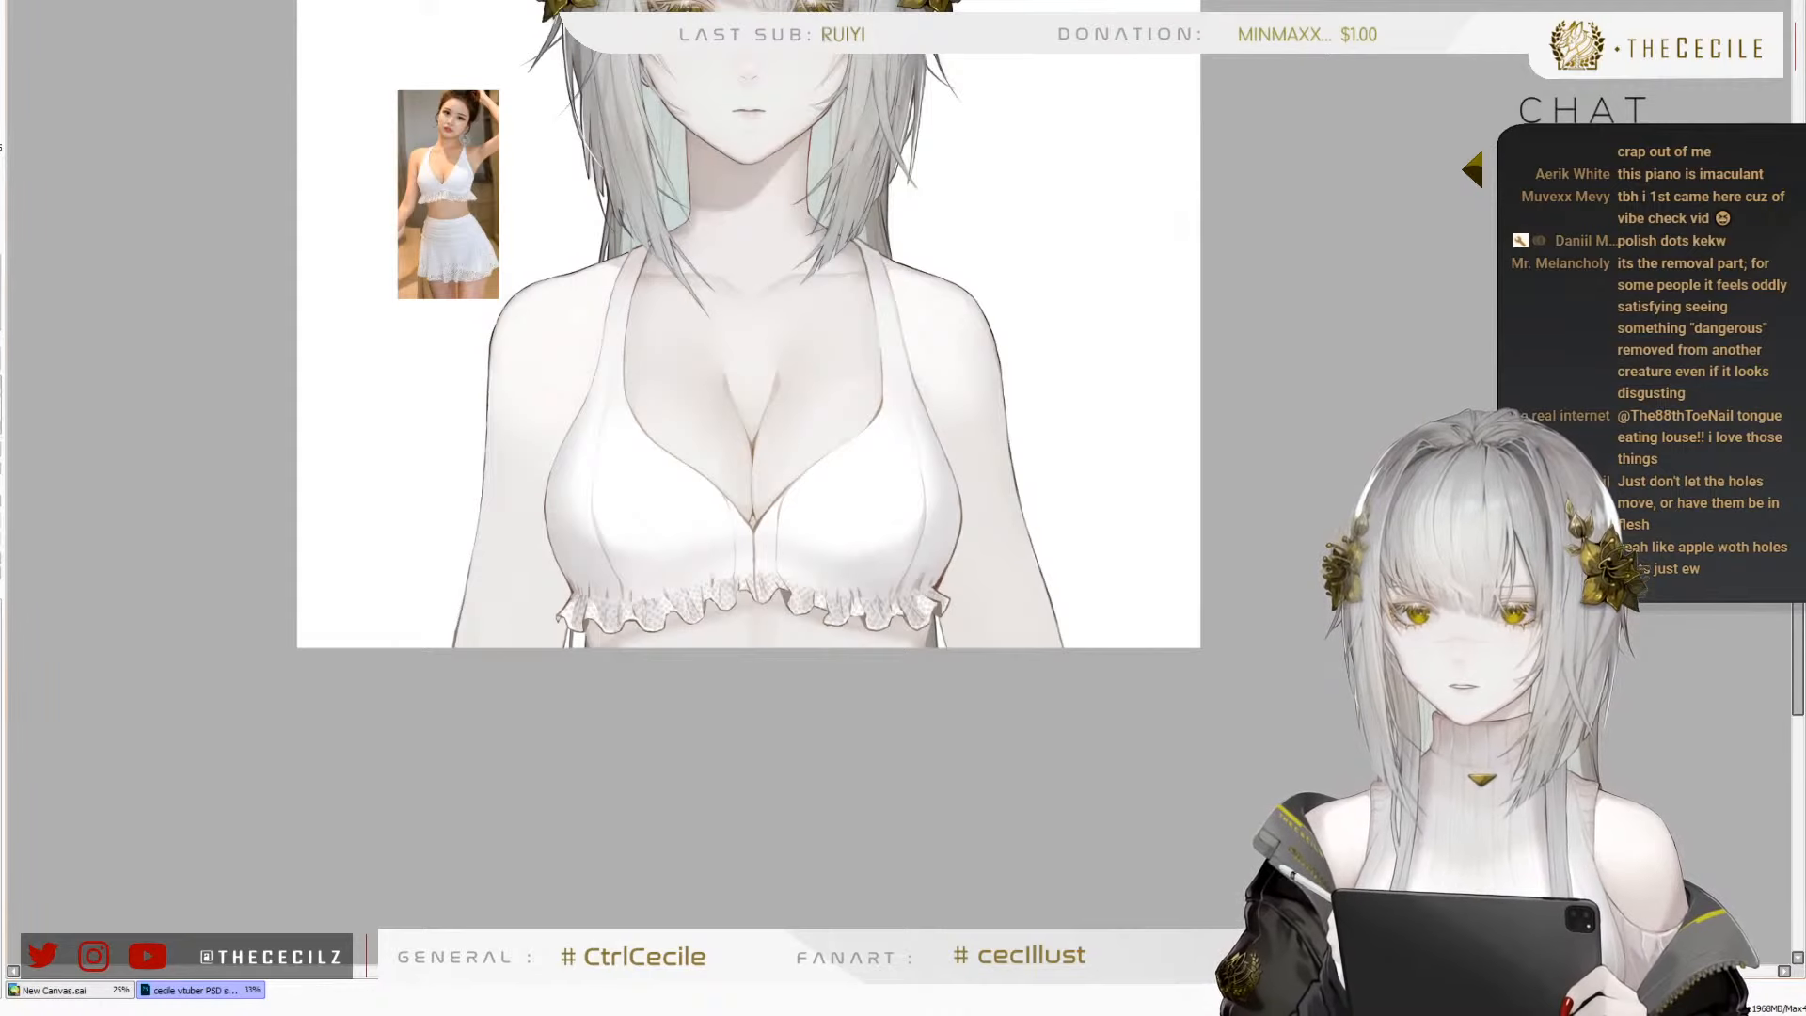
{"action": "scroll", "coordinate": [1095, 681], "scroll_direction": "down", "scroll_amount": 1}
{"action": "scroll", "coordinate": [831, 399], "scroll_direction": "up", "scroll_amount": 2}
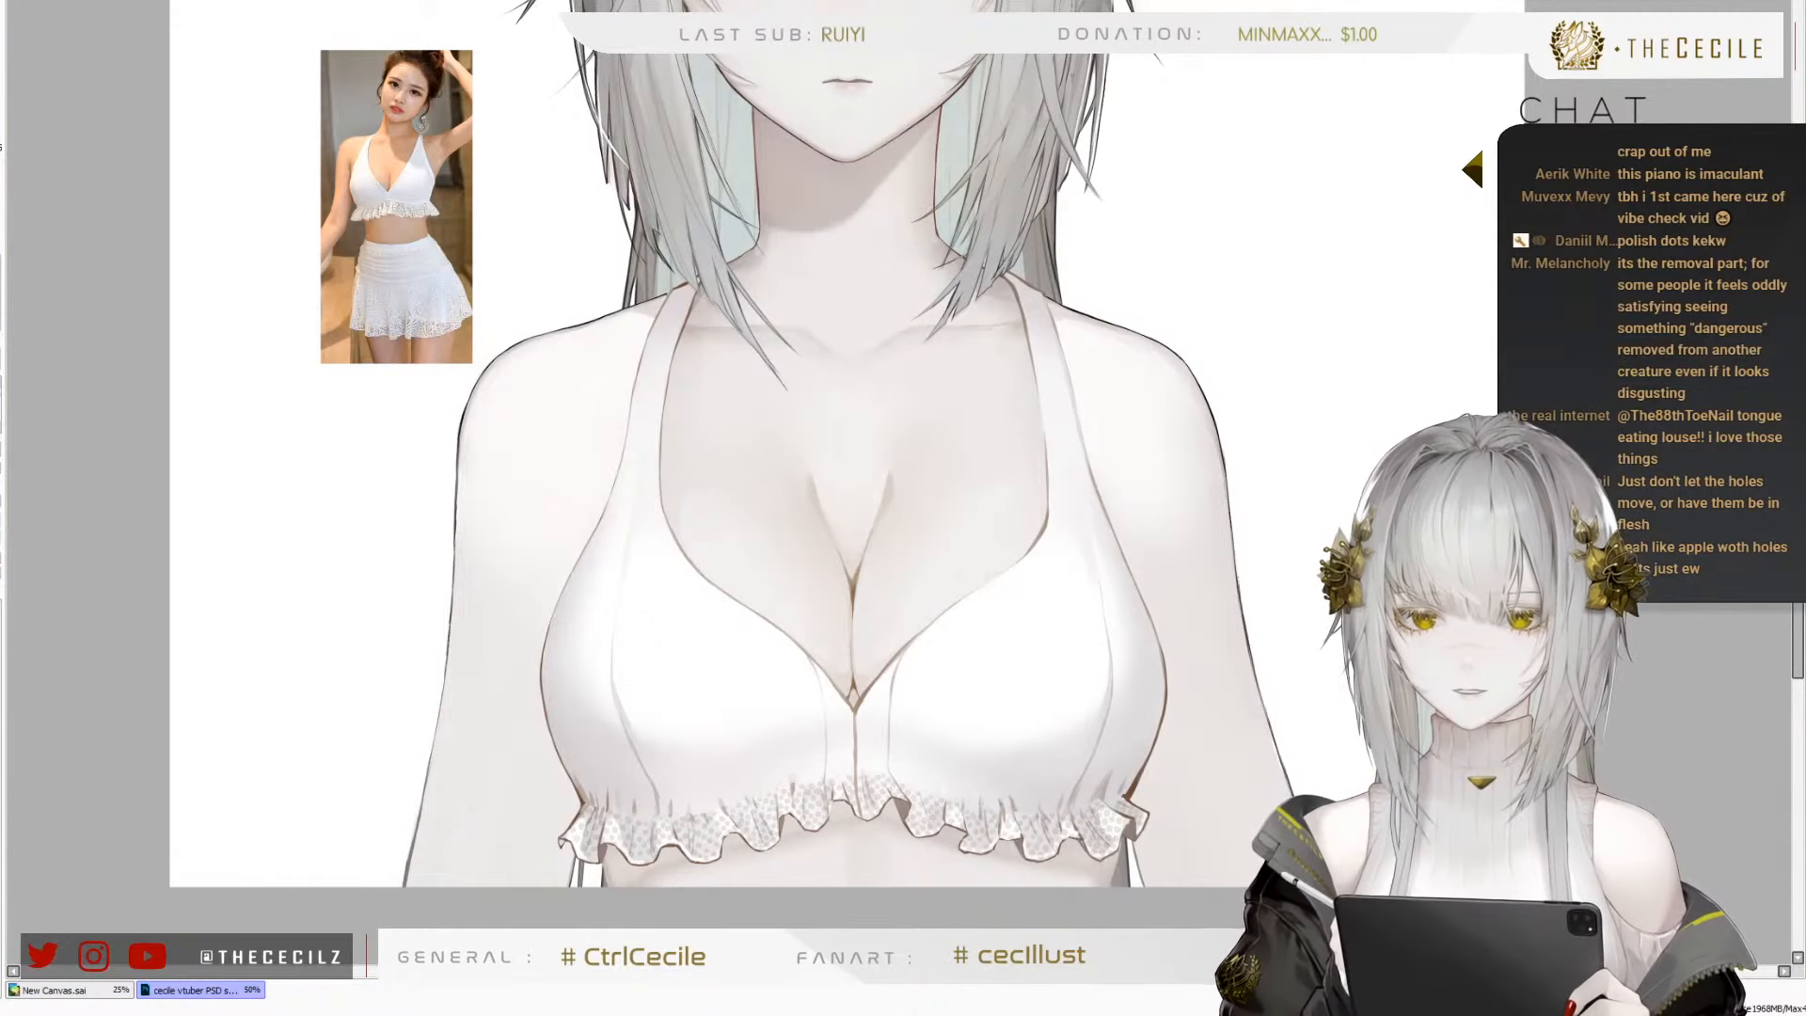
{"action": "scroll", "coordinate": [568, 495], "scroll_direction": "down", "scroll_amount": 1}
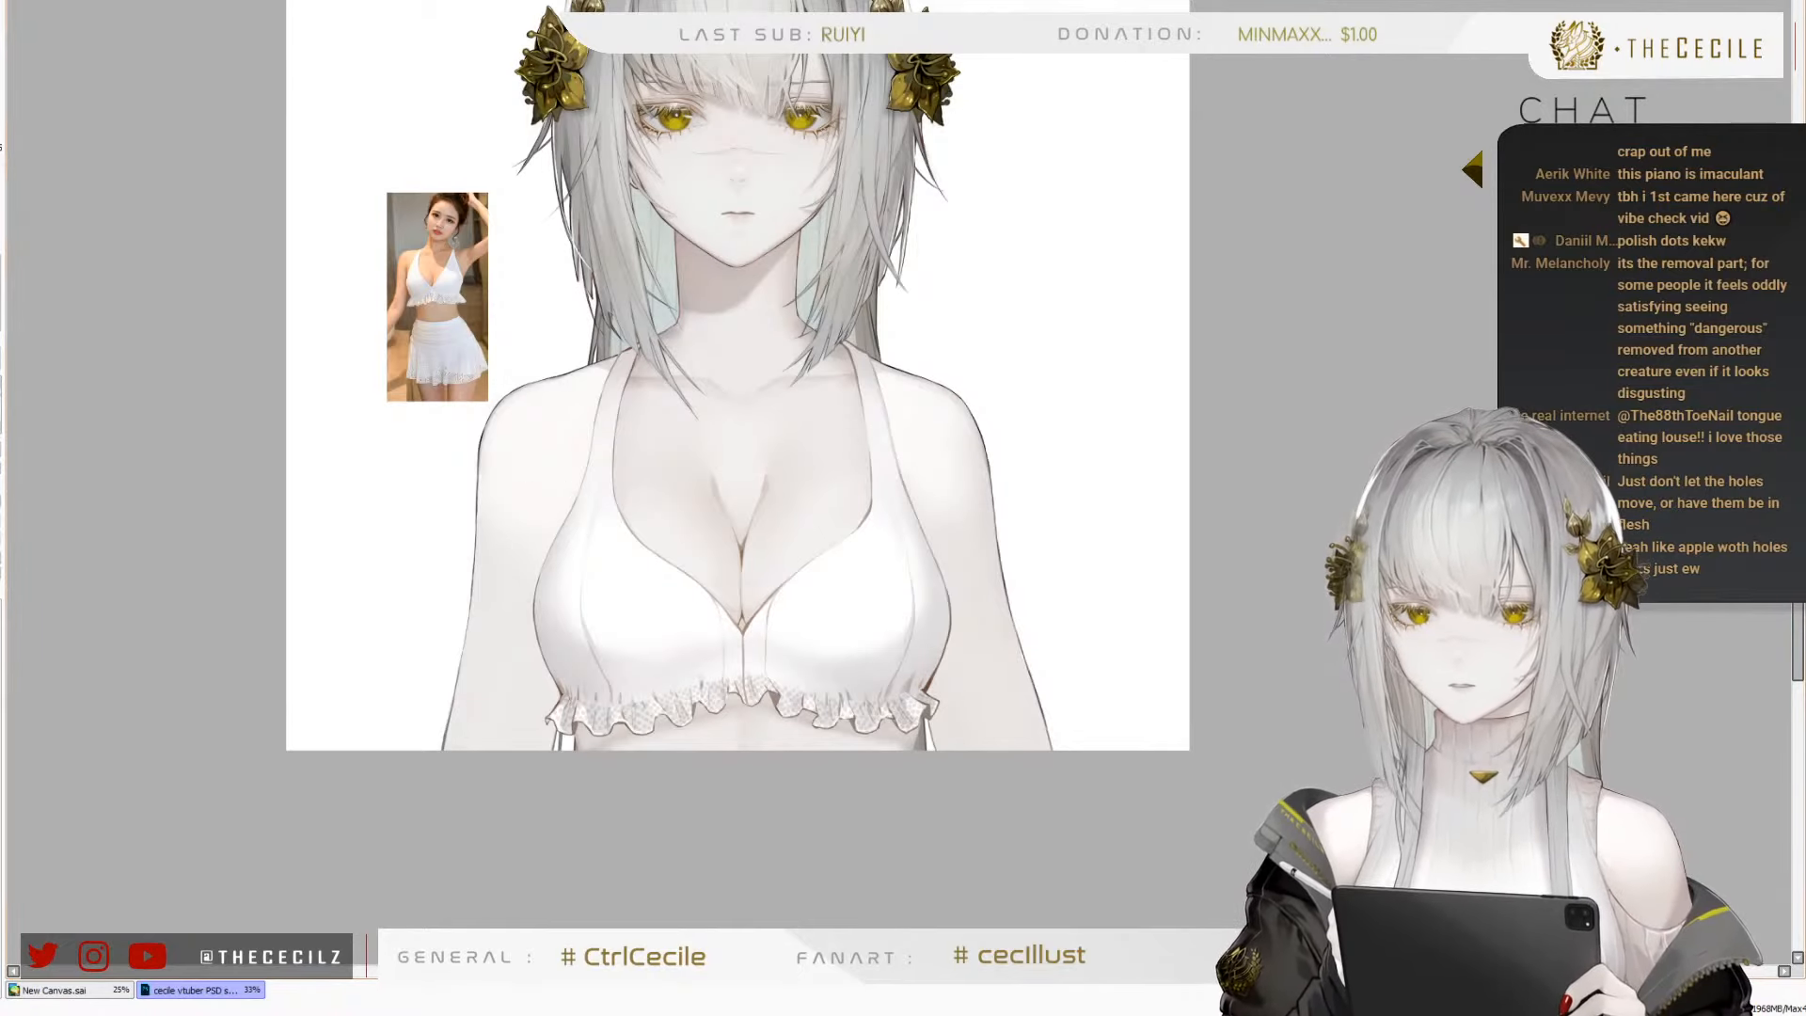
{"action": "left_click", "coordinate": [1805, 647]}
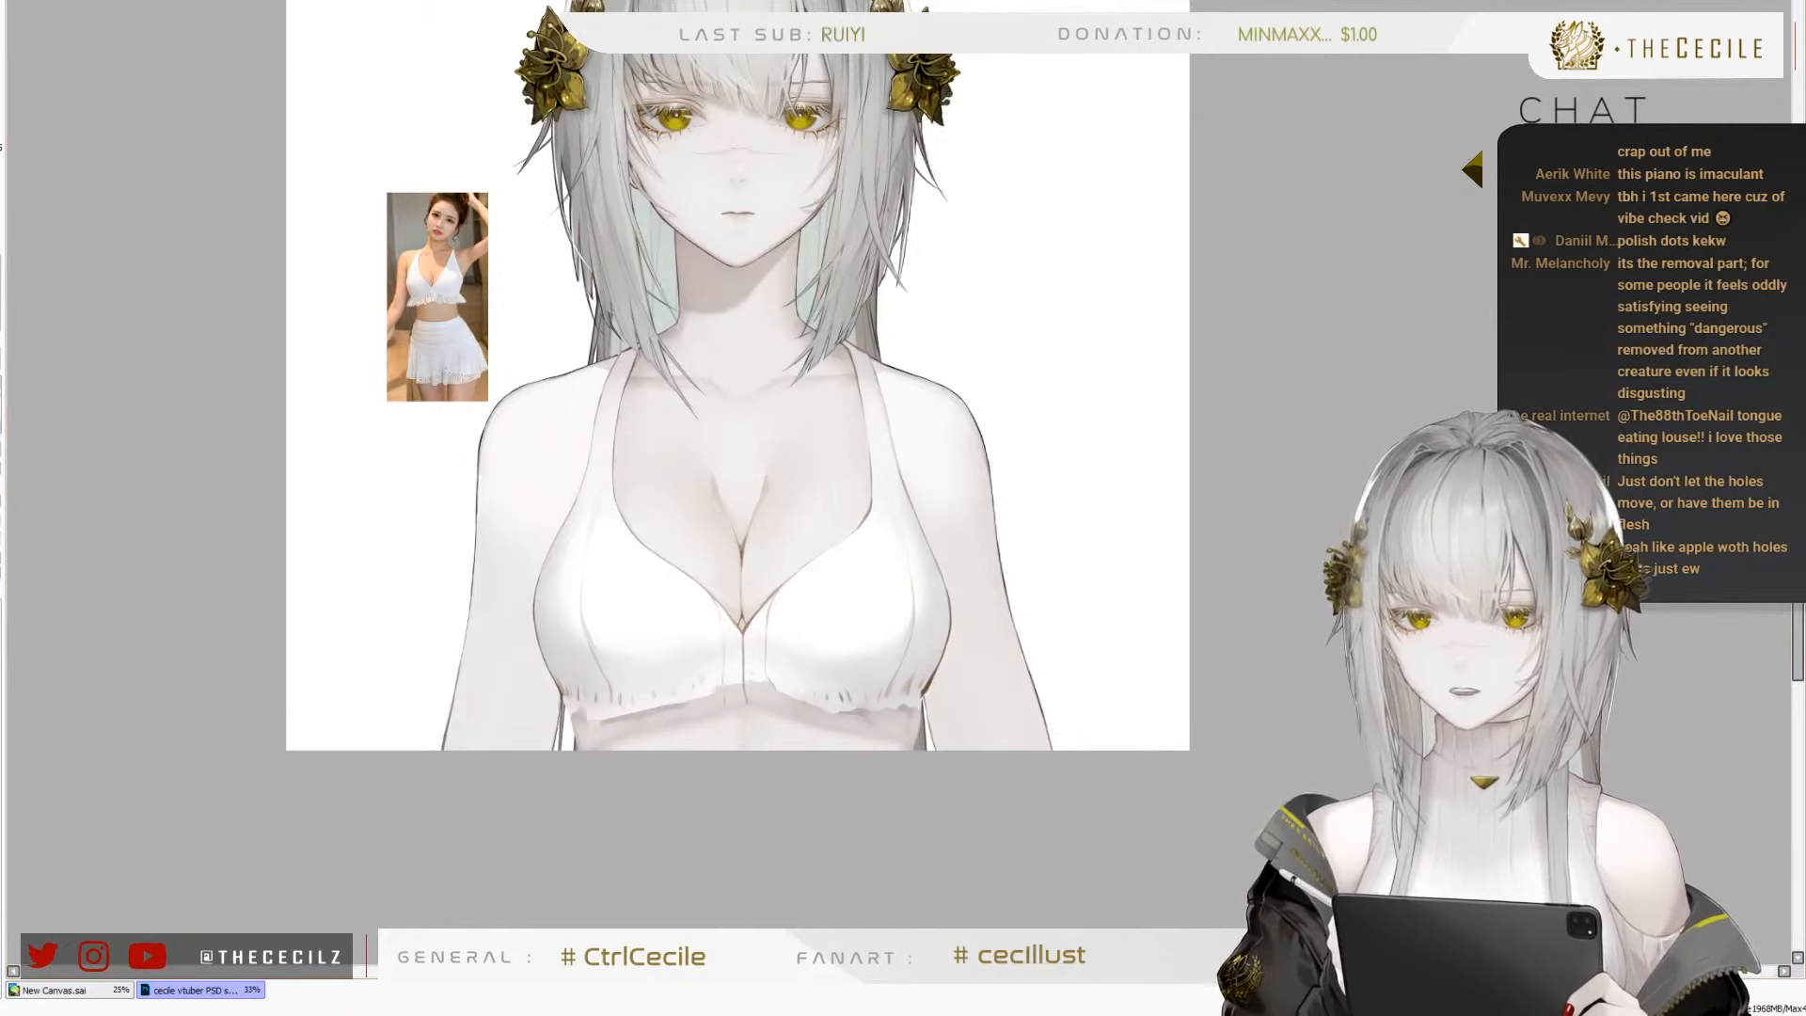
{"action": "left_click", "coordinate": [1805, 647]}
{"action": "left_click", "coordinate": [1805, 648]}
Smooth the rough lower edge of the white top beneath the viewer's-left cup
{"action": "scroll", "coordinate": [588, 685], "scroll_direction": "up", "scroll_amount": 2}
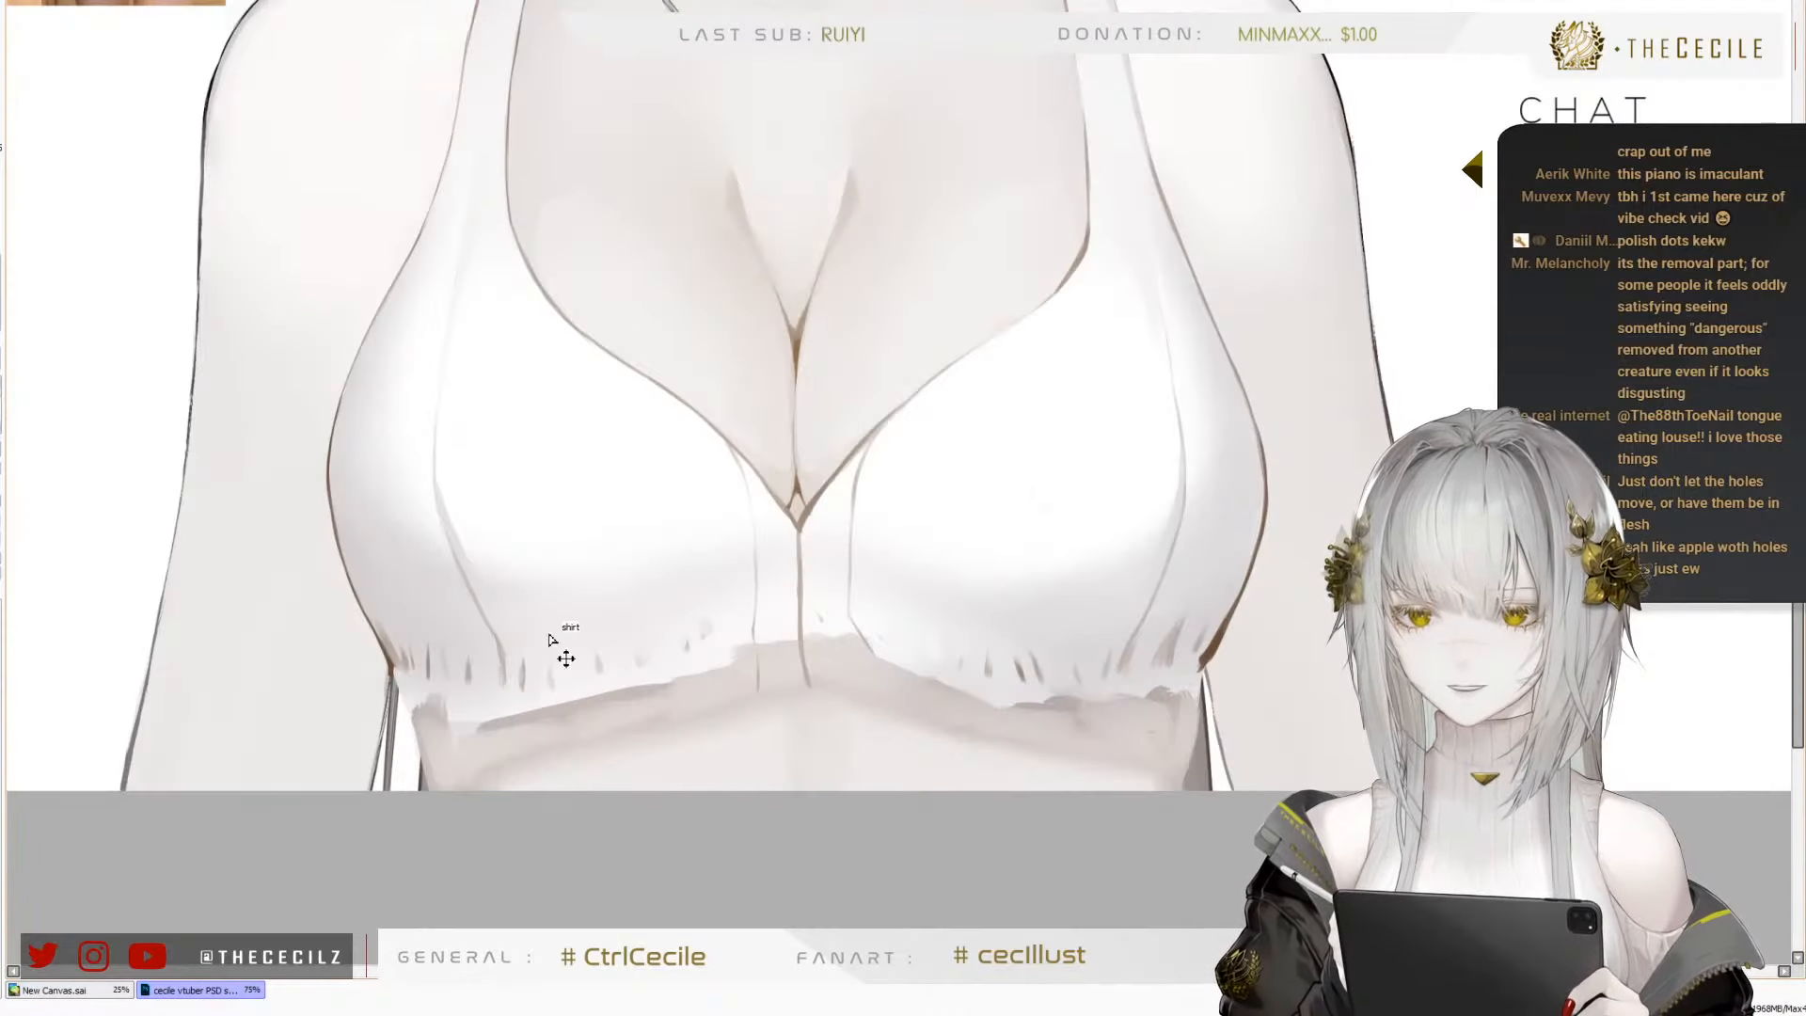
{"action": "scroll", "coordinate": [673, 672], "scroll_direction": "up", "scroll_amount": 1}
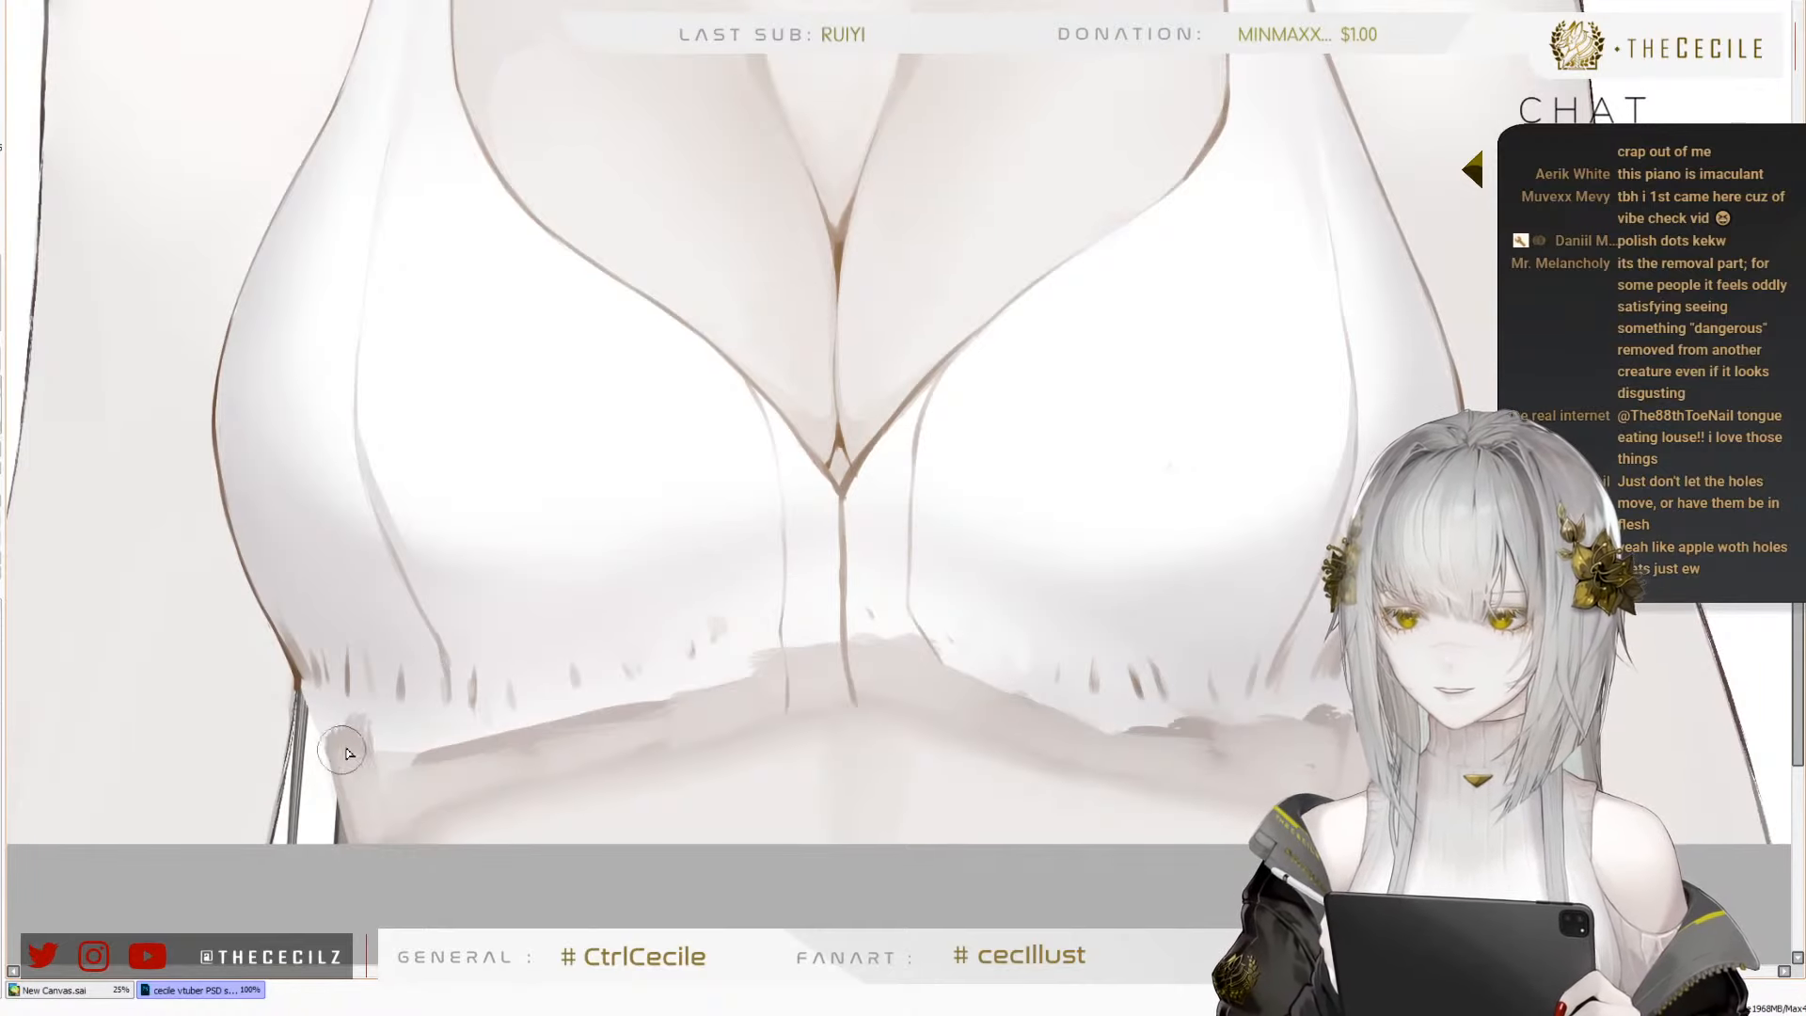
{"action": "left_click_drag", "start_coordinate": [291, 750], "coordinate": [463, 746]}
{"action": "key", "text": "ctrl+z"}
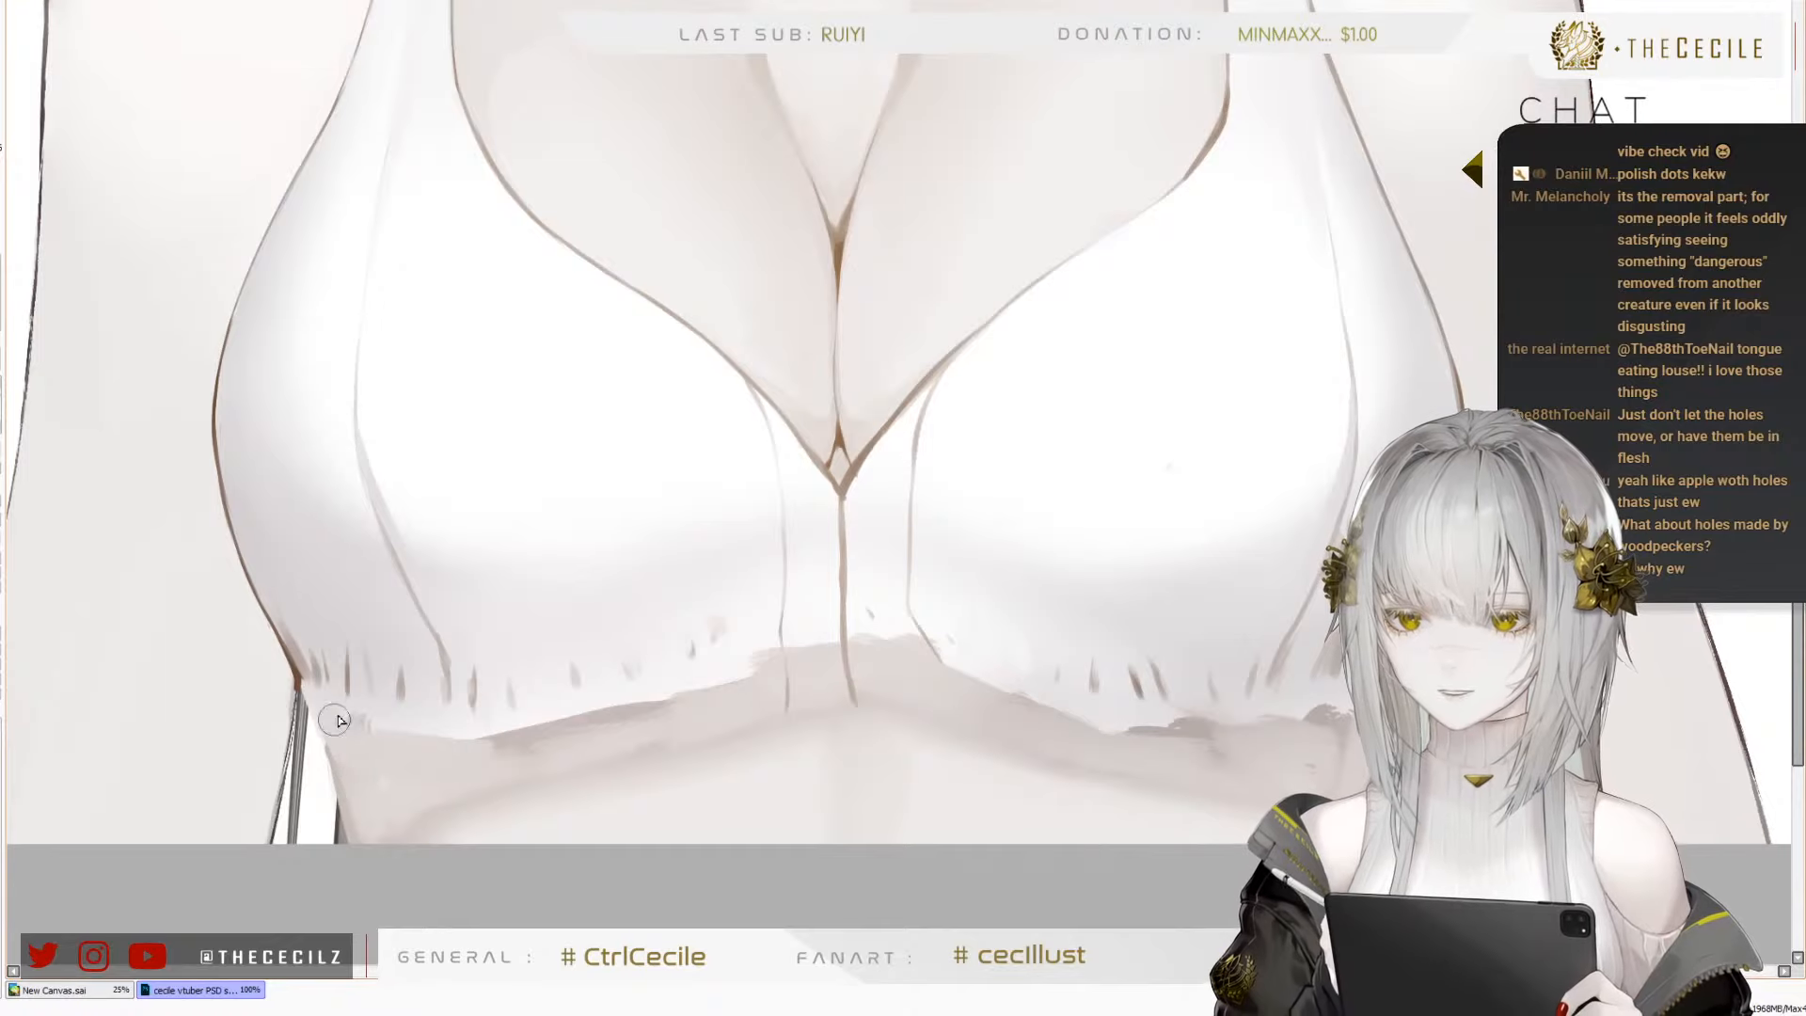
{"action": "left_click_drag", "start_coordinate": [499, 725], "coordinate": [609, 718]}
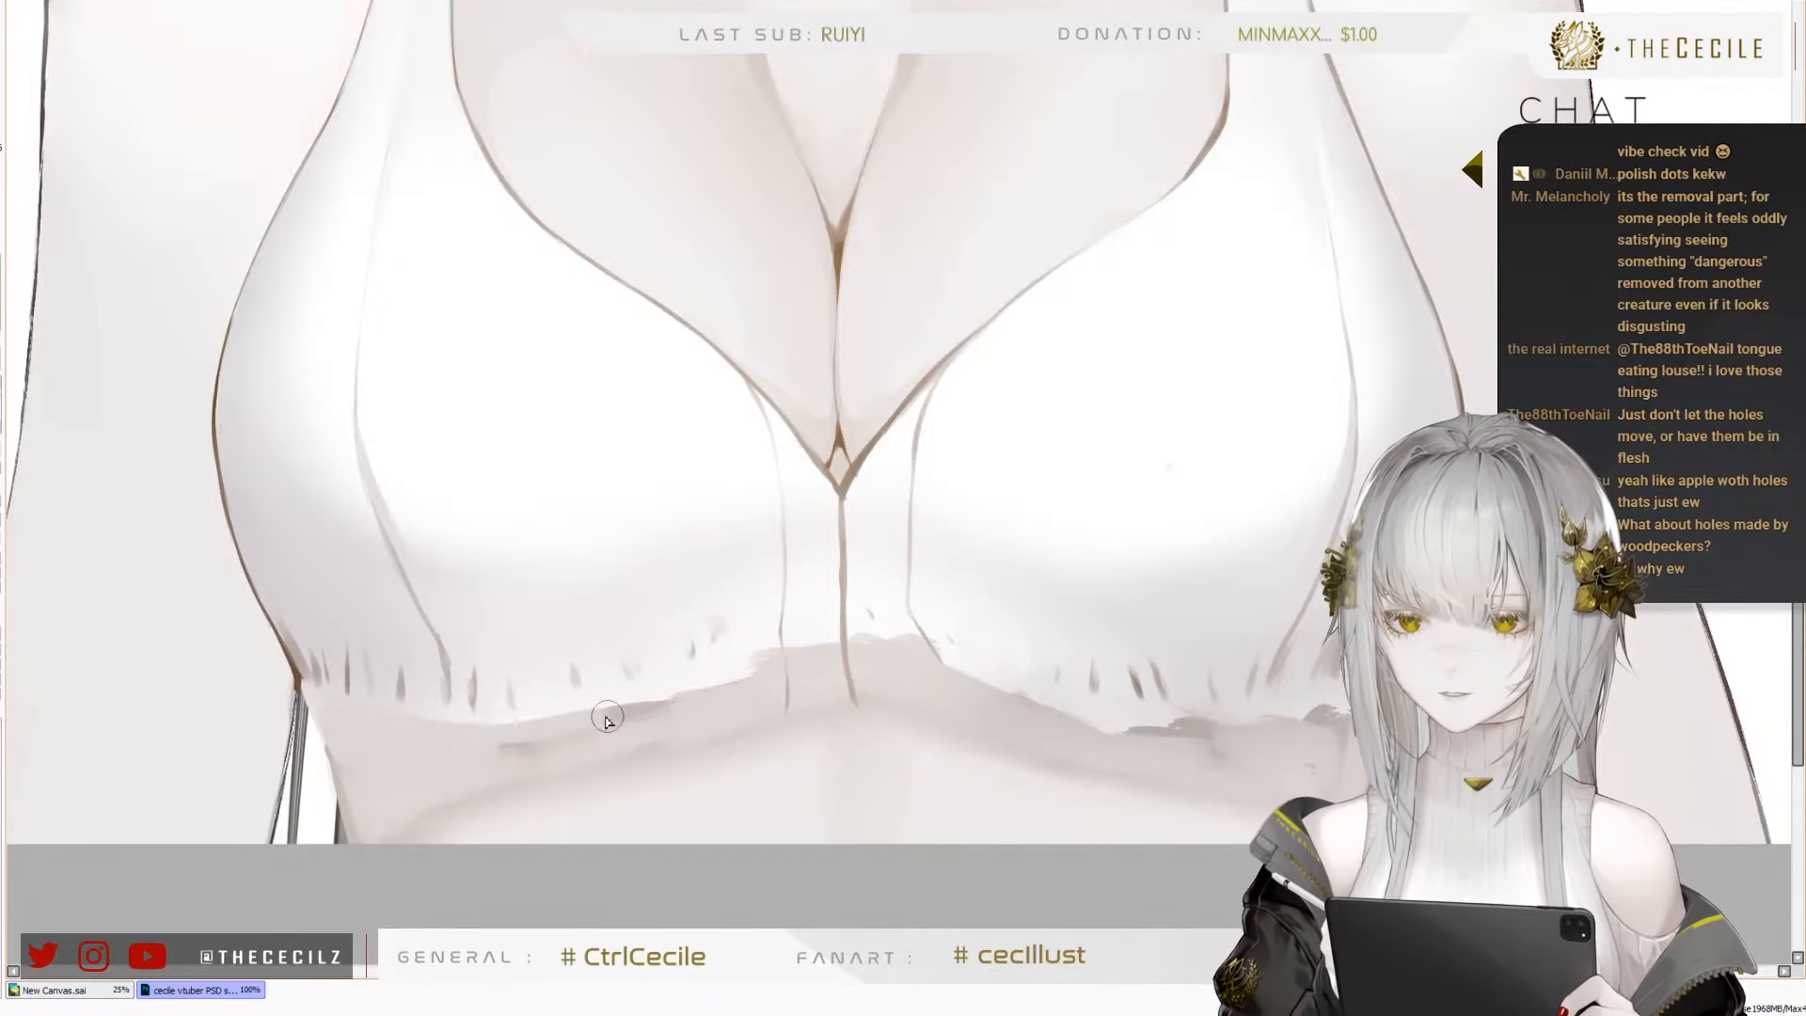
{"action": "left_click_drag", "start_coordinate": [443, 717], "coordinate": [618, 715]}
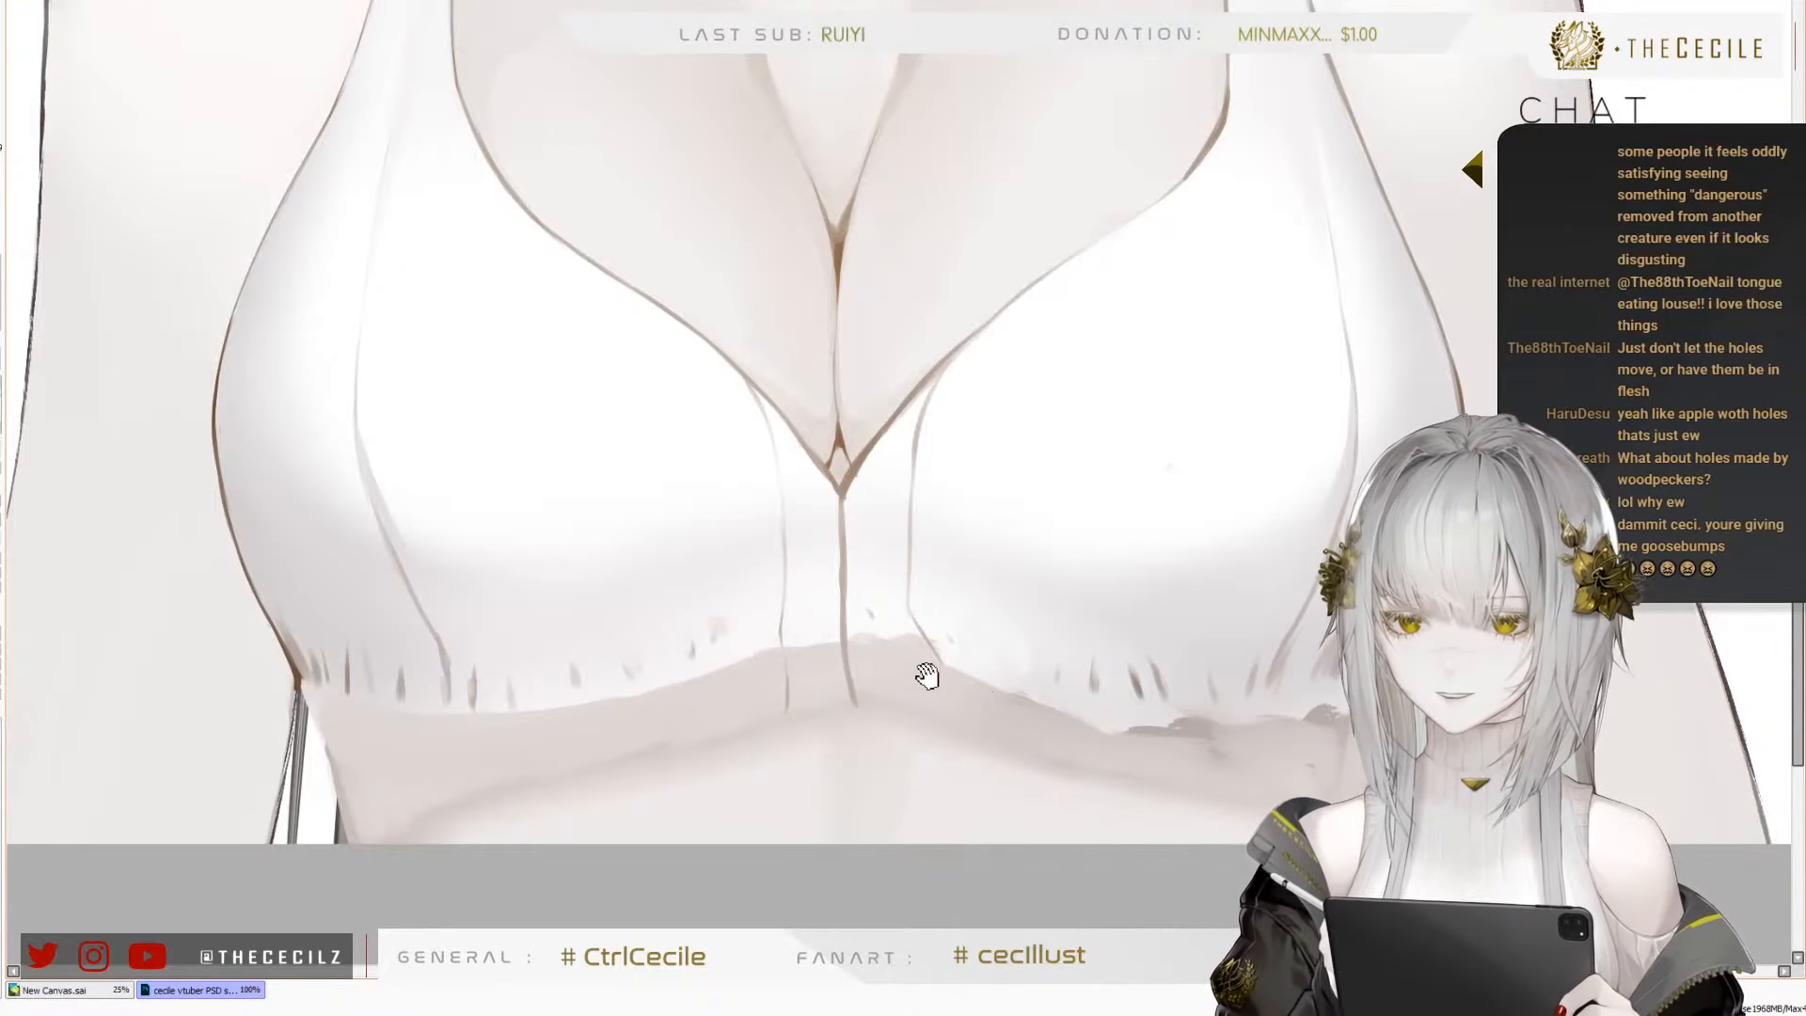
Smooth the white top's lower edge beneath the viewer's-right cup and bring the dotted ruffle back into view
{"action": "left_click_drag", "start_coordinate": [923, 677], "coordinate": [617, 649]}
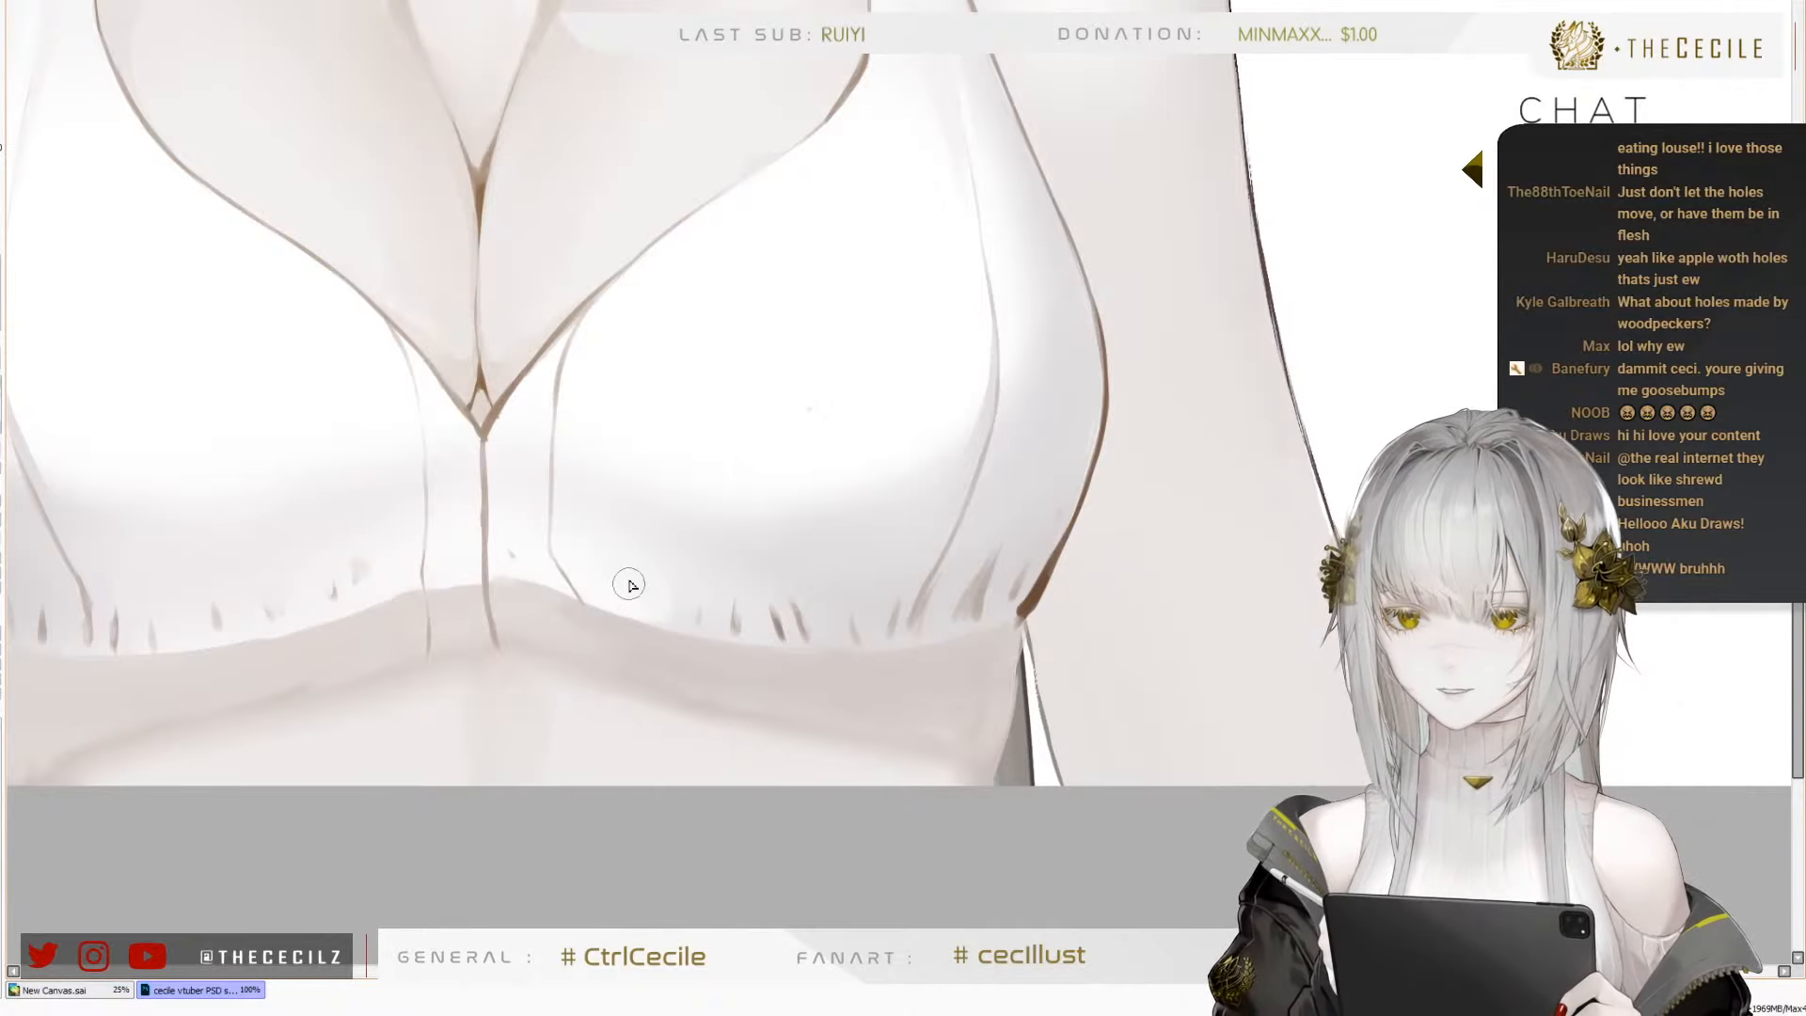
{"action": "mouse_move", "coordinate": [557, 681]}
{"action": "left_mouse_down"}
{"action": "mouse_move", "coordinate": [740, 677]}
{"action": "mouse_move", "coordinate": [820, 698]}
{"action": "left_mouse_up"}
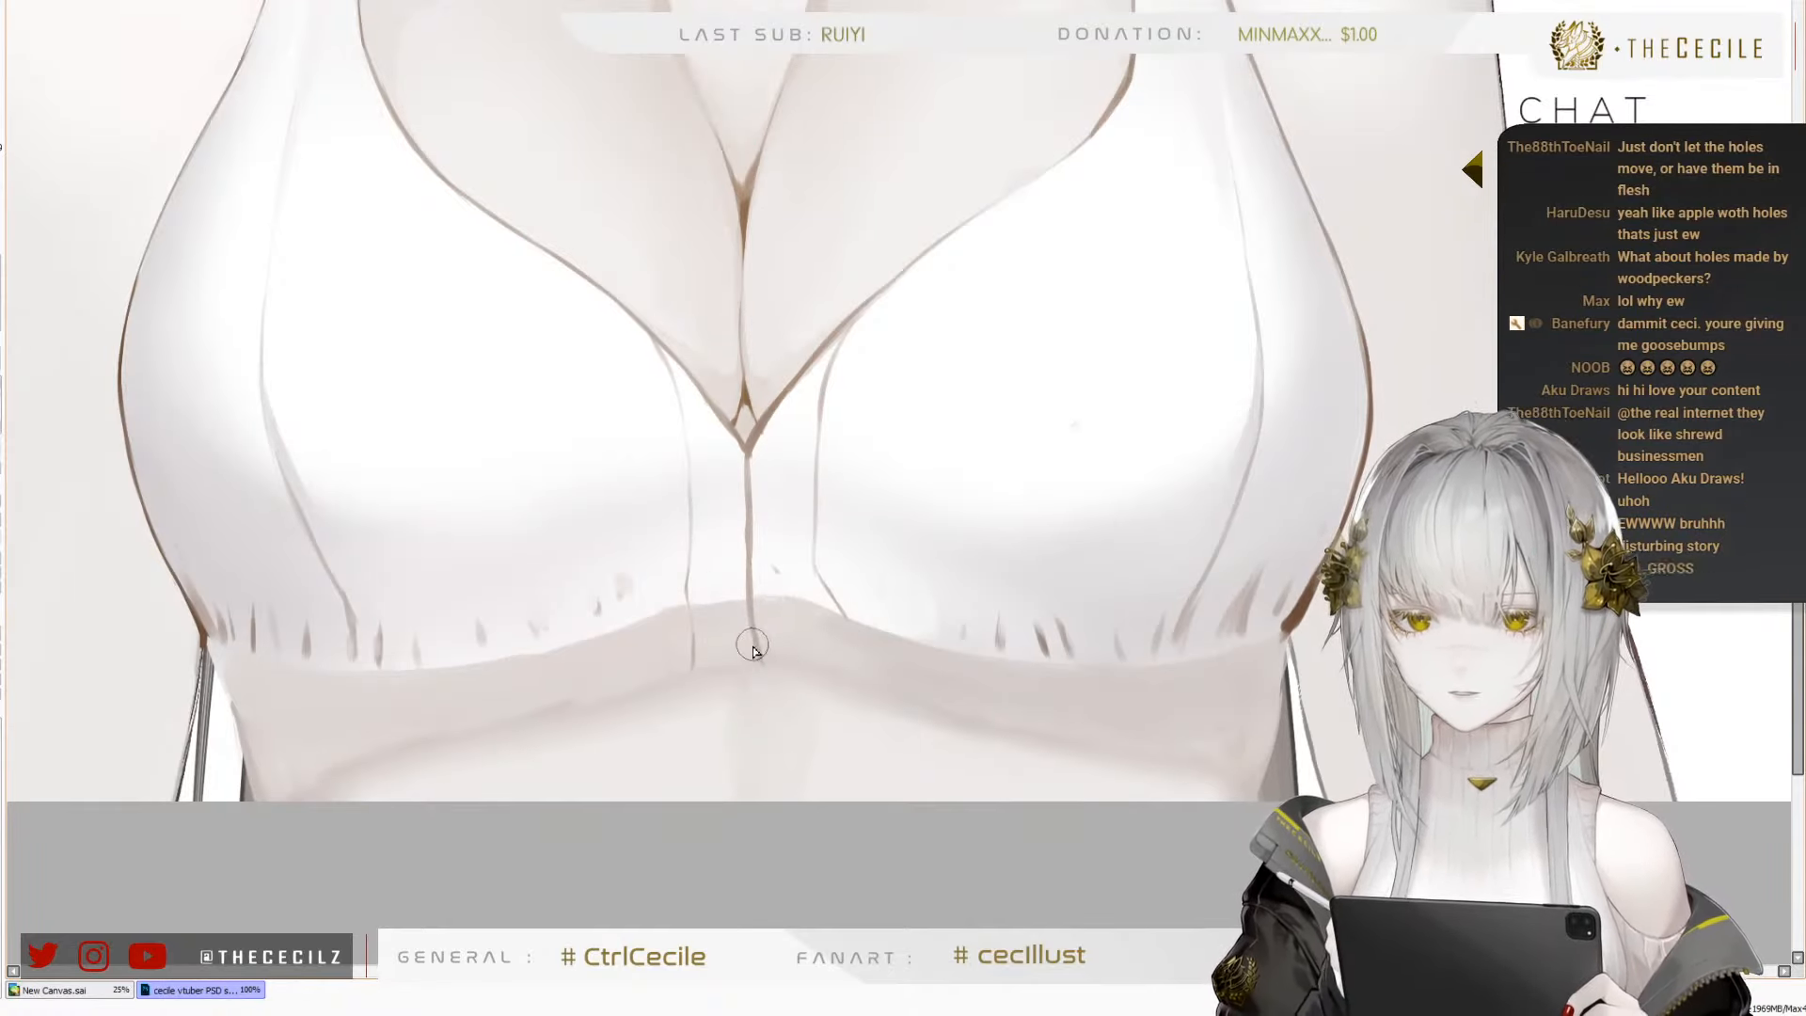
{"action": "left_click_drag", "start_coordinate": [755, 650], "coordinate": [766, 653]}
{"action": "key", "text": "ctrl+z"}
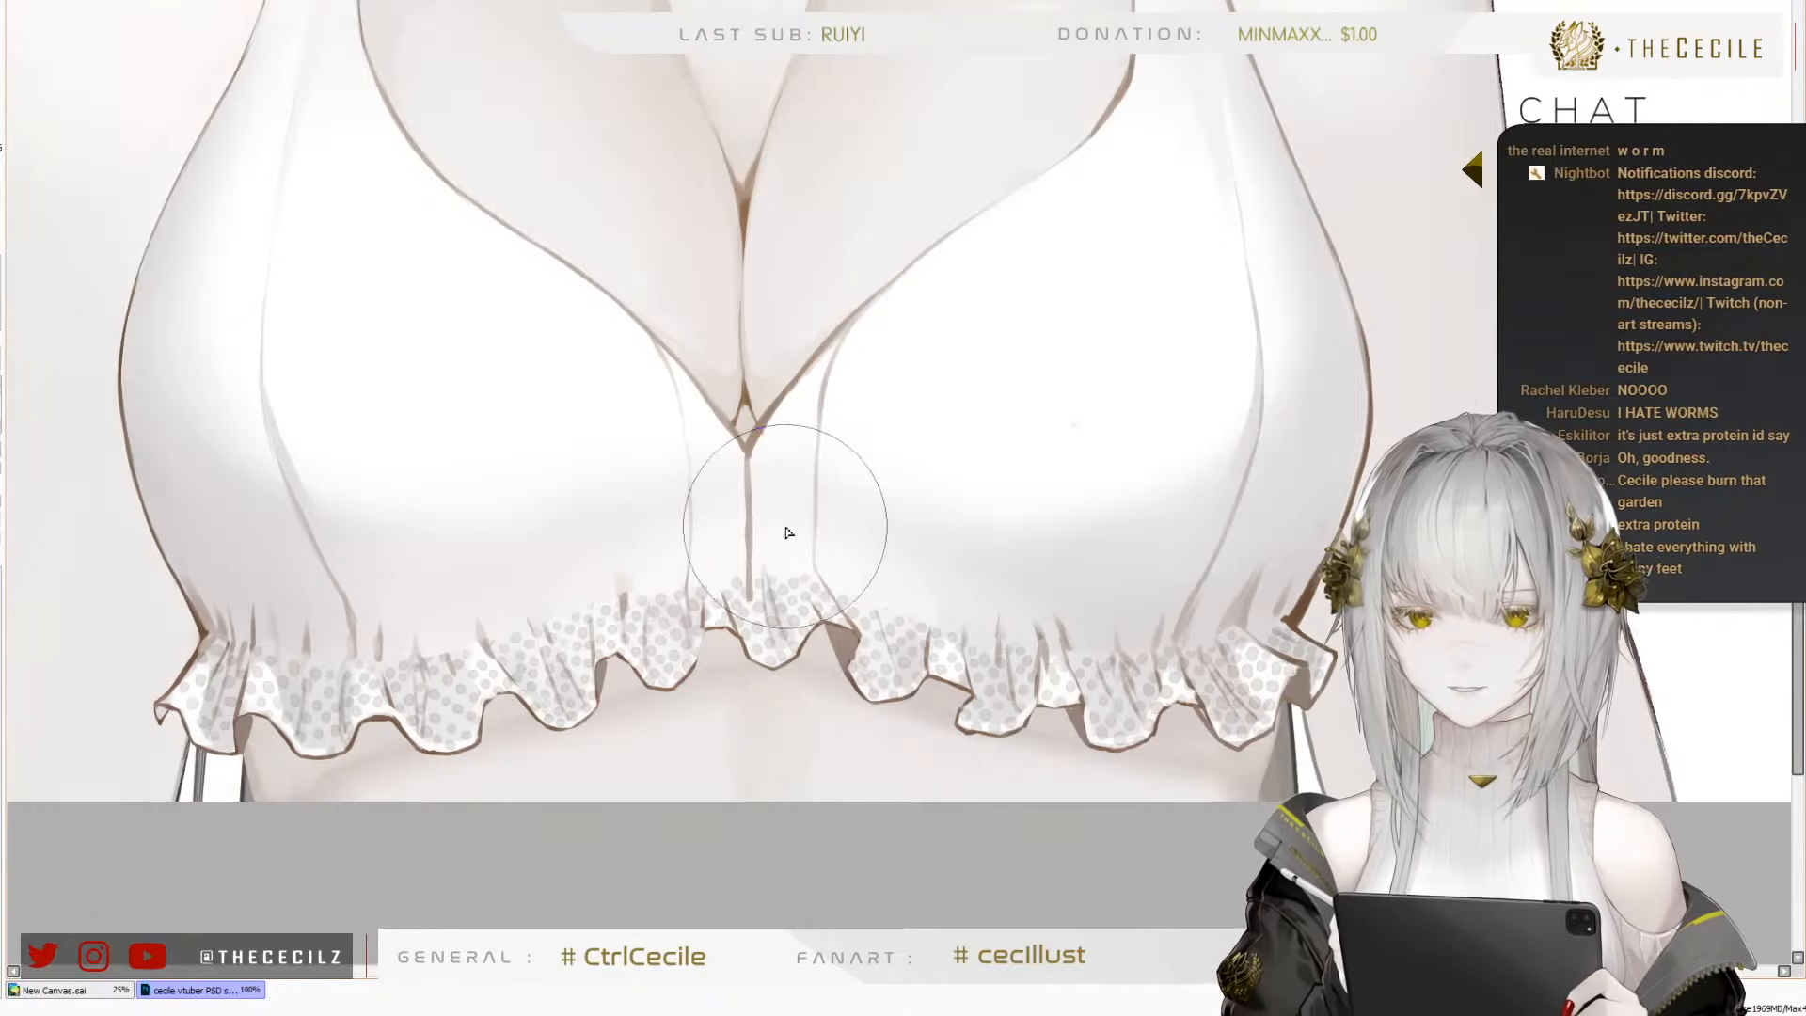
Lasso around the ruffle's centre, then cut and paste the selected seam lines so they stop above the dotted ruffle
{"action": "scroll", "coordinate": [762, 555], "scroll_direction": "up", "scroll_amount": 2}
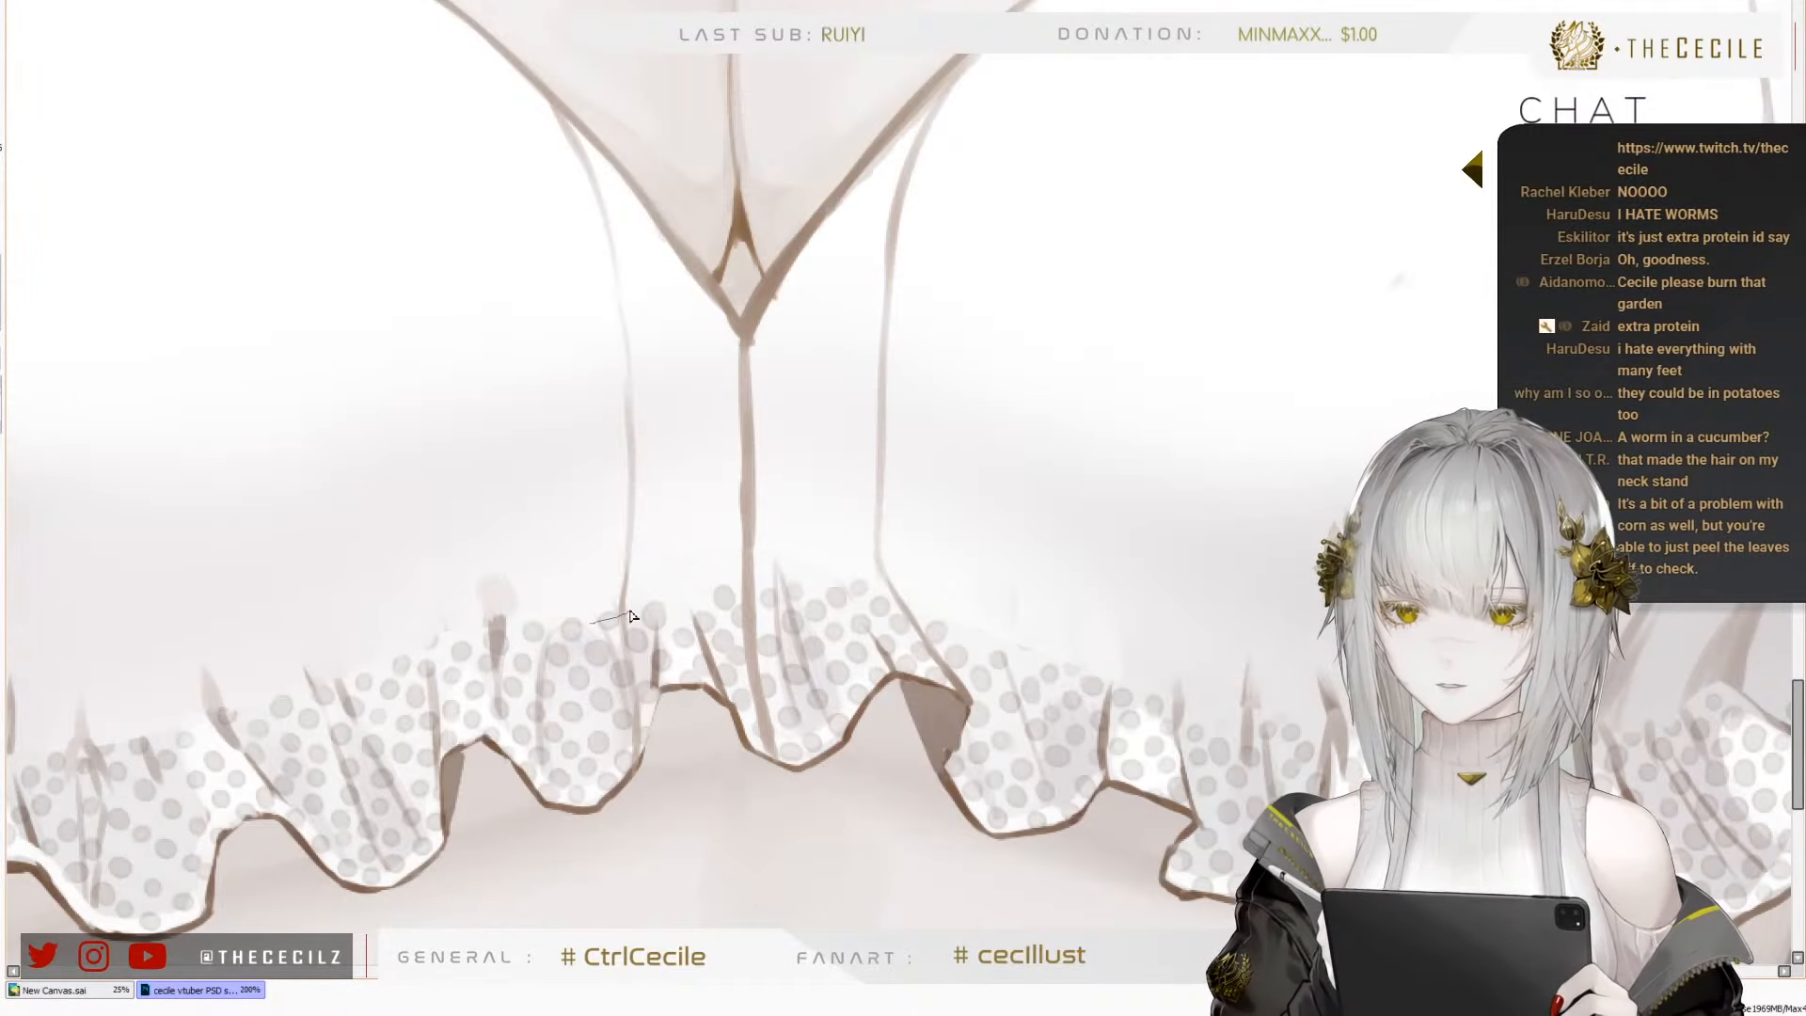
{"action": "mouse_move", "coordinate": [516, 593]}
{"action": "left_mouse_down"}
{"action": "mouse_move", "coordinate": [766, 455]}
{"action": "mouse_move", "coordinate": [504, 859]}
{"action": "mouse_move", "coordinate": [455, 636]}
{"action": "left_mouse_up"}
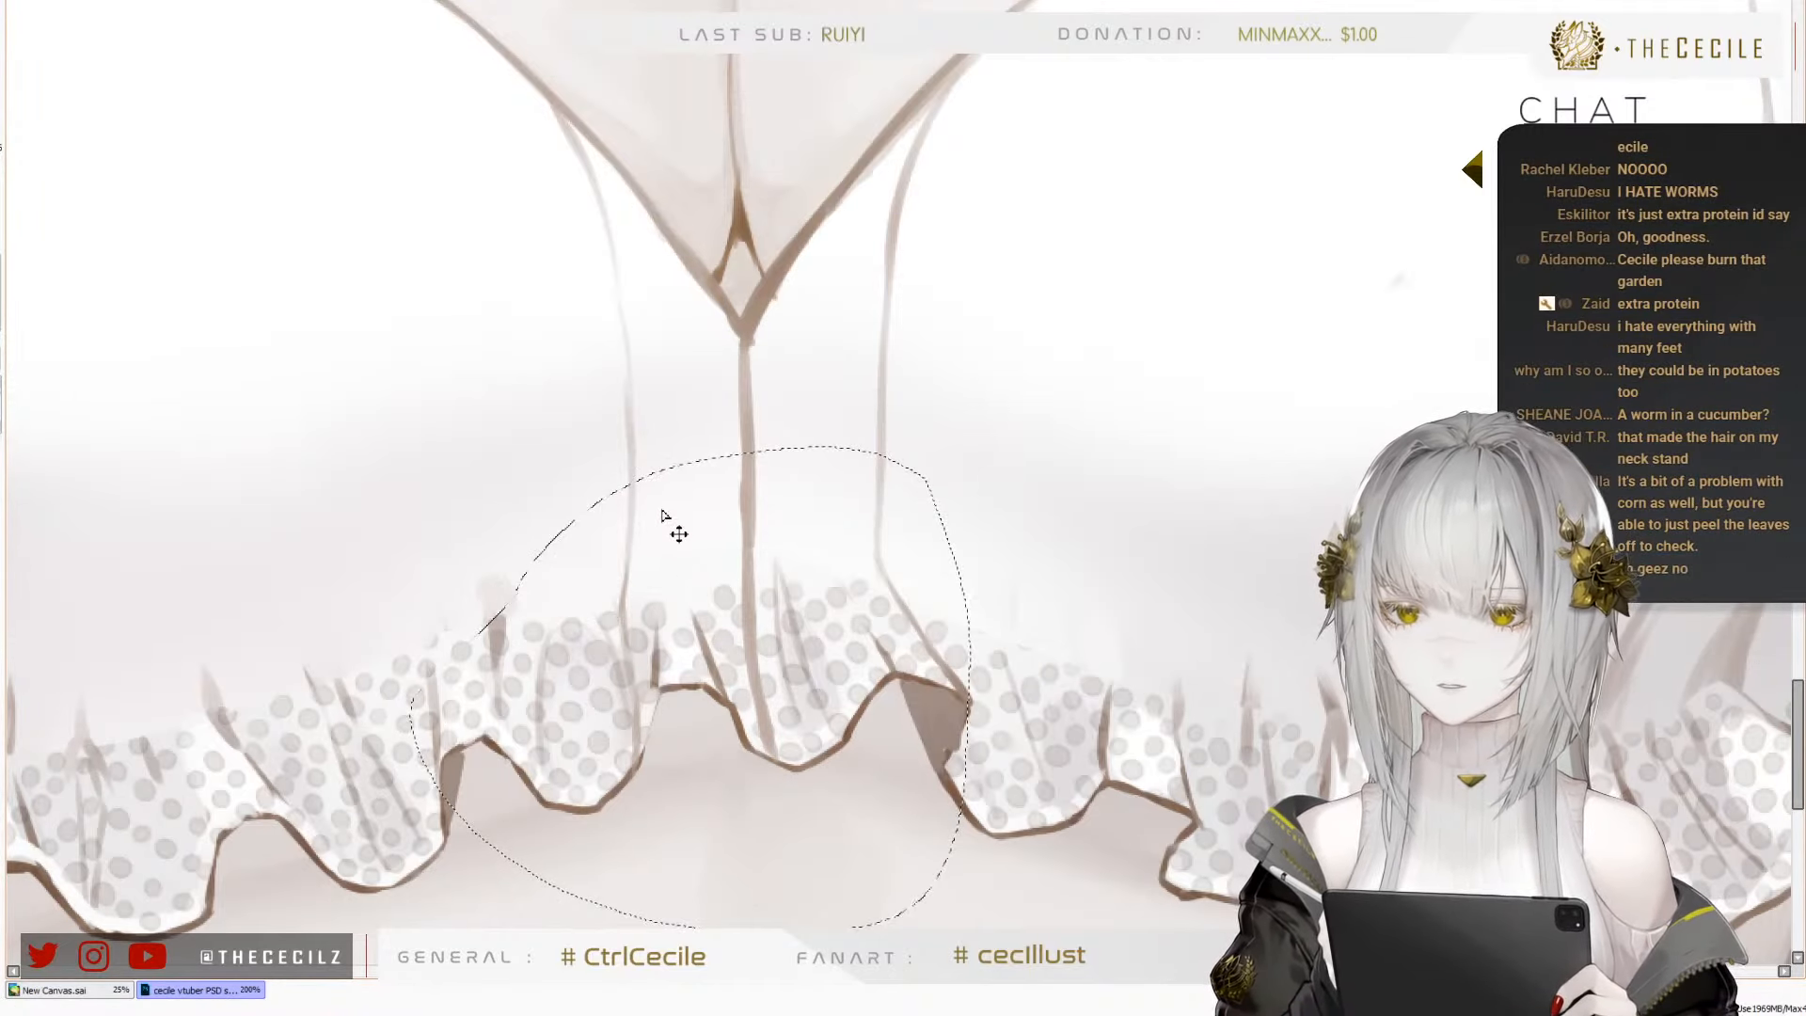
{"action": "key", "text": "ctrl+x"}
{"action": "key", "text": "ctrl+z"}
{"action": "mouse_move", "coordinate": [448, 375]}
{"action": "left_mouse_down"}
{"action": "mouse_move", "coordinate": [918, 386]}
{"action": "mouse_move", "coordinate": [453, 527]}
{"action": "left_mouse_up"}
{"action": "key", "text": "ctrl+x"}
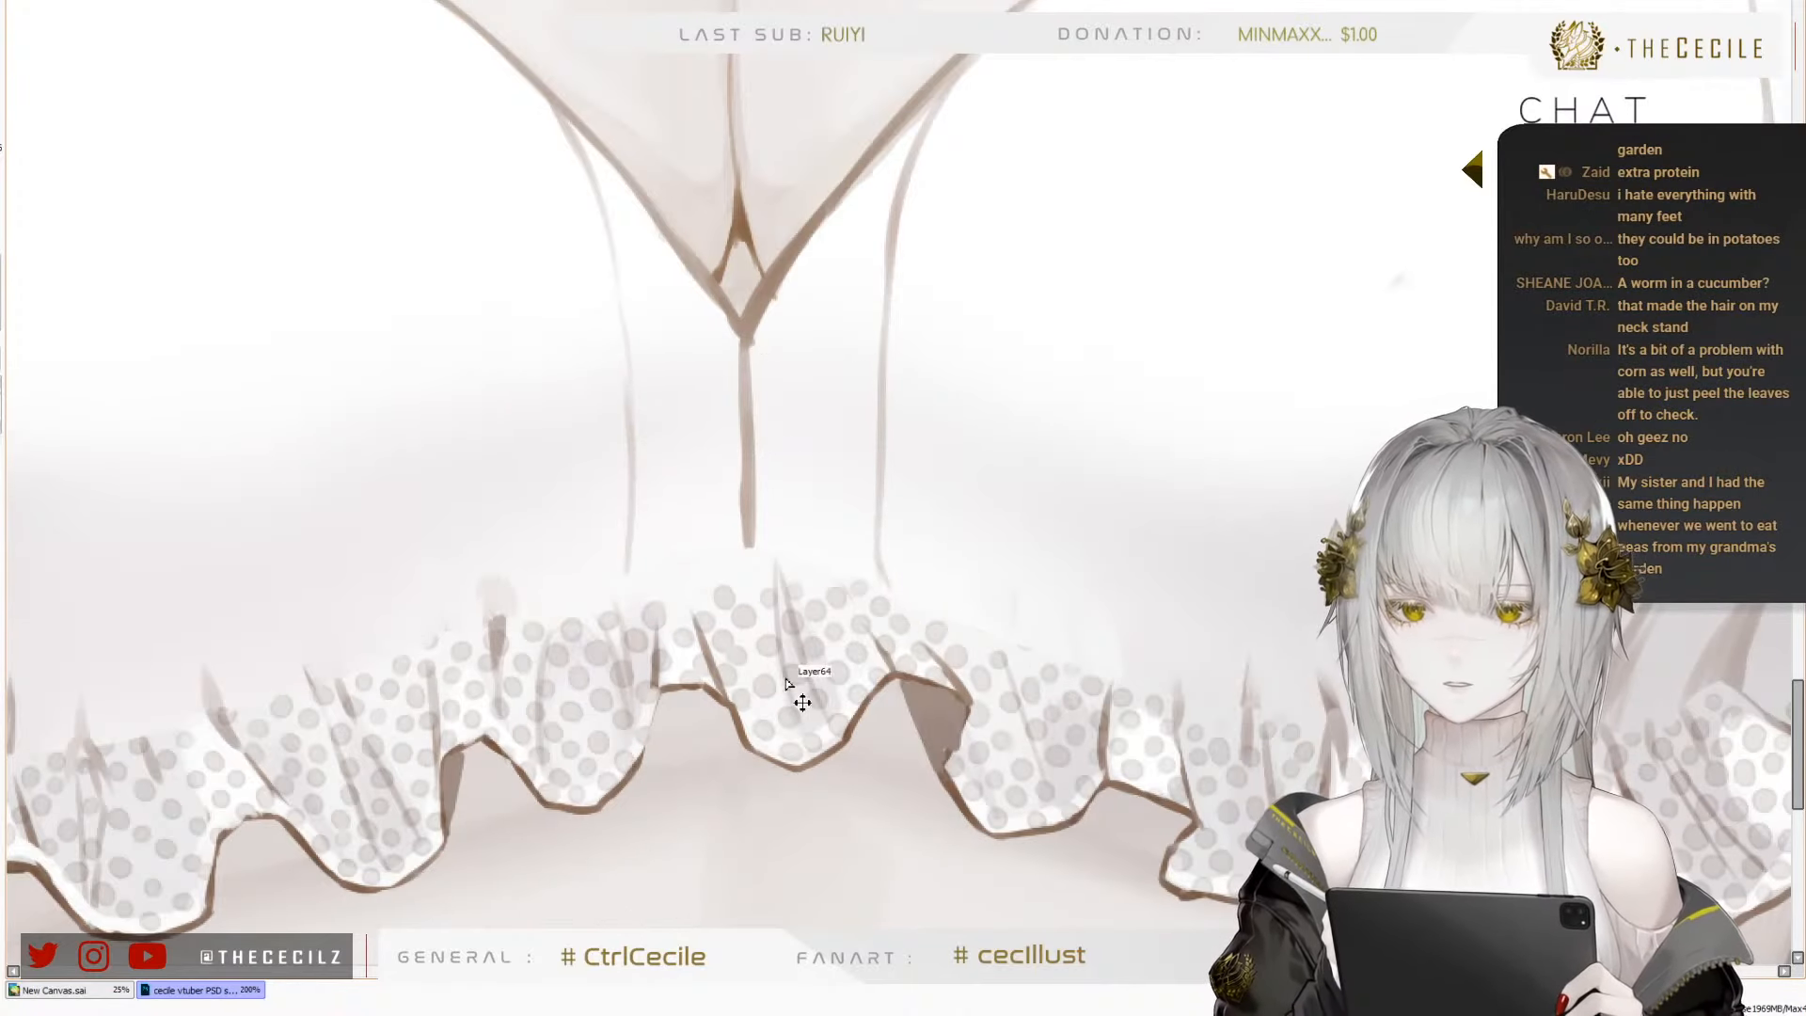
{"action": "key", "text": "ctrl+v"}
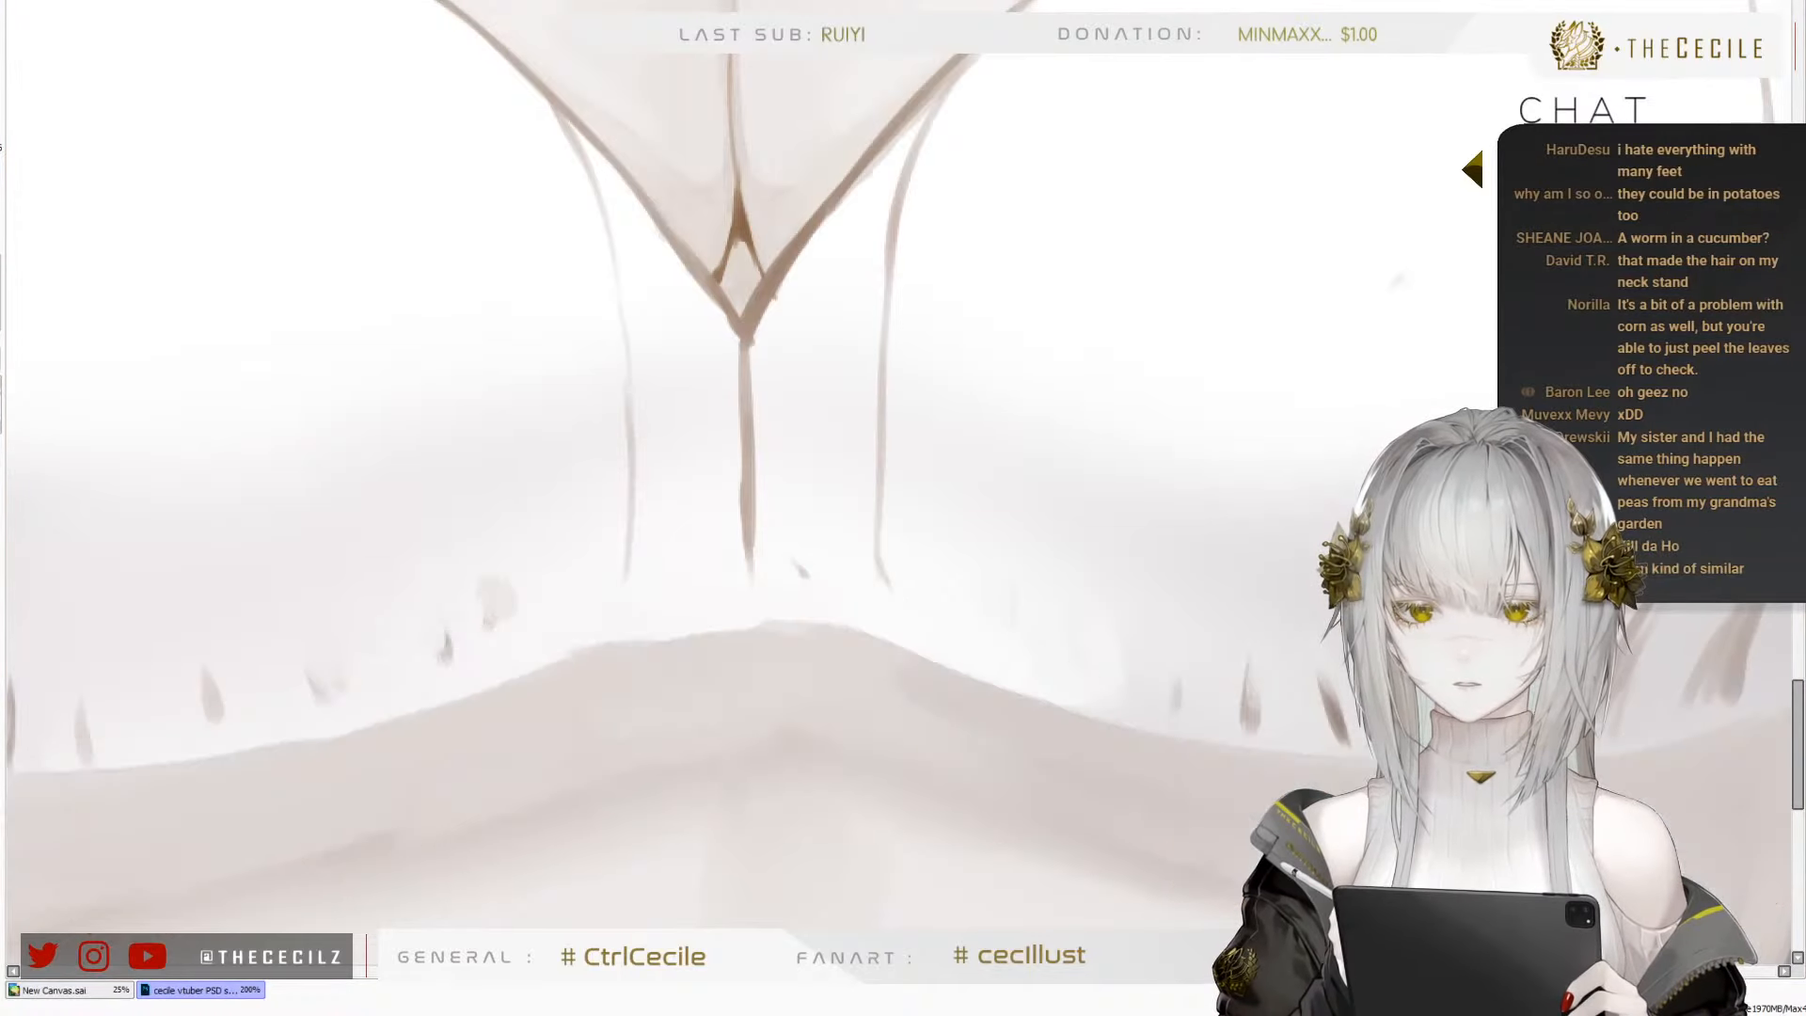
Examine the dotted ruffle on the whole figure in normal and mirrored view against the reference photo
{"action": "scroll", "coordinate": [787, 626], "scroll_direction": "down", "scroll_amount": 4}
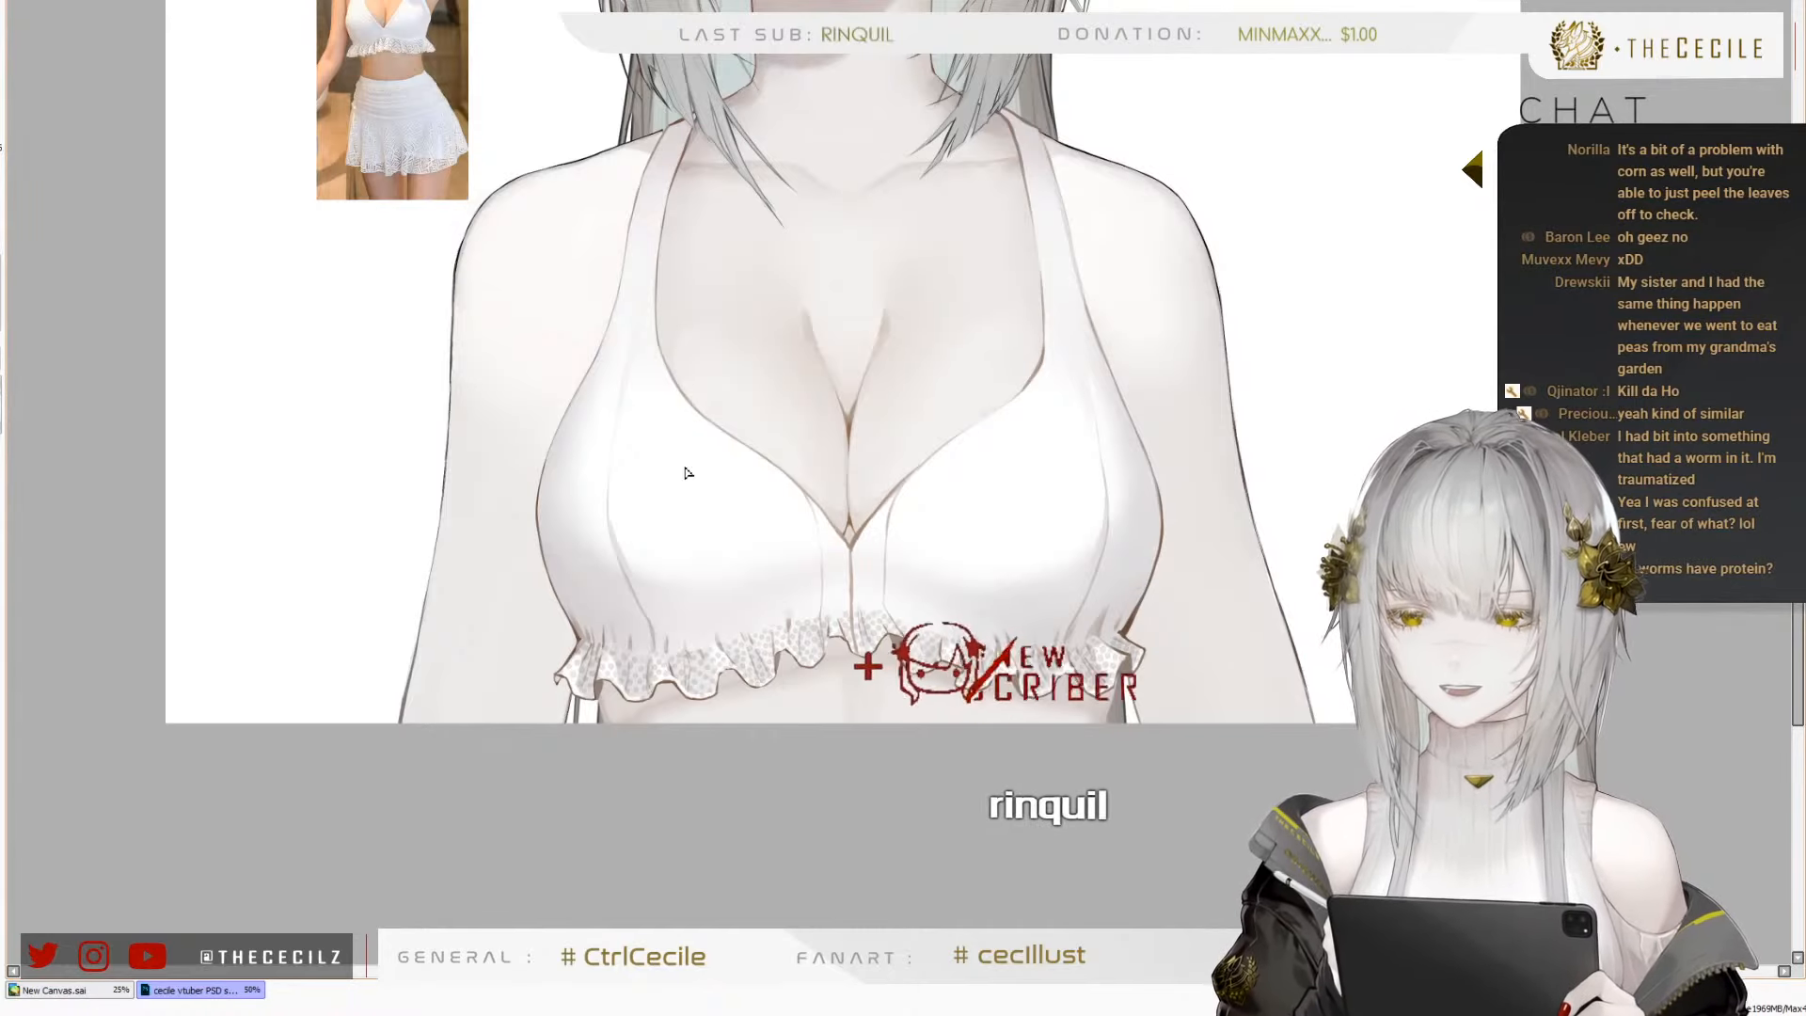
{"action": "scroll", "coordinate": [621, 560], "scroll_direction": "down", "scroll_amount": 1}
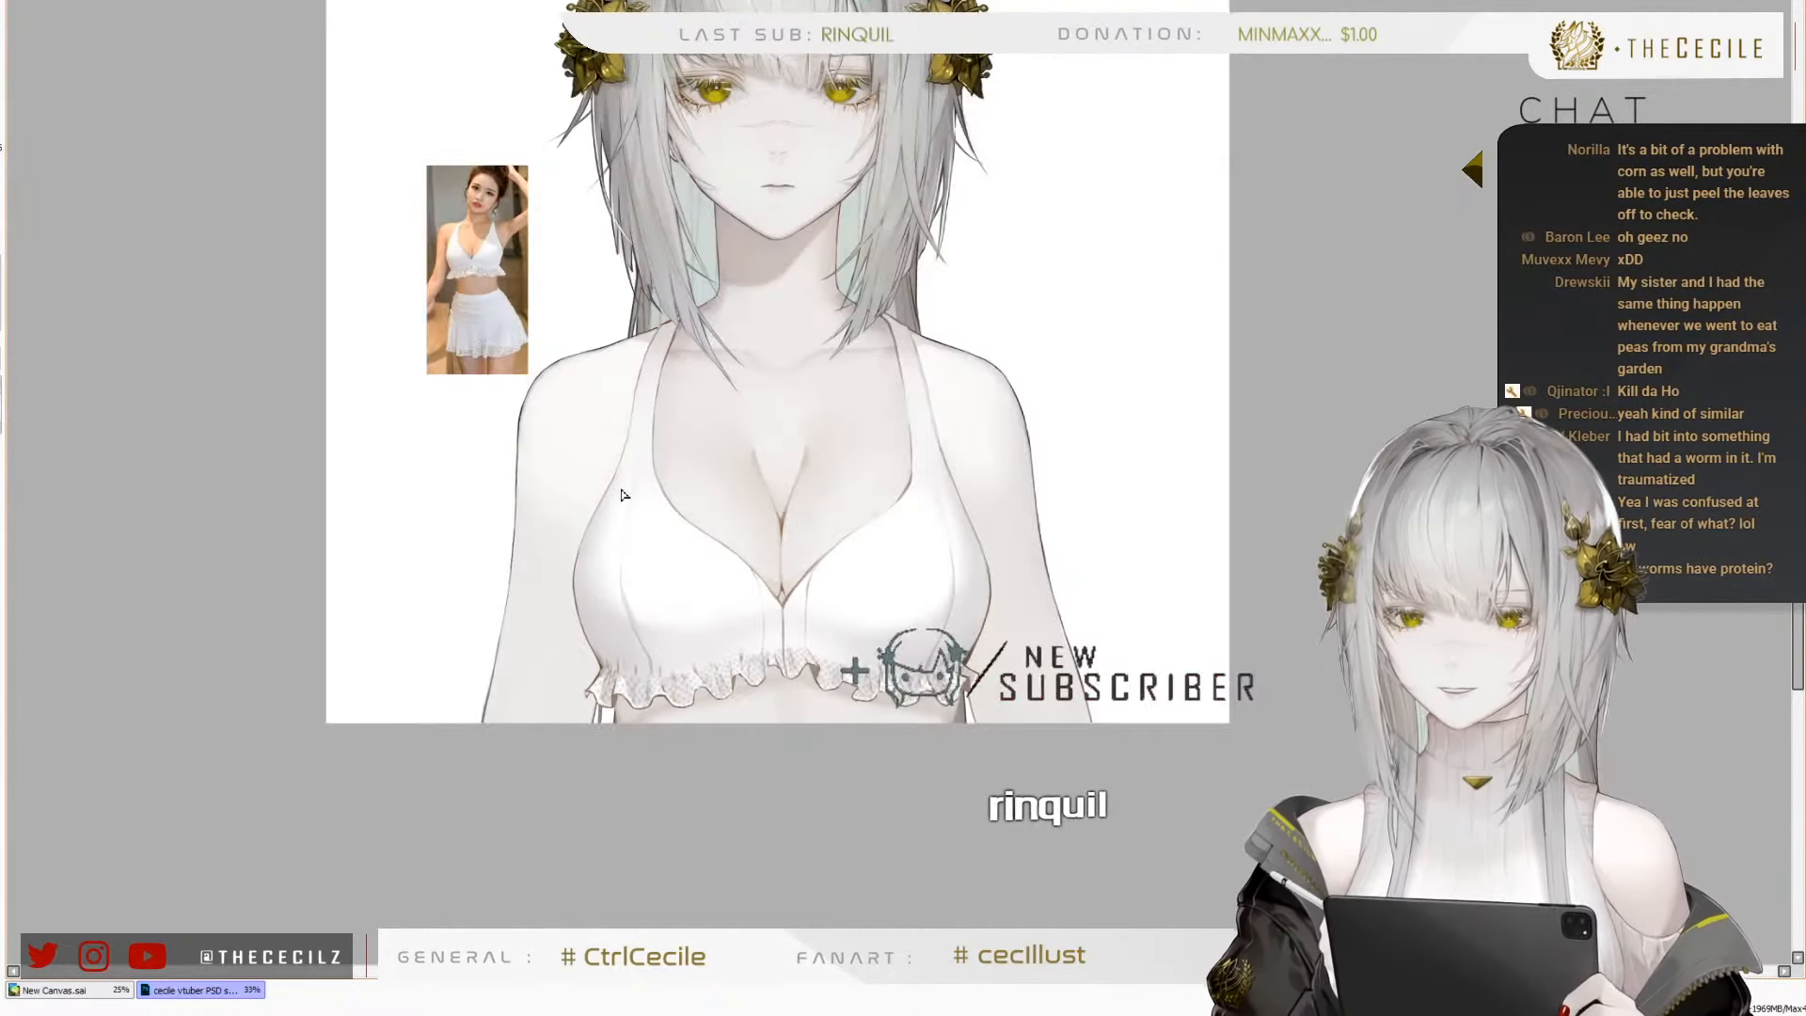
{"action": "scroll", "coordinate": [610, 387], "scroll_direction": "down", "scroll_amount": 1}
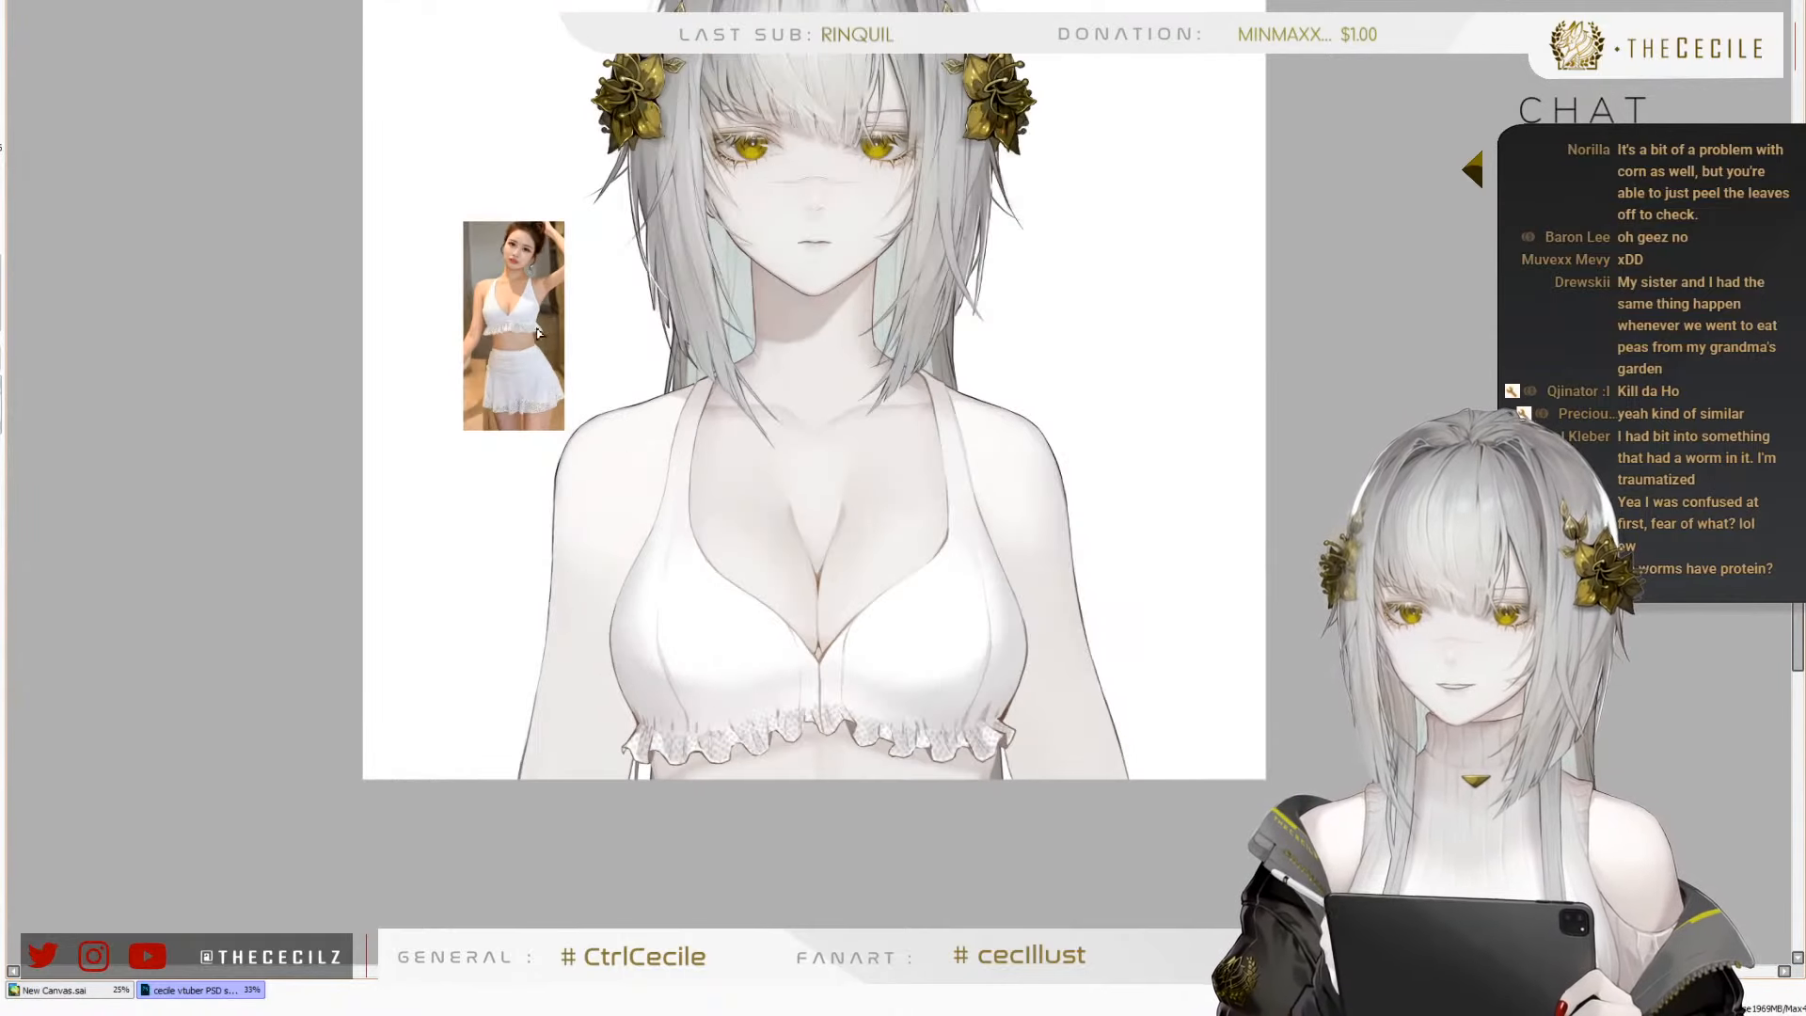
{"action": "key", "text": "h"}
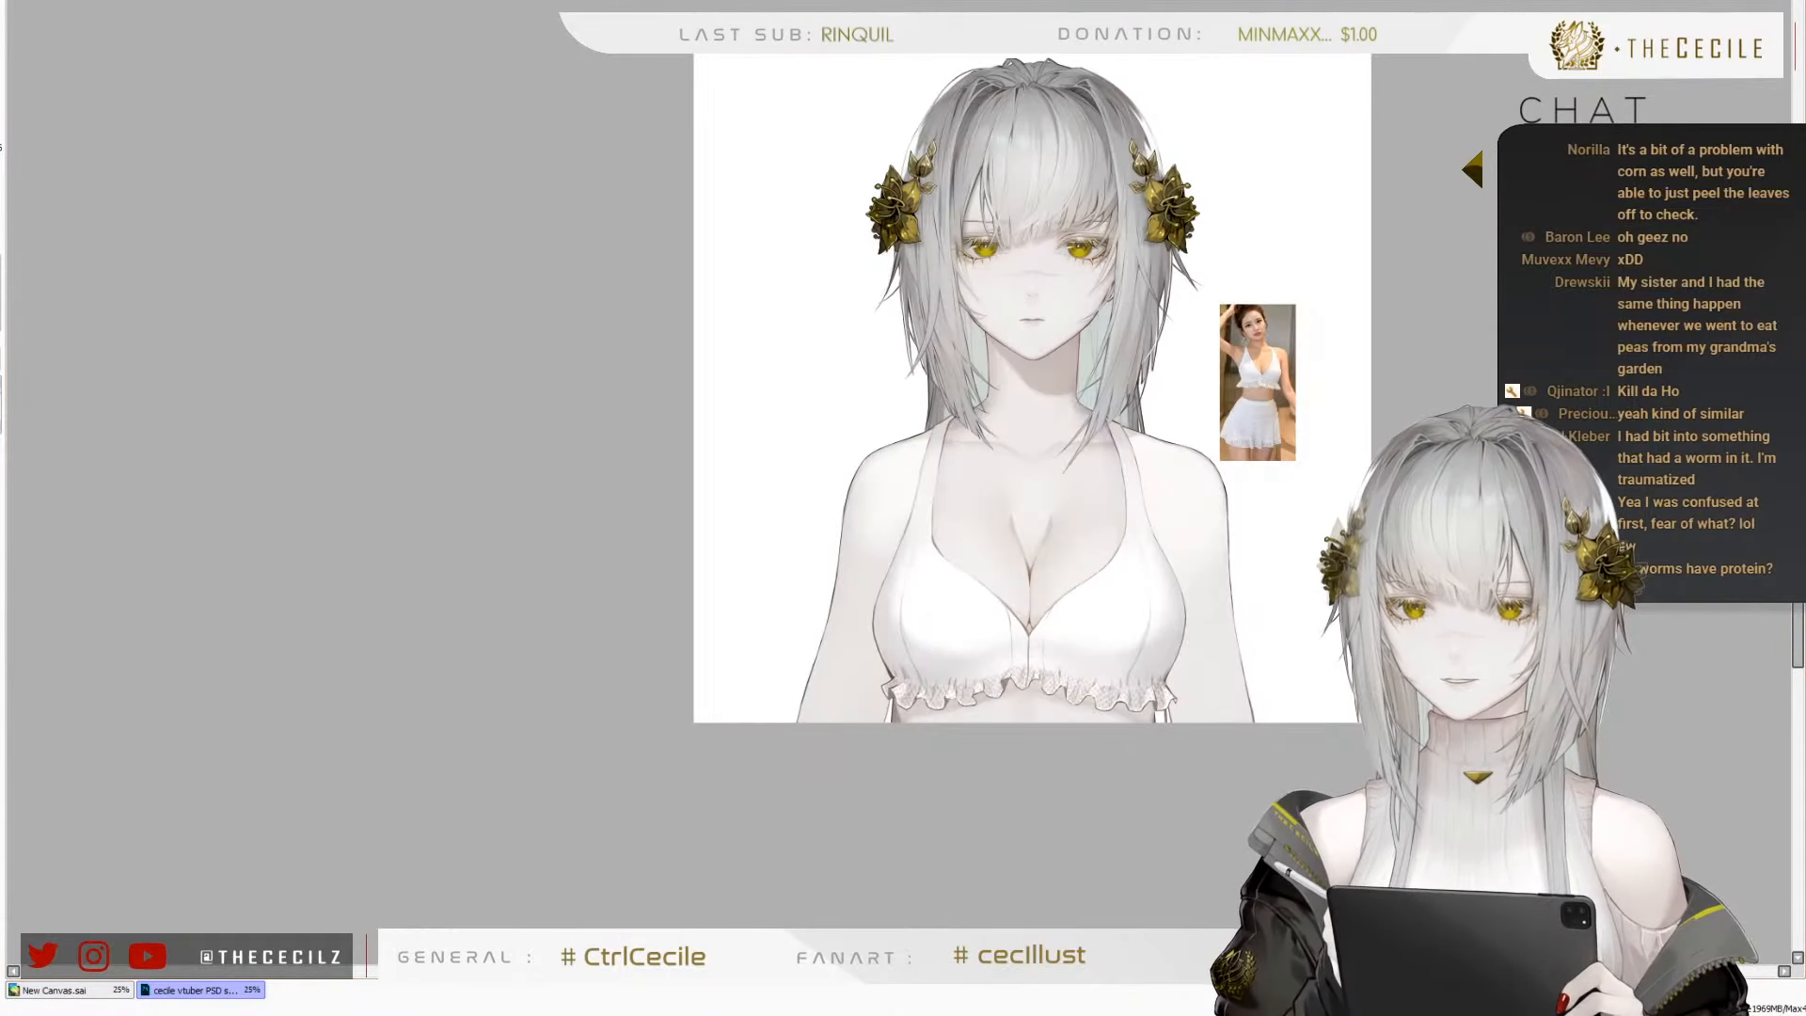
{"action": "key", "text": "h"}
{"action": "scroll", "coordinate": [583, 410], "scroll_direction": "up", "scroll_amount": 3}
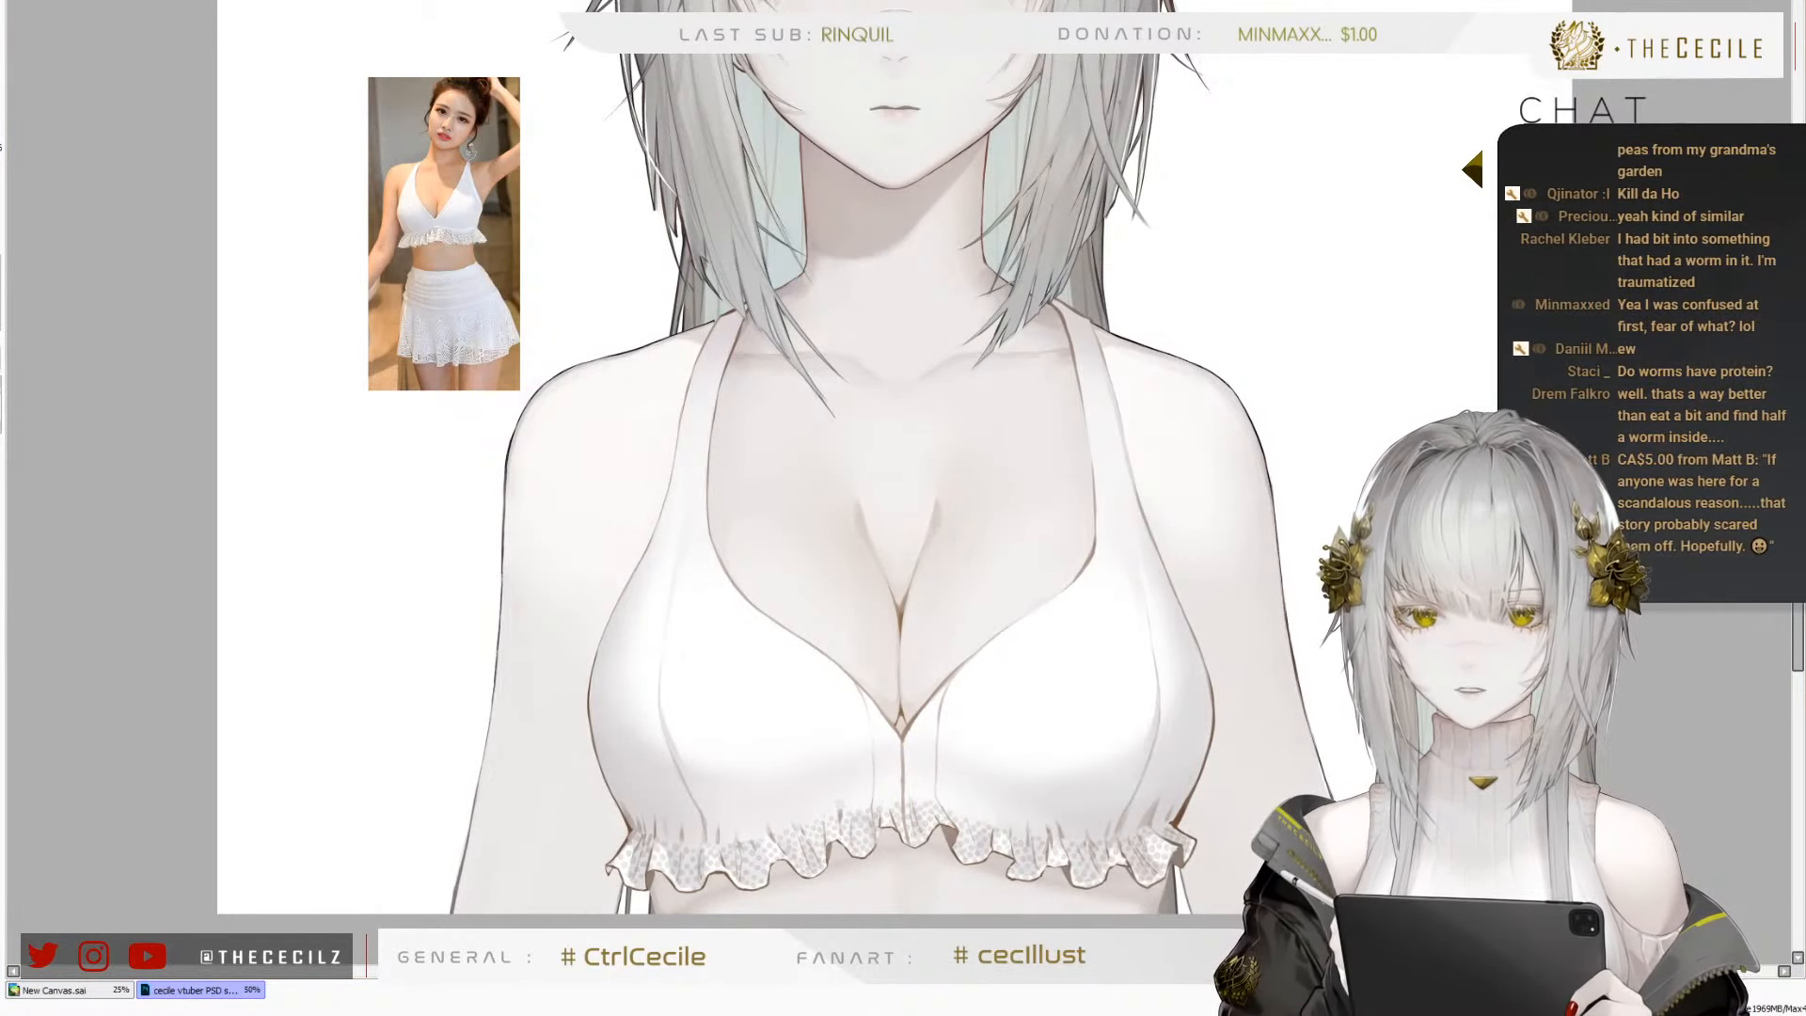
{"action": "scroll", "coordinate": [865, 422], "scroll_direction": "down", "scroll_amount": 2}
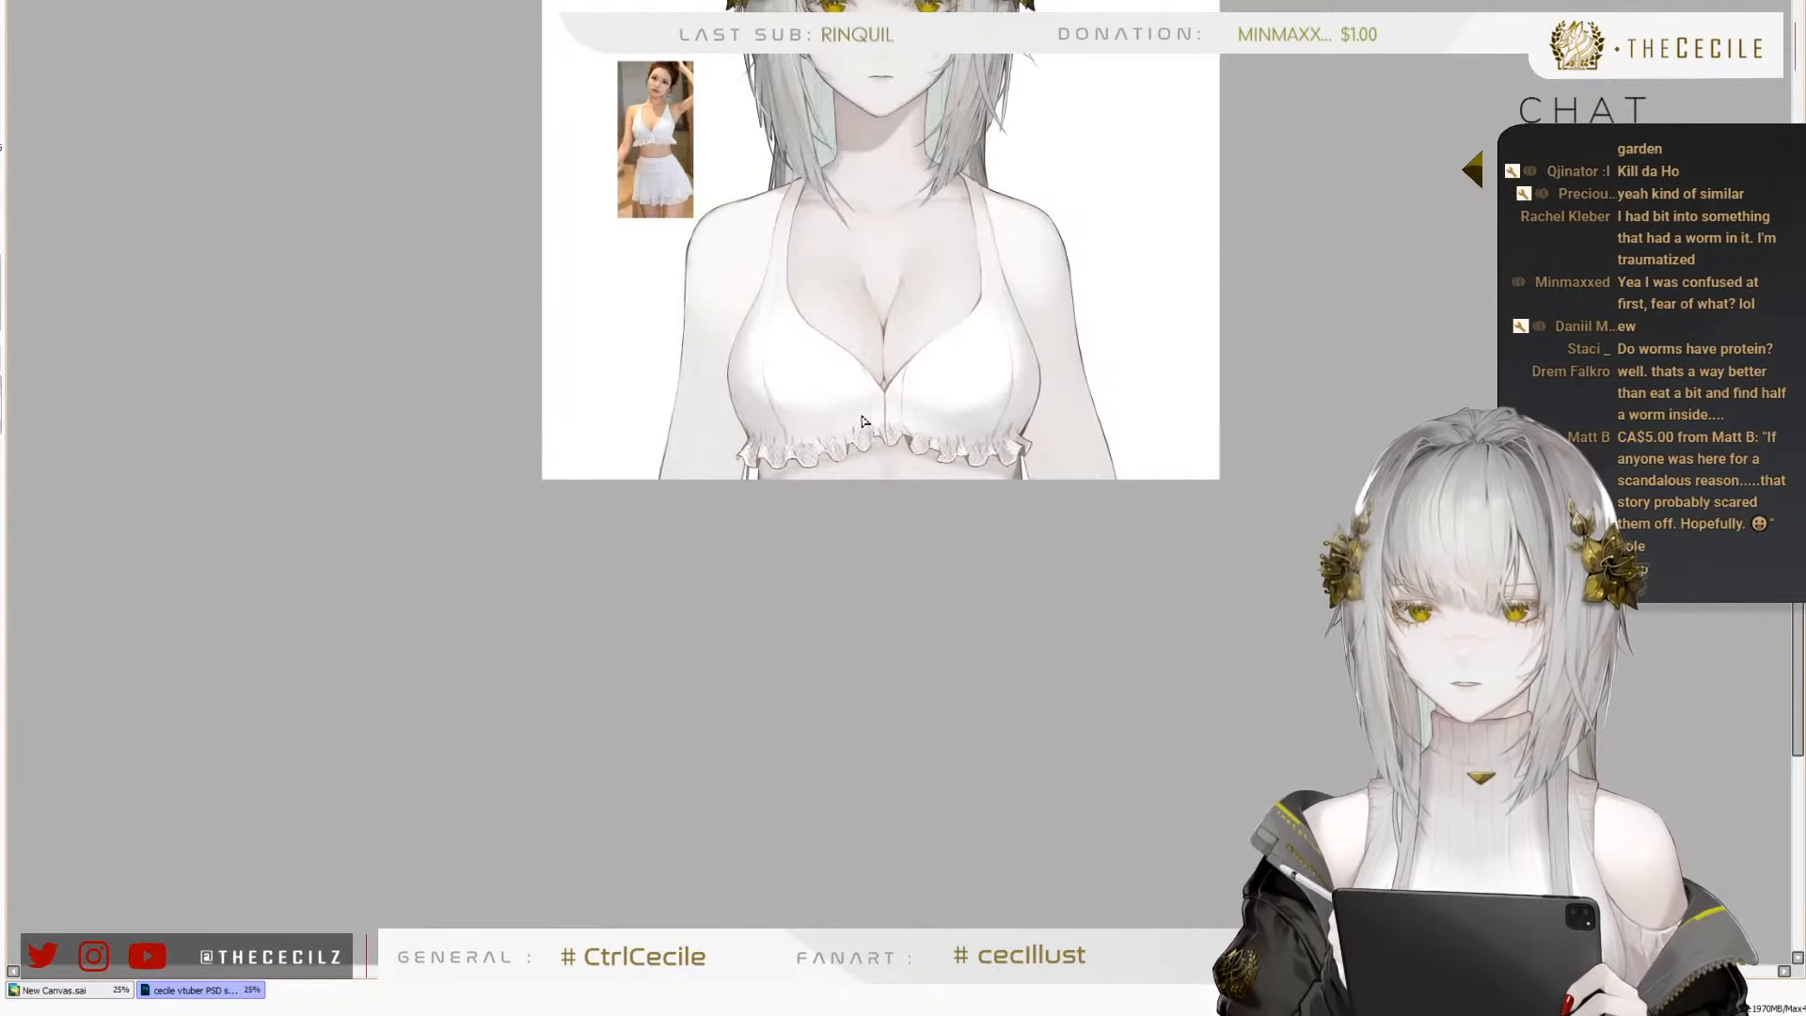
{"action": "scroll", "coordinate": [861, 287], "scroll_direction": "up", "scroll_amount": 4}
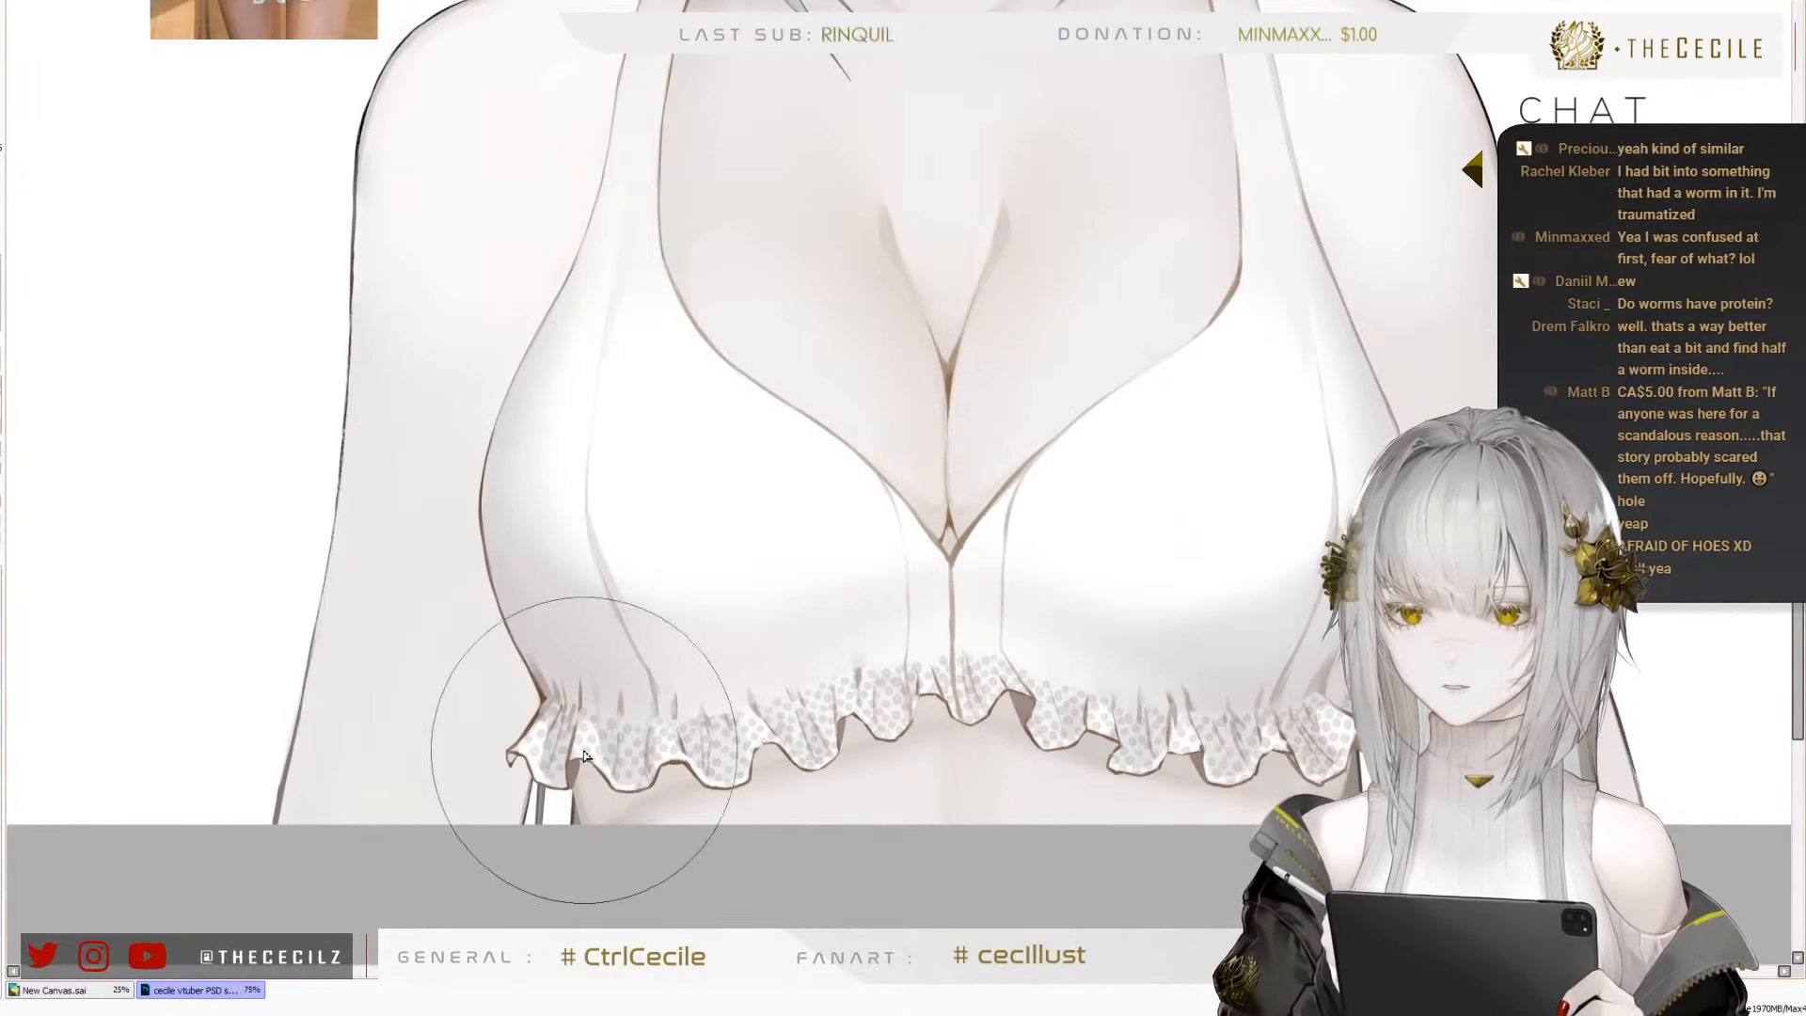
Paint a dark gold trim along the ruffle's wavy lower edge from the viewer's-left tip past the centre folds
{"action": "key", "text": "e"}
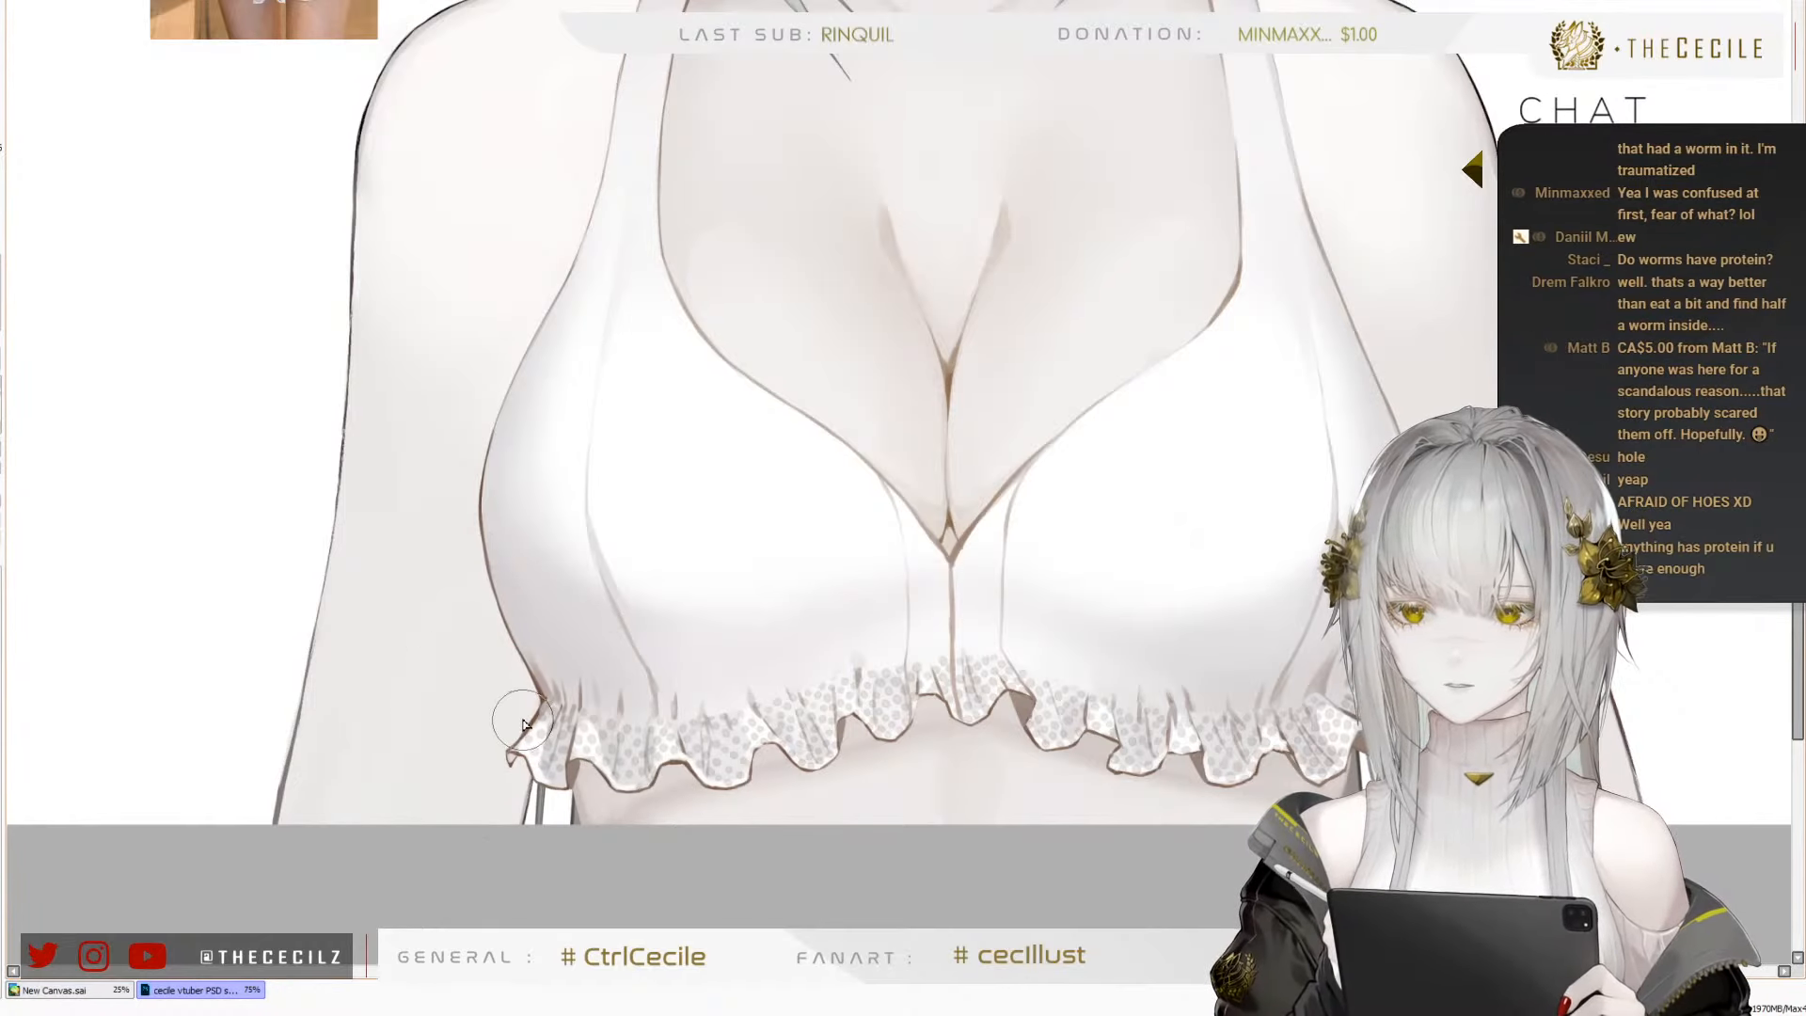
{"action": "key", "text": "bracketleft"}
{"action": "key", "text": "bracketleft"}
{"action": "key", "text": "bracketleft"}
{"action": "key", "text": "bracketleft"}
{"action": "left_click_drag", "start_coordinate": [511, 752], "coordinate": [529, 761]}
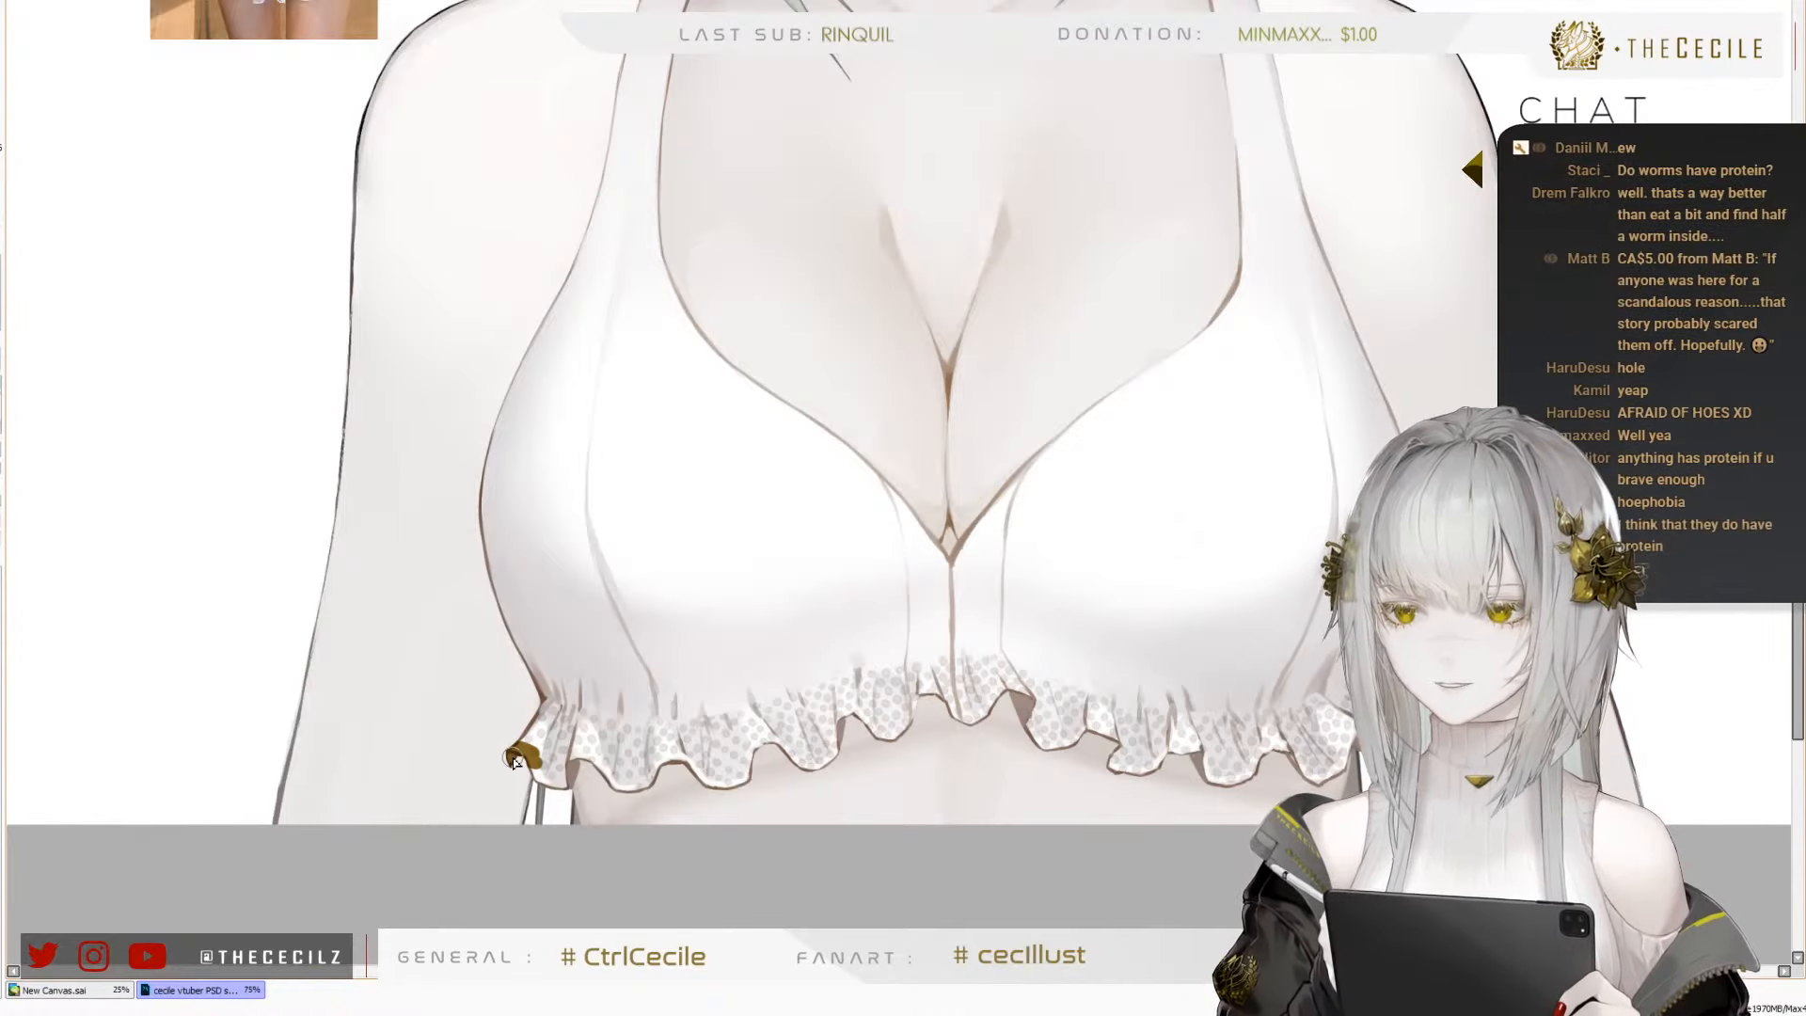
{"action": "mouse_move", "coordinate": [524, 764]}
{"action": "left_mouse_down"}
{"action": "mouse_move", "coordinate": [552, 796]}
{"action": "mouse_move", "coordinate": [579, 792]}
{"action": "left_mouse_up"}
{"action": "mouse_move", "coordinate": [532, 764]}
{"action": "left_mouse_down"}
{"action": "mouse_move", "coordinate": [578, 786]}
{"action": "mouse_move", "coordinate": [590, 758]}
{"action": "mouse_move", "coordinate": [645, 791]}
{"action": "mouse_move", "coordinate": [678, 752]}
{"action": "mouse_move", "coordinate": [737, 787]}
{"action": "mouse_move", "coordinate": [700, 779]}
{"action": "mouse_move", "coordinate": [743, 773]}
{"action": "mouse_move", "coordinate": [758, 740]}
{"action": "mouse_move", "coordinate": [834, 751]}
{"action": "mouse_move", "coordinate": [840, 705]}
{"action": "mouse_move", "coordinate": [906, 748]}
{"action": "mouse_move", "coordinate": [887, 637]}
{"action": "mouse_move", "coordinate": [623, 599]}
{"action": "mouse_move", "coordinate": [602, 684]}
{"action": "mouse_move", "coordinate": [640, 638]}
{"action": "mouse_move", "coordinate": [621, 636]}
{"action": "mouse_move", "coordinate": [701, 664]}
{"action": "mouse_move", "coordinate": [682, 668]}
{"action": "mouse_move", "coordinate": [715, 638]}
{"action": "mouse_move", "coordinate": [762, 669]}
{"action": "left_mouse_up"}
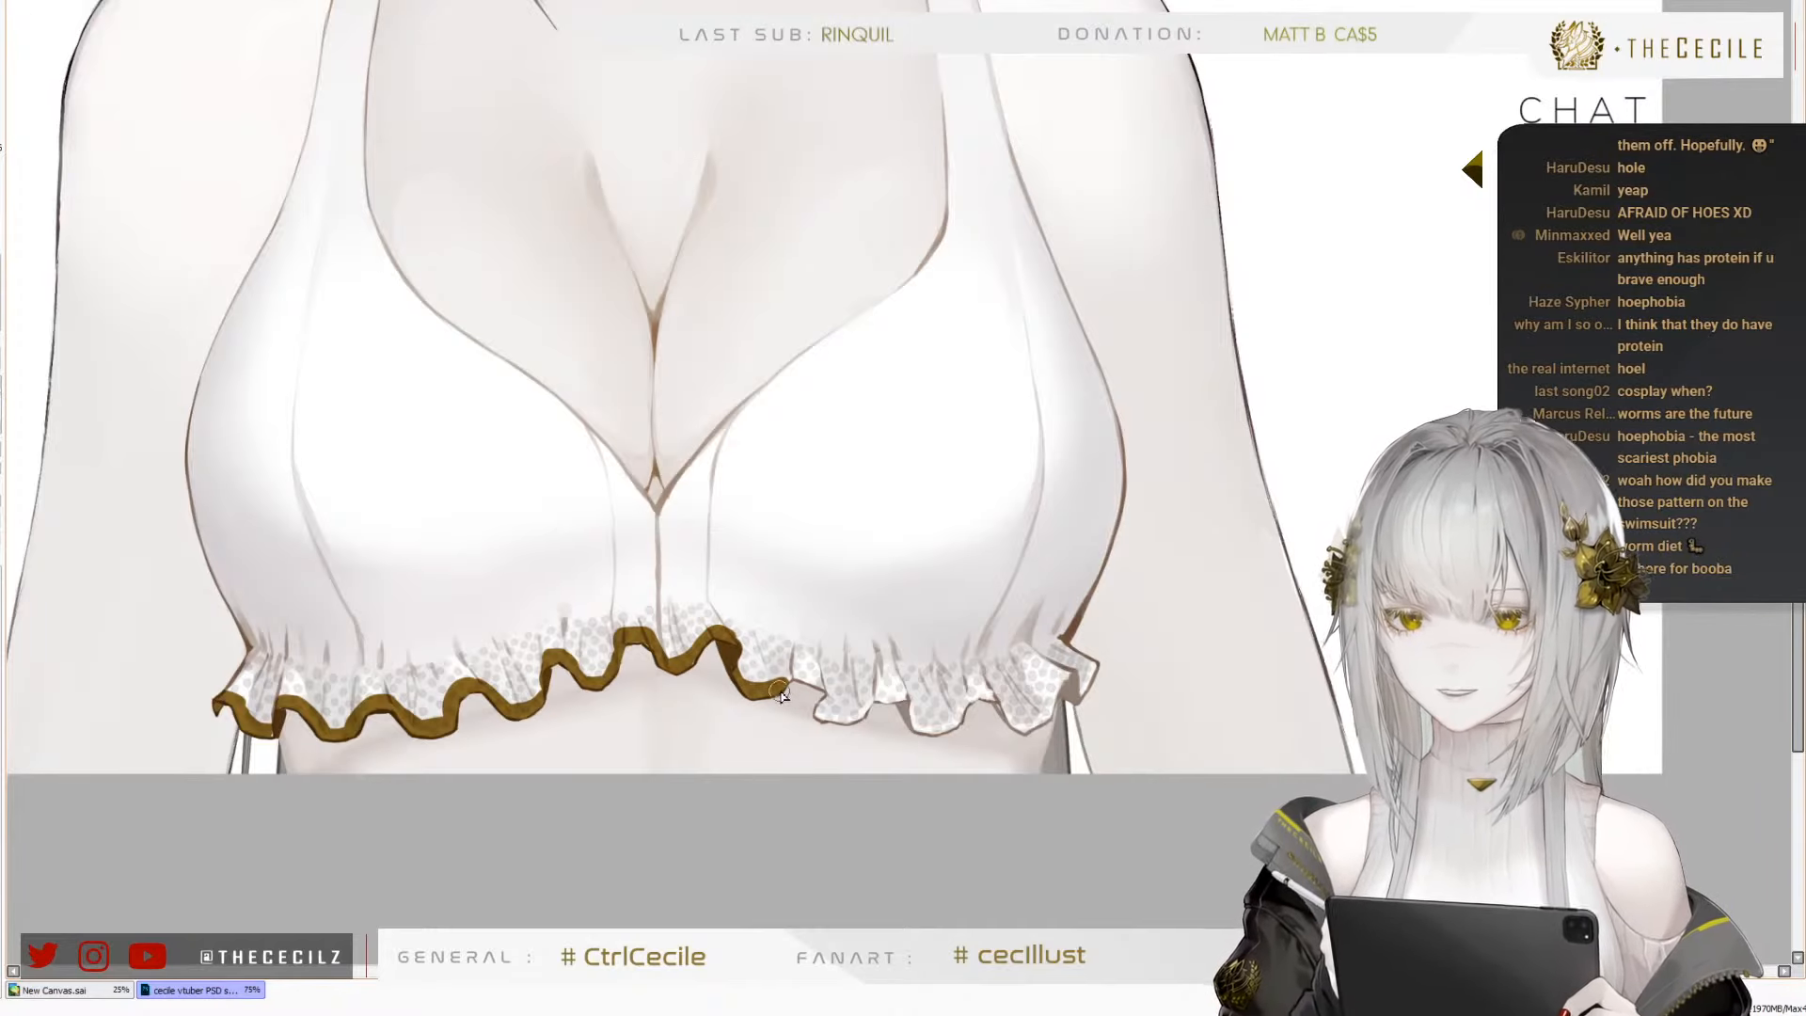
Continue the dark gold trim along the viewer's-right half of the ruffle to its outer tip
{"action": "mouse_move", "coordinate": [781, 693]}
{"action": "left_mouse_down"}
{"action": "mouse_move", "coordinate": [830, 718]}
{"action": "mouse_move", "coordinate": [825, 675]}
{"action": "mouse_move", "coordinate": [842, 684]}
{"action": "mouse_move", "coordinate": [824, 712]}
{"action": "mouse_move", "coordinate": [852, 718]}
{"action": "mouse_move", "coordinate": [824, 715]}
{"action": "mouse_move", "coordinate": [904, 693]}
{"action": "mouse_move", "coordinate": [911, 728]}
{"action": "mouse_move", "coordinate": [989, 698]}
{"action": "mouse_move", "coordinate": [1003, 723]}
{"action": "mouse_move", "coordinate": [1060, 683]}
{"action": "mouse_move", "coordinate": [1041, 715]}
{"action": "mouse_move", "coordinate": [1063, 676]}
{"action": "mouse_move", "coordinate": [1076, 704]}
{"action": "mouse_move", "coordinate": [1094, 651]}
{"action": "left_mouse_up"}
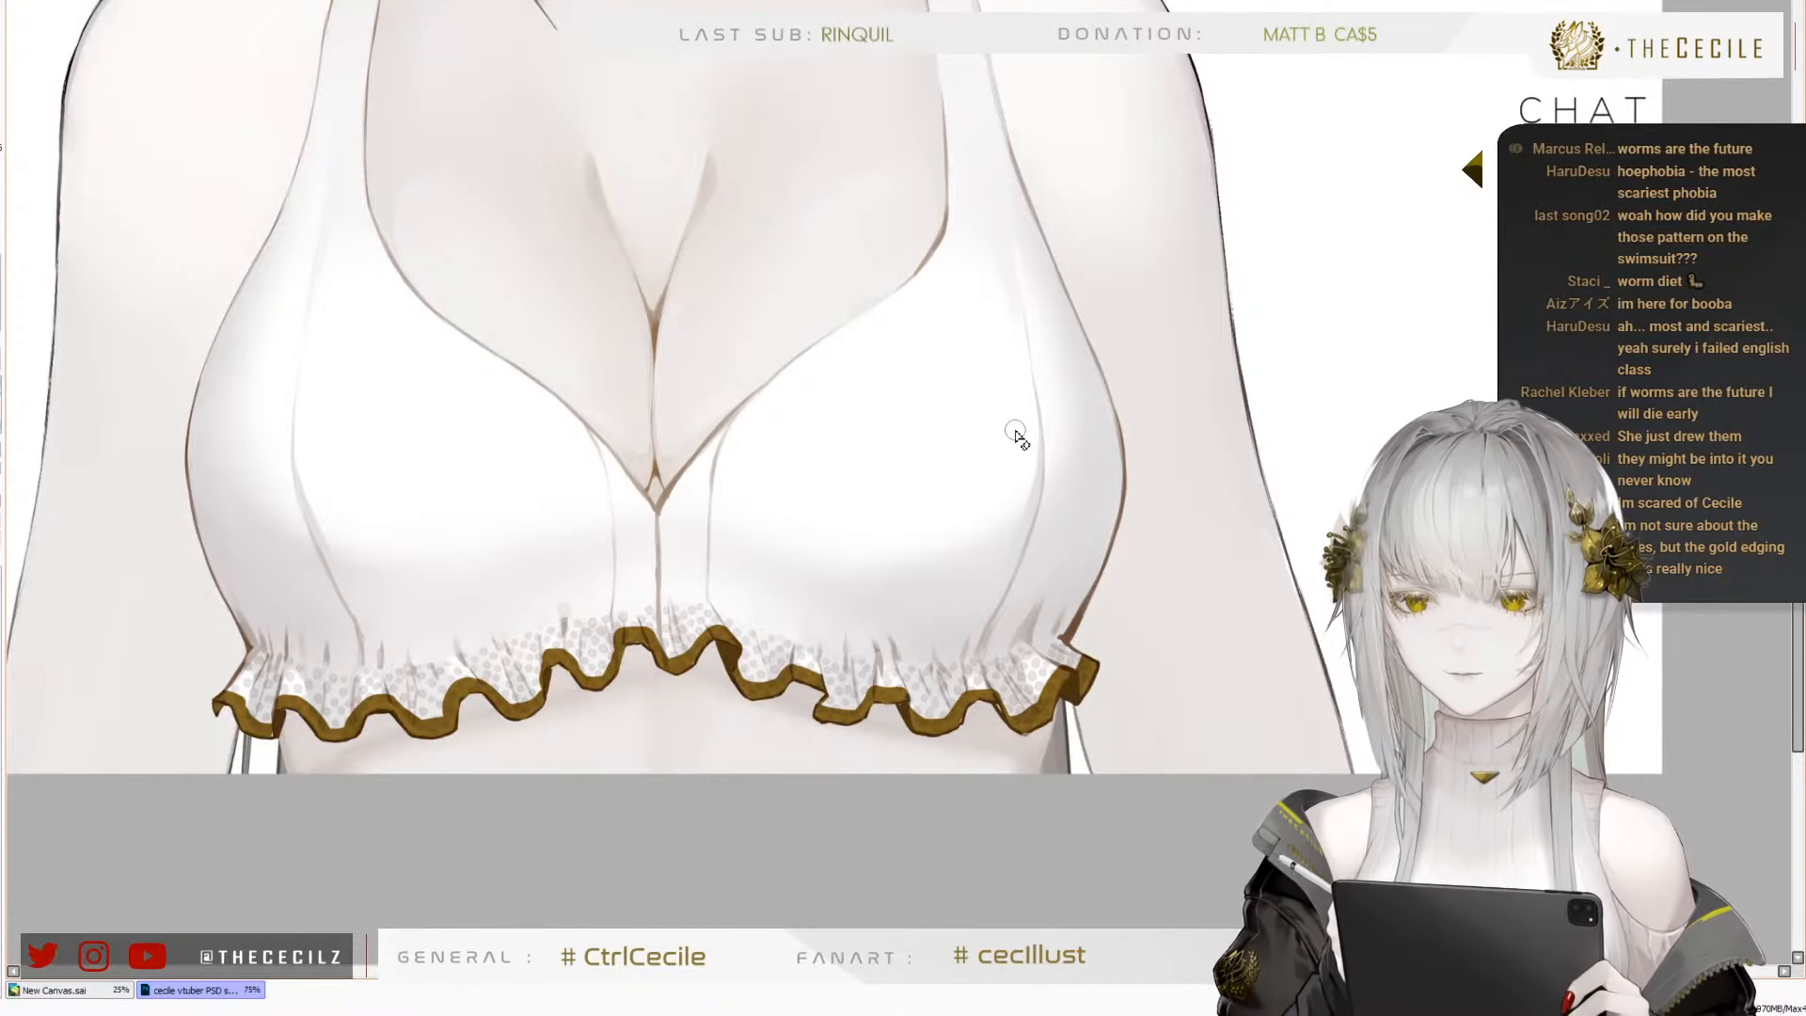
{"action": "left_click_drag", "start_coordinate": [857, 599], "coordinate": [1012, 589]}
{"action": "mouse_move", "coordinate": [959, 526]}
{"action": "left_mouse_down"}
{"action": "mouse_move", "coordinate": [1018, 596]}
{"action": "mouse_move", "coordinate": [964, 550]}
{"action": "mouse_move", "coordinate": [1018, 555]}
{"action": "mouse_move", "coordinate": [991, 472]}
{"action": "left_mouse_up"}
{"action": "mouse_move", "coordinate": [917, 587]}
{"action": "left_mouse_down"}
{"action": "mouse_move", "coordinate": [965, 540]}
{"action": "mouse_move", "coordinate": [947, 612]}
{"action": "left_mouse_up"}
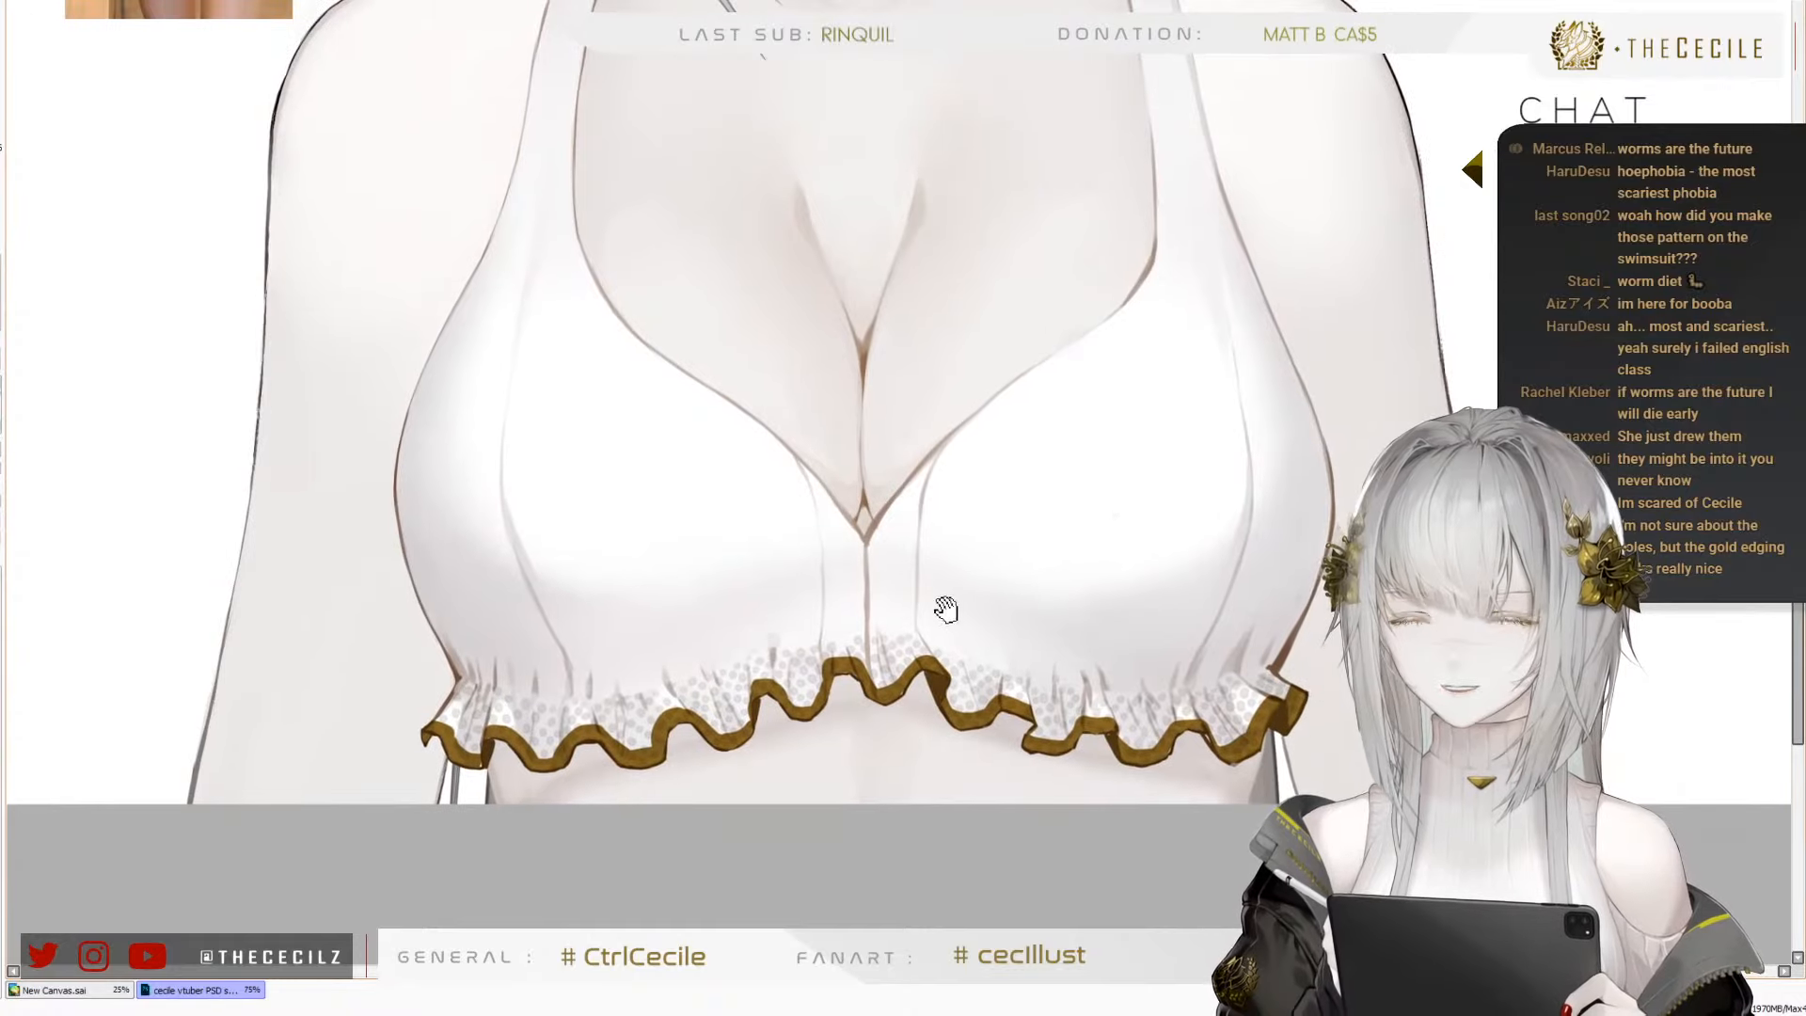
{"action": "left_click_drag", "start_coordinate": [983, 544], "coordinate": [964, 601]}
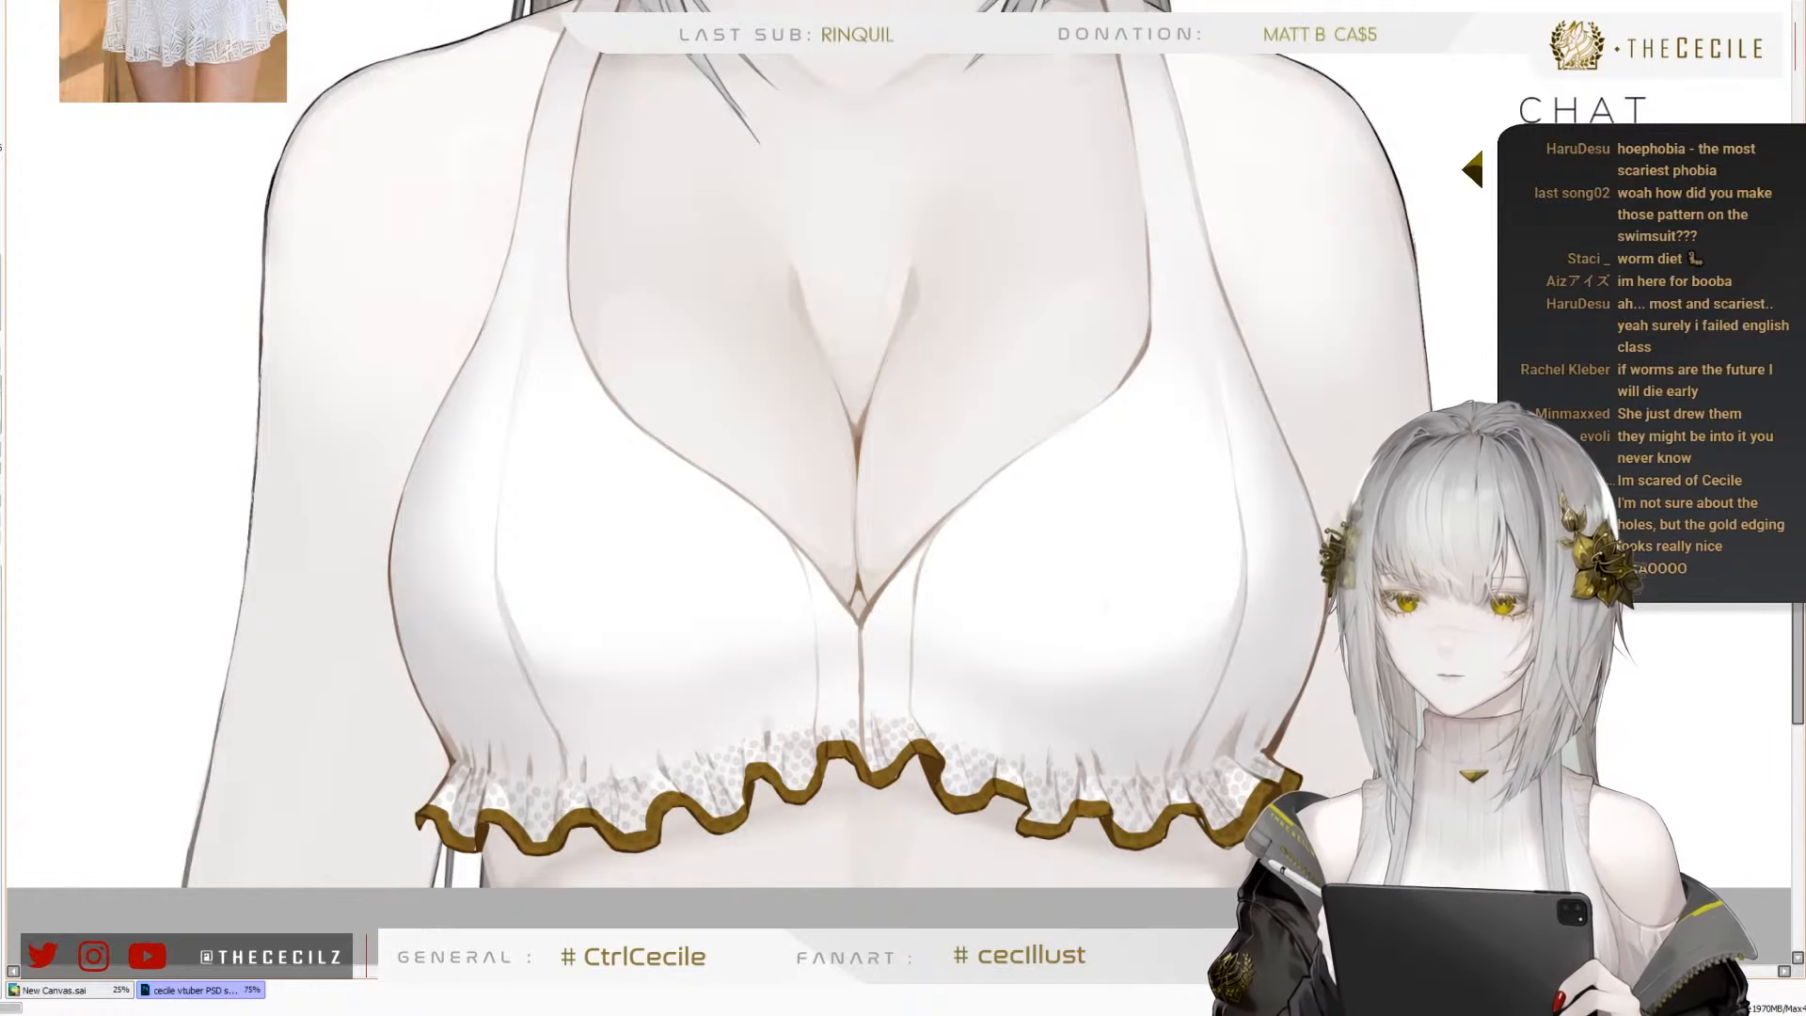
Shade the gold trim with soft lighter tones on the folds along the ruffle
{"action": "scroll", "coordinate": [908, 692], "scroll_direction": "down", "scroll_amount": 2}
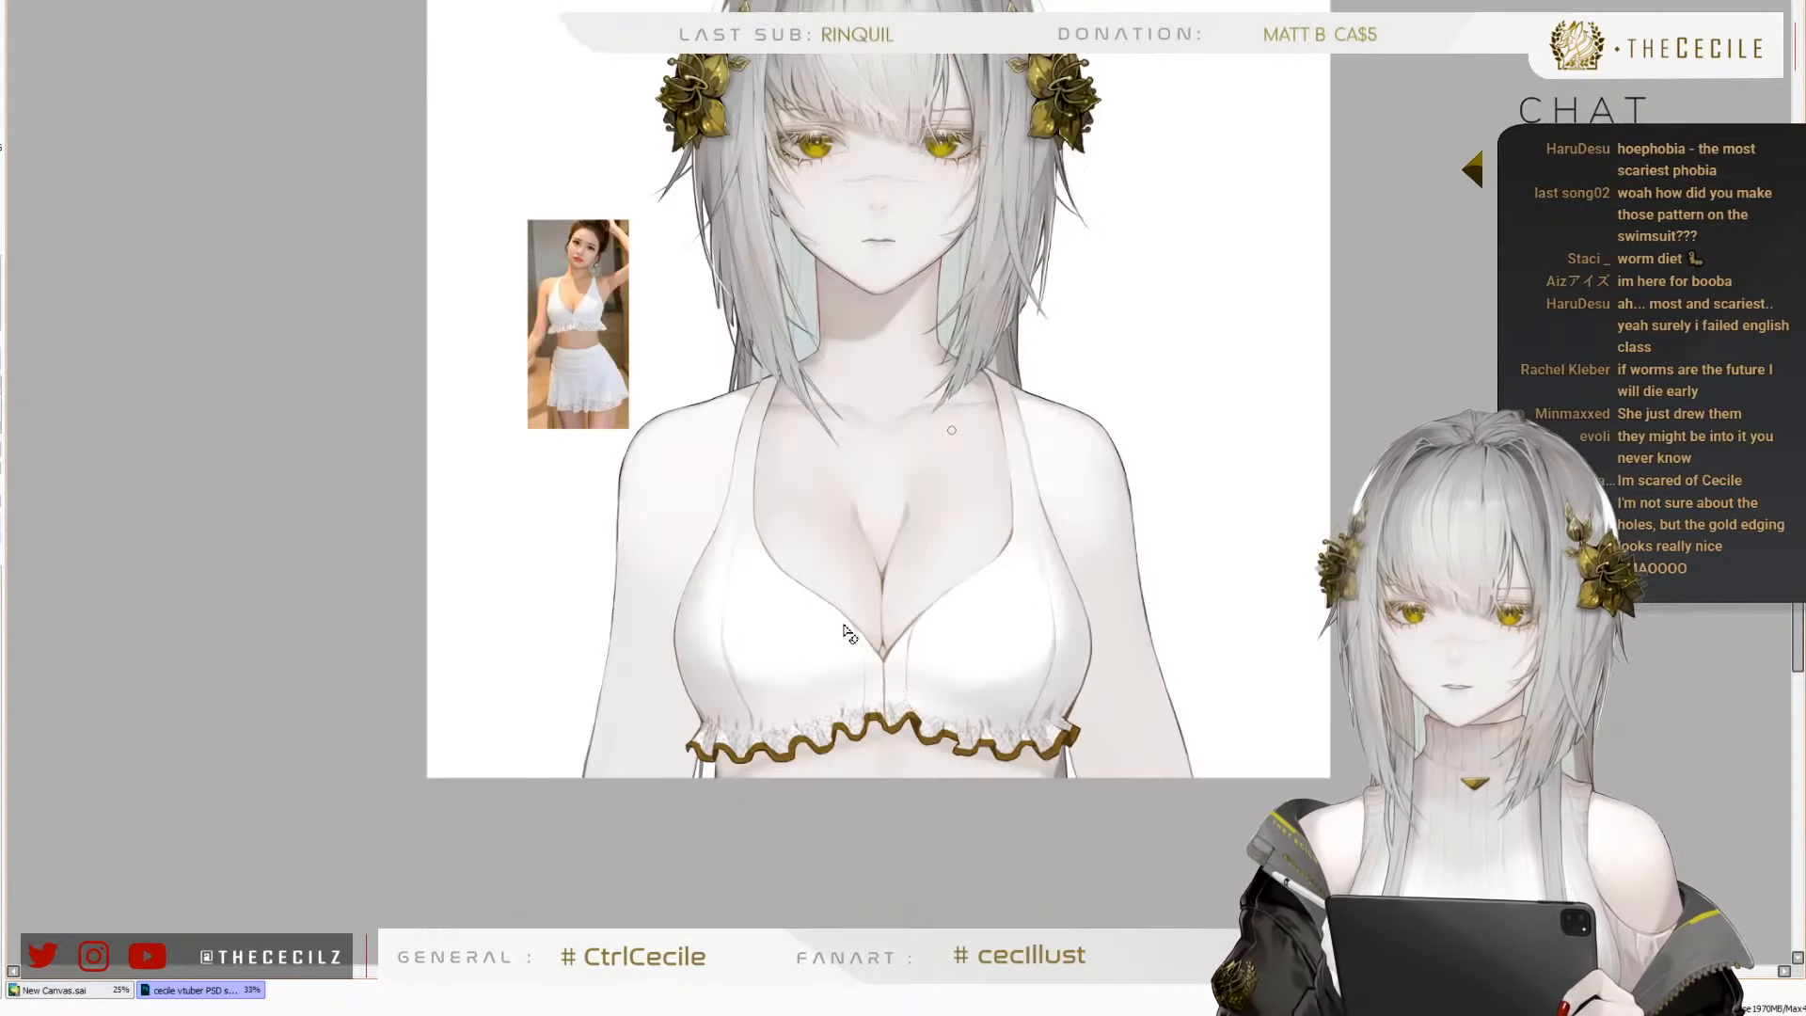
{"action": "scroll", "coordinate": [796, 581], "scroll_direction": "up", "scroll_amount": 1}
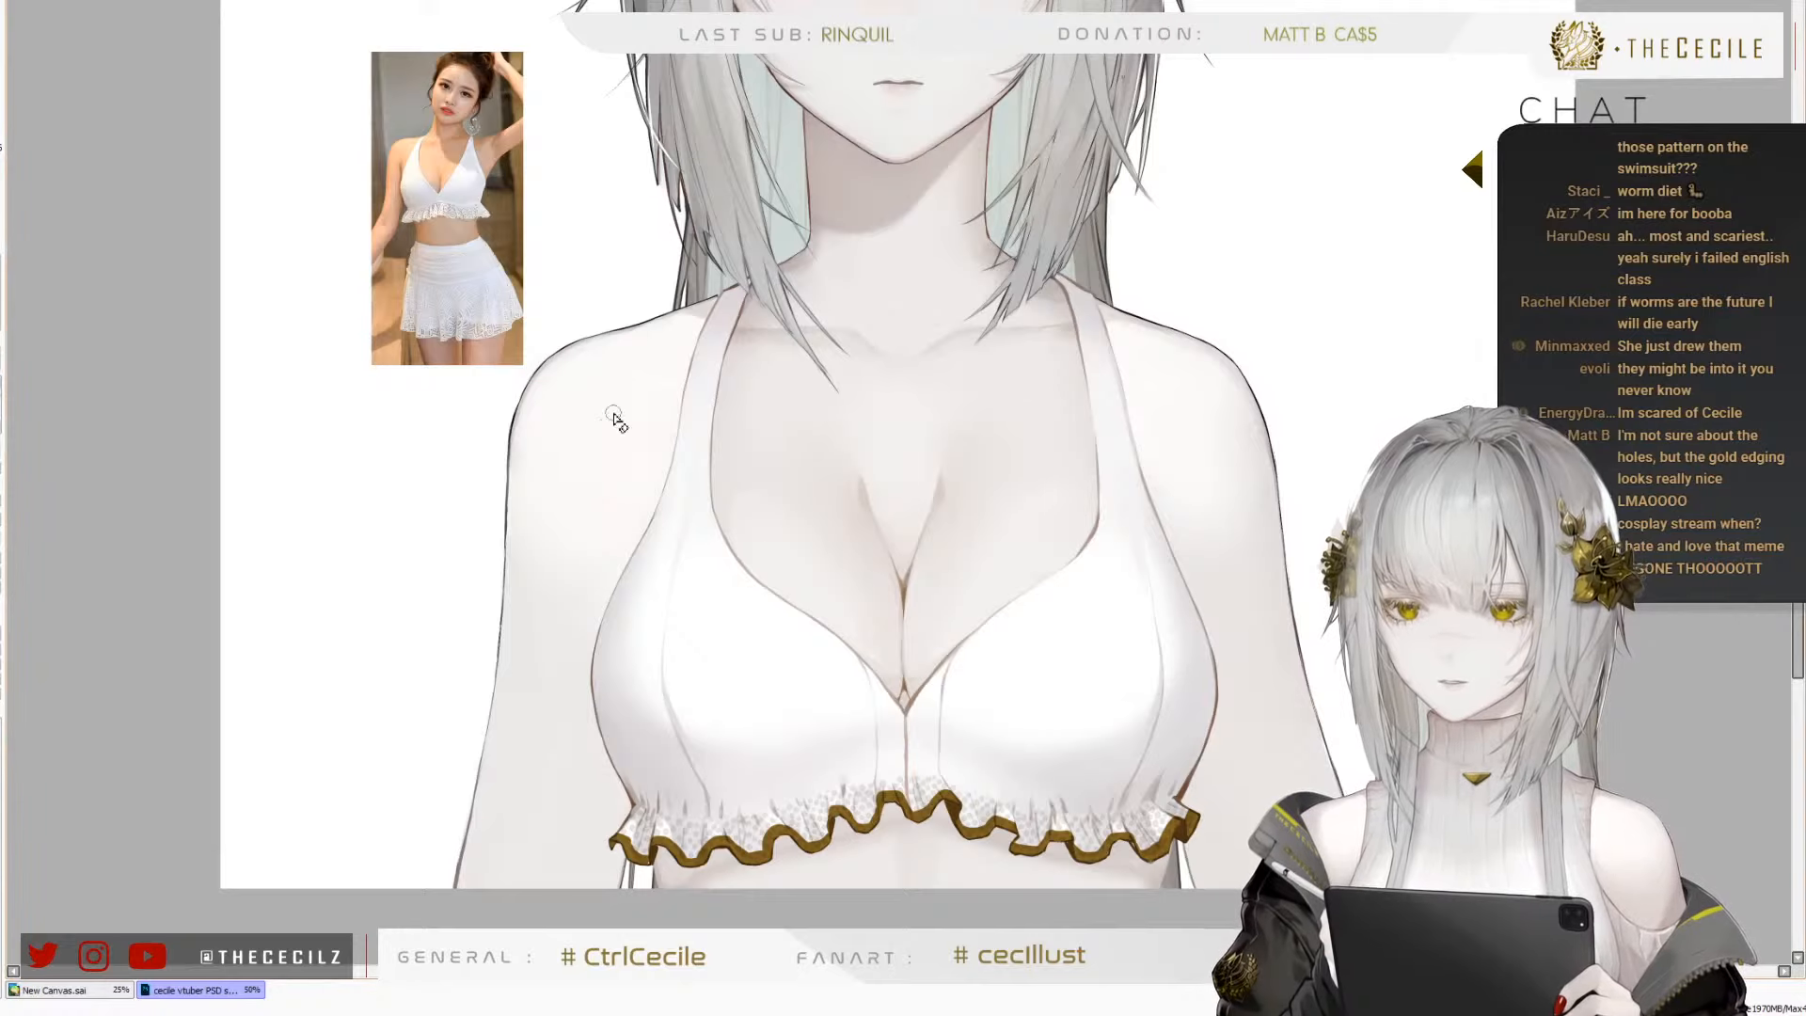
{"action": "scroll", "coordinate": [617, 419], "scroll_direction": "down", "scroll_amount": 1}
{"action": "scroll", "coordinate": [701, 560], "scroll_direction": "up", "scroll_amount": 3}
{"action": "key", "text": "b"}
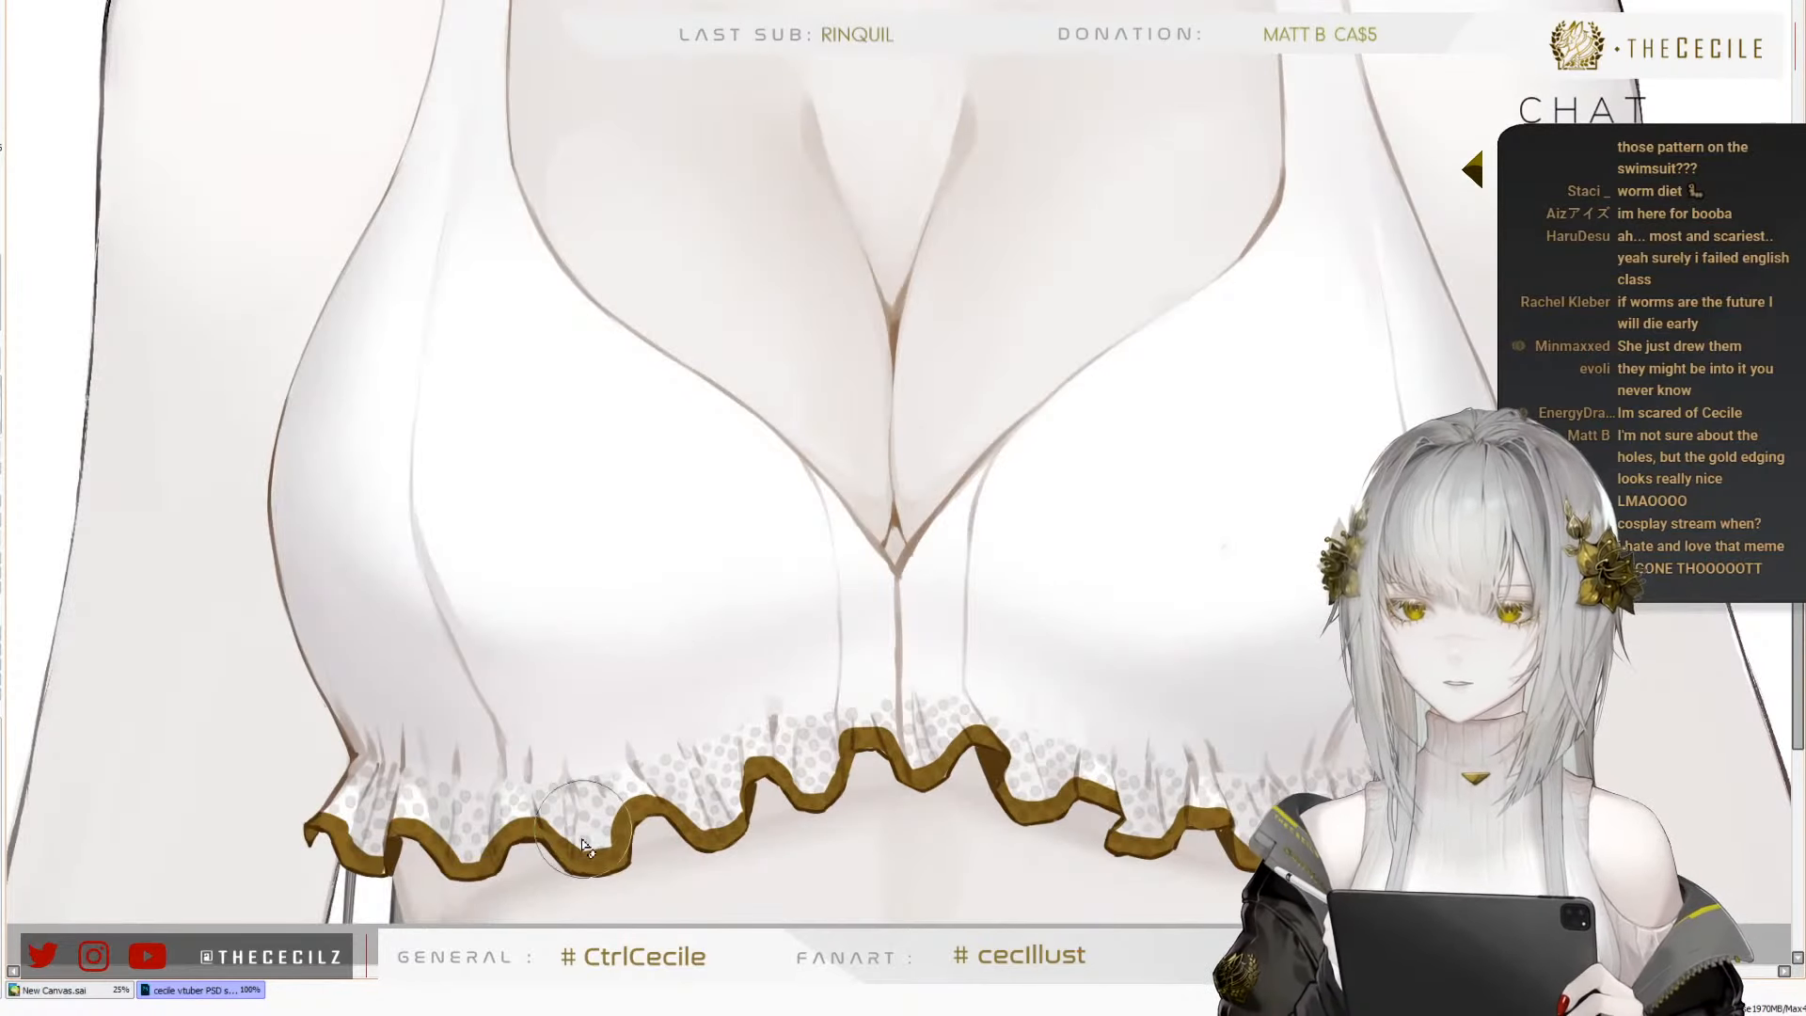
{"action": "left_click_drag", "start_coordinate": [582, 830], "coordinate": [583, 879]}
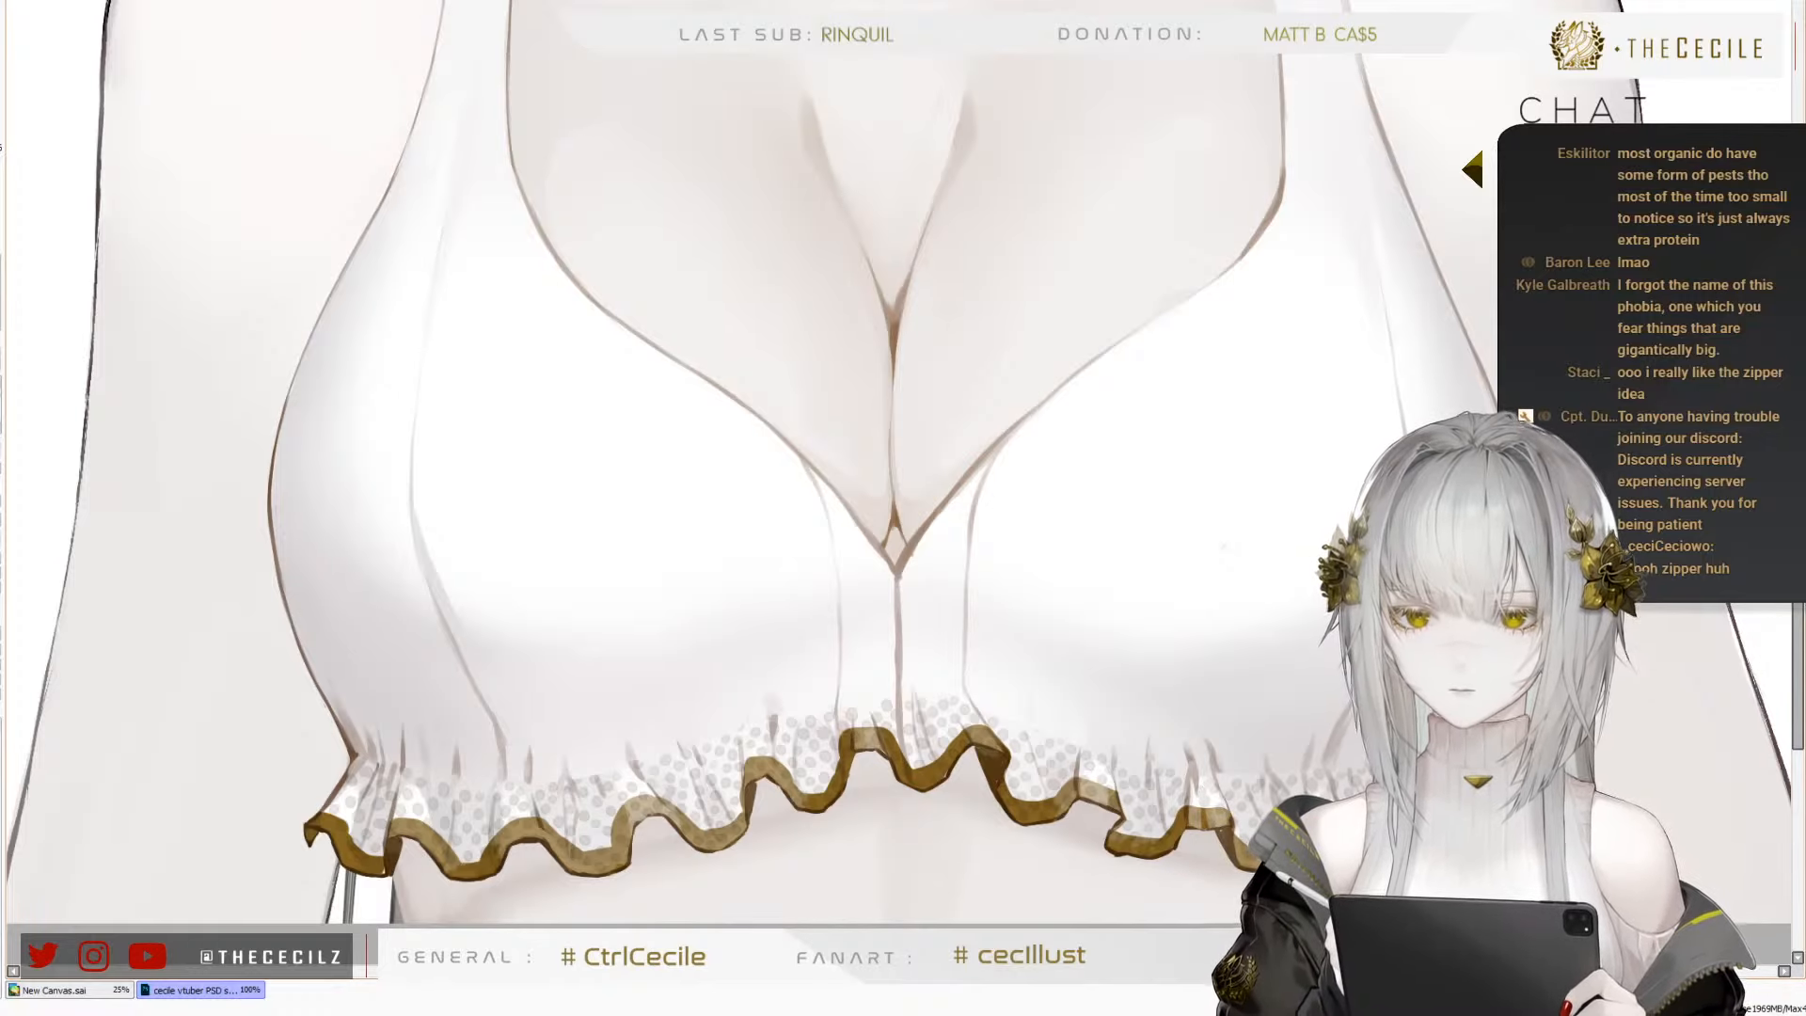
Examine the gold-trimmed top on the whole figure at several sizes and in mirrored view
{"action": "scroll", "coordinate": [813, 579], "scroll_direction": "down", "scroll_amount": 3}
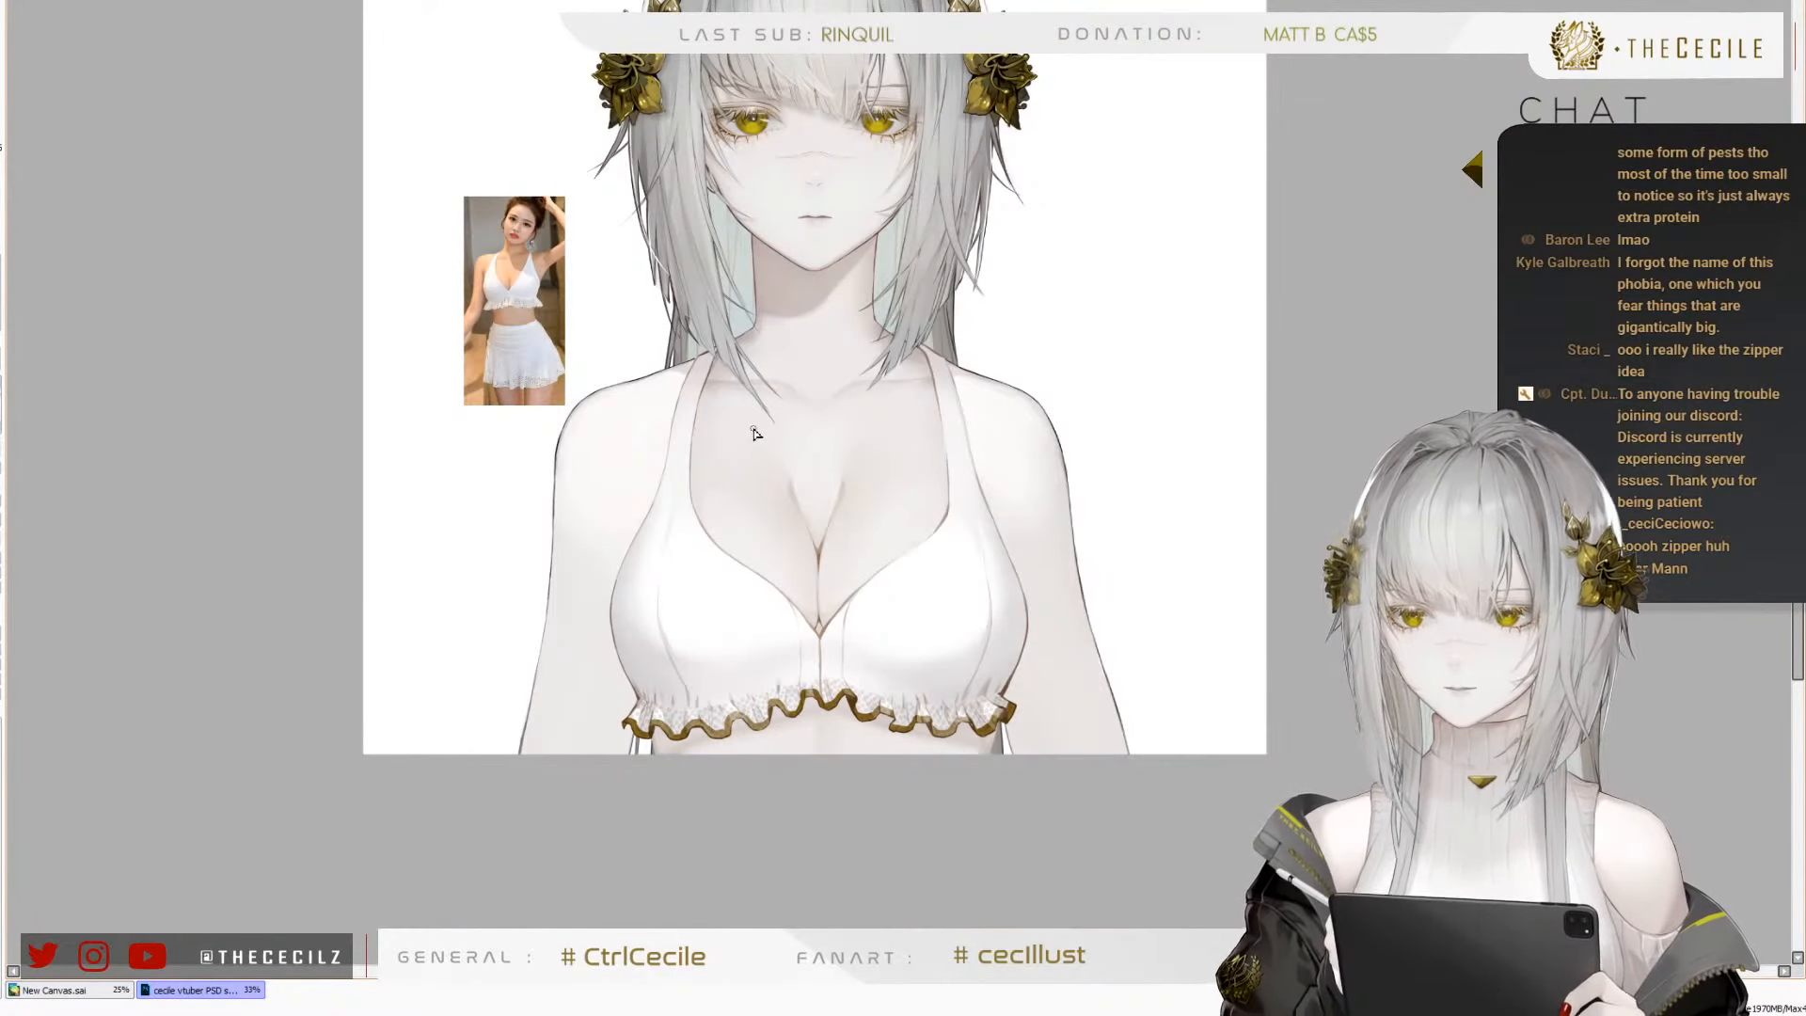
{"action": "scroll", "coordinate": [743, 645], "scroll_direction": "down", "scroll_amount": 1}
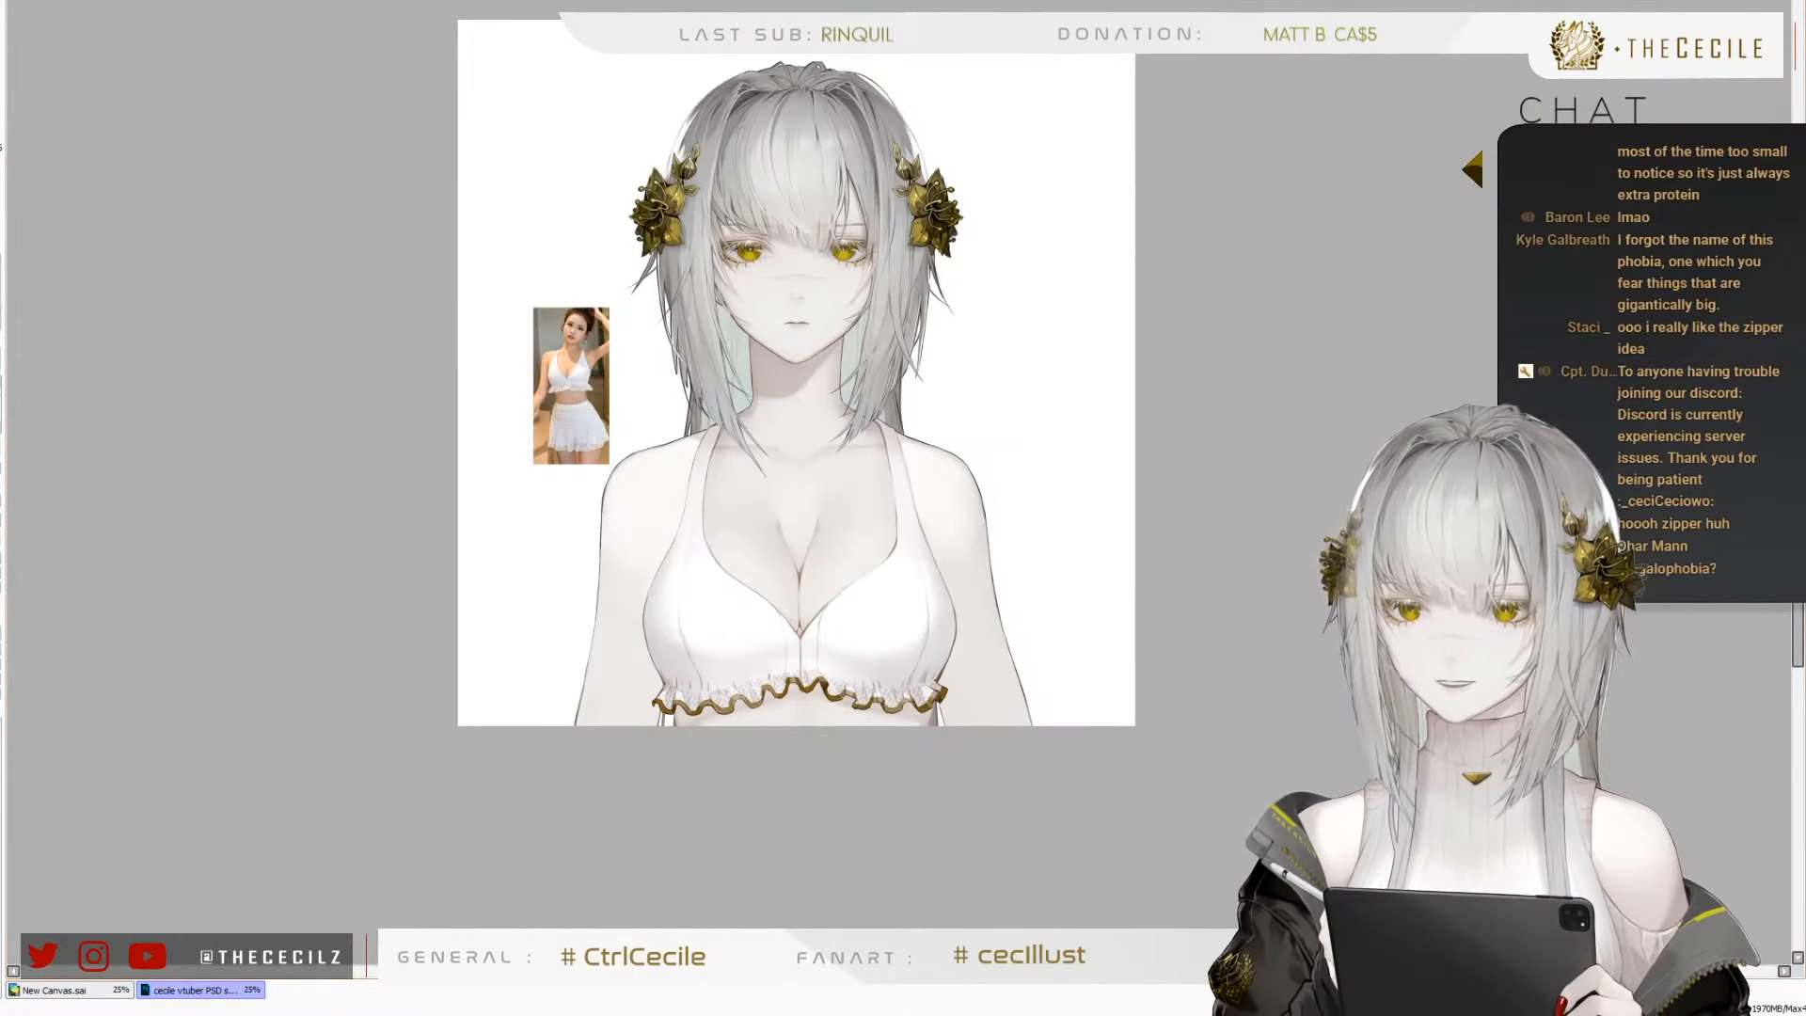
{"action": "key", "text": "h"}
{"action": "key", "text": "h"}
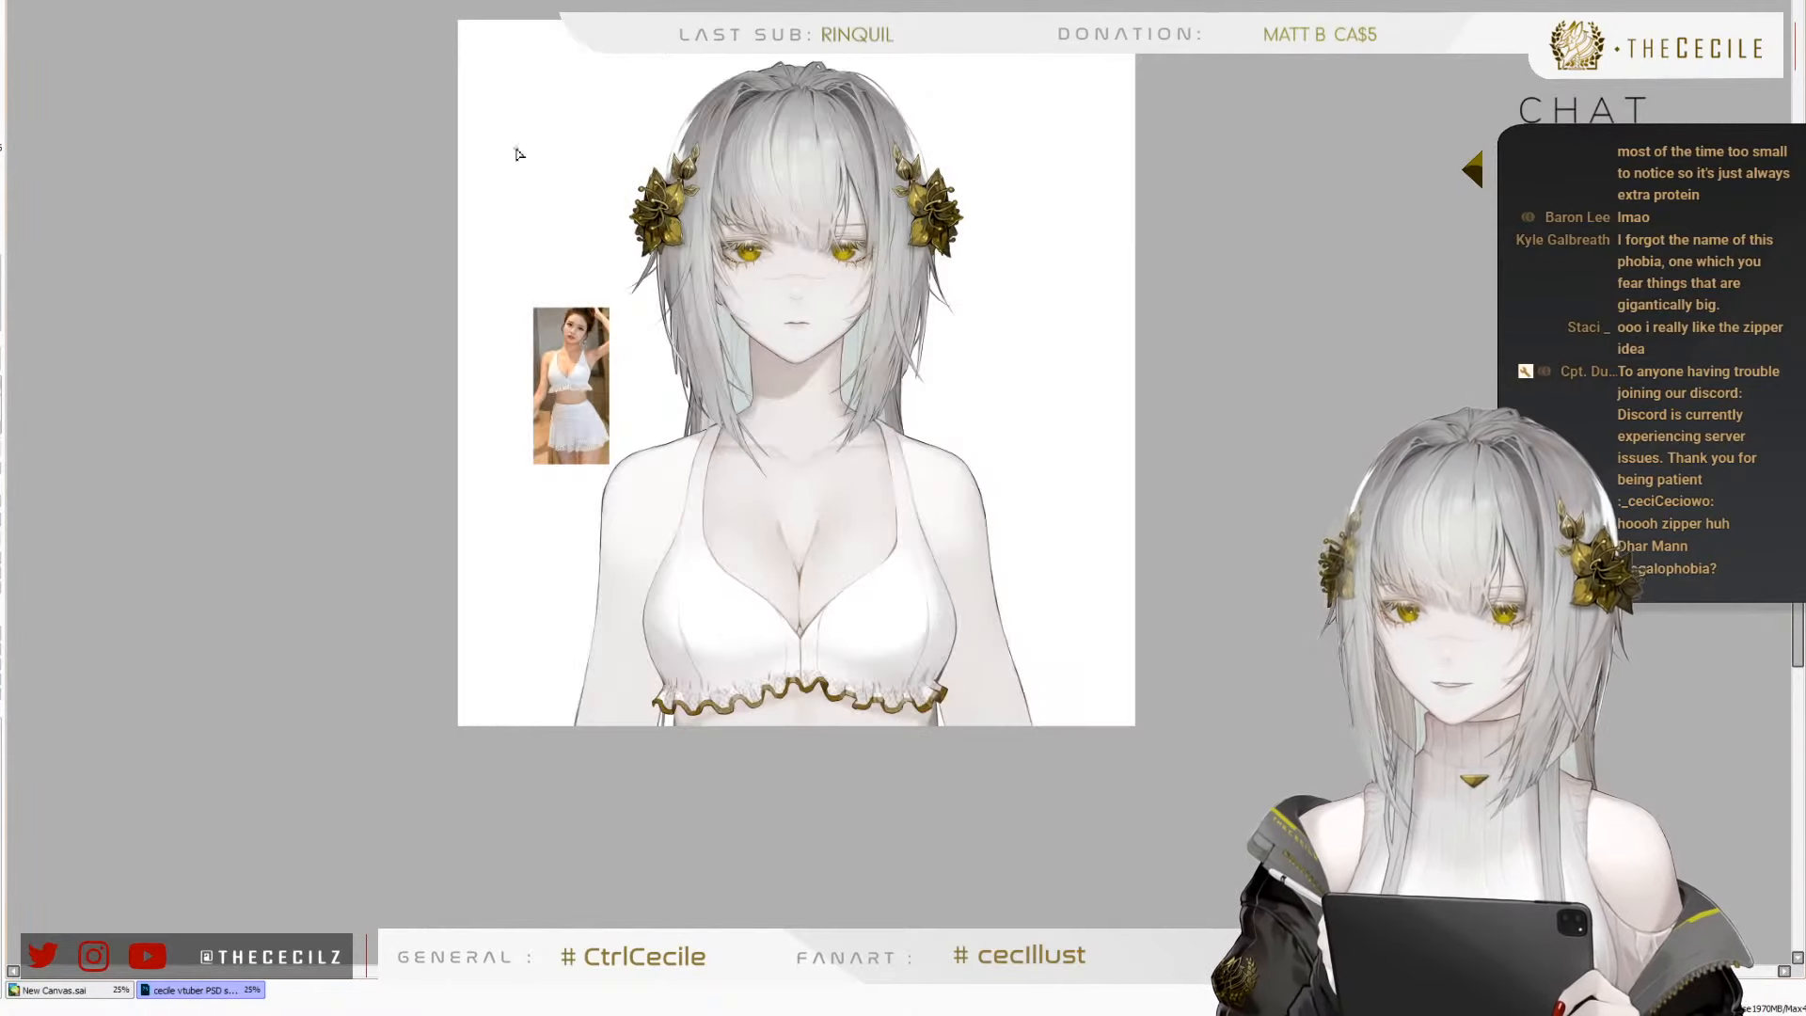
{"action": "scroll", "coordinate": [647, 456], "scroll_direction": "down", "scroll_amount": 1}
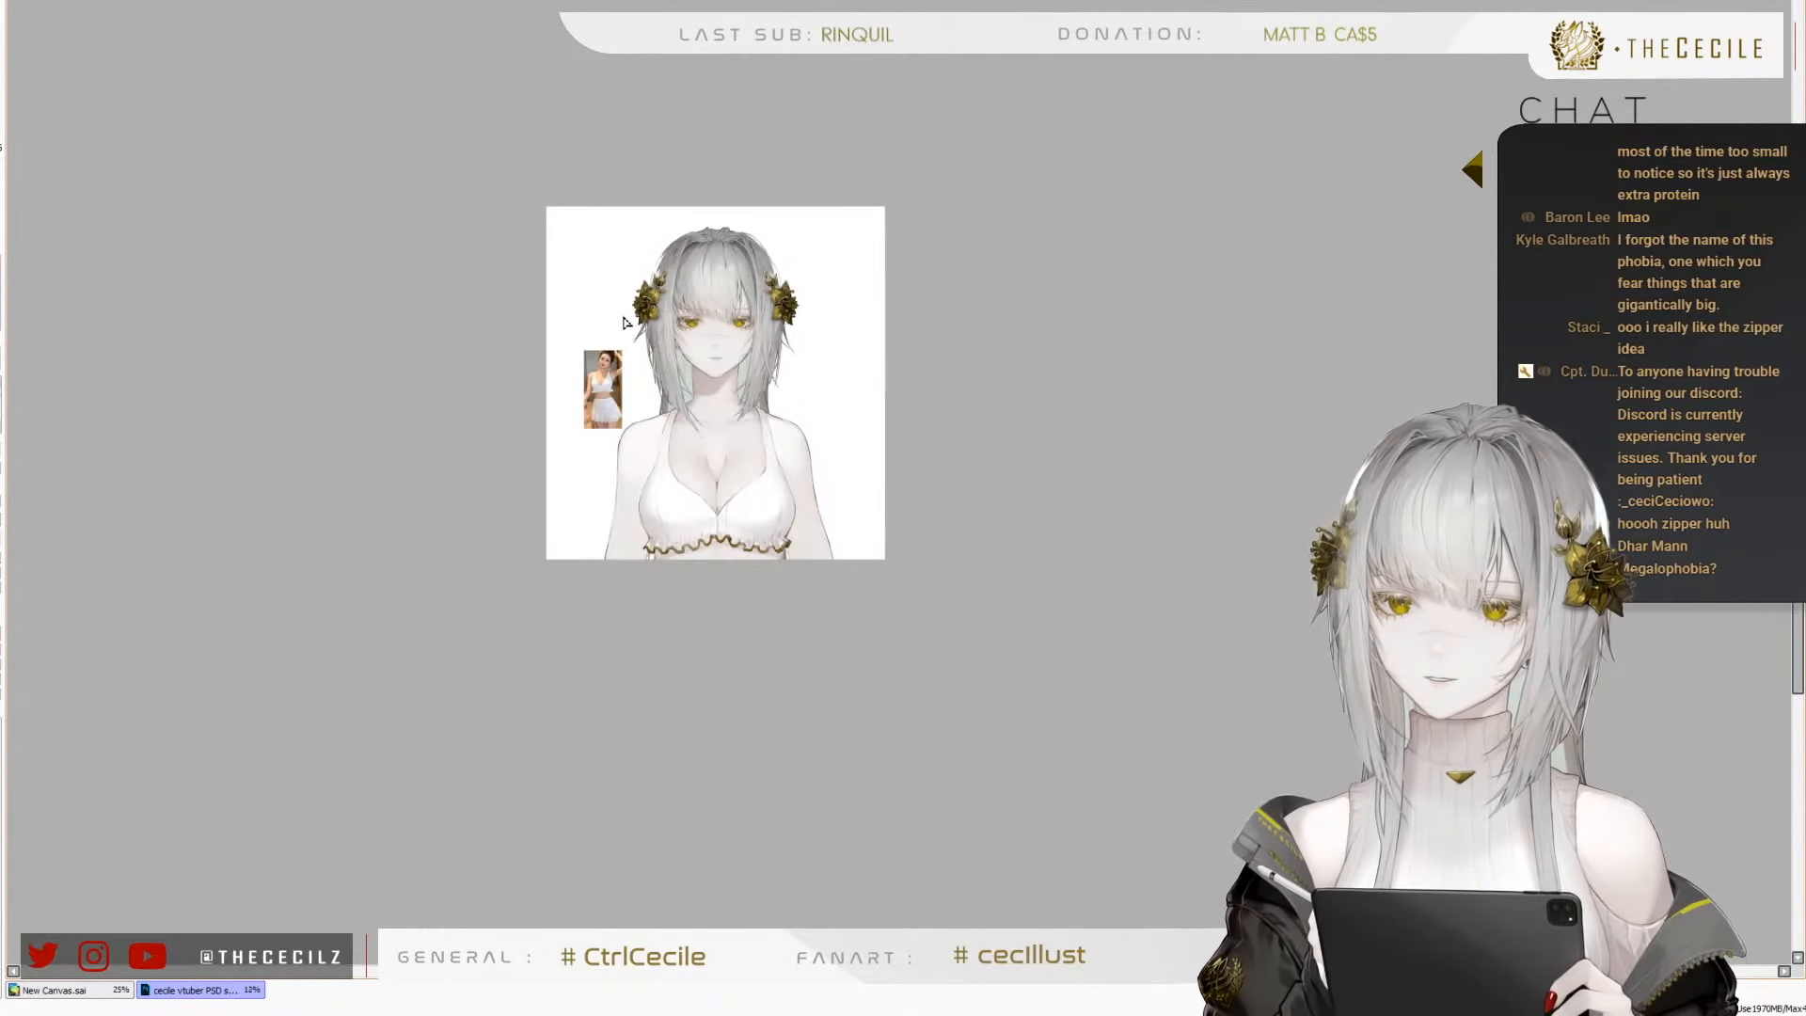
{"action": "scroll", "coordinate": [689, 475], "scroll_direction": "up", "scroll_amount": 4}
{"action": "scroll", "coordinate": [443, 193], "scroll_direction": "down", "scroll_amount": 1}
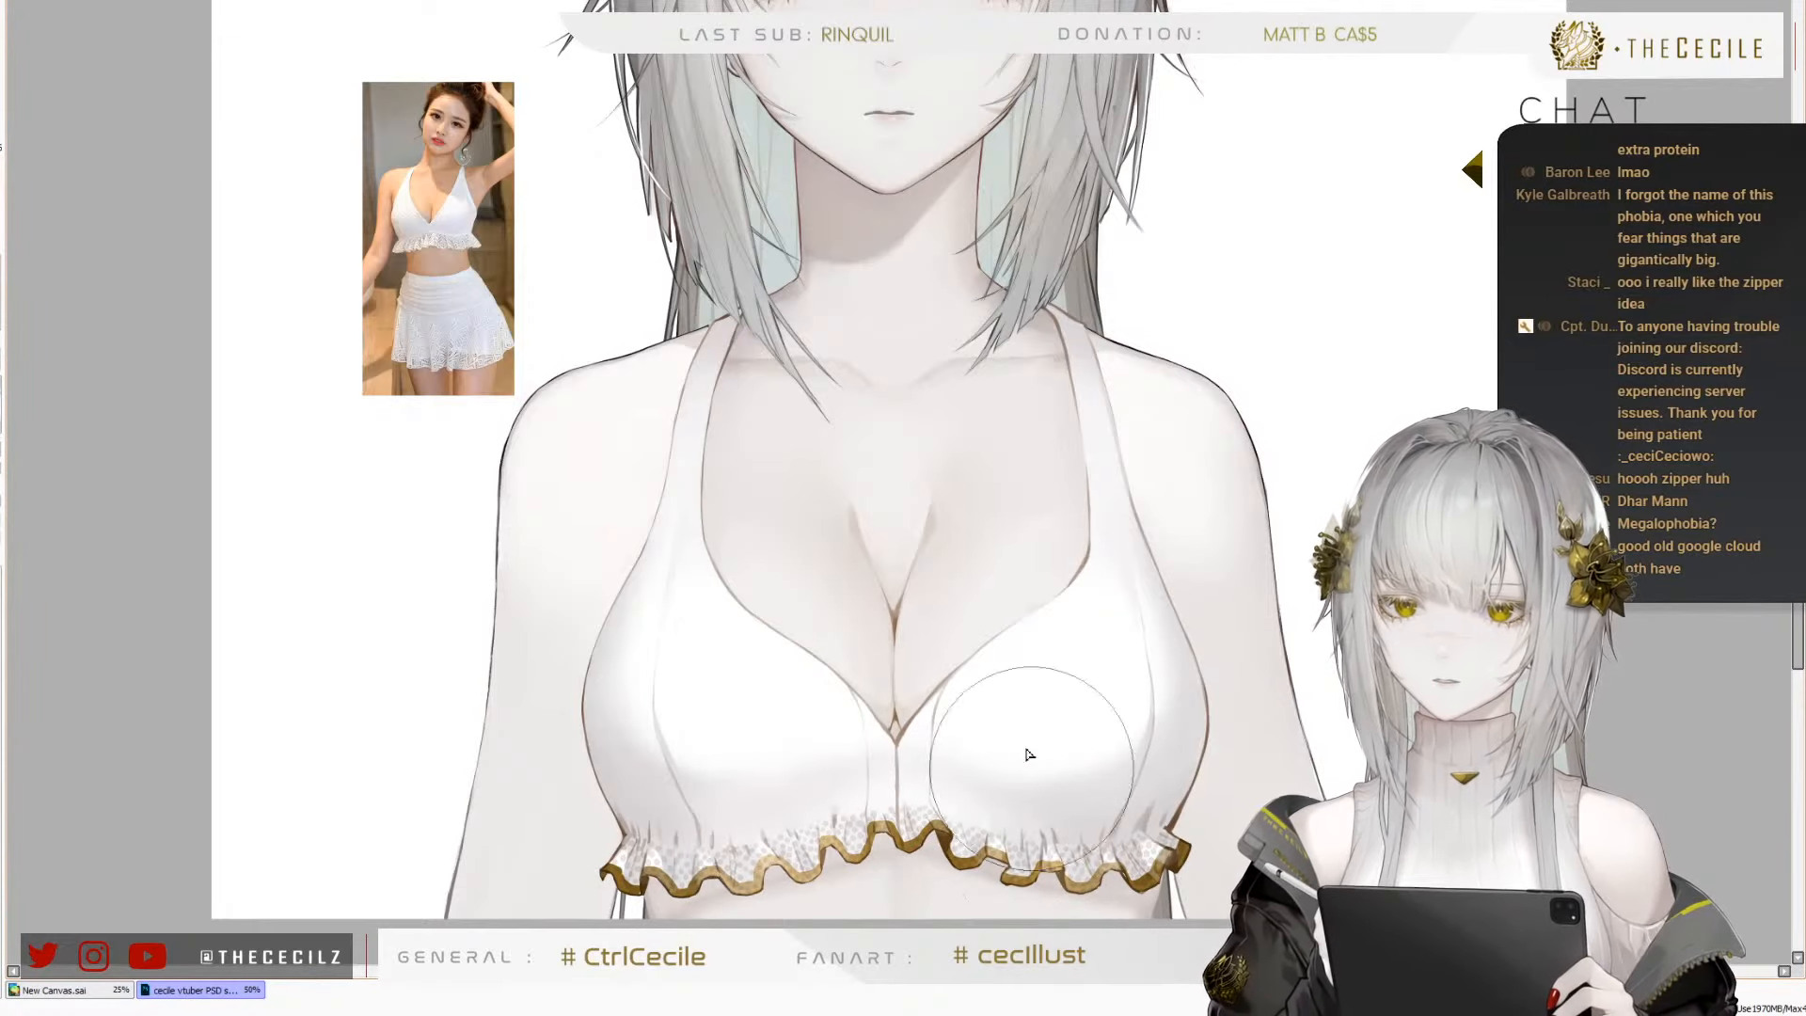
{"action": "scroll", "coordinate": [919, 462], "scroll_direction": "down", "scroll_amount": 2}
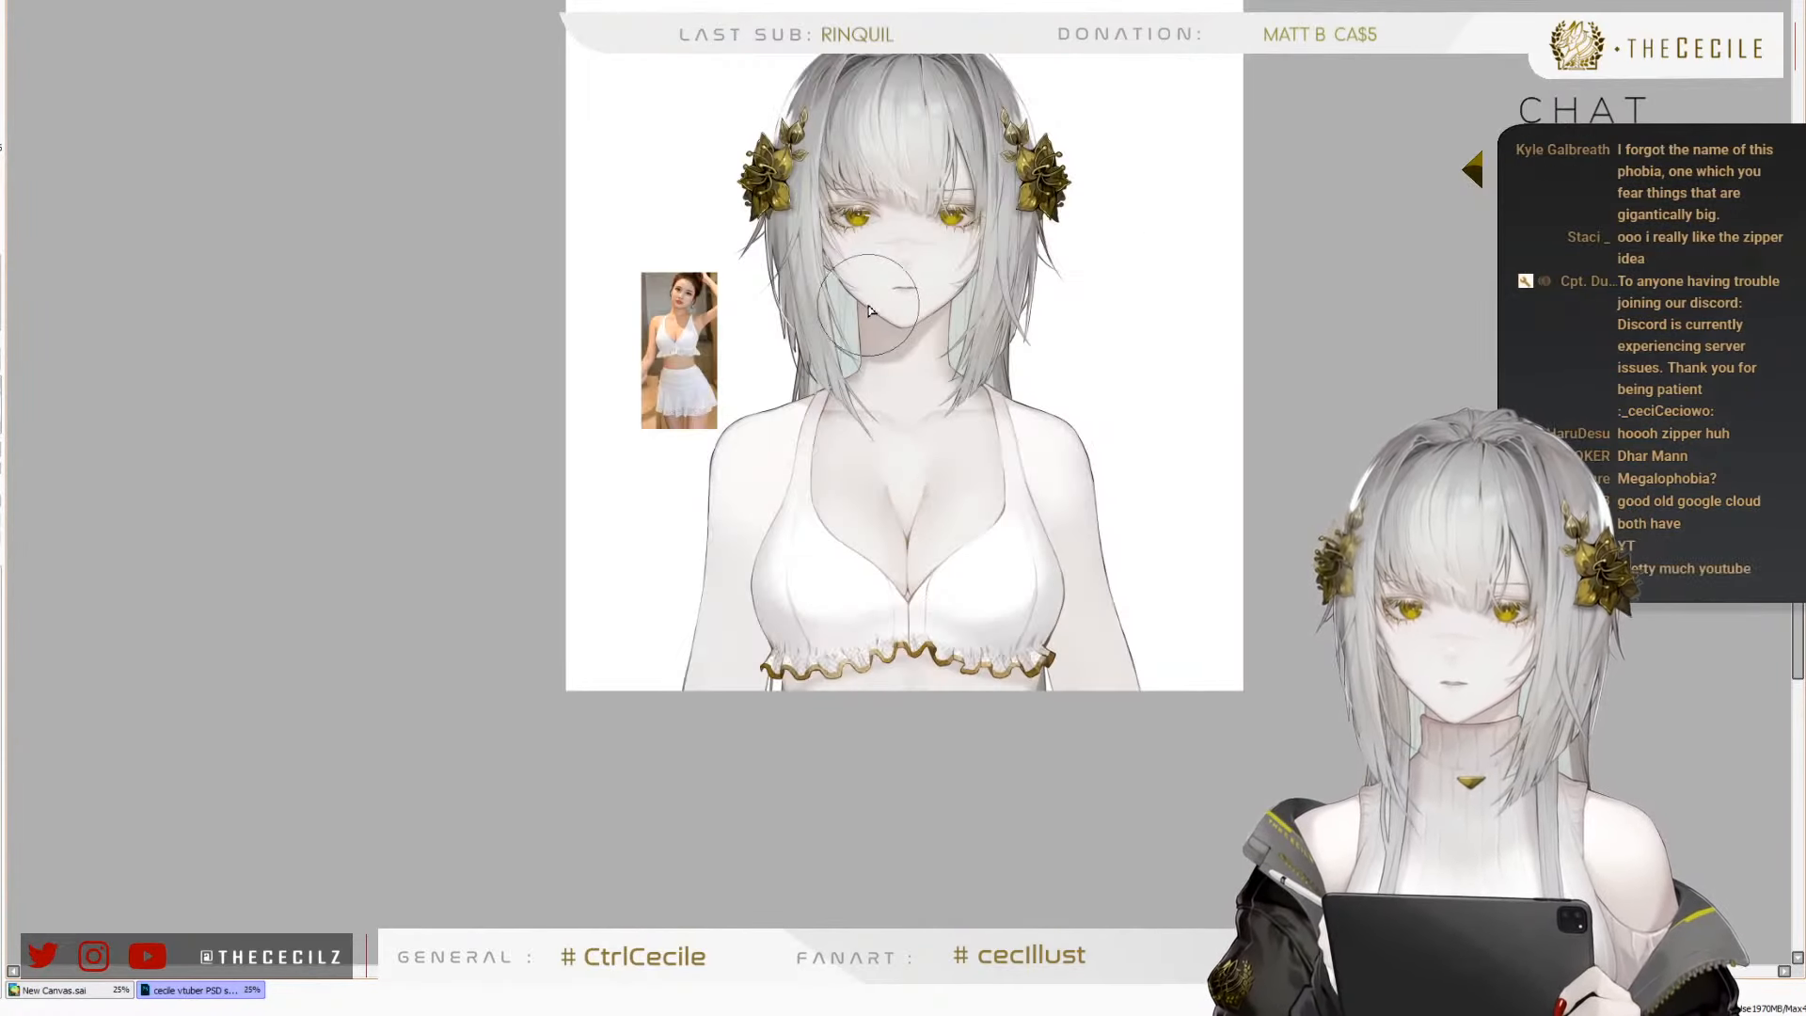
{"action": "scroll", "coordinate": [881, 320], "scroll_direction": "up", "scroll_amount": 2}
{"action": "scroll", "coordinate": [822, 233], "scroll_direction": "down", "scroll_amount": 1}
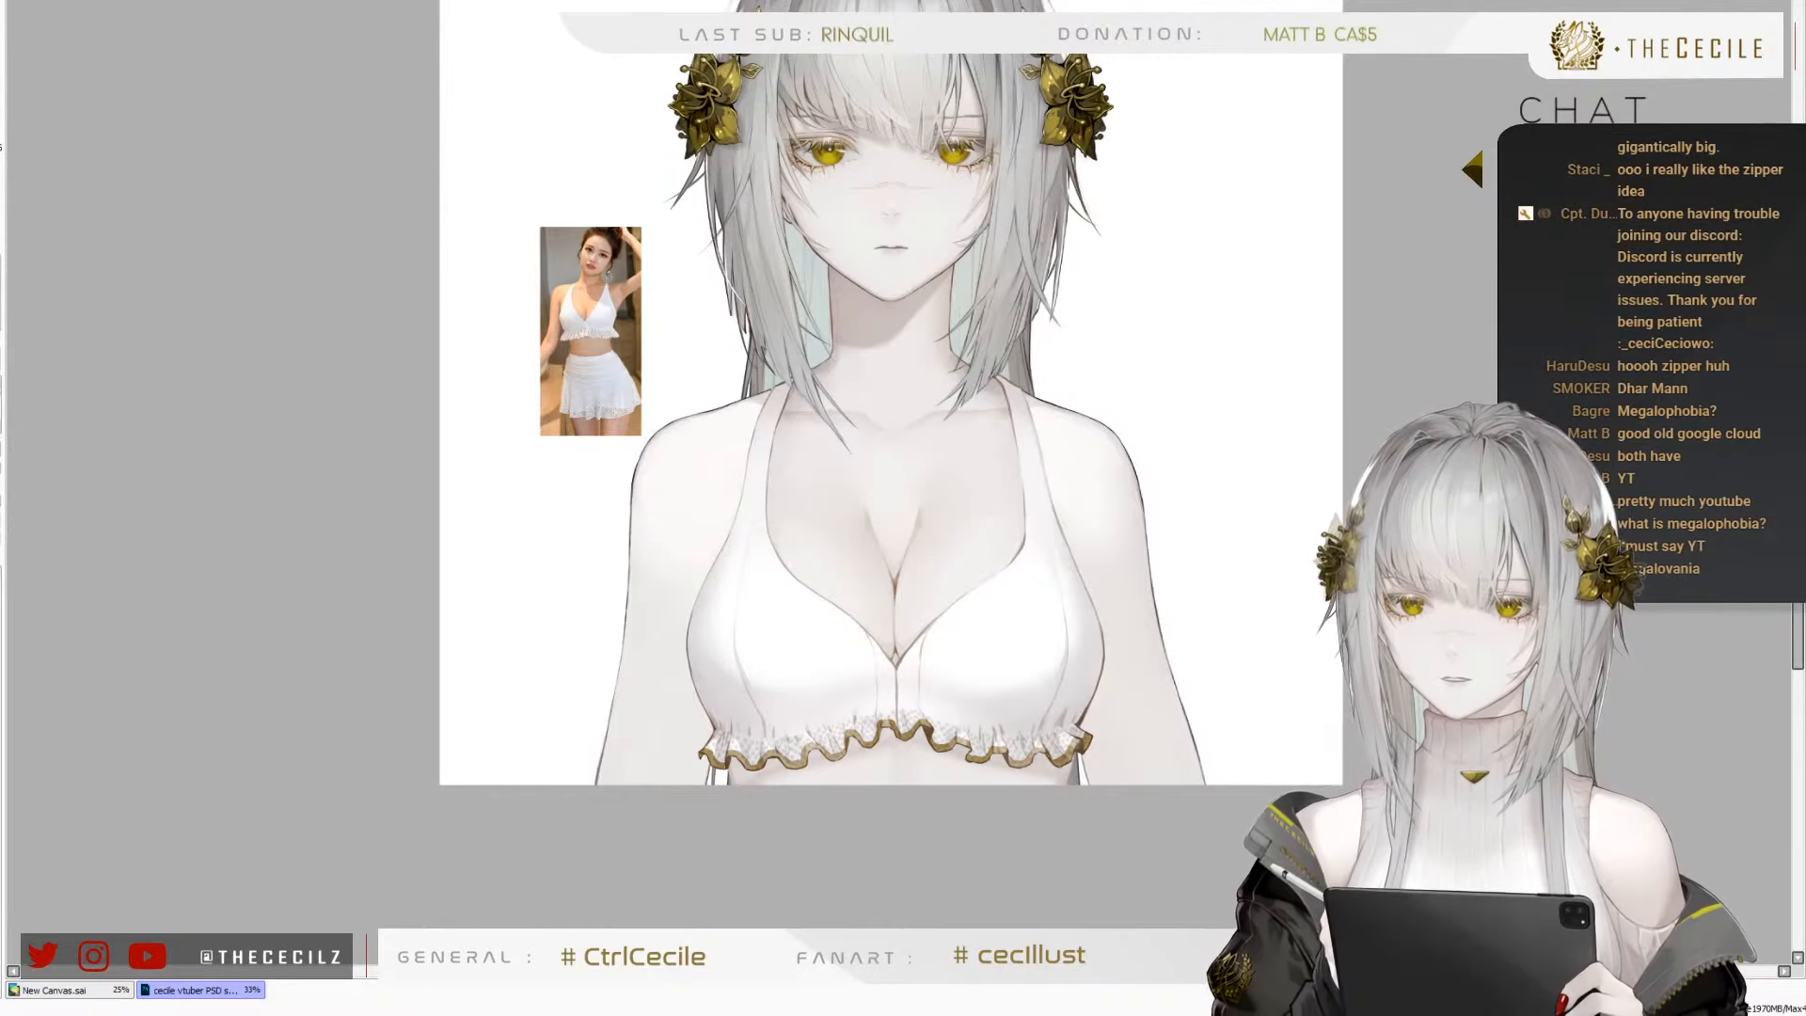
{"action": "scroll", "coordinate": [791, 686], "scroll_direction": "down", "scroll_amount": 2}
{"action": "key", "text": "h"}
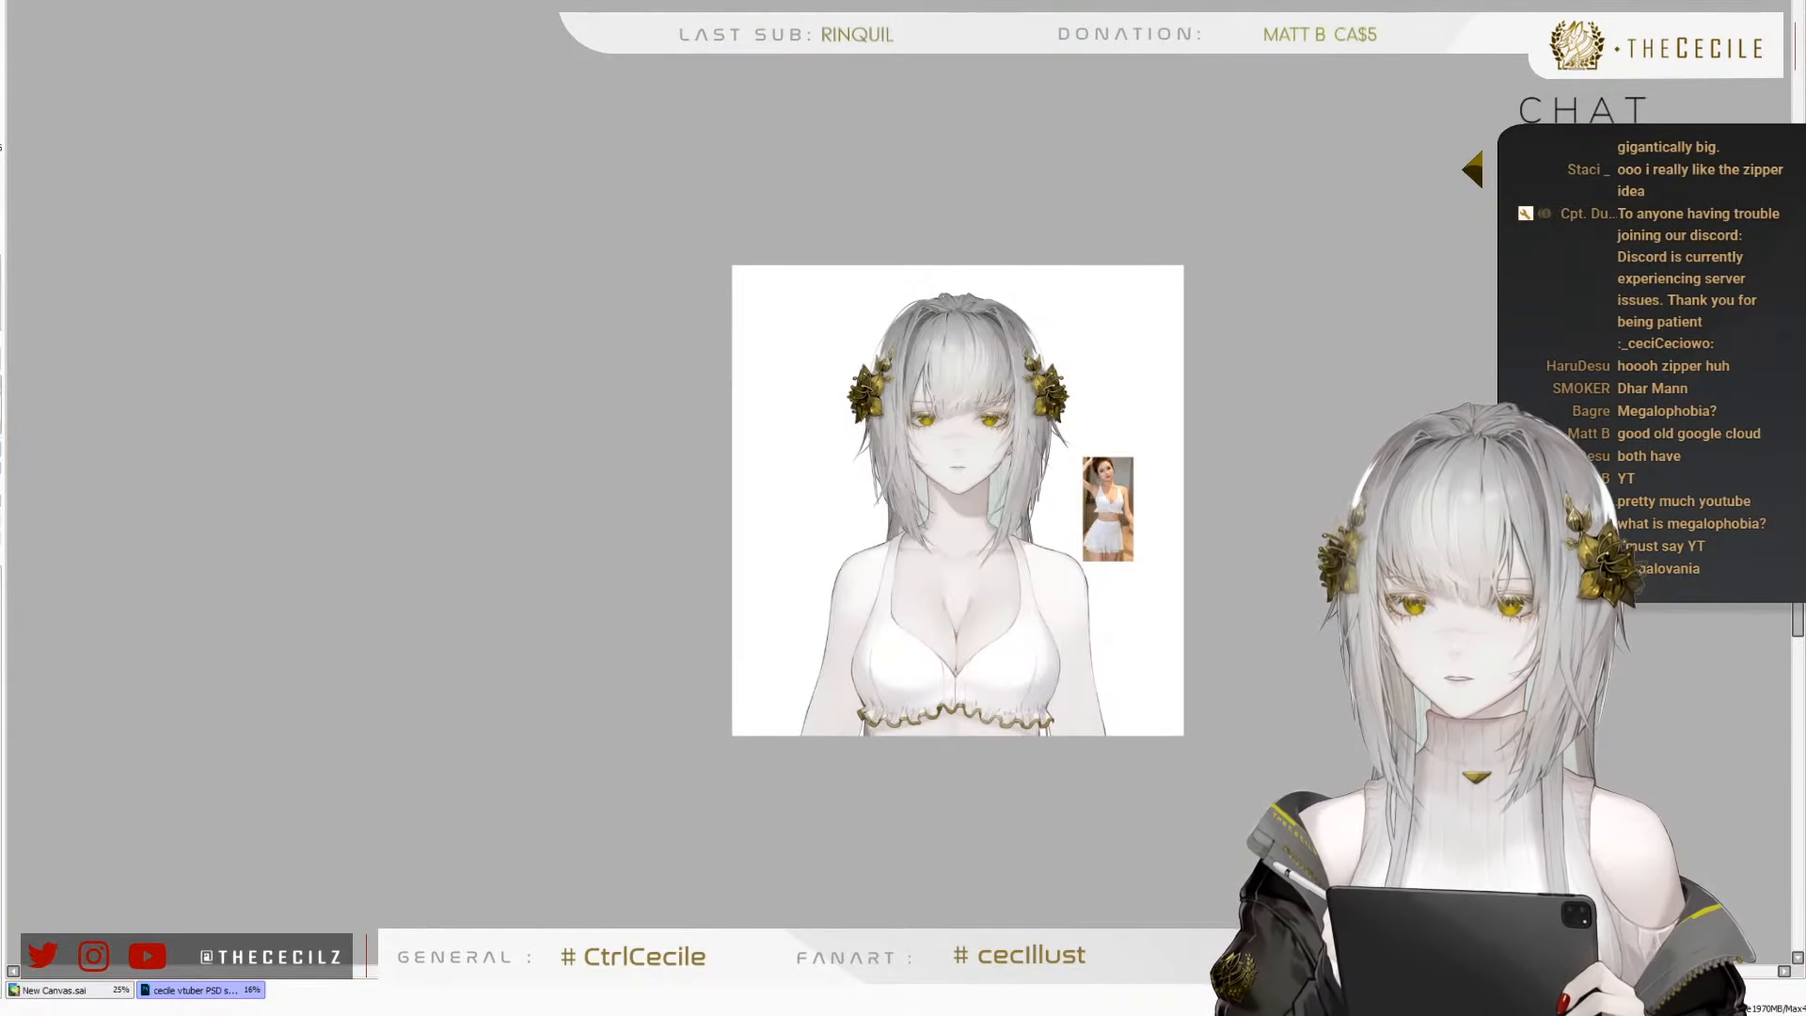
{"action": "key", "text": "h"}
Save the illustration with the gold-trimmed ruffle
{"action": "scroll", "coordinate": [805, 695], "scroll_direction": "up", "scroll_amount": 2}
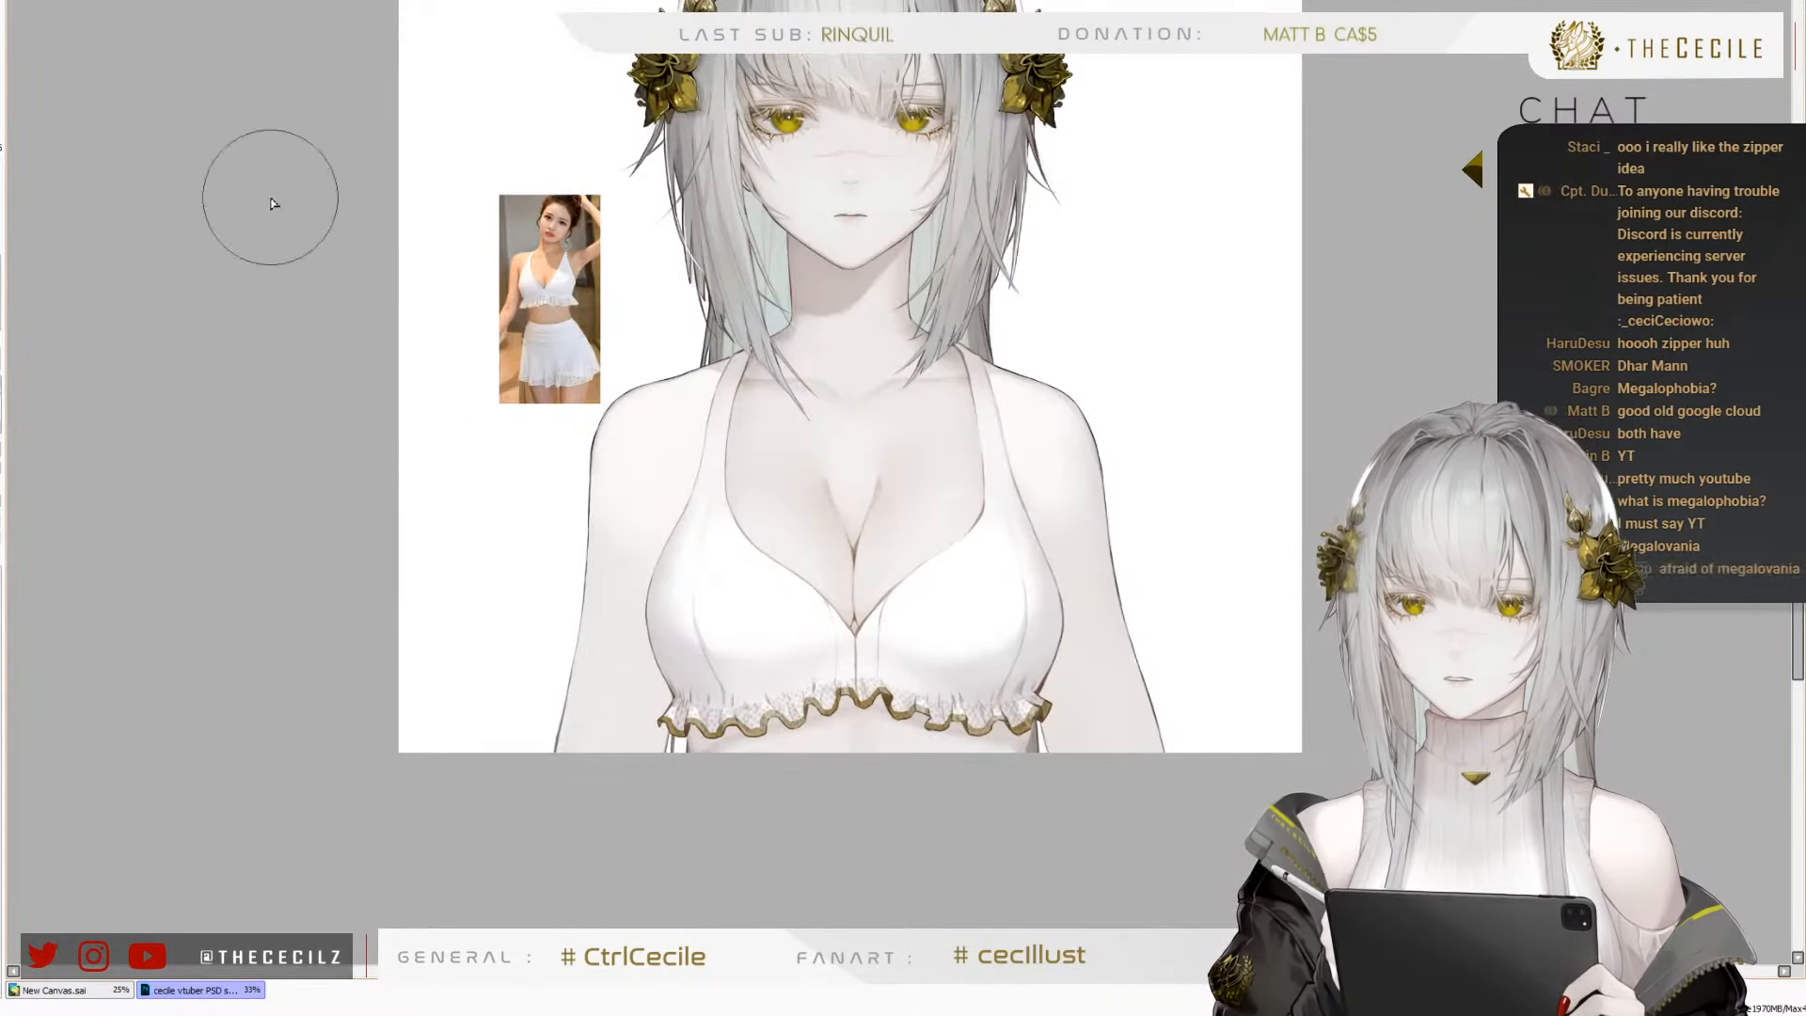
{"action": "key", "text": "ctrl+s"}
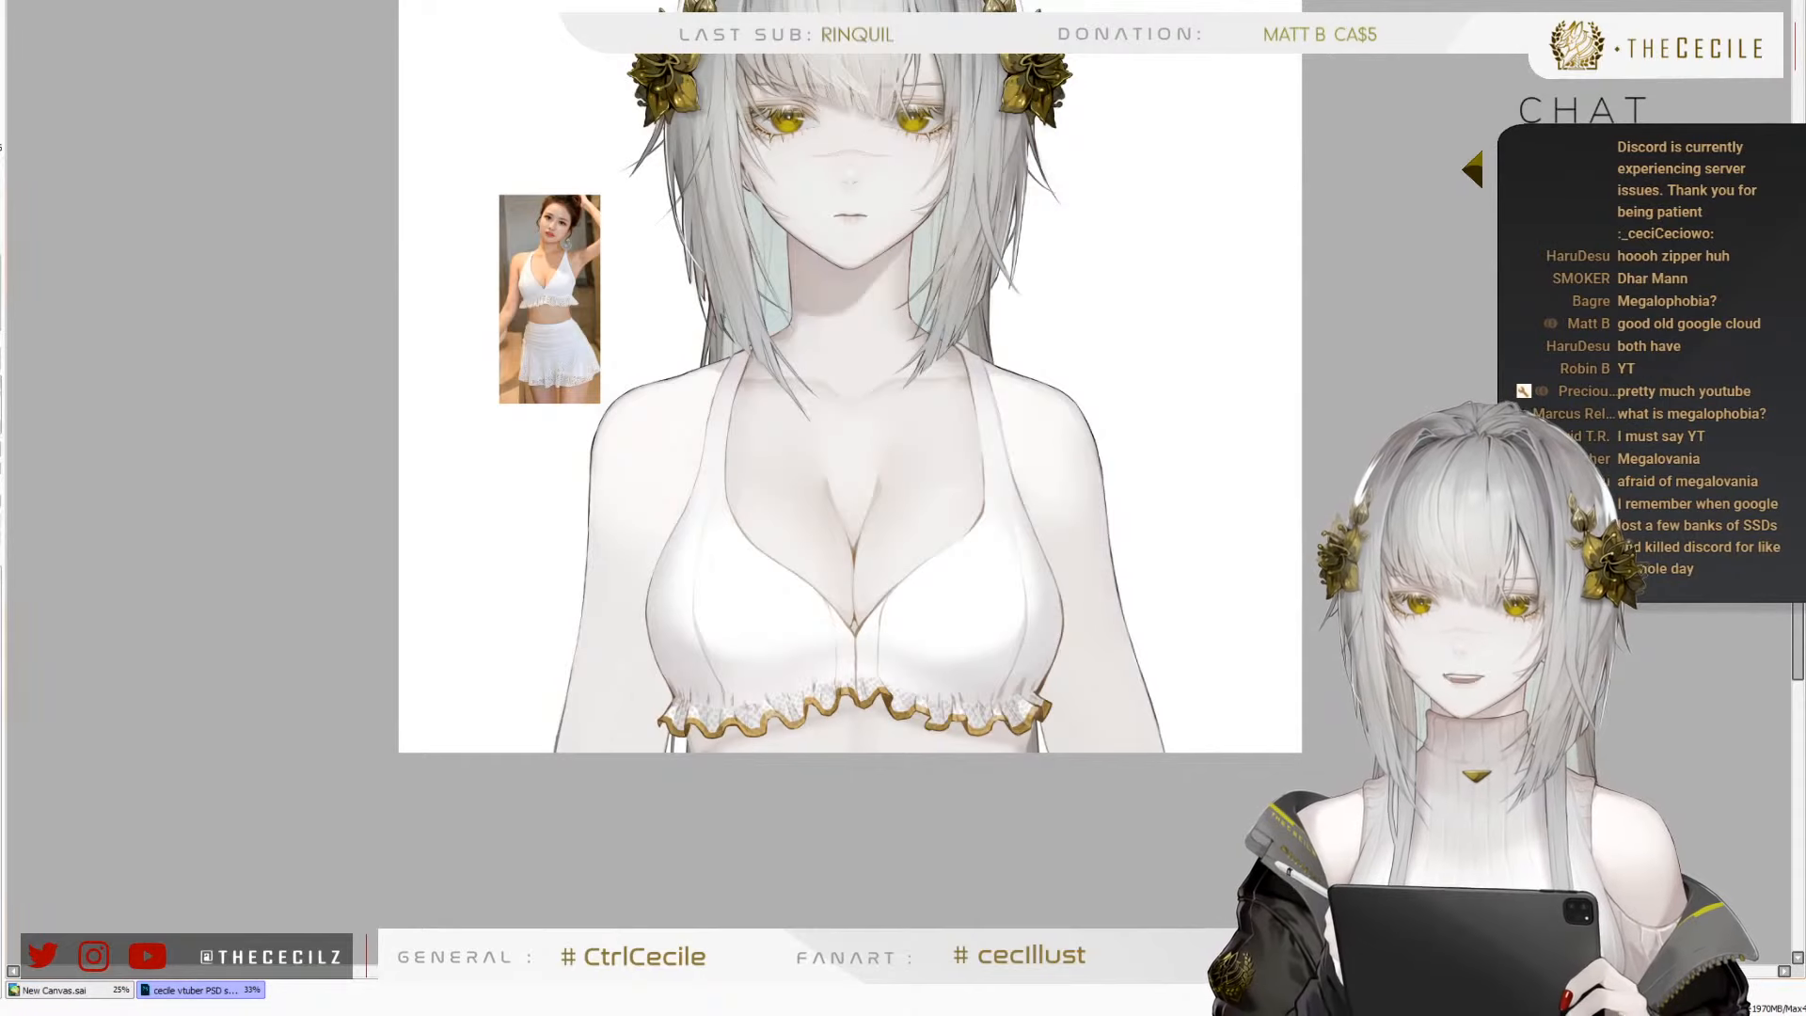
{"action": "scroll", "coordinate": [790, 625], "scroll_direction": "up", "scroll_amount": 1}
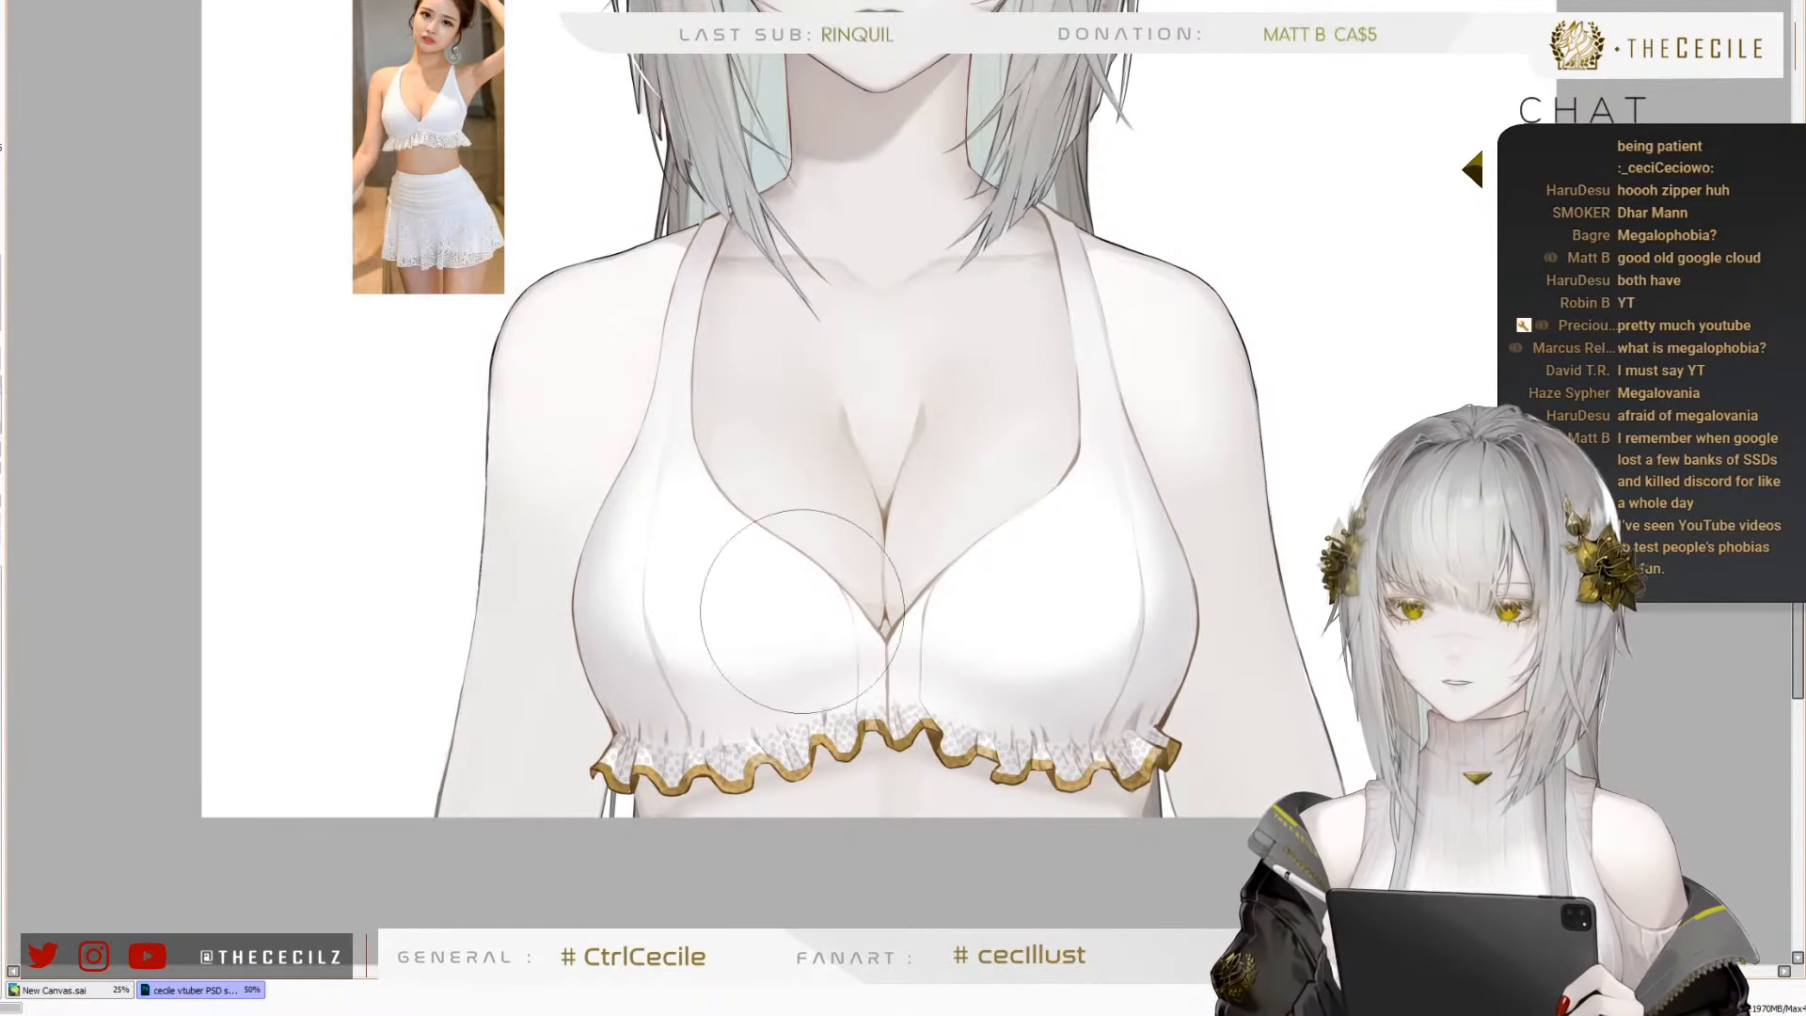
Compare the white gold-trimmed top with the reference photo, viewing its cups, straps and ruffle at several sizes
{"action": "scroll", "coordinate": [782, 573], "scroll_direction": "down", "scroll_amount": 1}
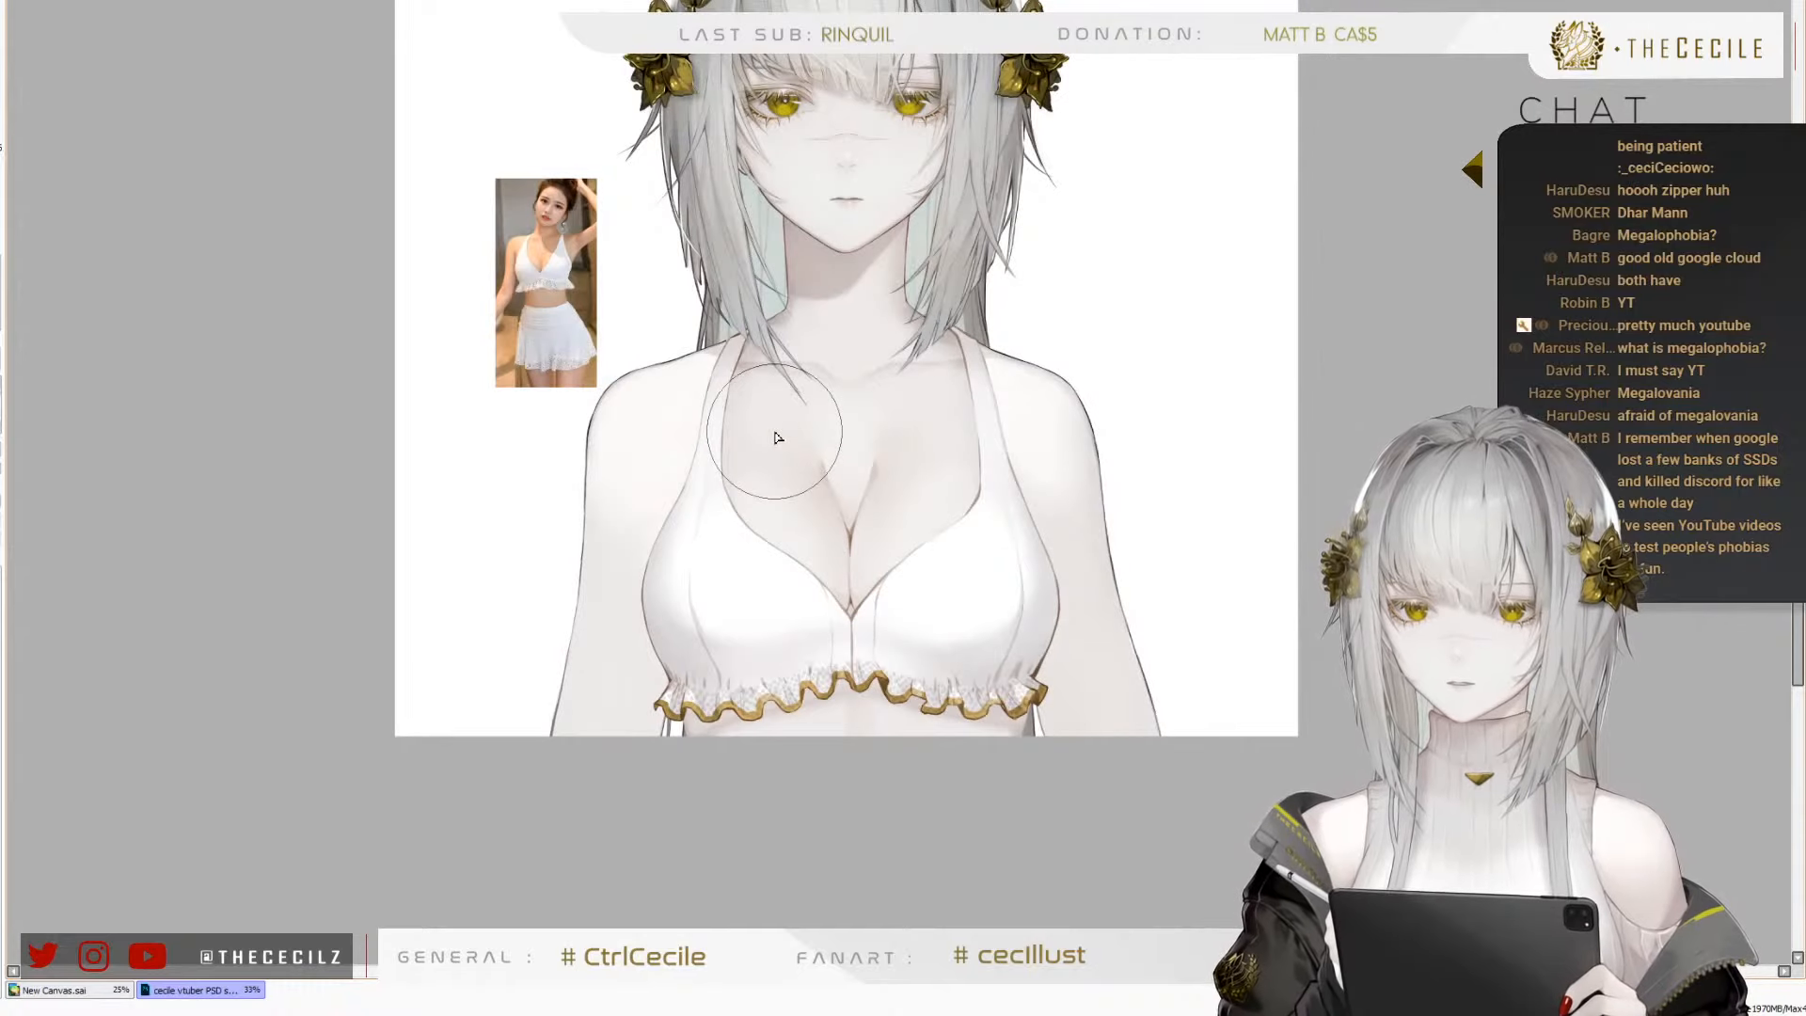
{"action": "scroll", "coordinate": [735, 431], "scroll_direction": "down", "scroll_amount": 1}
{"action": "scroll", "coordinate": [732, 460], "scroll_direction": "up", "scroll_amount": 2}
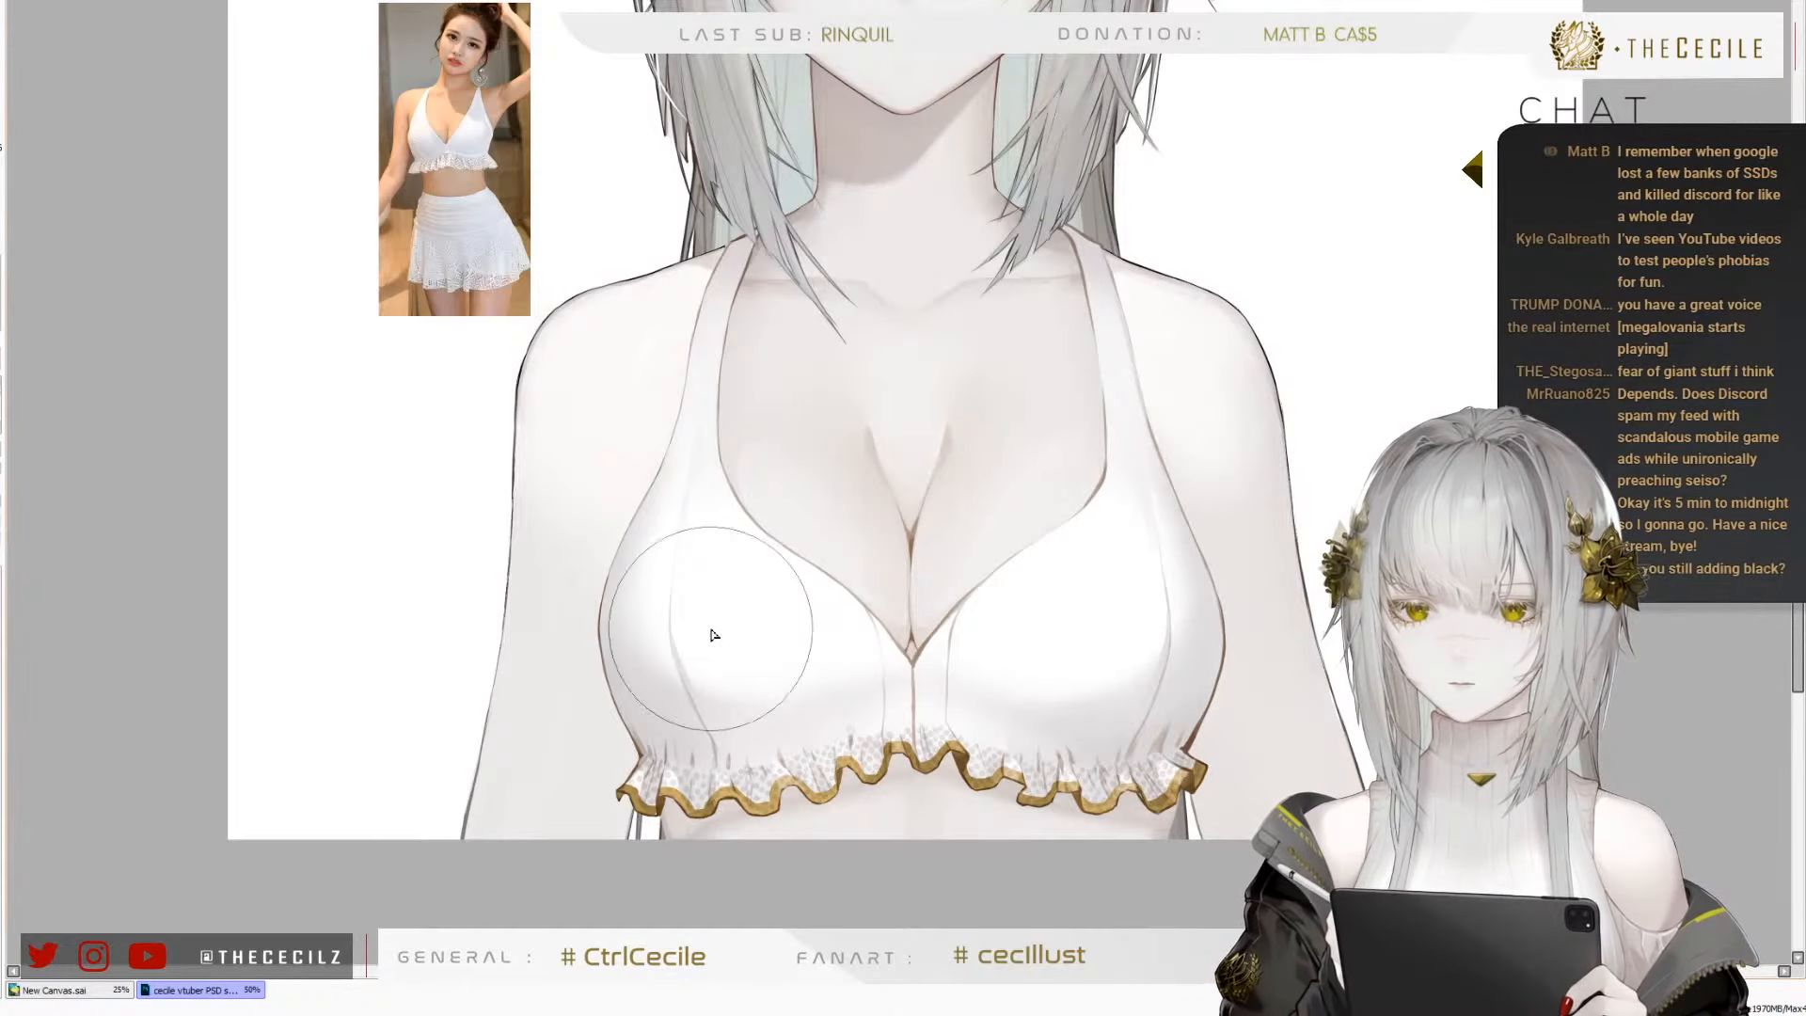
{"action": "scroll", "coordinate": [659, 621], "scroll_direction": "down", "scroll_amount": 1}
{"action": "scroll", "coordinate": [563, 271], "scroll_direction": "up", "scroll_amount": 6}
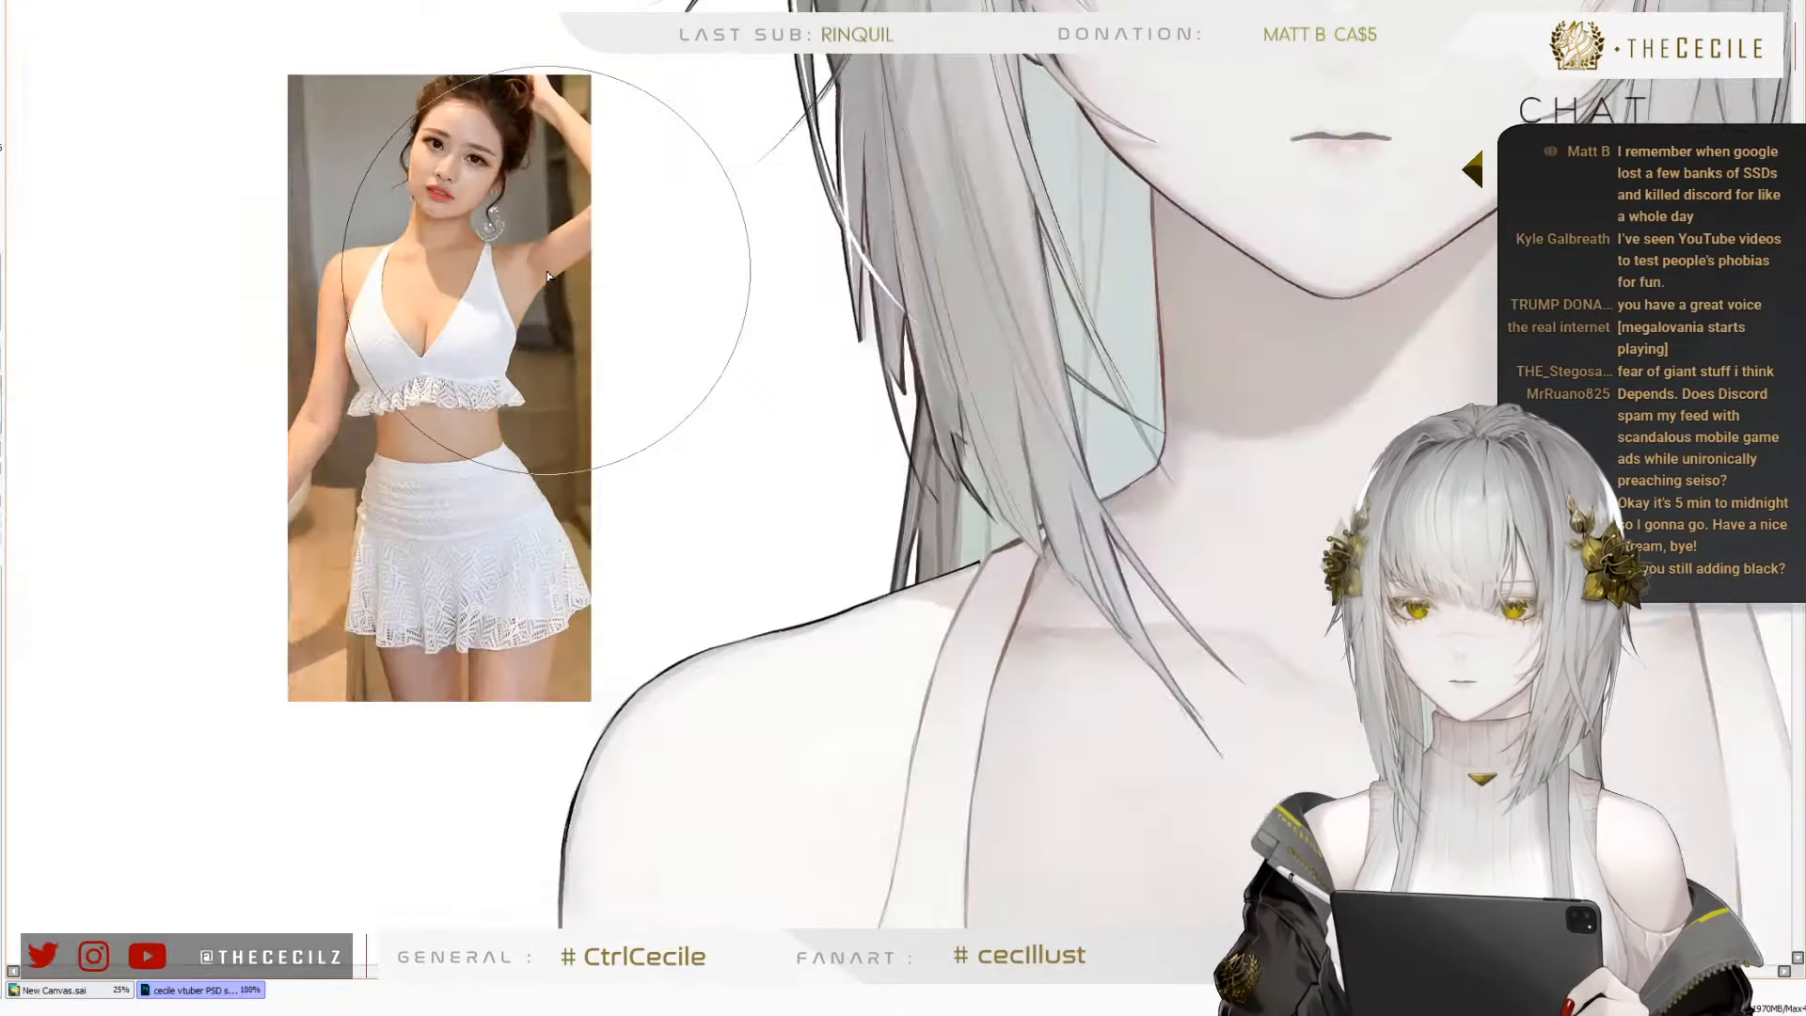
{"action": "scroll", "coordinate": [480, 287], "scroll_direction": "down", "scroll_amount": 6}
{"action": "scroll", "coordinate": [697, 585], "scroll_direction": "up", "scroll_amount": 1}
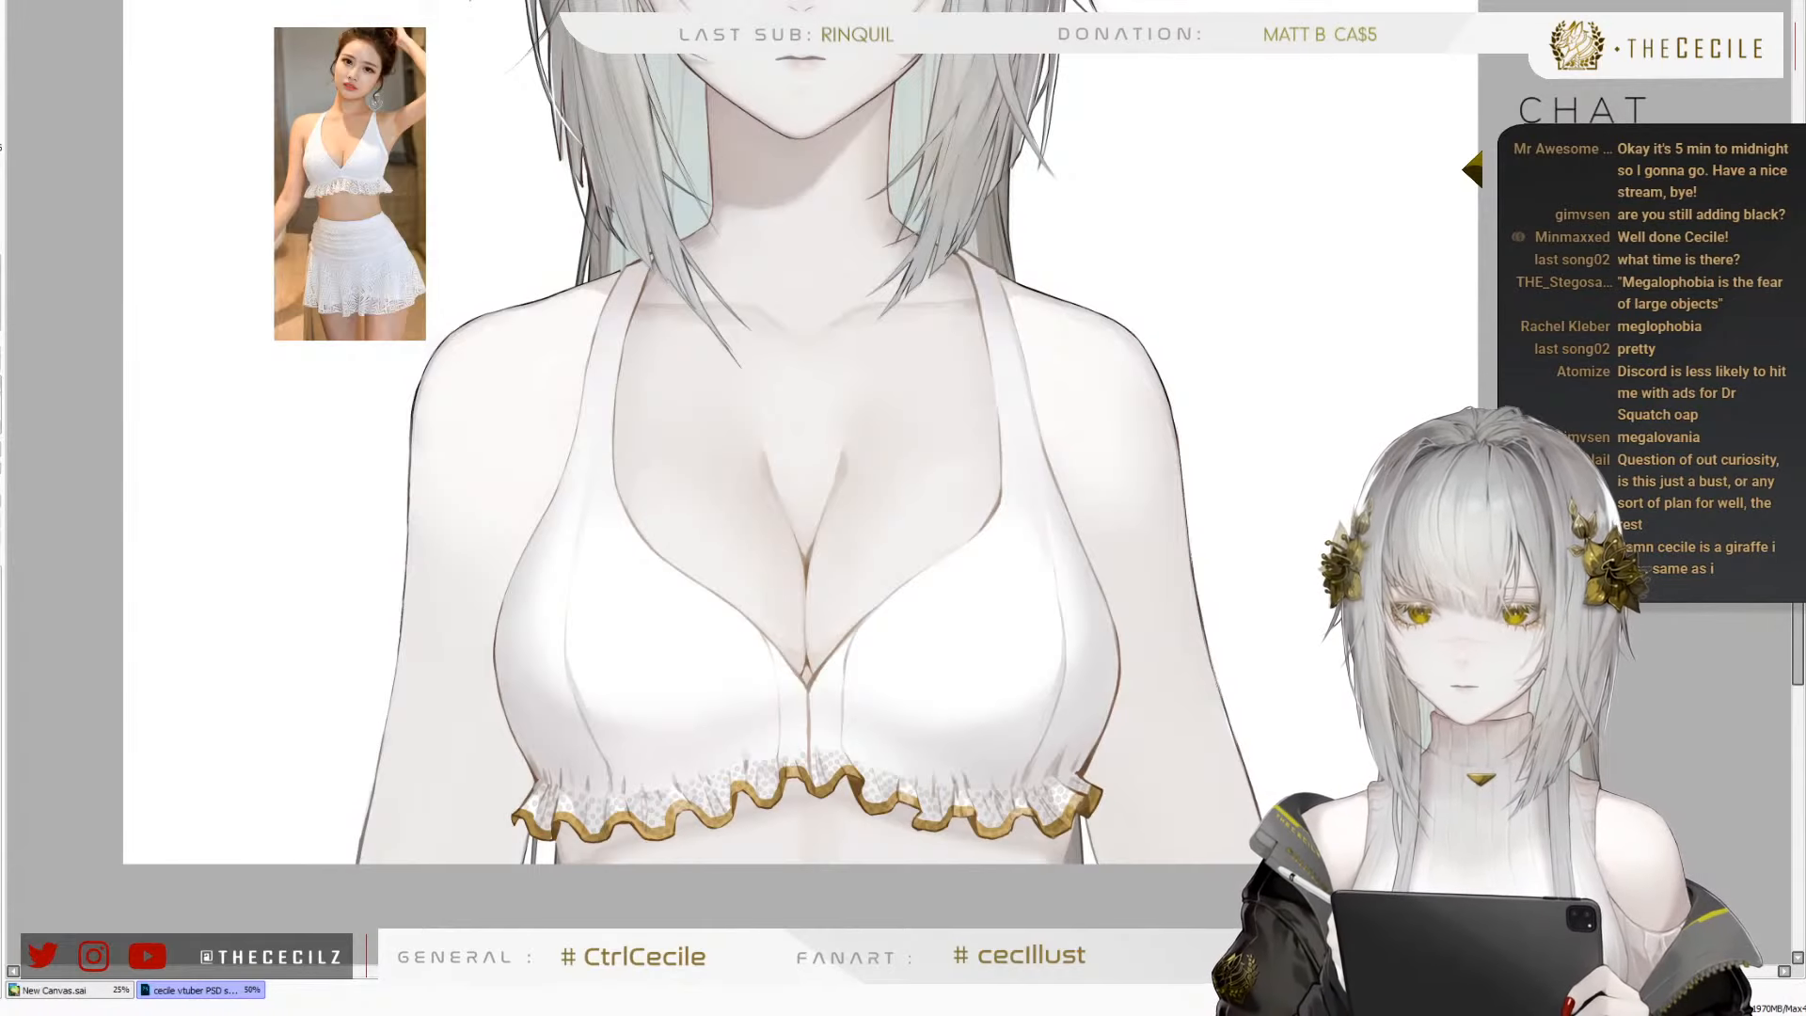
{"action": "scroll", "coordinate": [696, 768], "scroll_direction": "down", "scroll_amount": 1}
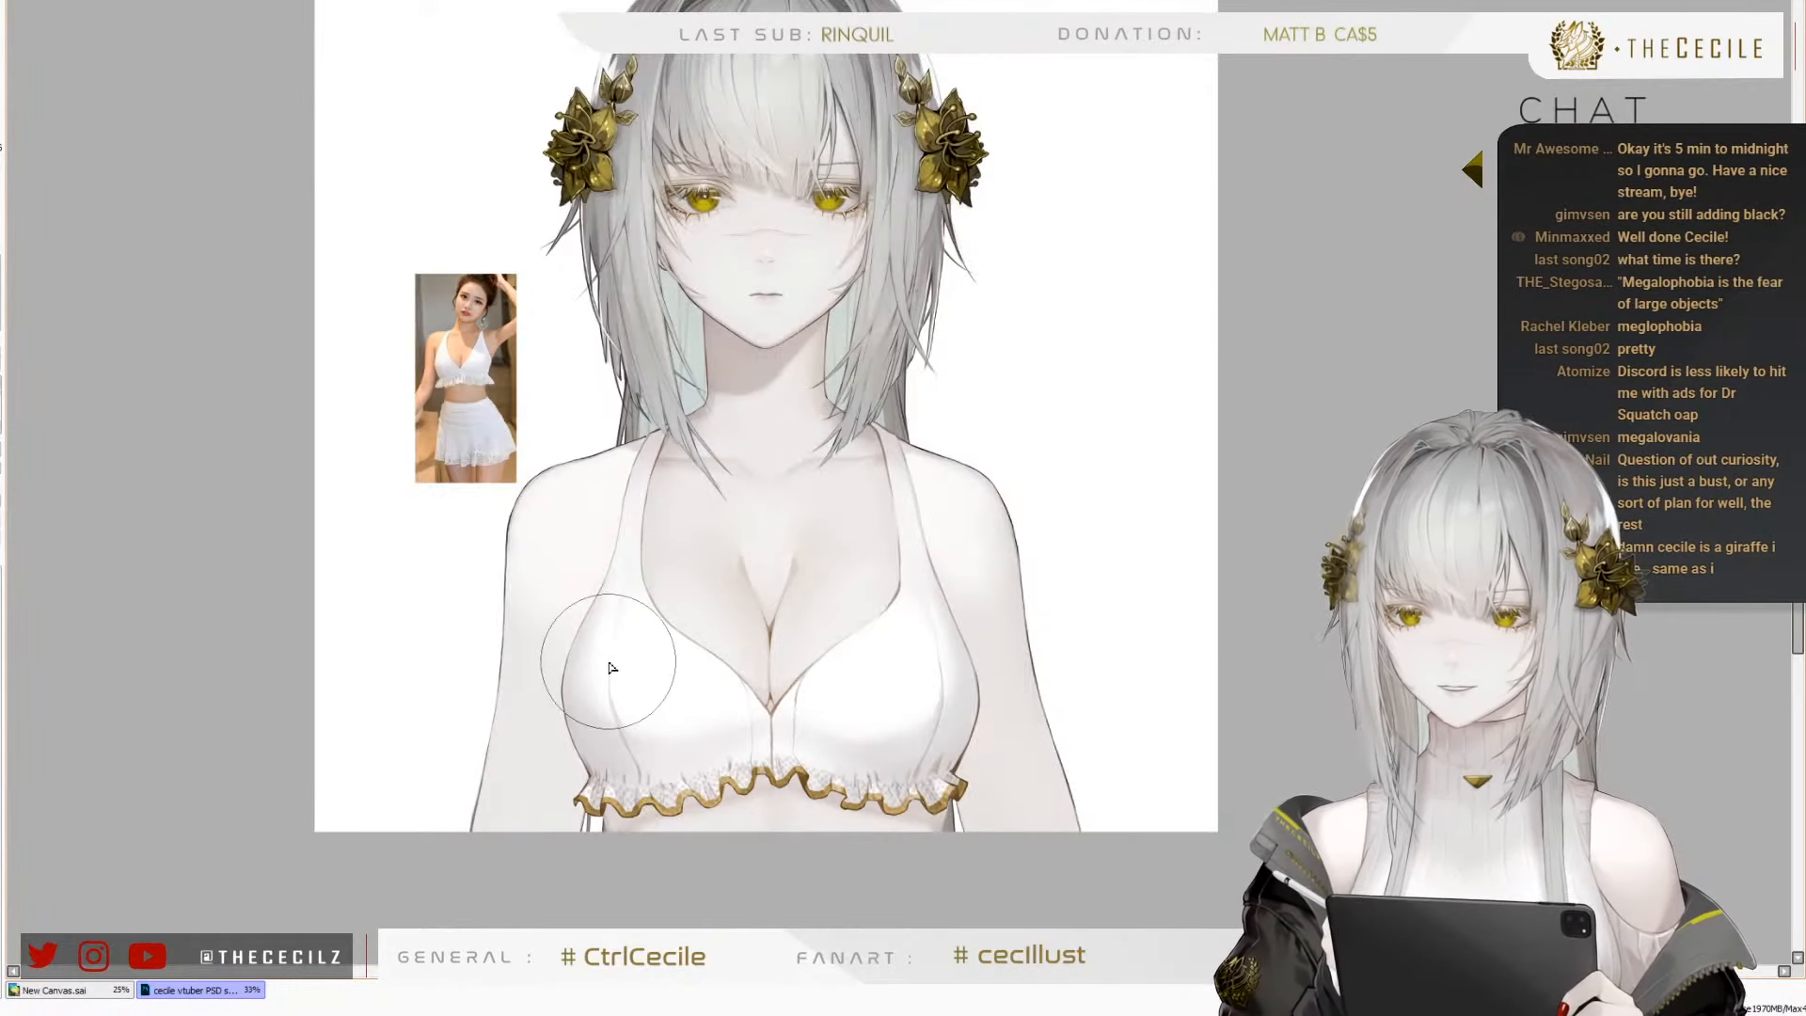
{"action": "scroll", "coordinate": [611, 520], "scroll_direction": "up", "scroll_amount": 1}
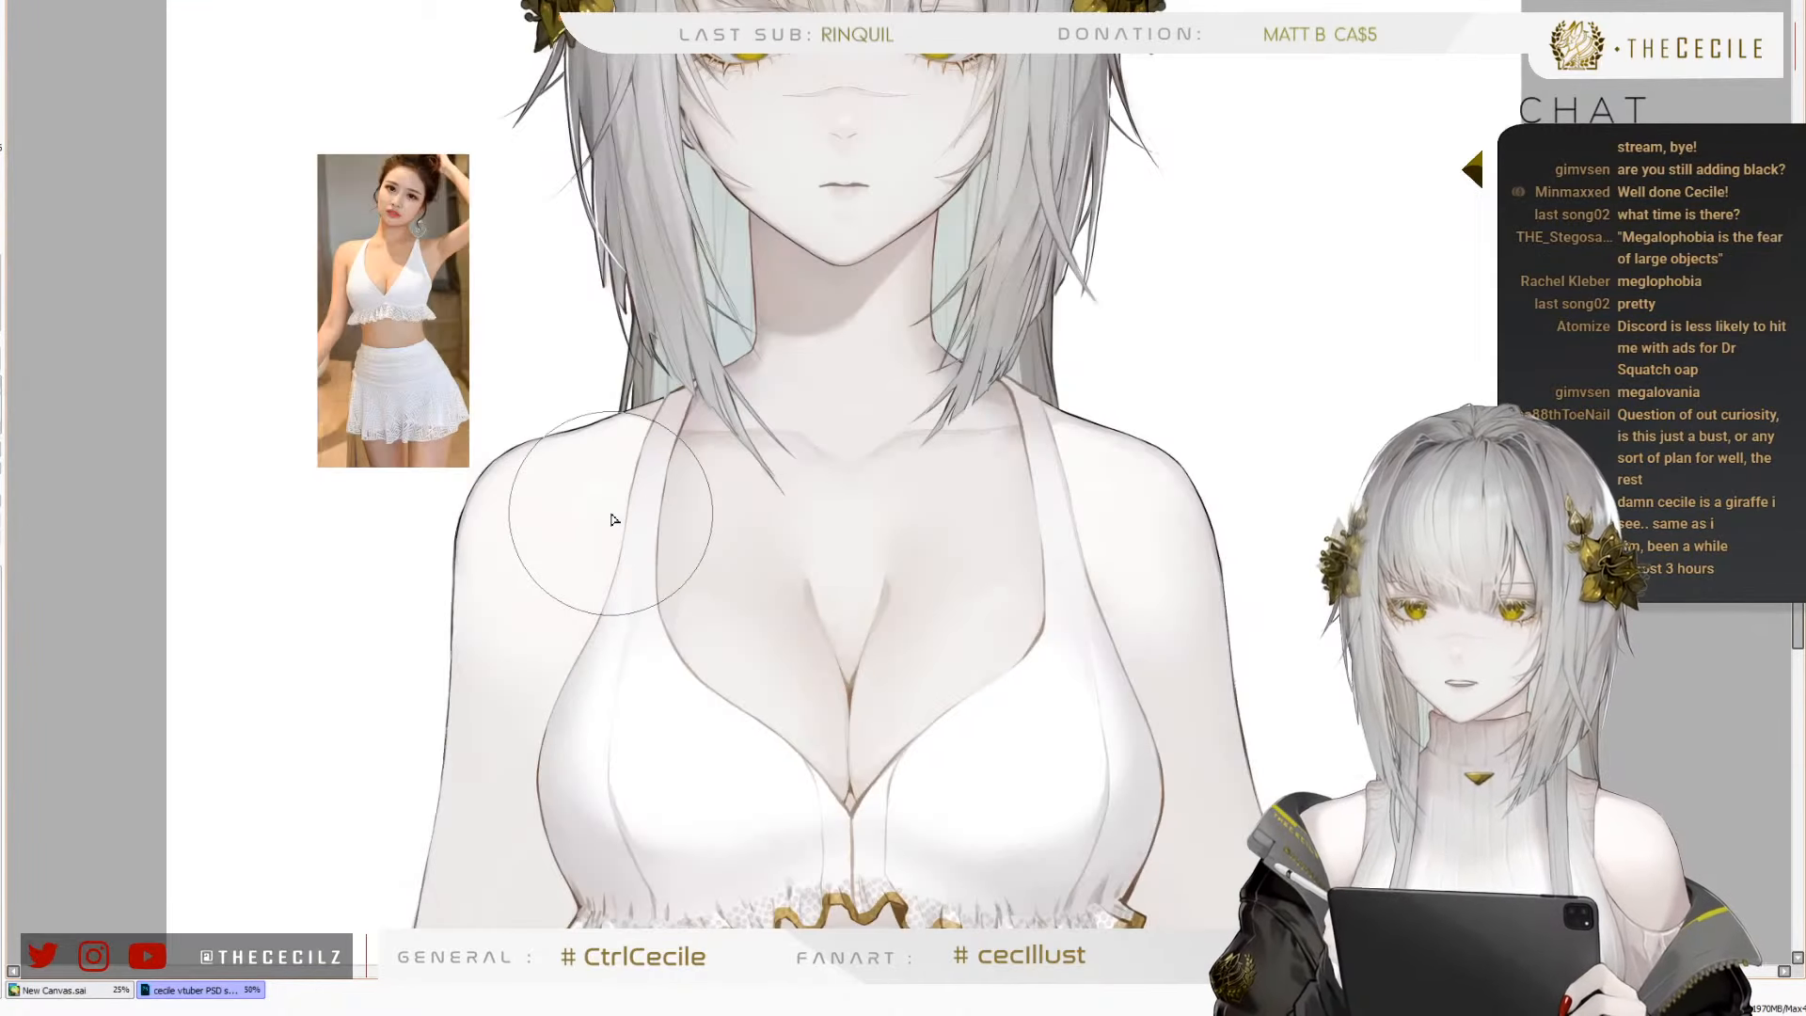
{"action": "scroll", "coordinate": [612, 519], "scroll_direction": "down", "scroll_amount": 1}
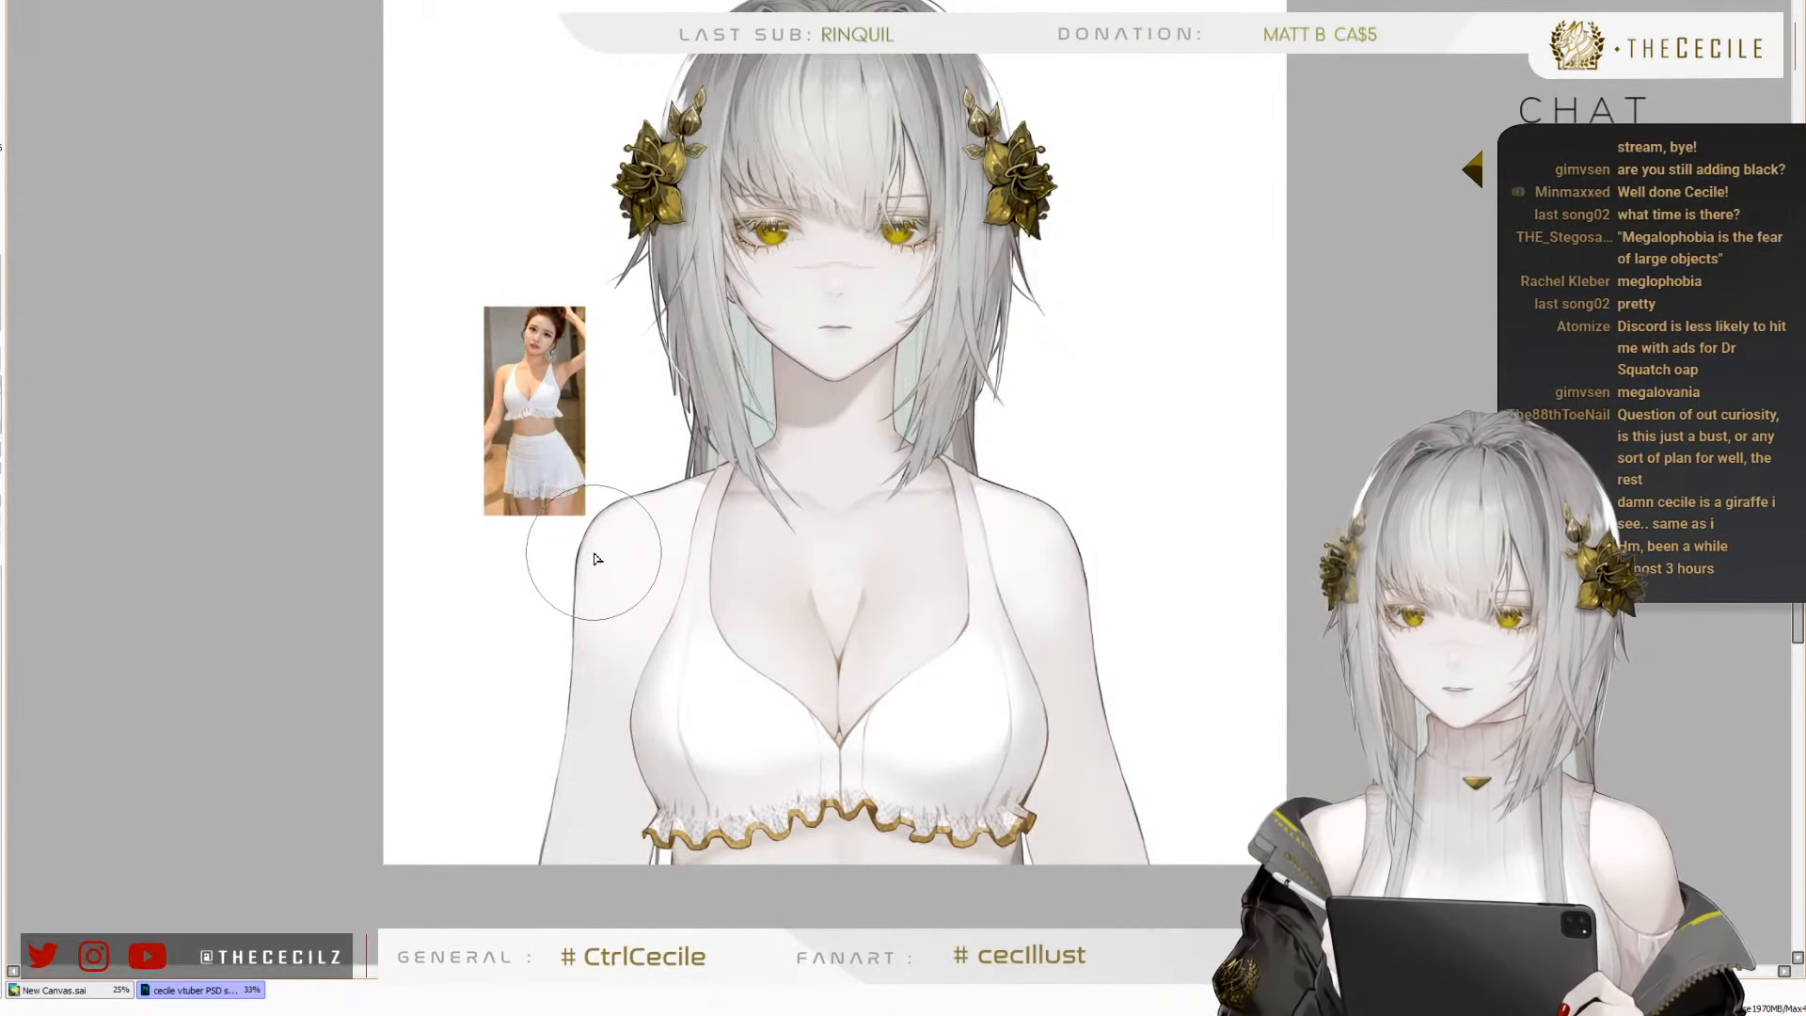
{"action": "scroll", "coordinate": [800, 602], "scroll_direction": "up", "scroll_amount": 1}
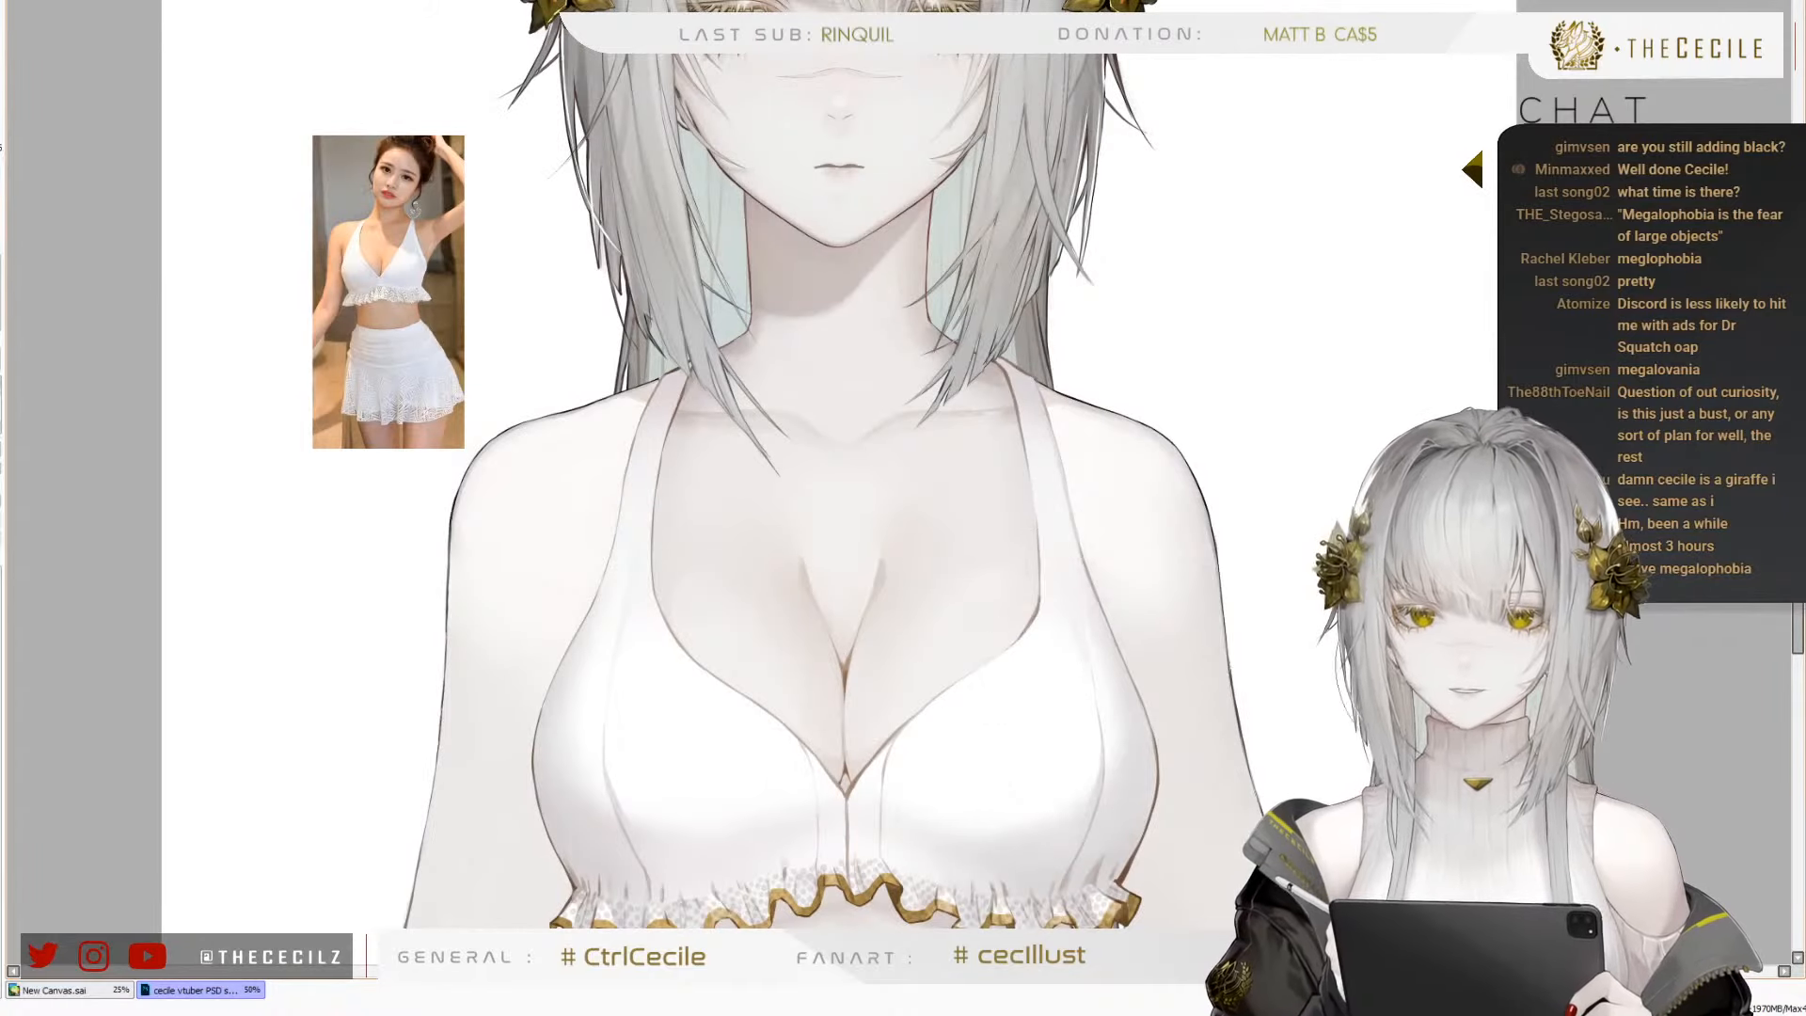
{"action": "scroll", "coordinate": [815, 517], "scroll_direction": "down", "scroll_amount": 1}
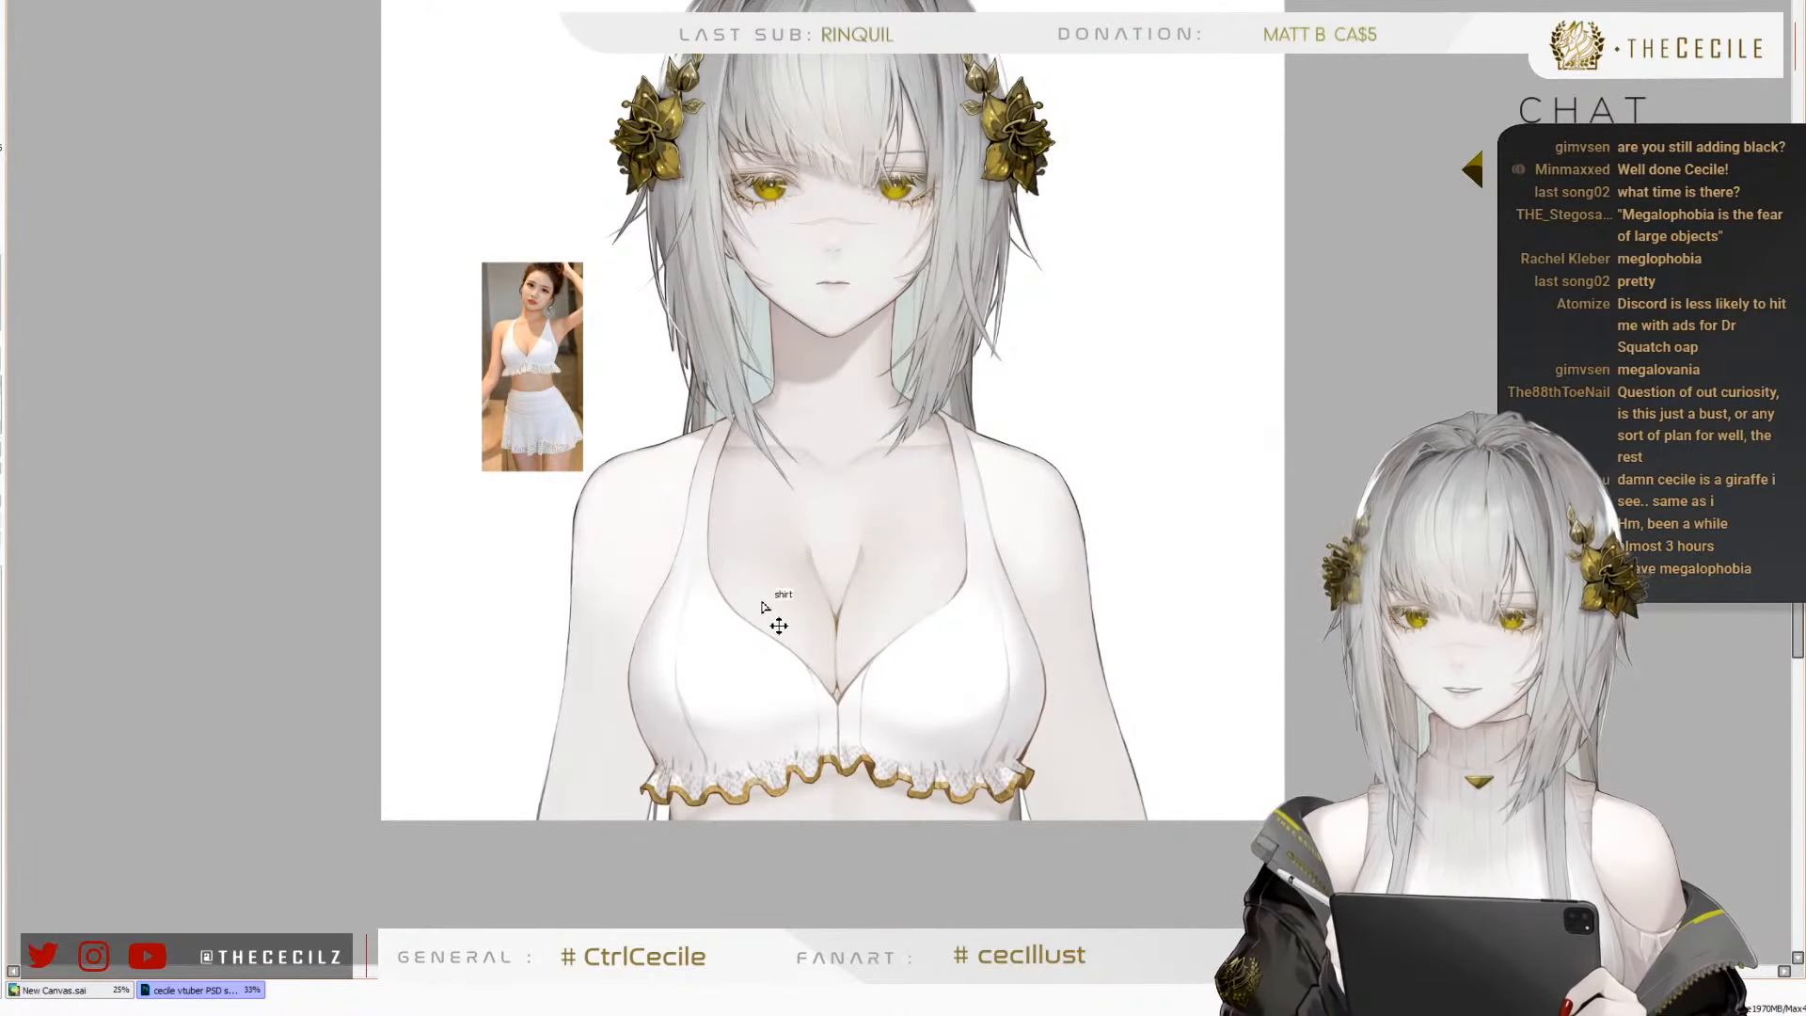
{"action": "scroll", "coordinate": [739, 522], "scroll_direction": "down", "scroll_amount": 2}
{"action": "scroll", "coordinate": [746, 545], "scroll_direction": "up", "scroll_amount": 2}
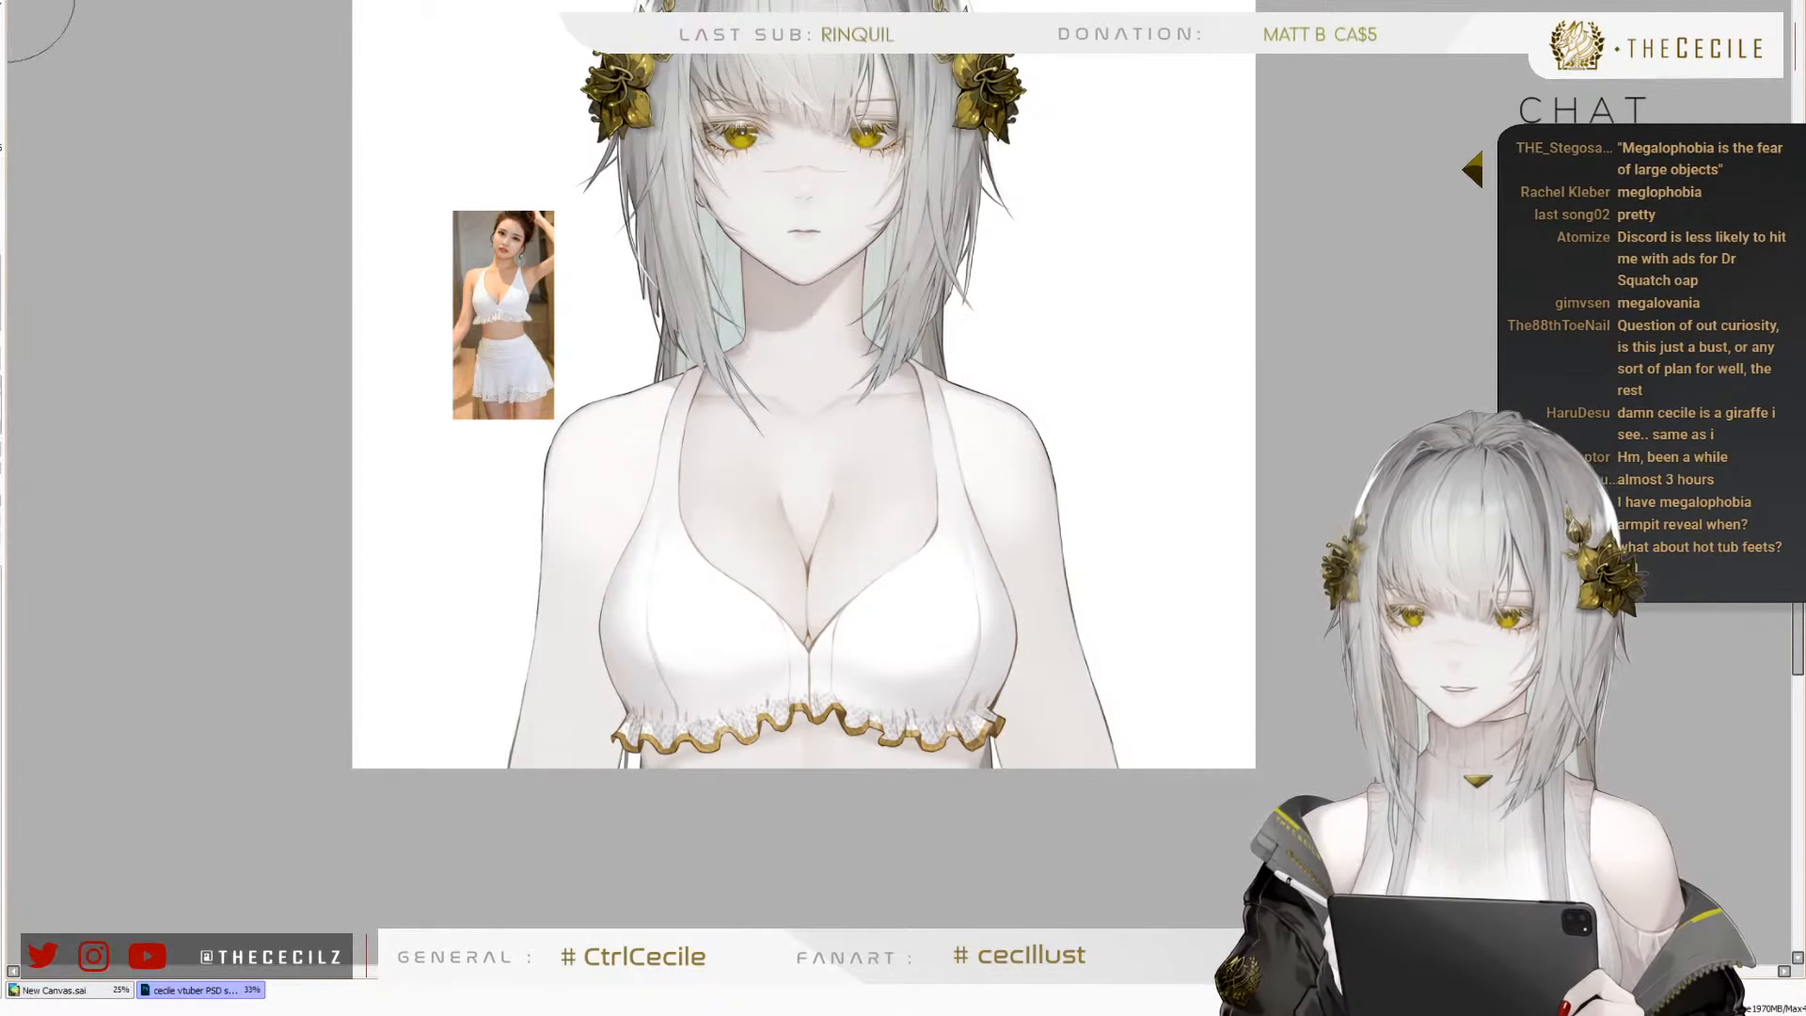
Inspect the neckline and cups up close, and check the whole figure's balance in mirrored view
{"action": "scroll", "coordinate": [725, 605], "scroll_direction": "up", "scroll_amount": 3}
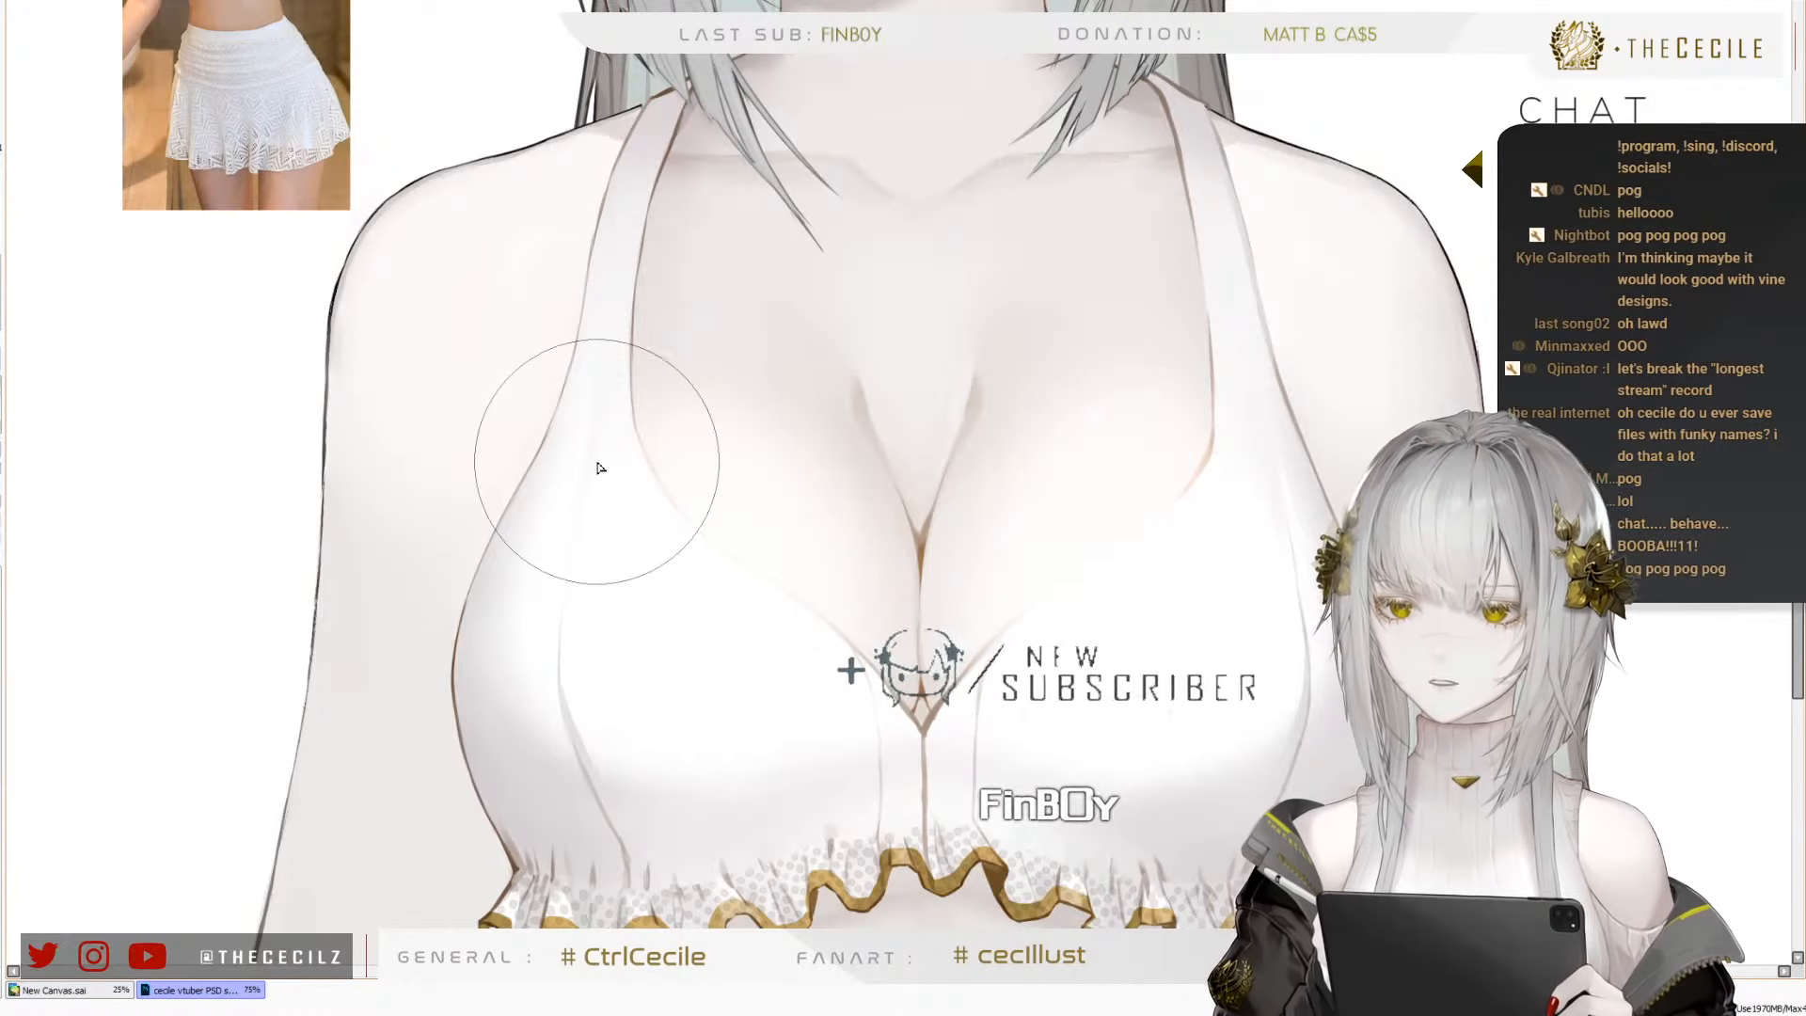
{"action": "scroll", "coordinate": [548, 535], "scroll_direction": "down", "scroll_amount": 3}
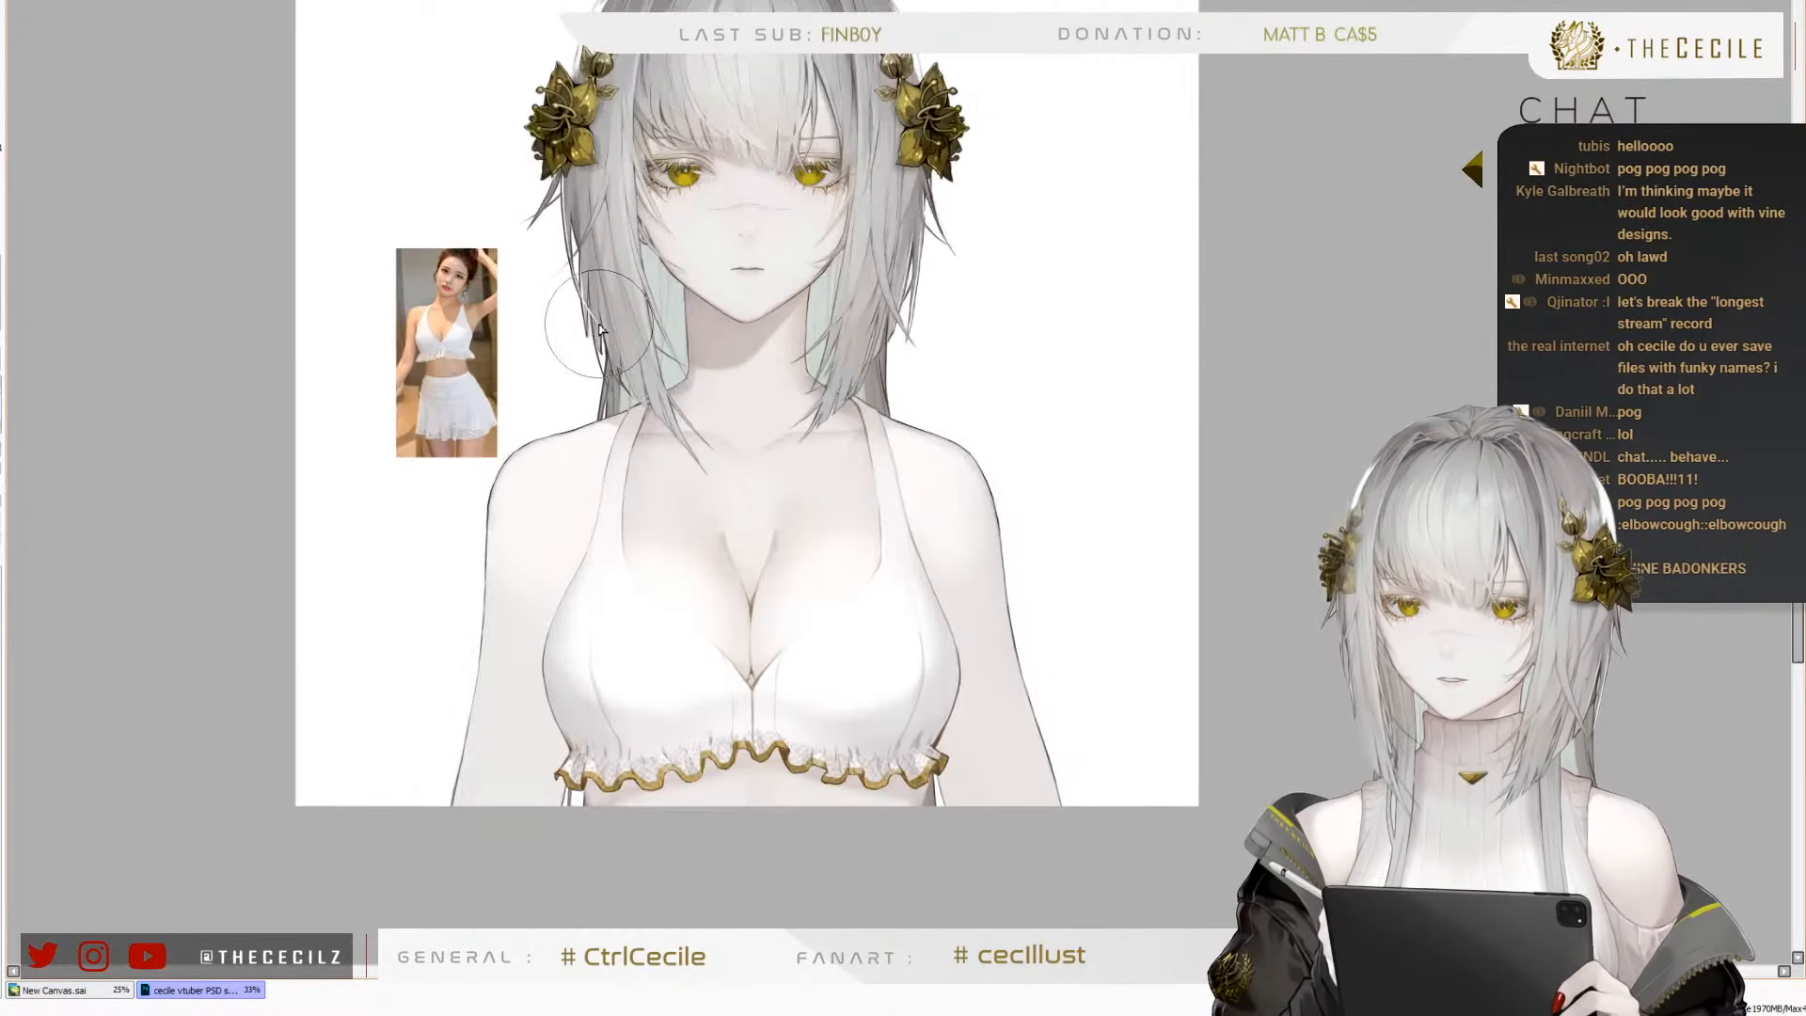
{"action": "scroll", "coordinate": [453, 430], "scroll_direction": "up", "scroll_amount": 1}
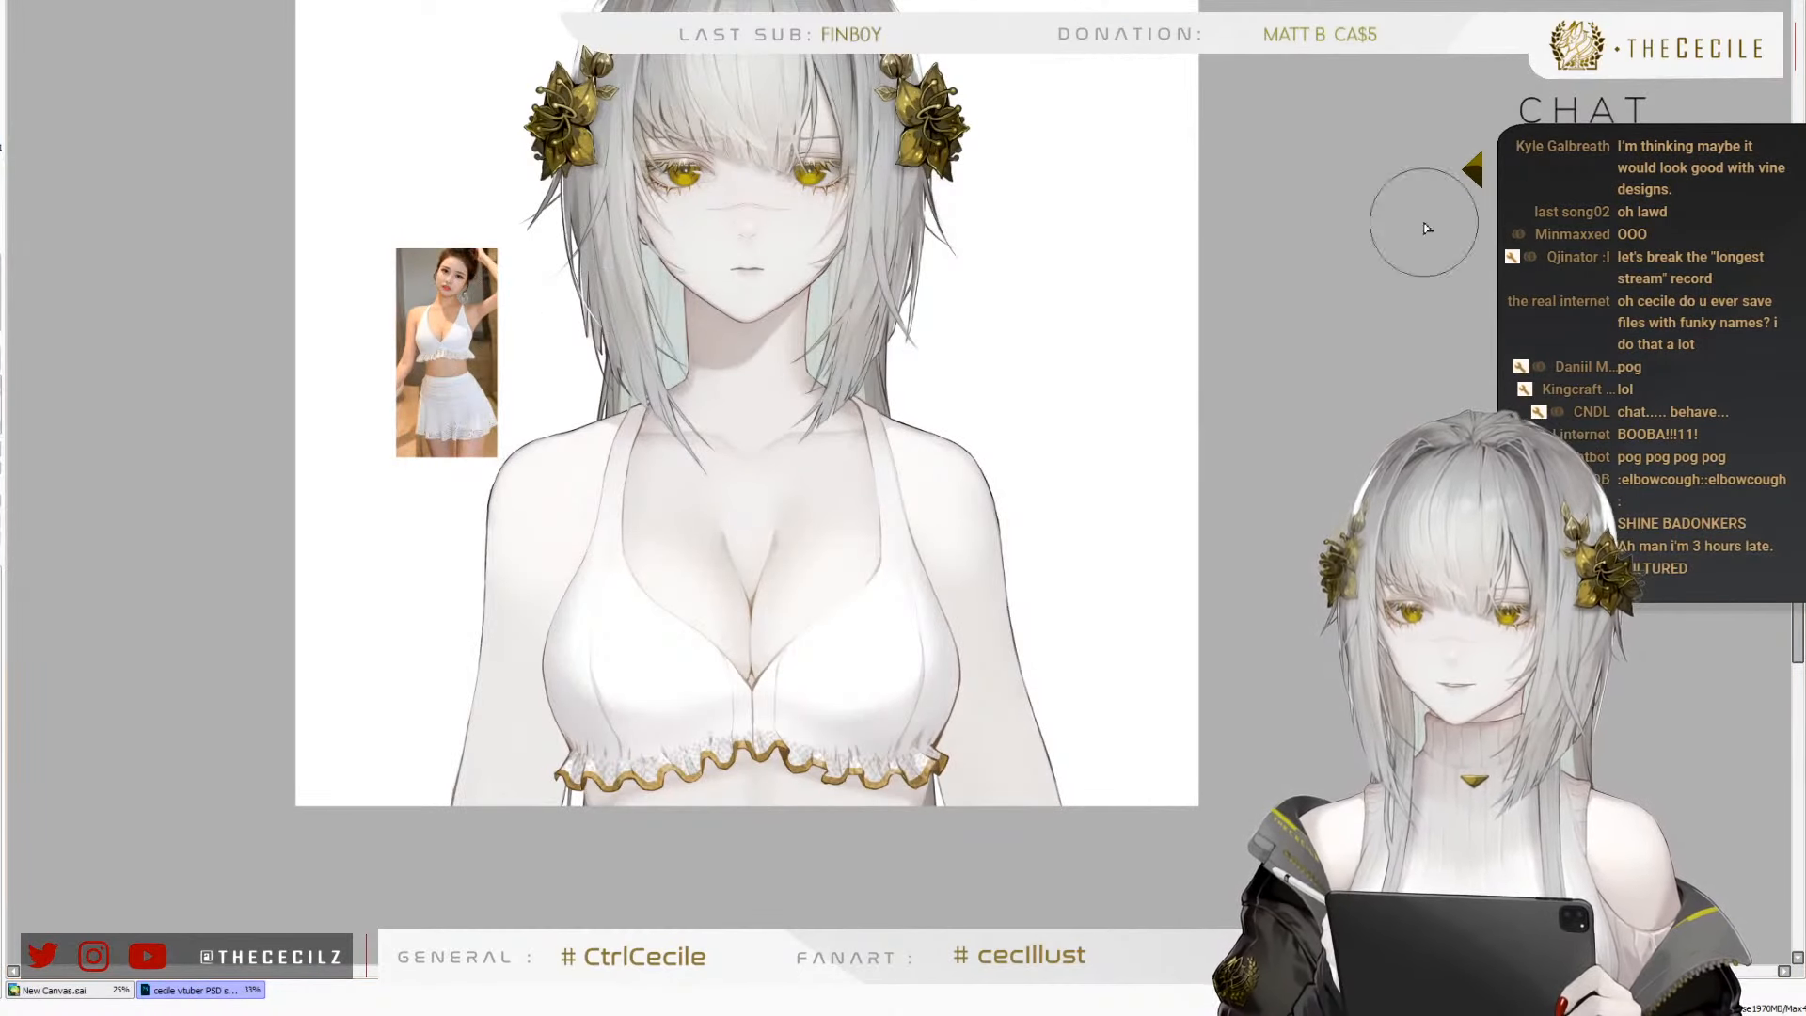
{"action": "scroll", "coordinate": [784, 301], "scroll_direction": "down", "scroll_amount": 1}
{"action": "key", "text": "h"}
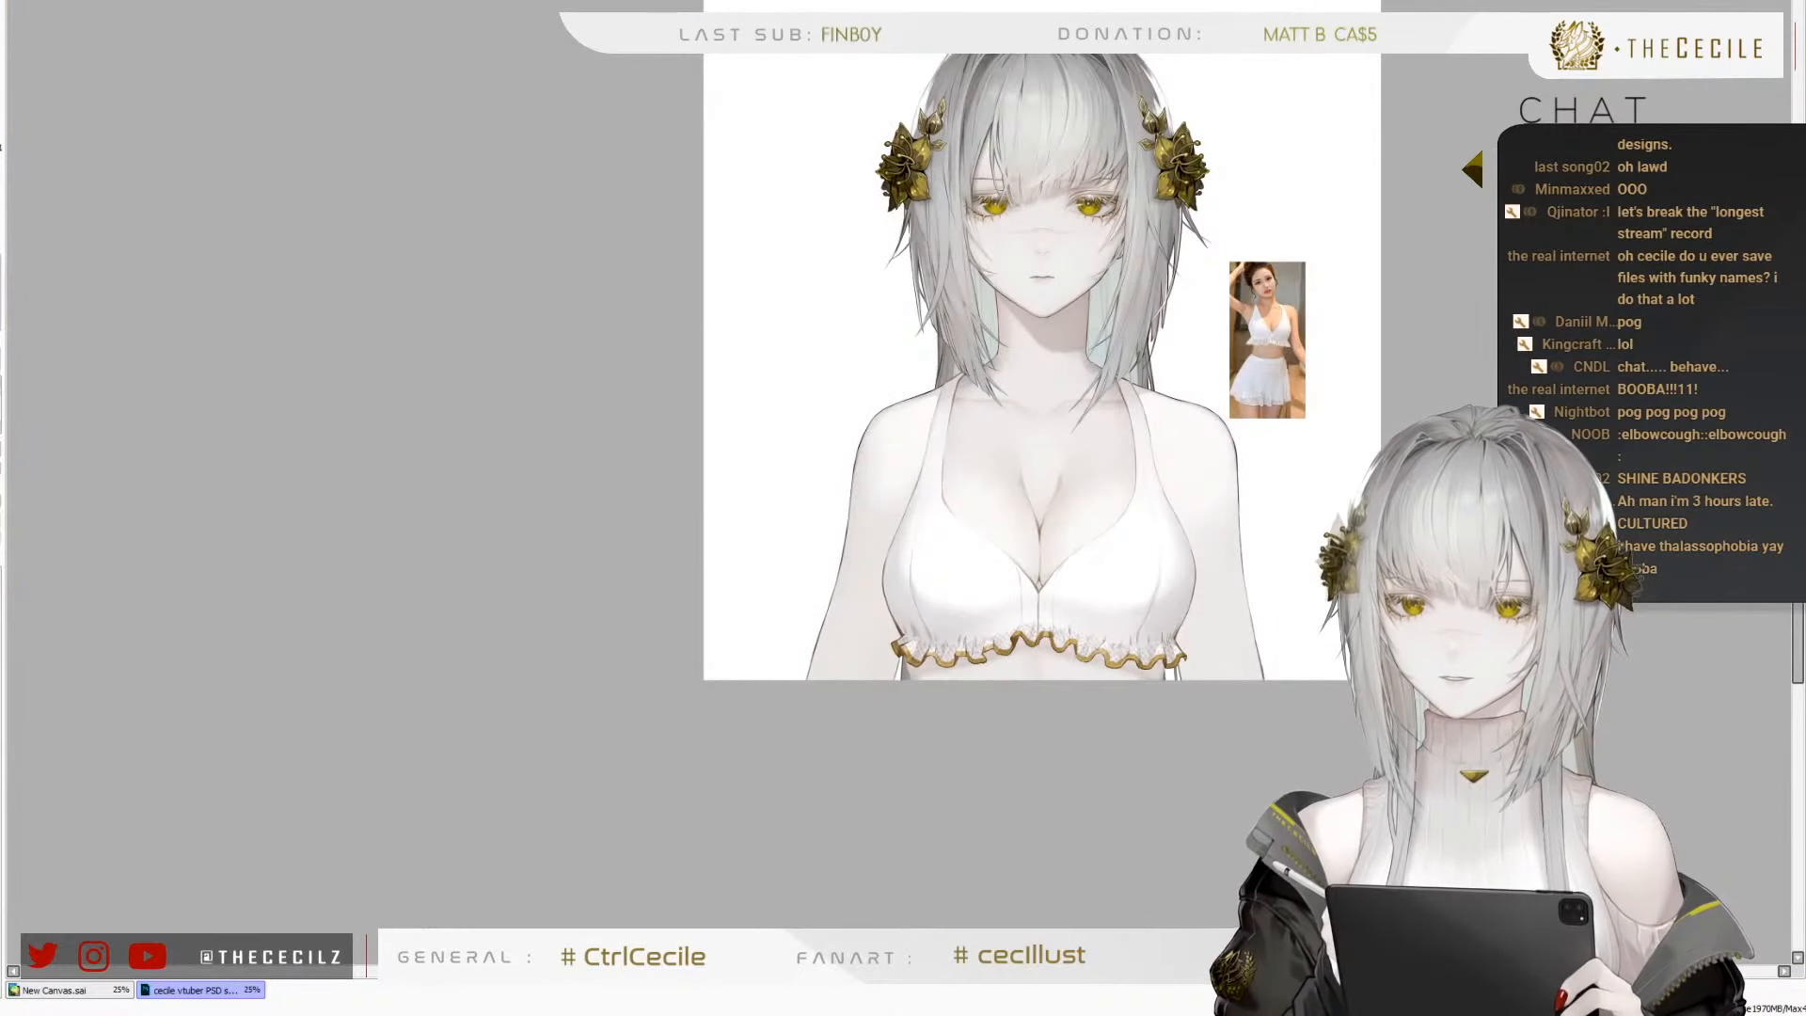
{"action": "key", "text": "h"}
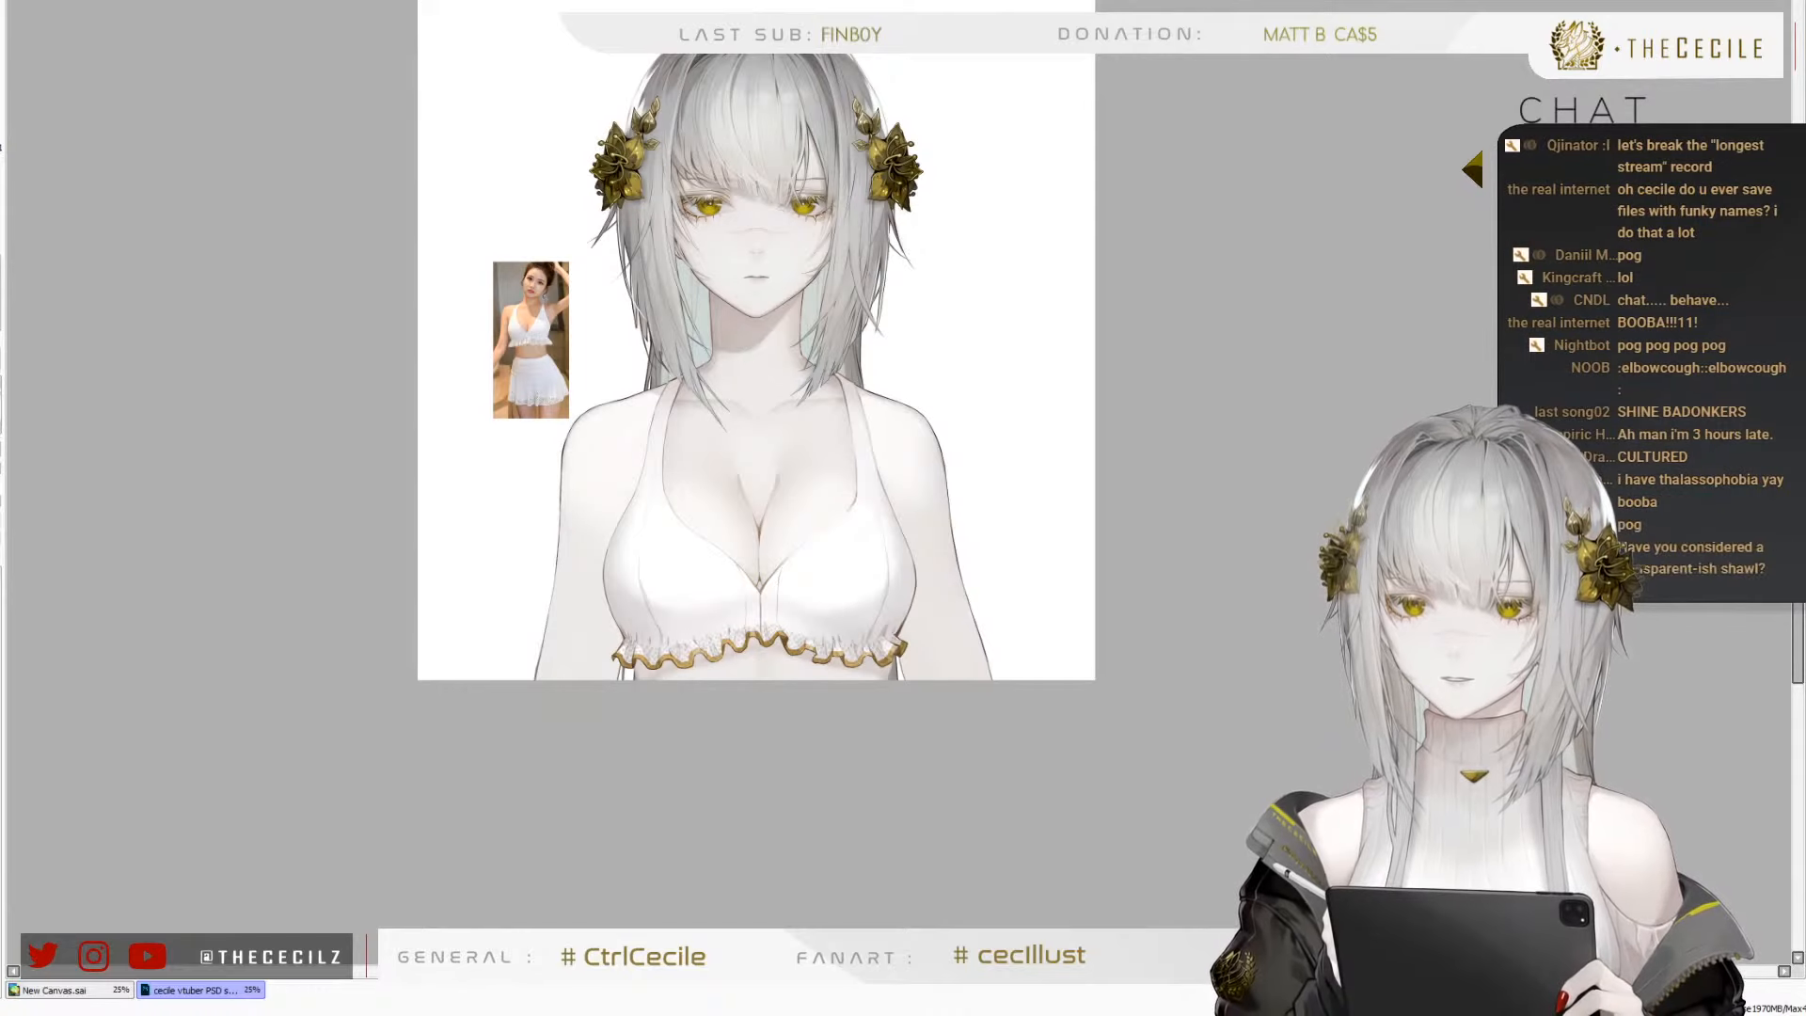
Adjust the brush to a slightly larger size over the chest inside the neckline, and save the illustration
{"action": "scroll", "coordinate": [1129, 635], "scroll_direction": "down", "scroll_amount": 2}
{"action": "scroll", "coordinate": [960, 575], "scroll_direction": "up", "scroll_amount": 4}
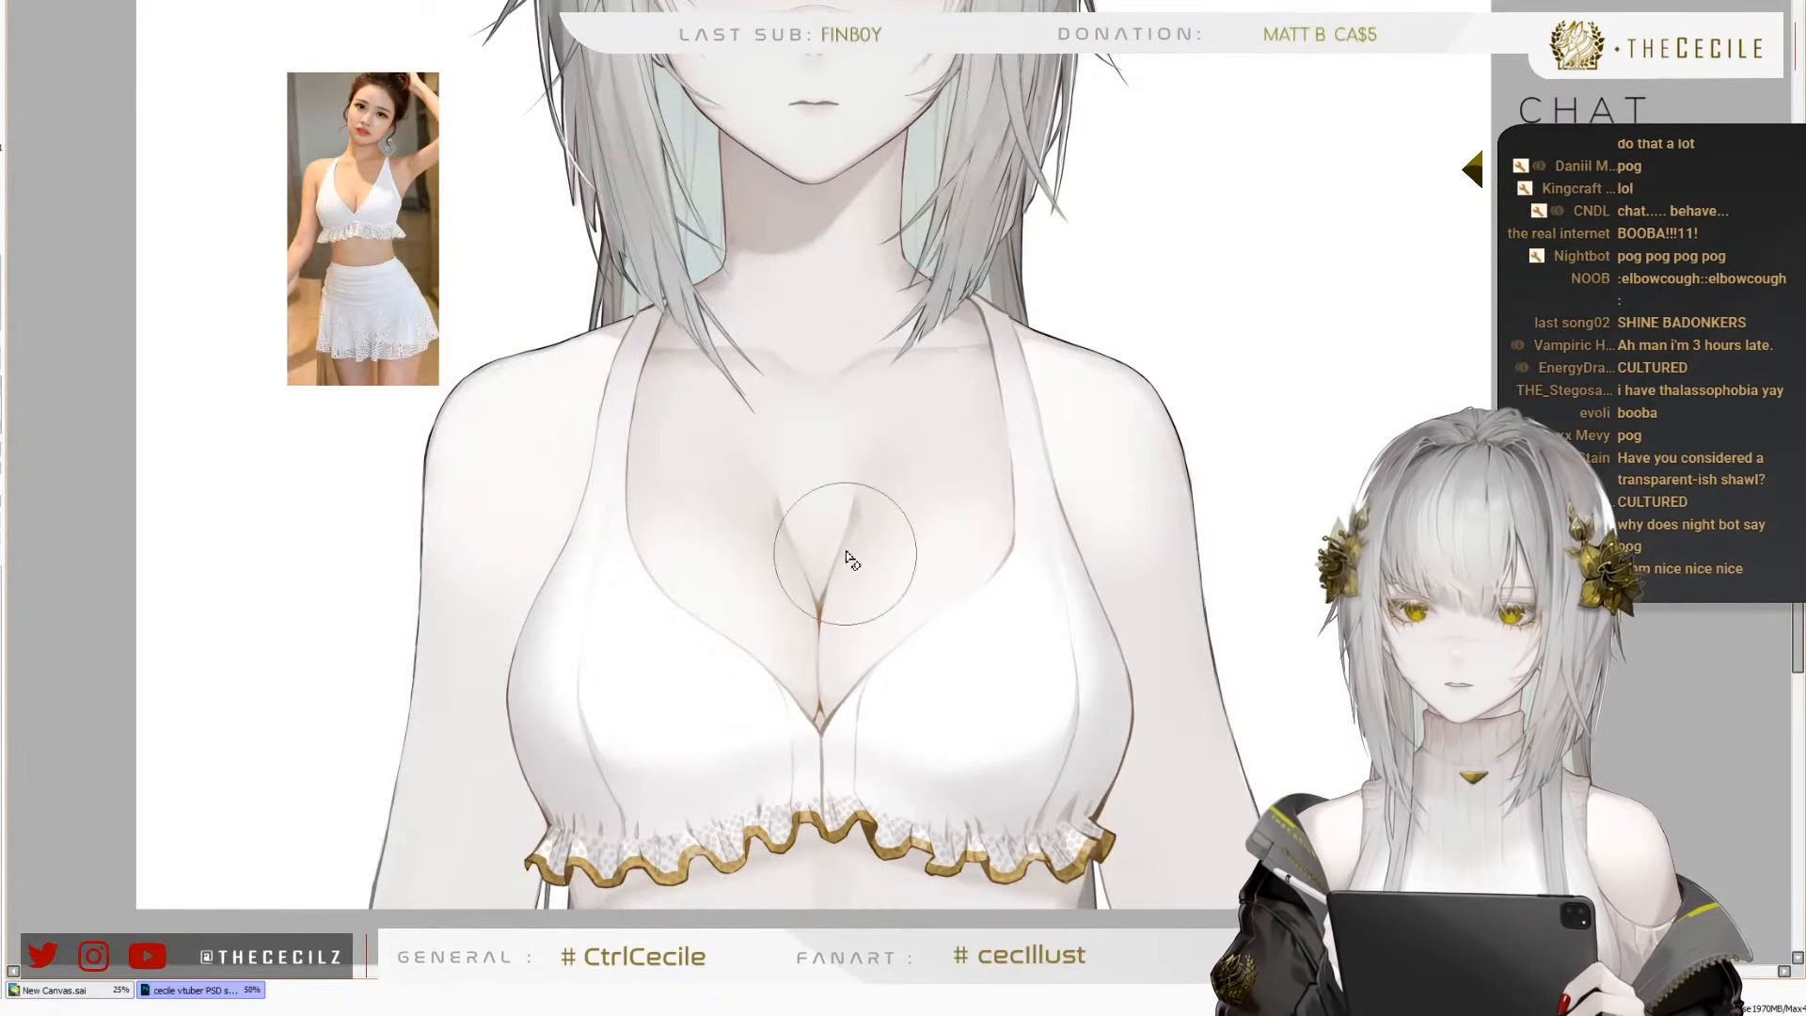
{"action": "key", "text": "bracketright"}
{"action": "key", "text": "bracketright"}
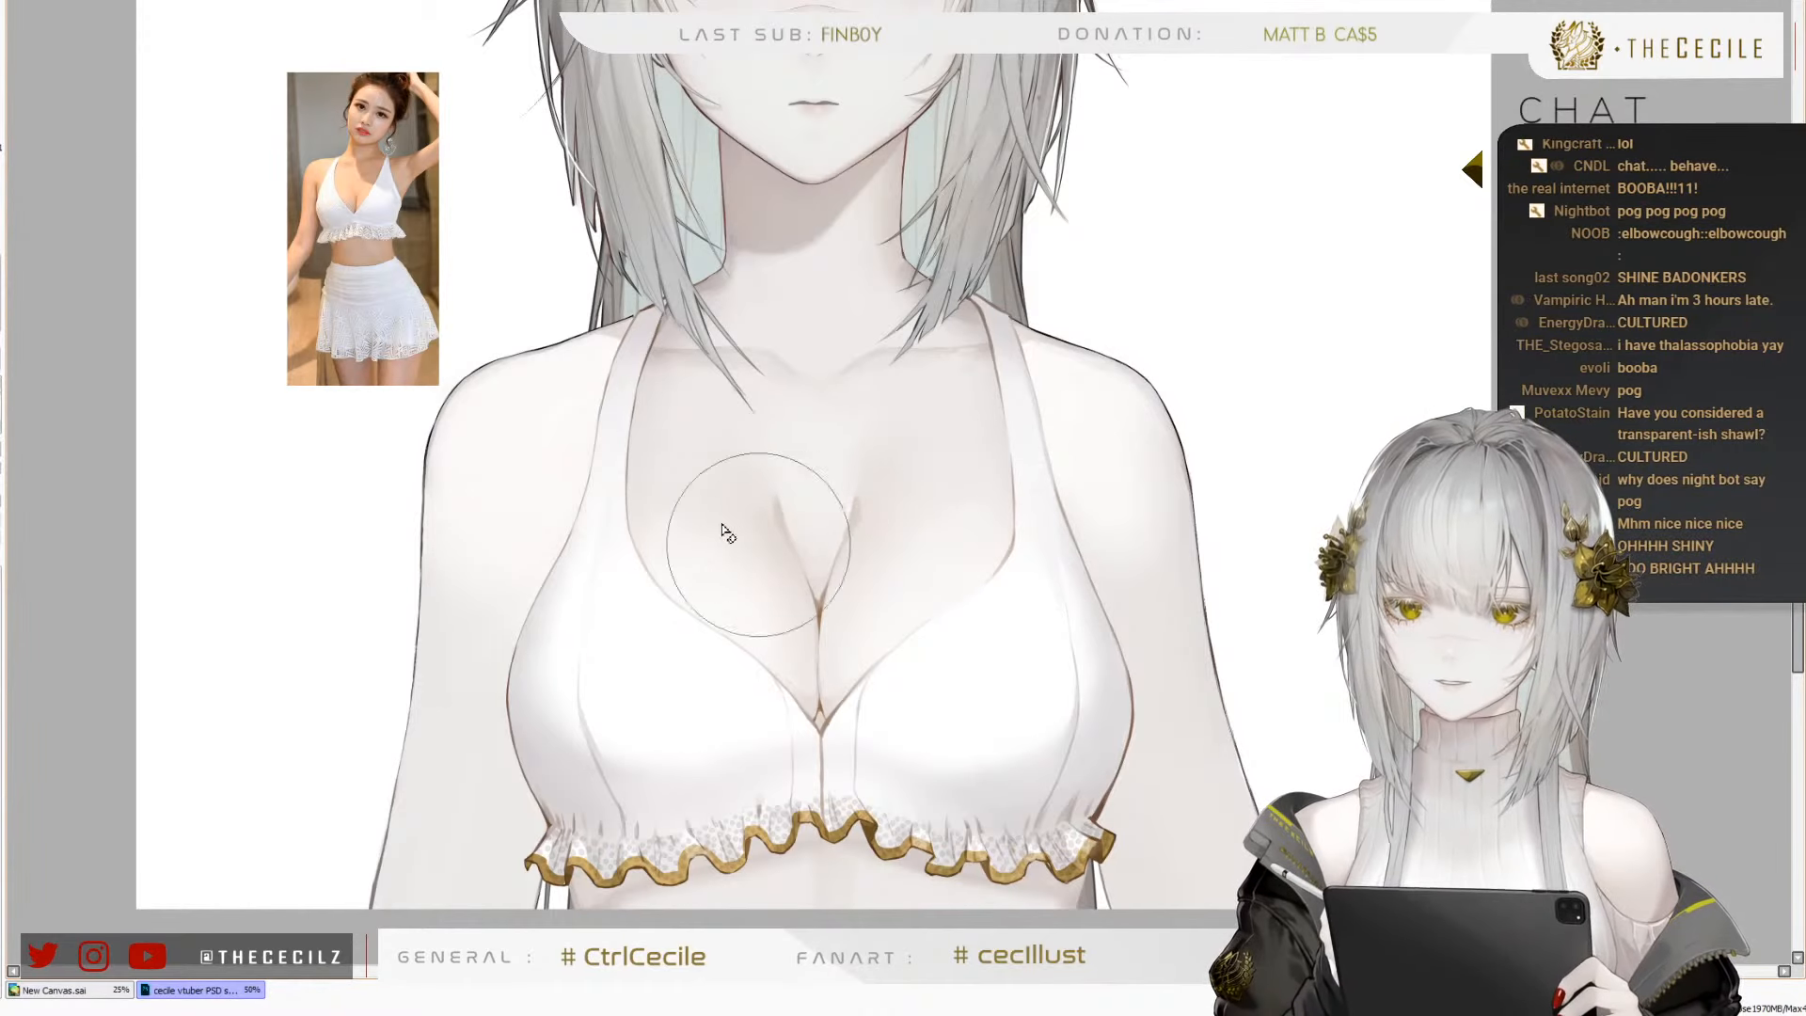
{"action": "key", "text": "bracketleft"}
{"action": "key", "text": "bracketleft"}
{"action": "key", "text": "bracketright"}
{"action": "key", "text": "bracketright"}
{"action": "key", "text": "bracketleft"}
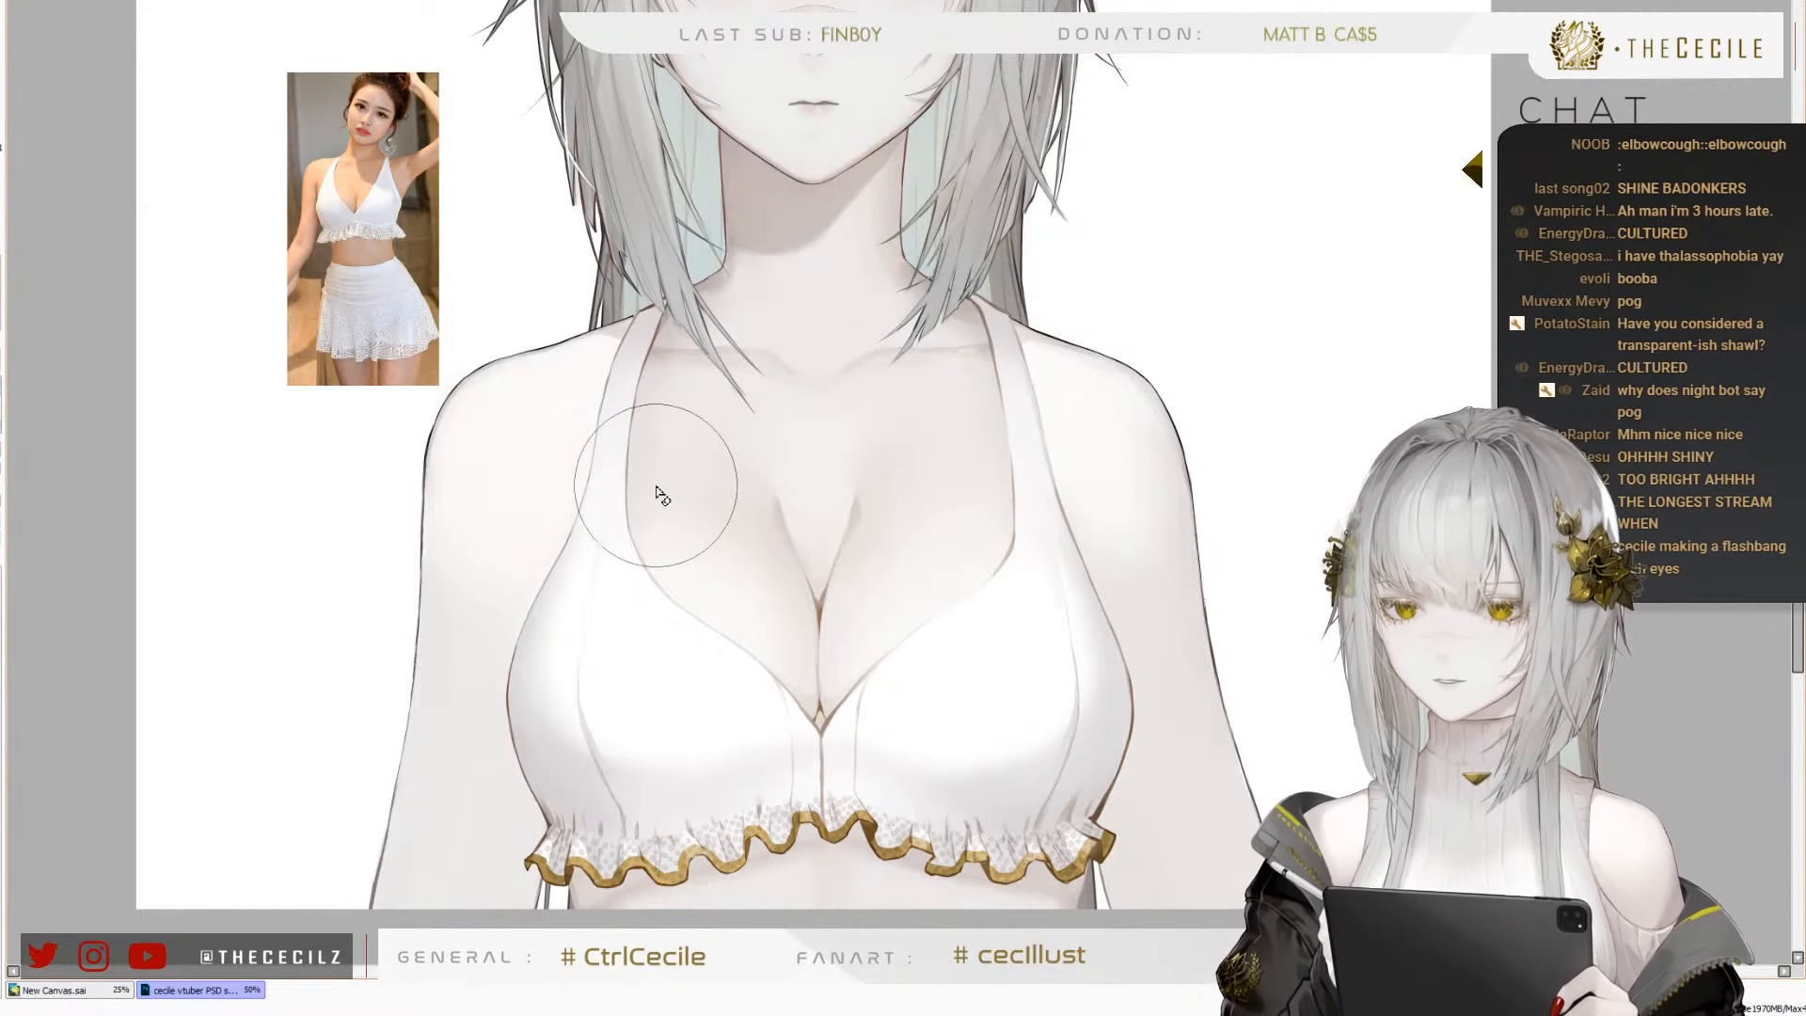
{"action": "scroll", "coordinate": [593, 568], "scroll_direction": "down", "scroll_amount": 2}
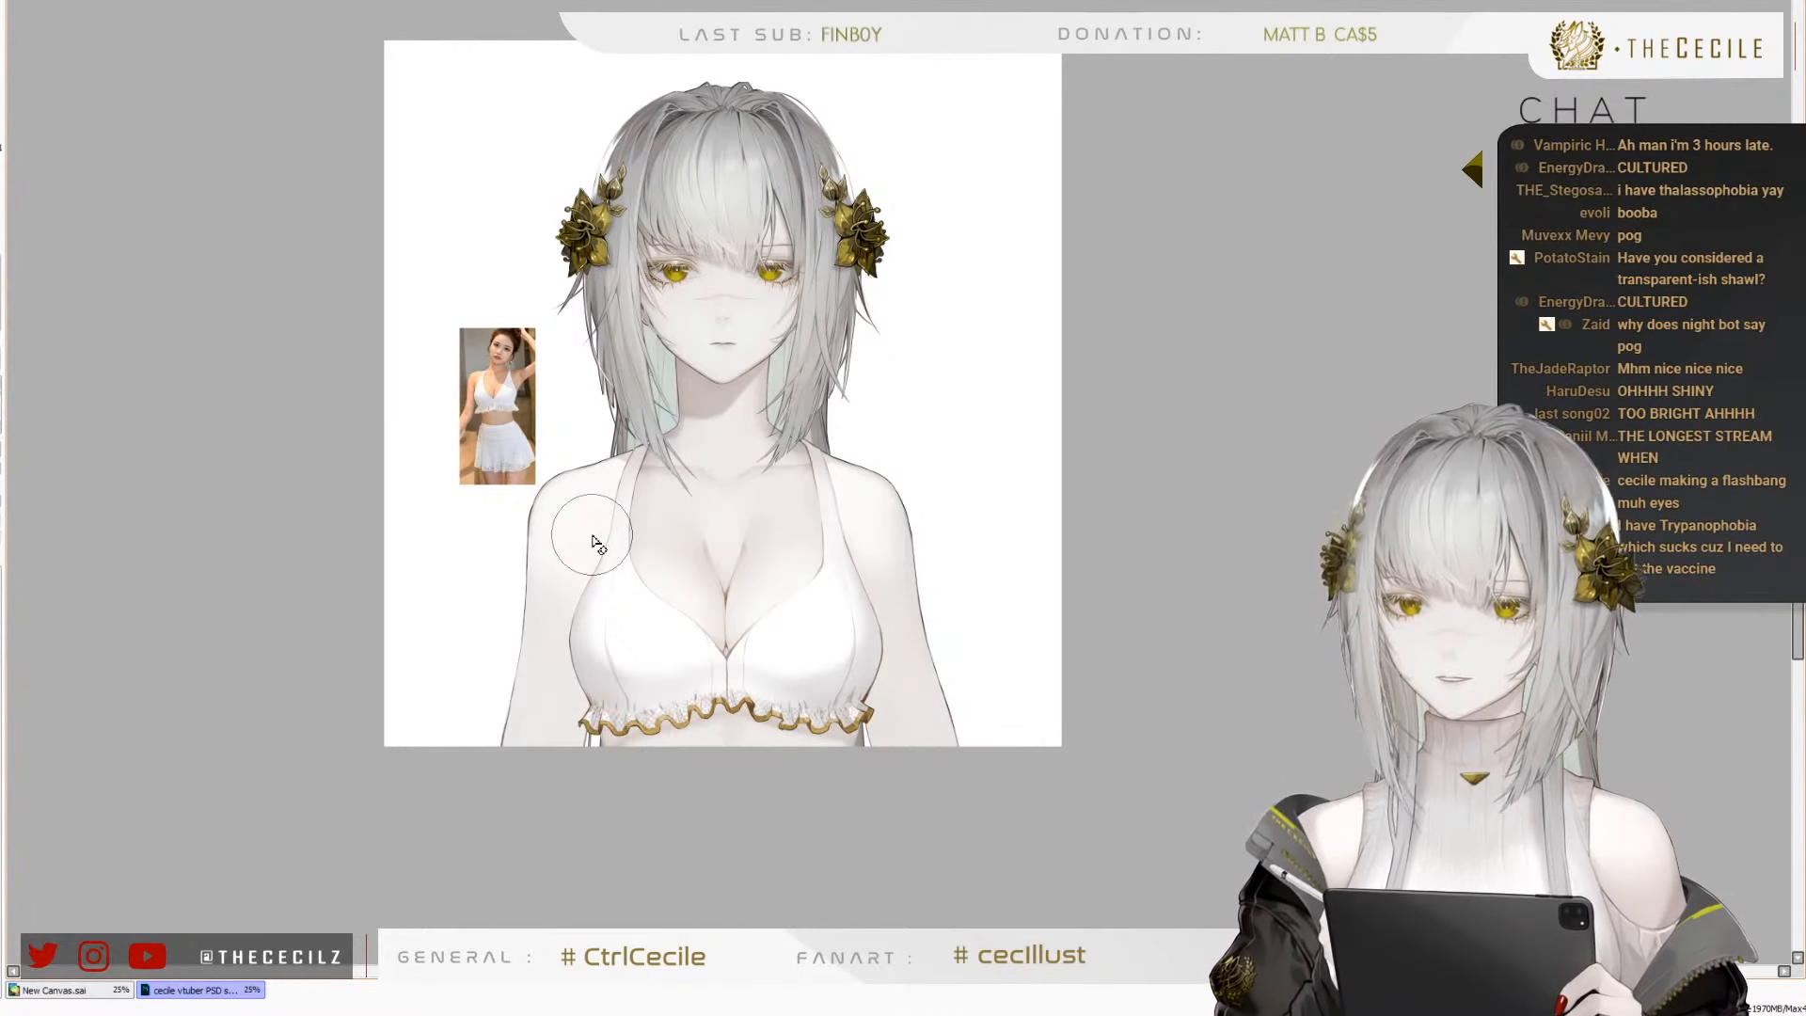
{"action": "key", "text": "ctrl+s"}
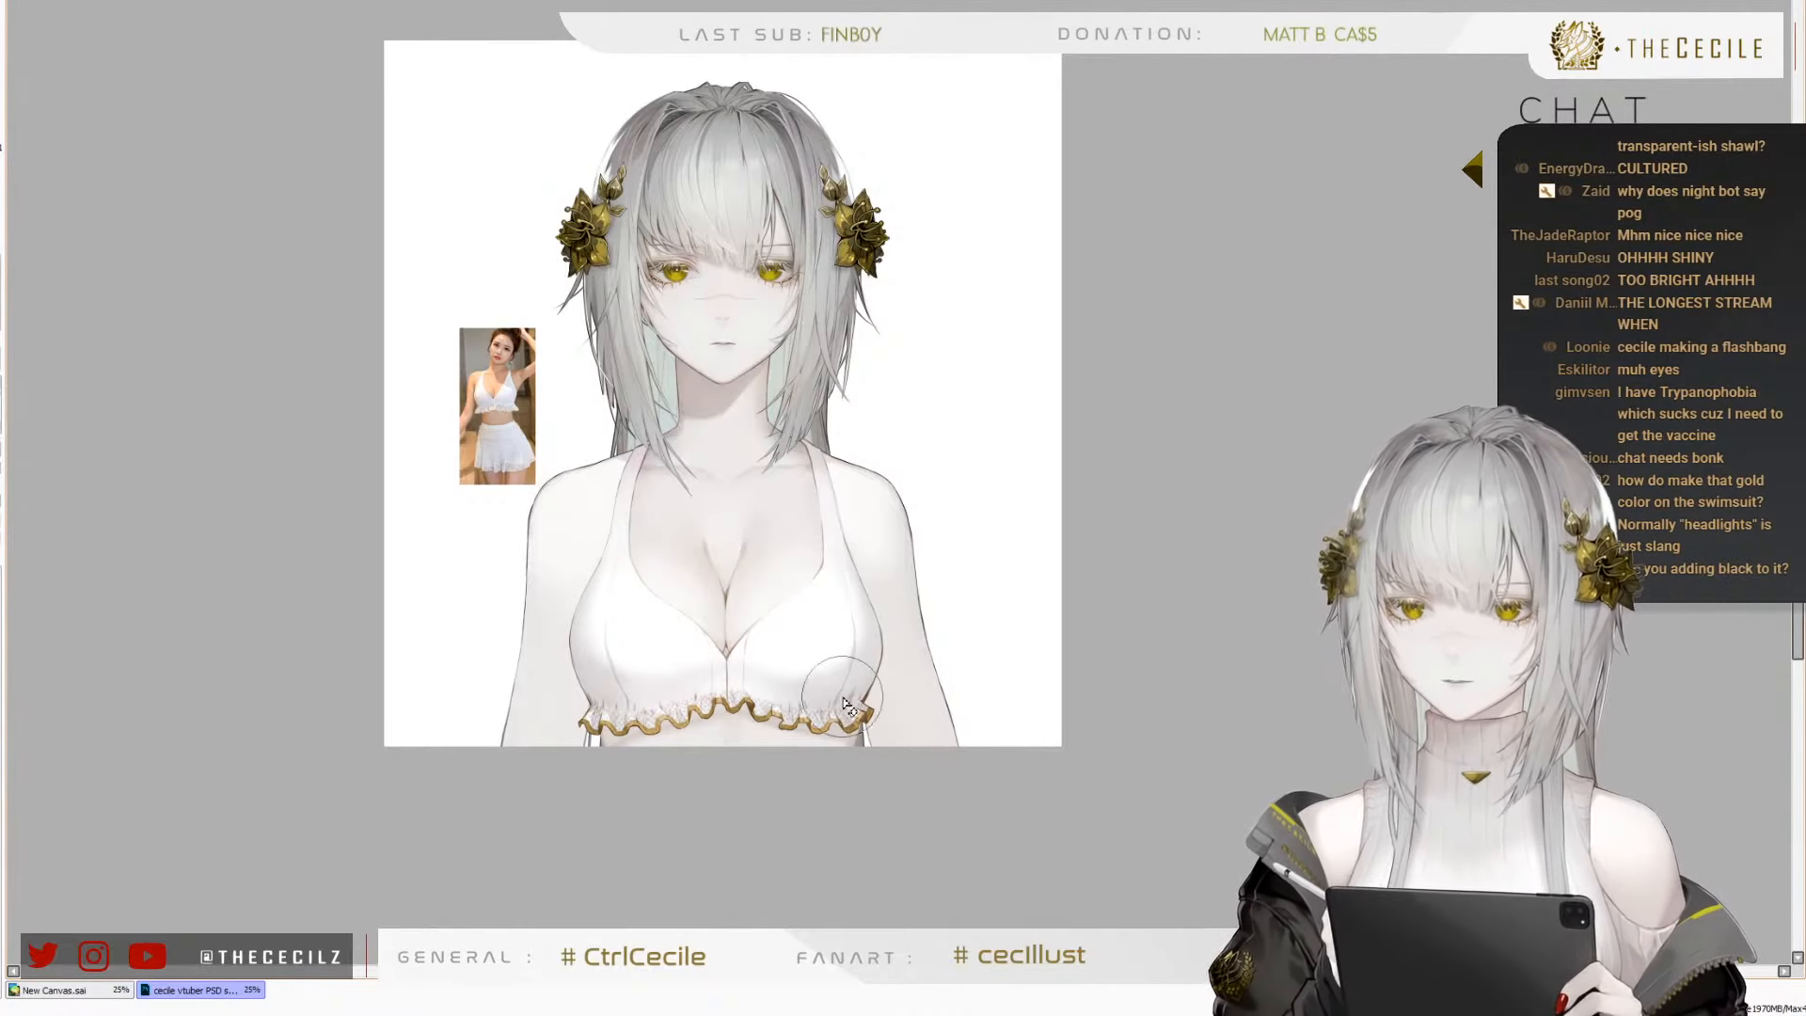
Examine the saved figure as a whole and the top's centre seam, neckline and gold ruffle up close
{"action": "scroll", "coordinate": [843, 696], "scroll_direction": "down", "scroll_amount": 1}
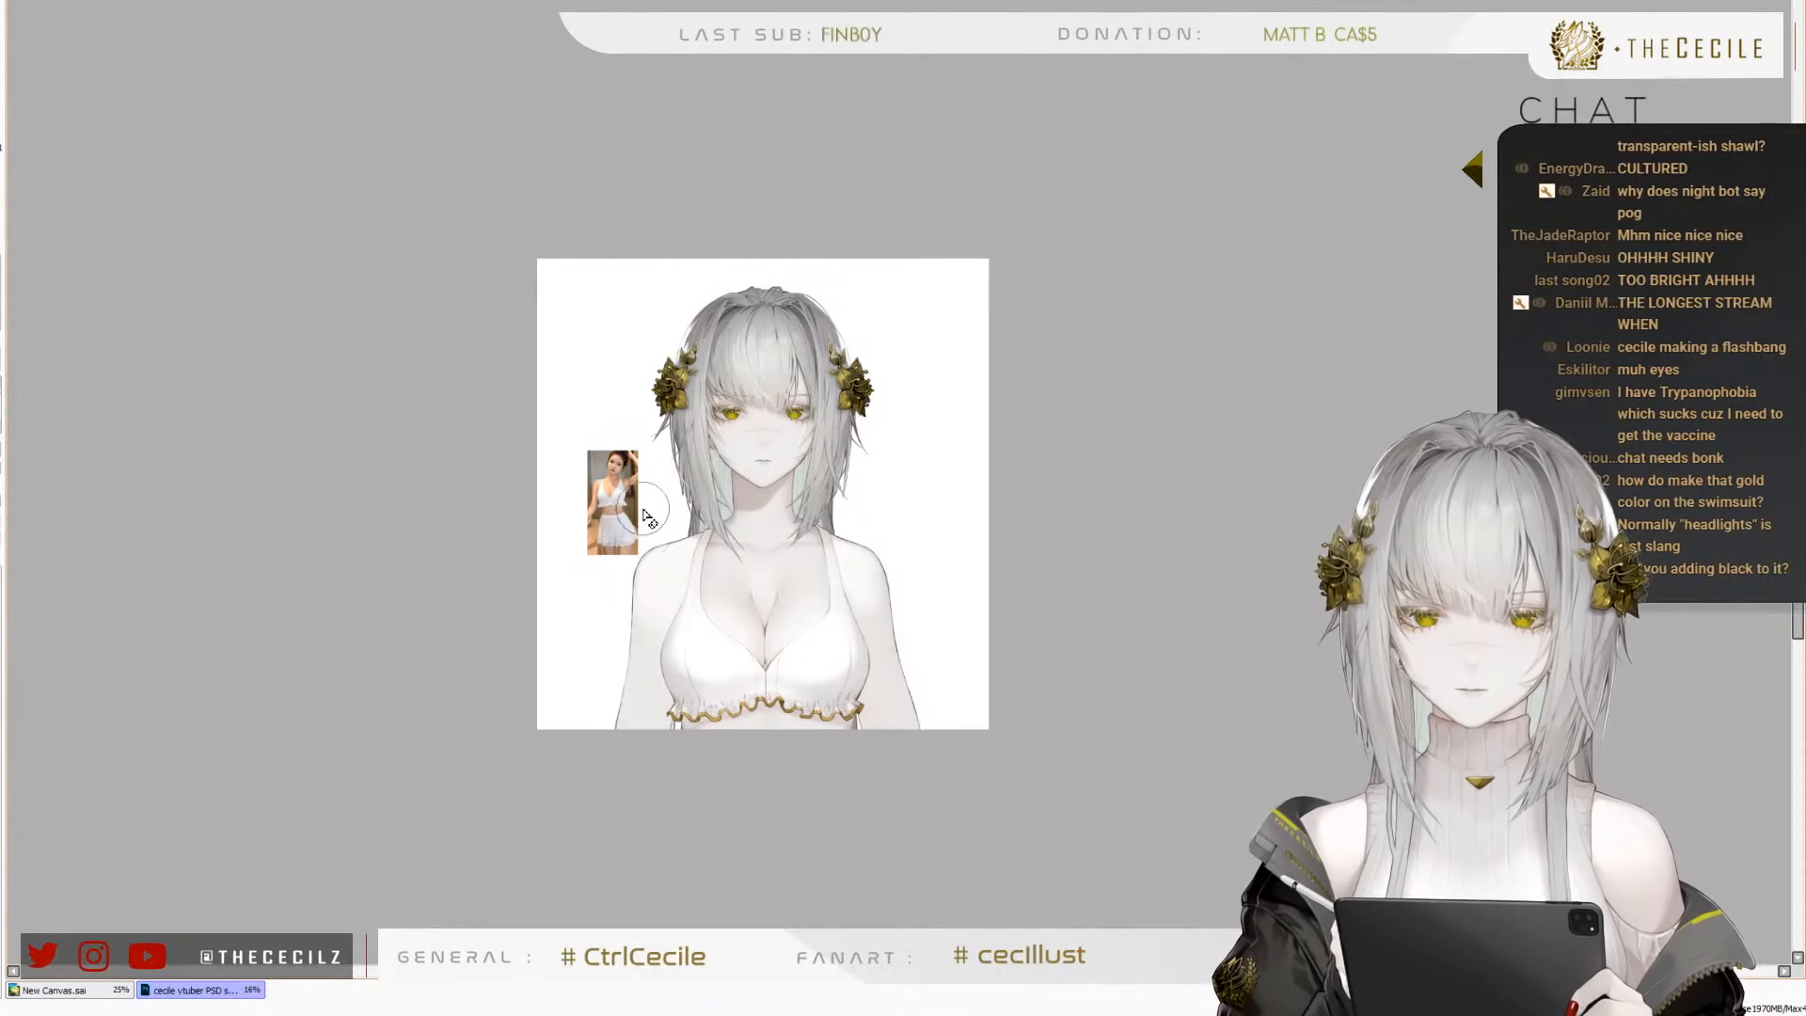
{"action": "scroll", "coordinate": [658, 501], "scroll_direction": "up", "scroll_amount": 2}
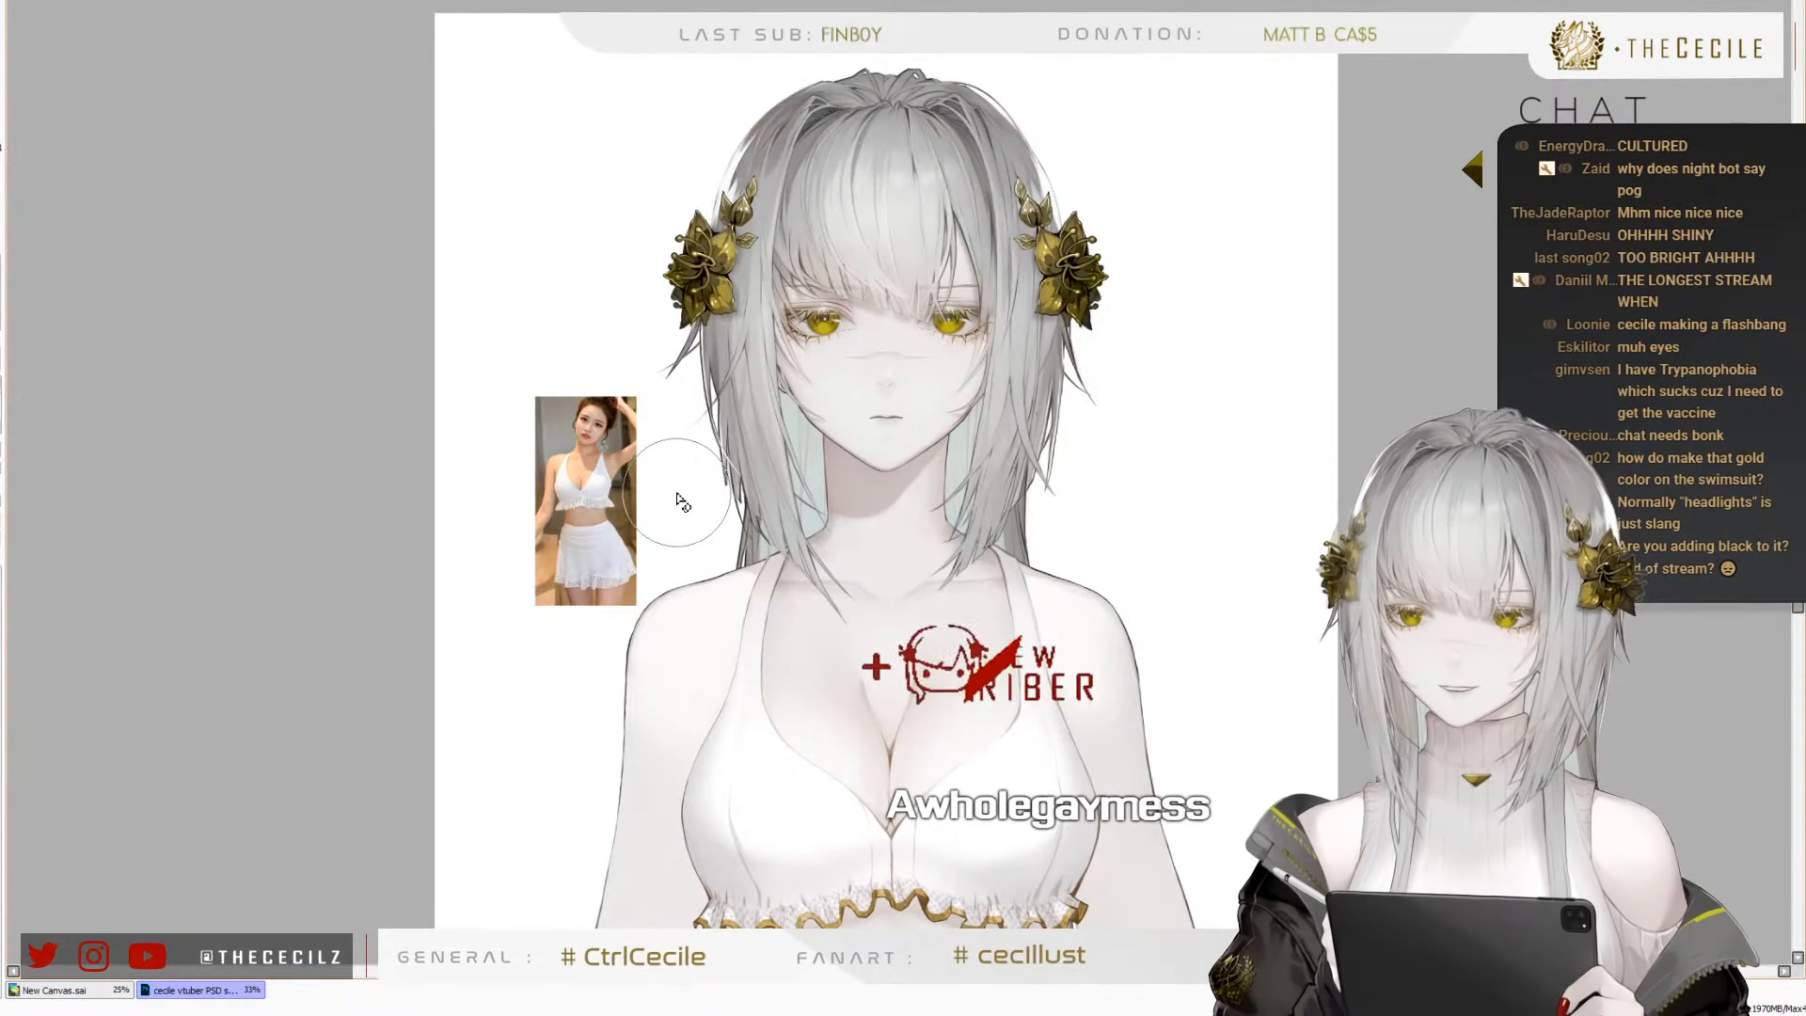
{"action": "scroll", "coordinate": [792, 283], "scroll_direction": "down", "scroll_amount": 1}
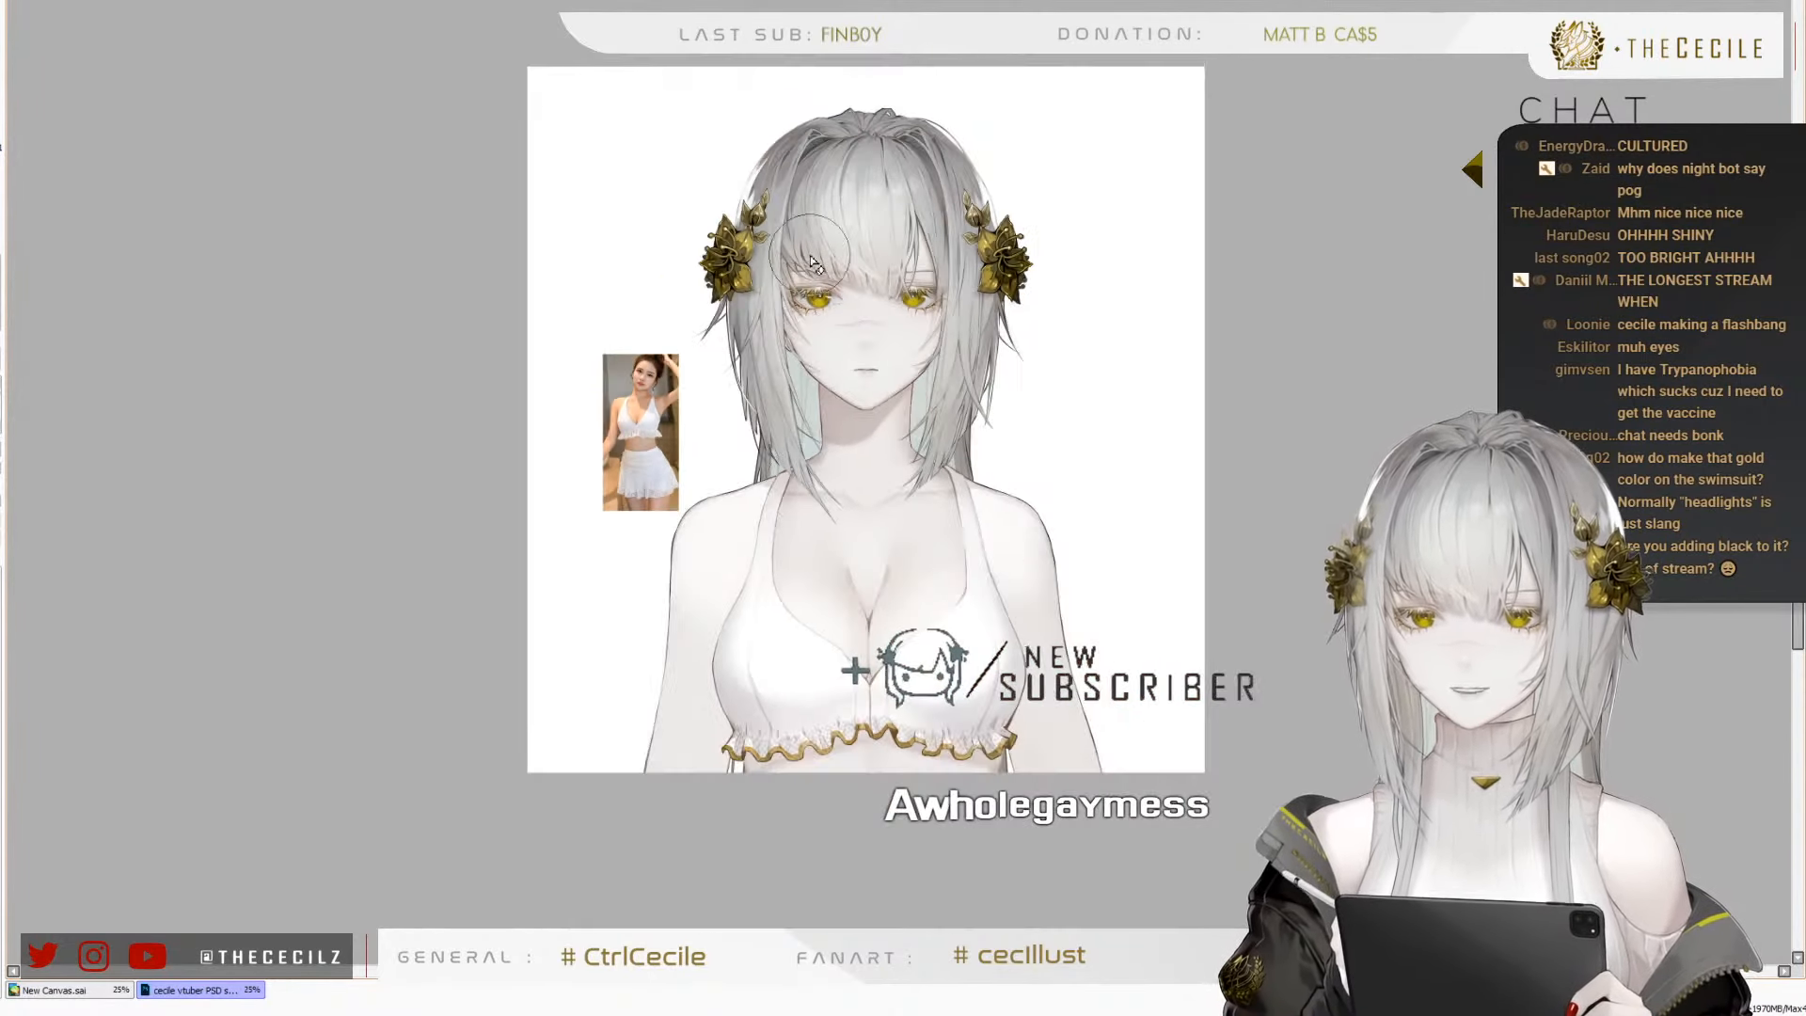
{"action": "scroll", "coordinate": [866, 691], "scroll_direction": "up", "scroll_amount": 1}
{"action": "scroll", "coordinate": [867, 693], "scroll_direction": "up", "scroll_amount": 2}
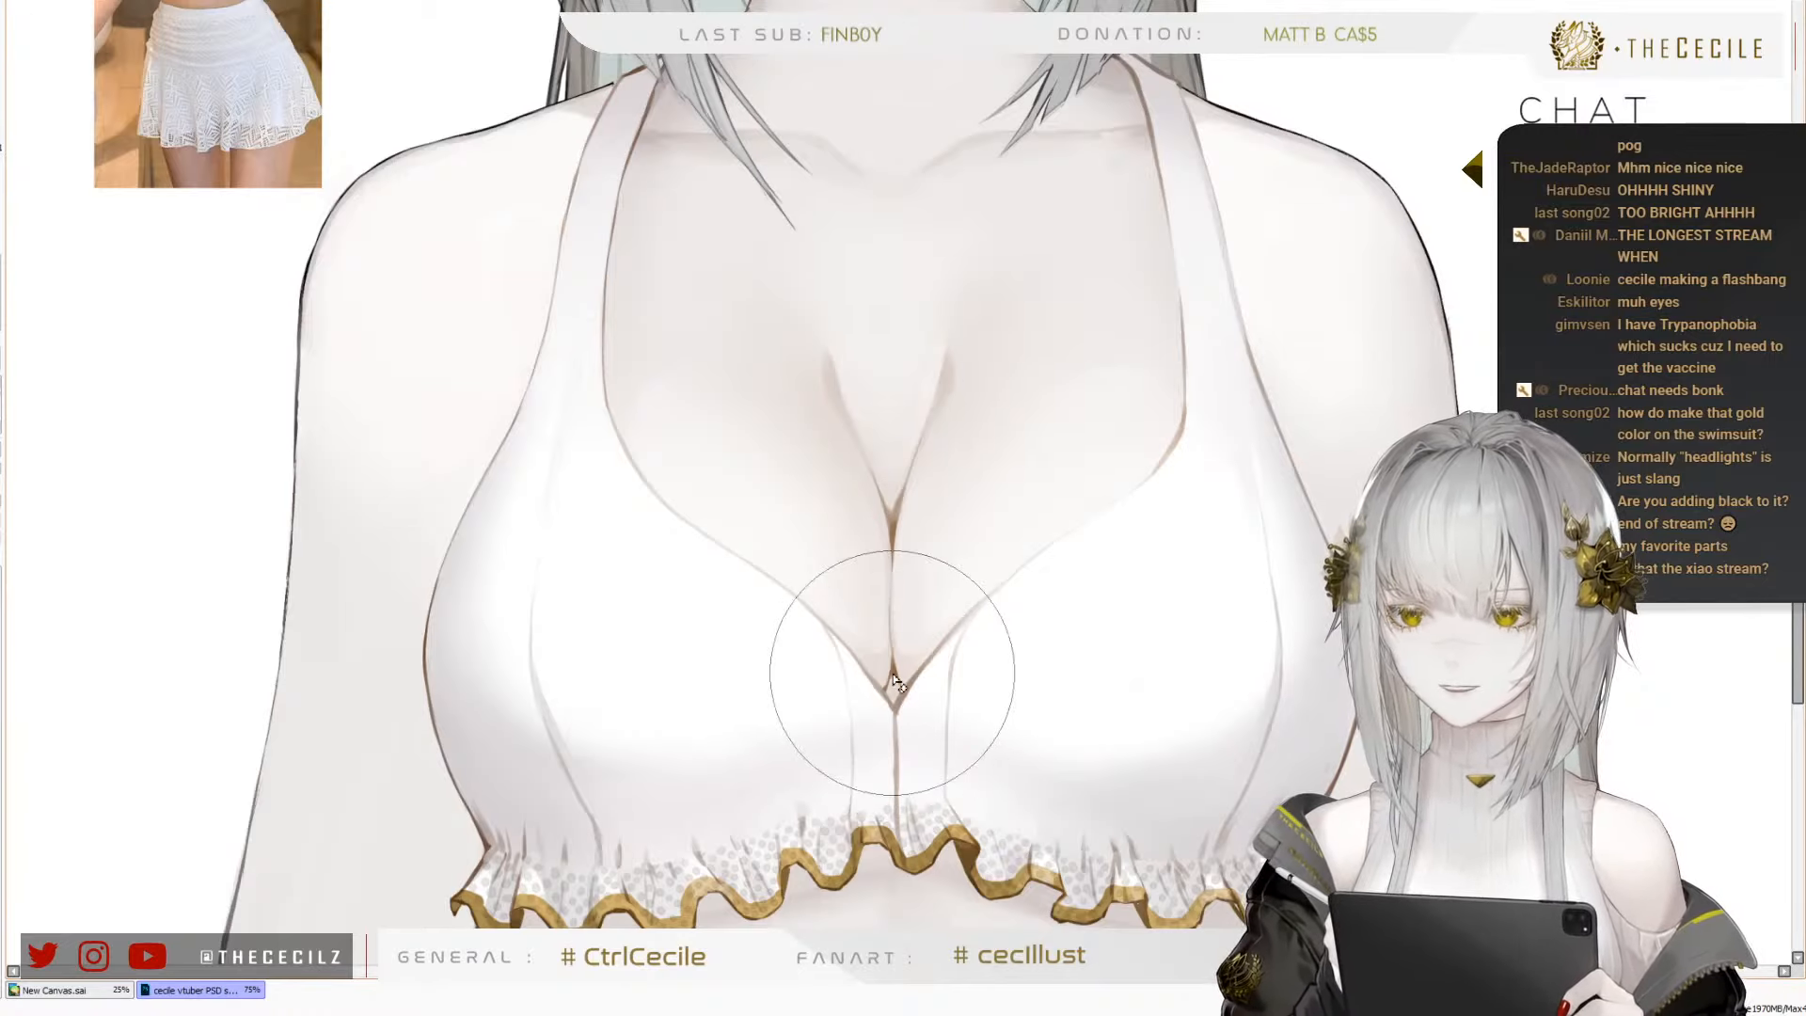
{"action": "scroll", "coordinate": [764, 651], "scroll_direction": "up", "scroll_amount": 1}
{"action": "scroll", "coordinate": [766, 677], "scroll_direction": "down", "scroll_amount": 2}
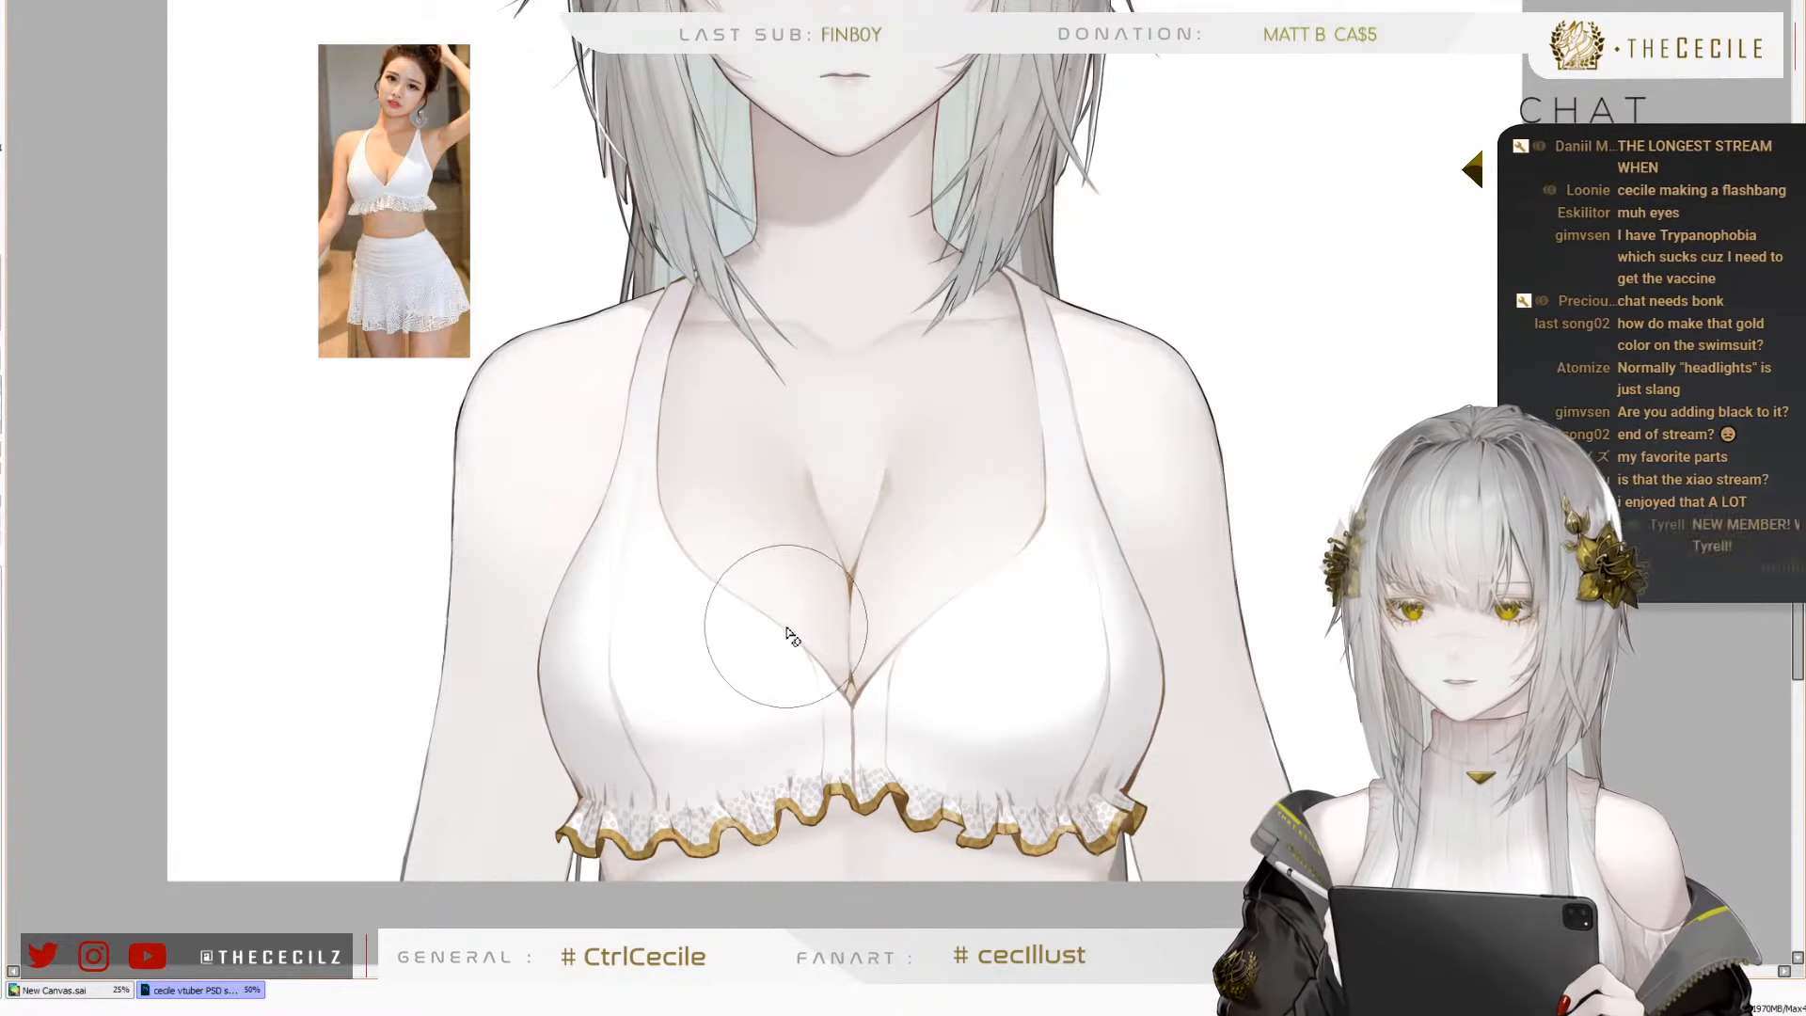
{"action": "scroll", "coordinate": [936, 701], "scroll_direction": "down", "scroll_amount": 1}
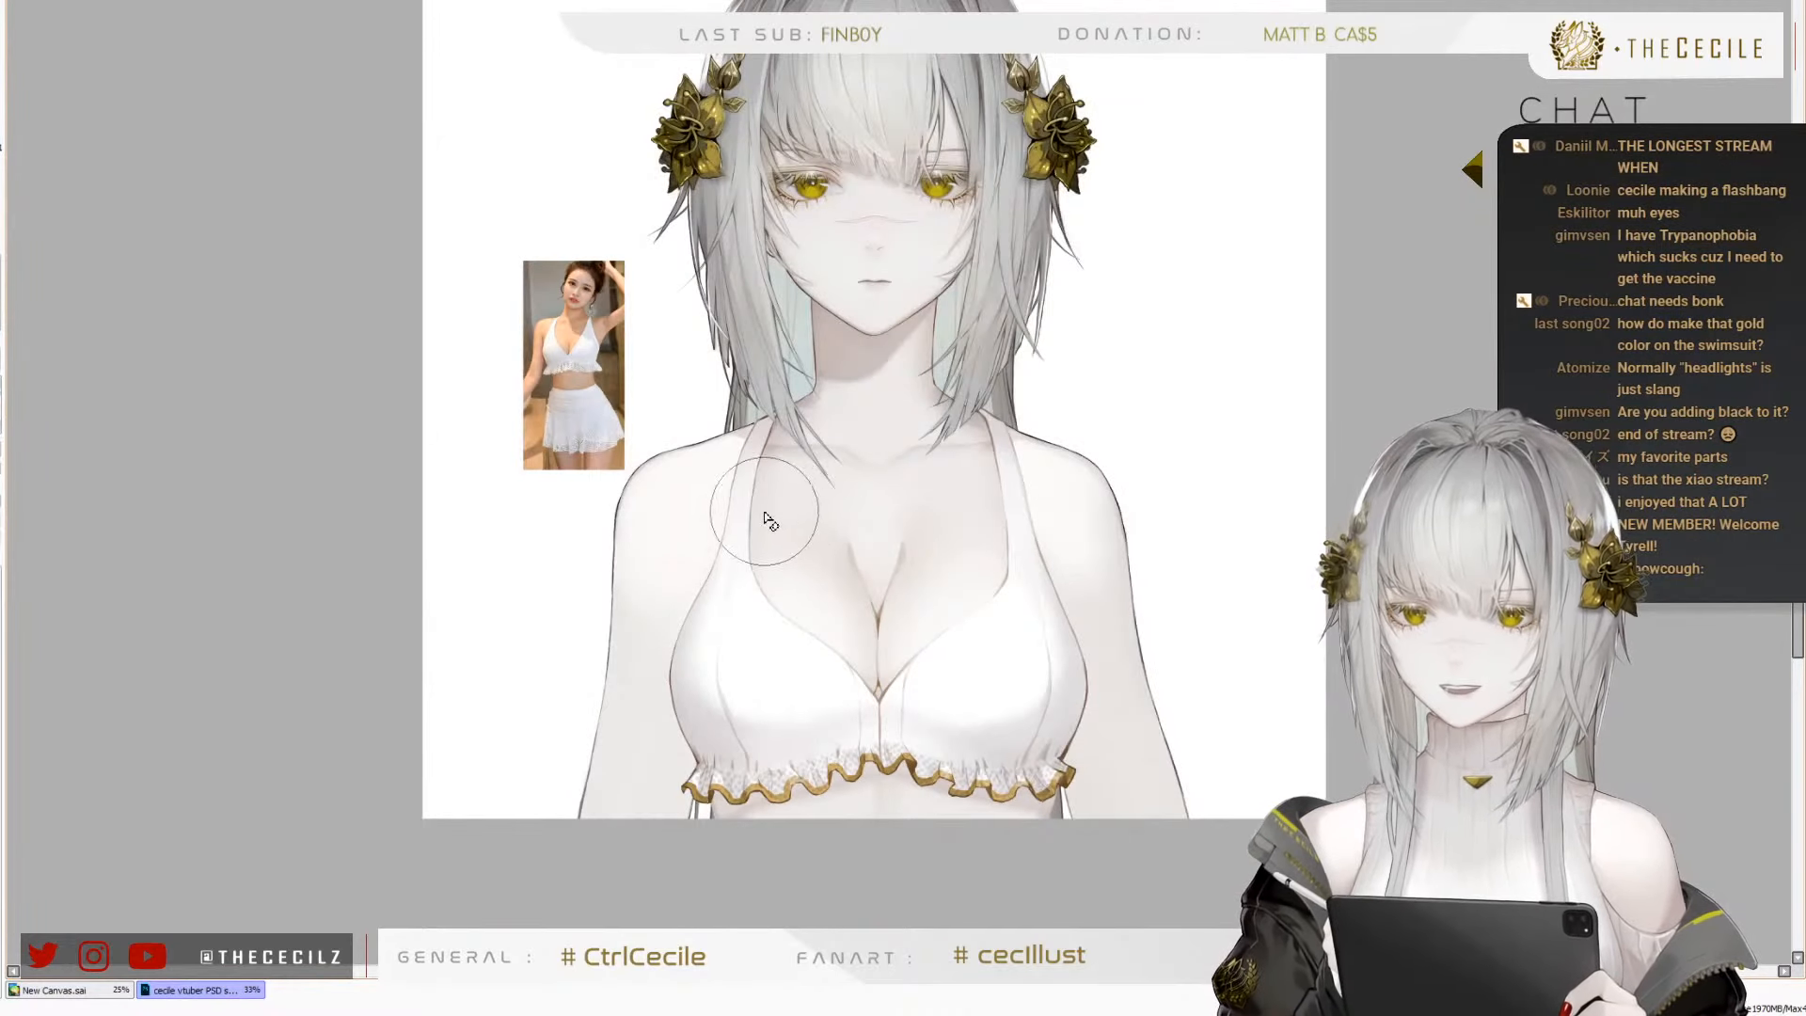
{"action": "scroll", "coordinate": [669, 628], "scroll_direction": "up", "scroll_amount": 1}
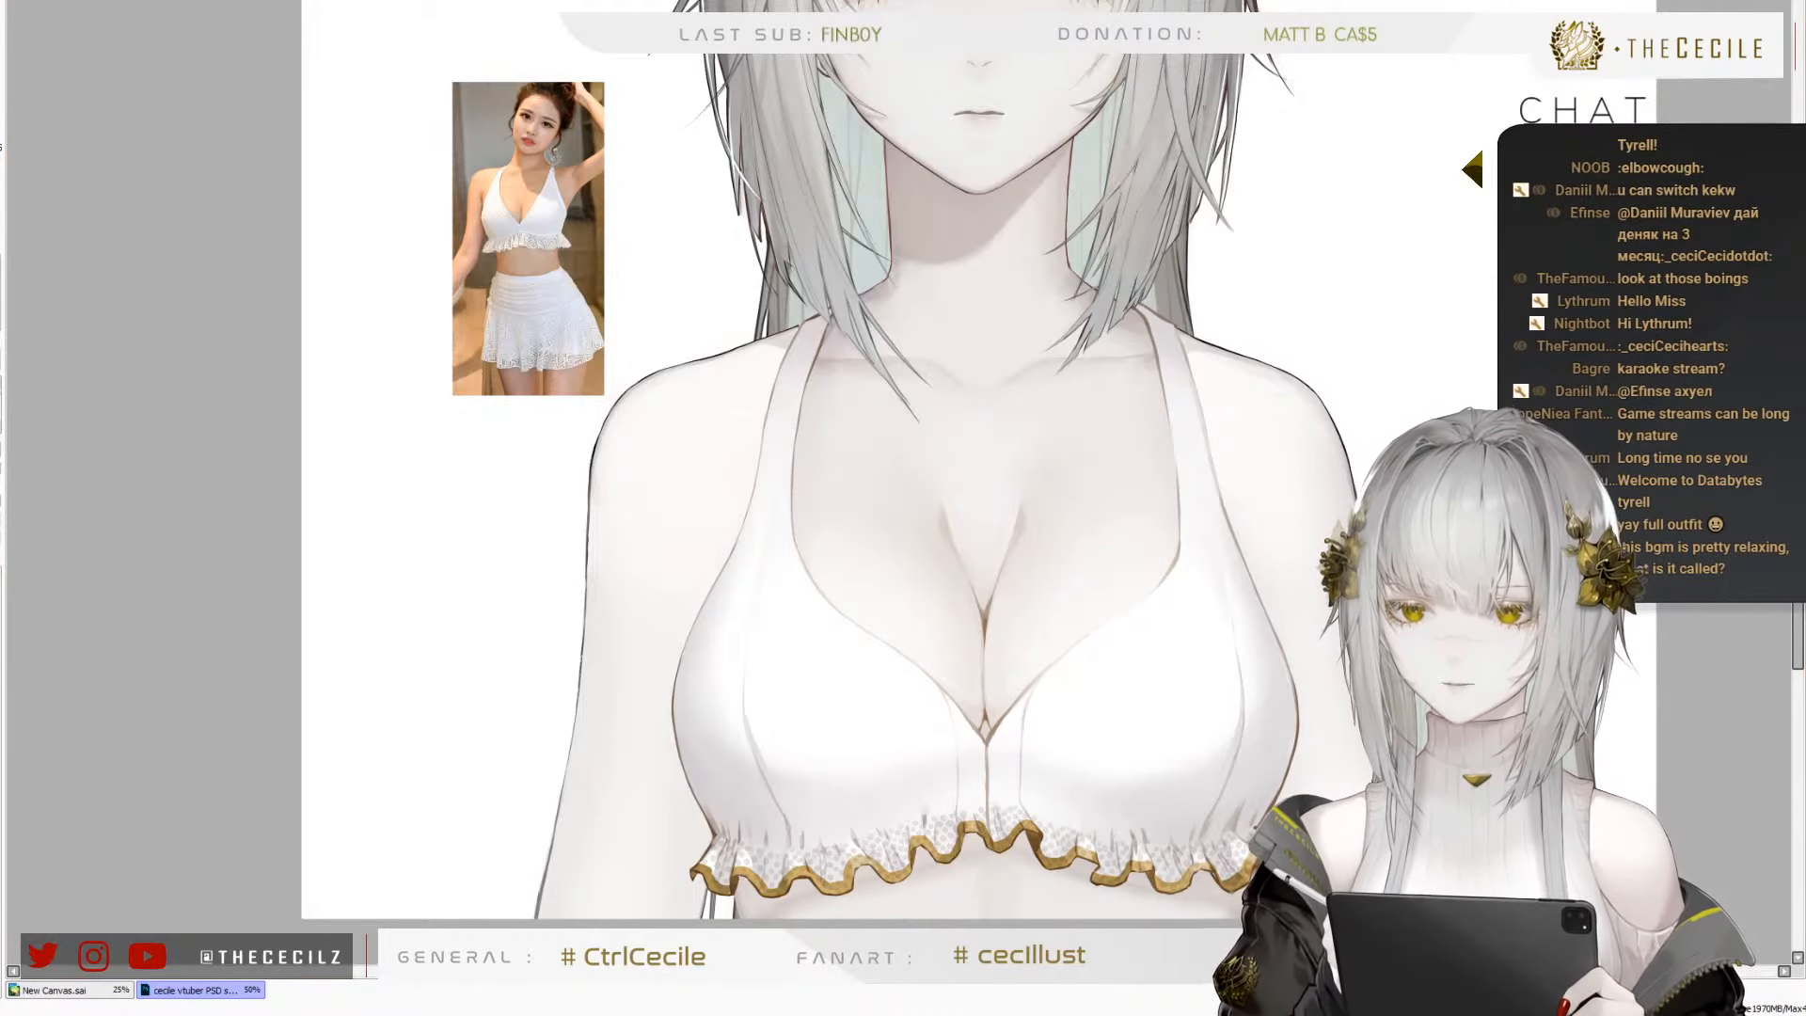
{"action": "scroll", "coordinate": [600, 645], "scroll_direction": "down", "scroll_amount": 1}
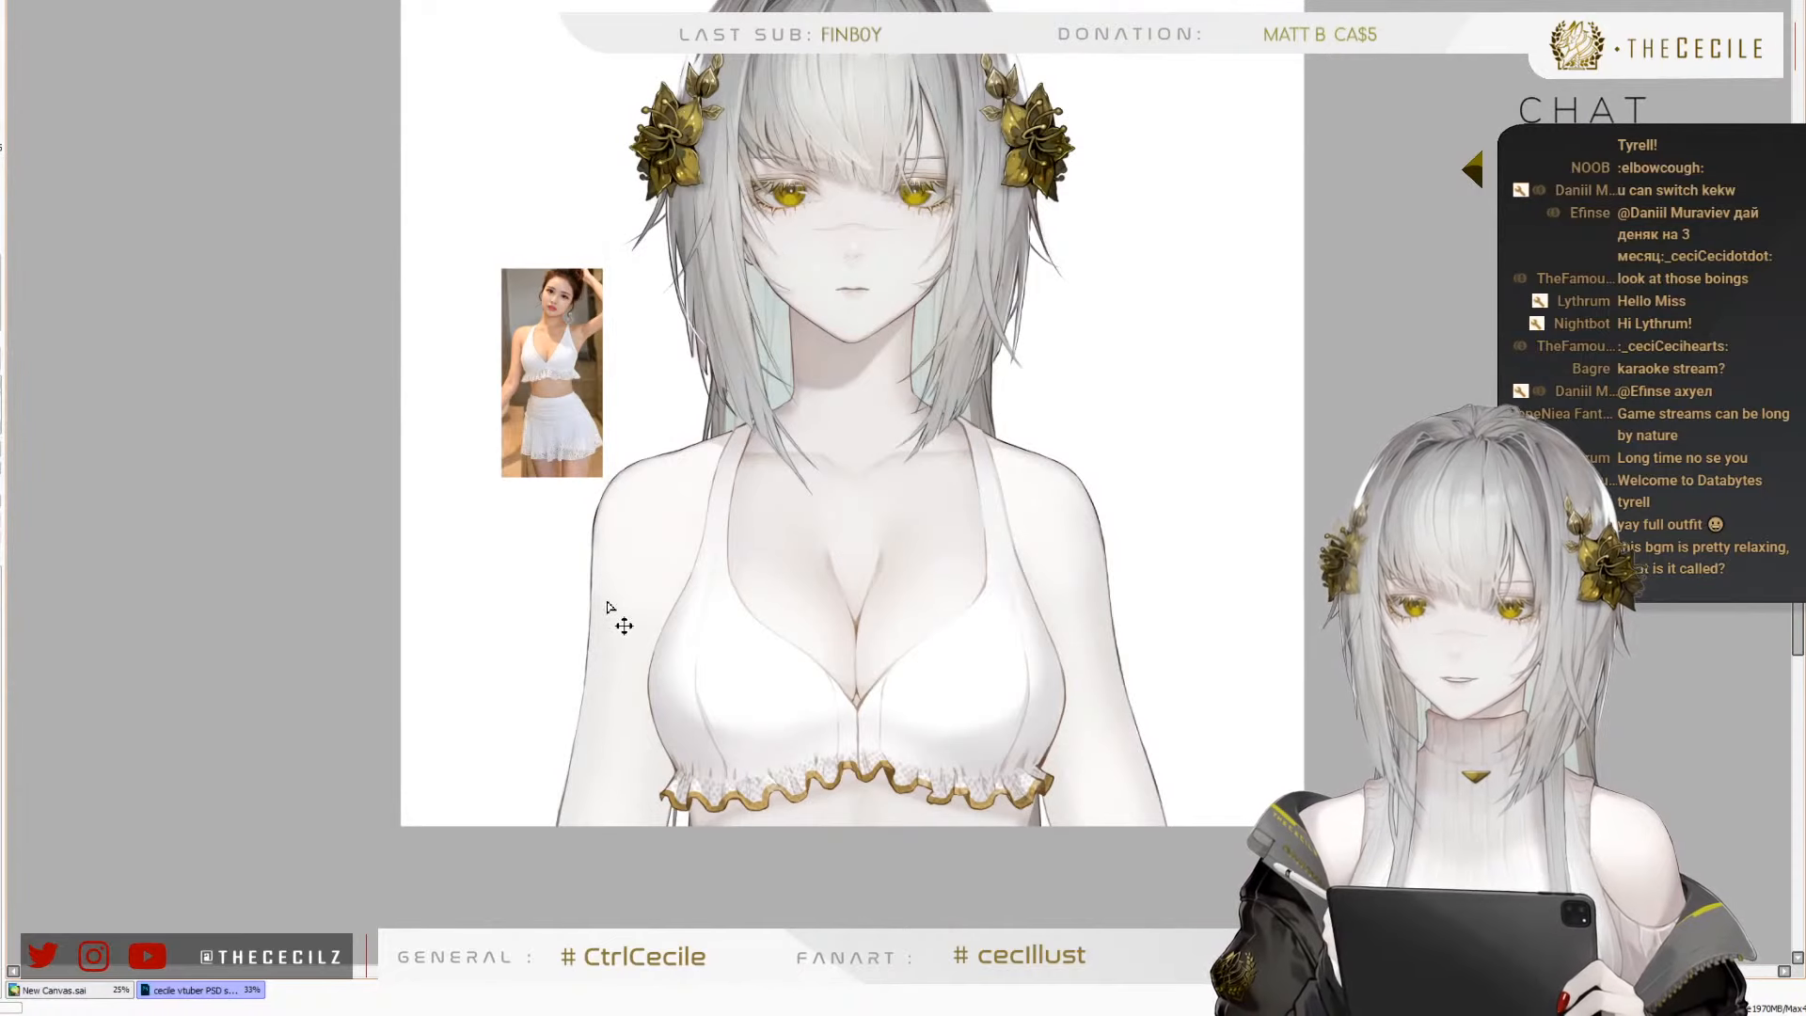